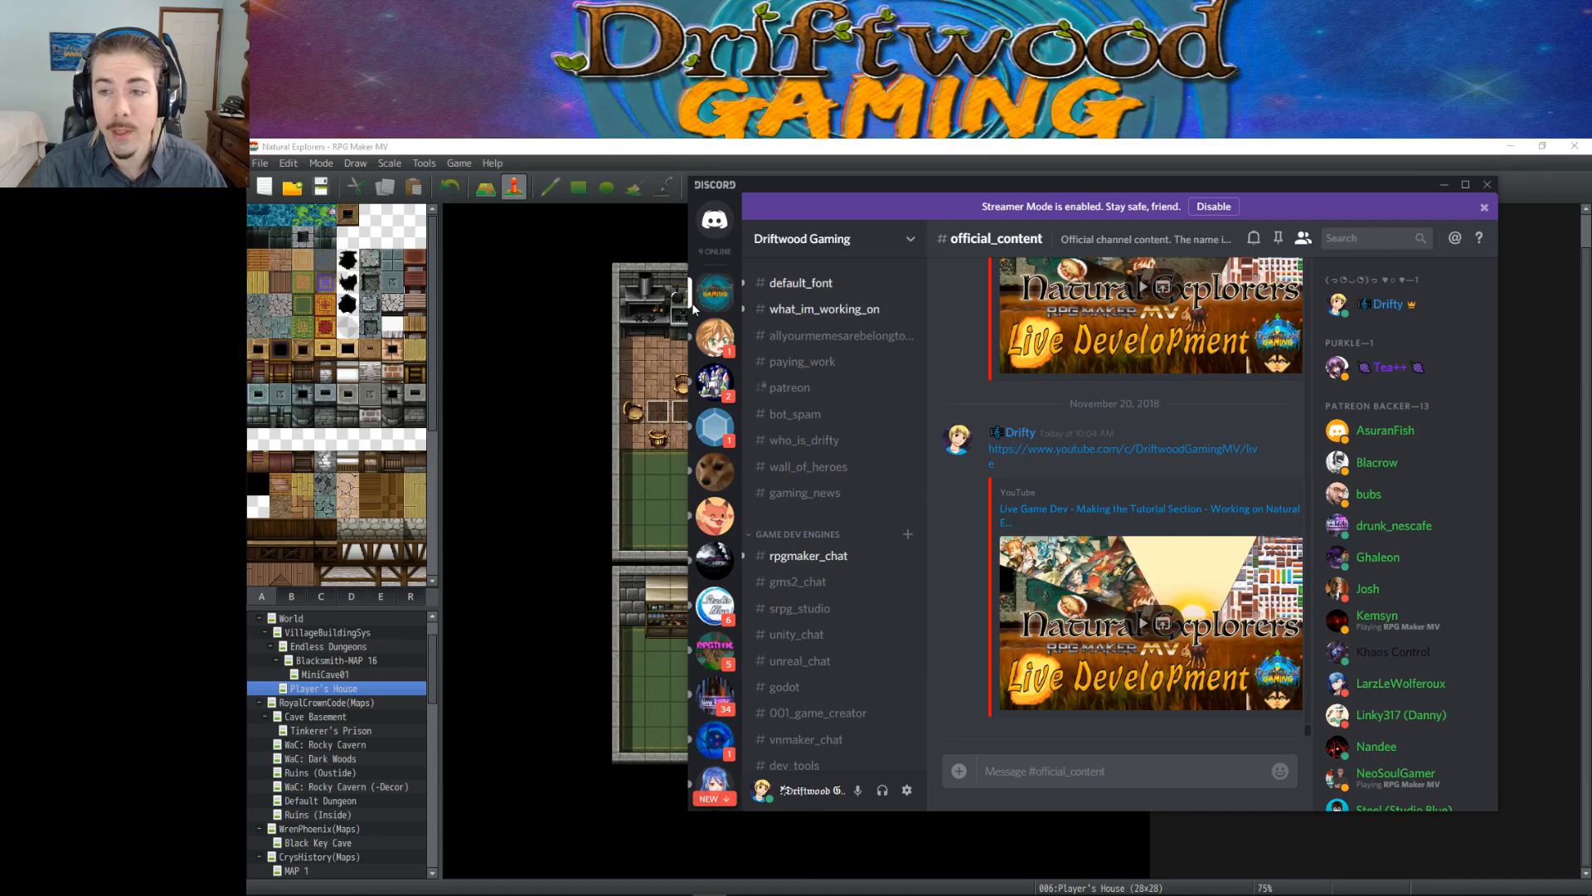
# Step: Look through the Driftwood Gaming server's member list in Discord from the top roles to the end of the online members
pyautogui.scroll(-2, 1414, 537)
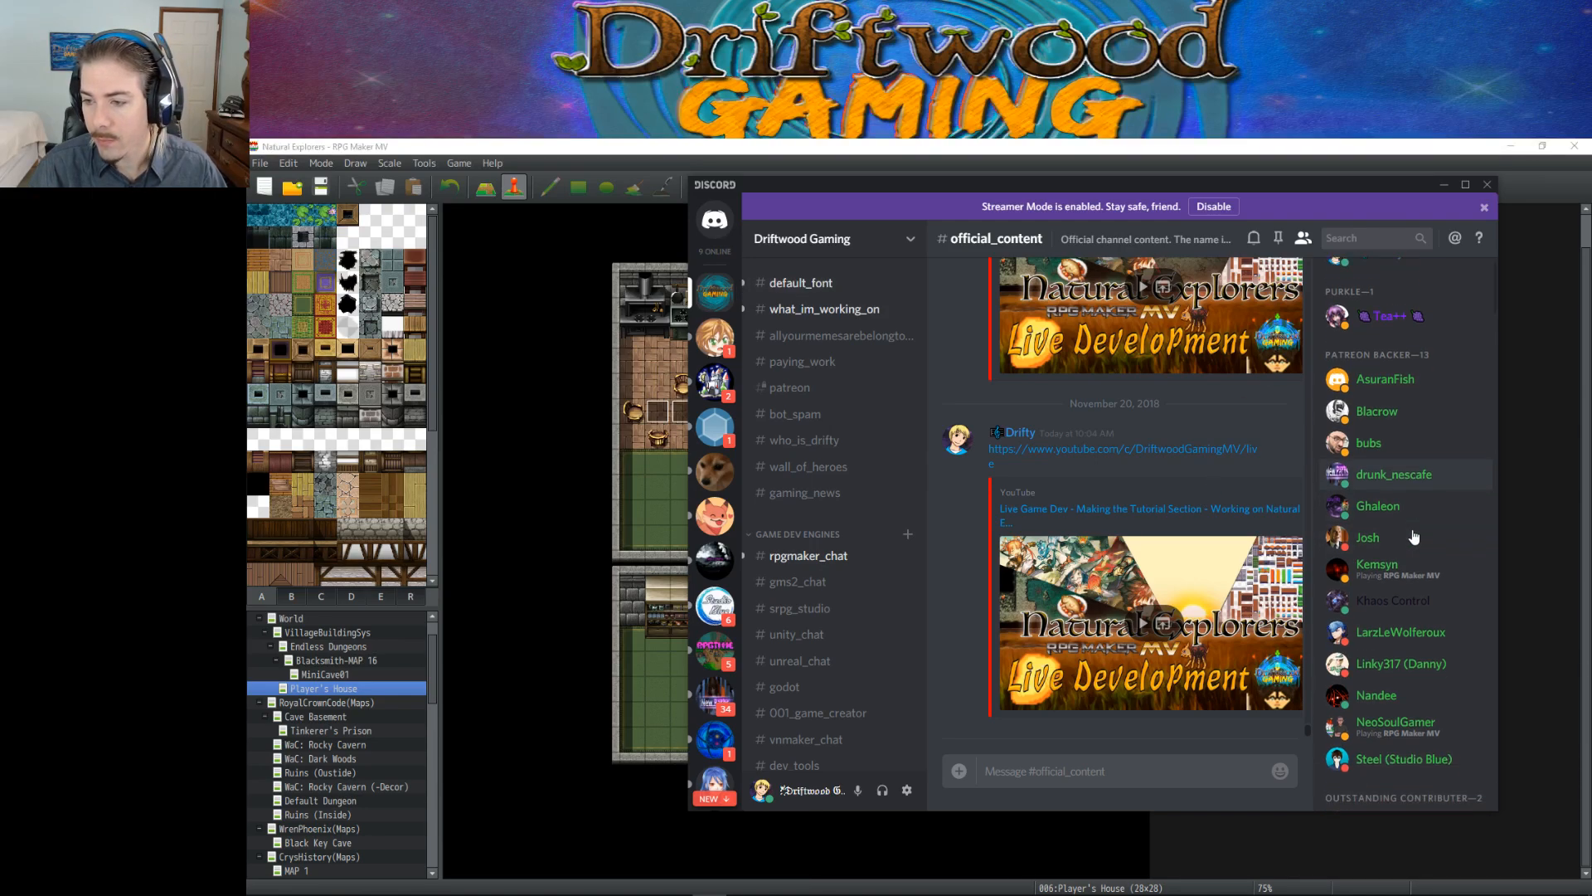
pyautogui.scroll(-3, 1414, 538)
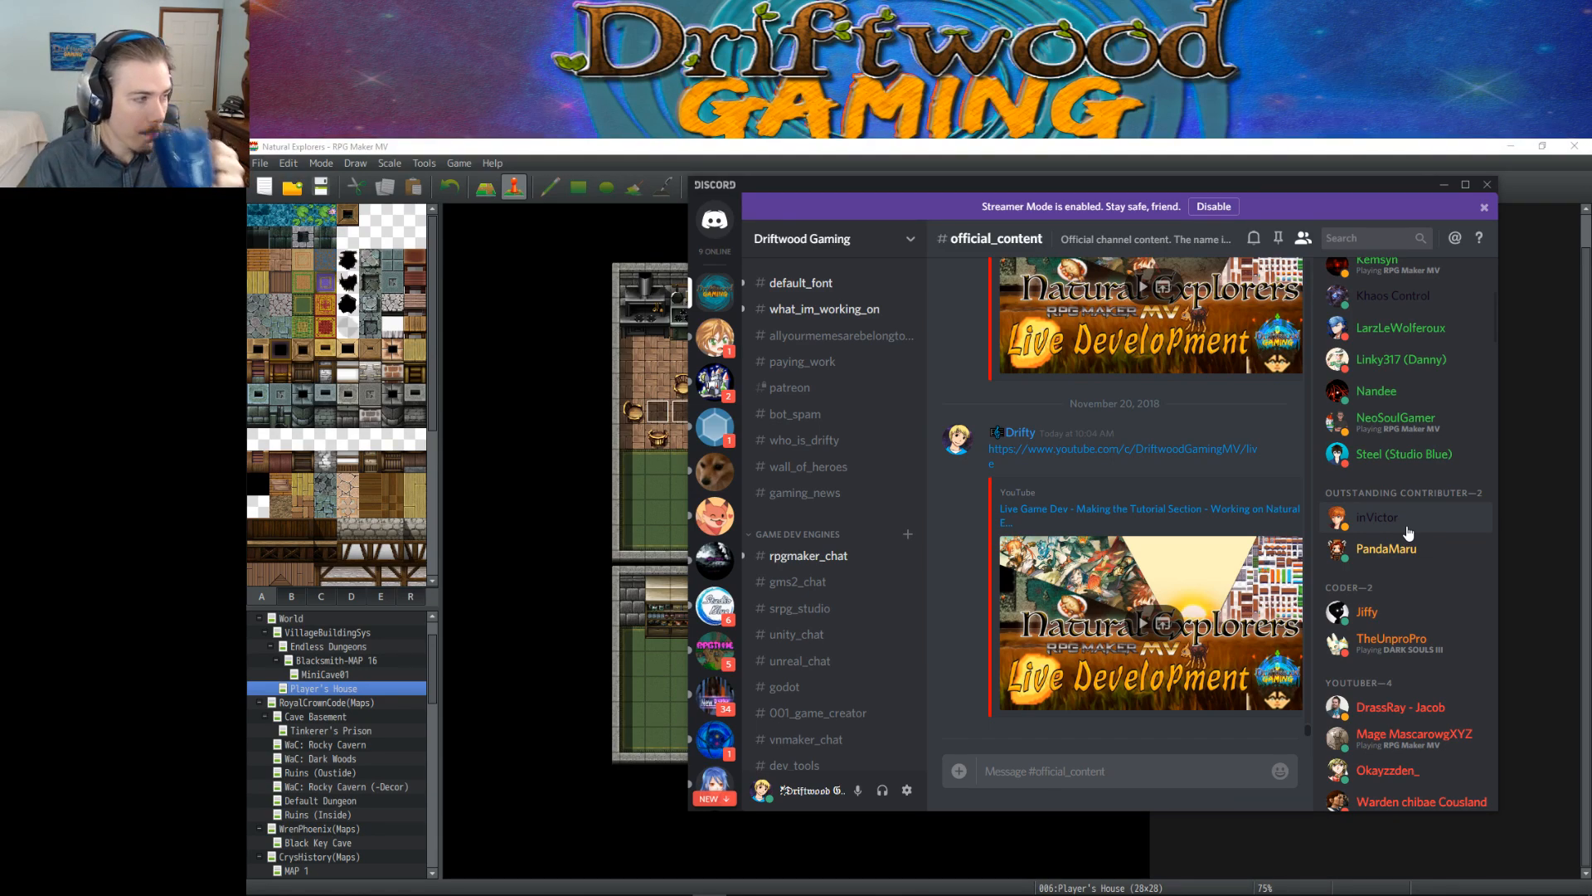
pyautogui.scroll(-3, 1410, 529)
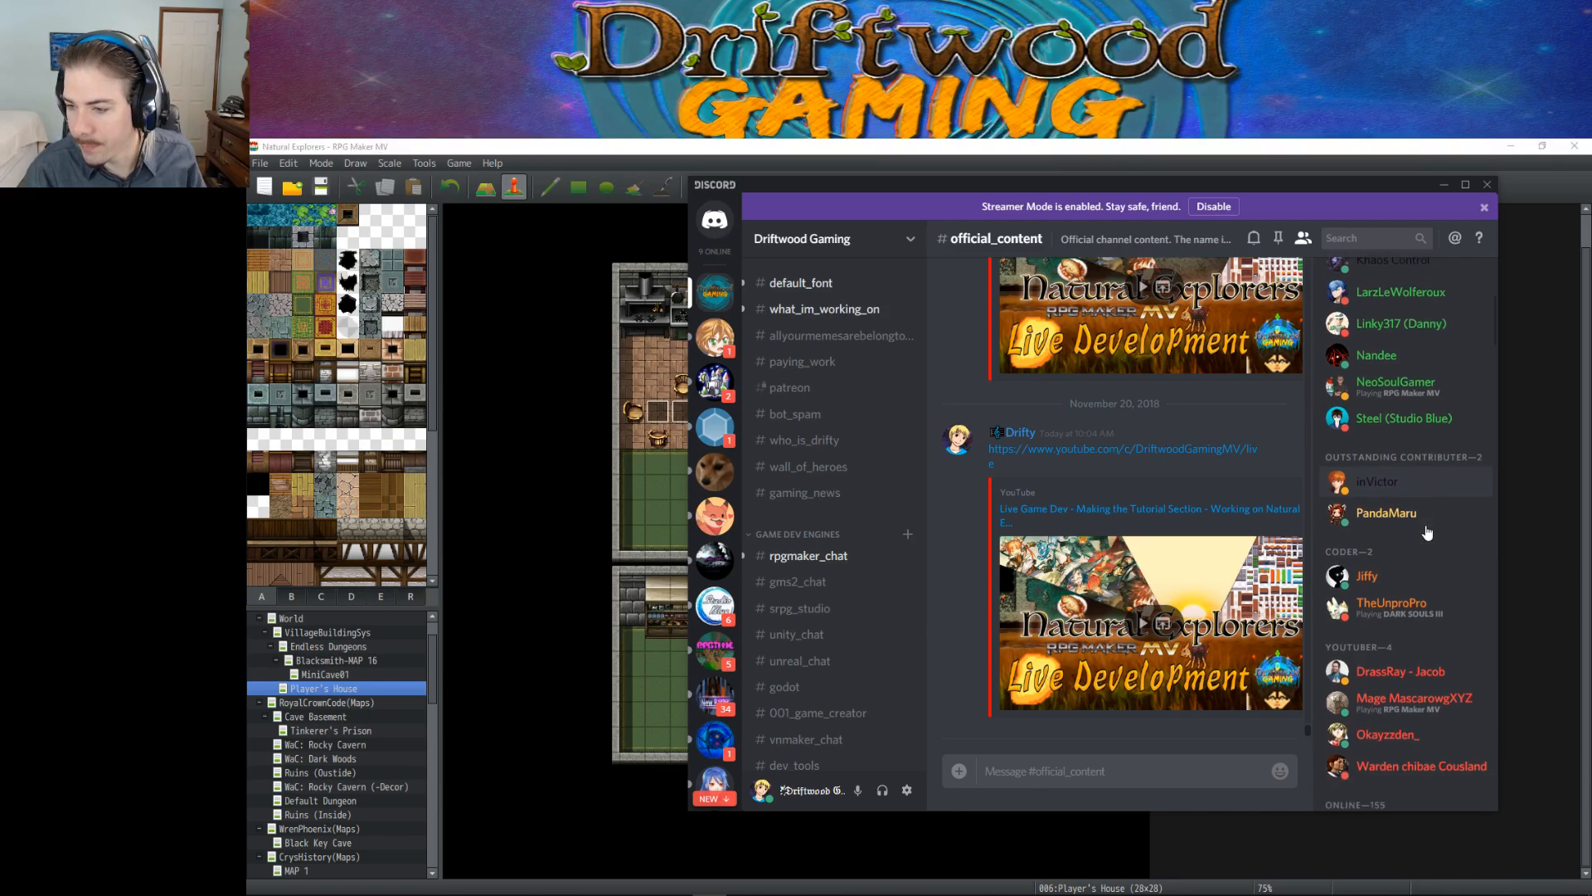
pyautogui.scroll(-10, 1410, 490)
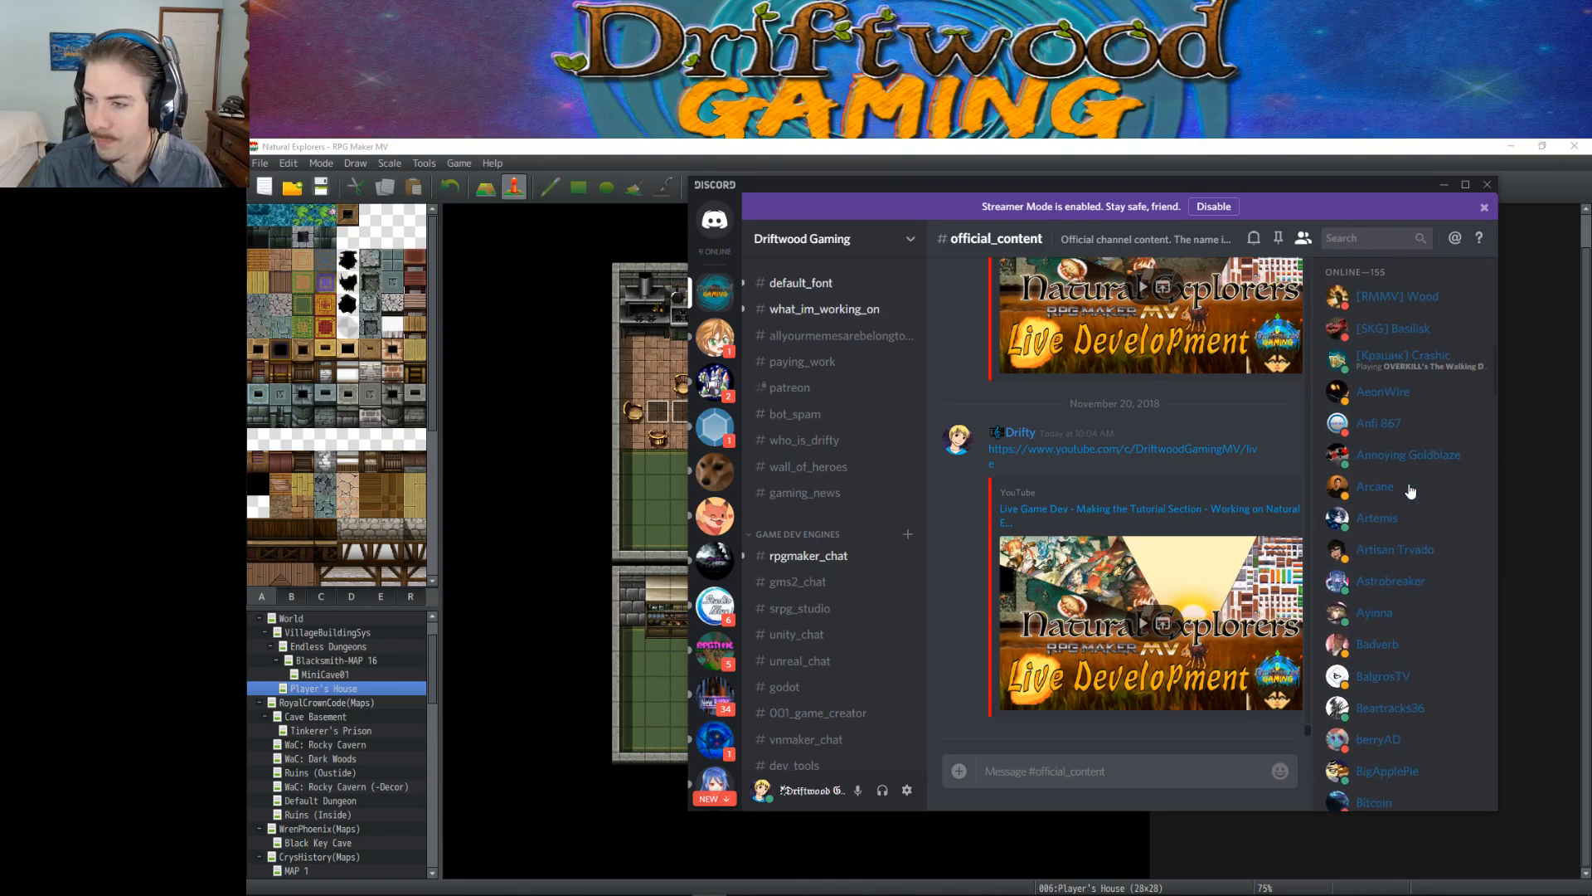
pyautogui.scroll(-10, 1410, 490)
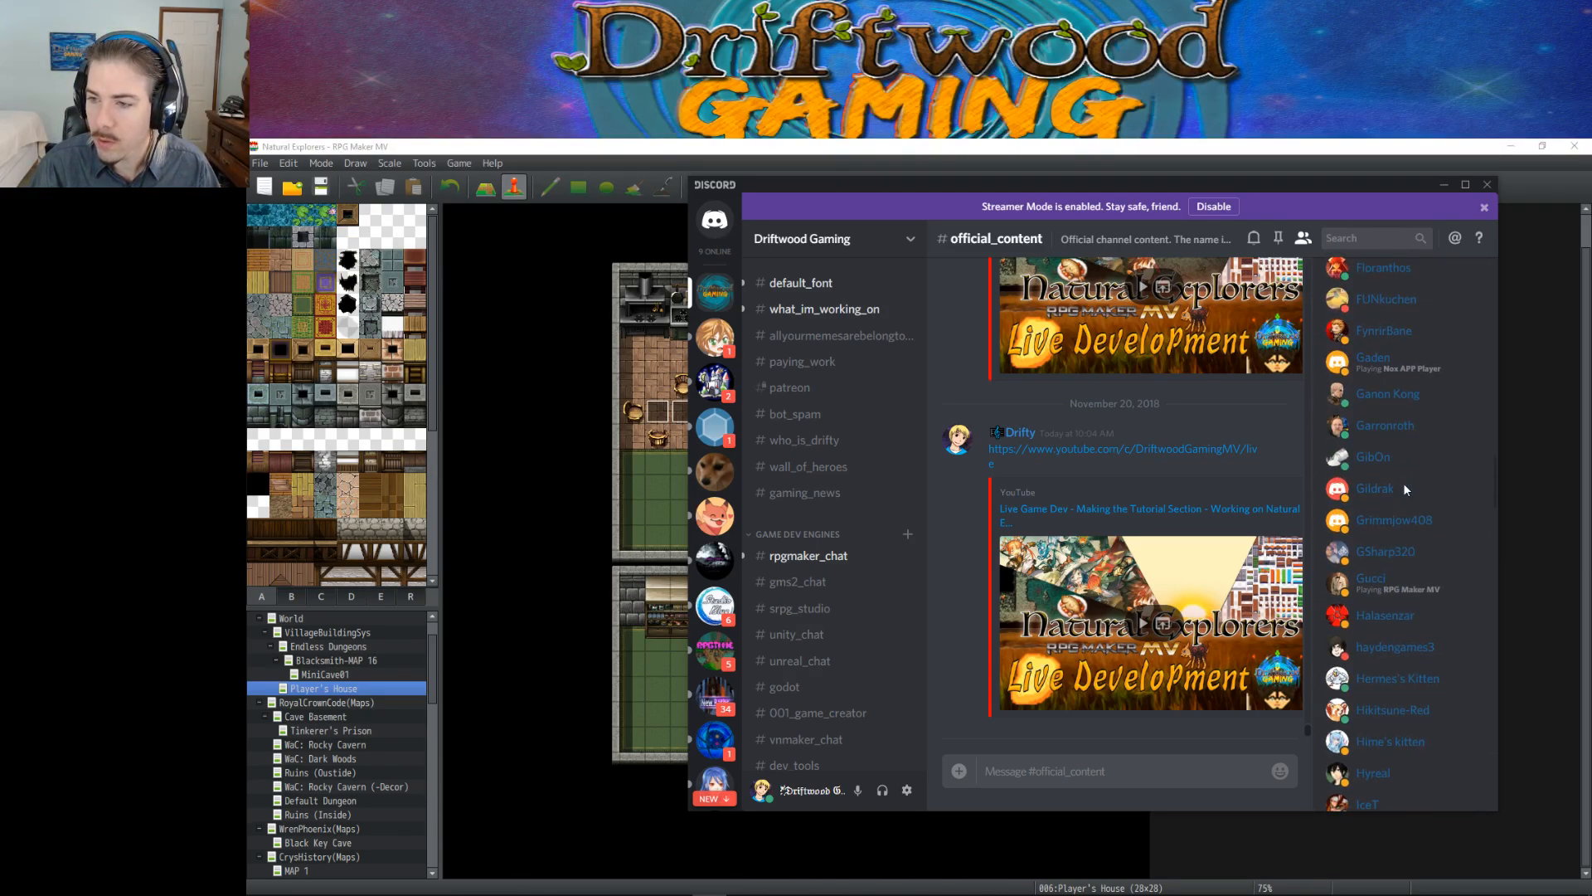
pyautogui.scroll(-10, 1404, 489)
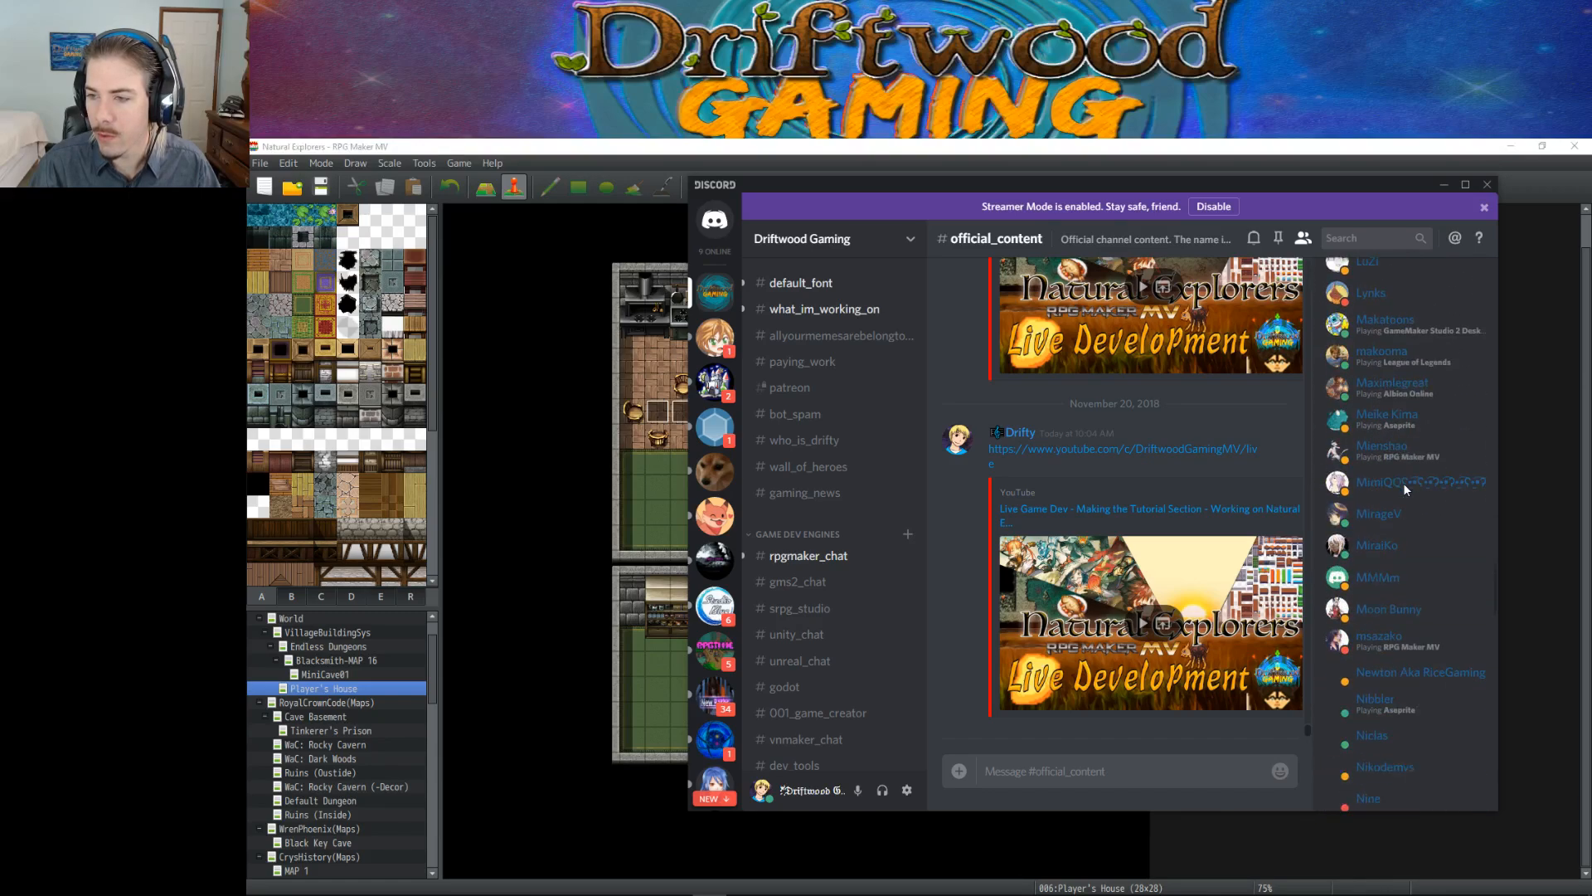
pyautogui.scroll(-10, 1404, 483)
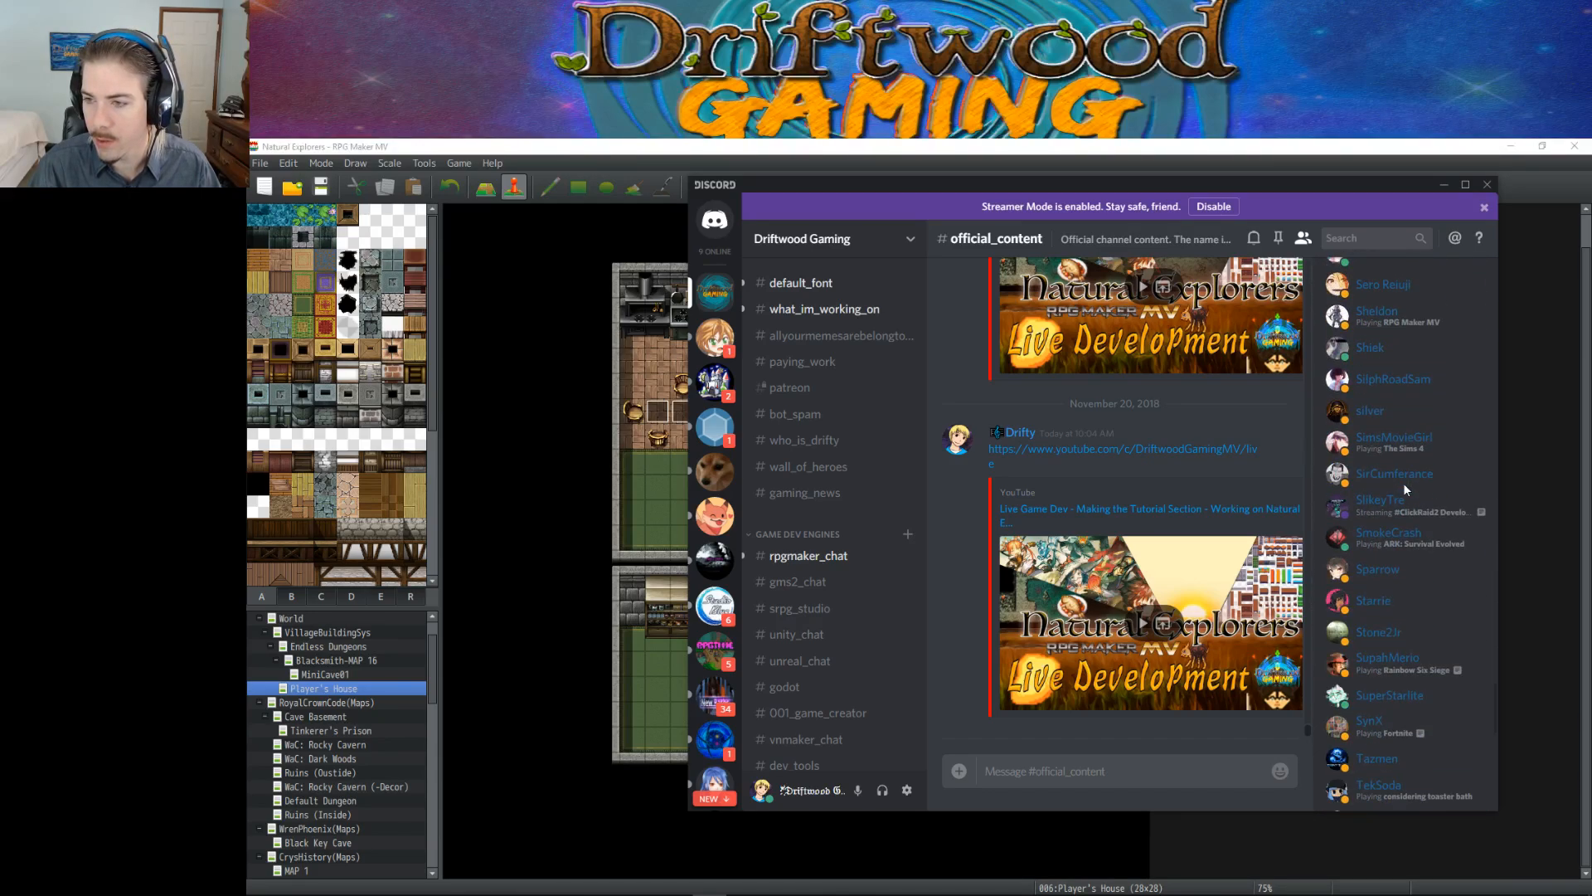
pyautogui.scroll(-2, 1403, 483)
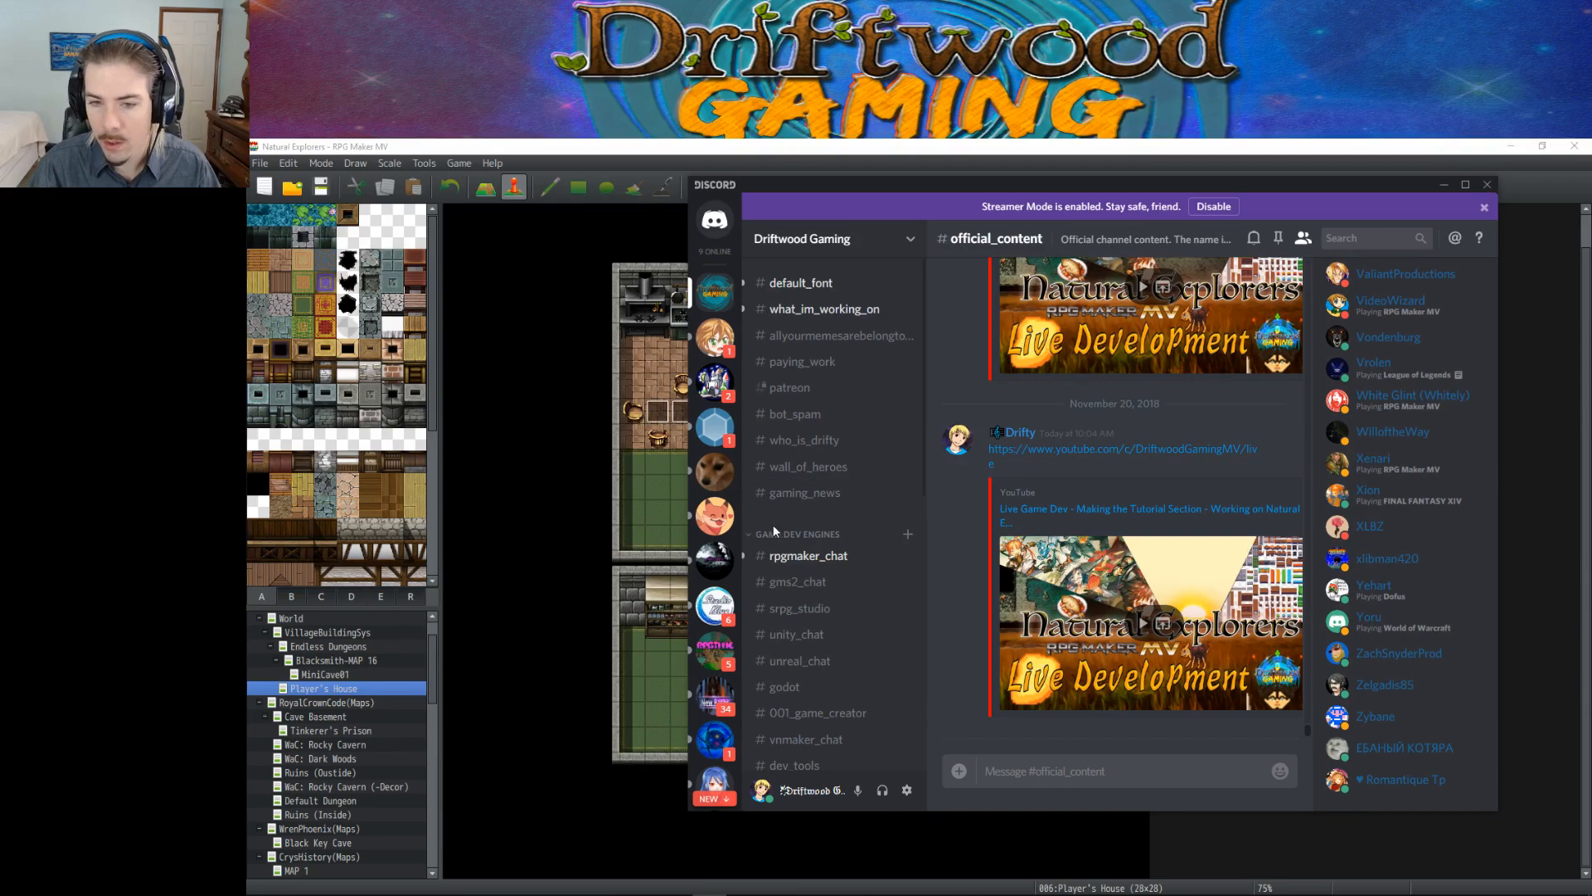
# Step: Read the new messages in the default_font and what_im_working_on channels
pyautogui.click(827, 283)
pyautogui.scroll(-3, 1439, 495)
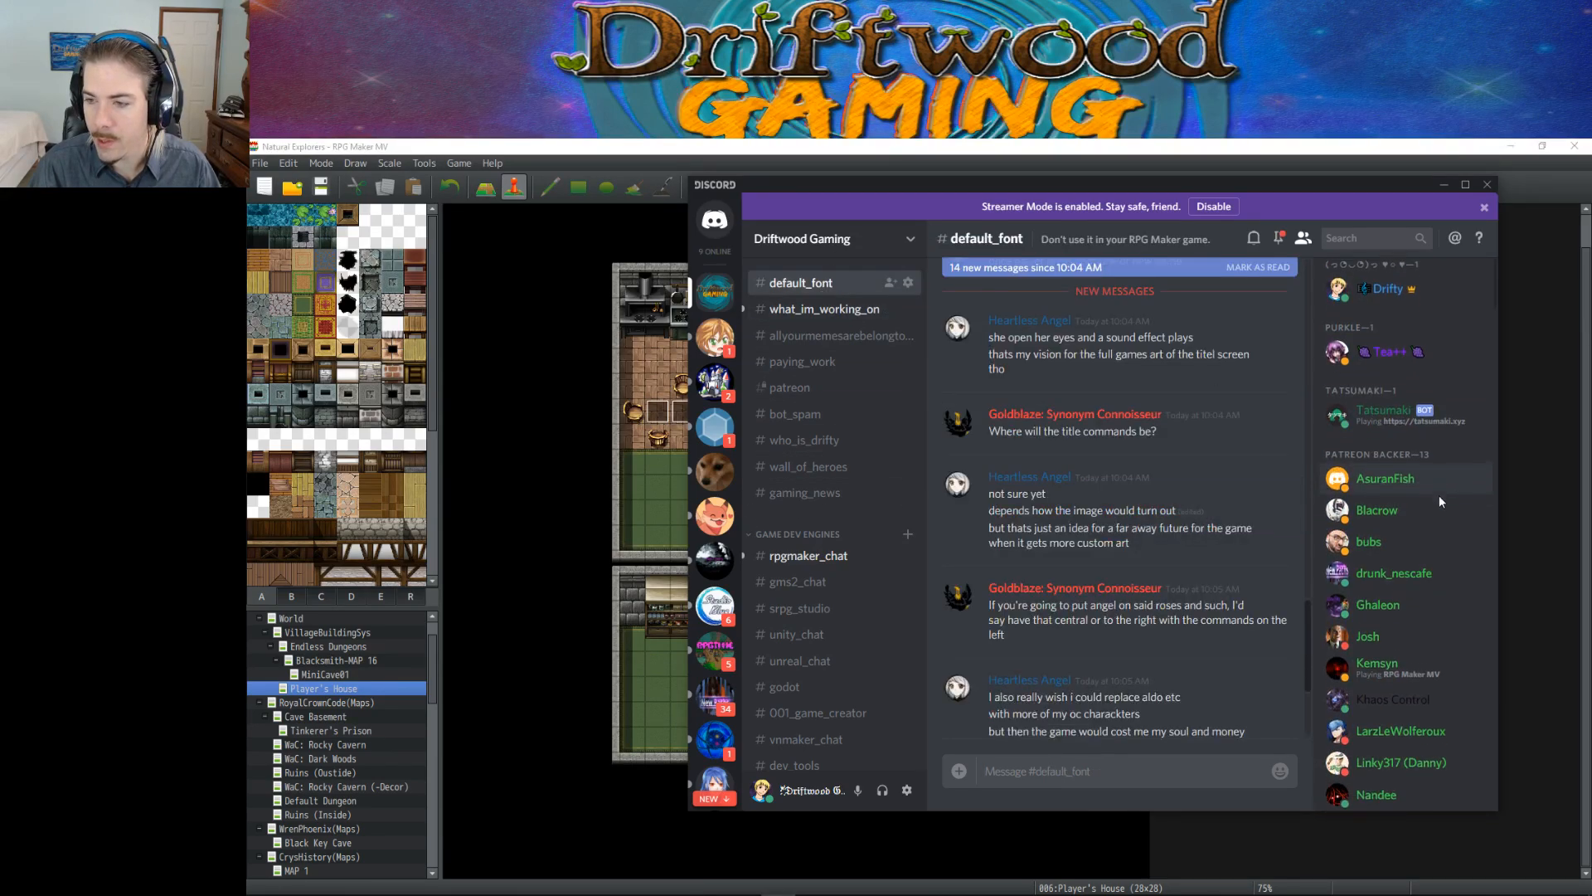
pyautogui.click(816, 308)
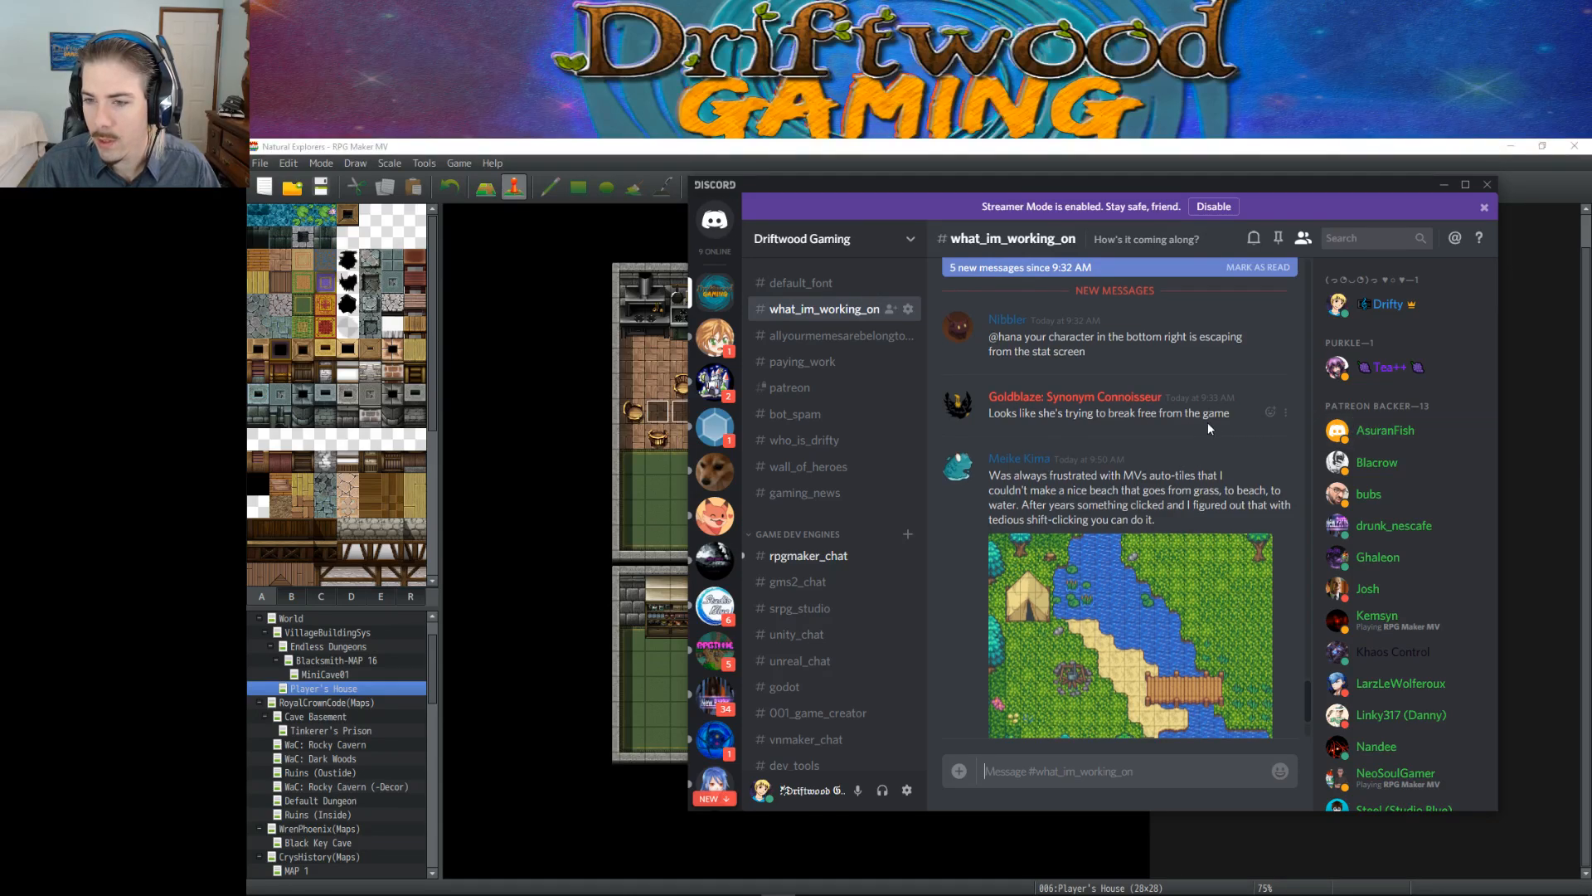
pyautogui.scroll(-2, 1202, 425)
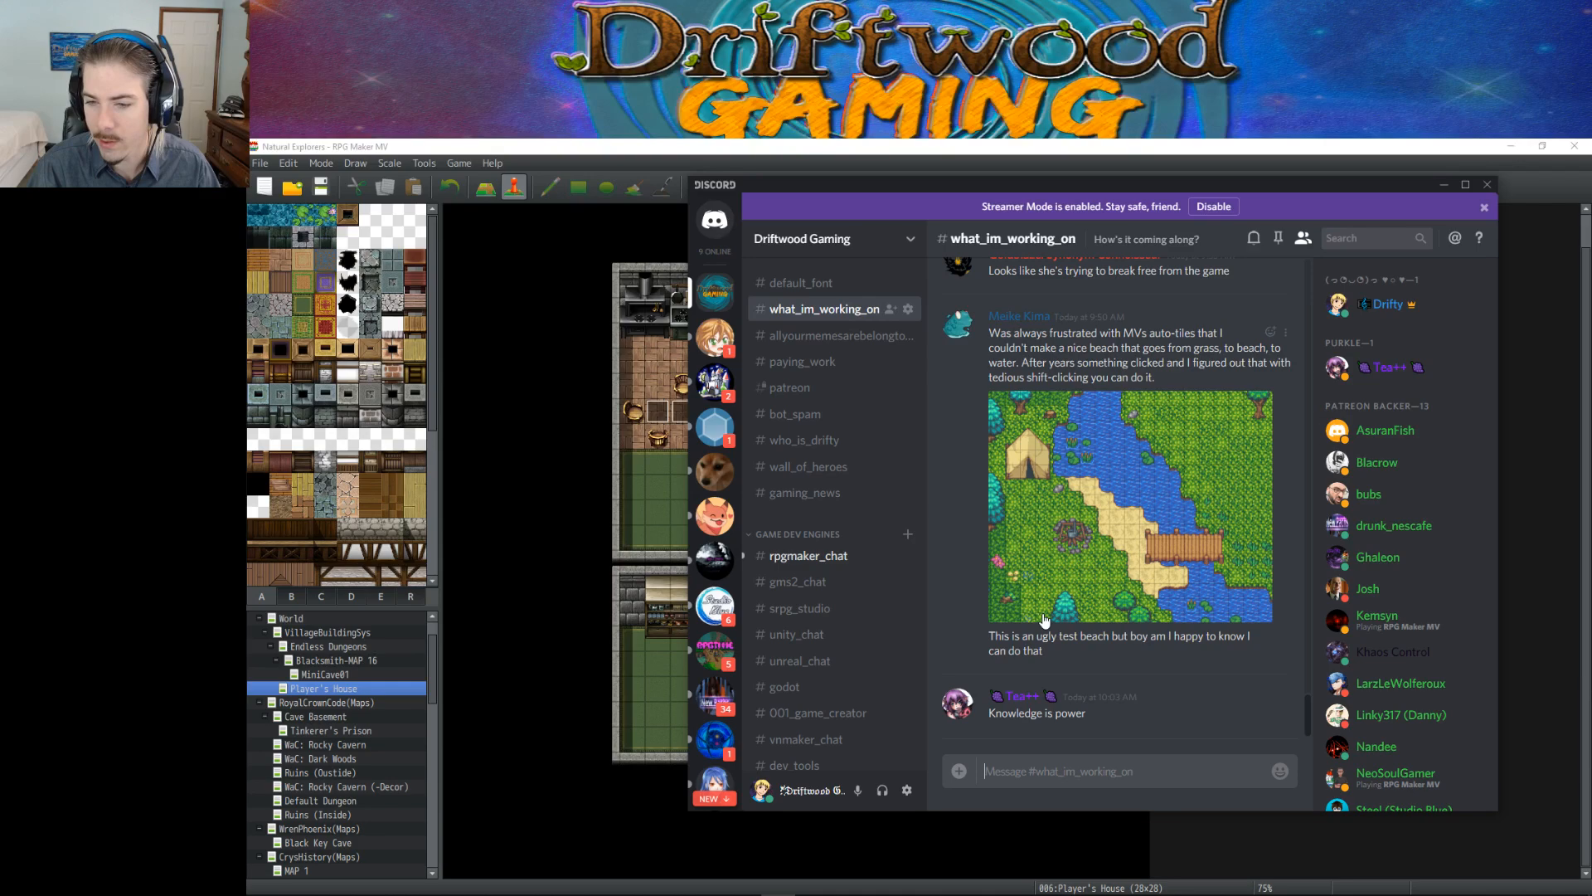
# Step: Read the new messages in the rpgmaker_chat channel and look over the server's remaining channels
pyautogui.click(801, 555)
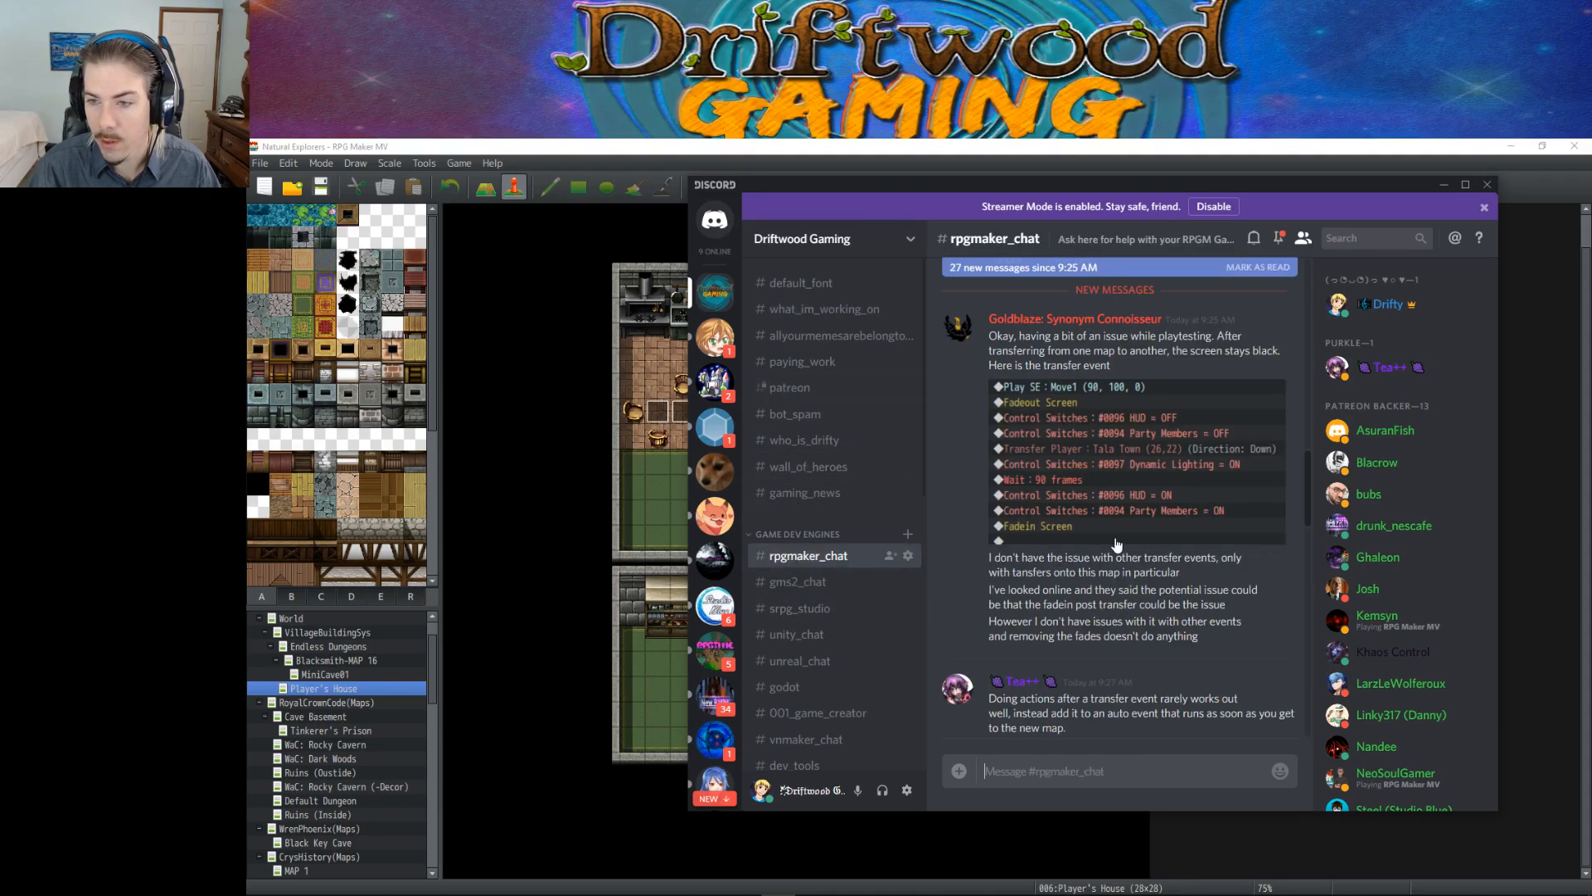
pyautogui.scroll(-2, 1118, 544)
pyautogui.scroll(-3, 1118, 544)
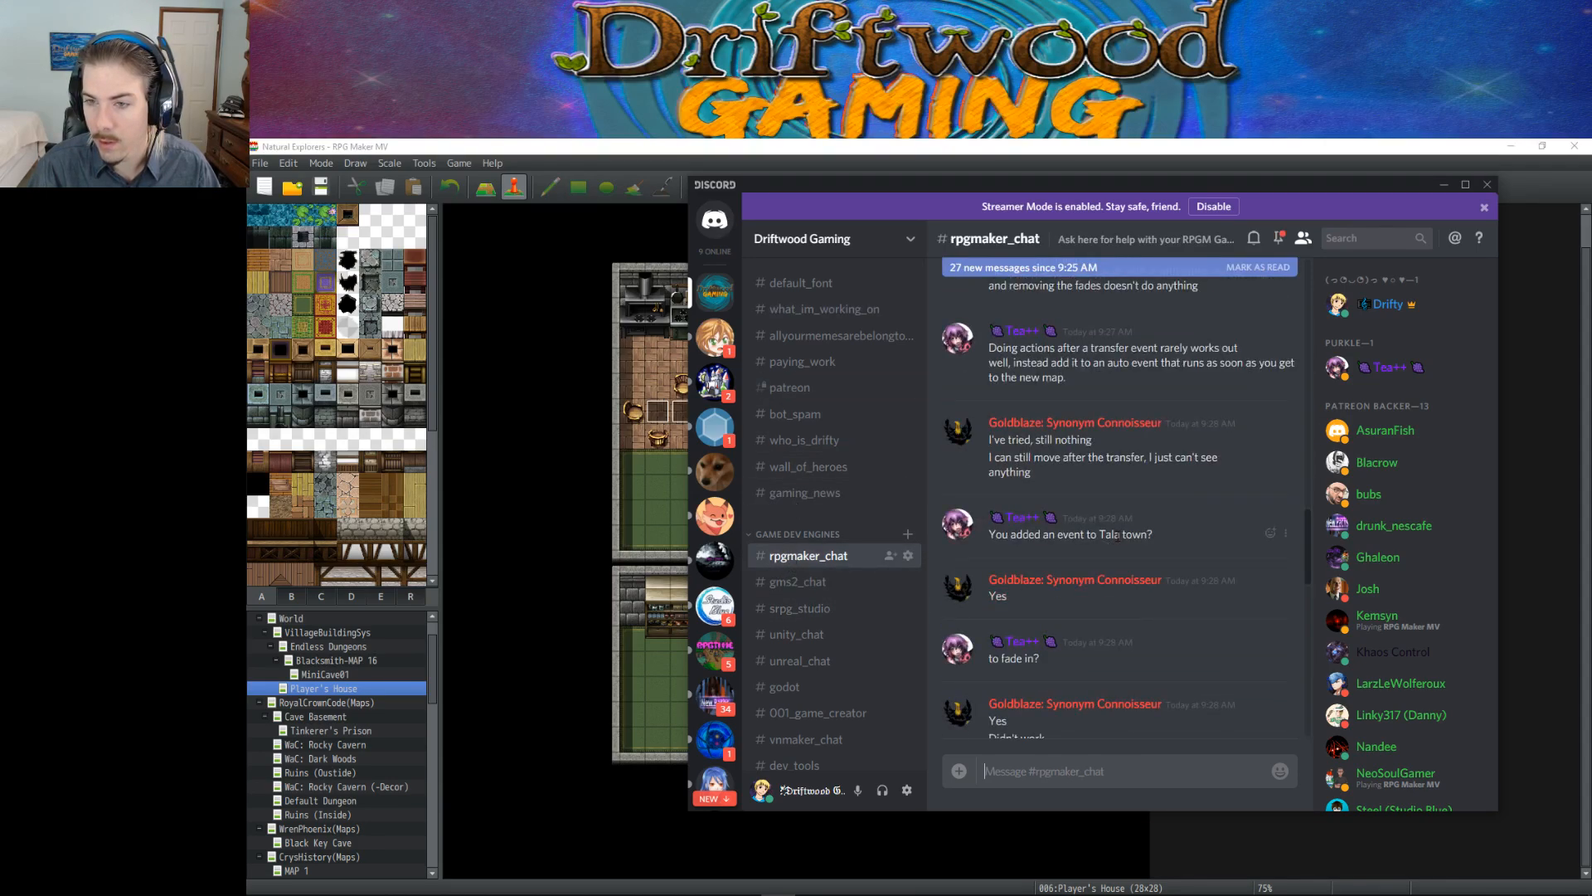
pyautogui.scroll(-10, 1078, 410)
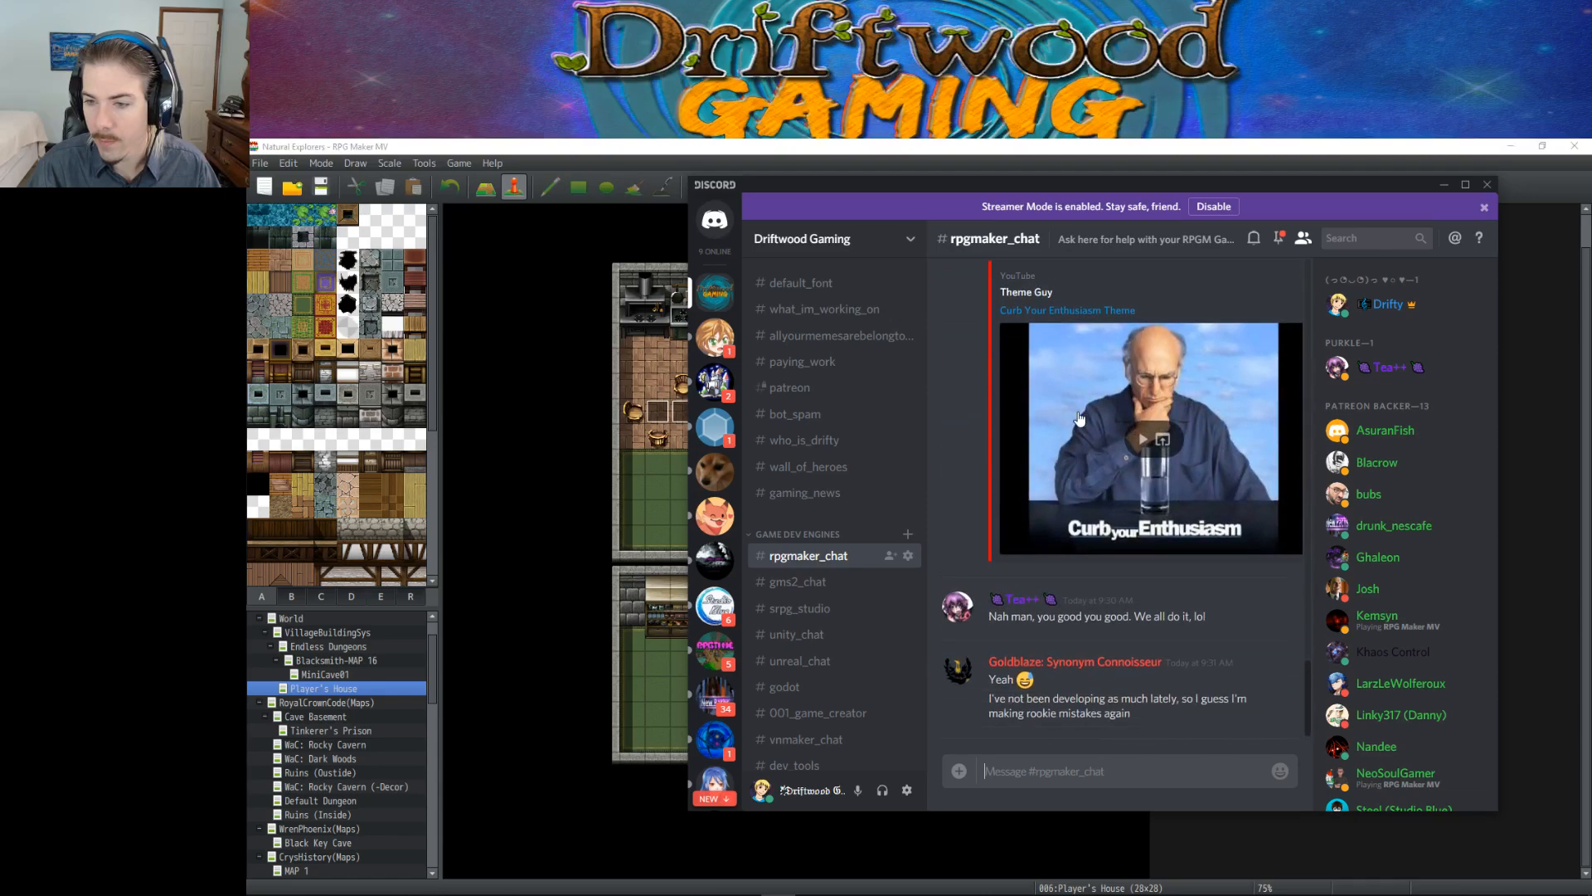
pyautogui.scroll(-10, 832, 461)
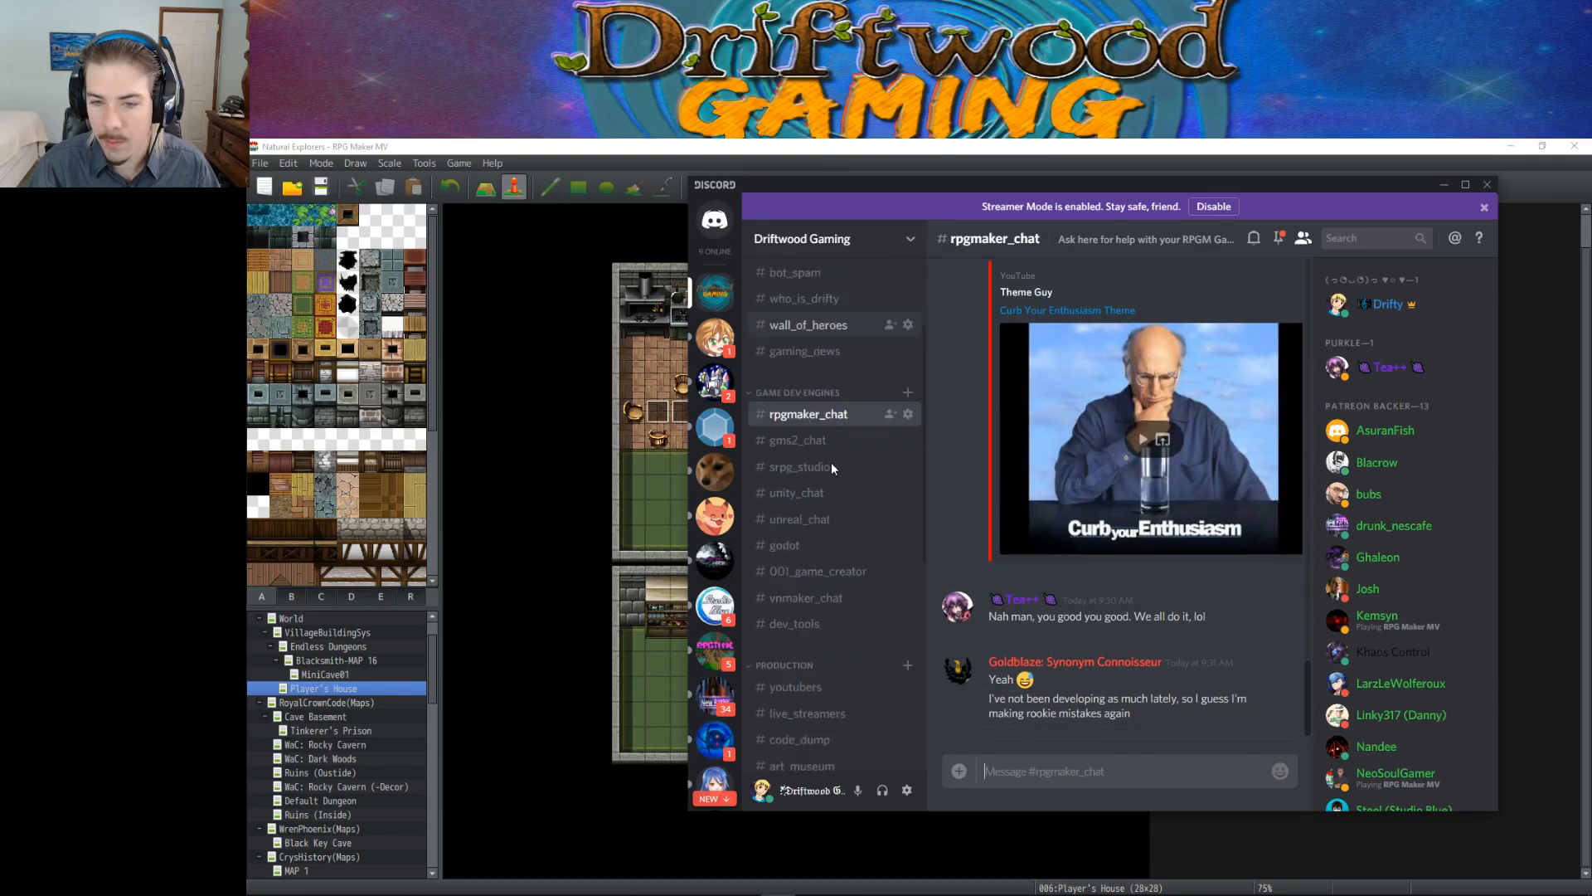
pyautogui.scroll(10, 832, 468)
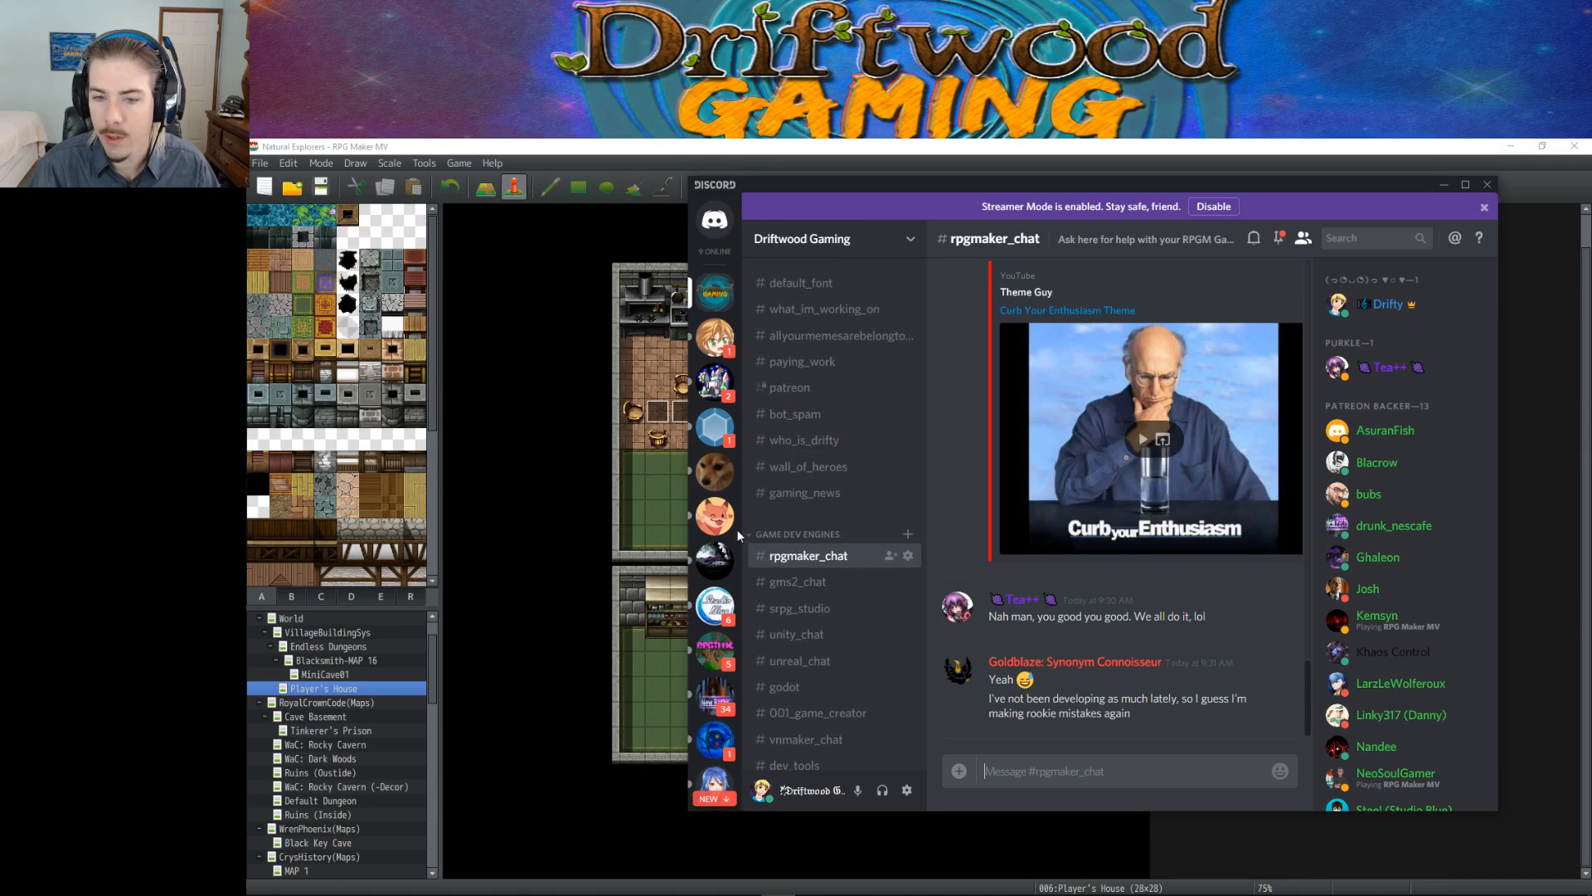
pyautogui.scroll(-5, 803, 531)
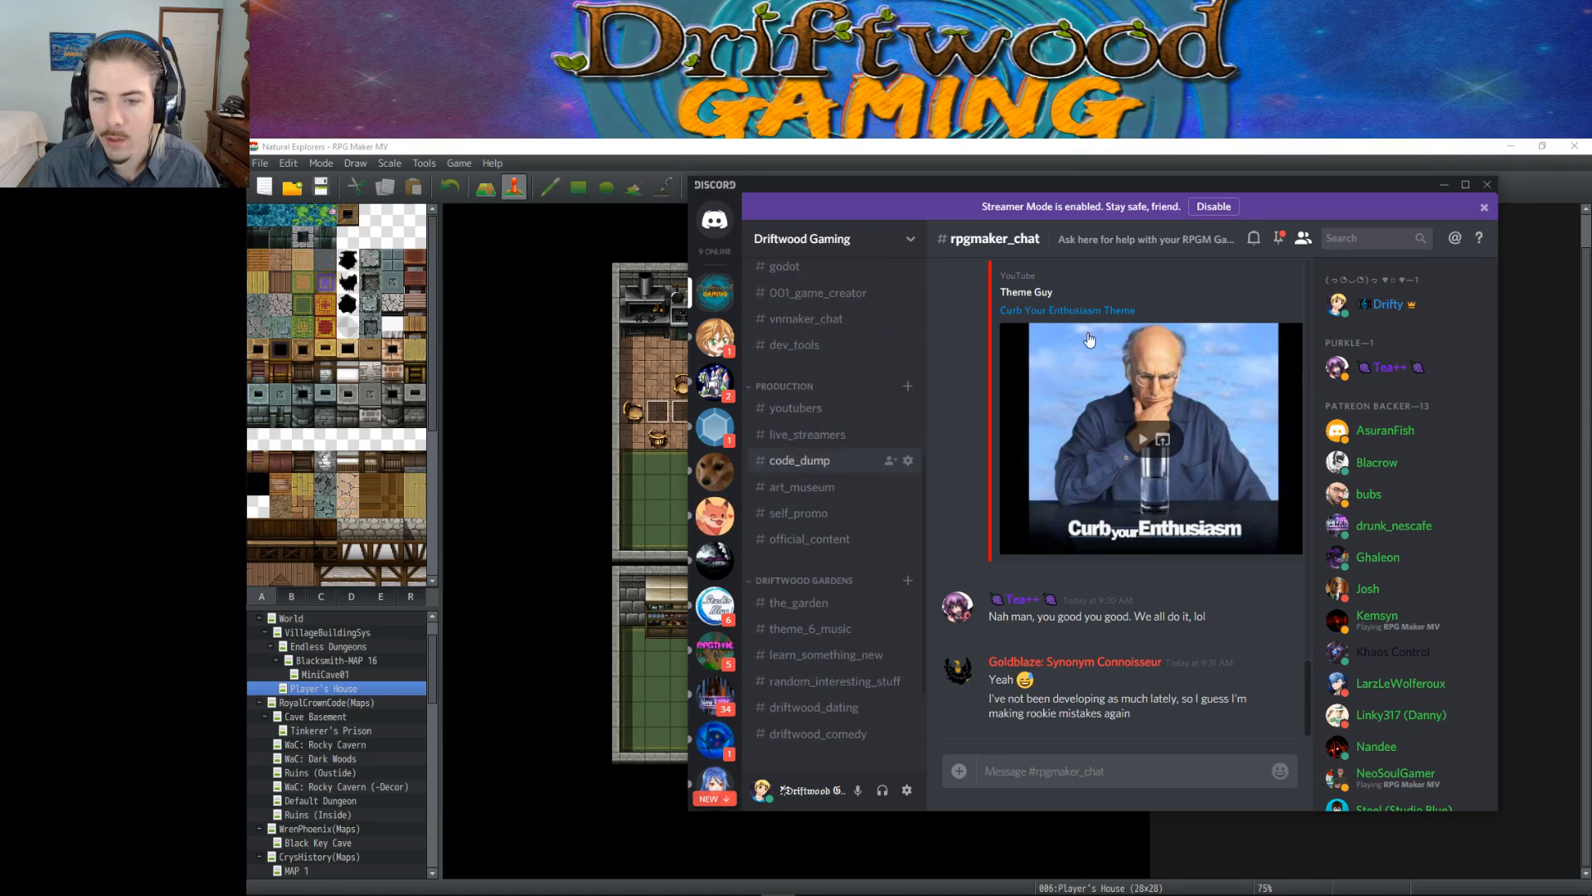
# Step: Minimize Discord to return to RPG Maker MV and save the Natural Explorers project
pyautogui.click(1444, 184)
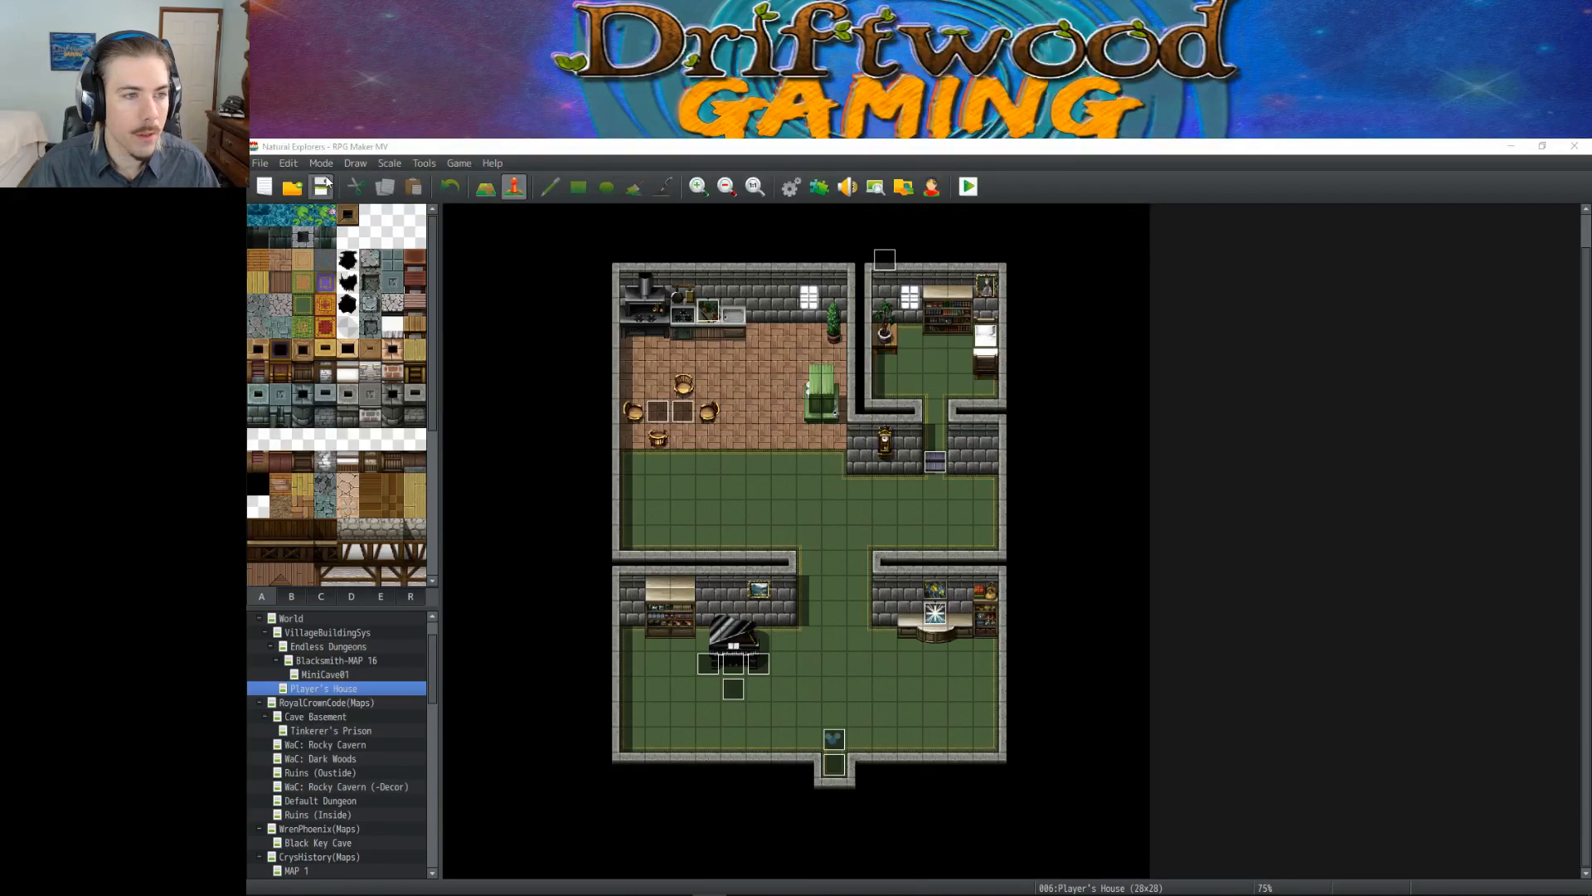
pyautogui.click(325, 182)
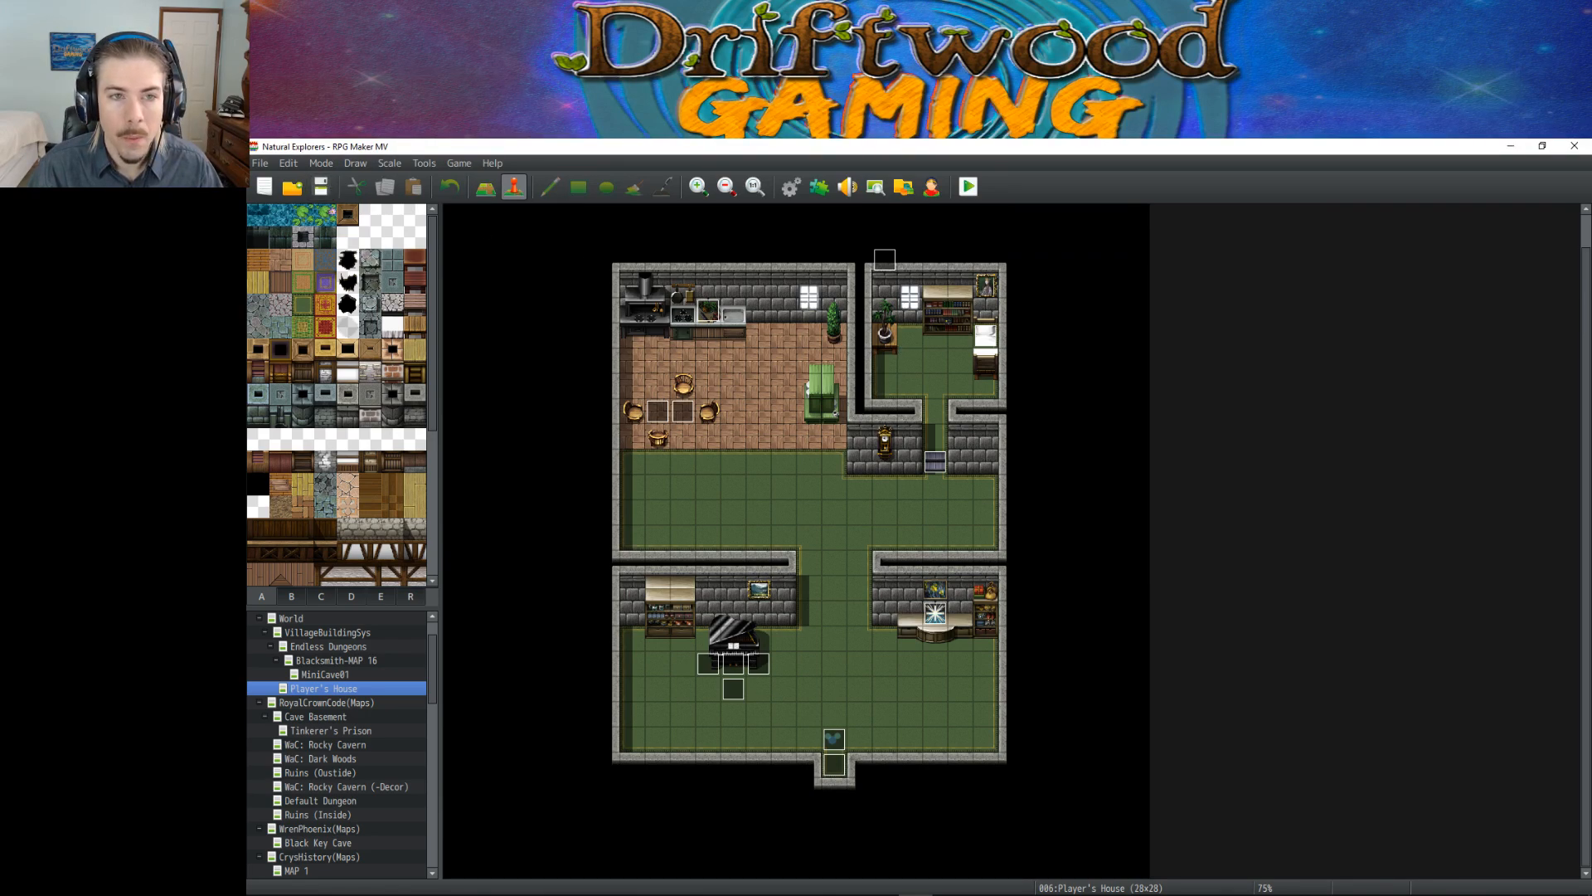
# Step: Open the TutorialClassroom map from the end of the project's map tree
pyautogui.scroll(-8, 329, 757)
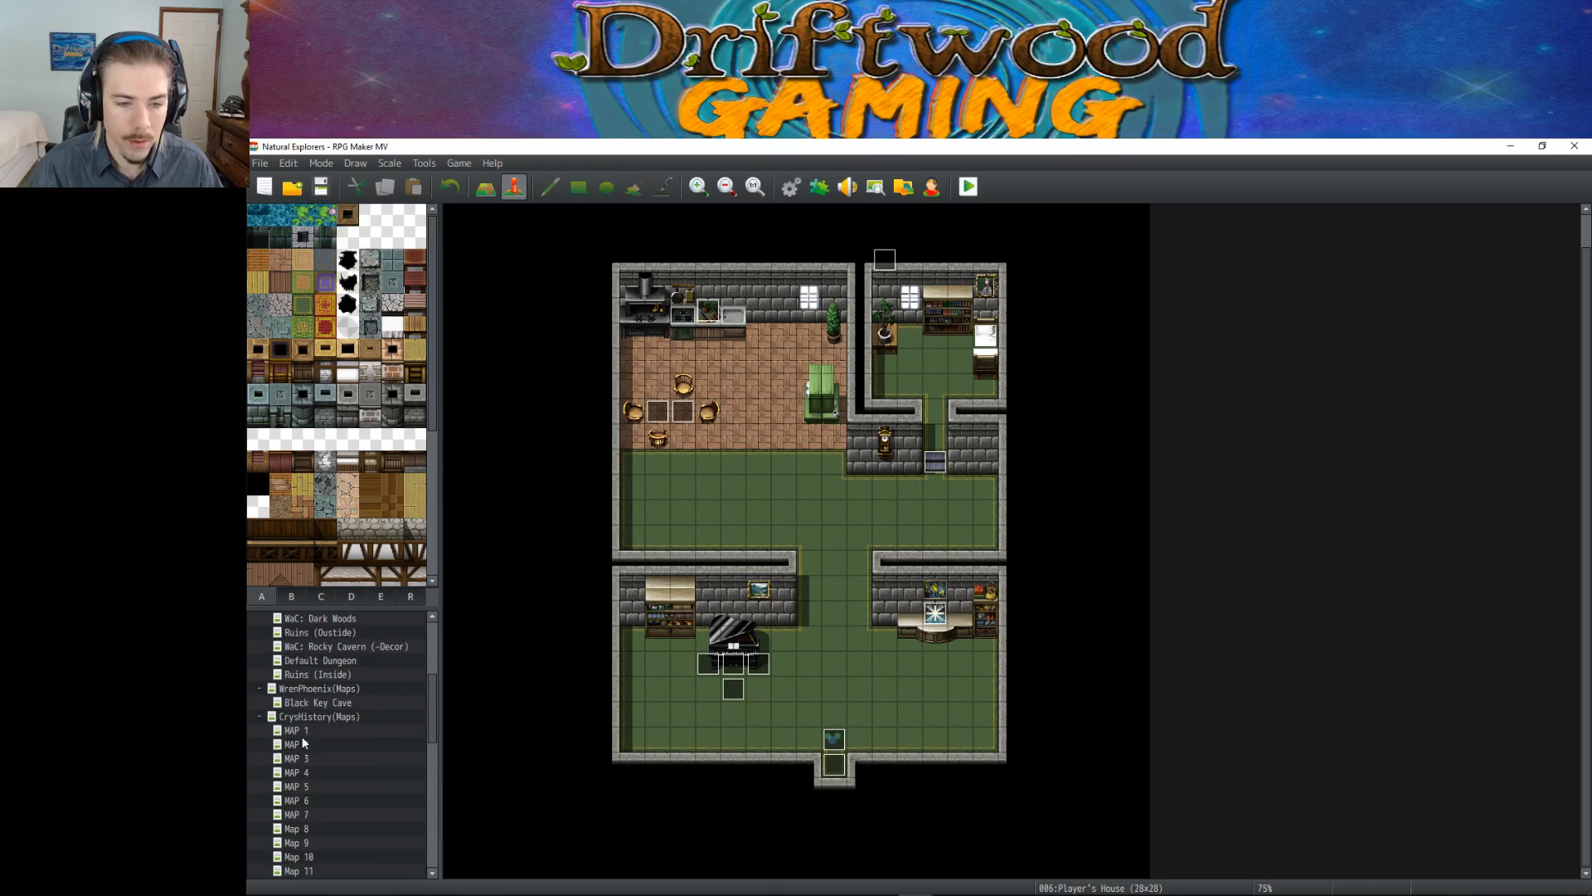
pyautogui.scroll(-6, 332, 749)
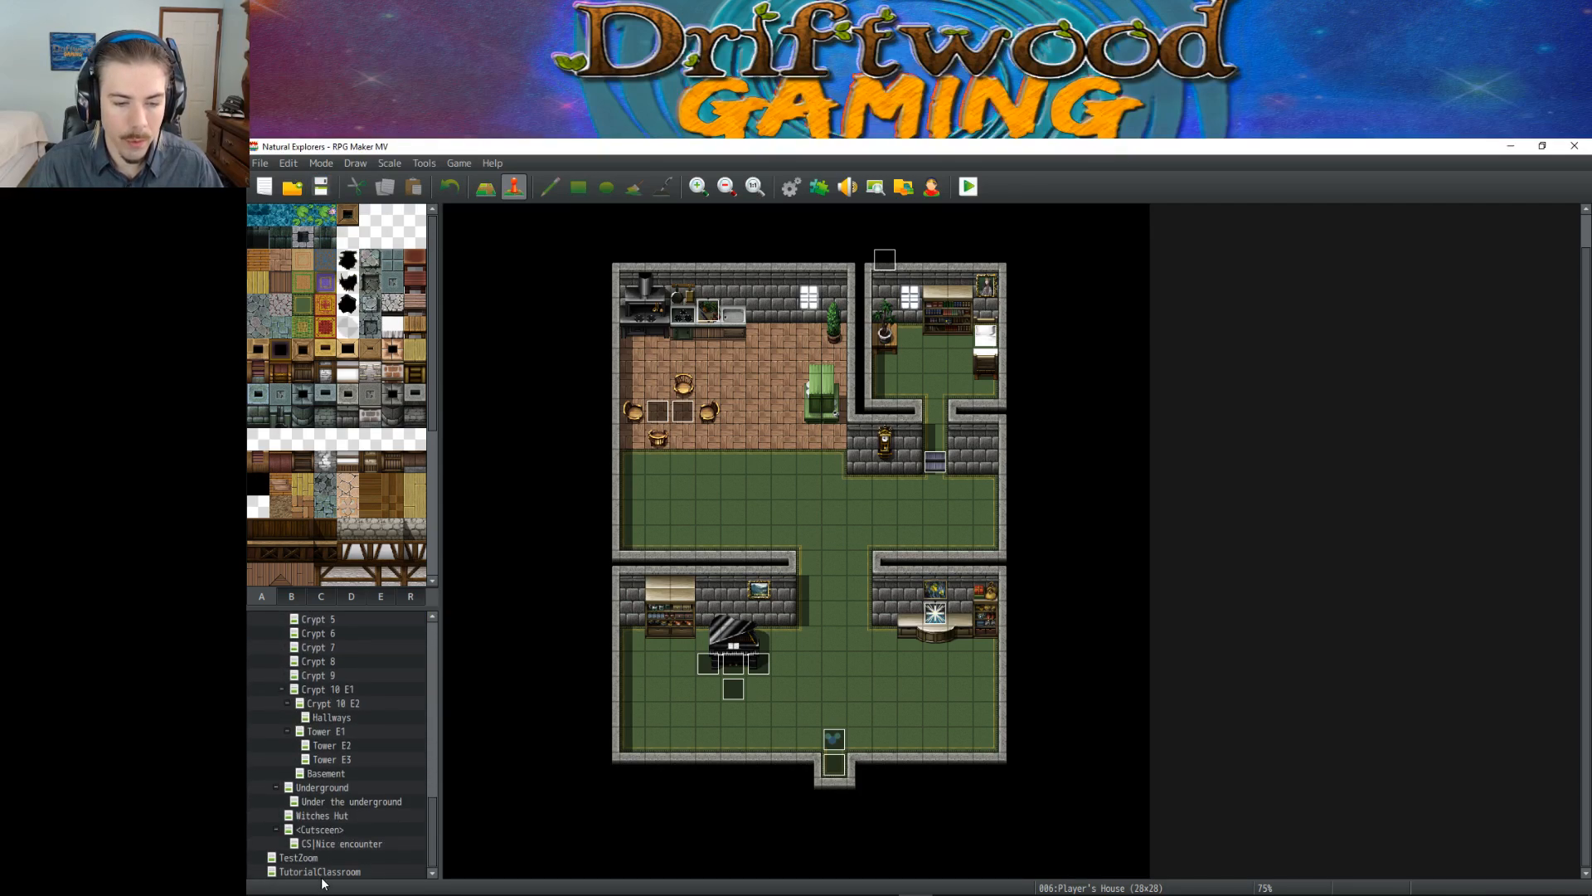
pyautogui.click(322, 873)
pyautogui.scroll(2, 1043, 657)
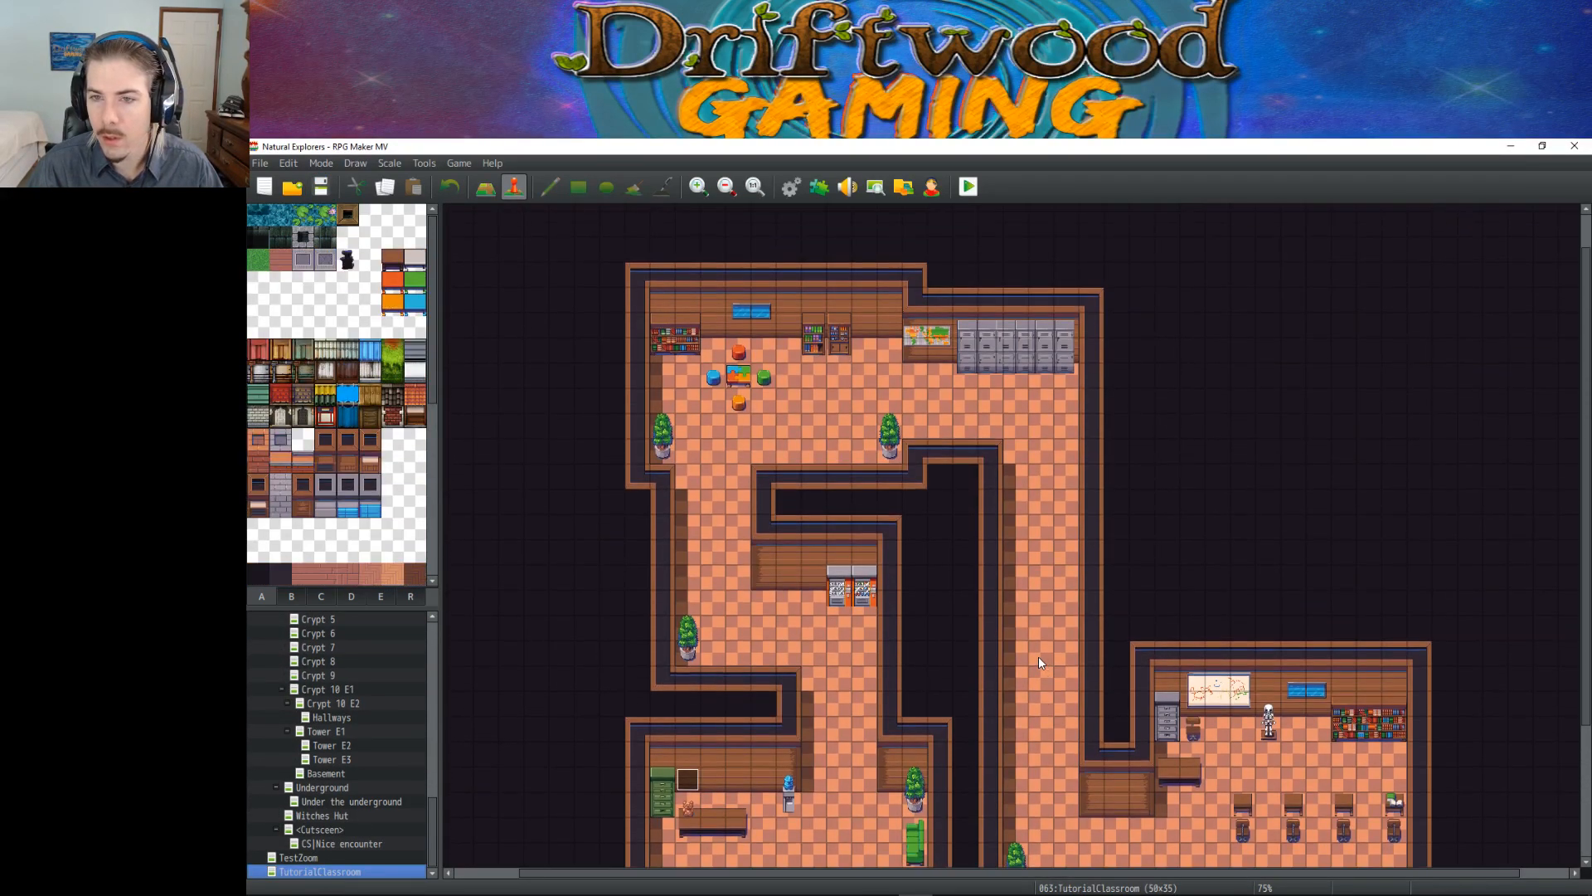
# Step: Open tileset 0040 VisuStella in the database to see its settings and images
pyautogui.click(789, 189)
pyautogui.click(544, 518)
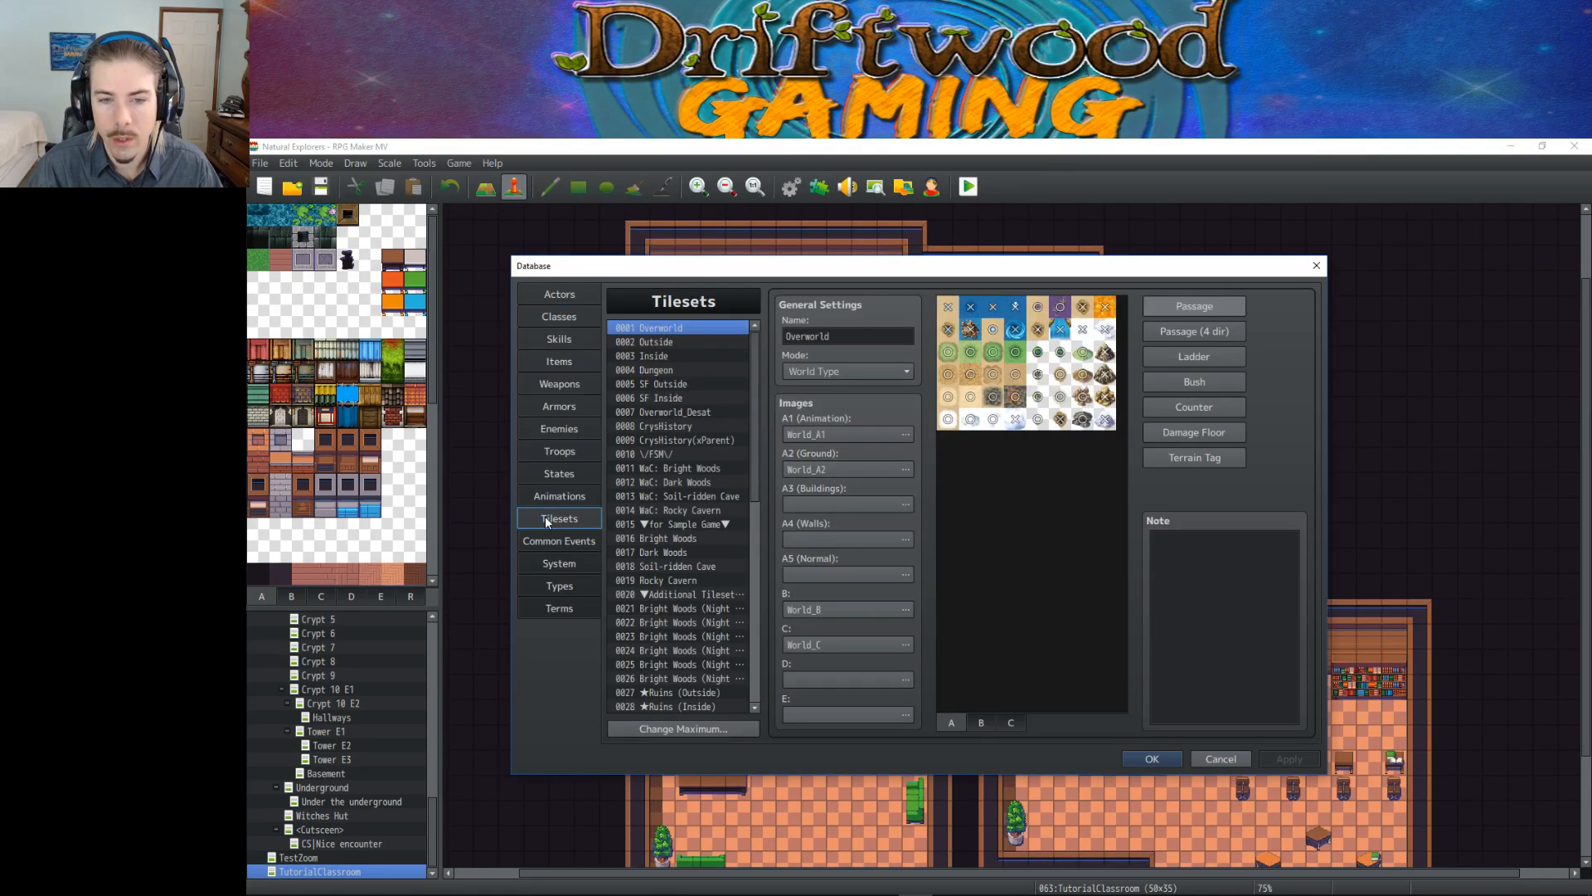
pyautogui.scroll(-6, 712, 485)
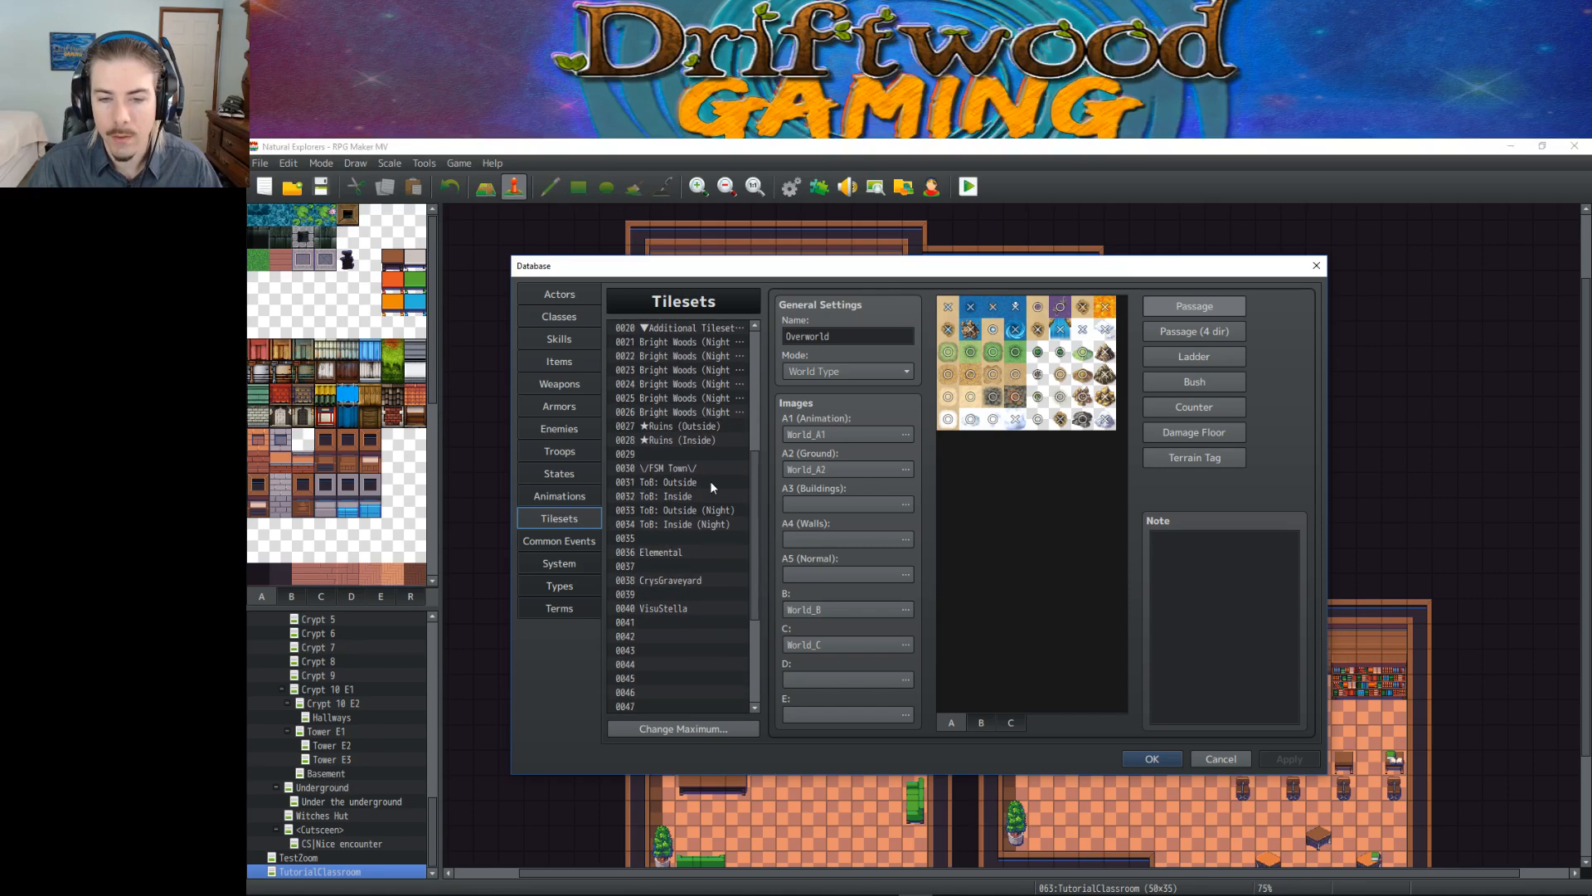
pyautogui.click(728, 608)
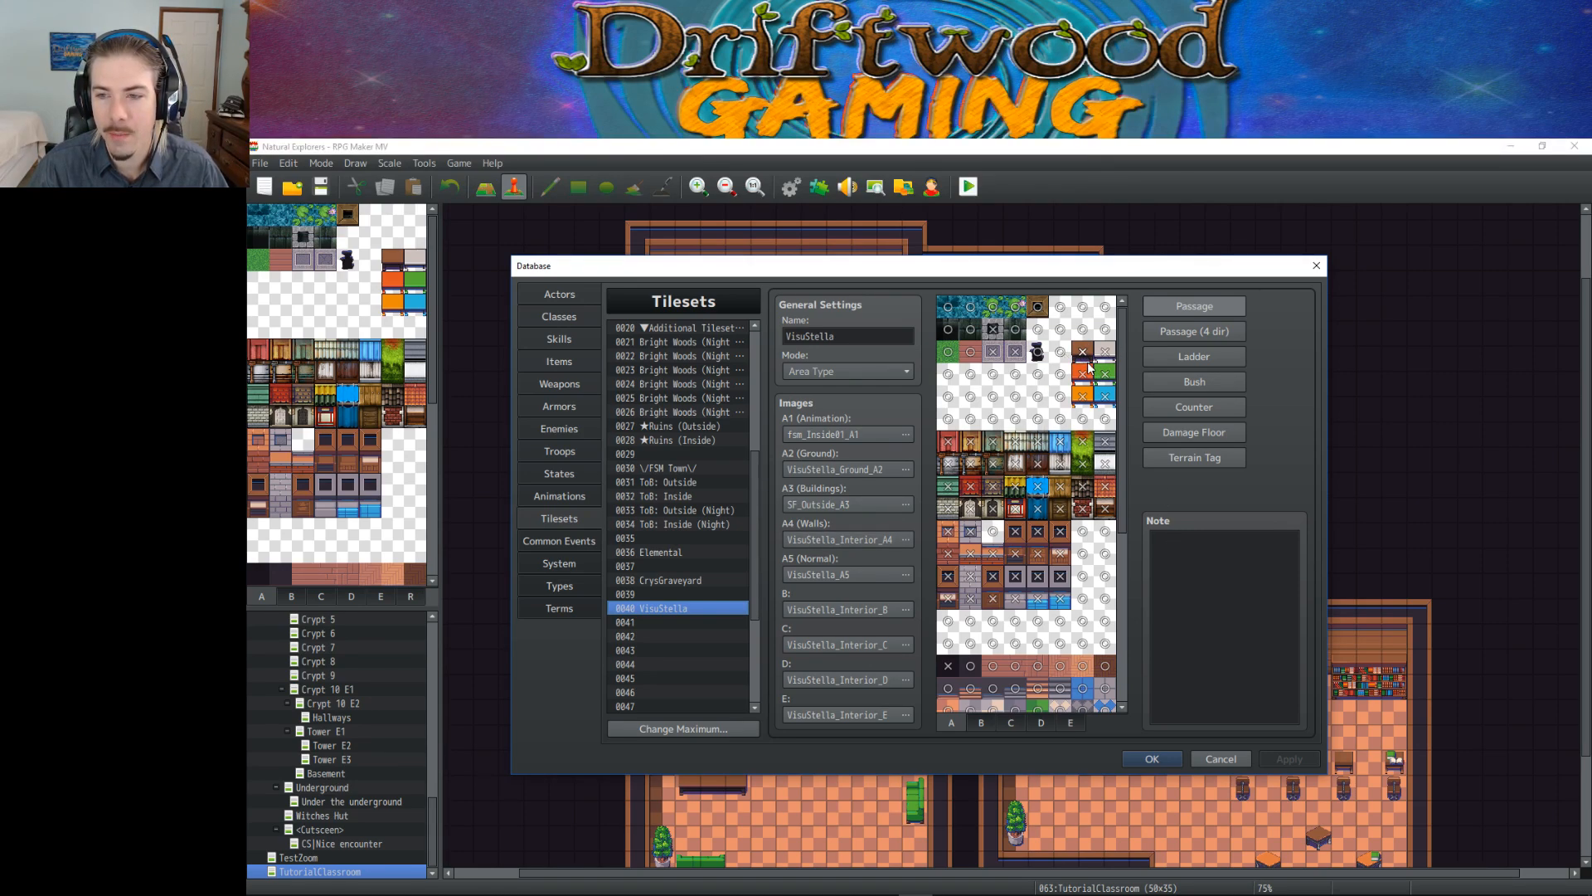
# Step: Look through the VisuStella tileset's A tiles, accept the database and save the project
pyautogui.moveTo(1121, 465)
pyautogui.mouseDown()
pyautogui.moveTo(1132, 672)
pyautogui.moveTo(1132, 447)
pyautogui.mouseUp()
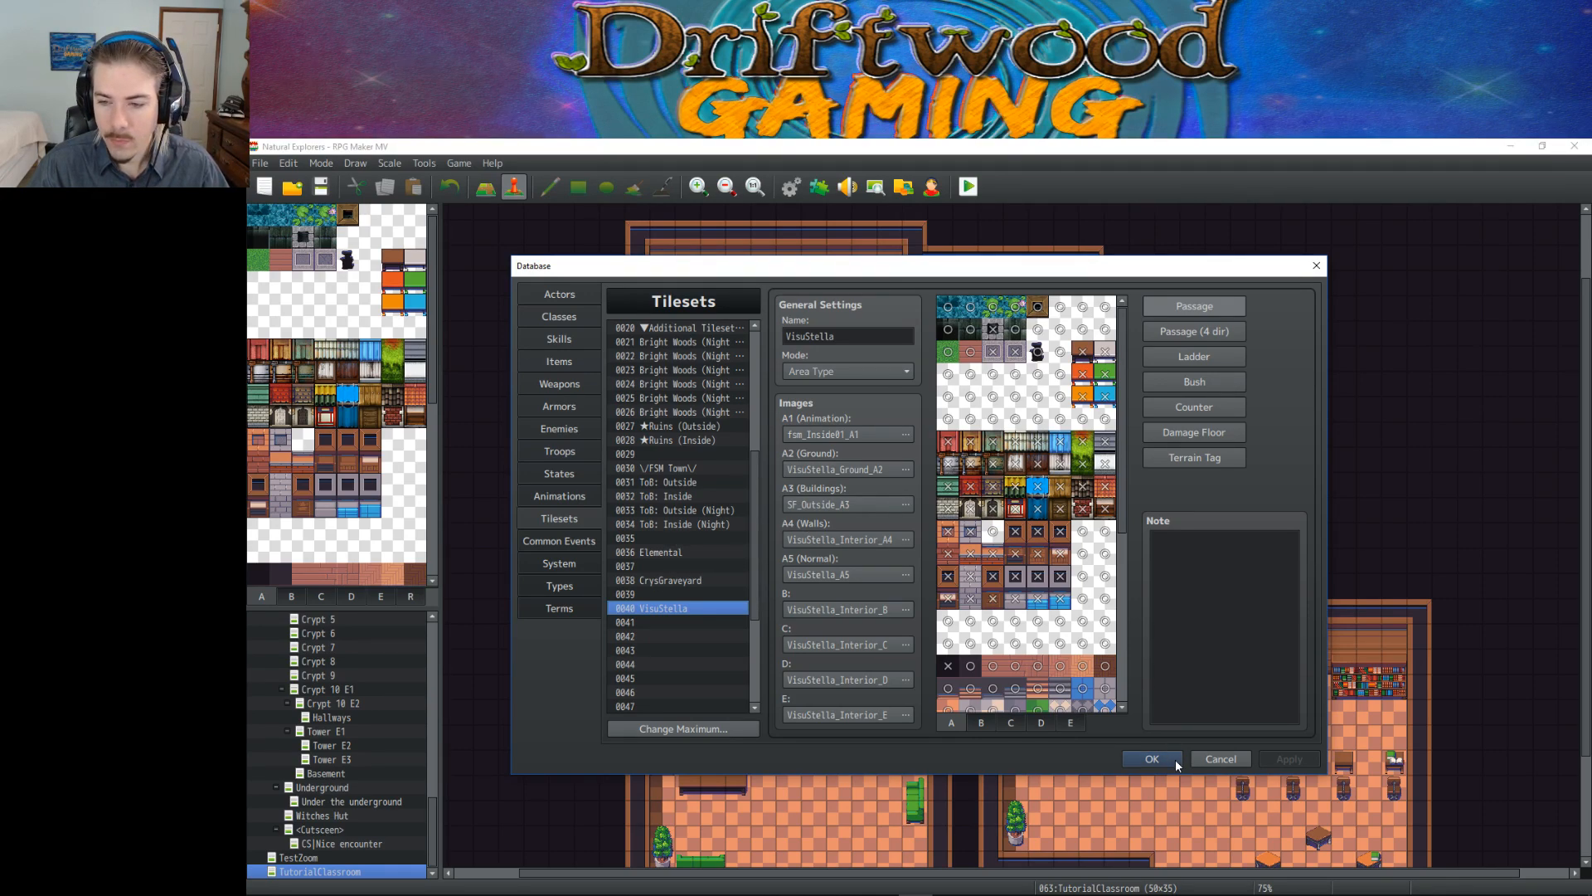
pyautogui.scroll(-5, 1055, 622)
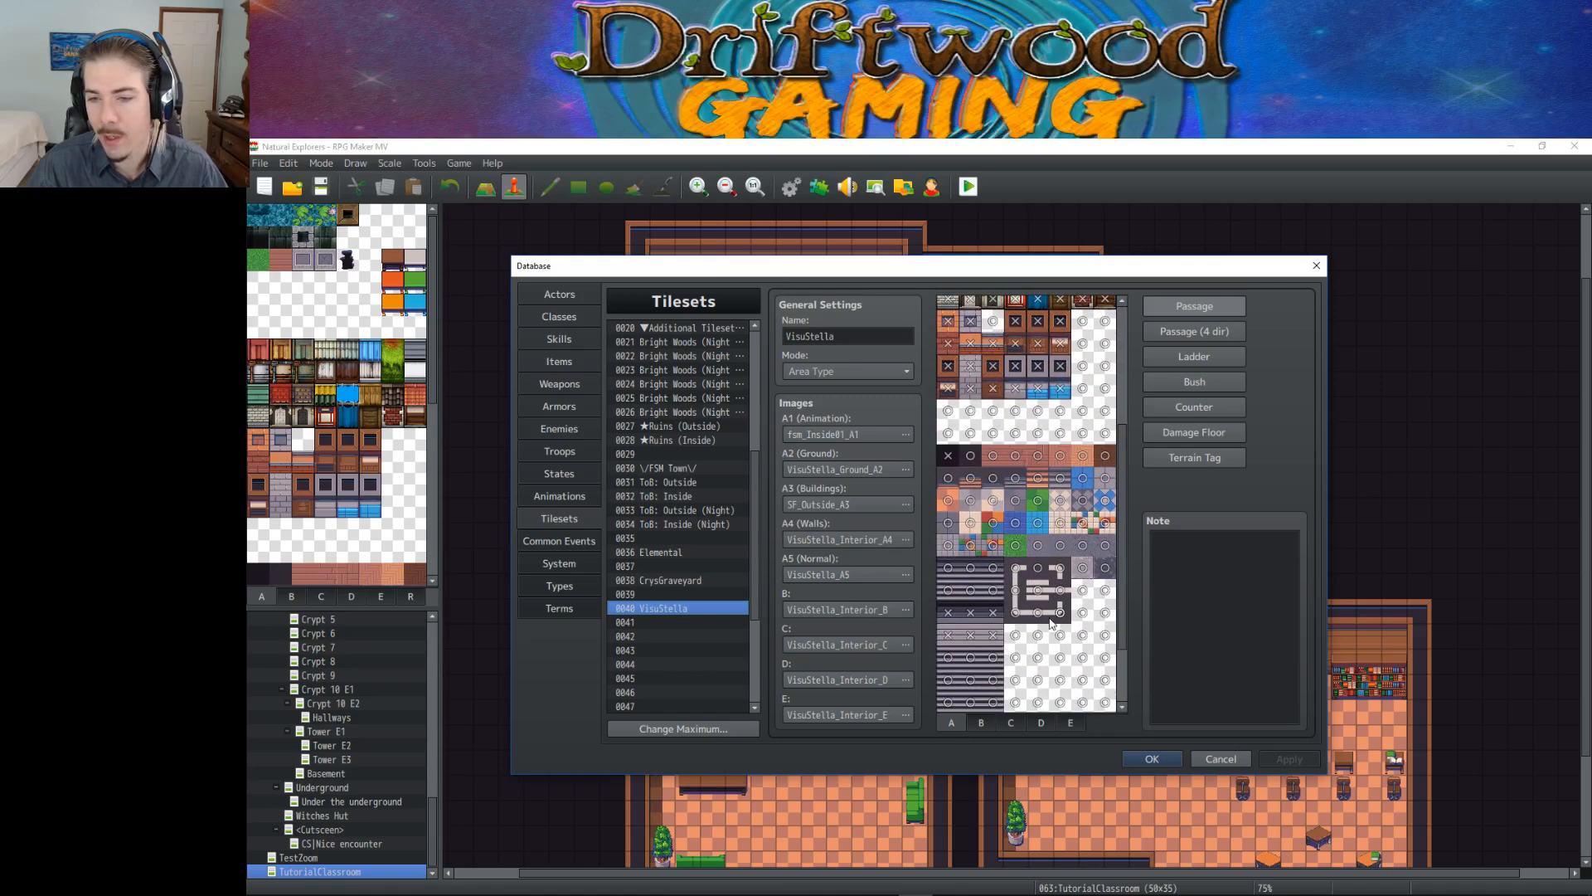
pyautogui.scroll(-1, 1056, 622)
pyautogui.scroll(-5, 685, 613)
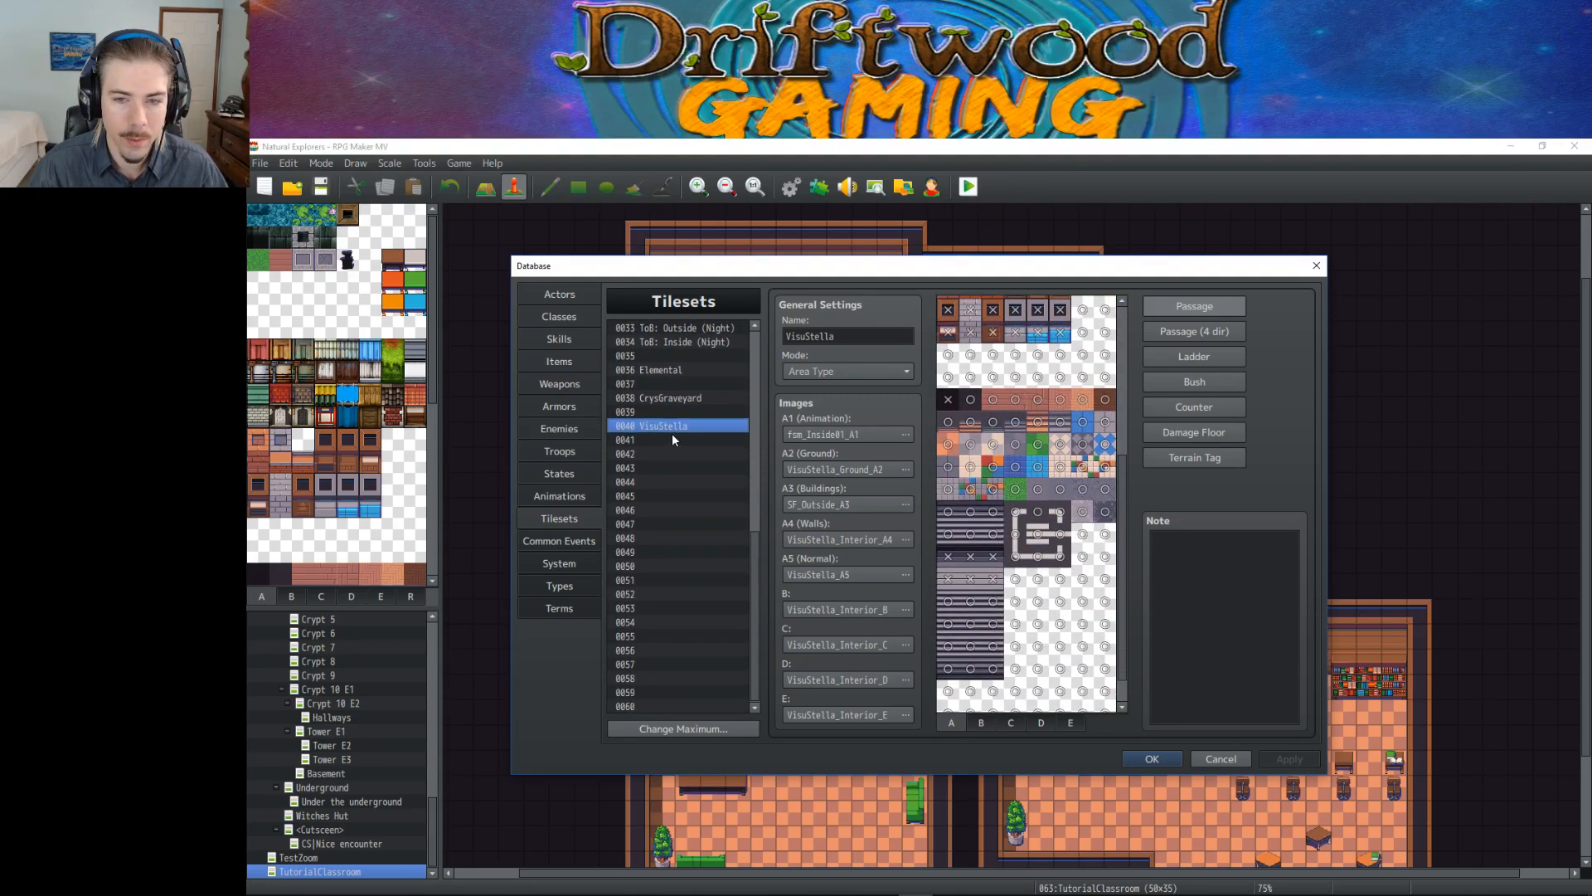
pyautogui.click(1142, 759)
pyautogui.click(320, 187)
# Step: Examine the TutorialClassroom map's layout, from the library area and hallways to the classroom and the entrance events
pyautogui.scroll(-3, 913, 600)
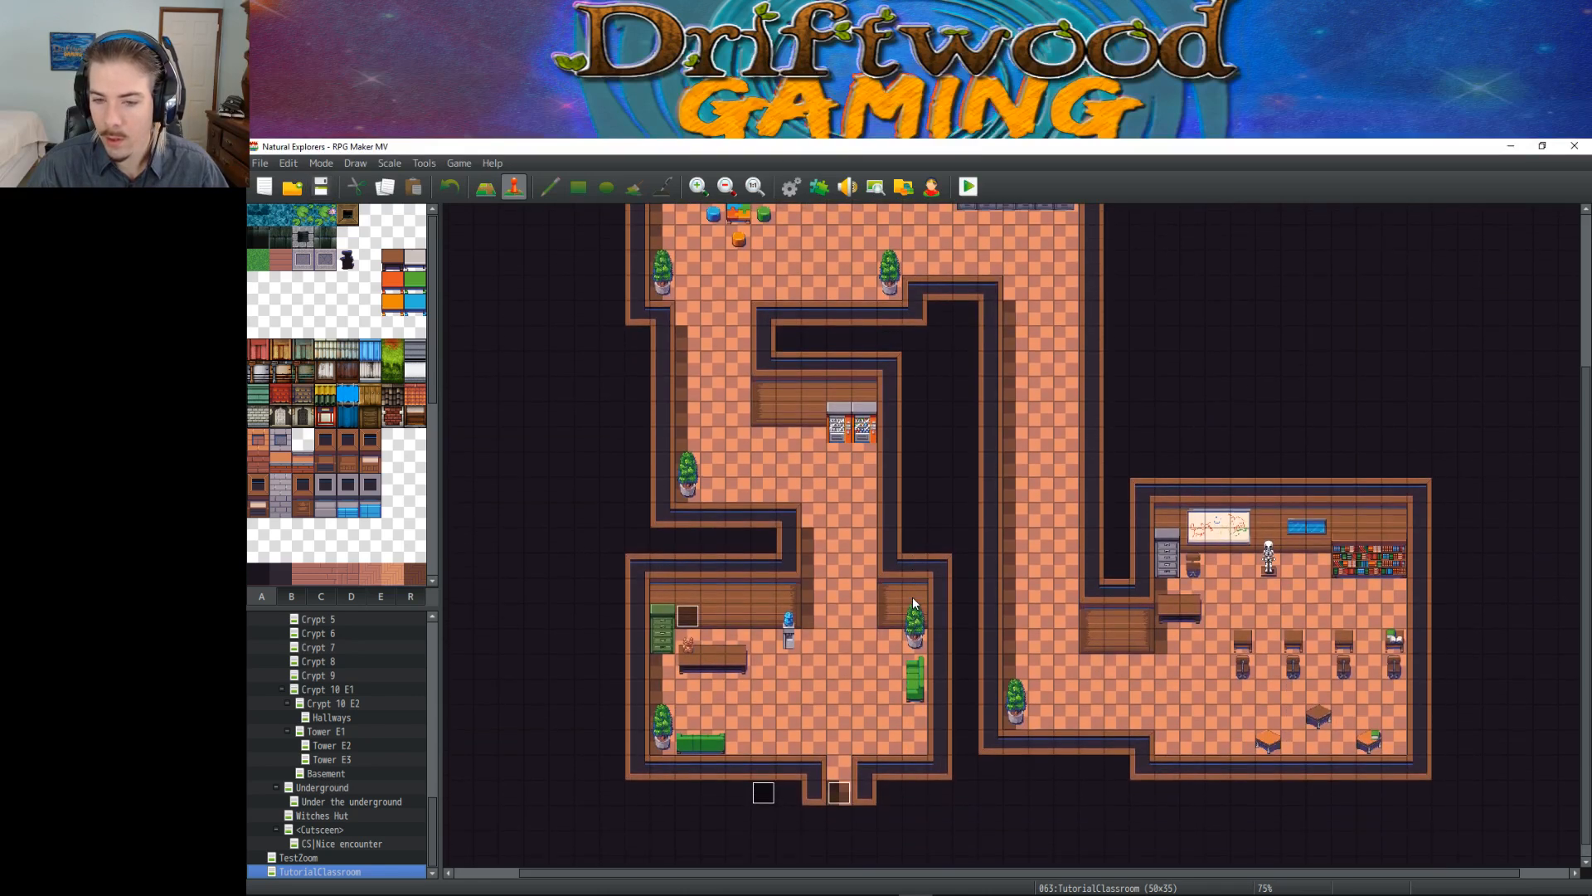
pyautogui.scroll(2, 909, 595)
pyautogui.scroll(2, 909, 595)
pyautogui.scroll(-1, 903, 604)
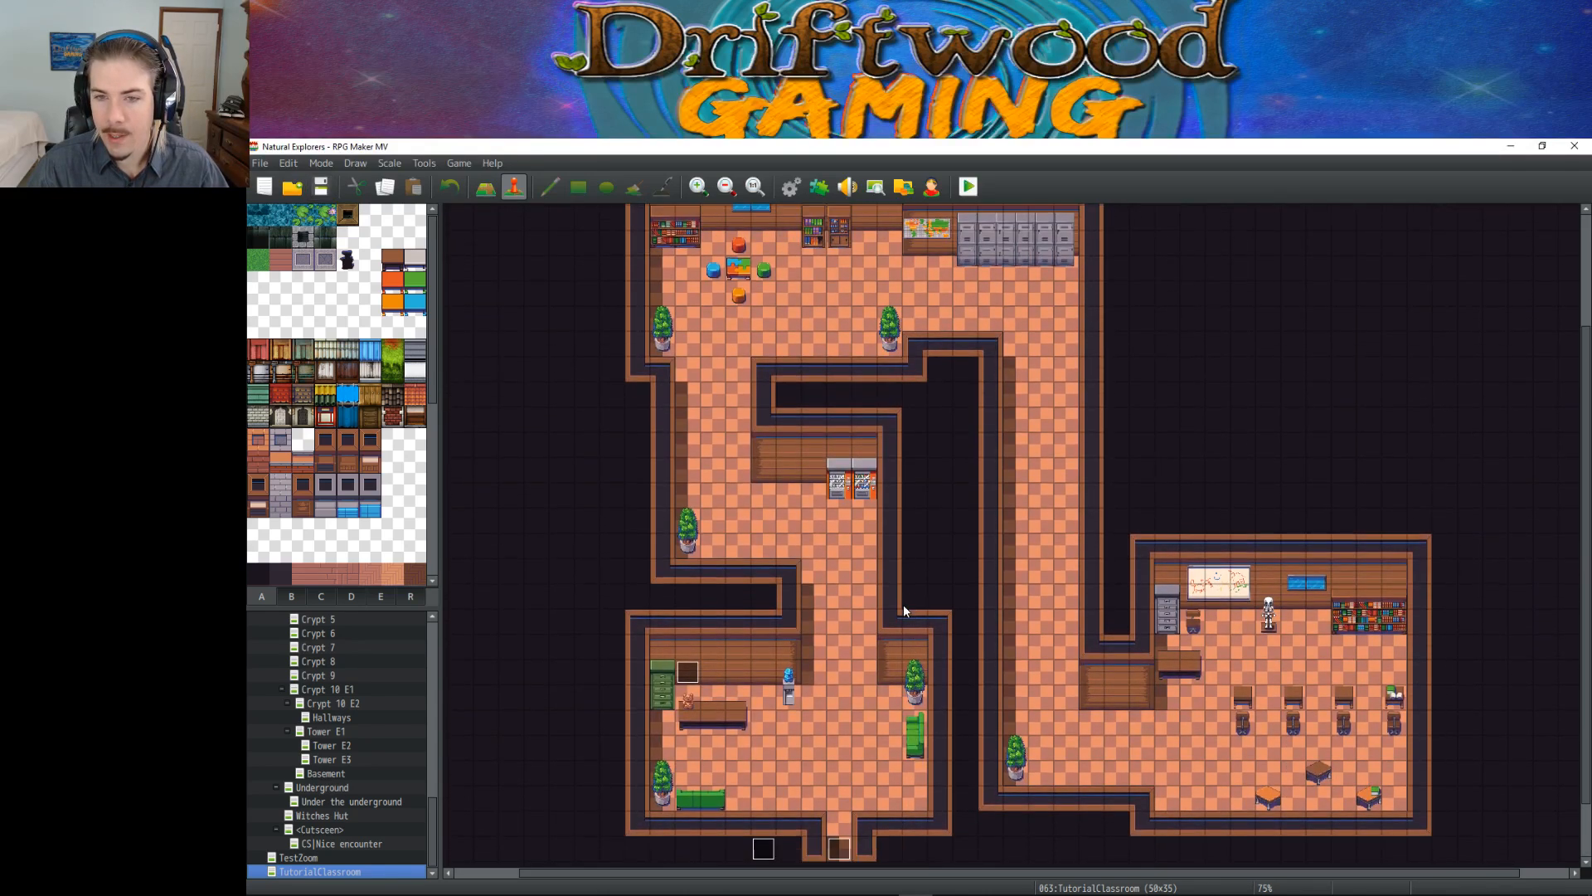
pyautogui.scroll(-1, 903, 604)
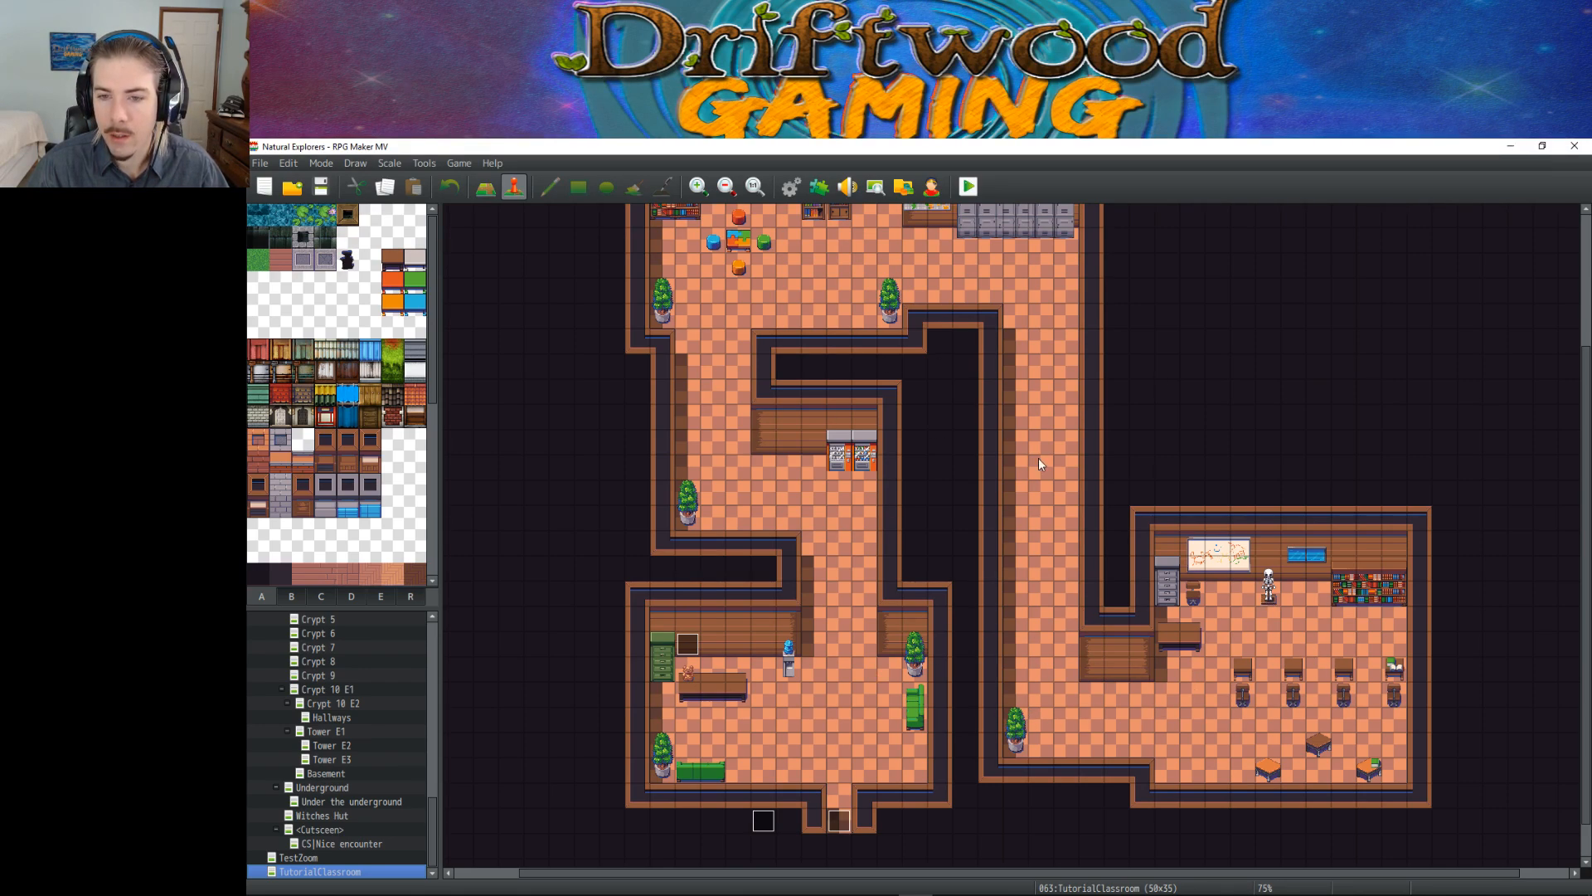
pyautogui.scroll(2, 930, 441)
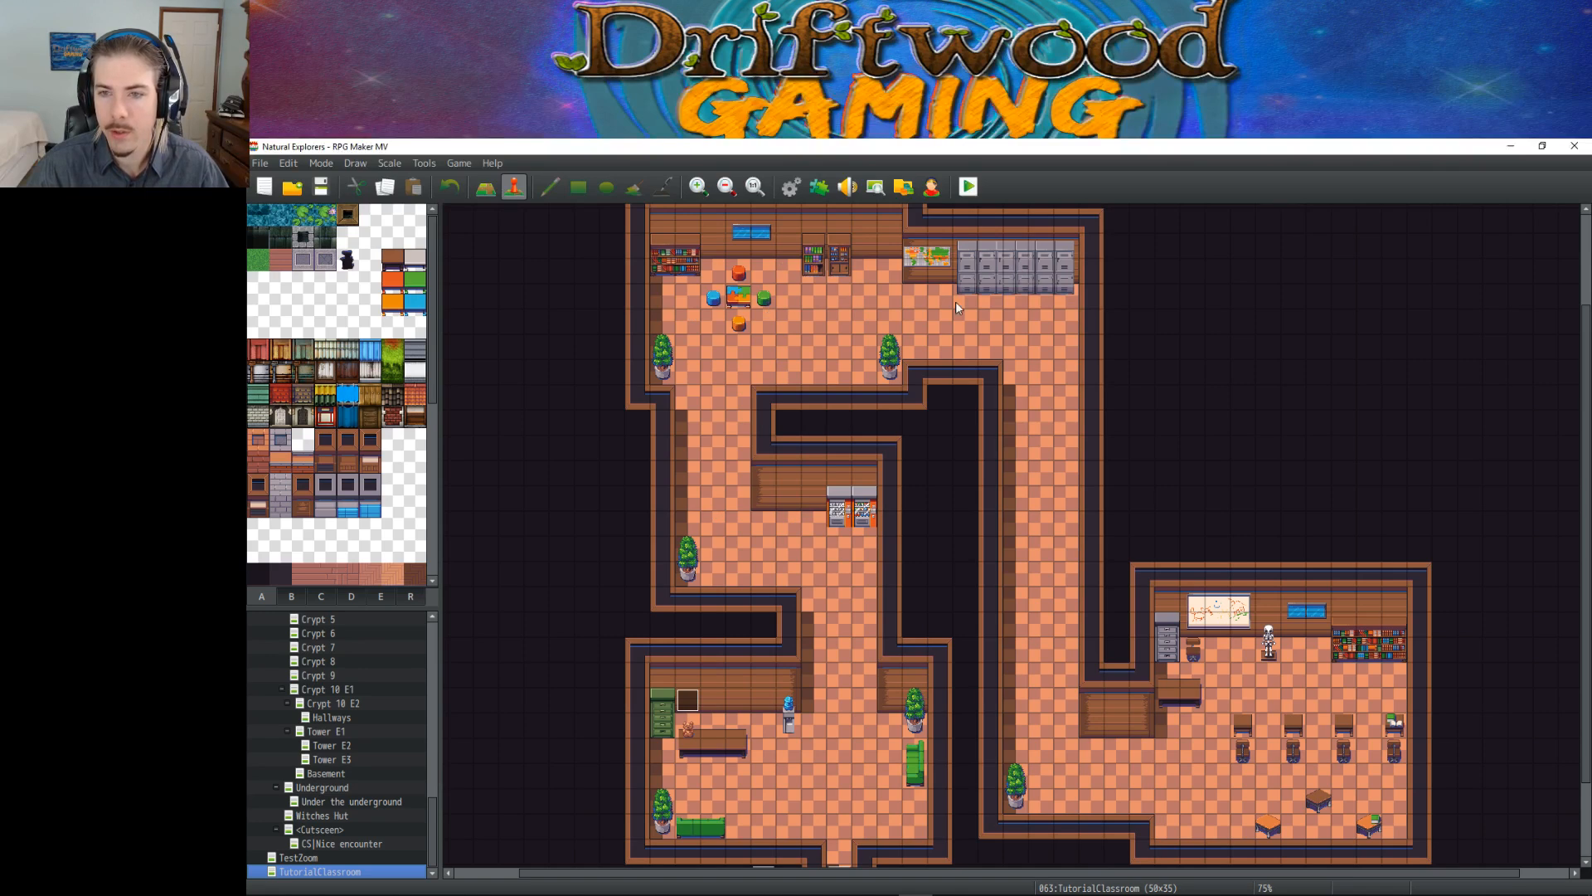
pyautogui.scroll(-3, 1091, 708)
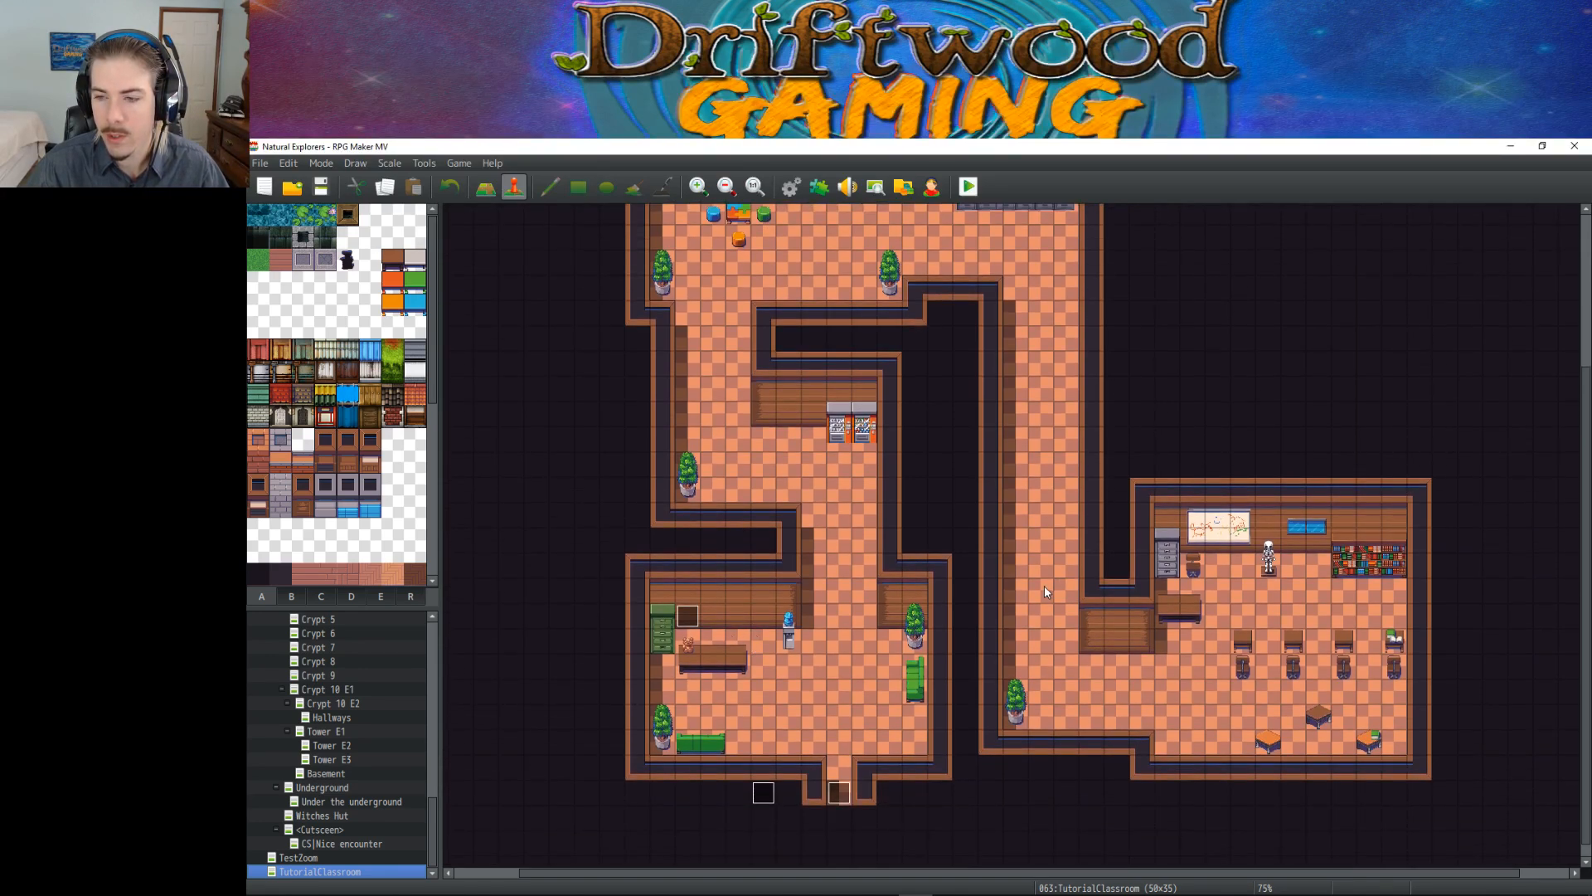
pyautogui.scroll(4, 980, 355)
pyautogui.scroll(1, 980, 355)
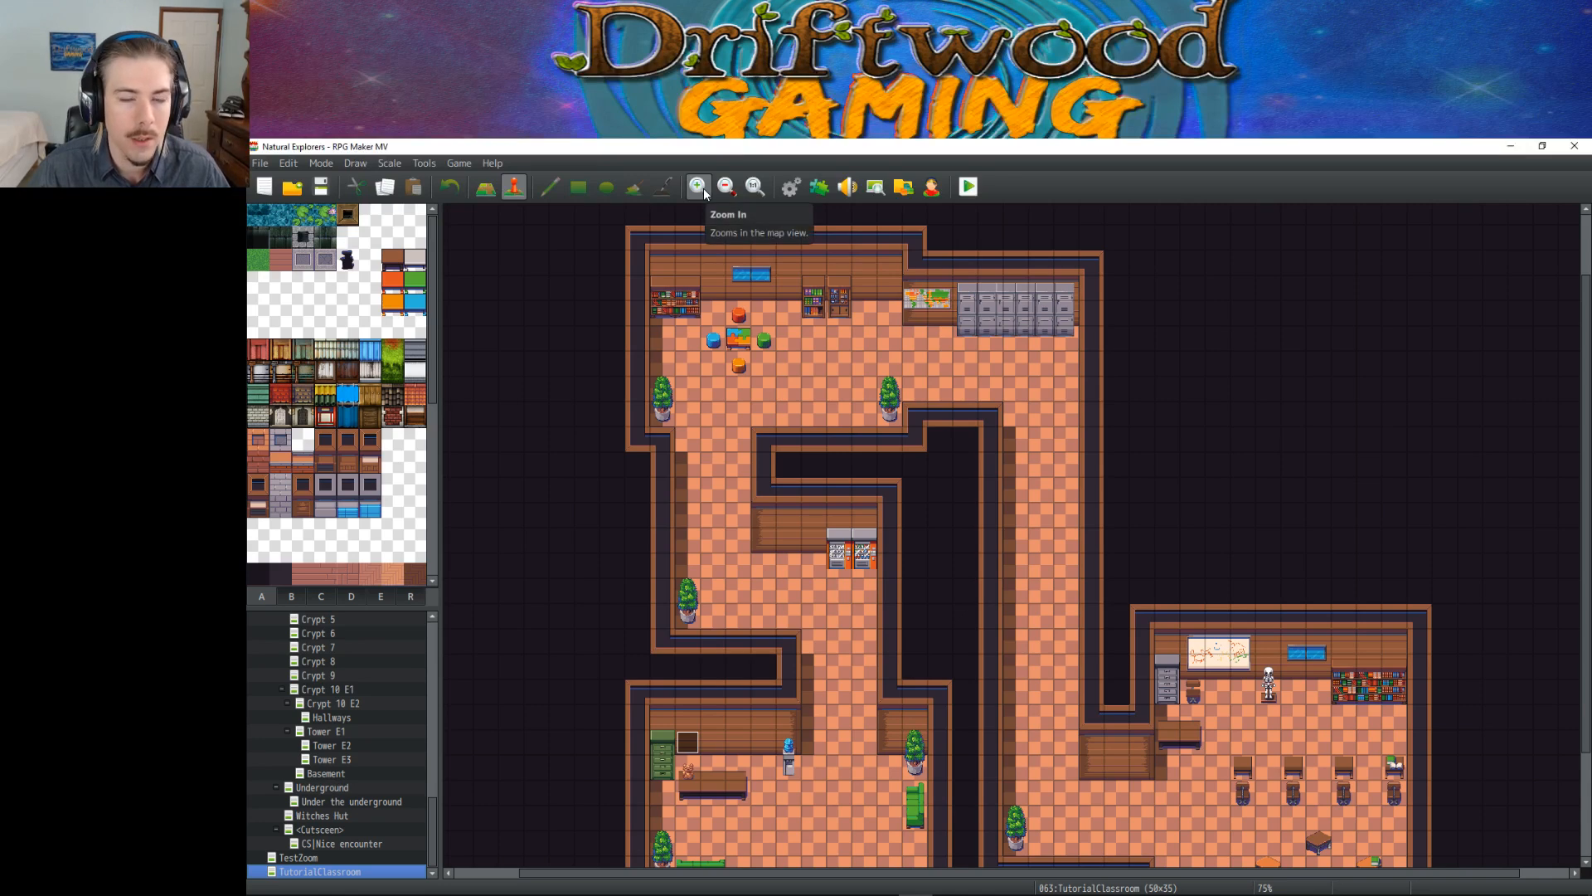
pyautogui.scroll(-5, 873, 516)
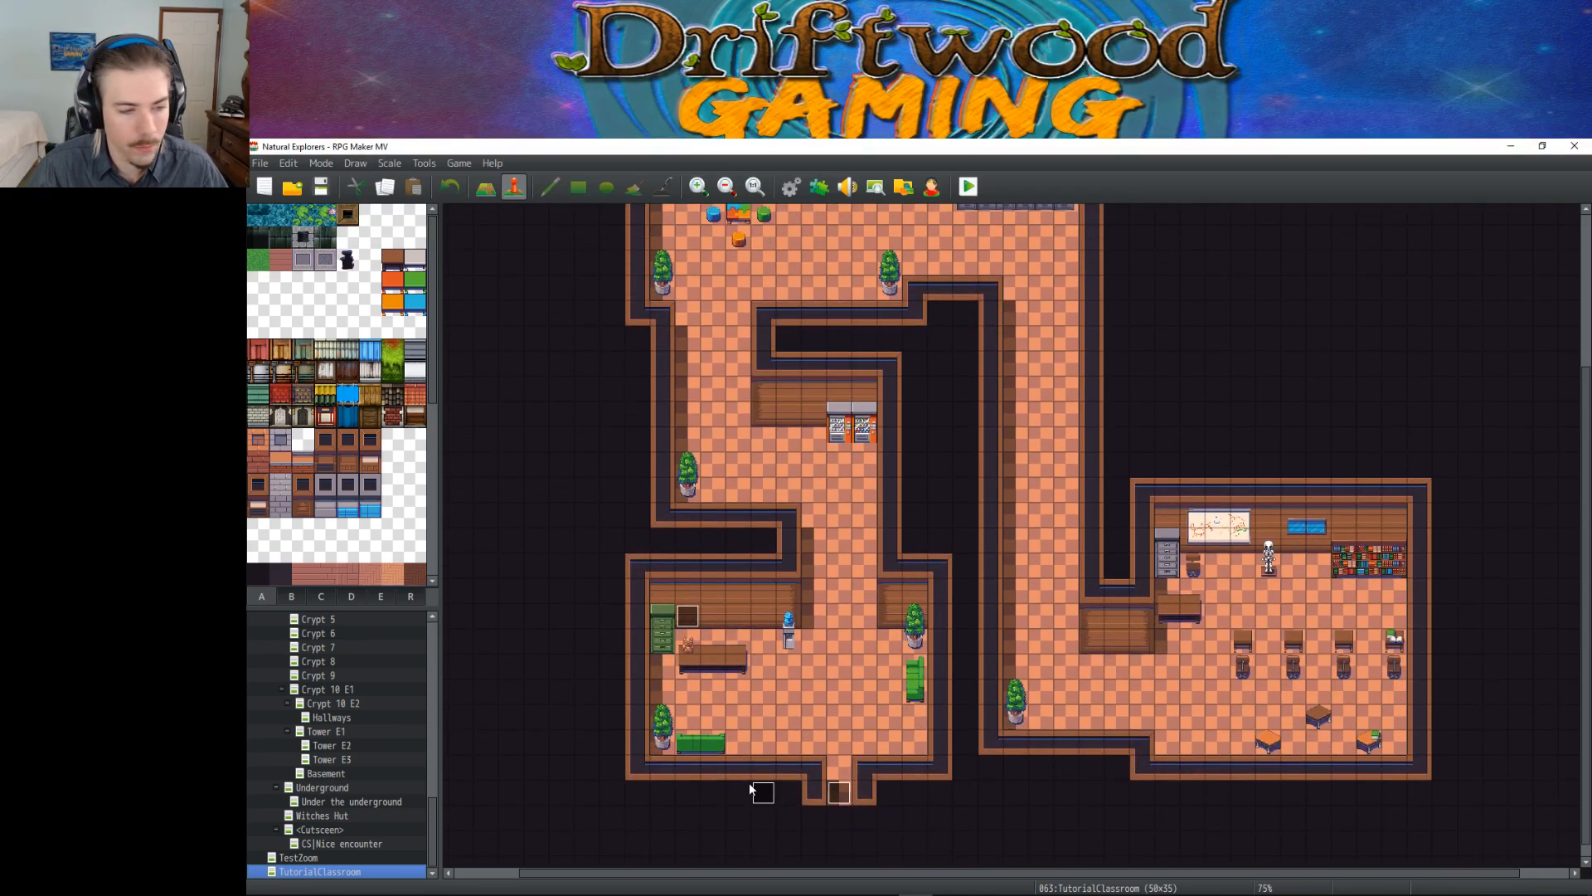
# Step: Open the Tutorial Controller event beside the map entrance and read through its Teddy question and tutorial exit branches
pyautogui.scroll(-1, 764, 782)
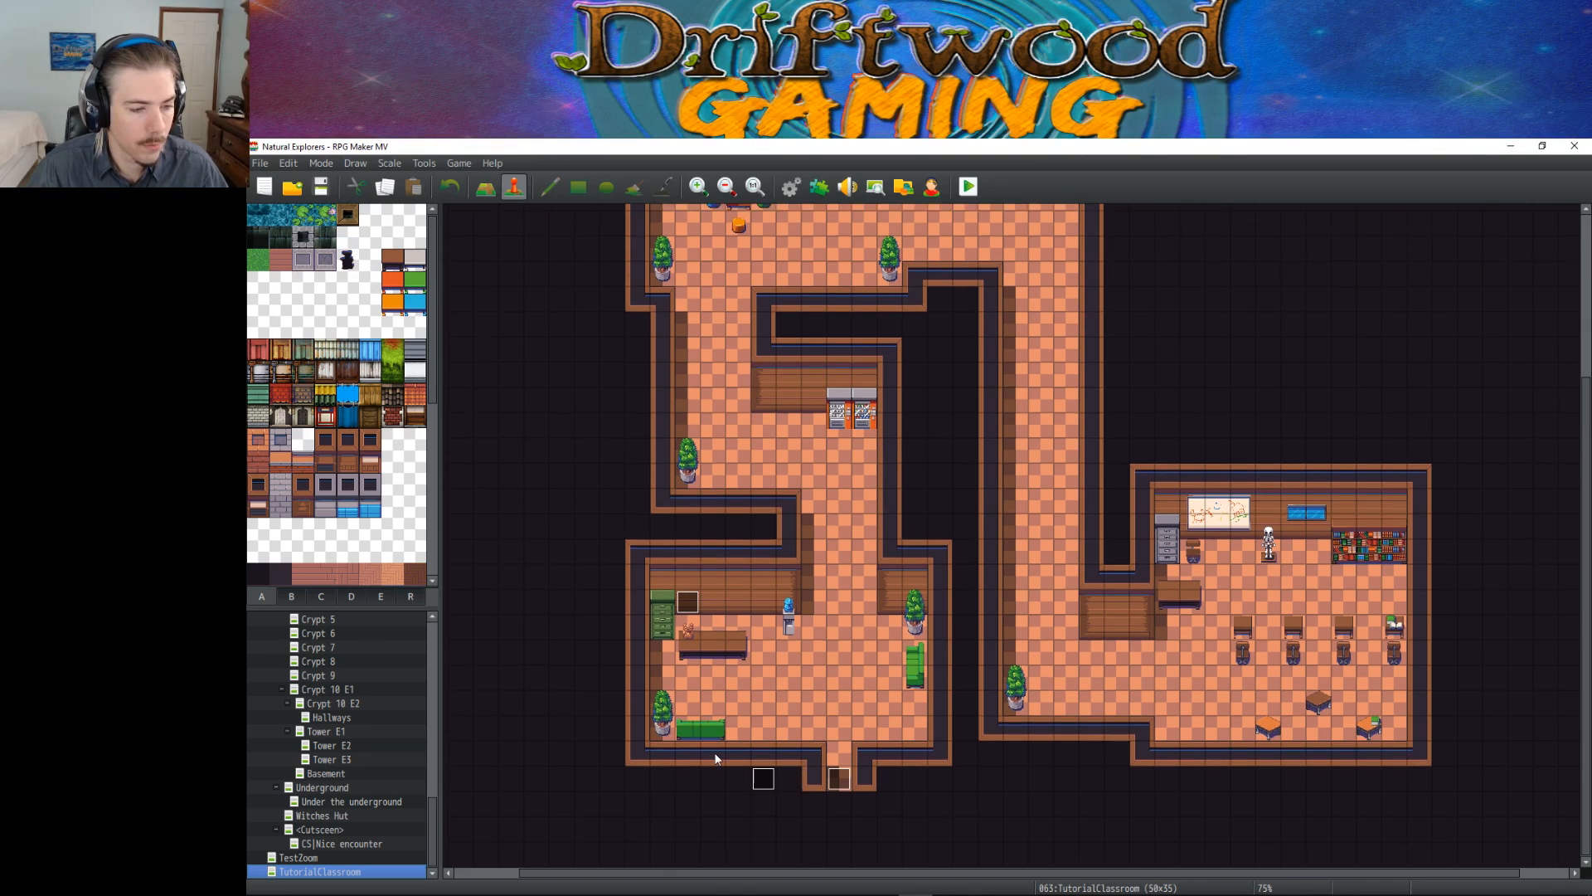
pyautogui.doubleClick(763, 778)
pyautogui.scroll(-8, 1002, 552)
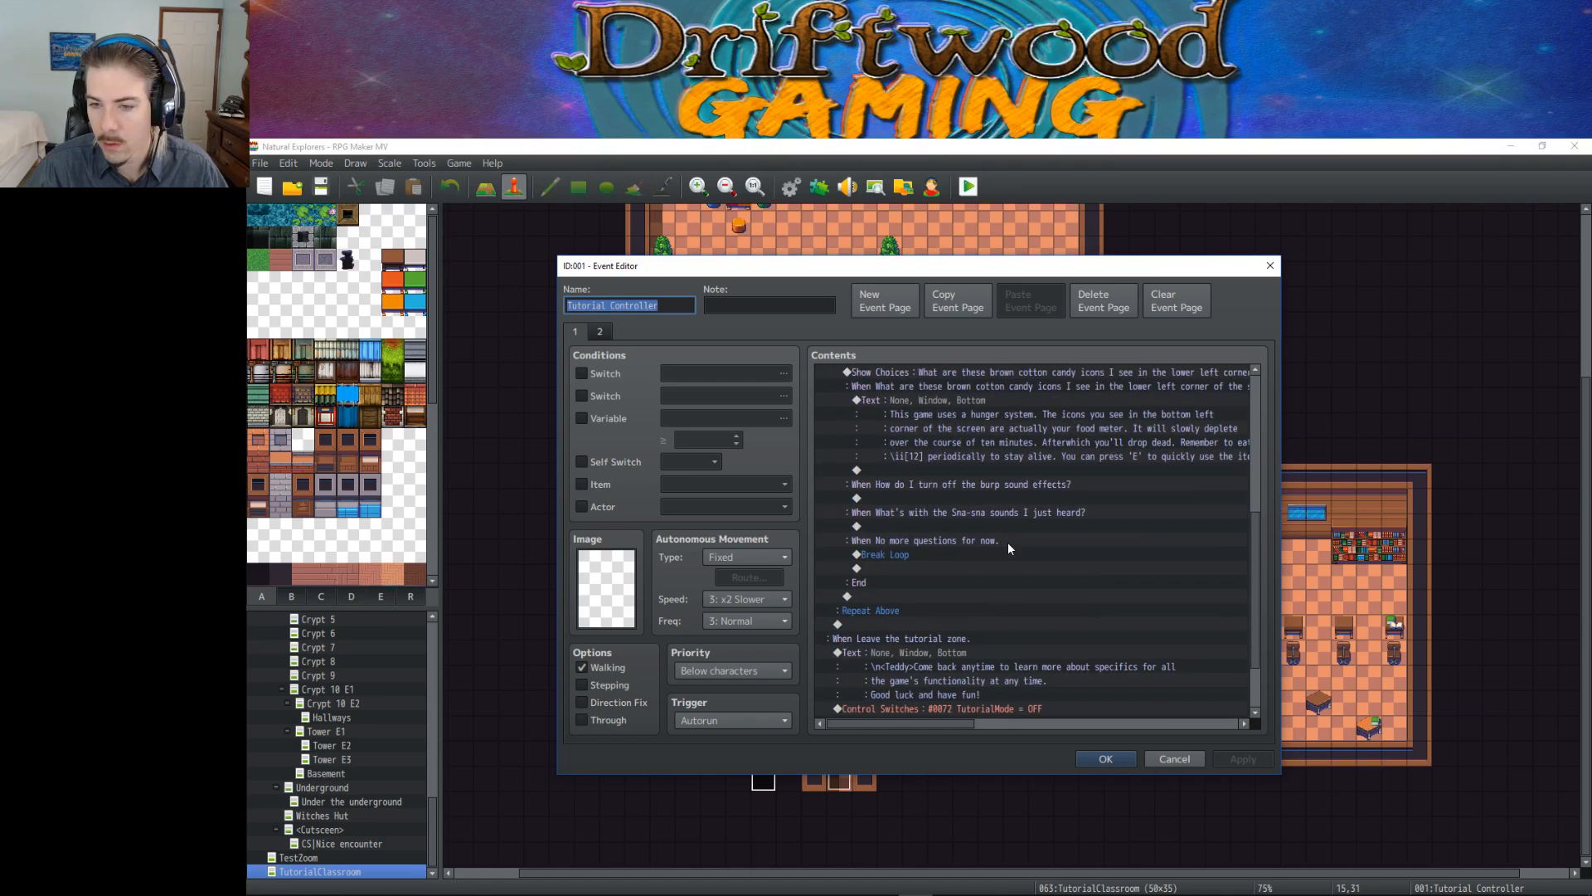
pyautogui.scroll(-1, 1008, 540)
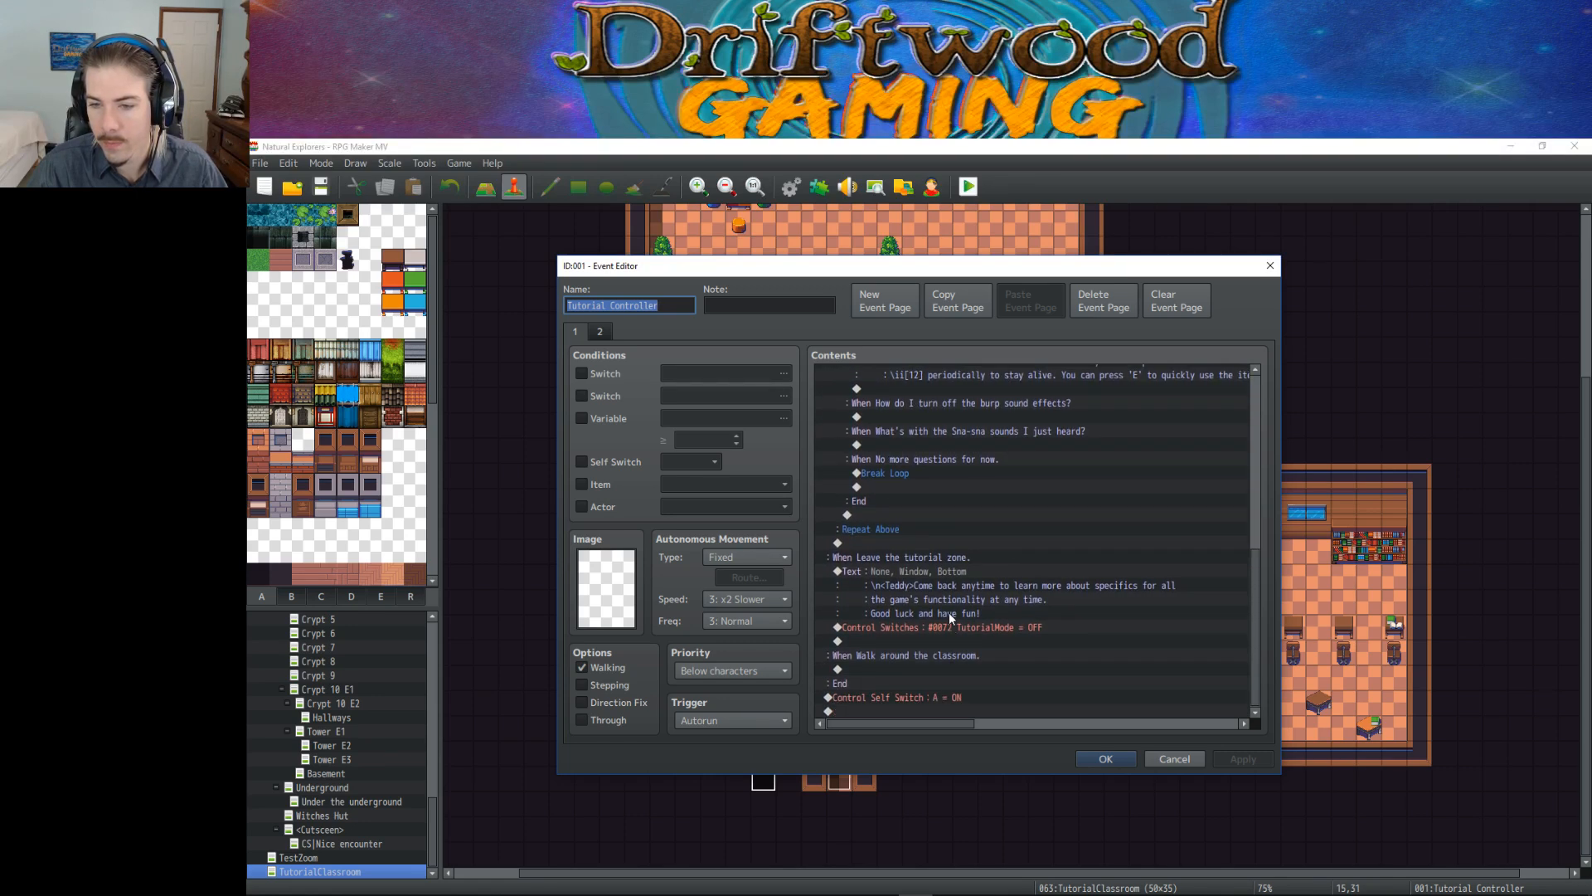
pyautogui.scroll(4, 951, 618)
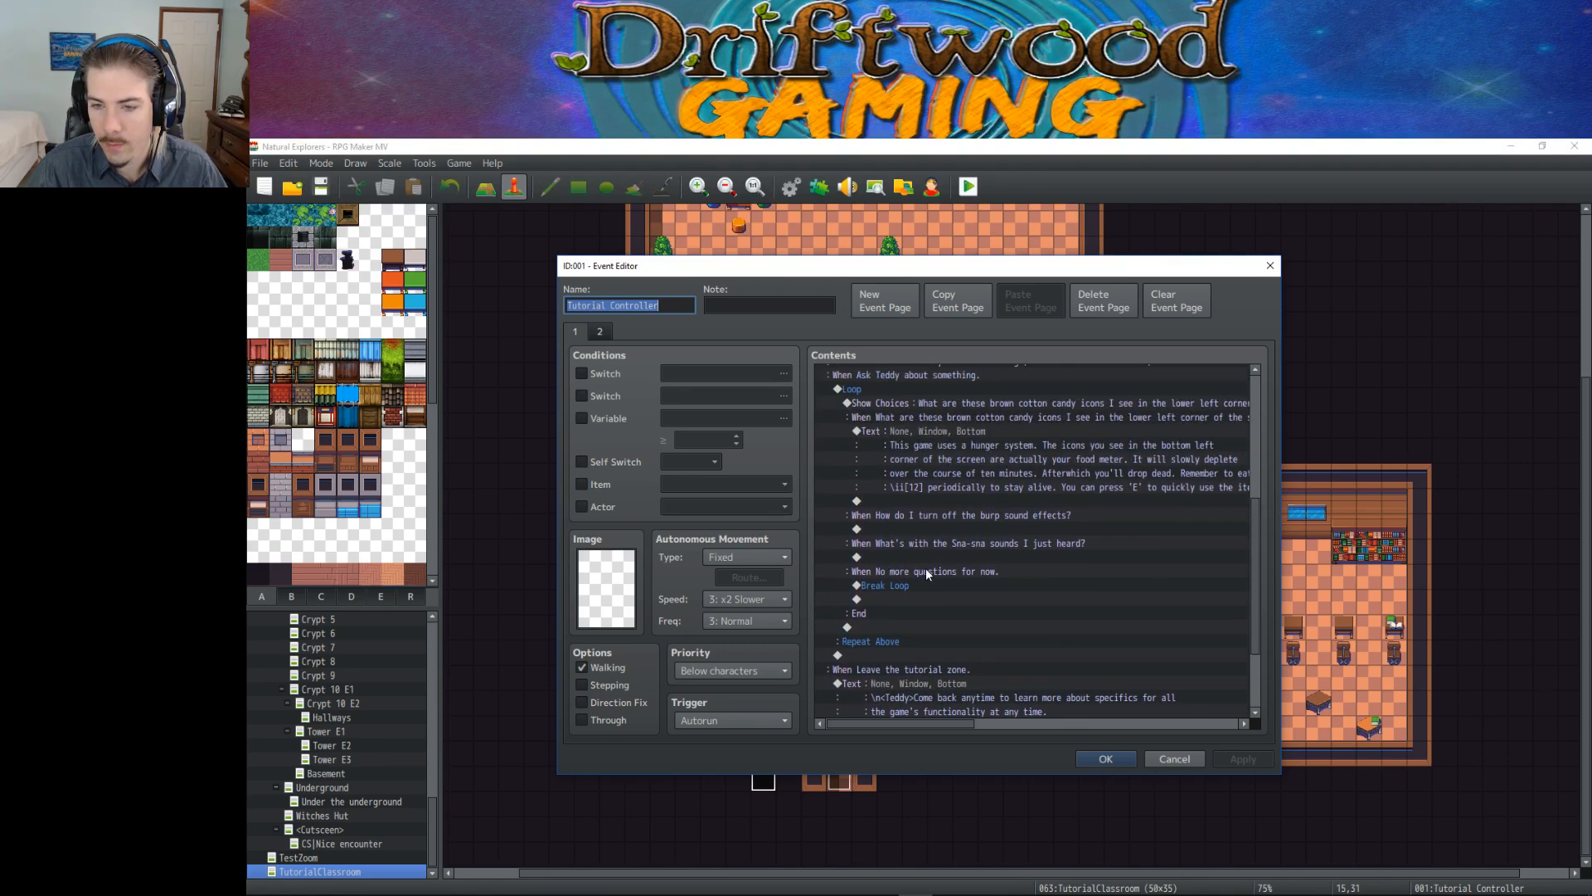
# Step: Start a Show Choices command in the burp sound effects branch with "Turn off burp noises." as the first choice
pyautogui.click(982, 530)
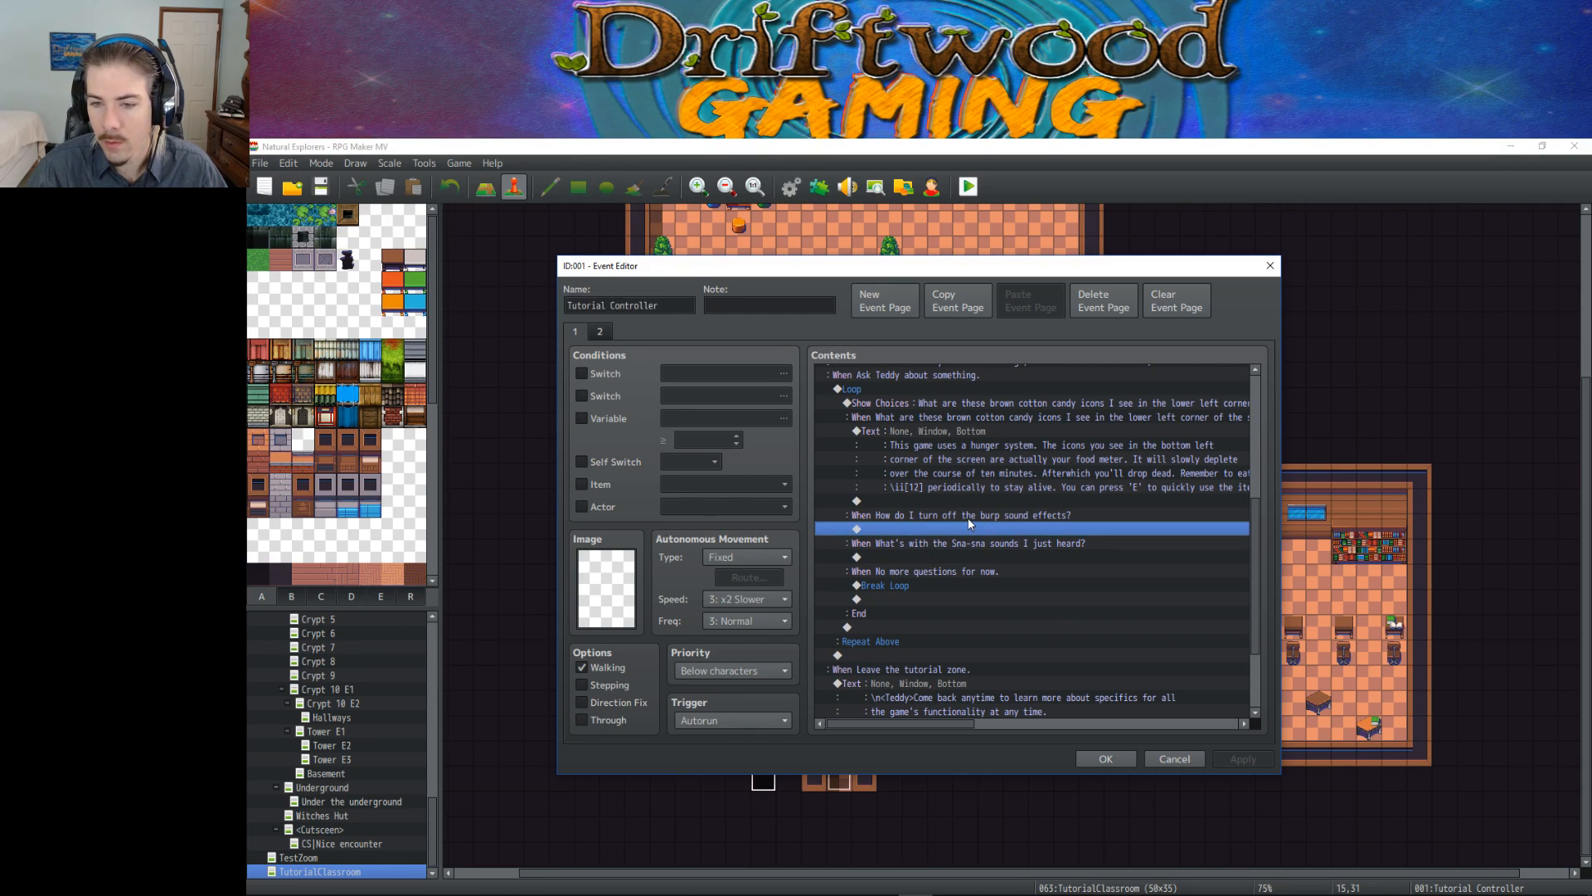
pyautogui.rightClick(968, 527)
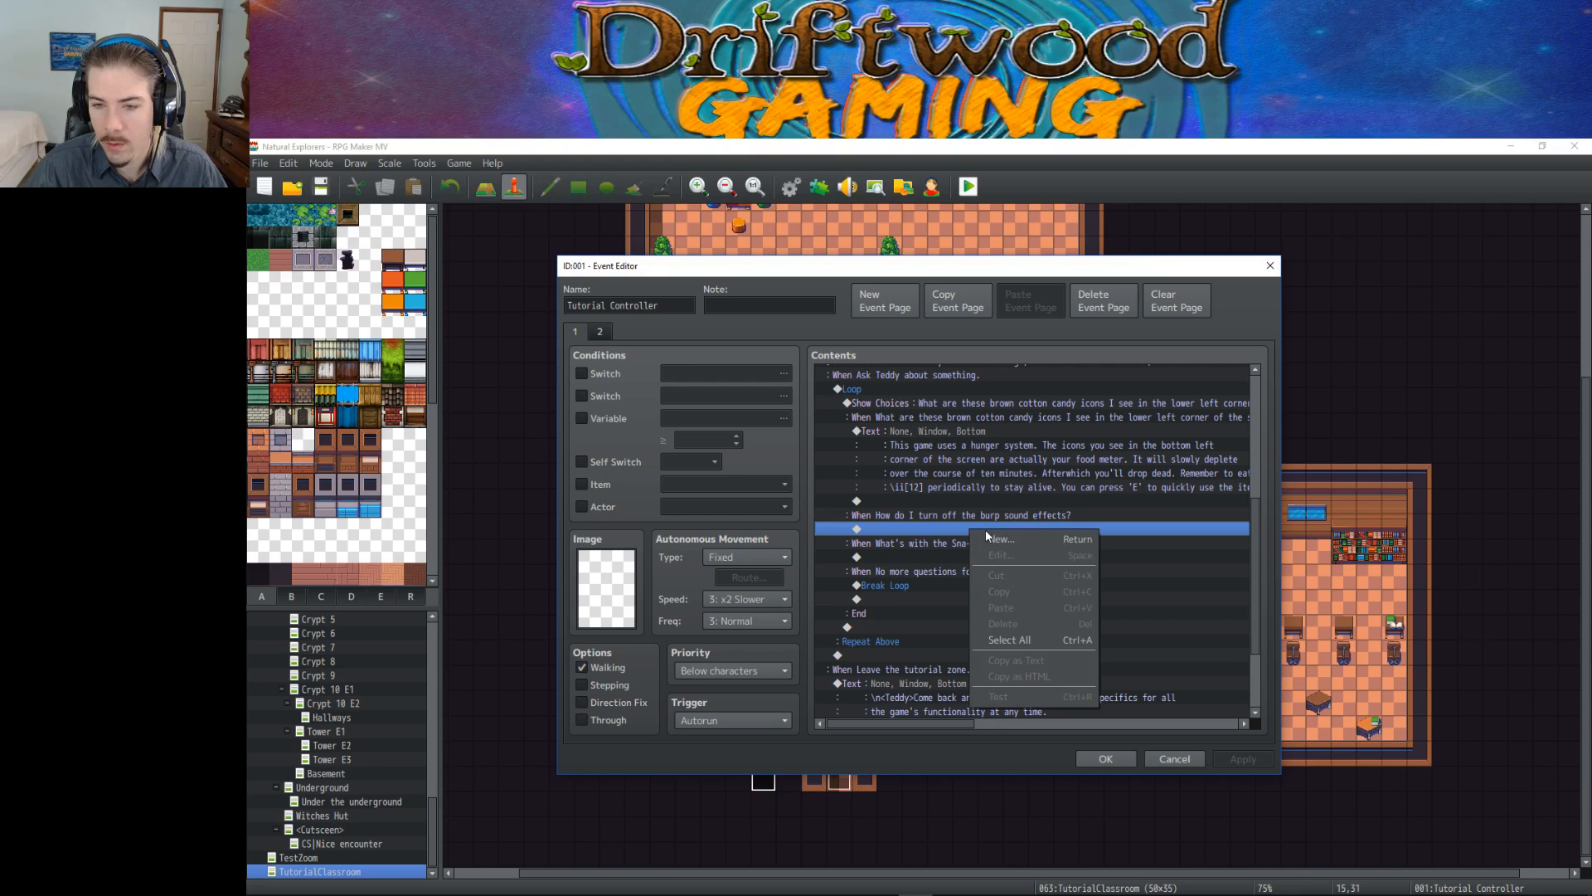
pyautogui.click(894, 529)
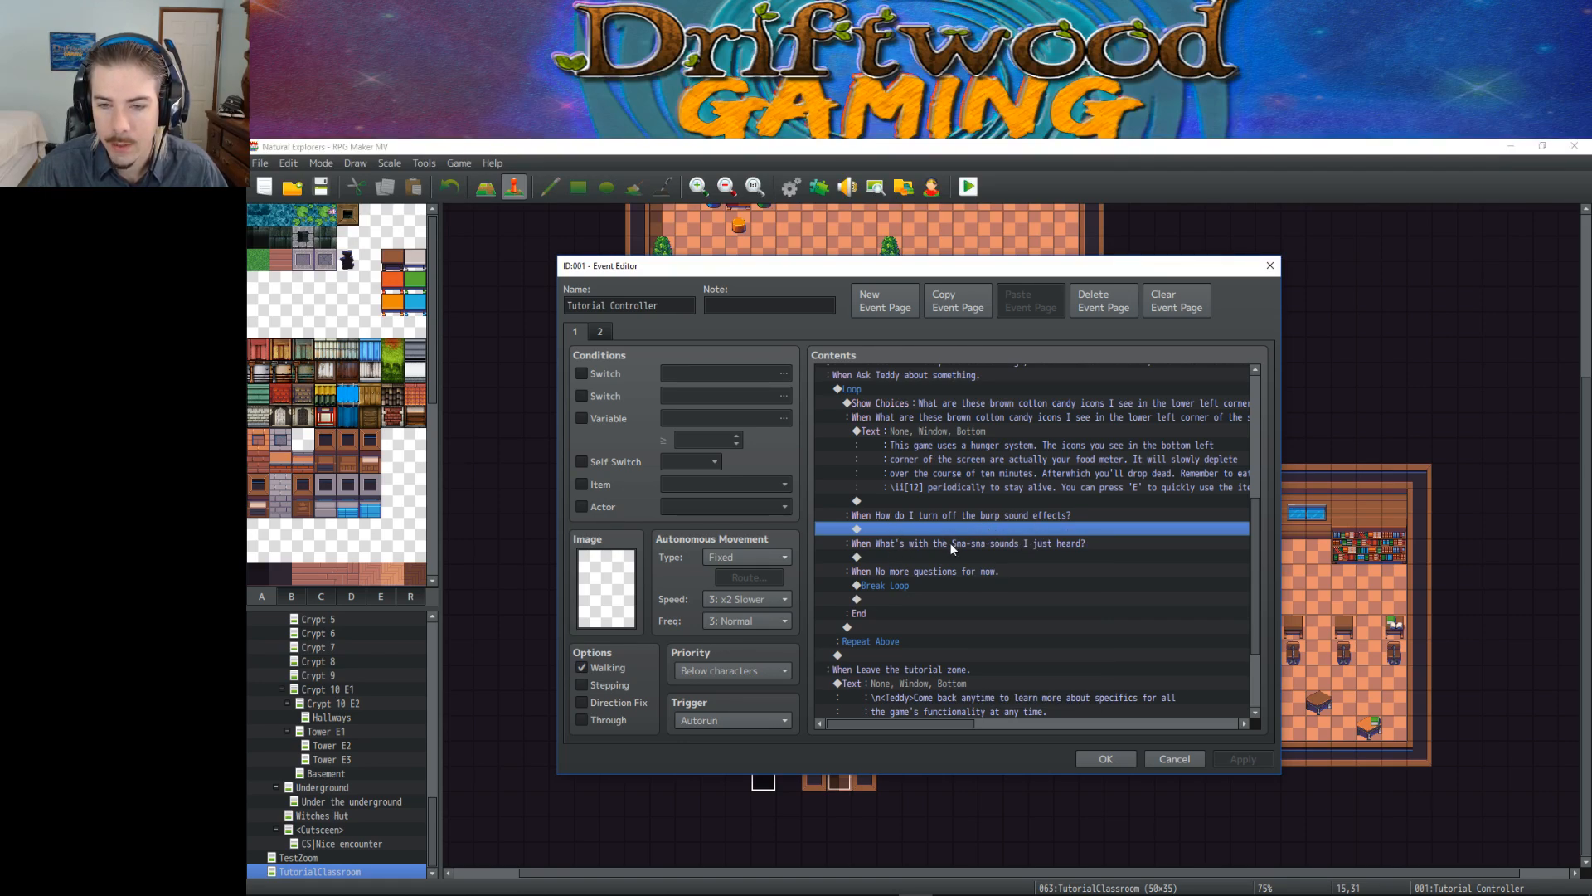
pyautogui.rightClick(979, 526)
pyautogui.click(1004, 535)
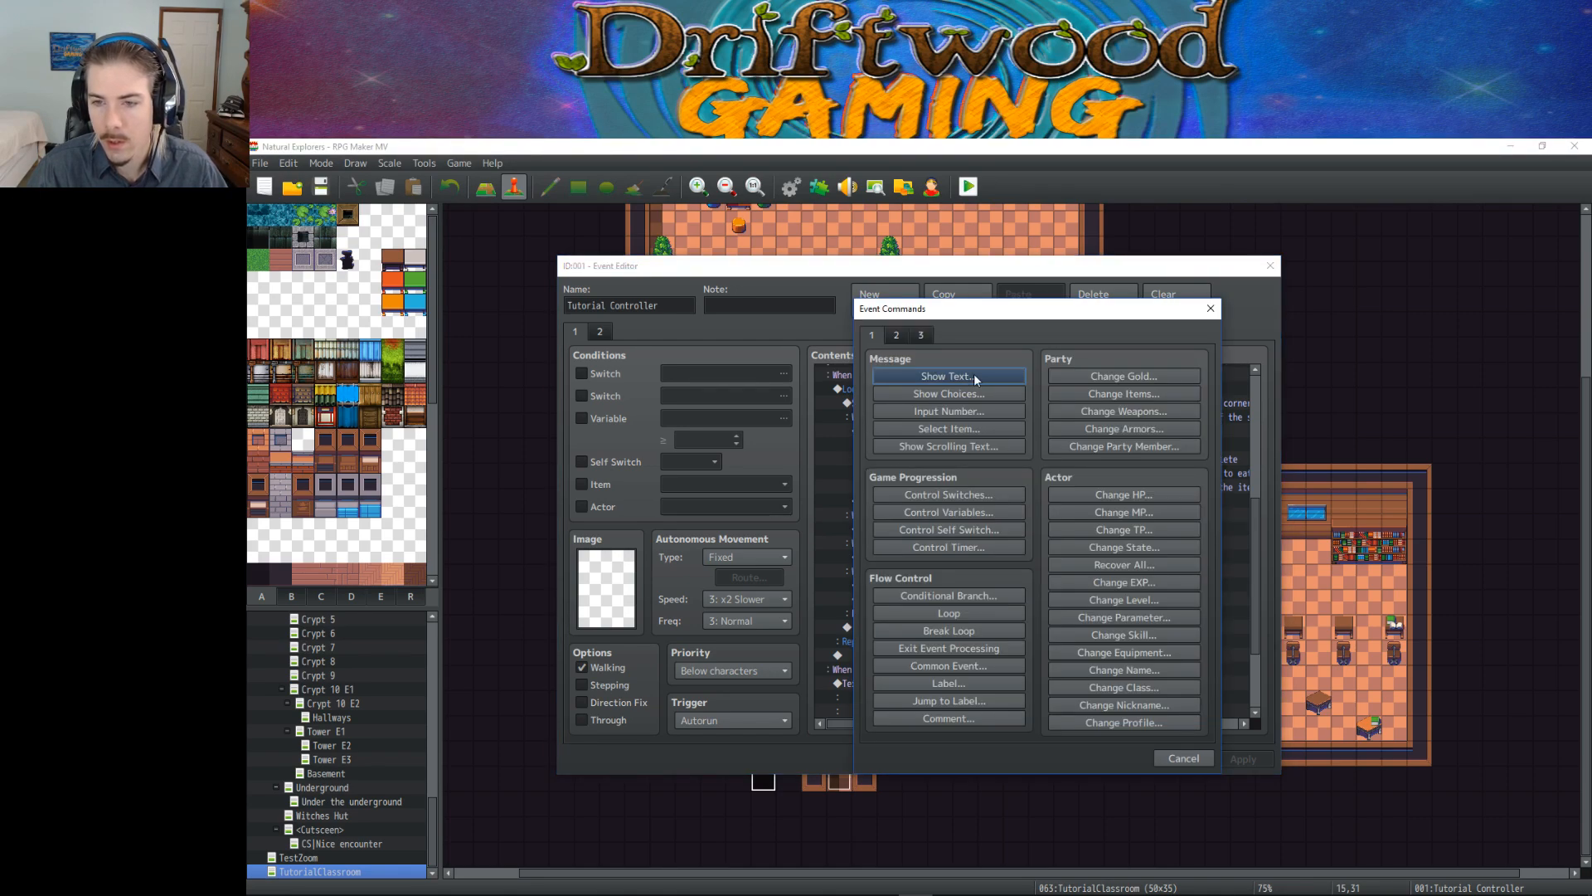
pyautogui.click(941, 393)
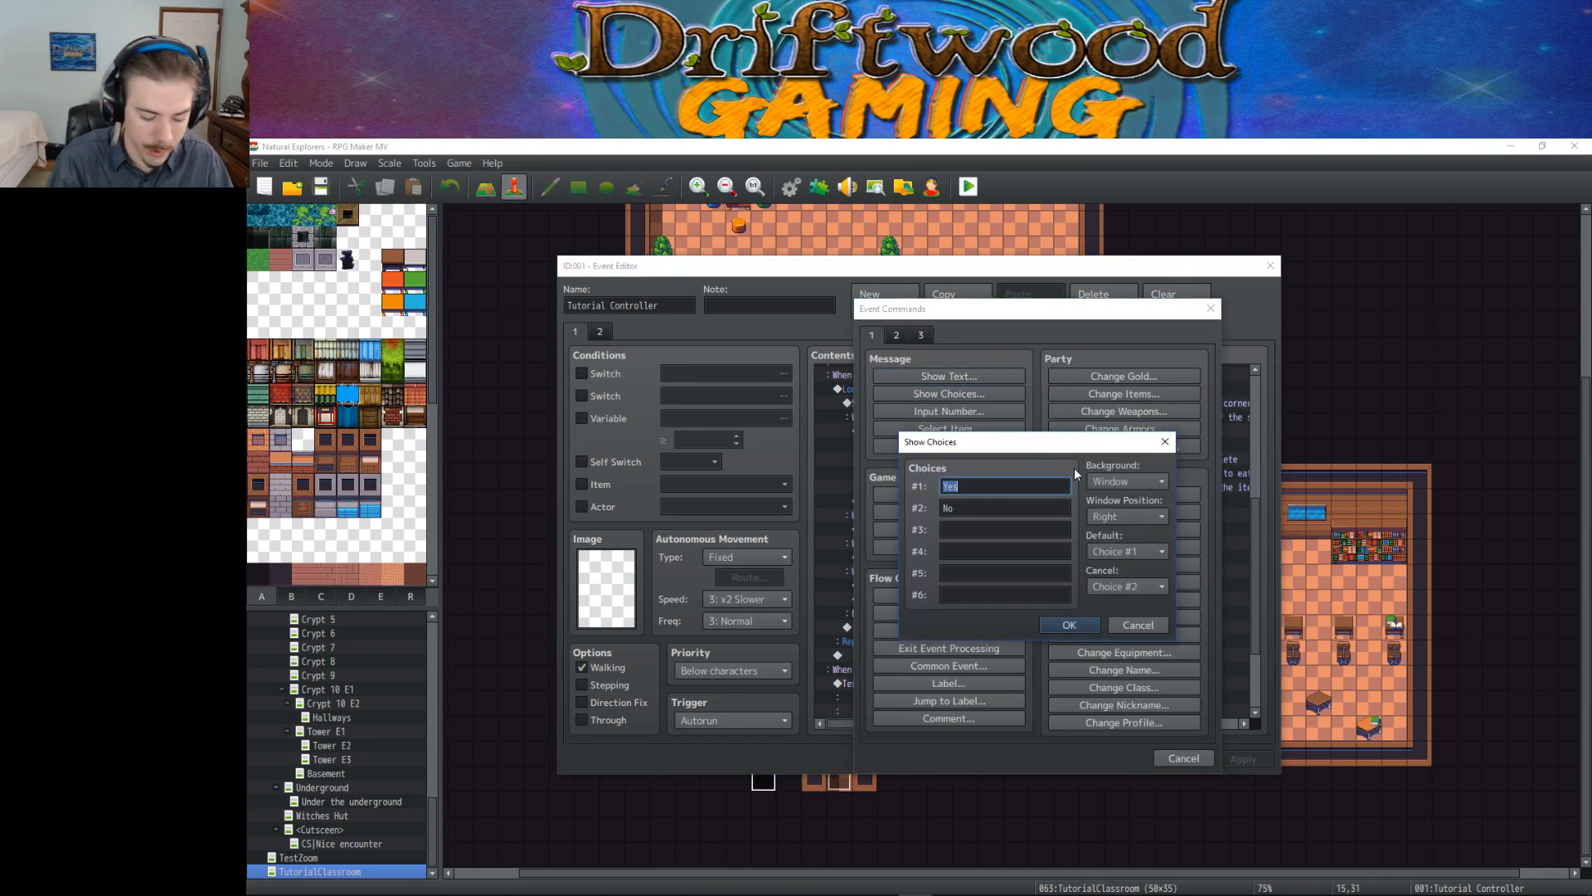
pyautogui.write('Turn off burp noises')
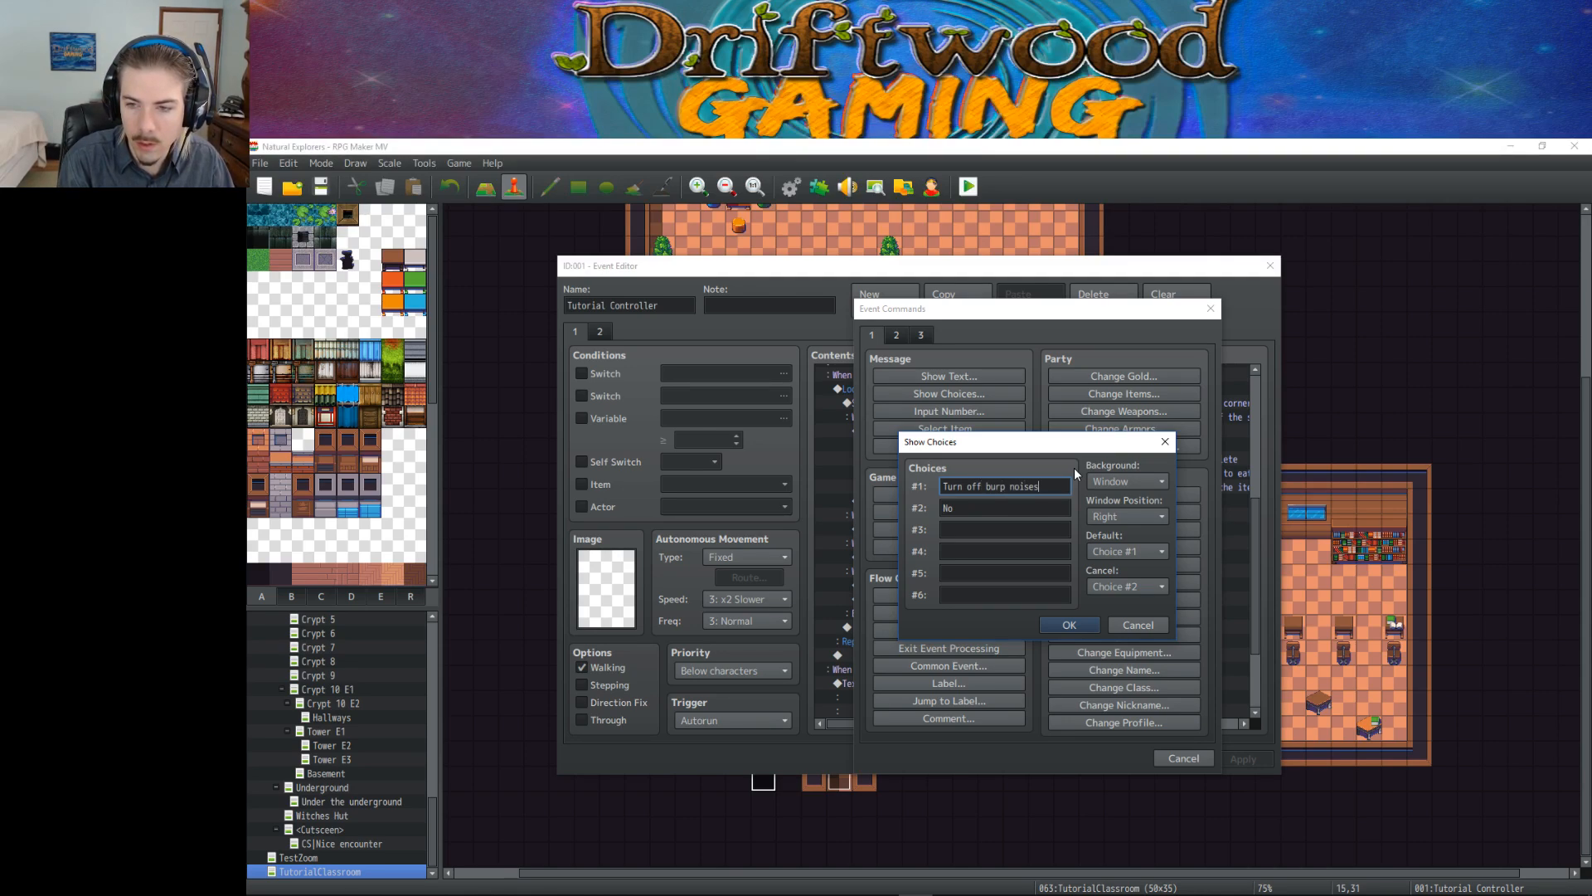
pyautogui.write('.')
# Step: Set the second choice to "Turn on burp noises." and the third to "Make no change."
pyautogui.press('Tab')
pyautogui.write('Leav')
pyautogui.press('BackSpace')
pyautogui.press('BackSpace')
pyautogui.press('BackSpace')
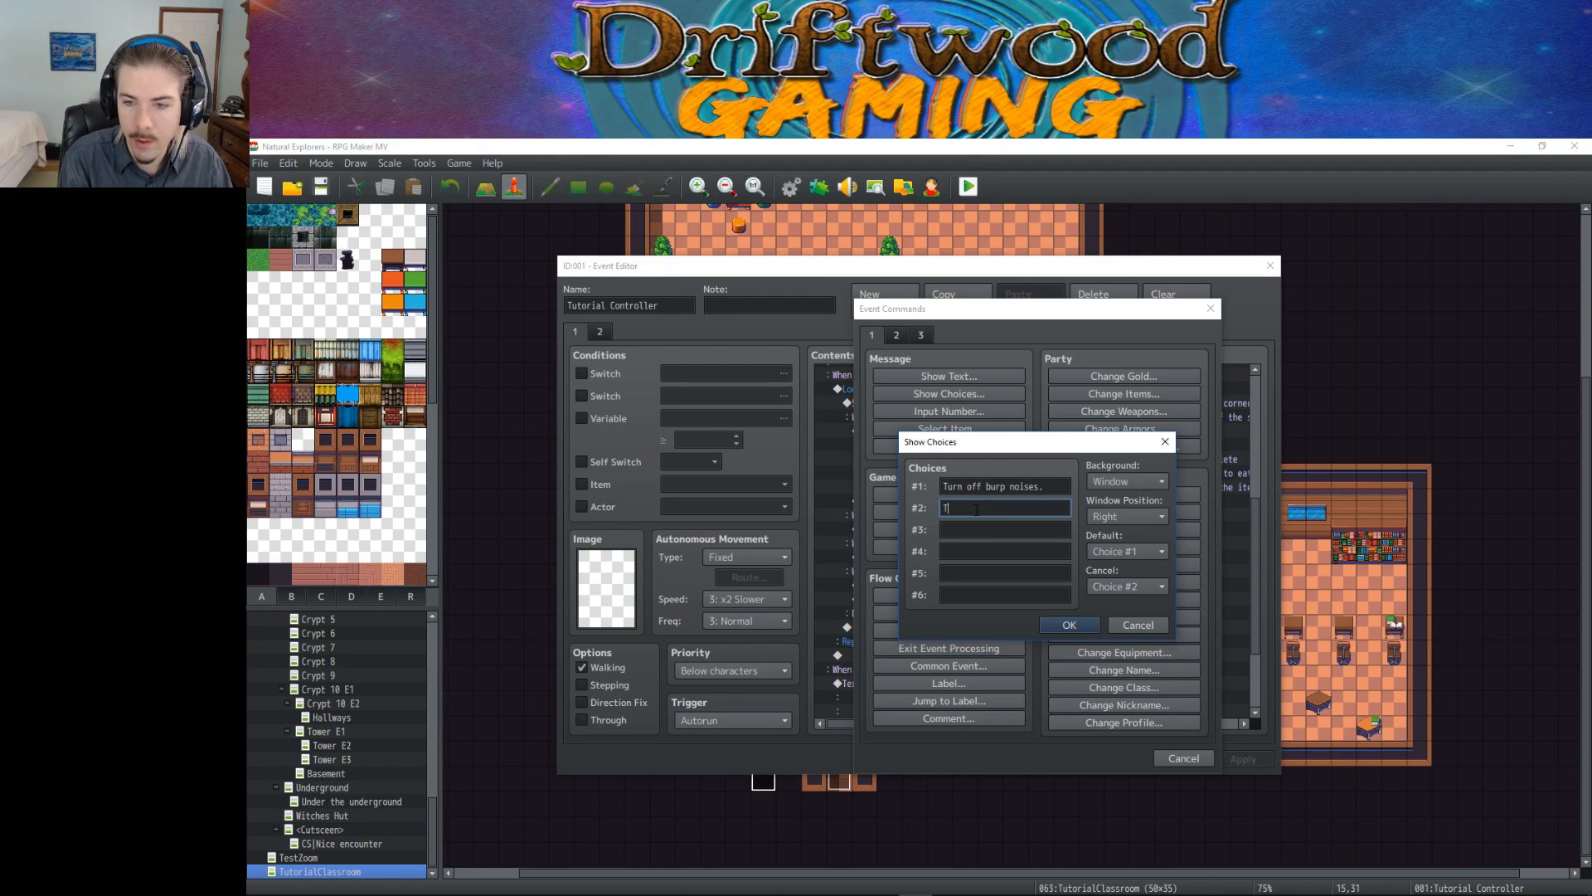
pyautogui.write('Turn on burp noises.')
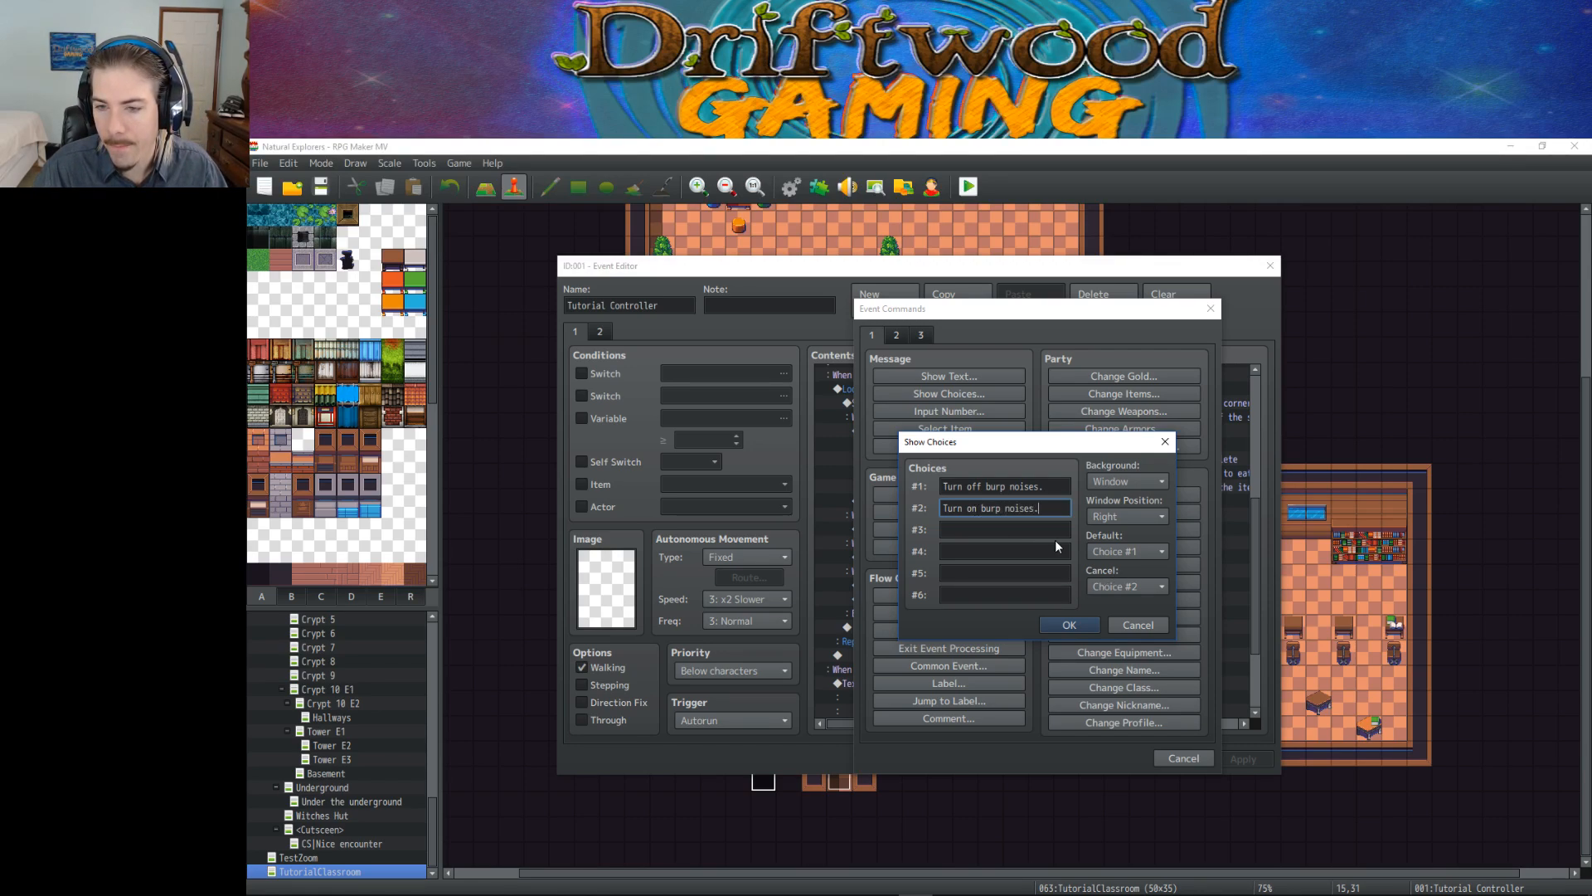
pyautogui.click(984, 528)
pyautogui.write('Make no change.')
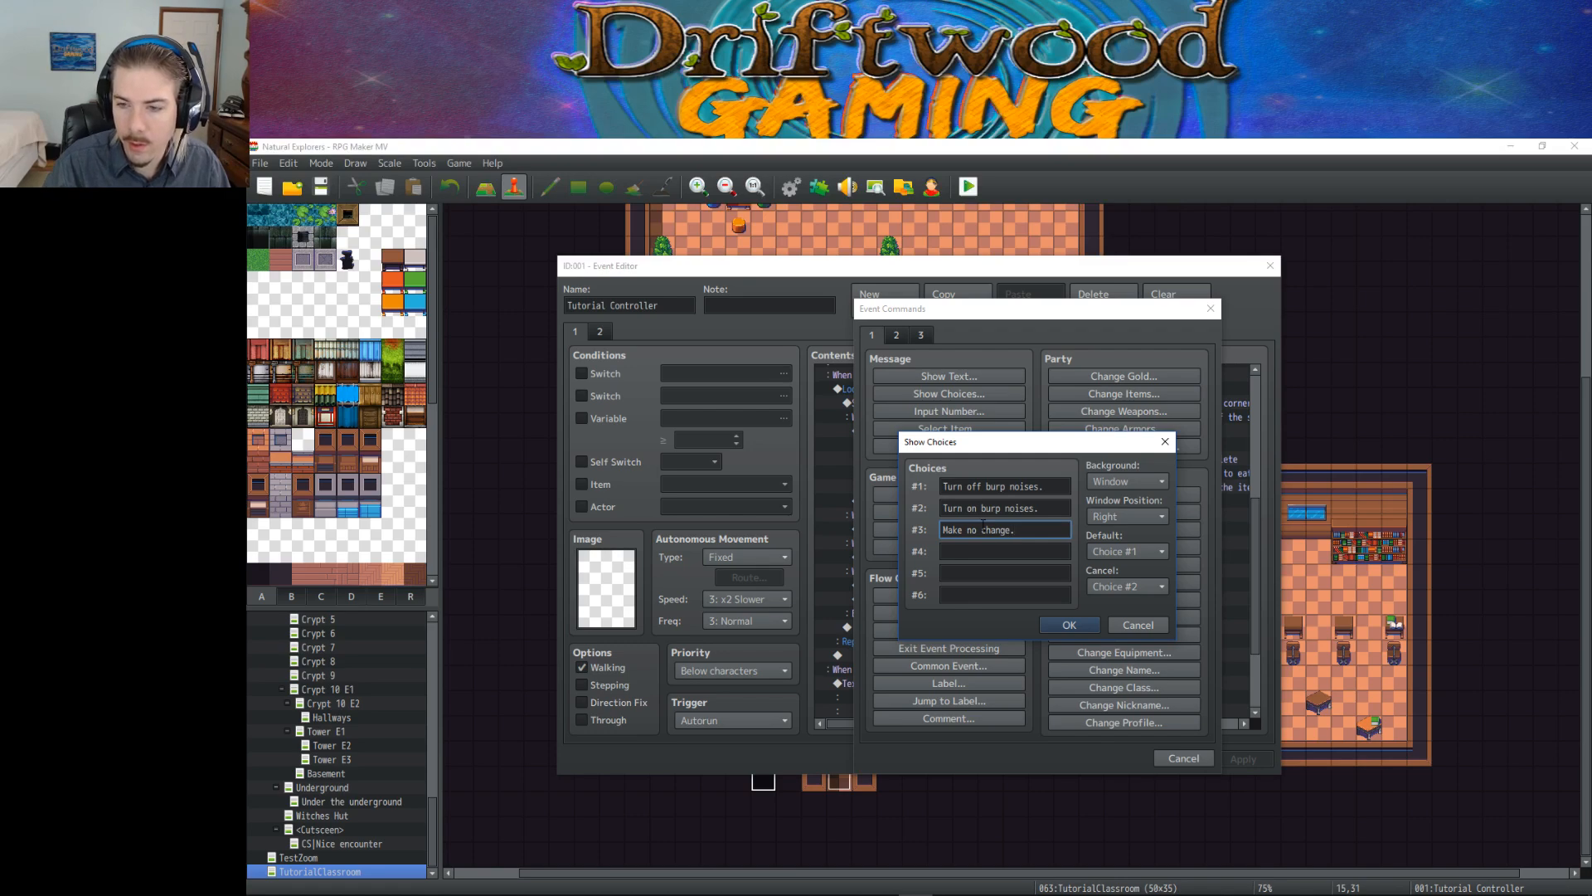
# Step: Make Choice #3 the cancel option and accept the burp noise choices
pyautogui.click(1115, 587)
pyautogui.click(1121, 664)
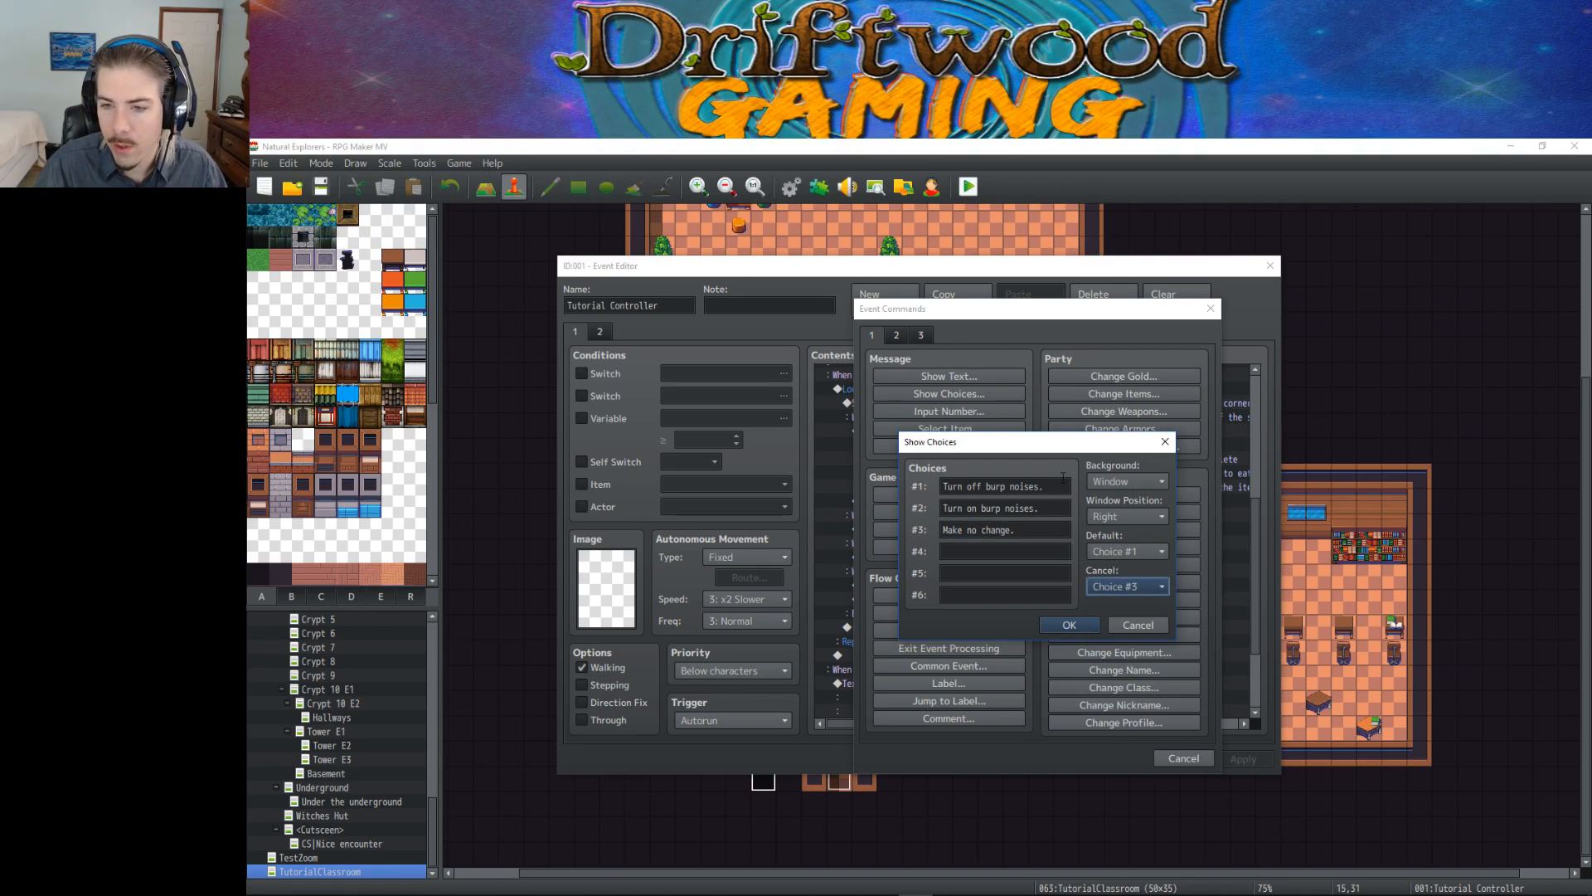
pyautogui.click(1032, 484)
pyautogui.moveTo(1049, 485); pyautogui.dragTo(927, 491)
pyautogui.click(1050, 487)
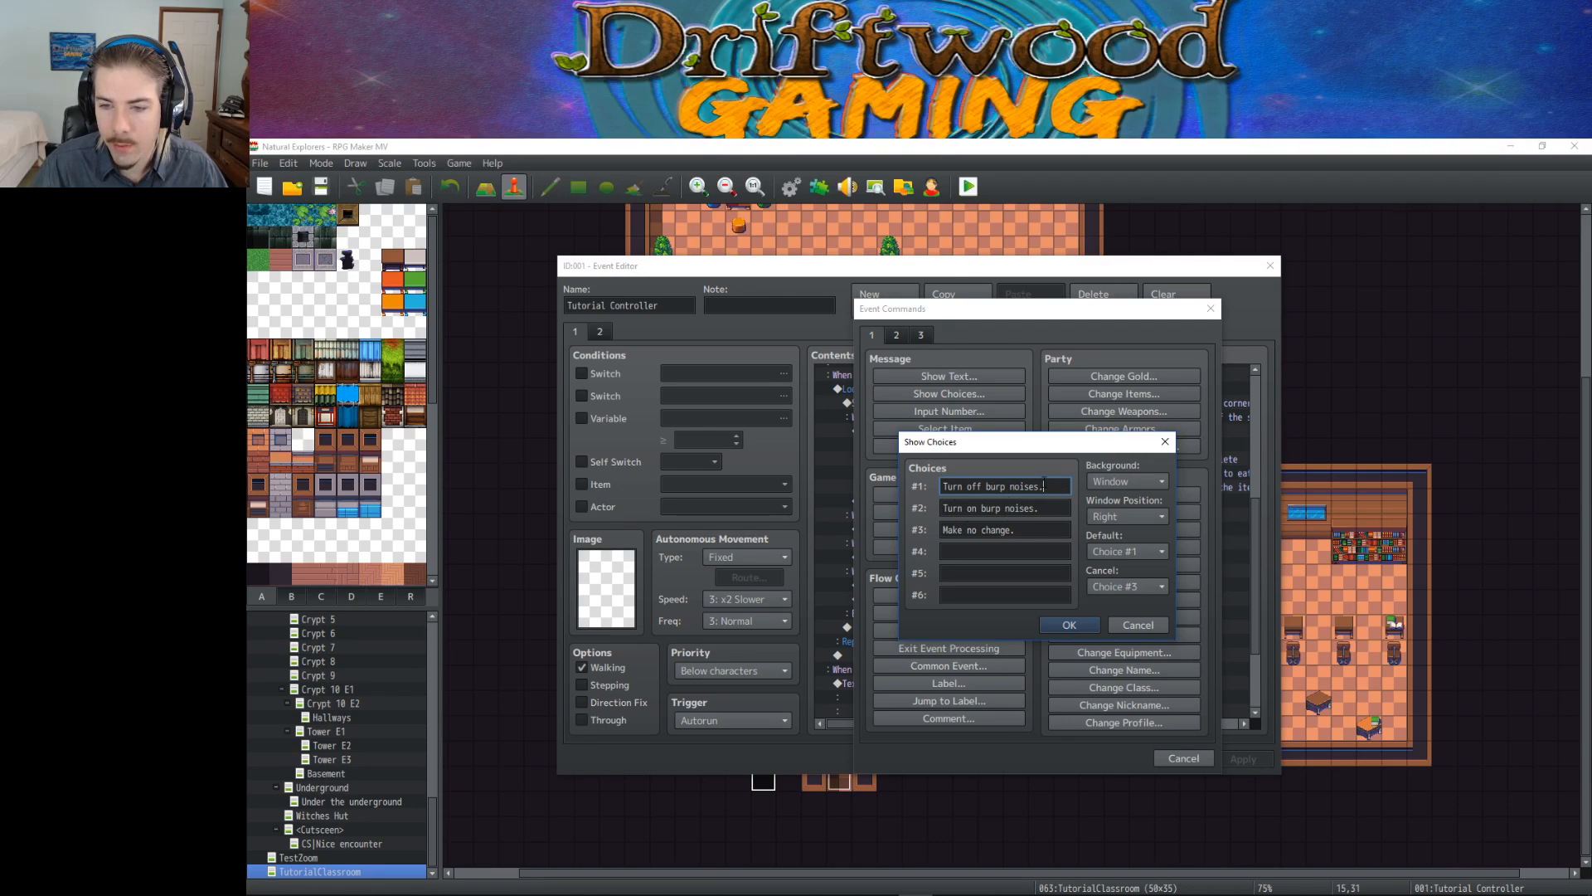
pyautogui.tripleClick(1046, 484)
pyautogui.click(1076, 632)
# Step: Look over the new burp noise choice branches in the event's contents
pyautogui.click(979, 557)
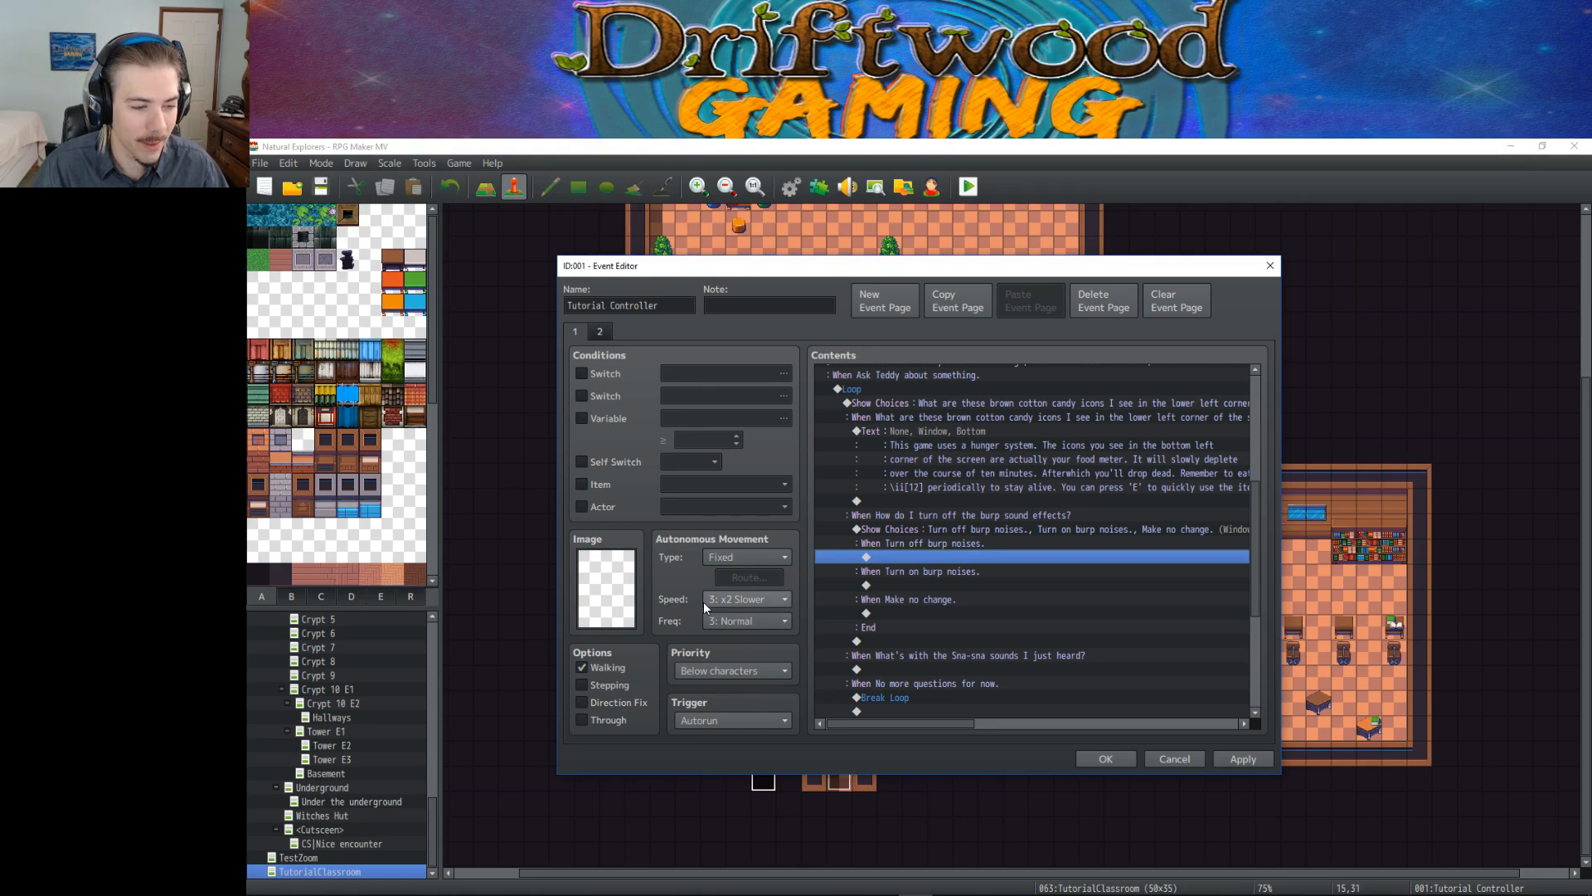
pyautogui.scroll(-1, 1011, 572)
pyautogui.scroll(-3, 1003, 564)
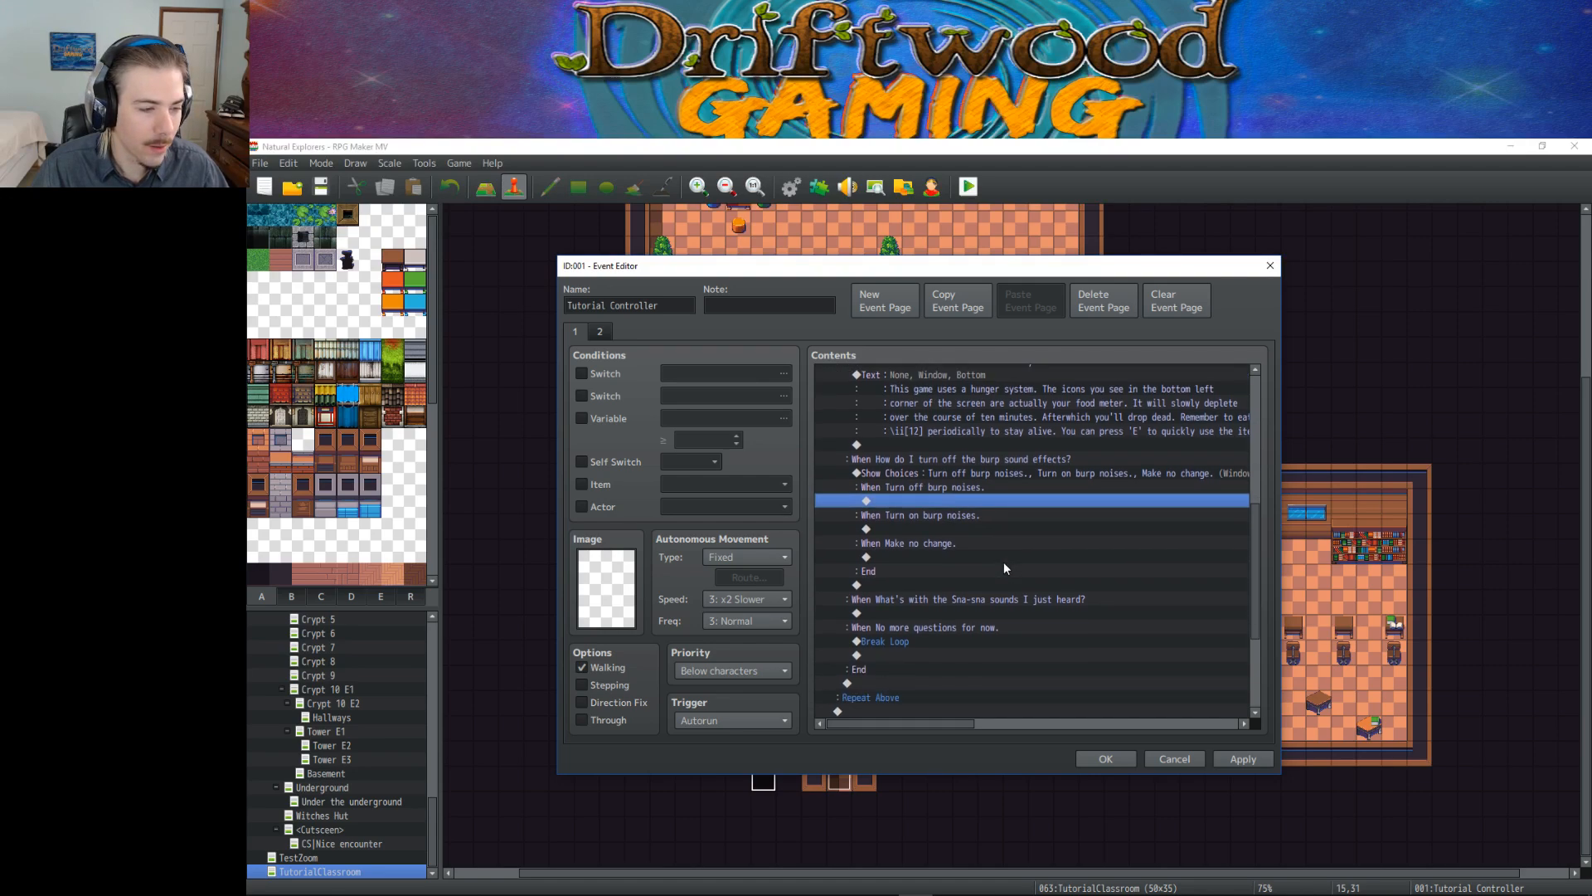
pyautogui.scroll(2, 970, 547)
pyautogui.scroll(2, 945, 538)
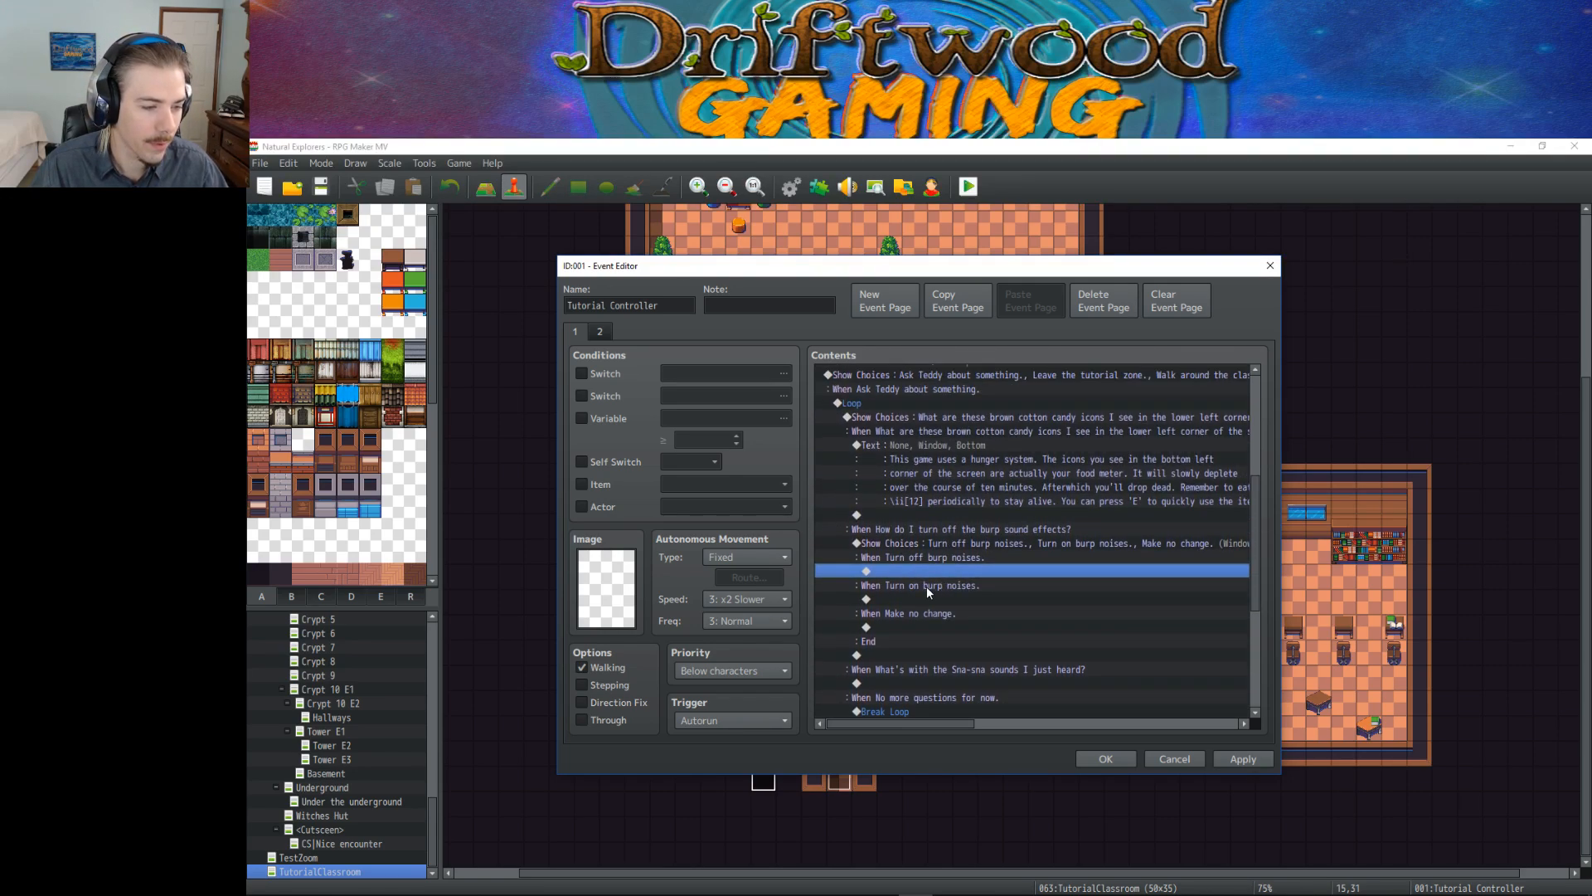
# Step: Add a Control Switches command to the "Turn off burp noises." branch that sets switch 0070 BurpToggle to OFF
pyautogui.click(979, 589)
pyautogui.click(978, 570)
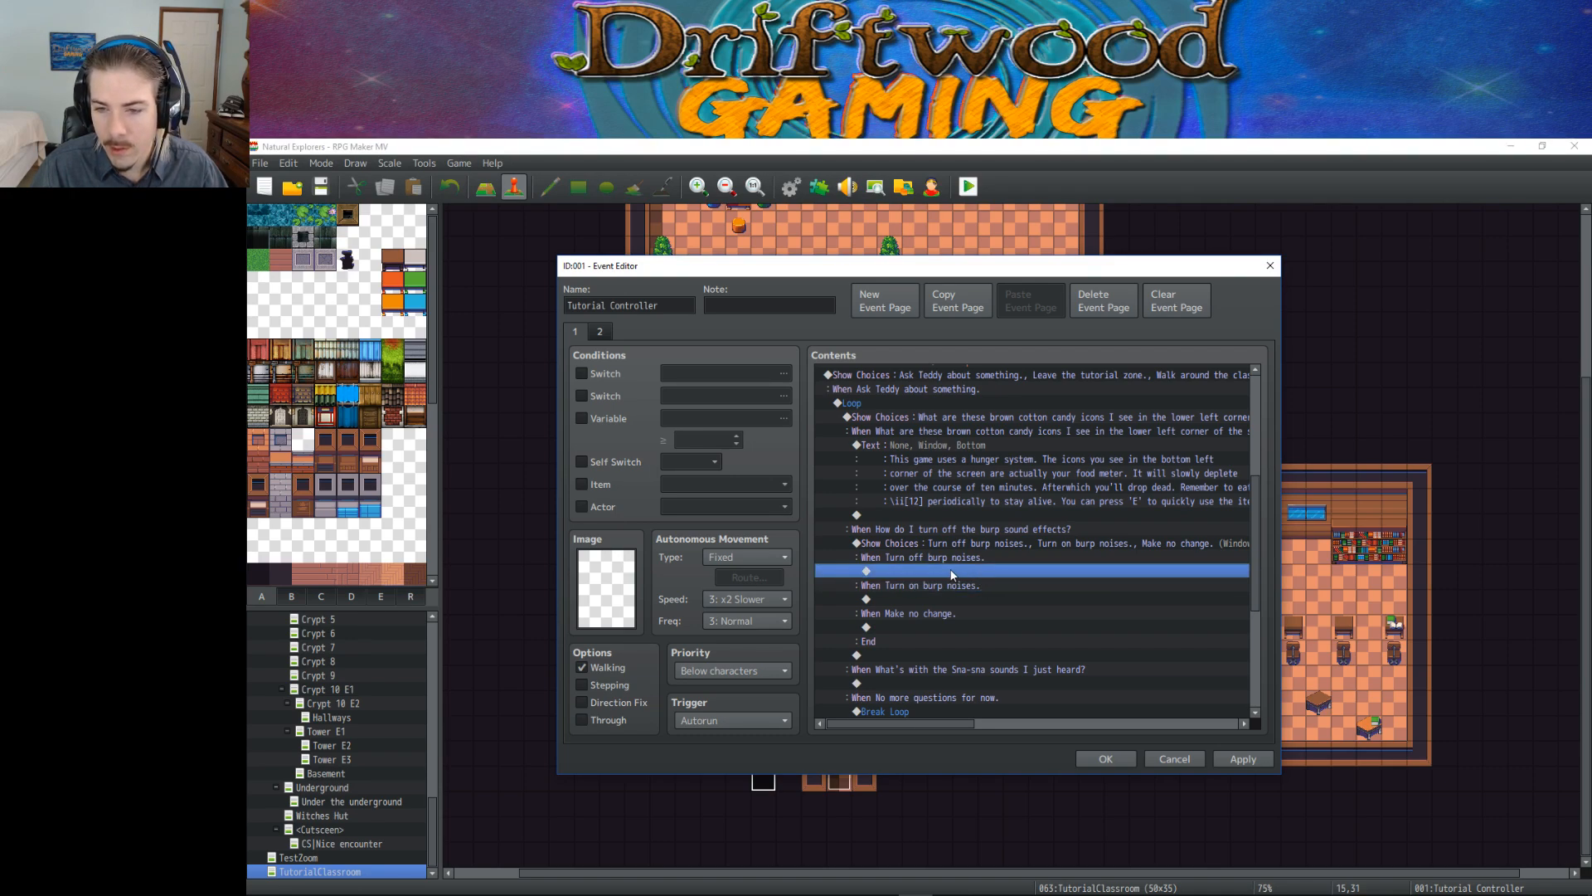
pyautogui.rightClick(950, 572)
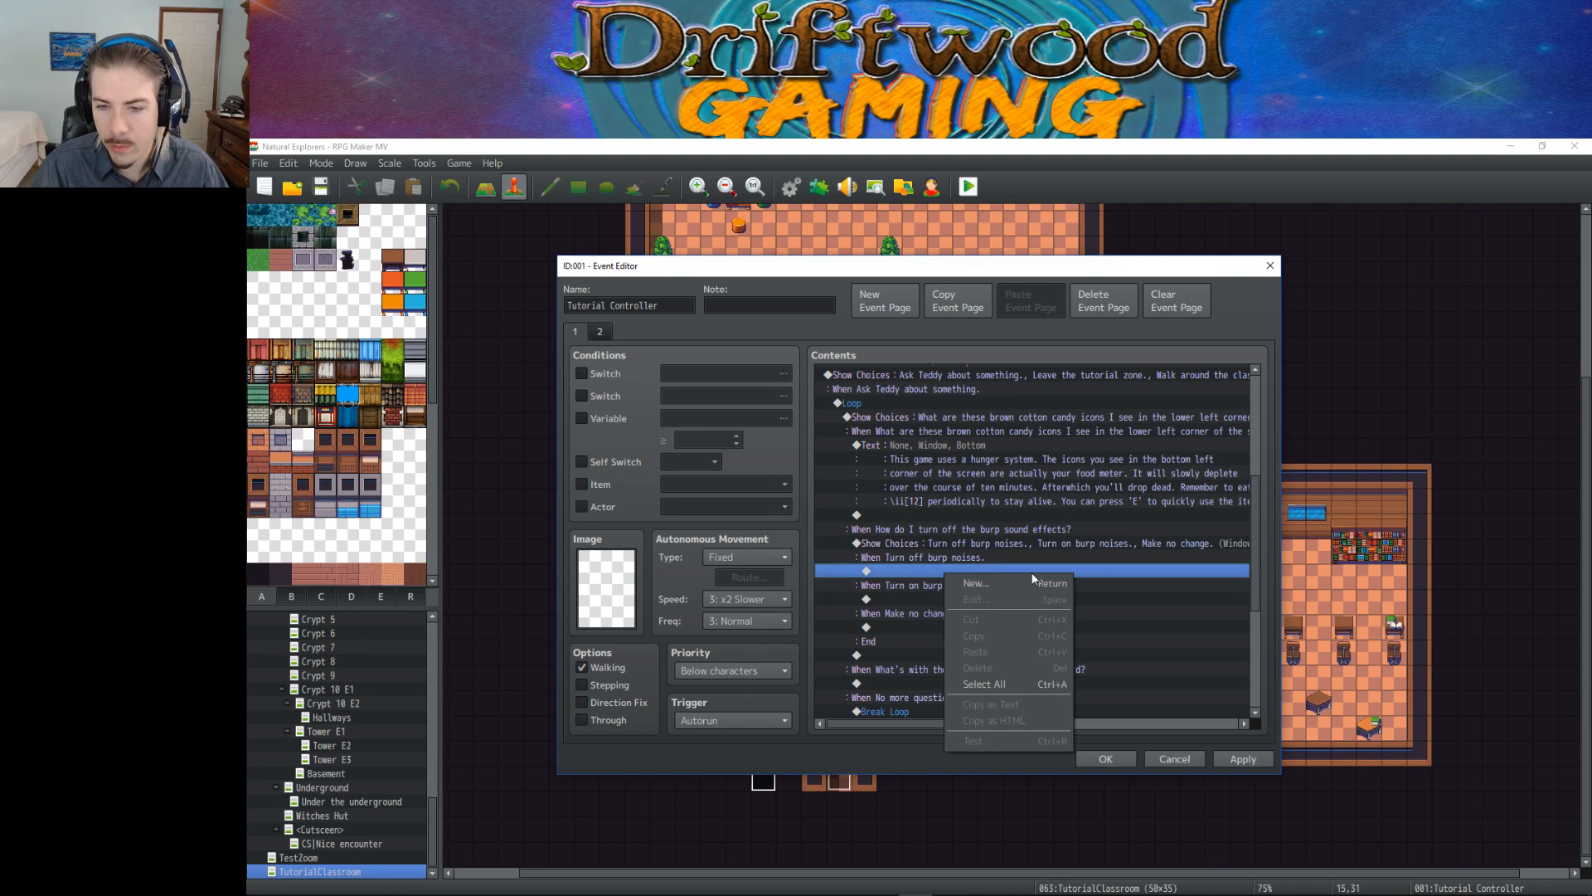
pyautogui.click(990, 585)
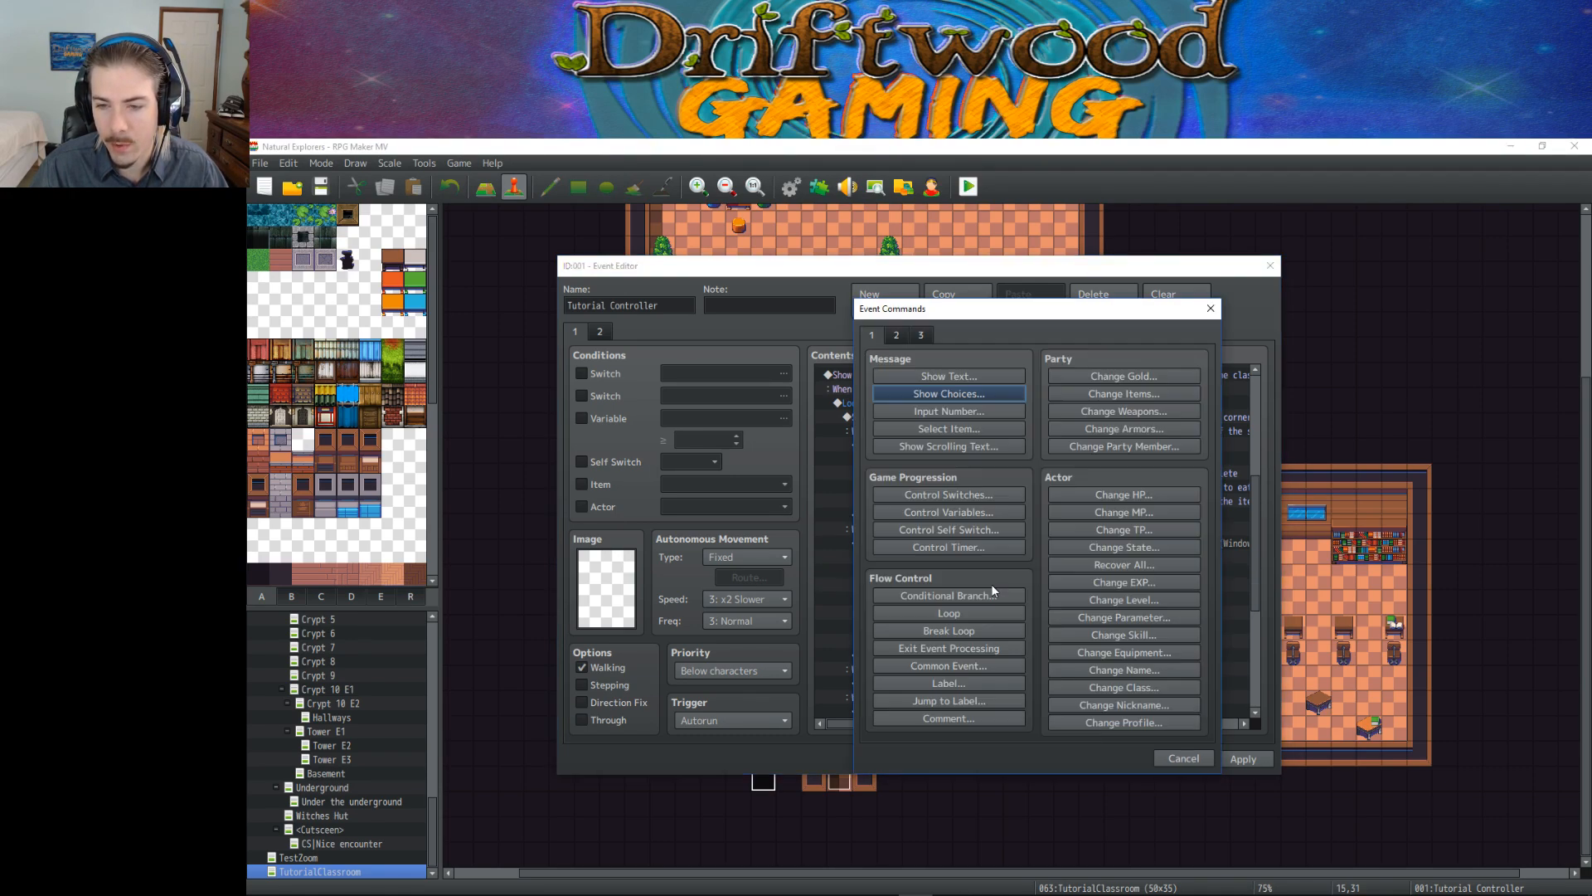
pyautogui.click(976, 498)
pyautogui.click(1098, 505)
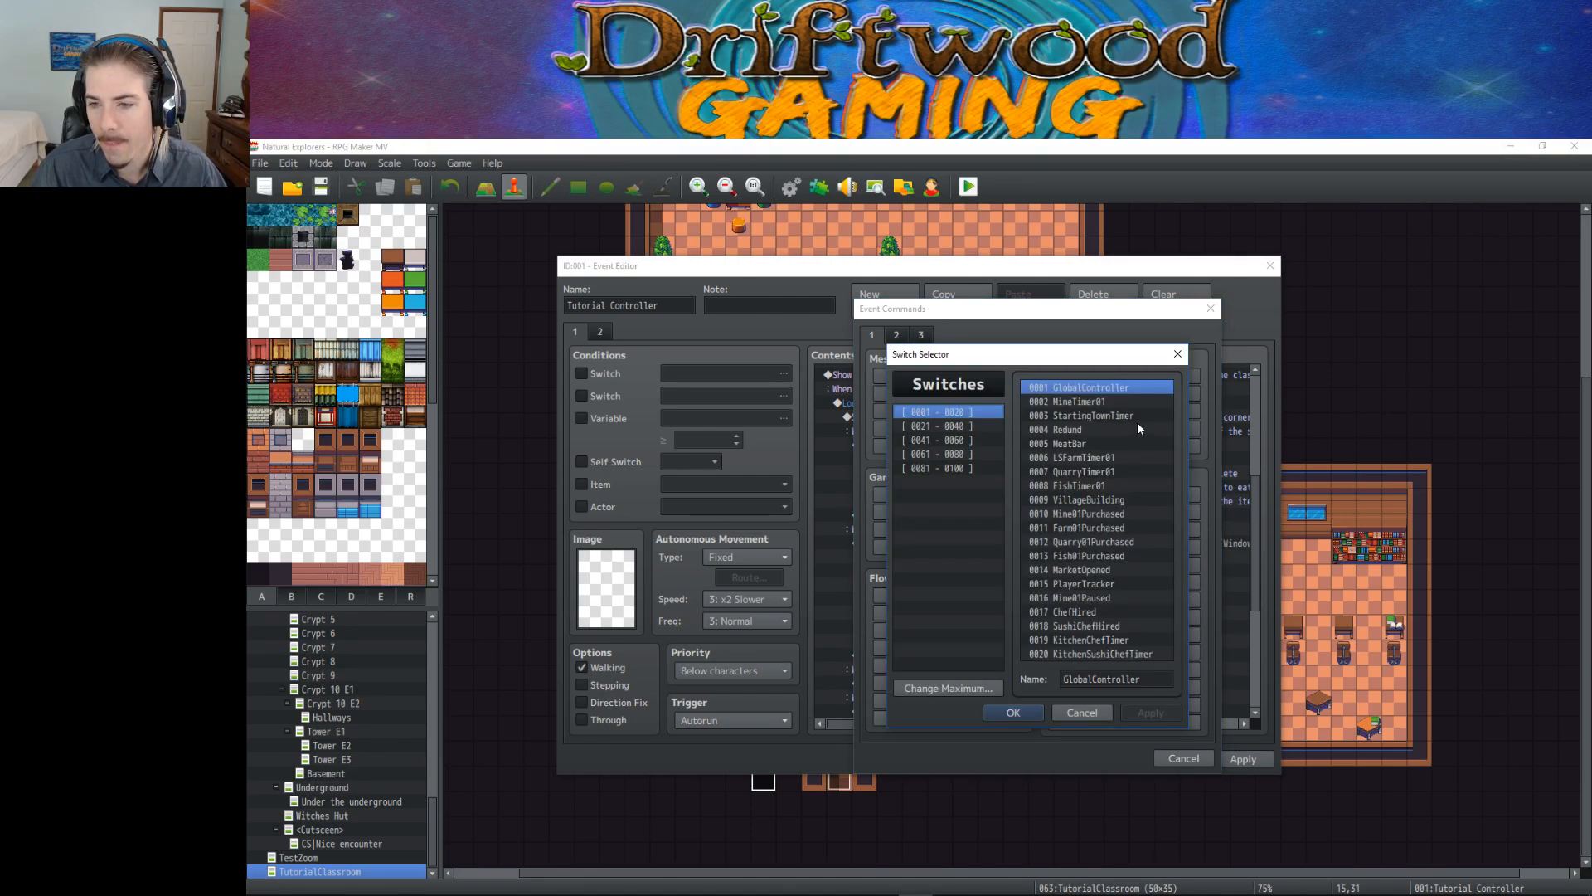
pyautogui.click(946, 426)
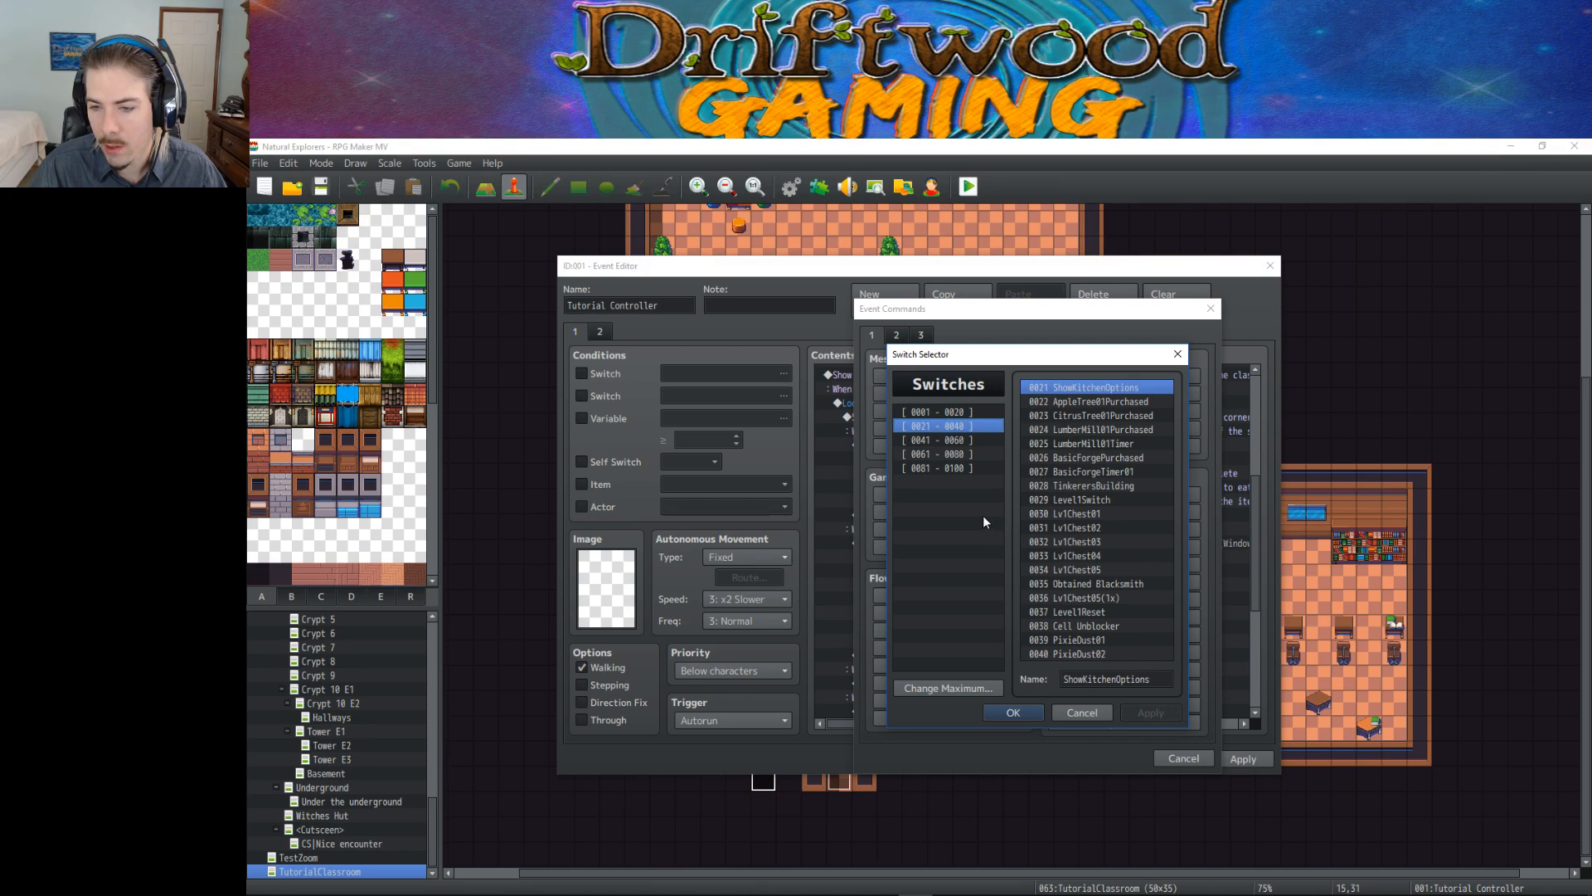
pyautogui.click(945, 440)
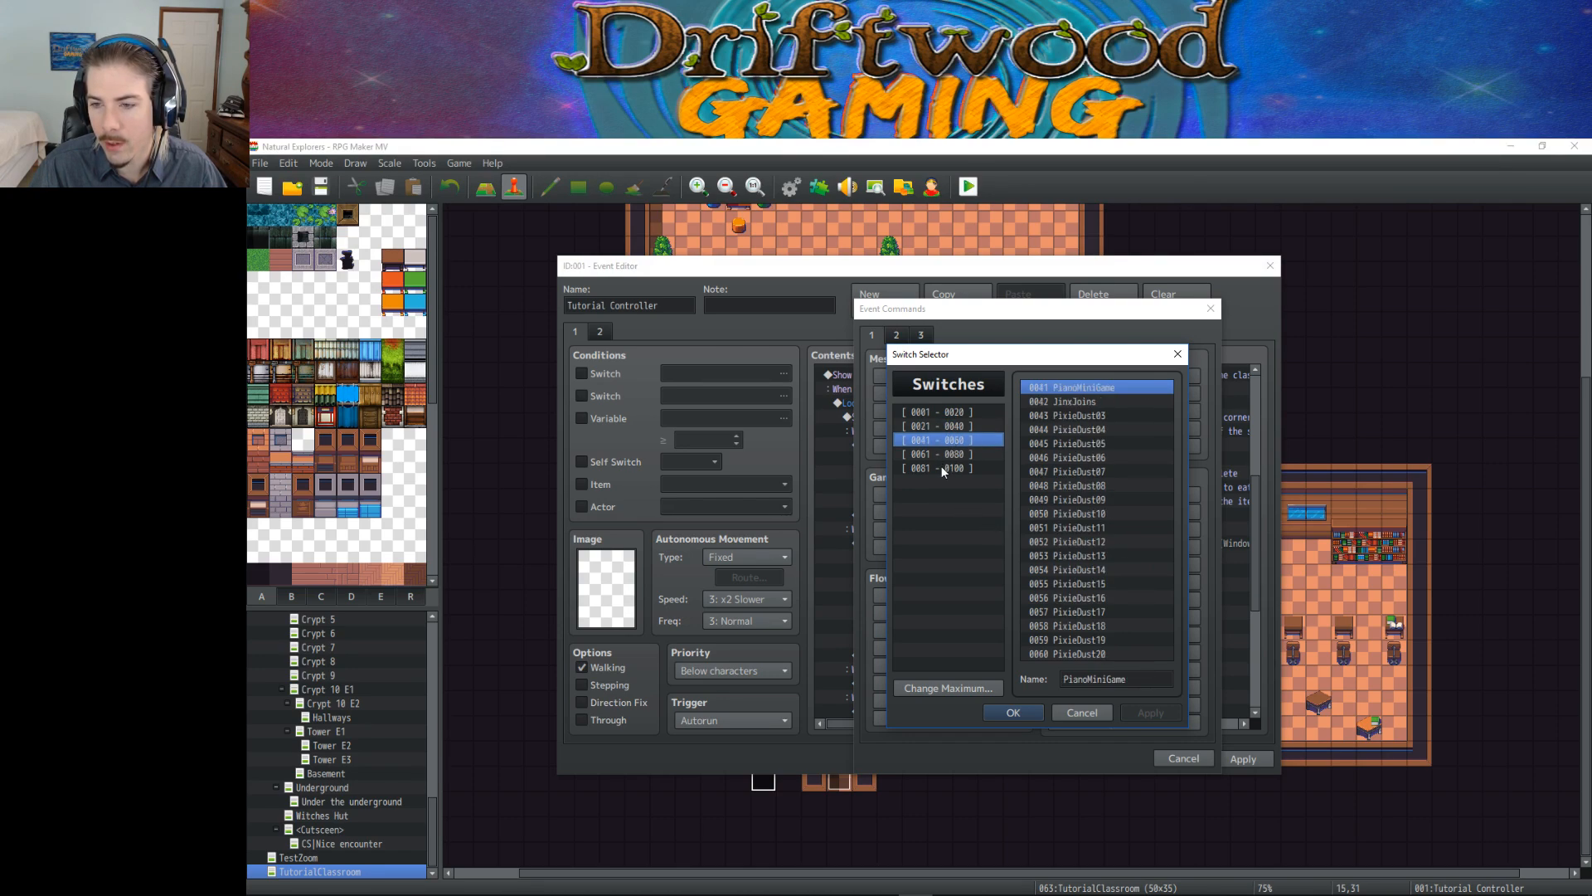
pyautogui.click(945, 455)
pyautogui.click(1087, 513)
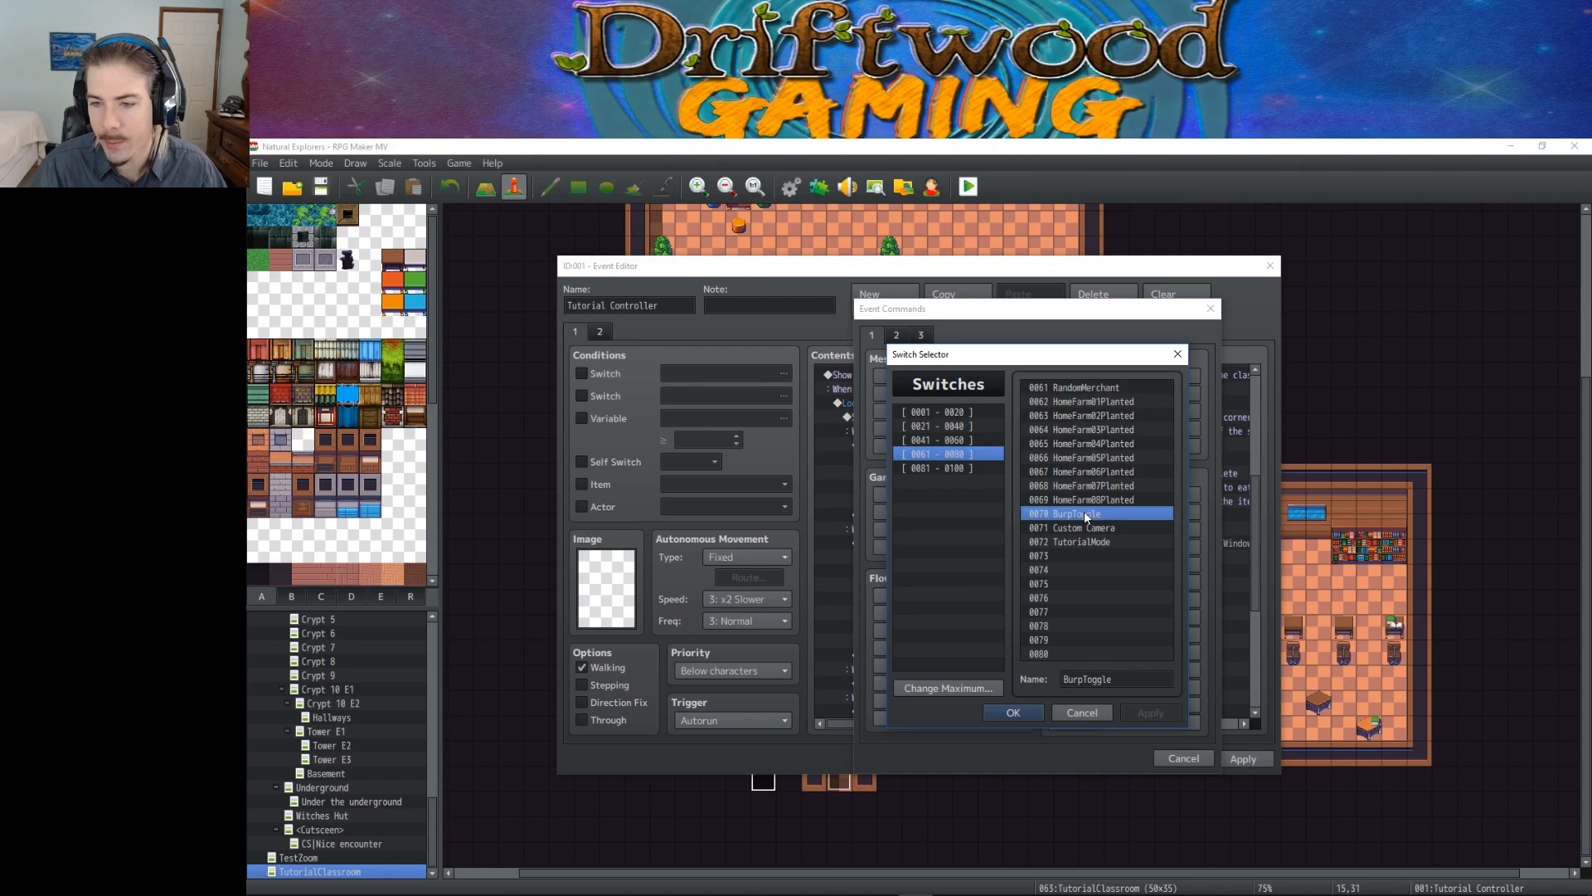
pyautogui.click(1020, 711)
pyautogui.click(1037, 584)
pyautogui.click(1050, 604)
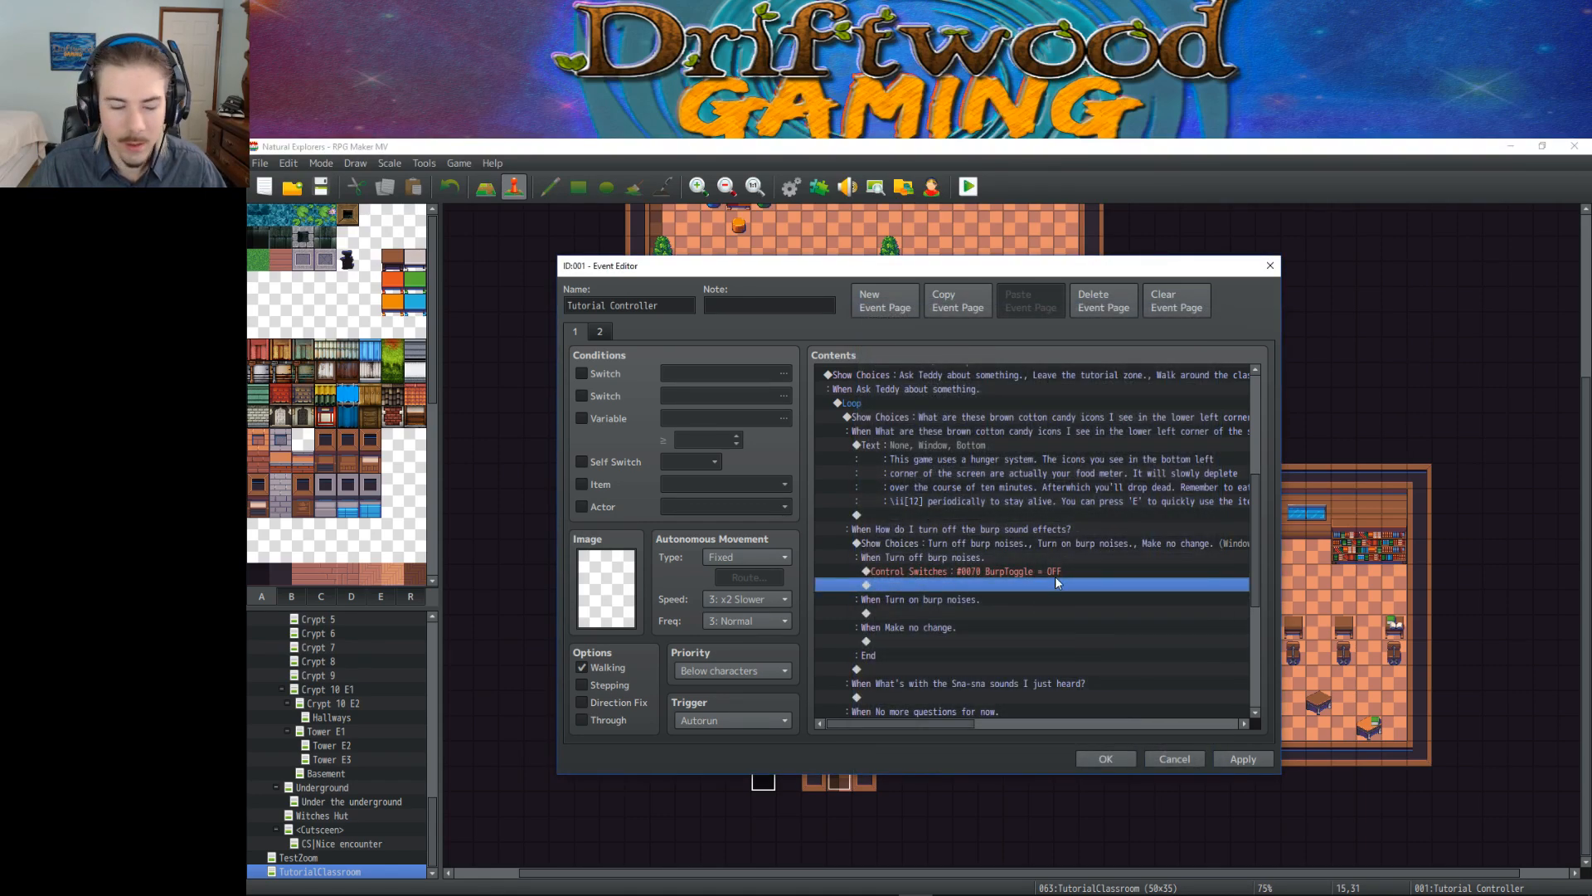
# Step: Copy the BurpToggle switch command into the "Turn on burp noises." branch and change the copy's operation to ON
pyautogui.scroll(-1, 988, 582)
pyautogui.click(960, 531)
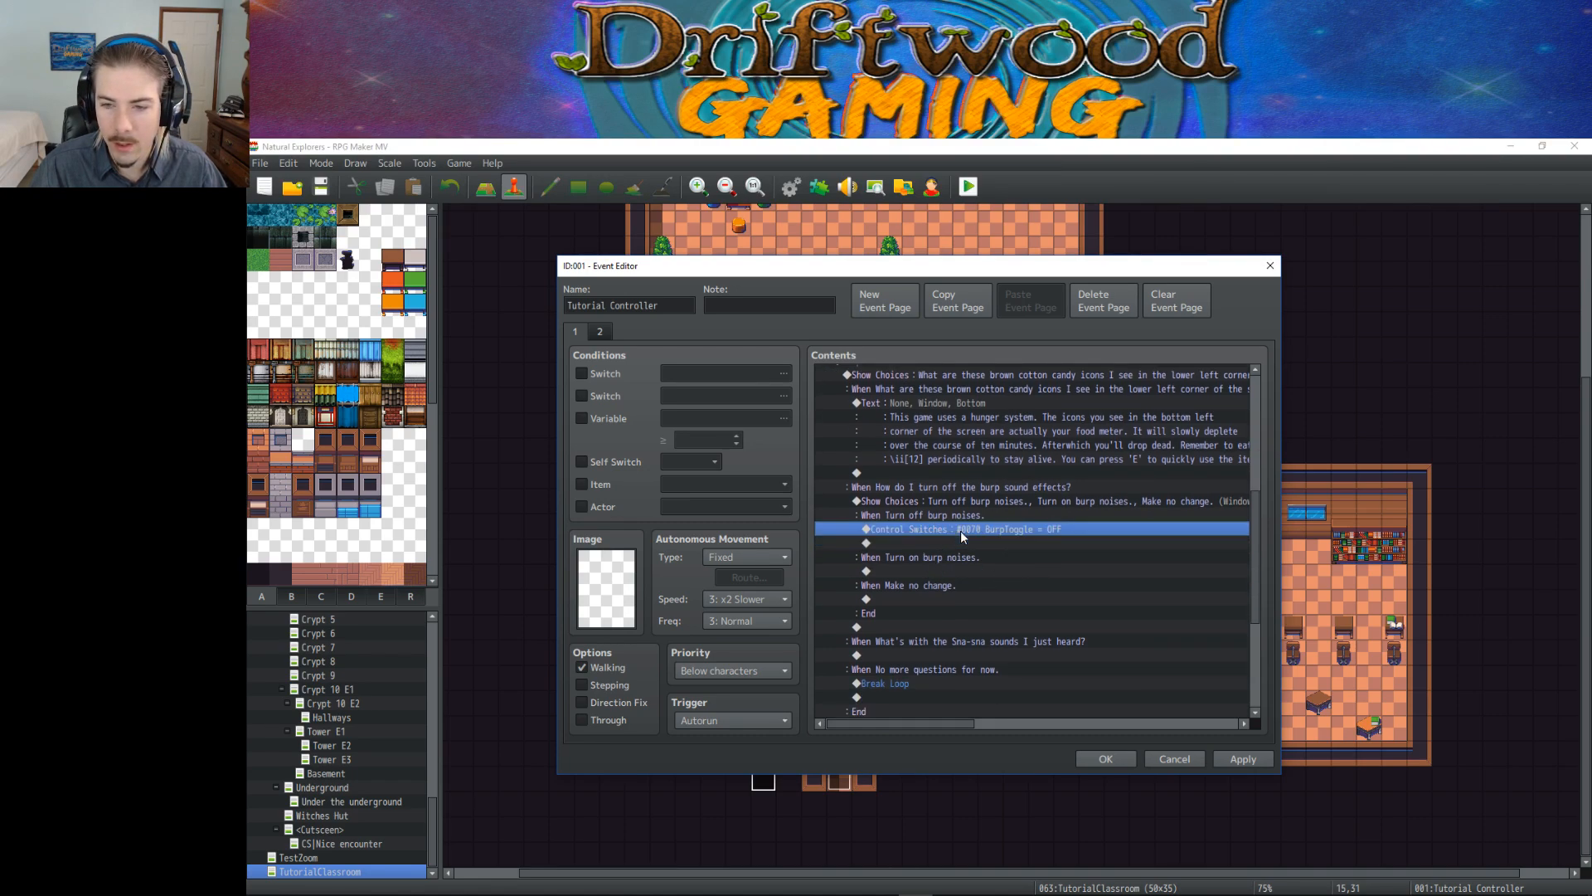
pyautogui.click(952, 571)
pyautogui.hotkey('ctrl', 'v')
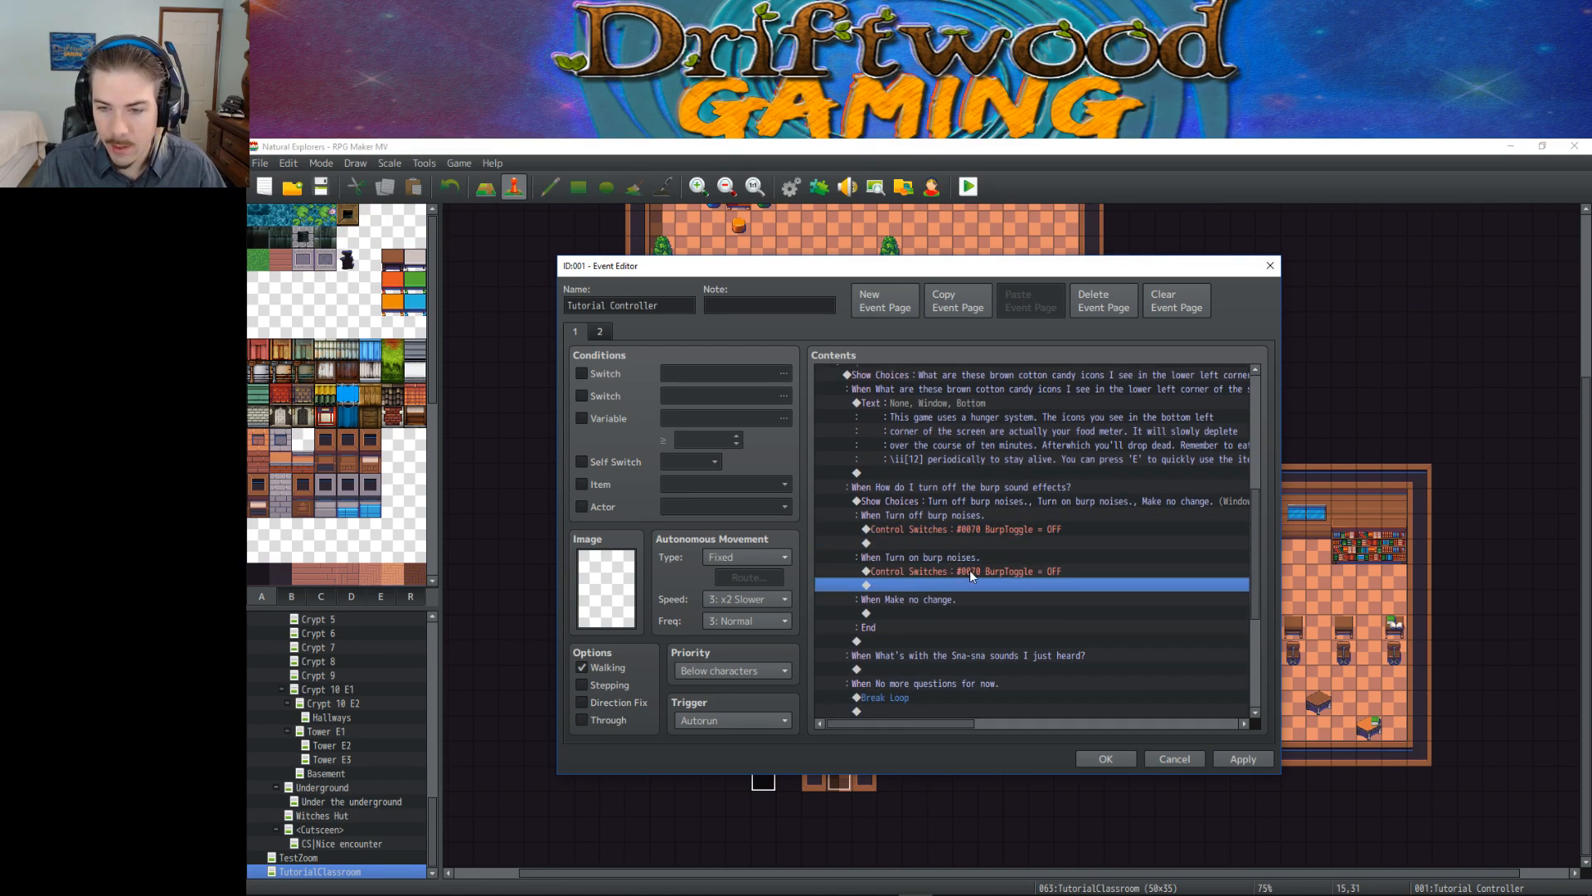
pyautogui.rightClick(972, 572)
pyautogui.click(1005, 598)
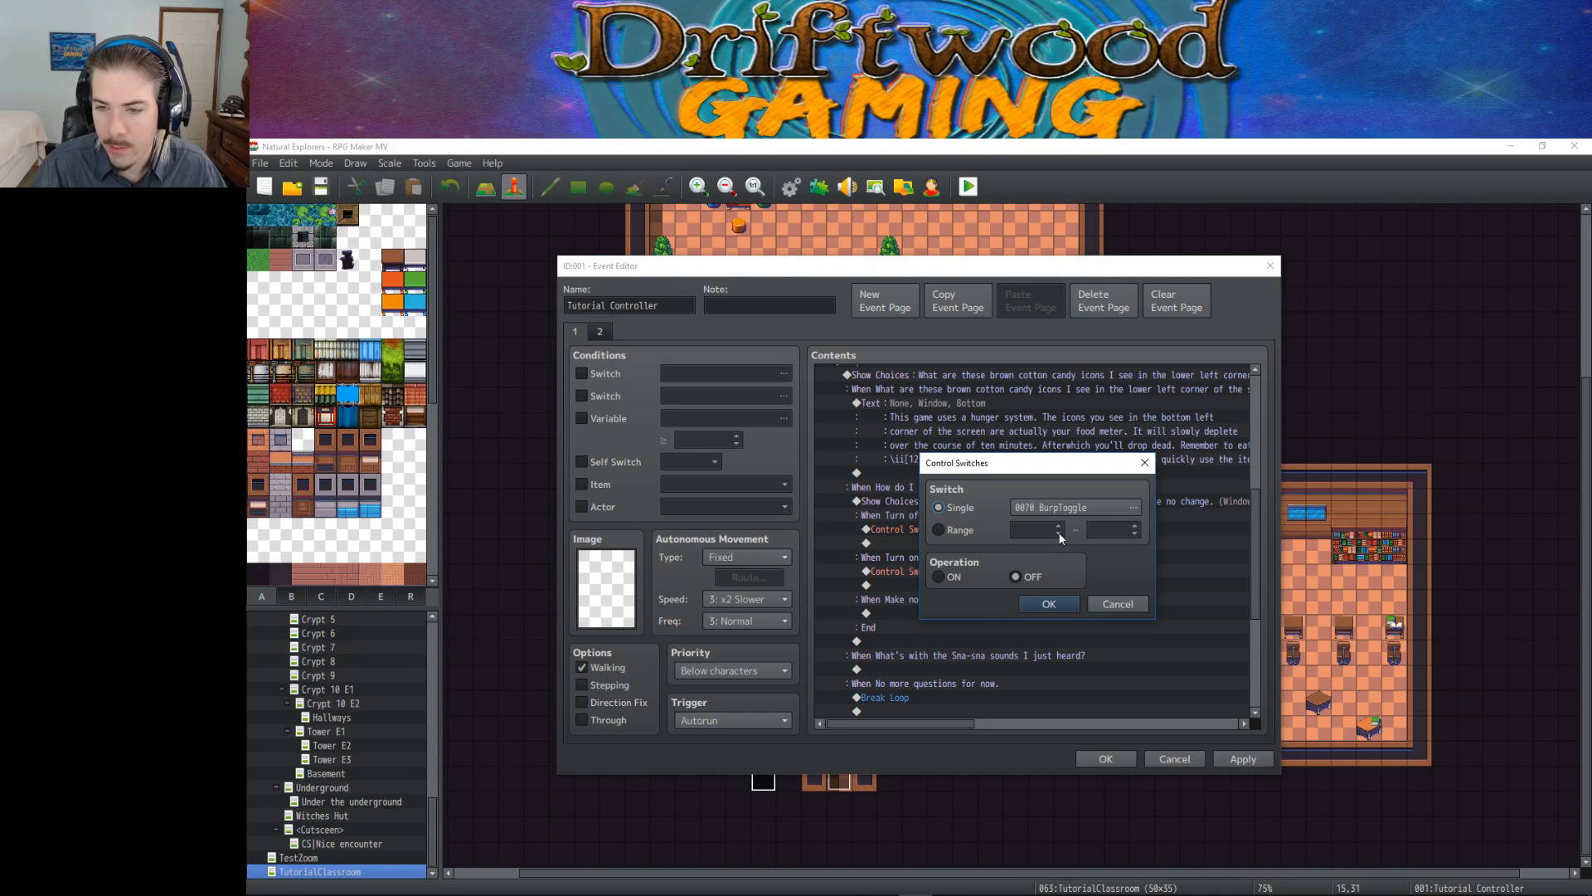
pyautogui.click(953, 578)
pyautogui.click(1049, 604)
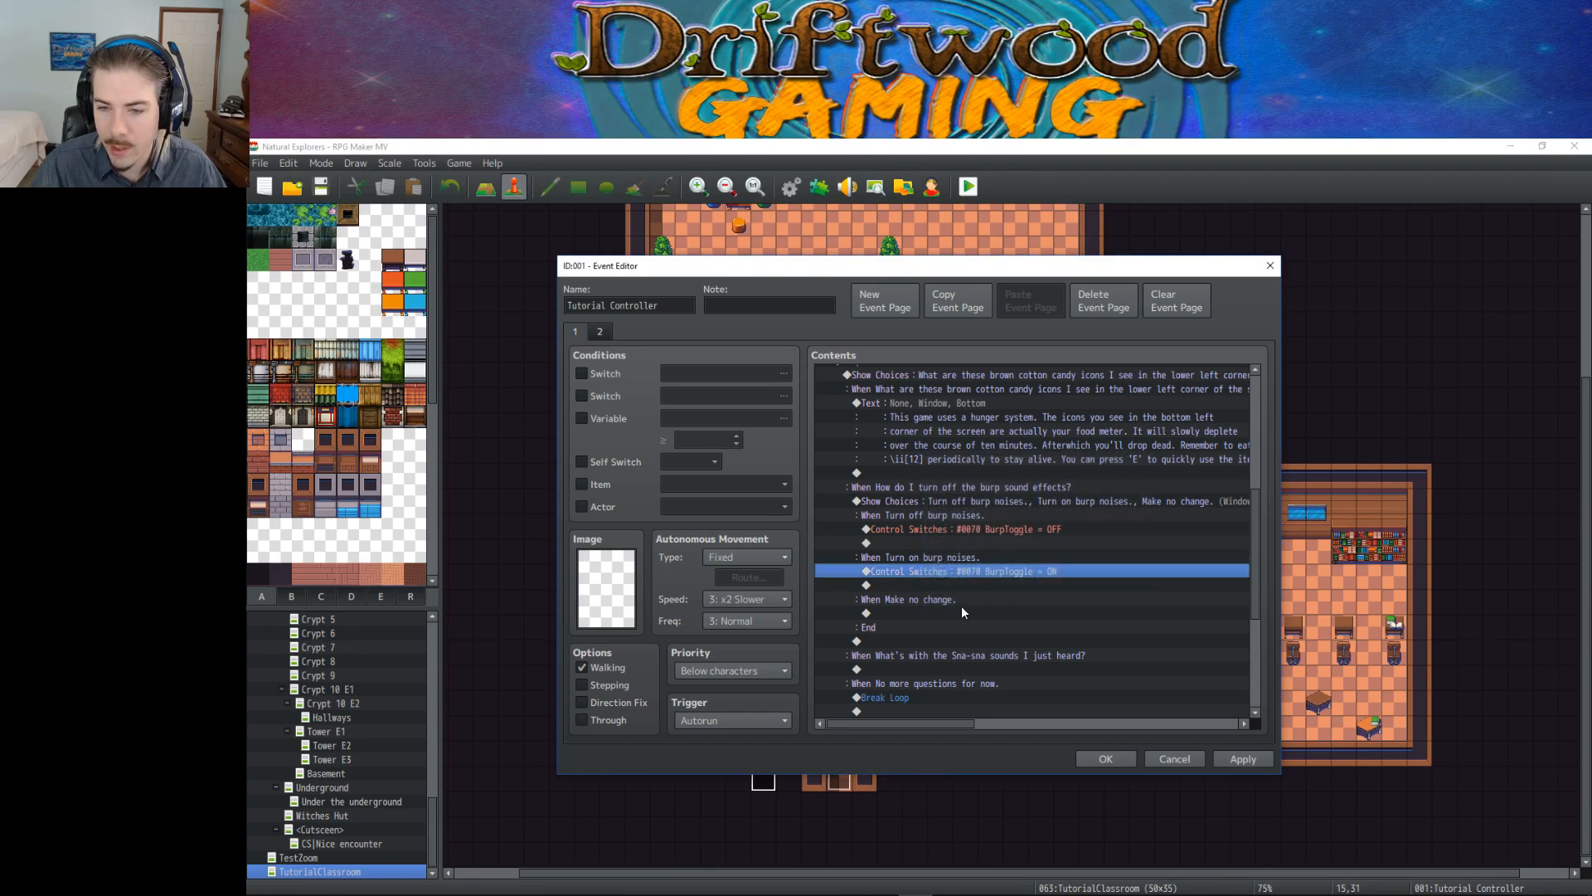
# Step: Review the finished burp noise branches and the surrounding Teddy question loop, checking how the nested choices are arranged
pyautogui.click(961, 614)
pyautogui.scroll(1, 934, 608)
pyautogui.scroll(-3, 934, 607)
pyautogui.click(906, 624)
pyautogui.scroll(2, 910, 612)
pyautogui.scroll(2, 909, 502)
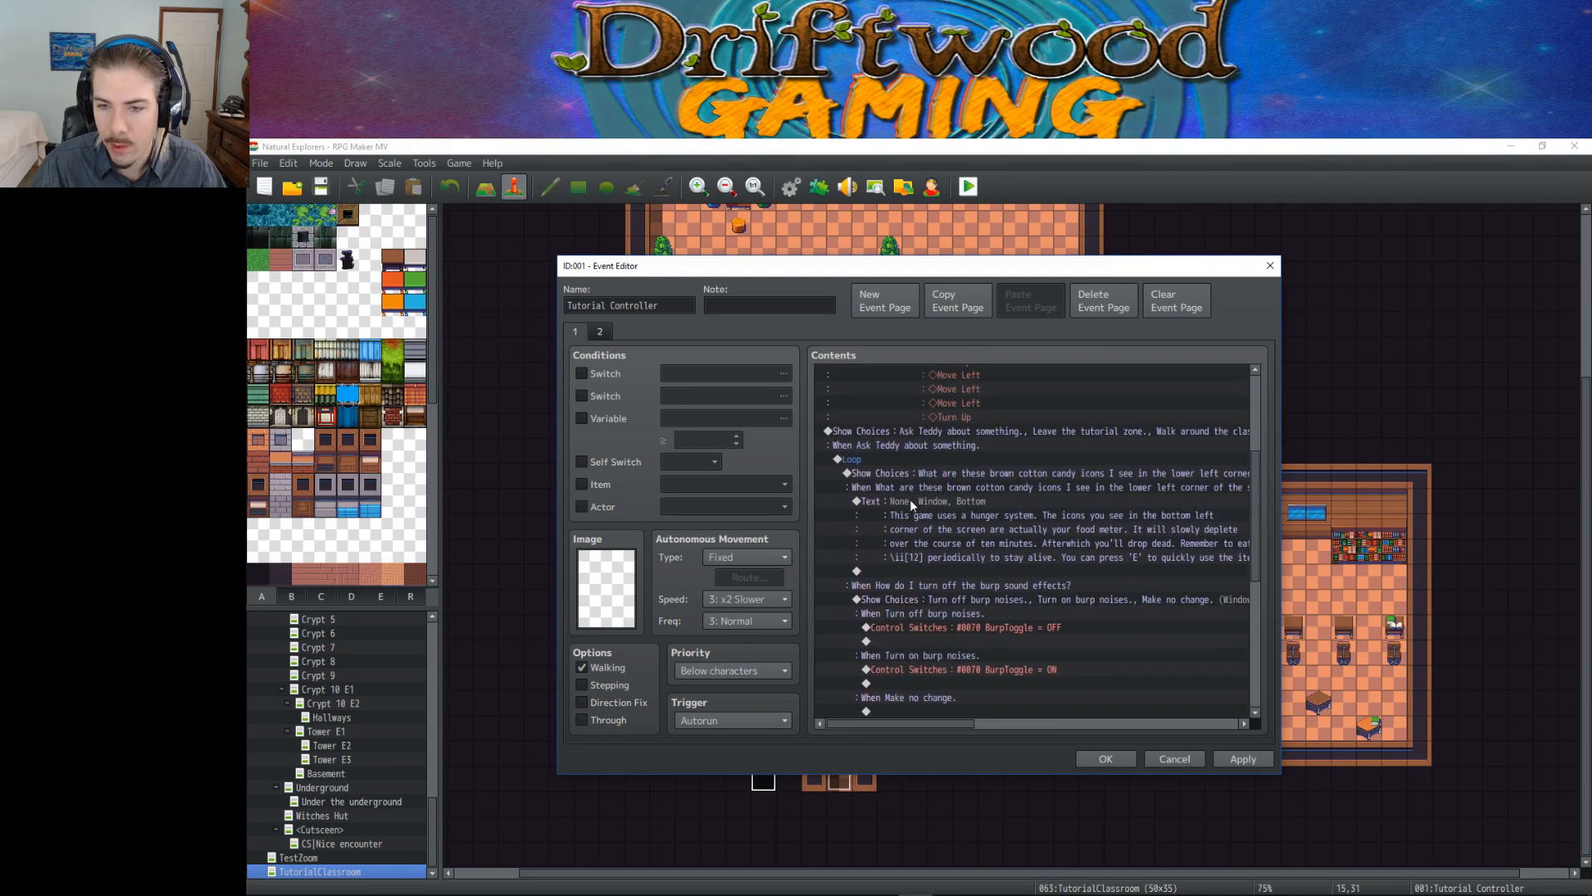
pyautogui.keyDown('shift'); pyautogui.click(909, 495); pyautogui.keyUp('shift')
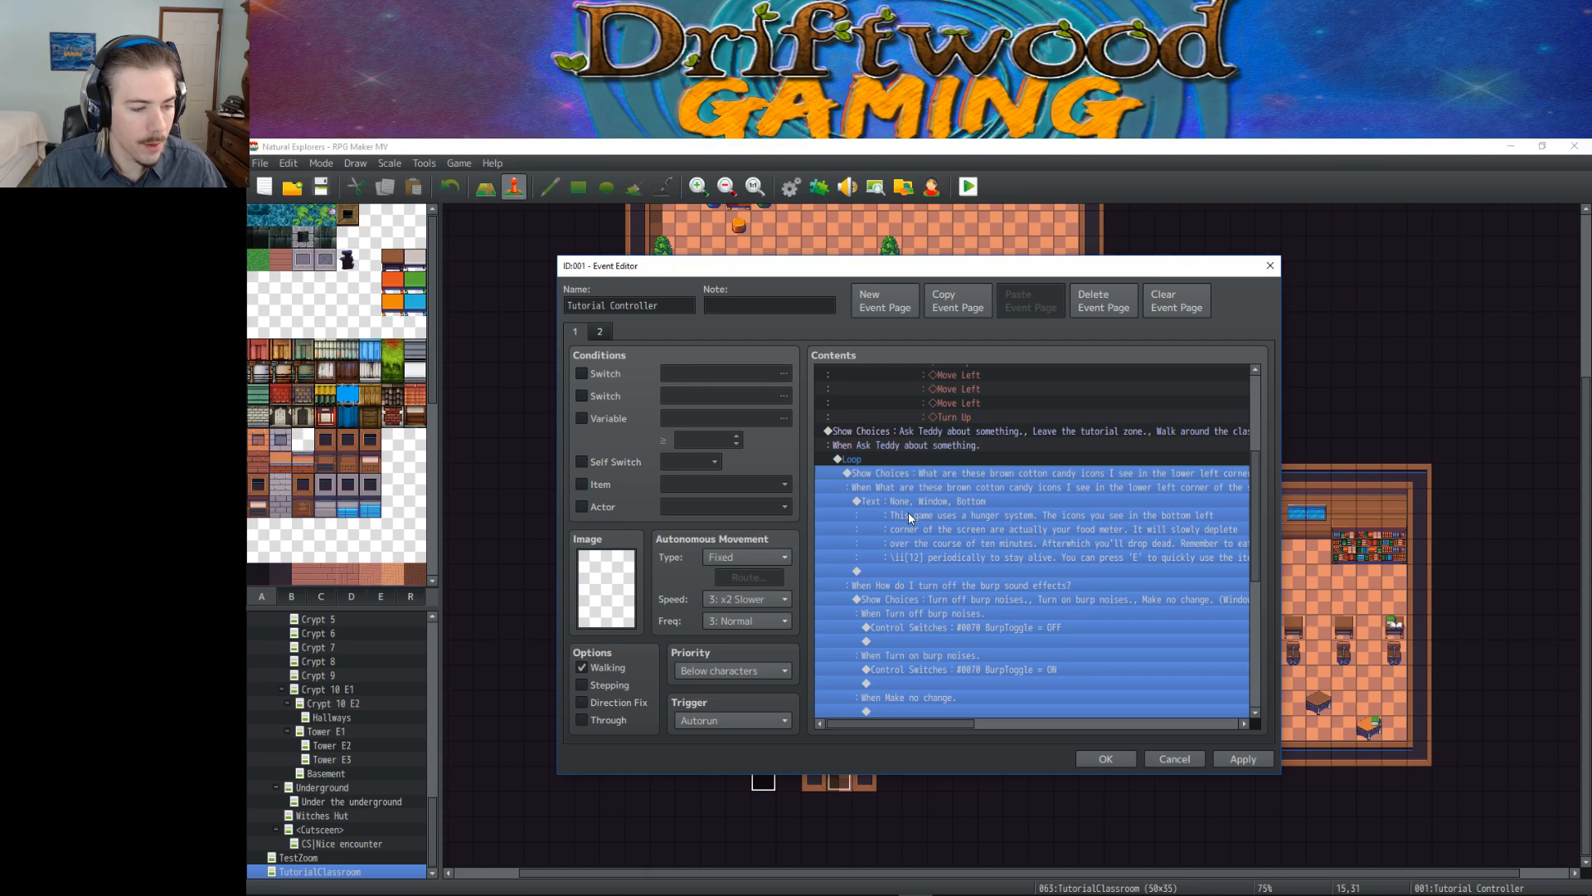
pyautogui.scroll(-4, 909, 511)
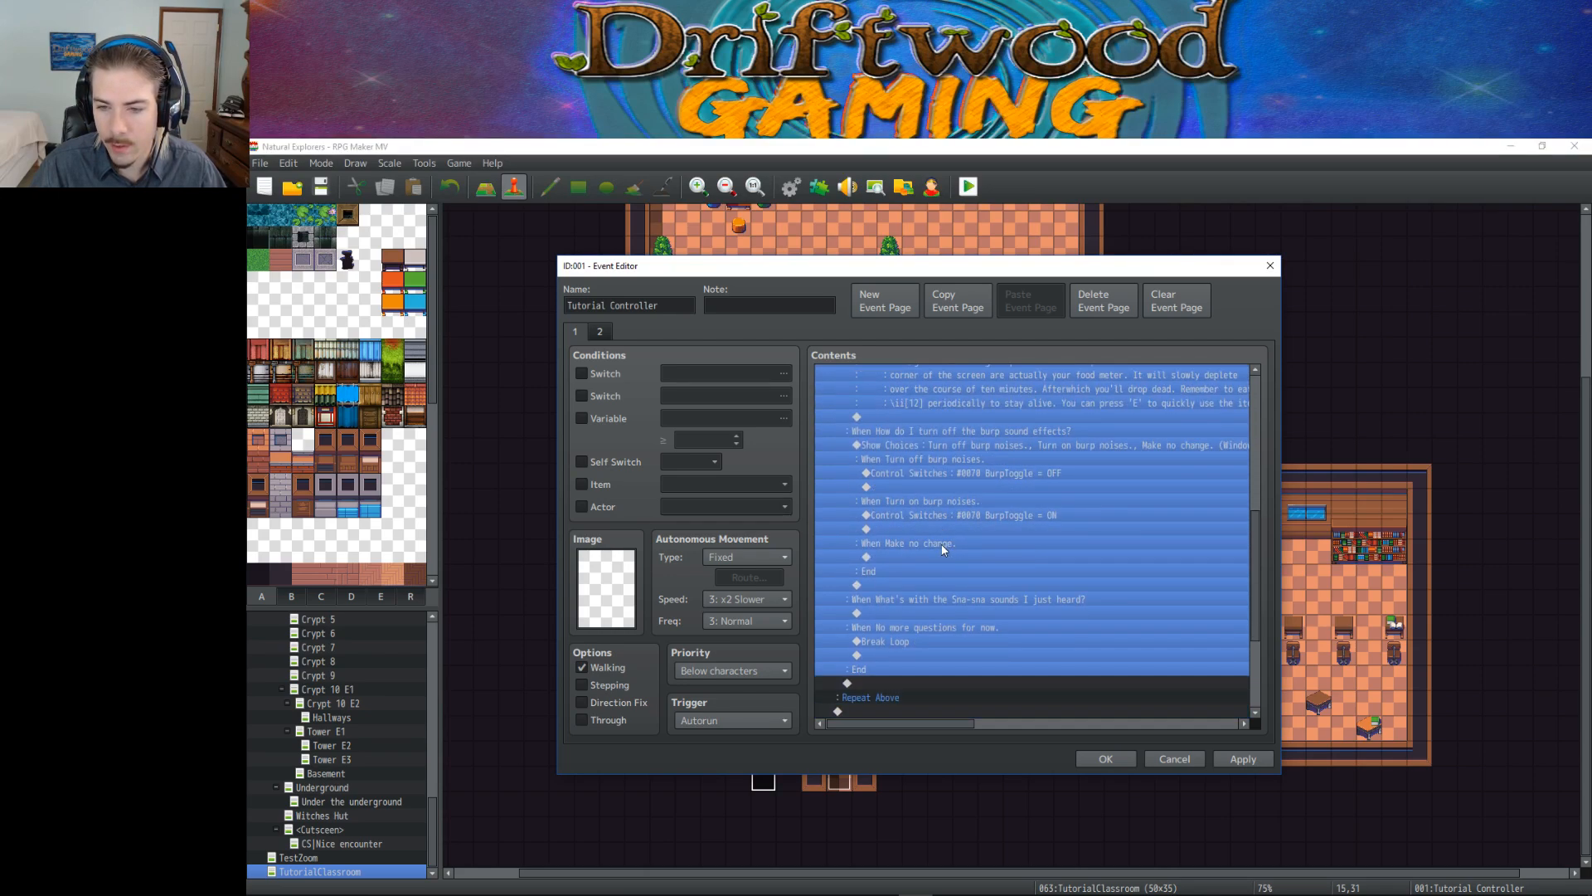
pyautogui.click(939, 572)
pyautogui.scroll(4, 944, 526)
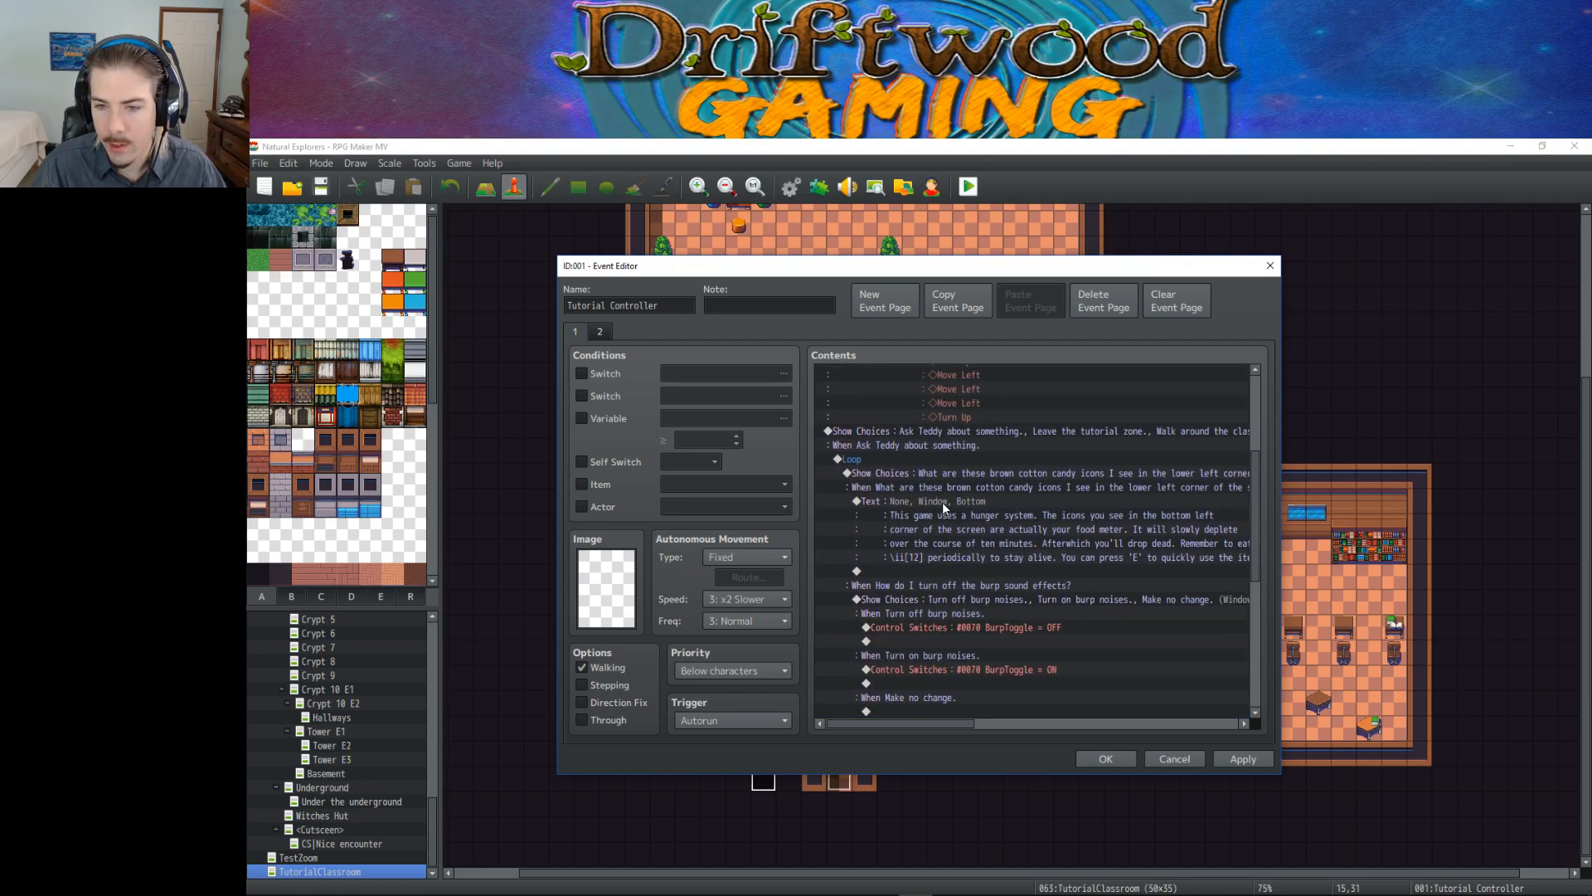
pyautogui.click(948, 543)
pyautogui.click(962, 582)
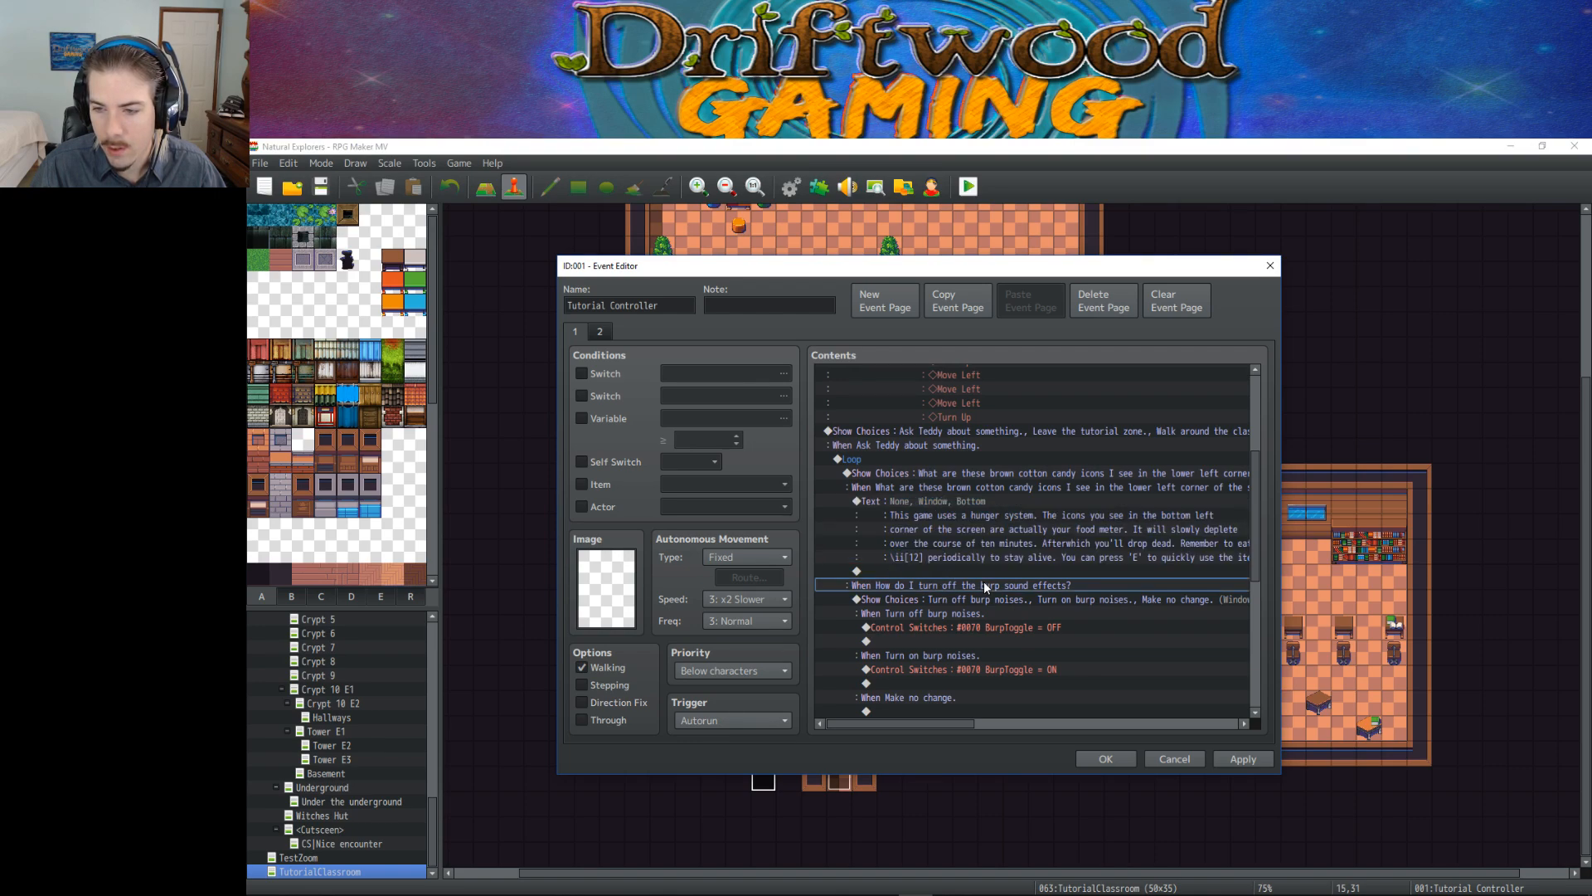
# Step: Add a Show Text command to the "What's with the Sna-sna sounds I just heard?" branch, starting its text with the name tag \n<Teddy>
pyautogui.click(1013, 506)
pyautogui.click(979, 584)
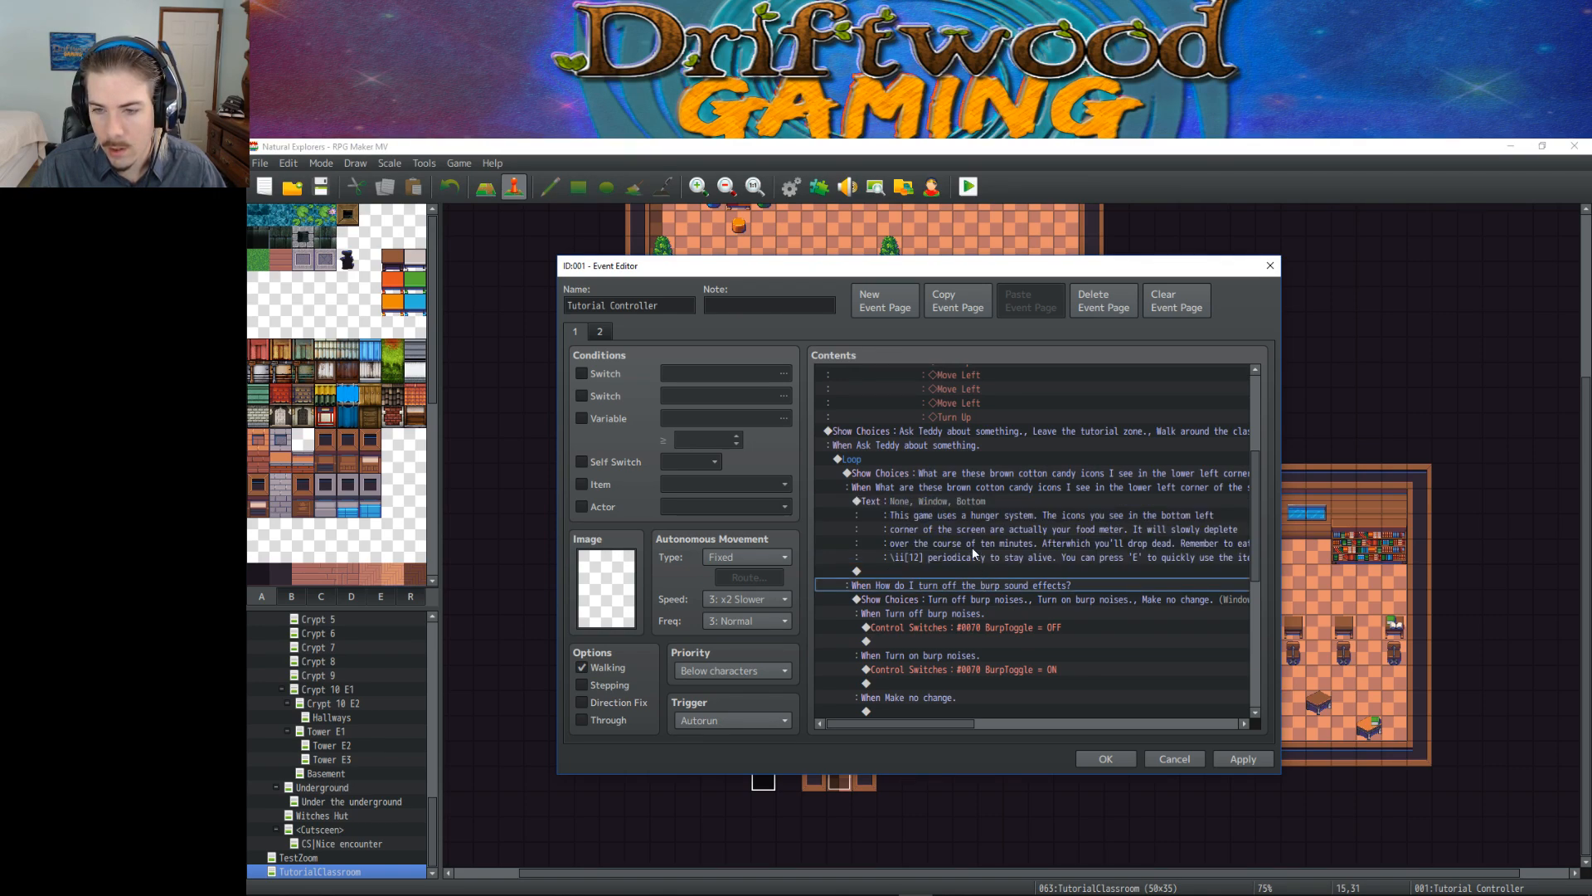
pyautogui.scroll(-1, 980, 528)
pyautogui.click(957, 560)
pyautogui.scroll(-4, 960, 559)
pyautogui.click(943, 543)
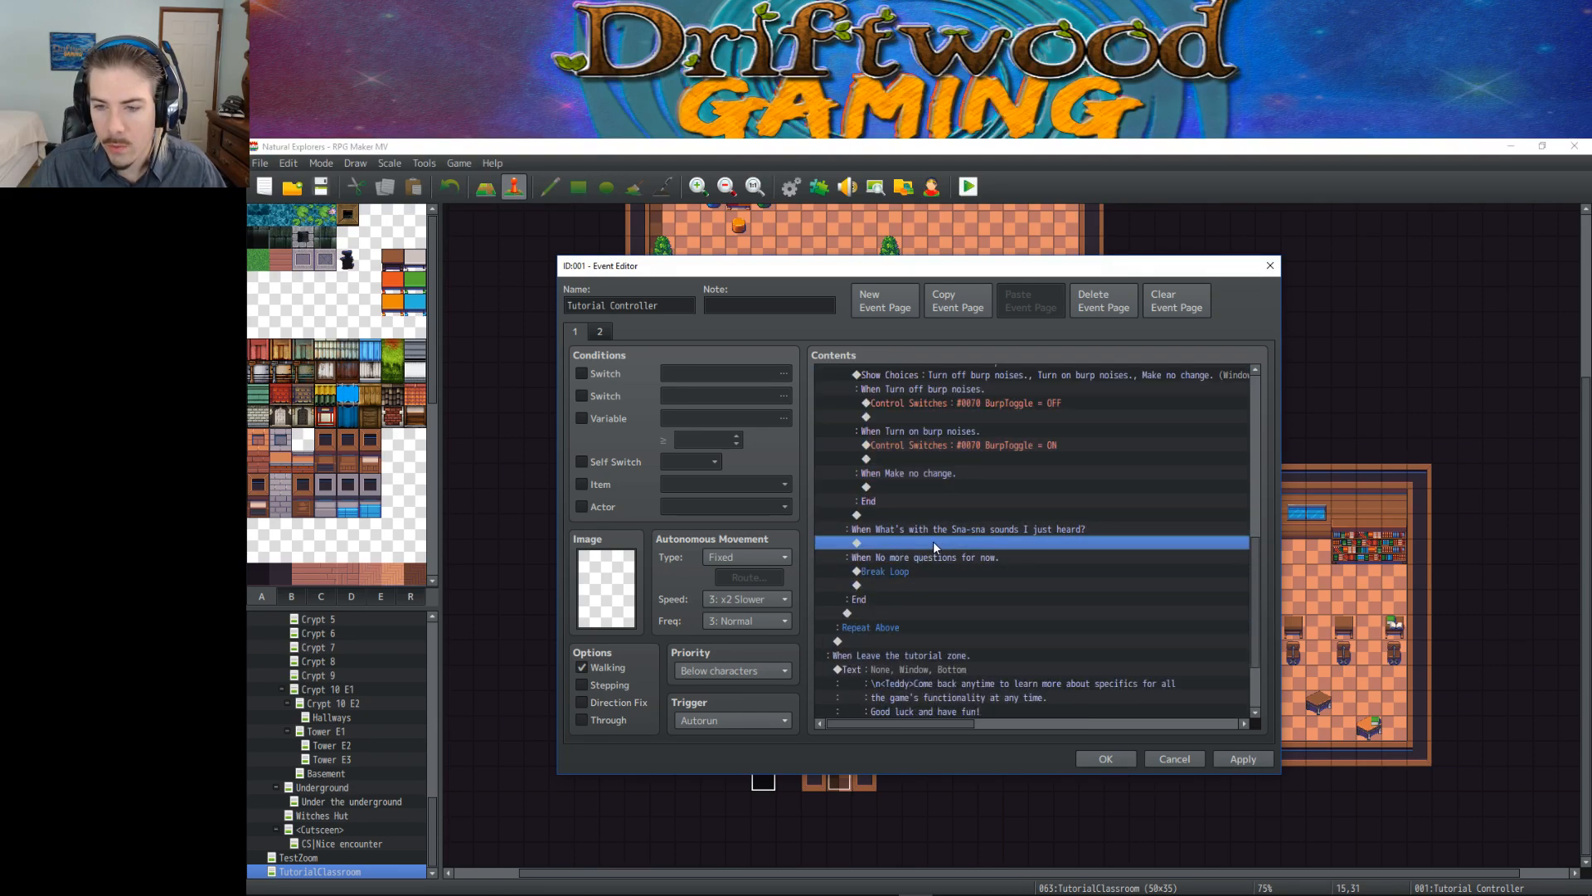
pyautogui.rightClick(962, 540)
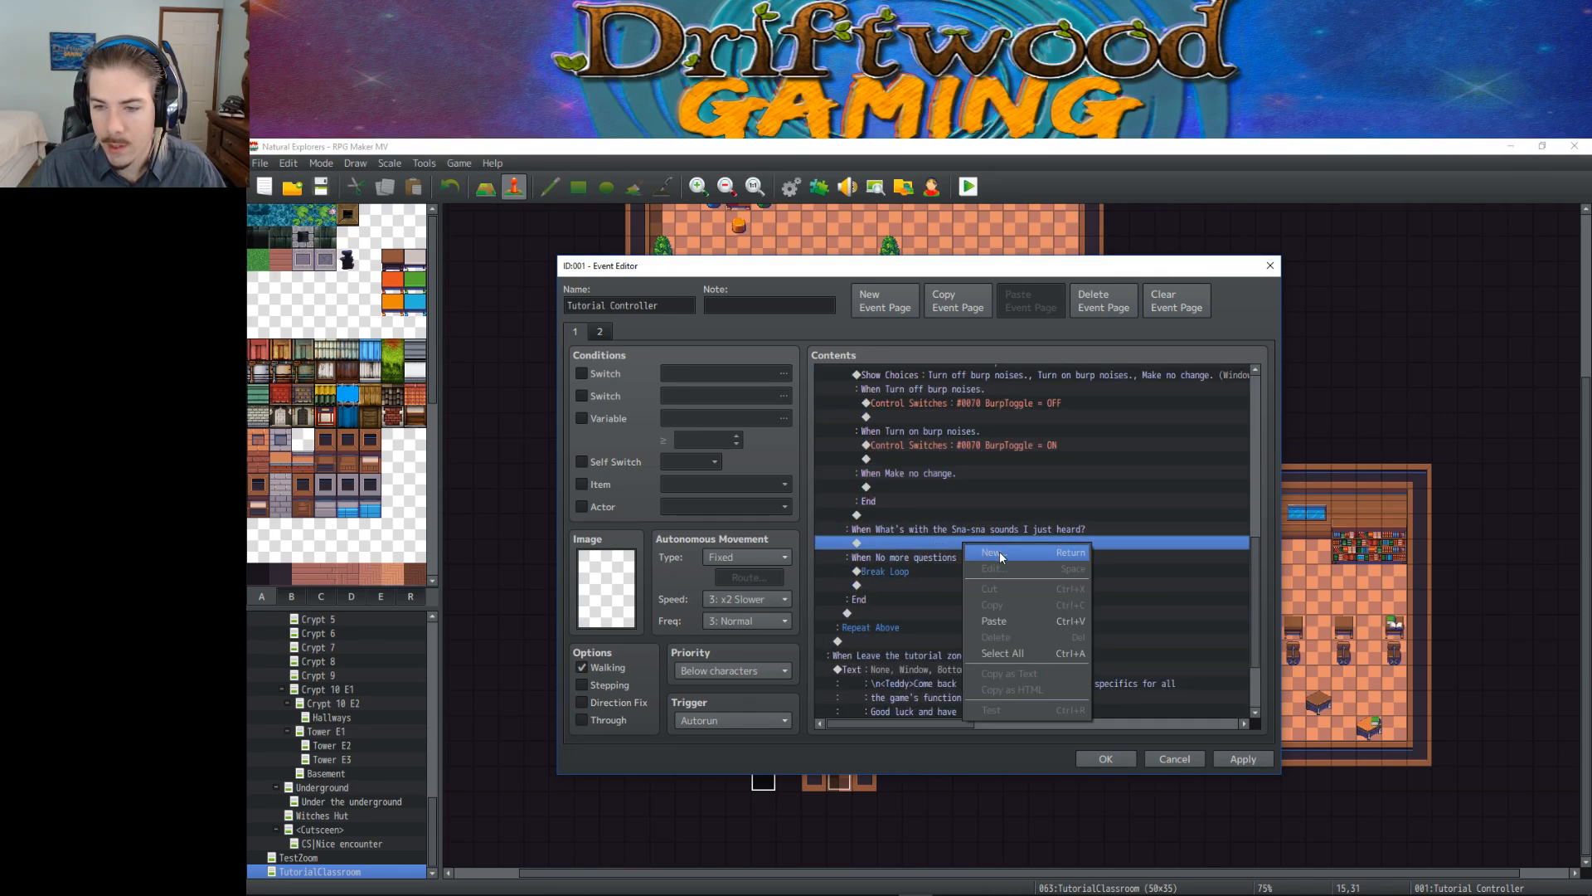
pyautogui.click(999, 551)
pyautogui.click(904, 373)
pyautogui.write("That'")
pyautogui.press('BackSpace')
pyautogui.press('BackSpace')
pyautogui.press('BackSpace')
pyautogui.press('BackSpace')
pyautogui.press('BackSpace')
pyautogui.write('\\')
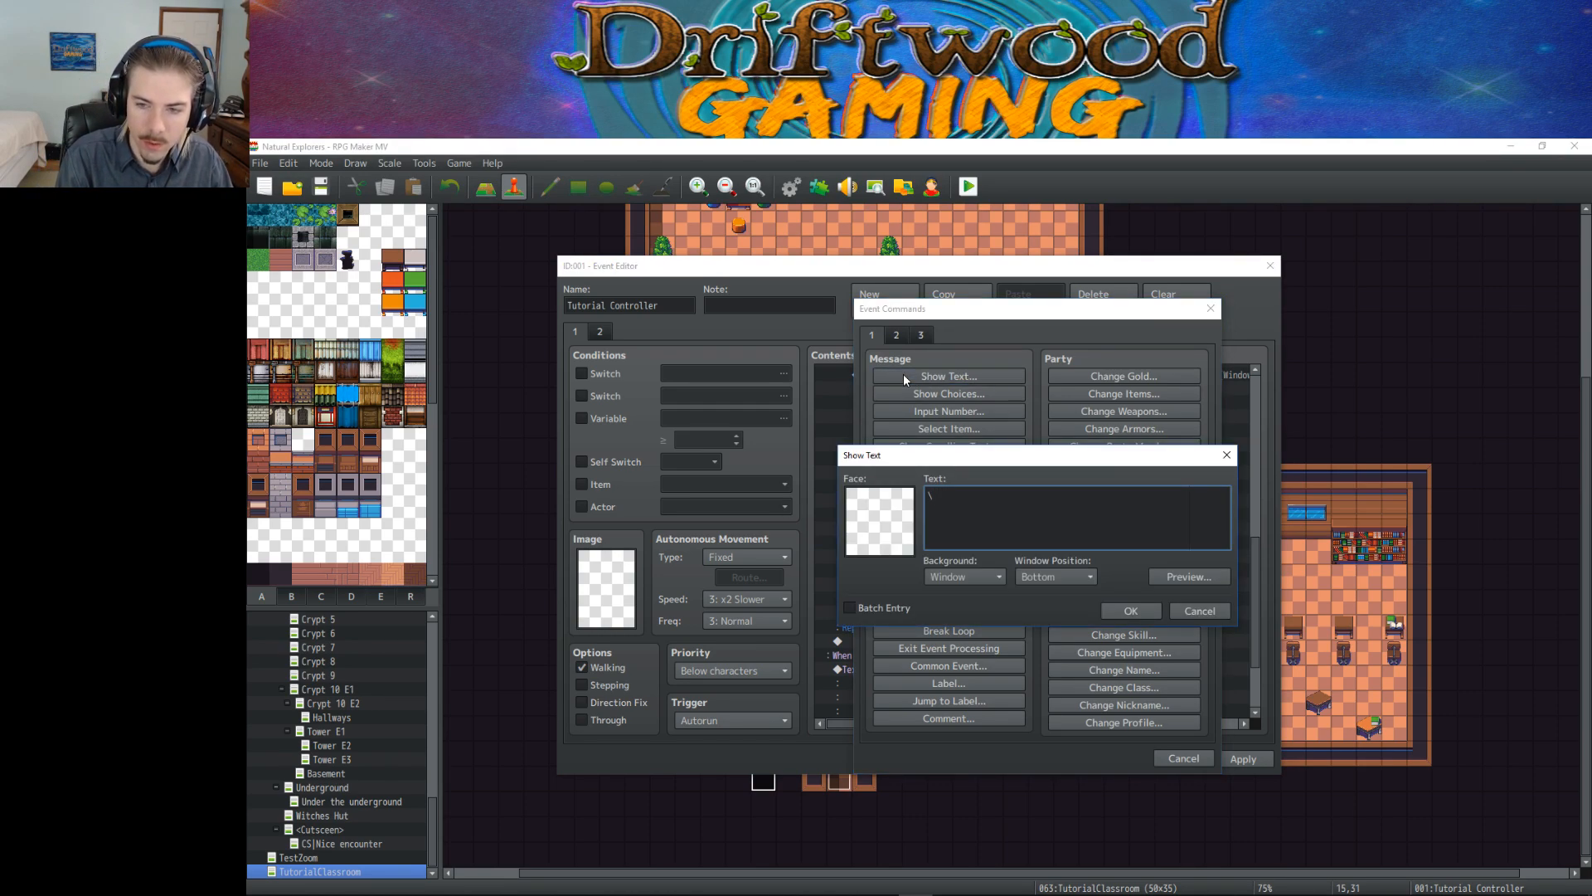
pyautogui.write('n')
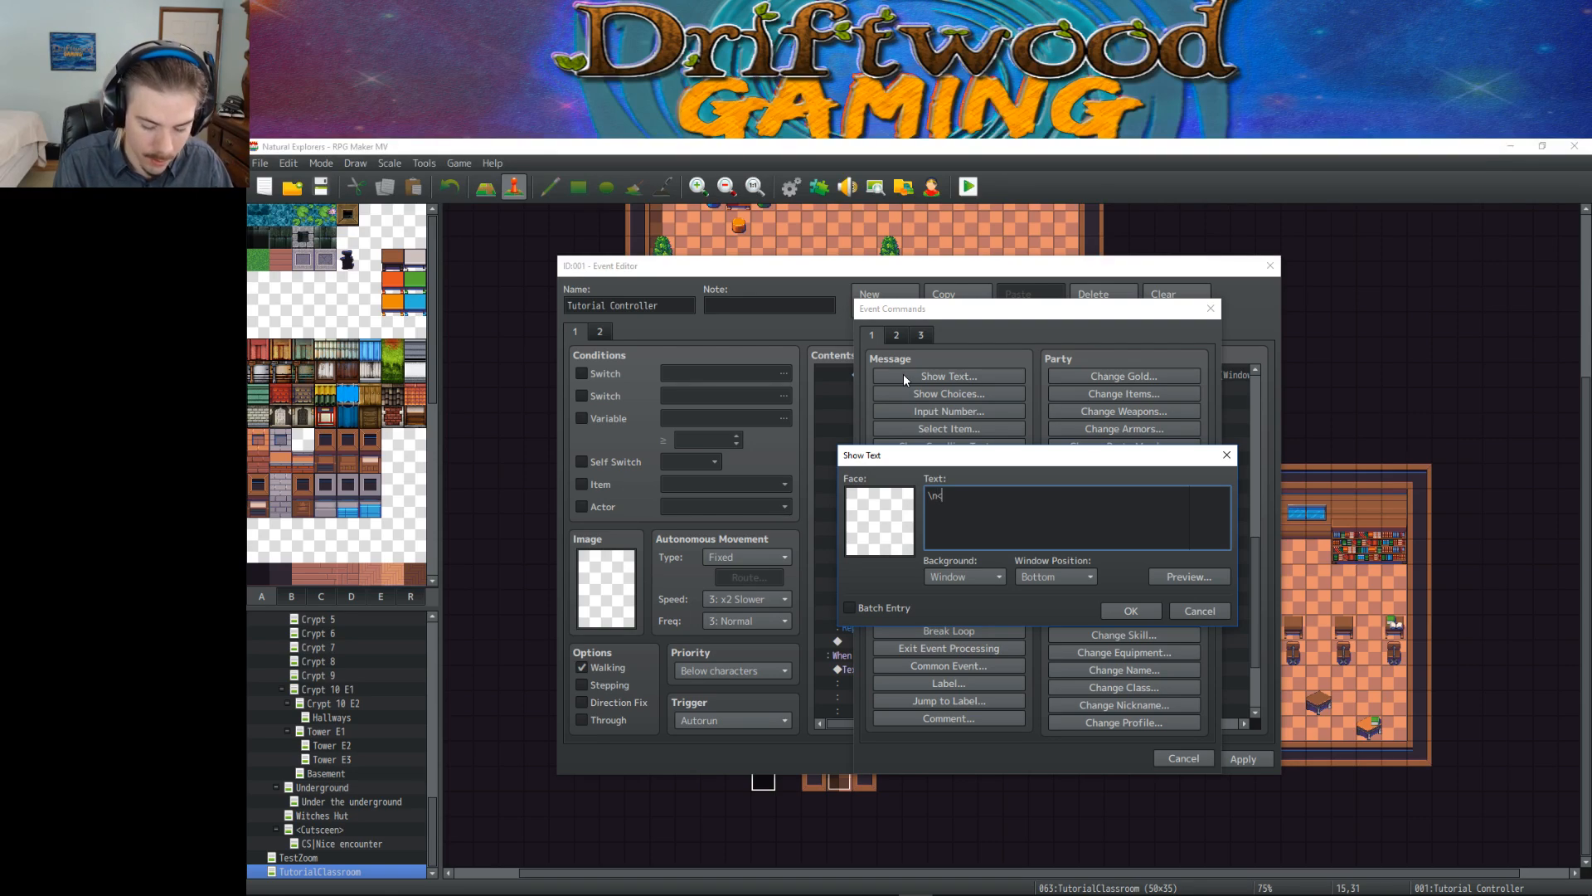
pyautogui.write('<Teddy')
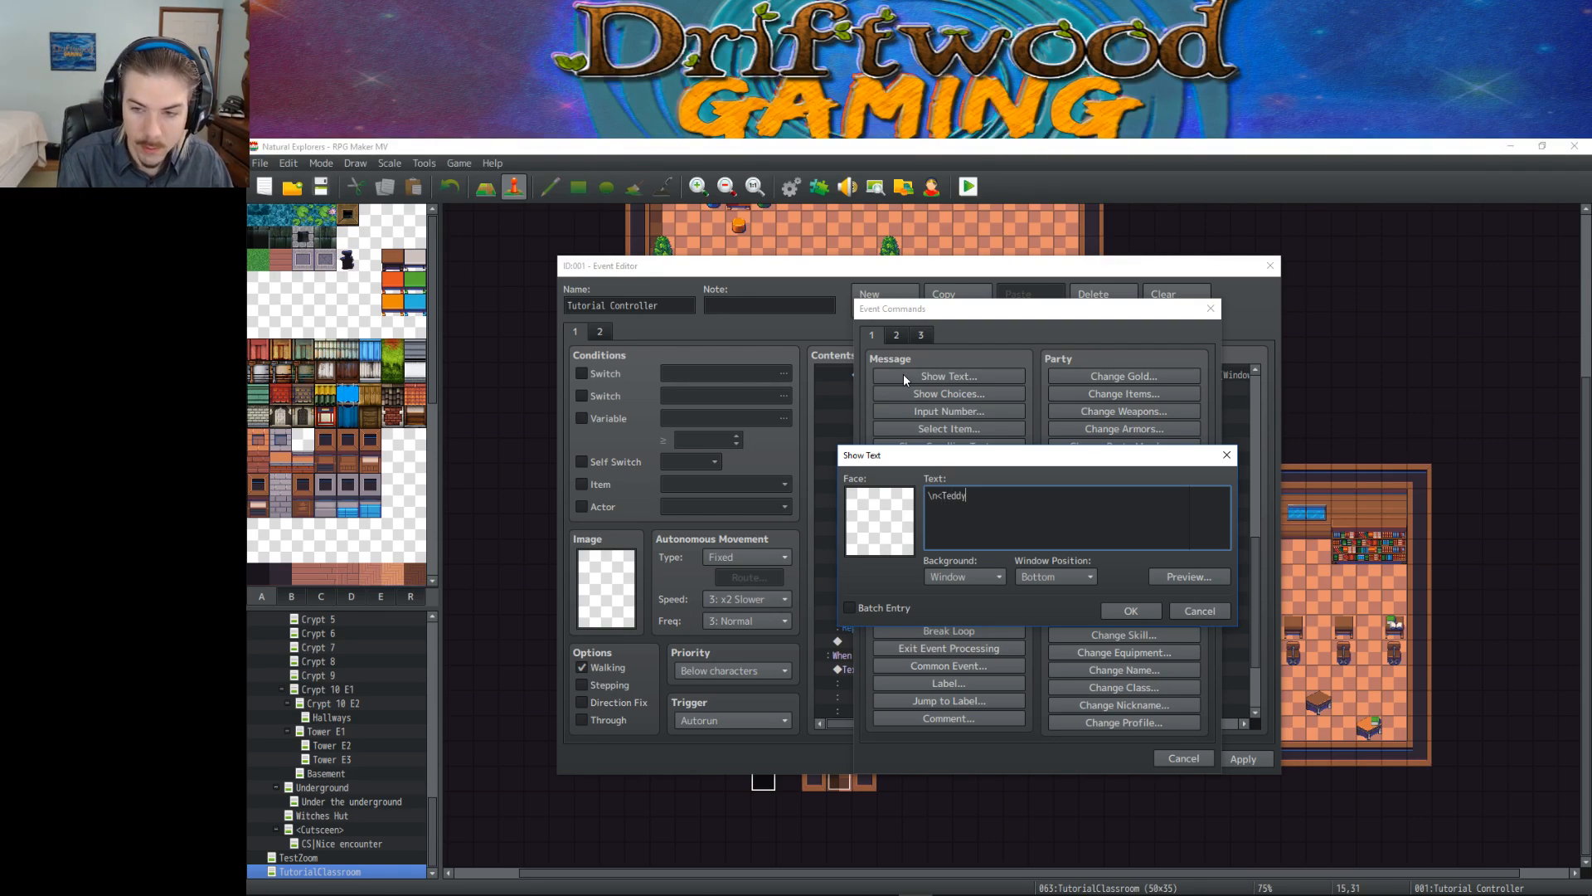
# Step: Write Teddy's line "That's the victory music effects. All mouth crafted by the dev." after the name tag and apply the event changes
pyautogui.write('>Th')
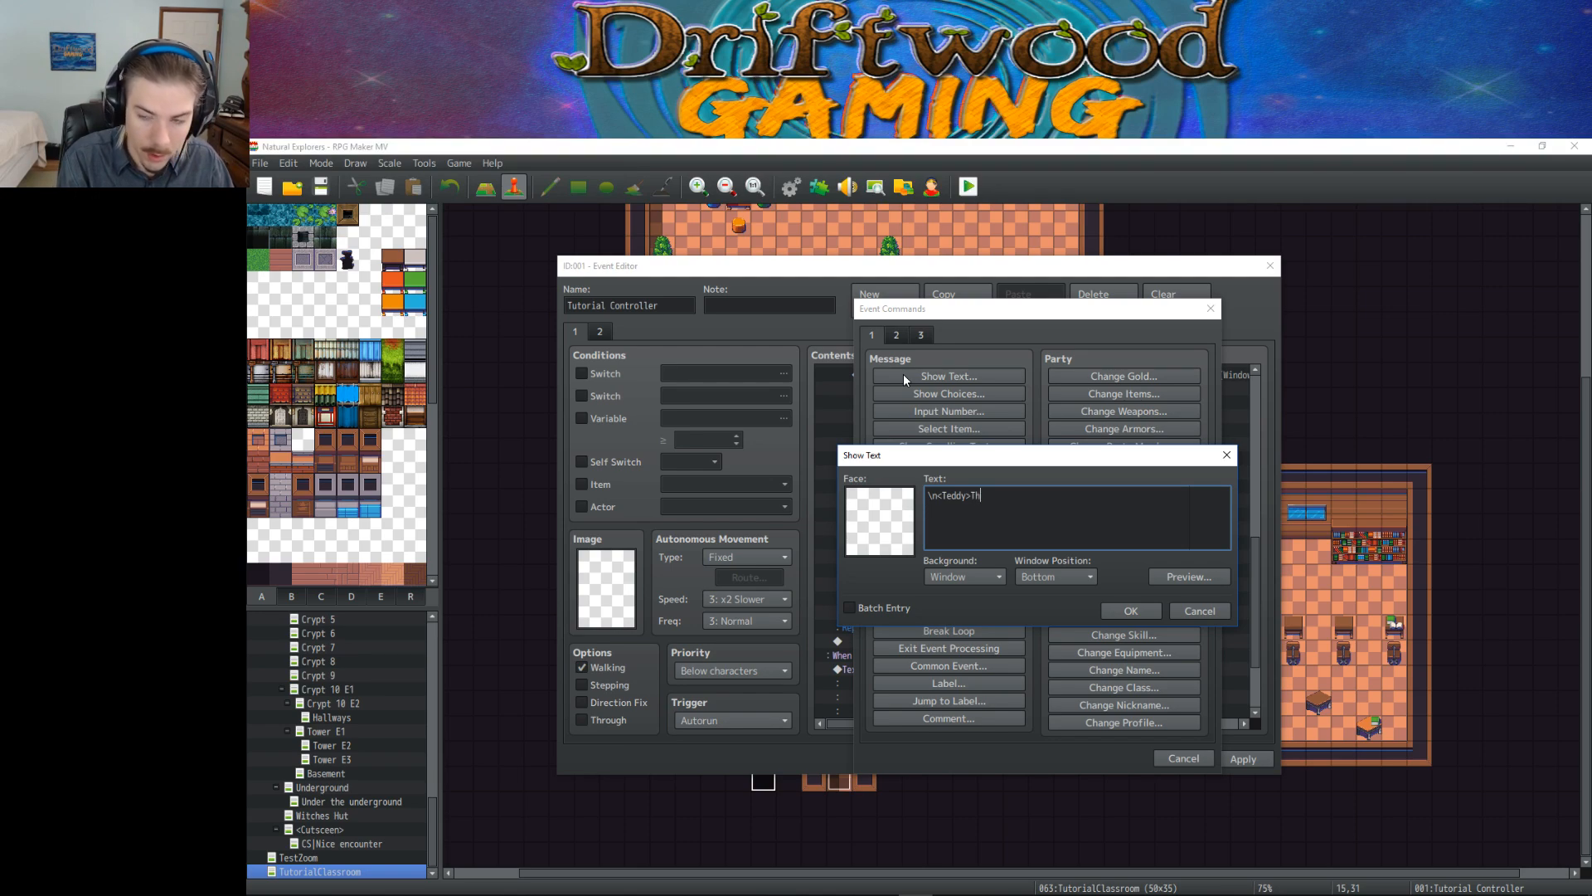
pyautogui.write("at's the victory ")
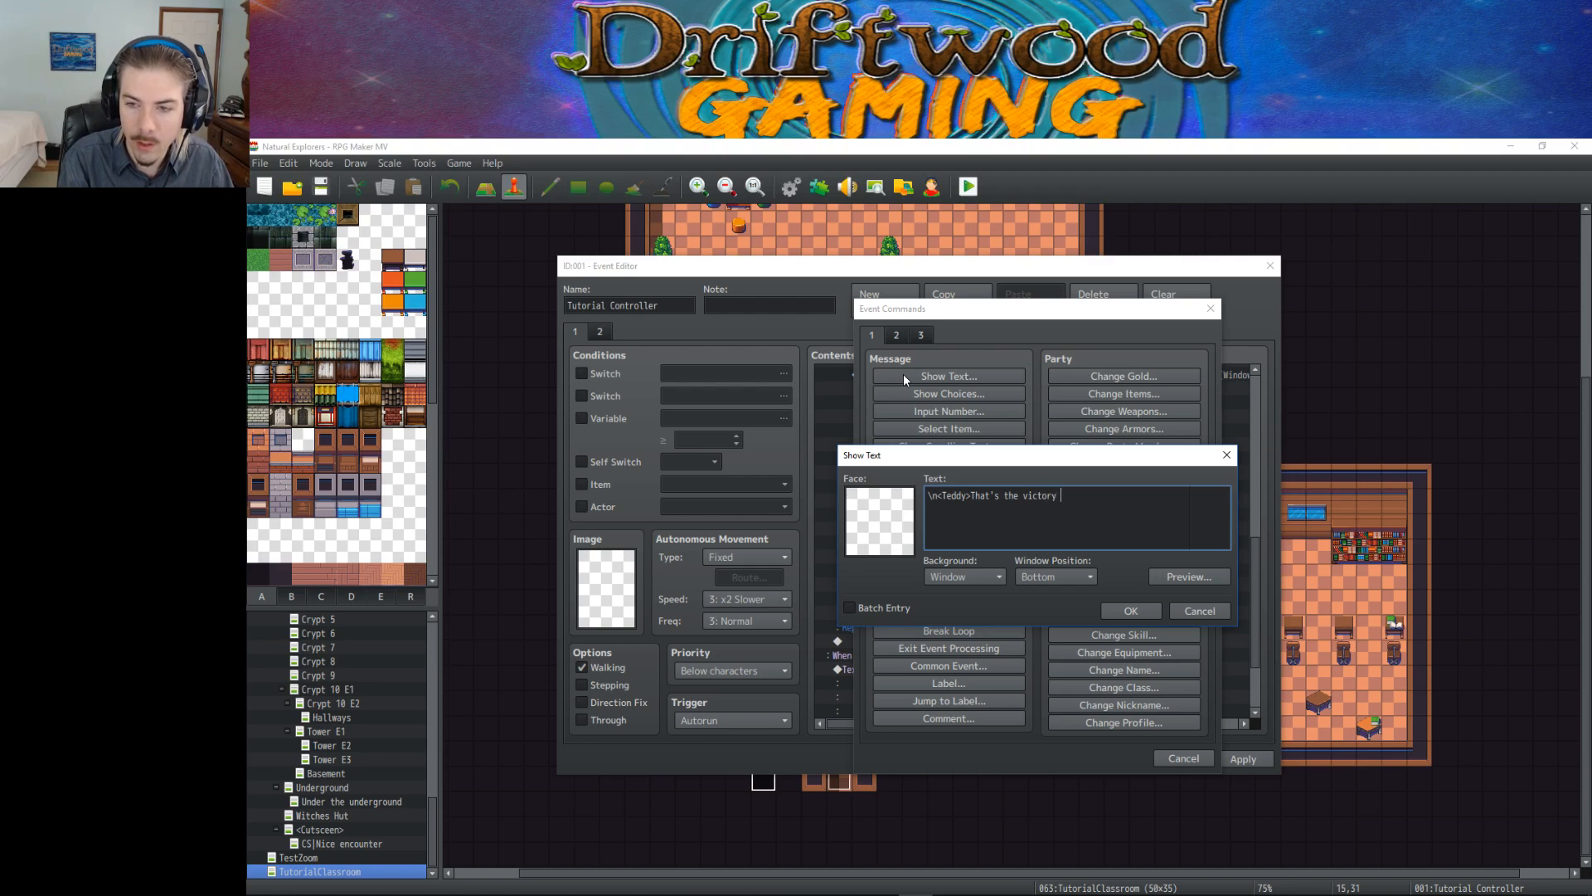
pyautogui.write('music effects. Al')
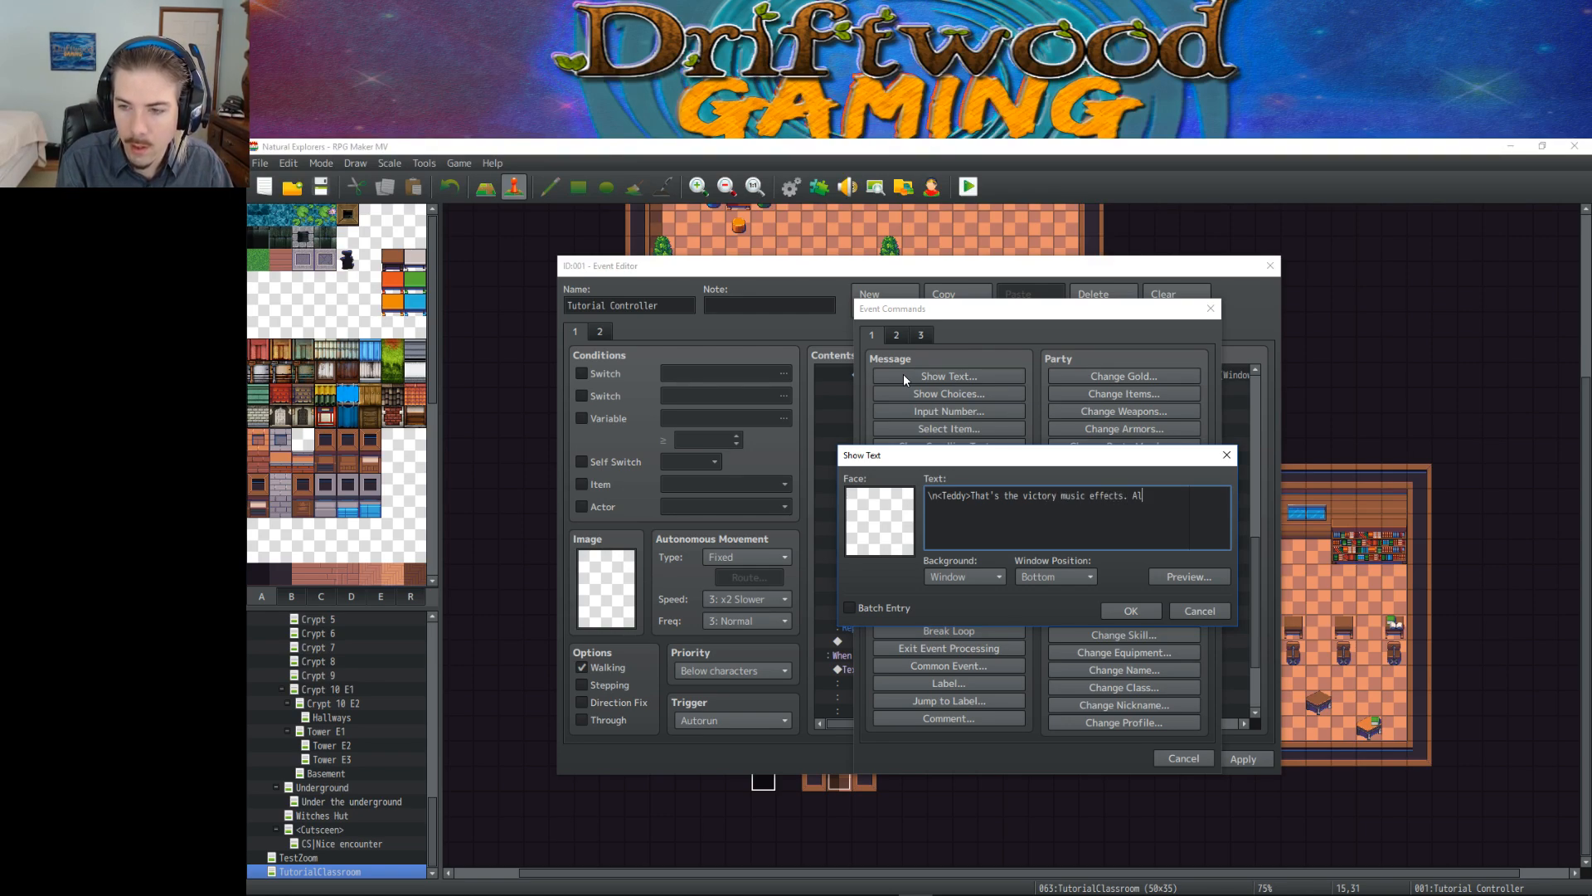
pyautogui.write('l h')
pyautogui.write('outh')
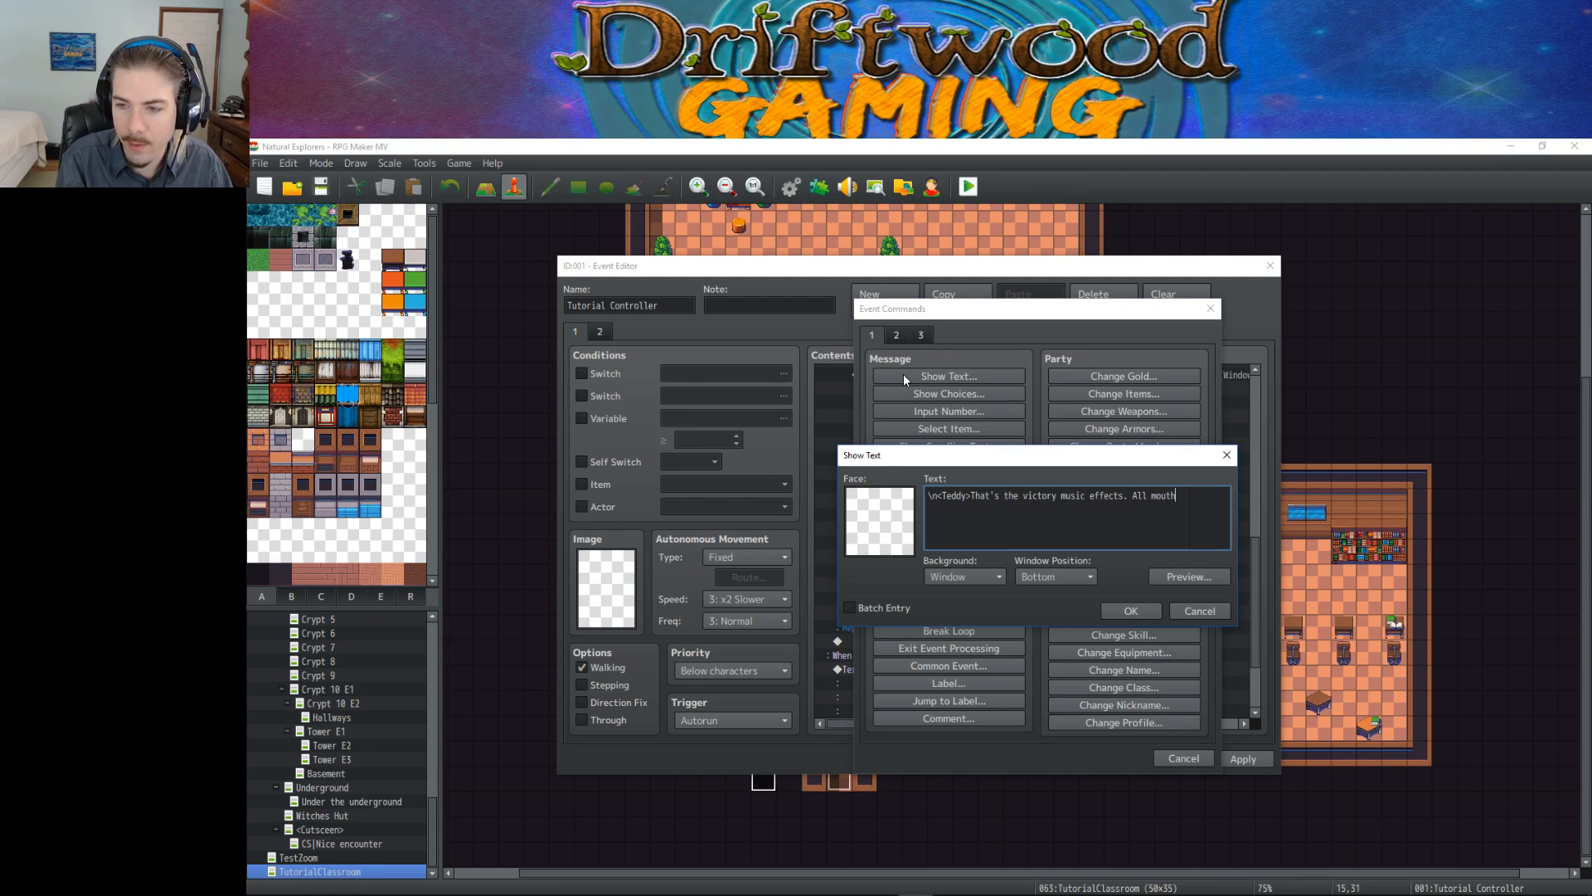
pyautogui.write(' crafted by ')
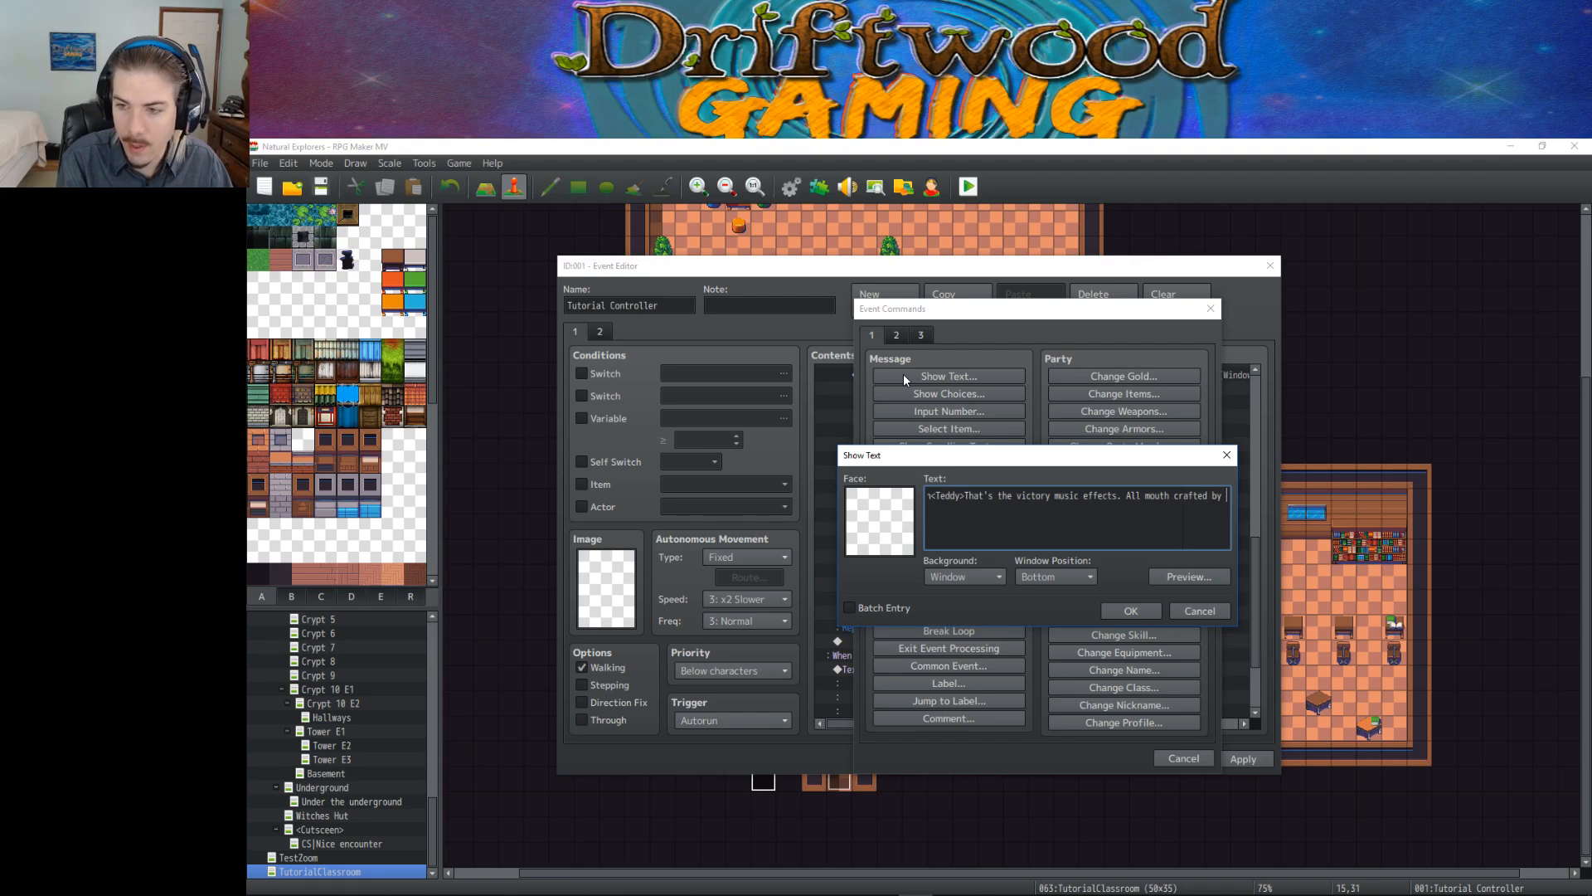
pyautogui.write('the dev.')
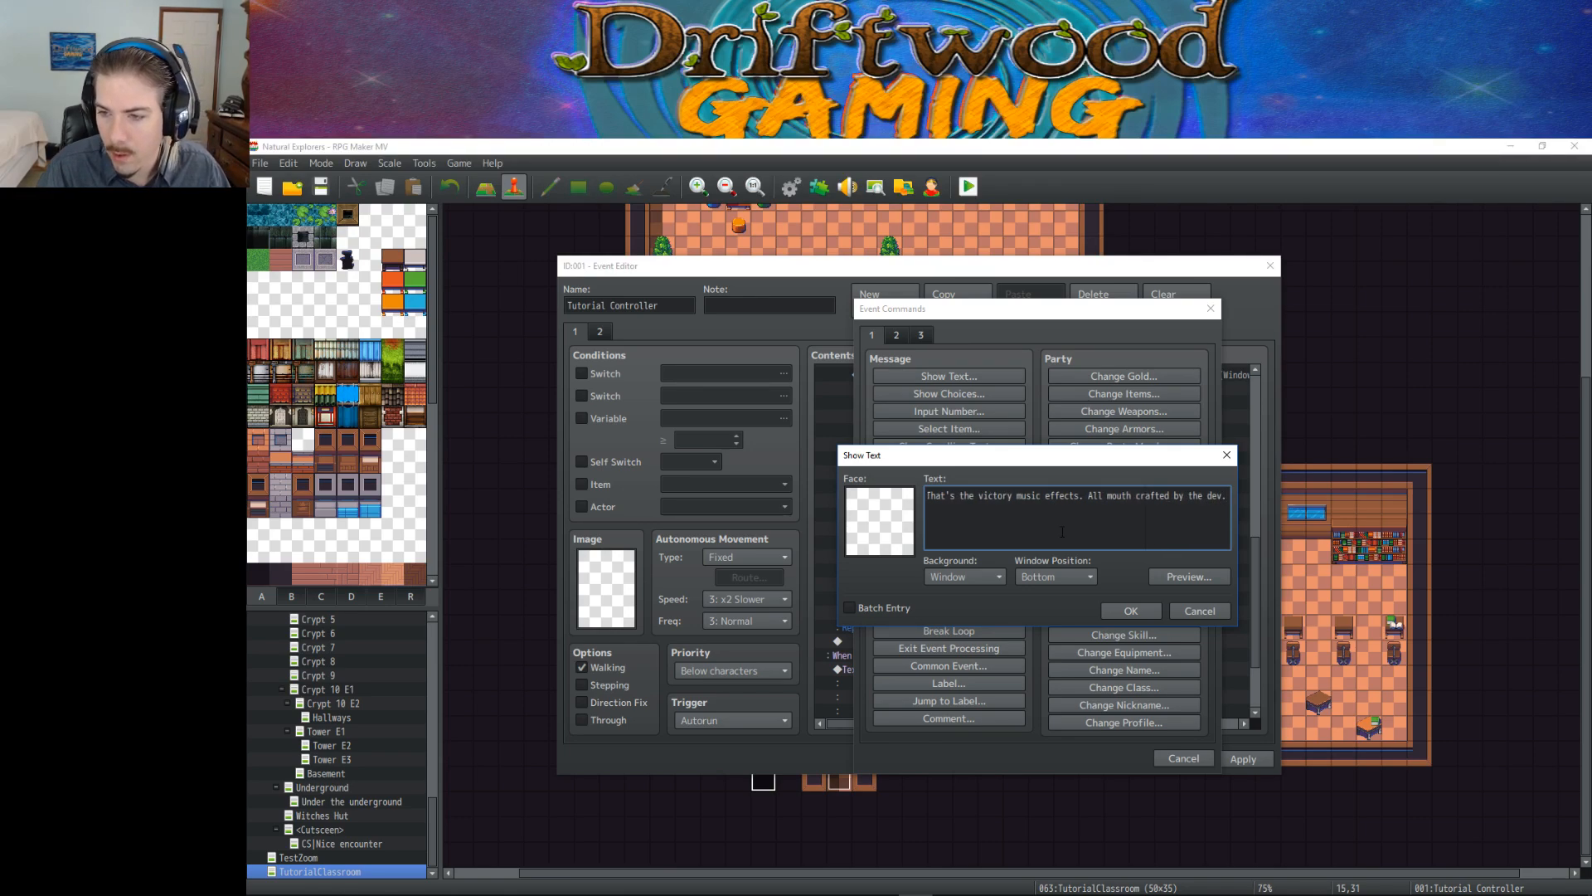
pyautogui.click(1155, 612)
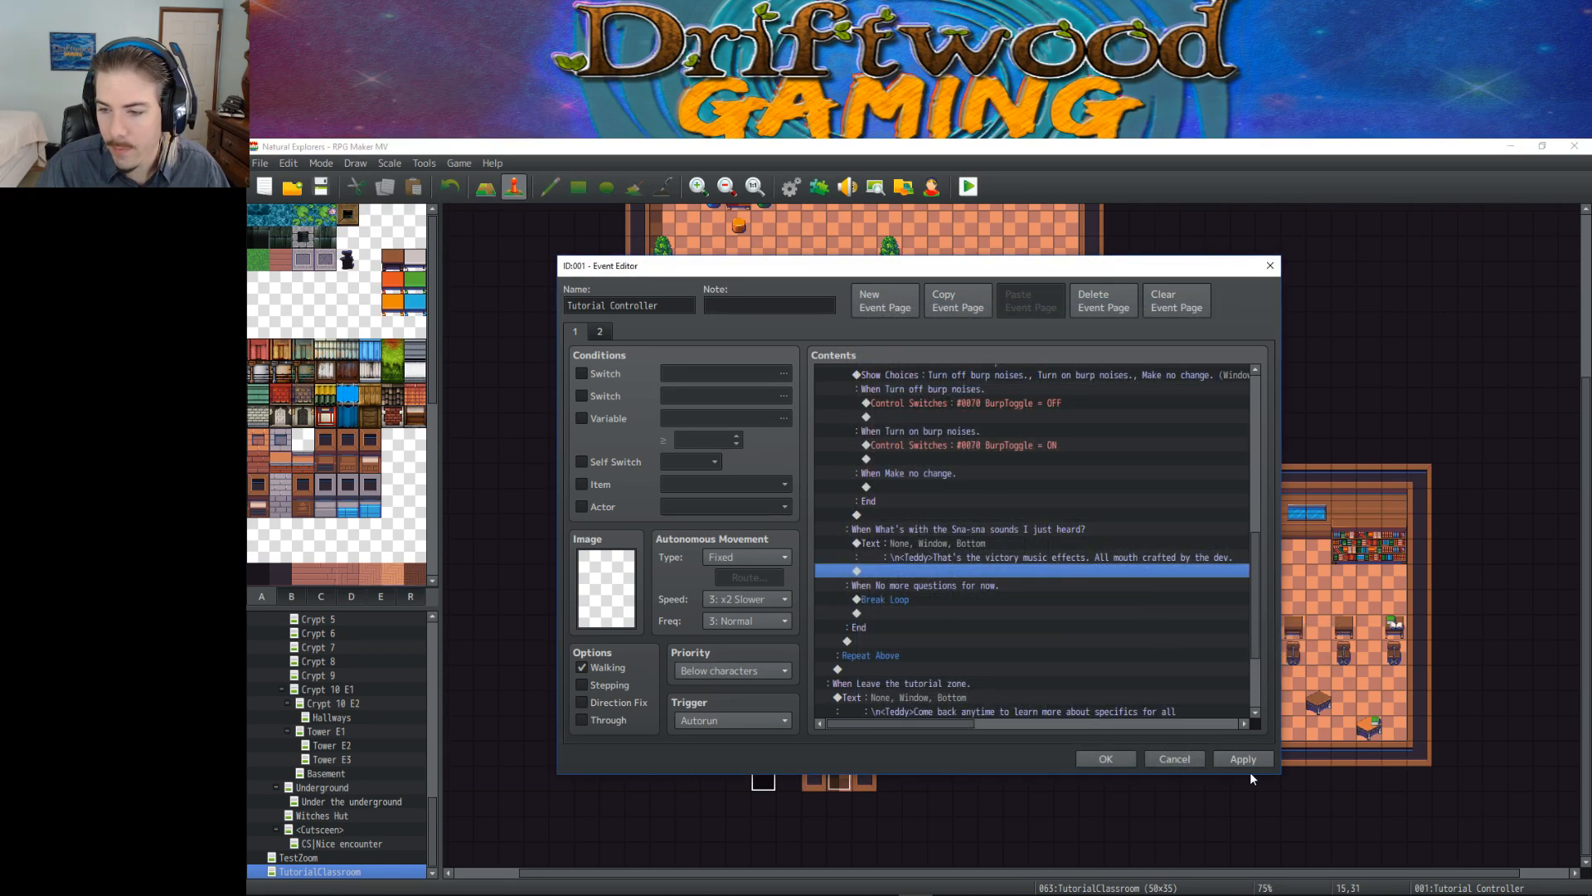
pyautogui.click(1248, 759)
# Step: Review the Tutorial Controller's commands from Teddy's welcome message through the movement route and the question branches
pyautogui.click(979, 598)
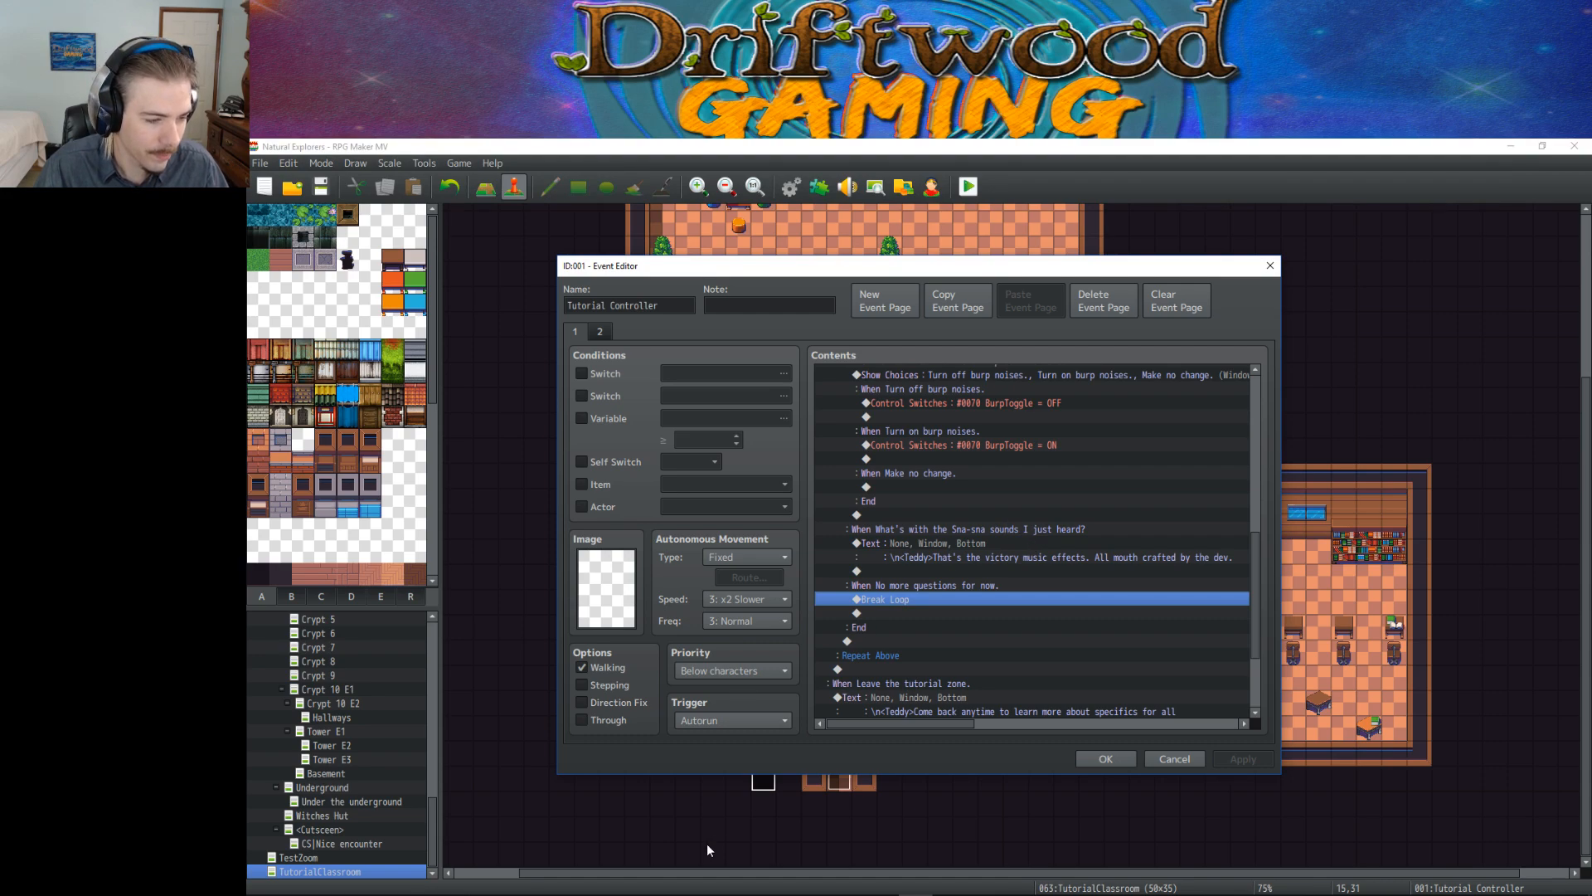
pyautogui.moveTo(721, 891)
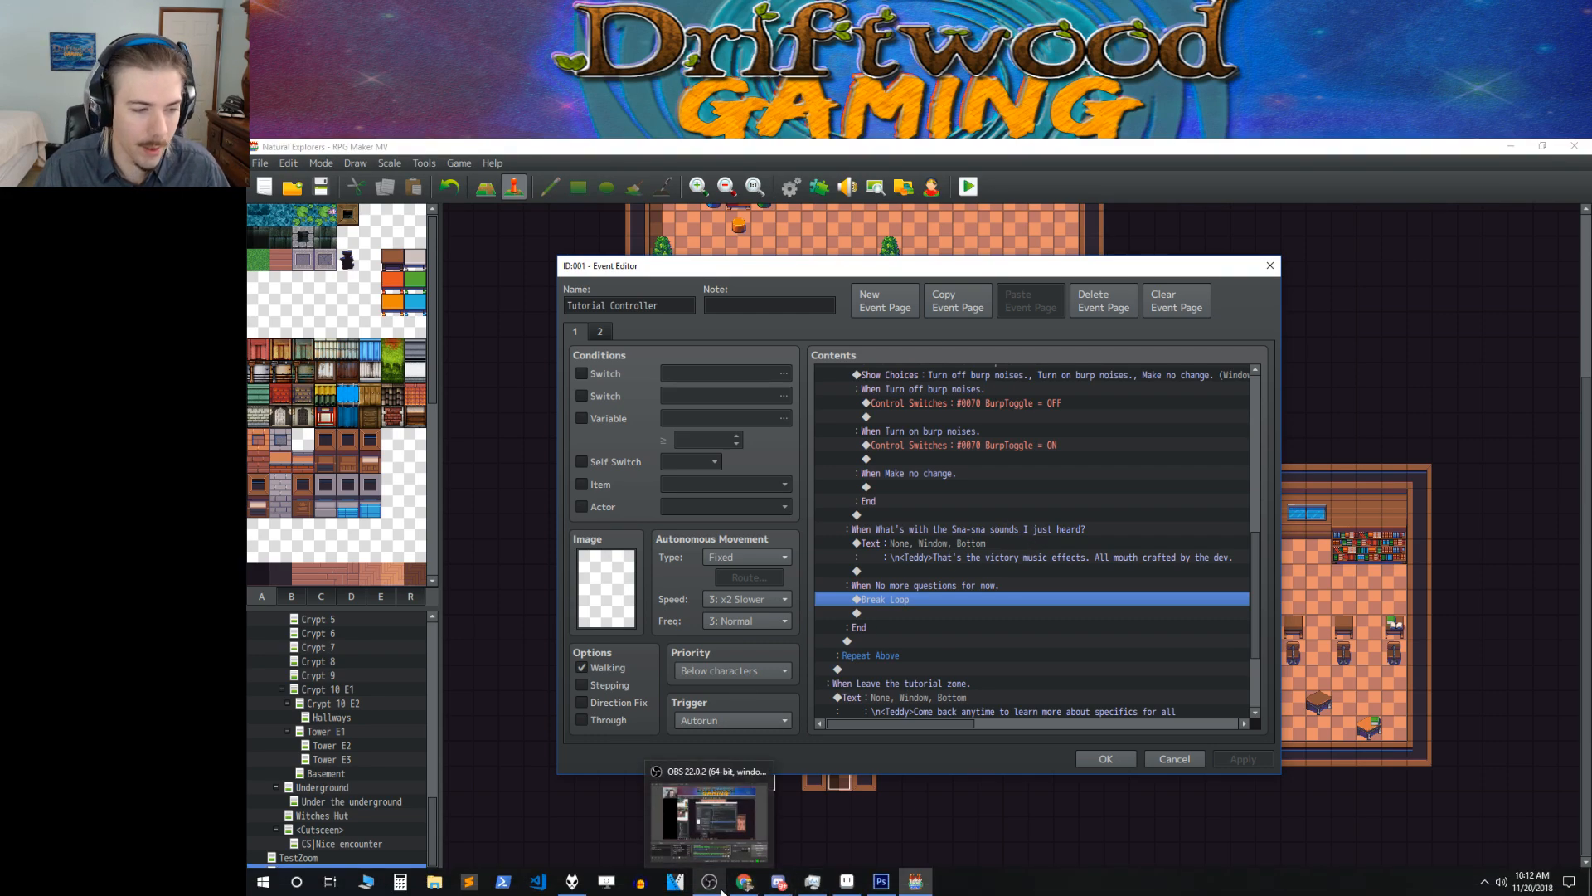
pyautogui.click(909, 627)
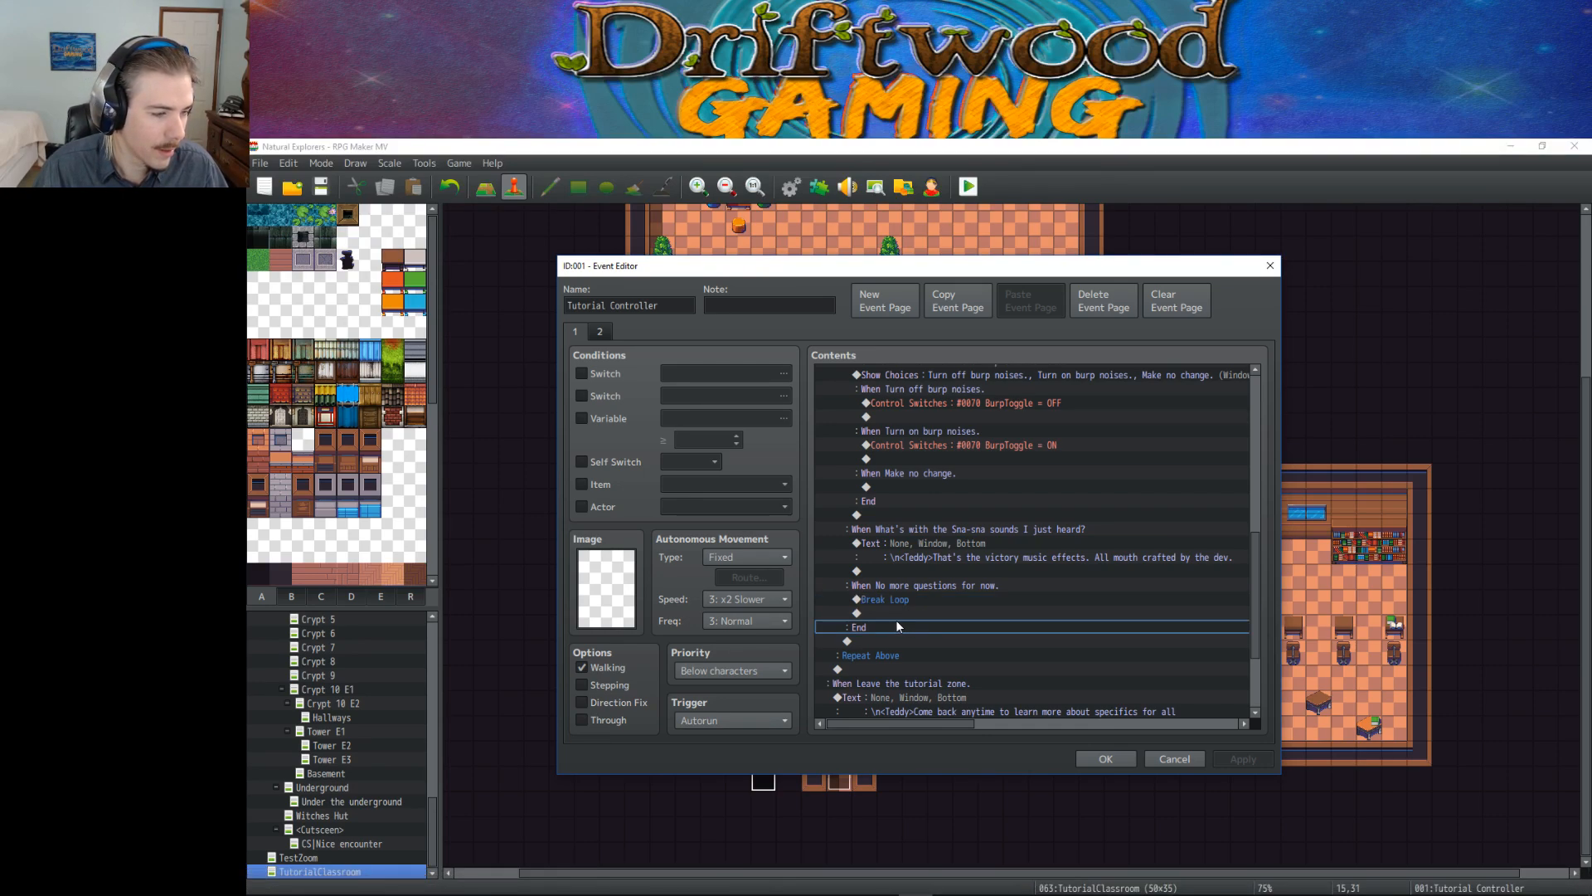
pyautogui.scroll(7, 923, 584)
pyautogui.scroll(-2, 923, 584)
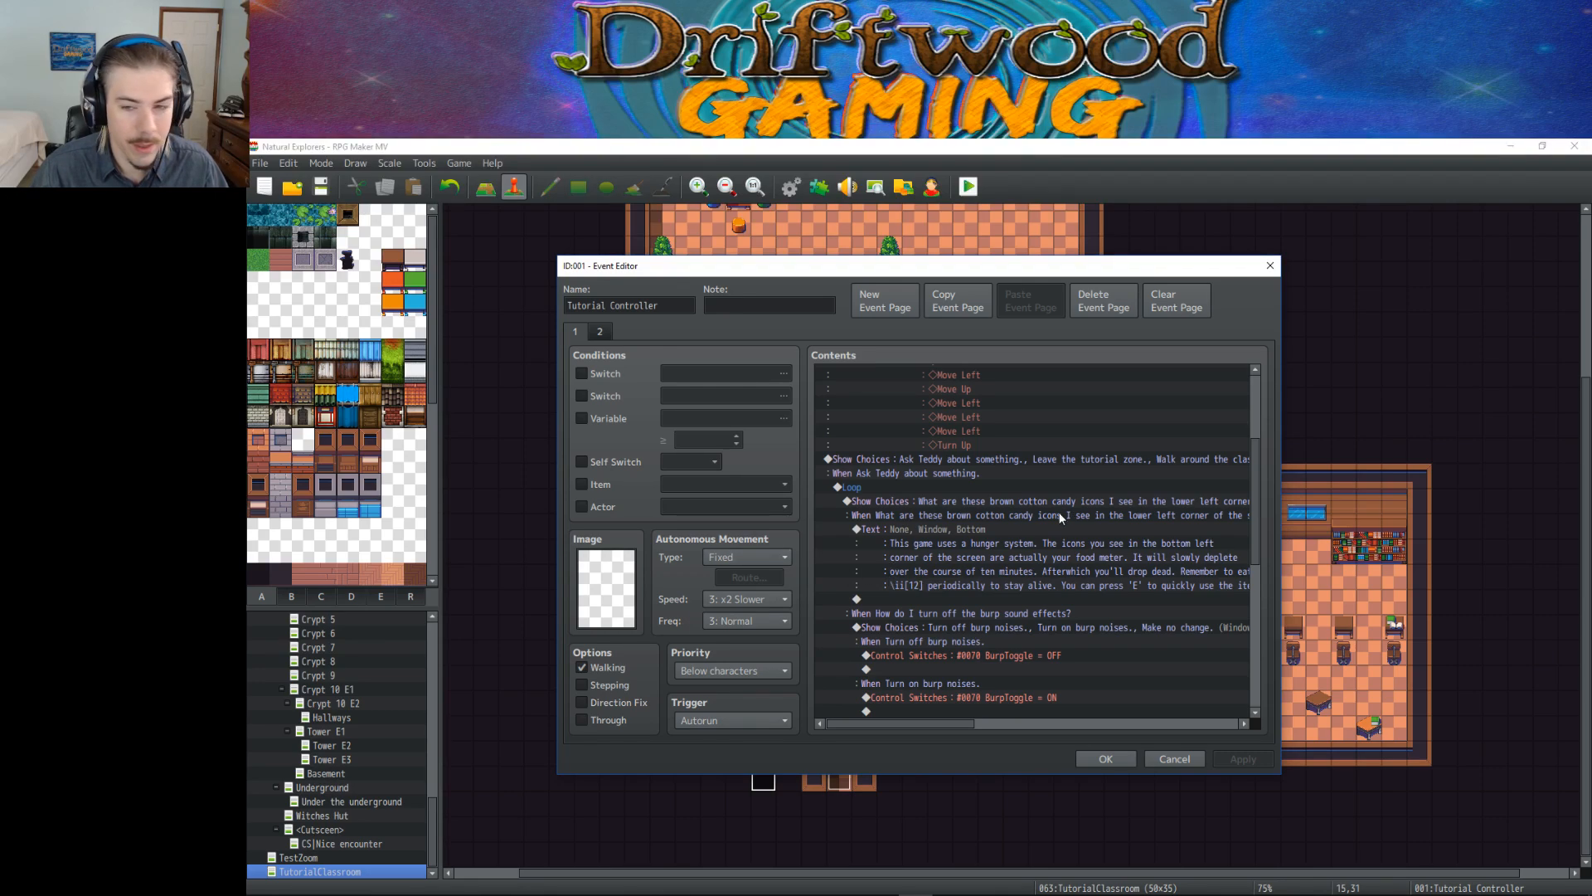
pyautogui.scroll(8, 991, 479)
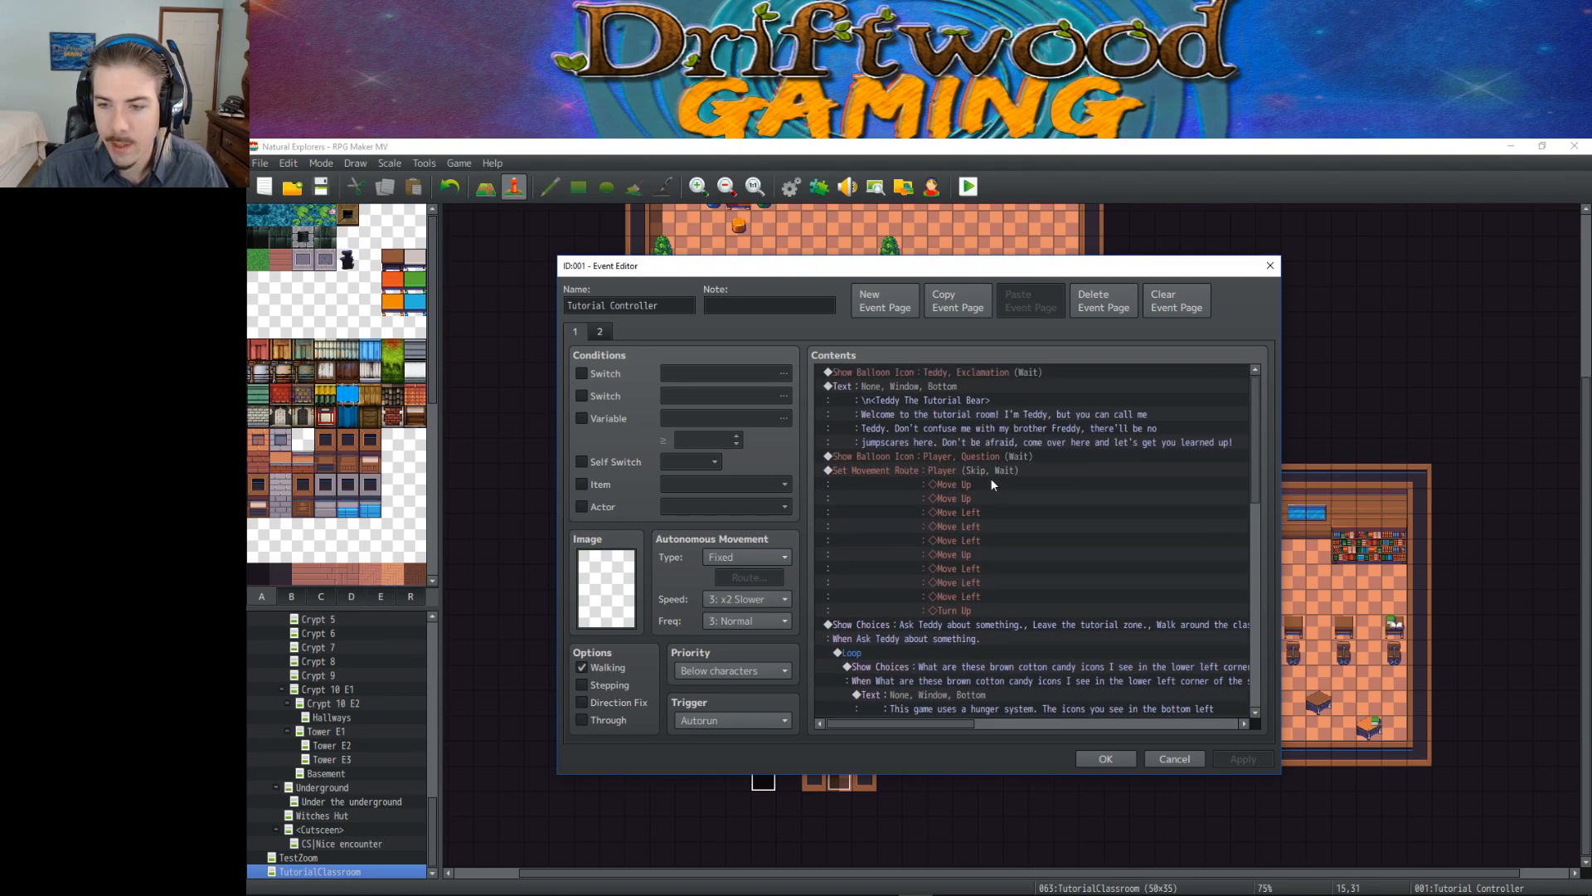
pyautogui.scroll(-12, 993, 485)
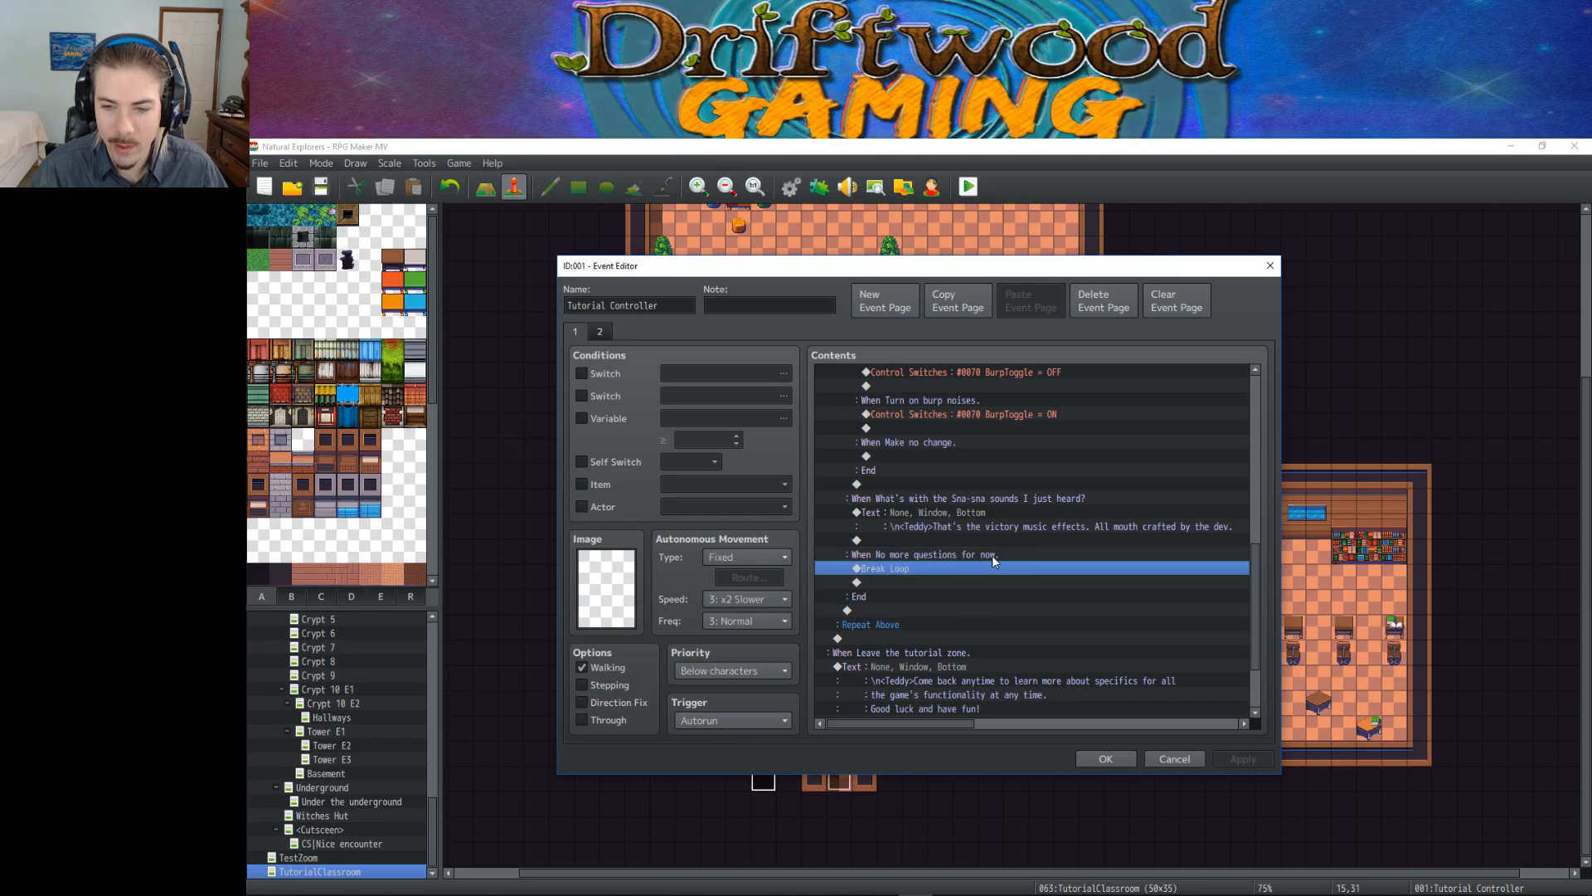
pyautogui.scroll(1, 992, 552)
pyautogui.scroll(5, 992, 549)
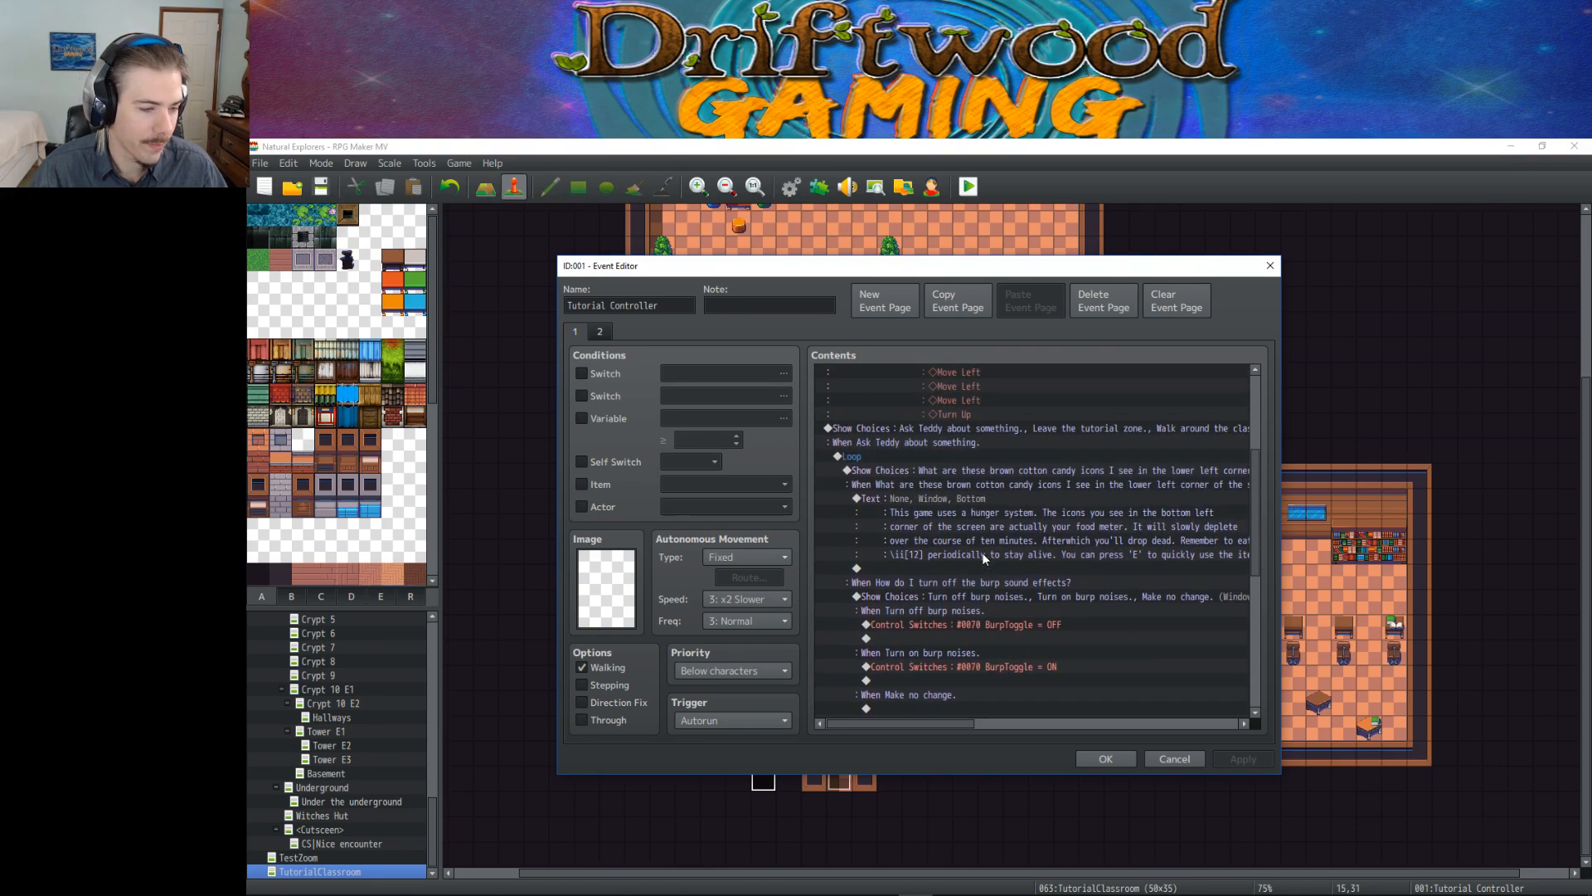
pyautogui.scroll(-3, 977, 555)
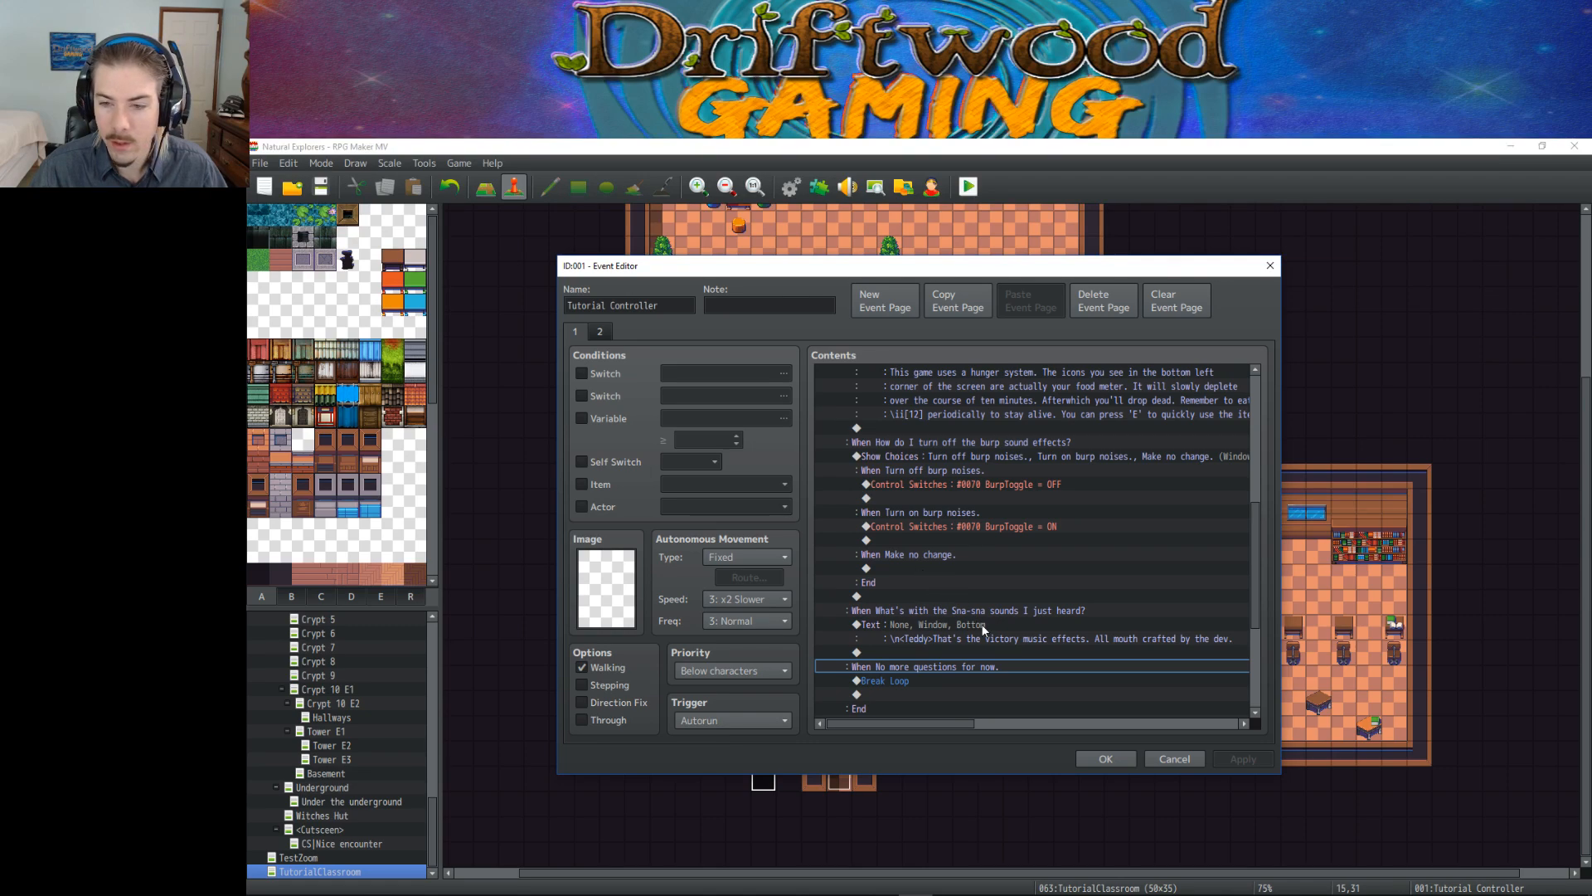
pyautogui.scroll(-2, 993, 640)
# Step: Check the Break Loop in the "No more questions for now." branch and the commands that follow the question loop
pyautogui.click(947, 510)
pyautogui.scroll(4, 948, 509)
pyautogui.click(904, 444)
pyautogui.scroll(-4, 912, 463)
pyautogui.click(962, 555)
pyautogui.click(962, 638)
pyautogui.scroll(-2, 960, 651)
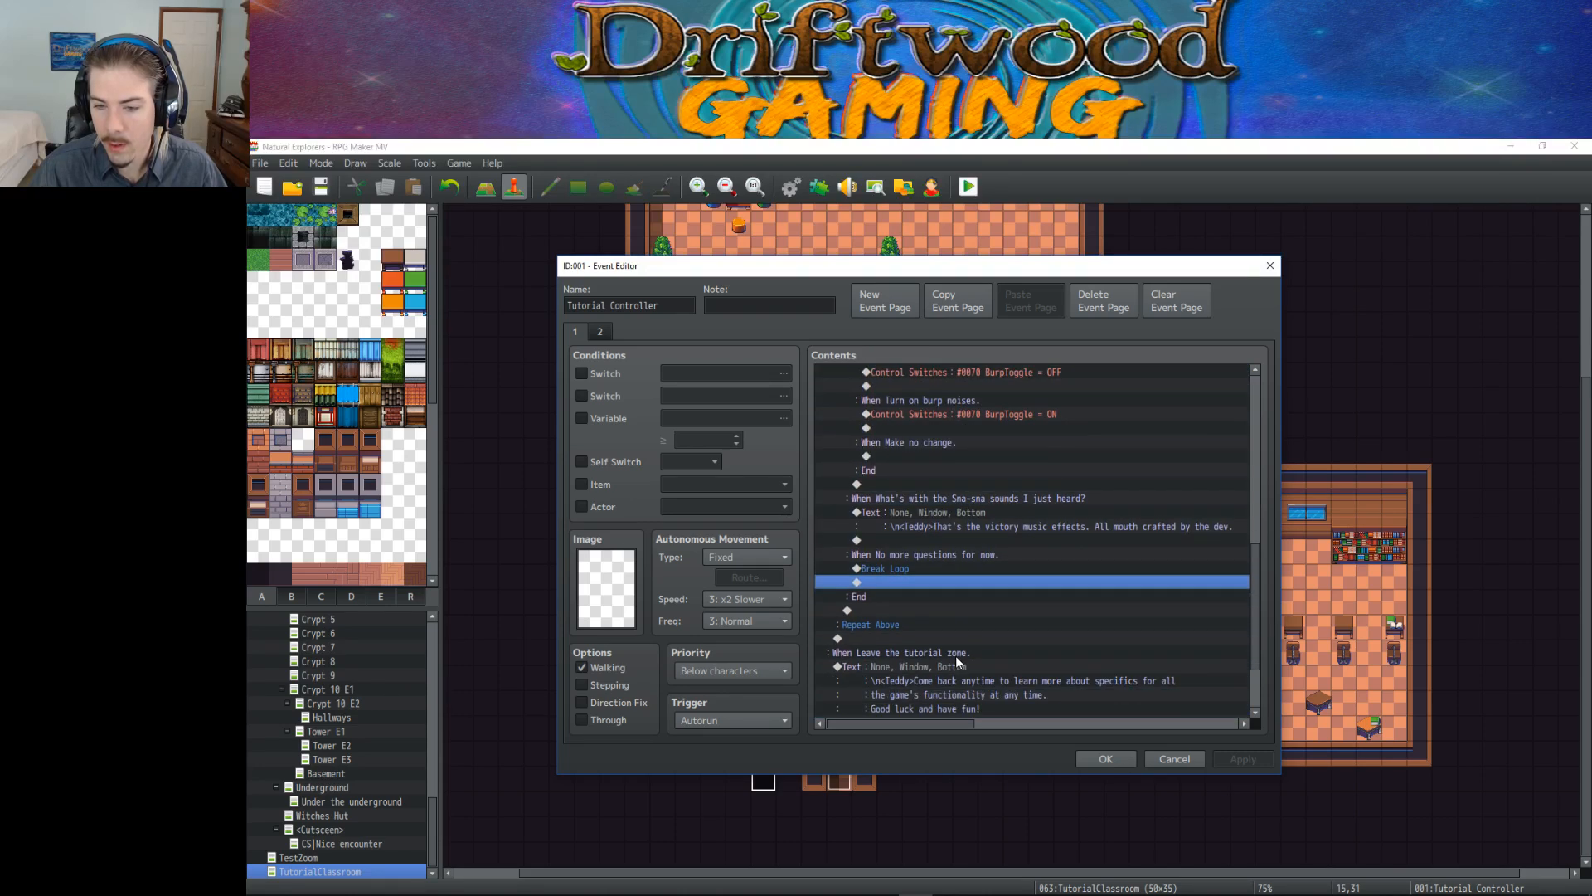
pyautogui.click(957, 572)
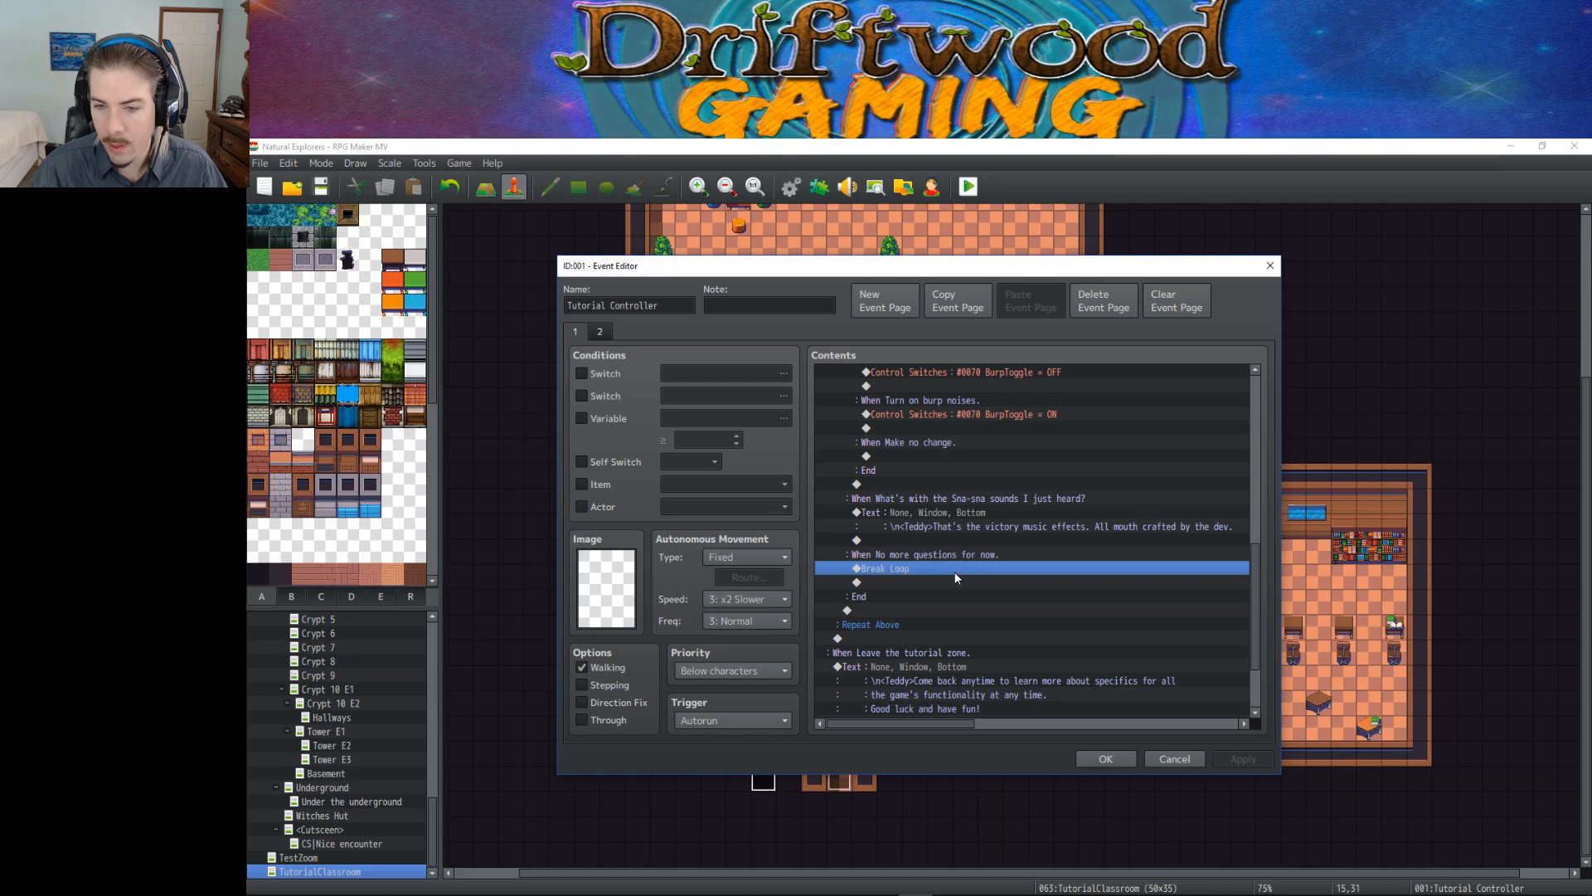
pyautogui.click(909, 582)
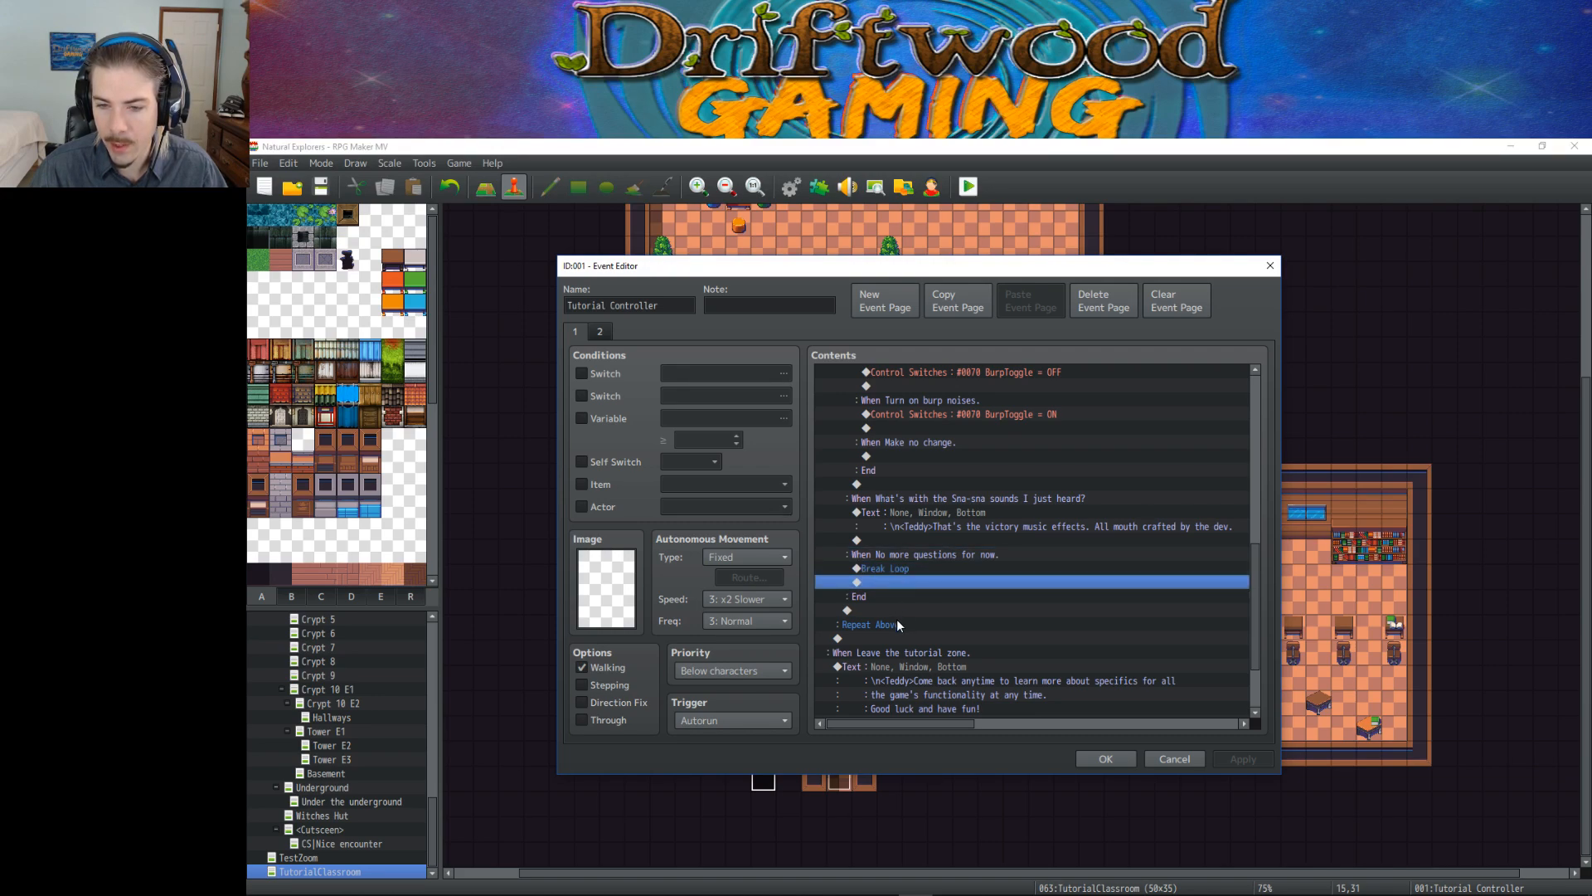
pyautogui.click(898, 654)
pyautogui.scroll(-3, 902, 644)
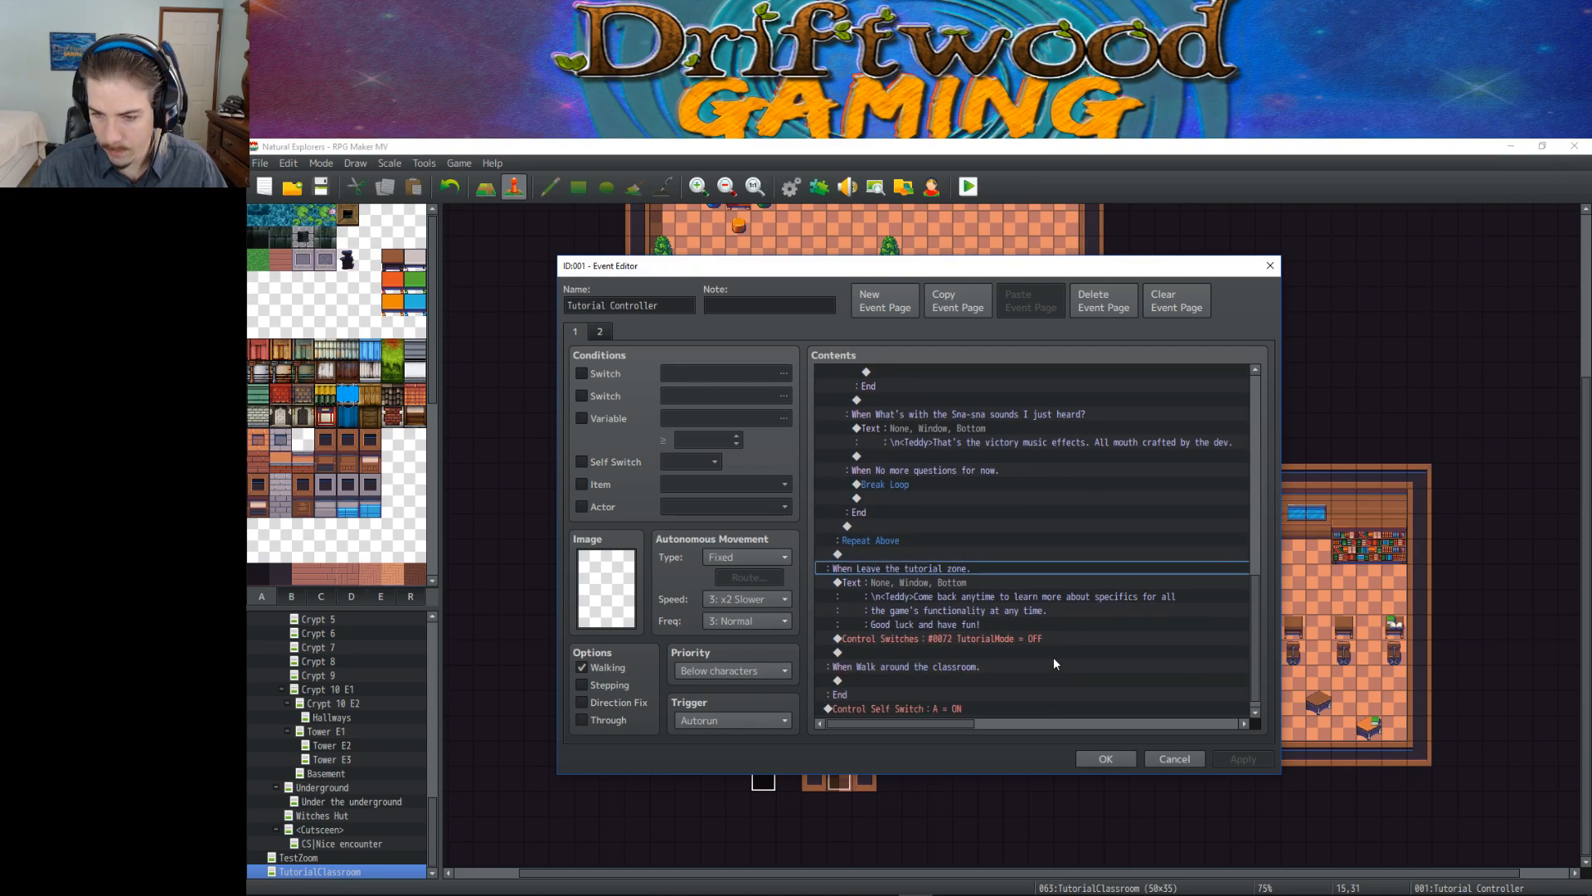
# Step: Check the "Walk around the classroom." branch, leave it empty, and close the Tutorial Controller event with its changes kept
pyautogui.click(904, 670)
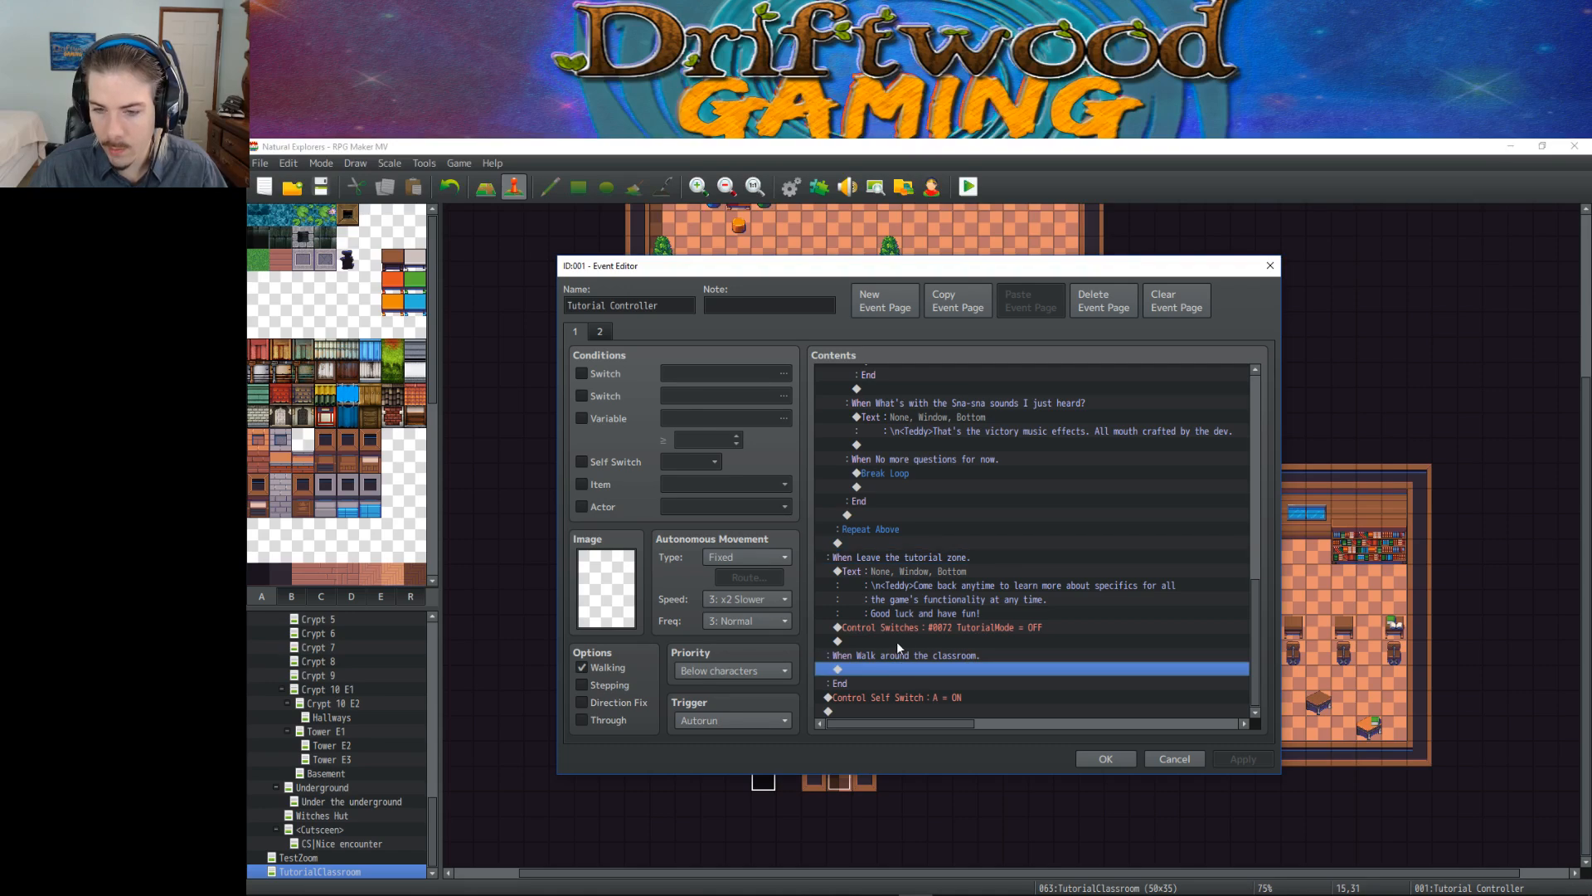
pyautogui.rightClick(898, 670)
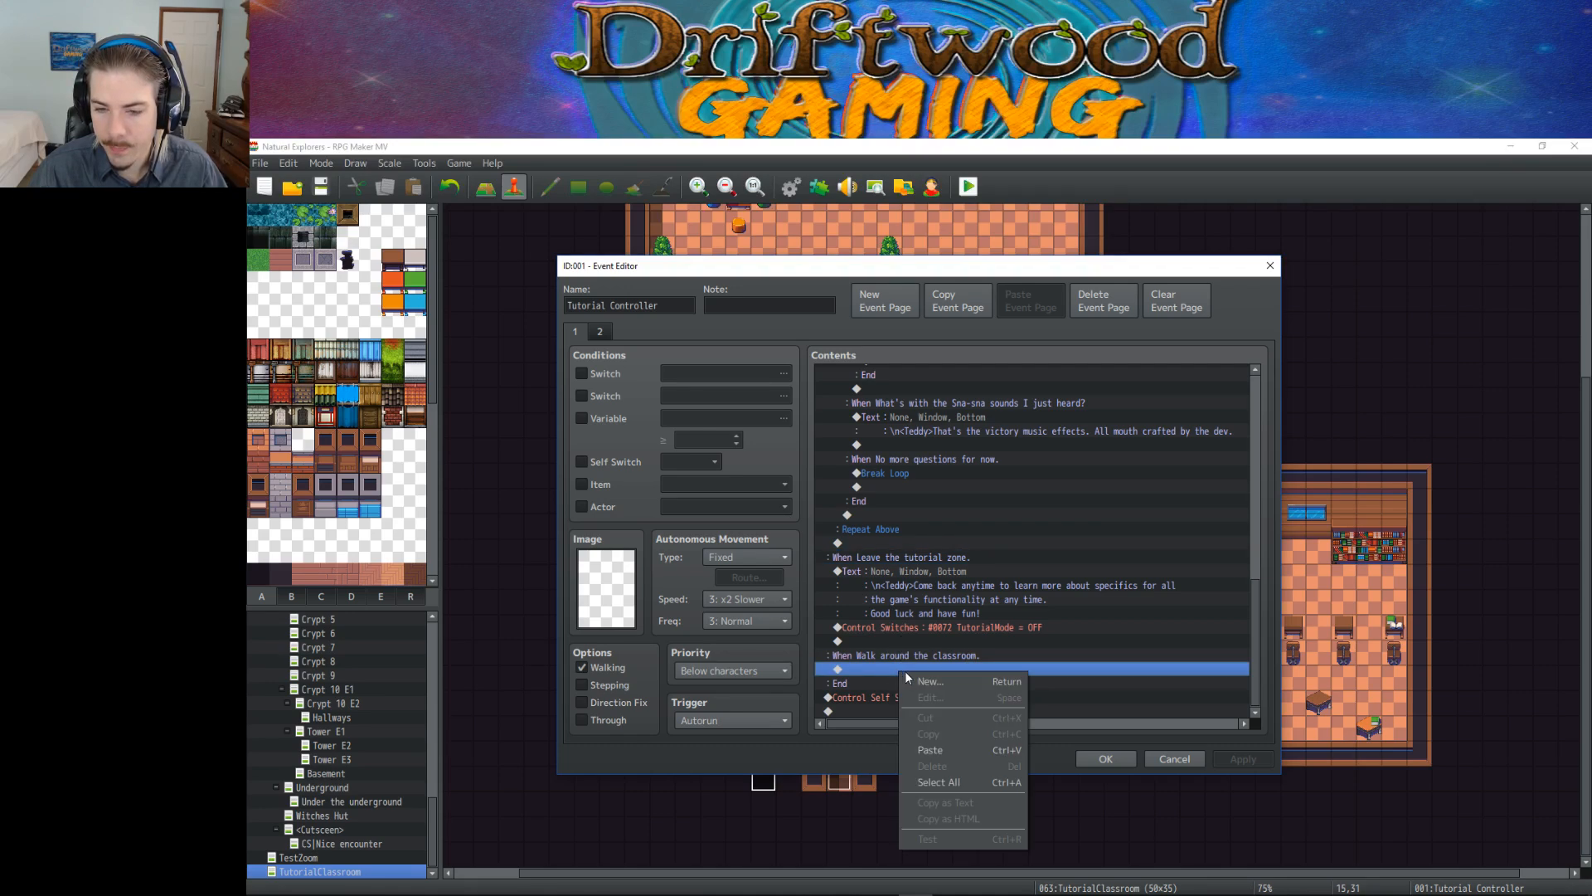
pyautogui.click(1073, 649)
pyautogui.click(989, 669)
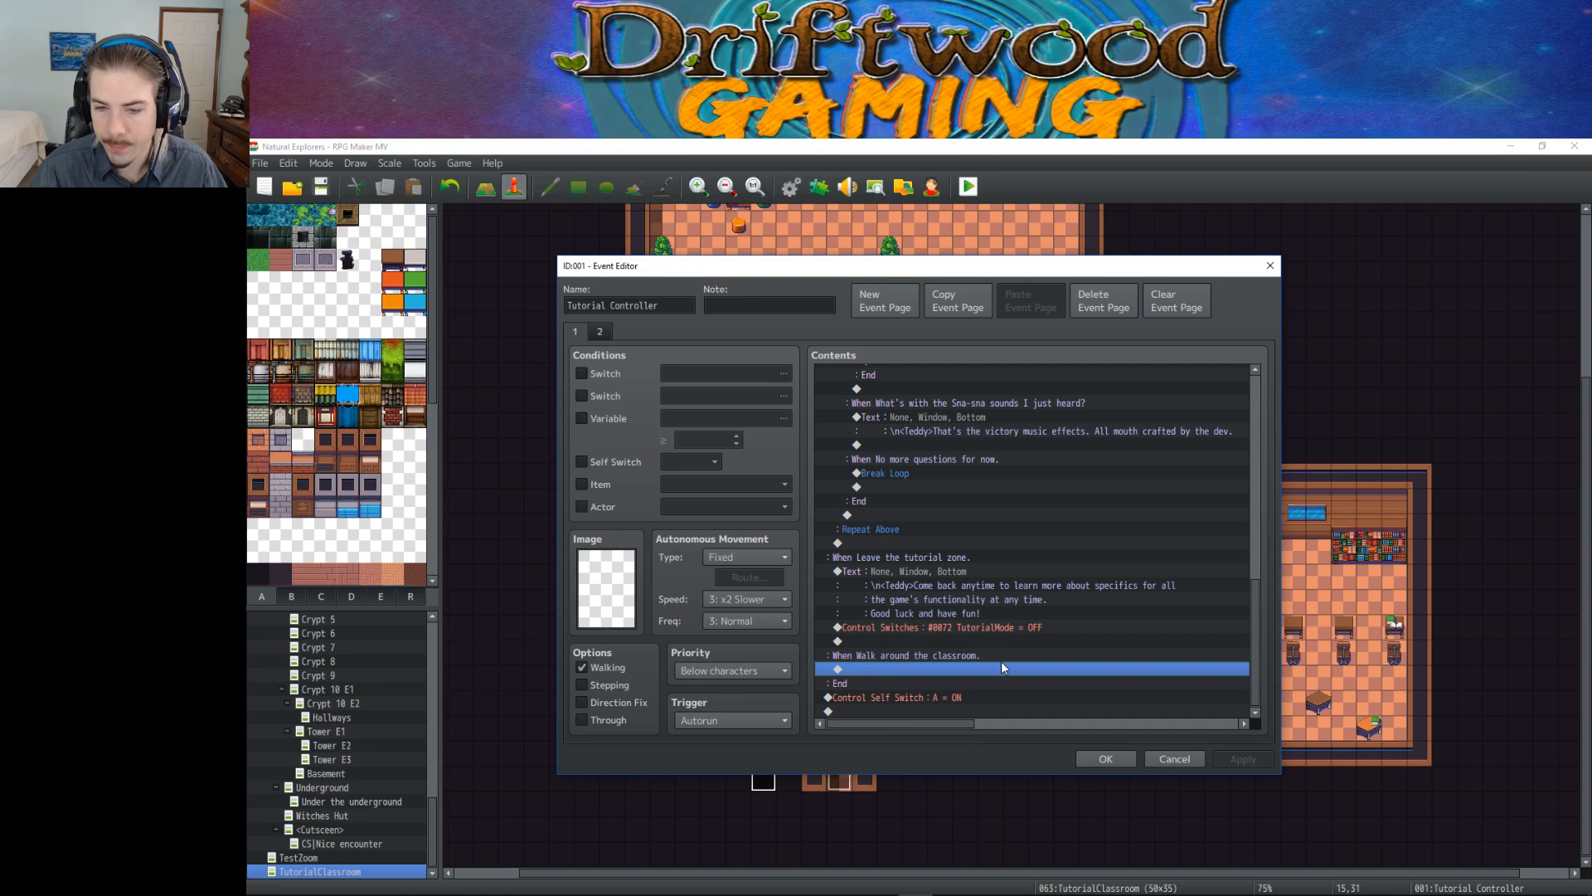
pyautogui.click(1101, 763)
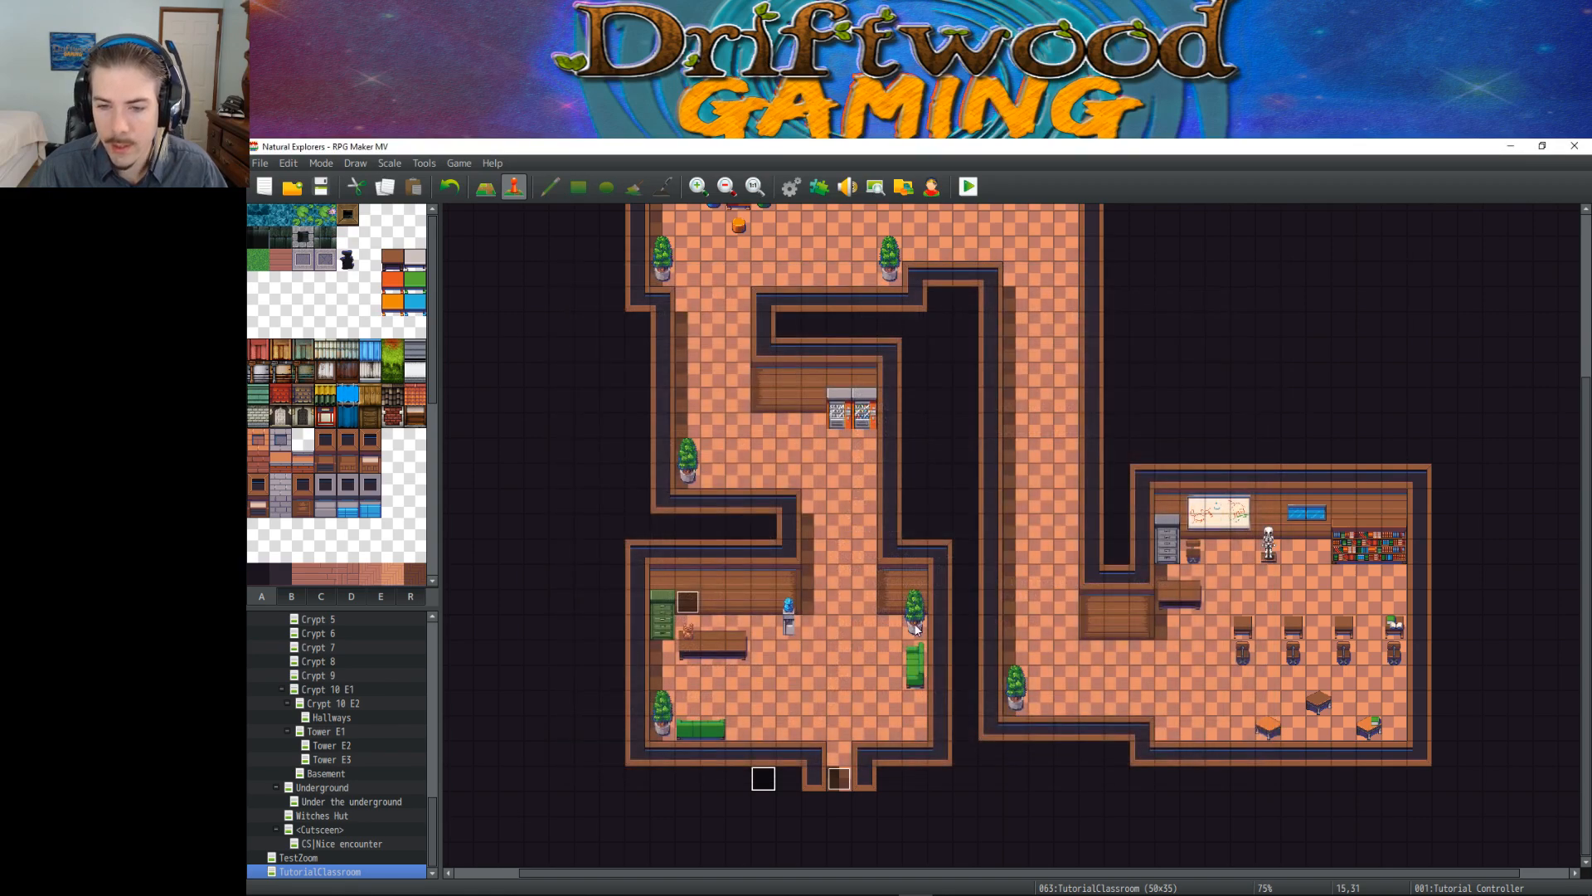
# Step: Look over the TutorialClassroom map from the entrance room through the hallways to the play table in the upper room
pyautogui.click(687, 627)
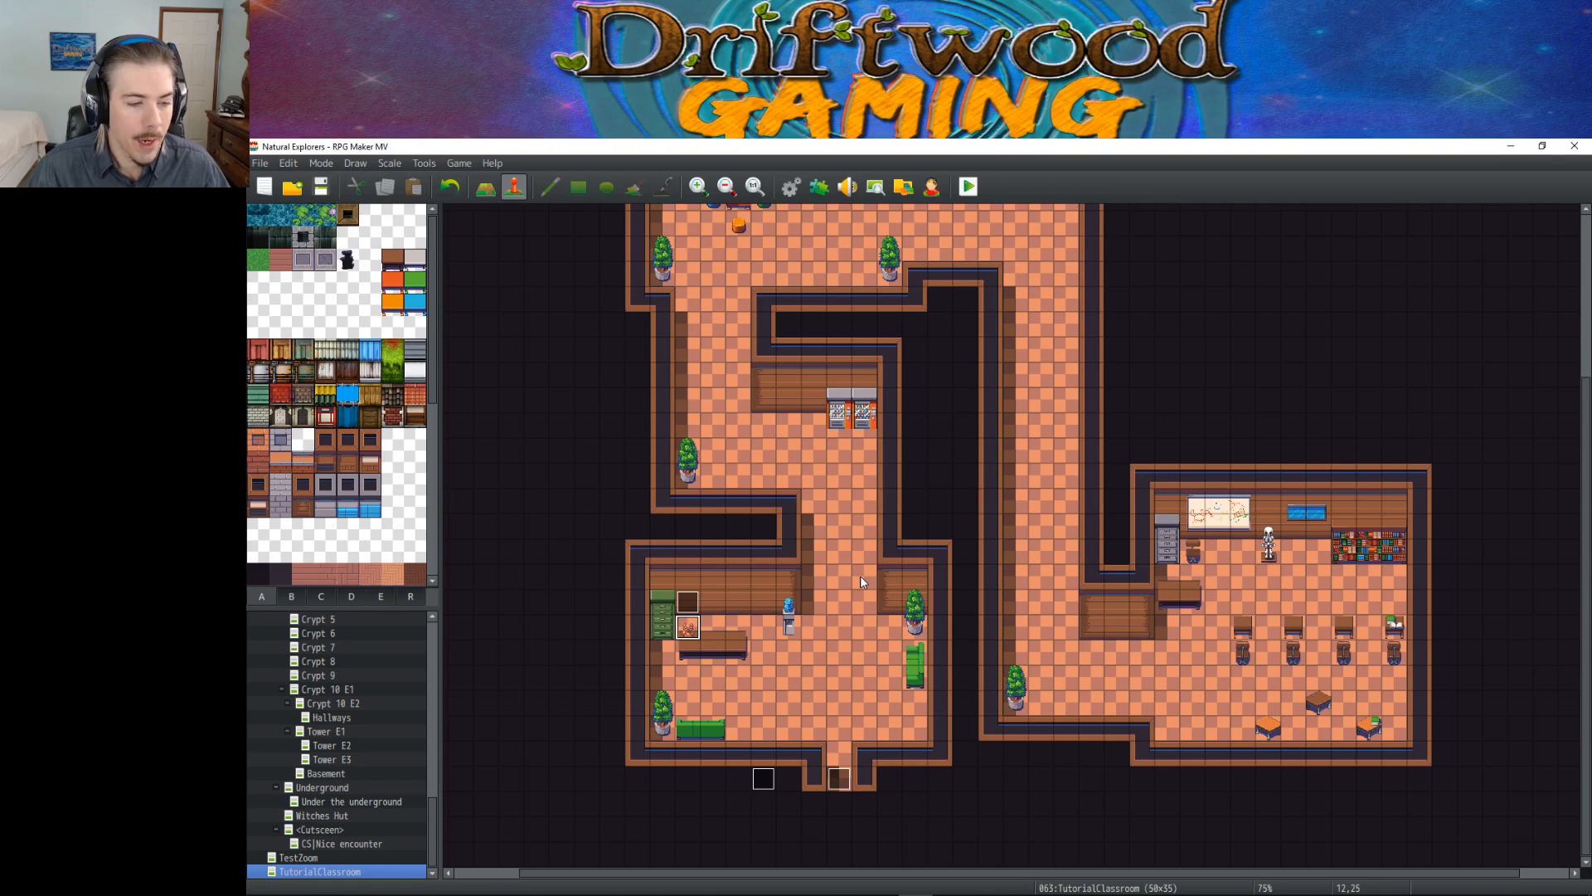
pyautogui.click(889, 554)
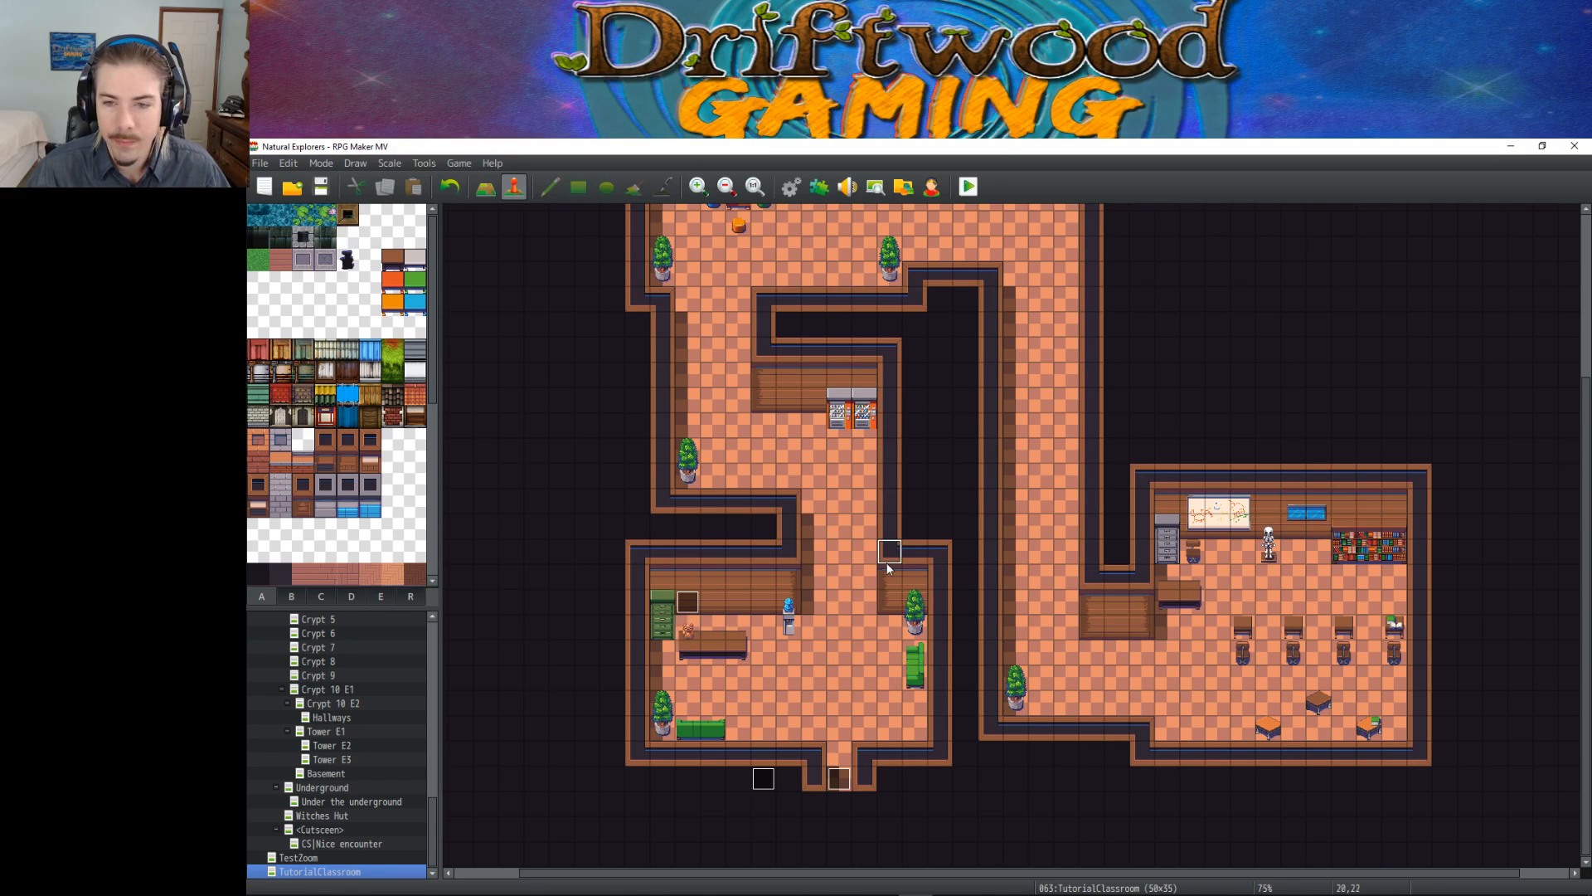
pyautogui.click(838, 452)
pyautogui.click(789, 452)
pyautogui.scroll(5, 735, 444)
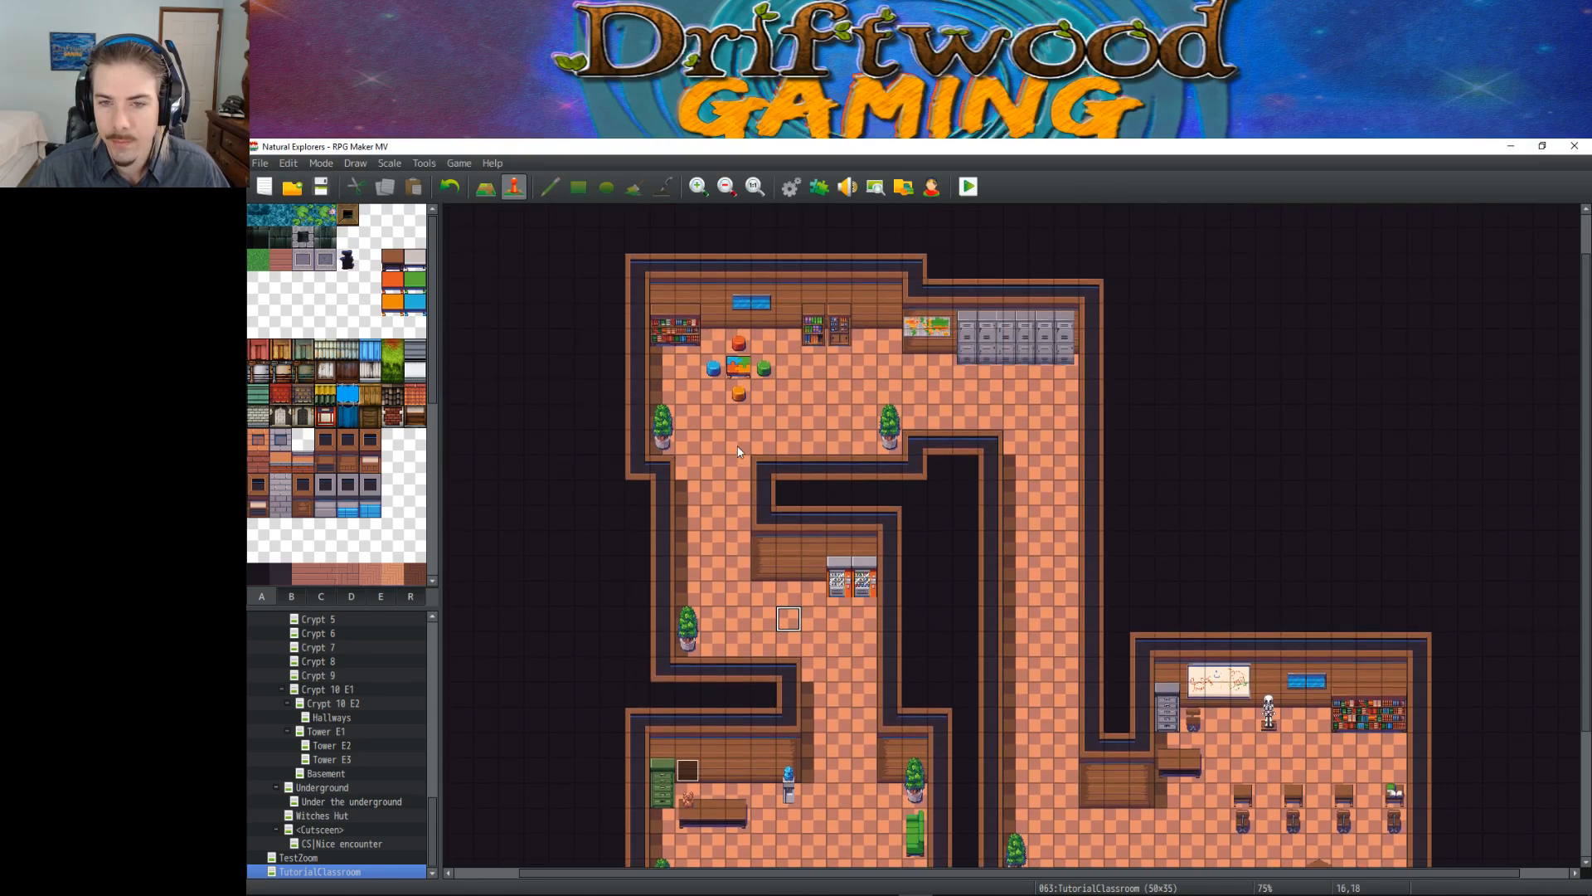
pyautogui.click(717, 610)
pyautogui.click(711, 502)
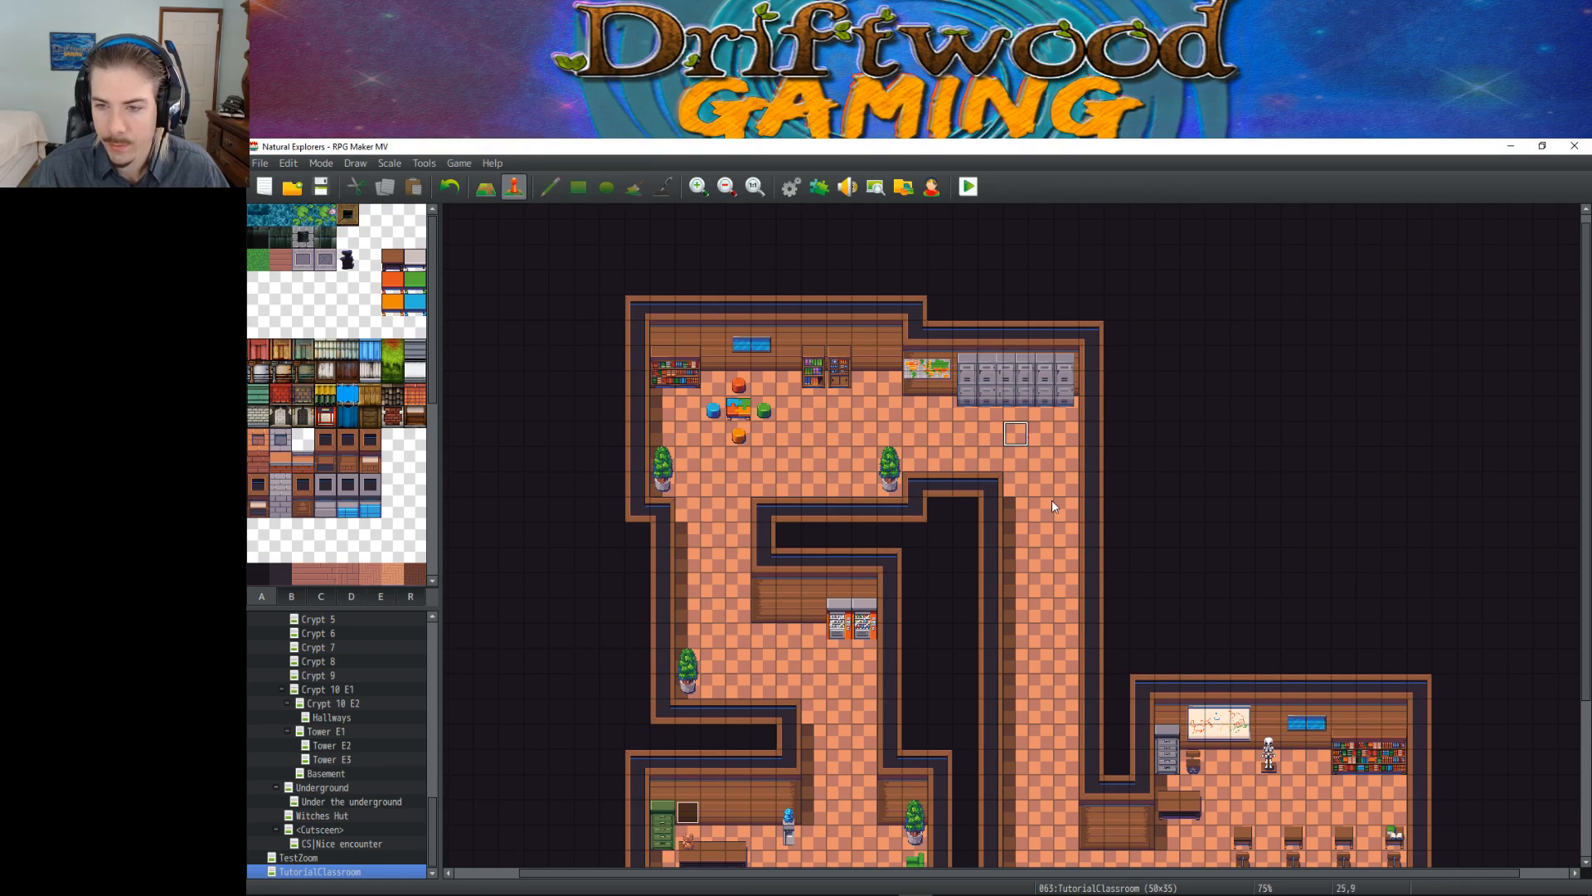
pyautogui.click(1041, 537)
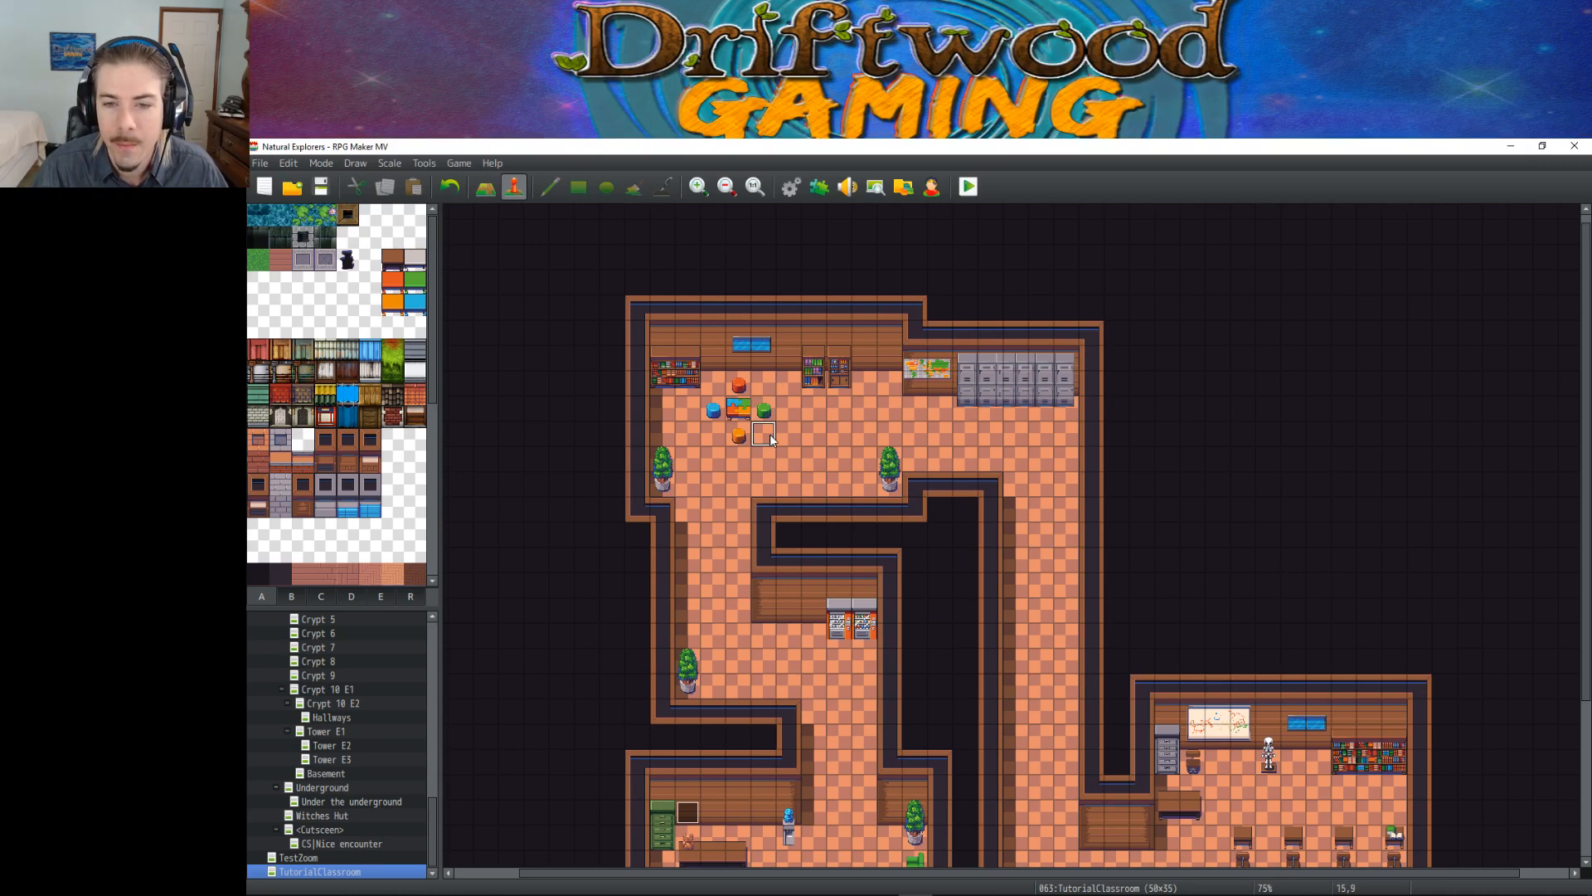
pyautogui.click(763, 383)
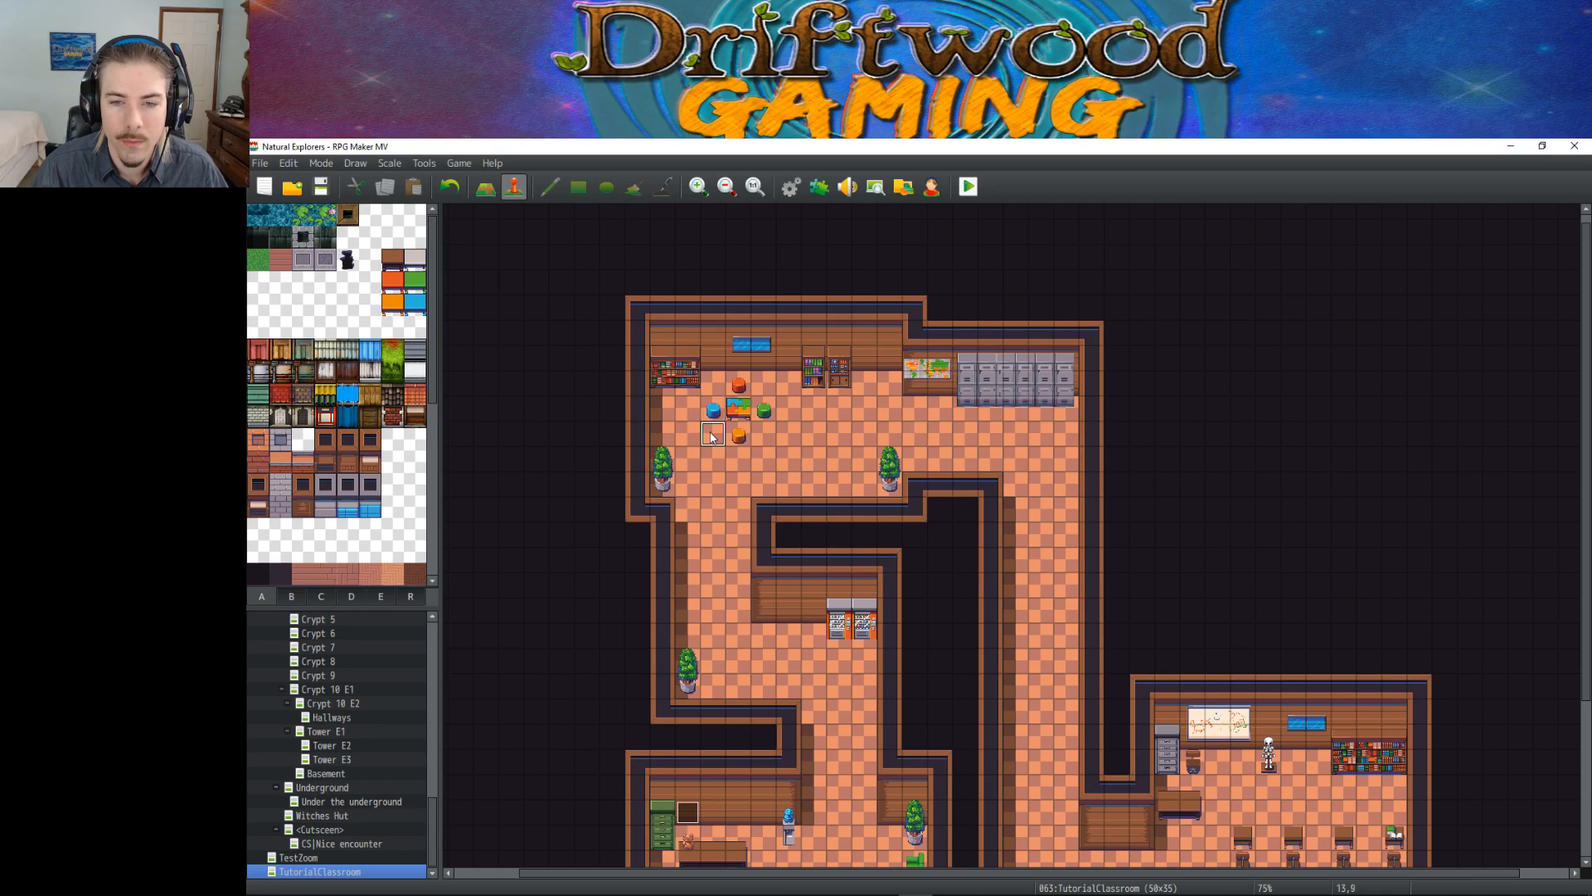
# Step: Examine the tiles around the play table, bookshelves and plants in the TutorialClassroom's upper room
pyautogui.click(788, 407)
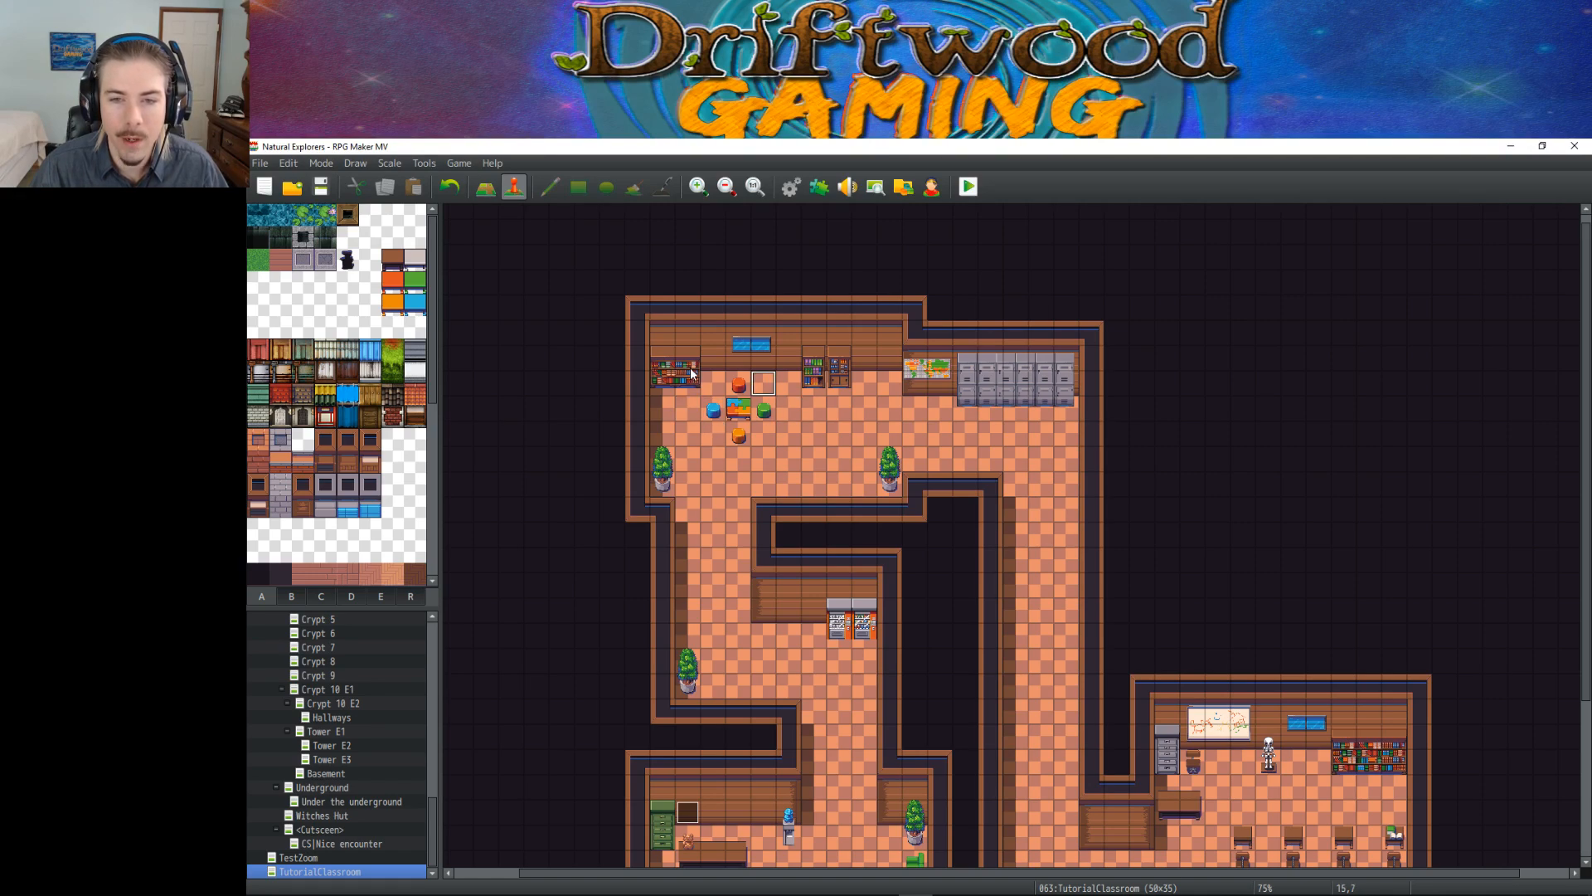
pyautogui.click(763, 435)
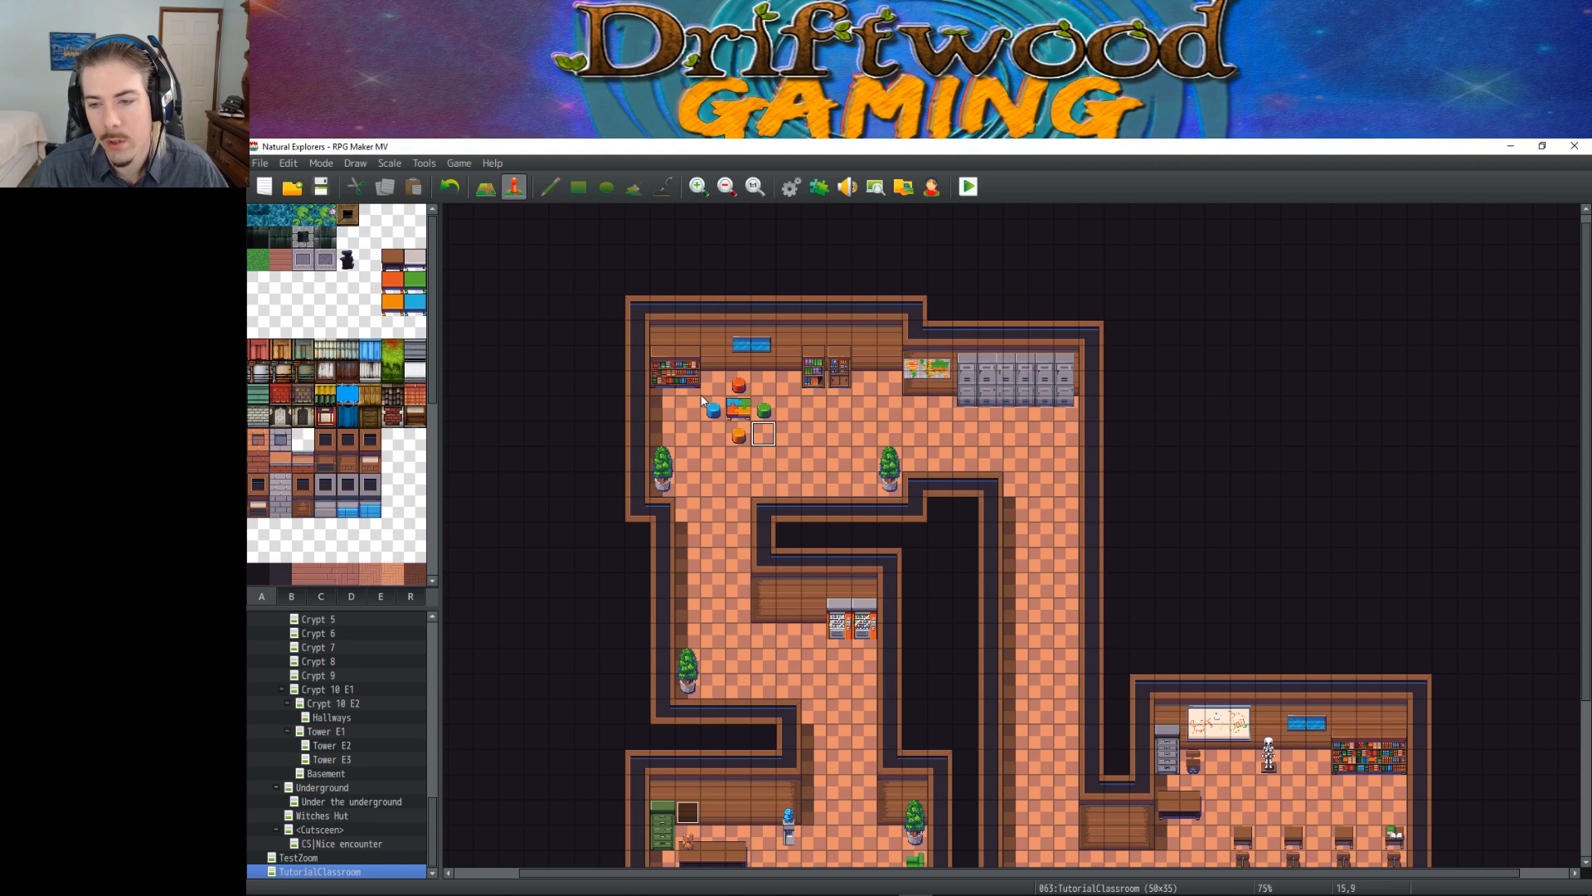
pyautogui.click(857, 469)
pyautogui.click(887, 461)
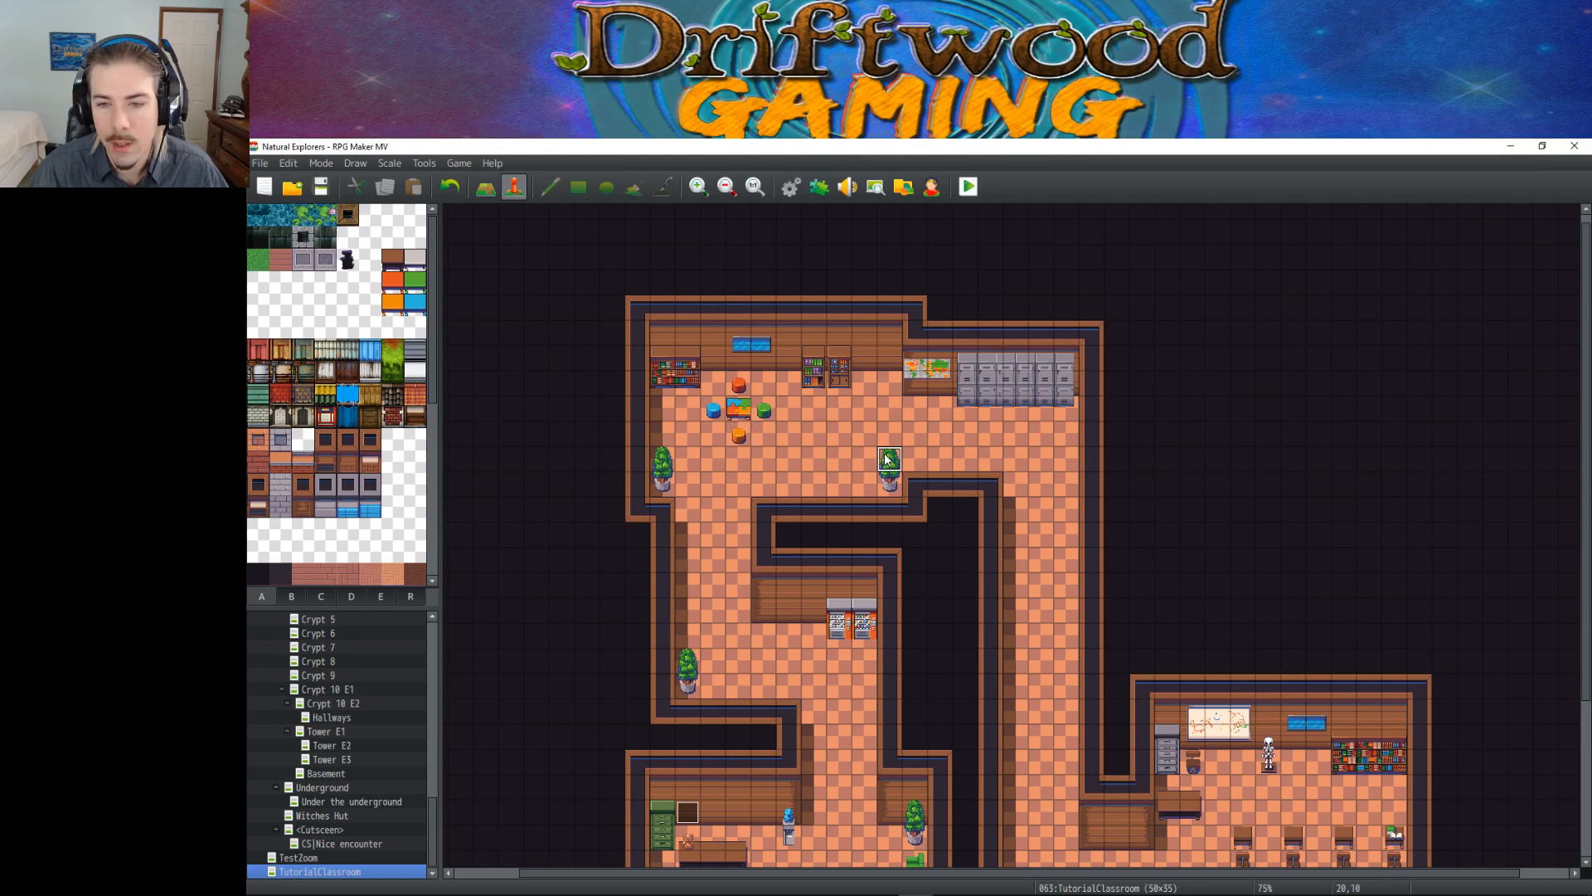
pyautogui.click(664, 410)
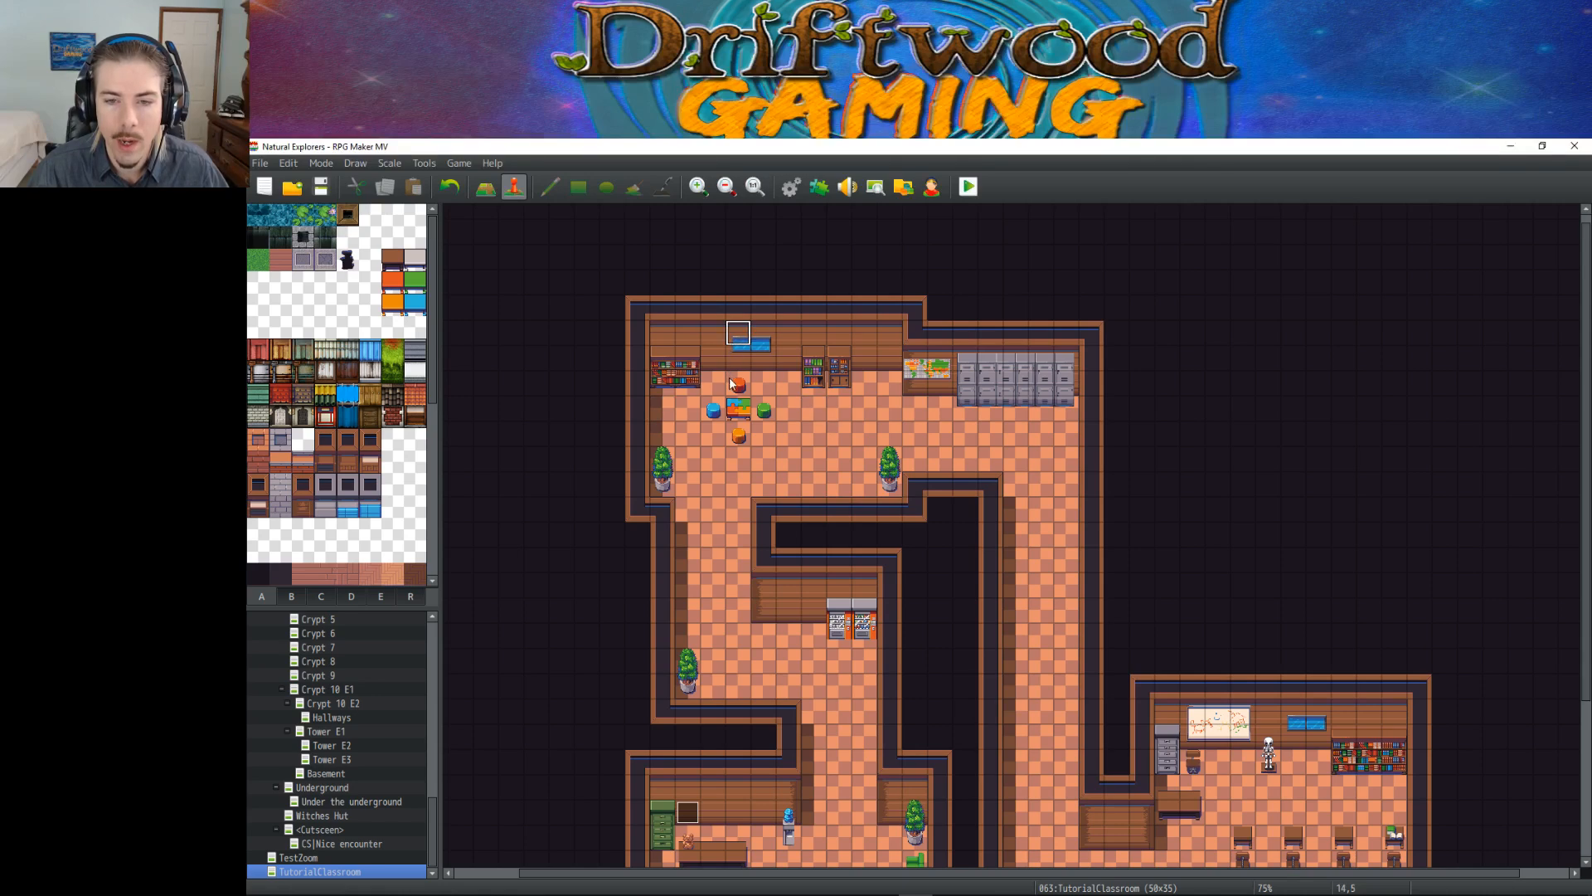
pyautogui.click(739, 488)
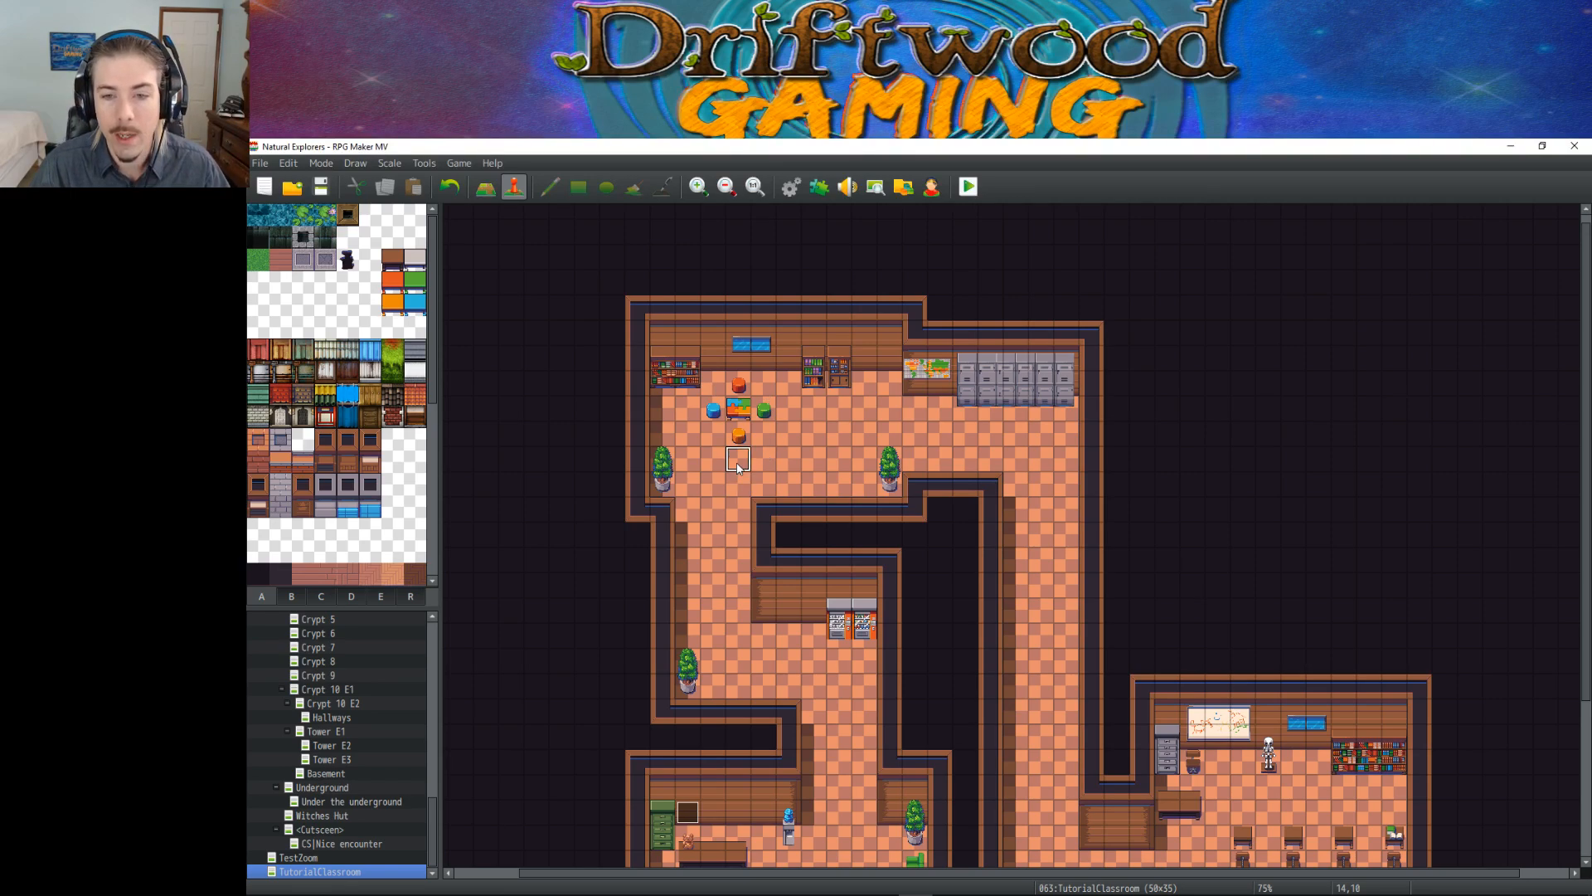
pyautogui.click(688, 409)
pyautogui.click(766, 432)
pyautogui.click(740, 363)
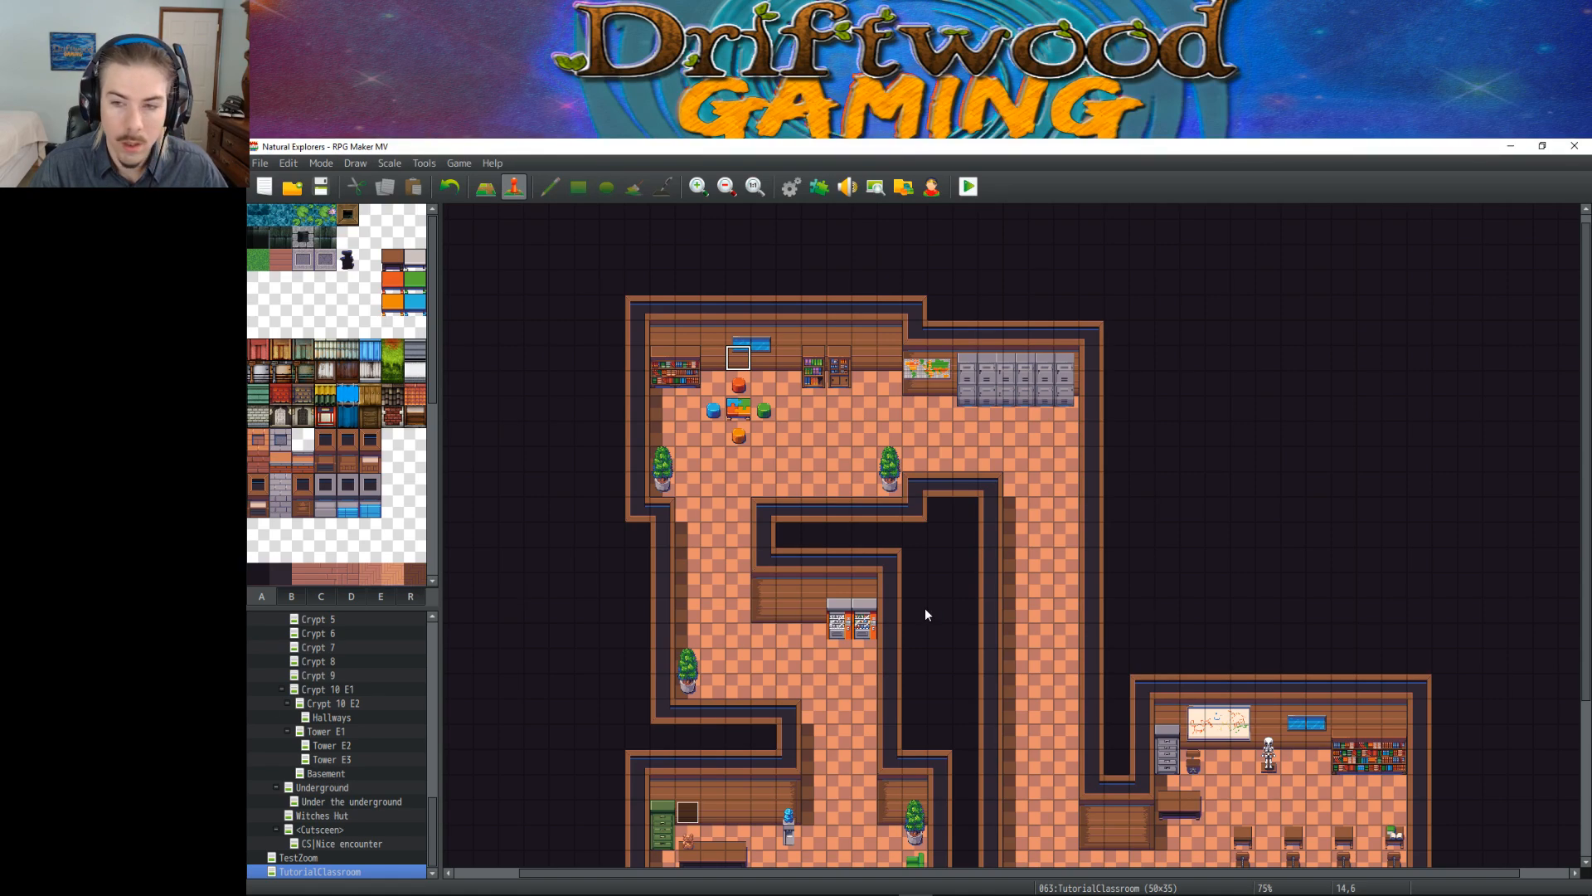
# Step: Look over the rest of the map, comparing the entrance room, the hallways and the teacher's desk area in the classroom
pyautogui.scroll(-5, 972, 611)
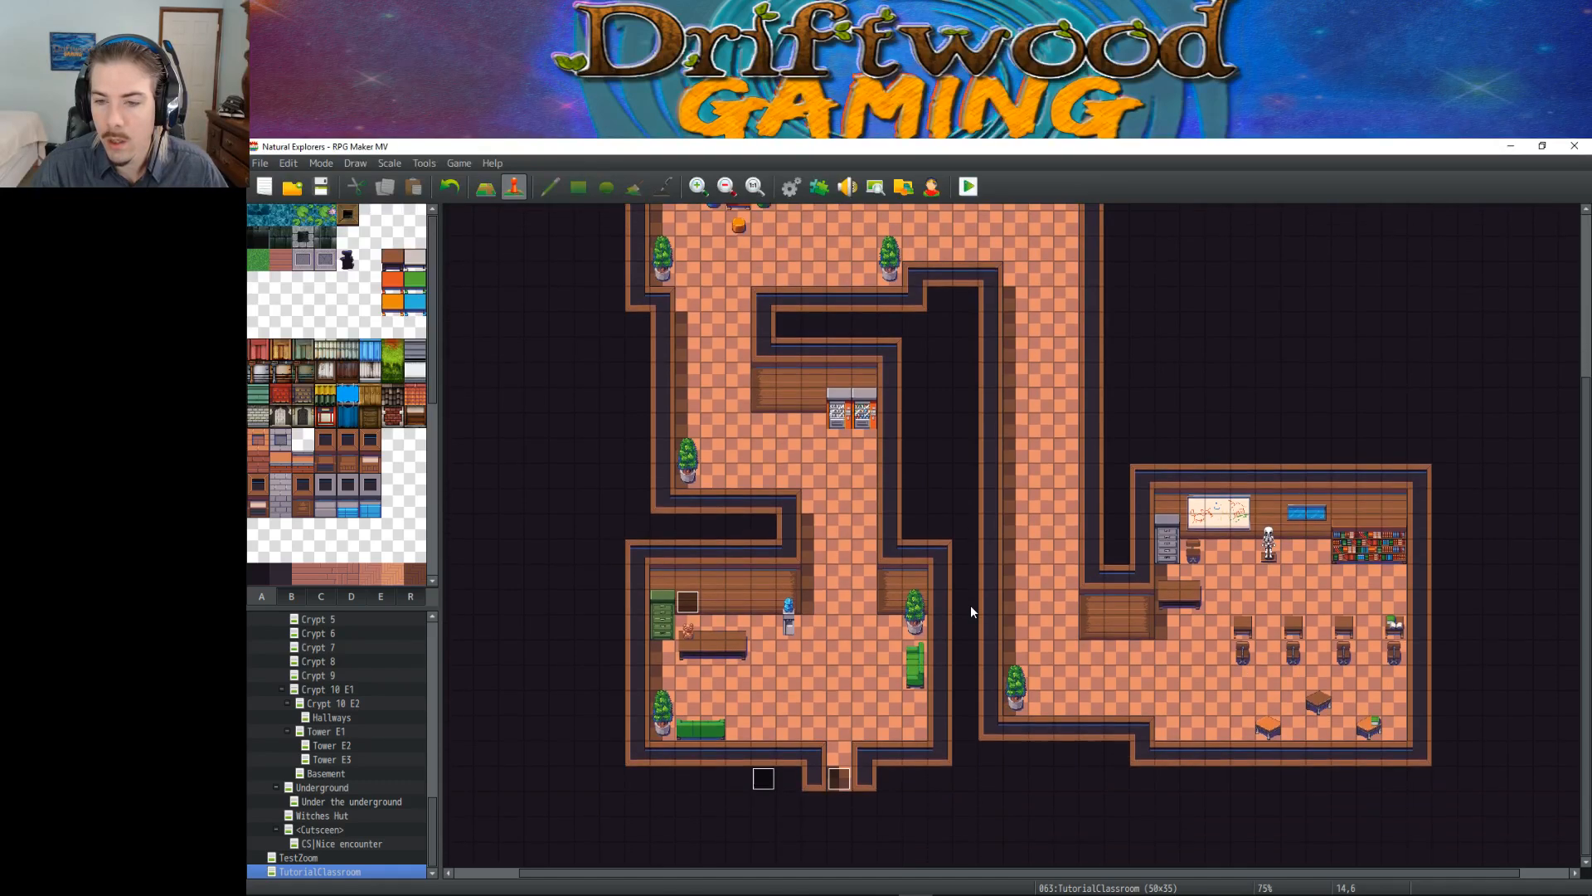
pyautogui.scroll(3, 983, 646)
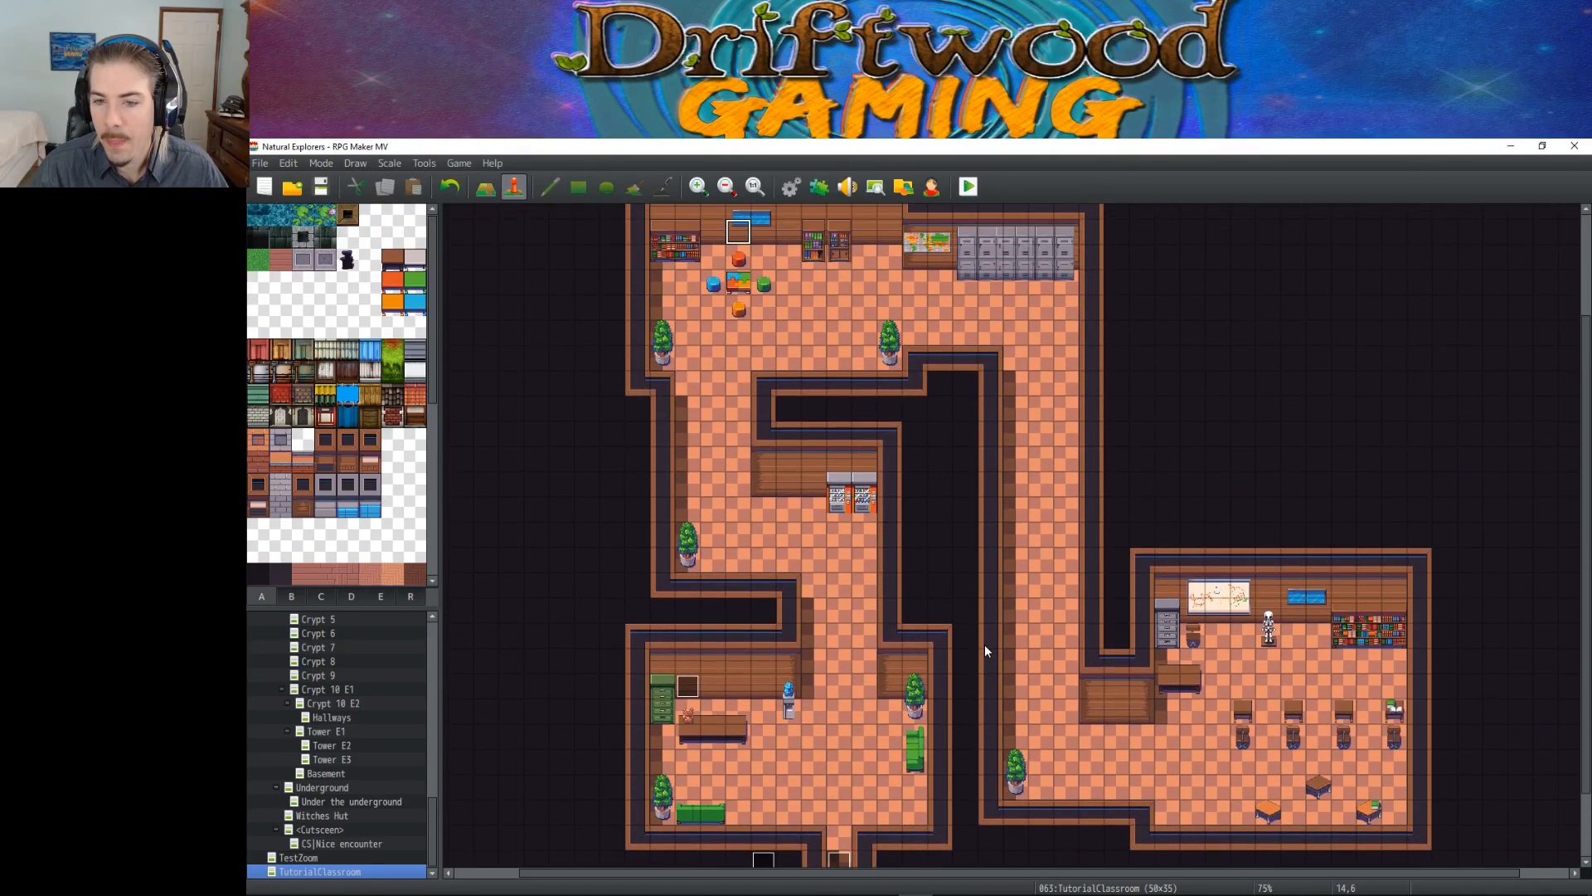
pyautogui.scroll(-3, 983, 644)
pyautogui.scroll(4, 863, 668)
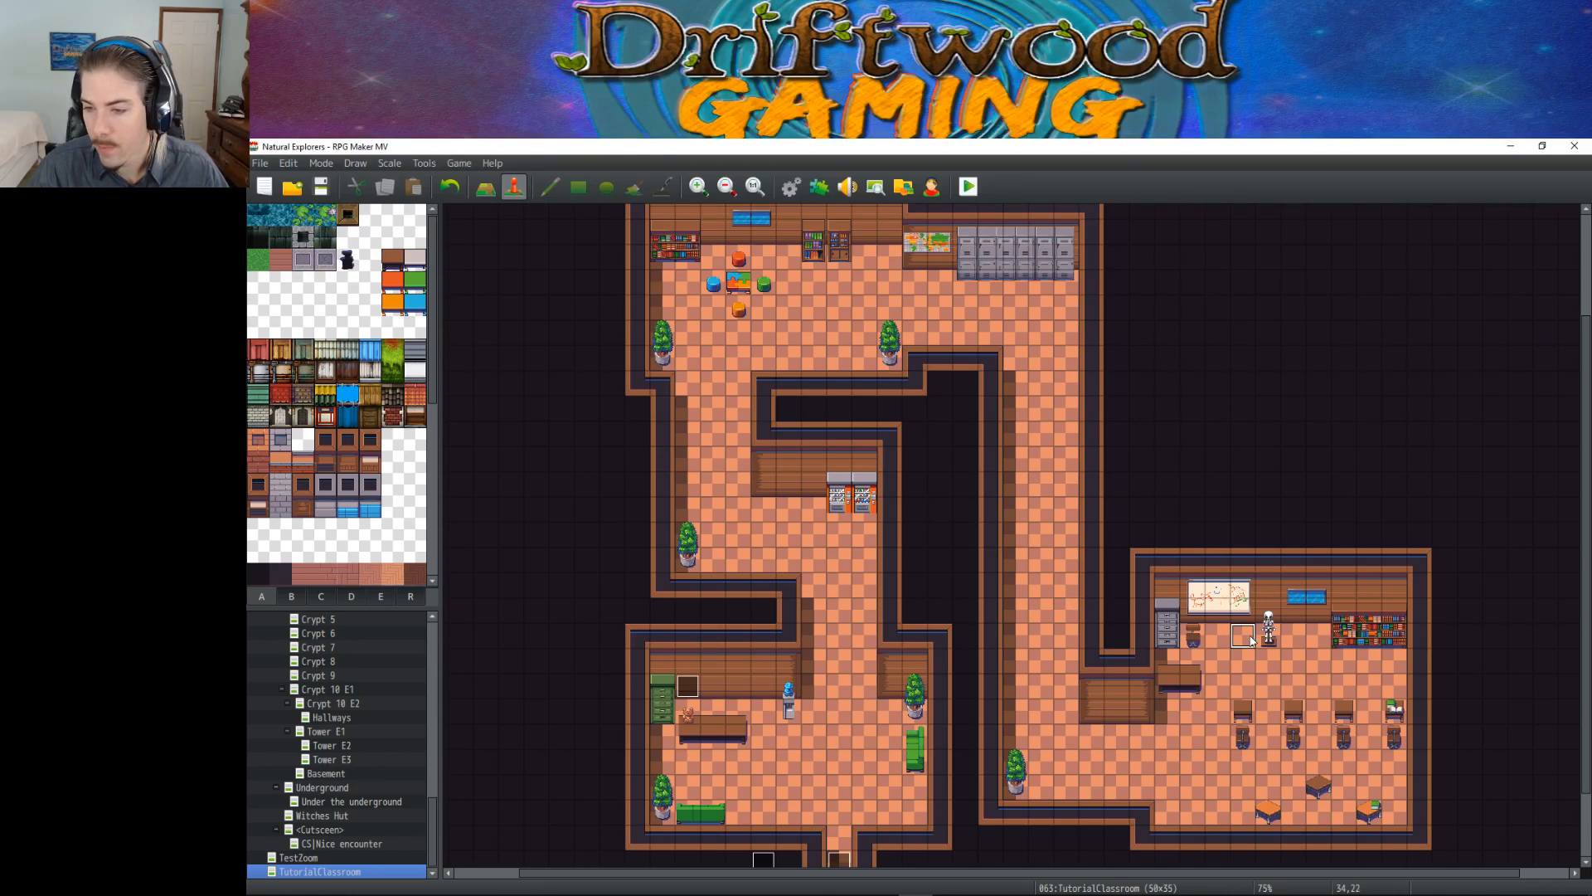
pyautogui.scroll(-4, 1300, 682)
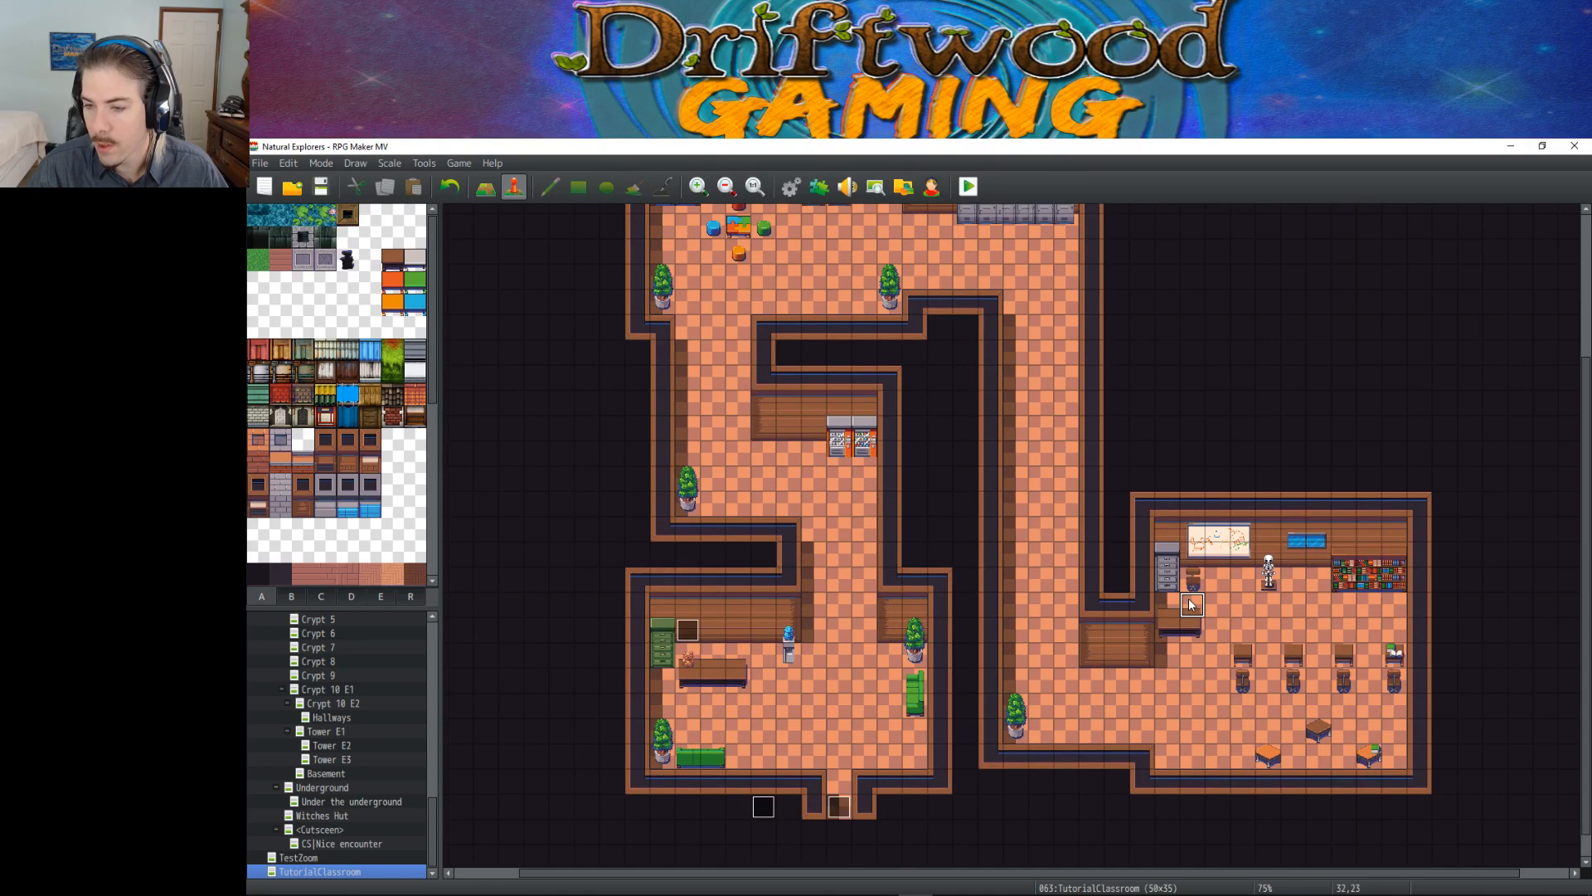
# Step: Create an event on the rightmost vending machine in the hallway and set its priority to Same as characters
pyautogui.scroll(5, 789, 591)
pyautogui.scroll(5, 805, 605)
pyautogui.click(862, 594)
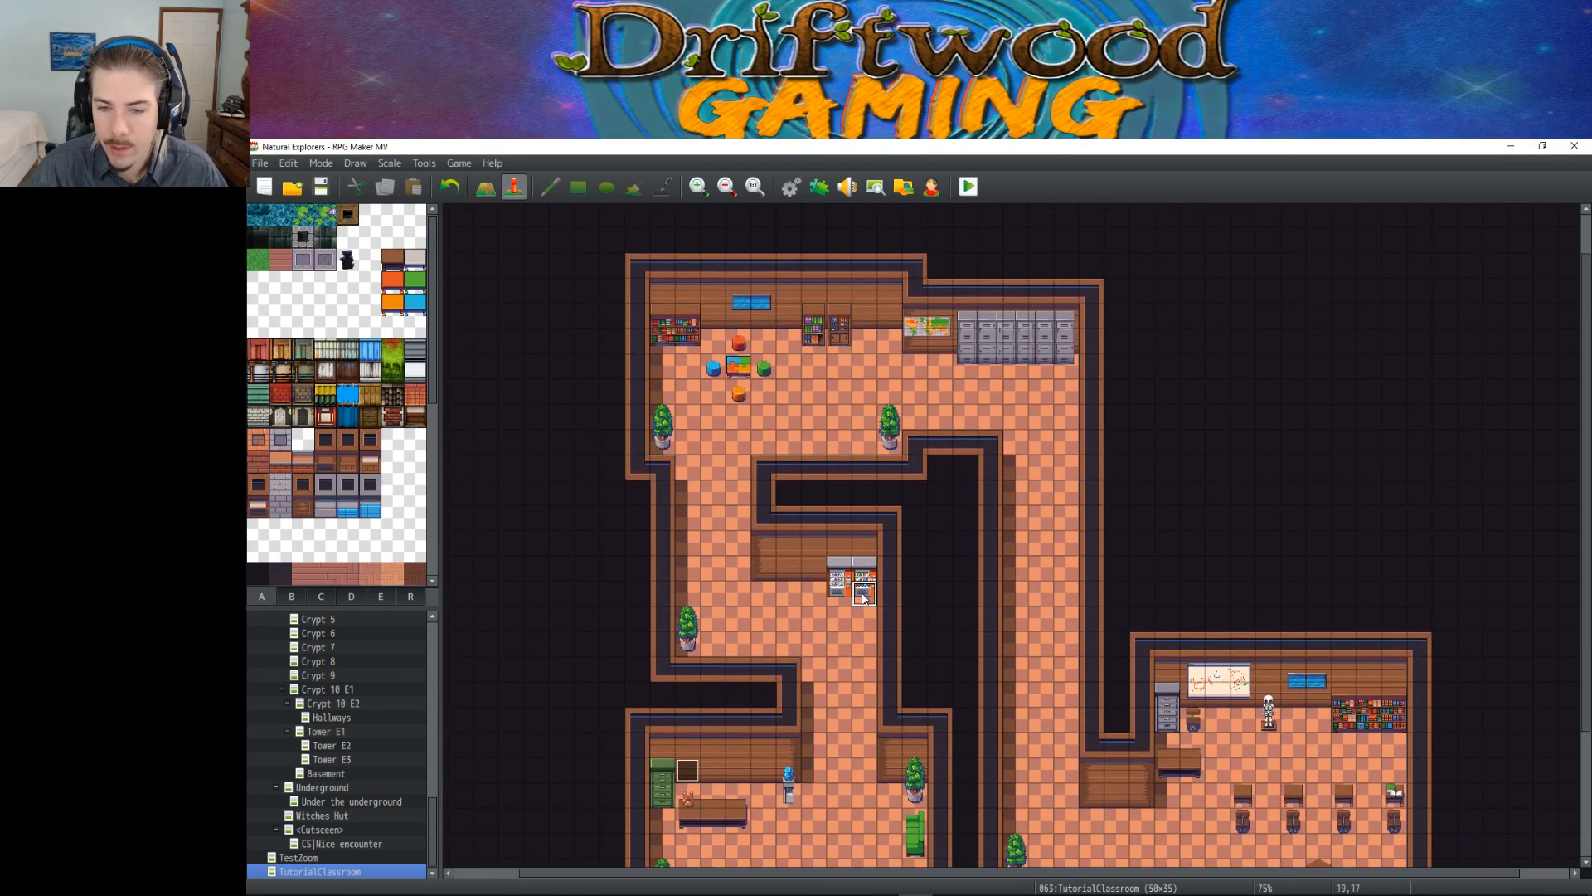
pyautogui.rightClick(862, 594)
pyautogui.click(904, 620)
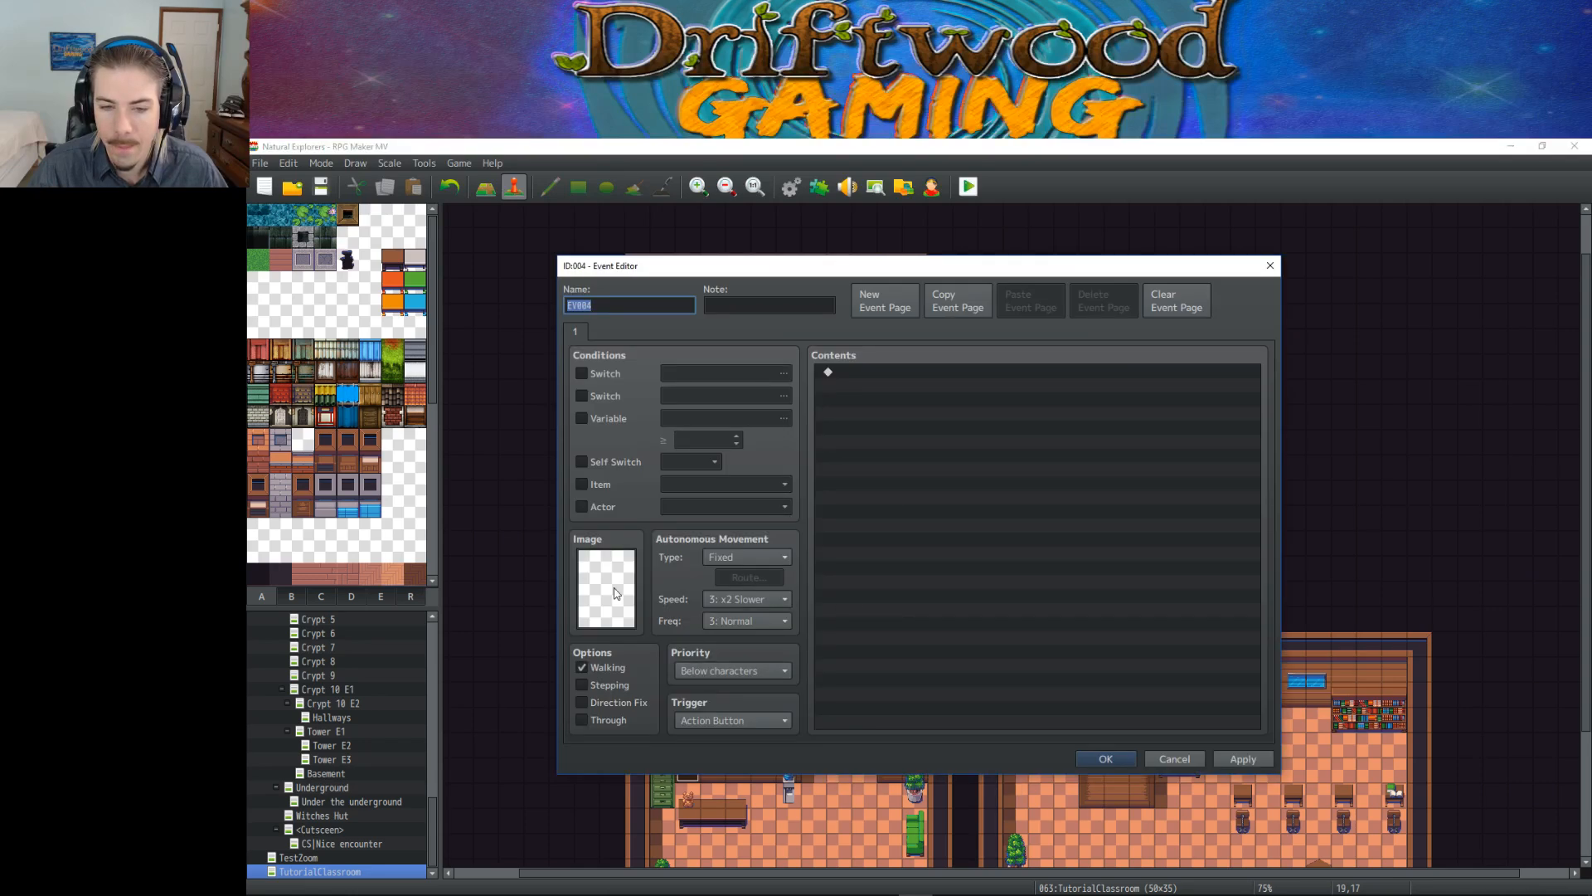
pyautogui.click(755, 673)
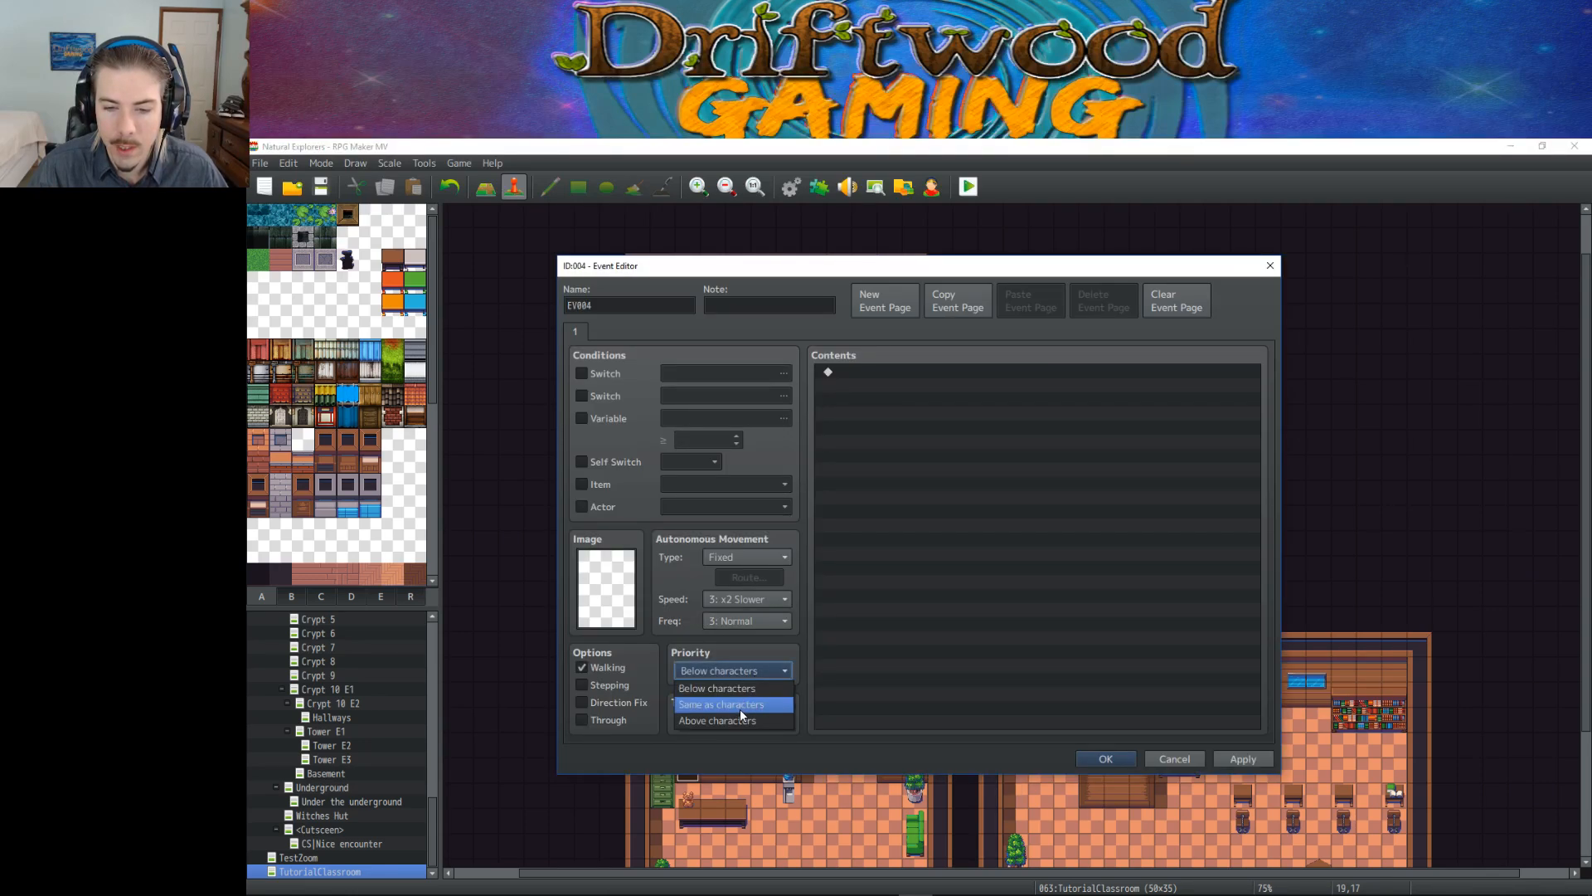
pyautogui.click(740, 708)
# Step: Give the event the !$DG_Sparkle01 [24x24] image and turn on its Stepping and Direction Fix options
pyautogui.doubleClick(626, 599)
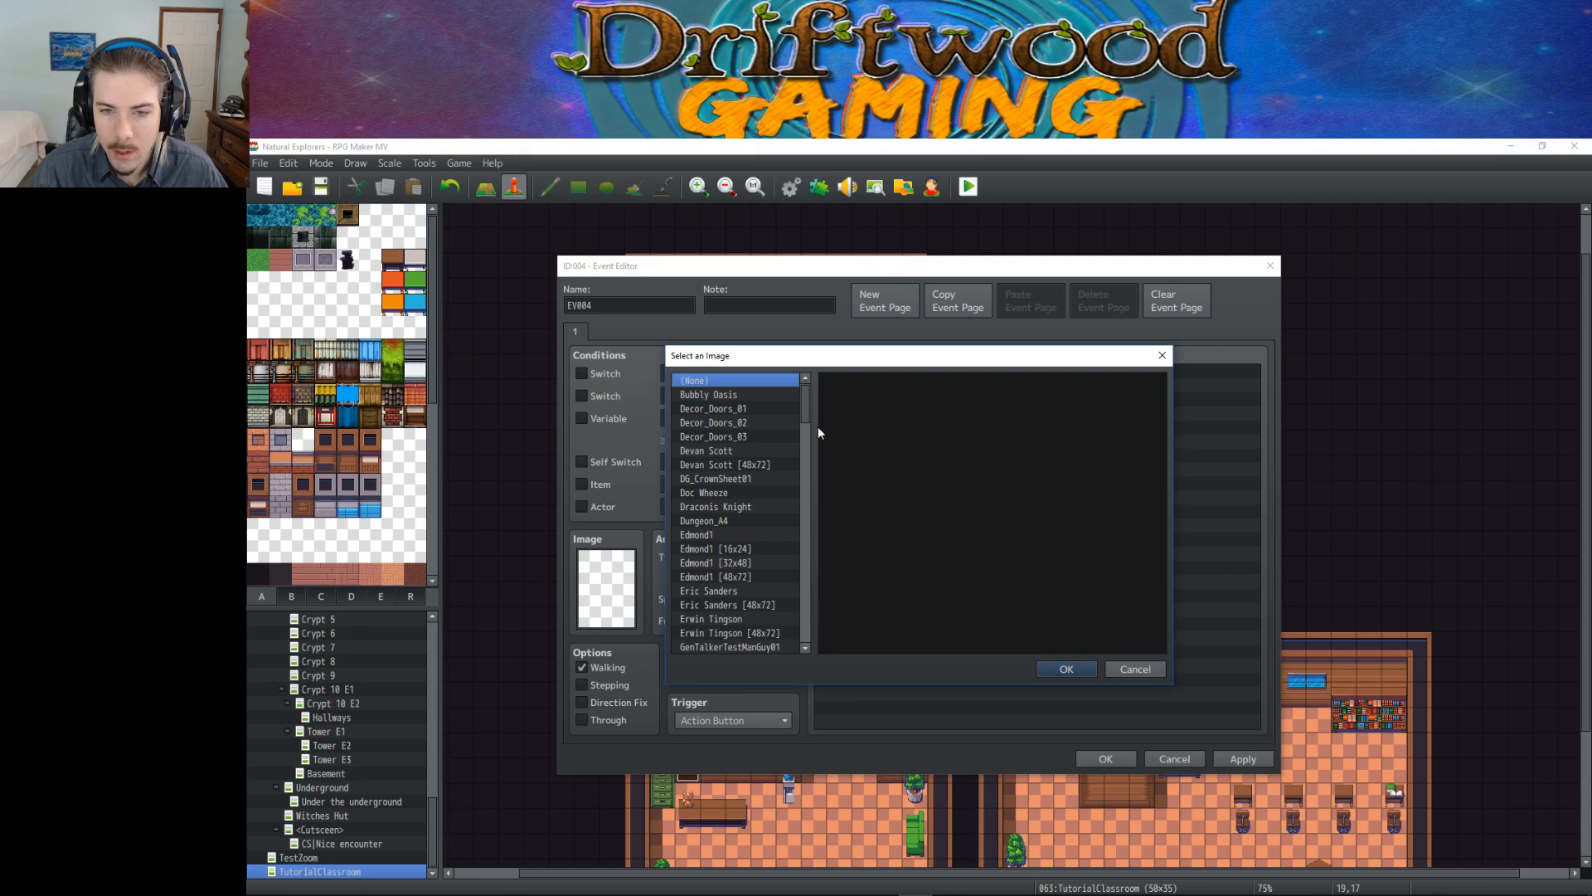
pyautogui.scroll(-15, 805, 406)
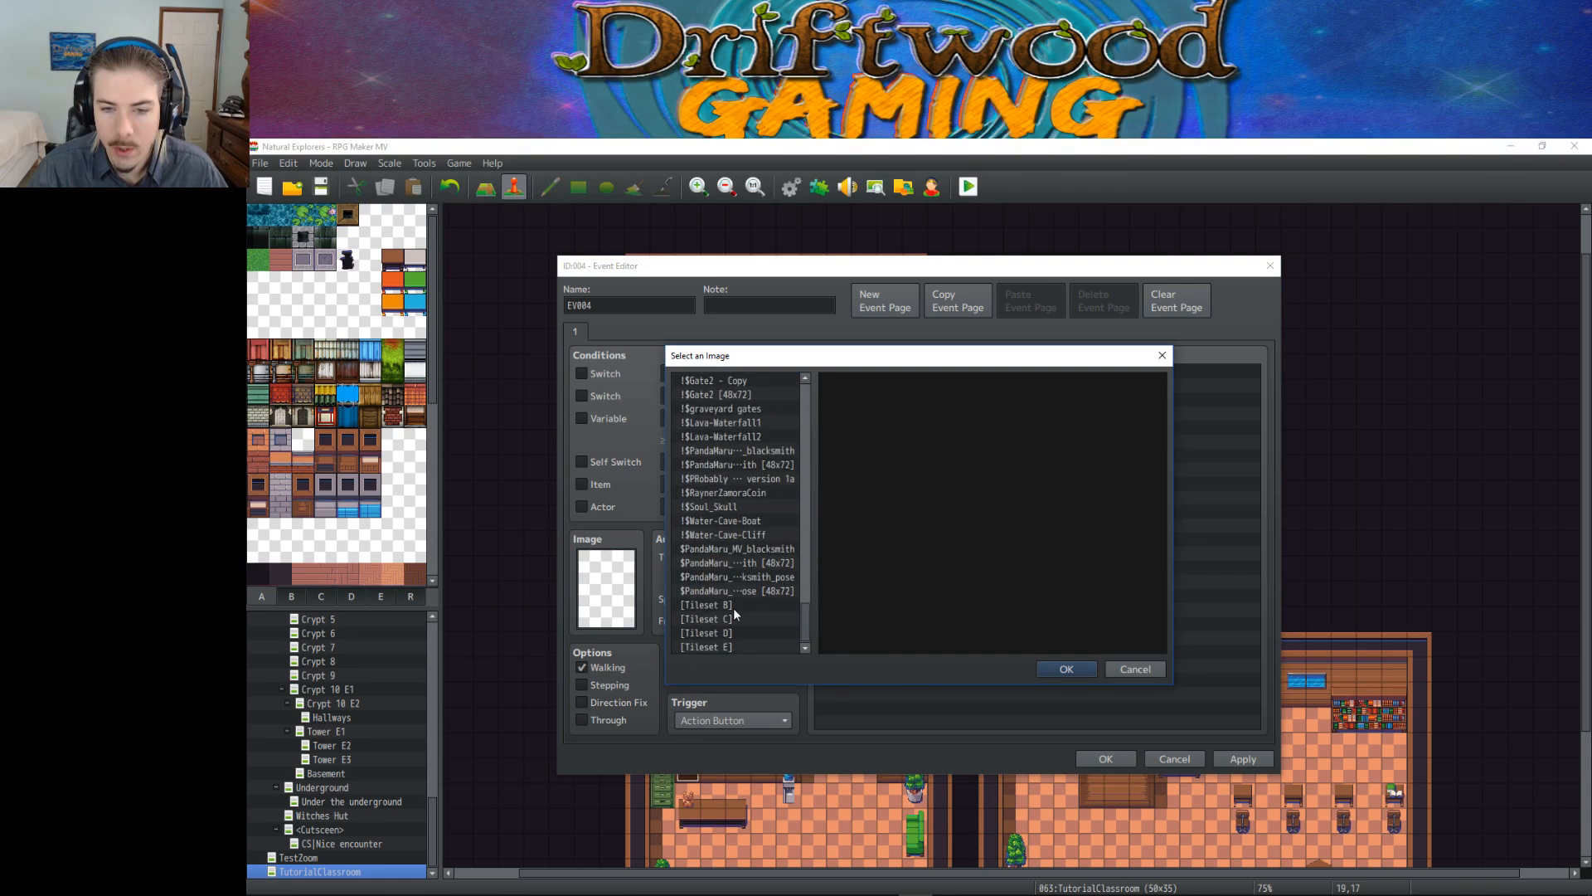
pyautogui.click(723, 590)
pyautogui.scroll(7, 719, 527)
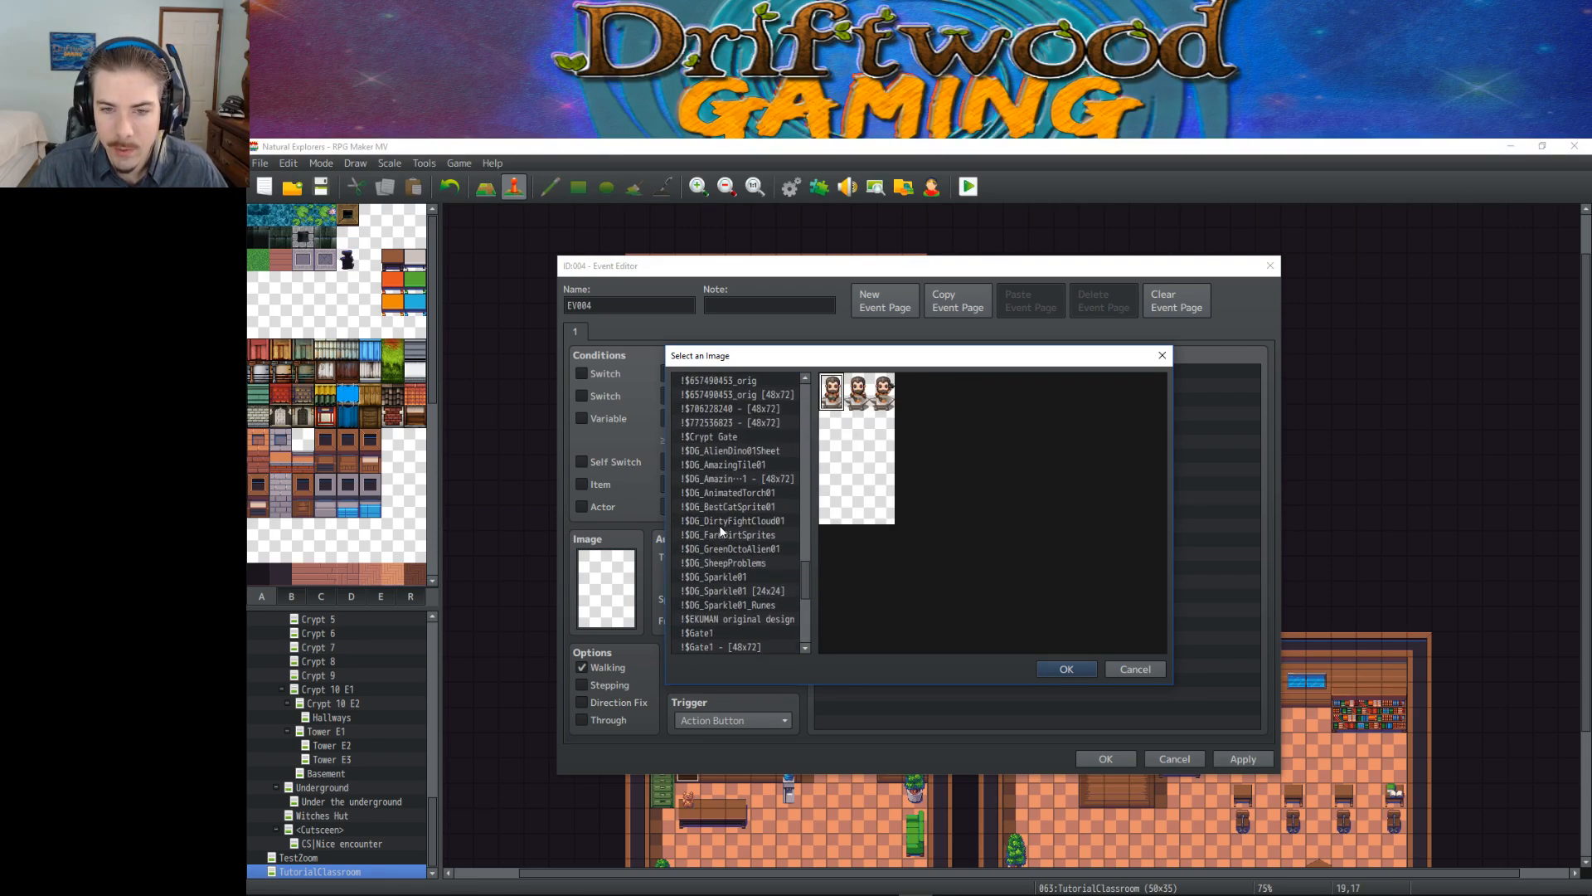
pyautogui.click(723, 451)
pyautogui.press('Down')
pyautogui.press('Down')
pyautogui.press('Down')
pyautogui.press('Down')
pyautogui.press('Down')
pyautogui.press('Down')
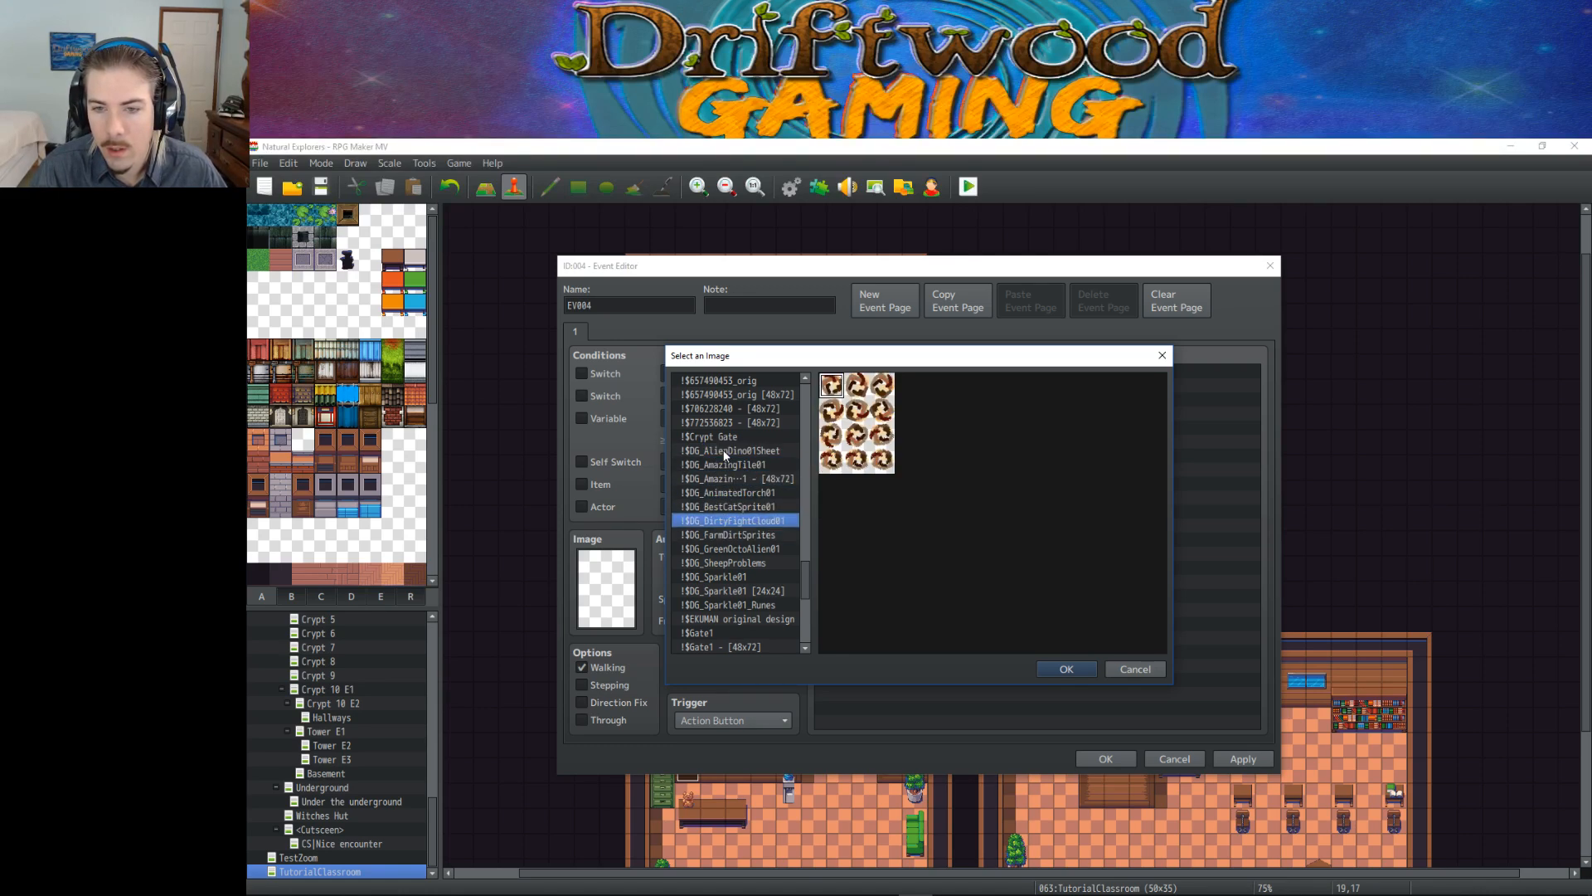
pyautogui.press('Down')
pyautogui.press('Down')
pyautogui.press('Down')
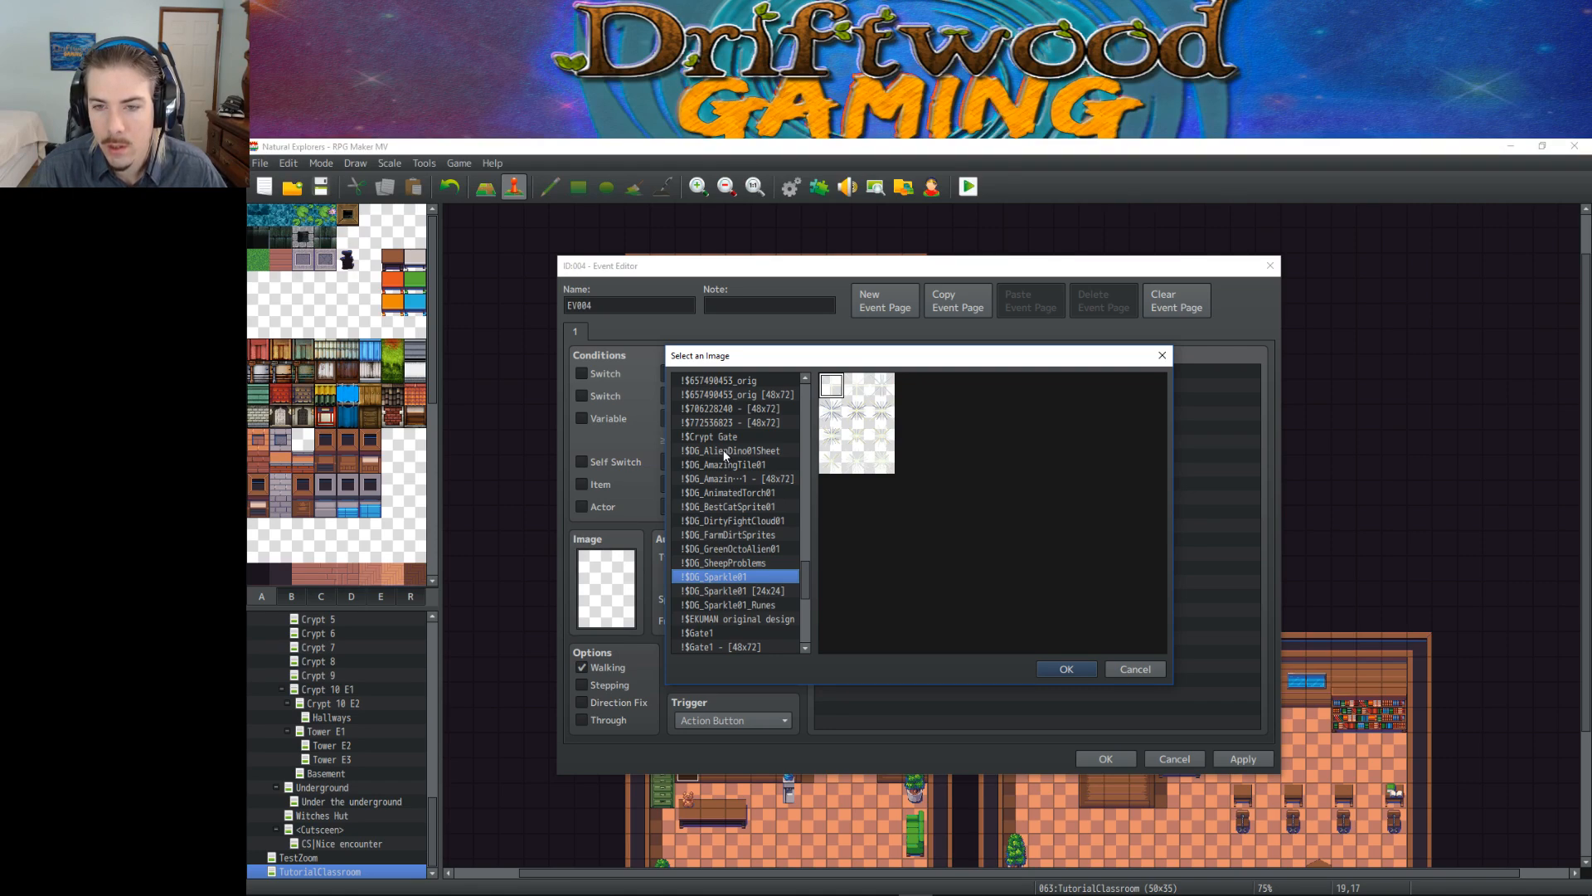
pyautogui.press('Down')
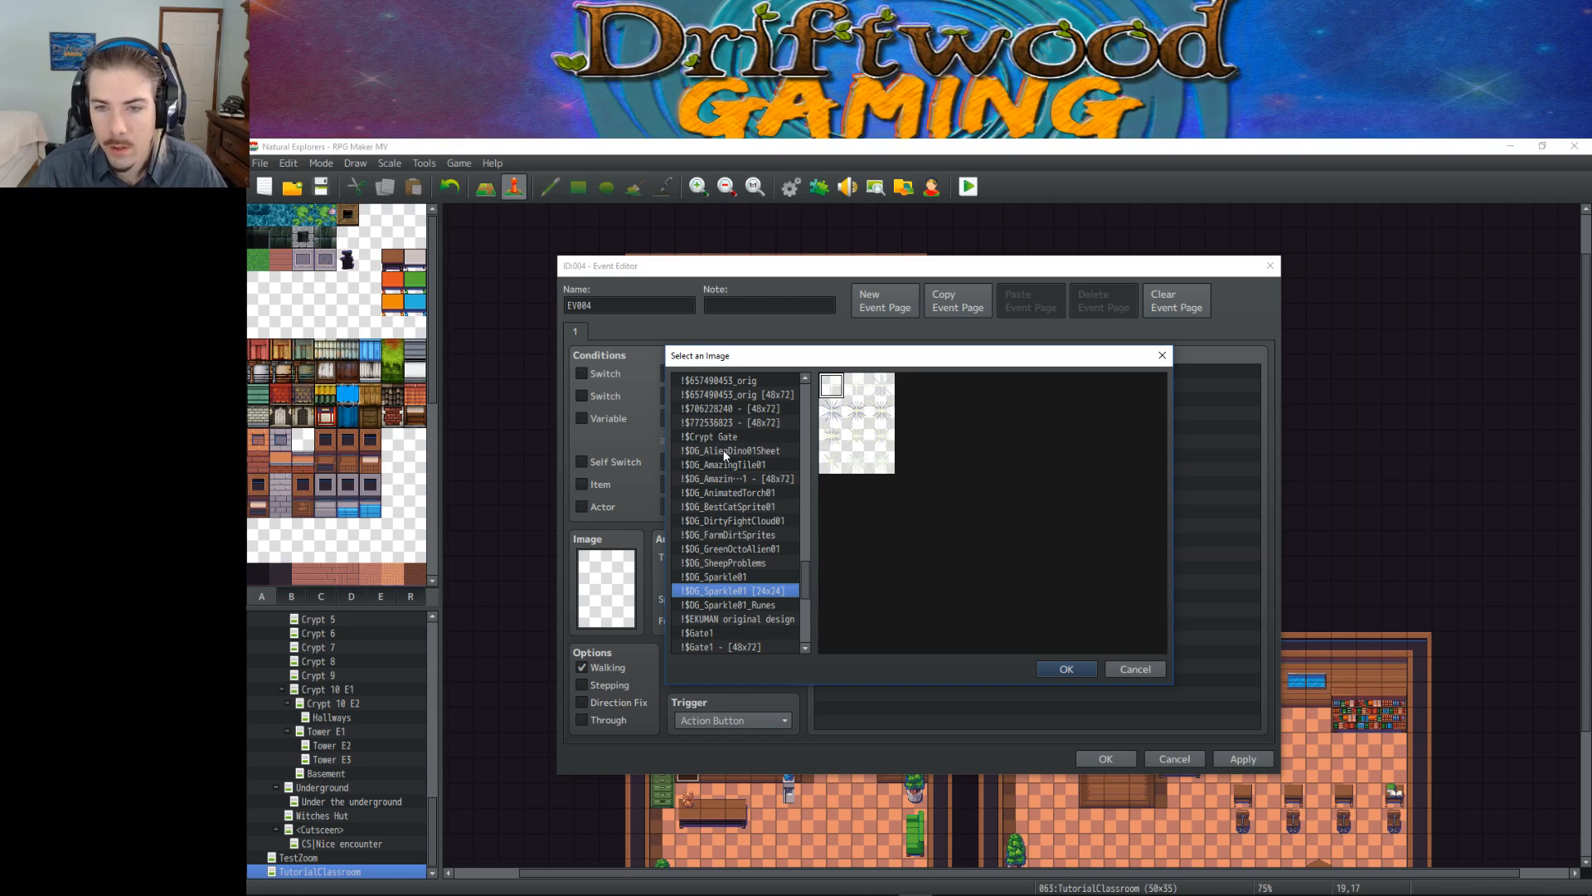
pyautogui.click(1063, 669)
pyautogui.click(589, 687)
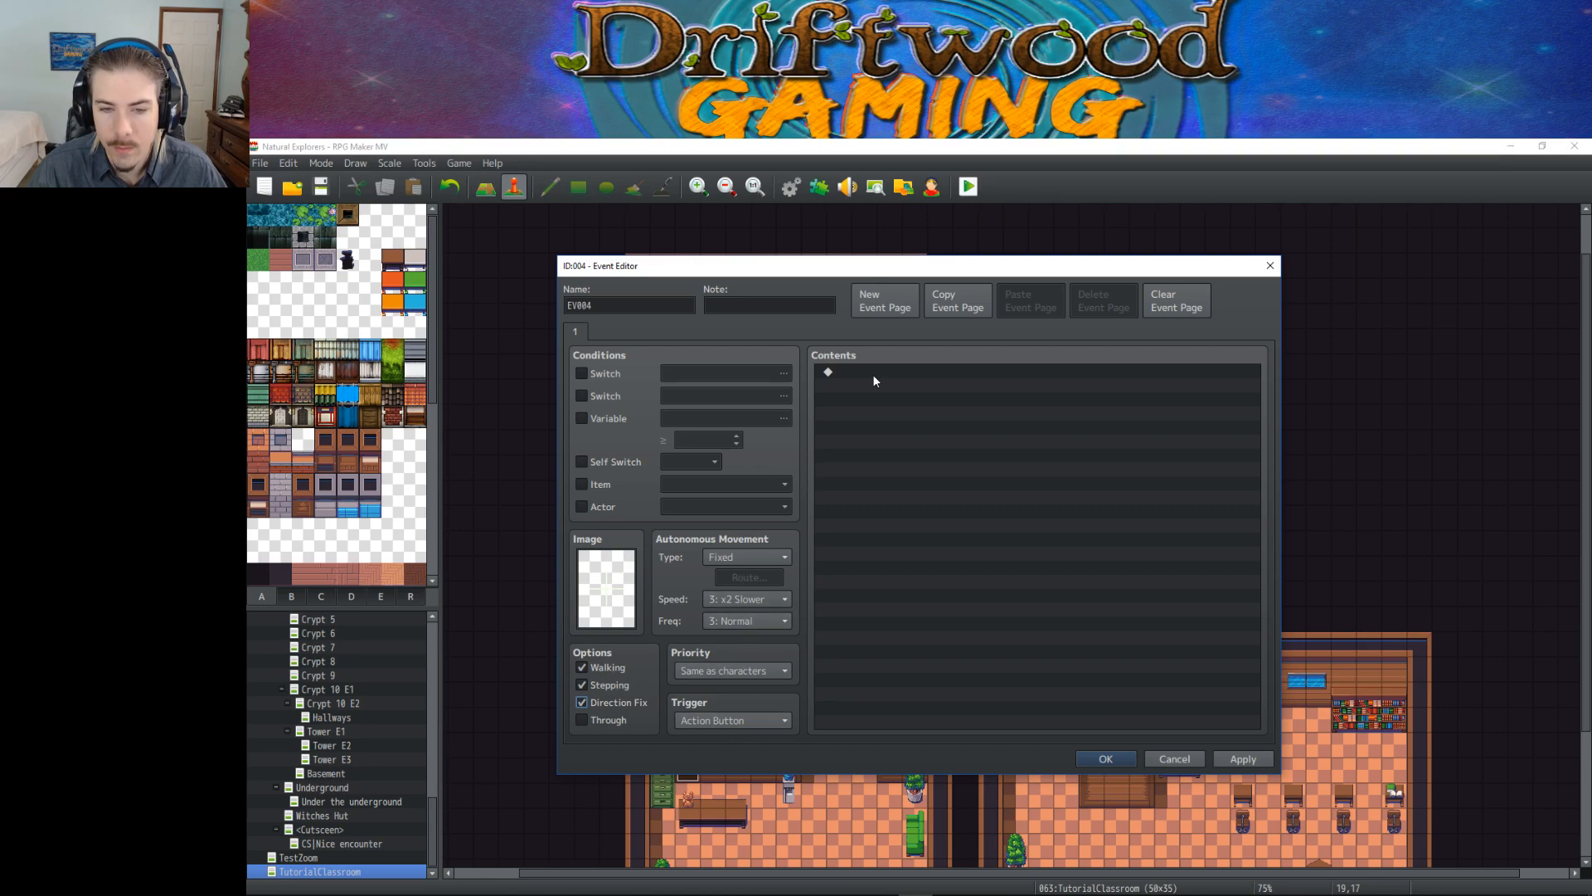
# Step: Name the event "Vending machine" and start a new event command in its contents
pyautogui.doubleClick(602, 306)
pyautogui.write('Vending machine')
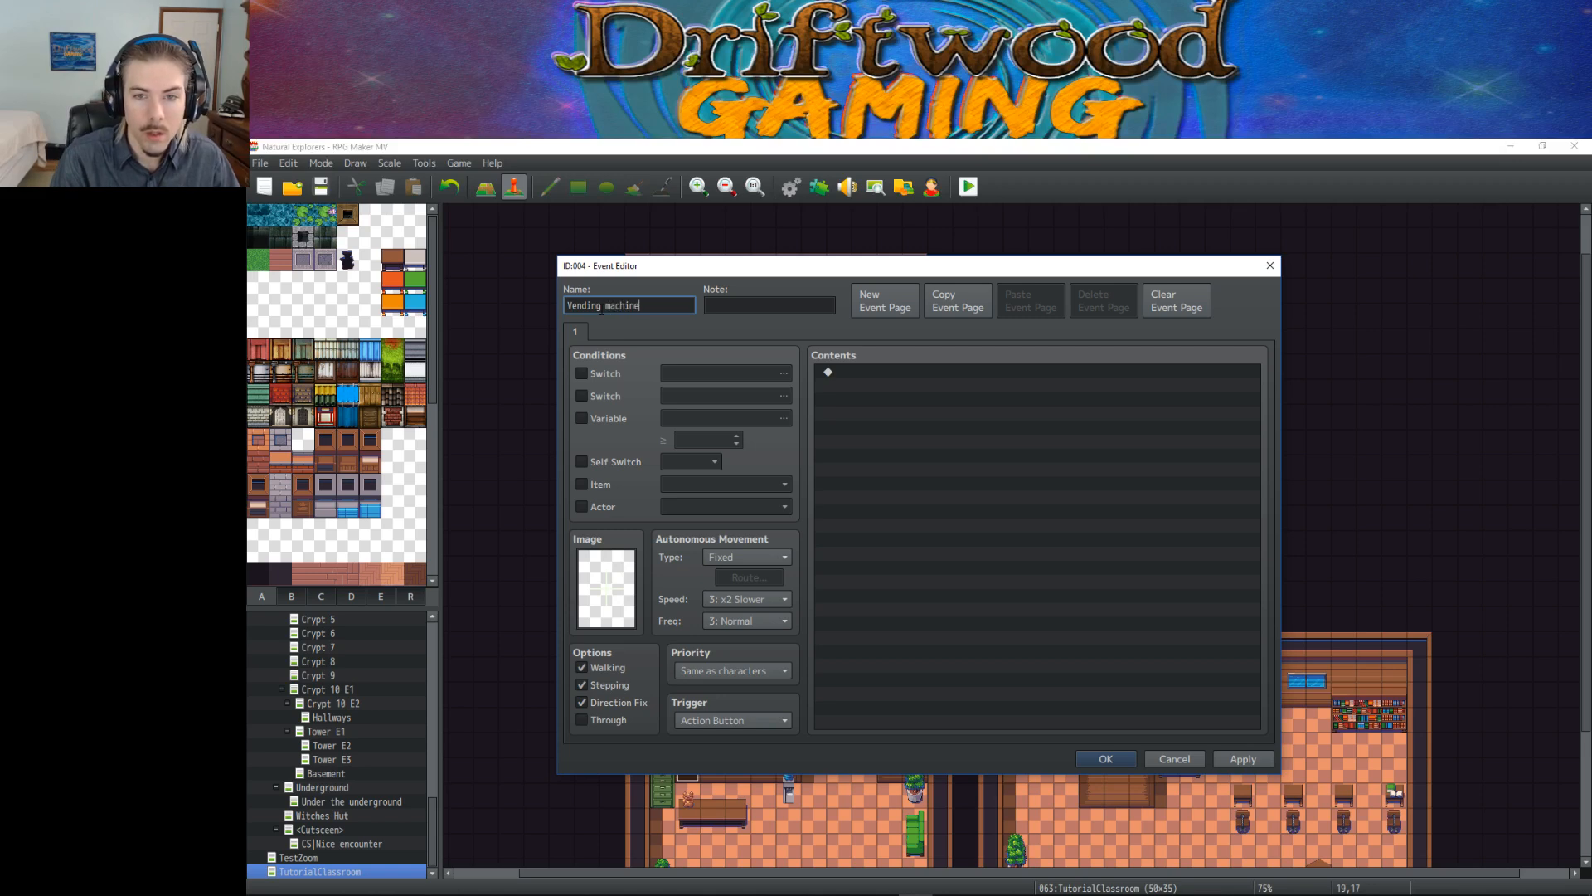
pyautogui.rightClick(862, 490)
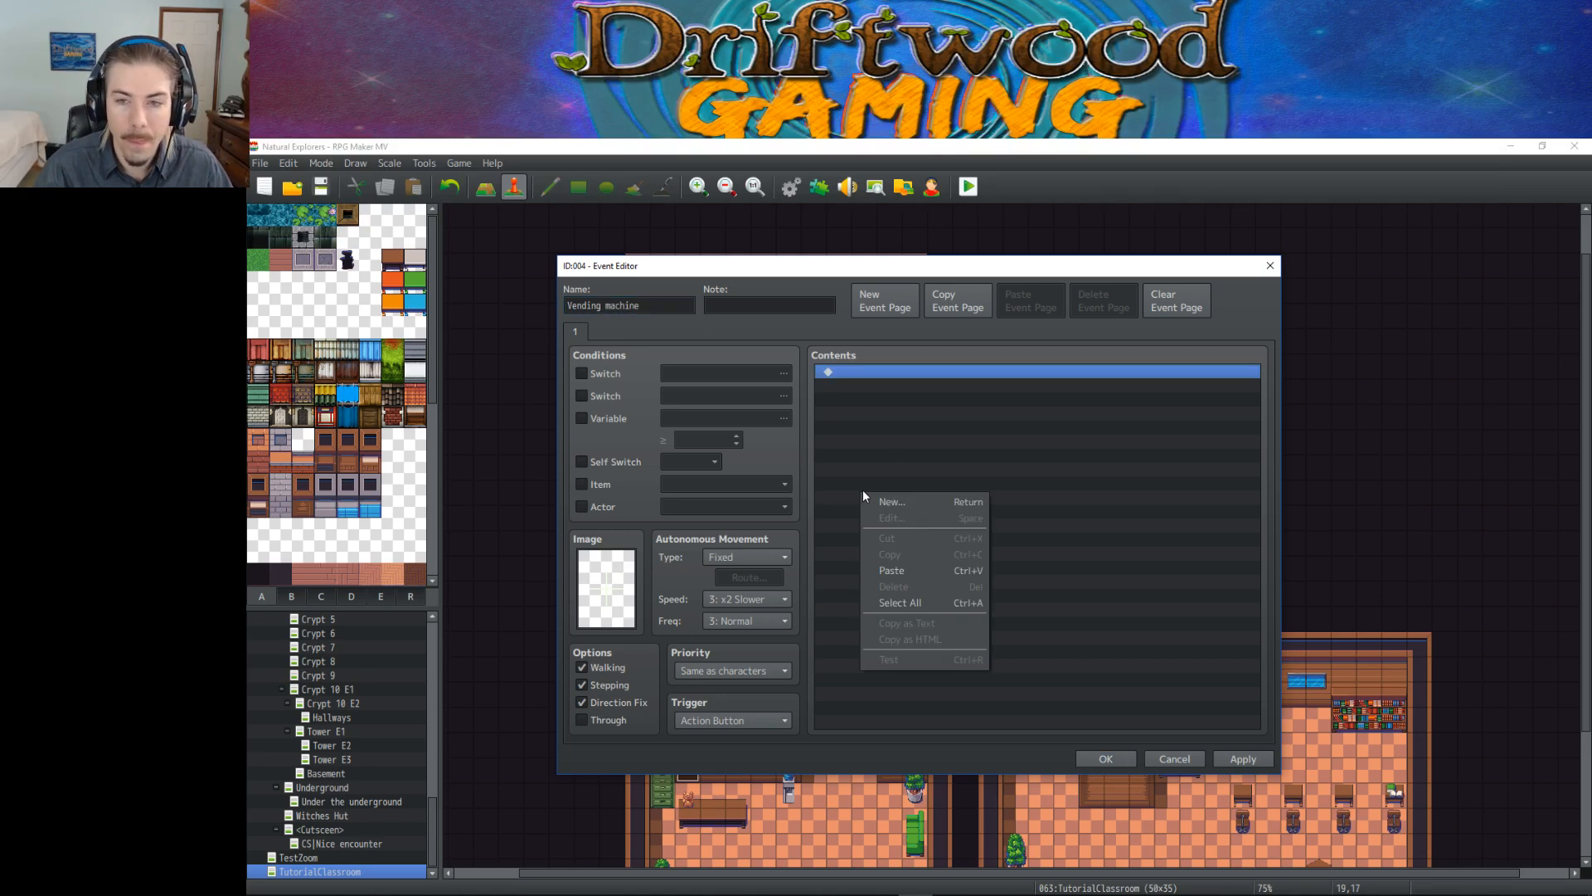
pyautogui.click(930, 503)
pyautogui.click(925, 393)
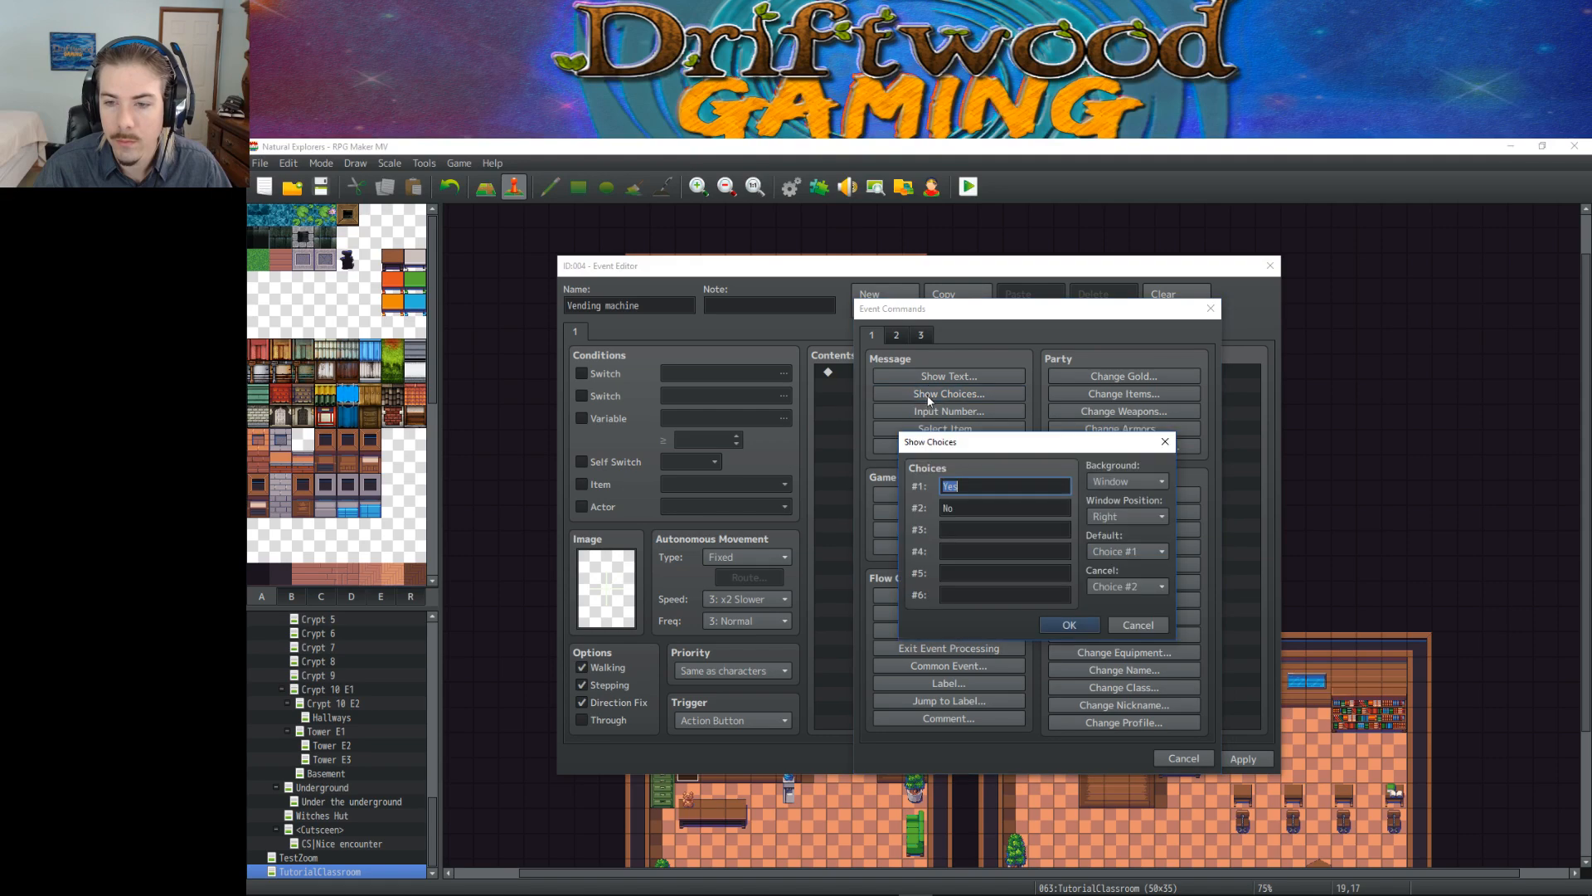
pyautogui.write('Purchas')
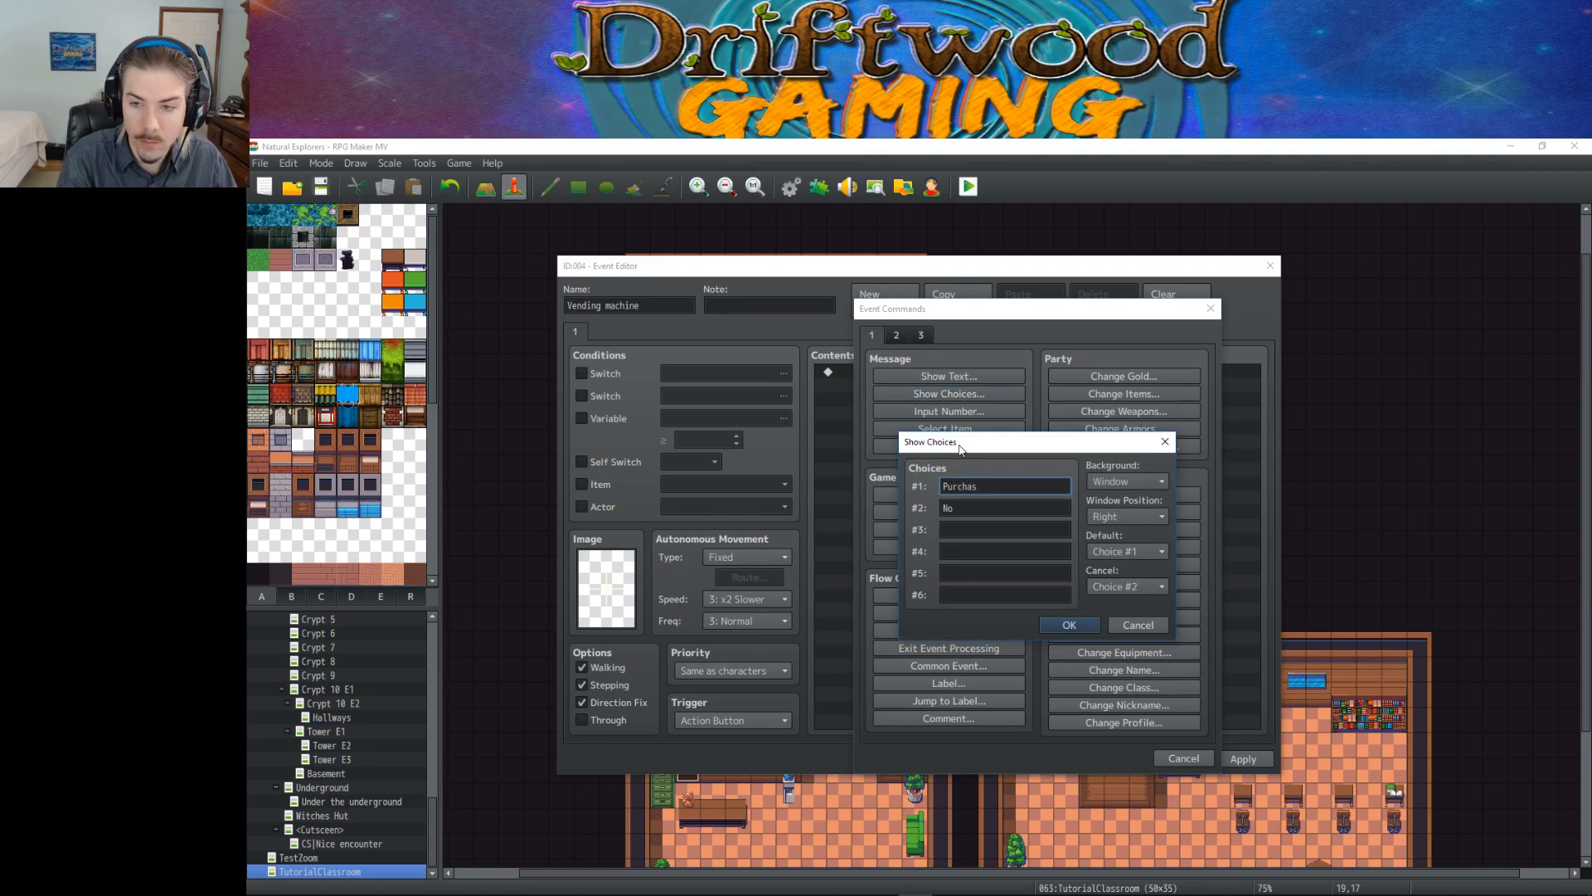
pyautogui.write('e something.')
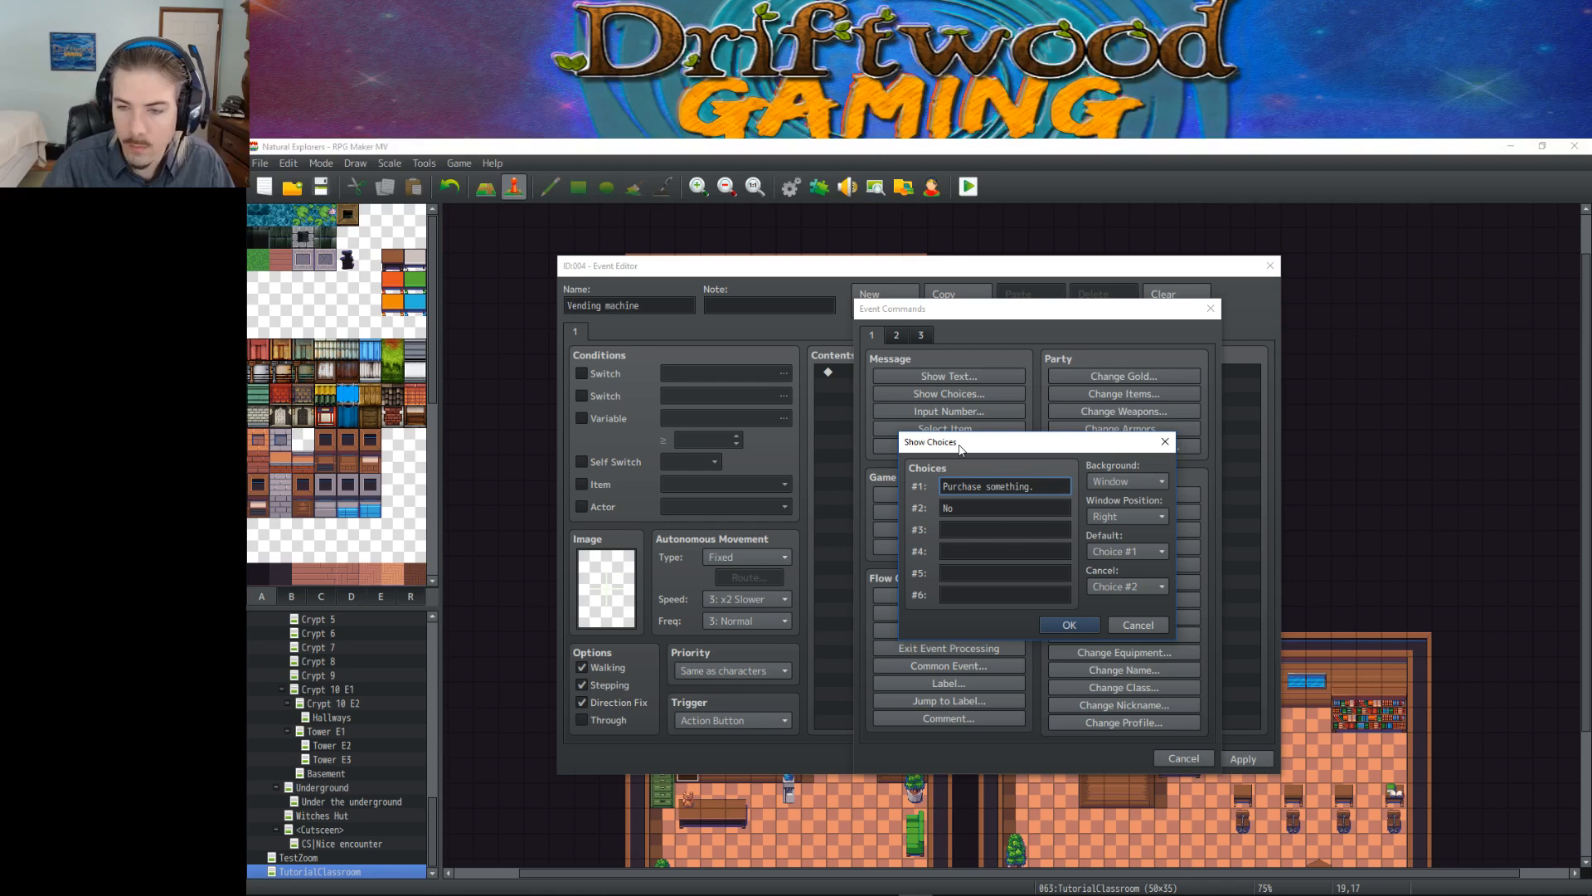
pyautogui.click(986, 506)
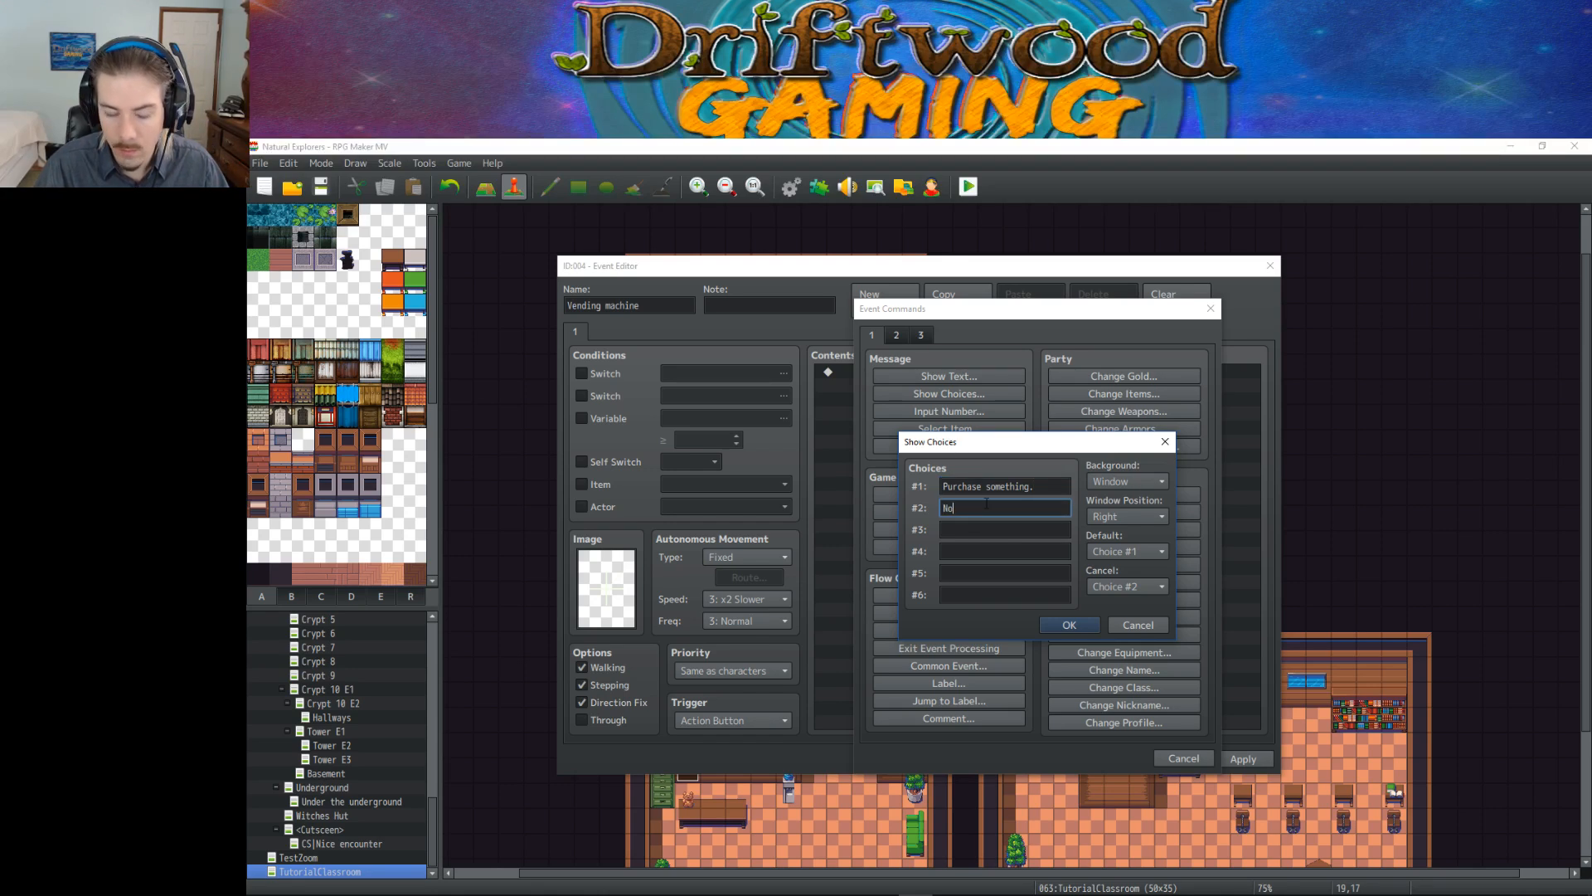
pyautogui.click(1148, 629)
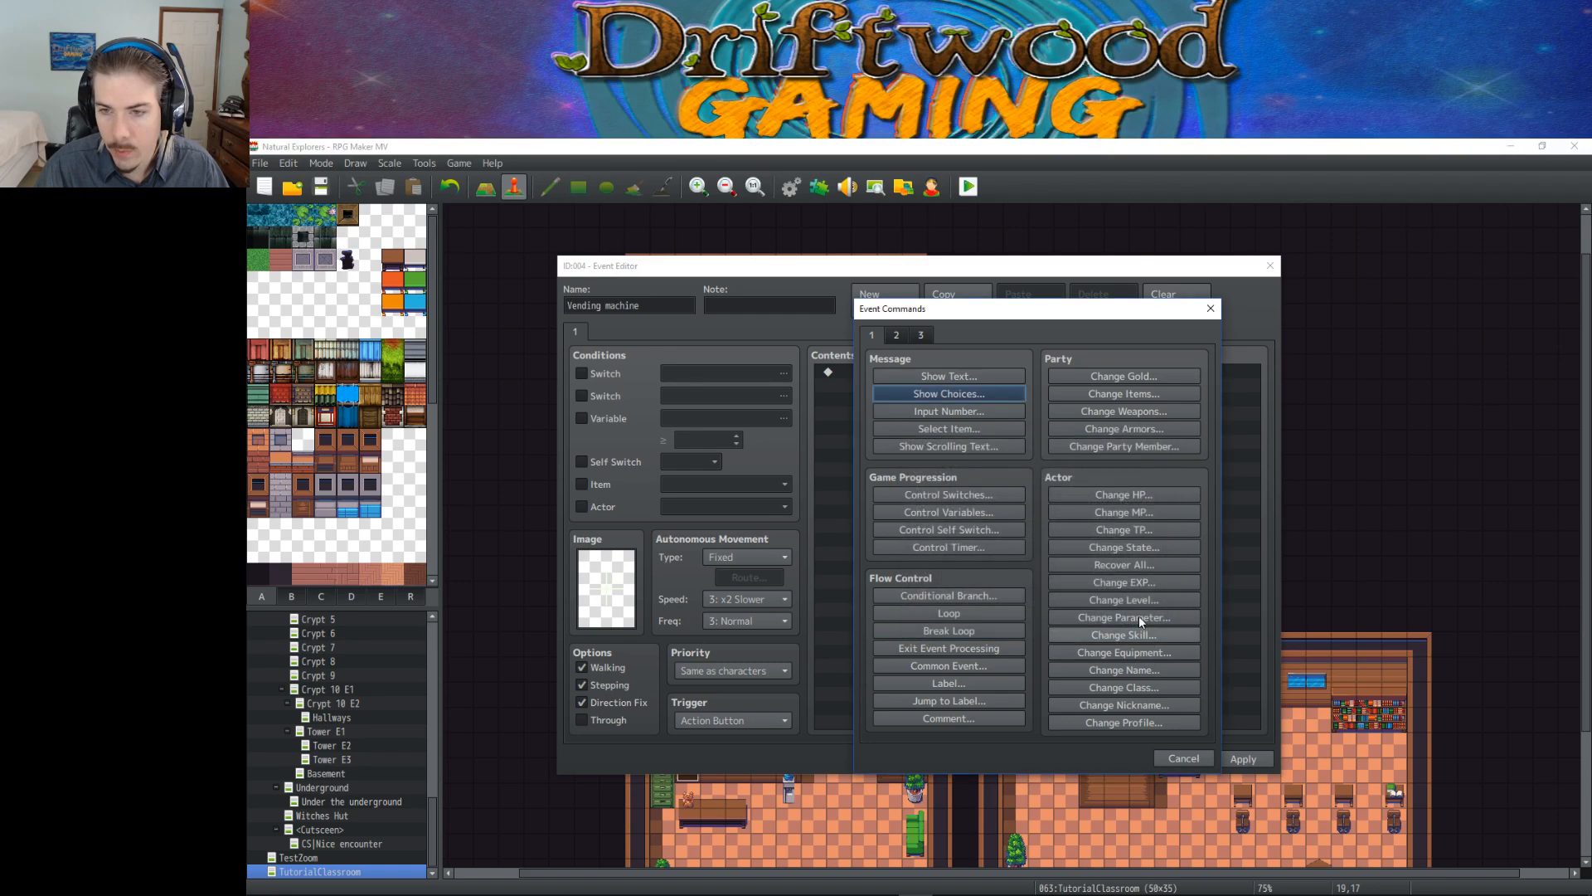
# Step: Start a Shop Processing command for the vending machine and add 0012 Food Ration at the standard price
pyautogui.click(901, 334)
pyautogui.click(926, 334)
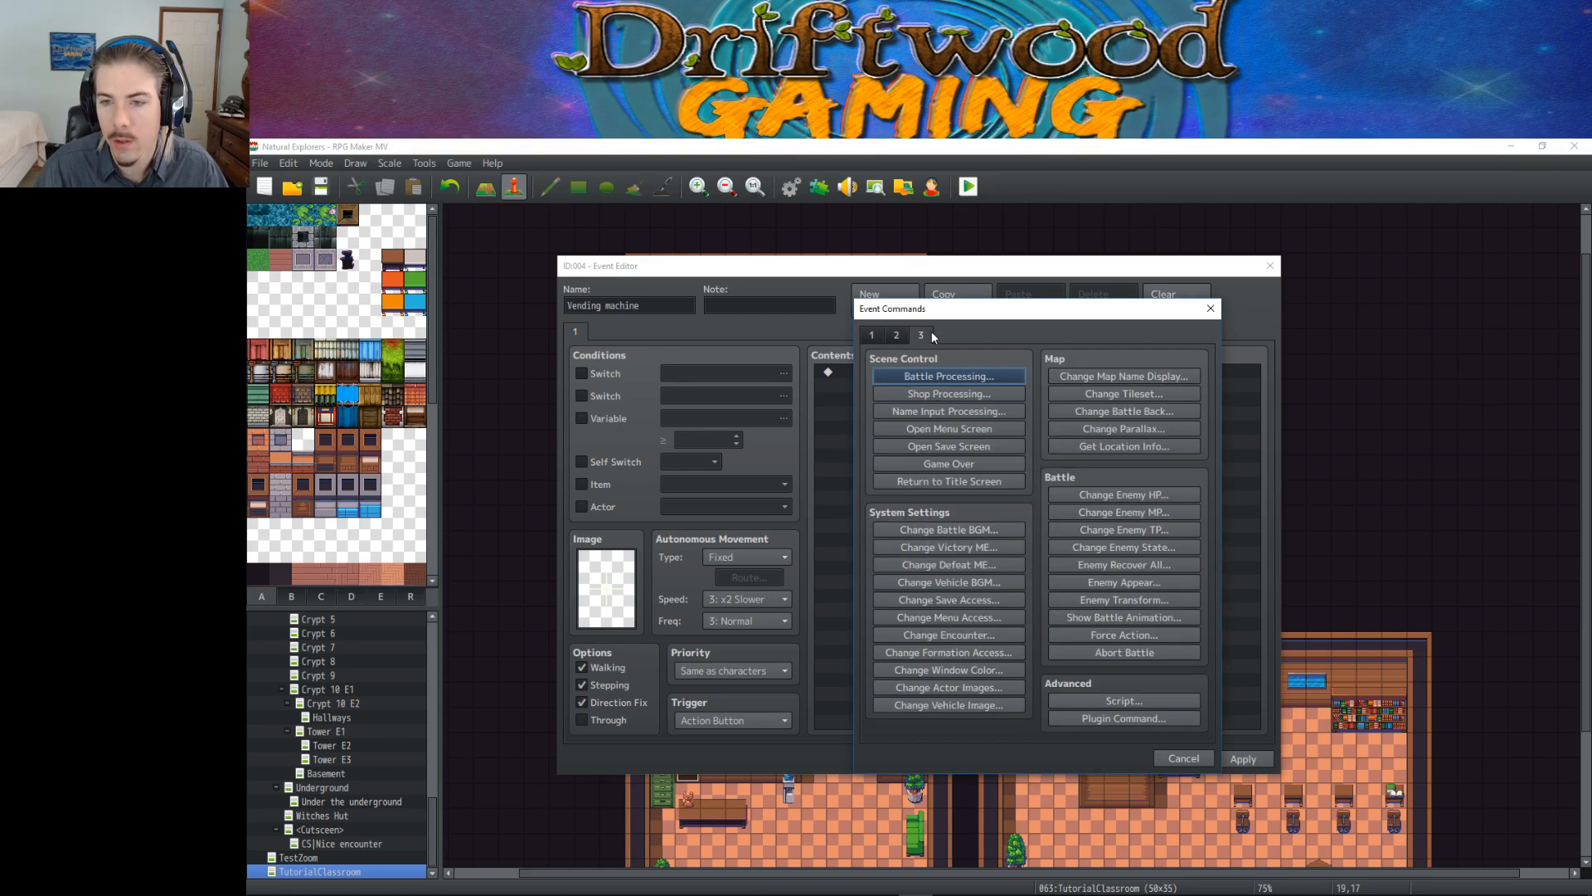
pyautogui.click(945, 392)
pyautogui.doubleClick(1053, 463)
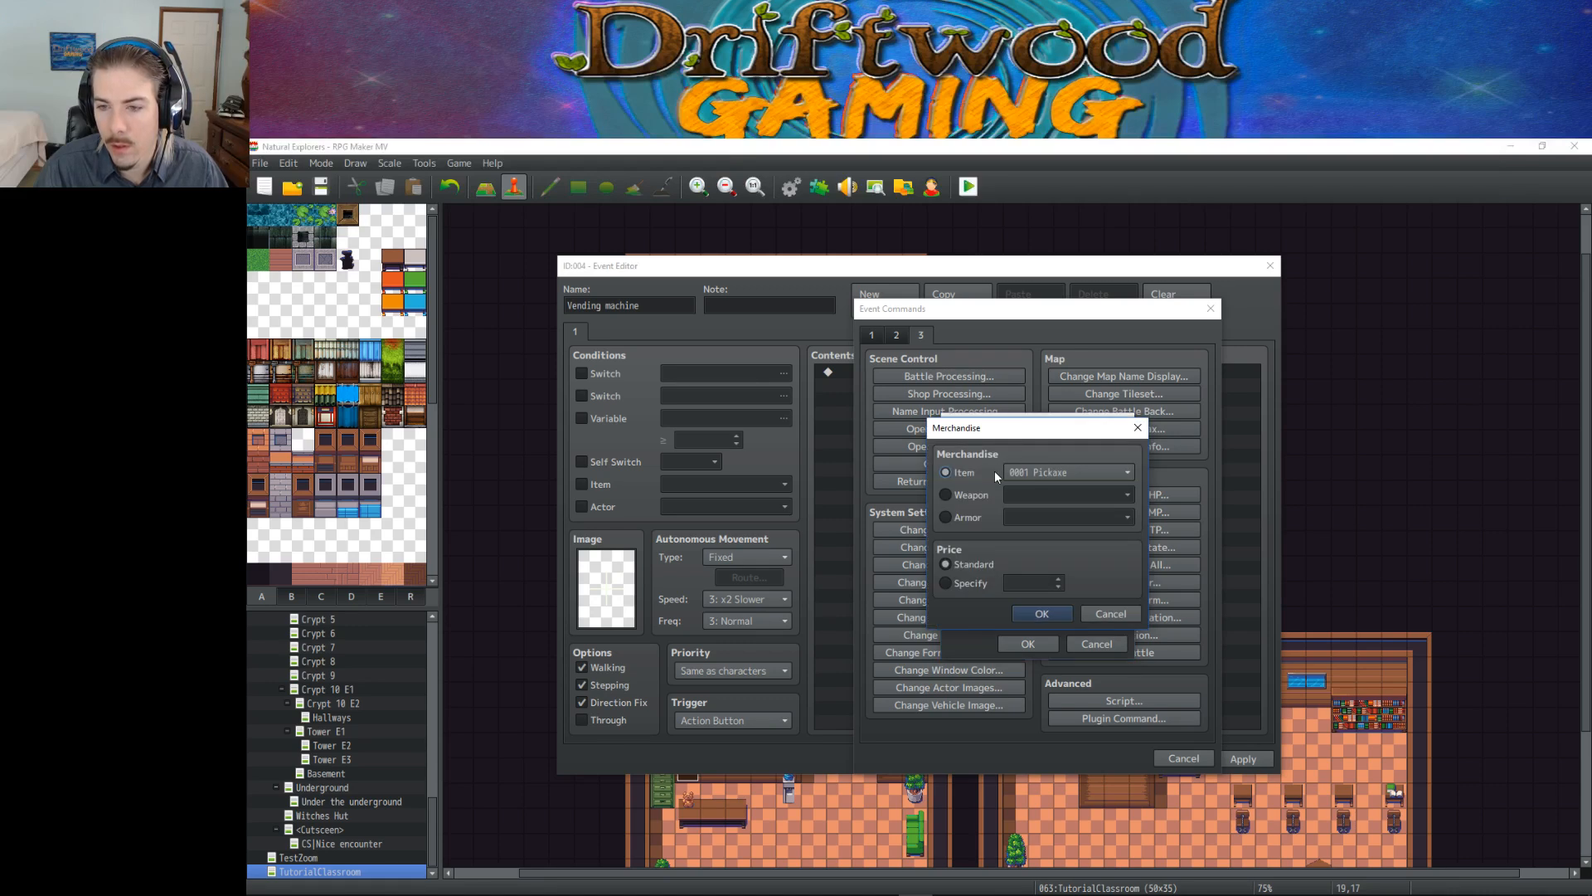
pyautogui.click(1120, 471)
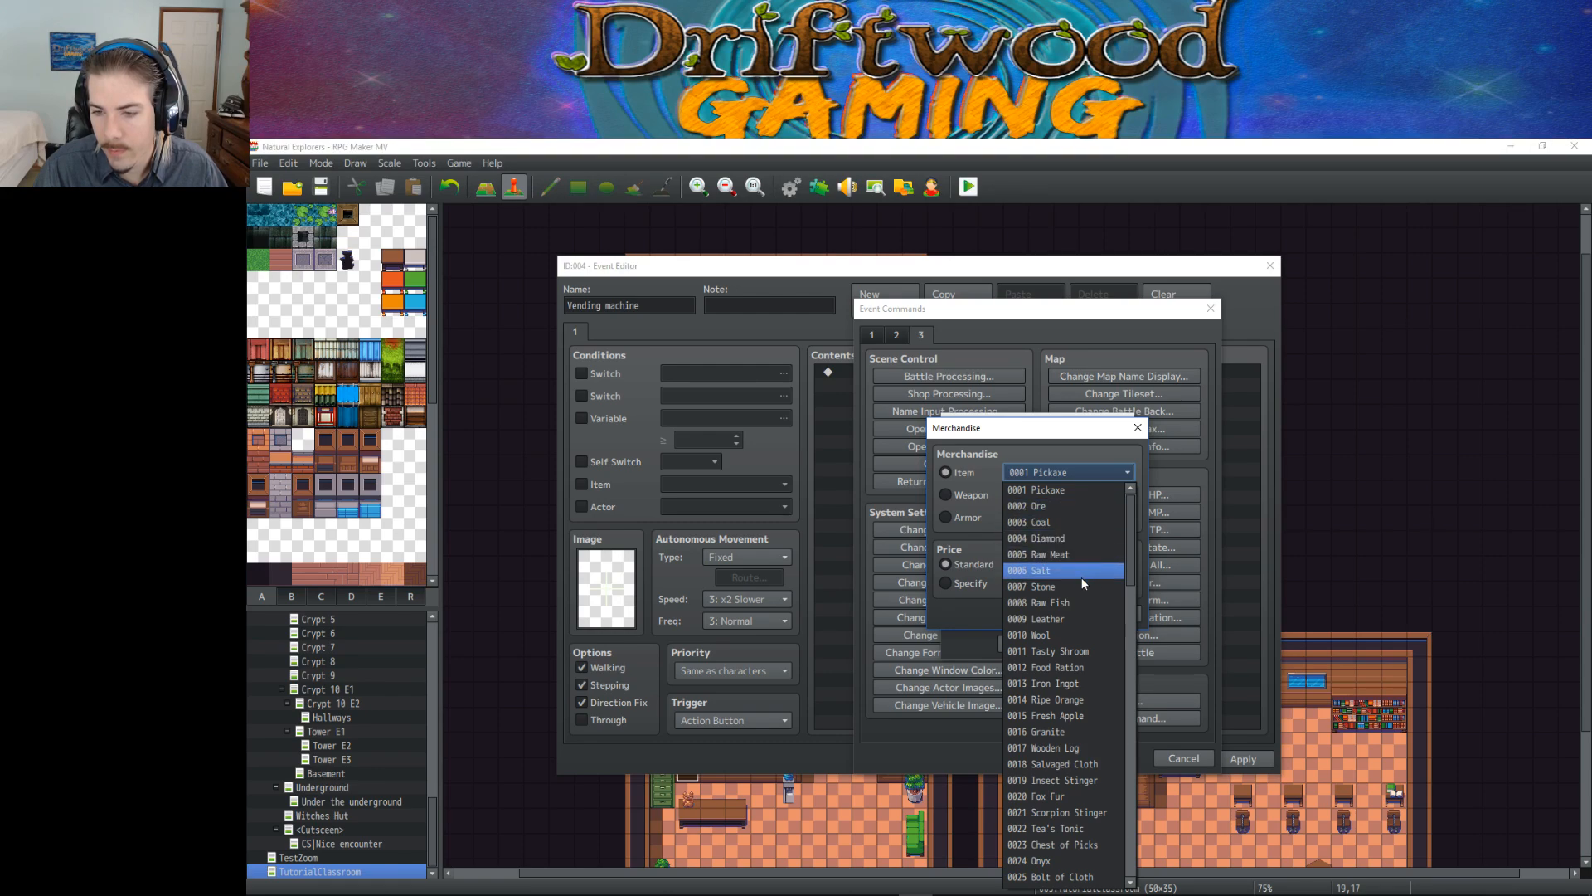
pyautogui.scroll(-1, 1074, 604)
pyautogui.scroll(-2, 1074, 574)
pyautogui.click(1081, 555)
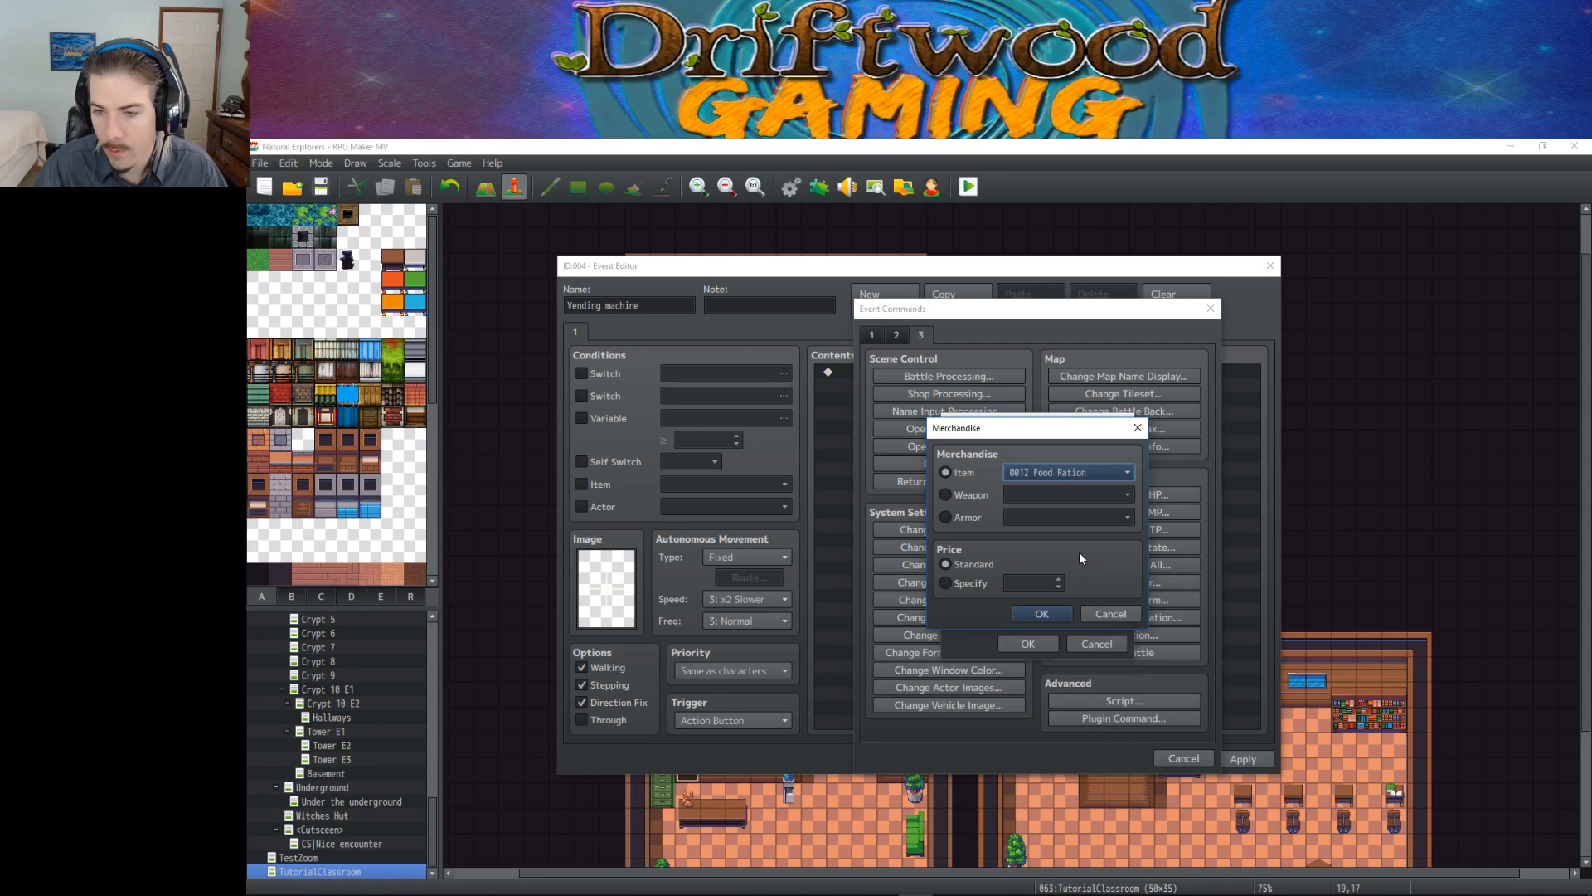
pyautogui.press('Return')
# Step: Add 0014 Ripe Orange at the standard price to the vending machine shop's merchandise
pyautogui.doubleClick(1014, 481)
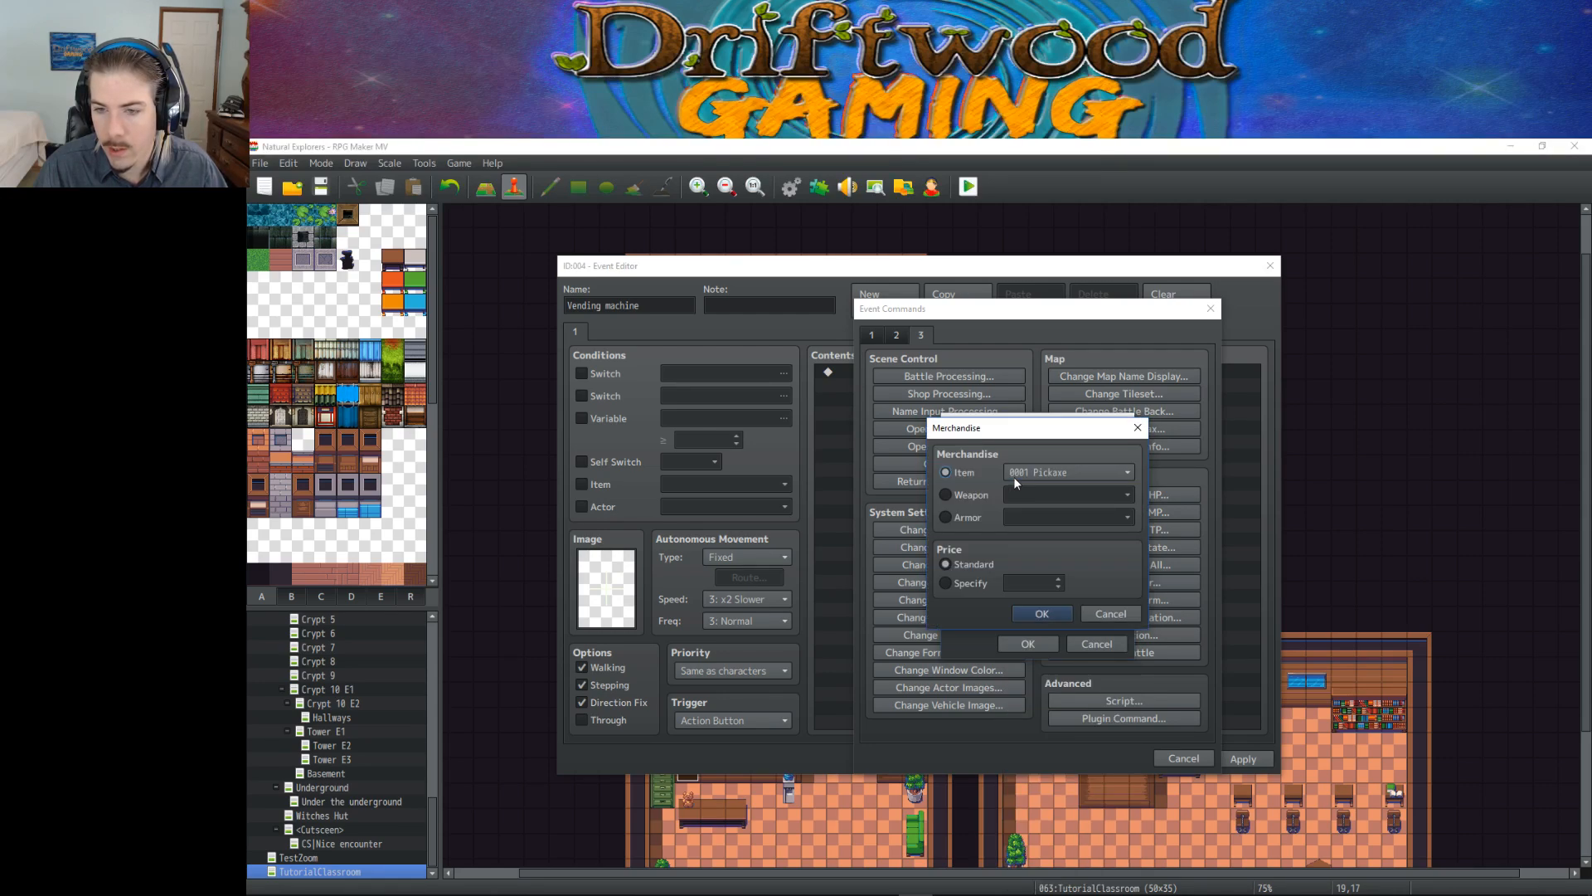
pyautogui.click(1095, 474)
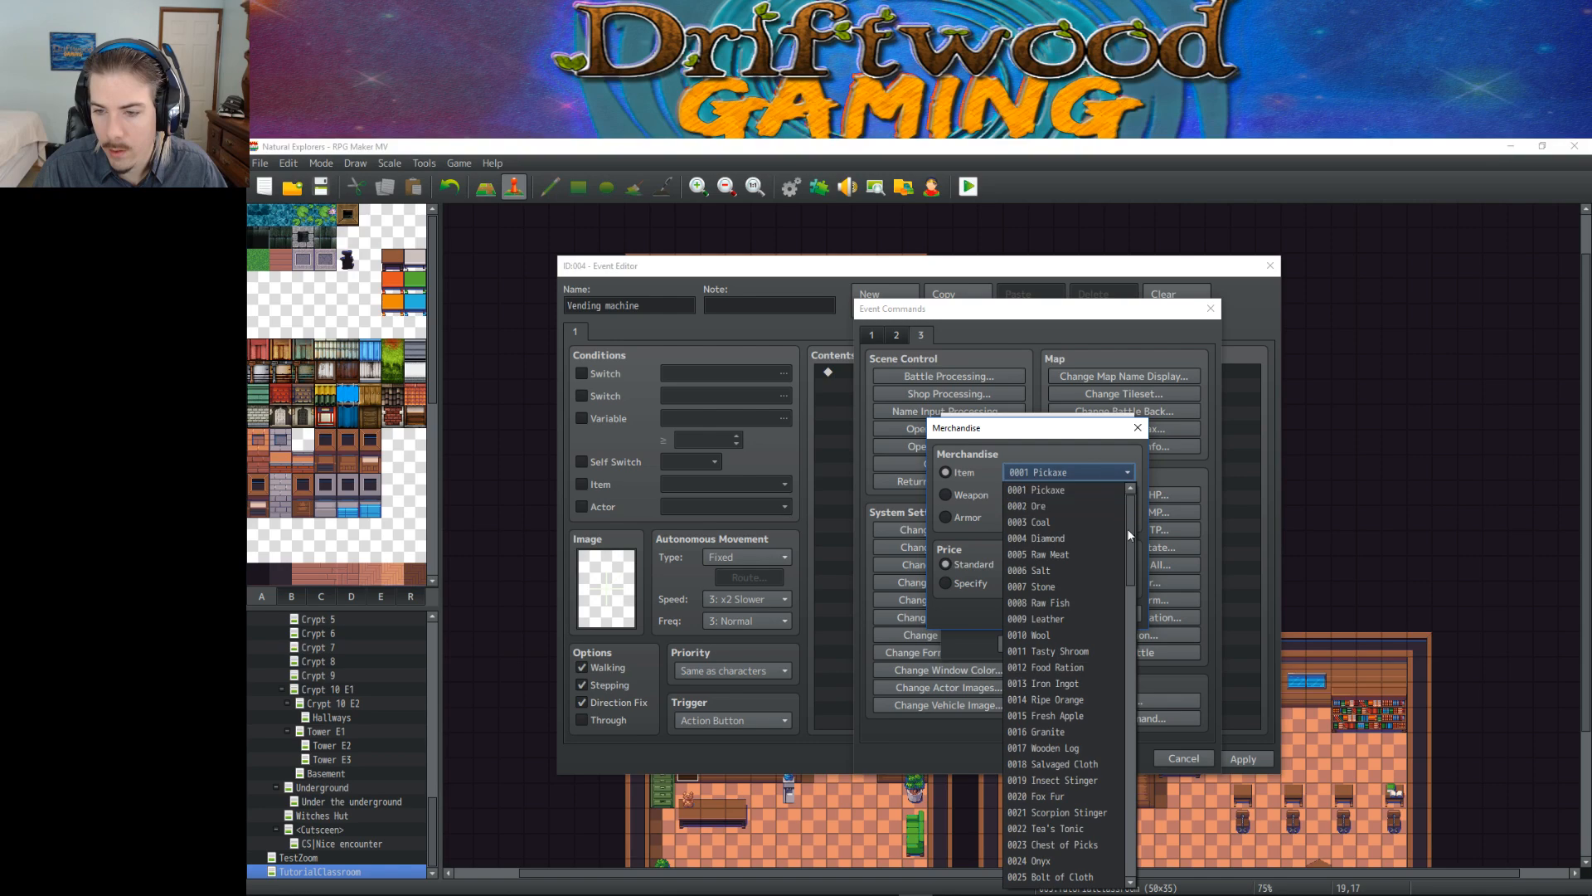
pyautogui.scroll(-1, 1085, 620)
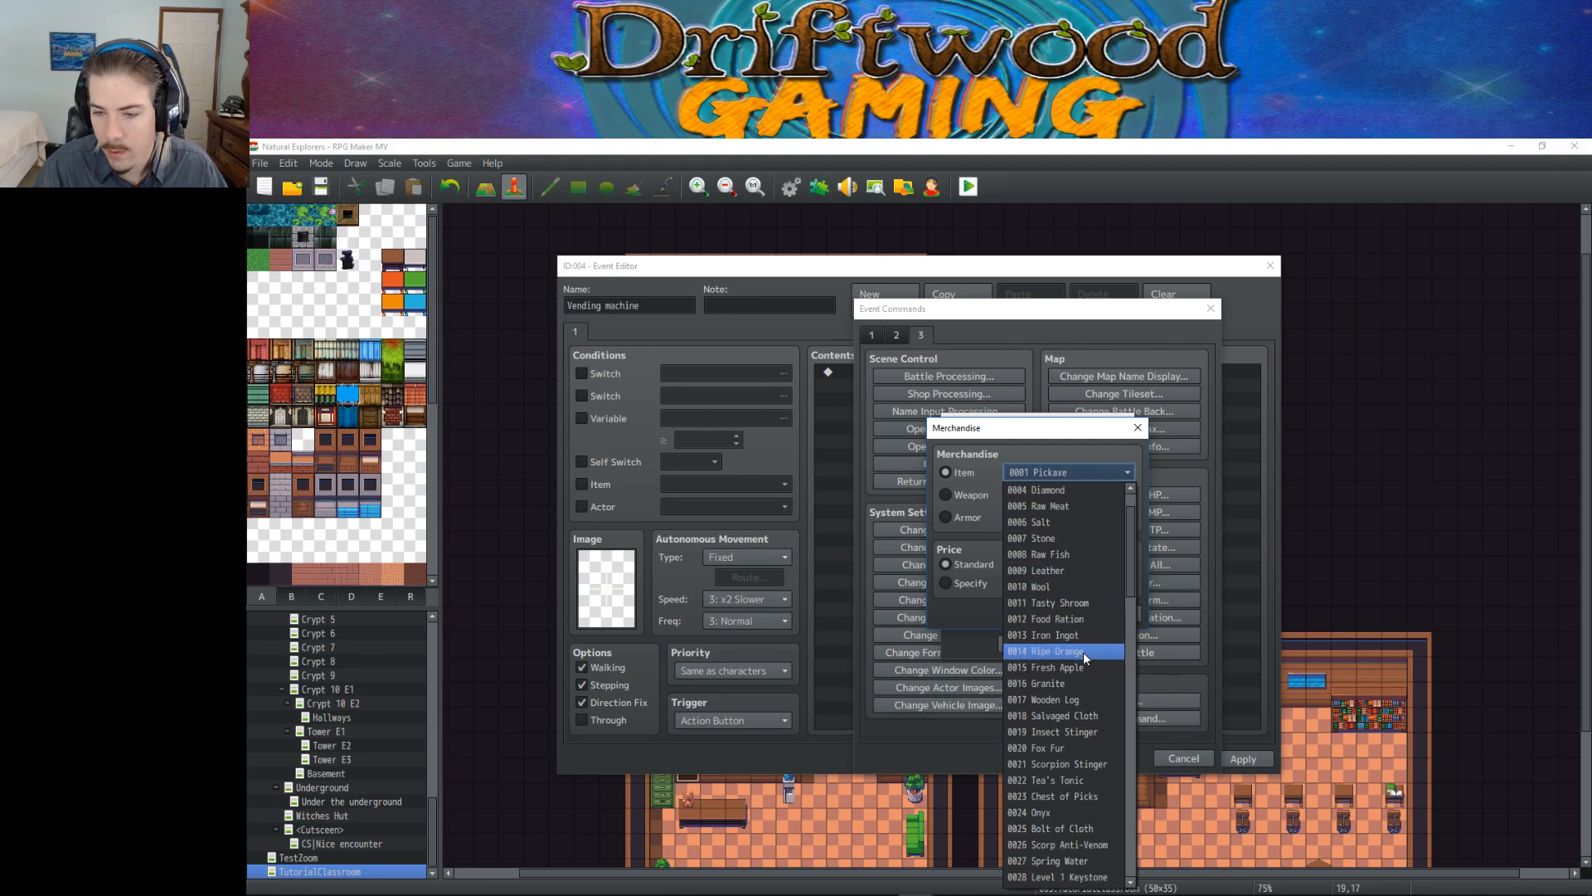
pyautogui.click(1083, 652)
pyautogui.click(1061, 626)
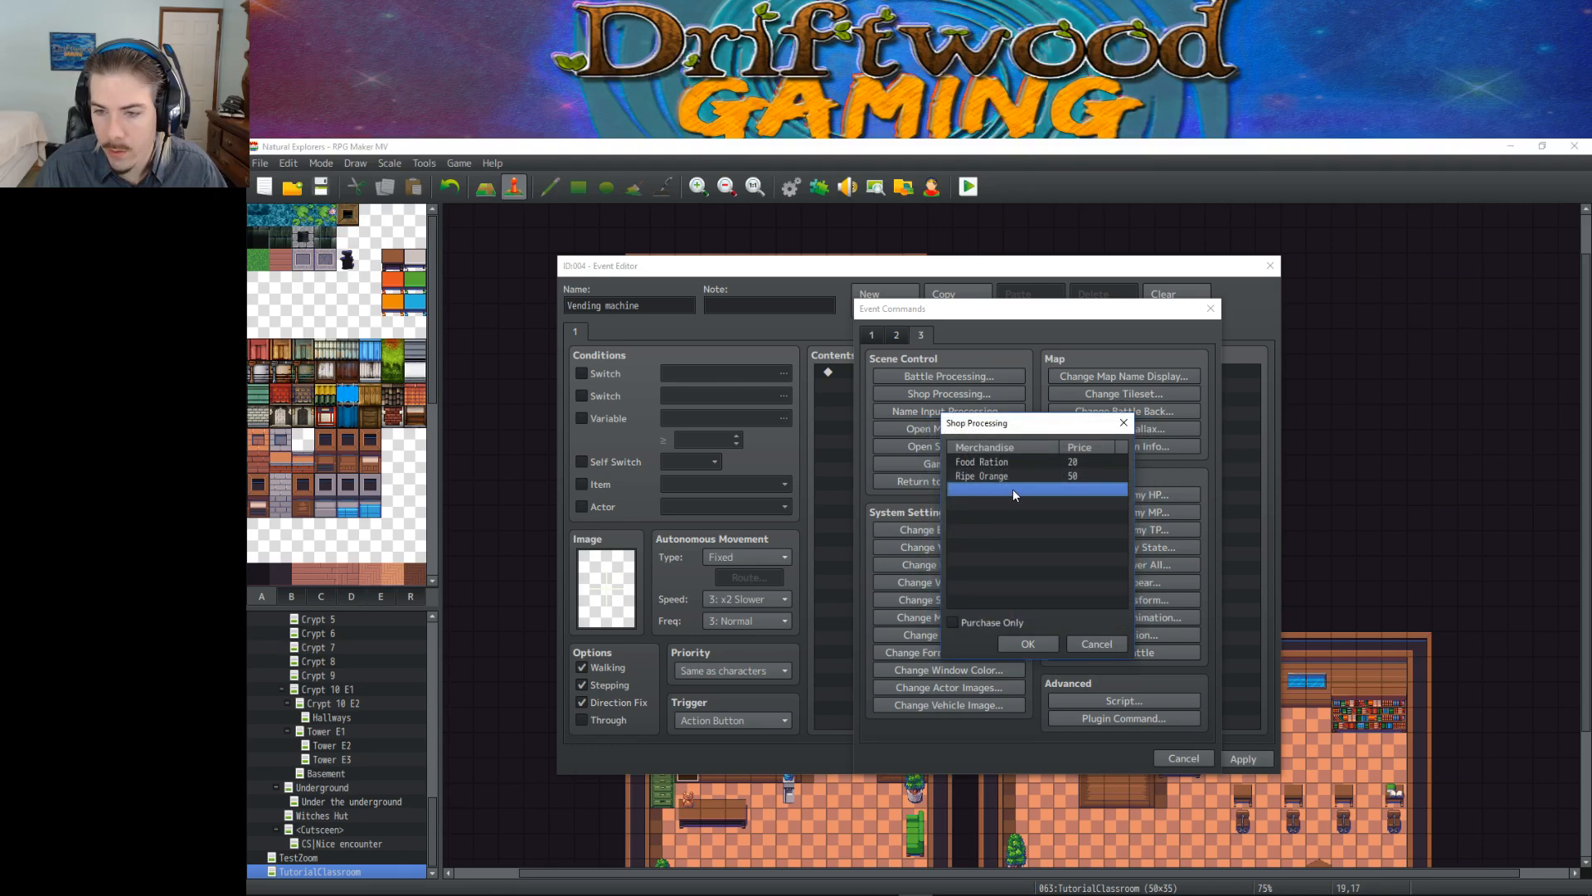
# Step: Add 0015 Fresh Apple at the standard price to the vending machine shop's merchandise
pyautogui.doubleClick(1013, 493)
pyautogui.click(1045, 472)
pyautogui.scroll(-4, 1063, 590)
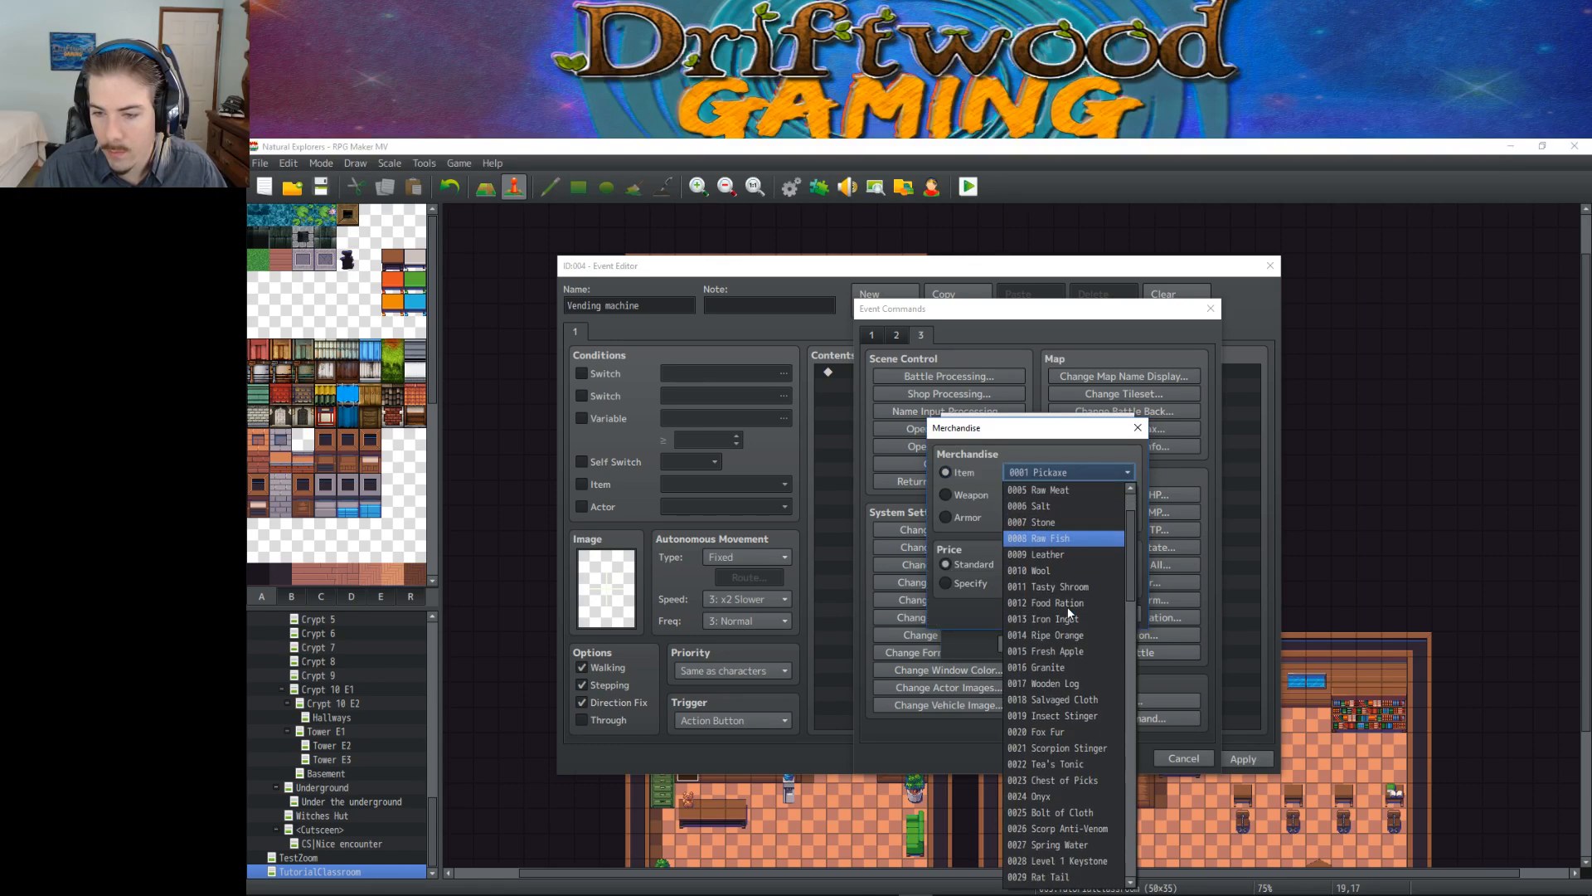
pyautogui.click(1074, 652)
pyautogui.click(1050, 624)
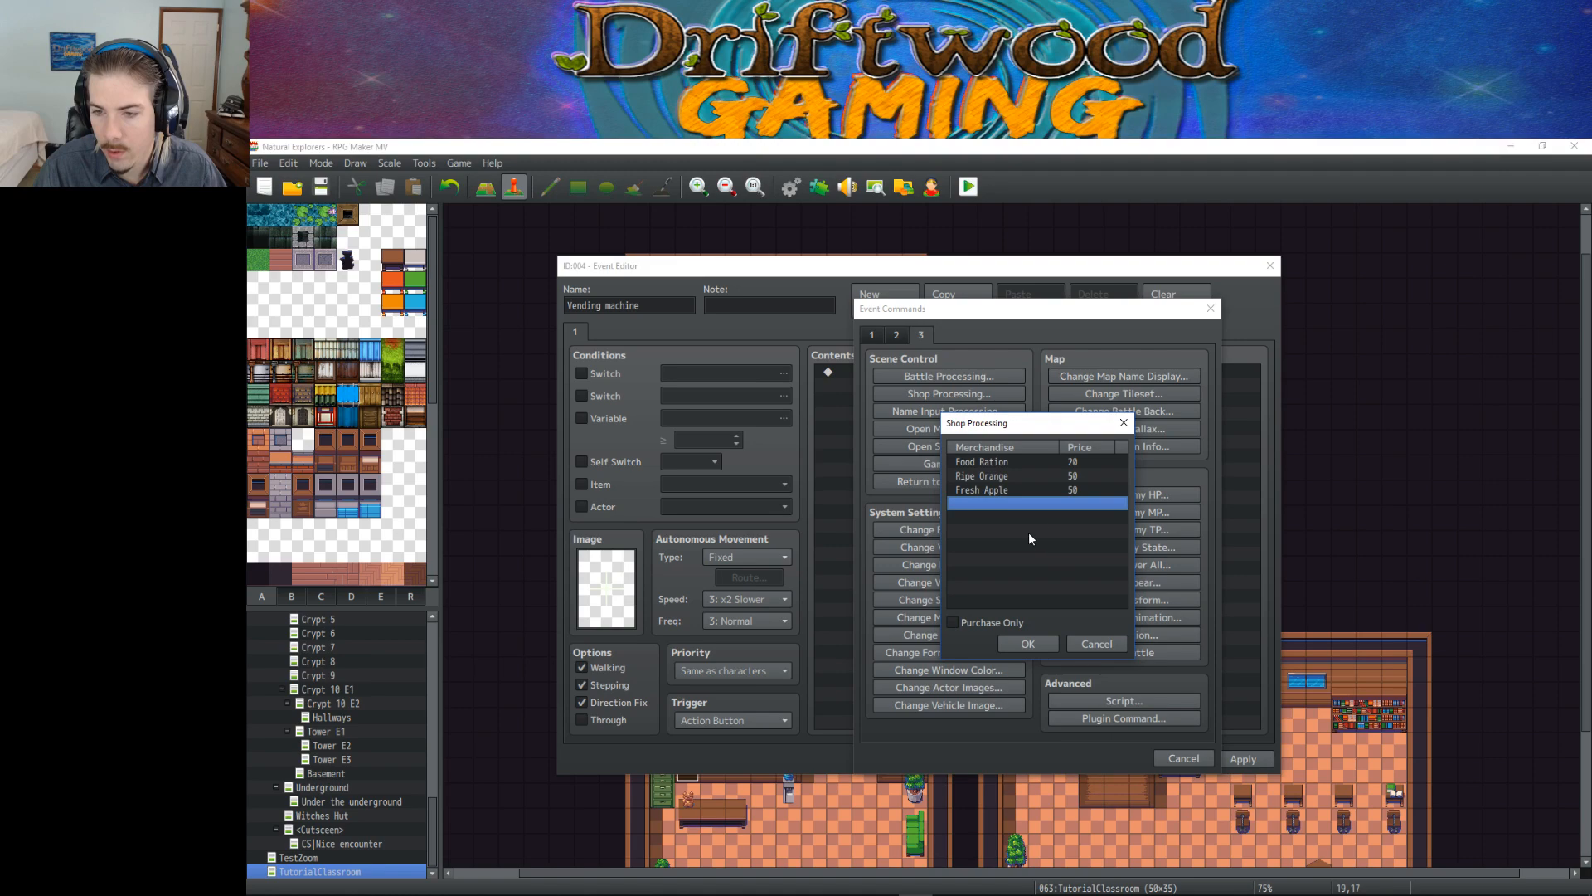
# Step: Look through the item list for another item the vending machine could sell, then leave without adding one
pyautogui.doubleClick(1028, 504)
pyautogui.click(1078, 472)
pyautogui.scroll(-1, 1084, 601)
pyautogui.scroll(-2, 1085, 600)
pyautogui.scroll(-2, 1089, 639)
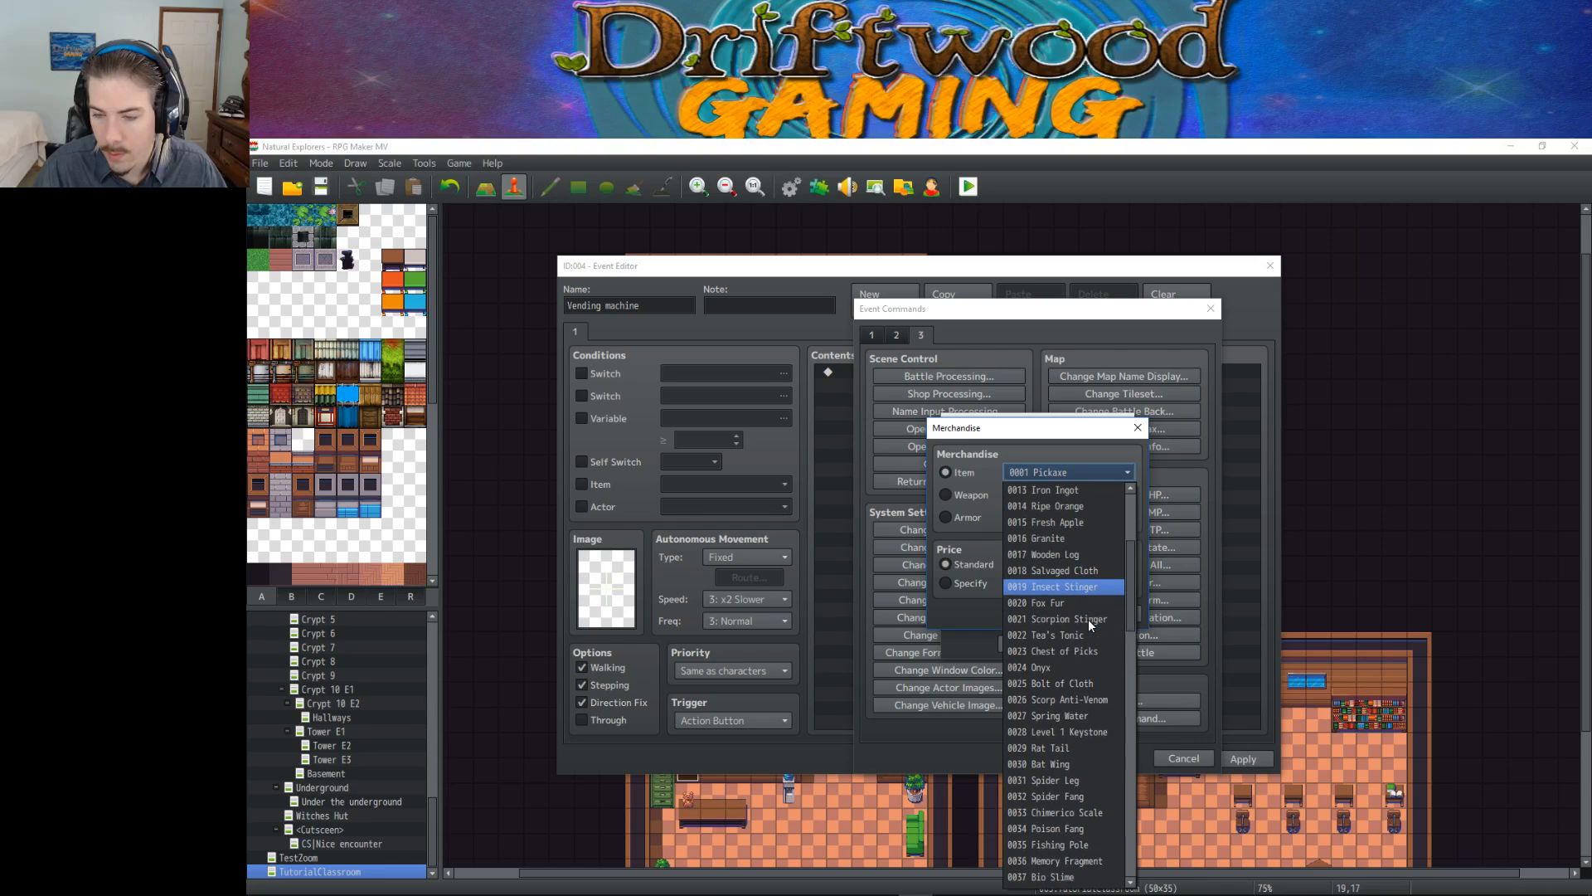
pyautogui.scroll(-2, 1102, 640)
pyautogui.scroll(-2, 1084, 606)
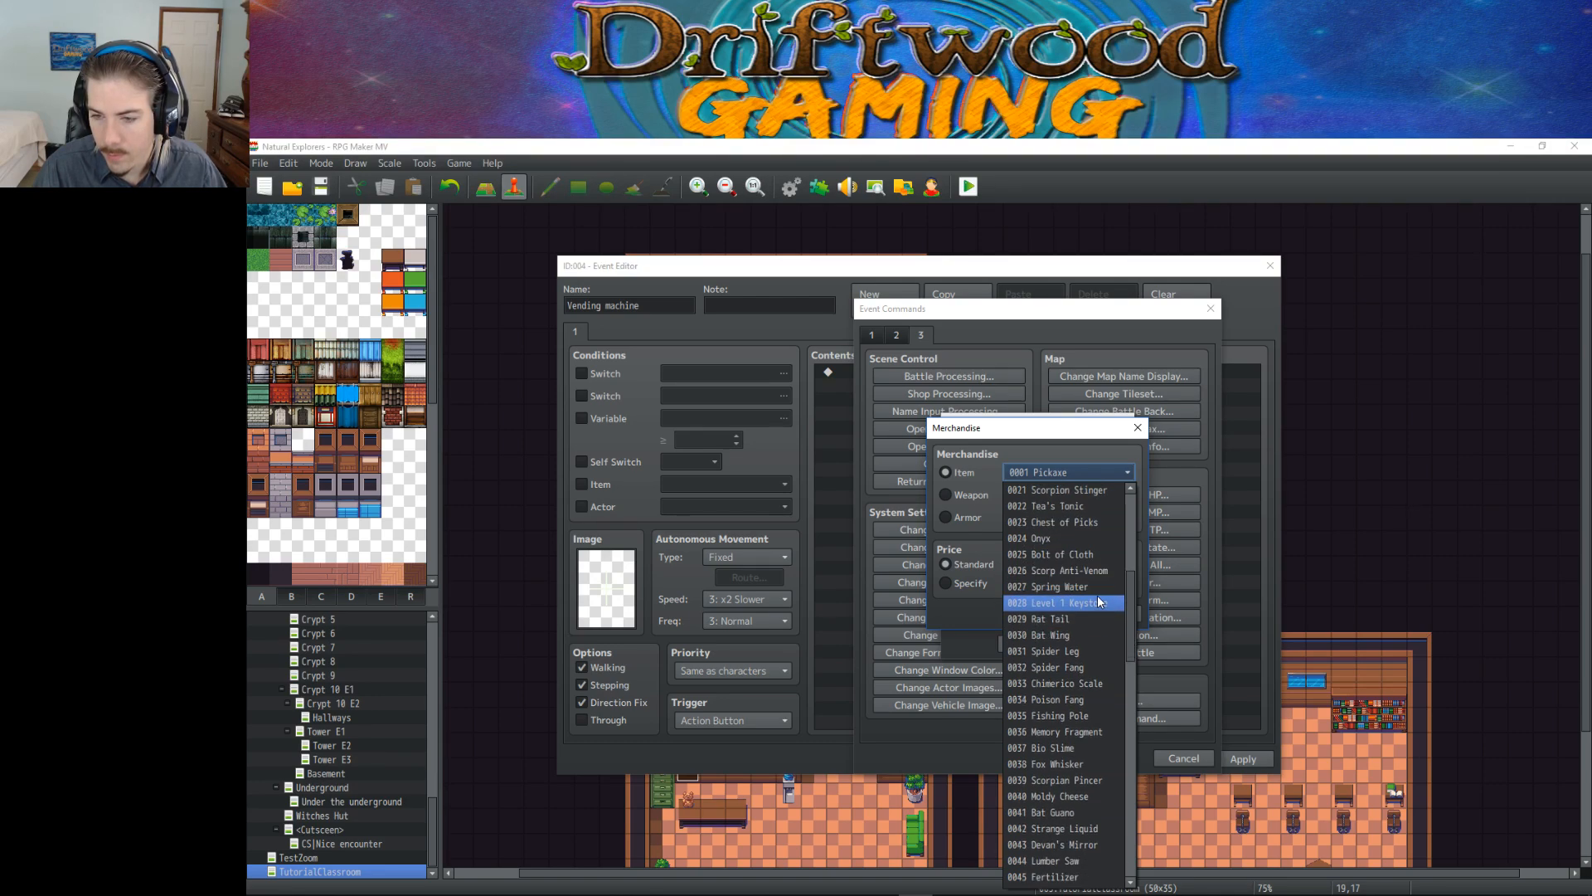
pyautogui.scroll(-4, 1093, 612)
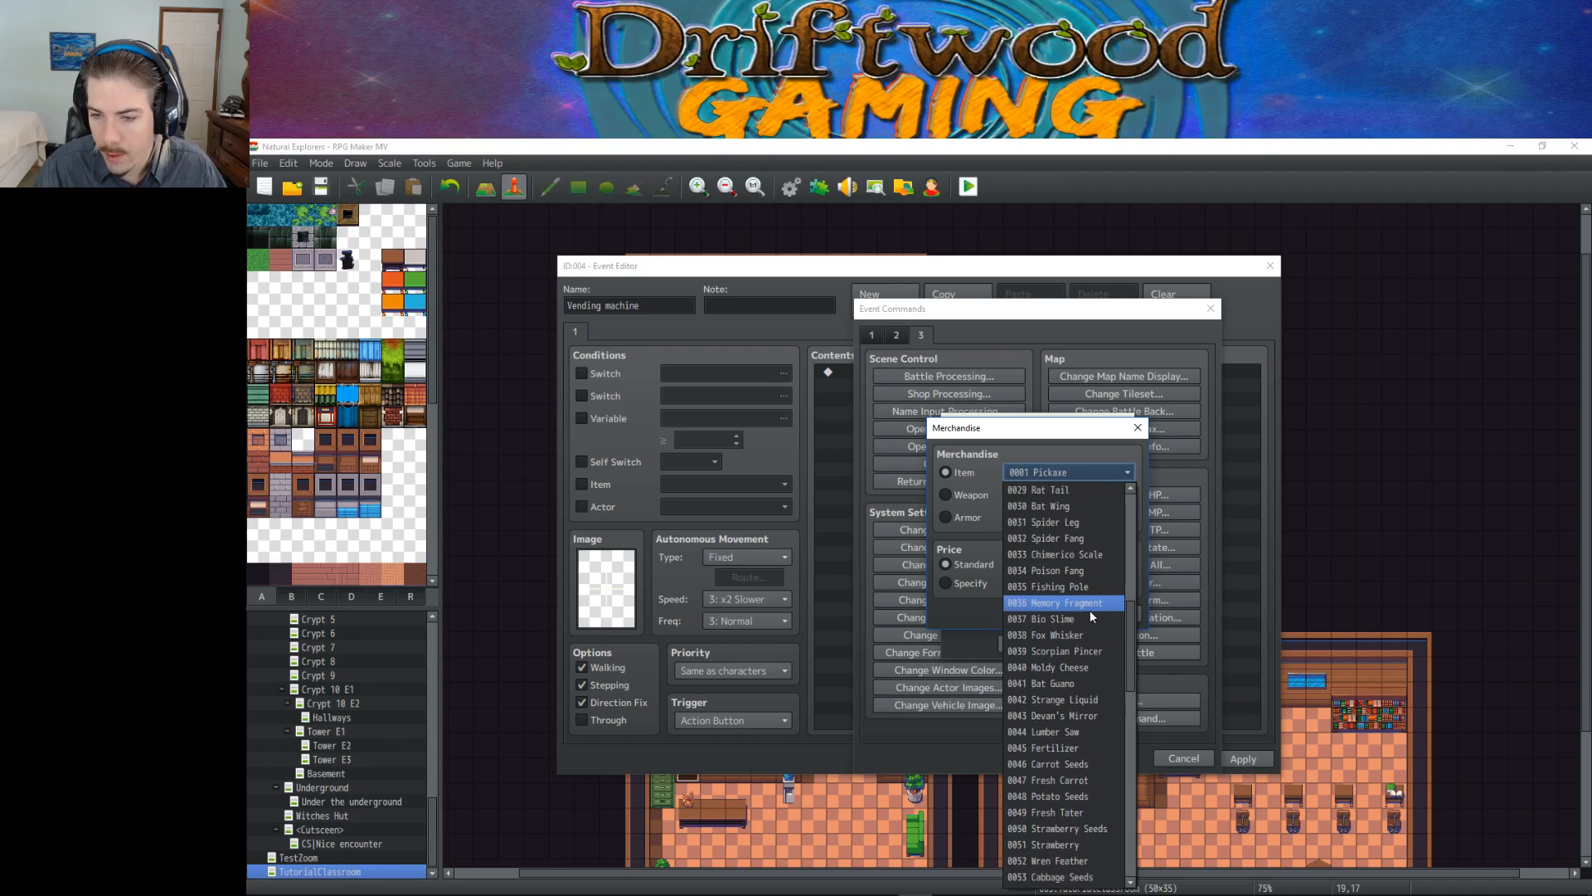
pyautogui.scroll(-4, 1090, 612)
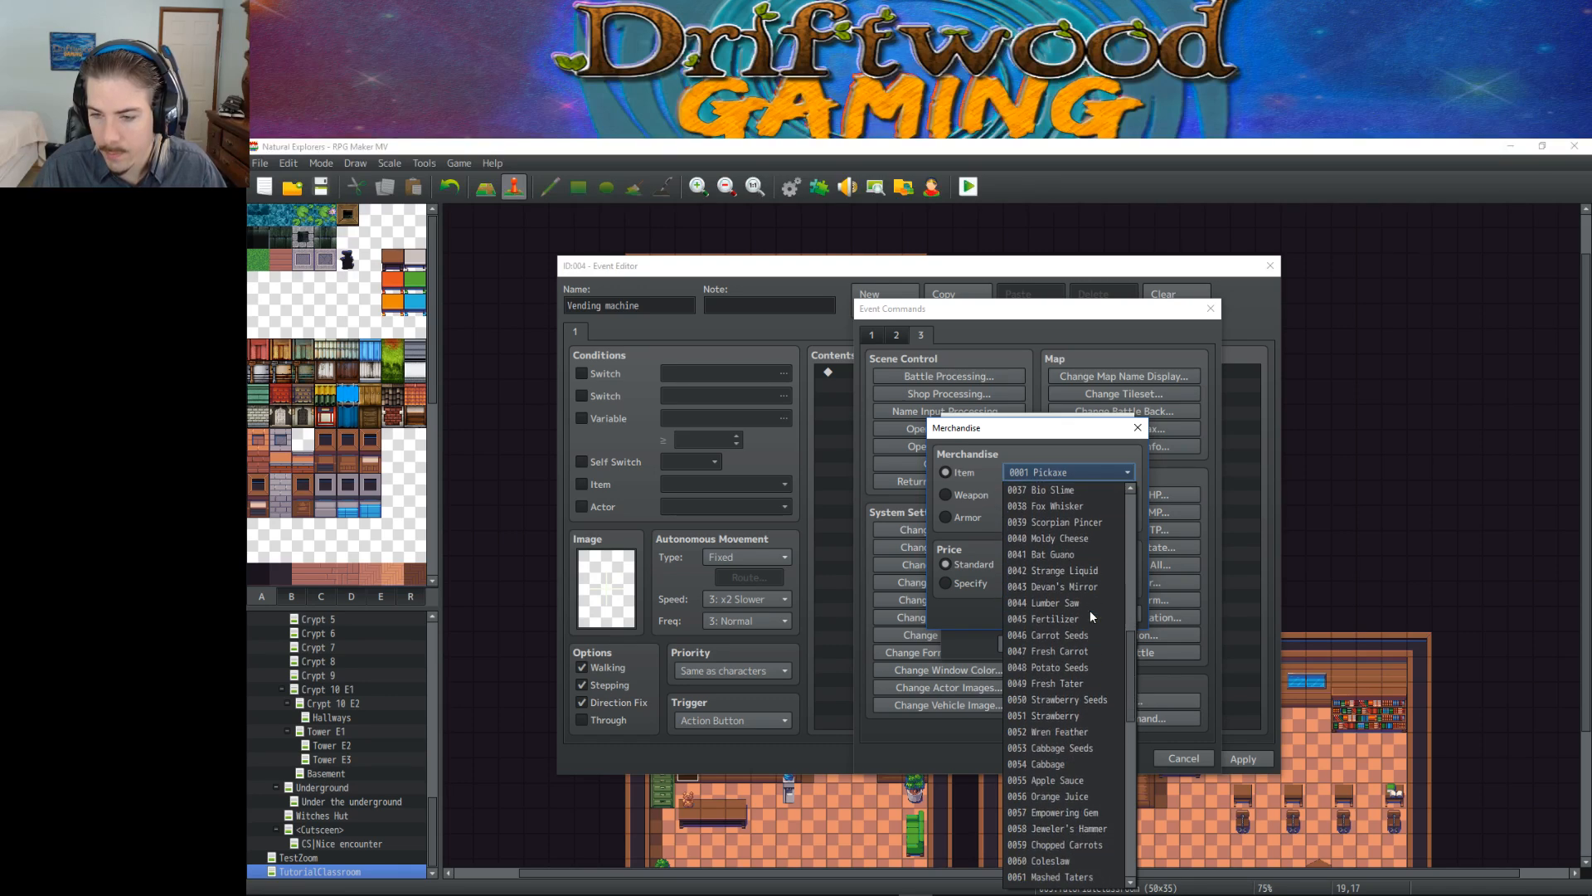
pyautogui.scroll(-6, 1090, 614)
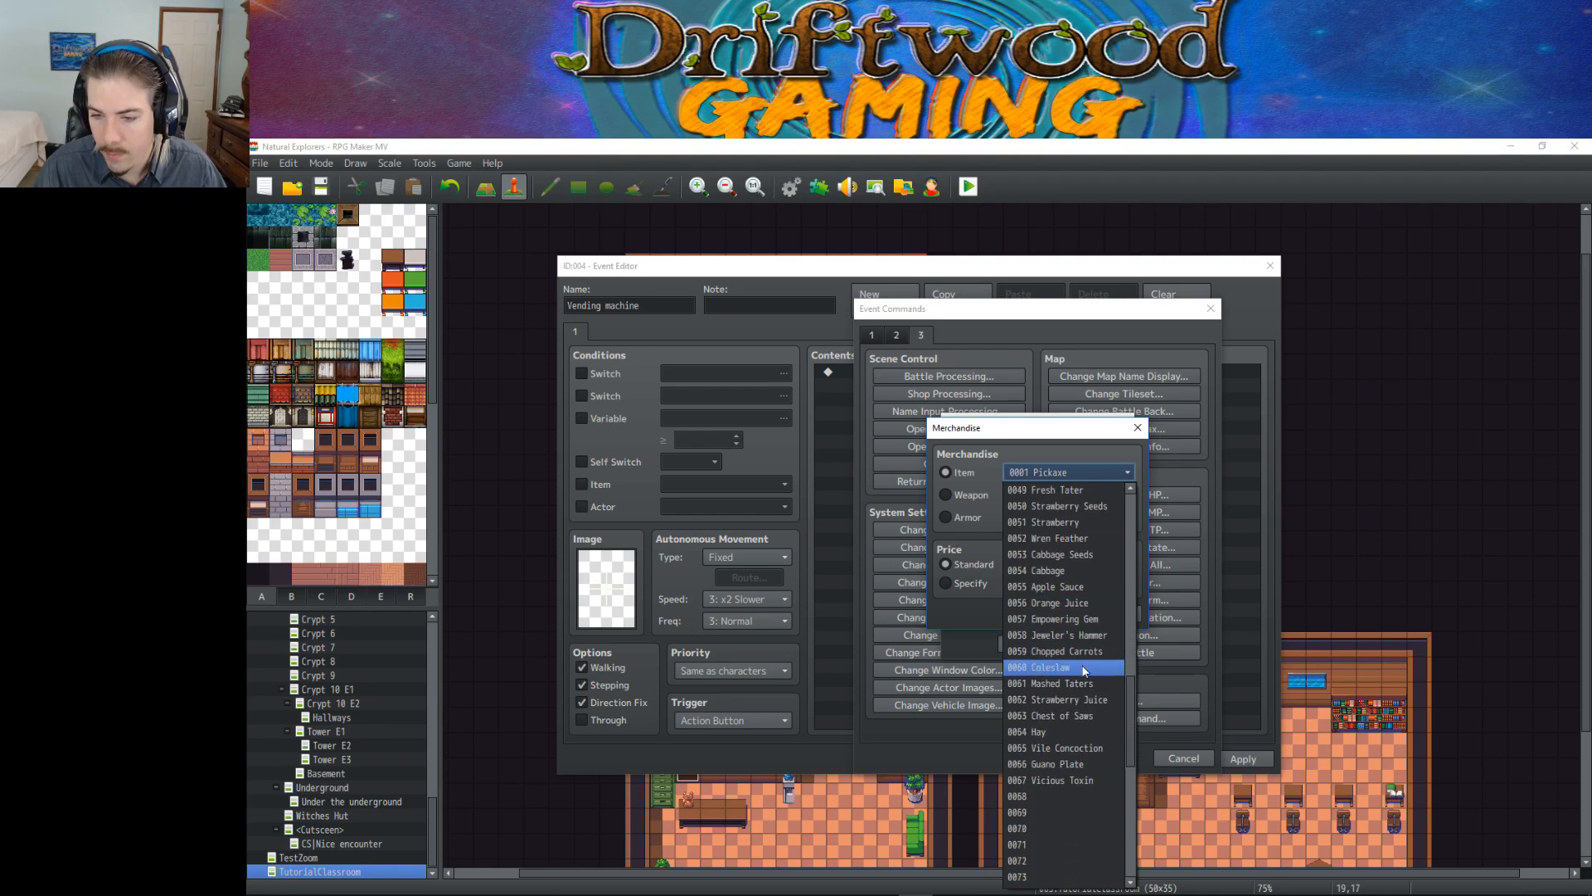
pyautogui.click(964, 609)
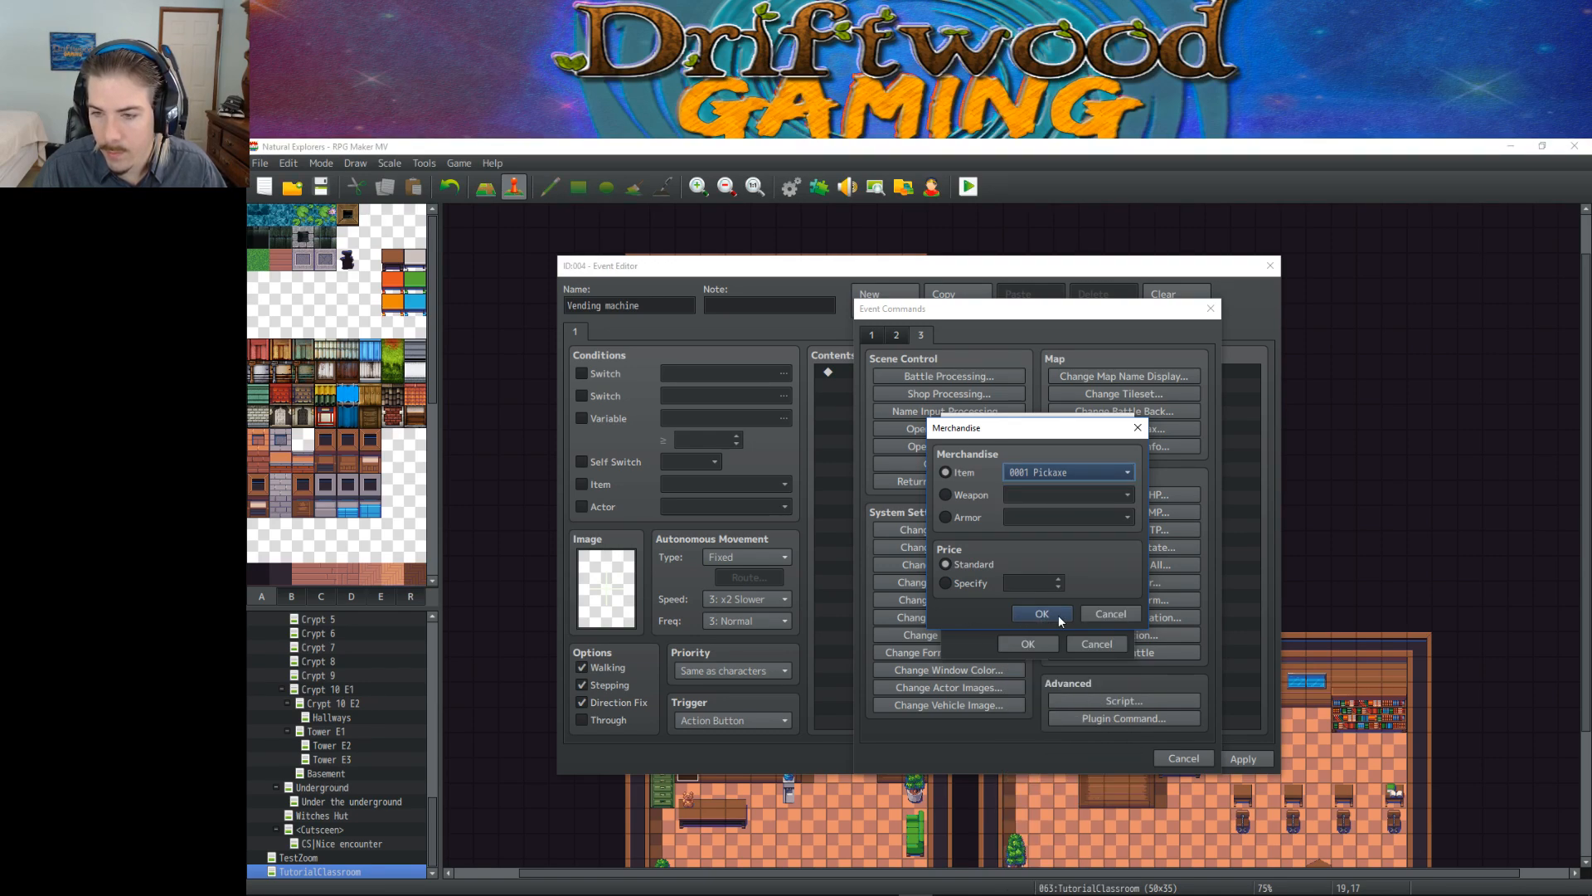
pyautogui.click(1088, 612)
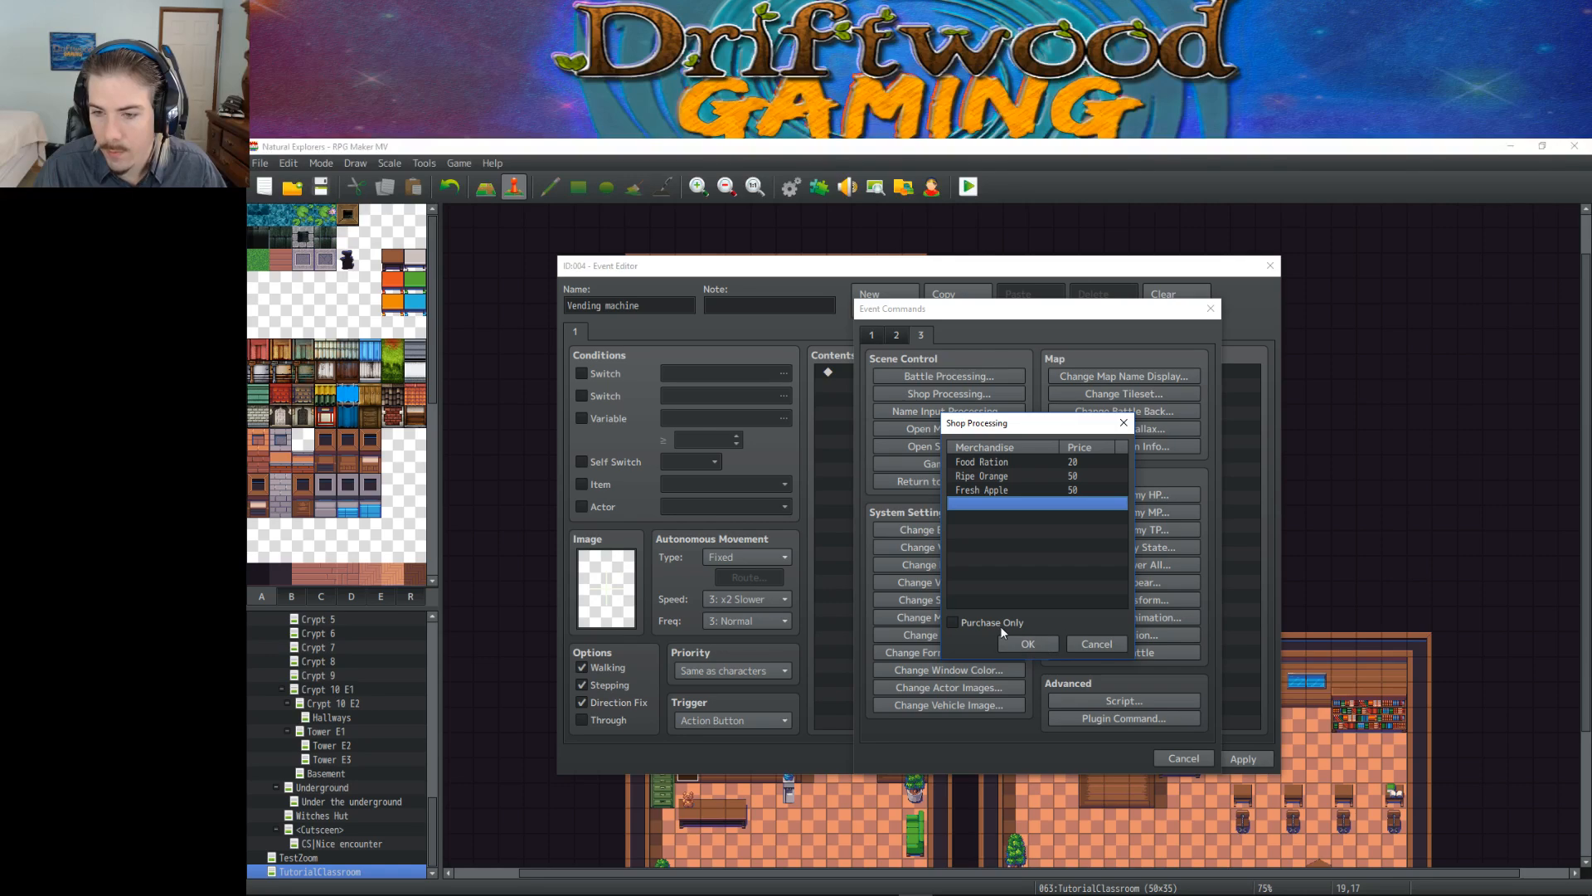
# Step: Make the vending machine shop purchase only and save the shop command and the event
pyautogui.click(994, 622)
pyautogui.click(1028, 644)
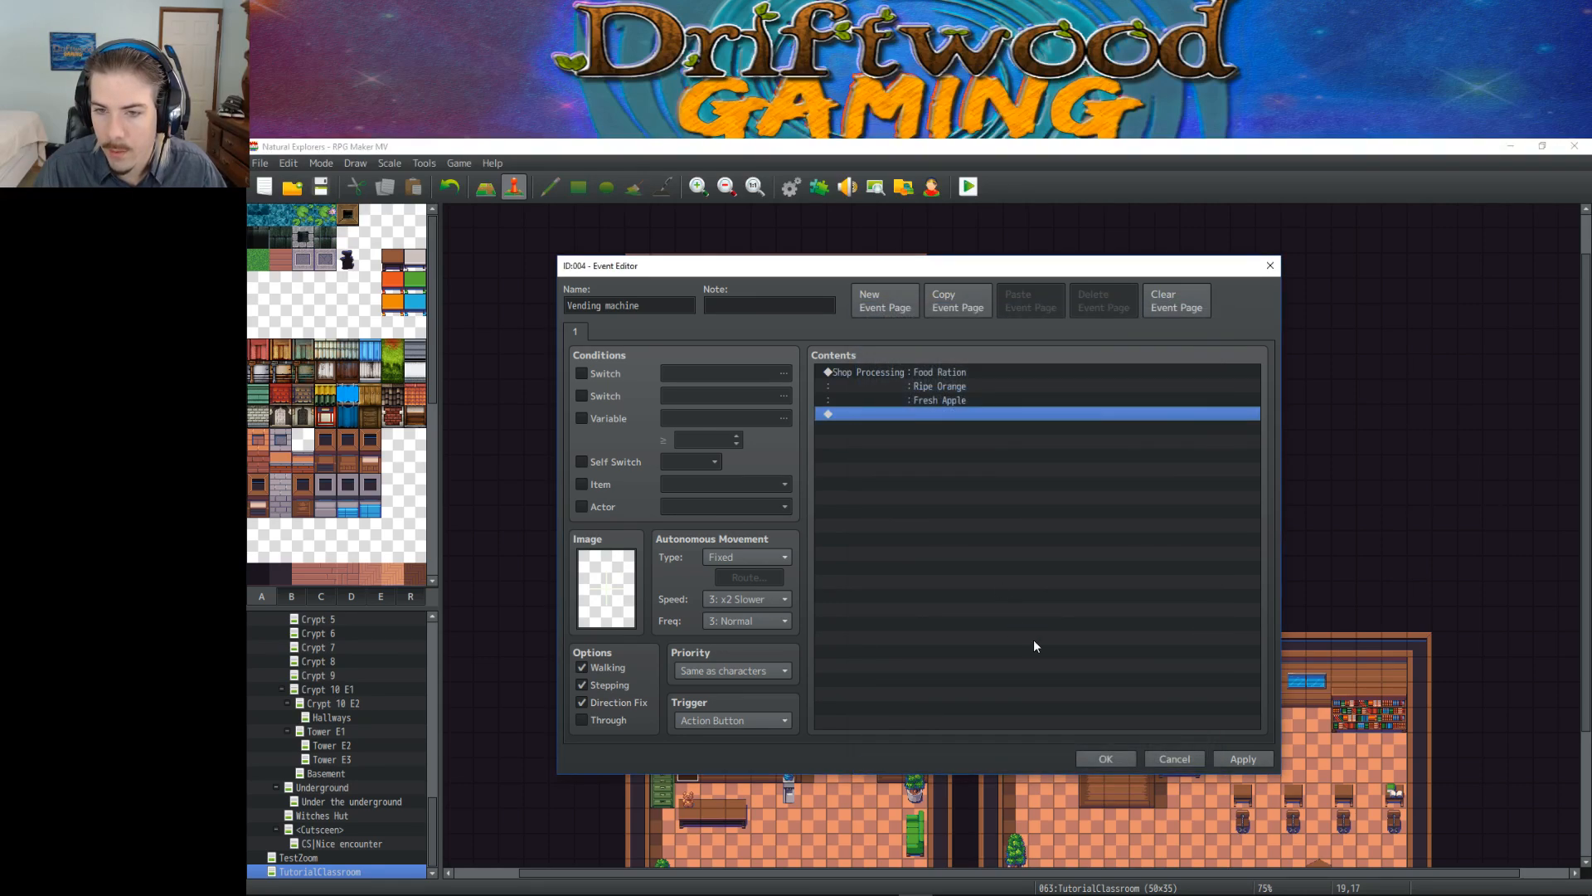
pyautogui.click(1105, 758)
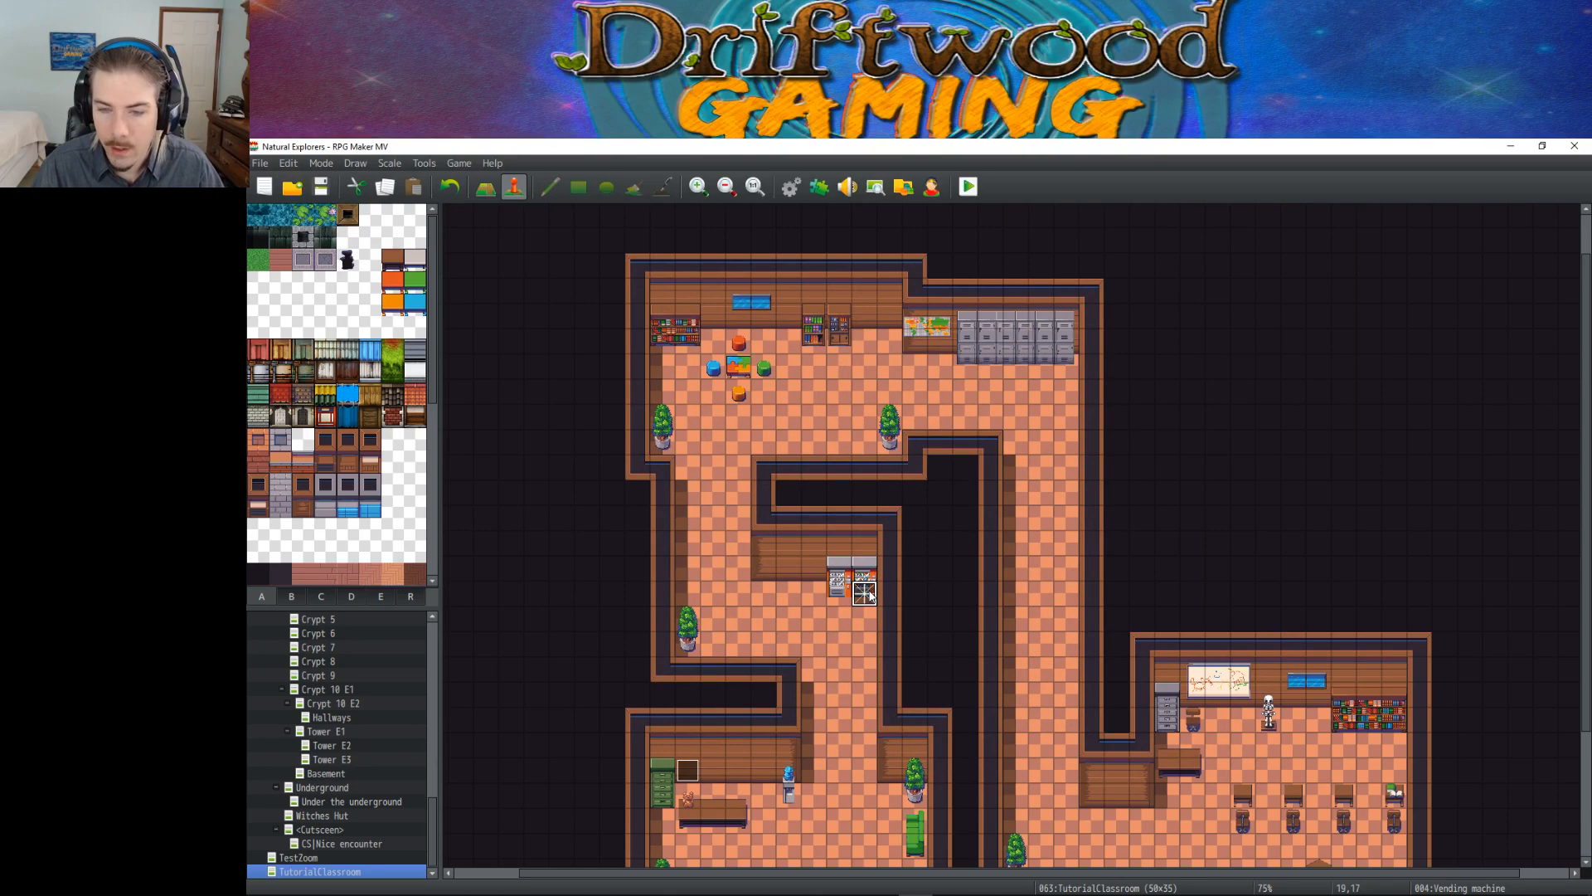
# Step: Paste a copy of the vending machine event onto the adjacent vending machine at 18,17
pyautogui.hotkey('ctrl', 'v')
pyautogui.rightClick(838, 595)
pyautogui.click(877, 609)
# Step: Edit the copied vending machine's Shop Processing command and delete all three of its merchandise entries
pyautogui.doubleClick(878, 604)
pyautogui.click(903, 370)
pyautogui.rightClick(938, 390)
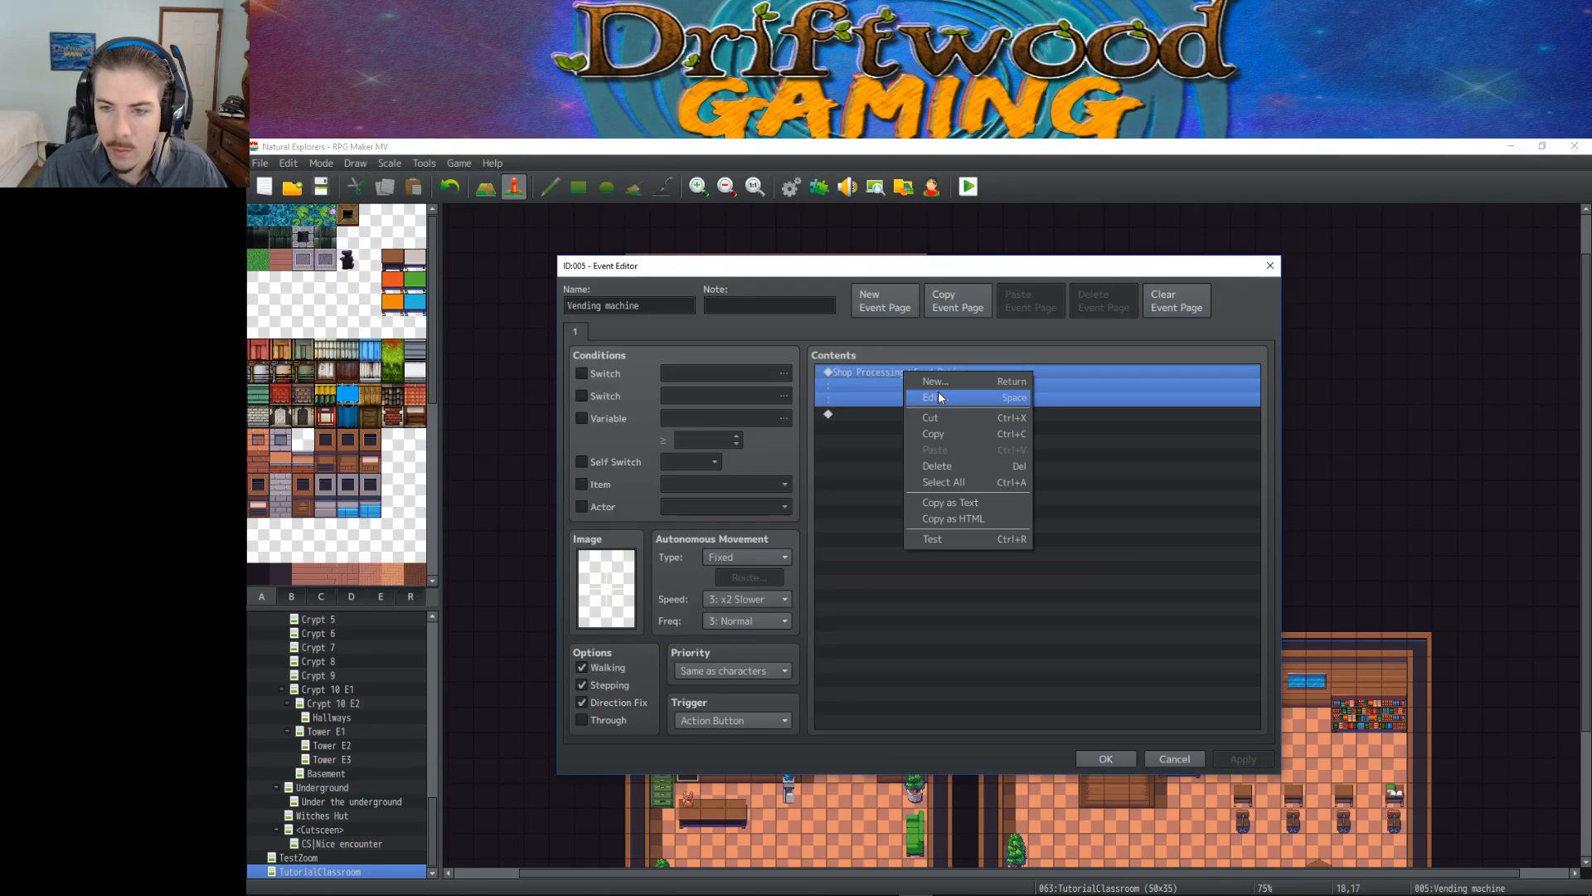
pyautogui.click(954, 393)
pyautogui.press('Delete')
pyautogui.press('Delete')
pyautogui.press('Delete')
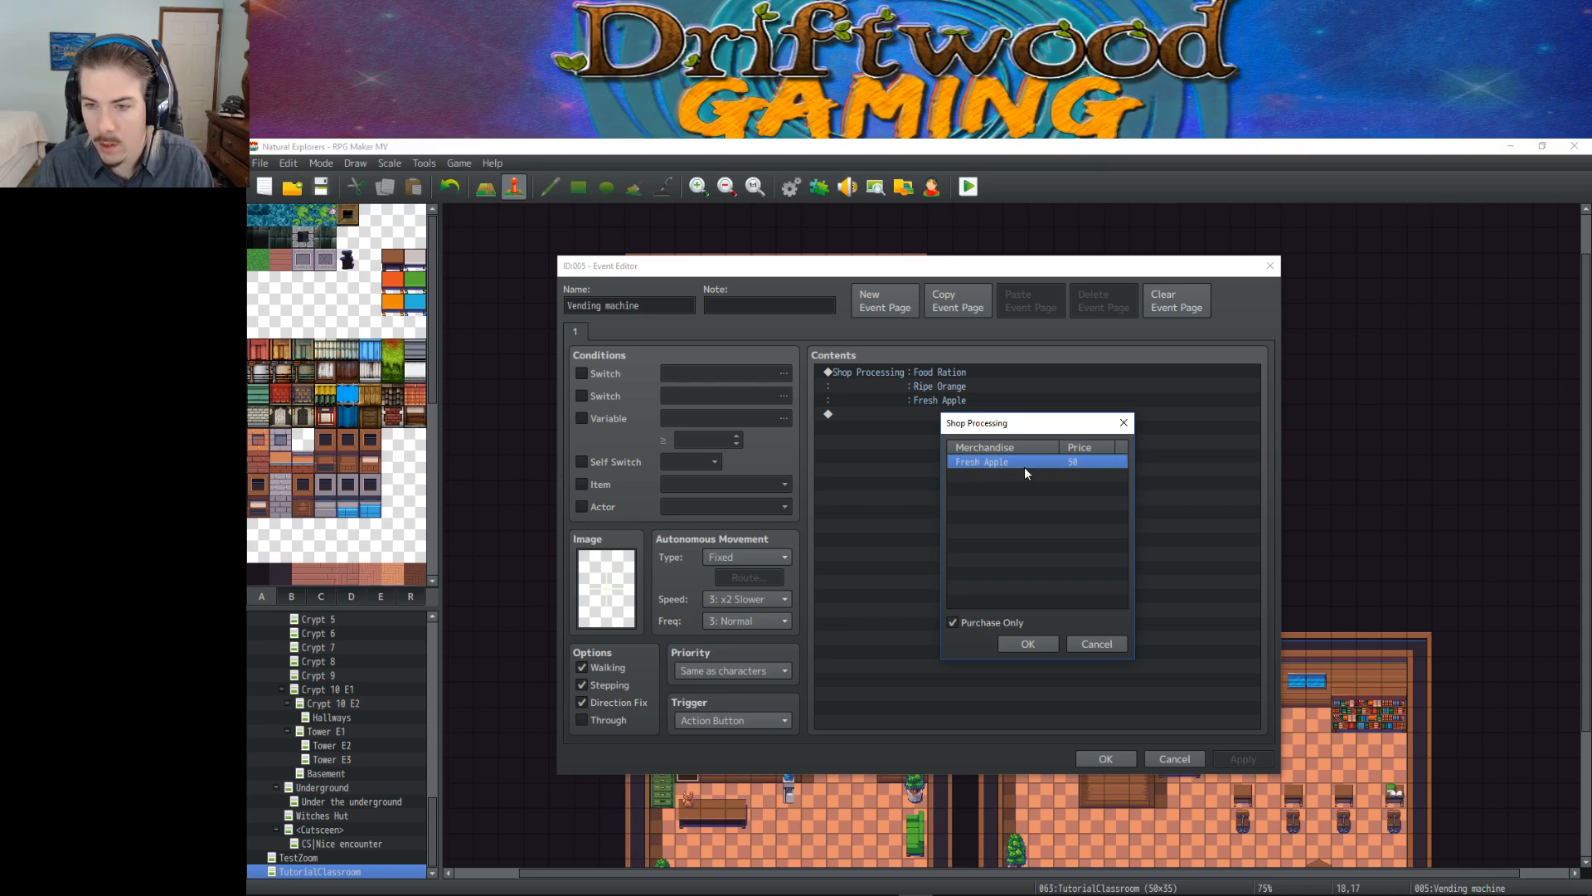
# Step: Add 0027 Spring Water at the standard price as the second vending machine's only merchandise and save the event
pyautogui.doubleClick(1012, 463)
pyautogui.click(1039, 471)
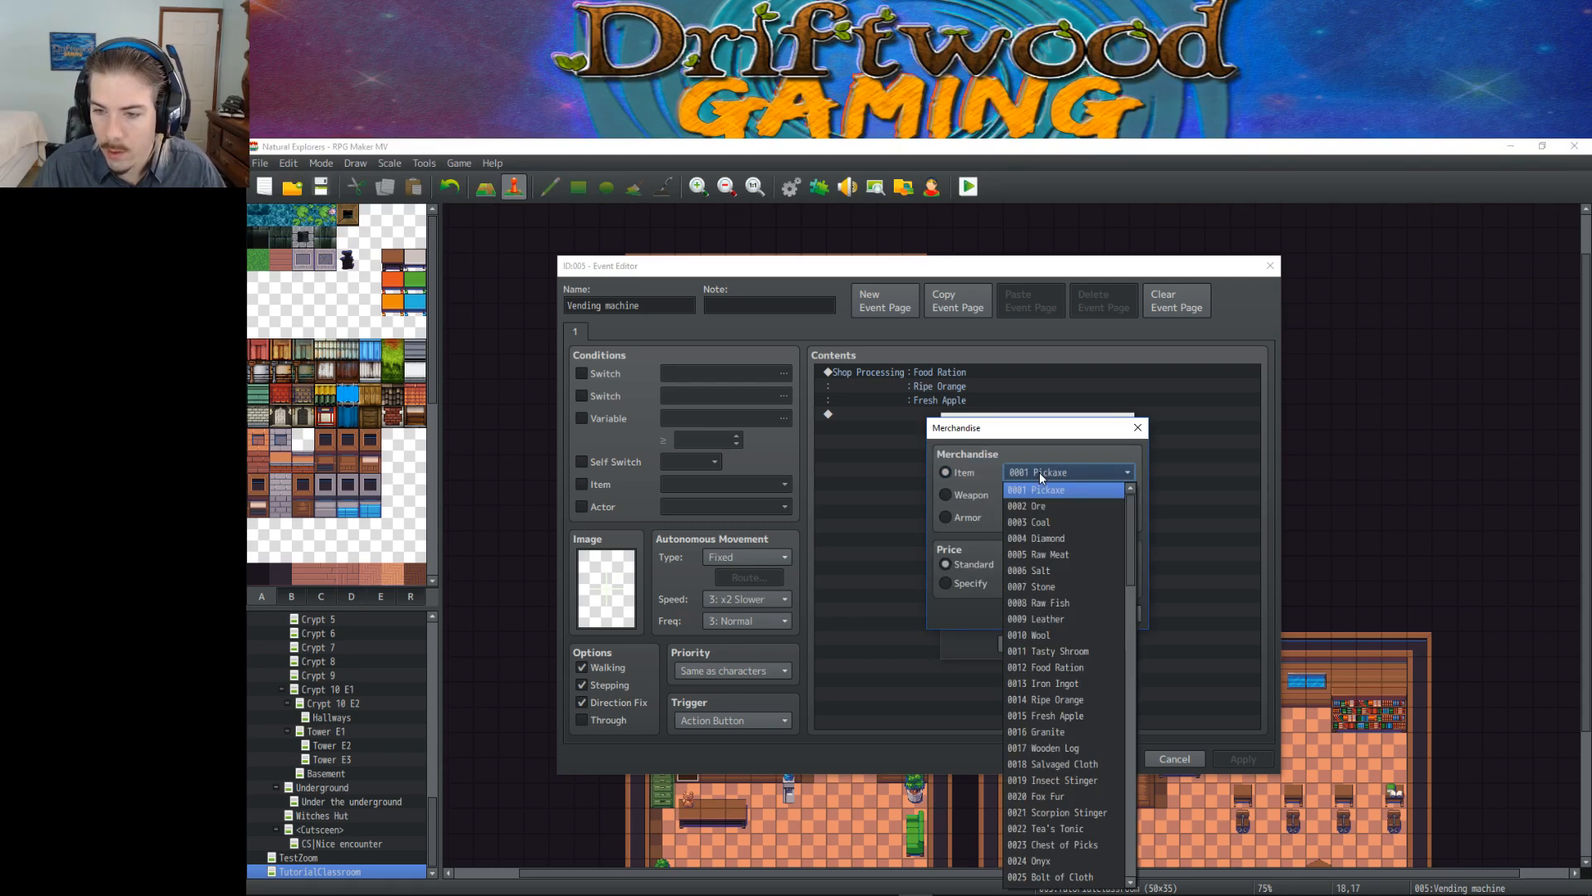
pyautogui.scroll(-1, 1077, 680)
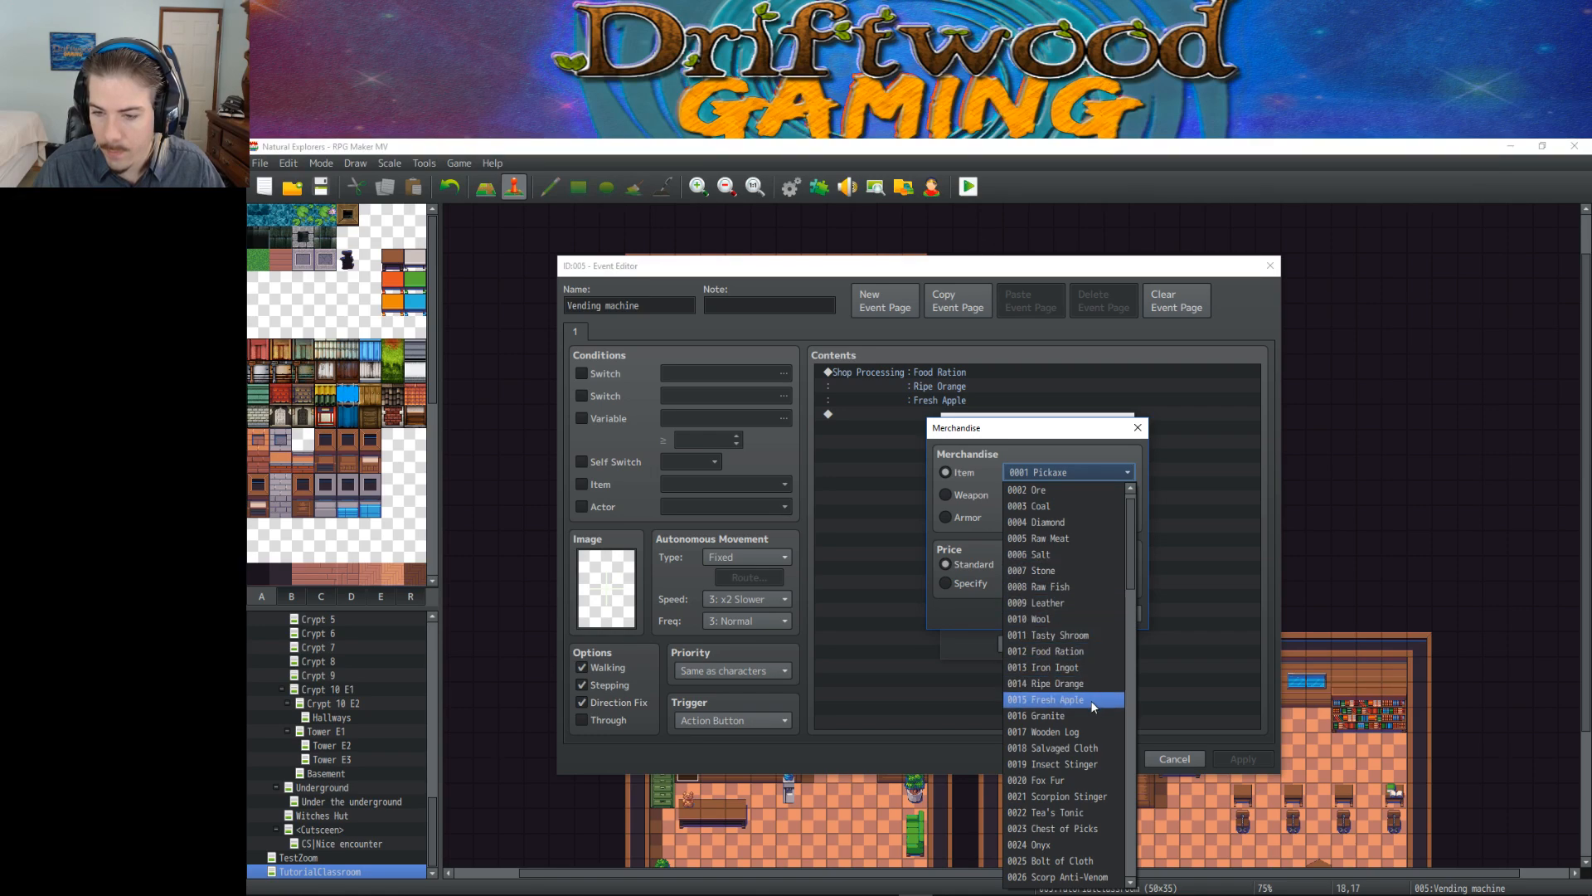
pyautogui.scroll(1, 1087, 801)
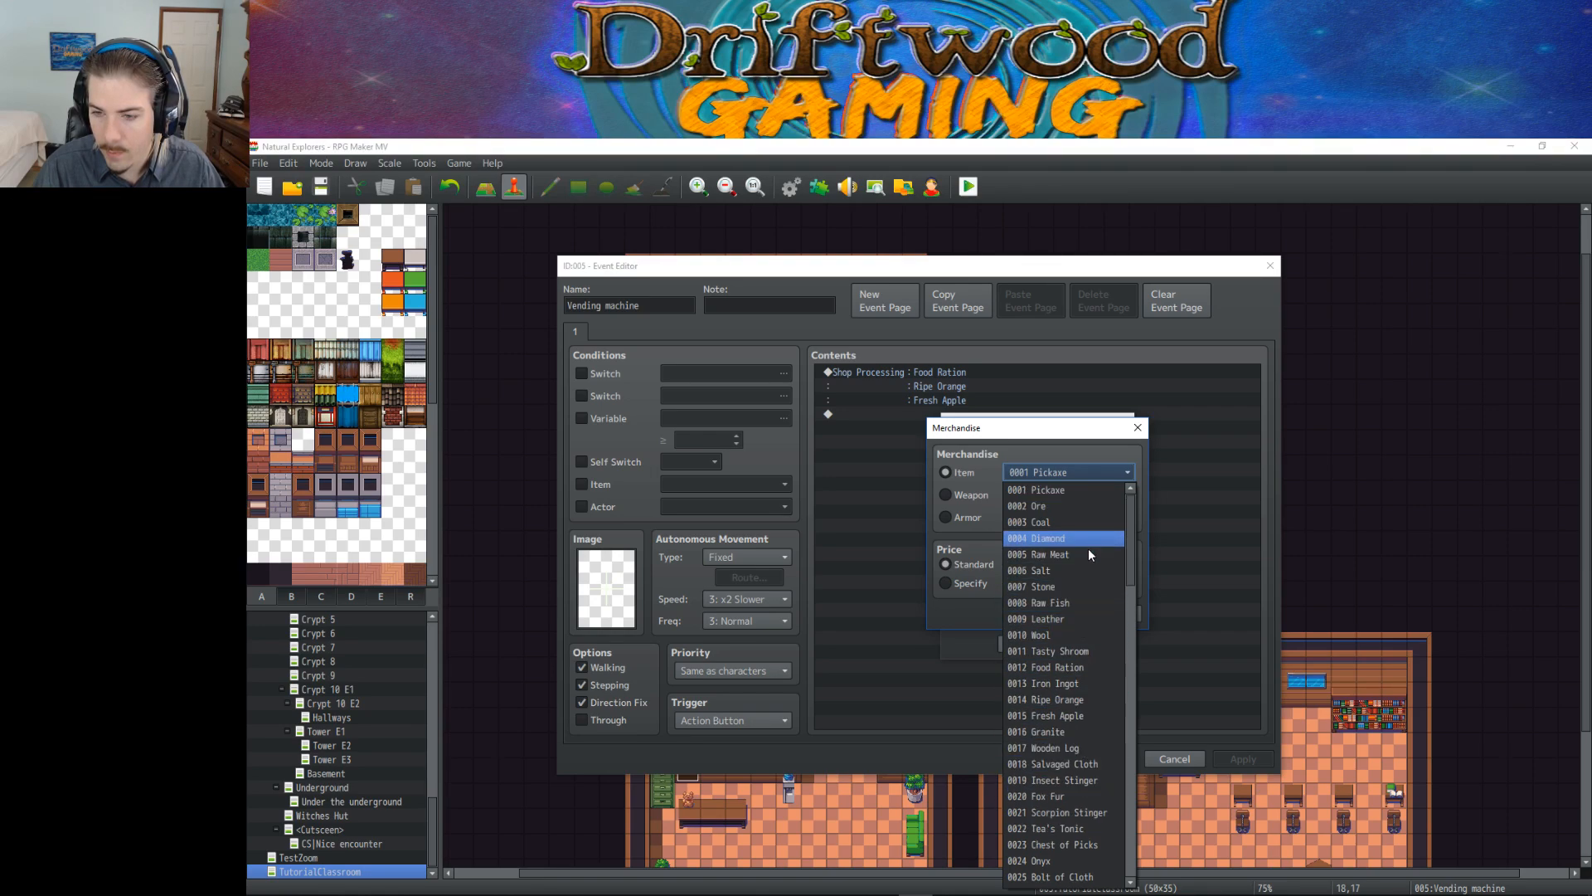
pyautogui.scroll(-3, 1092, 663)
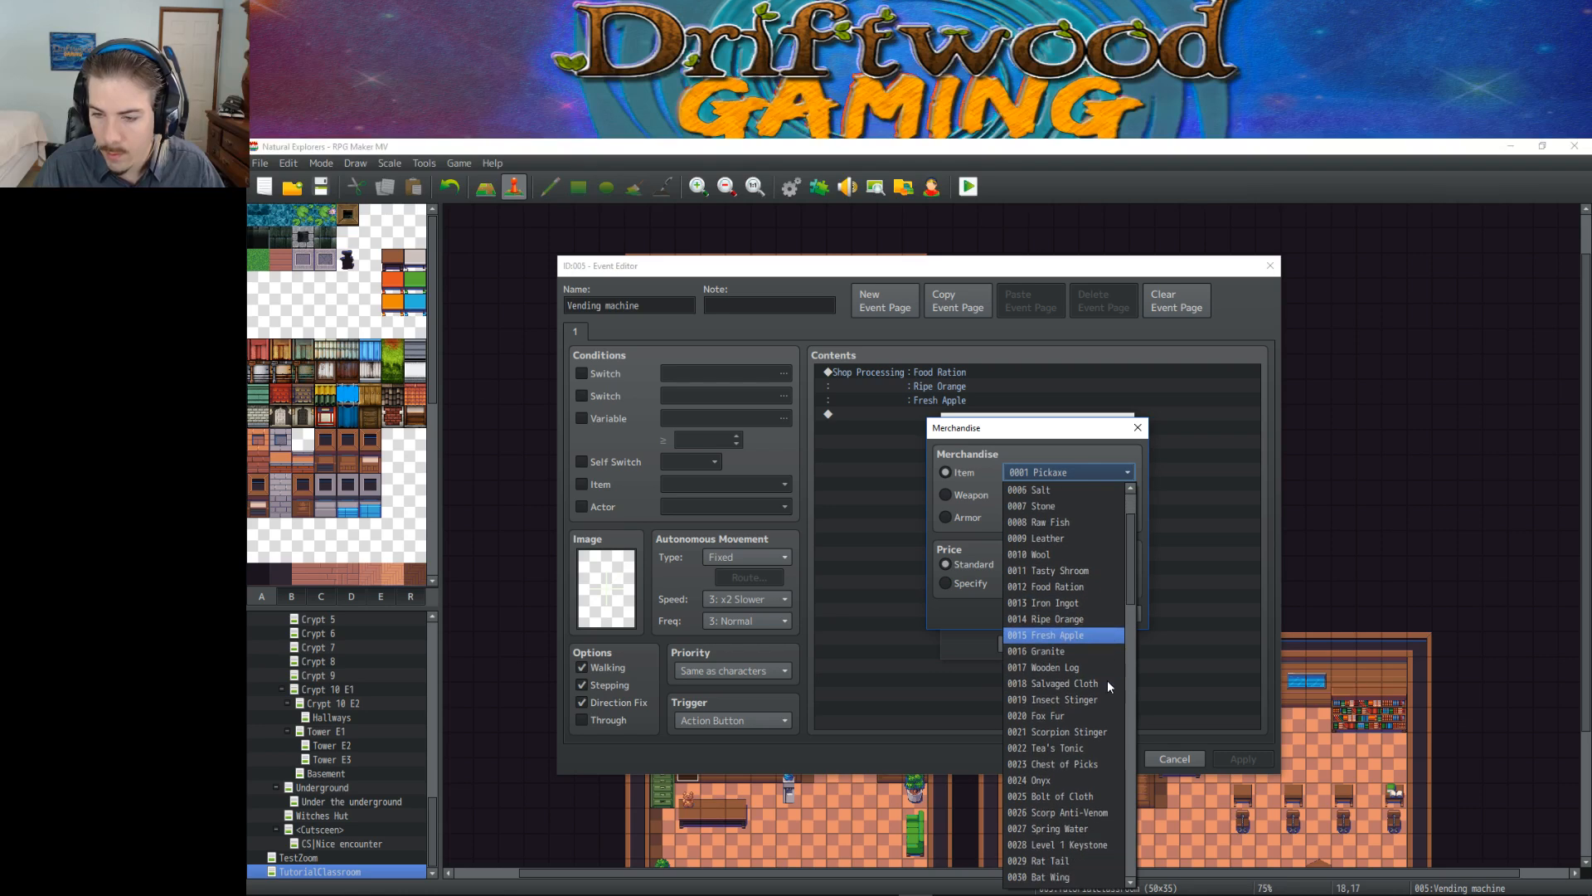
pyautogui.scroll(-1, 1093, 654)
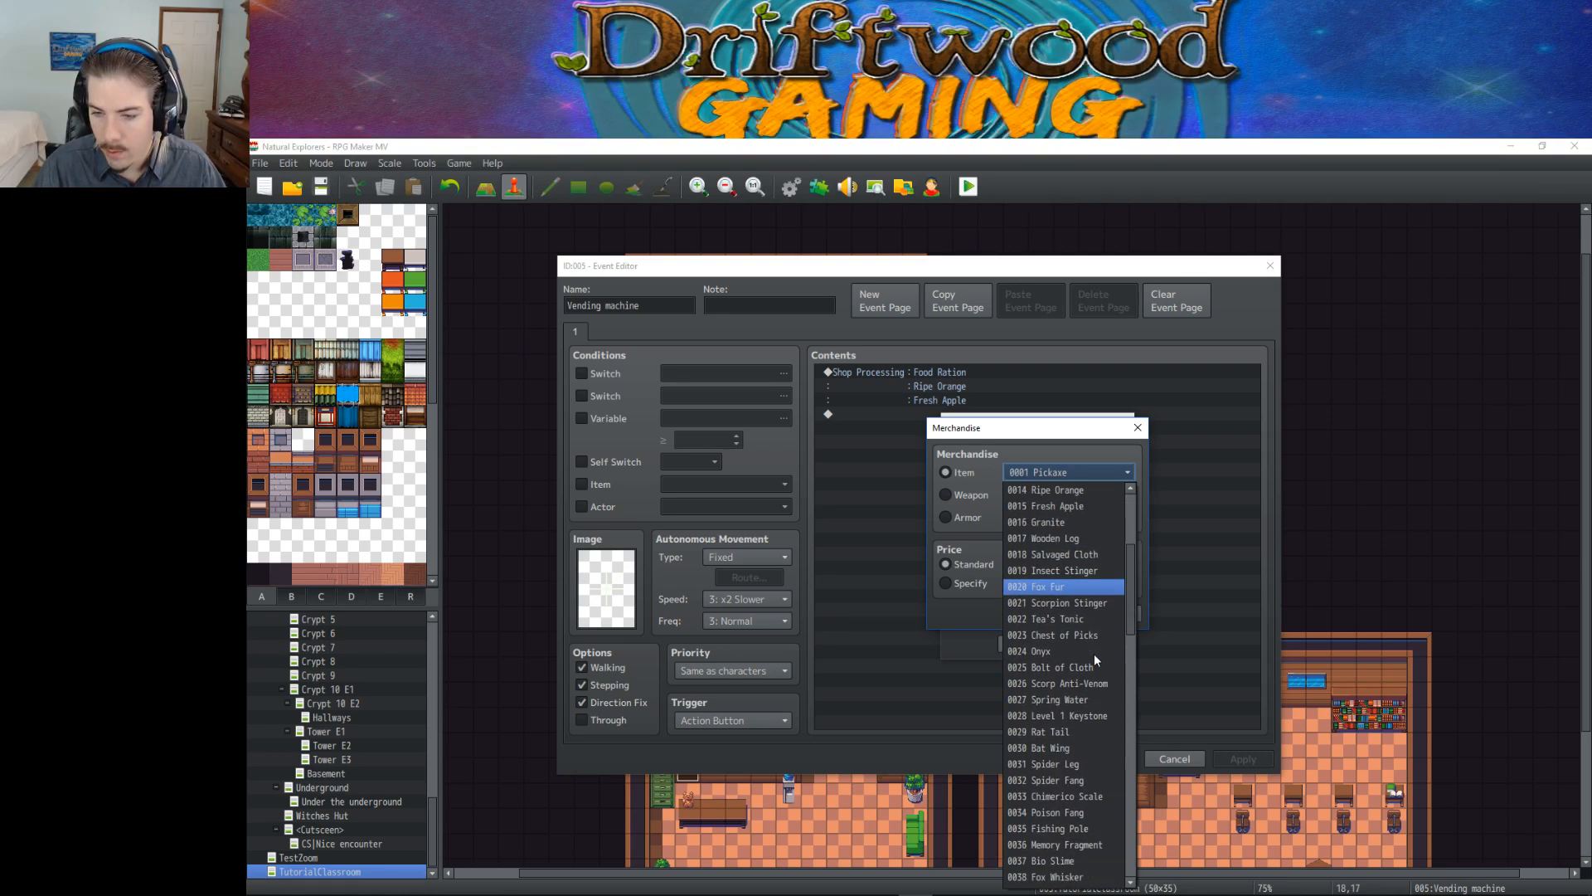
pyautogui.click(1070, 700)
pyautogui.click(1042, 610)
pyautogui.click(1032, 648)
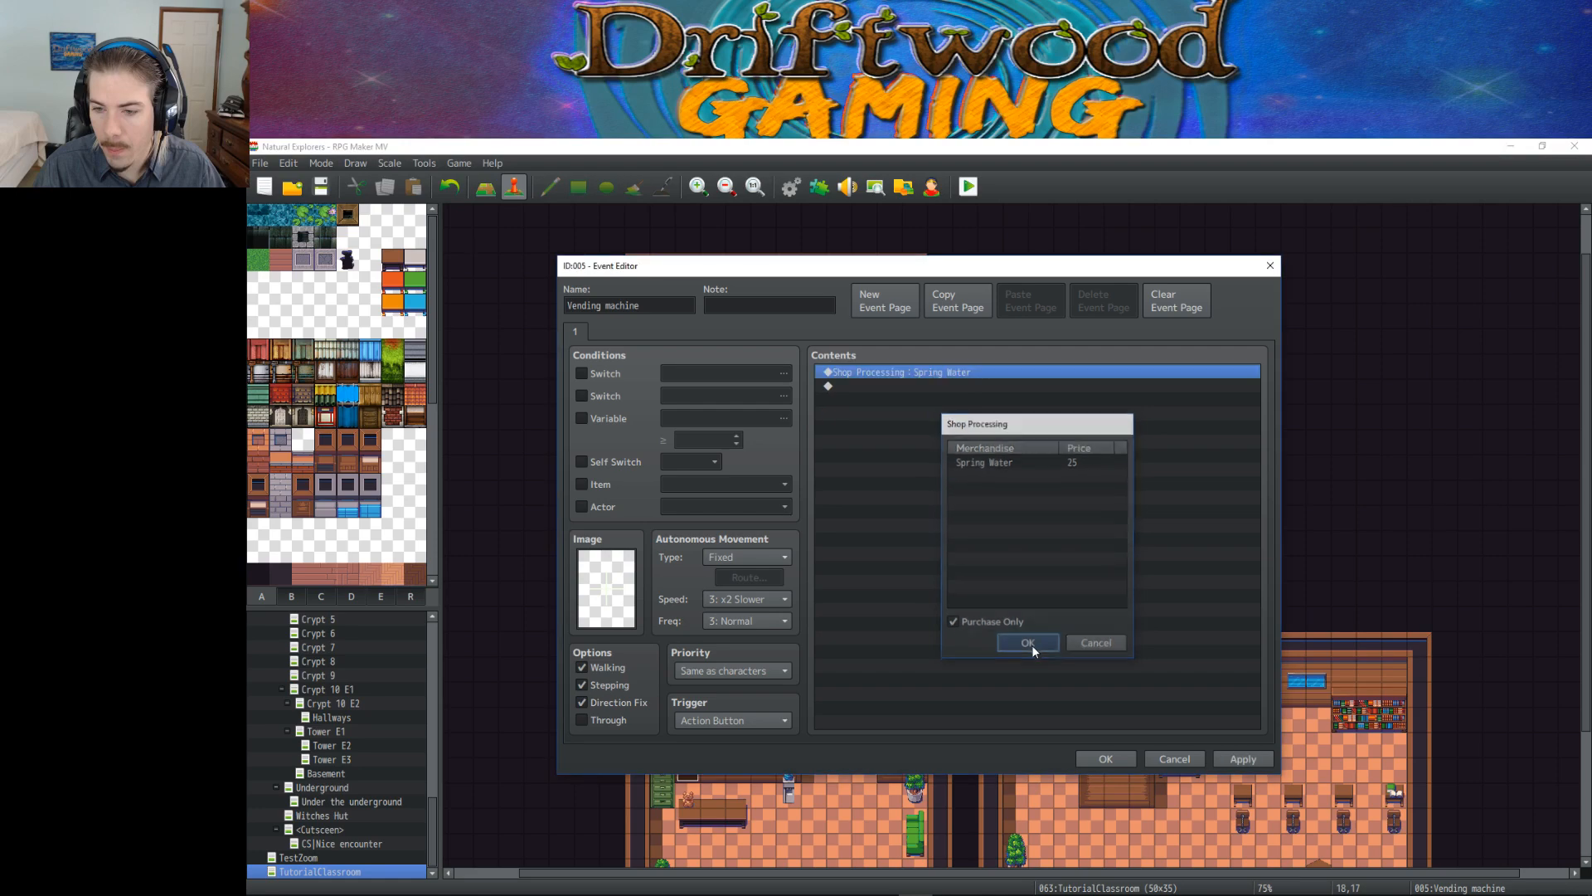
pyautogui.click(1096, 762)
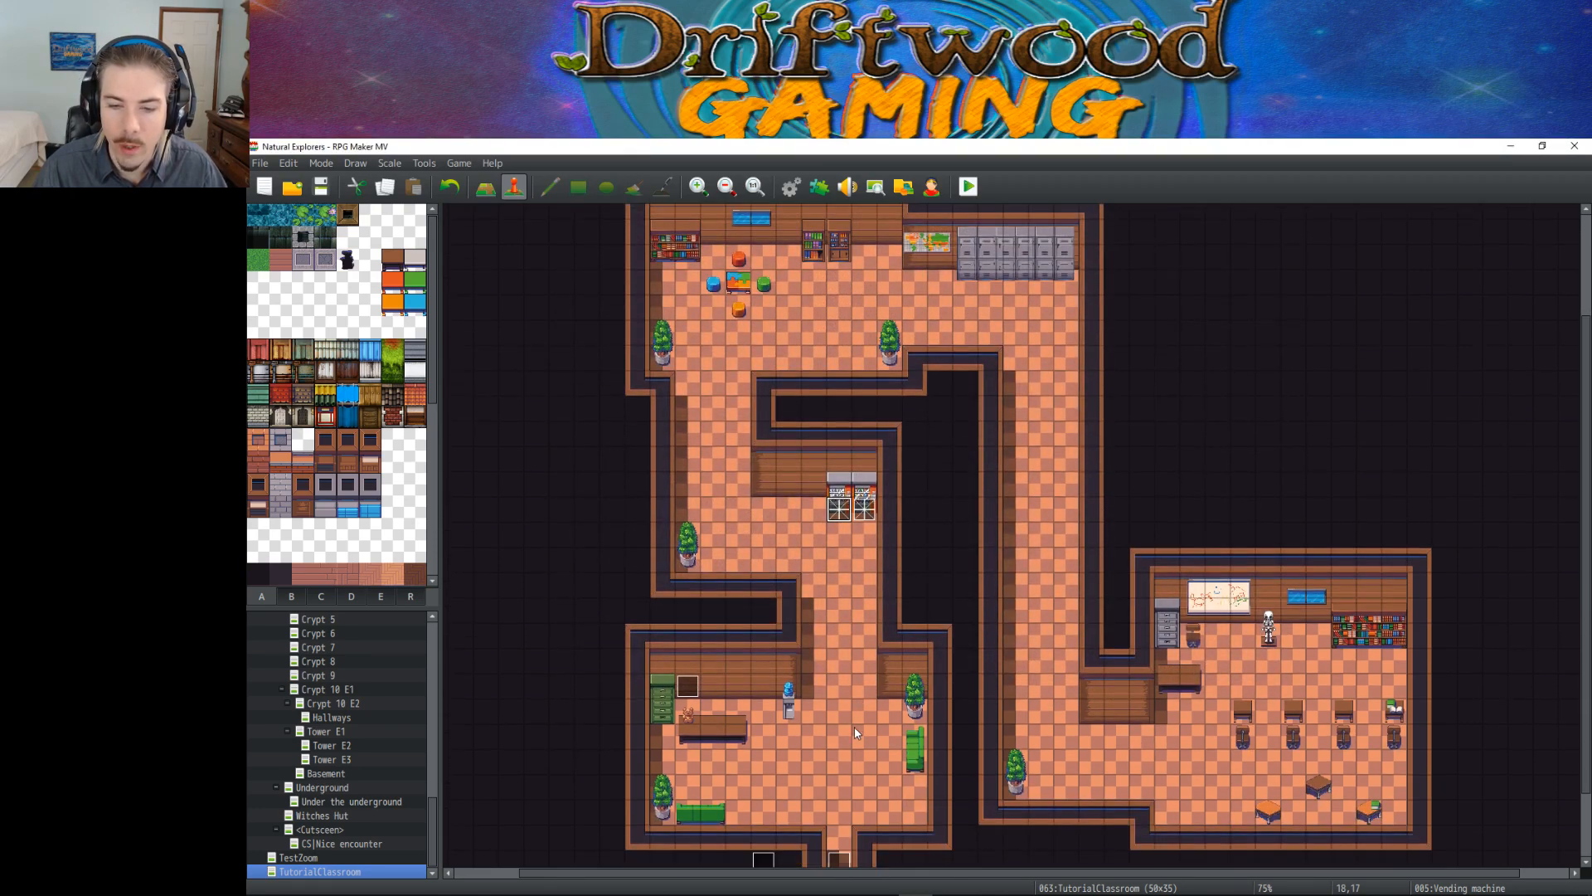
# Step: Create a new event on the base of the blue water dispenser at 16,25 and name it "Water Cooler"
pyautogui.scroll(-2, 858, 738)
pyautogui.click(789, 635)
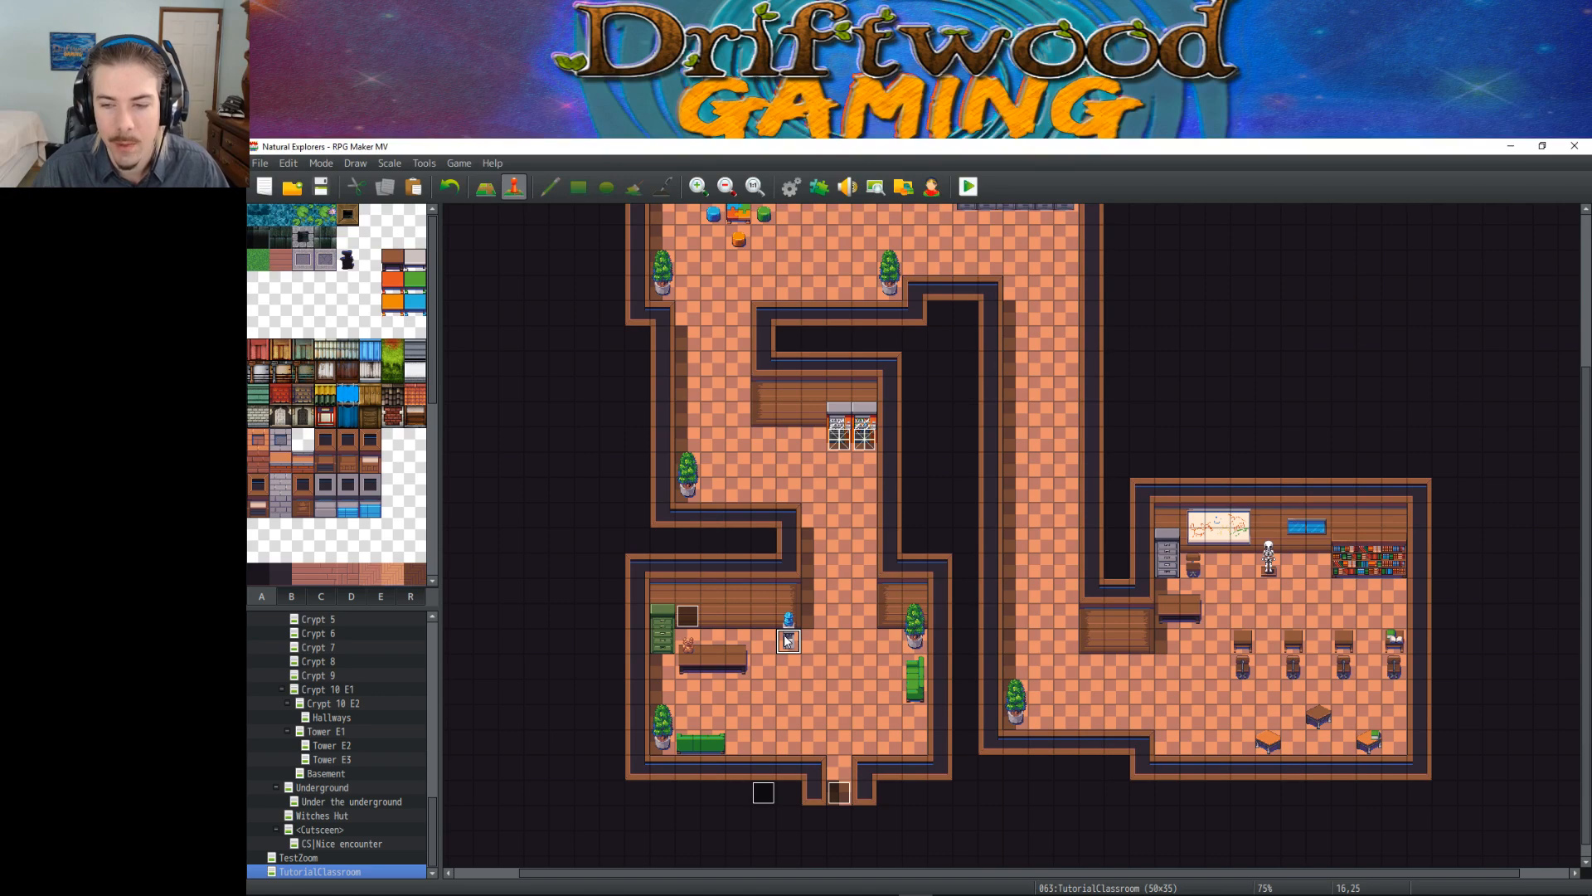
pyautogui.click(844, 448)
pyautogui.doubleClick(787, 642)
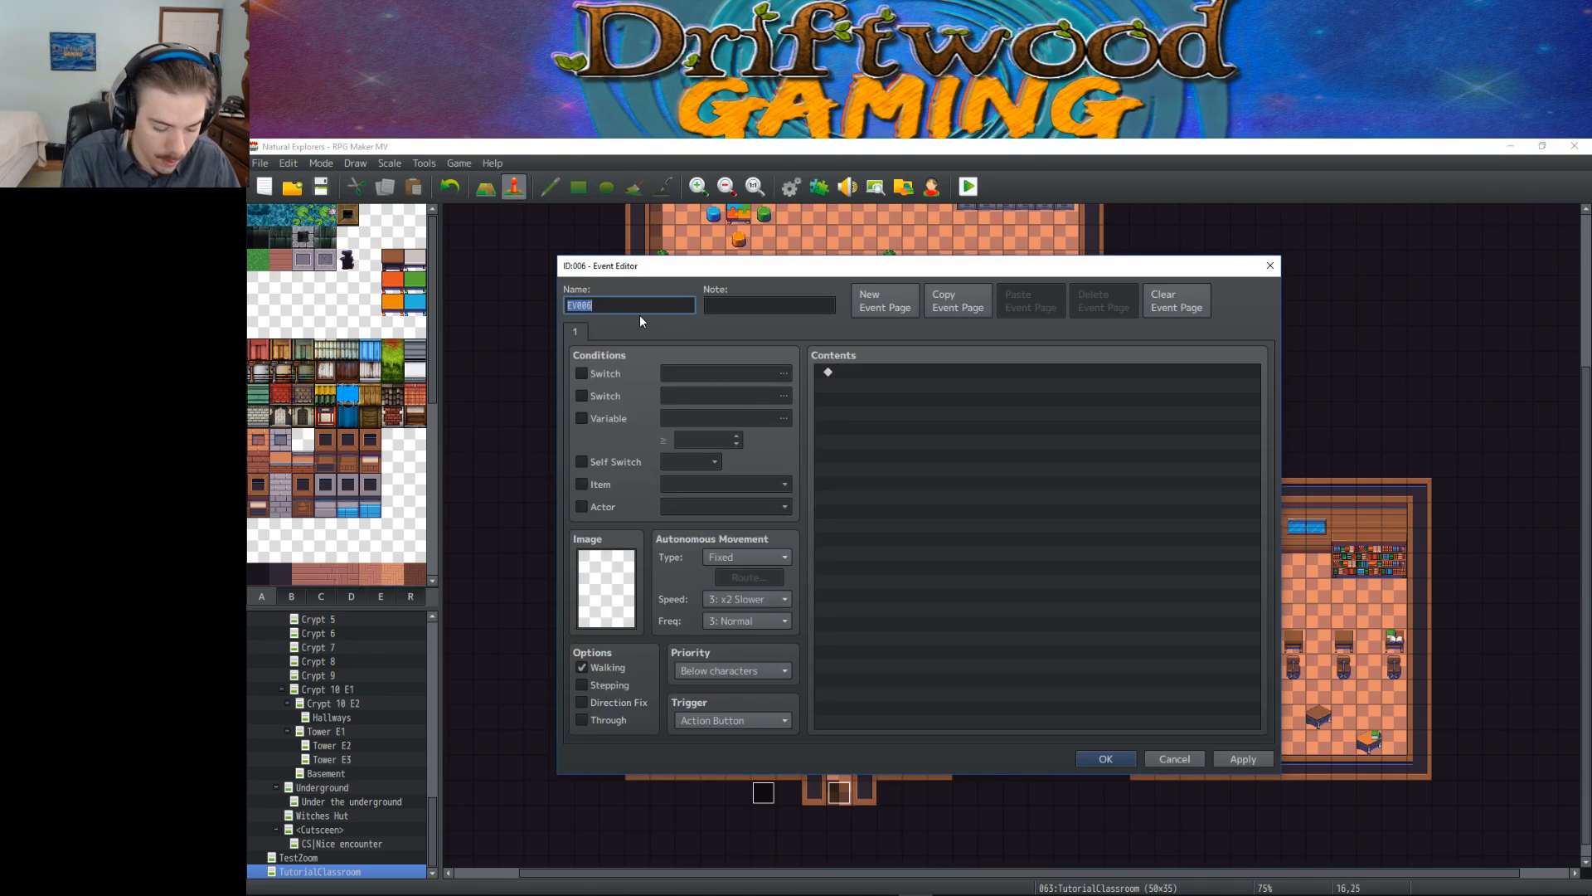
pyautogui.write('SpringWater Dispenser')
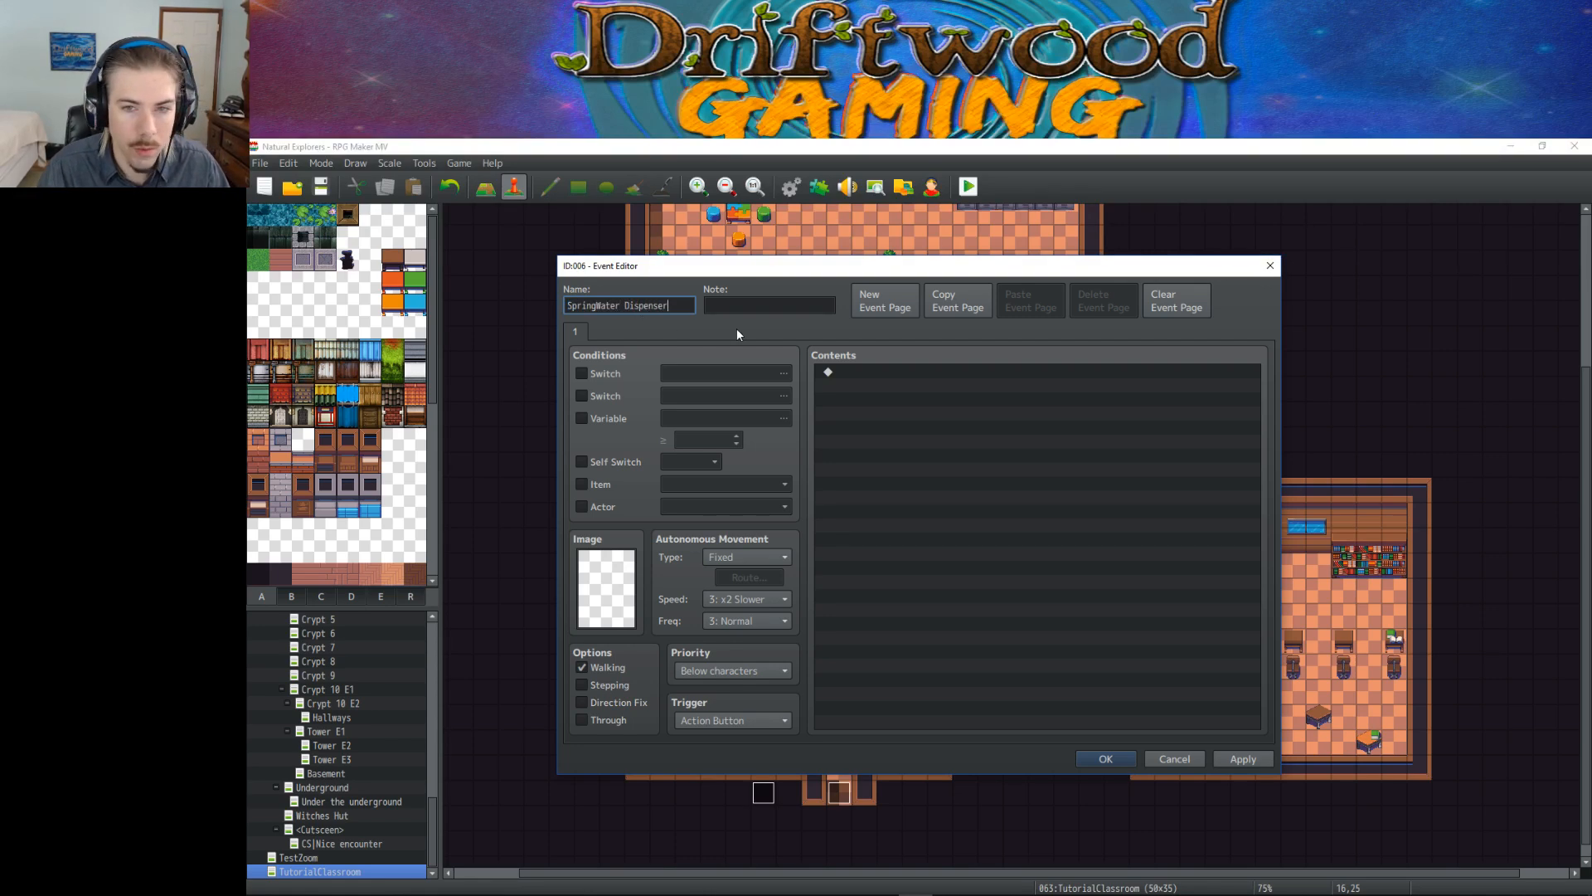
pyautogui.moveTo(668, 305); pyautogui.dragTo(537, 309)
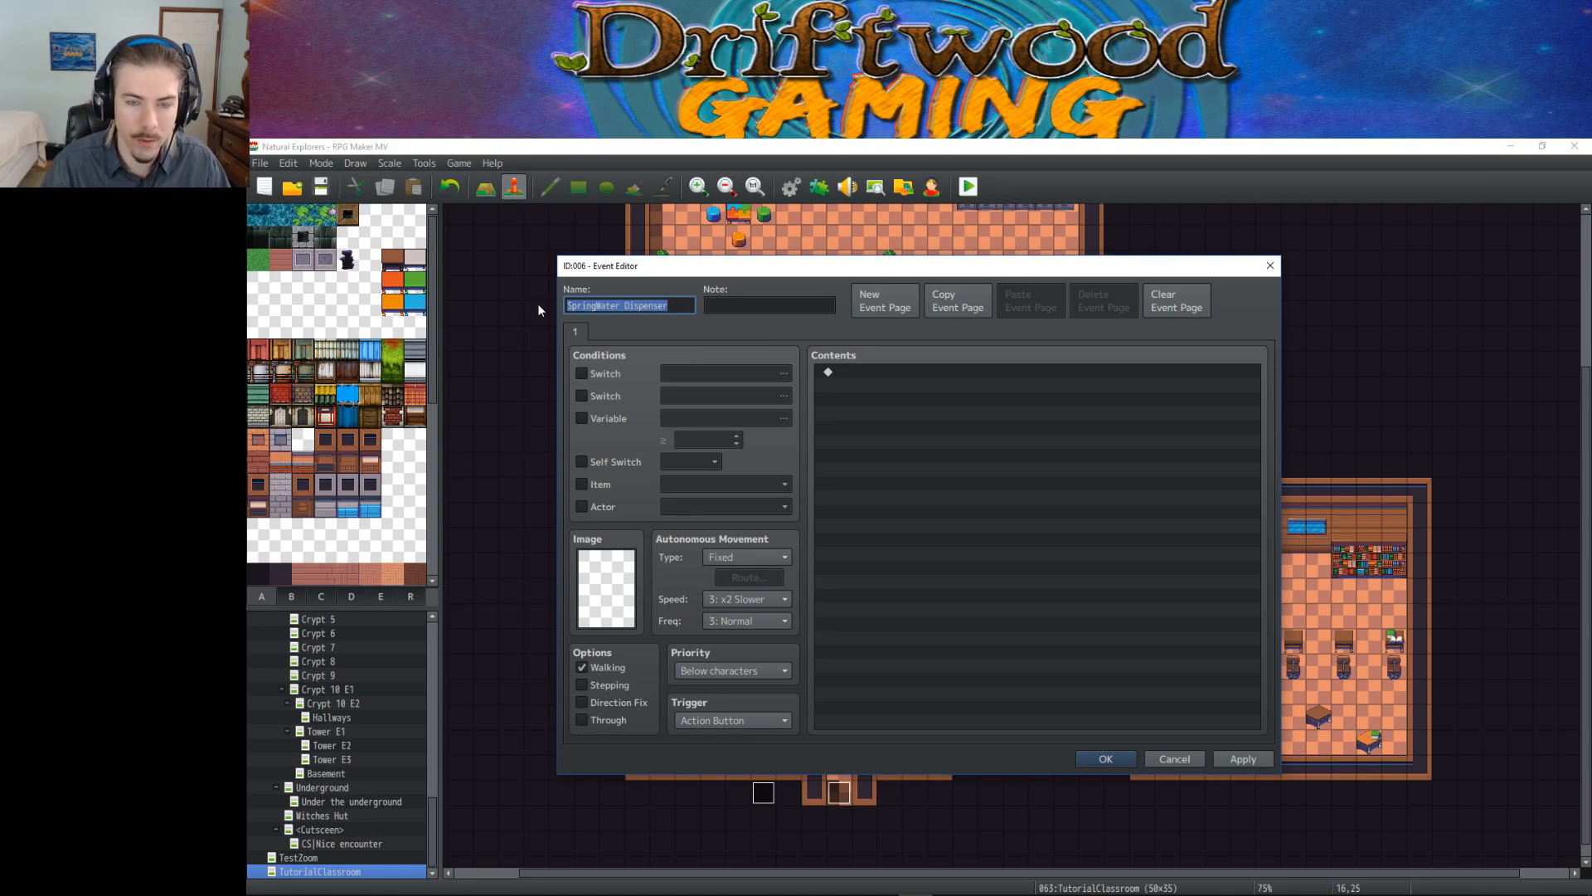
pyautogui.write('W')
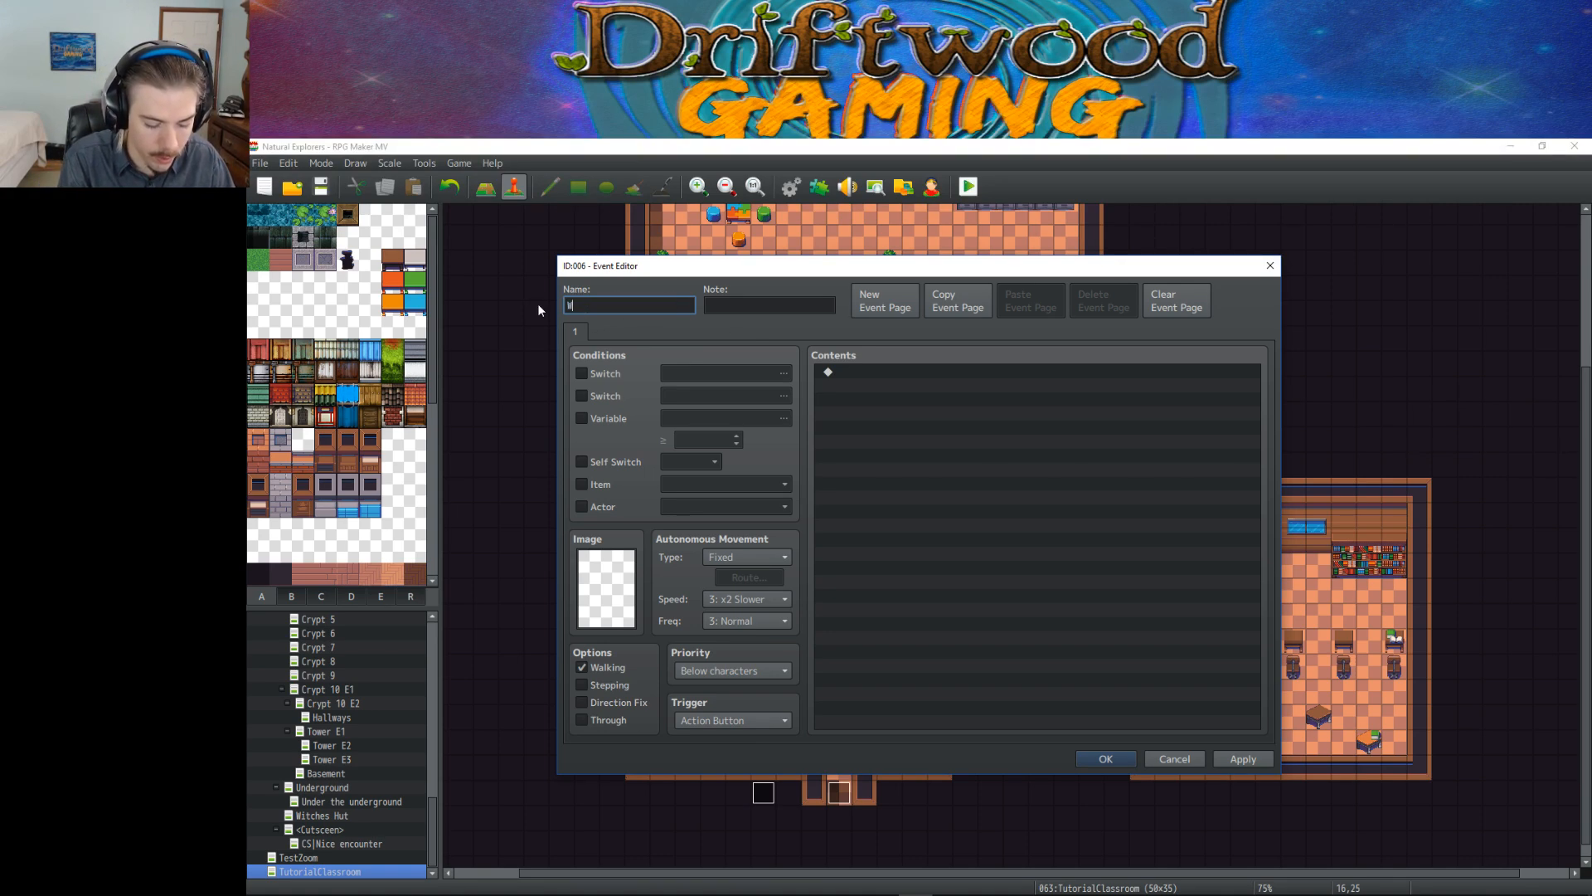
pyautogui.write('ater Cooler')
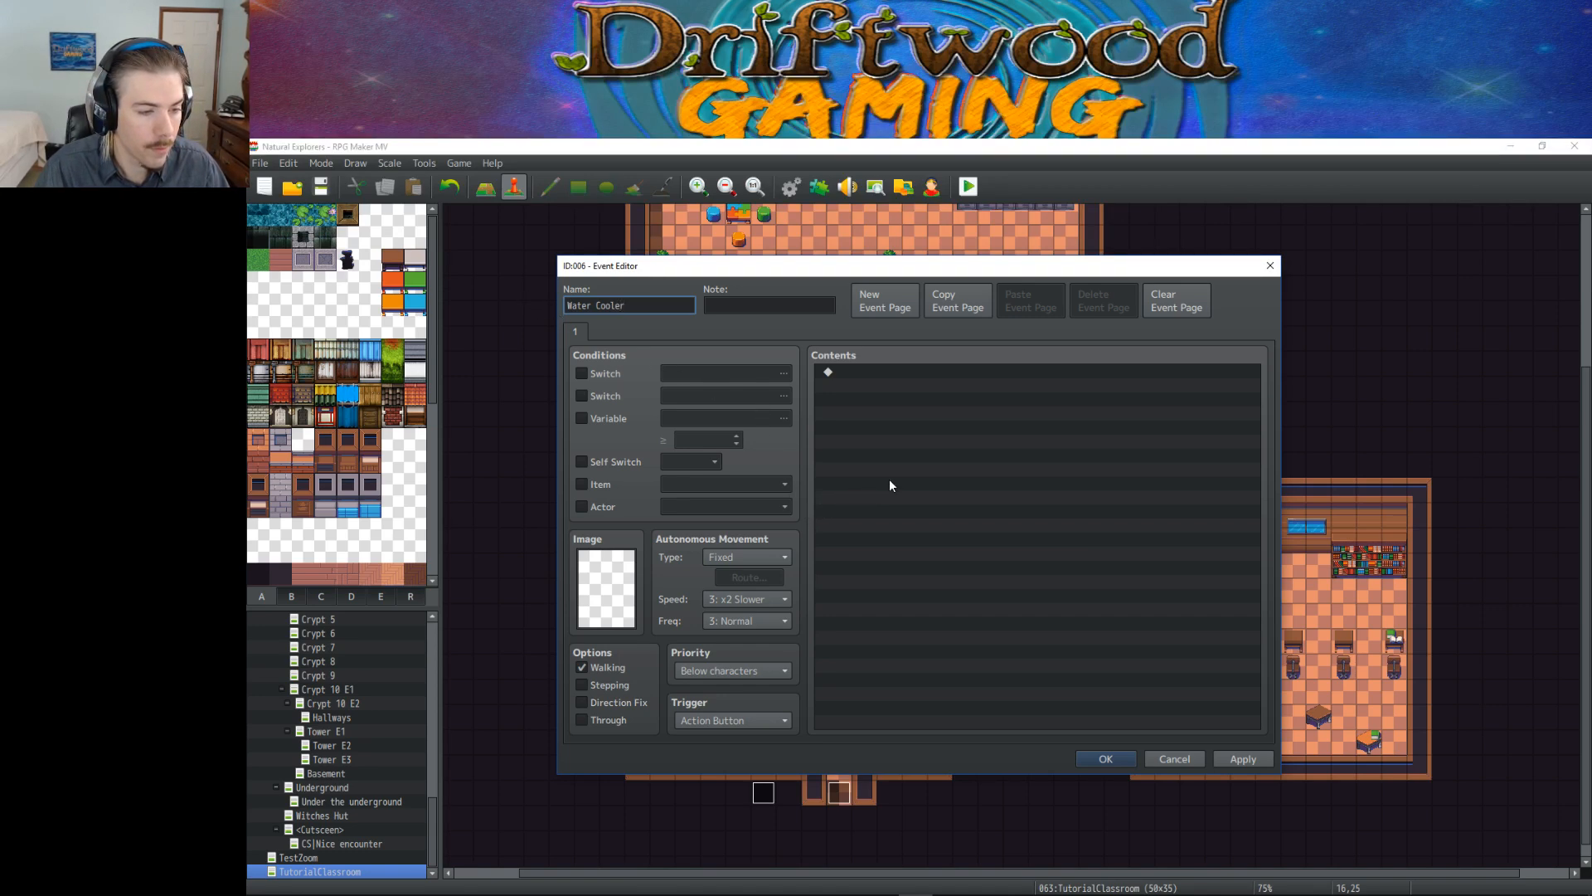
# Step: Add a Conditional Branch to the Water Cooler event that checks for item 0027 Spring Water and includes an Else branch
pyautogui.rightClick(890, 390)
pyautogui.click(899, 398)
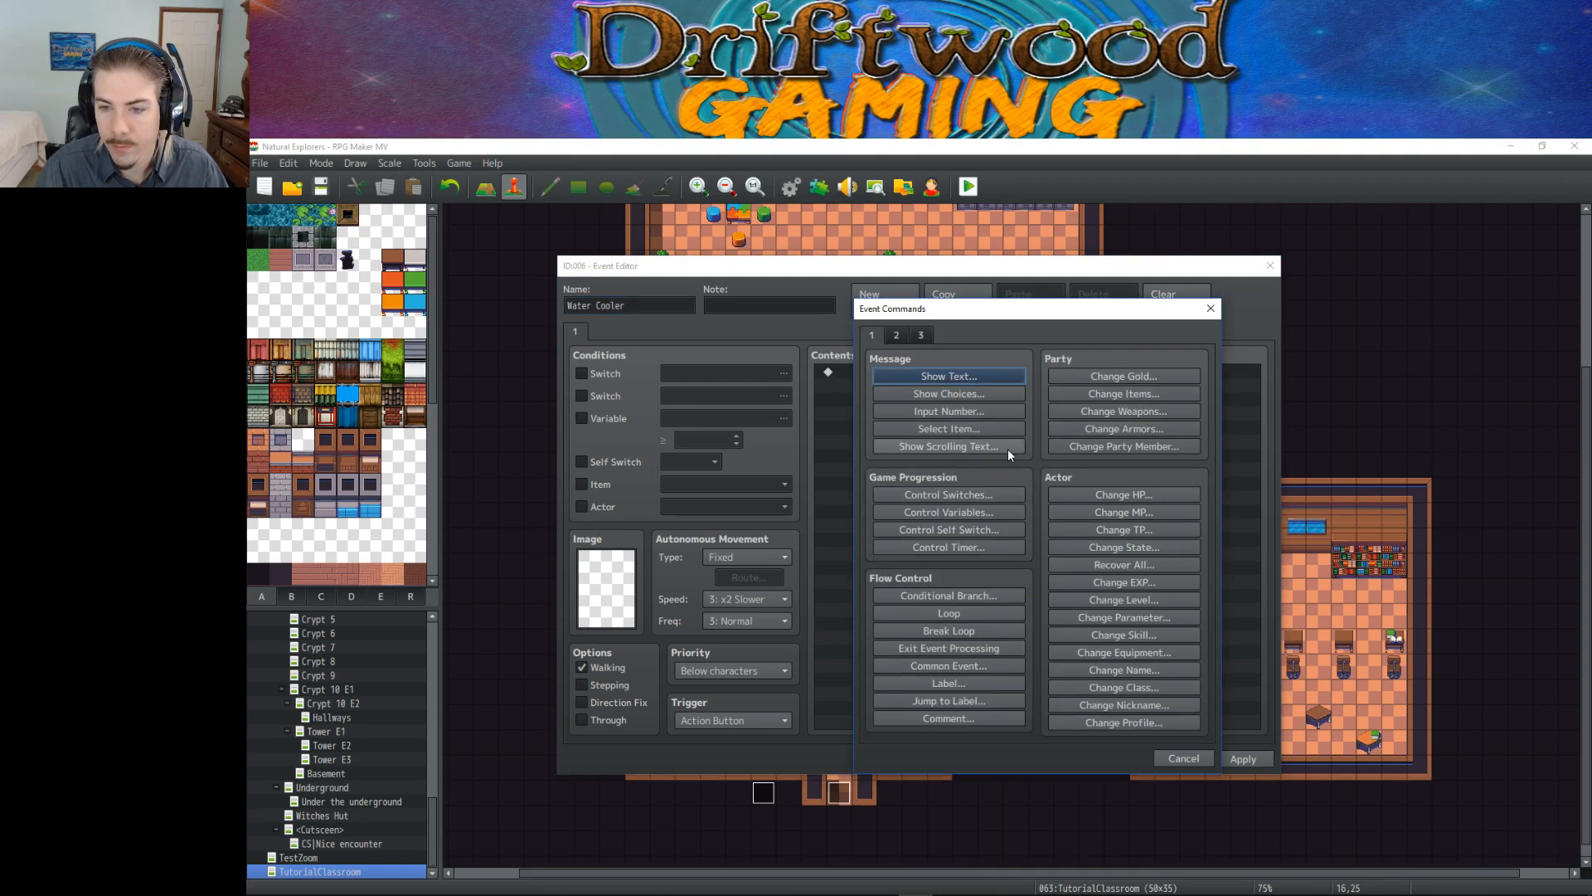
pyautogui.click(994, 597)
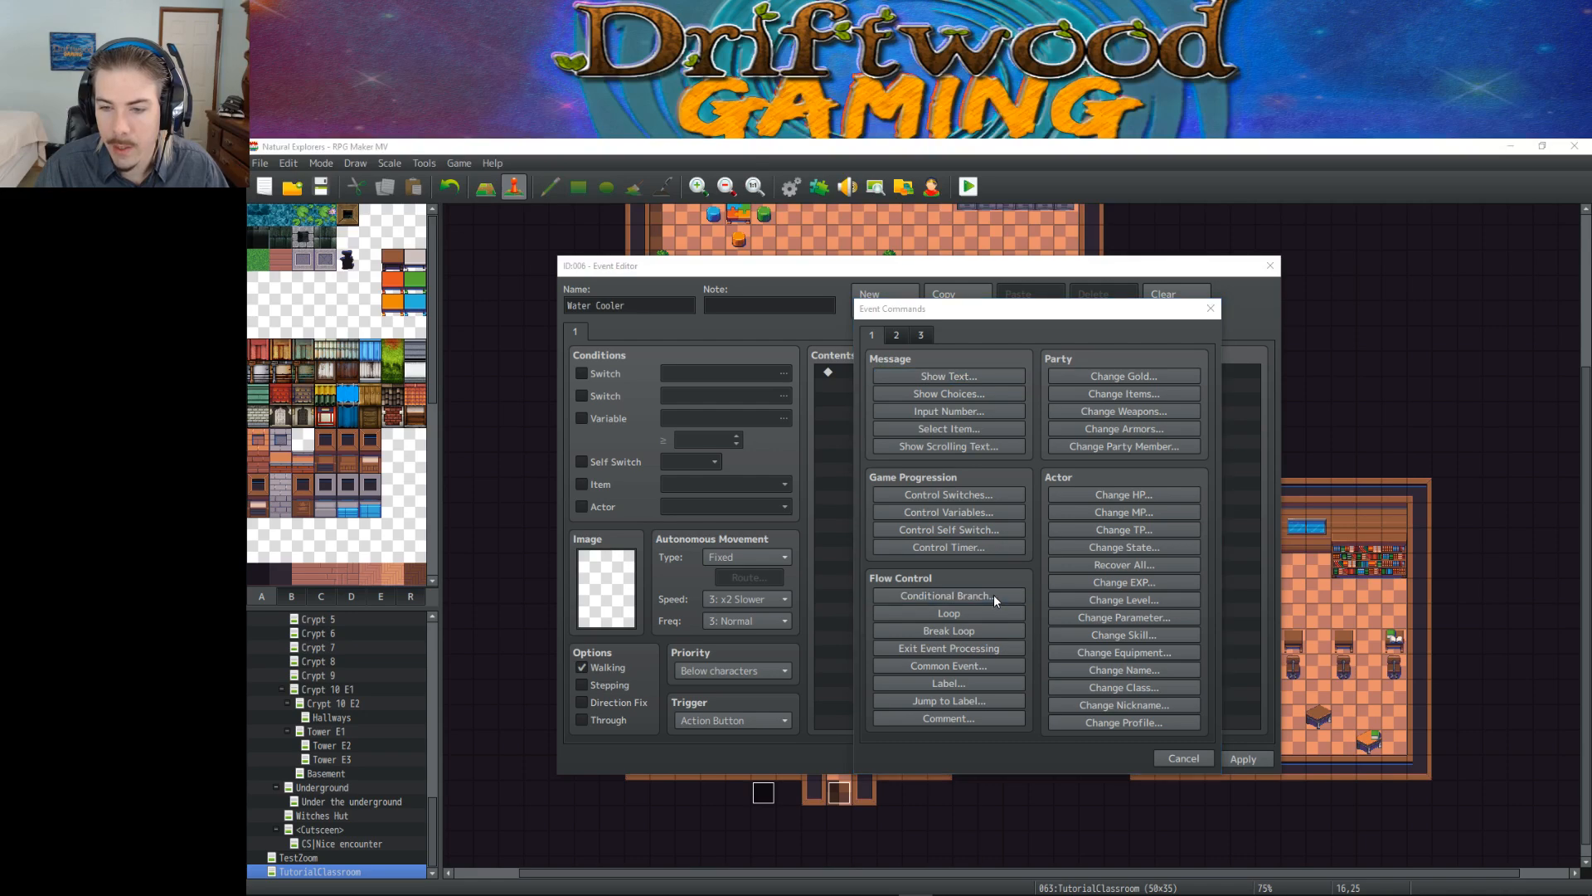
pyautogui.click(962, 428)
pyautogui.click(912, 478)
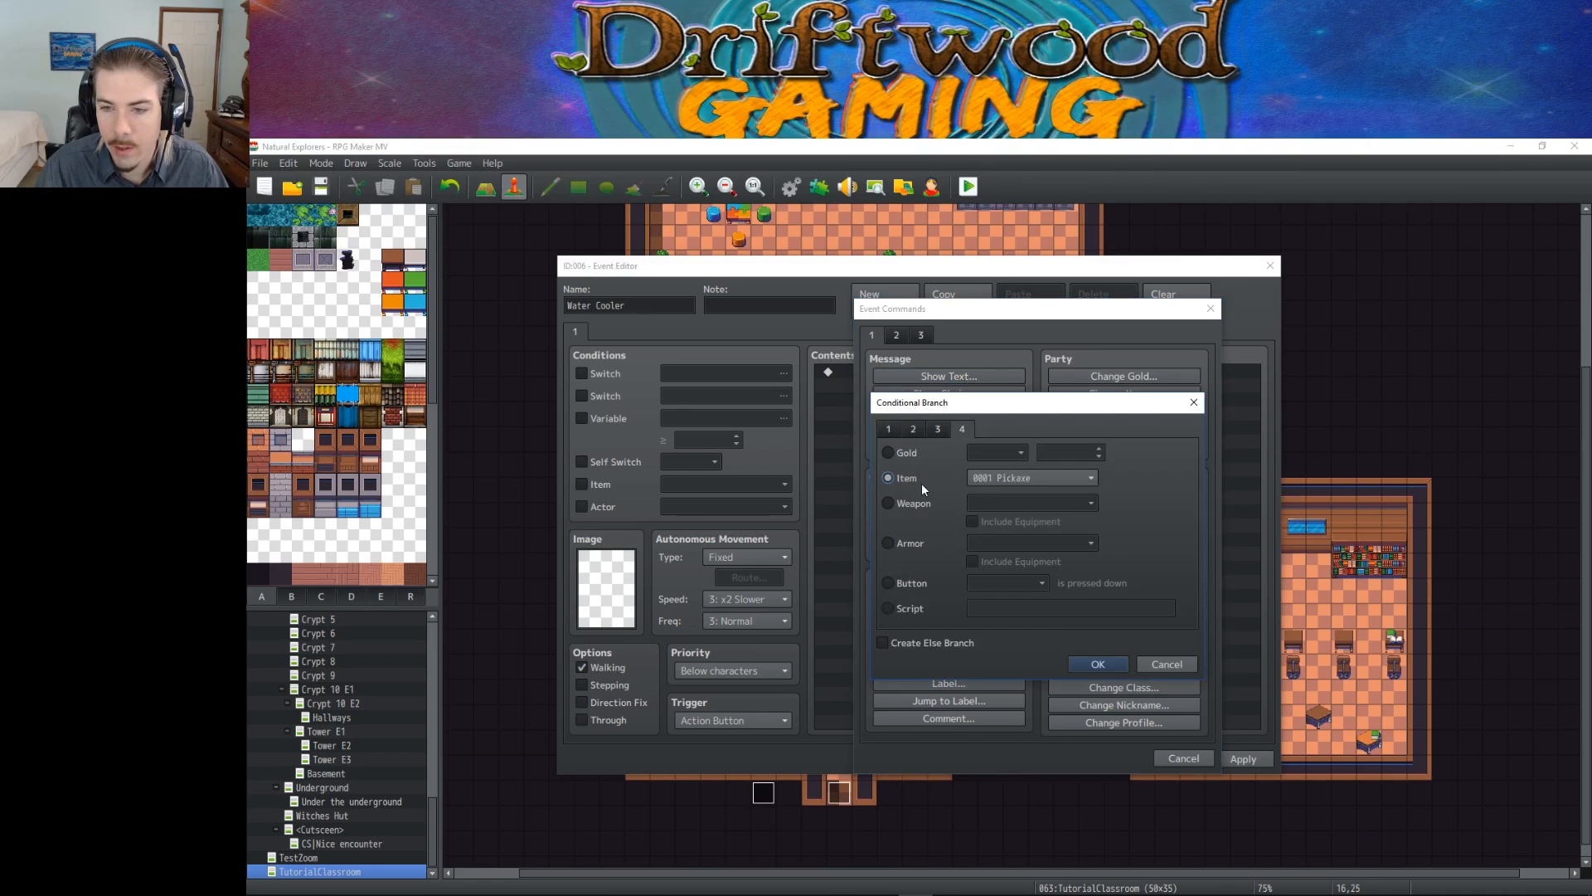
pyautogui.click(1032, 477)
pyautogui.scroll(-1, 1022, 743)
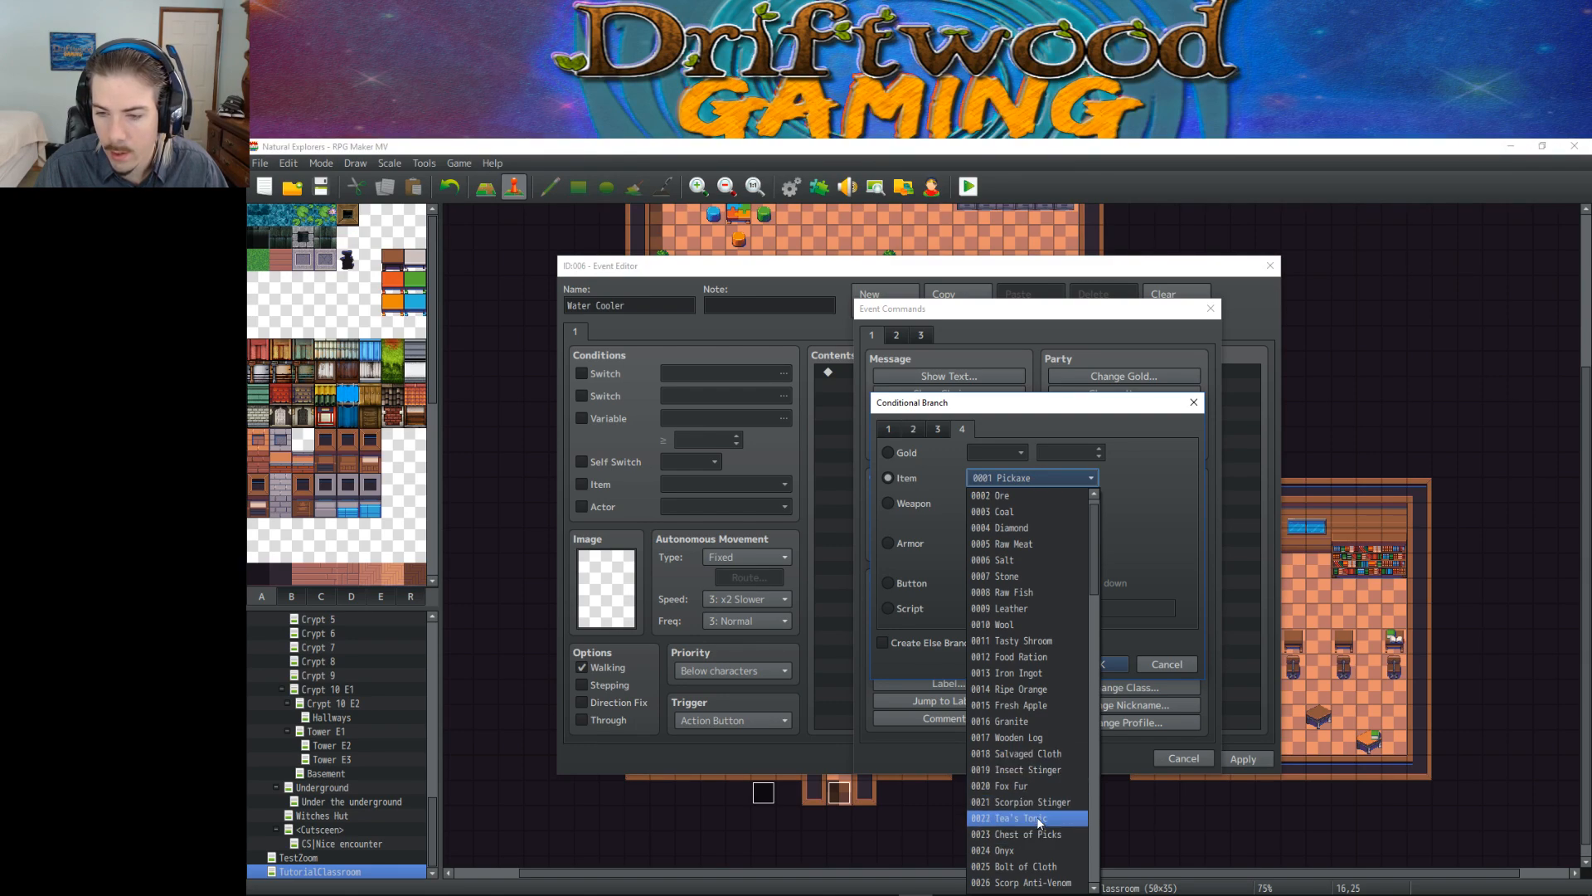
pyautogui.scroll(-2, 1045, 654)
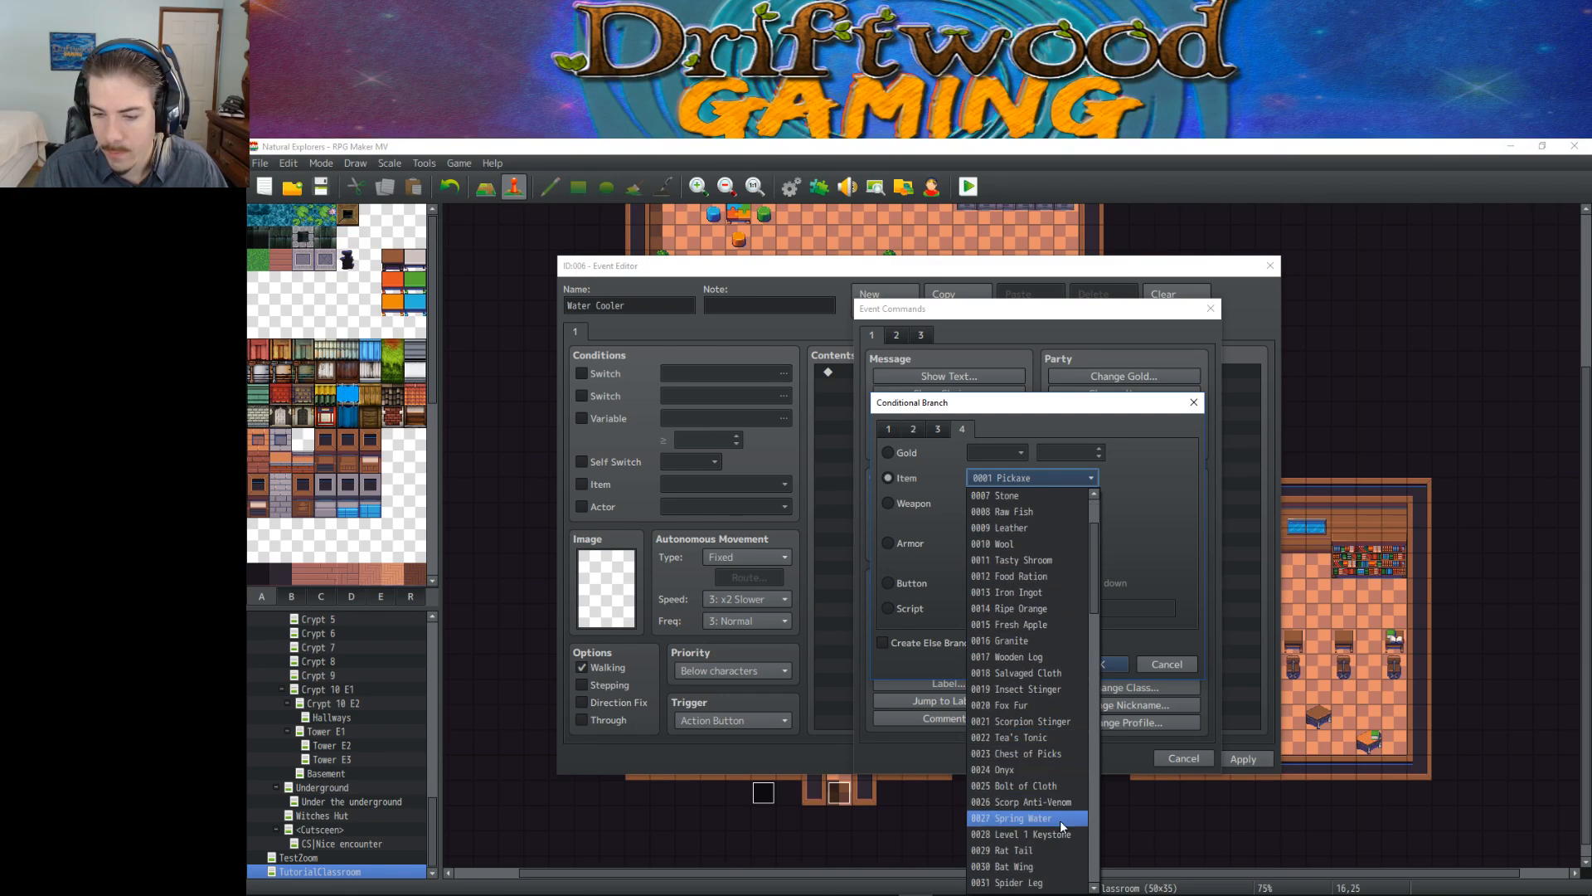
pyautogui.click(1045, 866)
pyautogui.click(961, 643)
pyautogui.click(1097, 663)
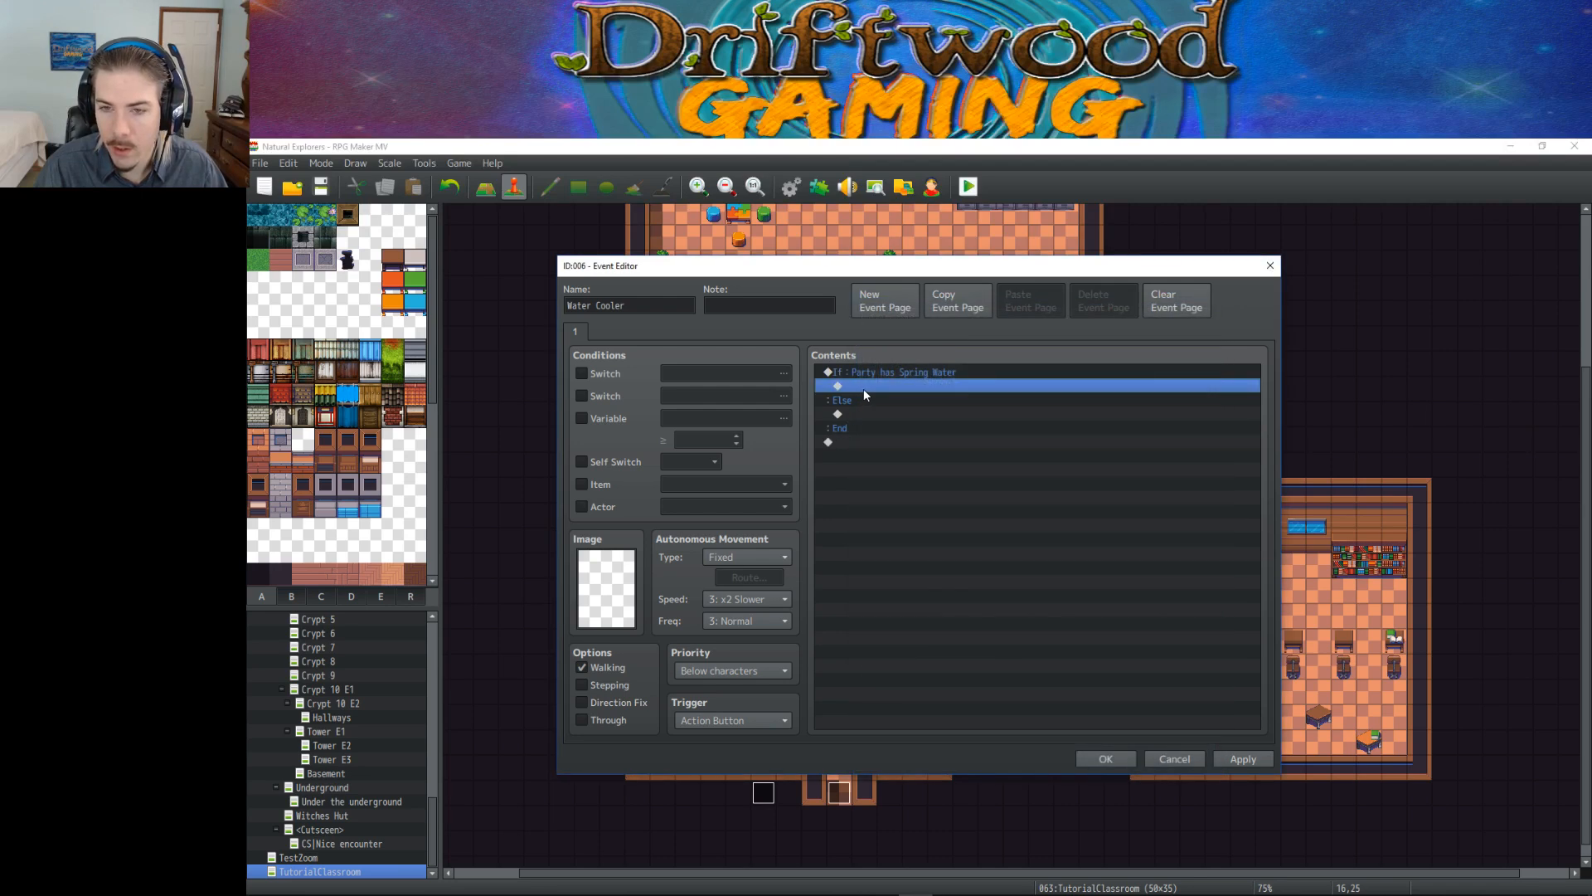
# Step: Add a Show Text command reading "You currently have \ii[7]." inside the Spring Water condition's If branch
pyautogui.rightClick(881, 386)
pyautogui.click(923, 395)
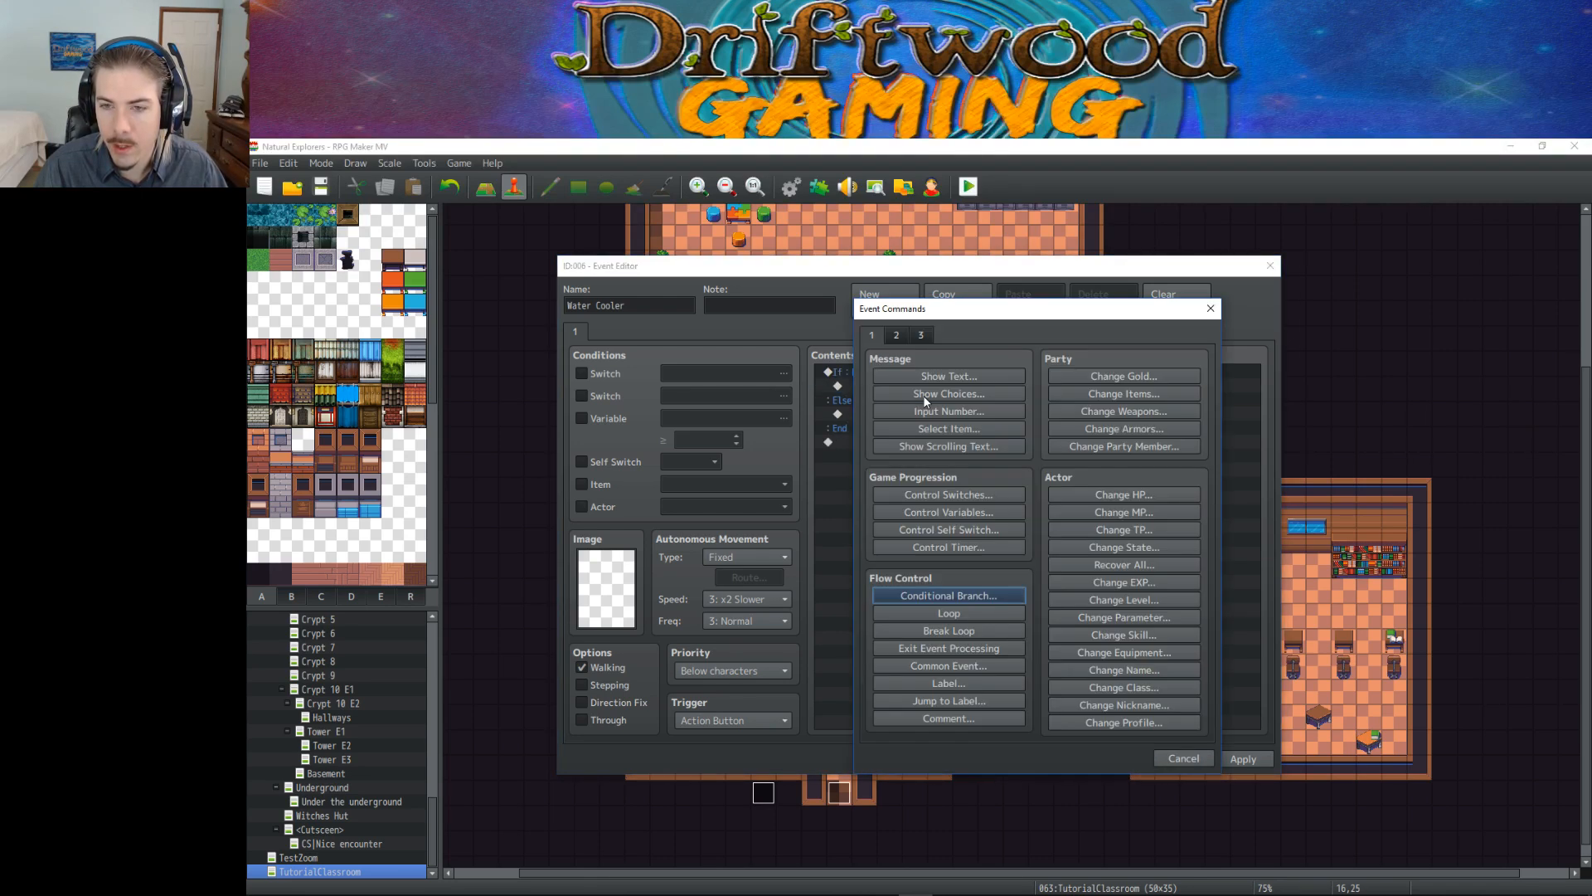
pyautogui.click(920, 375)
pyautogui.write('You cu')
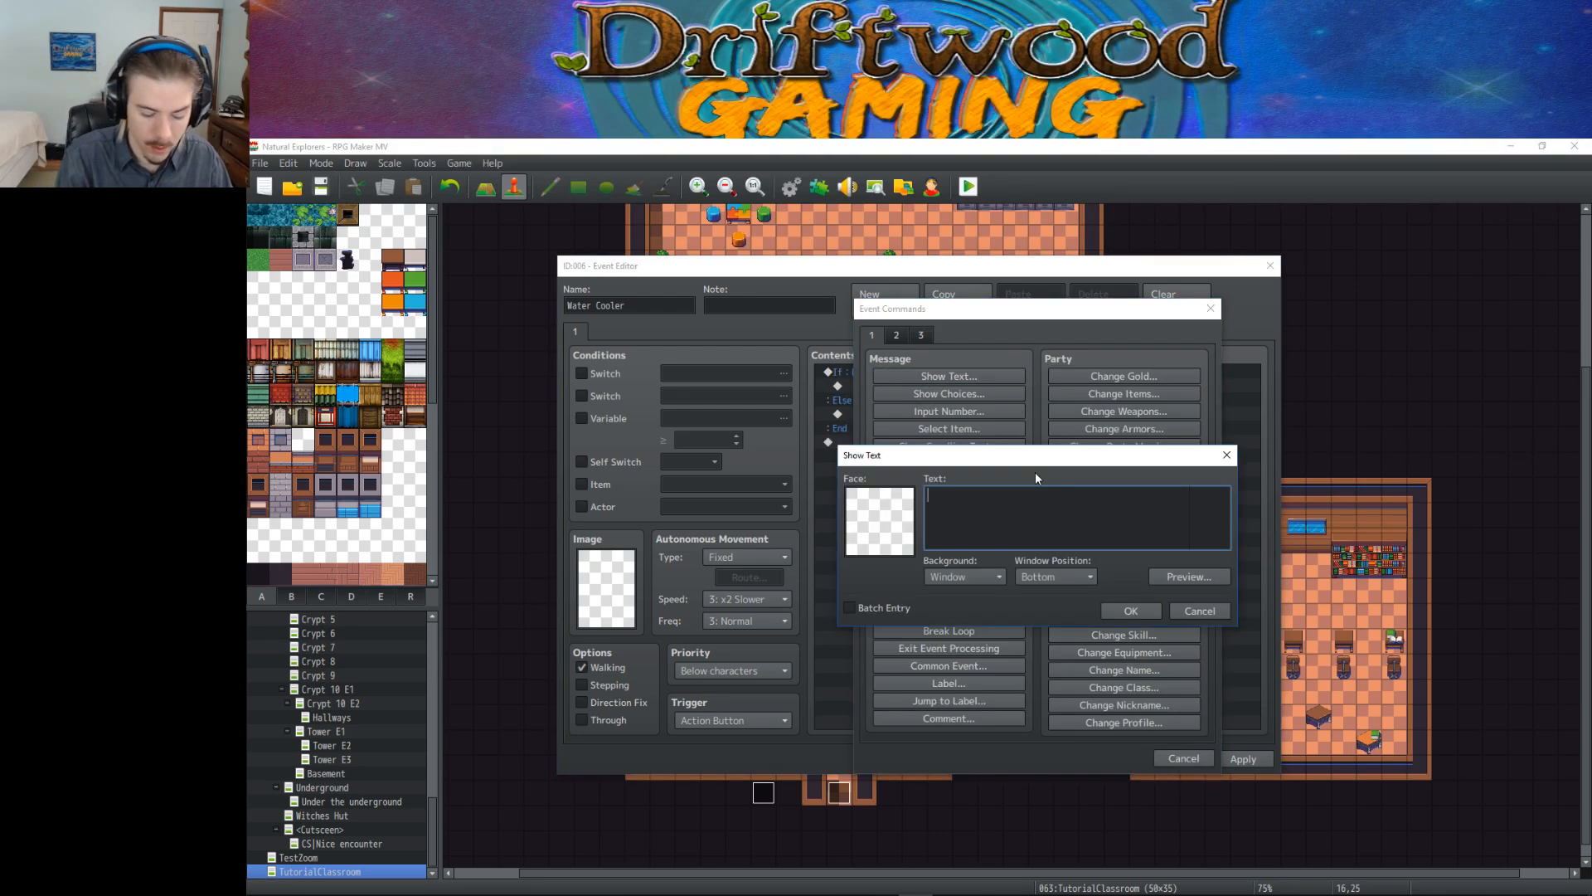
pyautogui.write('rrently have \\ii[7].')
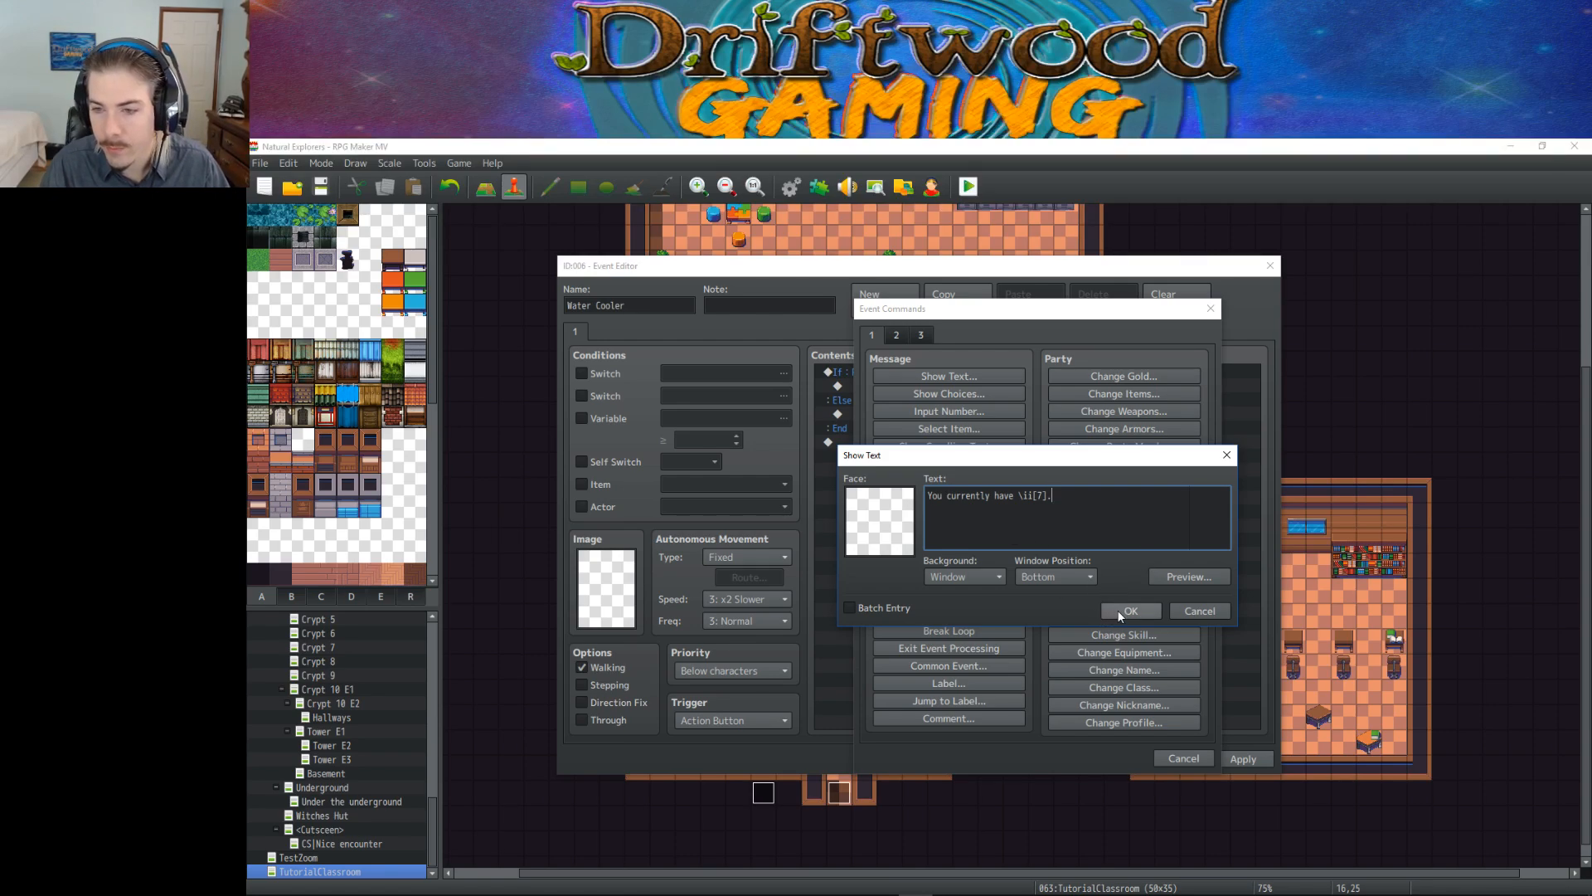
pyautogui.click(1128, 610)
# Step: Start inserting a new event command on the empty line below the end of the Conditional Branch
pyautogui.click(894, 491)
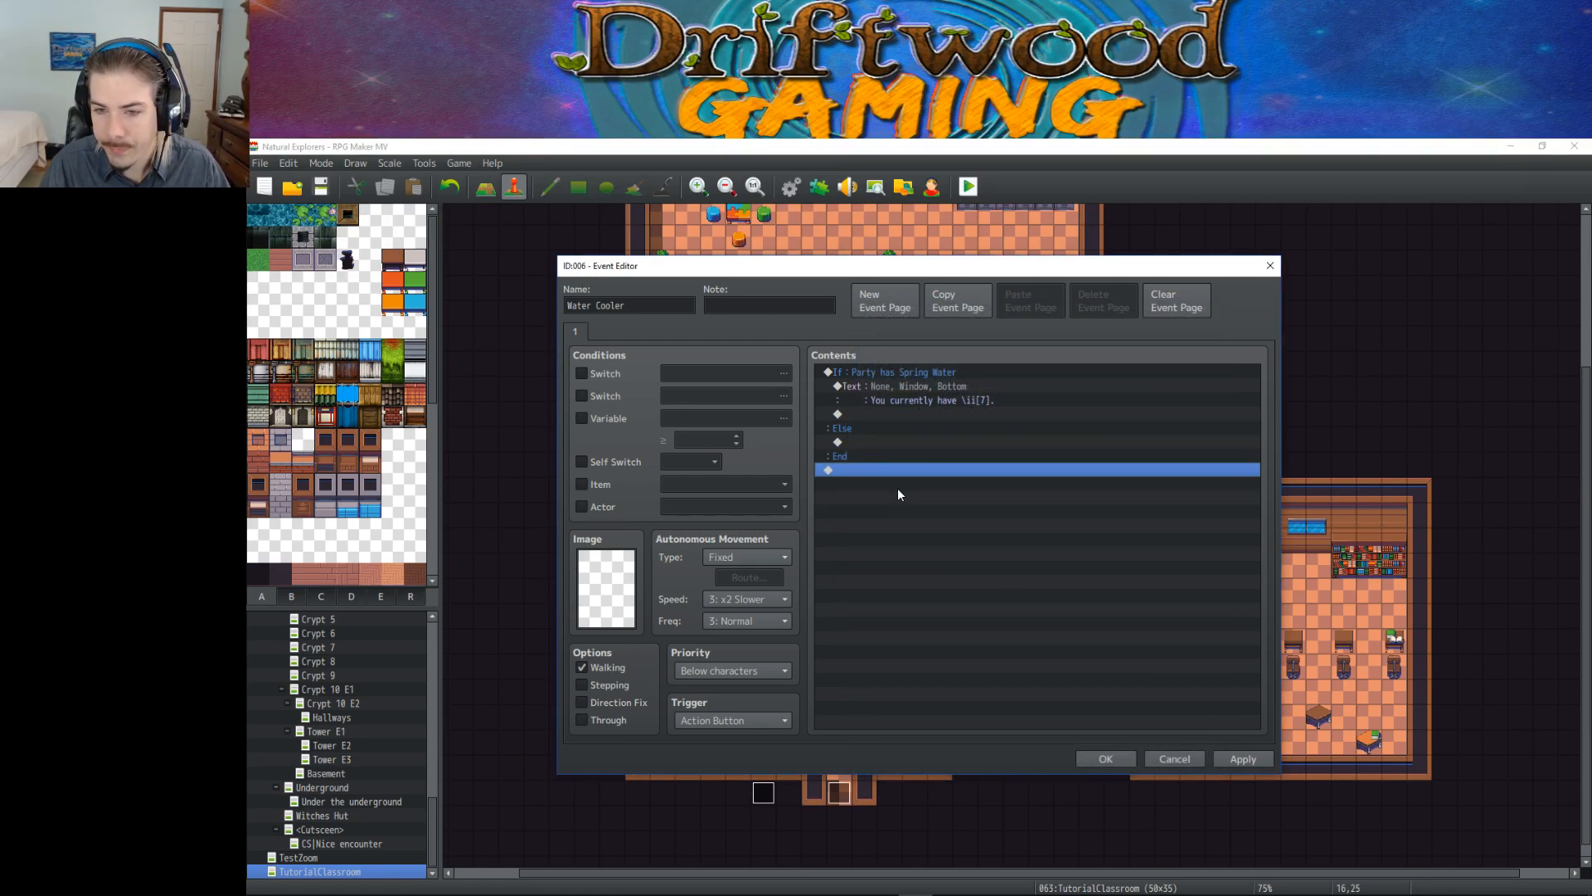
pyautogui.doubleClick(938, 491)
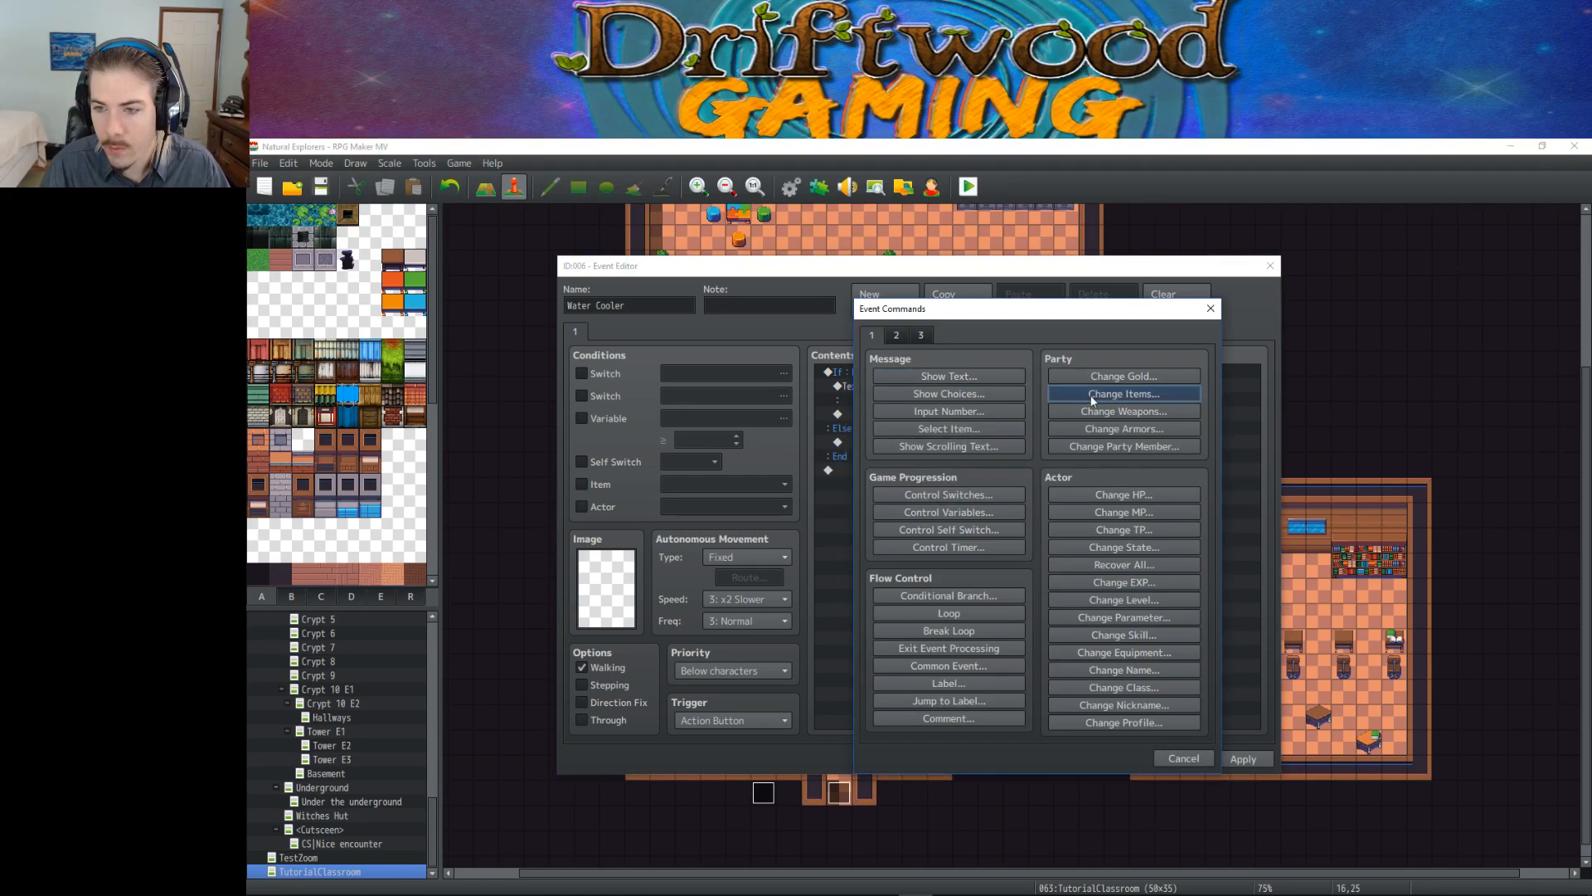
pyautogui.click(1124, 394)
pyautogui.click(1038, 485)
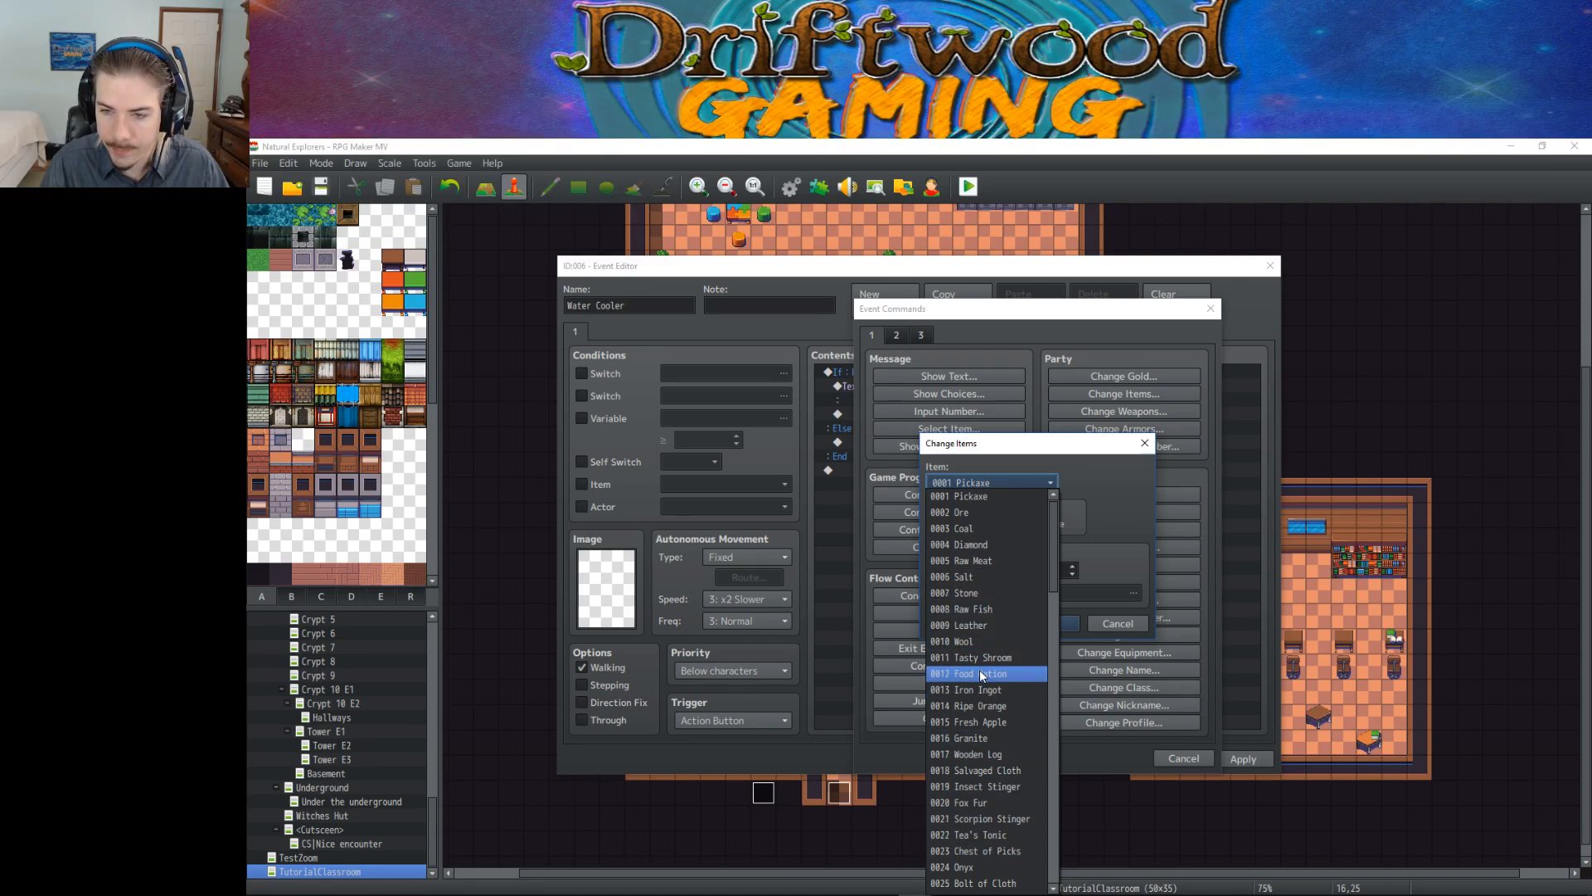
pyautogui.scroll(-2, 1003, 740)
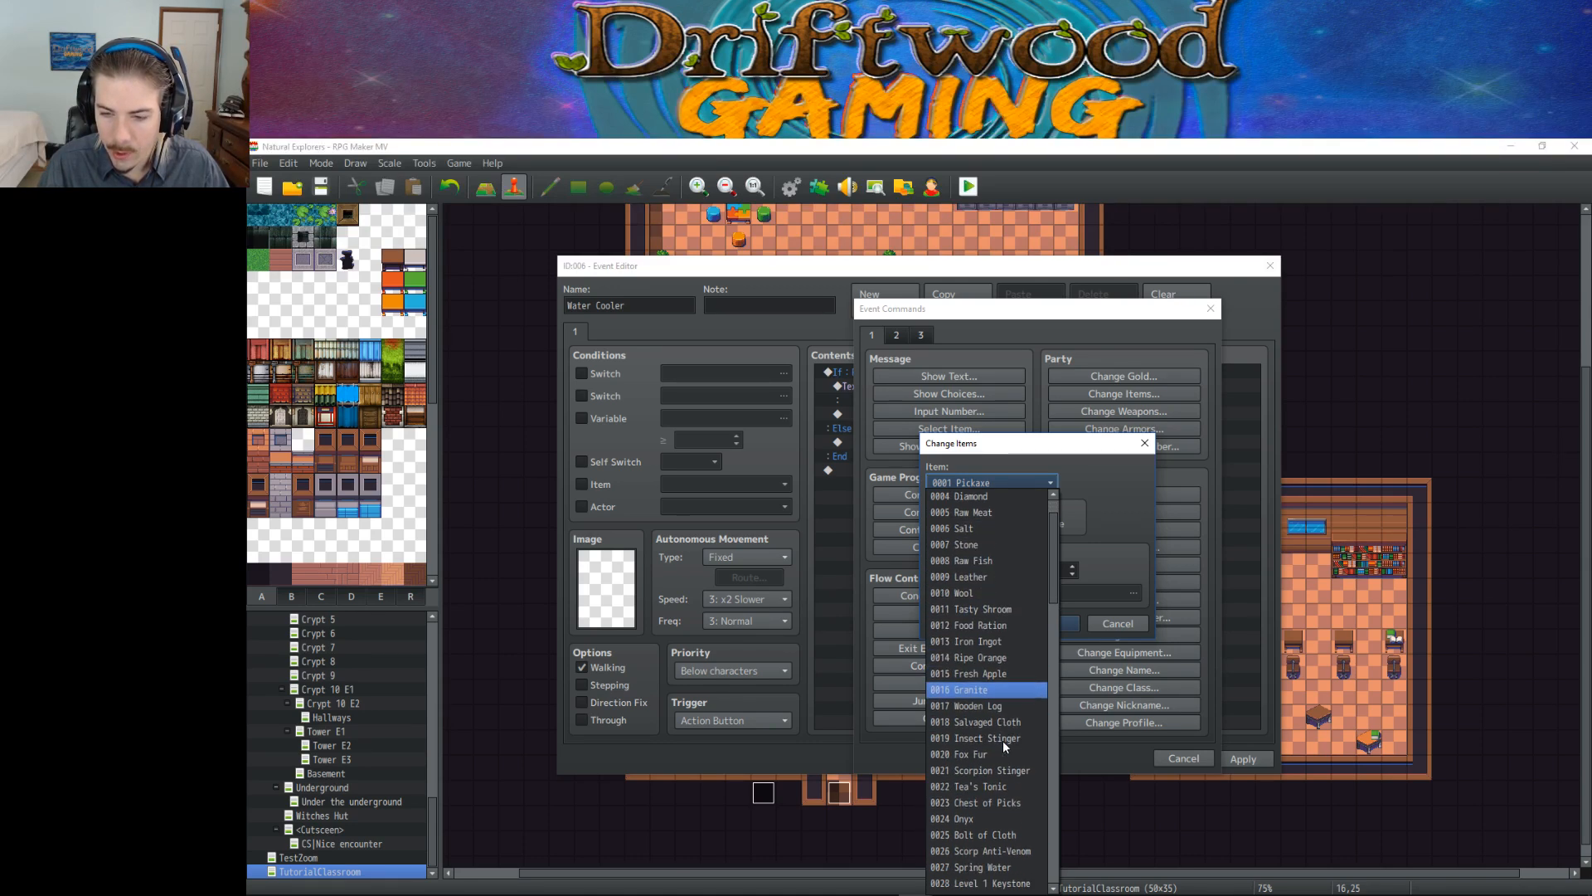
pyautogui.scroll(-1, 1003, 740)
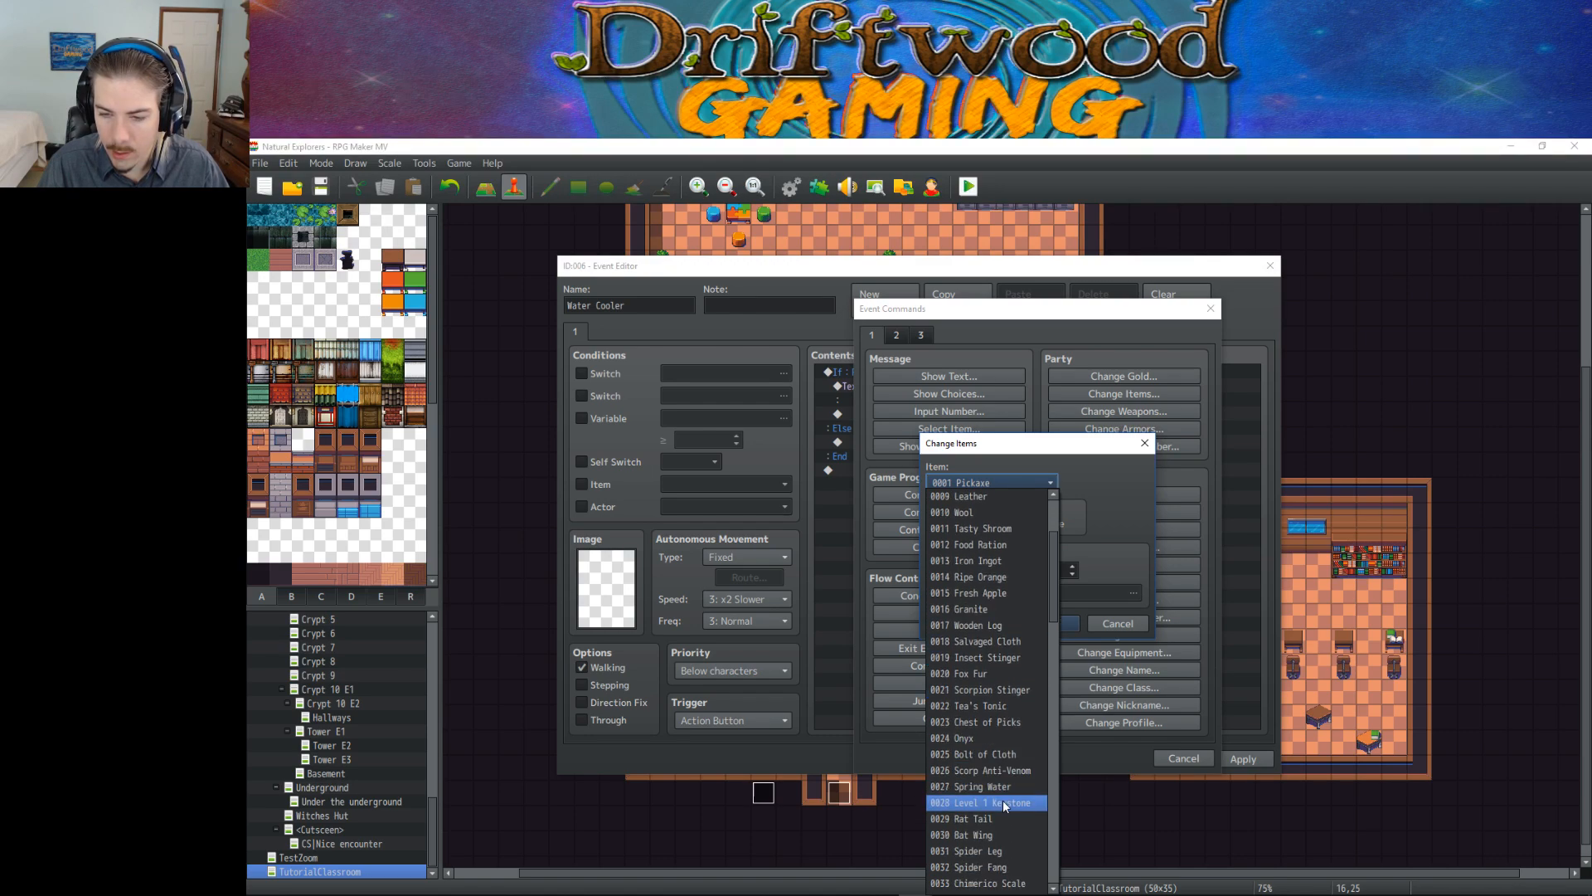
pyautogui.click(1110, 544)
pyautogui.click(1116, 624)
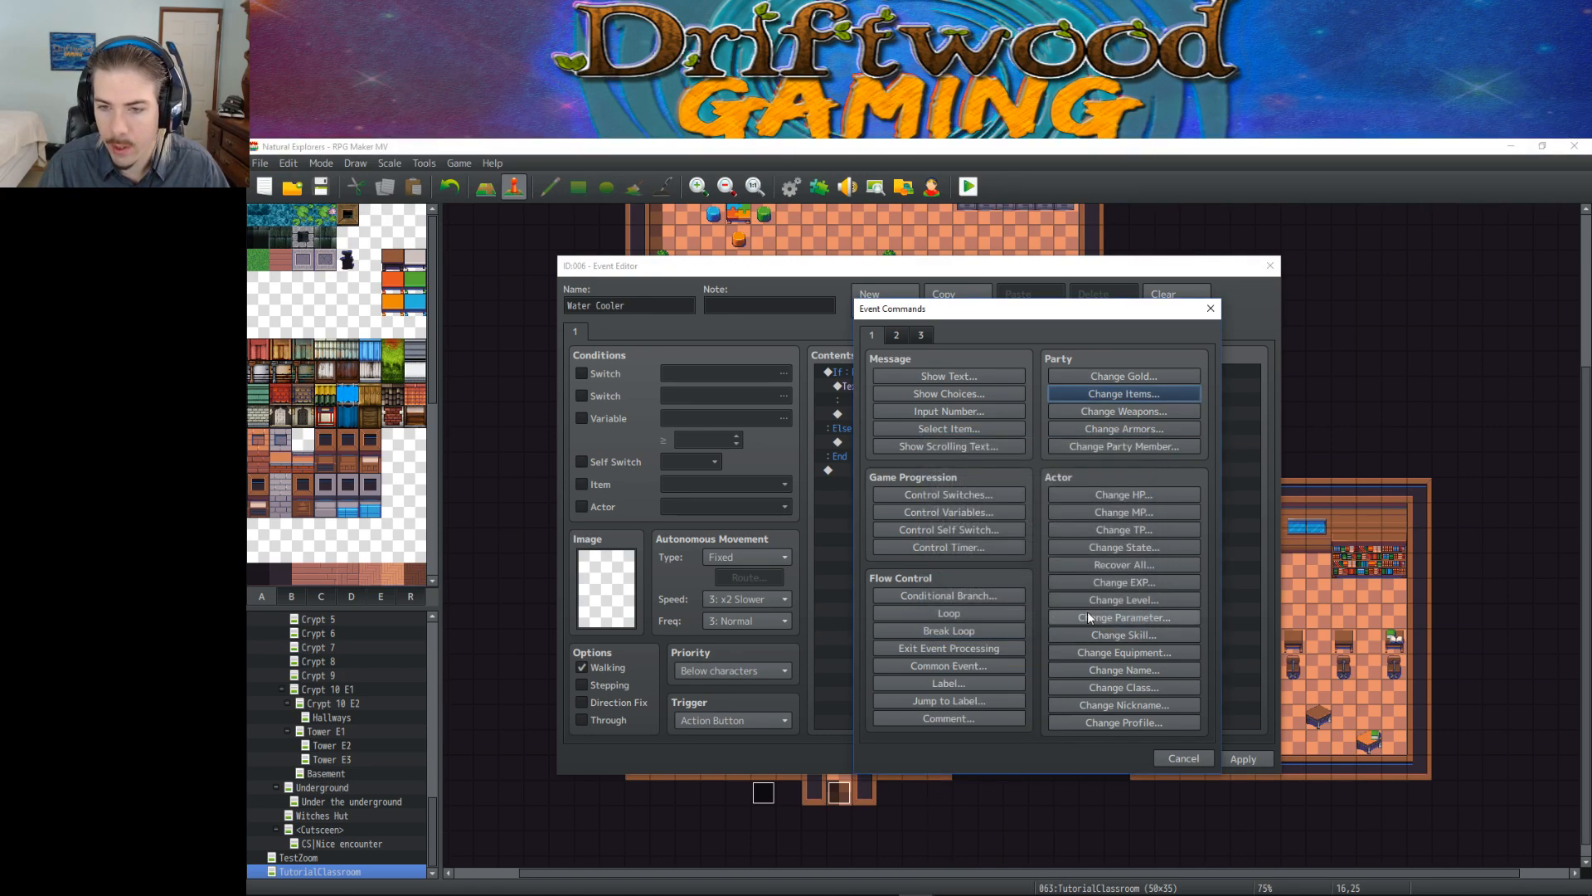
# Step: Add a Change Items command below the Conditional Branch that increases 0027 Spring Water by a constant 1
pyautogui.click(1120, 398)
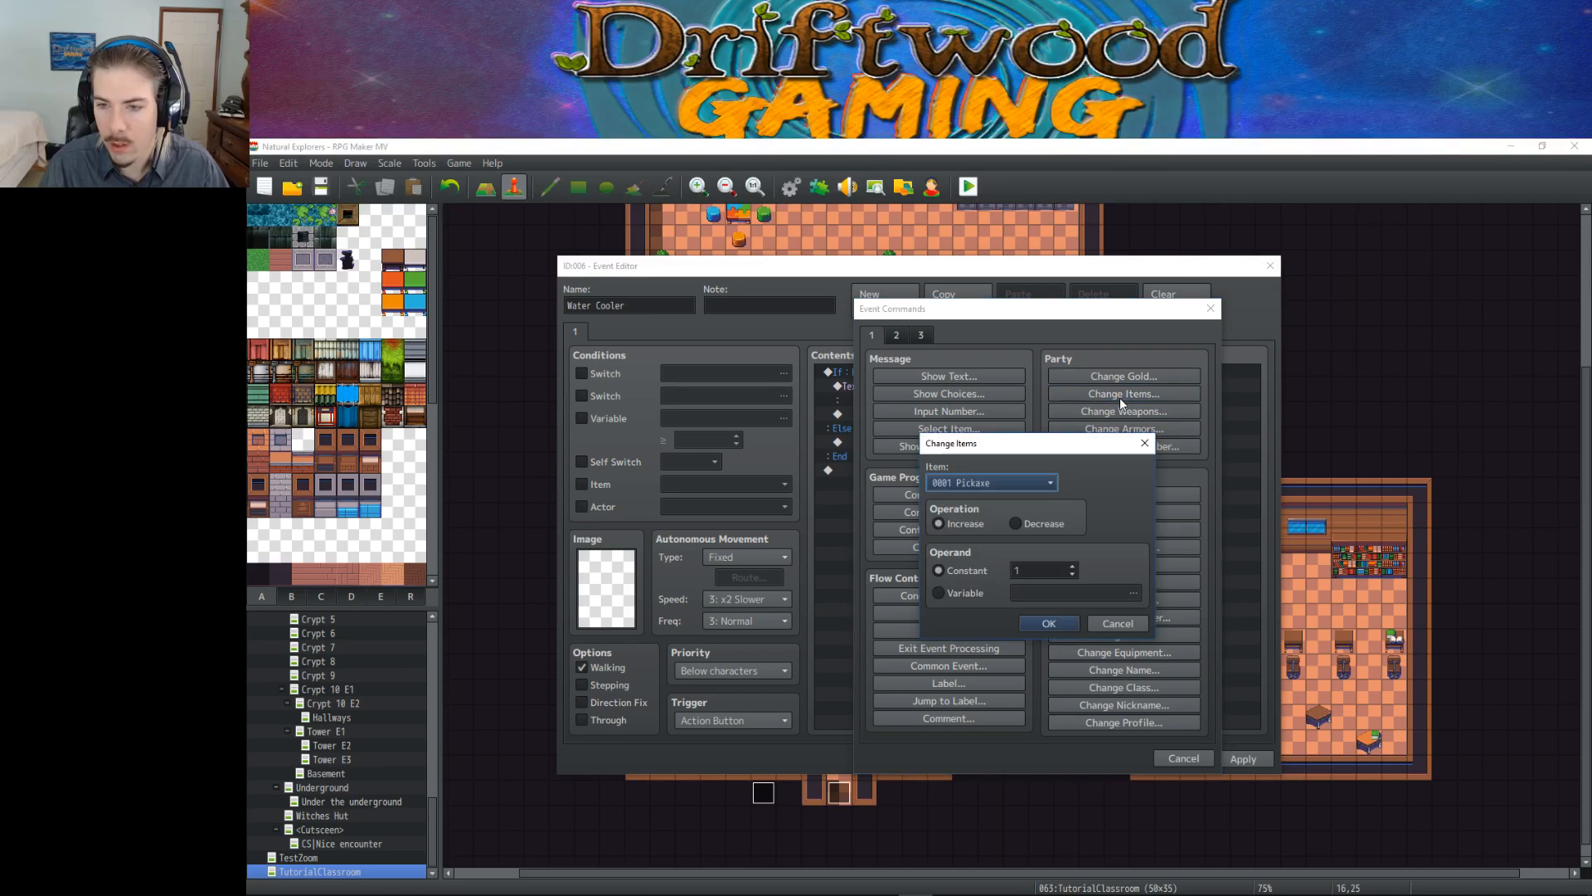
pyautogui.click(1028, 484)
pyautogui.scroll(-1, 994, 710)
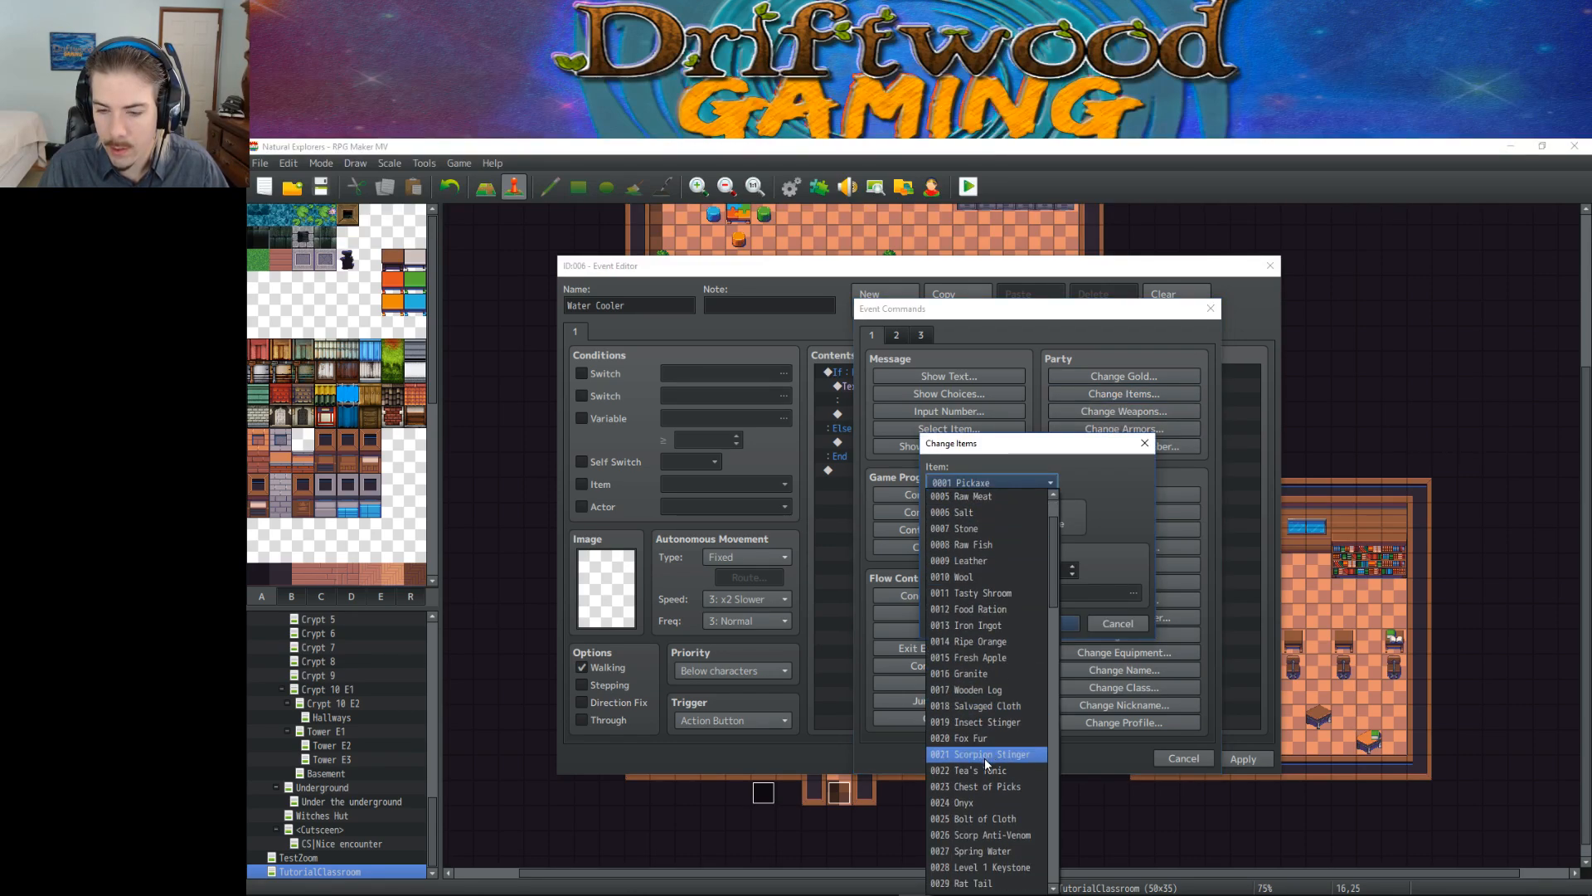
pyautogui.click(983, 850)
pyautogui.click(1053, 624)
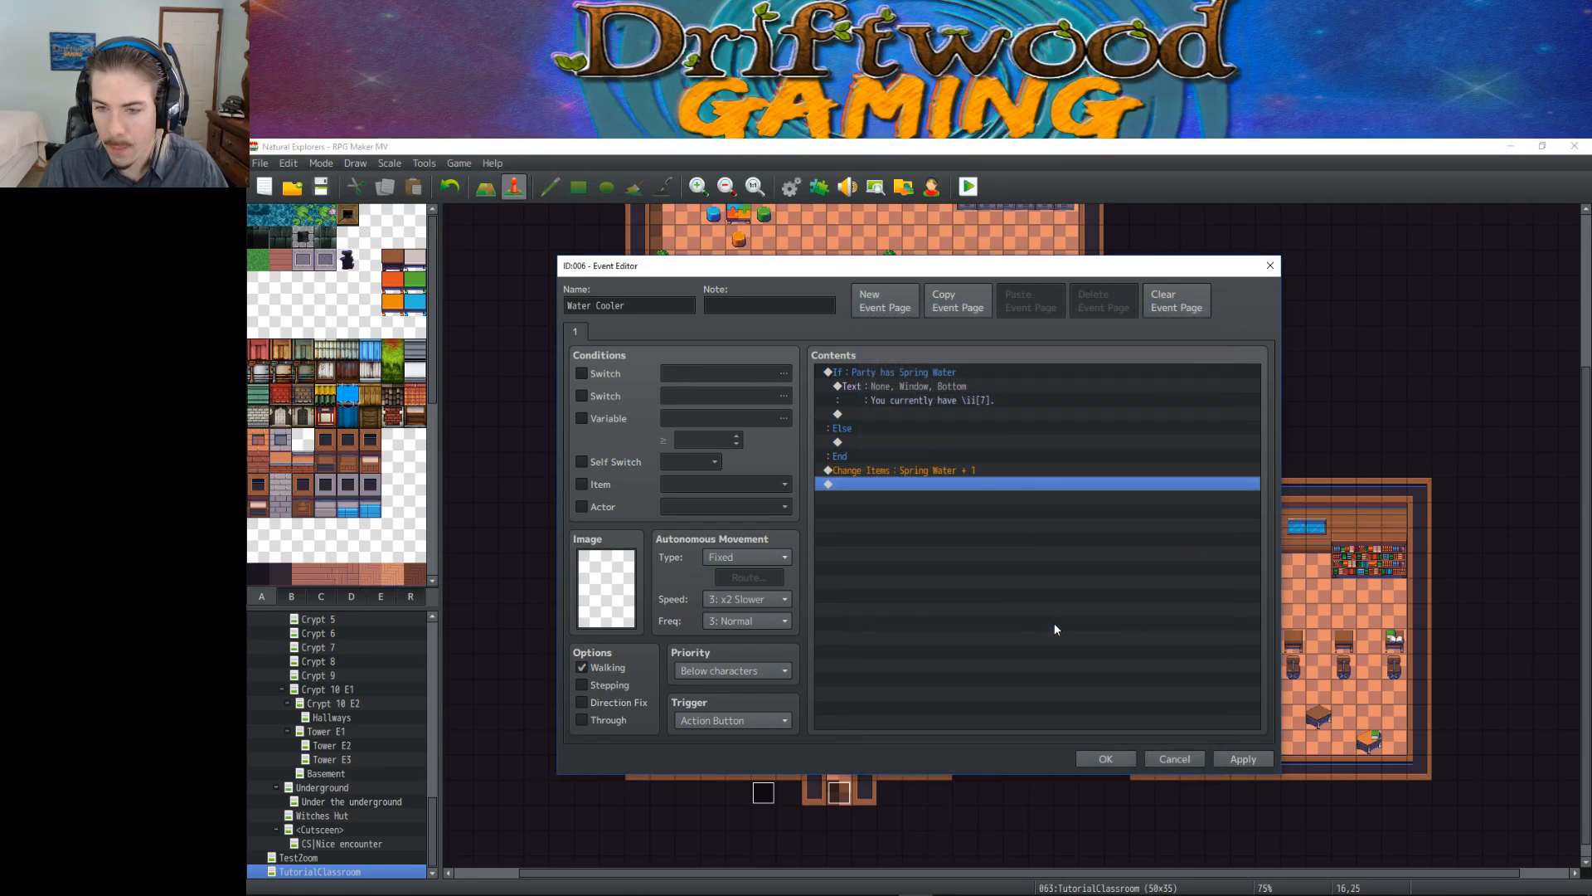
# Step: Move the Spring Water Change Items command from below the Conditional Branch into its Else branch
pyautogui.rightClick(902, 472)
pyautogui.click(942, 522)
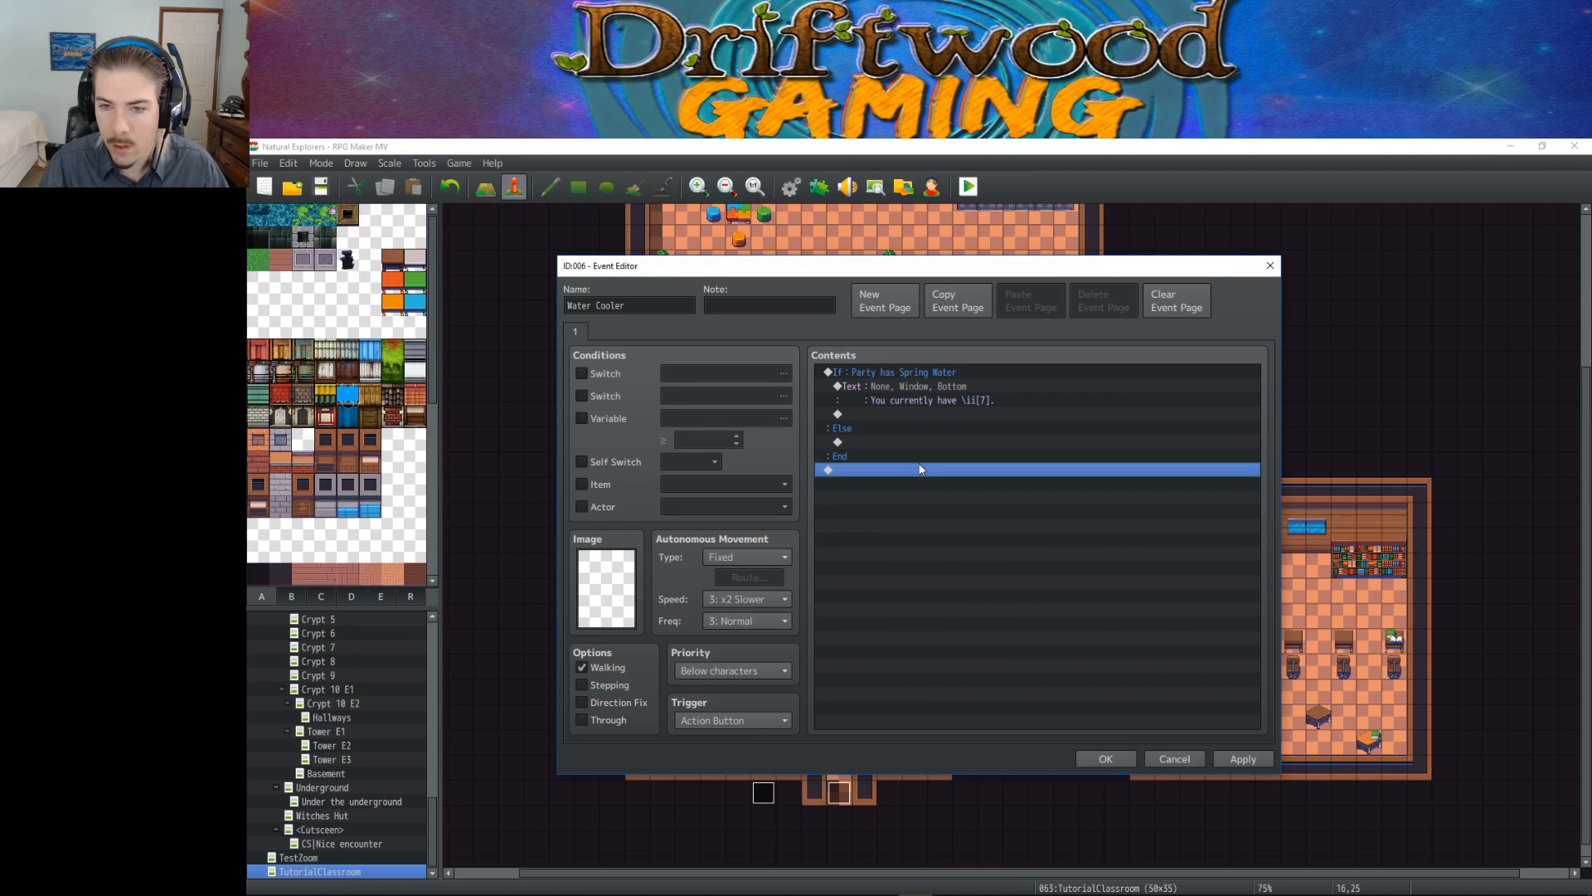
pyautogui.click(884, 442)
pyautogui.rightClick(907, 443)
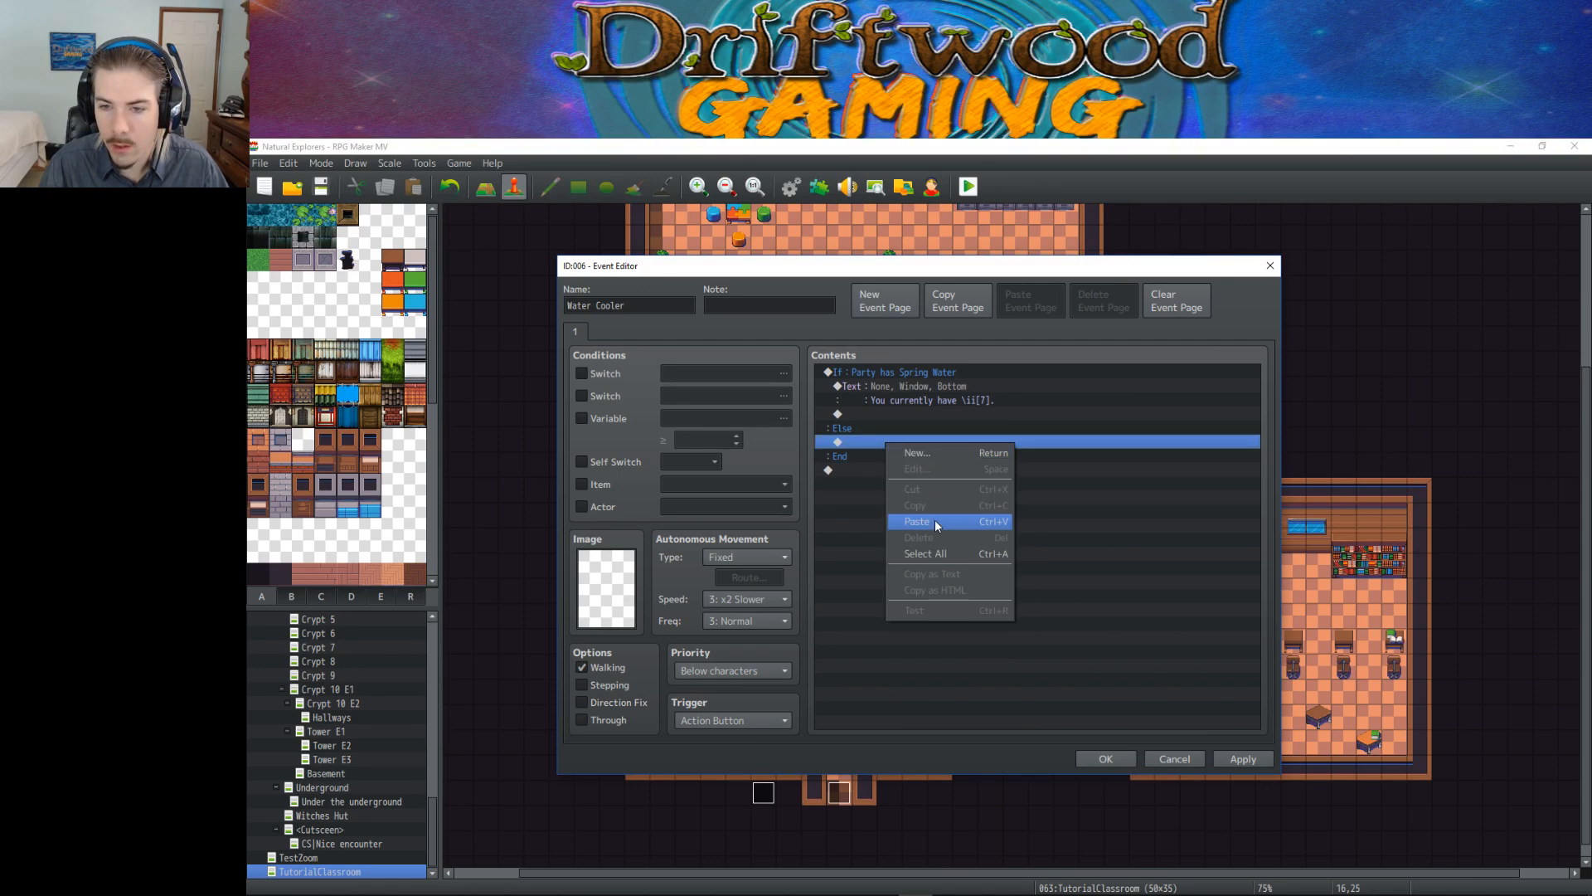
pyautogui.click(934, 519)
# Step: Insert a Play SE command with the !DG_Slurp01 sound before the Change Items command in the Else branch
pyautogui.rightClick(902, 445)
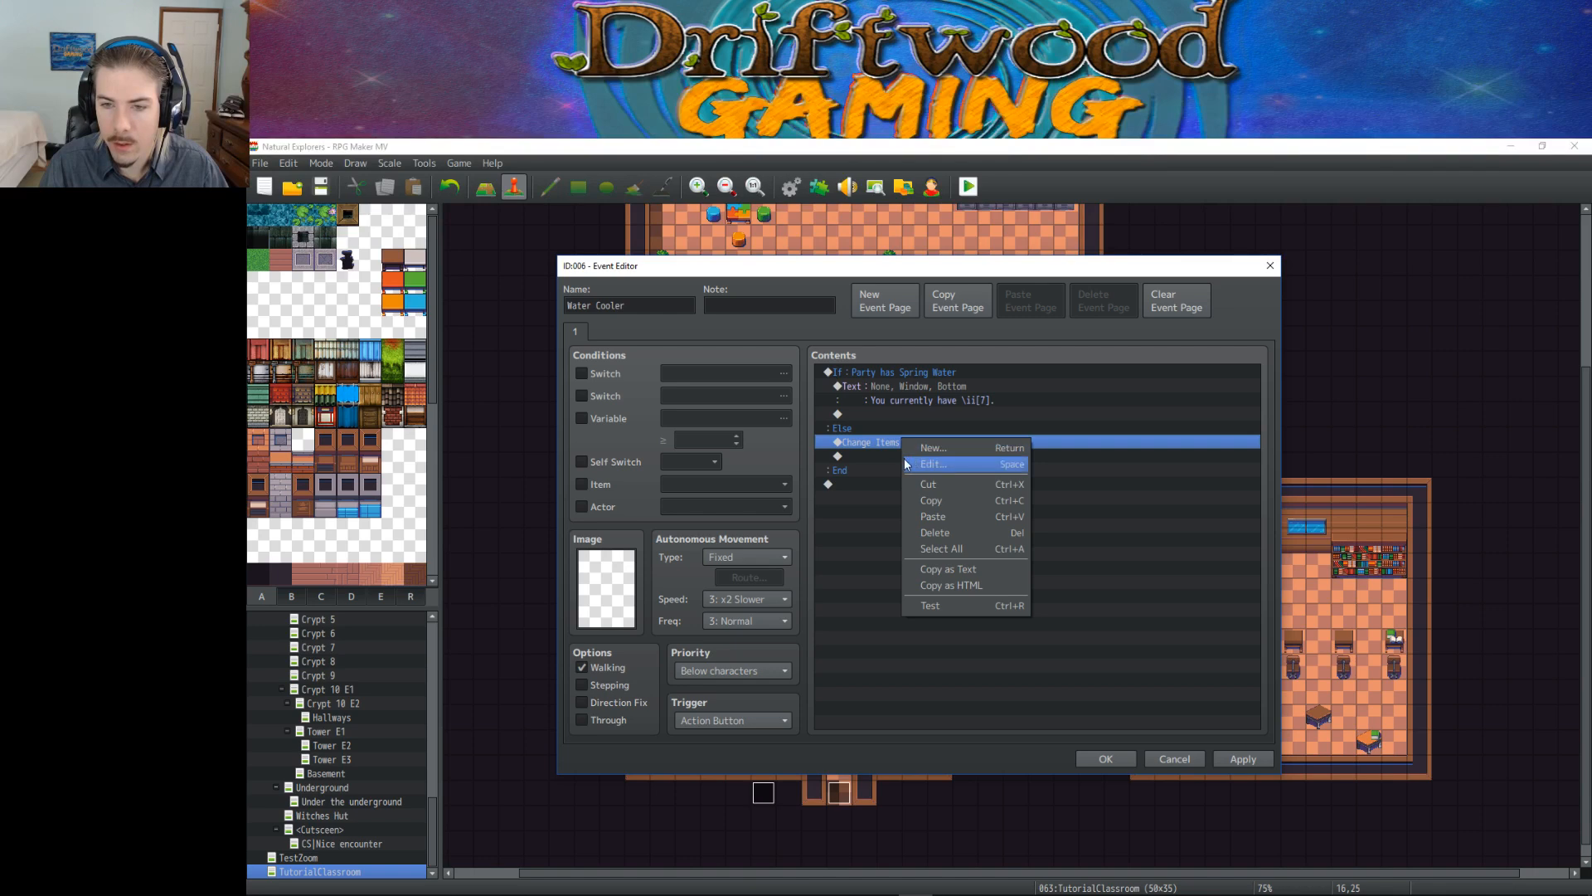
pyautogui.click(927, 450)
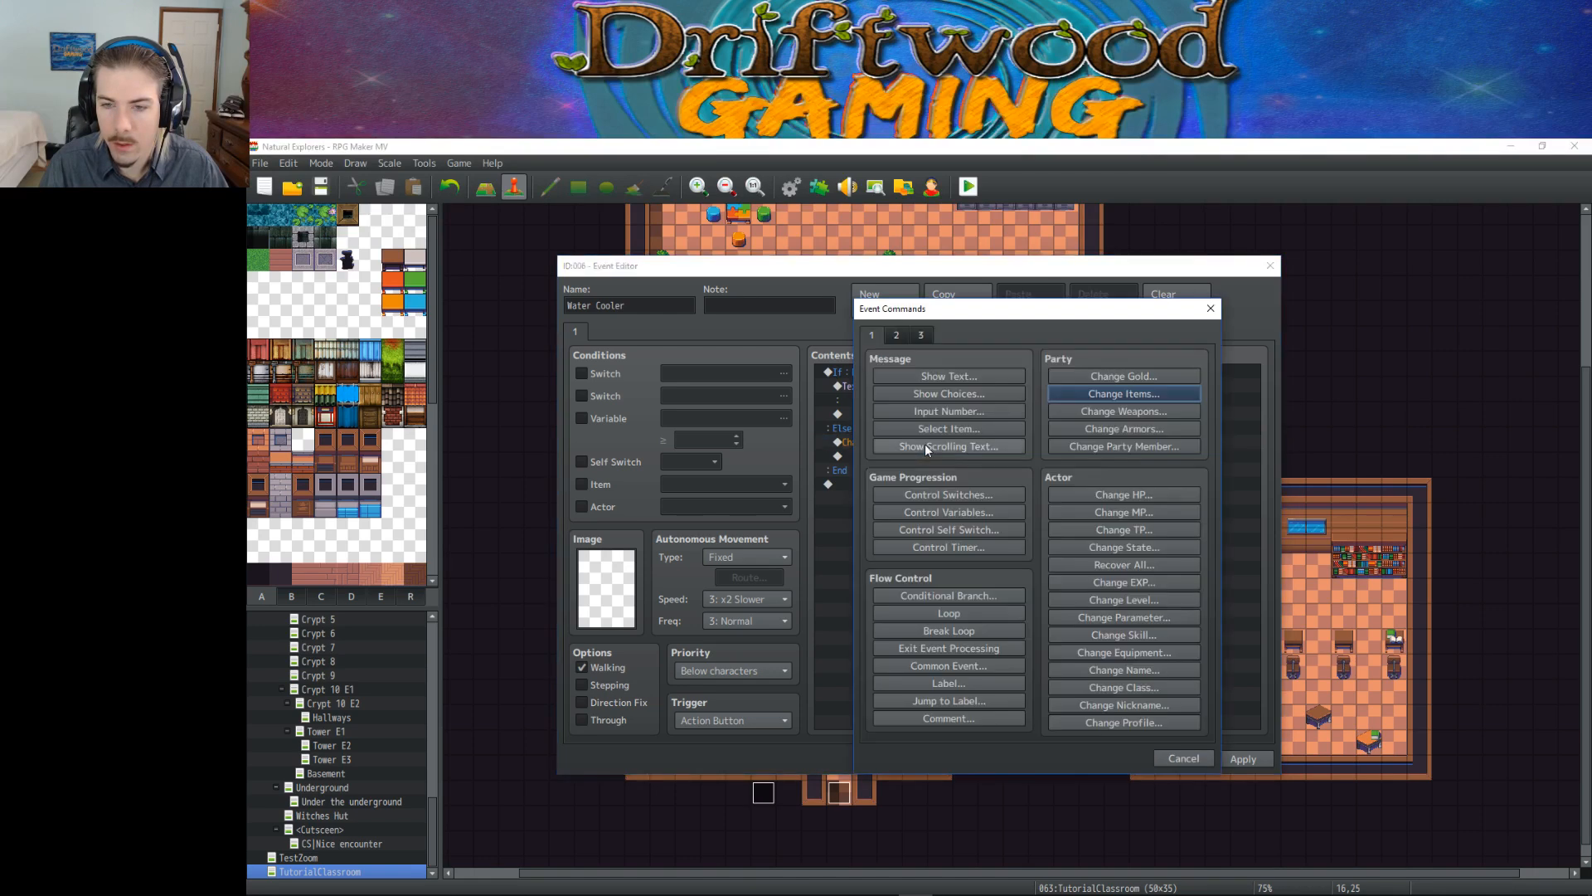
pyautogui.click(899, 334)
pyautogui.click(919, 337)
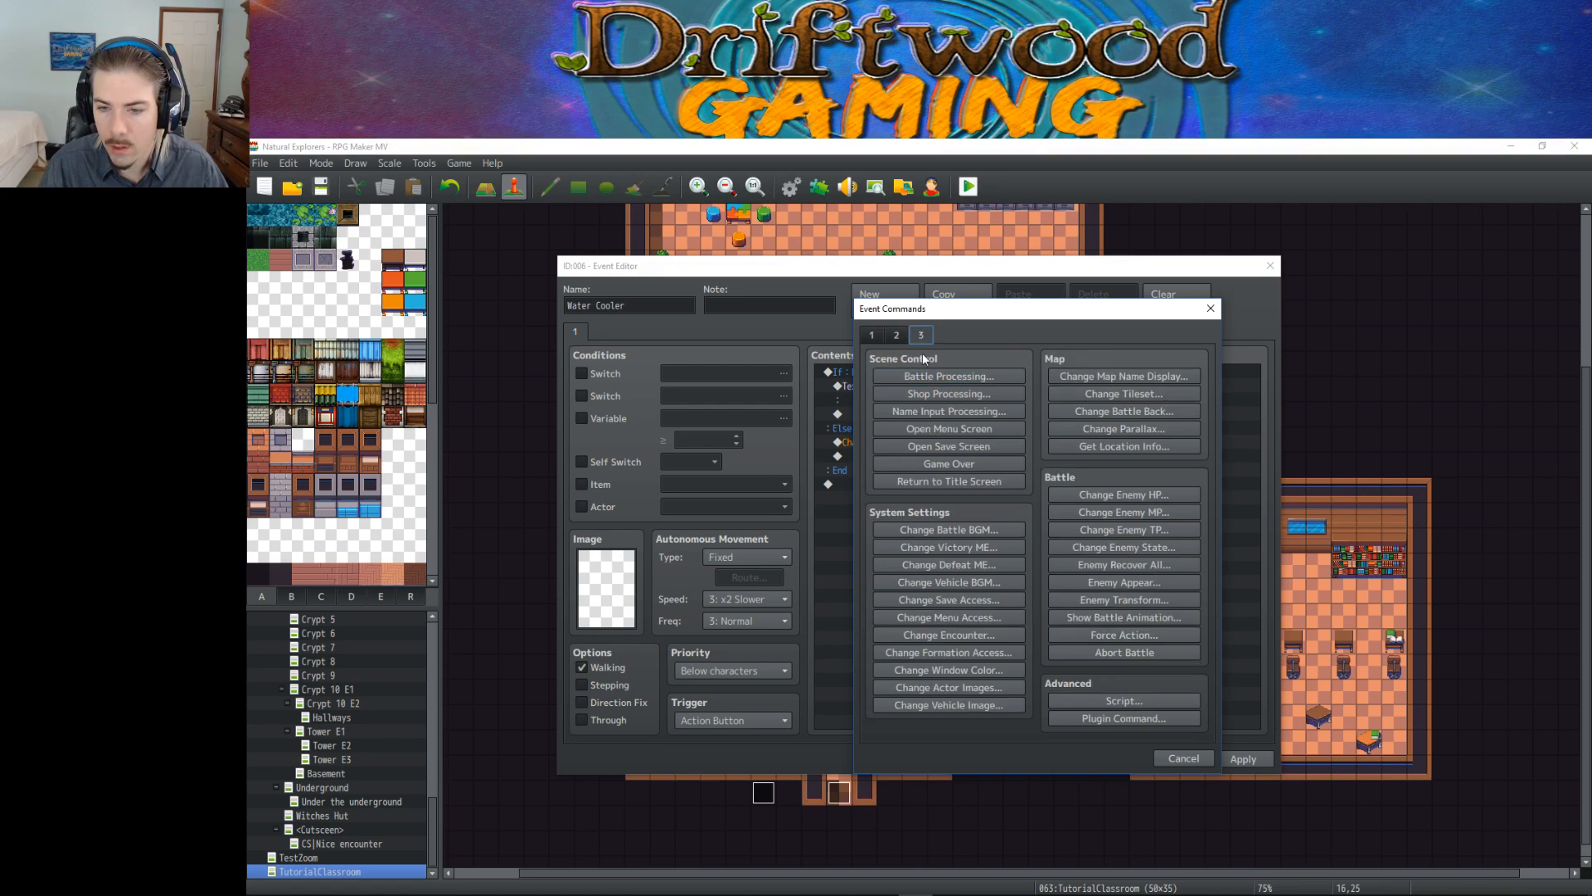
pyautogui.click(873, 335)
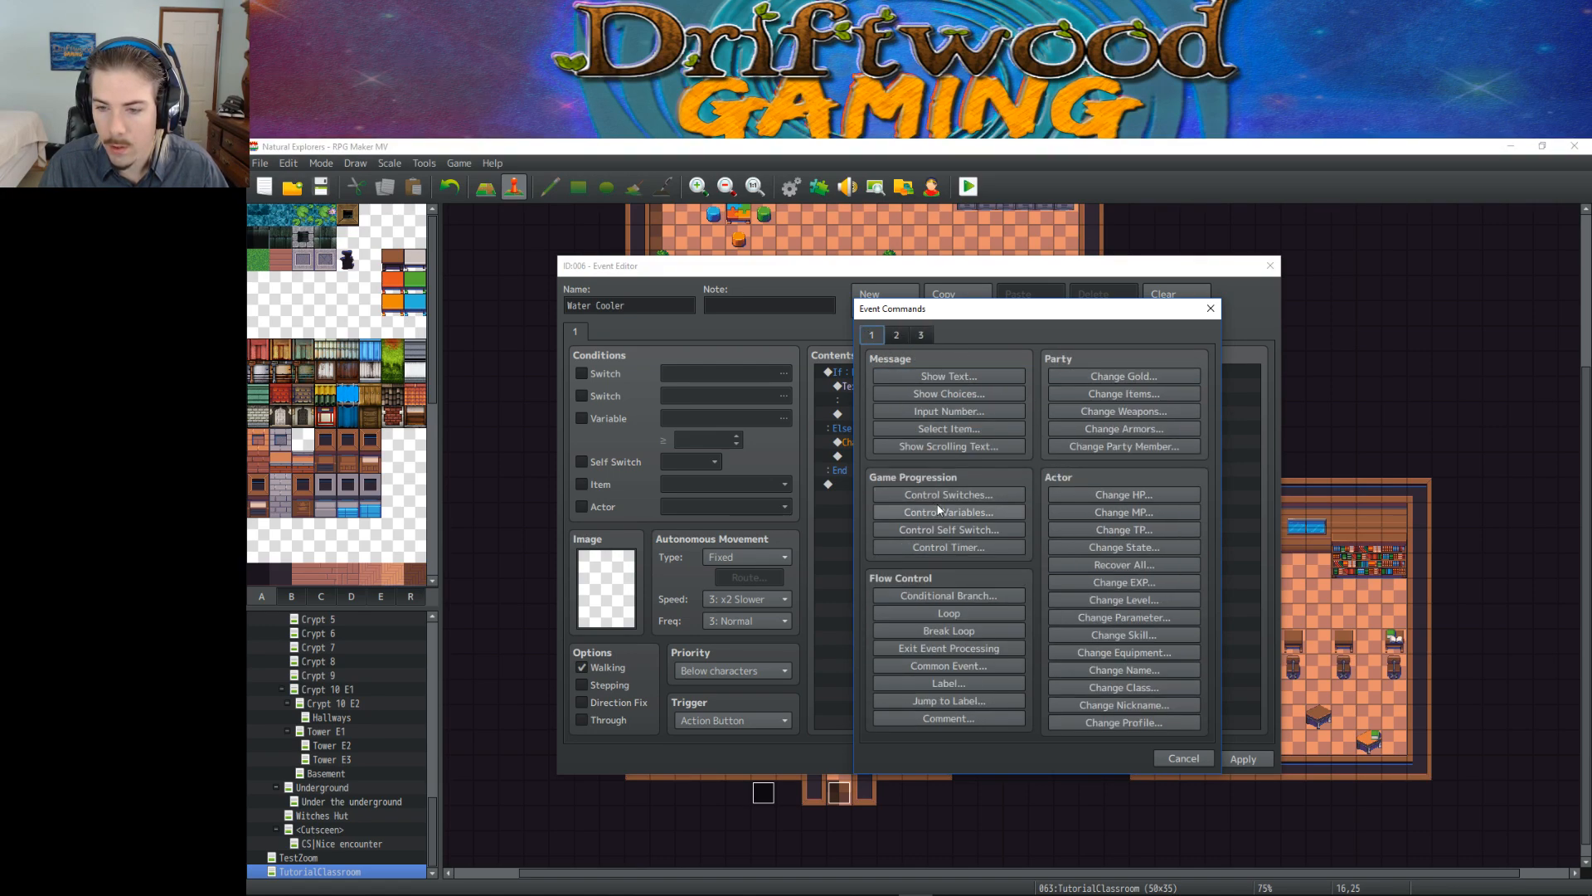
pyautogui.click(897, 334)
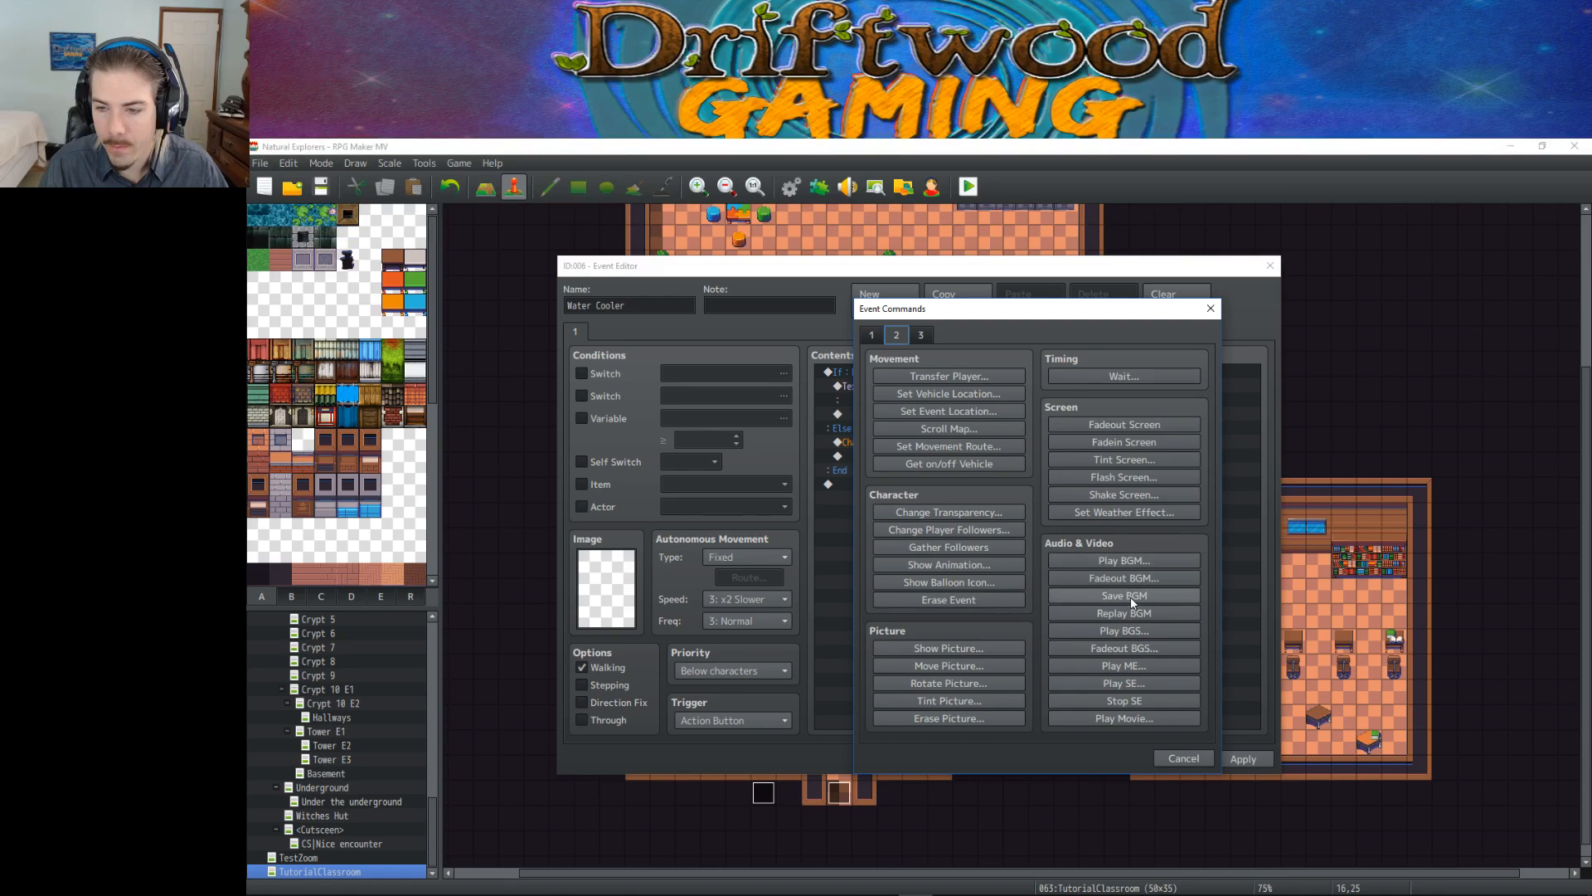
pyautogui.click(1143, 685)
pyautogui.scroll(-15, 1017, 497)
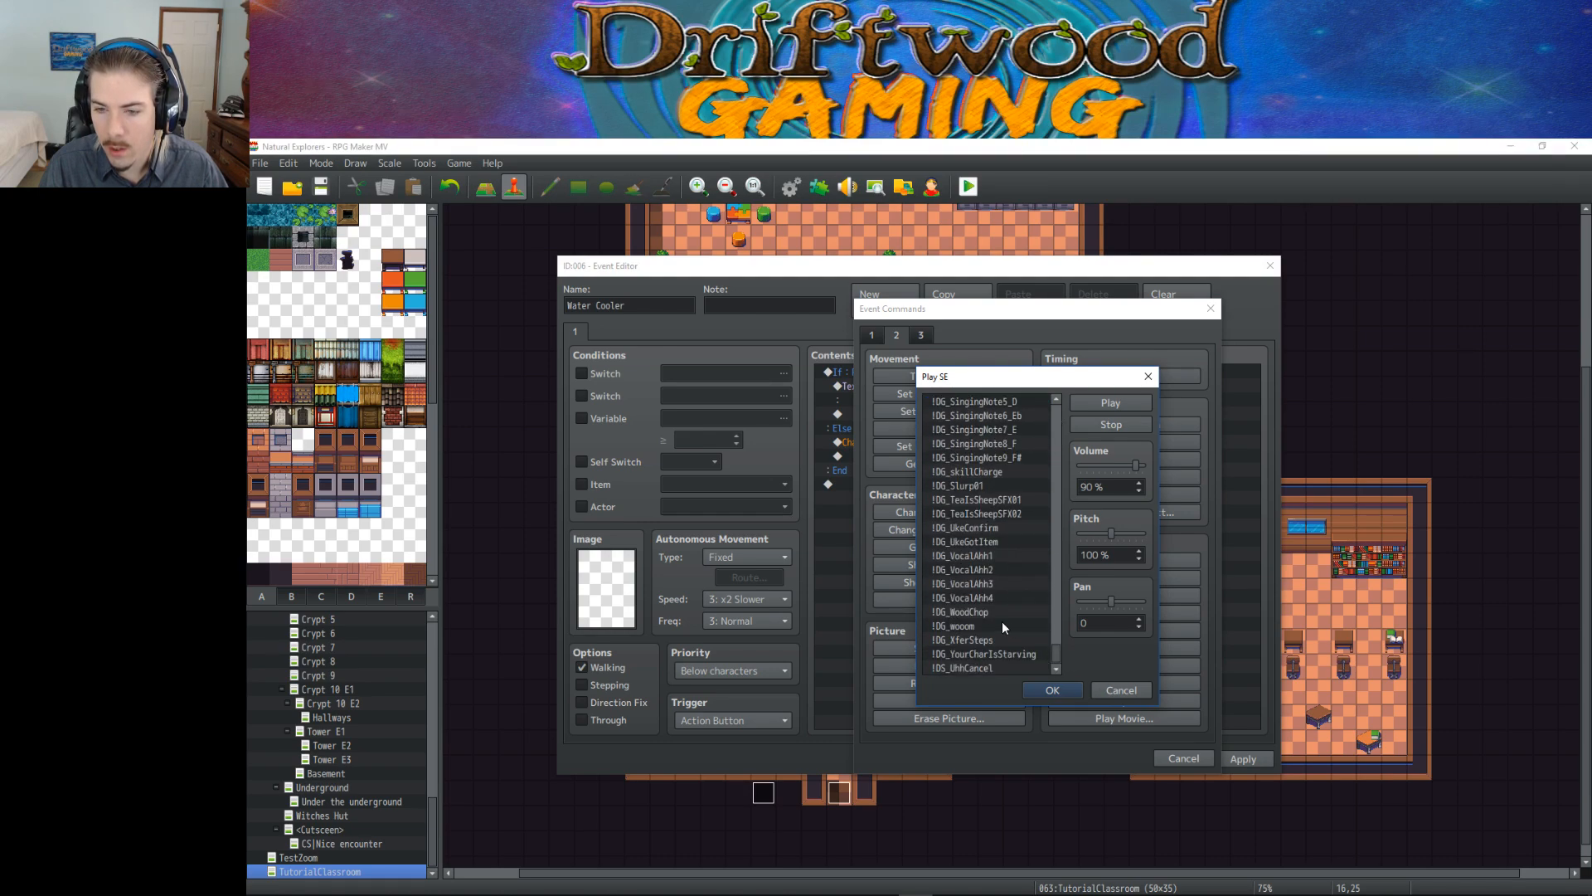
pyautogui.click(987, 584)
pyautogui.scroll(2, 1016, 554)
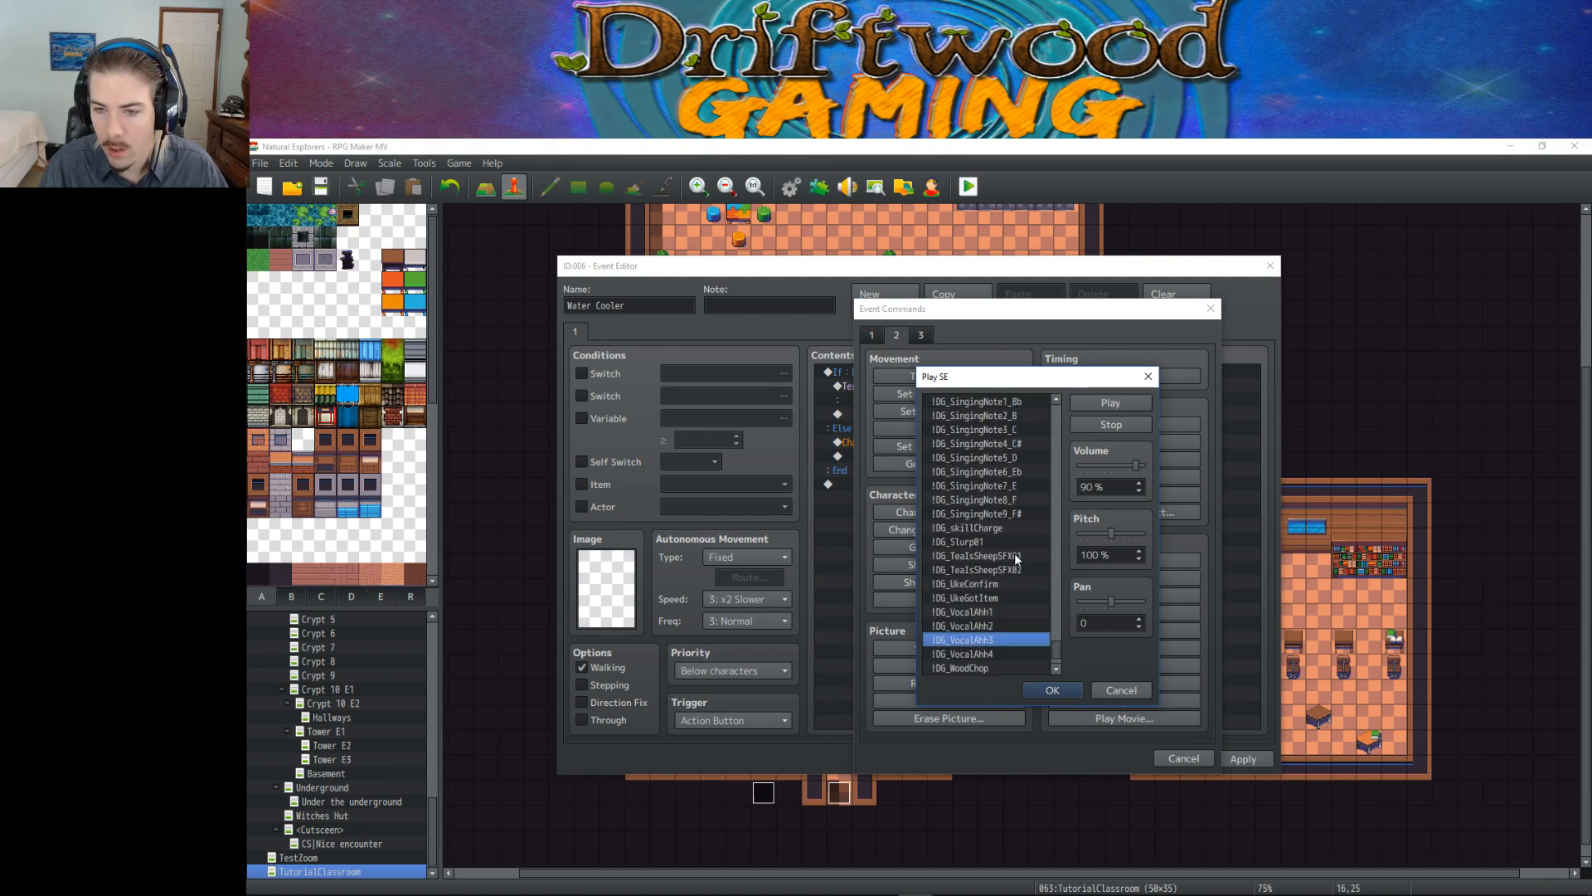
pyautogui.click(997, 567)
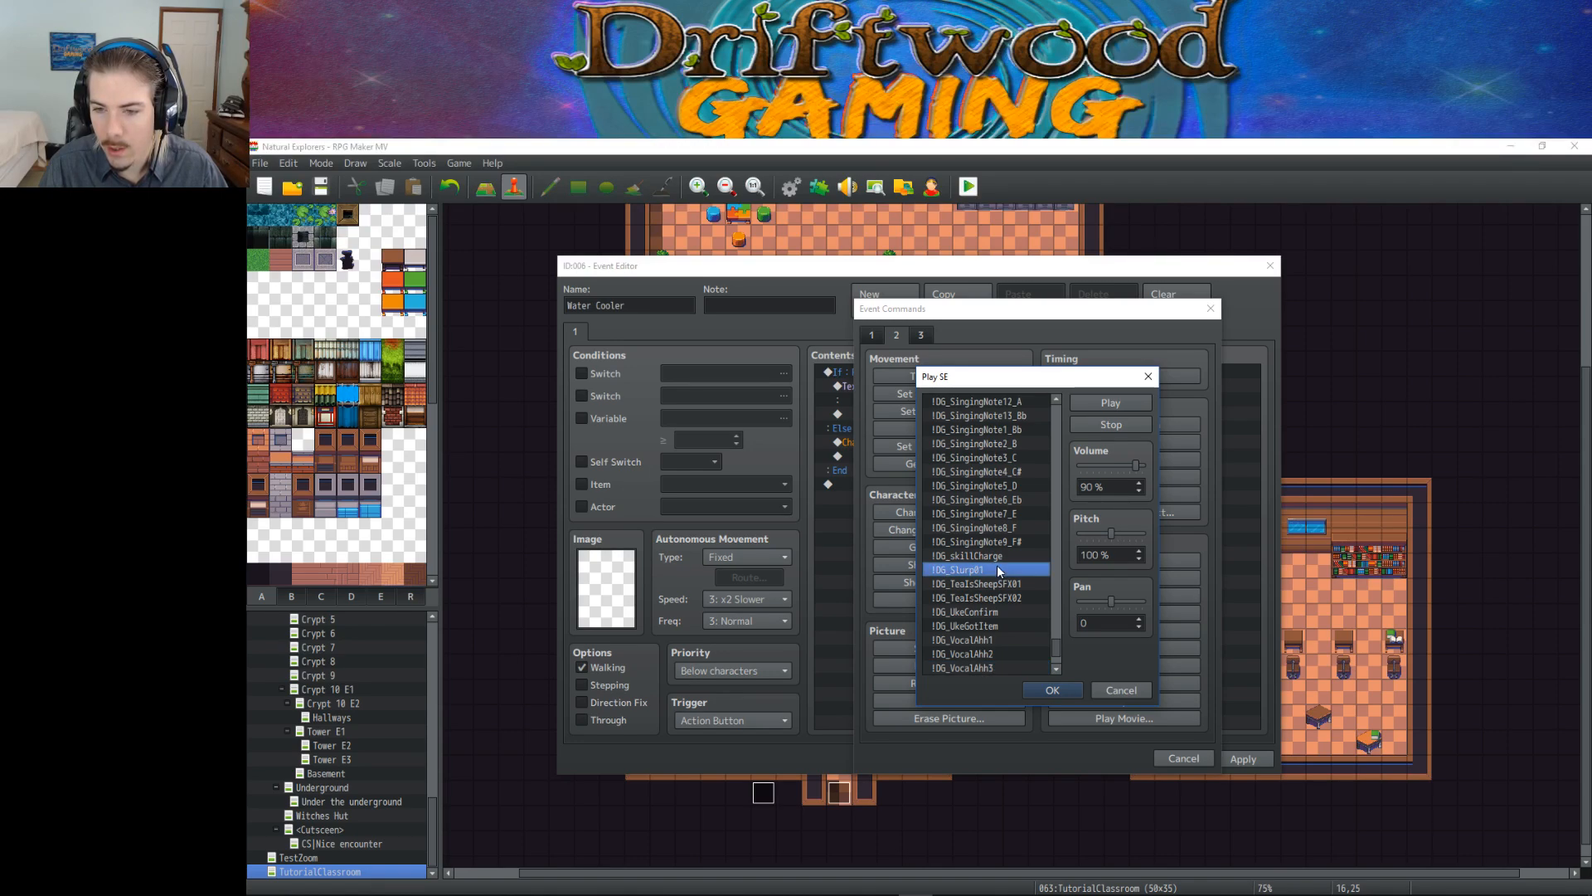
pyautogui.click(1059, 687)
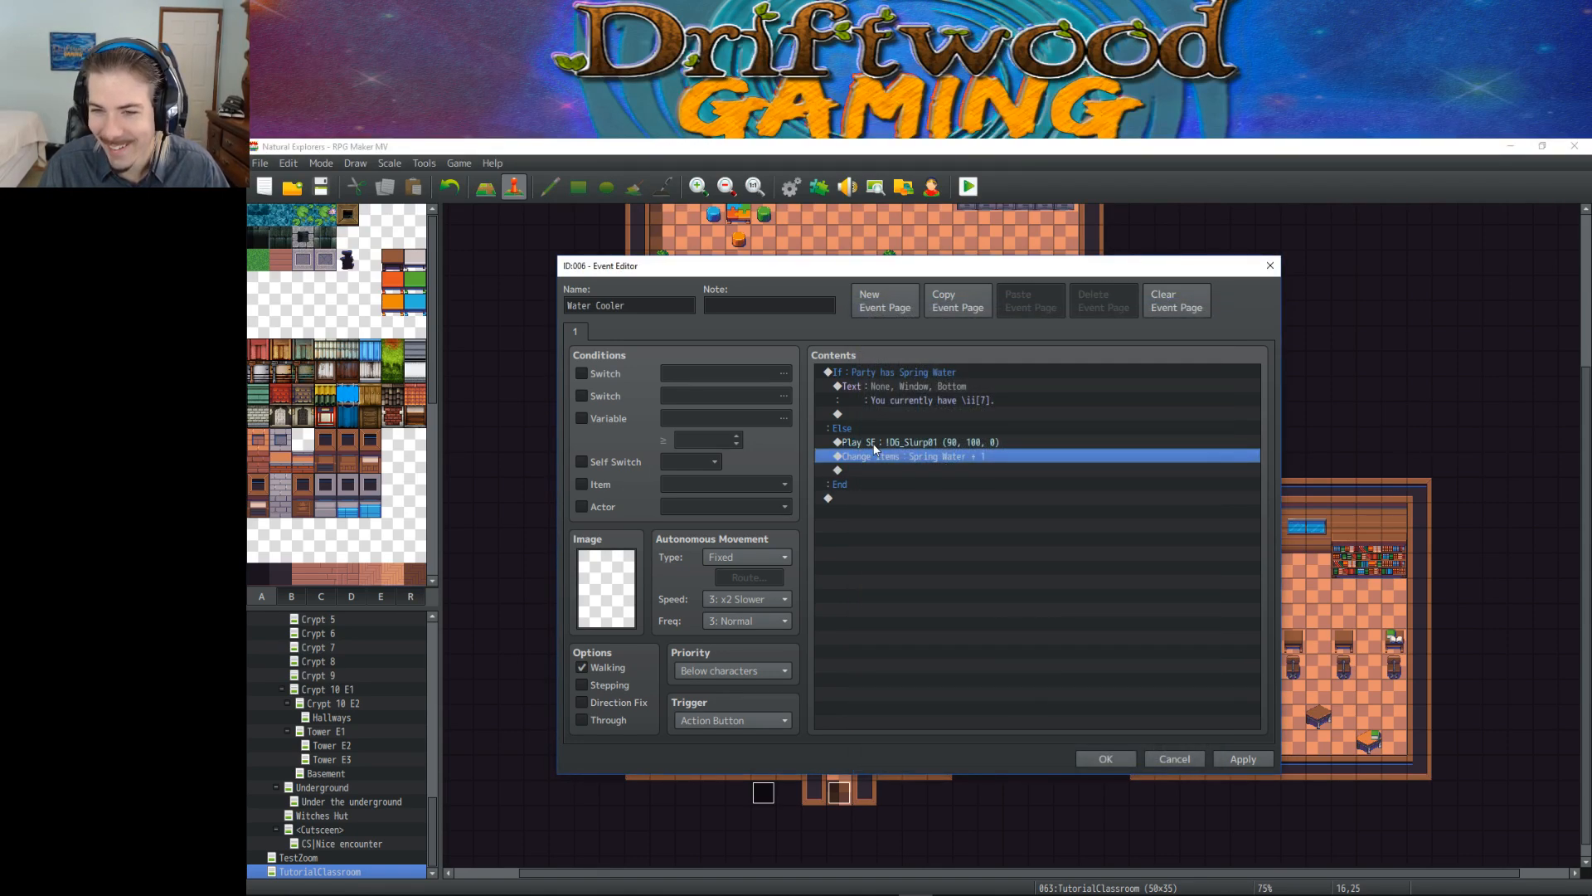
# Step: Add the text "You poured yourself some \ii[27]." after the Change Items command in the Else branch and apply the event changes
pyautogui.rightClick(903, 469)
pyautogui.click(924, 478)
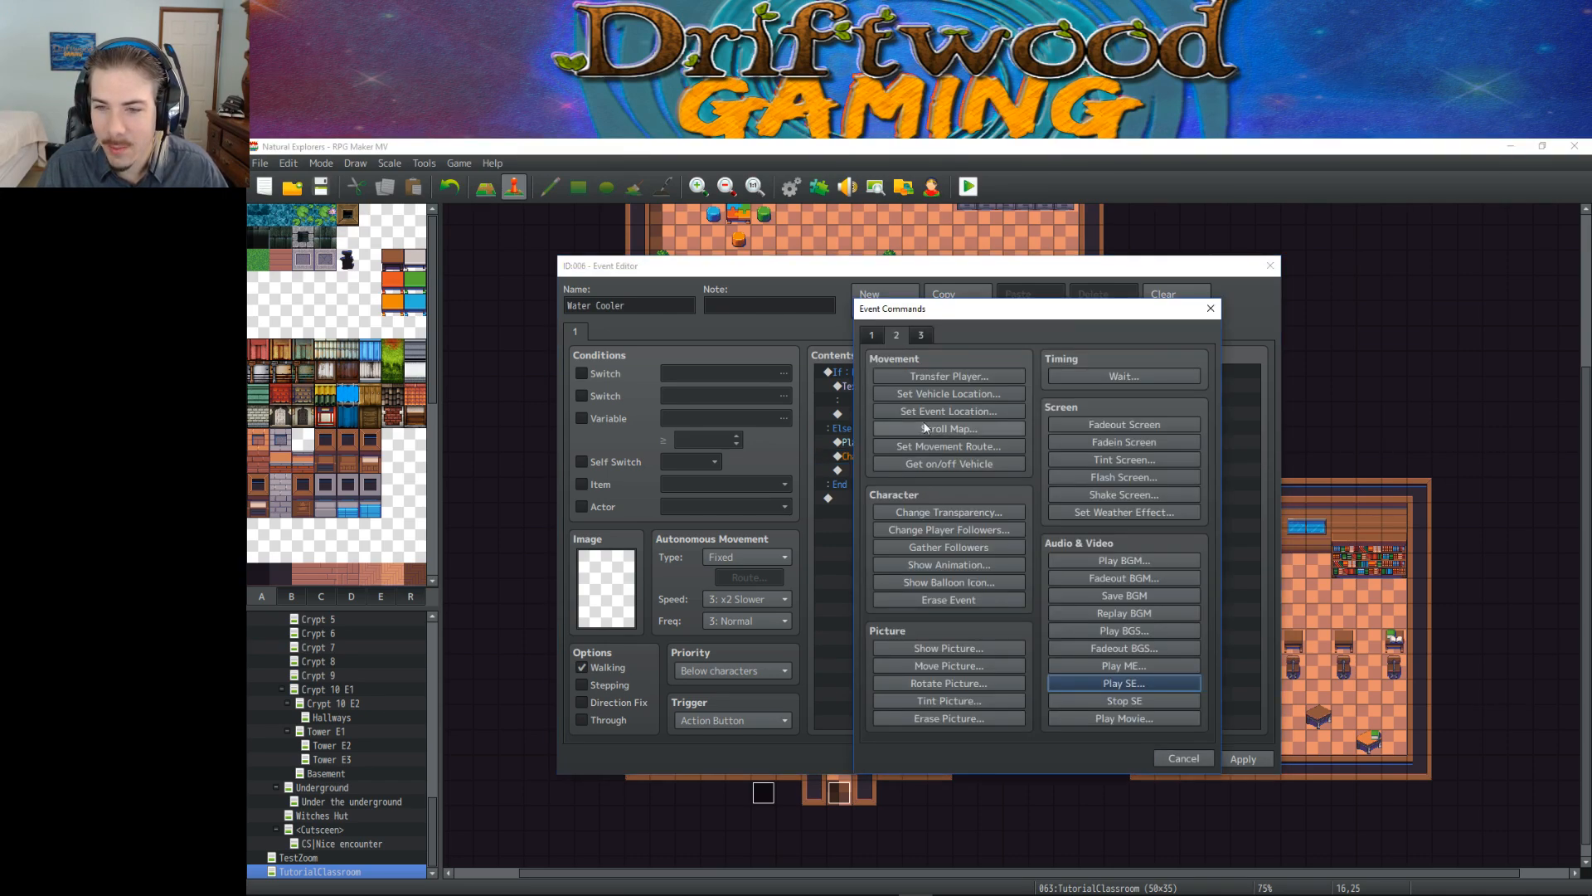
pyautogui.click(873, 335)
pyautogui.click(971, 377)
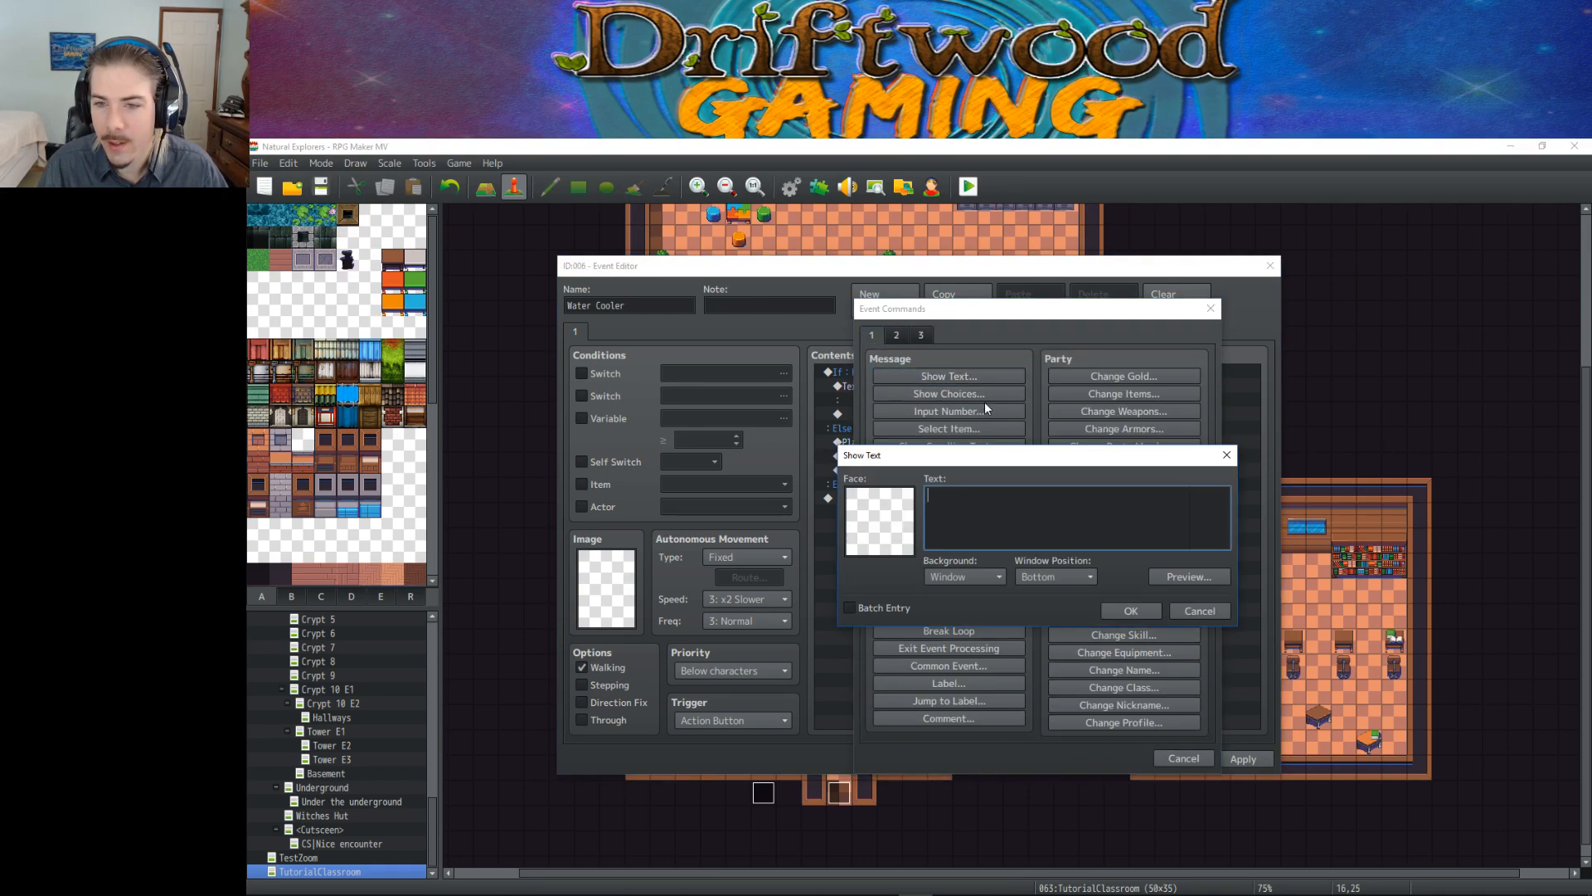
pyautogui.write("You've obn")
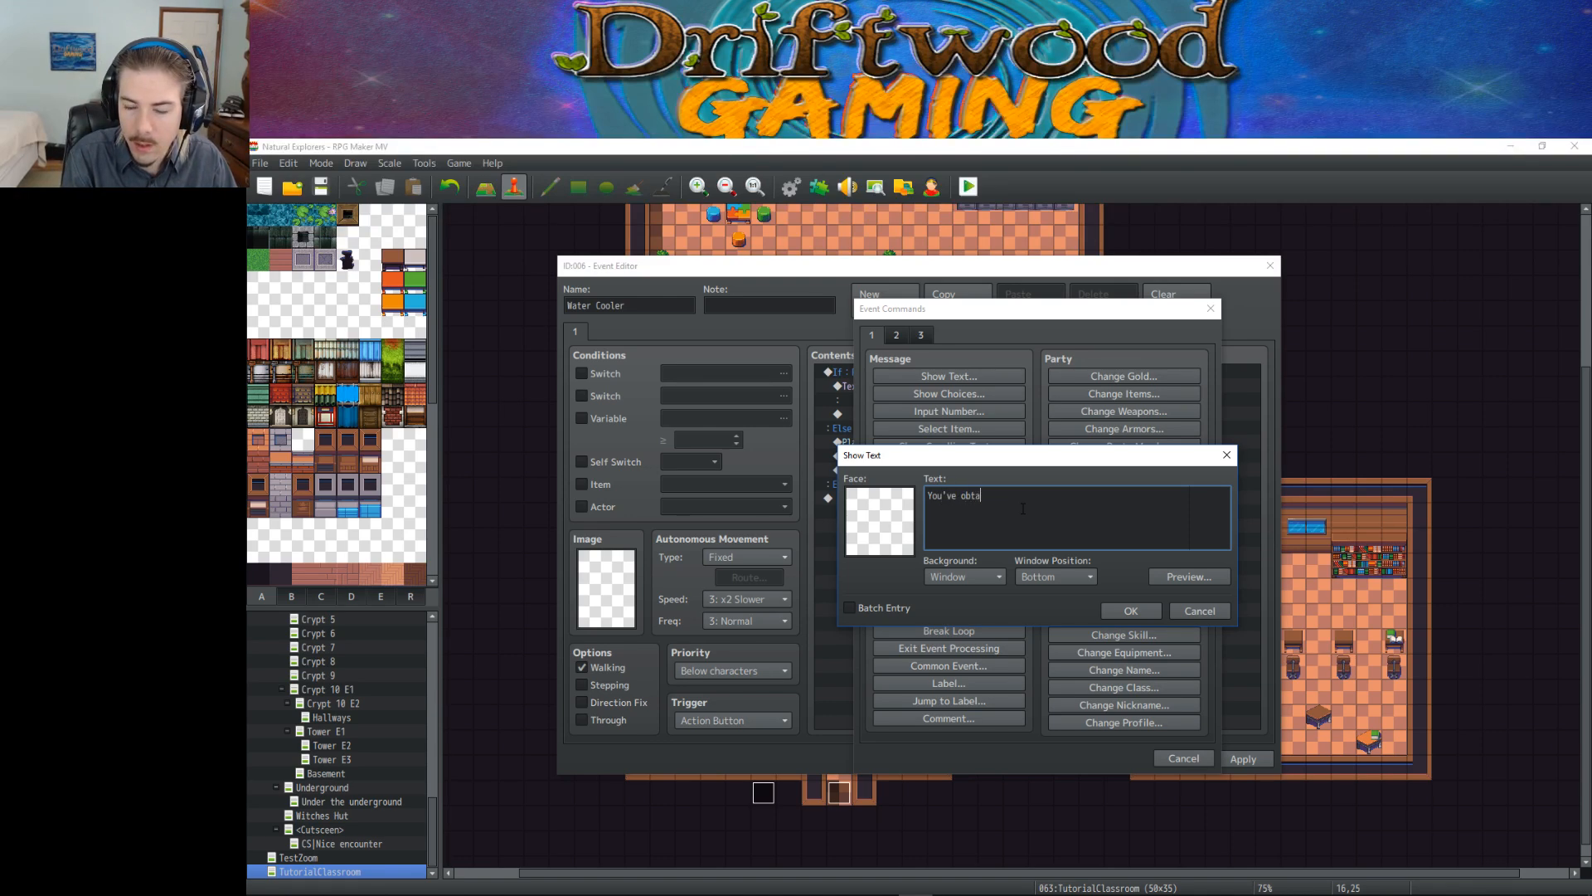
pyautogui.press('BackSpace')
pyautogui.press('BackSpace')
pyautogui.press('BackSpace')
pyautogui.press('BackSpace')
pyautogui.press('BackSpace')
pyautogui.press('BackSpace')
pyautogui.press('BackSpace')
pyautogui.write('pour')
pyautogui.write('d yourself some')
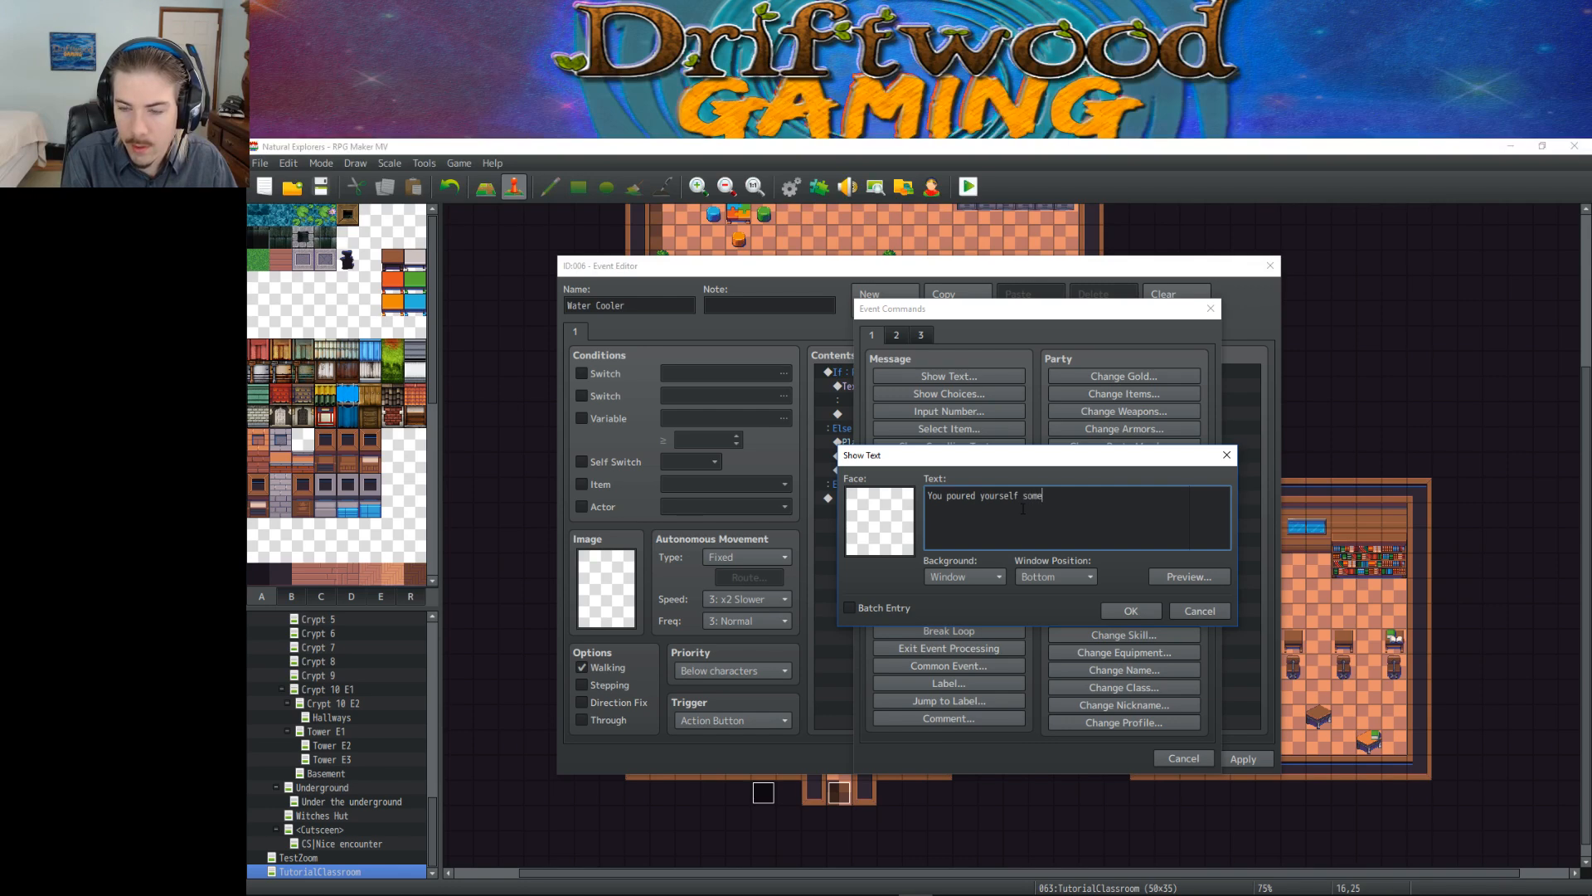
pyautogui.write(' \\ii[27].')
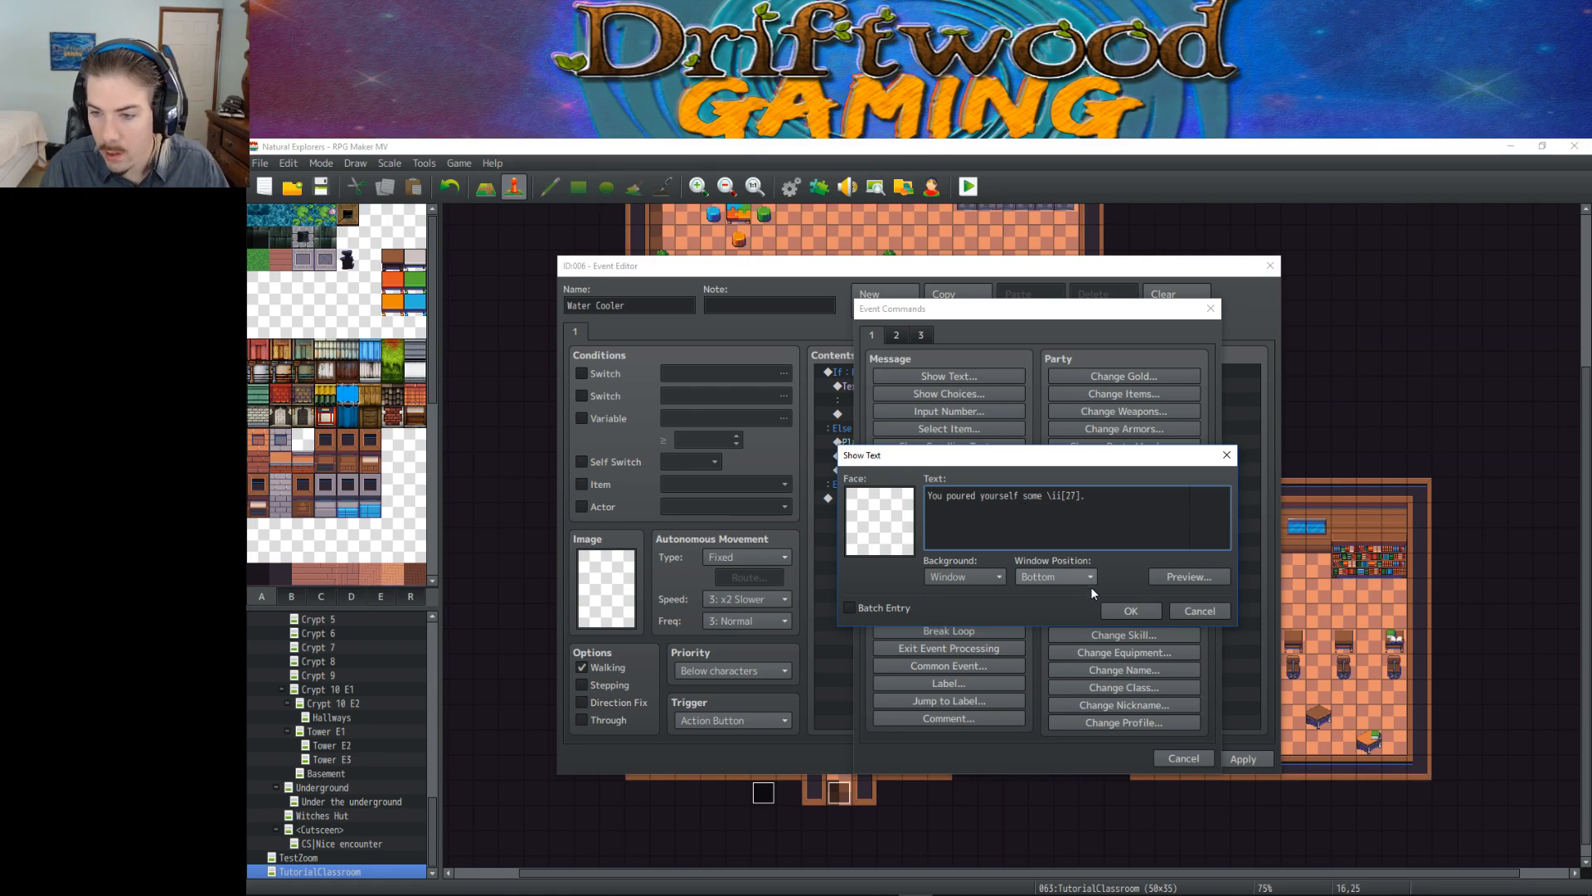
pyautogui.click(1113, 611)
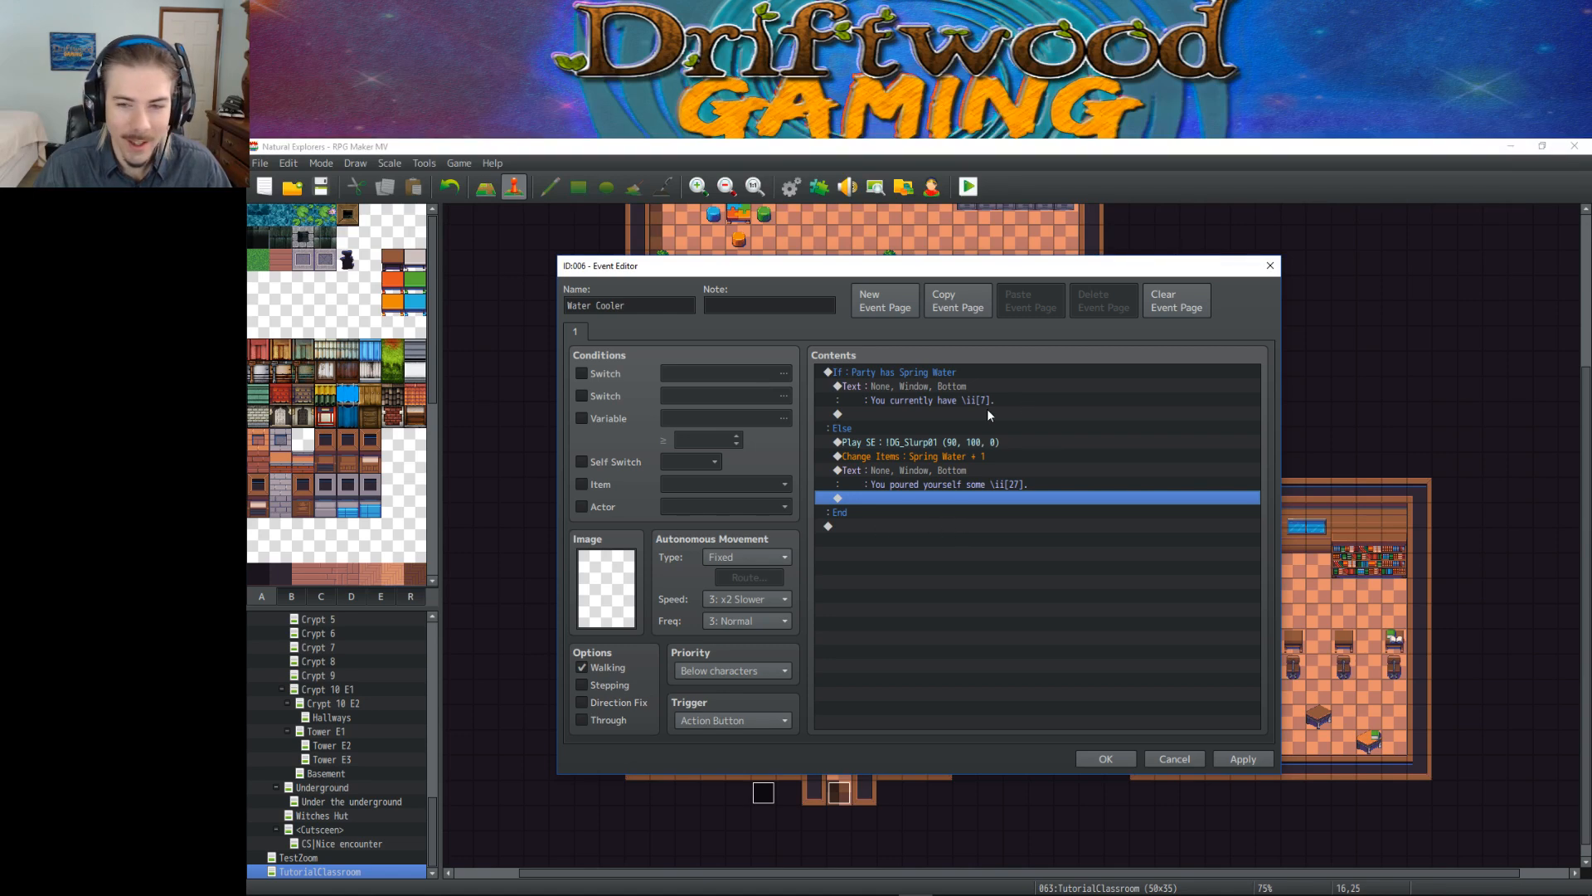
pyautogui.click(963, 515)
pyautogui.click(1249, 759)
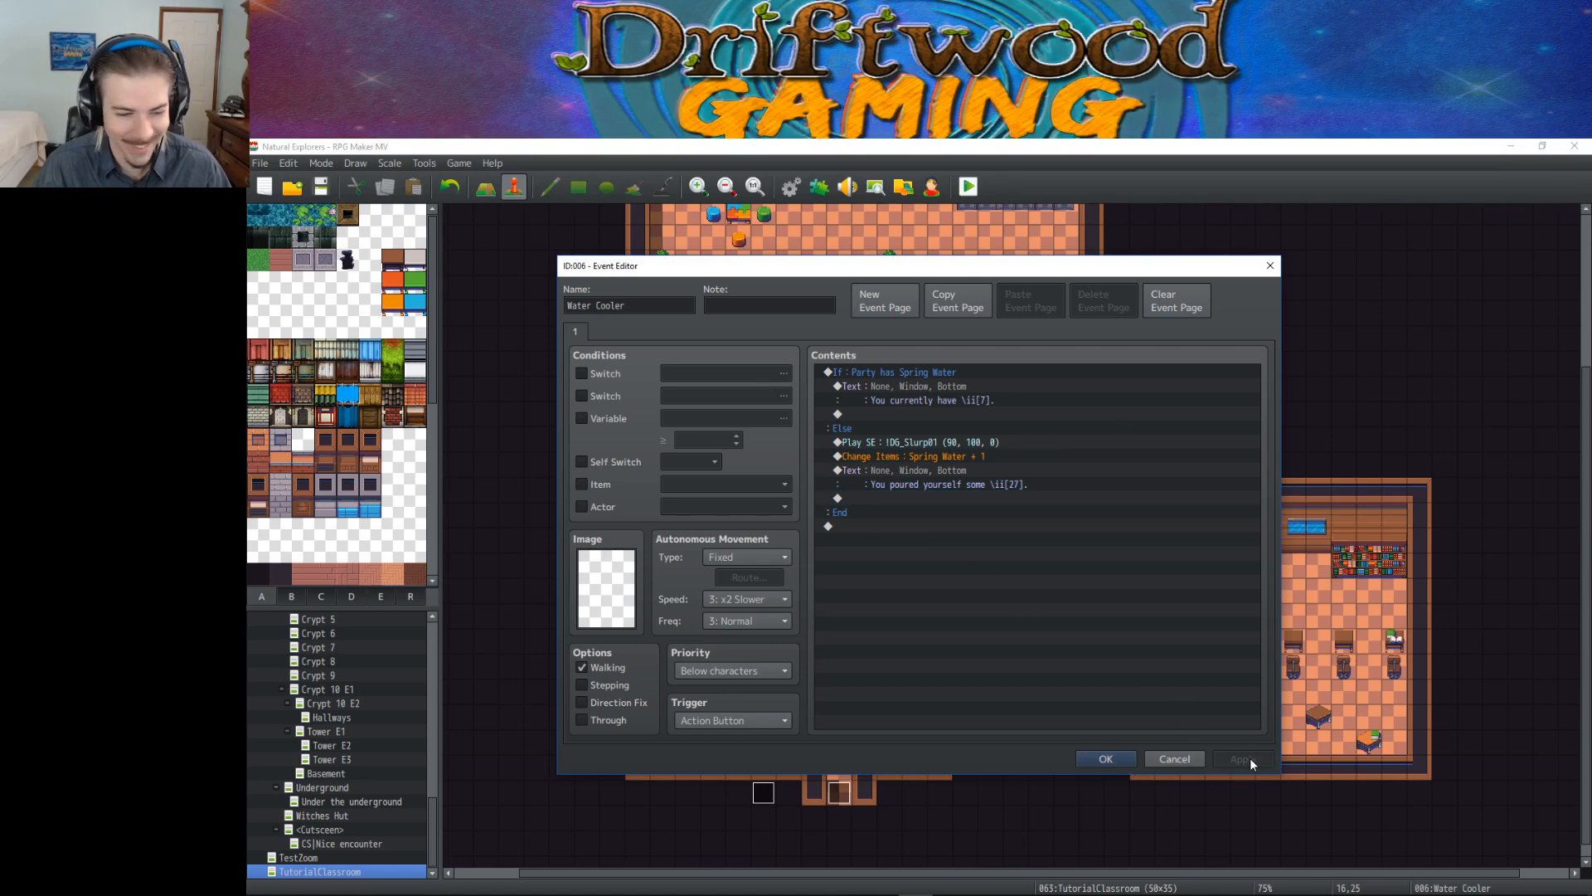
pyautogui.click(940, 458)
pyautogui.click(947, 488)
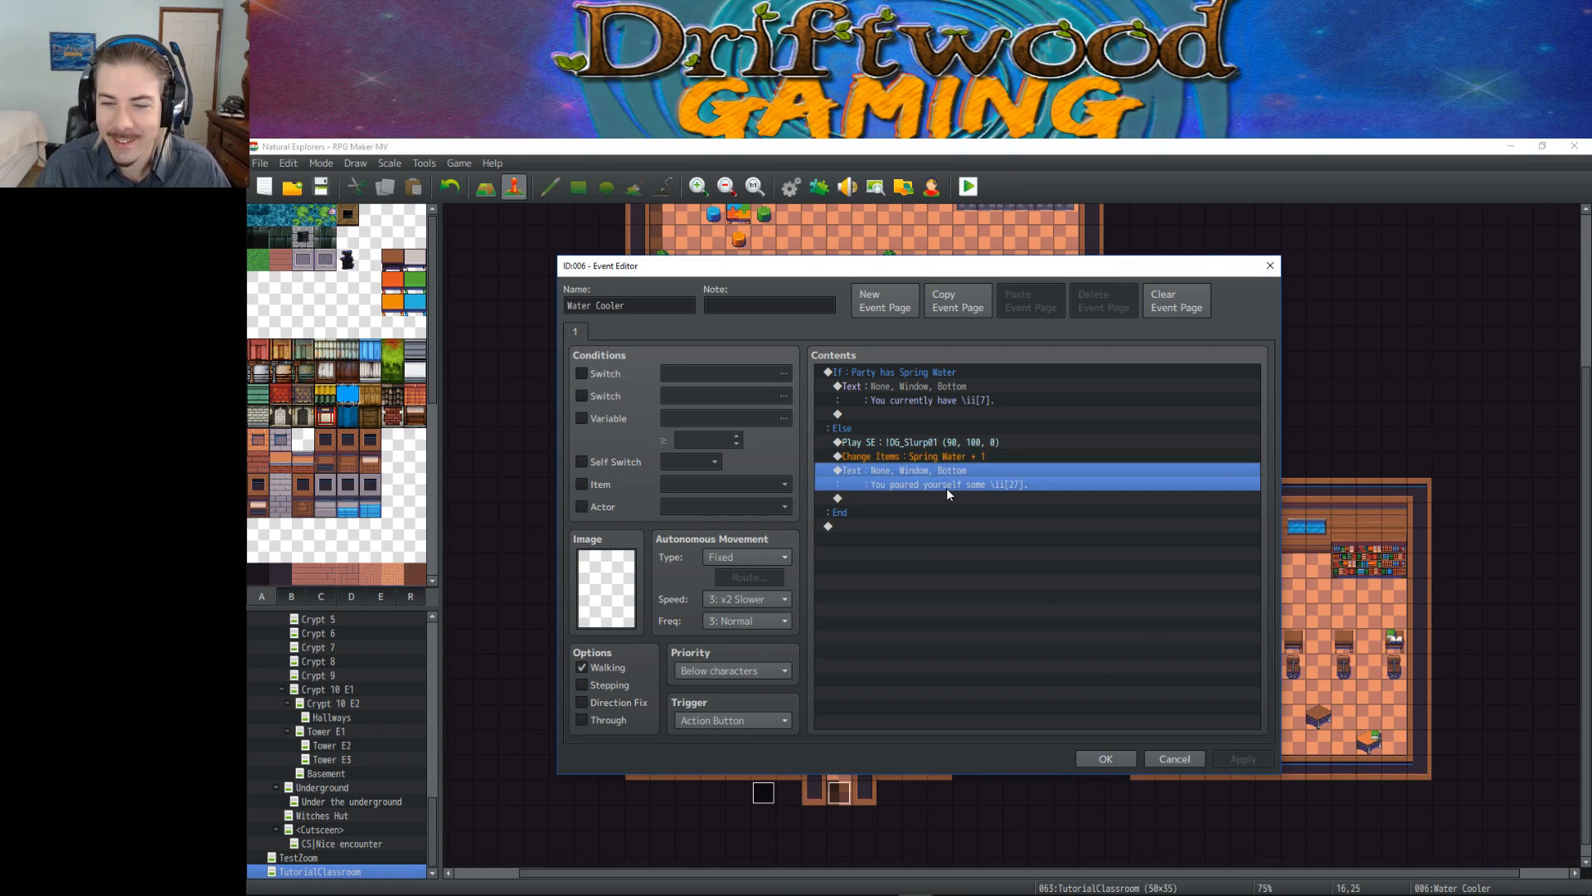
pyautogui.click(958, 444)
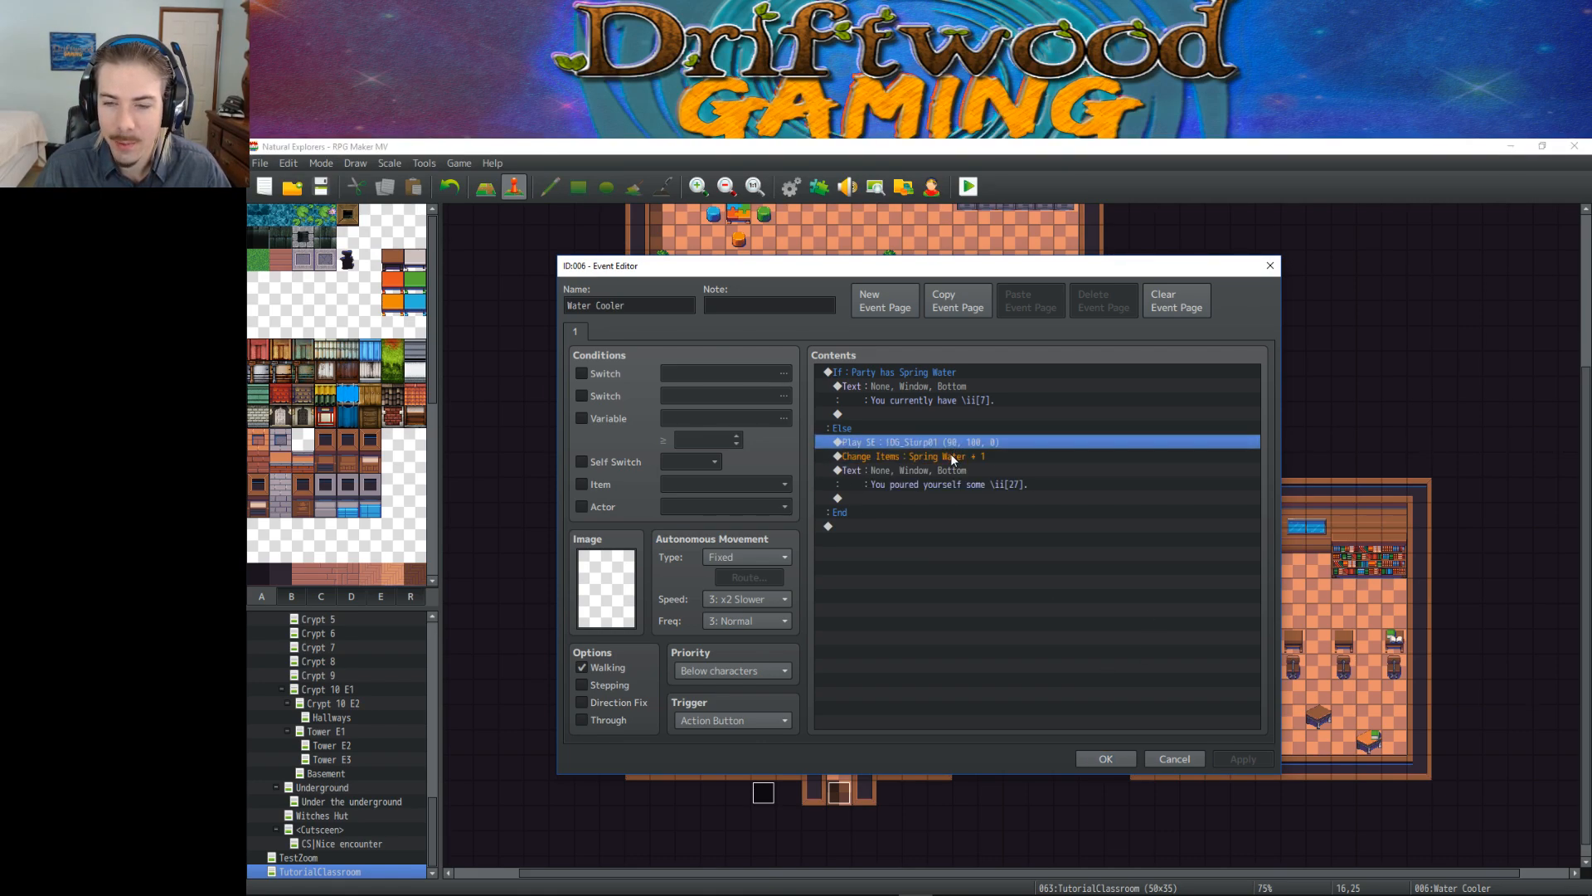
pyautogui.click(988, 455)
pyautogui.click(1039, 470)
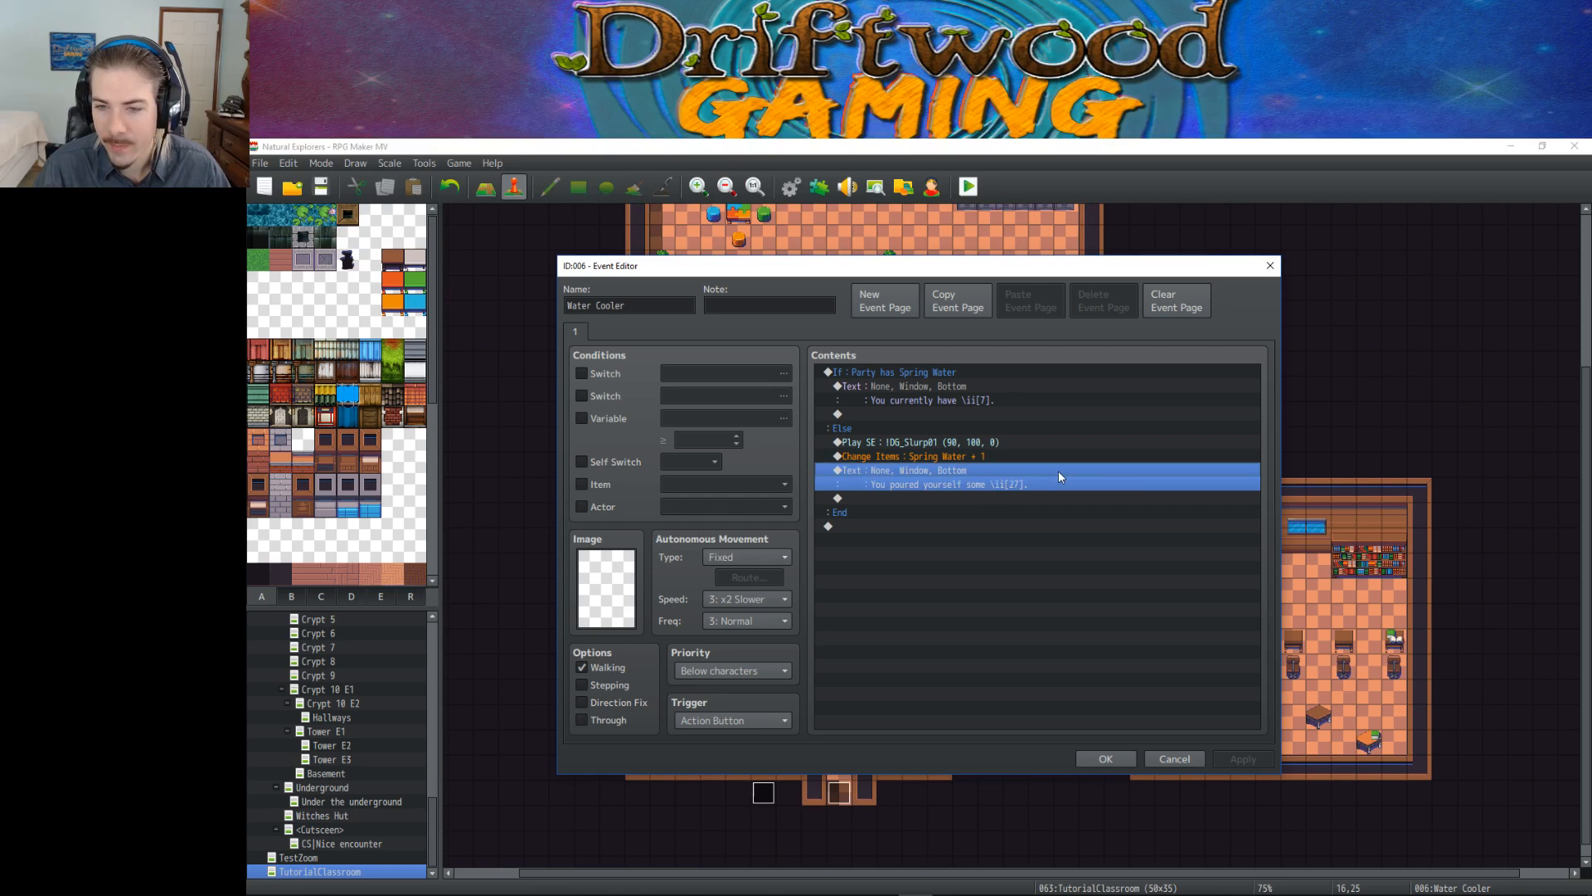
pyautogui.click(938, 511)
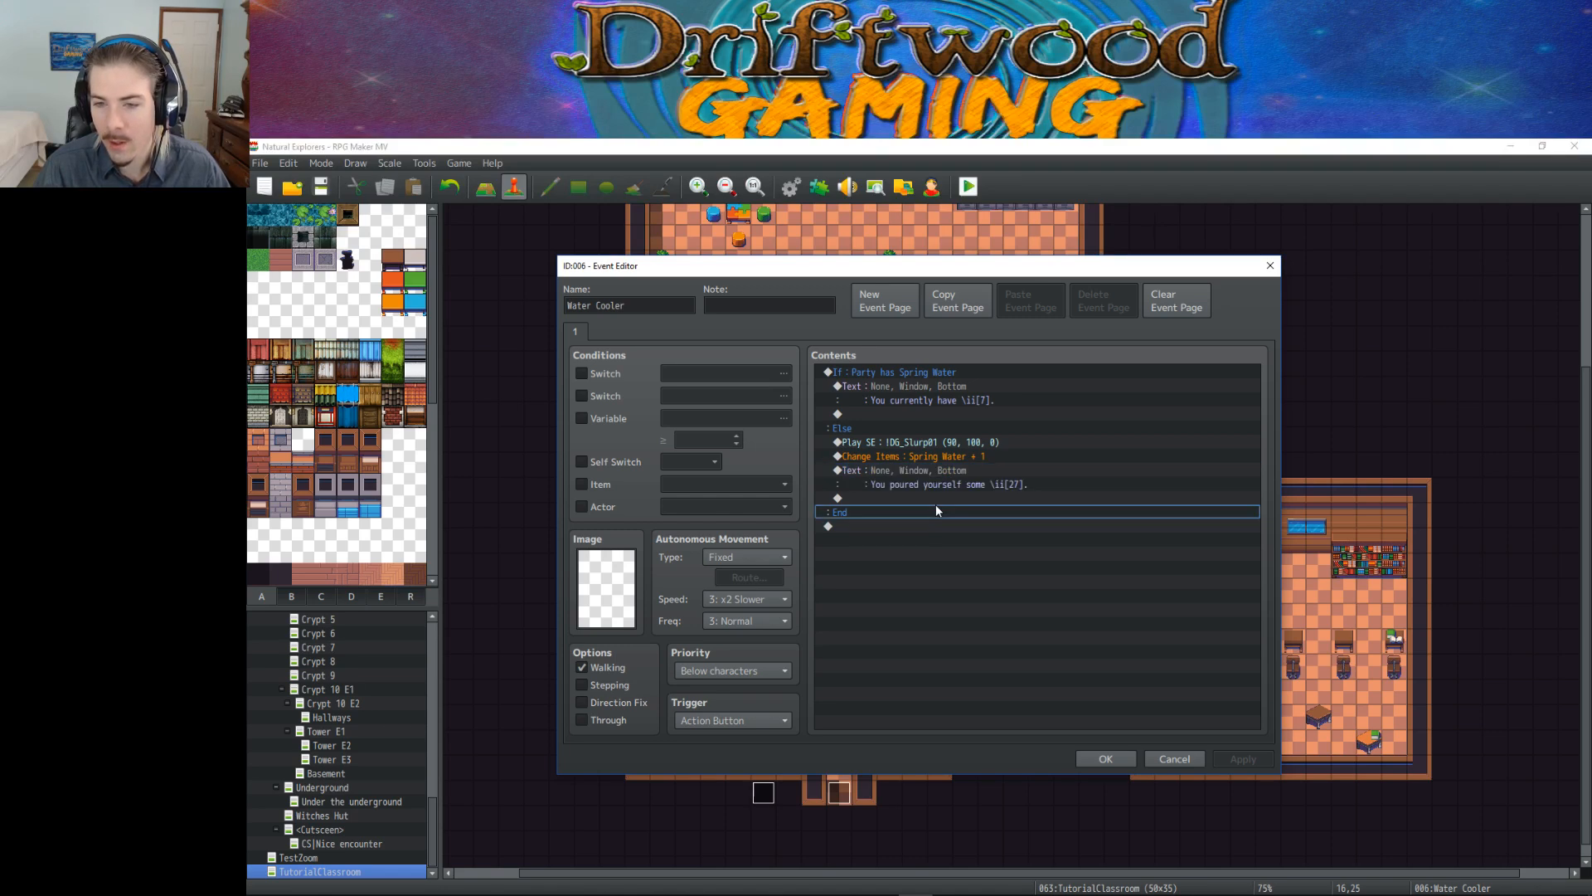
# Step: Change the text in the If branch of the Water Cooler event to "You already have \ii[7]."
pyautogui.click(944, 391)
pyautogui.rightClick(947, 389)
pyautogui.click(967, 398)
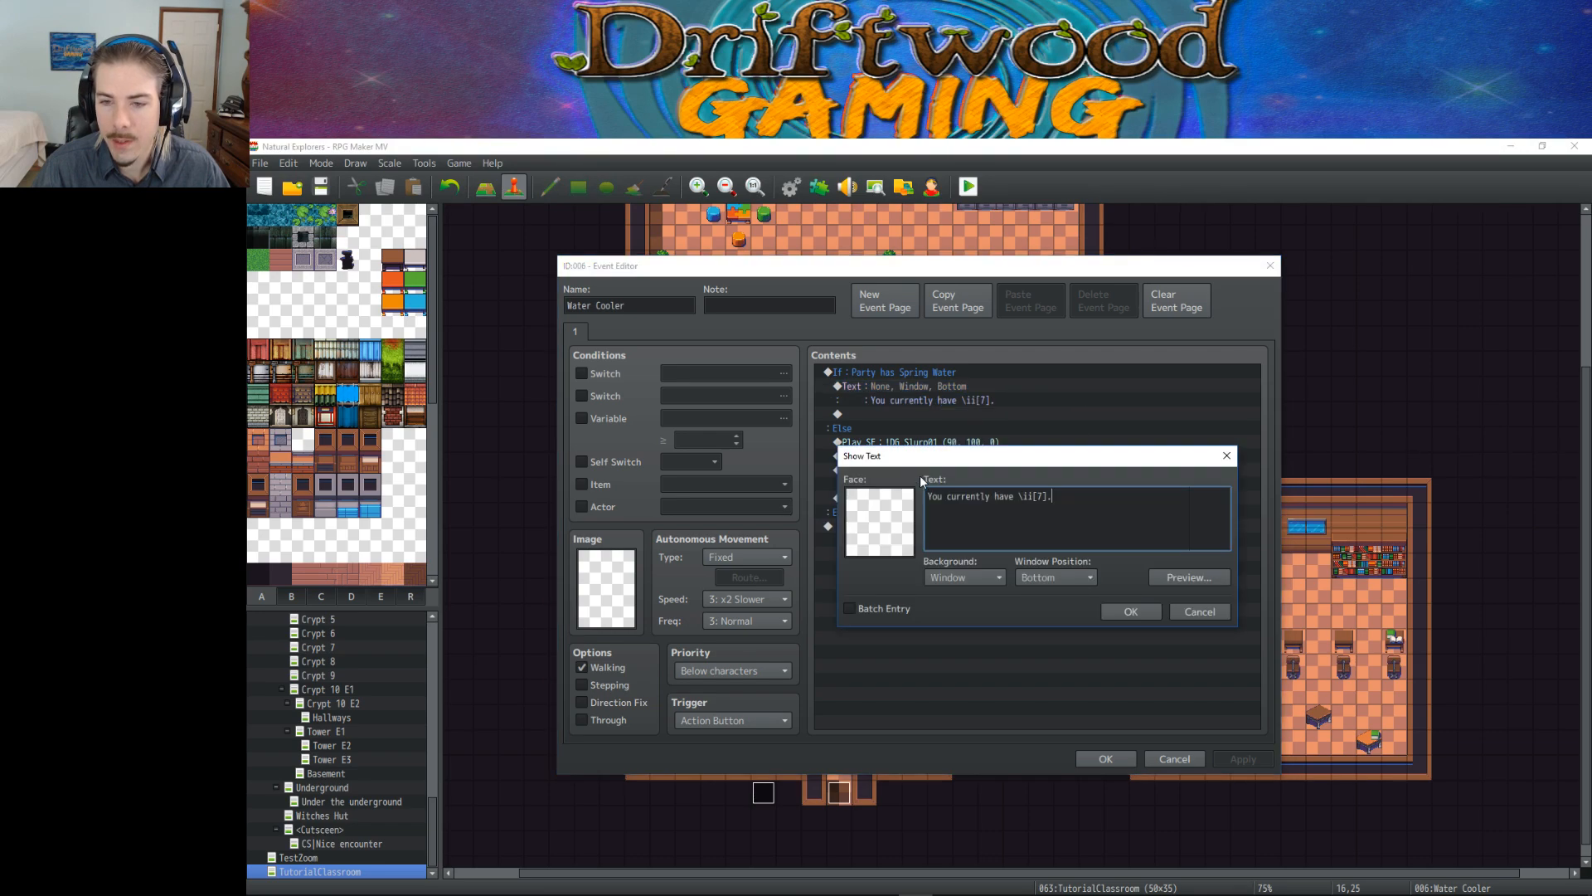
pyautogui.click(986, 496)
pyautogui.moveTo(988, 496); pyautogui.dragTo(952, 496)
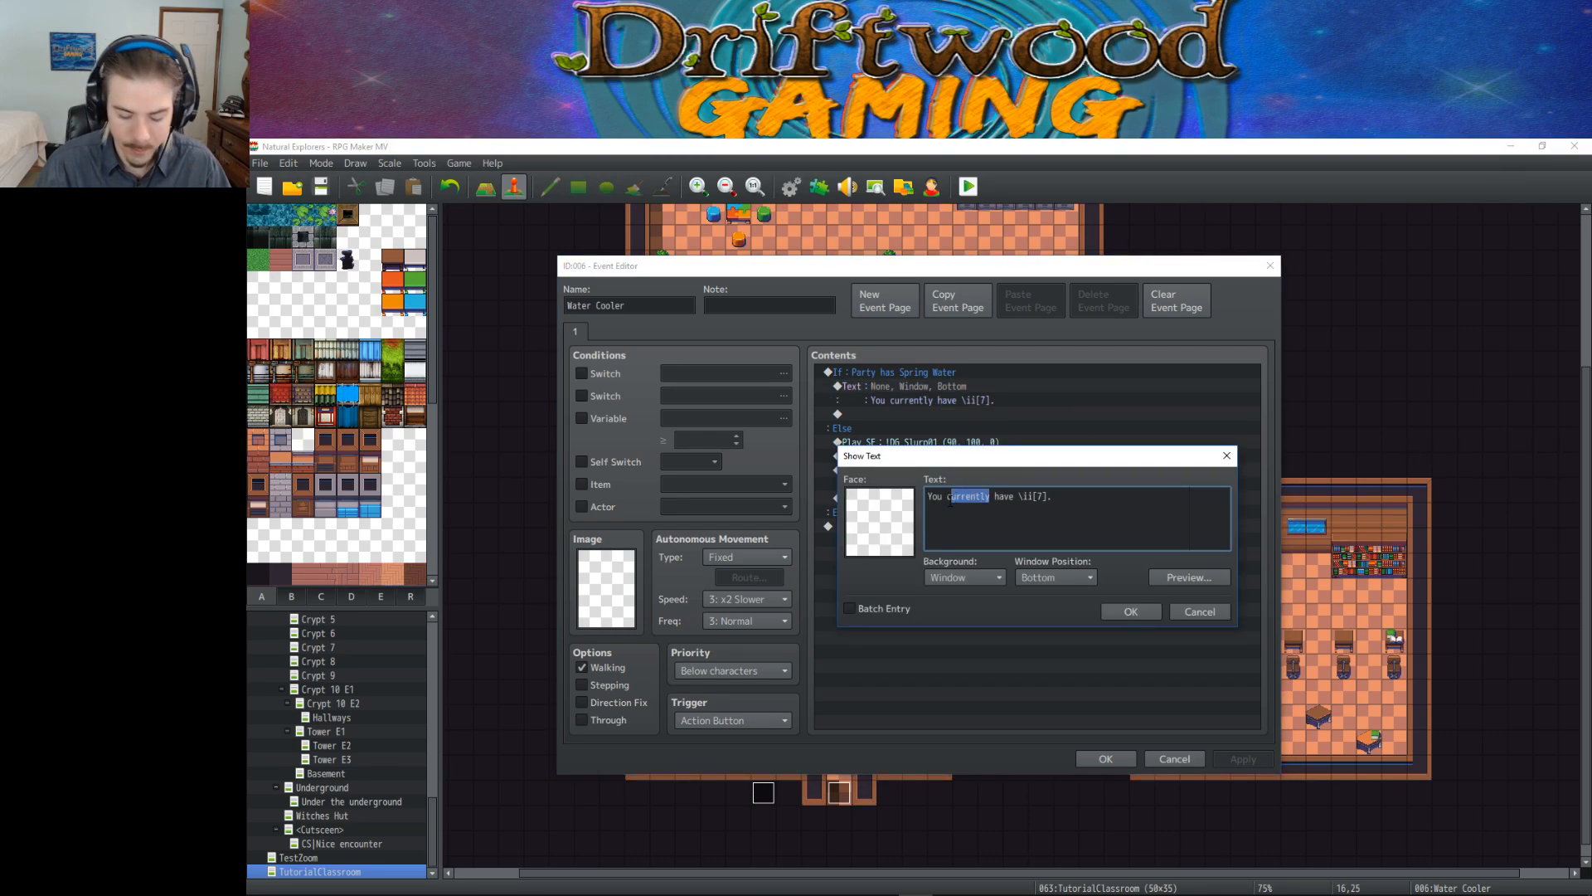
pyautogui.write('already')
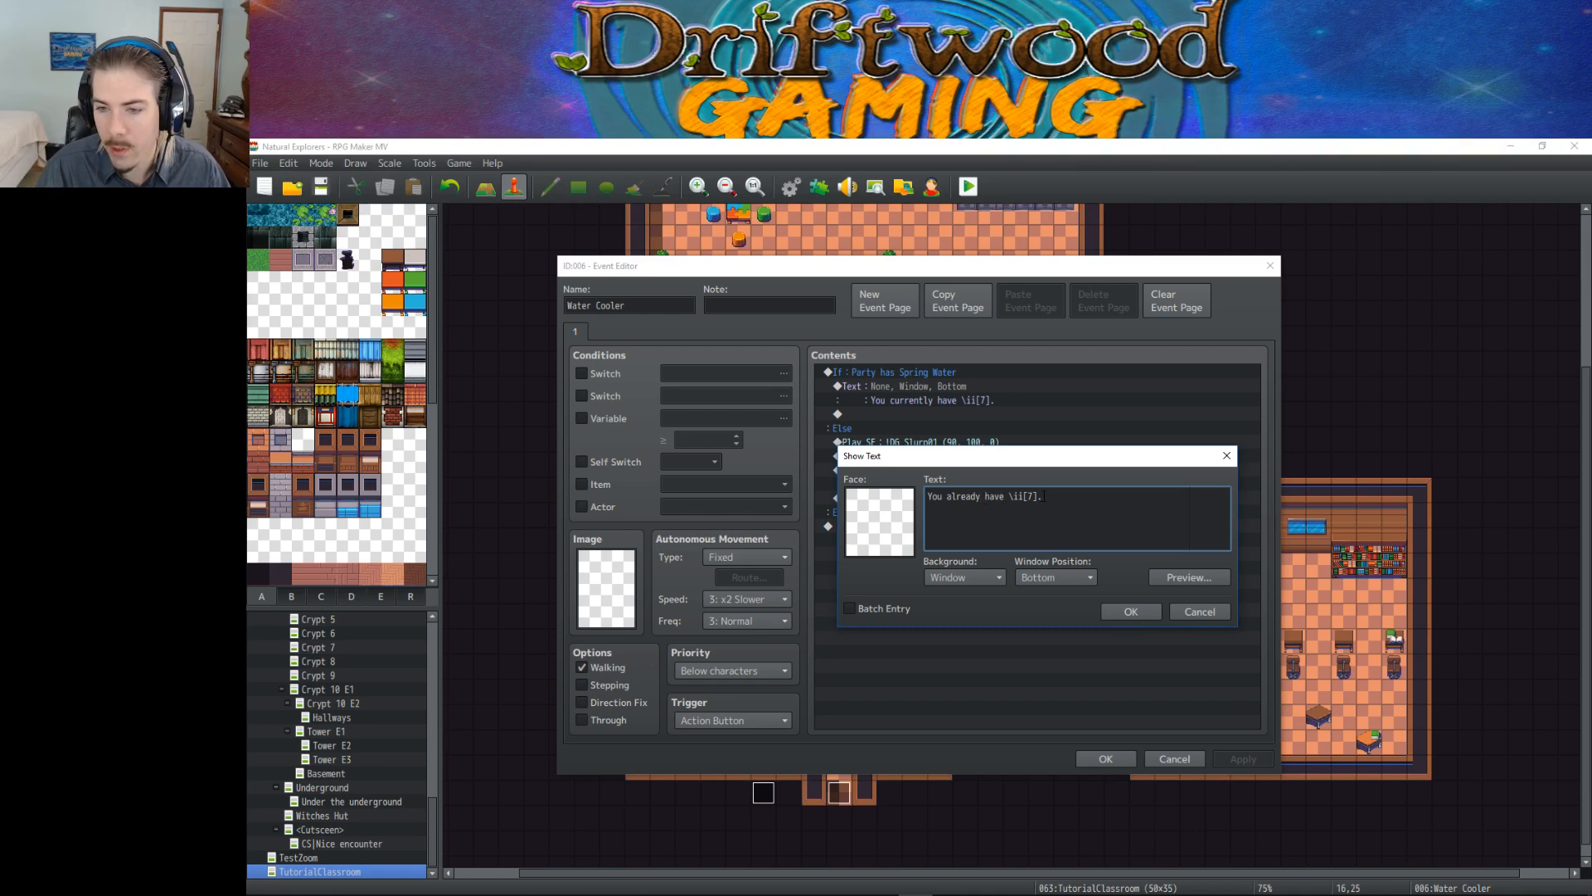
pyautogui.click(1130, 612)
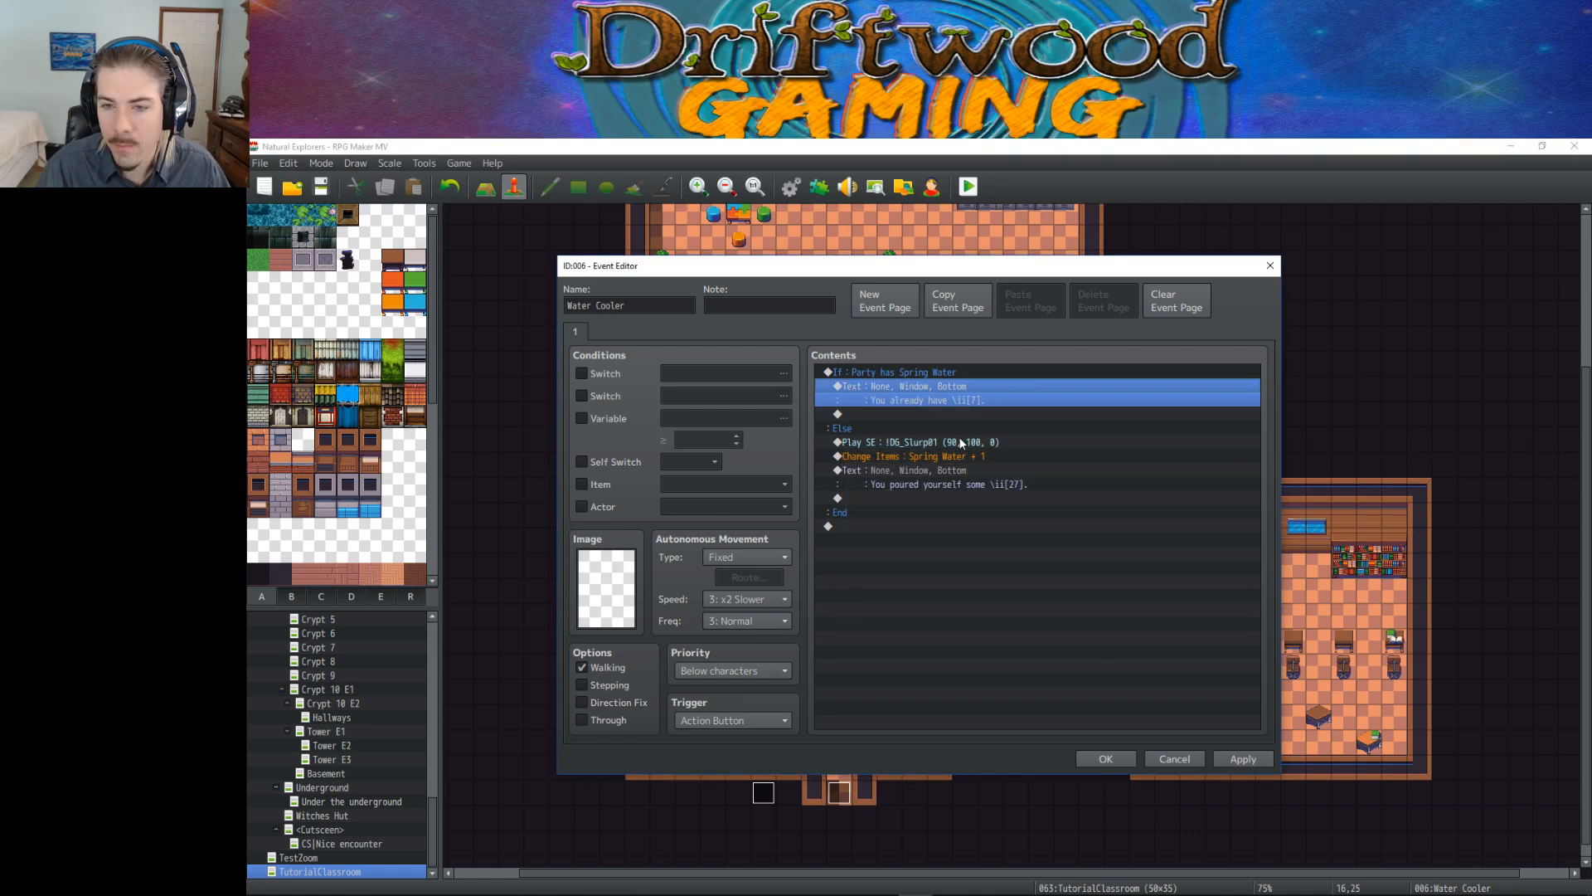
# Step: Review the Else branch commands, set the Water Cooler event's priority to Same as characters, and save the event
pyautogui.click(962, 444)
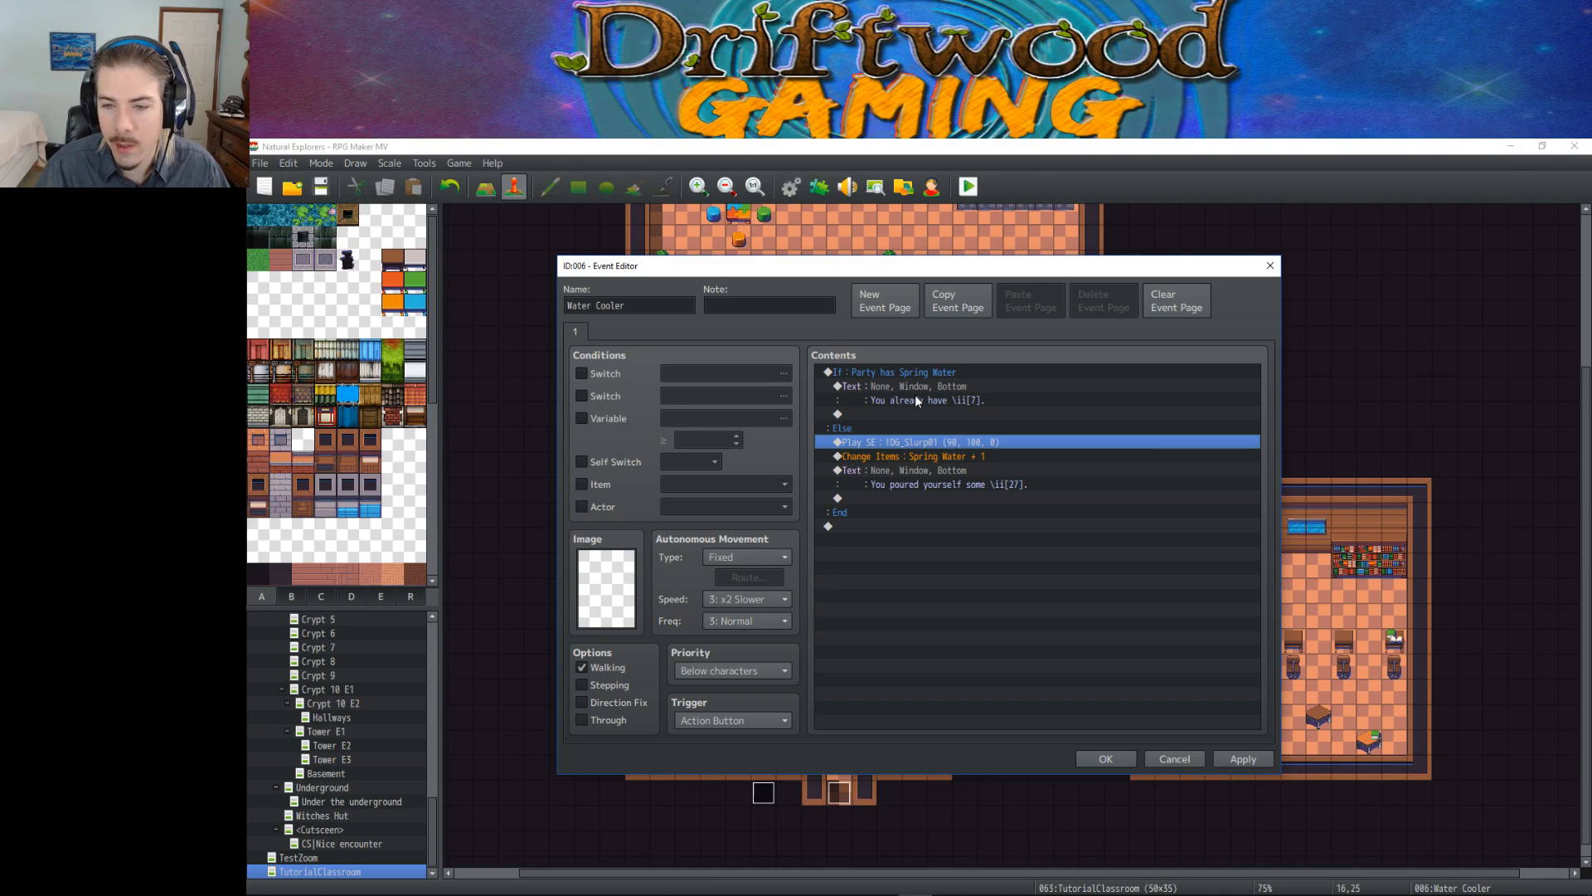
pyautogui.click(934, 457)
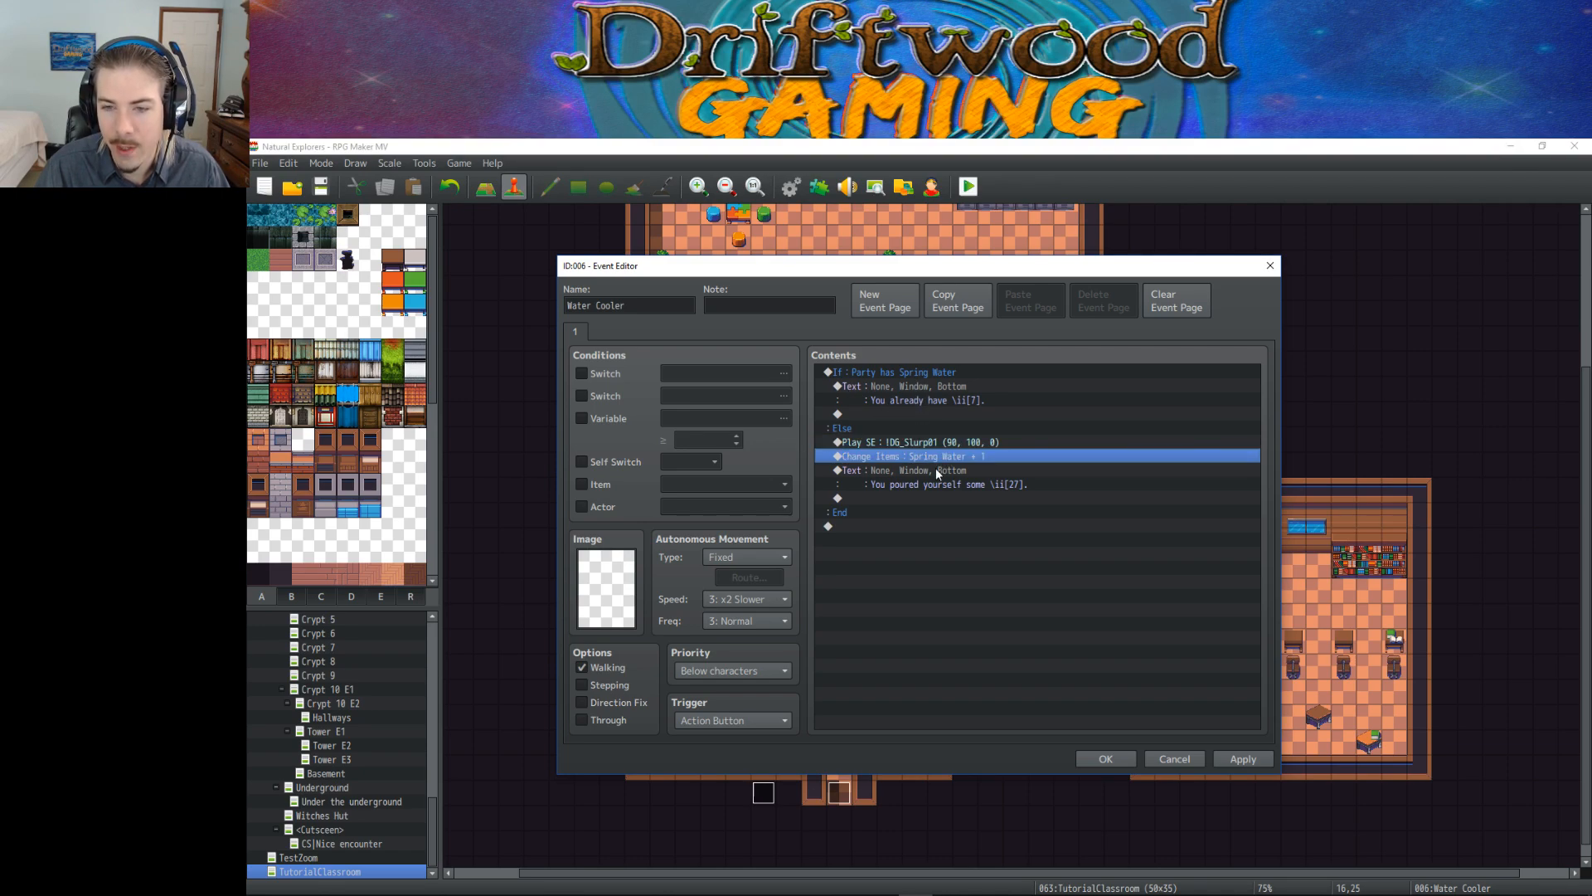
pyautogui.click(943, 472)
pyautogui.click(1032, 485)
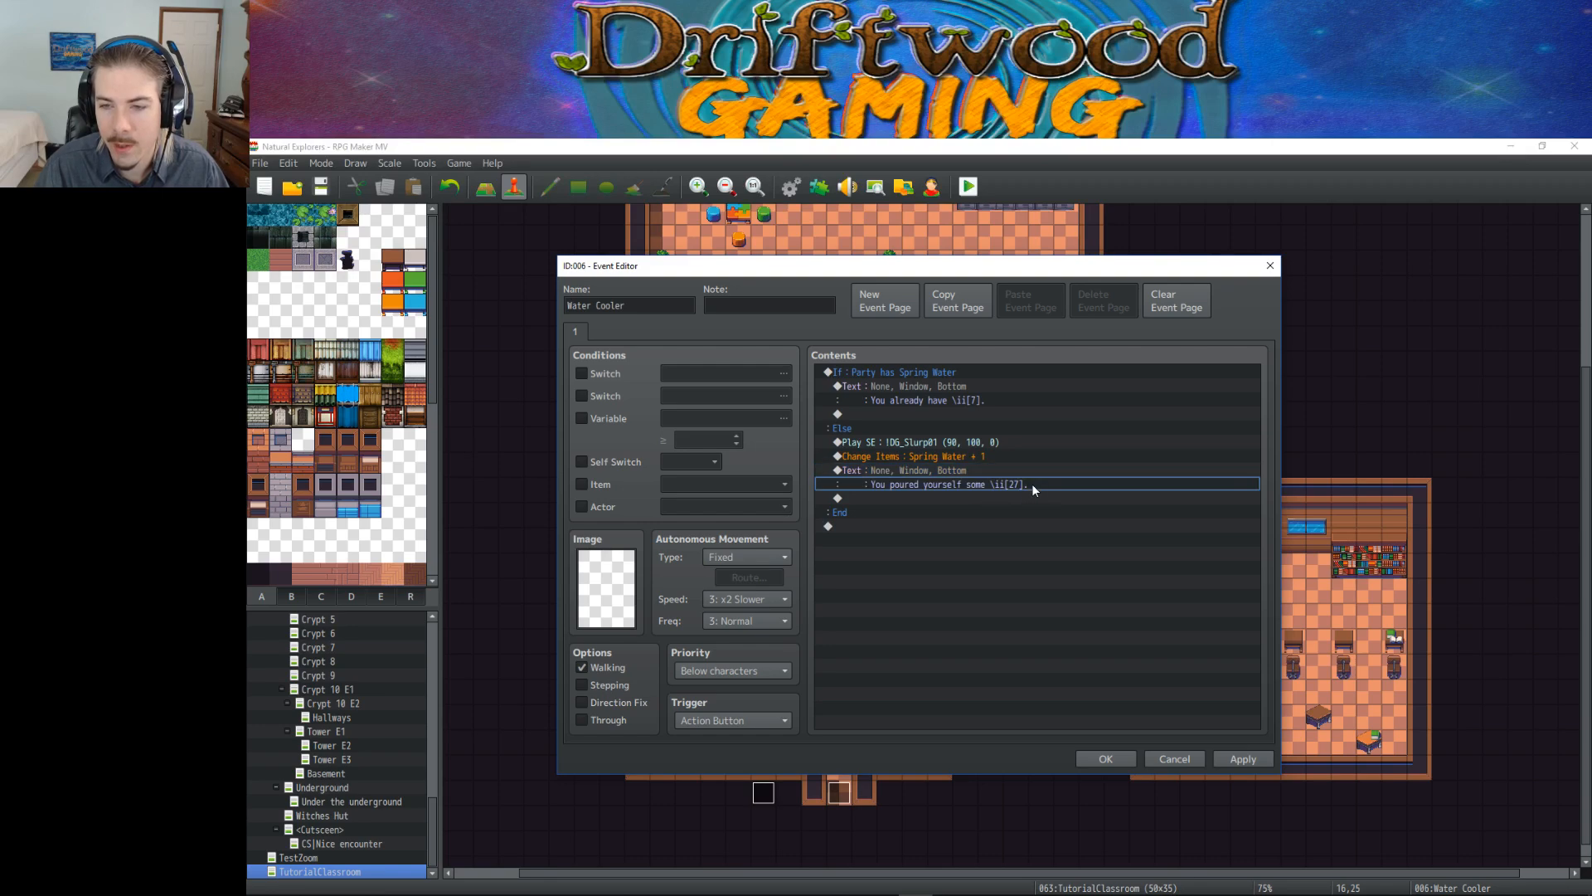
pyautogui.click(906, 498)
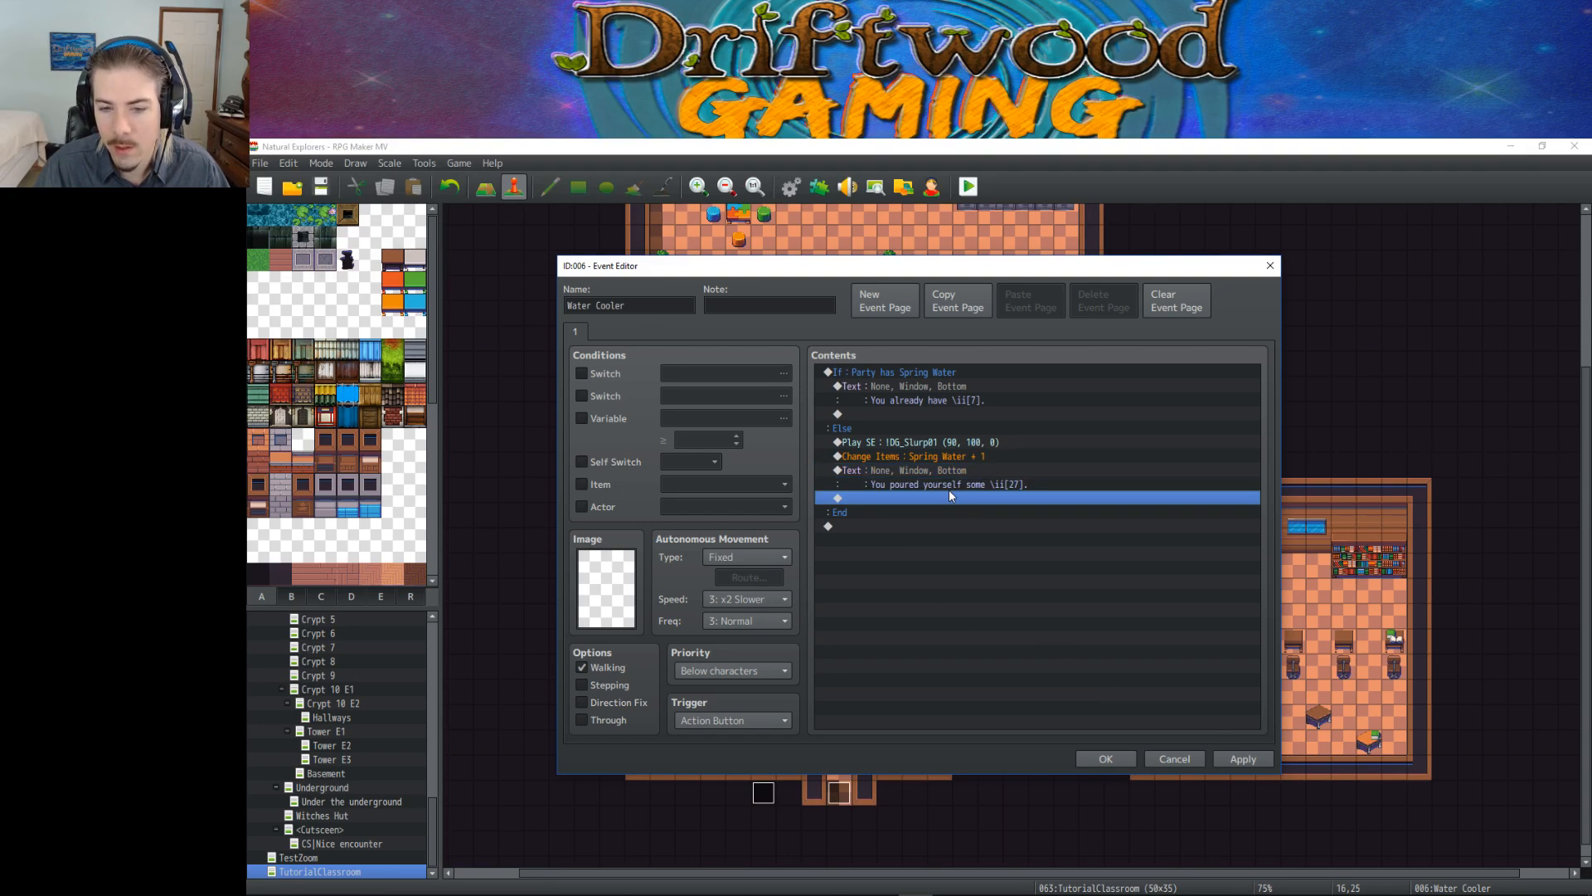
pyautogui.click(738, 670)
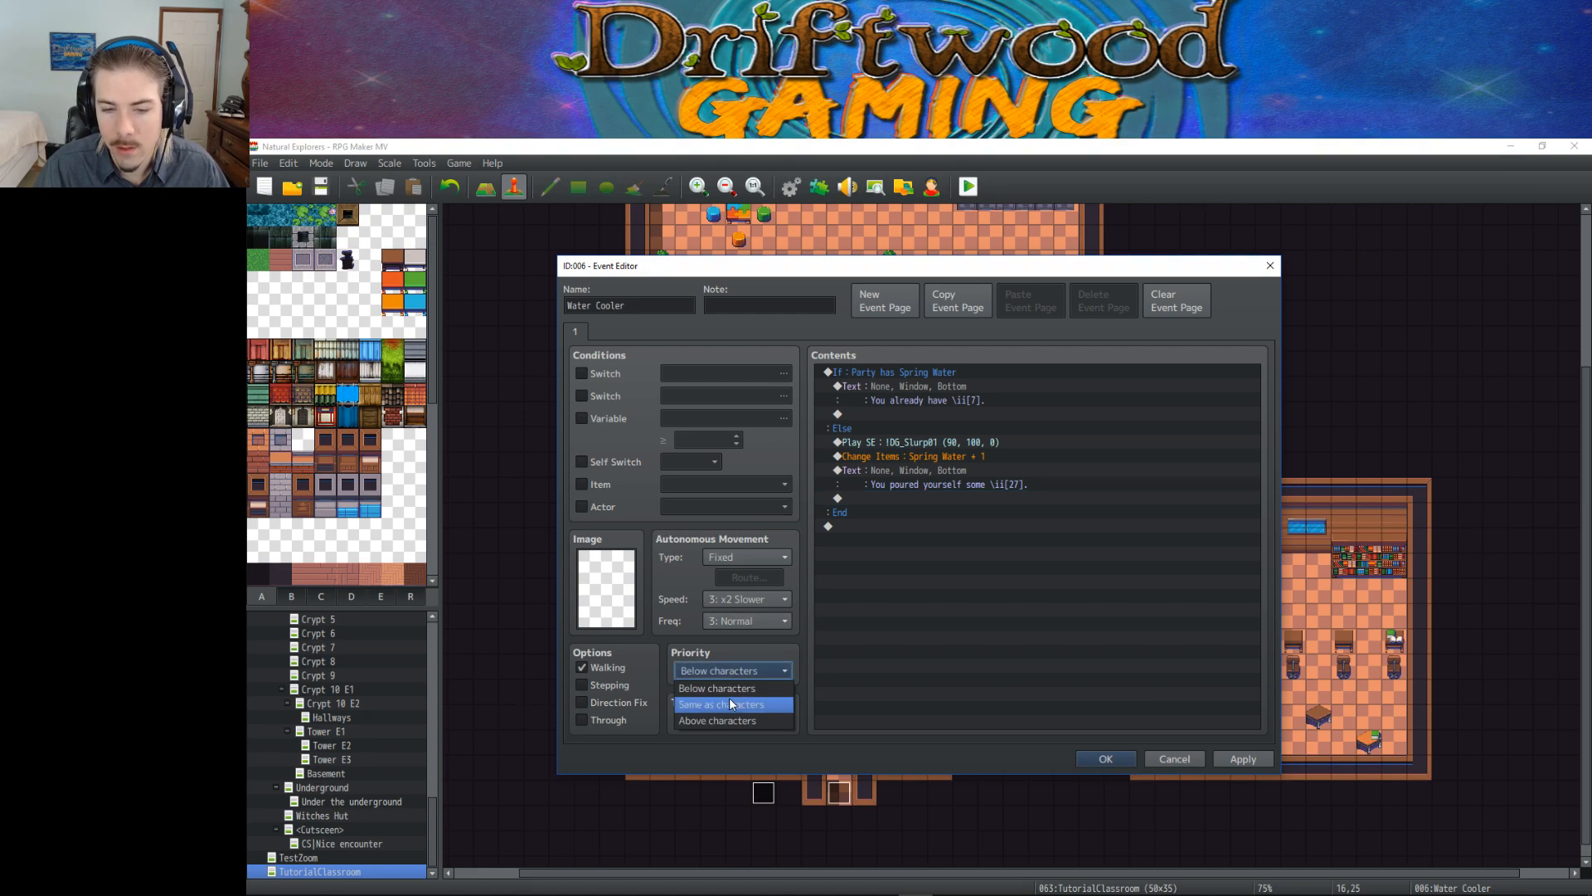
pyautogui.click(729, 698)
pyautogui.click(1108, 761)
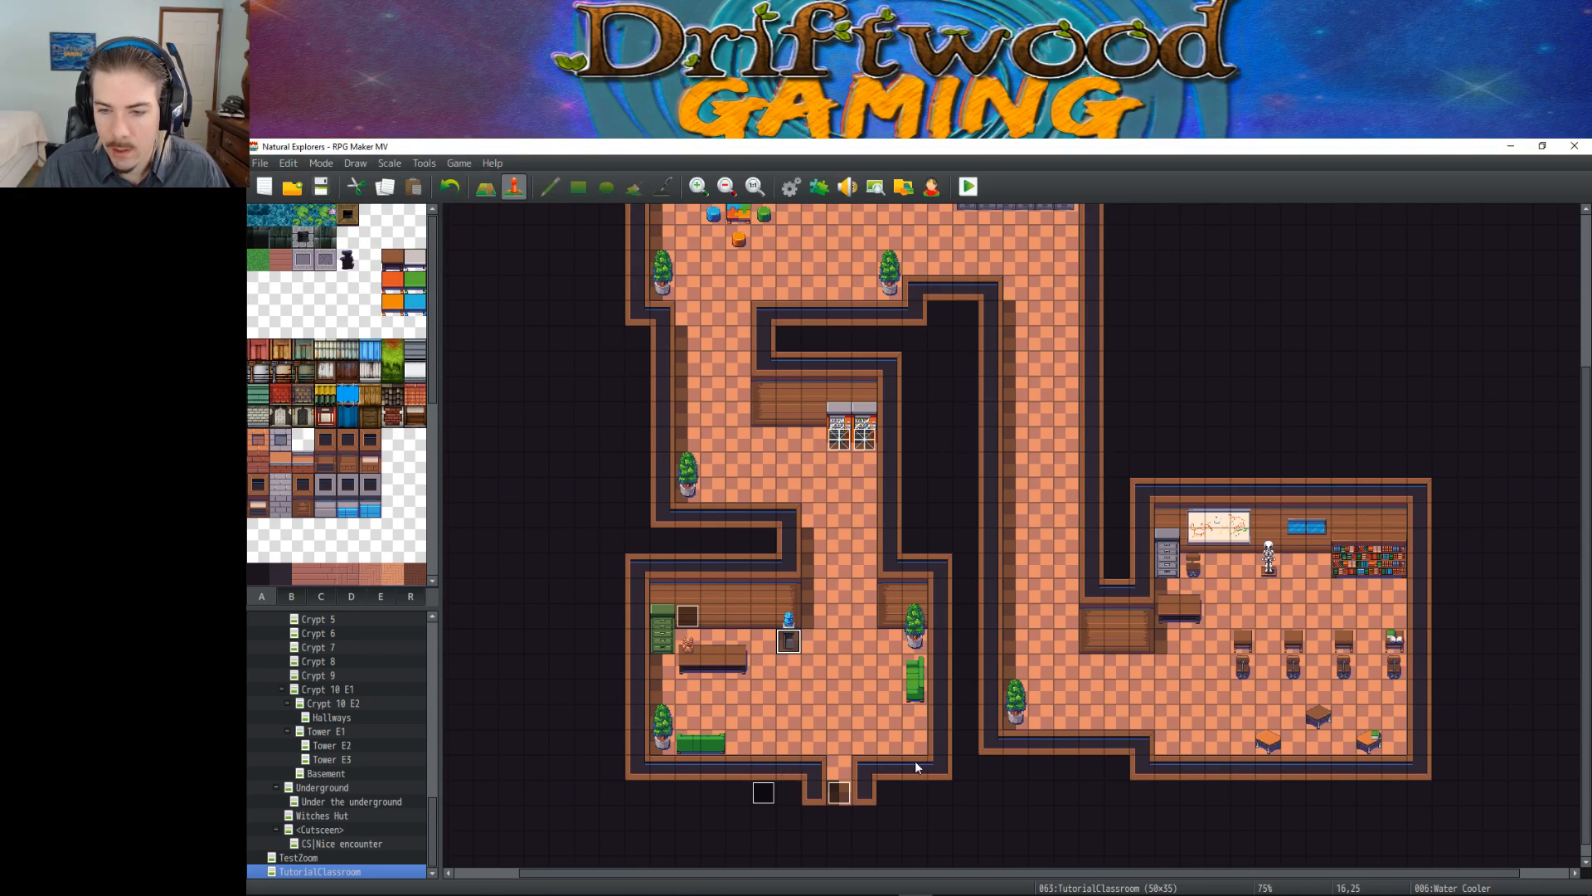
# Step: Create a new event on the leftmost bookshelf in the northern room and name it BookshelfInfo01
pyautogui.scroll(2, 905, 390)
pyautogui.scroll(-2, 852, 769)
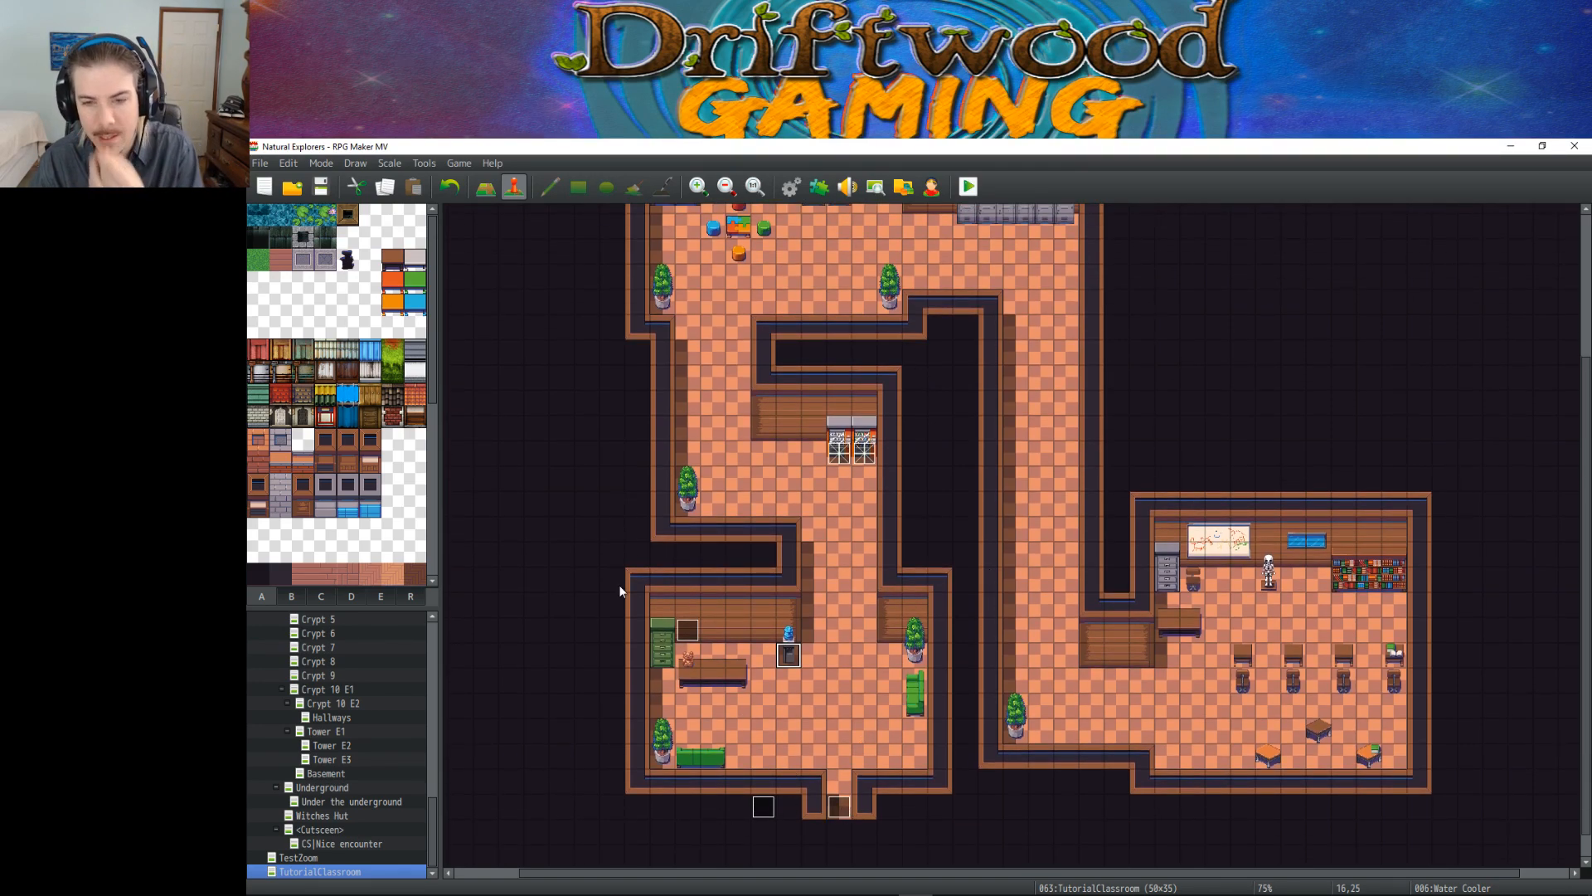
pyautogui.scroll(5, 1012, 676)
pyautogui.scroll(1, 1012, 675)
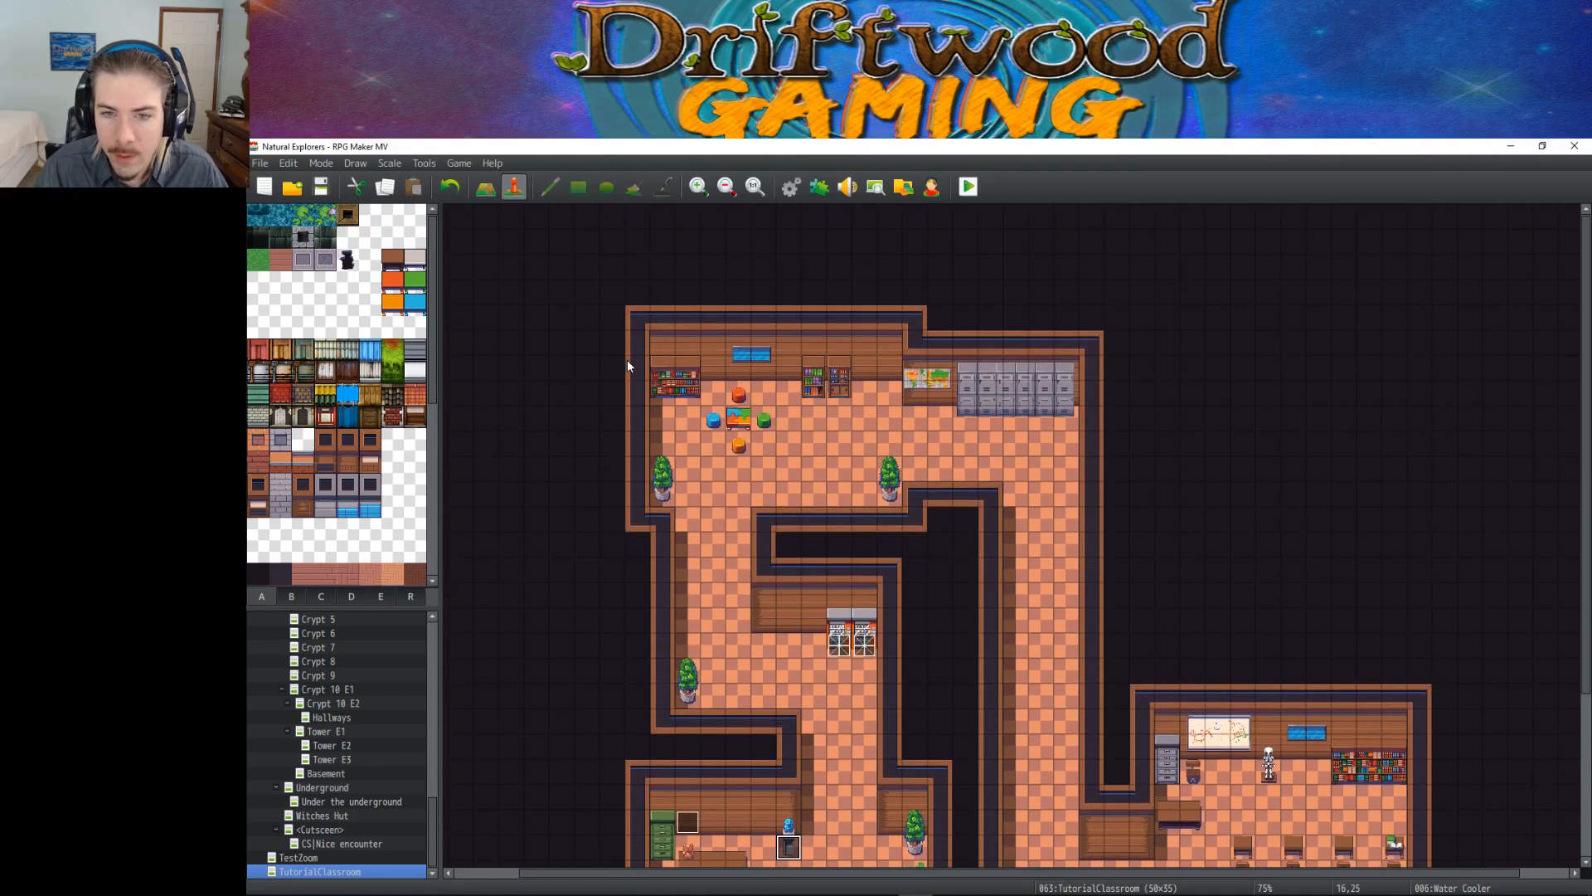
pyautogui.rightClick(664, 391)
pyautogui.click(689, 411)
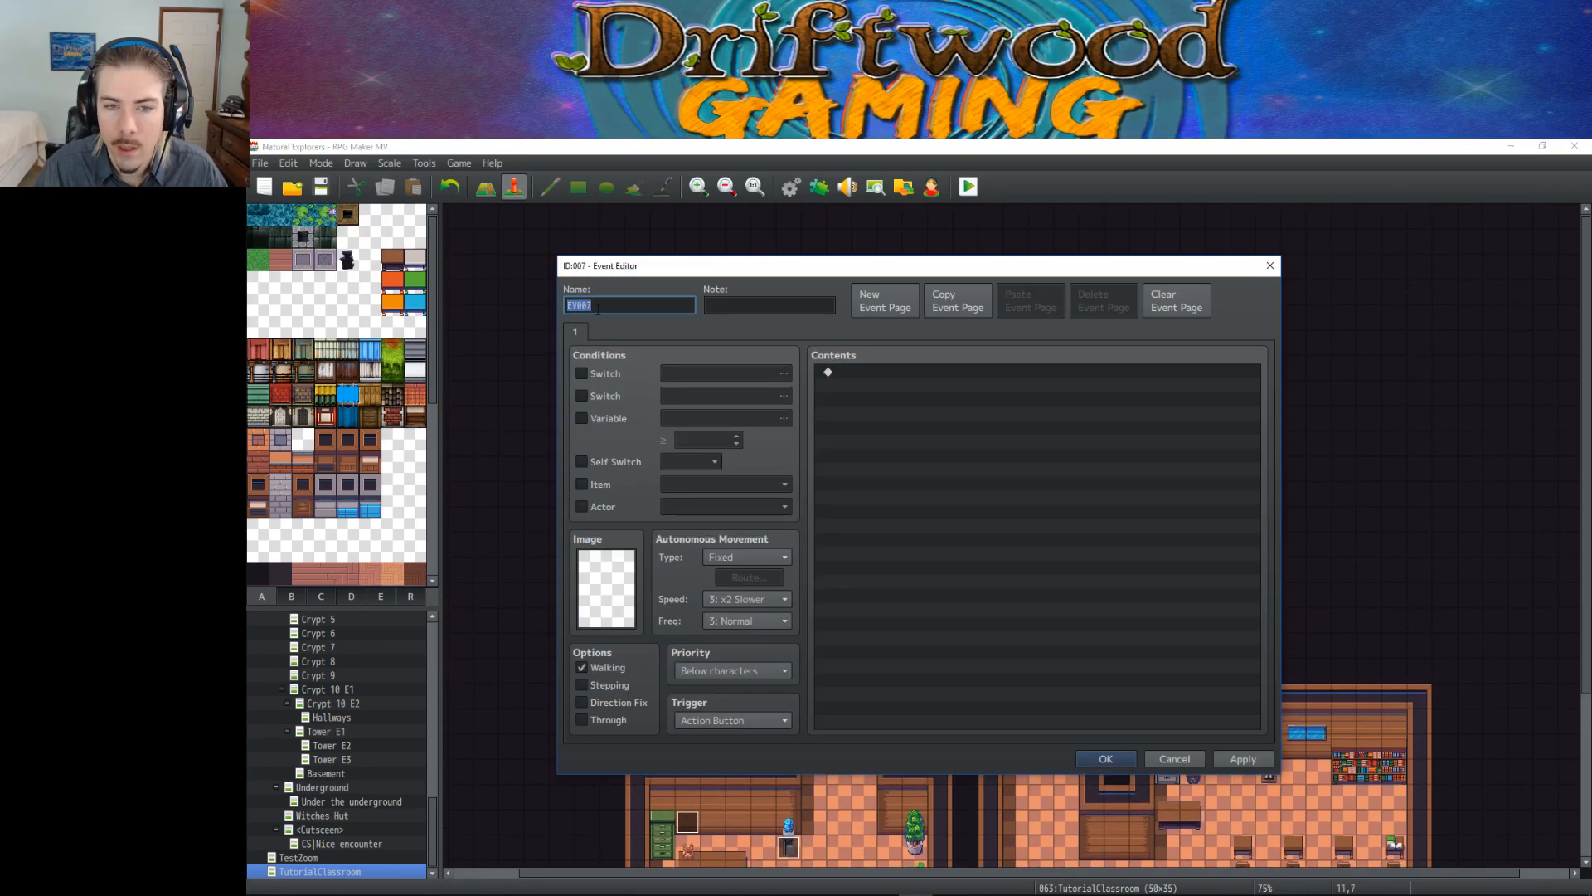
pyautogui.write('Bookshelf')
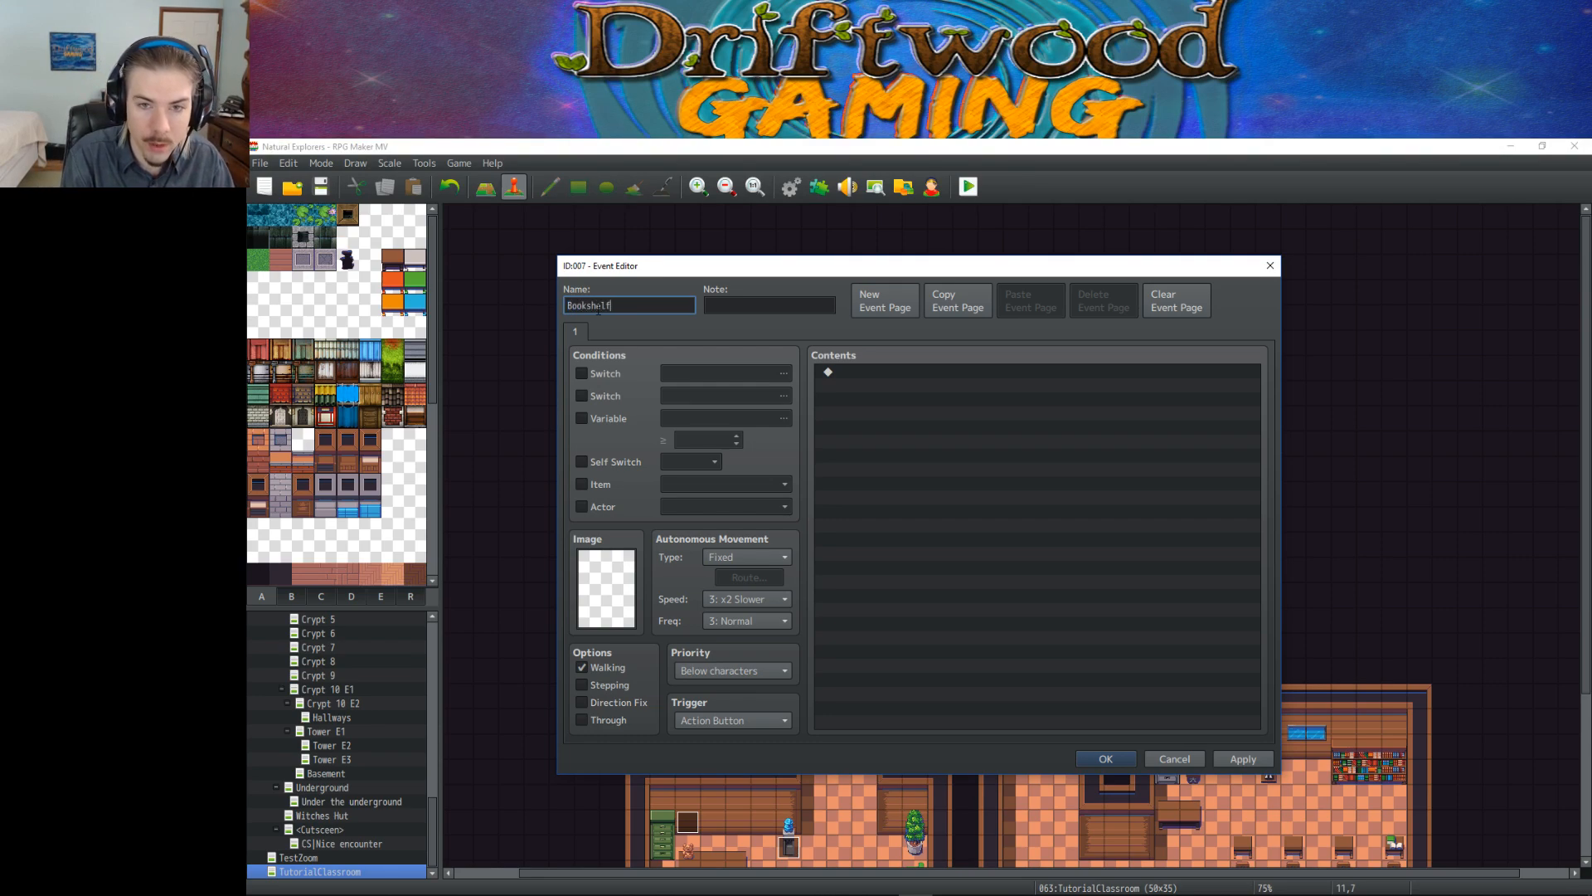
pyautogui.write('1nfo01')
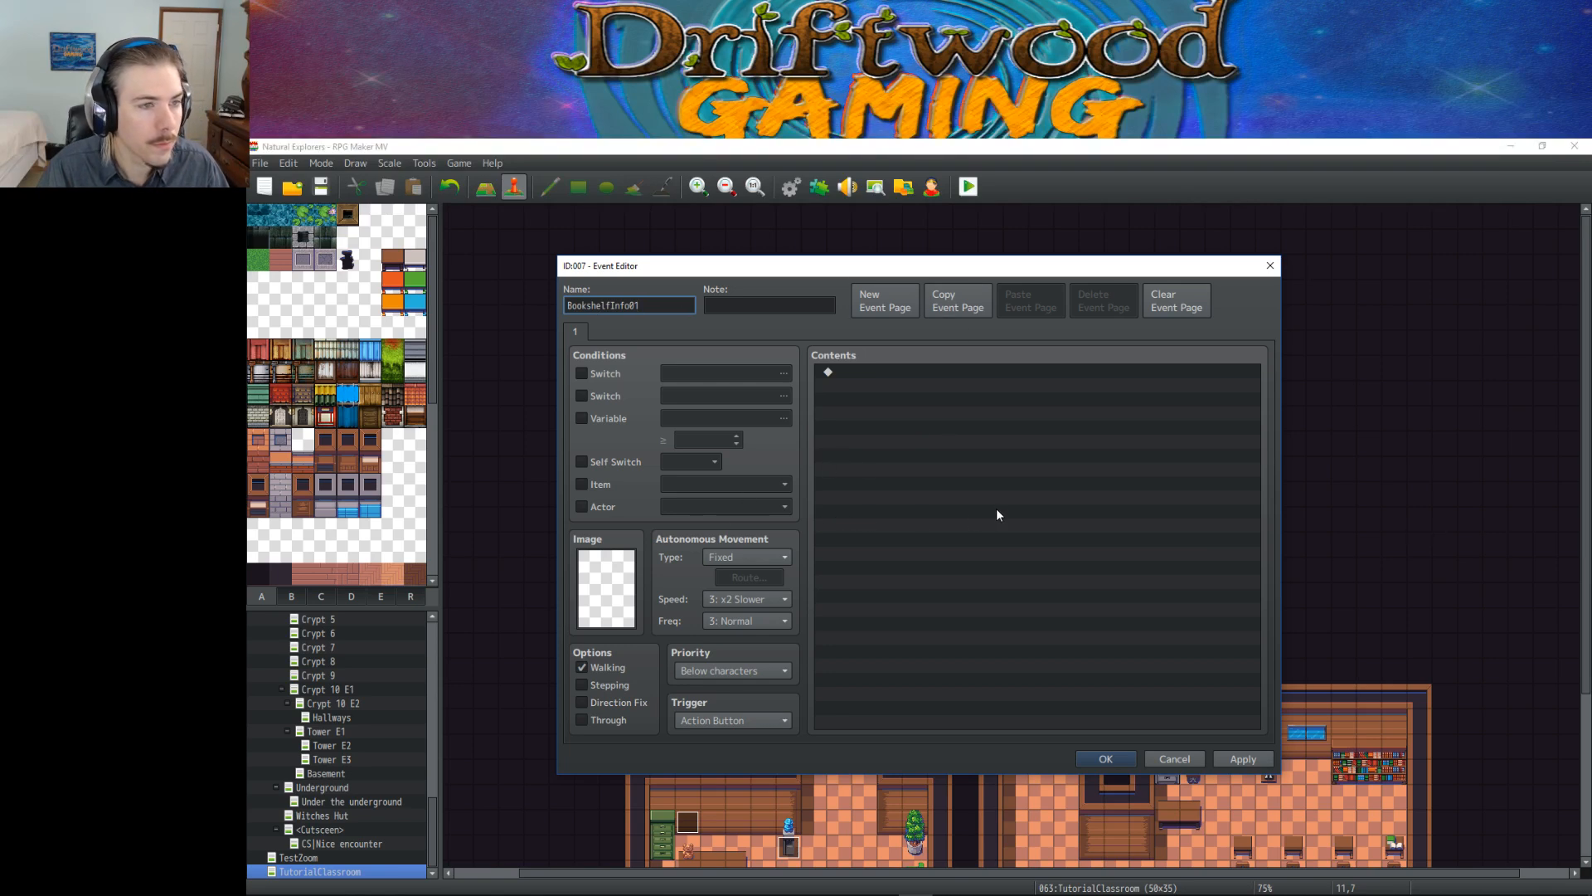
# Step: Start a Show Text command in the bookshelf event with the line "As mayor you may change the name of your town(s) at any time."
pyautogui.click(884, 436)
pyautogui.rightClick(884, 436)
pyautogui.click(914, 446)
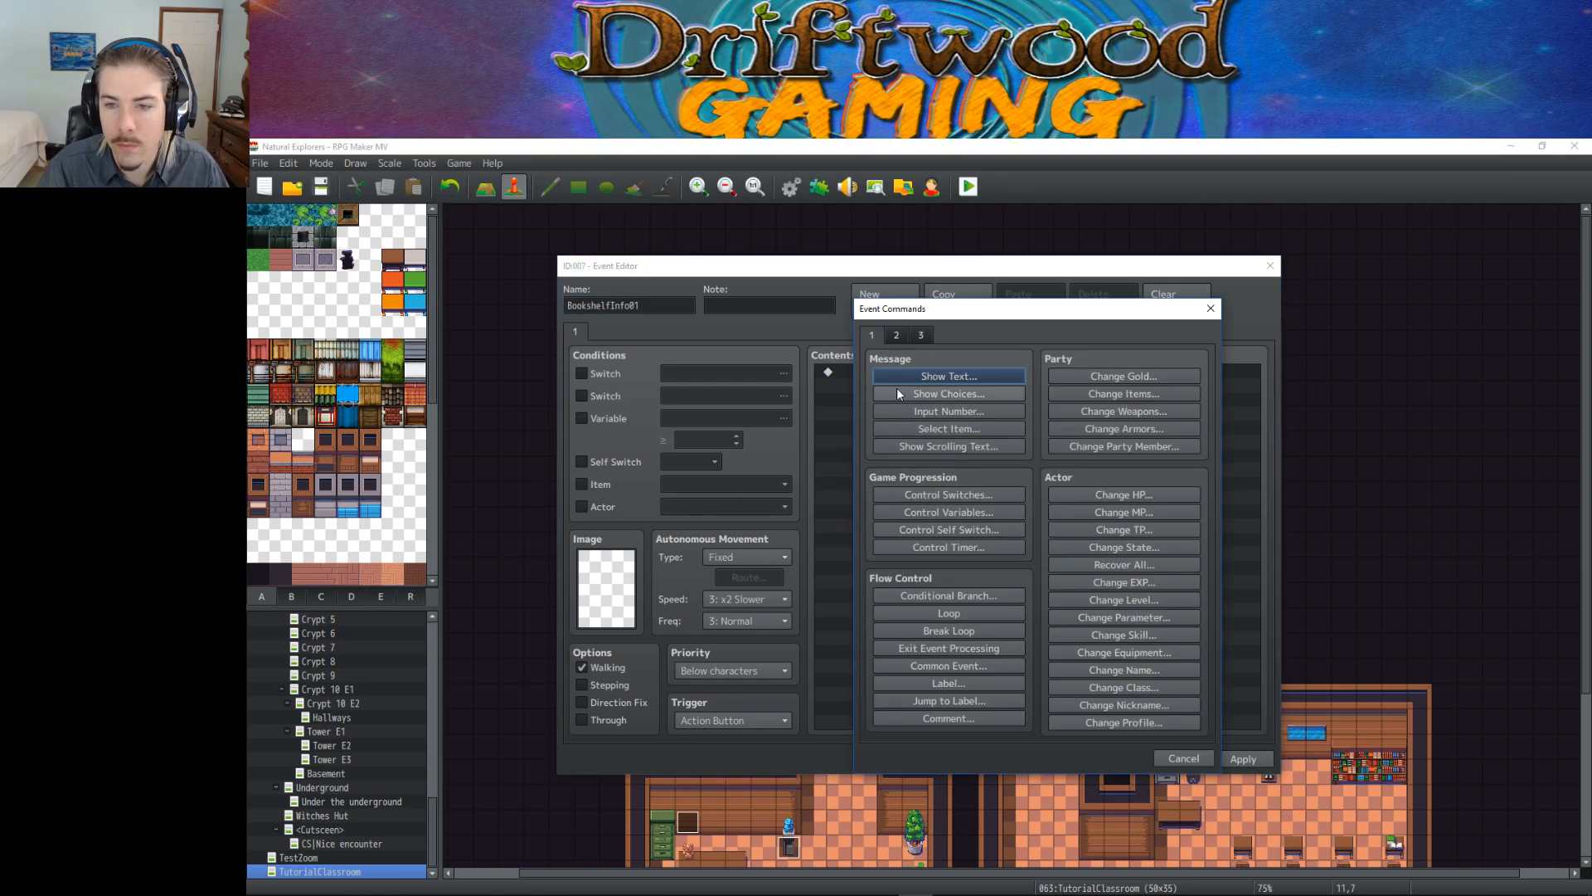
pyautogui.click(951, 379)
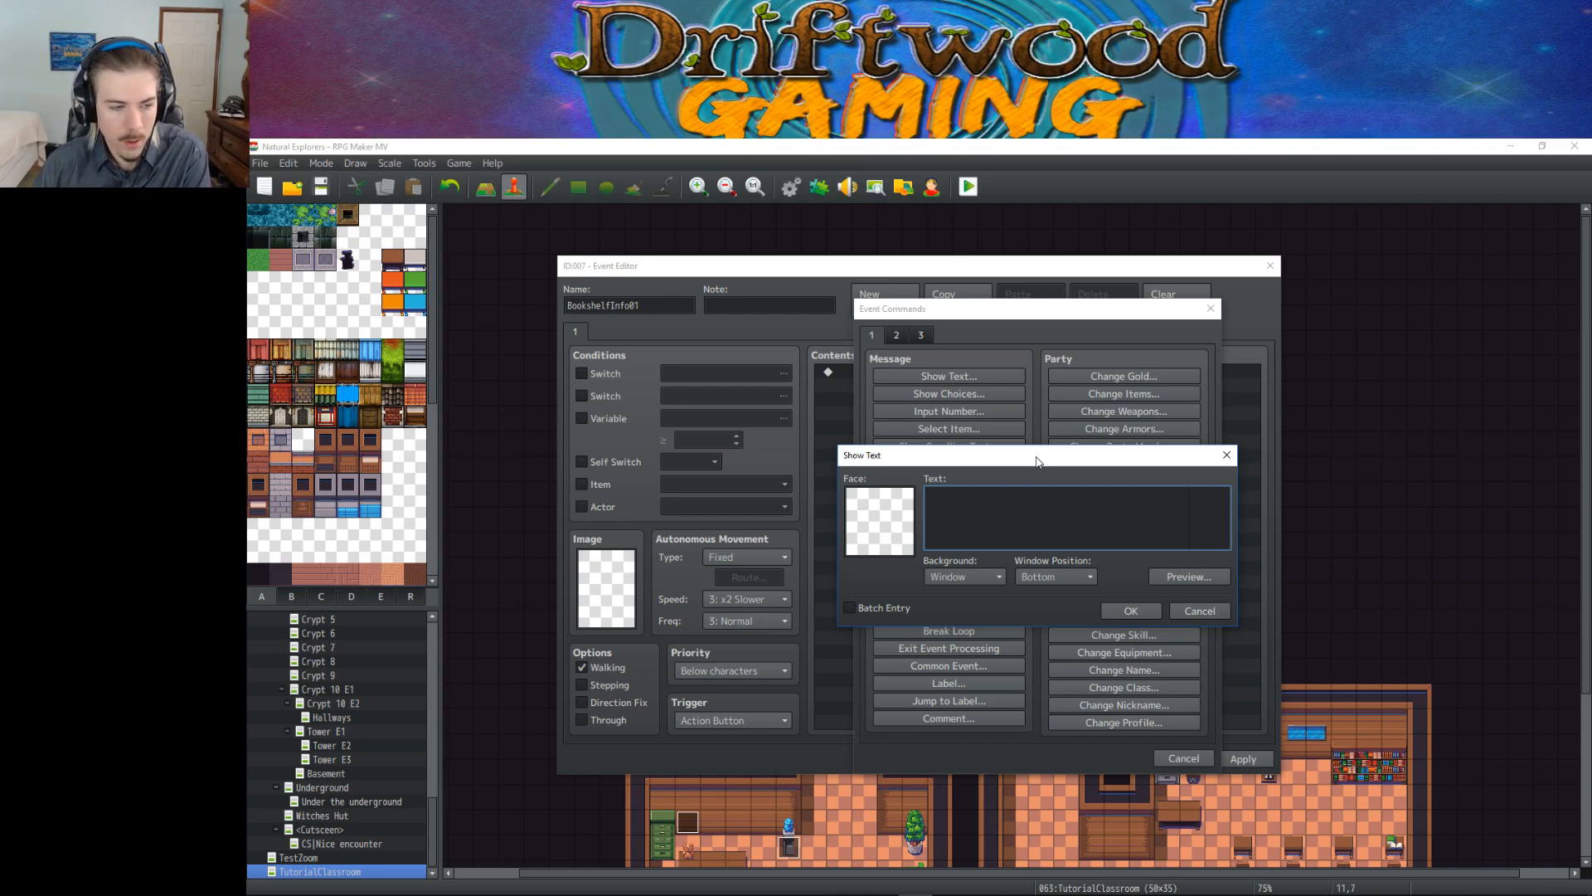
pyautogui.write('As ma')
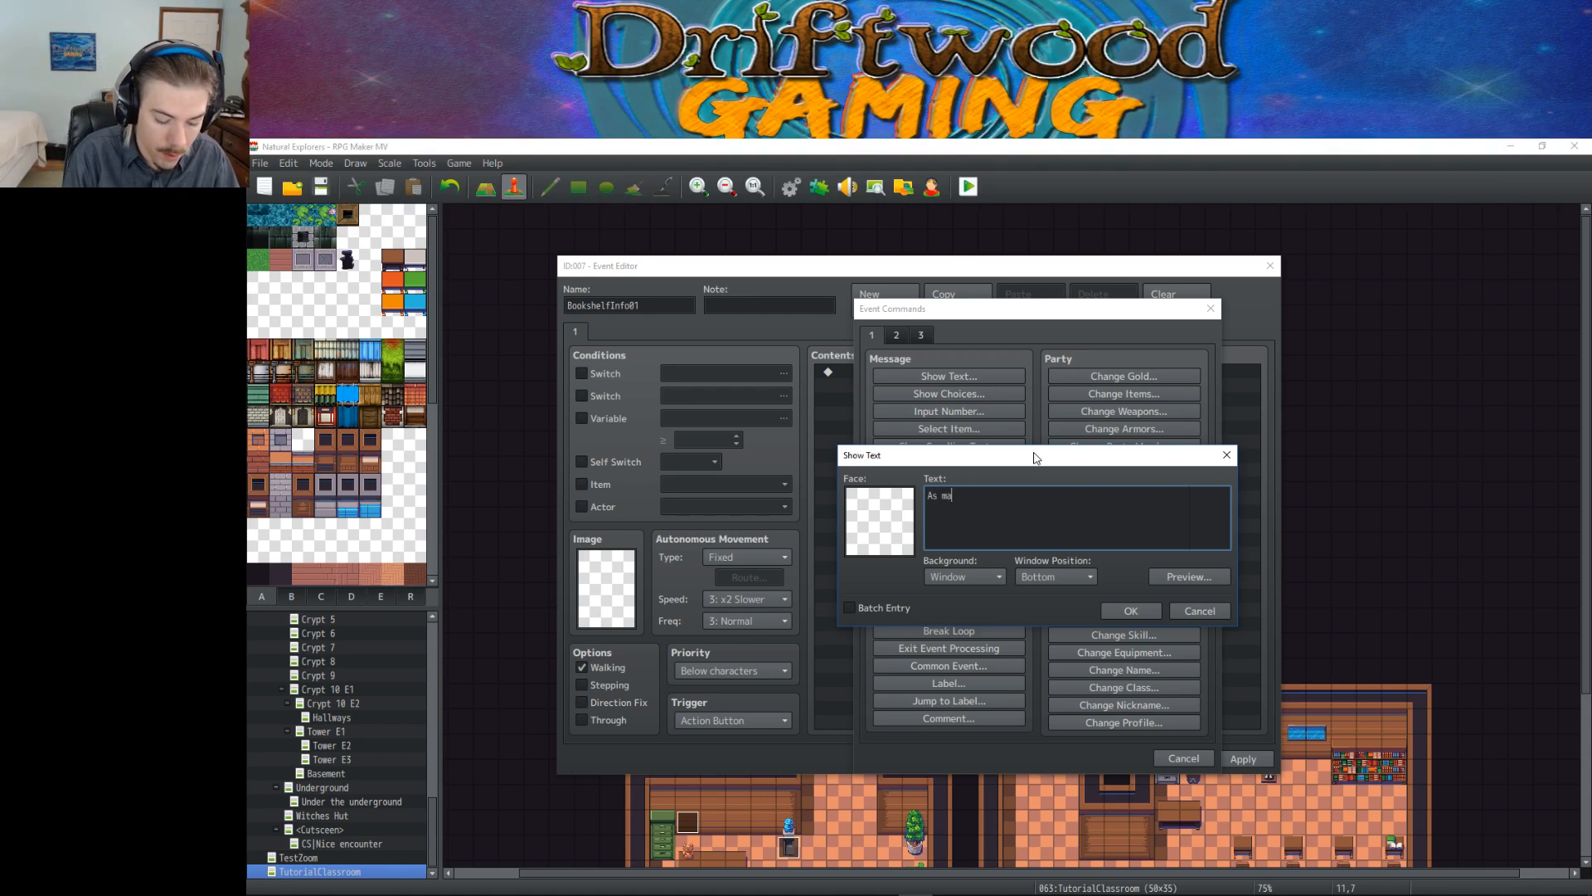
pyautogui.write('yor you ')
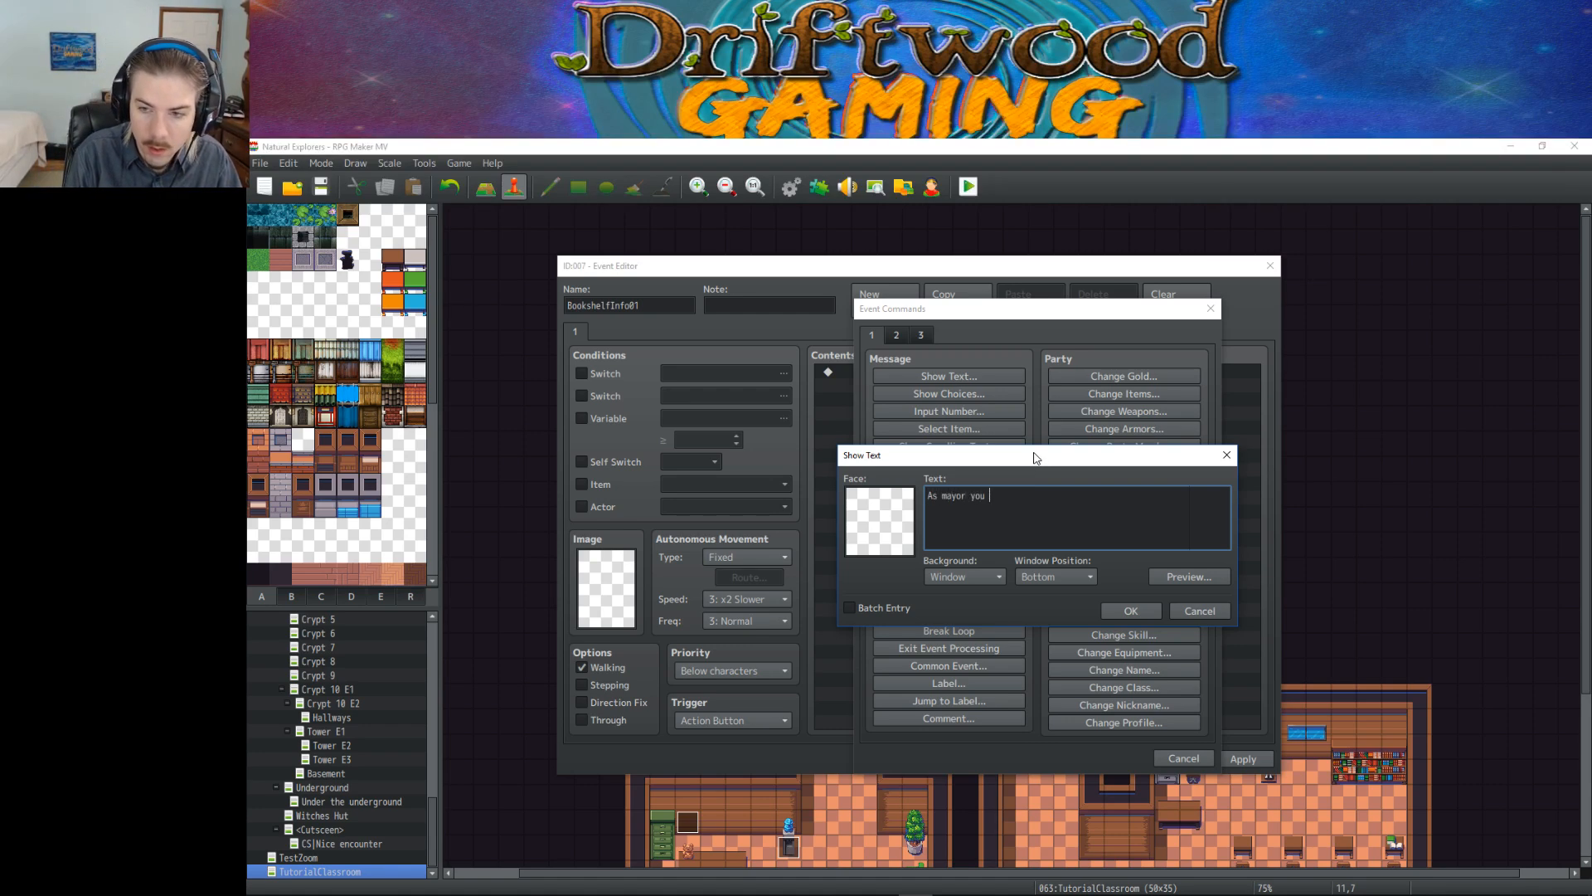
pyautogui.write('may change')
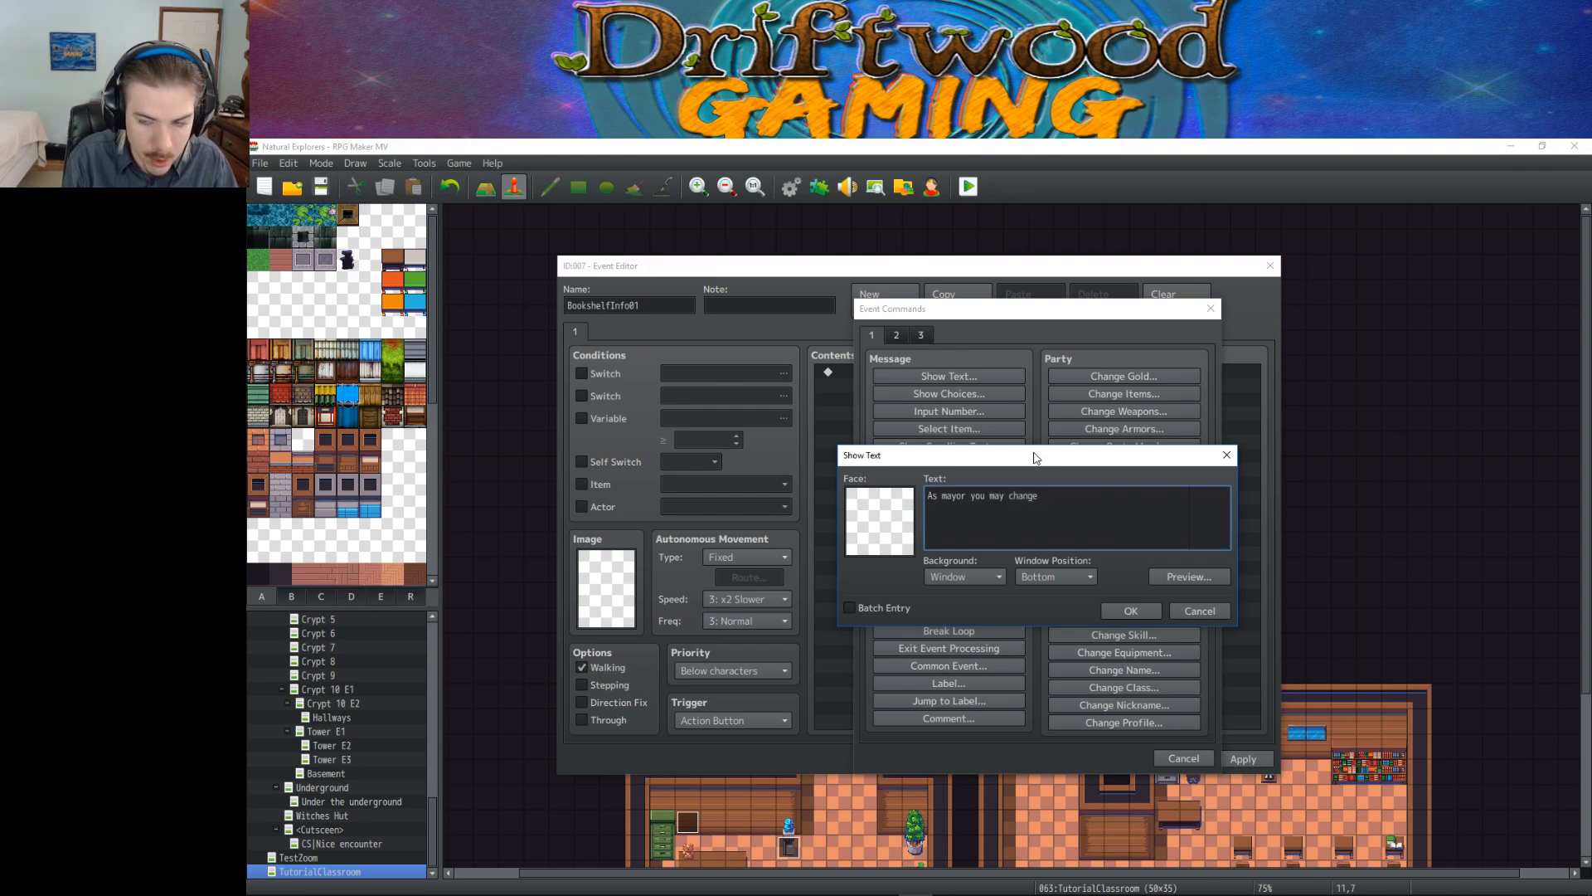
pyautogui.write(' the name of your town(s')
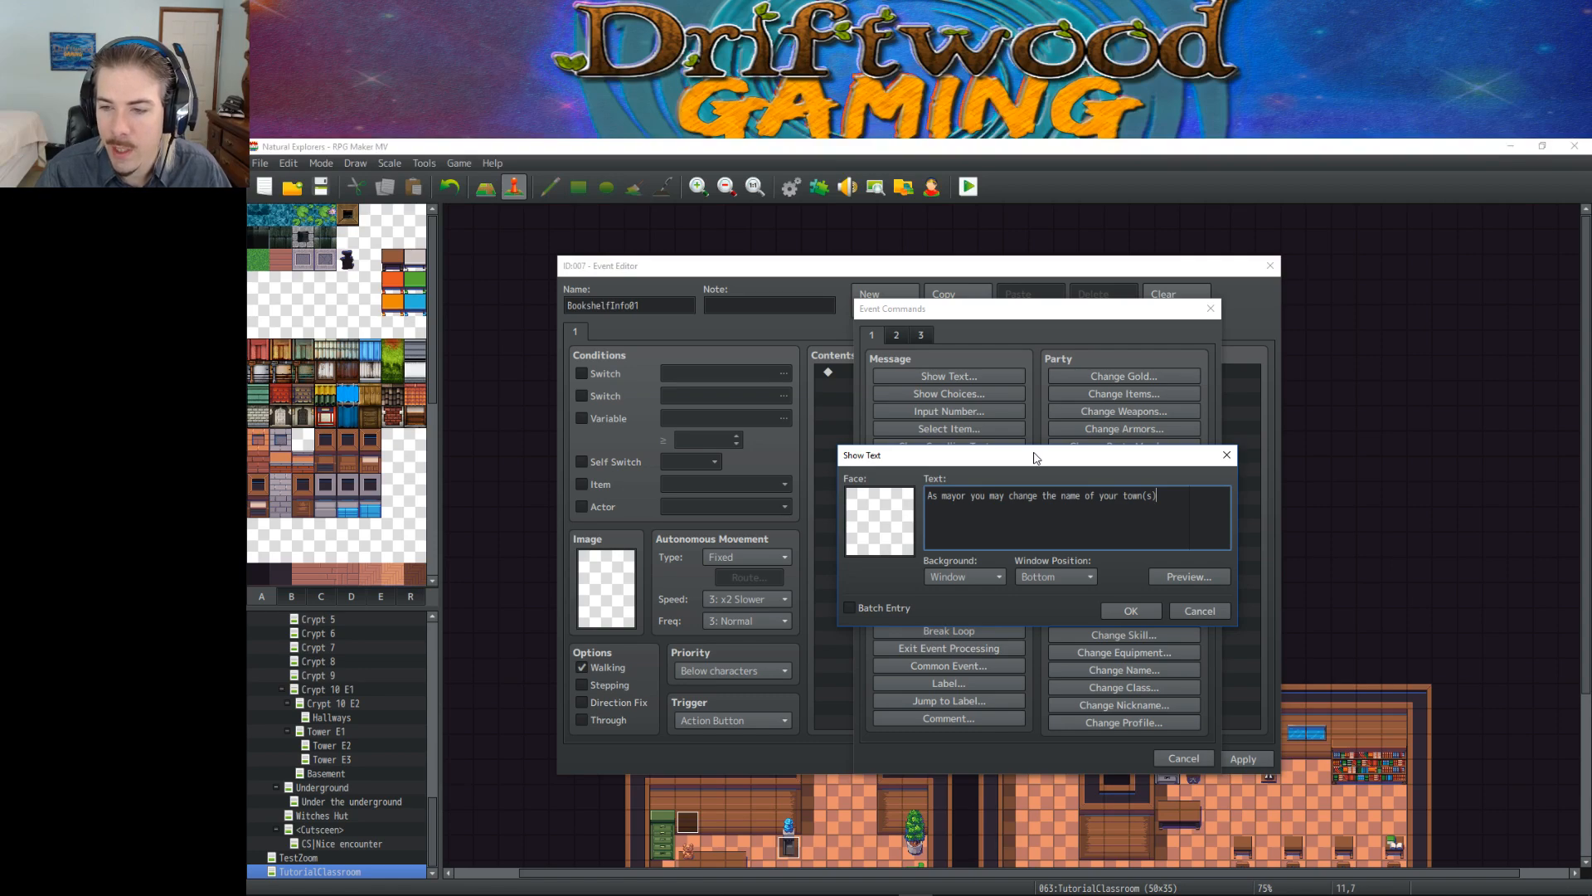
pyautogui.write('at any ')
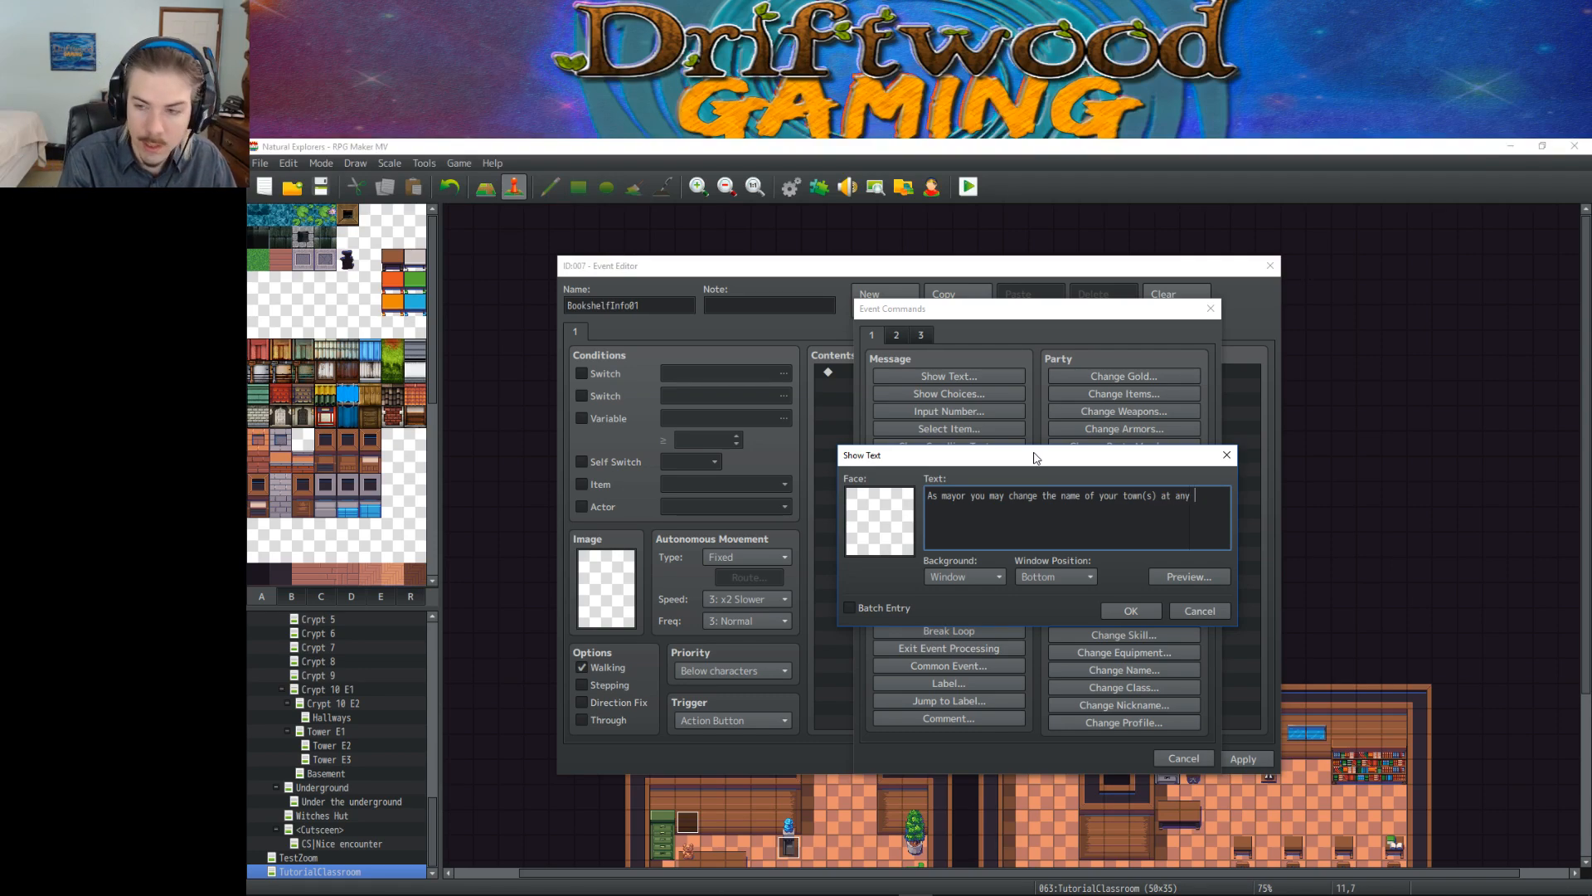
pyautogui.write('time.')
# Step: Add the second line "Simply goto the town's monument and rename it." to the message and confirm the Show Text command
pyautogui.press('Return')
pyautogui.write('Simply')
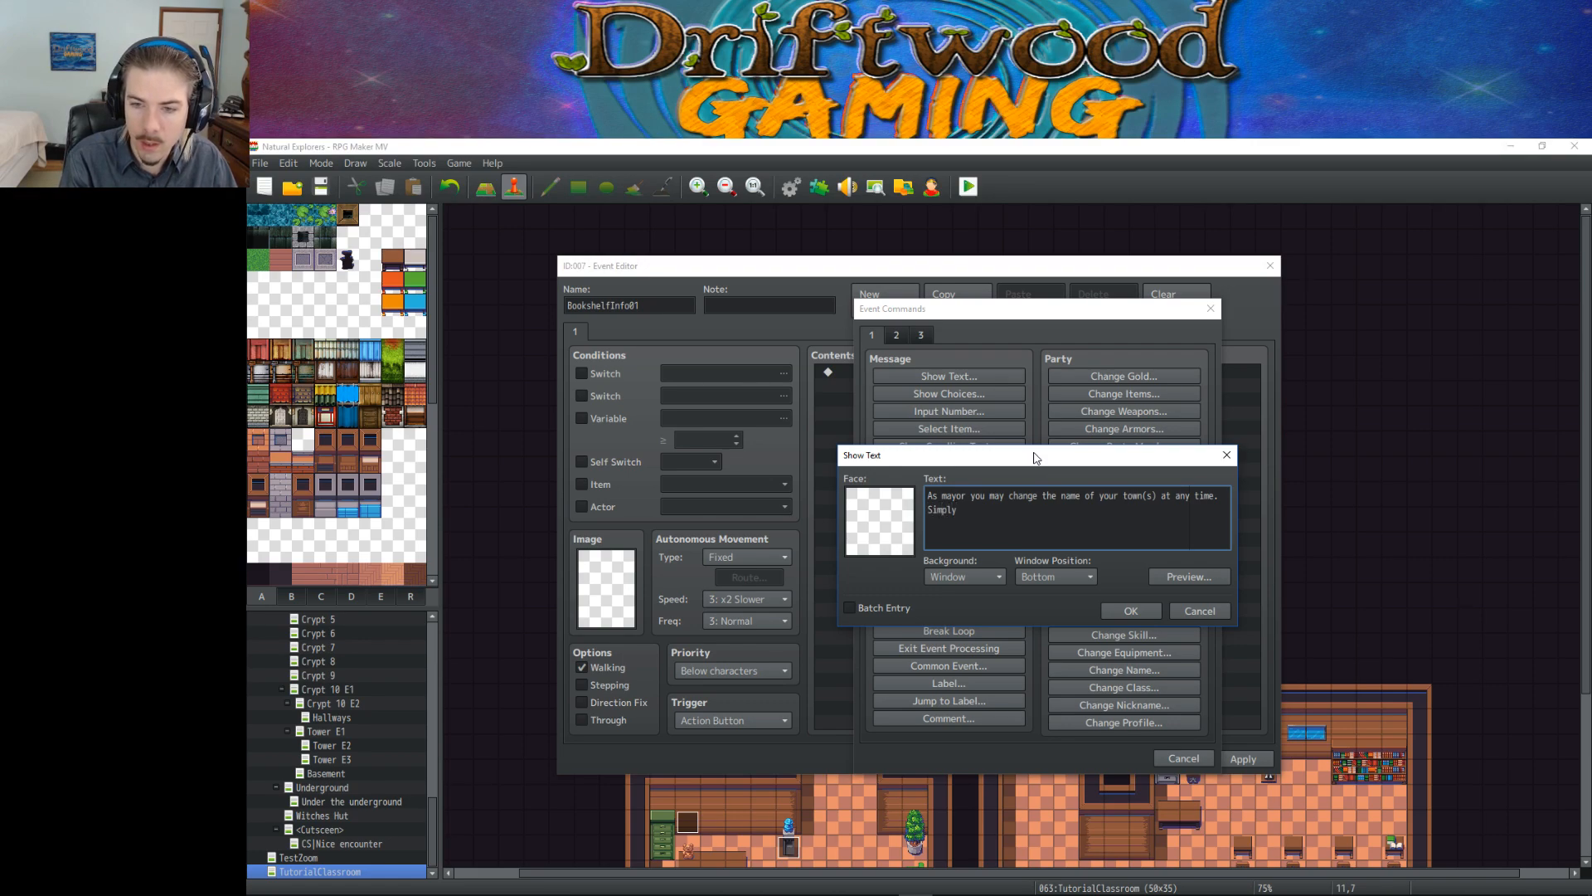
pyautogui.write(' goto the')
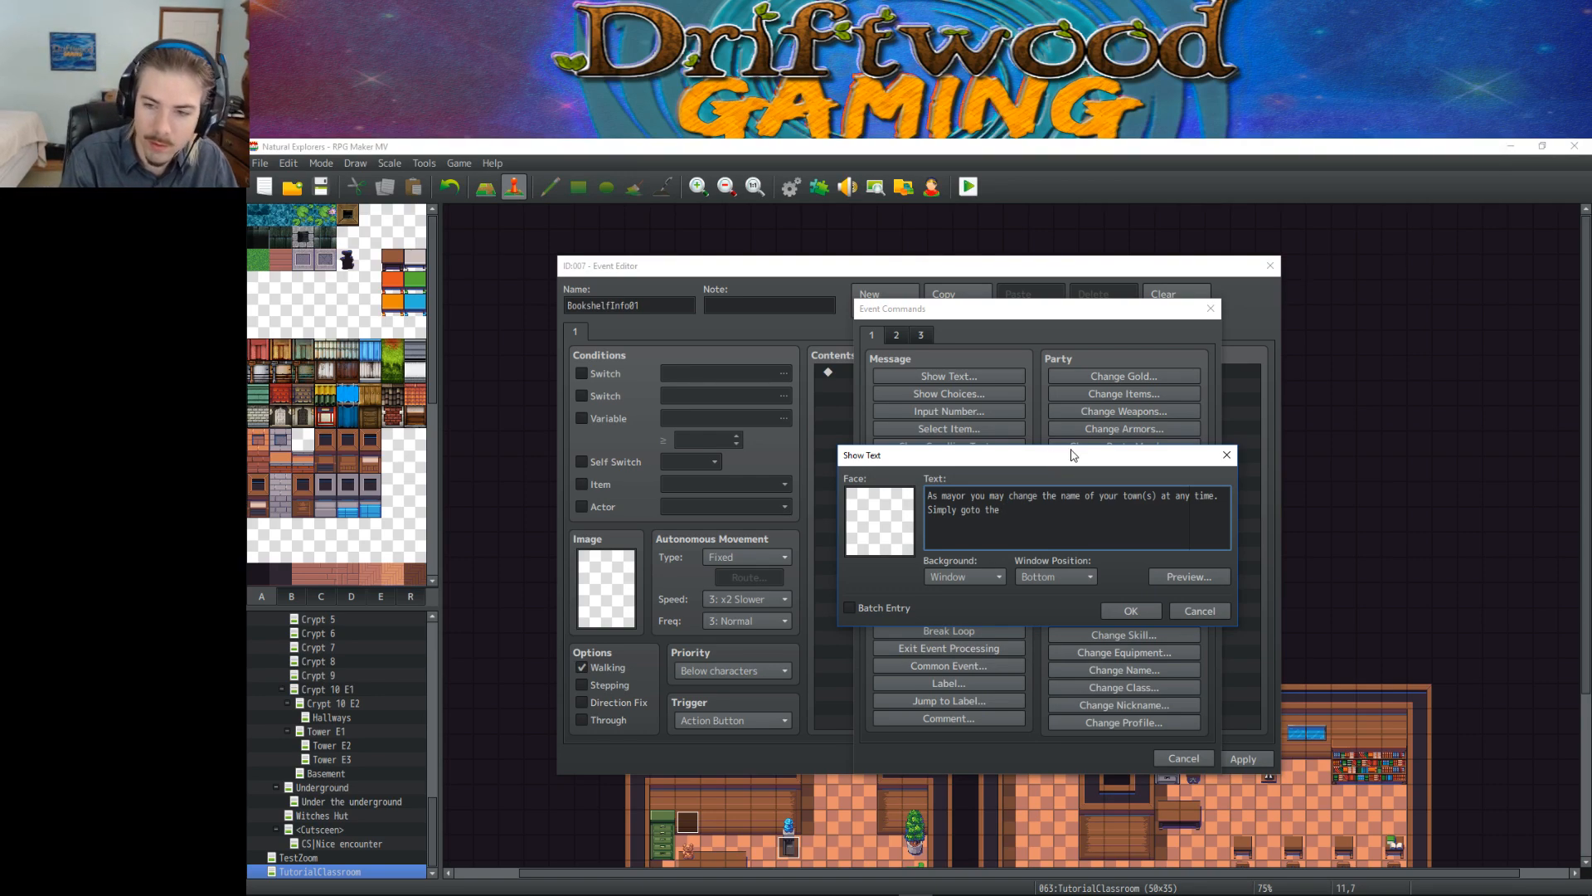
pyautogui.write("own's m")
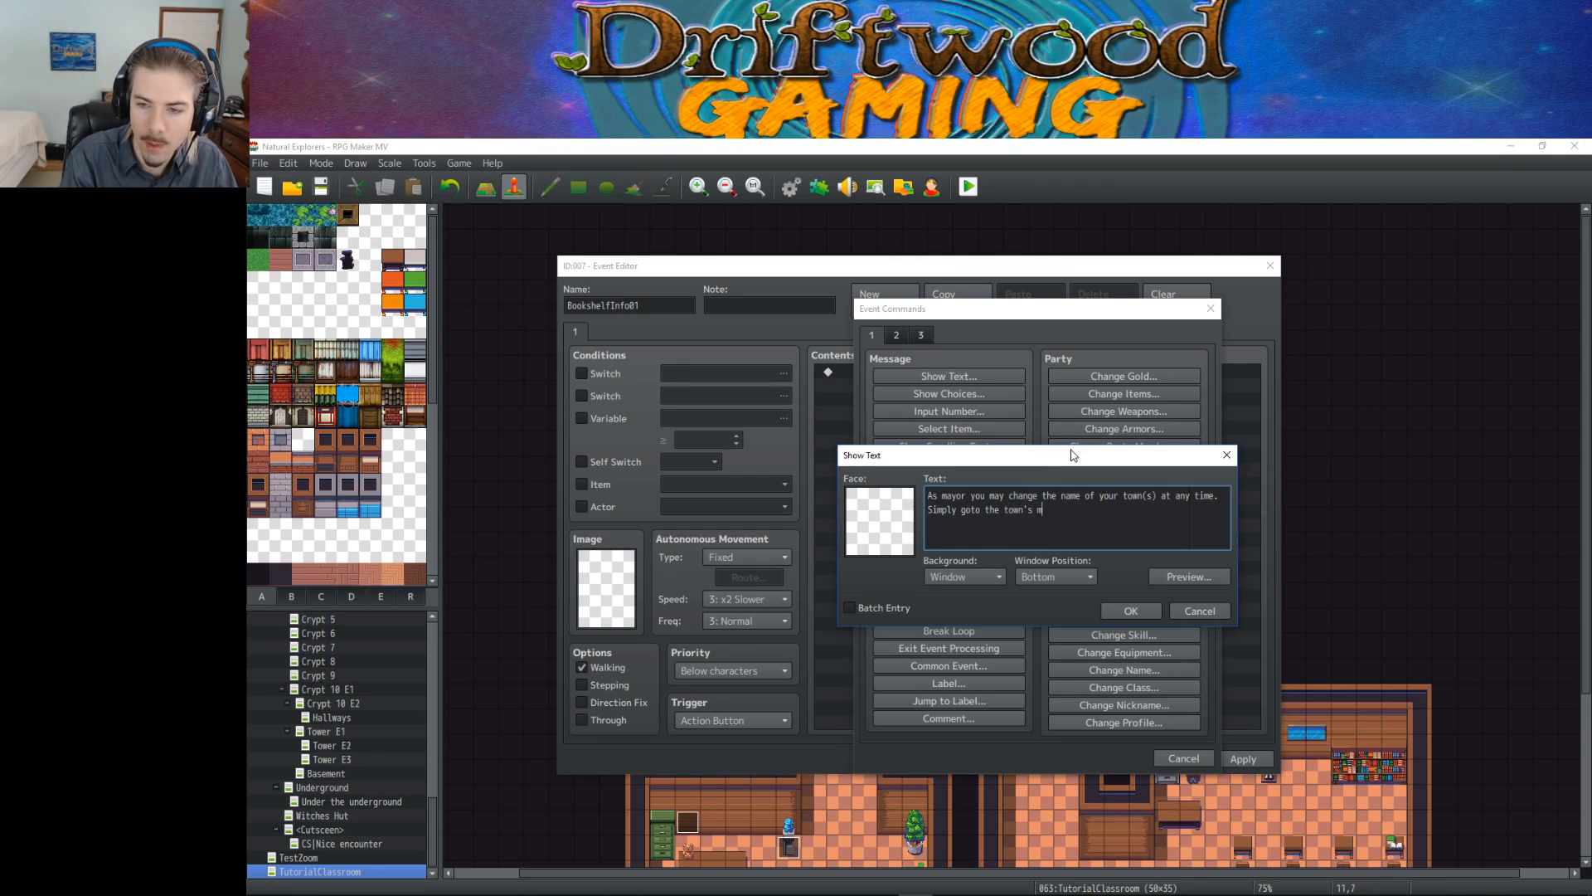
pyautogui.write('onument and')
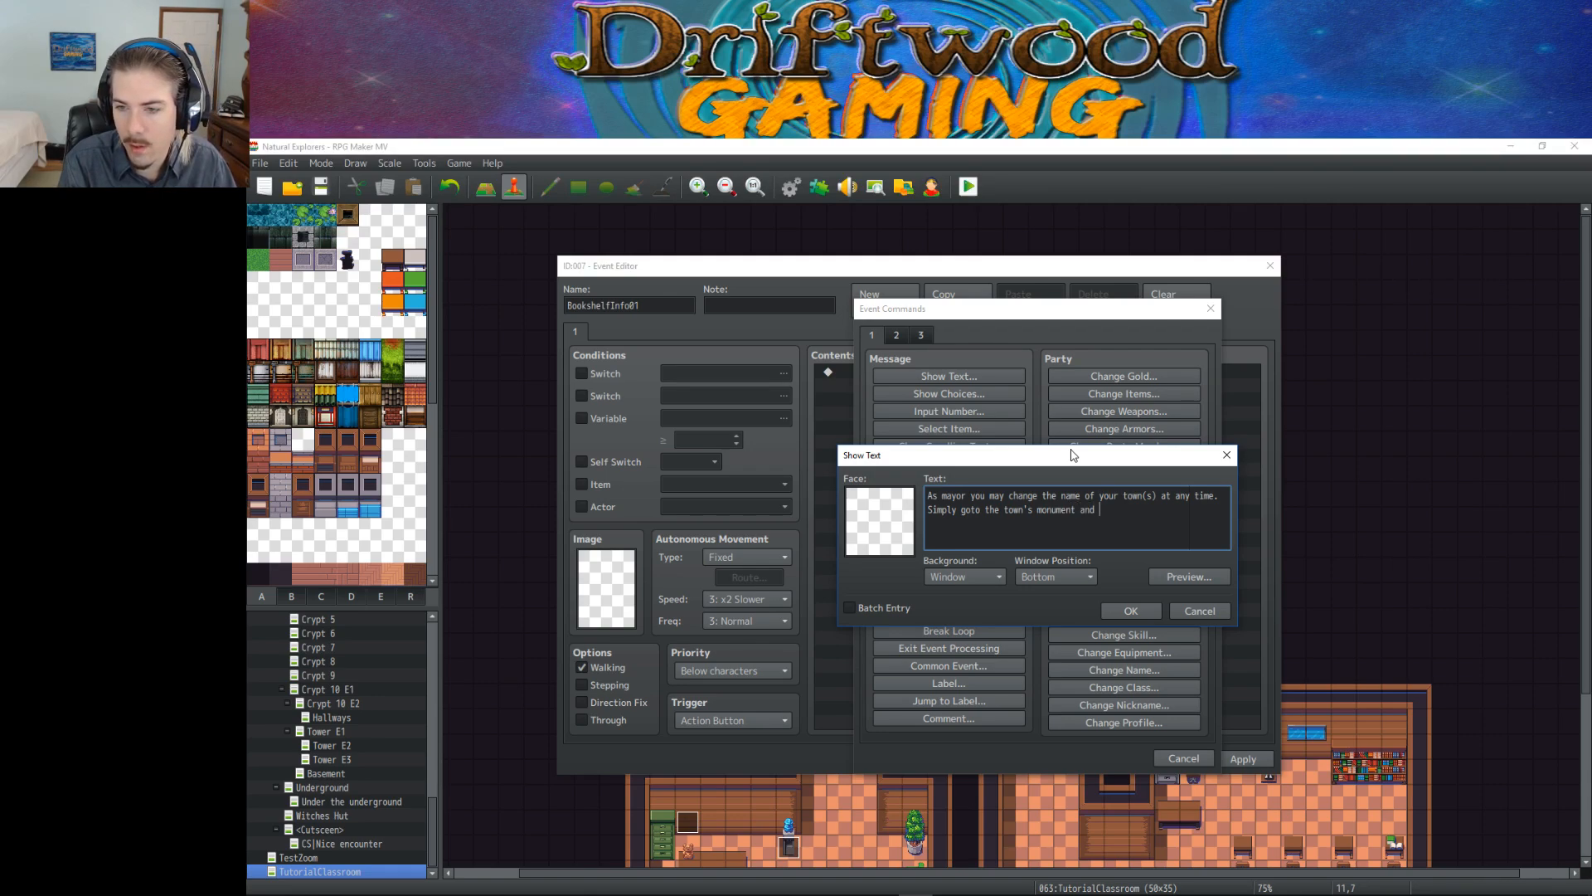
pyautogui.write(' rename it.')
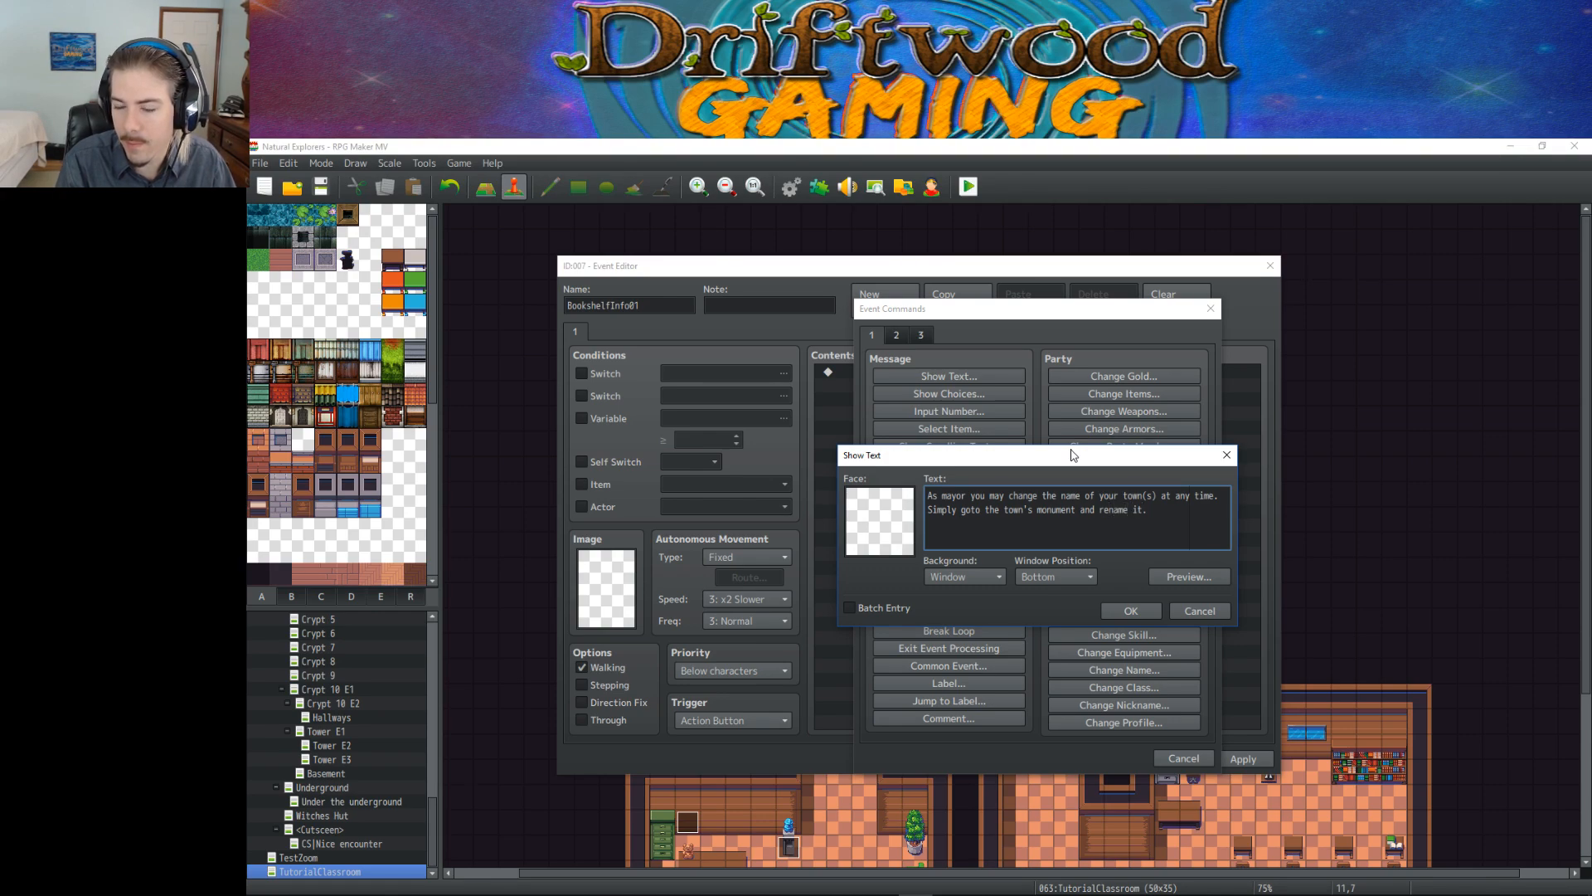
pyautogui.click(1131, 612)
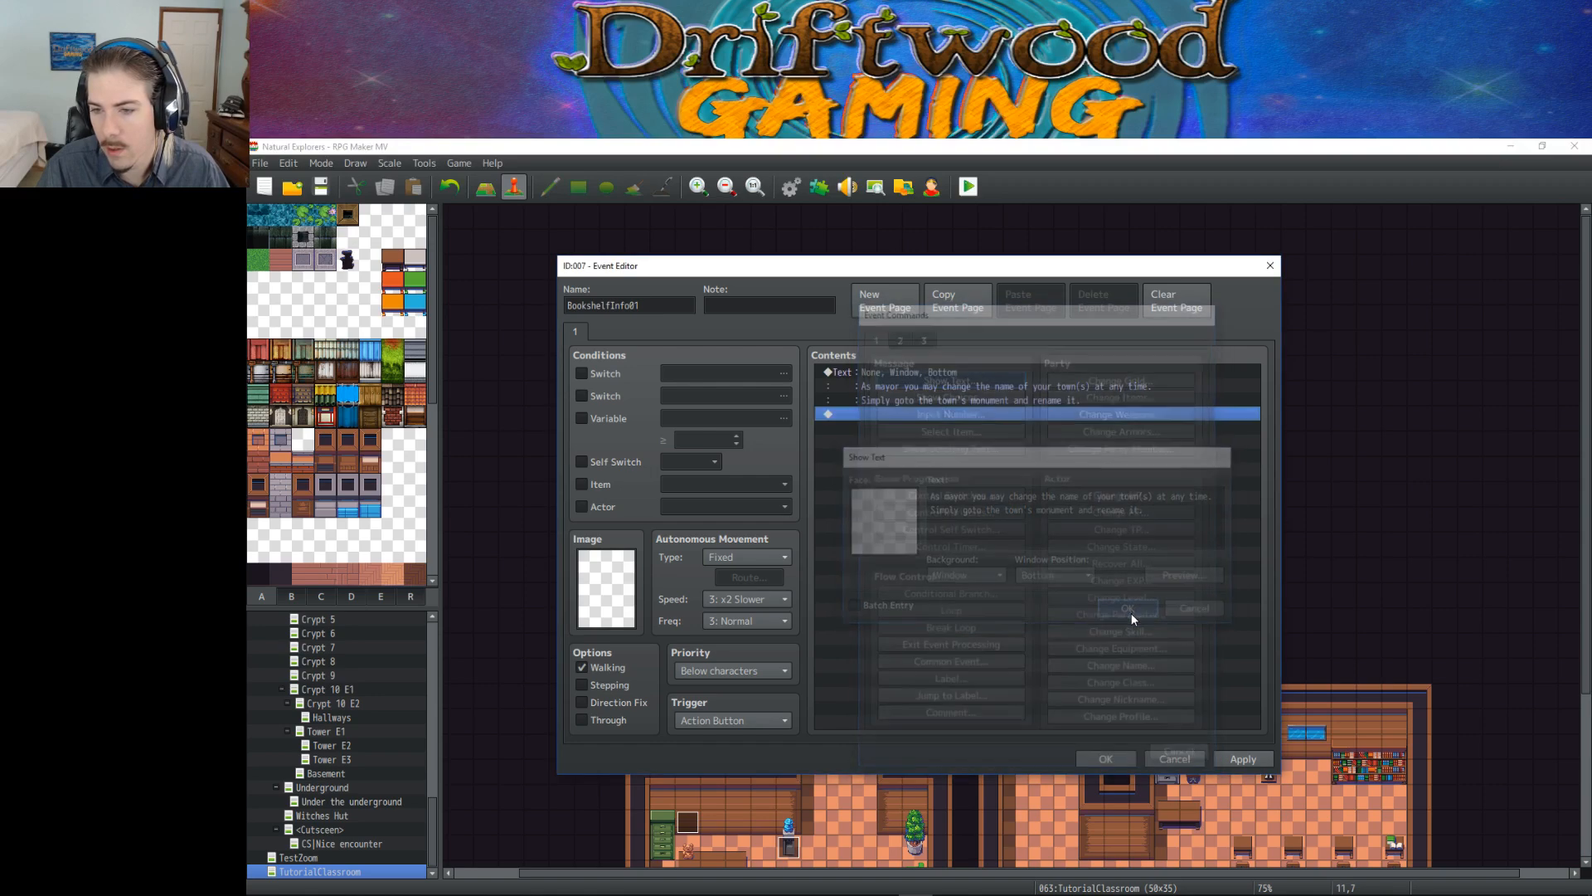
# Step: Change "town(s)" to "towns" in the bookshelf message and save the event
pyautogui.click(898, 385)
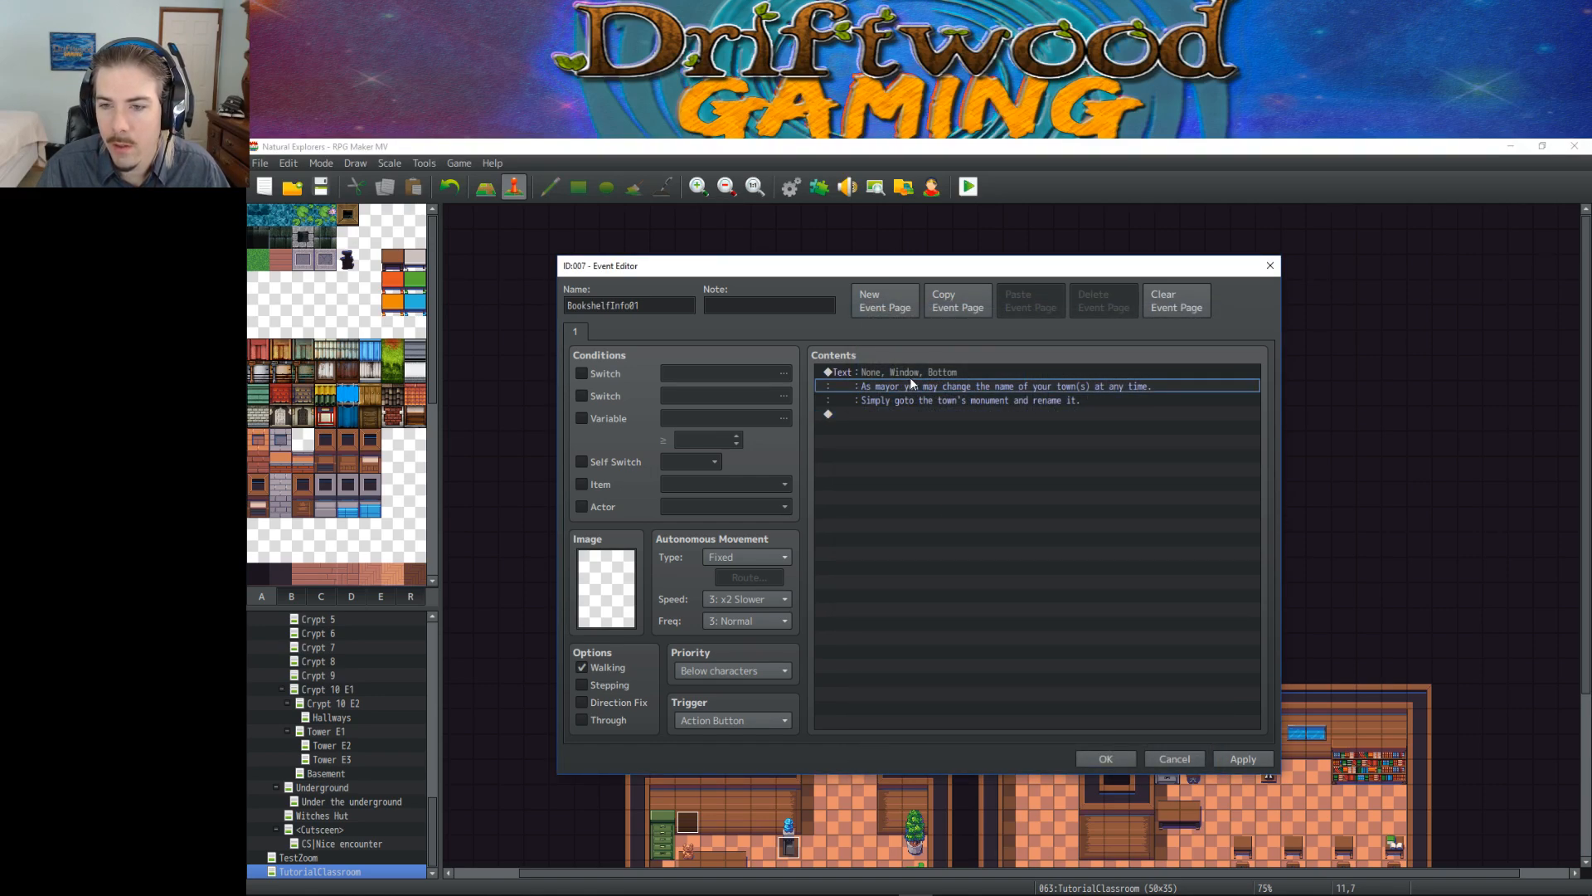
pyautogui.doubleClick(938, 405)
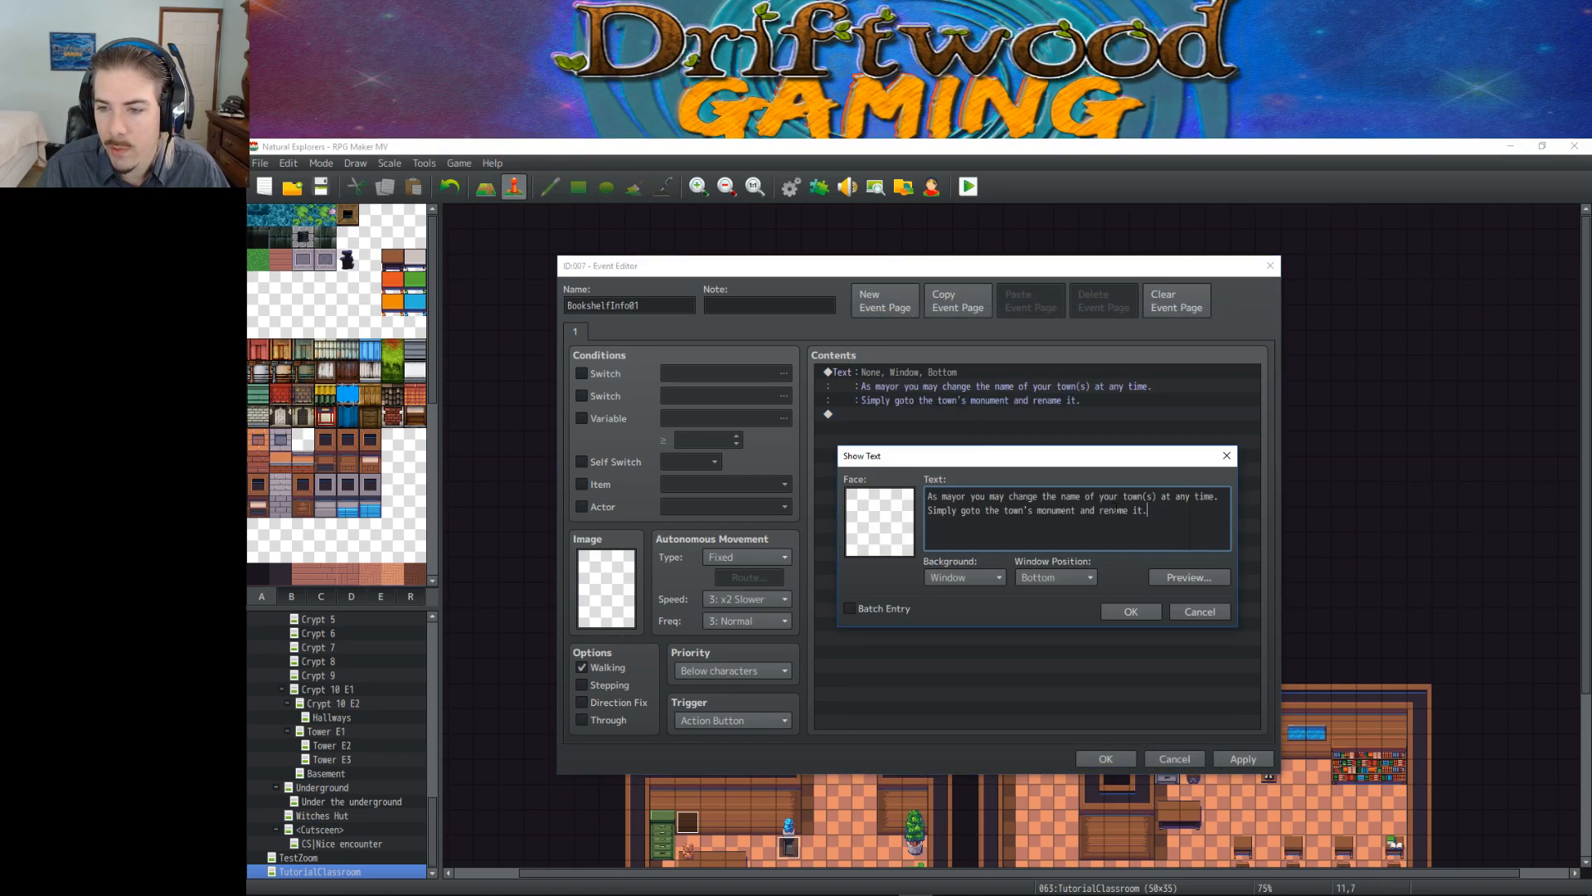
pyautogui.press('BackSpace')
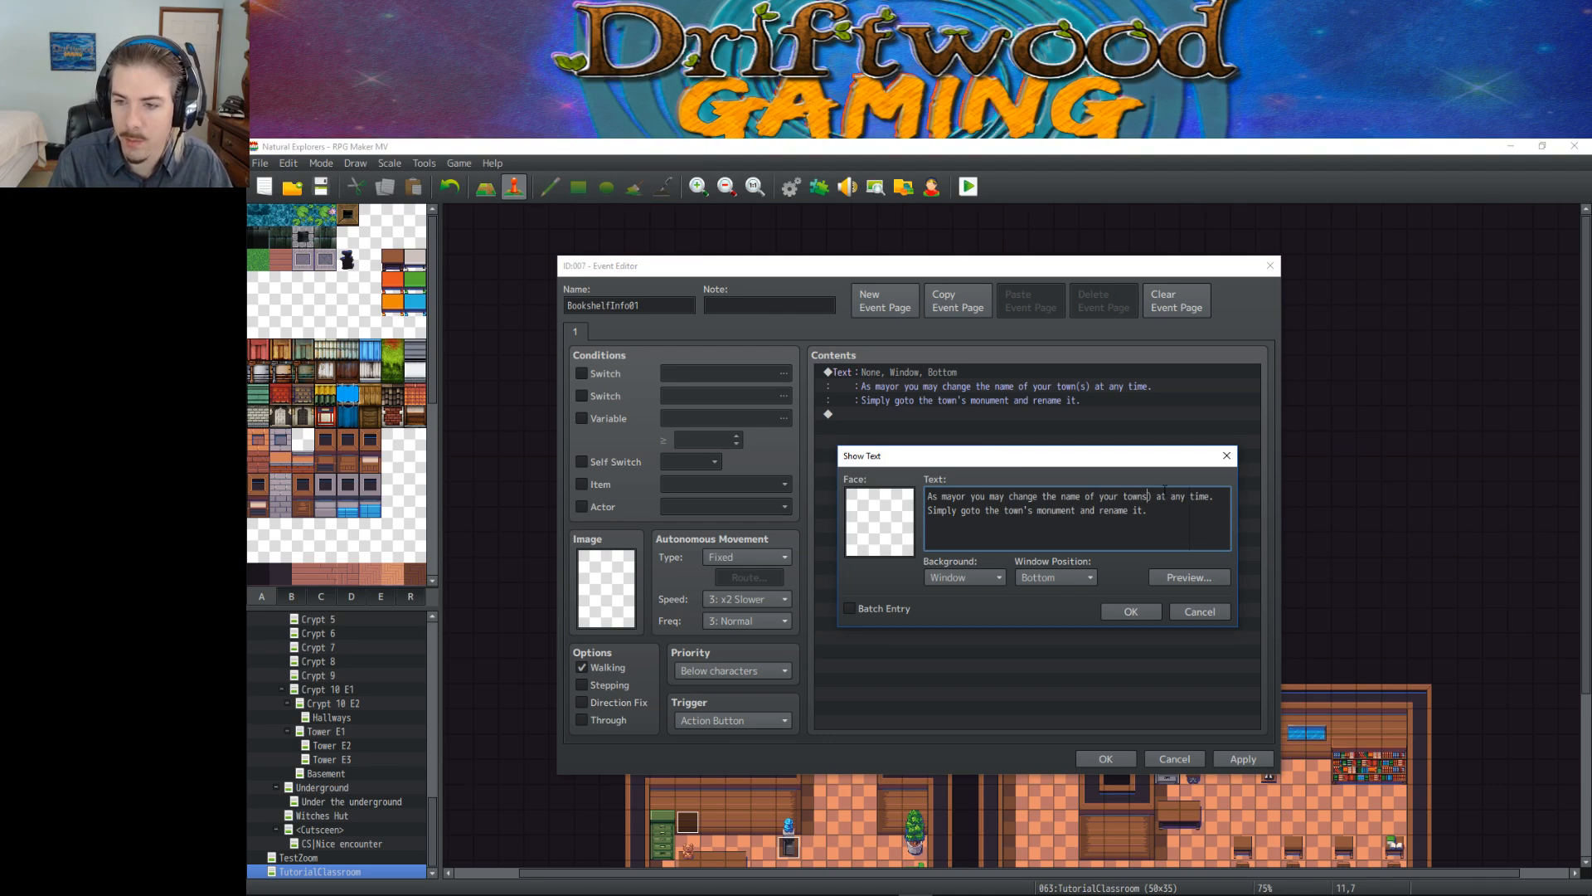
pyautogui.press('Delete')
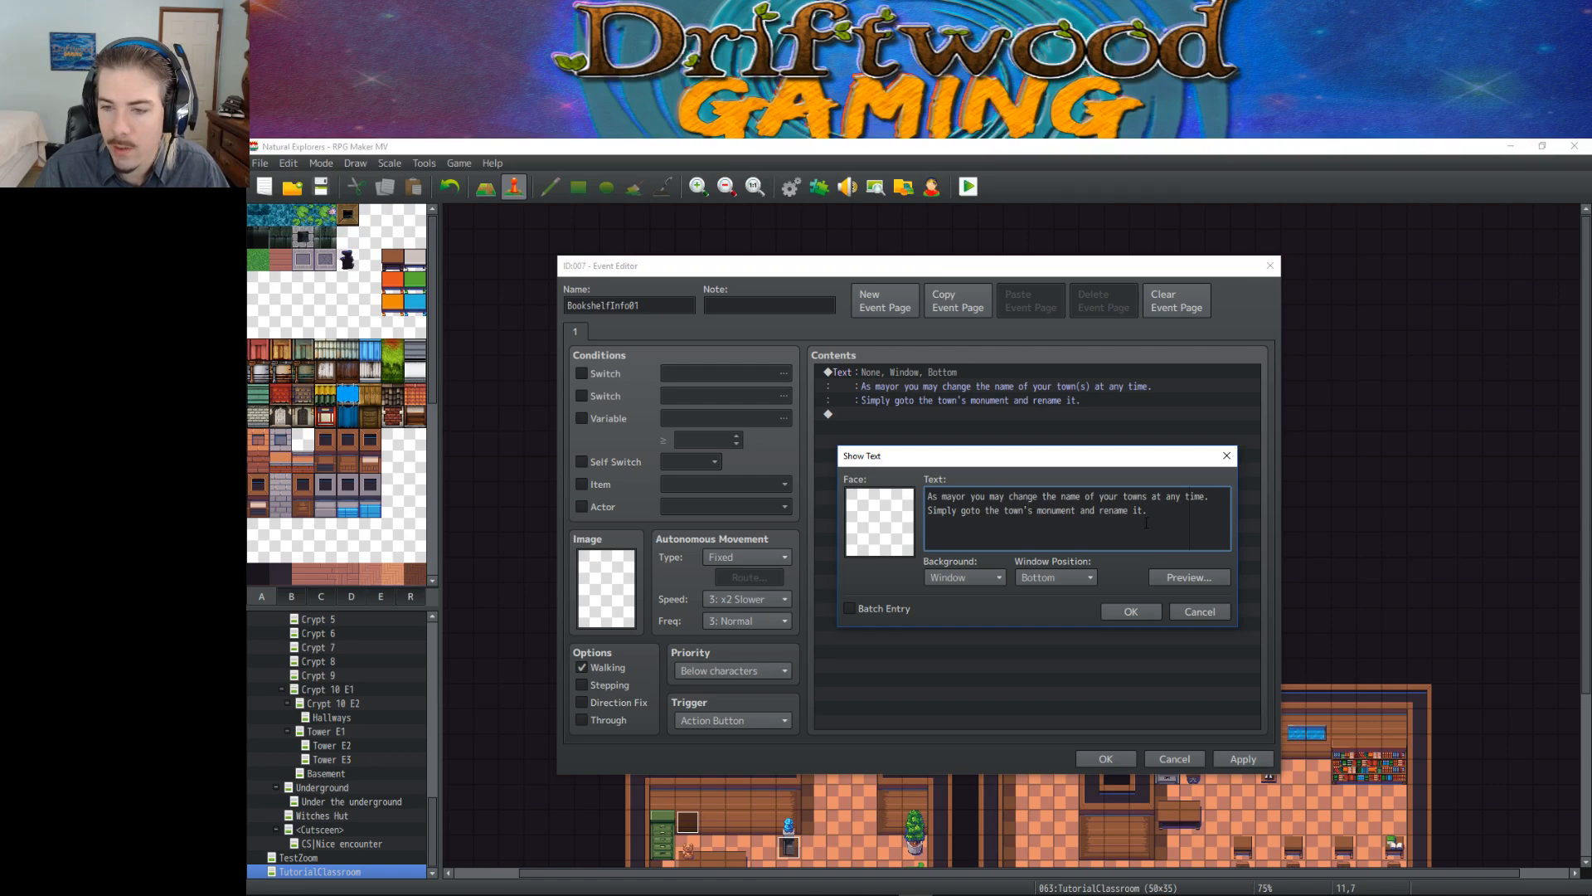
pyautogui.click(1133, 610)
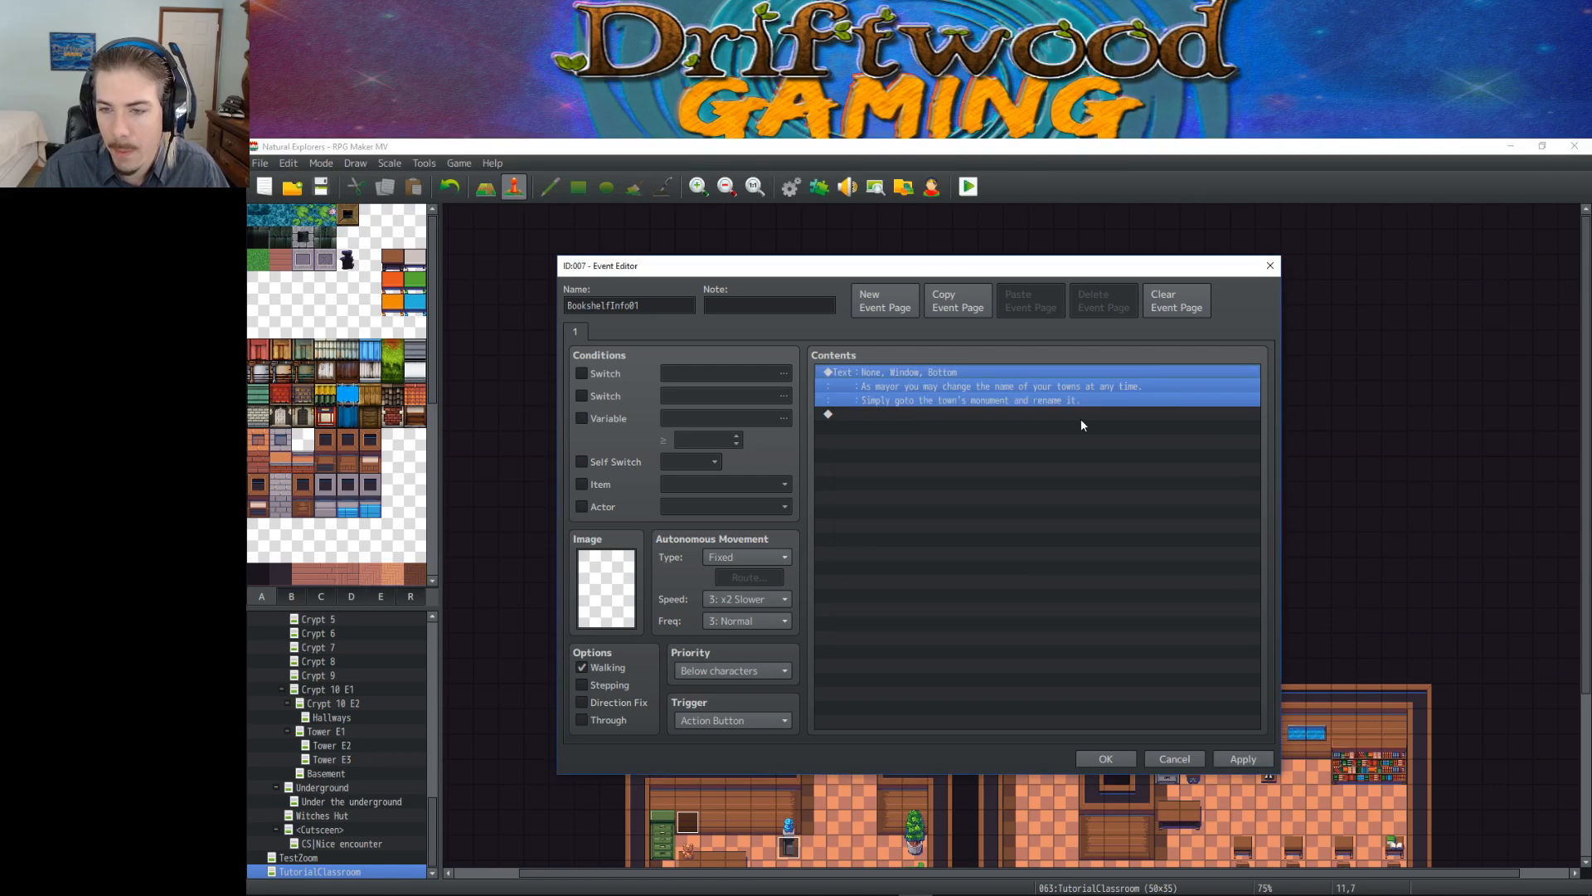
pyautogui.click(1095, 759)
# Step: Reopen the BookshelfInfo01 event and set its priority to Same as characters
pyautogui.rightClick(661, 395)
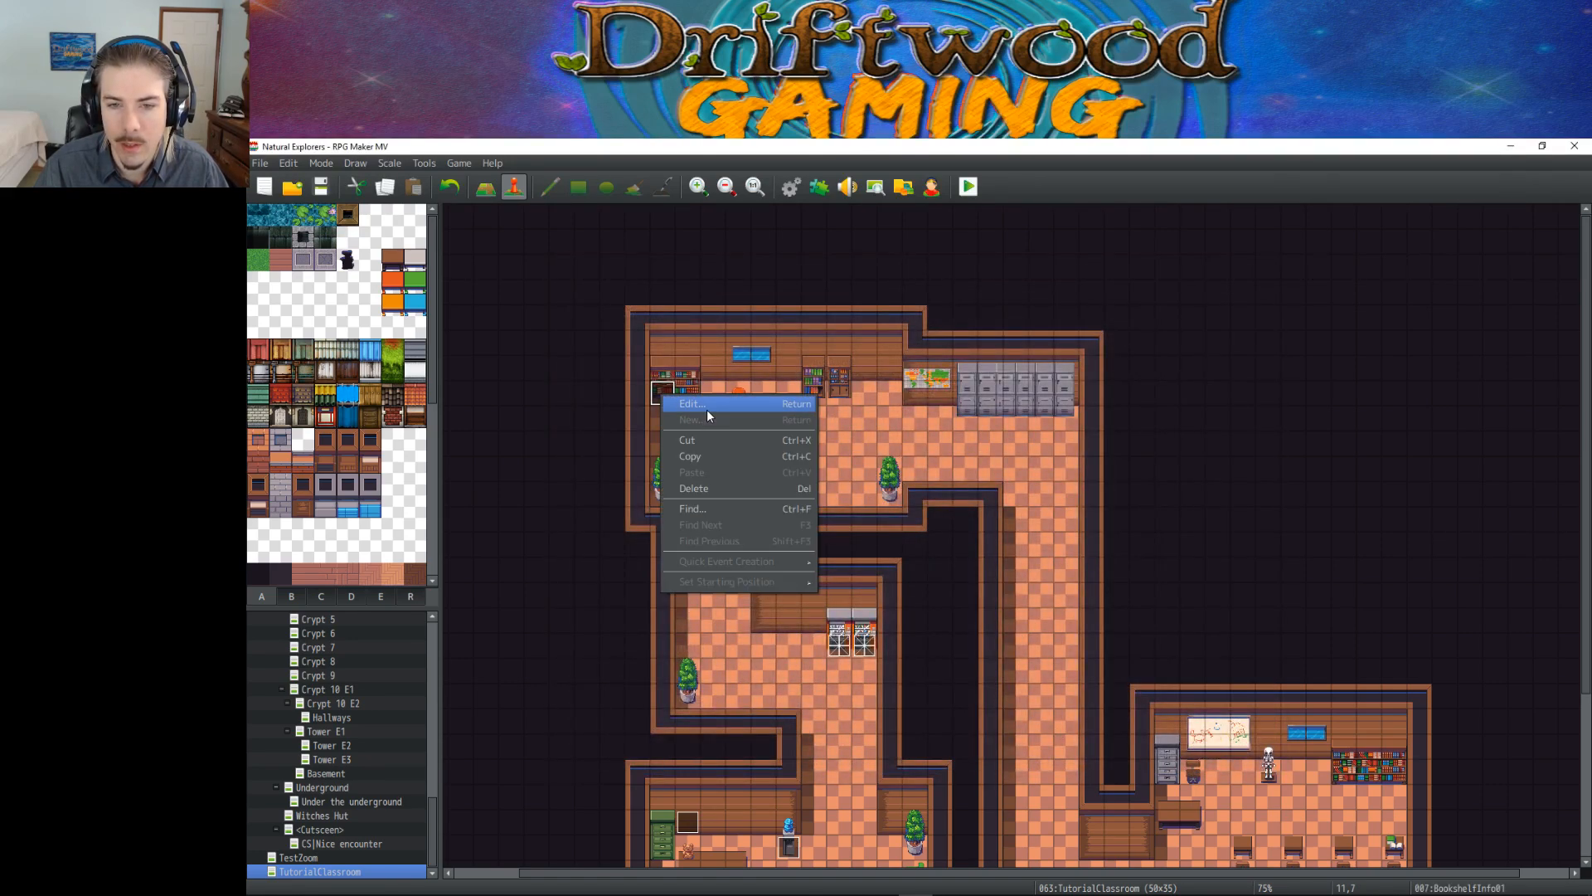
pyautogui.click(706, 405)
pyautogui.click(719, 665)
pyautogui.click(727, 704)
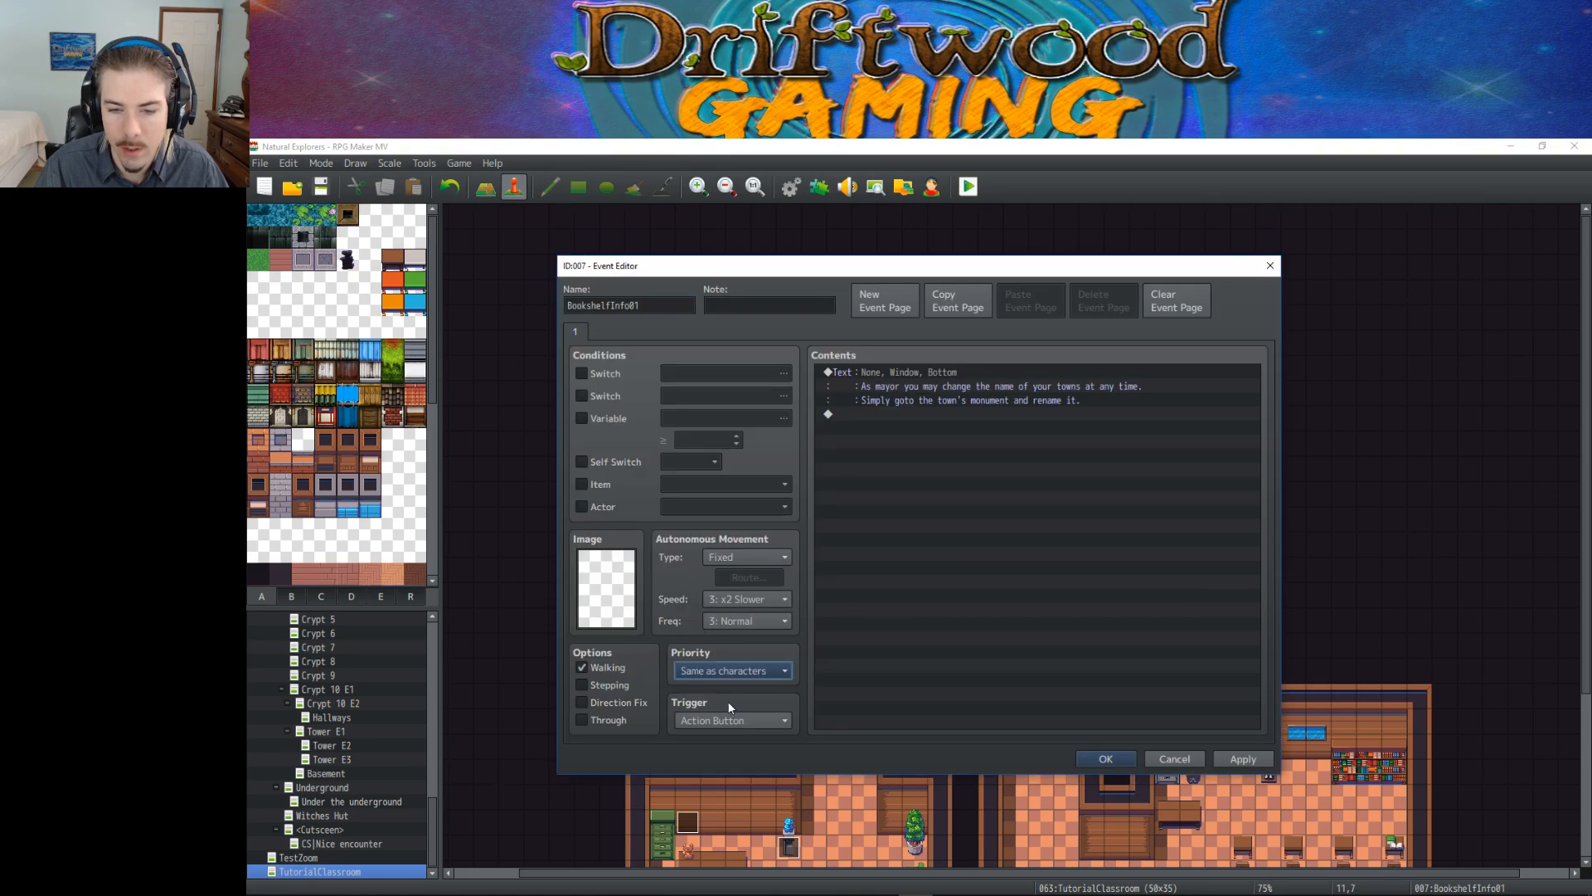
# Step: Confirm the settings of the BookshelfInfo01 event
pyautogui.click(1106, 758)
pyautogui.click(665, 418)
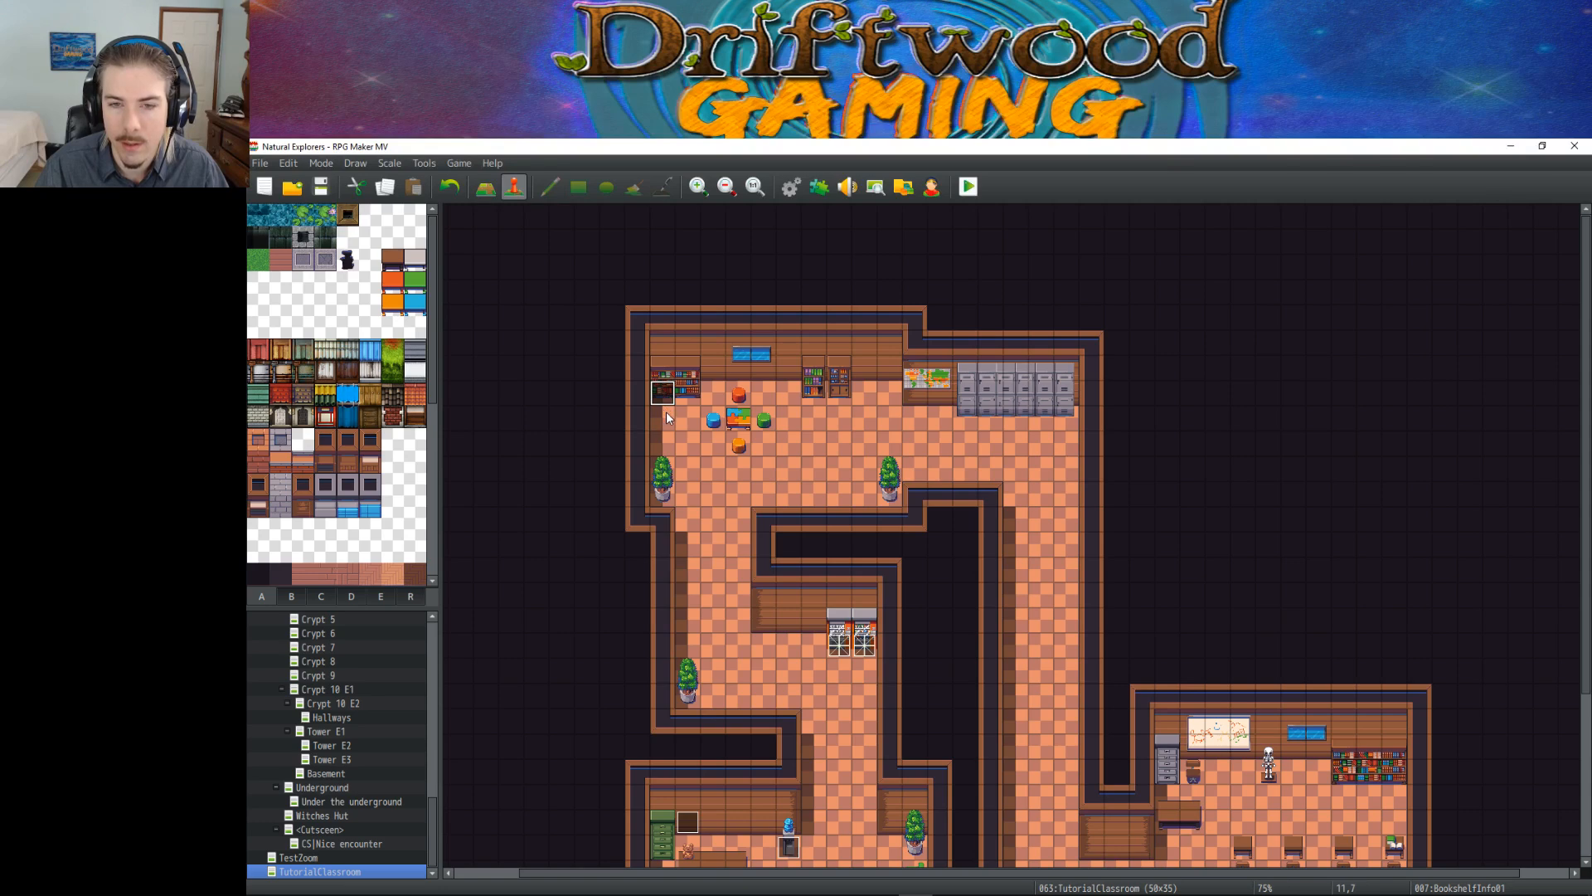
pyautogui.click(664, 402)
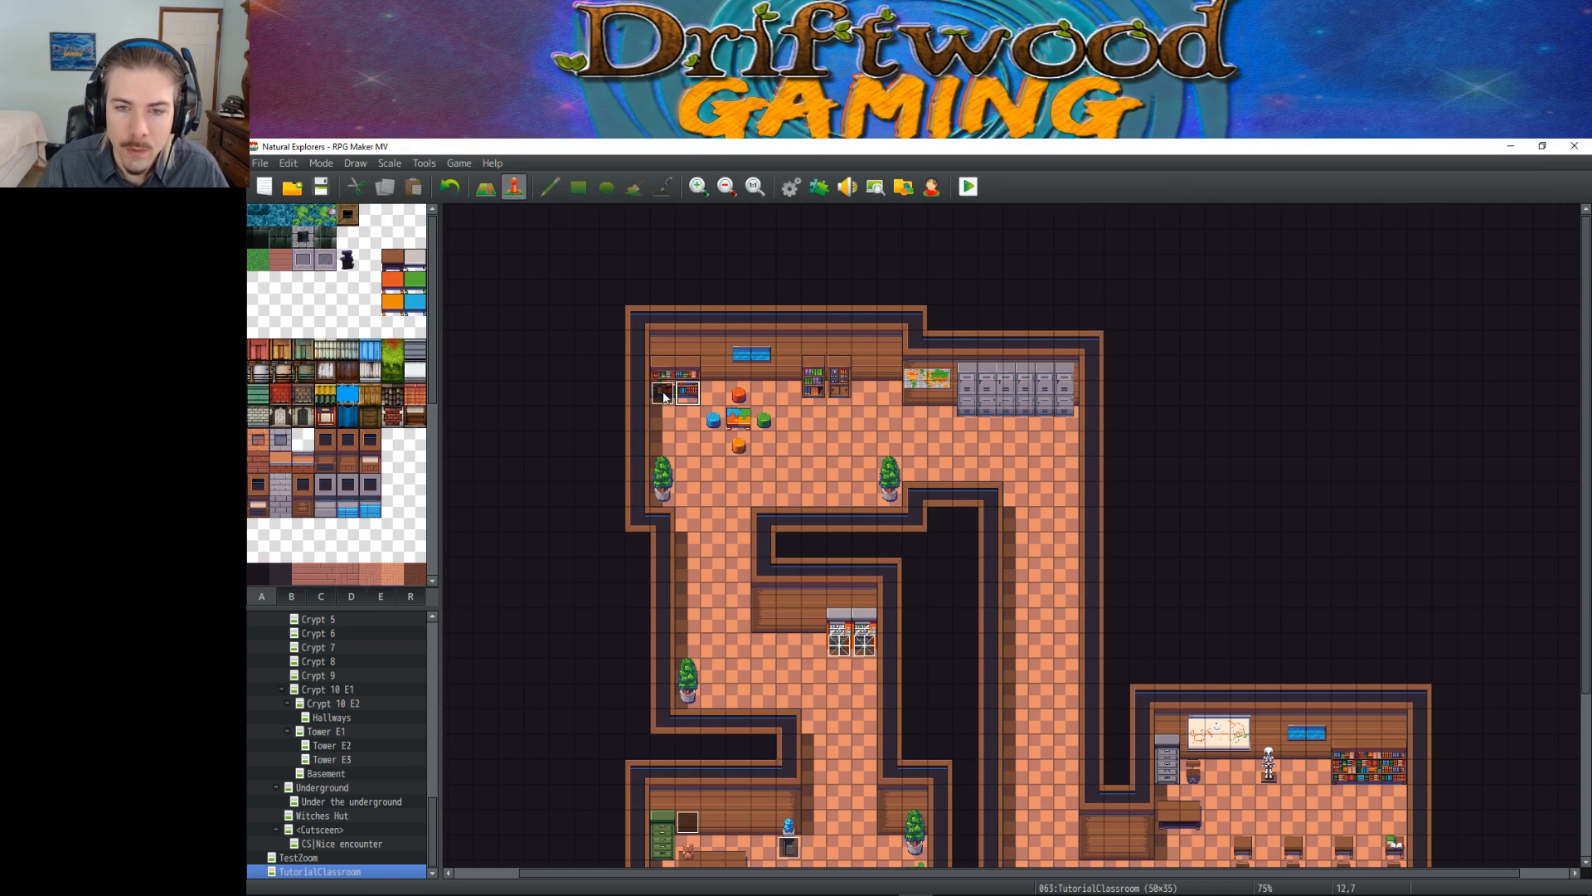
# Step: Create a new event named BookshelfInfo02 on the bookshelf tile beside BookshelfInfo01 and apply it
pyautogui.click(690, 397)
pyautogui.rightClick(689, 395)
pyautogui.click(729, 420)
pyautogui.write('BN')
pyautogui.press('BackSpace')
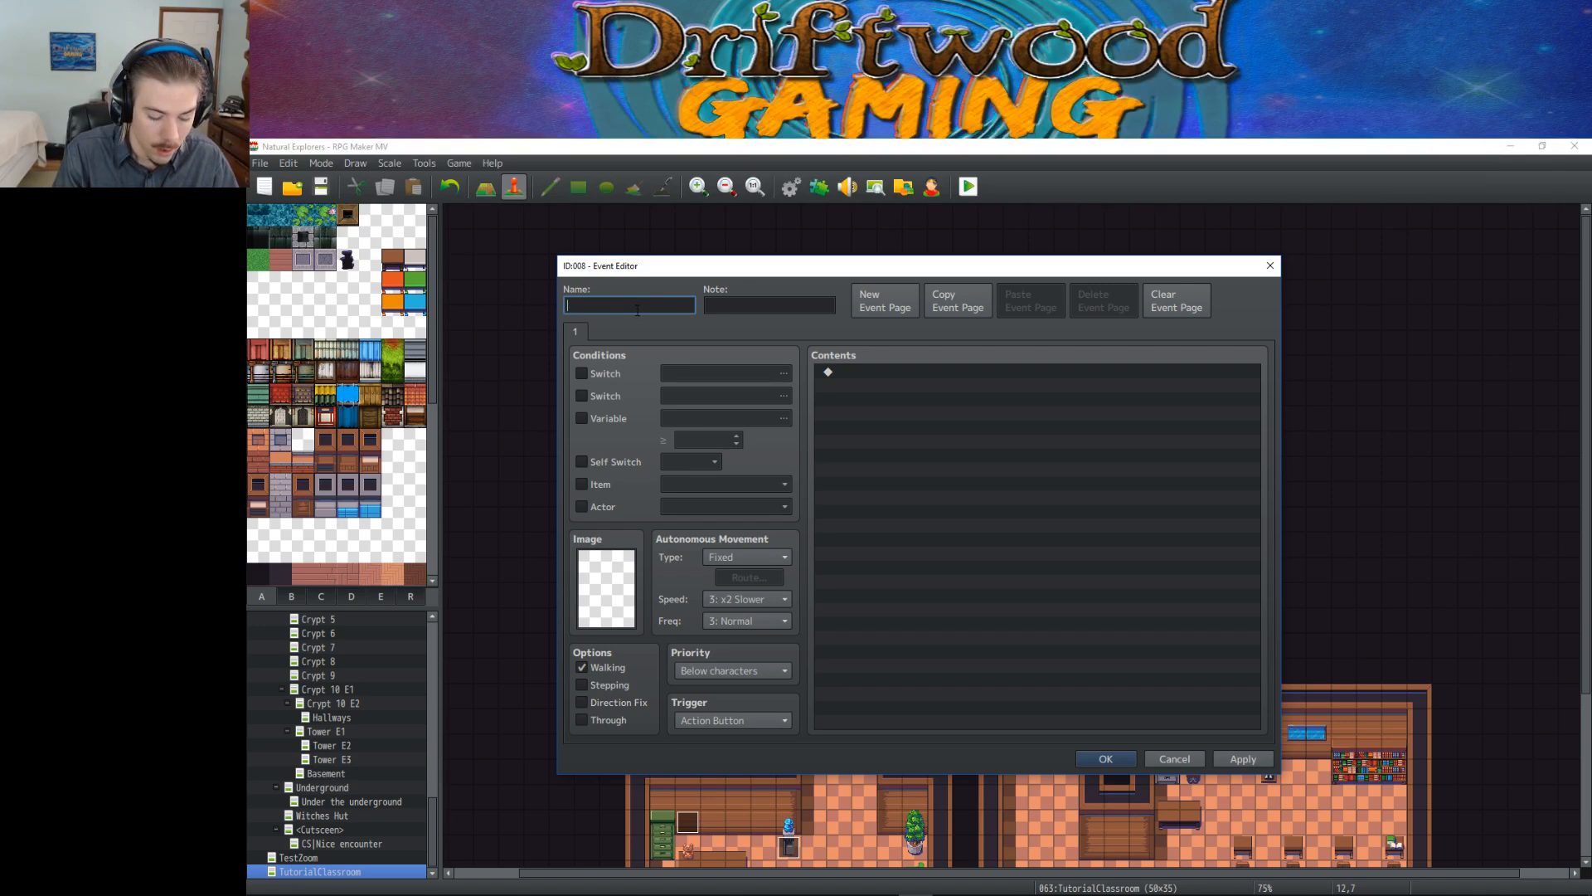
pyautogui.write('BookshelfInfo02')
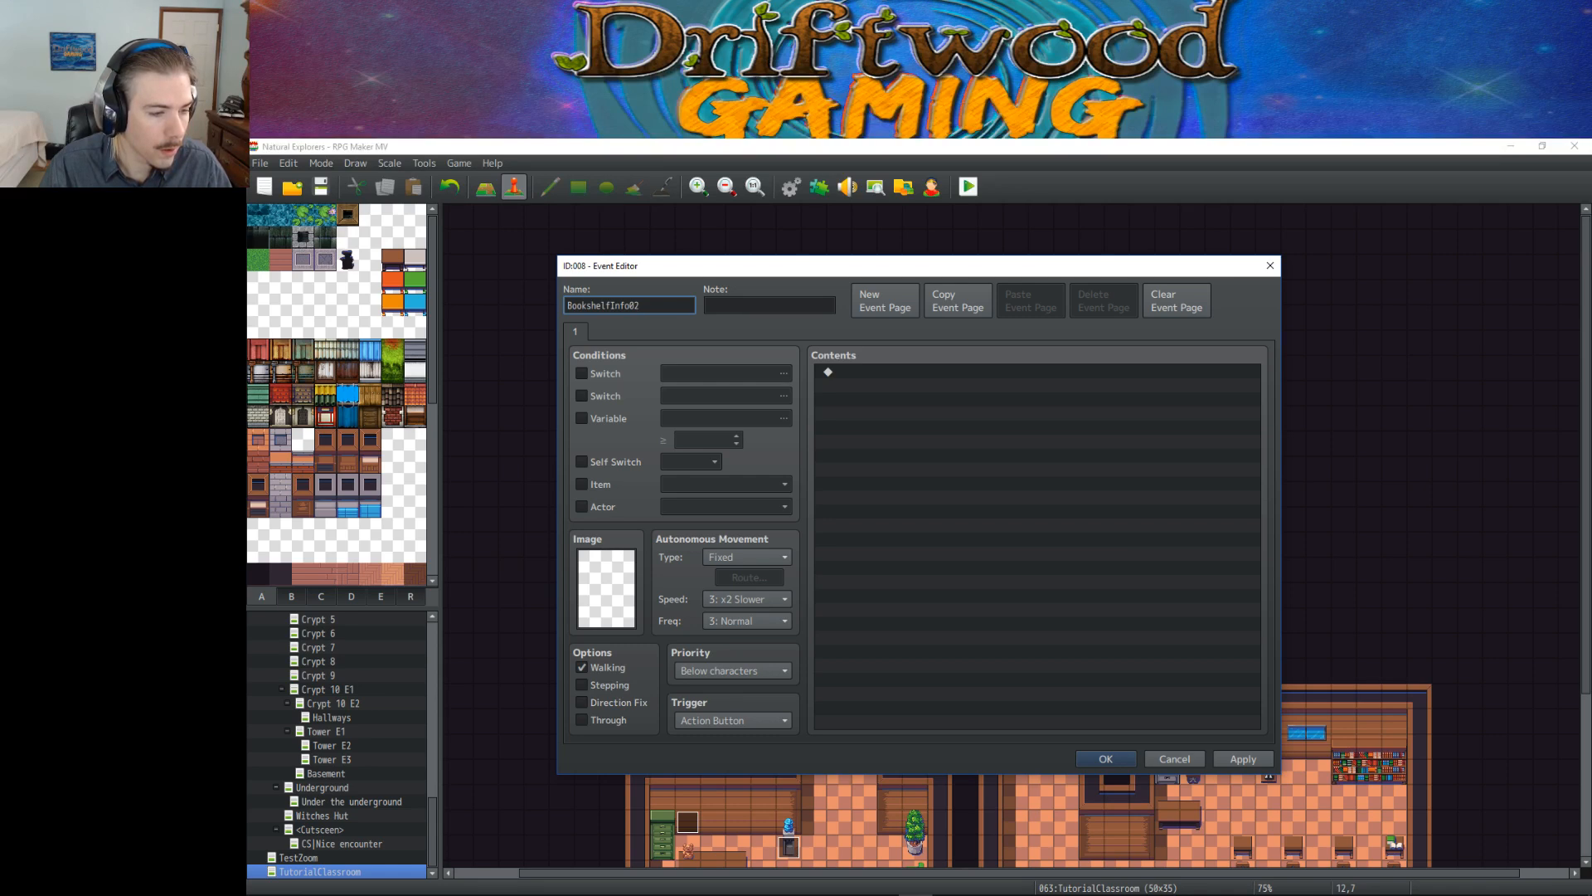
pyautogui.hotkey('alt', 'Tab')
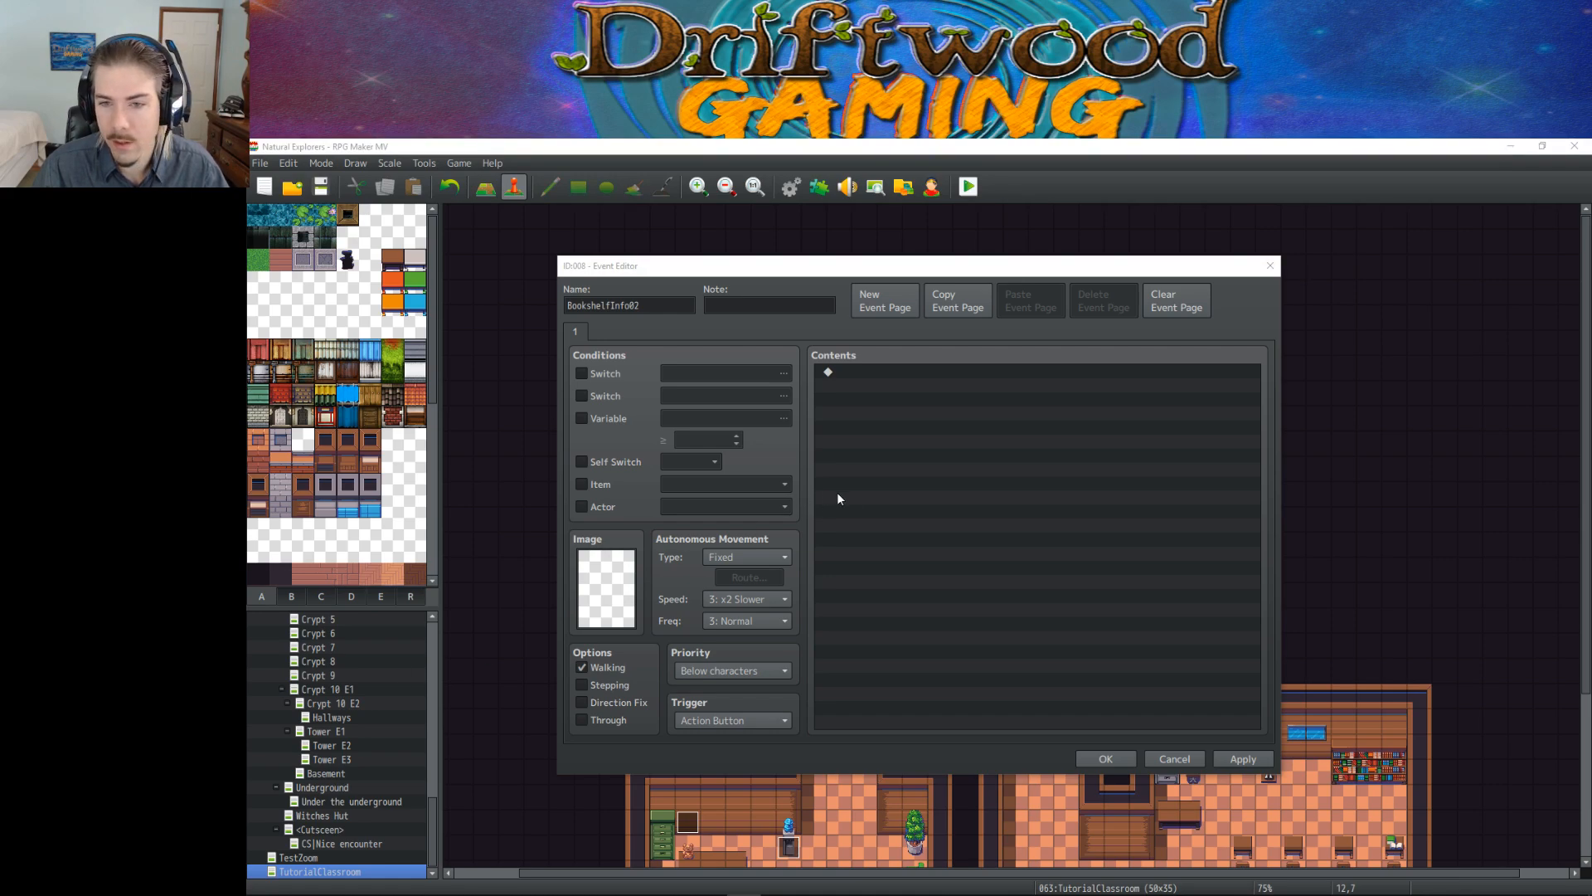
pyautogui.click(958, 423)
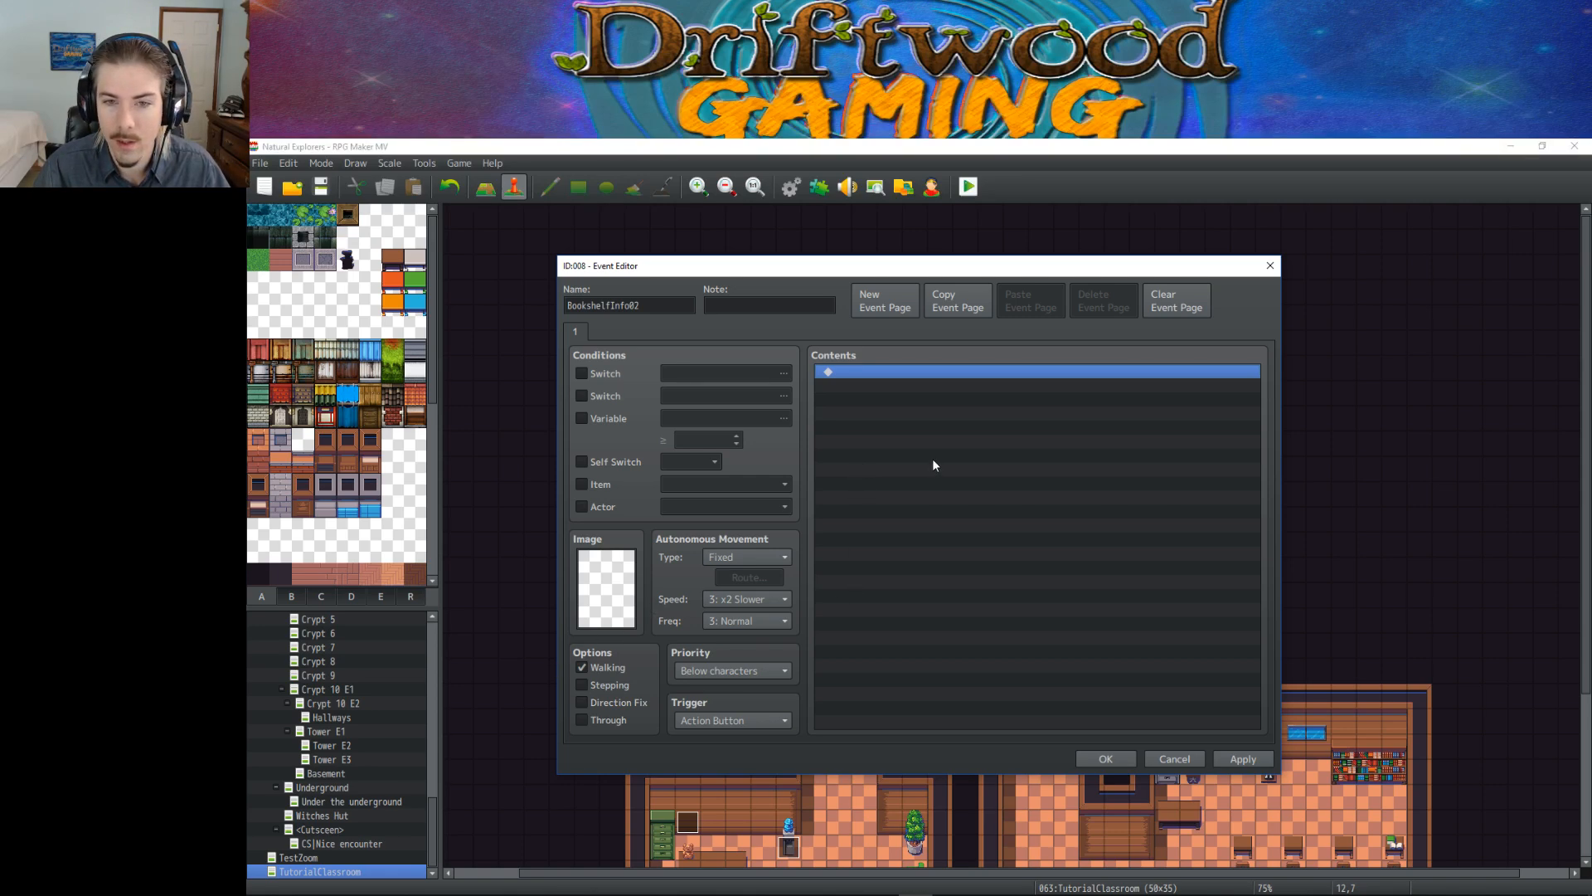
pyautogui.click(1237, 757)
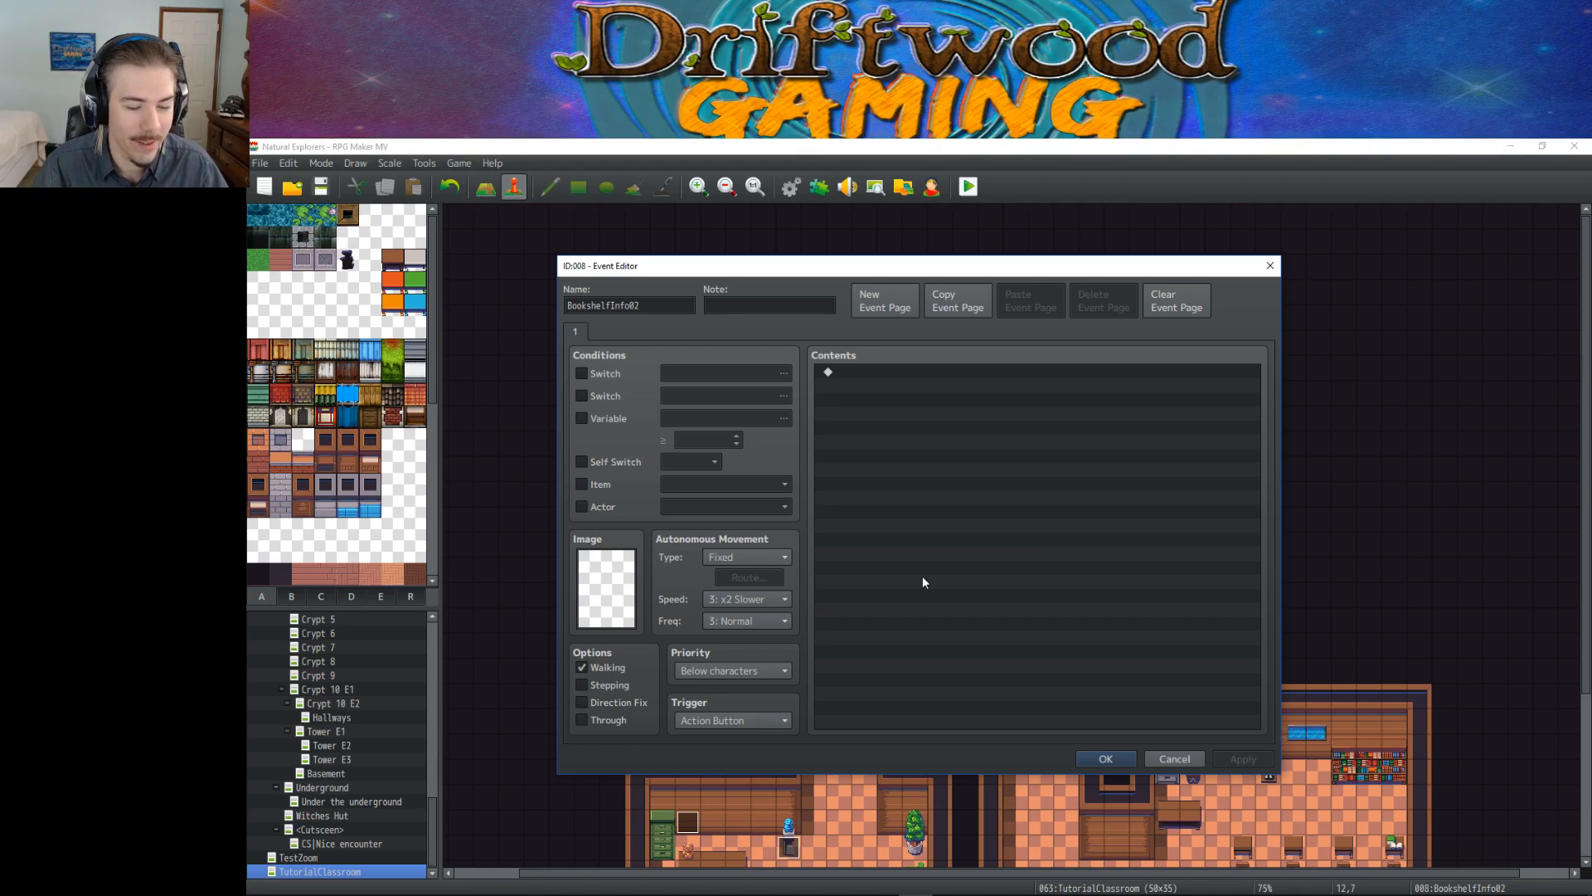
# Step: Start a Show Text command in BookshelfInfo02 with the text "Many of the areas that you can purchase will automatically generate items"
pyautogui.click(974, 464)
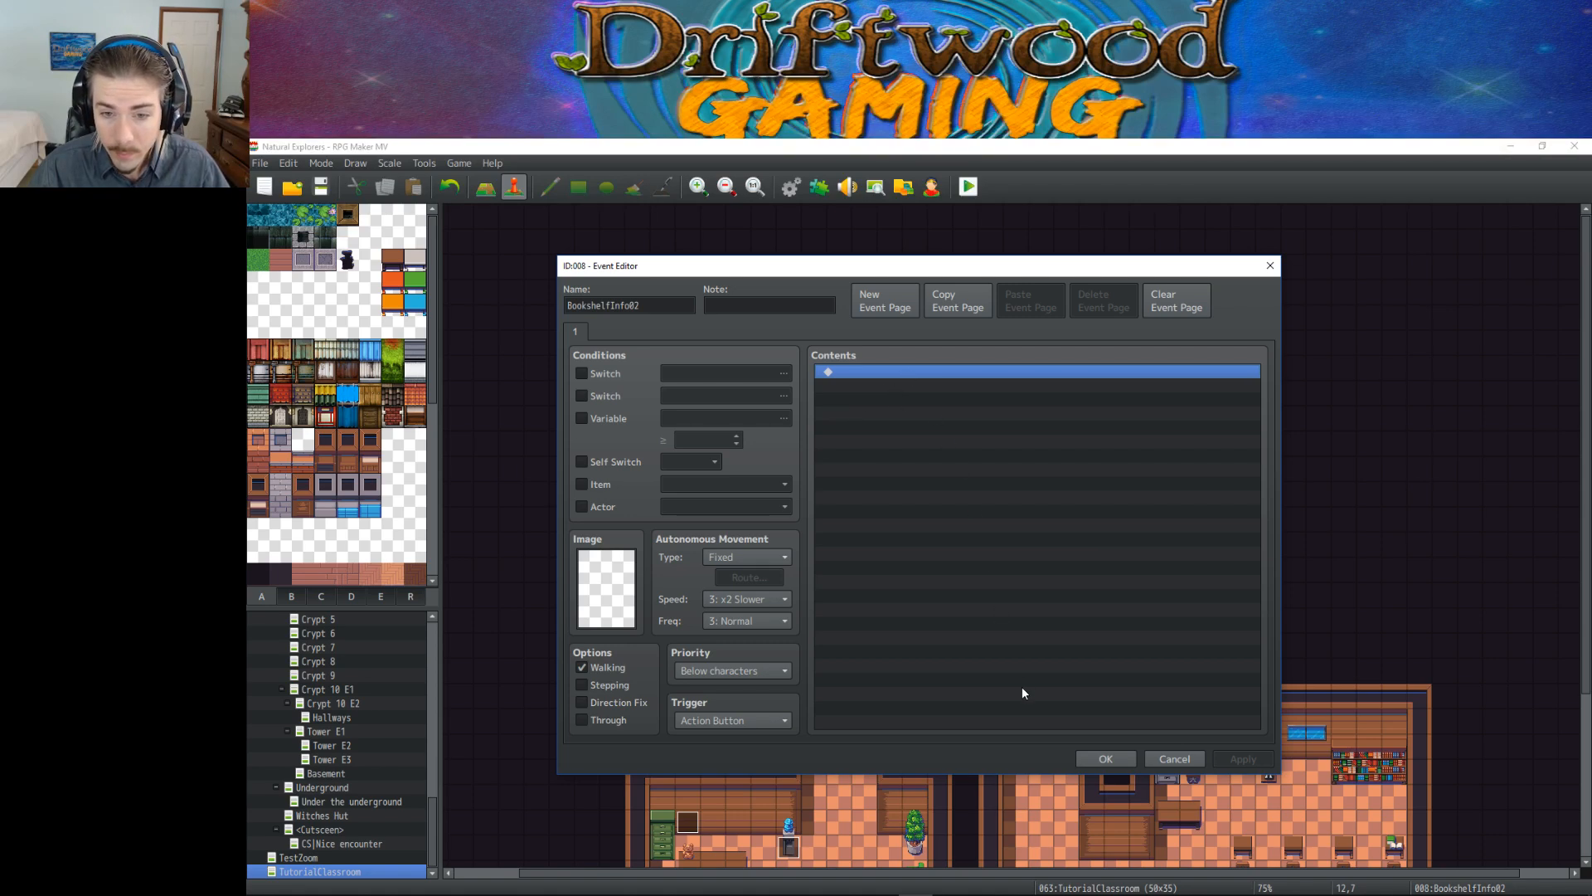
pyautogui.rightClick(923, 392)
pyautogui.click(948, 401)
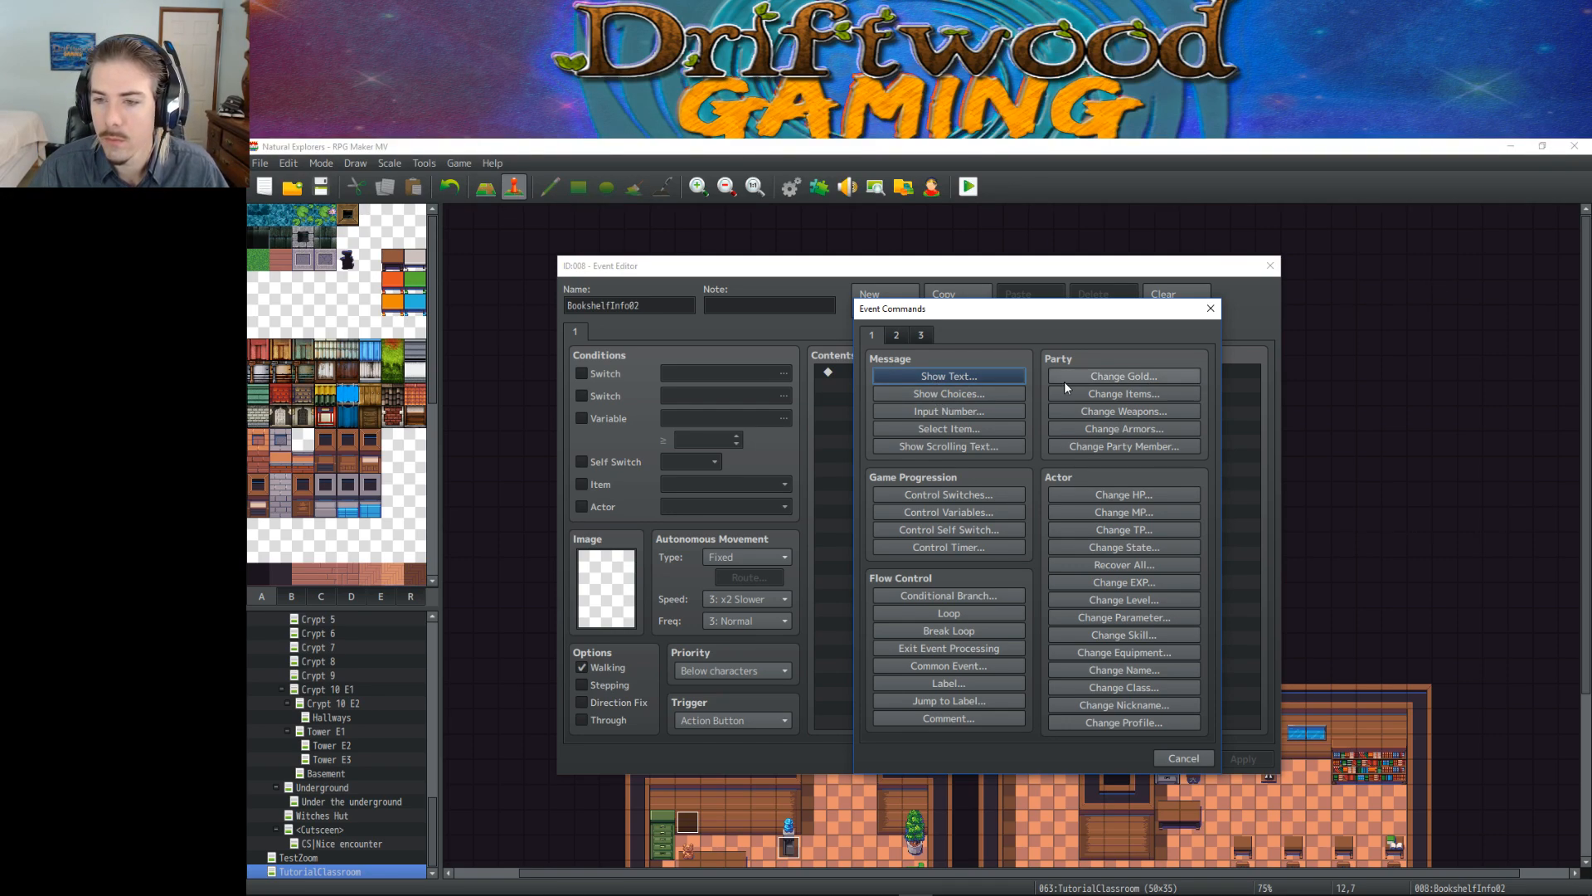
pyautogui.click(973, 376)
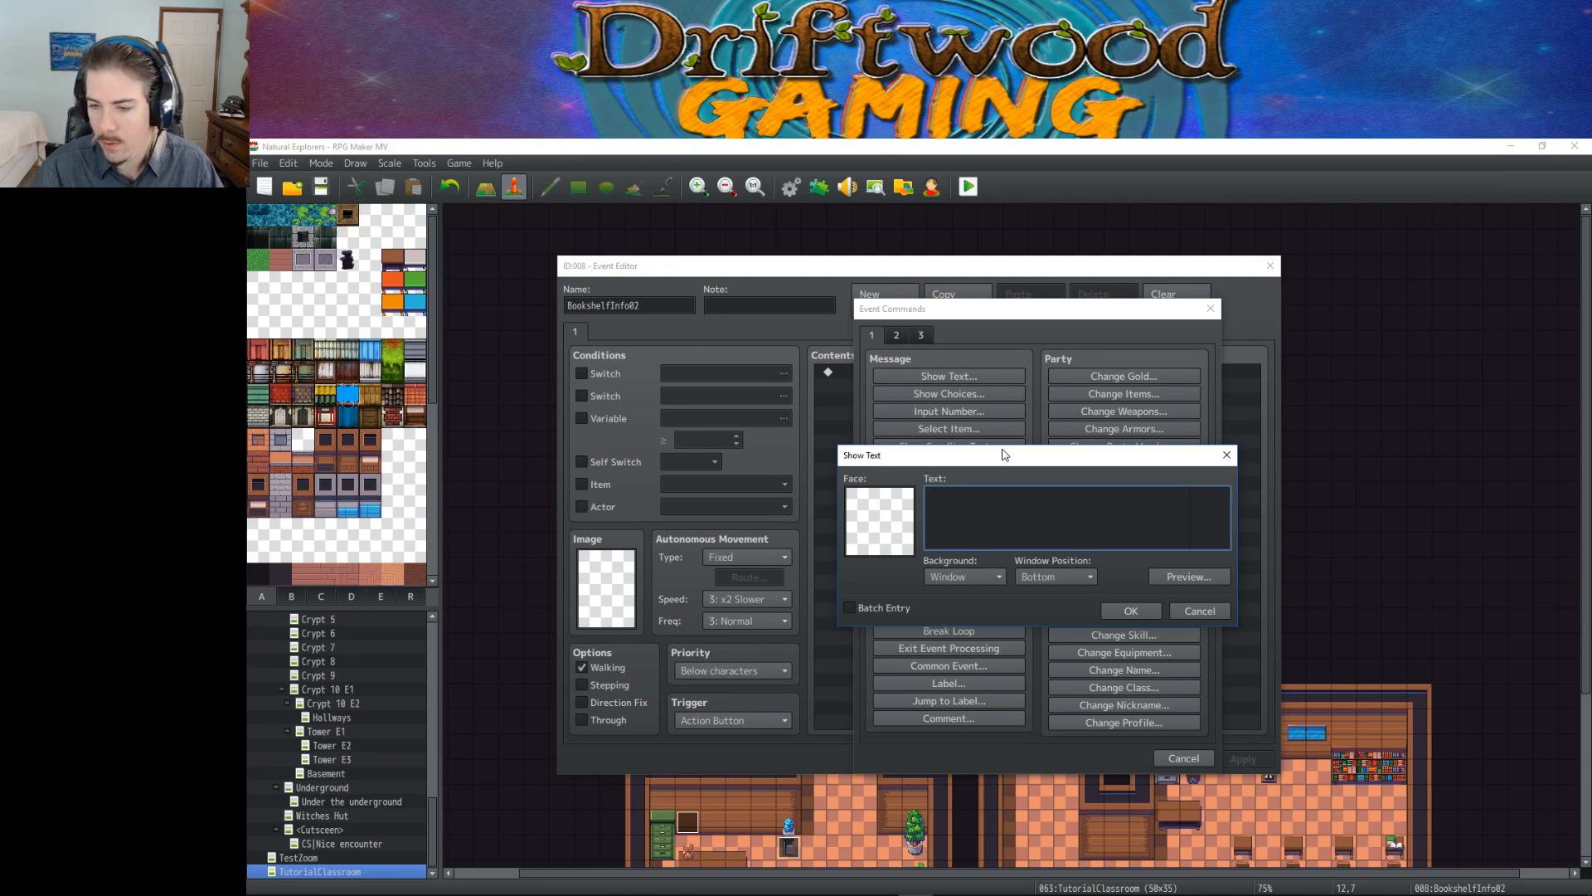
pyautogui.moveTo(883, 881)
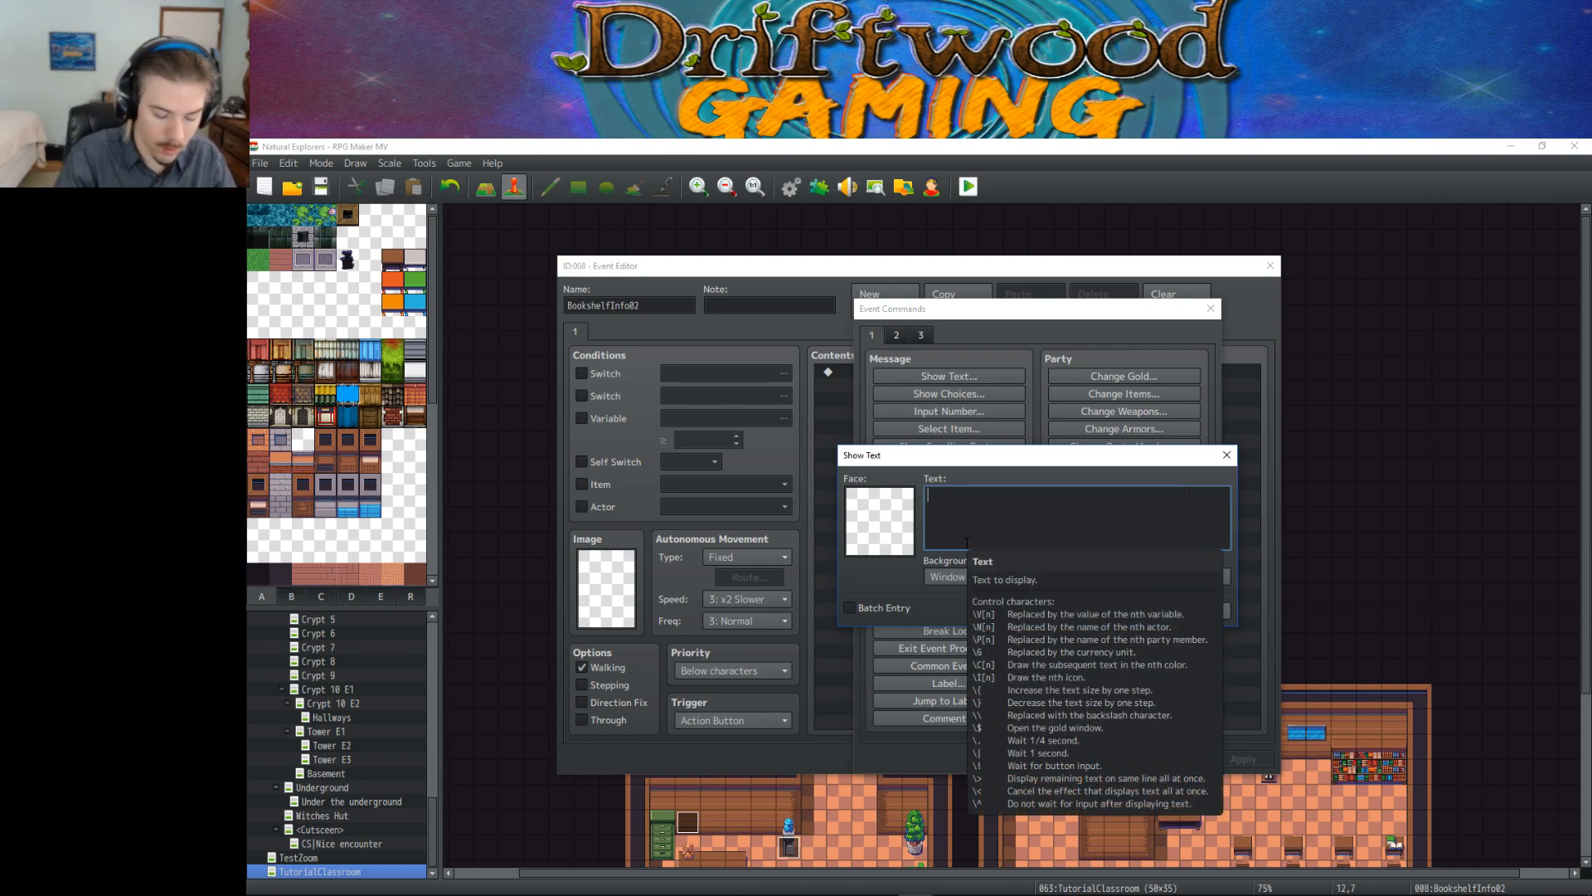
pyautogui.write('M')
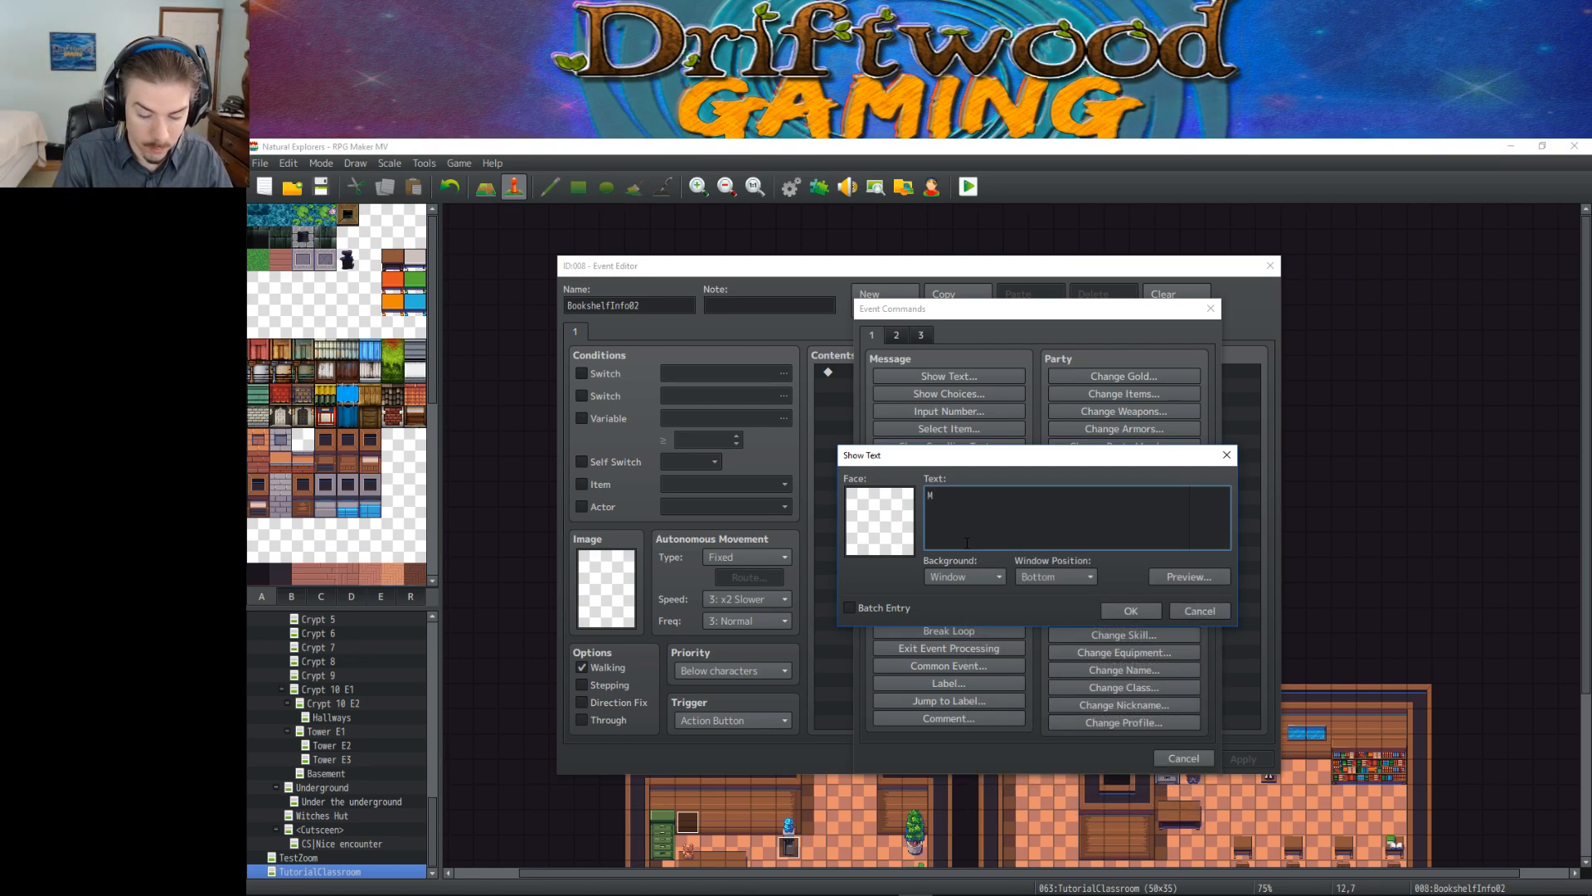
pyautogui.write('any of the')
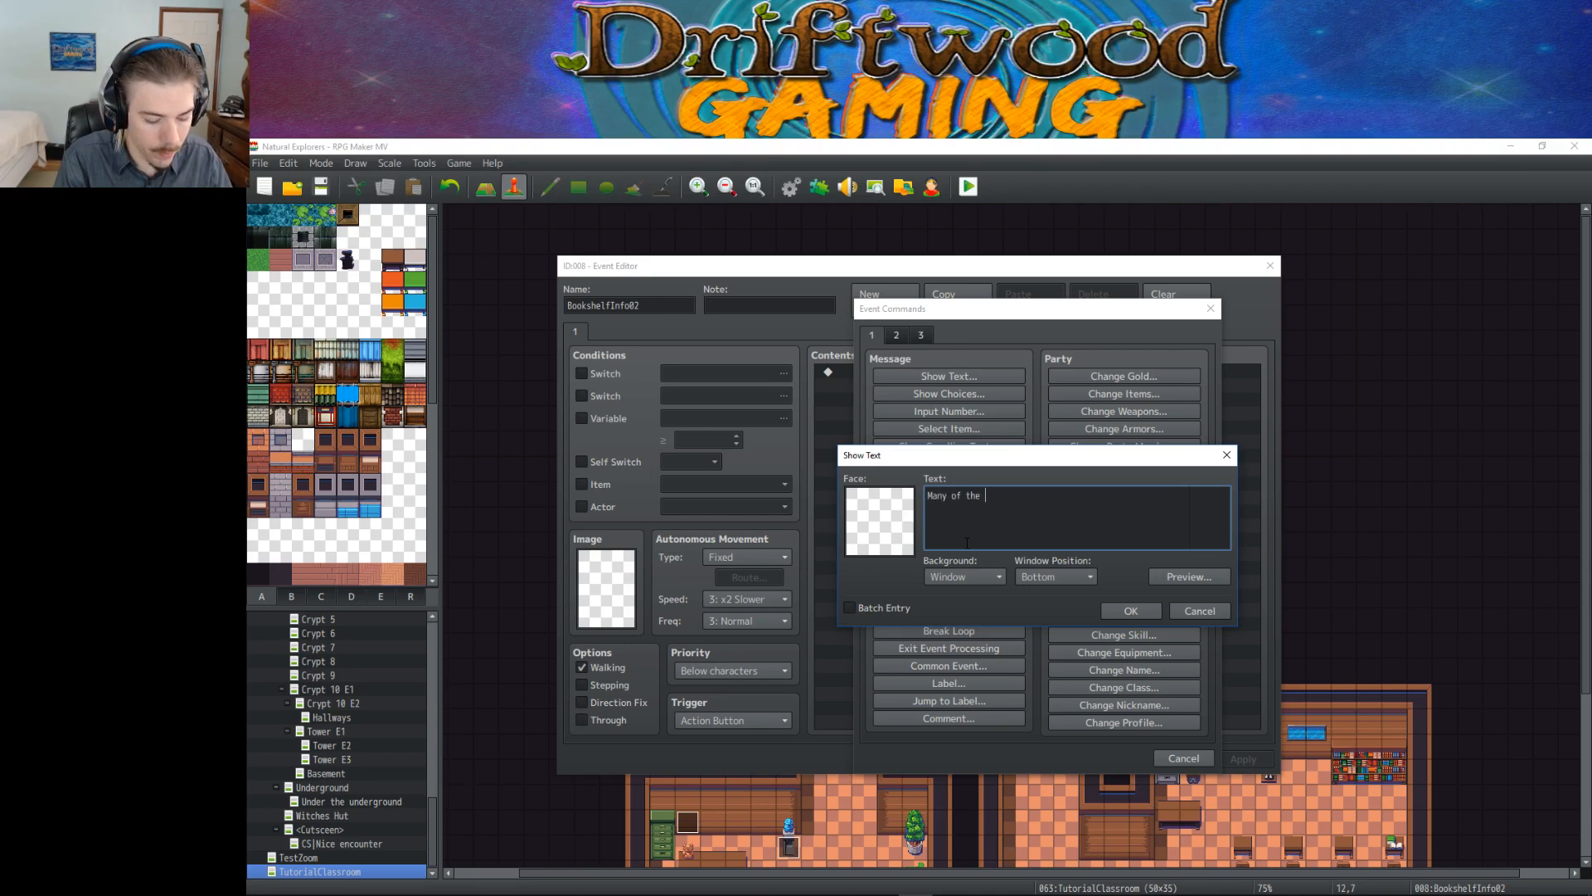
pyautogui.write(' areas that you can purchase will automatically')
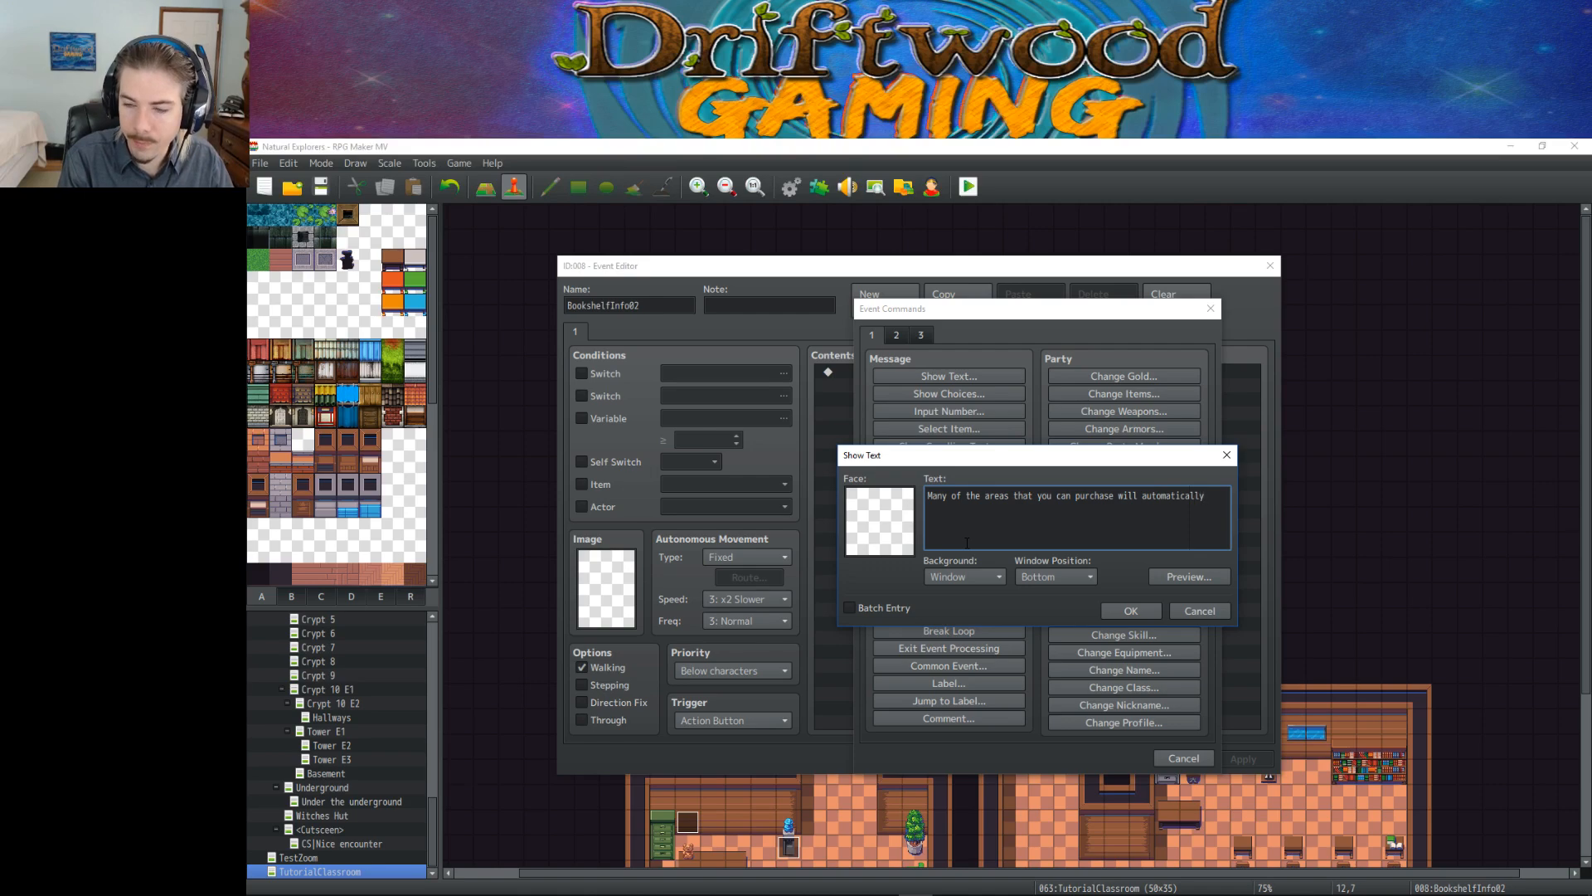
pyautogui.write(' generate')
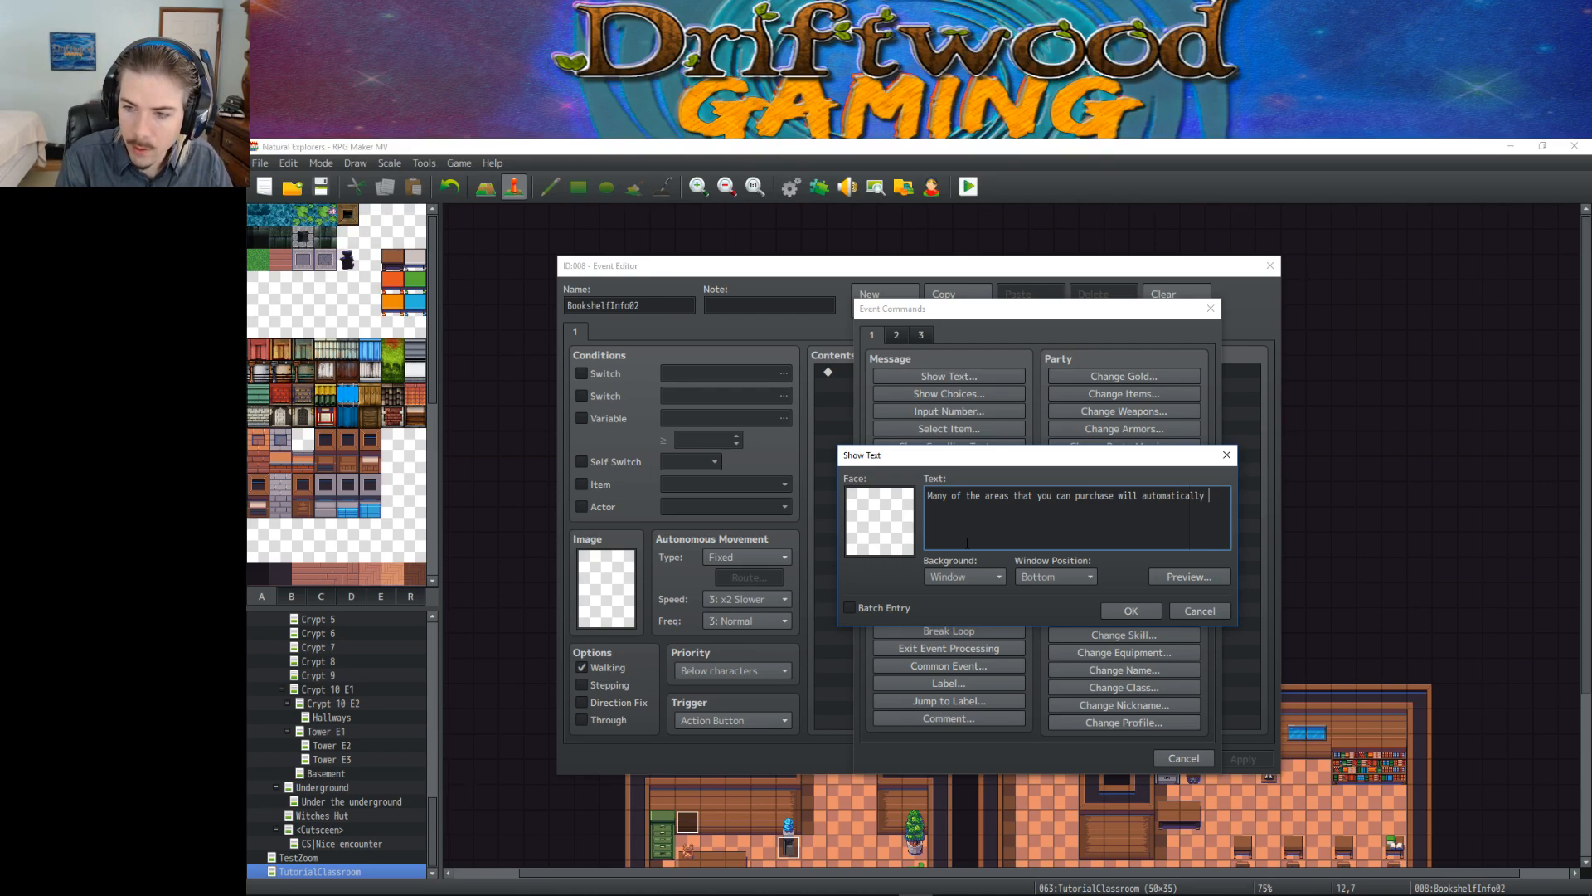
pyautogui.write(' items')
pyautogui.press('Return')
pyautogui.write('an')
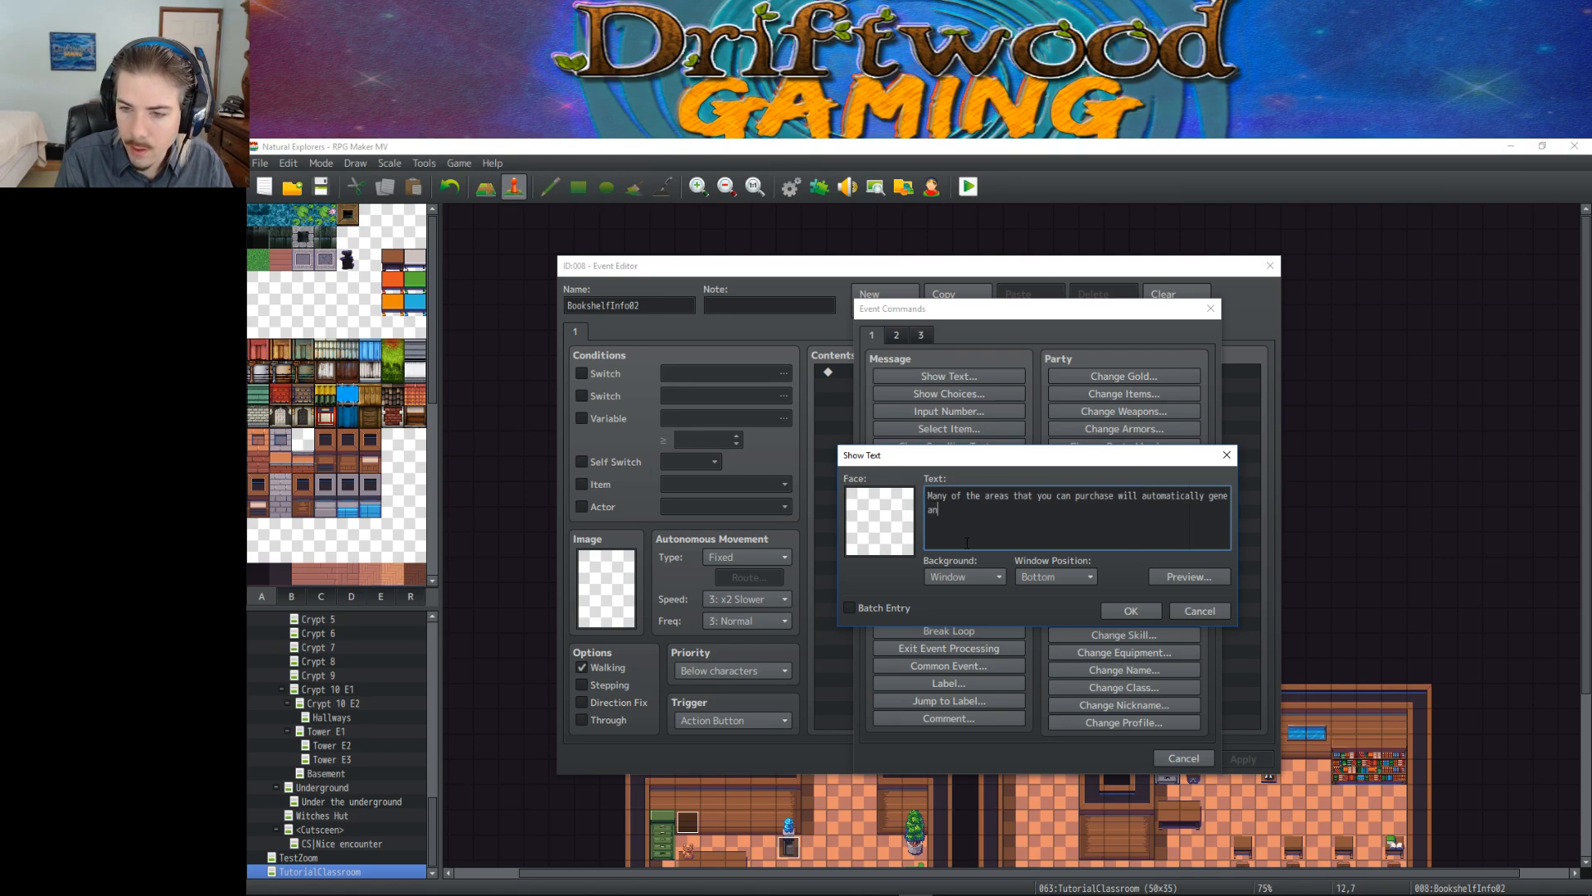
pyautogui.write('d')
pyautogui.press('BackSpace')
pyautogui.press('BackSpace')
pyautogui.press('BackSpace')
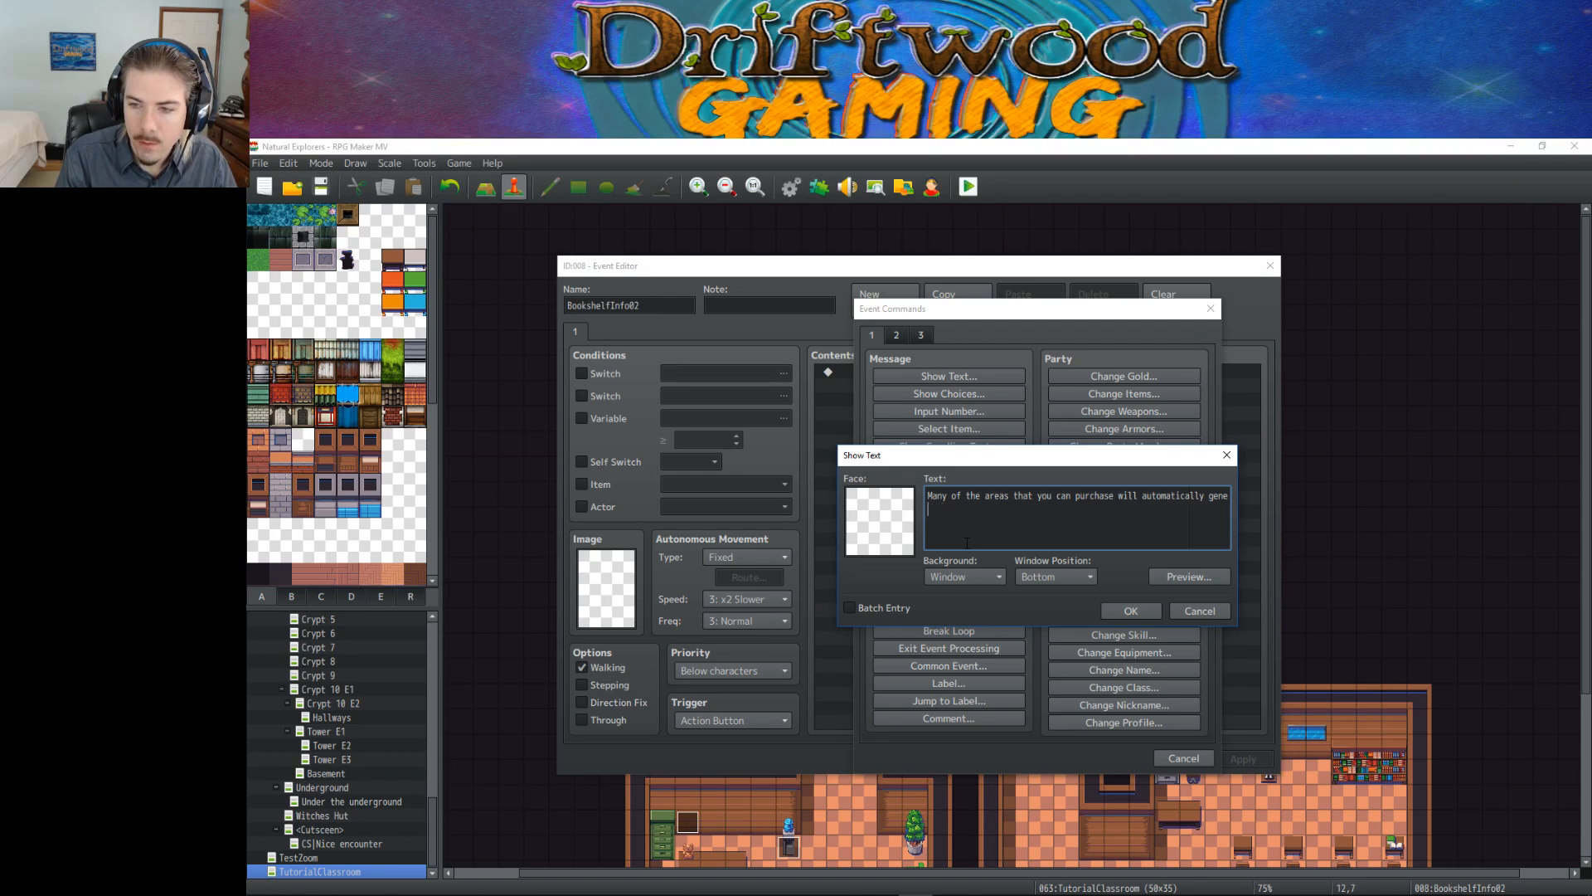
pyautogui.write('bas')
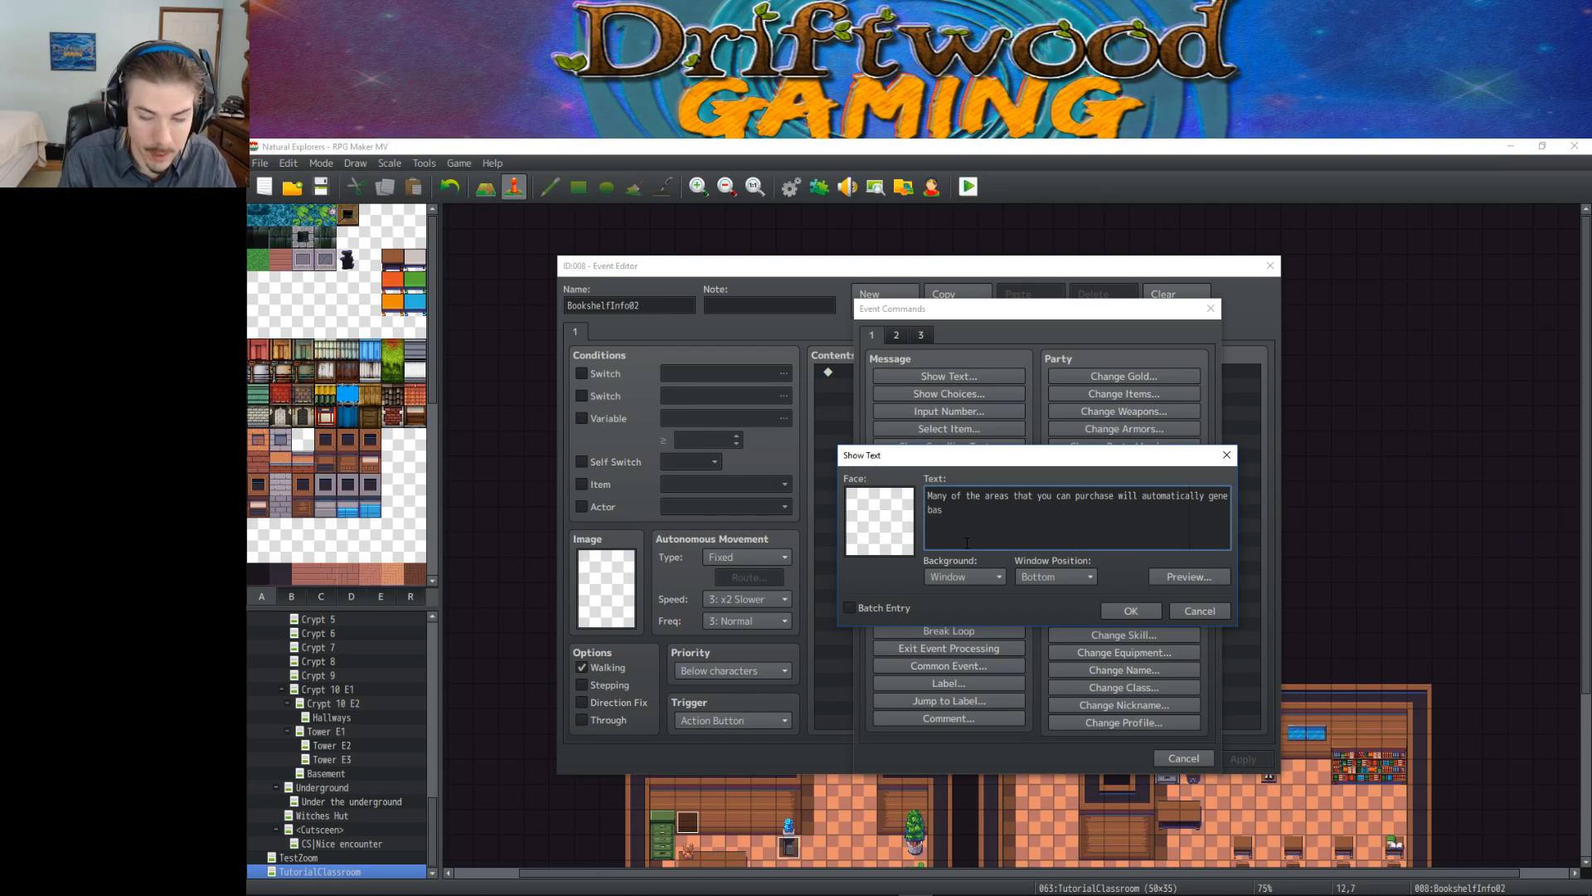
pyautogui.write('ed on timer')
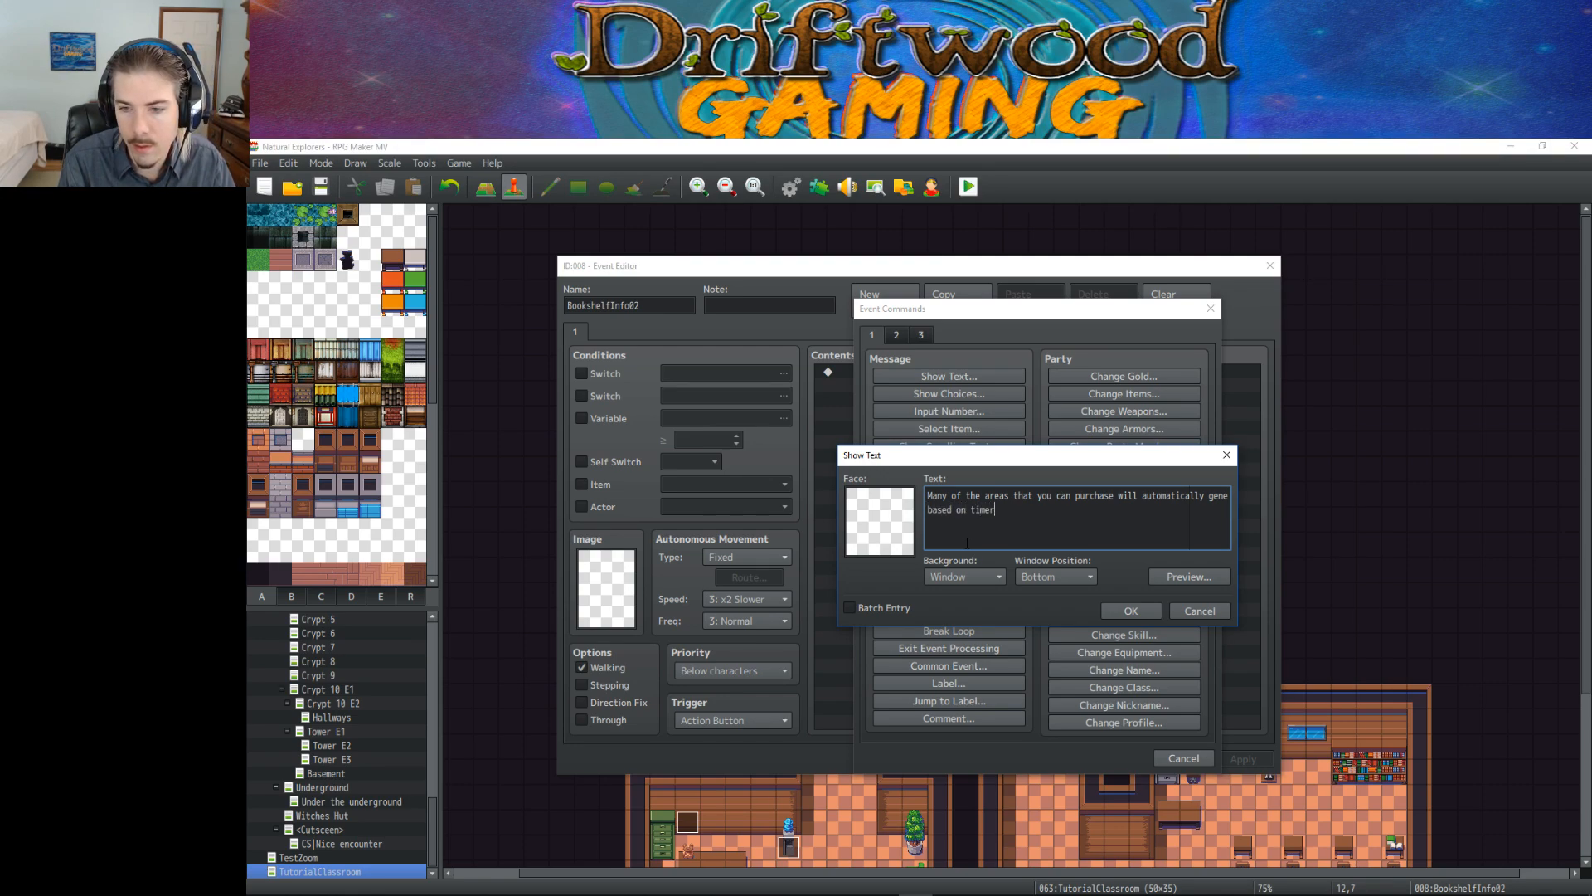
pyautogui.press('BackSpace')
pyautogui.press('BackSpace')
pyautogui.press('BackSpace')
pyautogui.press('BackSpace')
pyautogui.press('BackSpace')
pyautogui.press('BackSpace')
pyautogui.press('BackSpace')
pyautogui.press('BackSpace')
pyautogui.press('BackSpace')
pyautogui.press('BackSpace')
pyautogui.press('BackSpace')
pyautogui.press('BackSpace')
pyautogui.press('BackSpace')
pyautogui.press('BackSpace')
pyautogui.press('BackSpace')
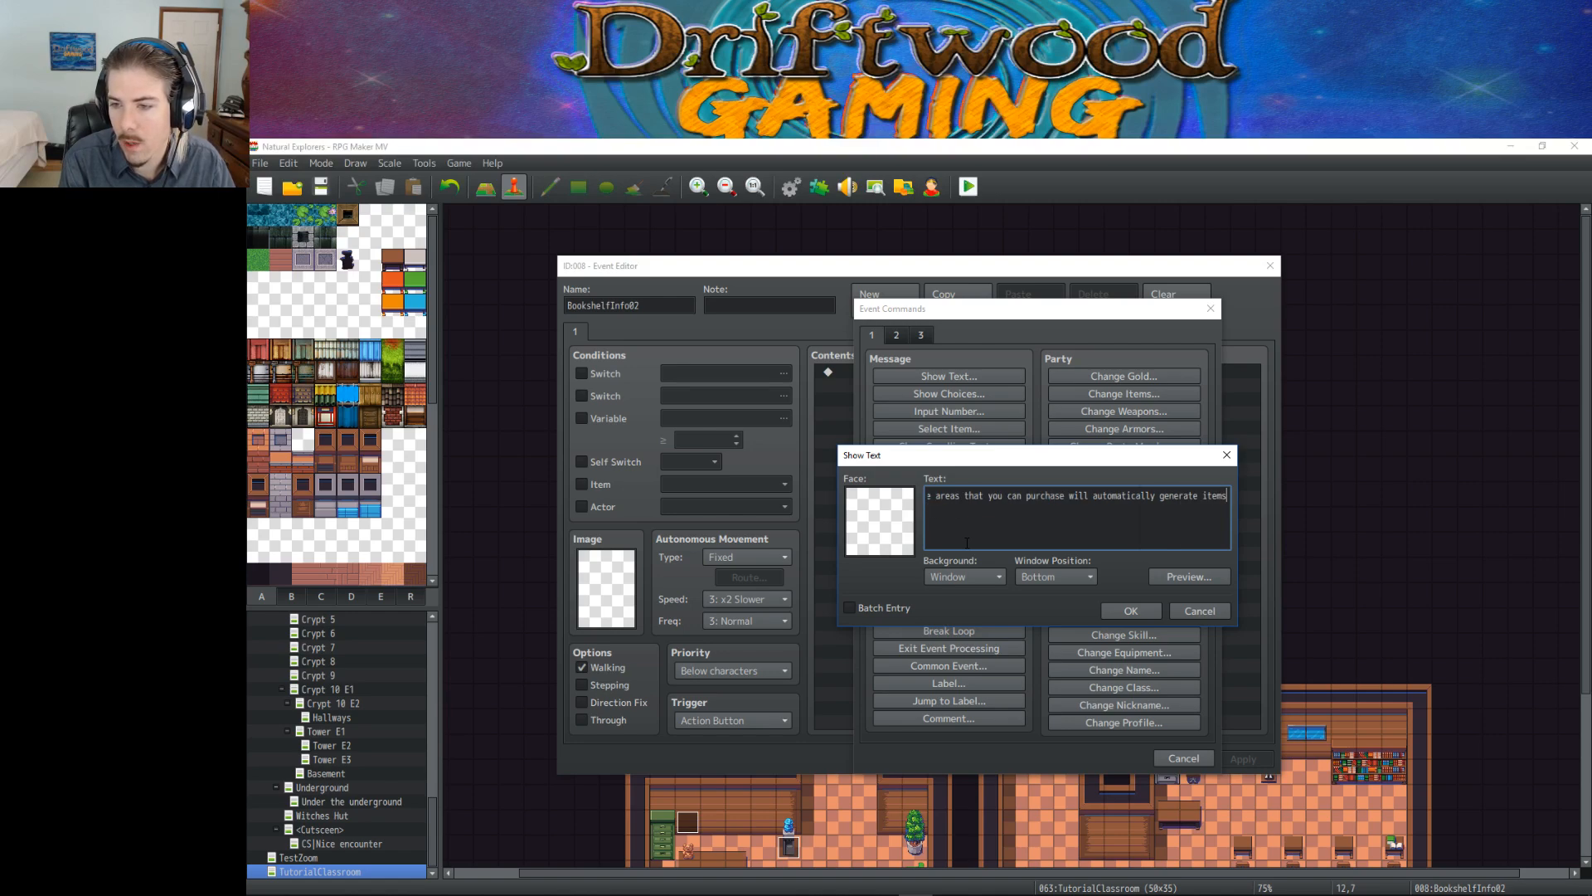
# Step: End the first line with "over time." and add "The timer will stop while you're in the main menu, or in a battle. This is to stop"
pyautogui.write('over time,')
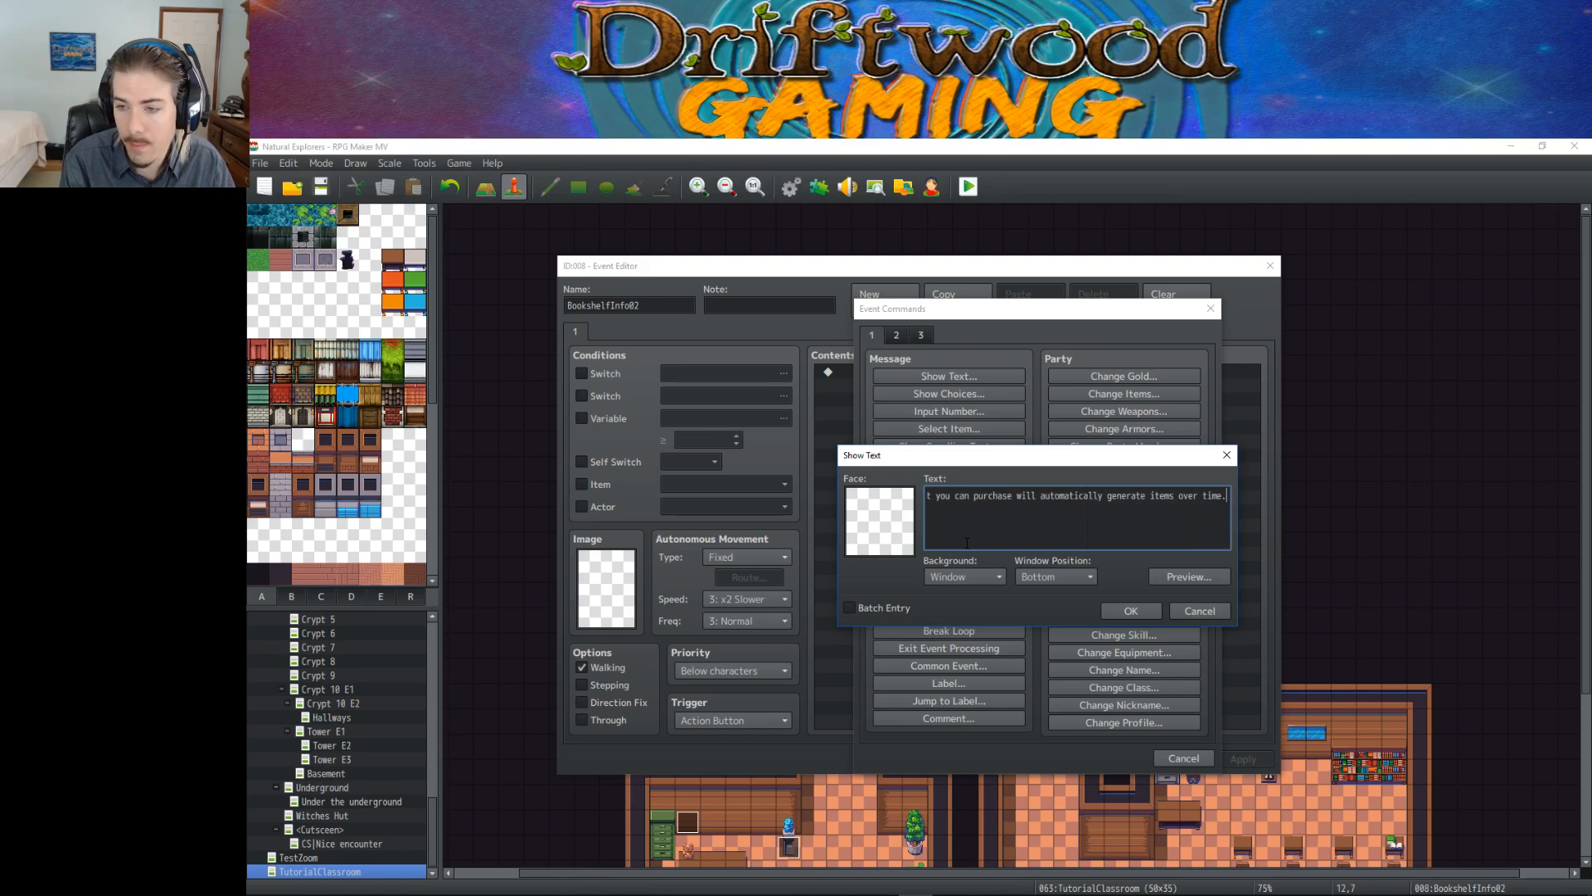
pyautogui.press('Home')
pyautogui.write('he timer')
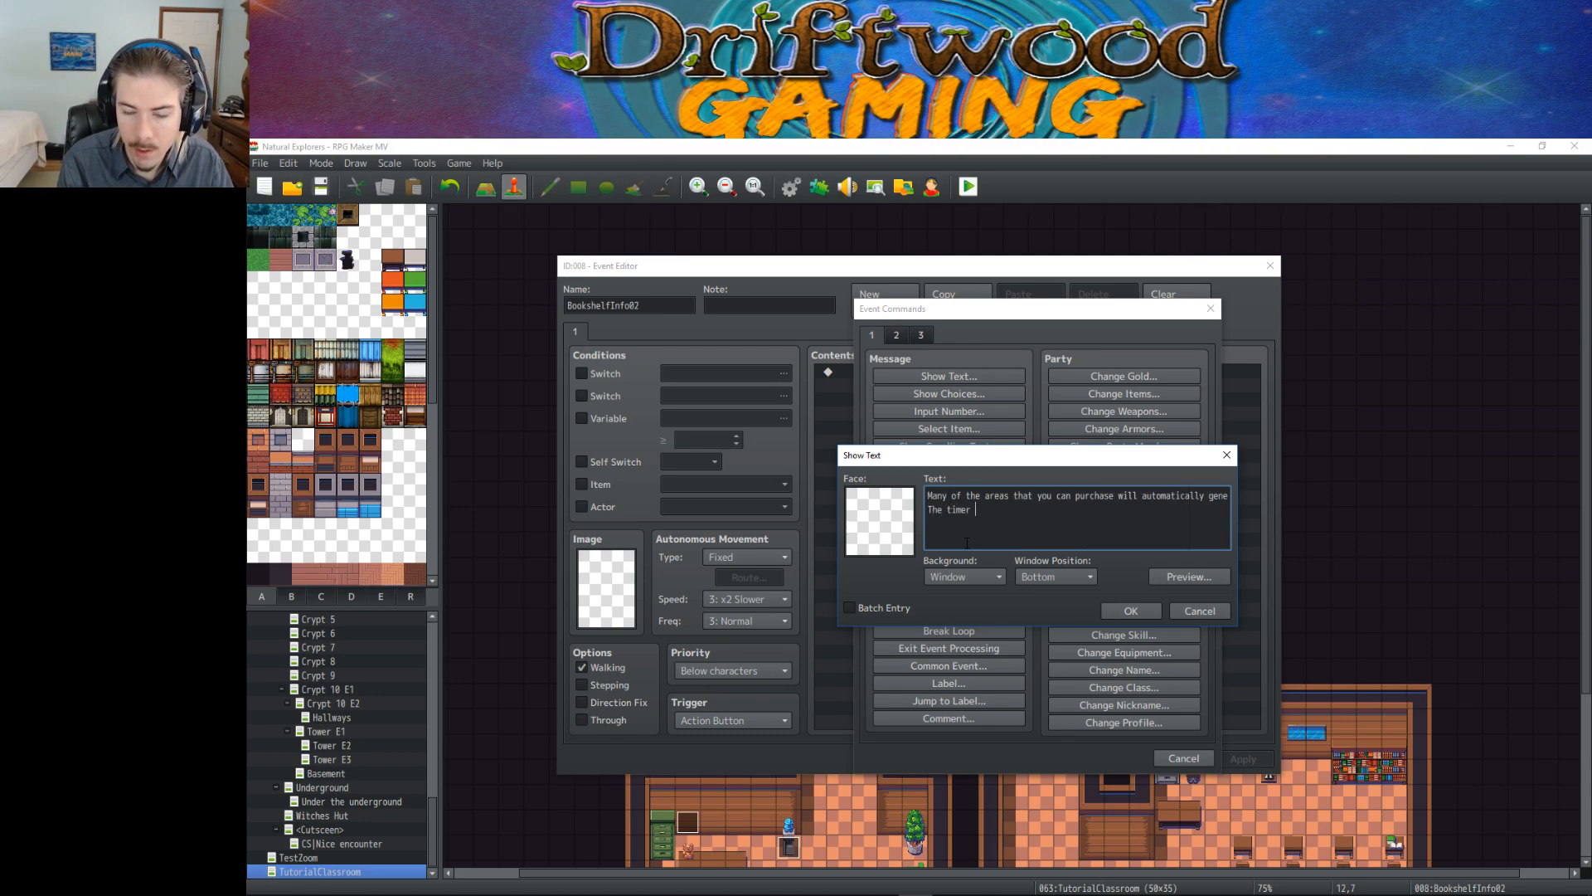
pyautogui.write(' will stop')
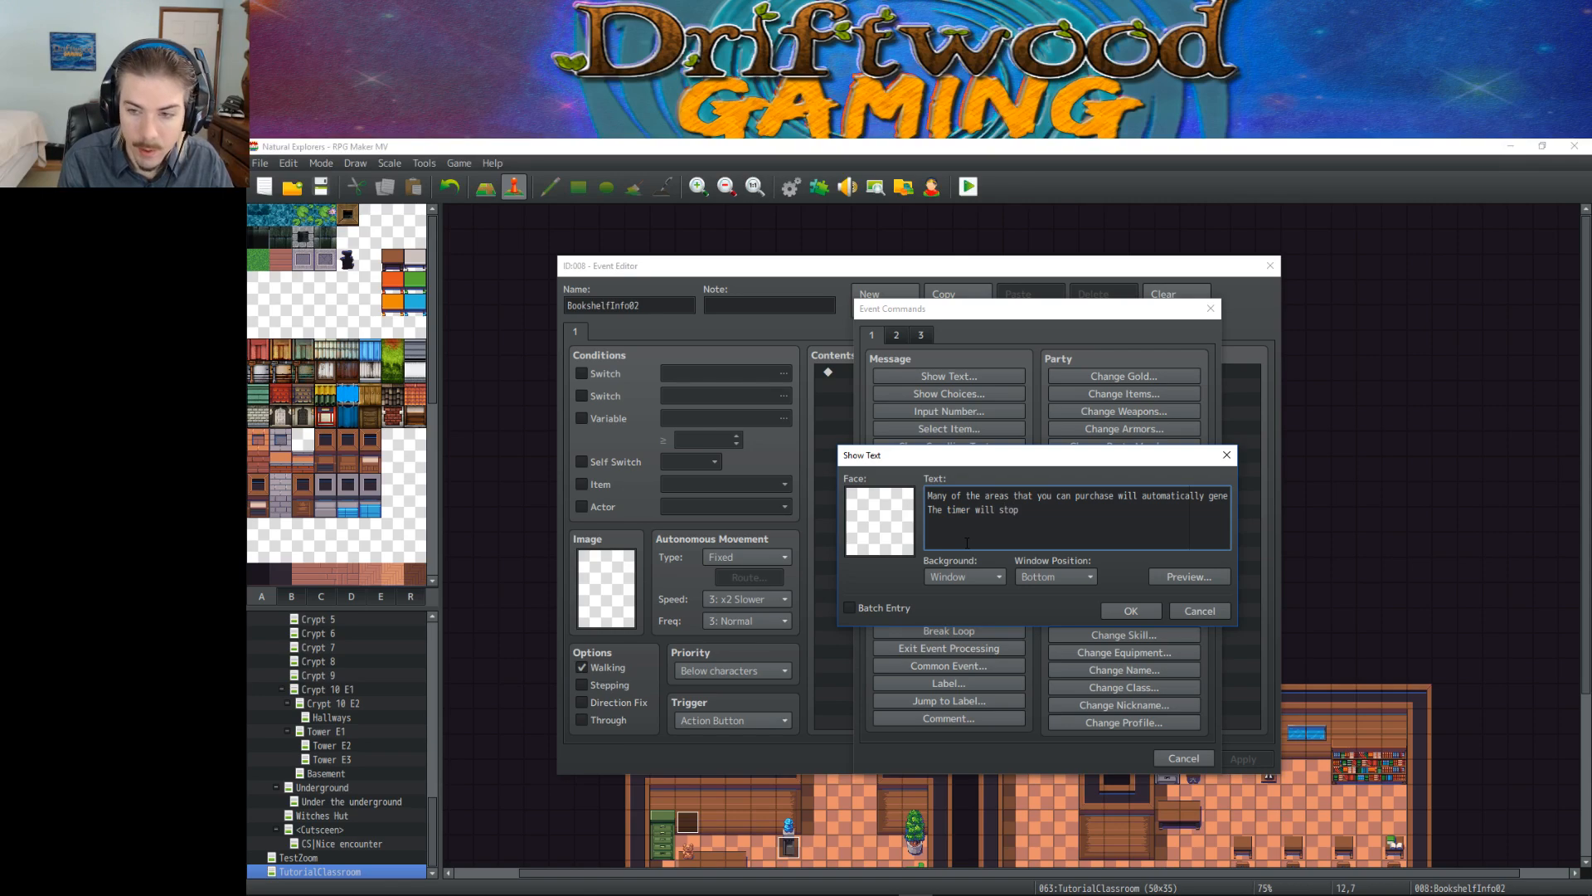
pyautogui.write(' while')
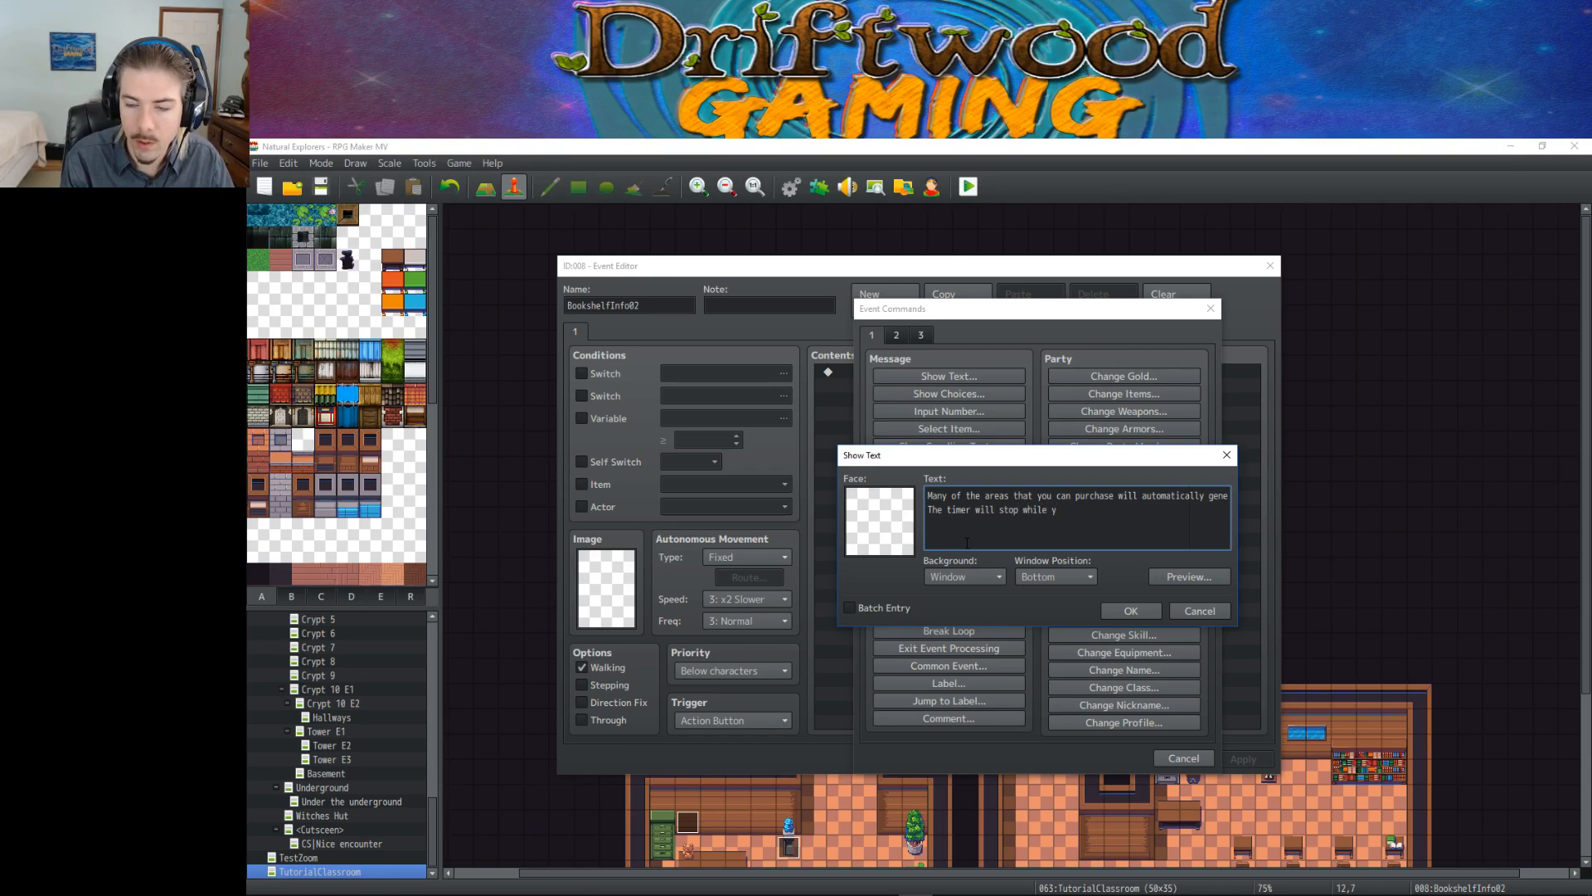
pyautogui.write(" you're in the")
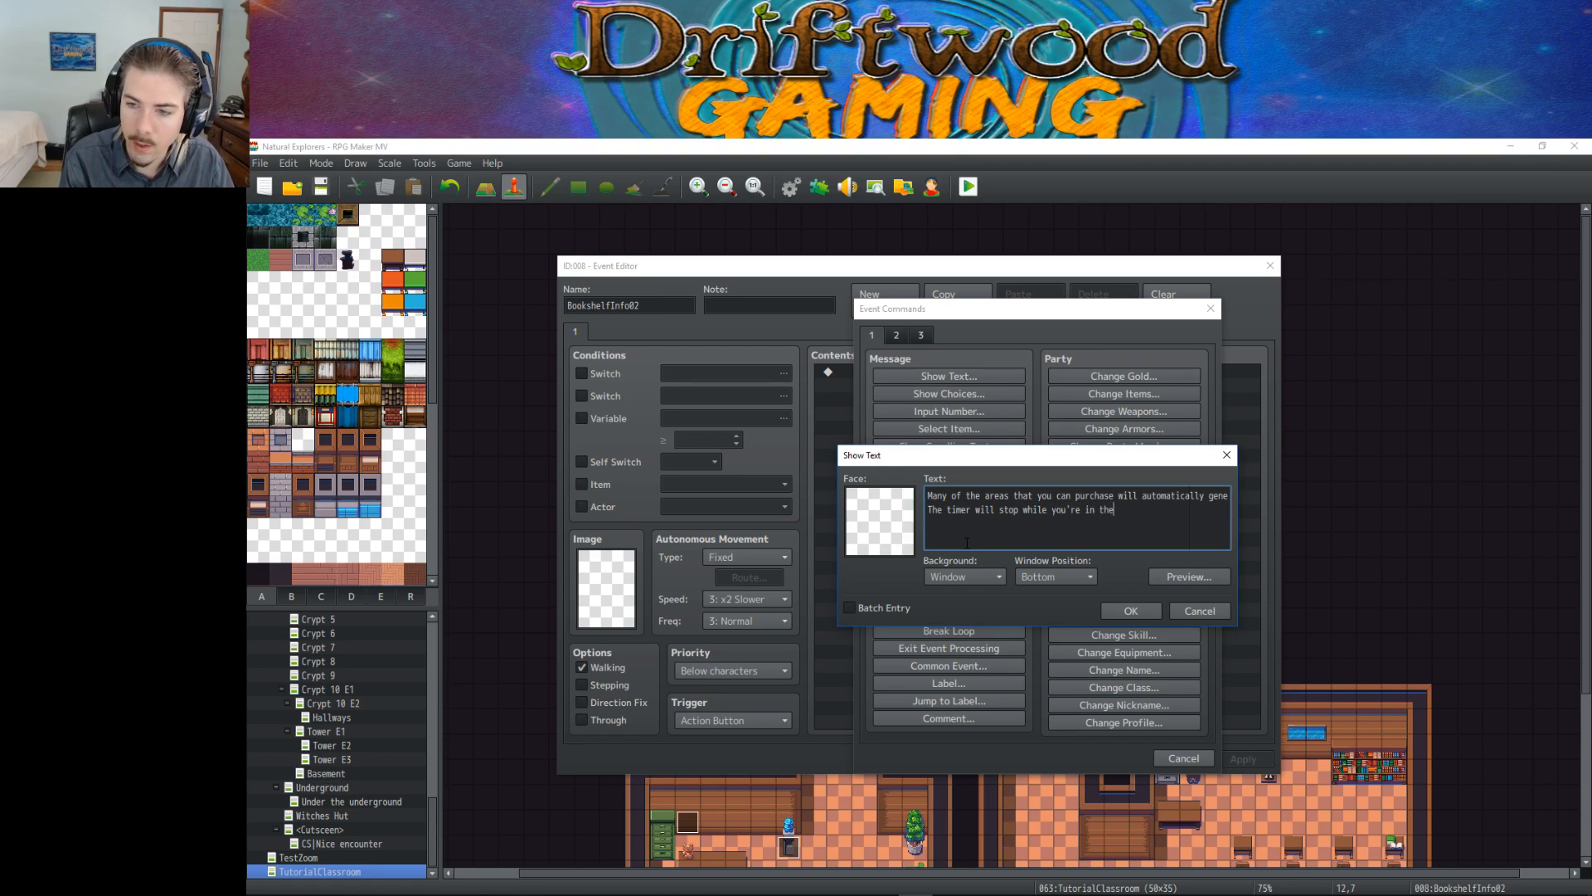
pyautogui.write(' main menu, or in a battle. This is st')
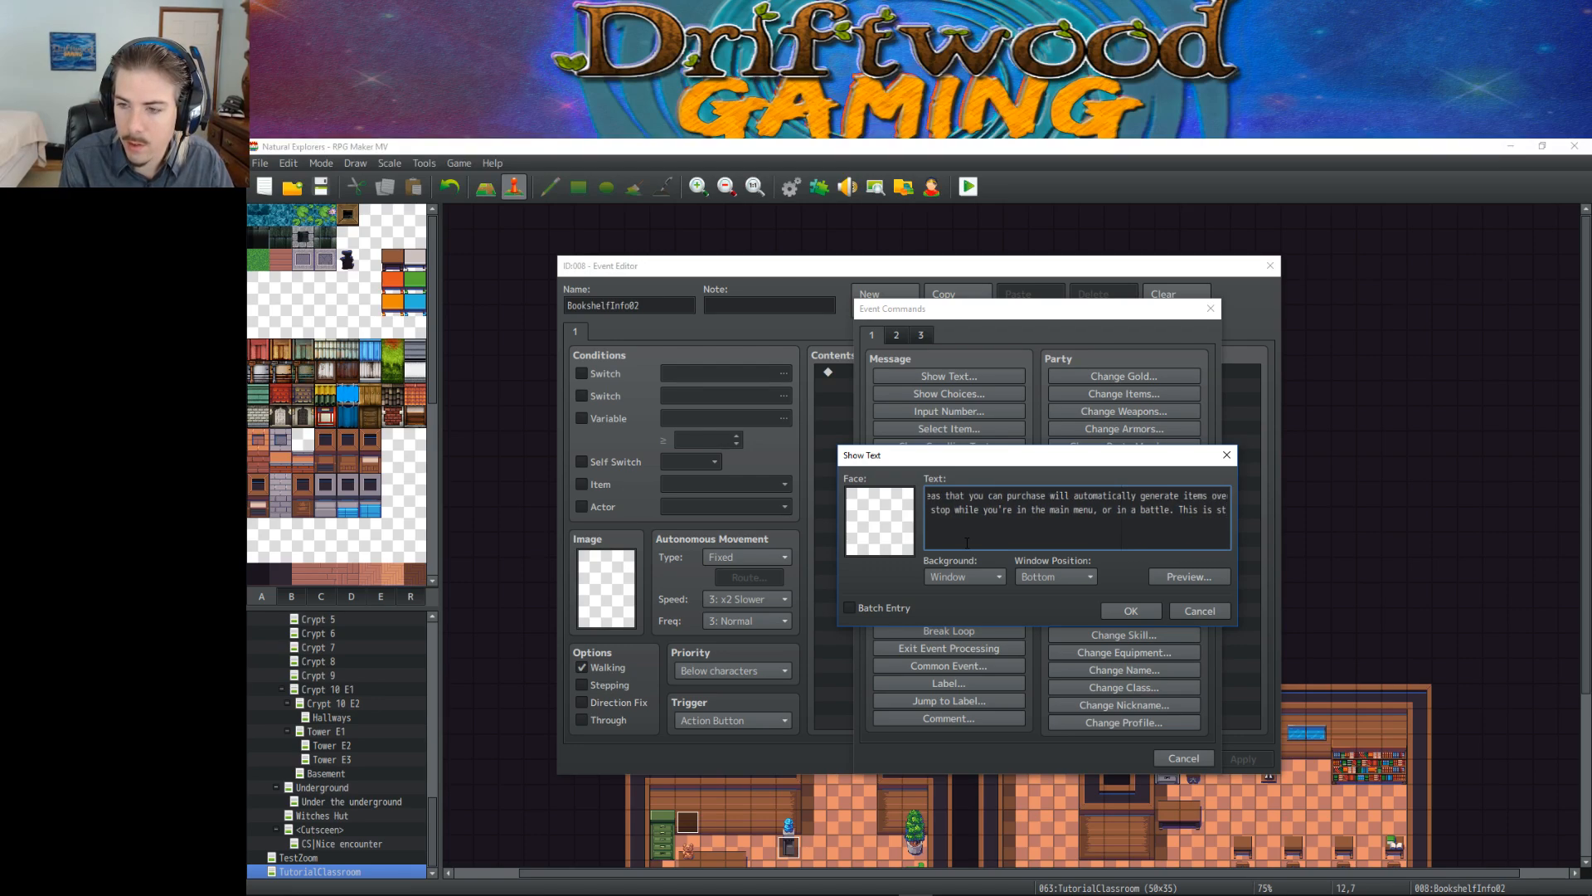
# Step: Add the third message line "the player from starving in the middle of combat, as well as provide a pause function."
pyautogui.press('Return')
pyautogui.write('the player from ')
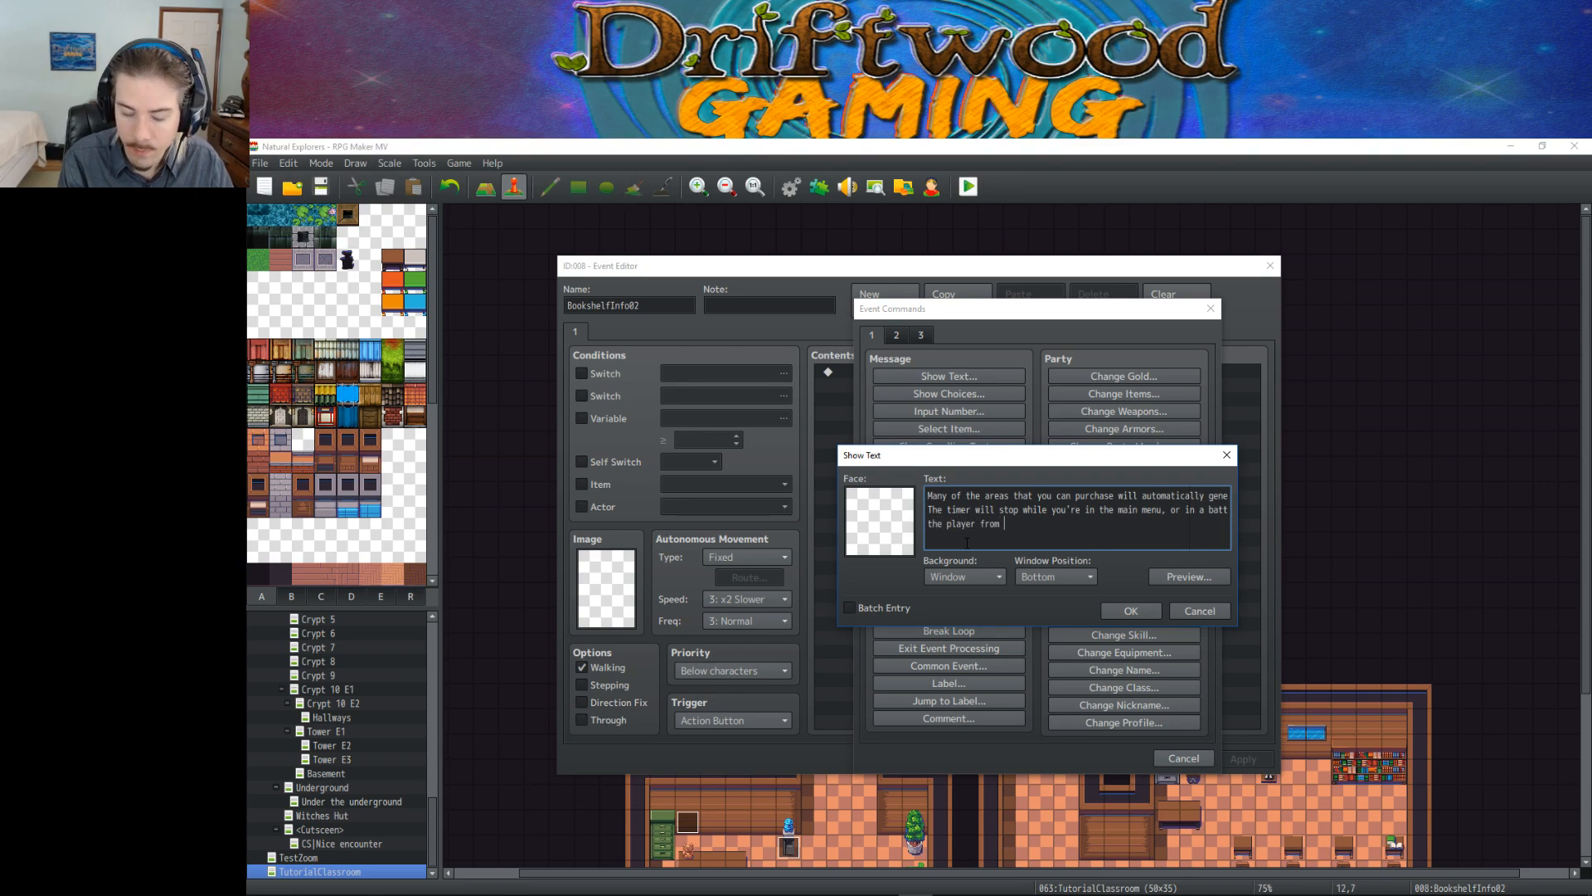
pyautogui.write('starving in ')
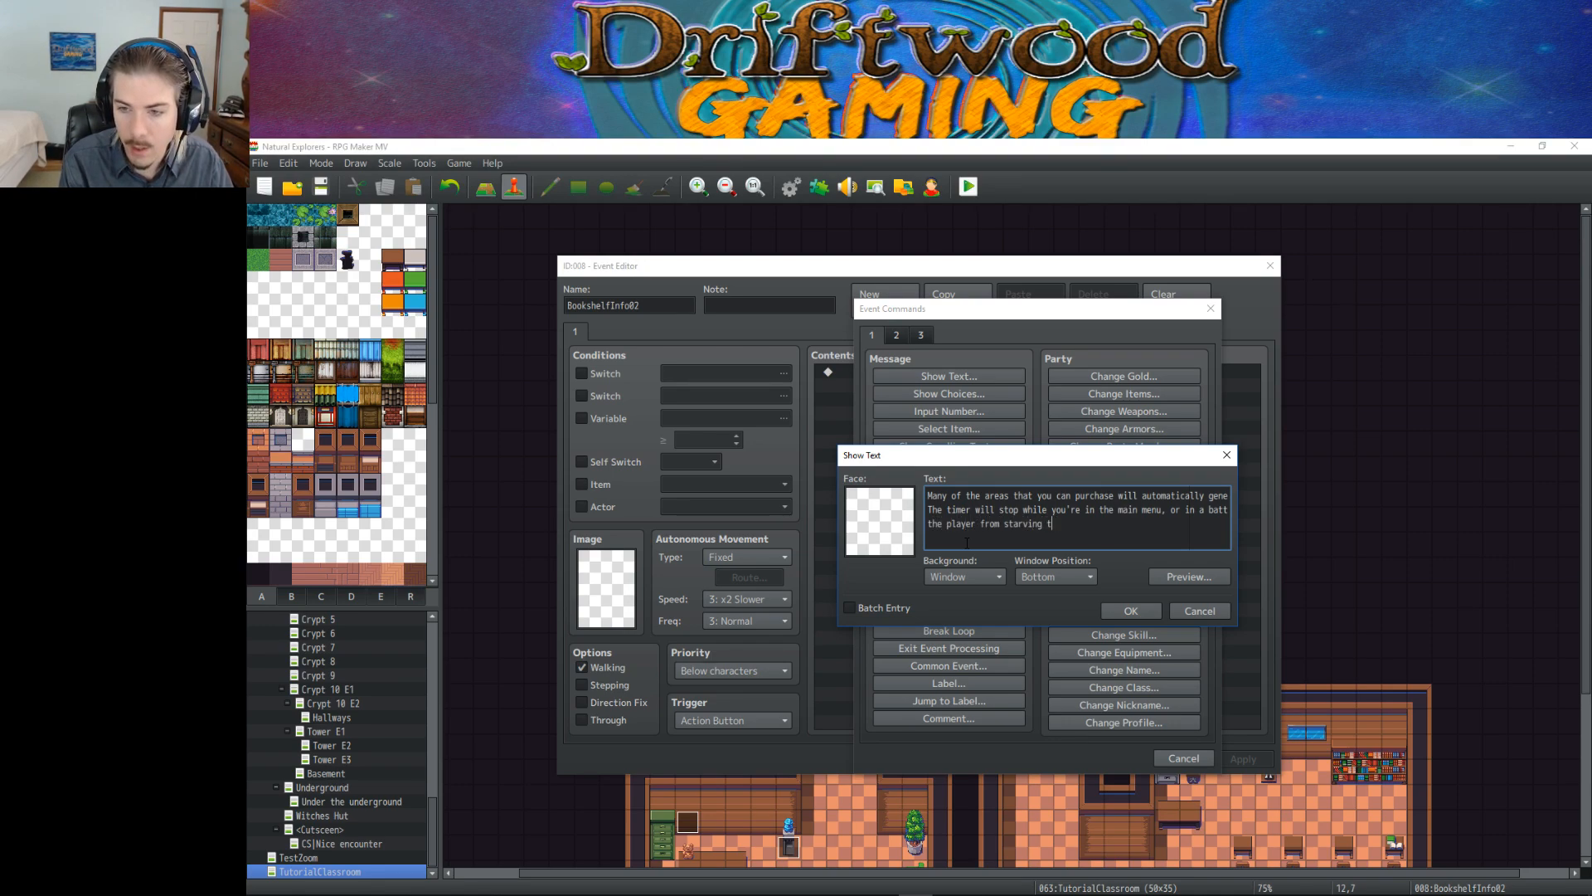
pyautogui.write('the middle of')
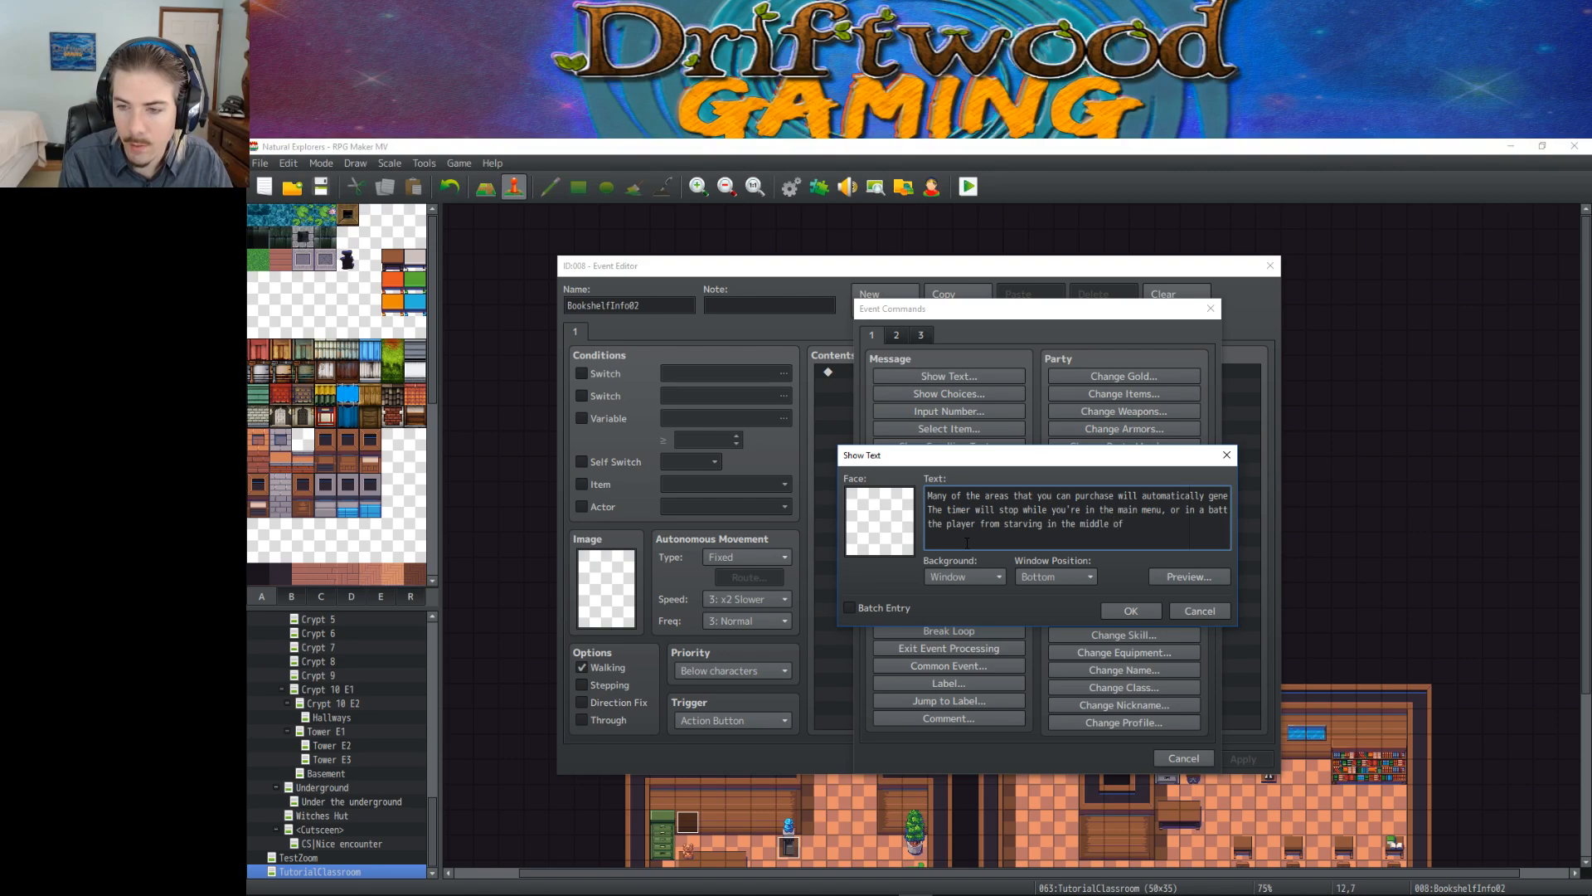
pyautogui.write(' comabt')
pyautogui.press('BackSpace')
pyautogui.press('BackSpace')
pyautogui.press('BackSpace')
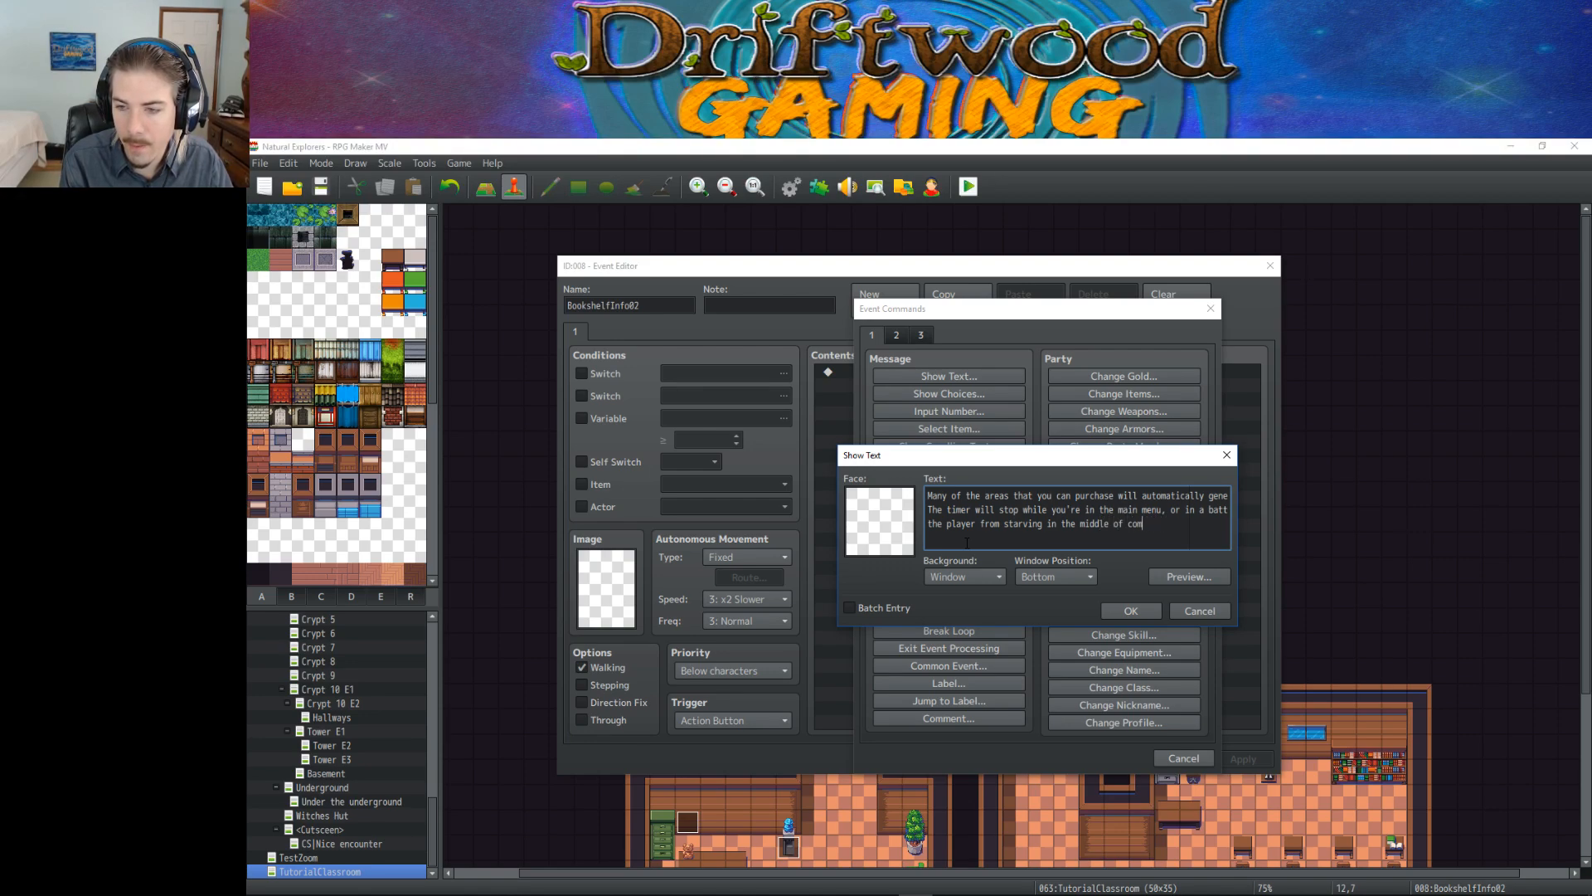
pyautogui.write('bat,')
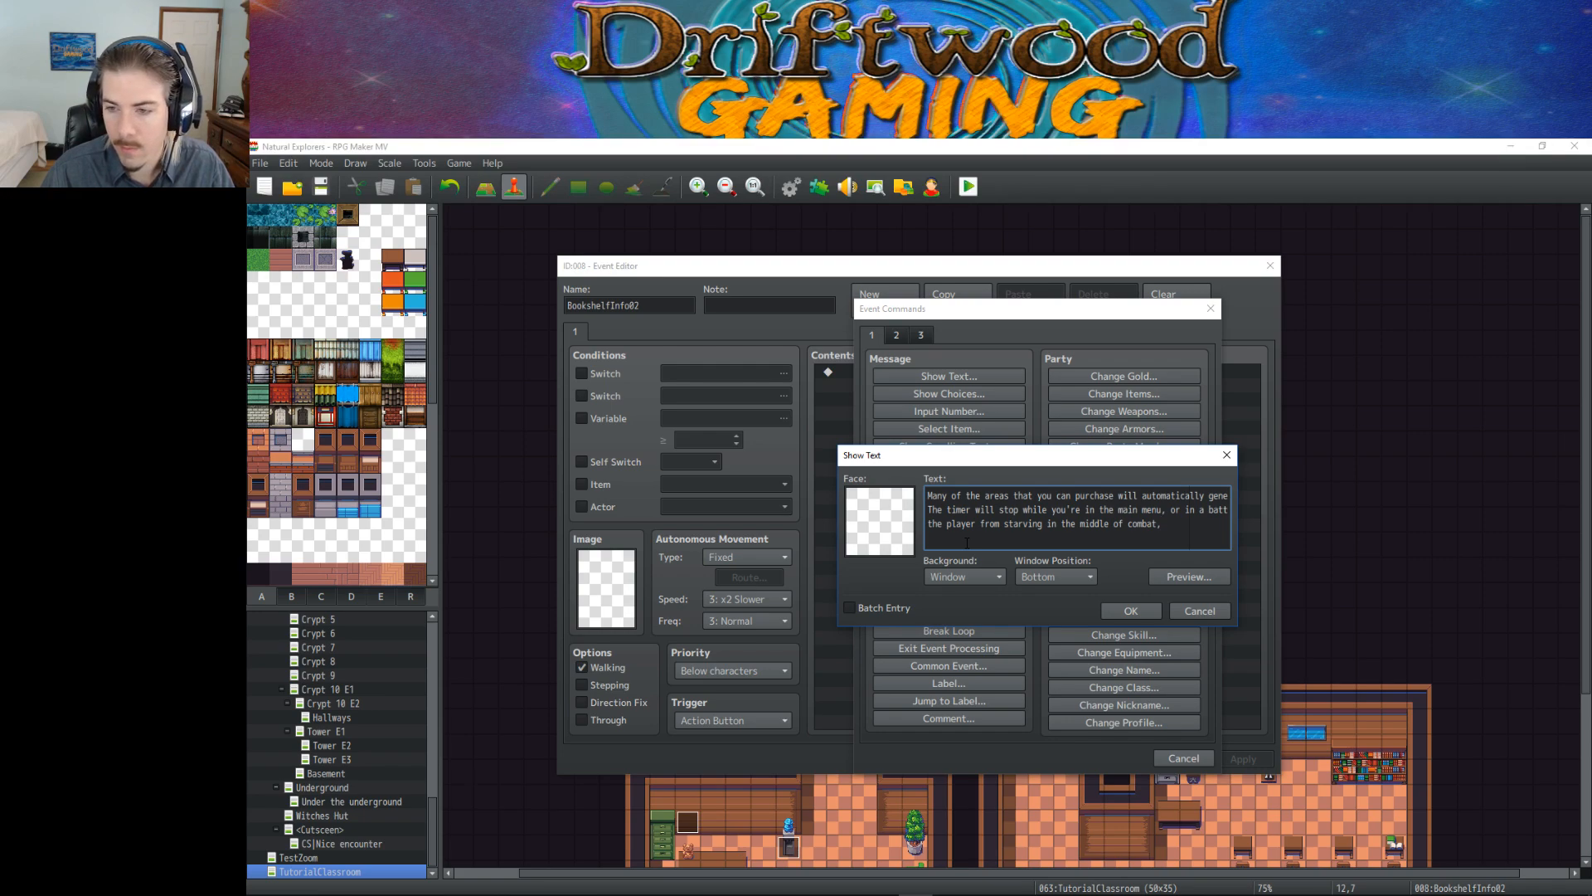
pyautogui.write('s well')
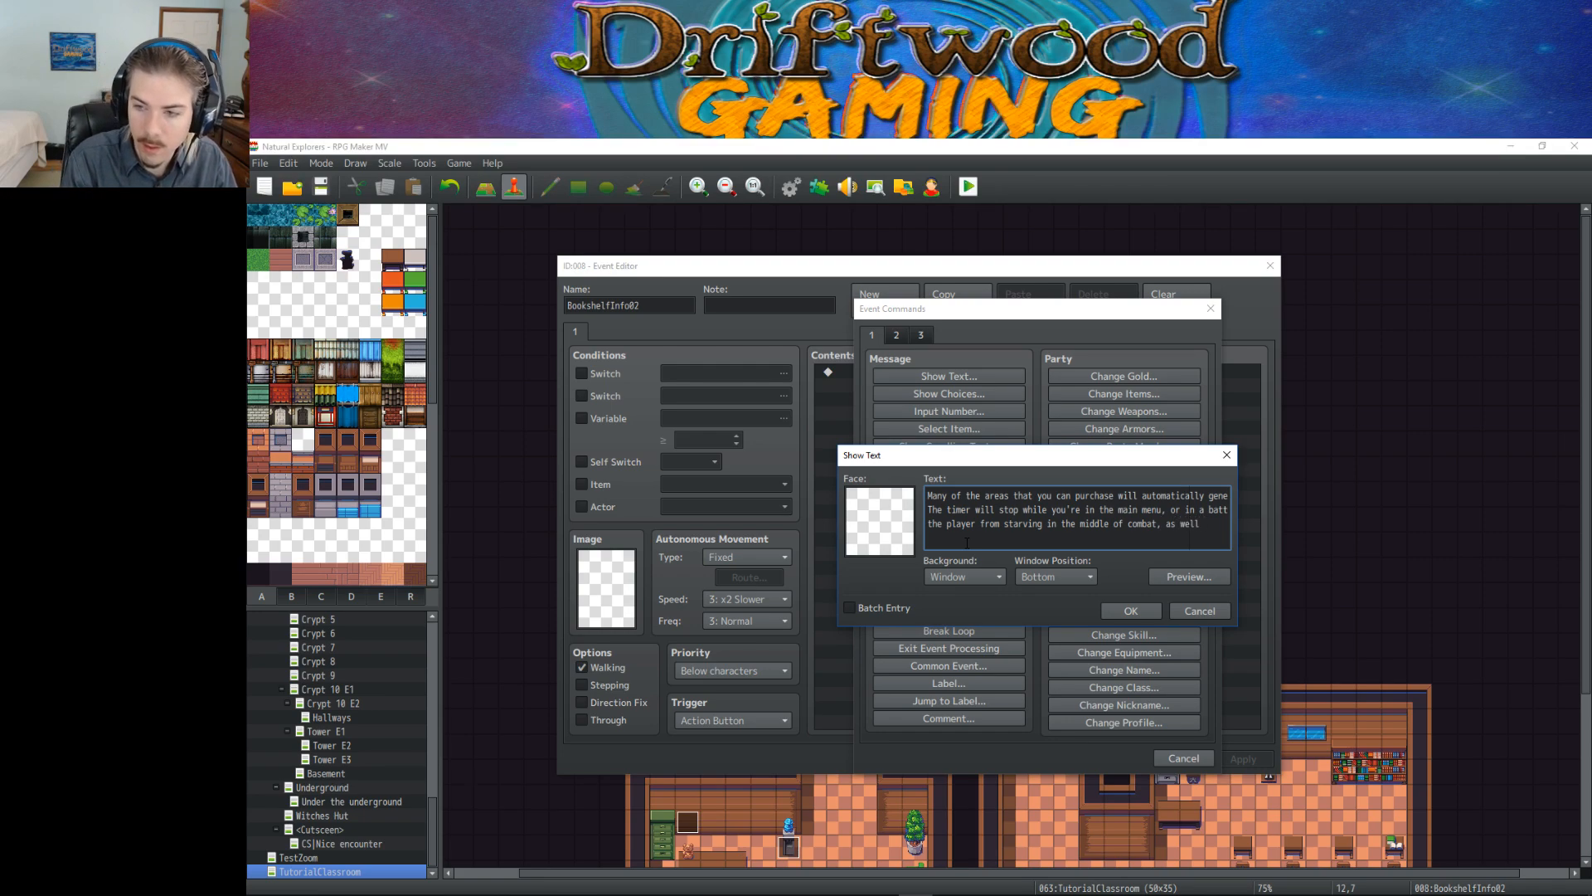
pyautogui.write(' as provide')
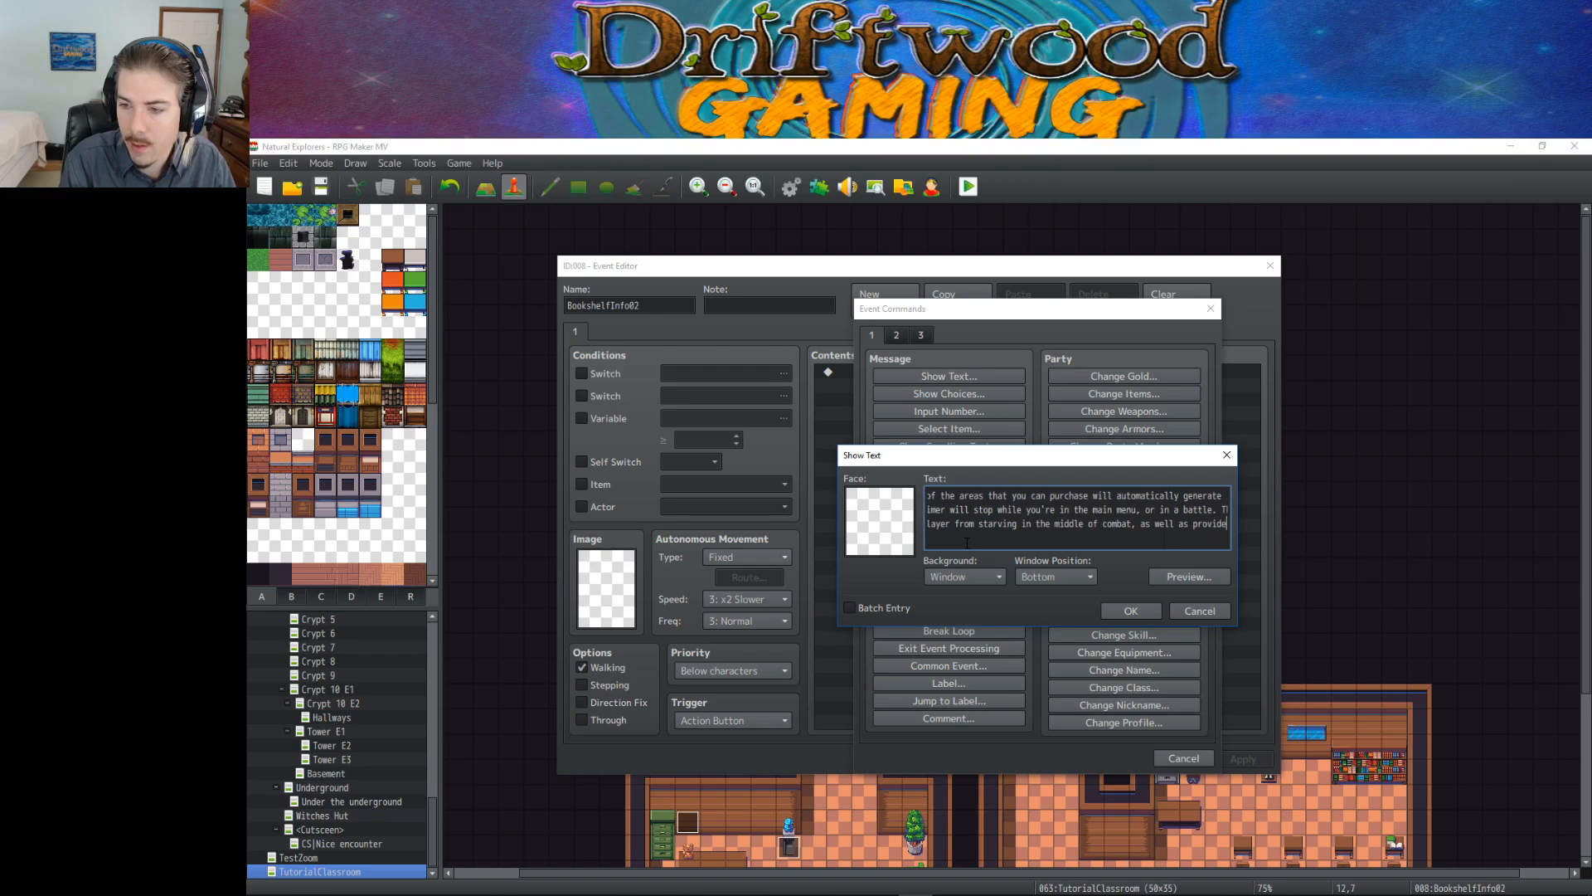
pyautogui.write(' a pause')
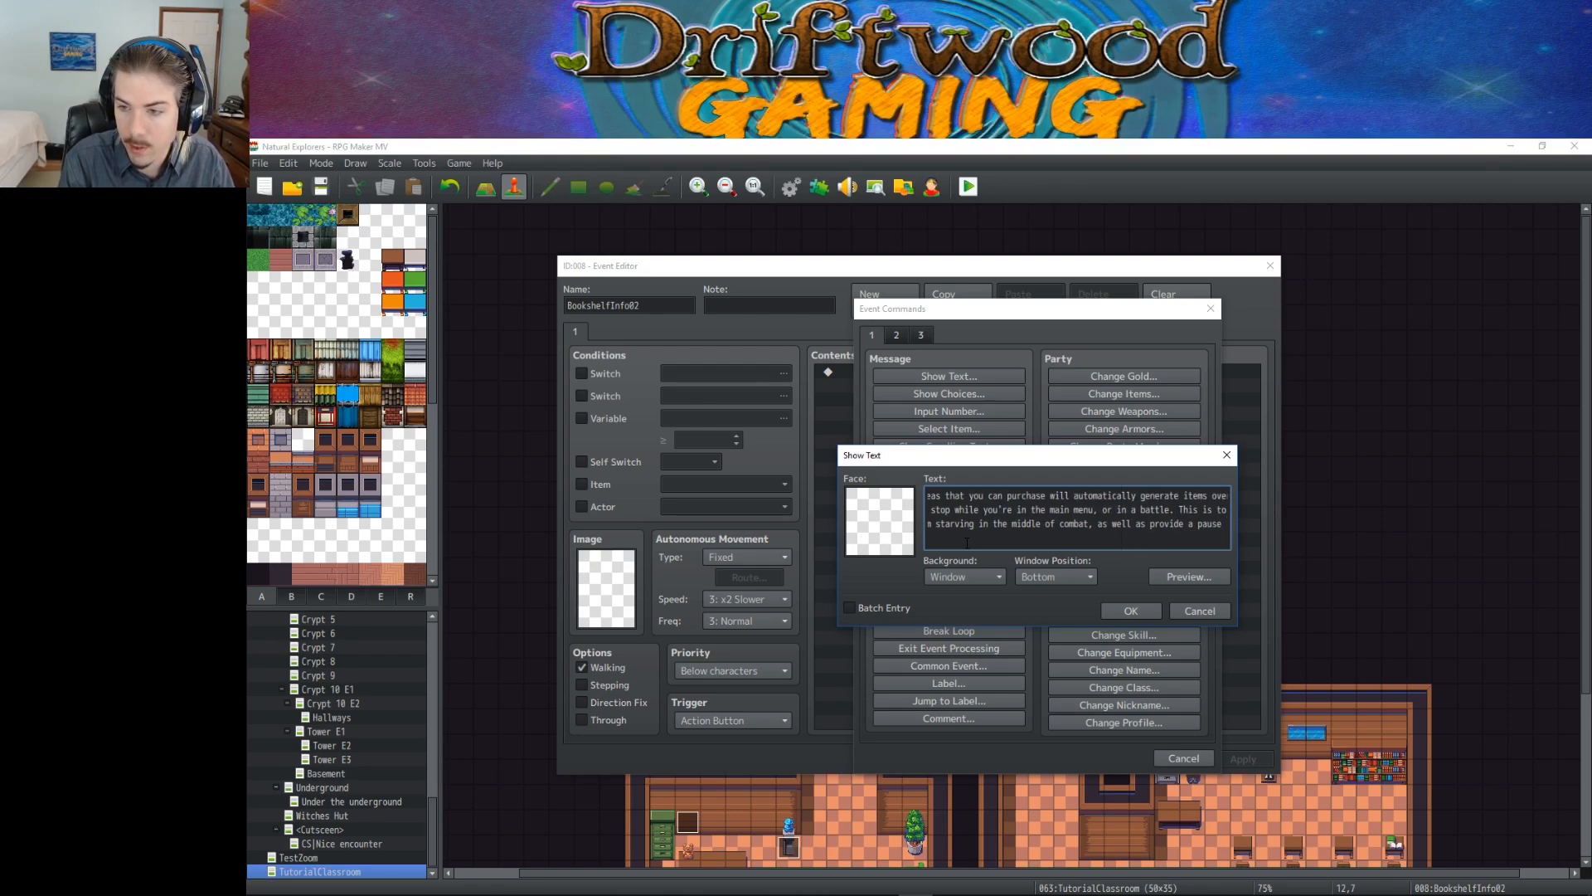
pyautogui.write(' function.')
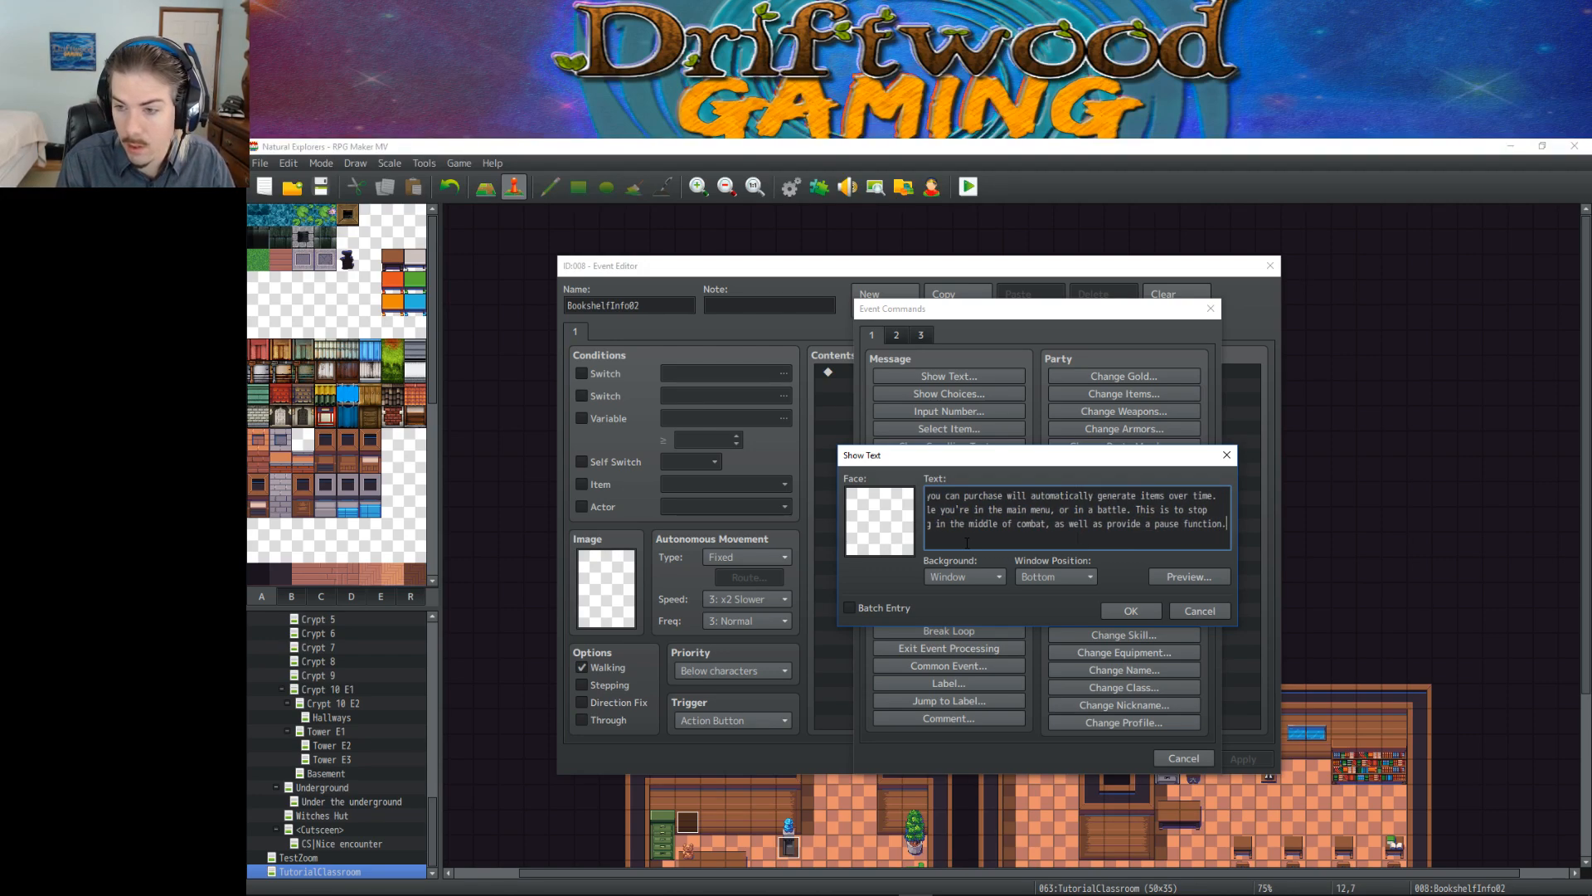
# Step: Confirm the three-line message and save the BookshelfInfo02 event
pyautogui.click(1132, 611)
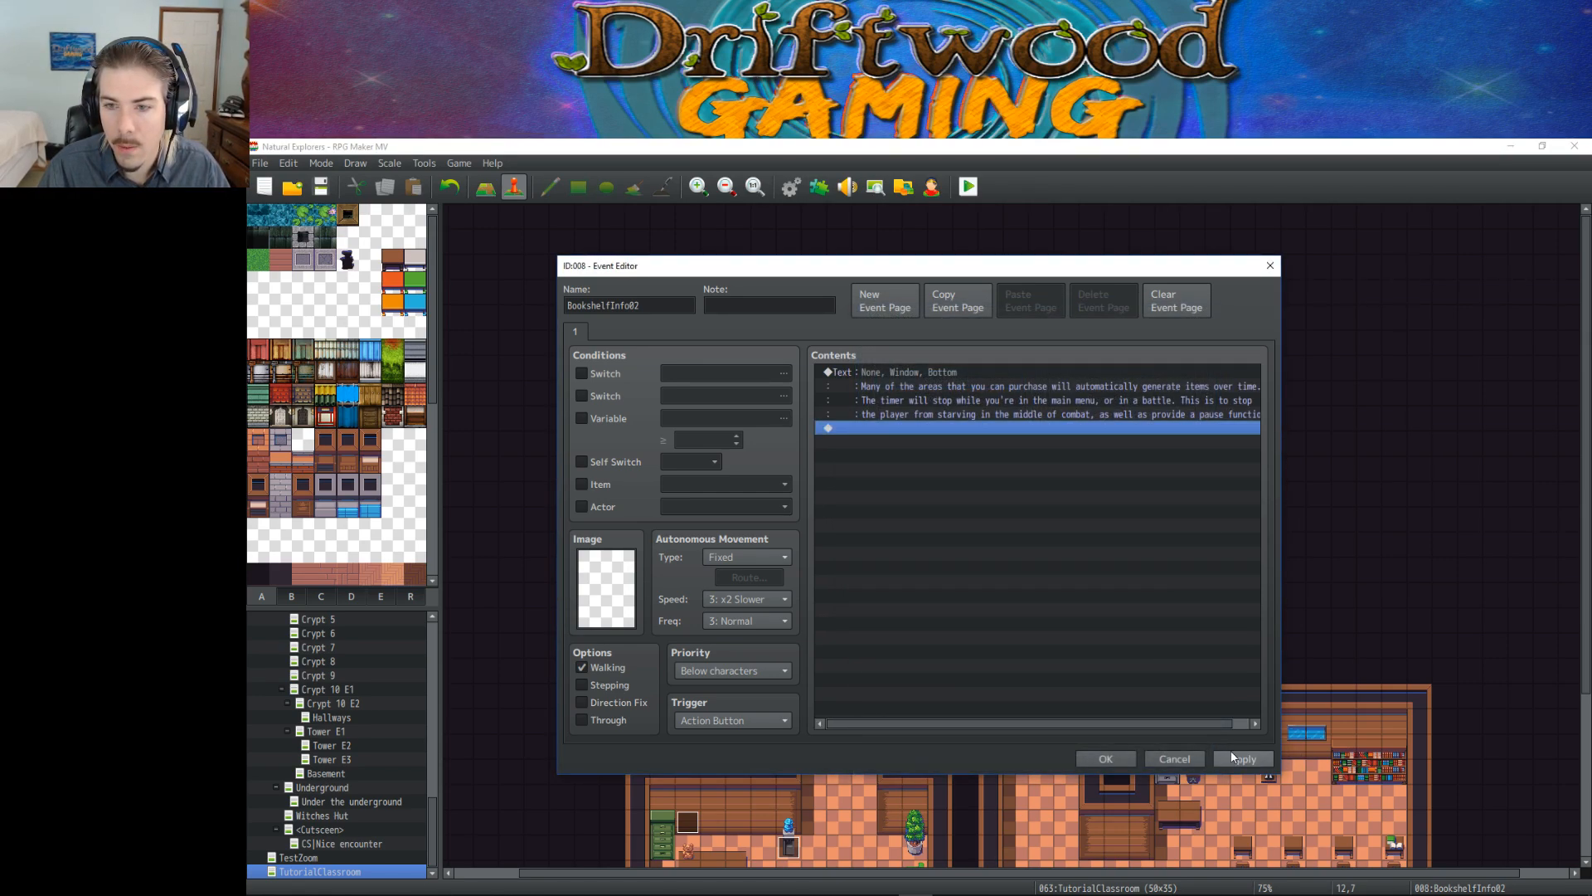
pyautogui.click(951, 390)
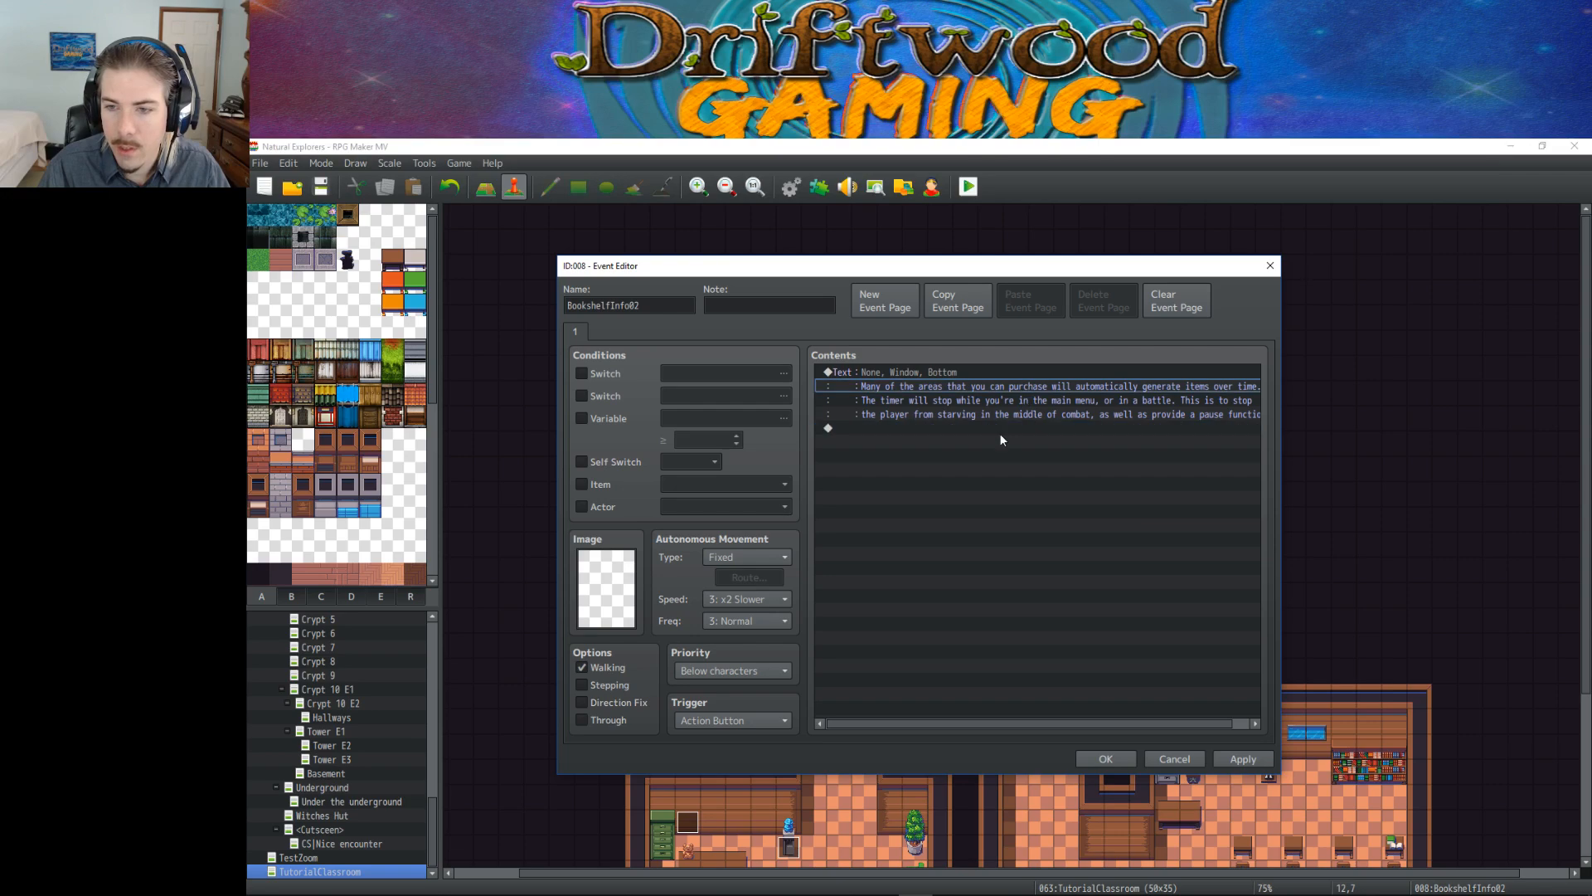
pyautogui.click(1100, 760)
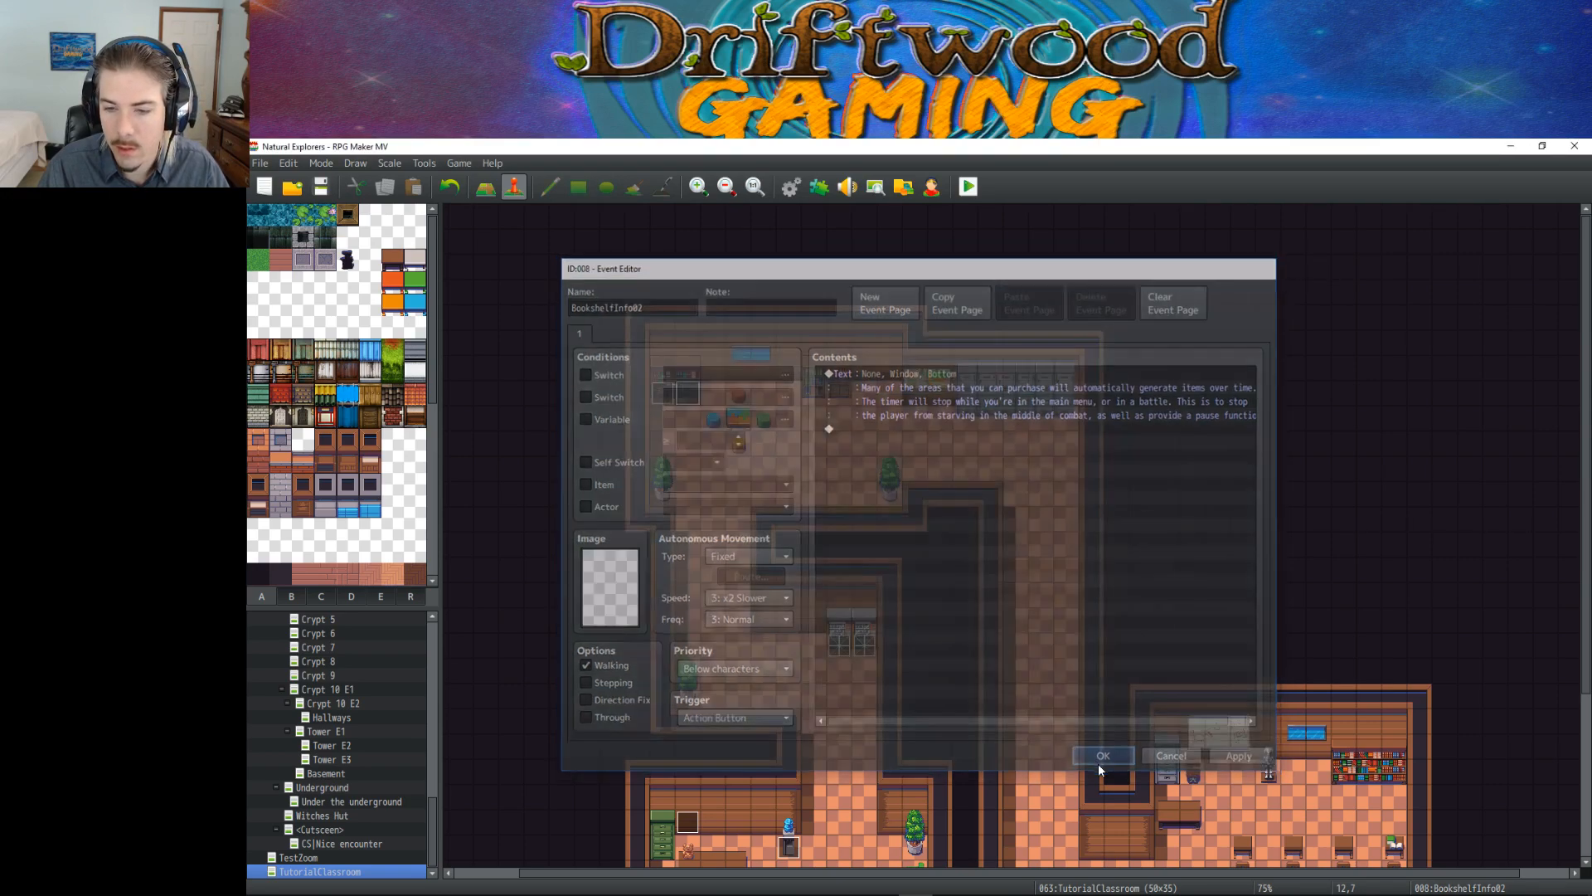
# Step: Open the Tutorial Controller event and check the Show Choices command that offers asking Teddy about something
pyautogui.scroll(-3, 796, 694)
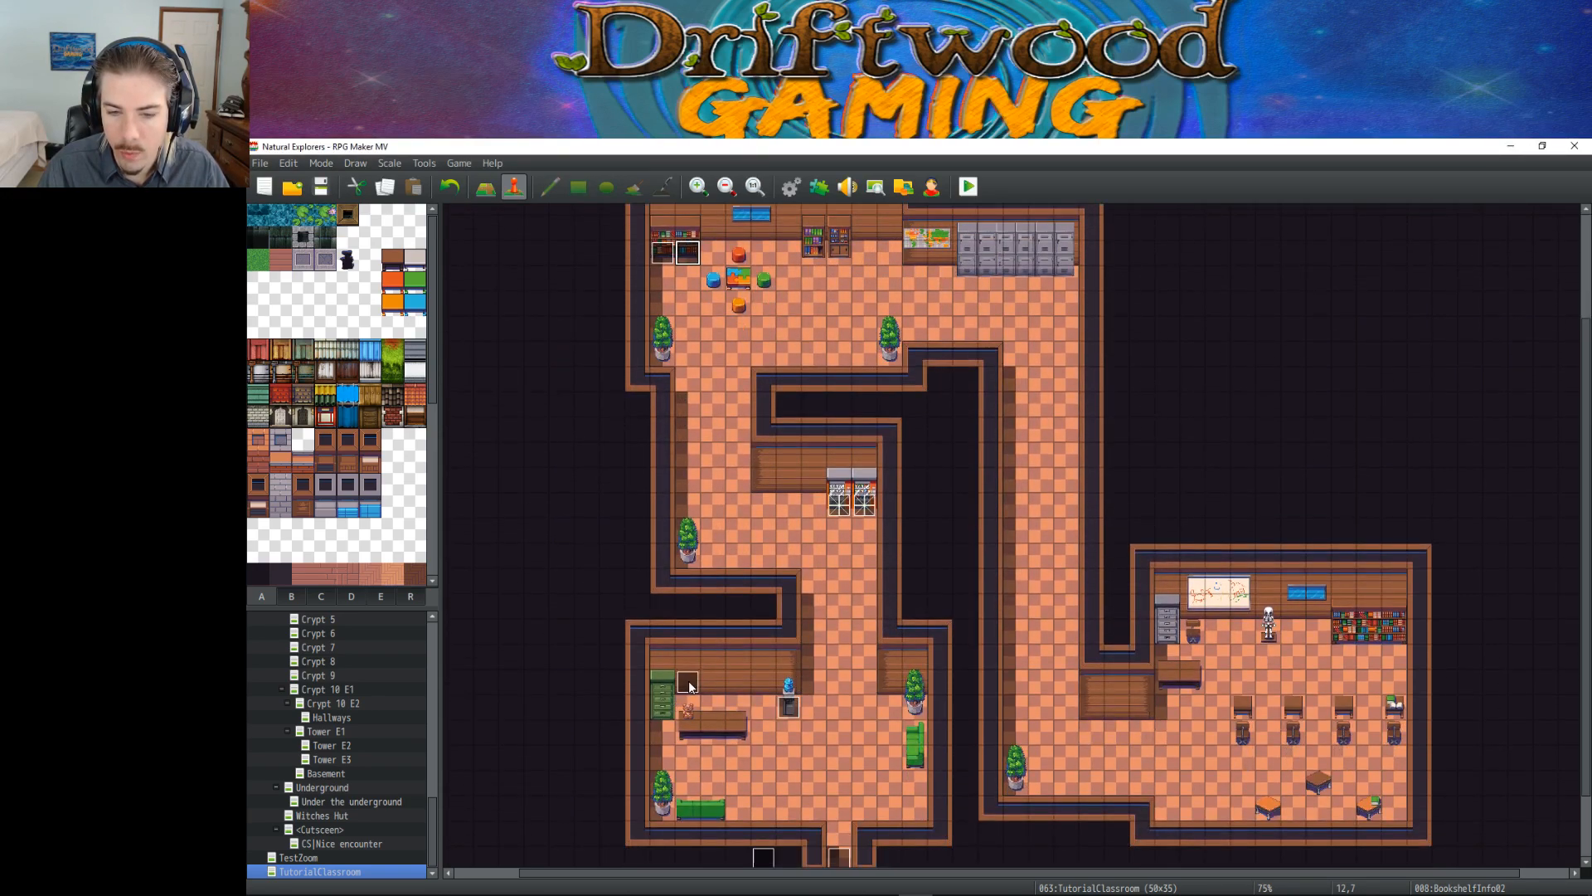
pyautogui.rightClick(765, 861)
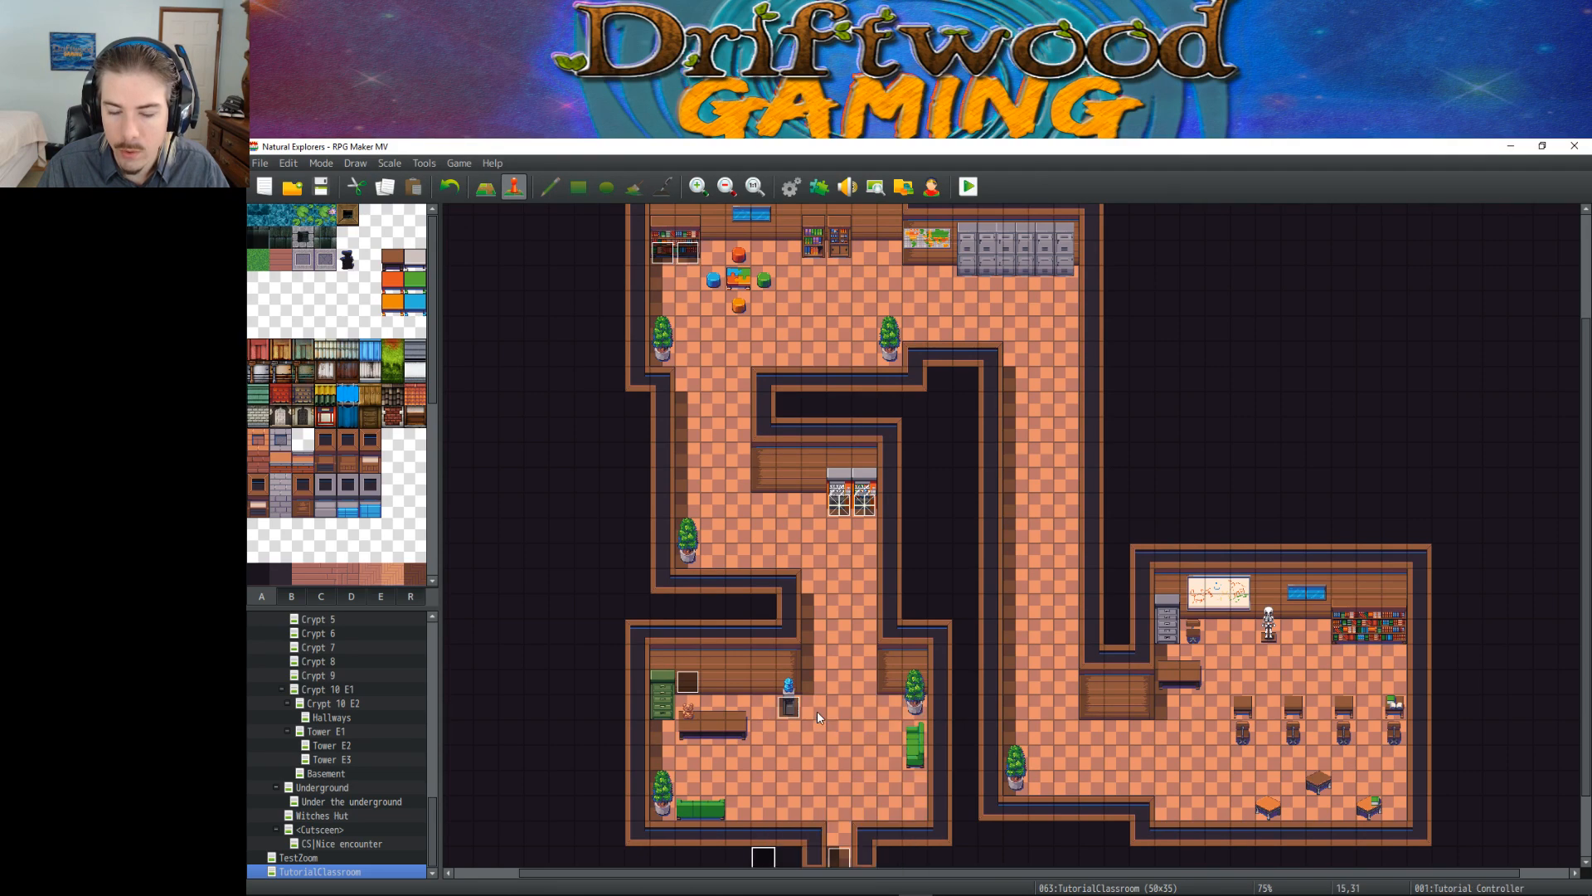
pyautogui.click(817, 705)
pyautogui.scroll(-2, 1007, 585)
pyautogui.click(997, 571)
pyautogui.rightClick(997, 571)
pyautogui.click(1014, 599)
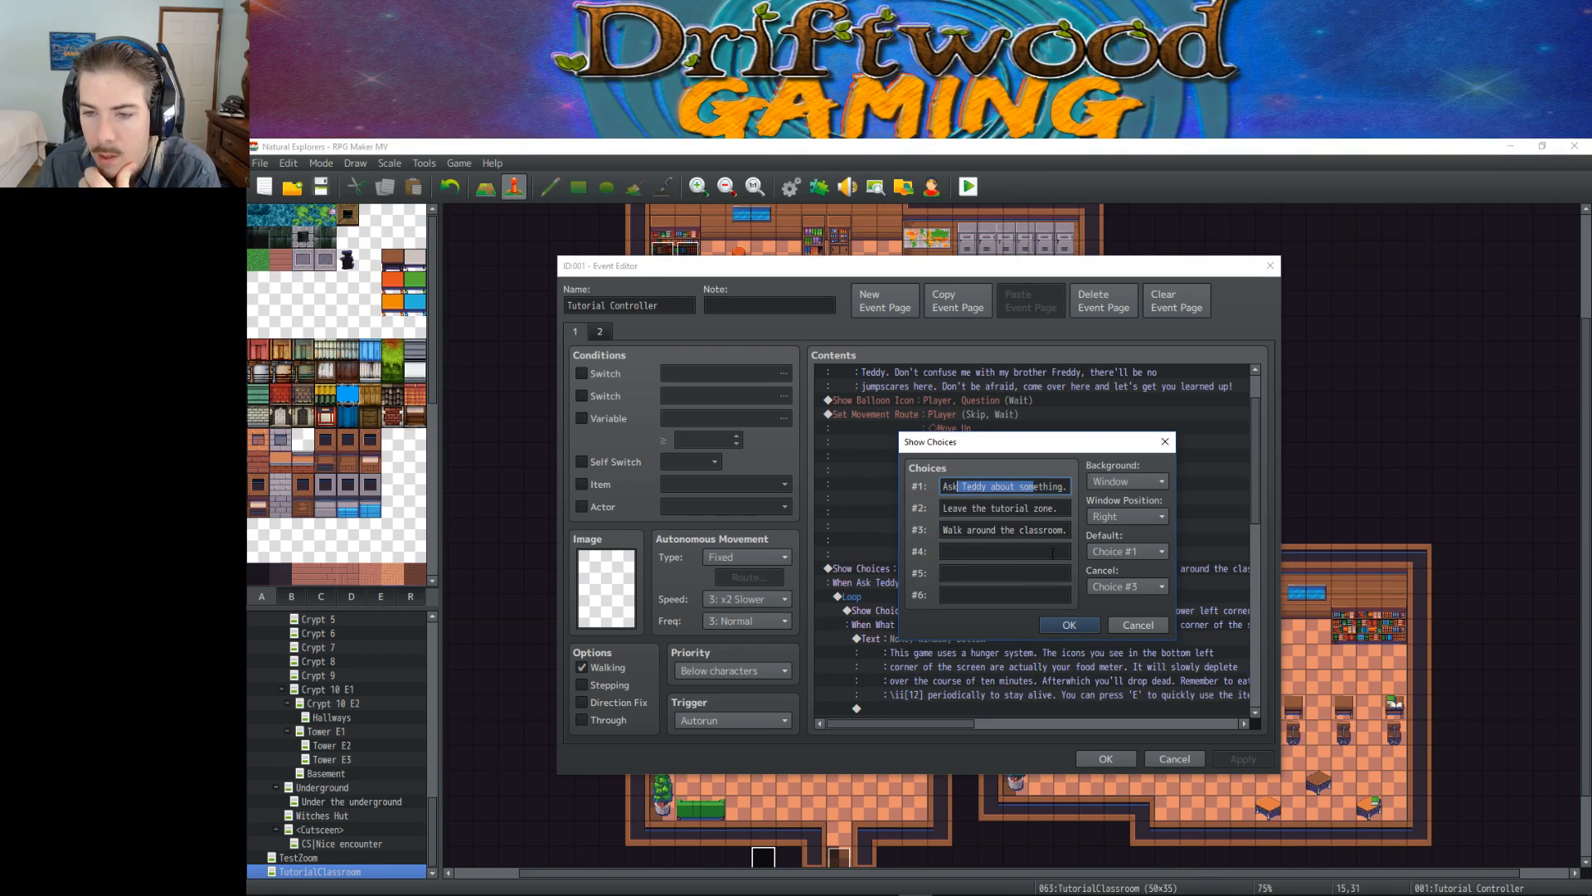
pyautogui.click(1063, 627)
# Step: In the choices listing Teddy's questions, reword the first one so the brown cotton candy icons are seen "at the bottom" of the screen
pyautogui.scroll(-3, 1033, 611)
pyautogui.click(1033, 539)
pyautogui.rightClick(1033, 540)
pyautogui.click(1046, 566)
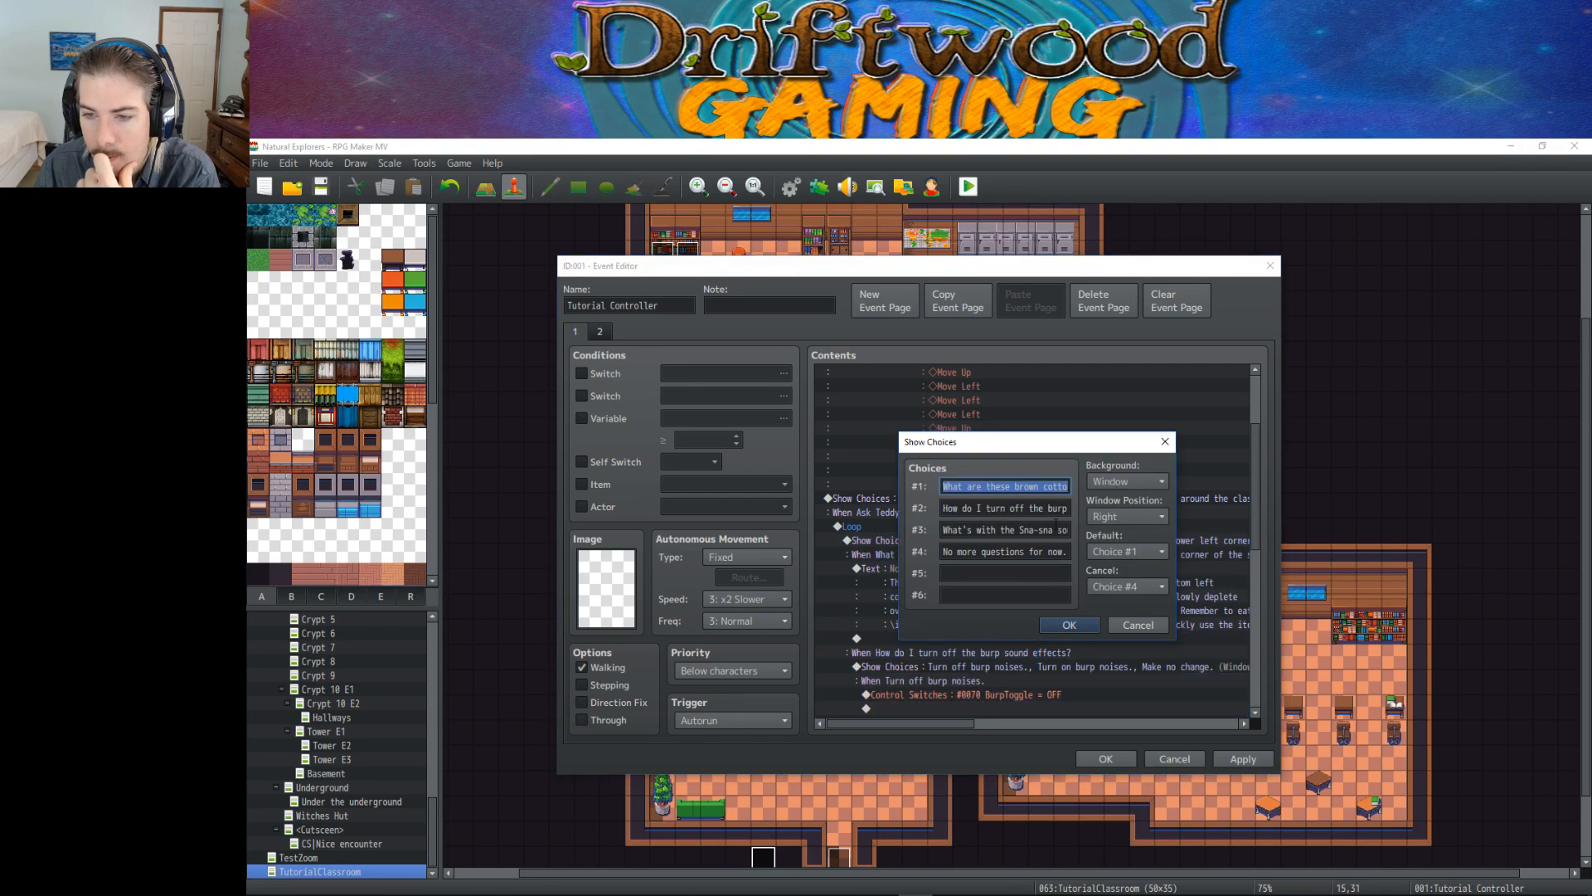
pyautogui.moveTo(1088, 491); pyautogui.dragTo(1114, 491)
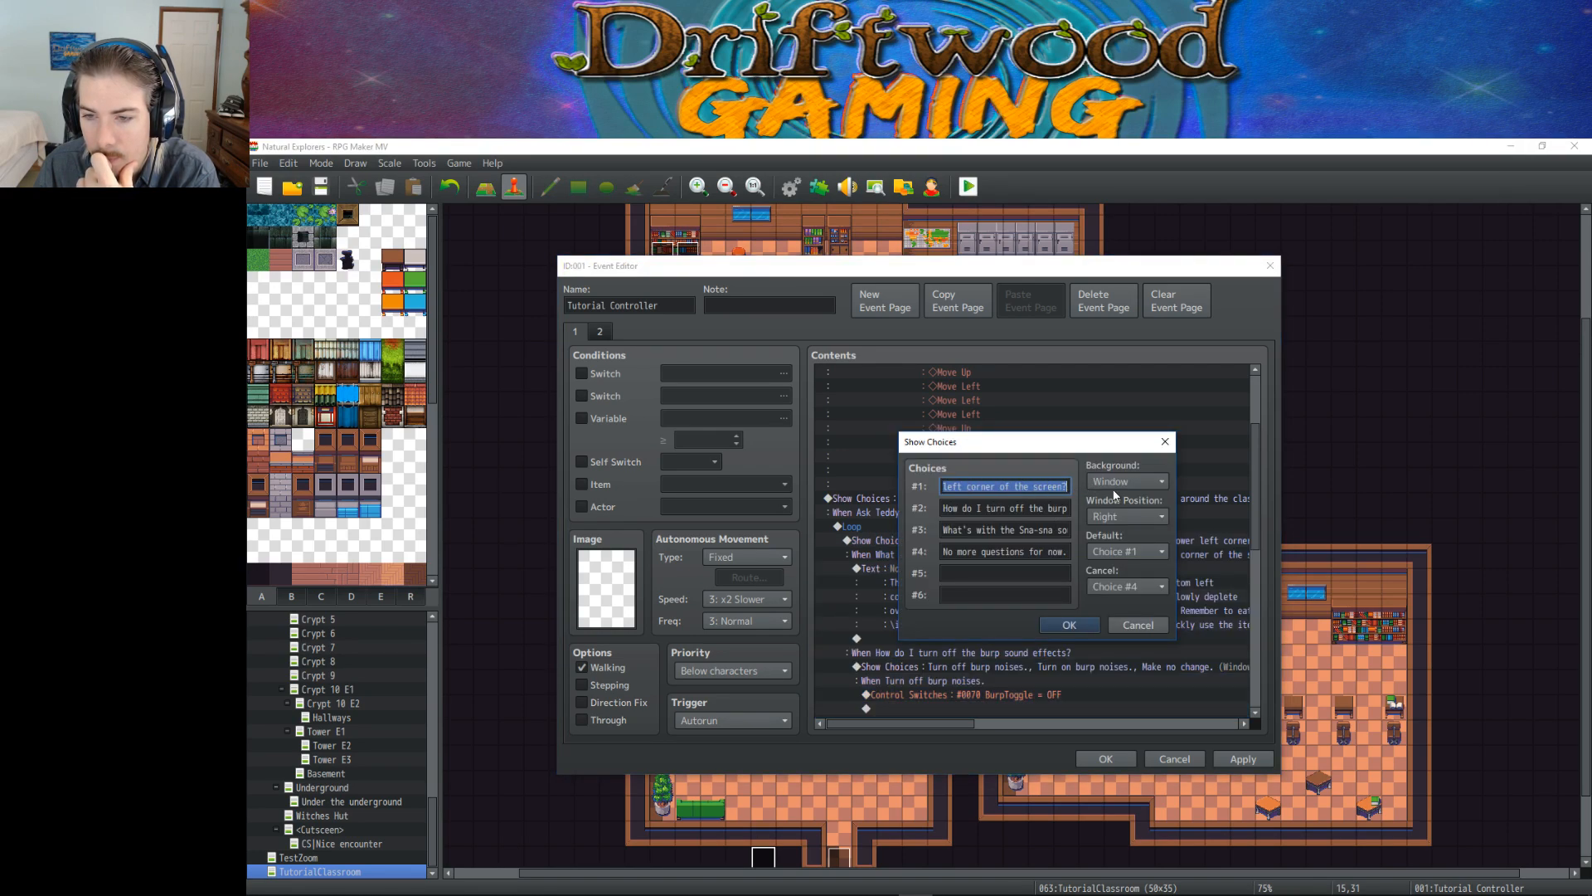
pyautogui.click(1001, 489)
pyautogui.press('Left')
pyautogui.press('Left')
pyautogui.press('Left')
pyautogui.press('Left')
pyautogui.press('Left')
pyautogui.press('Left')
pyautogui.press('Left')
pyautogui.press('Left')
pyautogui.press('Left')
pyautogui.press('Left')
pyautogui.press('Left')
pyautogui.press('Left')
pyautogui.press('Left')
pyautogui.press('Left')
pyautogui.press('Left')
pyautogui.press('Left')
pyautogui.press('Left')
pyautogui.press('Left')
pyautogui.press('Left')
pyautogui.press('Left')
pyautogui.press('Left')
pyautogui.press('Left')
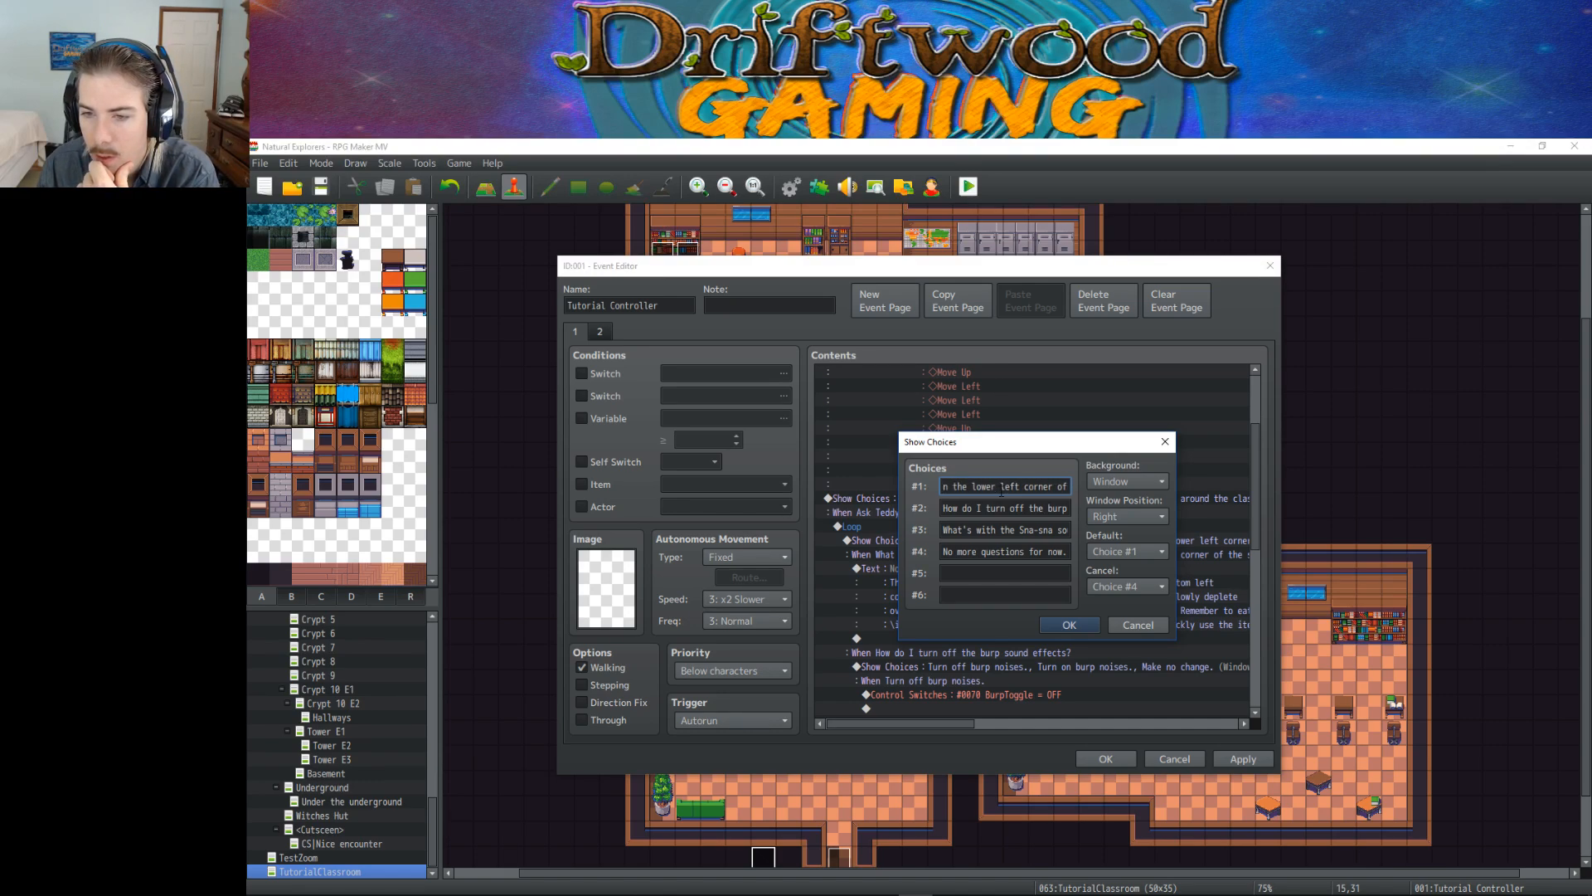
pyautogui.press('Left')
pyautogui.press('Left')
pyautogui.press('Left')
pyautogui.press('Left')
pyautogui.press('Left')
pyautogui.press('Left')
pyautogui.press('Left')
pyautogui.press('Left')
pyautogui.press('Left')
pyautogui.press('Left')
pyautogui.press('Left')
pyautogui.press('Left')
pyautogui.press('Left')
pyautogui.press('Left')
pyautogui.press('Left')
pyautogui.press('Left')
pyautogui.press('Left')
pyautogui.press('Left')
pyautogui.press('Left')
pyautogui.press('Left')
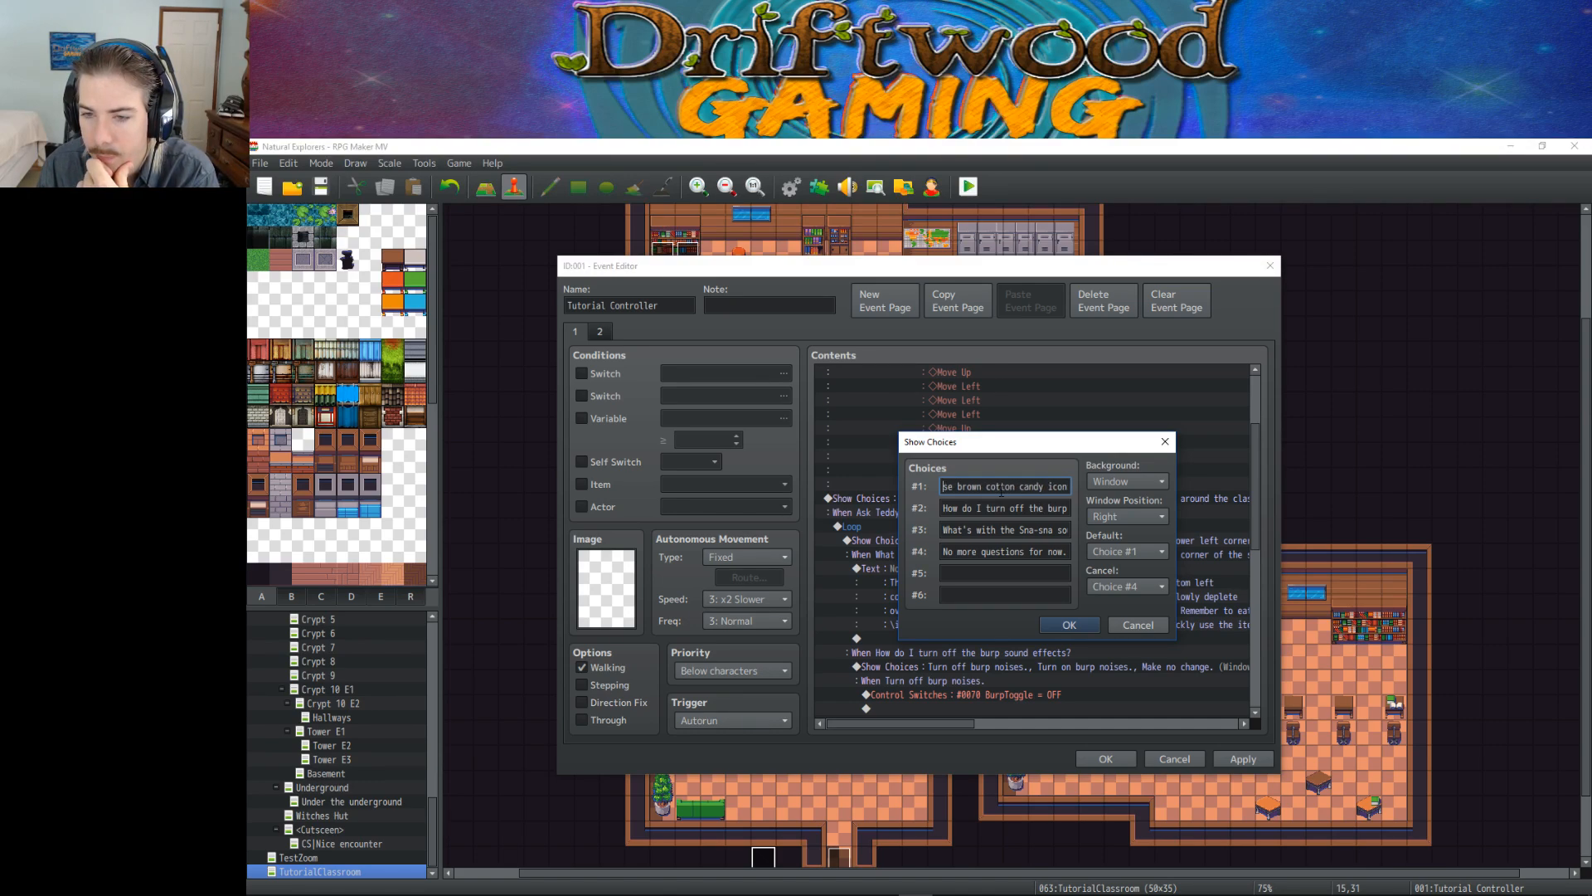
pyautogui.press('Right')
pyautogui.press('Right')
pyautogui.press('Right')
pyautogui.press('Right')
pyautogui.press('Right')
pyautogui.press('Right')
pyautogui.press('Right')
pyautogui.press('Right')
pyautogui.press('Right')
pyautogui.press('Right')
pyautogui.press('Right')
pyautogui.press('Right')
pyautogui.press('Right')
pyautogui.press('Right')
pyautogui.press('Right')
pyautogui.press('Right')
pyautogui.press('Right')
pyautogui.press('Right')
pyautogui.press('Right')
pyautogui.press('Right')
pyautogui.press('Right')
pyautogui.press('Right')
pyautogui.press('Right')
pyautogui.press('Right')
pyautogui.press('Right')
pyautogui.press('Right')
pyautogui.press('Right')
pyautogui.press('BackSpace')
pyautogui.press('BackSpace')
pyautogui.press('BackSpace')
pyautogui.press('BackSpace')
pyautogui.press('BackSpace')
pyautogui.press('BackSpace')
pyautogui.press('BackSpace')
pyautogui.press('BackSpace')
pyautogui.press('BackSpace')
pyautogui.press('Delete')
pyautogui.press('Delete')
pyautogui.press('Delete')
pyautogui.press('Delete')
pyautogui.press('Delete')
pyautogui.press('Delete')
pyautogui.press('Delete')
pyautogui.press('Delete')
pyautogui.press('Delete')
pyautogui.press('Delete')
pyautogui.press('Delete')
pyautogui.press('Delete')
pyautogui.press('Delete')
pyautogui.press('Delete')
pyautogui.press('Delete')
pyautogui.write('at the bottom')
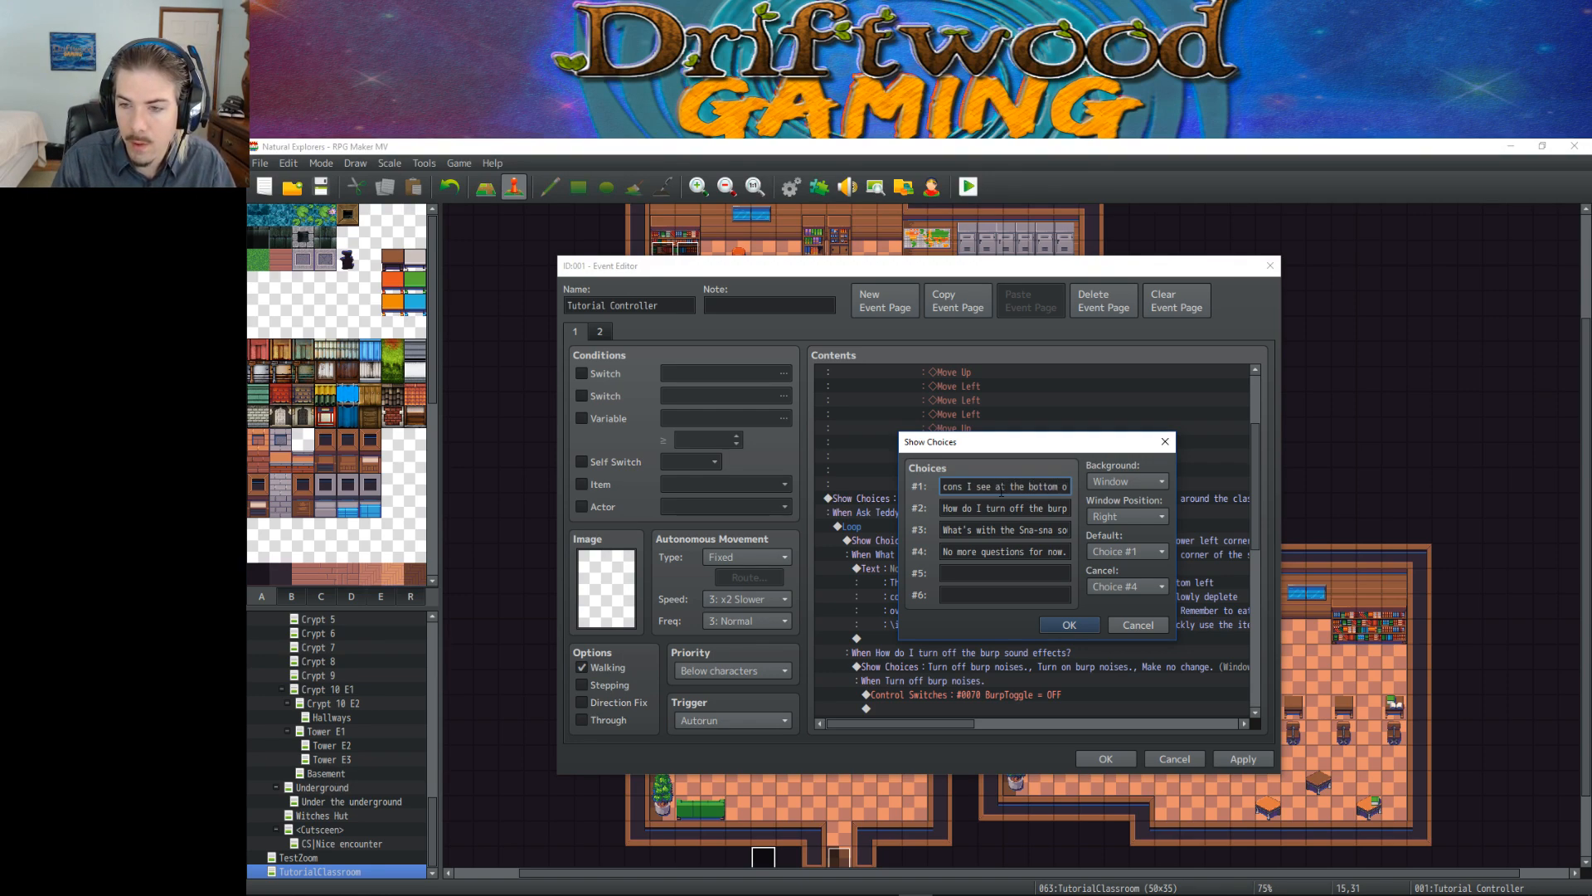
# Step: Check the end of the reworded question, confirm the choices and save the Tutorial Controller event
pyautogui.press('Right')
pyautogui.press('Right')
pyautogui.press('Right')
pyautogui.press('Right')
pyautogui.press('Right')
pyautogui.press('Right')
pyautogui.press('Right')
pyautogui.press('Right')
pyautogui.press('Right')
pyautogui.press('Right')
pyautogui.press('Right')
pyautogui.press('Right')
pyautogui.press('Right')
pyautogui.press('Right')
pyautogui.press('Right')
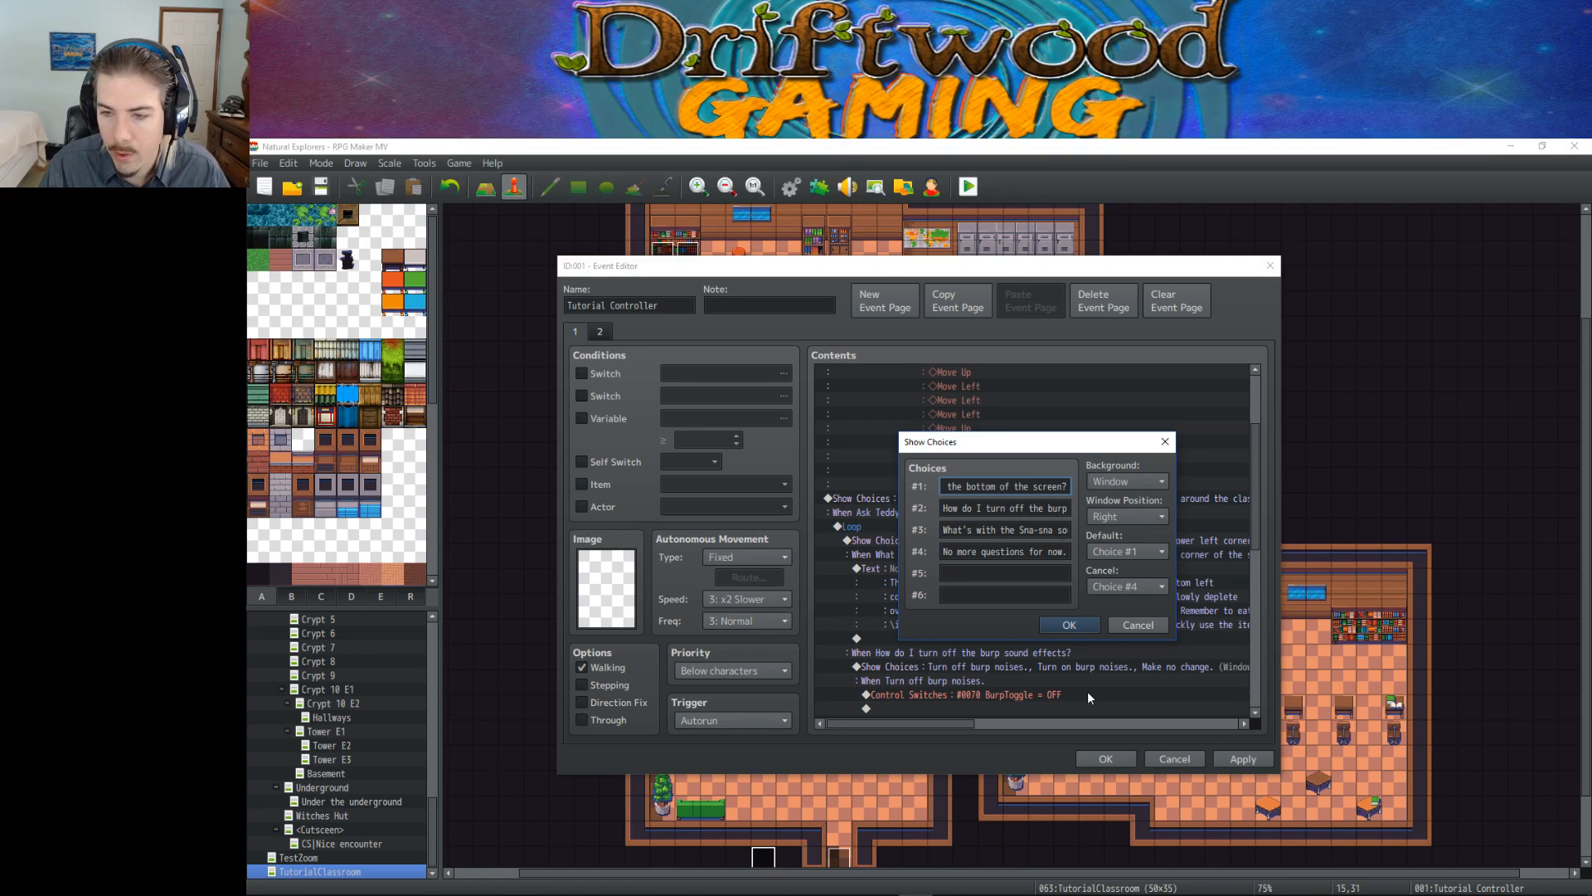
pyautogui.click(1069, 624)
pyautogui.click(1107, 759)
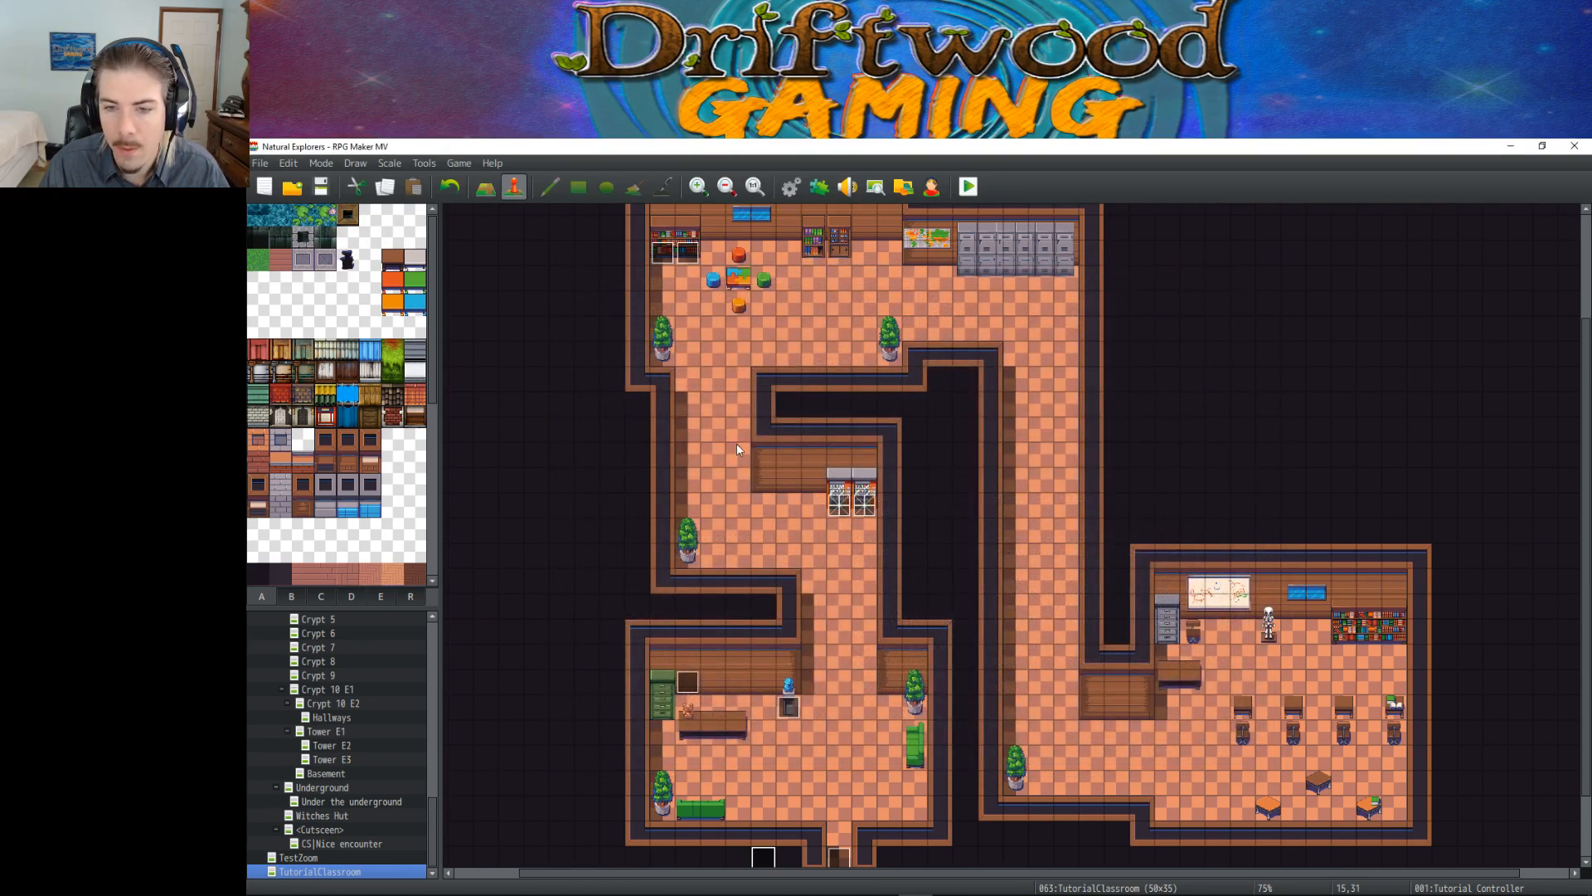
pyautogui.scroll(3, 780, 547)
pyautogui.click(814, 389)
pyautogui.rightClick(816, 391)
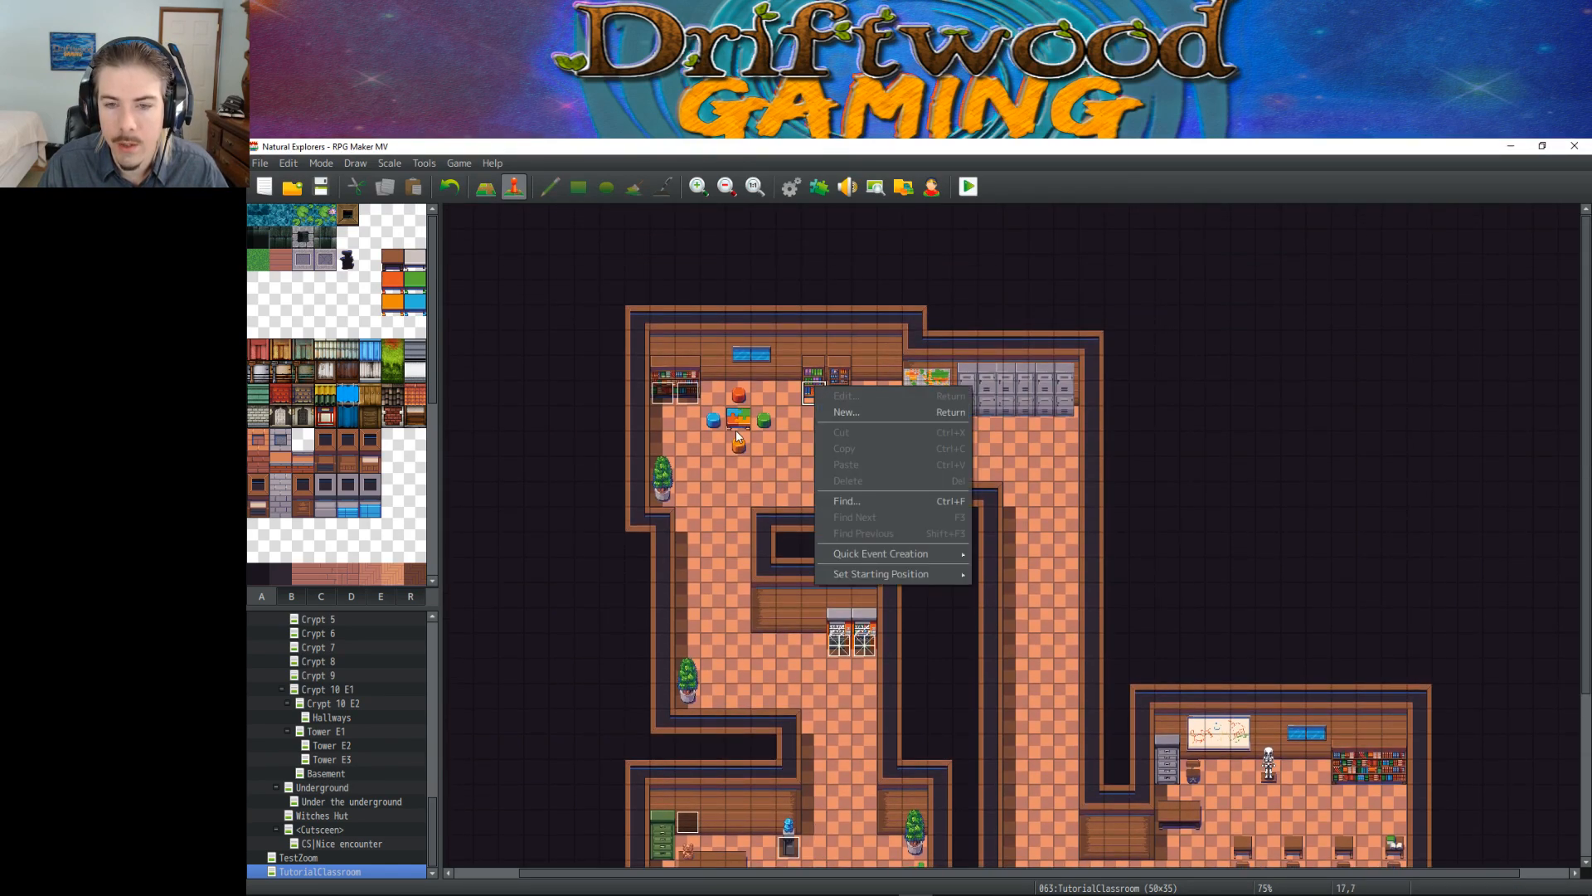
pyautogui.press('Escape')
pyautogui.scroll(-4, 1096, 631)
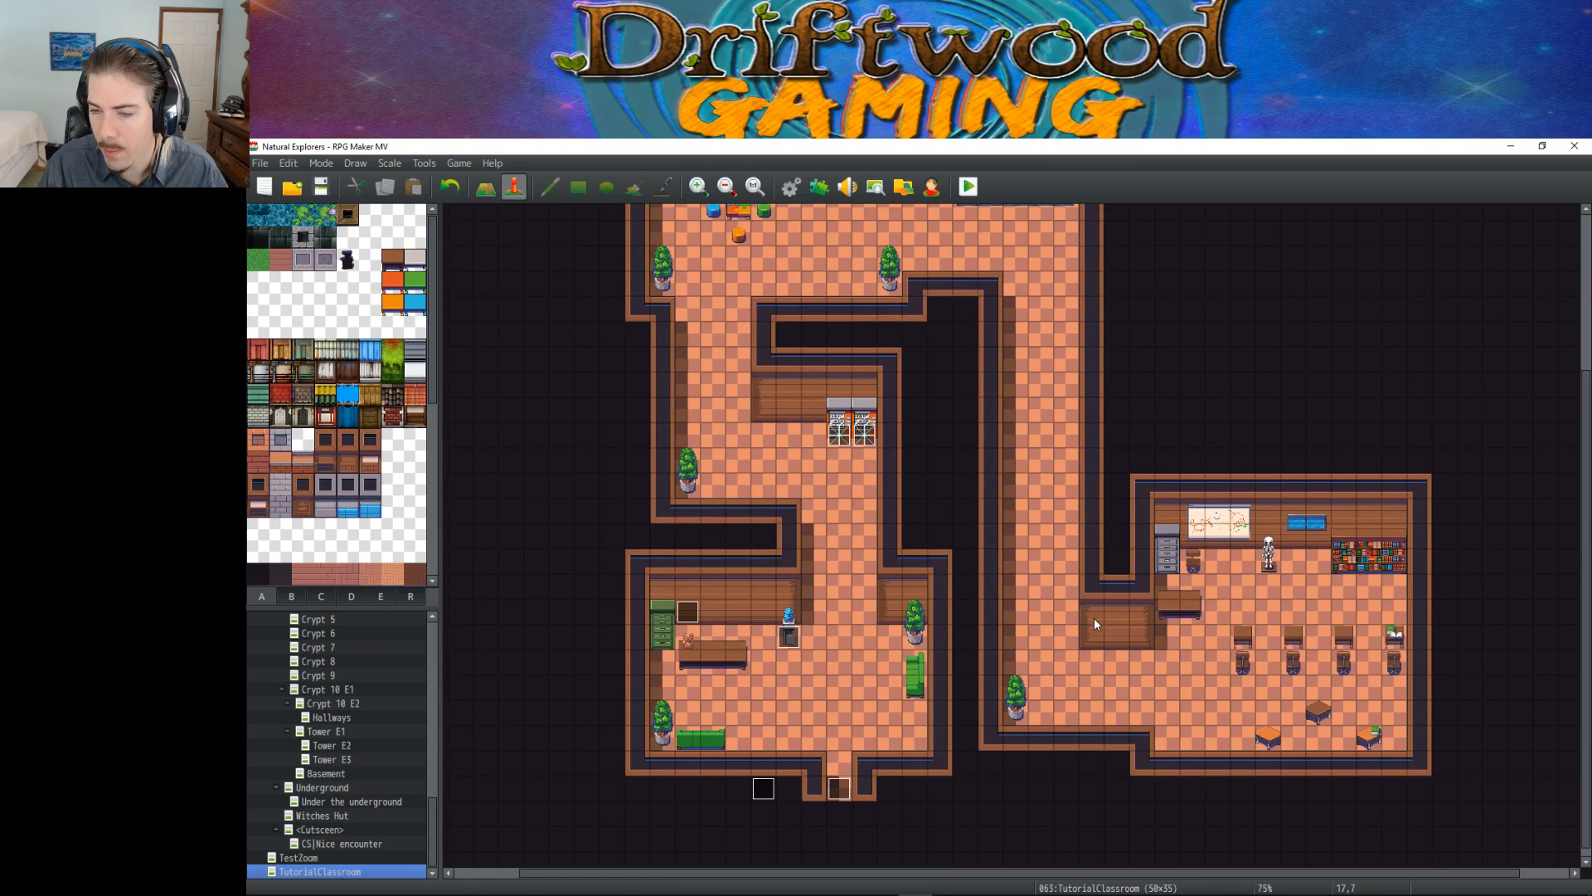
pyautogui.scroll(3, 690, 544)
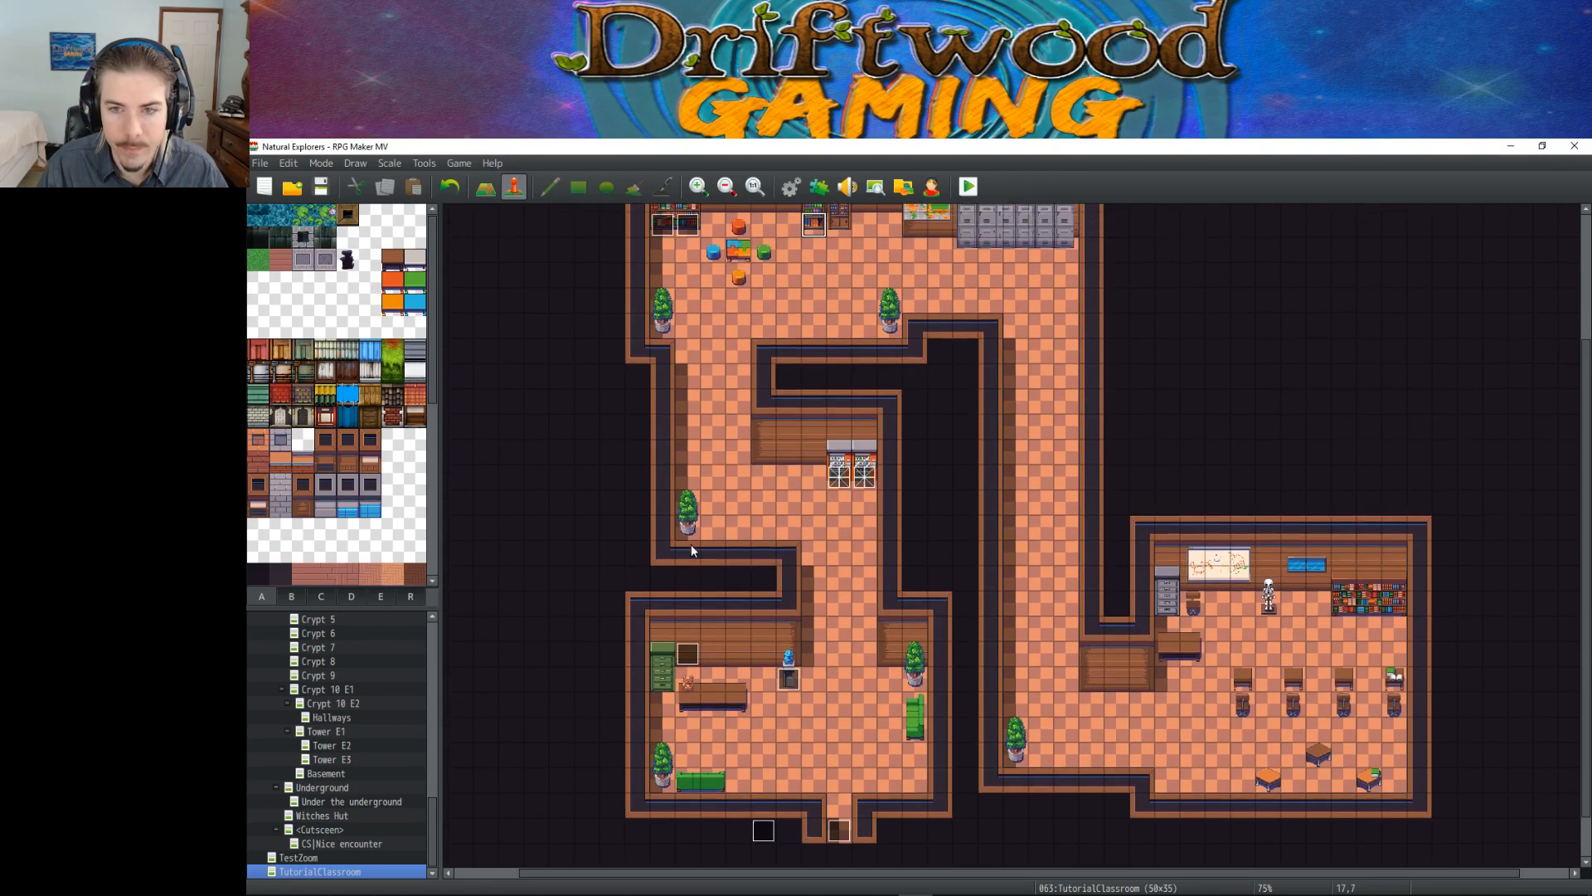
# Step: Create a new event named BookshelfInfo03 on the tile of the bookshelf near the colored table
pyautogui.rightClick(815, 340)
pyautogui.click(867, 365)
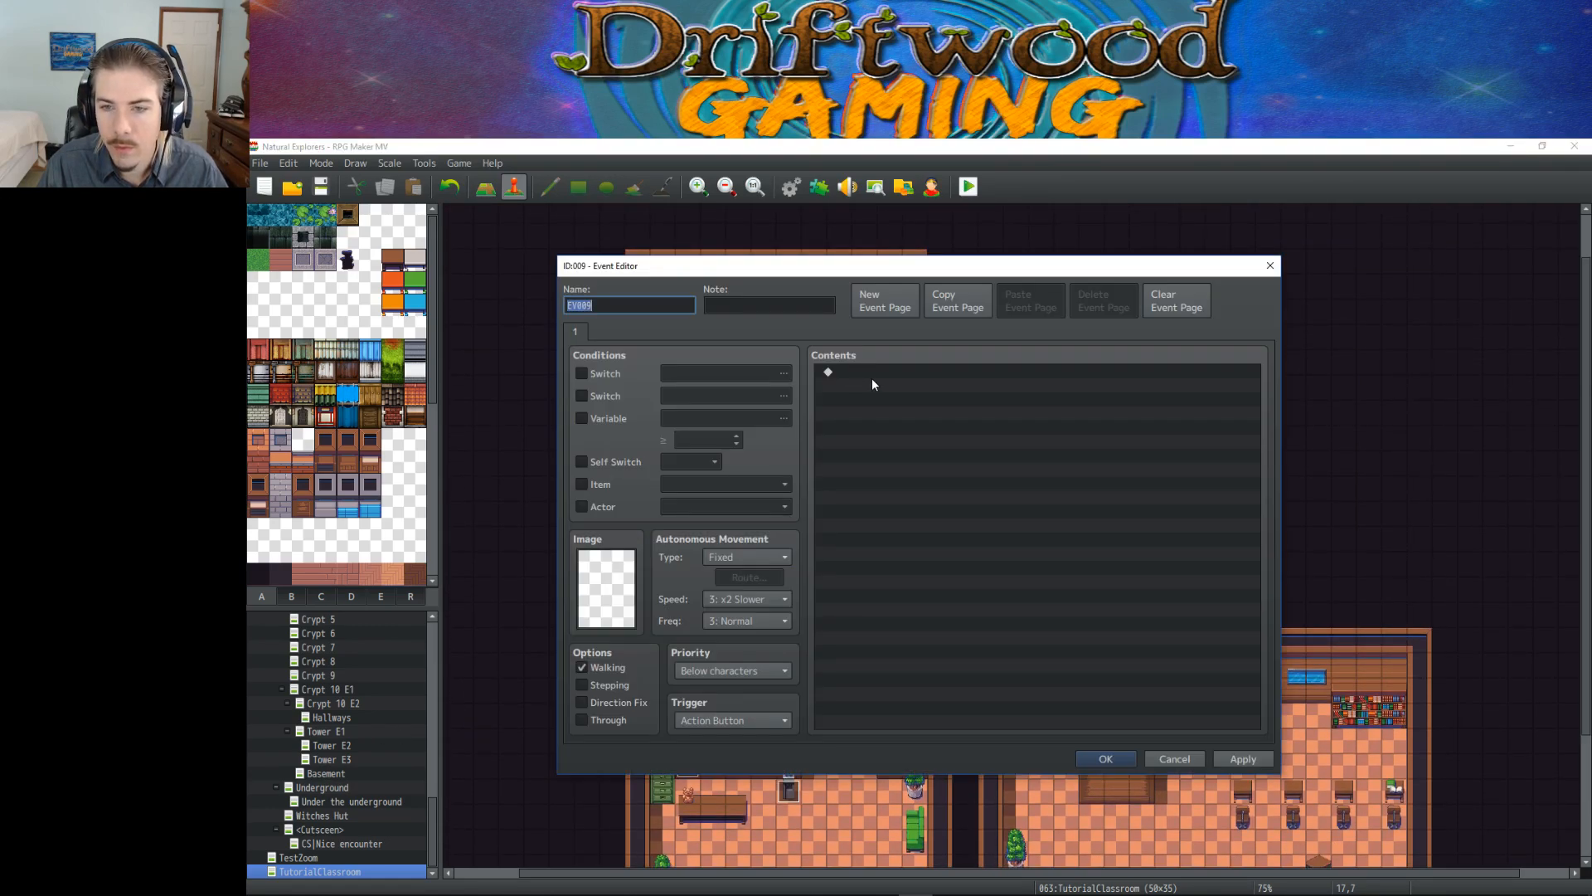
pyautogui.write('BookshelfInfo03')
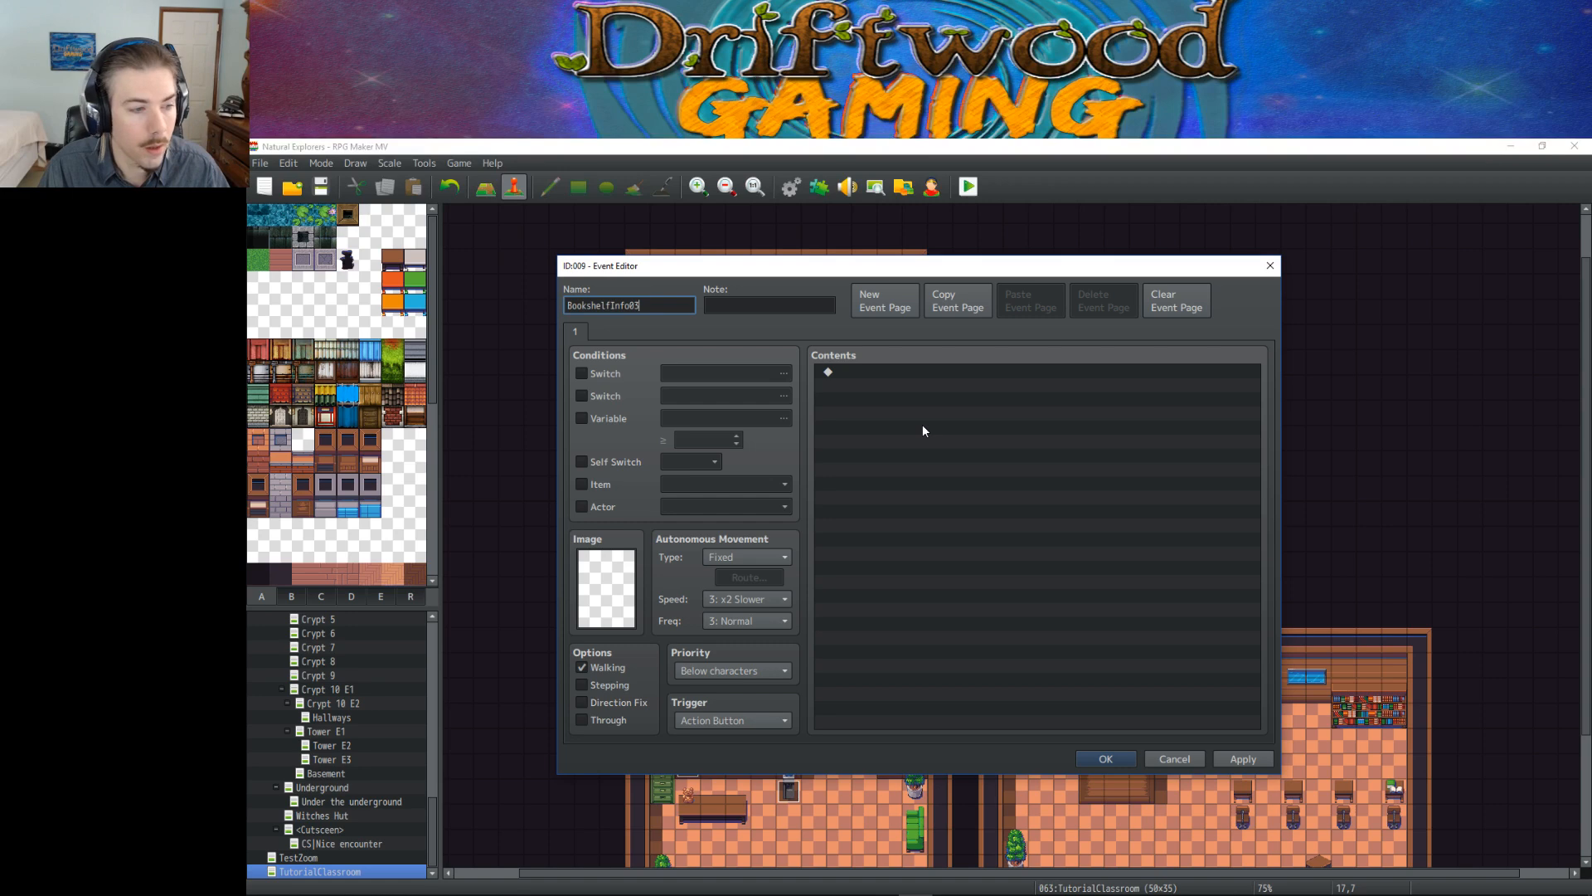
# Step: Start a Show Picture command in BookshelfInfo03 and set the picture number to 10
pyautogui.click(923, 431)
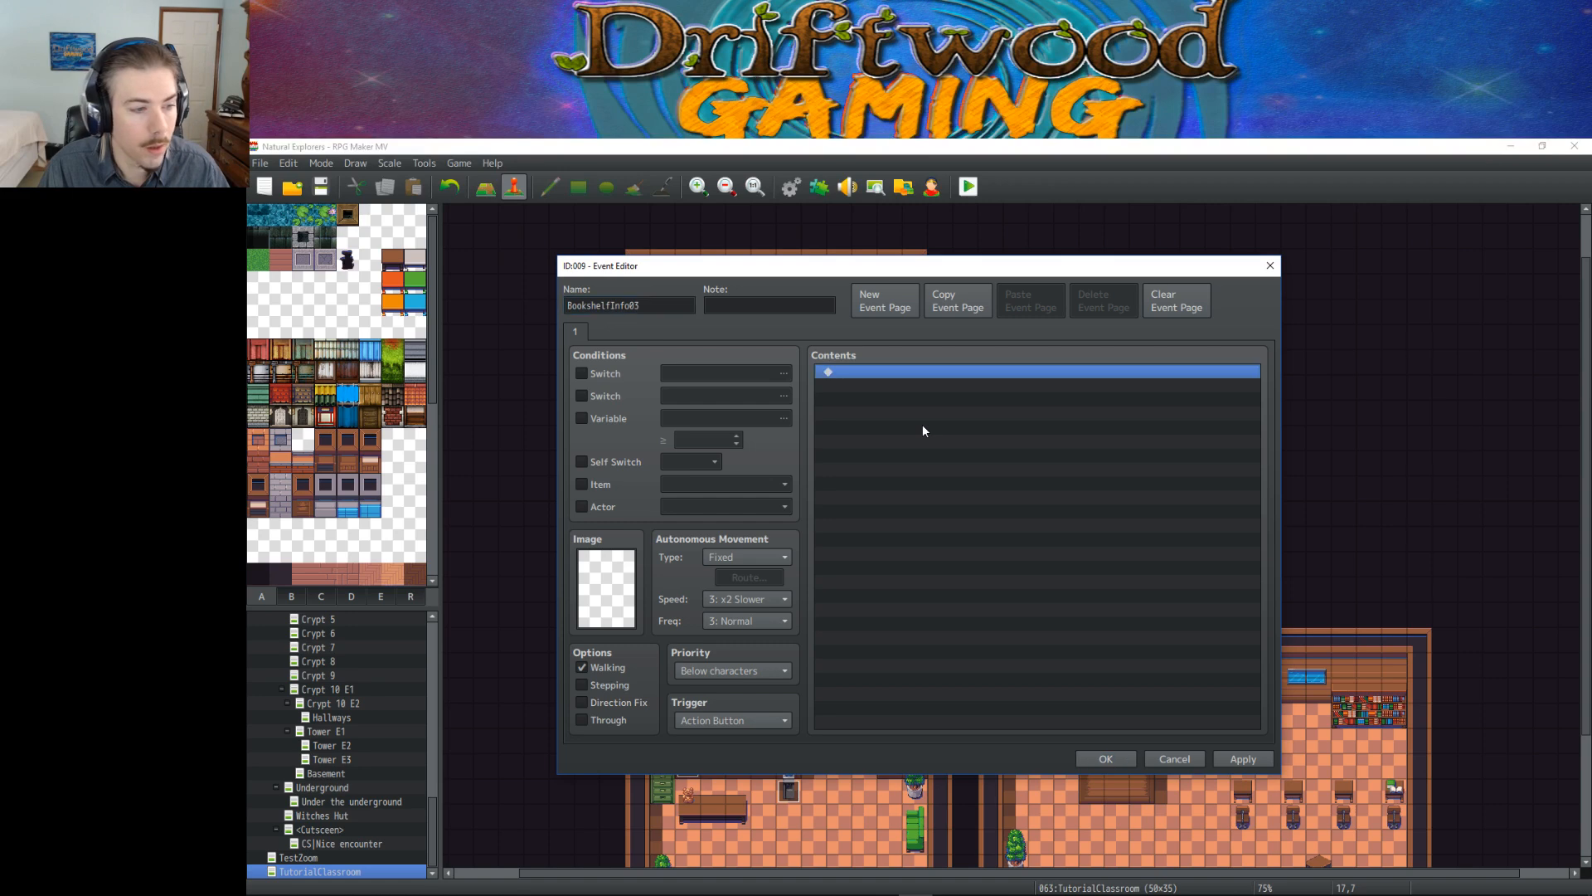
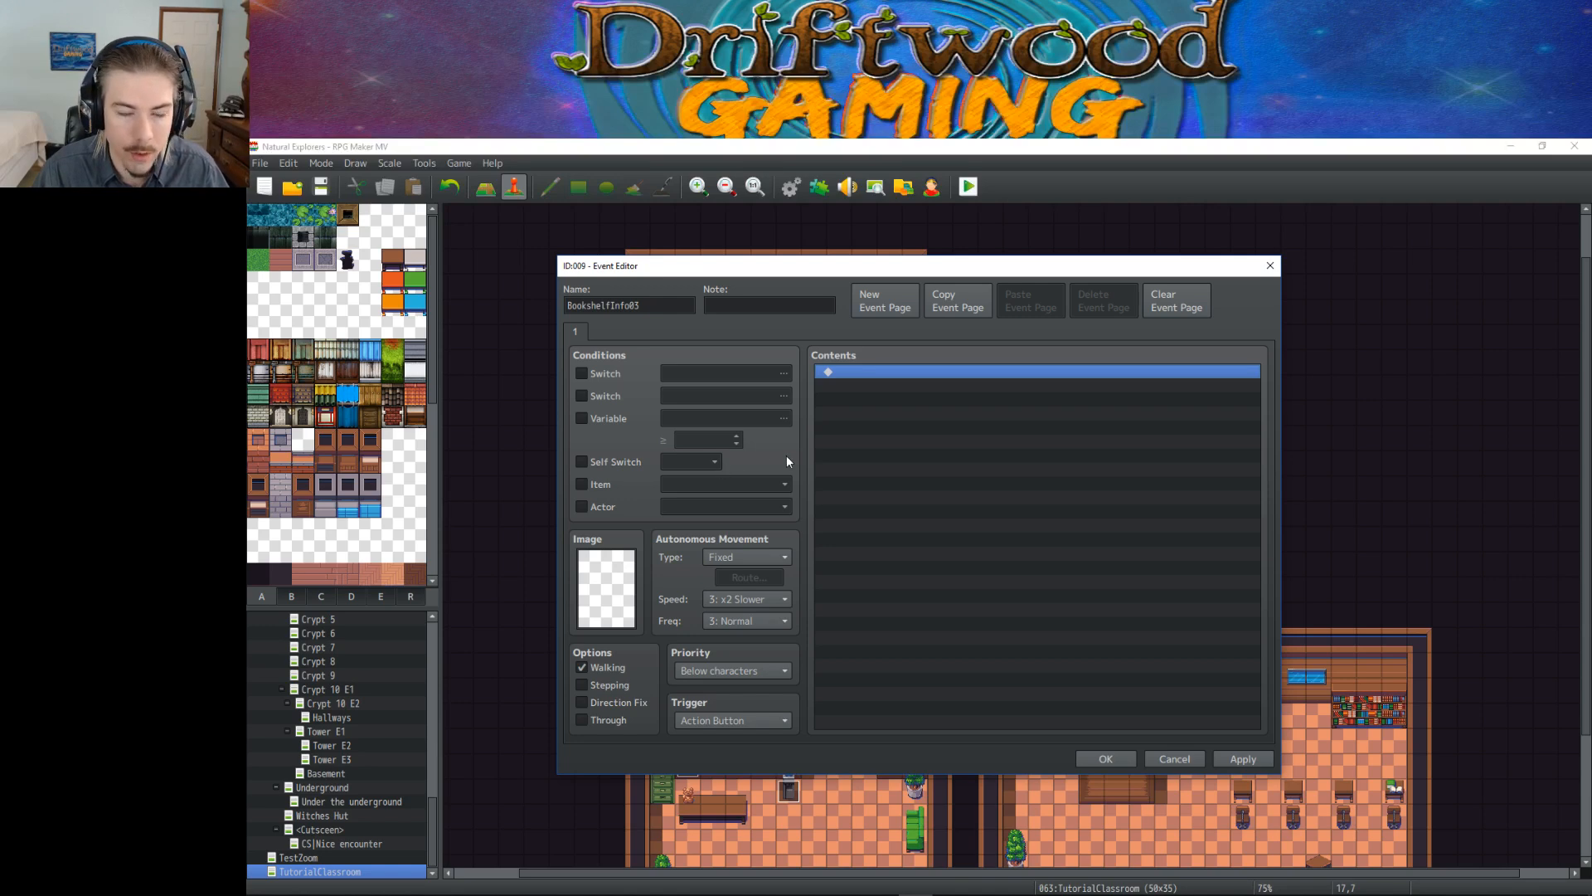
pyautogui.rightClick(896, 410)
pyautogui.click(948, 425)
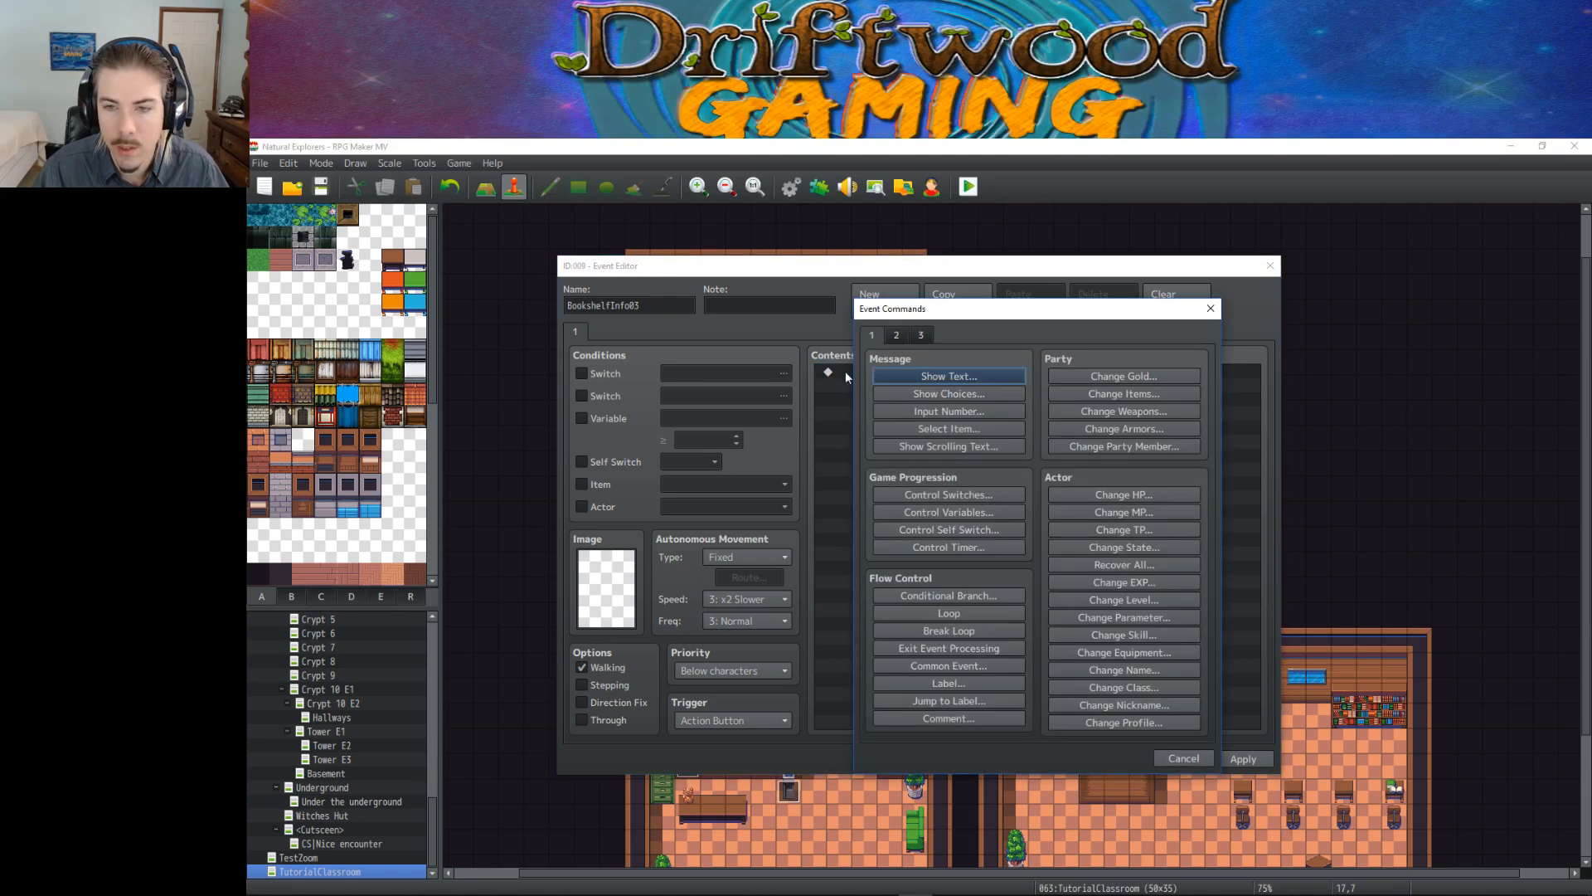
pyautogui.click(894, 335)
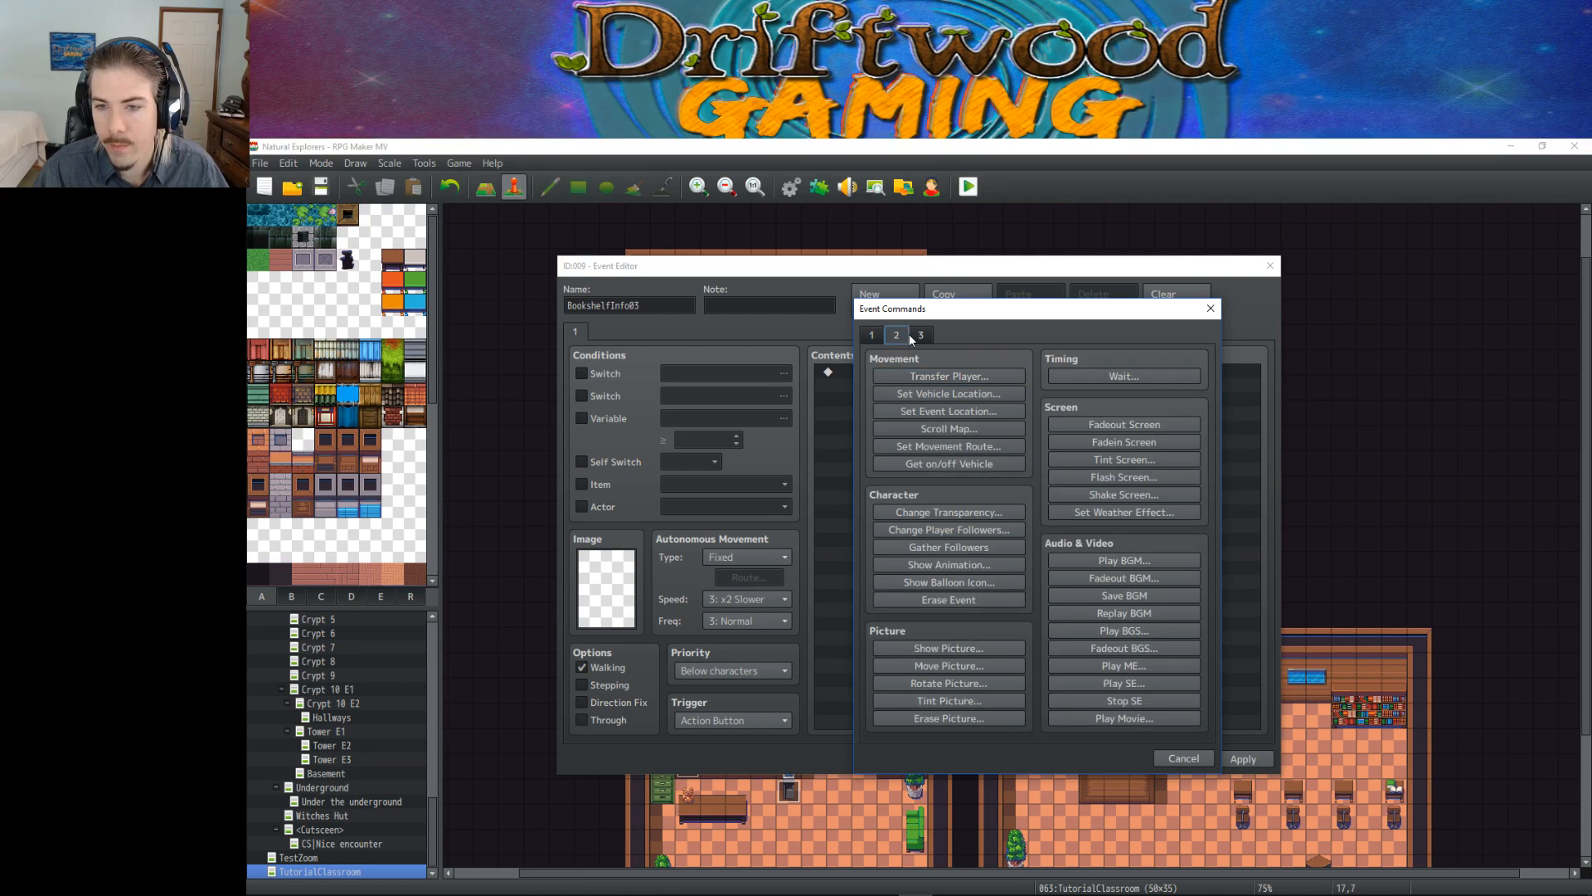
pyautogui.click(921, 335)
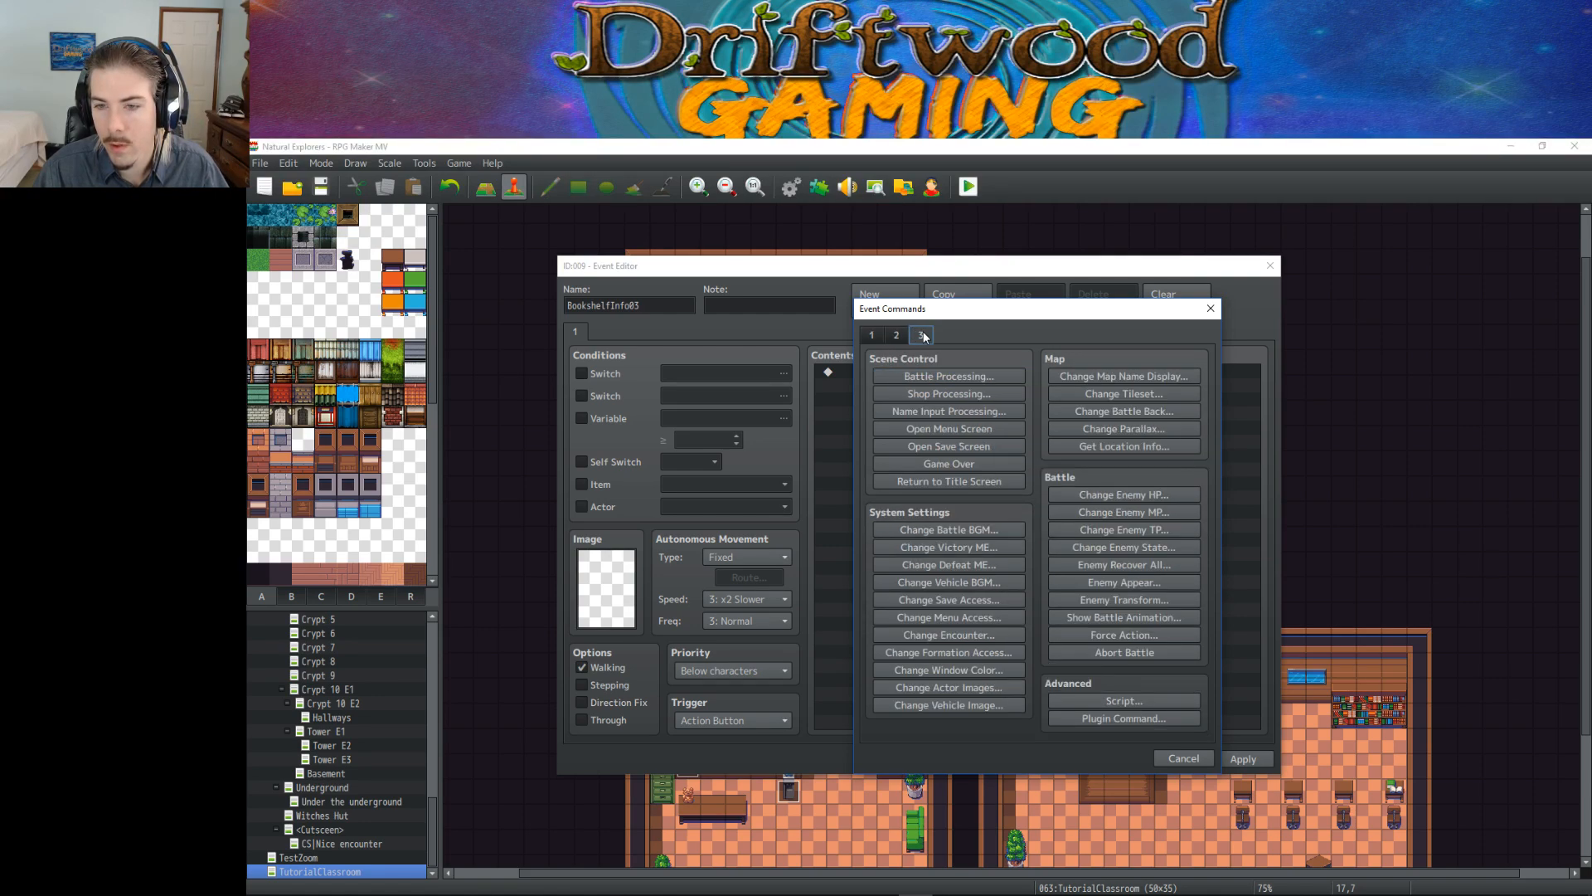
pyautogui.click(894, 336)
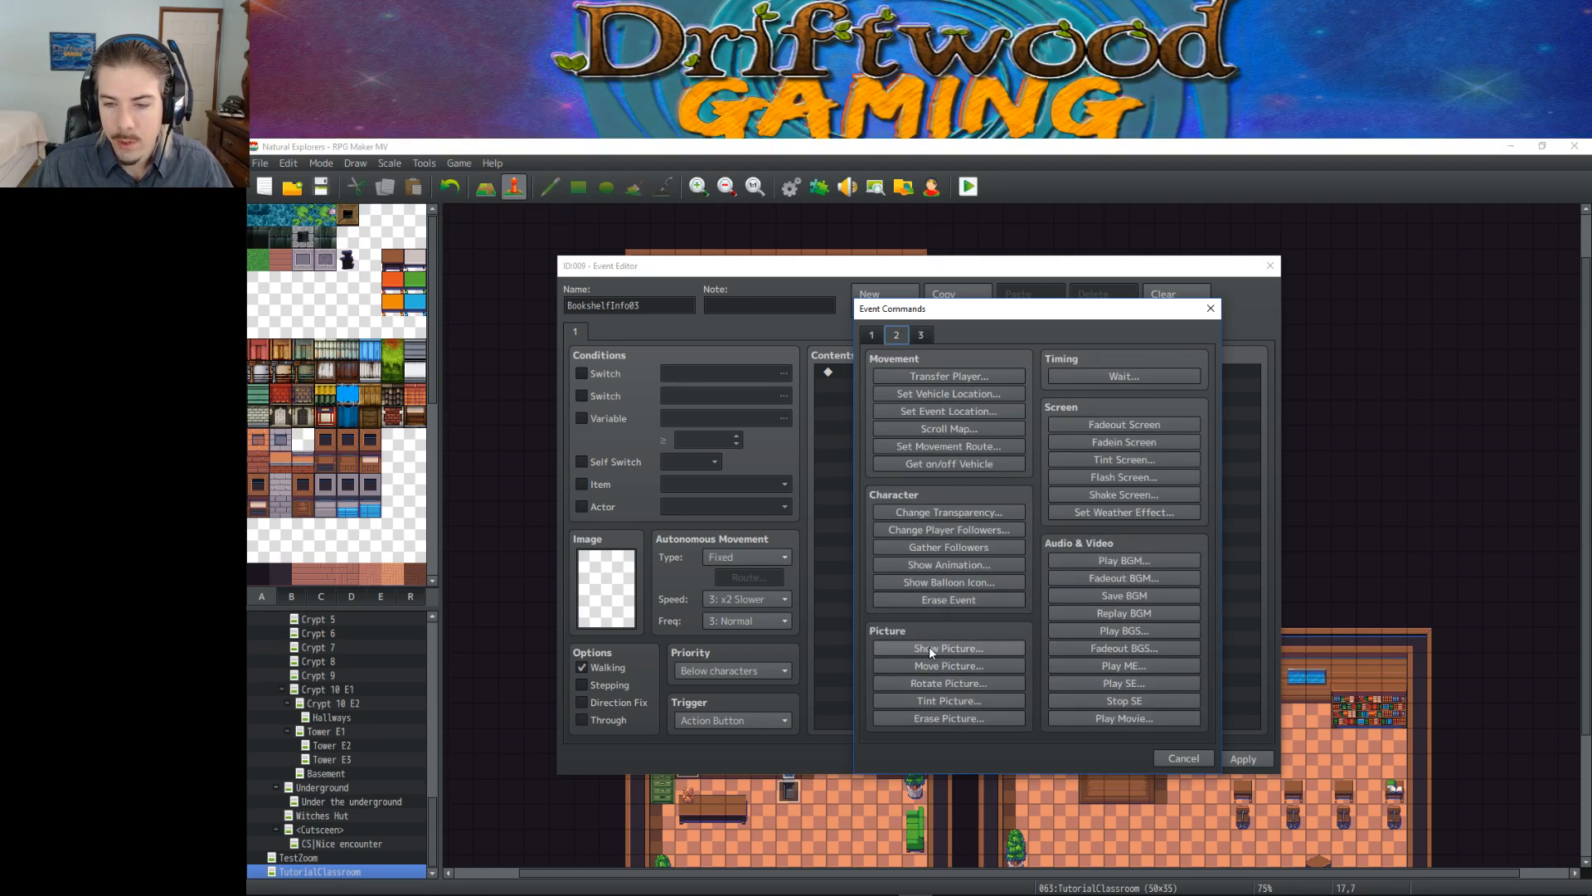
pyautogui.click(954, 648)
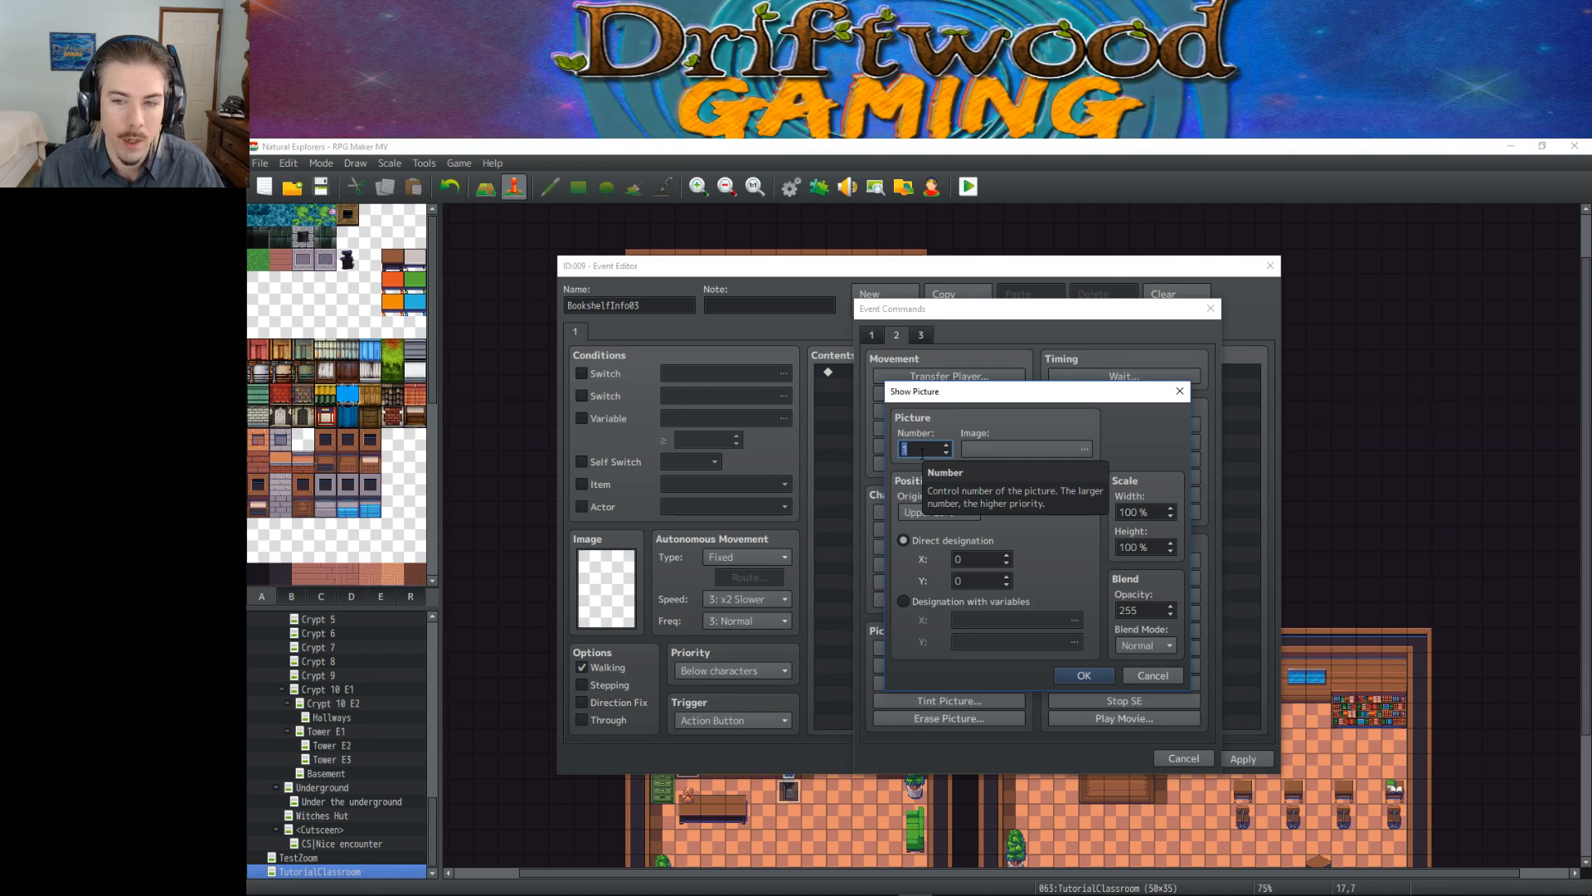
pyautogui.write('10')
# Step: Preview the available pictures and choose Crystal_Red_4x2 as the image to show
pyautogui.click(1048, 452)
pyautogui.click(897, 461)
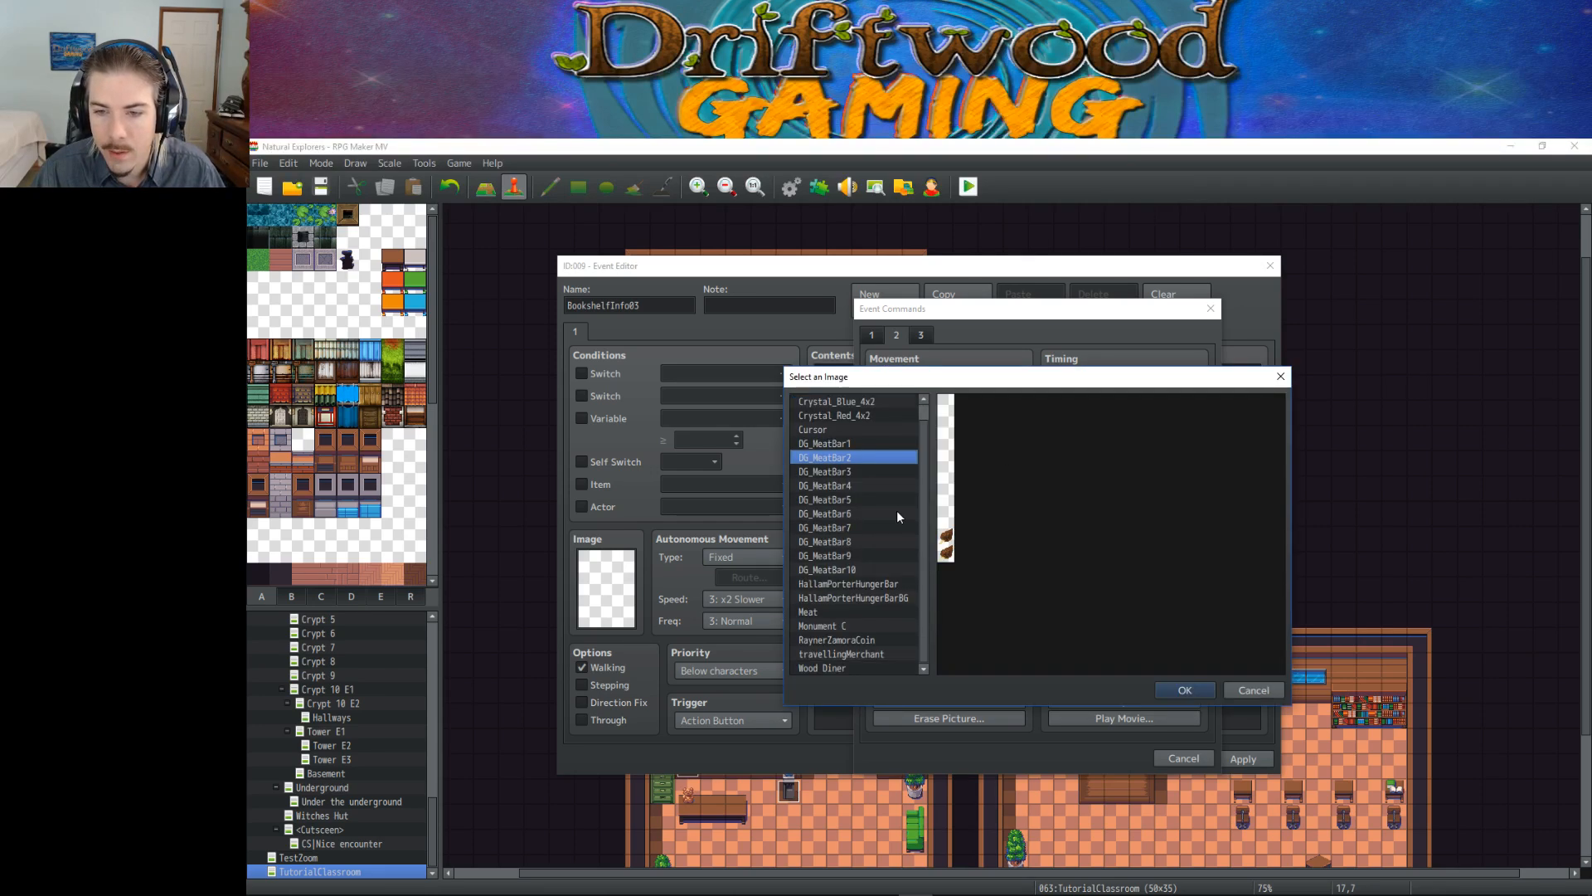
pyautogui.click(888, 543)
pyautogui.click(875, 625)
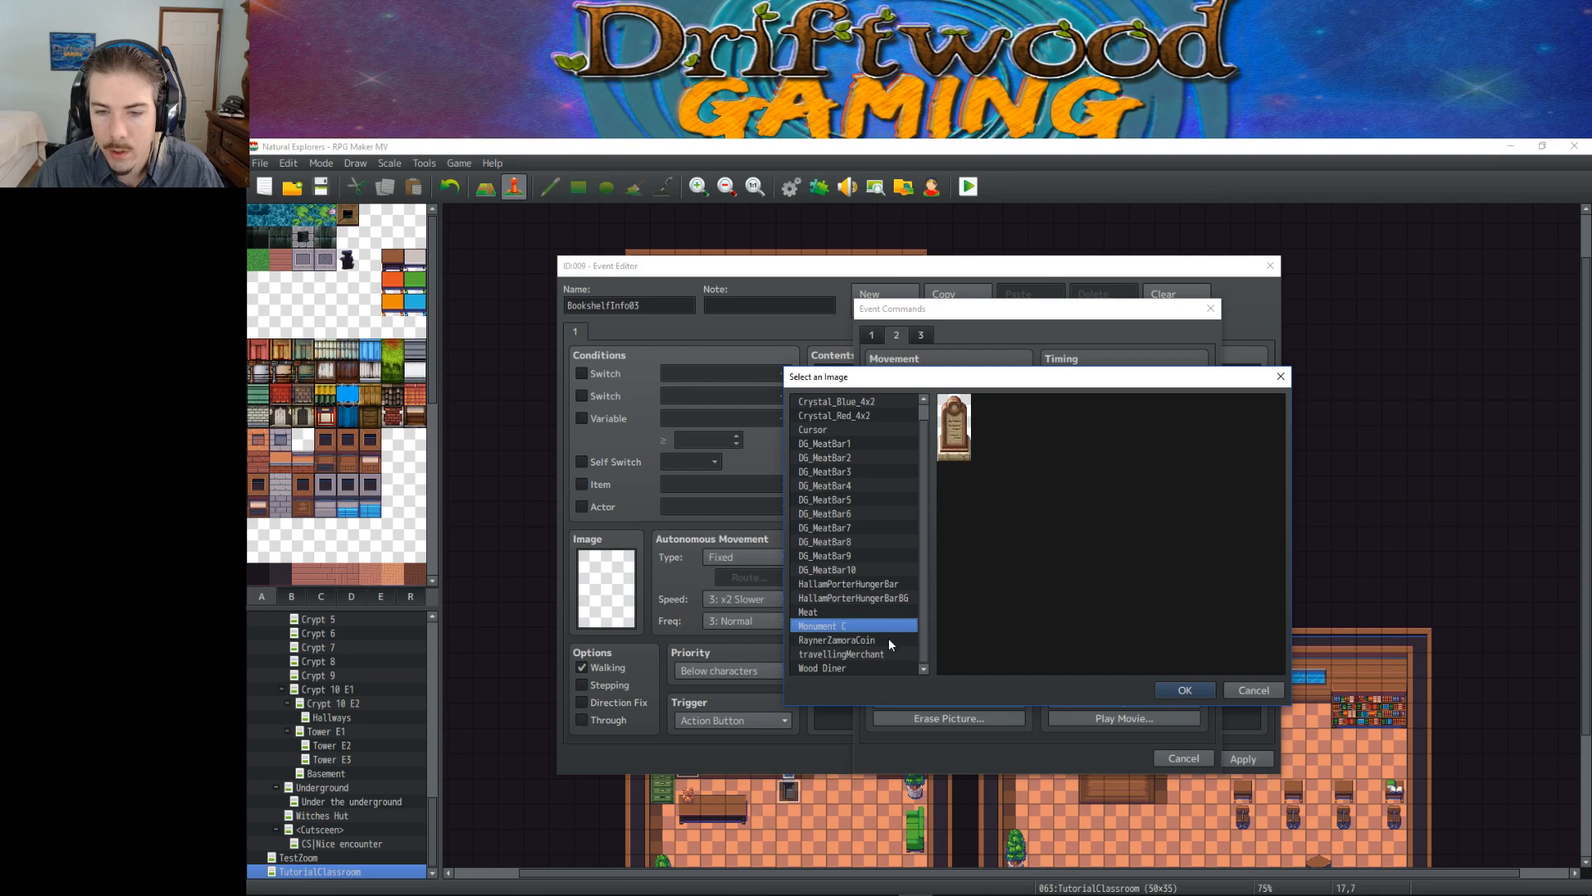
pyautogui.click(888, 639)
pyautogui.click(886, 654)
pyautogui.click(849, 626)
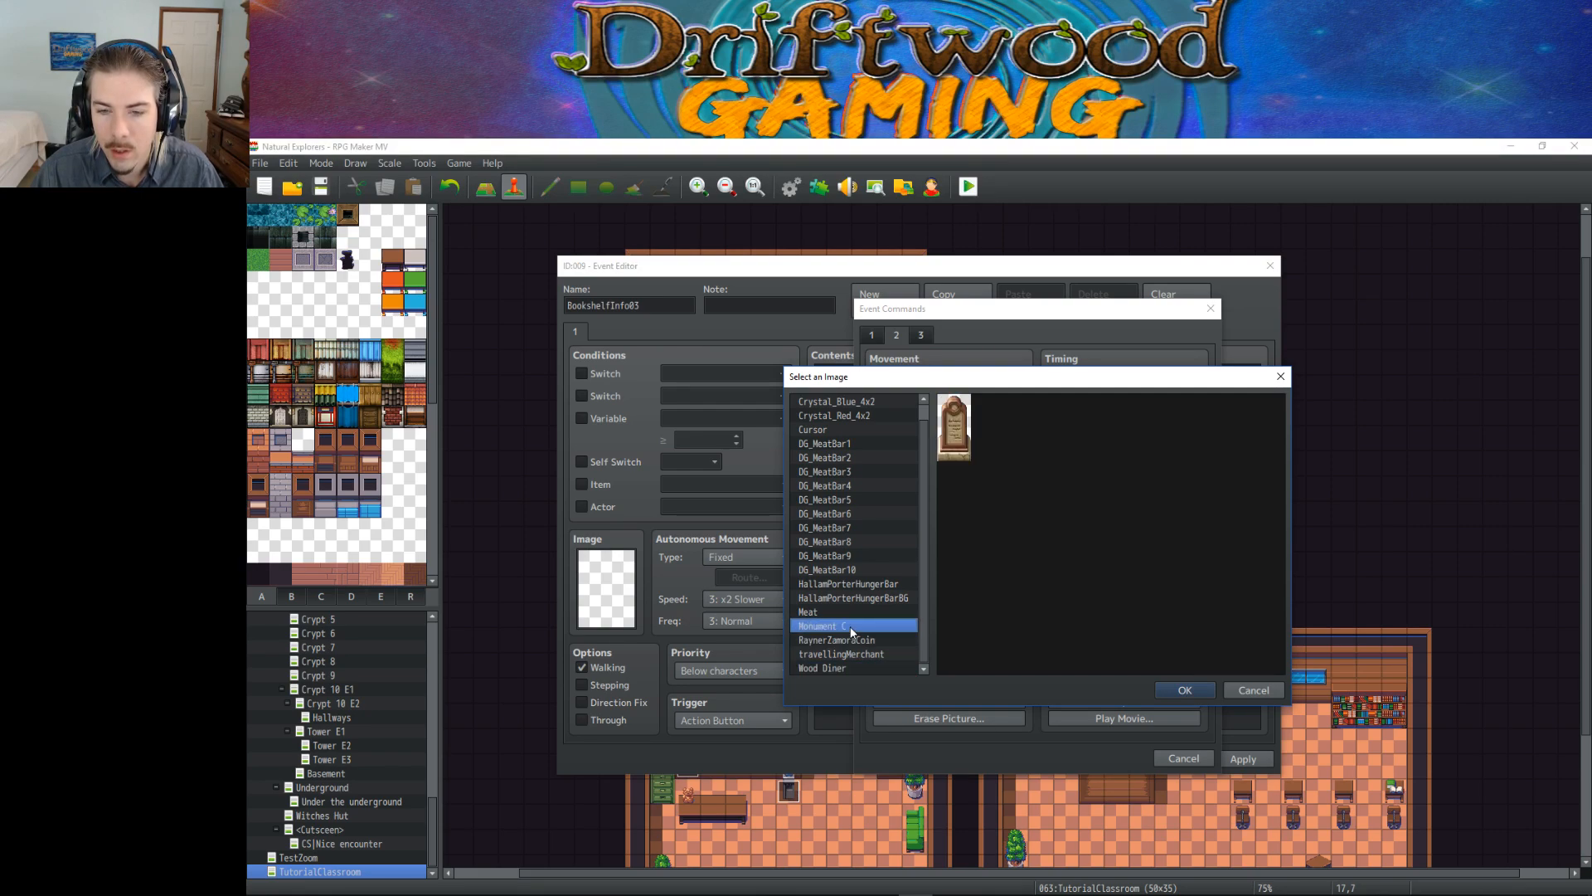
pyautogui.scroll(1, 859, 630)
pyautogui.click(883, 416)
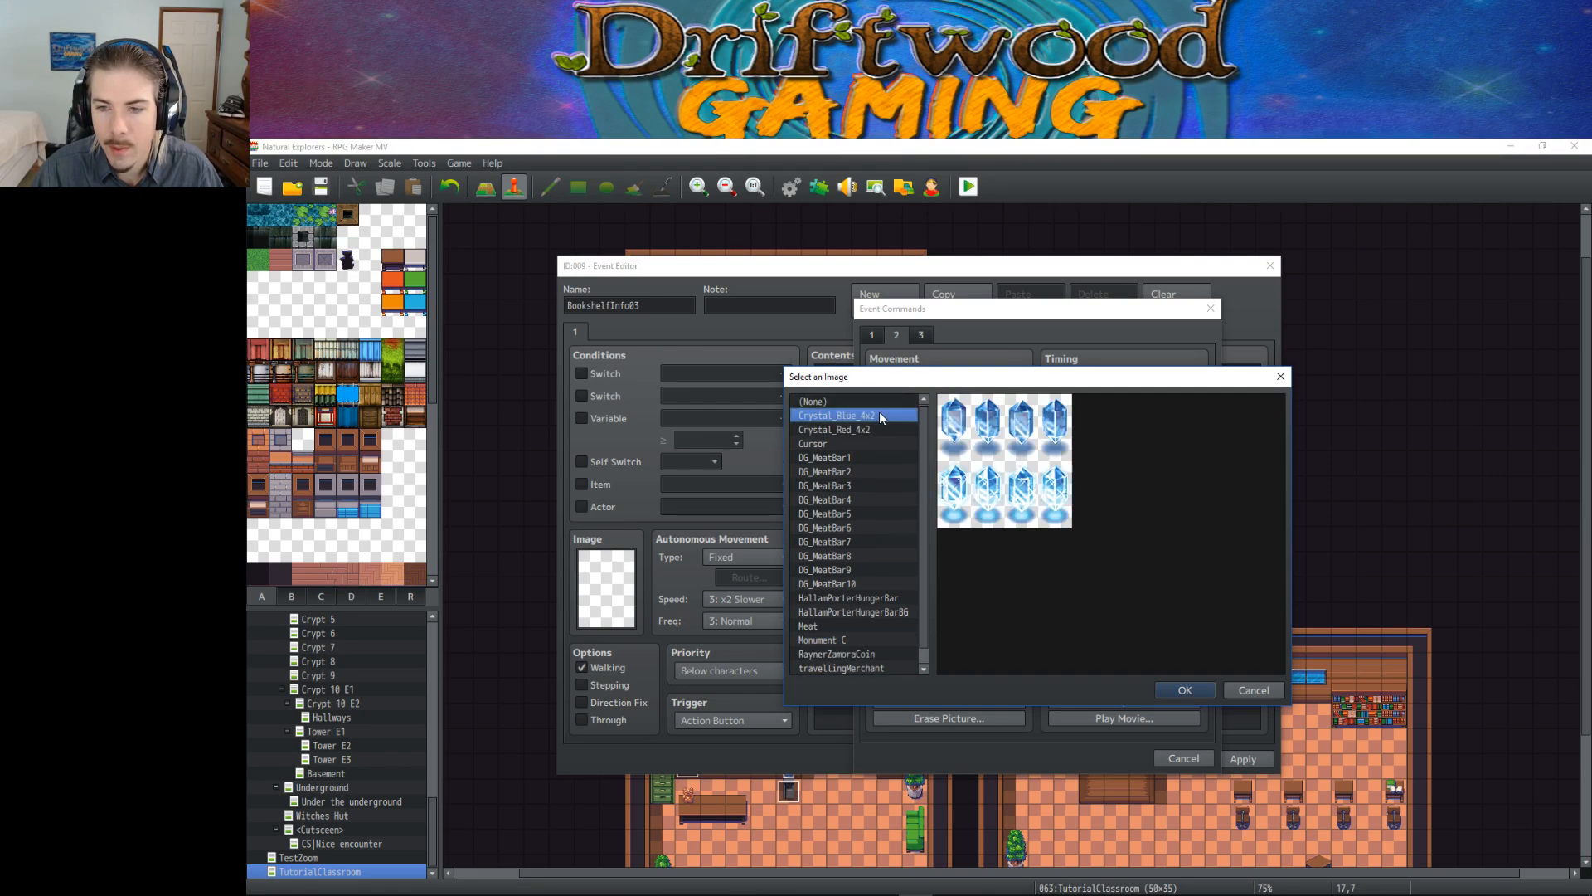
pyautogui.click(881, 429)
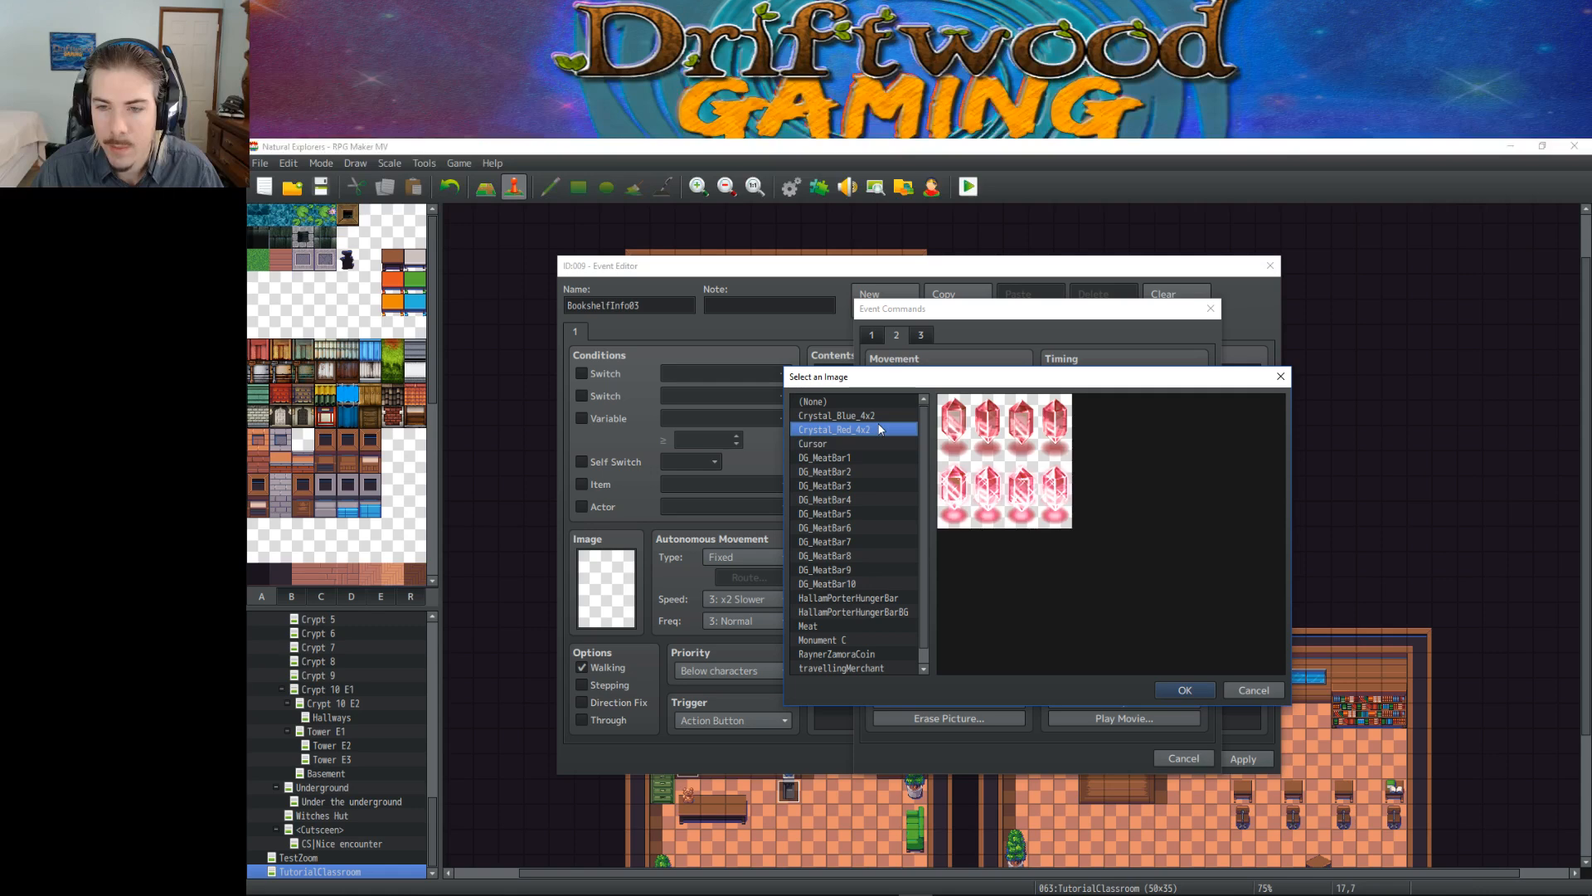
pyautogui.click(1181, 690)
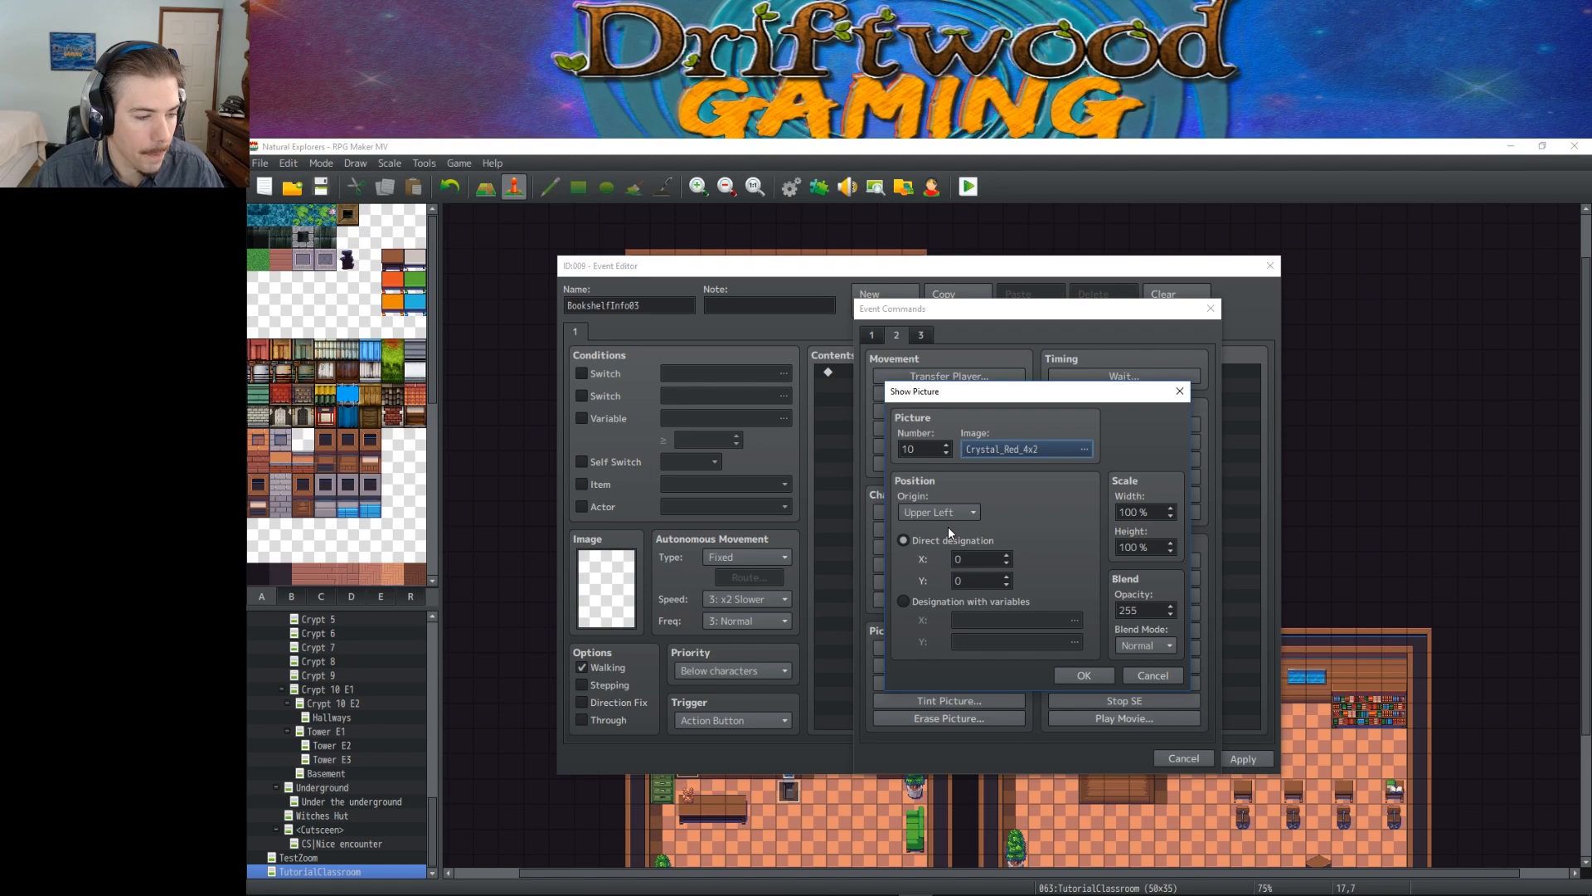
pyautogui.doubleClick(961, 561)
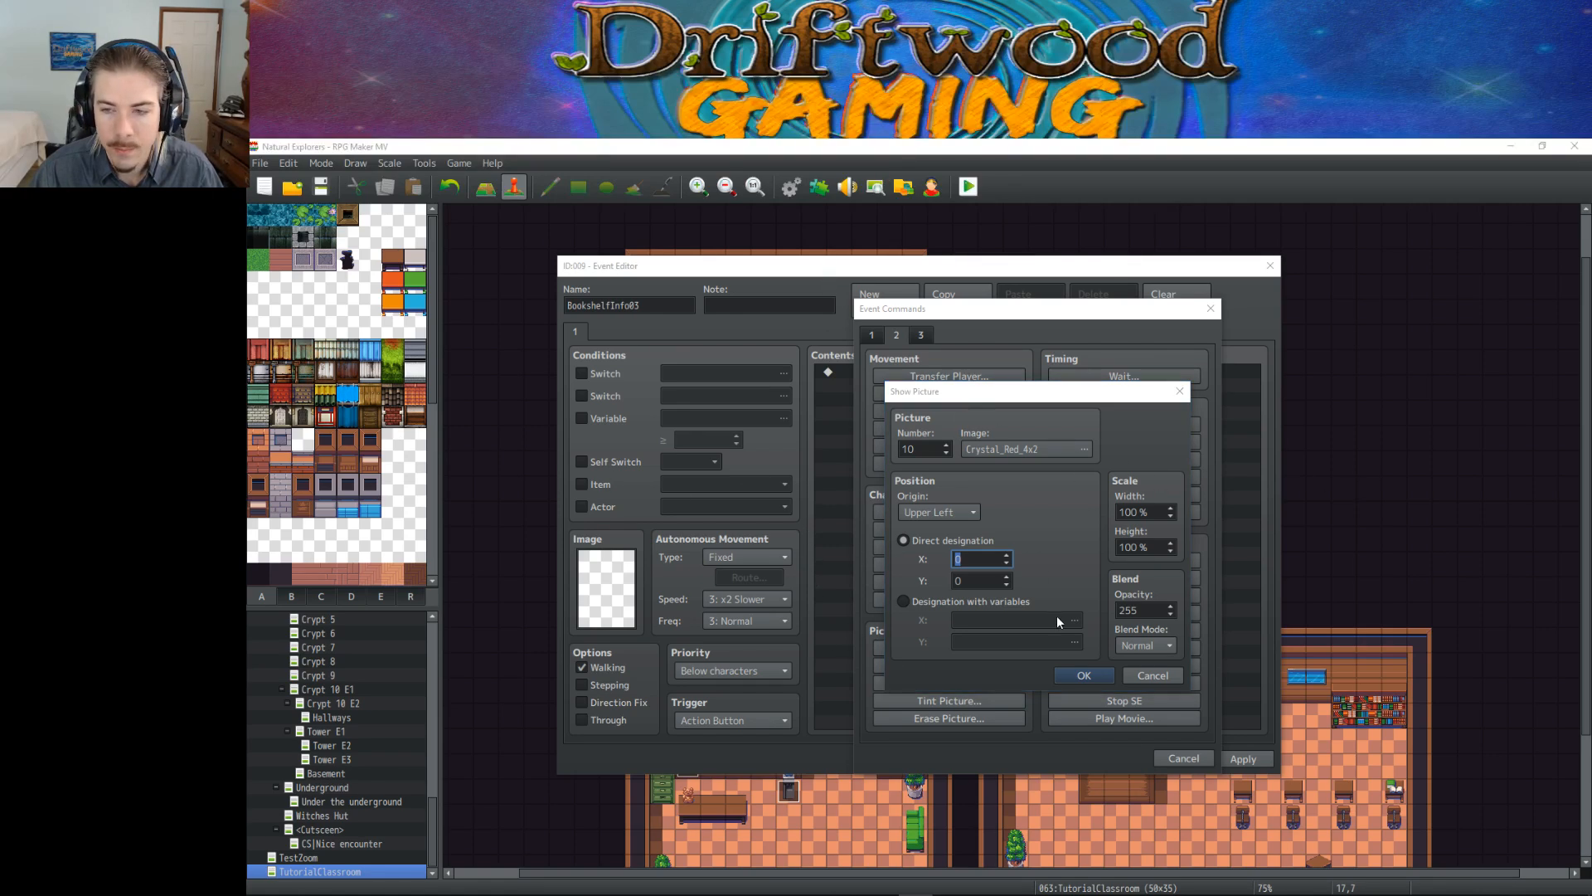
pyautogui.click(1133, 513)
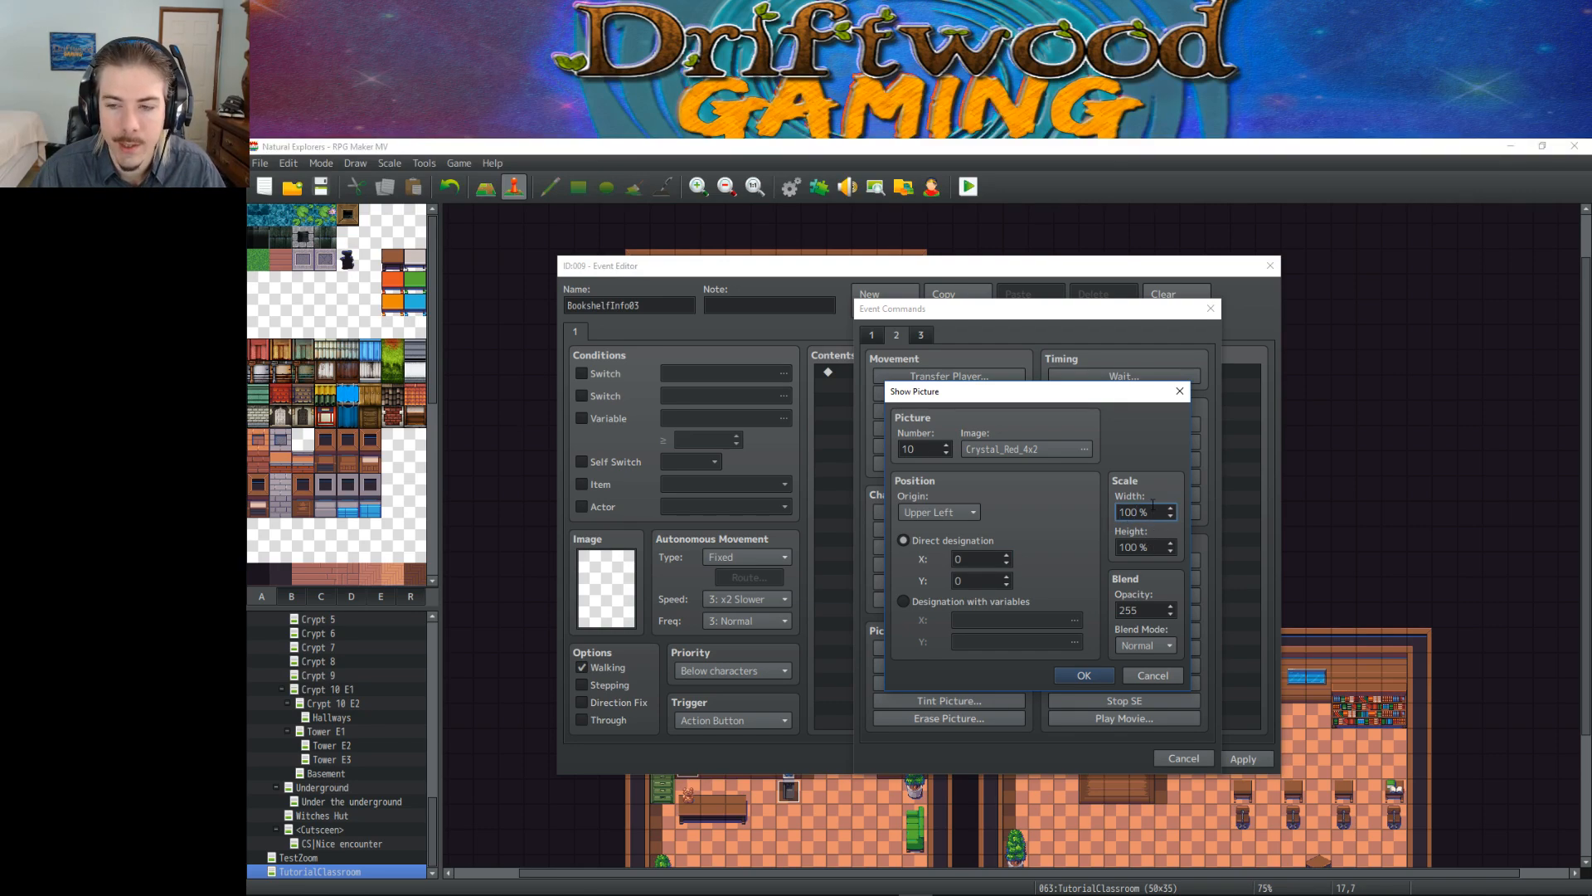
pyautogui.doubleClick(1141, 610)
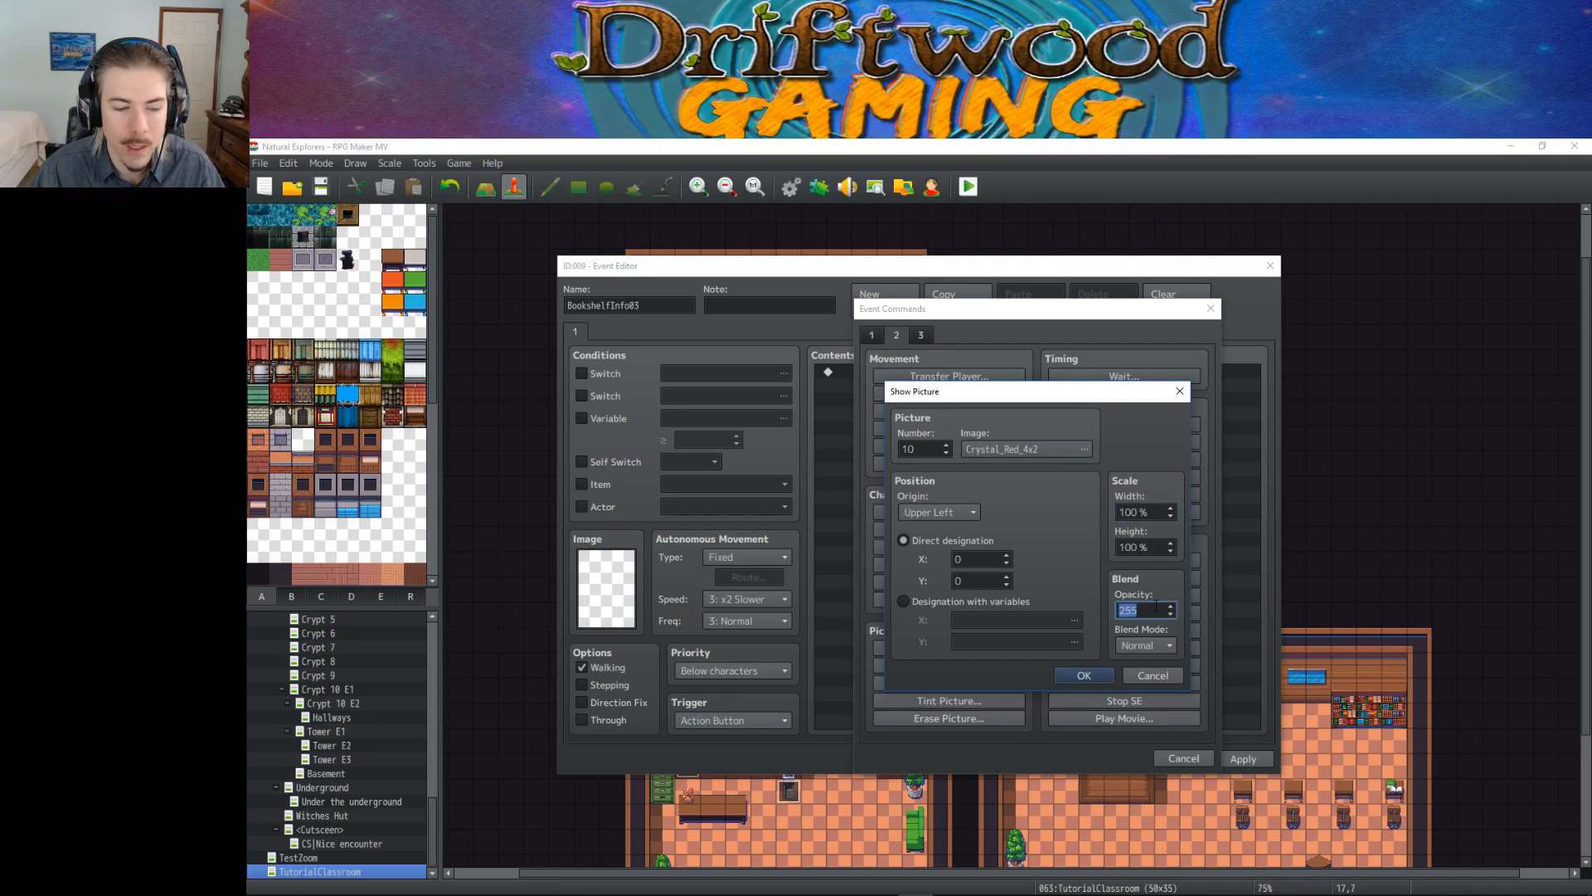
pyautogui.click(1154, 610)
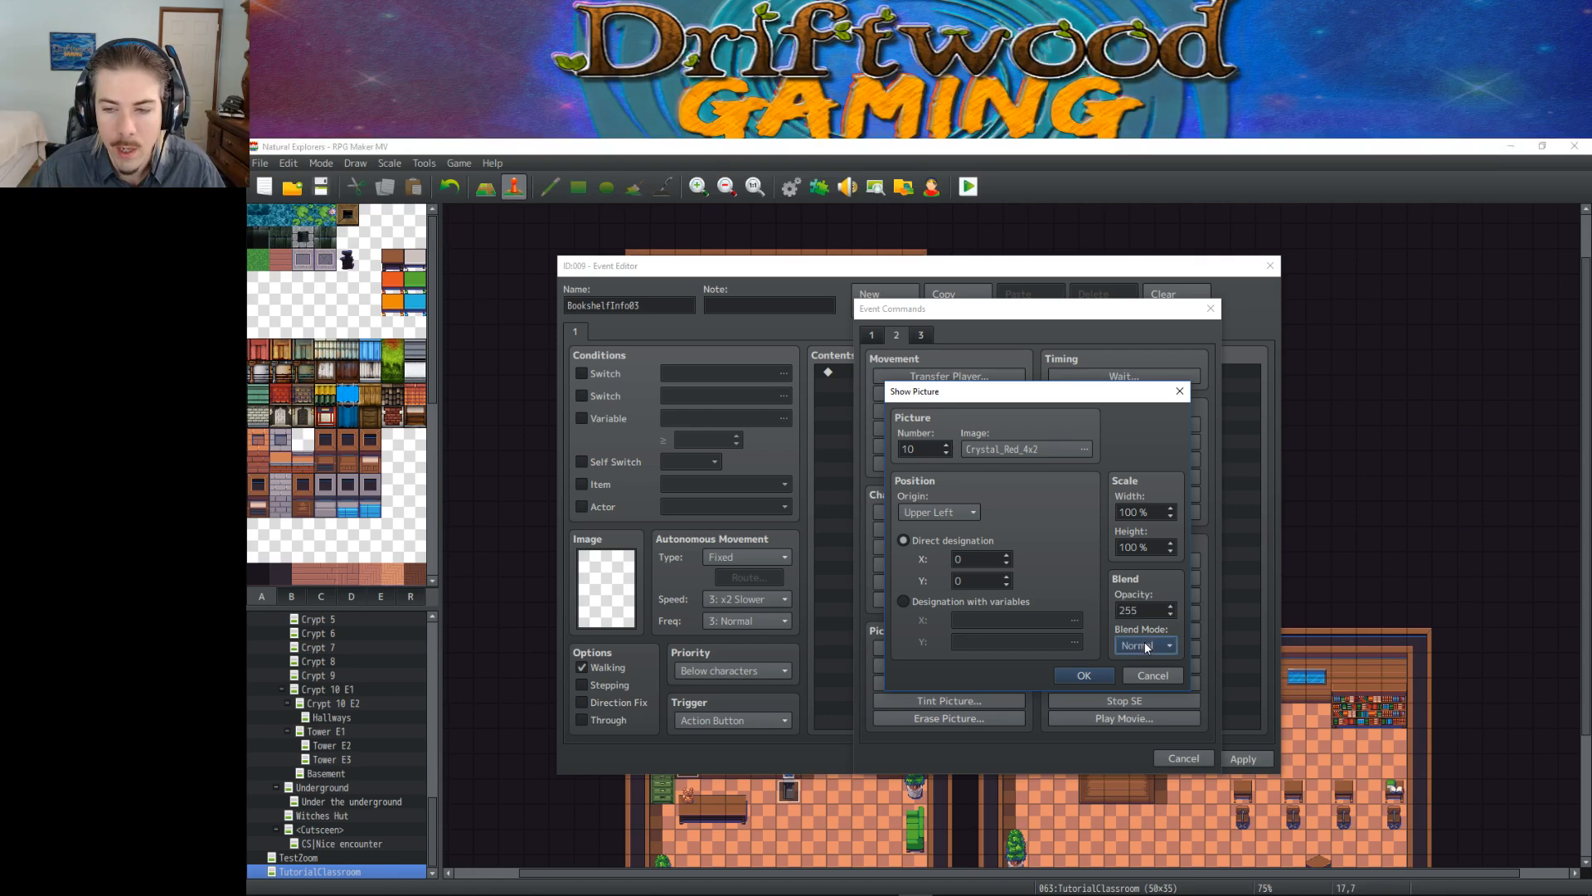
pyautogui.click(905, 601)
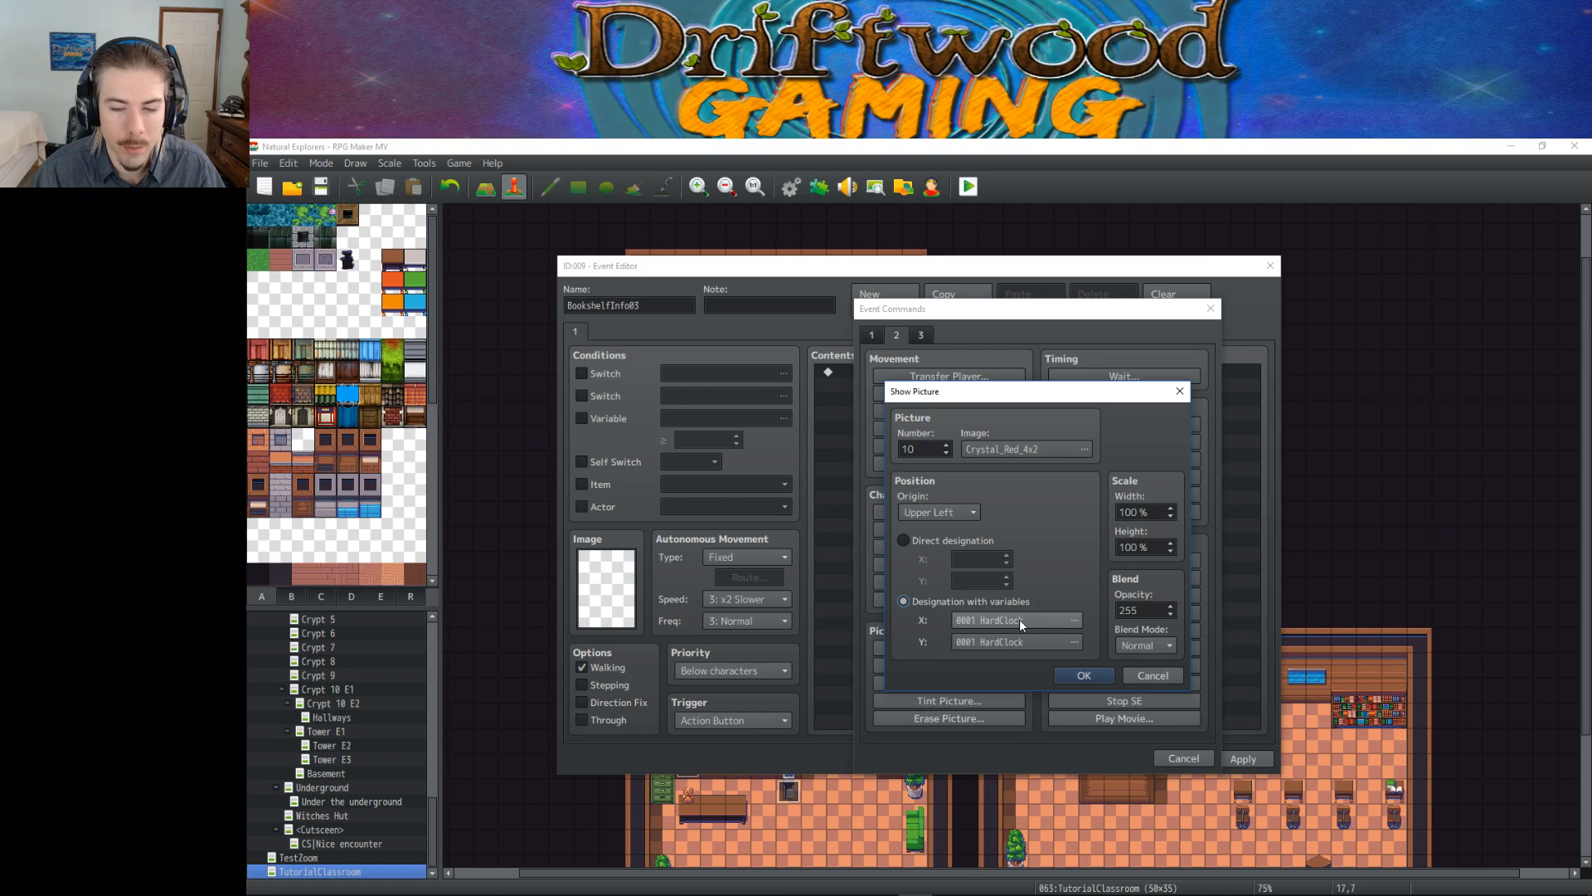
pyautogui.click(935, 543)
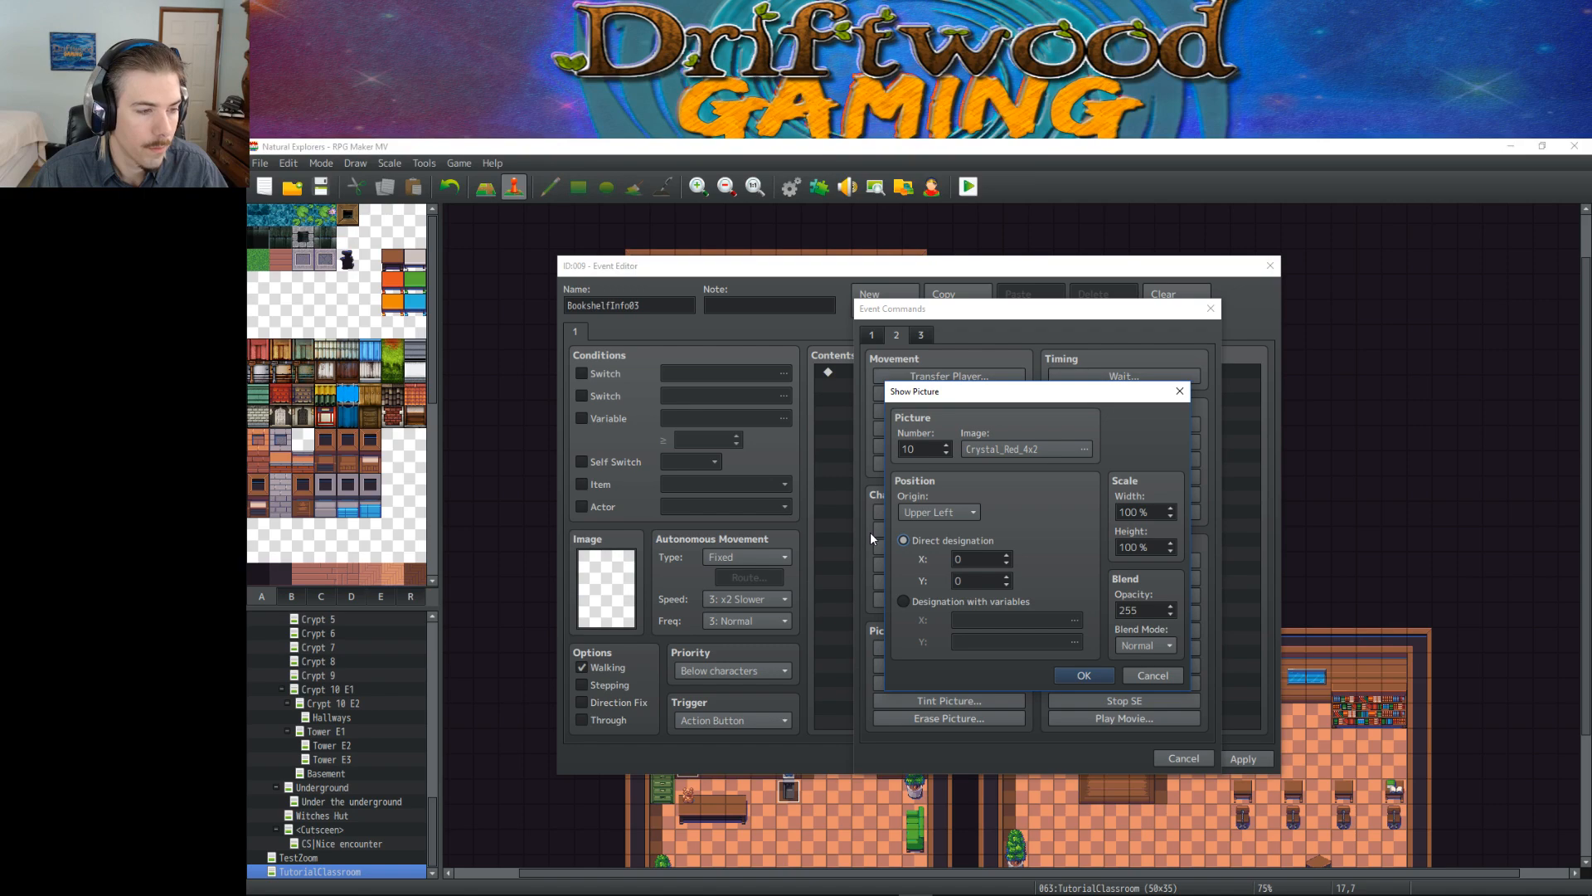
pyautogui.click(1151, 676)
pyautogui.click(1184, 758)
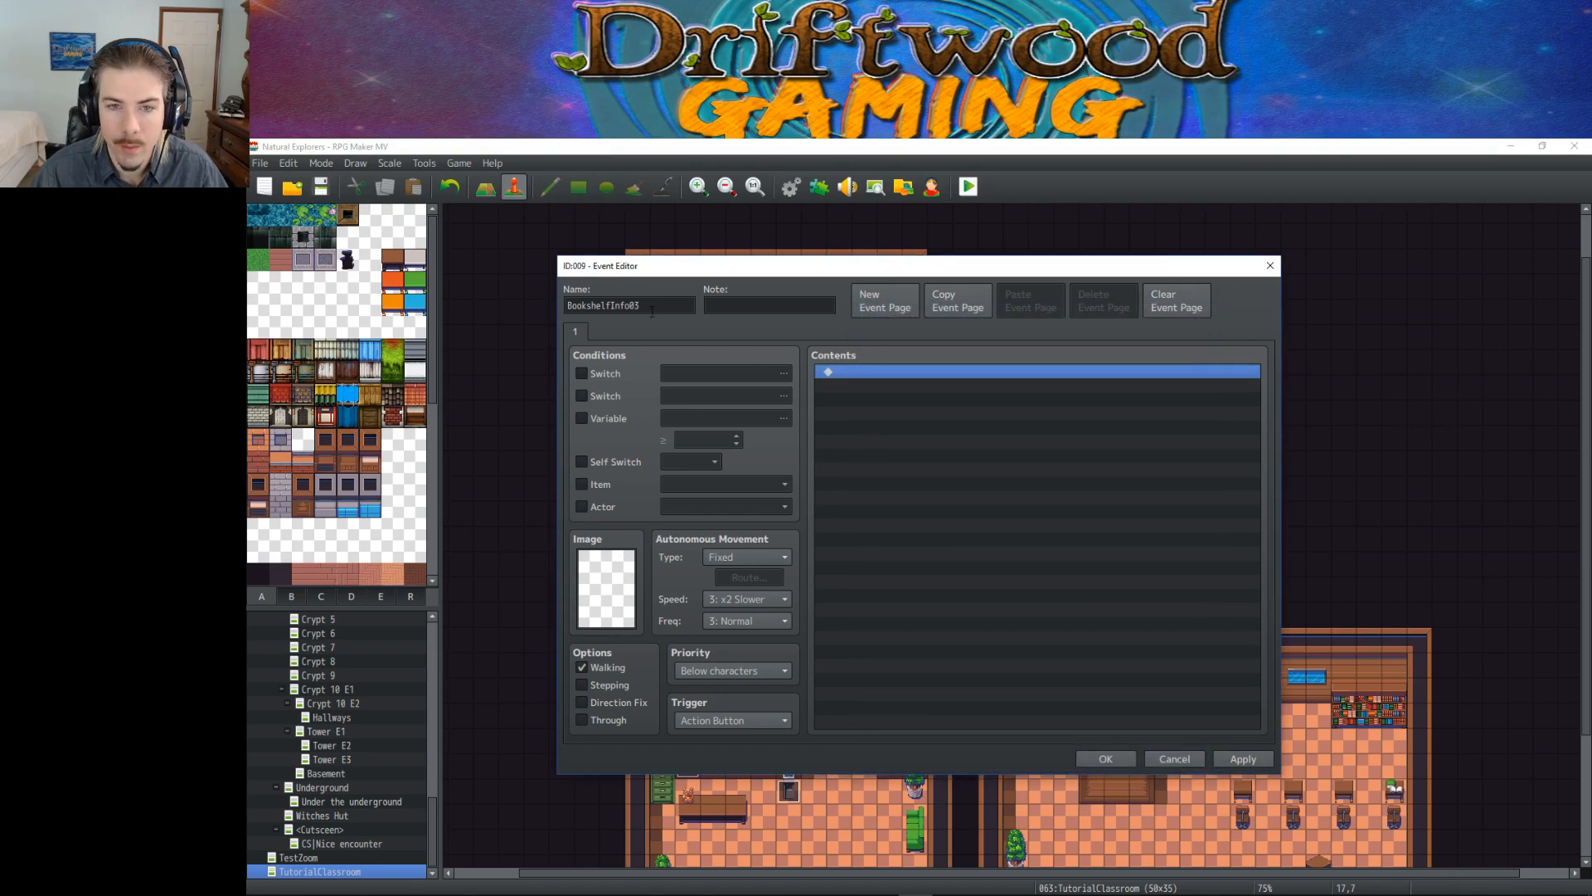
# Step: Start a Show Text command in BookshelfInfo03 reading "Some of the businesses you may own require specific items to keep them running."
pyautogui.rightClick(916, 374)
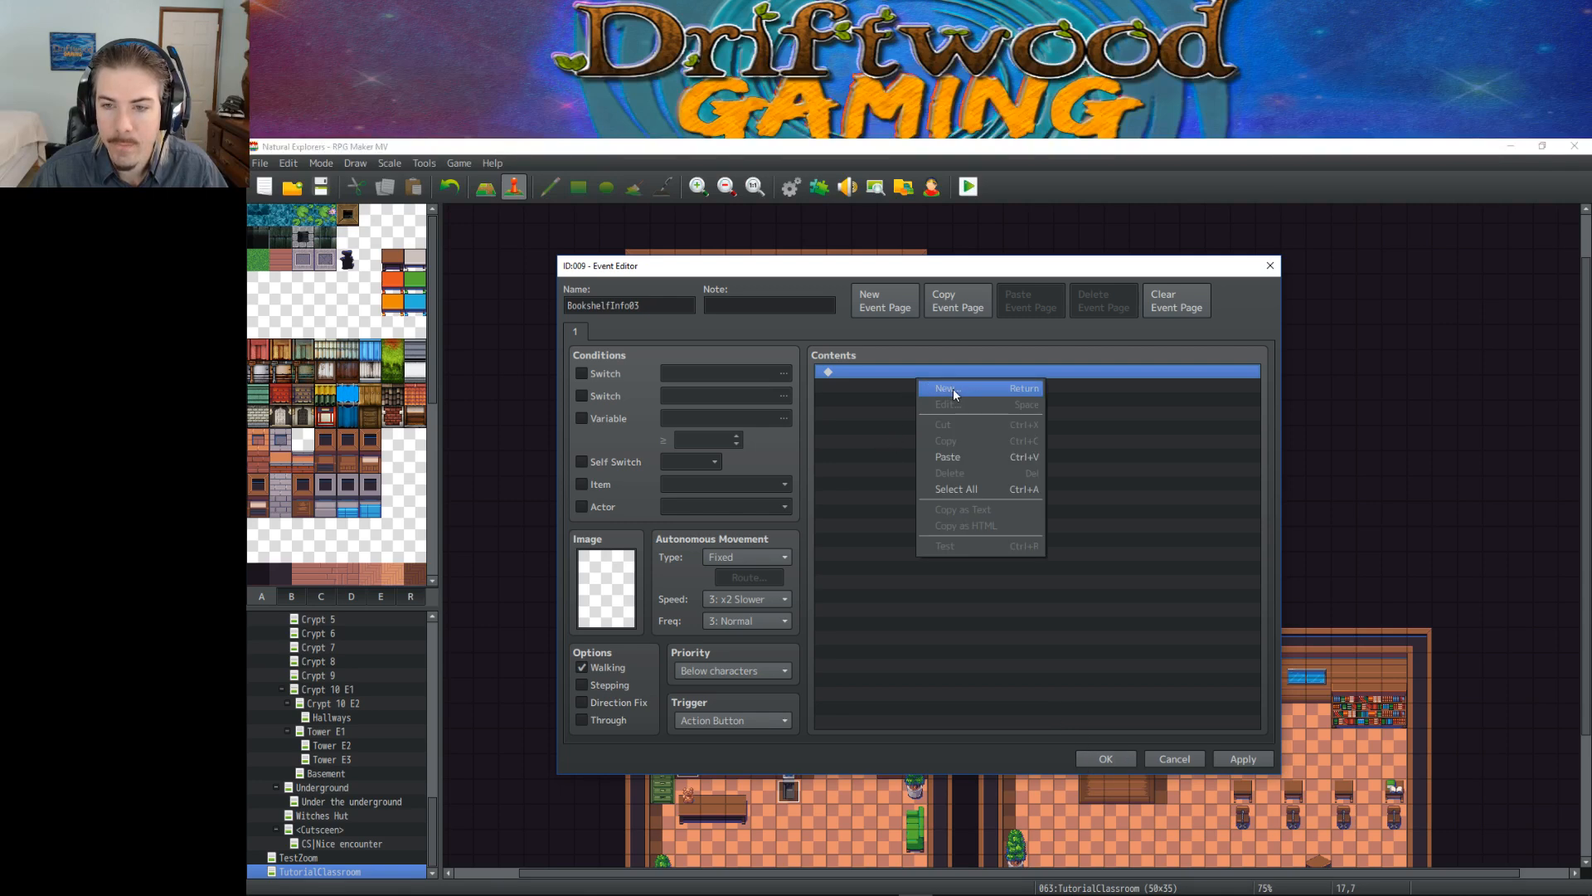
pyautogui.click(952, 388)
pyautogui.click(932, 378)
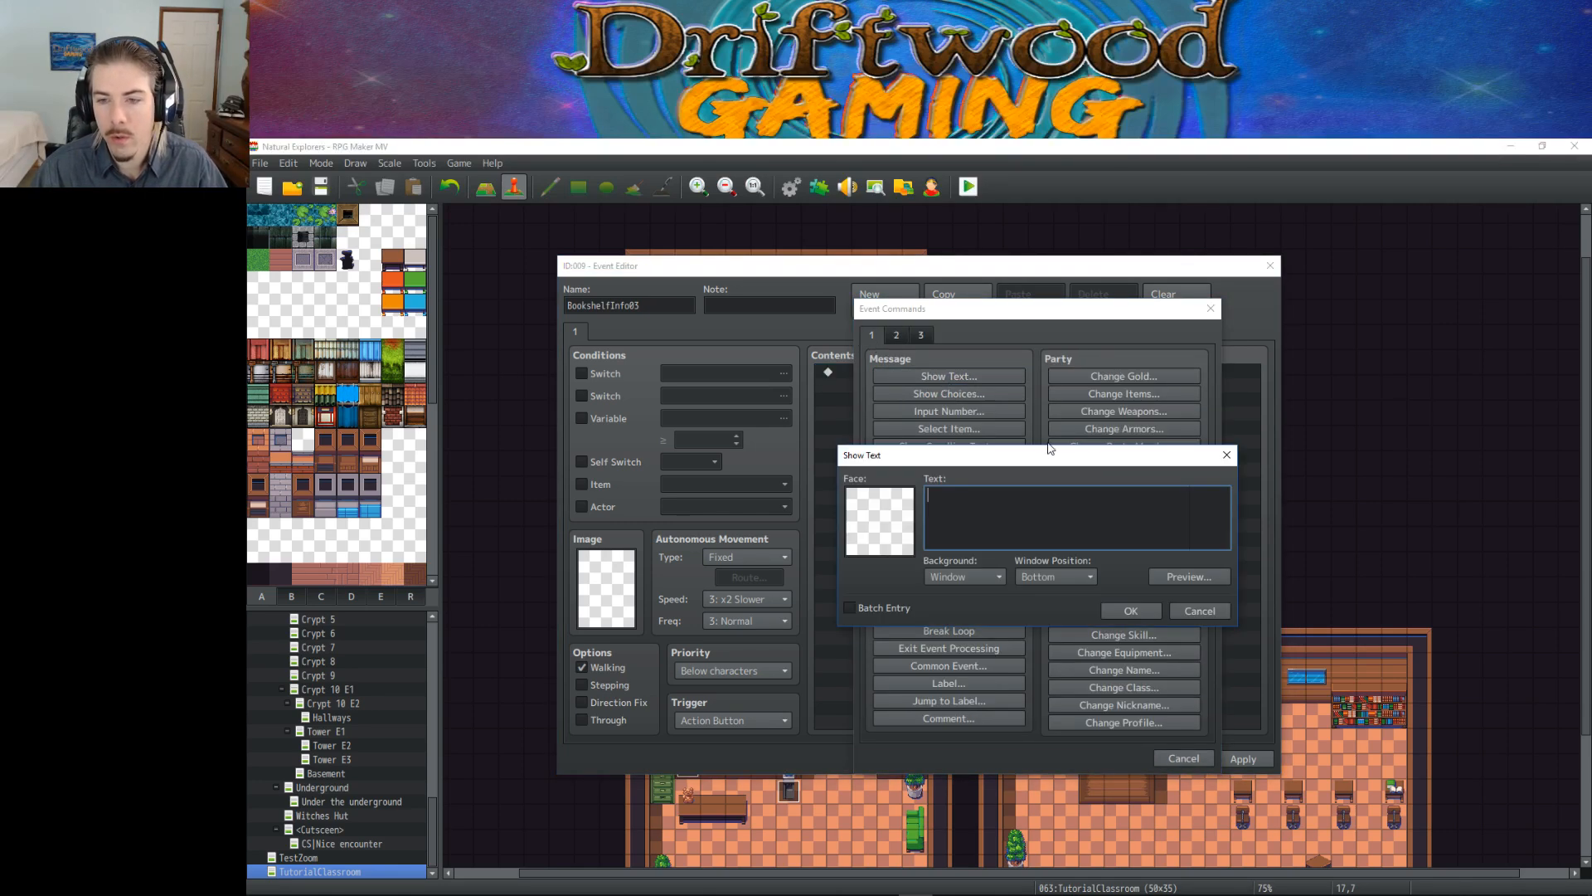
pyautogui.write('Some of the')
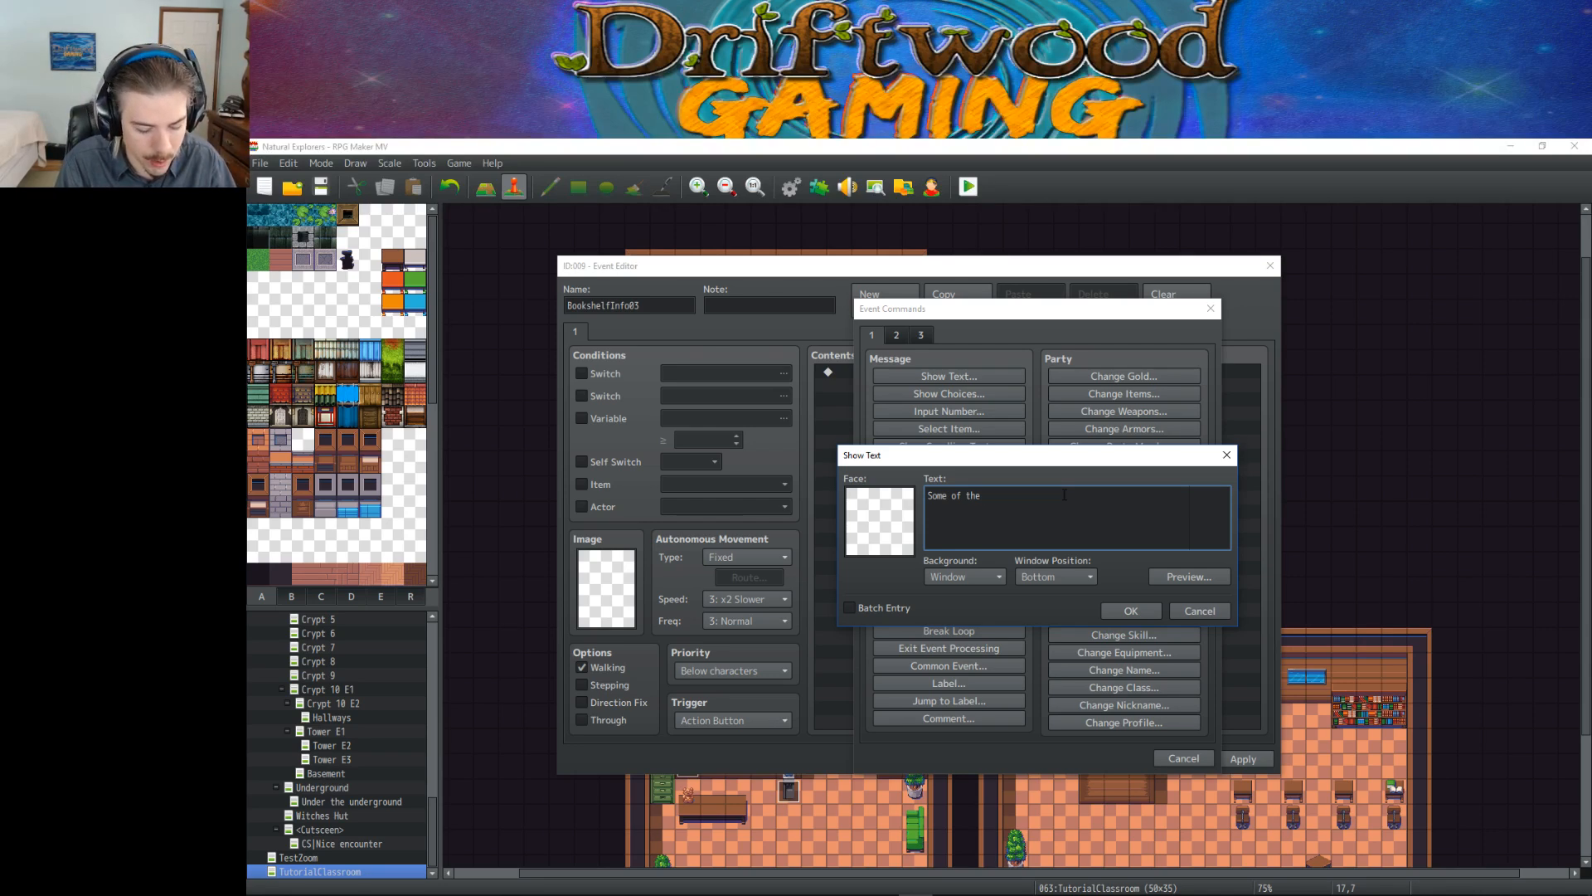
pyautogui.write('busine')
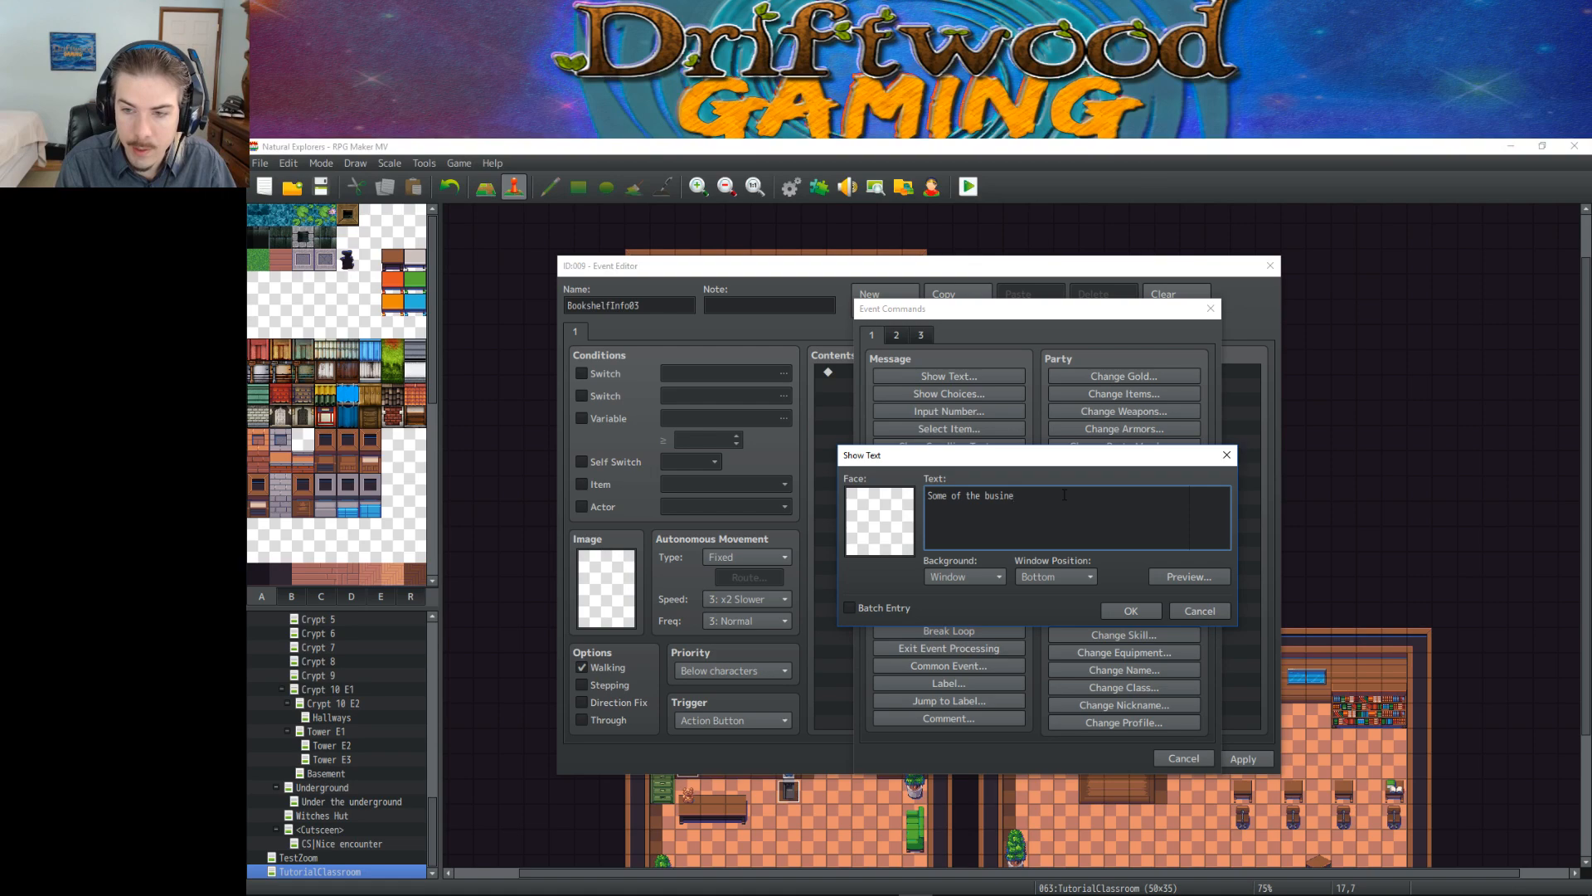
pyautogui.write('sses you may own r')
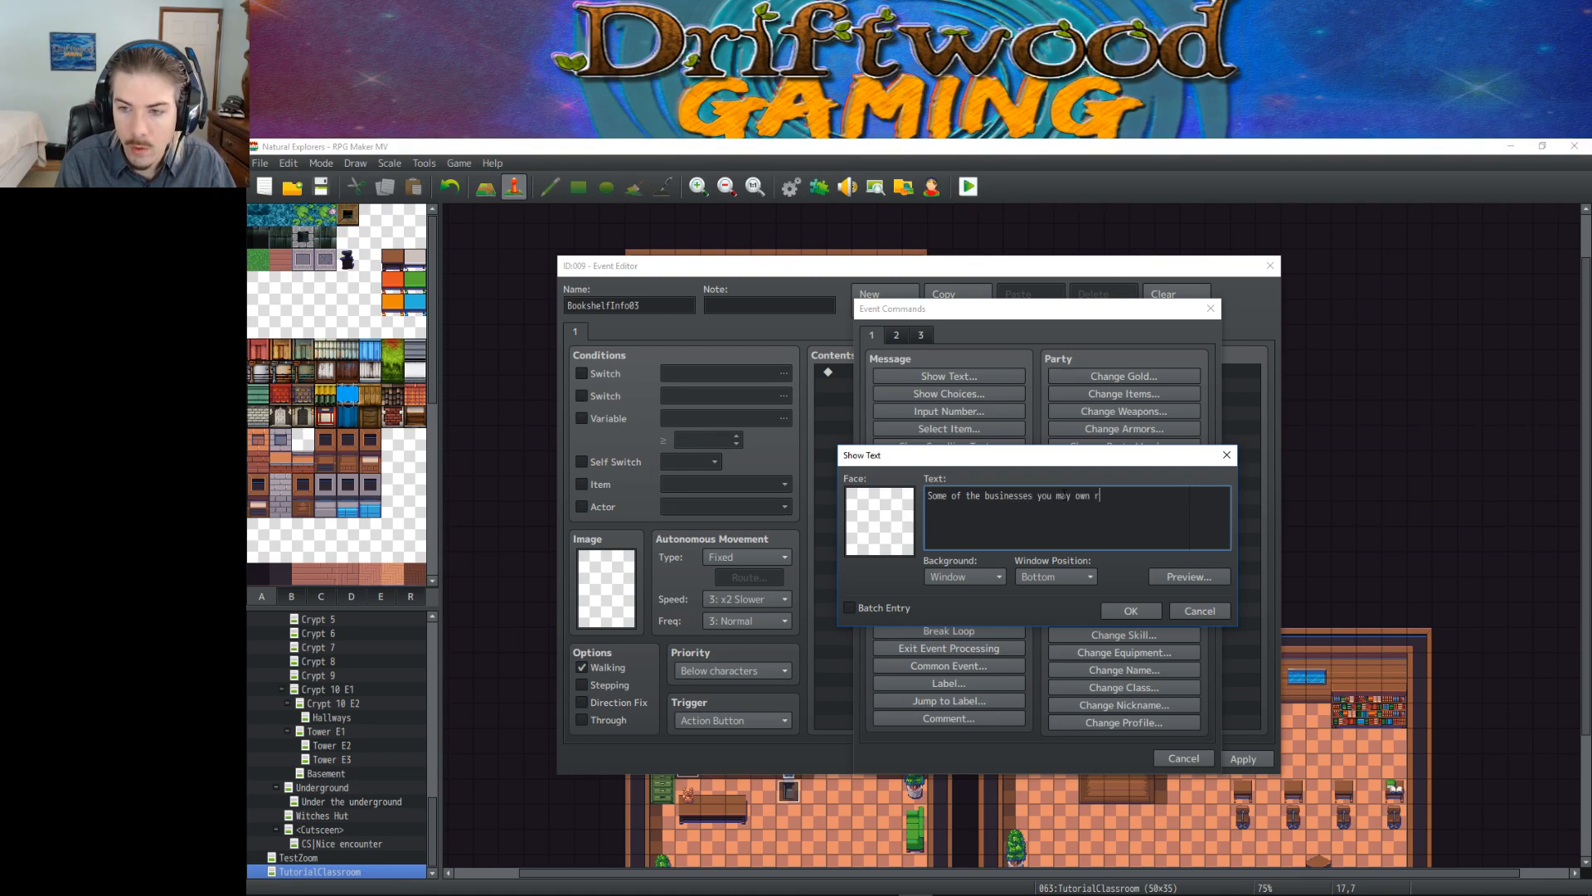
pyautogui.write('equire')
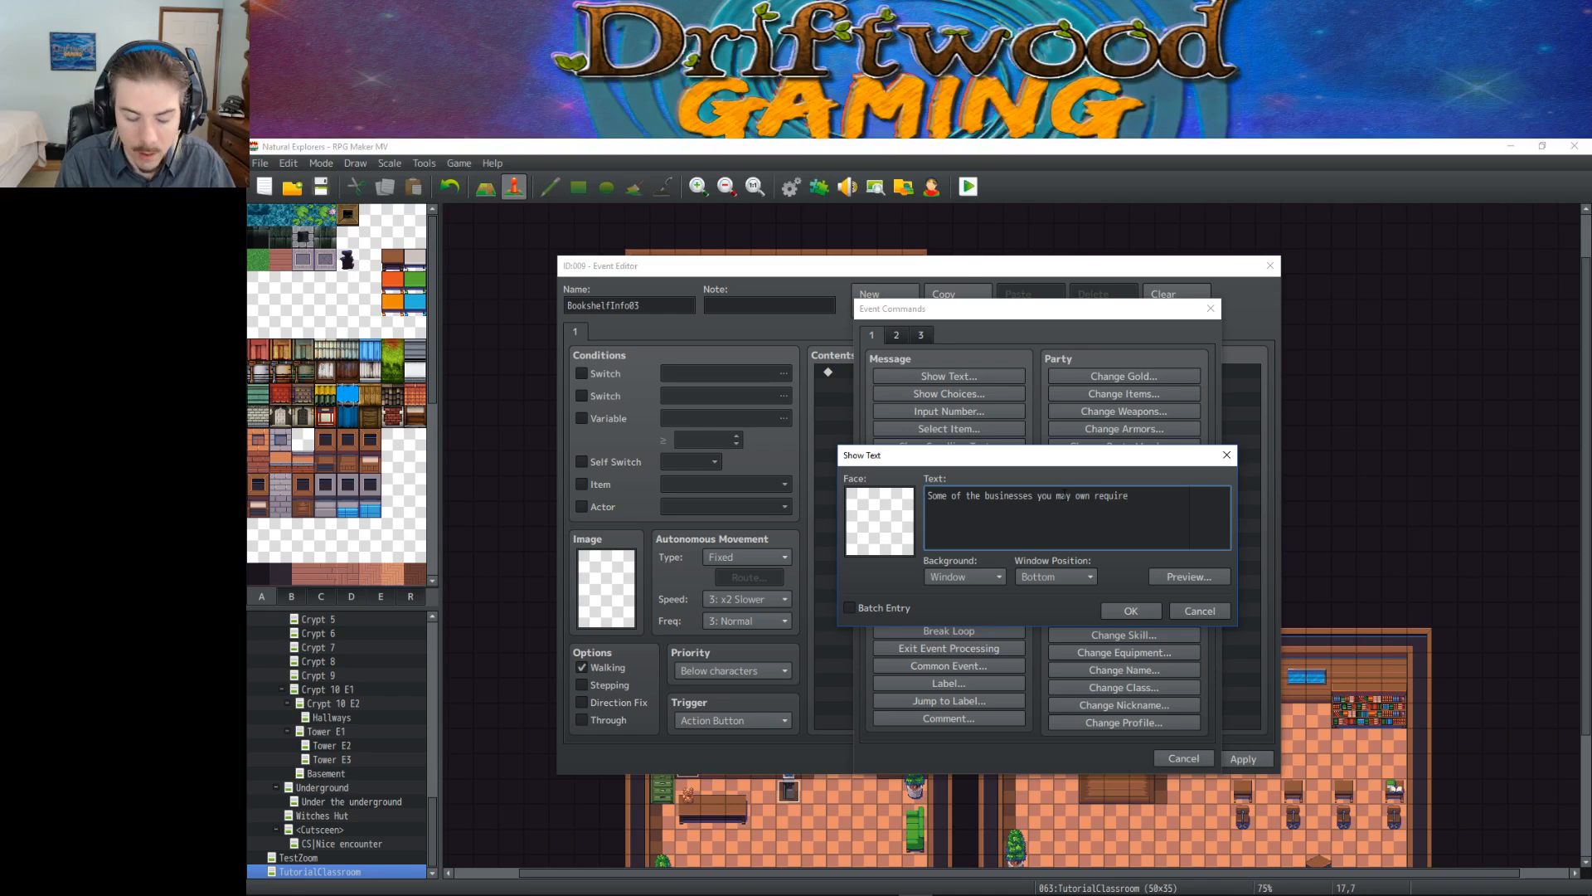
pyautogui.write(' specific items to')
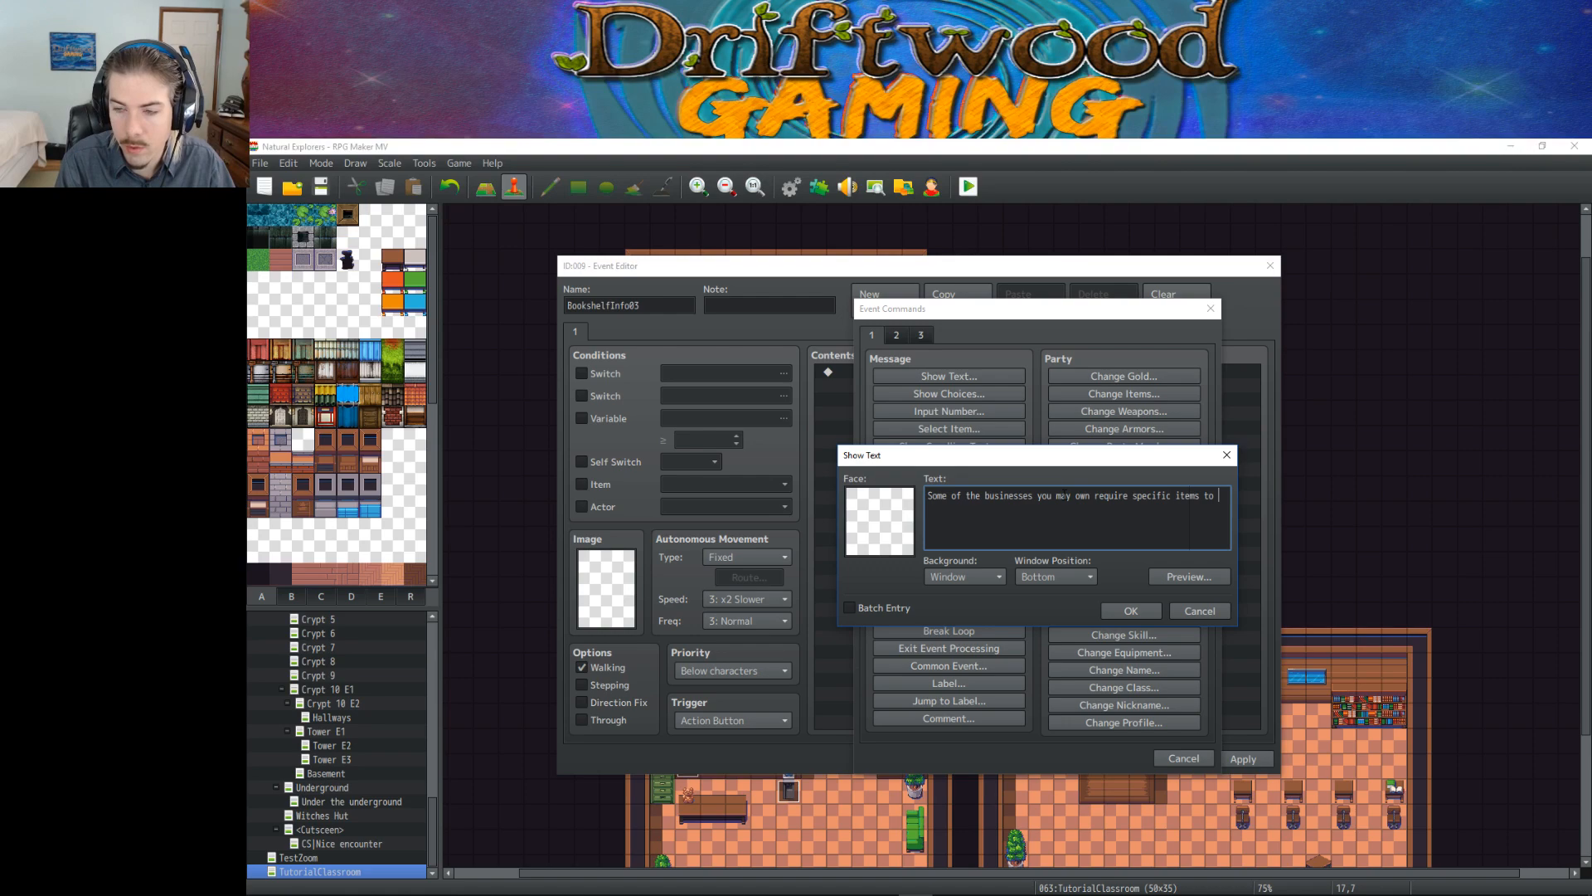
pyautogui.write(' keep busn')
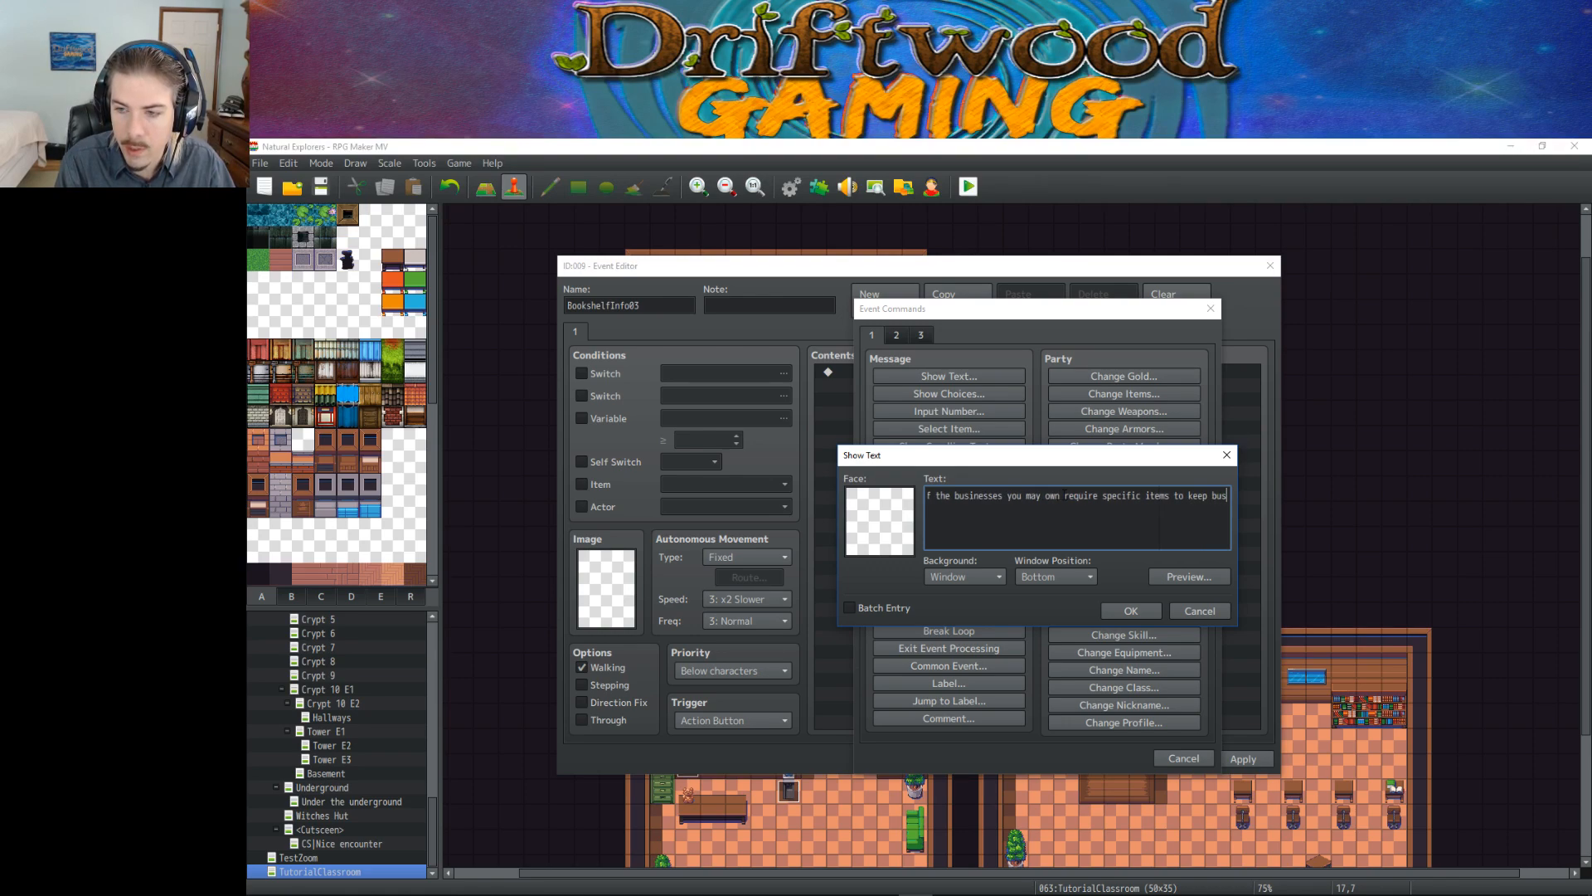
pyautogui.press('BackSpace')
pyautogui.press('BackSpace')
pyautogui.press('BackSpace')
pyautogui.press('BackSpace')
pyautogui.press('BackSpace')
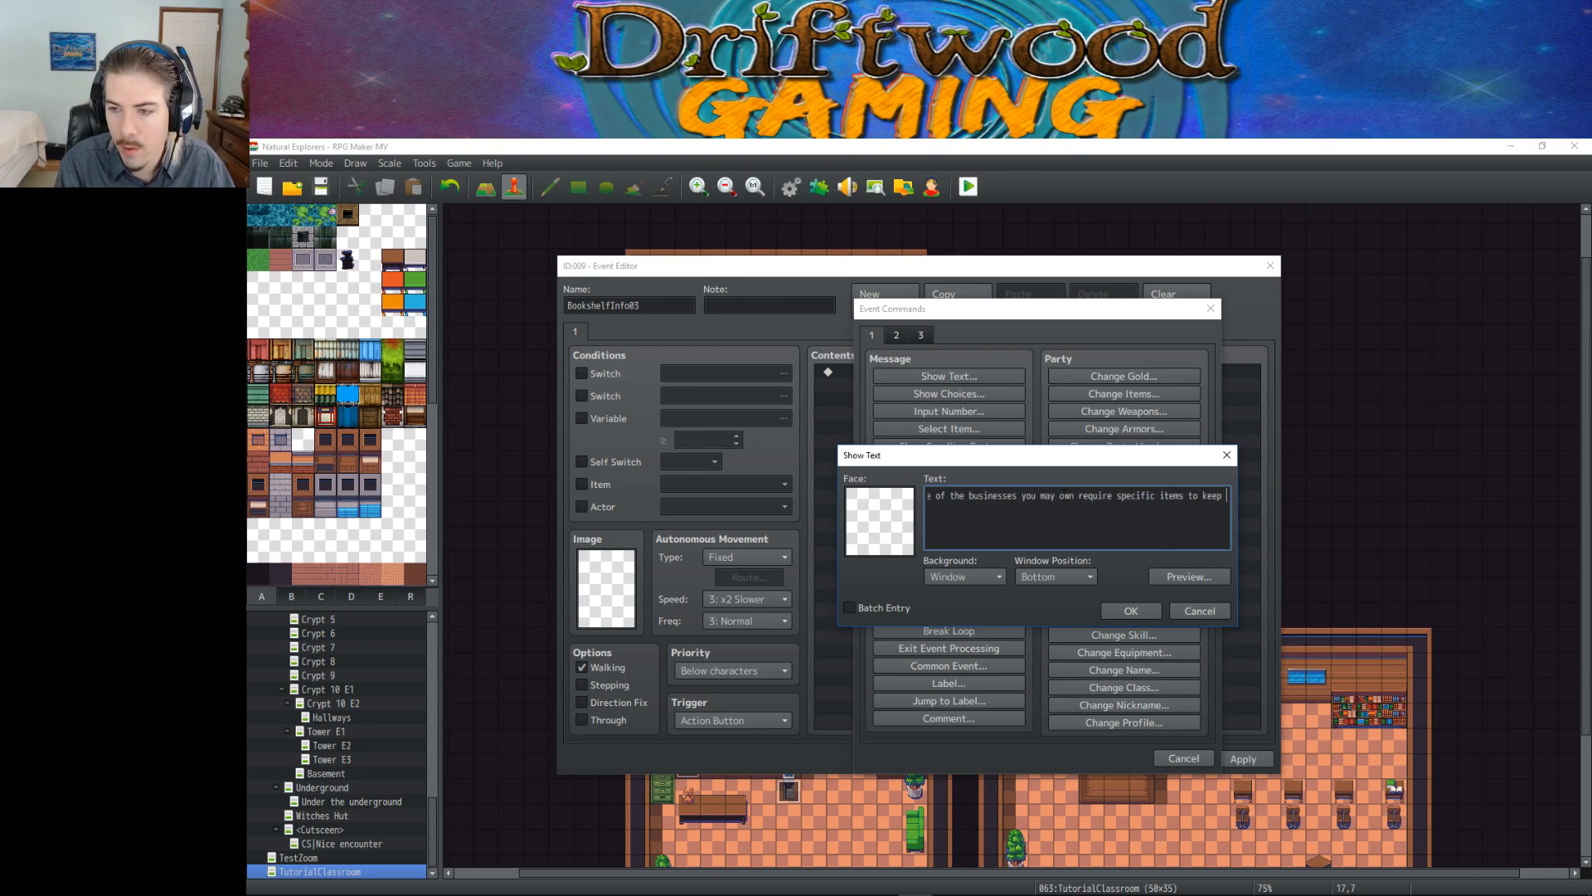
pyautogui.write('them ru')
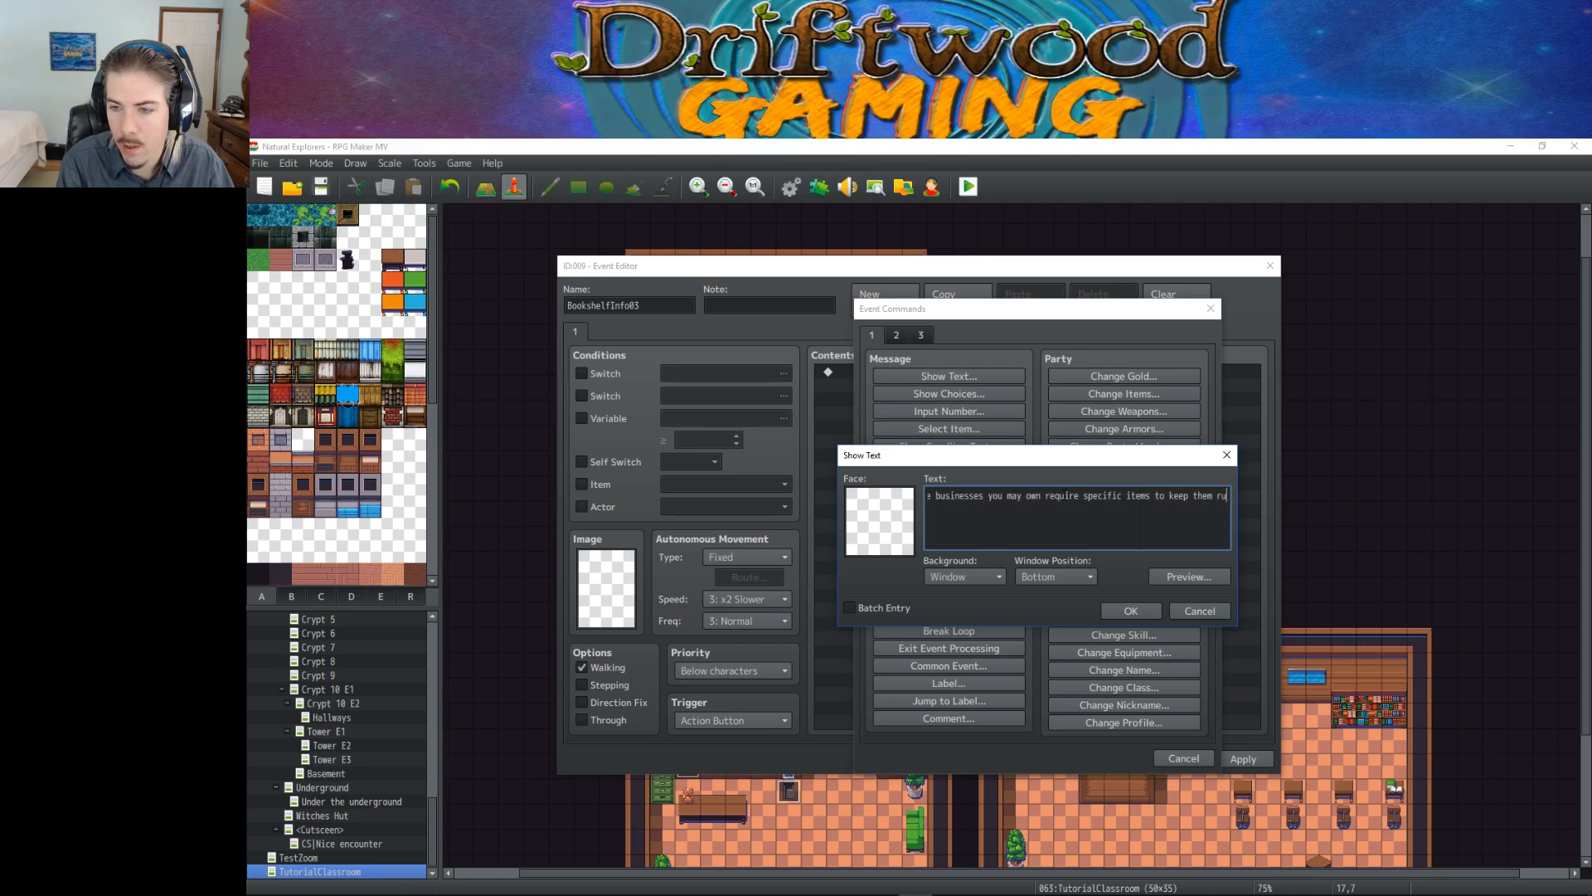
pyautogui.write('nning.')
pyautogui.press('Return')
# Step: Write the second line of the message as "They'll automatically stop working if your run out of those items,"
pyautogui.write('They ')
pyautogui.write(';;')
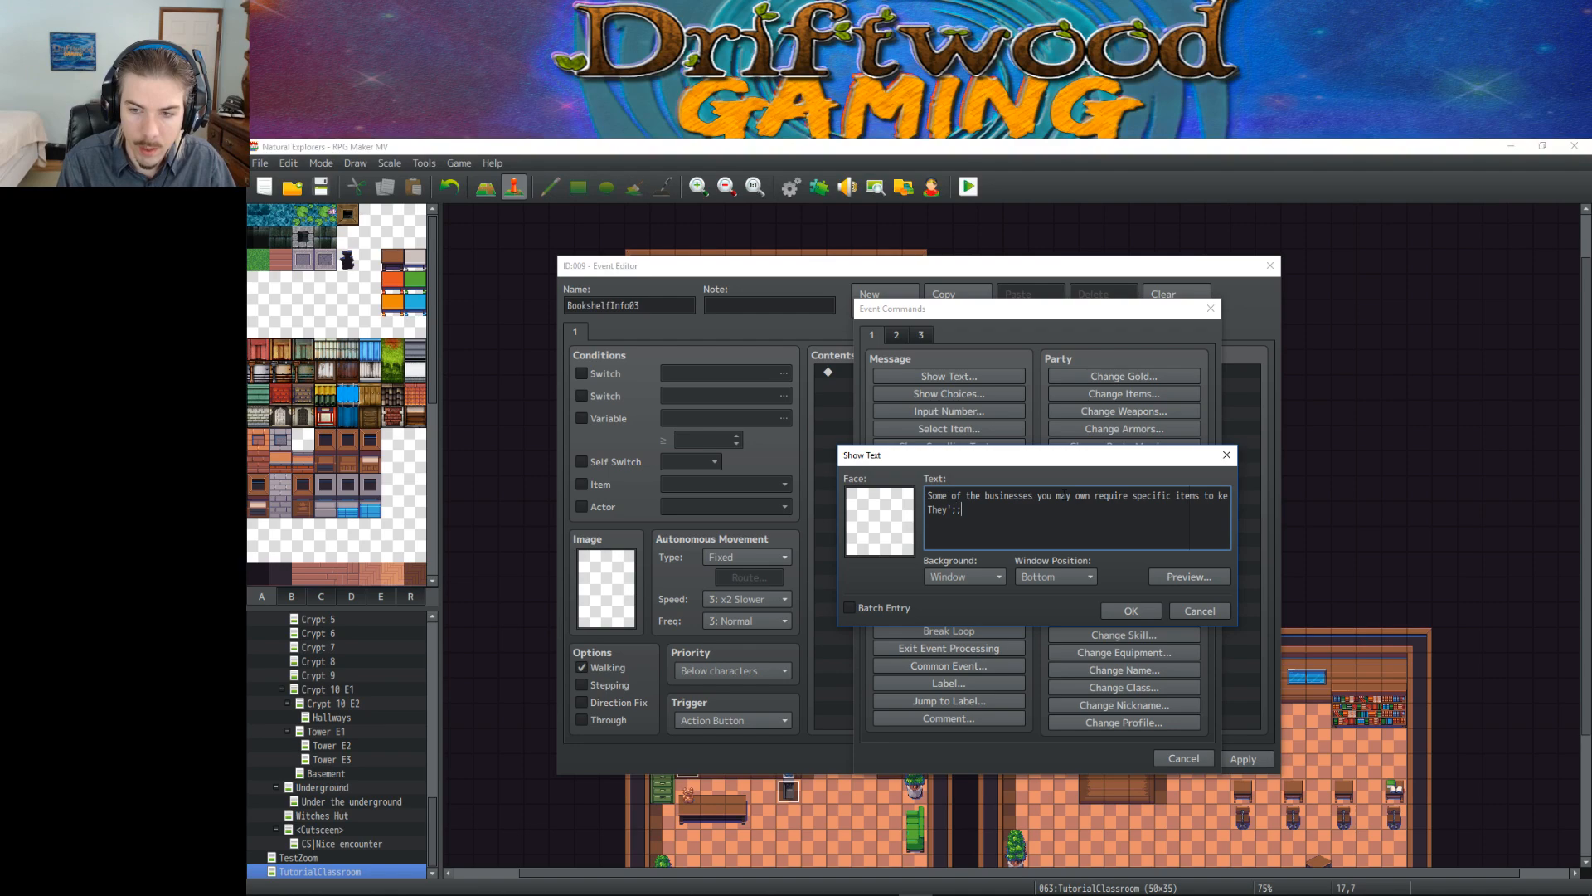
pyautogui.press('BackSpace')
pyautogui.press('BackSpace')
pyautogui.write('ll autom')
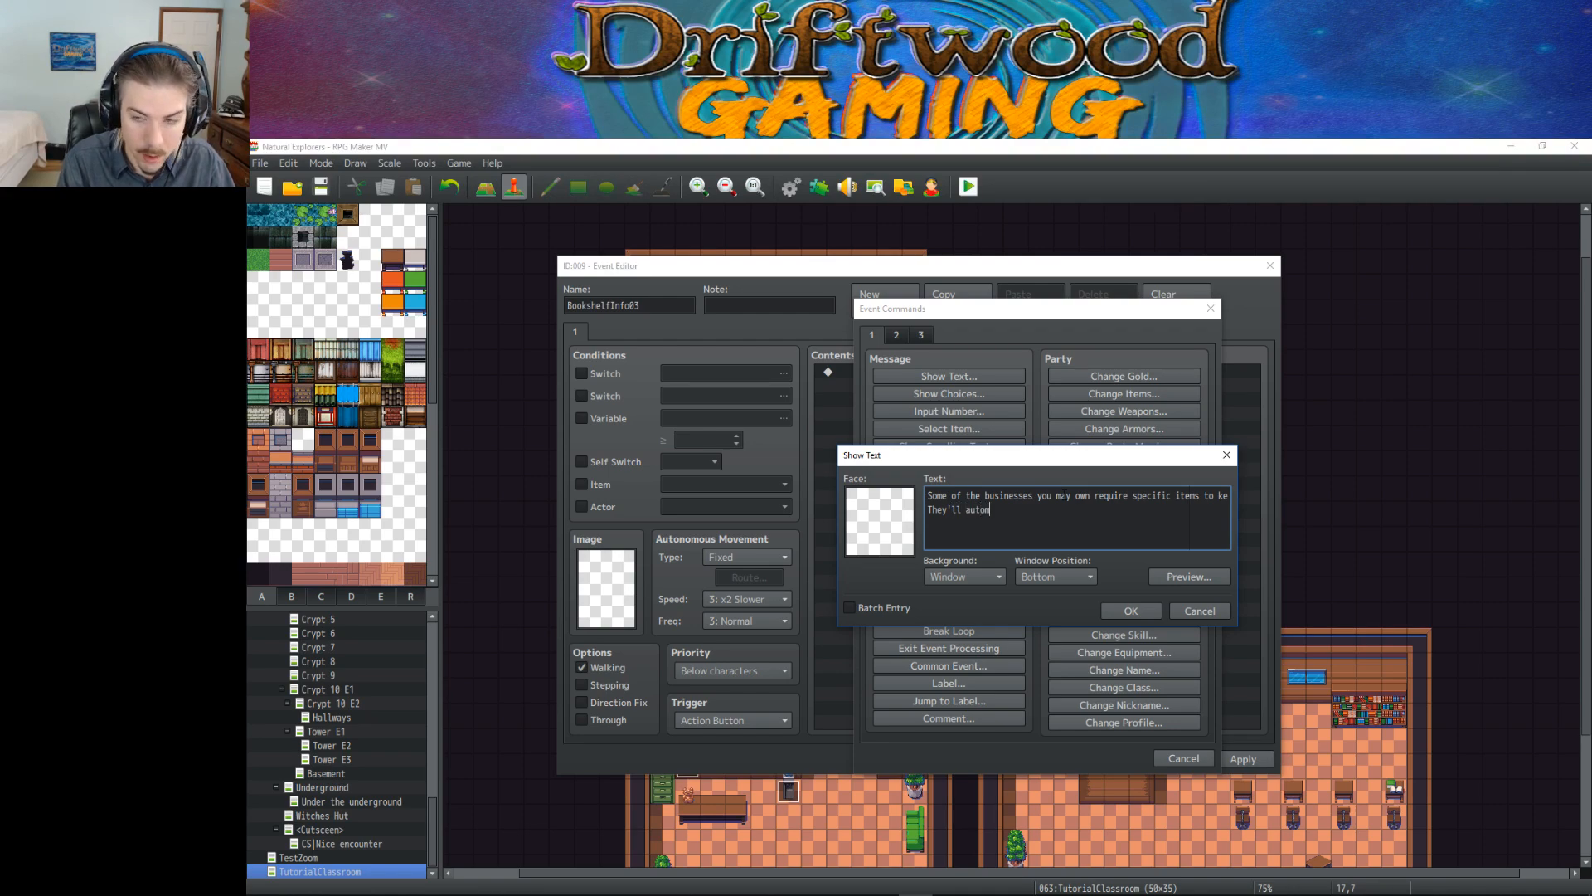
pyautogui.write('atically stop working if your')
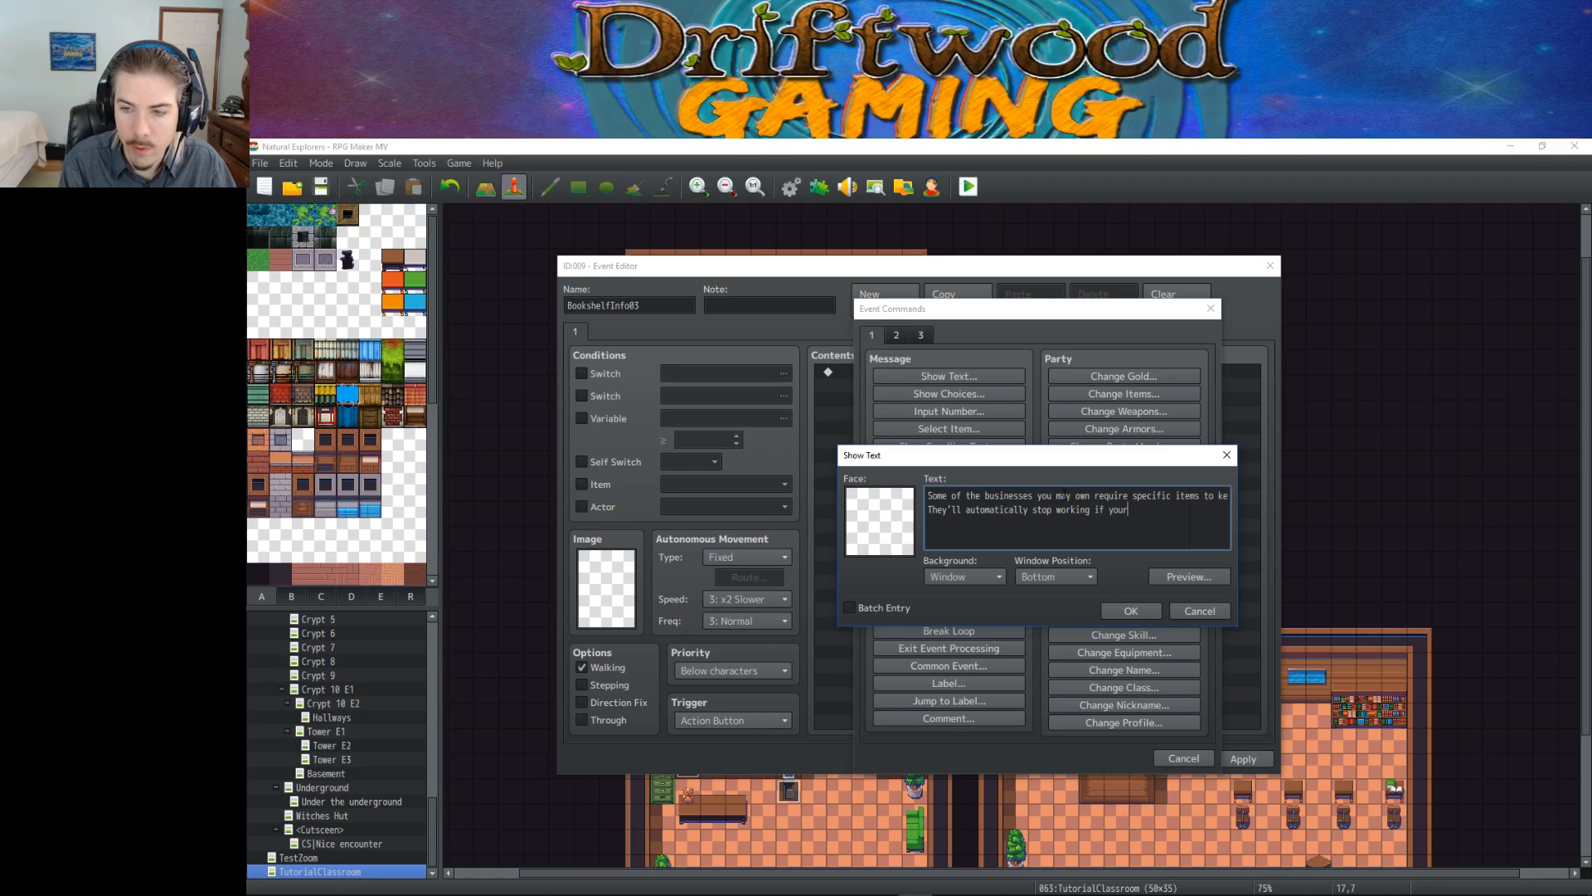
pyautogui.write(' run out of those')
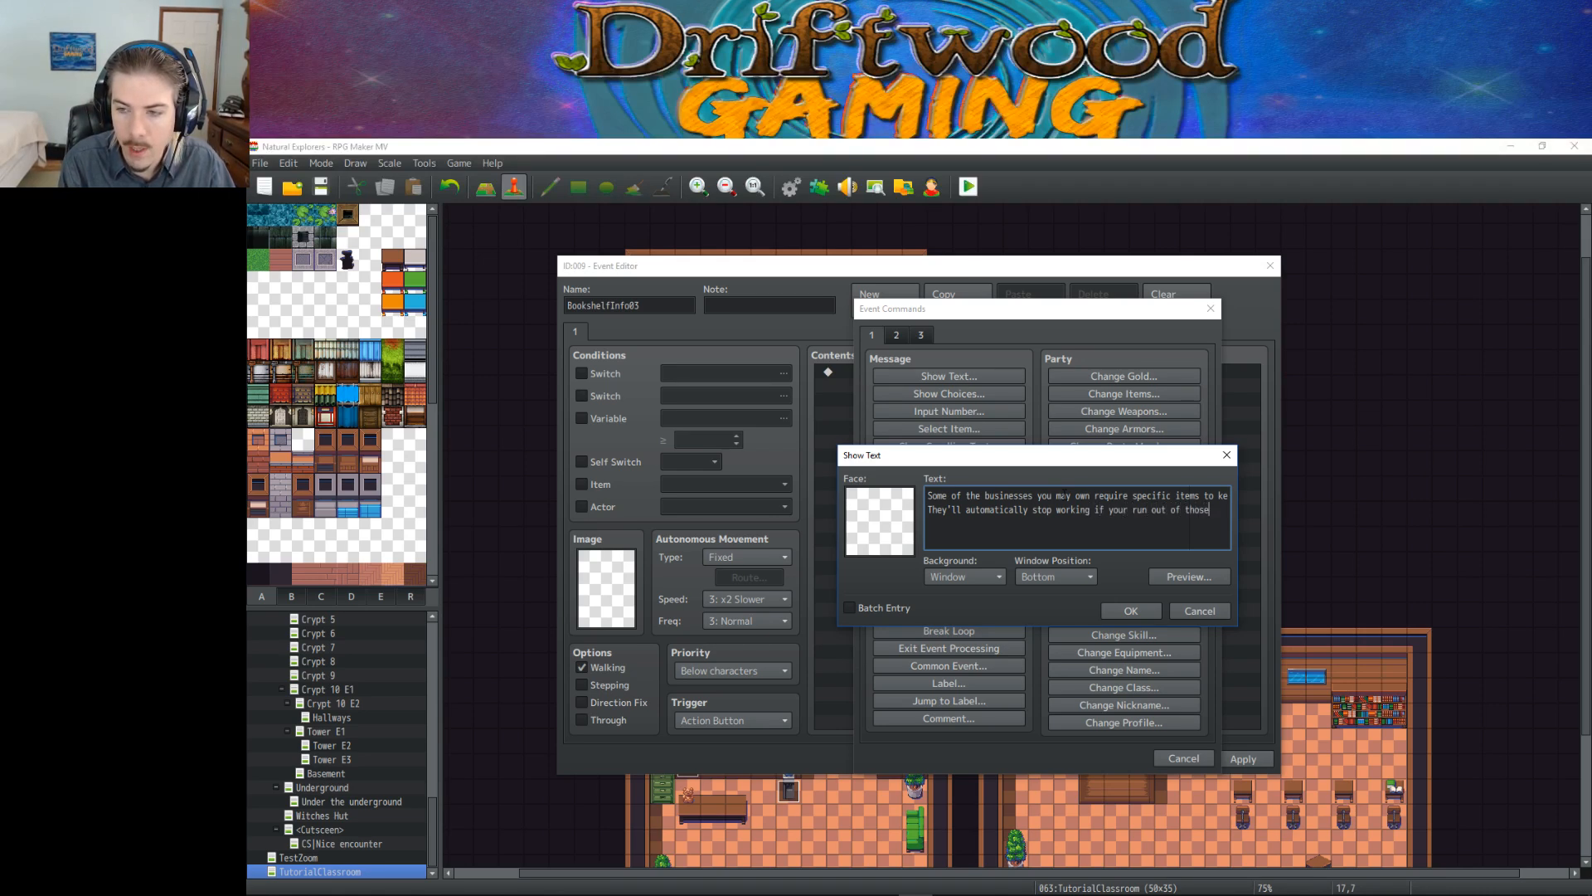
pyautogui.write(' items,')
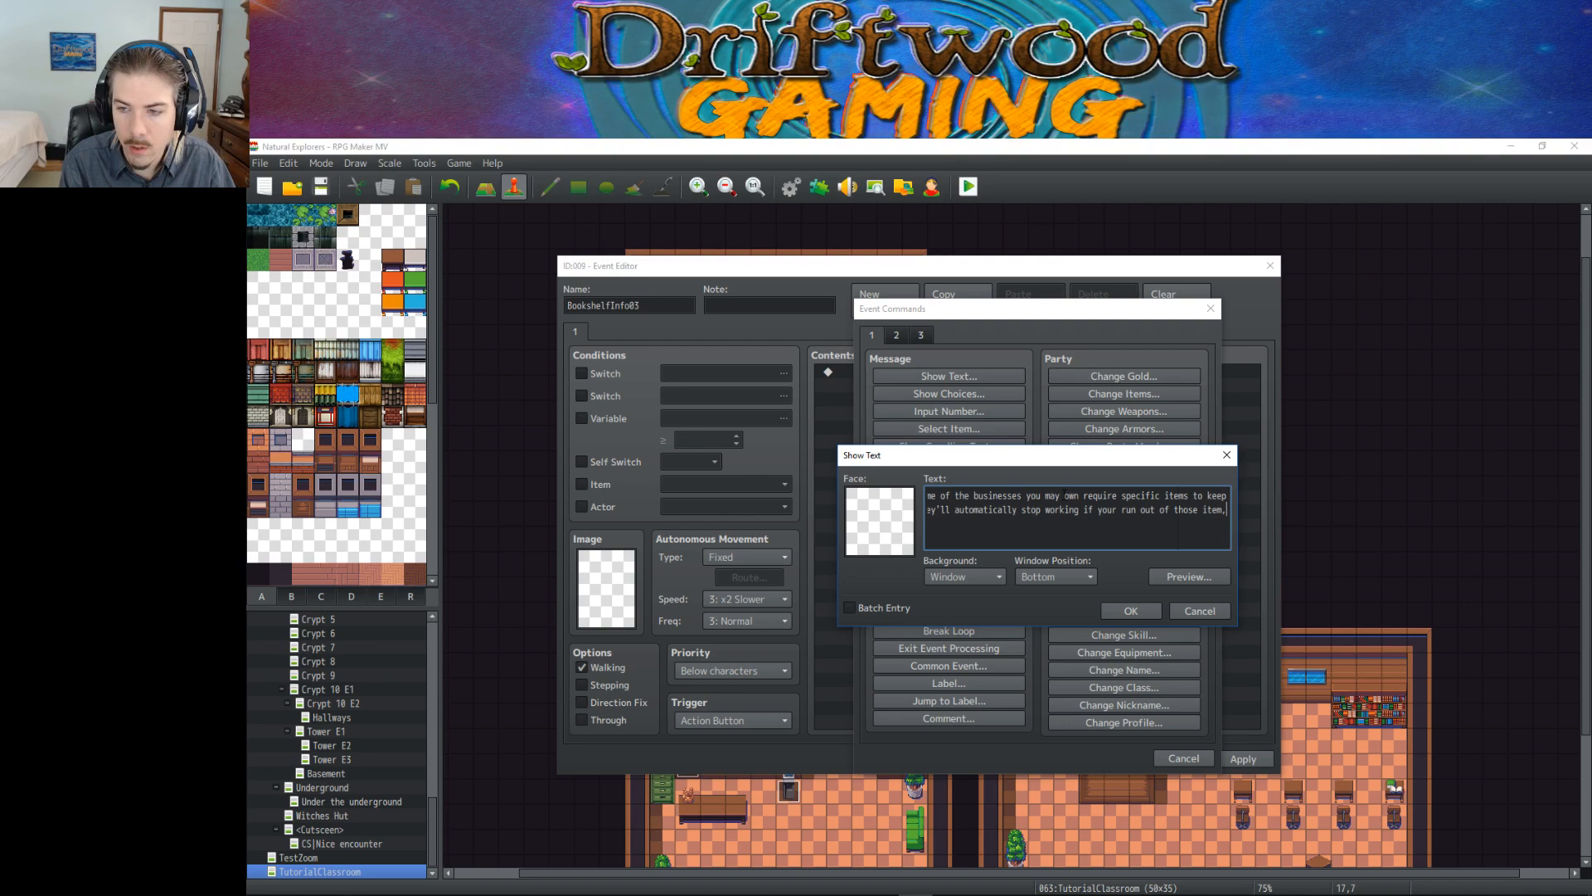
pyautogui.write(' but shoul')
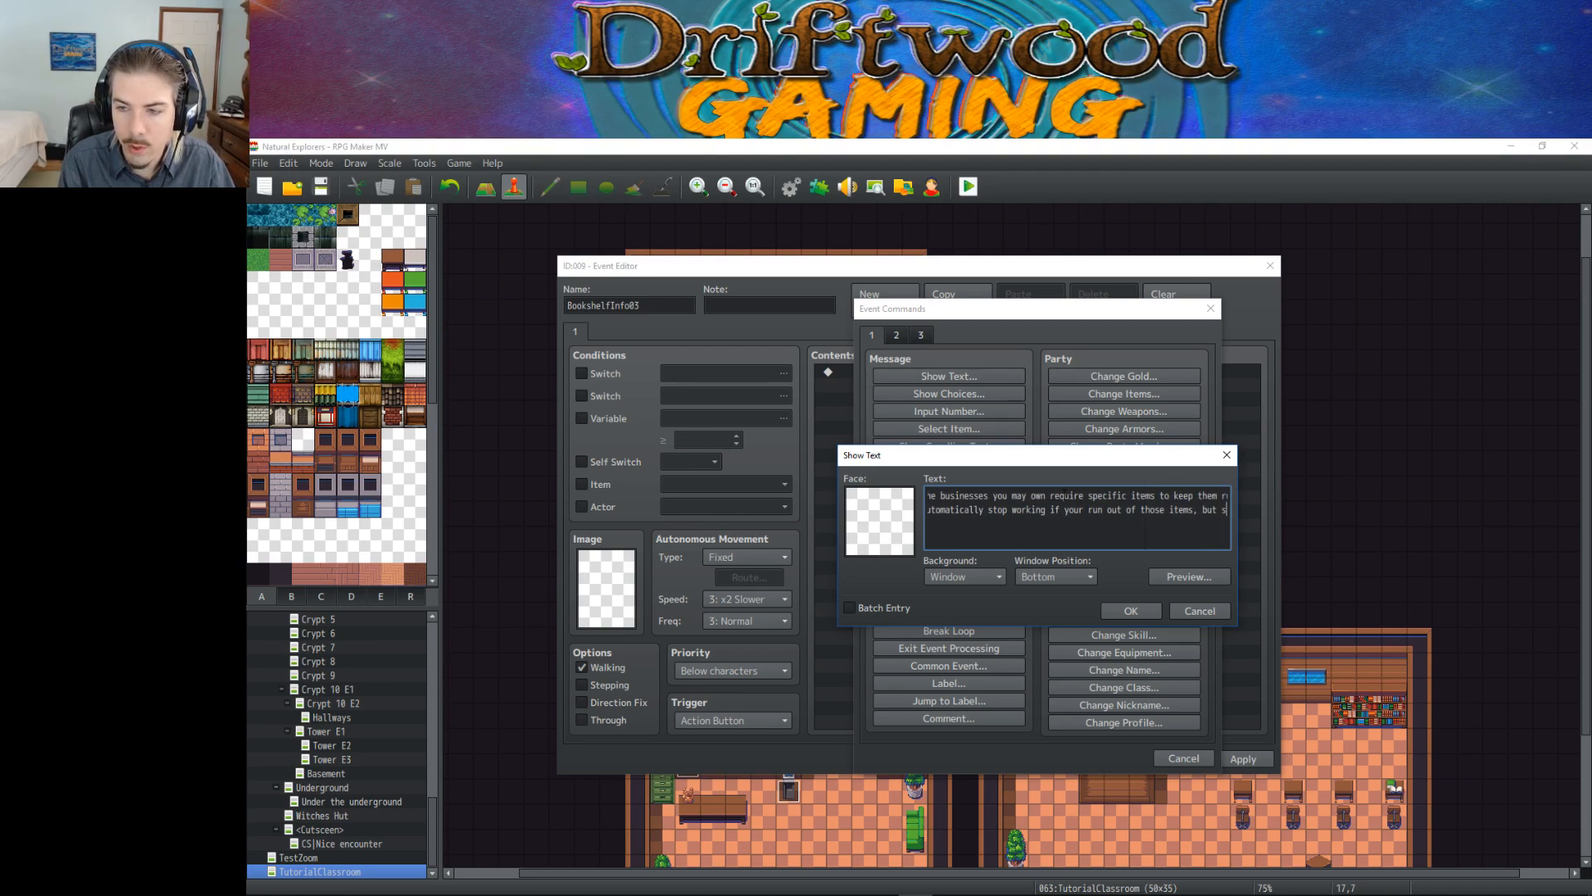
pyautogui.press('BackSpace')
pyautogui.press('BackSpace')
pyautogui.press('BackSpace')
pyautogui.press('BackSpace')
pyautogui.press('BackSpace')
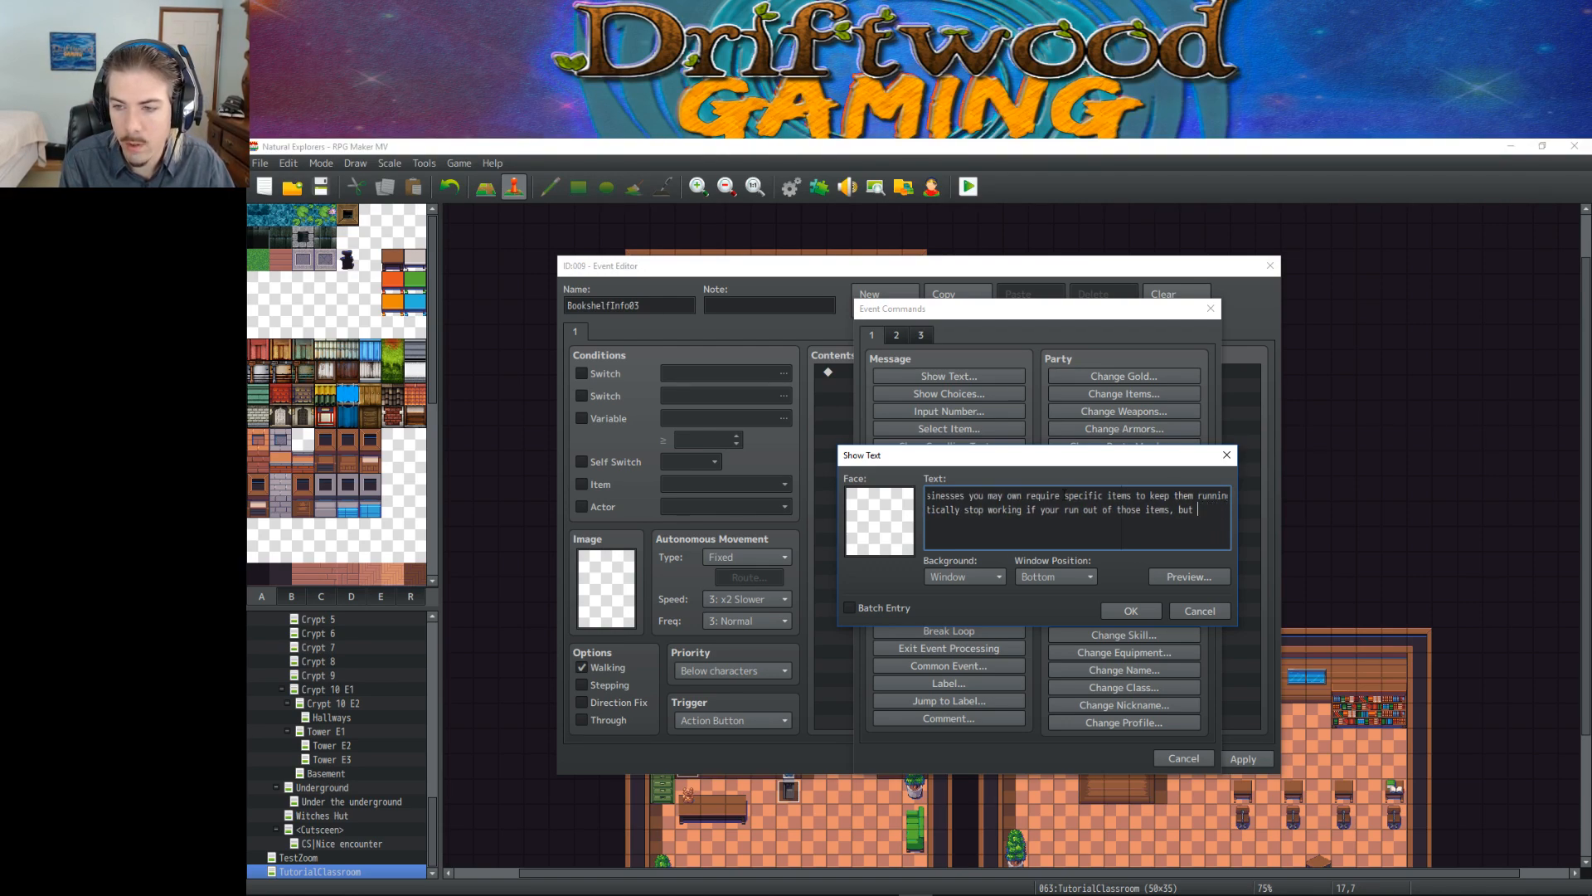
pyautogui.write("they'll ")
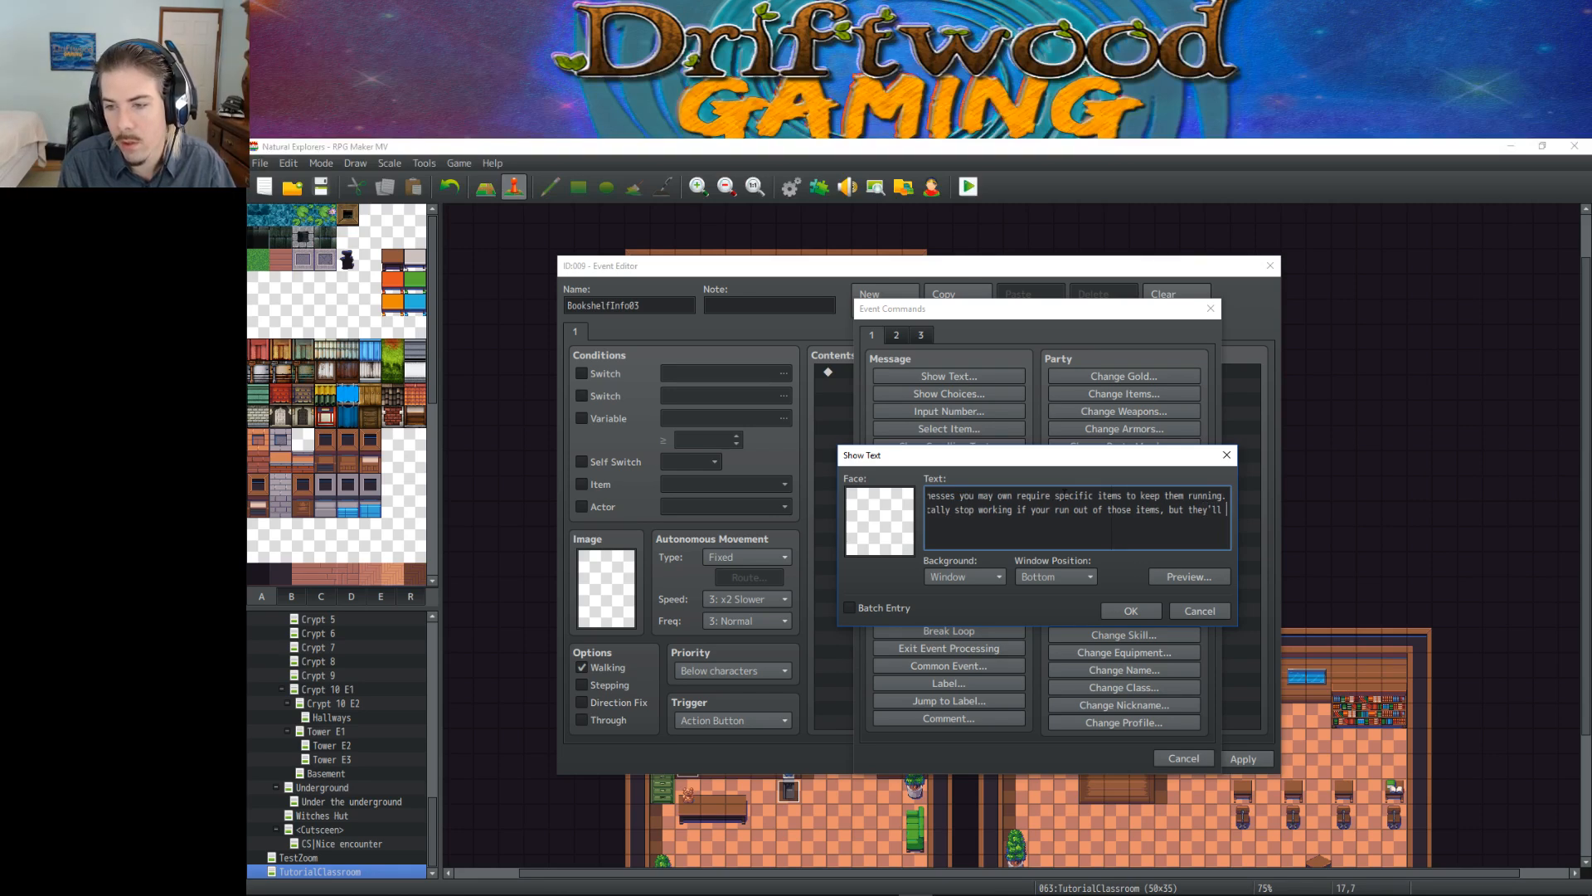
pyautogui.write('restart')
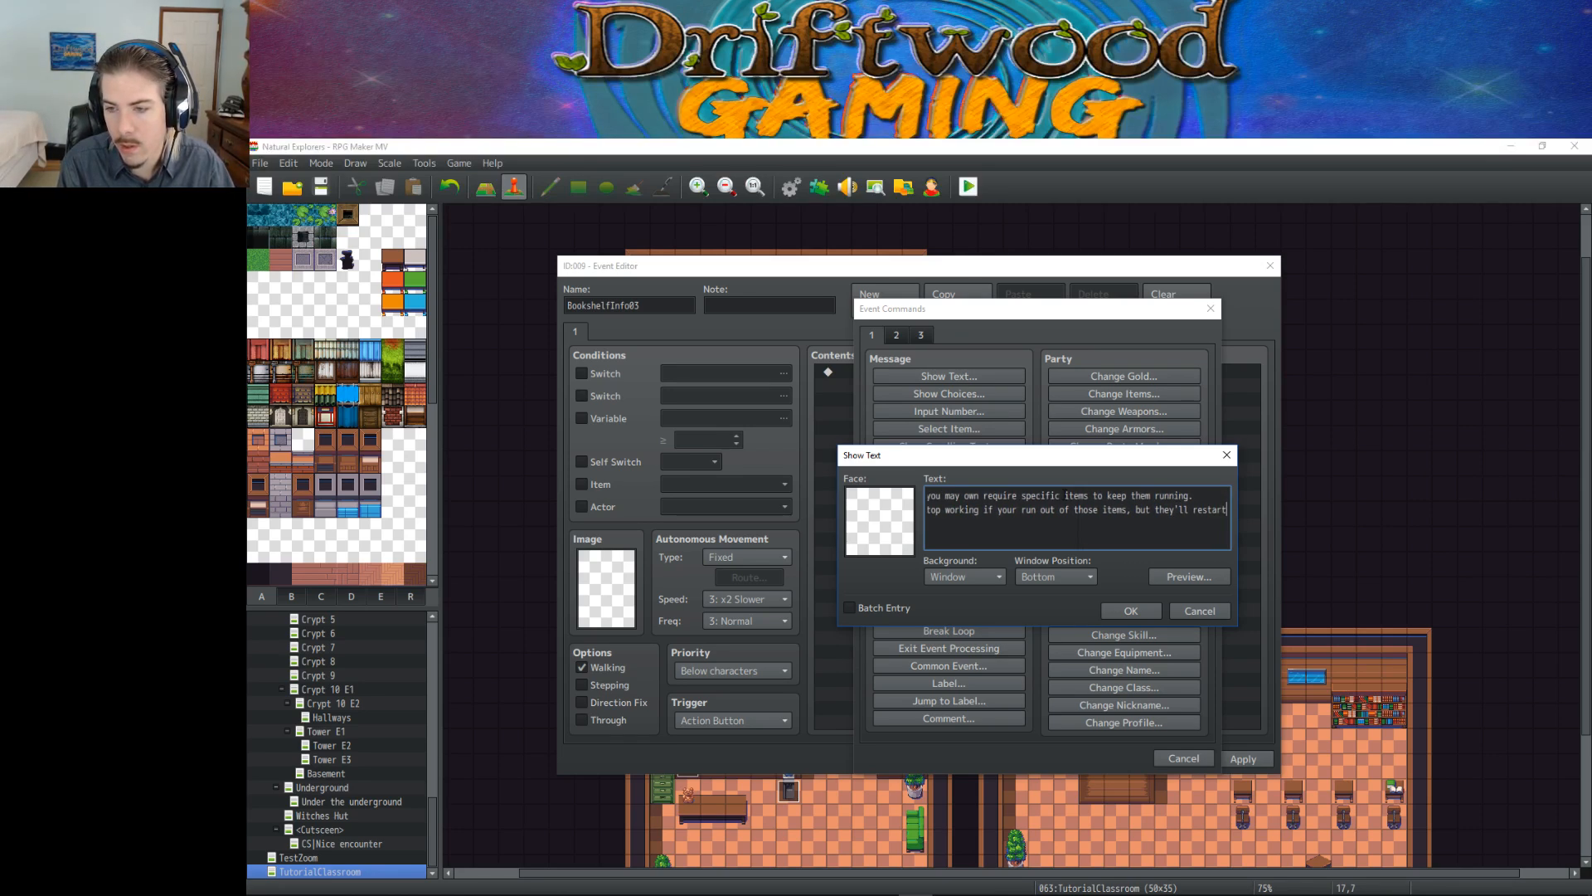
pyautogui.press('BackSpace')
pyautogui.press('BackSpace')
pyautogui.press('BackSpace')
pyautogui.press('BackSpace')
pyautogui.press('BackSpace')
pyautogui.press('BackSpace')
pyautogui.press('BackSpace')
pyautogui.press('BackSpace')
pyautogui.press('BackSpace')
pyautogui.press('BackSpace')
pyautogui.press('BackSpace')
pyautogui.press('BackSpace')
pyautogui.press('BackSpace')
pyautogui.press('BackSpace')
pyautogui.press('BackSpace')
pyautogui.press('BackSpace')
pyautogui.press('BackSpace')
pyautogui.press('BackSpace')
# Step: Continue the message with "however if" and a third line "you get the items they require, they'll restart automatically."
pyautogui.write('however')
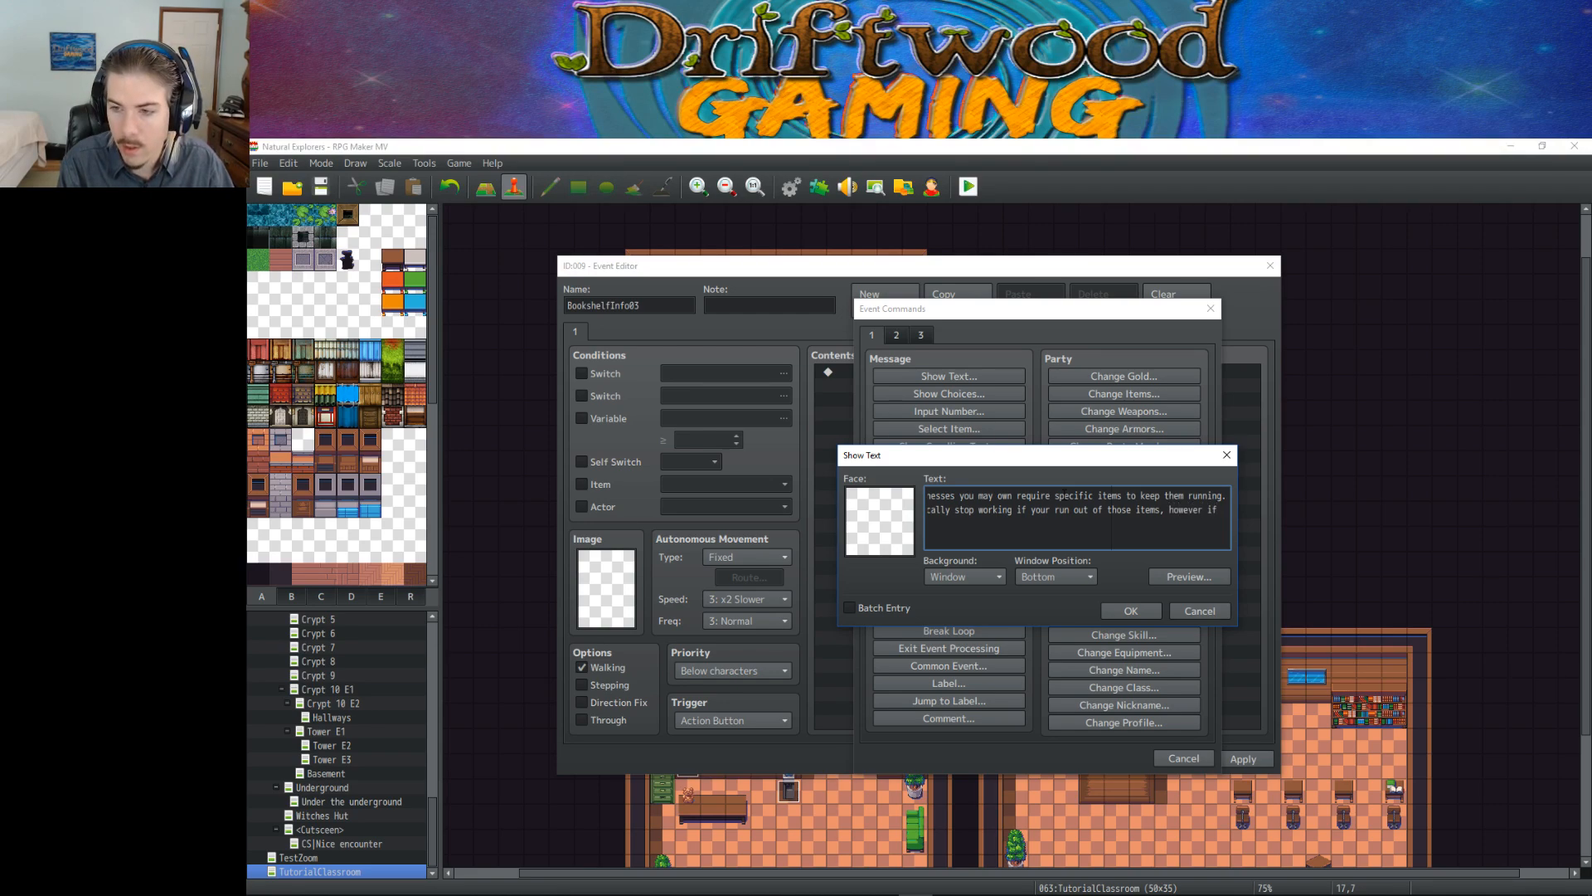
pyautogui.write(' if')
pyautogui.press('Return')
pyautogui.write('you get th')
pyautogui.write('e ')
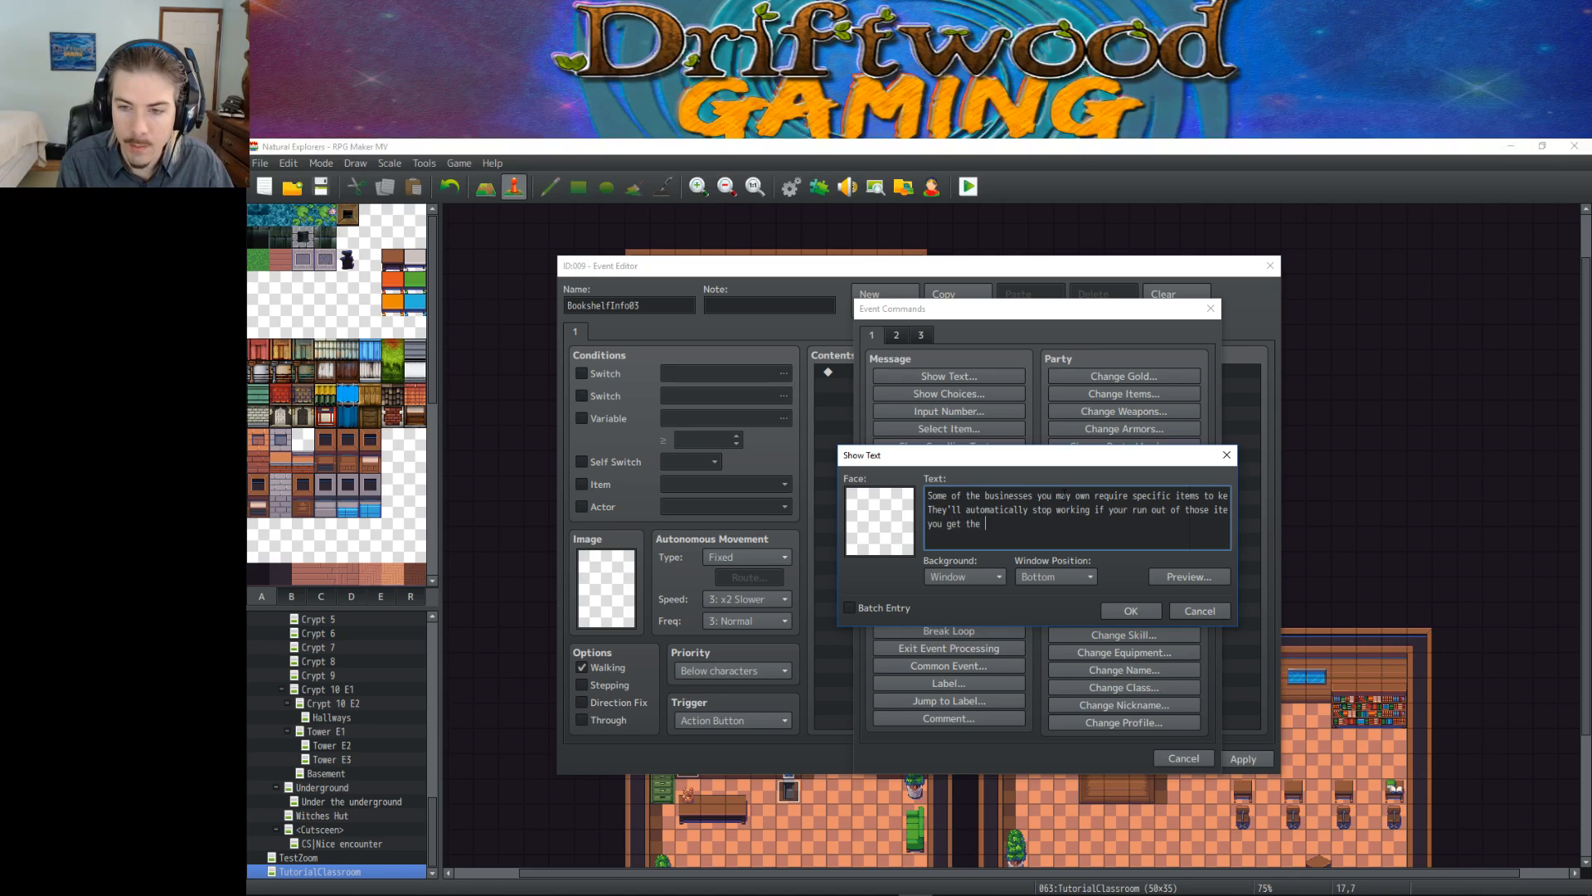
pyautogui.write('items the')
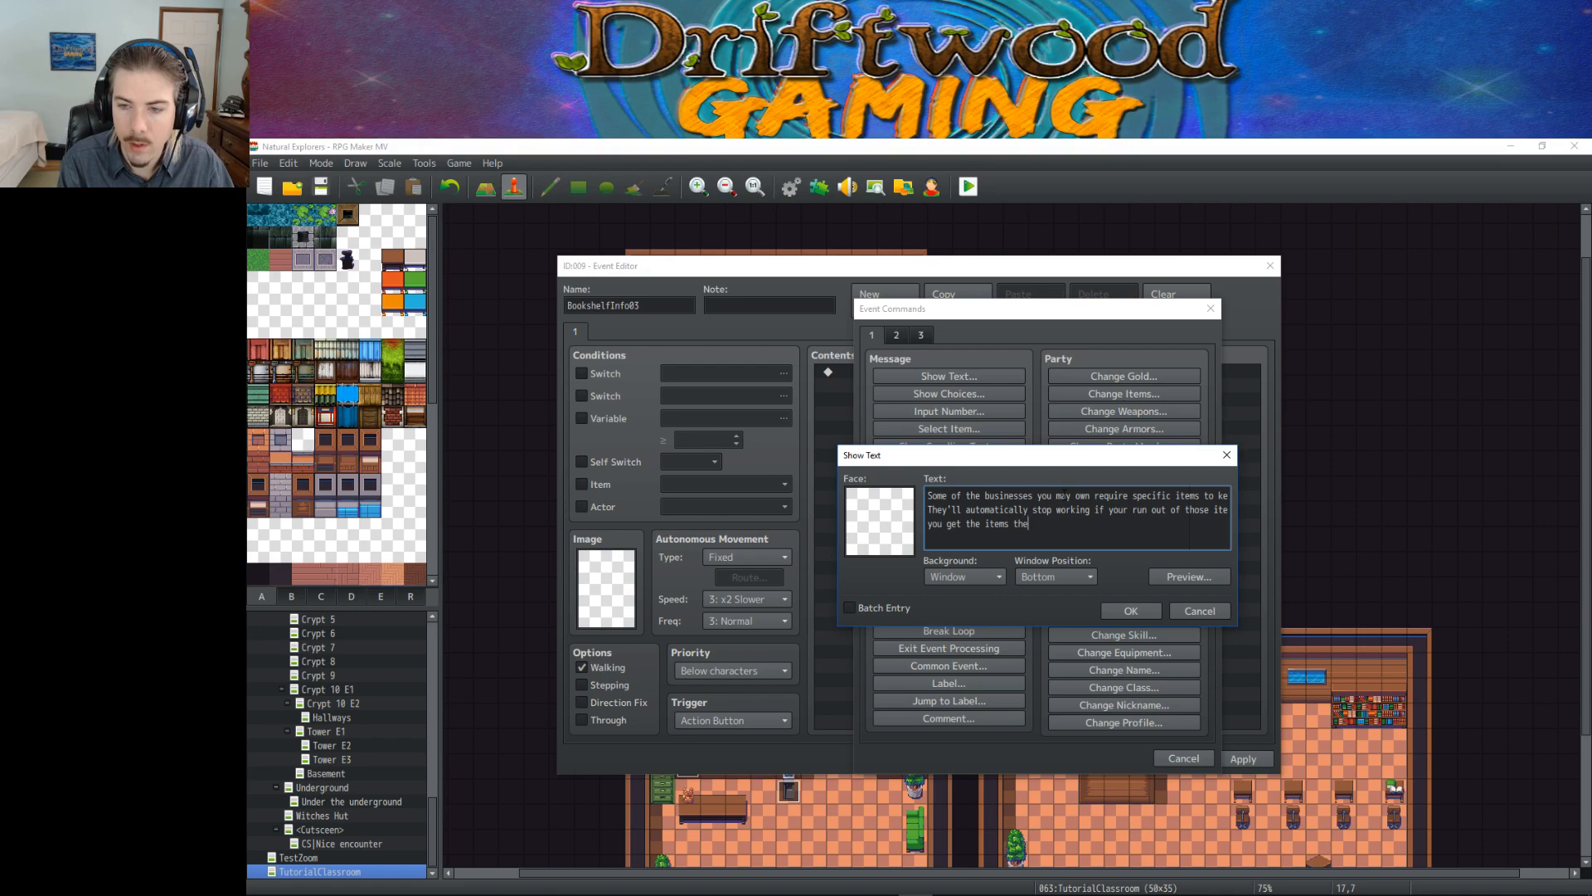
pyautogui.write('y require,')
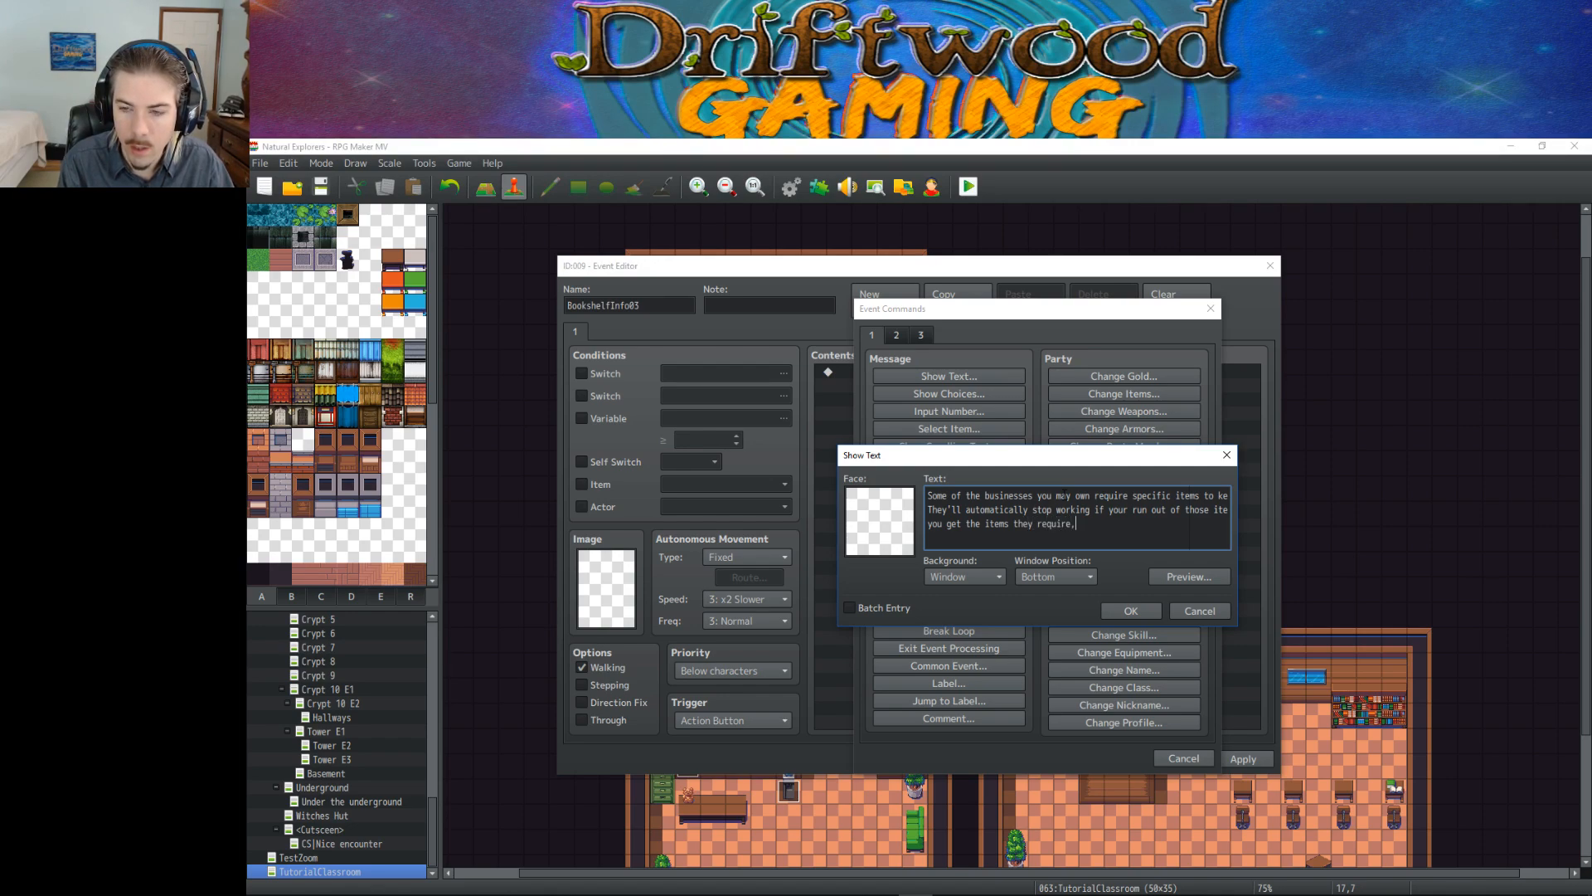
pyautogui.write(" they'll")
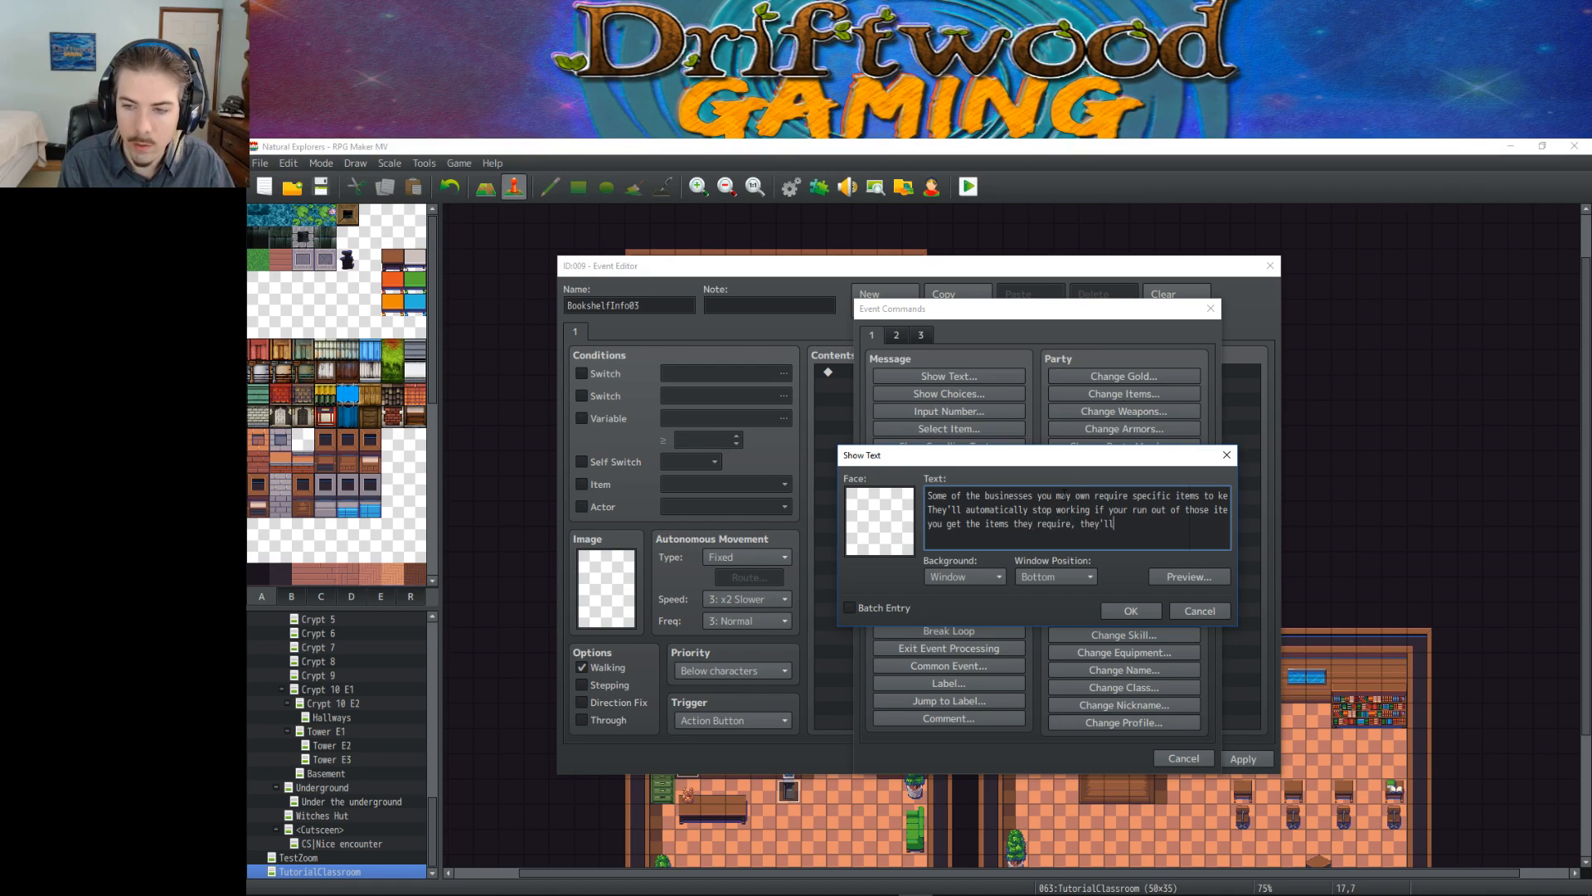
pyautogui.write(' restart auto')
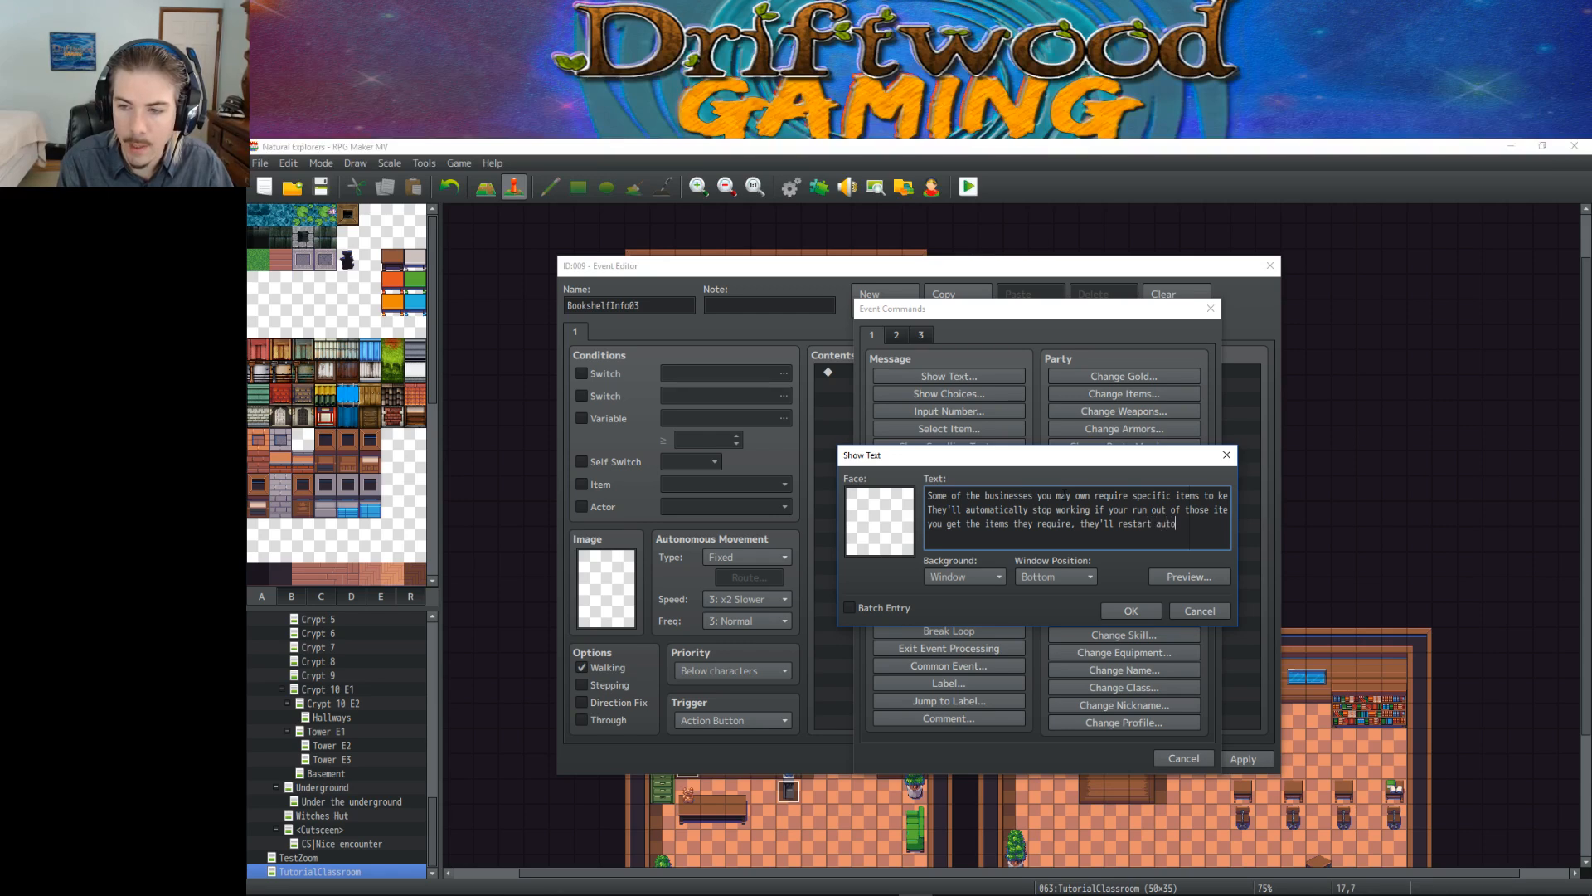
pyautogui.write('matically.')
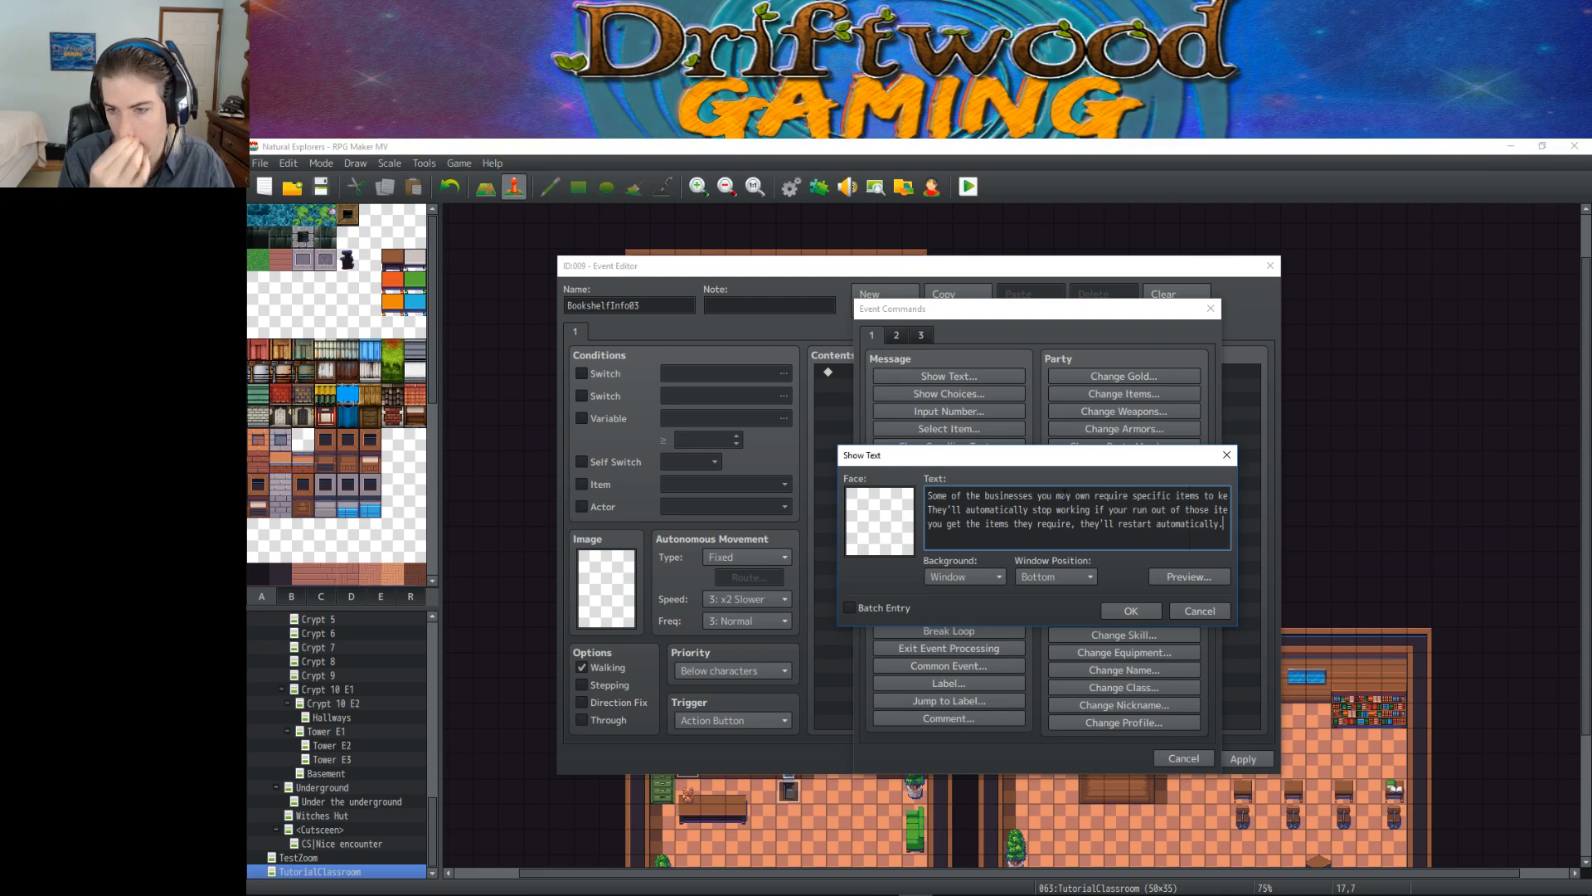
# Step: Accept the message about businesses requiring specific items and save the BookshelfInfo03 event
pyautogui.click(1130, 614)
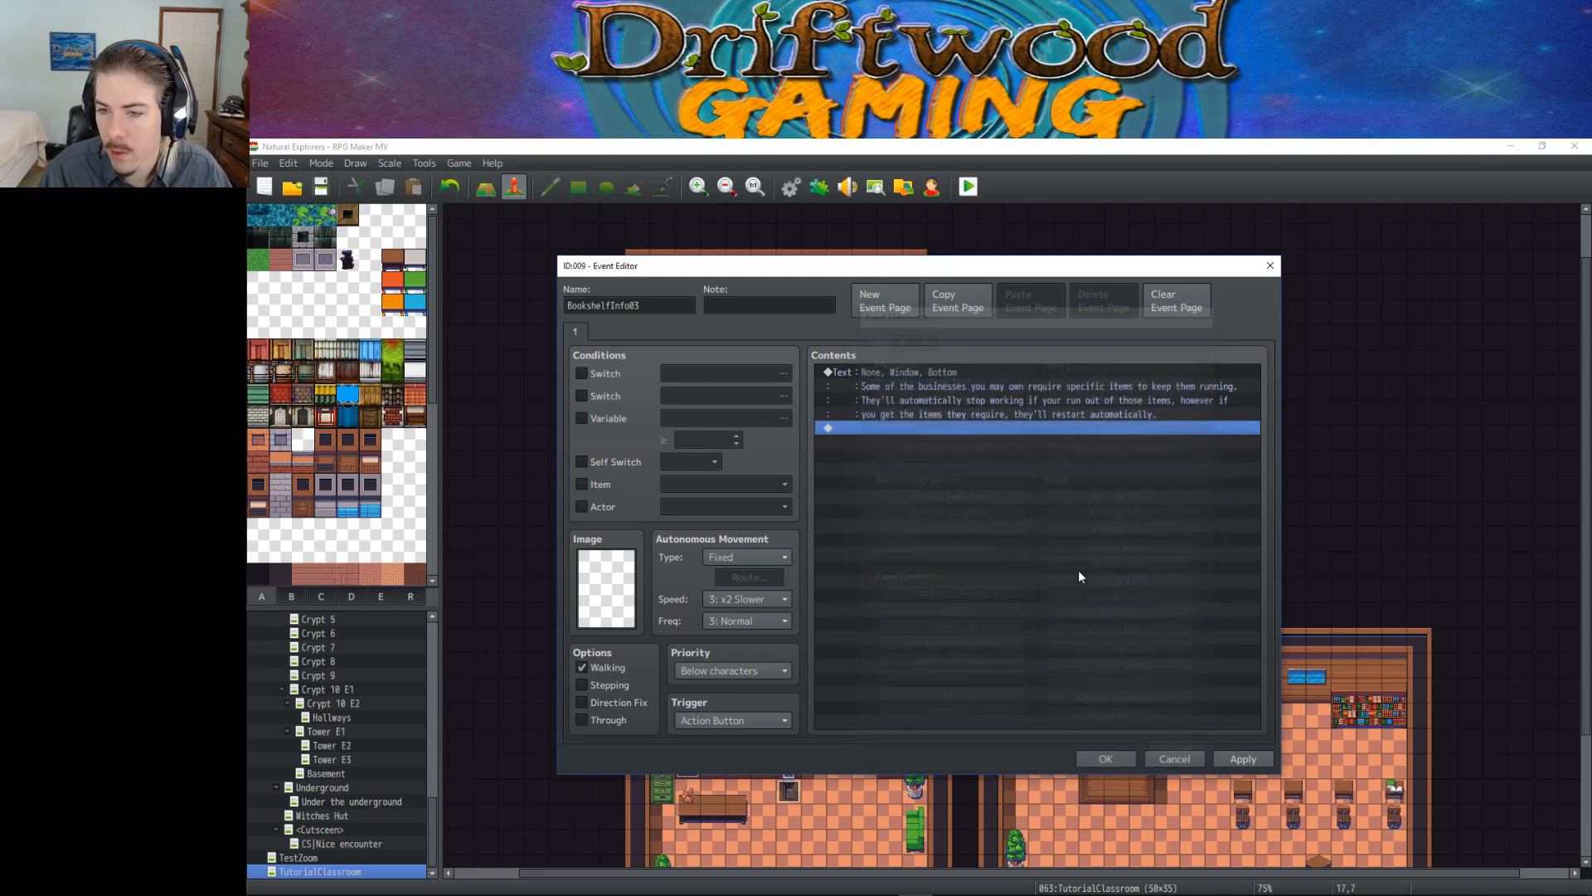
pyautogui.click(1104, 762)
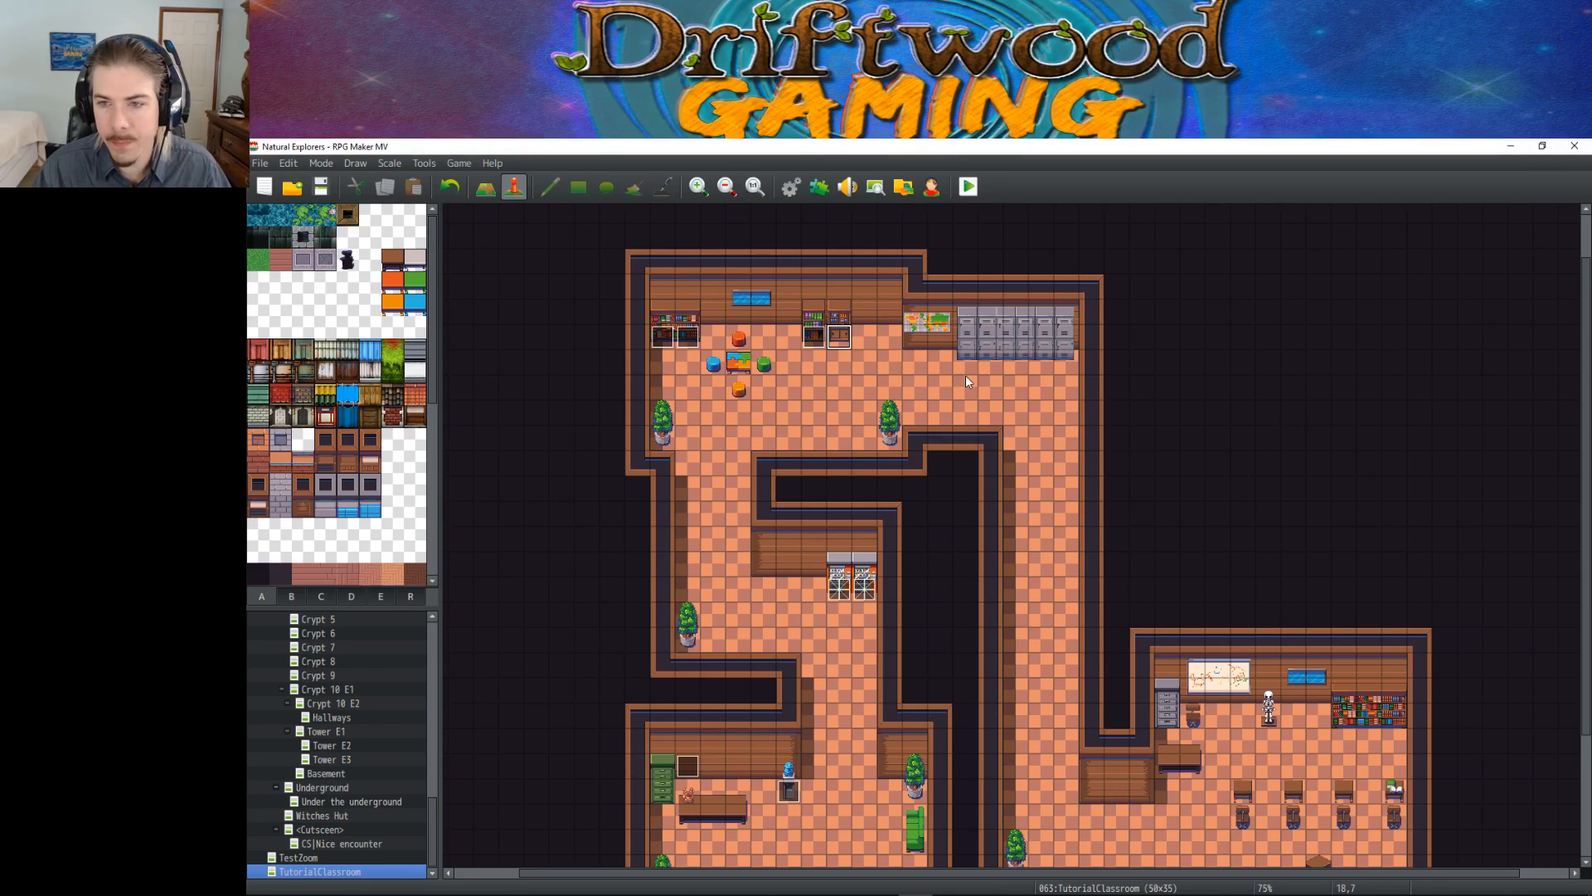
# Step: Save the project after looking over the TutorialClassroom map
pyautogui.click(839, 312)
pyautogui.scroll(-5, 1270, 574)
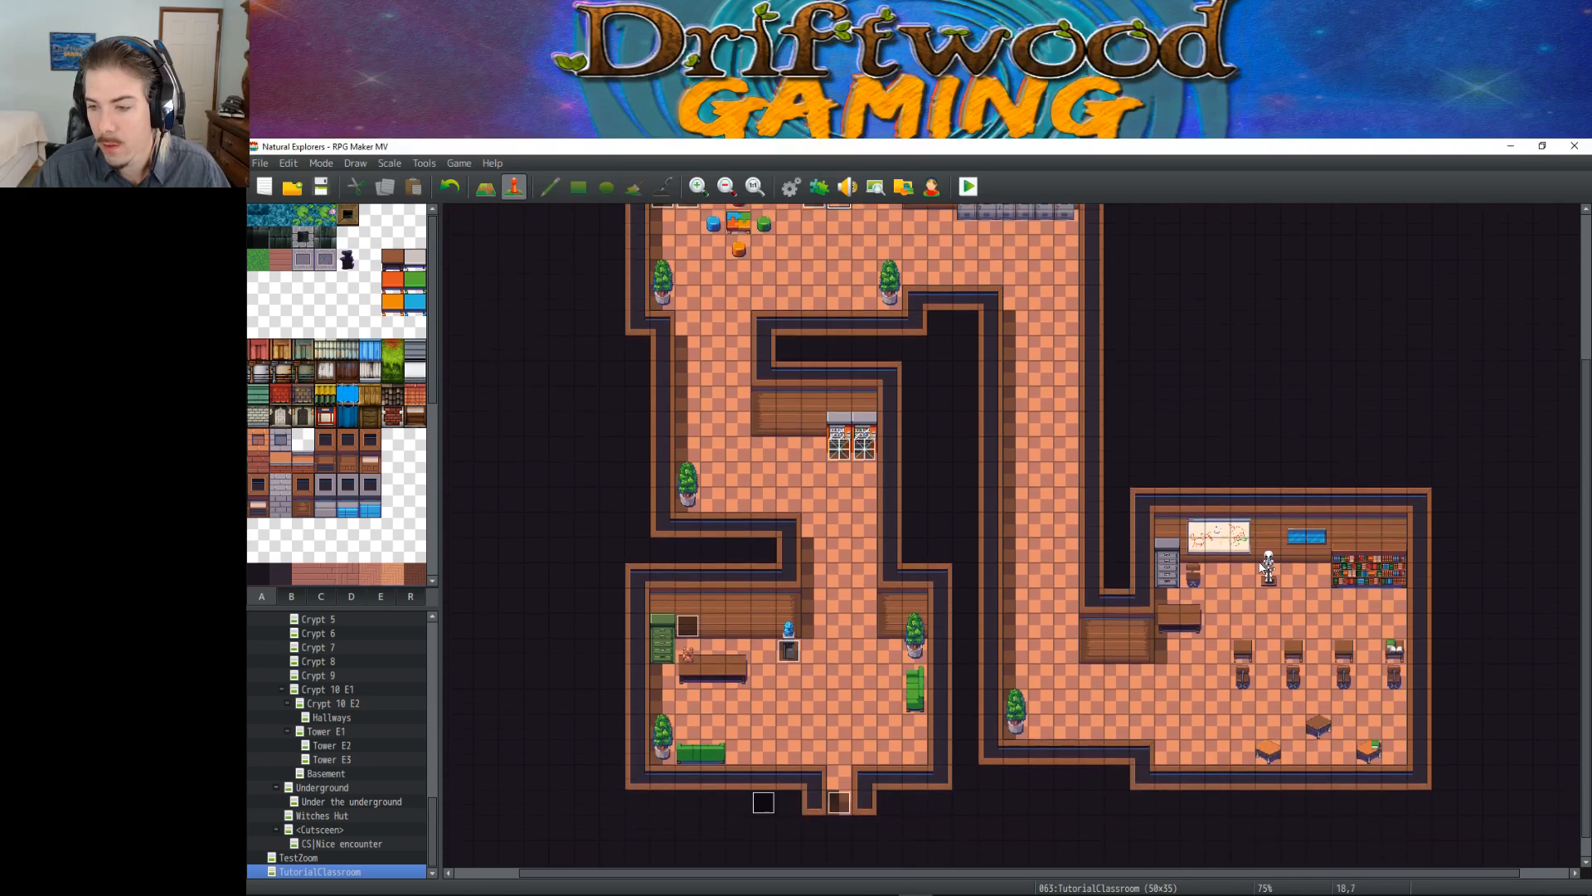
pyautogui.scroll(4, 1253, 560)
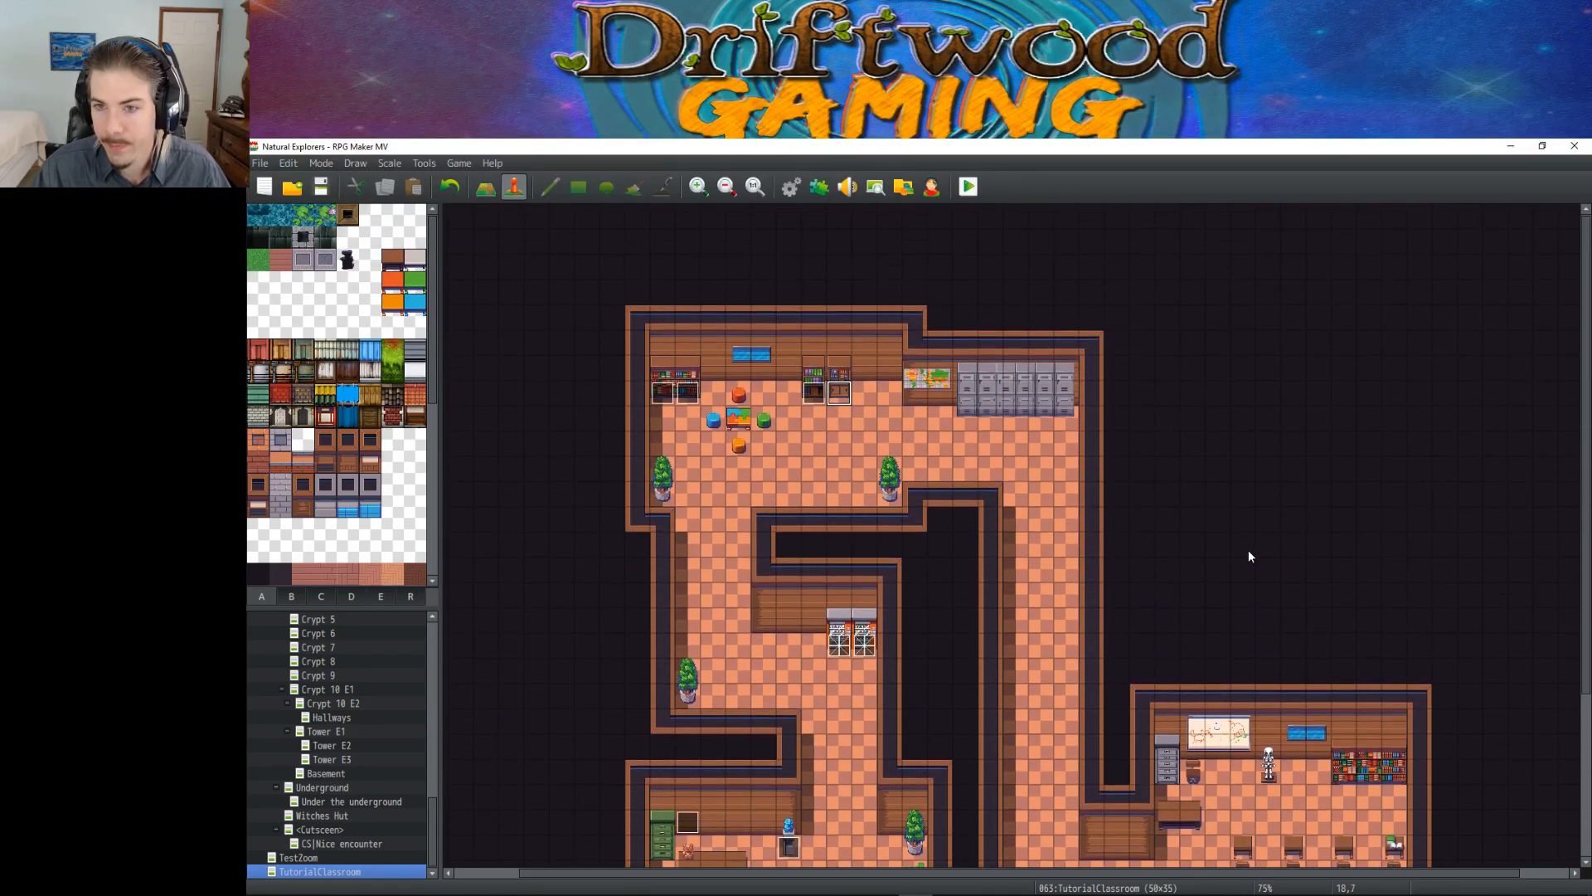
pyautogui.scroll(-2, 1251, 556)
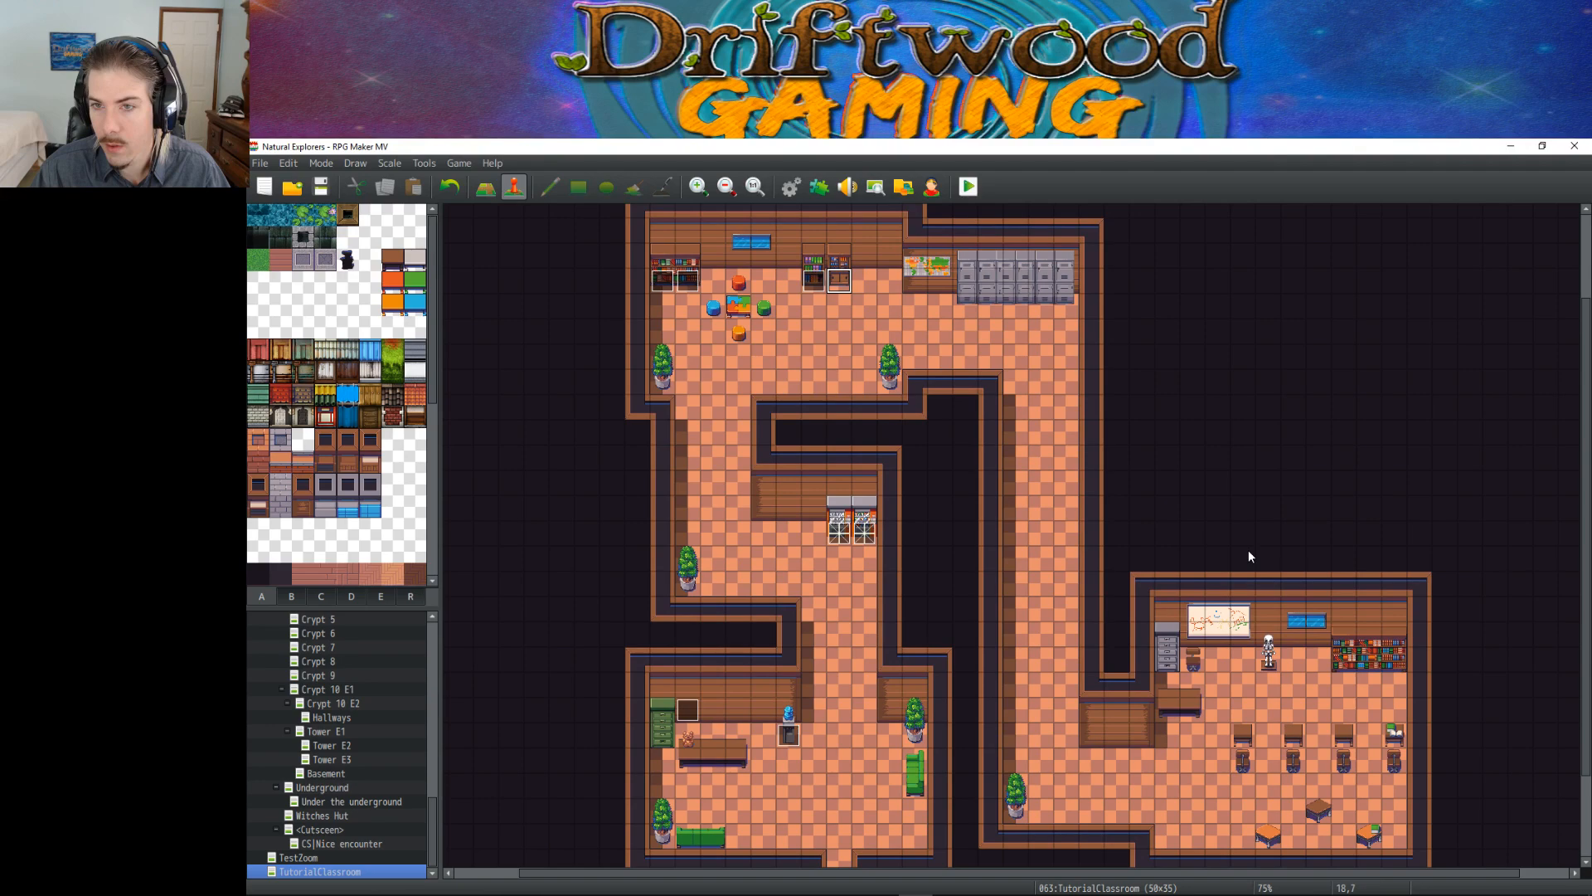
pyautogui.scroll(1, 1246, 555)
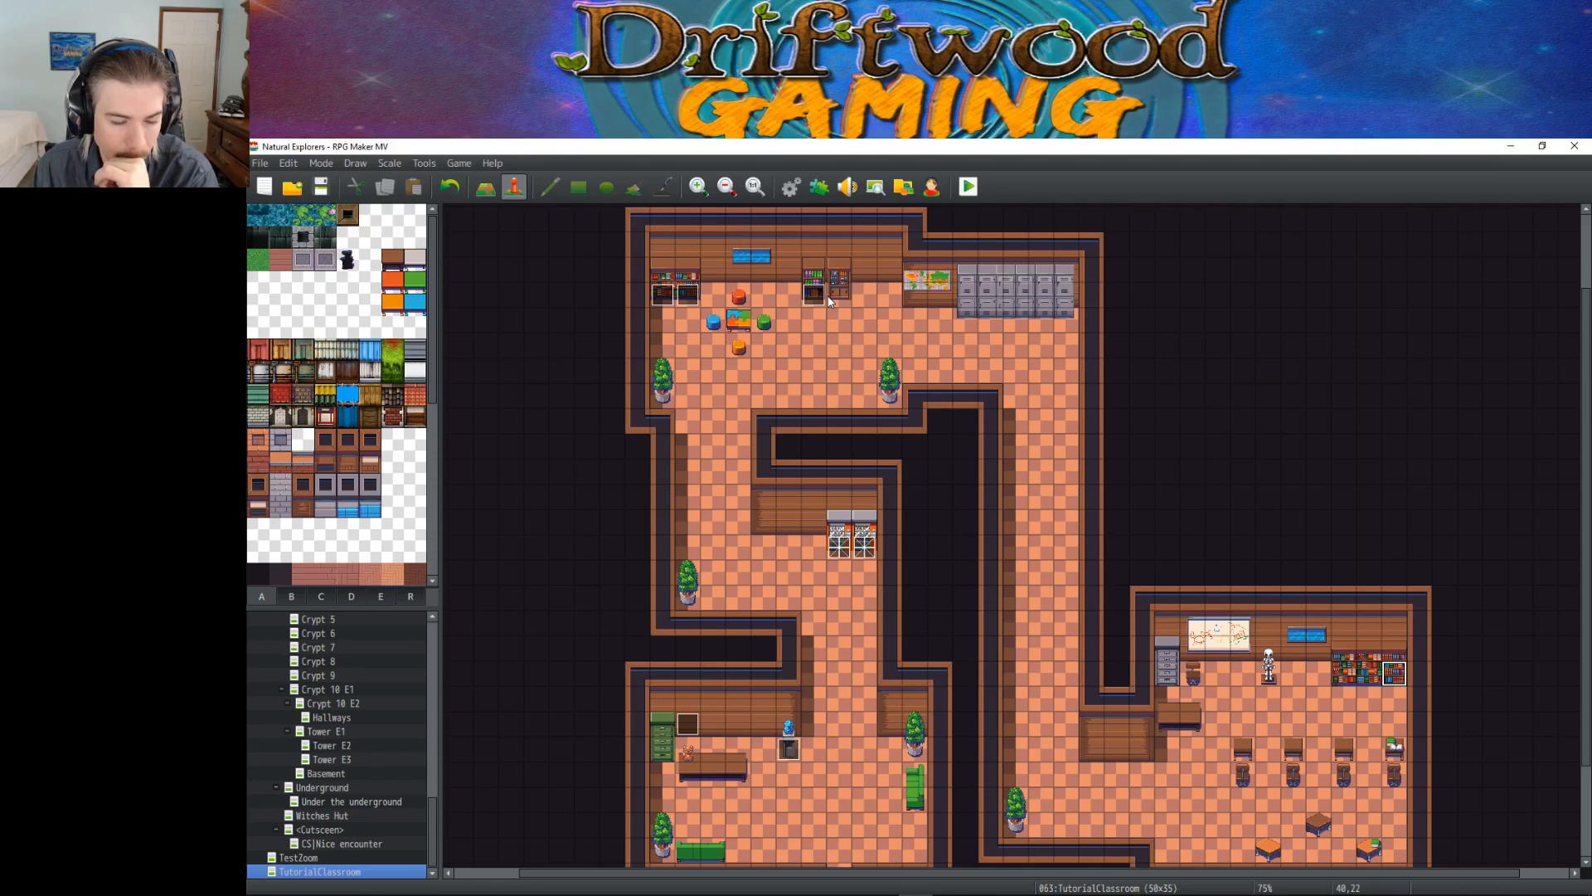
pyautogui.click(834, 299)
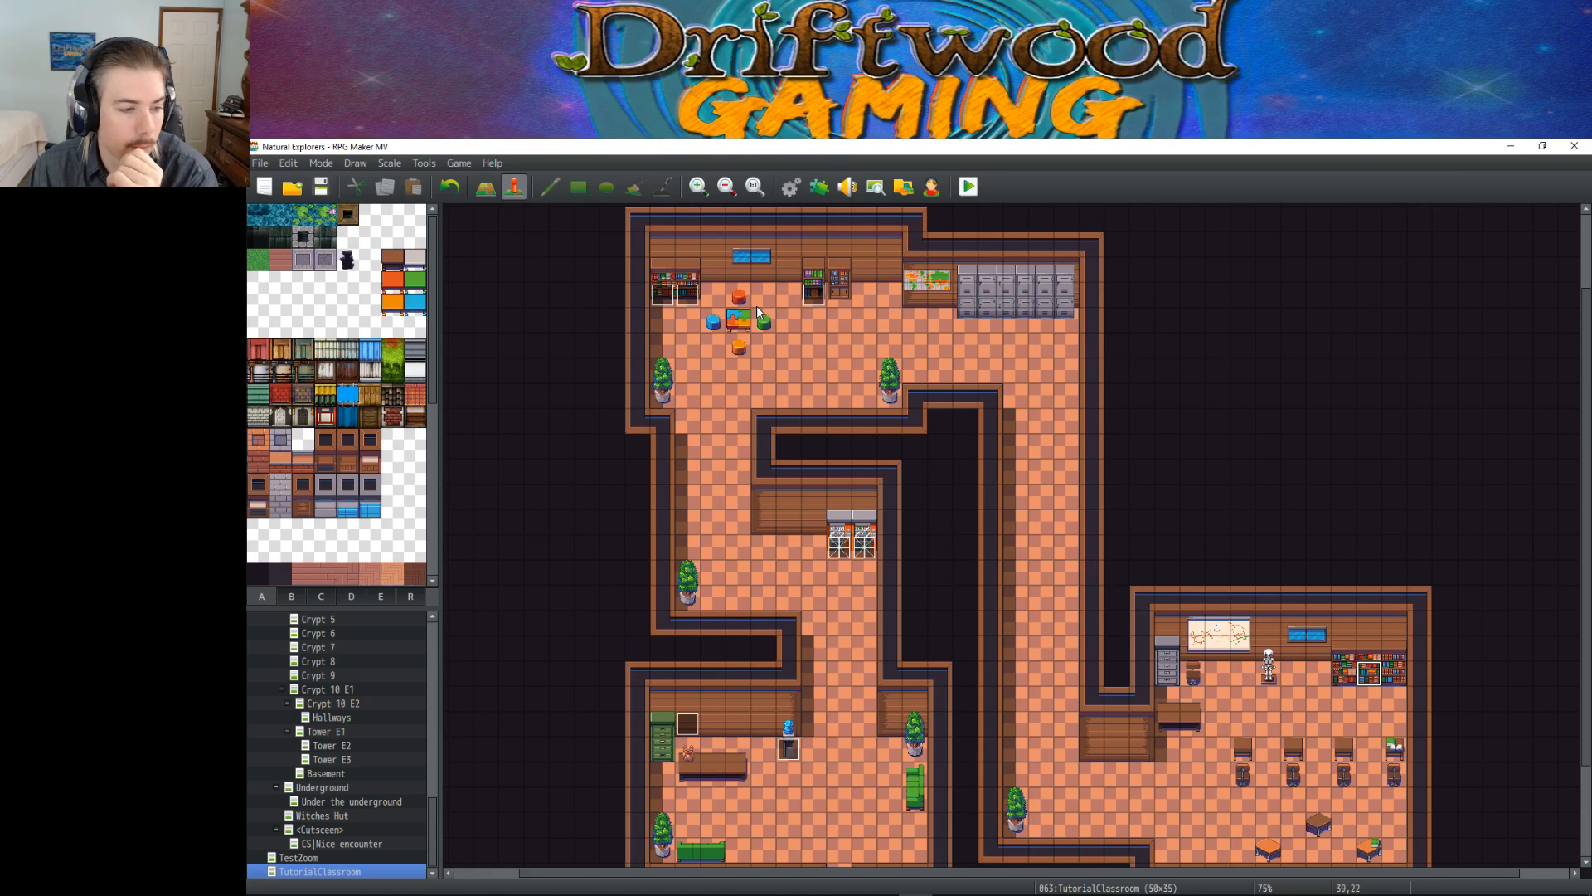
pyautogui.click(325, 189)
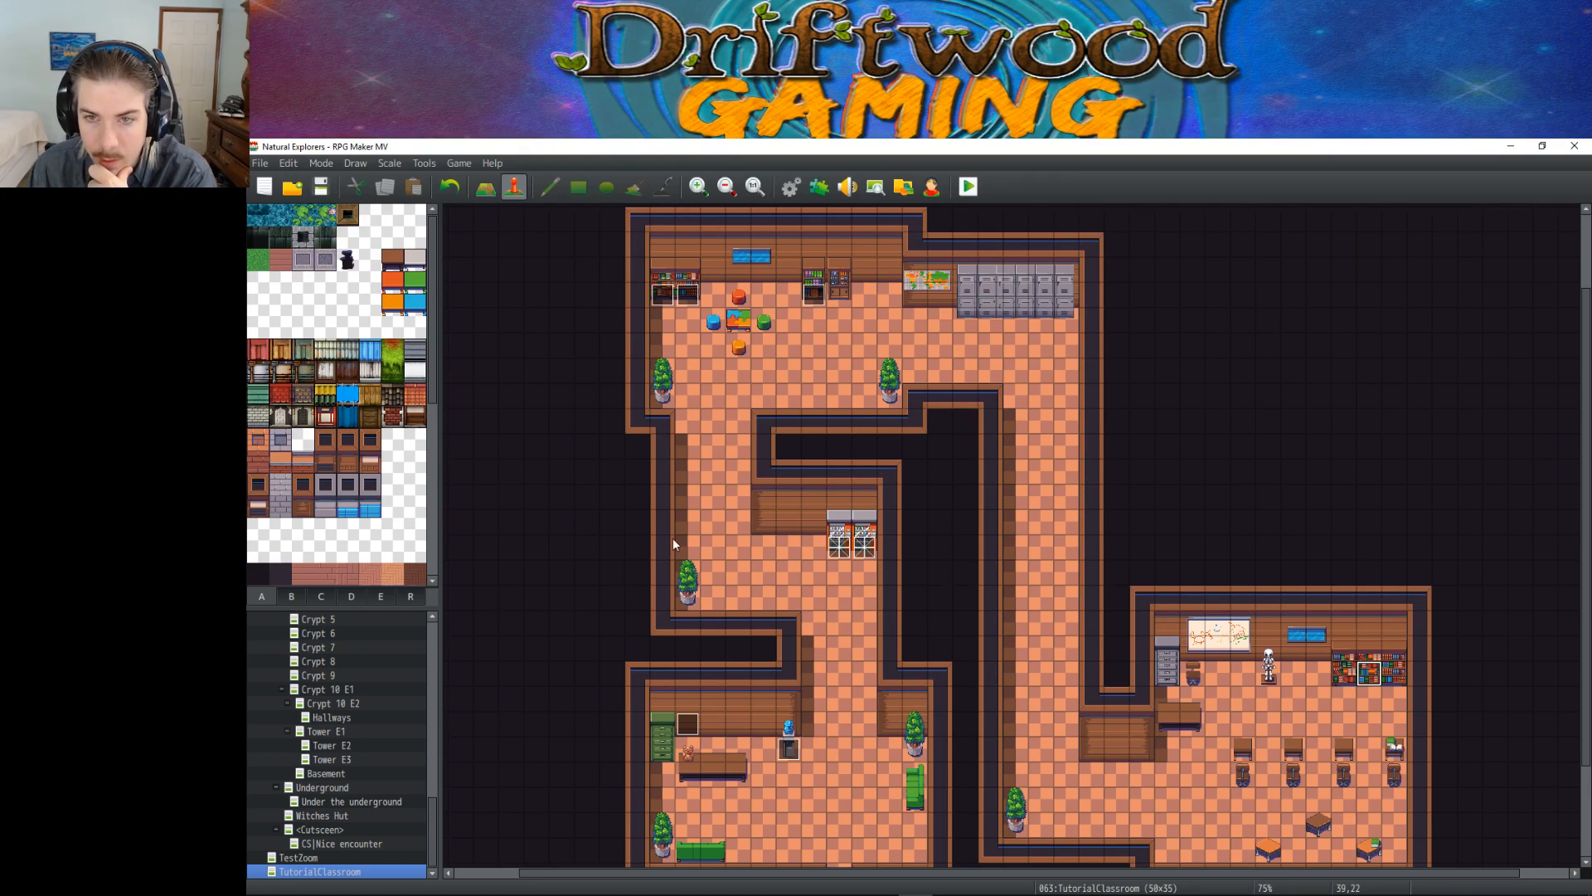
# Step: Create a new event on the bookshelf tile just right of BookshelfInfo03 and name it BookshelfInfo04
pyautogui.rightClick(849, 292)
pyautogui.click(871, 316)
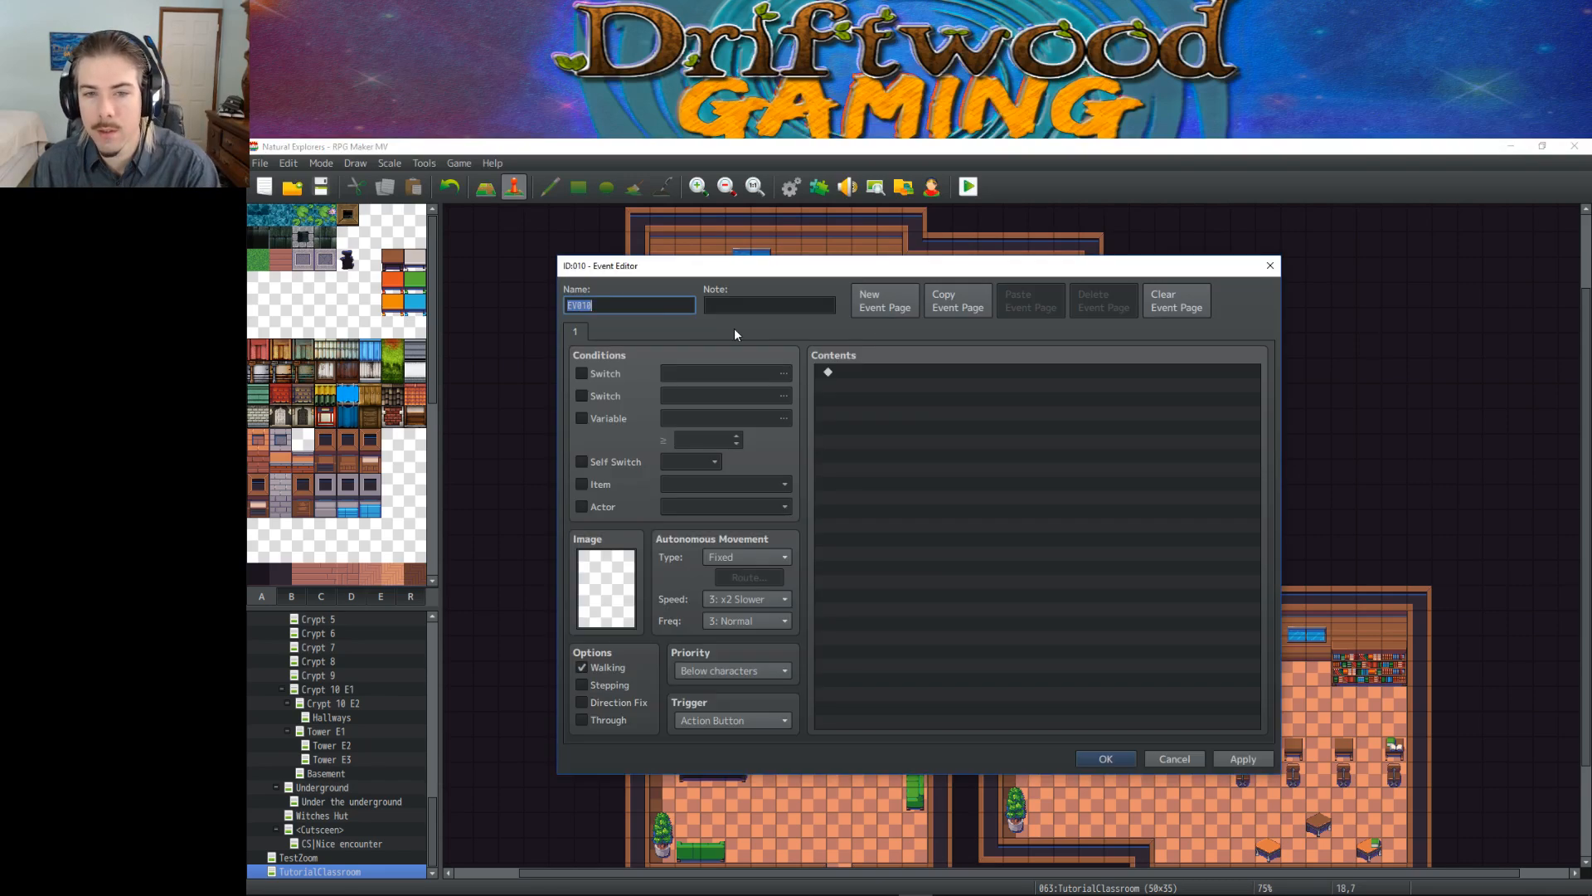
pyautogui.write('B')
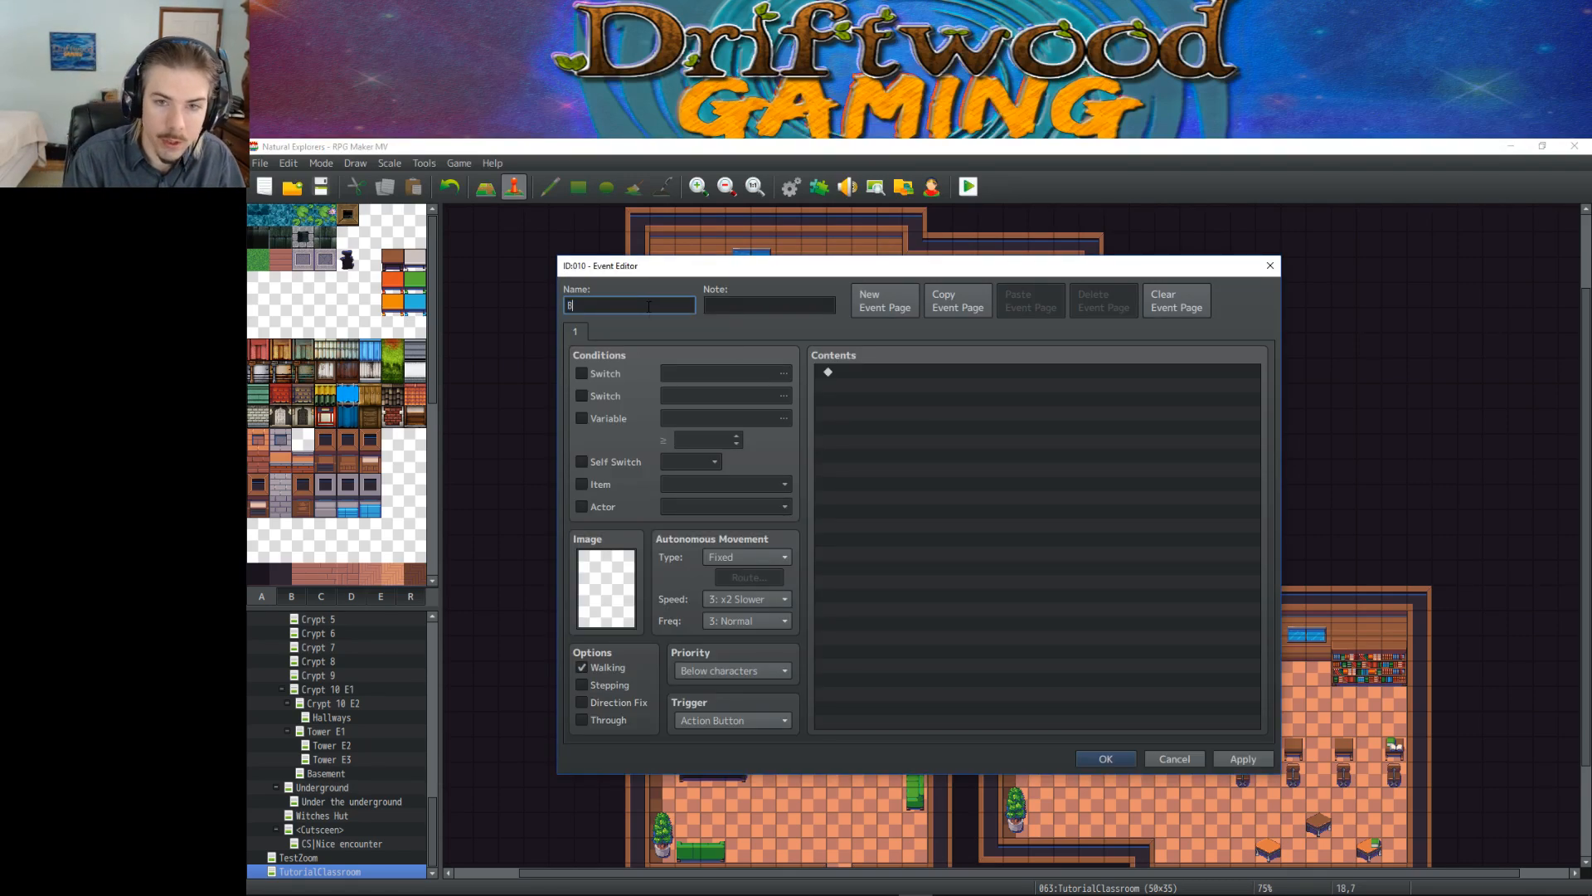
pyautogui.write('ookshelfInfo')
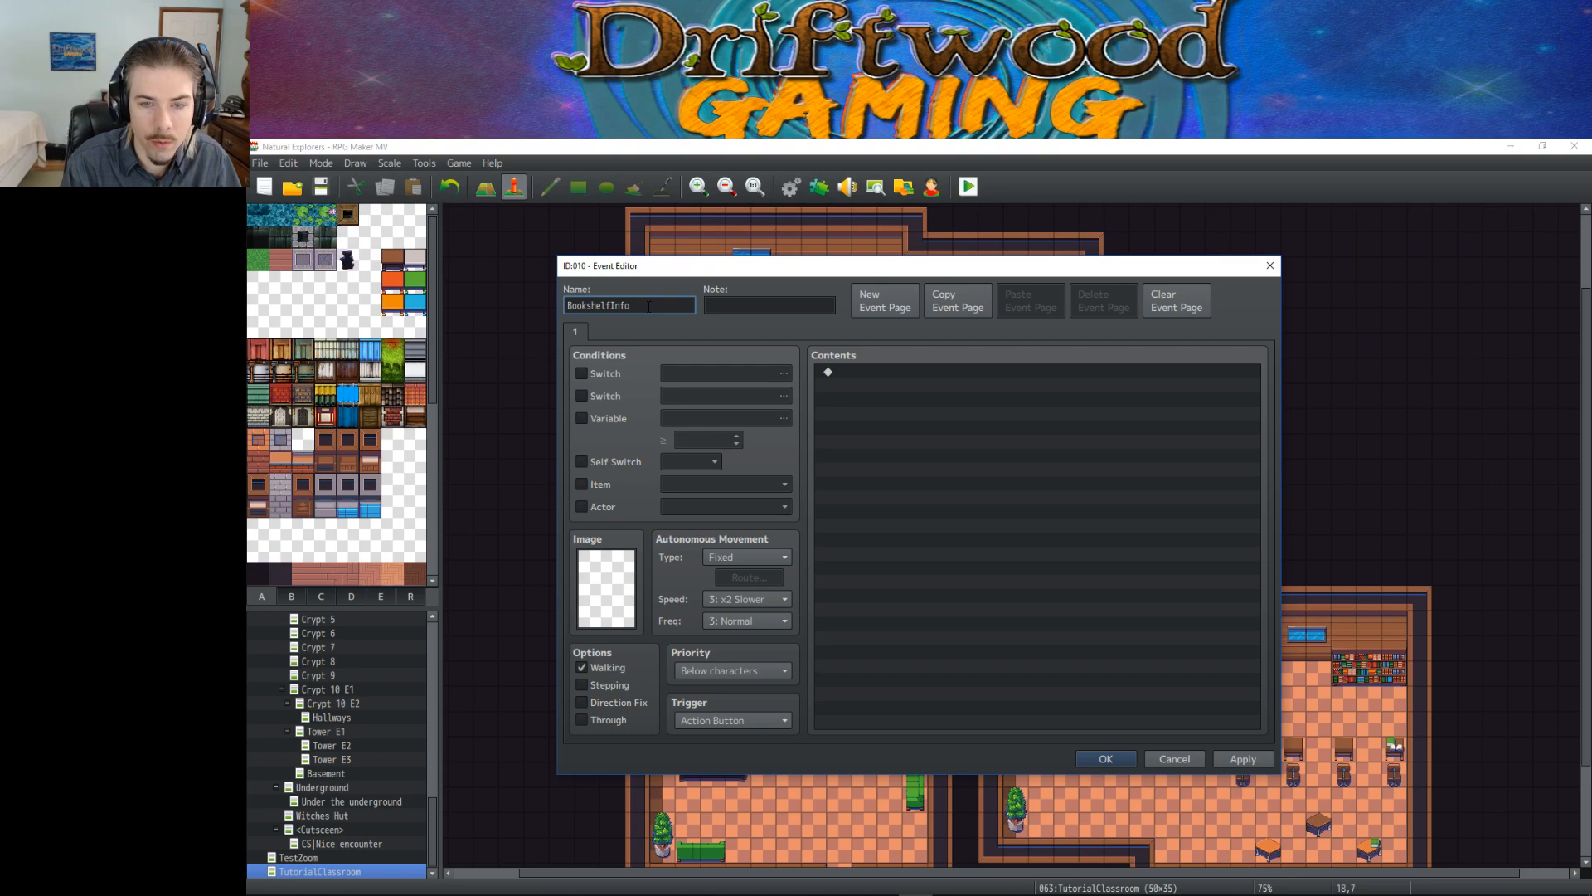
pyautogui.write('04')
# Step: Add a Show Text command with the first line "Your house and the town can recieve many upgrades and additional features"
pyautogui.click(949, 395)
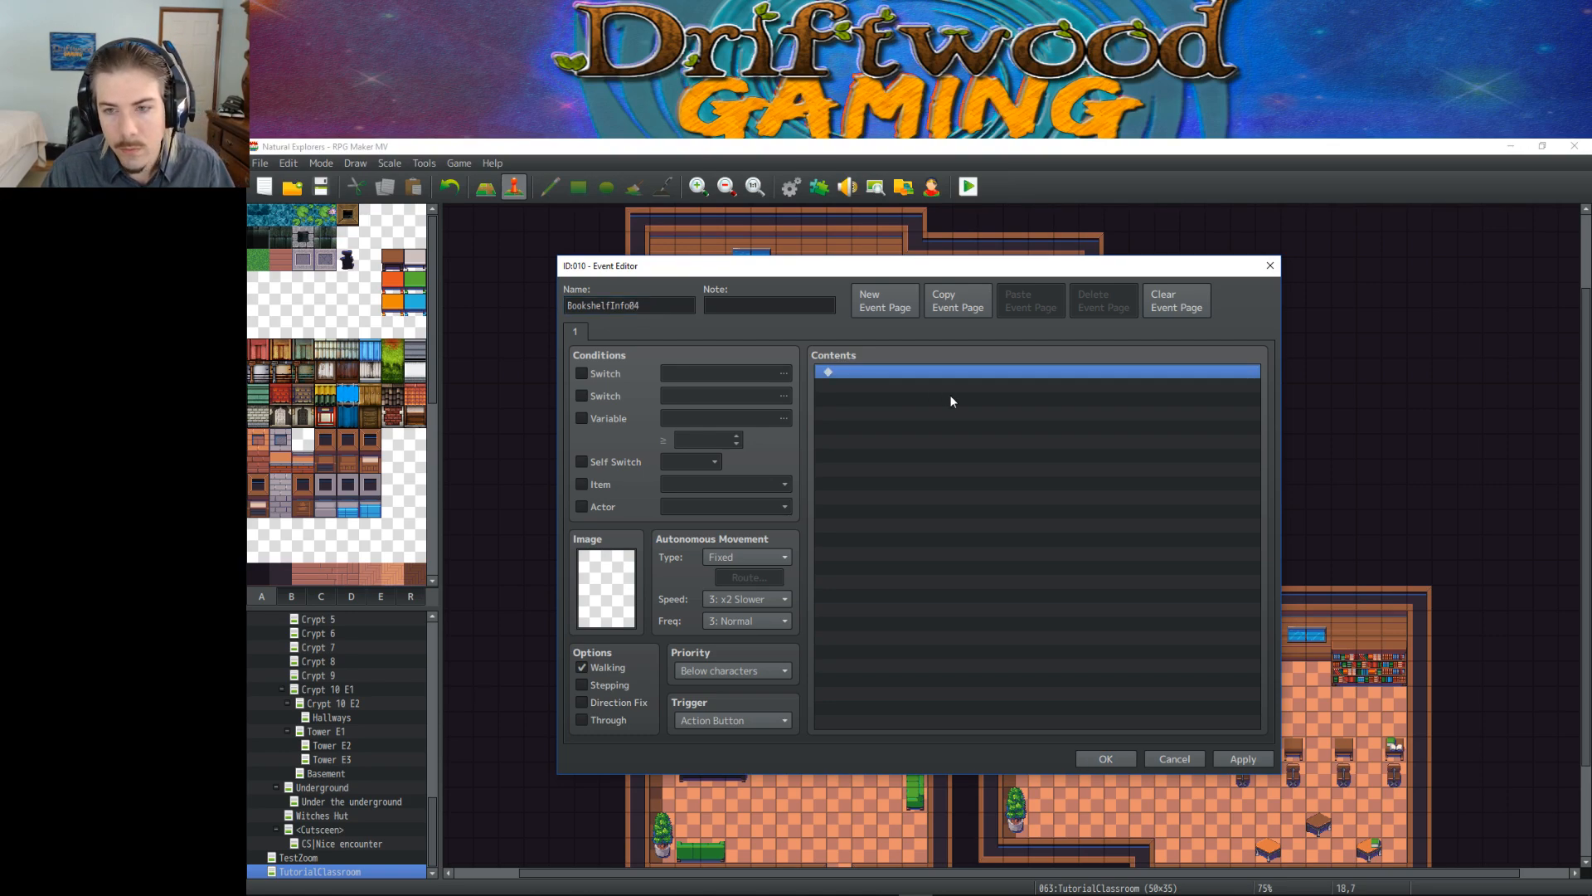
pyautogui.doubleClick(971, 400)
pyautogui.click(946, 374)
pyautogui.write('Your house and the town ')
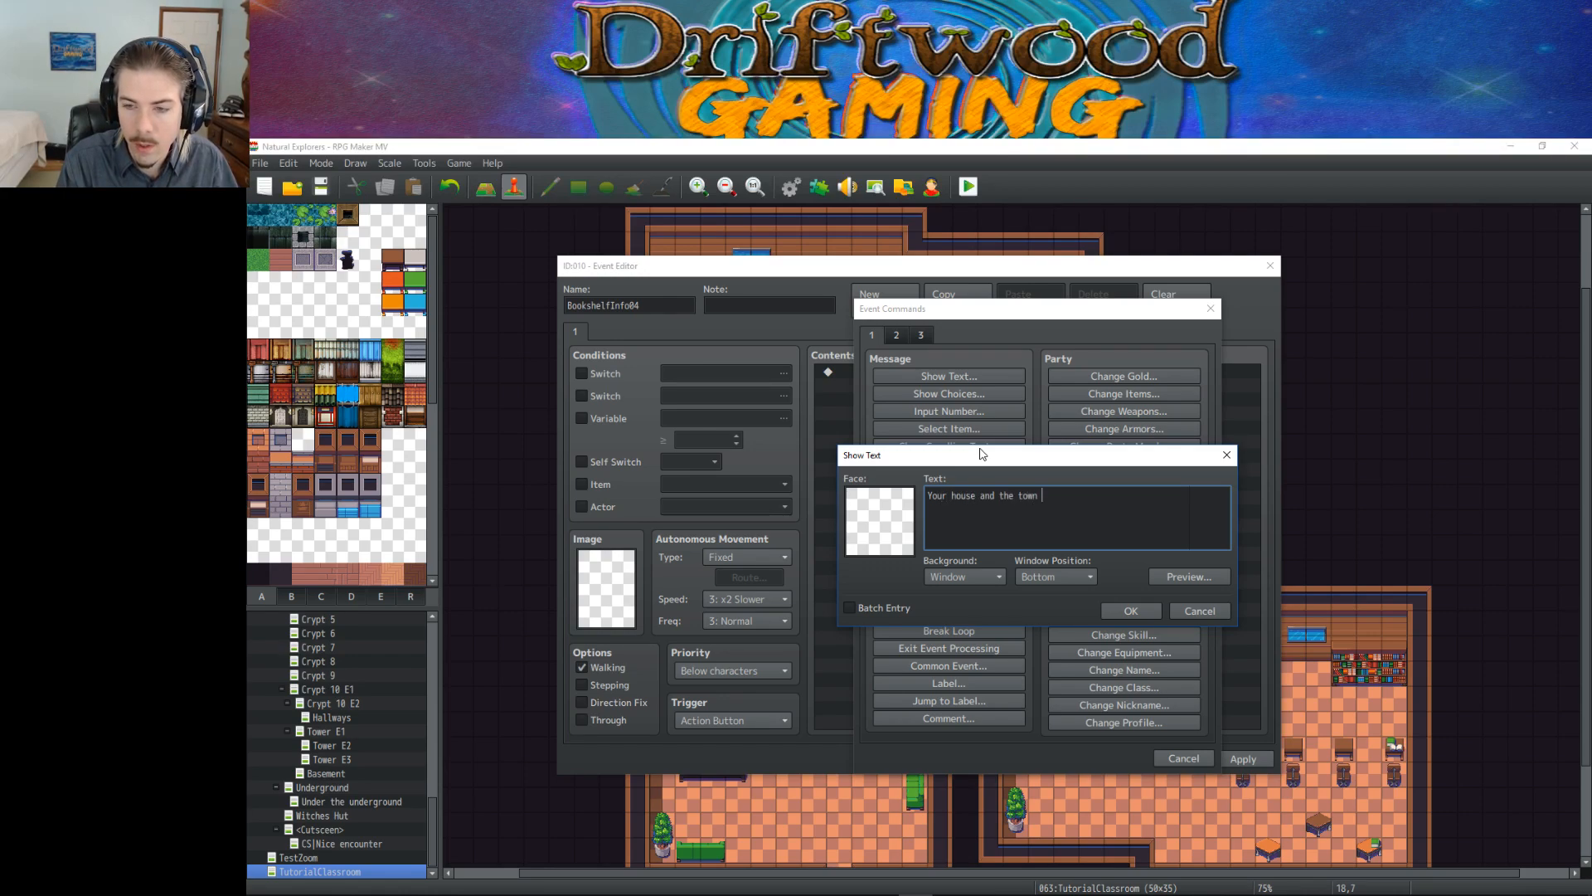
pyautogui.write('can')
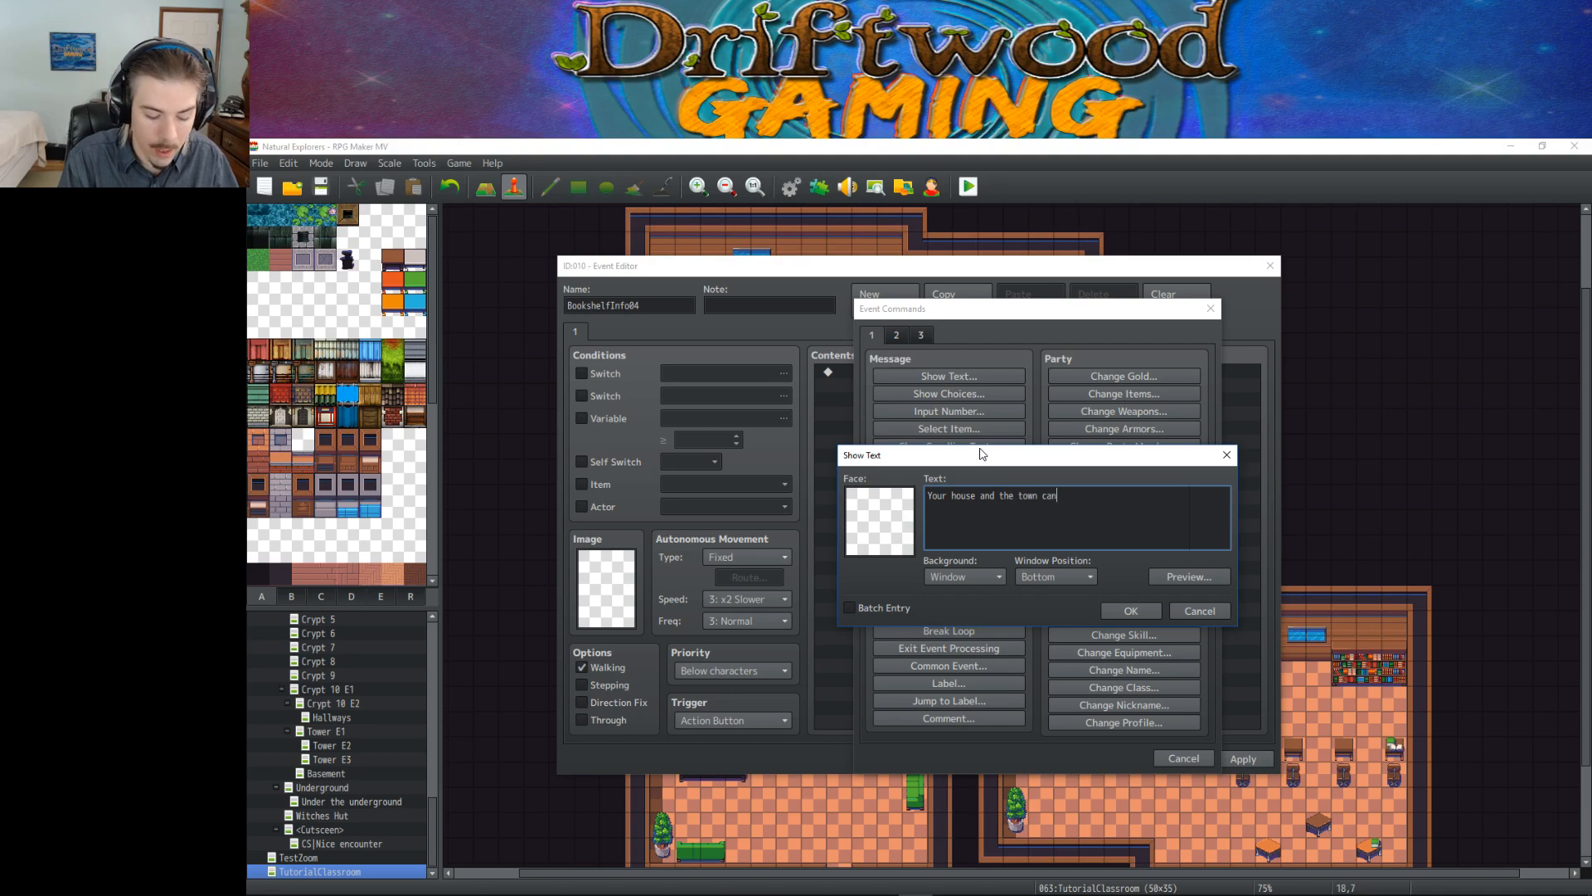
pyautogui.write(' revcieve ')
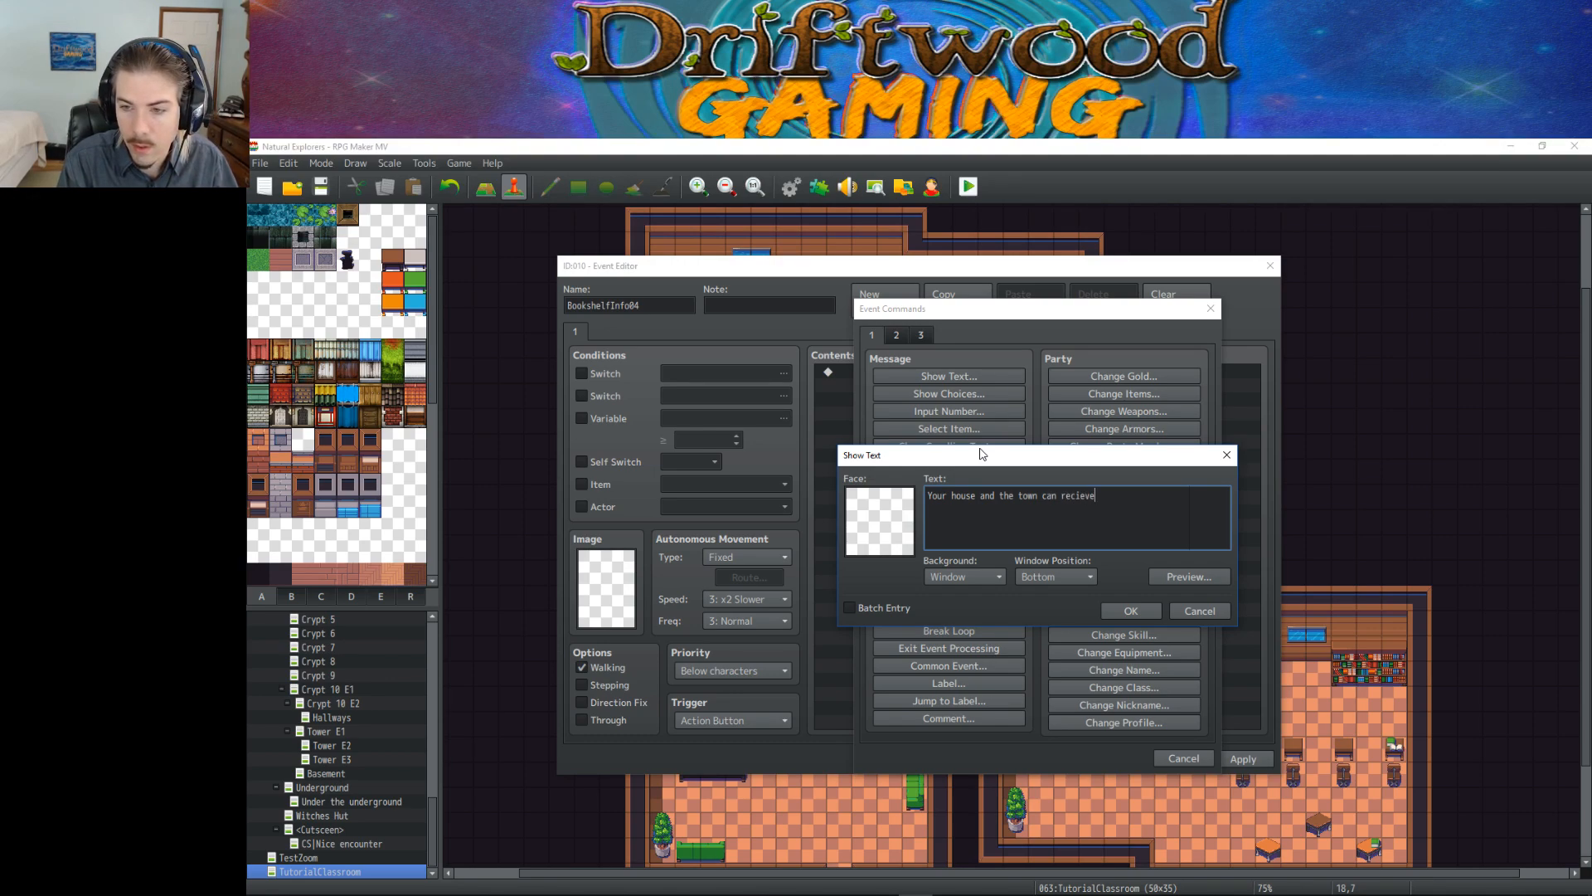
pyautogui.write('many ')
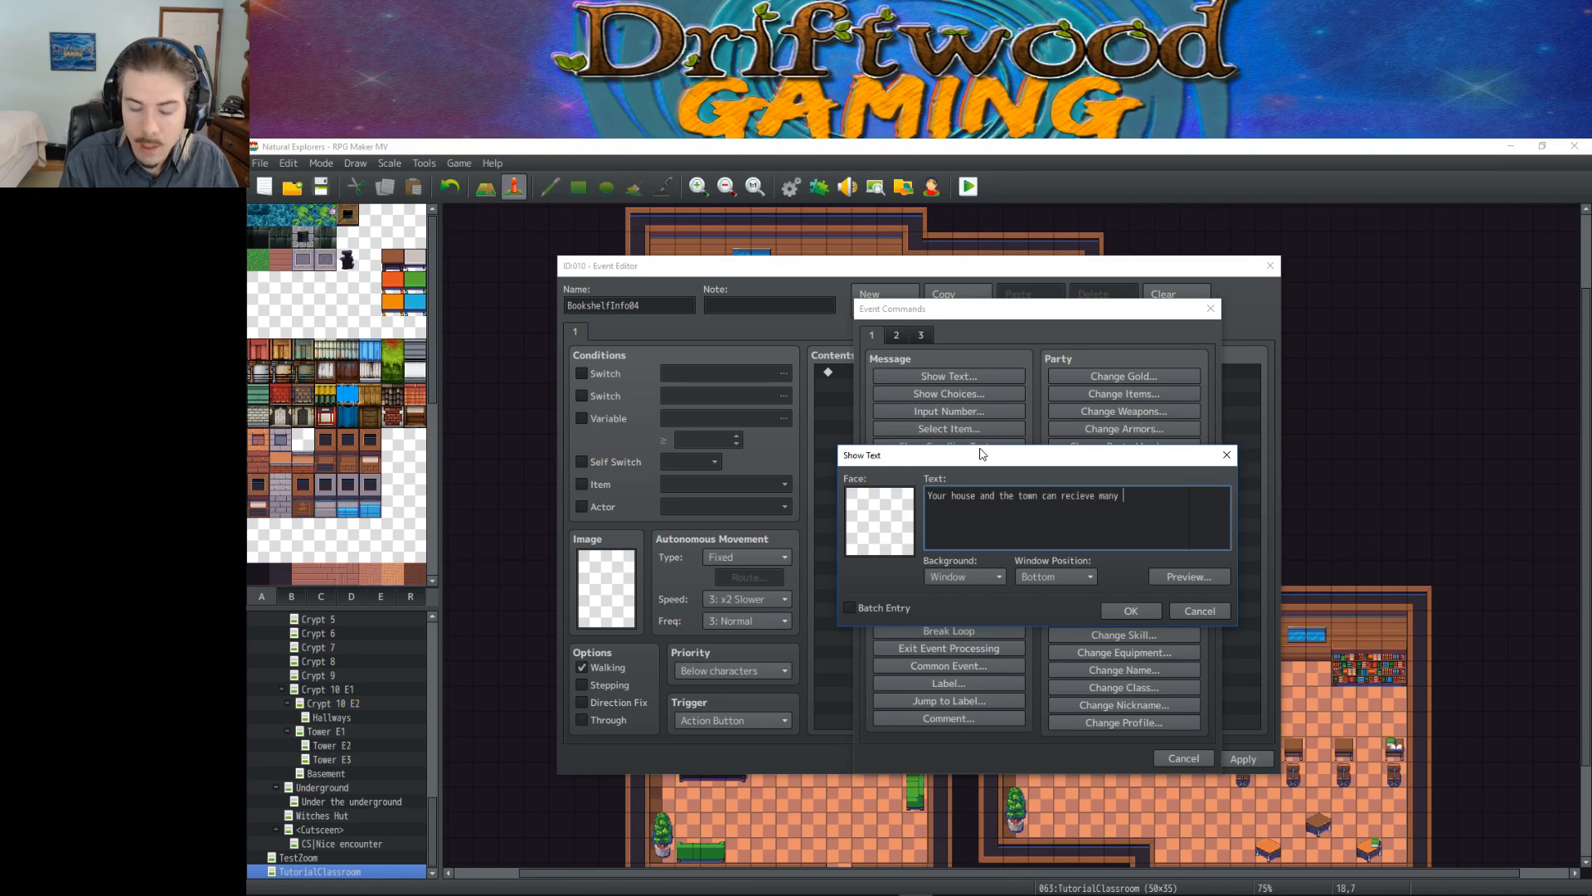
pyautogui.write('upgrades and ')
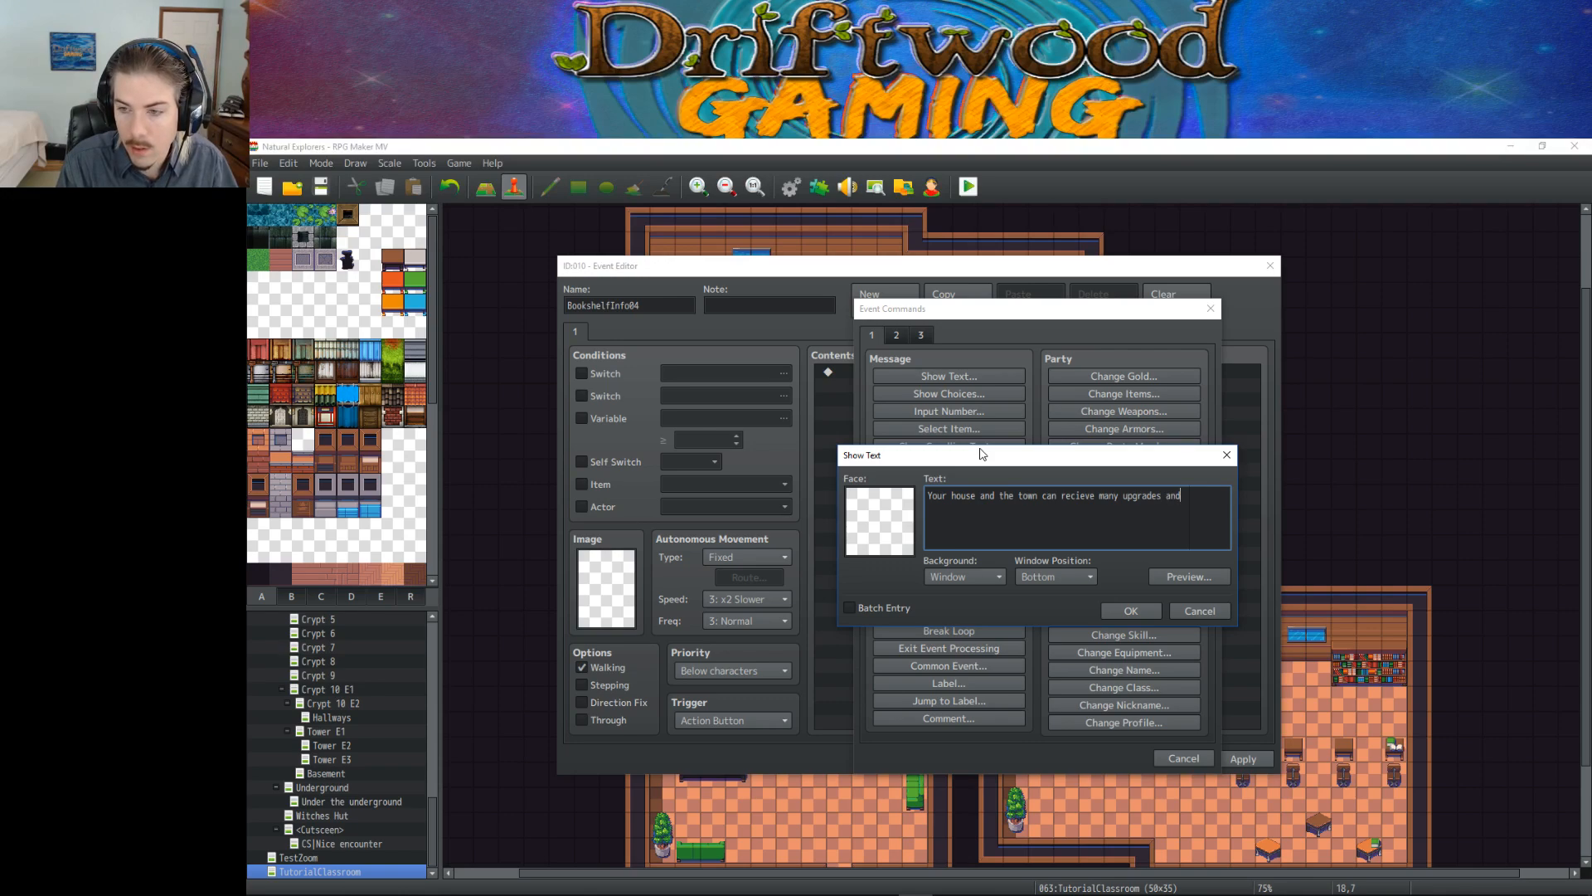
pyautogui.write('additional')
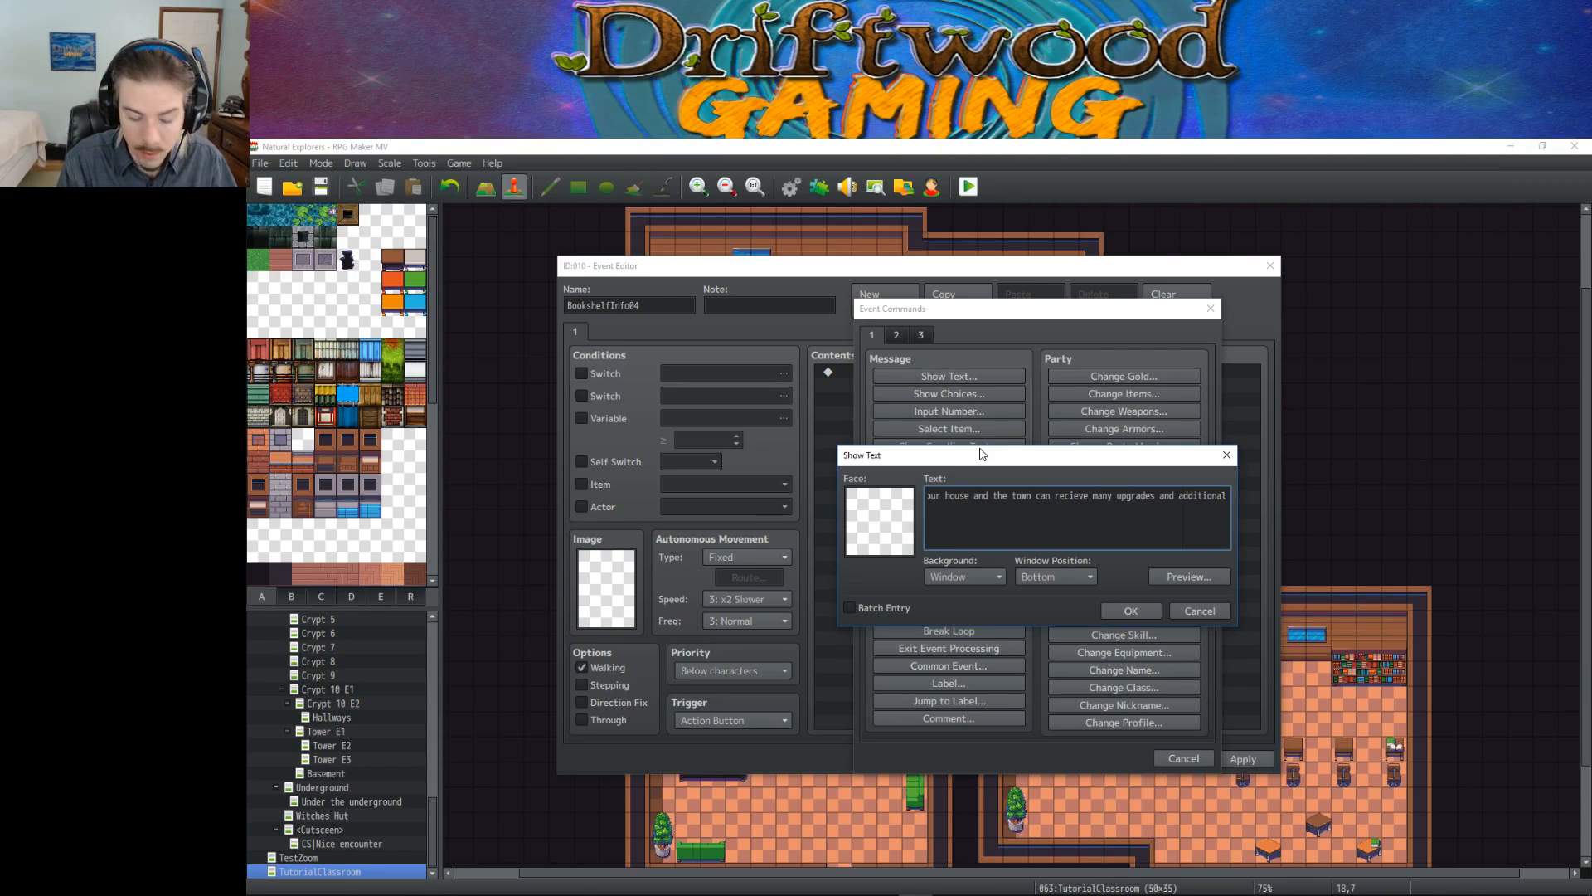
# Step: Write the message's second line: "that are not available at the very beginning. Rescuing or finding the right"
pyautogui.press('Return')
pyautogui.write('that are not ')
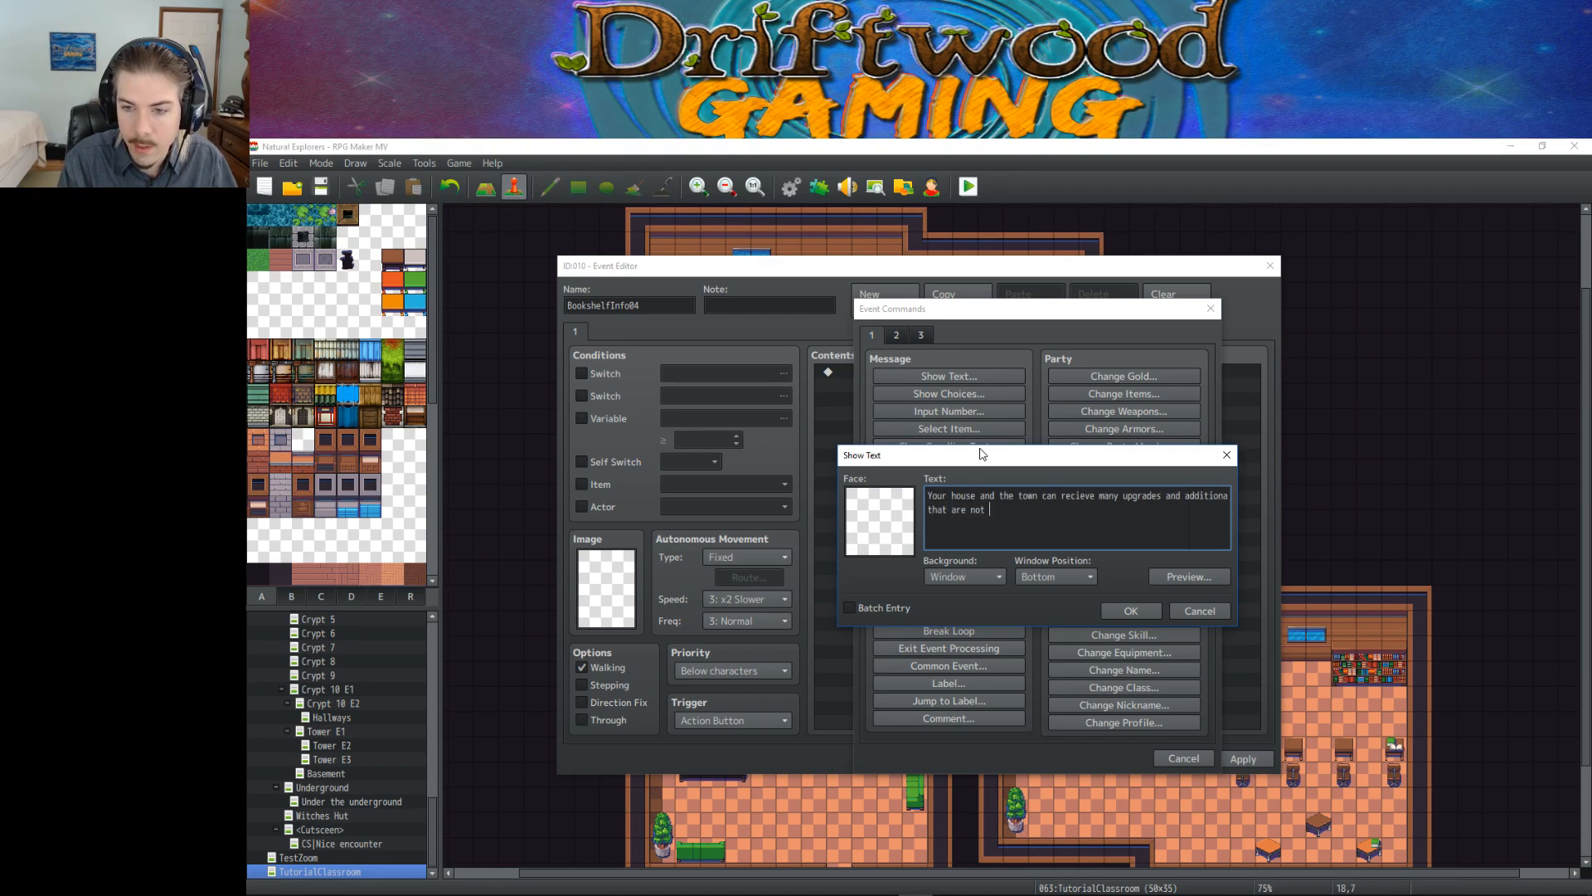
pyautogui.write('available at')
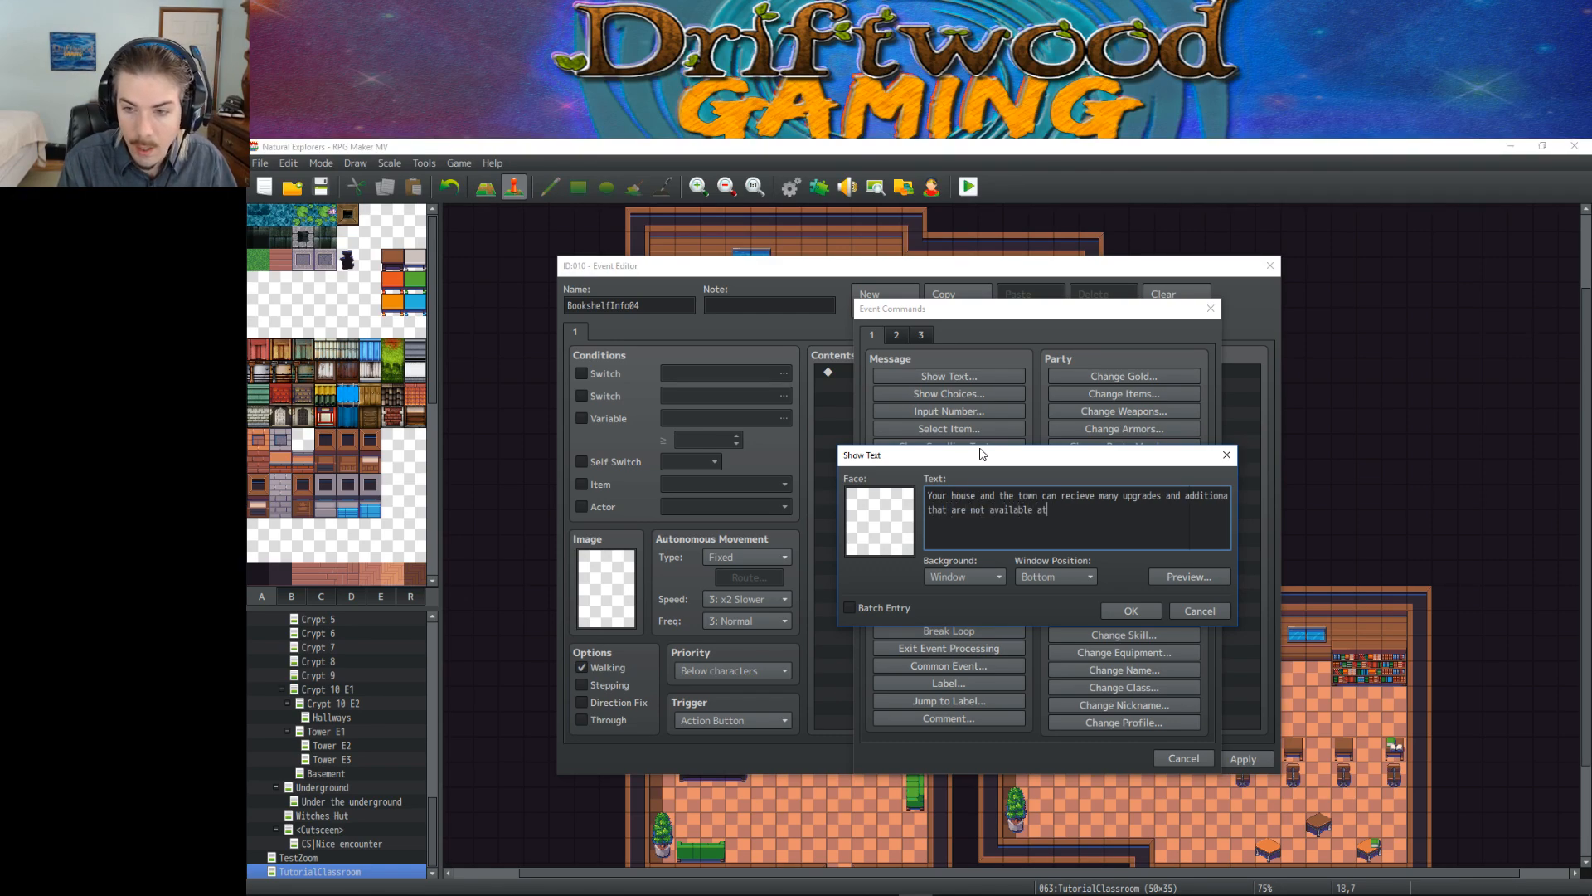
pyautogui.write(' the very be')
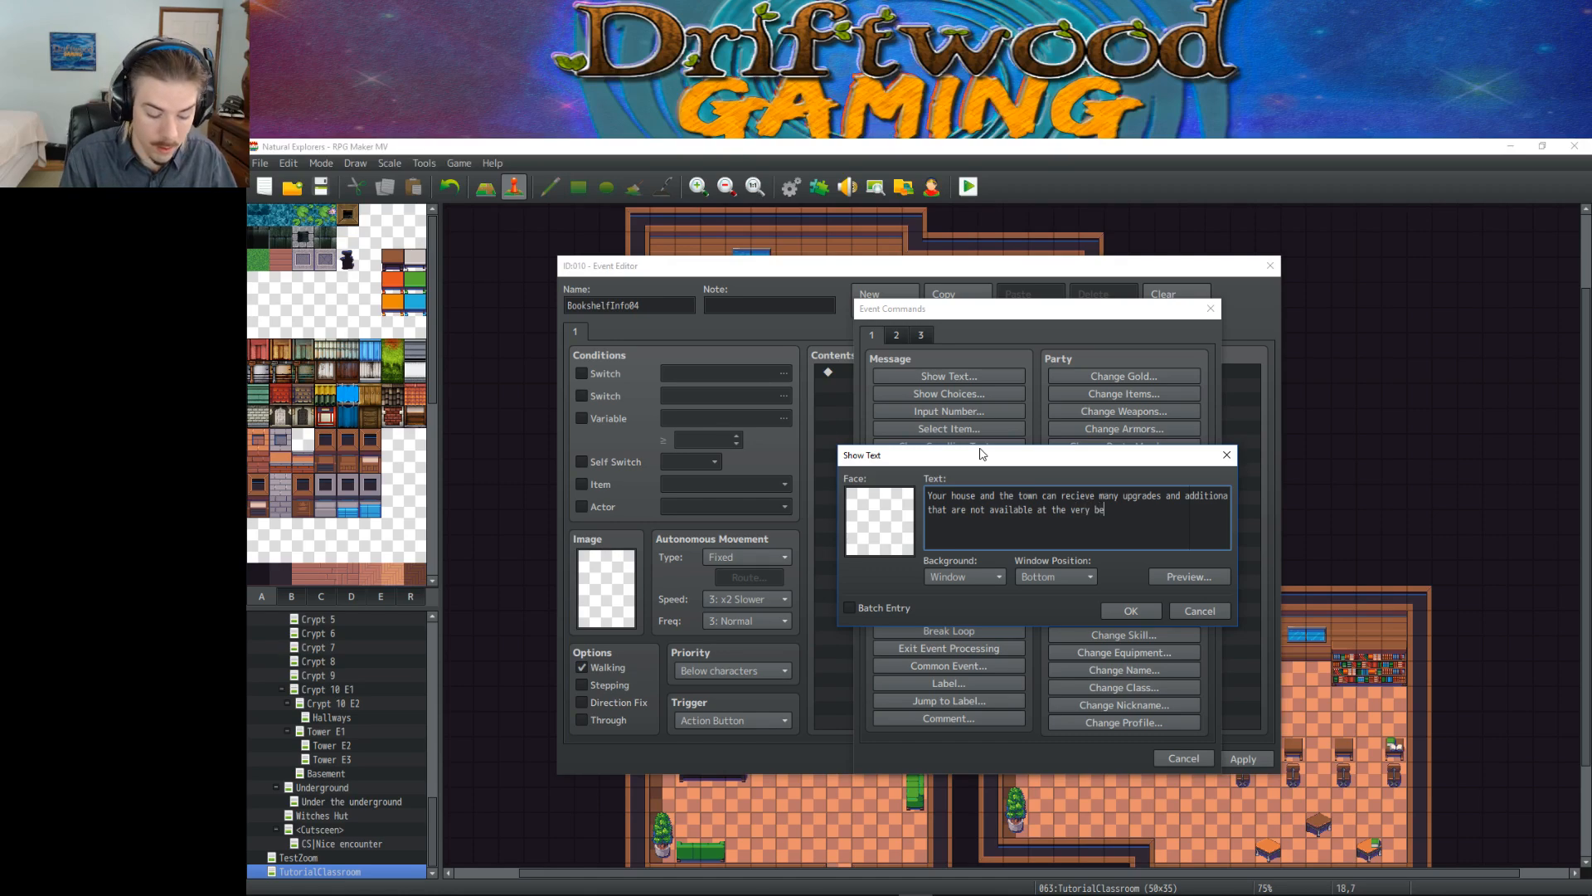
pyautogui.write('ginning. In order to get')
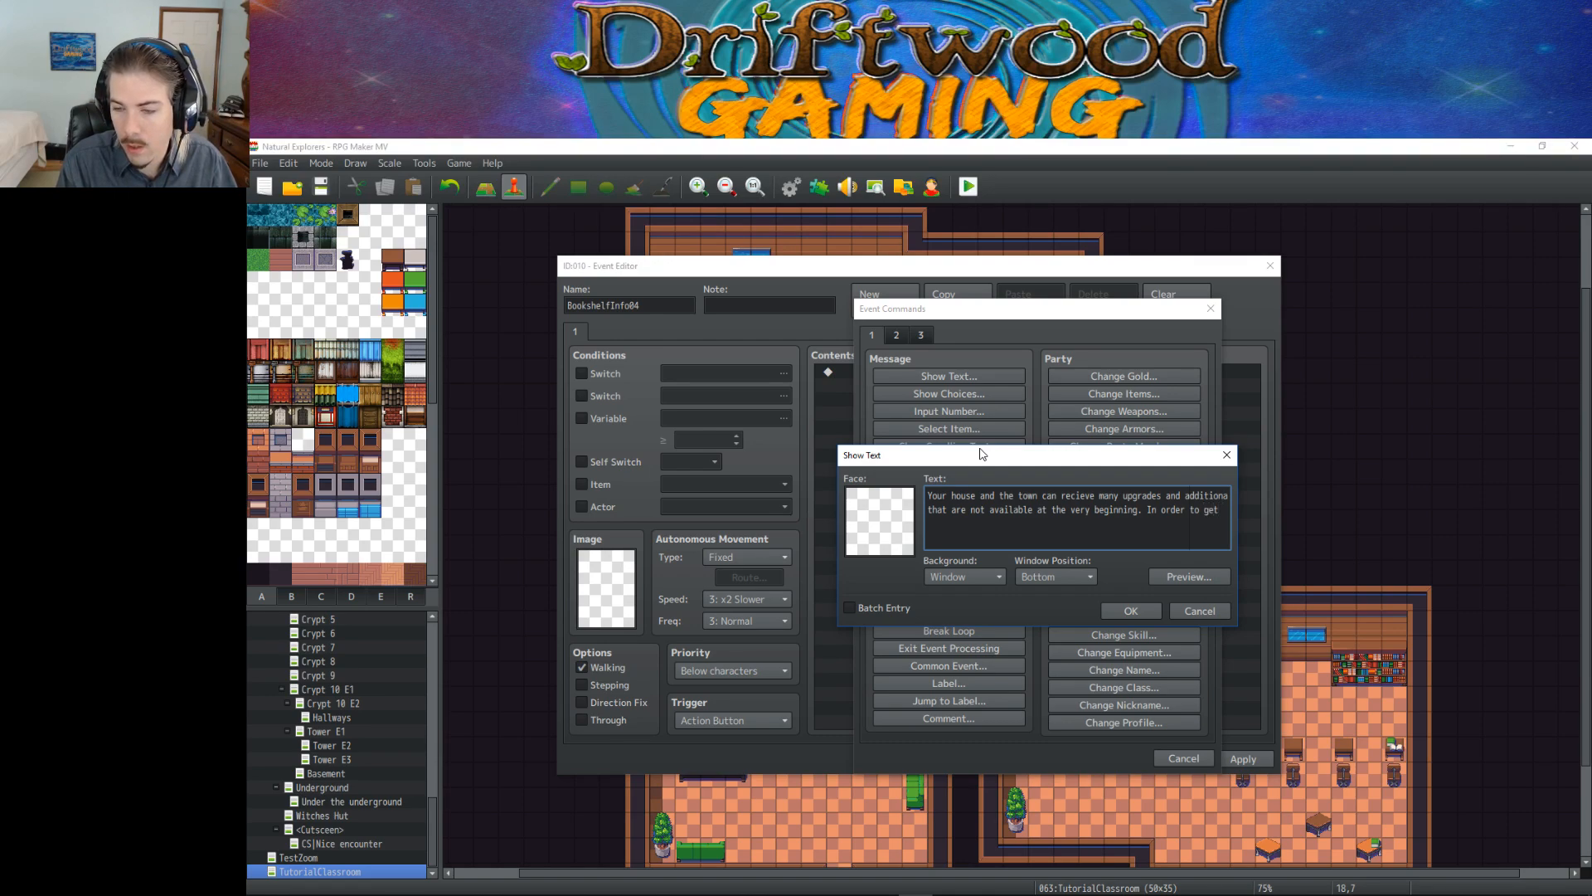
pyautogui.press('BackSpace')
pyautogui.press('BackSpace')
pyautogui.press('BackSpace')
pyautogui.press('BackSpace')
pyautogui.press('BackSpace')
pyautogui.press('BackSpace')
pyautogui.press('BackSpace')
pyautogui.press('BackSpace')
pyautogui.press('BackSpace')
pyautogui.press('BackSpace')
pyautogui.press('BackSpace')
pyautogui.press('BackSpace')
pyautogui.press('BackSpace')
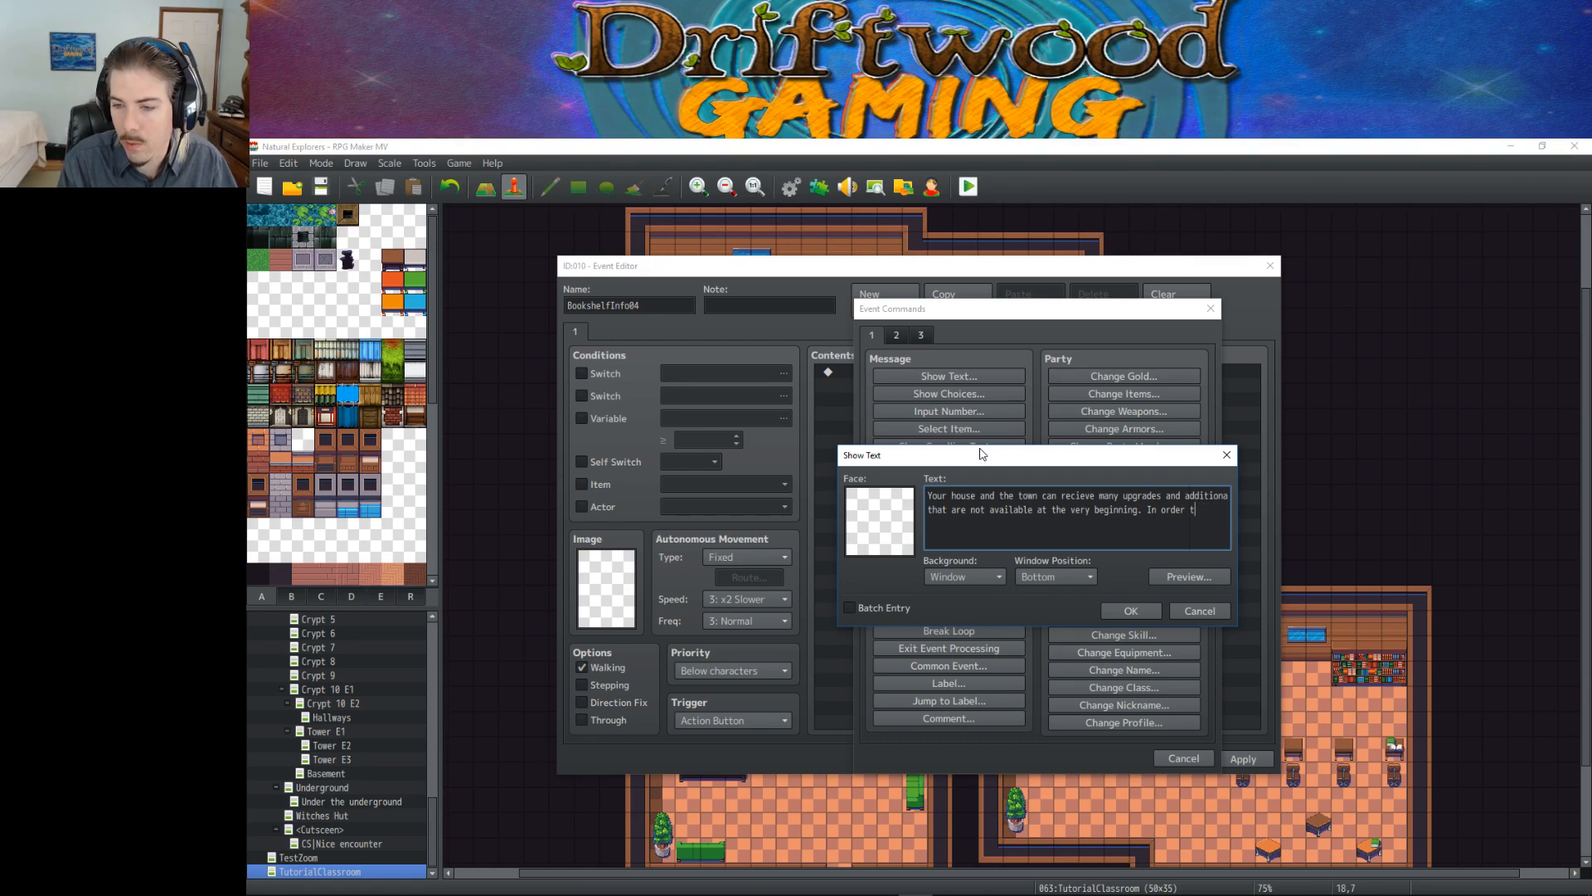
pyautogui.write('Rescuing or finding the right')
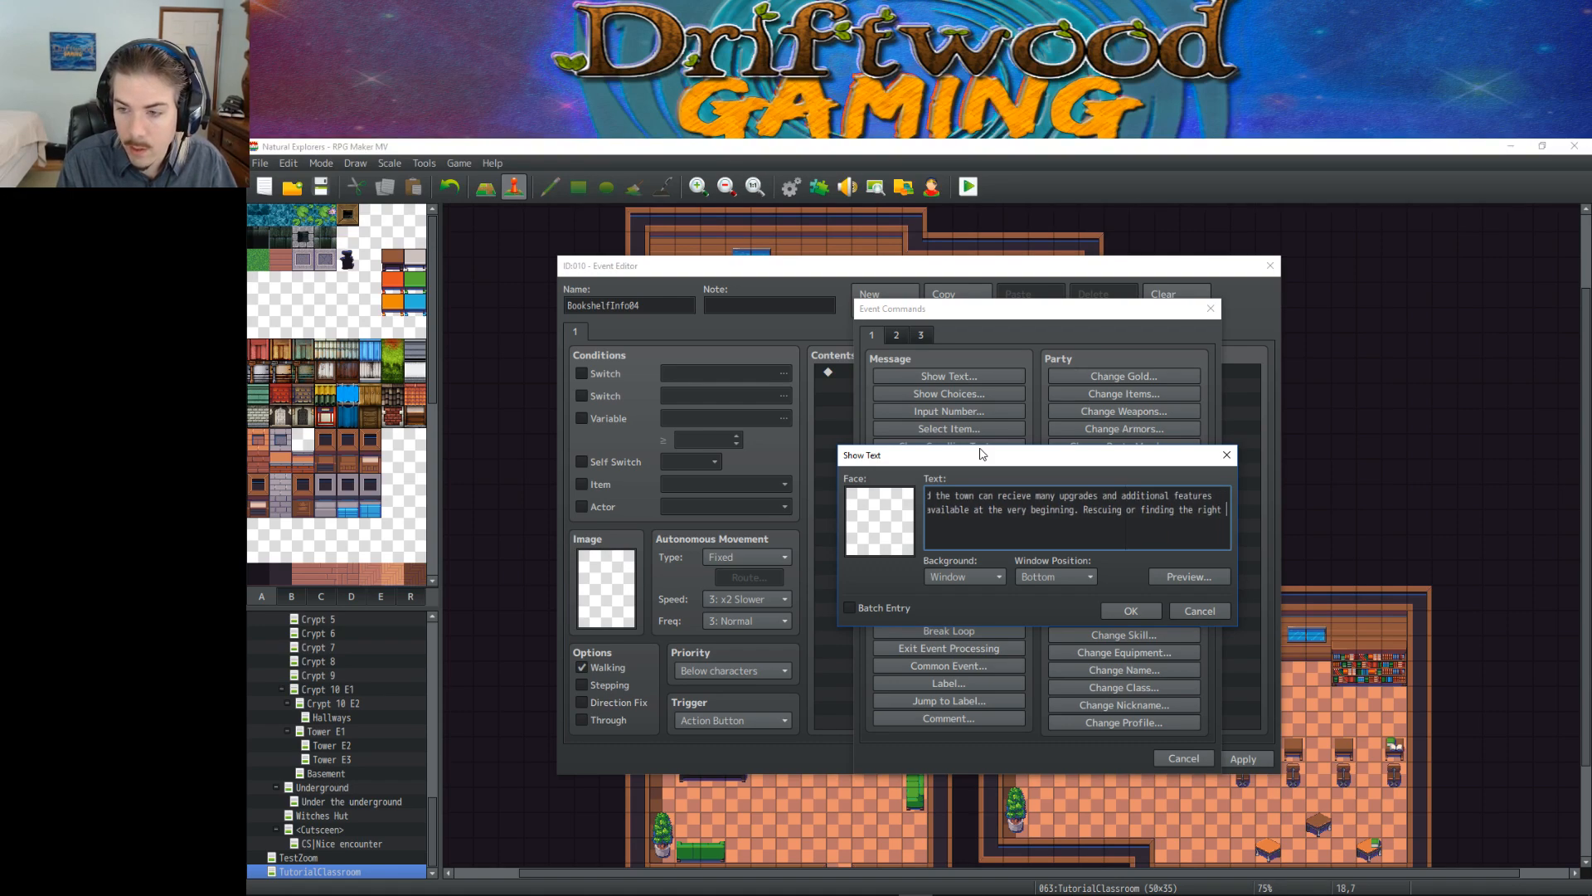
# Step: Write the message's third line: "people will unlock new features and abilities."
pyautogui.press('Return')
pyautogui.write('people')
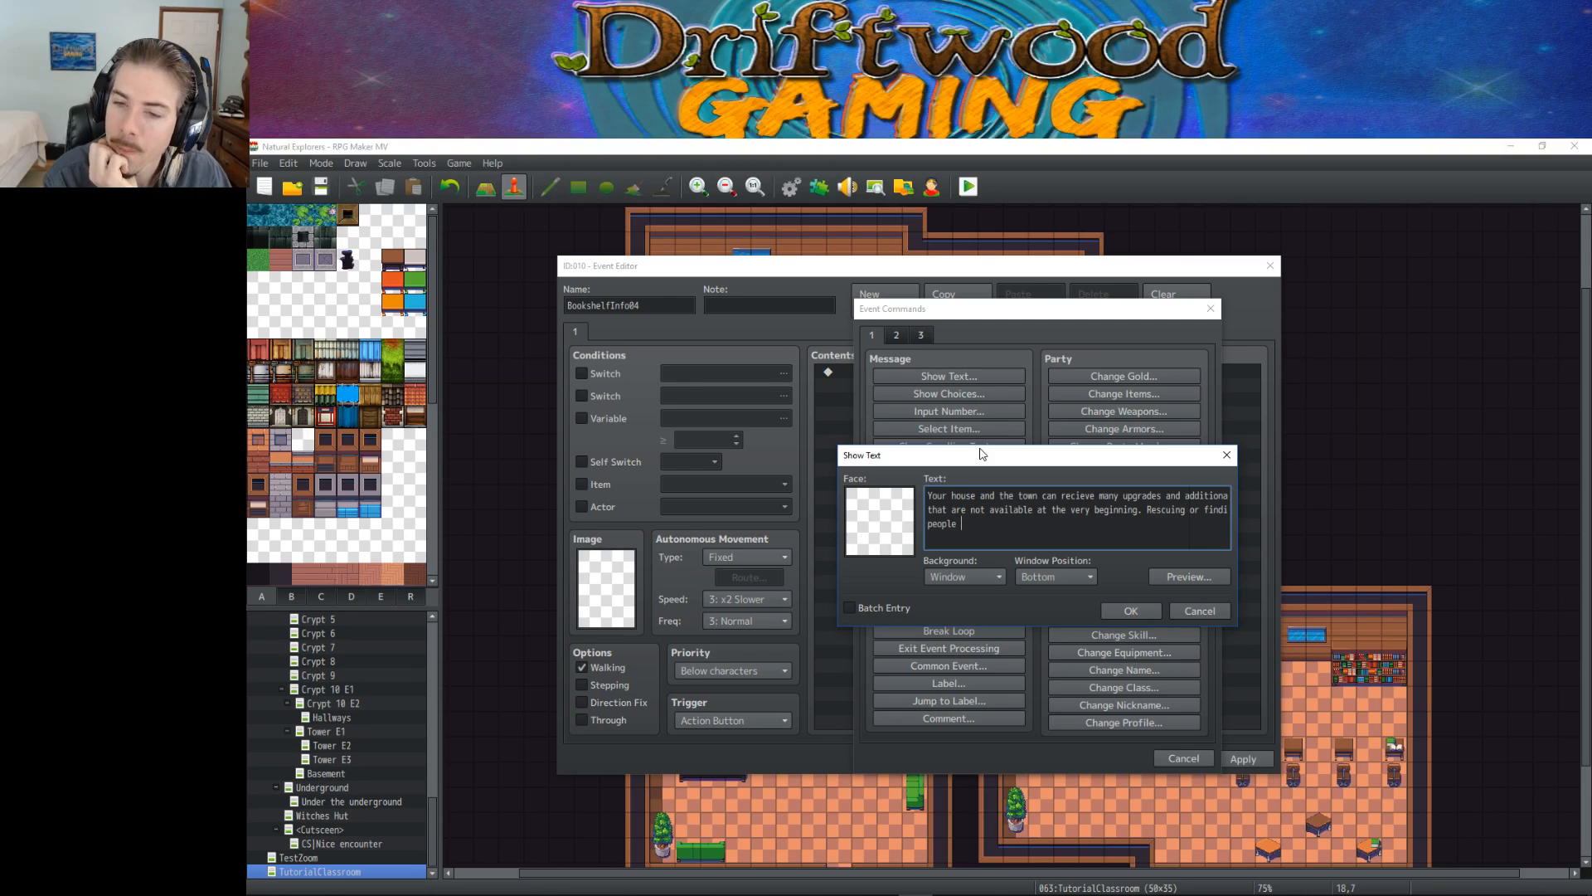
pyautogui.write(' will unl')
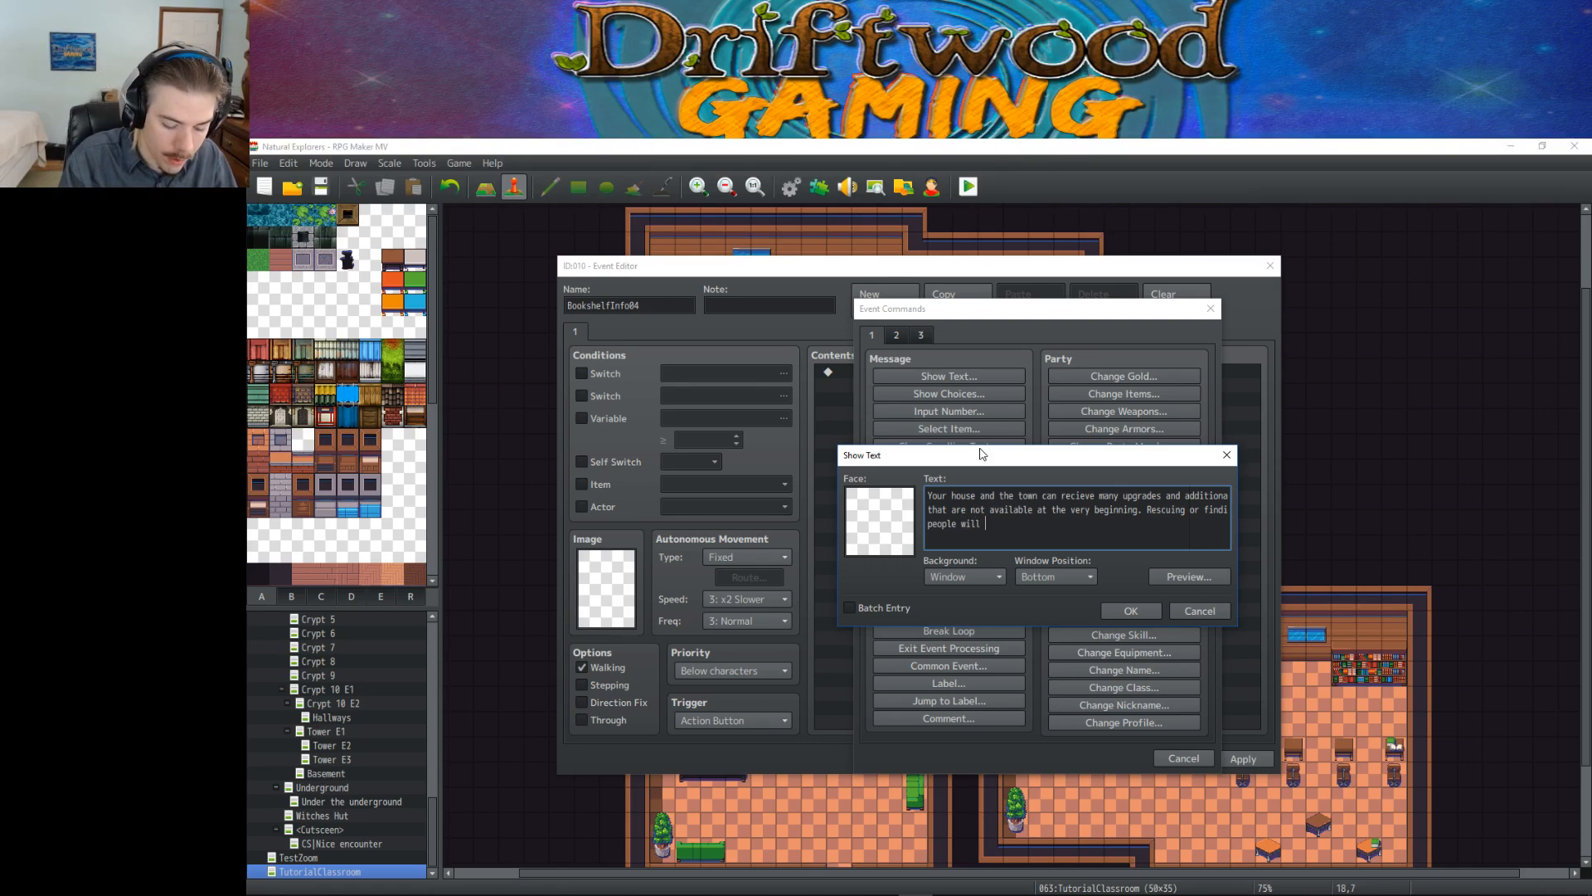
pyautogui.press('BackSpace')
pyautogui.press('BackSpace')
pyautogui.write('lock new features and')
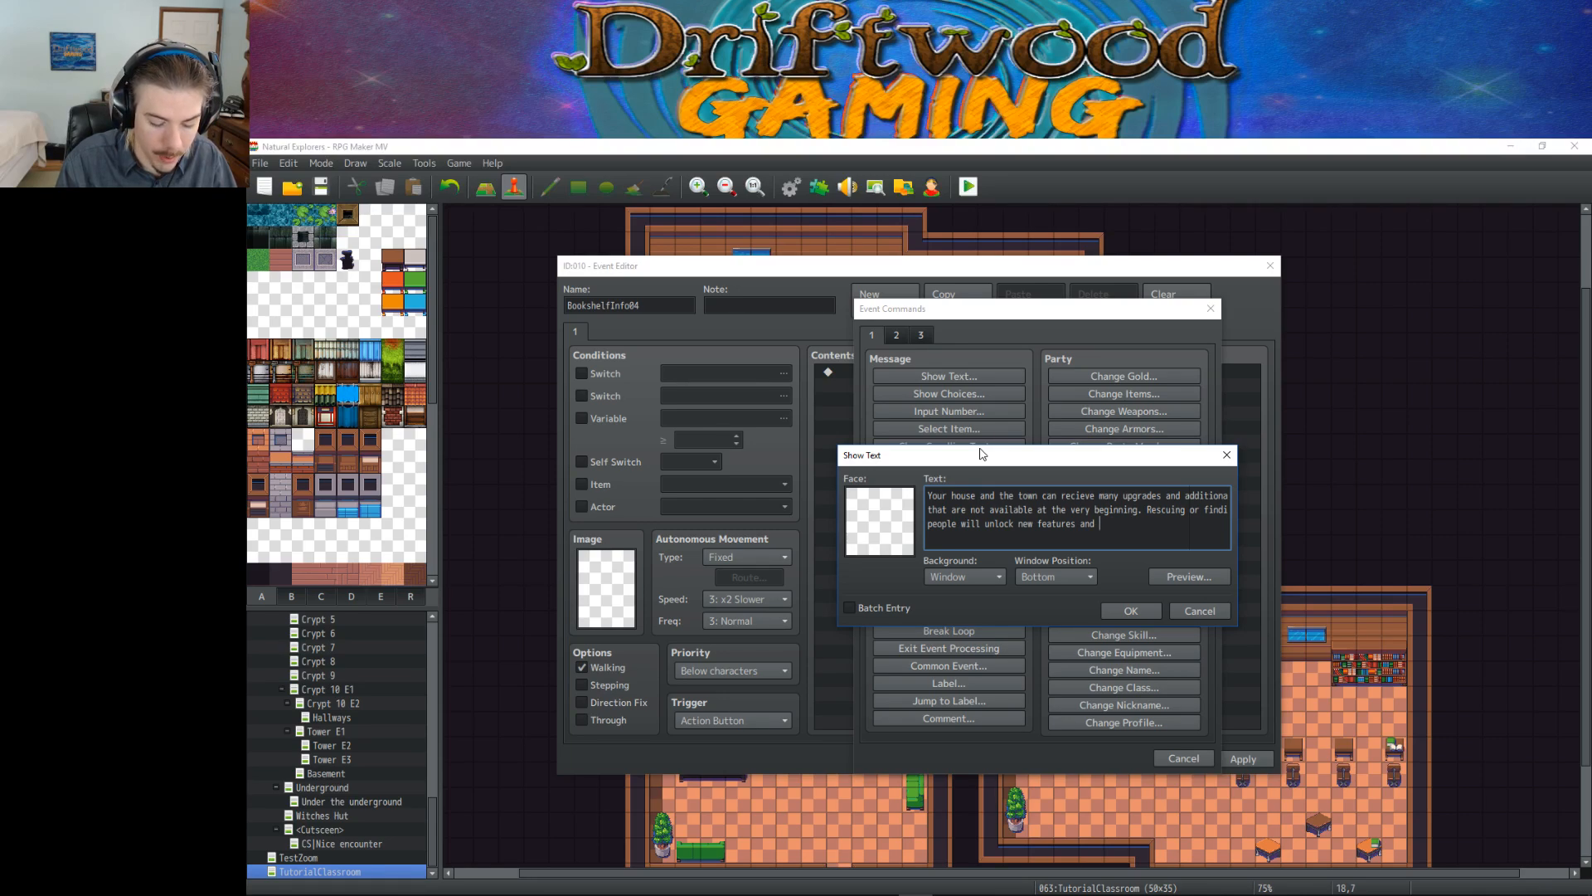
pyautogui.write('abilities.')
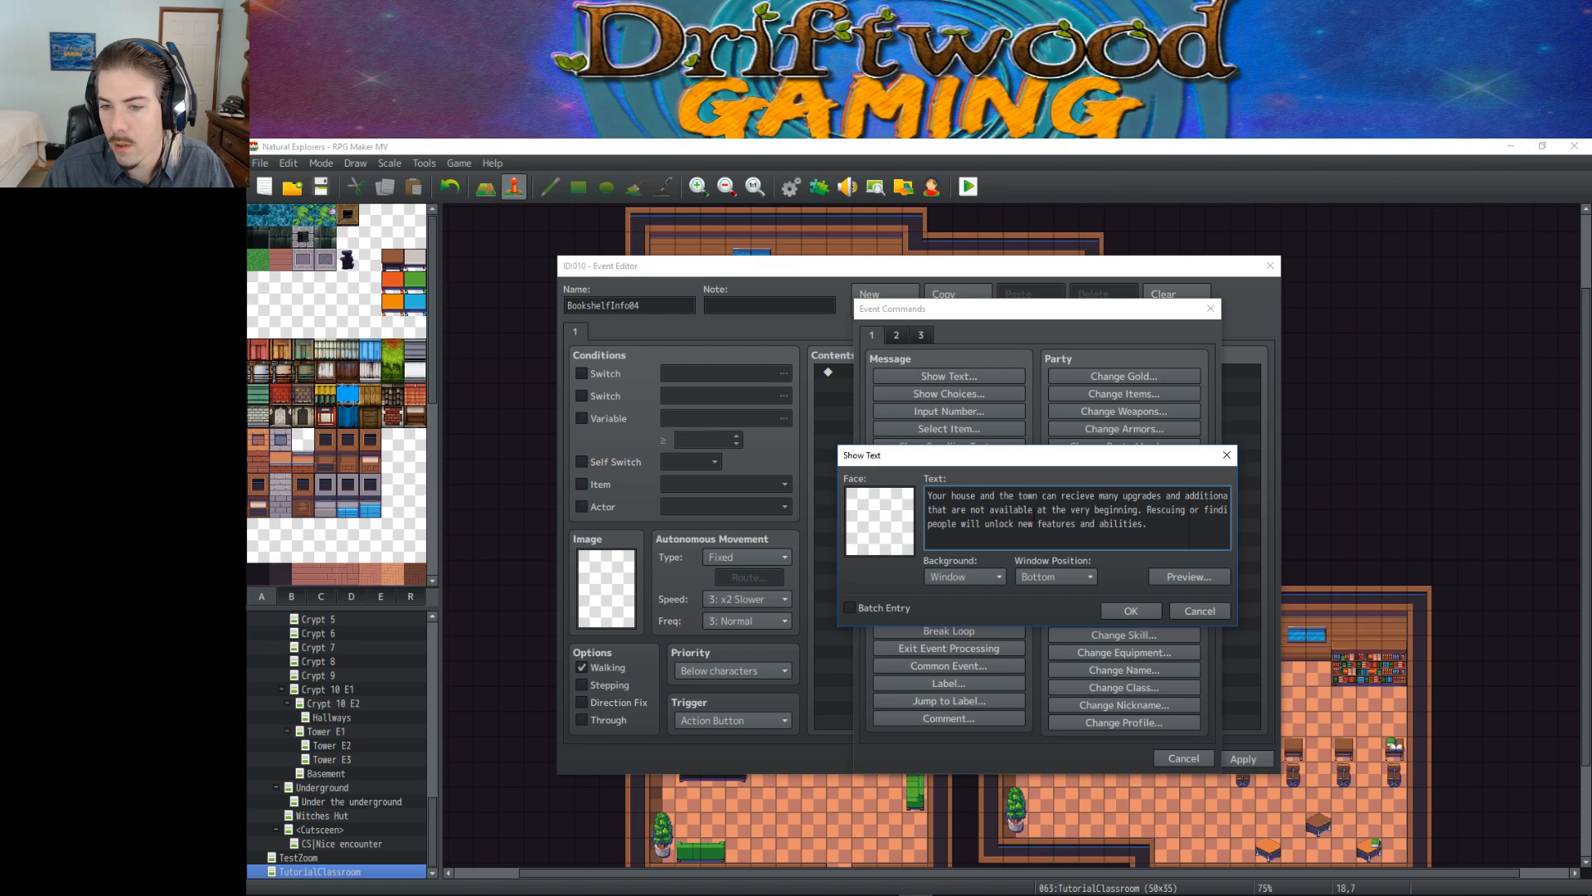
# Step: Accept the finished message and save the BookshelfInfo04 event
pyautogui.click(1136, 611)
pyautogui.click(1255, 761)
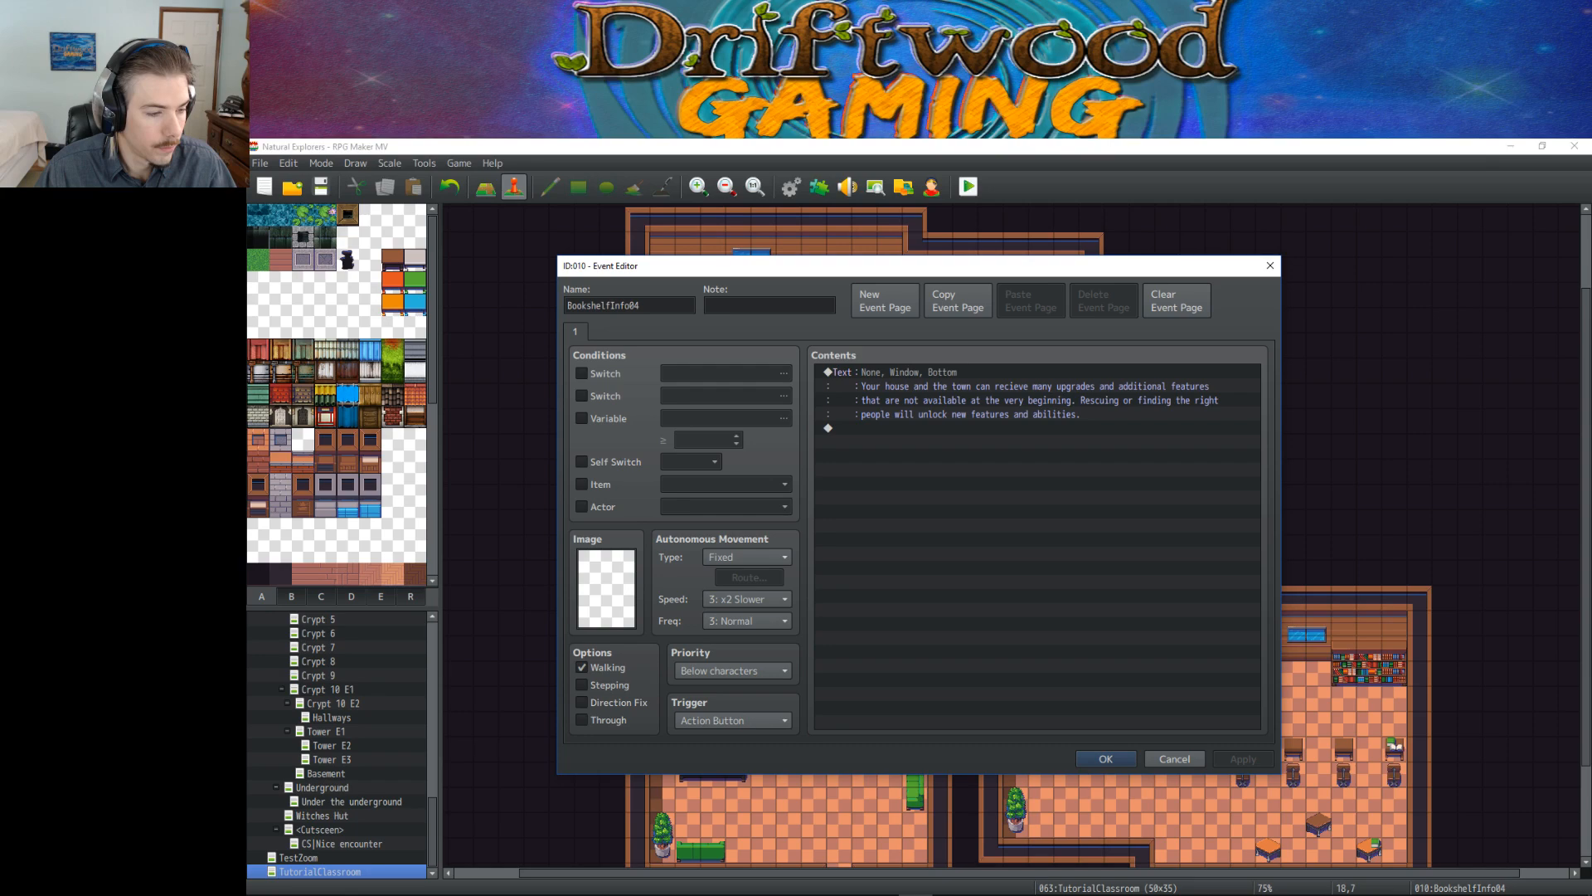
pyautogui.click(978, 437)
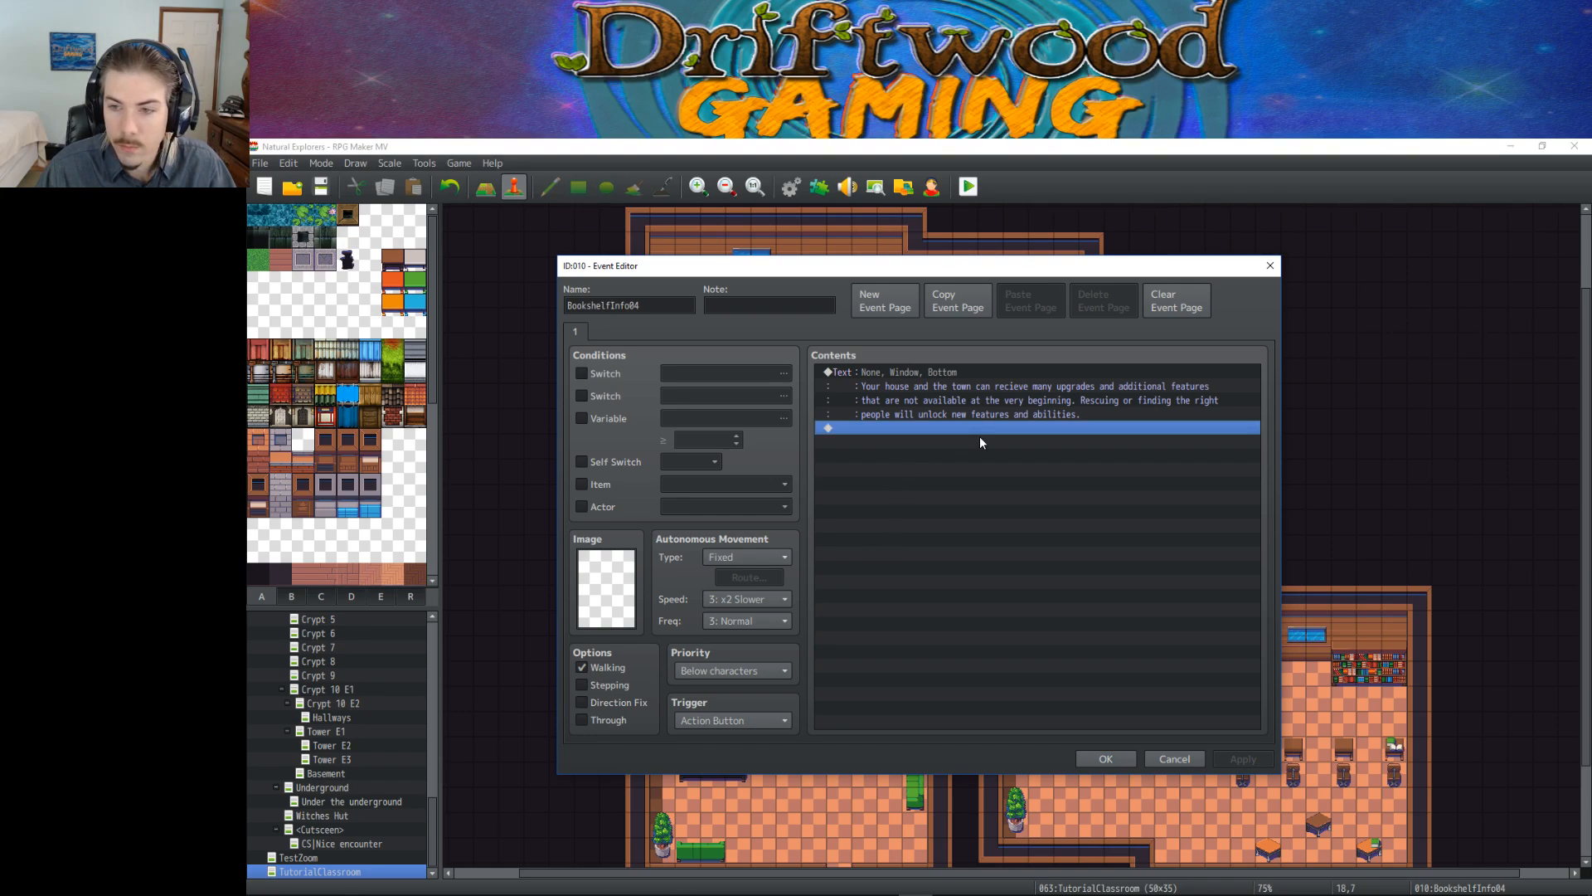
pyautogui.click(1094, 759)
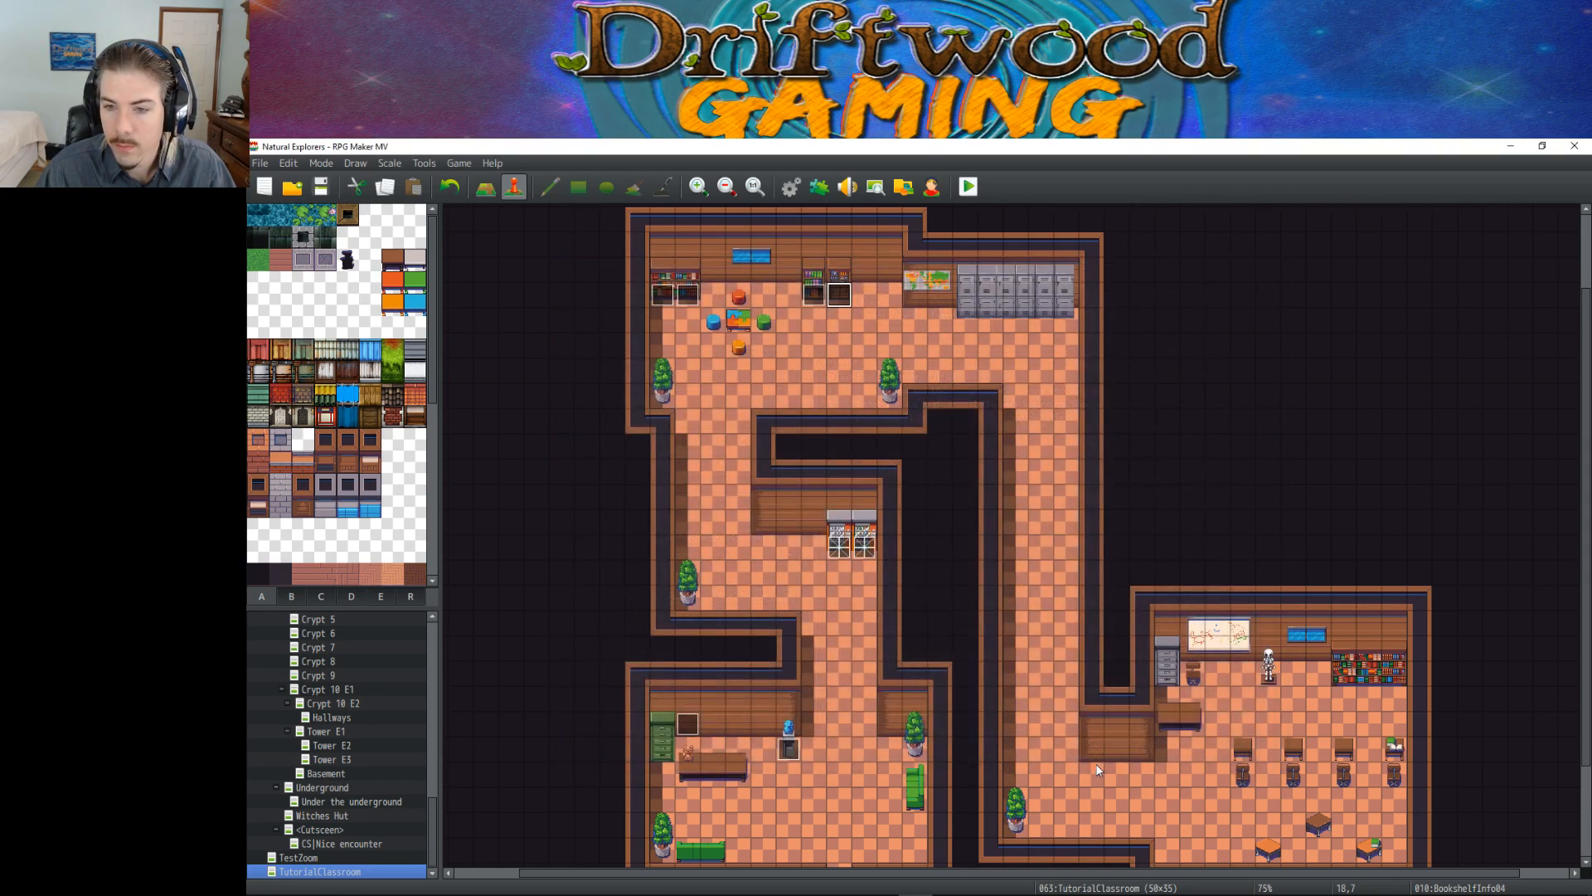
# Step: Reopen the BookshelfInfo04 event, set its priority to Same as characters, and save it
pyautogui.doubleClick(838, 296)
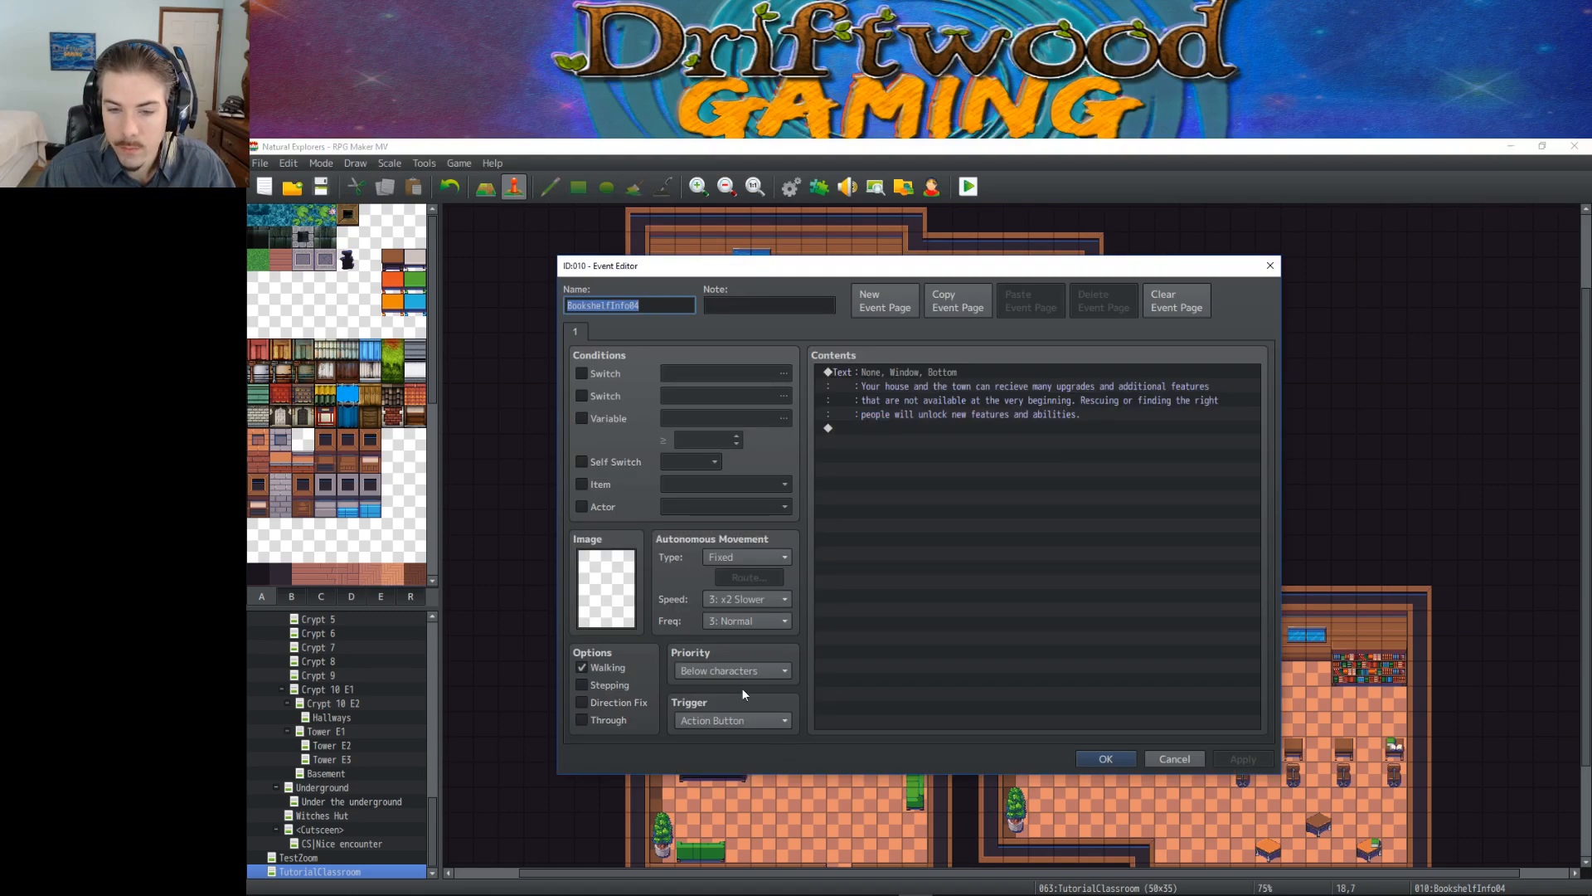
pyautogui.click(730, 670)
pyautogui.click(720, 704)
pyautogui.click(1090, 757)
# Step: Set the BookshelfInfo03 event's priority to Same as characters and save it
pyautogui.click(817, 294)
pyautogui.doubleClick(817, 293)
pyautogui.click(730, 670)
pyautogui.click(725, 688)
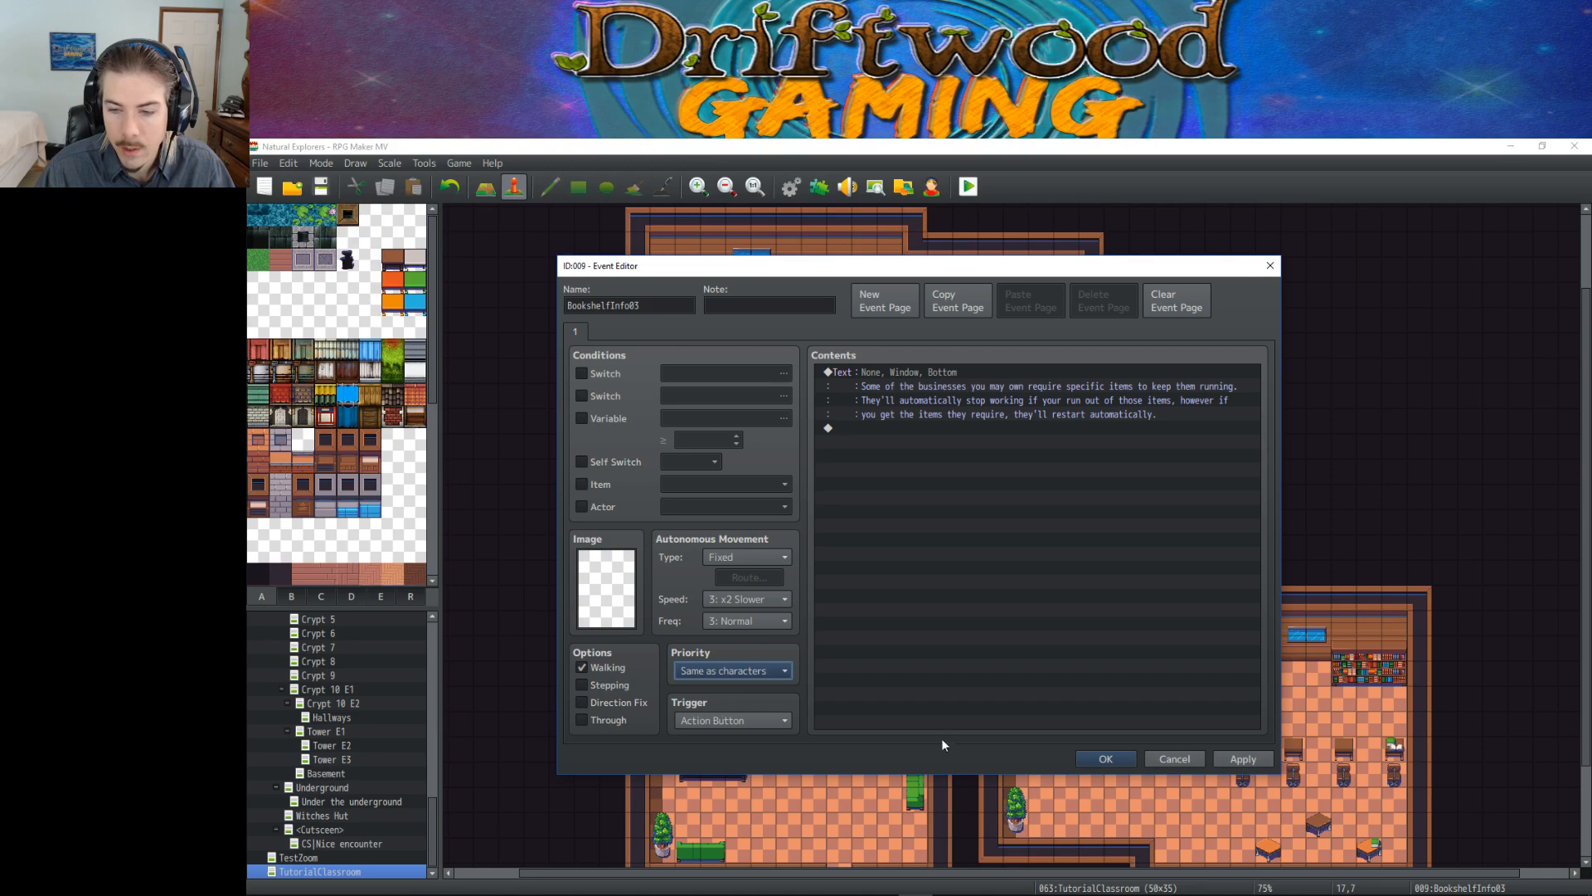
pyautogui.click(1088, 756)
# Step: Set the BookshelfInfo02 event's priority to Same as characters and save it
pyautogui.doubleClick(688, 295)
pyautogui.click(719, 672)
pyautogui.click(718, 670)
pyautogui.click(725, 689)
pyautogui.click(1103, 757)
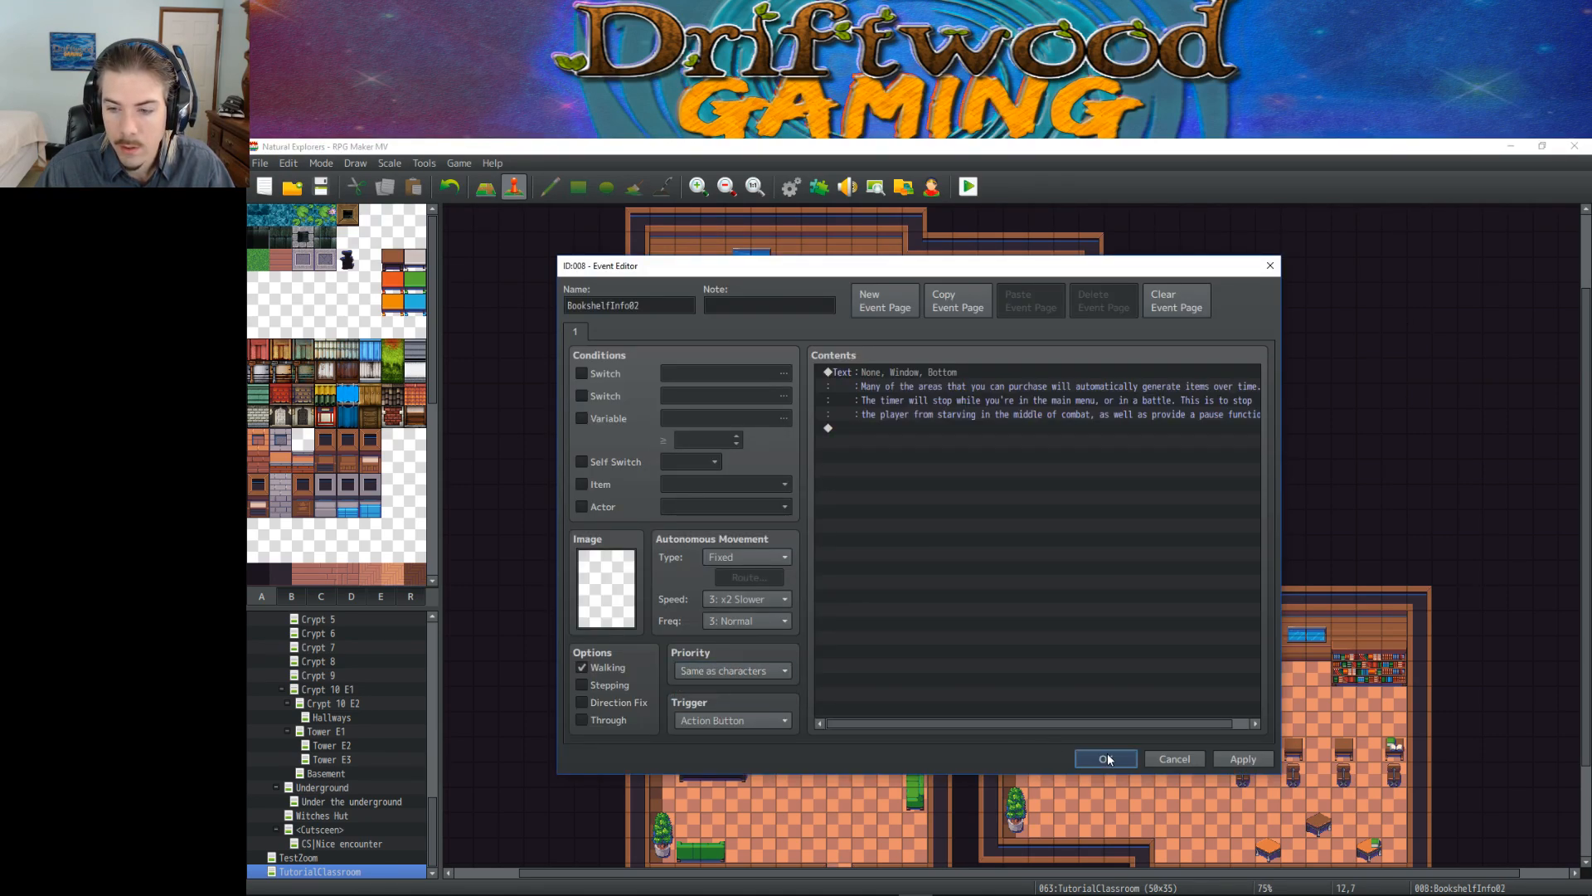
# Step: Review the priority and message contents of the BookshelfInfo01 and BookshelfInfo03 events
pyautogui.doubleClick(662, 294)
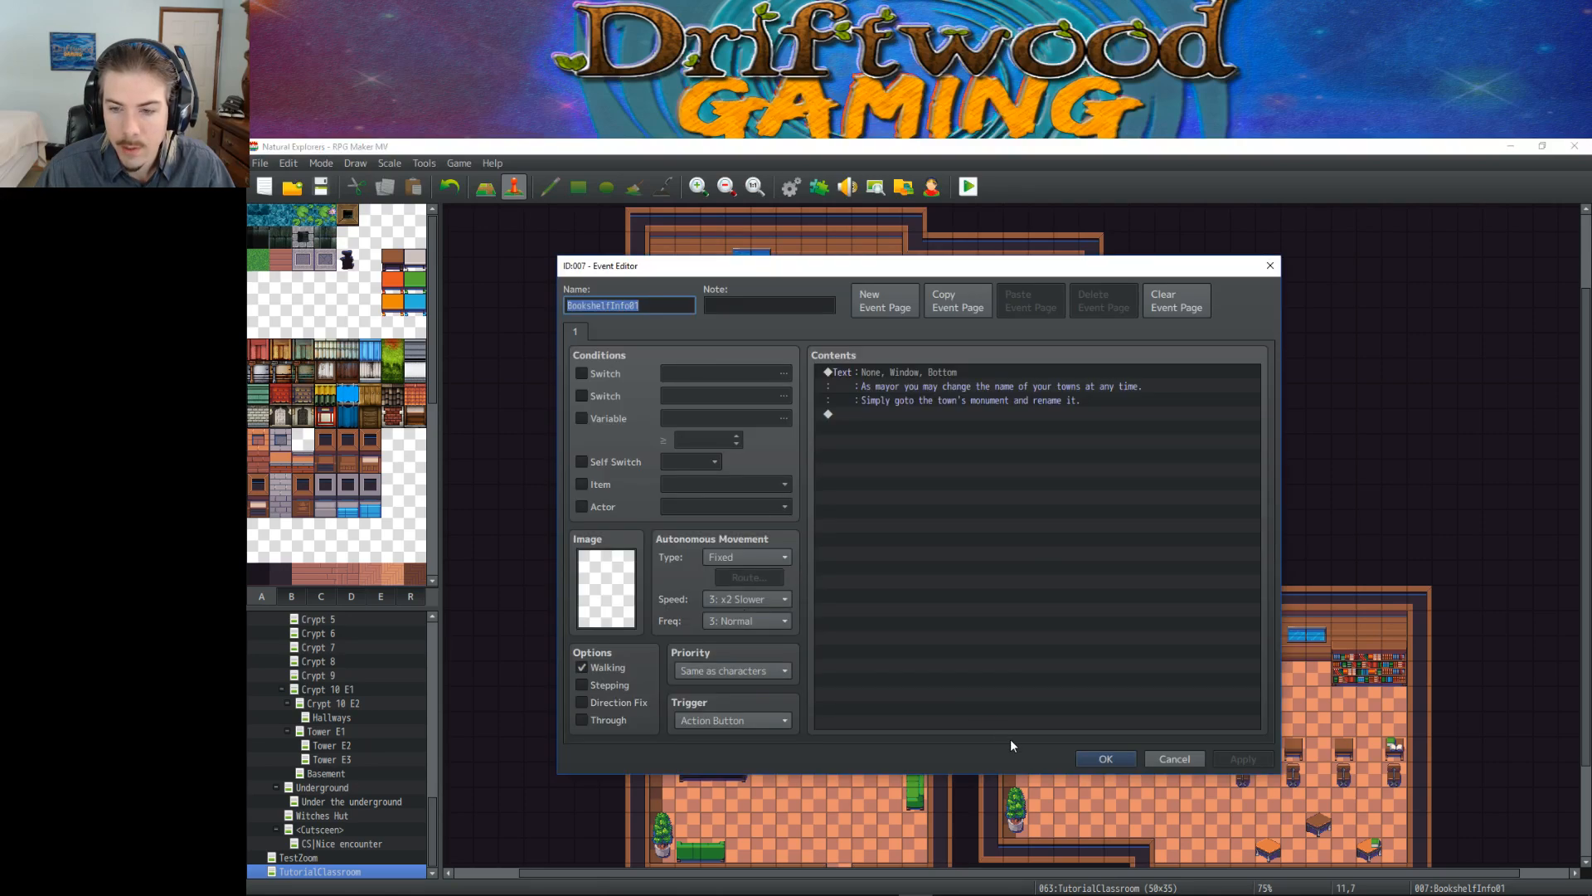
pyautogui.click(1106, 758)
pyautogui.doubleClick(822, 303)
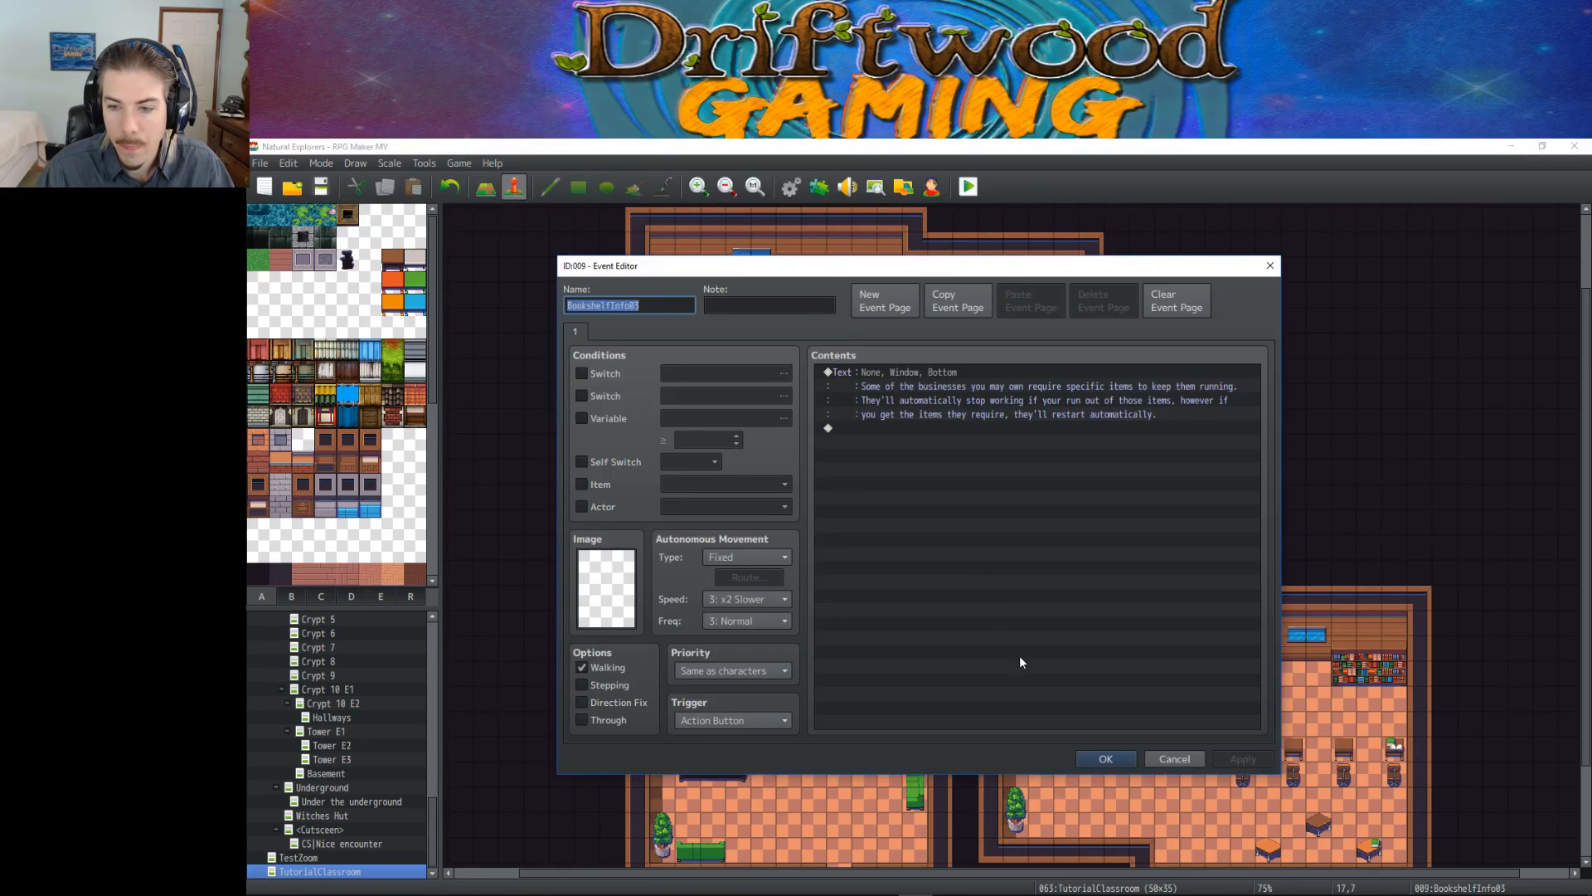
pyautogui.click(1105, 758)
pyautogui.doubleClick(673, 309)
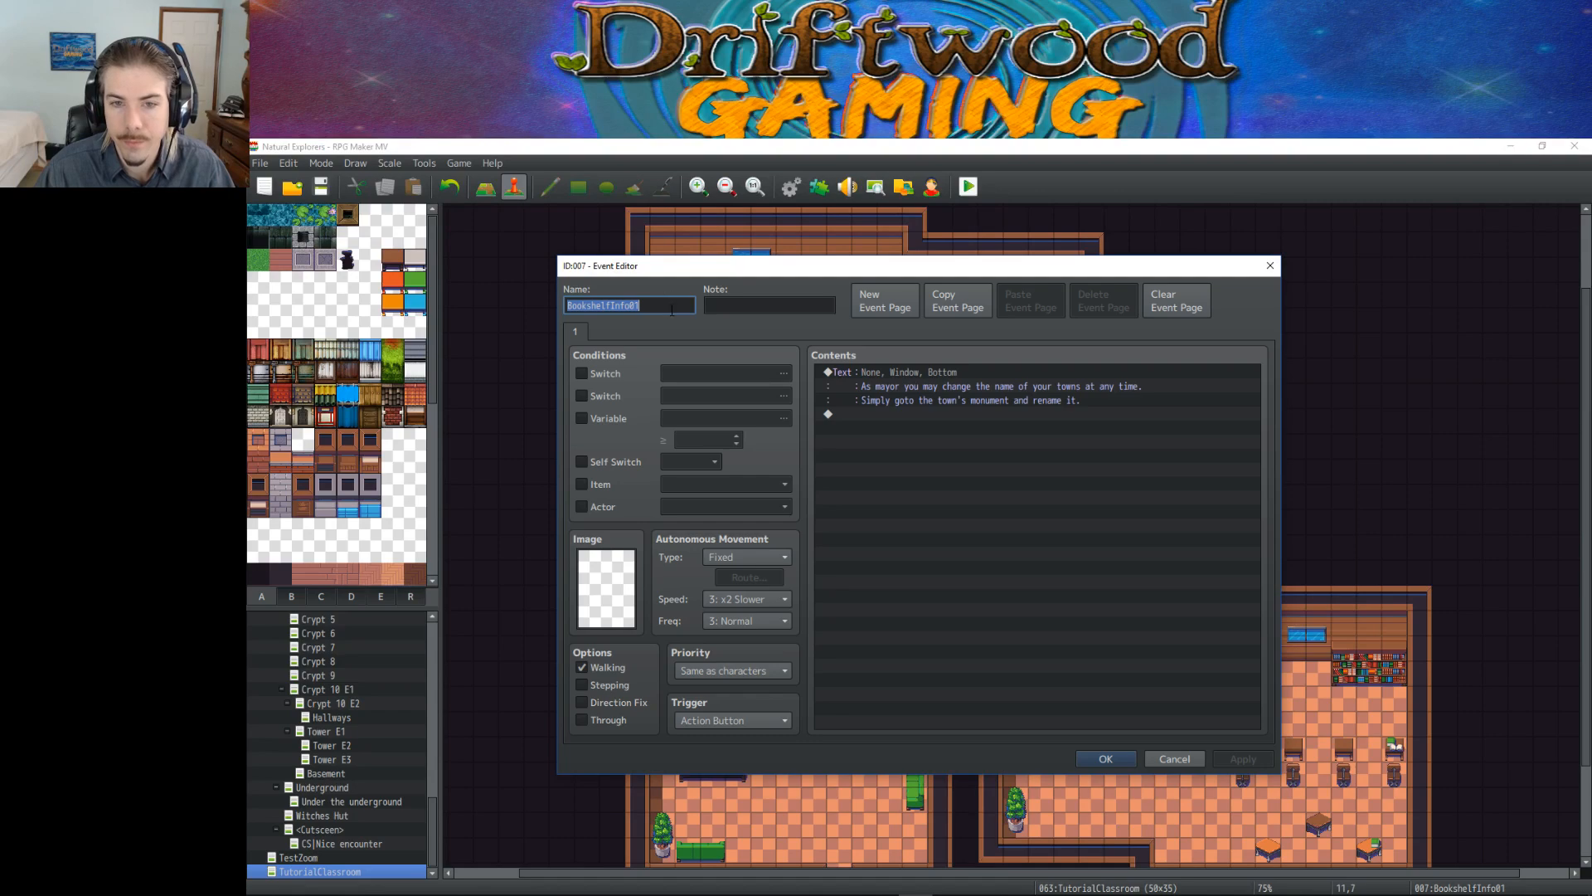
pyautogui.click(1094, 760)
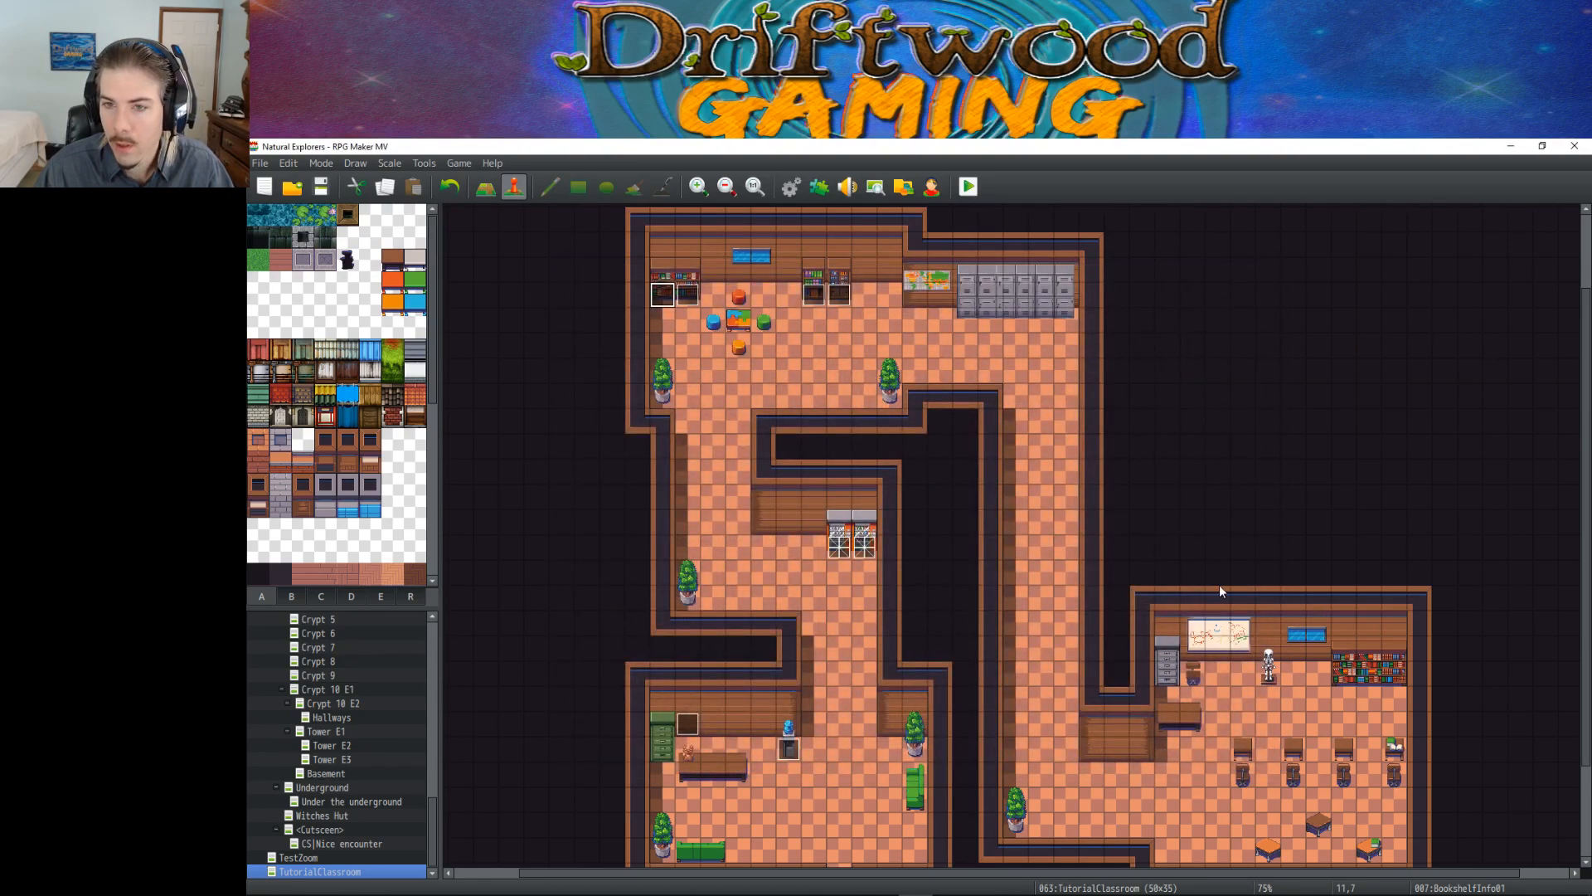
# Step: Create an event named BookshelfInfo05 on the leftmost bookshelf tile of the classroom with the skeleton and save it without commands
pyautogui.click(1345, 678)
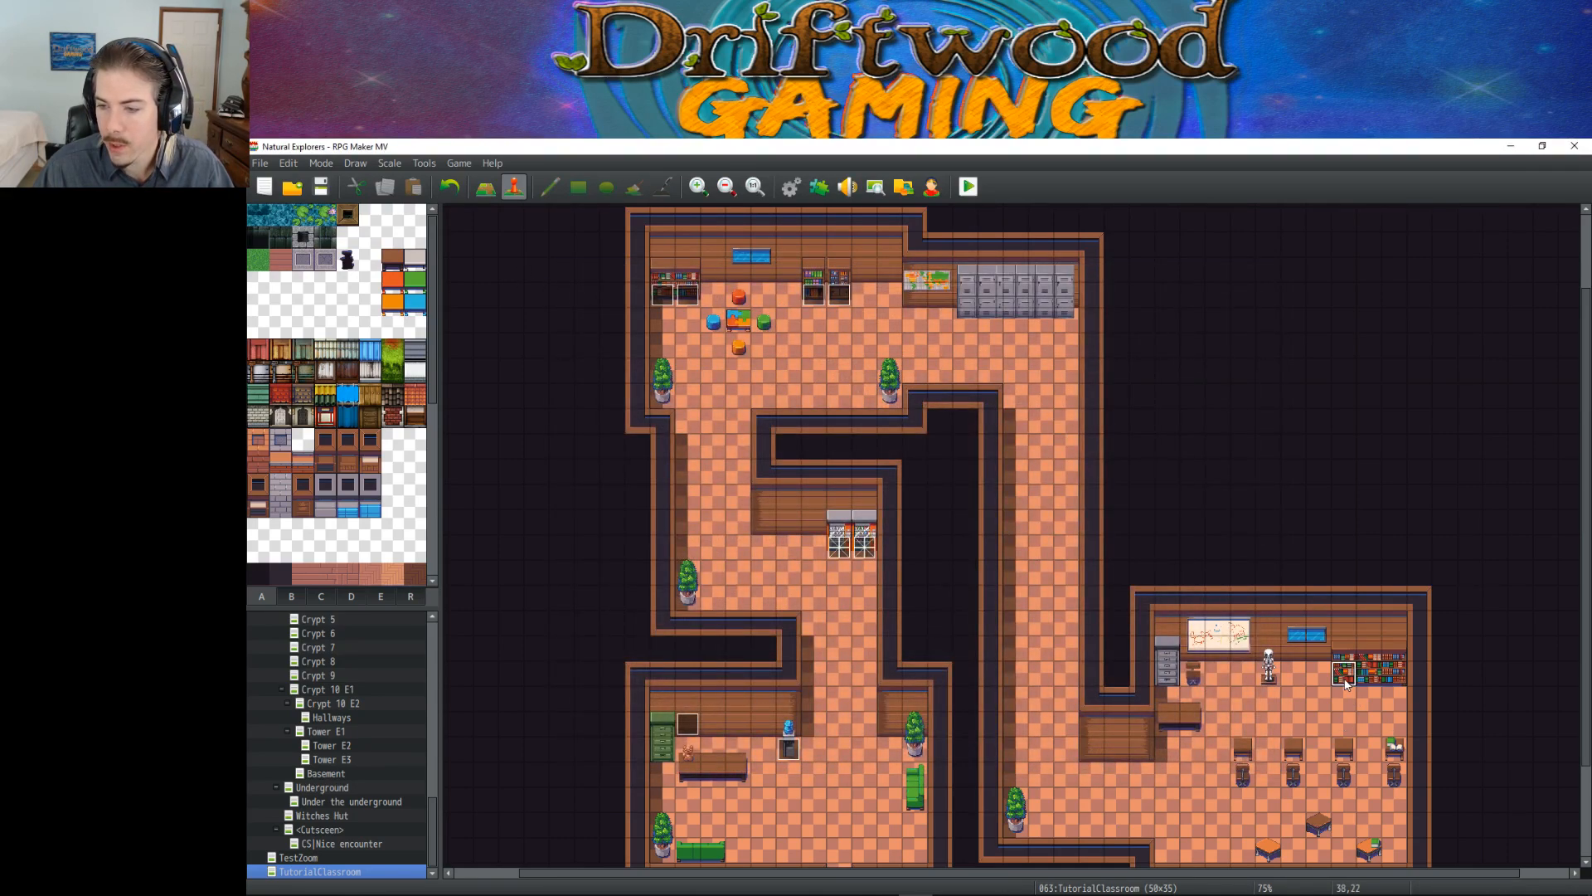
pyautogui.rightClick(1345, 682)
pyautogui.click(1352, 700)
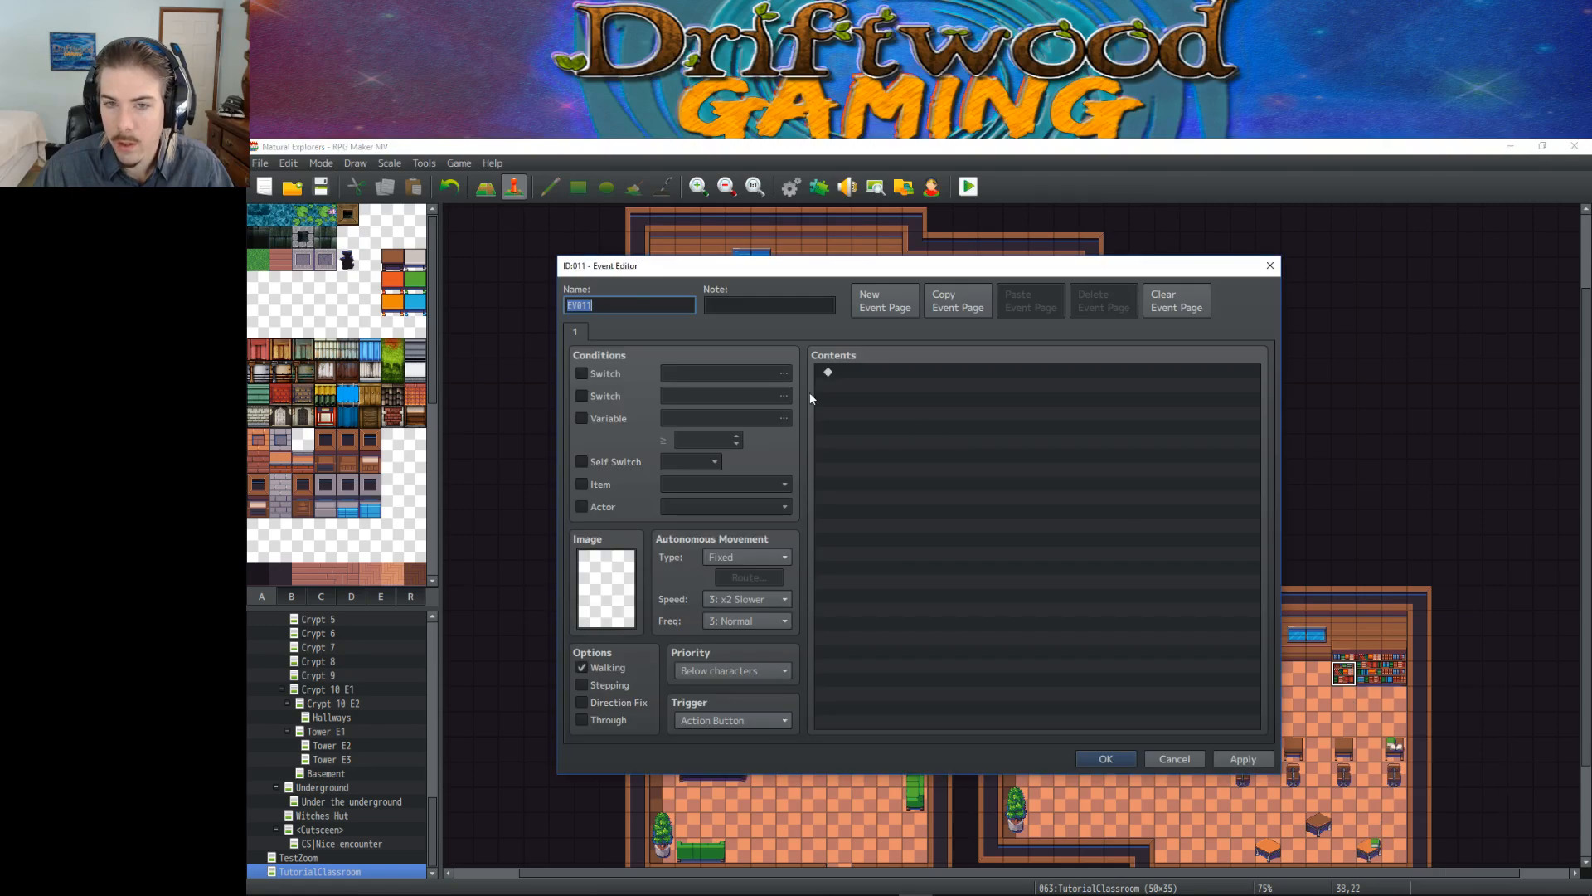
pyautogui.write('BookshelfInfo05')
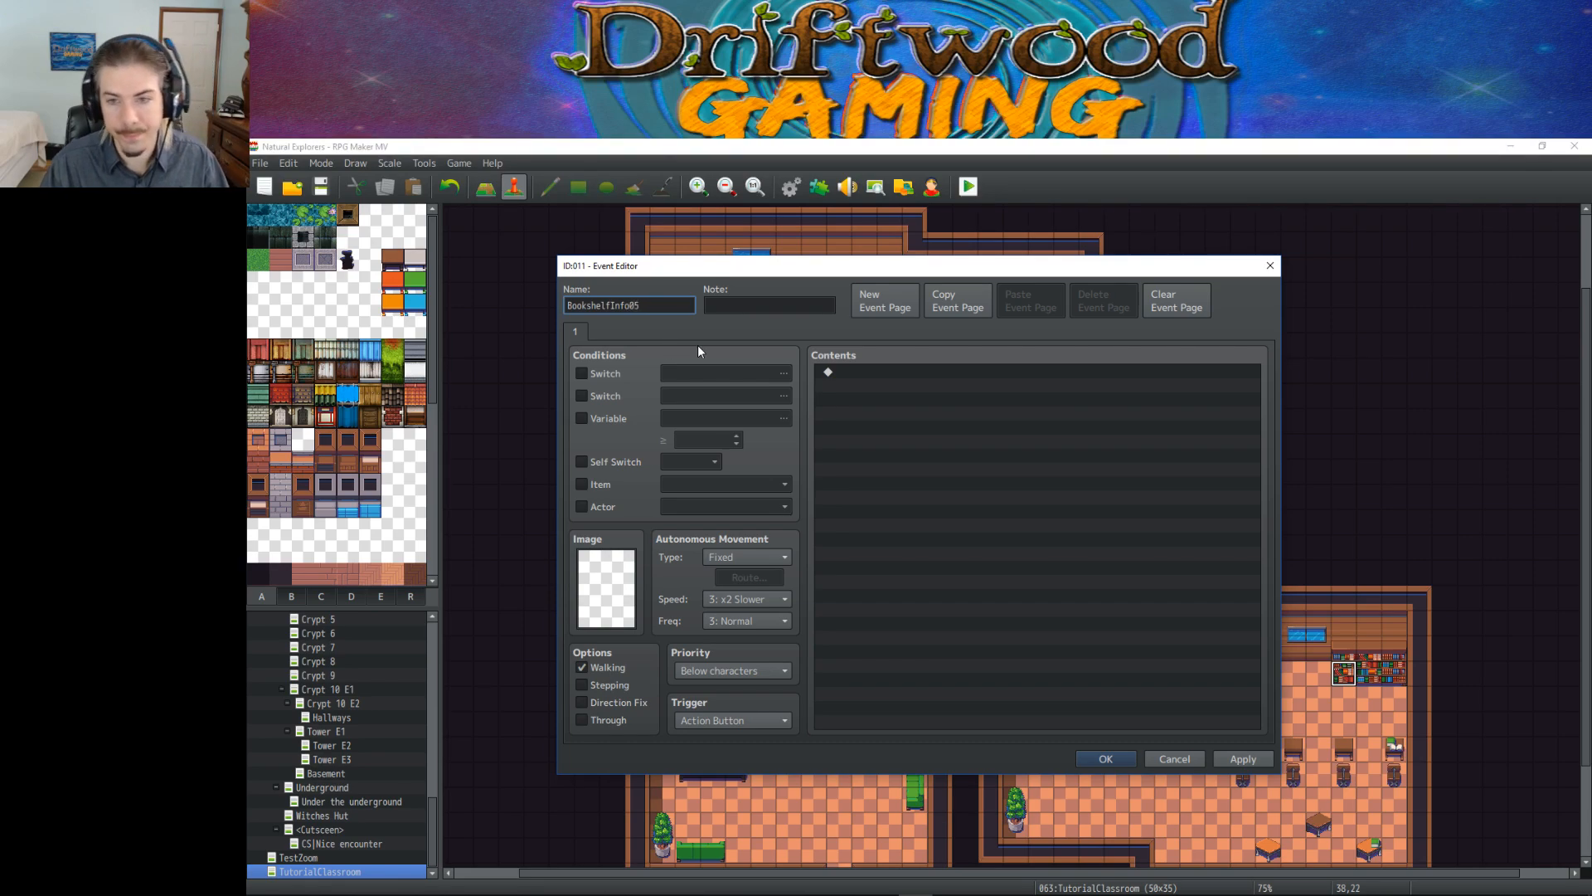
pyautogui.click(837, 371)
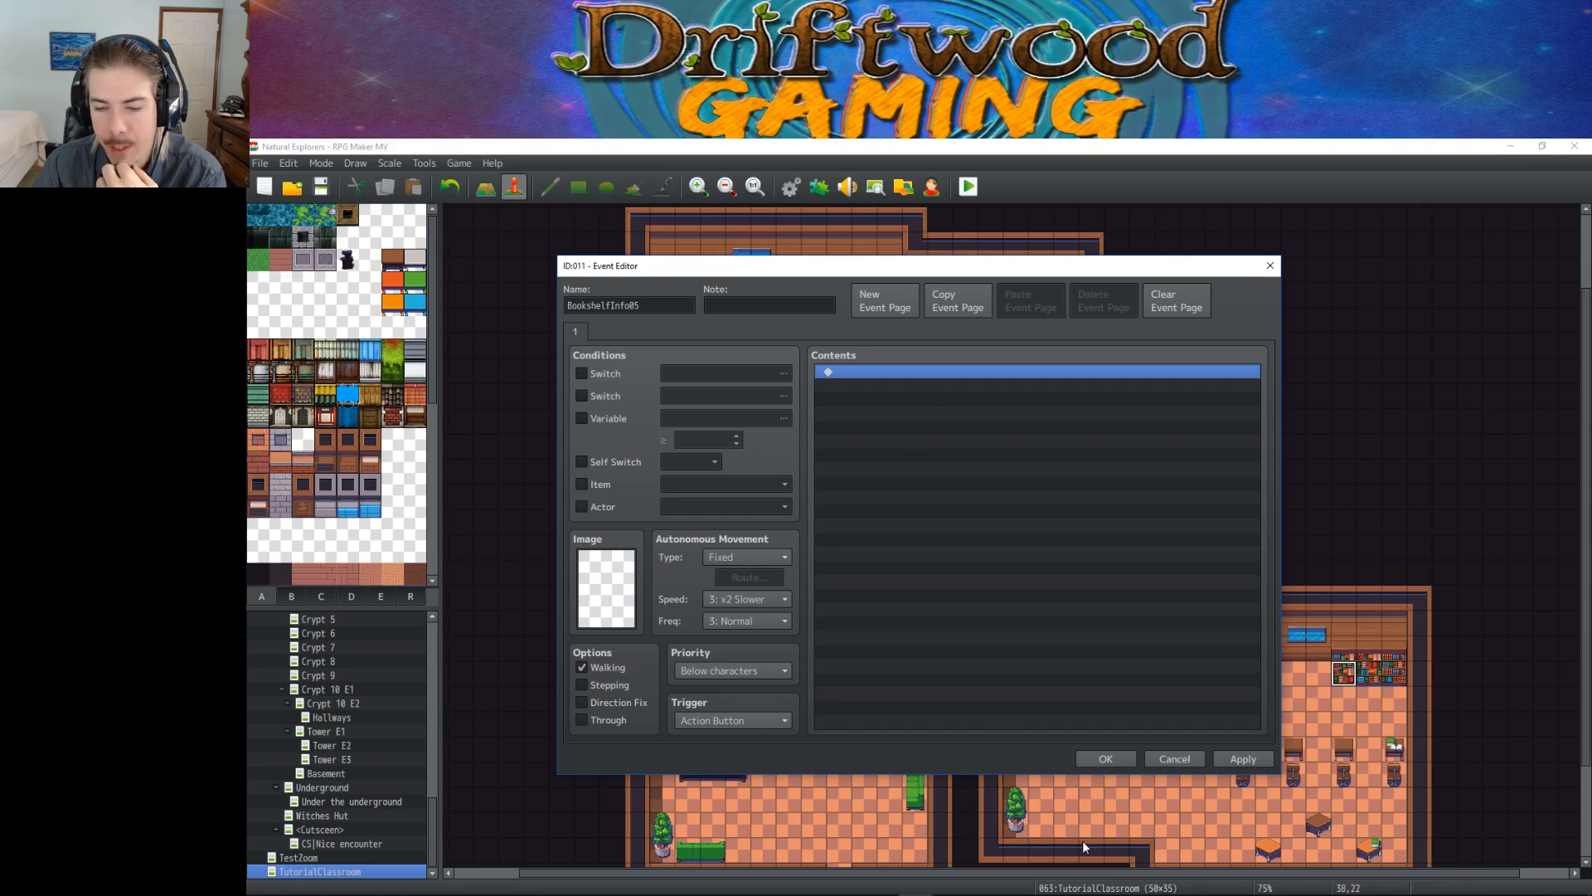
pyautogui.click(1105, 758)
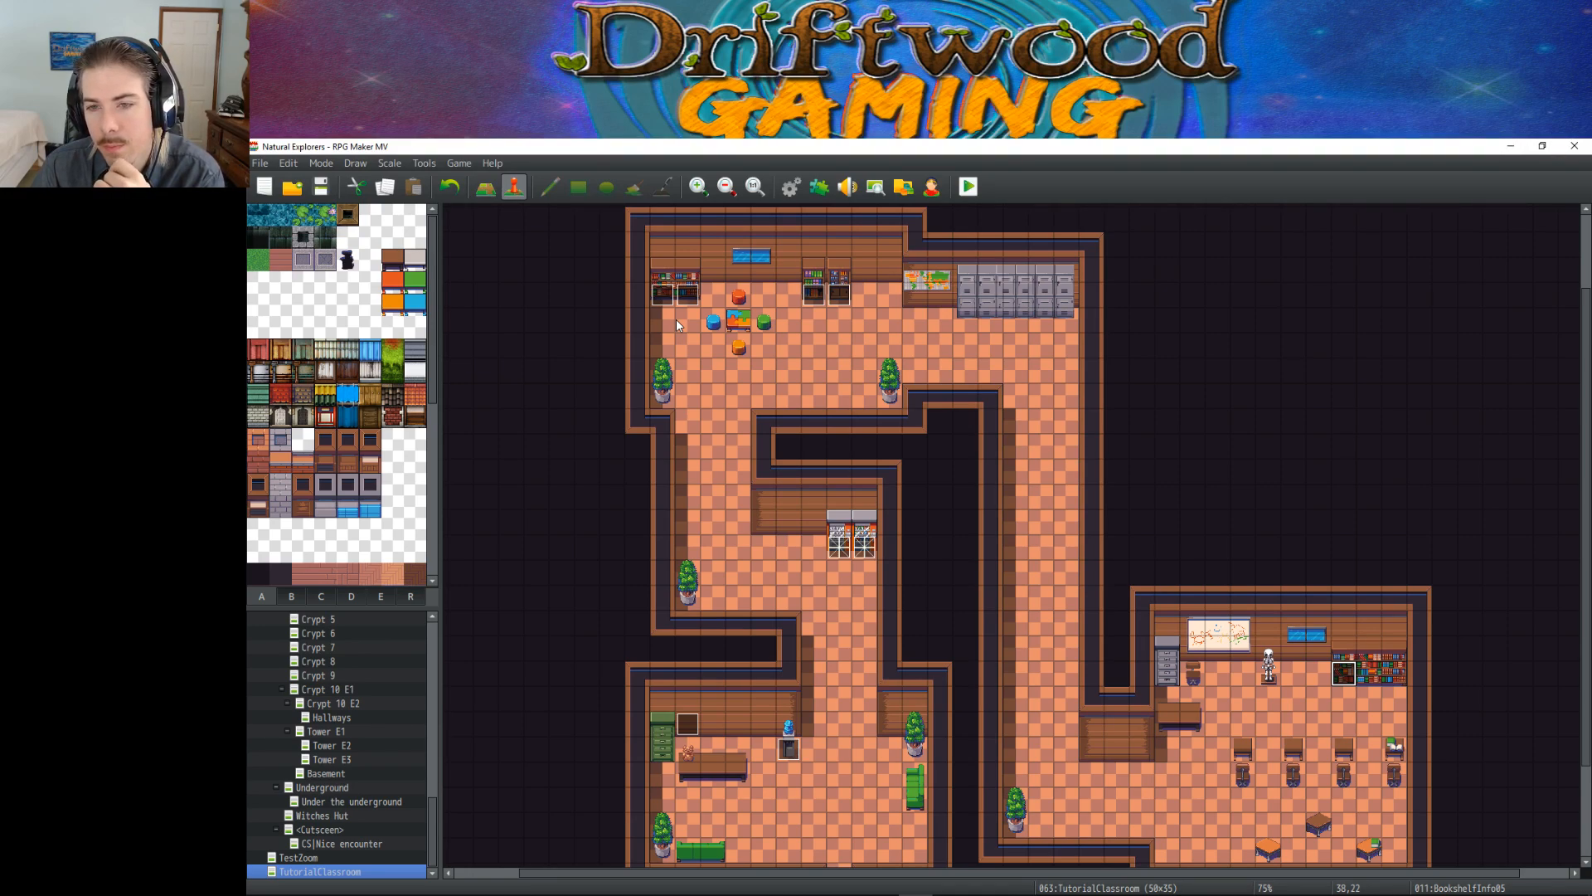
# Step: Review the Teddy event and read through the Tutorial Controller event's dialogue and choices for hints already covered
pyautogui.doubleClick(687, 730)
pyautogui.click(1099, 758)
pyautogui.scroll(-3, 830, 796)
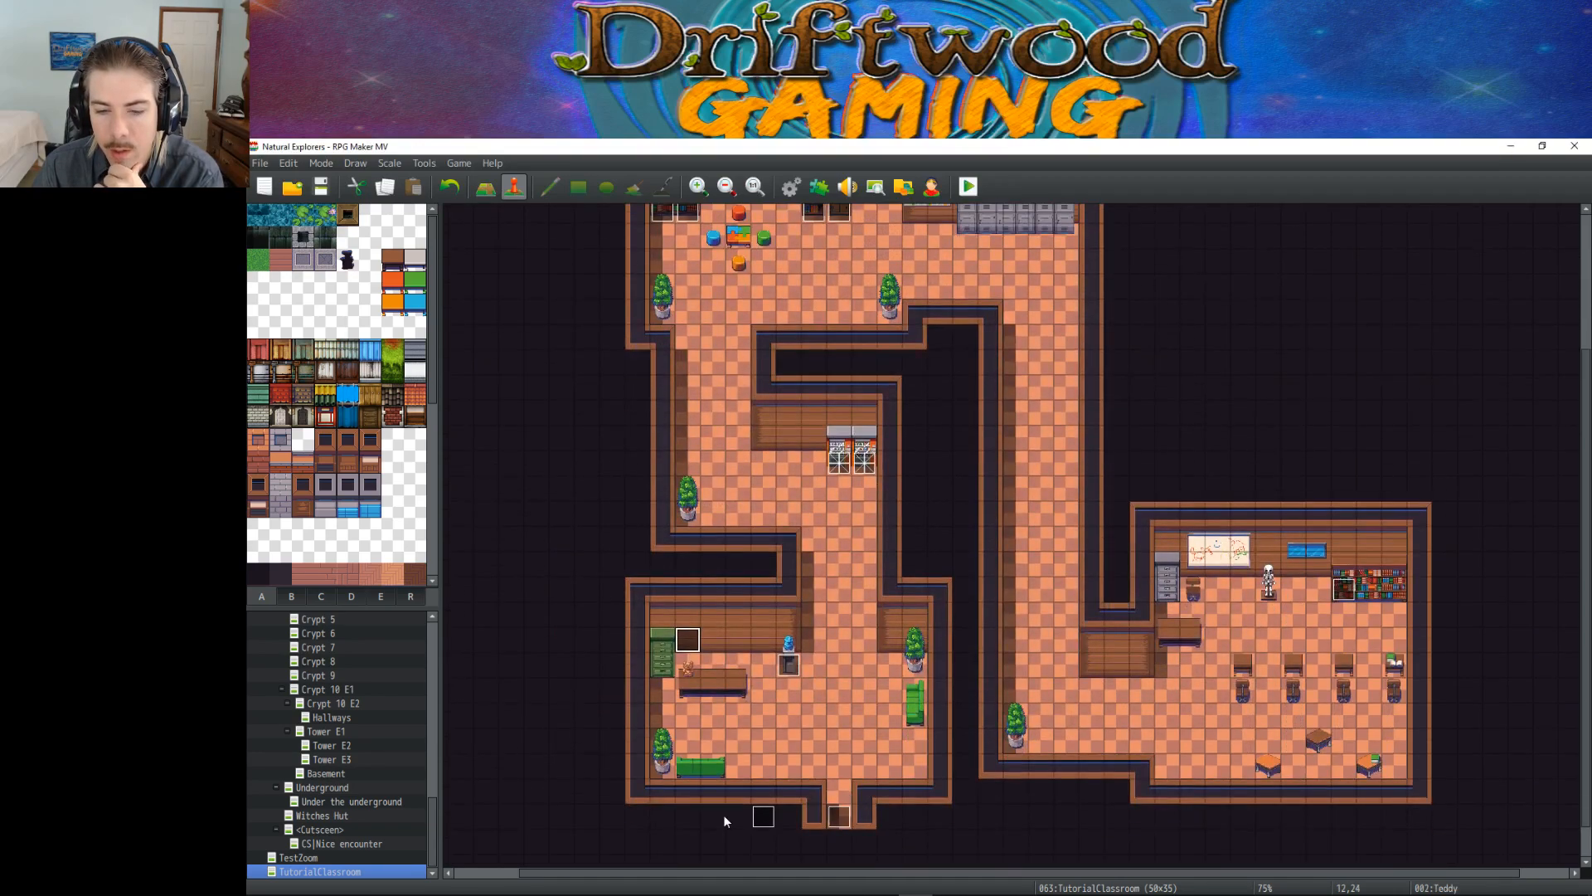
pyautogui.doubleClick(763, 816)
pyautogui.scroll(-2, 957, 557)
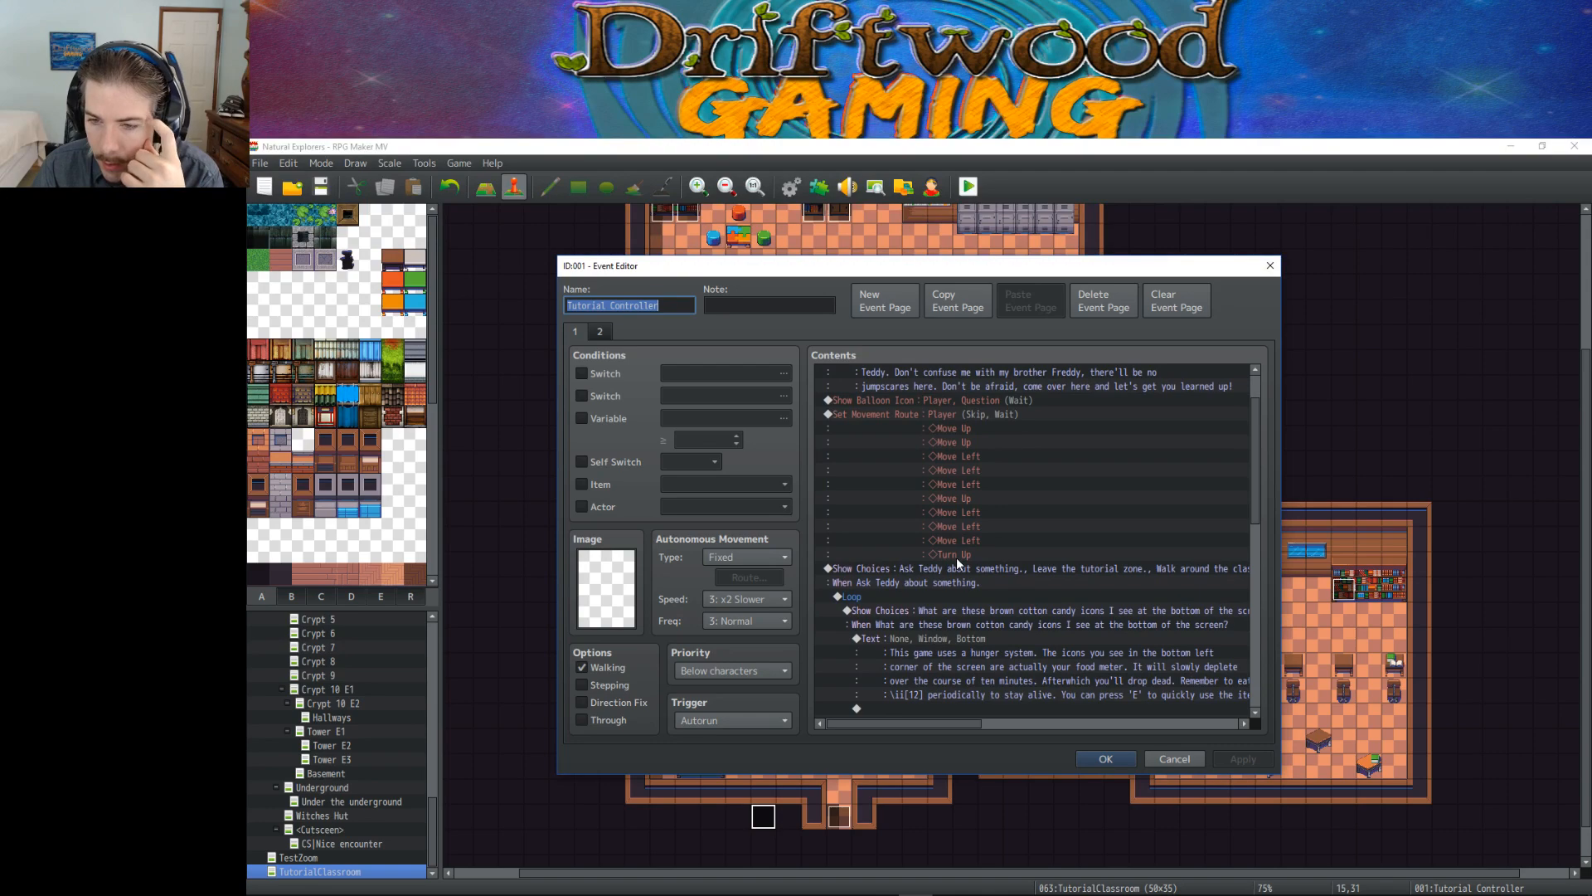
pyautogui.scroll(-4, 957, 557)
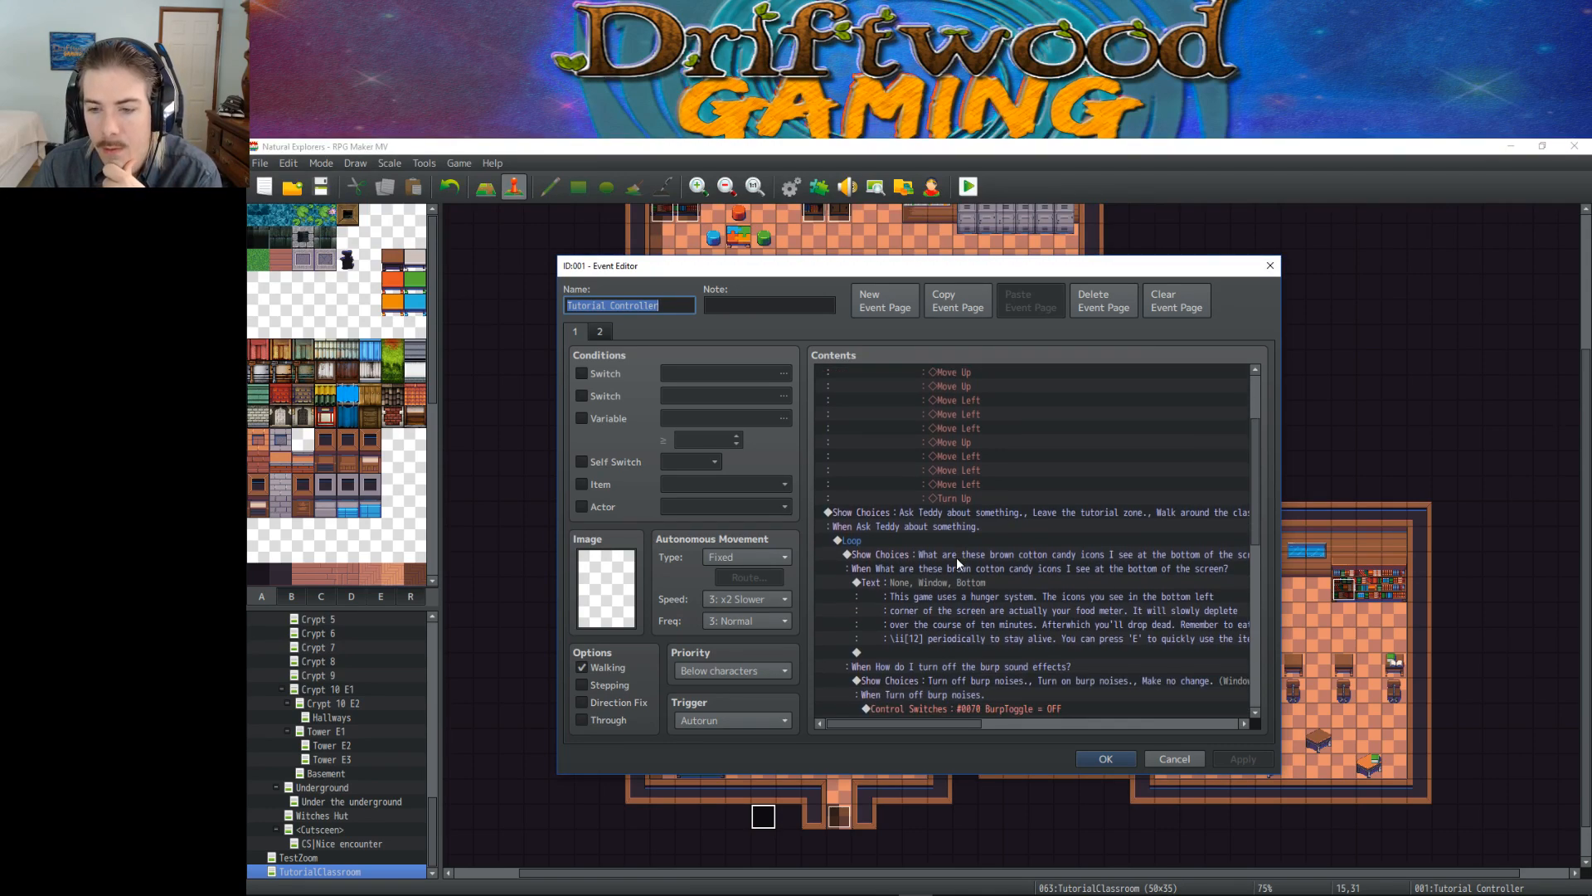
pyautogui.scroll(-4, 957, 557)
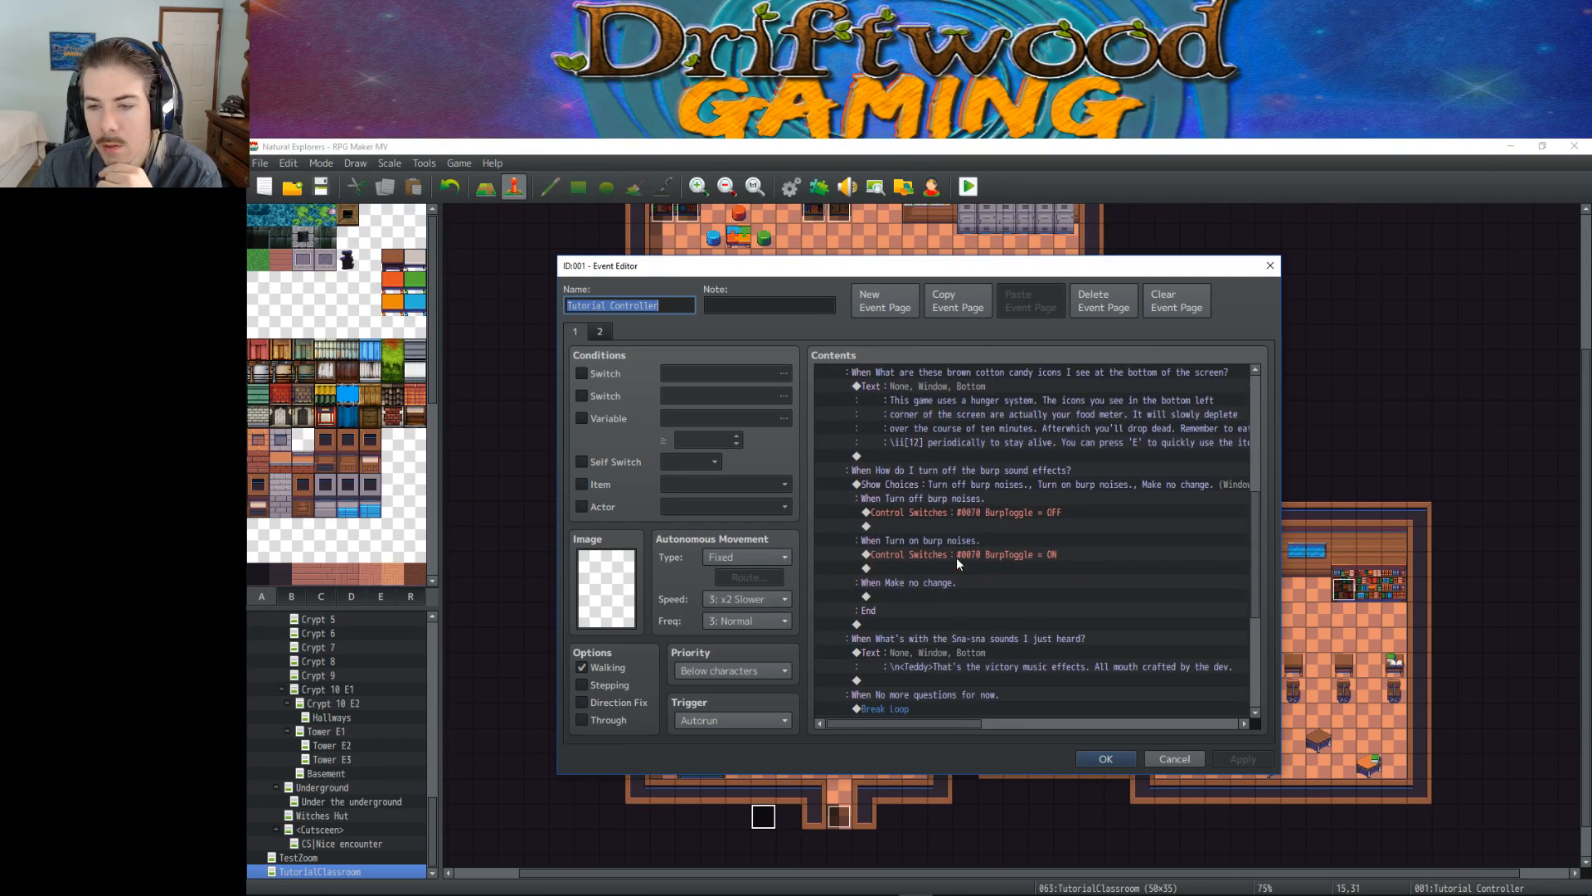
pyautogui.click(1090, 760)
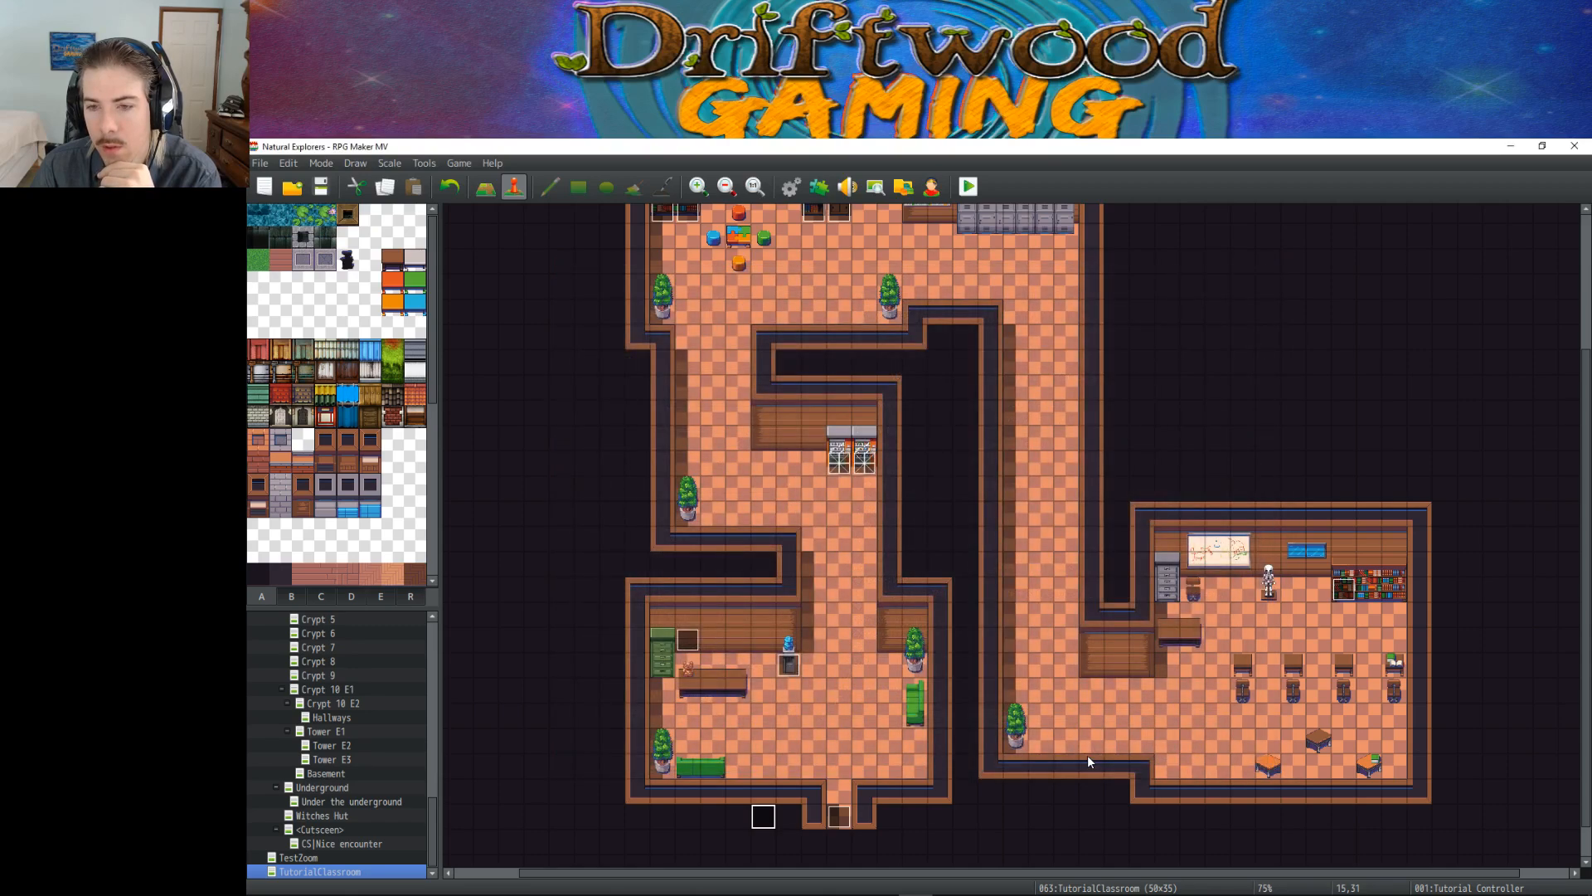
pyautogui.scroll(2, 1087, 755)
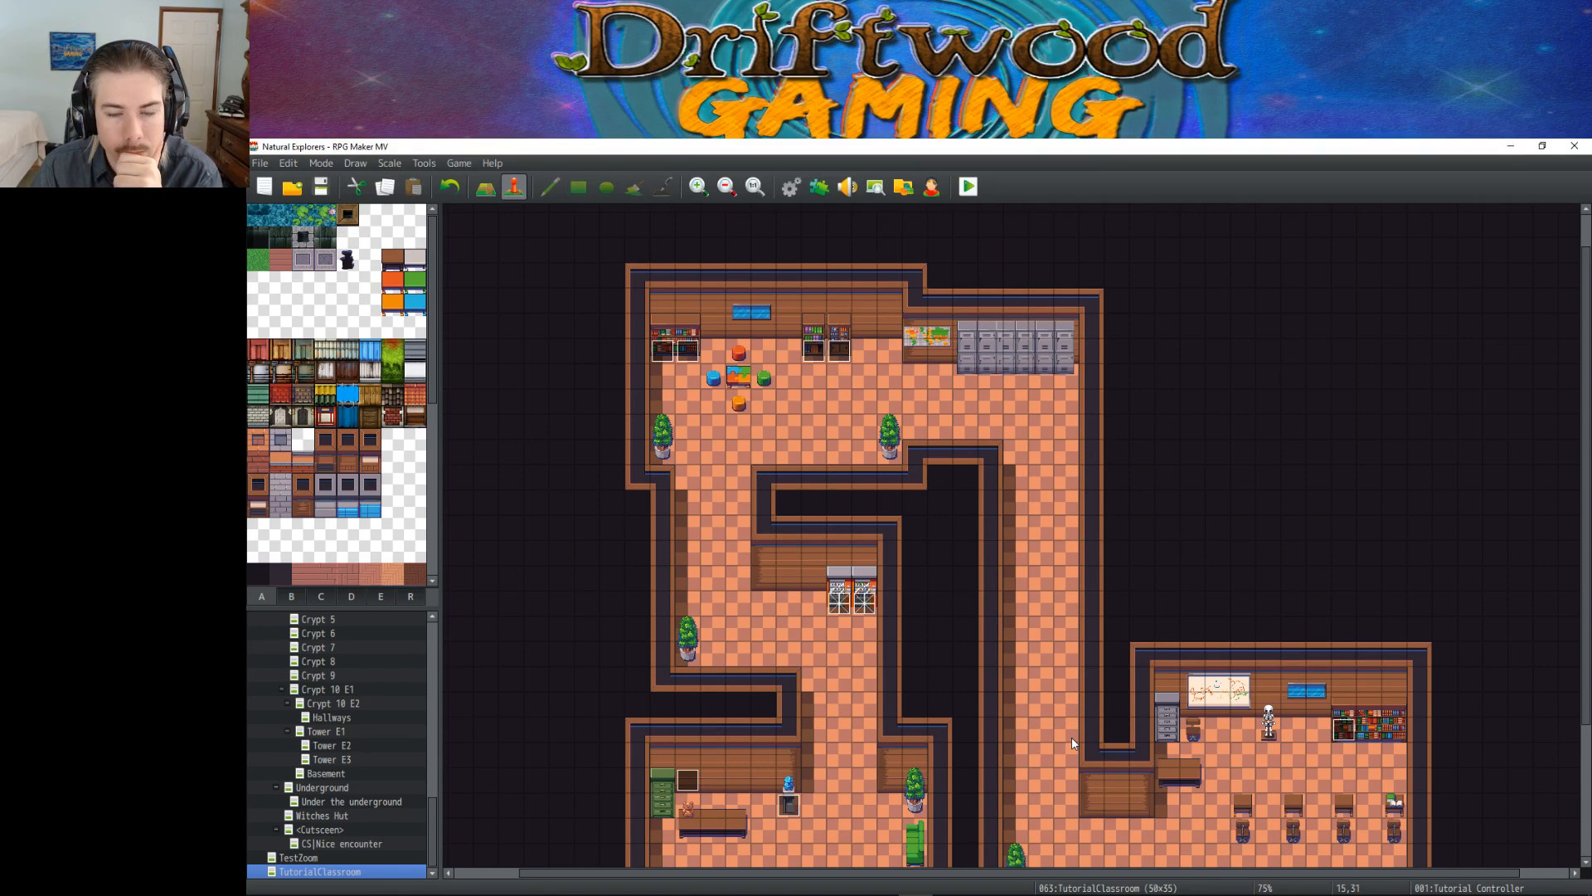
# Step: Create another event named BookshelfInfo05 on the adjacent bookshelf tile and start a Show Text command in it
pyautogui.rightClick(1368, 738)
pyautogui.click(1383, 723)
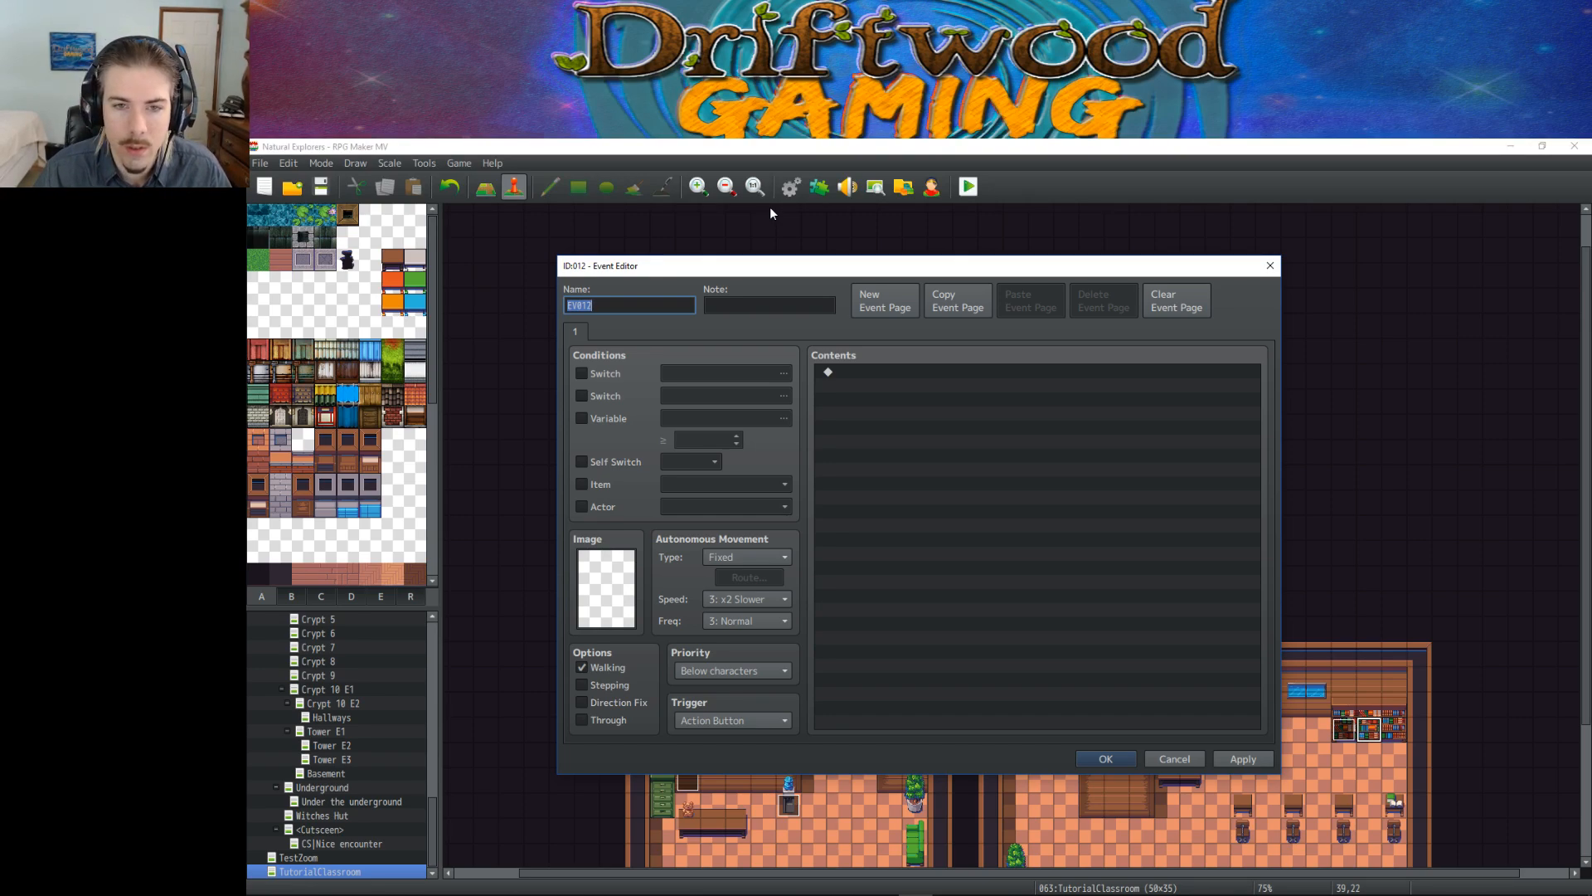
pyautogui.write('Bo')
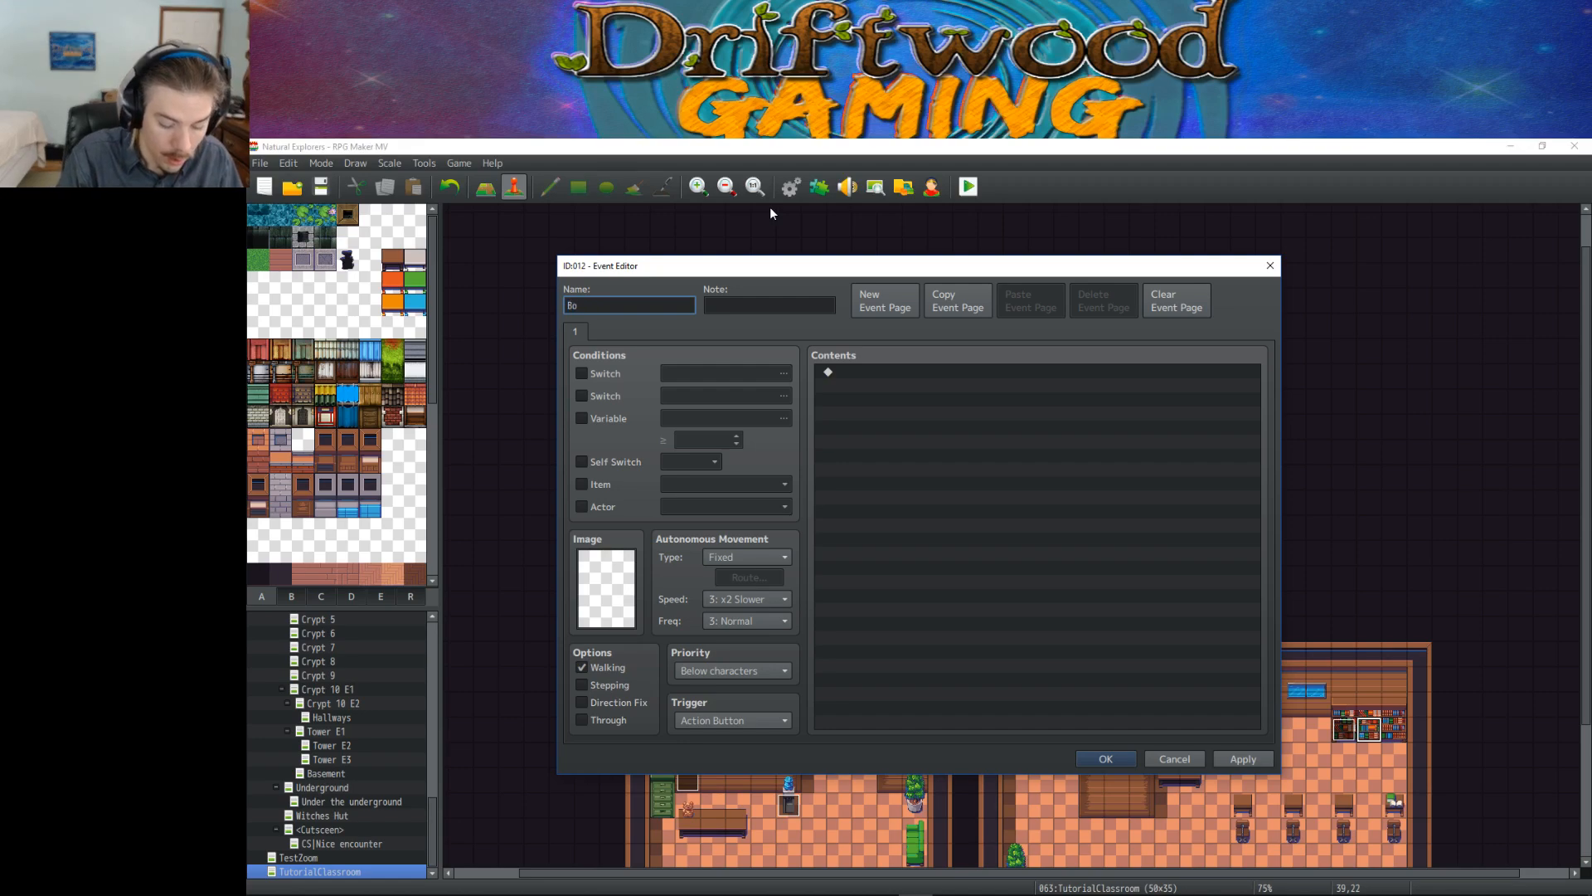
pyautogui.write('okshelv1nfo')
pyautogui.write('05')
pyautogui.rightClick(1007, 395)
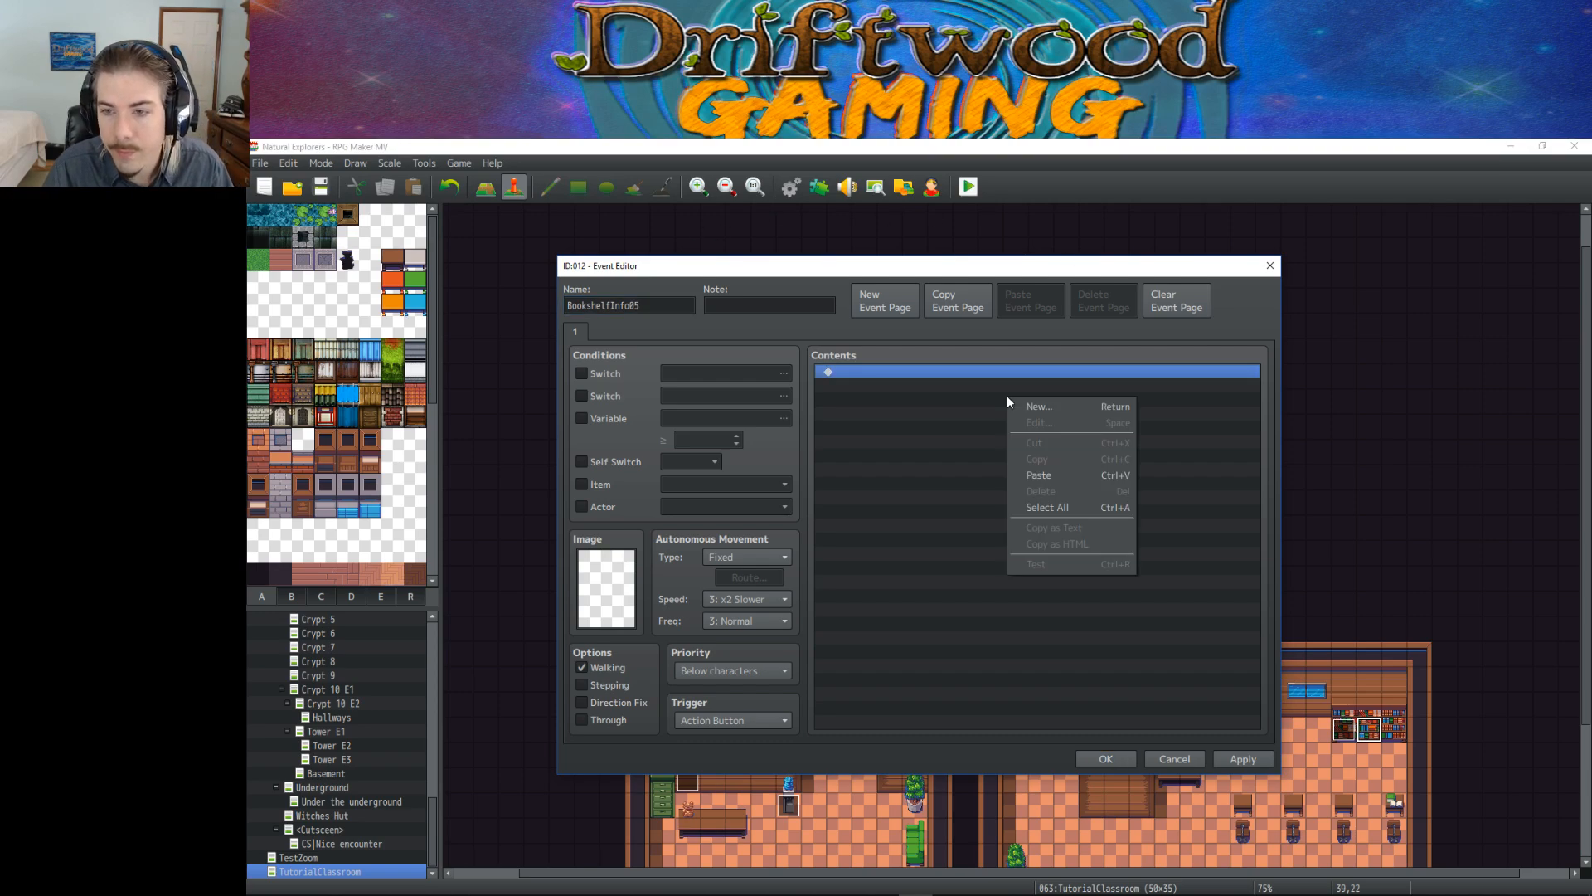
pyautogui.click(1014, 405)
pyautogui.click(946, 375)
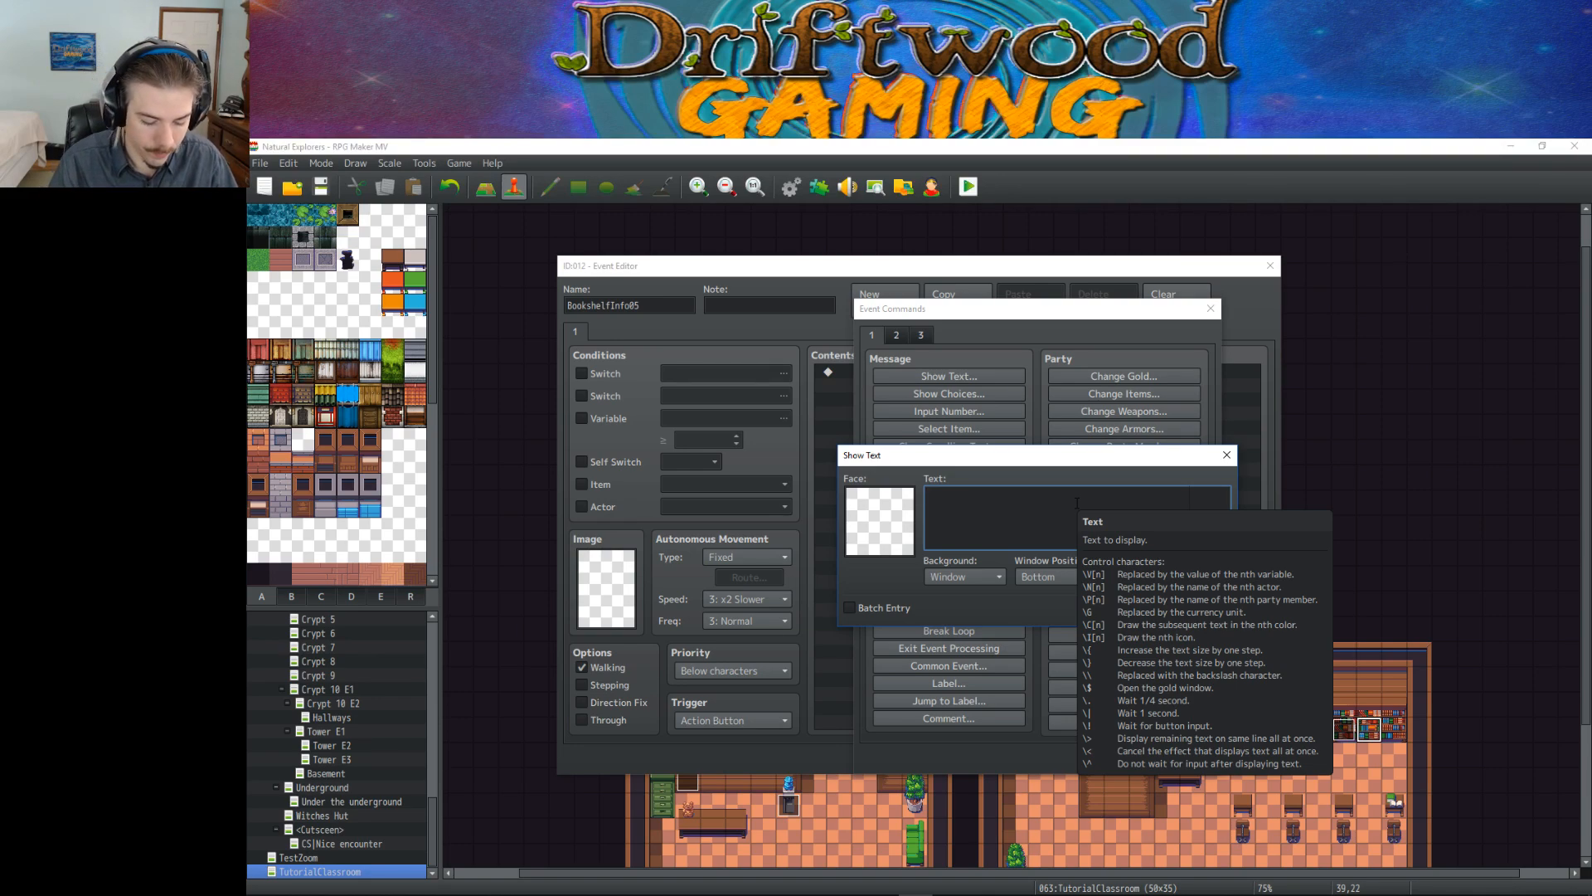
pyautogui.write('If you enter the cave')
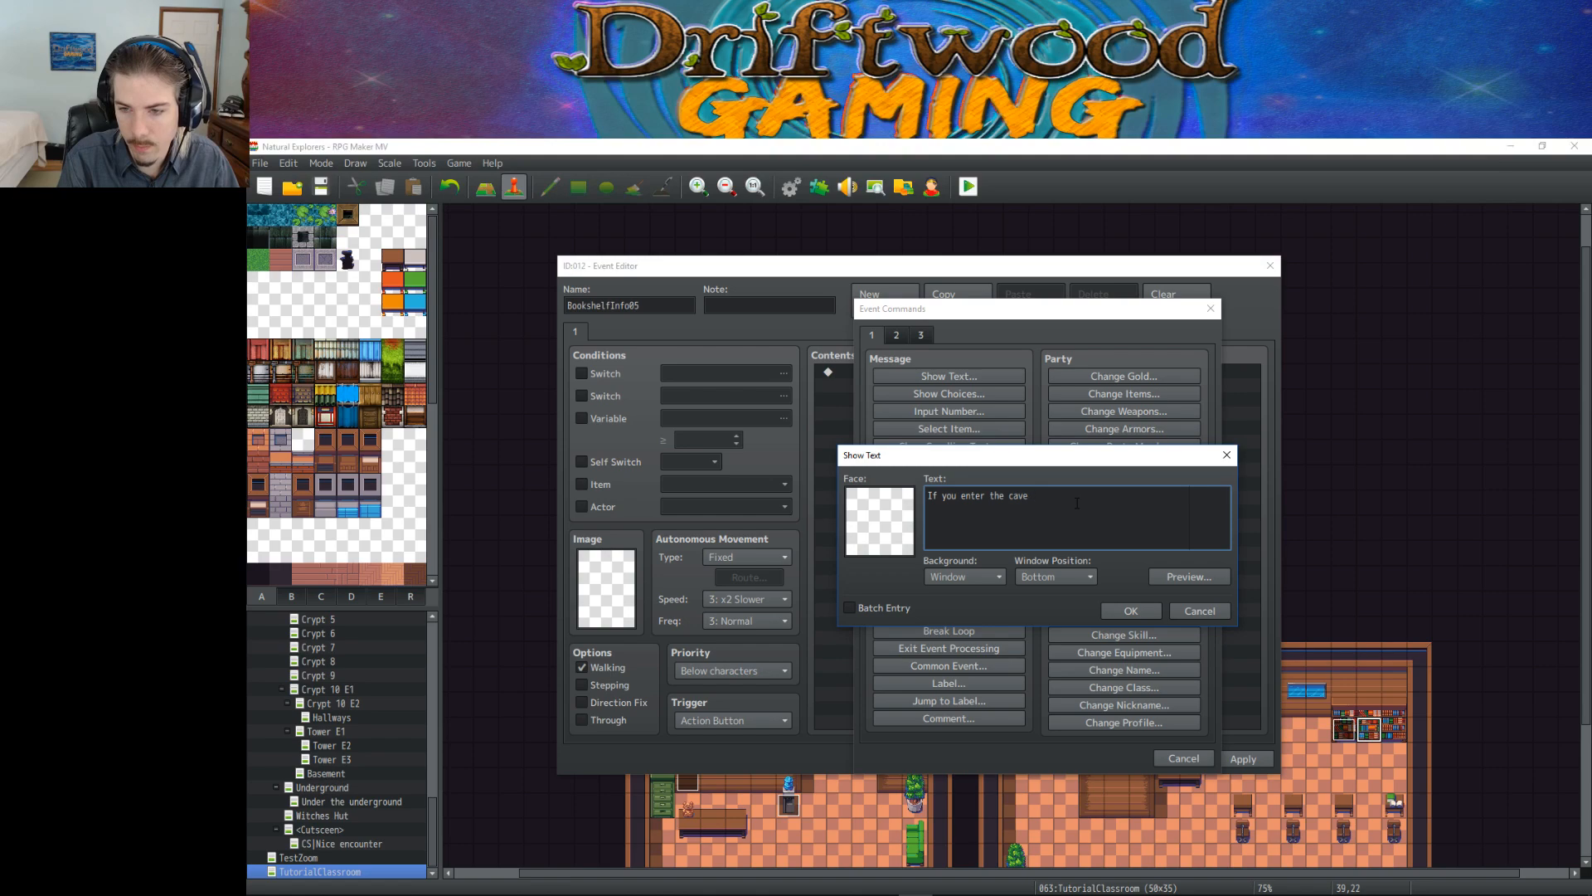
pyautogui.write(' from th')
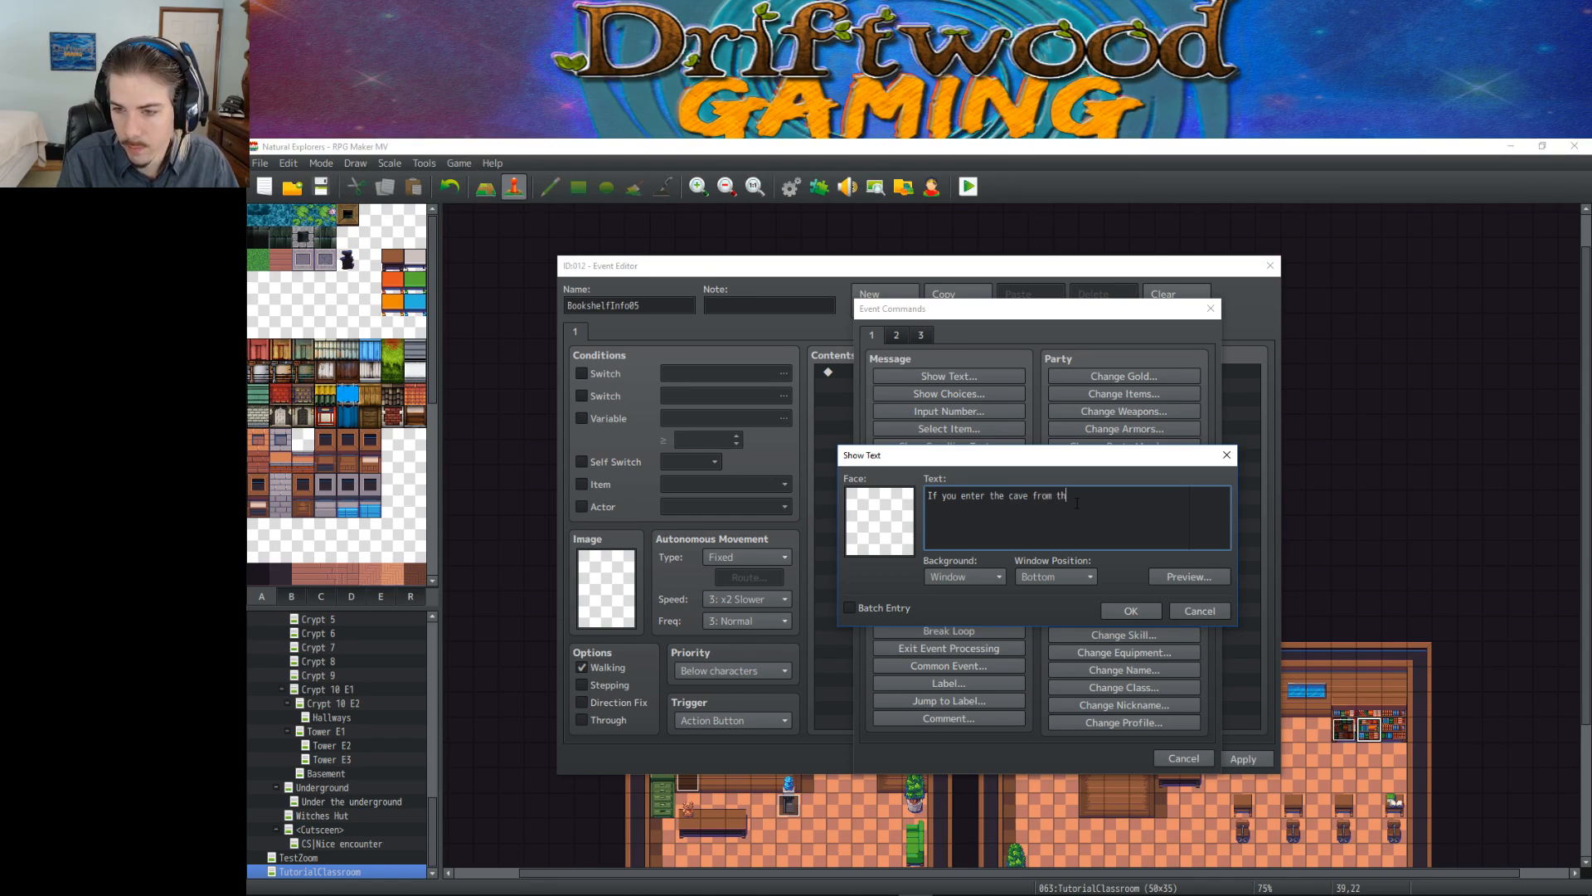
pyautogui.write('own')
pyautogui.press('BackSpace')
pyautogui.press('BackSpace')
pyautogui.press('BackSpace')
pyautogui.press('BackSpace')
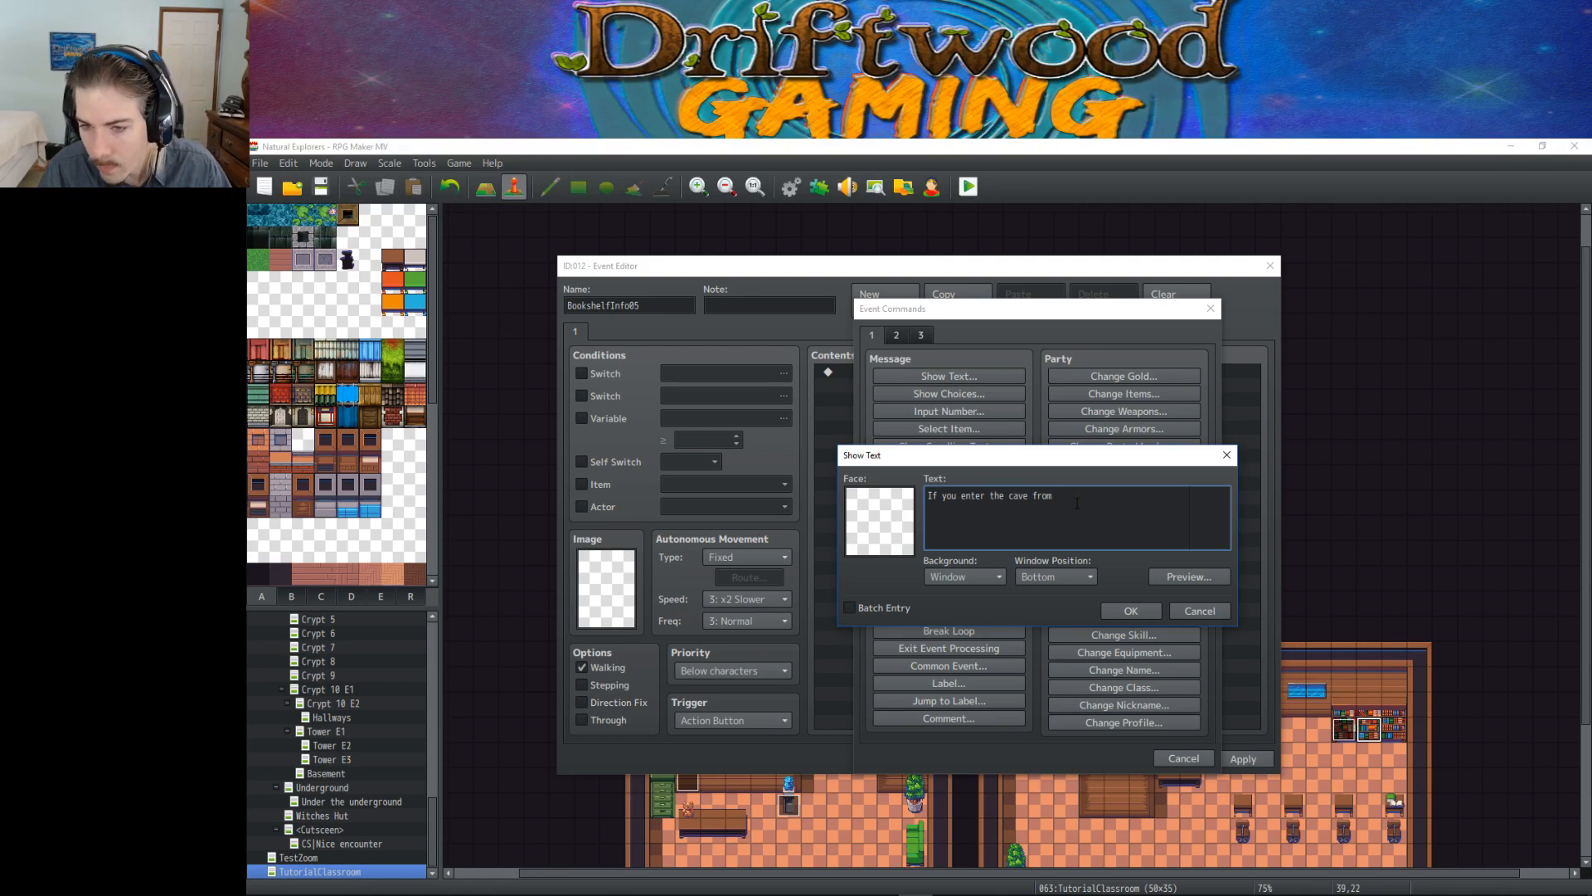
pyautogui.press('BackSpace')
pyautogui.press('BackSpace')
pyautogui.press('BackSpace')
pyautogui.press('BackSpace')
pyautogui.press('BackSpace')
pyautogui.press('BackSpace')
pyautogui.press('BackSpace')
pyautogui.press('BackSpace')
pyautogui.press('BackSpace')
pyautogui.press('BackSpace')
pyautogui.press('BackSpace')
pyautogui.press('BackSpace')
pyautogui.press('BackSpace')
pyautogui.press('BackSpace')
pyautogui.press('BackSpace')
pyautogui.press('BackSpace')
pyautogui.press('BackSpace')
pyautogui.press('BackSpace')
pyautogui.press('BackSpace')
pyautogui.press('BackSpace')
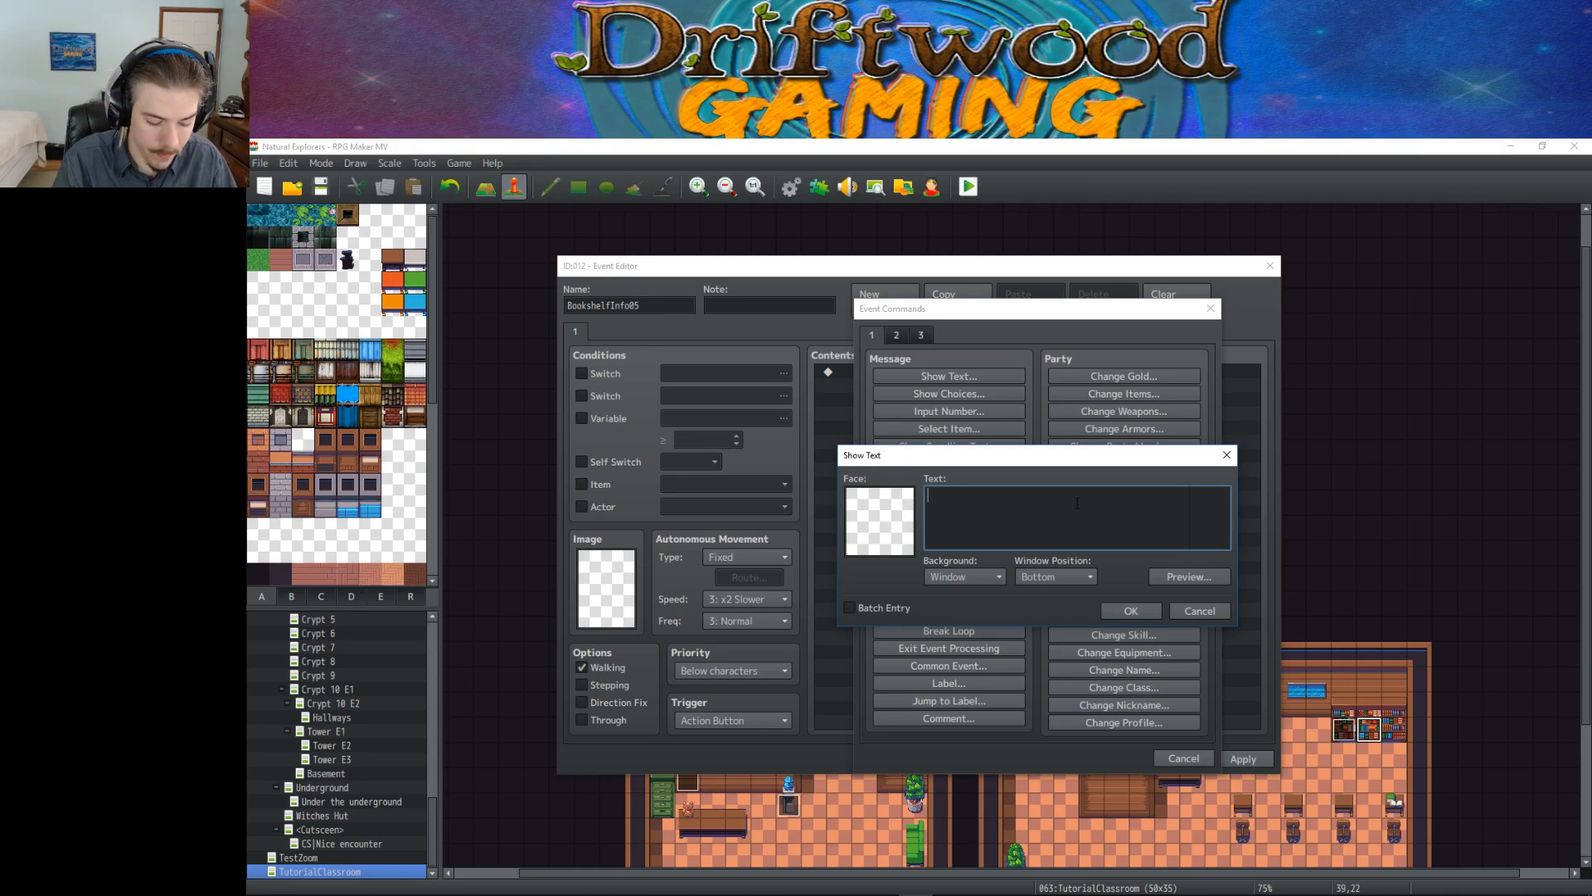
pyautogui.write('Th')
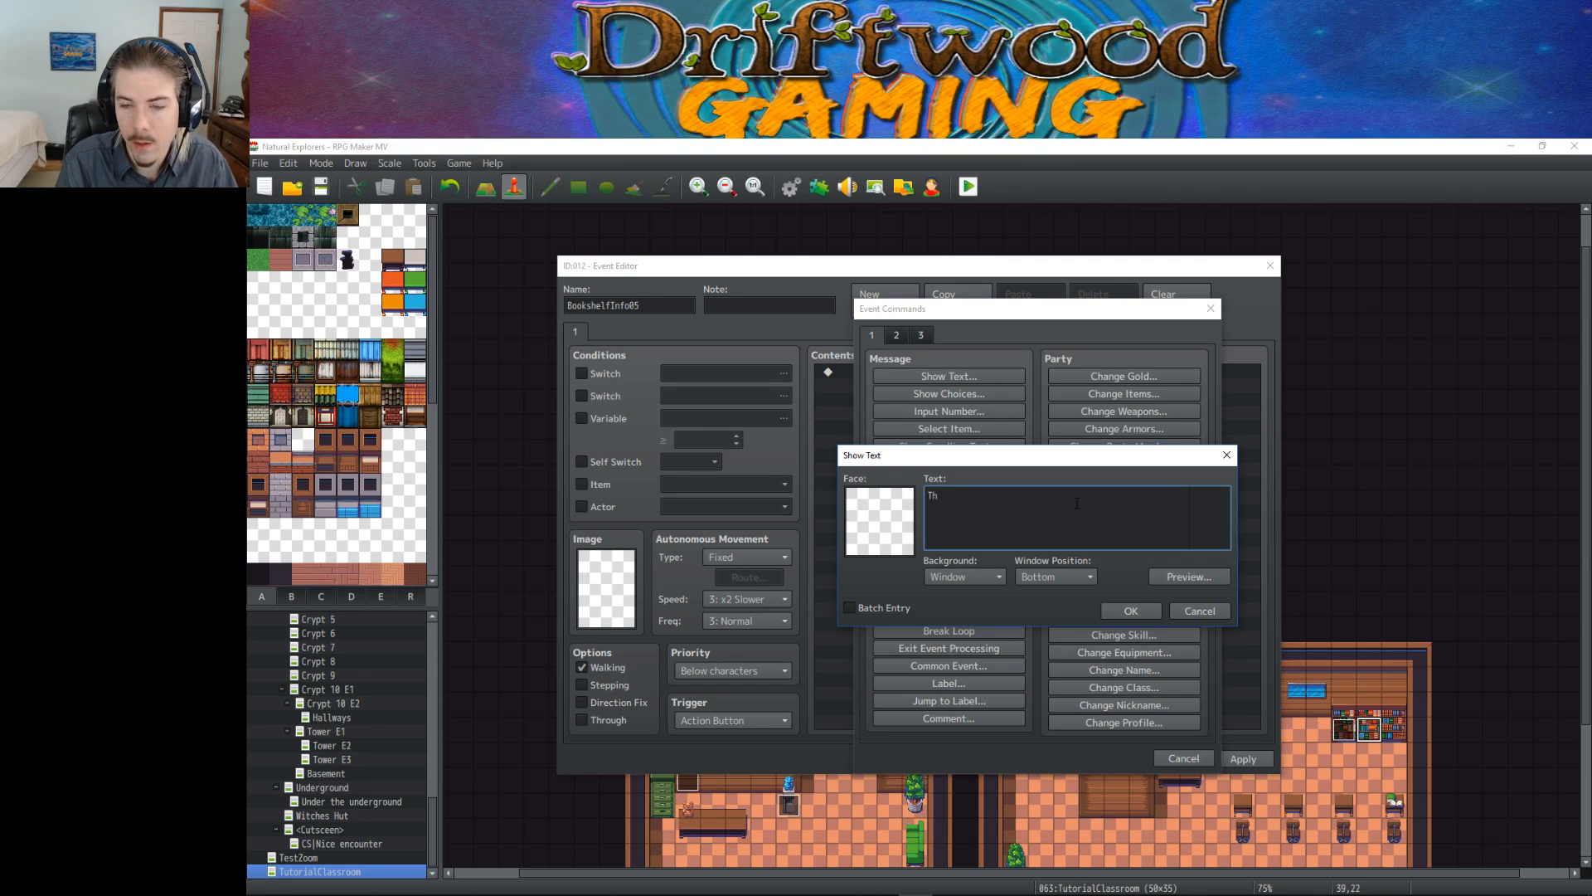
pyautogui.press('BackSpace')
pyautogui.press('BackSpace')
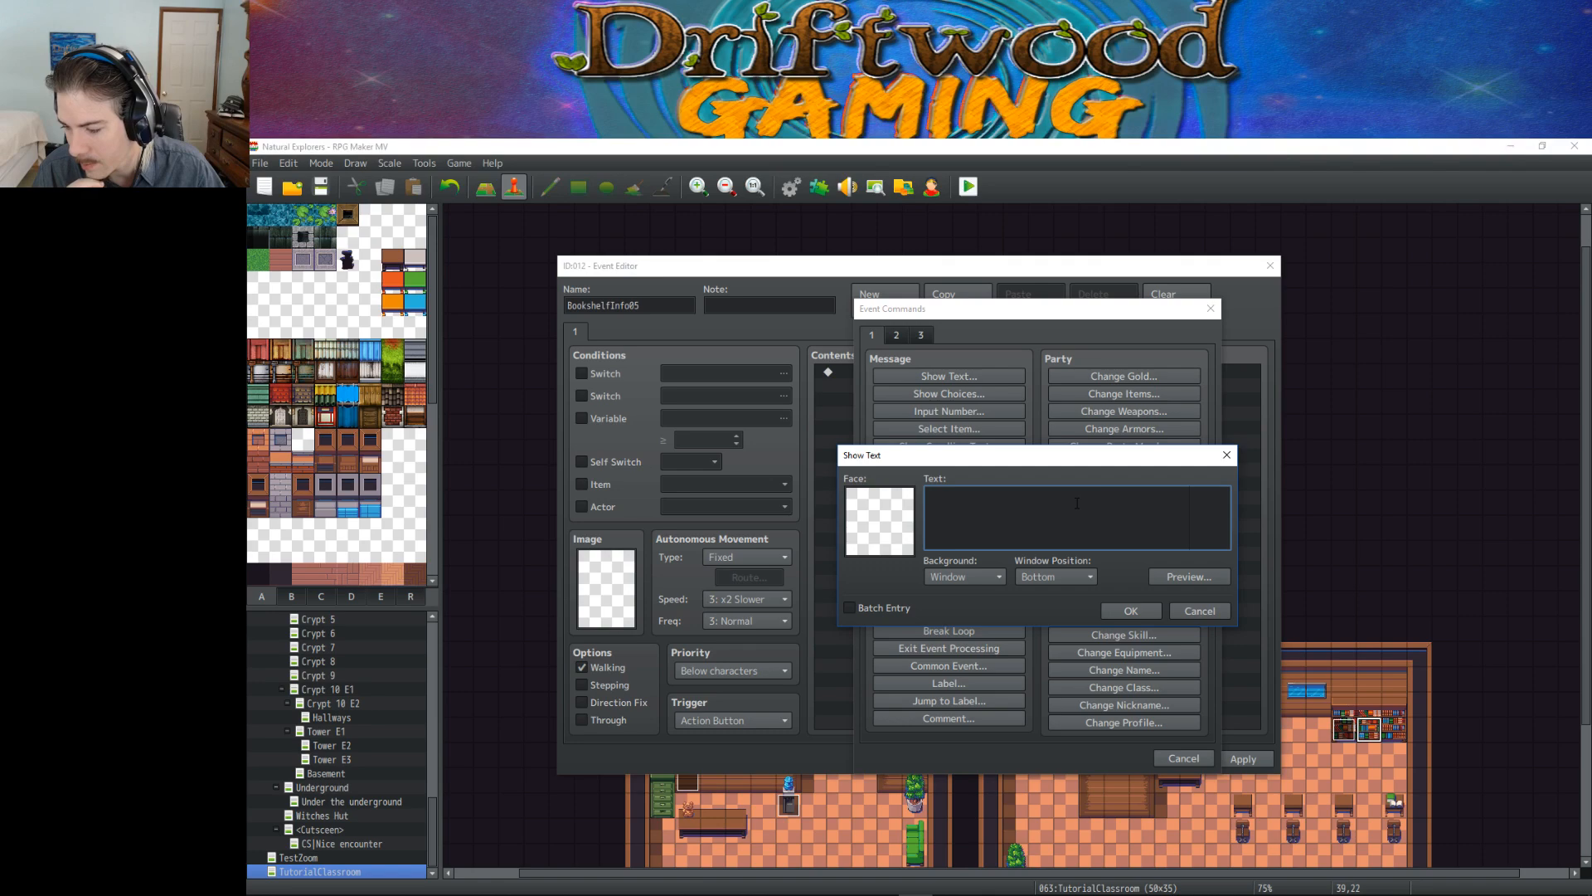
# Step: Enter "Randomly generated dungeon maps" as the message text
pyautogui.write('R')
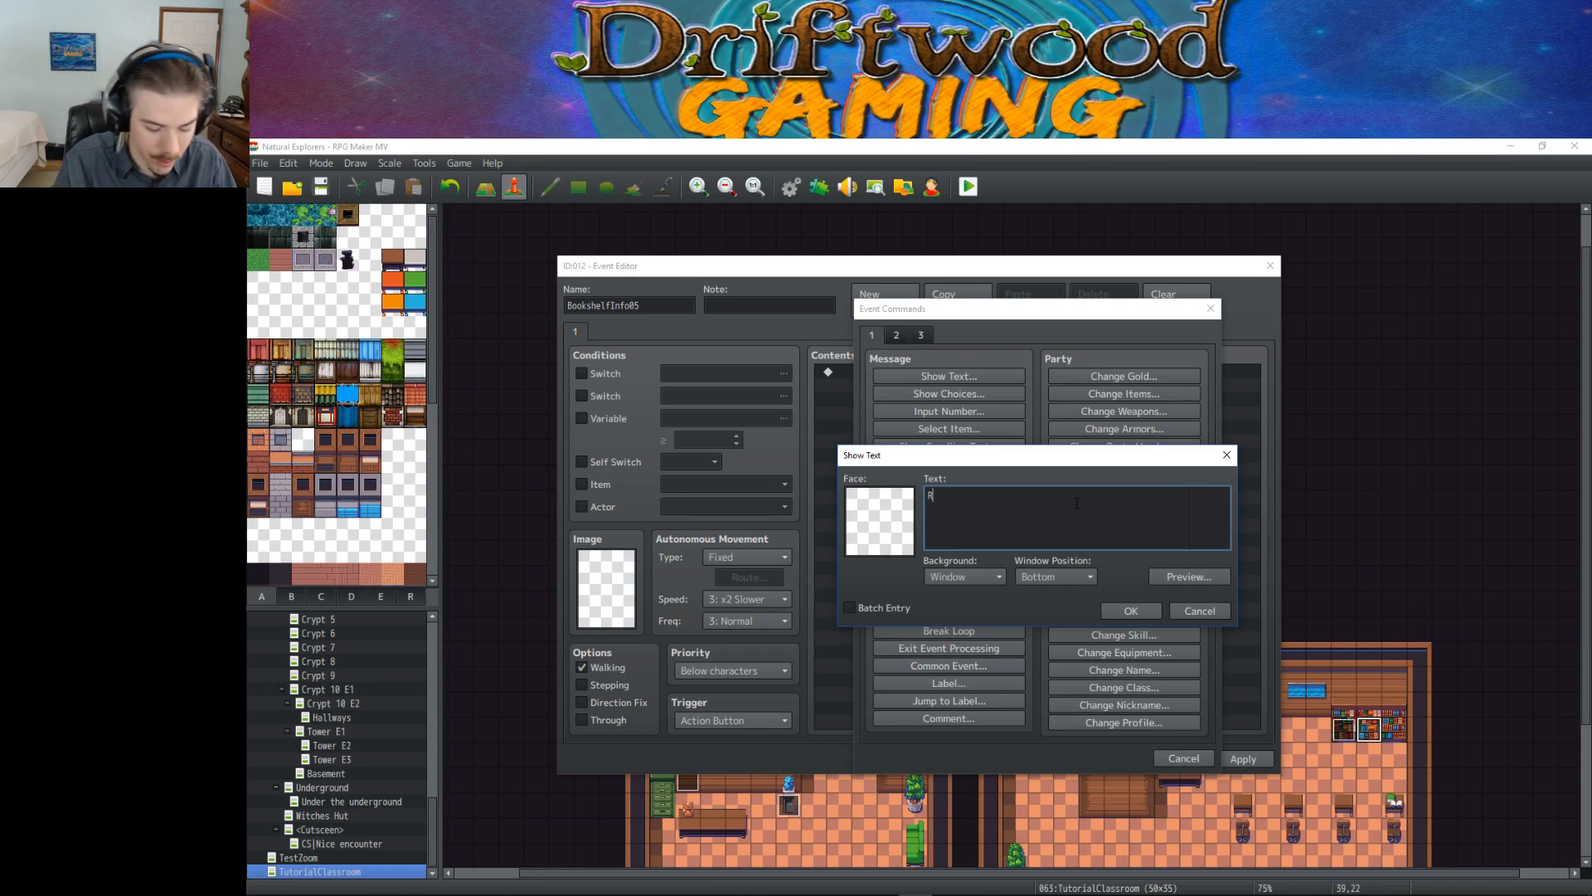
pyautogui.write('andomly ')
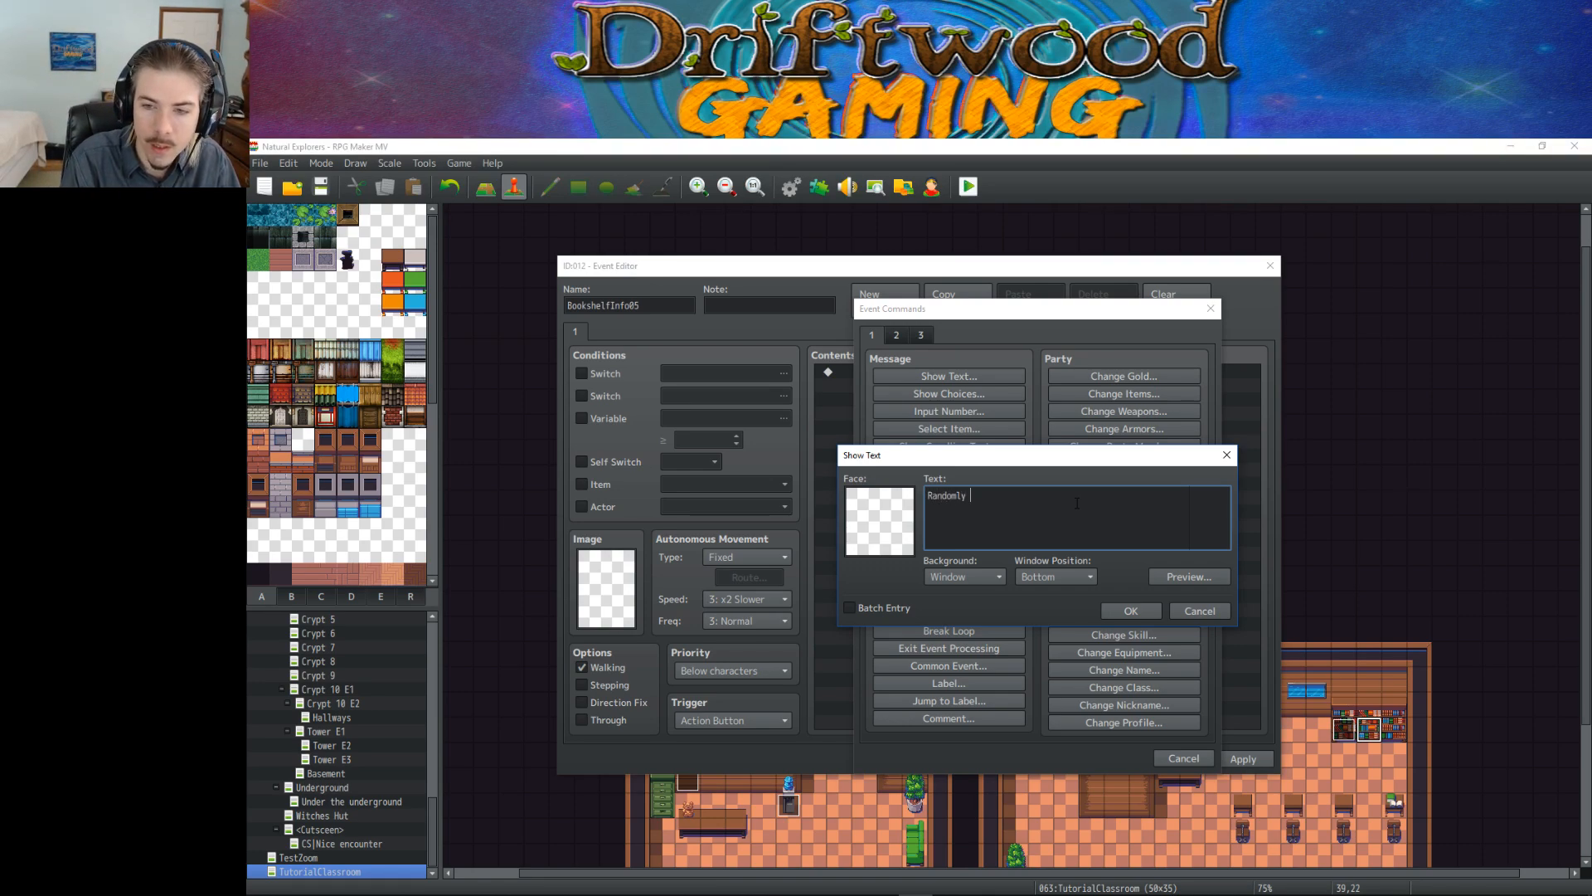
pyautogui.write('generated')
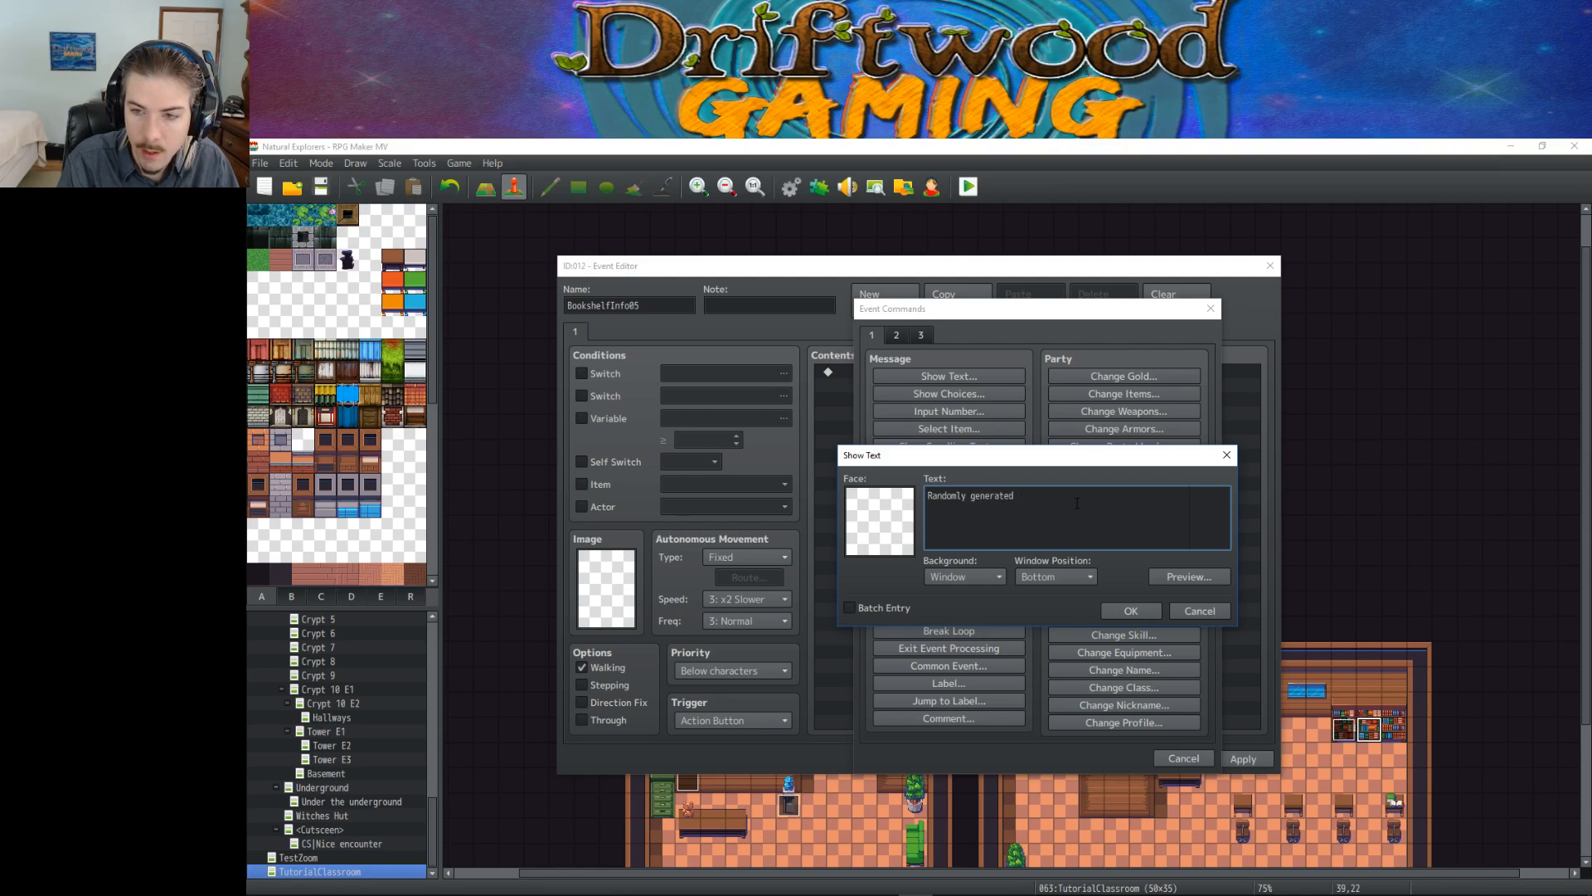
pyautogui.write(' dung')
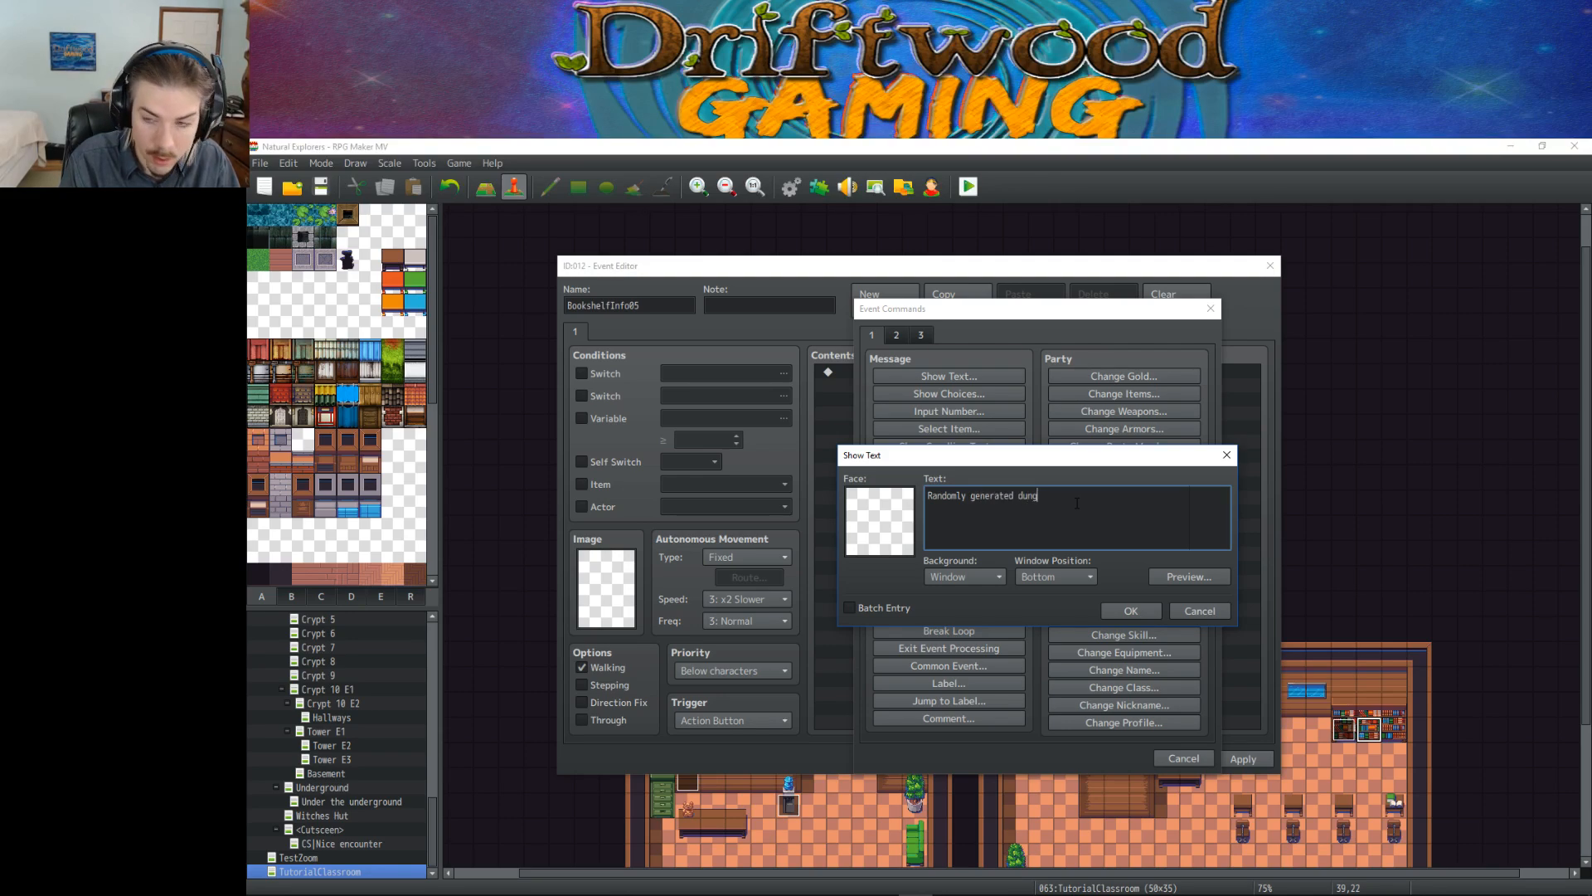
pyautogui.write('eon maps')
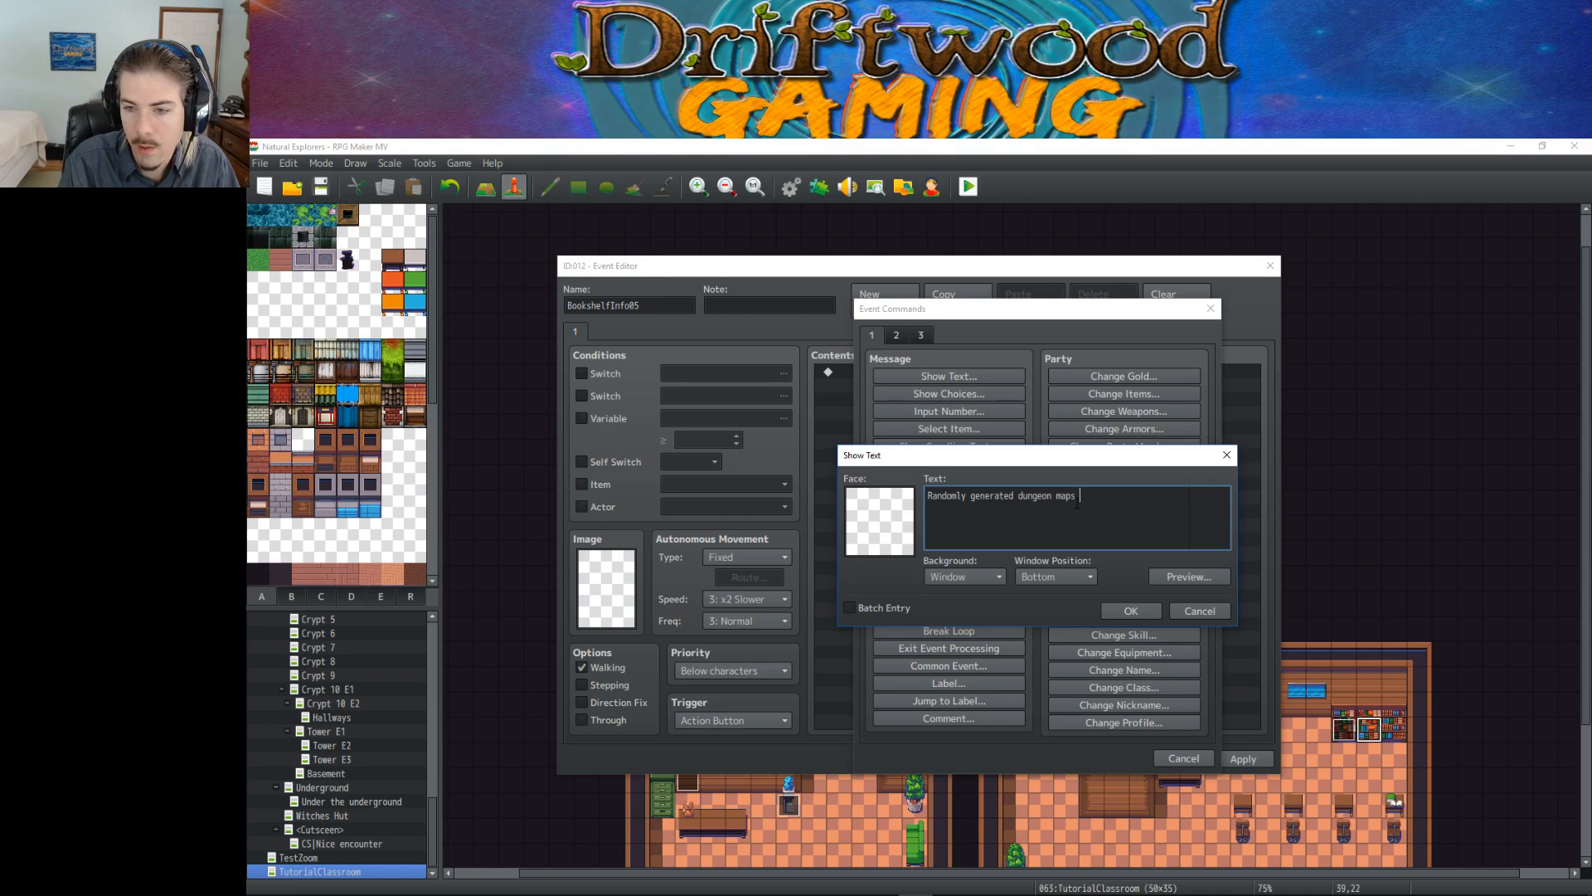
pyautogui.write(' are')
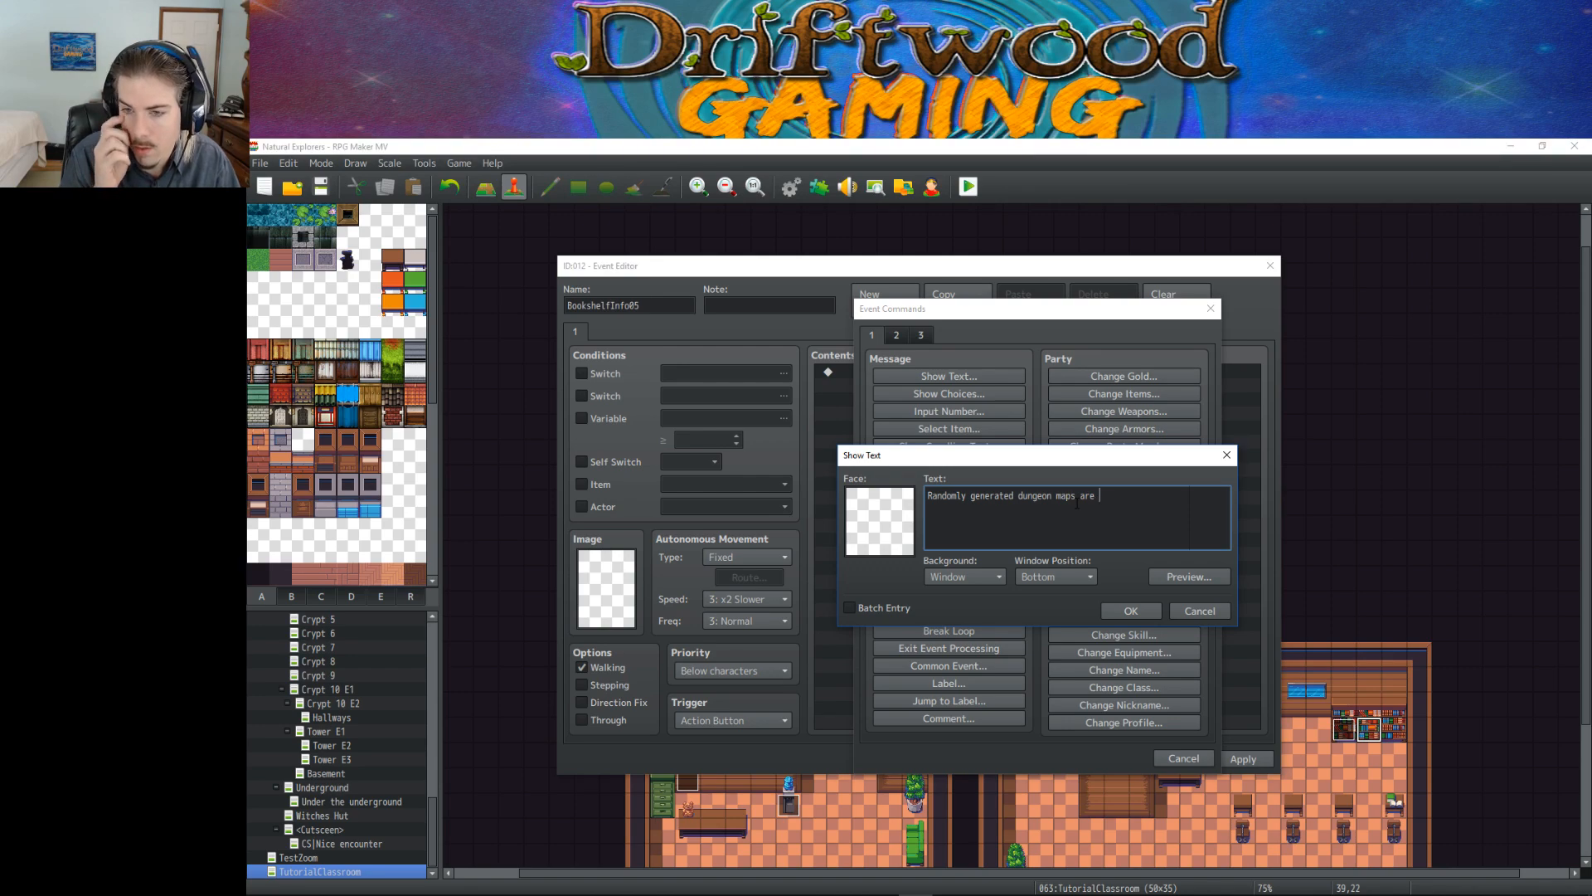
pyautogui.press('BackSpace')
pyautogui.press('BackSpace')
pyautogui.press('BackSpace')
pyautogui.press('BackSpace')
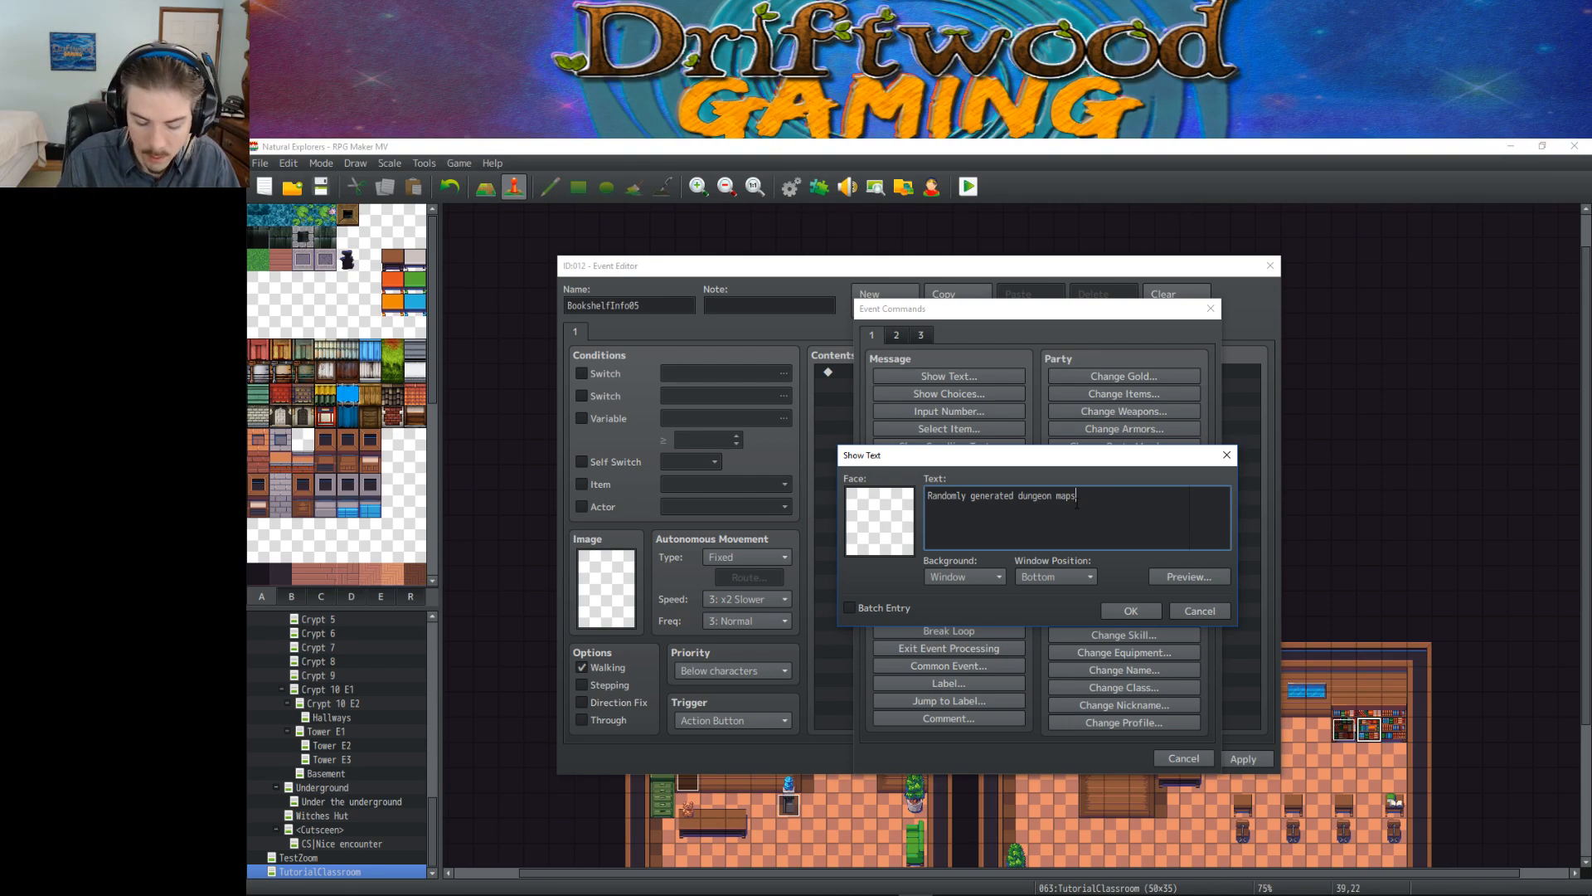
# Step: Insert "There are no random encounters, " at the beginning of the message, ahead of the existing words
pyautogui.press('Left')
pyautogui.press('Left')
pyautogui.press('Left')
pyautogui.press('Left')
pyautogui.press('Left')
pyautogui.press('Left')
pyautogui.press('Left')
pyautogui.press('Left')
pyautogui.press('Left')
pyautogui.press('Left')
pyautogui.press('Left')
pyautogui.press('Left')
pyautogui.press('Left')
pyautogui.press('Left')
pyautogui.press('Left')
pyautogui.press('Left')
pyautogui.press('Left')
pyautogui.press('Left')
pyautogui.press('Left')
pyautogui.press('Left')
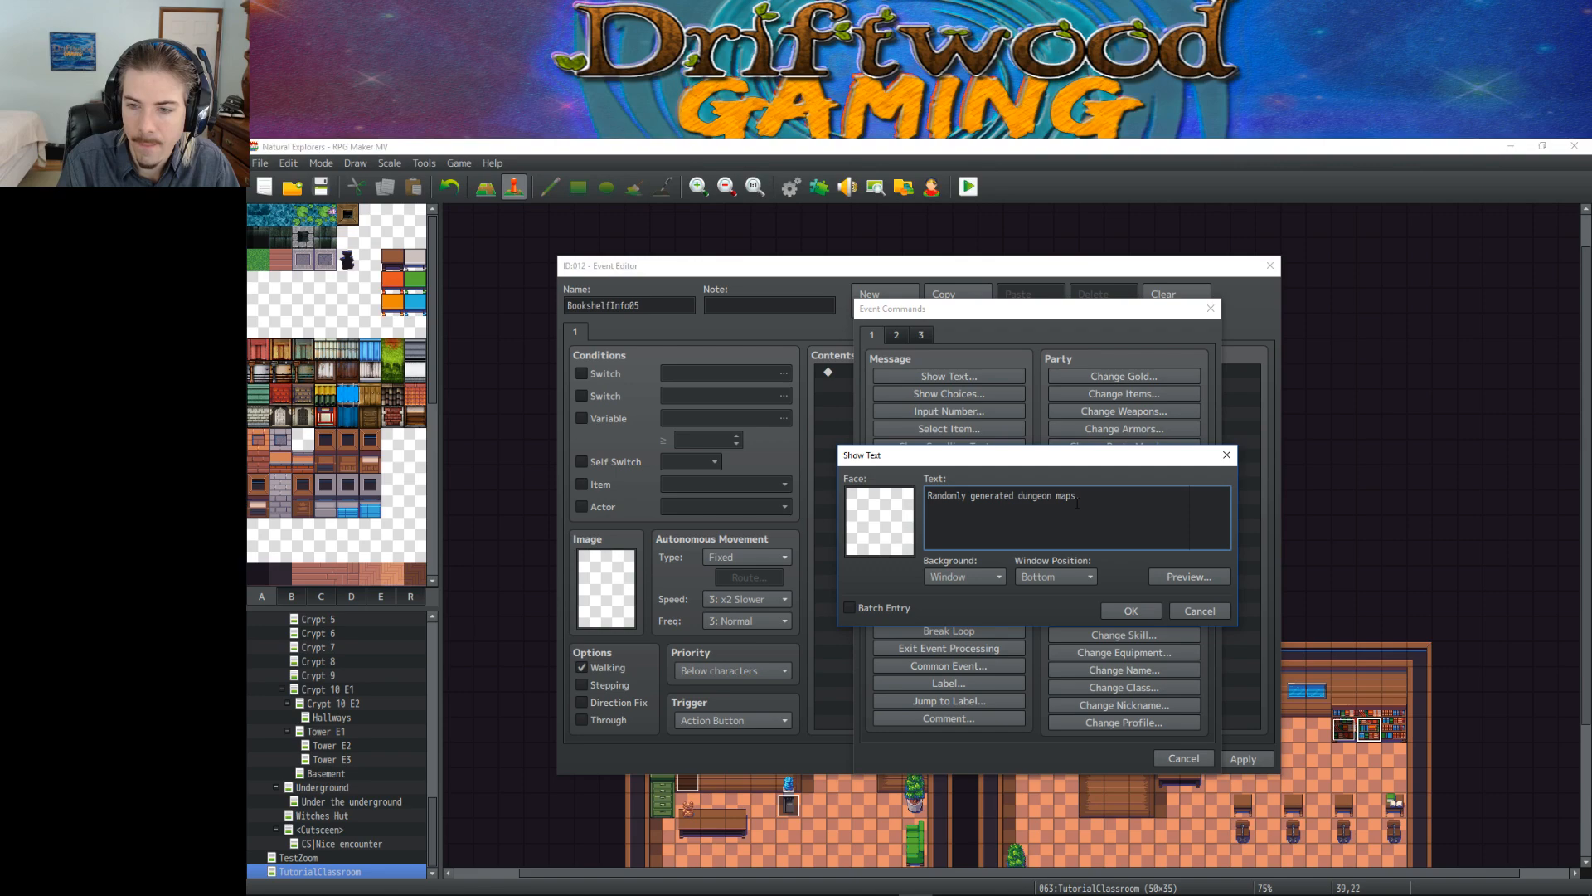
pyautogui.write('B')
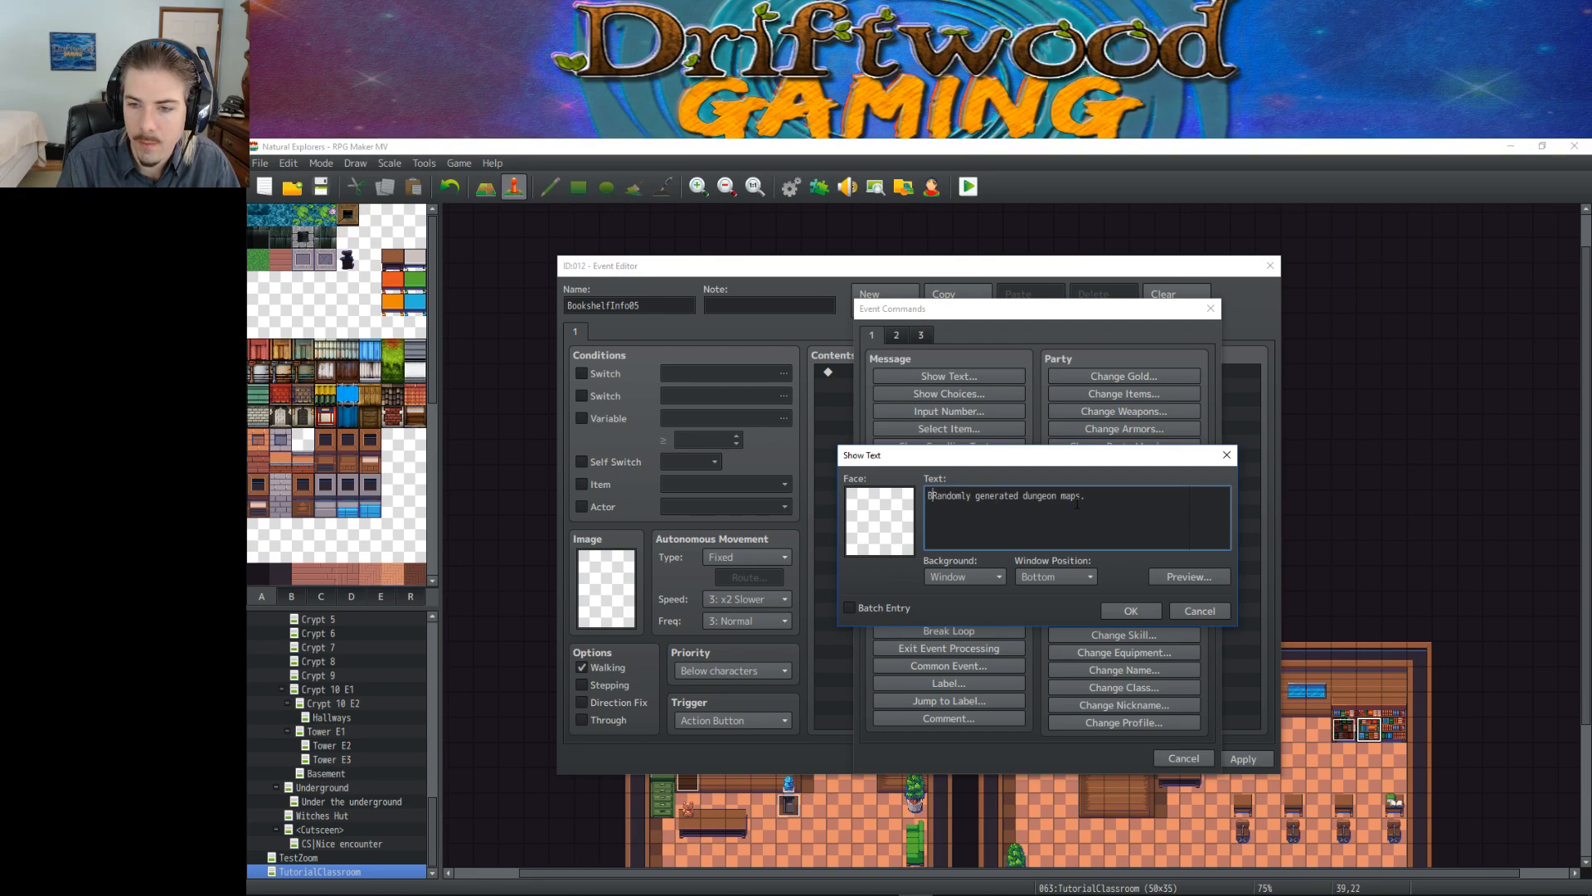
pyautogui.press('BackSpace')
pyautogui.write('There')
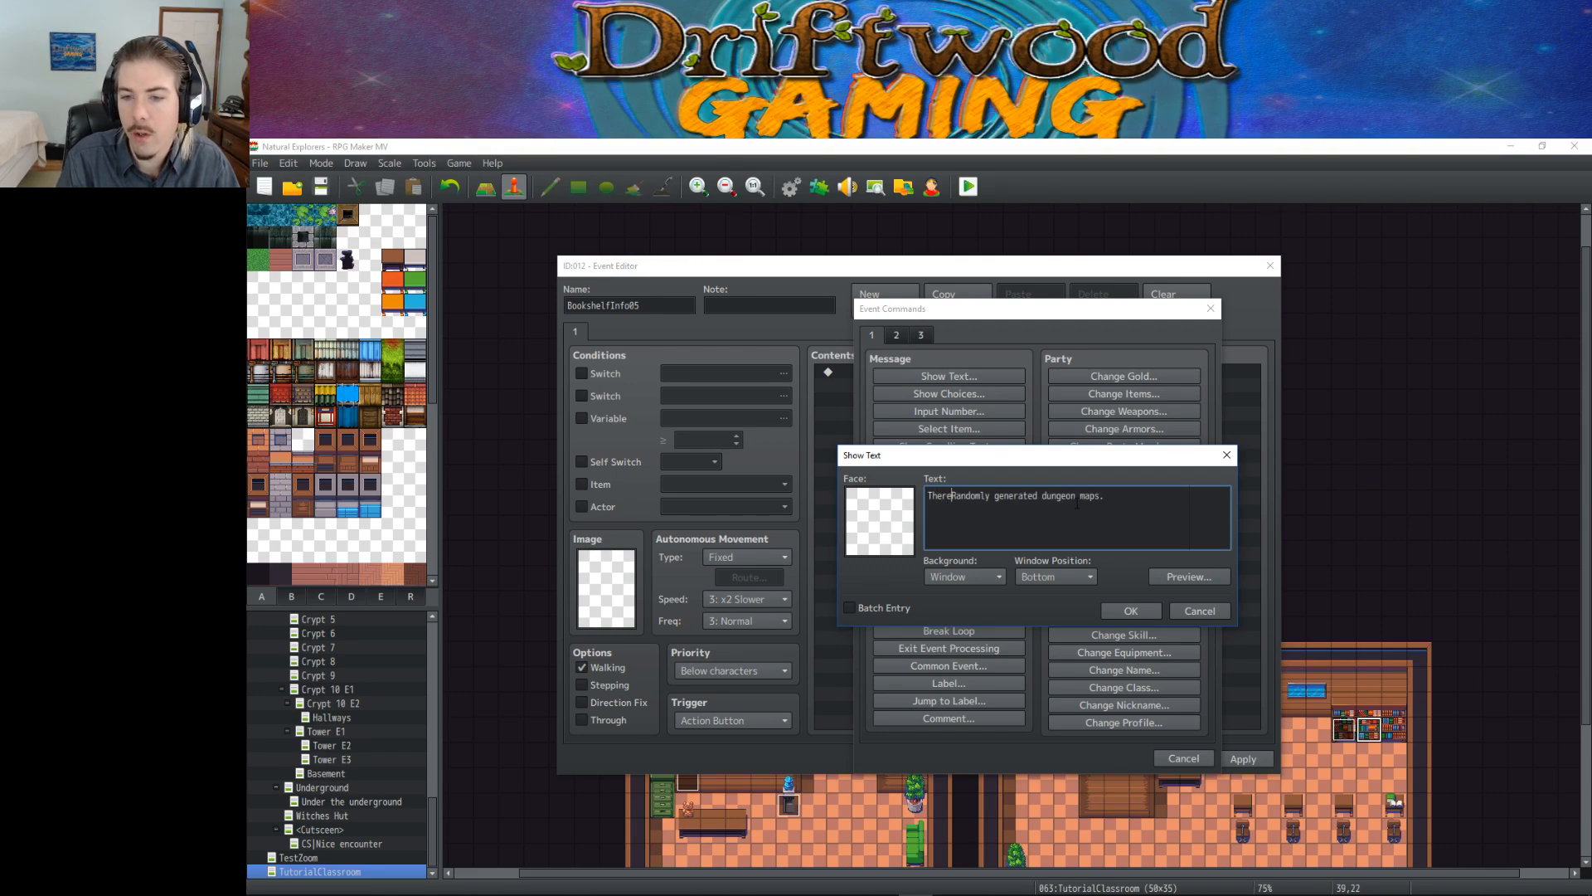
pyautogui.write(' are no ranom')
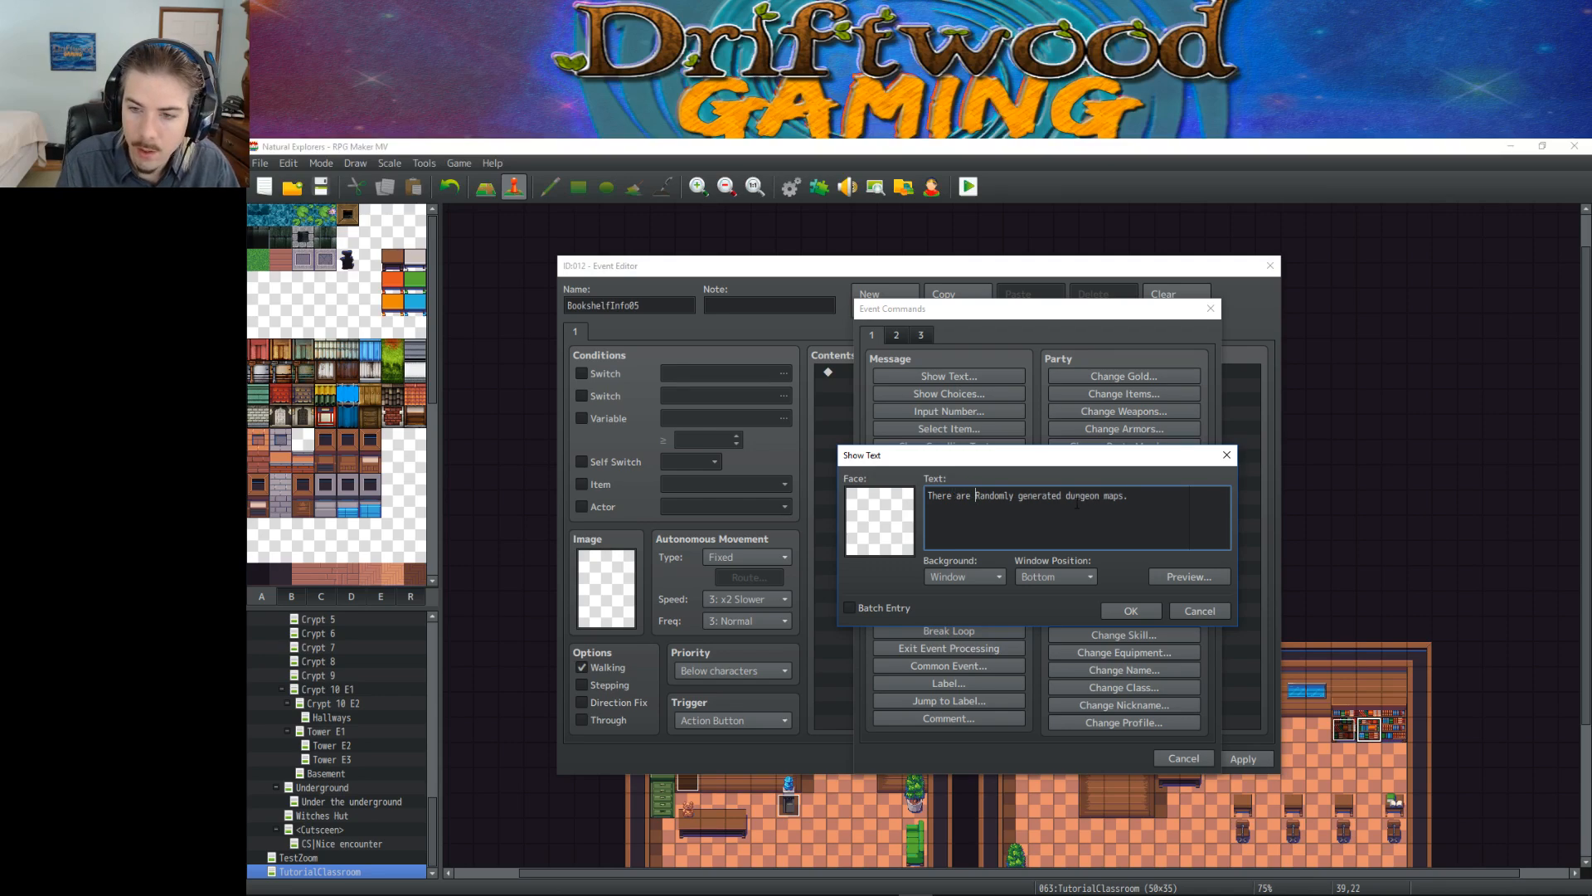
pyautogui.press('BackSpace')
pyautogui.press('BackSpace')
pyautogui.write('d')
pyautogui.write('om encounte')
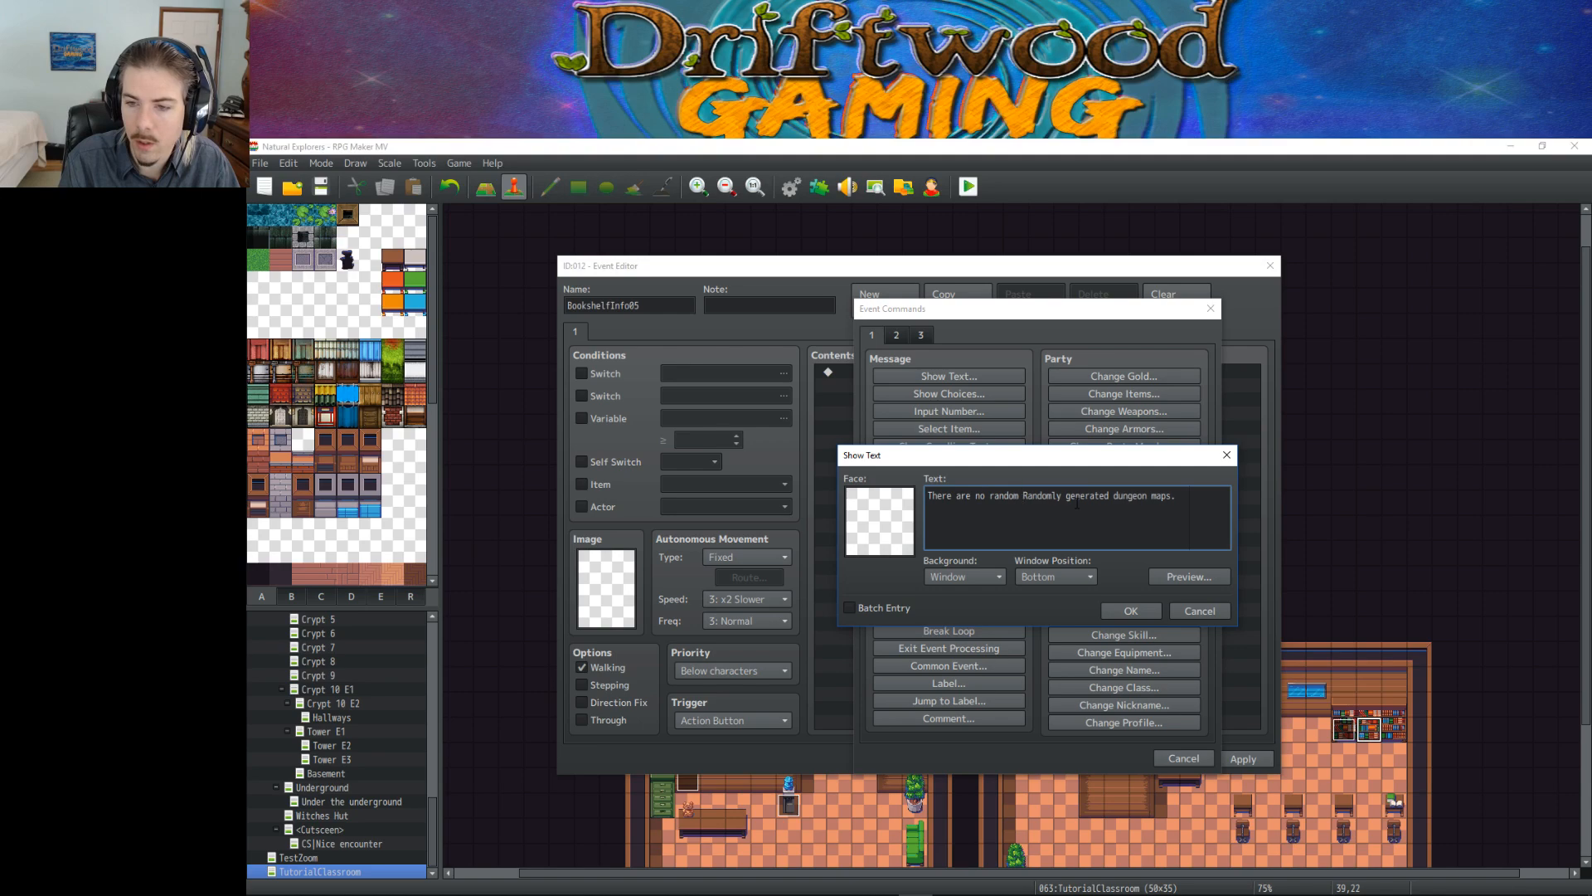
pyautogui.write('rs, ')
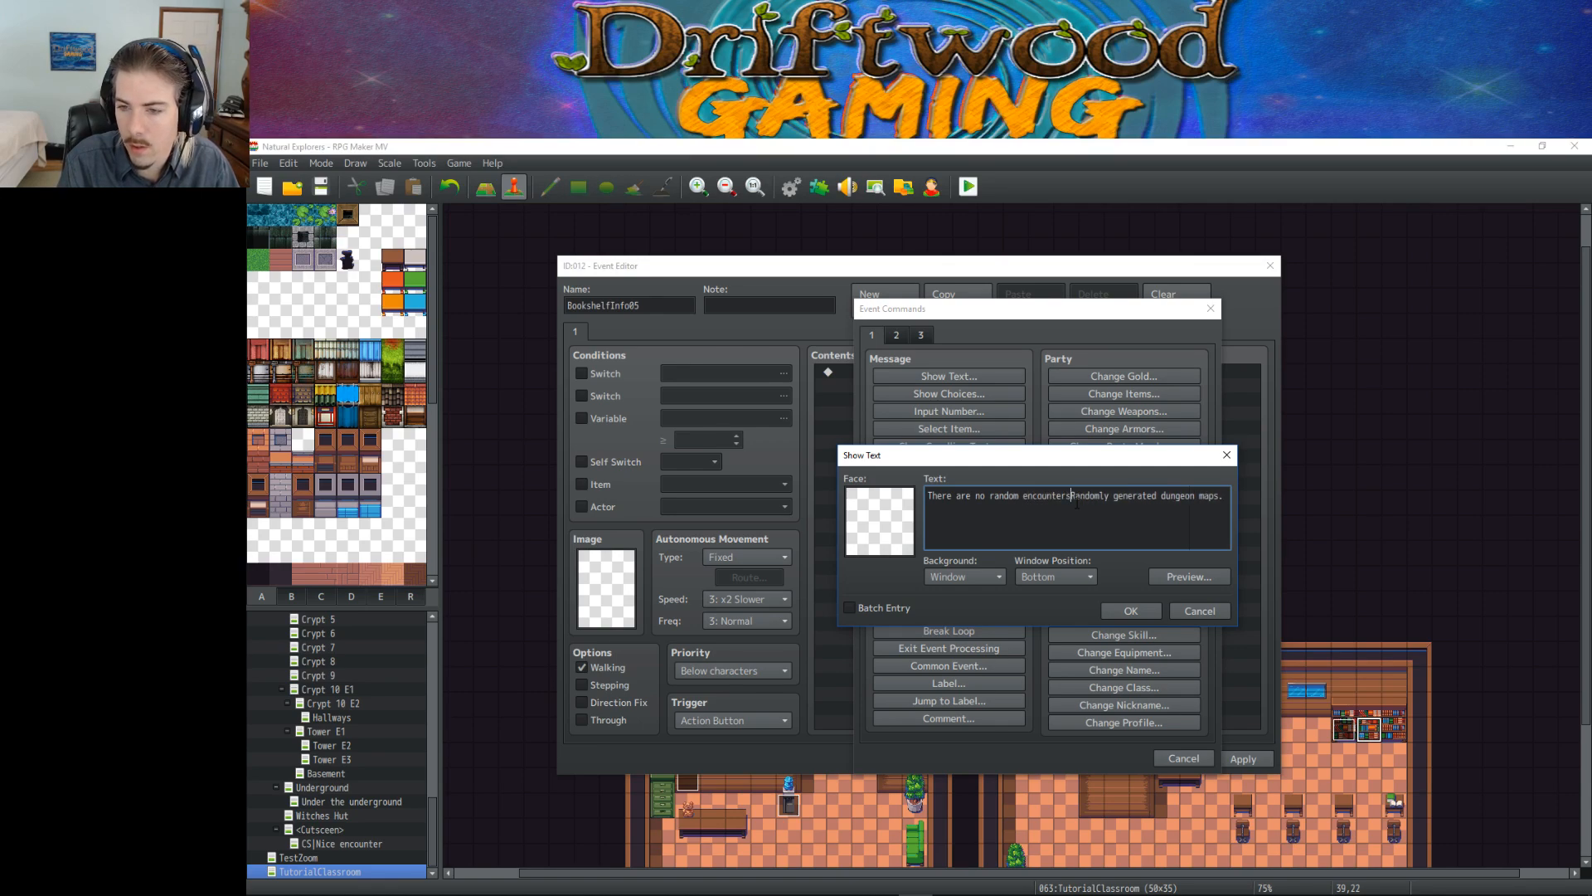
# Step: Continue the sentence with "but all of the treasure chests inside", starting a second line with "of the randomly" before "generated dungeon maps"
pyautogui.write('but all tre')
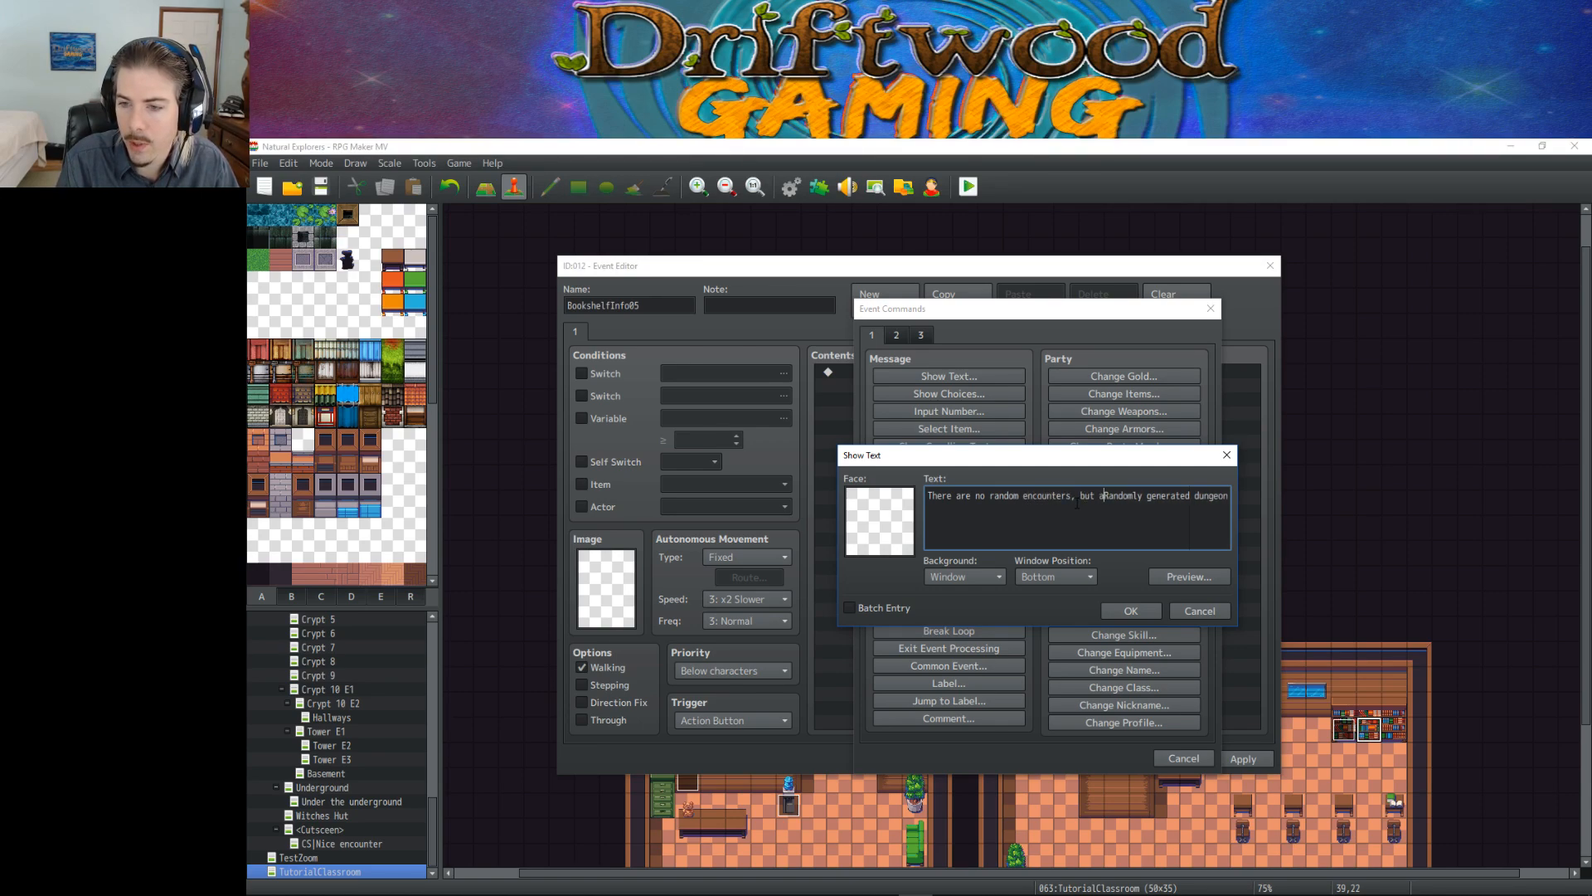
pyautogui.write('asure che')
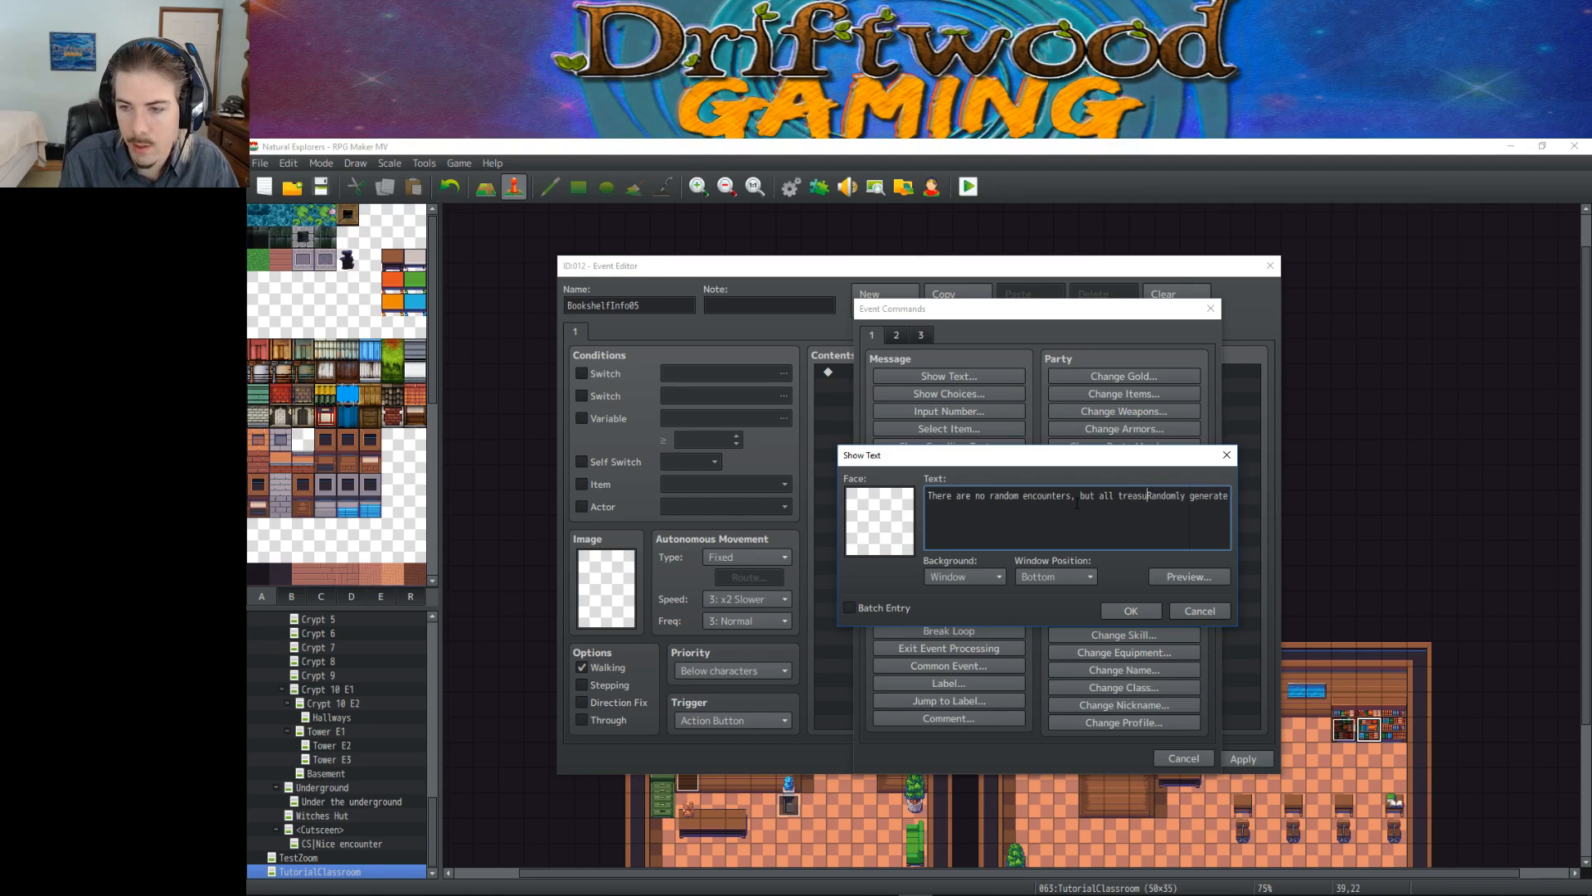
pyautogui.write('st')
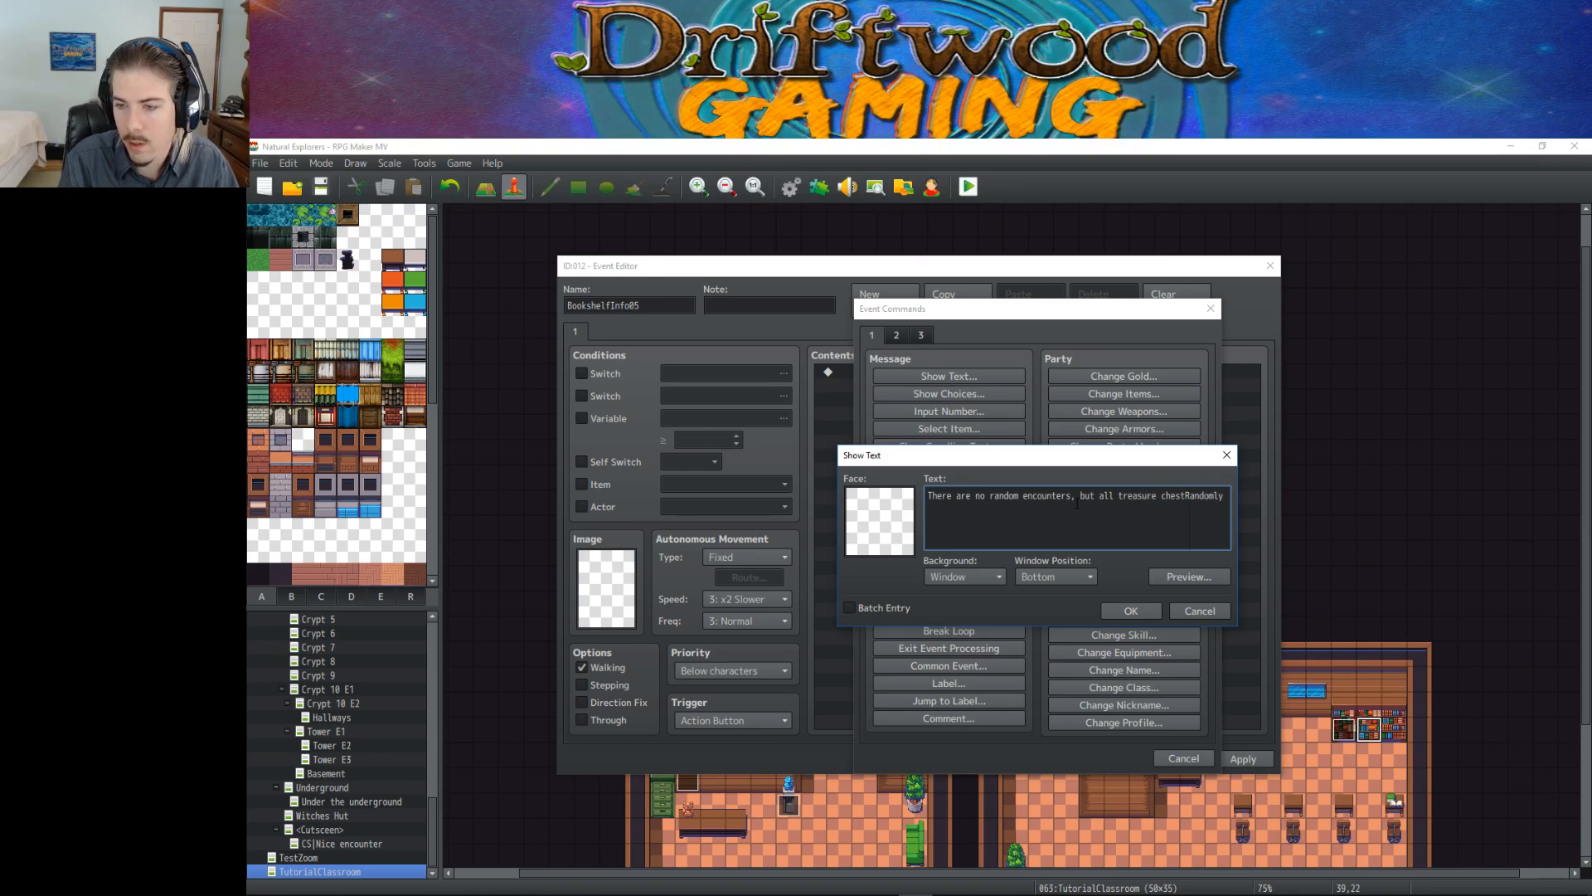
pyautogui.press('BackSpace')
pyautogui.press('BackSpace')
pyautogui.press('BackSpace')
pyautogui.press('BackSpace')
pyautogui.press('BackSpace')
pyautogui.press('BackSpace')
pyautogui.press('BackSpace')
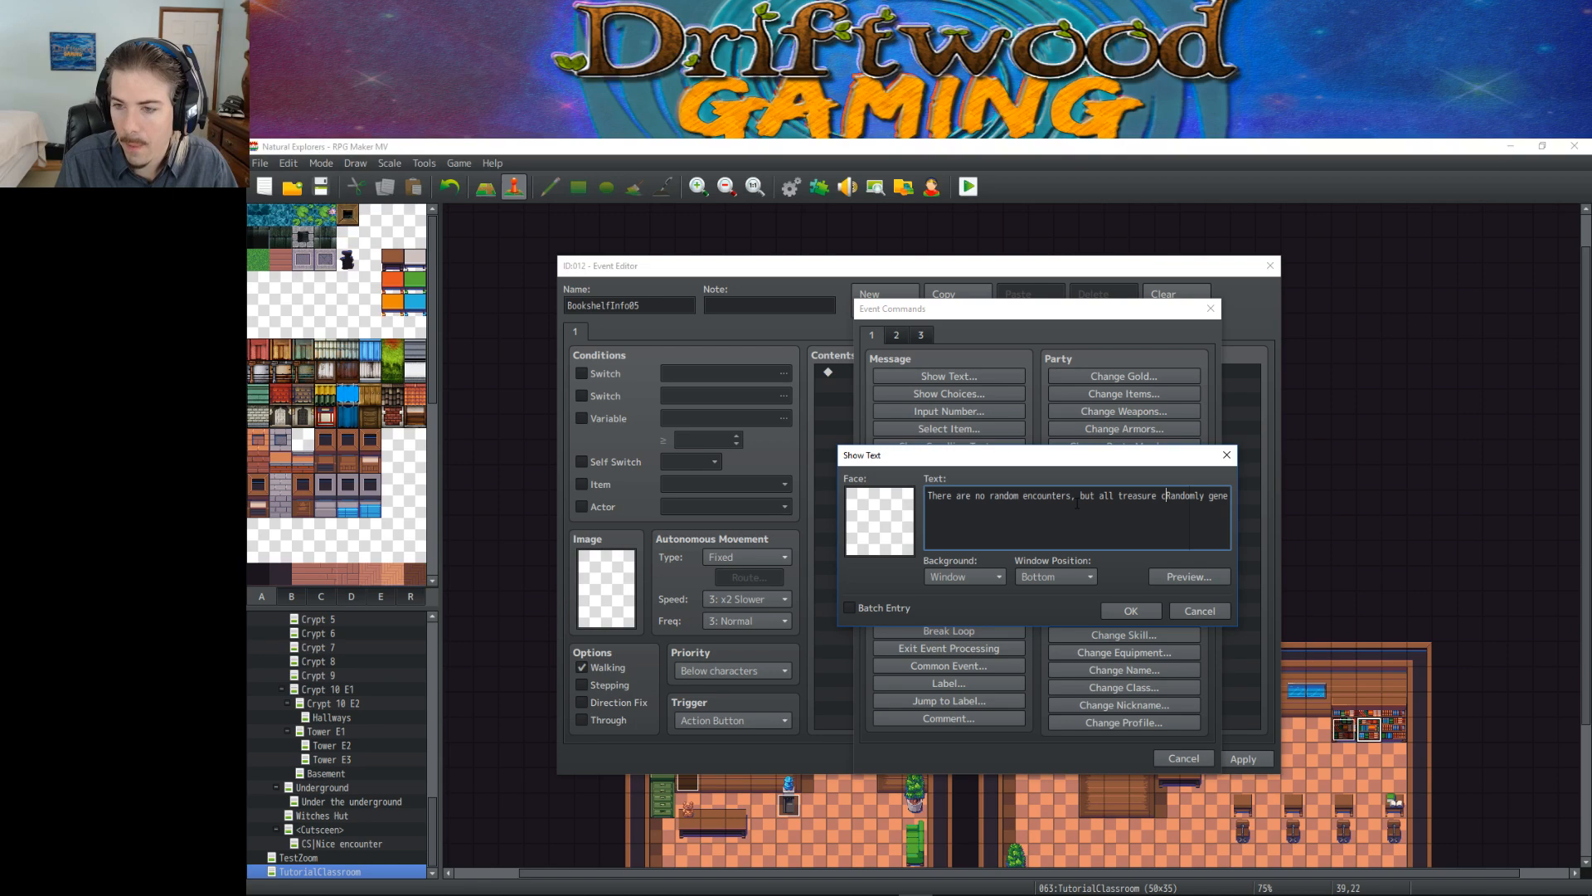
pyautogui.press('BackSpace')
pyautogui.press('BackSpace')
pyautogui.press('BackSpace')
pyautogui.press('BackSpace')
pyautogui.press('BackSpace')
pyautogui.press('BackSpace')
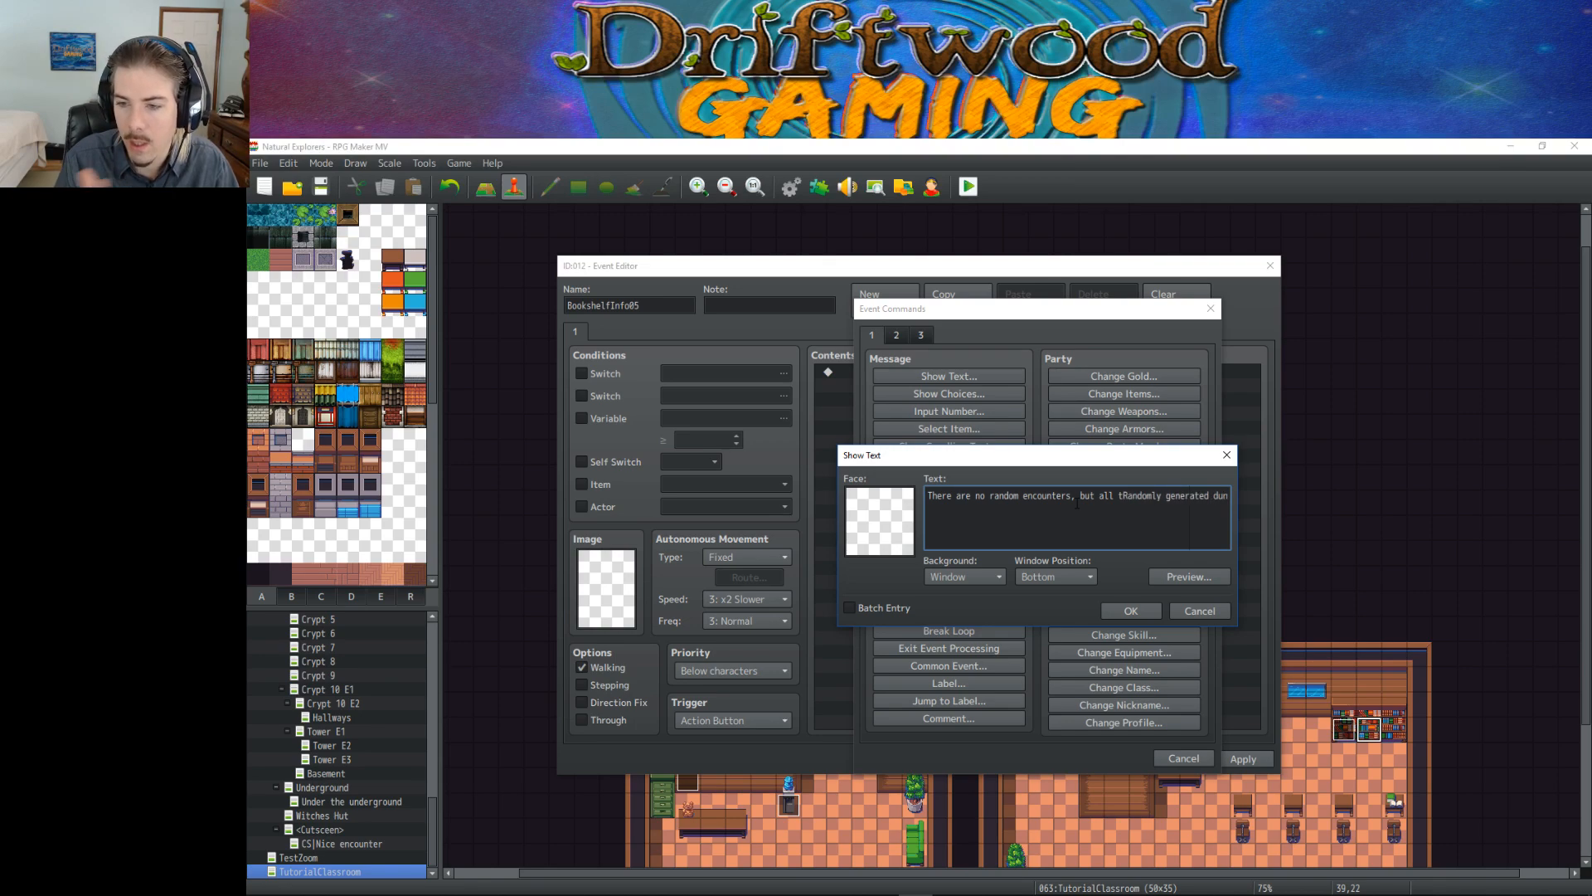
pyautogui.press('BackSpace')
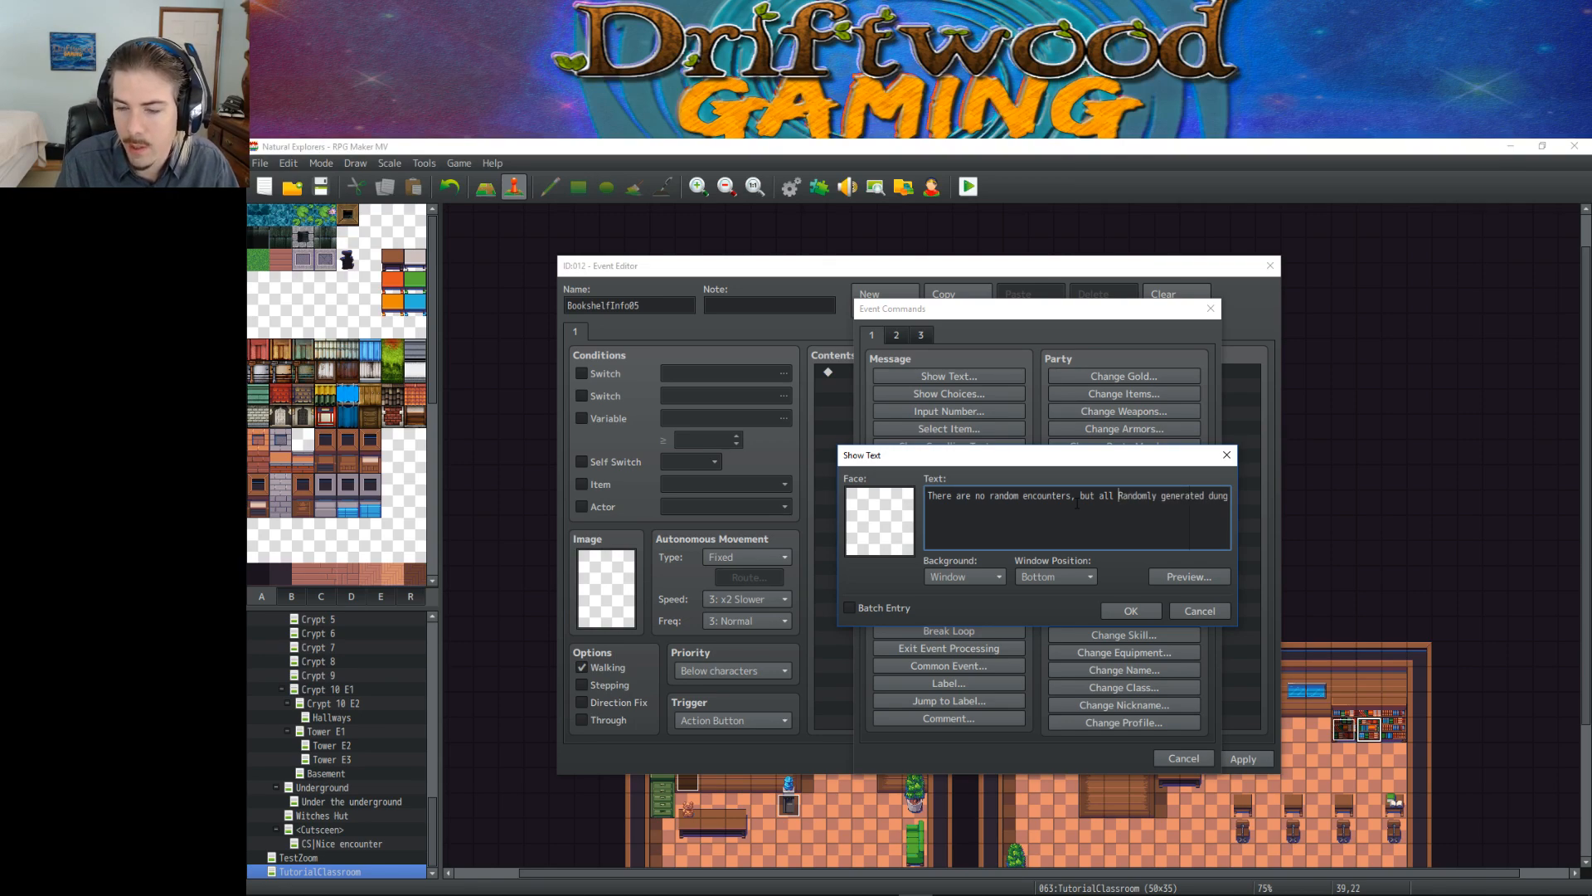
pyautogui.write('of the treasure chests inside')
pyautogui.press('Return')
pyautogui.press('Delete')
pyautogui.write('of the ')
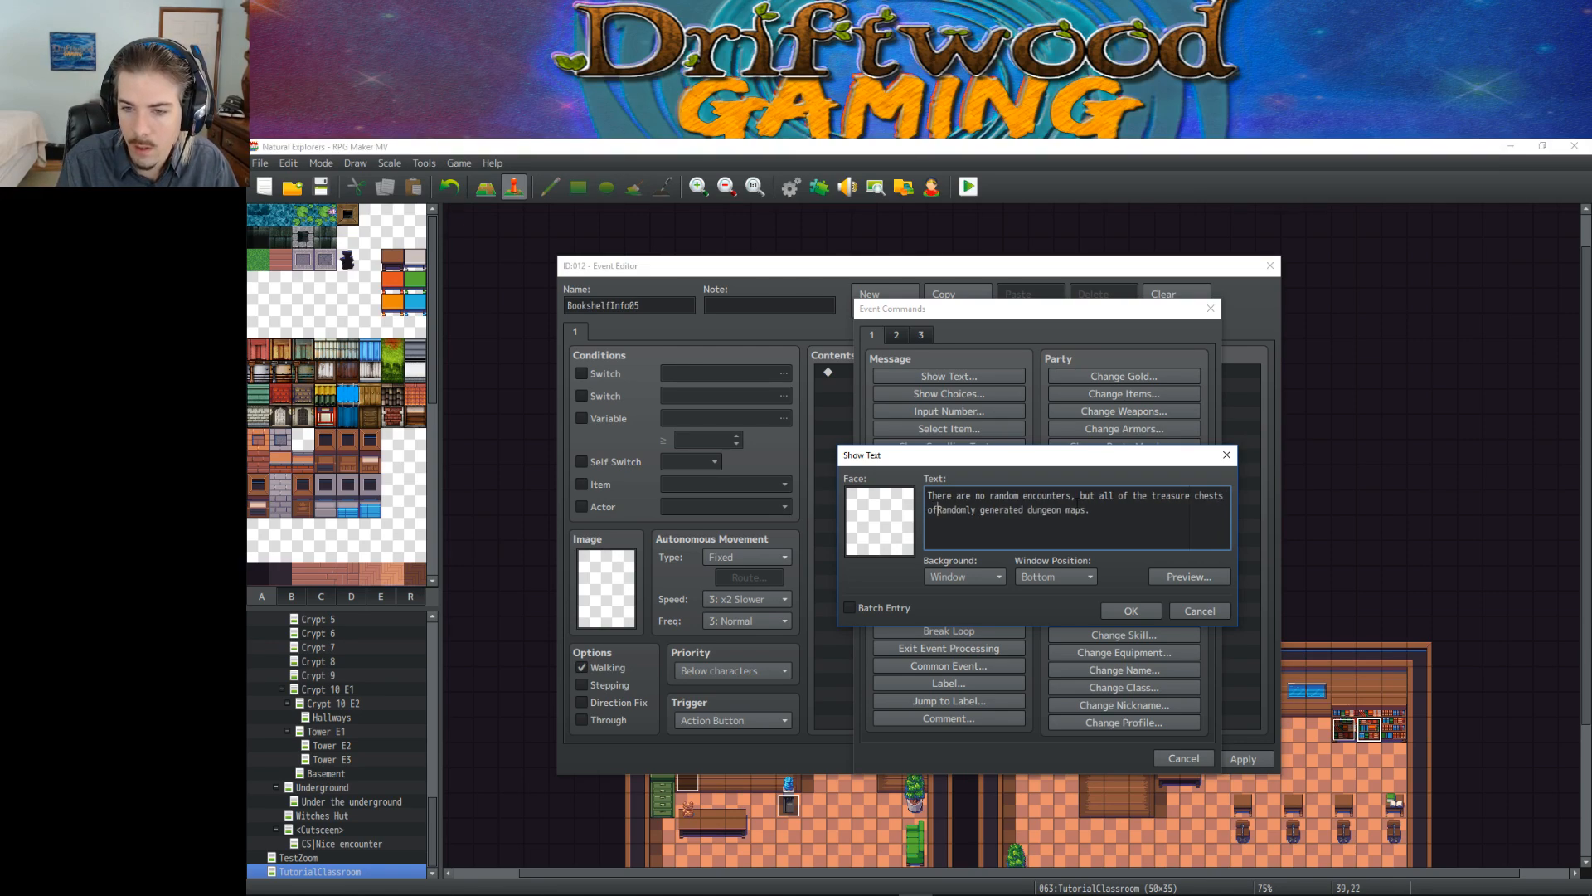
pyautogui.write('r')
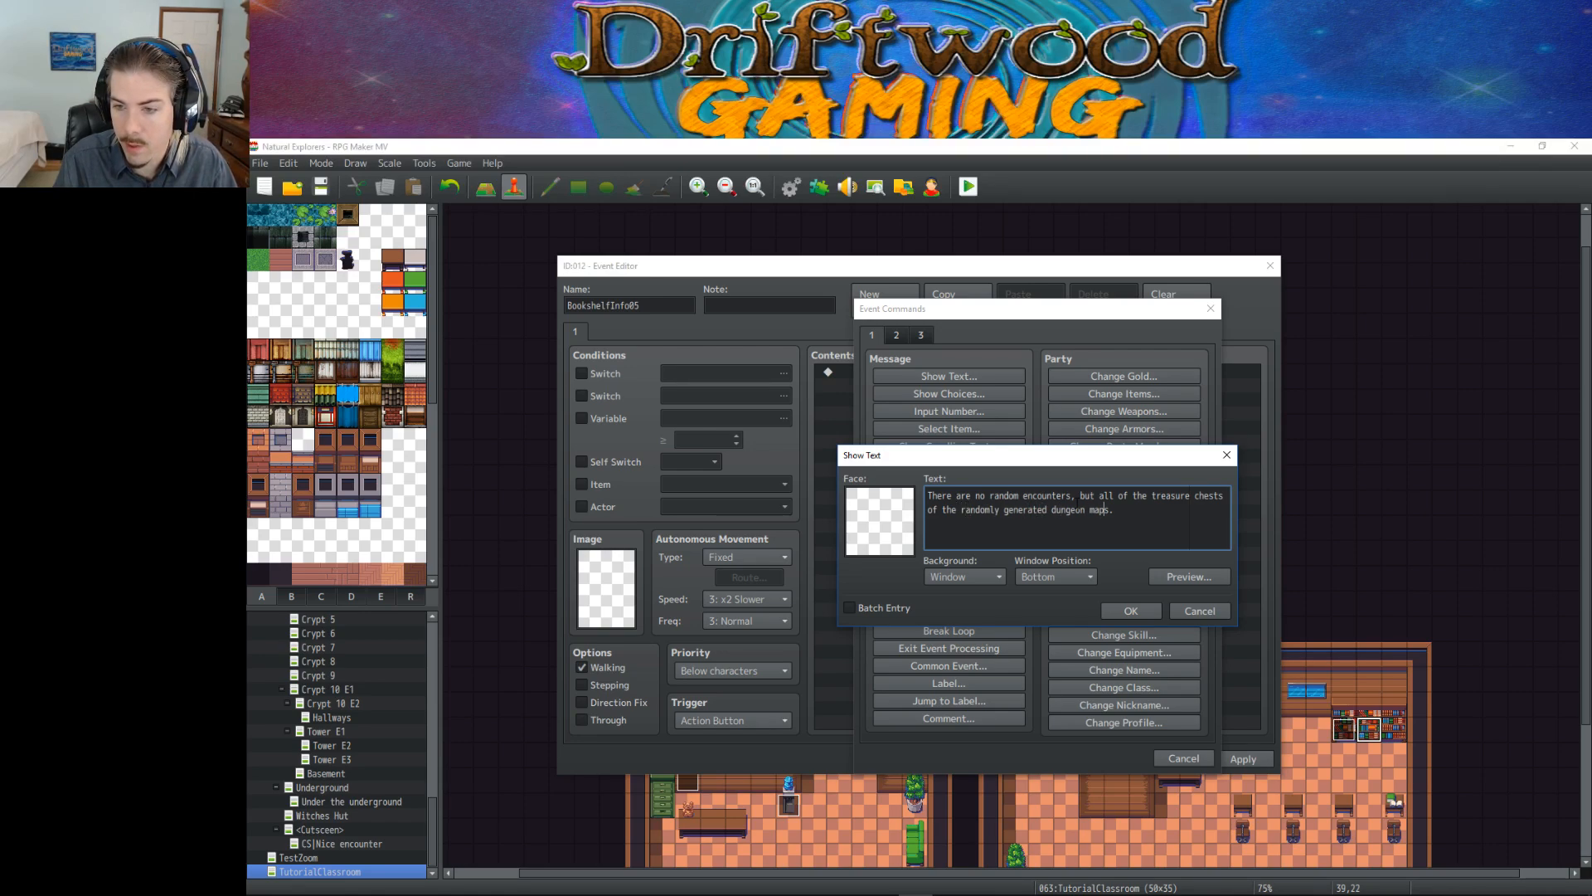
# Step: End the sentence after "dungeon maps" with "are guarded by enemies."
pyautogui.press('BackSpace')
pyautogui.write('are guar')
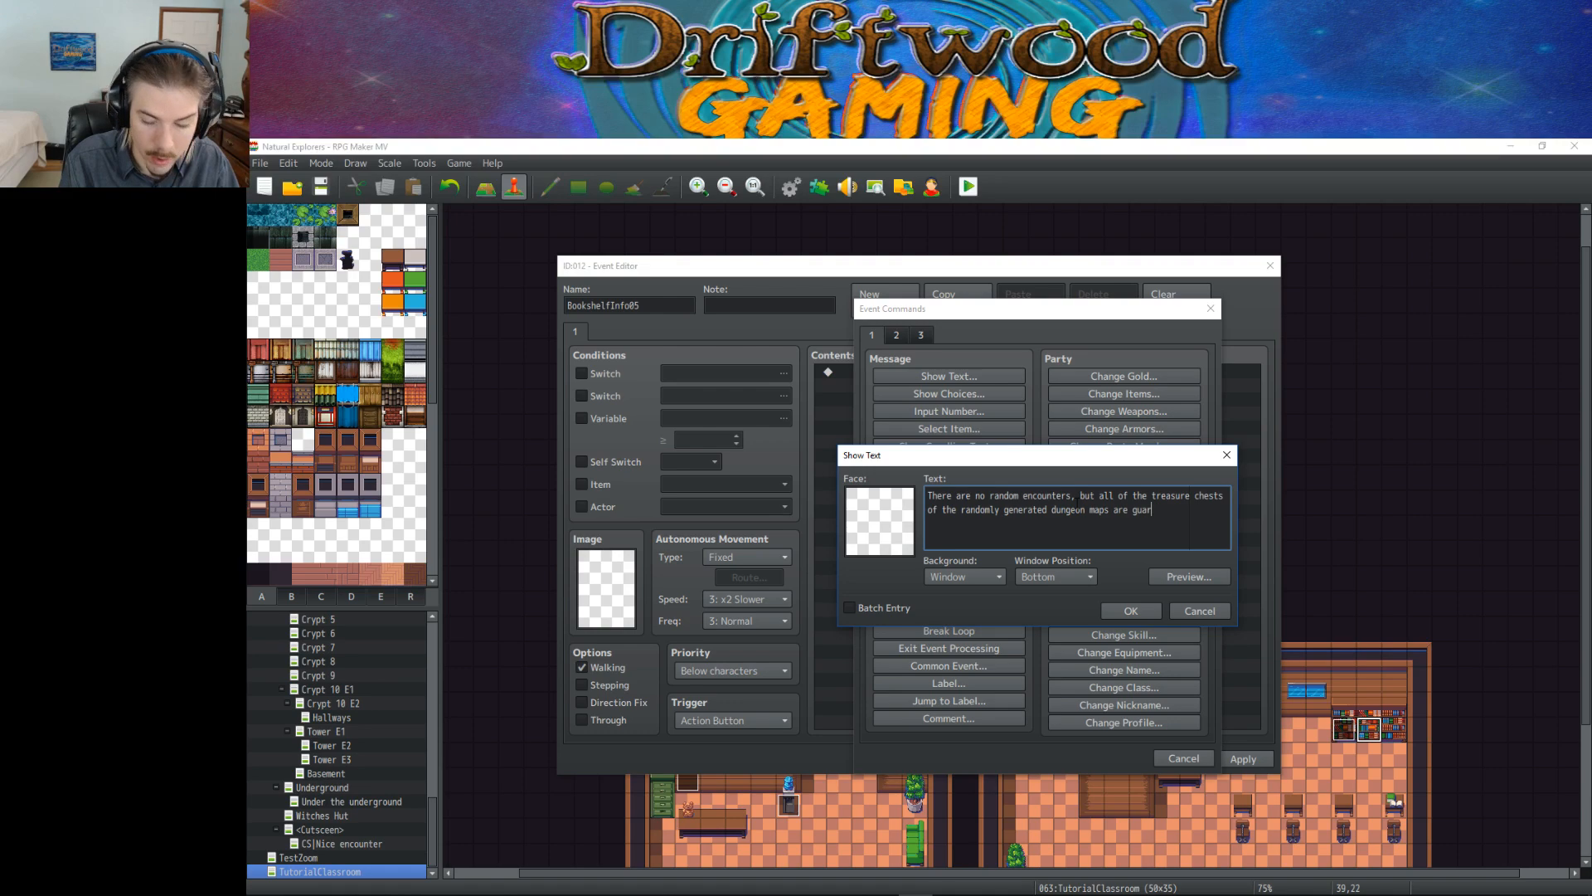
pyautogui.write('ded by')
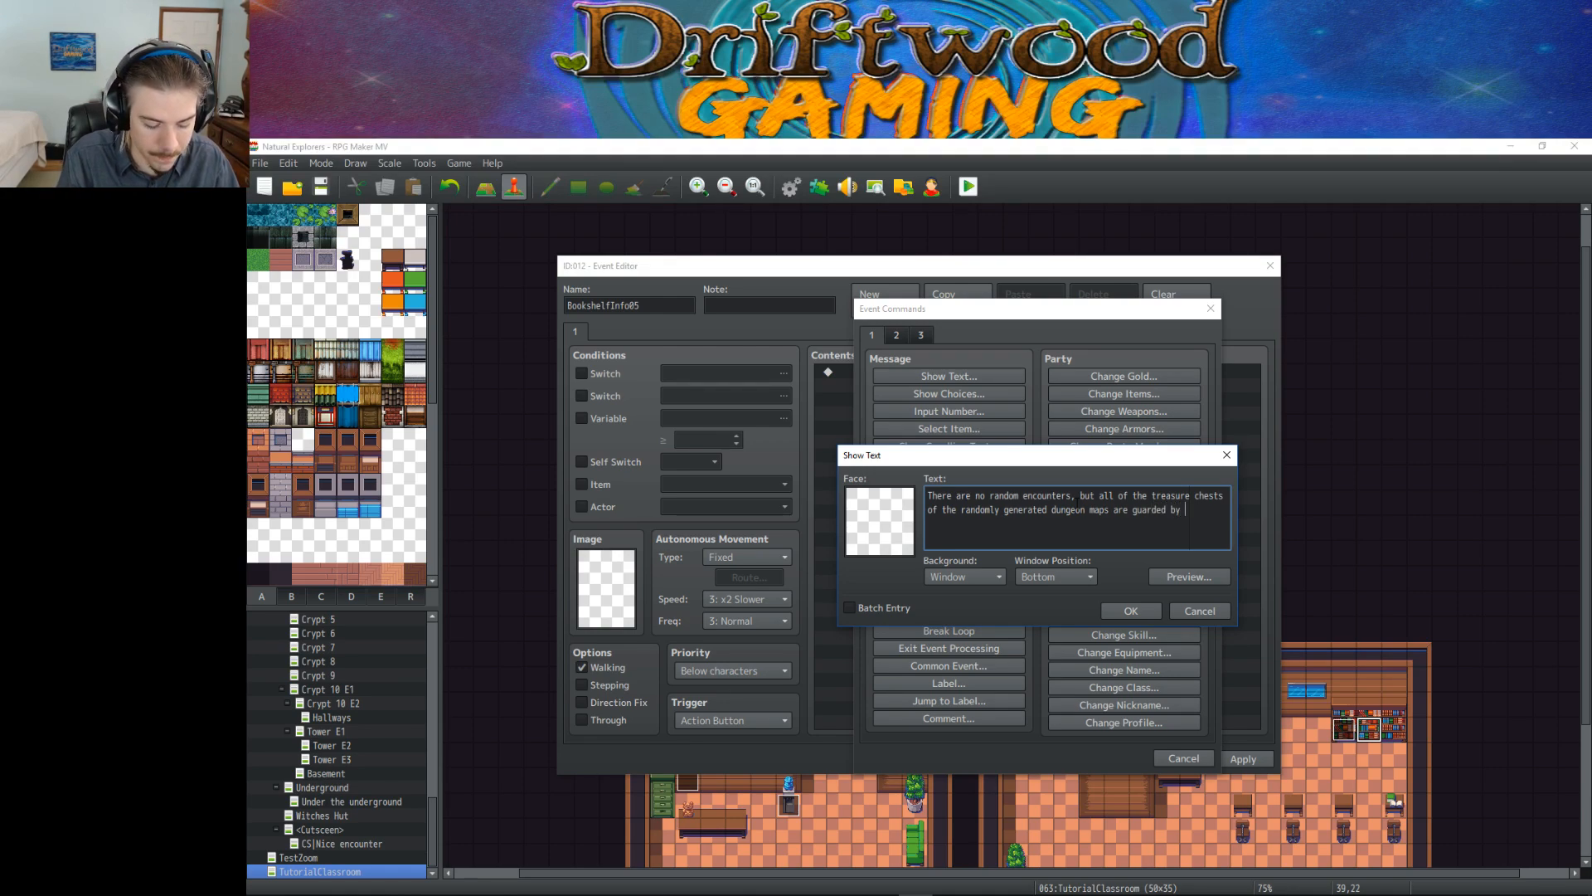
pyautogui.write(' enemies.')
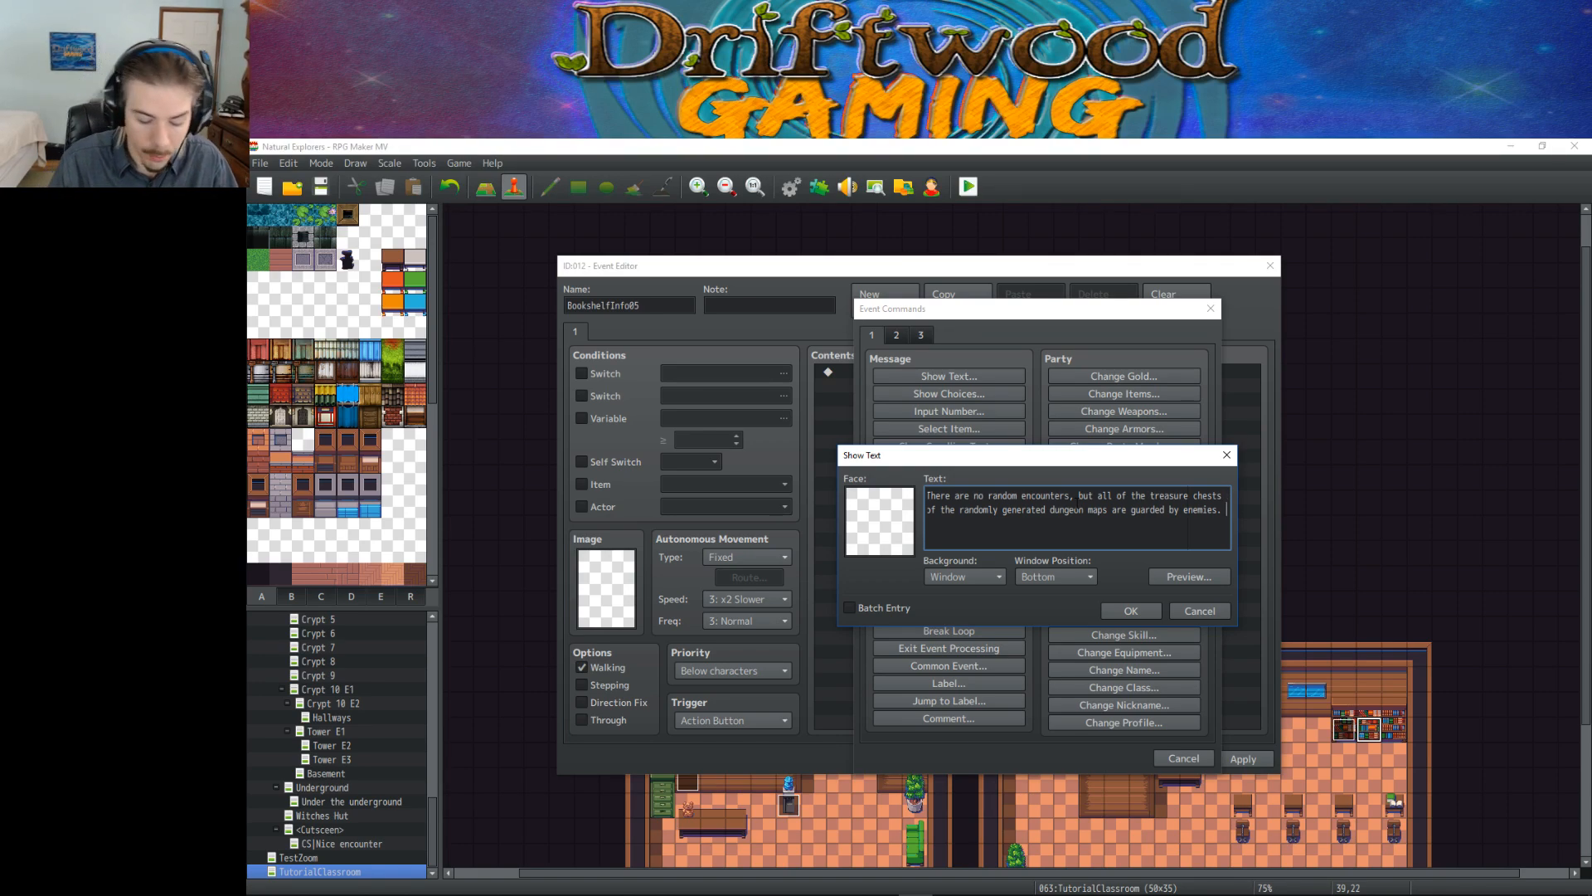
# Step: Add a third message line reading "Opening the chests will start battles." and save the bookshelf event
pyautogui.press('Return')
pyautogui.write('Opening the chests will start battles.')
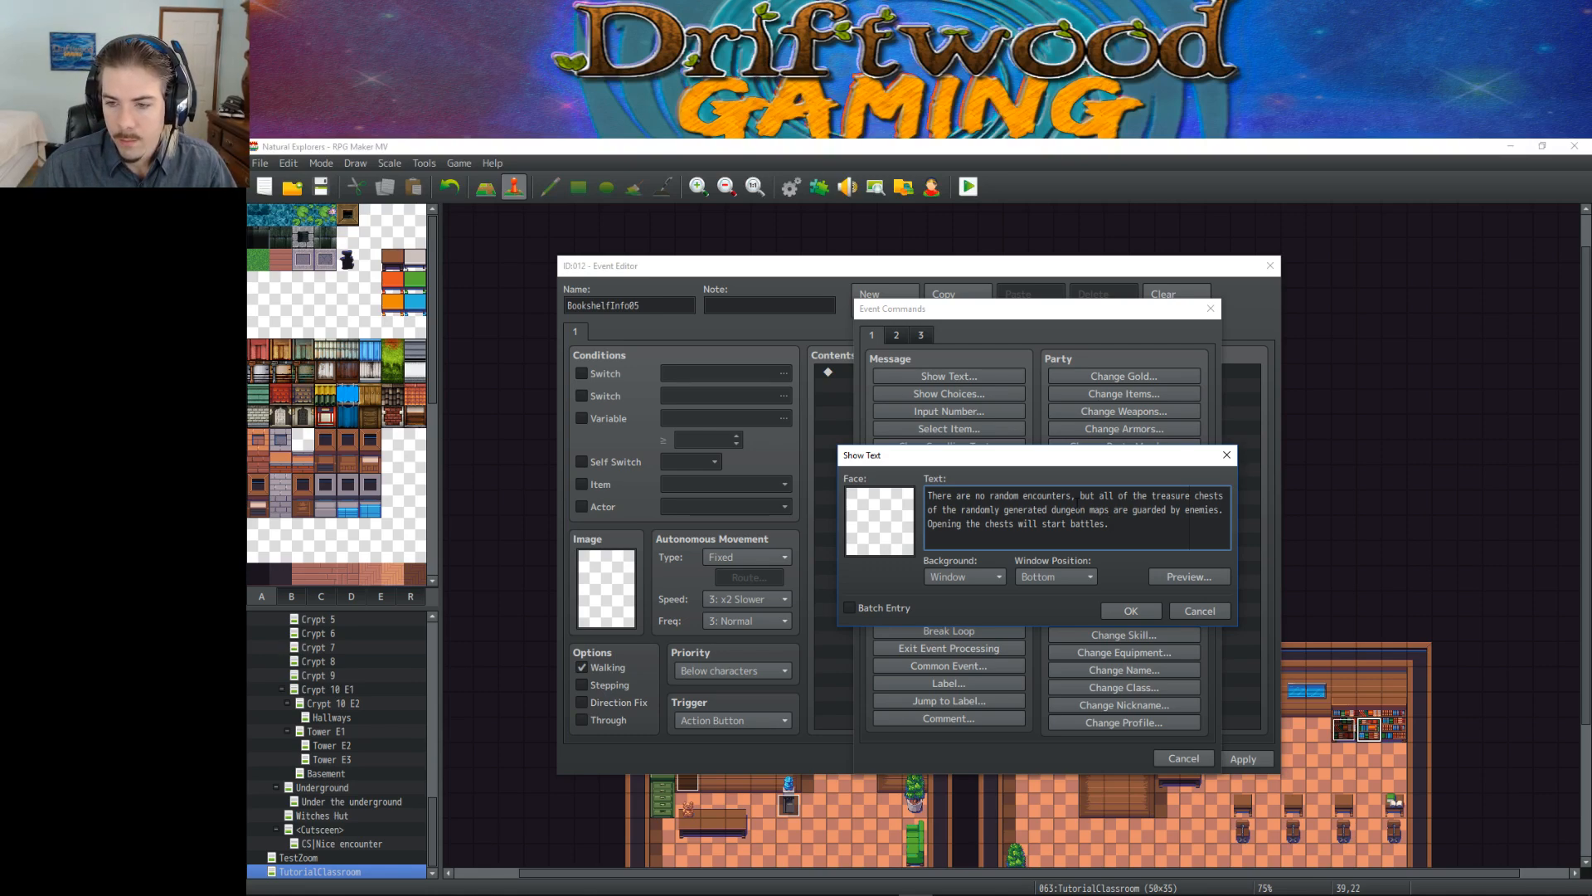
pyautogui.click(1130, 611)
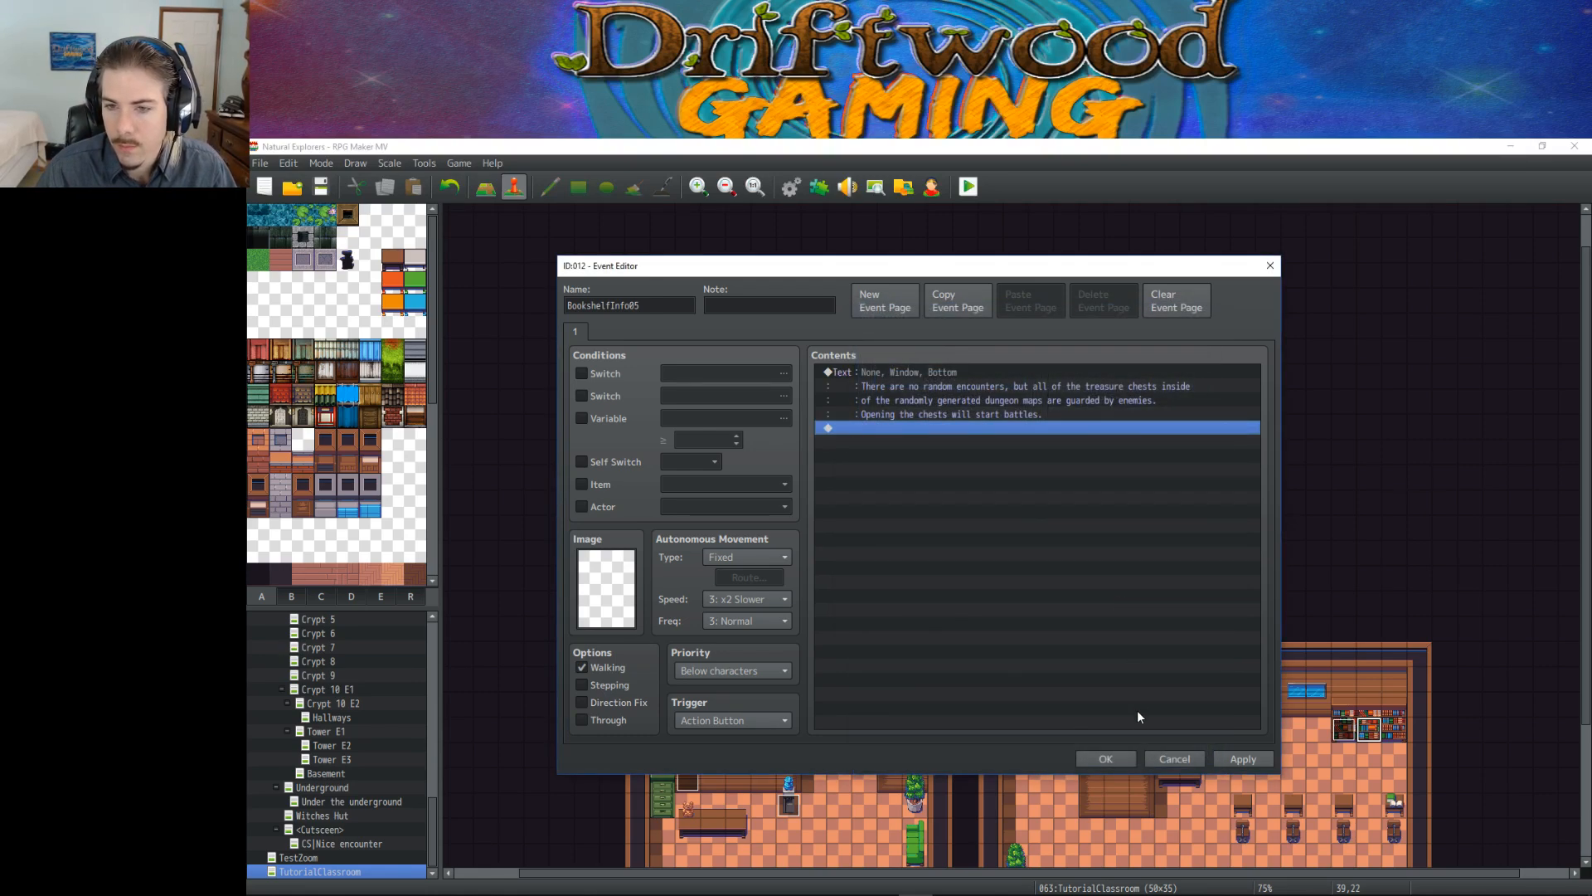
pyautogui.click(1107, 756)
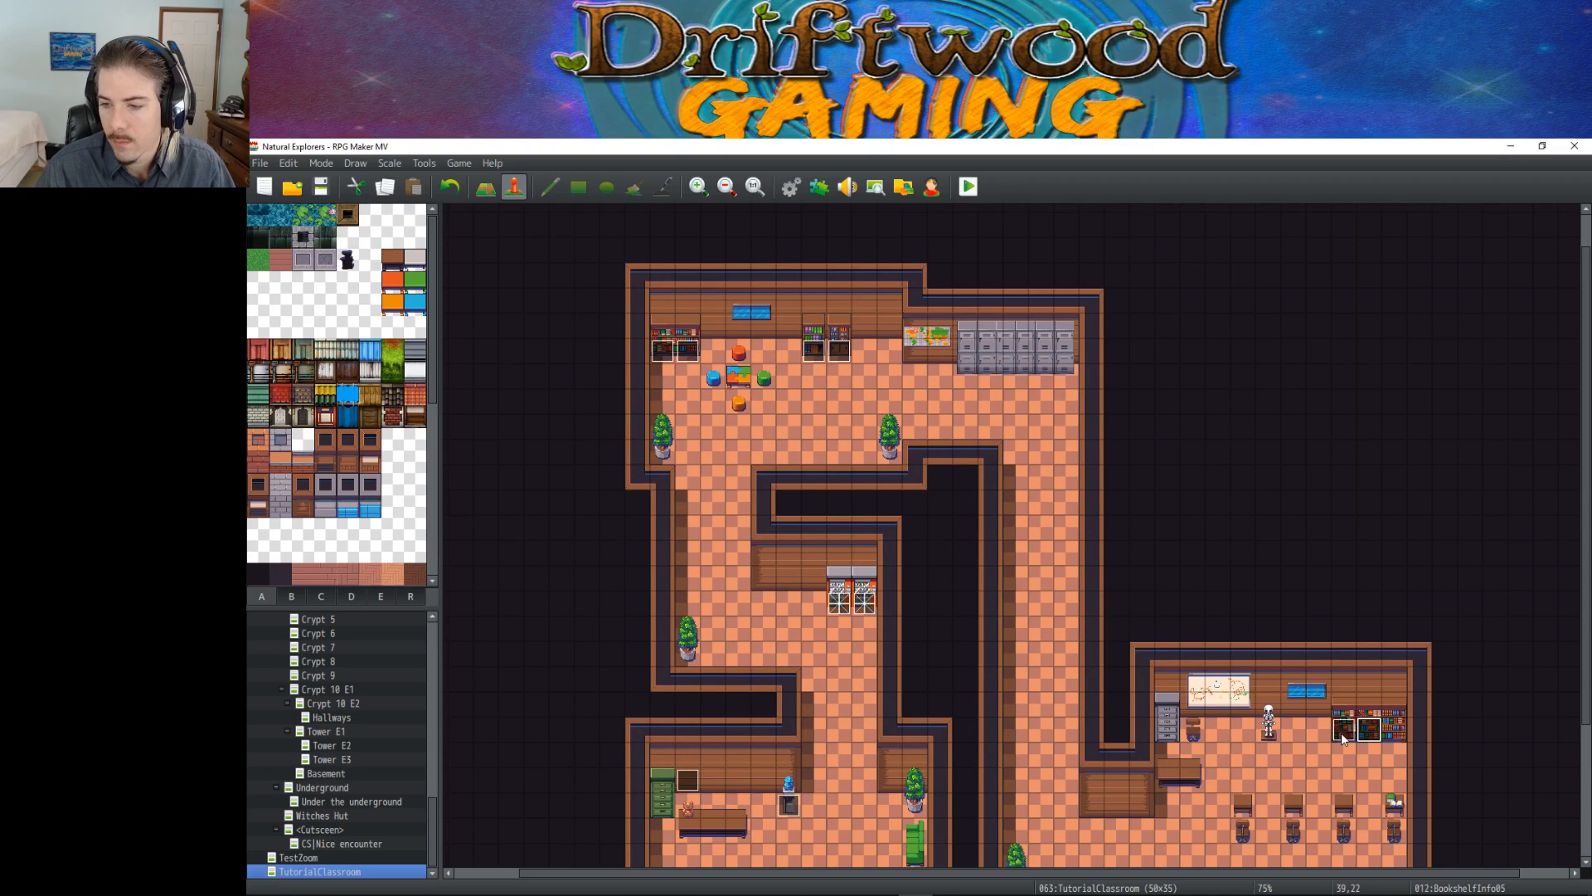
# Step: Set the priority of the bookshelf event holding the treasure chest hint to Same as characters and save it
pyautogui.doubleClick(1343, 732)
pyautogui.click(1119, 756)
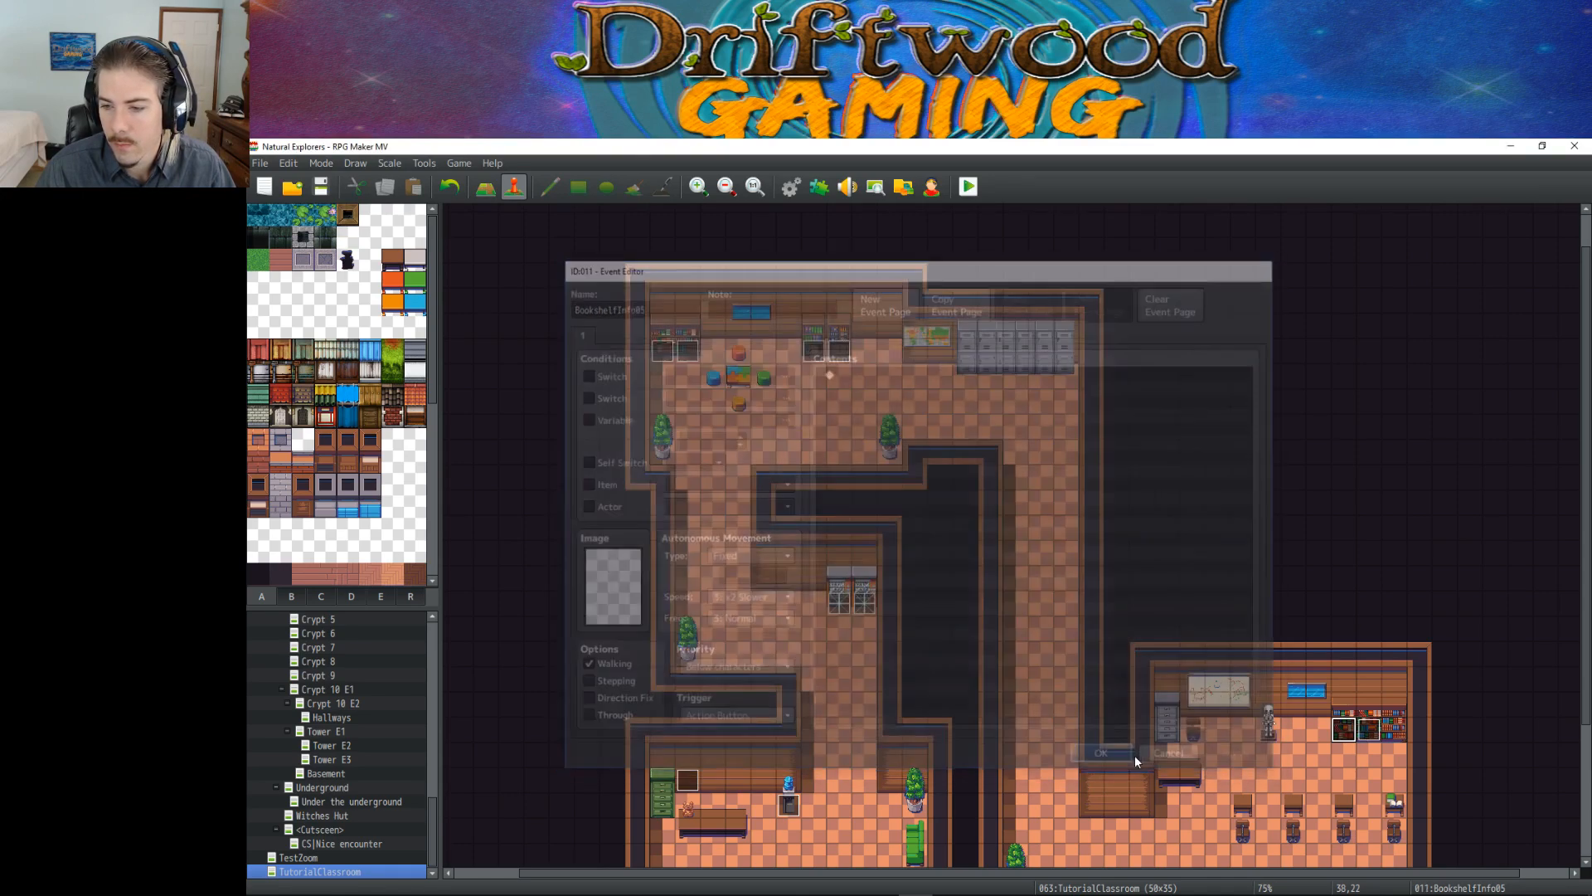
pyautogui.doubleClick(1363, 734)
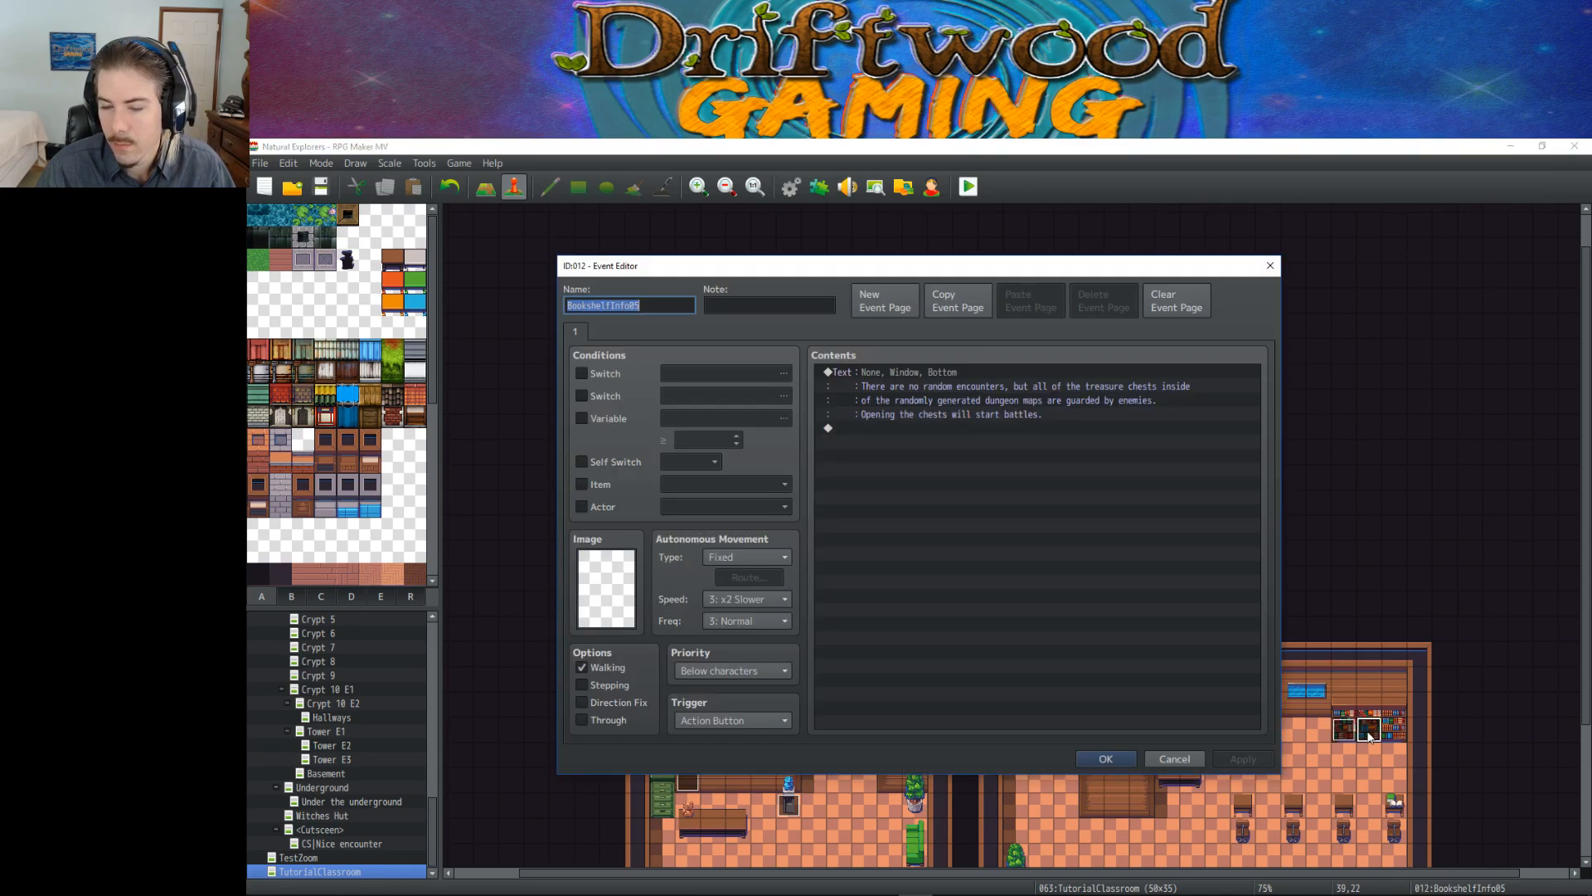
pyautogui.click(763, 673)
pyautogui.click(739, 704)
pyautogui.click(1106, 758)
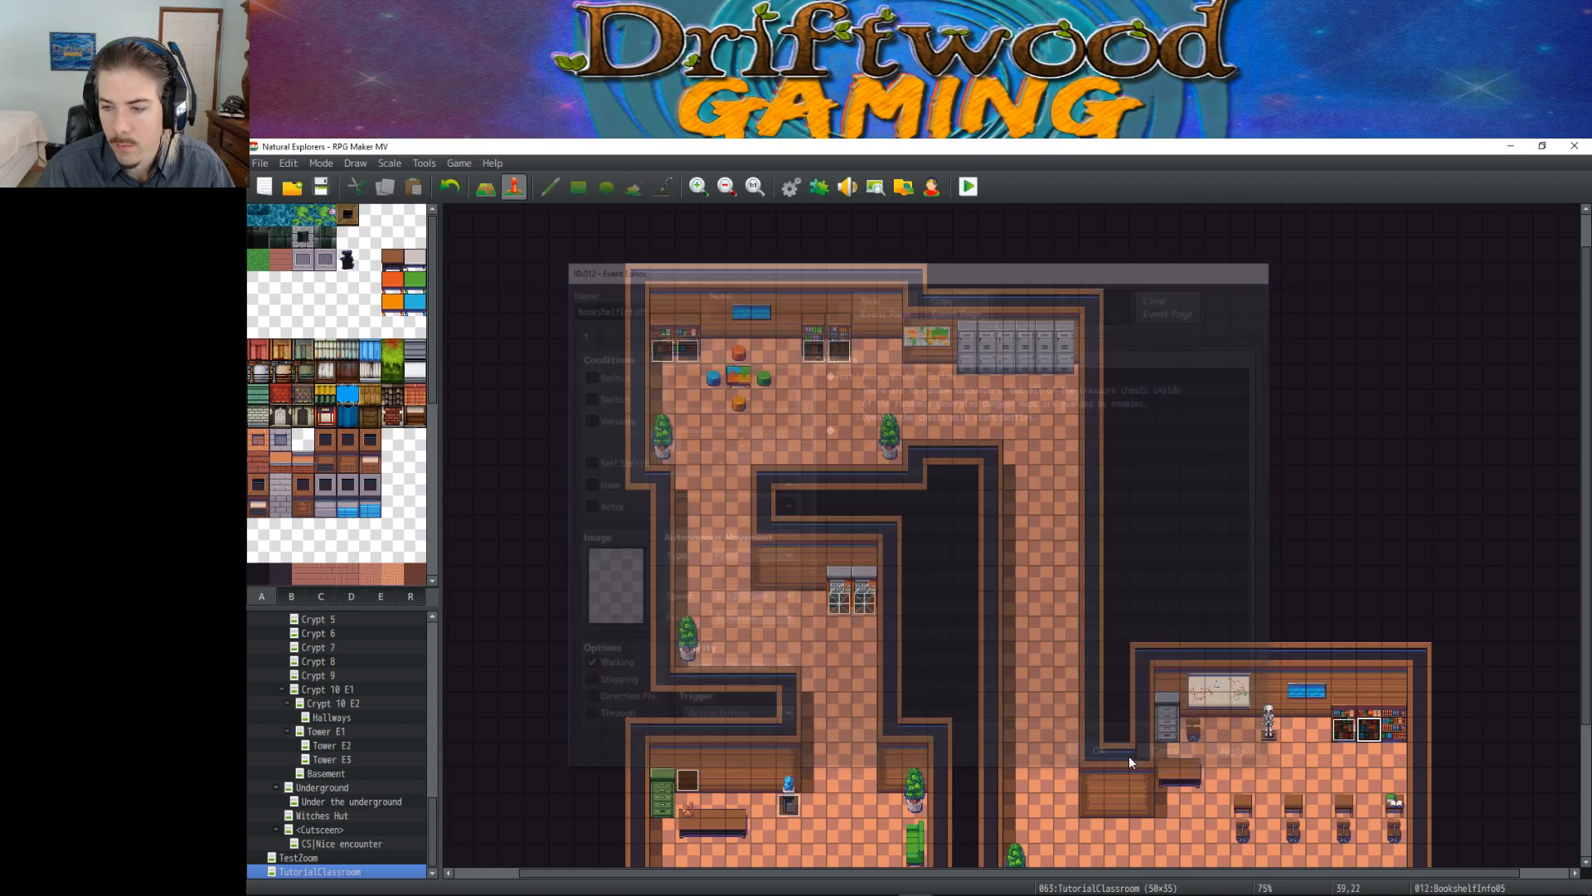
# Step: Rename the empty event on the leftmost classroom bookshelf to BookshelfInfo06 and set its priority to Same as characters
pyautogui.moveTo(1359, 742); pyautogui.dragTo(1370, 734)
pyautogui.rightClick(1369, 733)
pyautogui.click(1398, 705)
pyautogui.click(649, 306)
pyautogui.press('BackSpace')
pyautogui.write('6')
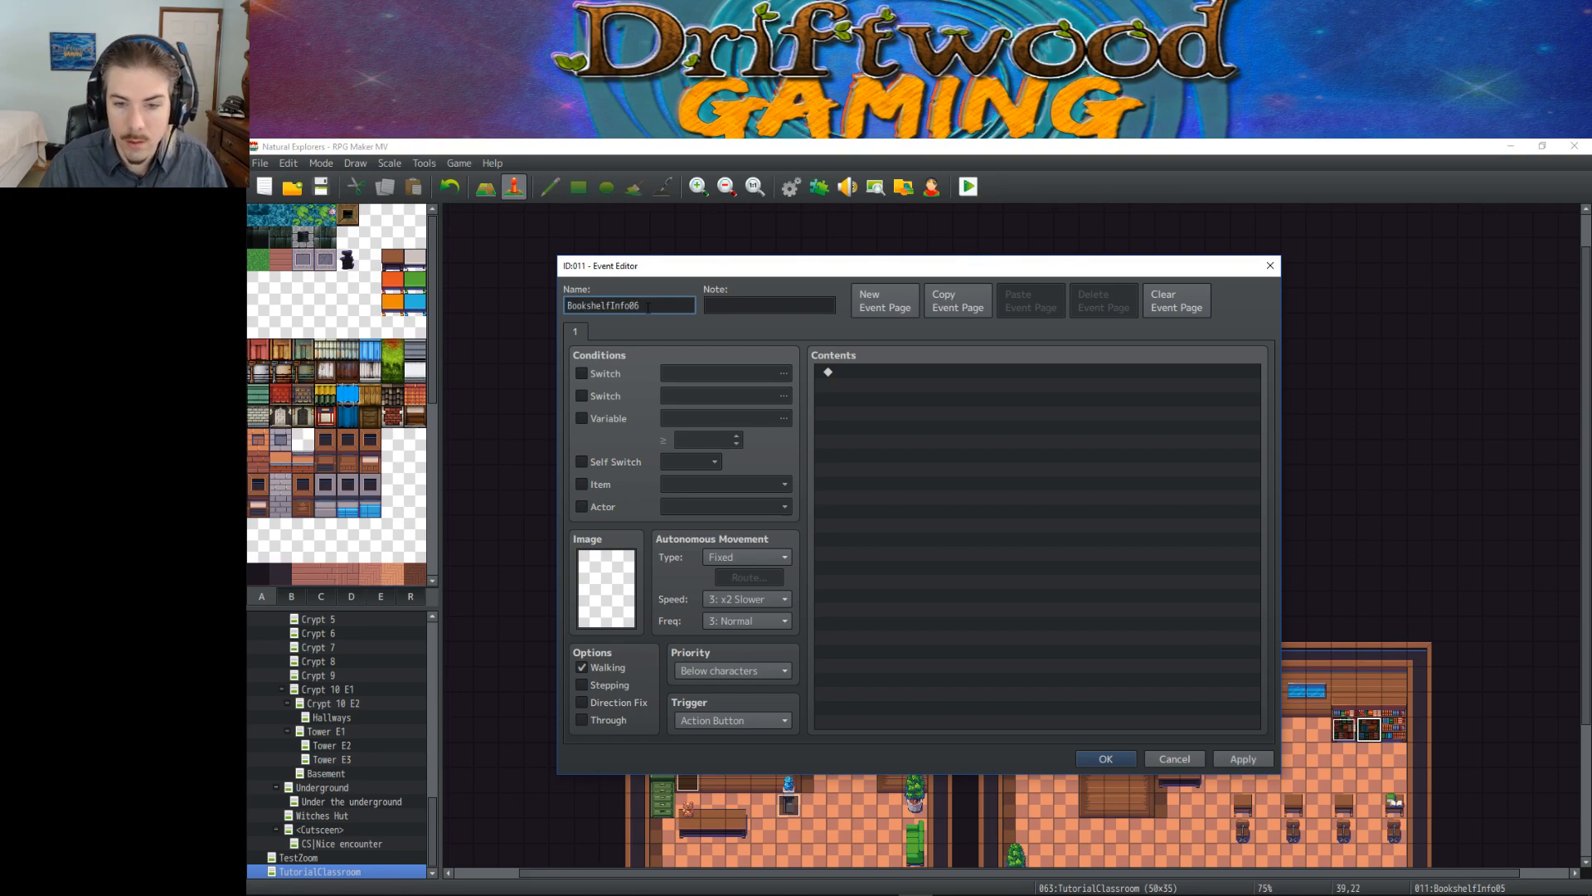
pyautogui.click(717, 665)
pyautogui.click(735, 704)
# Step: Add a two-line Show Text: "As you proceed deeper into the dungeons the level of the enemies" / "that guard treasure chests also increase."
pyautogui.doubleClick(879, 411)
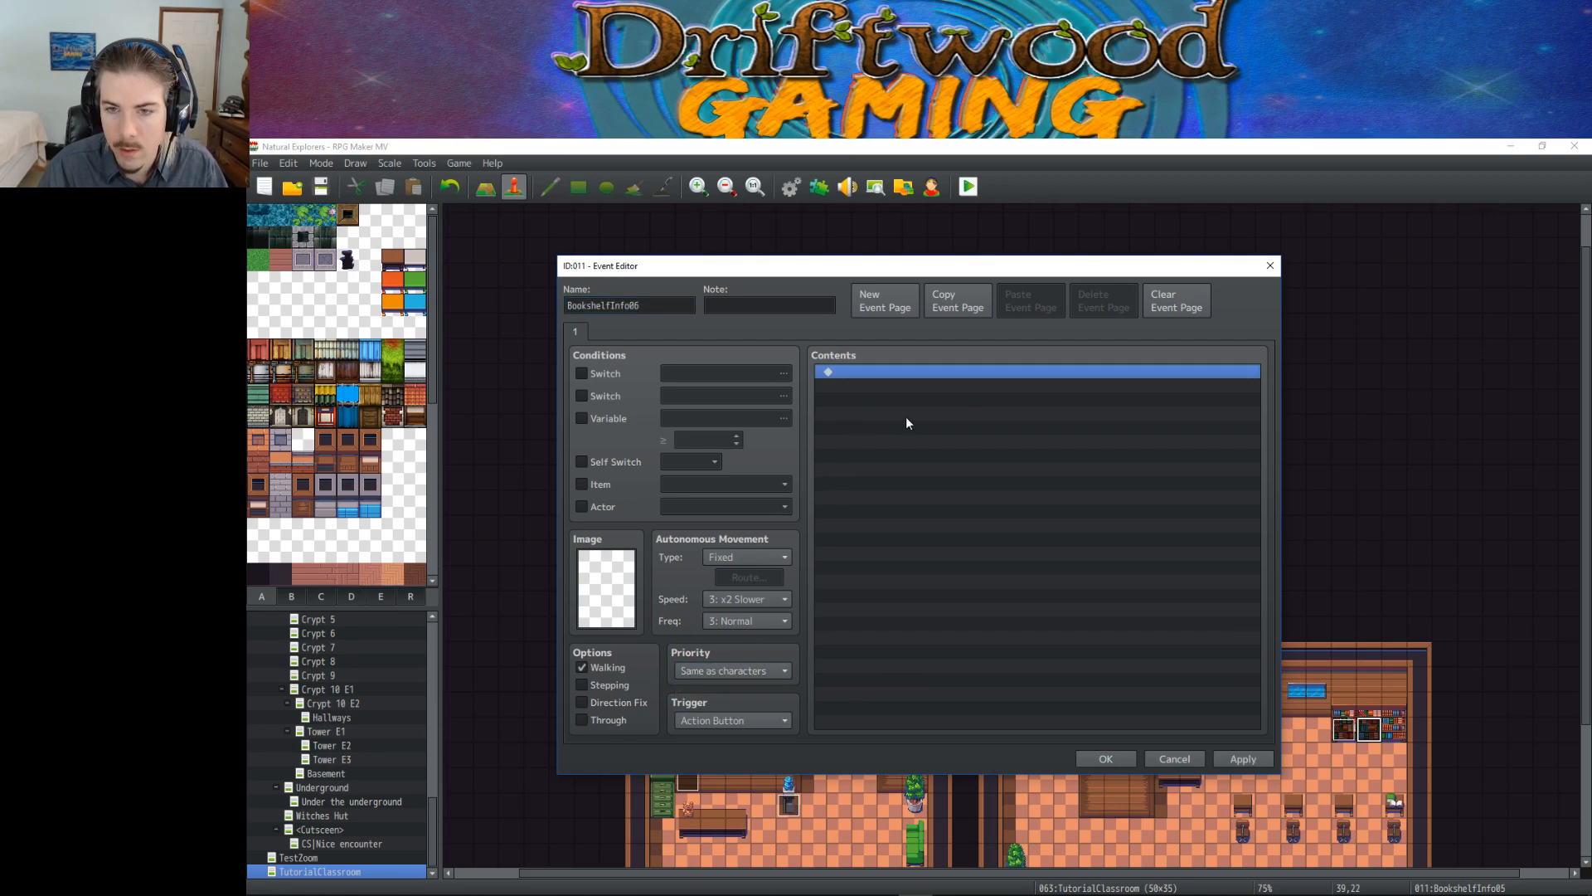
pyautogui.click(962, 378)
pyautogui.write('As you proce')
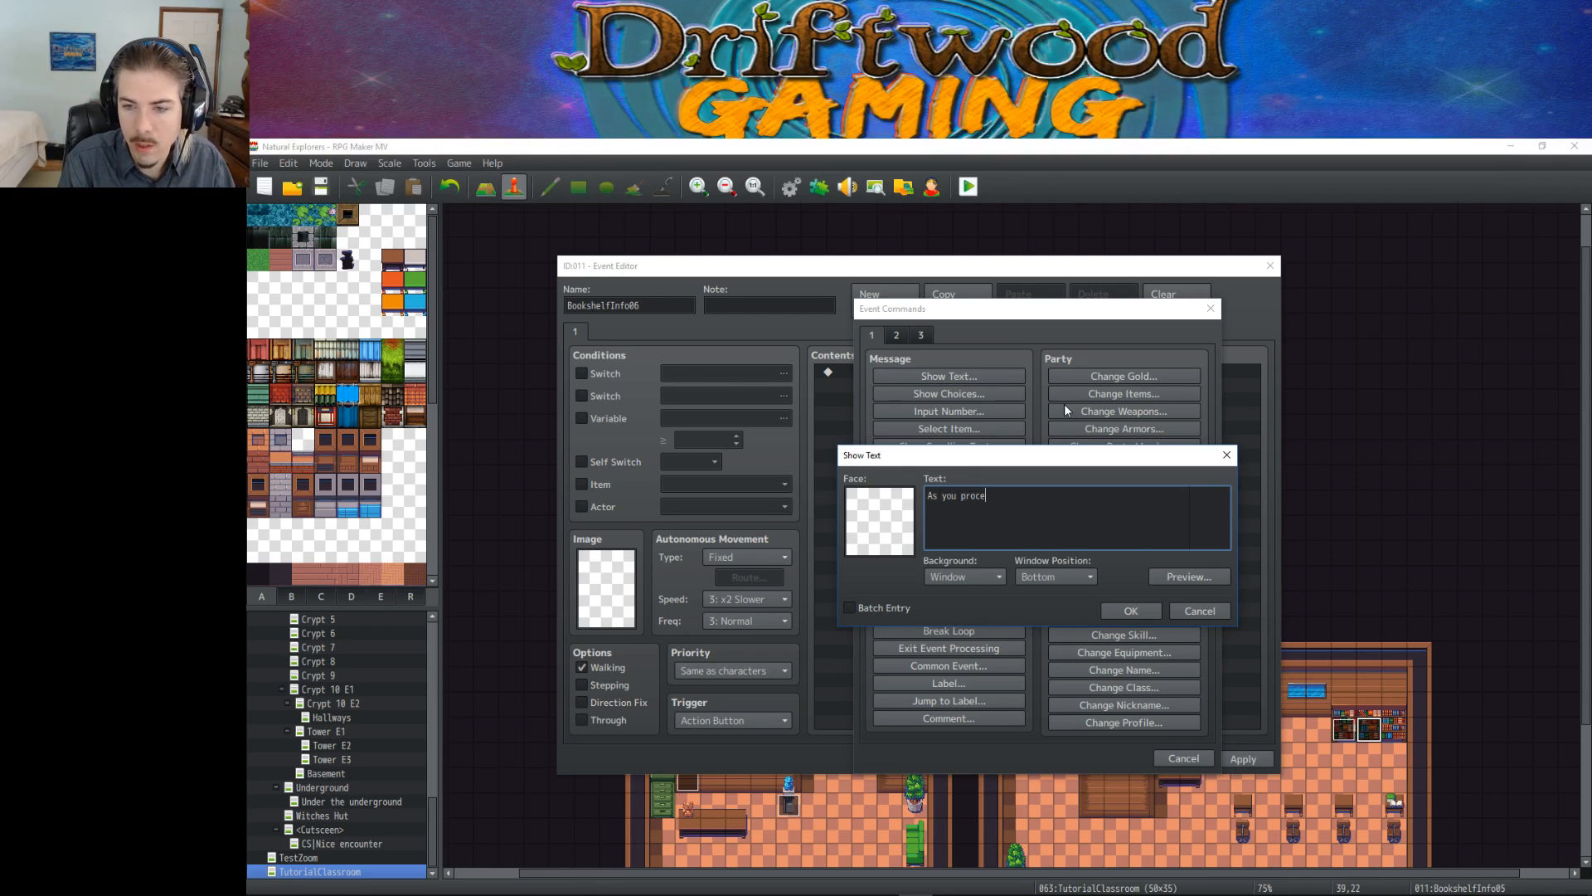
pyautogui.write('ed deeper into the dungeons the level o')
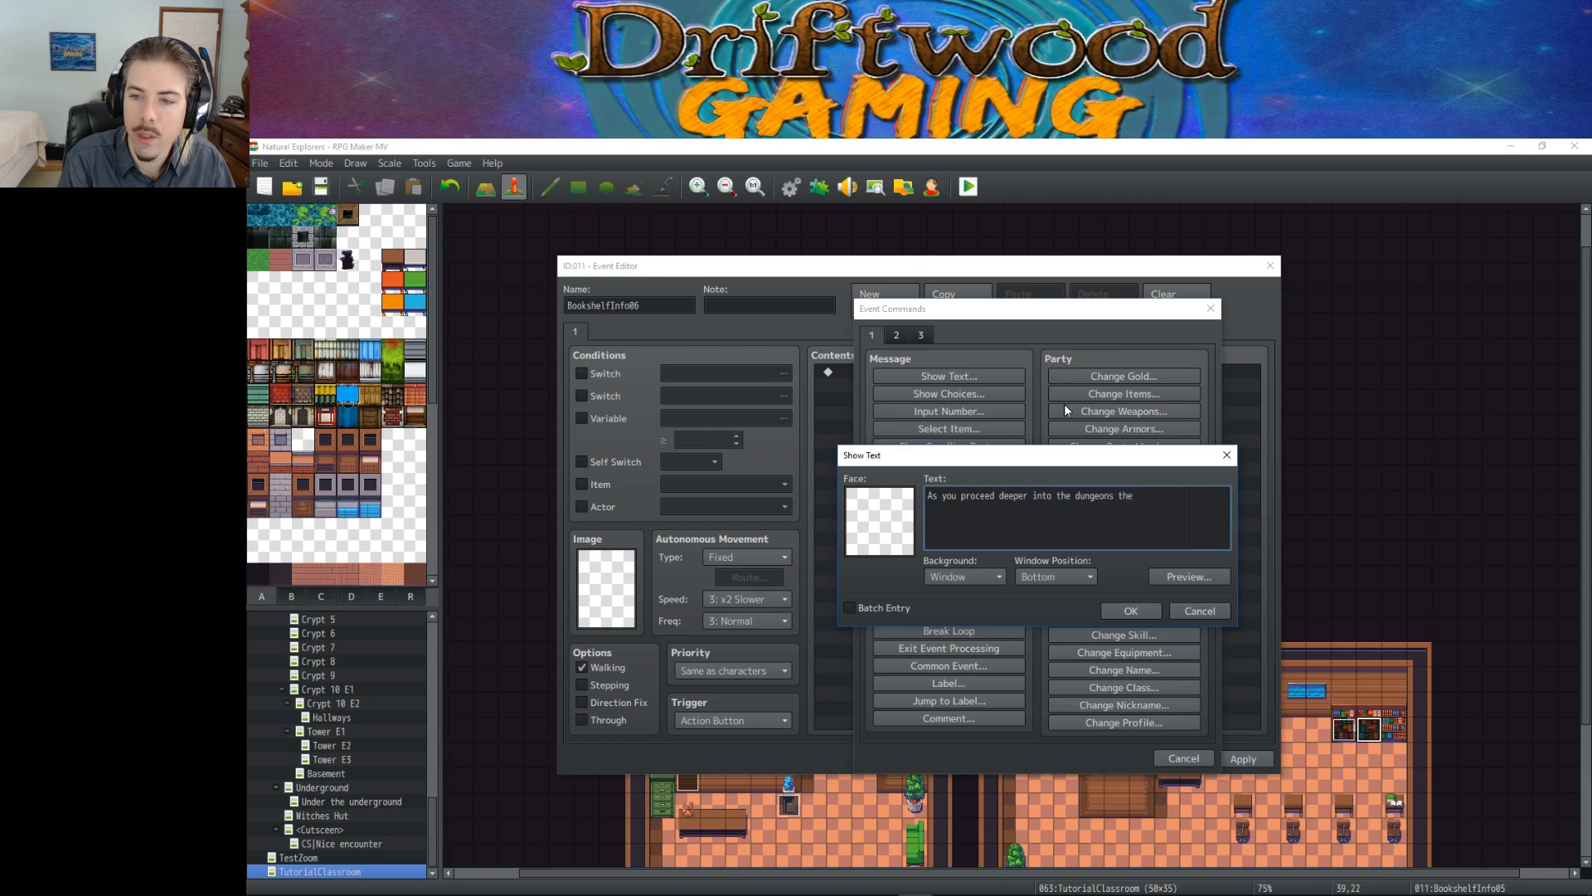
pyautogui.write('en')
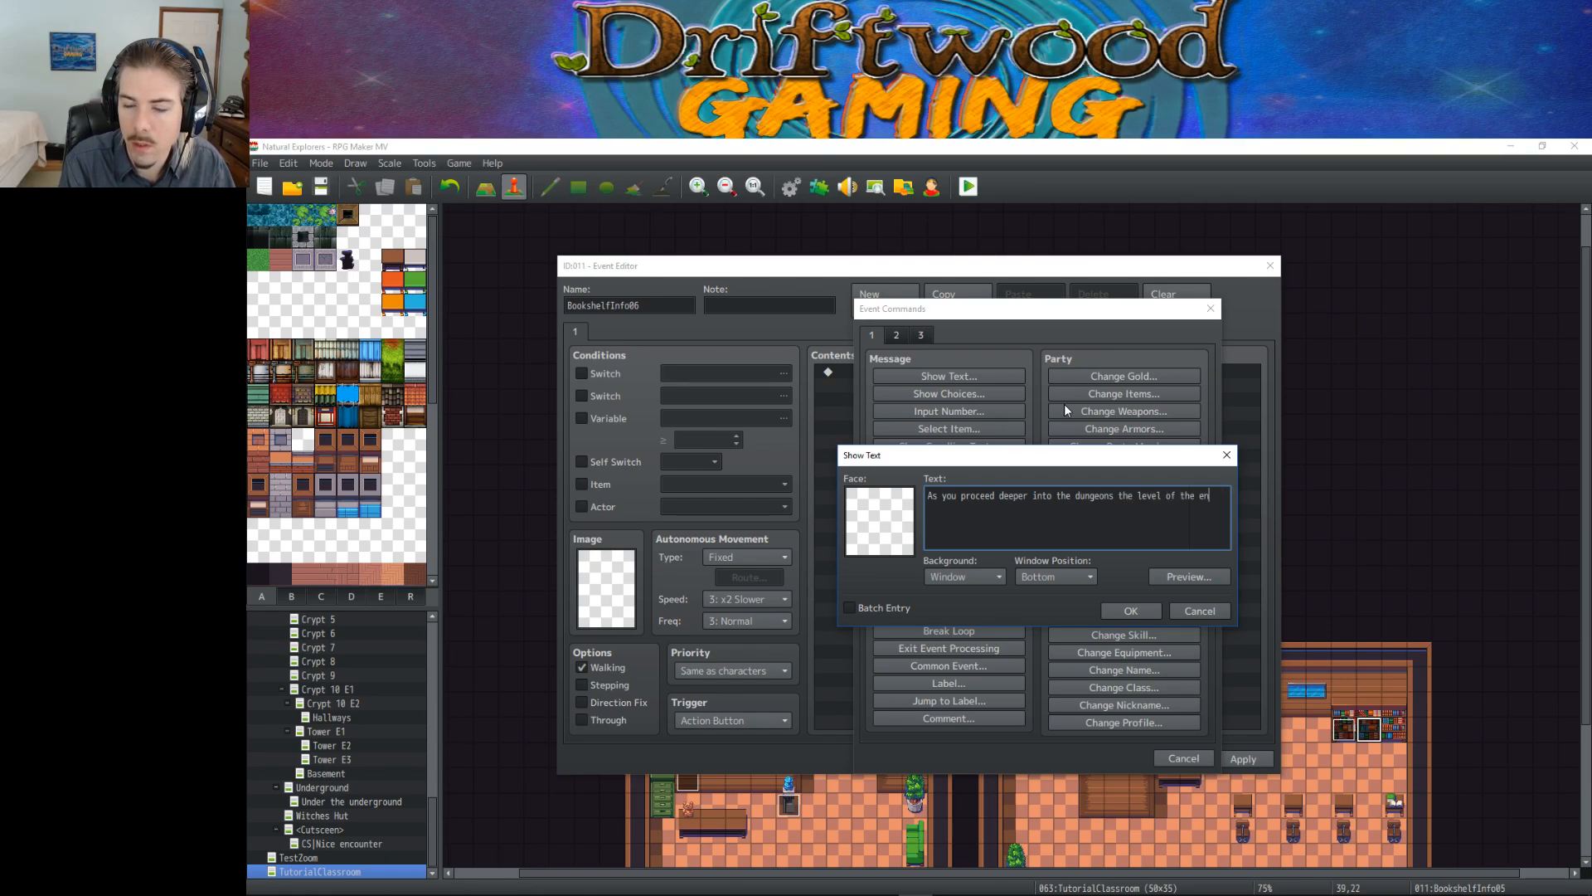
pyautogui.write('emies')
pyautogui.press('Return')
pyautogui.write('that guard treasure chests also increase.')
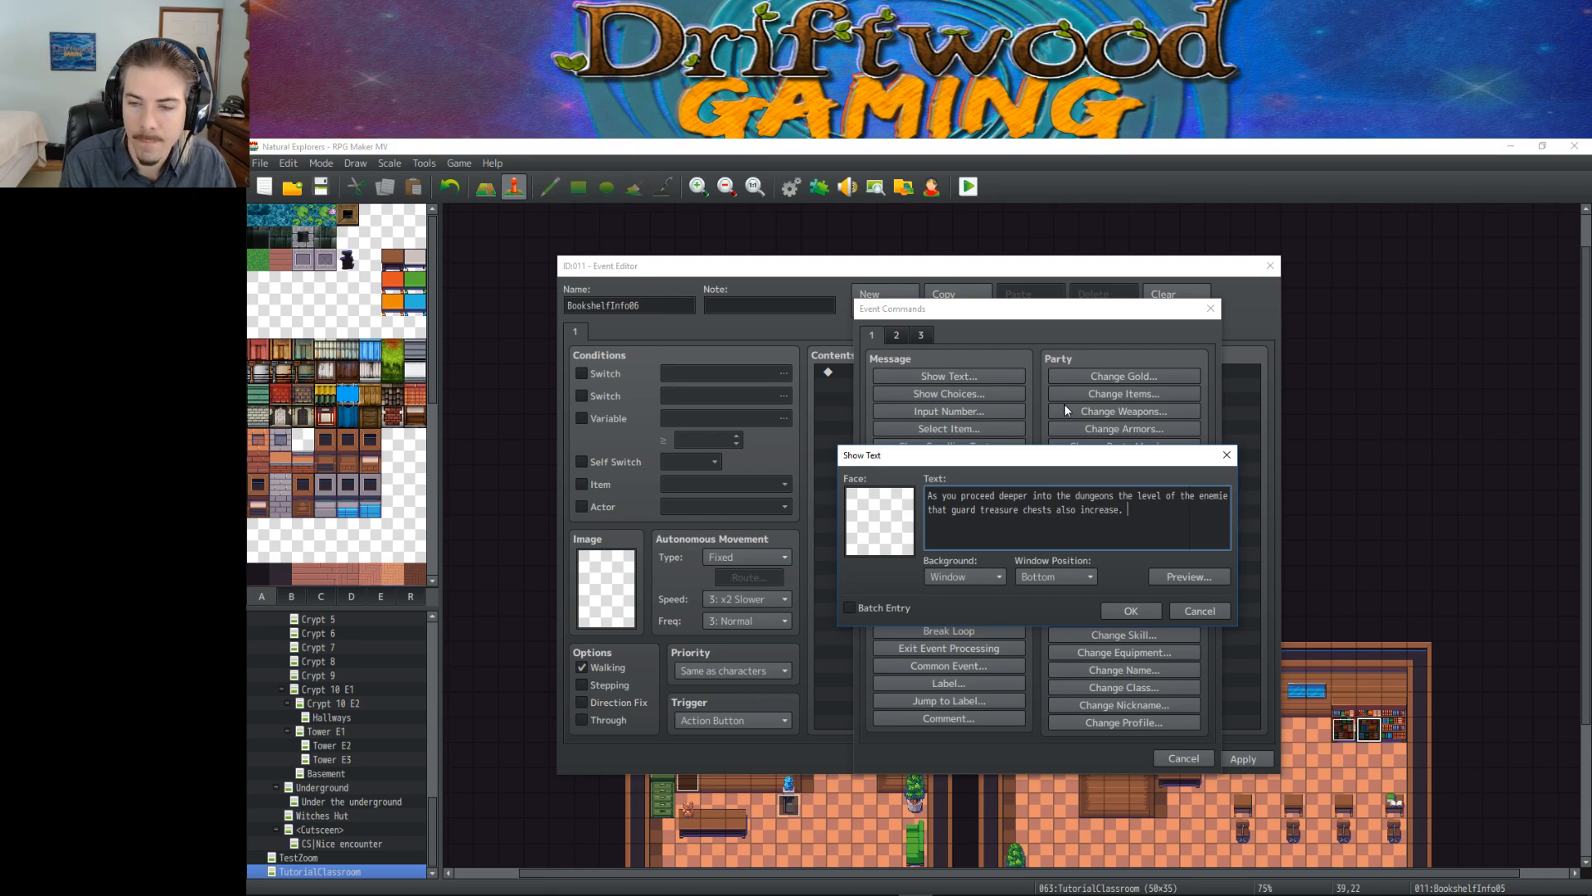
# Step: Append "Proceed with caution and" to the second message line and start a third line
pyautogui.write(' Procee')
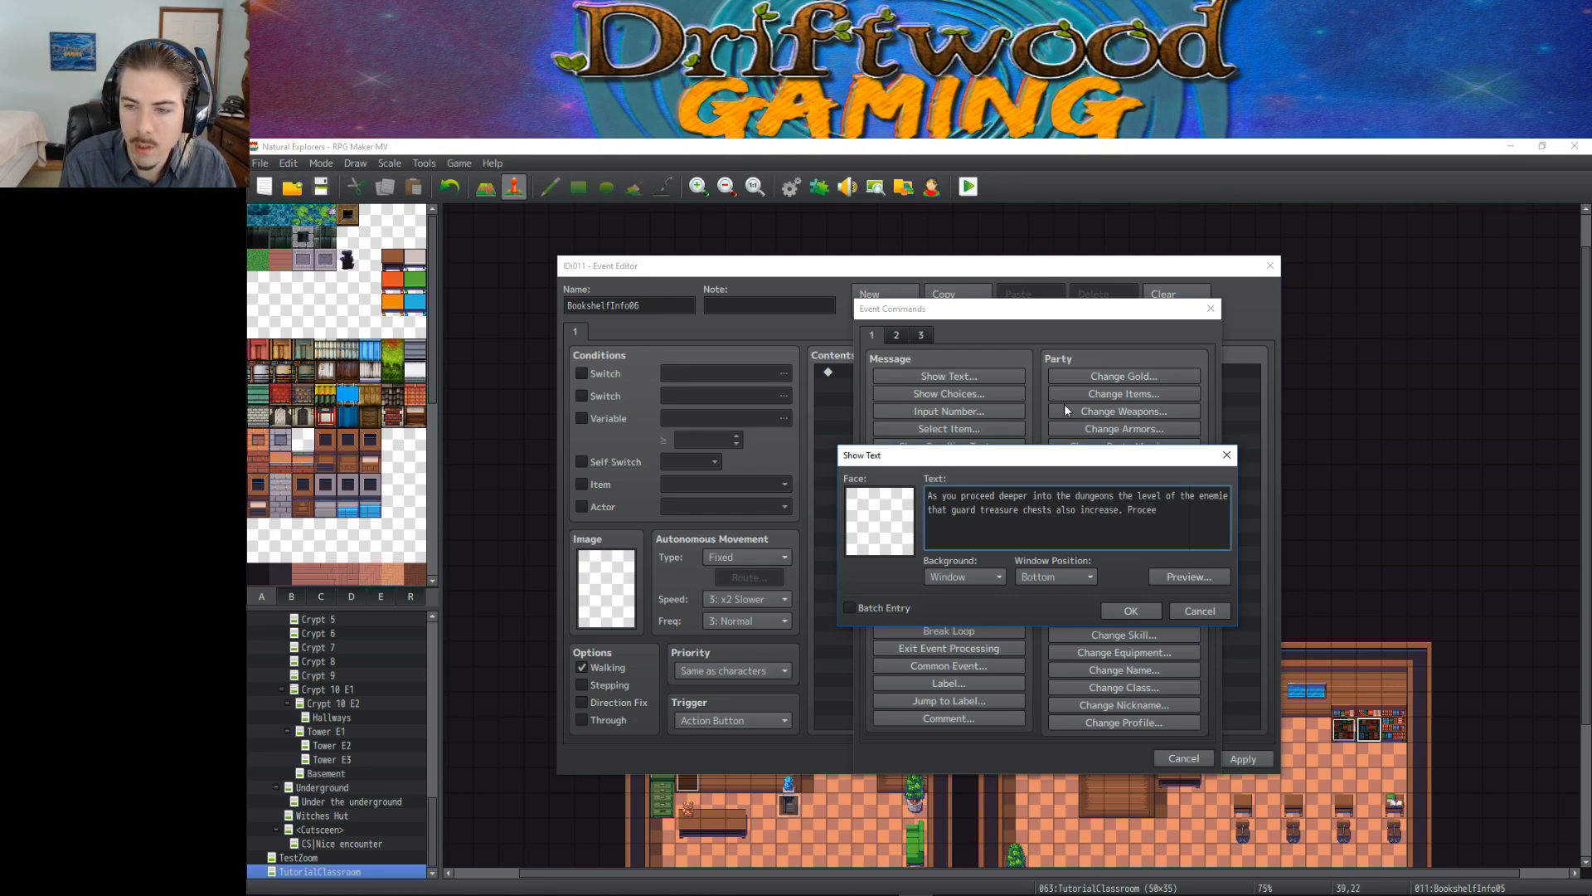
pyautogui.write('d with cau')
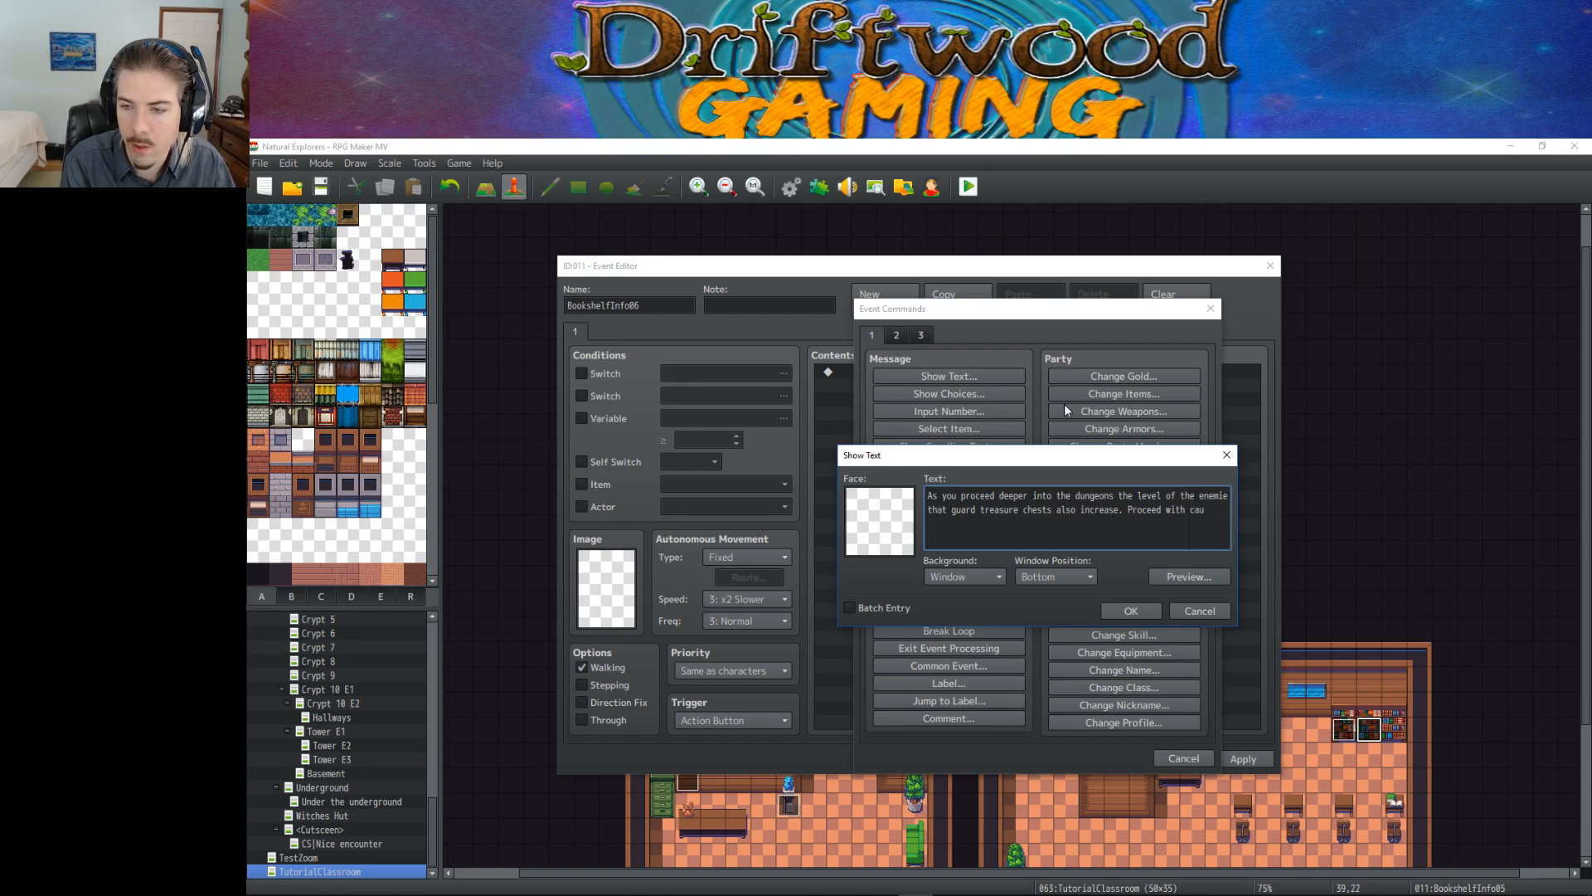
pyautogui.write('stion.')
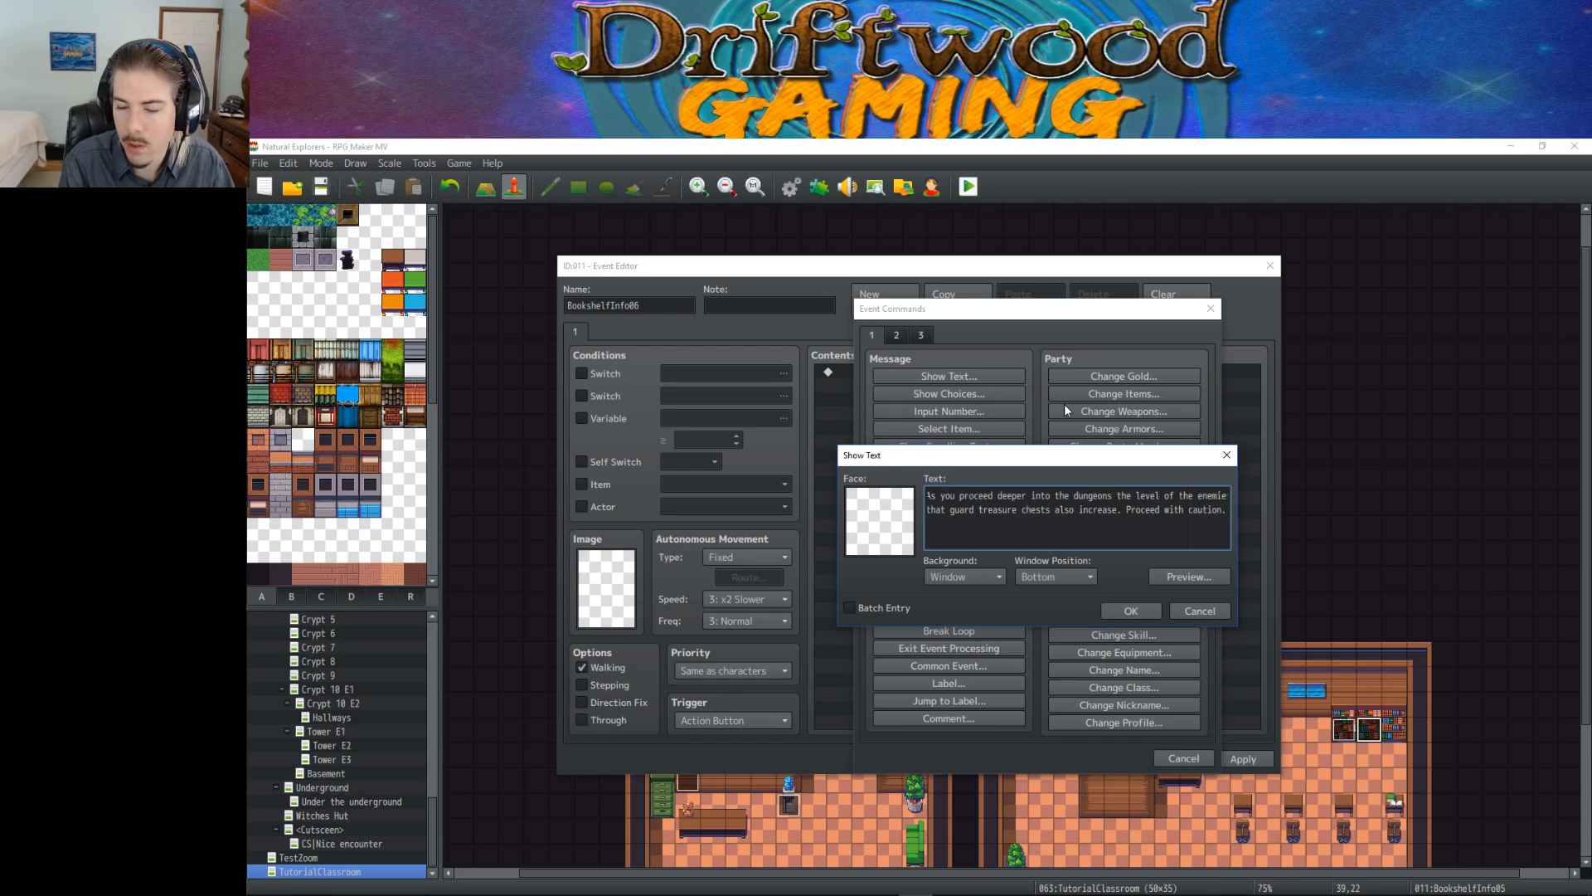
pyautogui.press('BackSpace')
pyautogui.write('and re')
pyautogui.press('BackSpace')
pyautogui.press('BackSpace')
pyautogui.press('Return')
# Step: Write "remember all of the battles are optional." on the third message line
pyautogui.write('remember all')
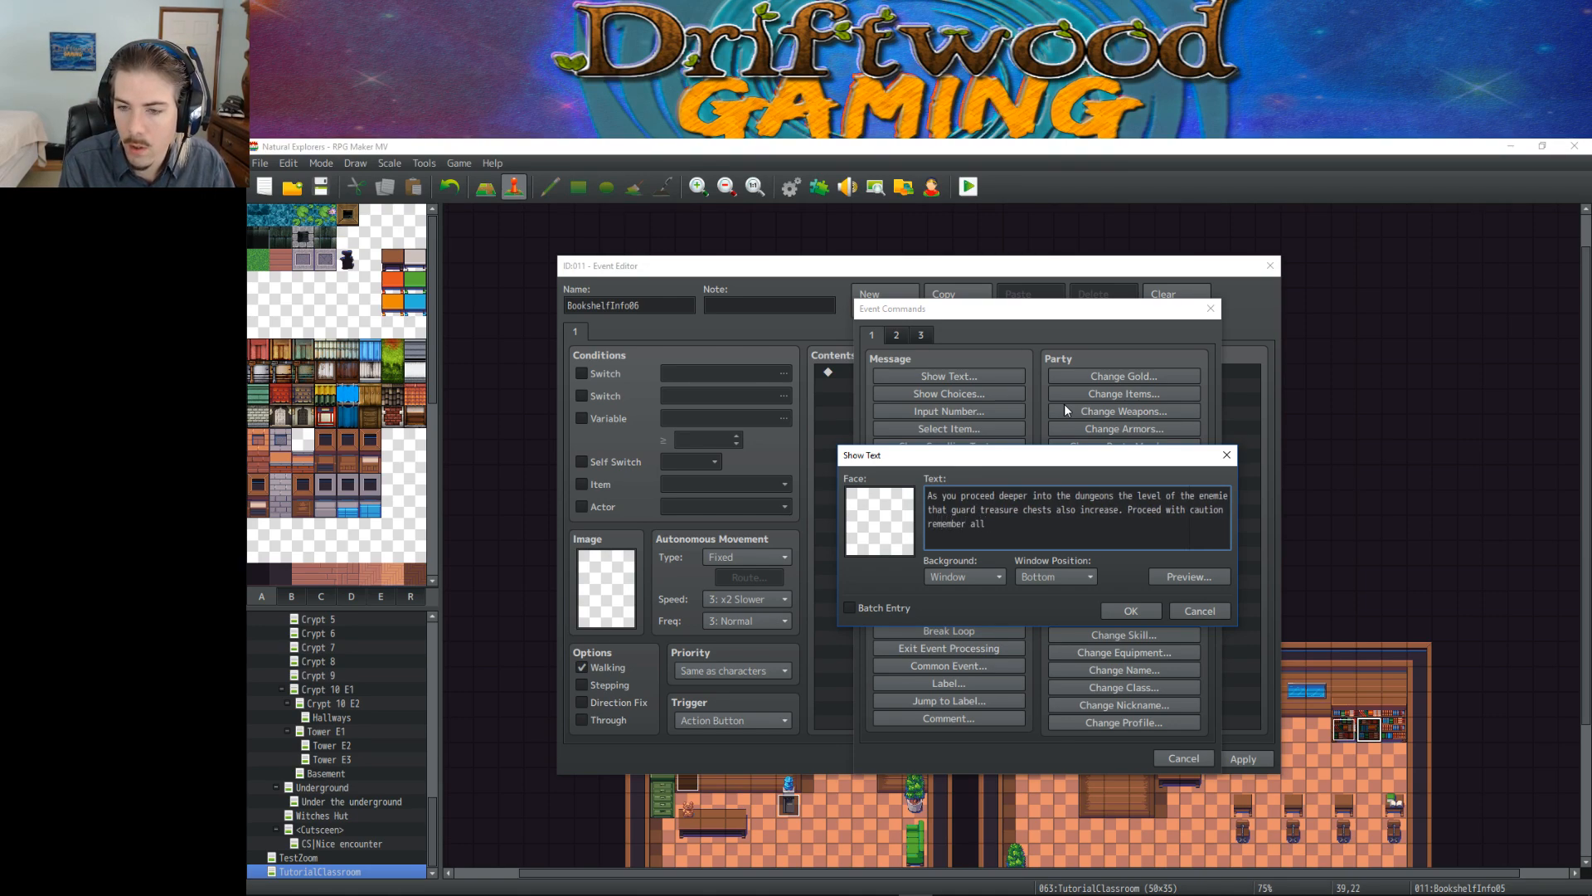
pyautogui.write(' of the battles are optiion')
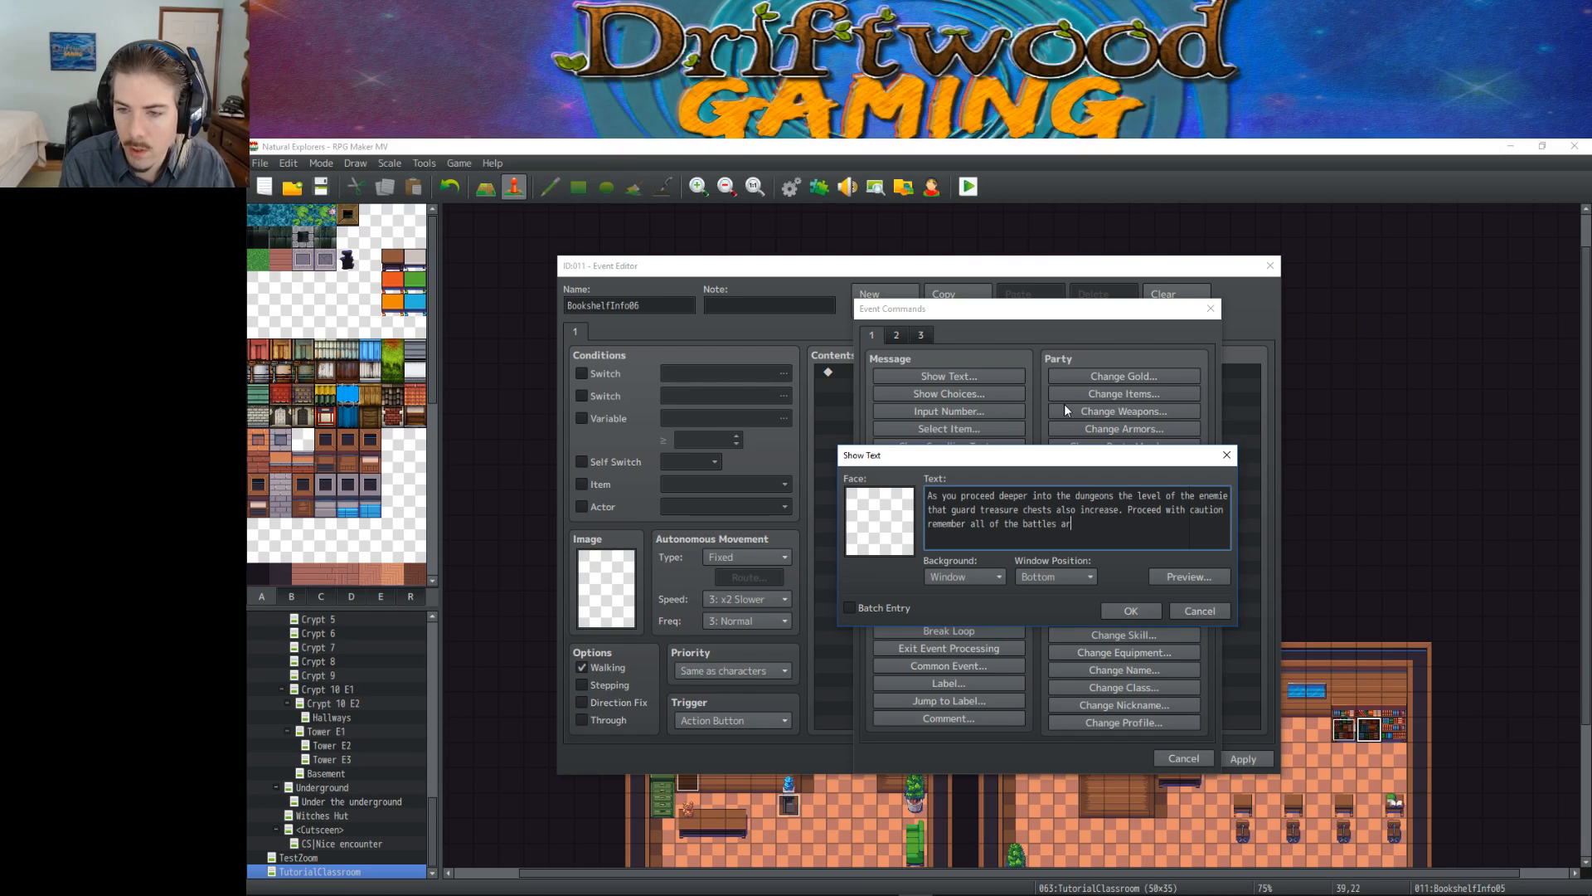
pyautogui.press('BackSpace')
pyautogui.press('BackSpace')
pyautogui.press('BackSpace')
pyautogui.write('onal.')
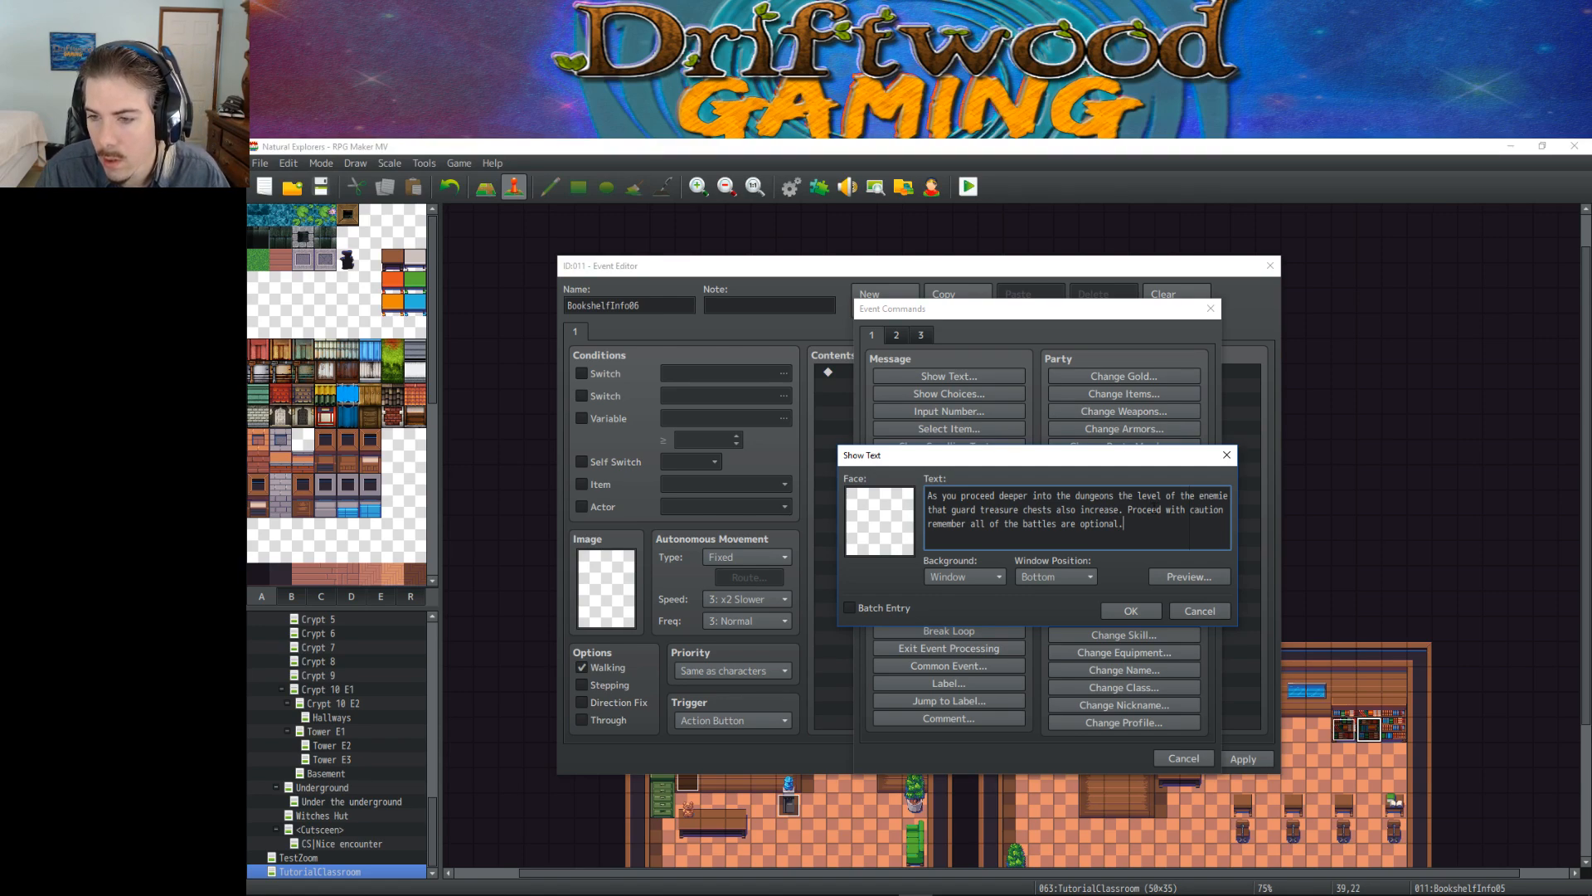
# Step: Replace "Proceed with caution and remember" so the second message line ends with "All of the battles are optional,"
pyautogui.moveTo(1129, 509); pyautogui.dragTo(1222, 509)
pyautogui.press('Delete')
pyautogui.press('Delete')
pyautogui.press('Delete')
pyautogui.press('Delete')
pyautogui.press('Delete')
pyautogui.press('Delete')
pyautogui.press('Delete')
pyautogui.press('Delete')
pyautogui.press('Delete')
pyautogui.press('Delete')
pyautogui.press('Delete')
pyautogui.press('Delete')
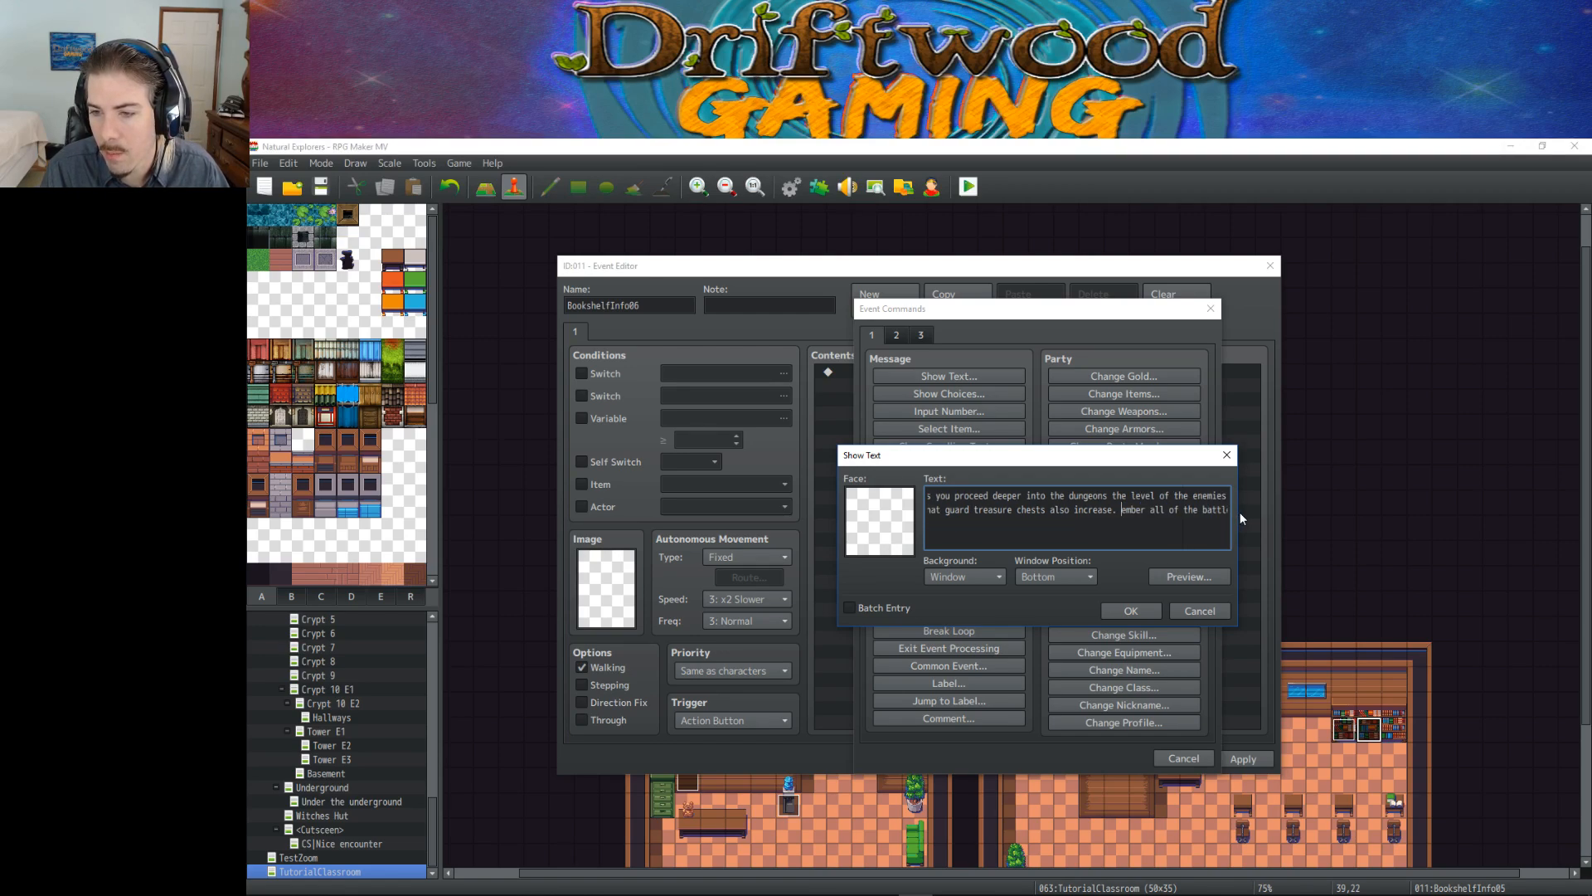
pyautogui.write('A')
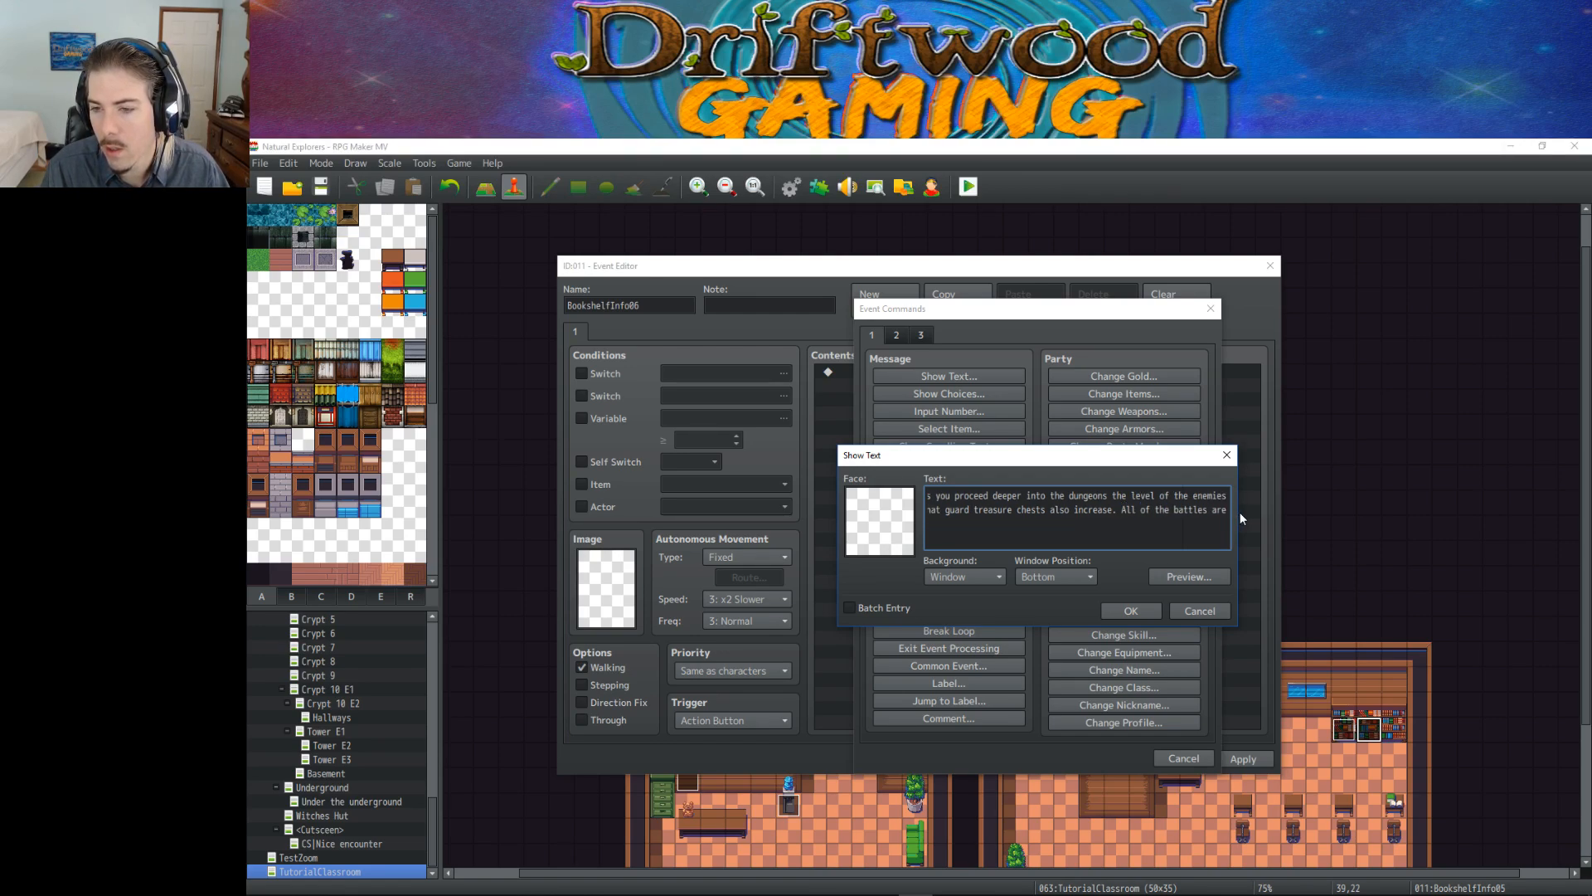
pyautogui.press('End')
pyautogui.write('optional')
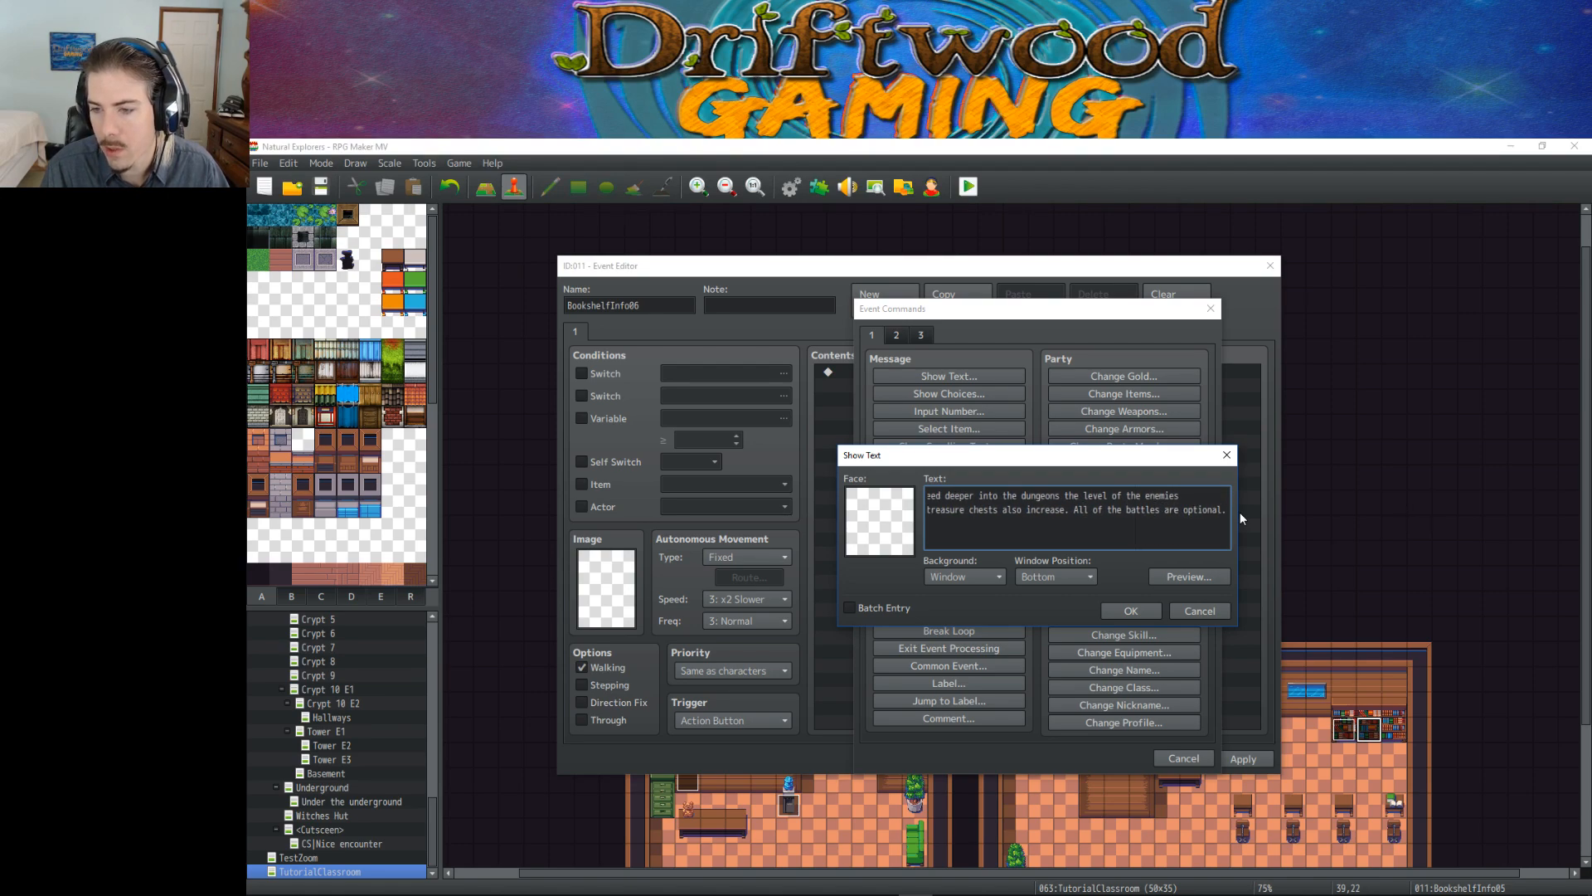
# Step: Write "and losing a battle won't end your game. You'll simply be transported" on the third message line
pyautogui.press('Return')
pyautogui.write('a')
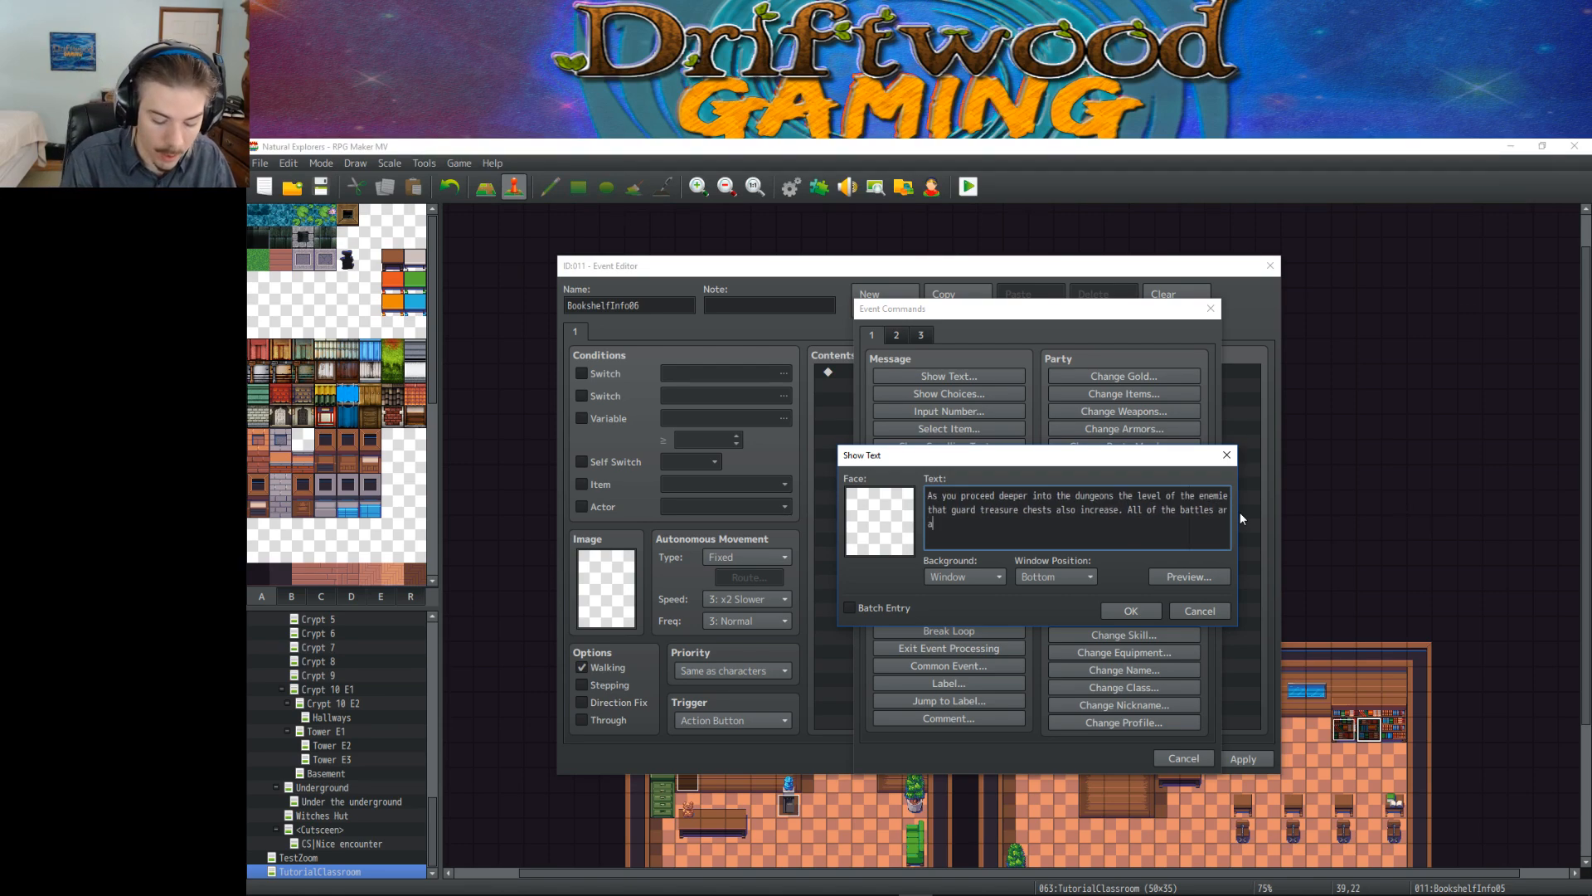
pyautogui.write('nd losing a battl')
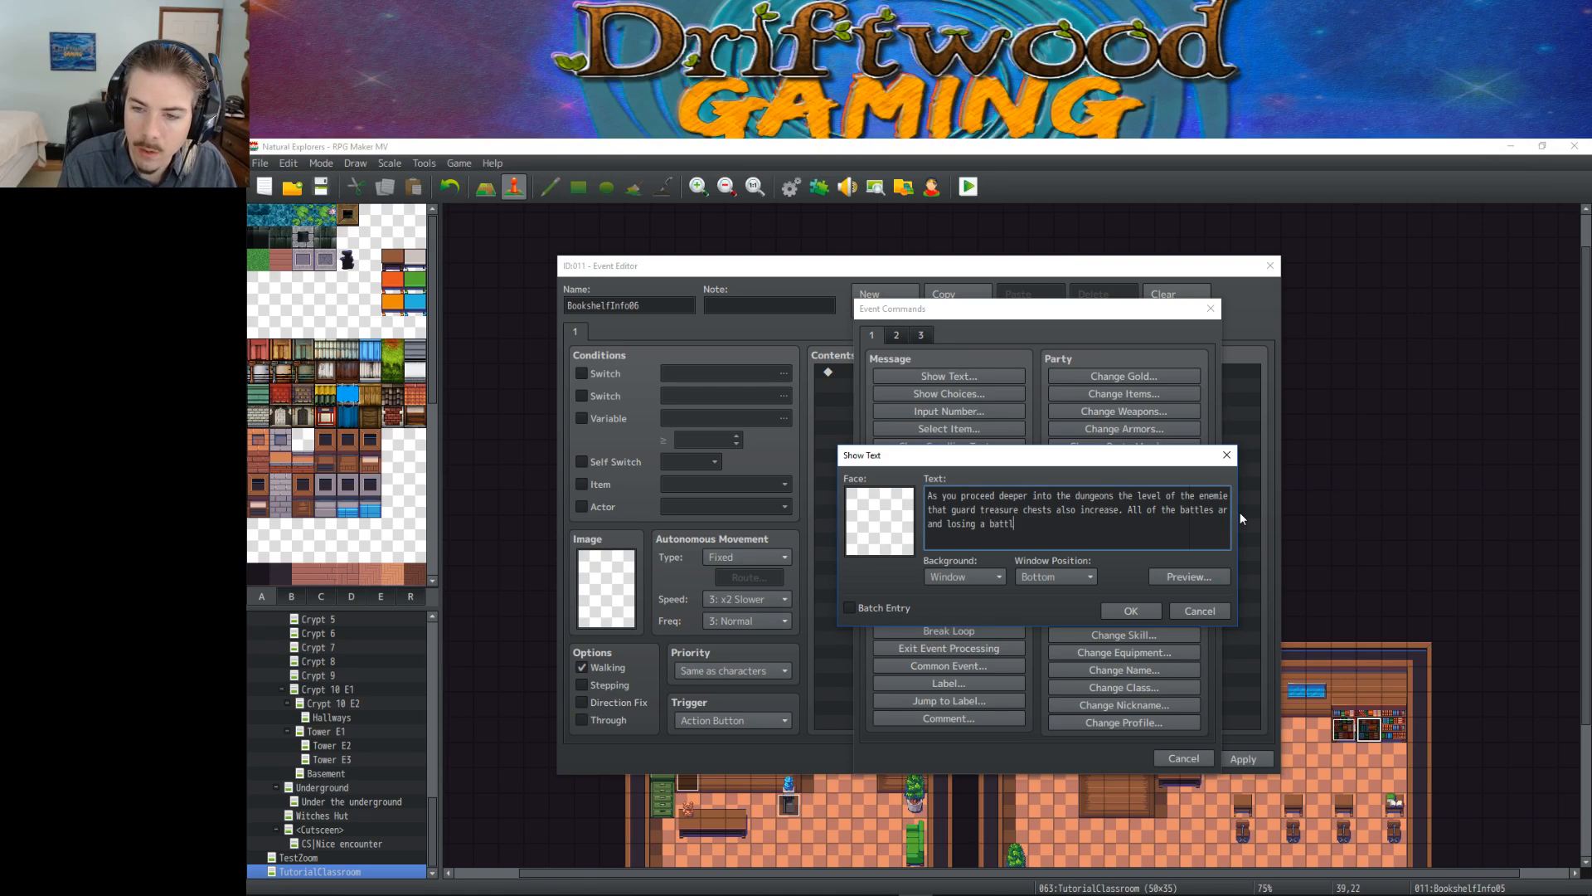
pyautogui.write("e won't end y")
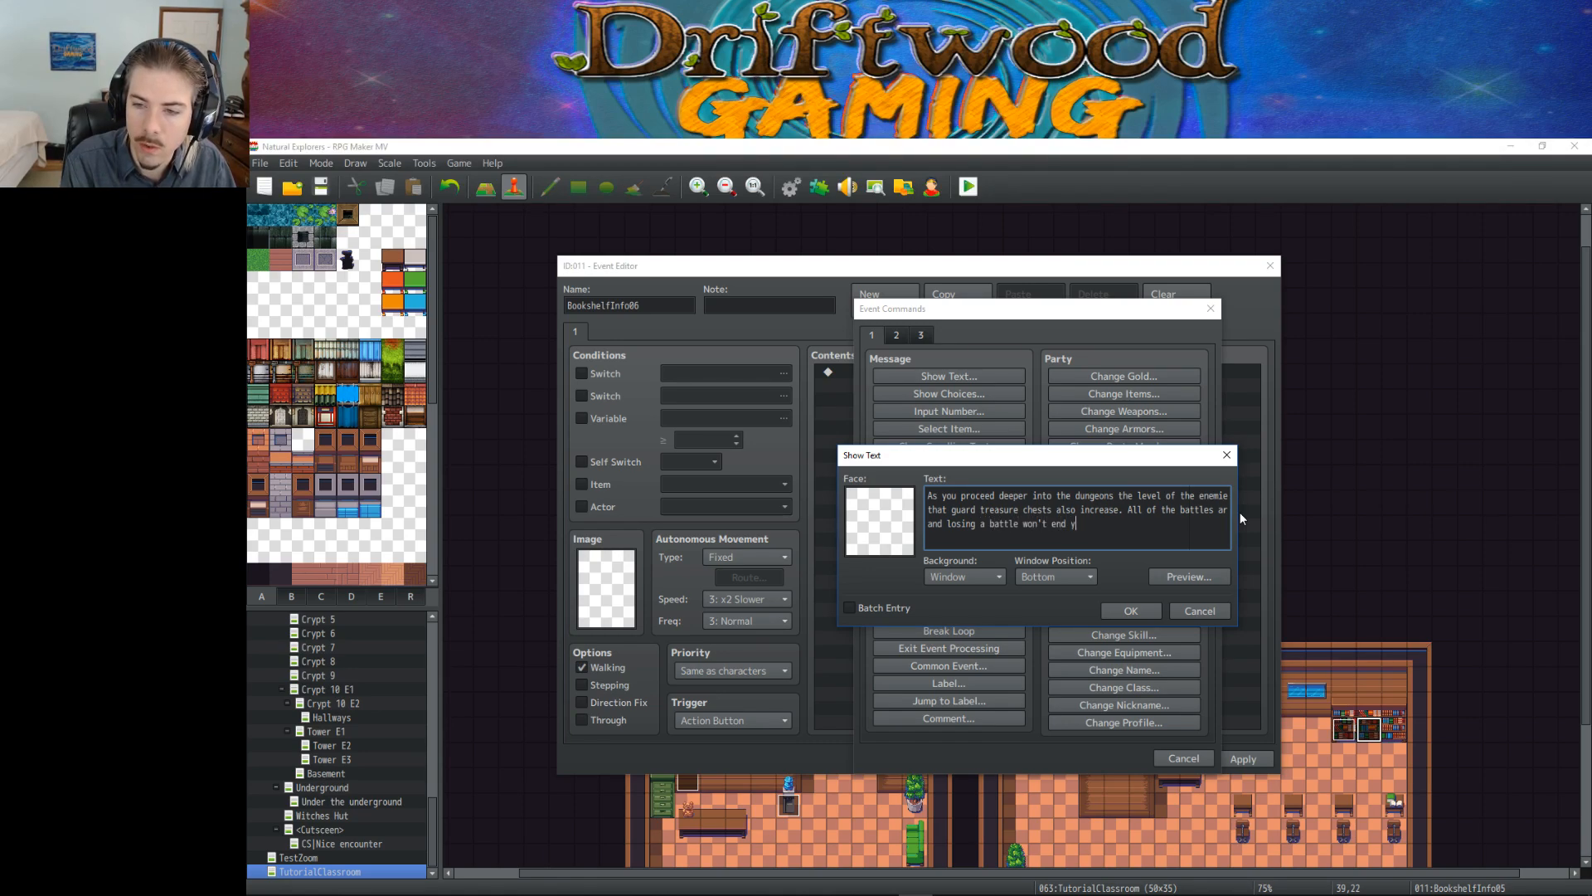
pyautogui.write('our game')
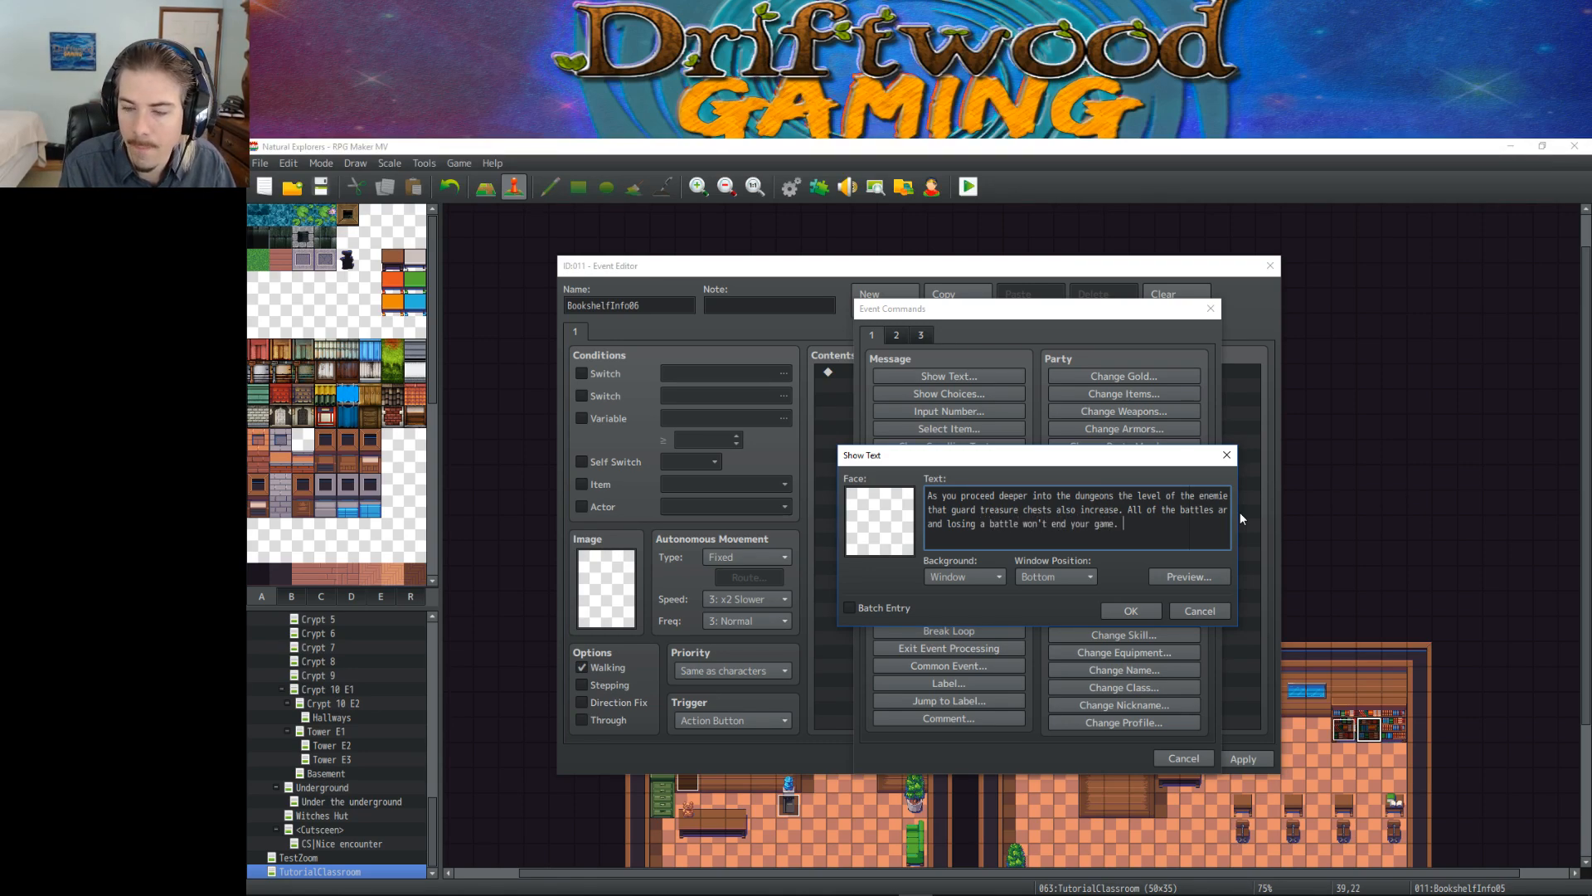
pyautogui.write(". You'l")
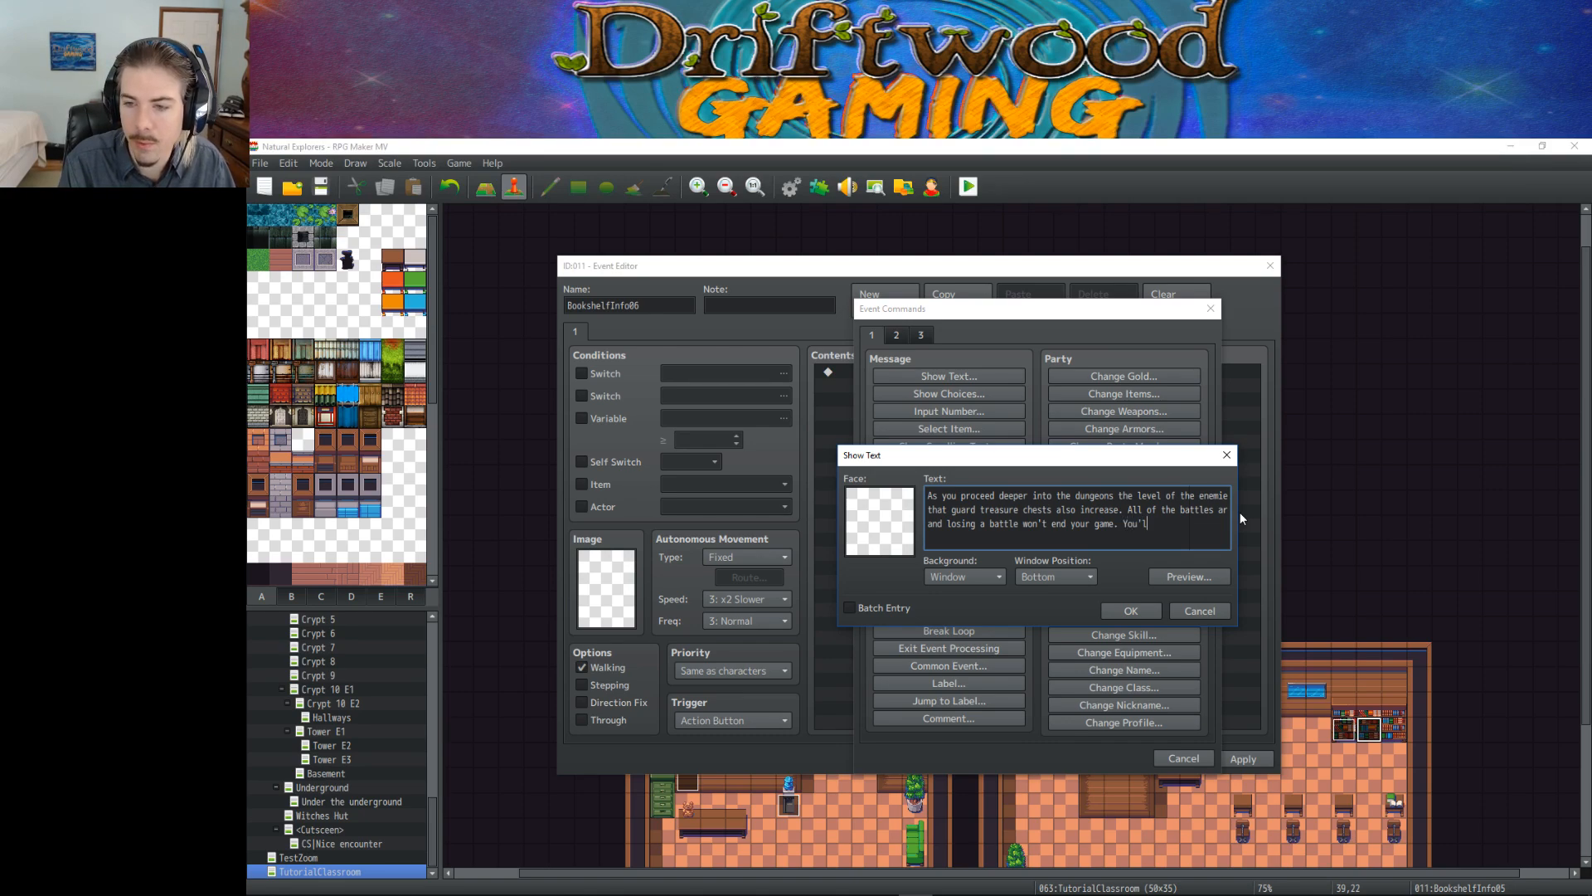
pyautogui.write('l simply be trans')
# Step: Add "out of the dungeon." as the fourth message line and save the BookshelfInfo06 event
pyautogui.press('Return')
pyautogui.write('out of the c')
pyautogui.press('BackSpace')
pyautogui.write('dungeon.')
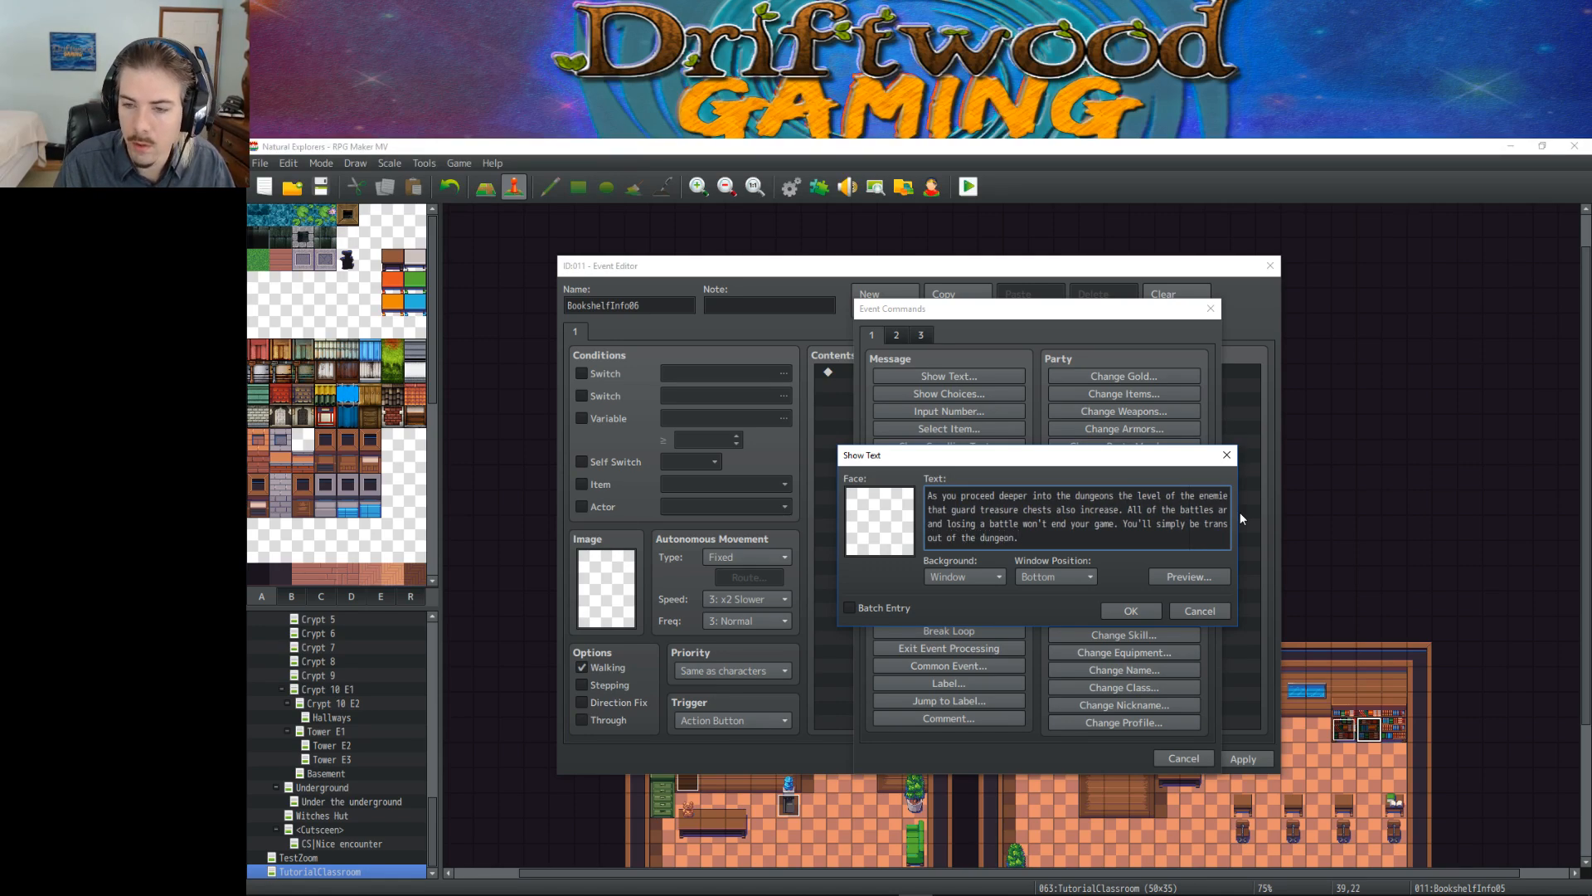
pyautogui.click(1123, 615)
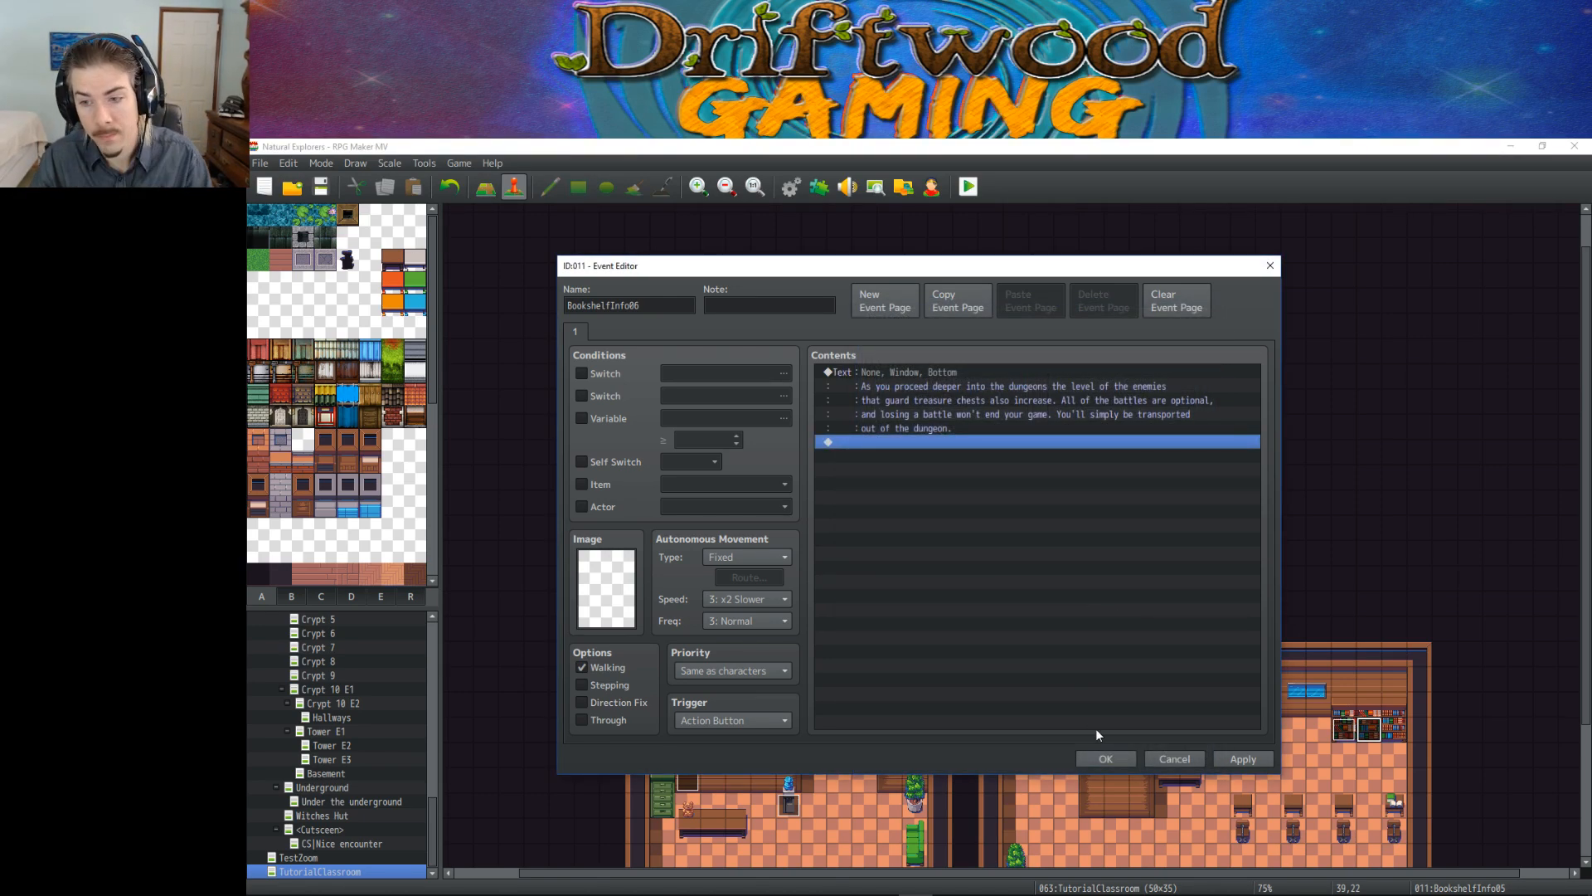
pyautogui.click(1105, 759)
# Step: Create an event named BookshelfInfo07 on the rightmost classroom bookshelf and set its priority to Same as characters
pyautogui.rightClick(1400, 726)
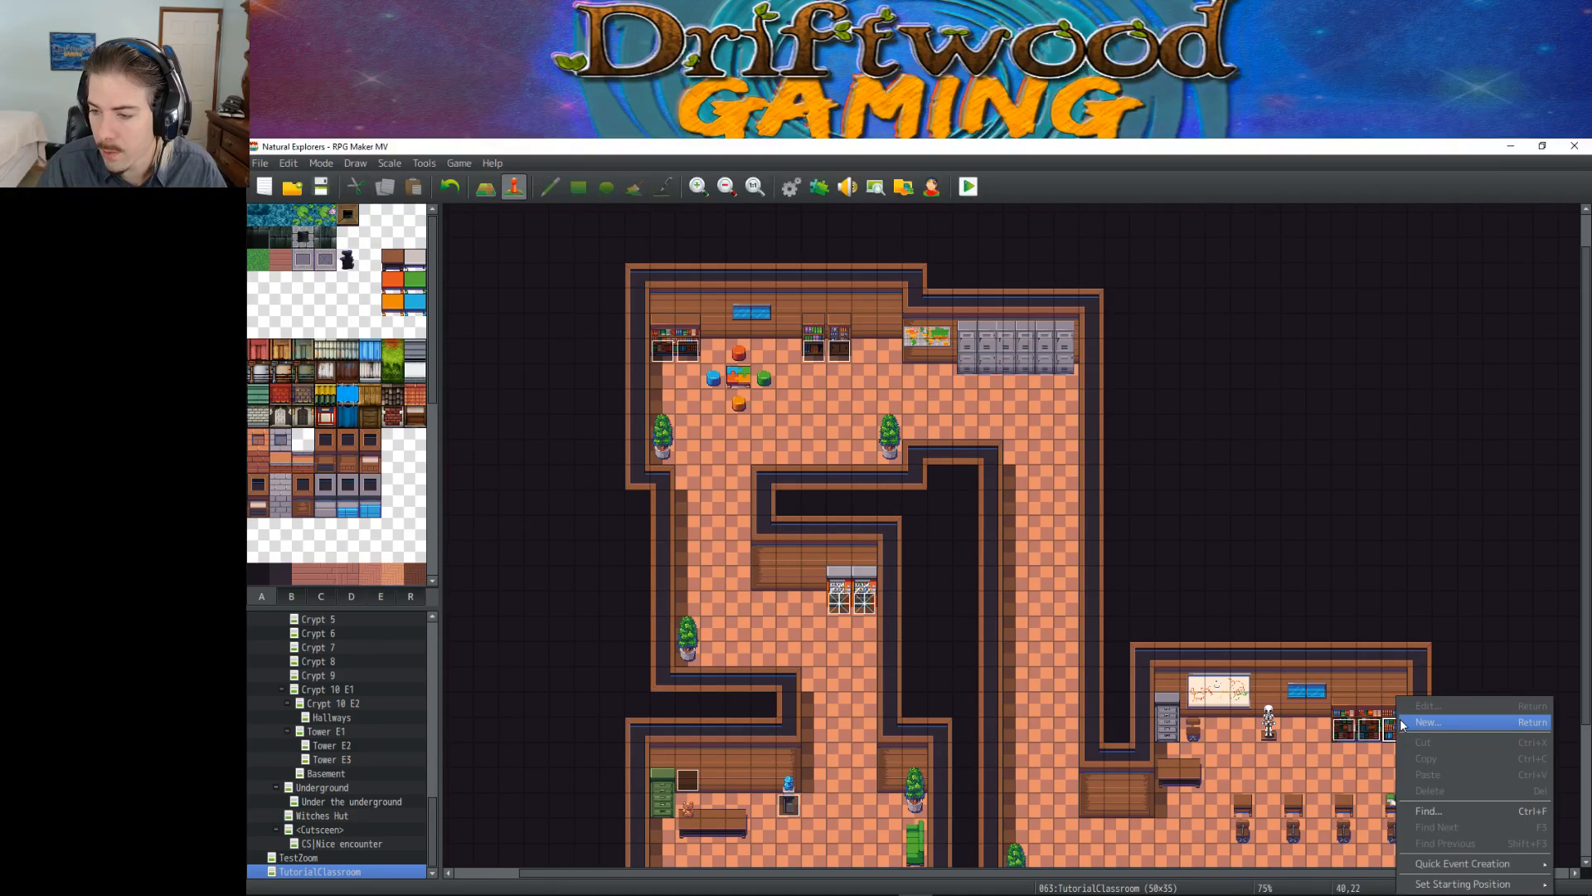
pyautogui.click(1403, 723)
pyautogui.write('BookshelfInfo07')
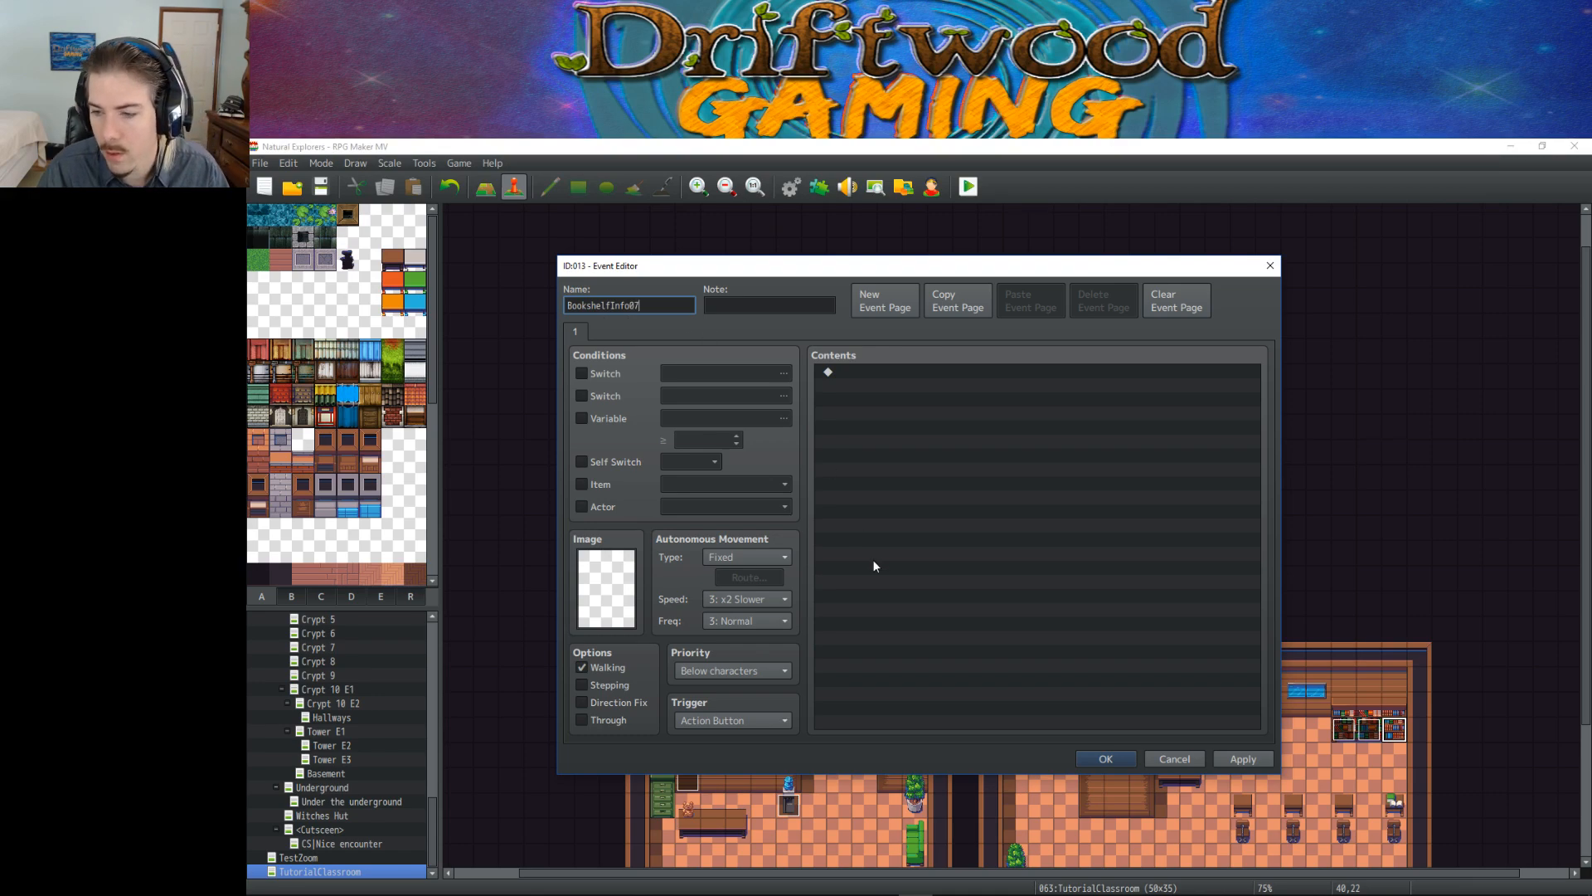
pyautogui.click(883, 430)
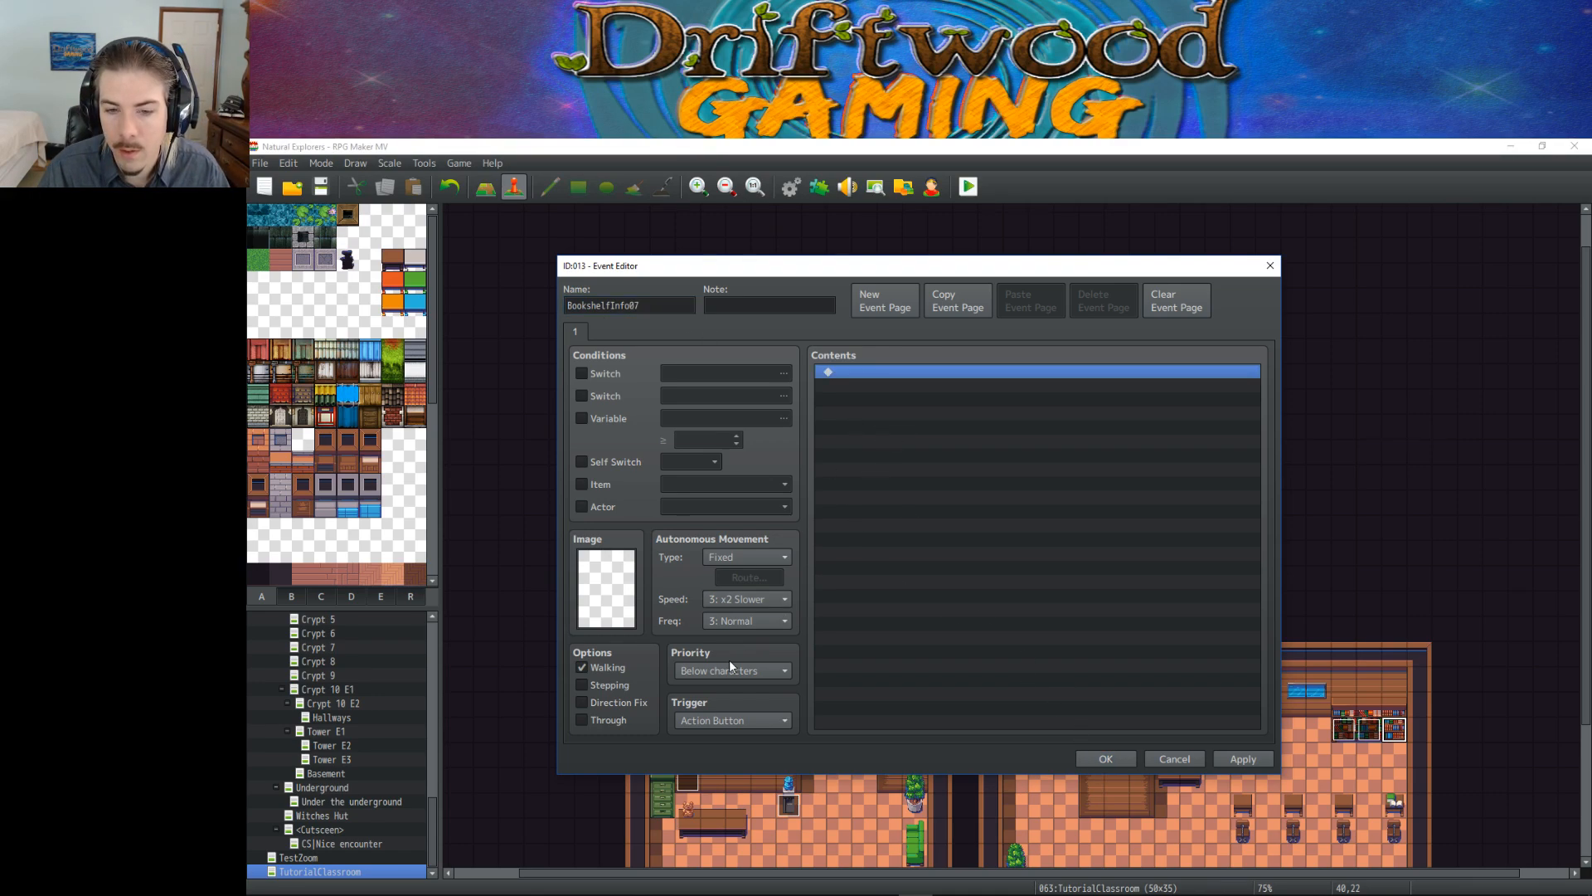
pyautogui.click(732, 670)
pyautogui.click(737, 705)
# Step: Add a Show Text command that begins with "You may use the bed at your house in"
pyautogui.rightClick(993, 450)
pyautogui.click(1008, 461)
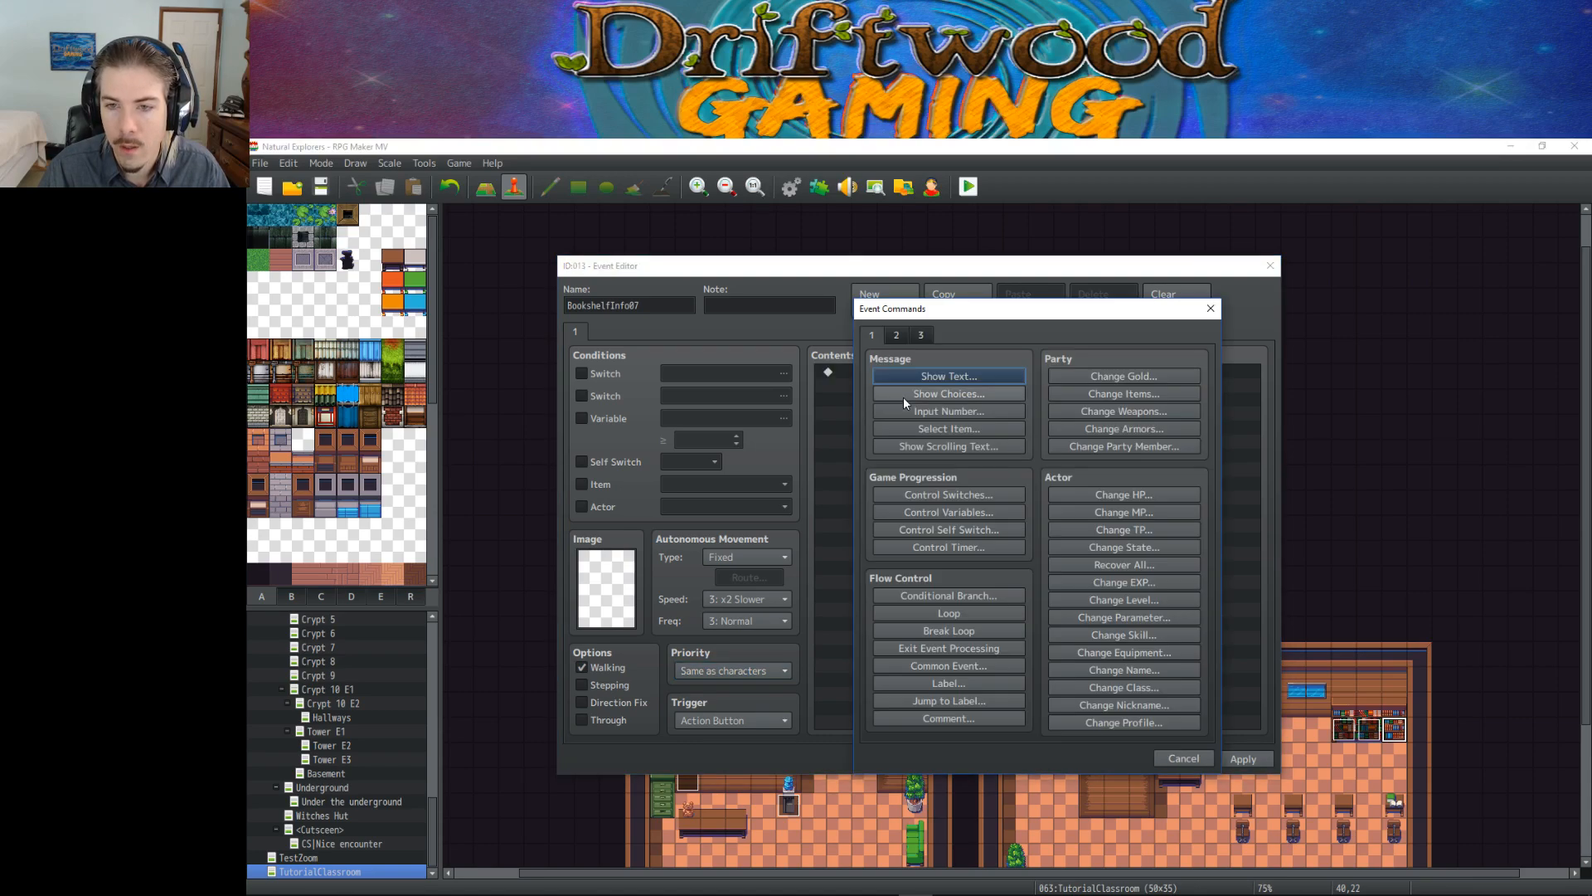
pyautogui.click(943, 380)
pyautogui.write('You may use your')
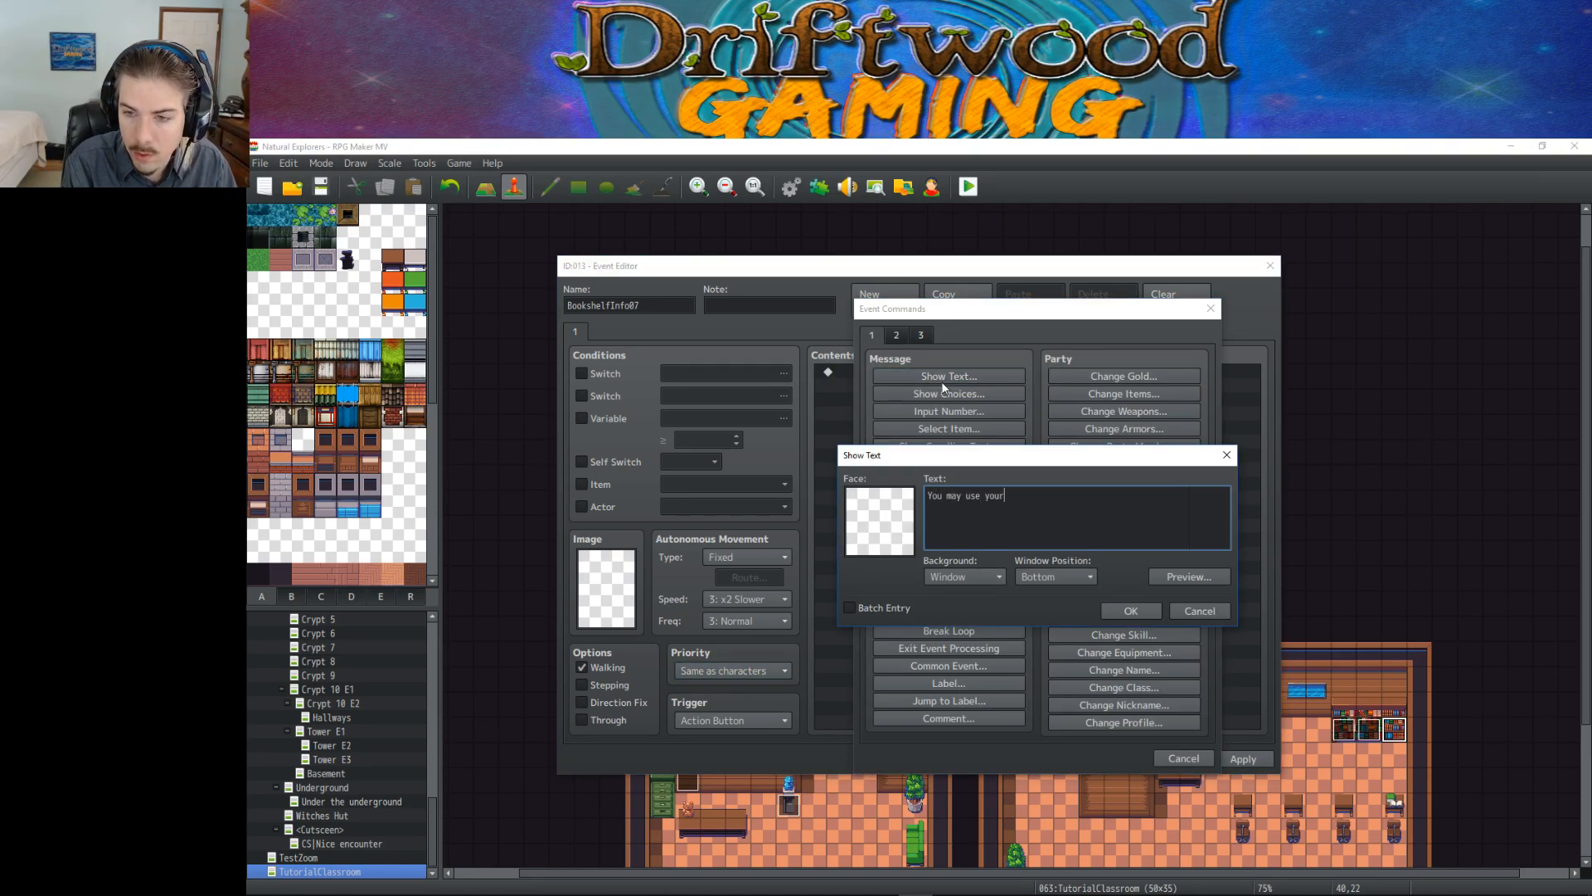
pyautogui.write(' skill')
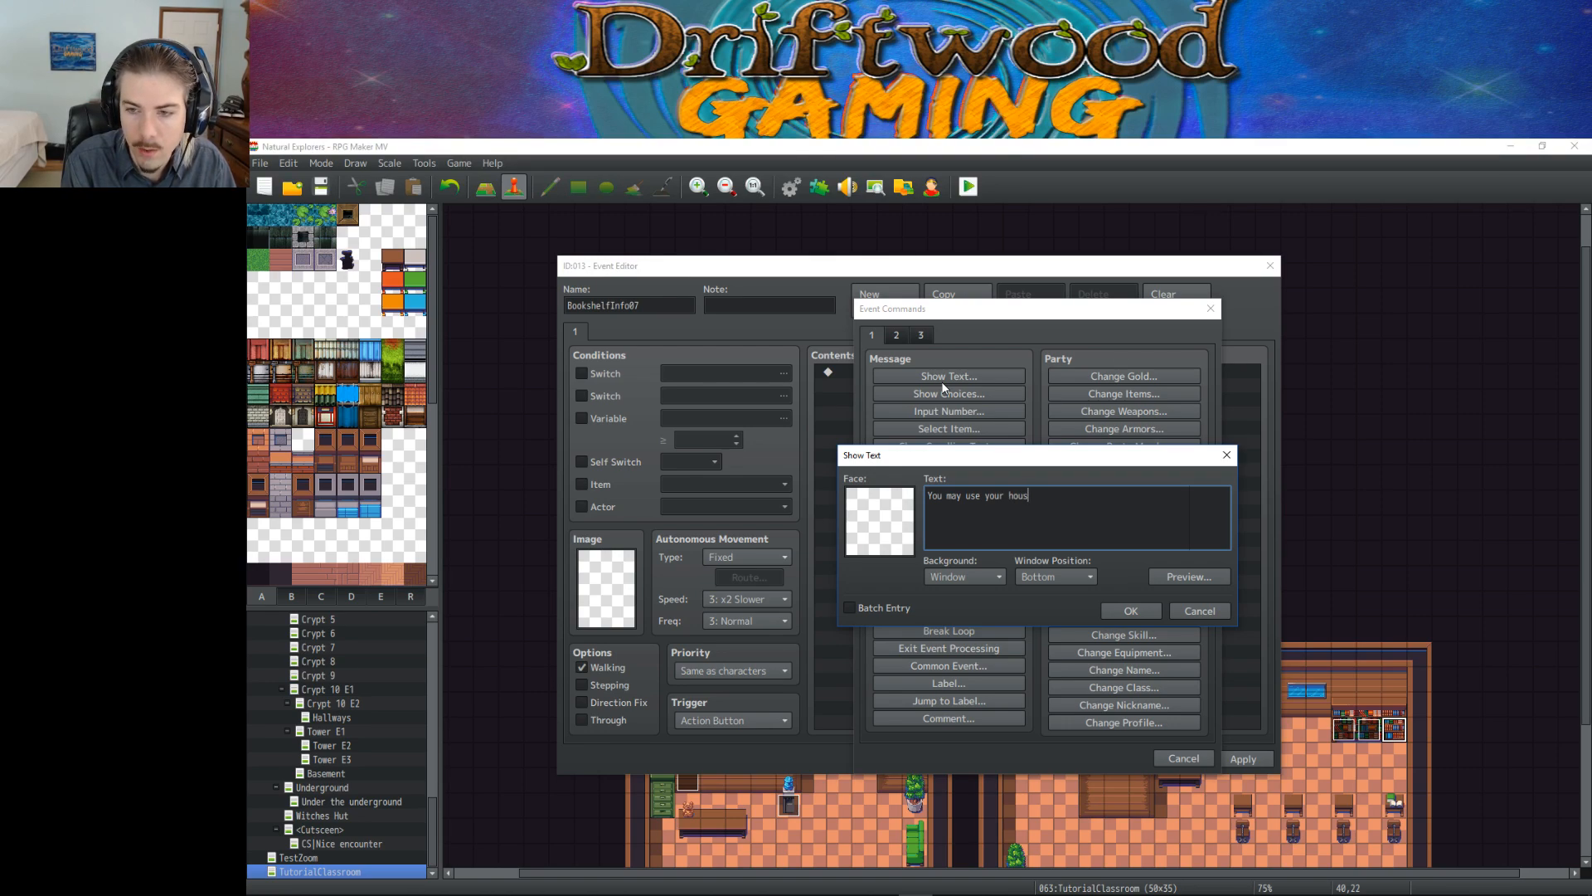
pyautogui.press('BackSpace')
pyautogui.press('BackSpace')
pyautogui.press('BackSpace')
pyautogui.press('BackSpace')
pyautogui.press('BackSpace')
pyautogui.press('BackSpace')
pyautogui.press('BackSpace')
pyautogui.press('BackSpace')
pyautogui.press('BackSpace')
pyautogui.write('the bed at your s')
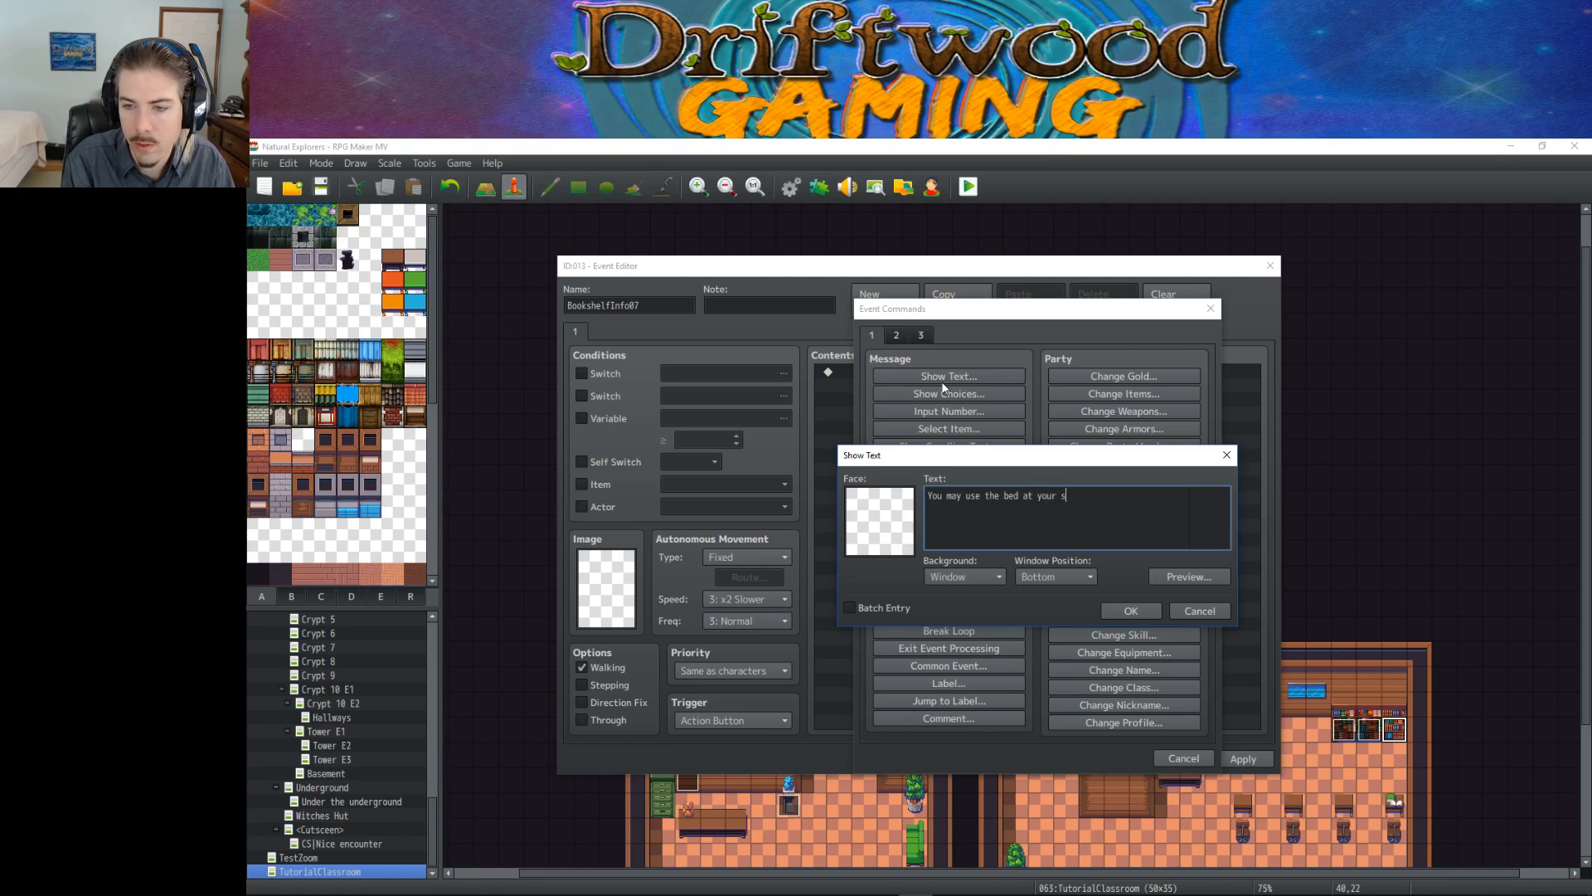
pyautogui.press('BackSpace')
pyautogui.write('house')
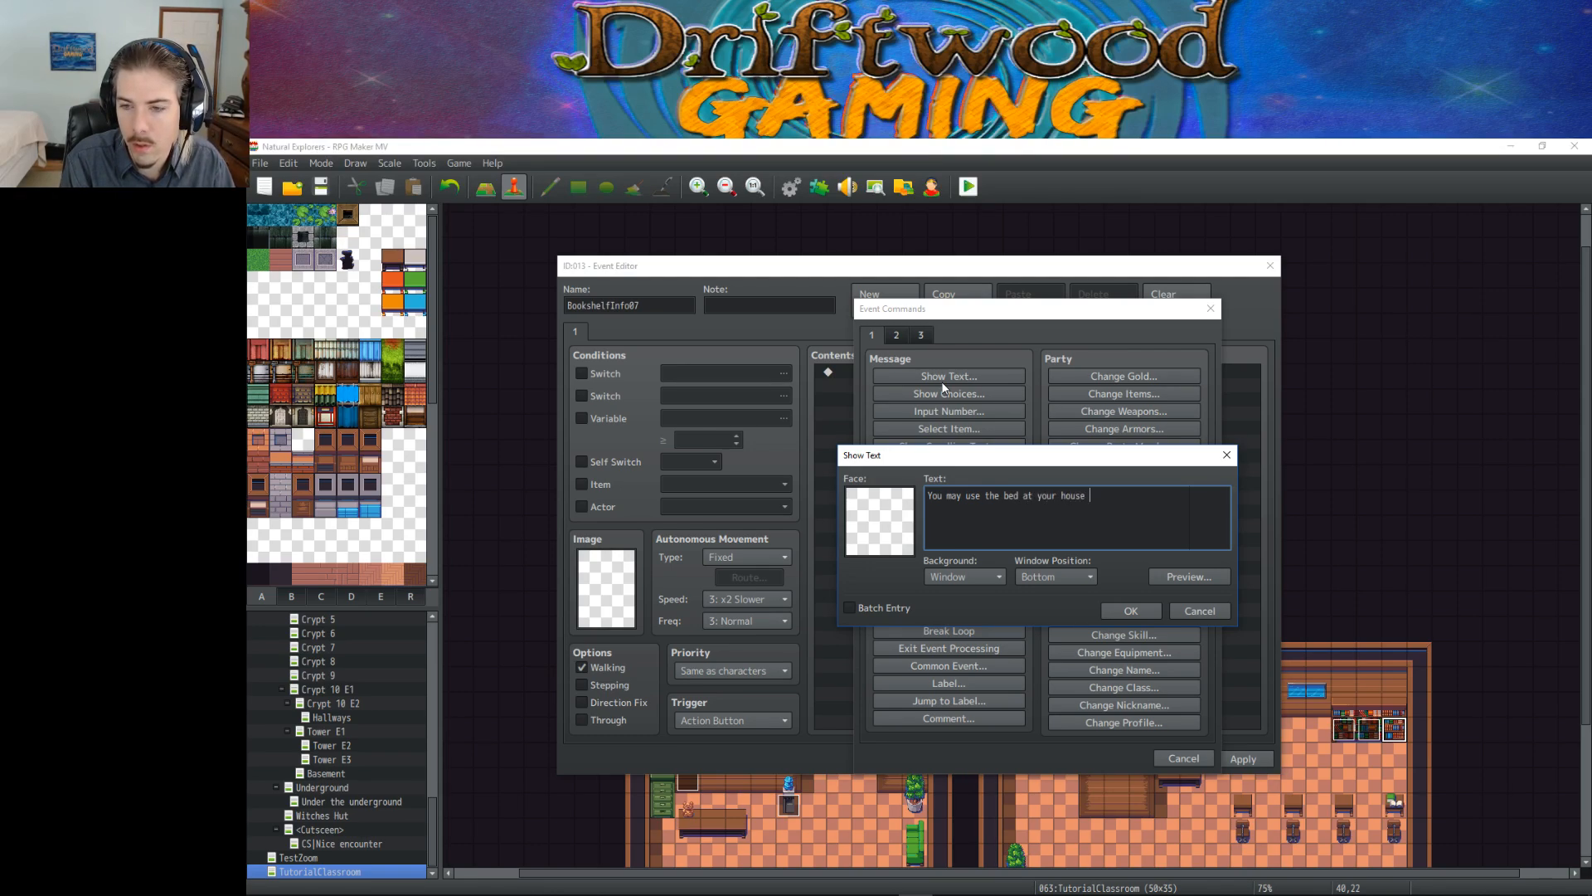
pyautogui.write(' in')
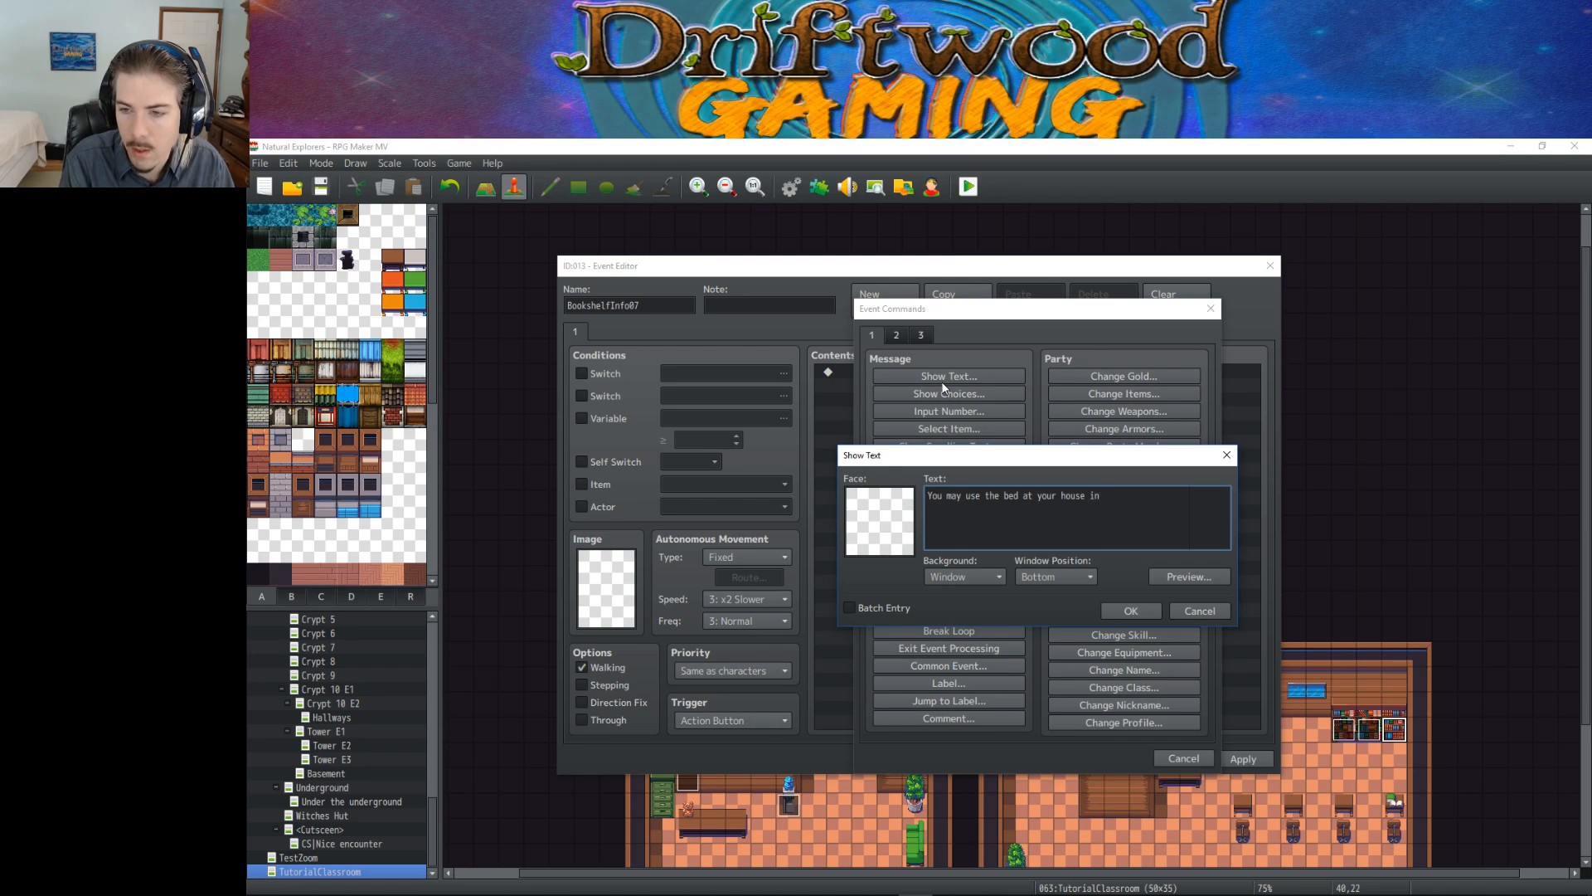
# Step: Complete the first message line with the color code \c[3] followed by "town at anytime to"
pyautogui.write(' \\')
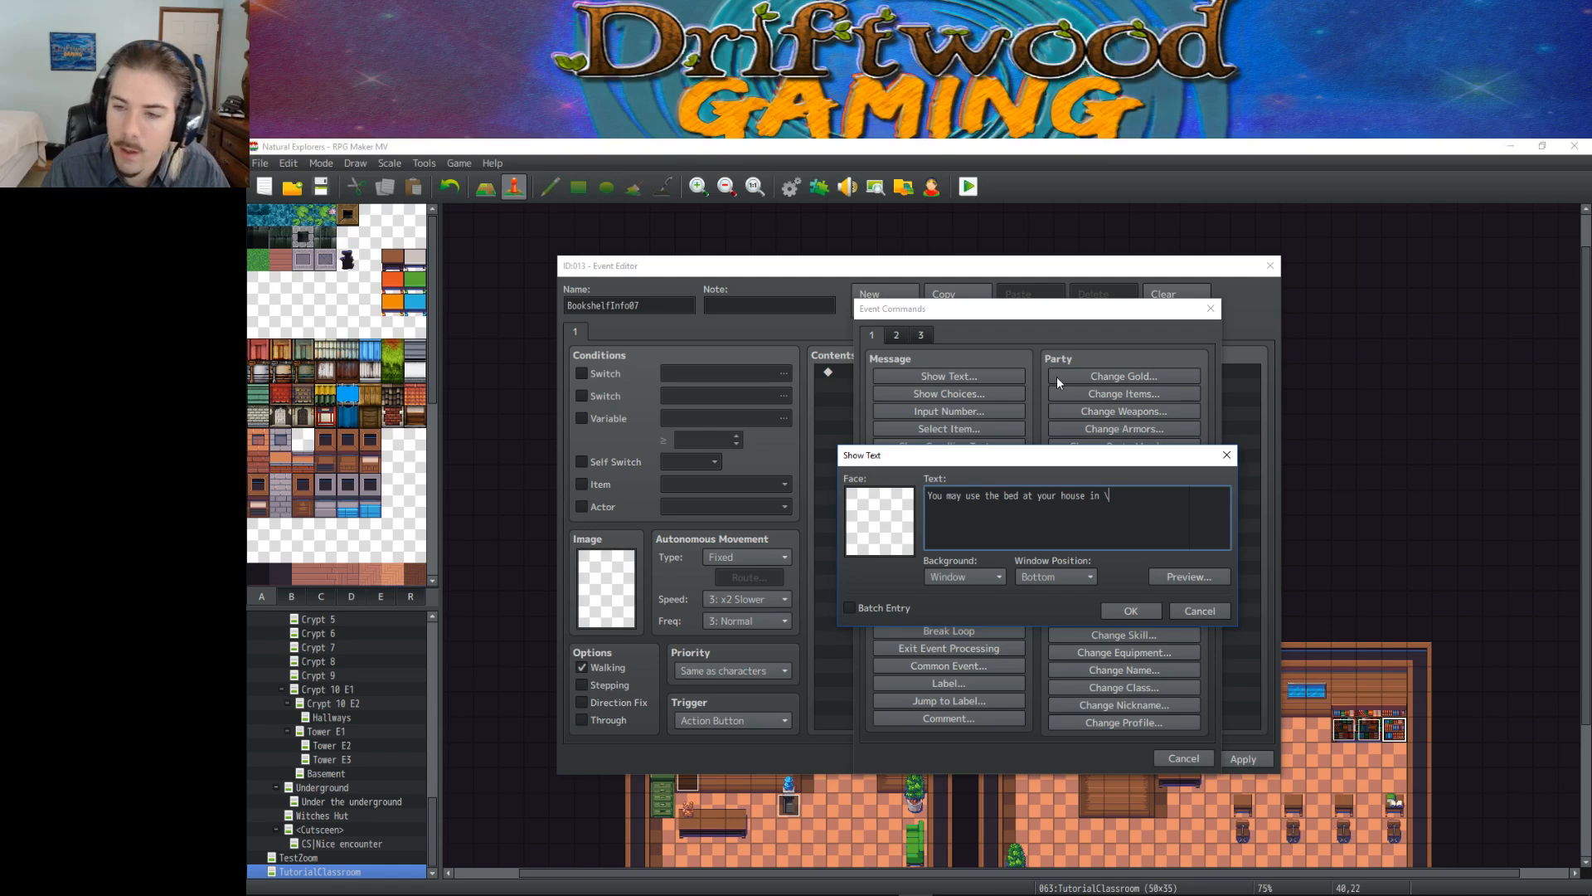
pyautogui.rightClick(1126, 529)
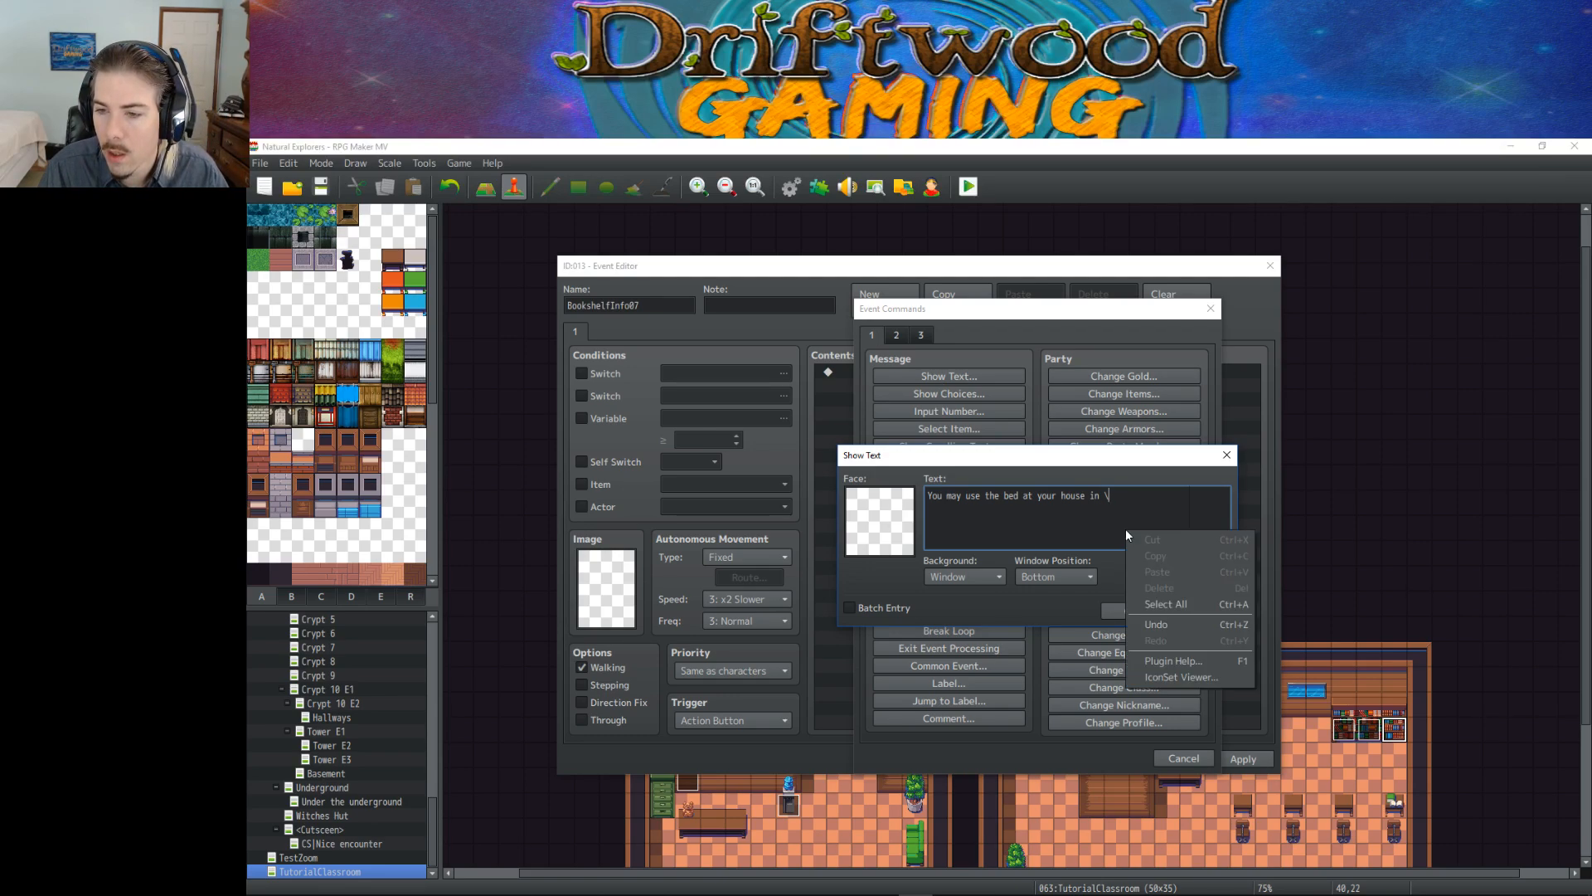
pyautogui.click(1135, 496)
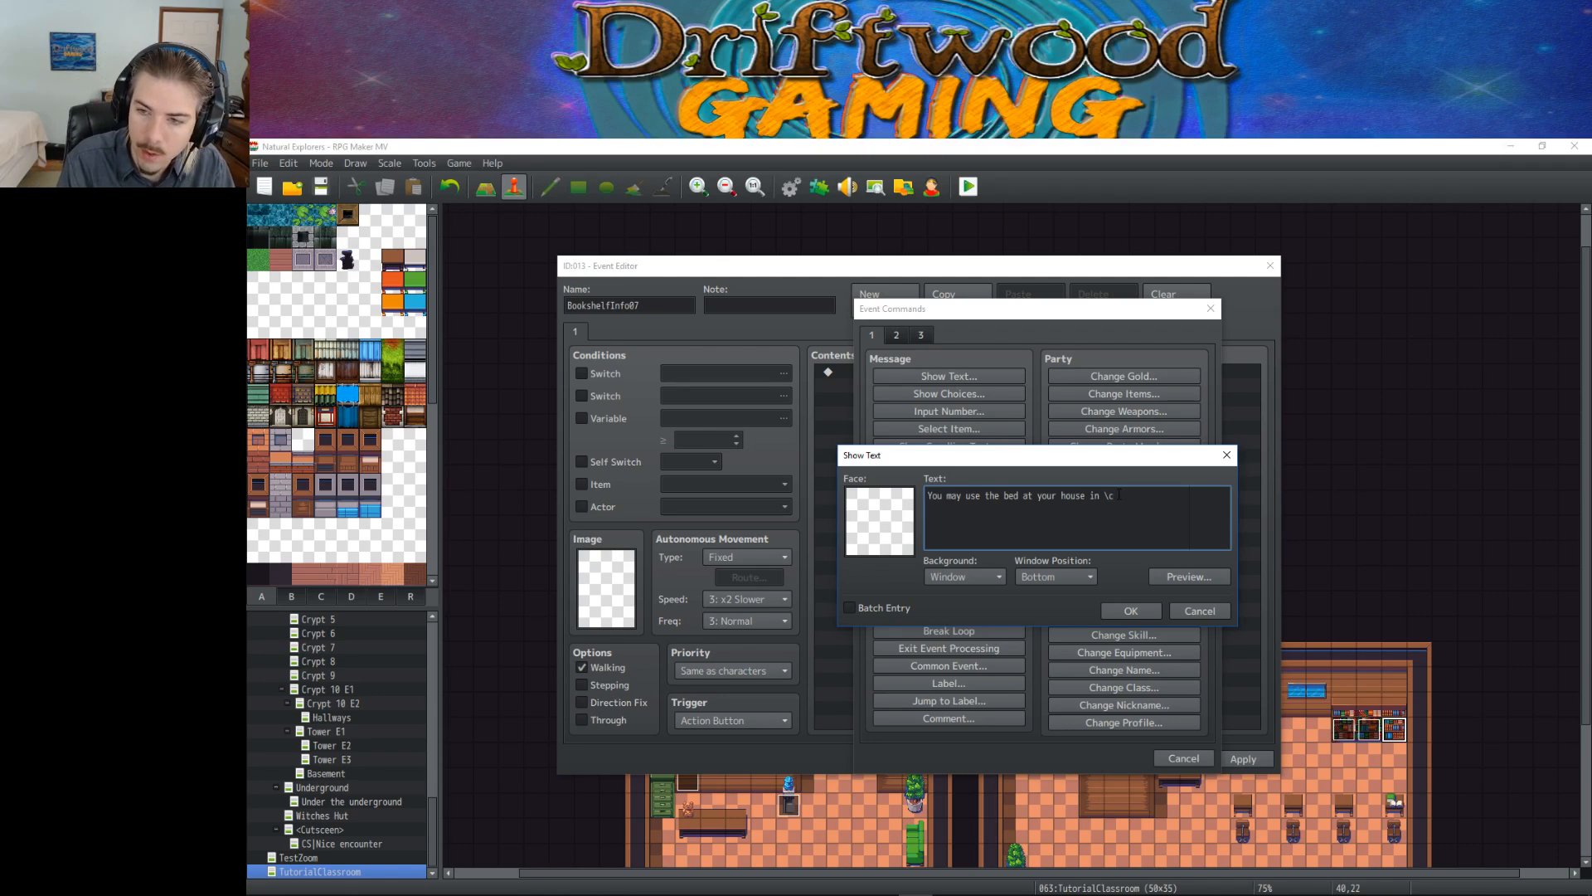
pyautogui.write('3]')
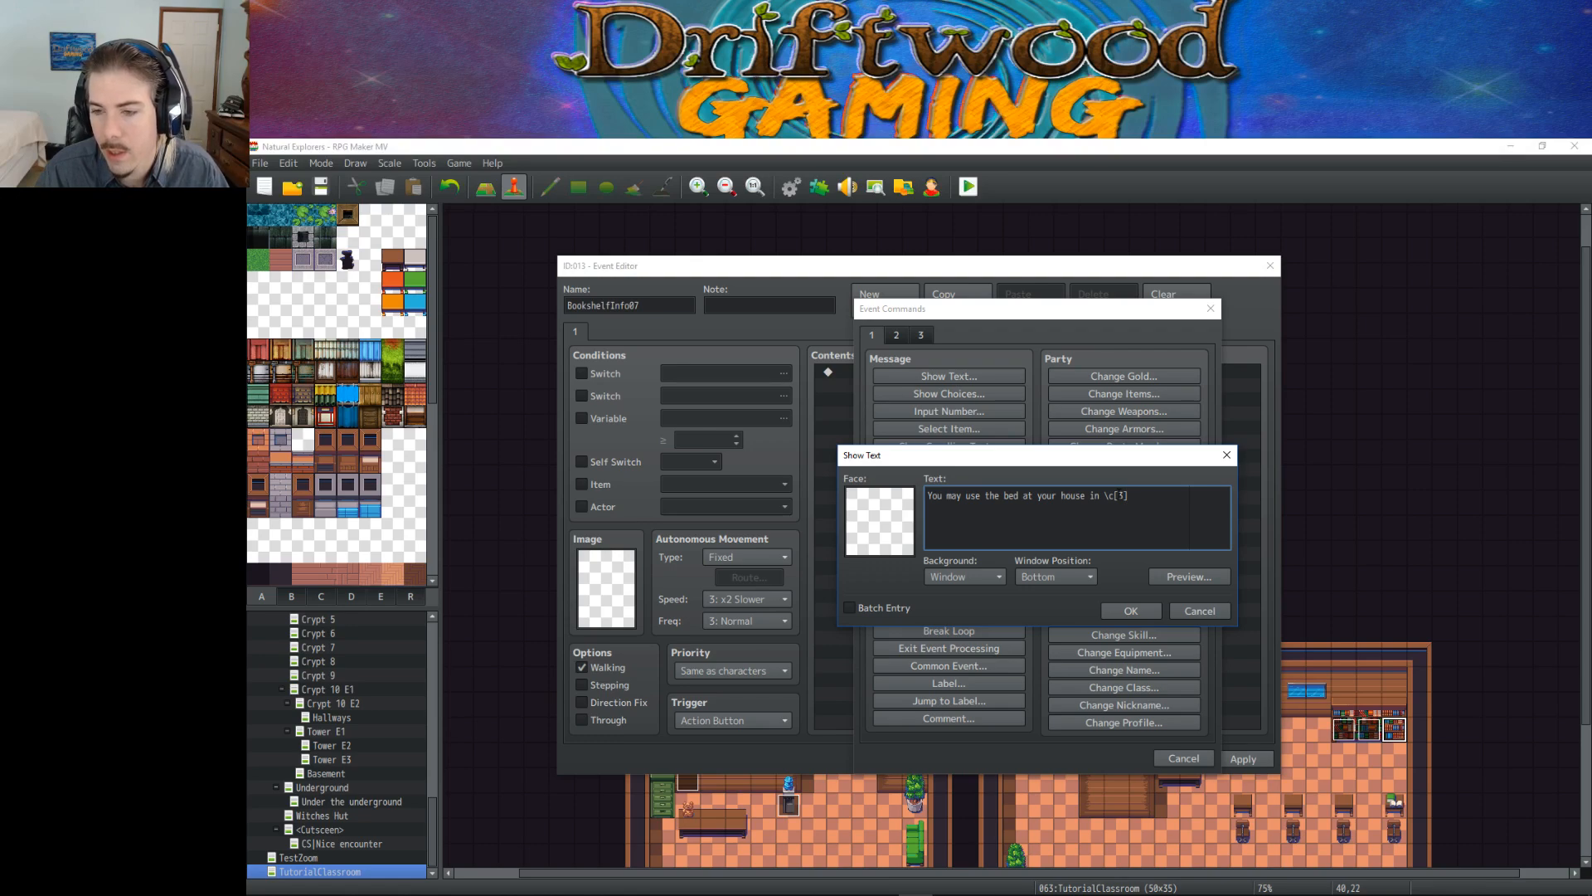
pyautogui.write('town')
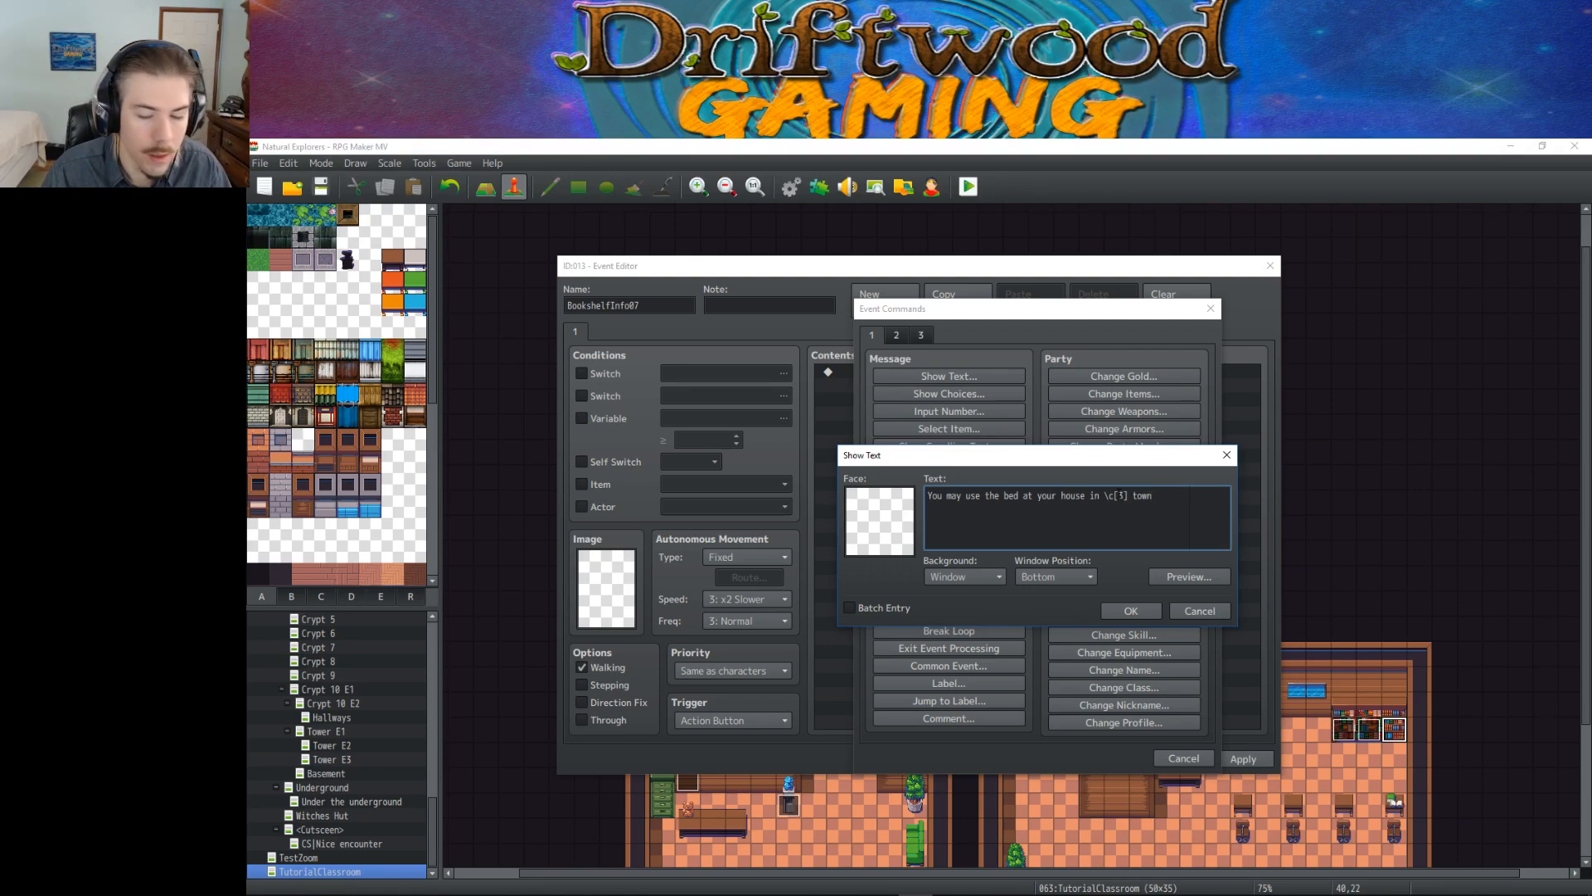
pyautogui.write(' at anyt')
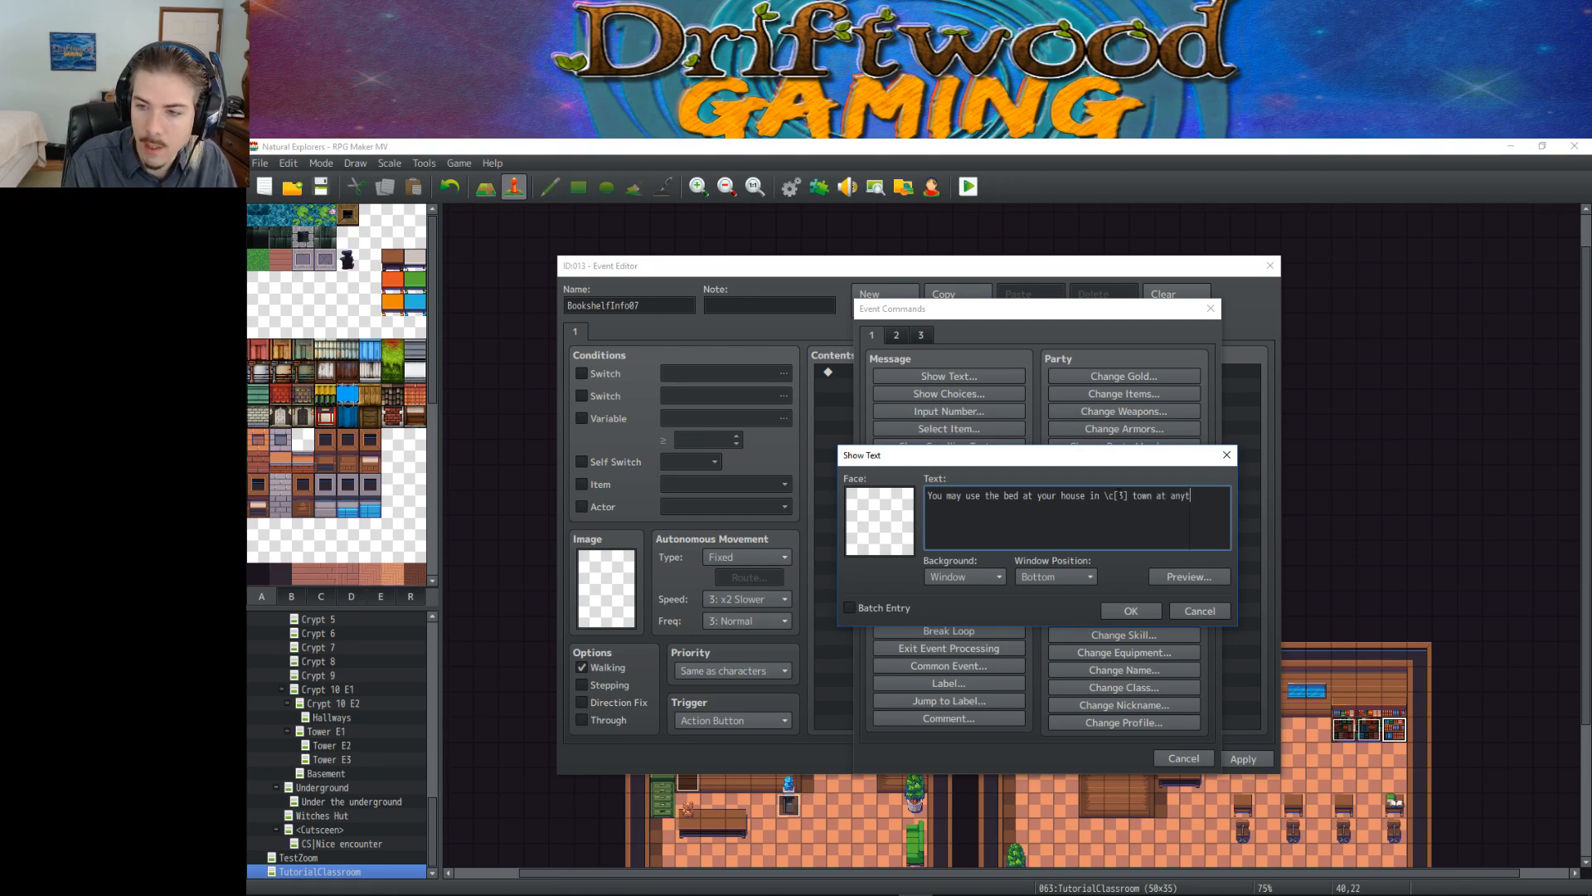
pyautogui.write('ime to ')
# Step: Write "recover your HP and MP." on the second message line
pyautogui.write('recover y')
pyautogui.write('our str')
pyautogui.press('BackSpace')
pyautogui.press('BackSpace')
pyautogui.write('he')
pyautogui.press('BackSpace')
pyautogui.press('BackSpace')
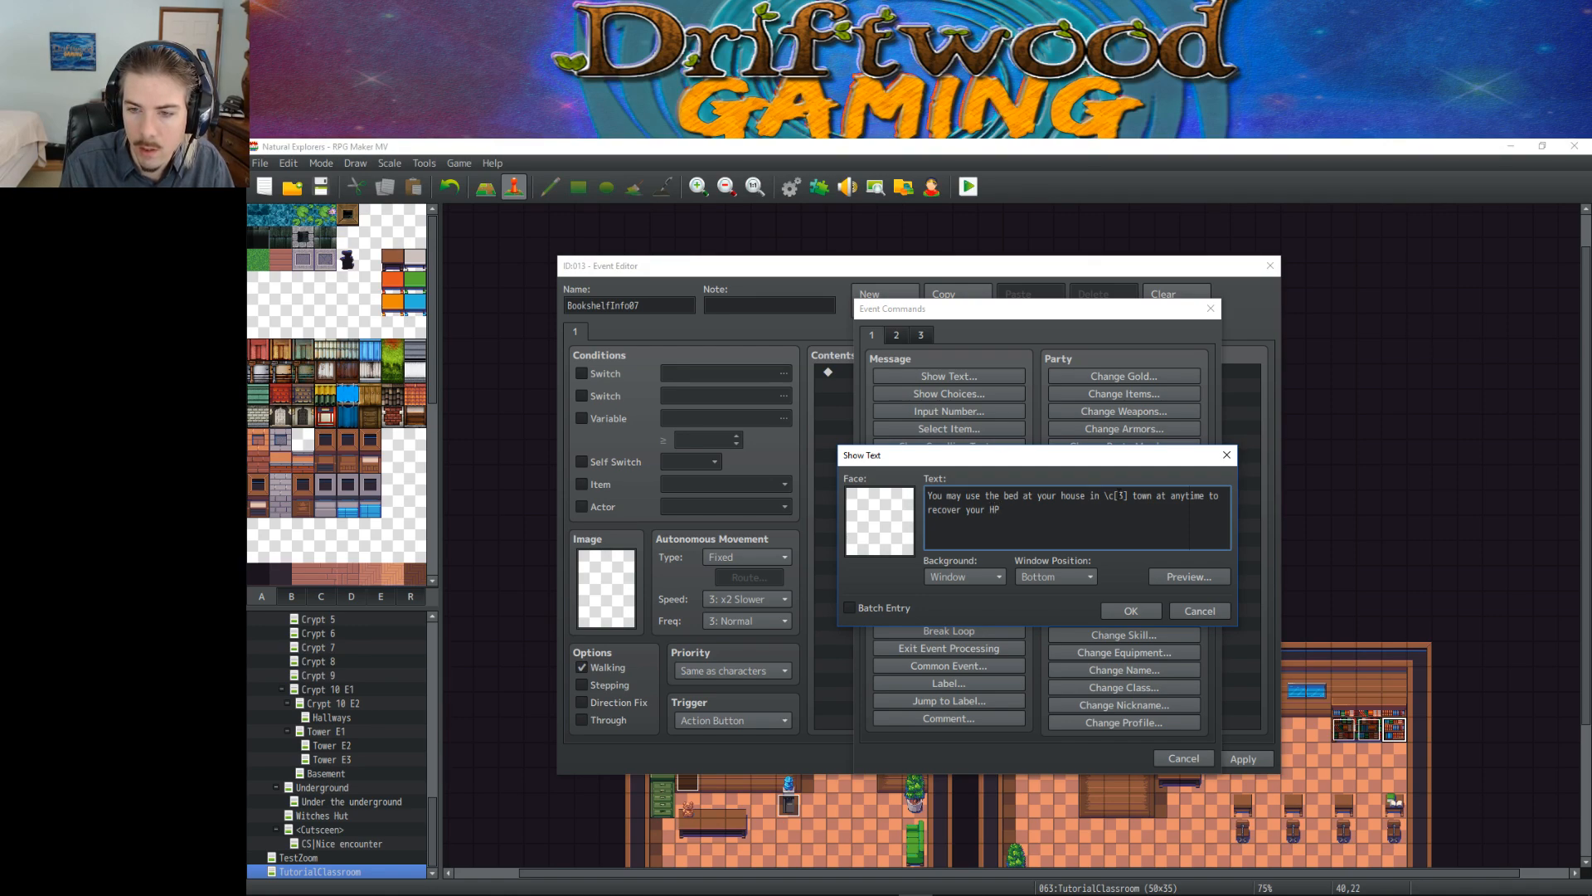
pyautogui.write('P and MP.')
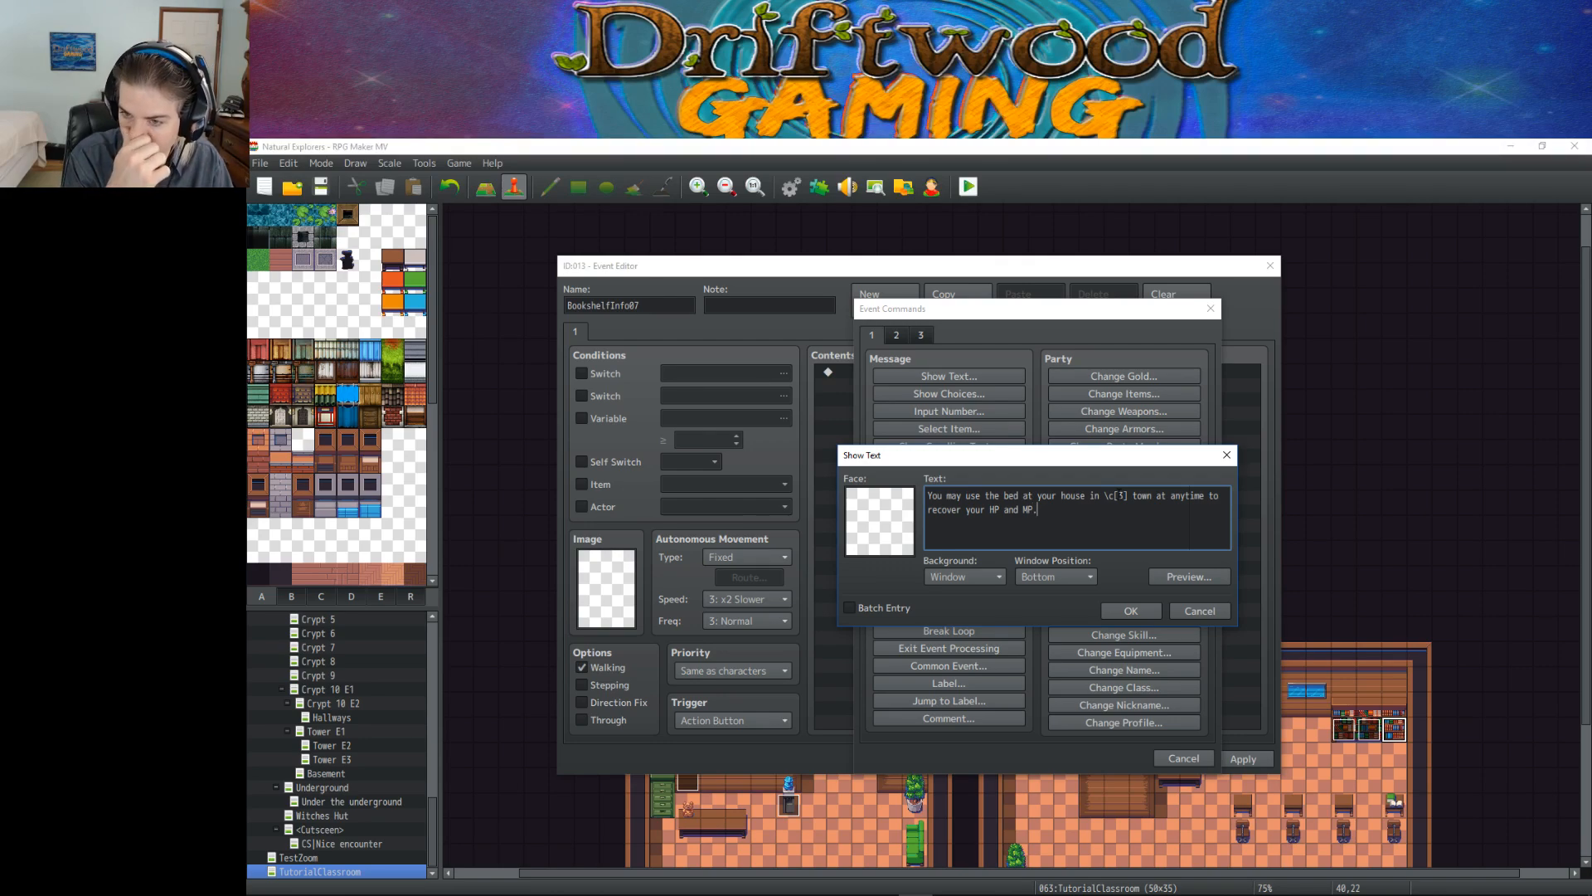
# Step: Append "Keep in mind this will remove all of the" and write "states effecting your charactors, even buffs" on the third line
pyautogui.write(' Keep in m')
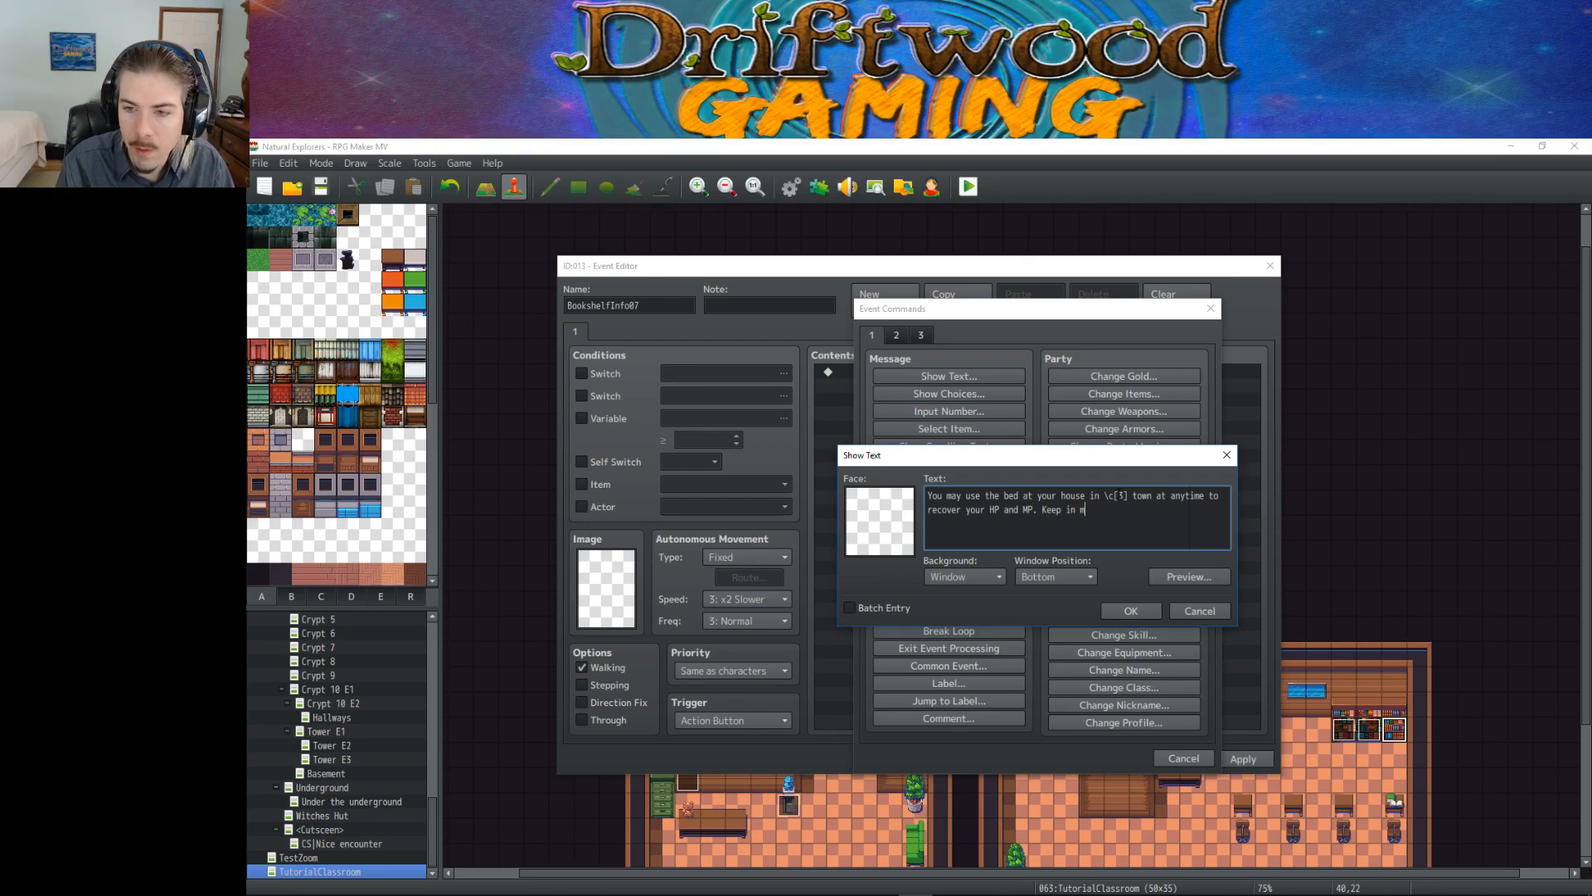
pyautogui.write('ind this will remo')
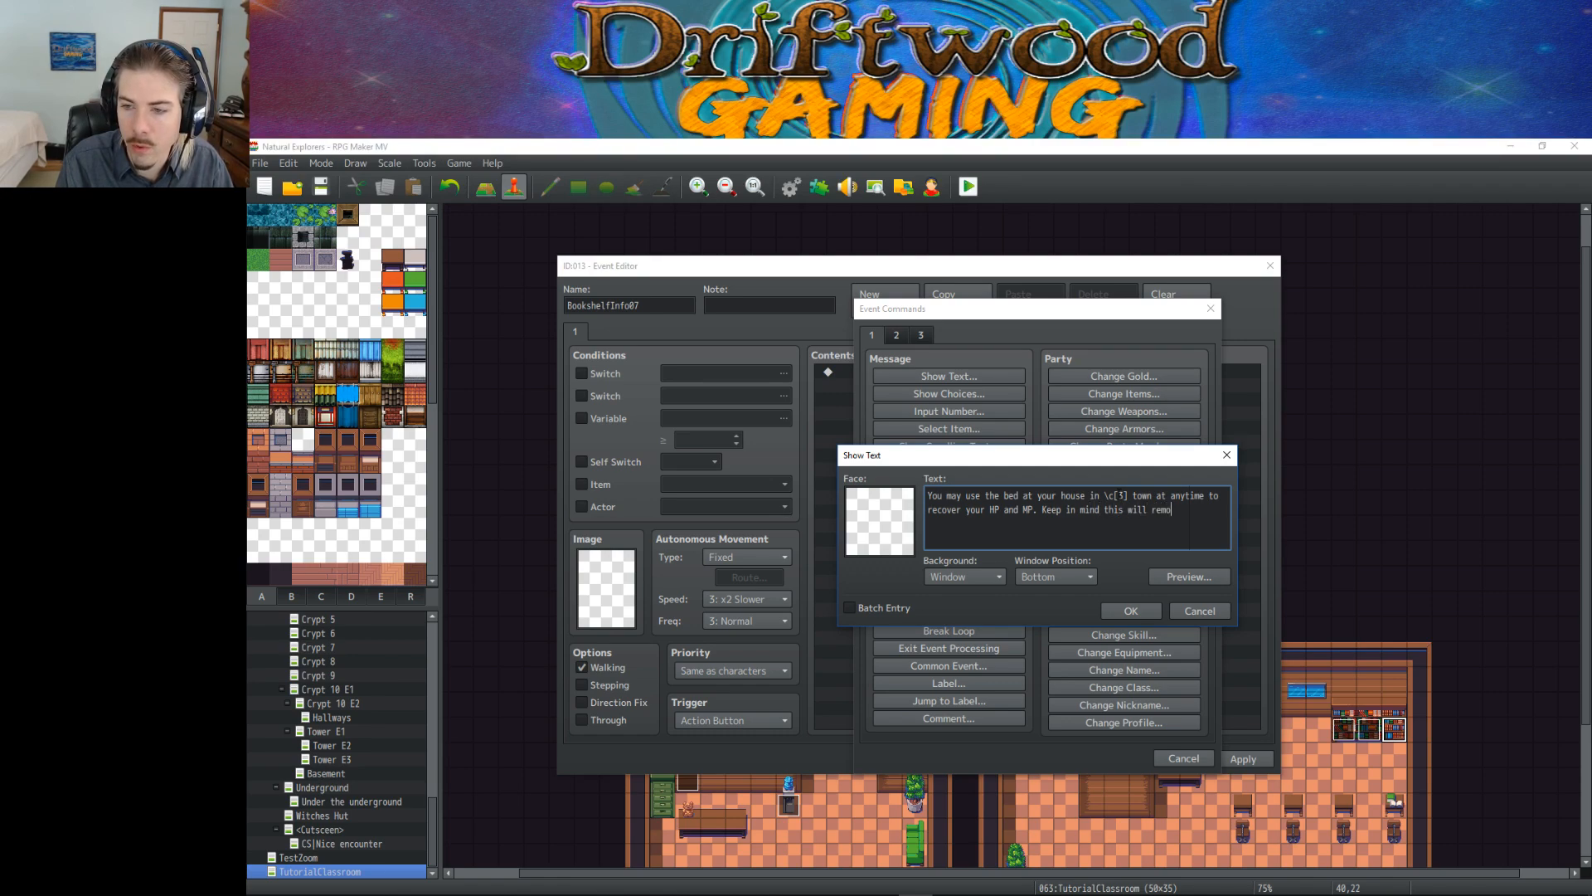
pyautogui.write('ve all of the')
pyautogui.press('Return')
pyautogui.write('states effecting your charact')
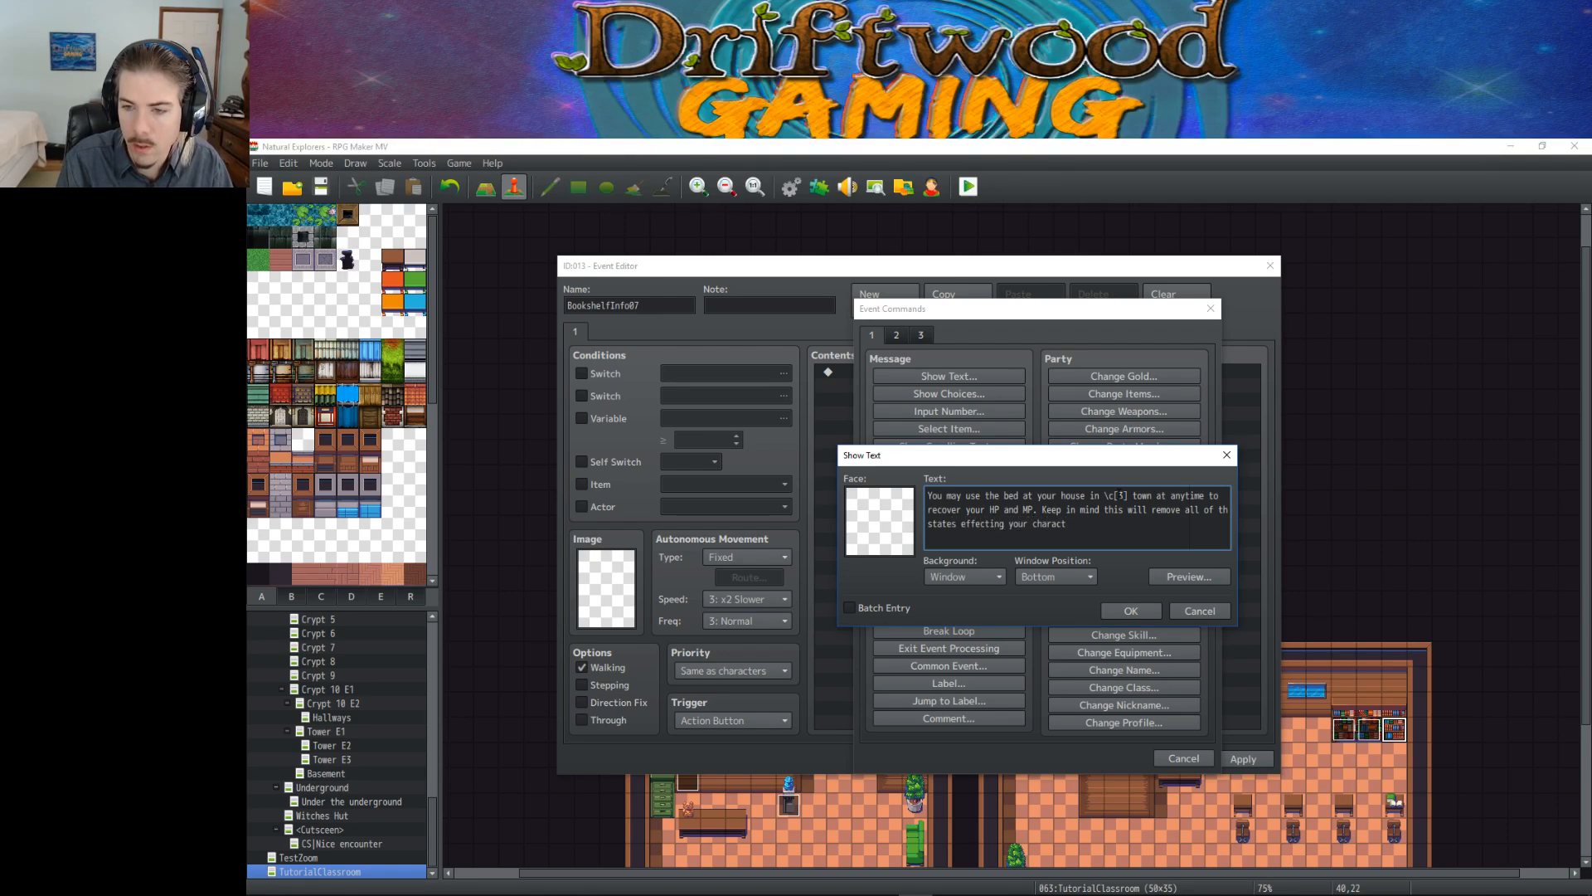
pyautogui.write('ors')
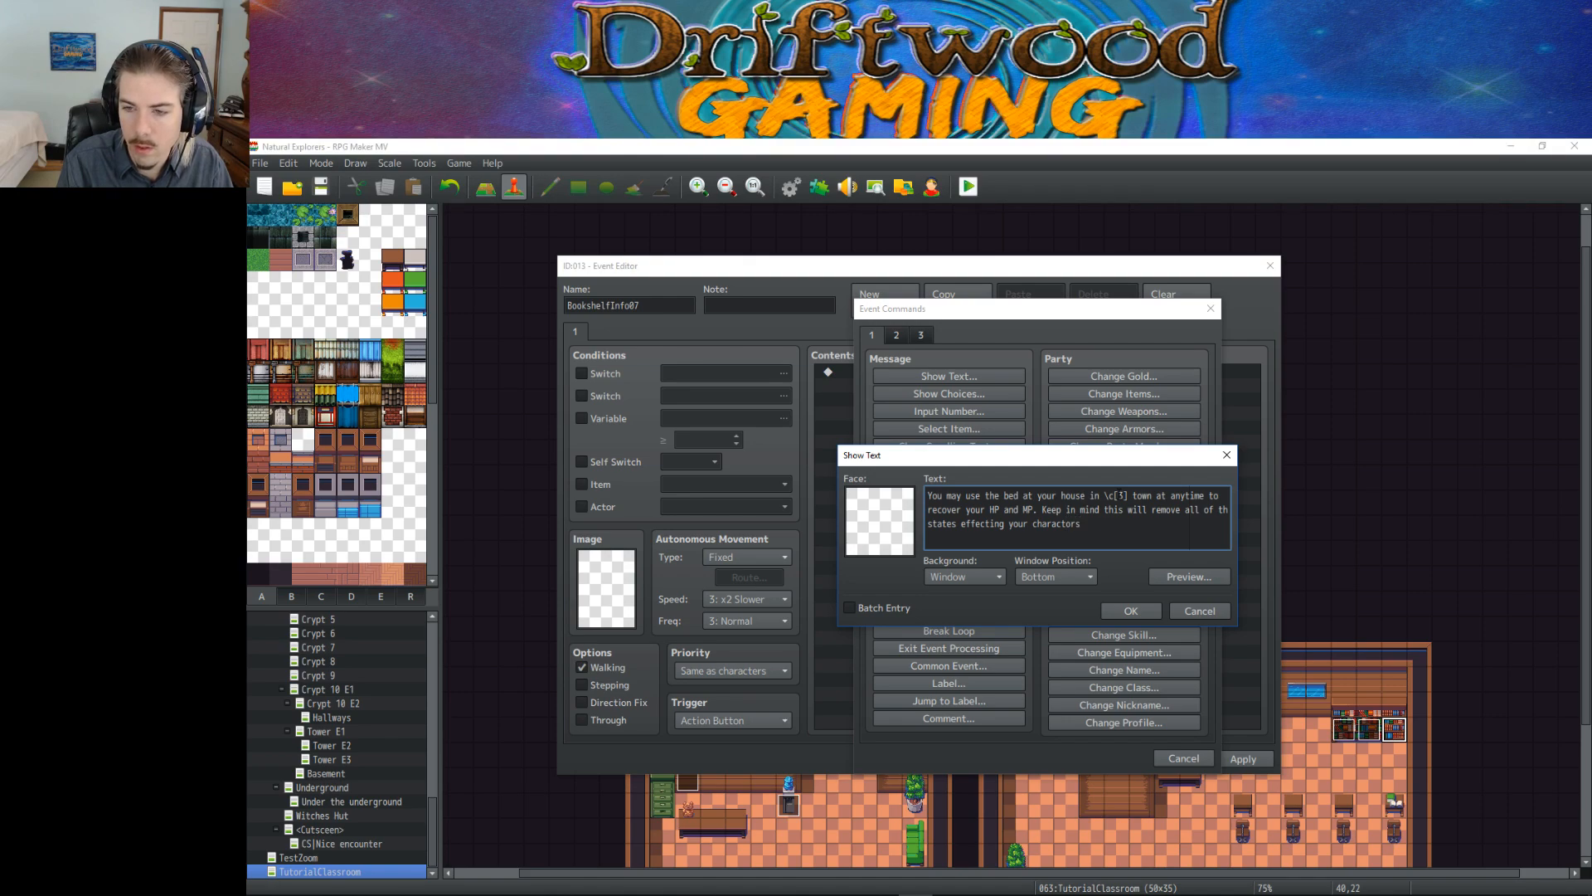
pyautogui.write(', even buffs')
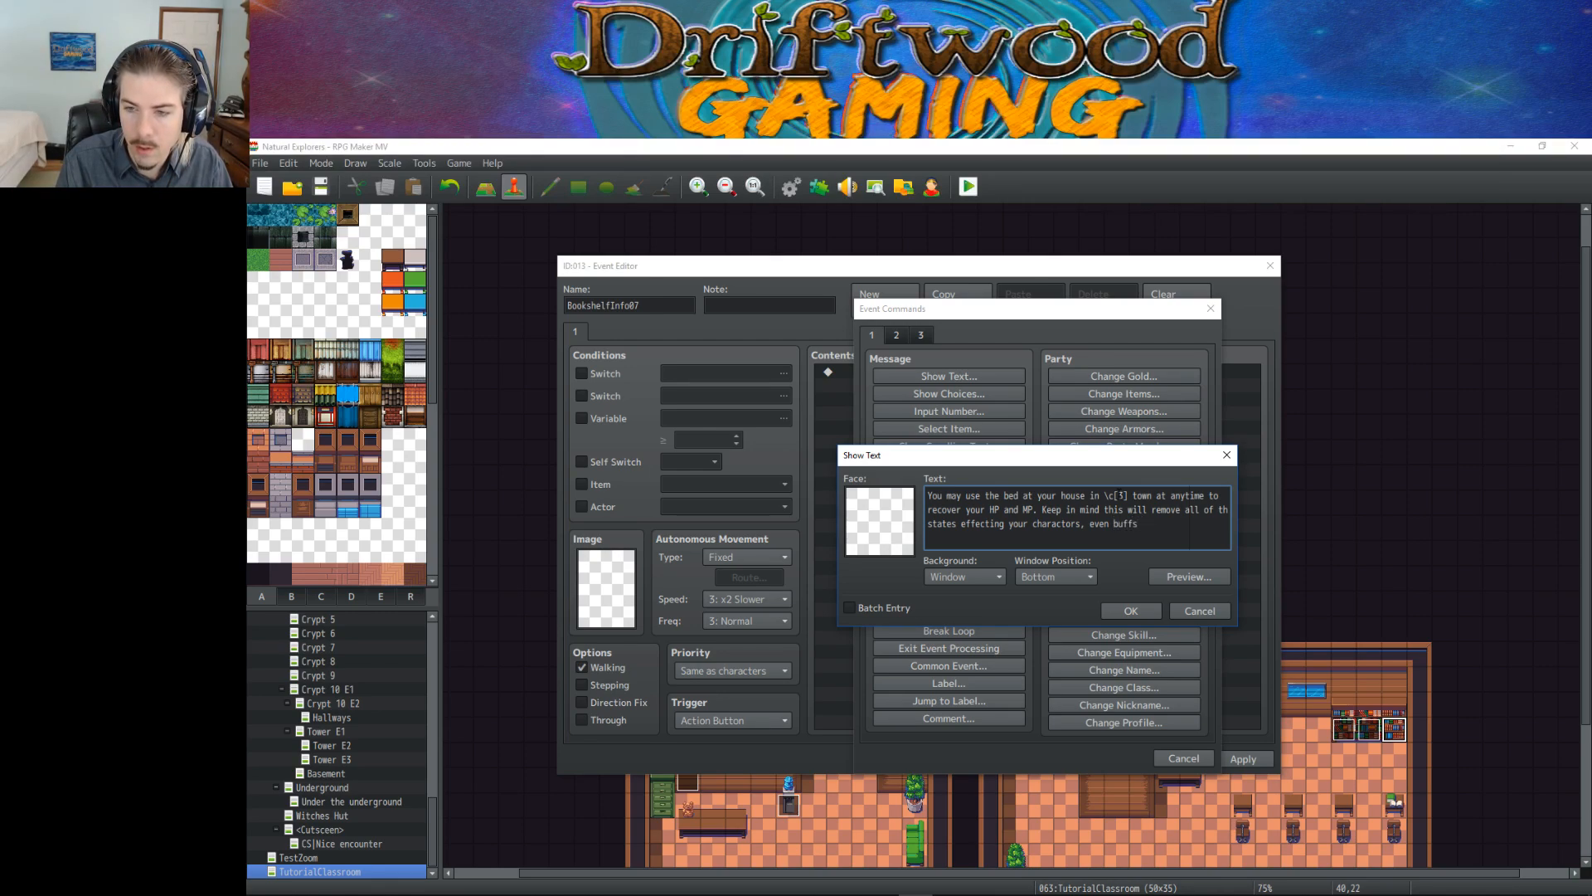
# Step: Rework the spelling of "charactors" on the third message line and end the sentence with a period
pyautogui.click(1076, 523)
pyautogui.press('BackSpace')
pyautogui.write('e')
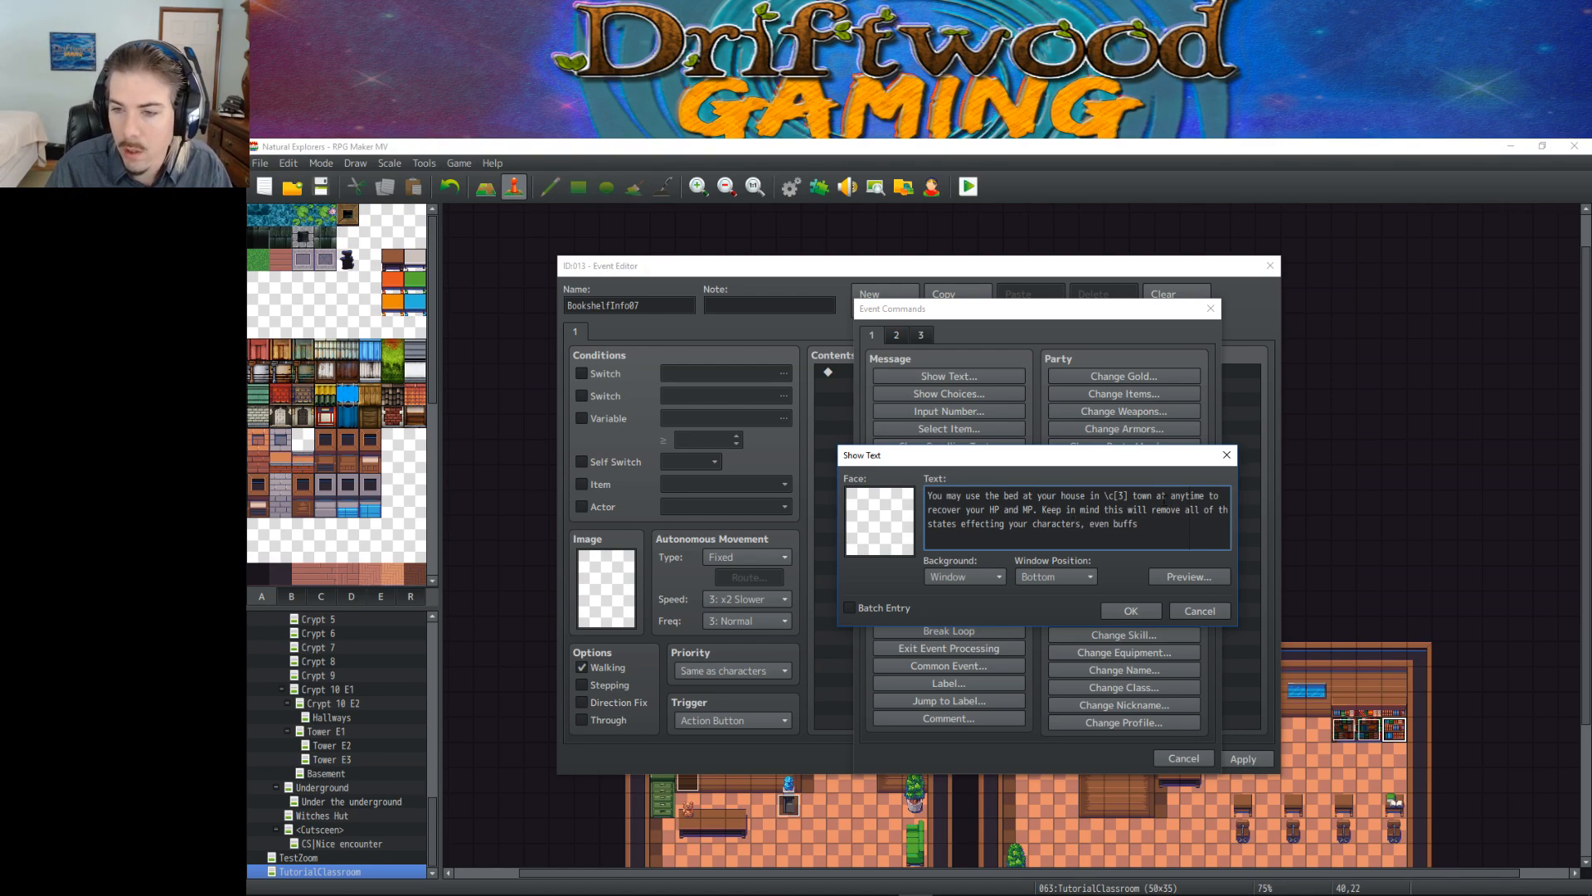
pyautogui.press('BackSpace')
pyautogui.write('o')
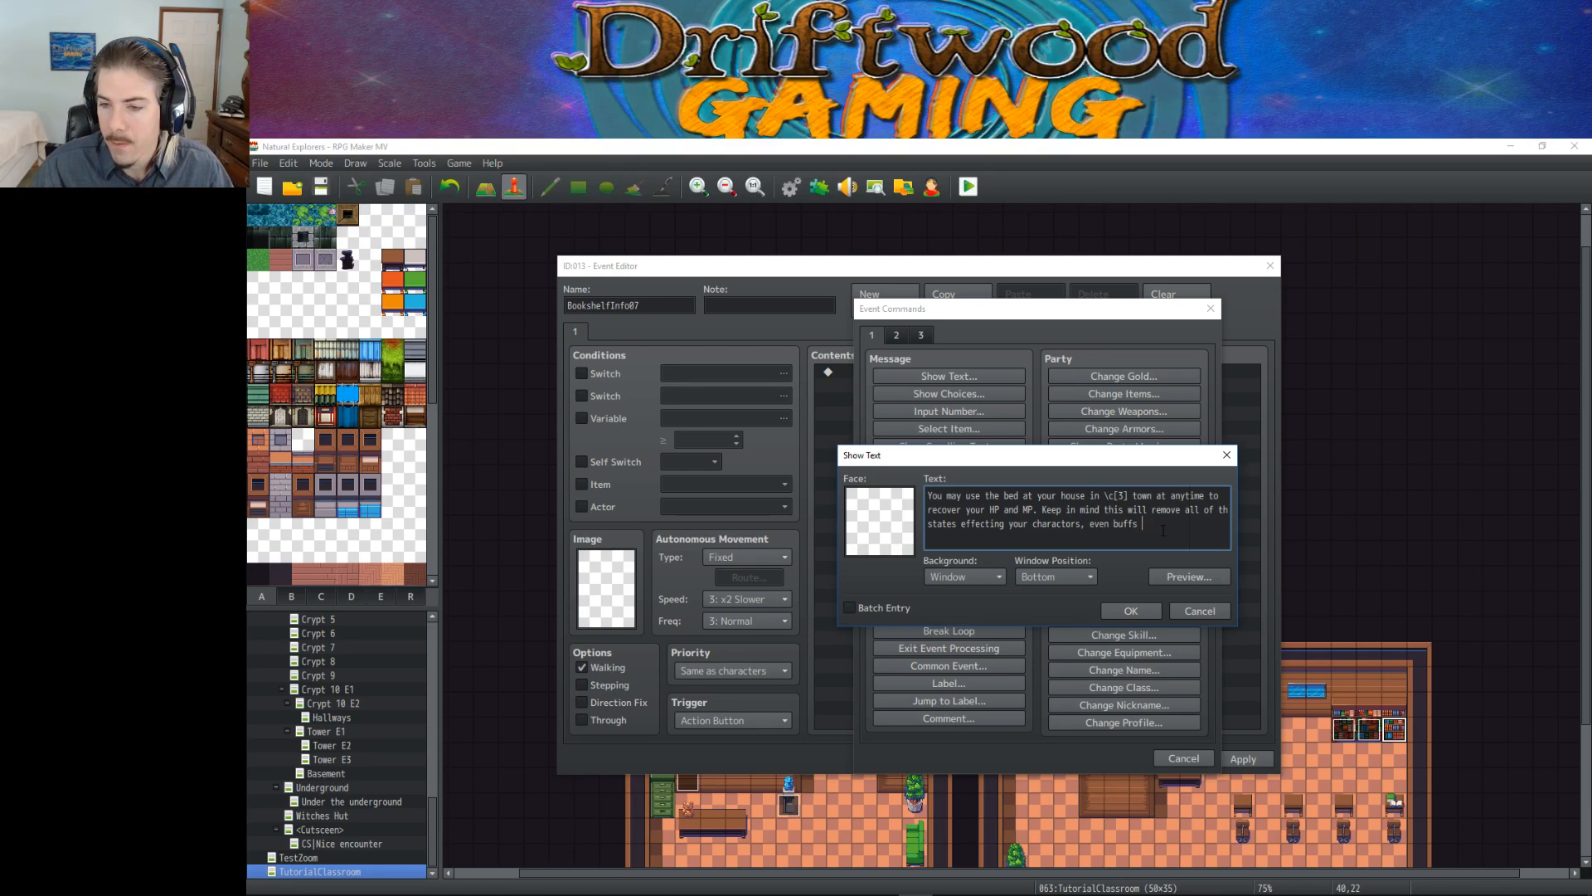
pyautogui.write('.')
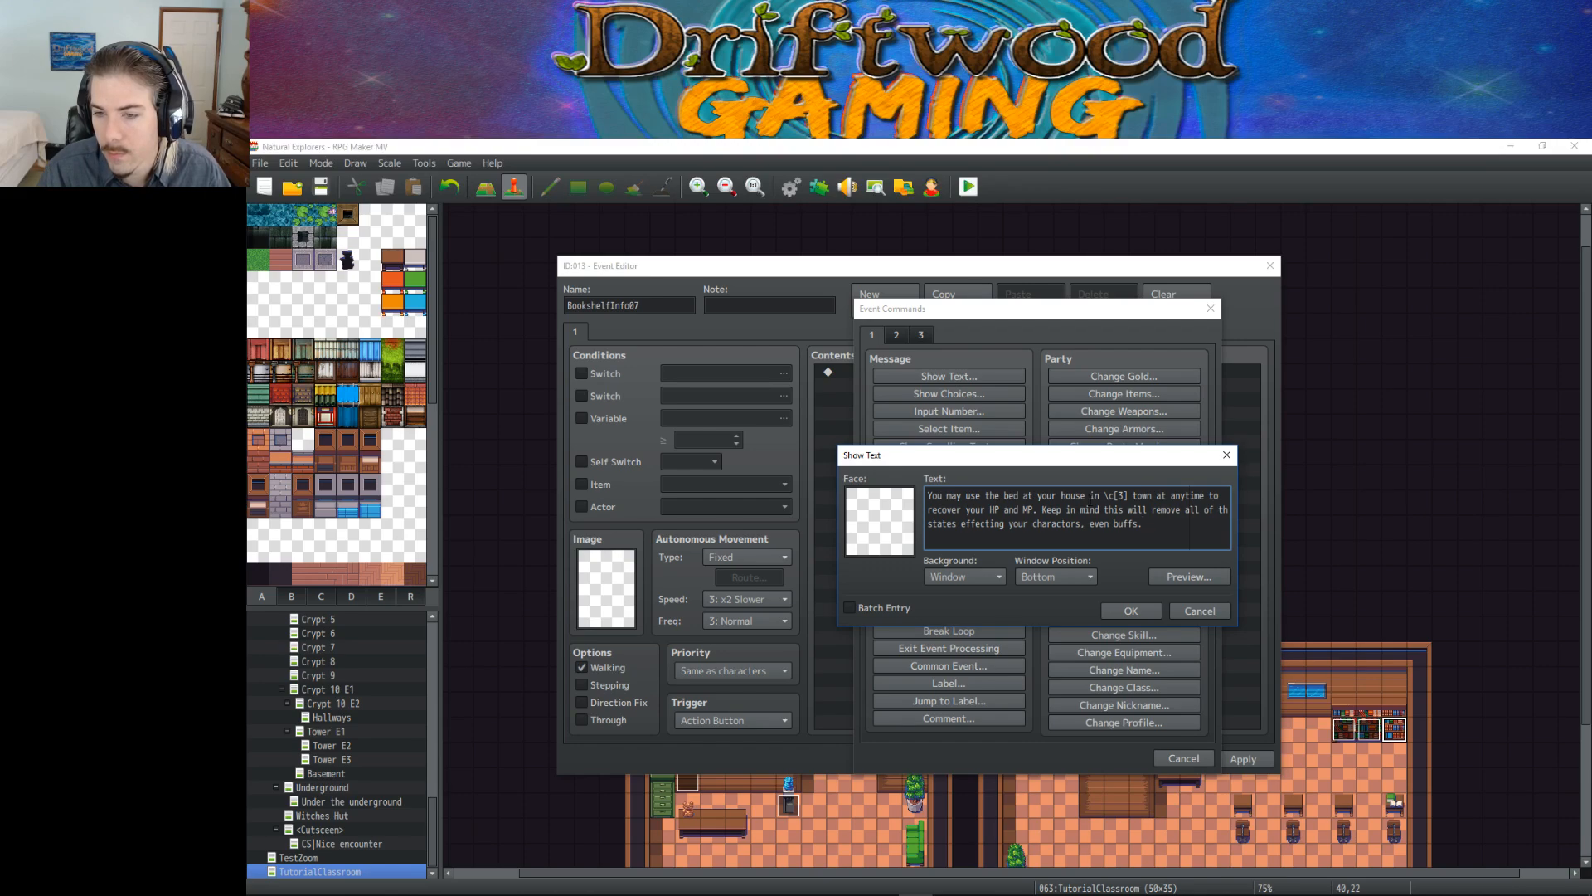
# Step: Preview the message about recovering at the house bed and save it in the BookshelfInfo07 event
pyautogui.click(1167, 576)
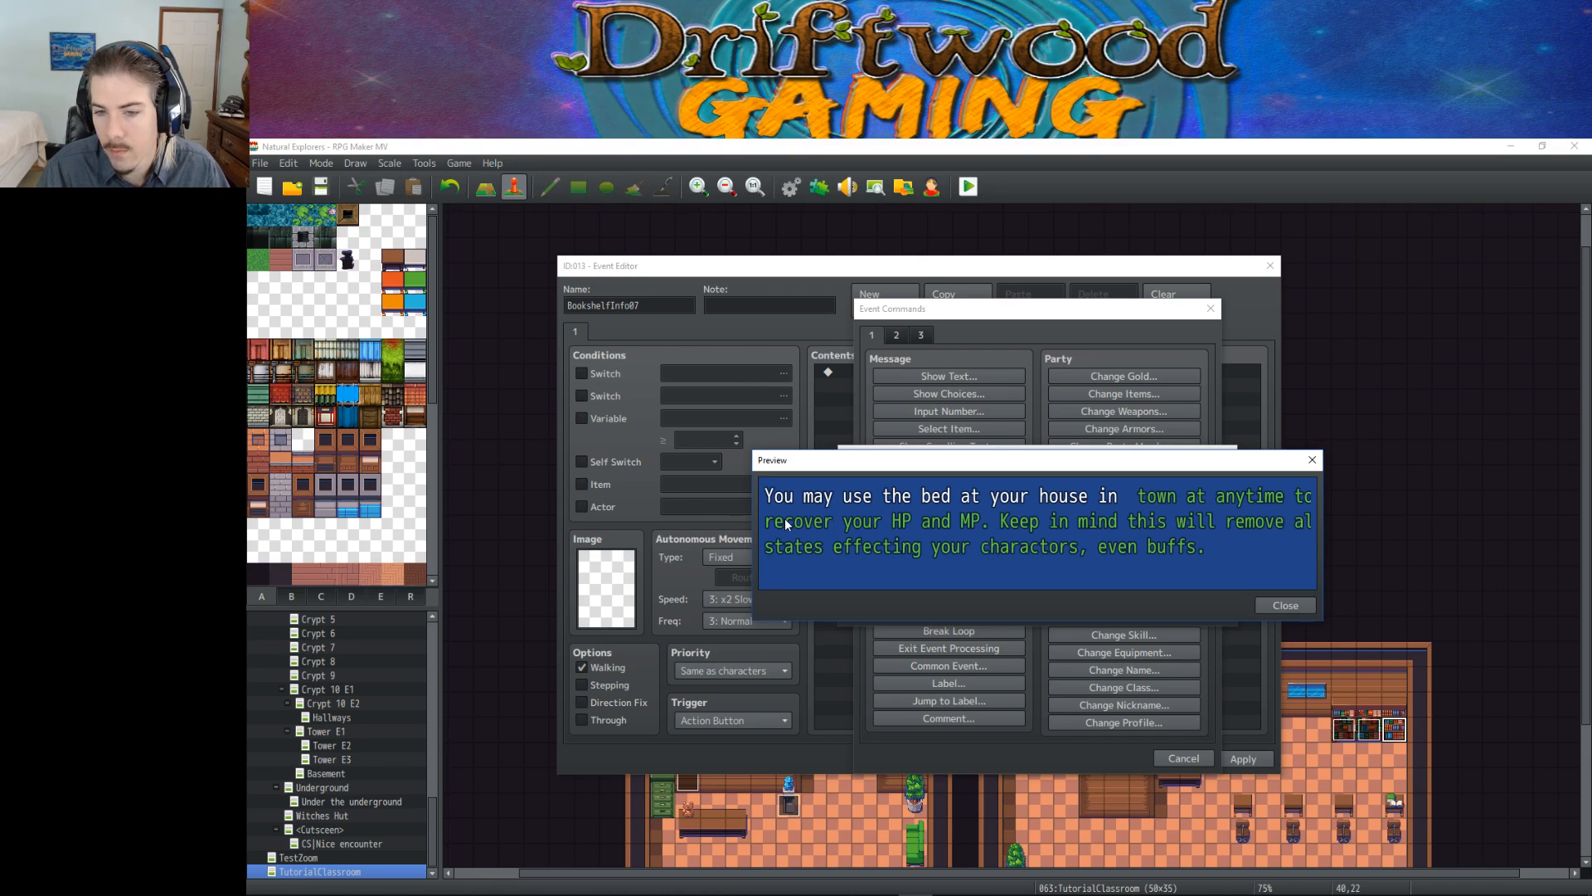
pyautogui.click(1279, 604)
pyautogui.click(1133, 602)
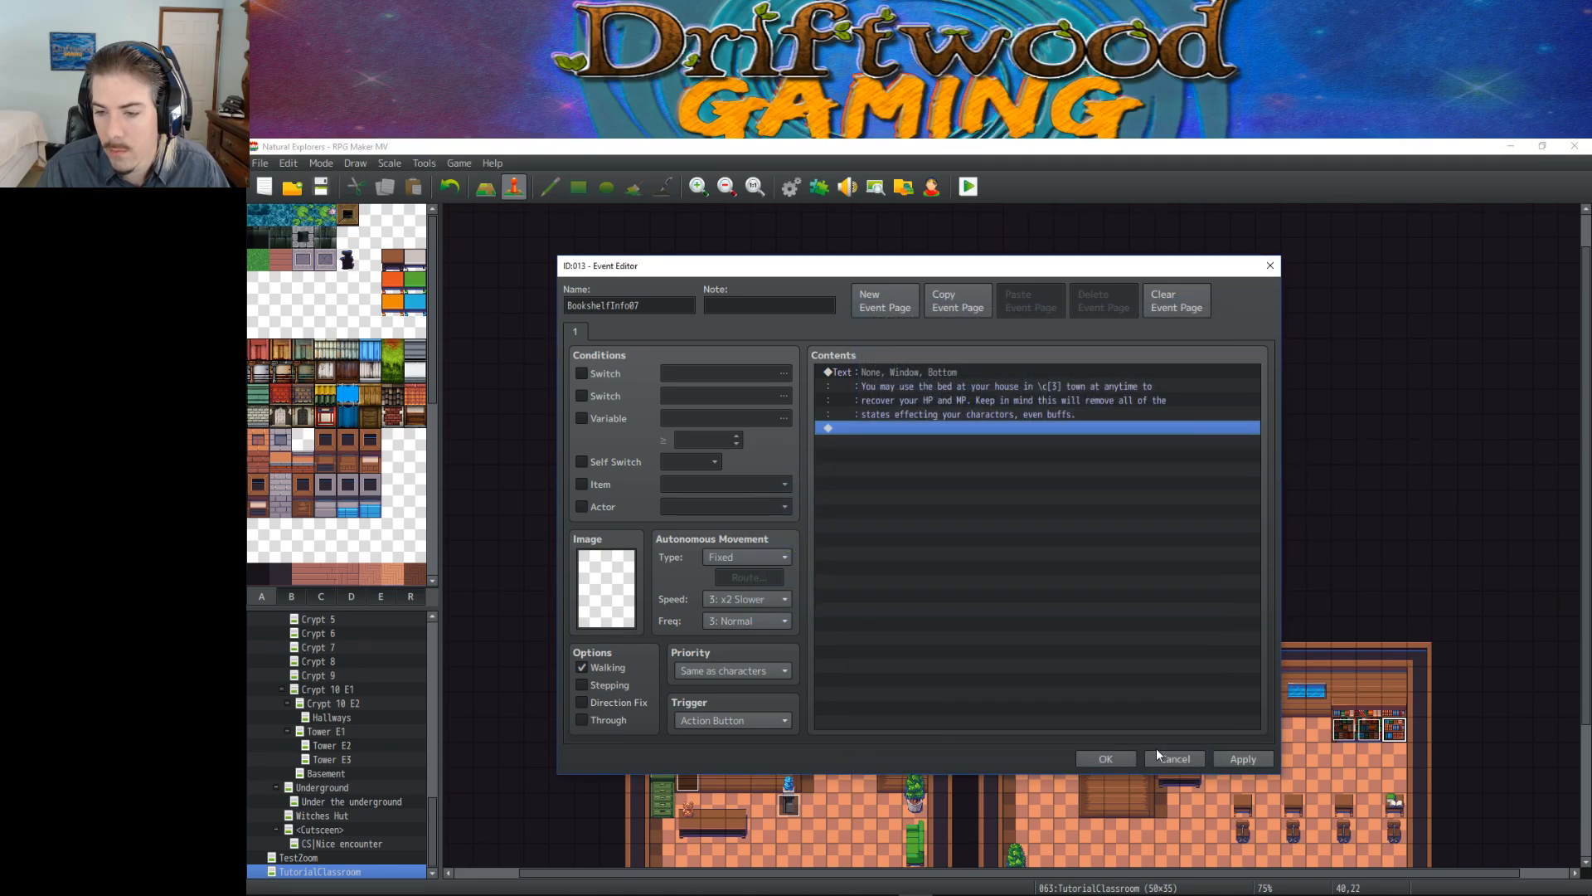
pyautogui.click(1158, 757)
# Step: View the database's actor list, switch to Discord to check the spelling of "character" in an unsent message, and clear the draft
pyautogui.click(782, 194)
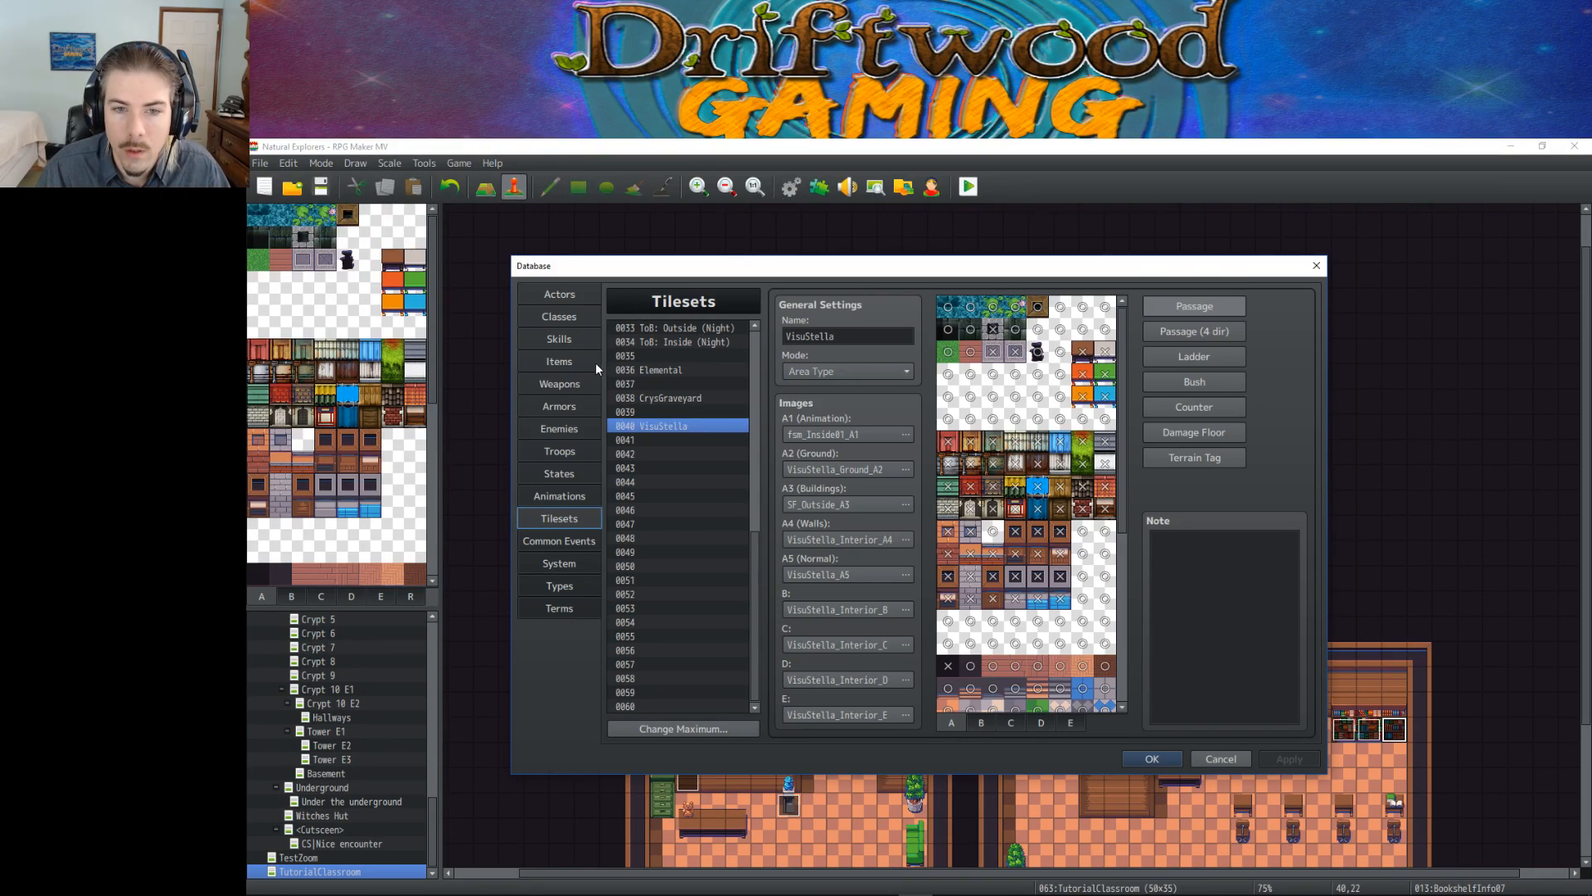
pyautogui.click(578, 296)
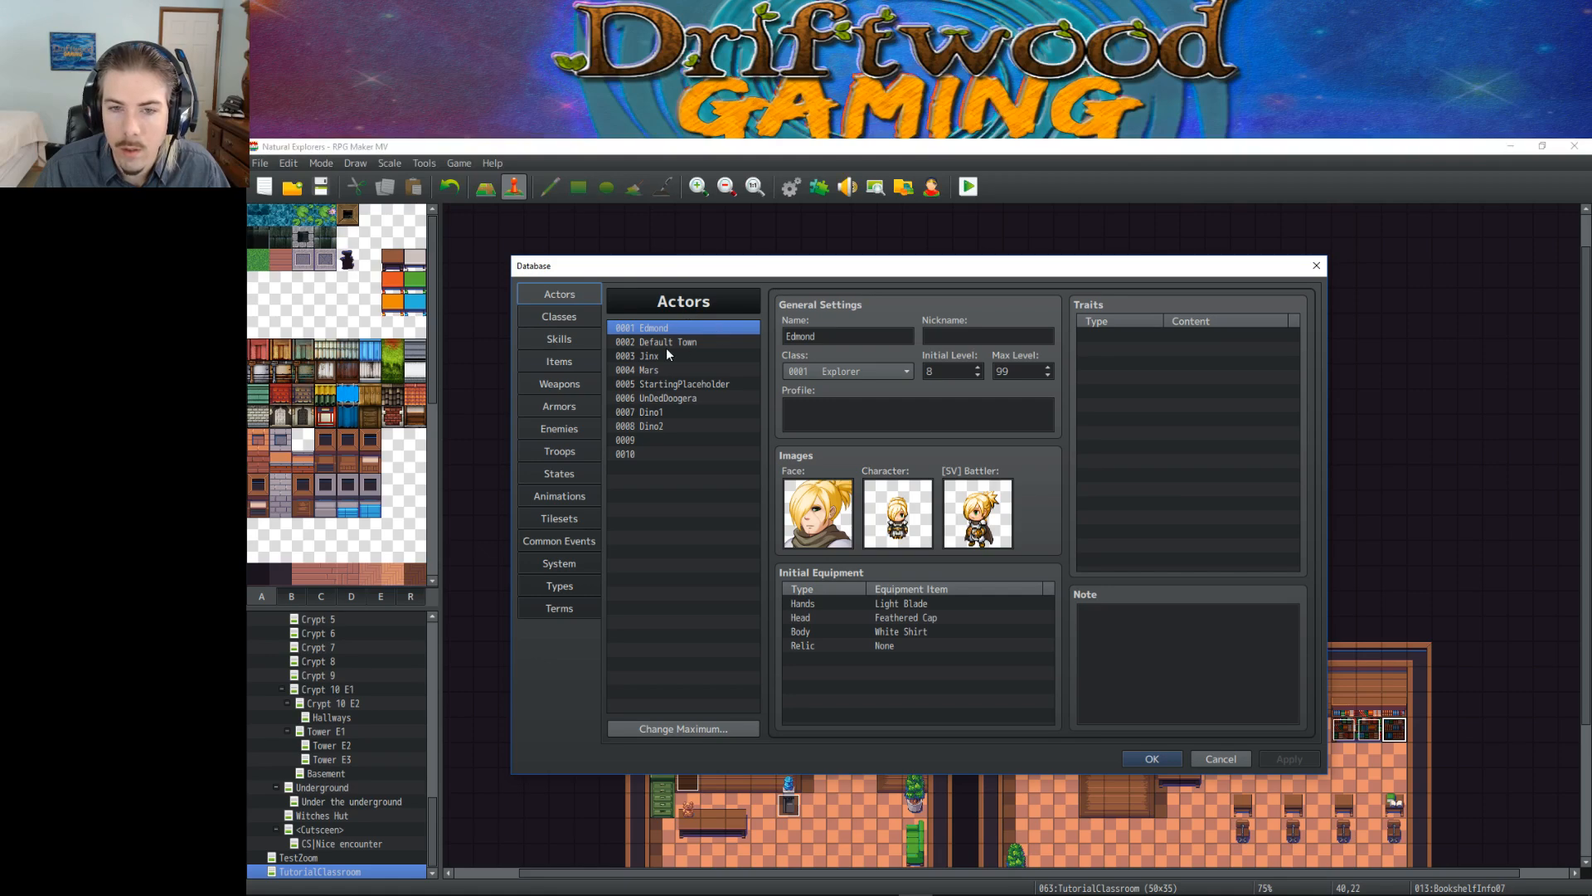
pyautogui.moveTo(761, 865)
pyautogui.click(788, 882)
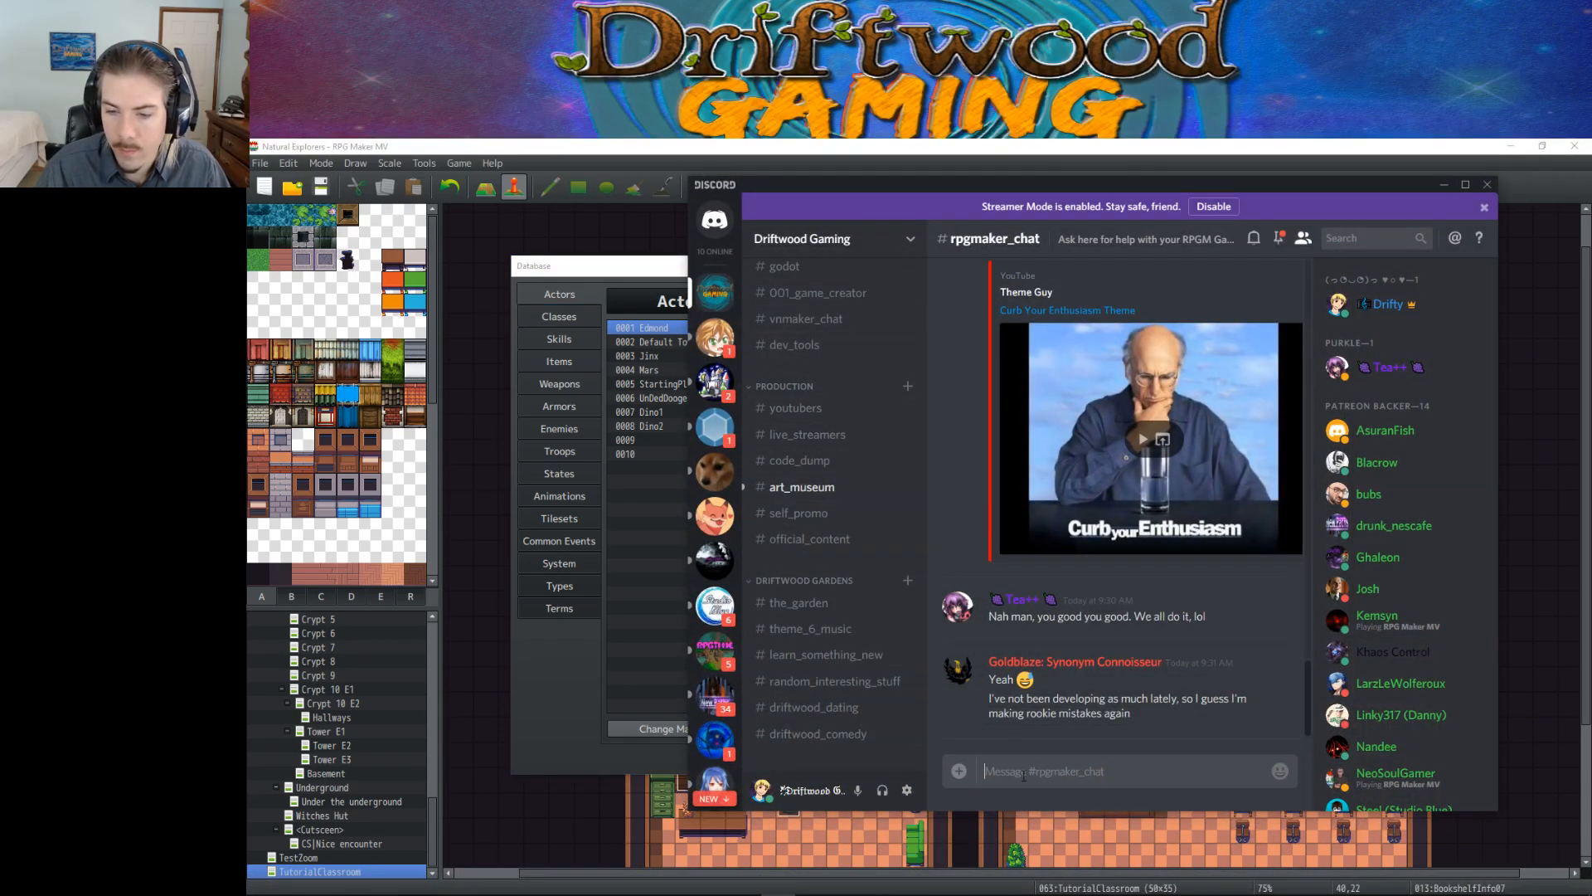
pyautogui.write('character')
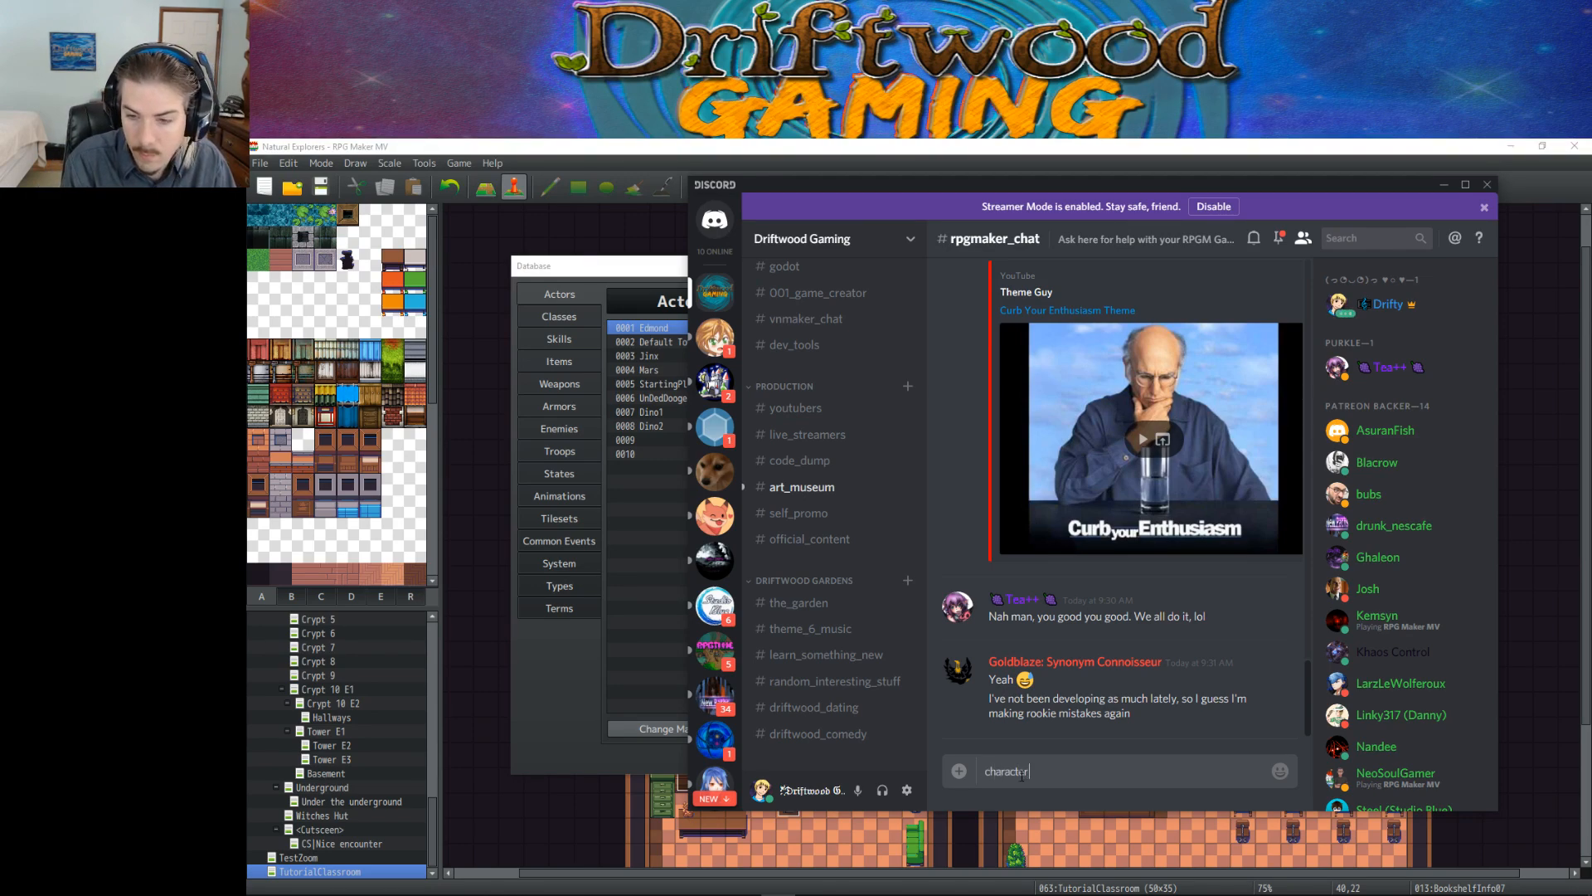
pyautogui.press('BackSpace')
pyautogui.press('BackSpace')
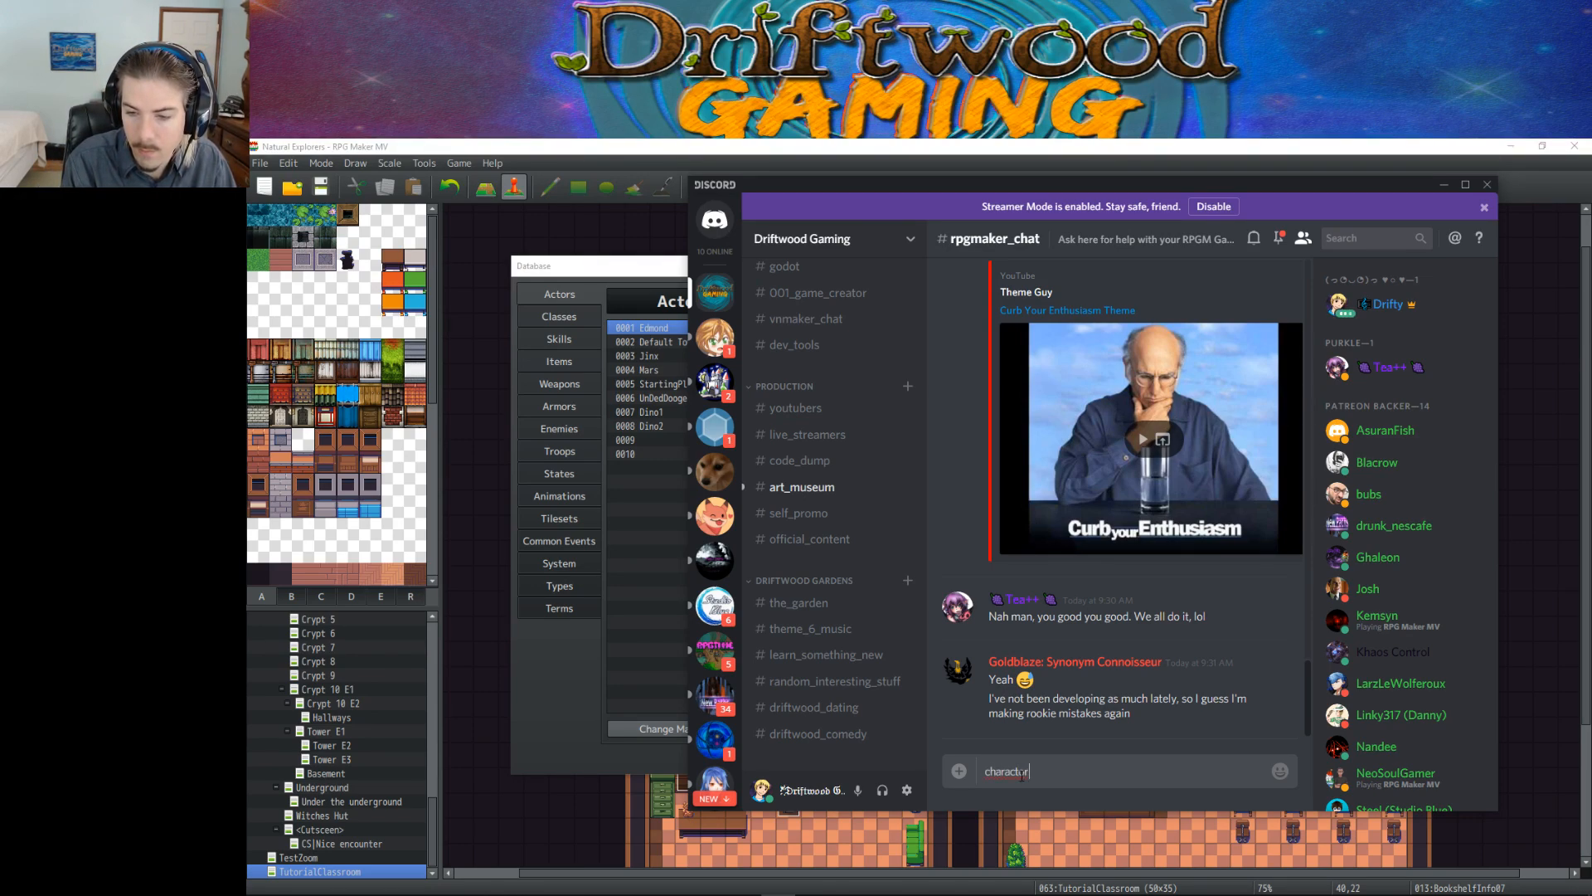
pyautogui.write('er')
pyautogui.moveTo(1062, 775); pyautogui.dragTo(913, 774)
pyautogui.press('BackSpace')
pyautogui.click(1444, 185)
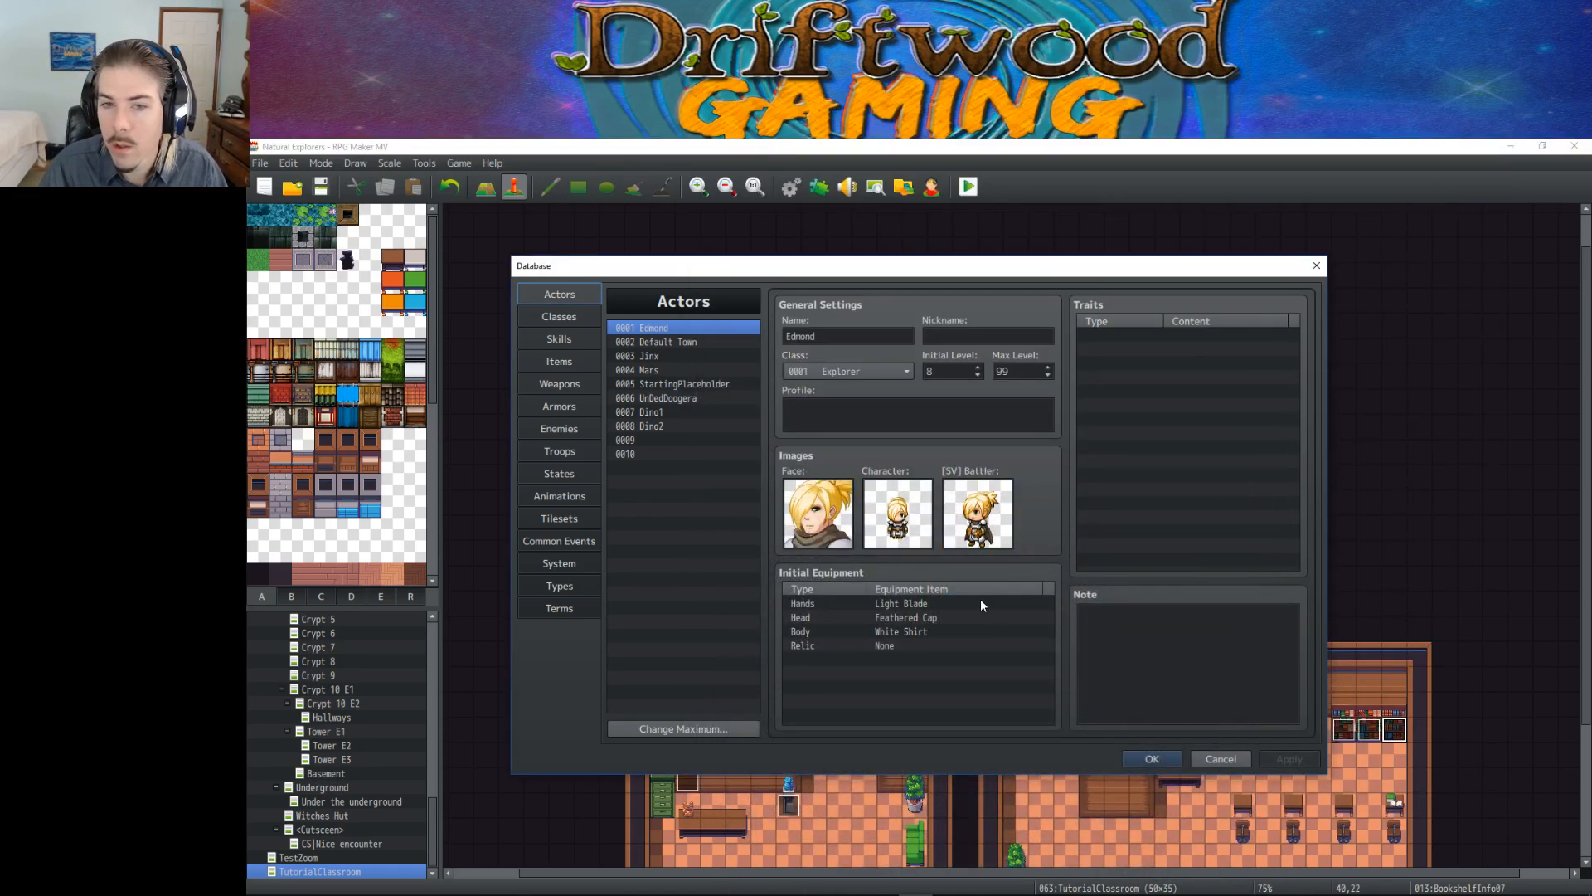
# Step: Correct "charactors" to "characters" on the third line of the BookshelfInfo07 message and save the event
pyautogui.click(1159, 756)
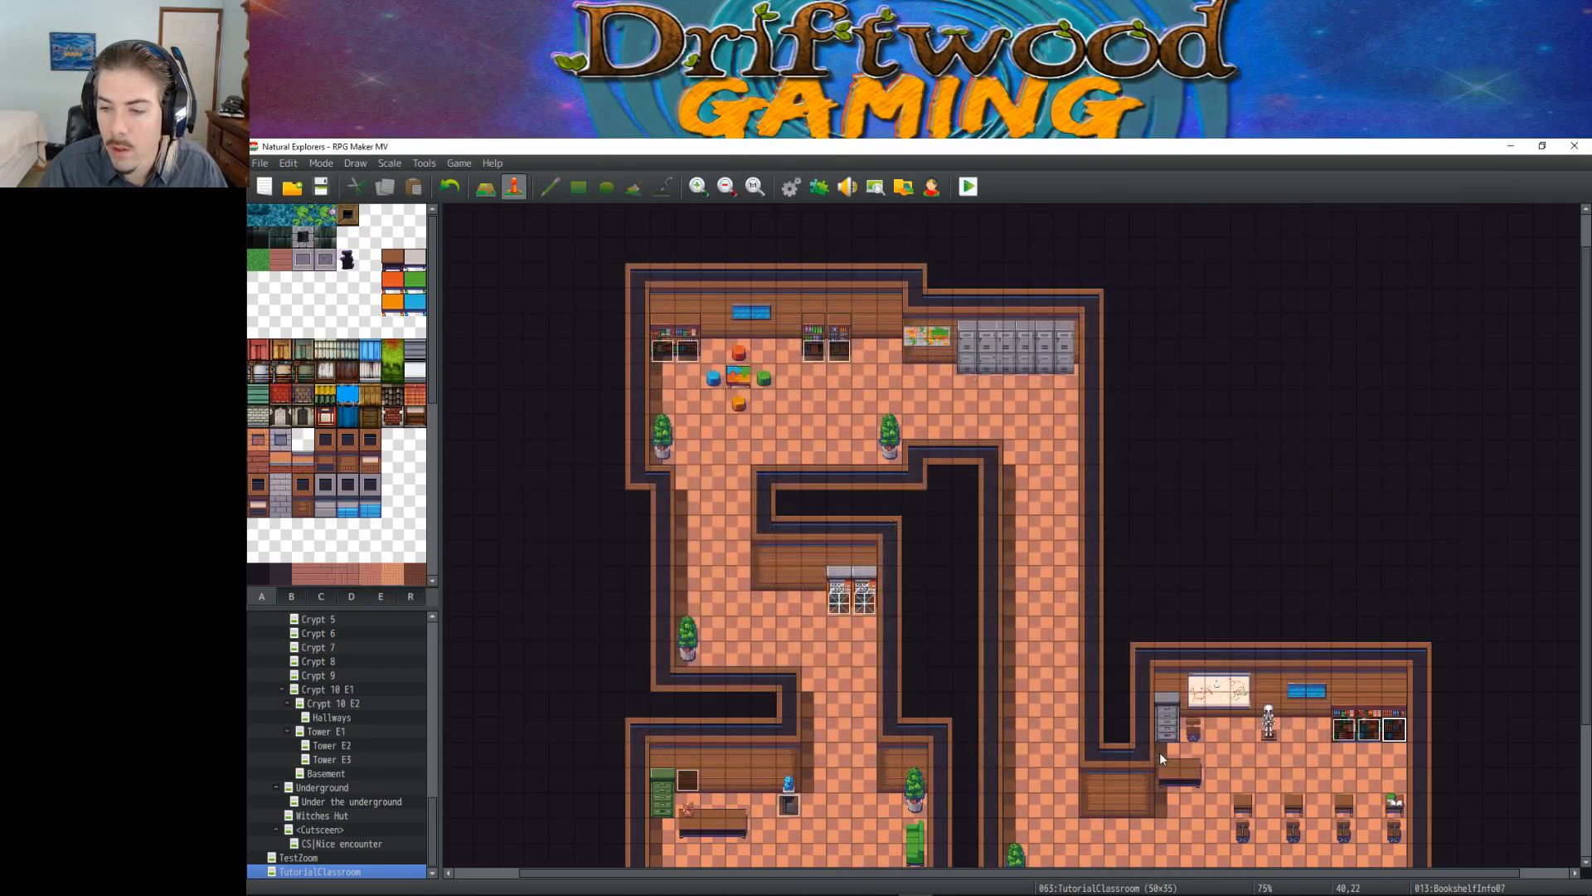
pyautogui.doubleClick(1392, 730)
pyautogui.click(965, 376)
pyautogui.rightClick(965, 375)
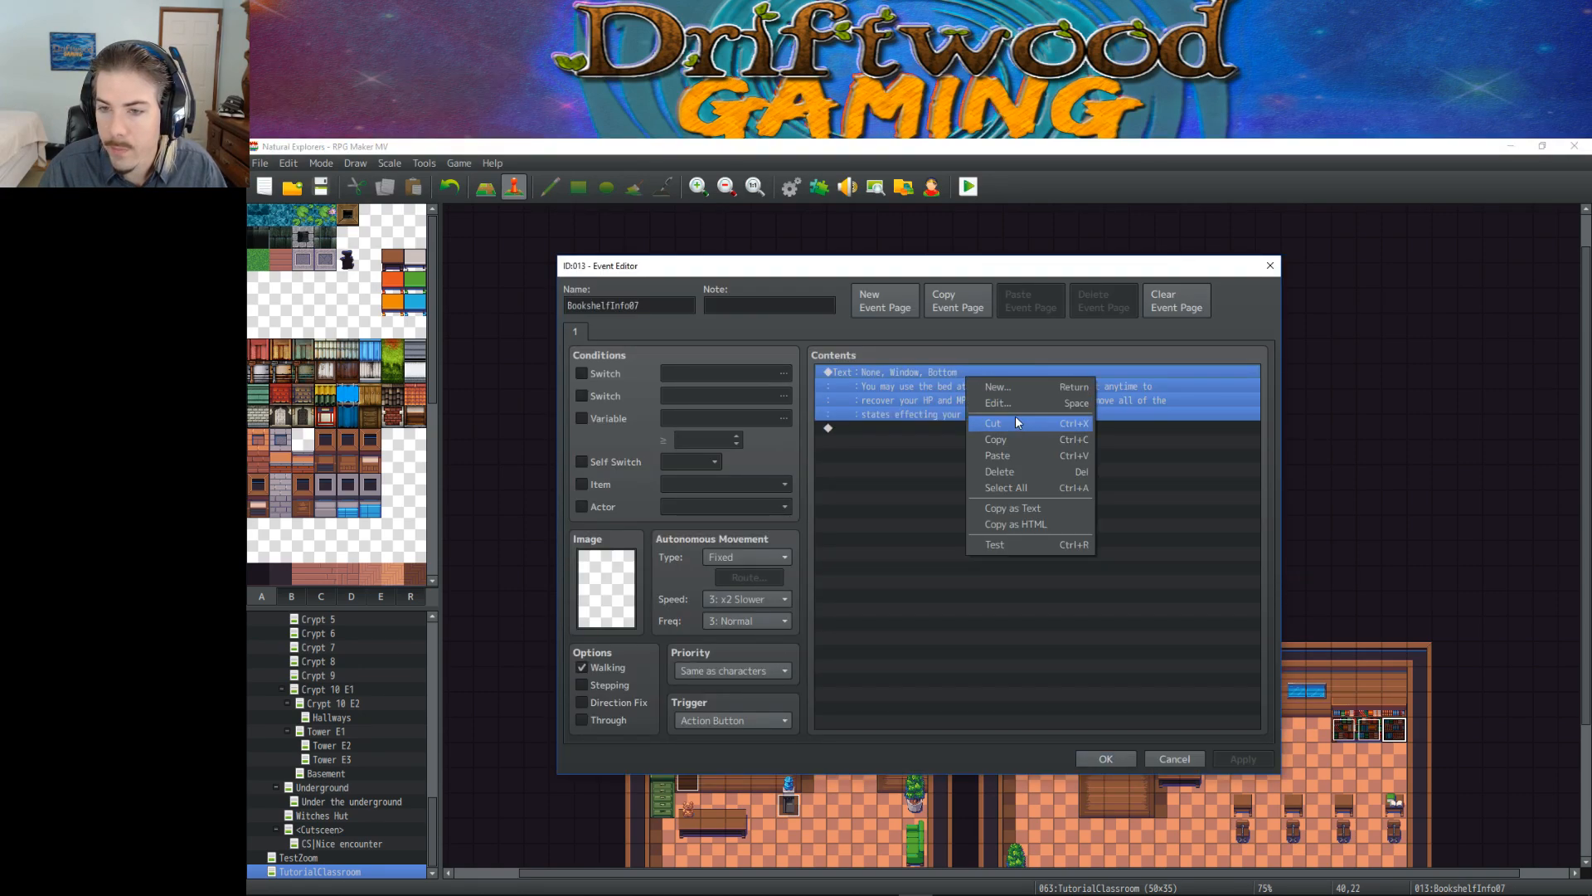
pyautogui.click(1035, 407)
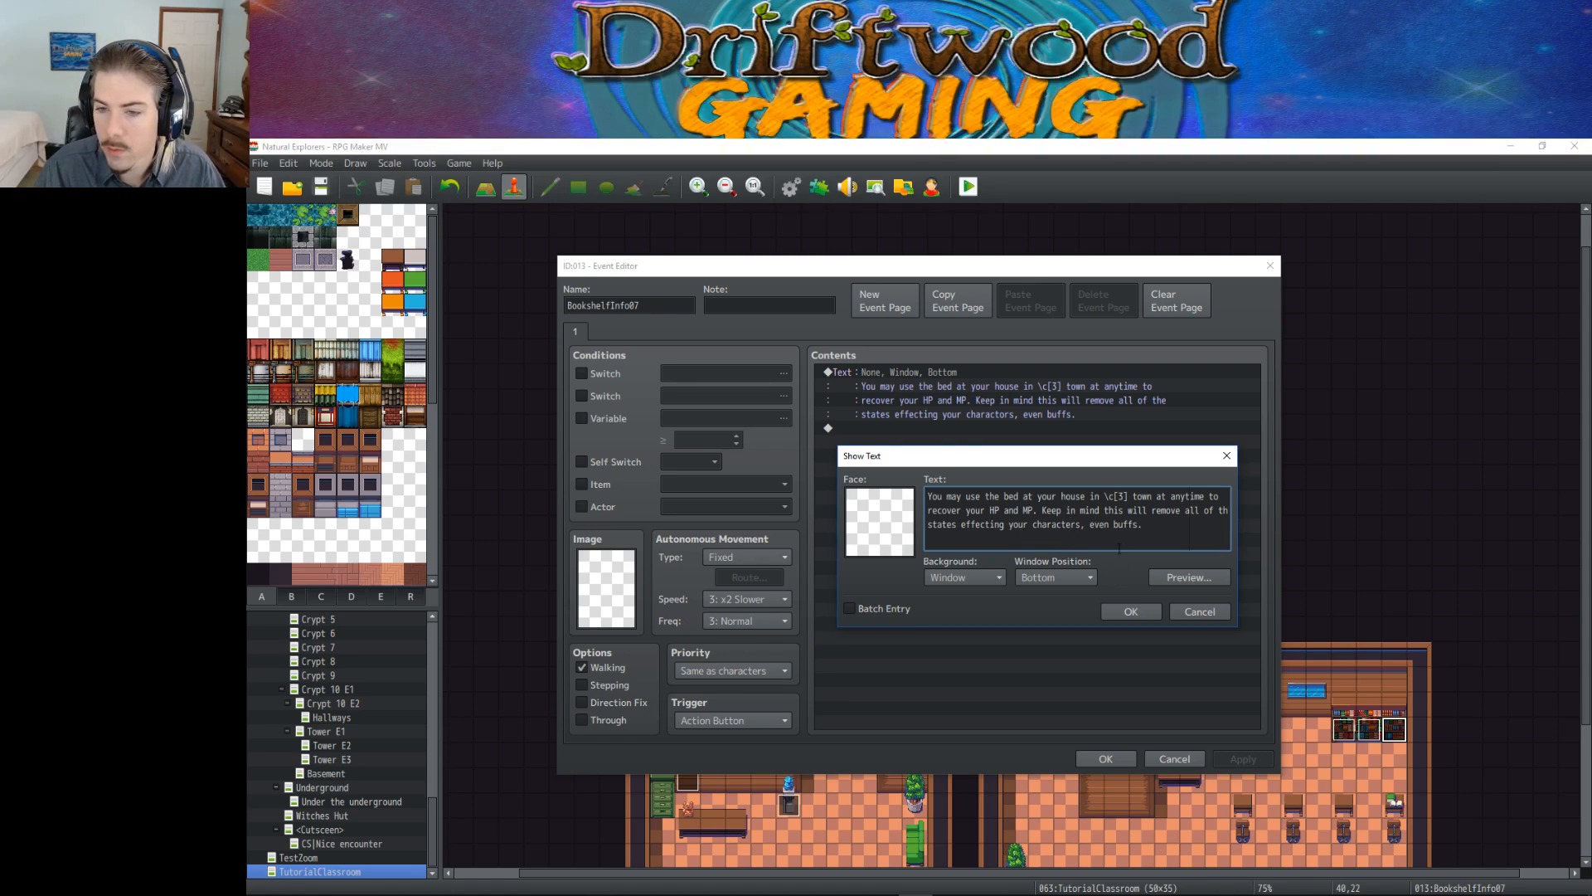
pyautogui.click(1132, 613)
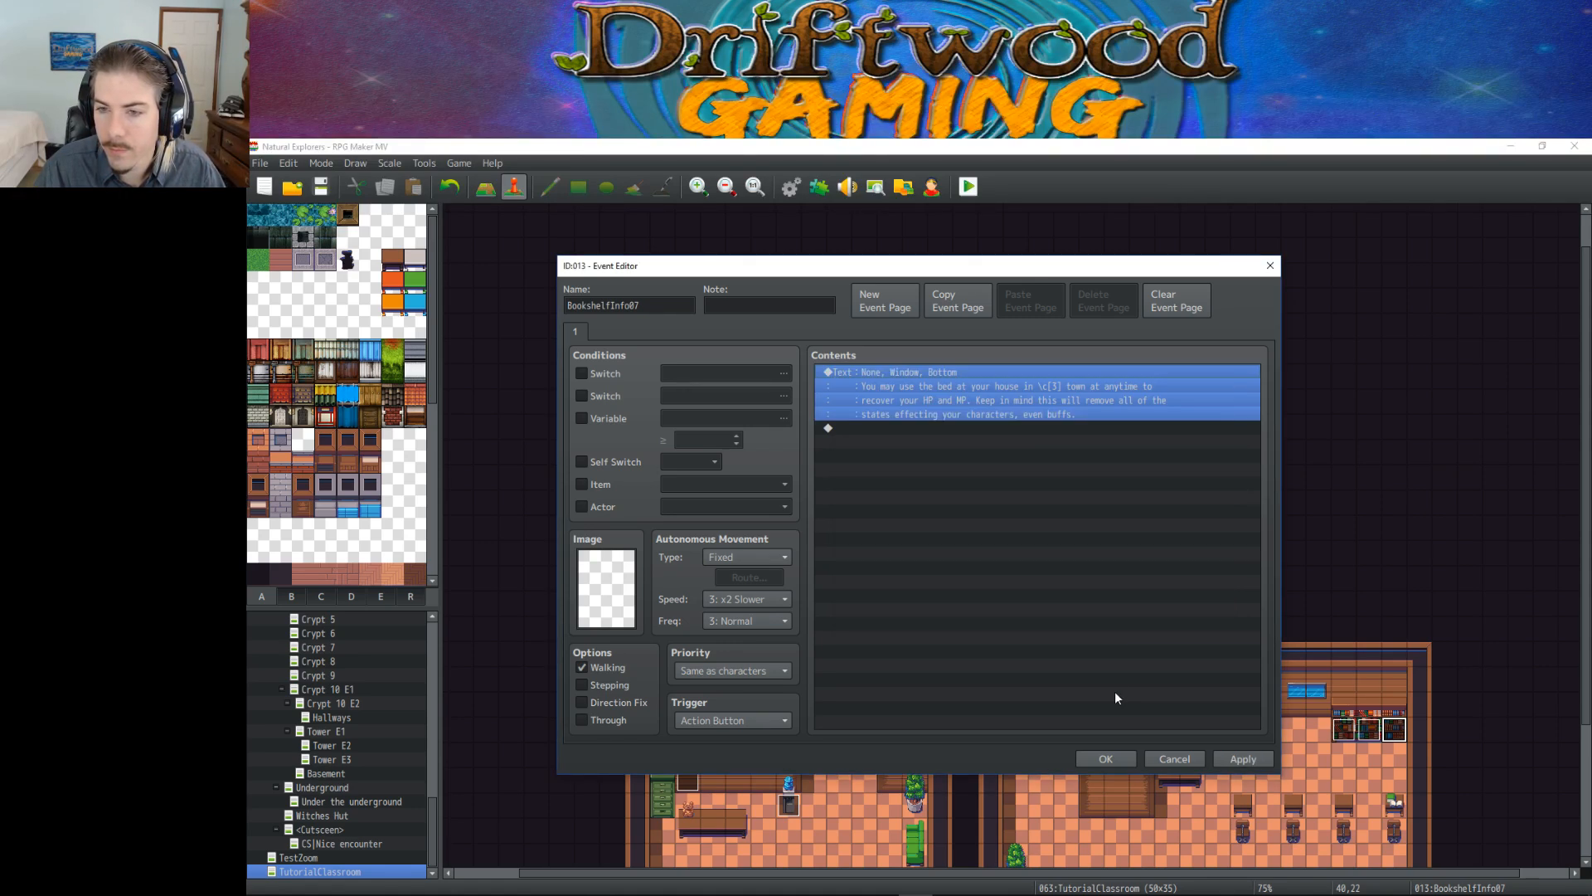
pyautogui.click(1108, 758)
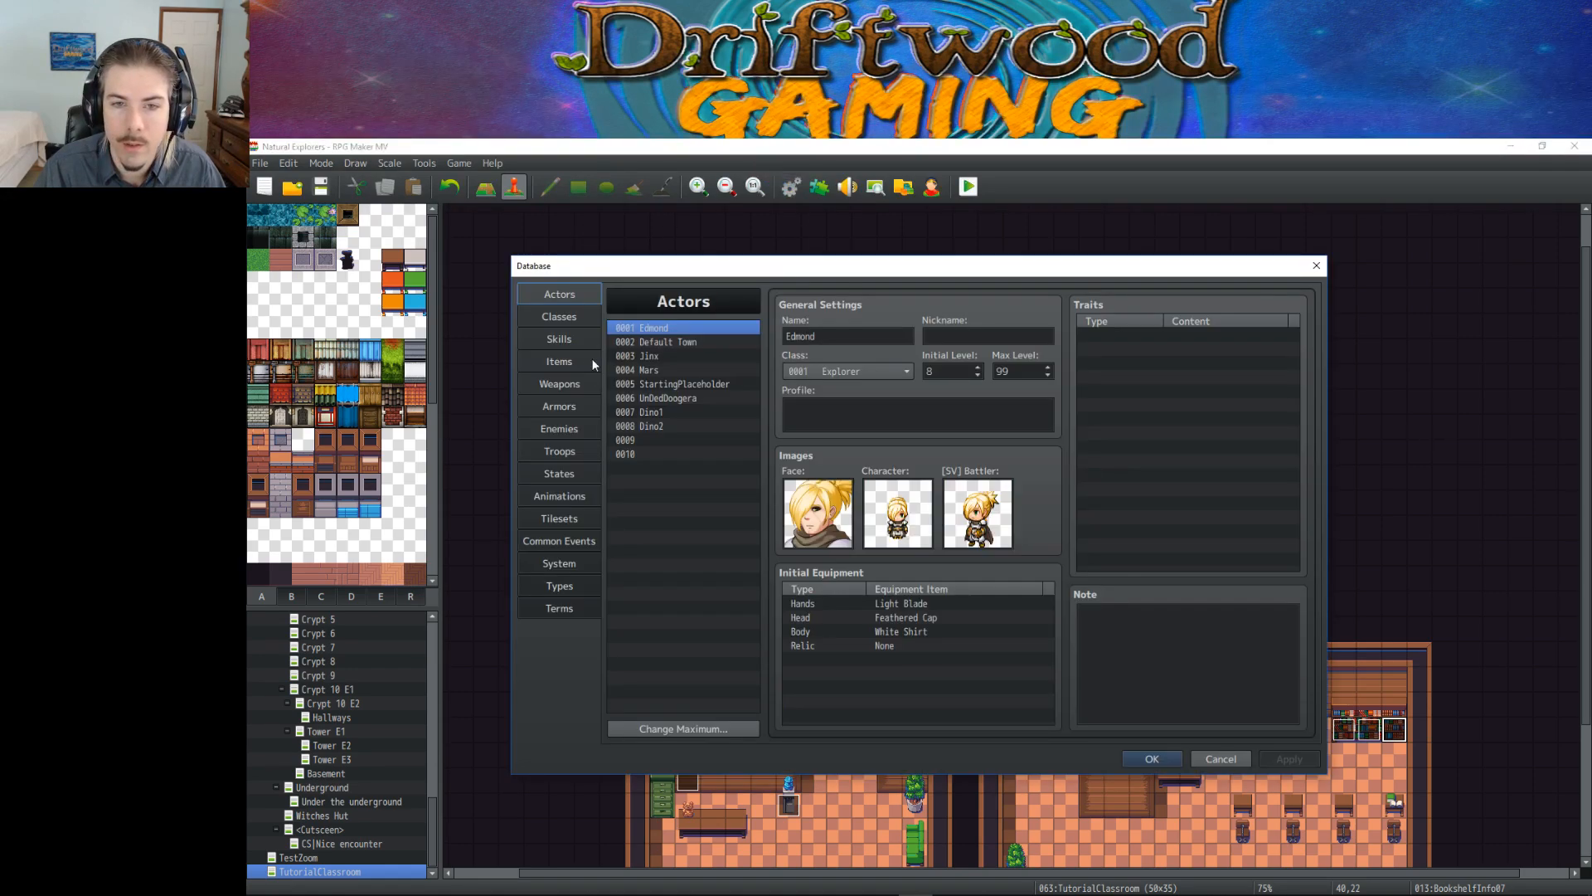
# Step: Look up the Default Town actor in the database and change the message's color code to the actor-name code \n[3]
pyautogui.click(665, 342)
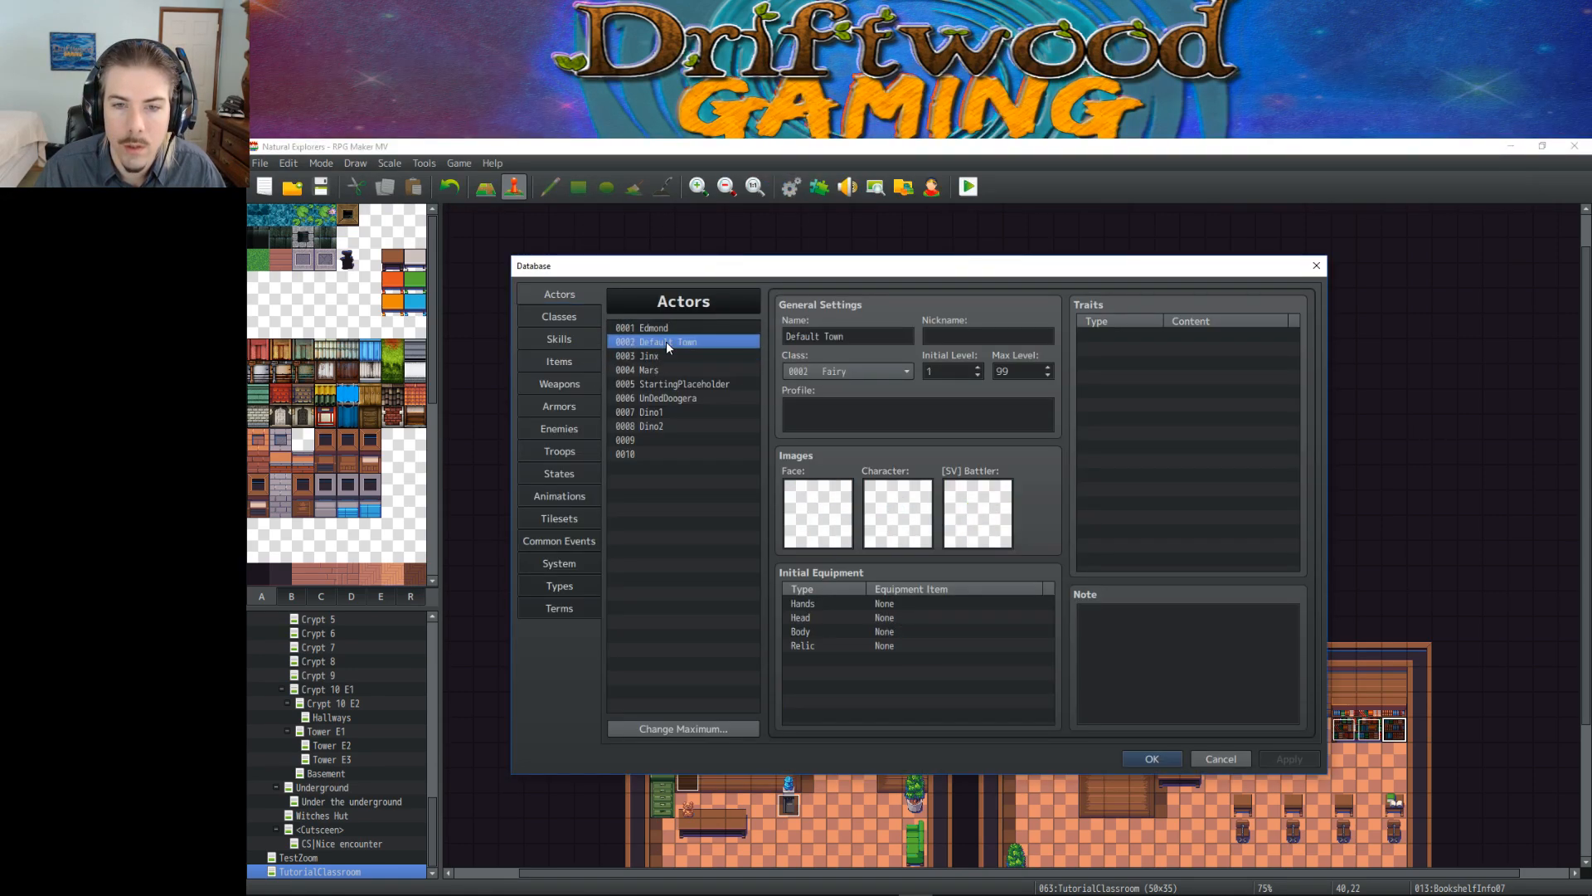
pyautogui.click(1152, 758)
pyautogui.rightClick(1395, 723)
pyautogui.click(1431, 705)
pyautogui.click(1023, 378)
pyautogui.rightClick(1022, 376)
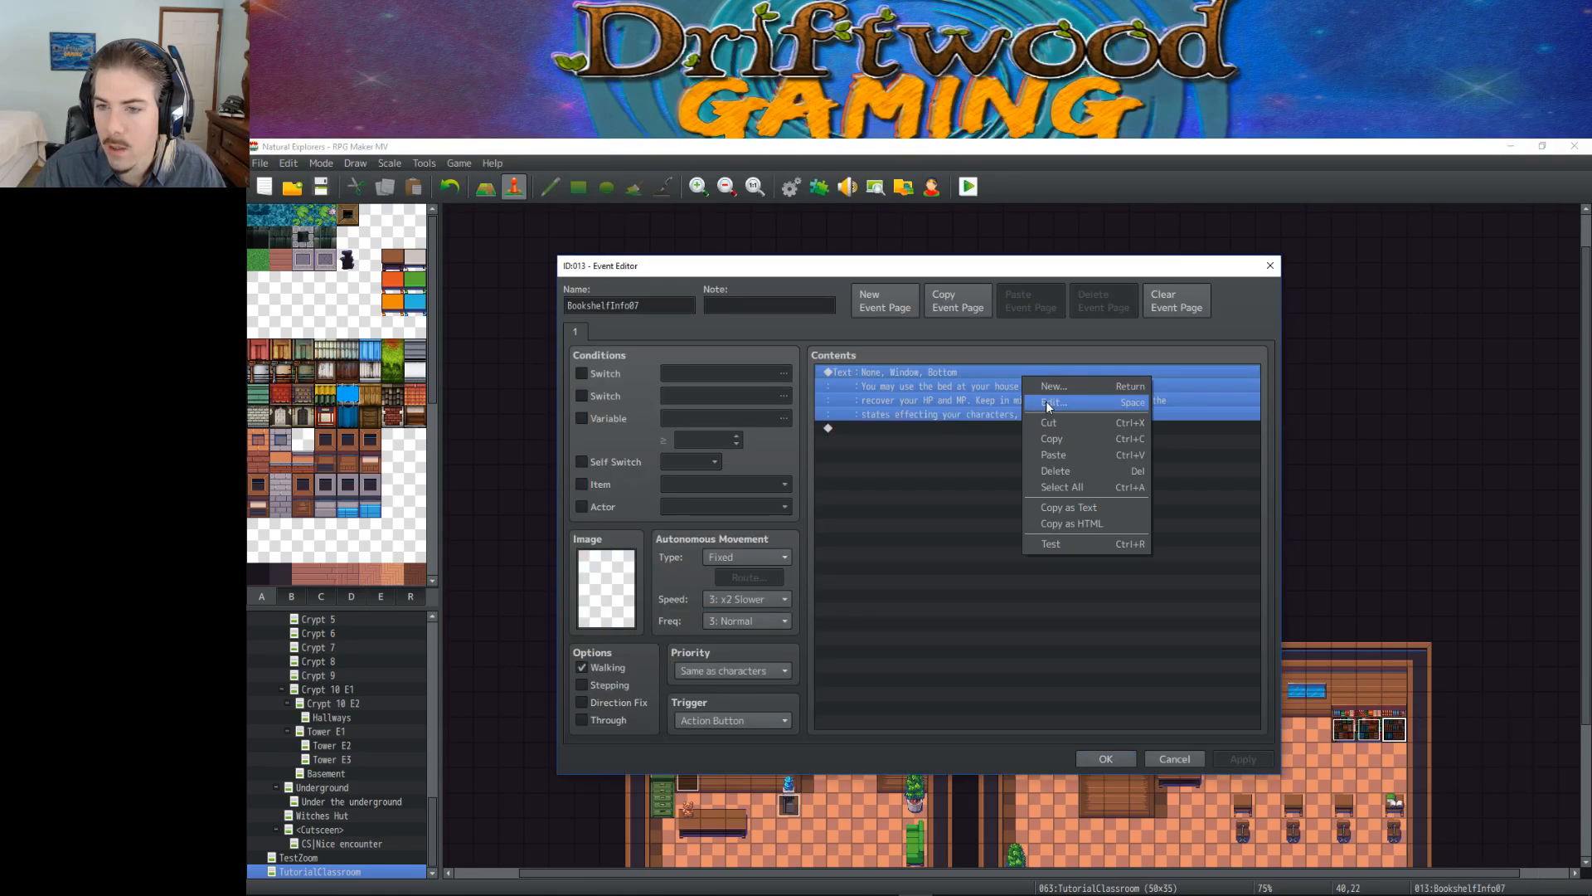
pyautogui.click(1070, 385)
pyautogui.press('BackSpace')
pyautogui.write('n')
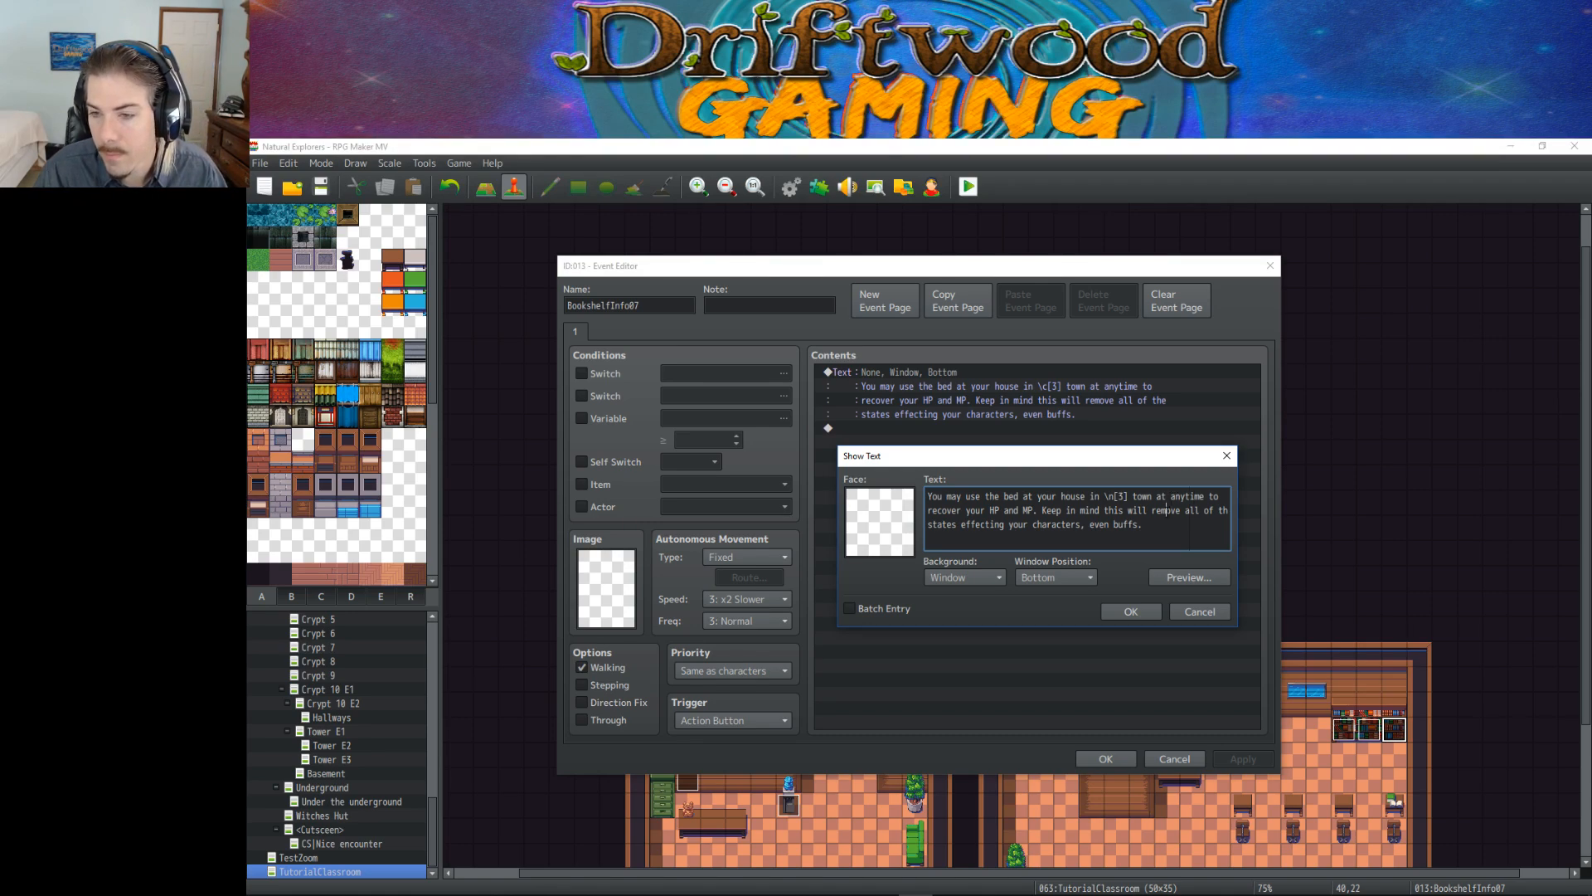
pyautogui.click(1133, 608)
pyautogui.click(1106, 759)
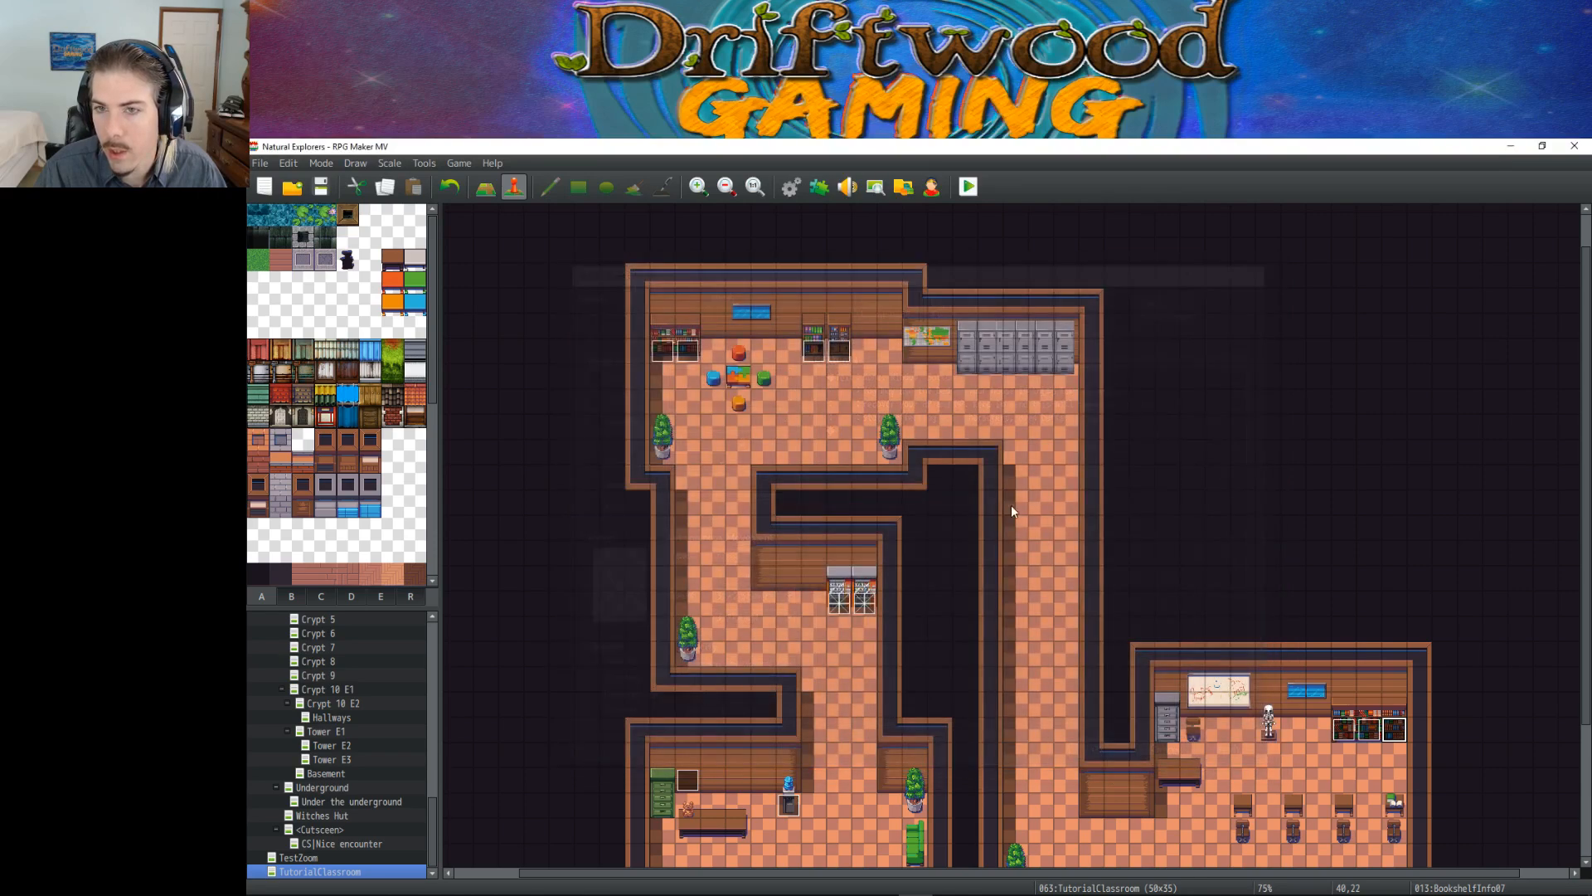
# Step: Look up the actor-name text code in the help of the YEP_MessageCore plugin
pyautogui.click(819, 187)
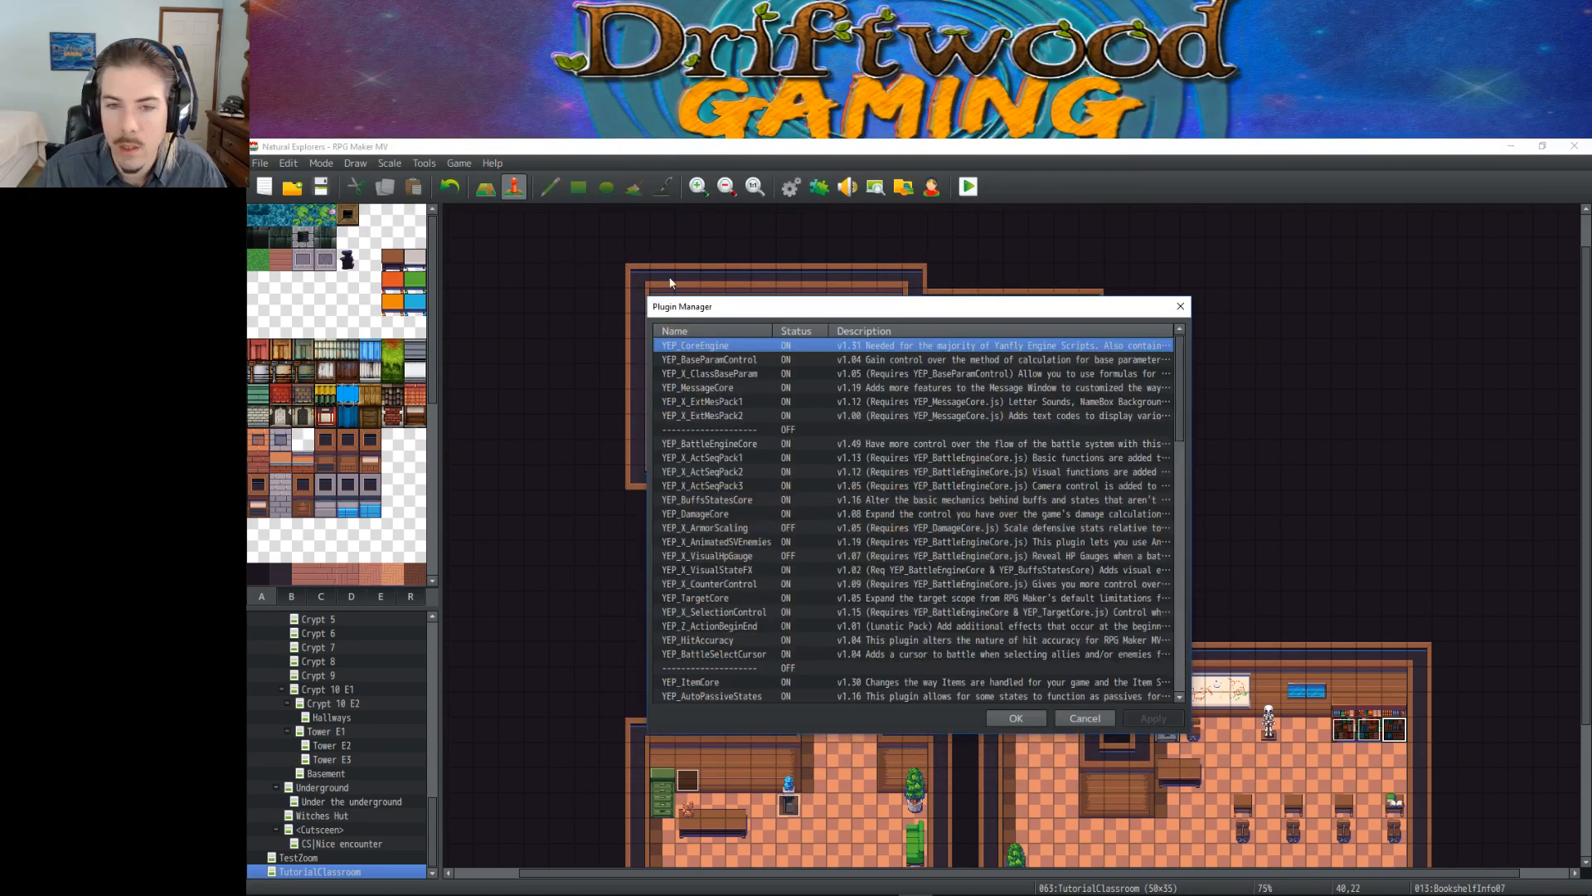
pyautogui.click(749, 388)
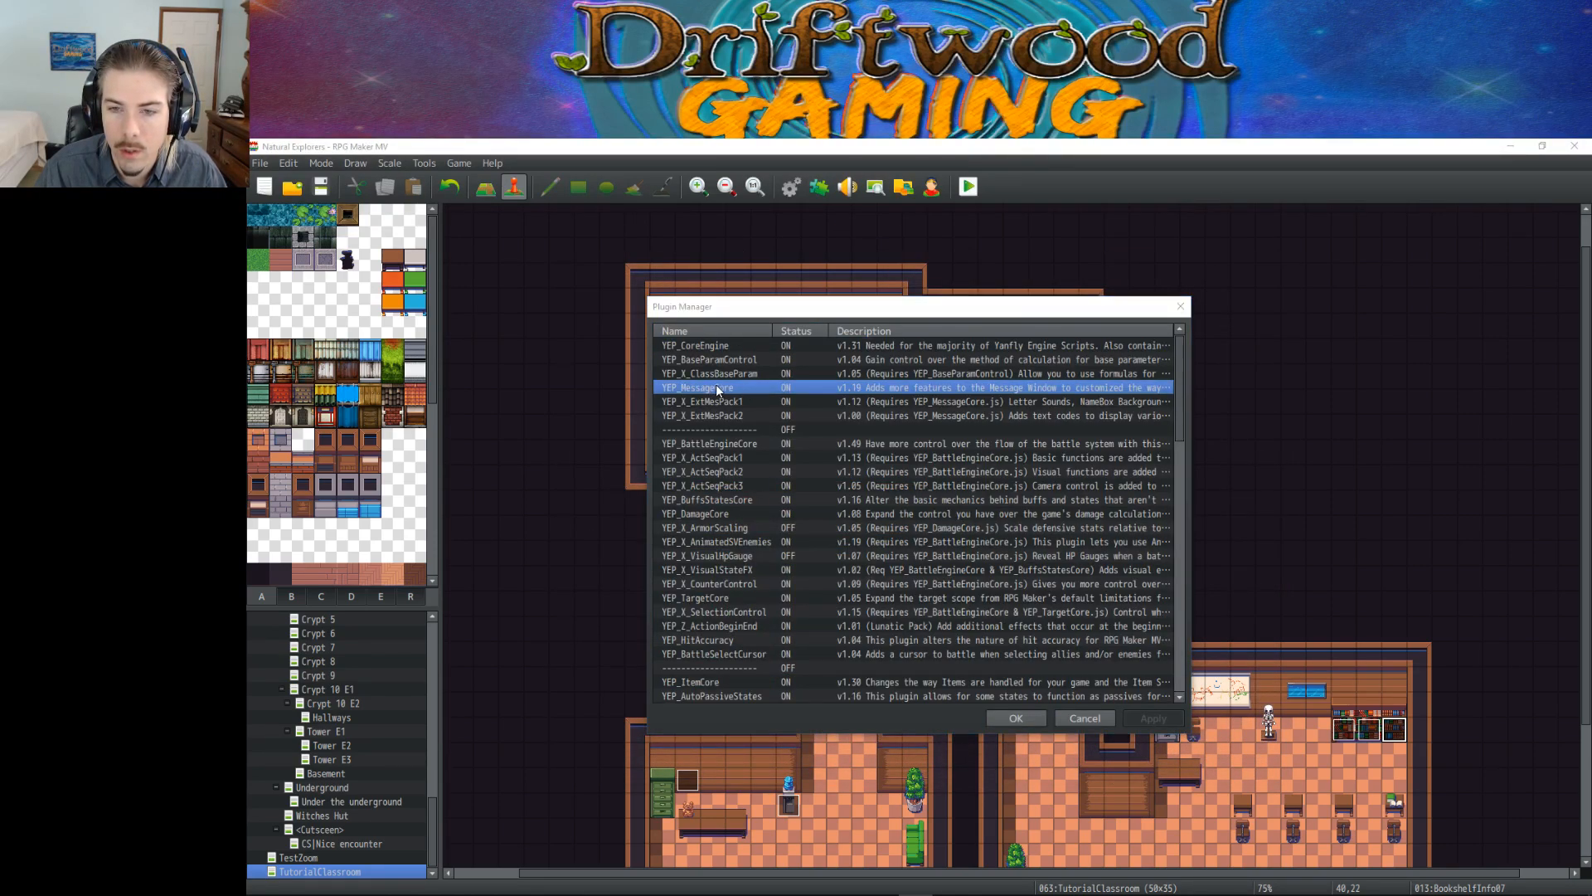
pyautogui.doubleClick(715, 386)
pyautogui.scroll(-5, 809, 524)
pyautogui.scroll(-9, 809, 525)
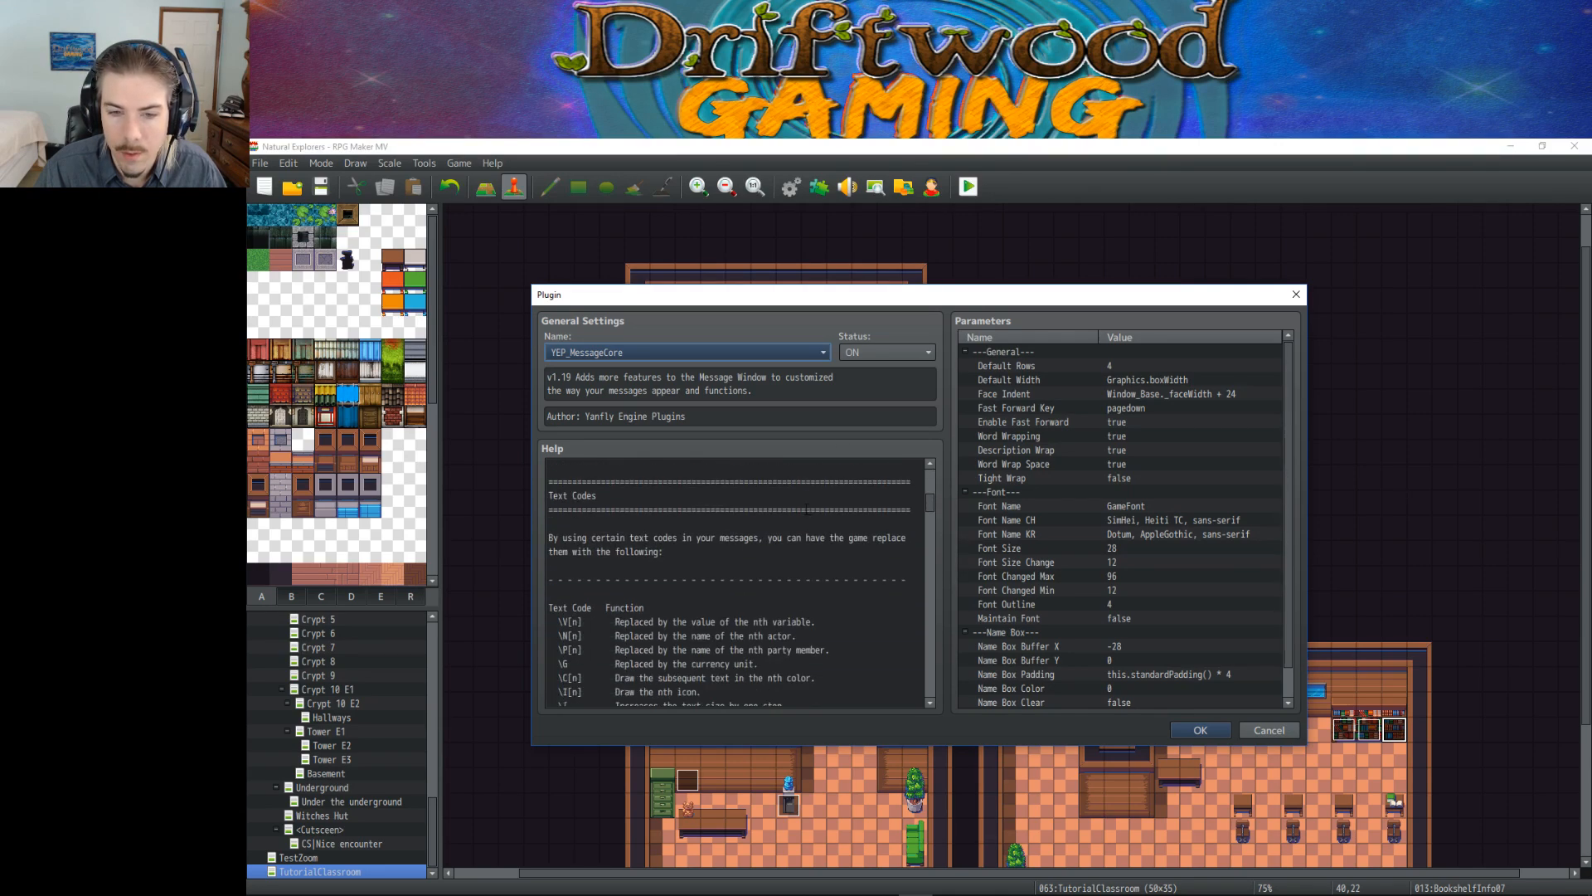
pyautogui.click(750, 529)
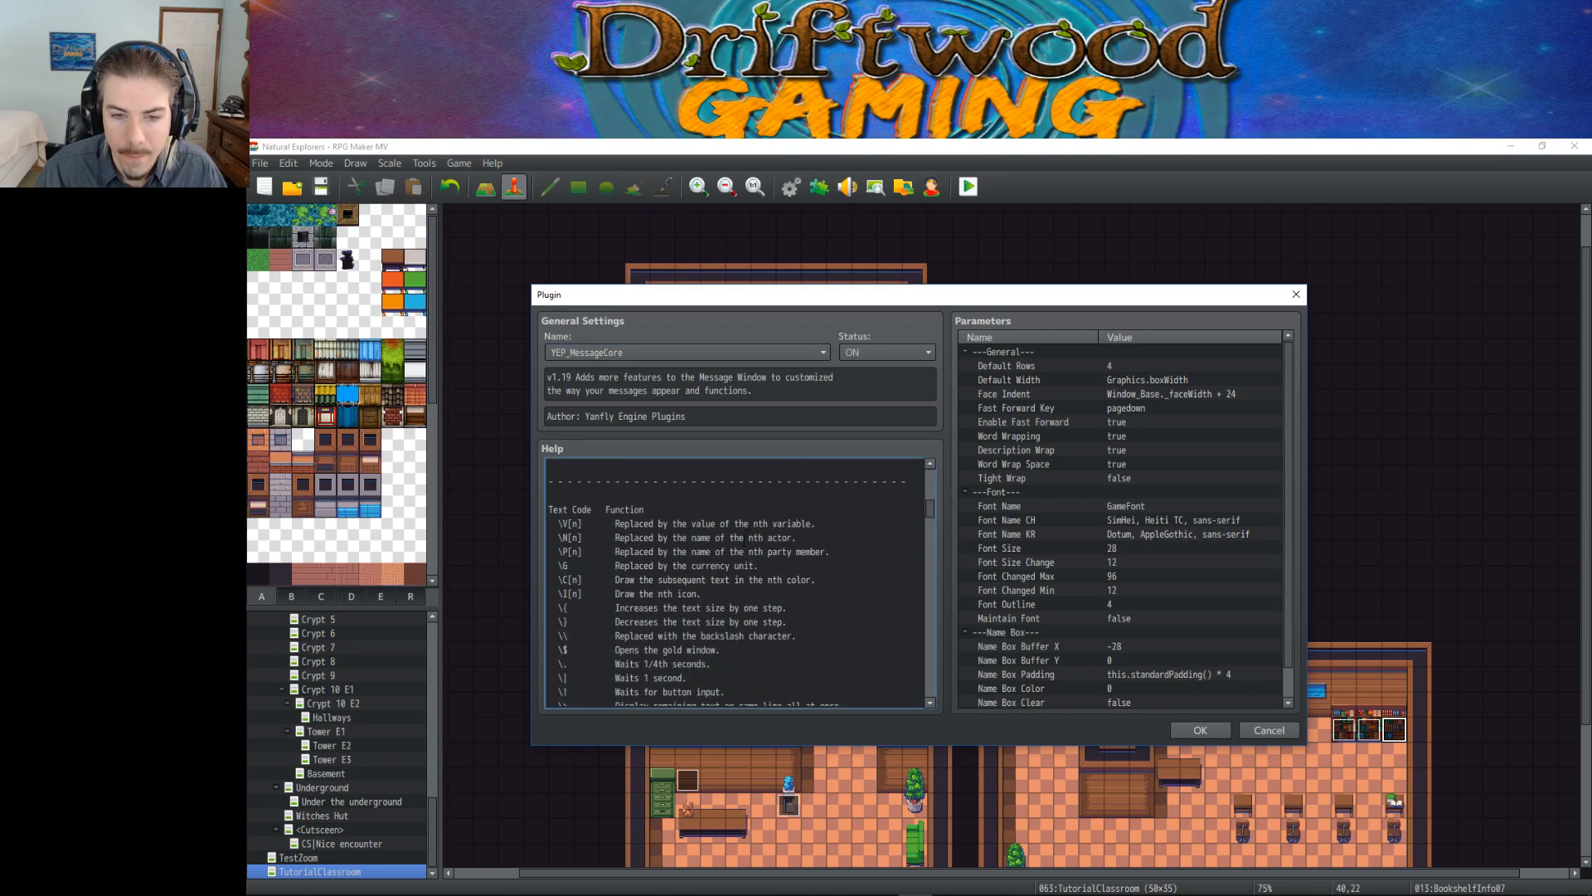
pyautogui.moveTo(794, 540); pyautogui.dragTo(702, 541)
pyautogui.click(699, 540)
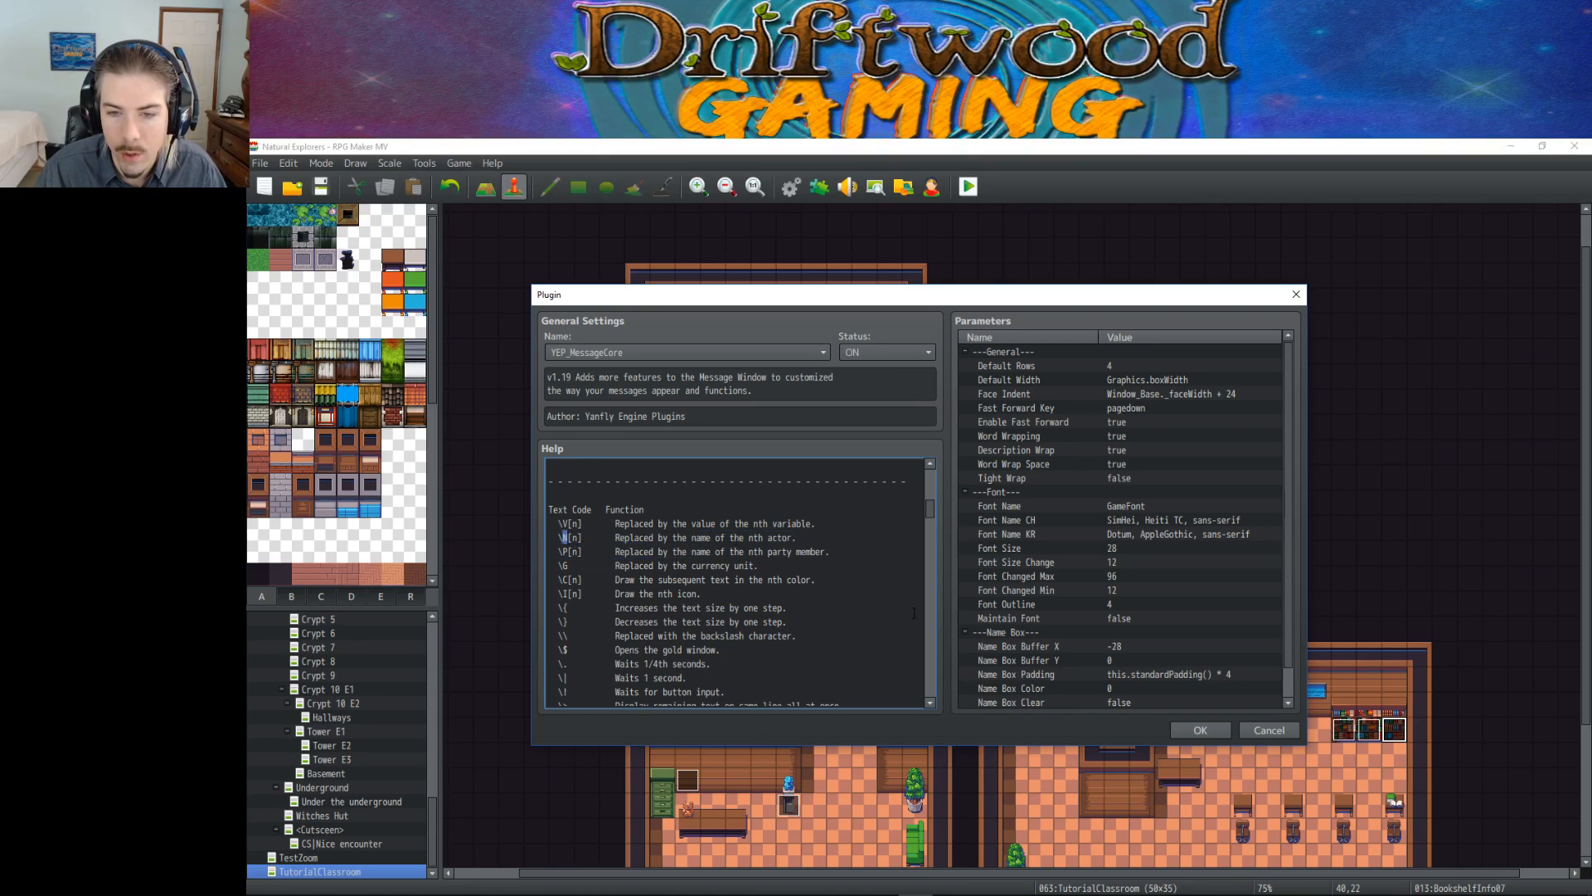
pyautogui.click(1197, 730)
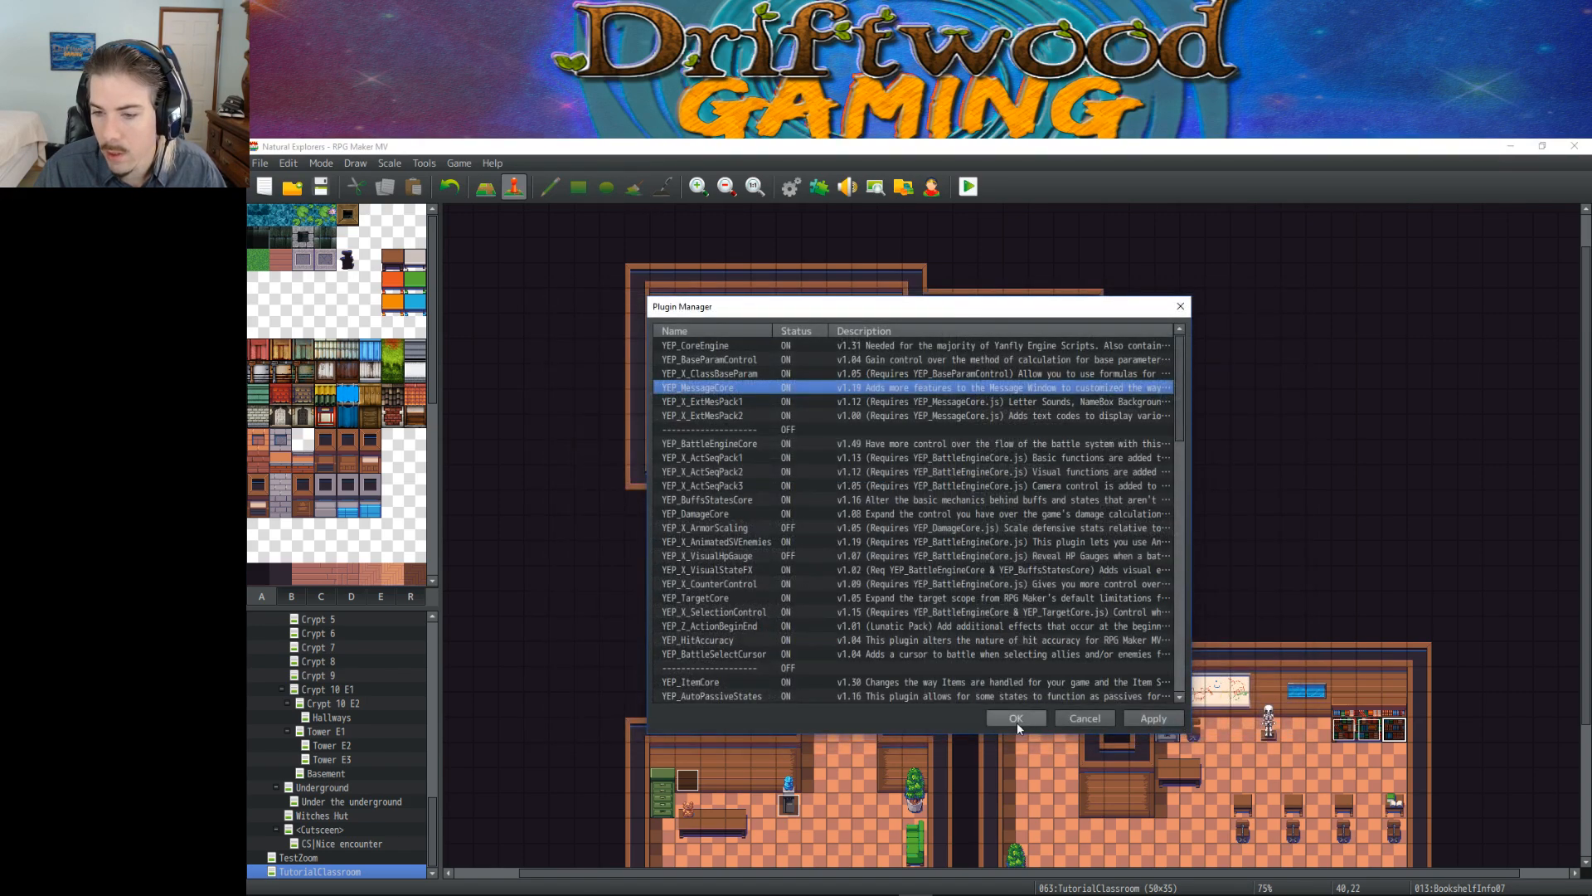
pyautogui.click(1017, 723)
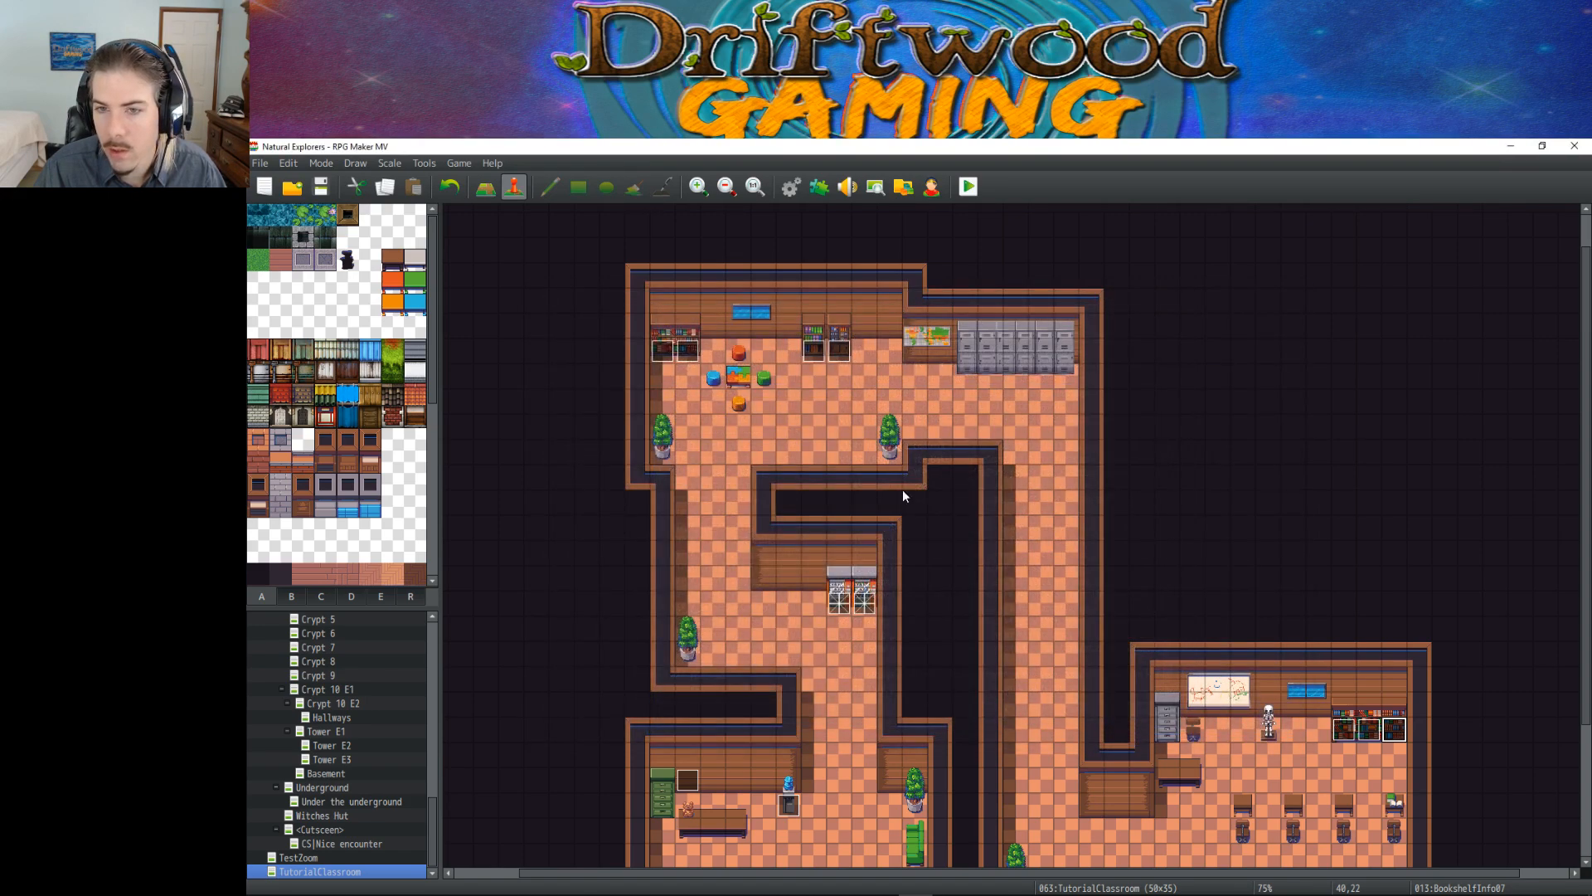
# Step: Change the actor-name code on the first line of the BookshelfInfo07 message to \n[2] and save the event
pyautogui.doubleClick(1381, 734)
pyautogui.click(1097, 386)
pyautogui.rightClick(979, 367)
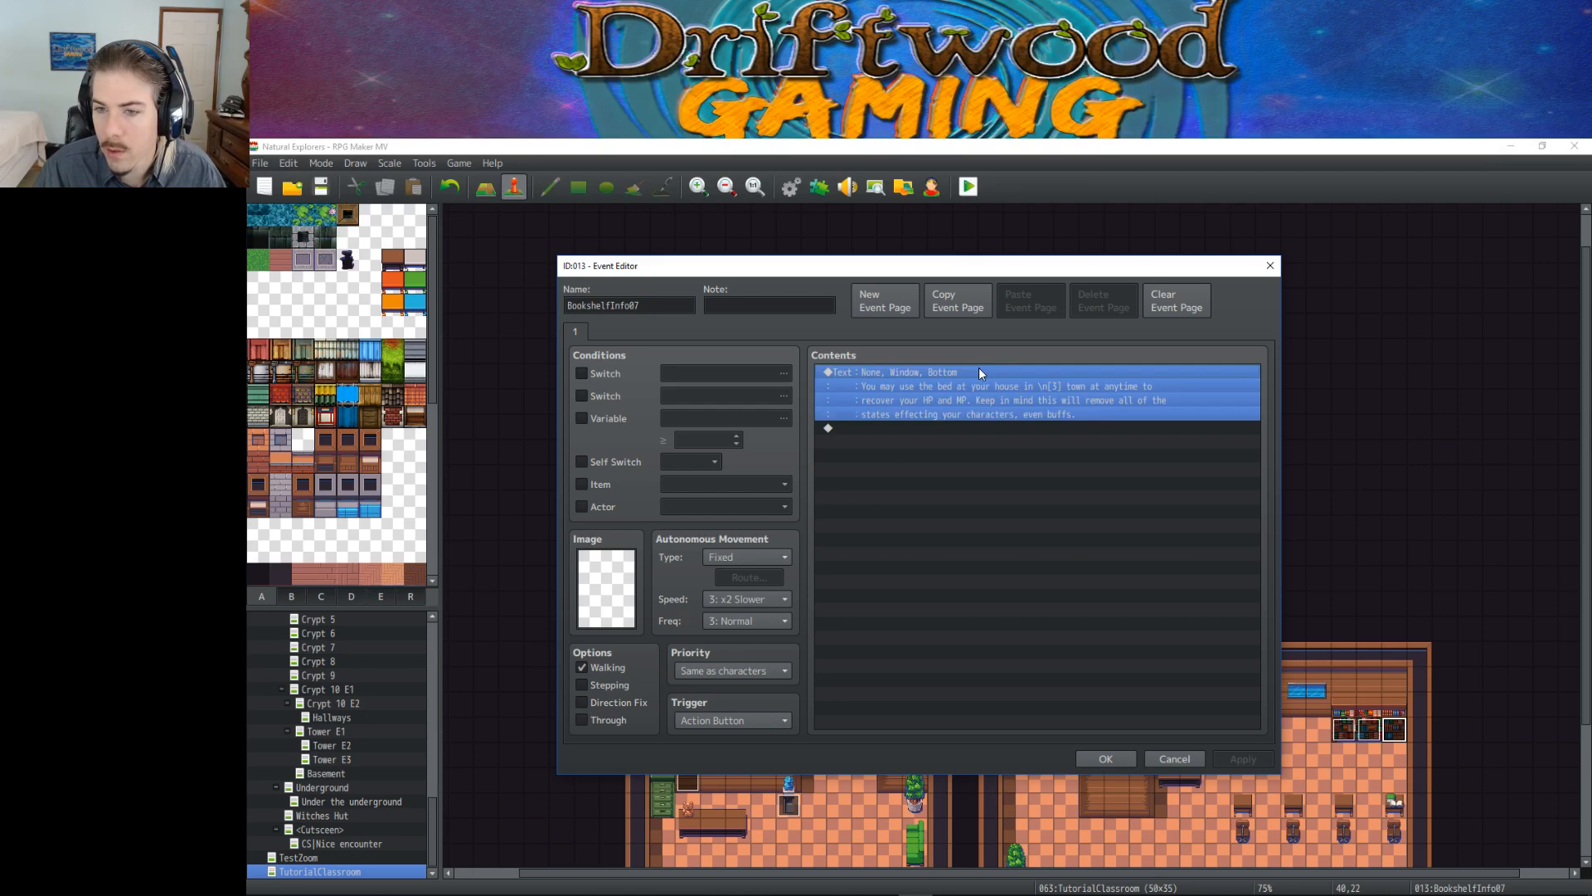
pyautogui.click(995, 375)
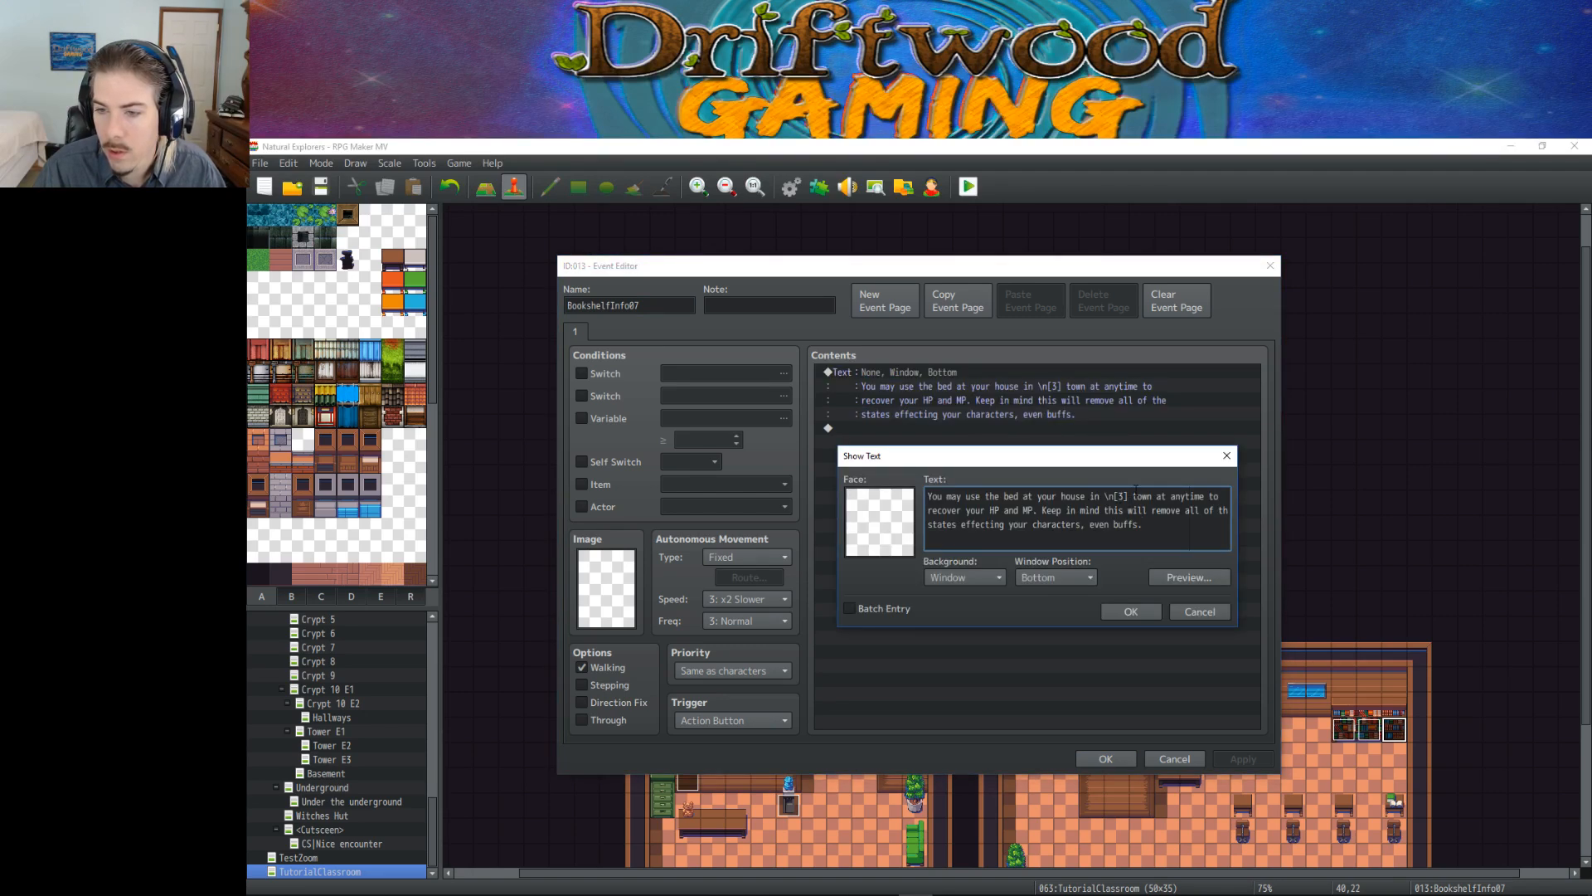
pyautogui.write('2')
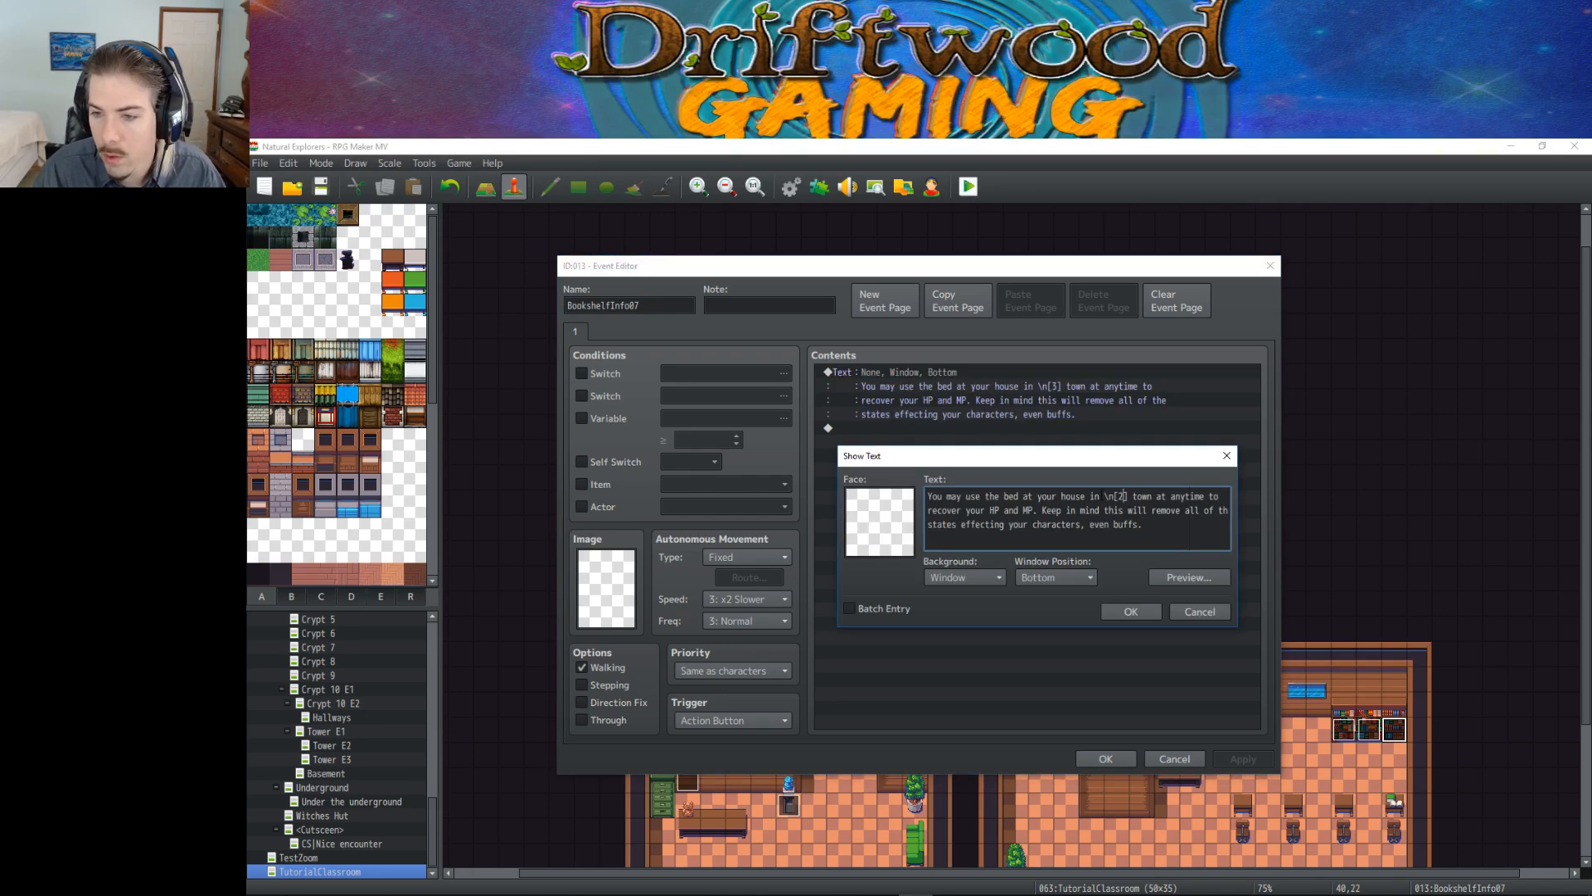
pyautogui.click(1120, 613)
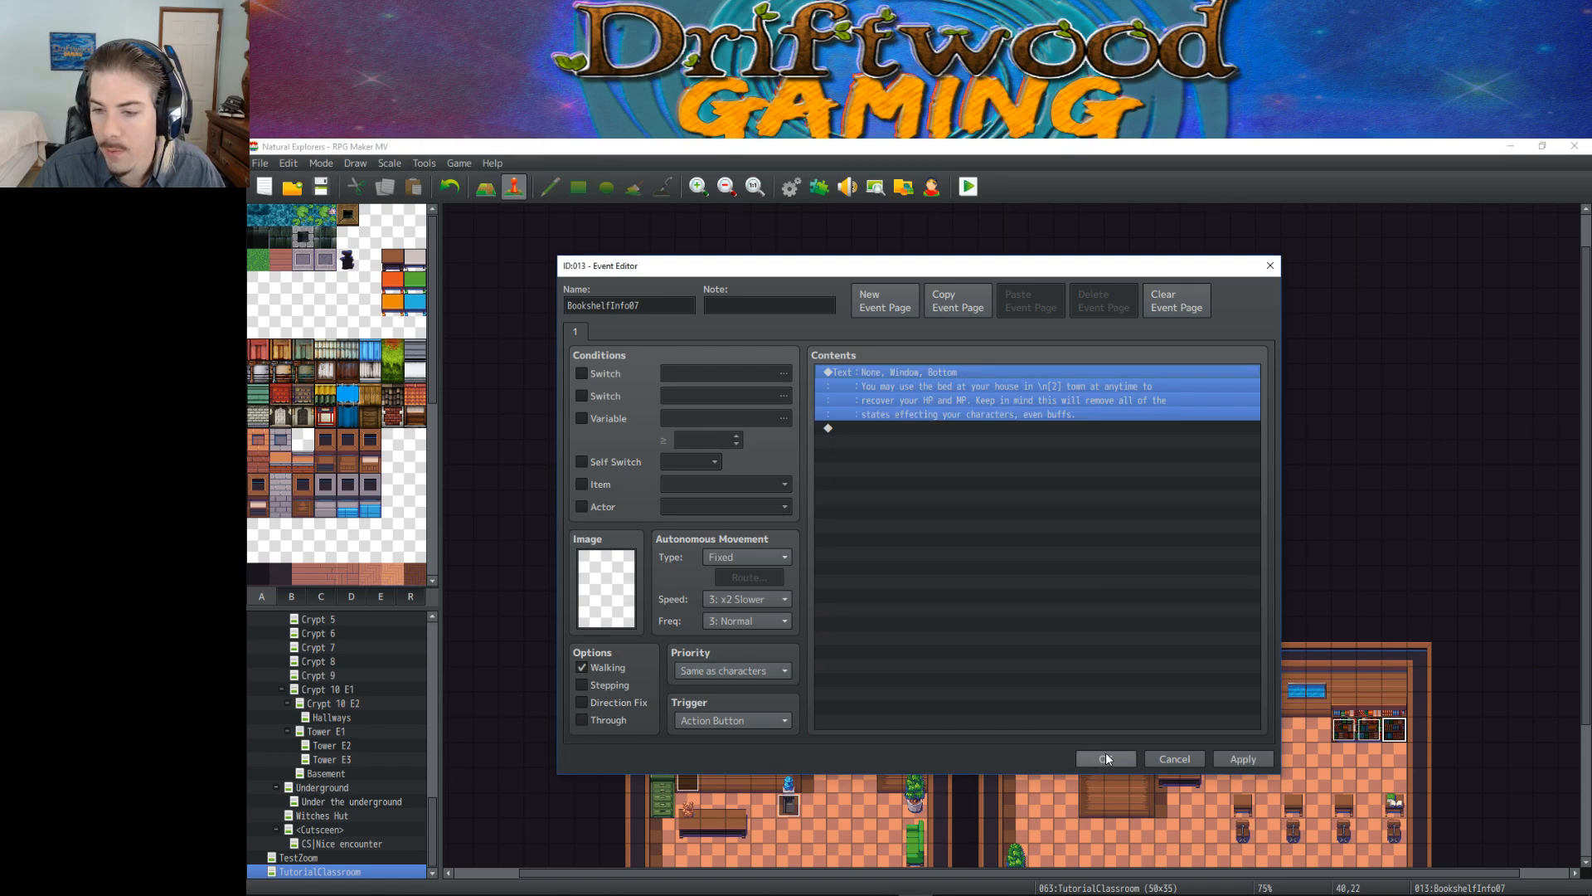
pyautogui.click(1107, 758)
# Step: Review the Default Town actor in the database and the message of the BookshelfInfo01 event
pyautogui.click(791, 186)
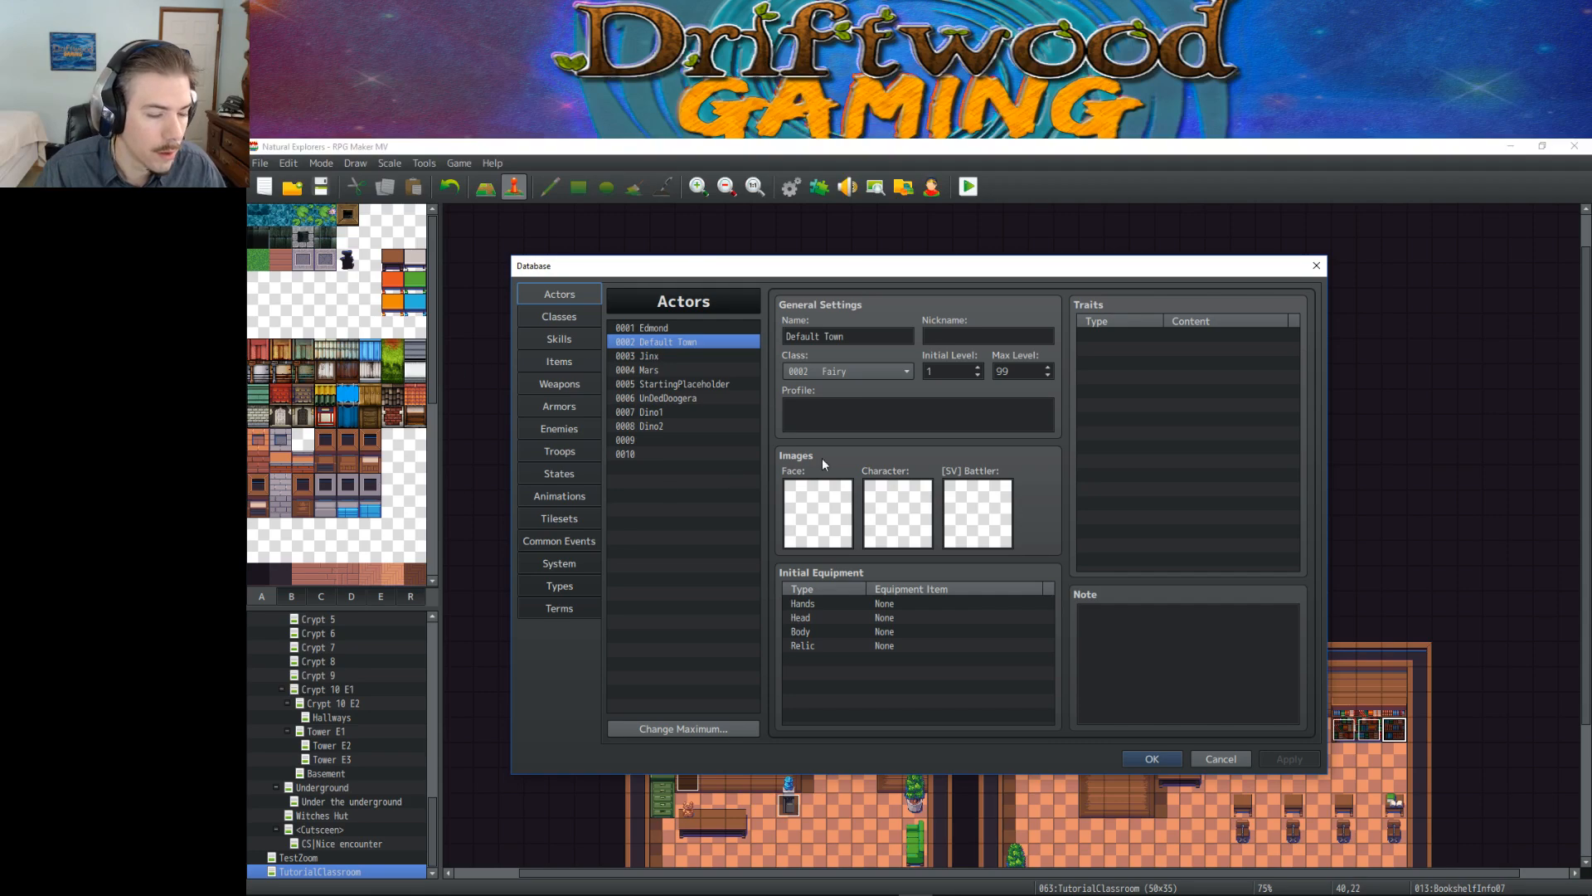
pyautogui.click(1141, 754)
pyautogui.scroll(-3, 874, 573)
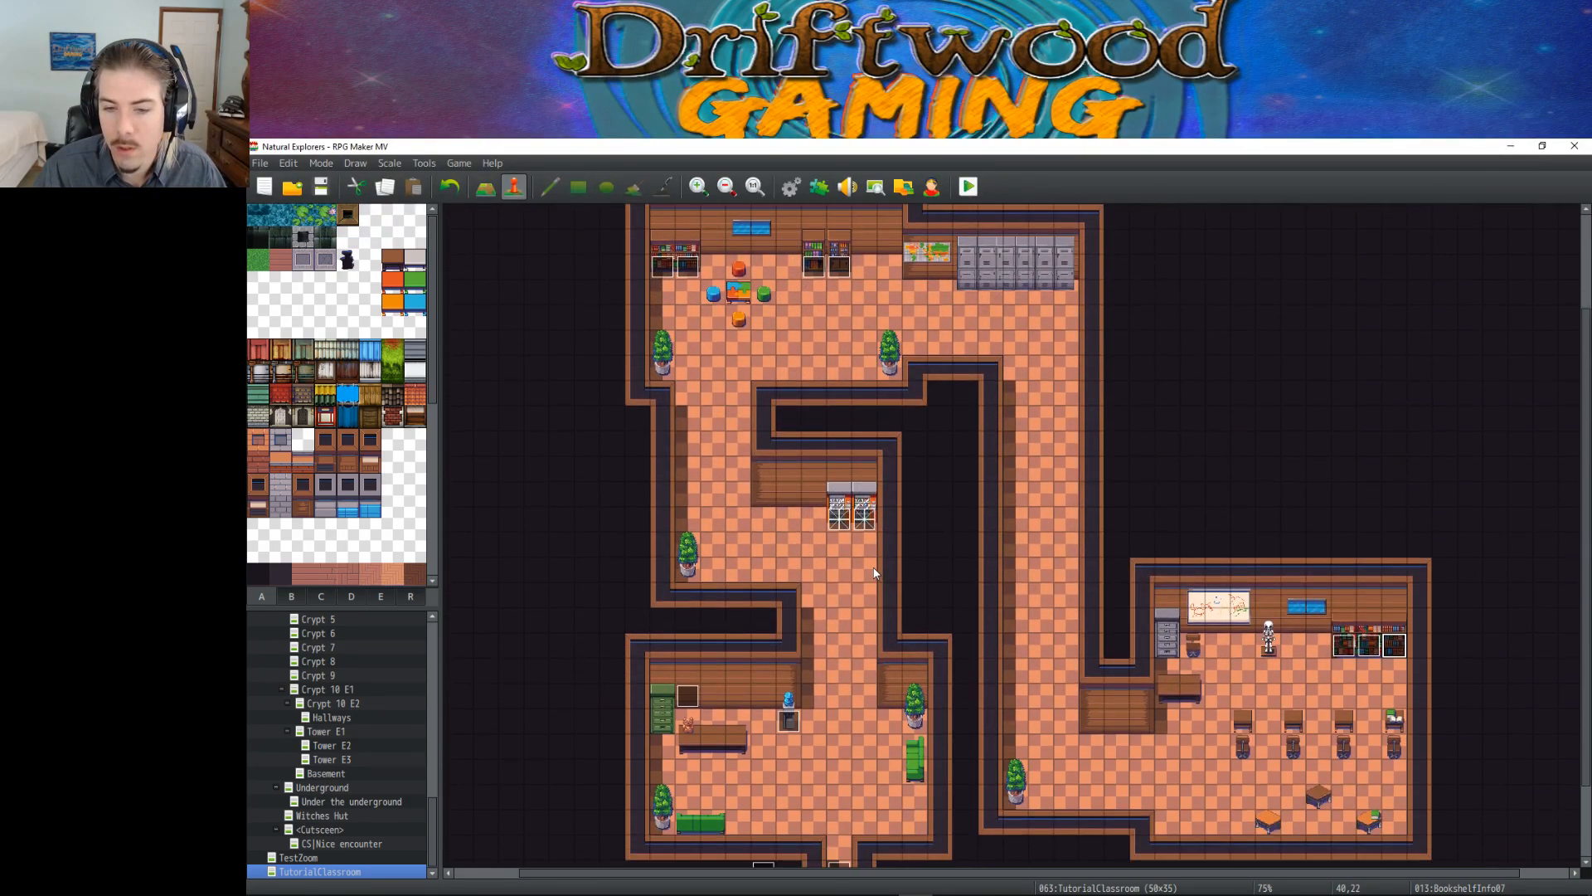
pyautogui.scroll(3, 874, 572)
pyautogui.doubleClick(664, 365)
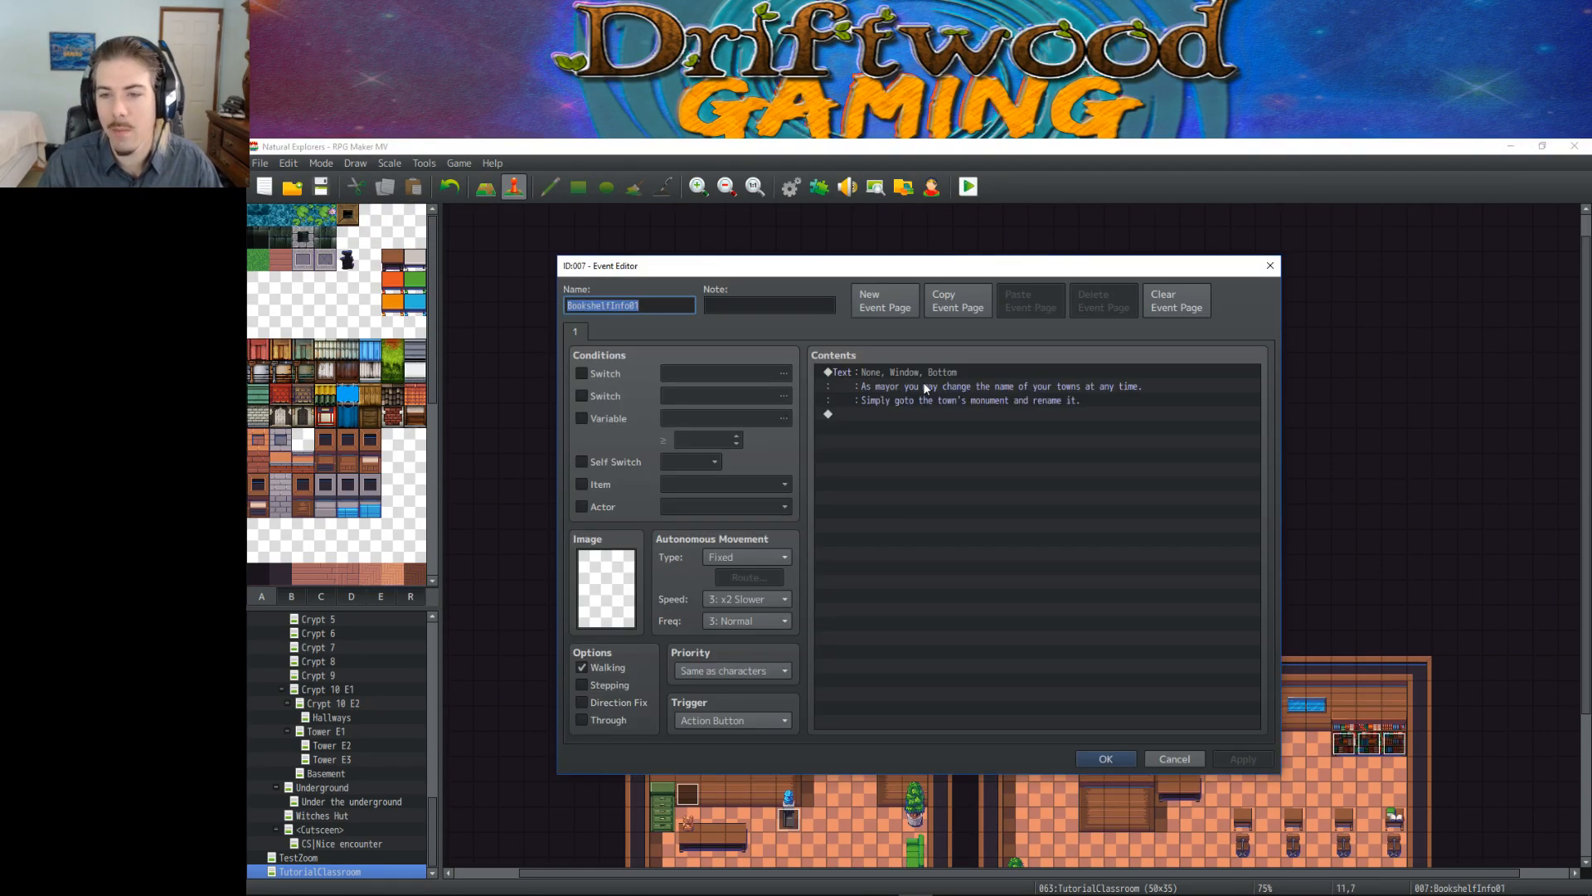
pyautogui.click(1107, 759)
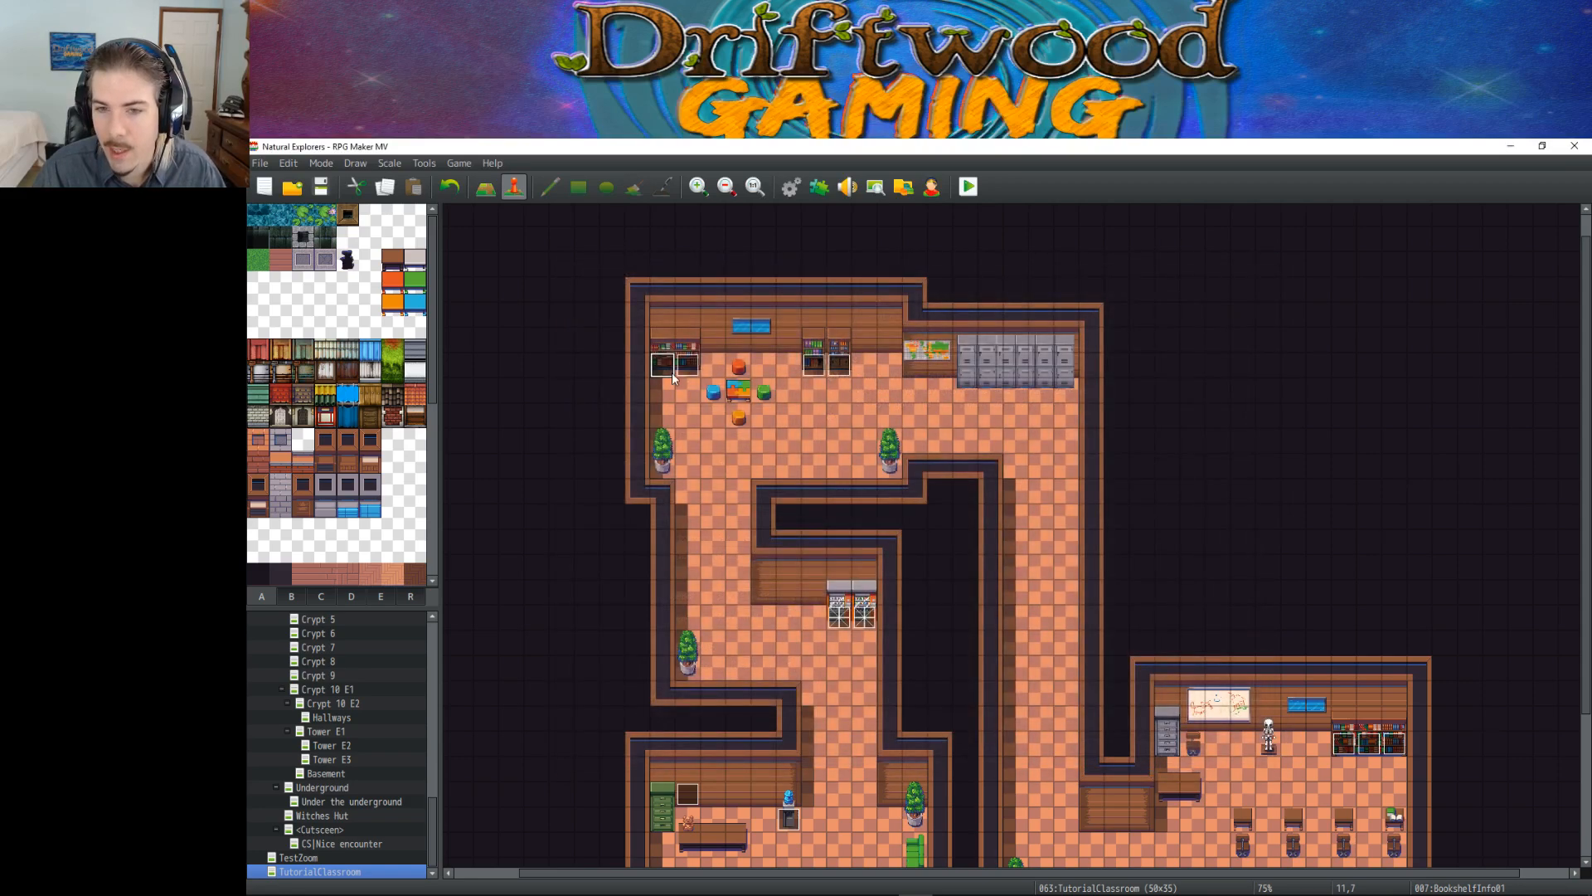
# Step: Review the house-bed recovery message in the BookshelfInfo07 event and close the event
pyautogui.doubleClick(1396, 752)
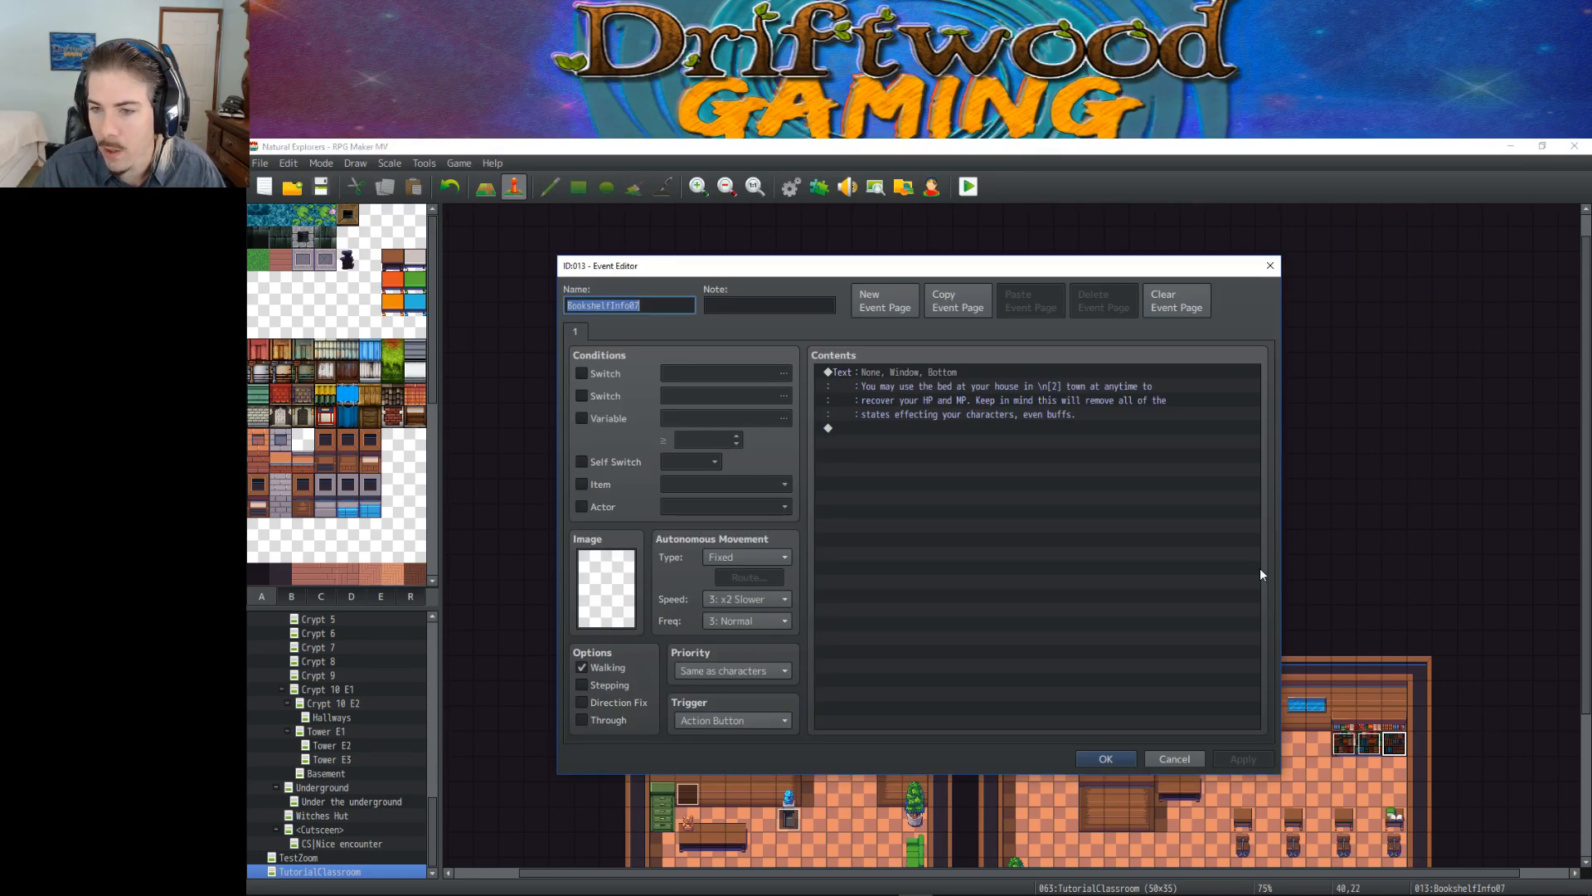
pyautogui.click(1037, 387)
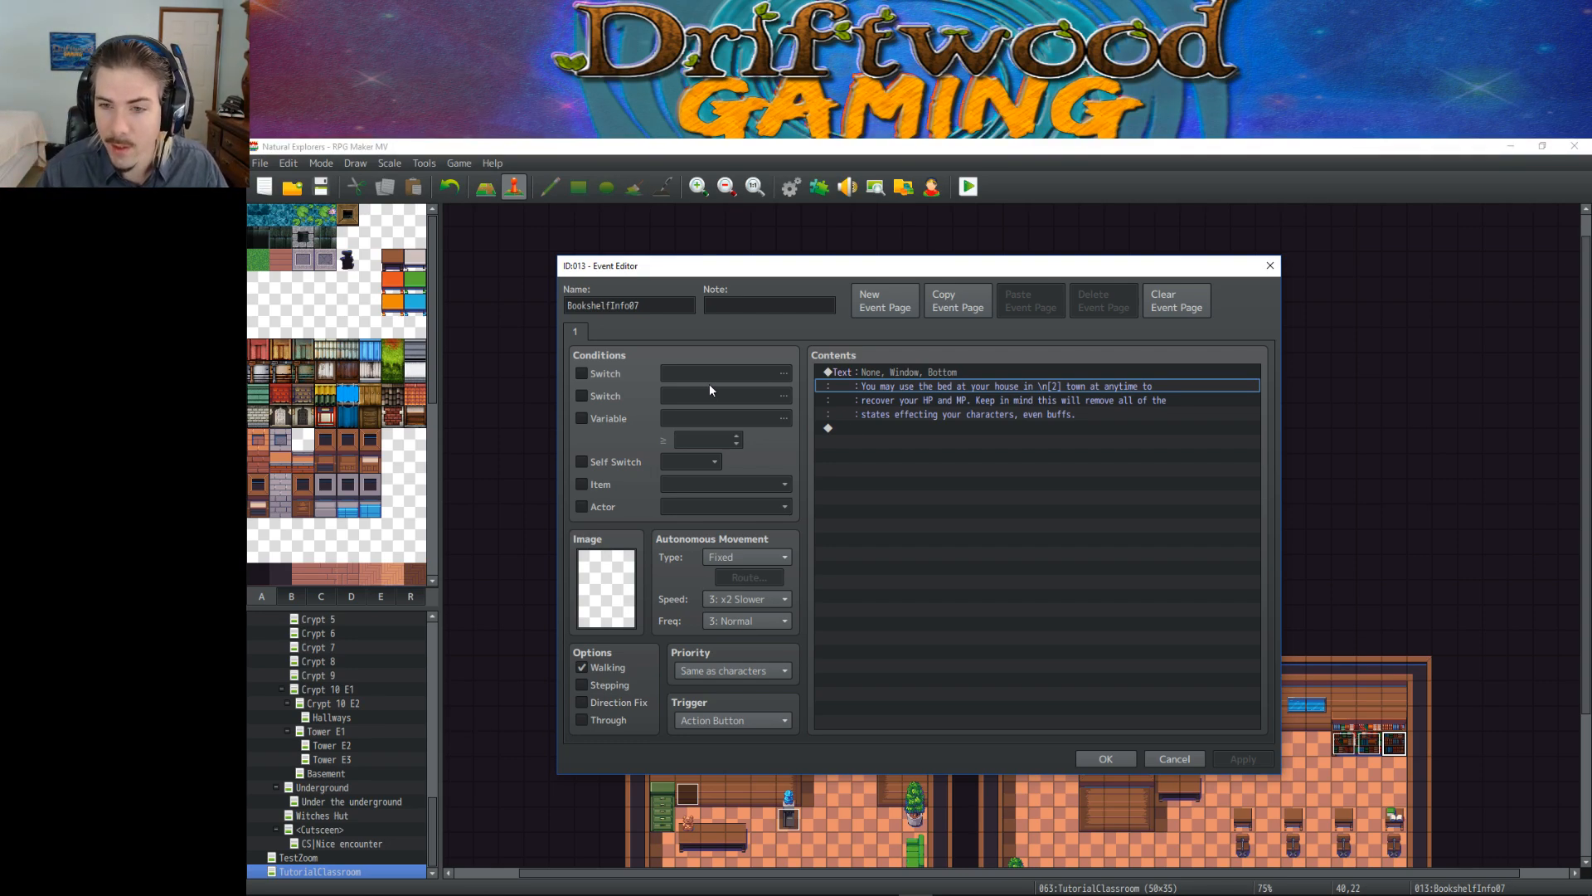
pyautogui.click(1110, 457)
pyautogui.click(962, 384)
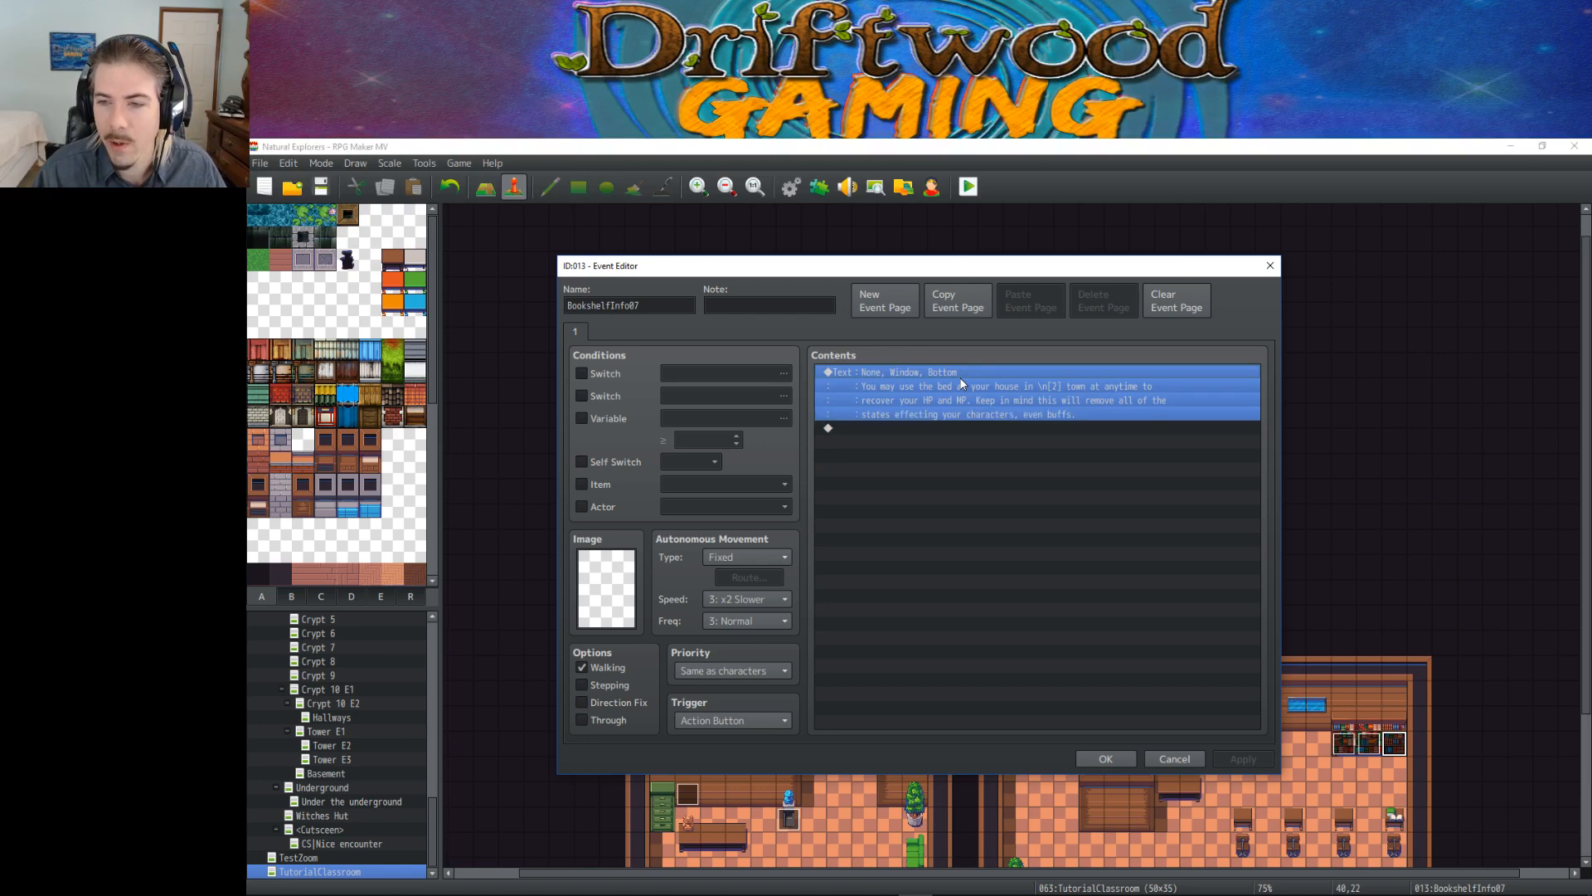
pyautogui.click(956, 427)
pyautogui.click(954, 379)
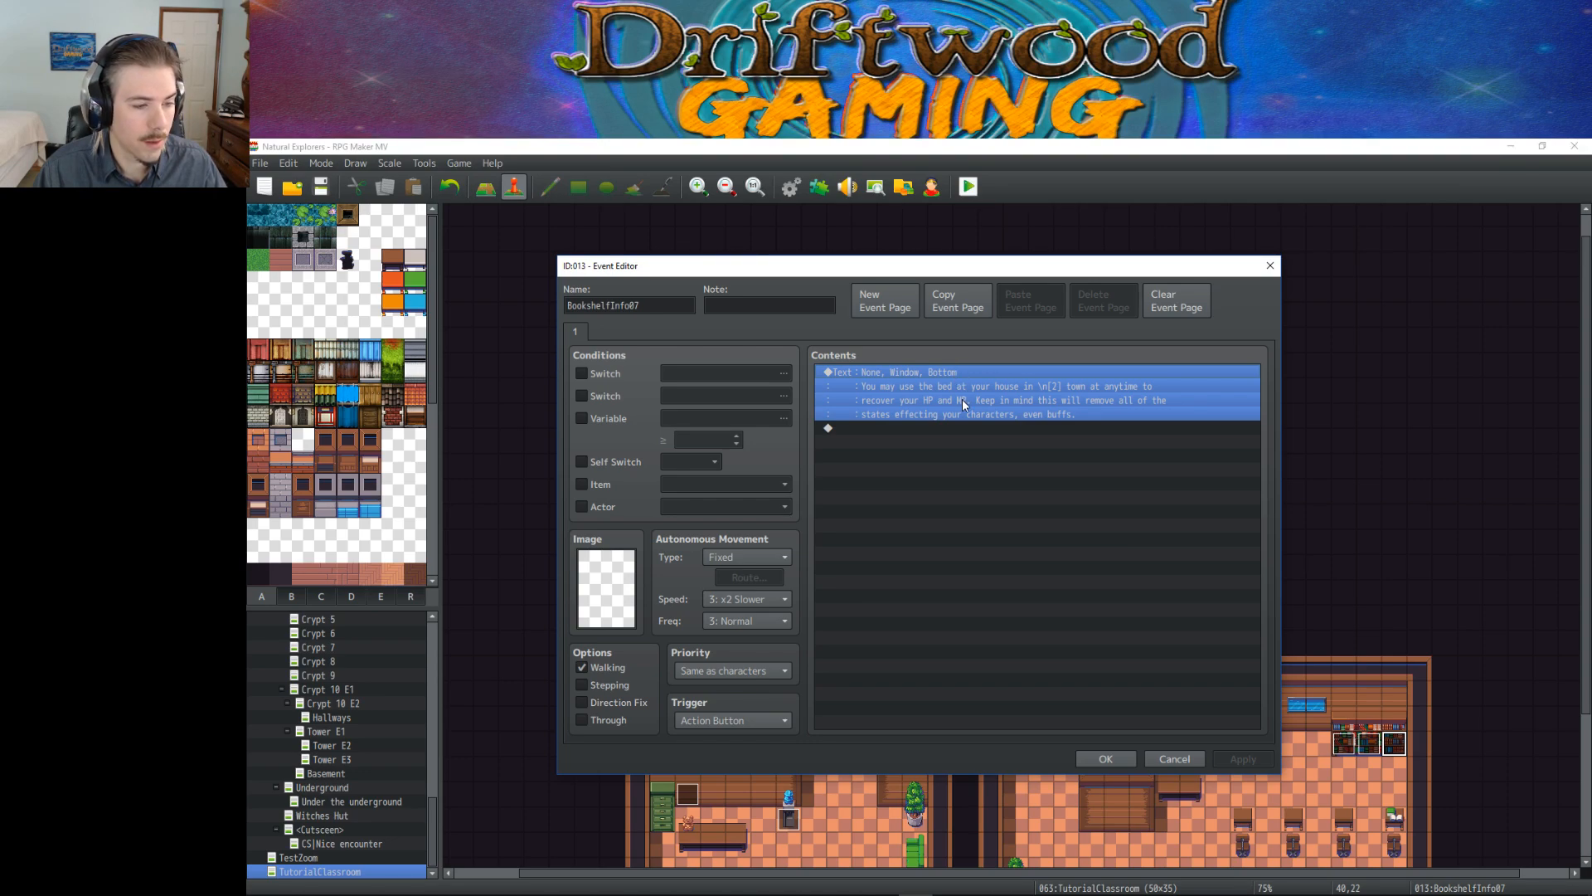
pyautogui.click(962, 428)
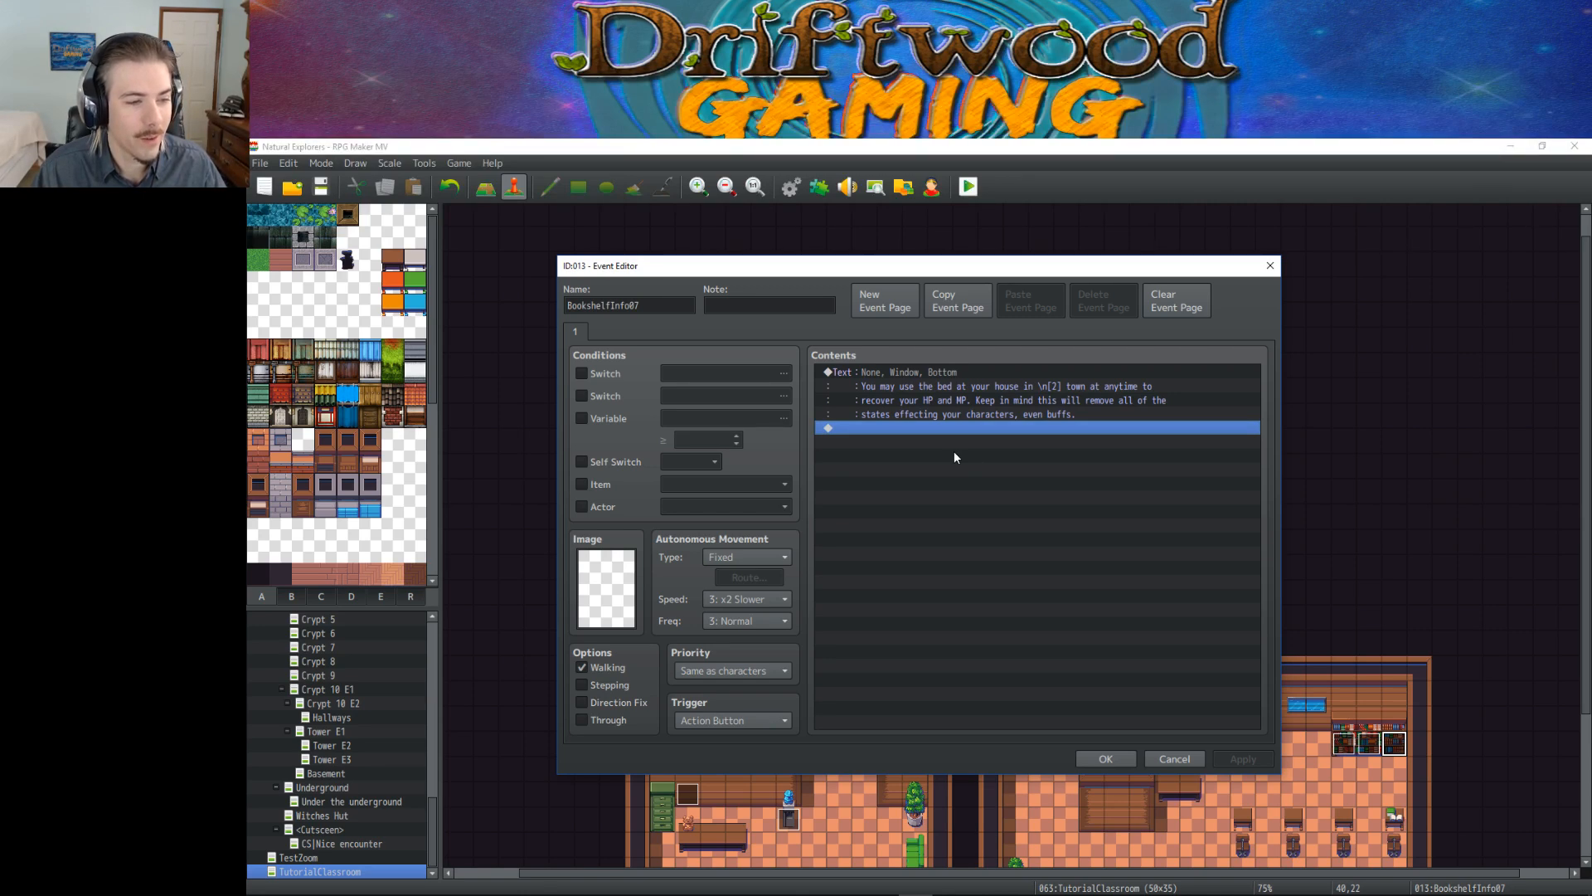
pyautogui.click(902, 393)
pyautogui.click(929, 433)
pyautogui.click(928, 379)
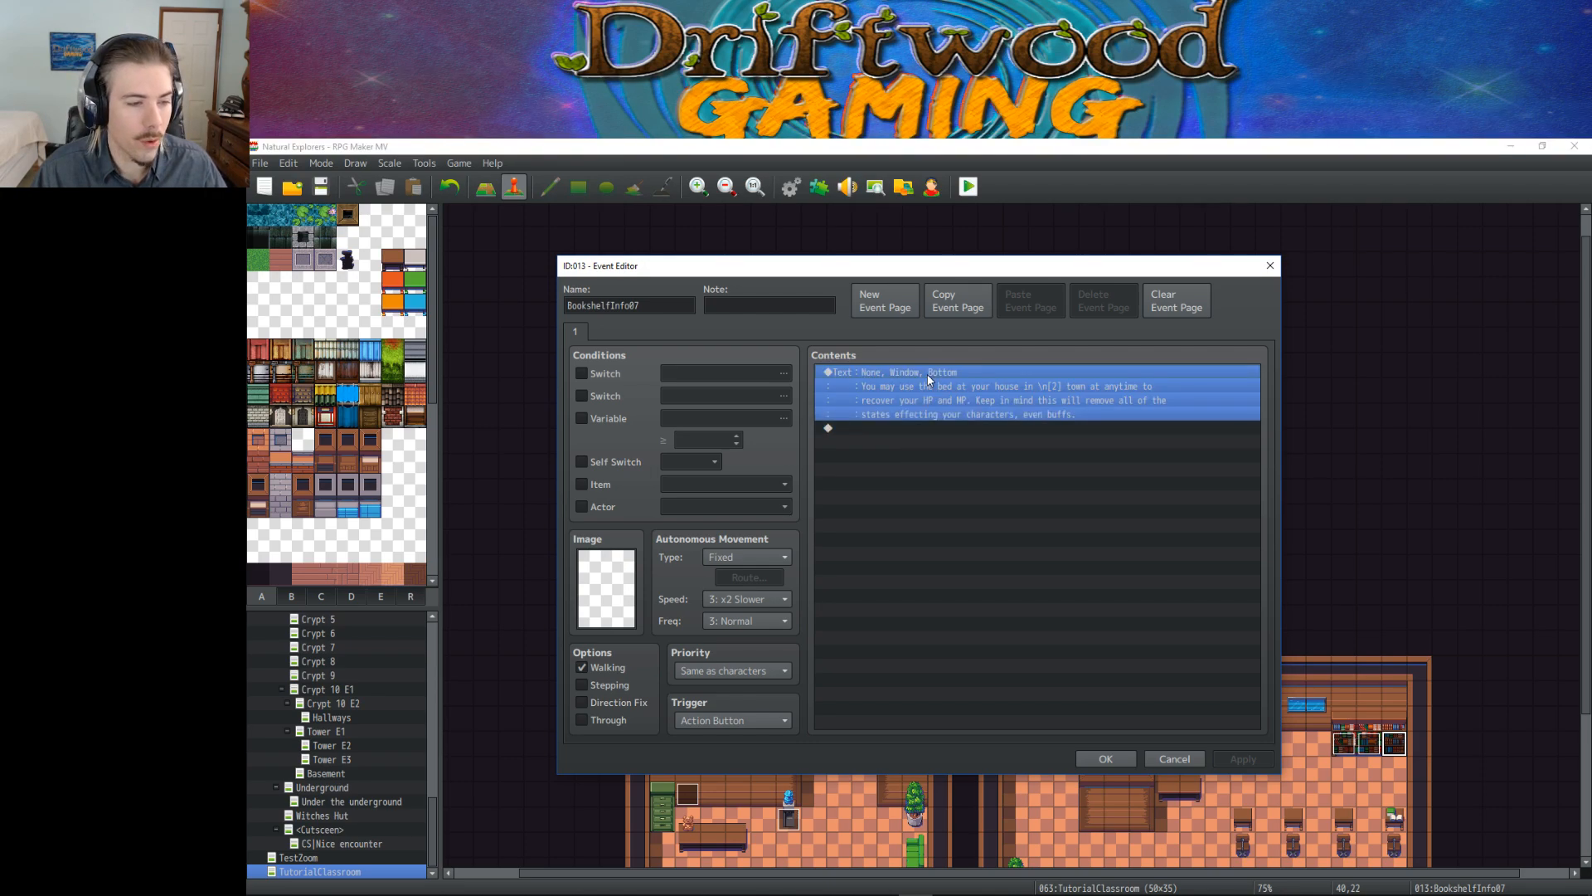
pyautogui.click(988, 429)
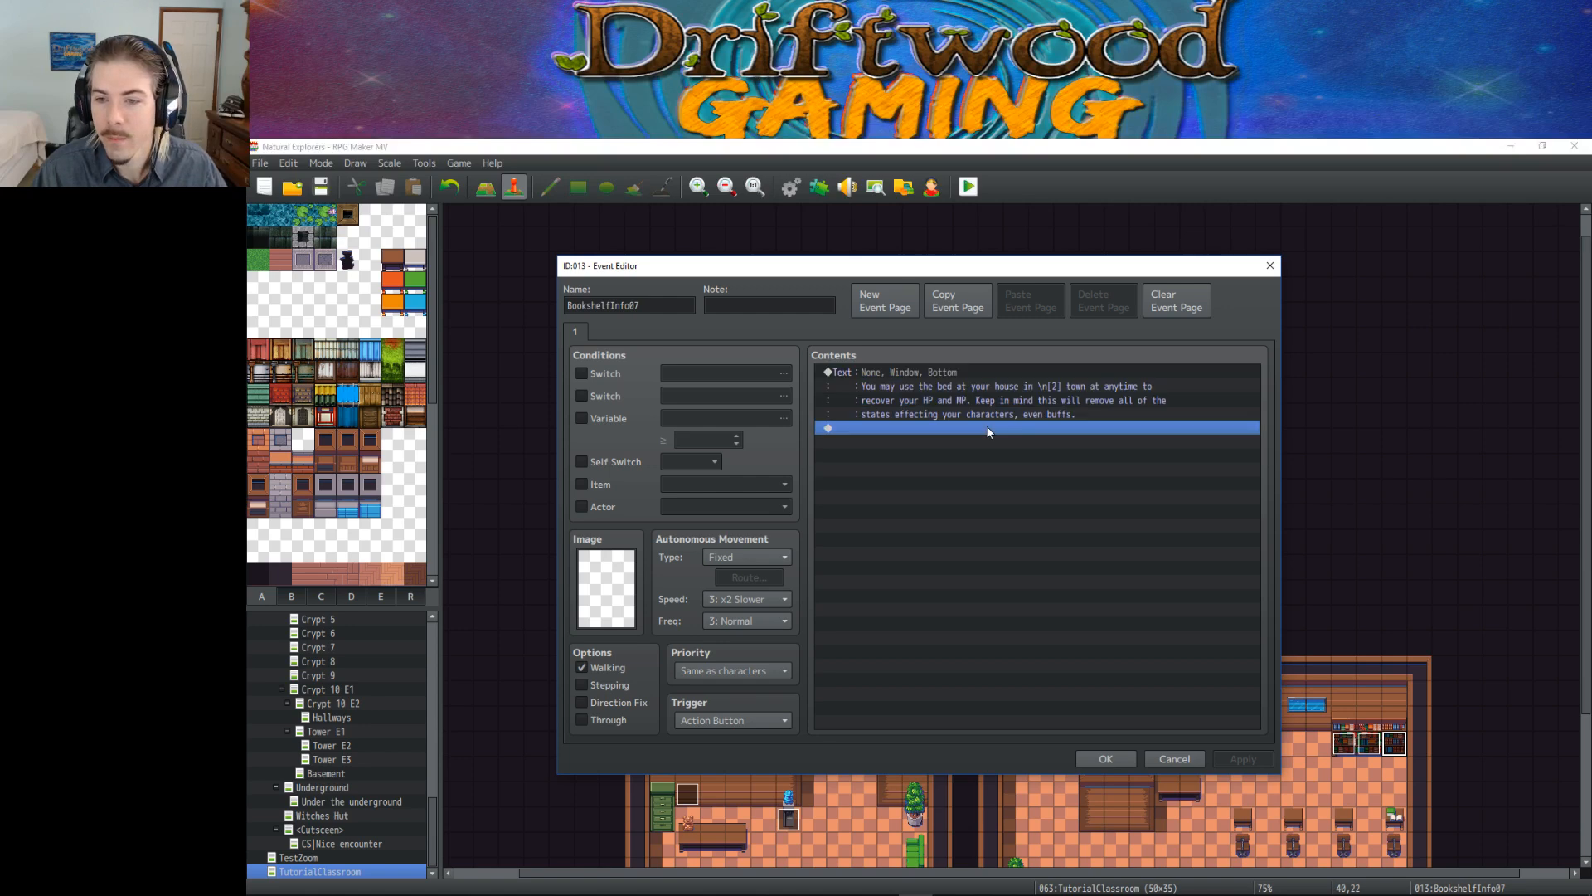
pyautogui.click(978, 383)
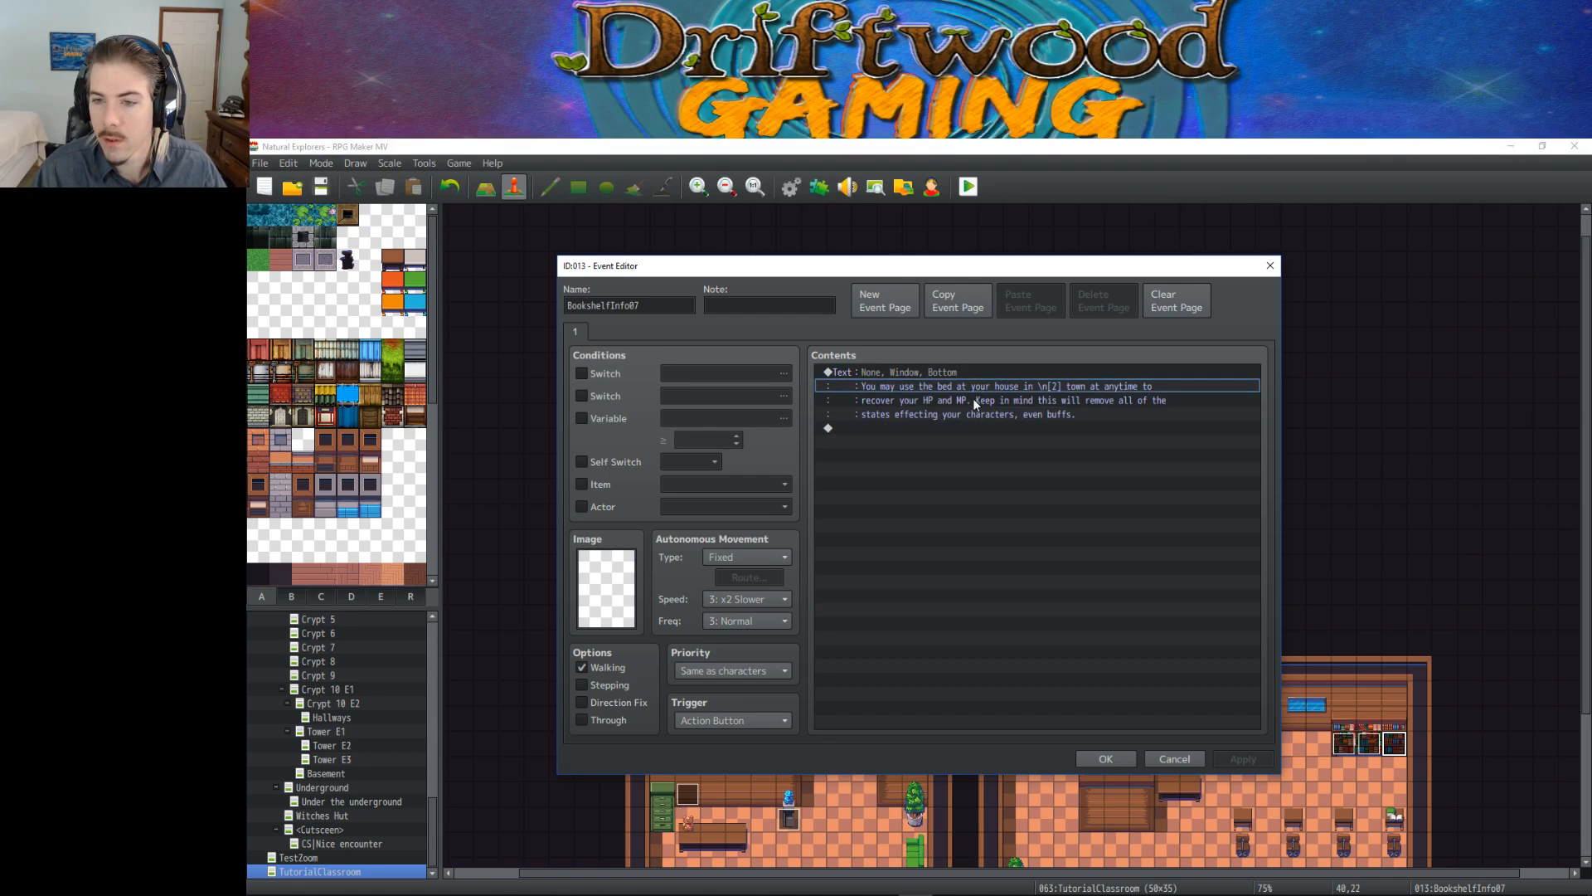
pyautogui.click(1012, 418)
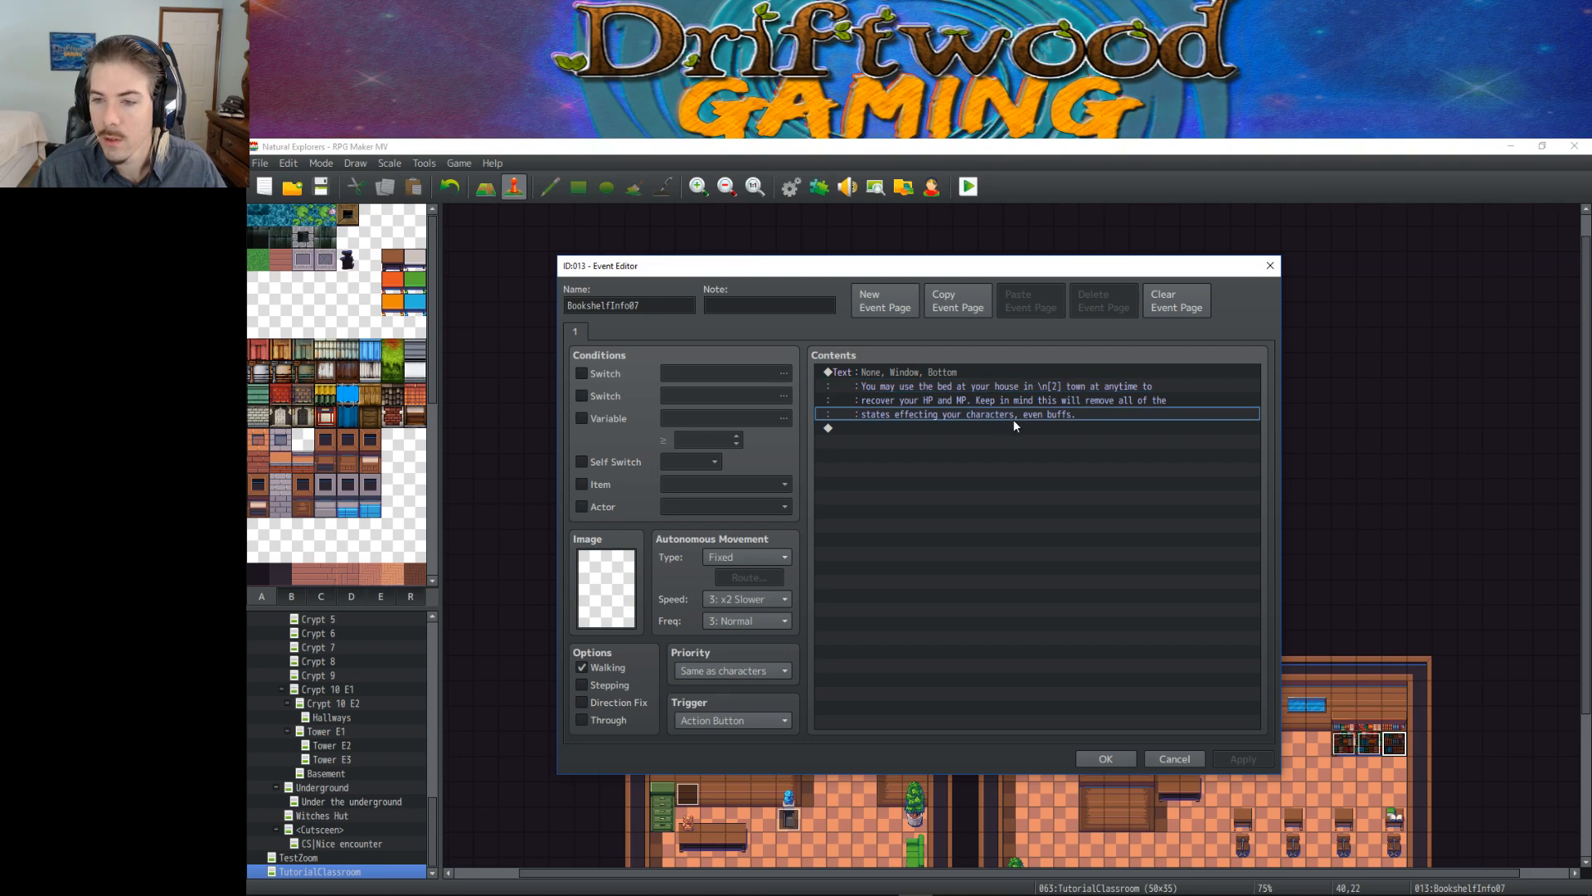
pyautogui.click(1102, 761)
# Step: Check the bookshelf events and the stools around the small table on the TutorialClassroom map
pyautogui.click(685, 366)
pyautogui.click(838, 365)
pyautogui.click(1347, 749)
pyautogui.click(1369, 749)
pyautogui.click(1396, 749)
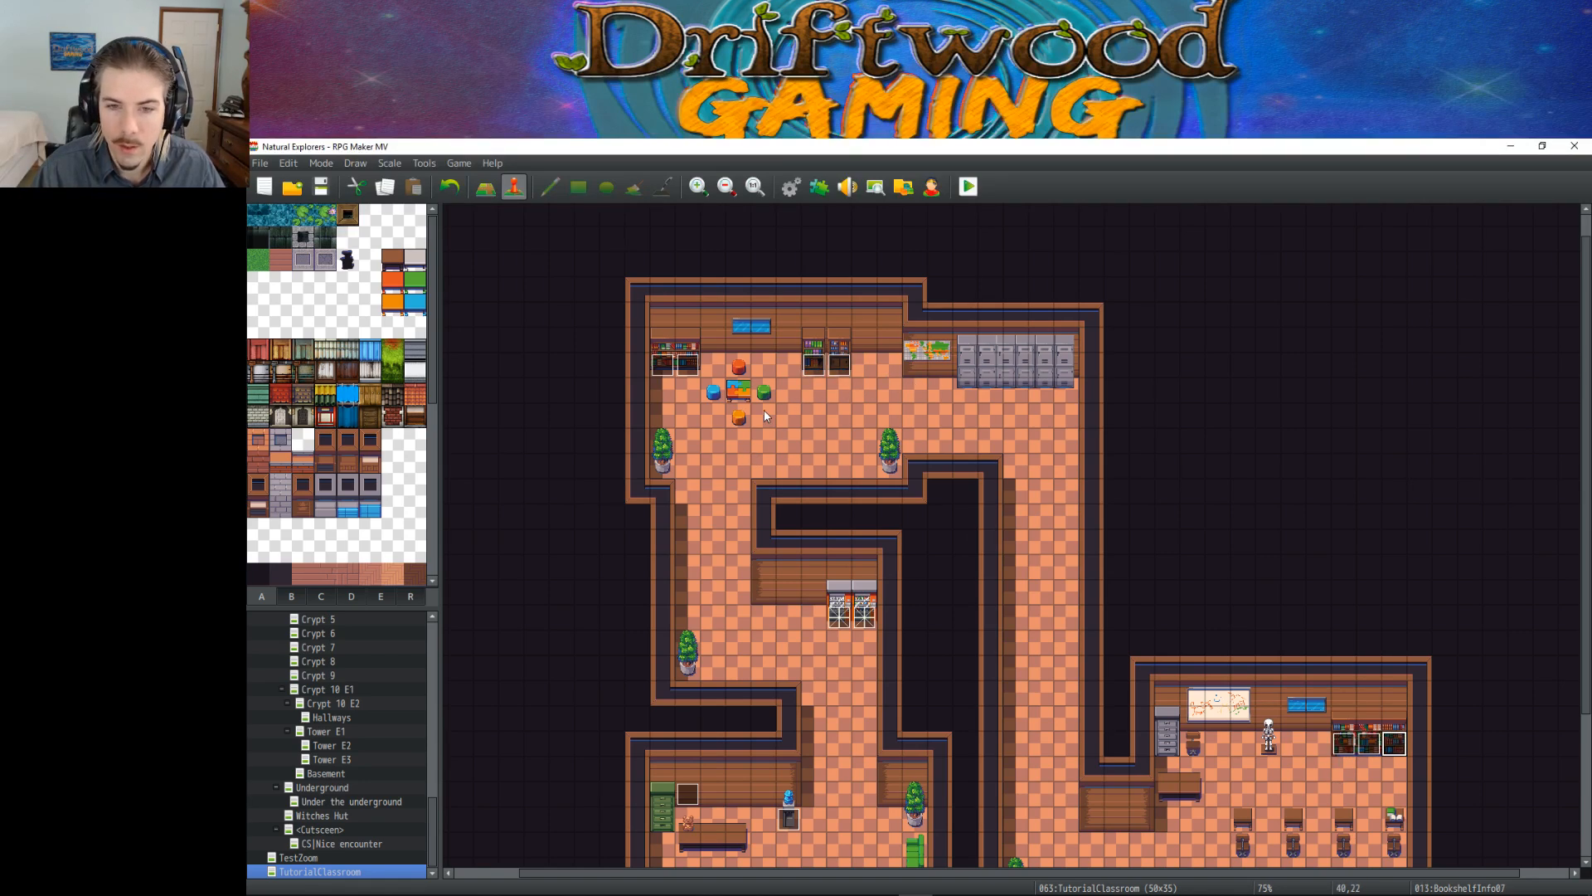
pyautogui.click(741, 369)
pyautogui.click(715, 394)
pyautogui.click(741, 417)
pyautogui.click(779, 394)
pyautogui.click(758, 387)
pyautogui.click(739, 417)
pyautogui.click(733, 363)
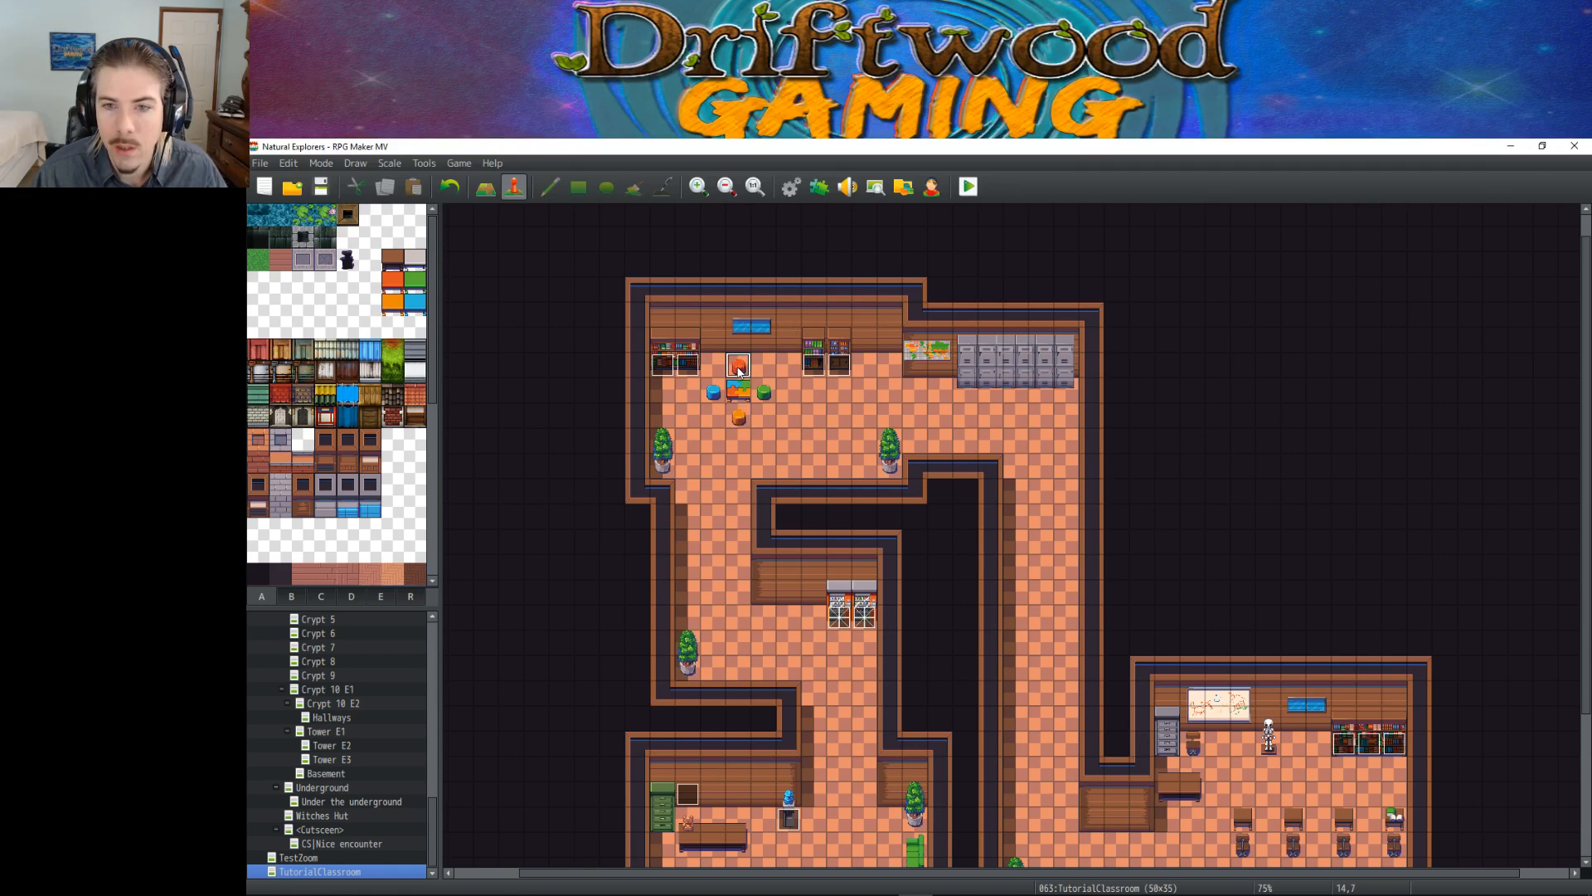
# Step: Create an event on the red stool with the front-facing Bubbly Oasis character image and name it BubblyOasis
pyautogui.doubleClick(739, 365)
pyautogui.doubleClick(610, 585)
pyautogui.click(704, 395)
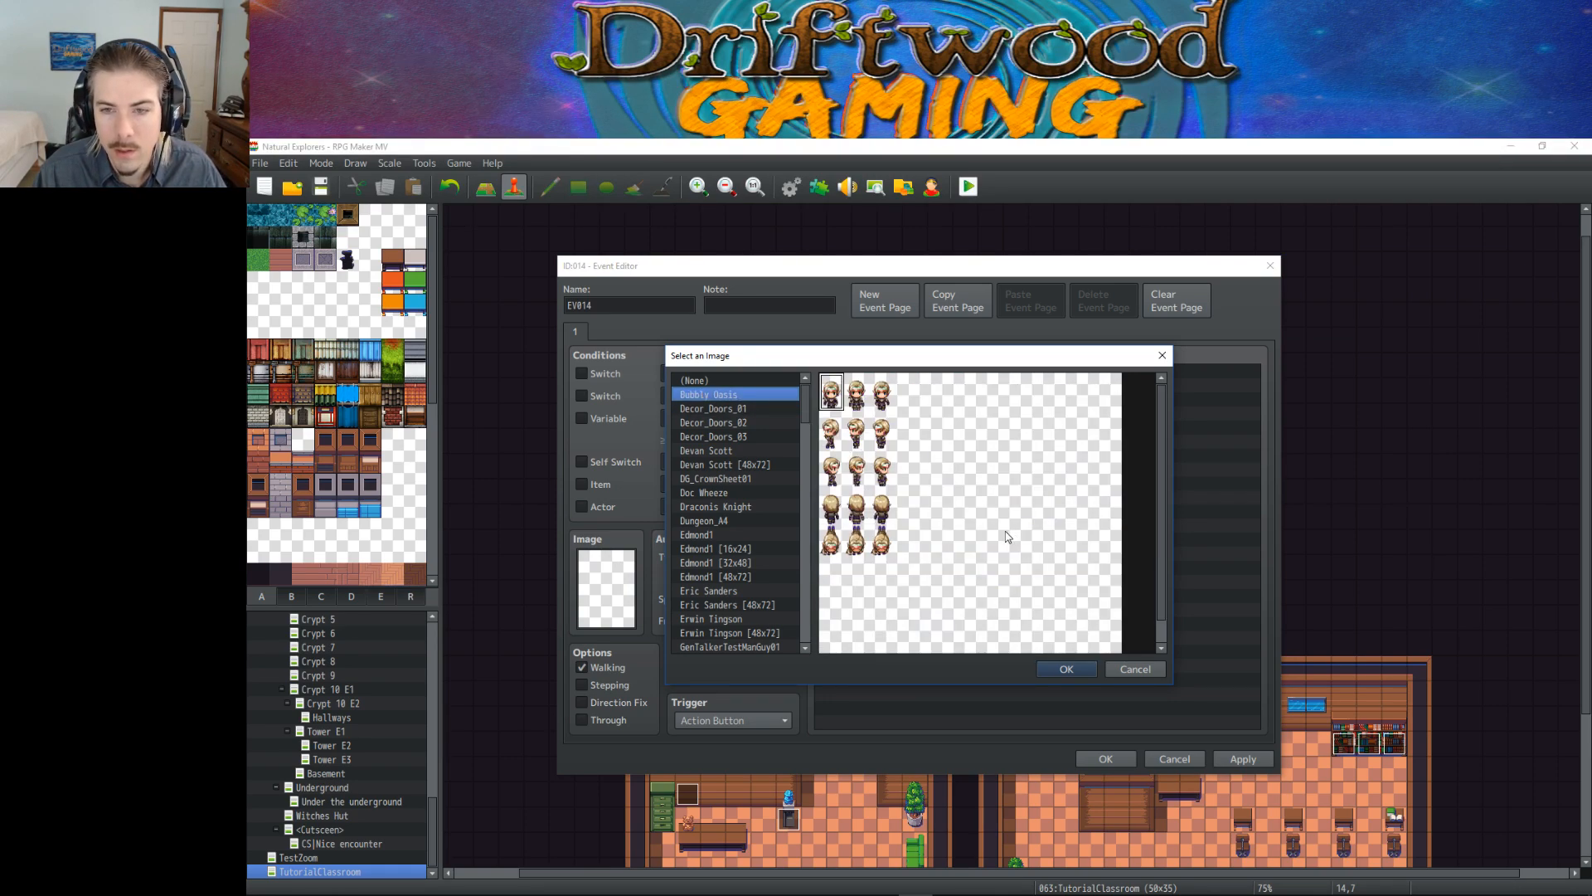
pyautogui.click(857, 391)
pyautogui.click(1065, 668)
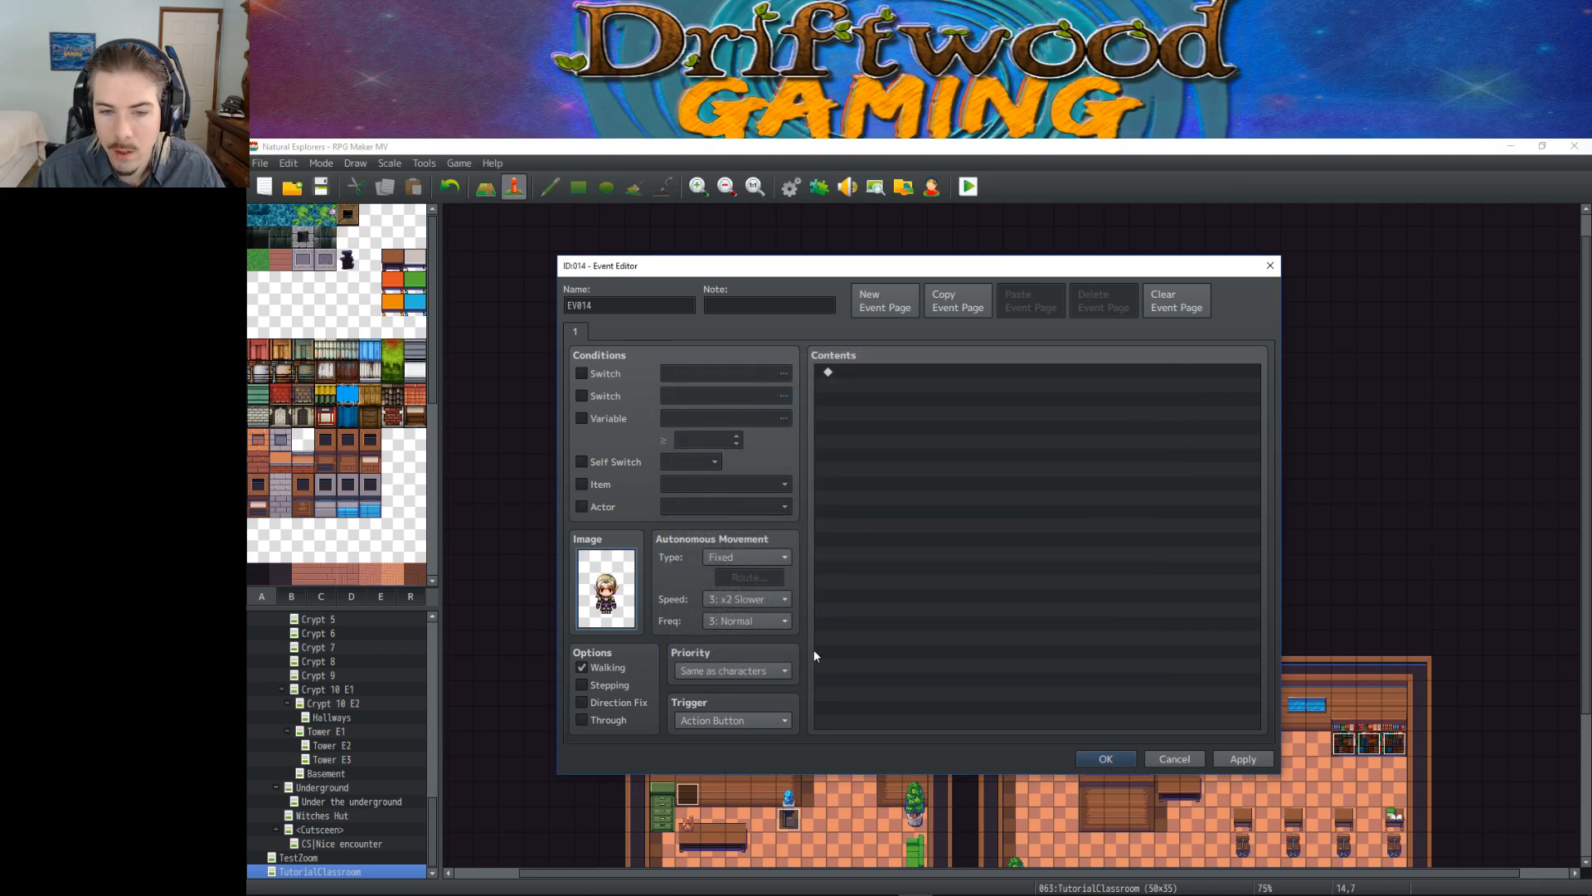
pyautogui.write('BubblyOasis')
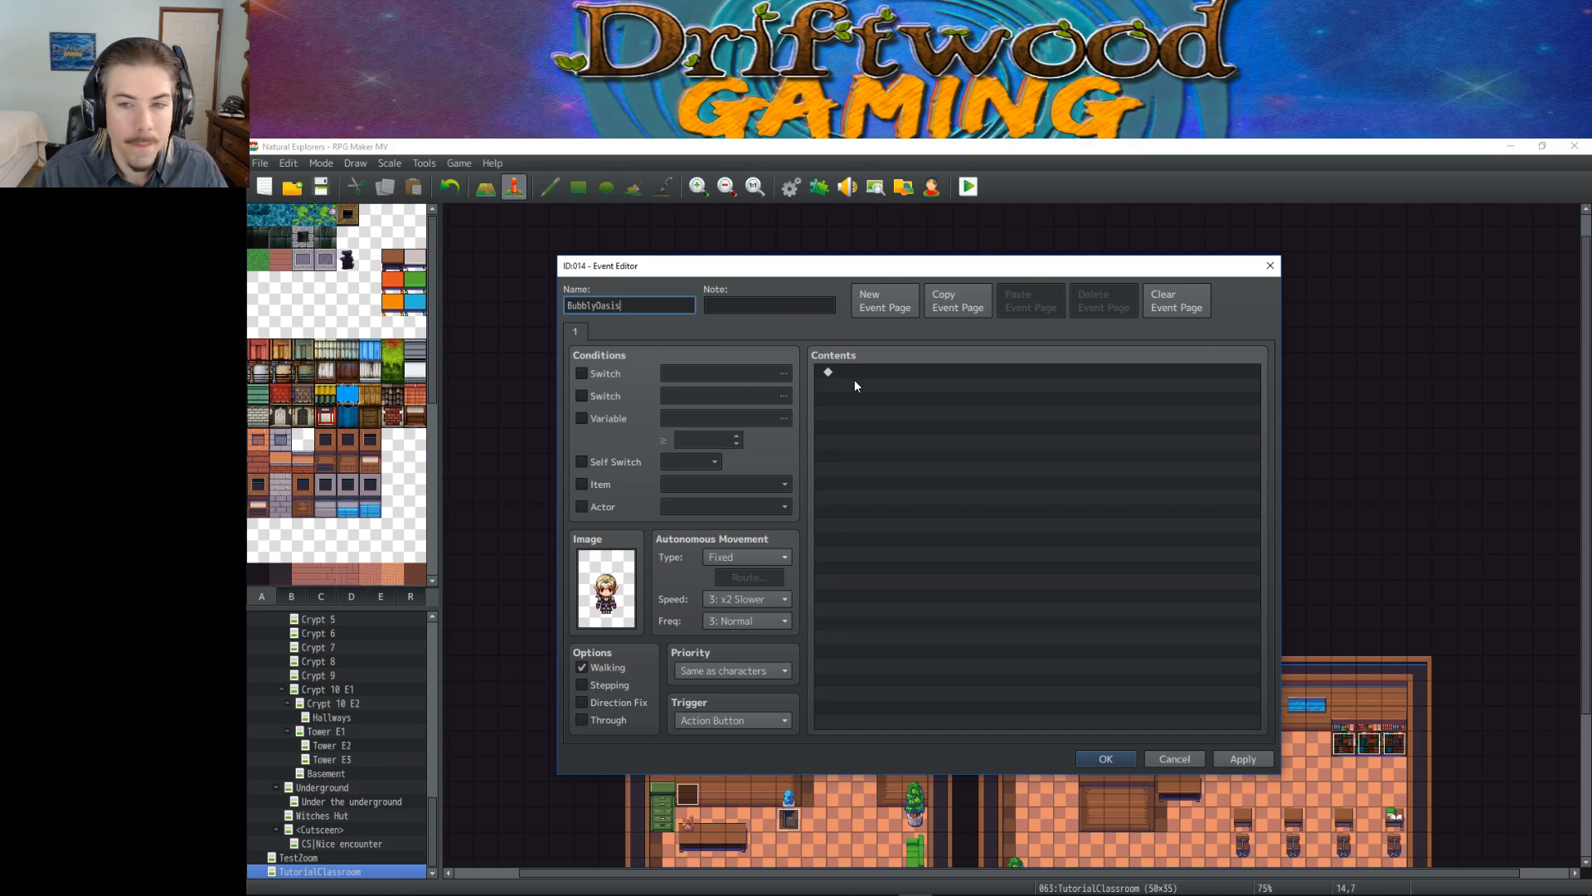
# Step: Start a Show Text command in the BubblyOasis event with the Bubbly Oasis face and the name-box text \n<BubblyOasis>
pyautogui.click(856, 383)
pyautogui.rightClick(869, 380)
pyautogui.click(902, 387)
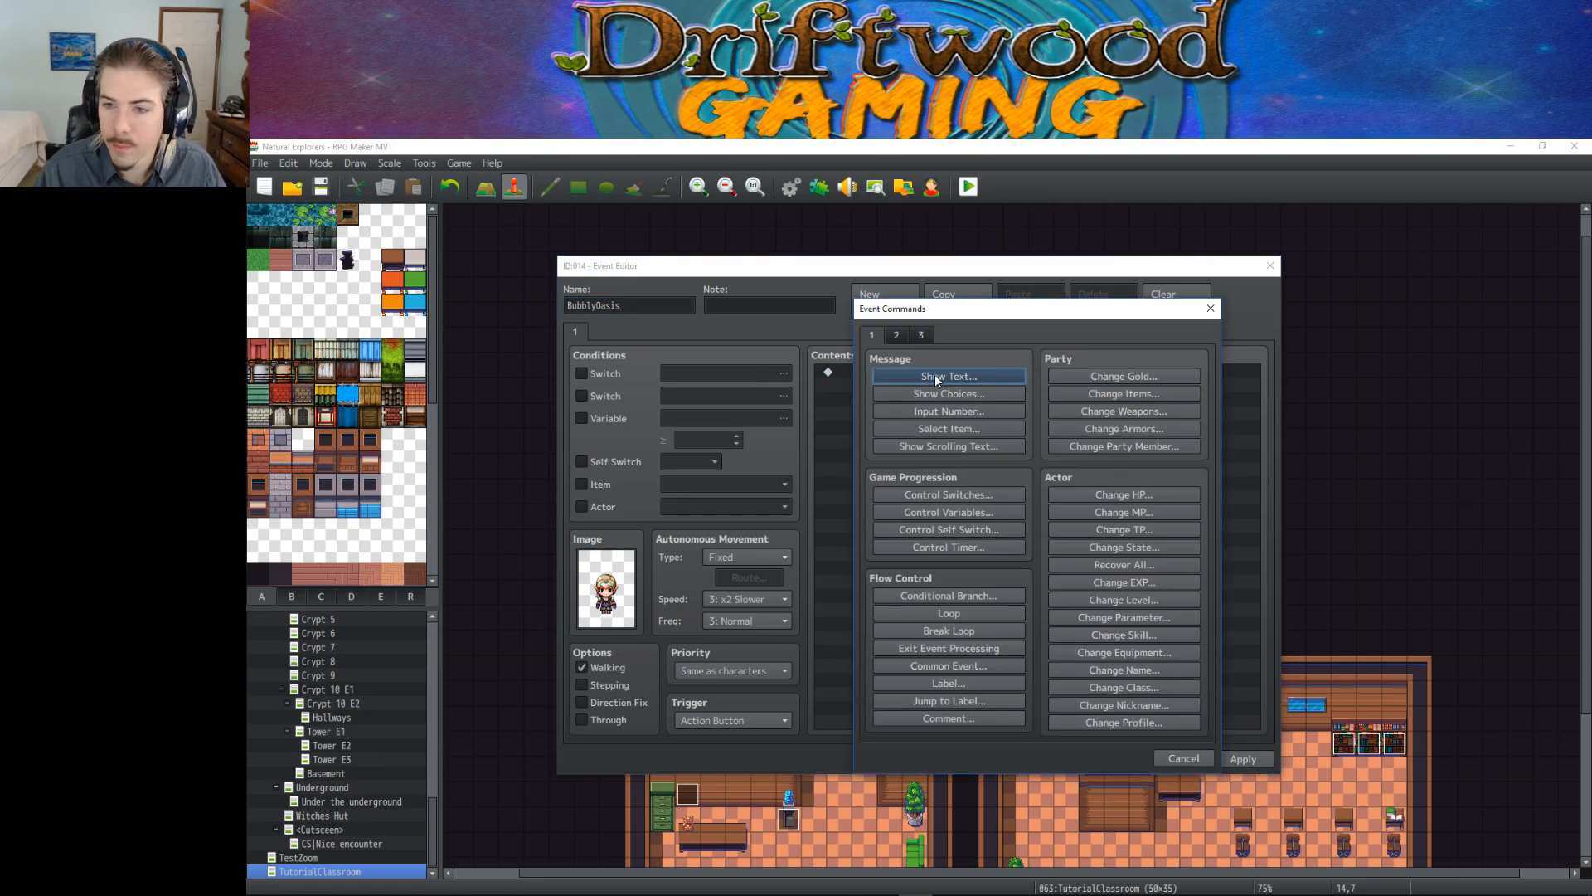
pyautogui.click(934, 375)
pyautogui.doubleClick(876, 486)
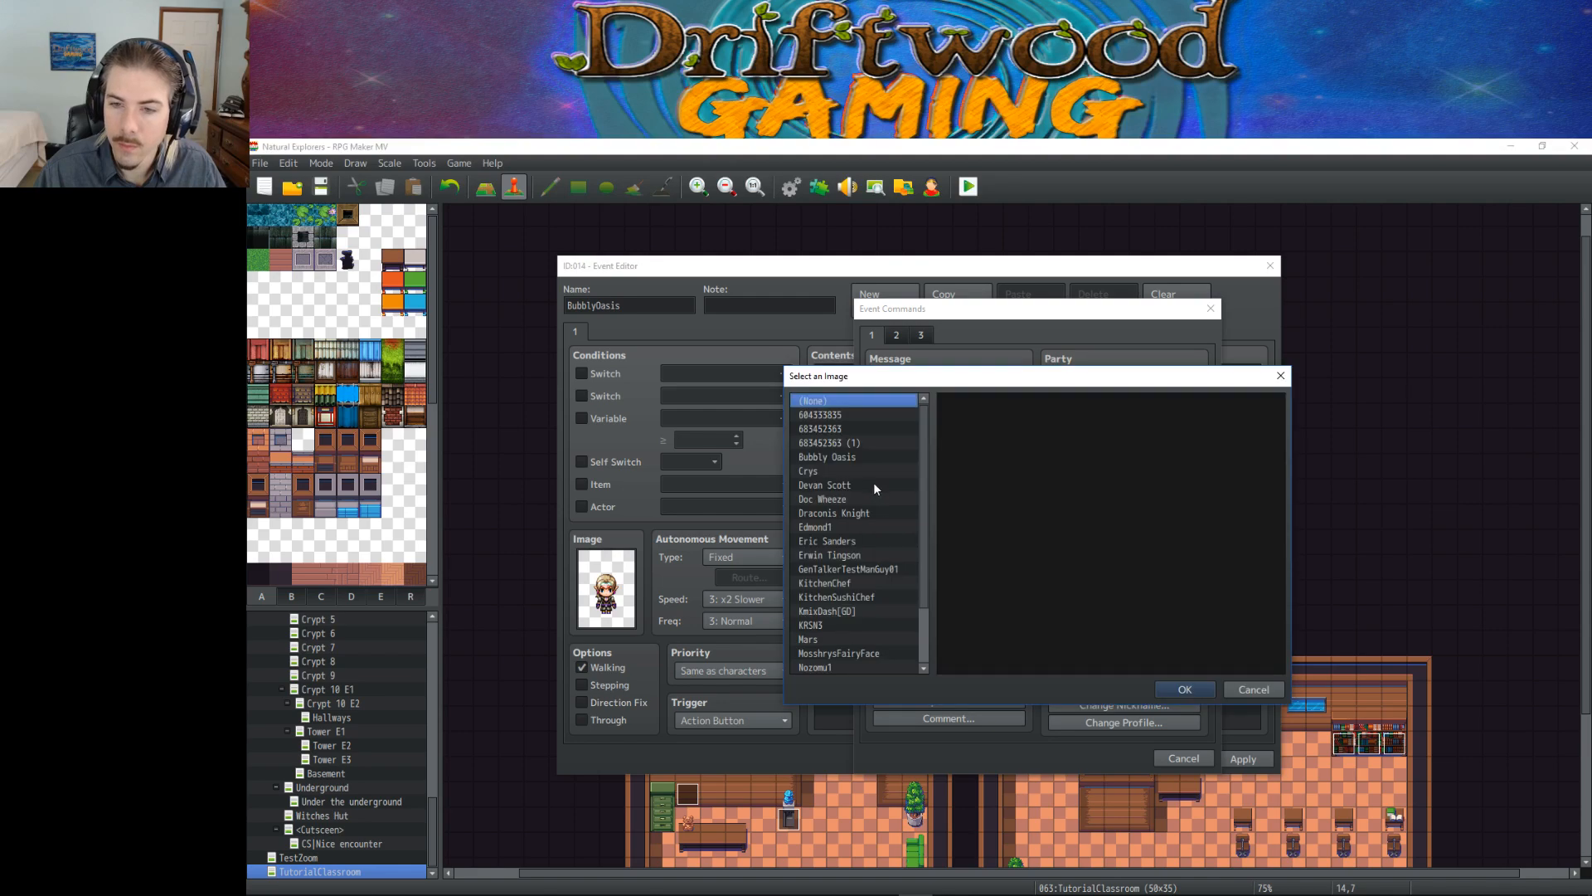
pyautogui.click(863, 457)
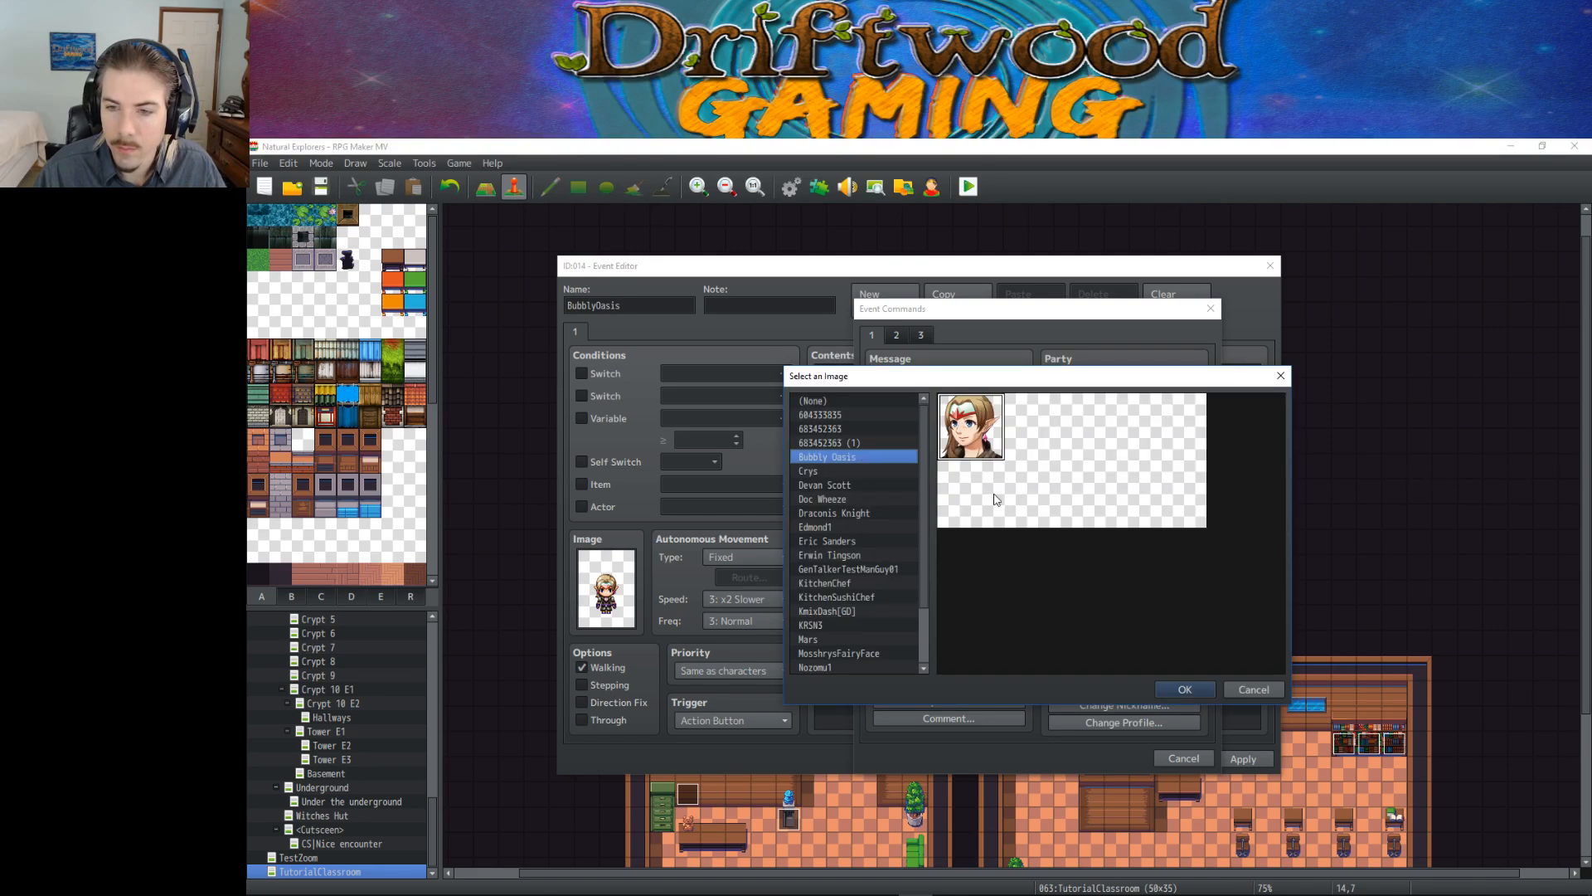
pyautogui.click(1195, 689)
pyautogui.click(977, 521)
pyautogui.write('\\n<BubblyOasis')
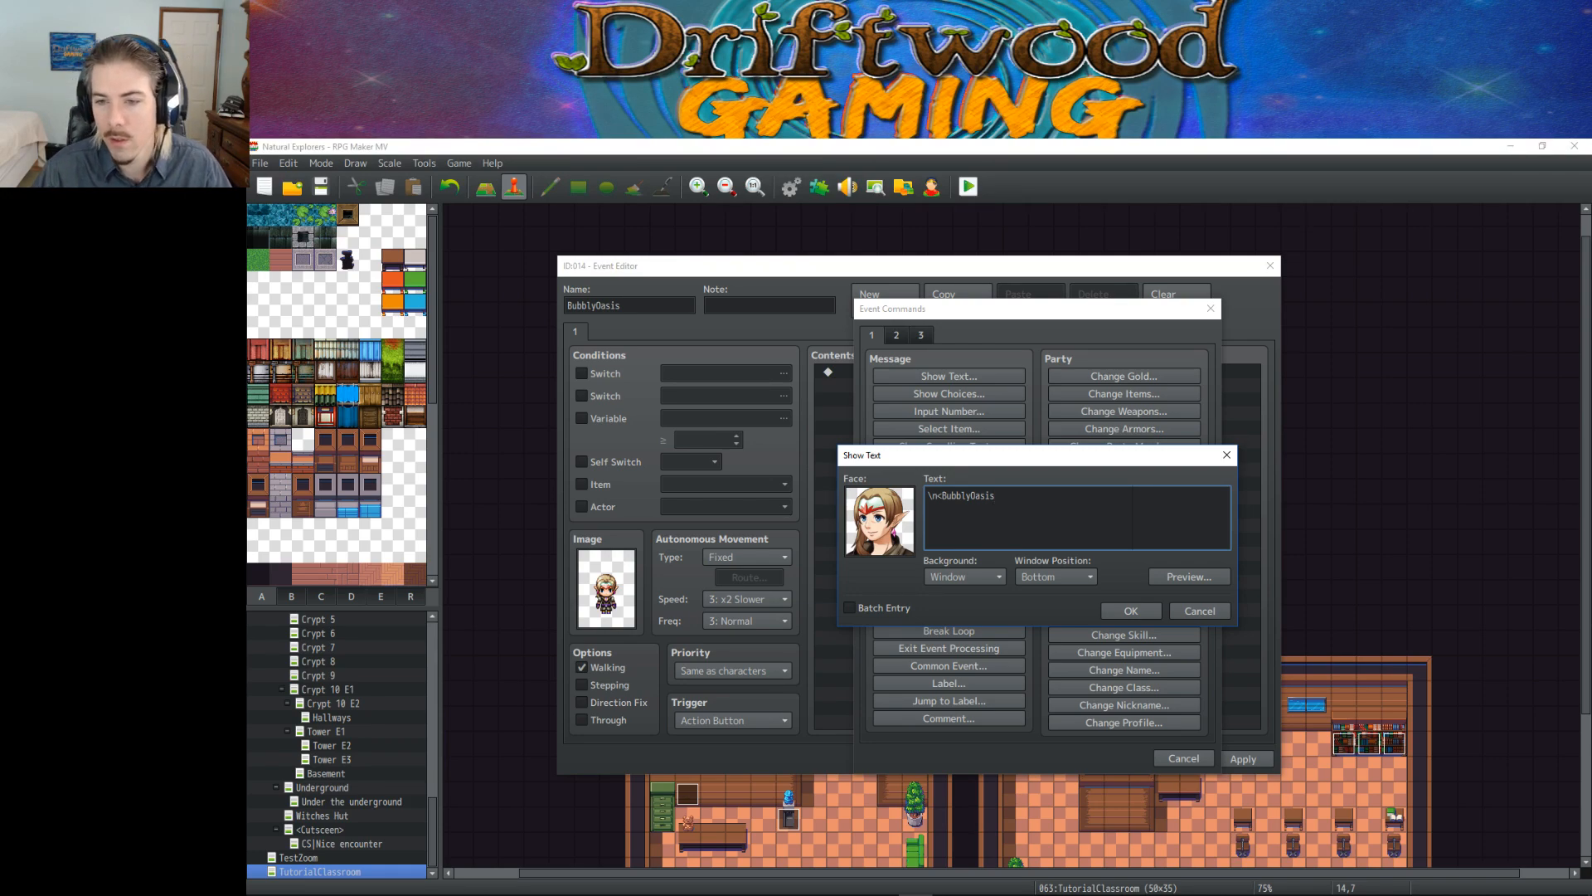
pyautogui.write('>')
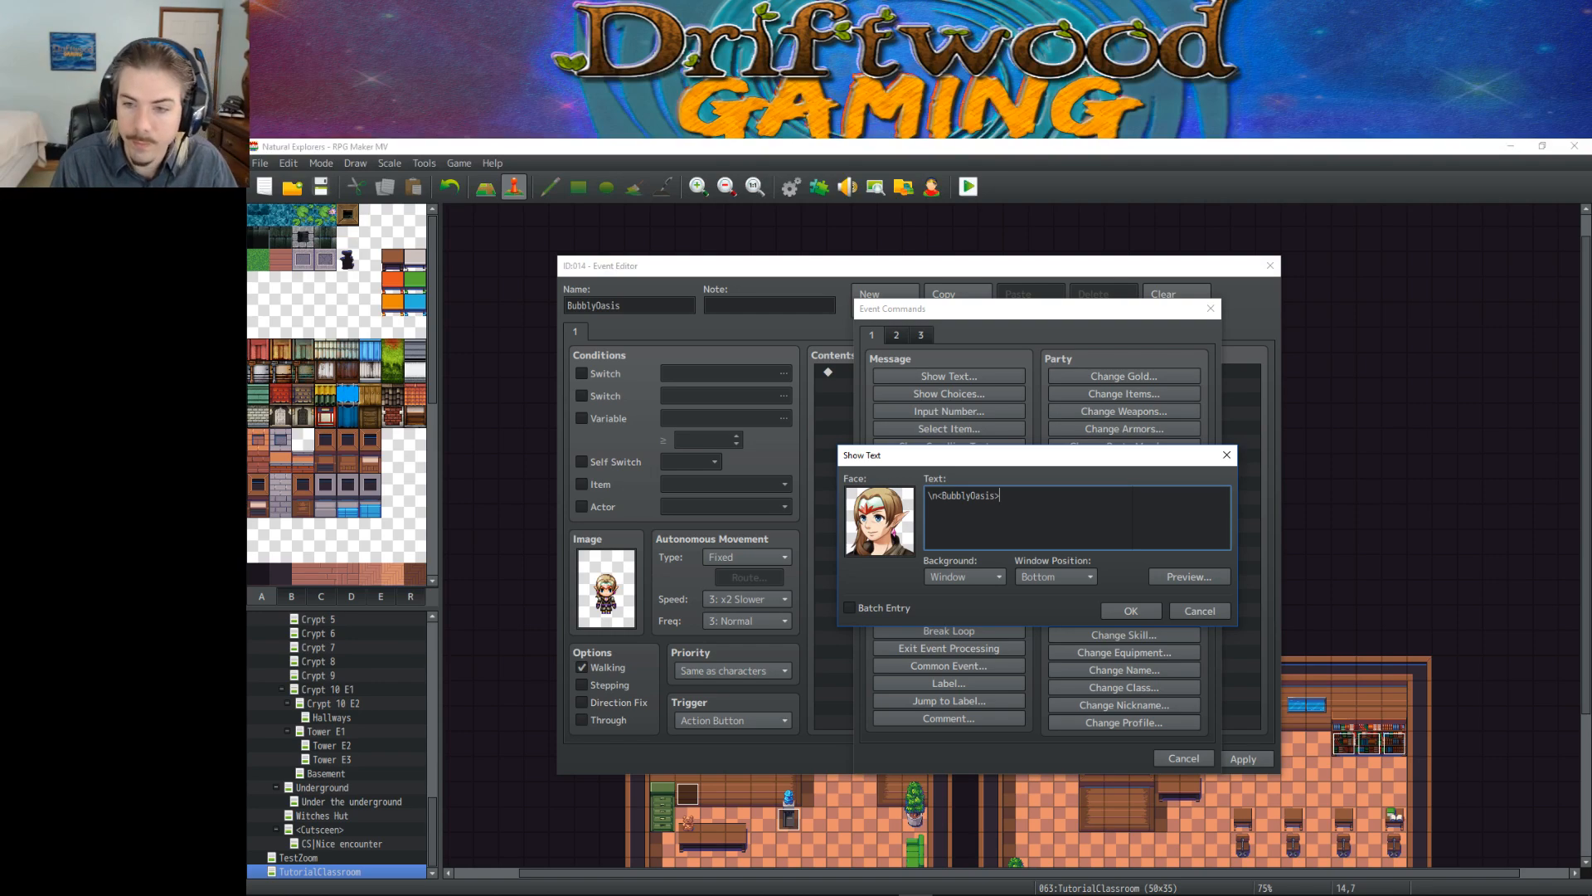
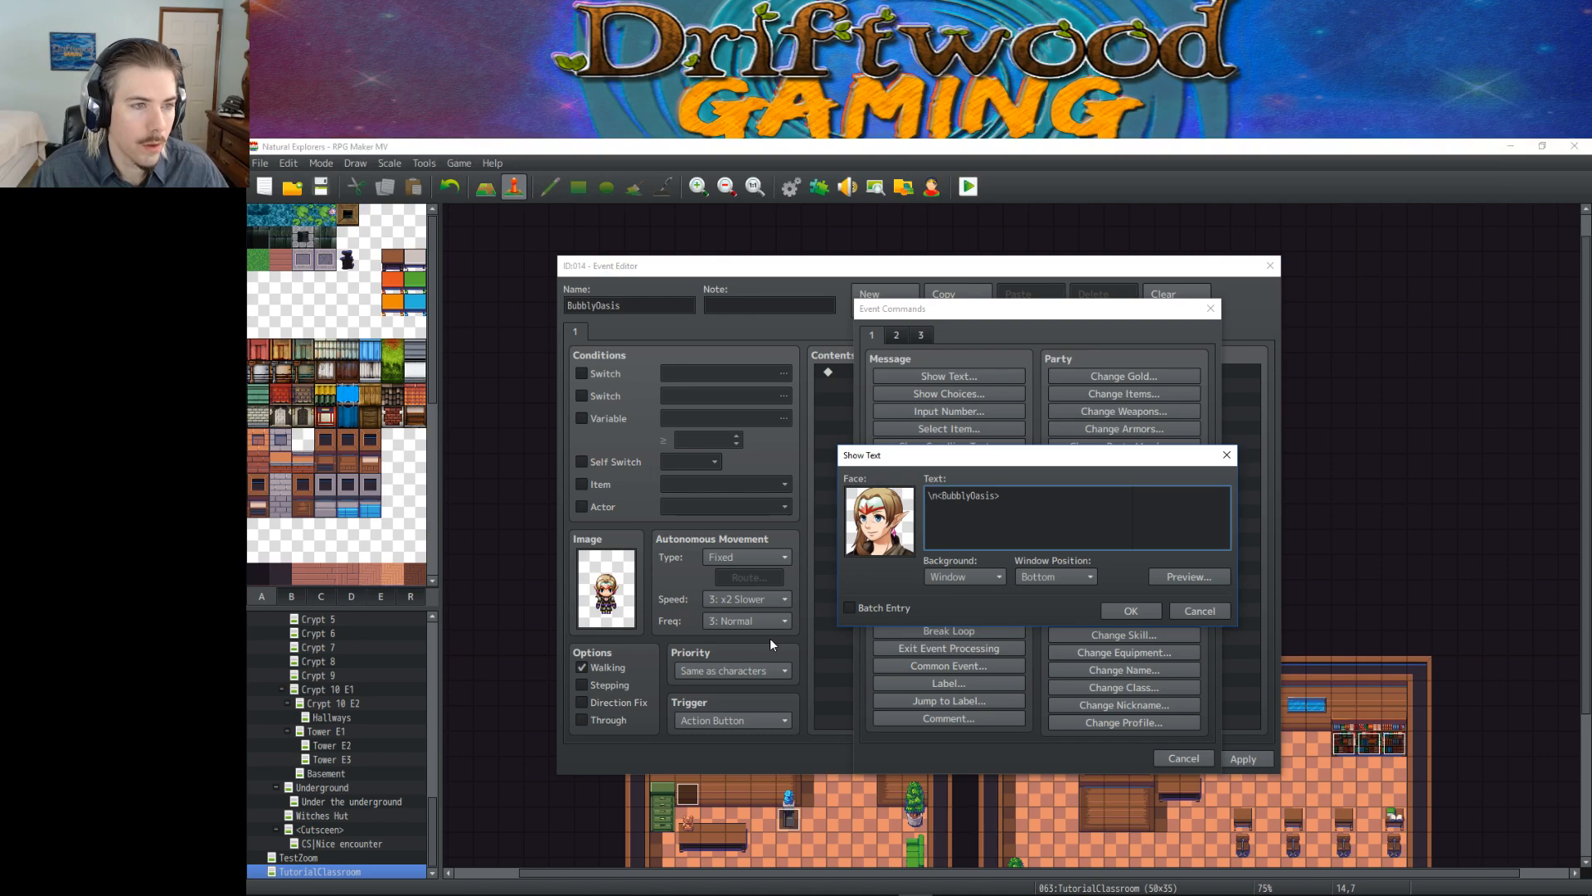
# Step: Switch to Aseprite and create a new 48 × 48 px RGB sprite with a transparent background
pyautogui.moveTo(805, 894)
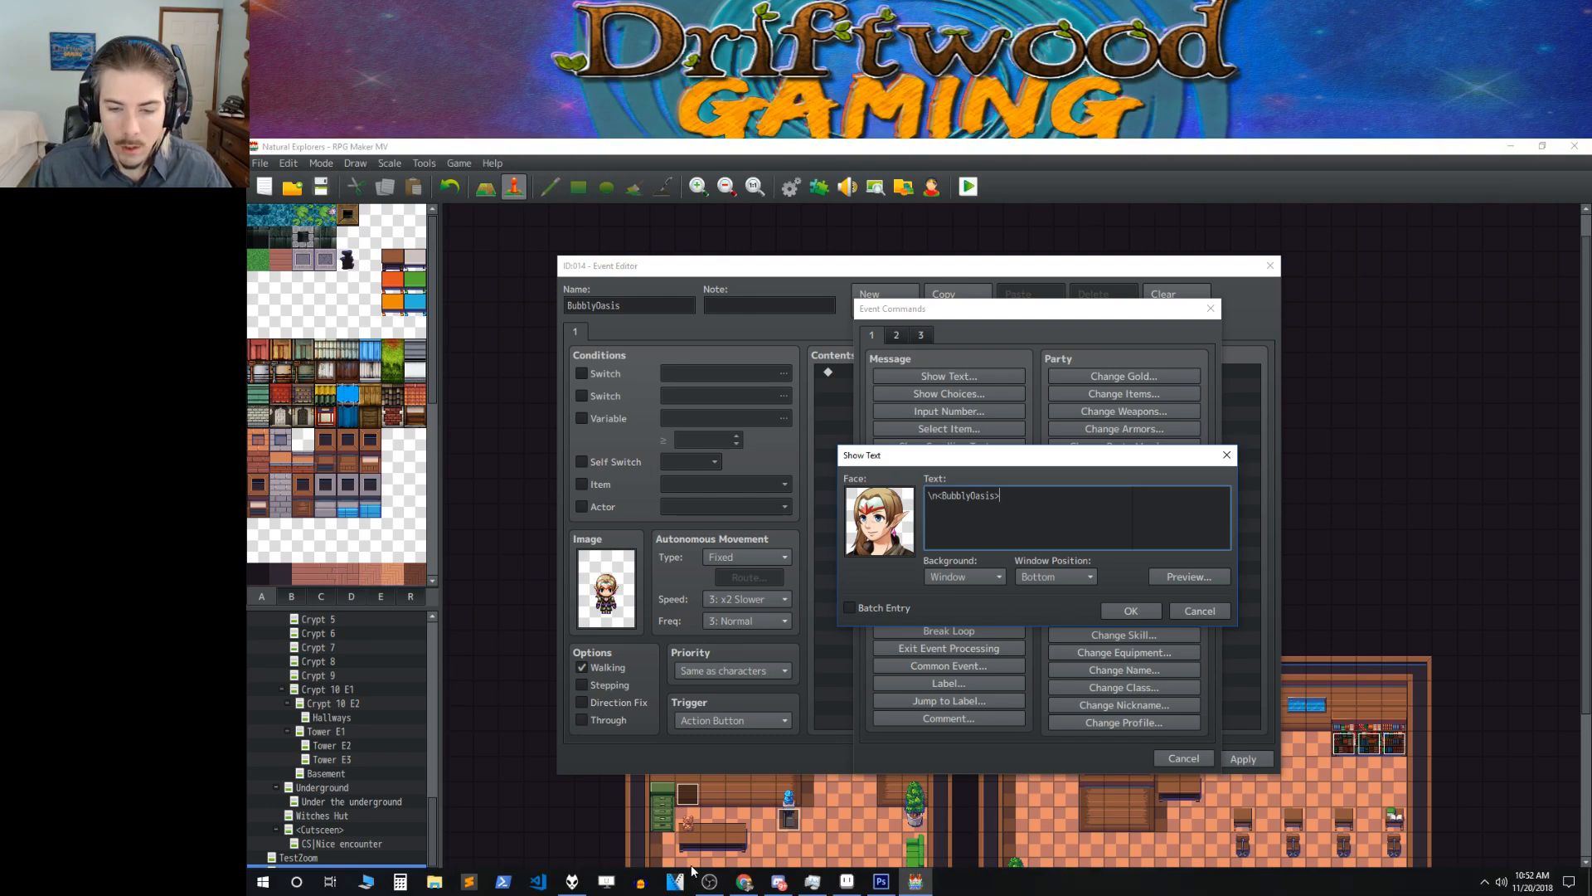
pyautogui.click(852, 884)
pyautogui.click(271, 164)
pyautogui.click(287, 185)
pyautogui.write('48')
pyautogui.press('Tab')
pyautogui.write('48')
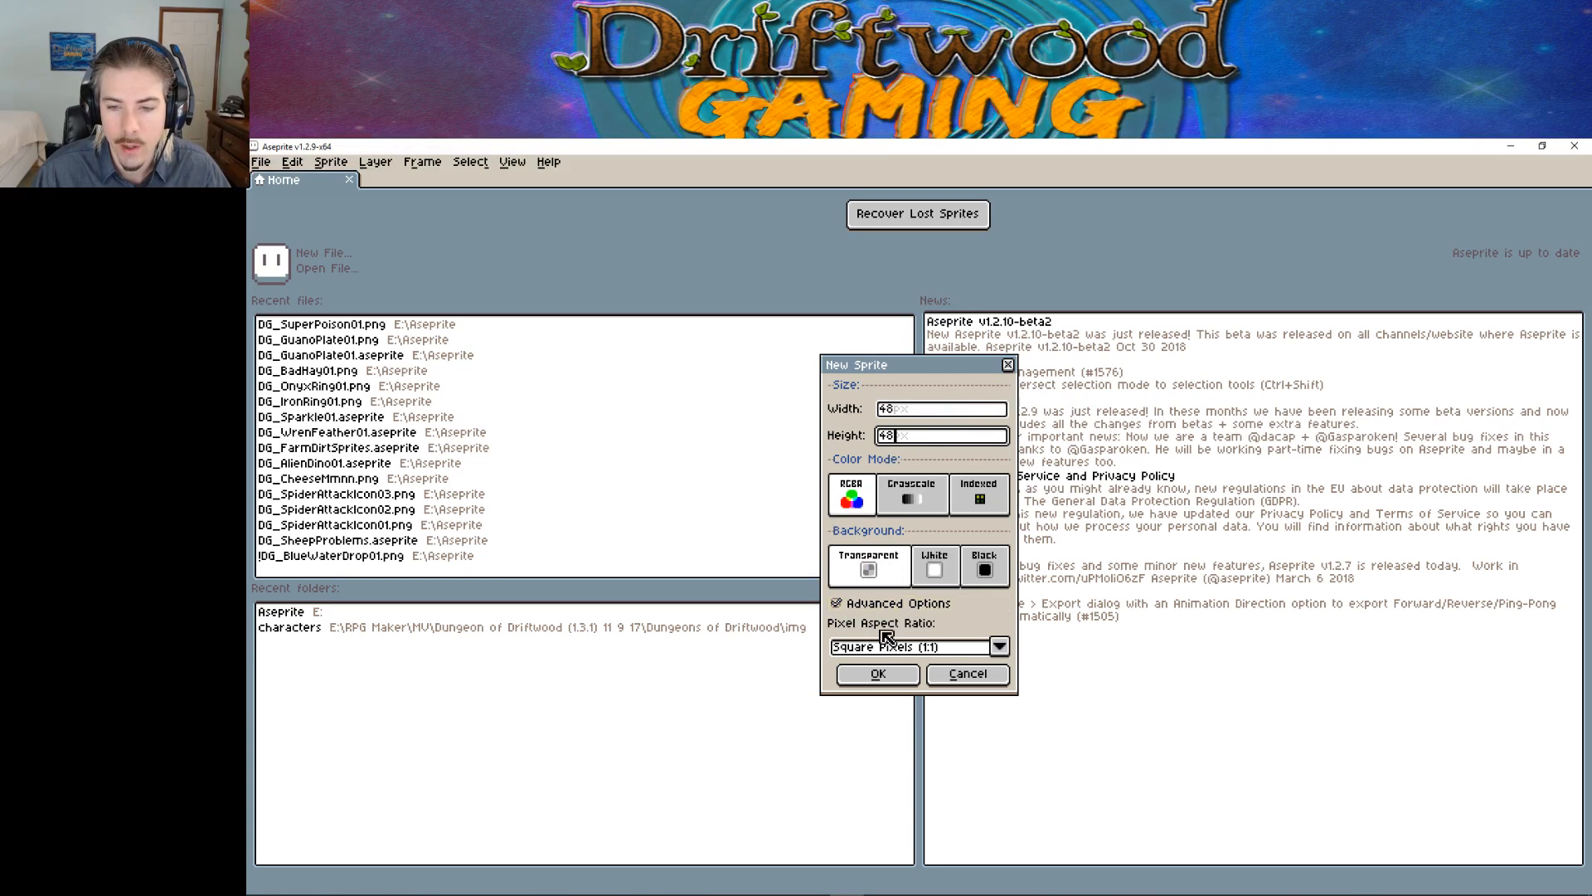
pyautogui.click(887, 678)
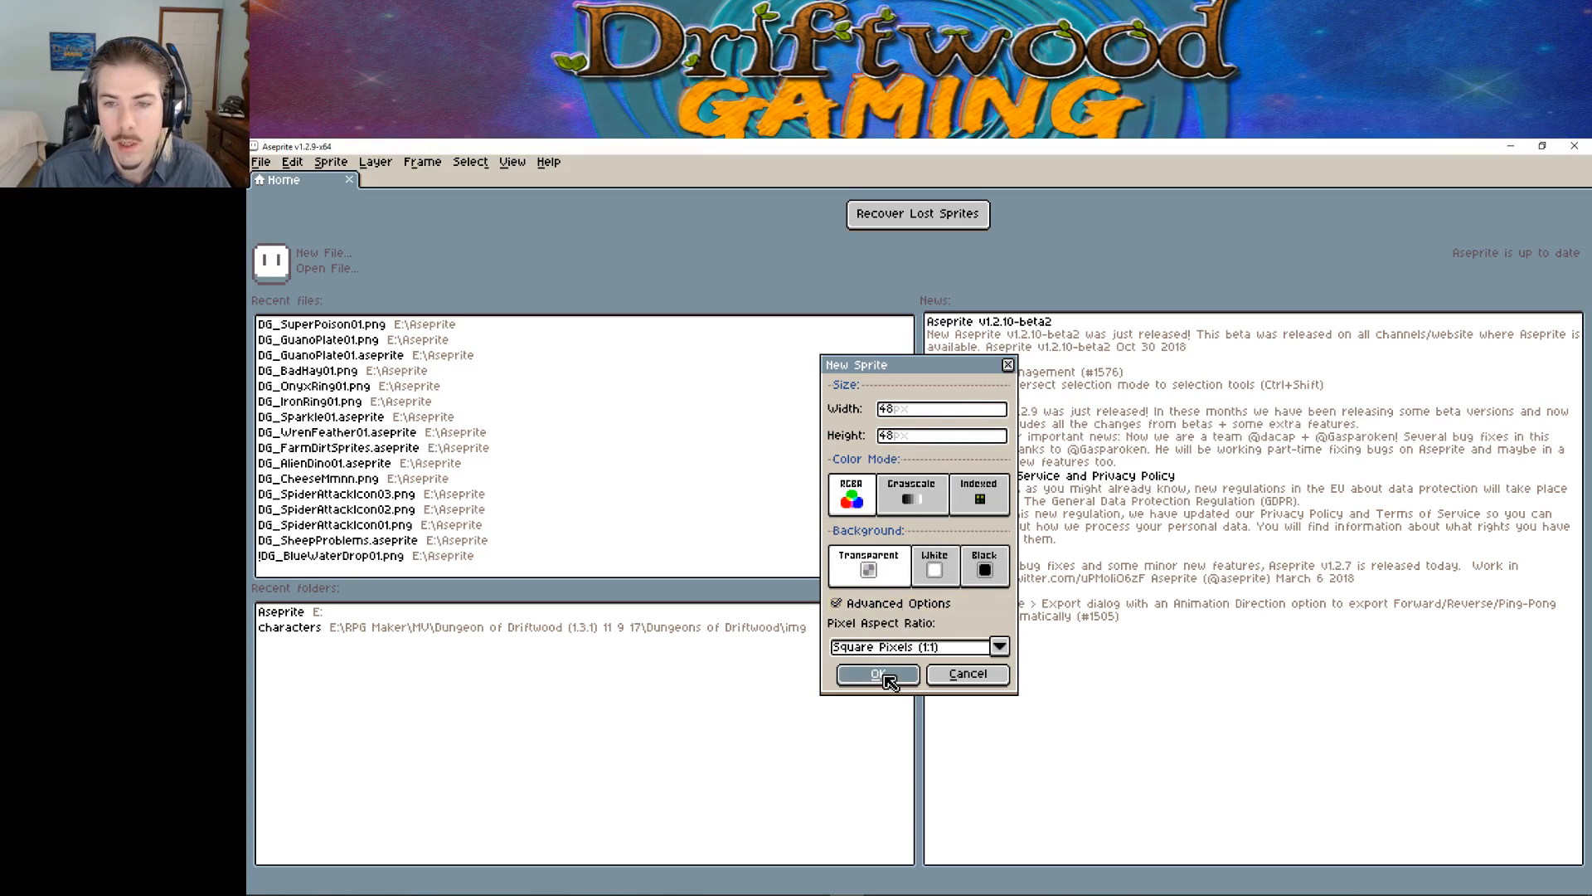
# Step: Load the Atari 2600 NTSC colour palette for the new sprite
pyautogui.moveTo(988, 456); pyautogui.dragTo(725, 498, button='middle')
pyautogui.scroll(3, 727, 498)
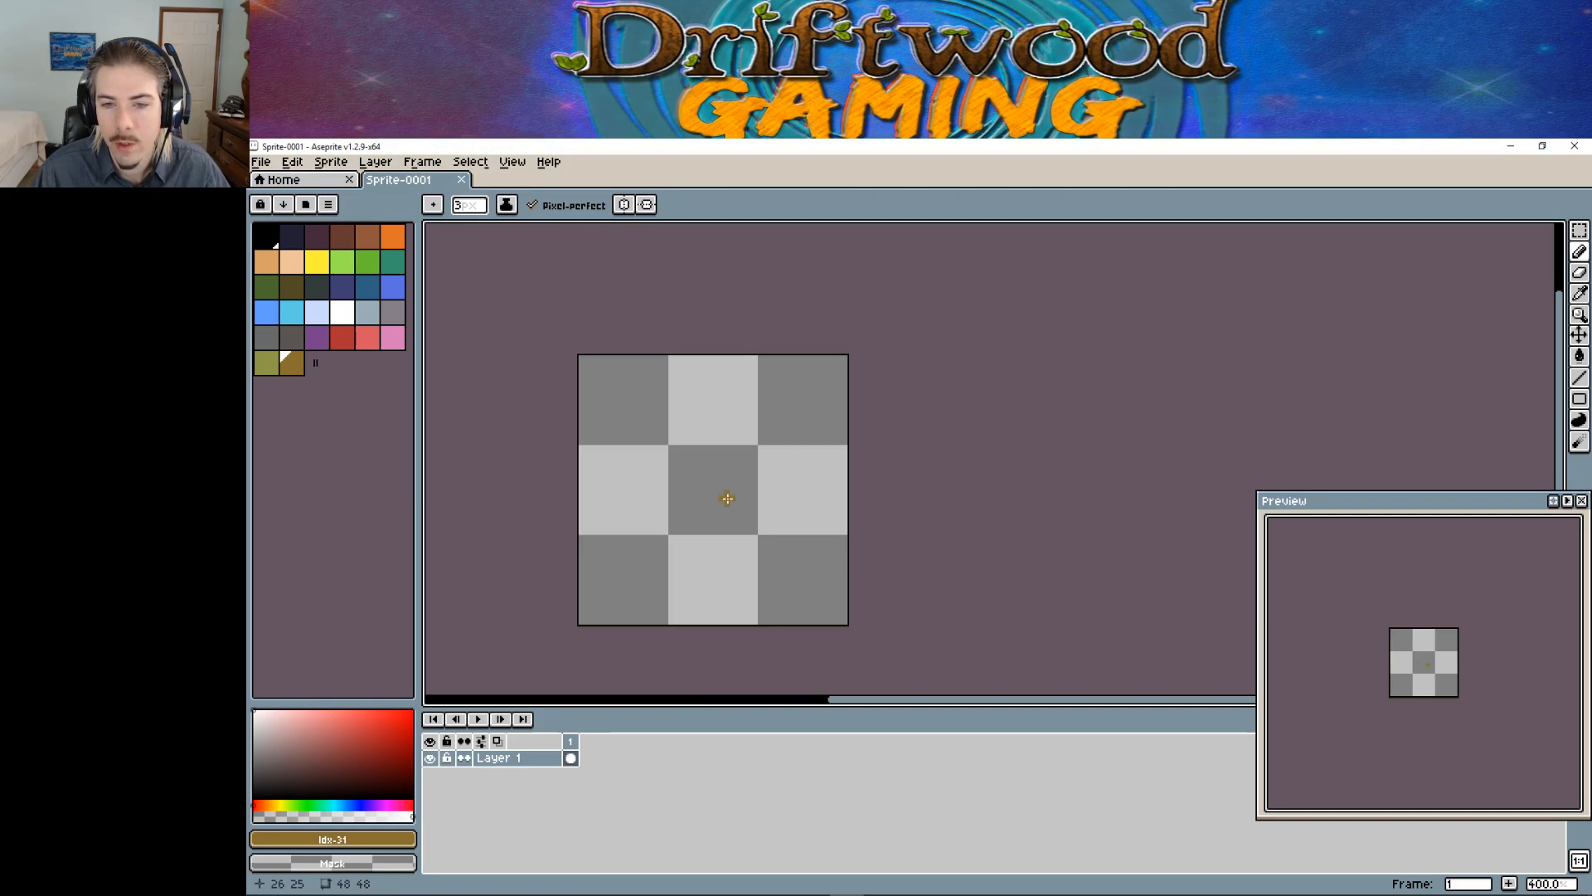
pyautogui.scroll(2, 727, 498)
pyautogui.click(306, 204)
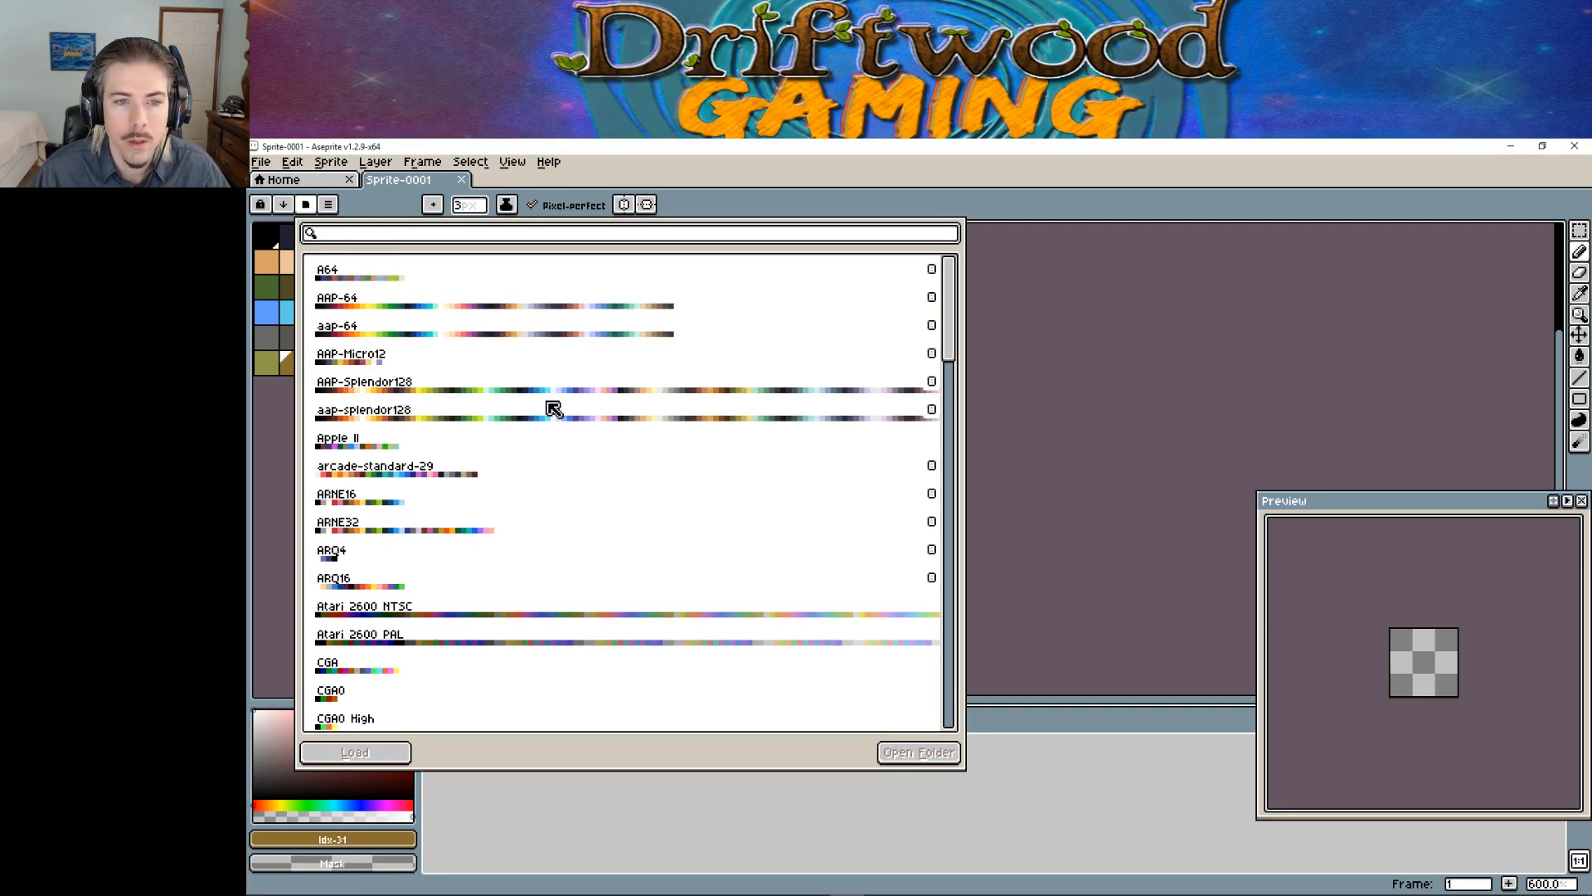
pyautogui.click(552, 412)
pyautogui.scroll(-3, 560, 448)
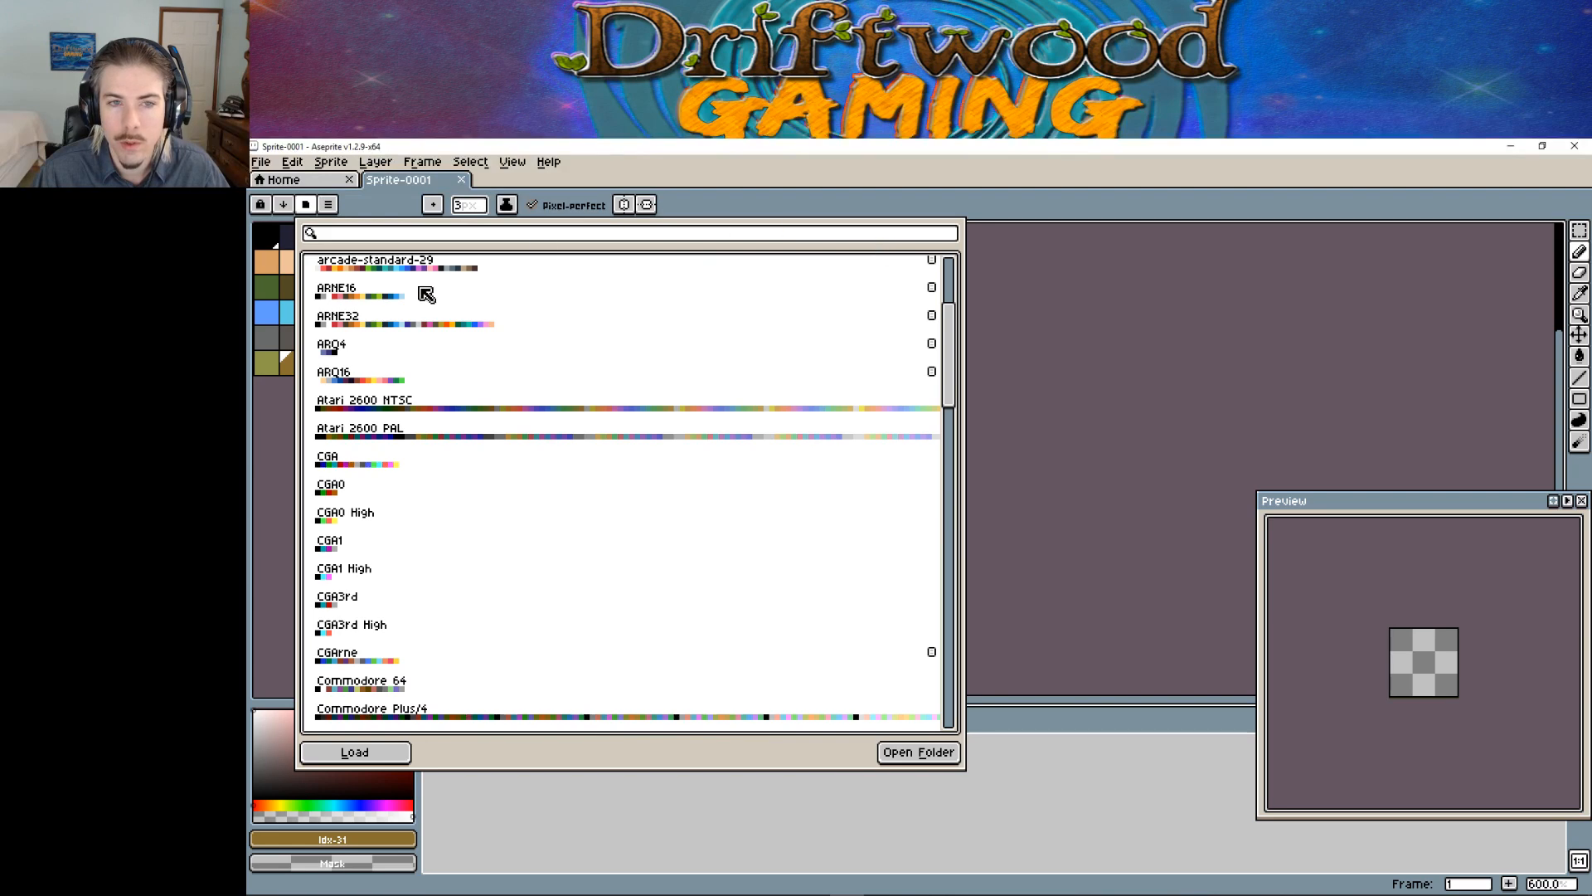
pyautogui.doubleClick(523, 412)
# Step: Draw a purple stick figure with a large round head, arms and spread legs using a 1 px brush
pyautogui.click(316, 337)
pyautogui.press('-')
pyautogui.press('-')
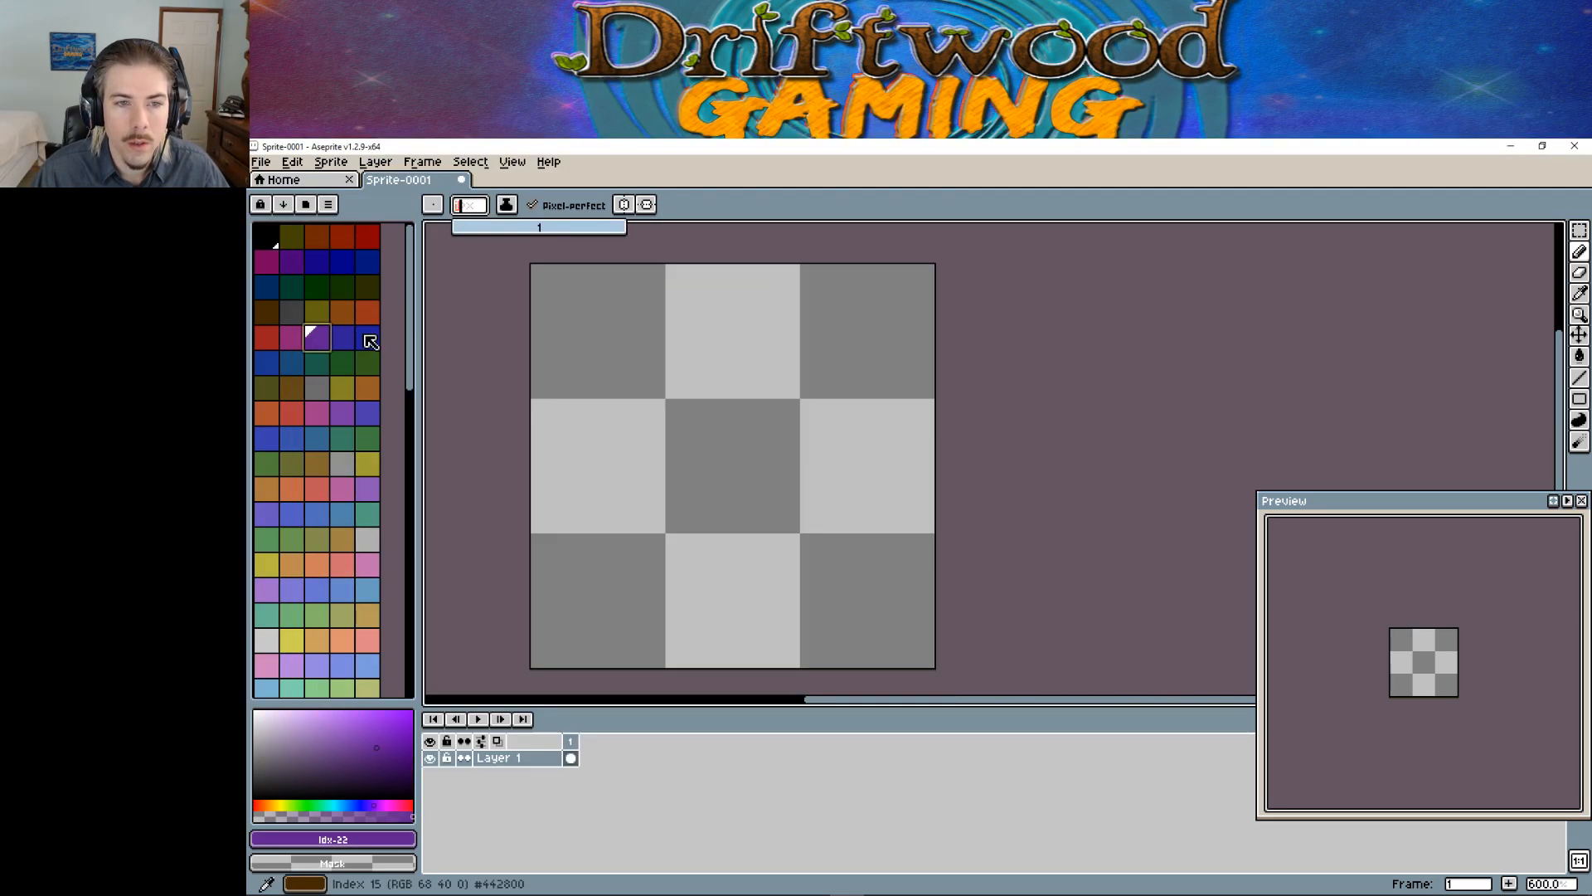
pyautogui.moveTo(729, 317)
pyautogui.mouseDown()
pyautogui.moveTo(596, 389)
pyautogui.moveTo(810, 338)
pyautogui.moveTo(729, 317)
pyautogui.mouseUp()
pyautogui.moveTo(729, 487)
pyautogui.mouseDown()
pyautogui.moveTo(805, 503)
pyautogui.moveTo(684, 521)
pyautogui.mouseUp()
pyautogui.moveTo(584, 478)
pyautogui.mouseDown()
pyautogui.moveTo(707, 526)
pyautogui.moveTo(619, 639)
pyautogui.mouseUp()
pyautogui.moveTo(714, 531); pyautogui.dragTo(796, 639)
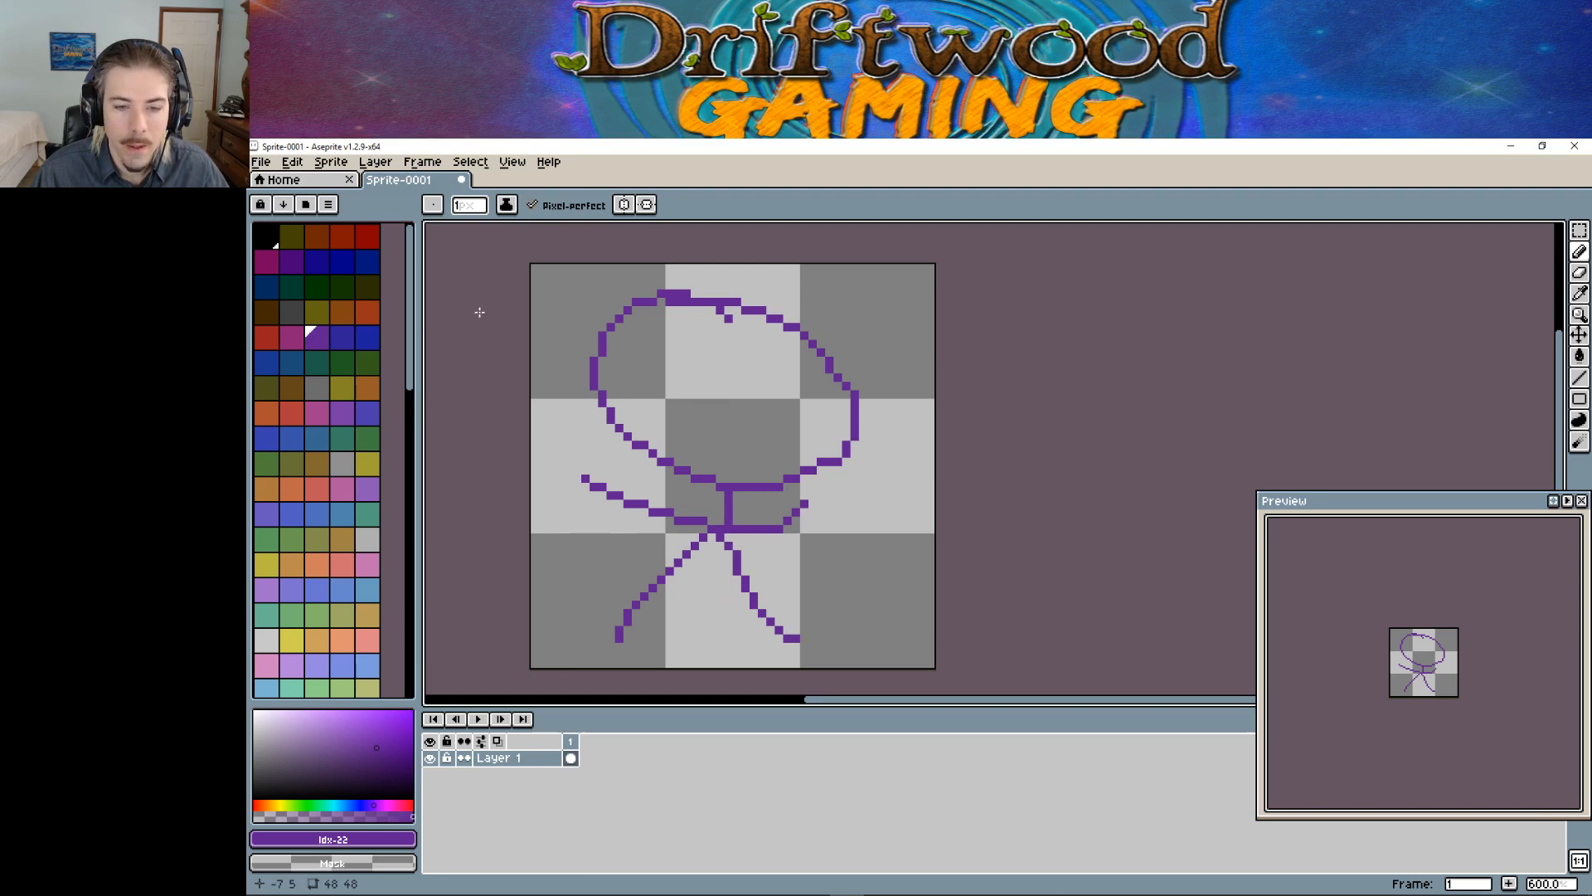
# Step: Add a second animation frame copied from the stick figure and compare it with the first frame
pyautogui.rightClick(570, 743)
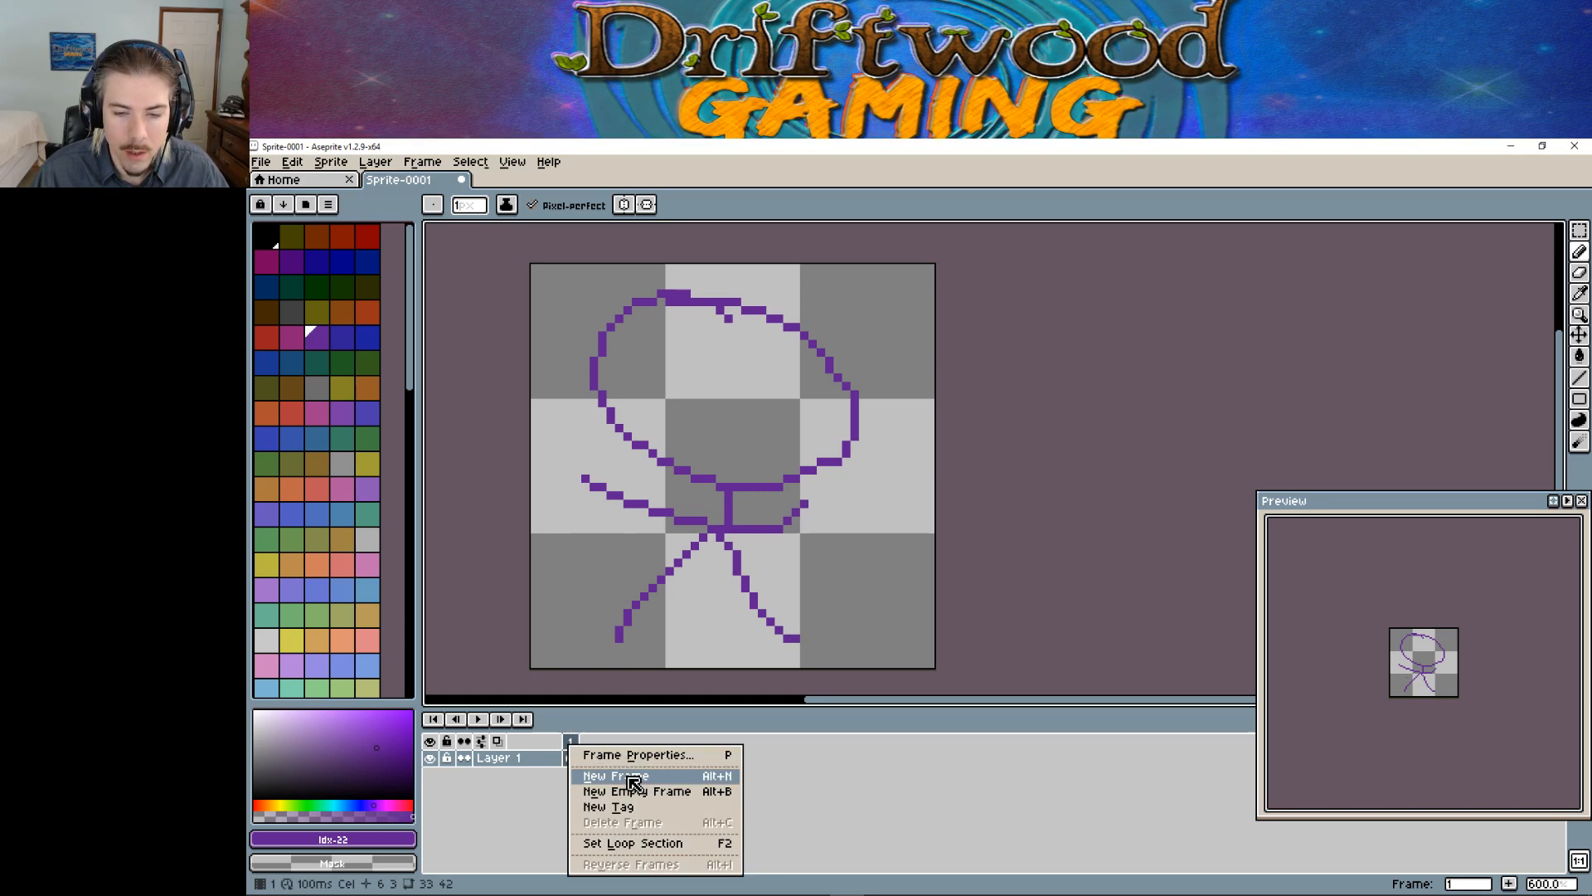
pyautogui.click(633, 778)
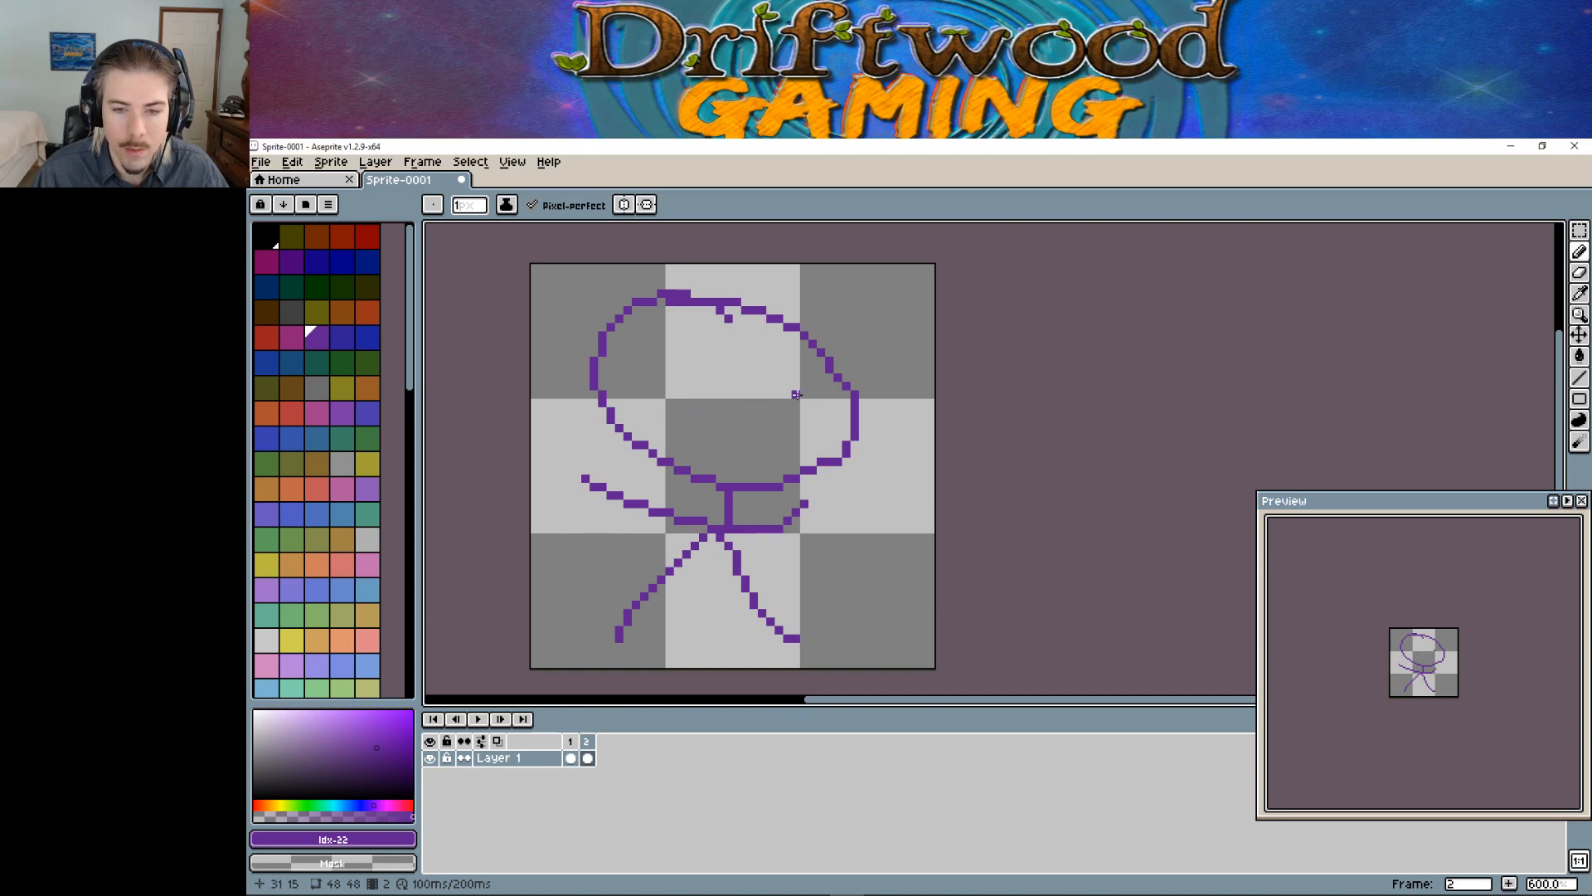
pyautogui.click(573, 744)
pyautogui.click(586, 744)
# Step: Redraw both arms lower on the second frame's stick figure and erase the old arm strokes
pyautogui.moveTo(803, 510); pyautogui.dragTo(762, 529, button='right')
pyautogui.moveTo(731, 521); pyautogui.dragTo(838, 546)
pyautogui.moveTo(796, 512); pyautogui.dragTo(774, 527, button='right')
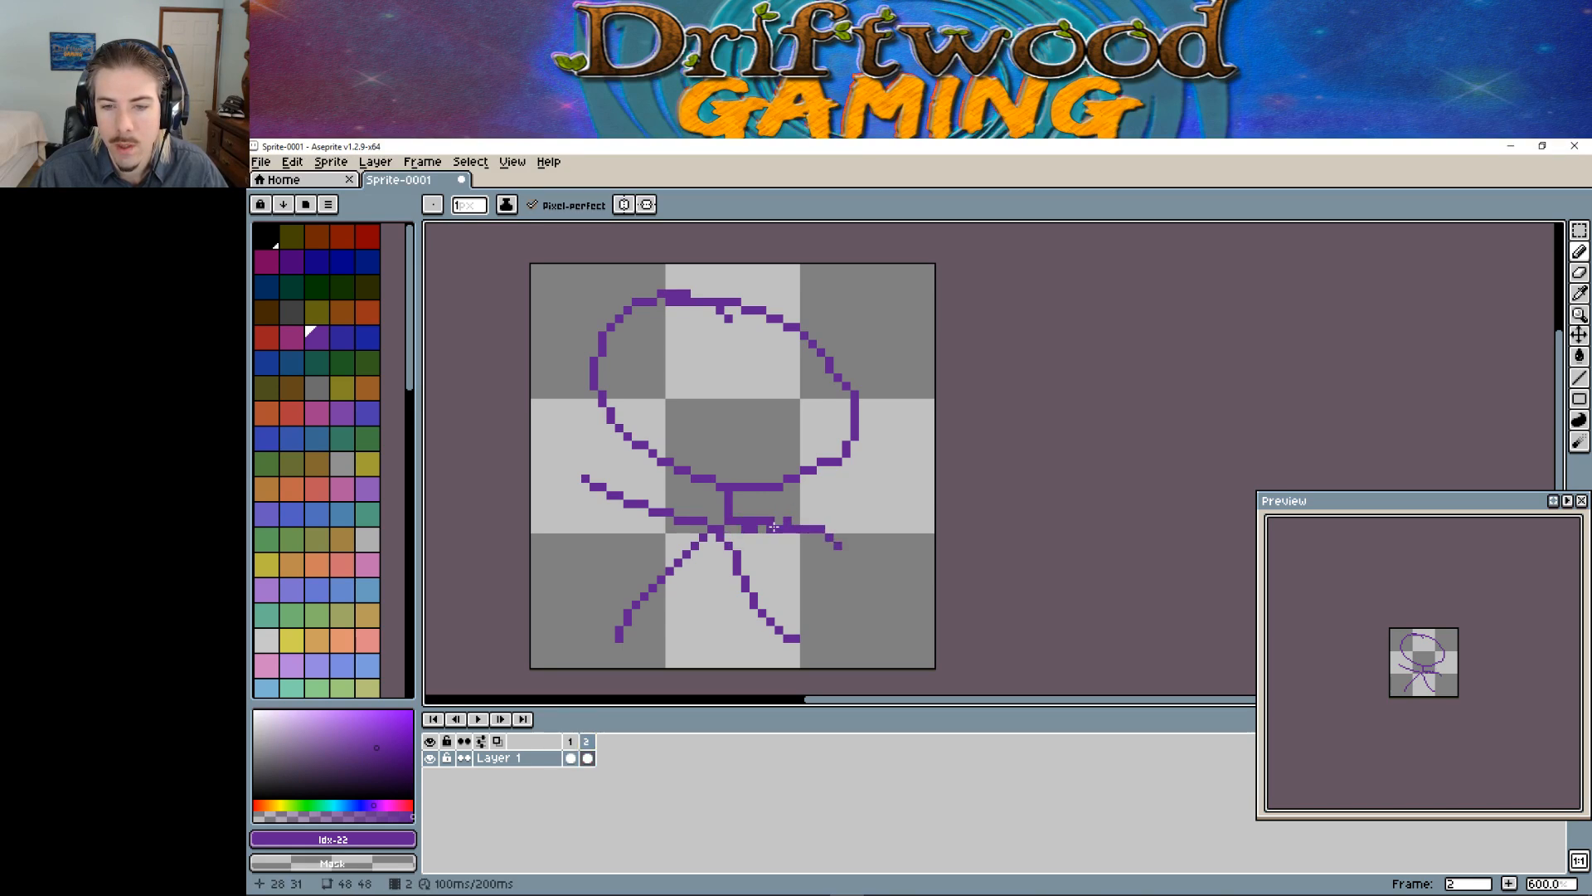
pyautogui.moveTo(713, 526); pyautogui.dragTo(577, 545)
pyautogui.moveTo(719, 530)
pyautogui.mouseDown(button='right')
pyautogui.moveTo(624, 498)
pyautogui.moveTo(670, 506)
pyautogui.mouseUp(button='right')
pyautogui.rightClick(682, 516)
# Step: Redraw the second frame's legs pointing straight down, erase the old leg strokes and stray pixels, and reconnect the legs to the body
pyautogui.moveTo(700, 537)
pyautogui.mouseDown()
pyautogui.moveTo(661, 657)
pyautogui.moveTo(720, 554)
pyautogui.moveTo(728, 657)
pyautogui.mouseUp()
pyautogui.rightClick(739, 572)
pyautogui.moveTo(742, 575)
pyautogui.mouseDown(button='right')
pyautogui.moveTo(798, 638)
pyautogui.moveTo(736, 556)
pyautogui.moveTo(671, 574)
pyautogui.moveTo(628, 613)
pyautogui.mouseUp(button='right')
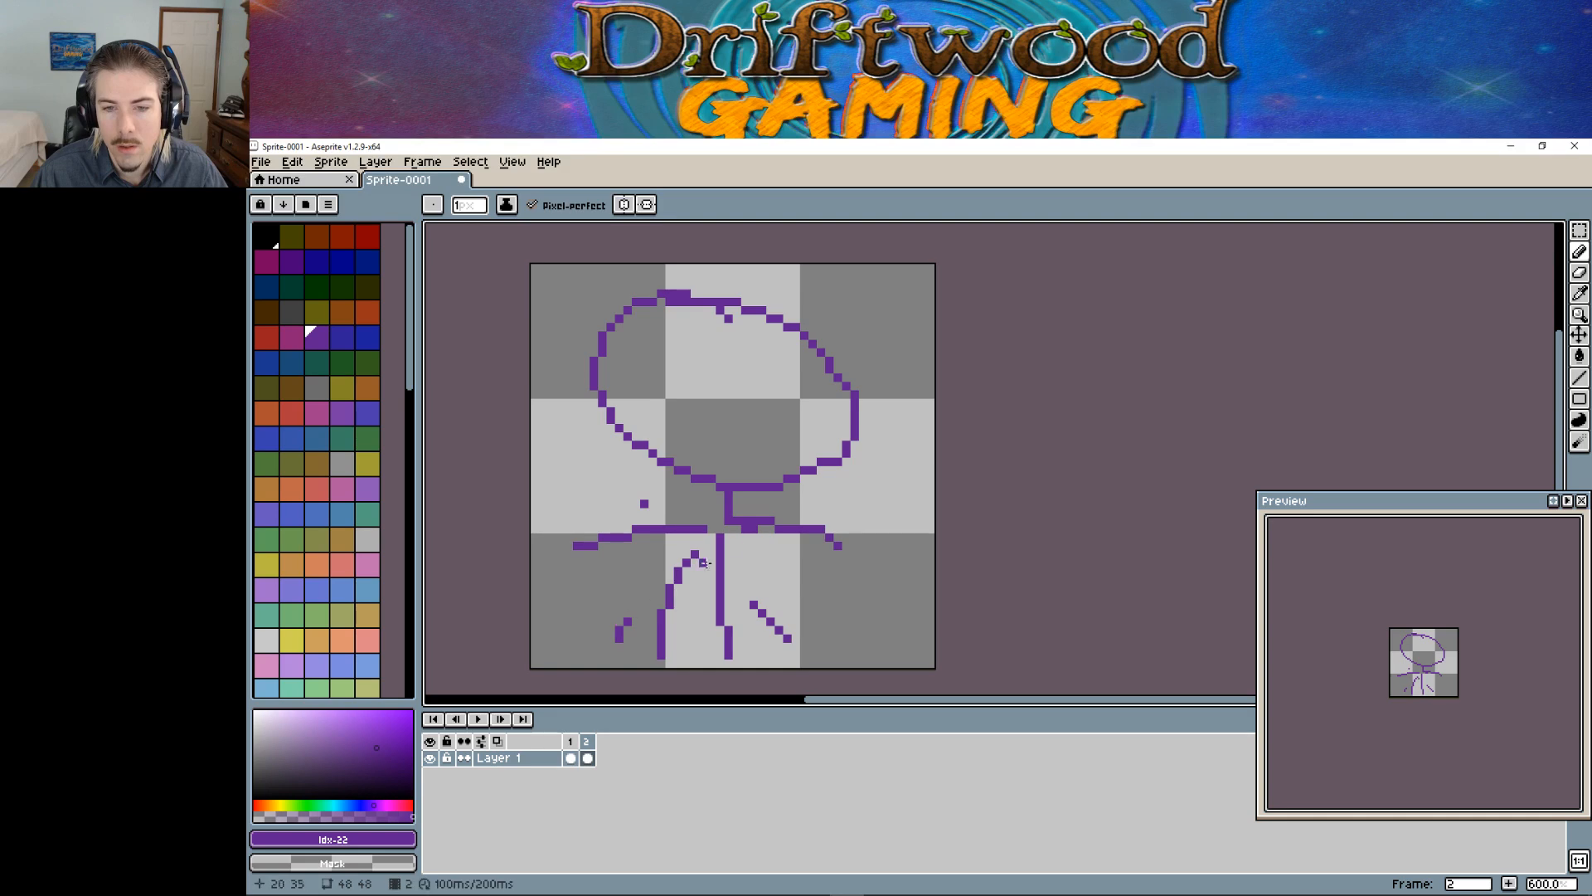
pyautogui.rightClick(646, 503)
pyautogui.hotkey('ctrl', 'z')
pyautogui.hotkey('ctrl', 'z')
pyautogui.hotkey('ctrl', 'z')
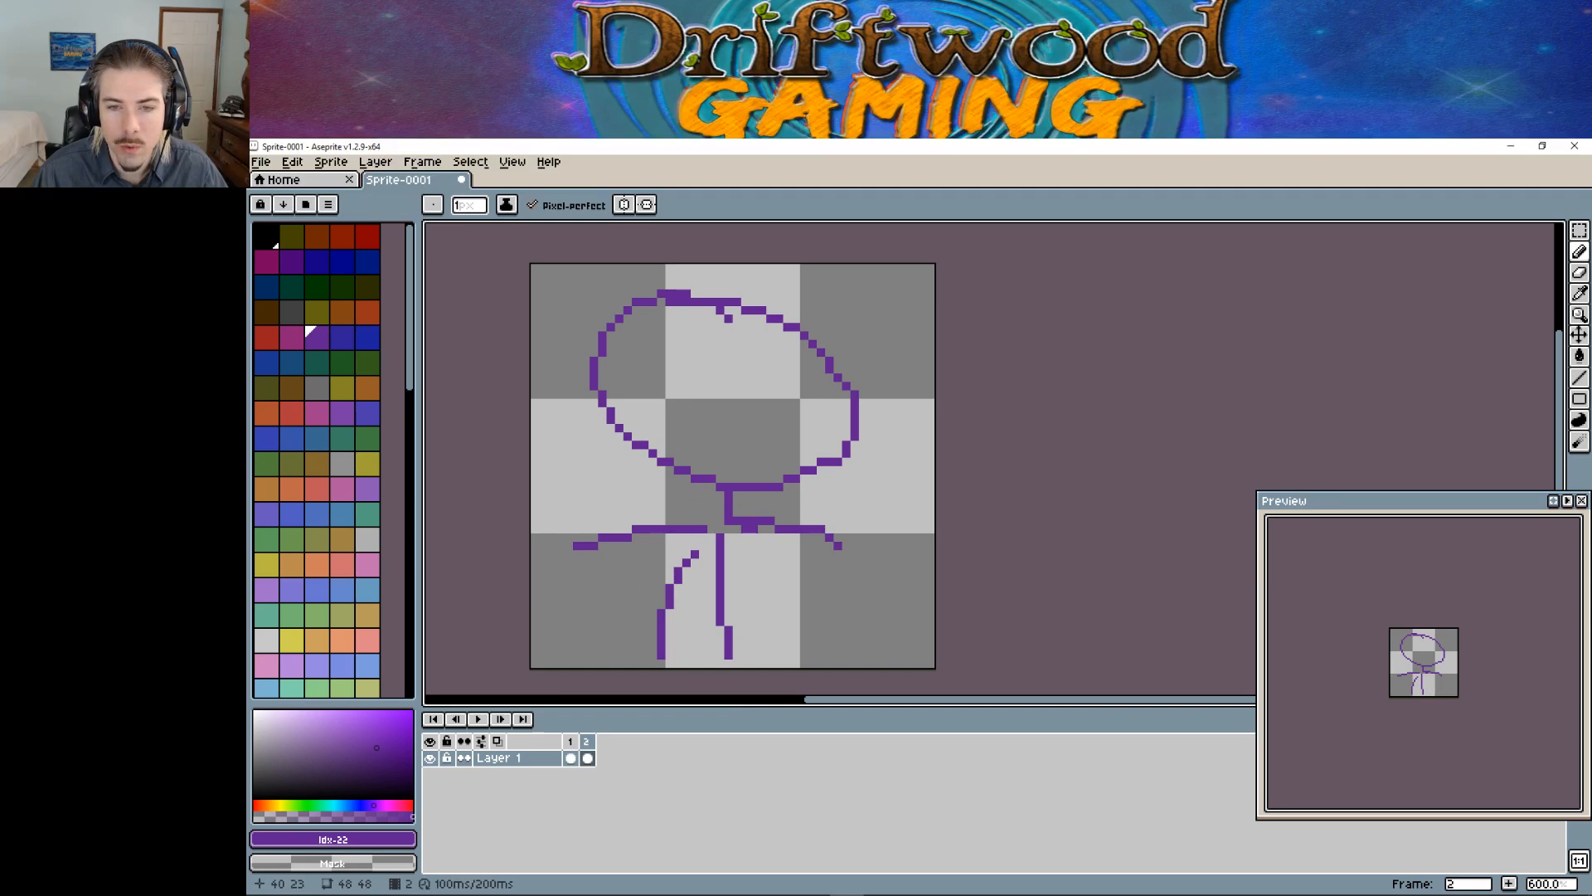
pyautogui.moveTo(703, 546); pyautogui.dragTo(741, 531)
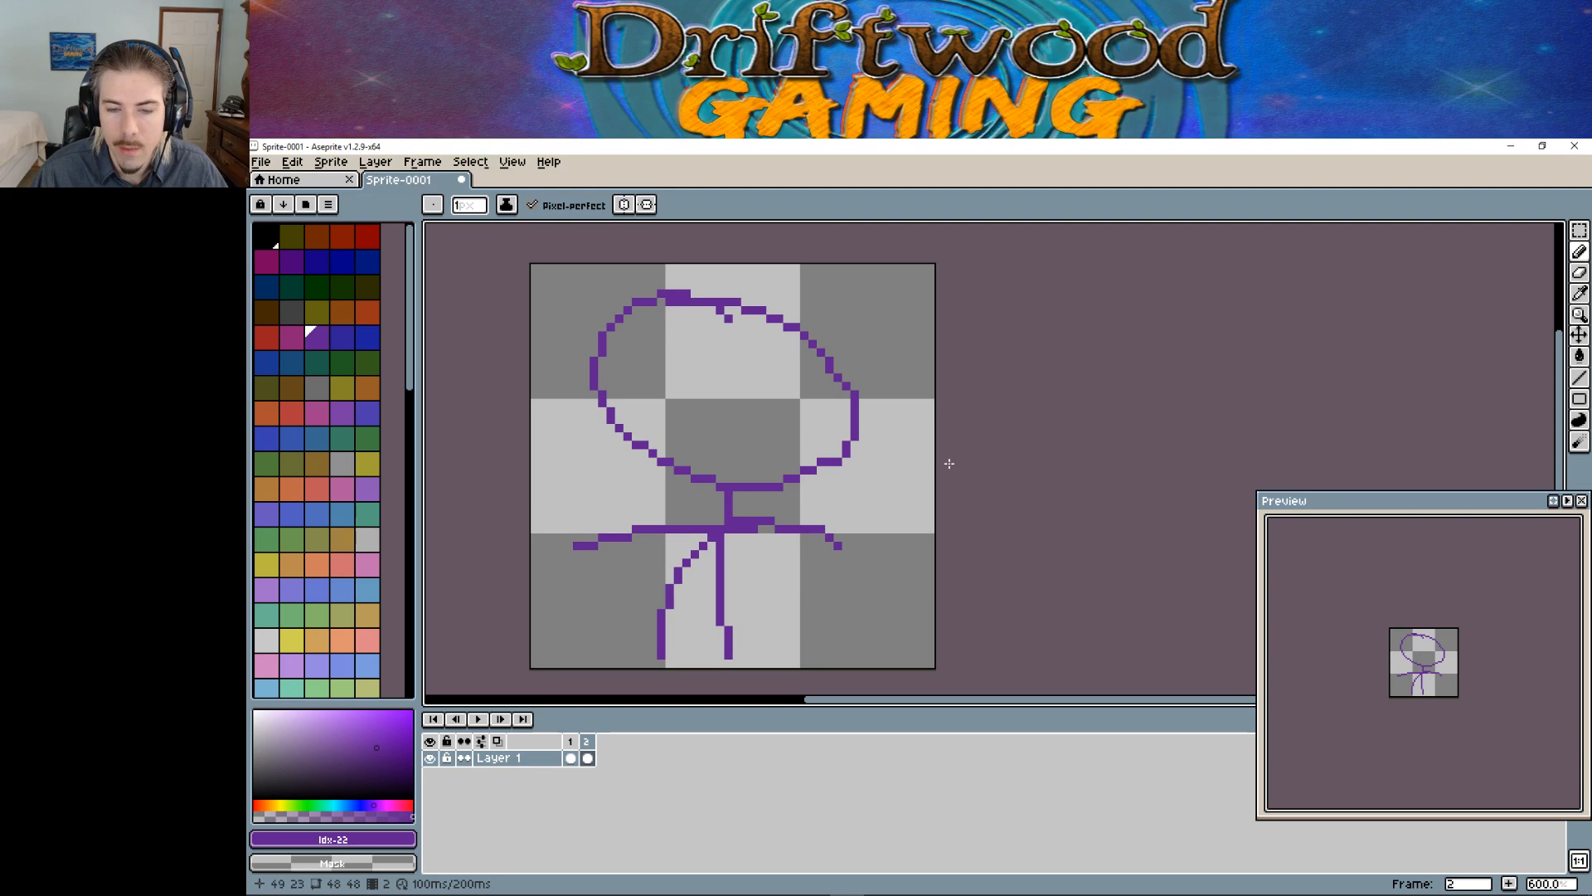
# Step: Add a third animation frame copied from the second one
pyautogui.rightClick(588, 744)
pyautogui.click(651, 773)
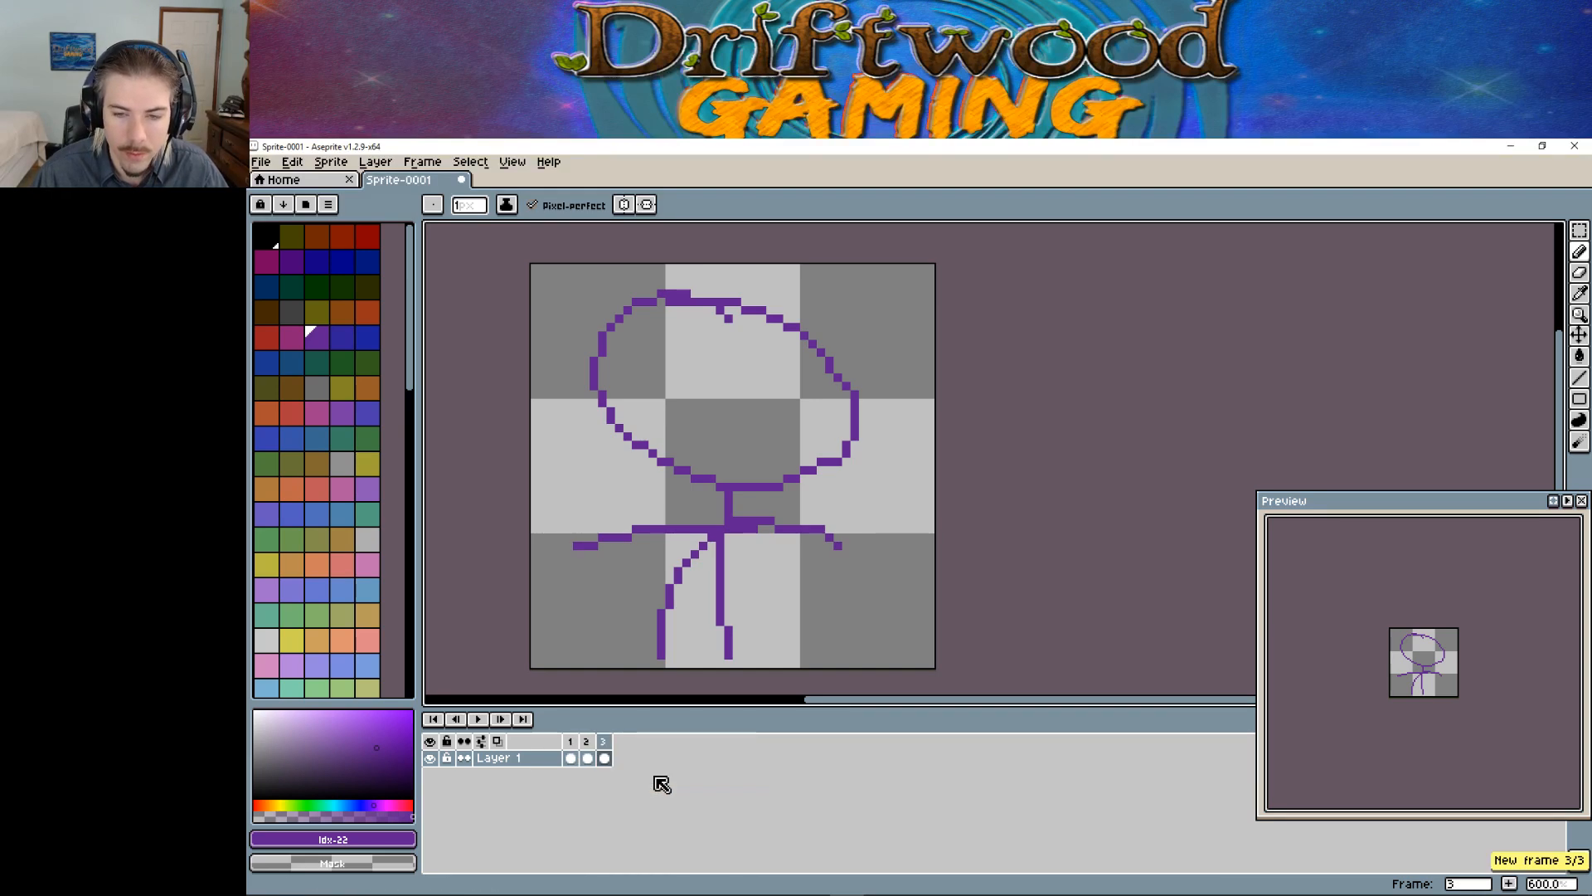
# Step: Redraw both arms sloping downward on the third frame's stick figure and erase the old horizontal arm strokes
pyautogui.moveTo(711, 531); pyautogui.dragTo(576, 606)
pyautogui.moveTo(731, 532); pyautogui.dragTo(813, 597)
pyautogui.moveTo(744, 520); pyautogui.dragTo(806, 520)
pyautogui.moveTo(772, 529); pyautogui.dragTo(821, 529, button='right')
pyautogui.moveTo(712, 529)
pyautogui.mouseDown(button='right')
pyautogui.moveTo(604, 527)
pyautogui.moveTo(576, 546)
pyautogui.mouseUp(button='right')
# Step: Thicken both legs of the third frame's stick figure with extra downward strokes
pyautogui.moveTo(687, 530)
pyautogui.mouseDown()
pyautogui.moveTo(721, 522)
pyautogui.moveTo(678, 661)
pyautogui.moveTo(720, 597)
pyautogui.moveTo(735, 654)
pyautogui.moveTo(727, 572)
pyautogui.moveTo(729, 664)
pyautogui.mouseUp()
pyautogui.moveTo(706, 574); pyautogui.dragTo(657, 666)
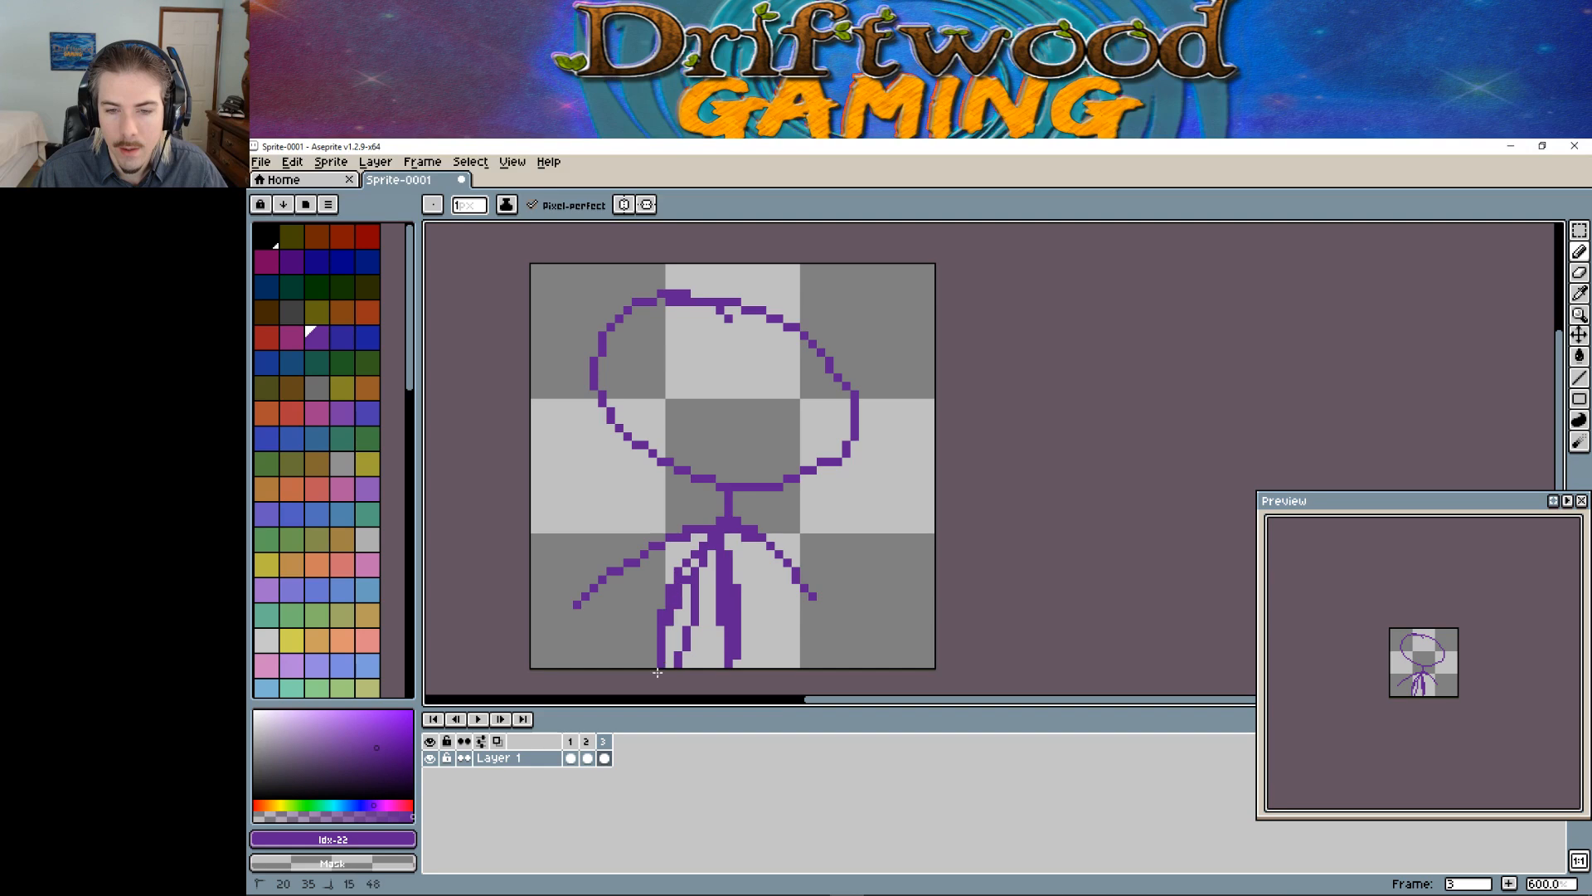
pyautogui.moveTo(687, 595)
pyautogui.mouseDown()
pyautogui.moveTo(674, 661)
pyautogui.moveTo(737, 663)
pyautogui.mouseUp()
# Step: Draw eyes, a nose and a mouth on the stick figure's head in each of the three frames, varying them slightly
pyautogui.press('Left')
pyautogui.press('Left')
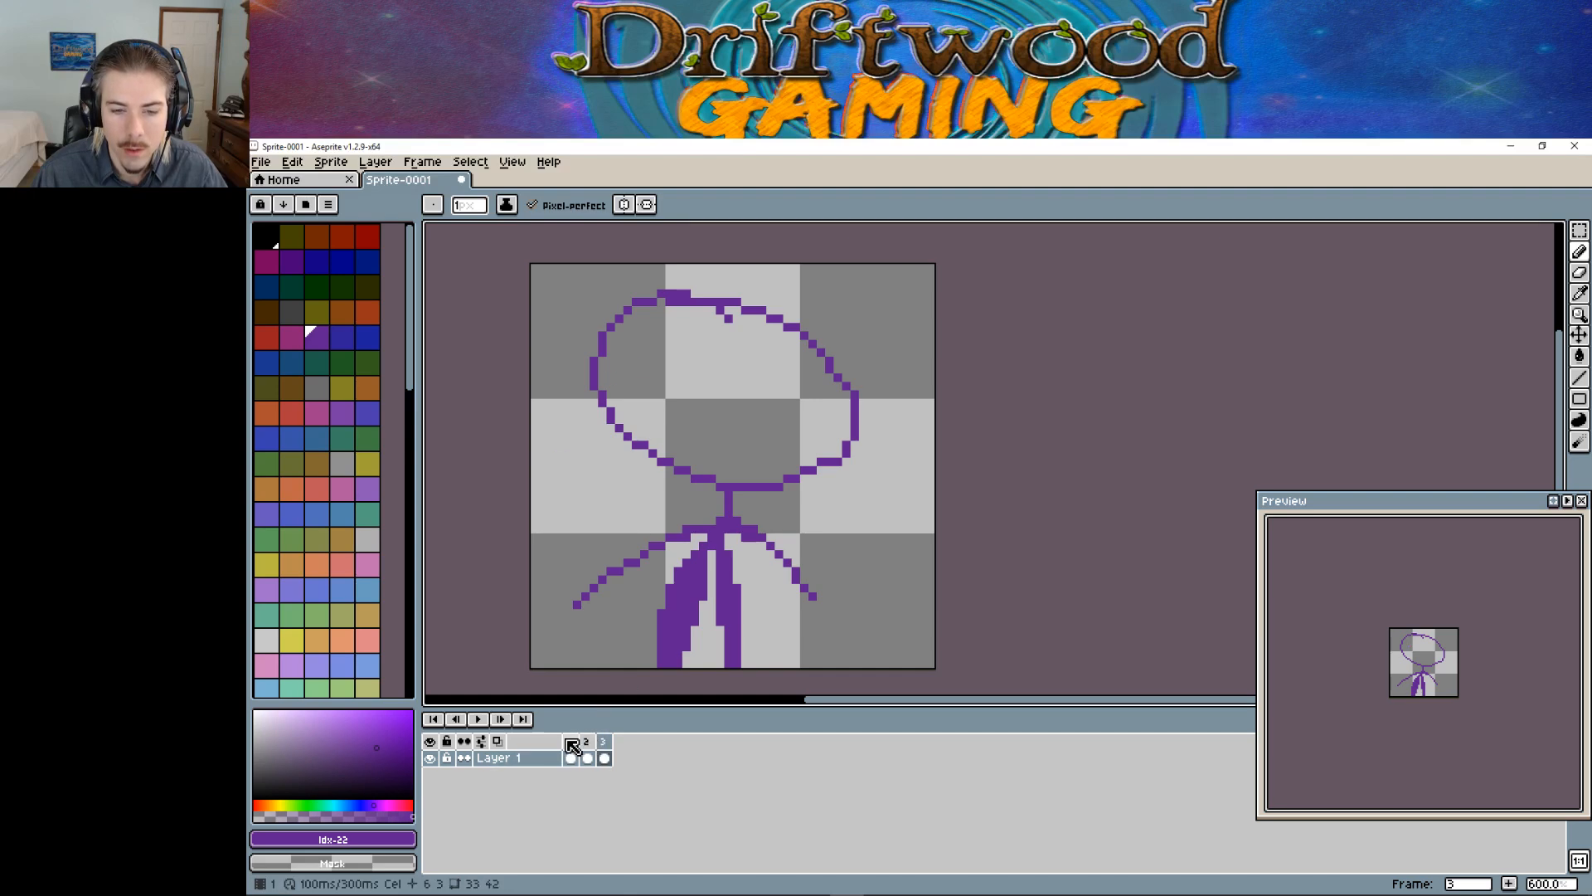
pyautogui.moveTo(645, 360)
pyautogui.mouseDown()
pyautogui.moveTo(782, 377)
pyautogui.moveTo(731, 411)
pyautogui.moveTo(753, 447)
pyautogui.mouseUp()
pyautogui.click(587, 743)
pyautogui.moveTo(650, 378); pyautogui.dragTo(788, 378)
pyautogui.moveTo(729, 426)
pyautogui.mouseDown()
pyautogui.moveTo(730, 459)
pyautogui.moveTo(756, 453)
pyautogui.mouseUp()
pyautogui.click(608, 742)
pyautogui.moveTo(650, 369); pyautogui.dragTo(773, 377)
pyautogui.moveTo(709, 418)
pyautogui.mouseDown()
pyautogui.moveTo(730, 448)
pyautogui.moveTo(751, 437)
pyautogui.mouseUp()
# Step: Compare the second and third frames and play the animation to check the motion
pyautogui.click(589, 741)
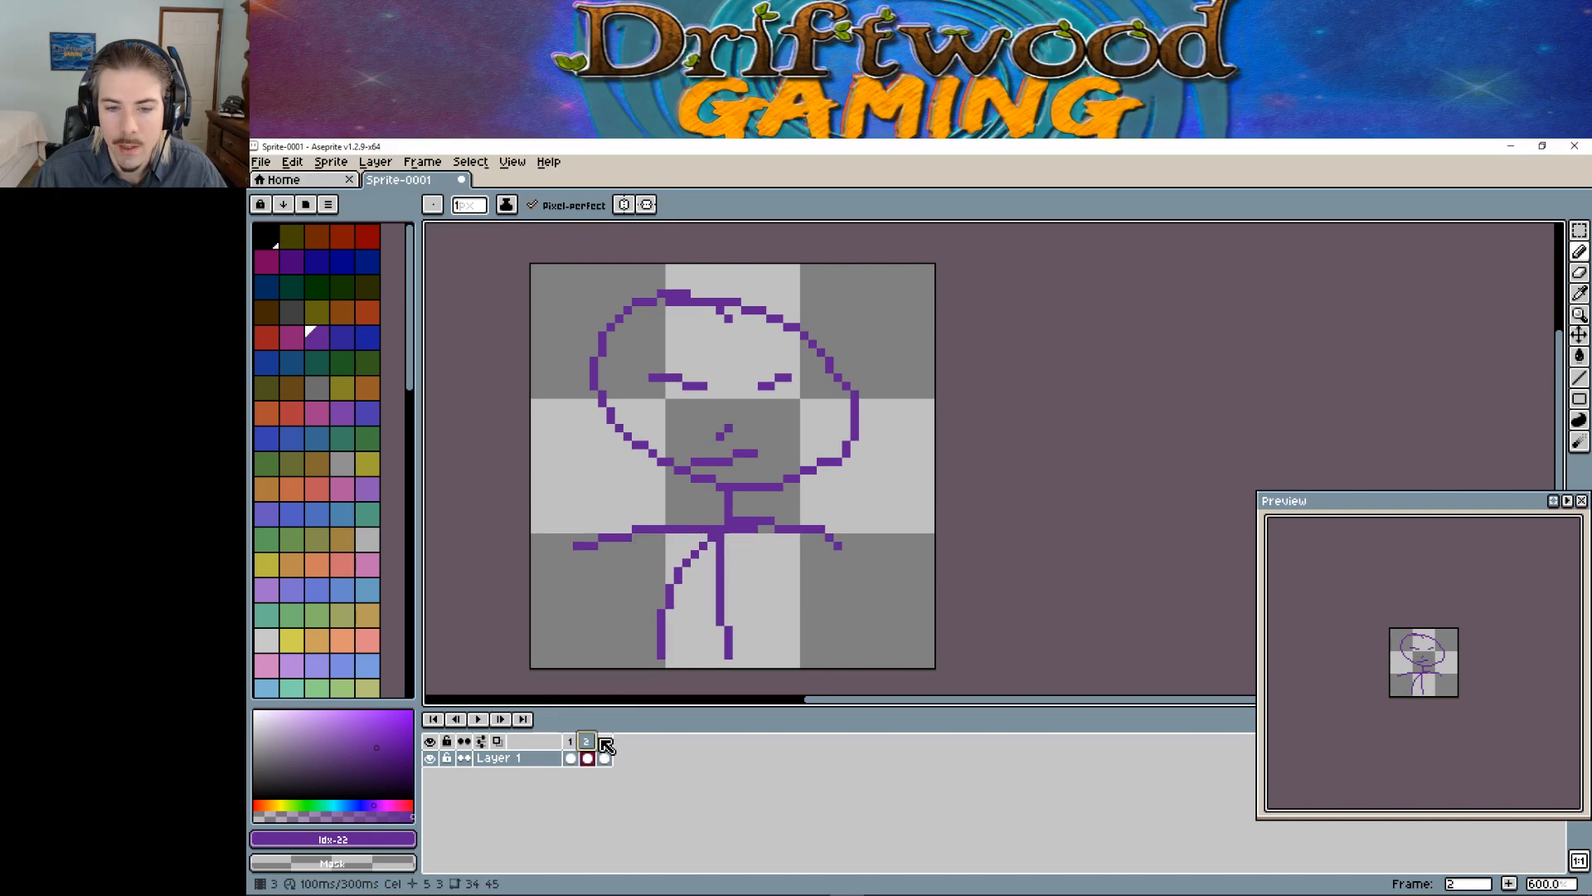
pyautogui.click(604, 742)
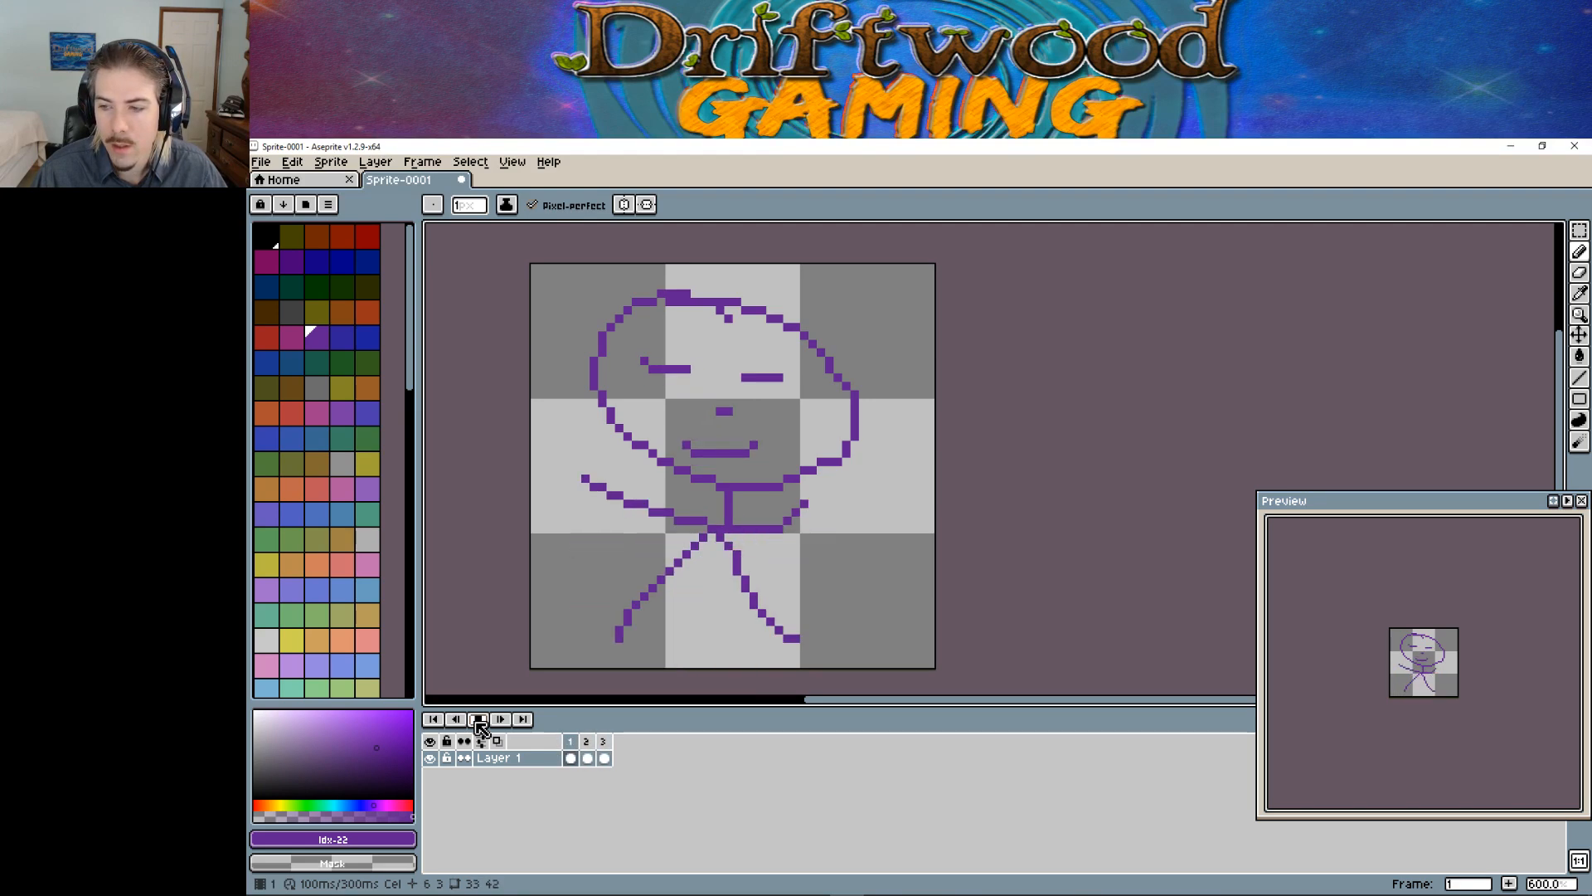
pyautogui.click(480, 727)
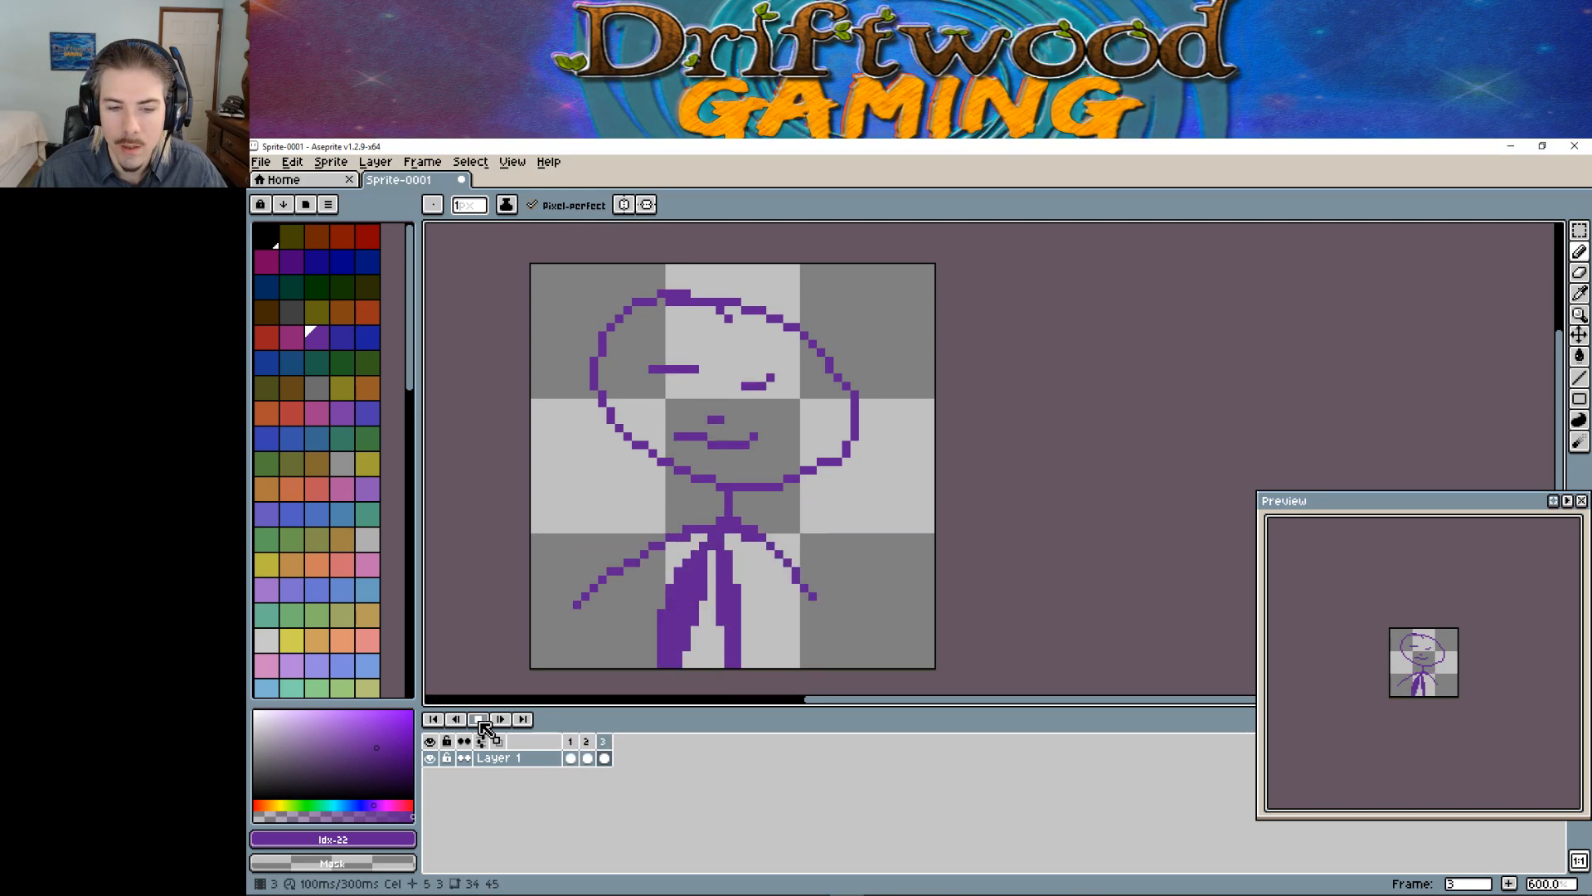
# Step: Redraw the first frame's head narrower on both sides and erase most of the old outline
pyautogui.moveTo(707, 478)
pyautogui.mouseDown()
pyautogui.moveTo(671, 447)
pyautogui.moveTo(628, 340)
pyautogui.moveTo(647, 308)
pyautogui.moveTo(622, 315)
pyautogui.mouseUp()
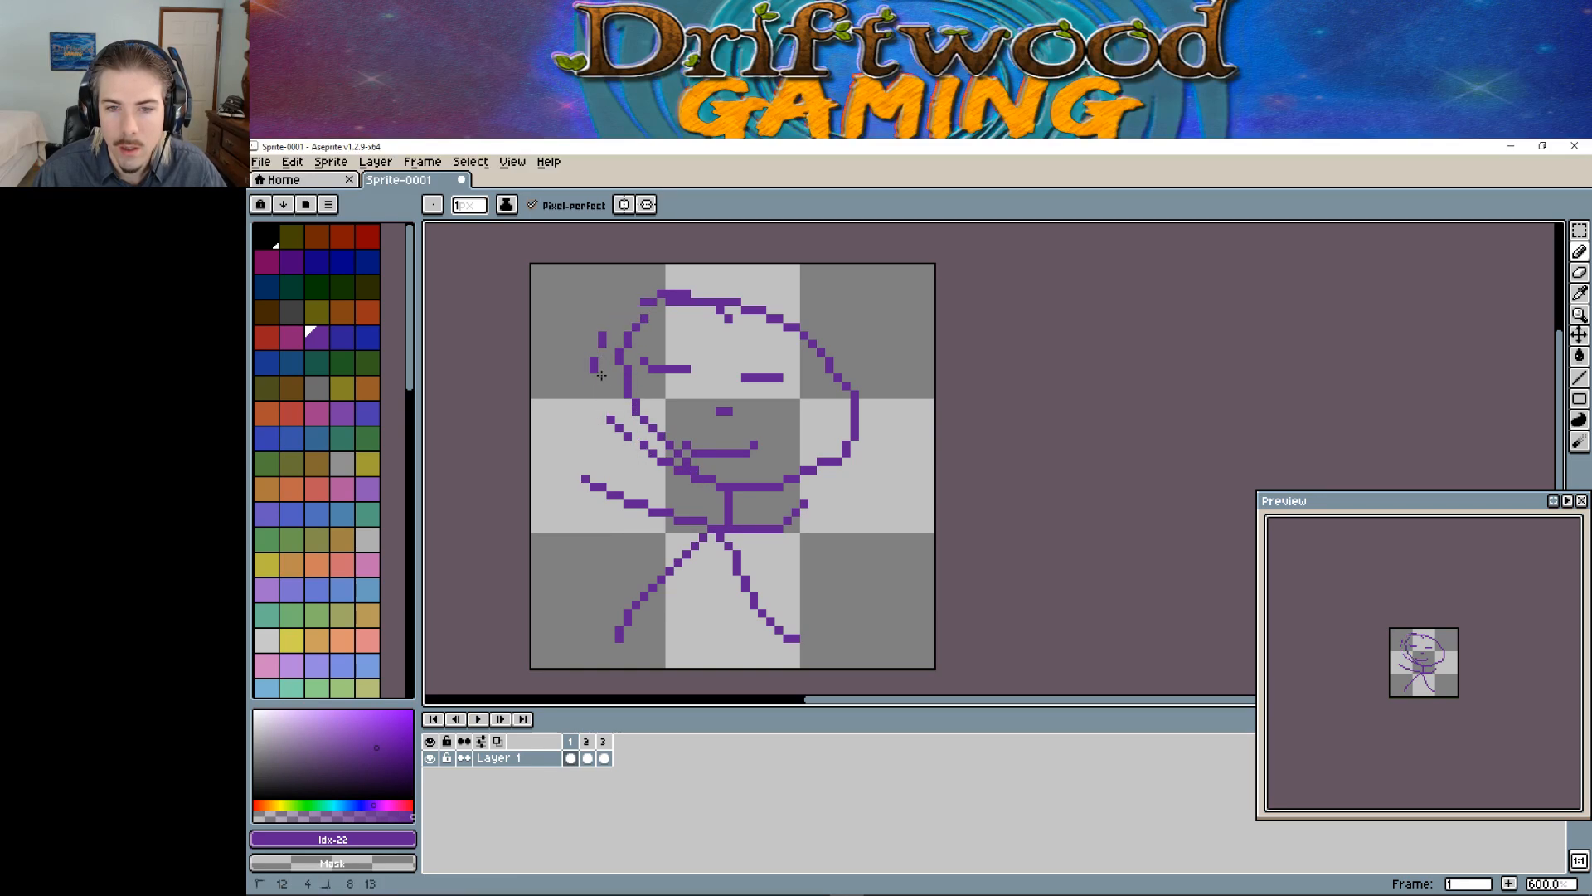
pyautogui.moveTo(783, 487)
pyautogui.mouseDown()
pyautogui.moveTo(839, 407)
pyautogui.moveTo(804, 339)
pyautogui.mouseUp()
pyautogui.moveTo(846, 386); pyautogui.dragTo(837, 464, button='right')
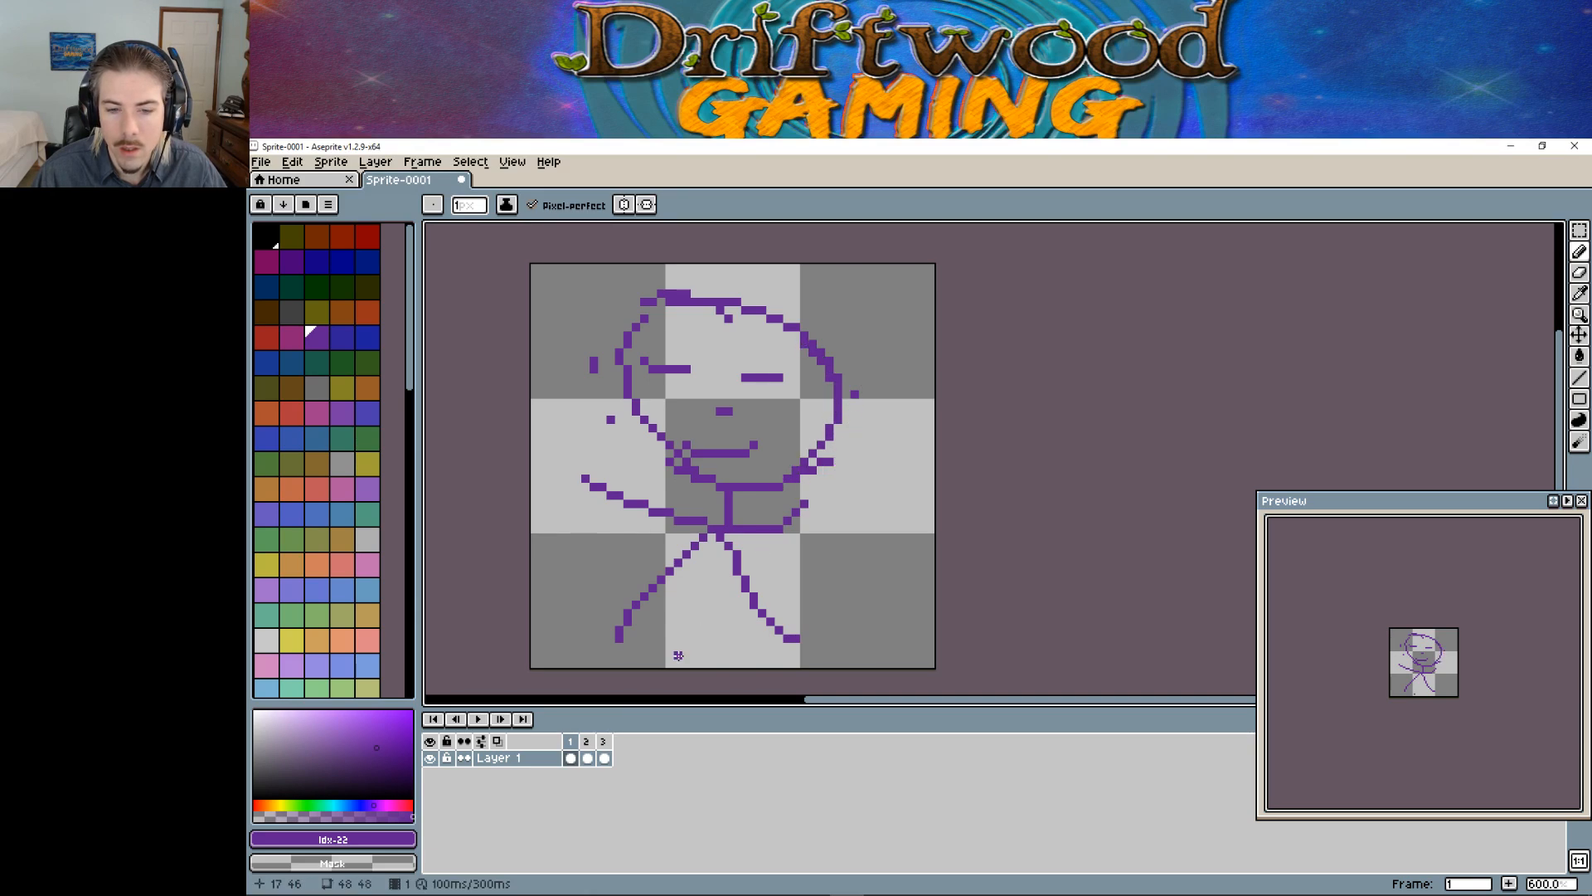
# Step: Draw straight hair strands along both sides of the second frame's head and messy curly hair around the third frame's head
pyautogui.click(586, 740)
pyautogui.moveTo(628, 317); pyautogui.dragTo(655, 480)
pyautogui.moveTo(819, 355); pyautogui.dragTo(839, 507)
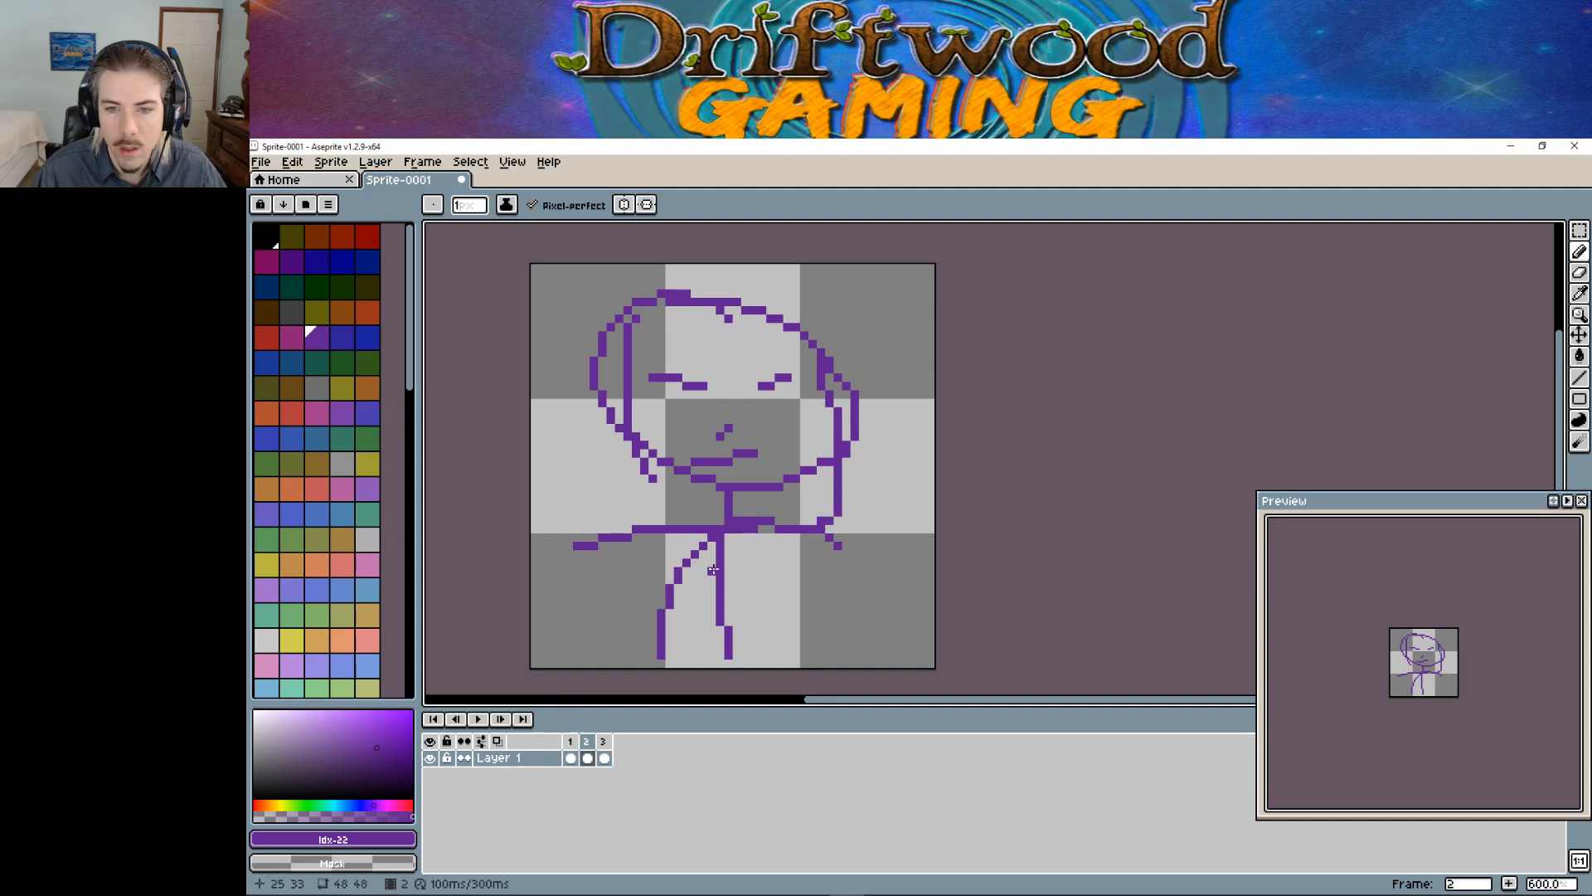
pyautogui.click(603, 741)
pyautogui.moveTo(664, 295)
pyautogui.mouseDown()
pyautogui.moveTo(605, 377)
pyautogui.moveTo(590, 452)
pyautogui.moveTo(668, 485)
pyautogui.moveTo(780, 348)
pyautogui.moveTo(879, 462)
pyautogui.moveTo(854, 499)
pyautogui.mouseUp()
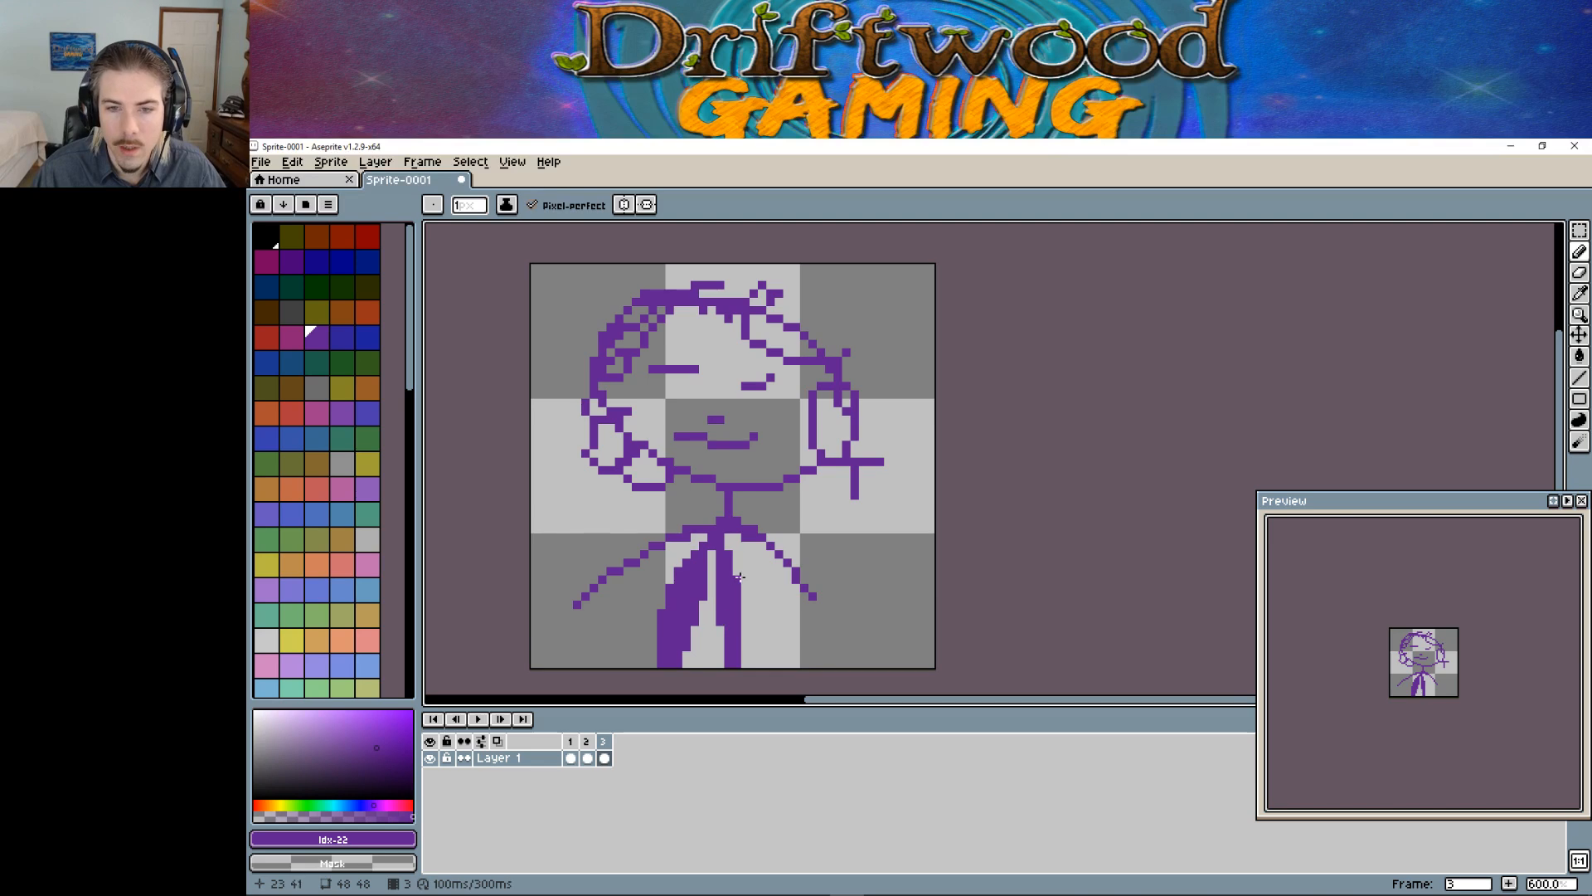
# Step: Play and stop the three-frame animation, and return to the third frame
pyautogui.click(479, 720)
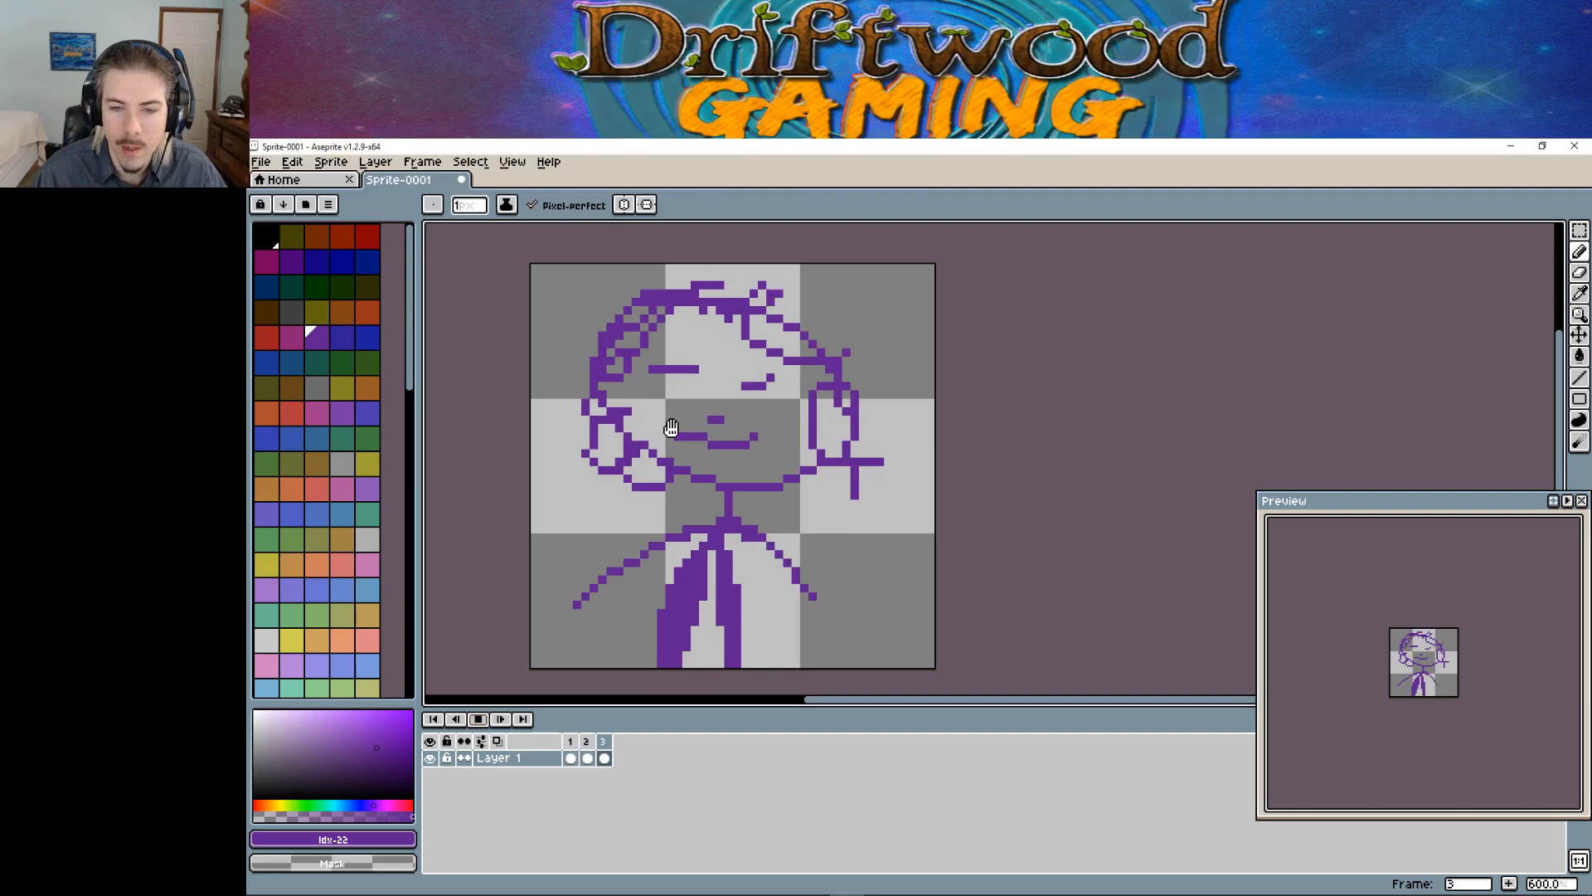
pyautogui.click(479, 719)
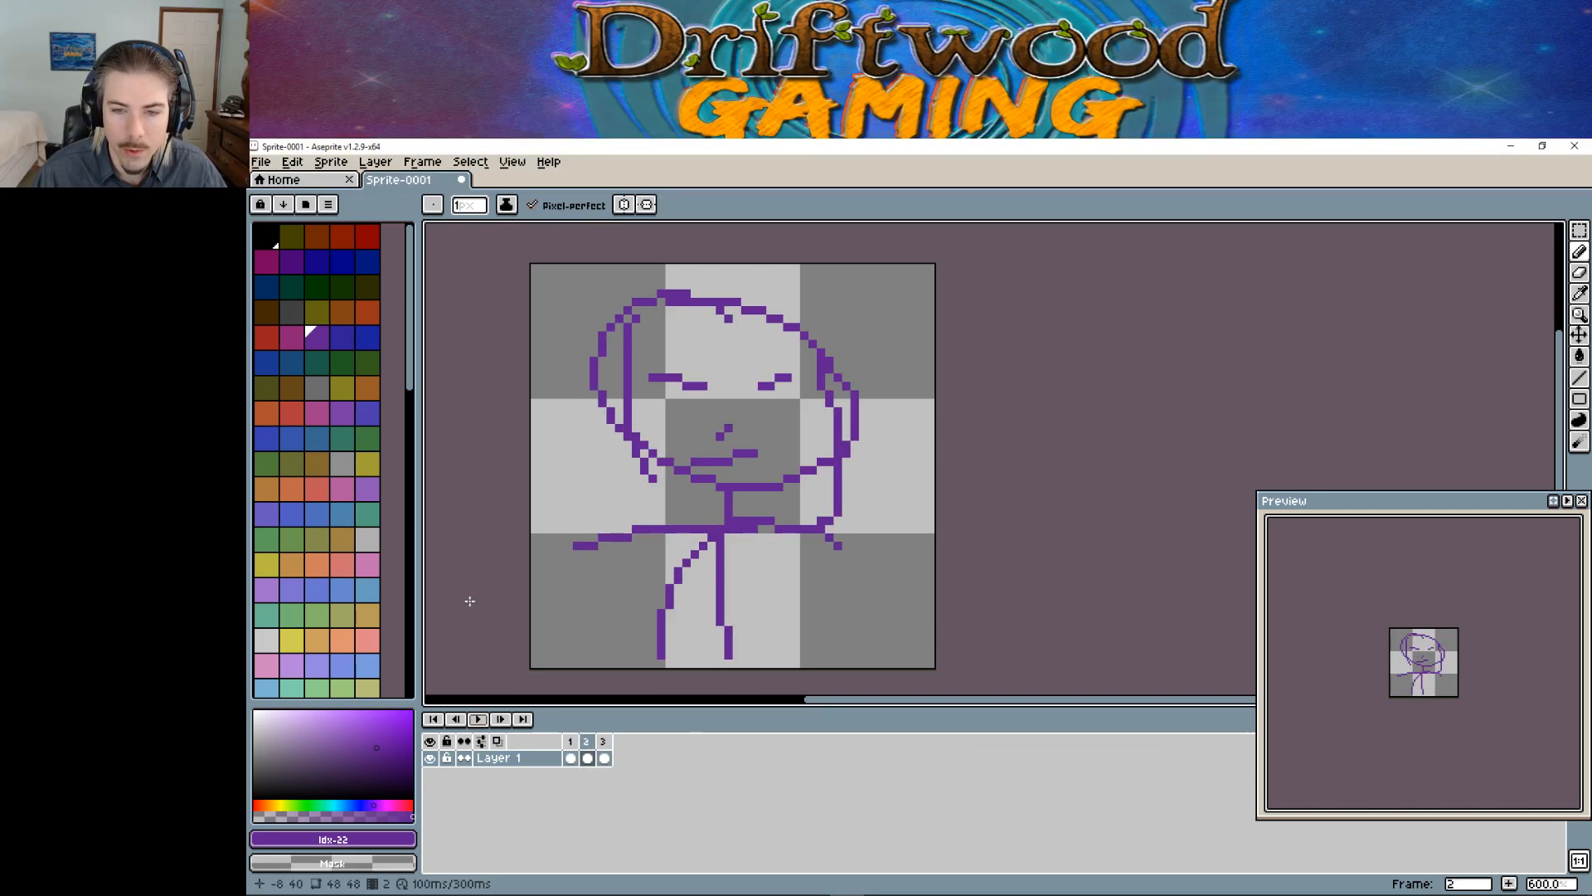
pyautogui.click(604, 756)
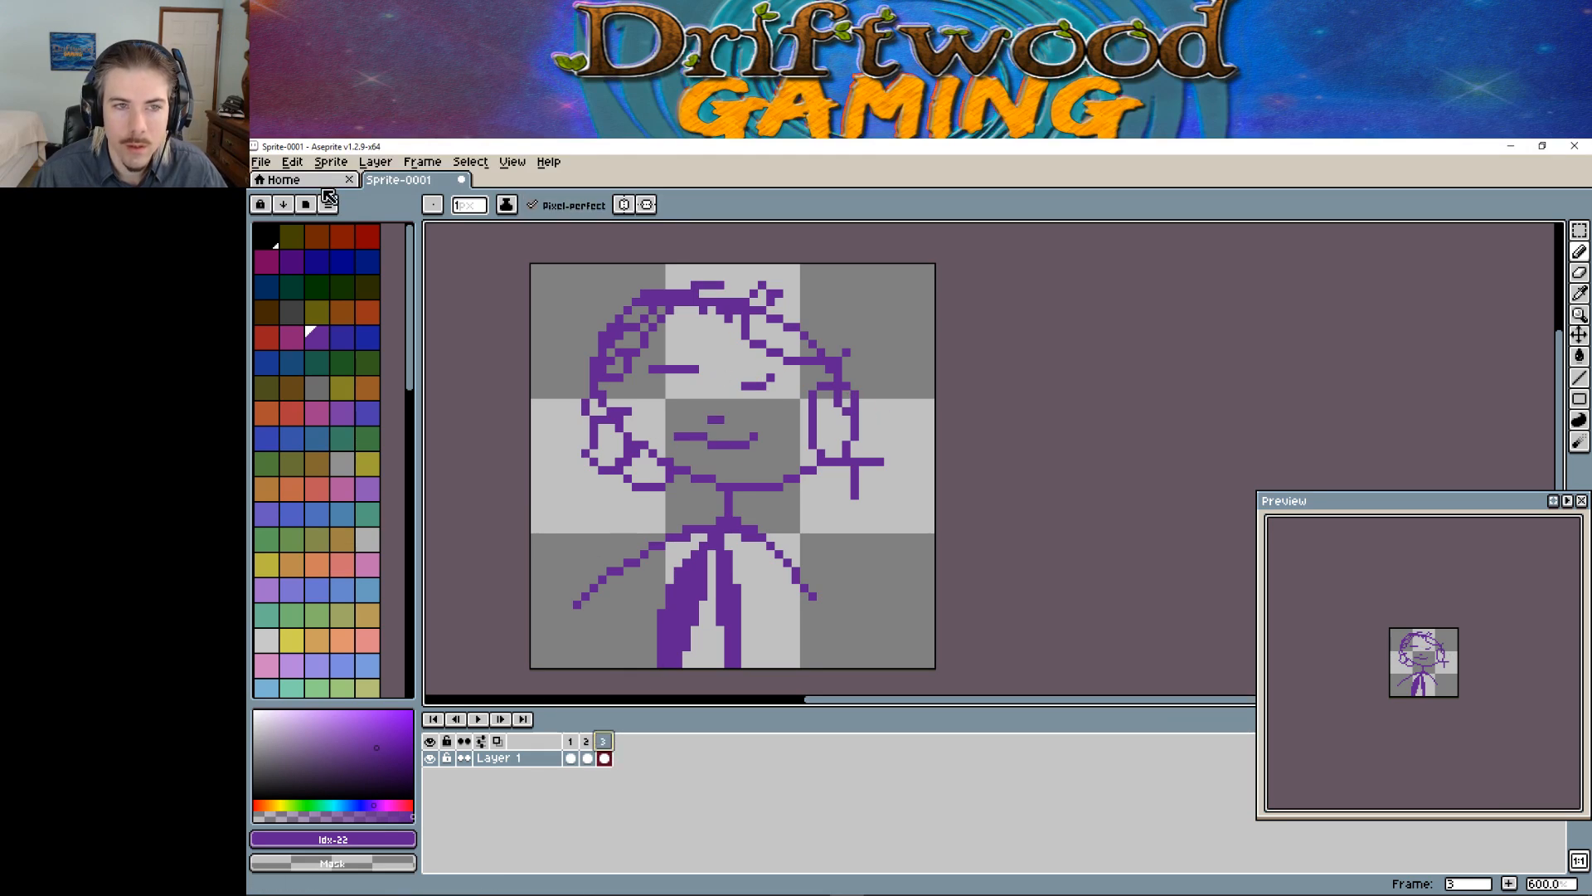
pyautogui.click(261, 162)
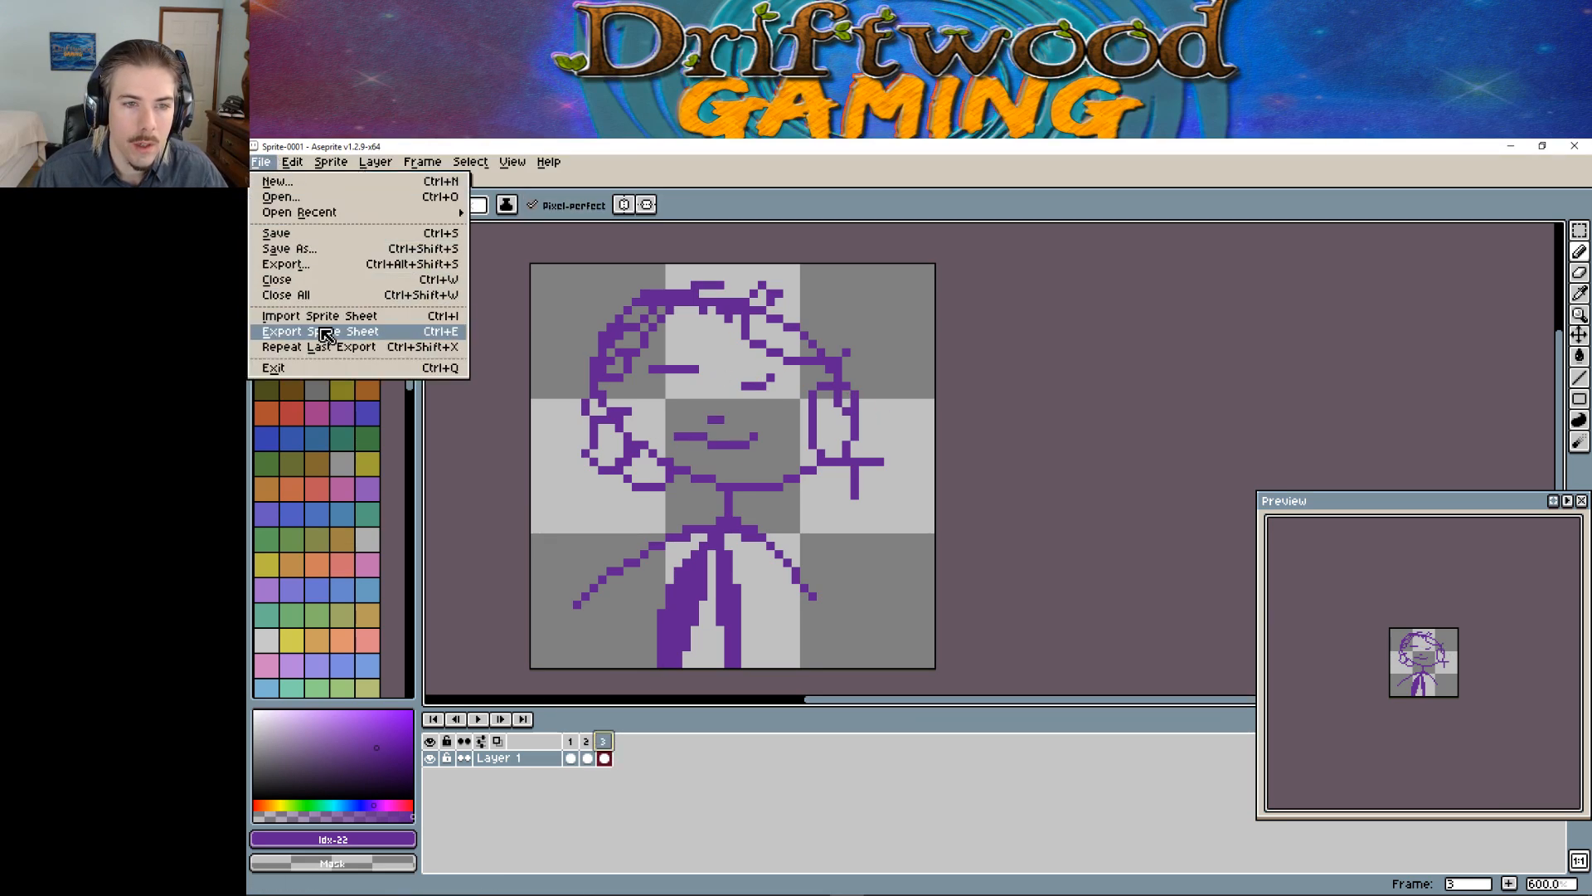
pyautogui.click(346, 335)
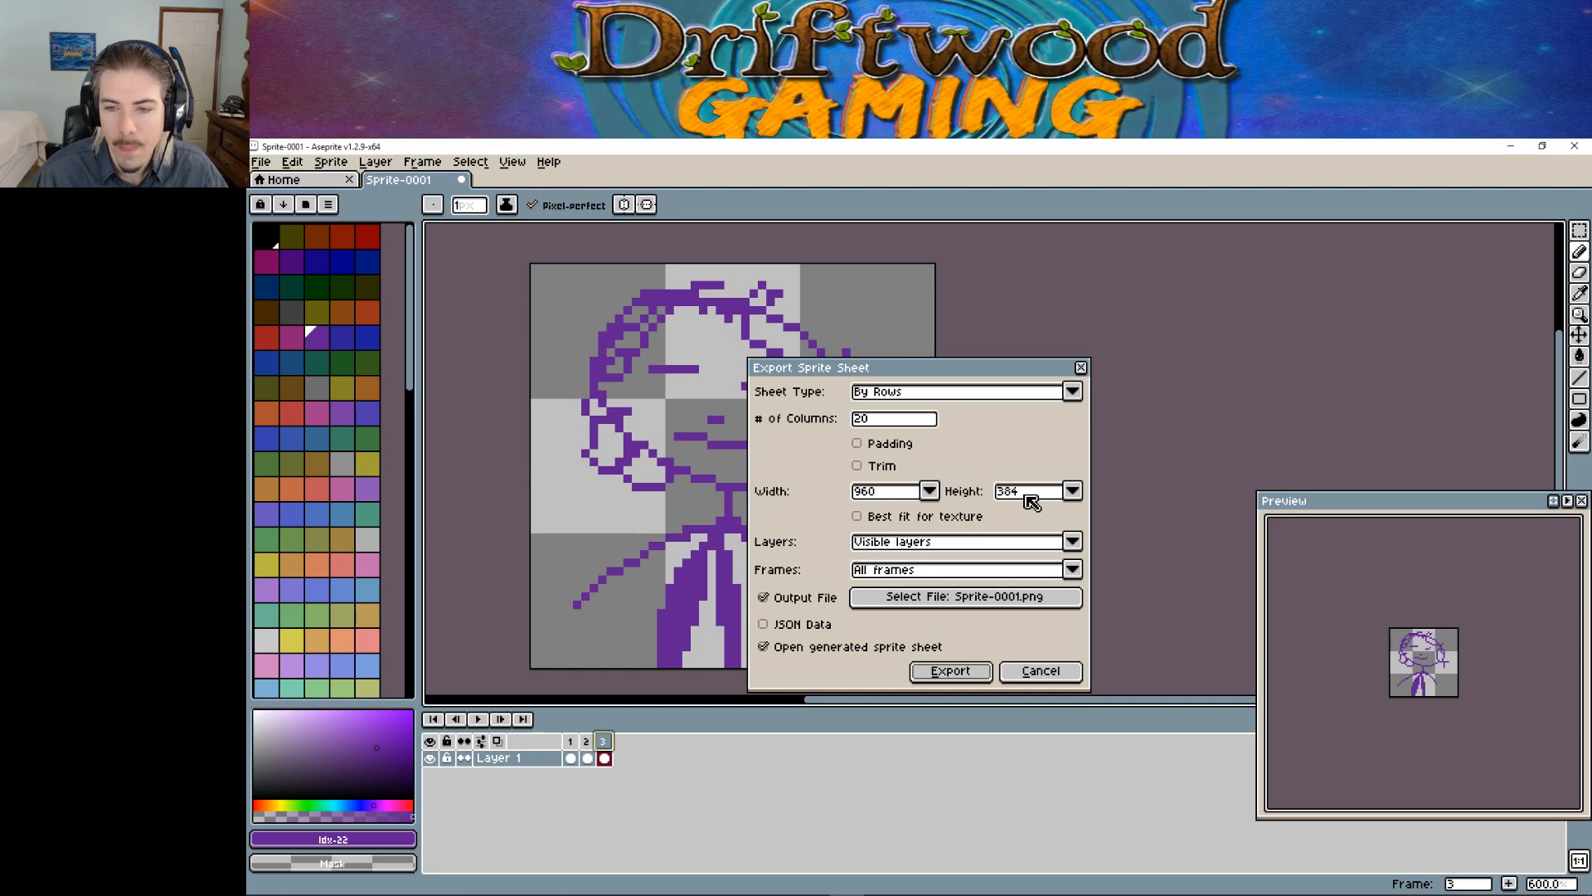
pyautogui.click(898, 423)
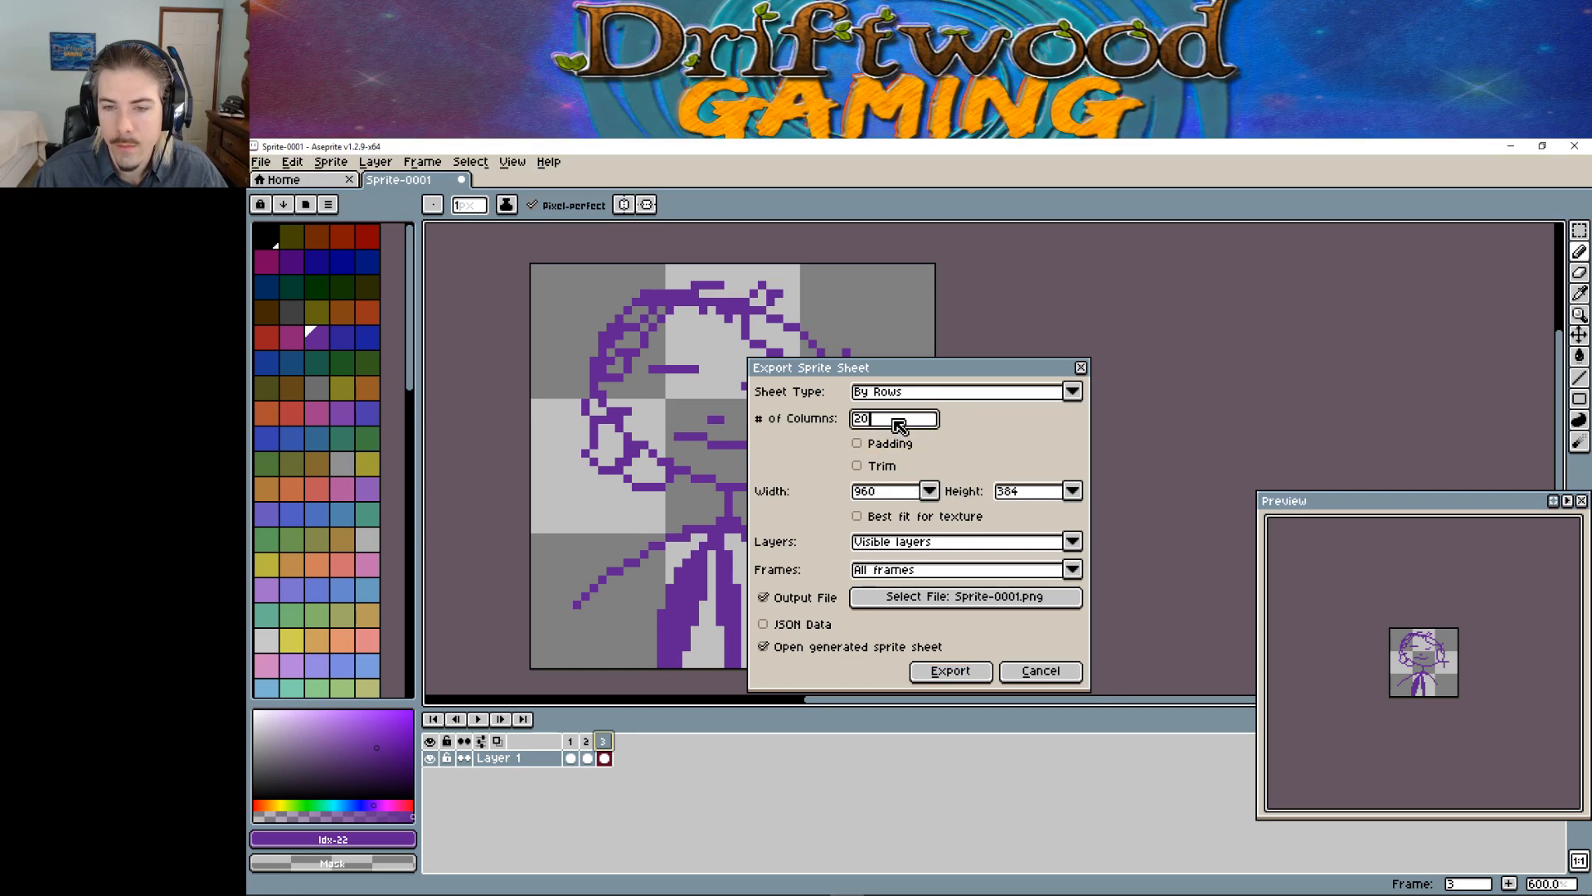
pyautogui.moveTo(899, 420); pyautogui.dragTo(838, 420)
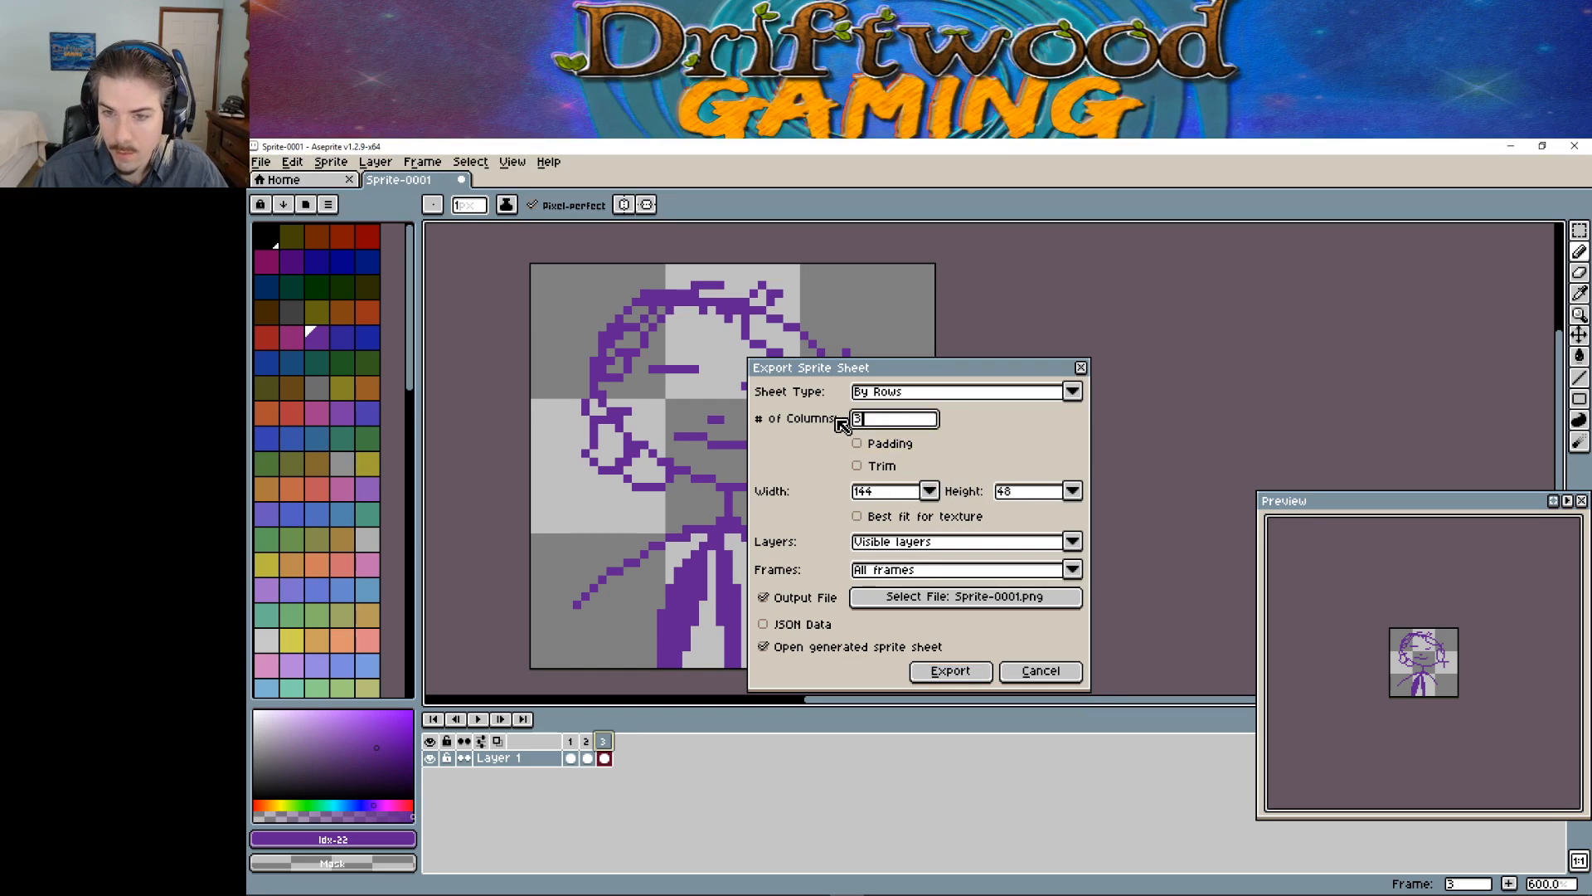
pyautogui.write('3')
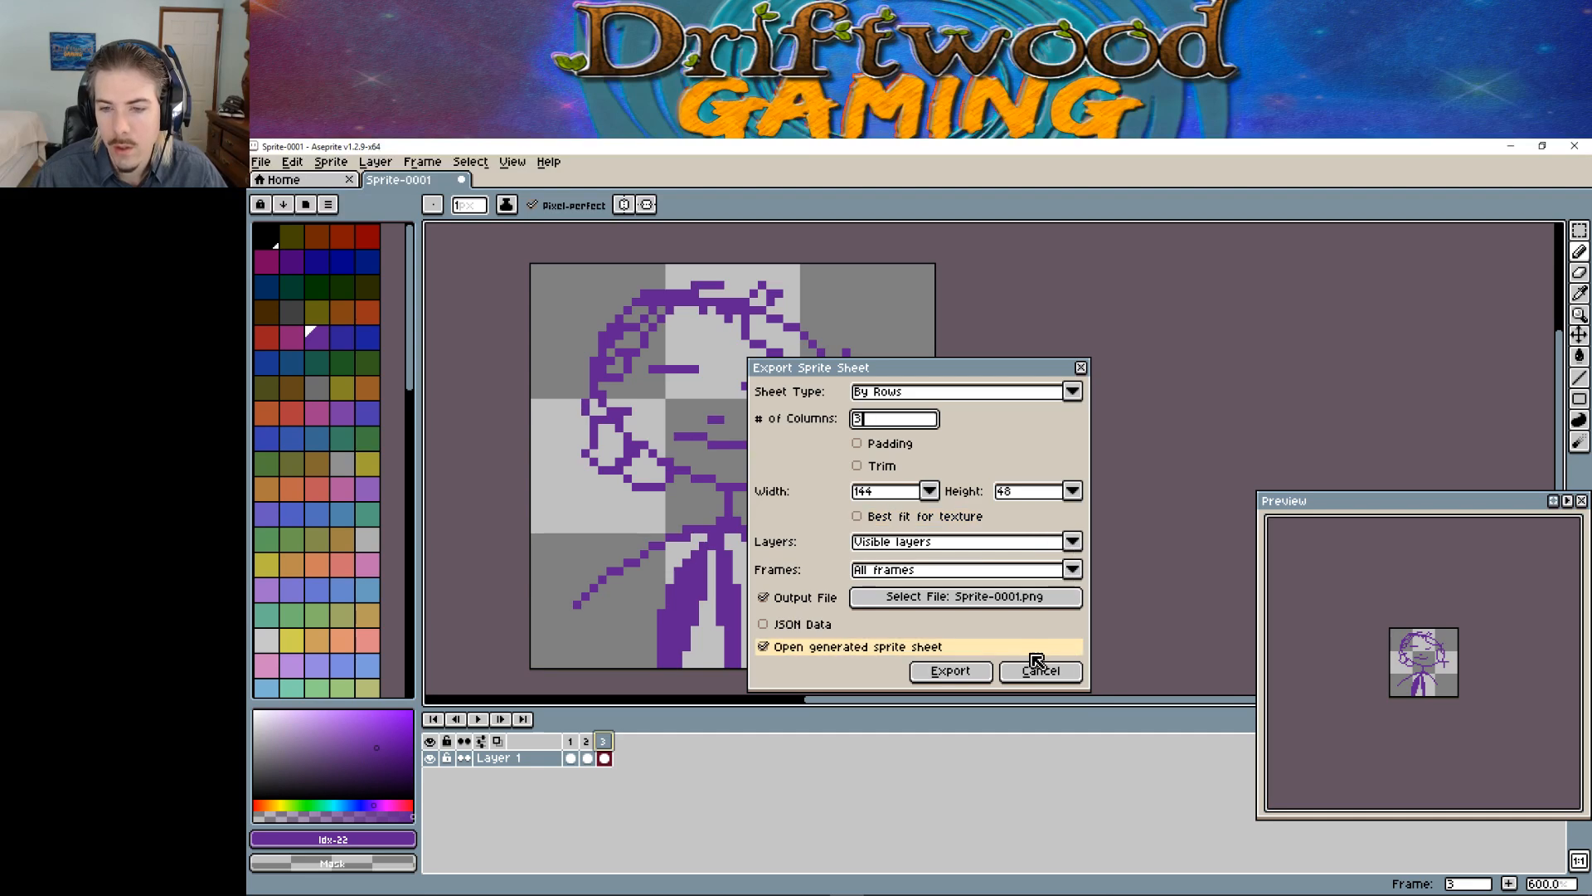
pyautogui.click(1060, 677)
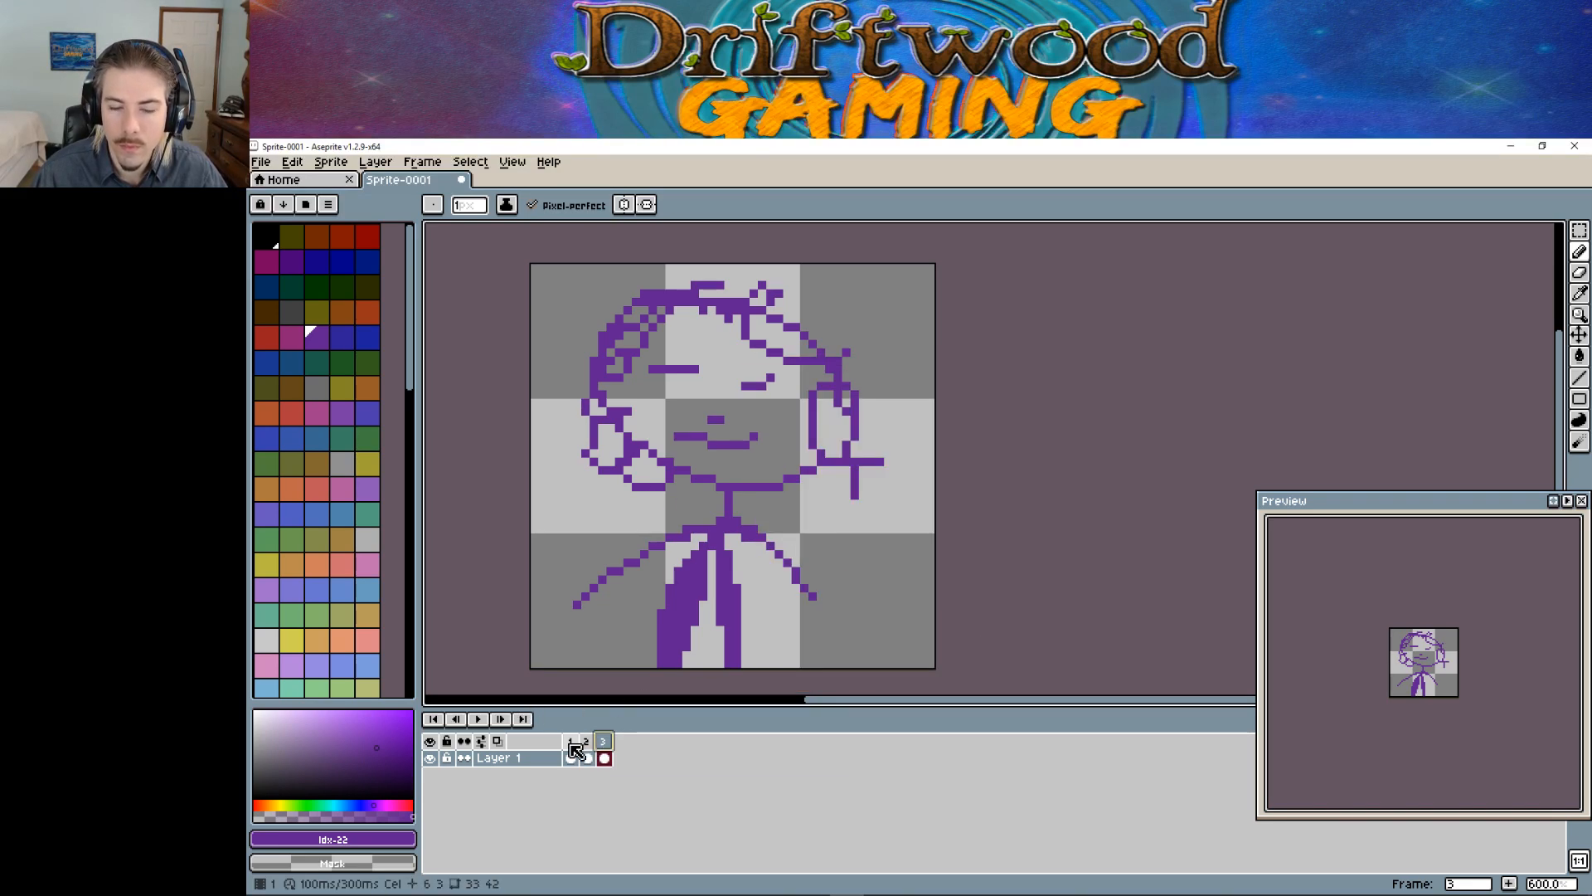
# Step: Export all frames by rows as a 3-column sprite sheet named DG_MESSYPurple01 in the Aseprite folder, with the generated sheet opened
pyautogui.click(261, 164)
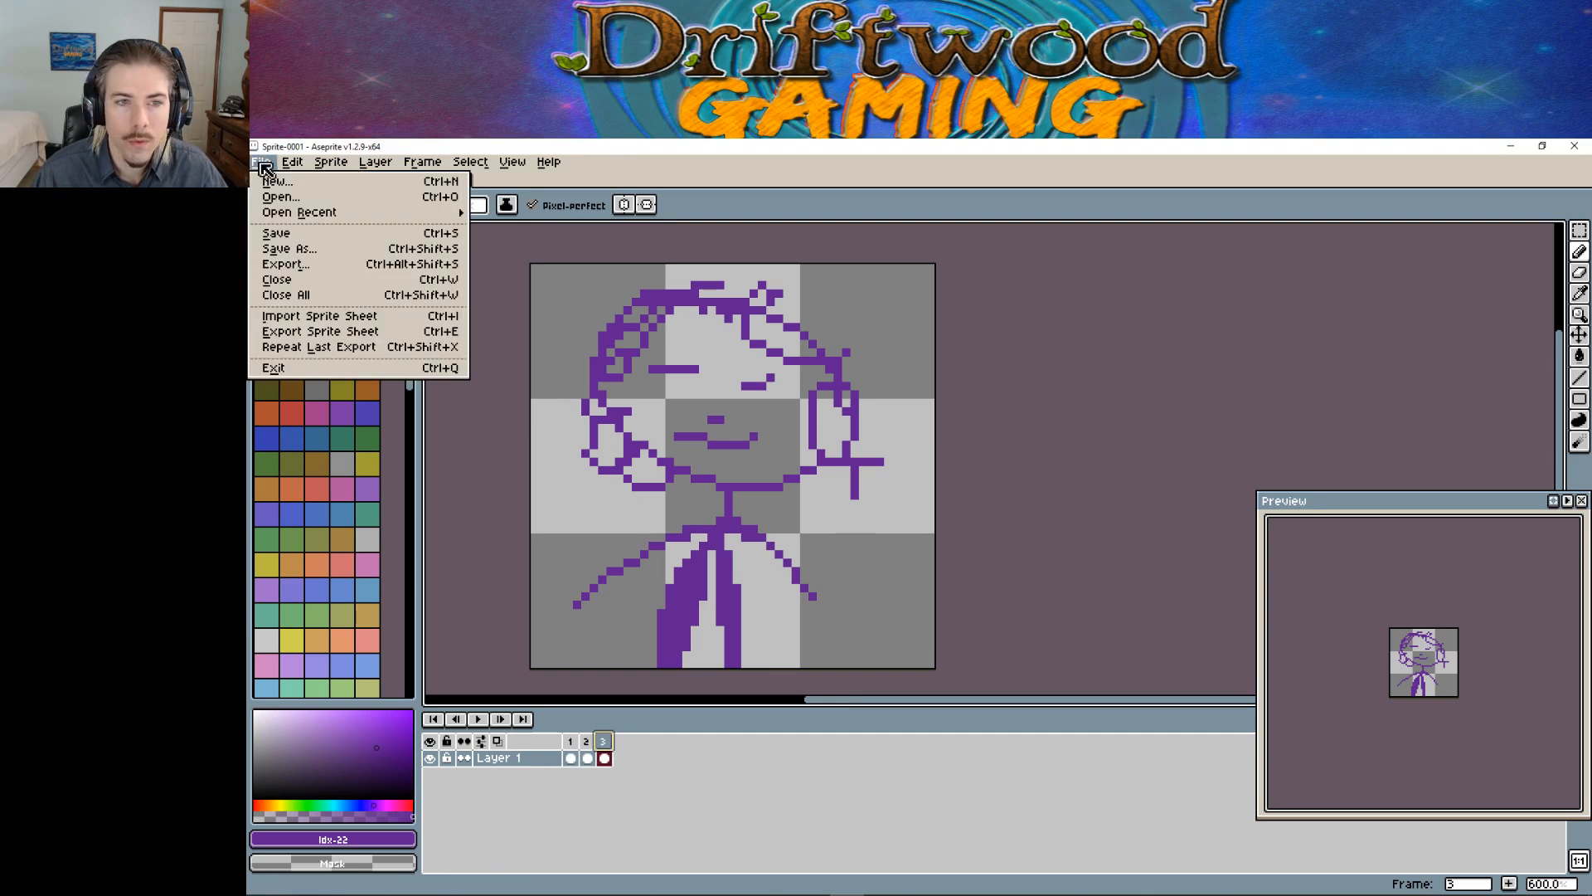
pyautogui.click(359, 334)
pyautogui.click(902, 419)
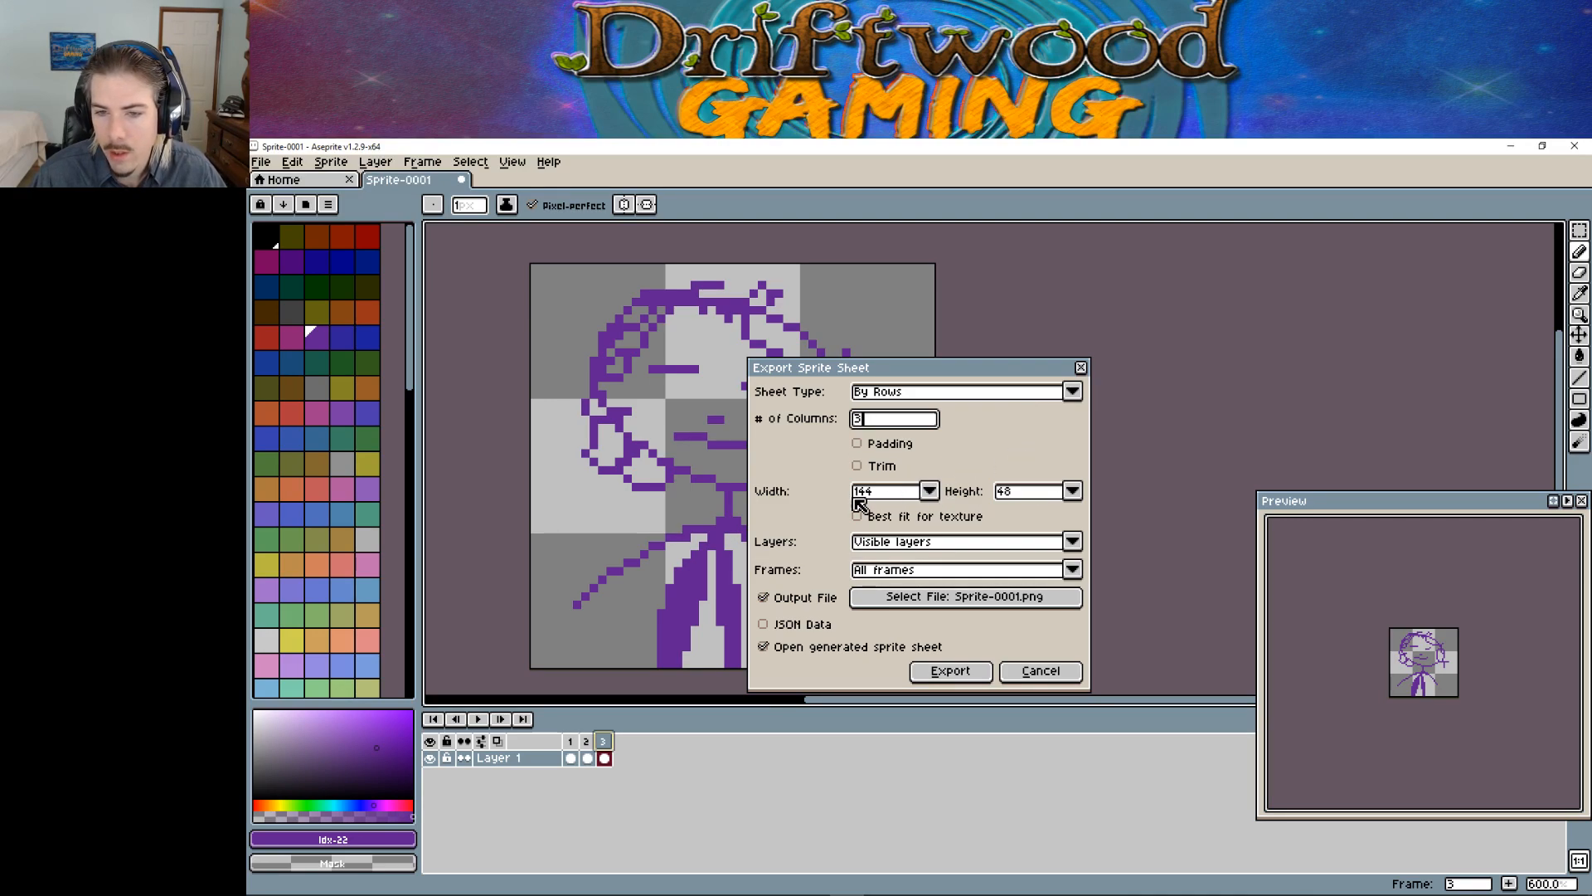
pyautogui.click(1008, 599)
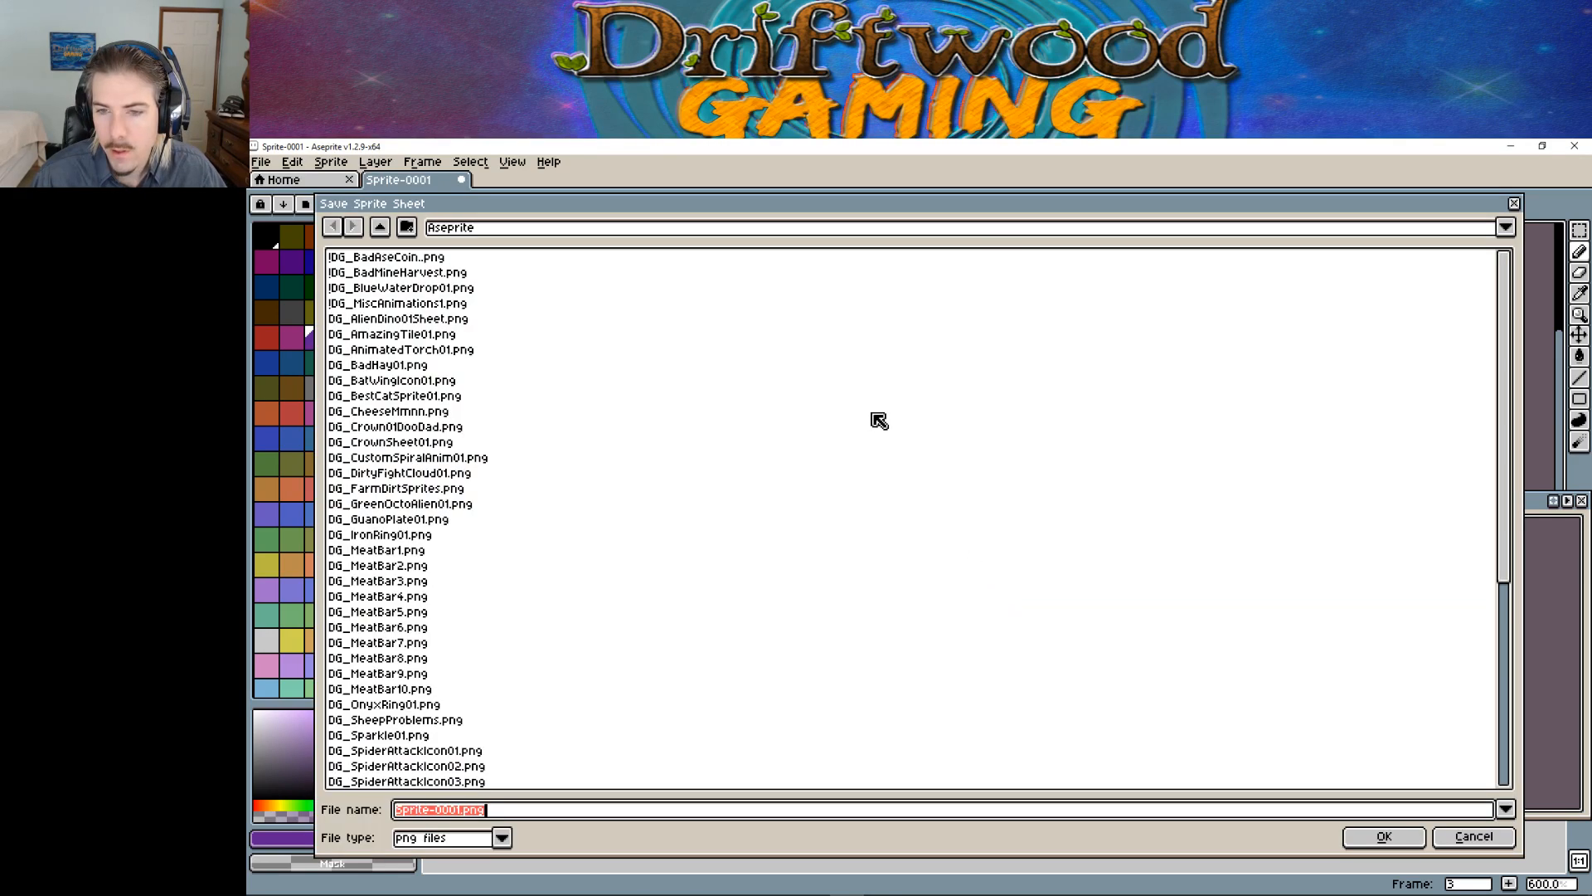
pyautogui.write('DG')
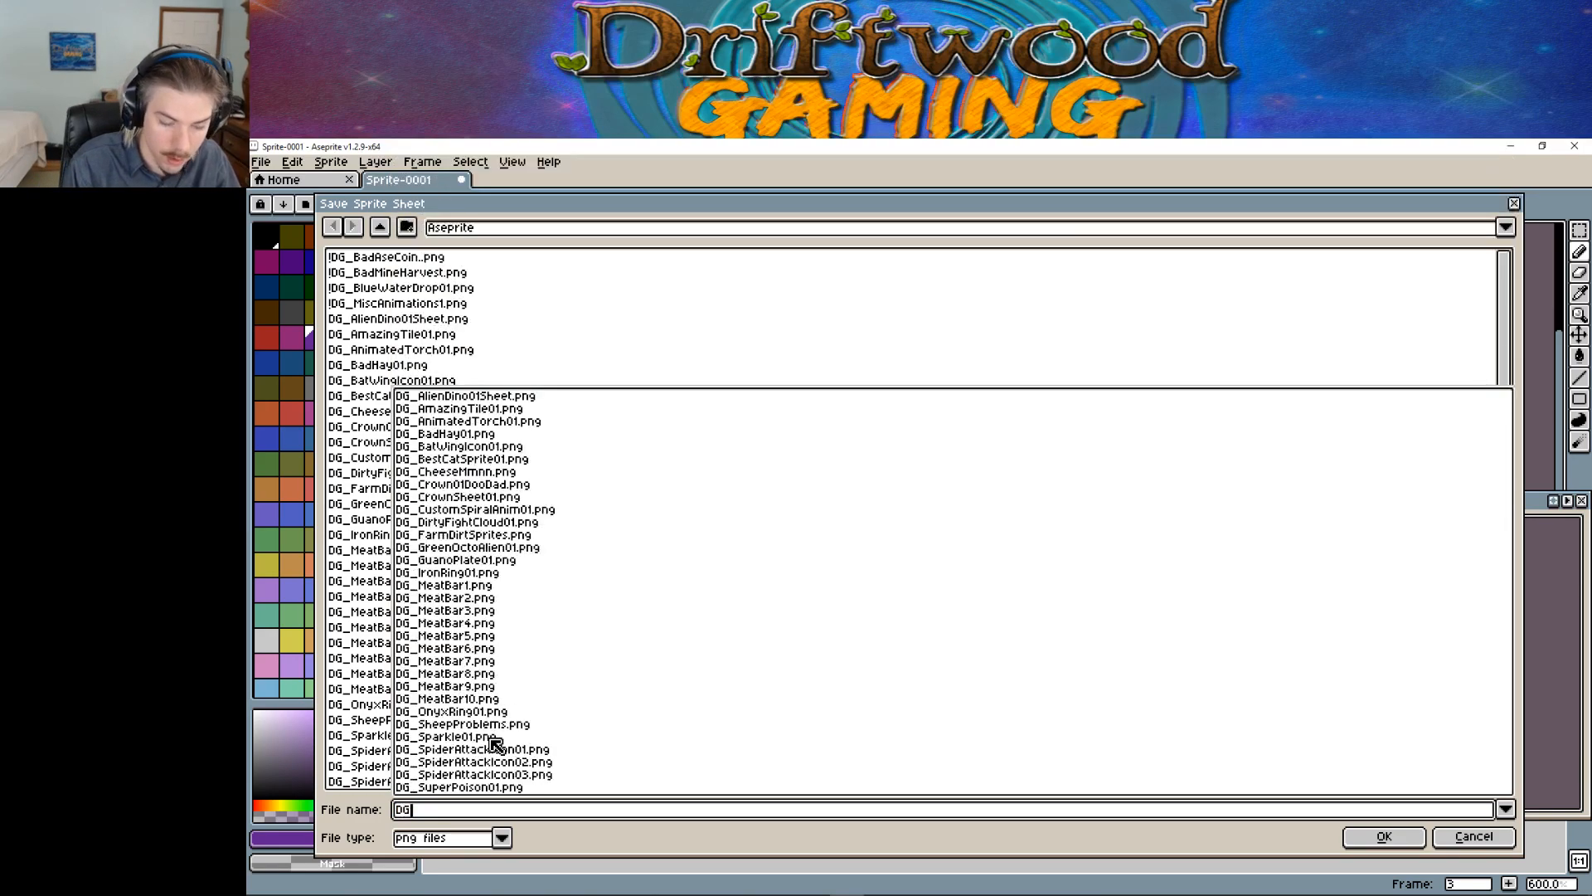
pyautogui.write('_MESSYPurple01')
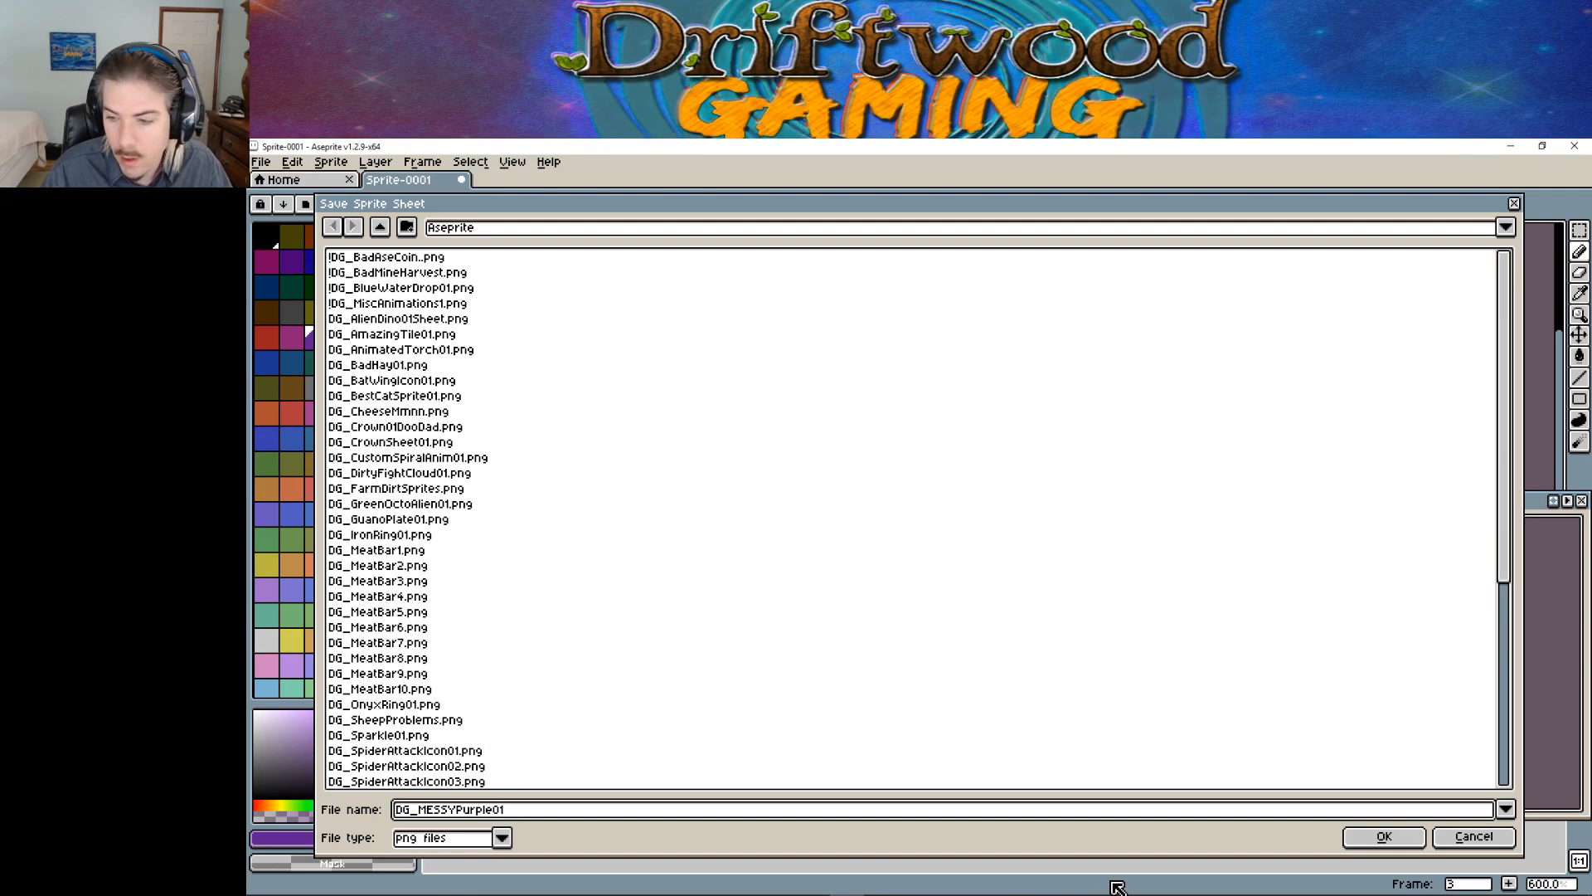
pyautogui.click(1352, 837)
pyautogui.click(950, 670)
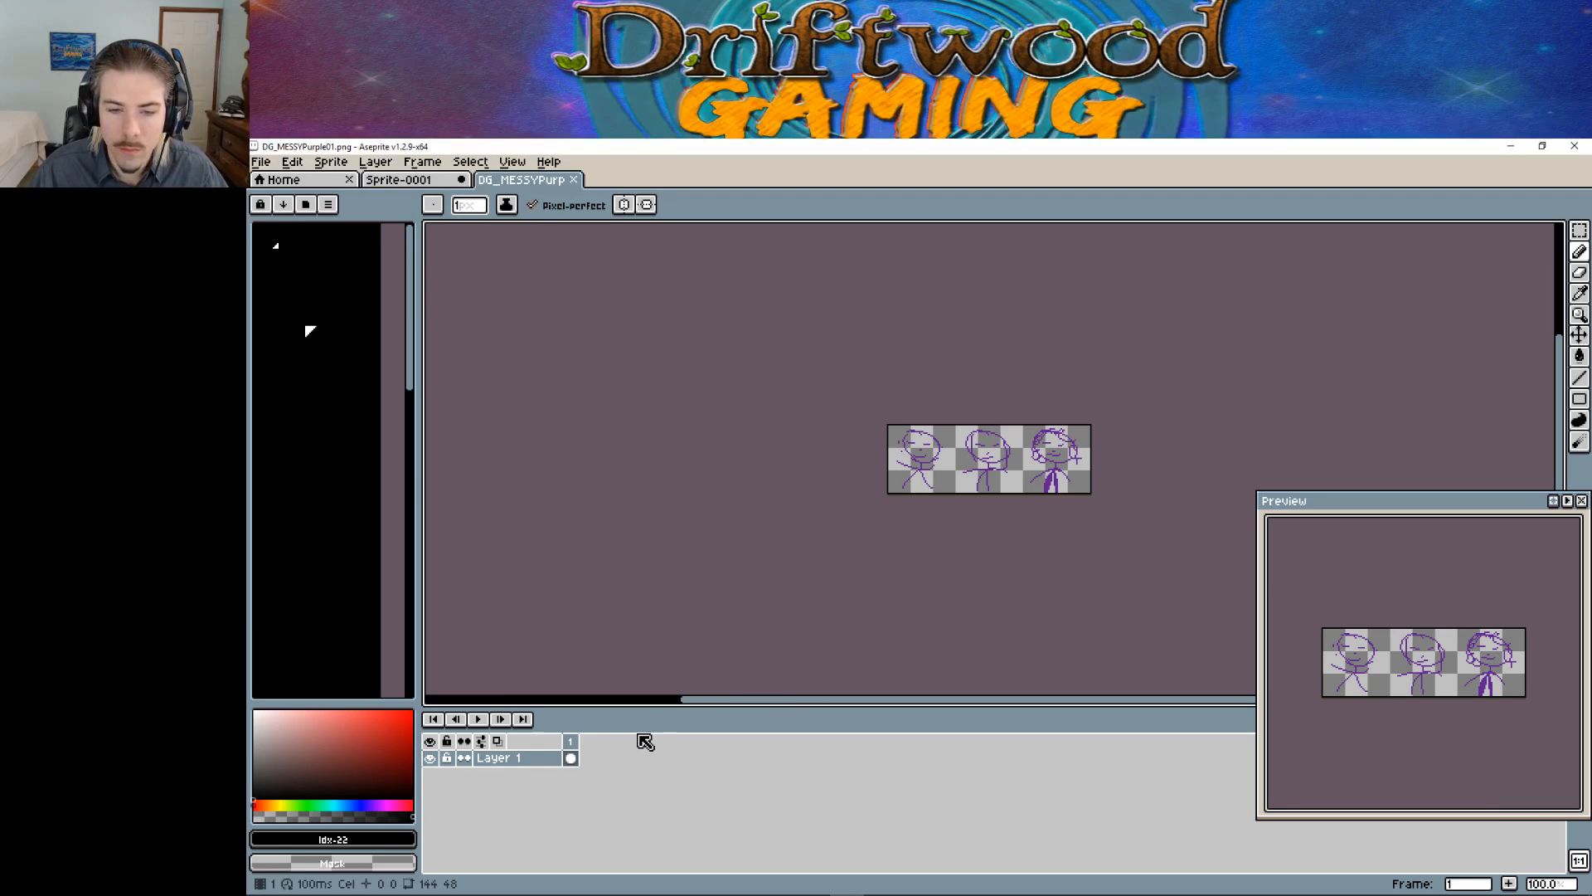
# Step: Select the middle figure on the exported sheet with a rectangular marquee, nudge it slightly up and left, and deselect it
pyautogui.click(1579, 229)
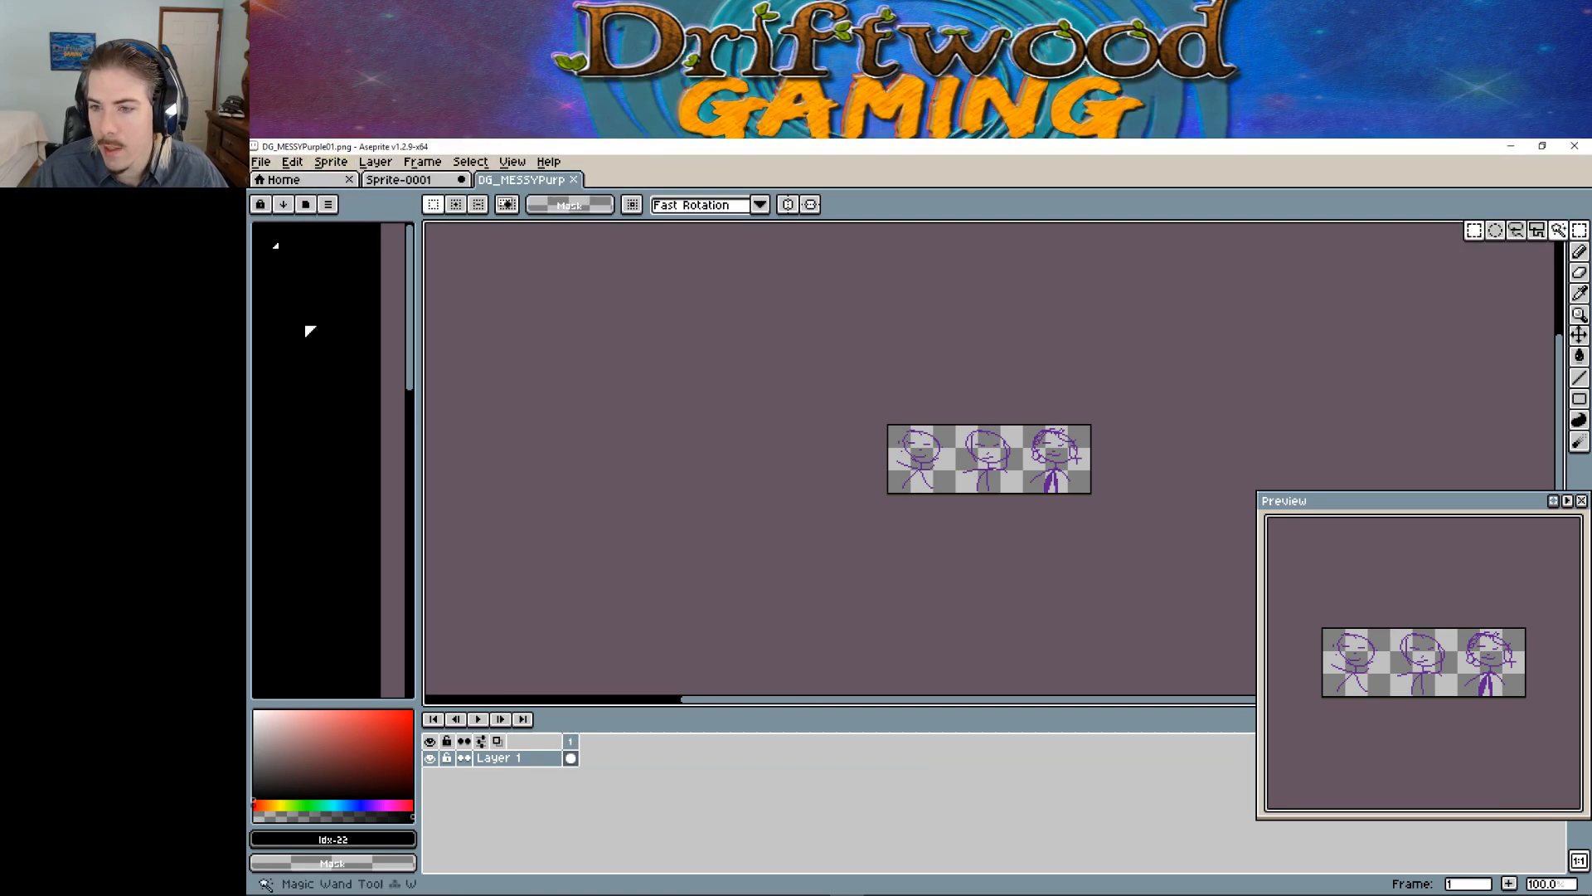
pyautogui.moveTo(959, 465); pyautogui.dragTo(1006, 463)
pyautogui.click(989, 459)
pyautogui.moveTo(993, 460); pyautogui.dragTo(843, 487, button='middle')
pyautogui.scroll(3, 756, 470)
pyautogui.scroll(-1, 757, 469)
pyautogui.moveTo(723, 365); pyautogui.dragTo(913, 566)
pyautogui.moveTo(866, 503); pyautogui.dragTo(862, 495)
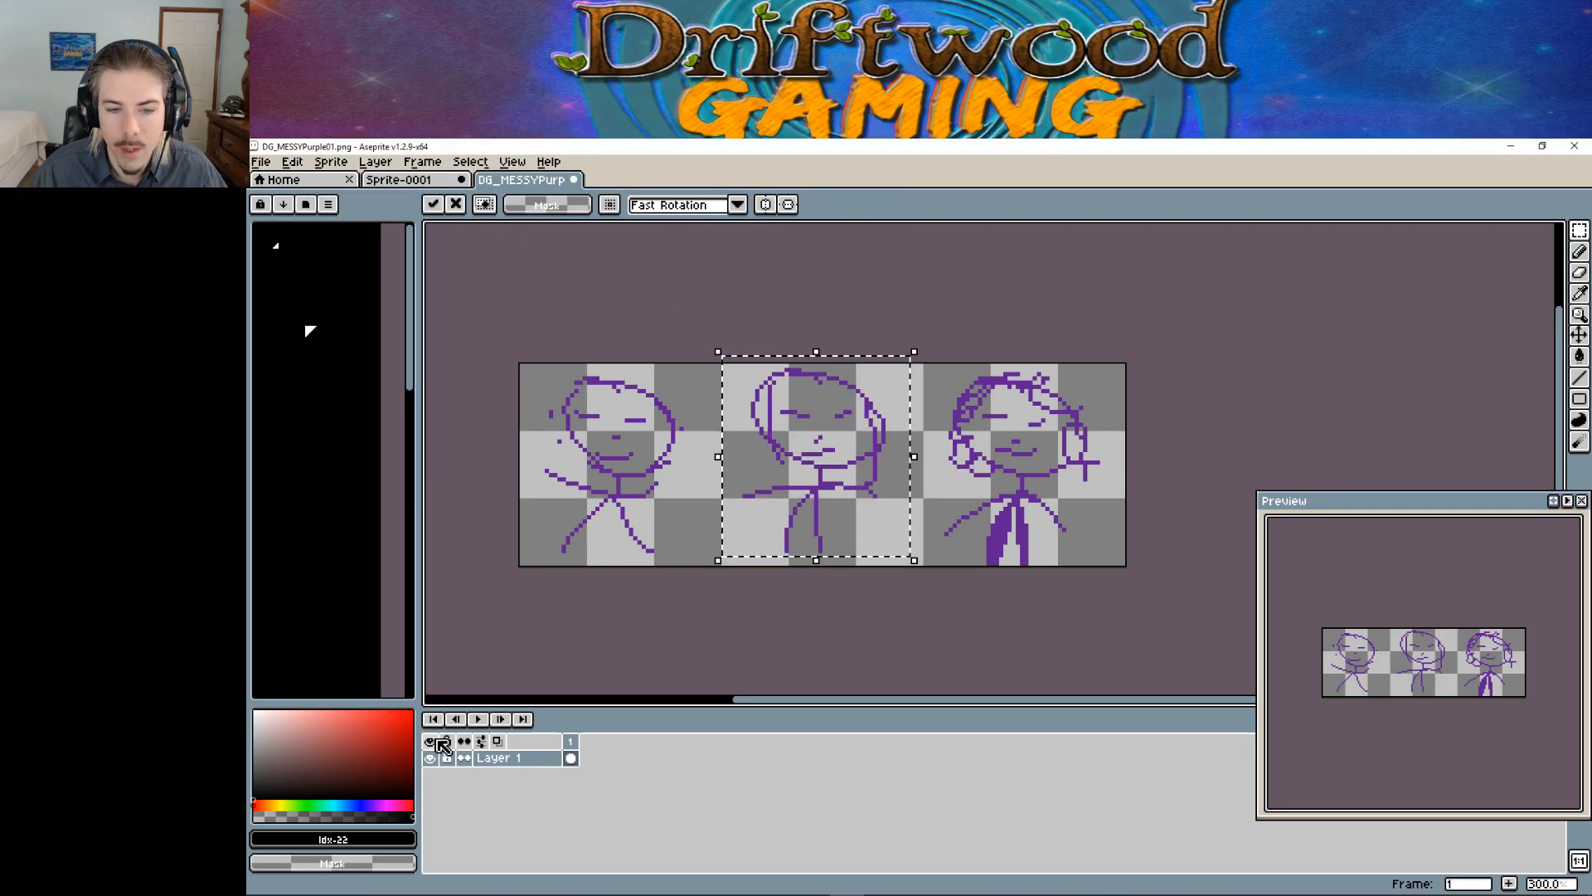
pyautogui.click(478, 722)
pyautogui.hotkey('ctrl', 'd')
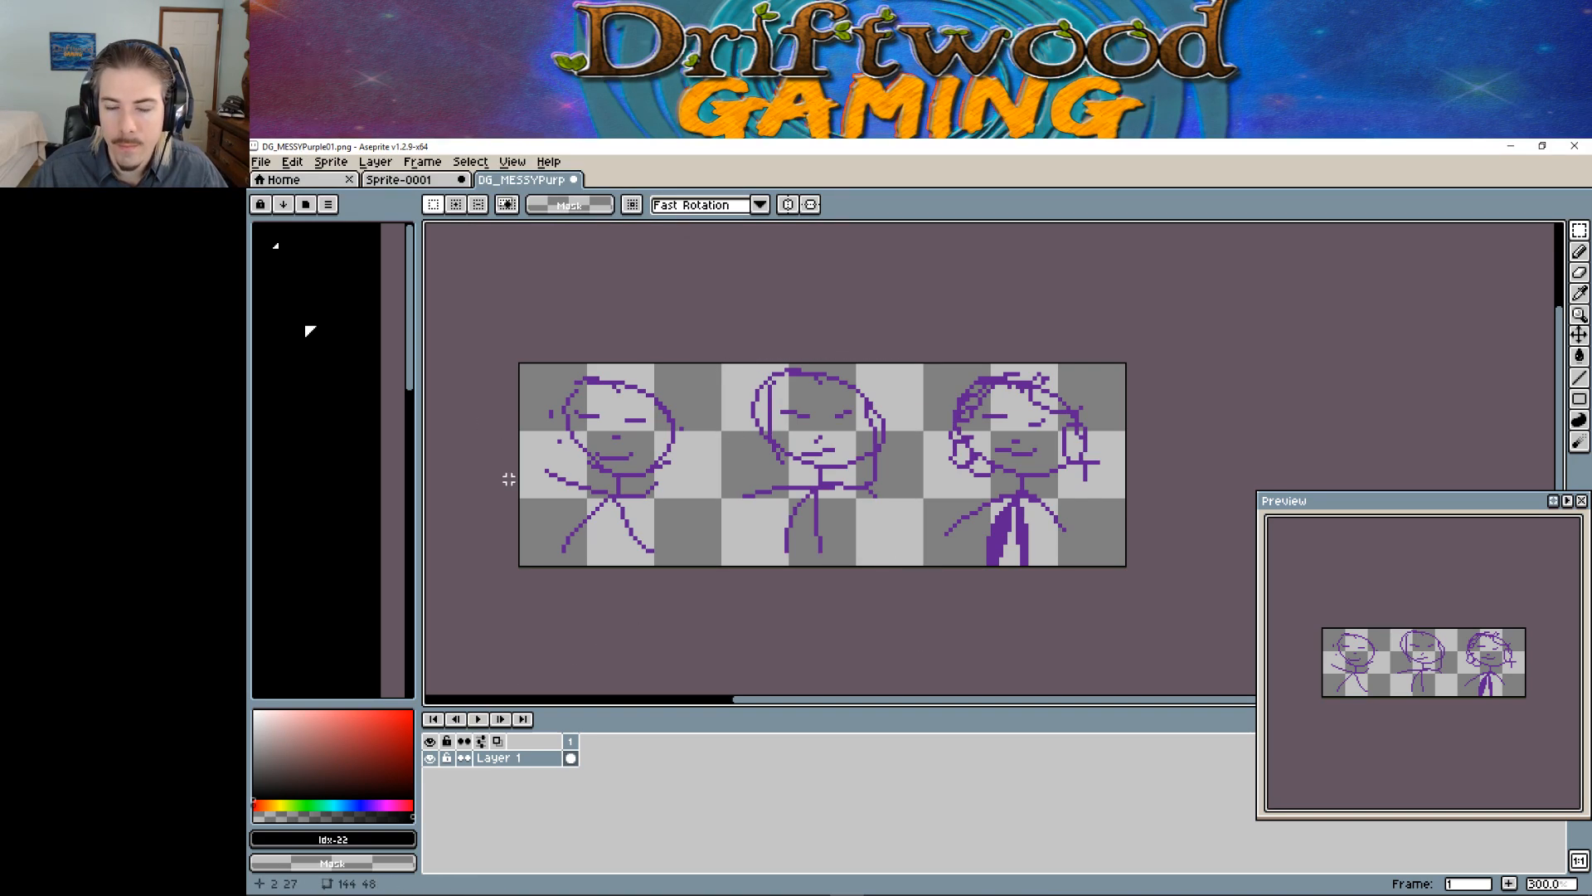
# Step: Create a new blank 48 × 48 px sprite
pyautogui.click(255, 160)
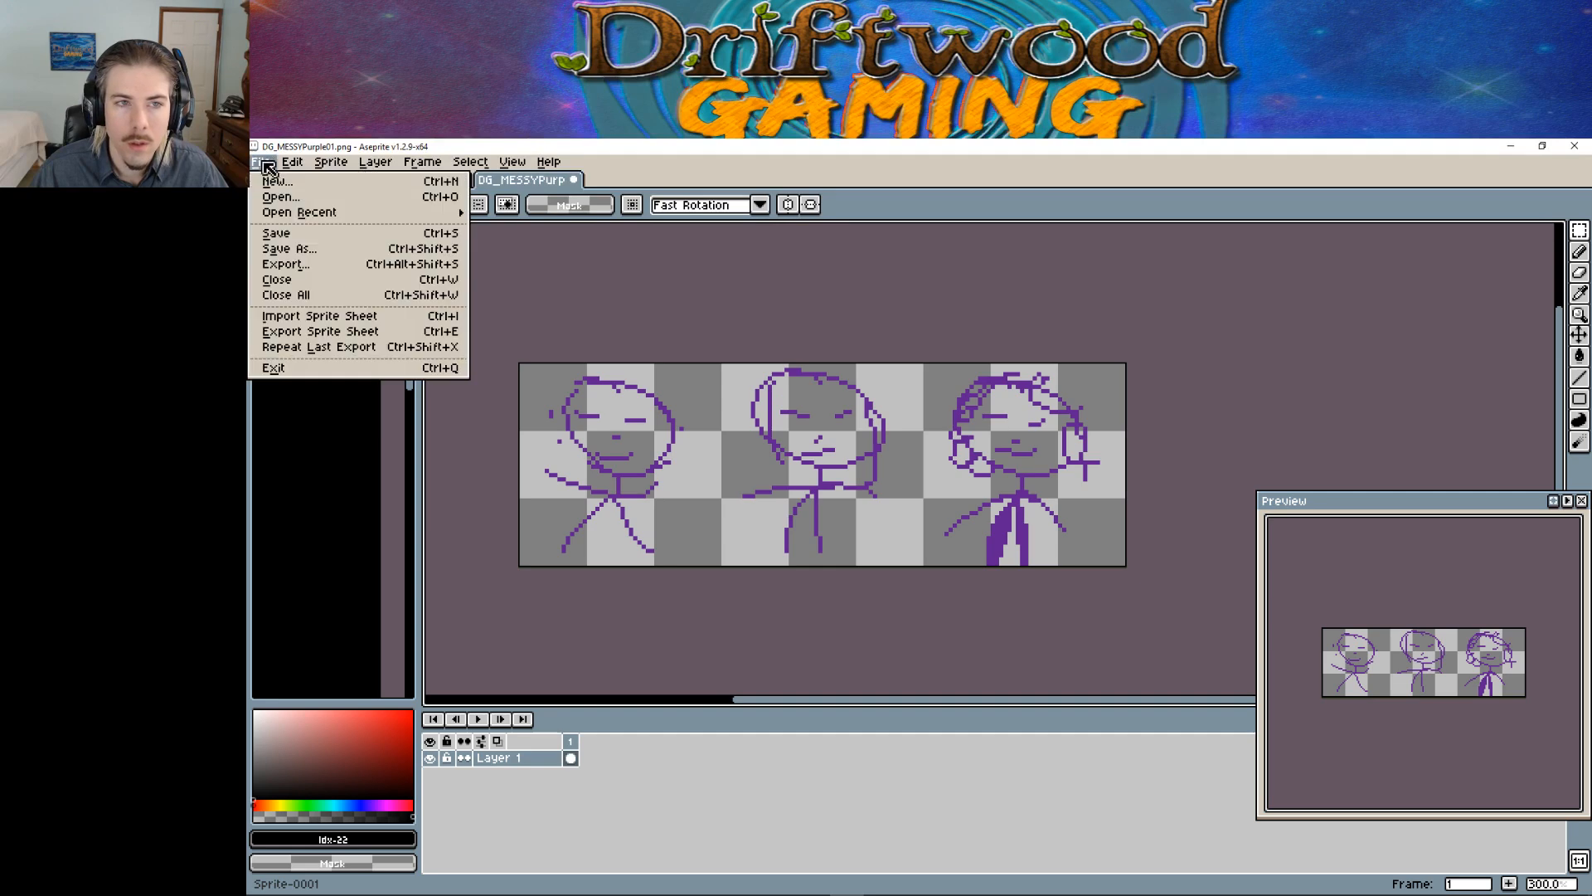
pyautogui.click(278, 177)
pyautogui.click(877, 674)
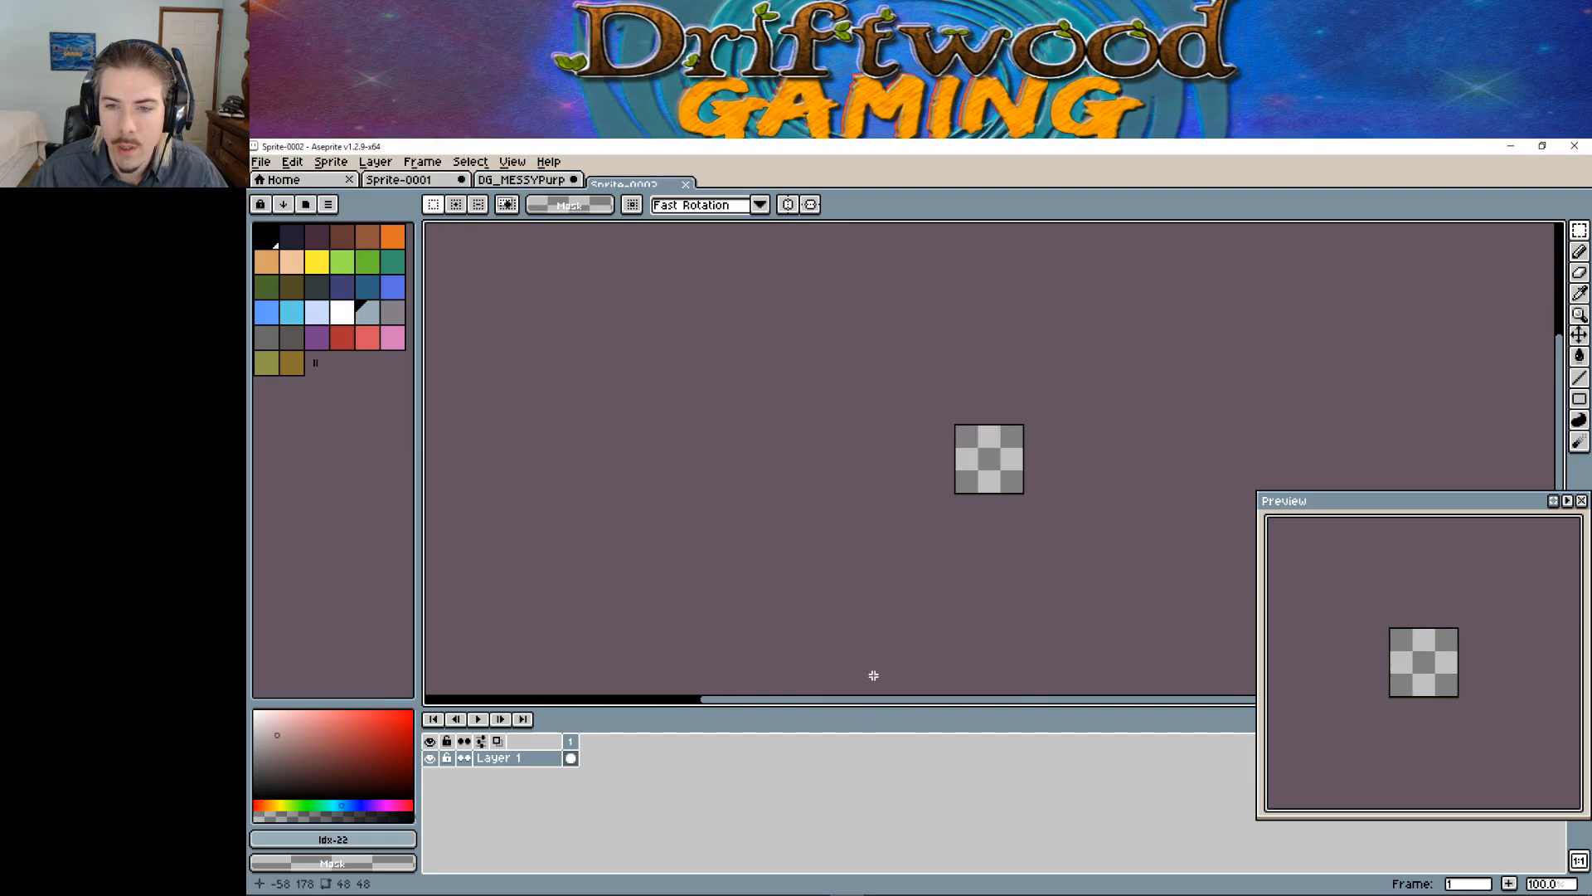
# Step: Sketch a dark navy figure with the Pencil: an oval head with a face, a scribbled torso, raised arms with hands, and spread legs
pyautogui.scroll(4, 768, 458)
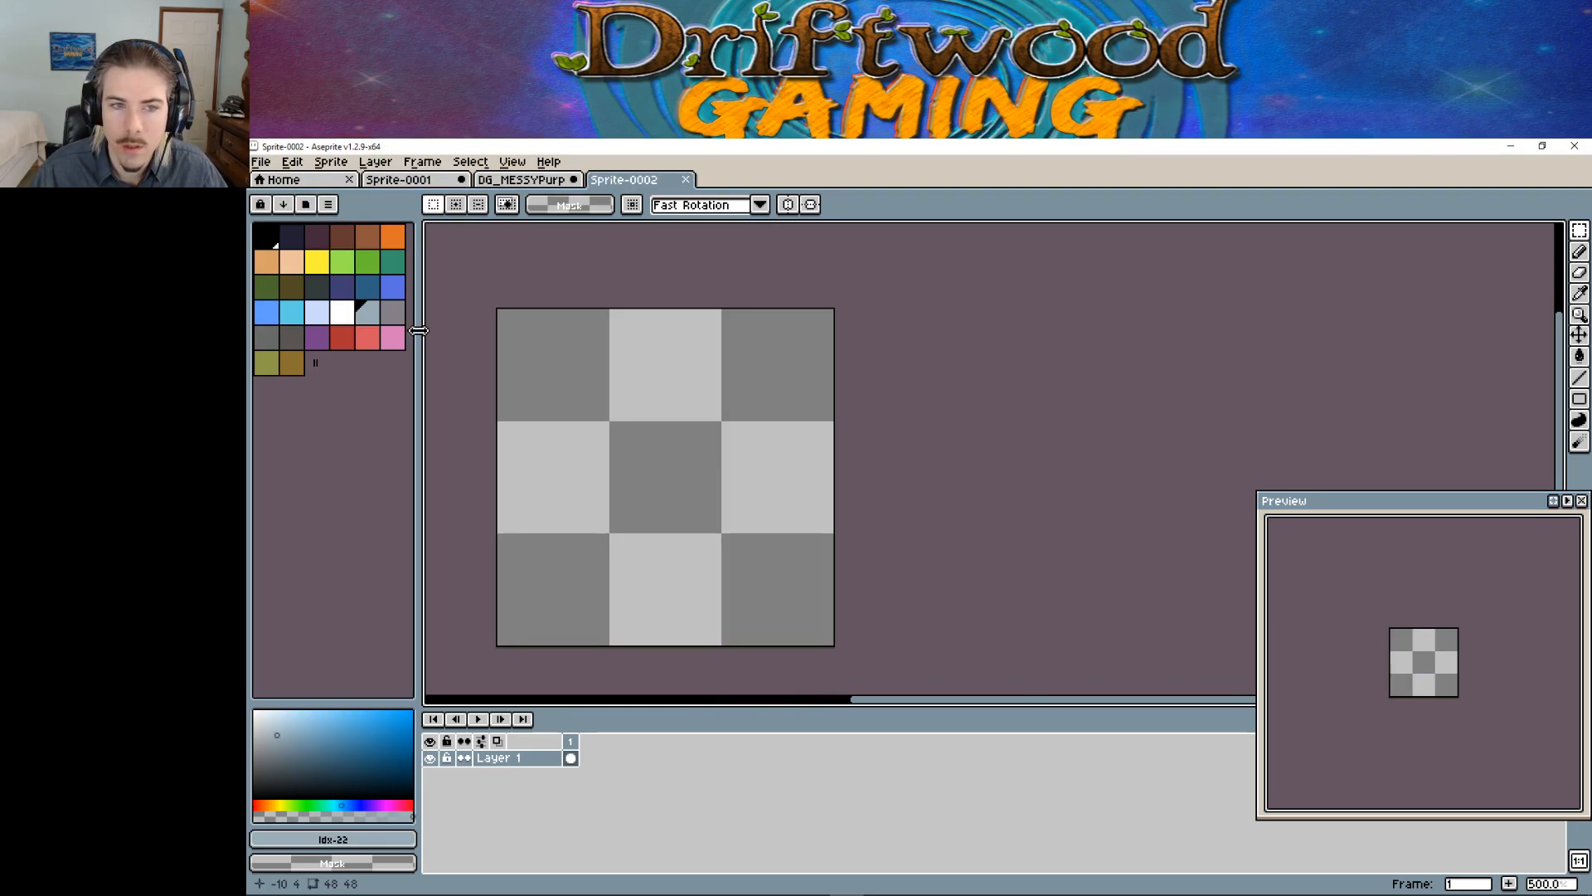
pyautogui.click(300, 234)
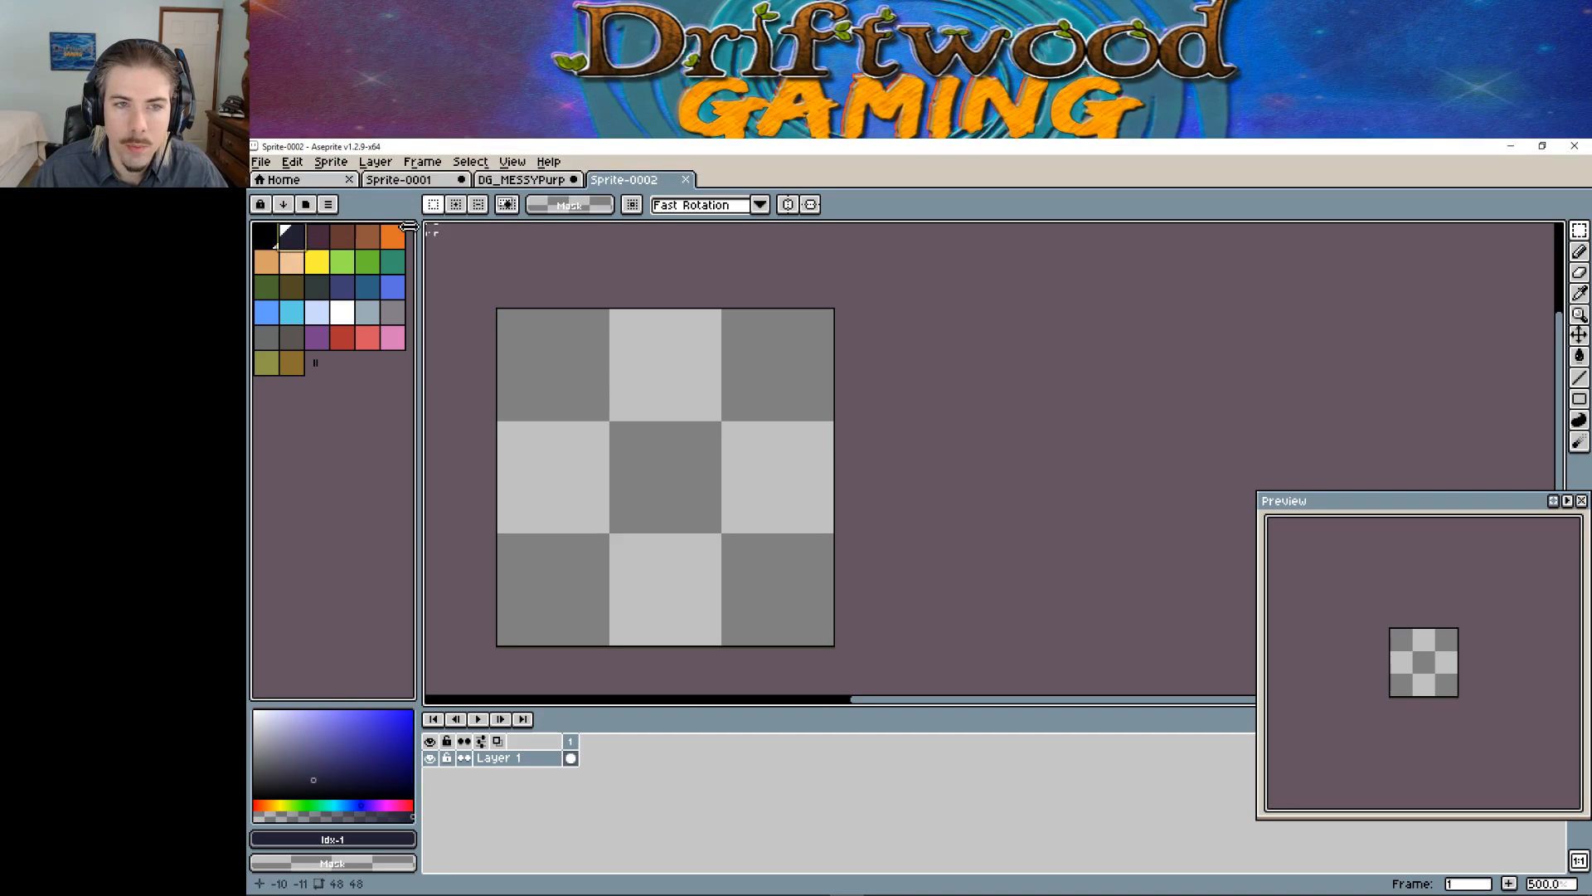
pyautogui.click(1579, 252)
pyautogui.moveTo(648, 325)
pyautogui.mouseDown()
pyautogui.moveTo(611, 358)
pyautogui.moveTo(726, 419)
pyautogui.moveTo(627, 336)
pyautogui.mouseUp()
pyautogui.moveTo(668, 443)
pyautogui.mouseDown()
pyautogui.moveTo(710, 514)
pyautogui.moveTo(548, 435)
pyautogui.mouseUp()
pyautogui.moveTo(655, 531)
pyautogui.mouseDown()
pyautogui.moveTo(632, 533)
pyautogui.moveTo(550, 645)
pyautogui.moveTo(646, 524)
pyautogui.moveTo(662, 600)
pyautogui.mouseUp()
pyautogui.moveTo(744, 629); pyautogui.dragTo(697, 579)
pyautogui.moveTo(648, 586); pyautogui.dragTo(661, 542)
pyautogui.moveTo(625, 557)
pyautogui.mouseDown()
pyautogui.moveTo(654, 502)
pyautogui.moveTo(634, 564)
pyautogui.moveTo(635, 481)
pyautogui.moveTo(639, 497)
pyautogui.moveTo(734, 501)
pyautogui.moveTo(751, 461)
pyautogui.mouseUp()
pyautogui.moveTo(610, 513)
pyautogui.mouseDown()
pyautogui.moveTo(550, 433)
pyautogui.moveTo(573, 452)
pyautogui.mouseUp()
pyautogui.moveTo(672, 574)
pyautogui.mouseDown()
pyautogui.moveTo(755, 640)
pyautogui.moveTo(670, 597)
pyautogui.moveTo(674, 556)
pyautogui.mouseUp()
pyautogui.moveTo(638, 365)
pyautogui.mouseDown()
pyautogui.moveTo(692, 374)
pyautogui.moveTo(662, 408)
pyautogui.moveTo(693, 417)
pyautogui.moveTo(682, 424)
pyautogui.mouseUp()
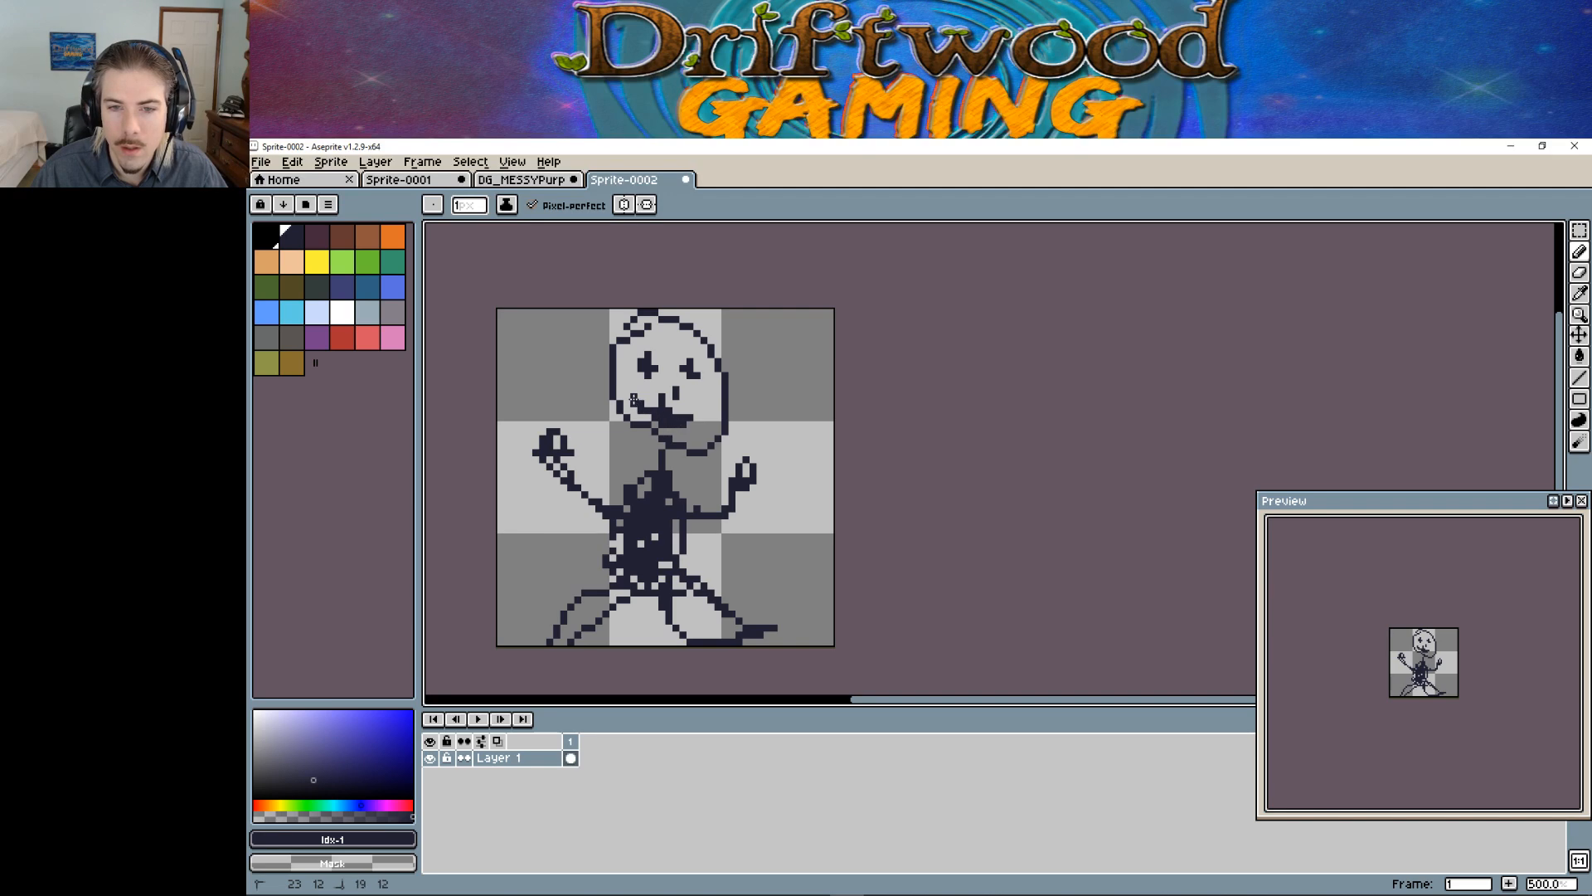
# Step: Add wavy hair down both sides of the figure's head, and touch up one raised hand and the upper torso
pyautogui.moveTo(637, 313); pyautogui.dragTo(586, 372)
pyautogui.moveTo(661, 333)
pyautogui.mouseDown()
pyautogui.moveTo(682, 307)
pyautogui.moveTo(728, 349)
pyautogui.moveTo(756, 441)
pyautogui.moveTo(737, 358)
pyautogui.mouseUp()
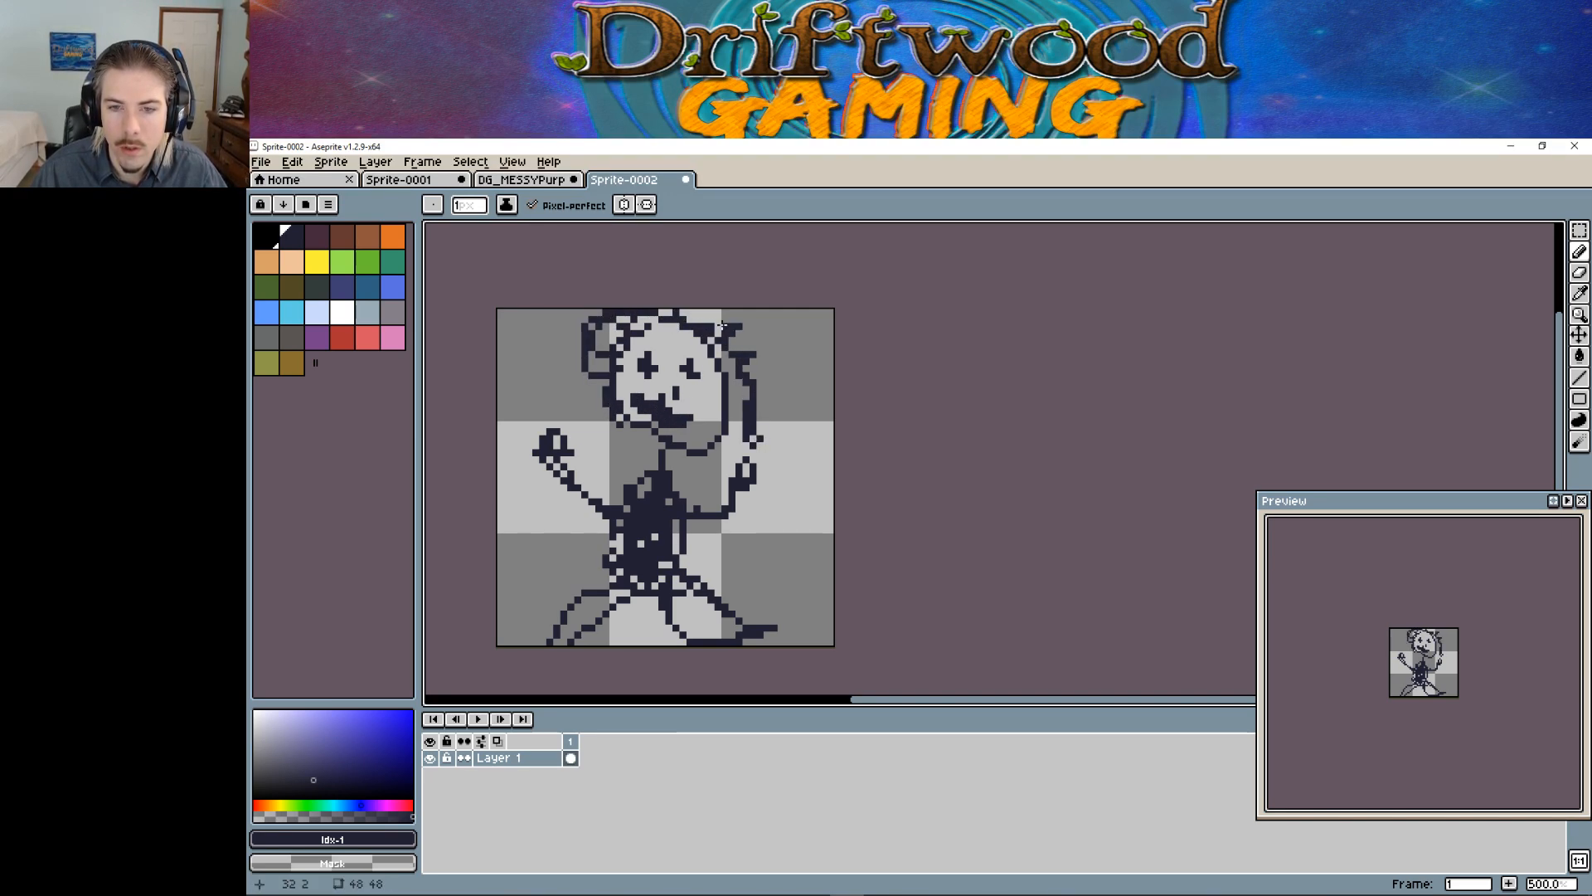
pyautogui.moveTo(591, 367)
pyautogui.mouseDown()
pyautogui.moveTo(594, 428)
pyautogui.moveTo(603, 400)
pyautogui.mouseUp()
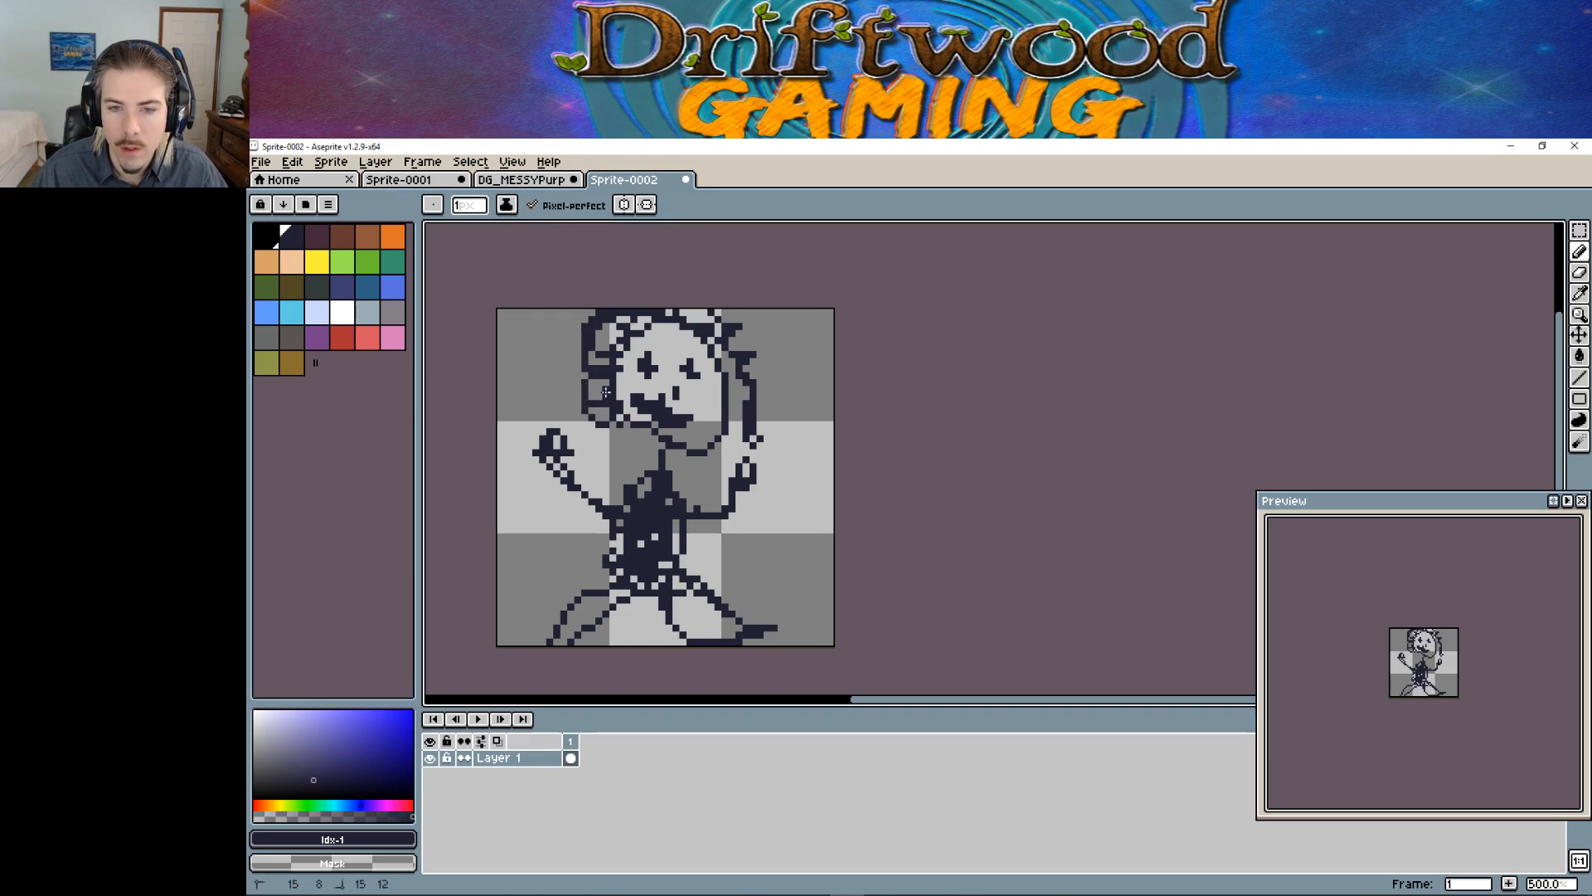
pyautogui.moveTo(765, 453); pyautogui.dragTo(763, 448)
pyautogui.moveTo(690, 480)
pyautogui.mouseDown()
pyautogui.moveTo(649, 454)
pyautogui.moveTo(606, 498)
pyautogui.moveTo(668, 447)
pyautogui.moveTo(641, 495)
pyautogui.mouseUp()
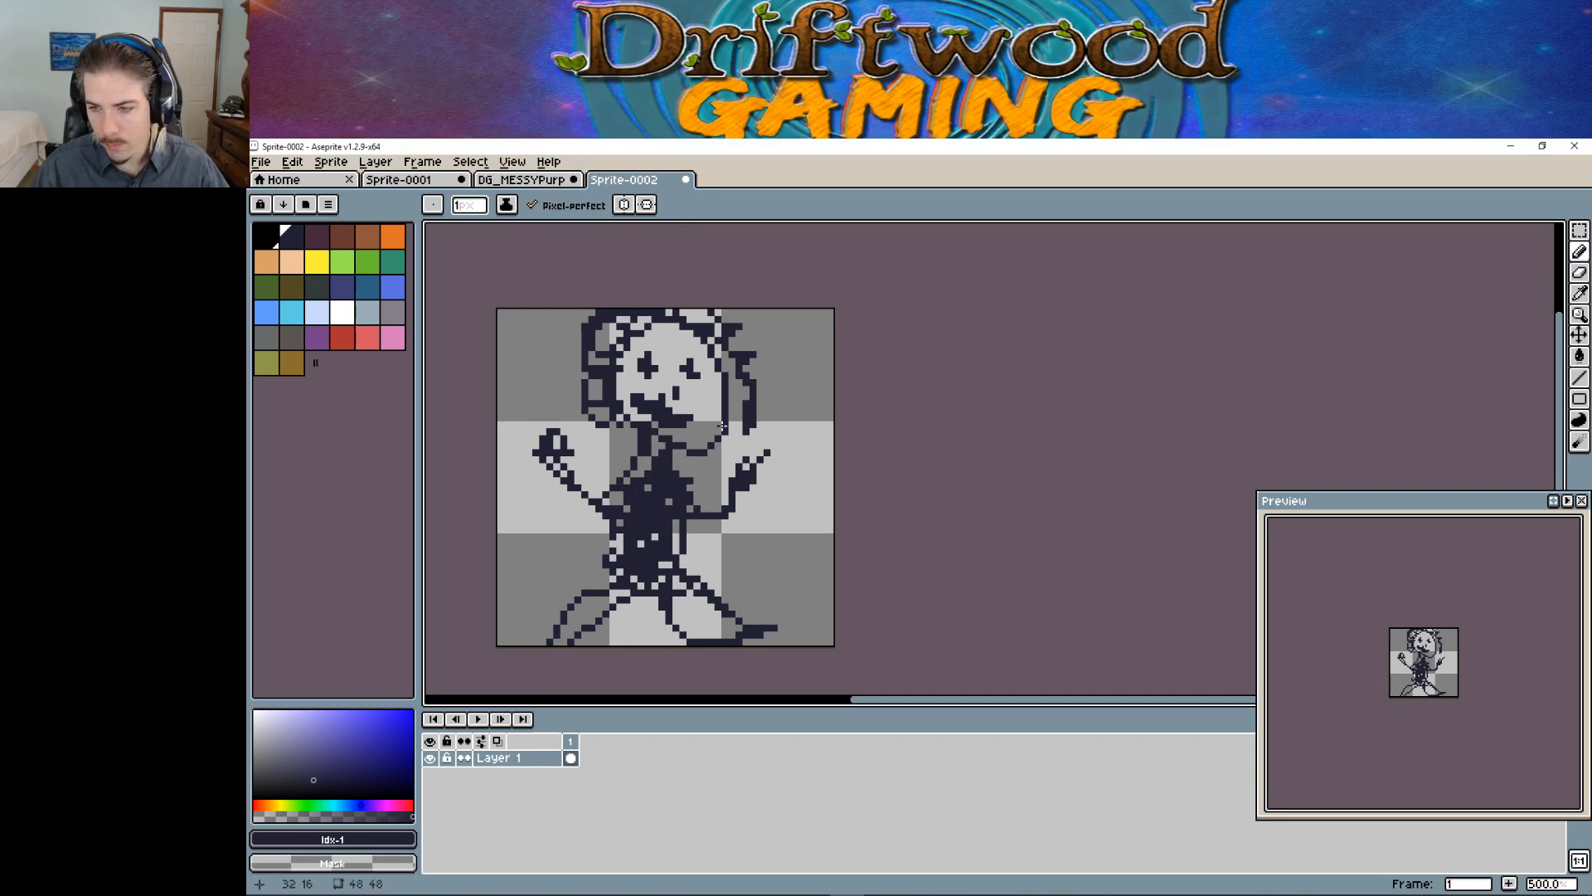
# Step: Scribble additional dark navy Pencil strokes to thicken the figure's leg and foot below the raised round hand
pyautogui.moveTo(599, 598)
pyautogui.mouseDown()
pyautogui.moveTo(576, 635)
pyautogui.moveTo(594, 628)
pyautogui.moveTo(535, 640)
pyautogui.mouseUp()
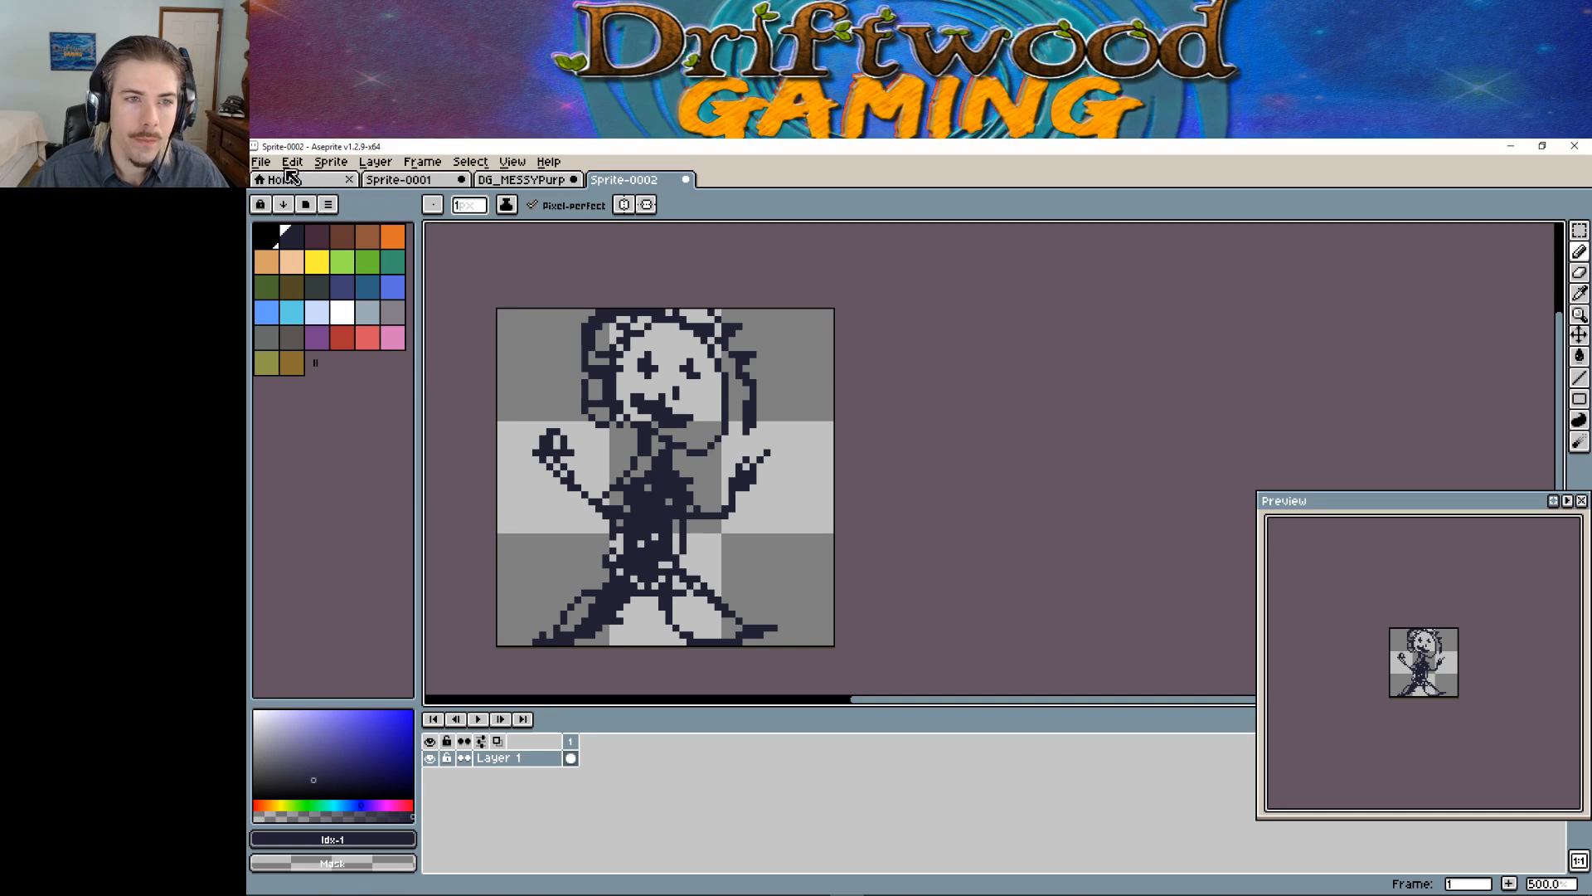
pyautogui.moveTo(778, 889)
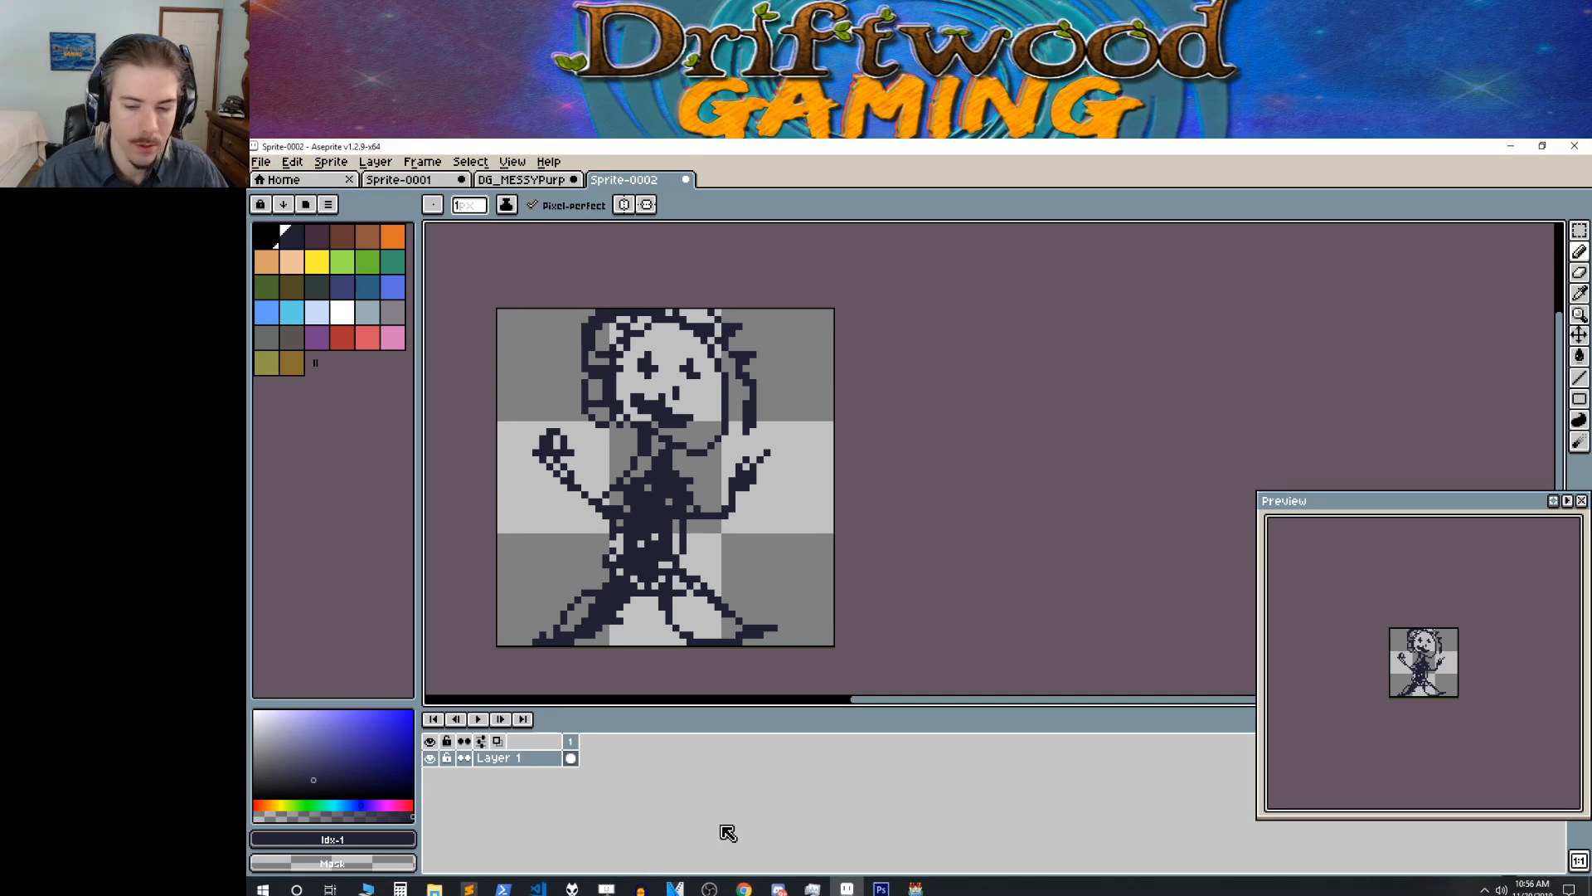
pyautogui.click(778, 889)
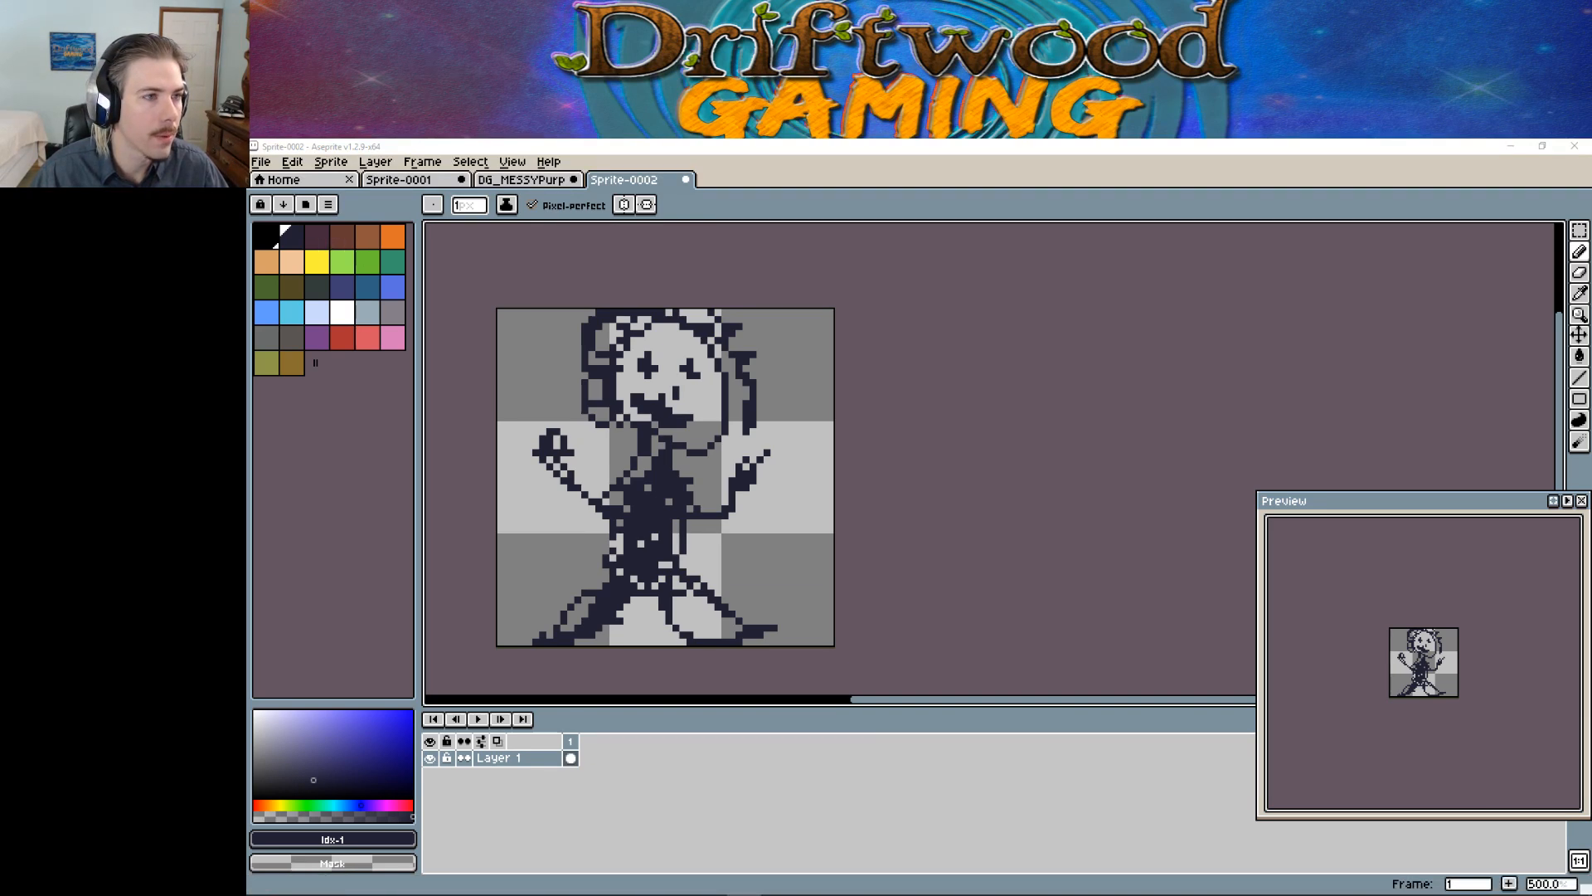
pyautogui.click(266, 163)
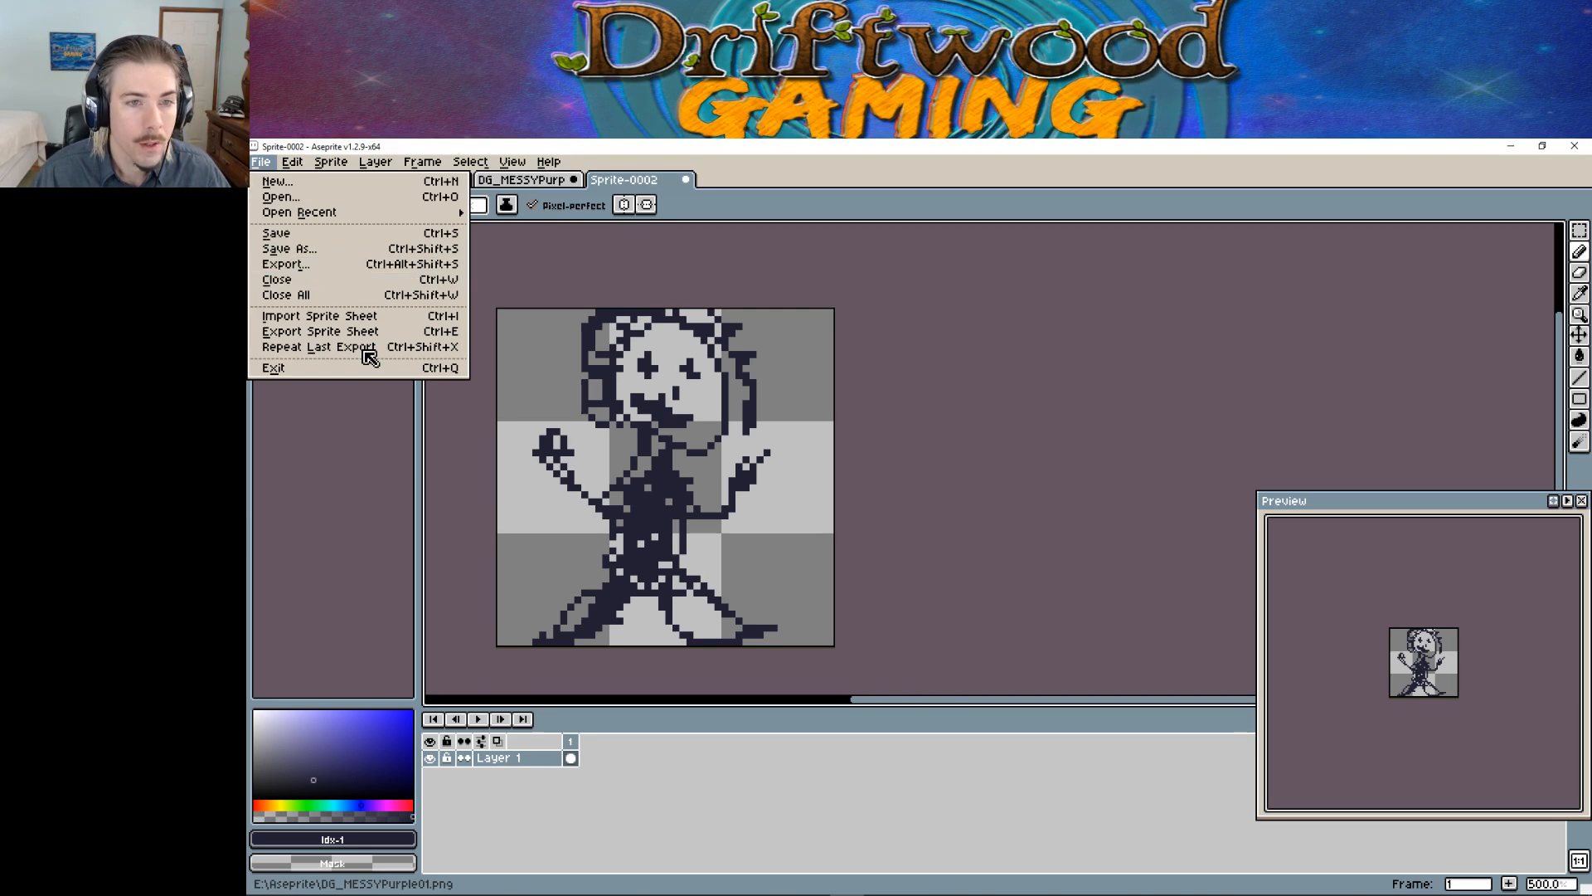
pyautogui.click(389, 333)
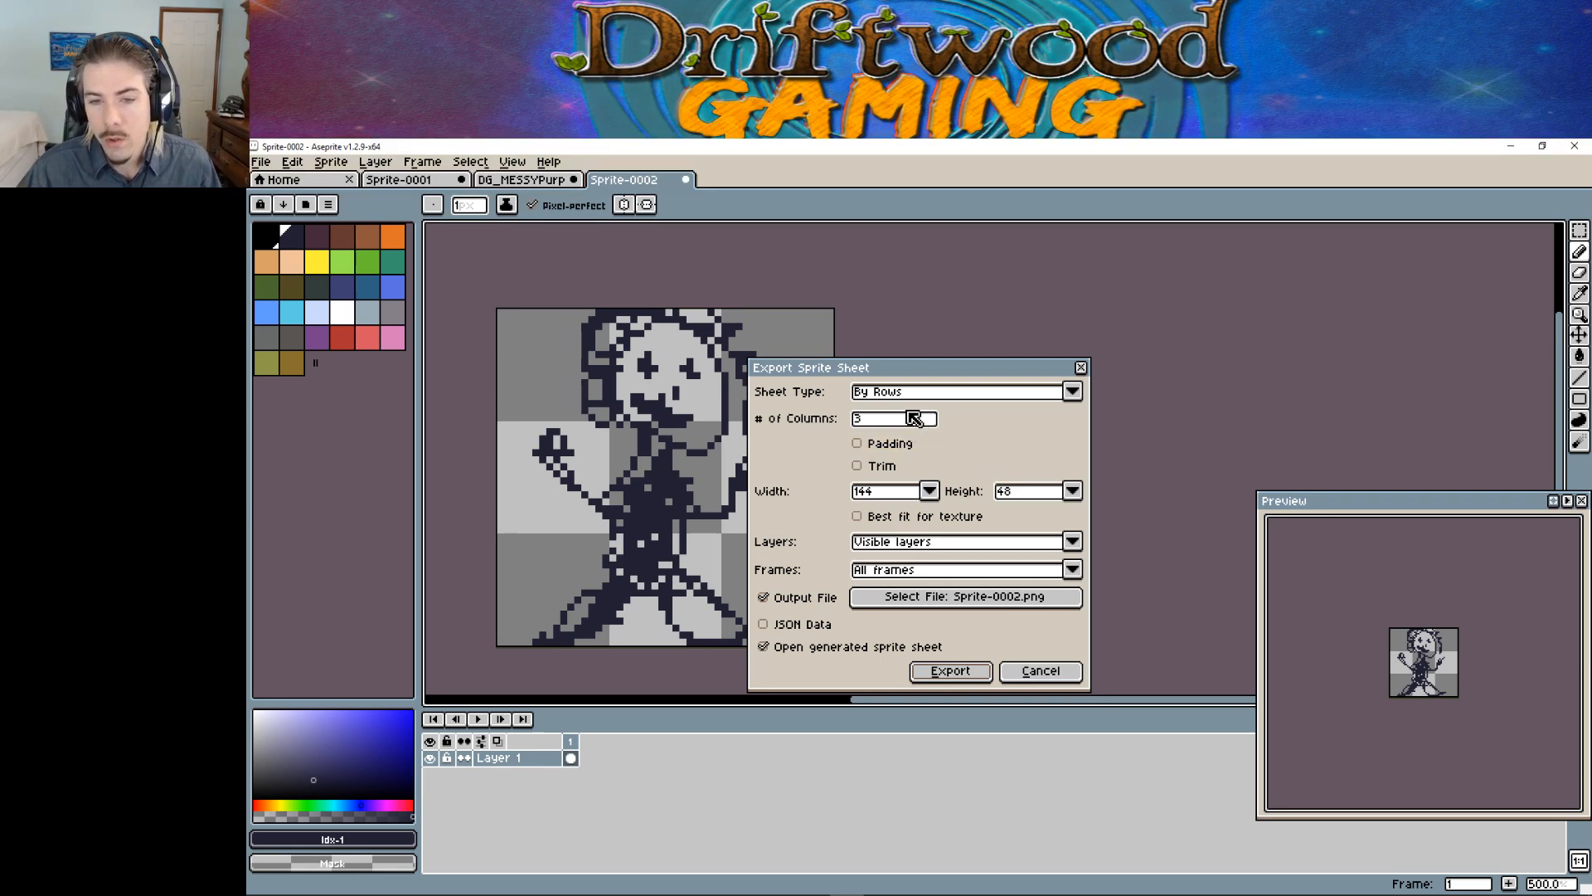
pyautogui.click(1025, 672)
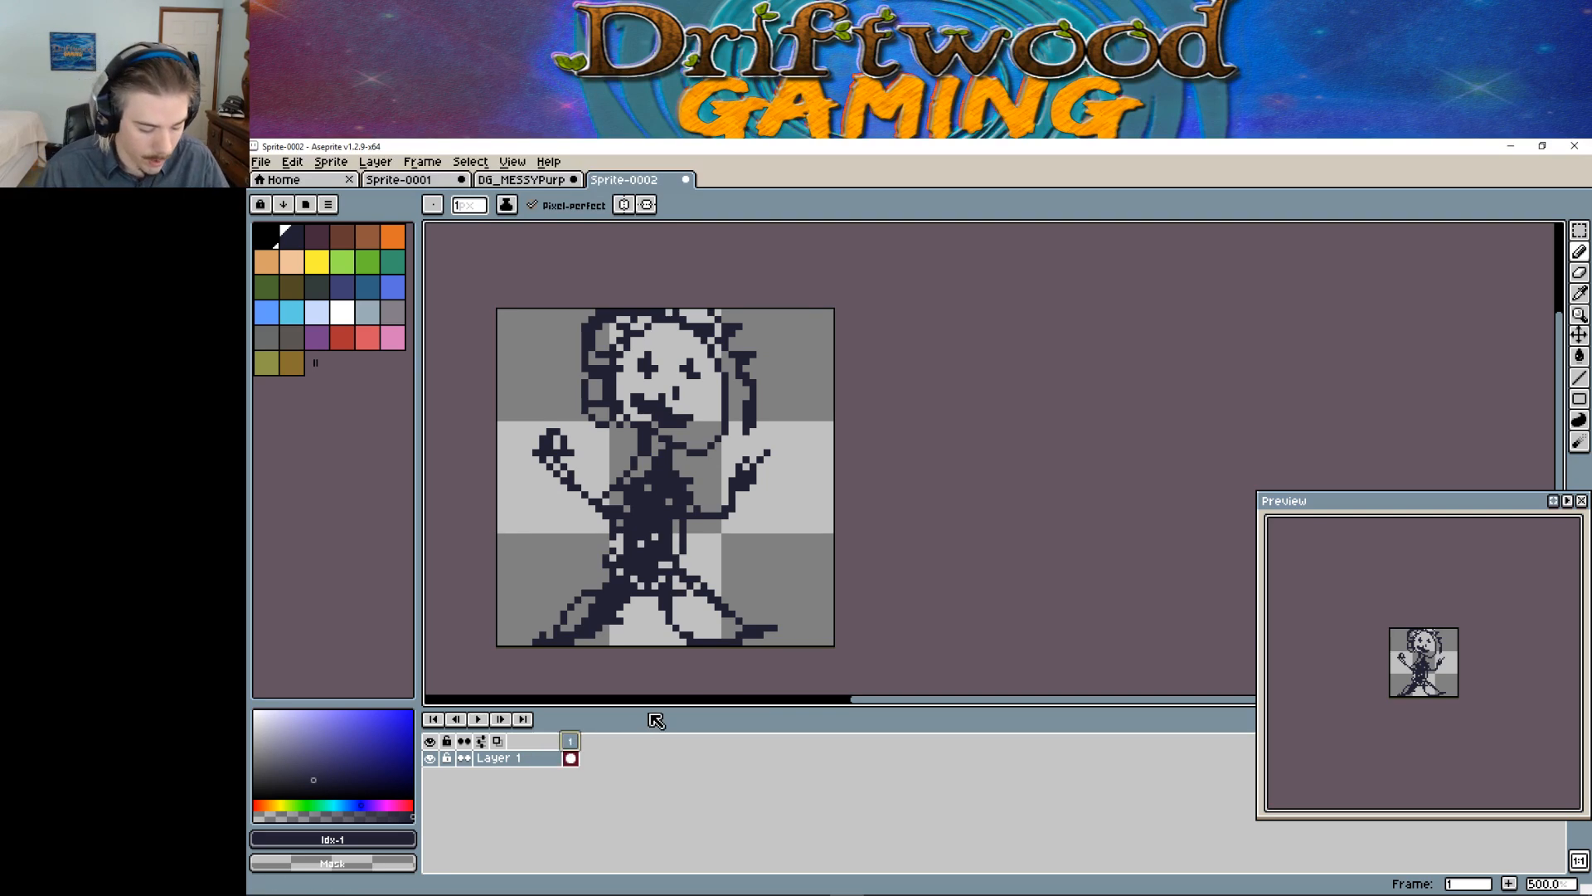
pyautogui.hotkey('ctrl', 'n')
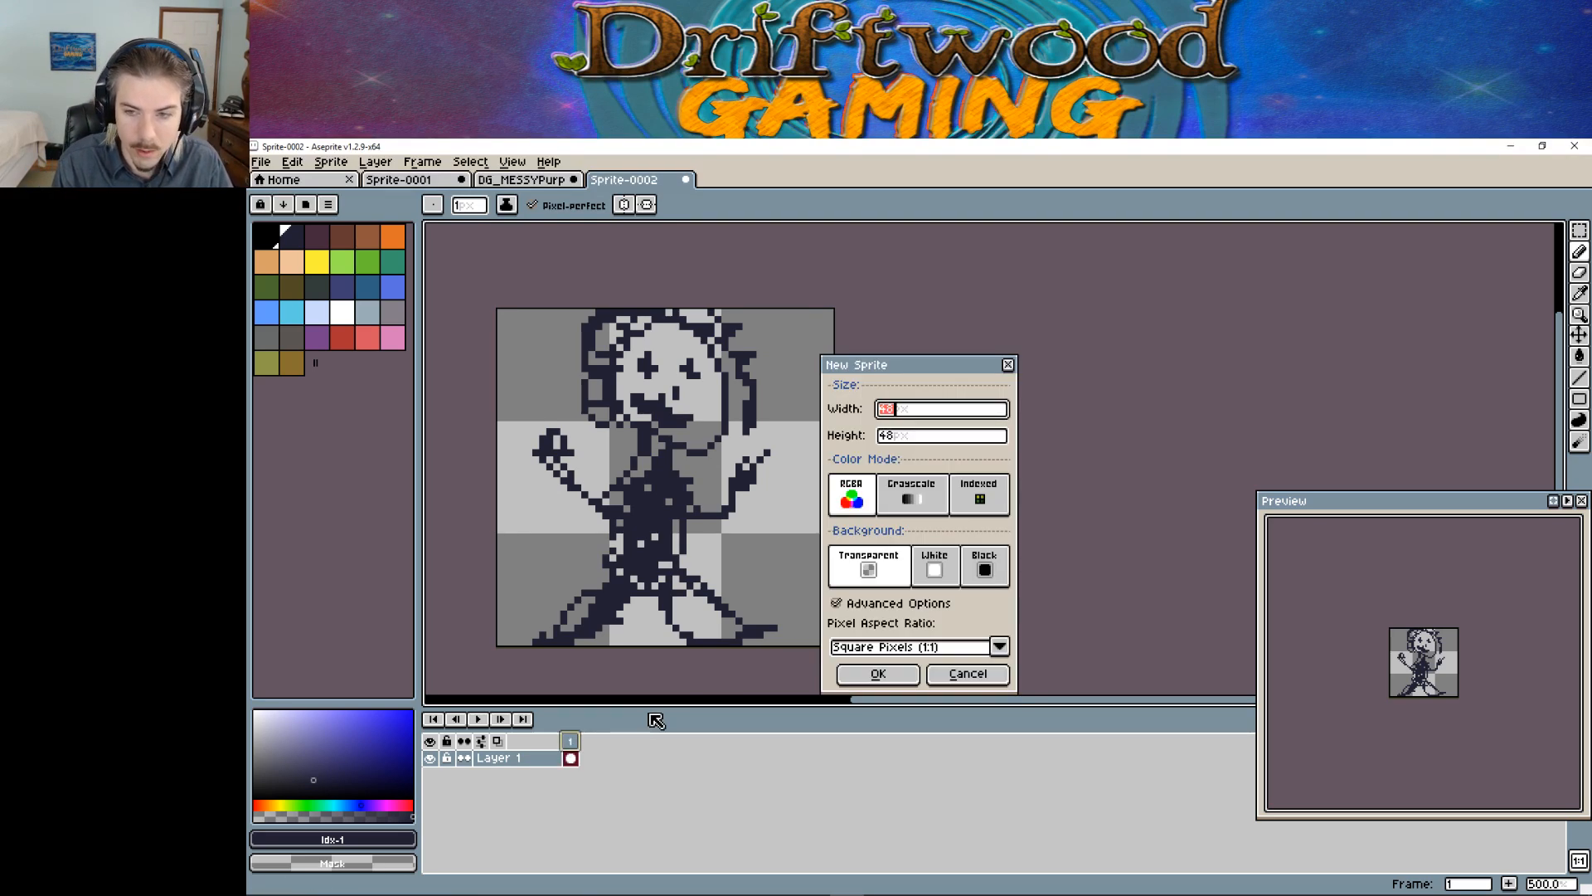
pyautogui.click(933, 674)
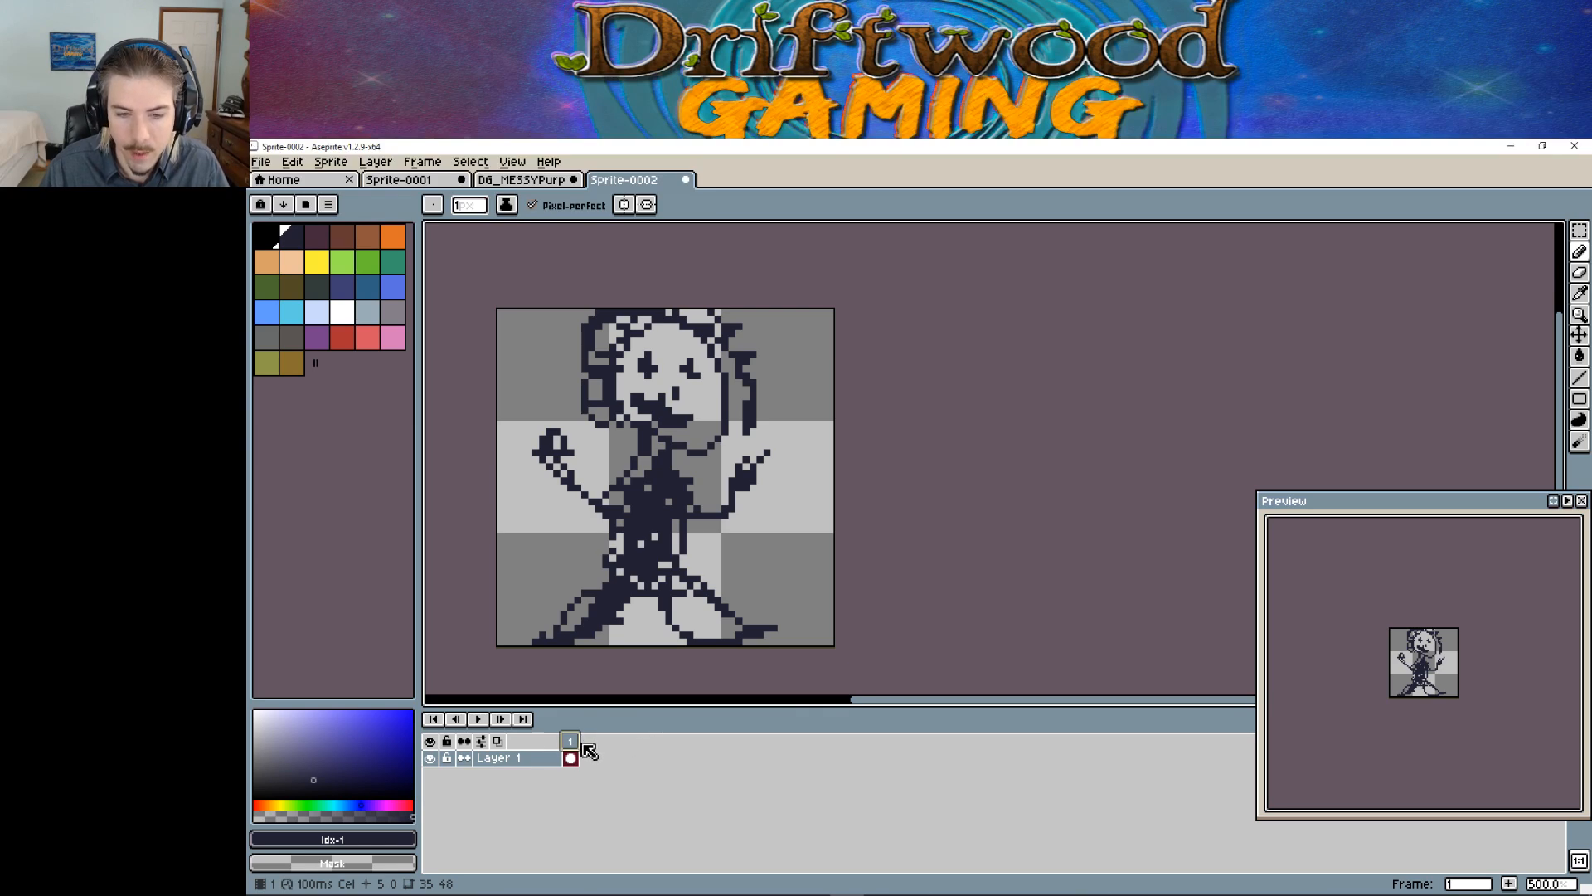
# Step: Add duplicate frames of the figure to the timeline until the sprite has 12 frames
pyautogui.hotkey('alt', 'n')
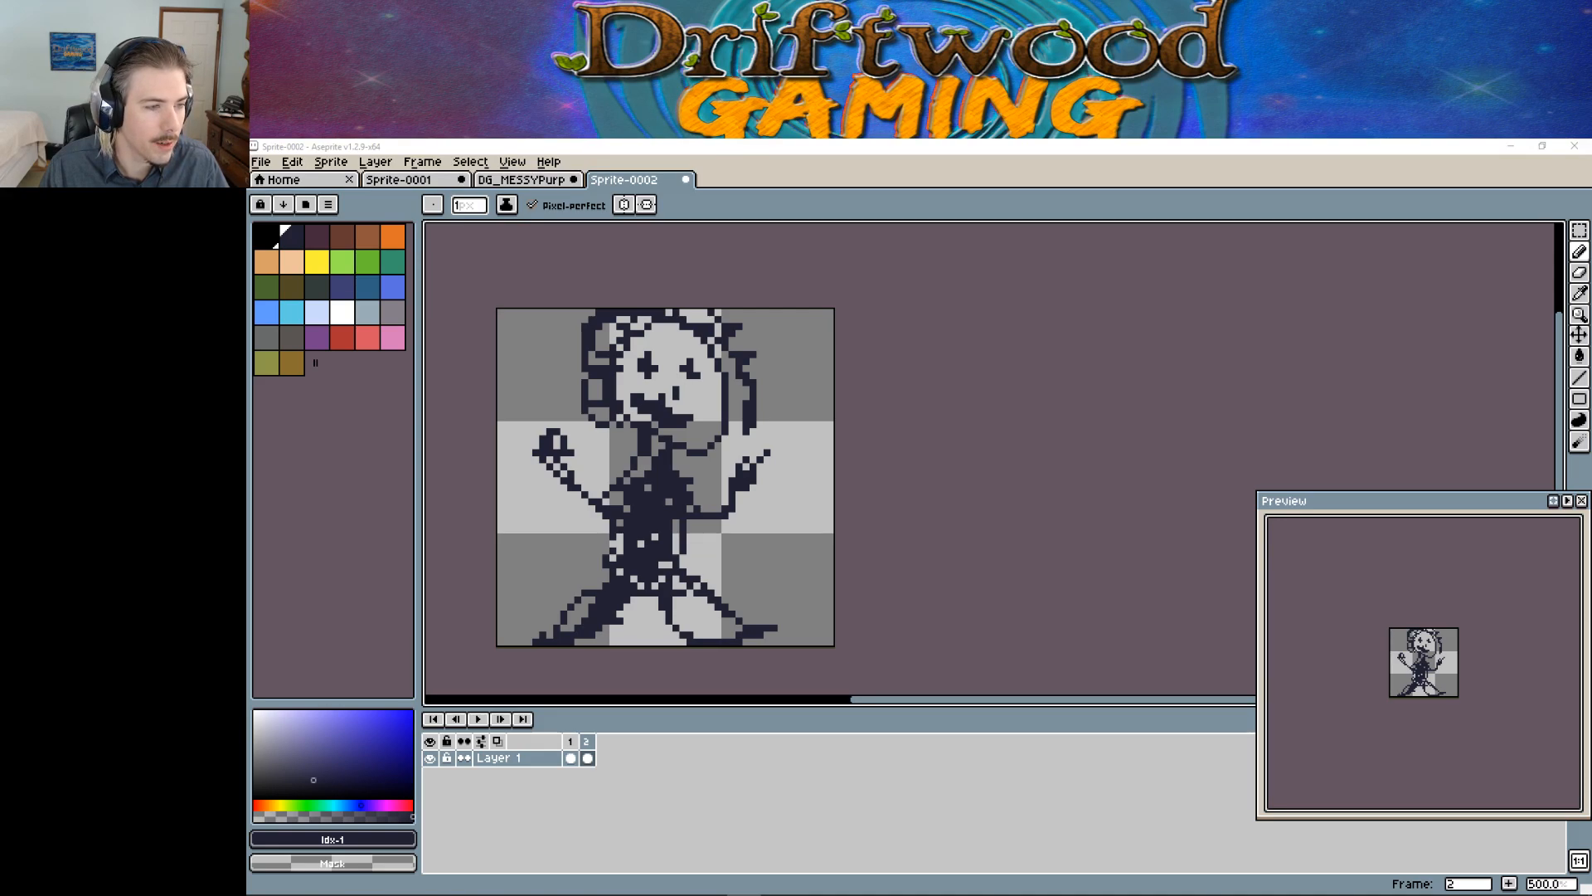
pyautogui.hotkey('alt', 'n')
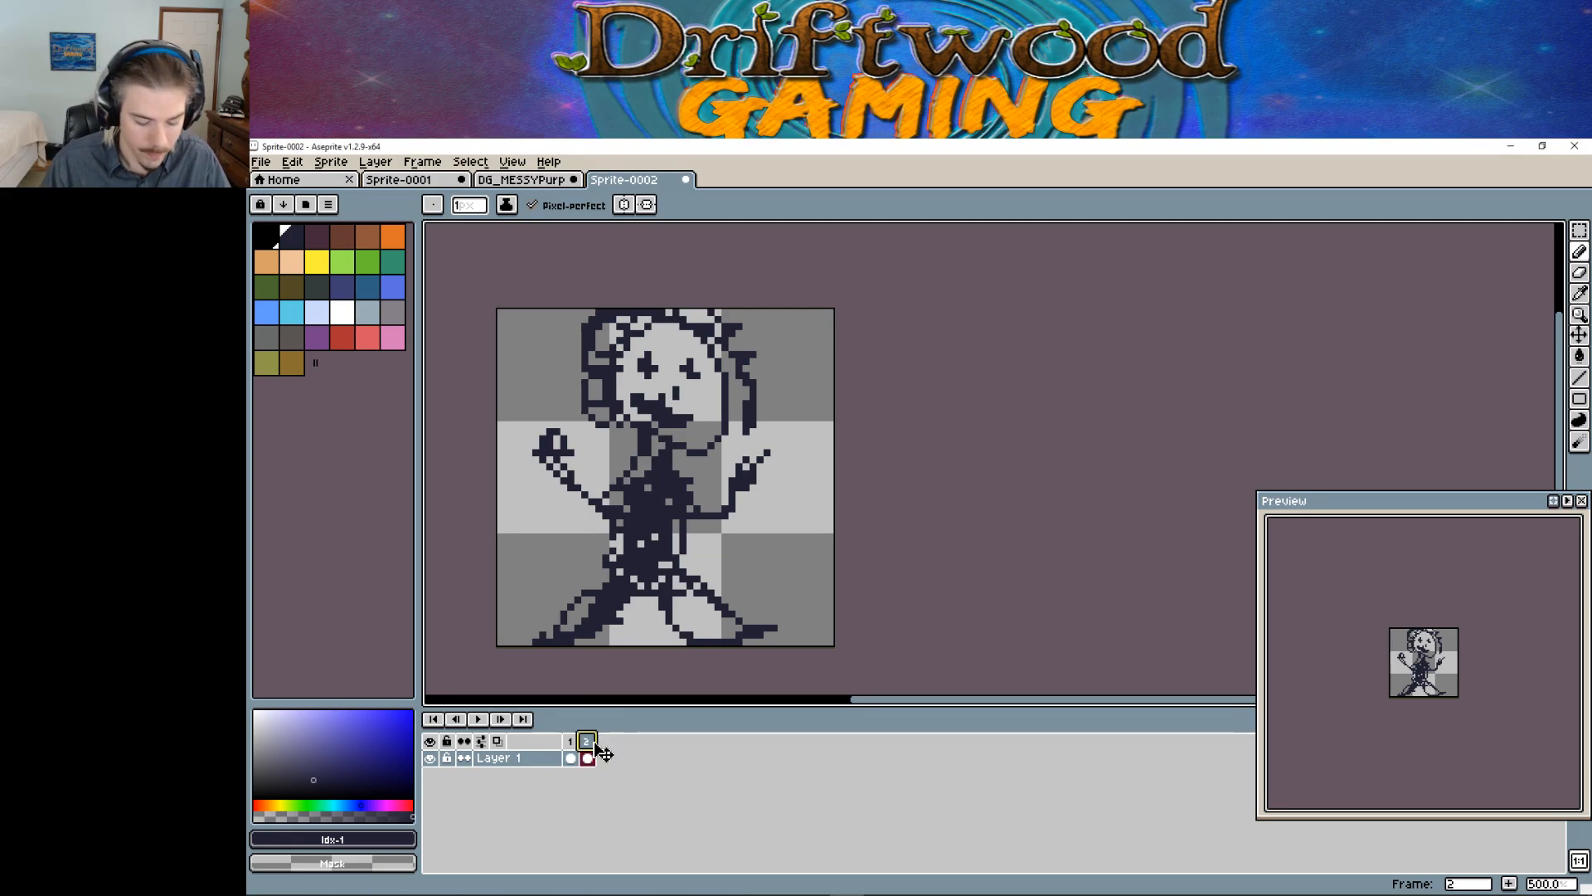
pyautogui.hotkey('alt', 'n')
pyautogui.hotkey('alt', 'n')
pyautogui.hotkey('alt', 'n')
pyautogui.hotkey('alt', 'n')
pyautogui.hotkey('alt', 'n')
pyautogui.hotkey('alt', 'n')
pyautogui.hotkey('alt', 'n')
pyautogui.hotkey('alt', 'n')
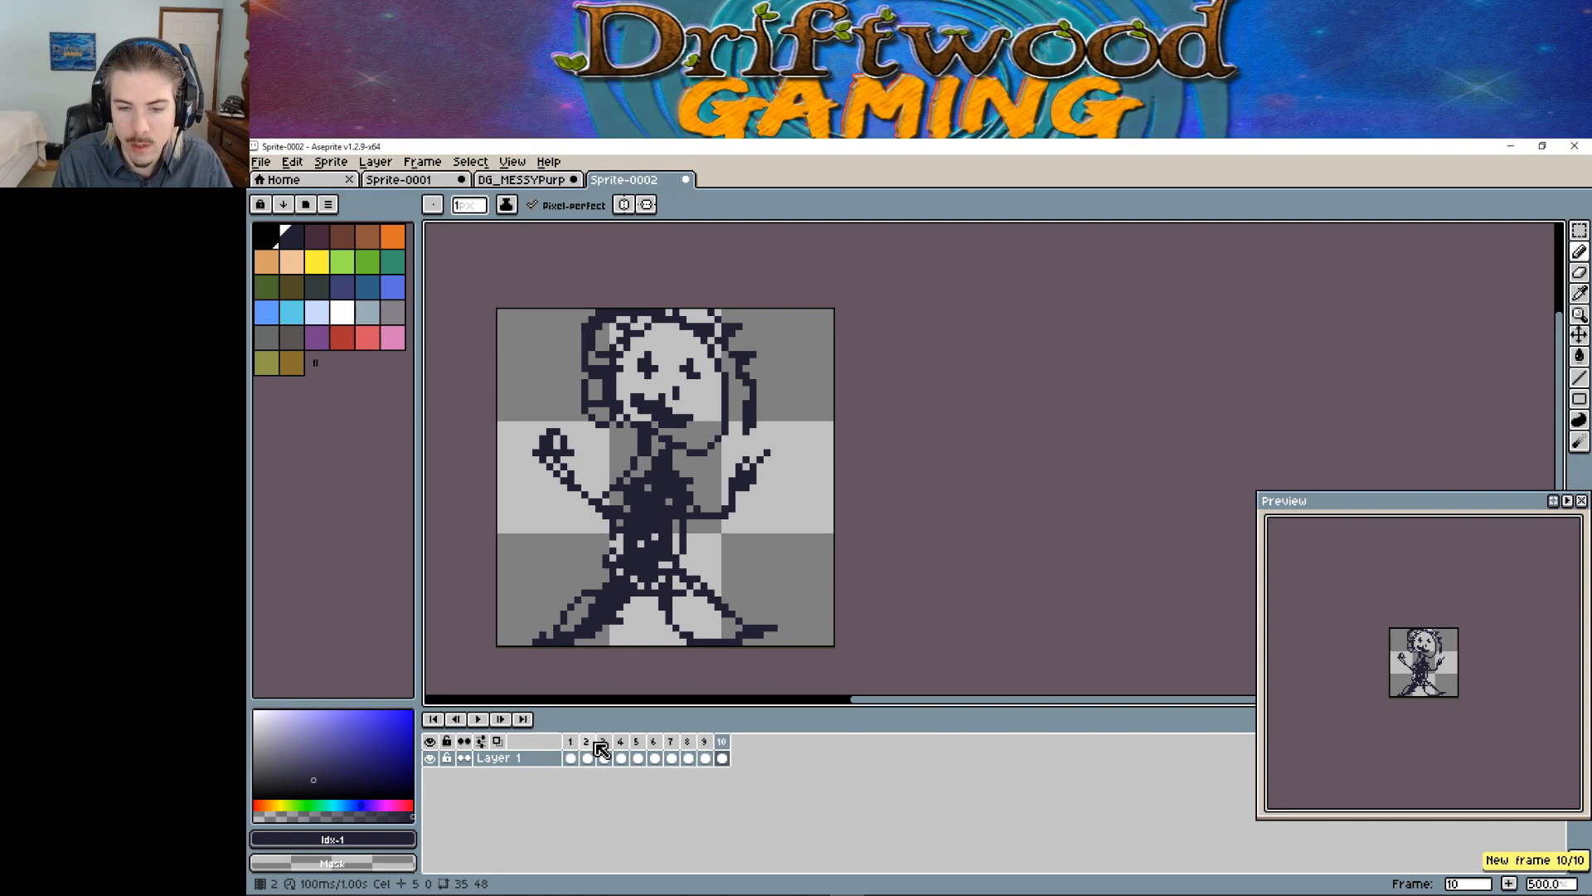
pyautogui.hotkey('alt', 'n')
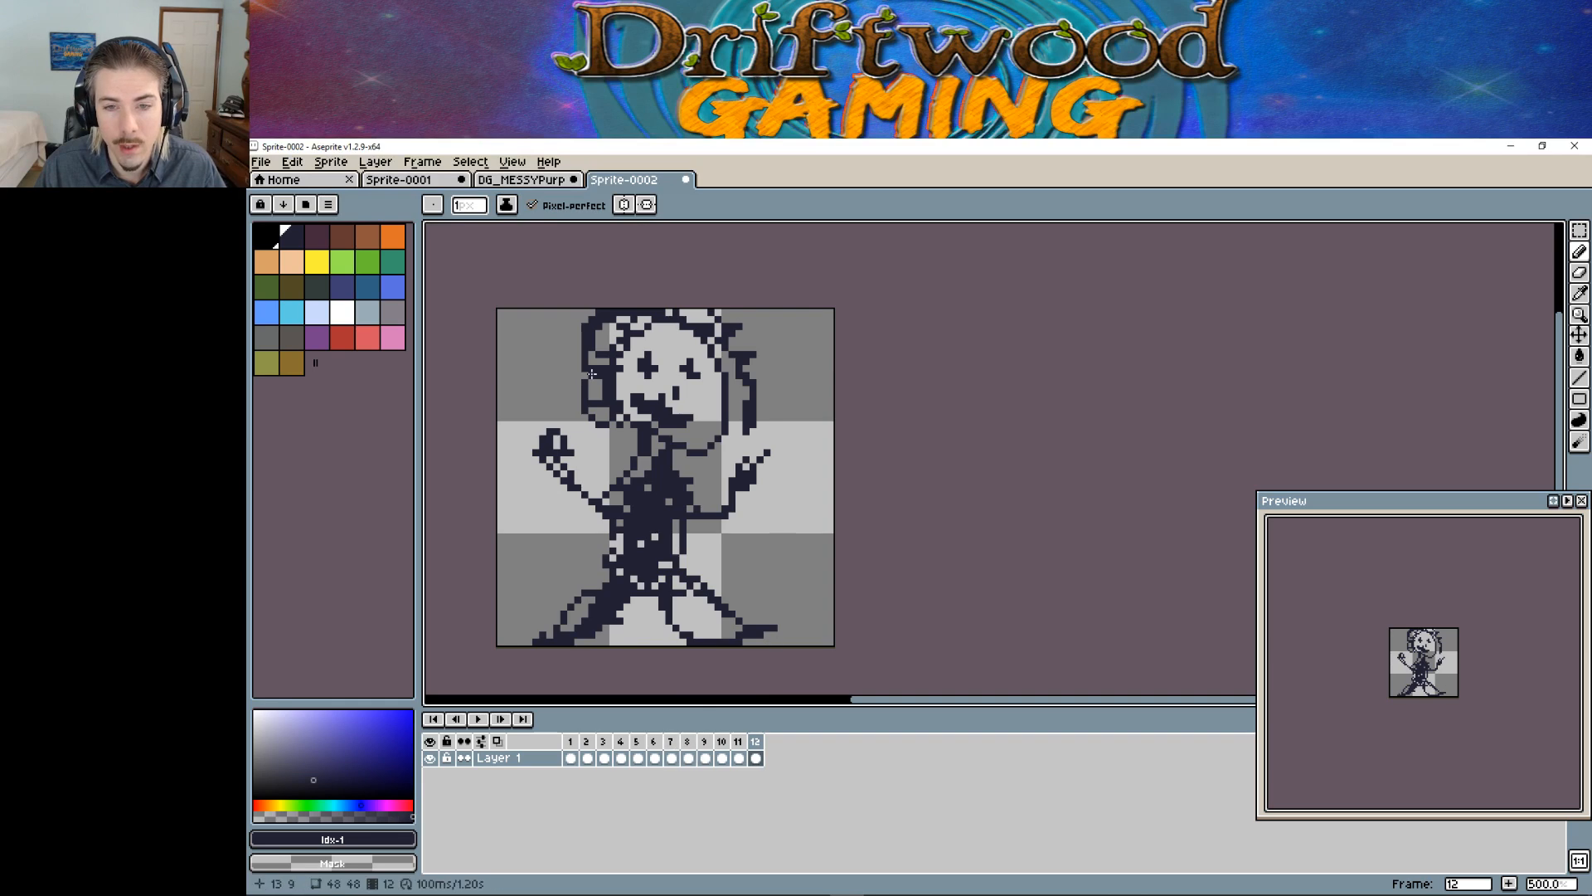
# Step: Export all frames as a sprite sheet by rows with 3 columns, saved as DG_MESSYBlue01.png in the Aseprite folder
pyautogui.click(261, 162)
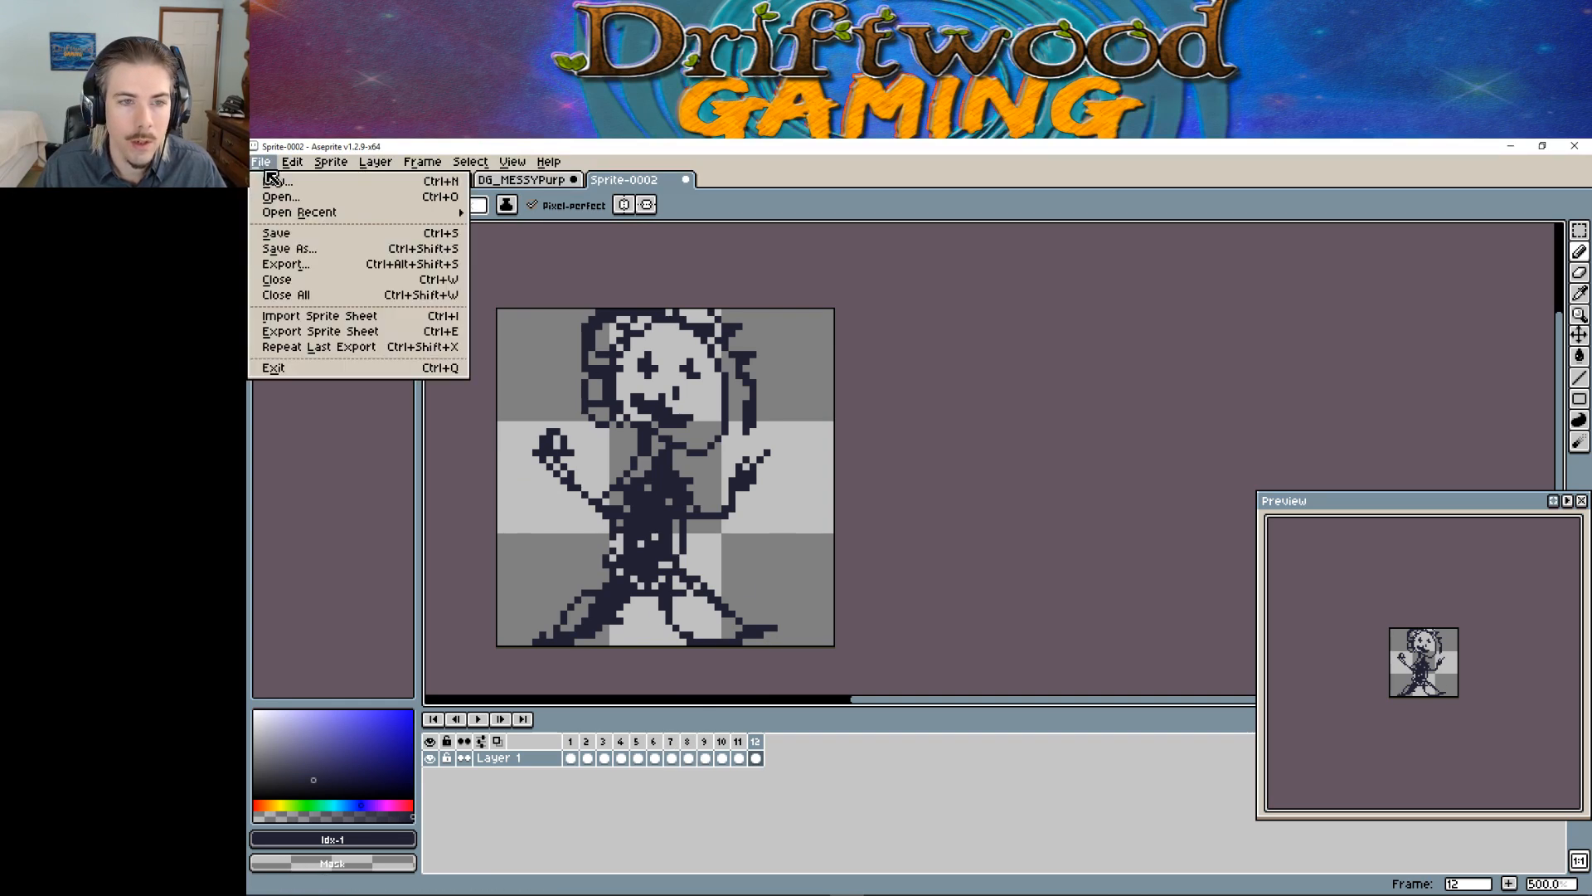
pyautogui.click(349, 332)
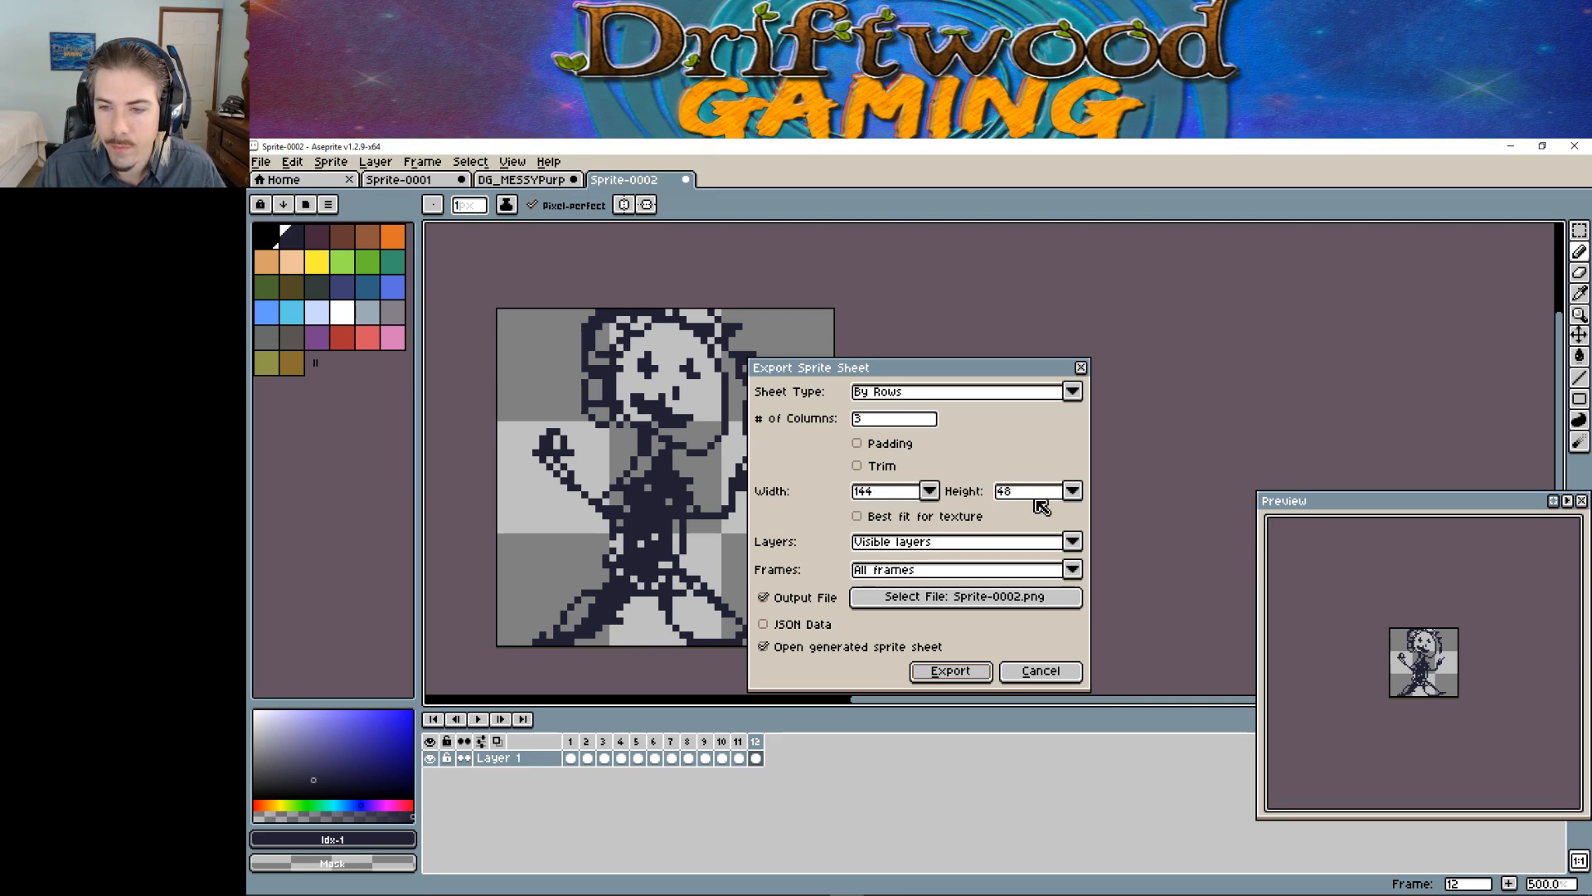
pyautogui.click(884, 417)
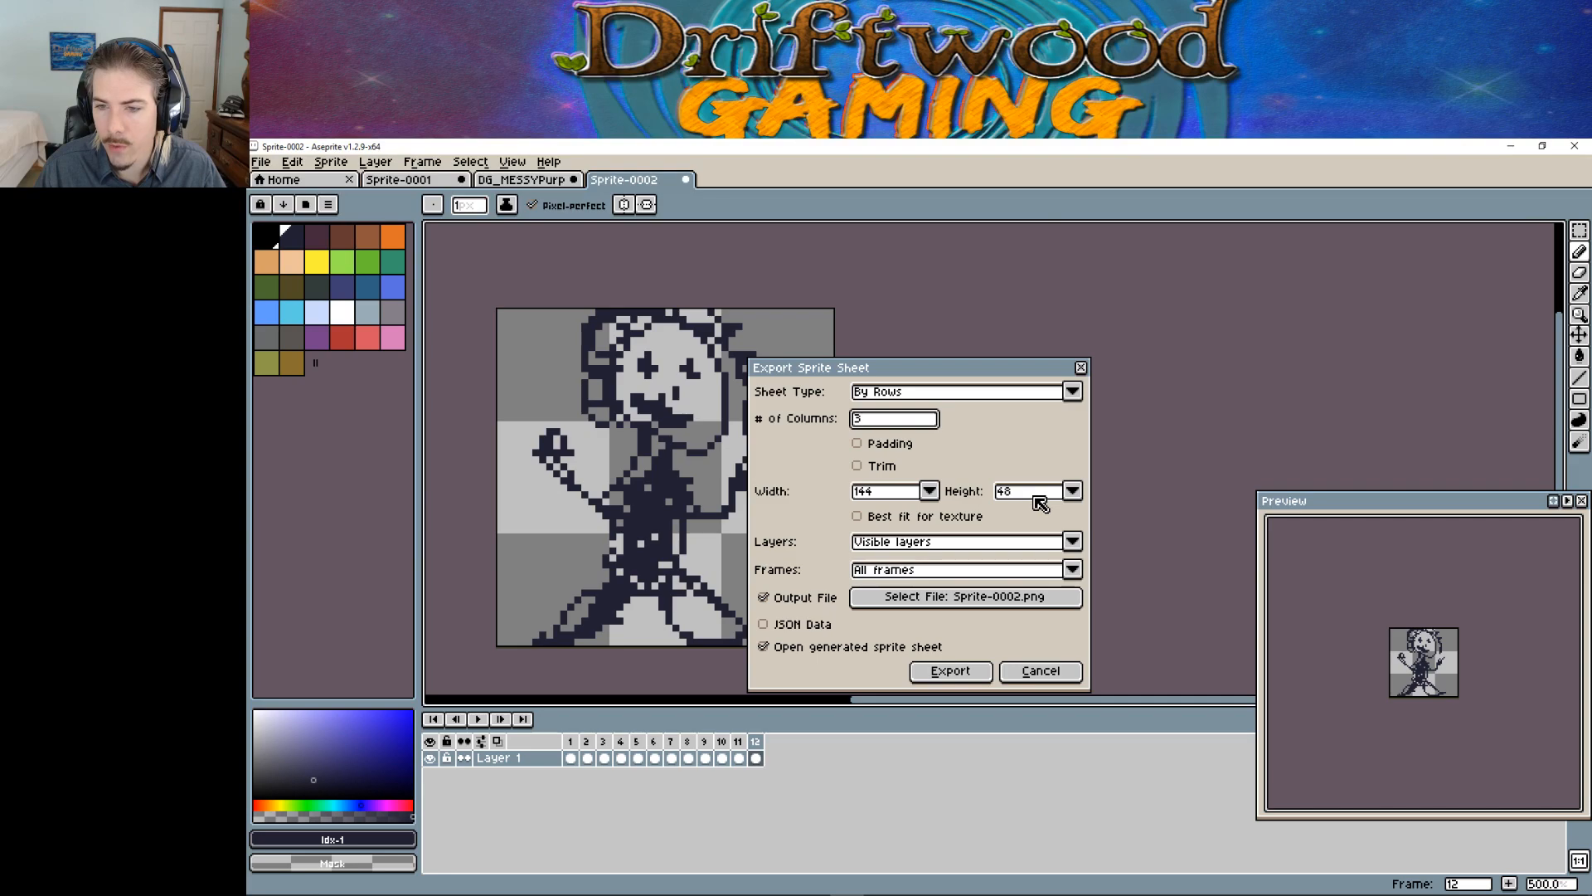
pyautogui.click(982, 599)
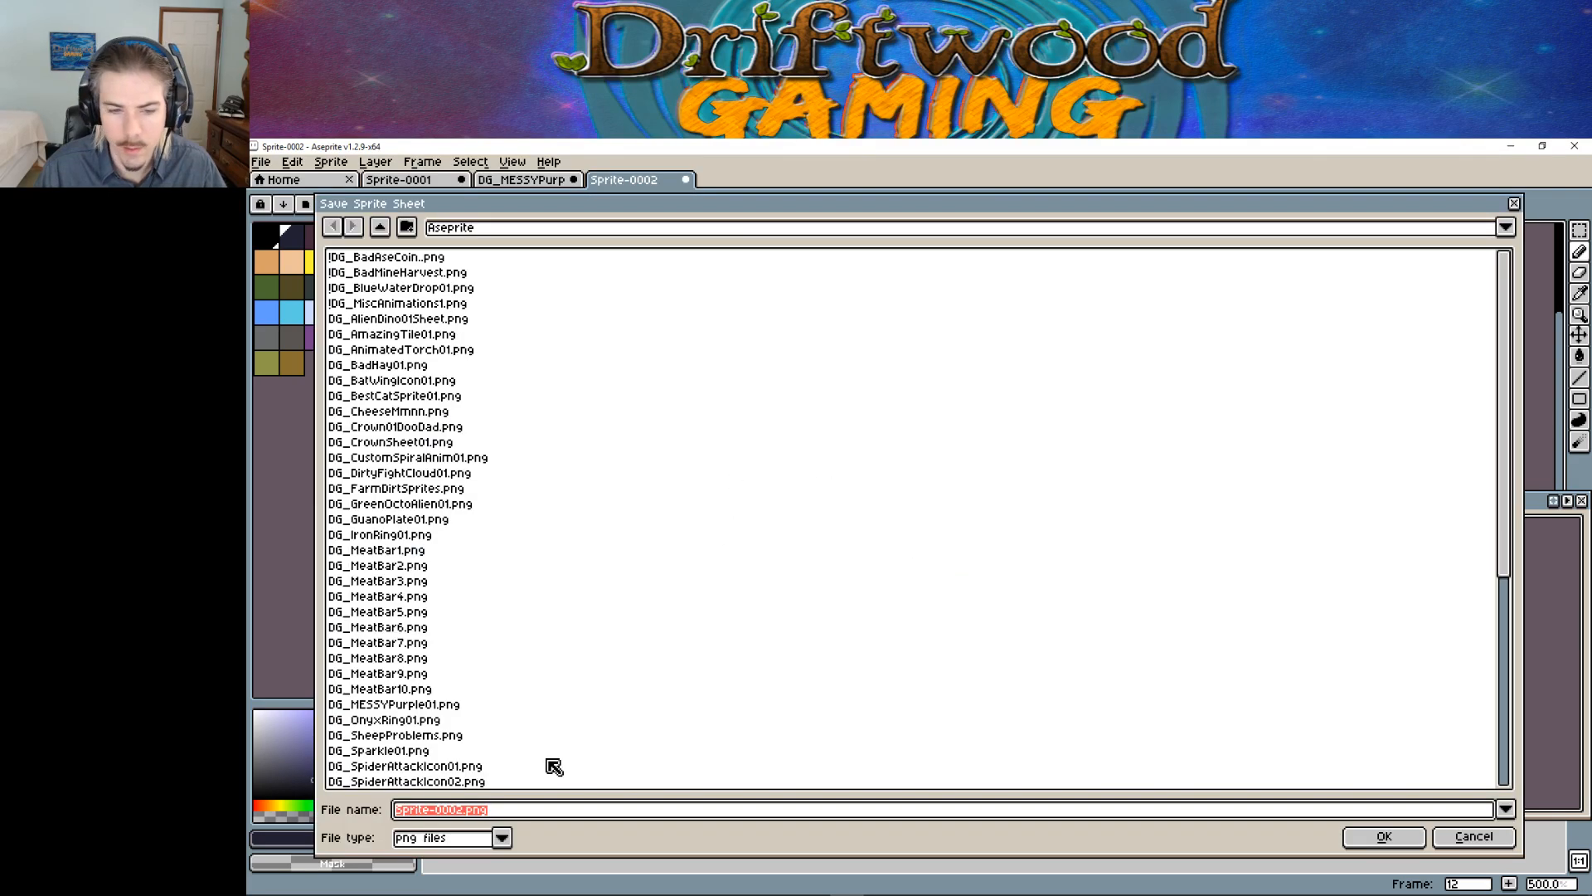
pyautogui.write('DG')
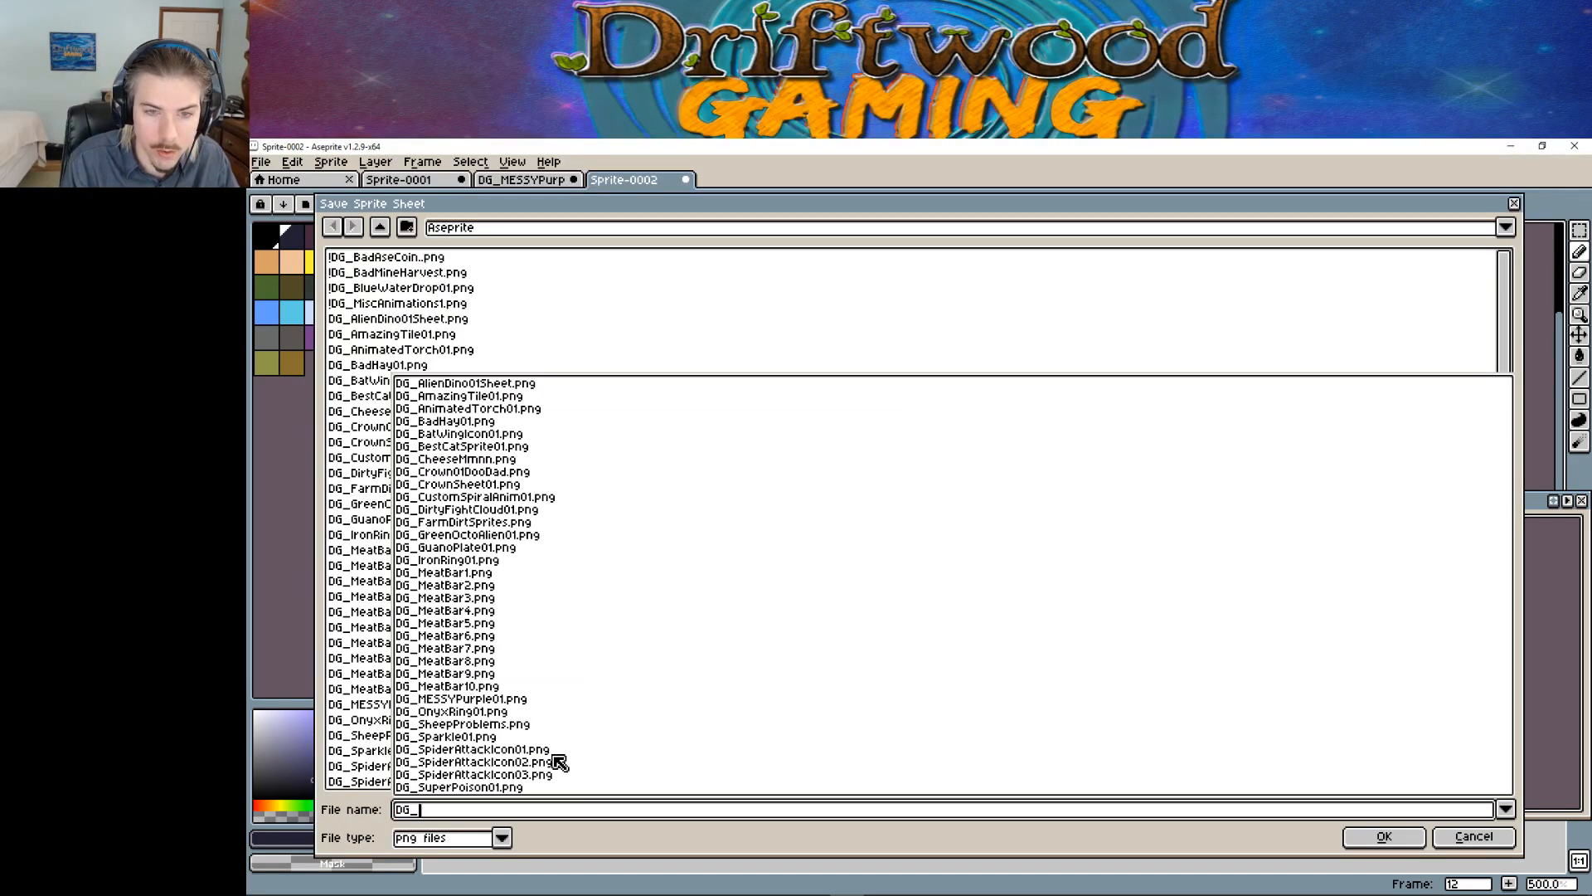
pyautogui.write('_Mess')
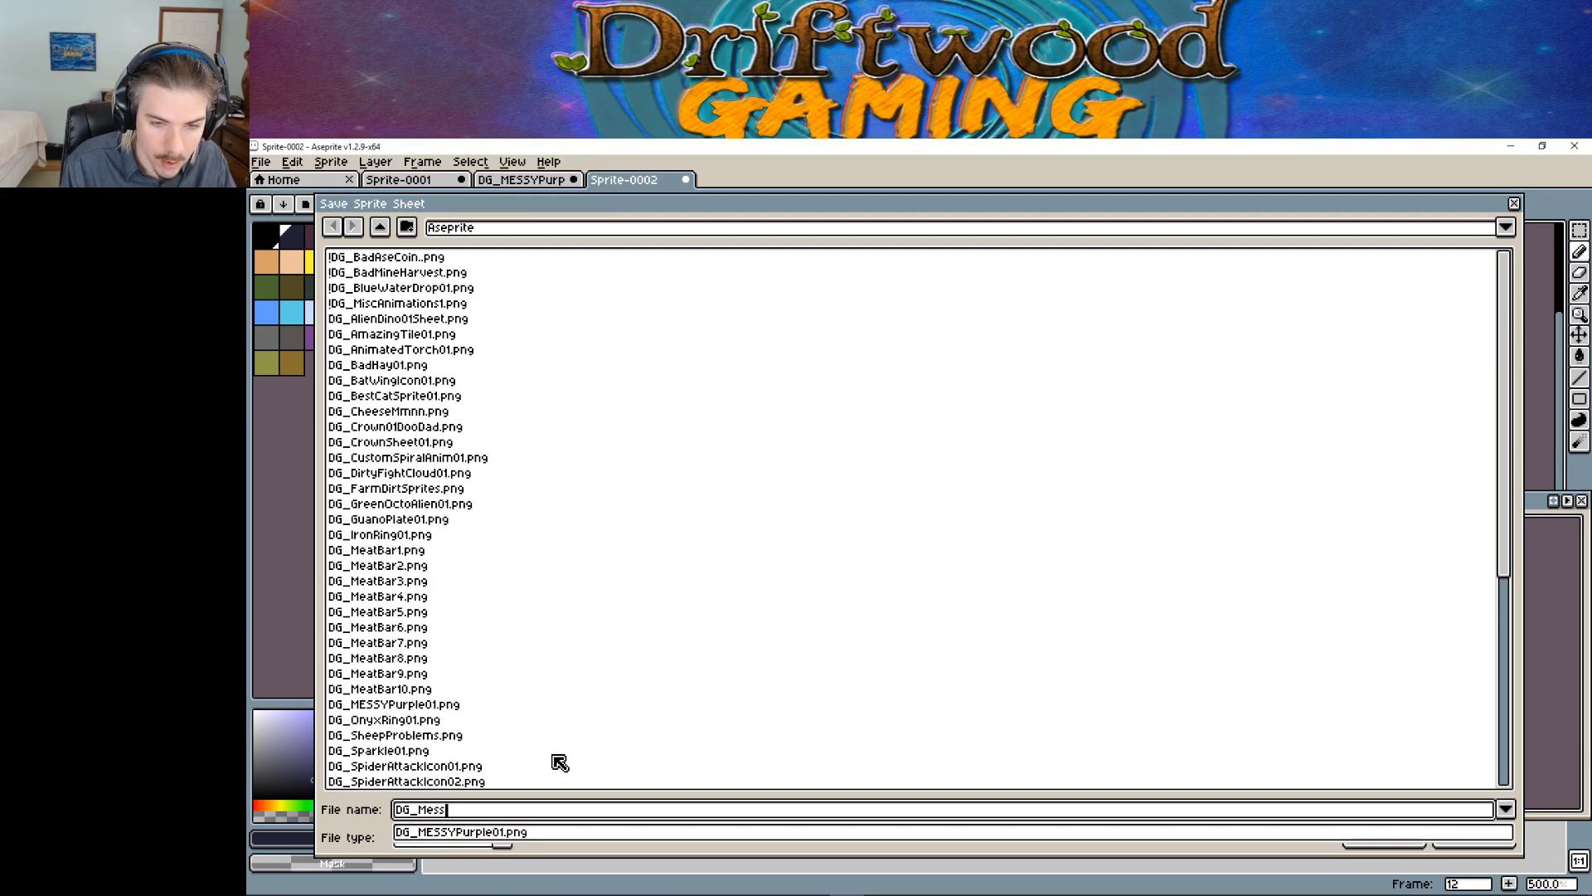
pyautogui.click(507, 832)
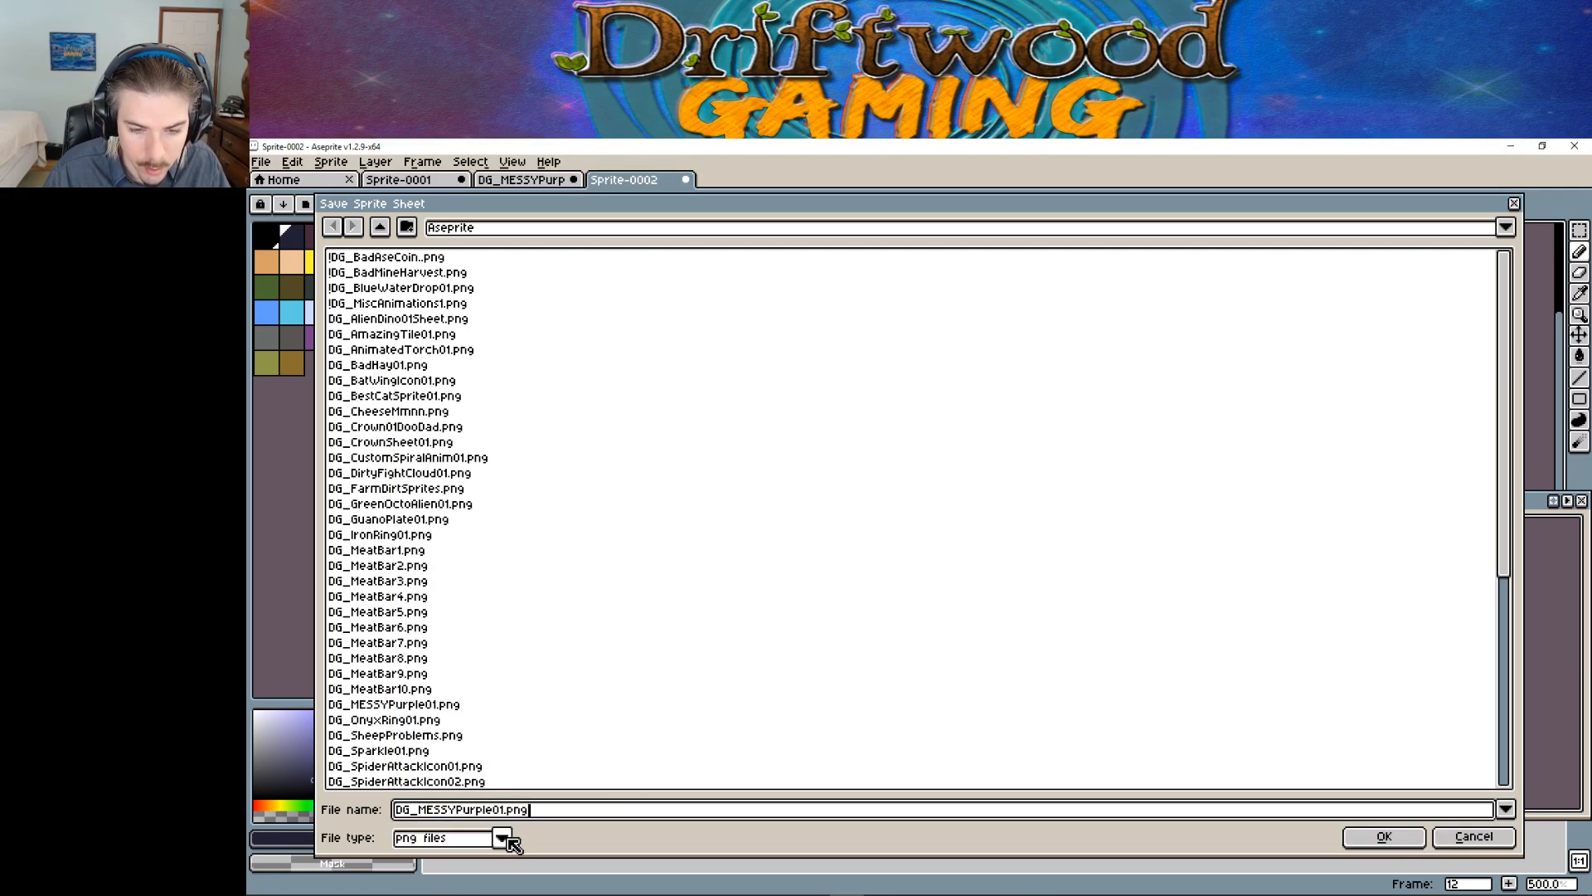
pyautogui.click(497, 810)
pyautogui.press('BackSpace')
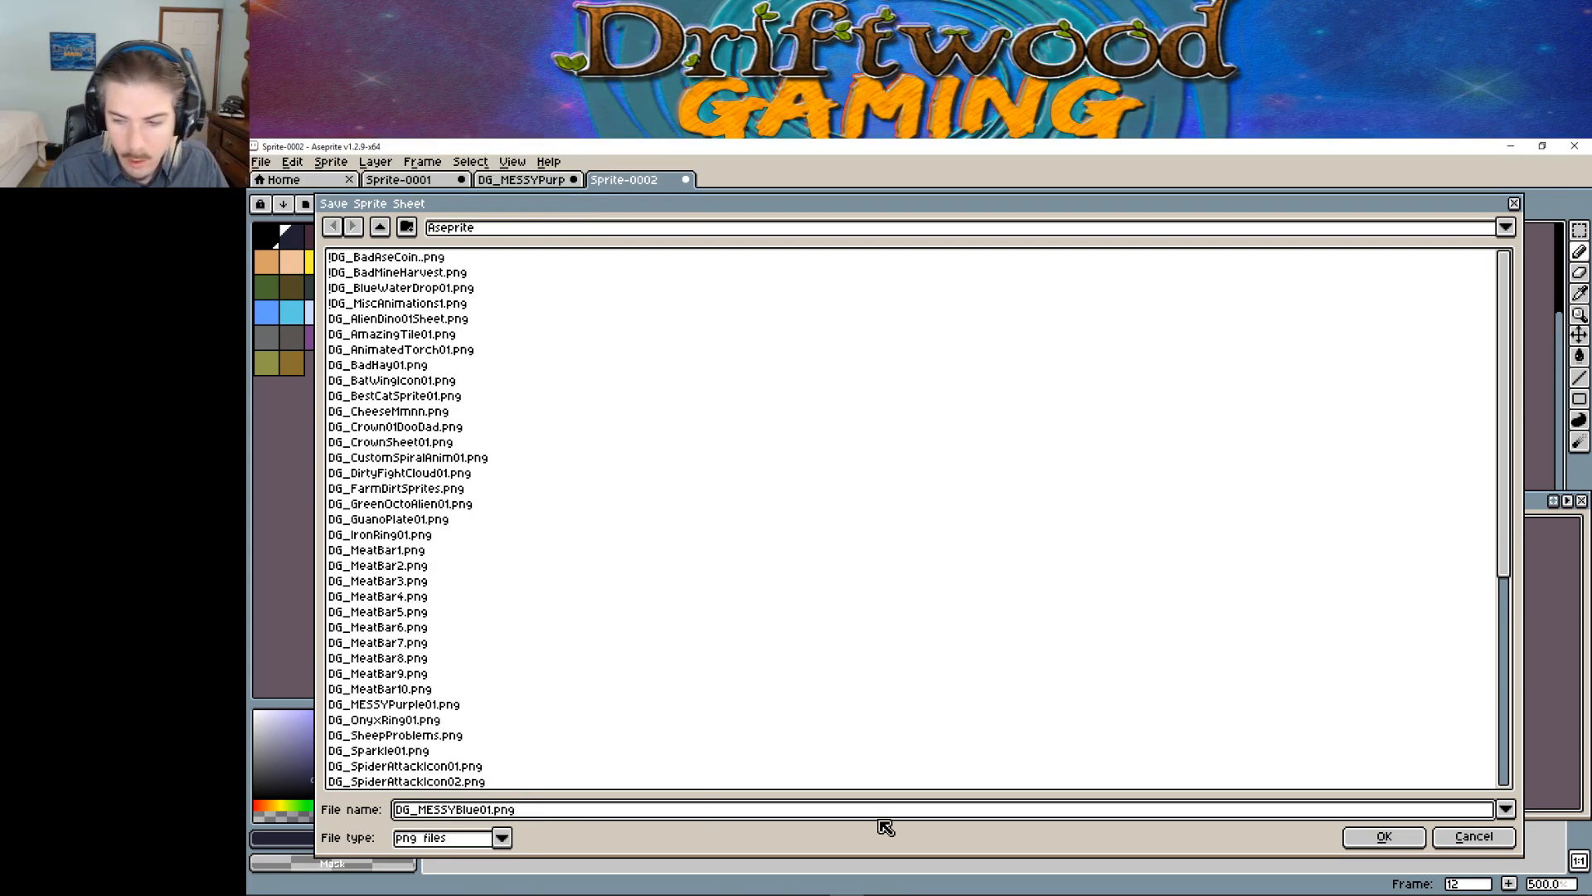
pyautogui.click(1384, 836)
pyautogui.click(974, 679)
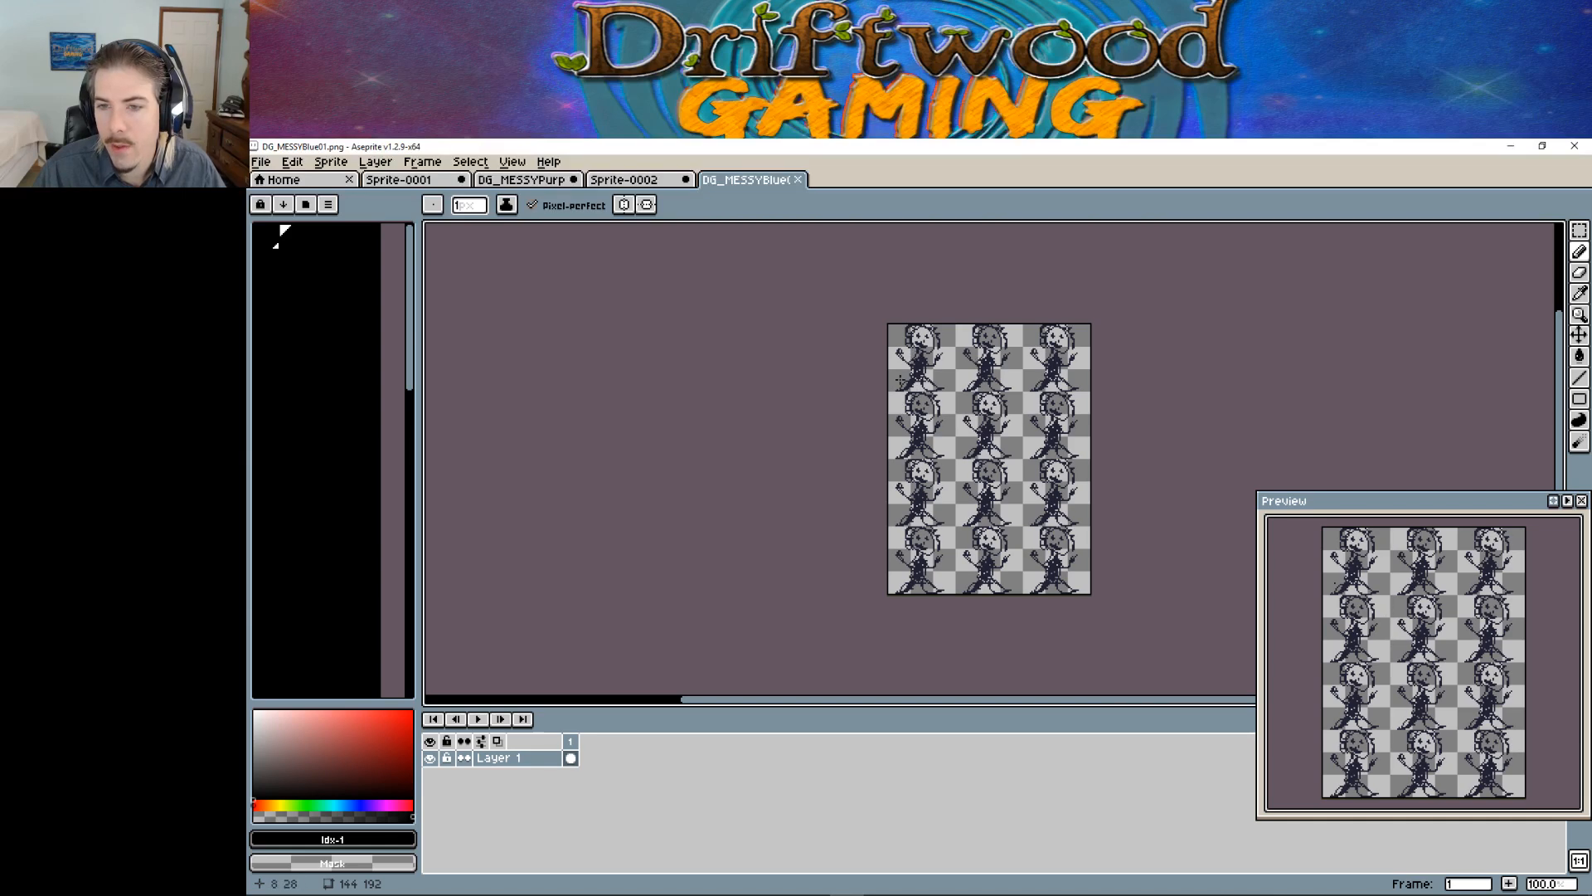
# Step: Switch to RPG Maker MV, accept the BubblyOasis event's Show Text message, and confirm the event
pyautogui.moveTo(574, 887)
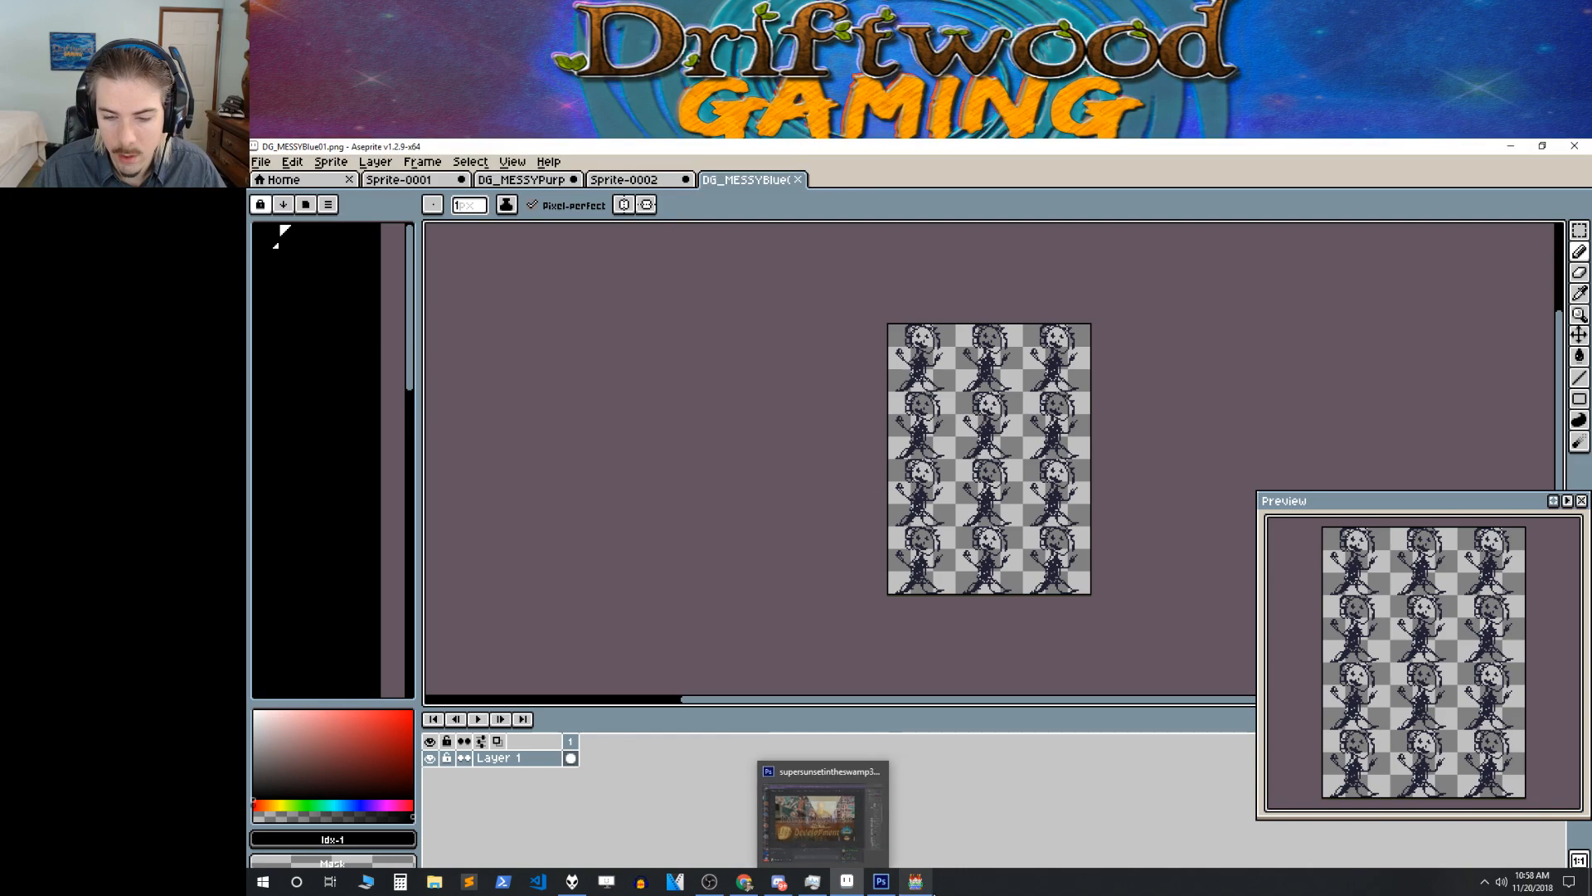
pyautogui.click(931, 890)
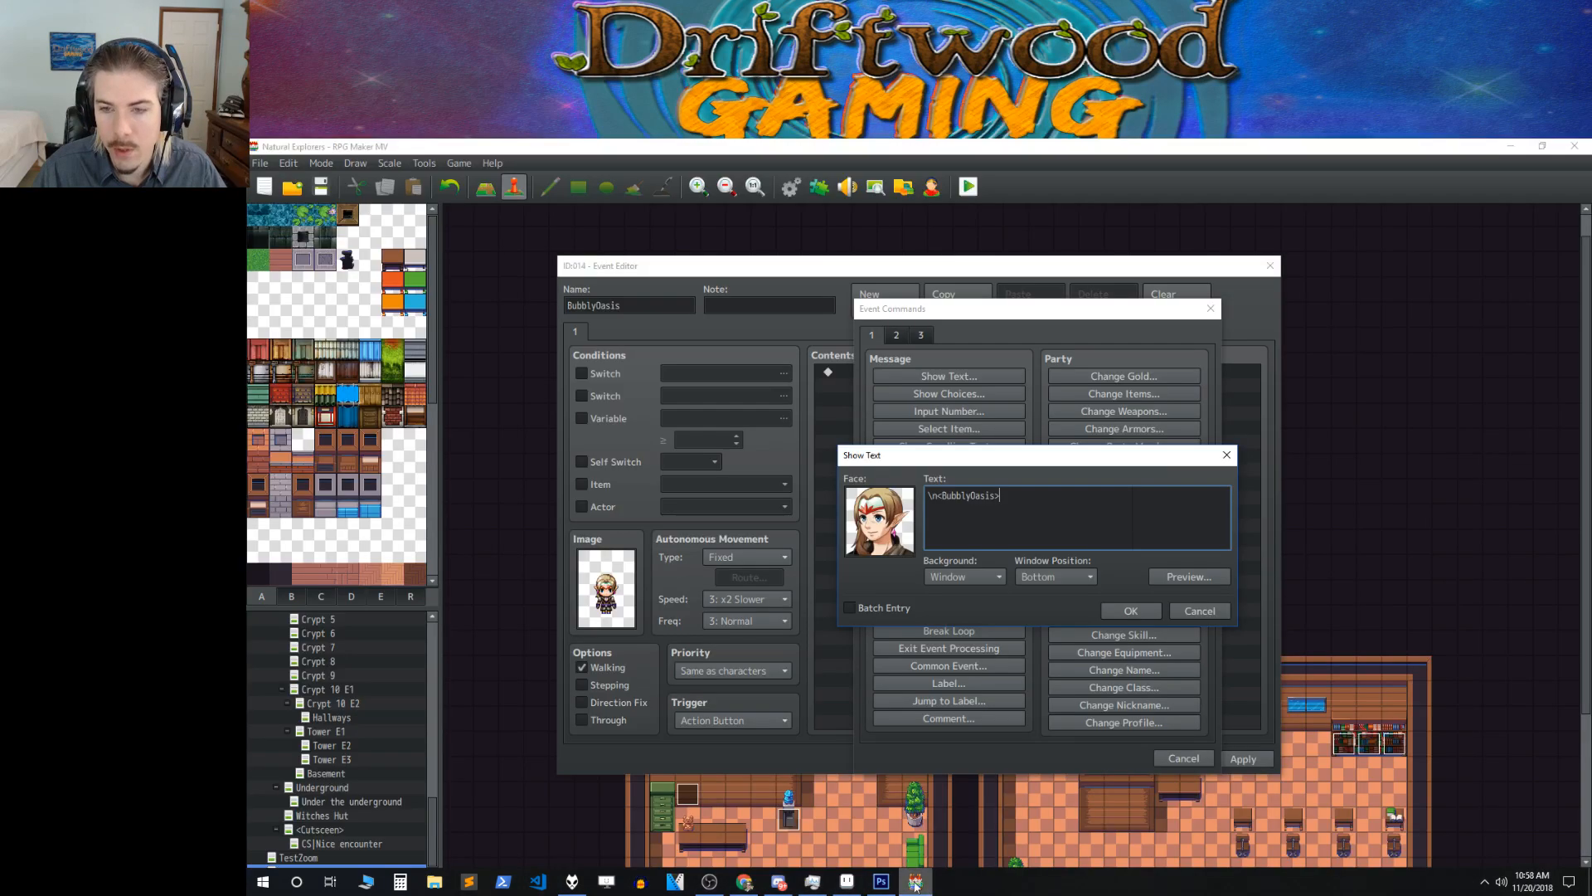
pyautogui.click(1138, 611)
pyautogui.click(1105, 758)
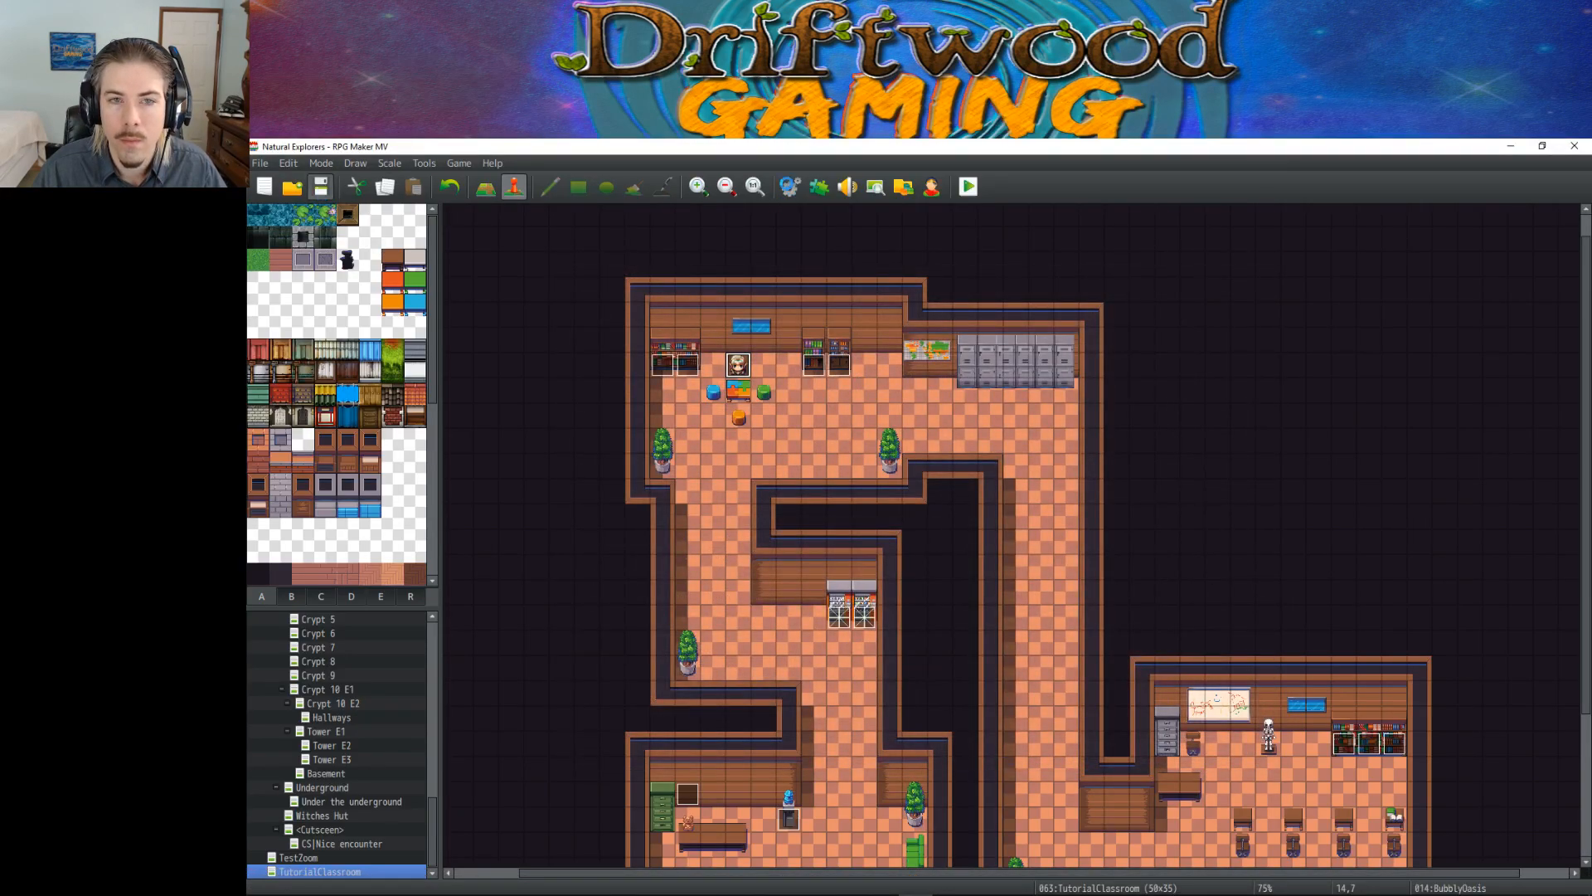
# Step: Open the game's project folder, browse to the Aseprite folder on the E: drive, and copy DG_MESSYBlue01.png
pyautogui.click(459, 163)
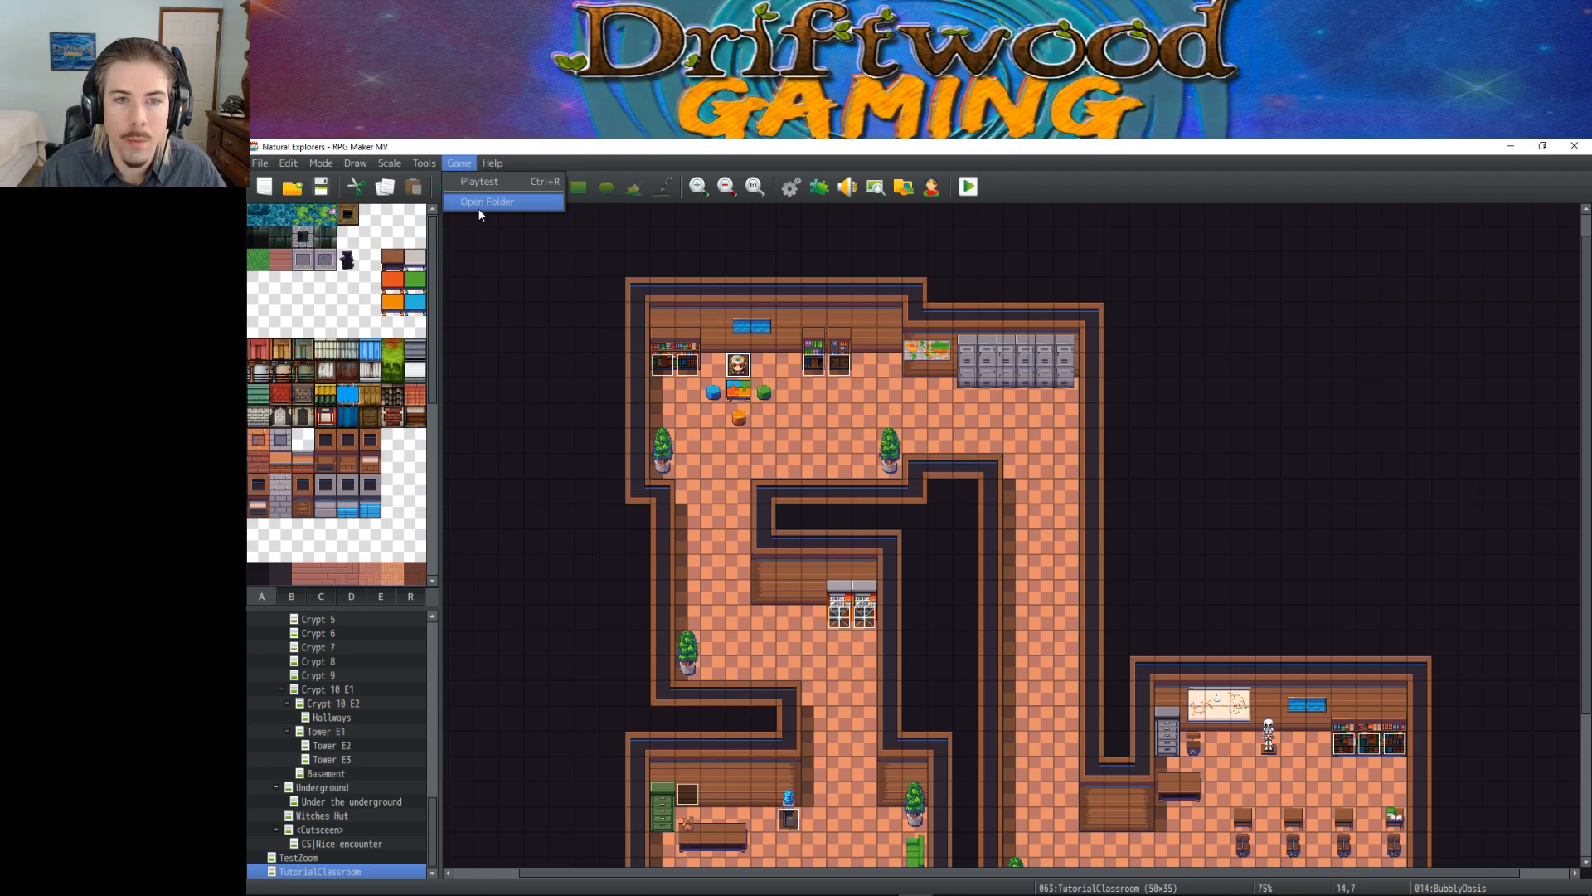
pyautogui.click(480, 208)
pyautogui.moveTo(660, 161); pyautogui.dragTo(1178, 277)
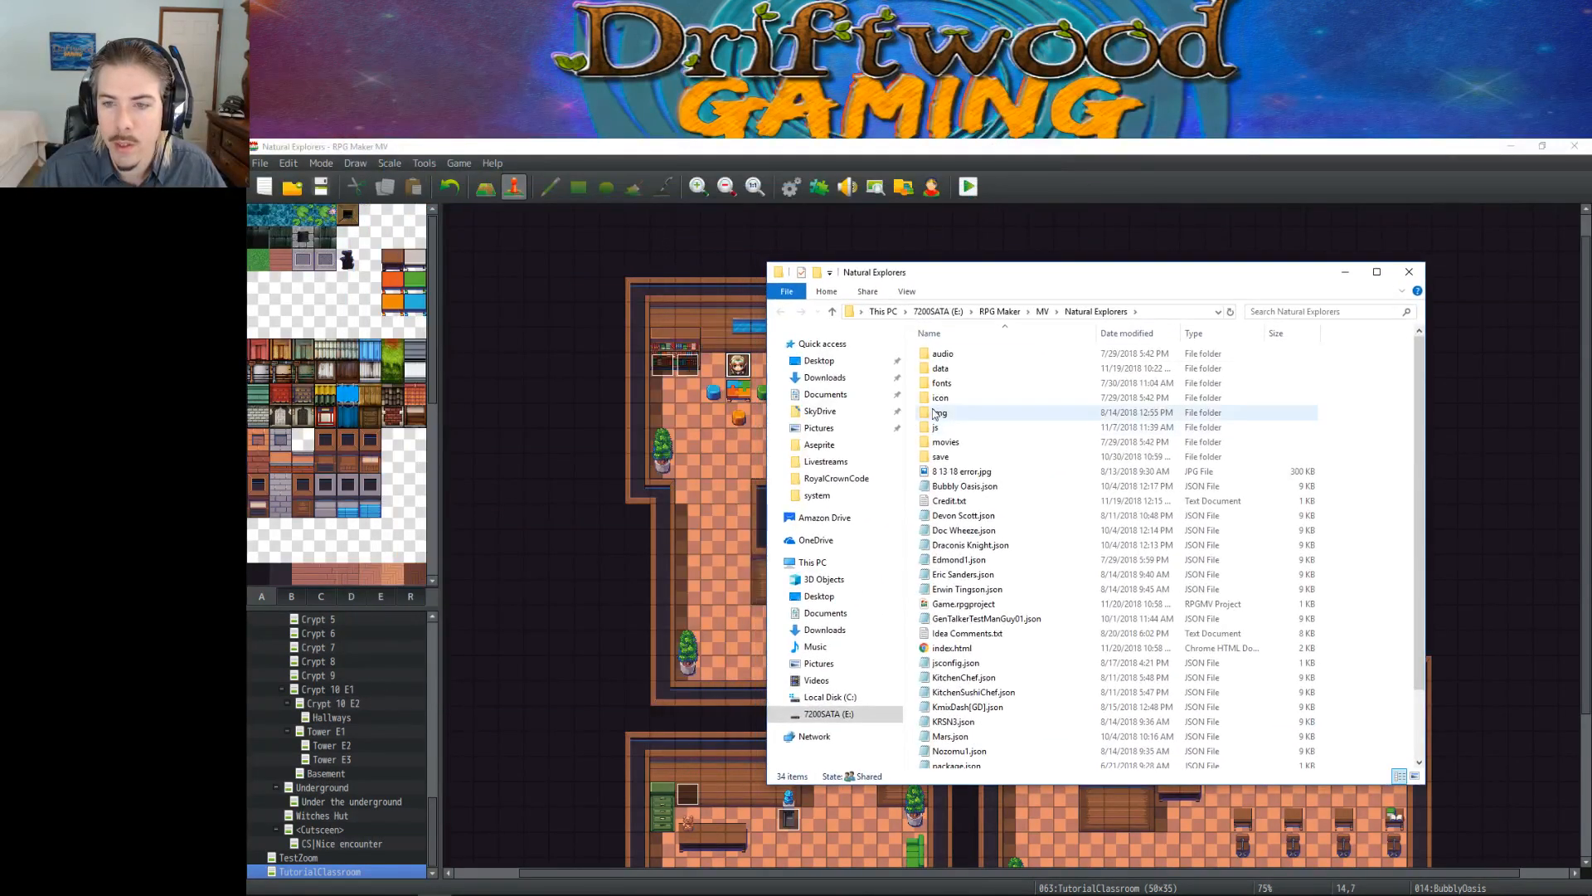
pyautogui.click(938, 311)
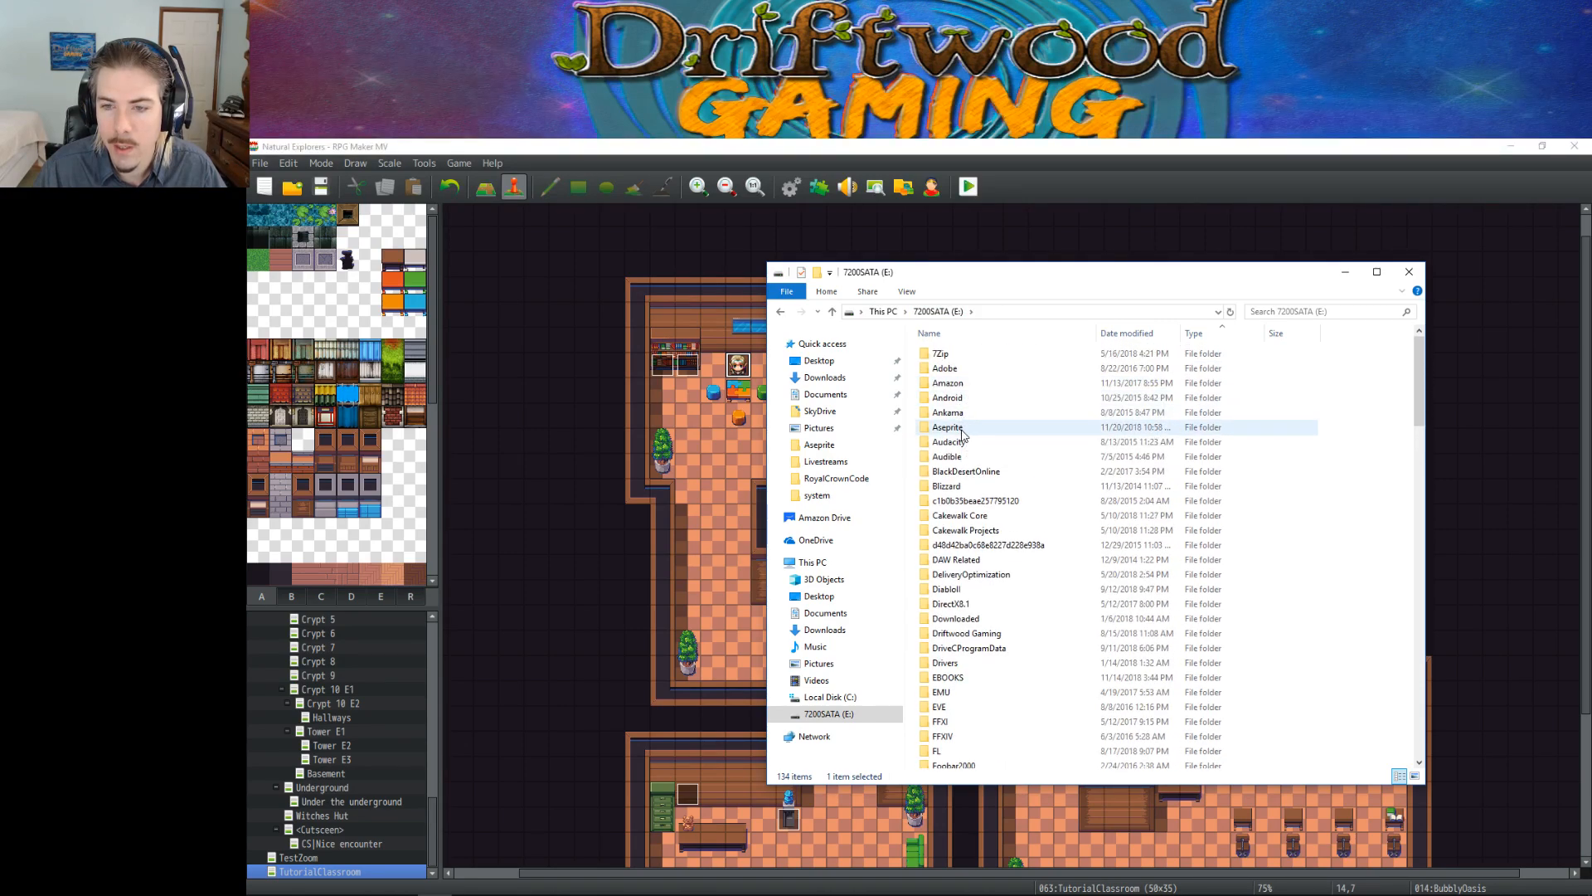
pyautogui.doubleClick(962, 428)
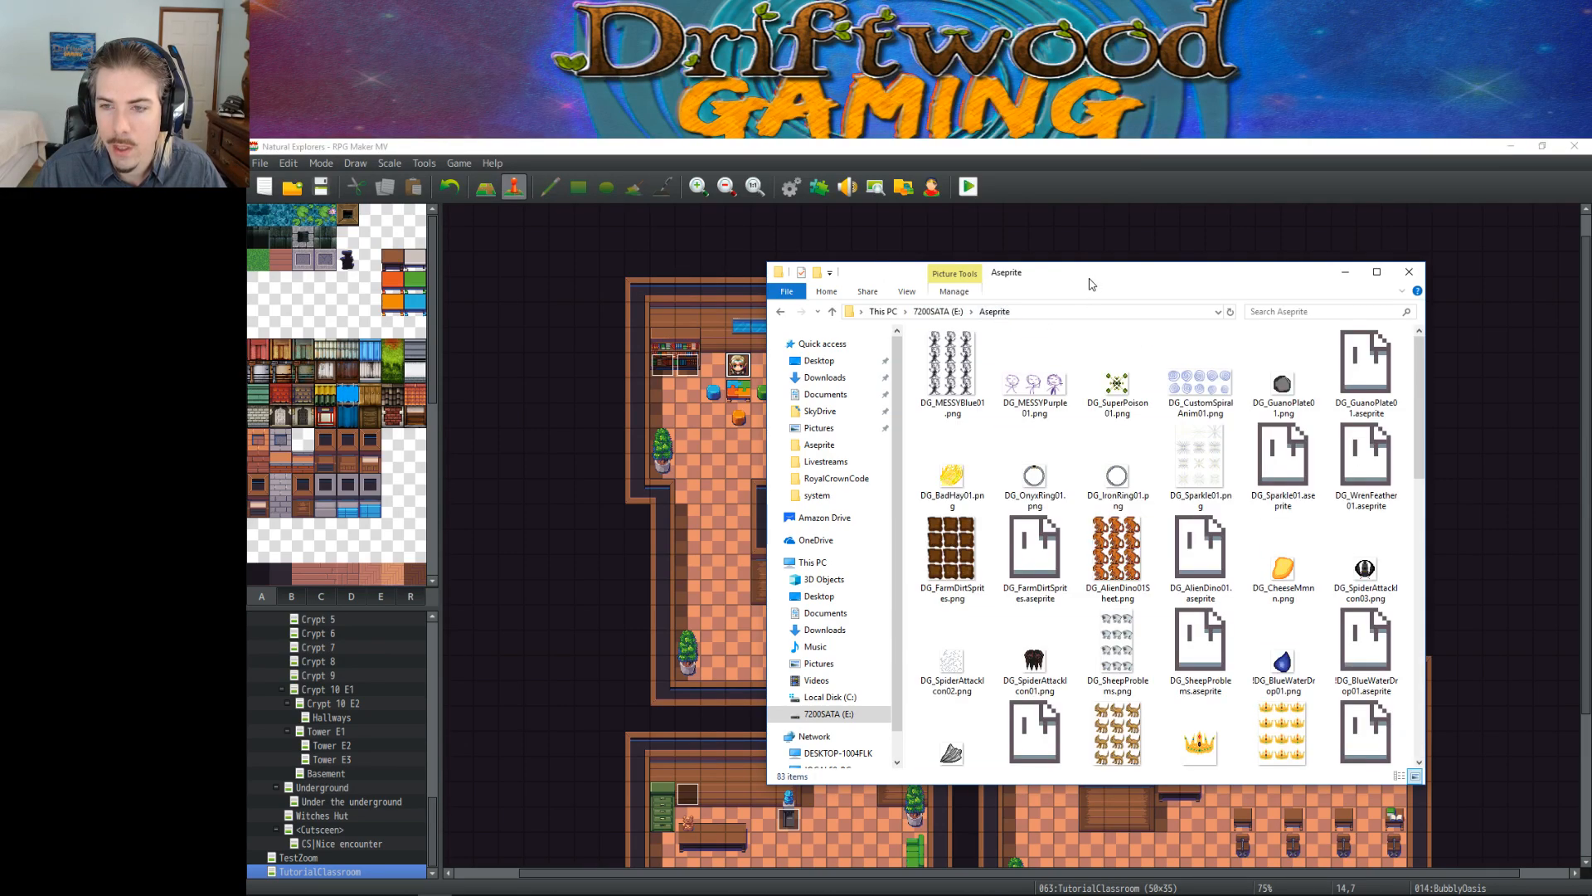
pyautogui.moveTo(1072, 276); pyautogui.dragTo(1241, 331)
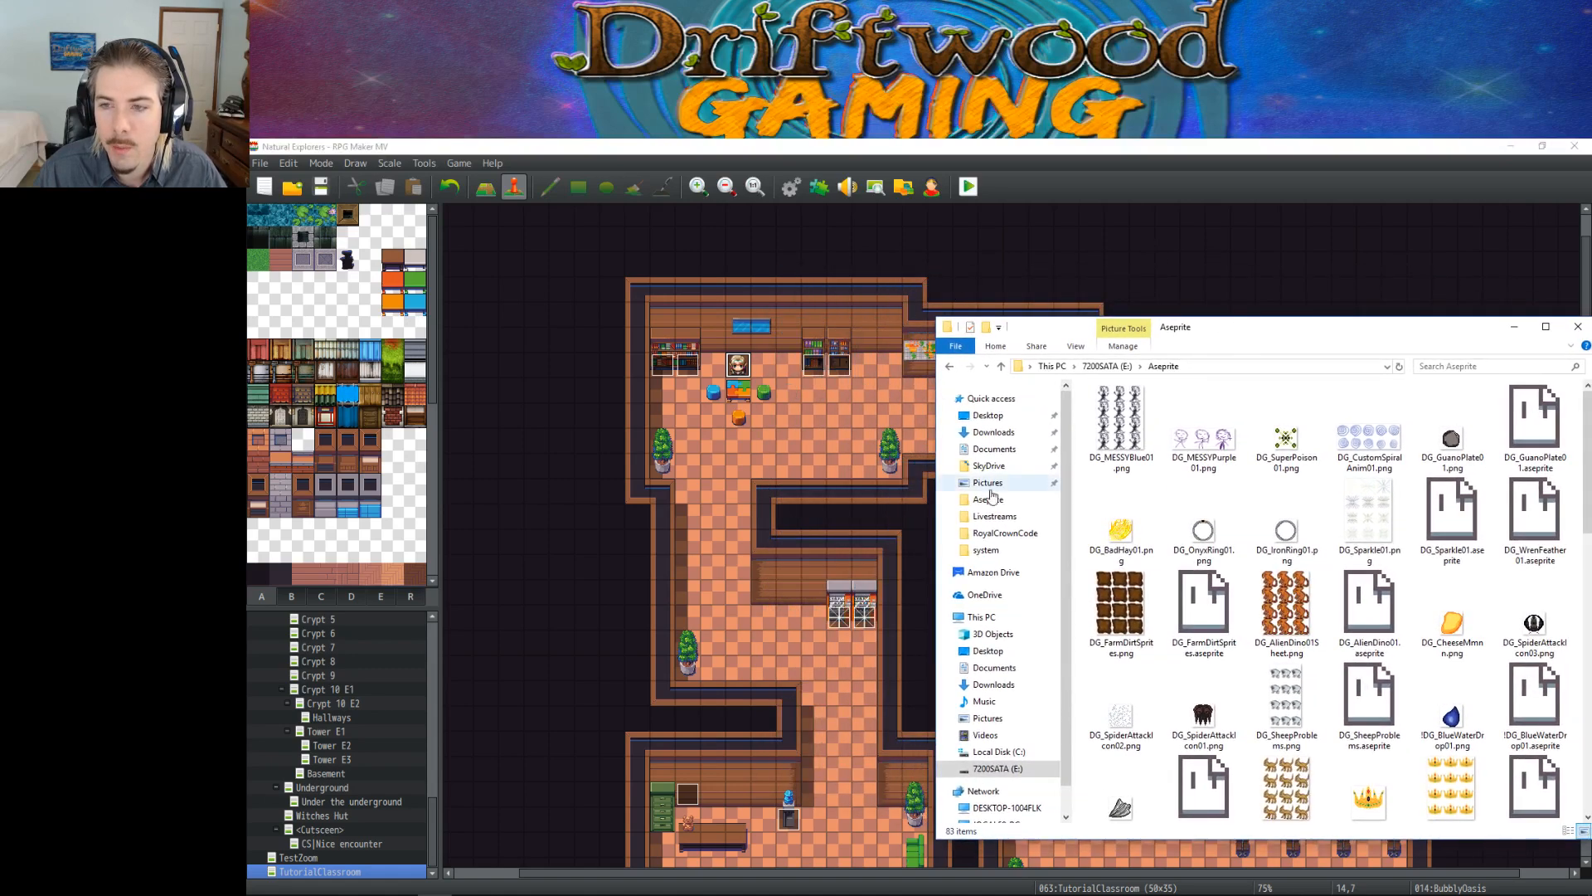
pyautogui.click(1129, 424)
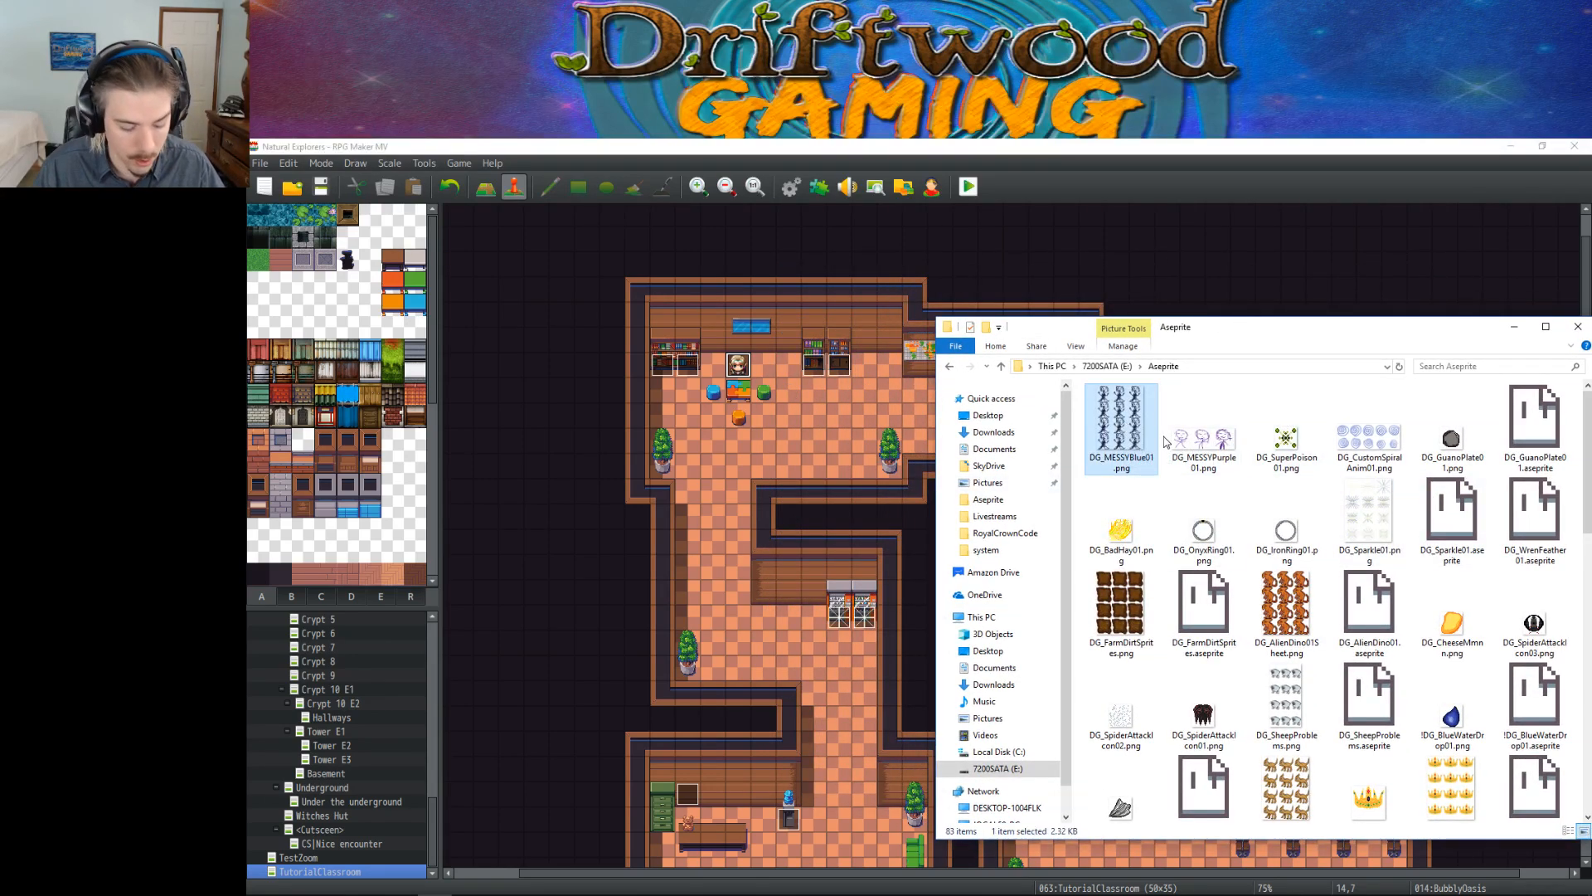
# Step: Open the game's project folder again and browse to its img\characters folder
pyautogui.click(457, 163)
pyautogui.click(518, 202)
pyautogui.doubleClick(472, 290)
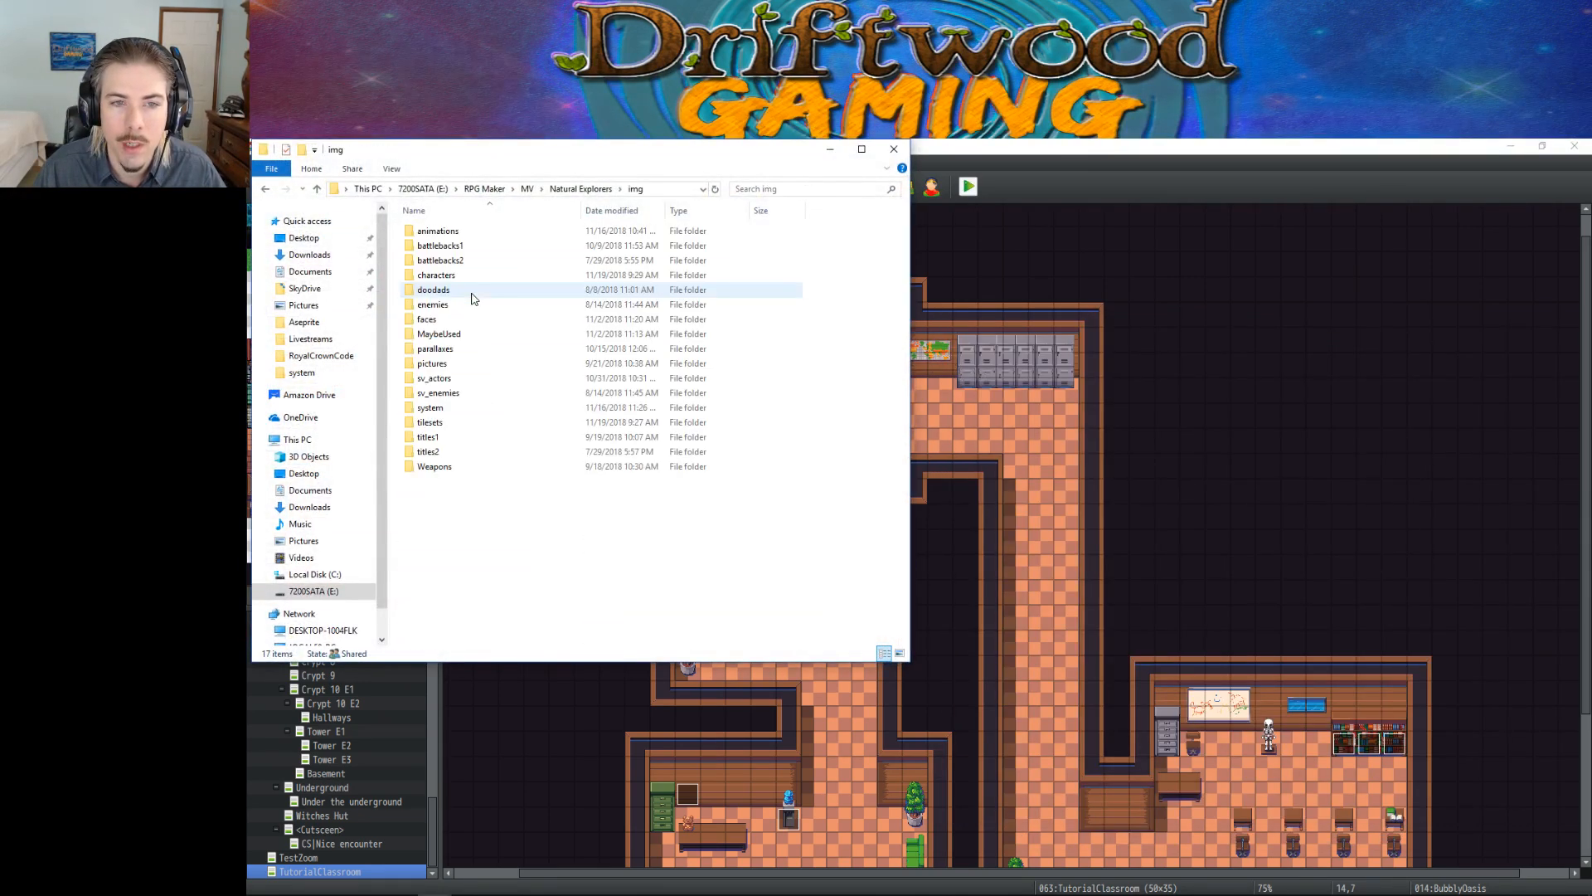
pyautogui.doubleClick(441, 280)
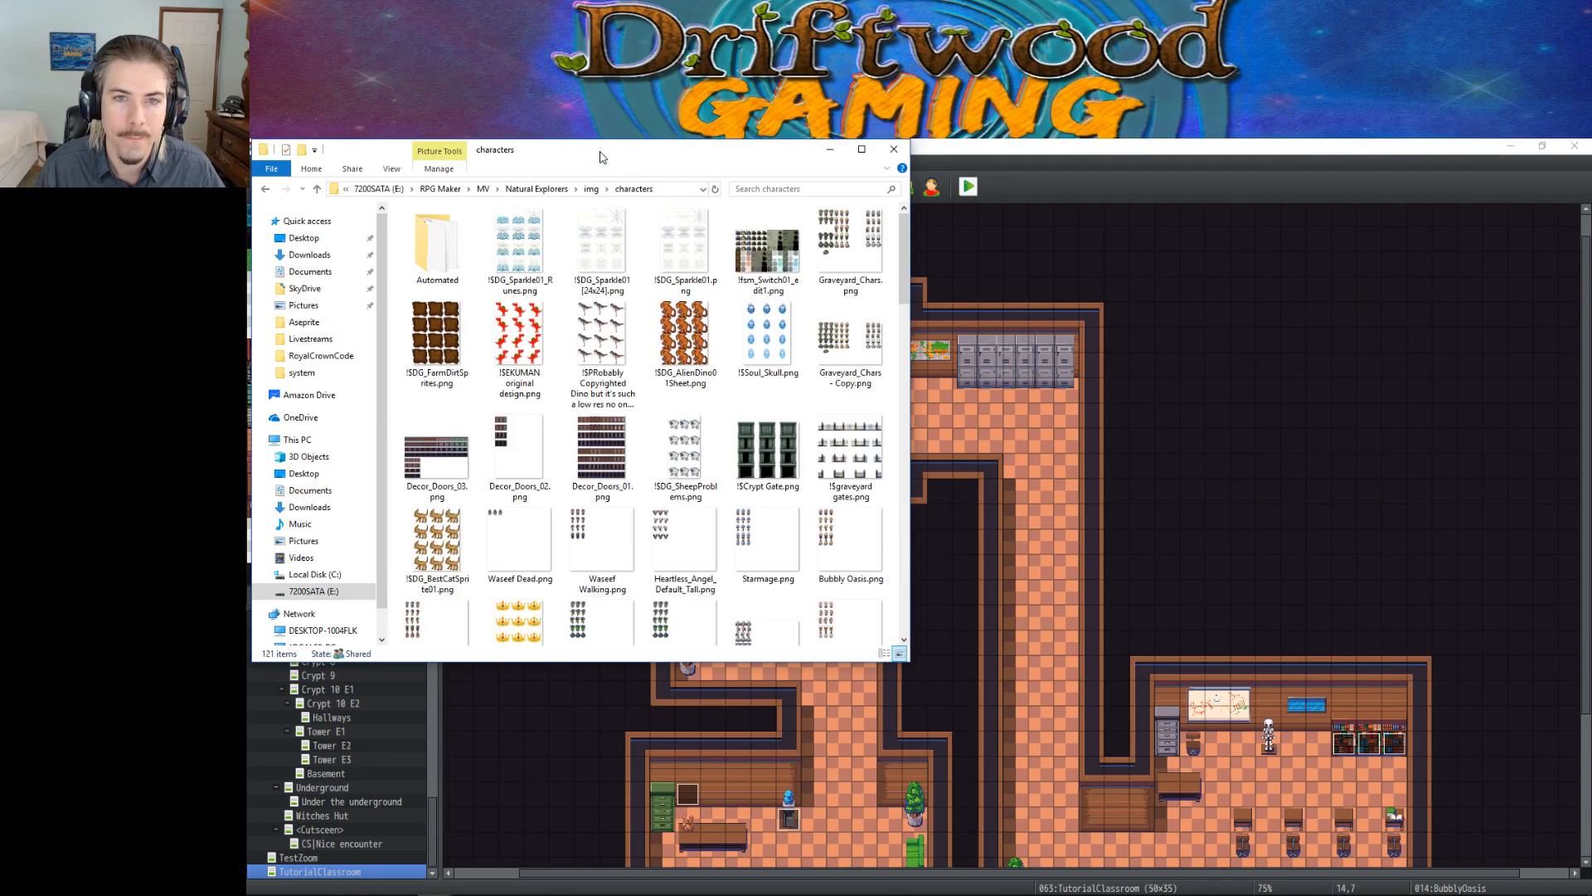
pyautogui.moveTo(589, 156); pyautogui.dragTo(989, 239)
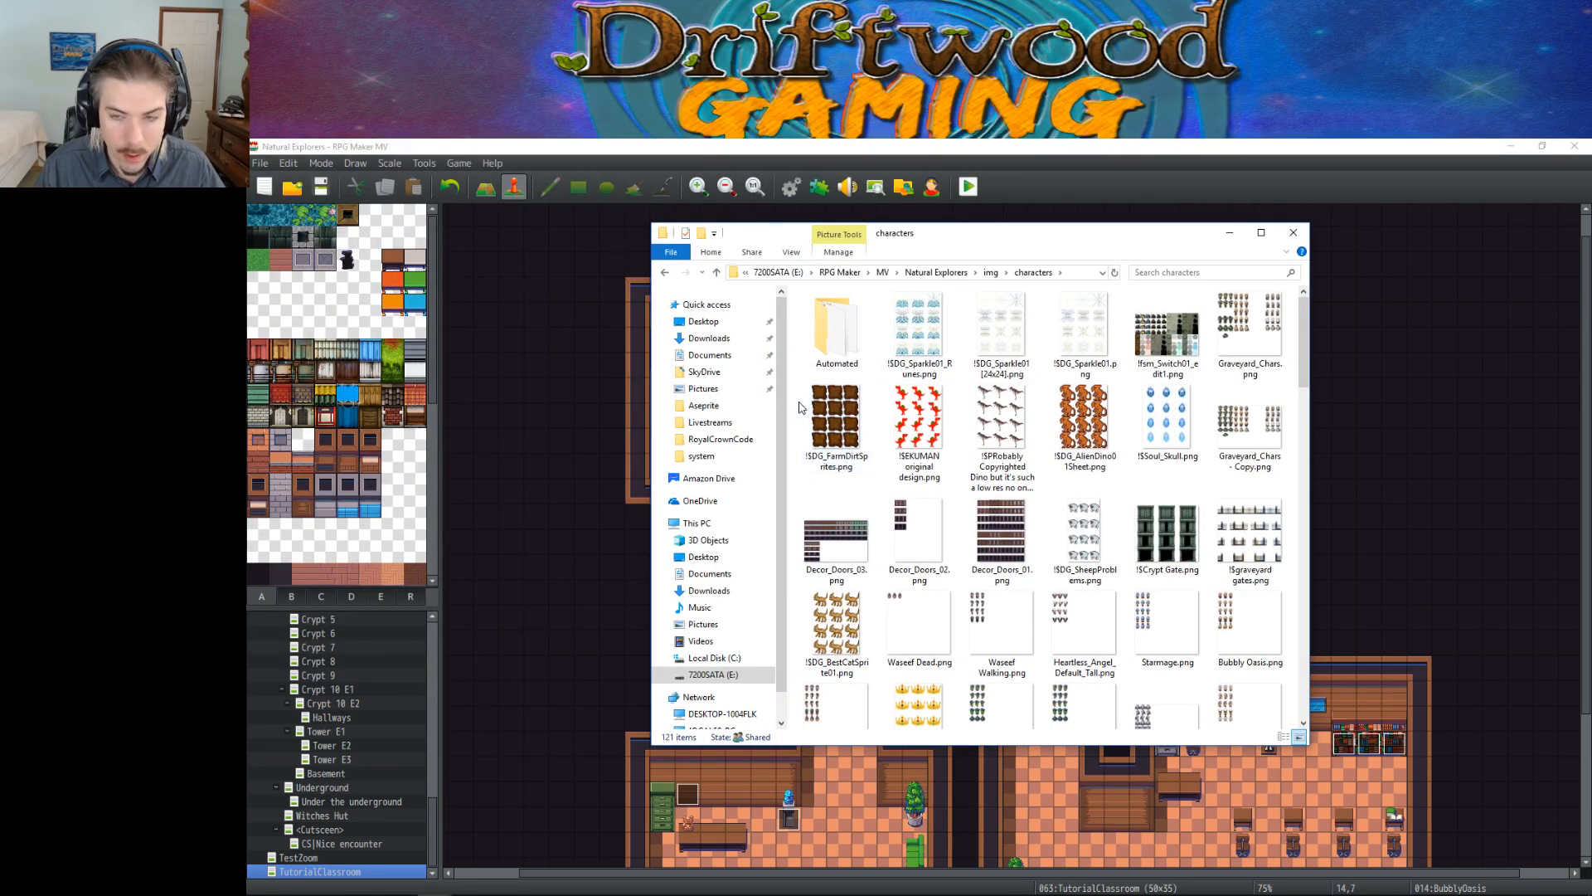
# Step: Paste the copied sprite sheet into the characters folder and rename it !$DG_MESSYBlue01.png
pyautogui.hotkey('ctrl', 'v')
pyautogui.press('F2')
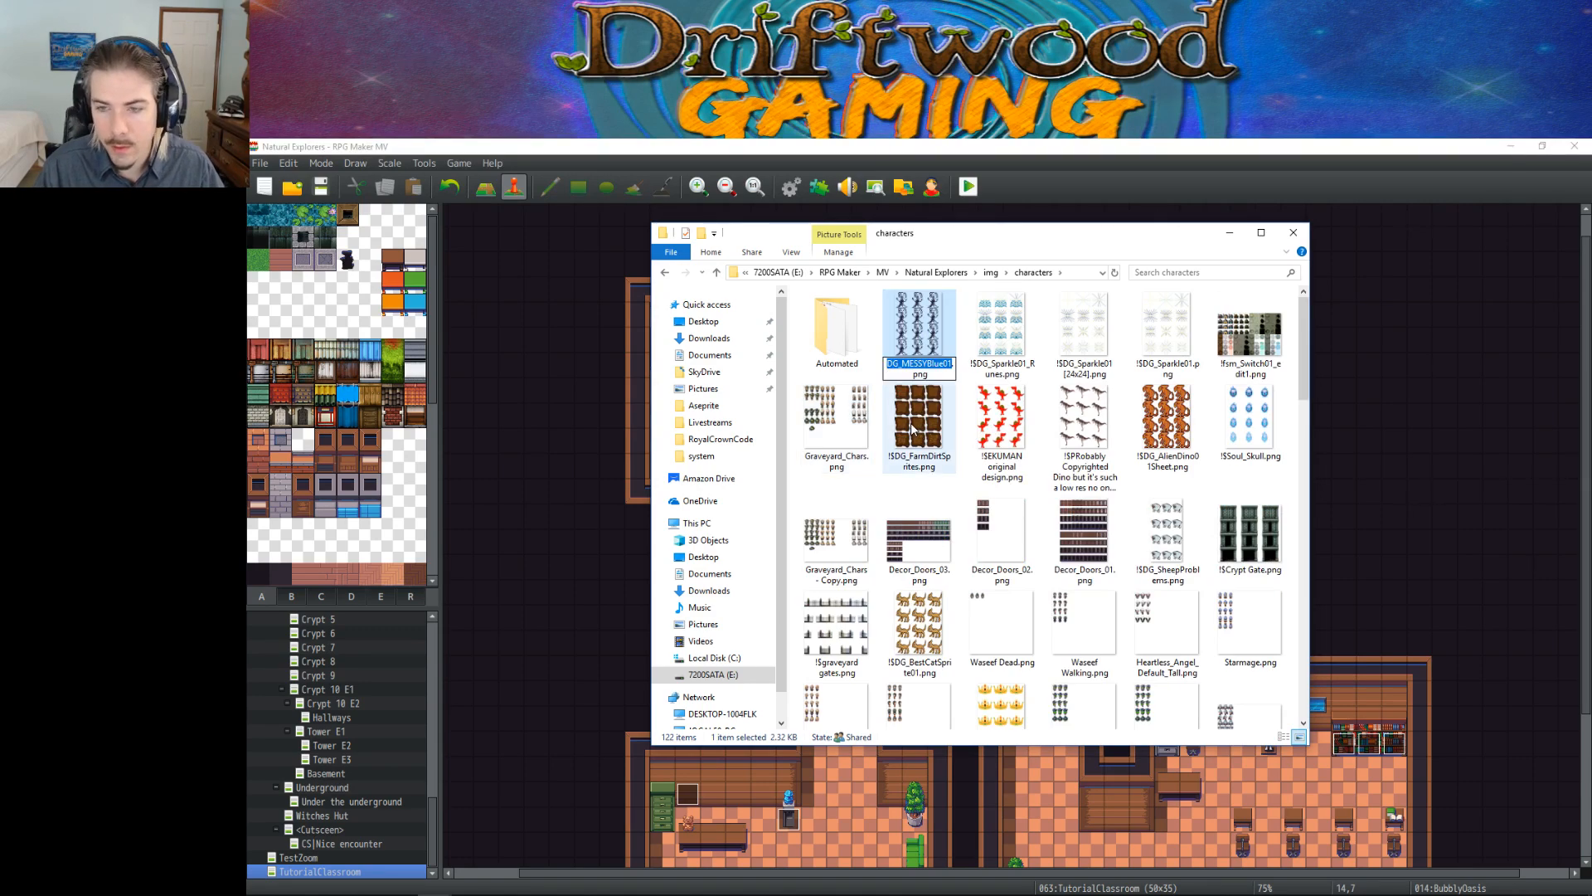
pyautogui.press('Home')
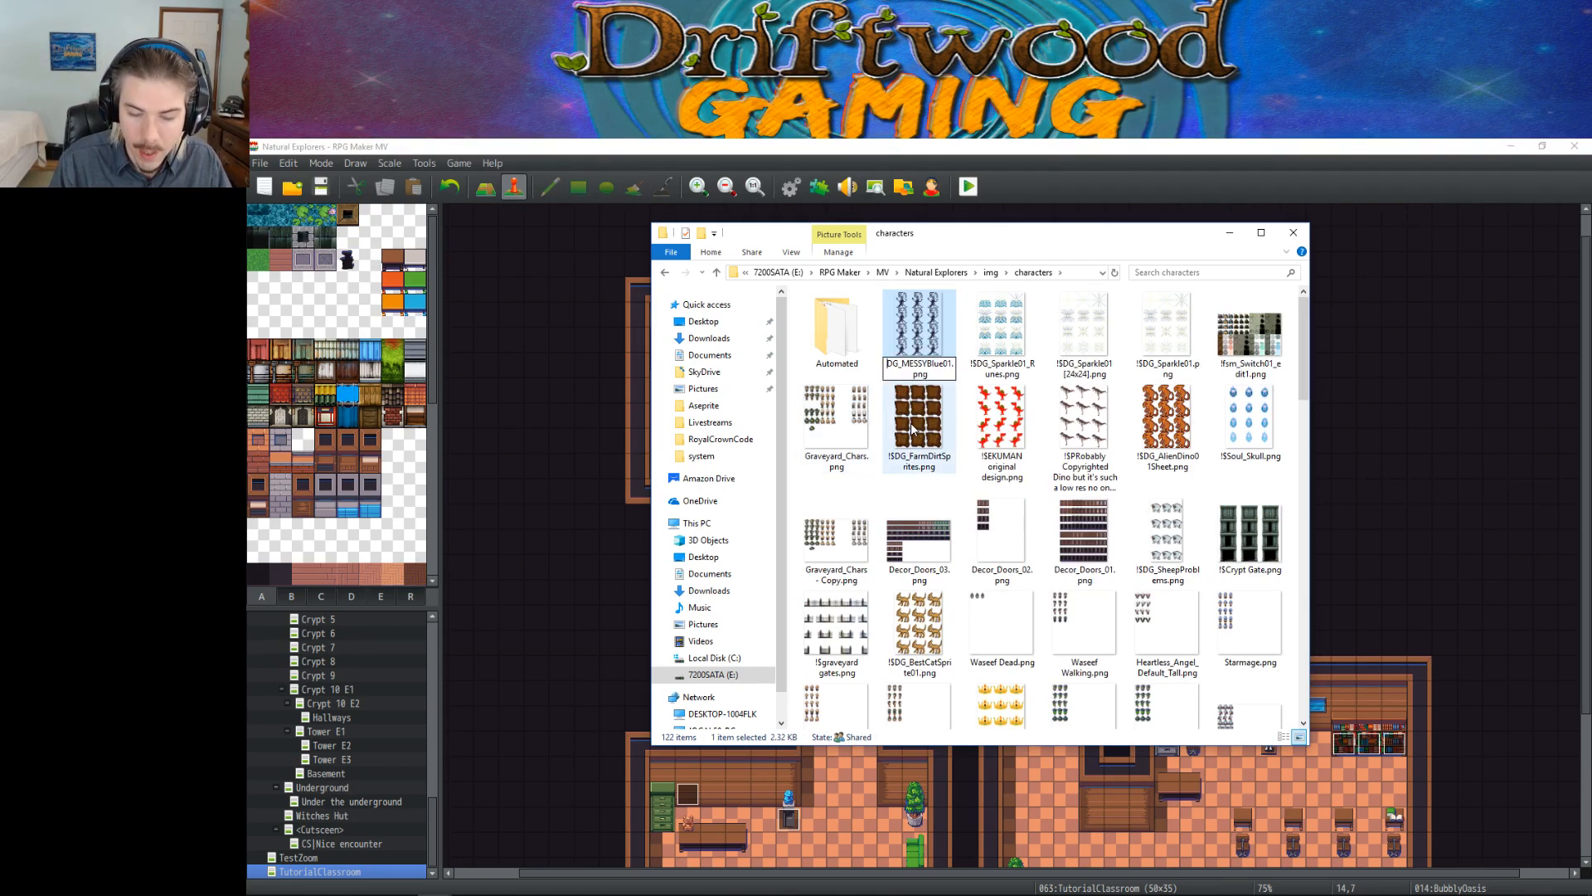
pyautogui.write('!')
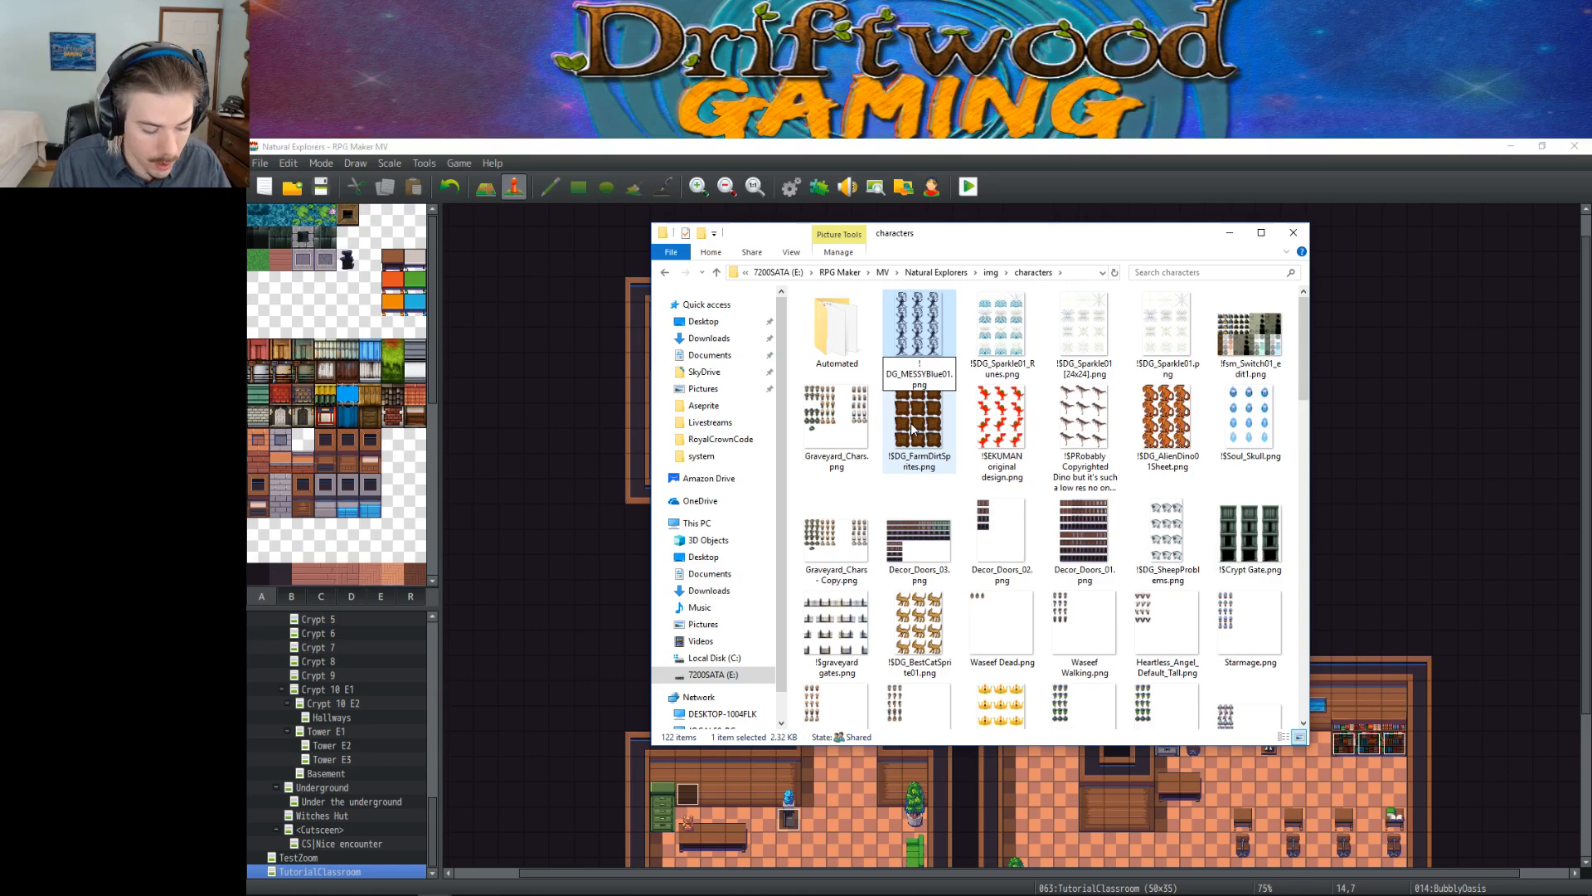
pyautogui.write('$')
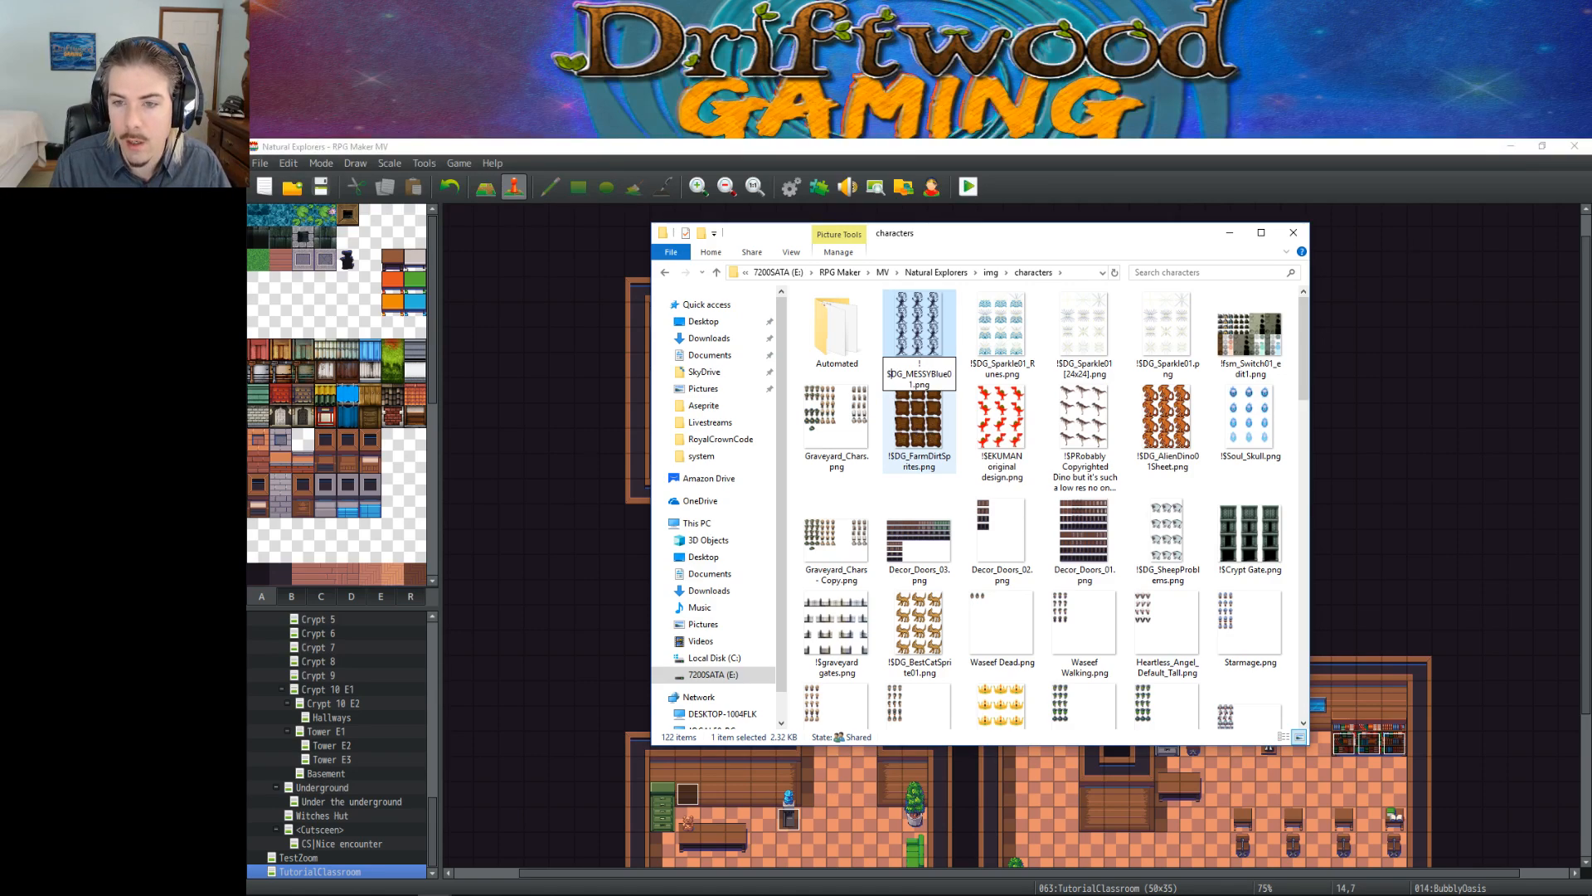
pyautogui.press('Return')
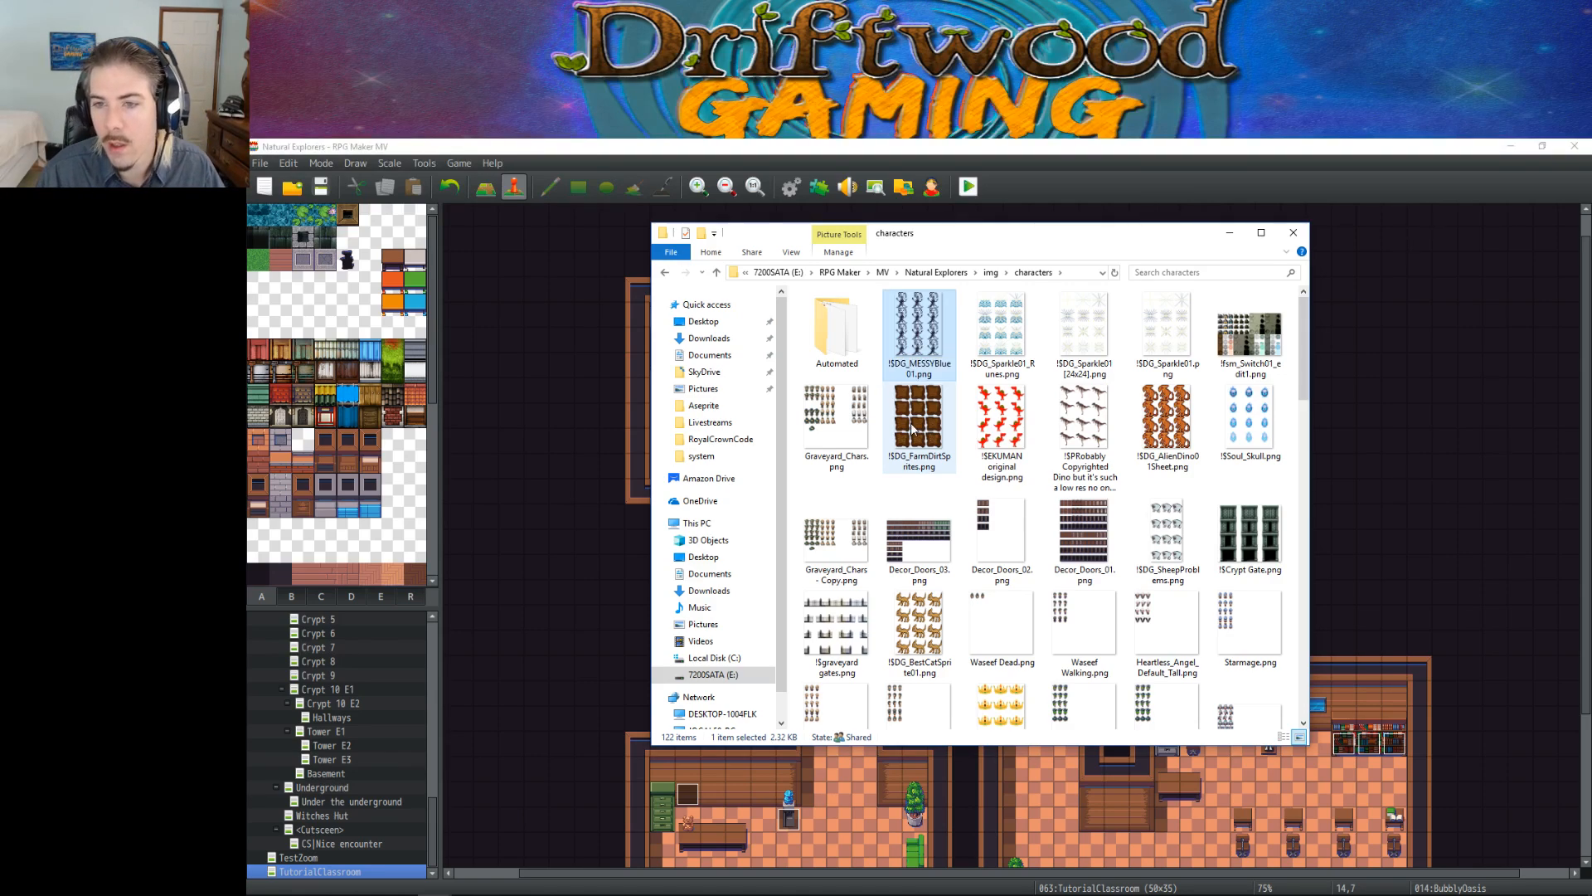
pyautogui.click(1229, 233)
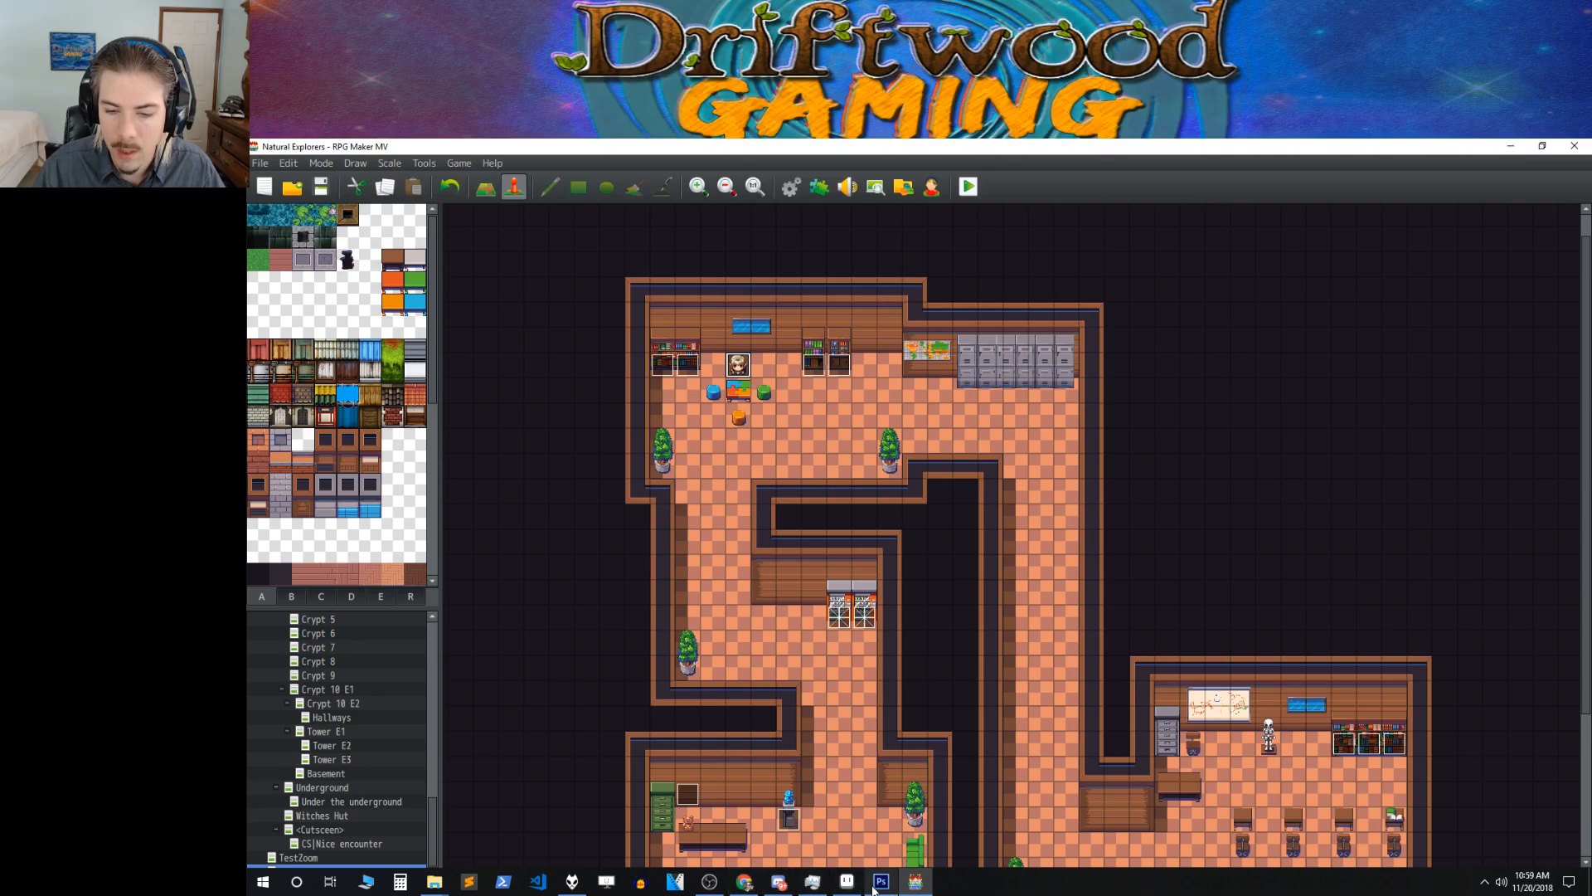
# Step: Create an event in the upper room, give it the !$DG_MESSYBlue01 character image, and name it Ekuman
pyautogui.doubleClick(813, 414)
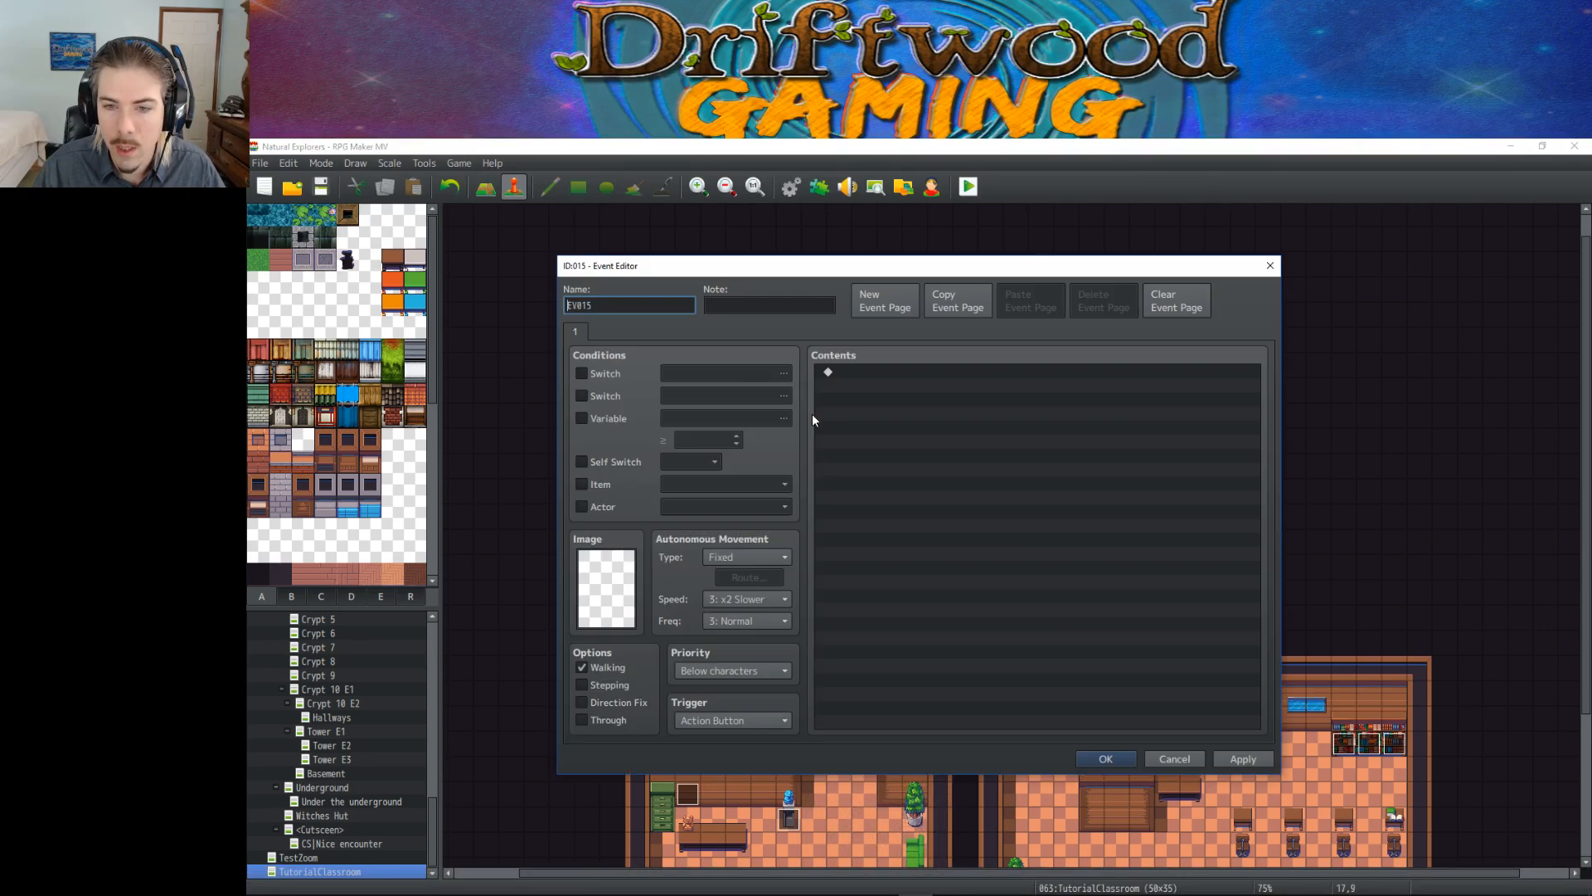
pyautogui.doubleClick(606, 583)
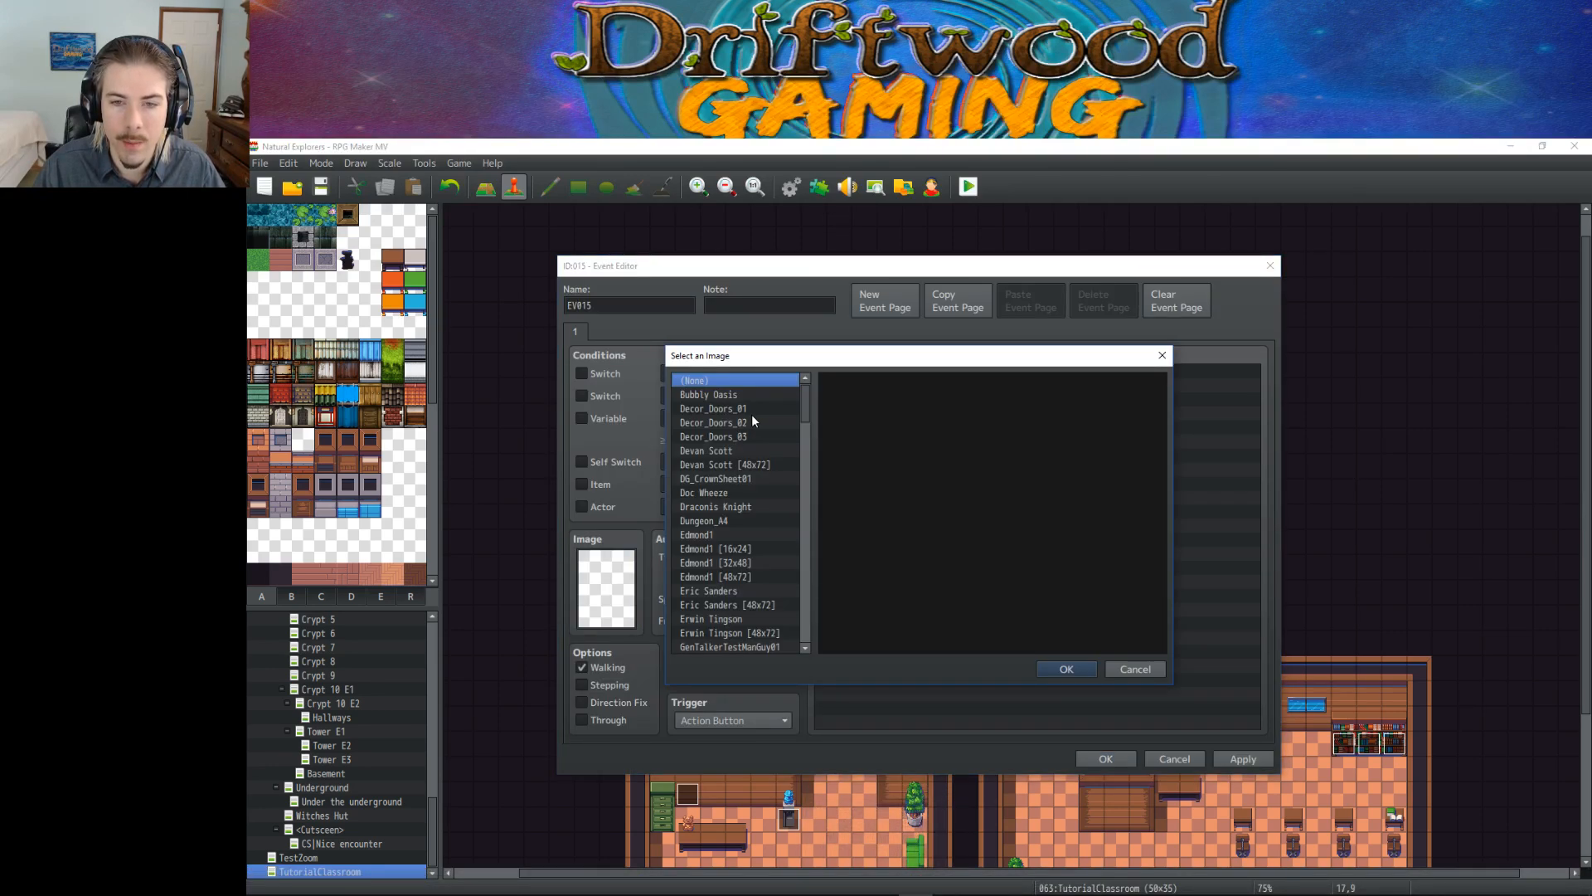
pyautogui.scroll(-5, 764, 462)
pyautogui.moveTo(802, 440); pyautogui.dragTo(803, 642)
pyautogui.scroll(1, 775, 555)
pyautogui.scroll(10, 775, 554)
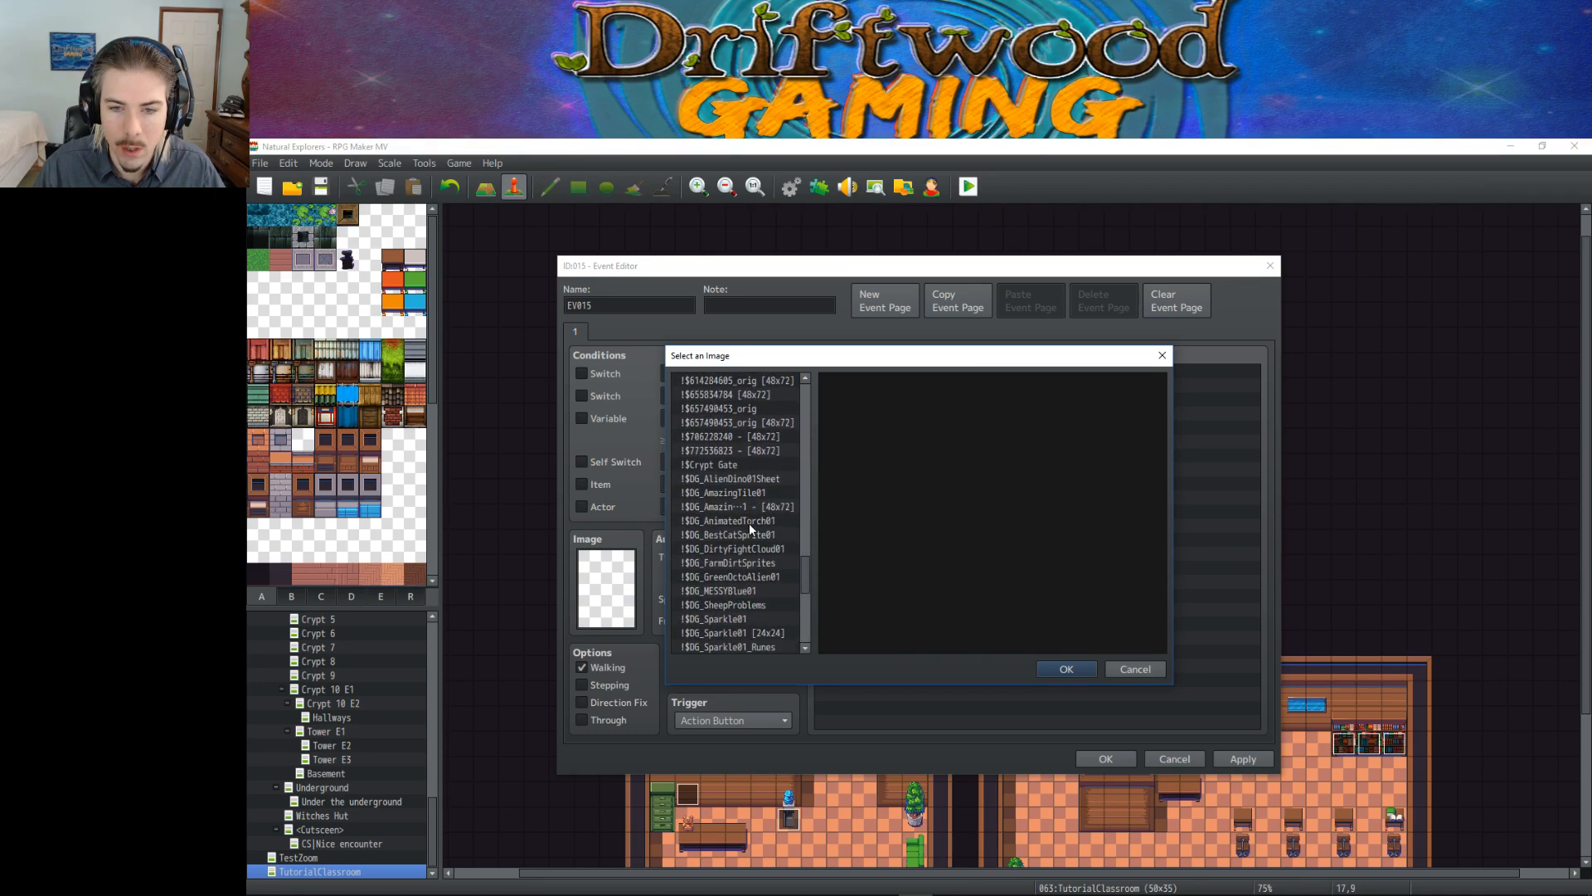
pyautogui.scroll(-1, 734, 525)
pyautogui.scroll(-1, 761, 467)
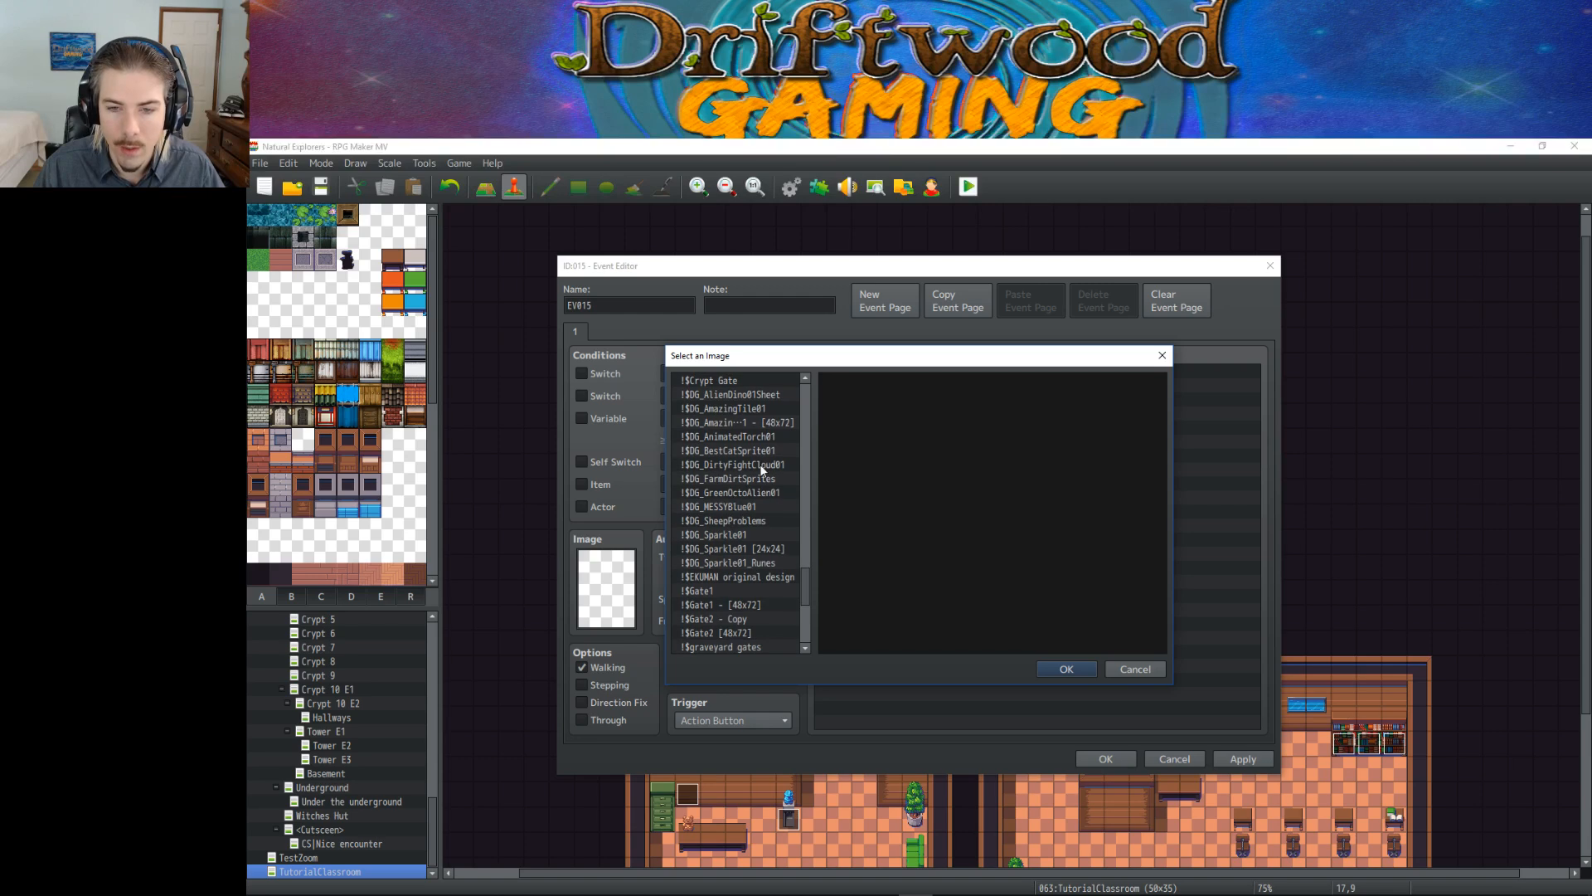
pyautogui.click(753, 507)
pyautogui.click(1065, 670)
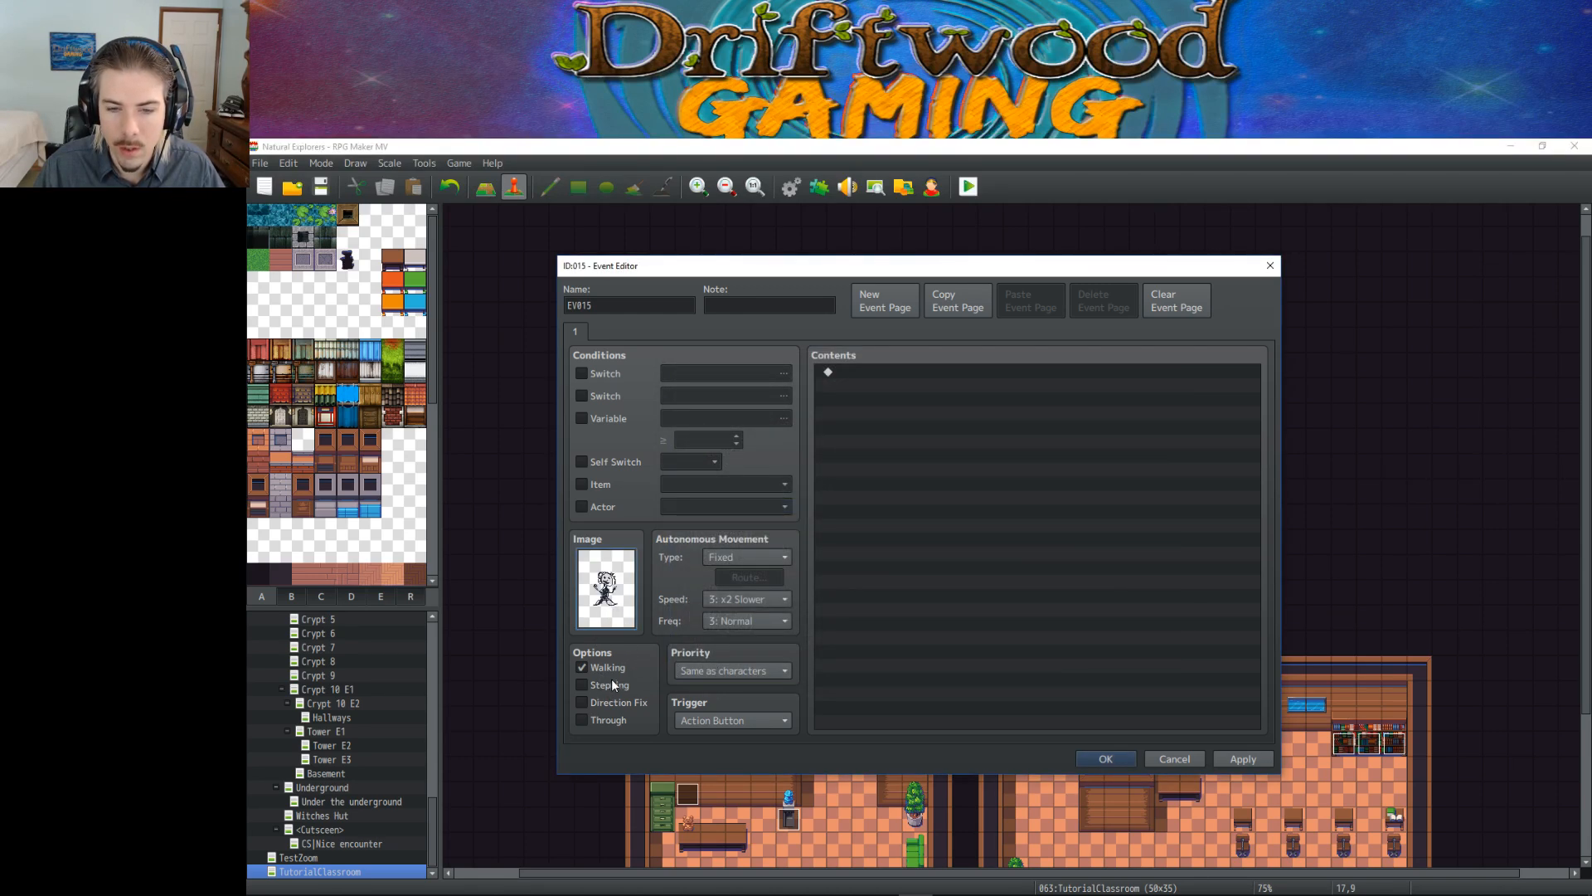
pyautogui.doubleClick(601, 305)
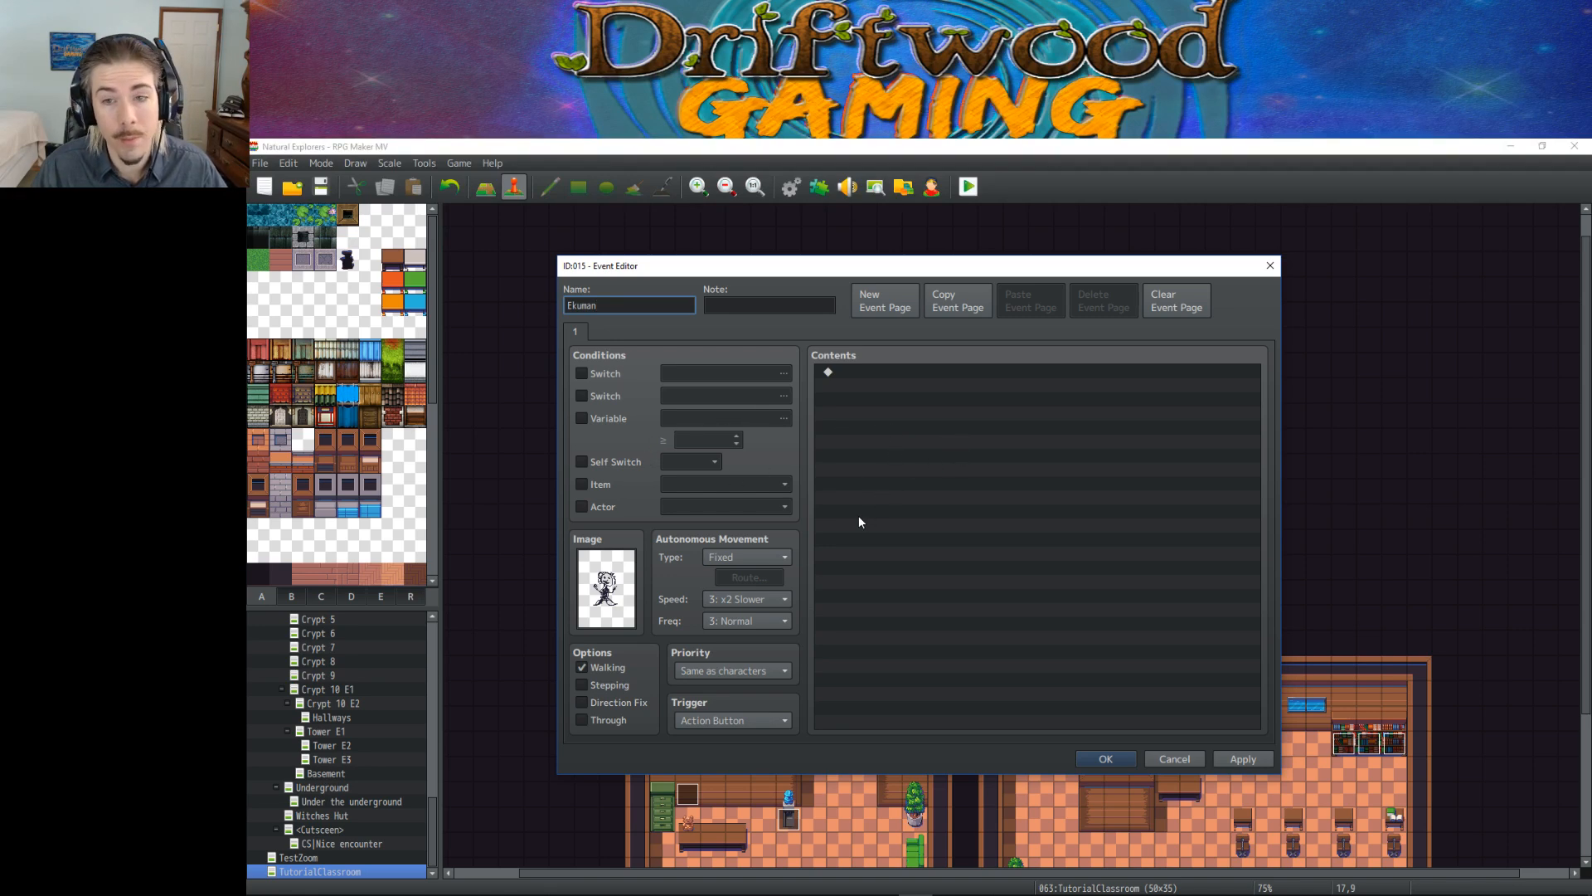
# Step: Start a Show Text command in the Ekuman event and look through the available face images without choosing one
pyautogui.click(880, 405)
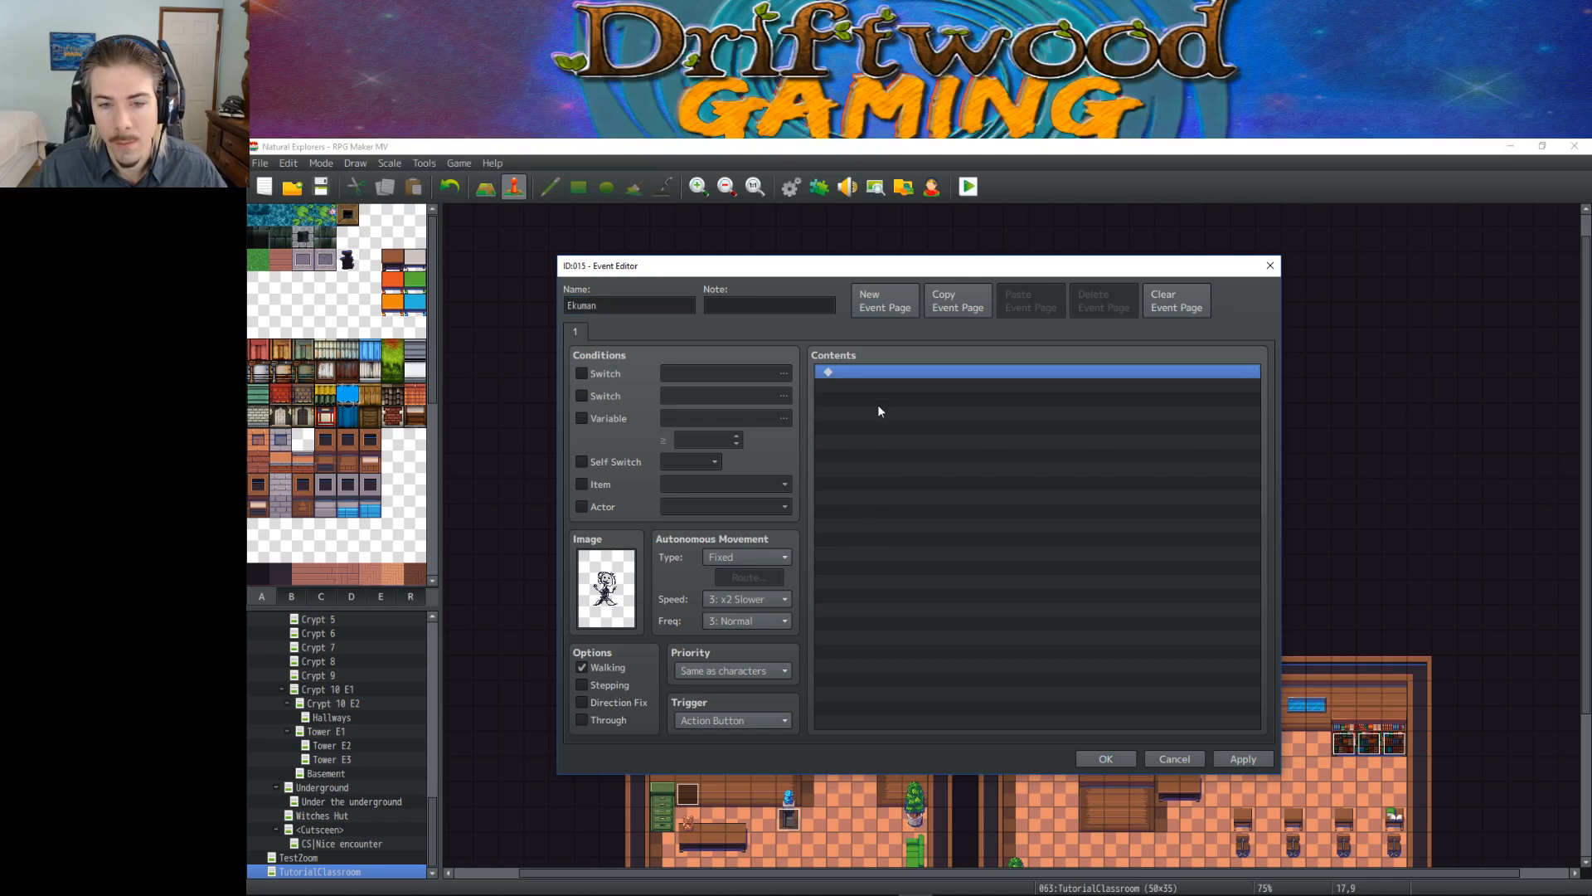
pyautogui.rightClick(932, 473)
pyautogui.click(995, 486)
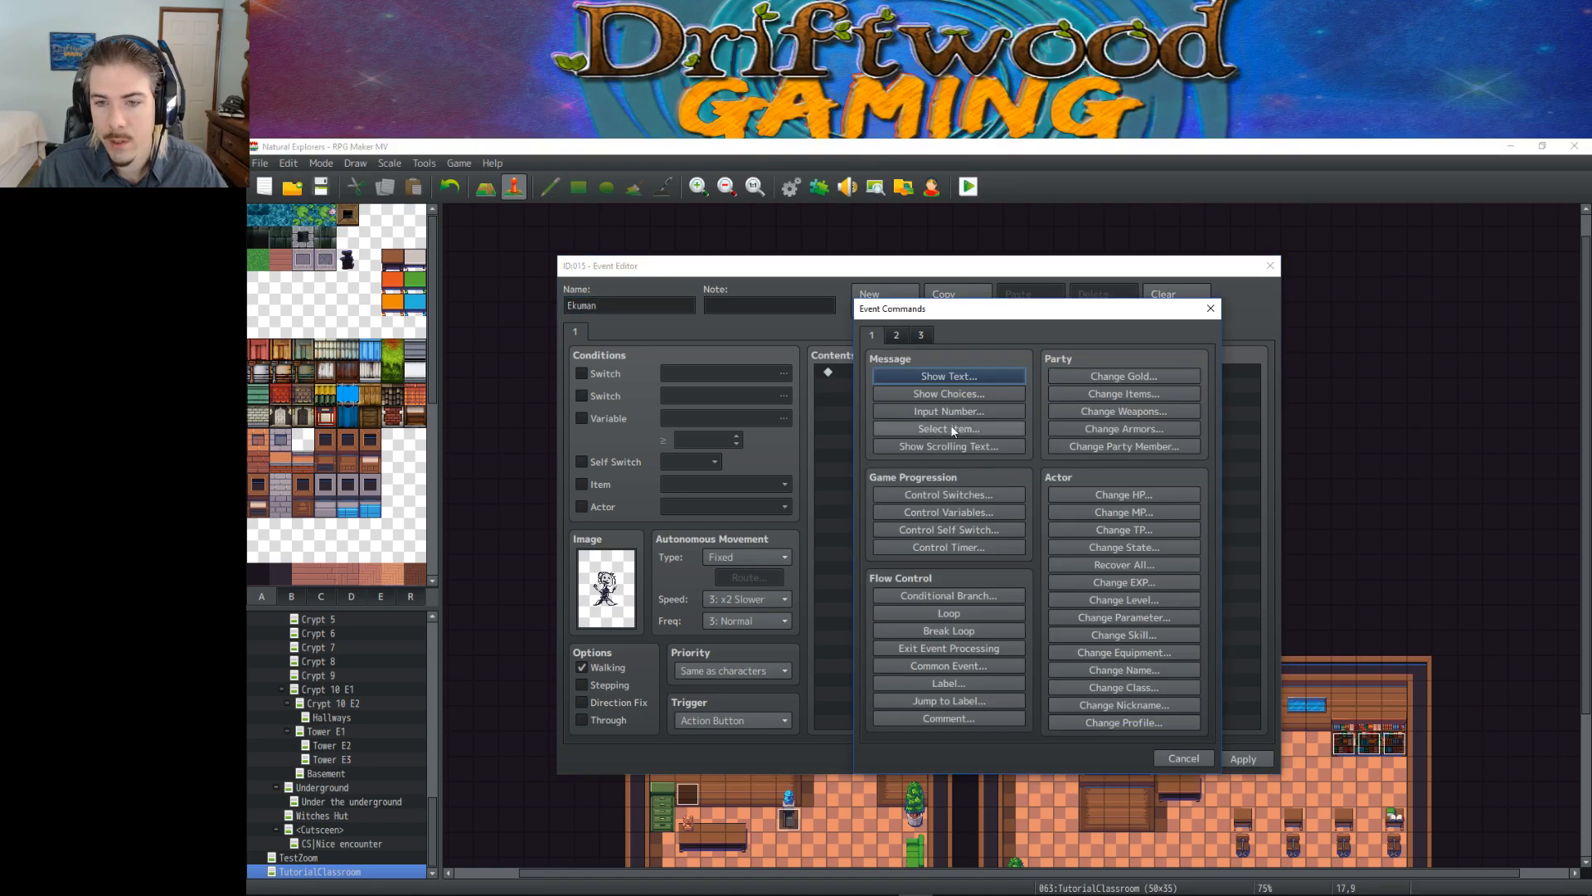
pyautogui.click(929, 375)
pyautogui.doubleClick(880, 535)
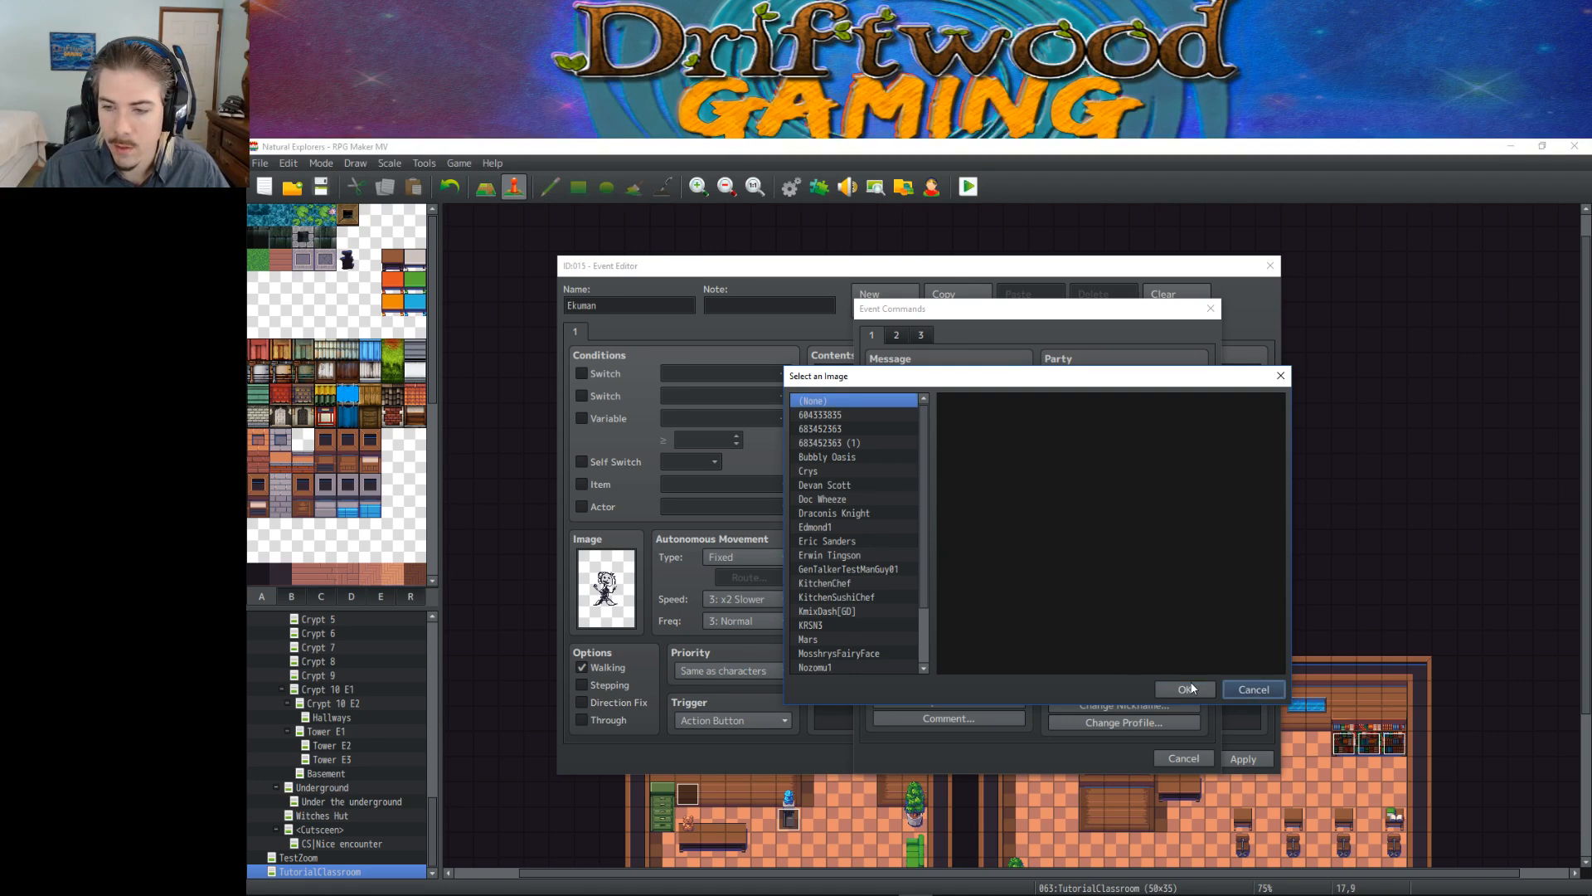
pyautogui.click(819, 417)
pyautogui.click(846, 481)
pyautogui.press('Up')
pyautogui.press('Up')
pyautogui.press('Up')
pyautogui.press('Up')
pyautogui.press('Up')
pyautogui.press('Down')
pyautogui.press('Down')
pyautogui.press('Down')
pyautogui.press('Down')
pyautogui.press('Down')
pyautogui.press('Down')
pyautogui.press('Down')
pyautogui.press('Down')
pyautogui.press('Down')
pyautogui.press('Down')
pyautogui.press('Down')
pyautogui.press('Down')
pyautogui.press('Down')
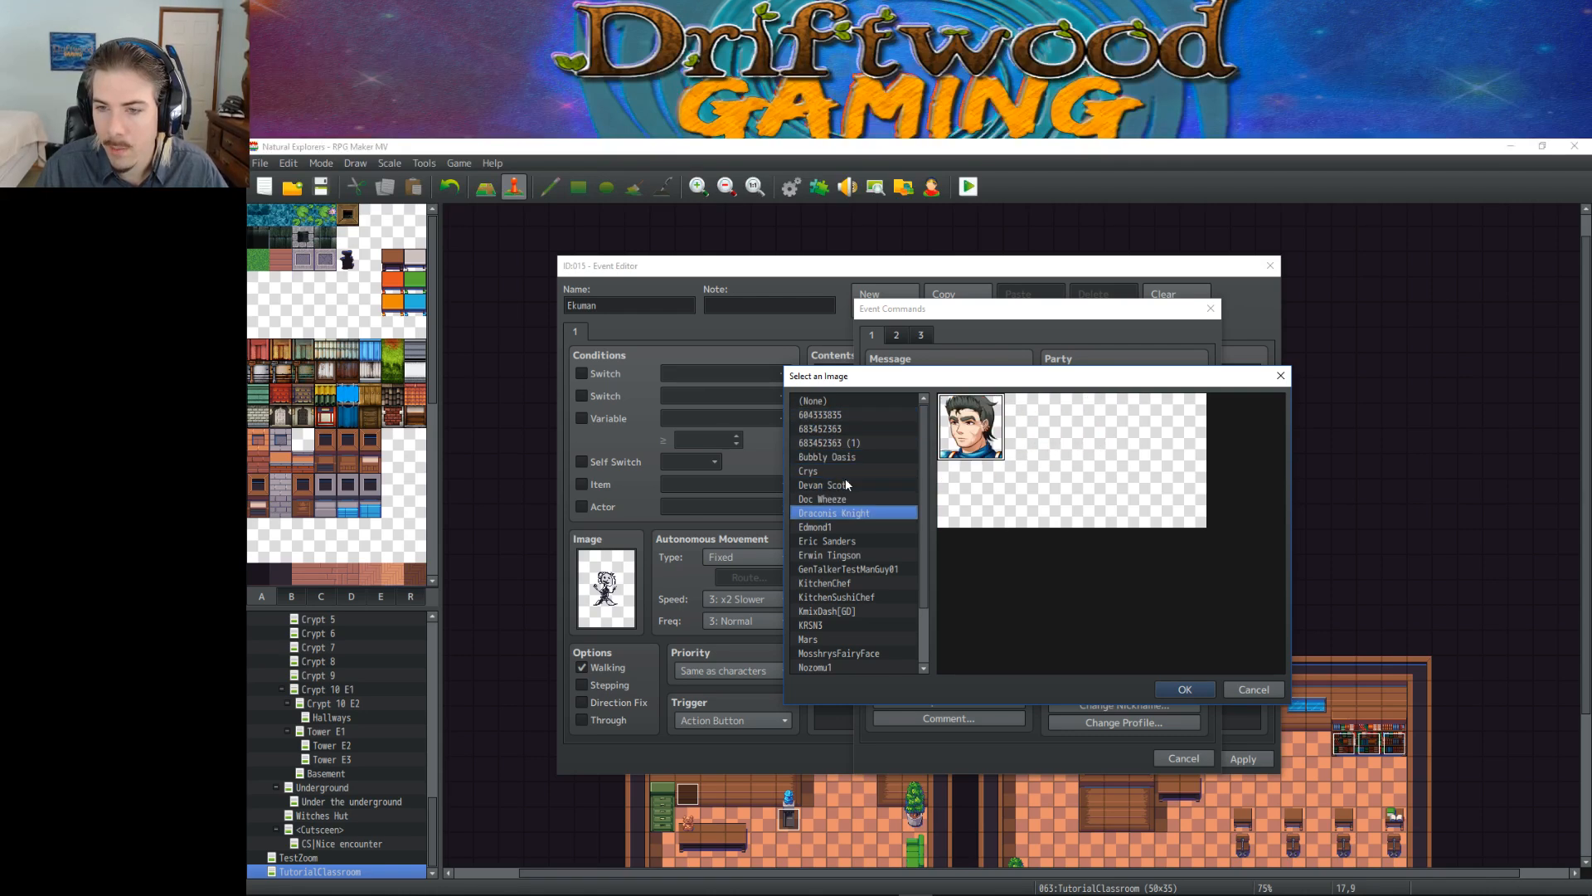
pyautogui.press('Down')
pyautogui.press('Down')
pyautogui.press('Down')
pyautogui.press('Down')
pyautogui.press('Down')
pyautogui.press('Down')
pyautogui.press('Down')
pyautogui.press('Down')
pyautogui.press('Down')
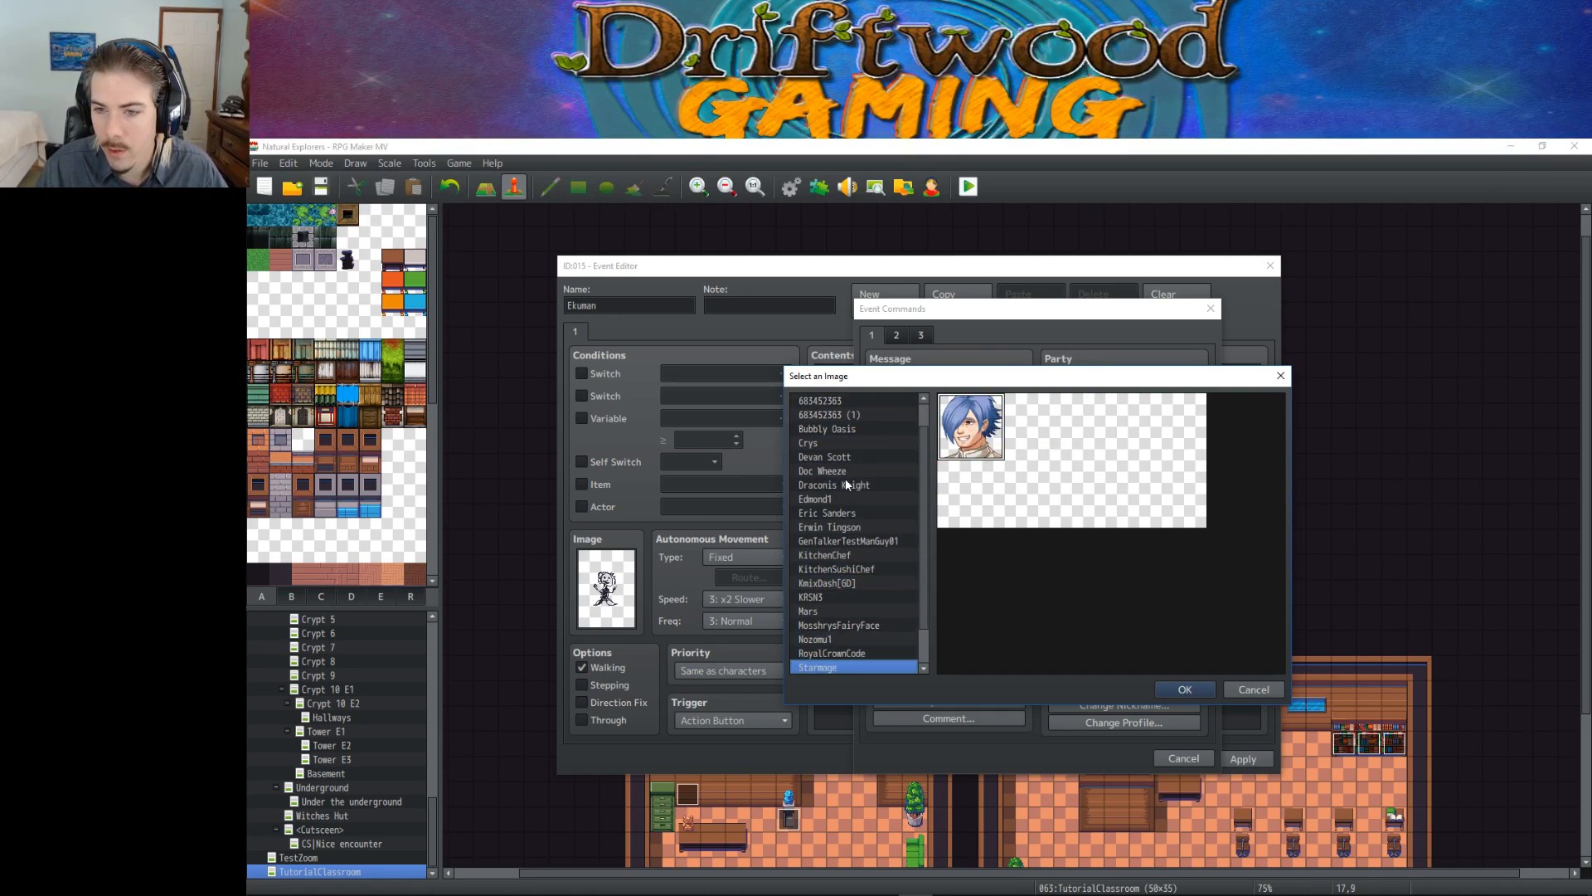
pyautogui.press('Down')
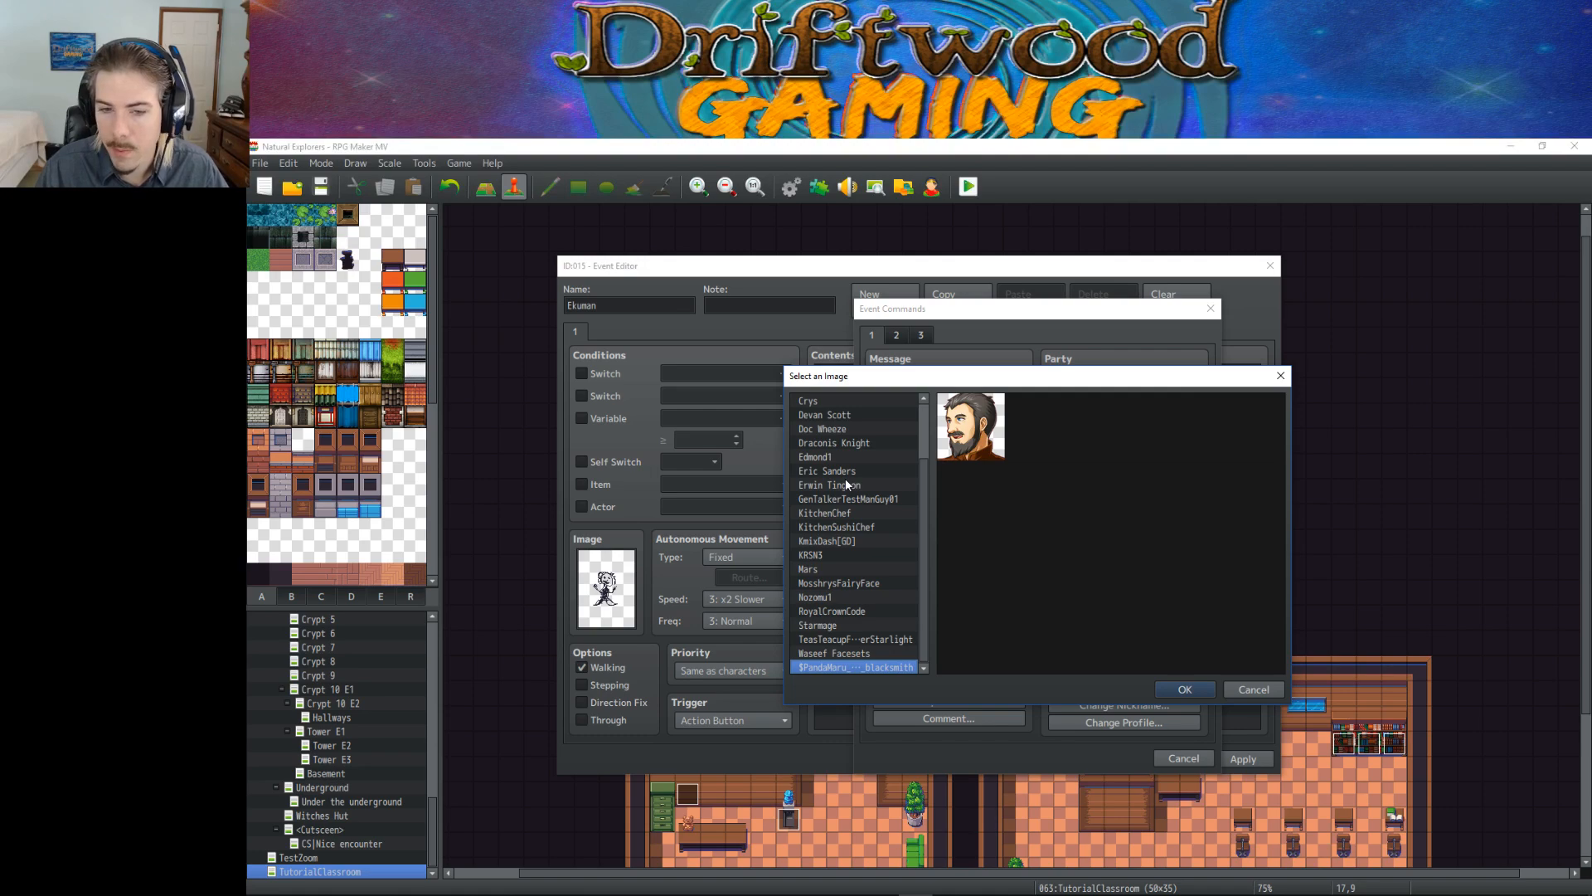
pyautogui.click(1252, 689)
pyautogui.click(1188, 612)
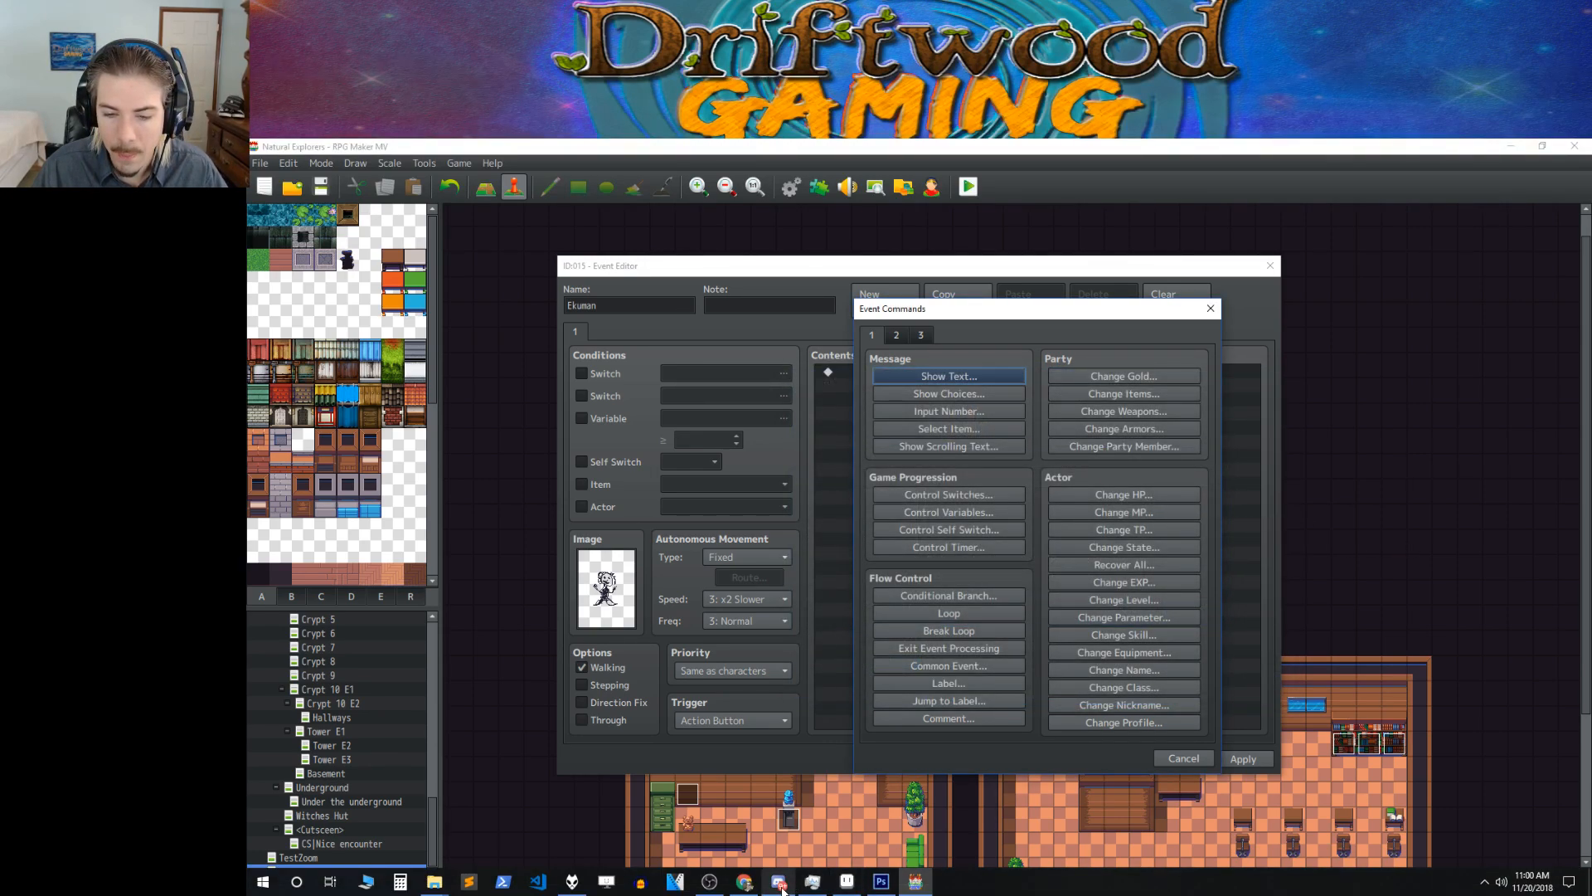
# Step: Switch to Photoshop, browse to the Natural Explorers project's img\faces folder on the E: drive, and check the Waseef faceset's dimensions
pyautogui.click(881, 881)
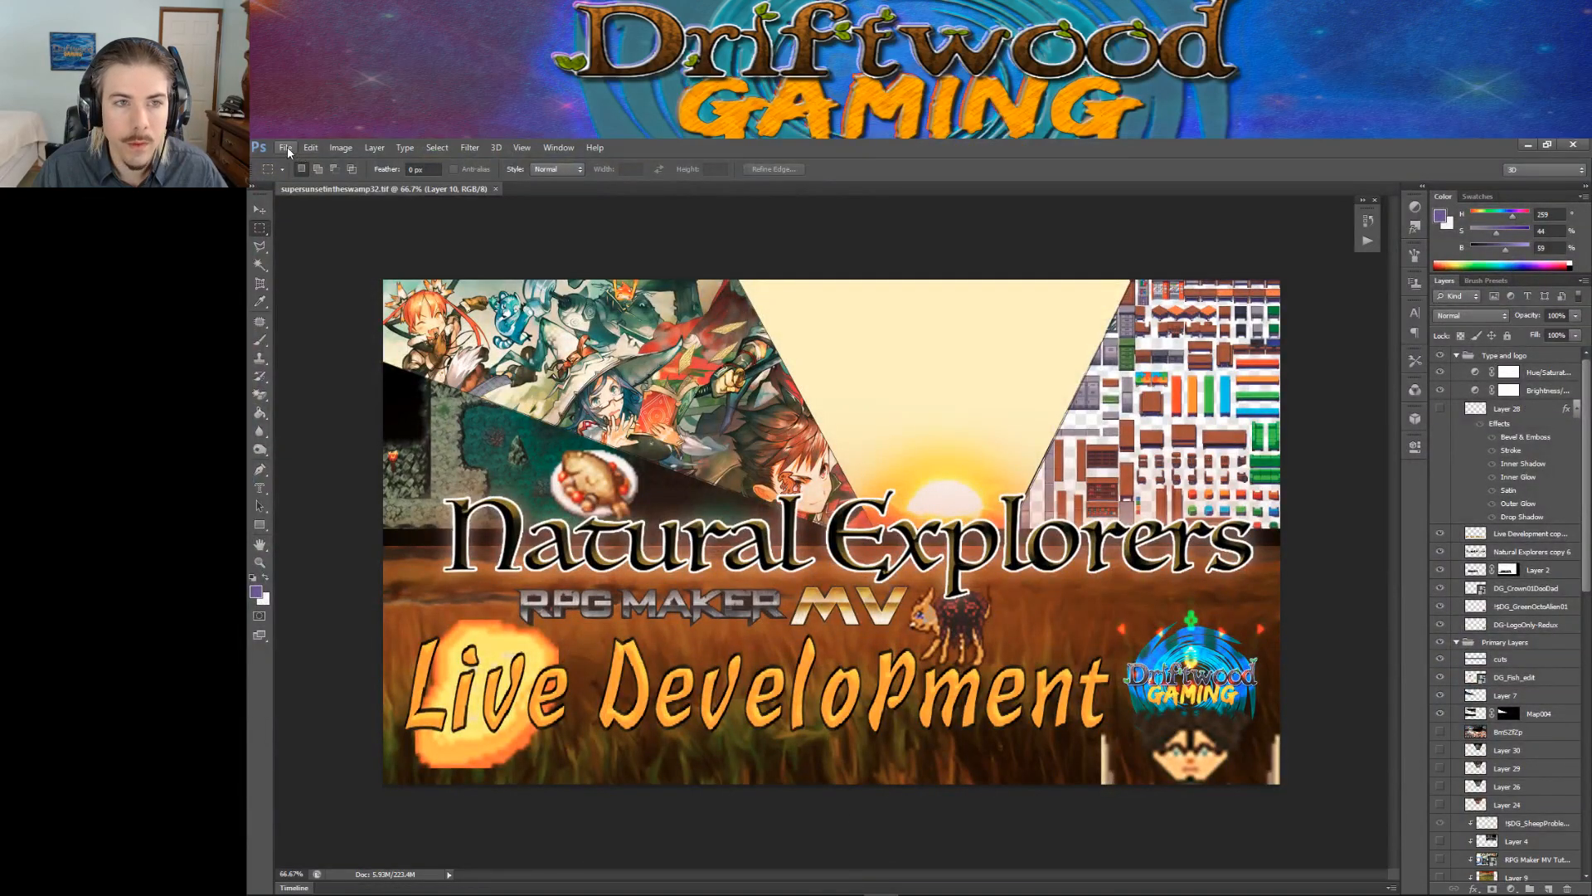
pyautogui.click(286, 148)
pyautogui.click(298, 179)
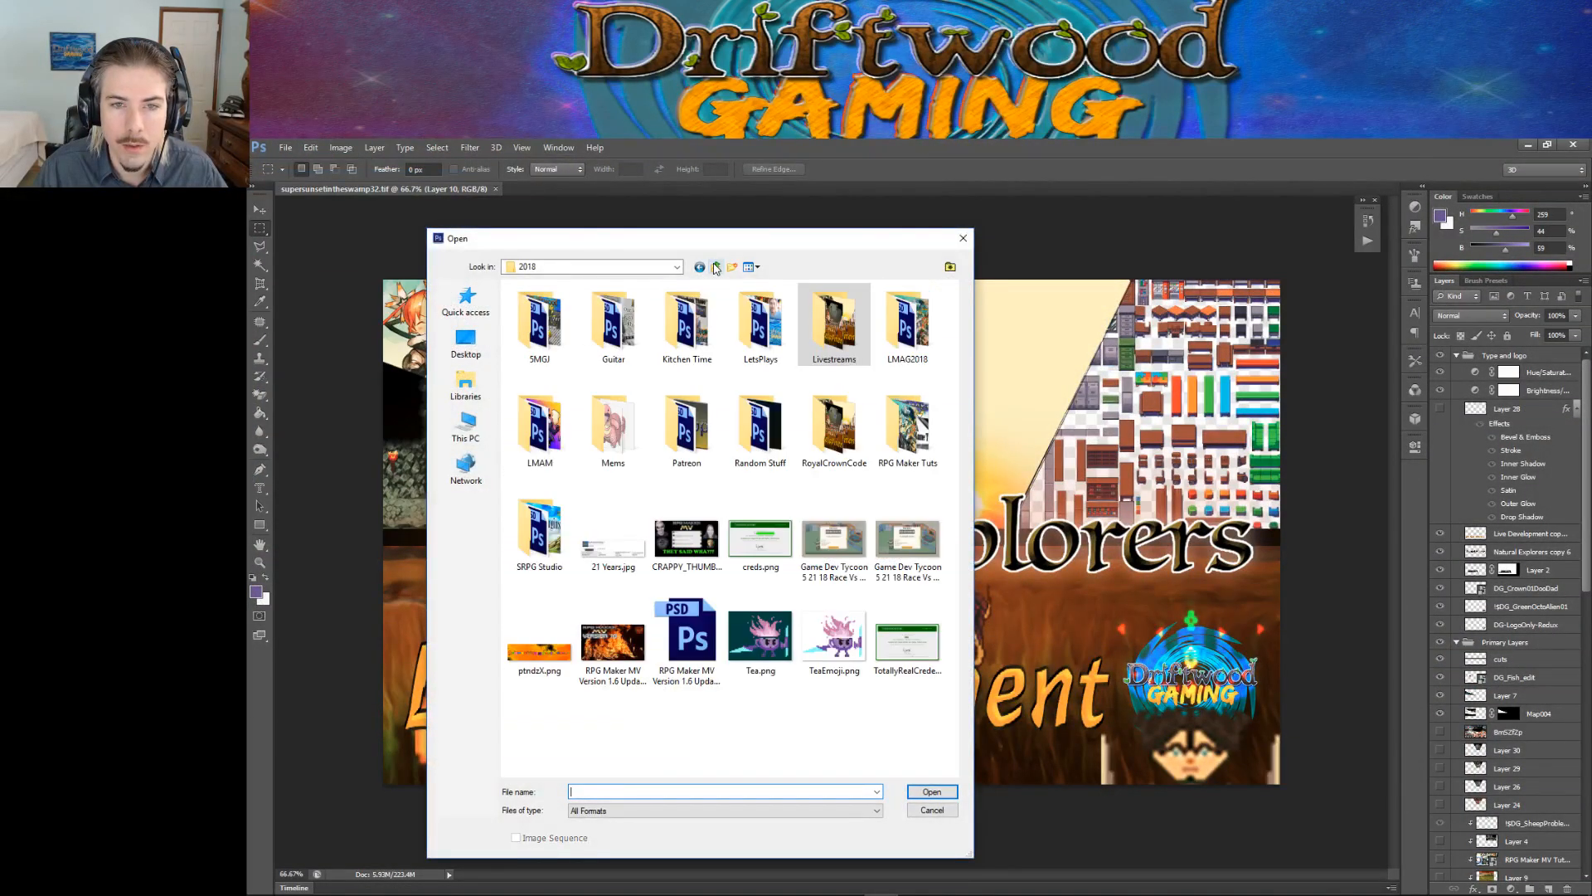
pyautogui.click(663, 269)
pyautogui.click(623, 510)
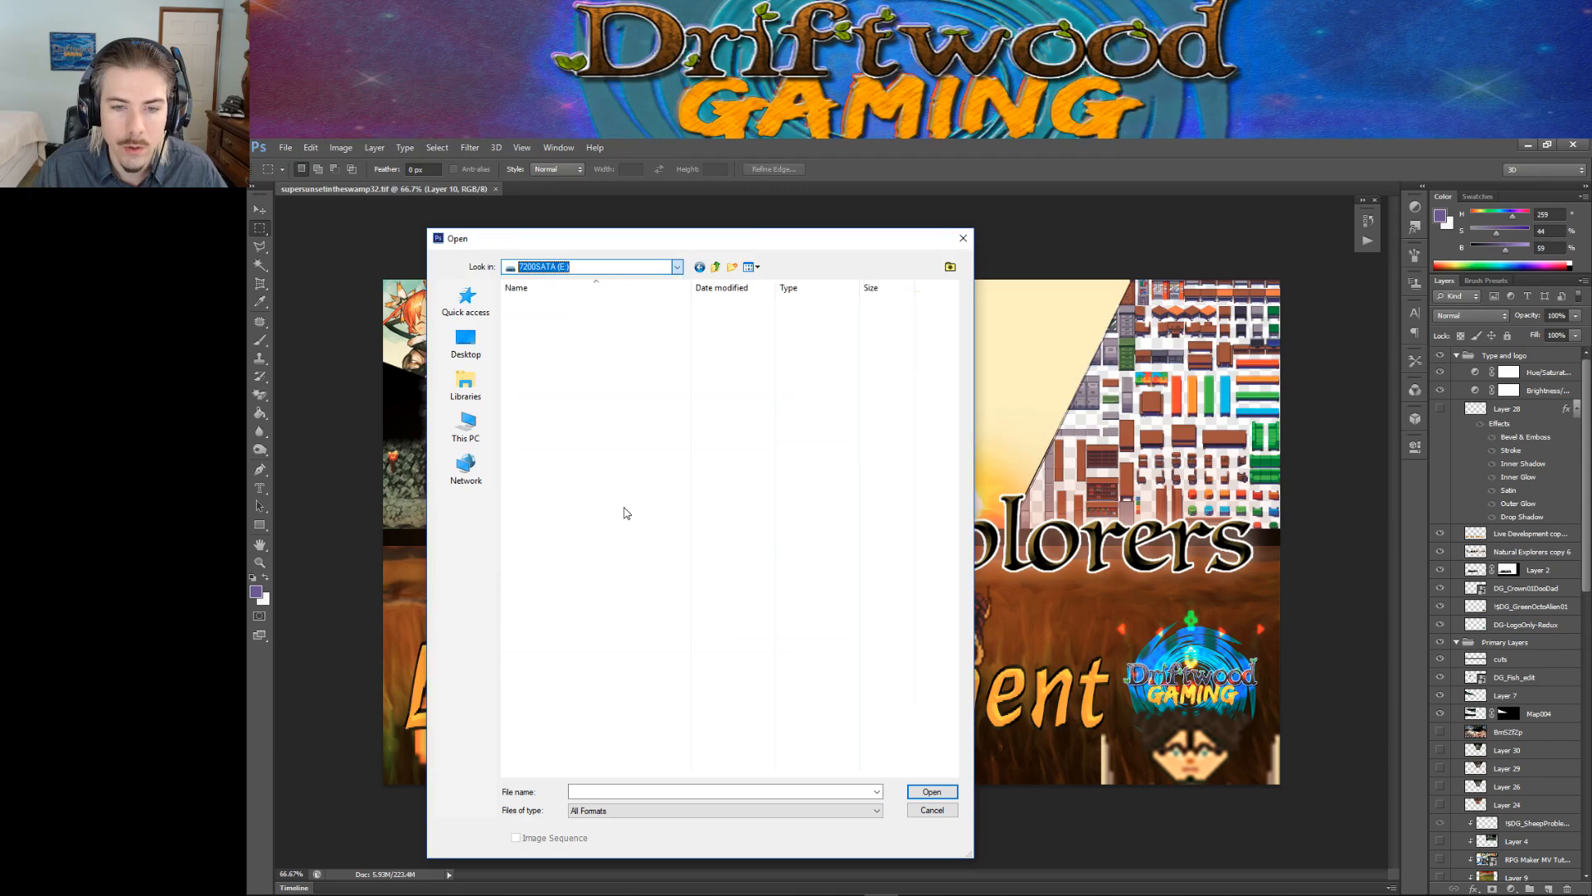
pyautogui.scroll(-4, 595, 552)
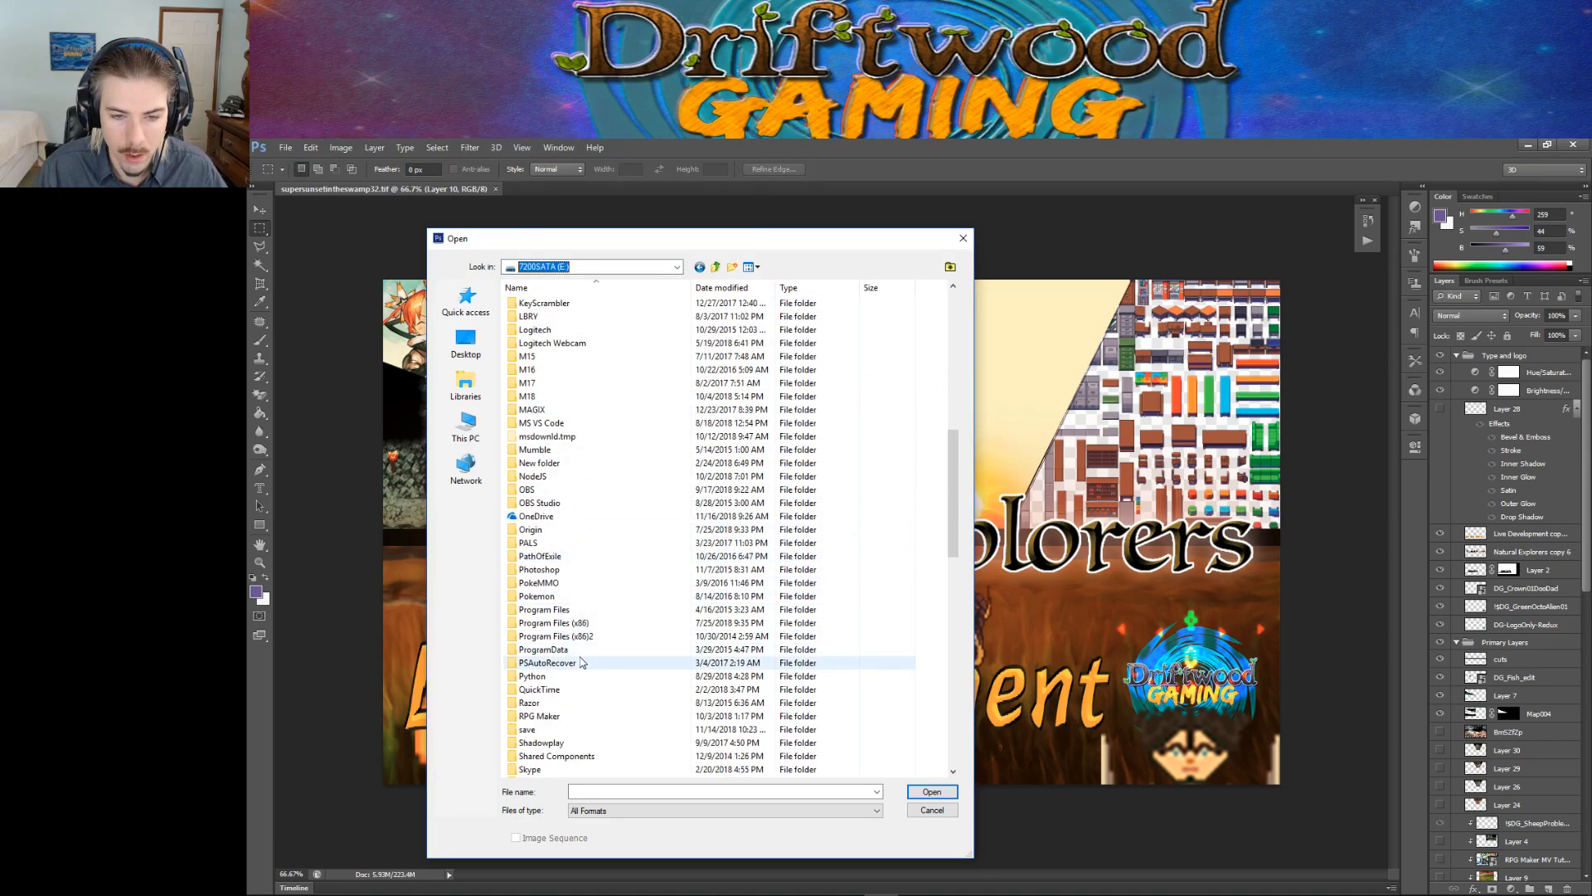
pyautogui.doubleClick(573, 639)
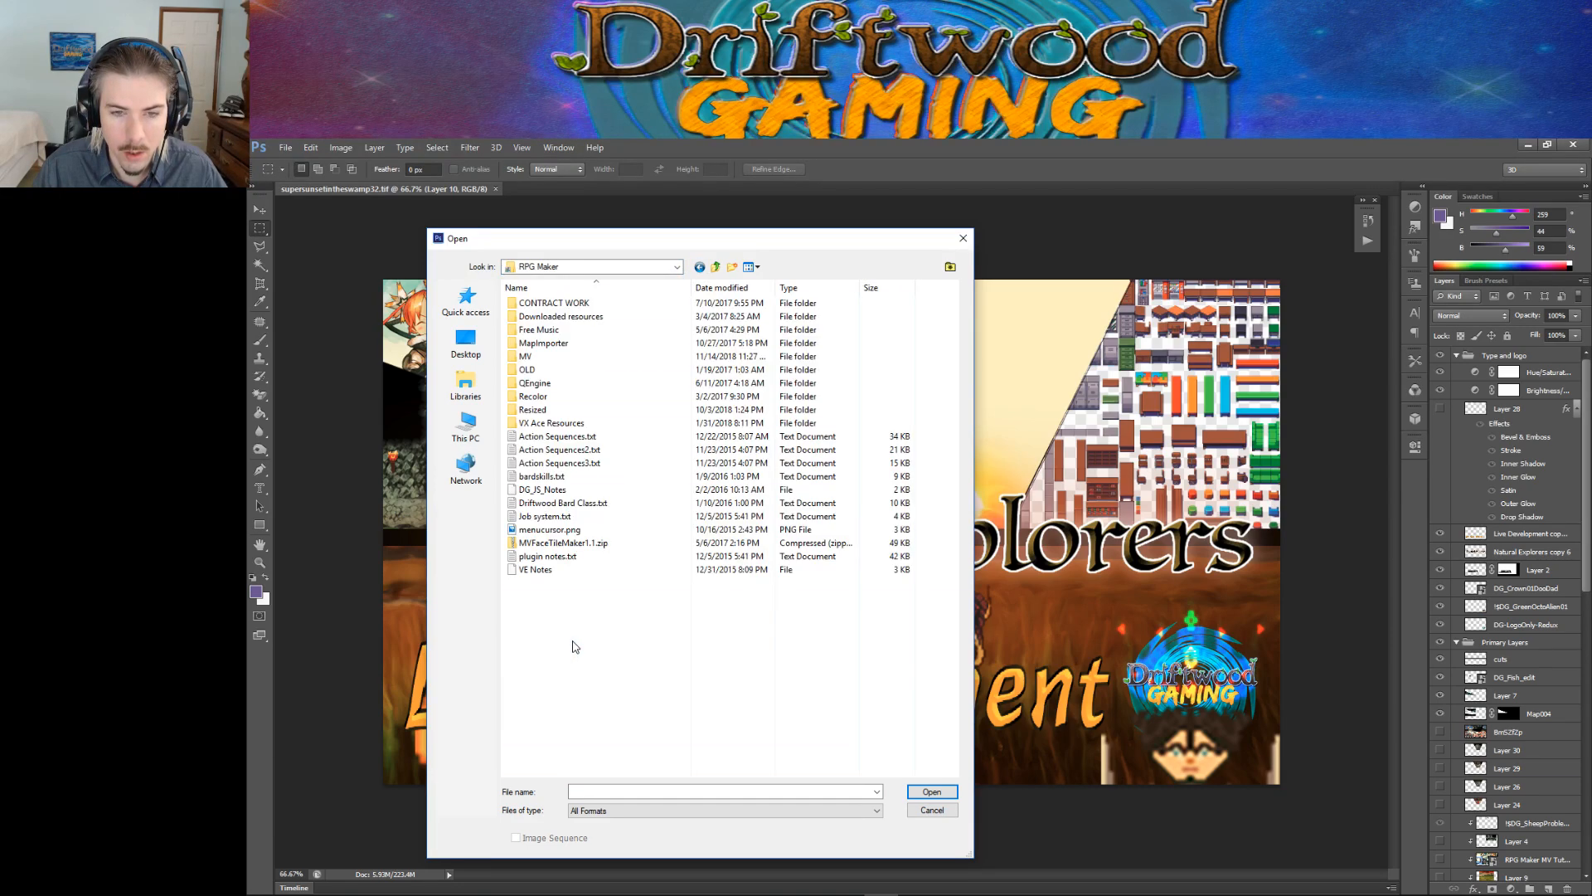
pyautogui.doubleClick(540, 366)
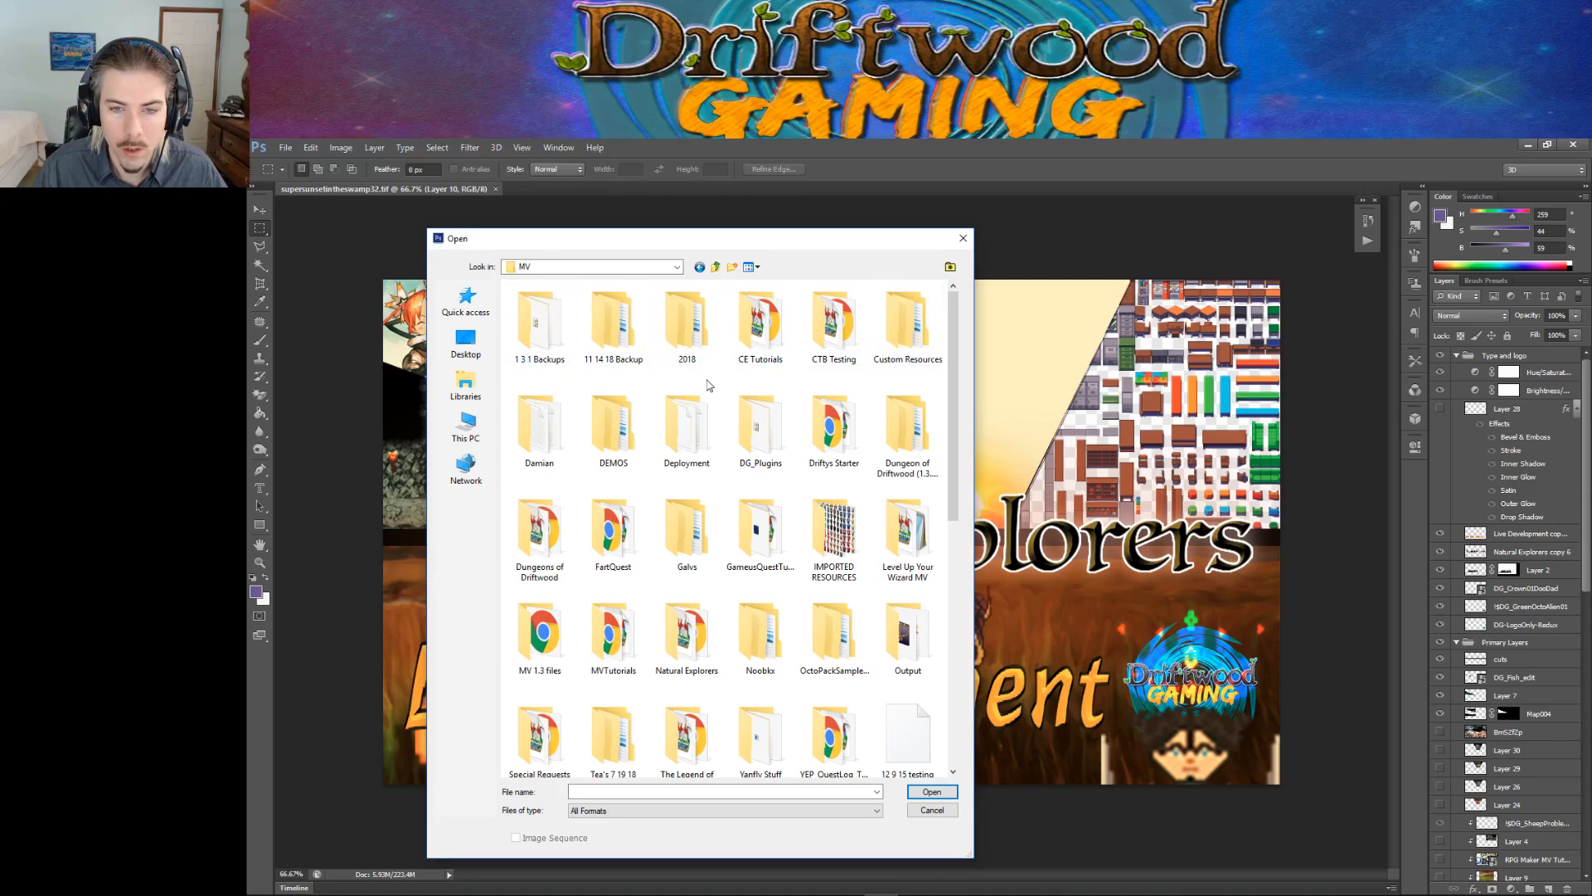
pyautogui.doubleClick(680, 651)
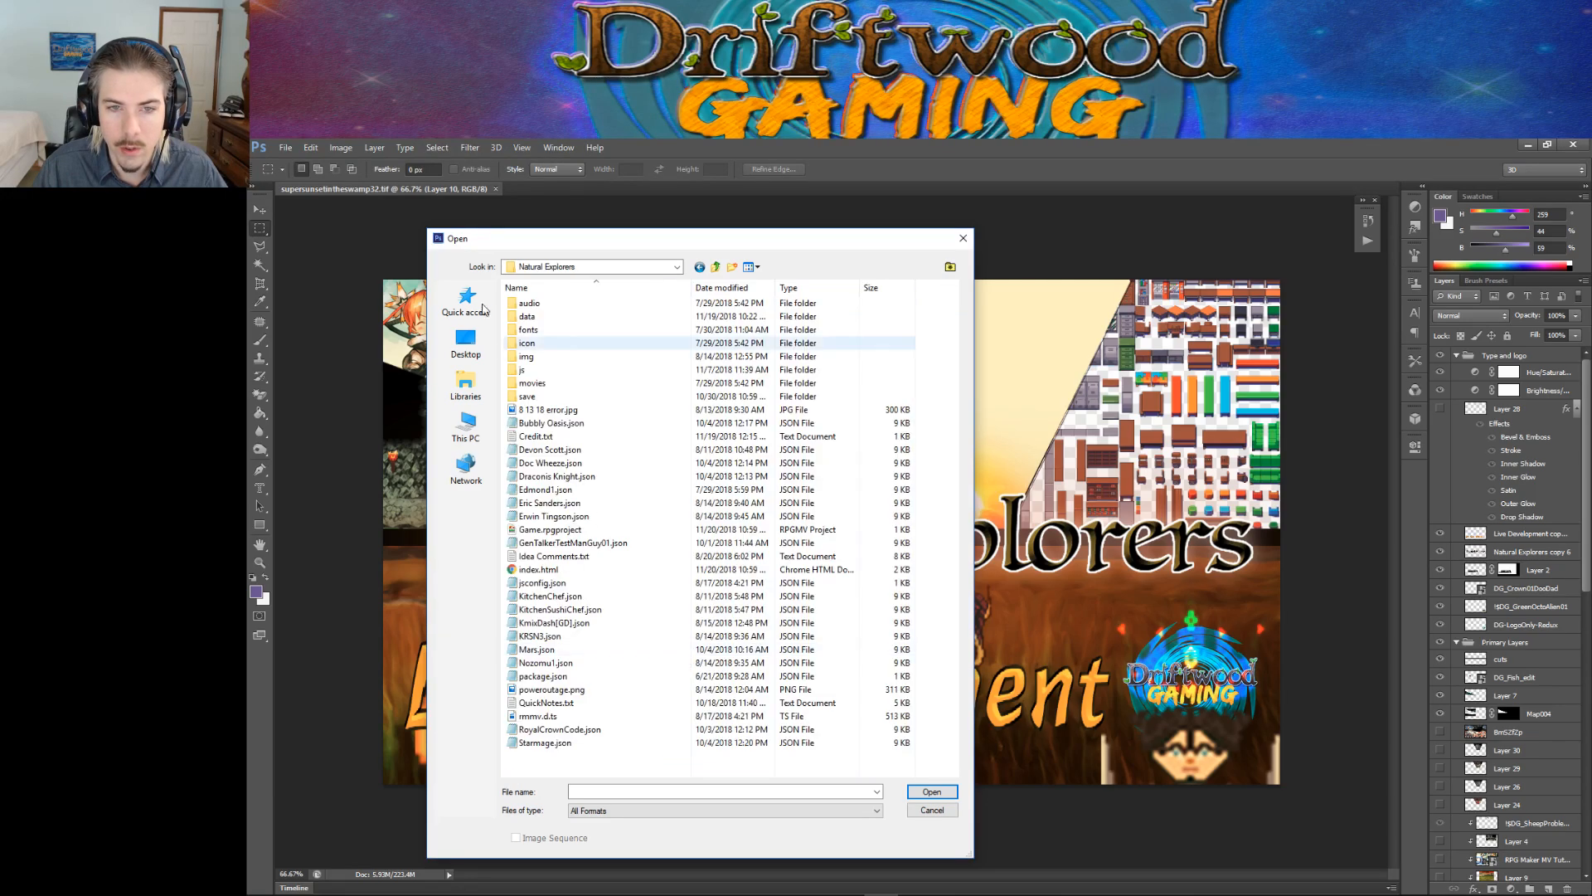
pyautogui.click(557, 359)
pyautogui.doubleClick(557, 358)
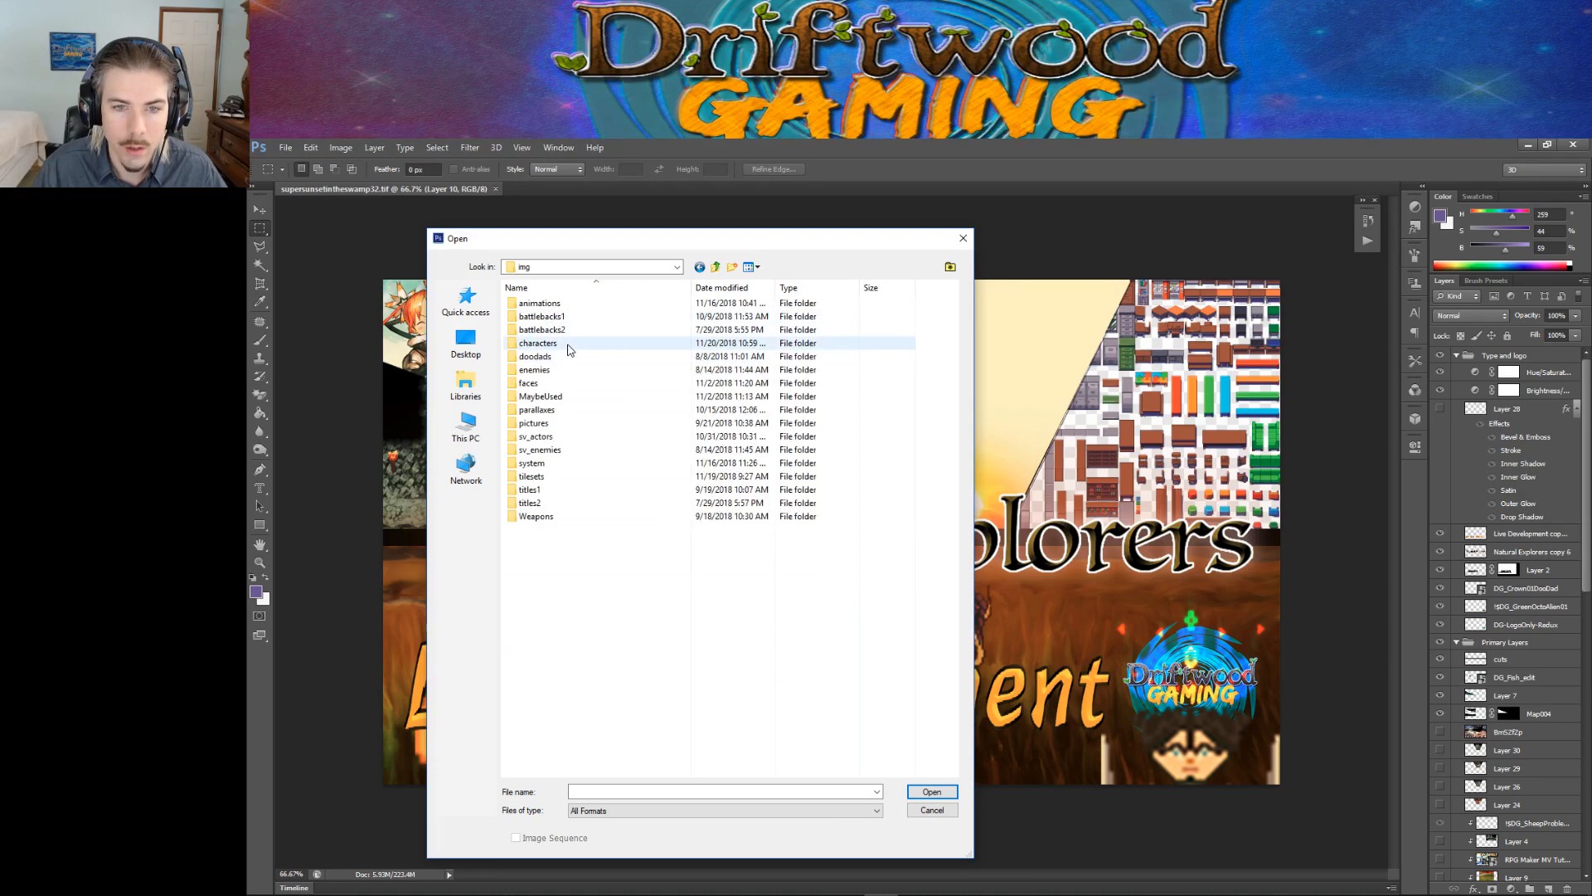
pyautogui.doubleClick(566, 385)
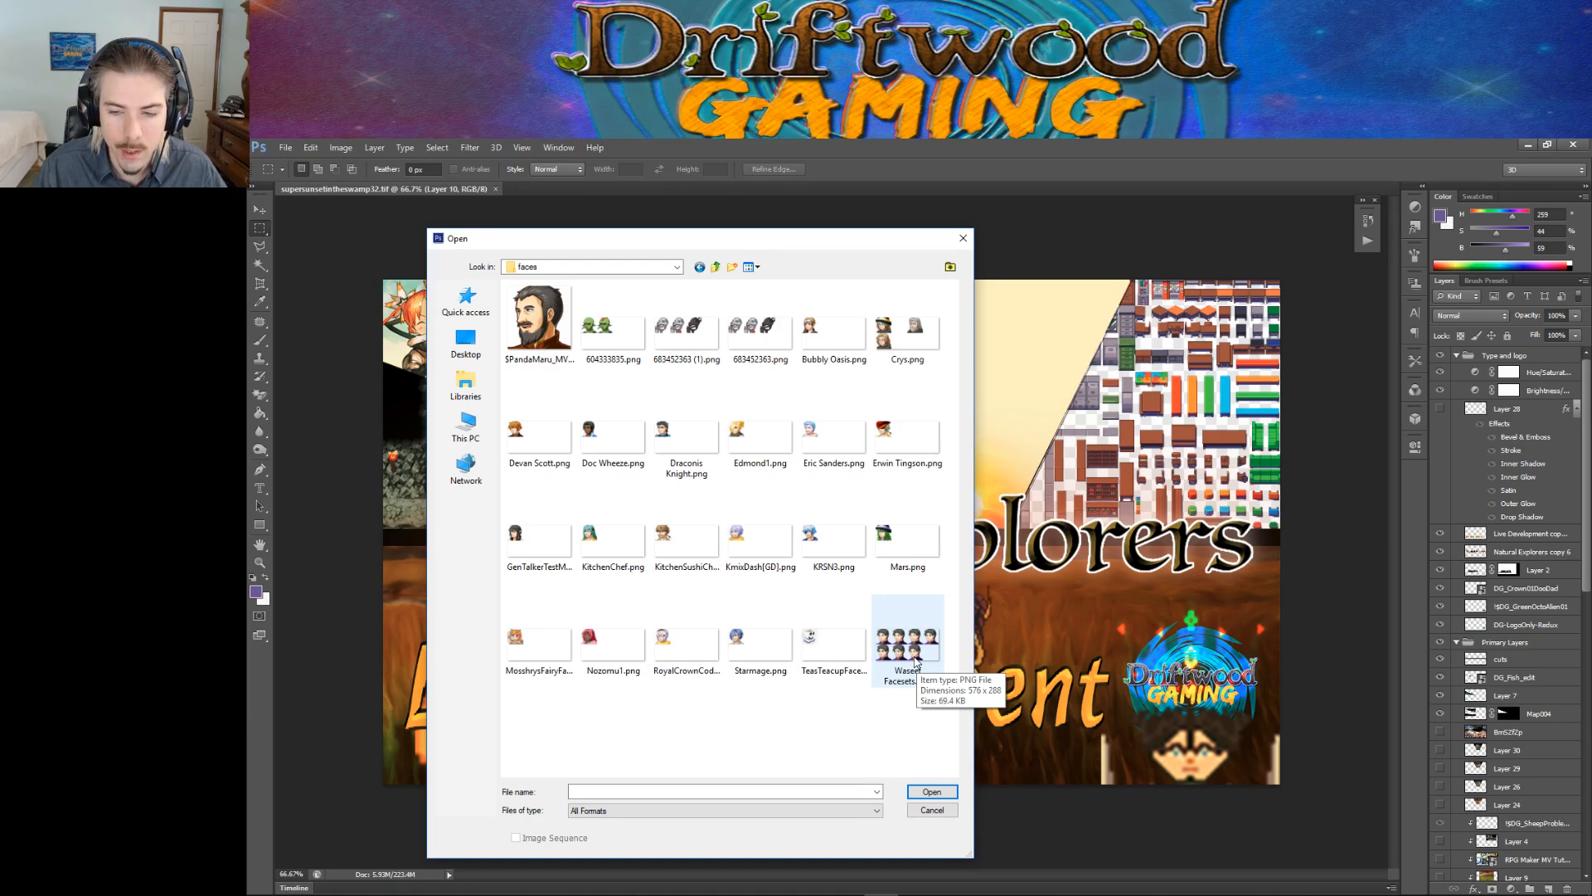
pyautogui.click(932, 810)
# Step: Set up a new document with a width of 576 pixels and a height of 288 pixels
pyautogui.click(285, 147)
pyautogui.click(303, 160)
pyautogui.click(756, 356)
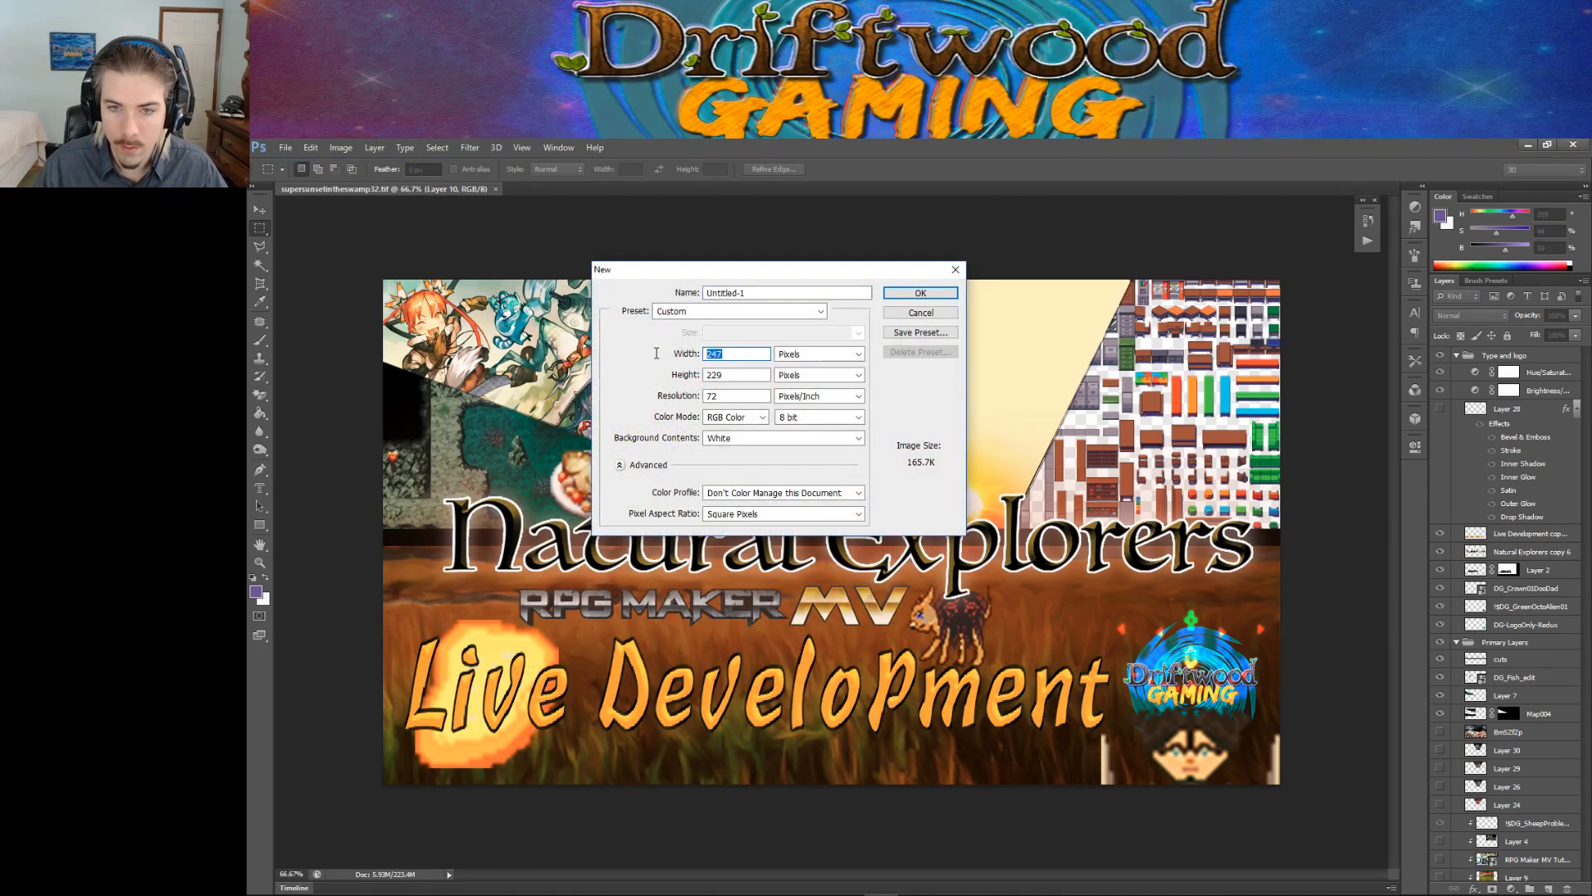
pyautogui.write('578')
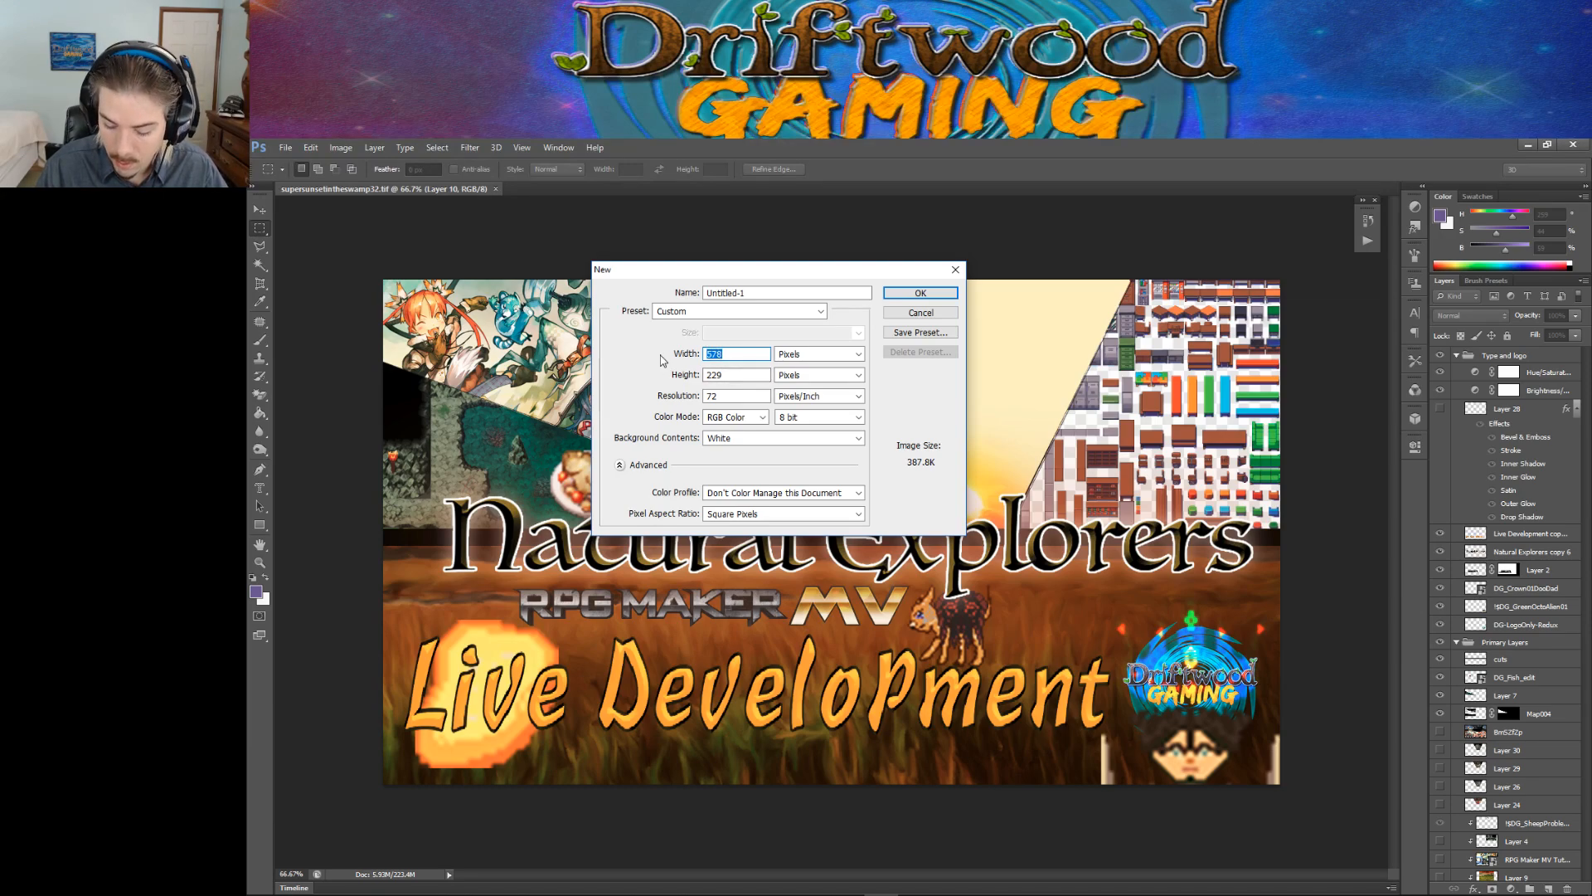
pyautogui.write('5')
pyautogui.press('Tab')
pyautogui.write('28')
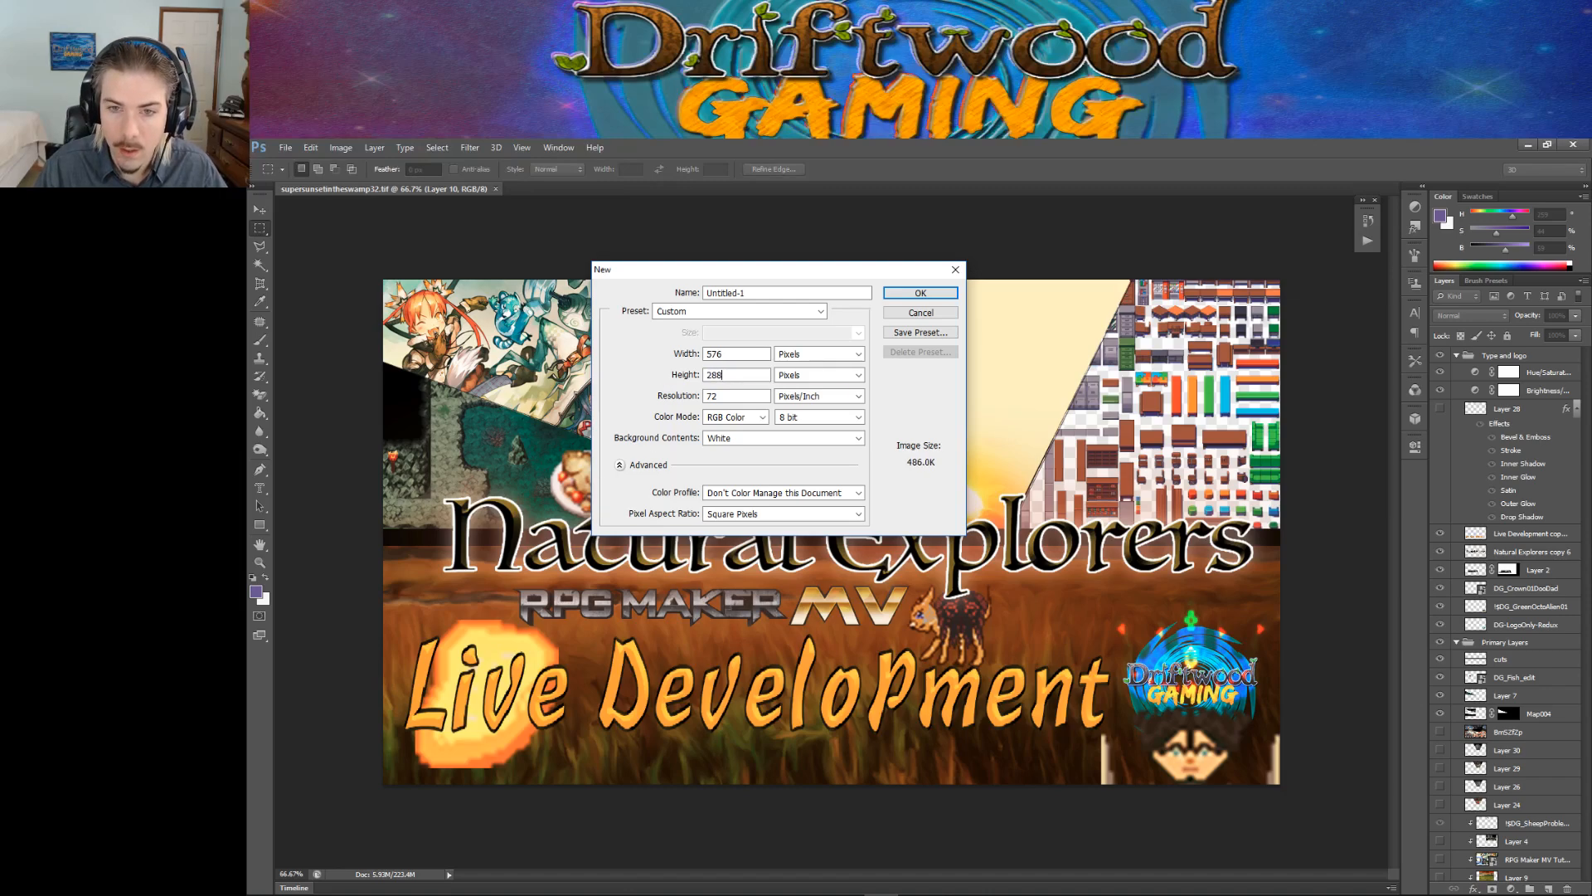
# Step: Switch to Calculator and divide the width of 576 and the height of 288 by 48
pyautogui.click(400, 885)
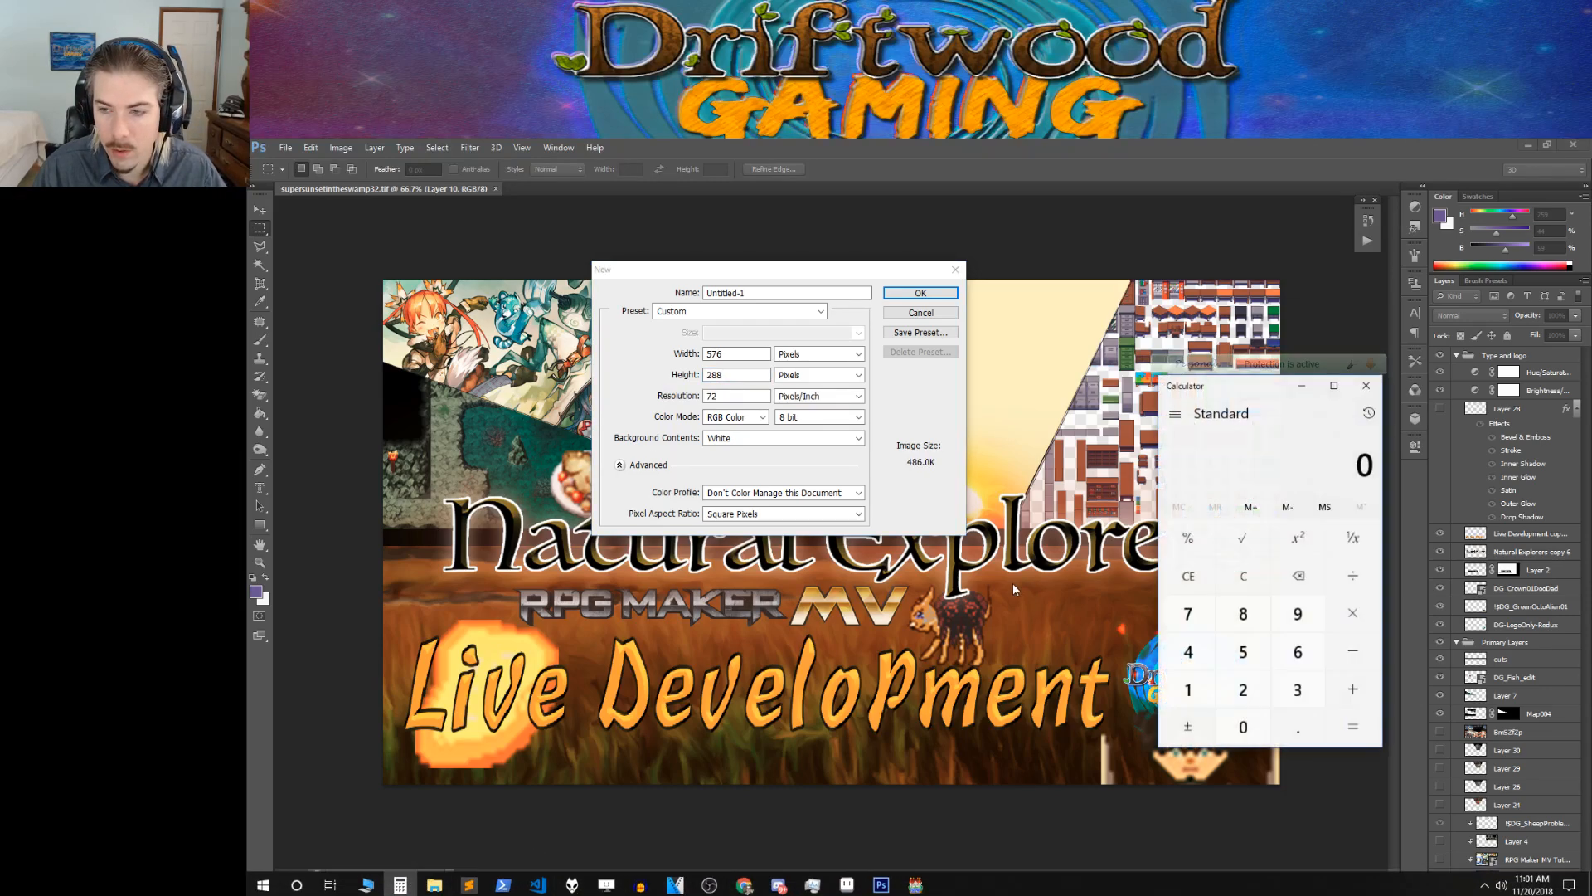
pyautogui.write('576')
pyautogui.press('/')
pyautogui.write('48')
pyautogui.press('Return')
pyautogui.click(1241, 576)
pyautogui.write('288')
pyautogui.press('/')
pyautogui.write('4')
pyautogui.click(1241, 576)
pyautogui.write('6')
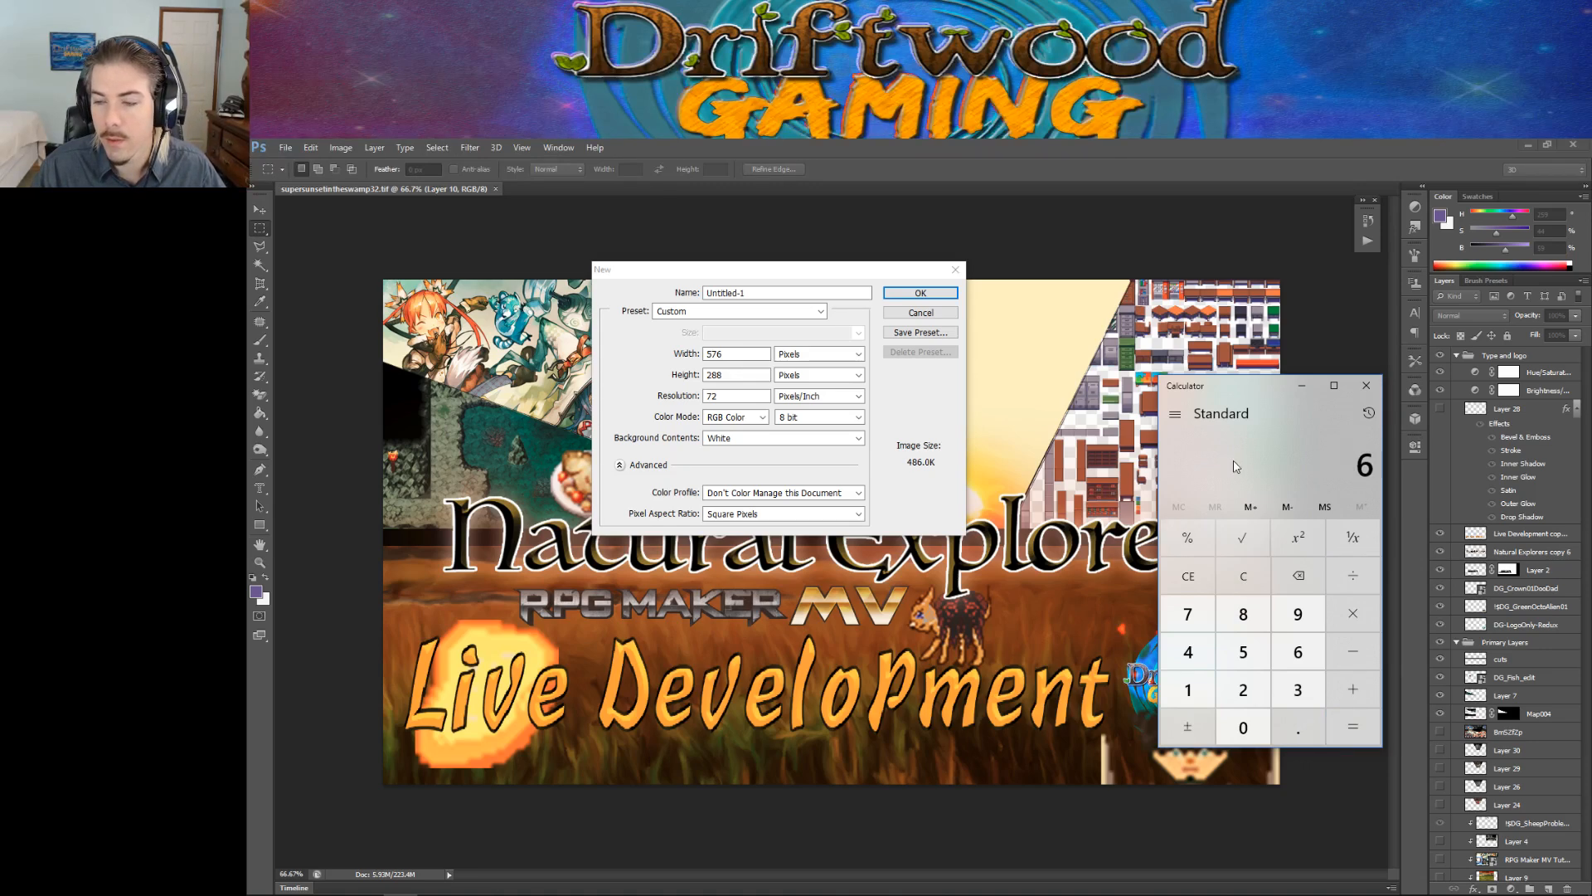
pyautogui.click(1301, 390)
# Step: Create the new document in Photoshop and erase a spot near the canvas's upper-left corner with the Eraser tool
pyautogui.click(891, 292)
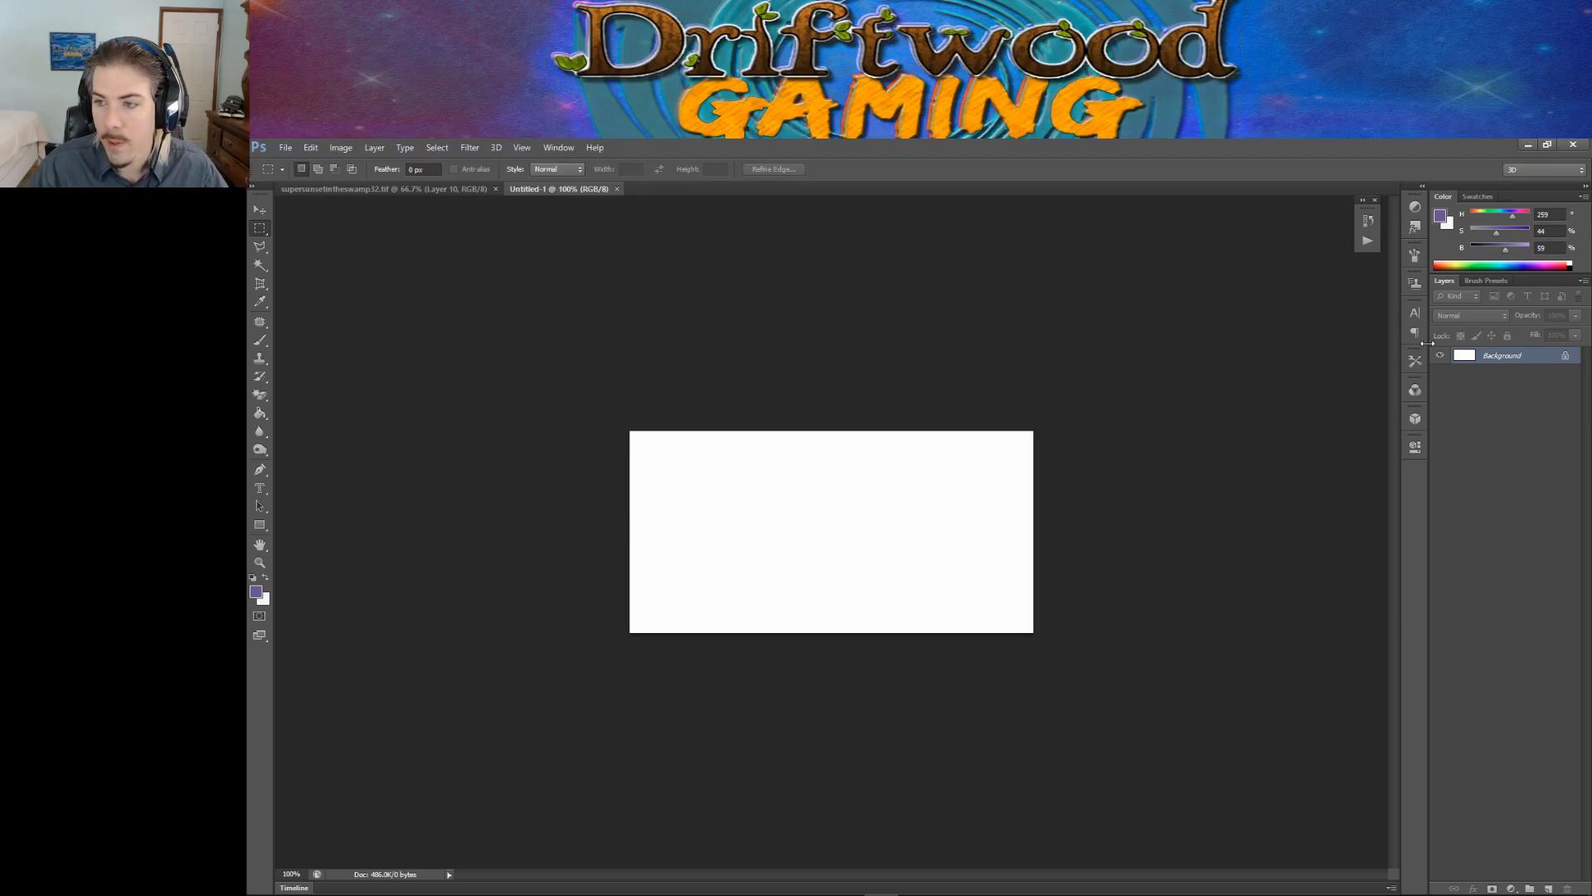
pyautogui.click(261, 395)
pyautogui.click(305, 399)
pyautogui.click(692, 469)
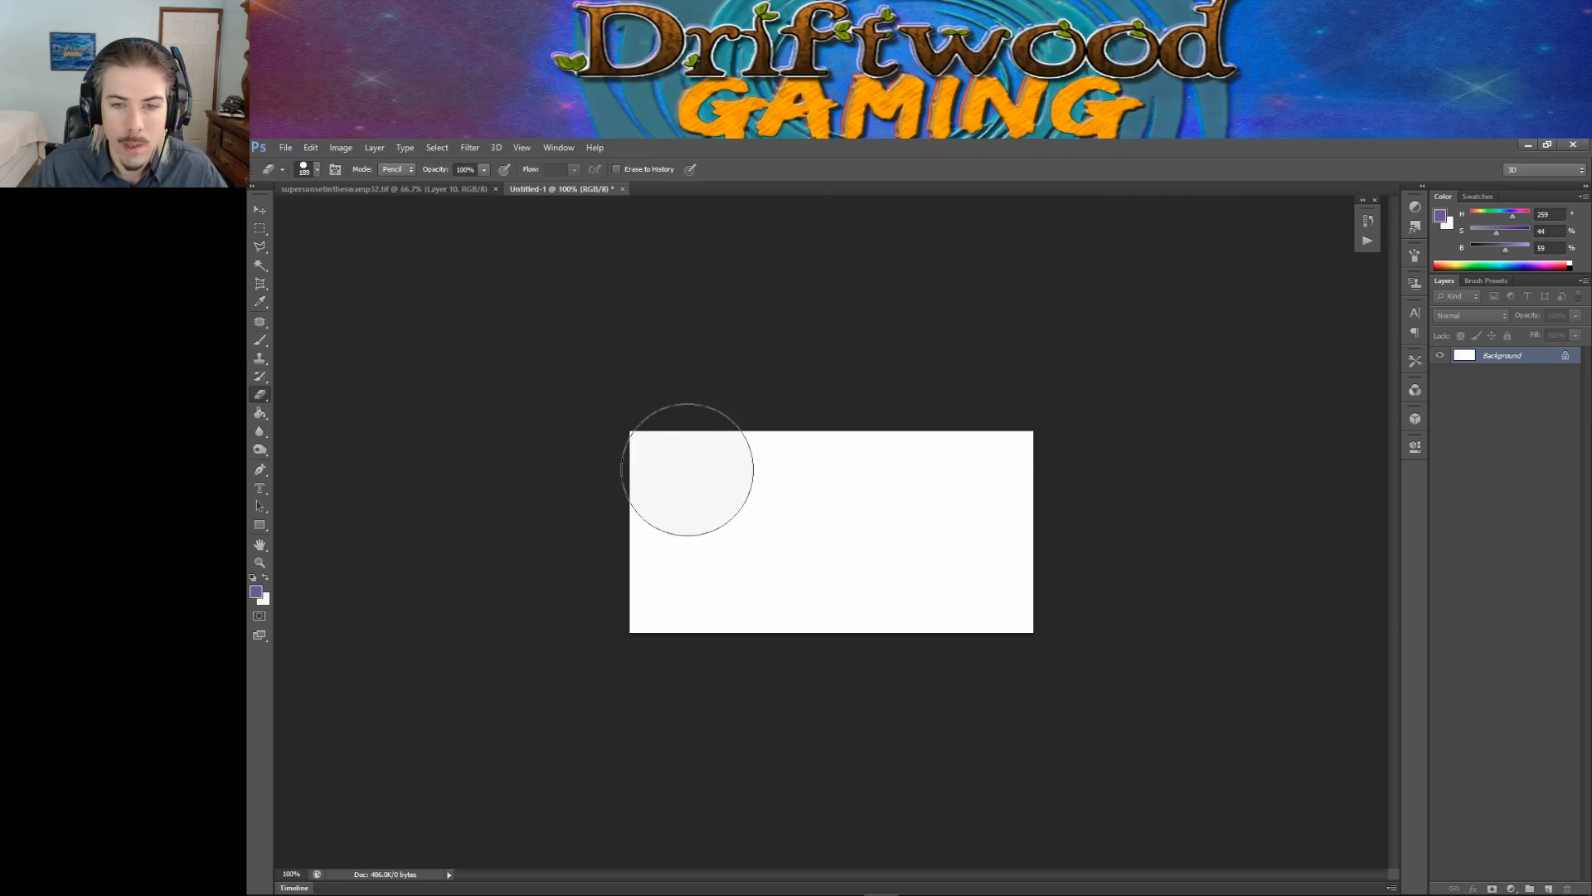
# Step: Undo the eraser stroke, clear the canvas's white background with the Magic Eraser, and show the grid
pyautogui.hotkey('ctrl', 'z')
pyautogui.click(260, 395)
pyautogui.click(307, 418)
pyautogui.click(745, 490)
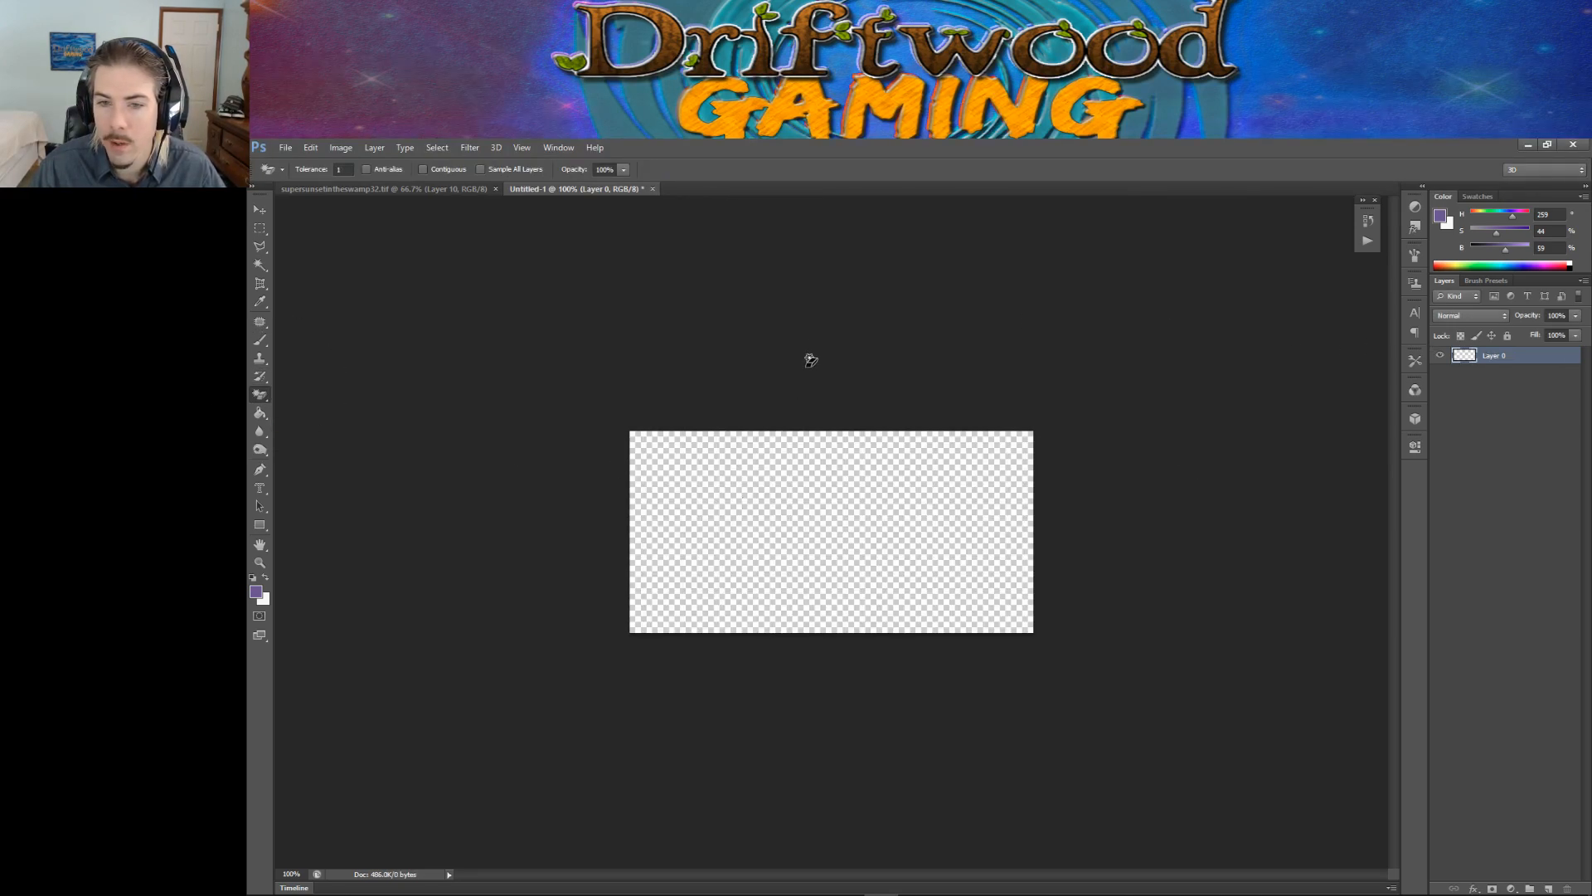
pyautogui.hotkey('ctrl', "'")
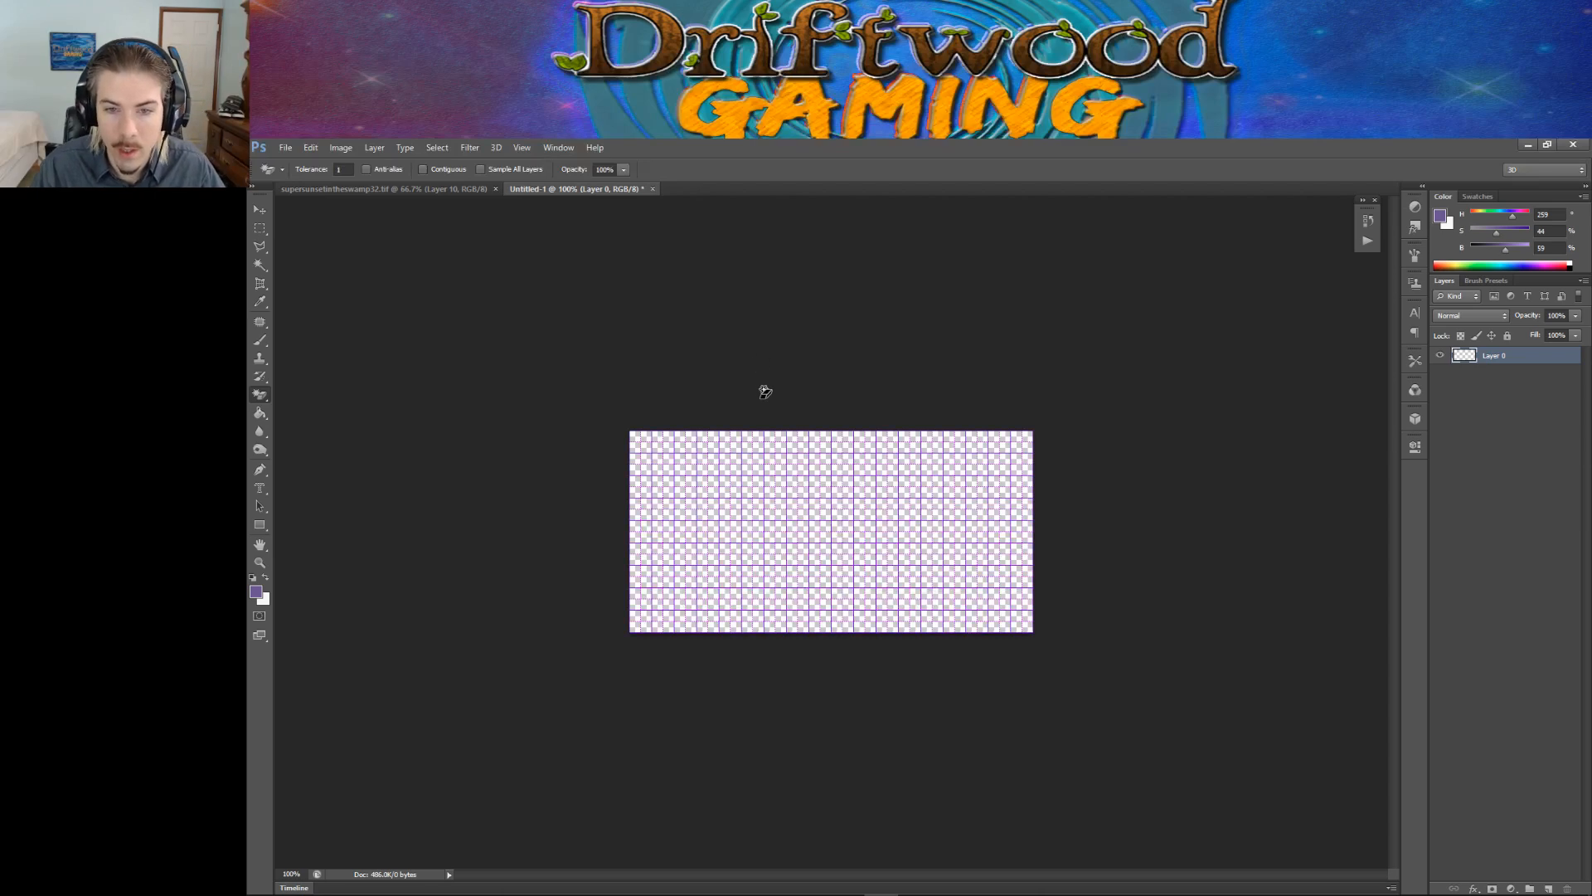
# Step: Set the grid preferences to a gridline every 48 pixels
pyautogui.click(294, 152)
pyautogui.moveTo(311, 149)
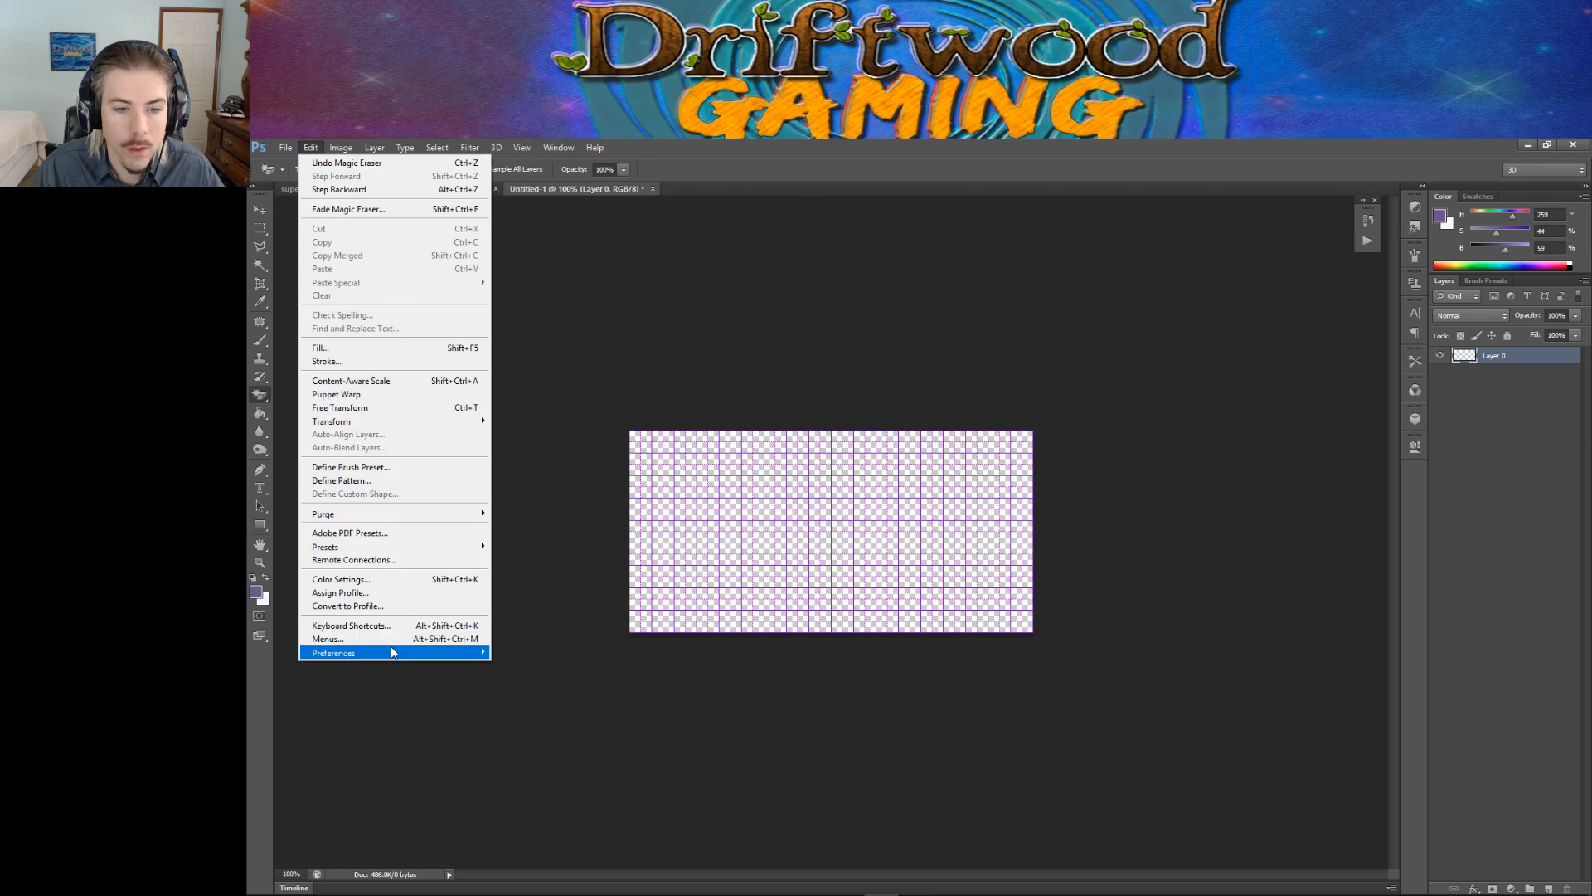
pyautogui.moveTo(395, 653)
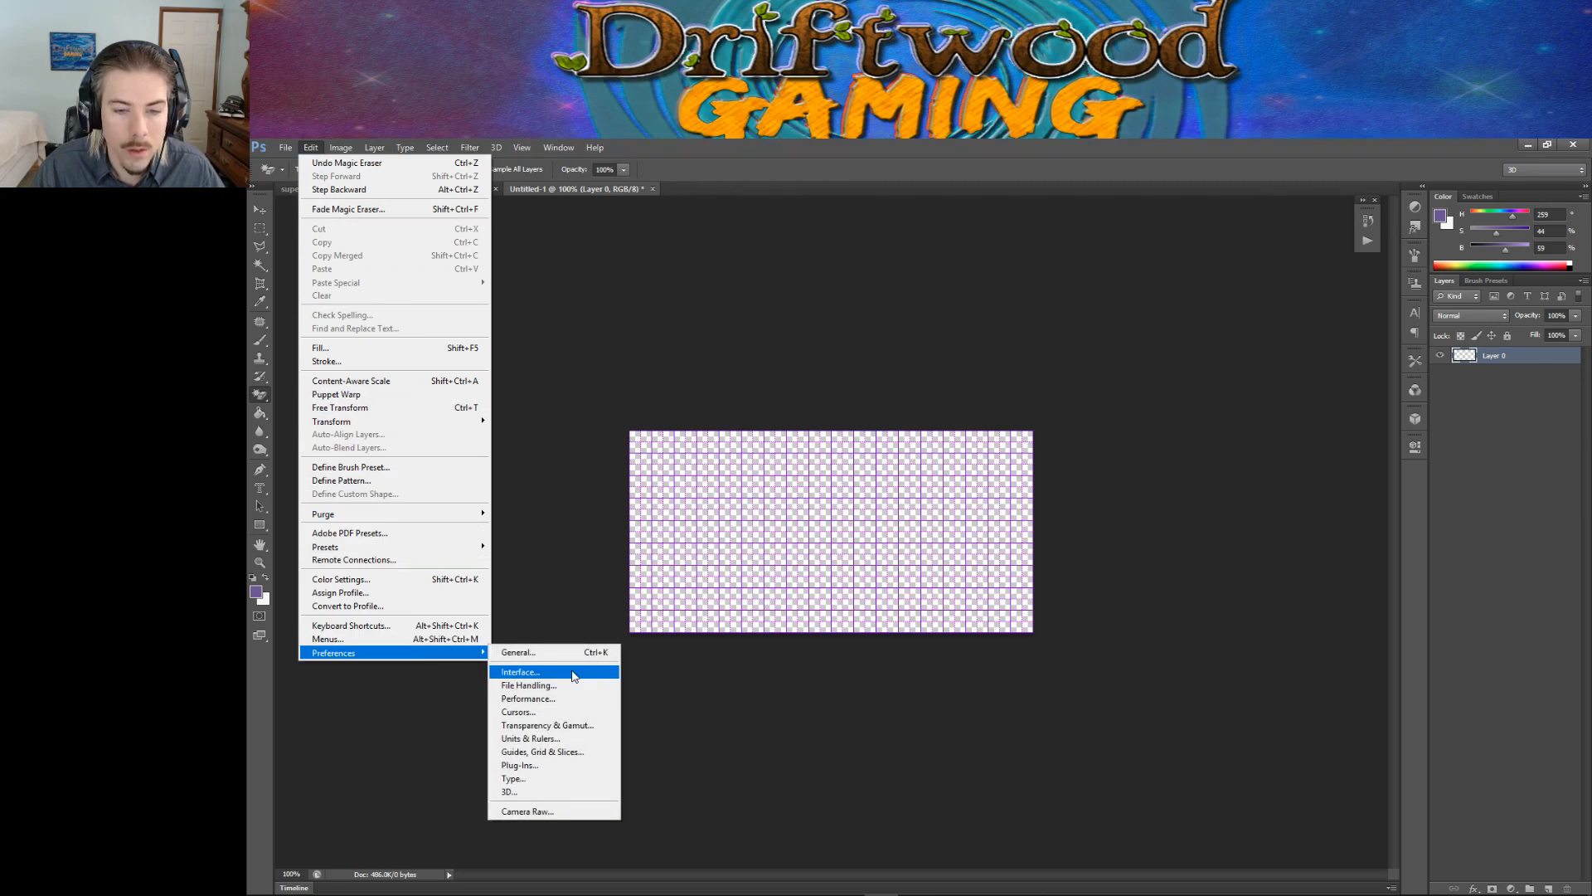
pyautogui.click(584, 751)
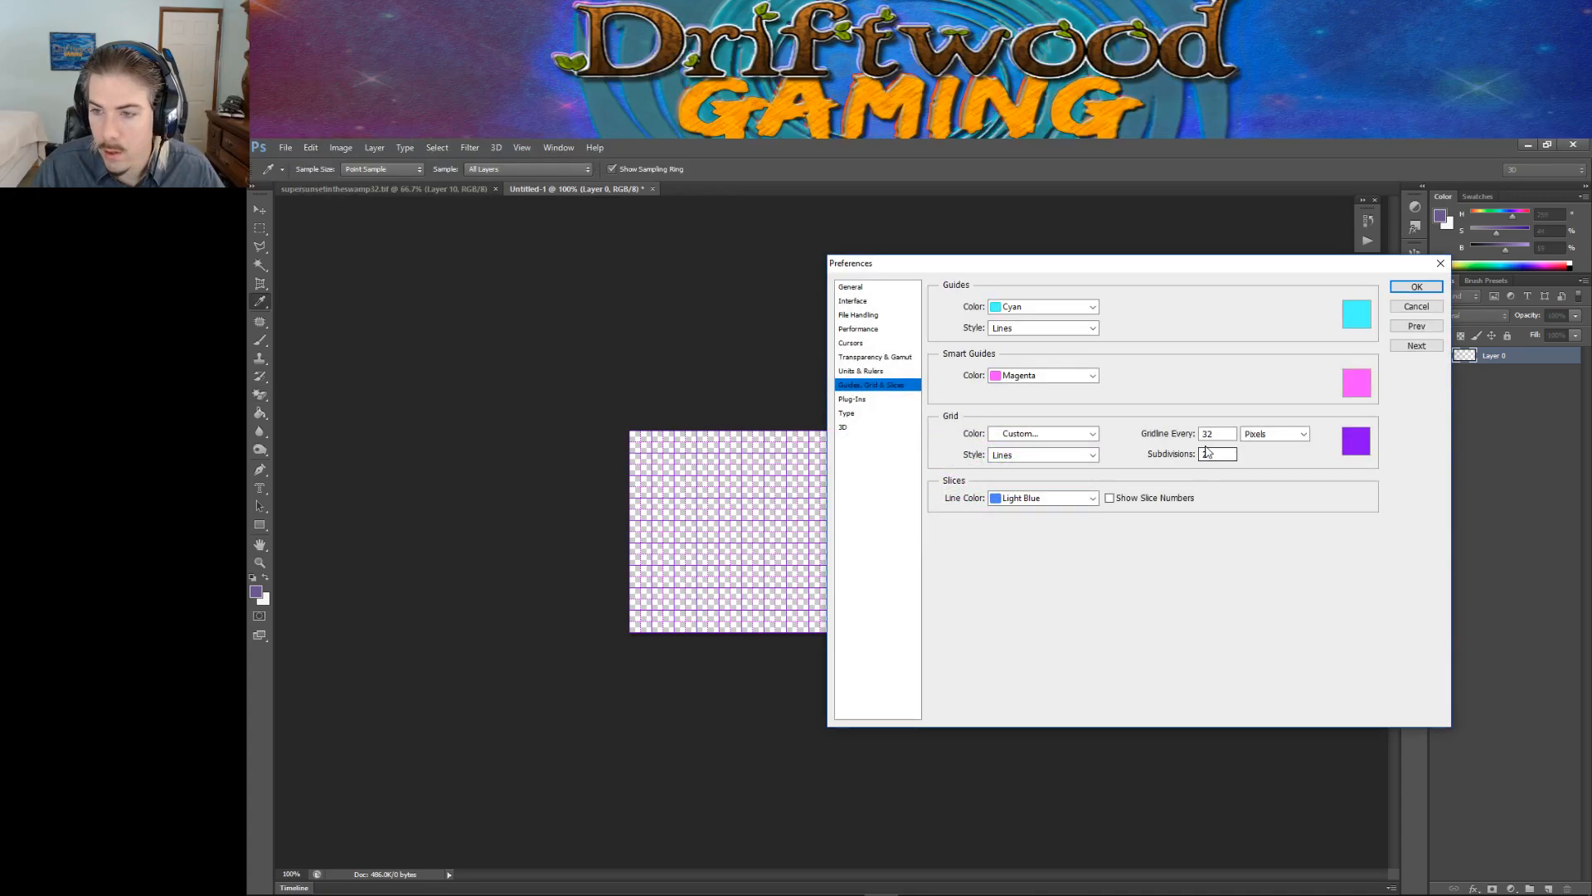
pyautogui.write('48')
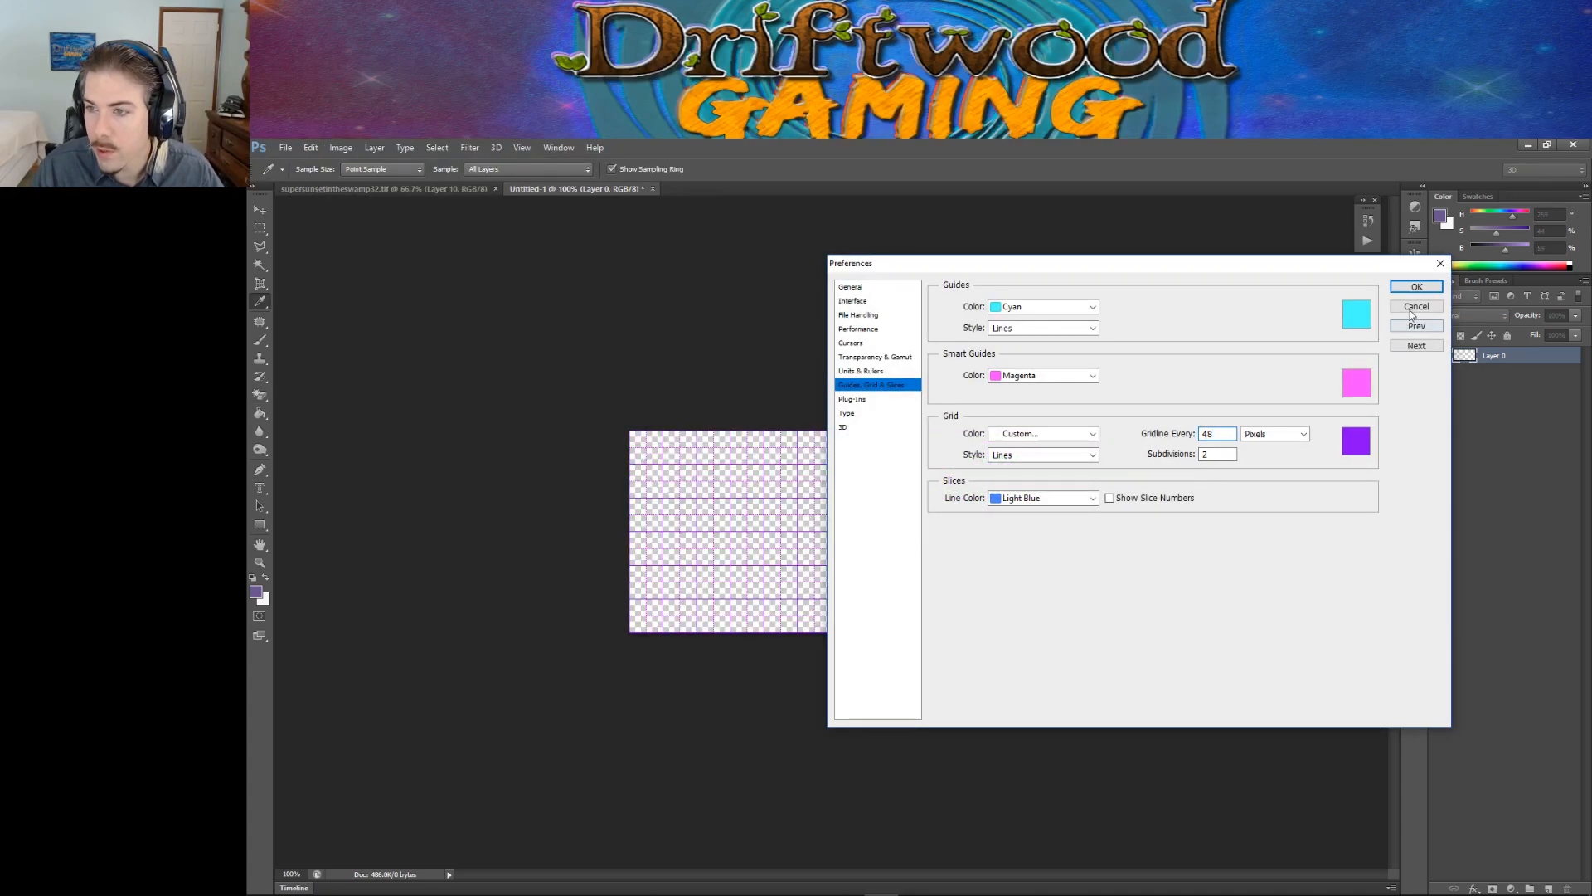
pyautogui.click(1415, 287)
pyautogui.press('e')
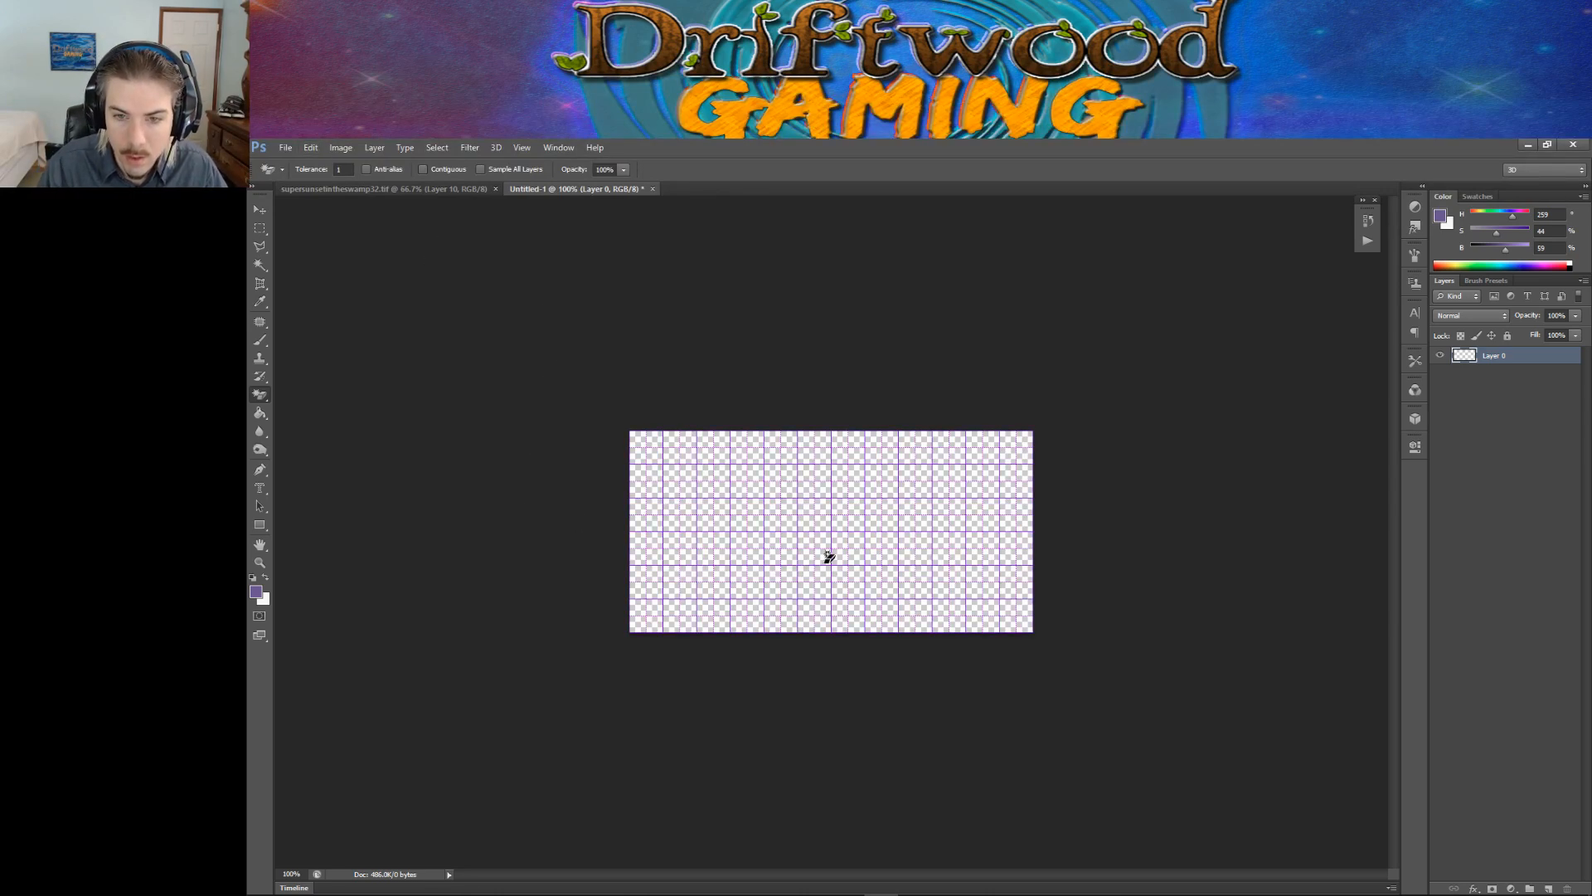
# Step: Switch to Calculator and divide the canvas height of 288 by 4
pyautogui.keyDown('ctrl'); pyautogui.moveTo(773, 508); pyautogui.dragTo(827, 508); pyautogui.keyUp('ctrl')
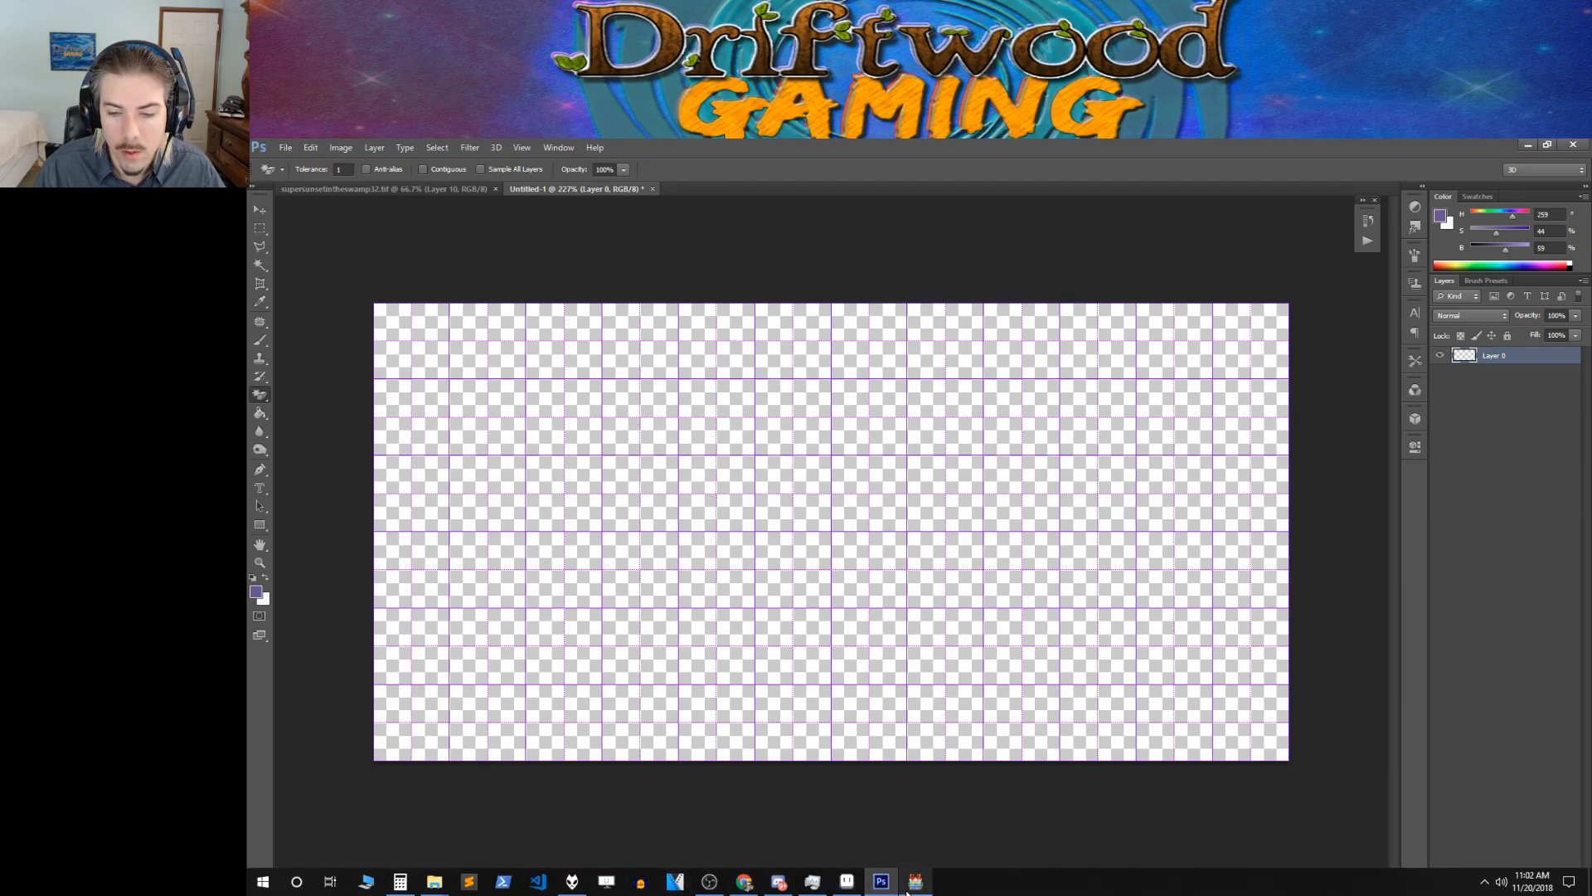
pyautogui.moveTo(907, 893)
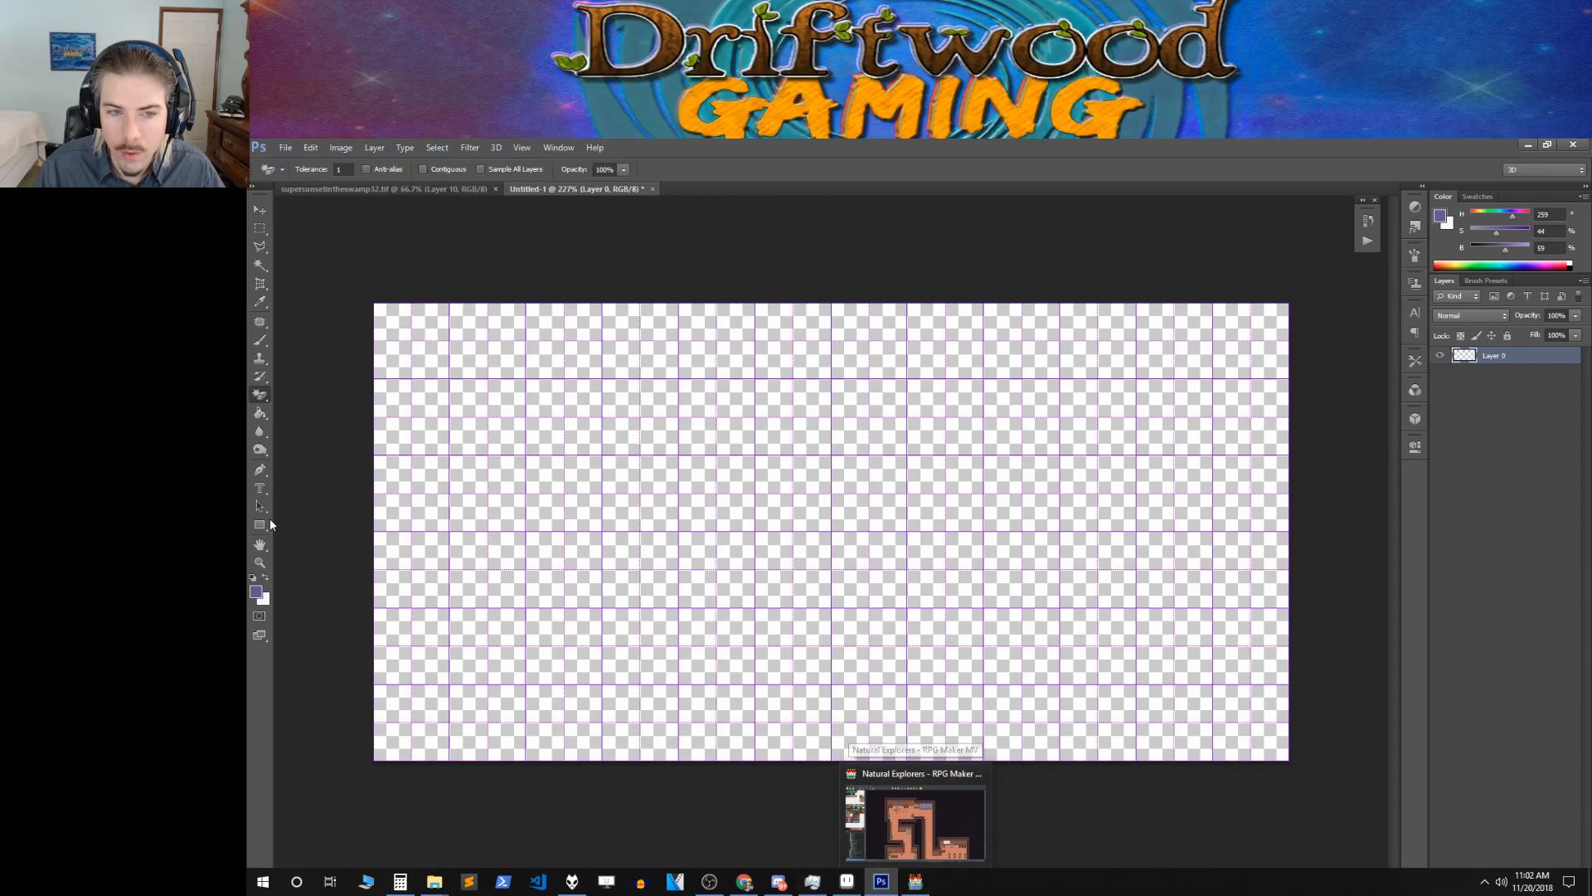
pyautogui.click(401, 884)
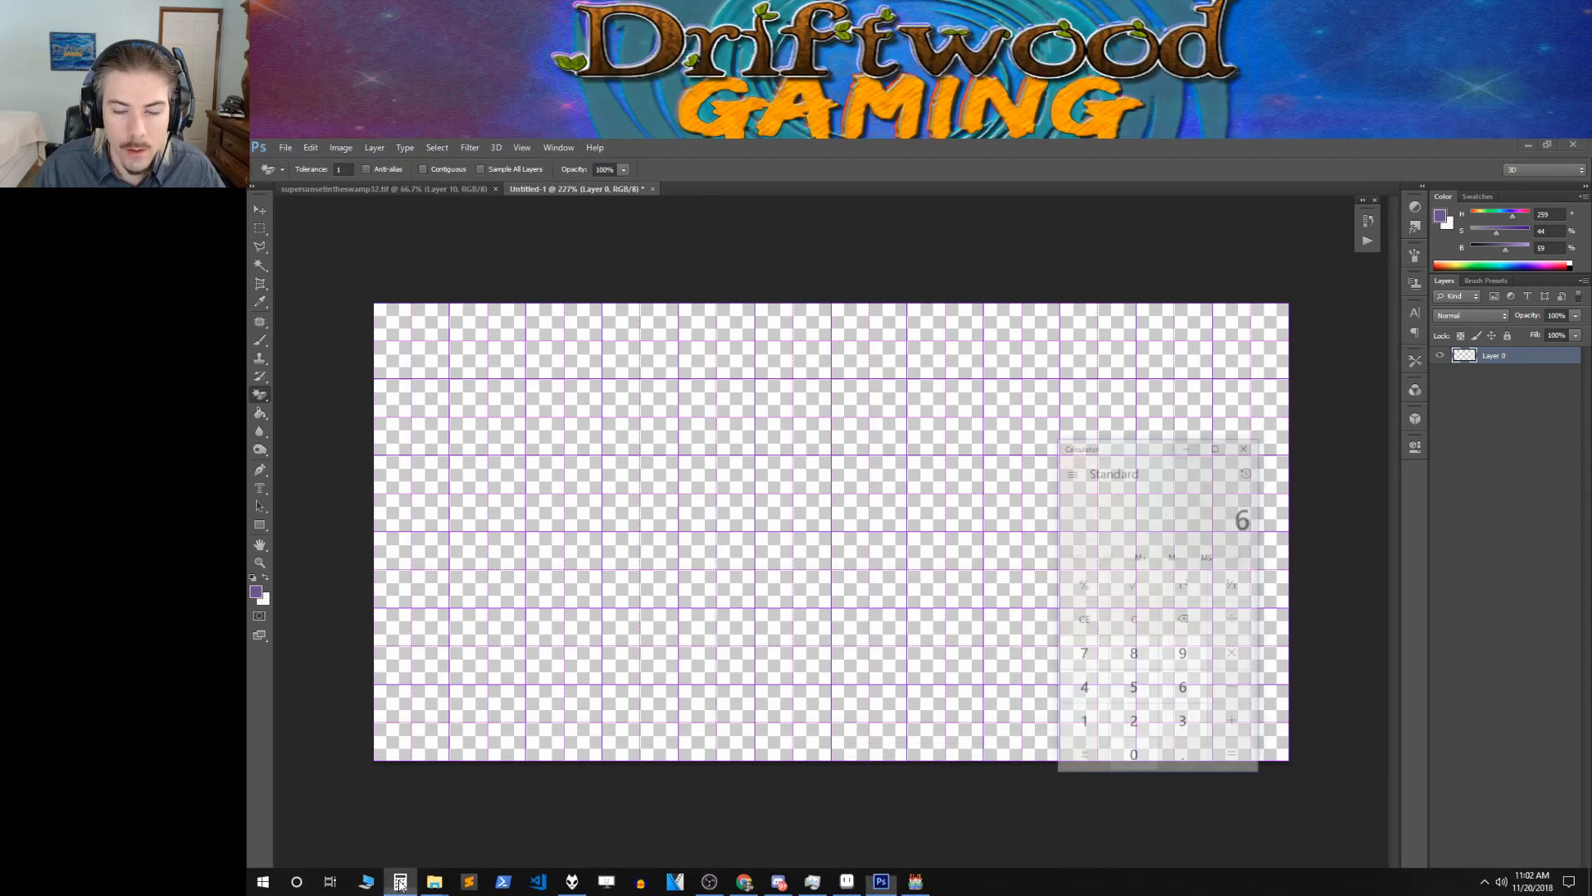
pyautogui.click(1247, 579)
pyautogui.click(1248, 691)
pyautogui.click(1243, 628)
pyautogui.click(1244, 628)
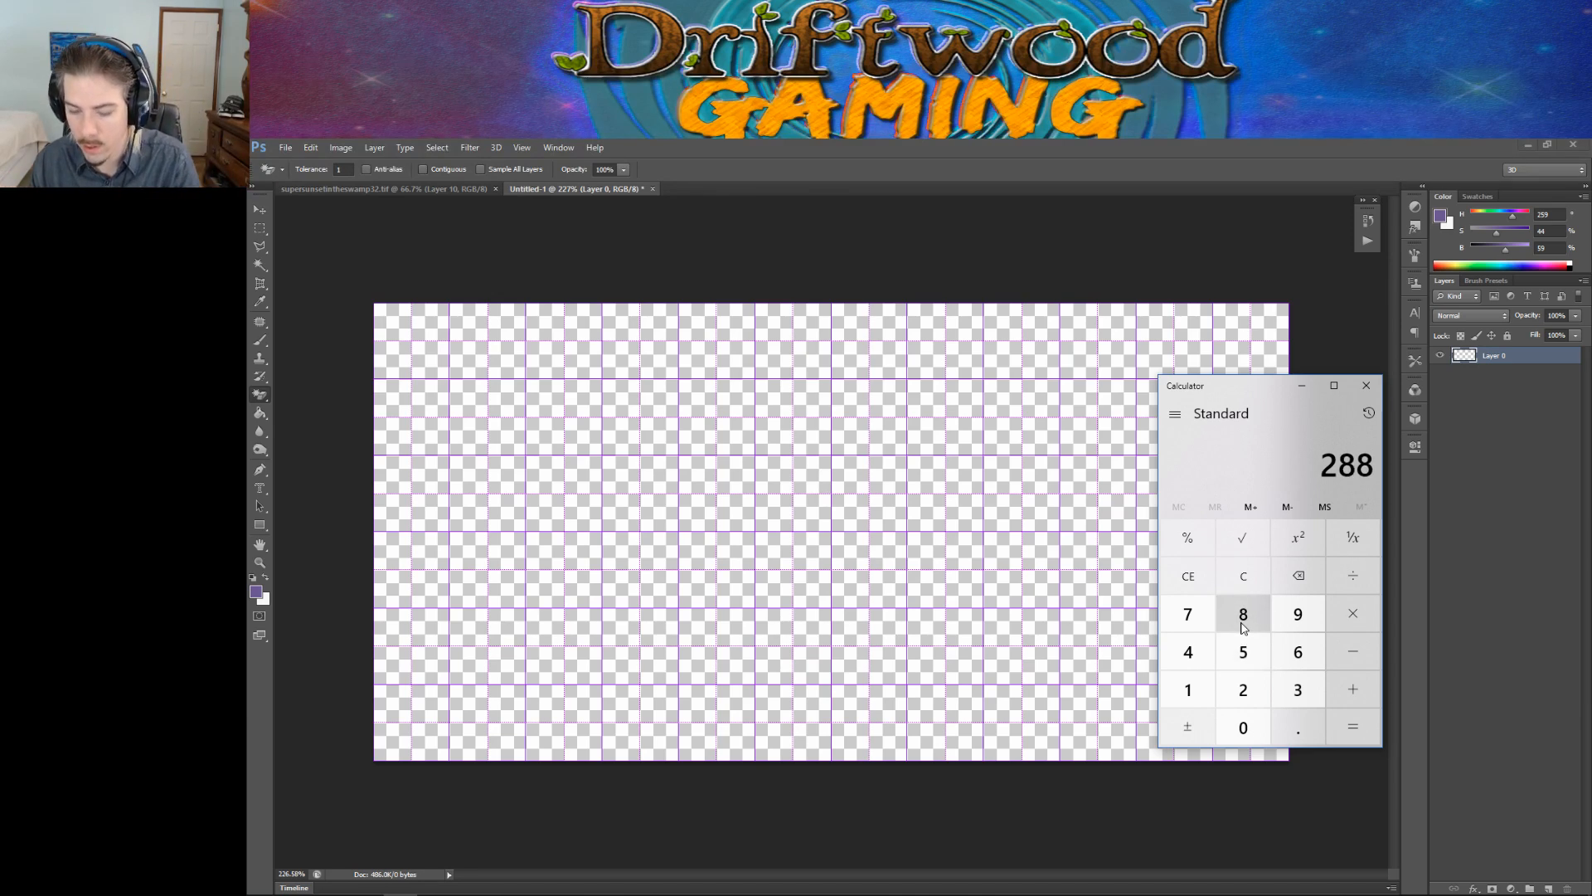
pyautogui.press('/')
pyautogui.press('4')
pyautogui.press('Return')
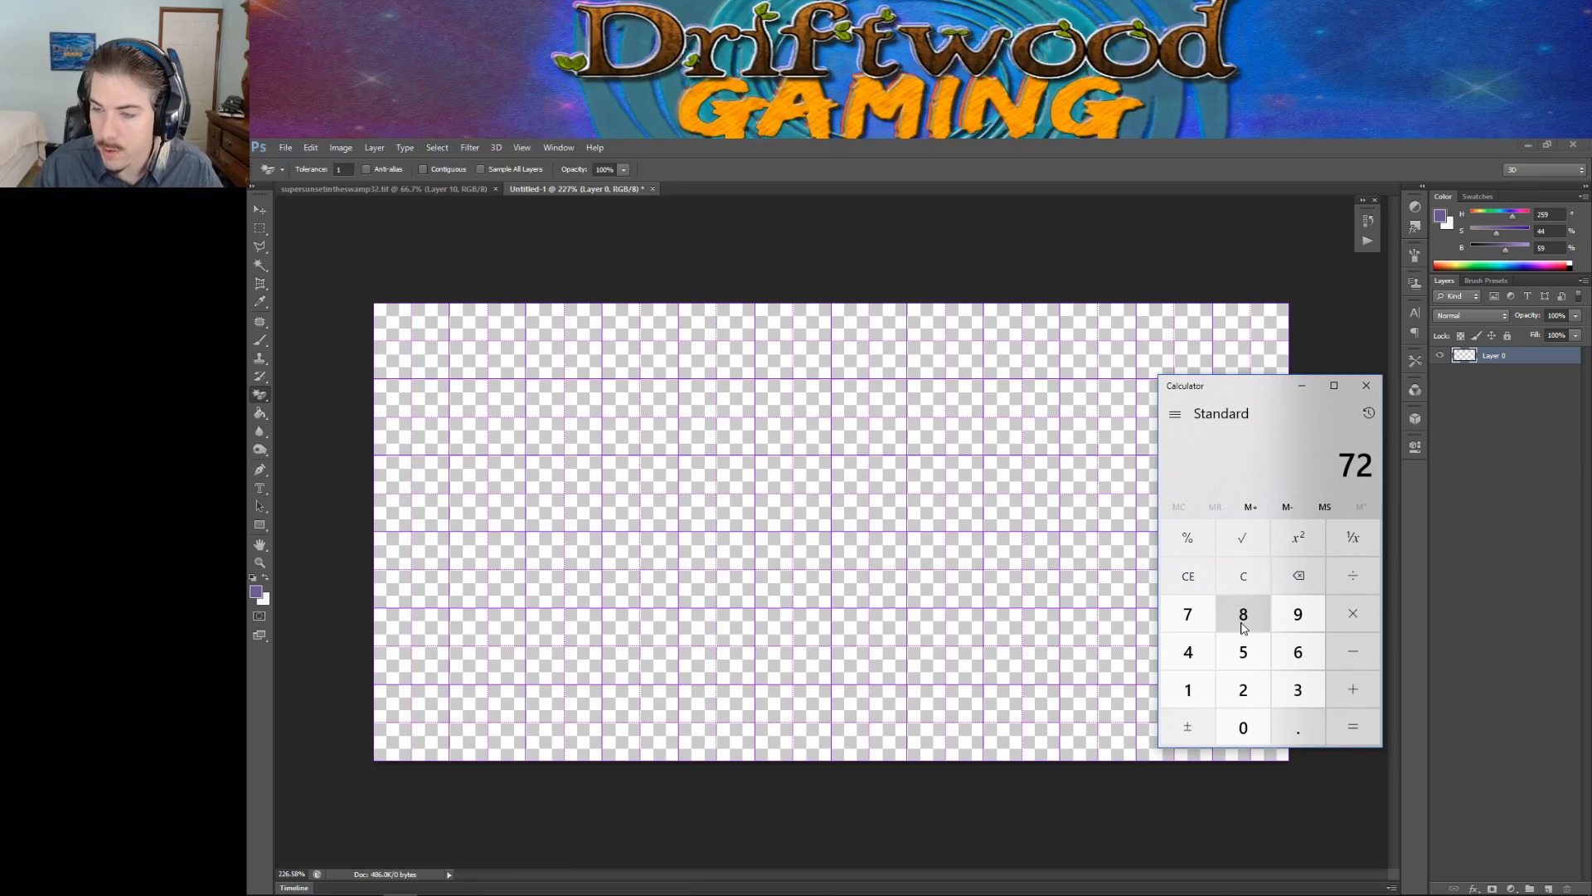
pyautogui.click(1302, 385)
# Step: Set the grid preferences in Photoshop to a gridline every 72 pixels
pyautogui.click(310, 147)
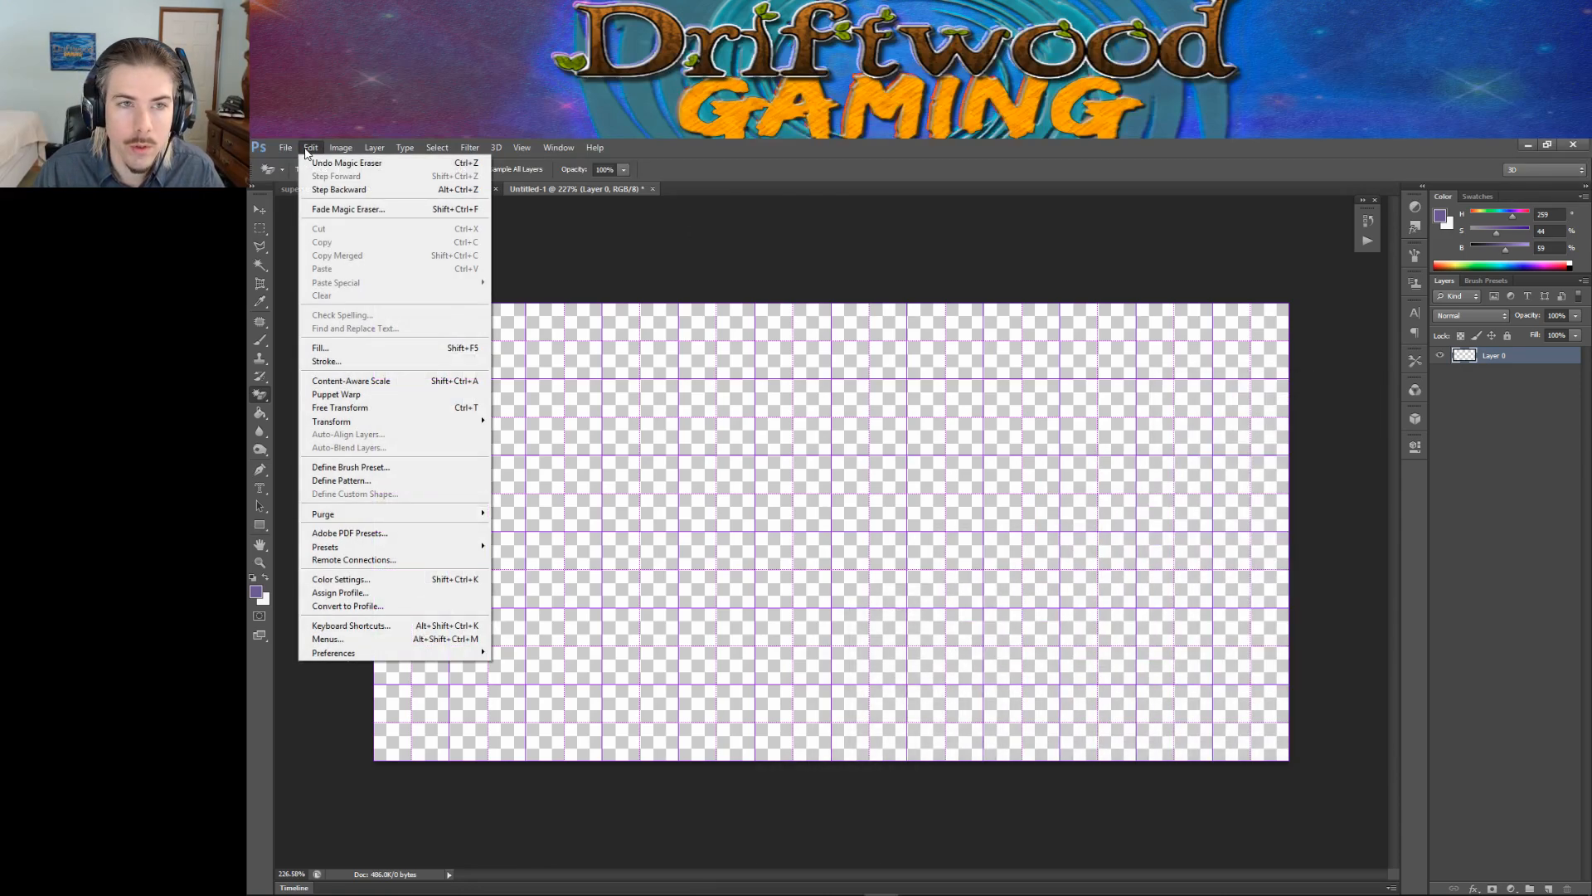
pyautogui.moveTo(356, 653)
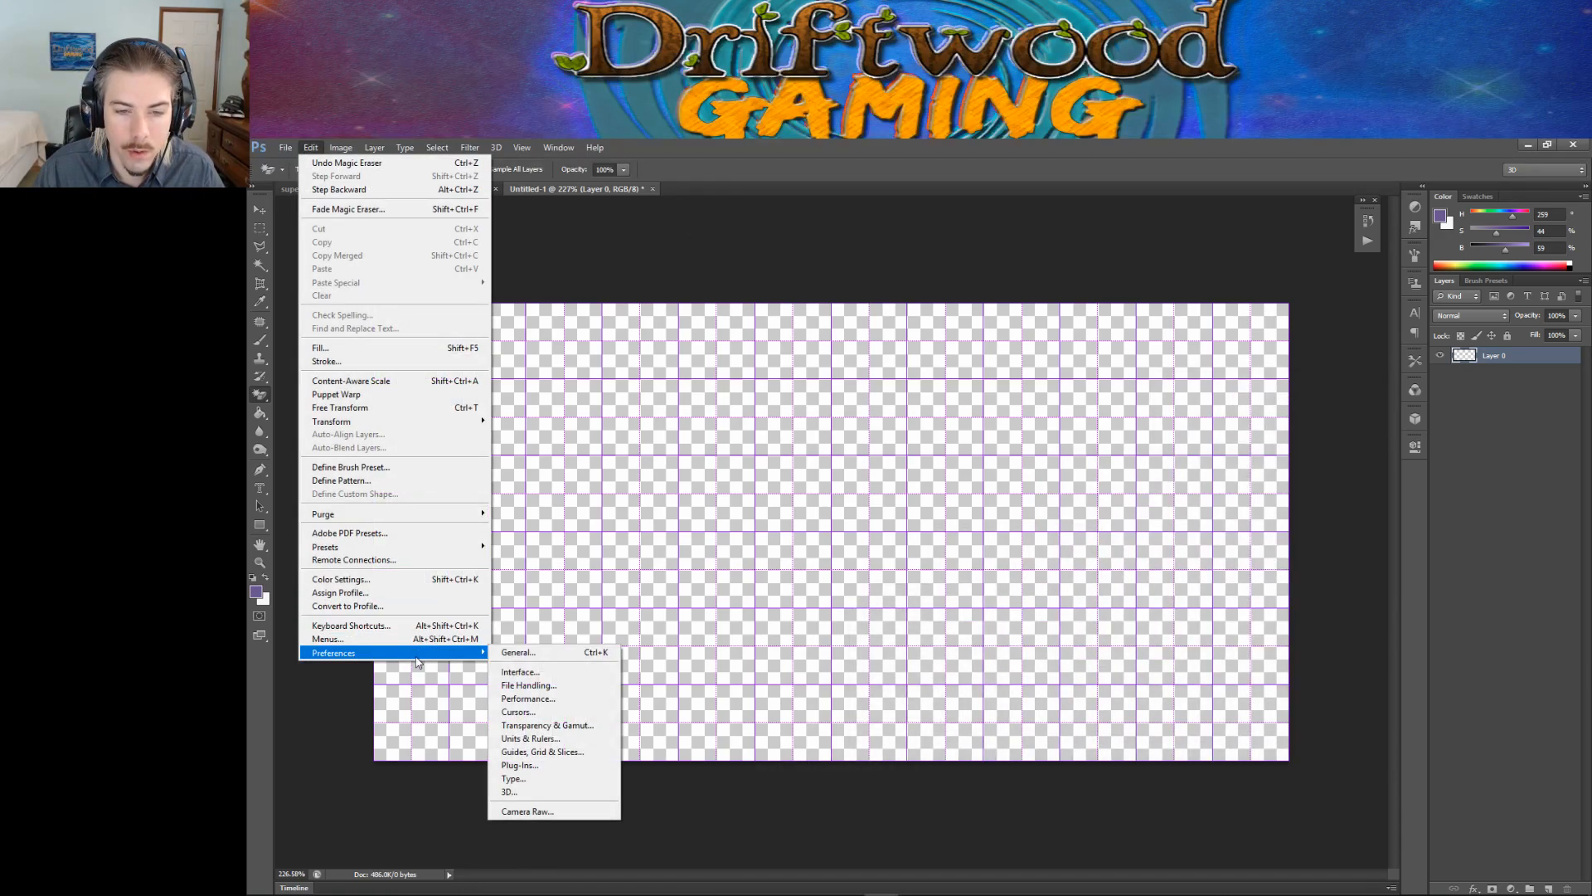
pyautogui.click(567, 752)
pyautogui.doubleClick(1216, 434)
pyautogui.write('723')
pyautogui.press('BackSpace')
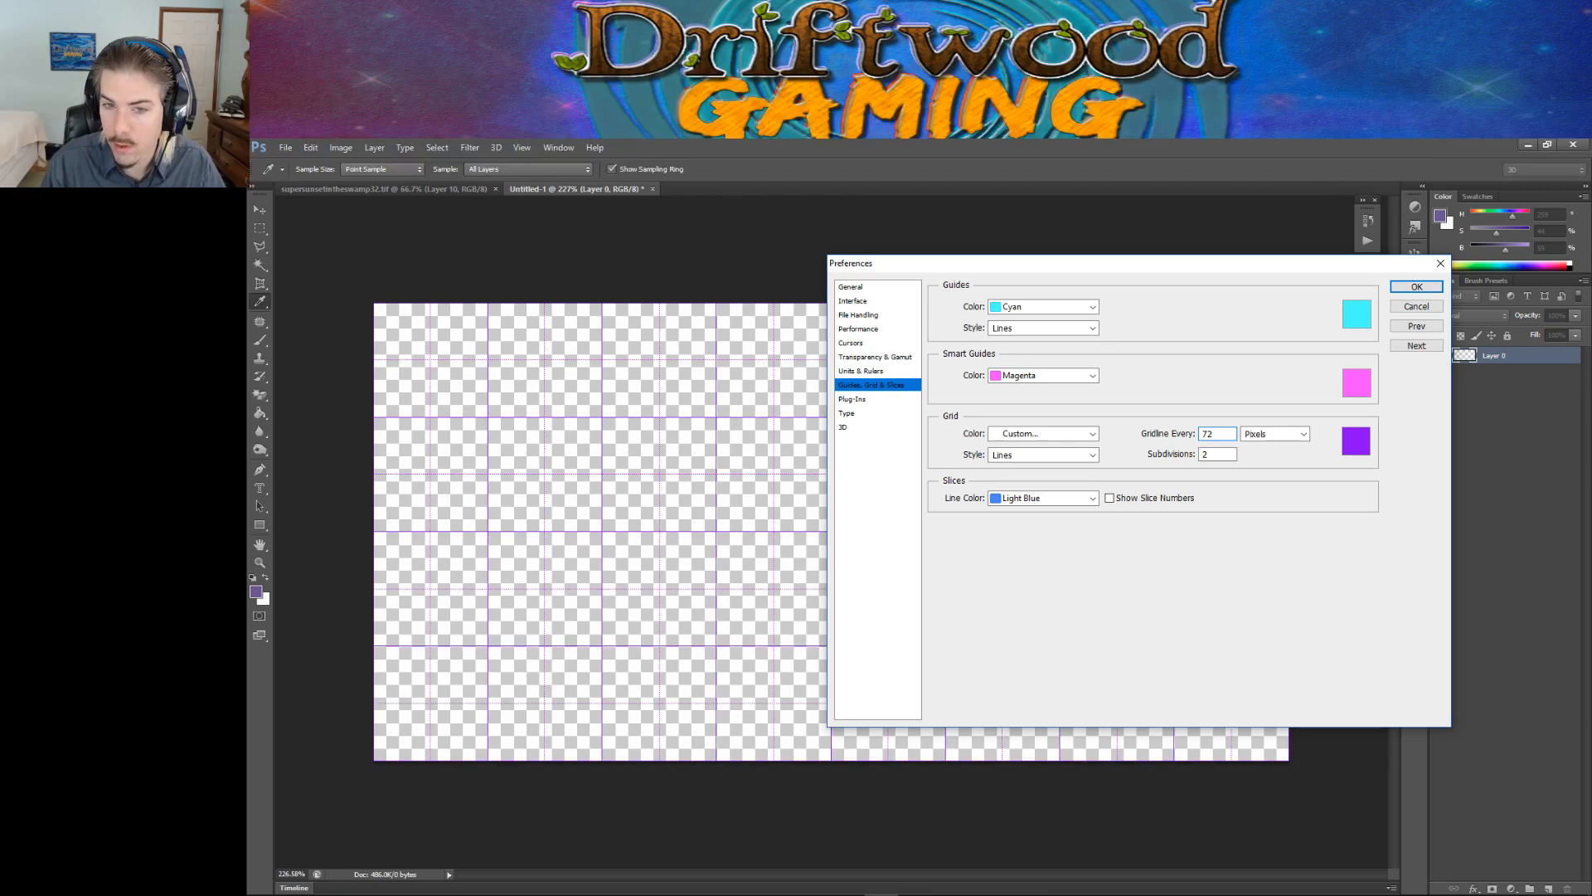
pyautogui.press('Return')
pyautogui.press('e')
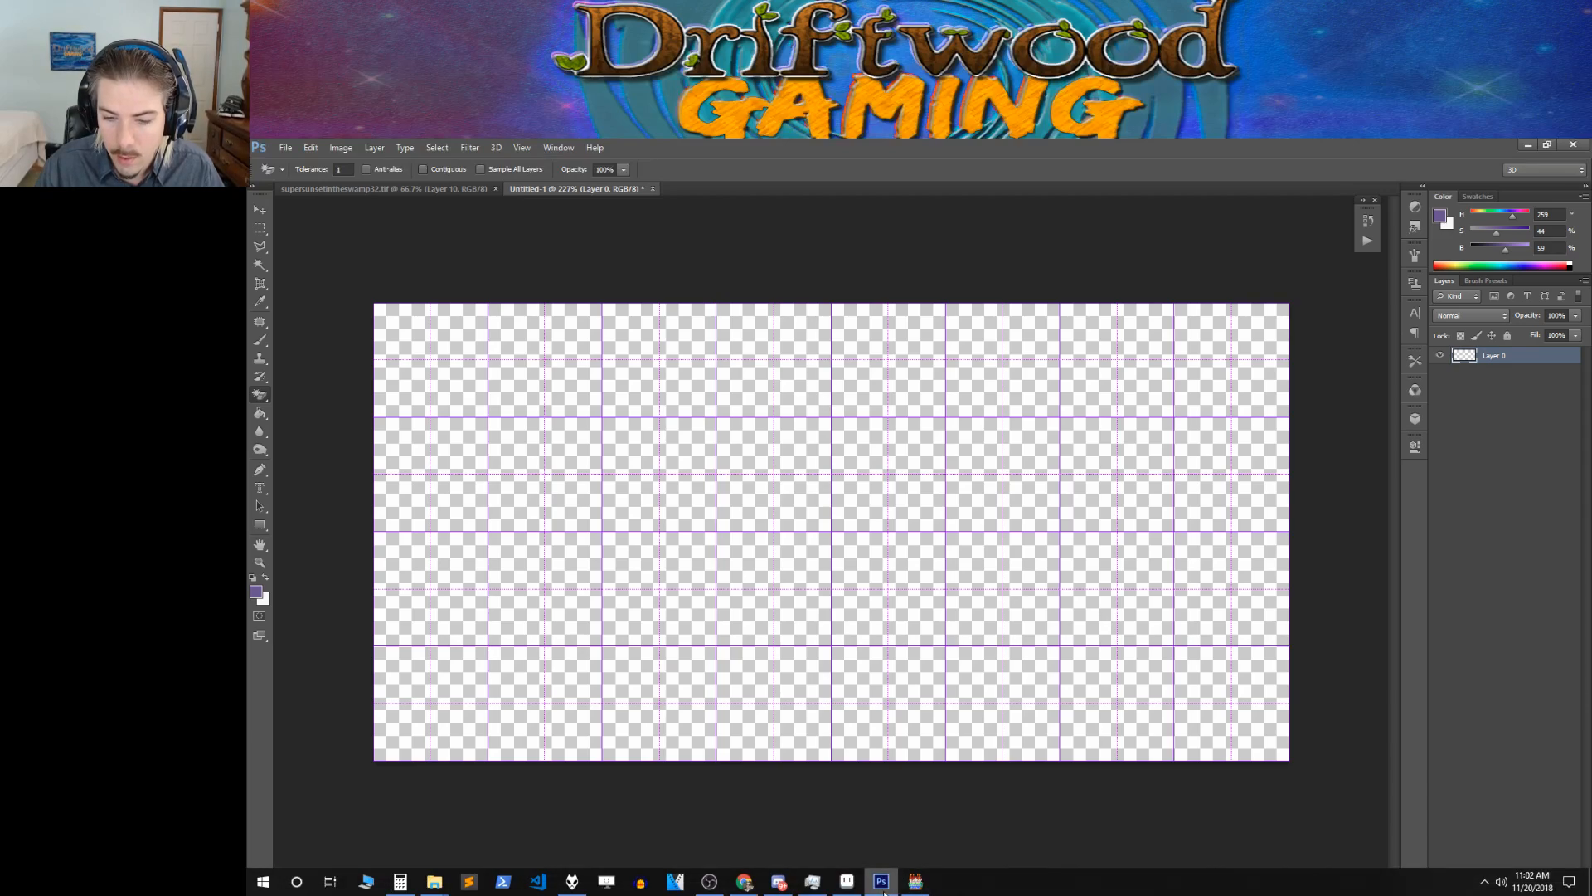
# Step: Switch to Aseprite and copy the head of the first sprite on the blue character sheet
pyautogui.click(916, 881)
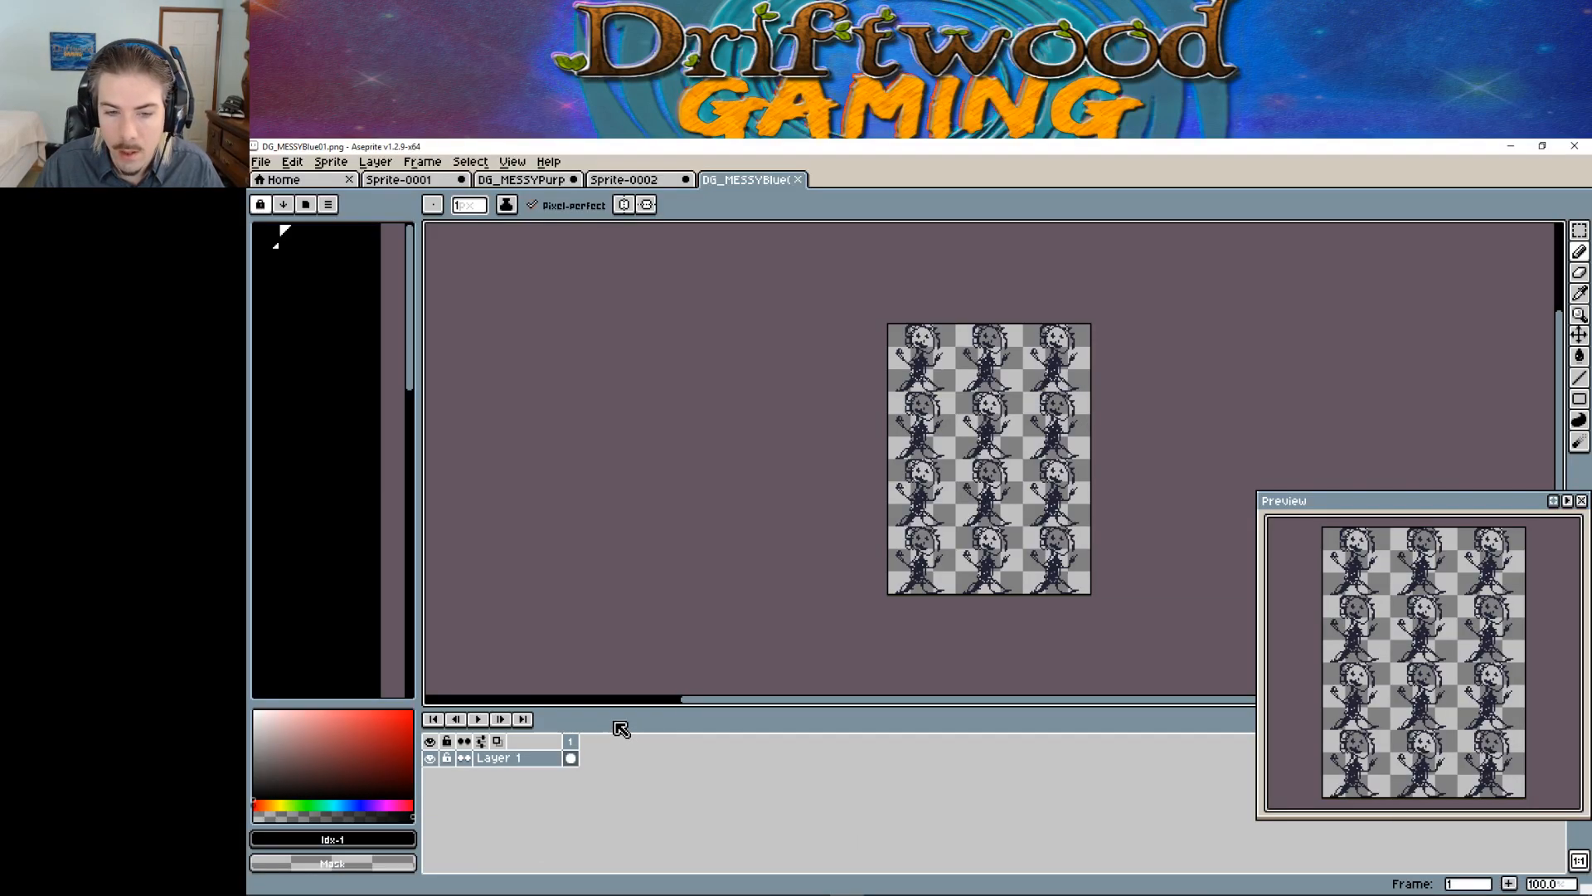
pyautogui.moveTo(923, 355); pyautogui.dragTo(996, 357)
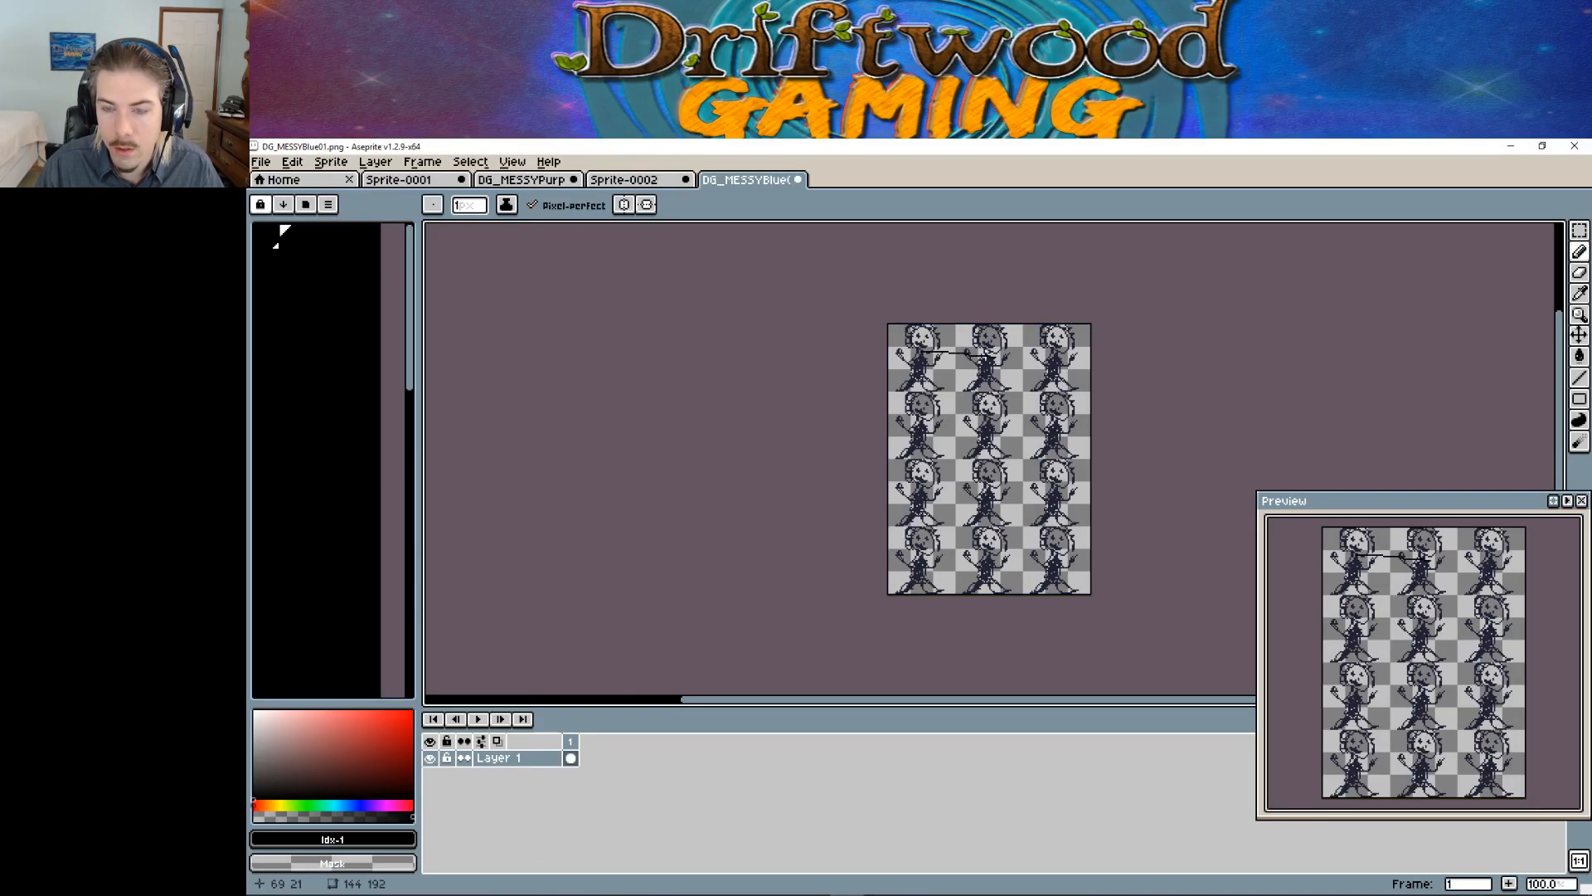
pyautogui.hotkey('ctrl', 'z')
pyautogui.moveTo(967, 376); pyautogui.dragTo(822, 437, button='middle')
pyautogui.scroll(5, 808, 451)
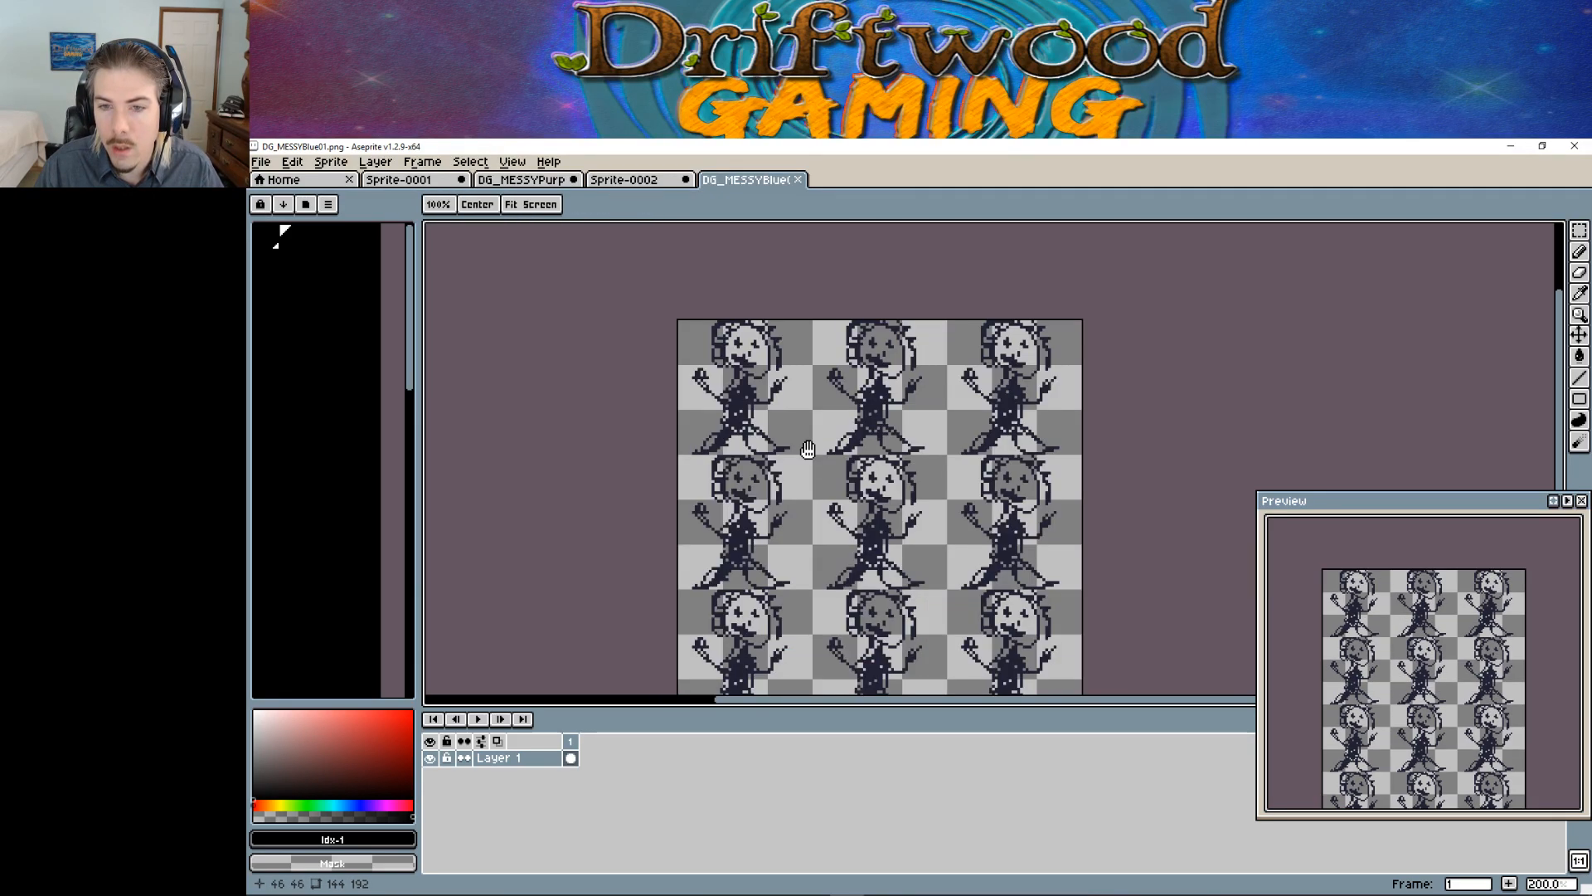
pyautogui.scroll(-3, 809, 451)
pyautogui.scroll(2, 810, 370)
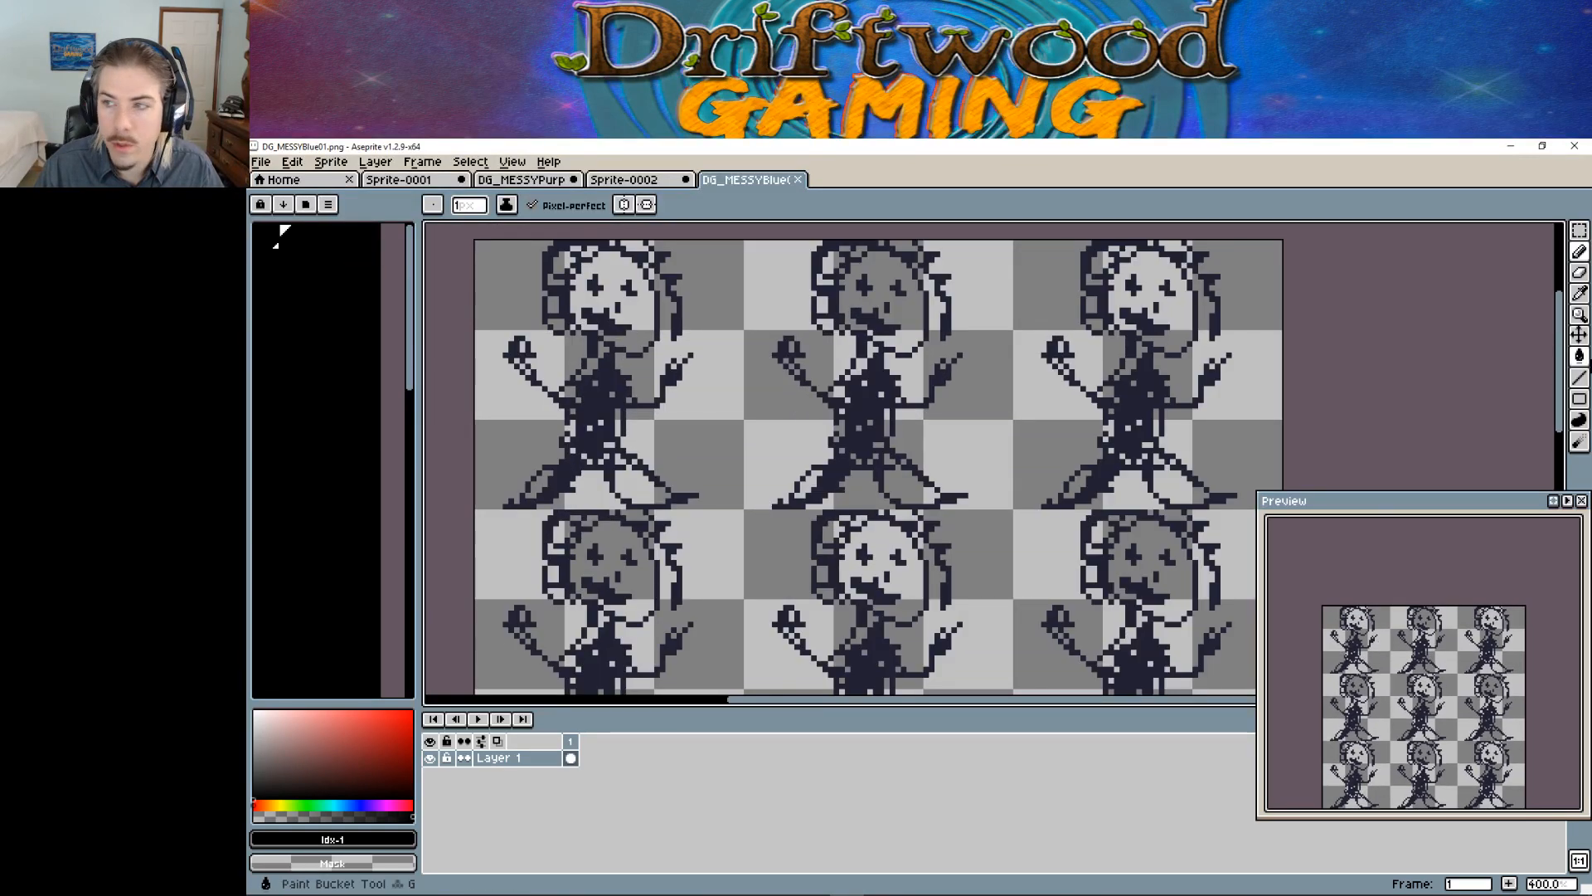
pyautogui.press('m')
pyautogui.moveTo(514, 238)
pyautogui.mouseDown()
pyautogui.moveTo(619, 319)
pyautogui.moveTo(697, 345)
pyautogui.moveTo(686, 361)
pyautogui.moveTo(535, 282)
pyautogui.moveTo(534, 238)
pyautogui.mouseUp()
pyautogui.click(707, 333)
# Step: Paste the sprite head into the Photoshop document and move it to the canvas's upper-left corner
pyautogui.click(880, 881)
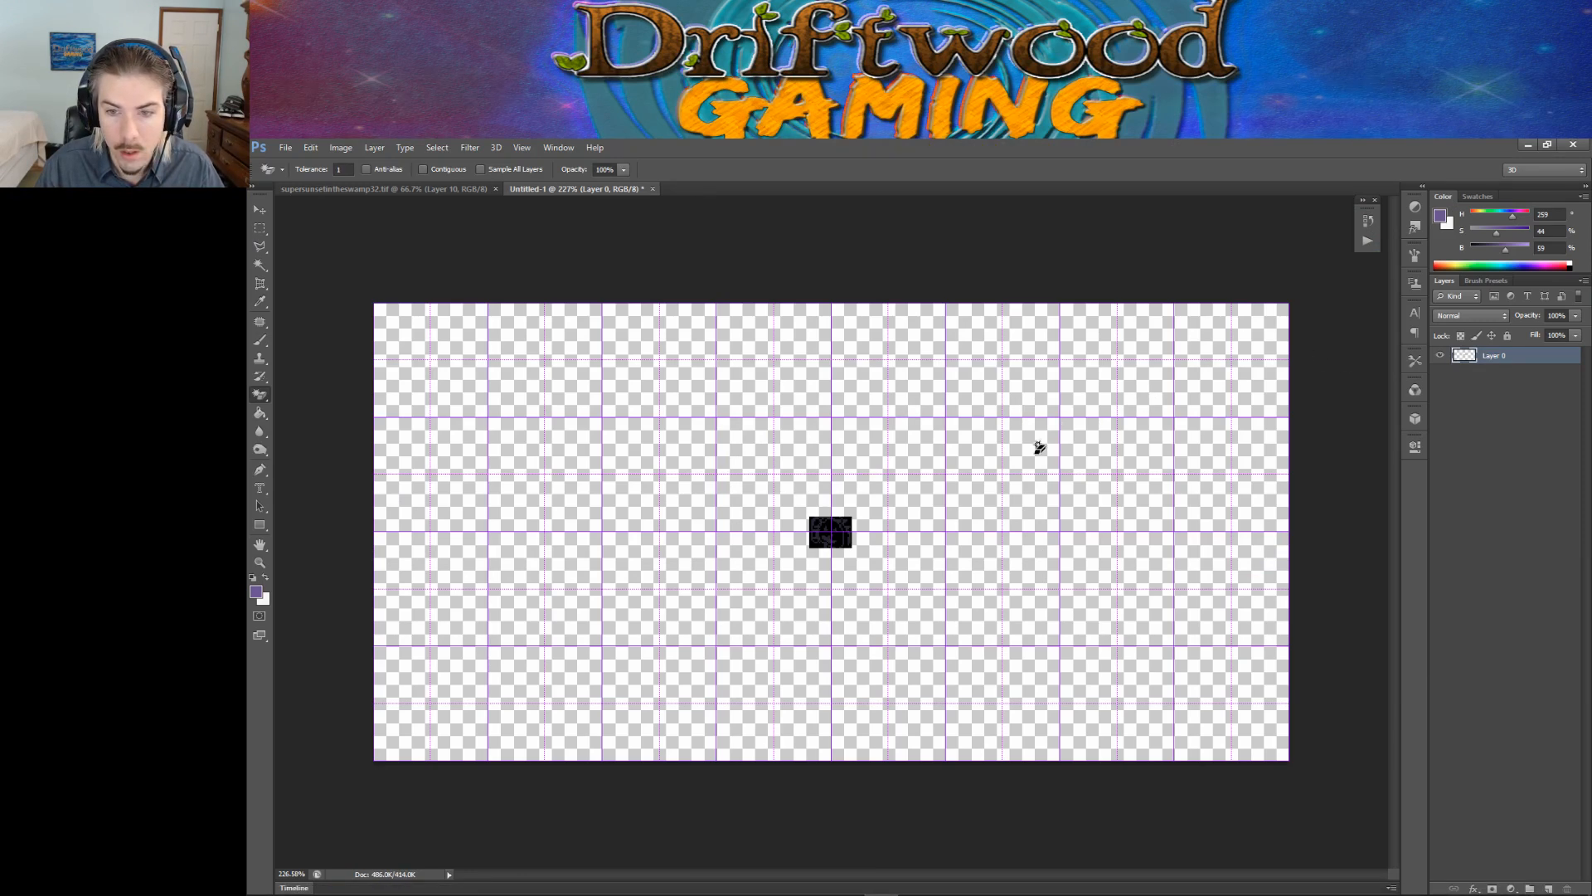
pyautogui.click(260, 229)
pyautogui.moveTo(808, 514)
pyautogui.mouseDown()
pyautogui.moveTo(862, 556)
pyautogui.moveTo(439, 364)
pyautogui.moveTo(406, 331)
pyautogui.mouseUp()
pyautogui.click(258, 212)
# Step: Scale the pasted head with Free Transform to fill the first grid cell, and remove its black background with the Magic Eraser
pyautogui.rightClick(404, 330)
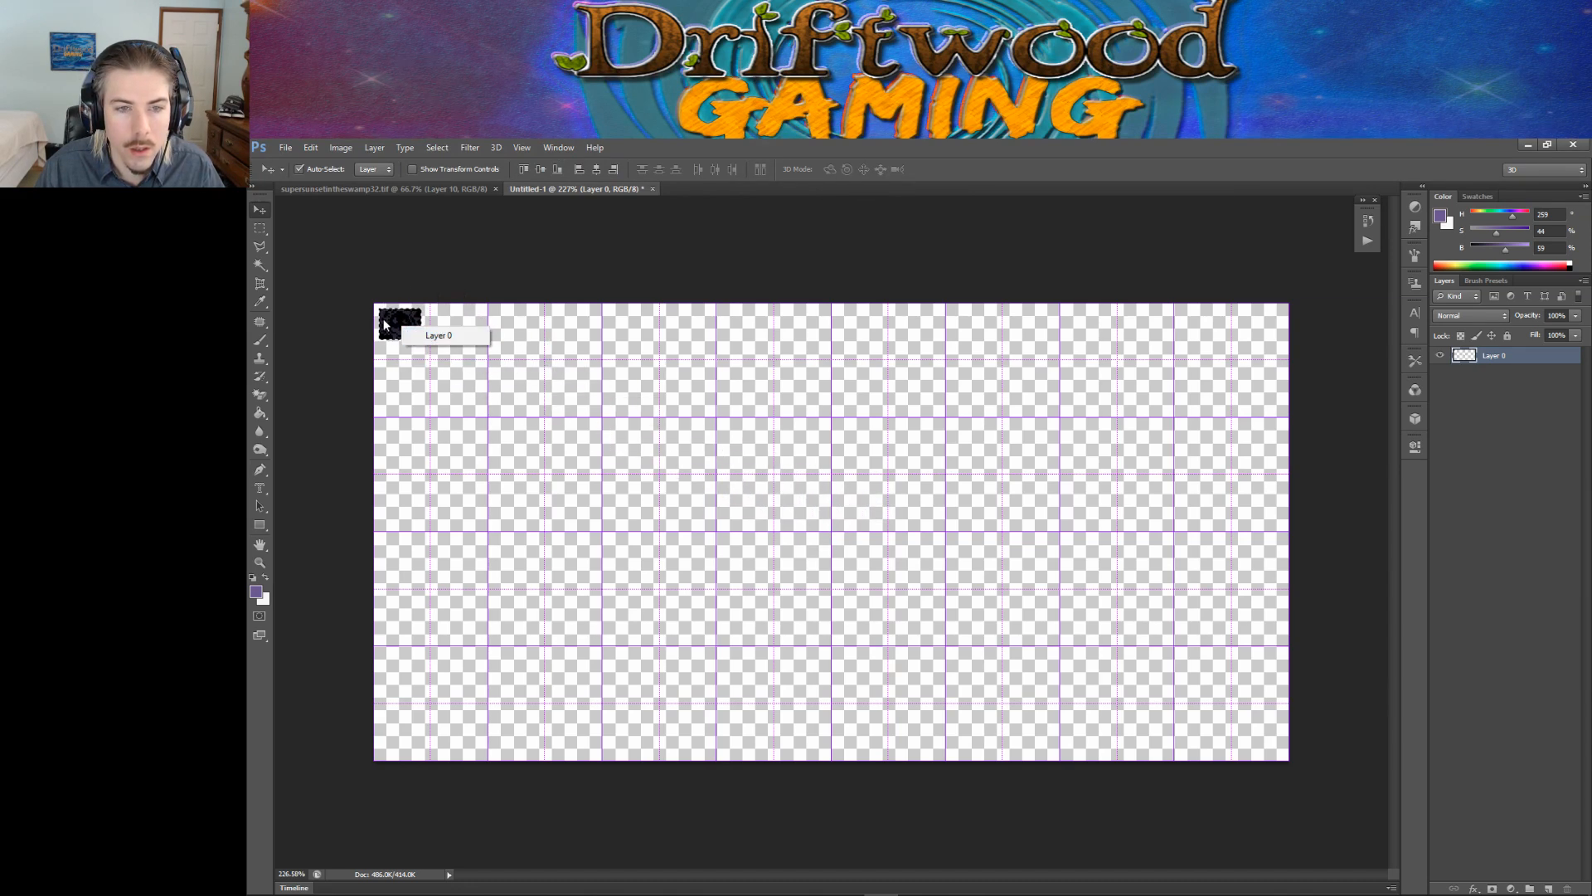
pyautogui.click(259, 228)
pyautogui.rightClick(401, 336)
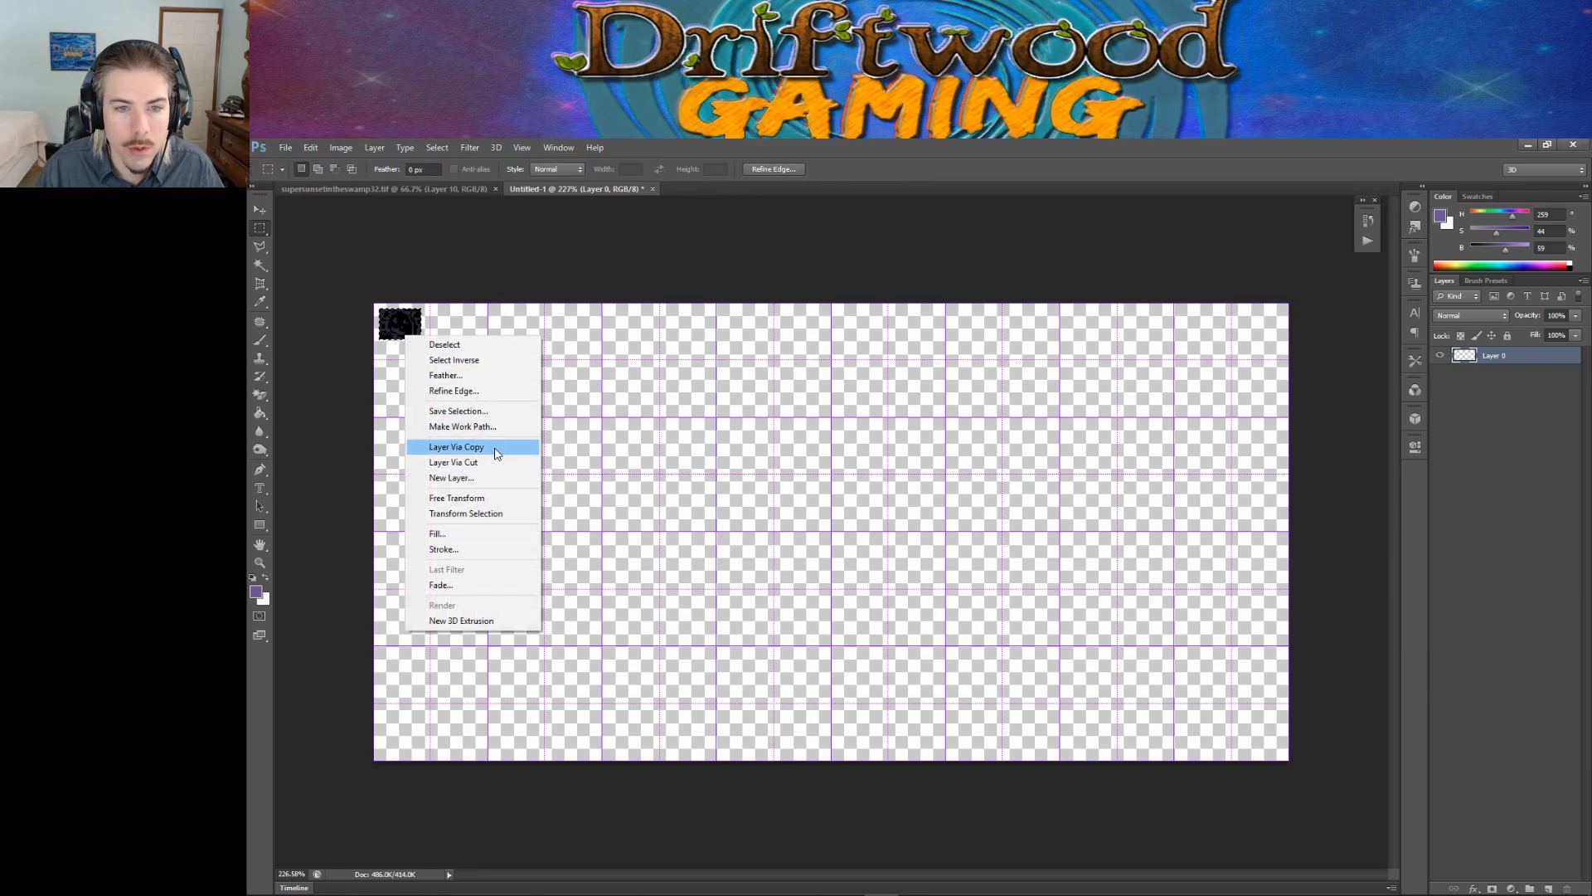
pyautogui.click(465, 499)
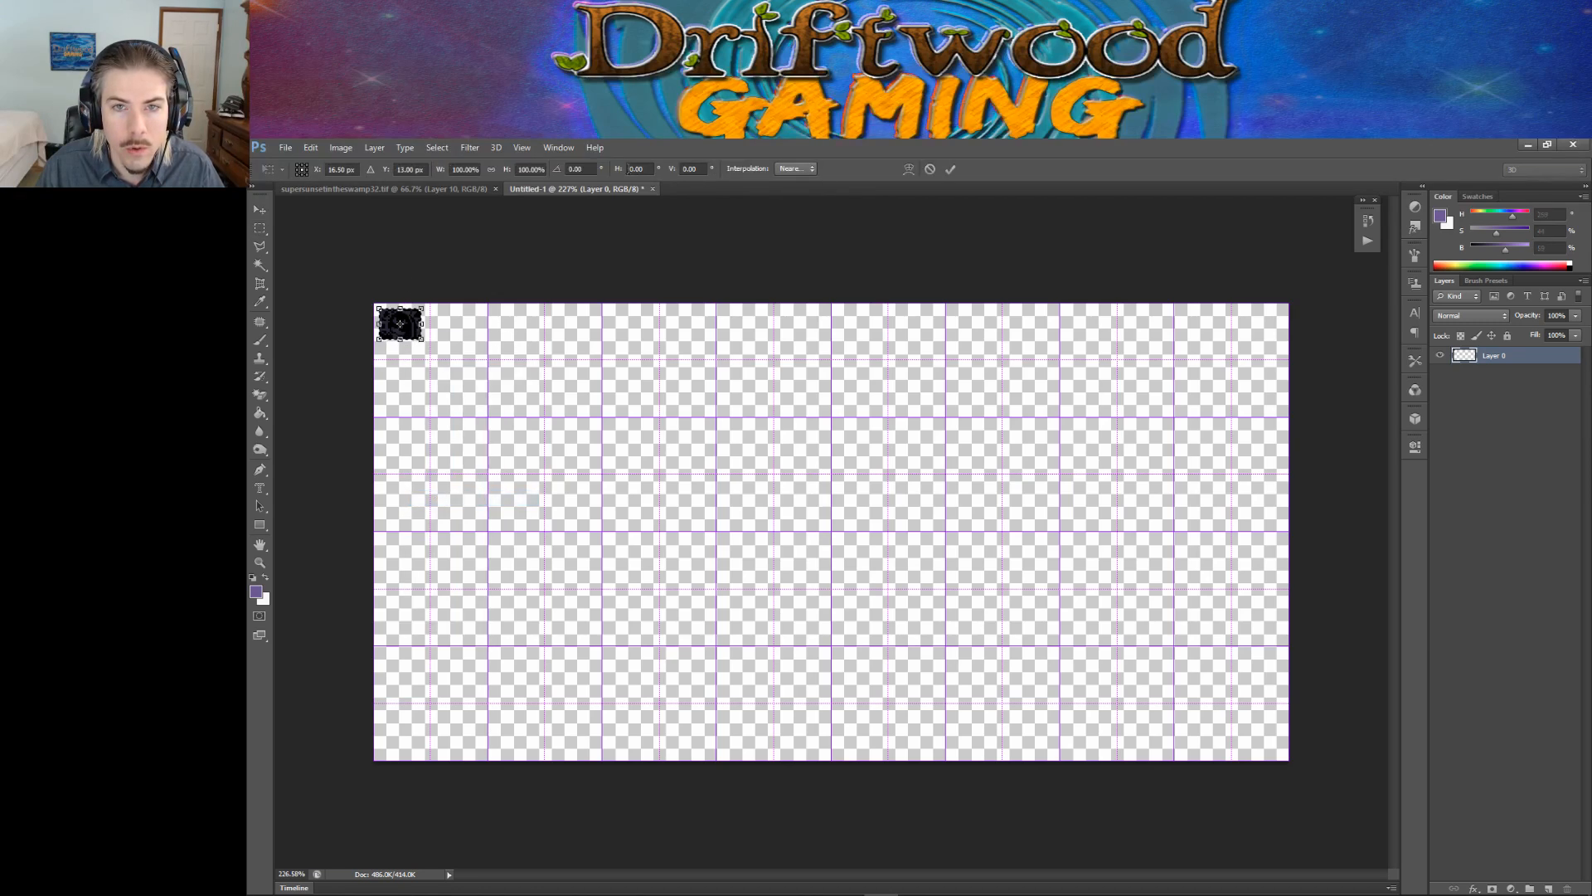
pyautogui.moveTo(424, 342); pyautogui.dragTo(483, 409)
pyautogui.moveTo(469, 343); pyautogui.dragTo(433, 417)
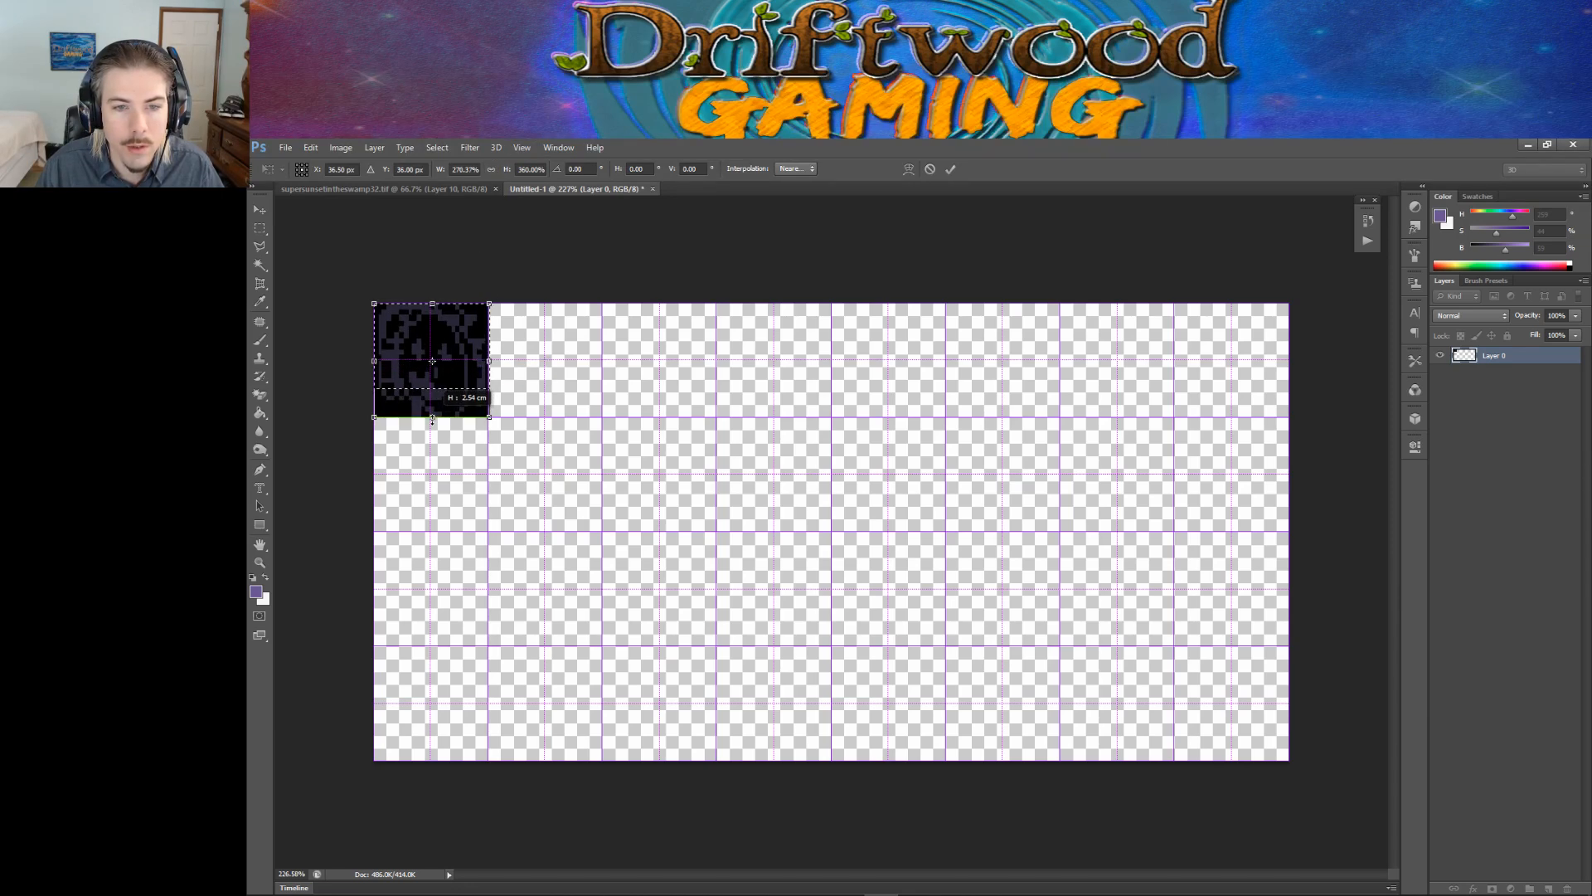
pyautogui.moveTo(368, 303); pyautogui.dragTo(368, 304)
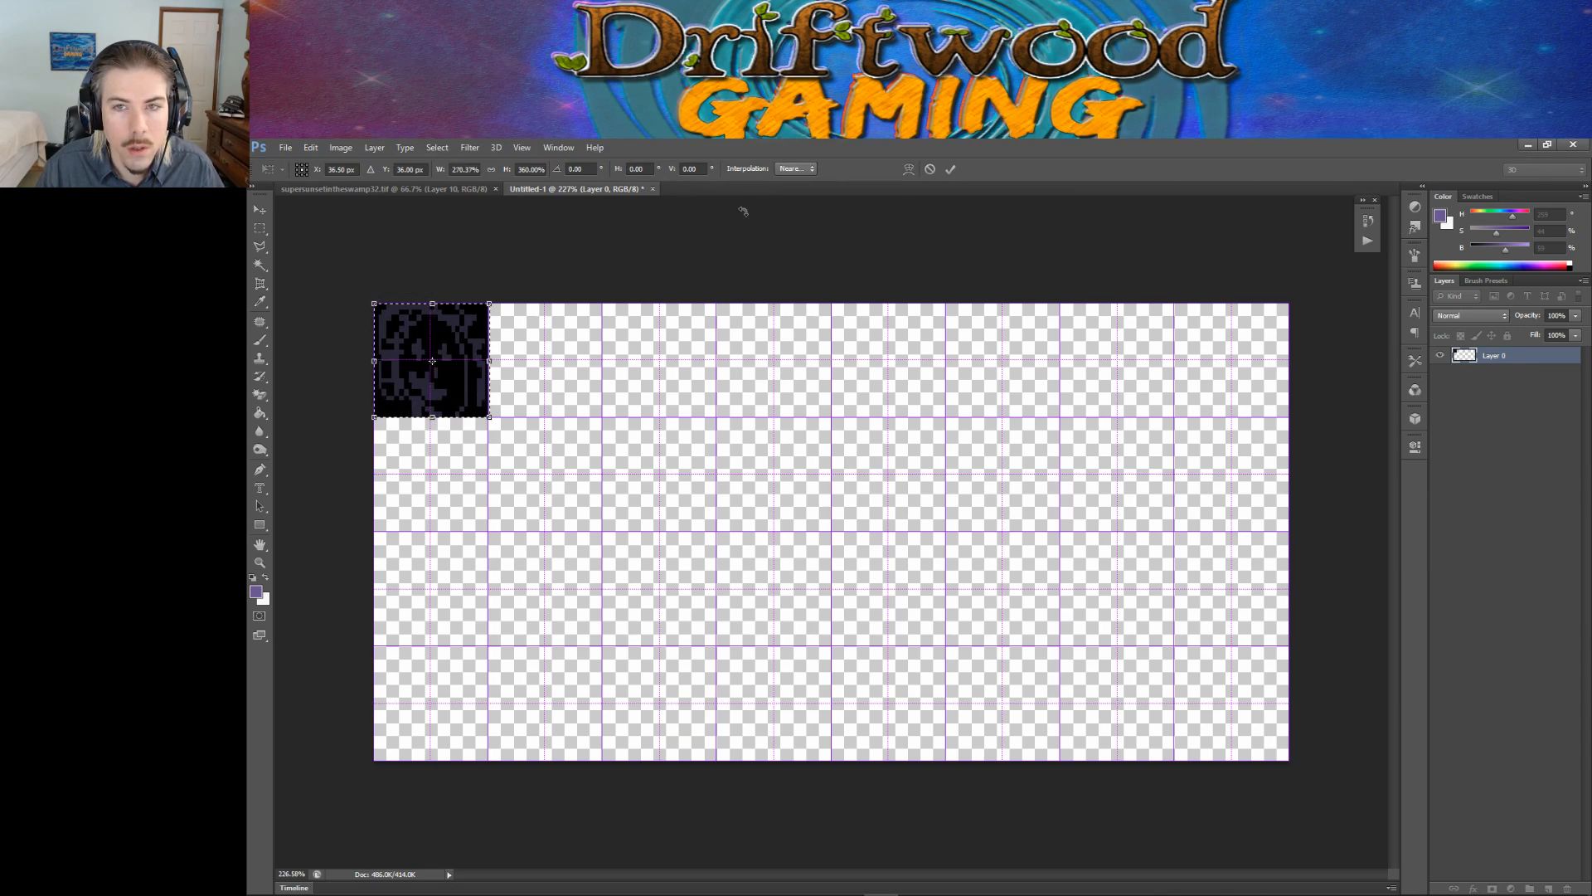
pyautogui.click(952, 168)
pyautogui.click(260, 395)
pyautogui.click(457, 390)
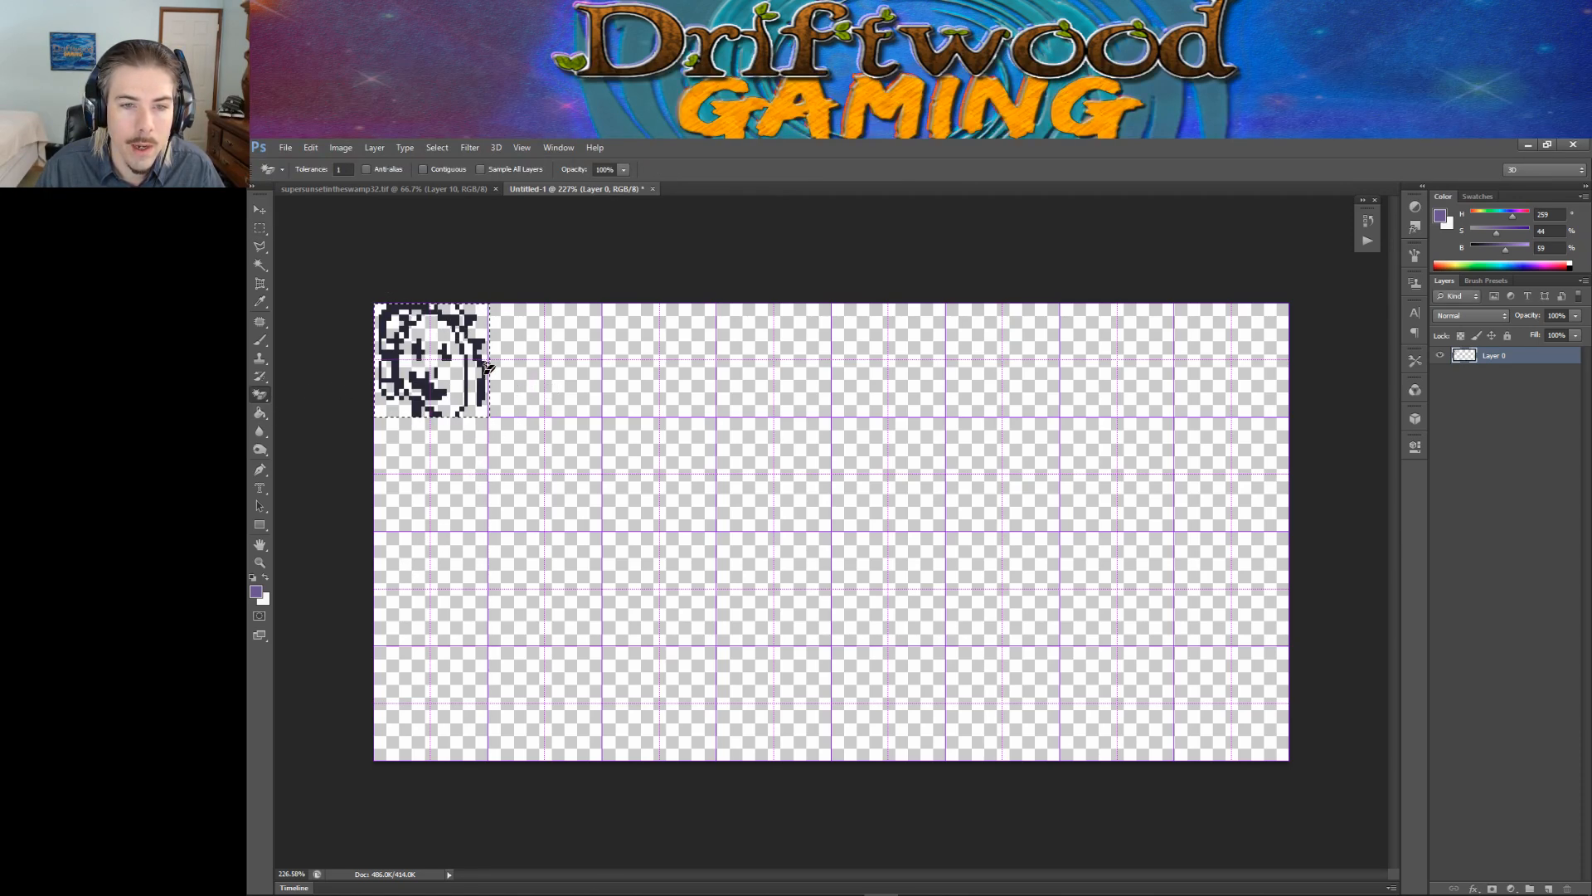
# Step: Enlarge the head with Free Transform to 197.26% width and 200% height, filling a two-by-two block of grid cells, and deselect it
pyautogui.click(260, 228)
pyautogui.rightClick(451, 378)
pyautogui.click(514, 537)
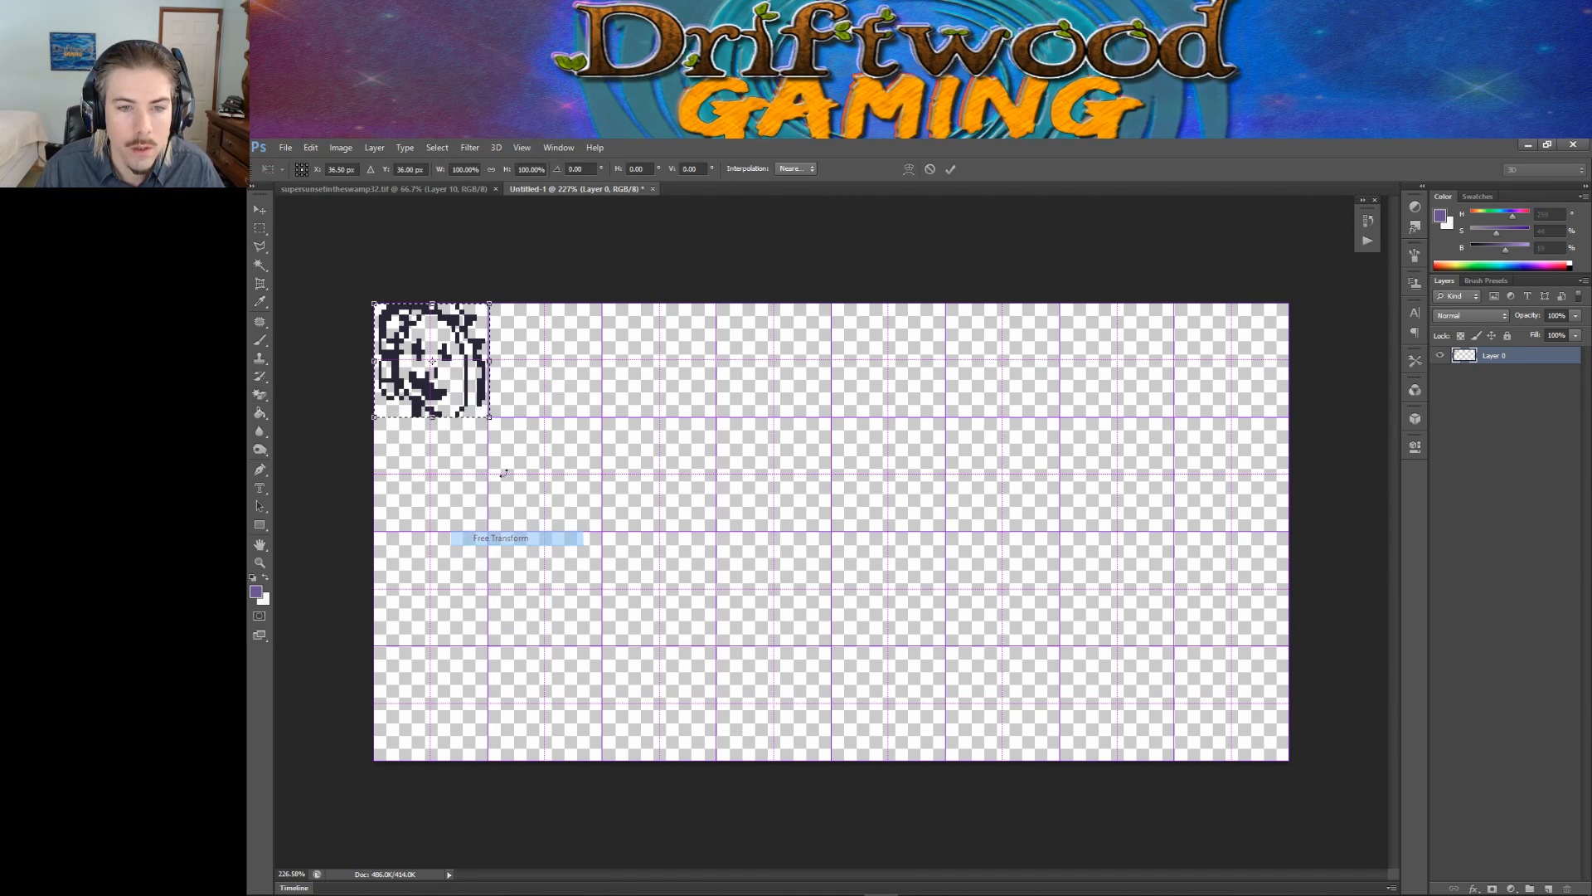
pyautogui.moveTo(488, 416); pyautogui.dragTo(599, 527)
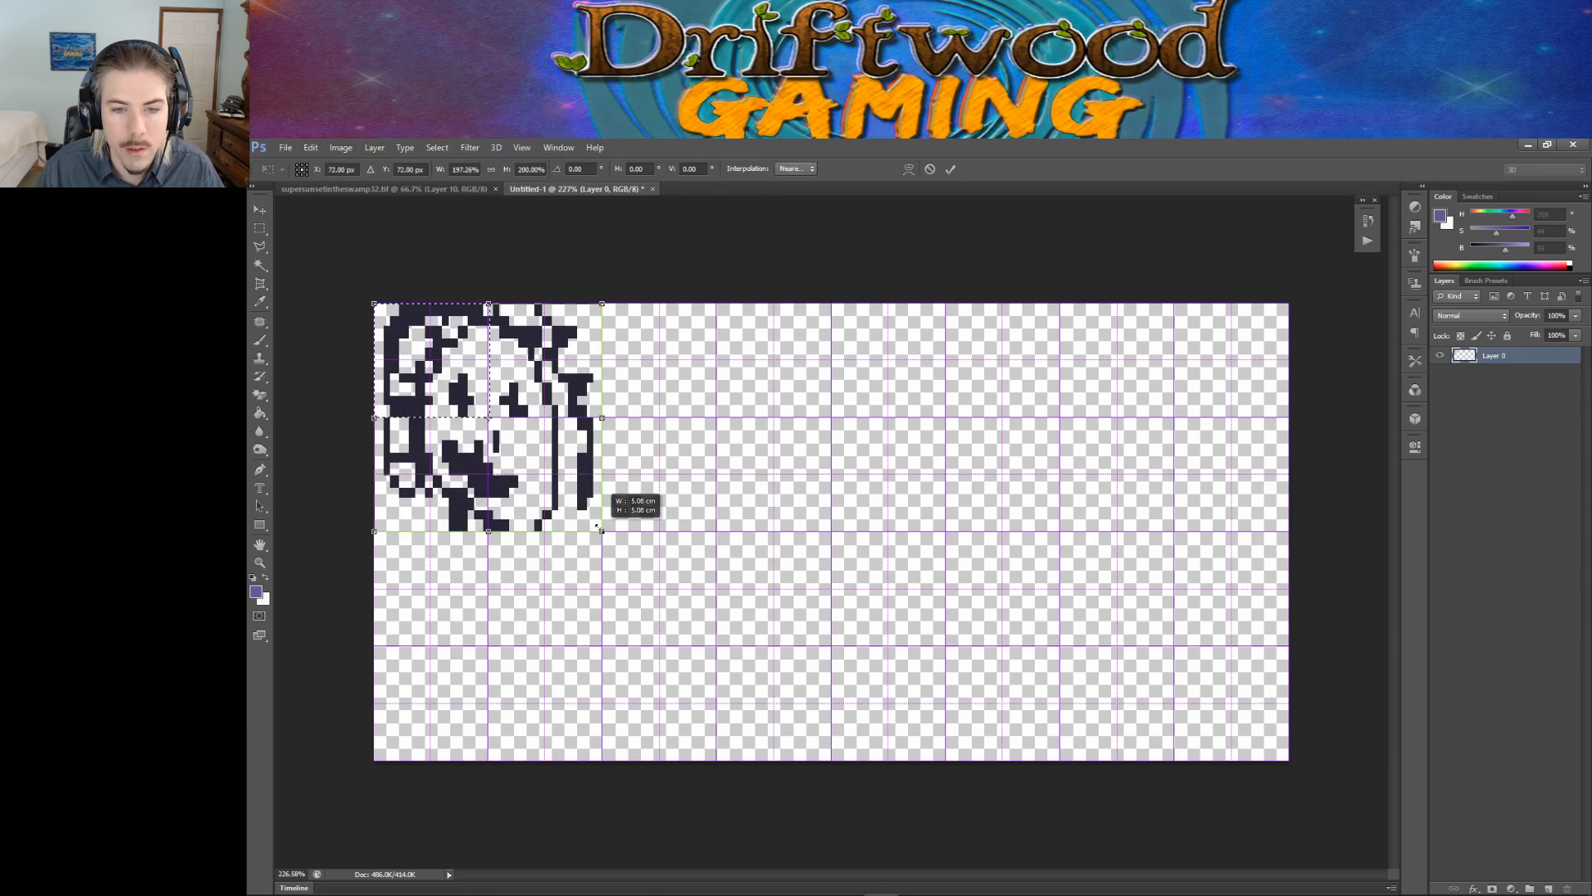
pyautogui.press('Return')
pyautogui.hotkey('ctrl', 'd')
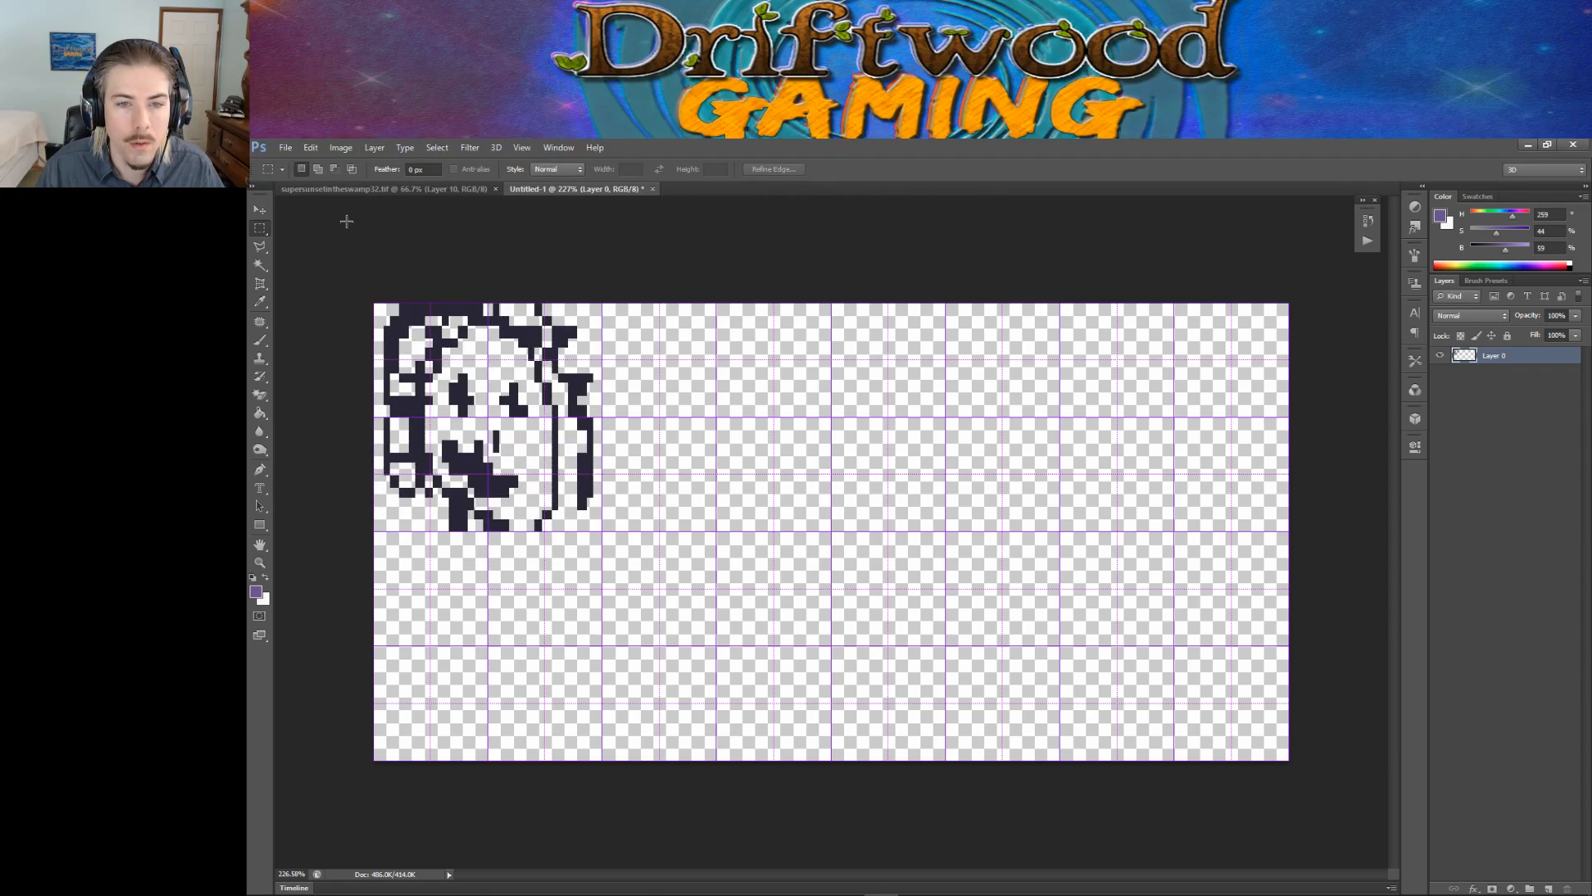
# Step: Open Save As for the face sheet and browse to the folders of the 7200SATA (E:) drive
pyautogui.click(285, 147)
pyautogui.click(315, 318)
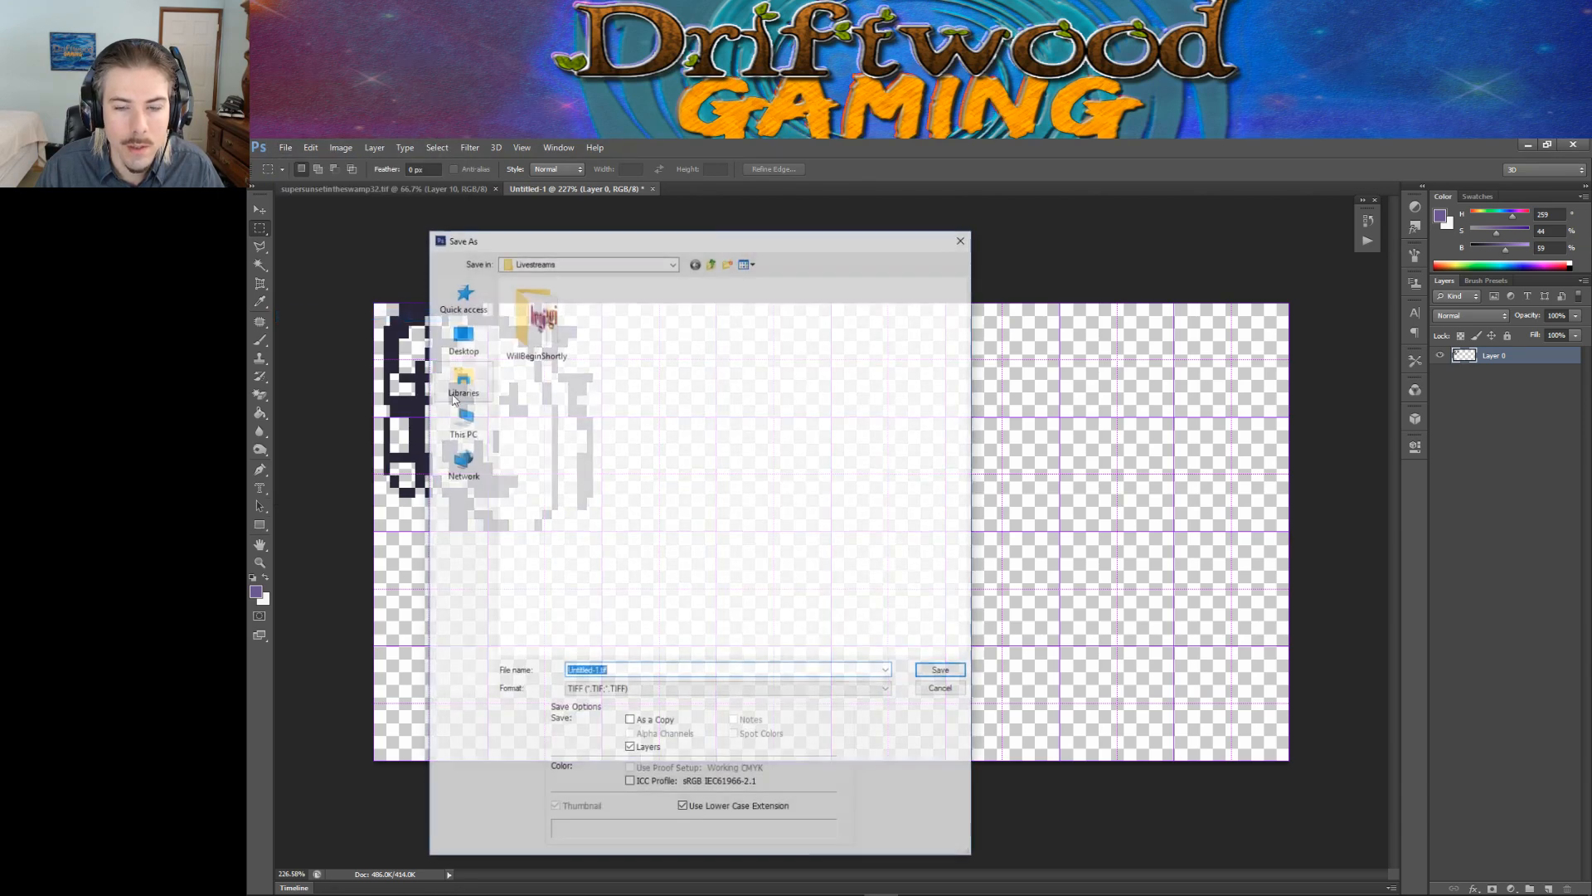
pyautogui.click(672, 262)
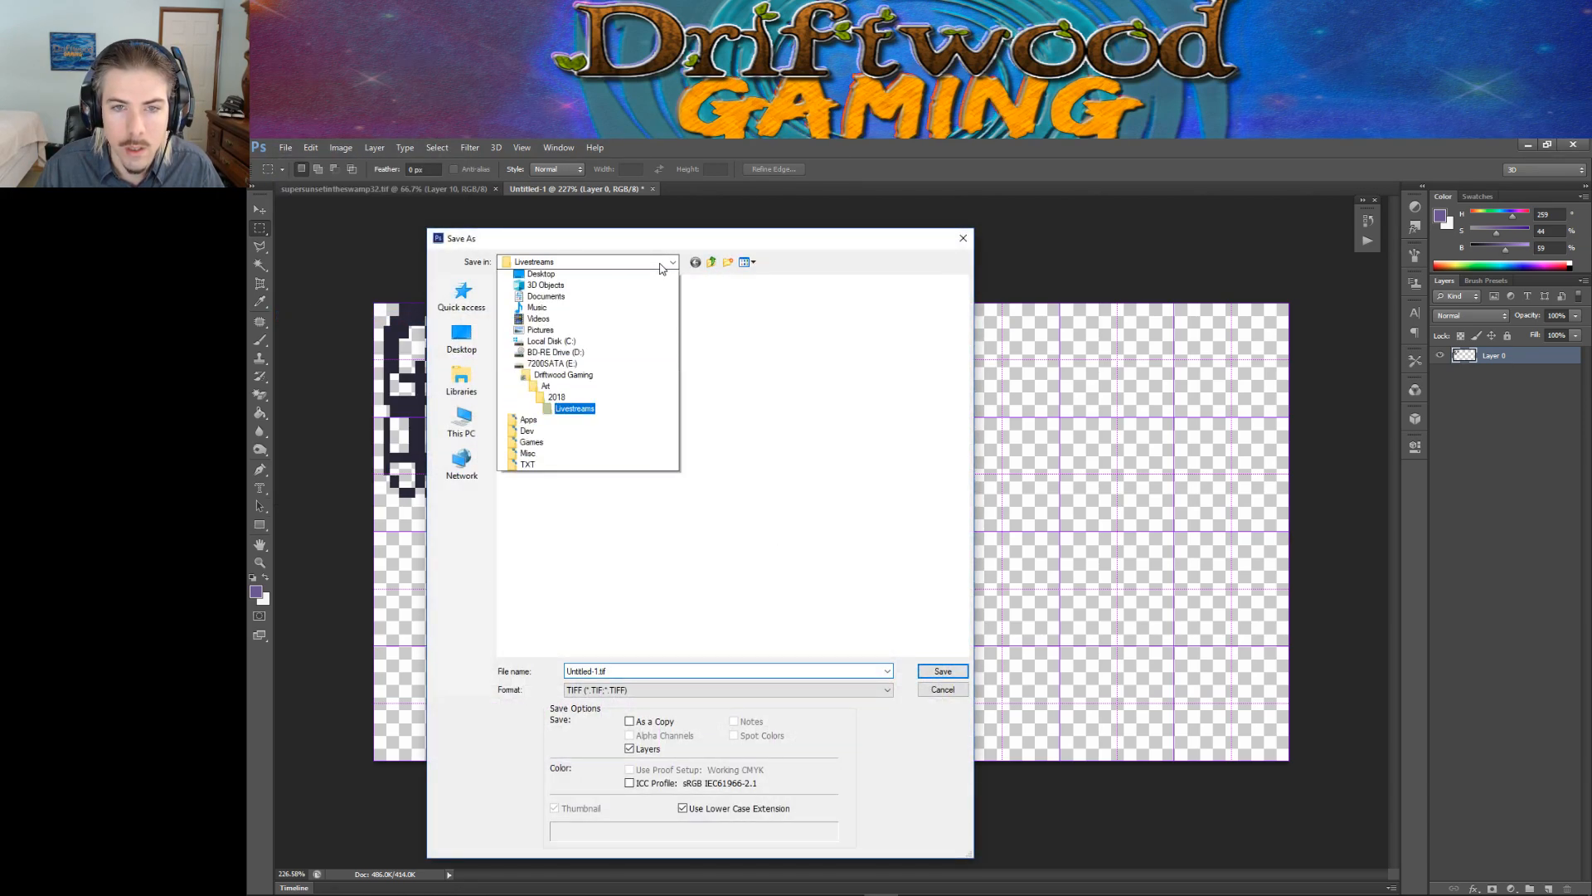
pyautogui.click(564, 467)
pyautogui.scroll(-15, 593, 479)
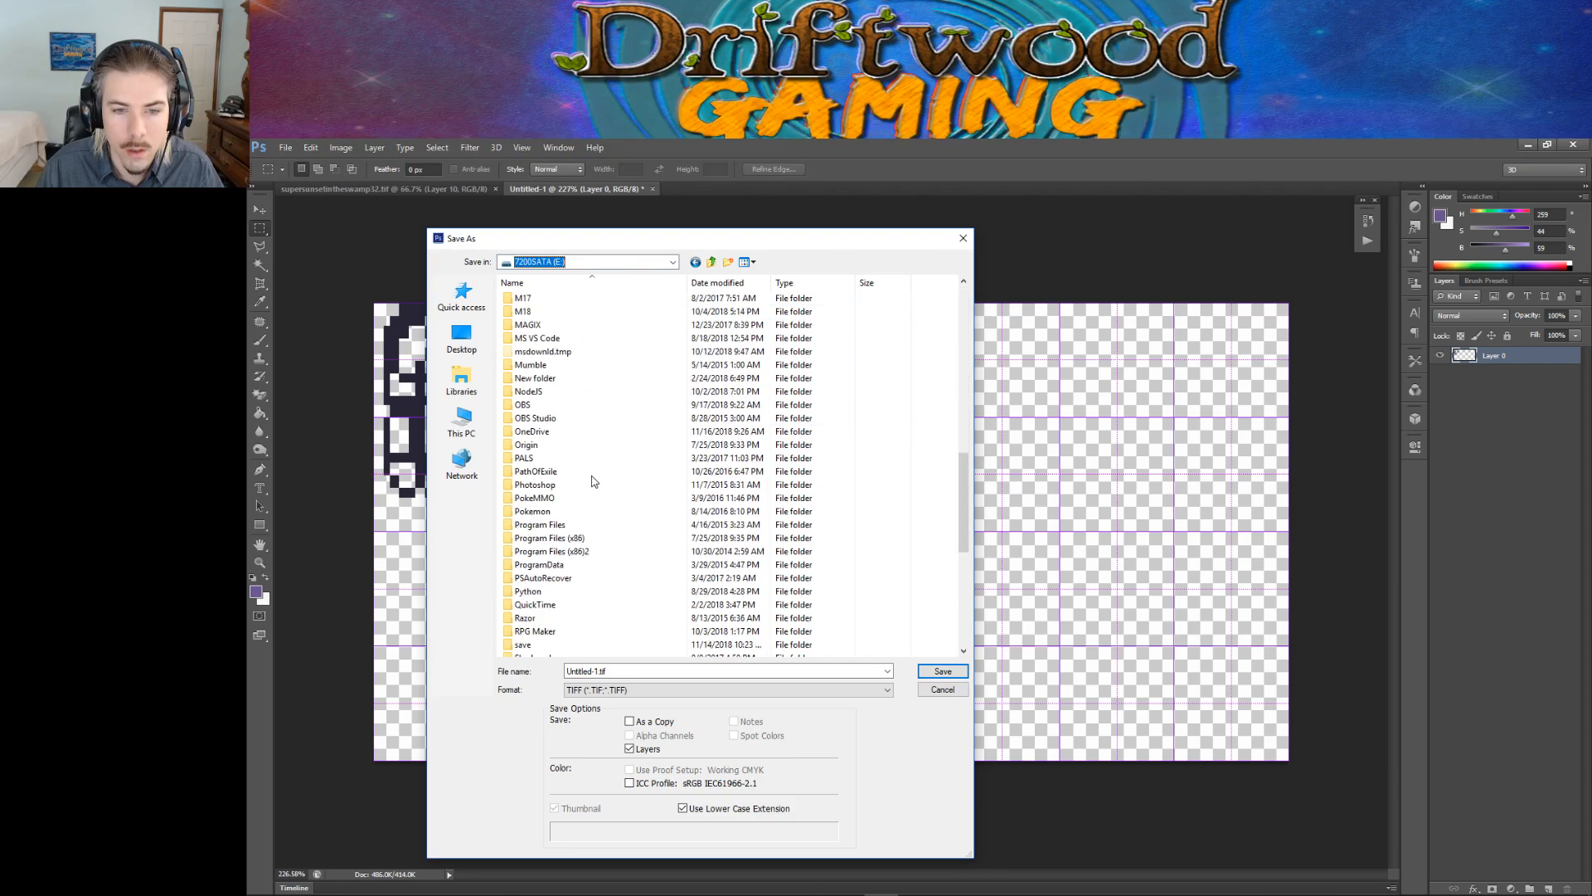
pyautogui.scroll(-5, 591, 480)
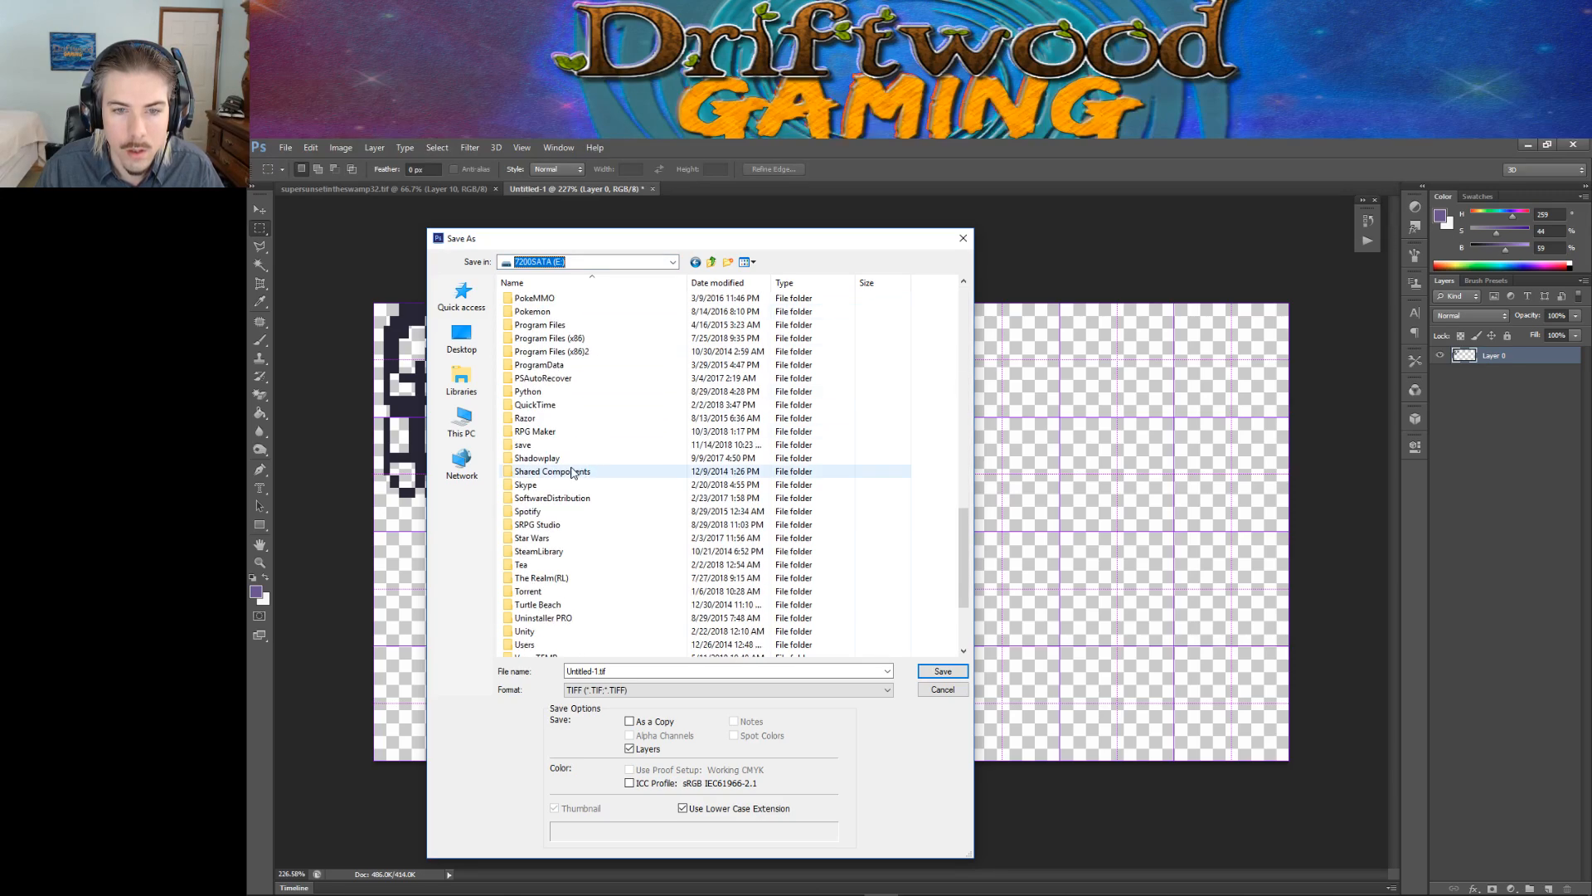
# Step: Set the save location to the faces folder in RPG Maker/MV/Natural Explorers/img
pyautogui.doubleClick(561, 430)
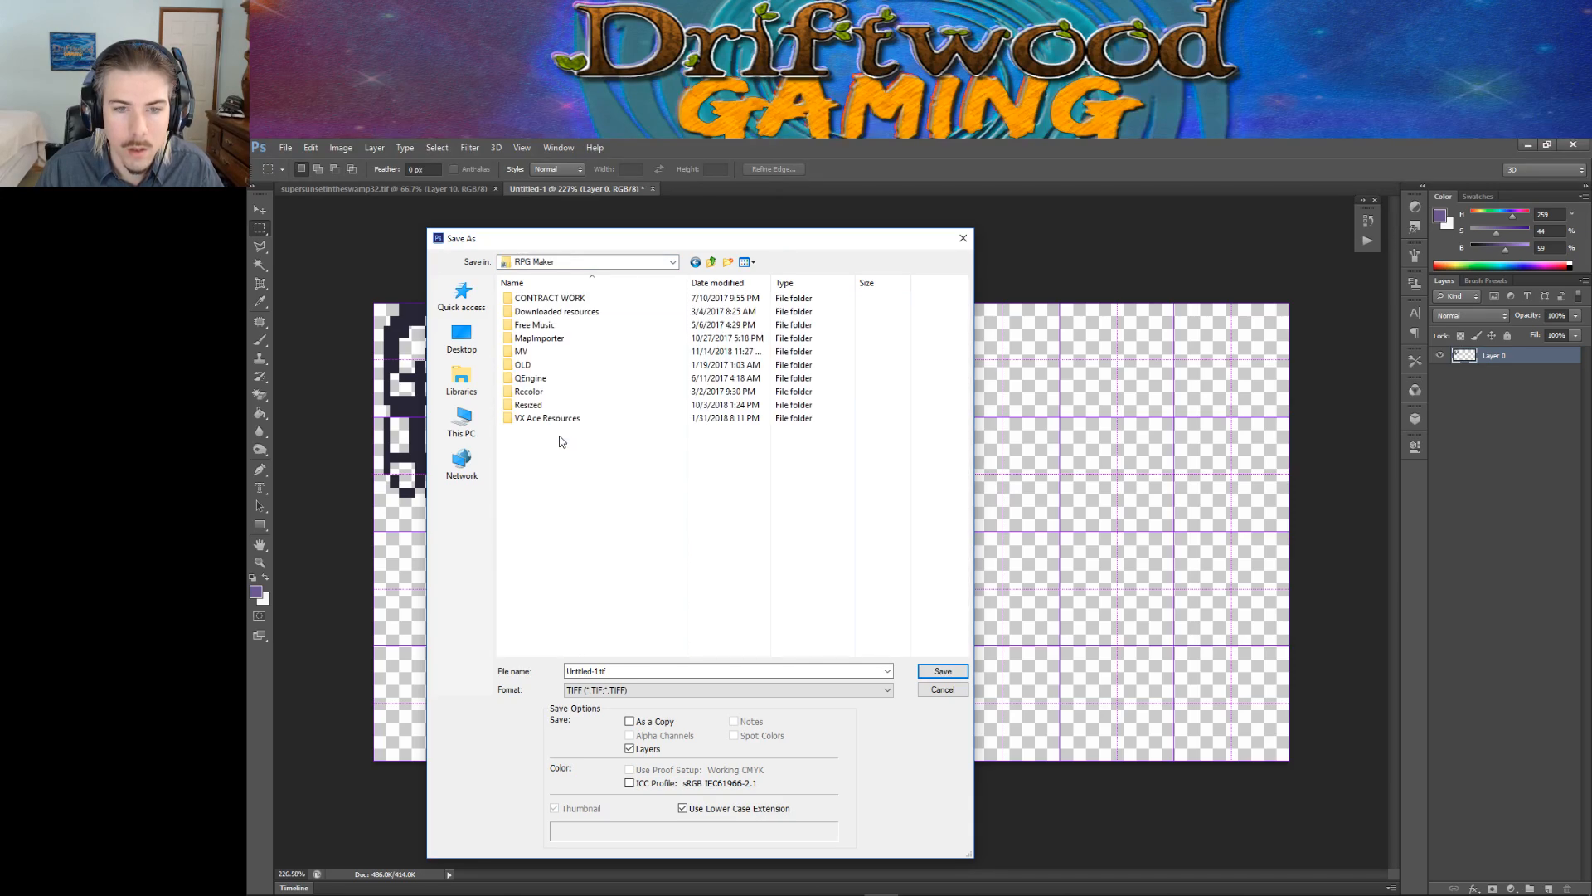
pyautogui.doubleClick(542, 359)
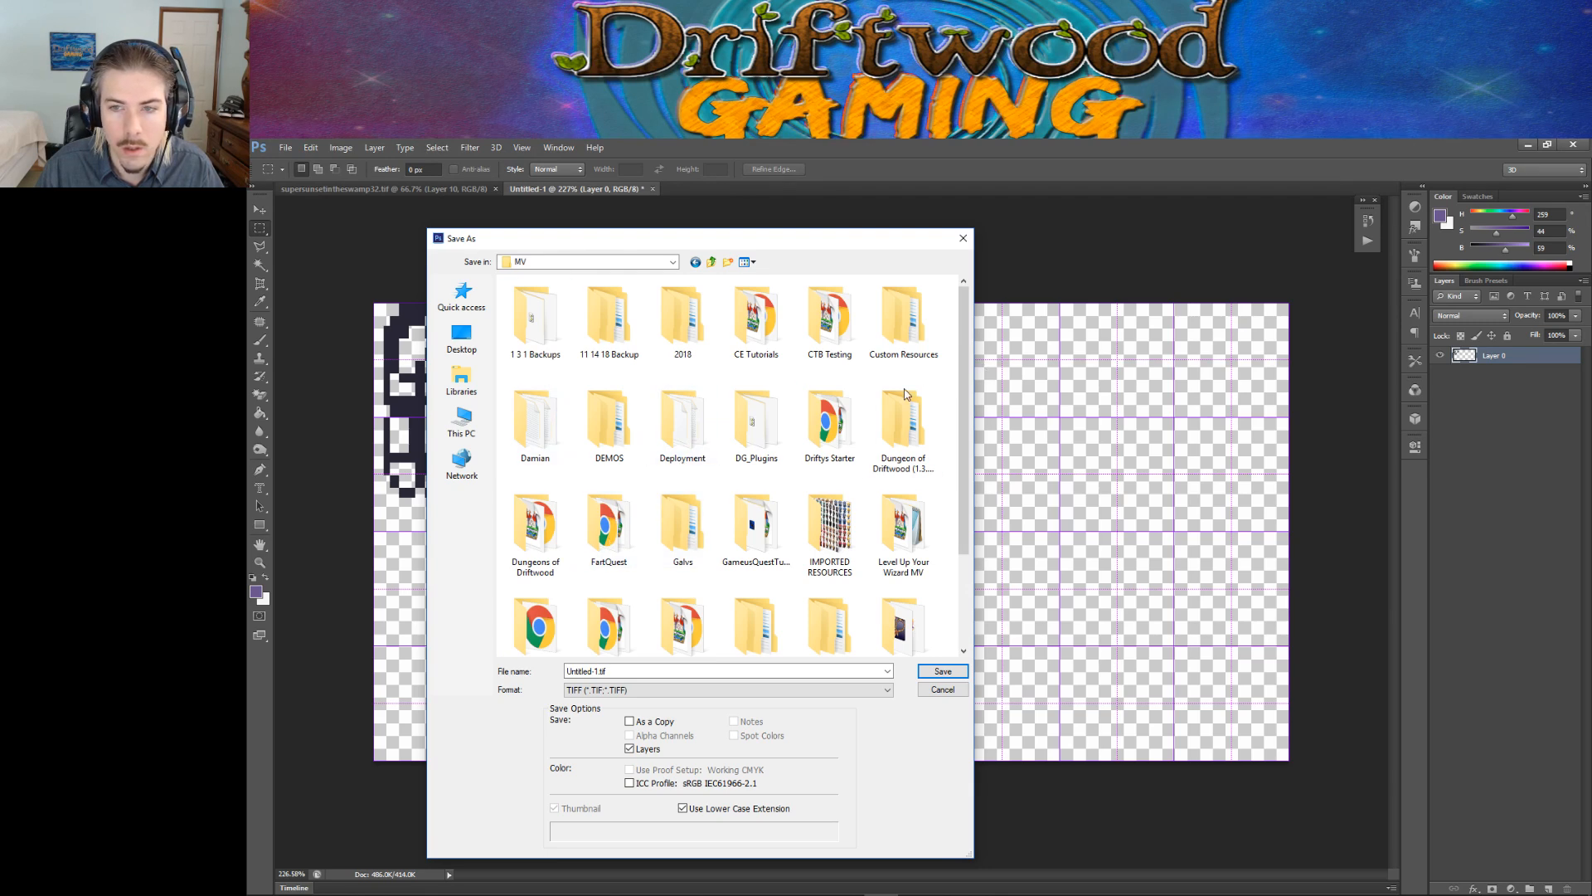
pyautogui.scroll(-2, 754, 512)
pyautogui.doubleClick(677, 500)
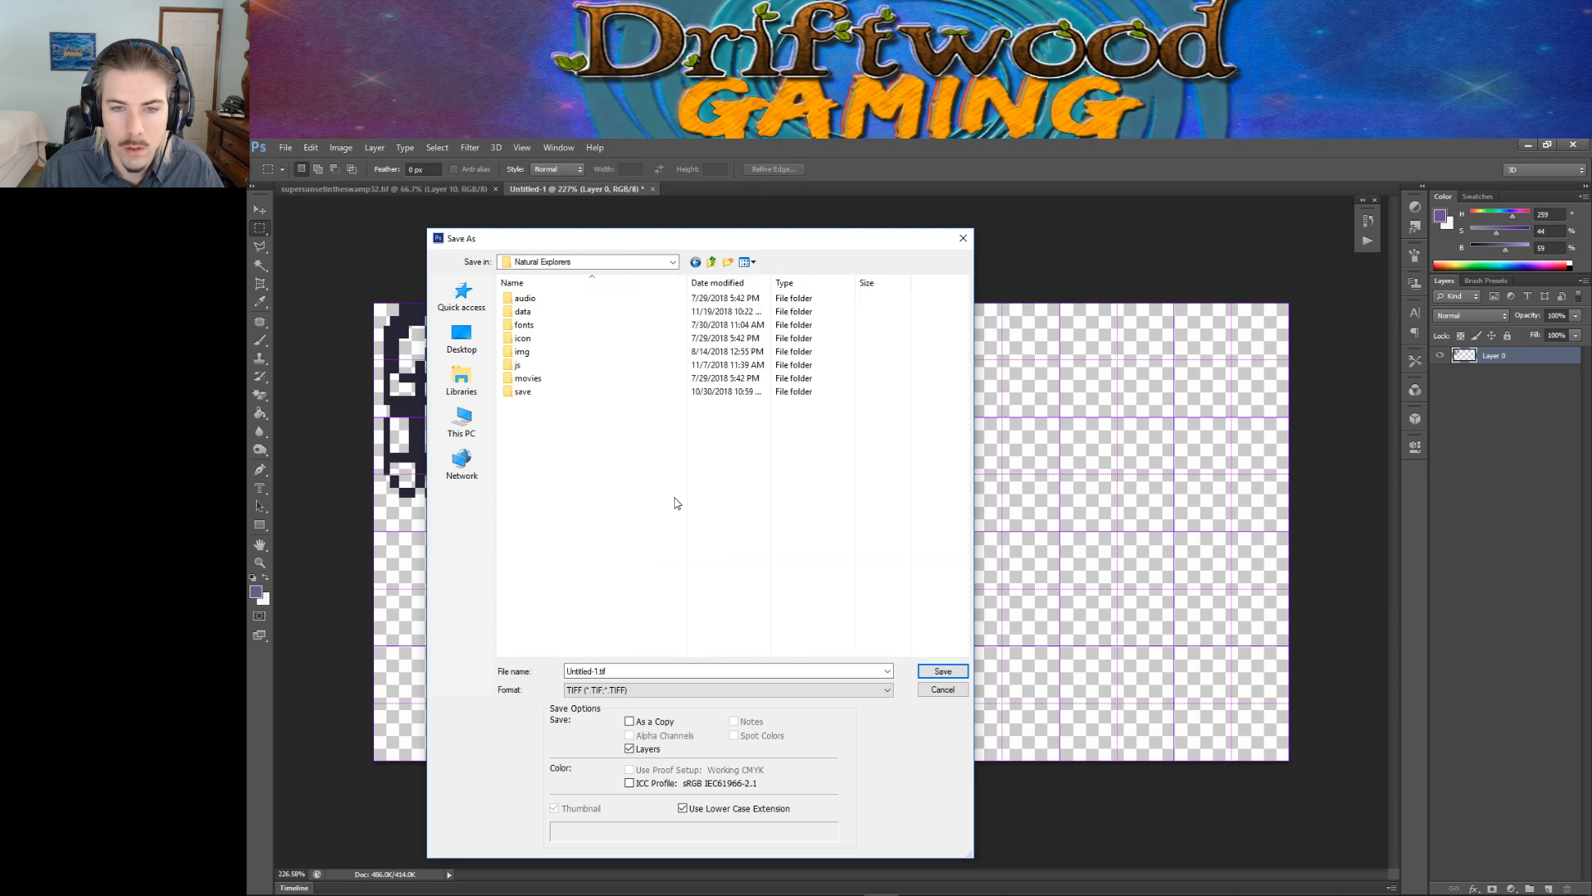
pyautogui.doubleClick(530, 351)
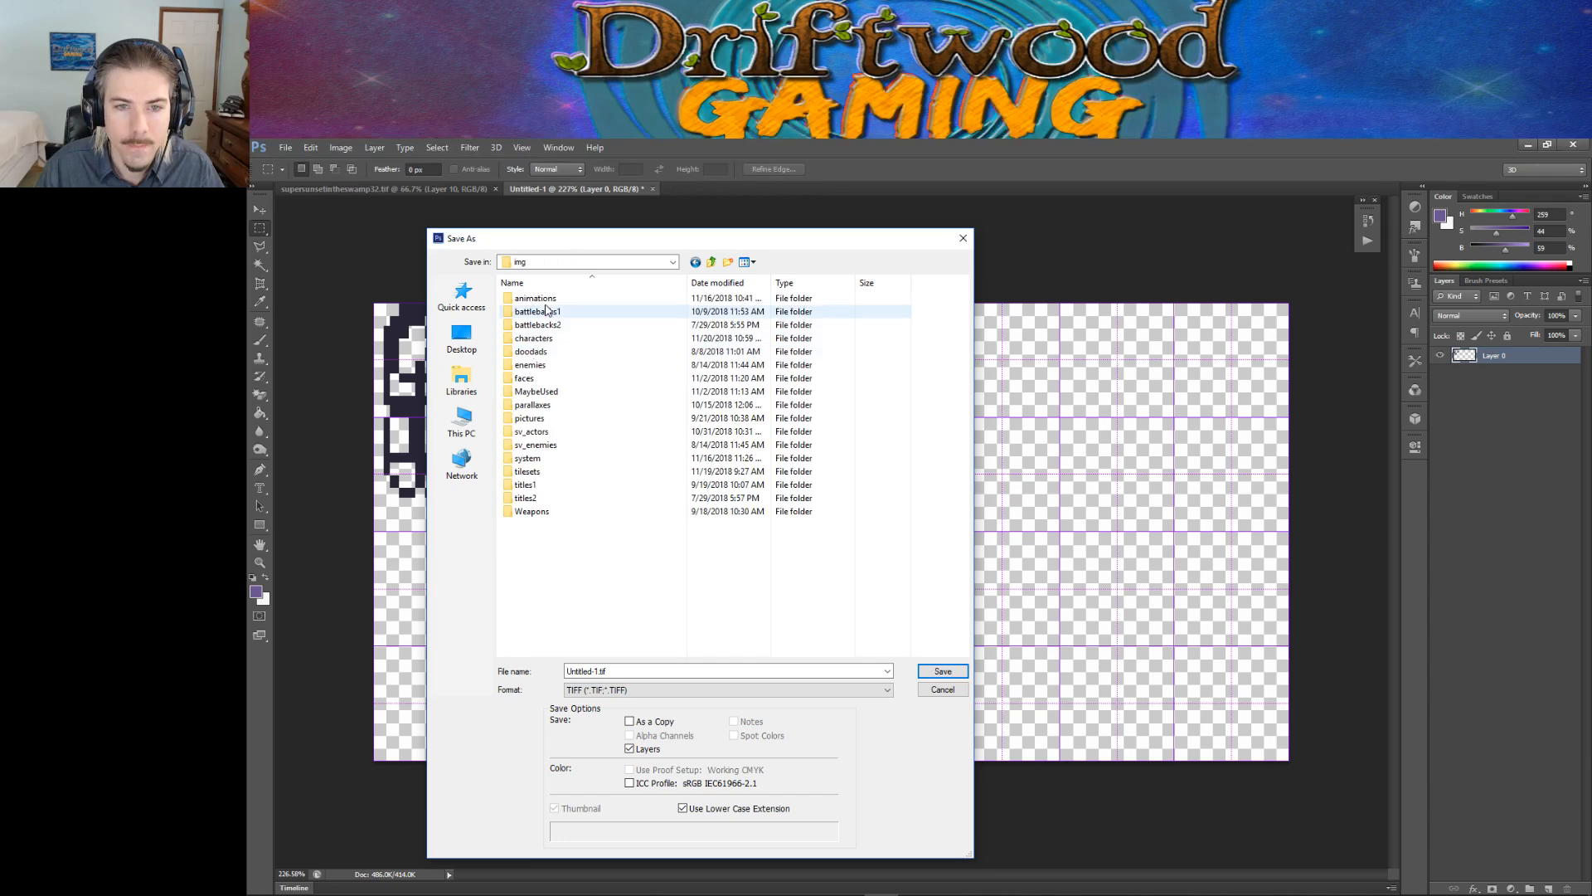
pyautogui.doubleClick(551, 350)
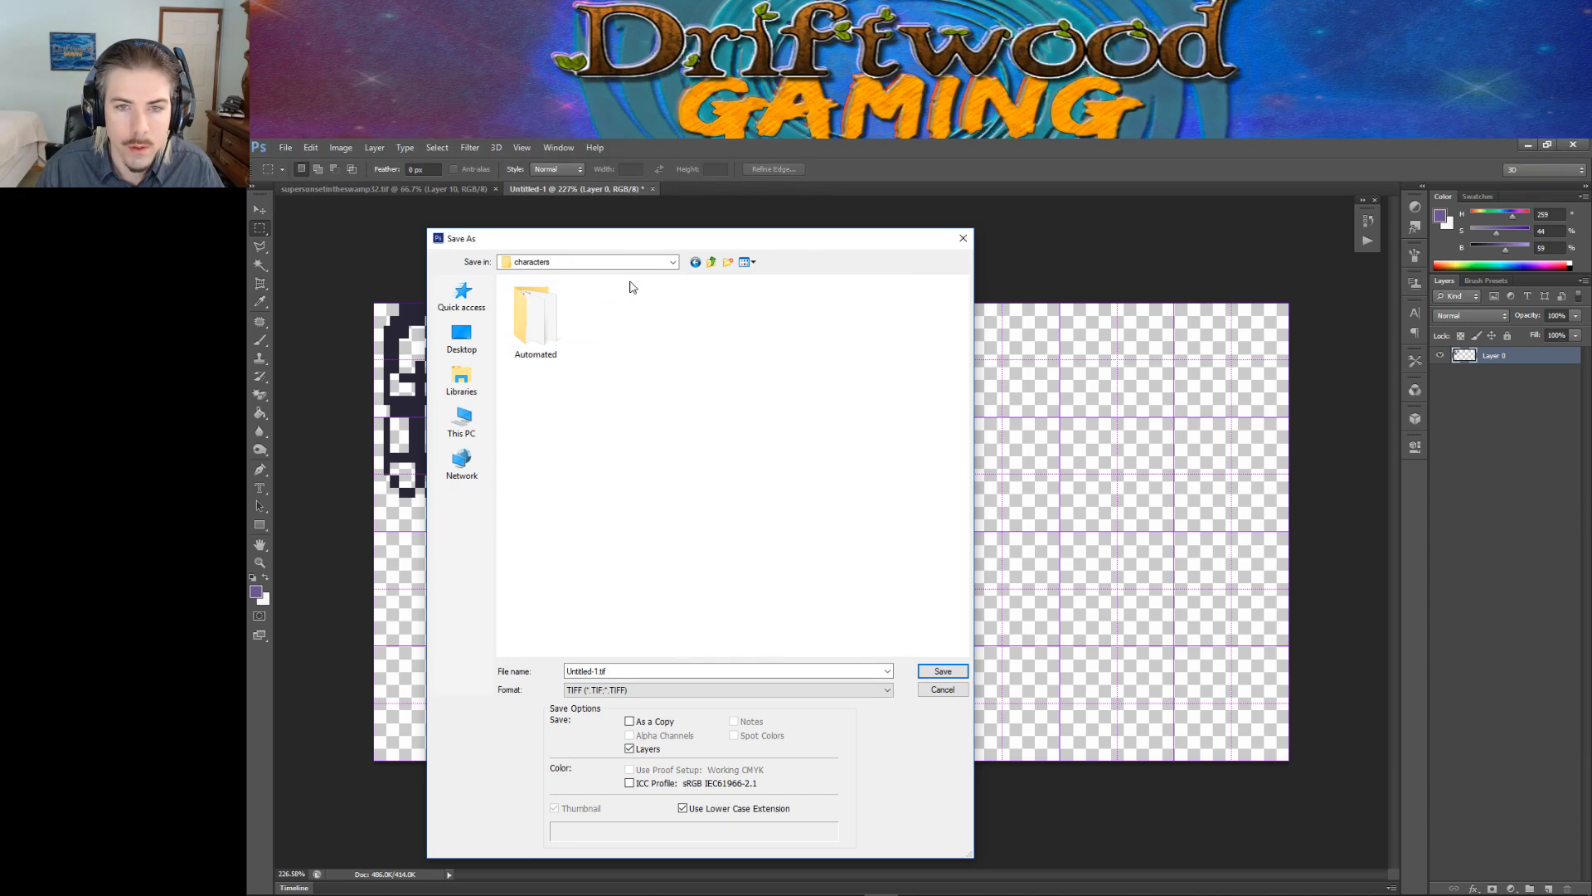
pyautogui.click(711, 262)
pyautogui.doubleClick(559, 379)
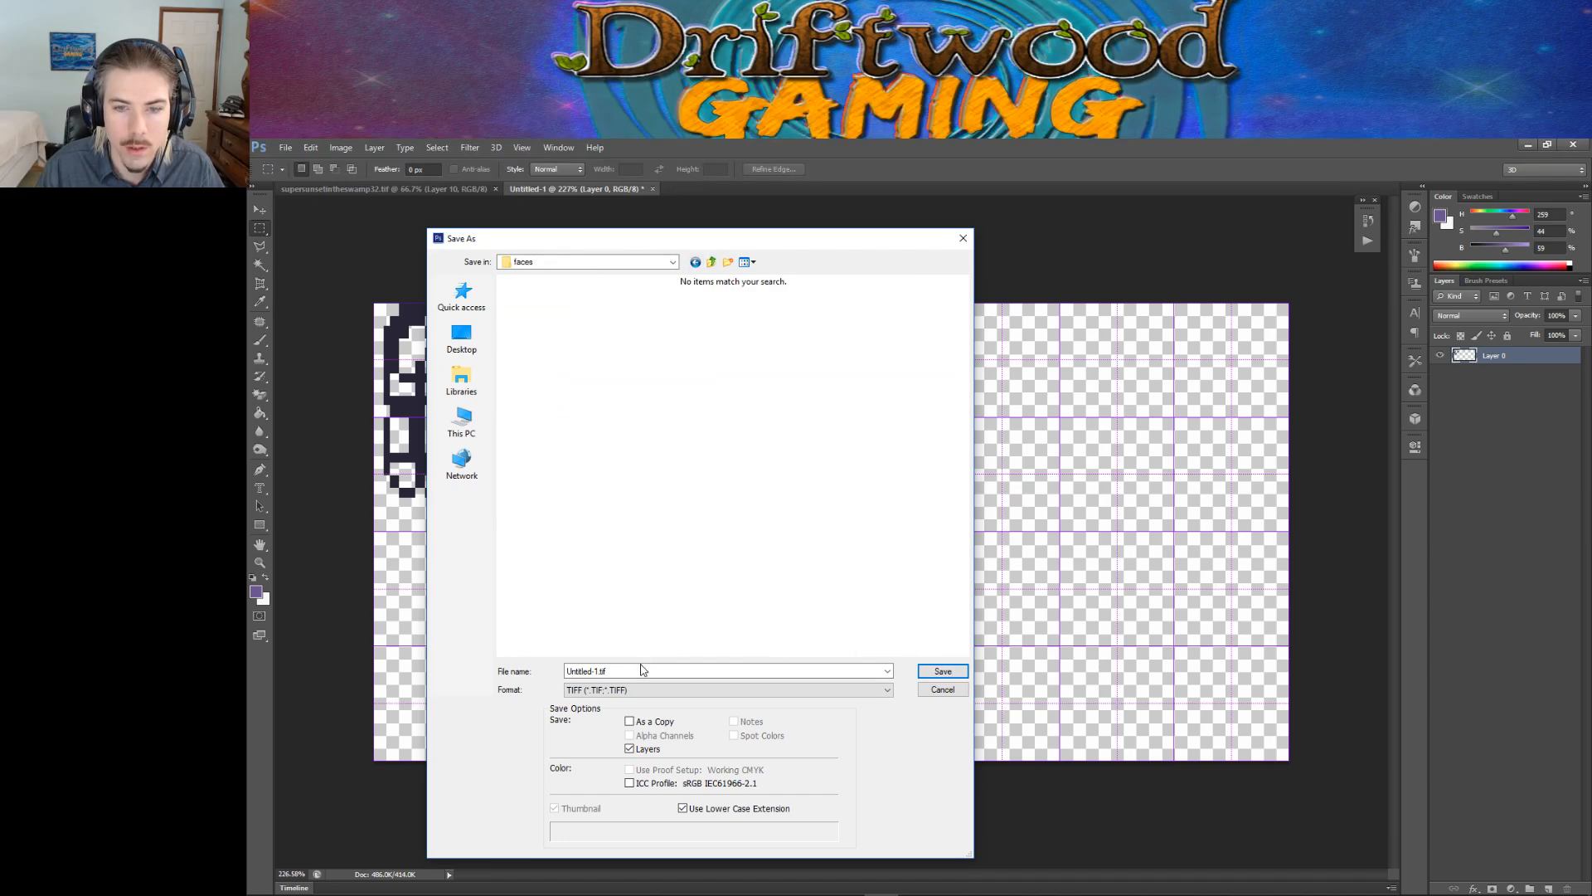
# Step: Save the face sheet as a PNG copy named EKUMANface.png, accepting the export options
pyautogui.click(628, 692)
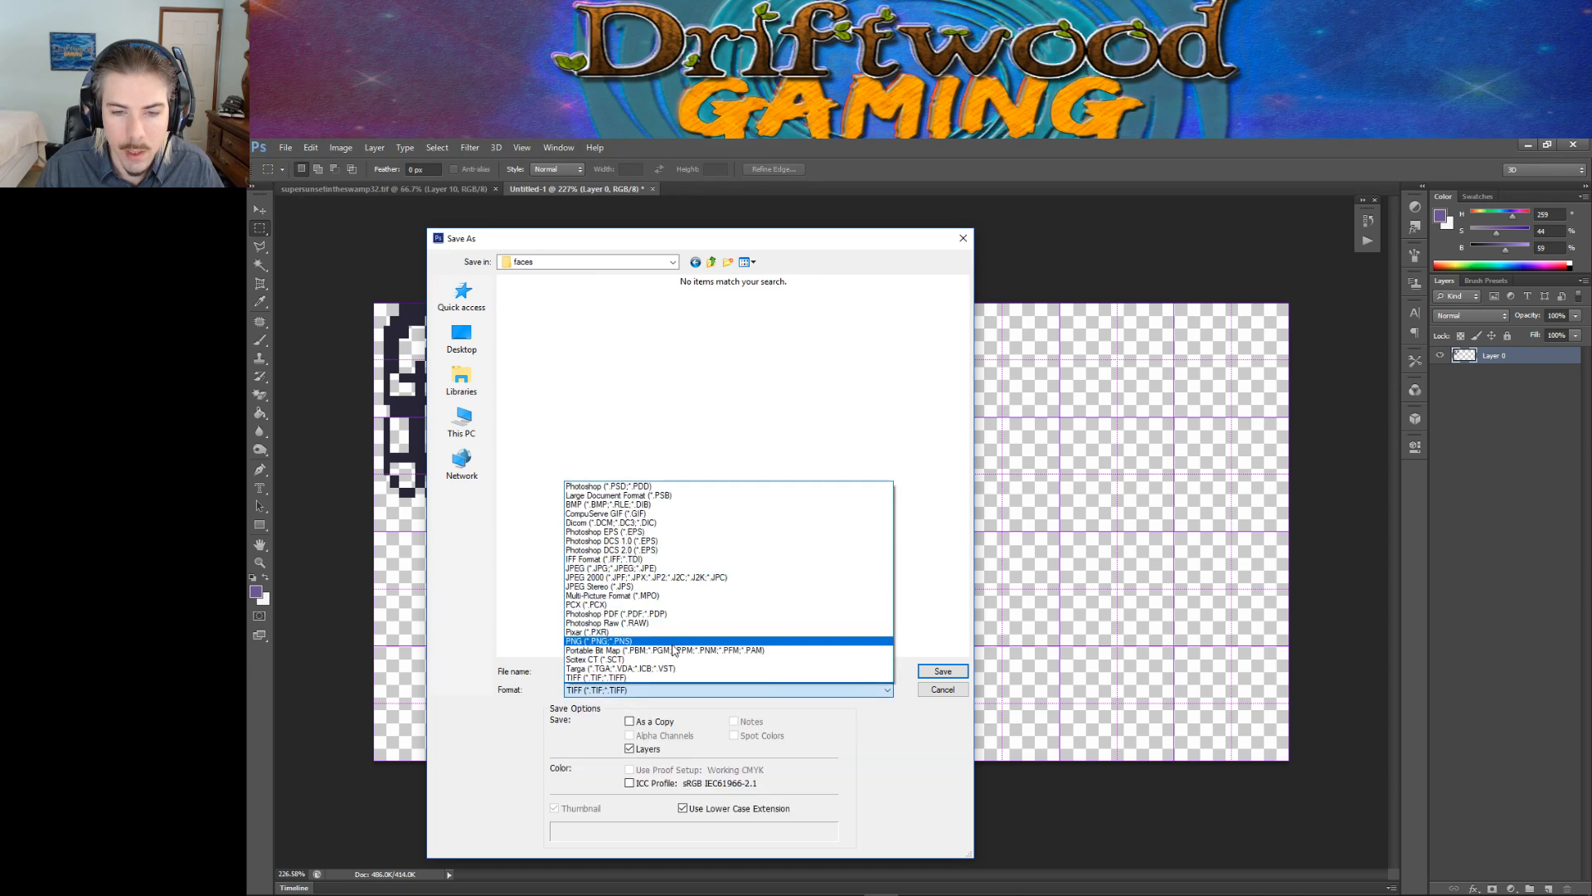
pyautogui.click(672, 643)
pyautogui.click(595, 671)
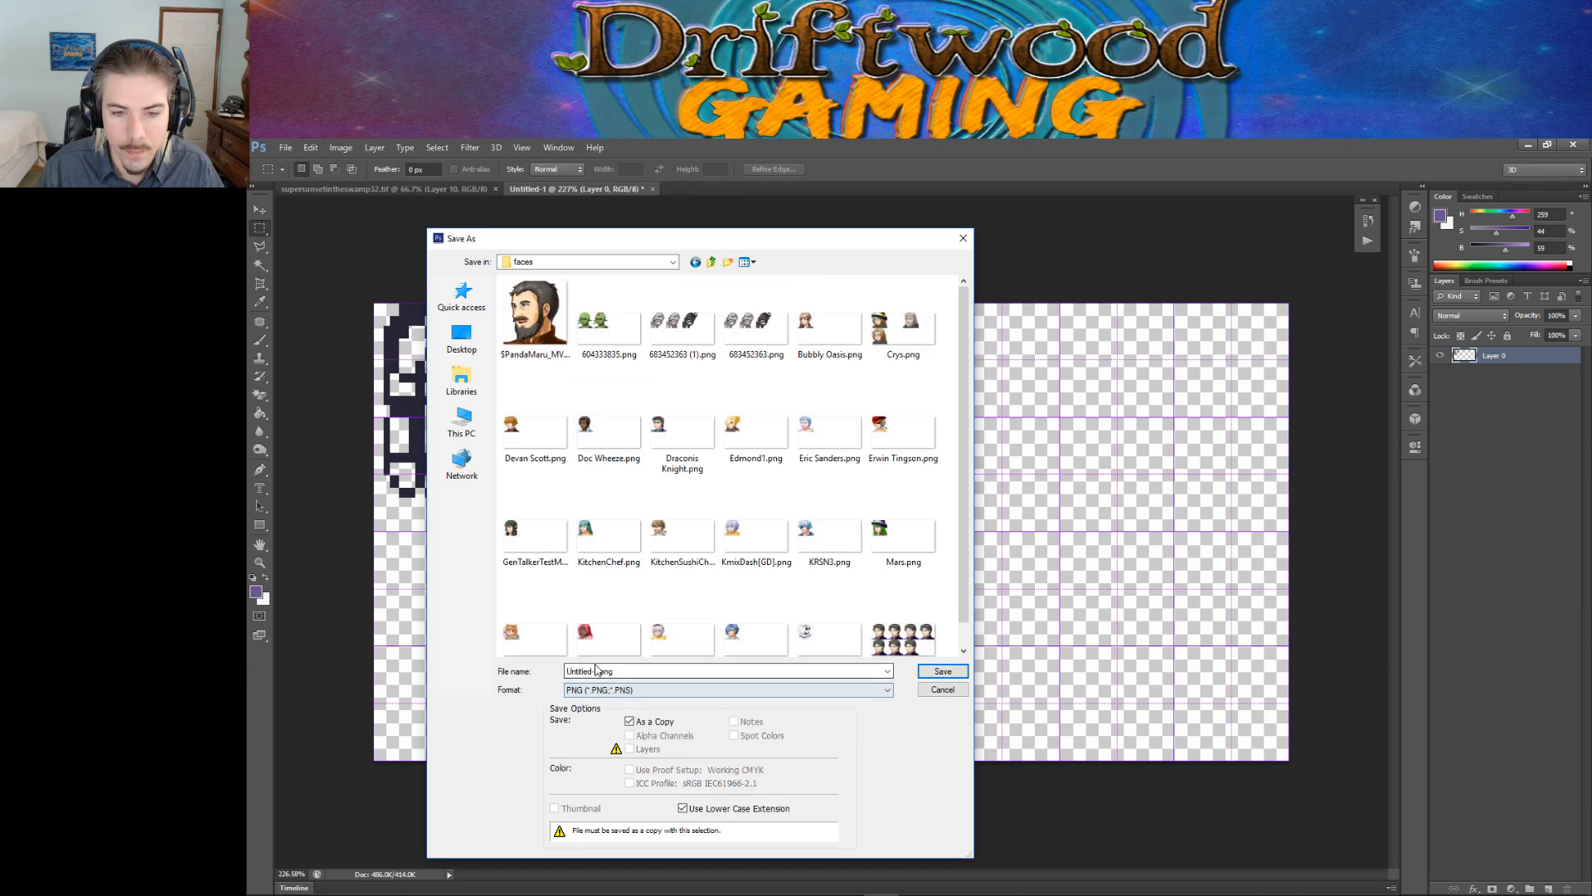
pyautogui.click(595, 671)
pyautogui.doubleClick(595, 671)
pyautogui.write('E')
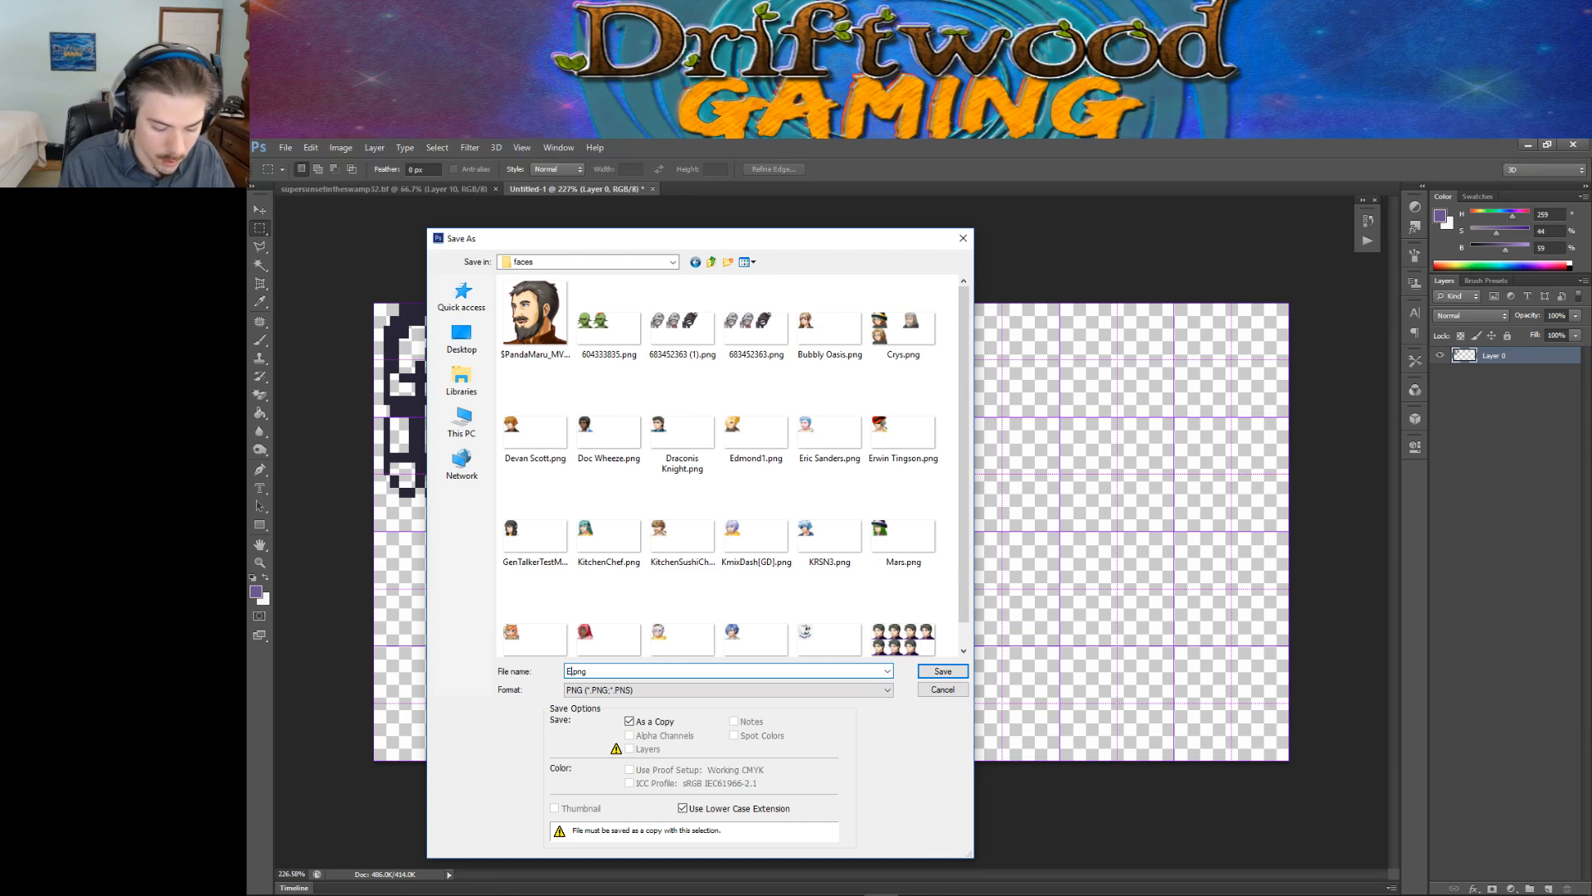
pyautogui.write('KUMAN')
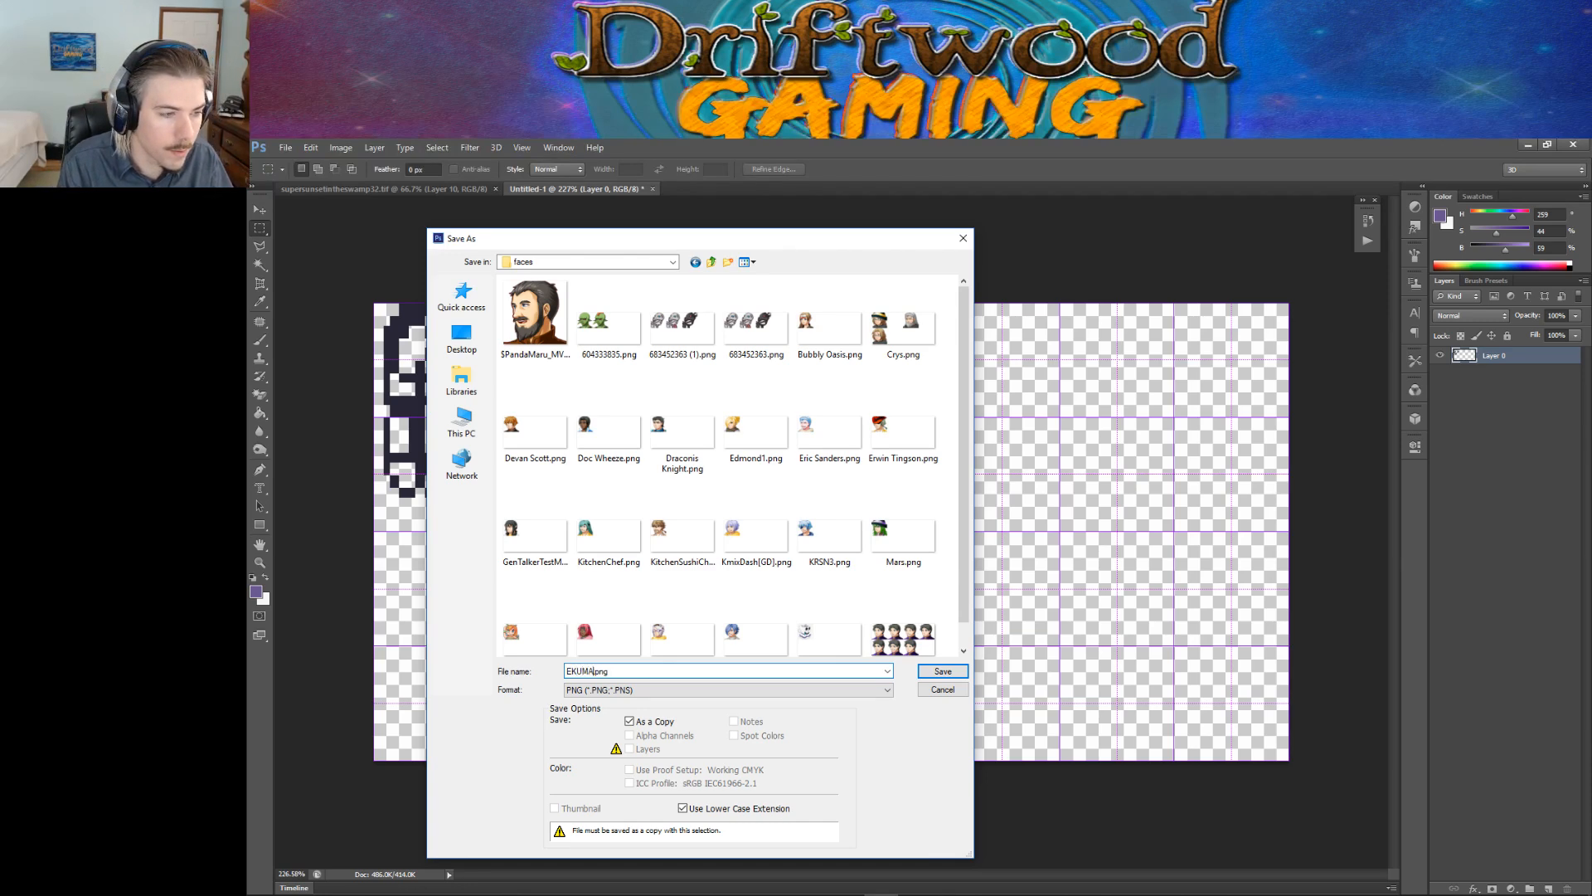
pyautogui.write('face')
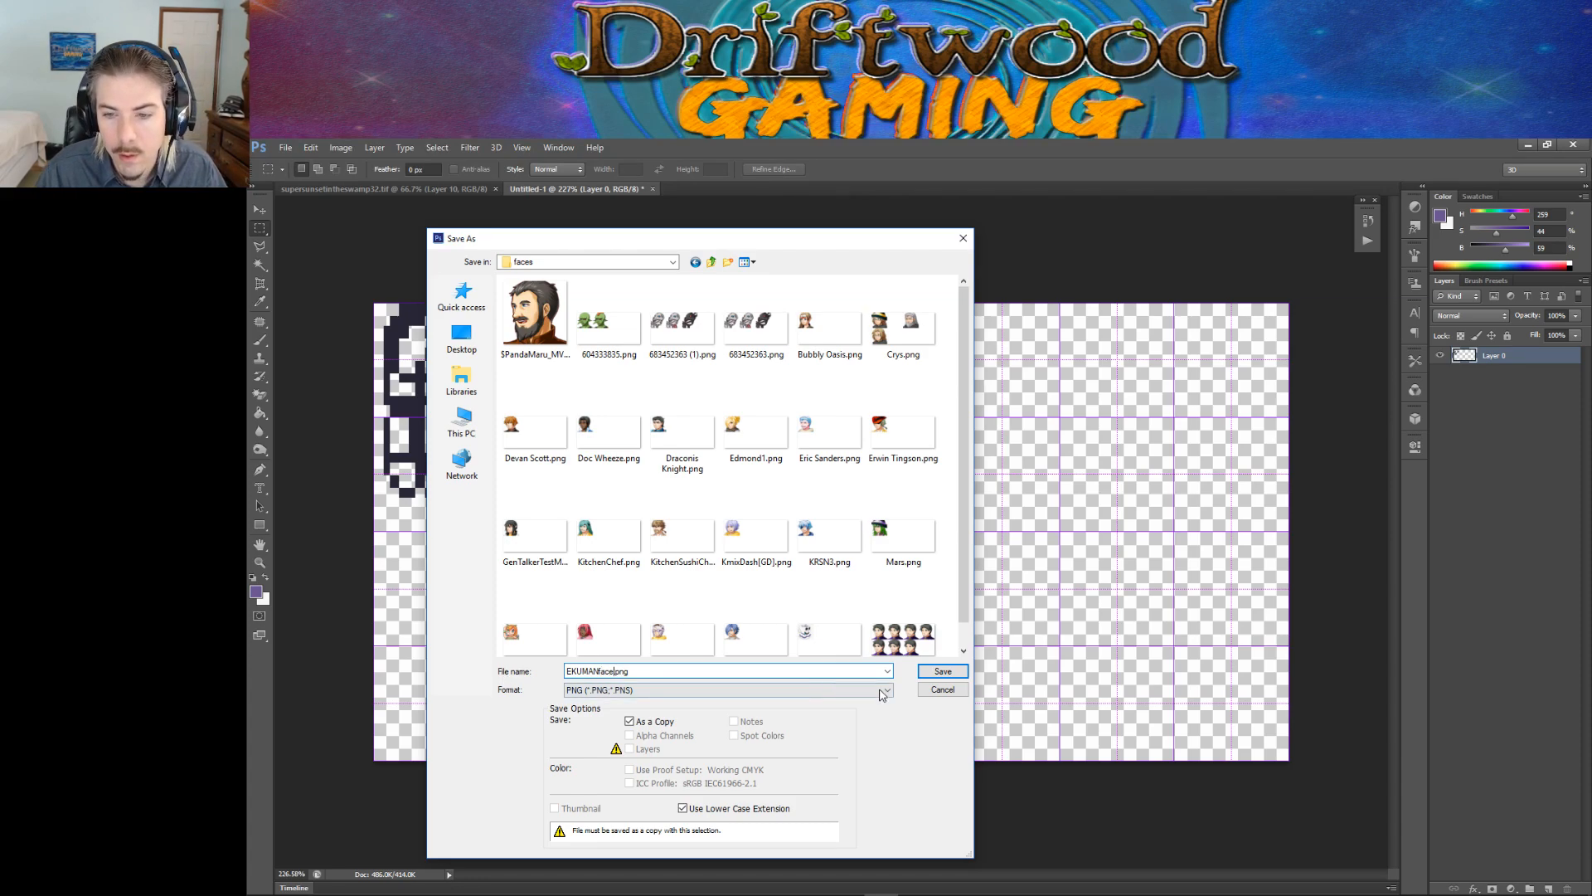
pyautogui.click(943, 672)
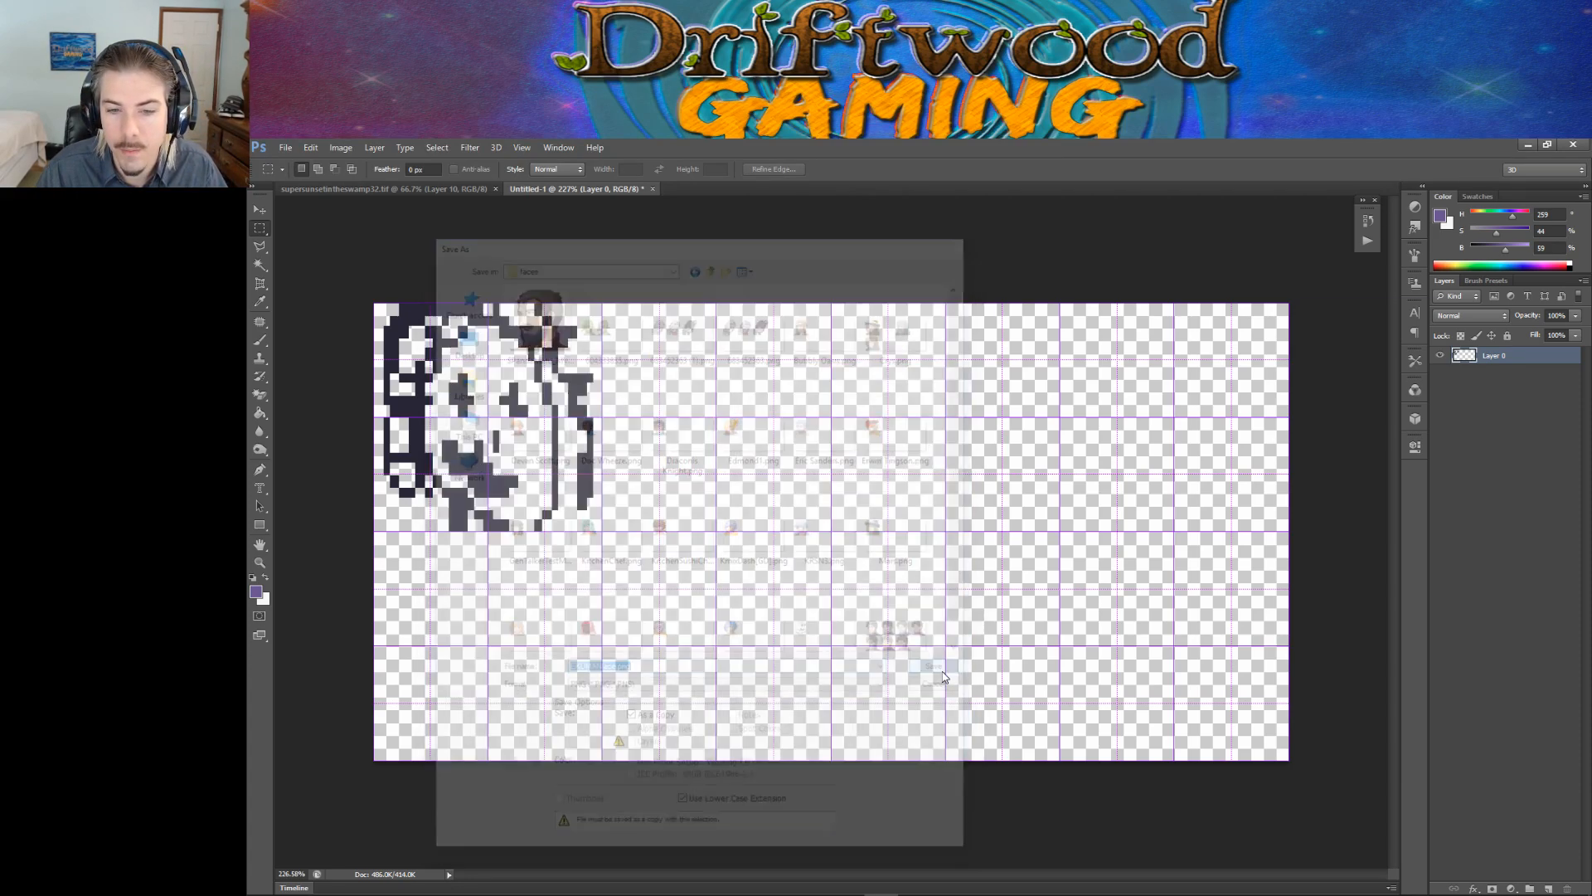
pyautogui.click(971, 404)
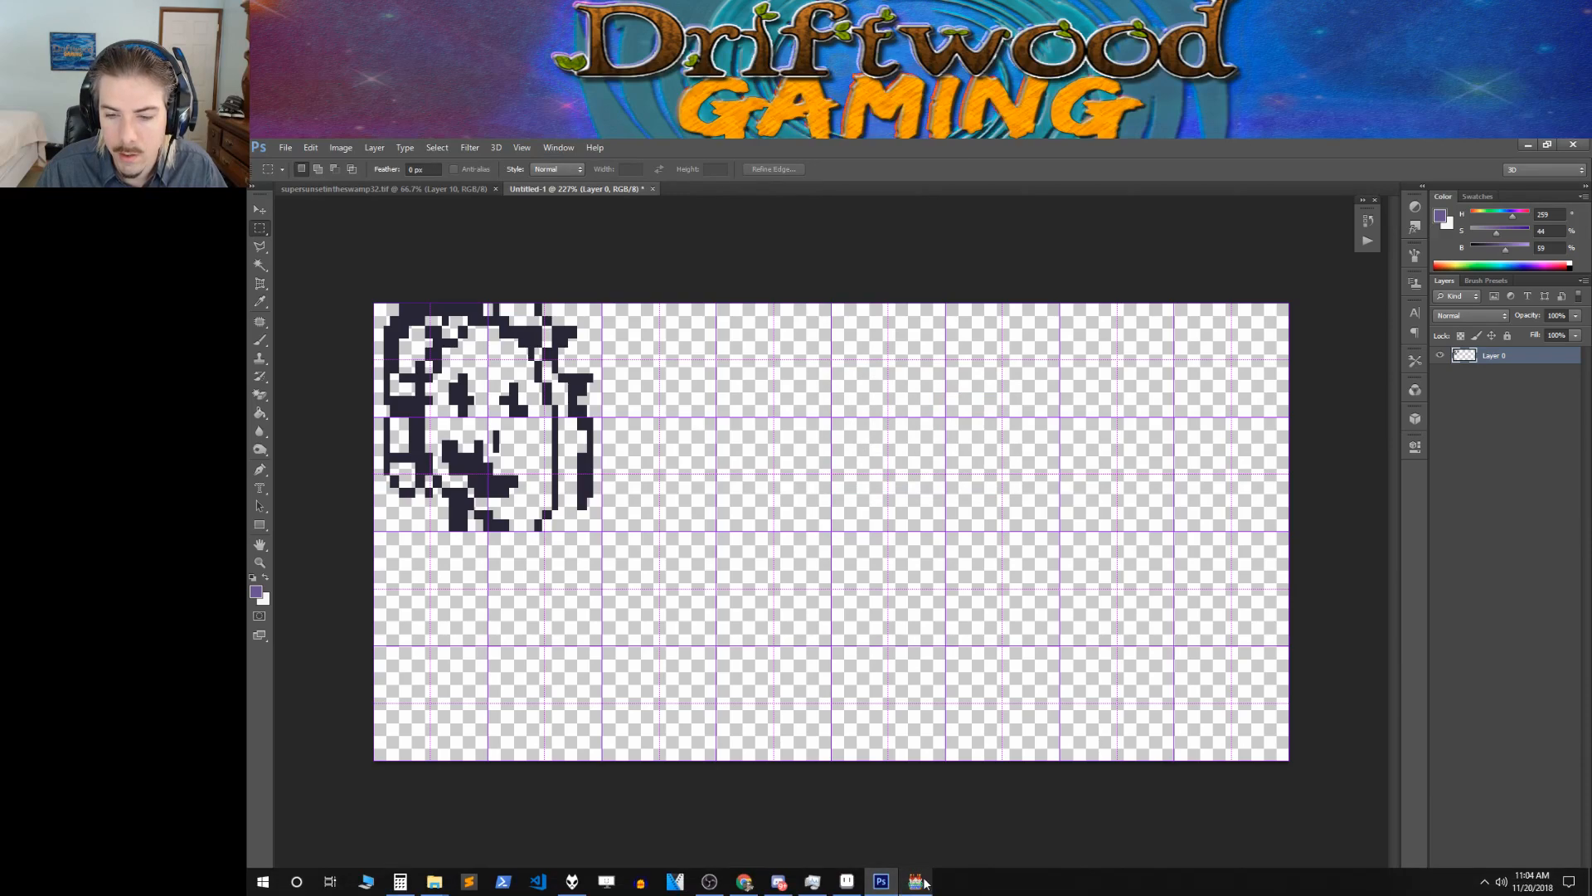
# Step: Switch to RPG Maker MV, dismiss the open event dialogs and reopen the Ekuman event for editing
pyautogui.click(915, 887)
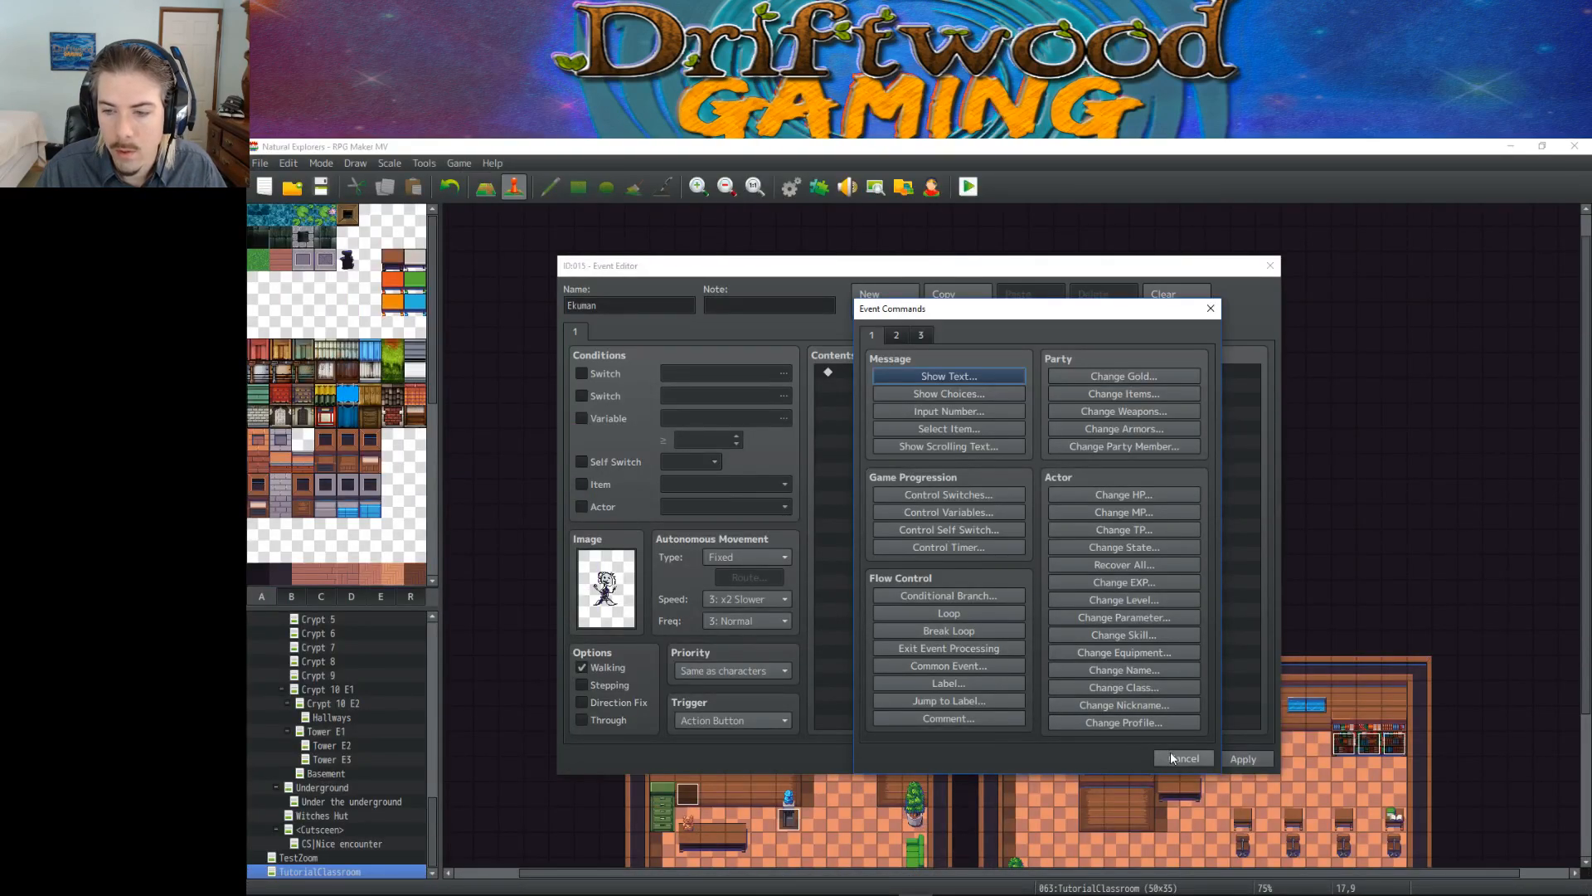
pyautogui.click(1184, 758)
pyautogui.click(1176, 758)
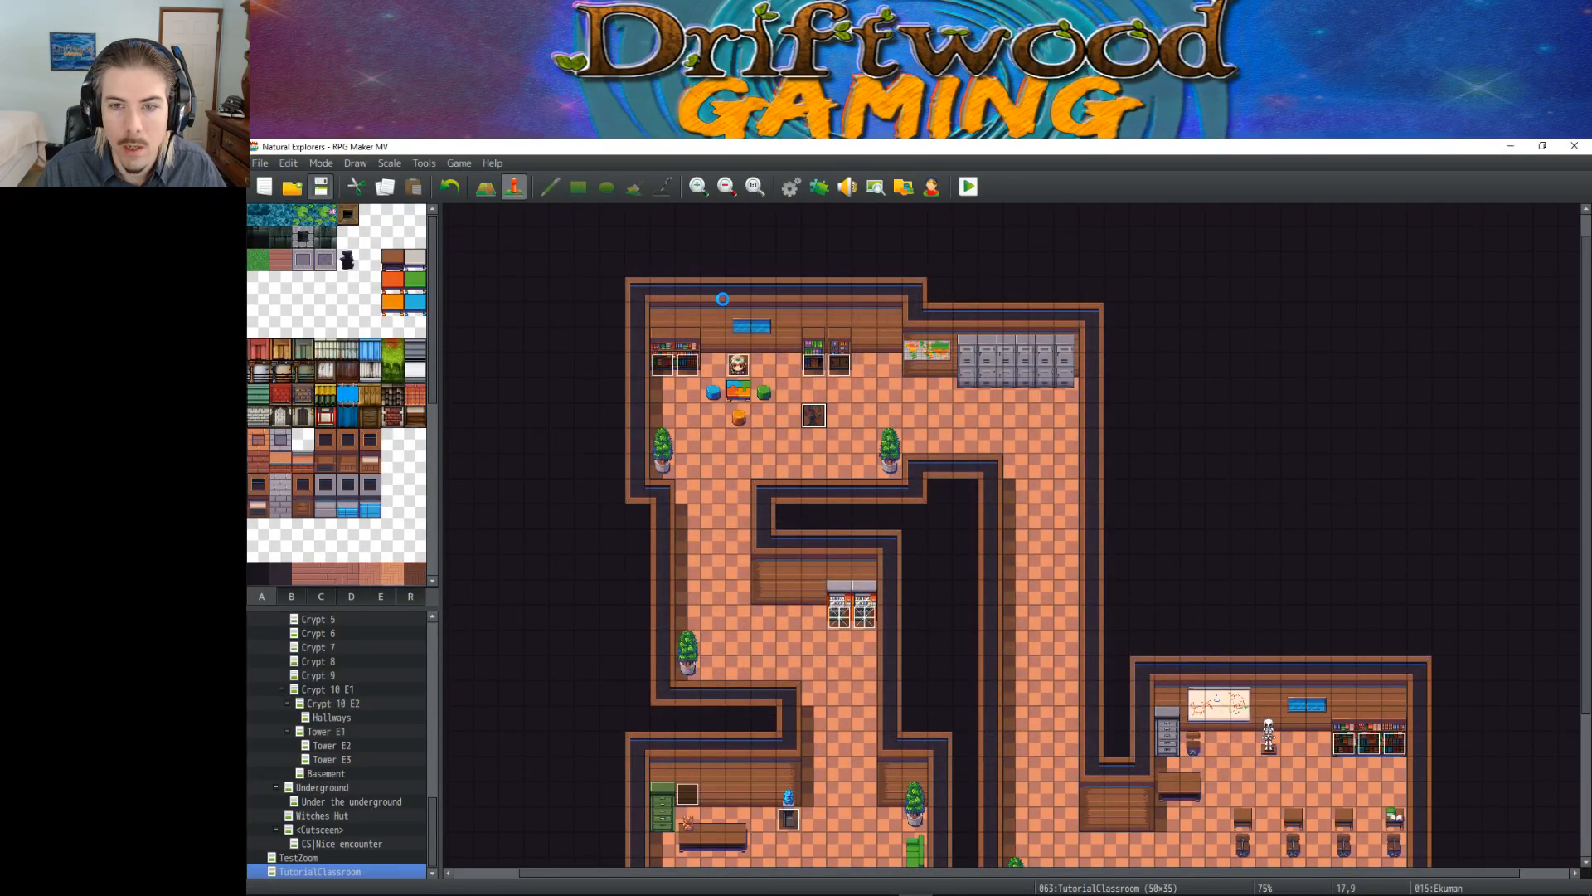
pyautogui.doubleClick(814, 416)
# Step: Add a Show Text command to the event's contents using the first EKUMANface portrait as its face
pyautogui.rightClick(870, 370)
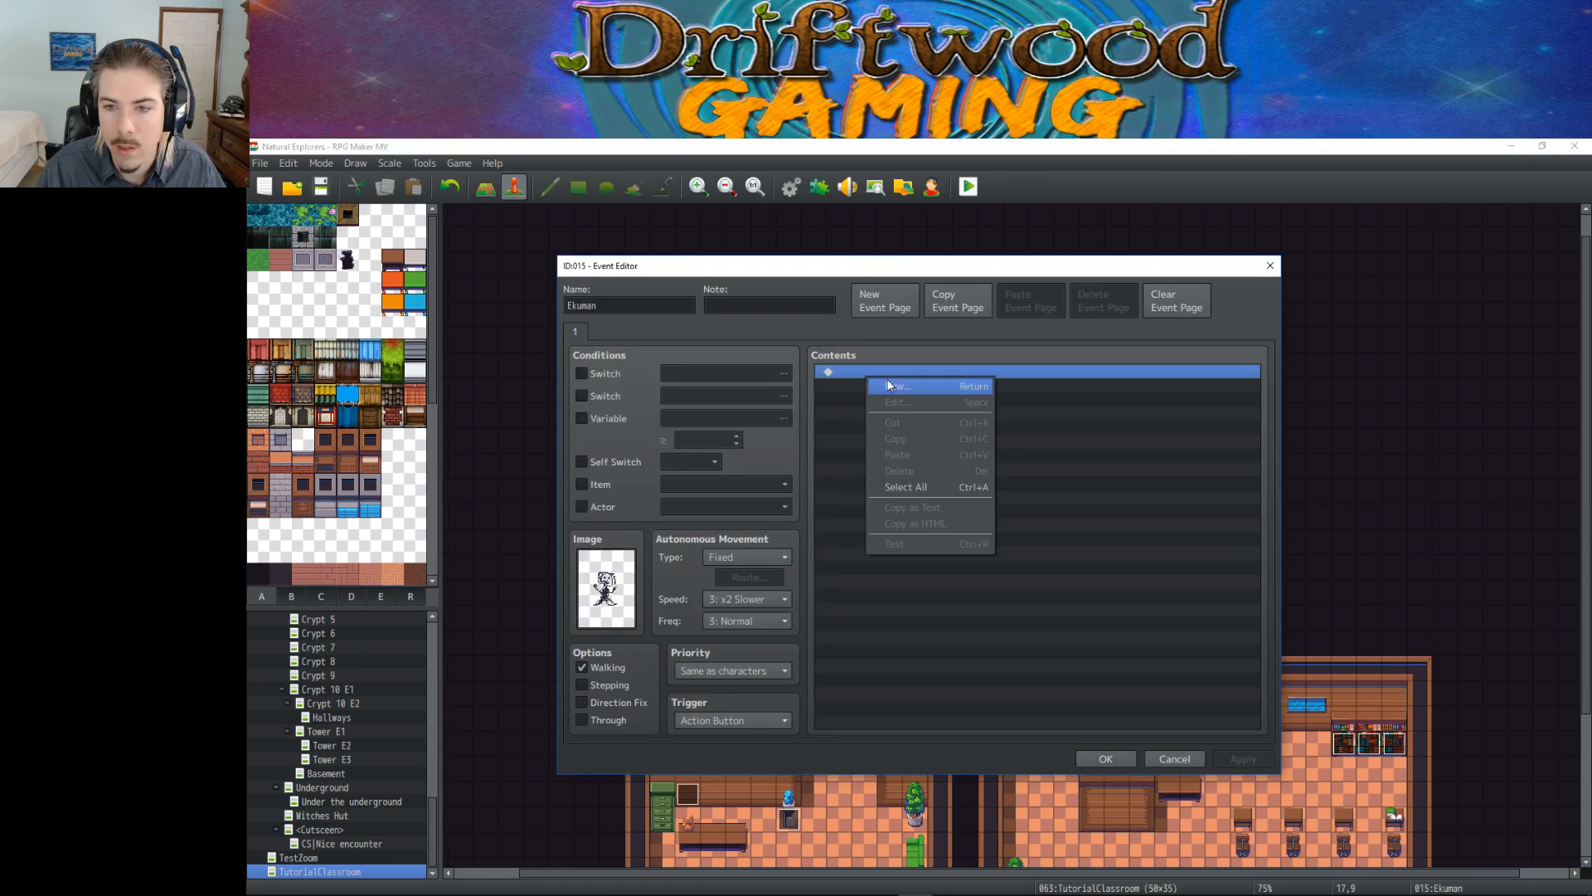
pyautogui.click(904, 381)
pyautogui.click(930, 376)
pyautogui.doubleClick(880, 533)
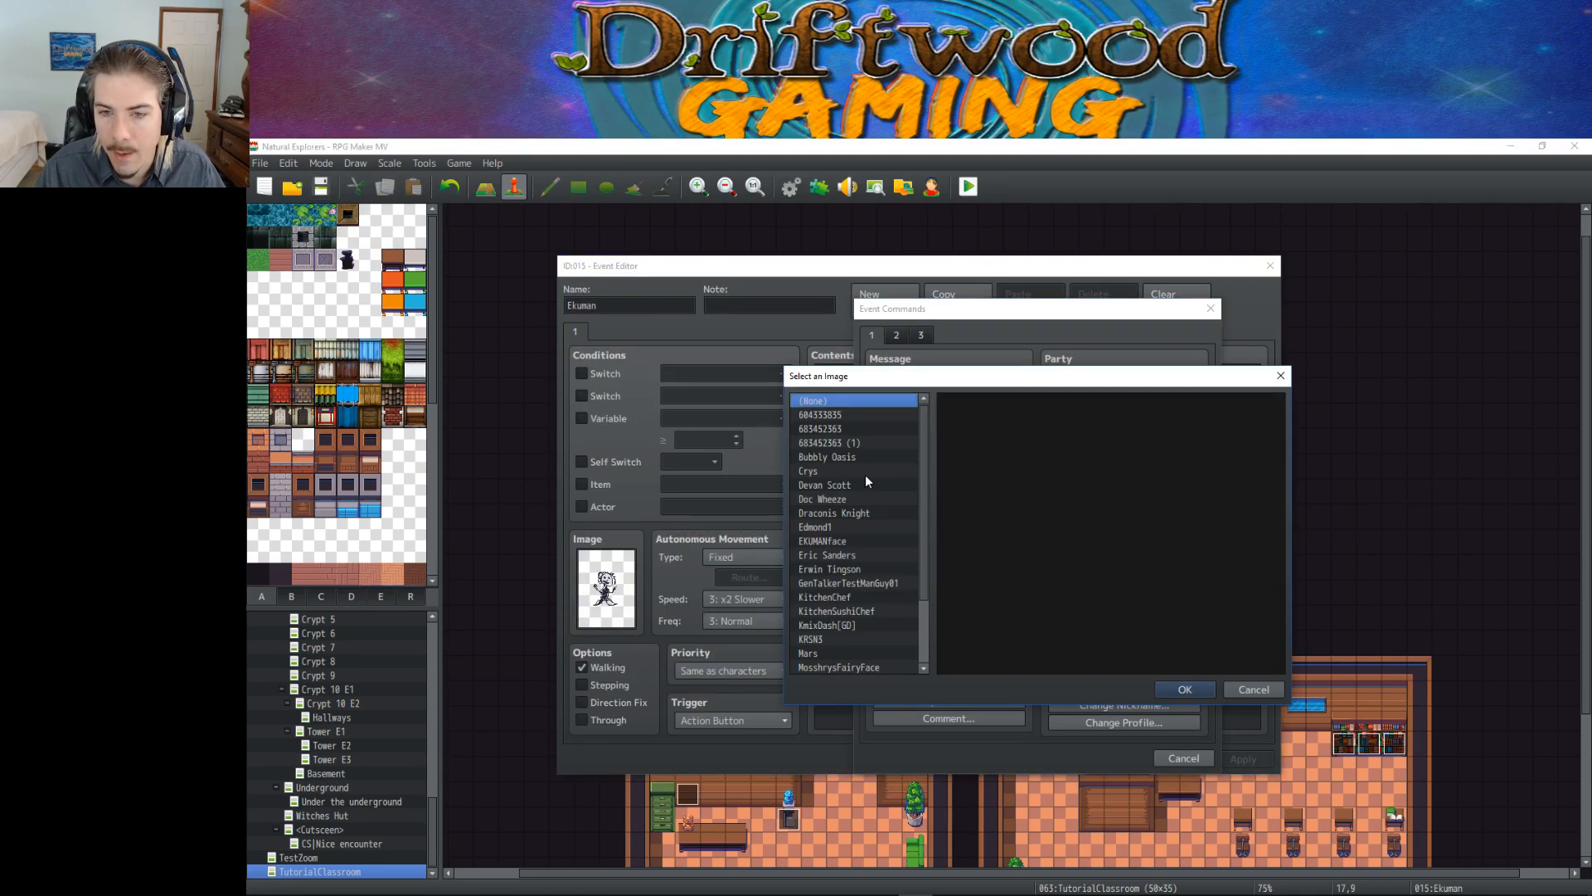
pyautogui.click(849, 541)
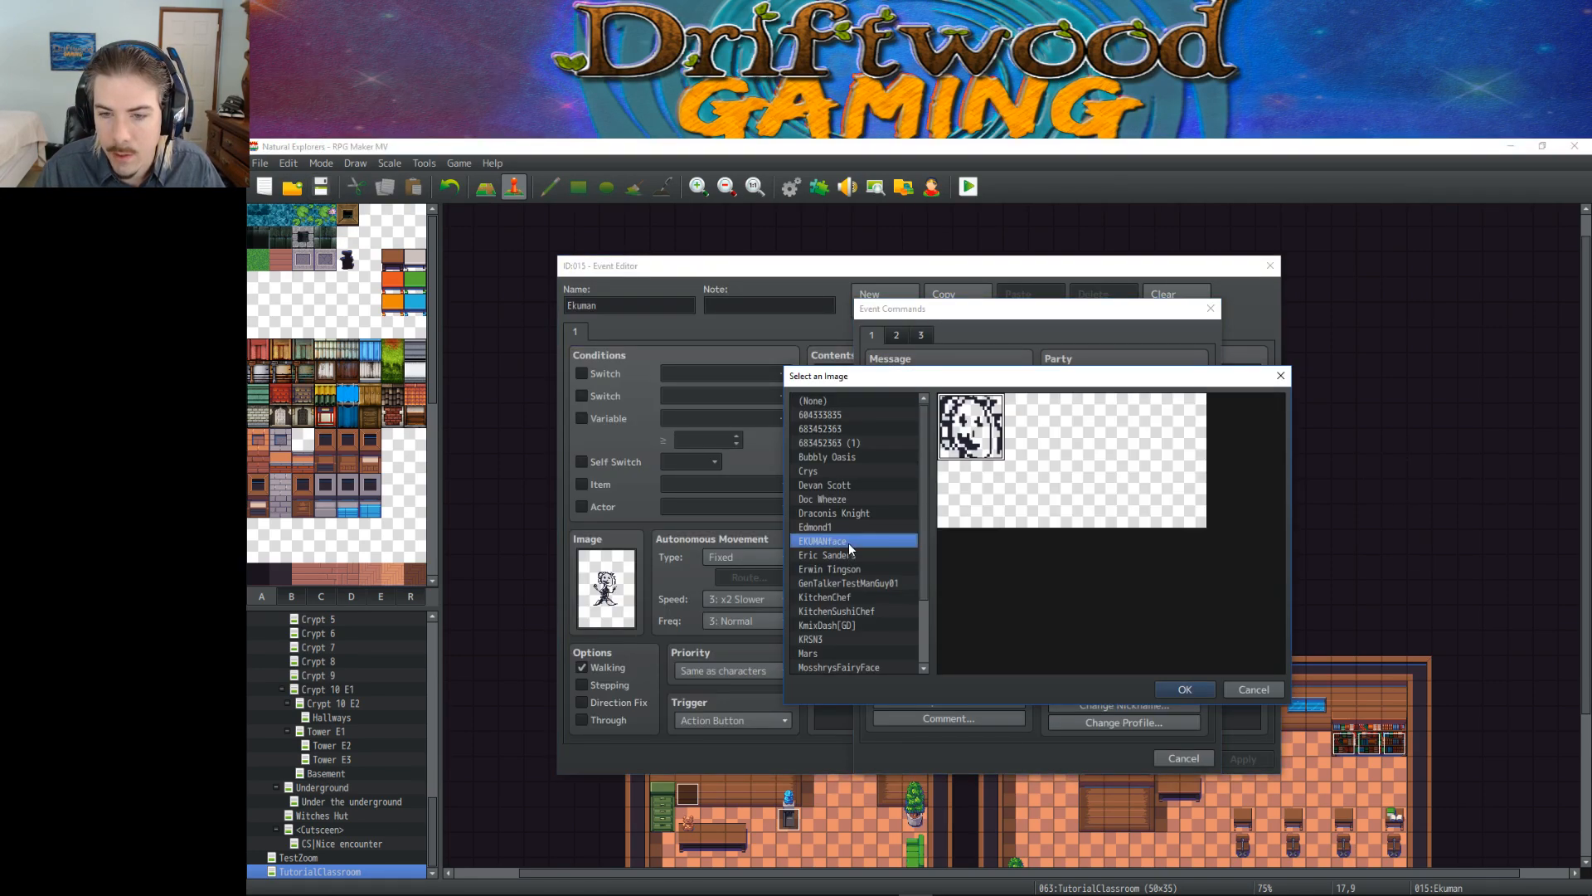
pyautogui.click(1183, 689)
# Step: Enter the message "\n<EKUMAN>Hi, I'm EKUMAN. Do you like dinosaurs?" with "I like dinosaurs!" on a second line, and accept it
pyautogui.click(999, 520)
pyautogui.rightClick(984, 513)
pyautogui.click(951, 513)
pyautogui.write('\\')
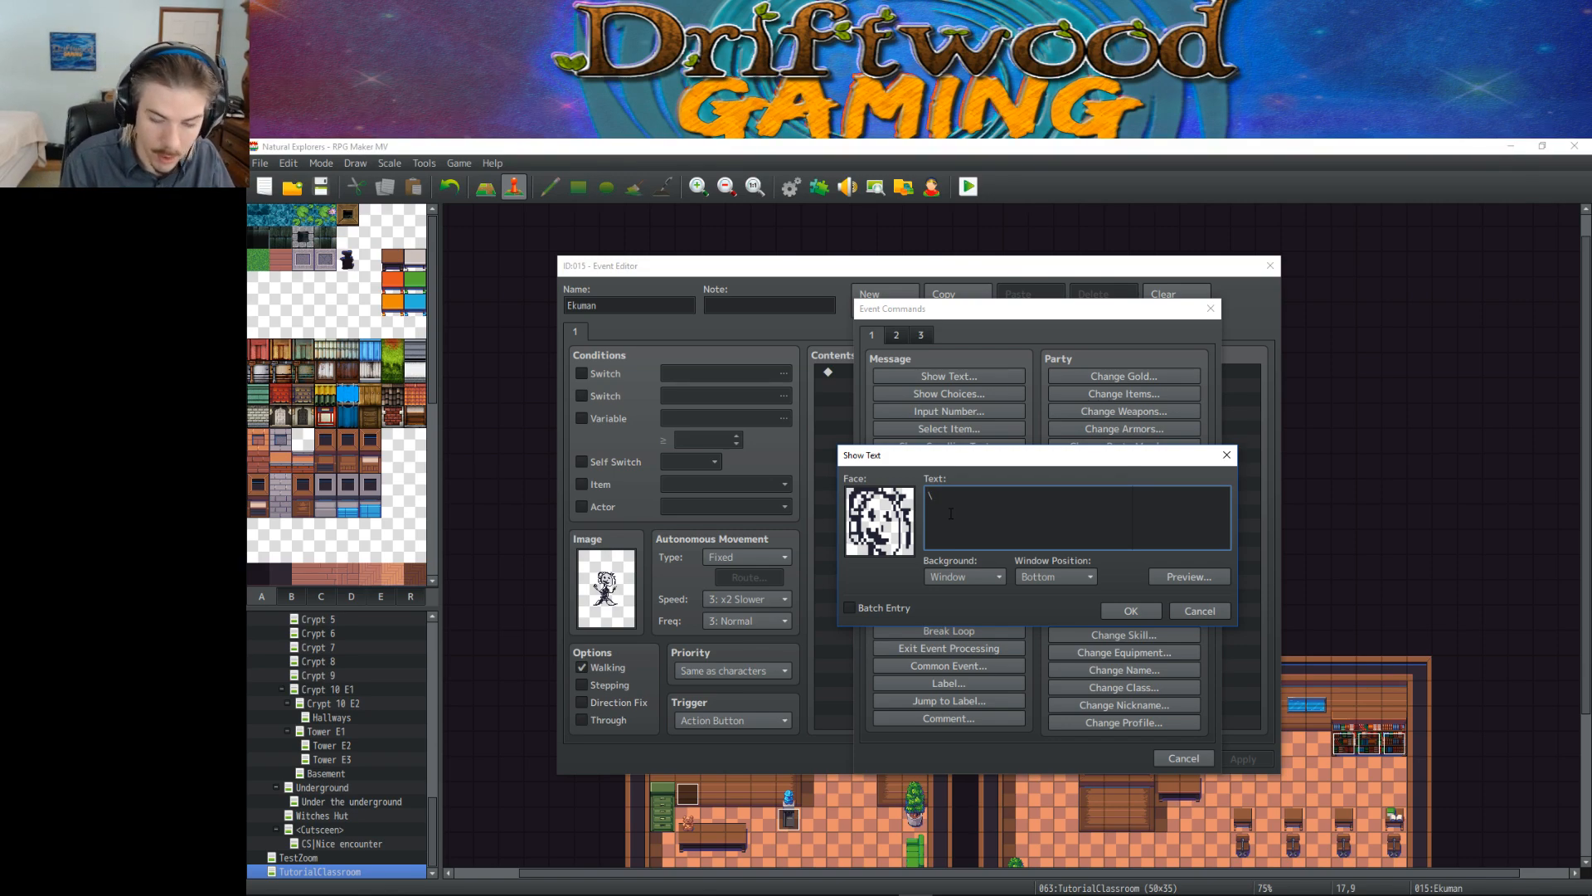
pyautogui.write("n<EKUMAN>Hi, I'm EKUMAN")
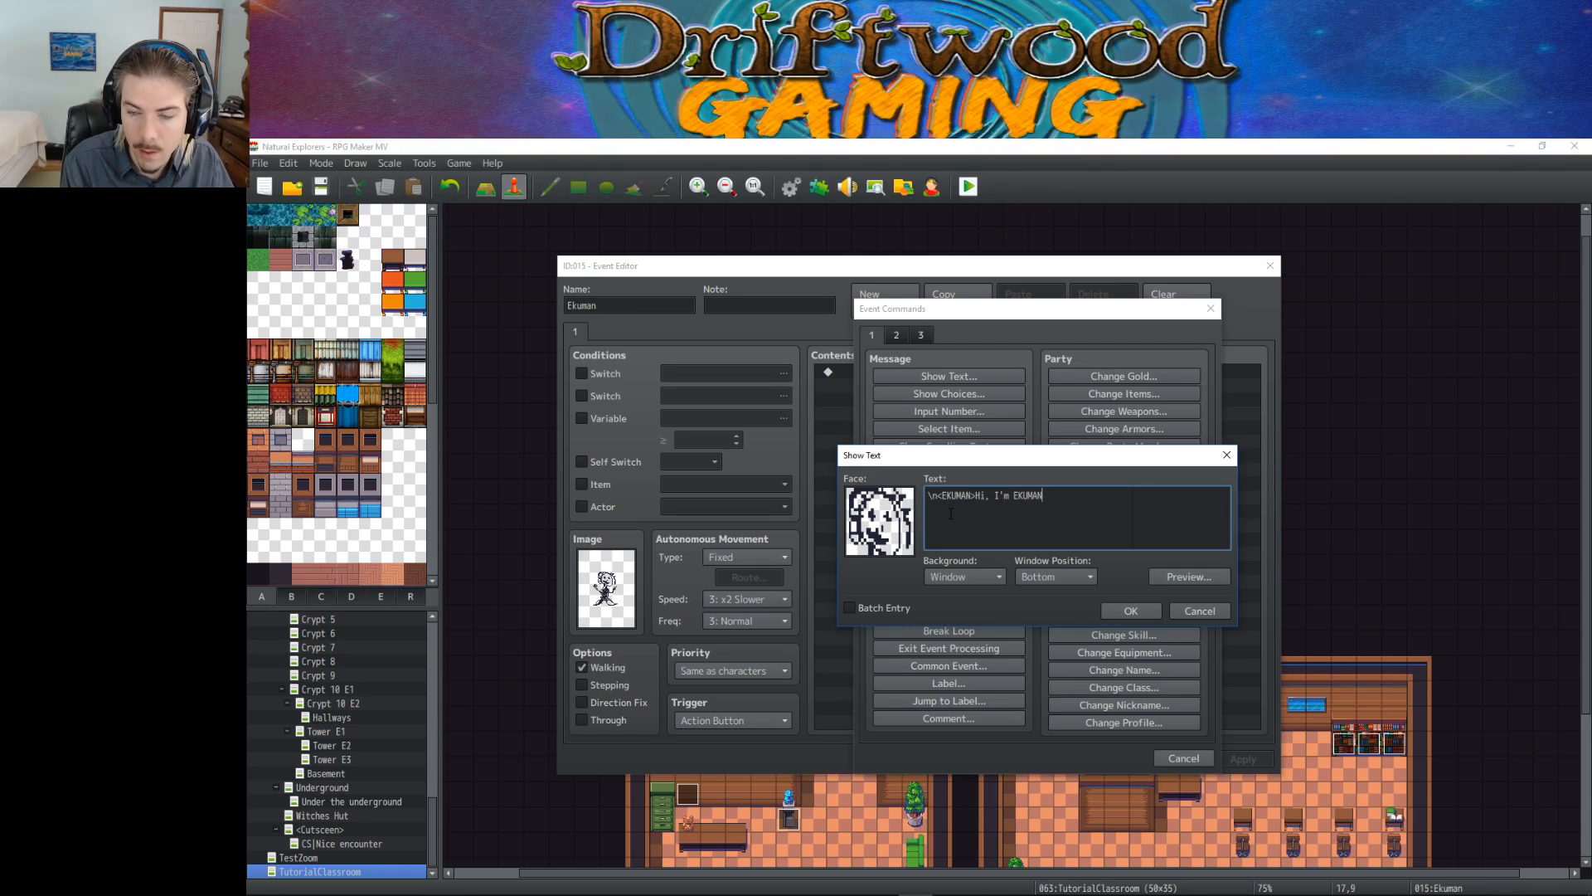
pyautogui.write('. Do you li')
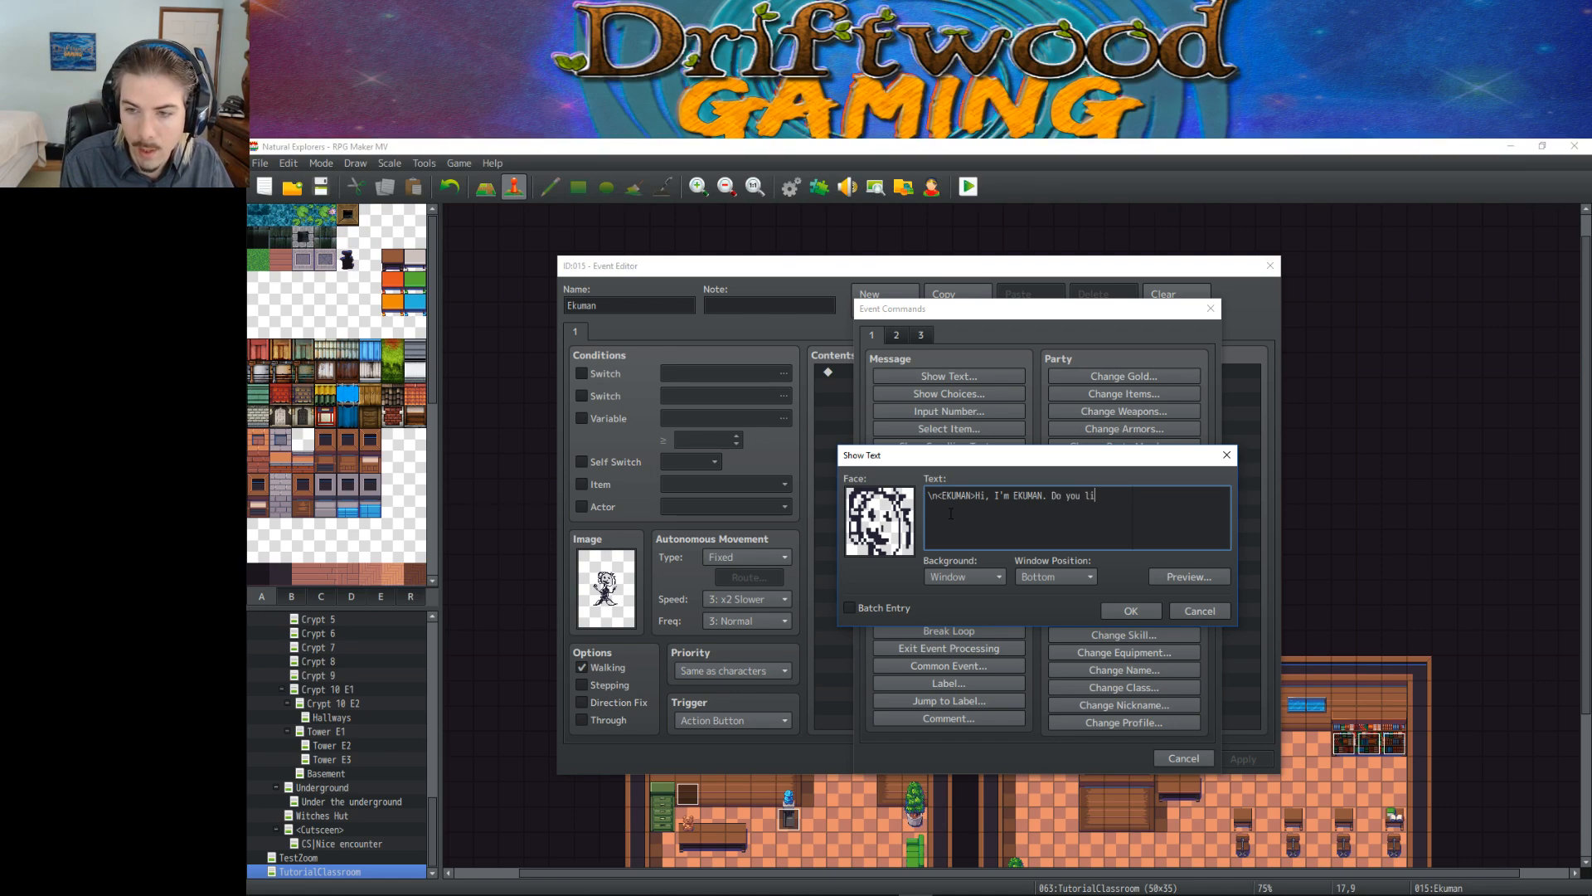
pyautogui.write('ke dinosaur')
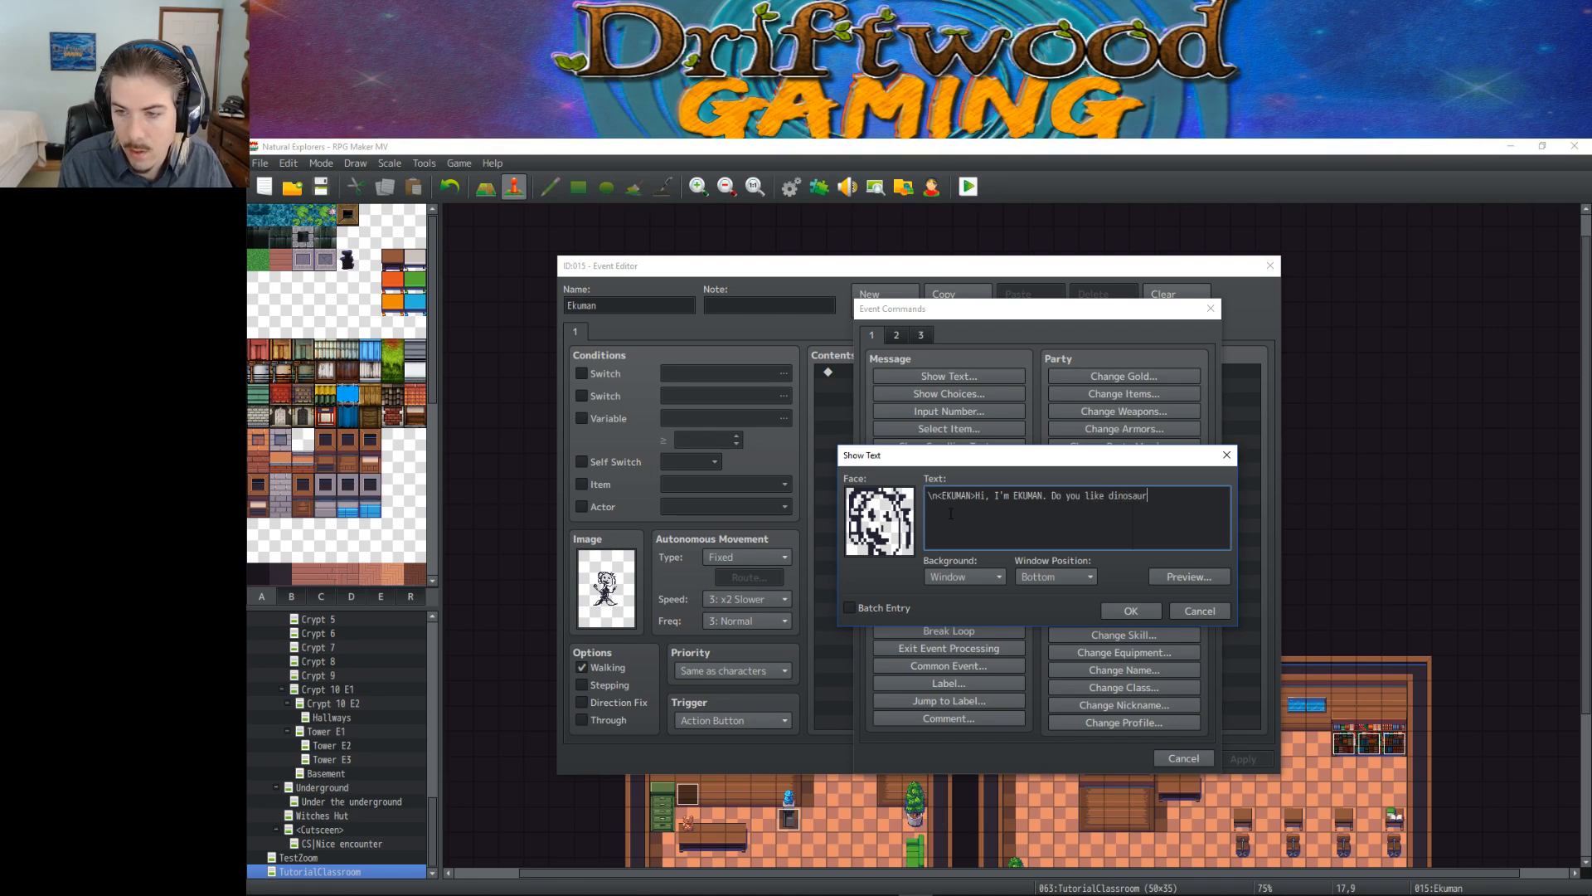
pyautogui.write('s?')
pyautogui.press('Return')
pyautogui.write('I like dinosaurs!')
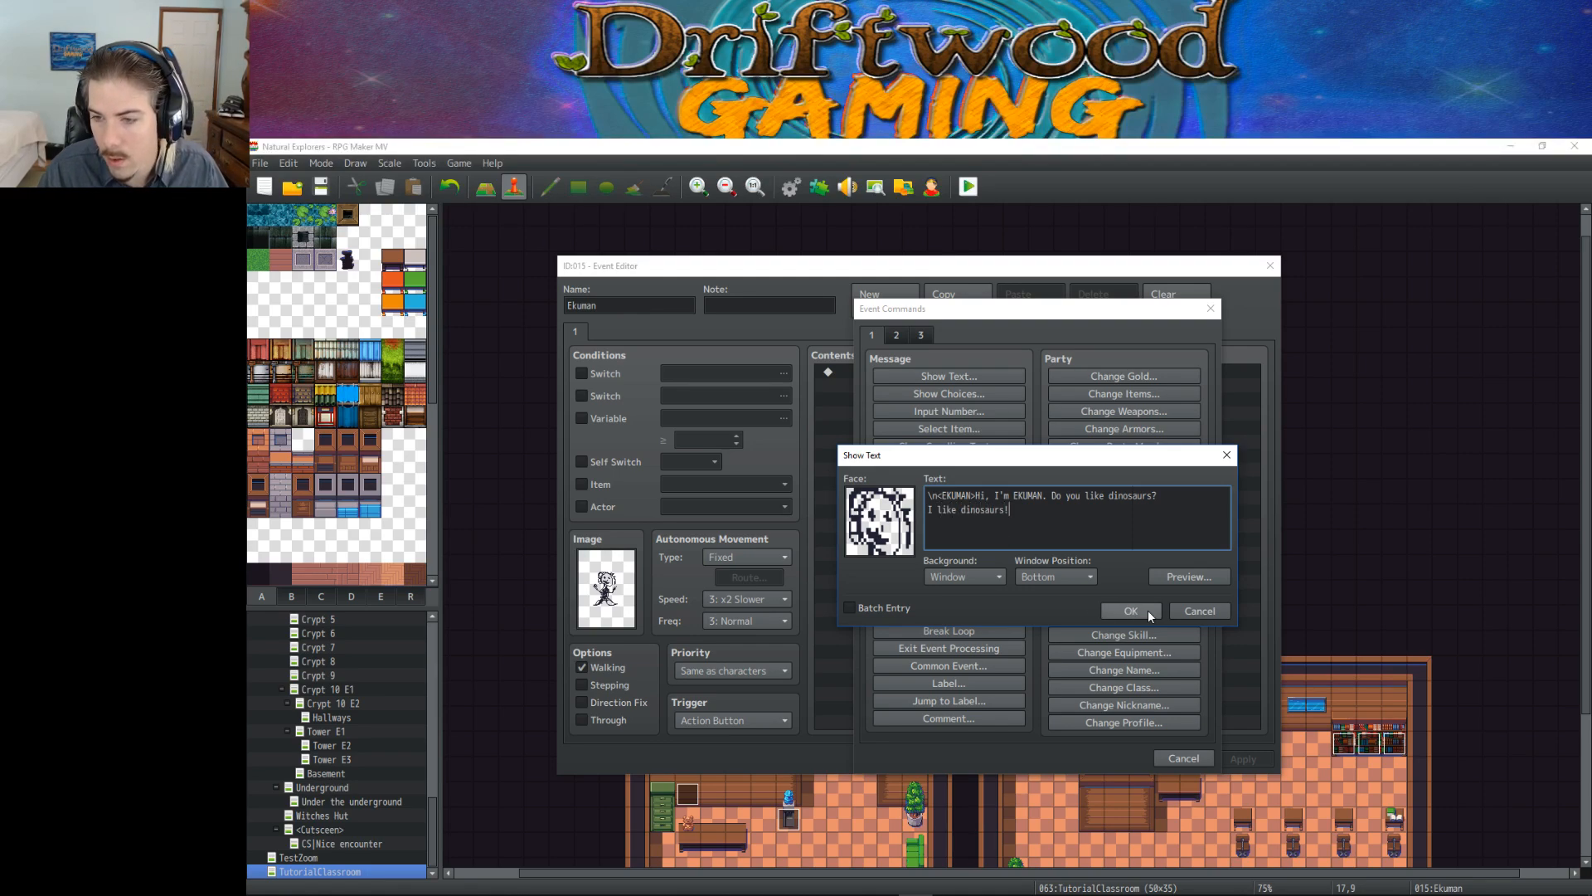
pyautogui.click(1149, 611)
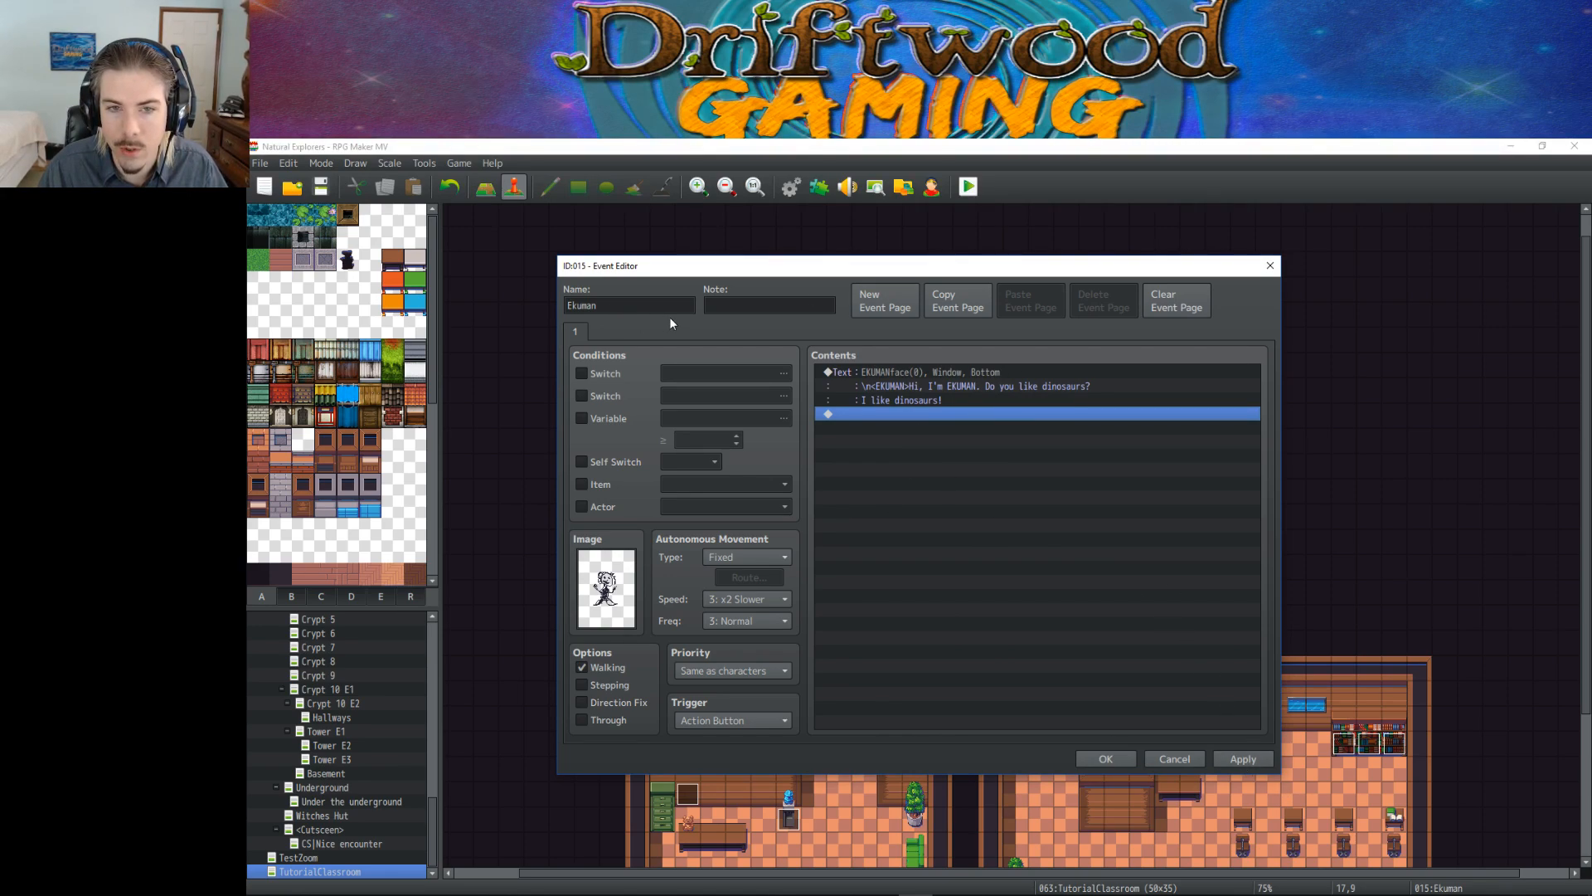
# Step: Rename the event to EKUMAN in all capitals and accept the event's changes
pyautogui.doubleClick(649, 305)
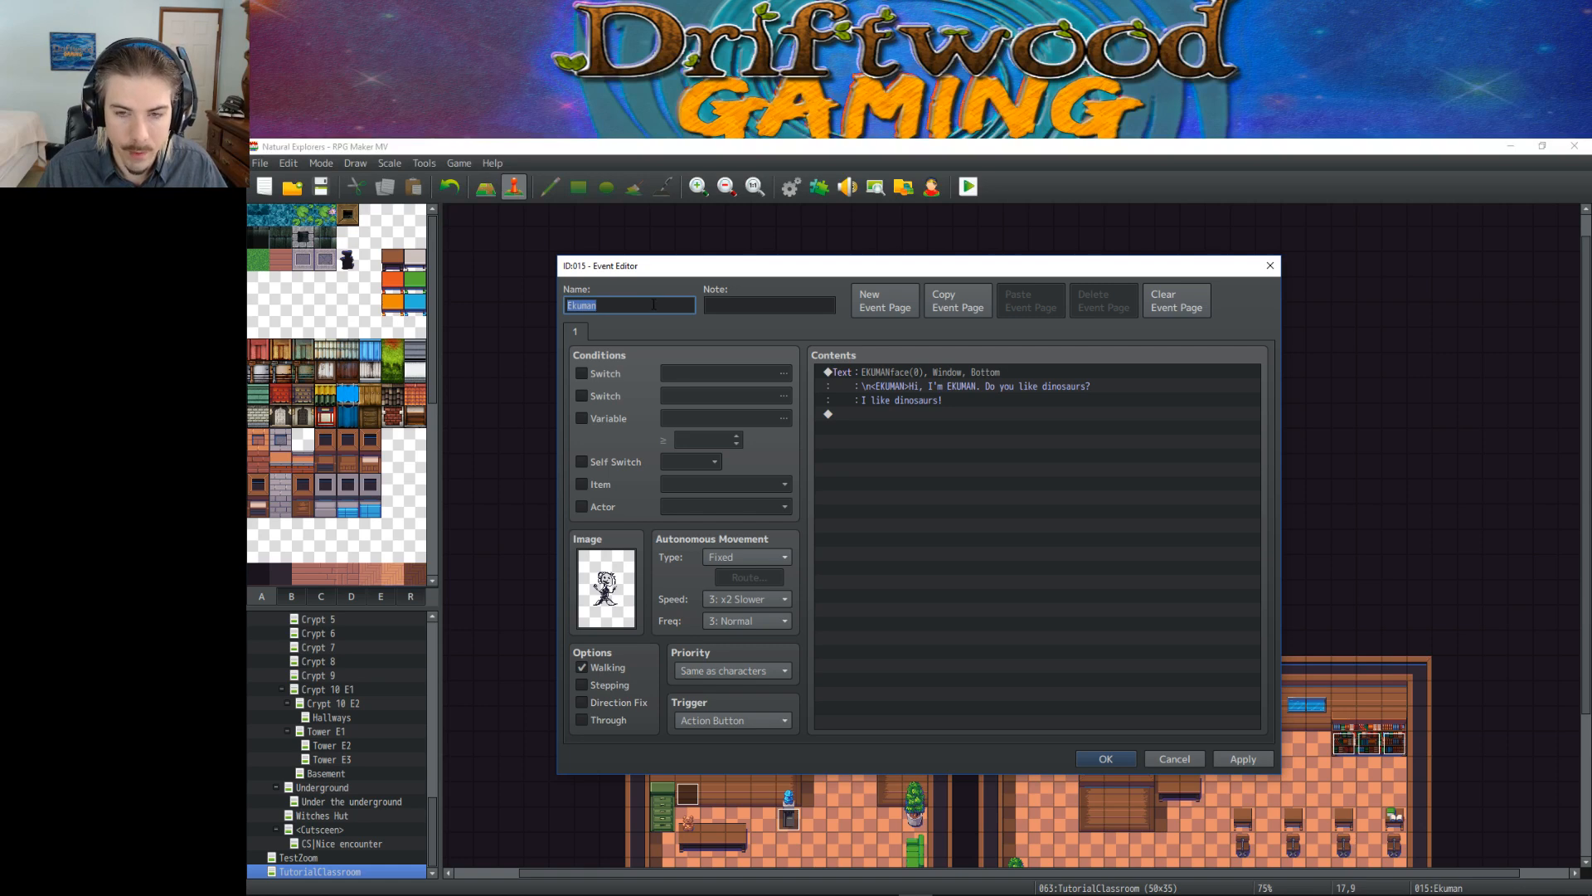
pyautogui.write('EKUMAN')
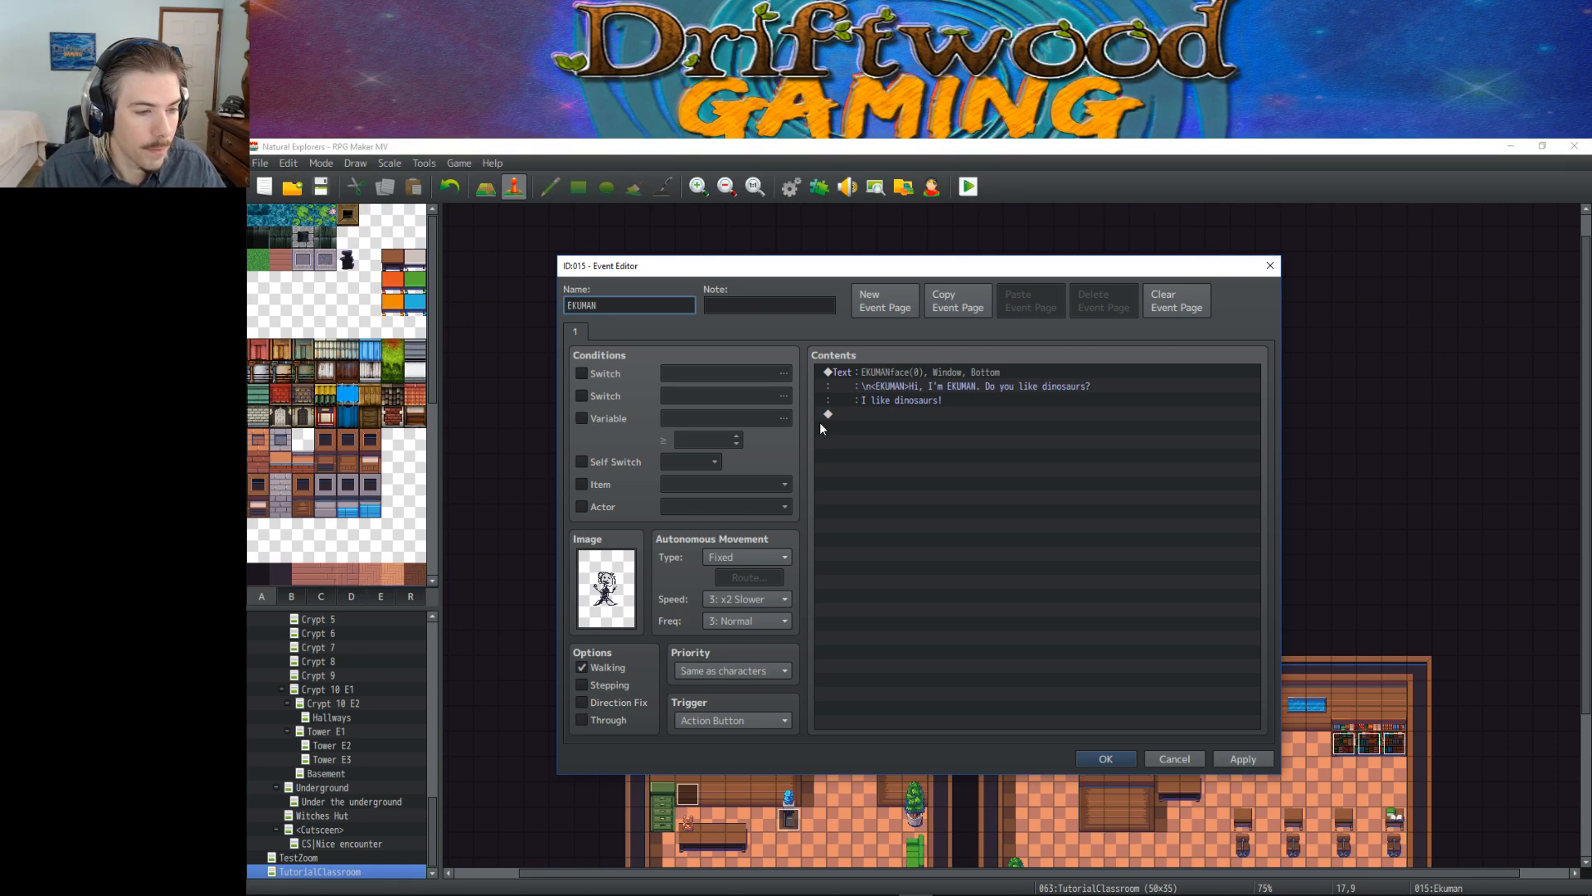
pyautogui.click(1099, 759)
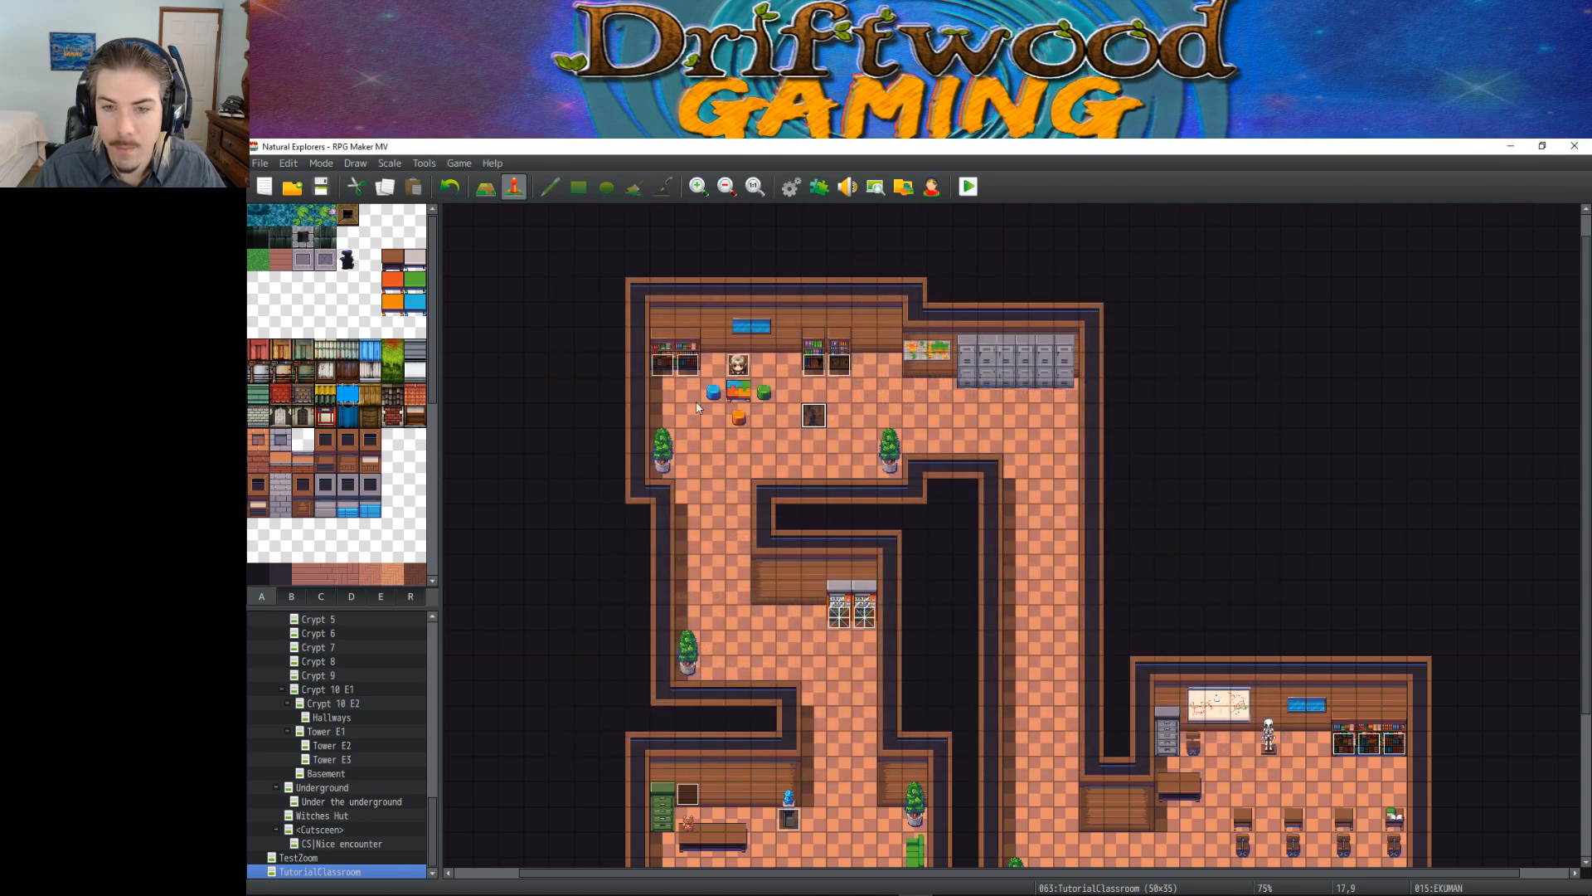
pyautogui.rightClick(827, 419)
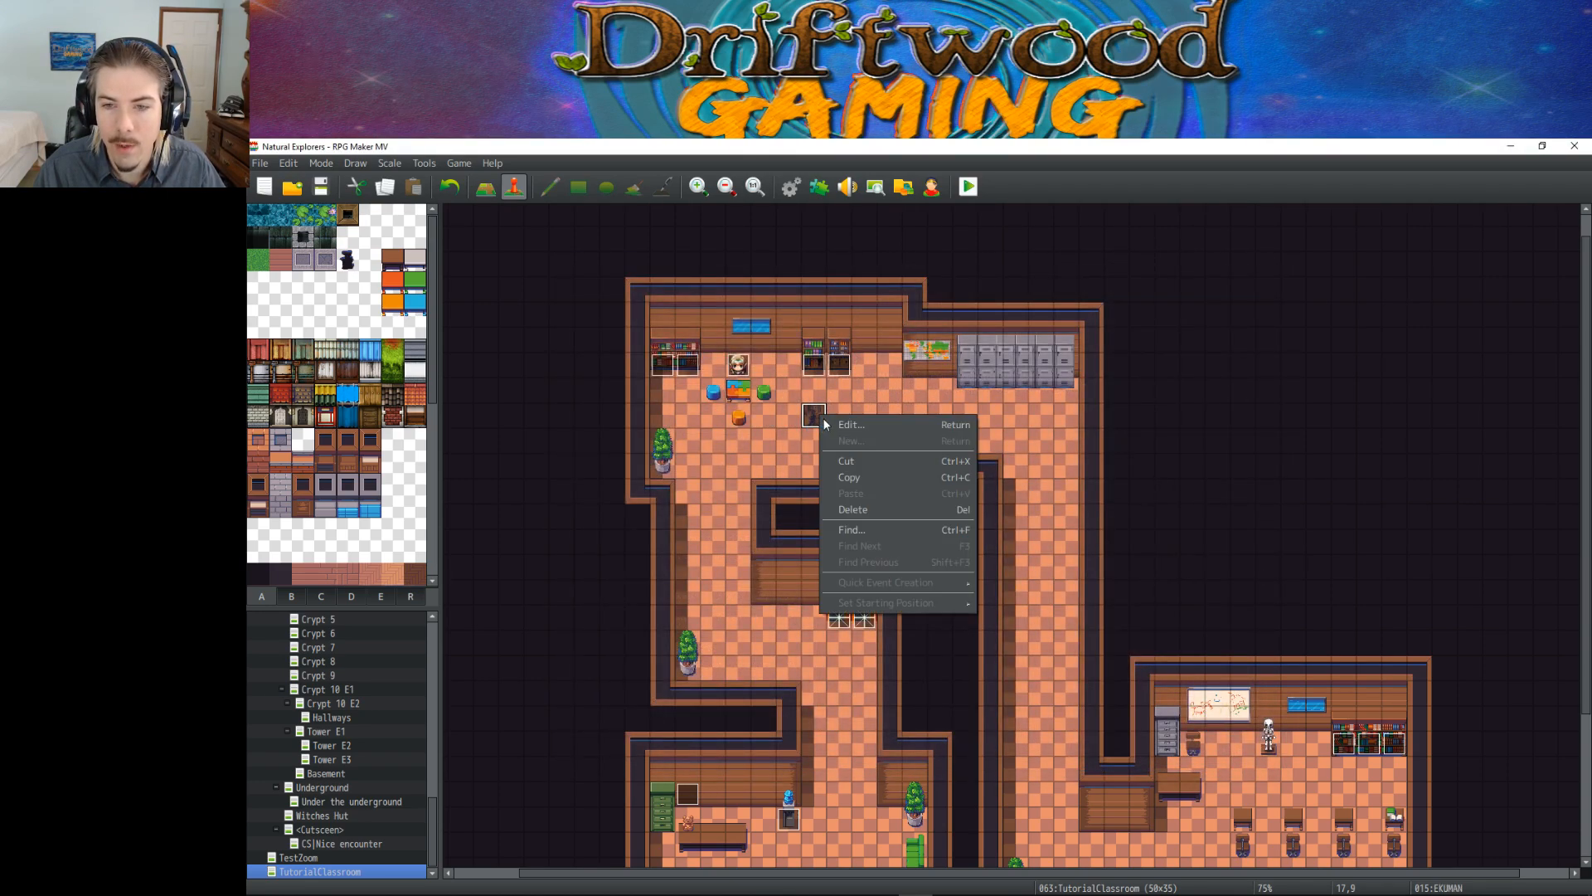
pyautogui.click(838, 427)
pyautogui.click(1092, 760)
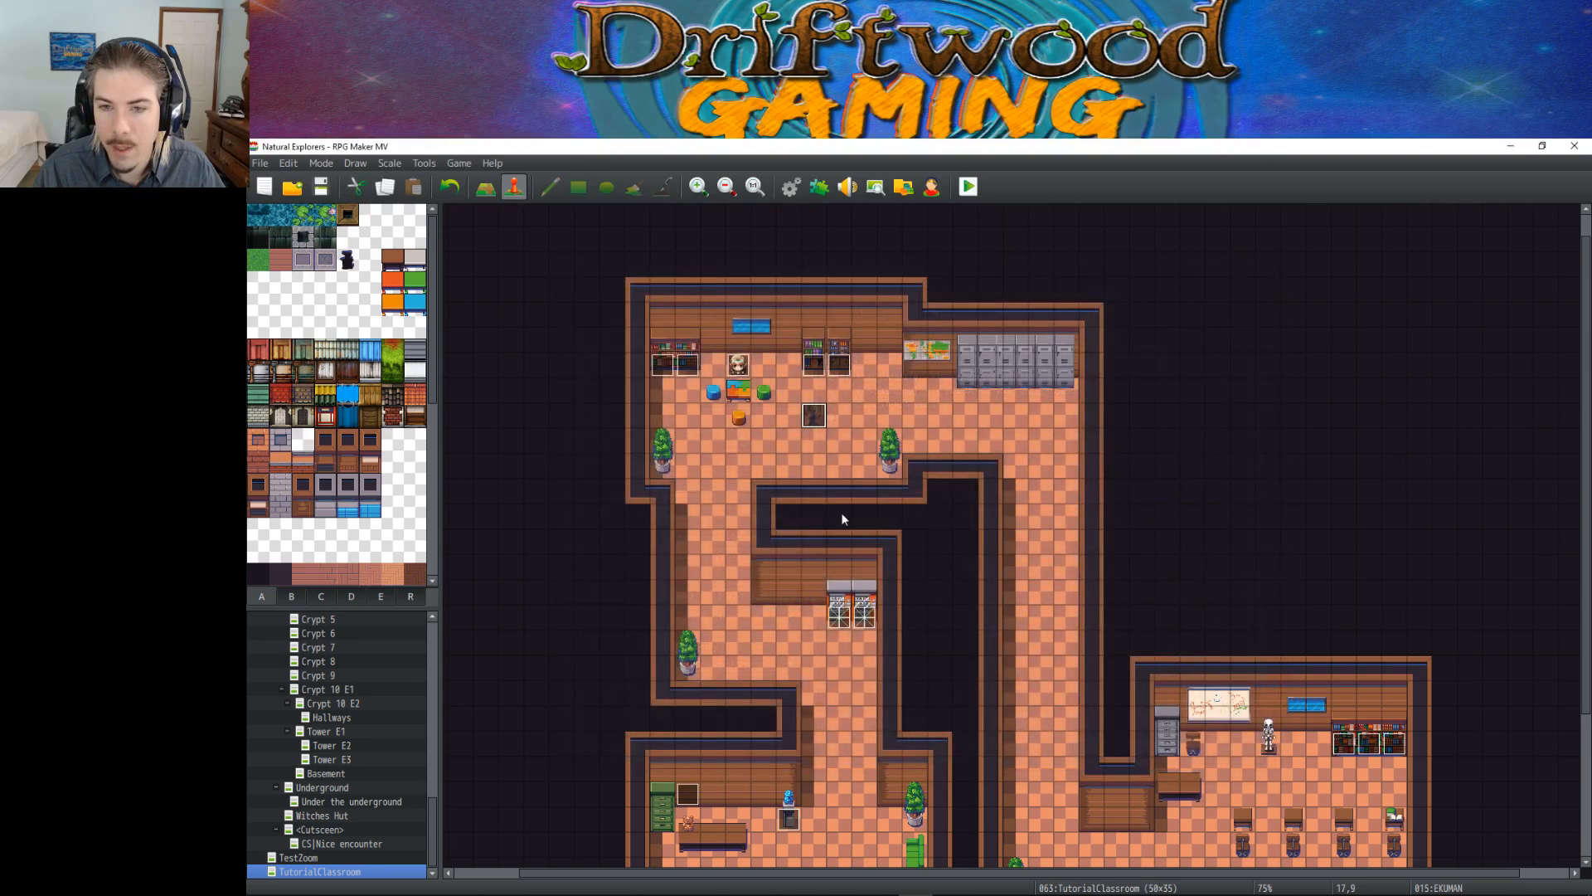
# Step: Move the EKUMAN event onto the blue stool beside the colourful table and save the project
pyautogui.moveTo(814, 414); pyautogui.dragTo(714, 395)
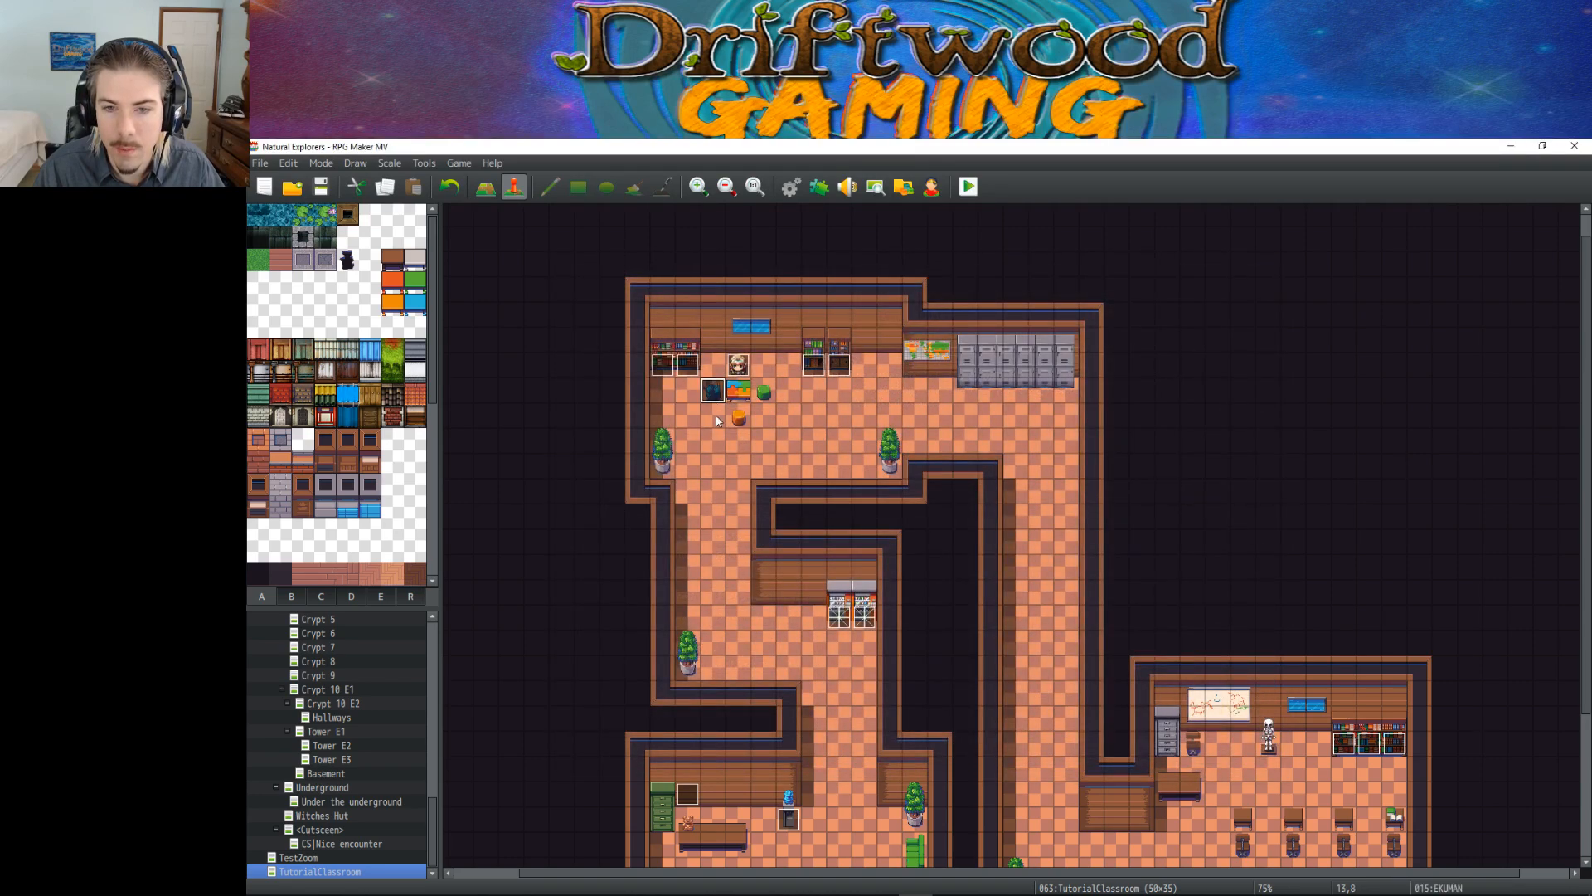
pyautogui.click(321, 188)
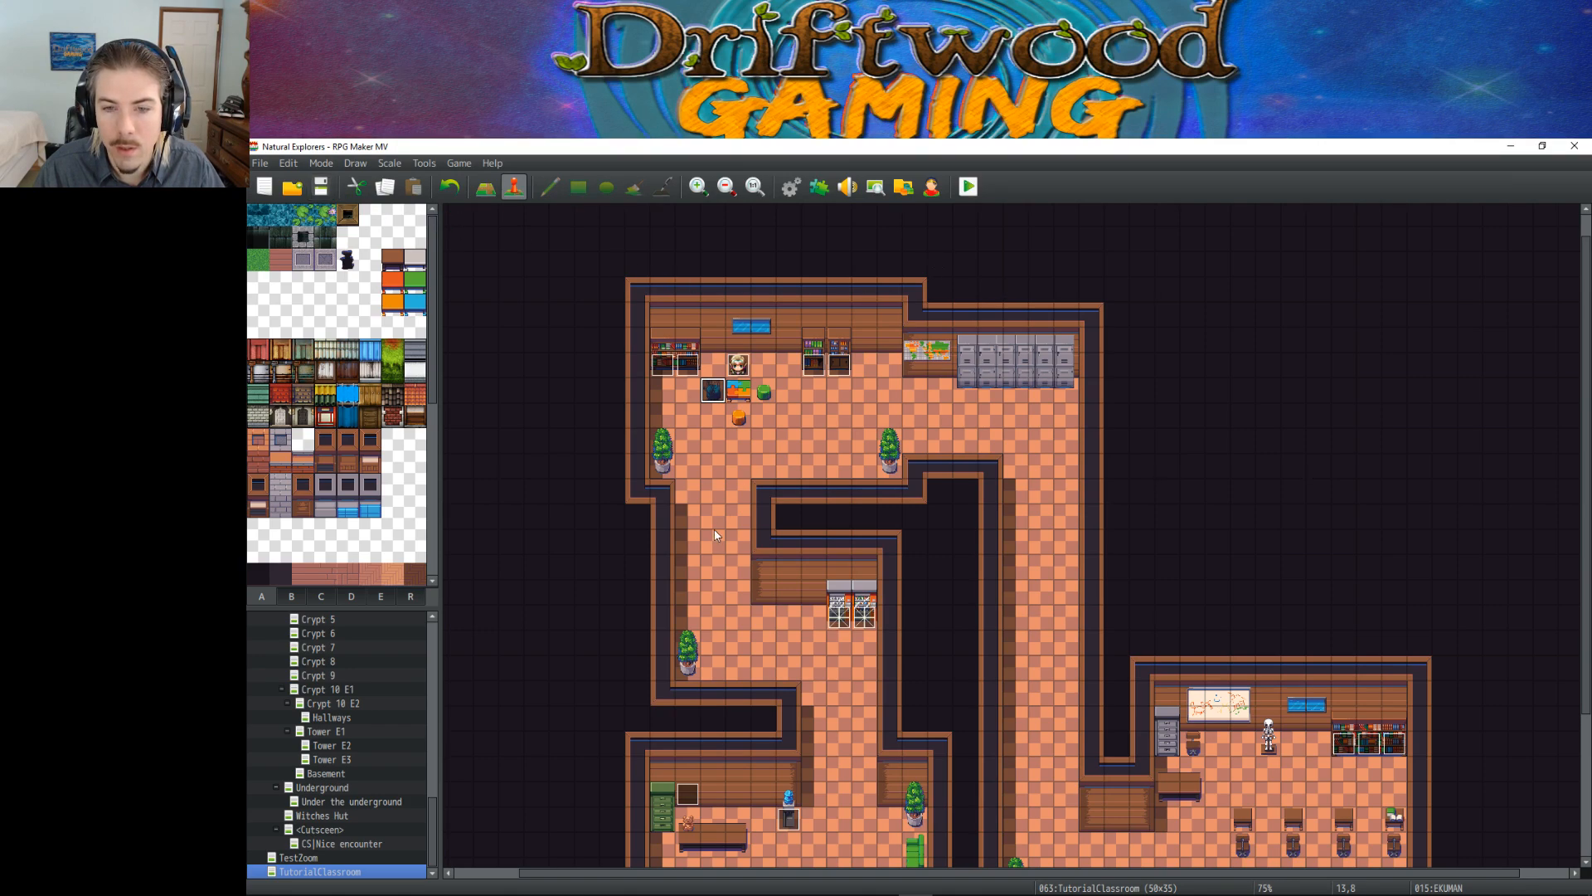
# Step: Look over the classroom map and review the contents of the BubblyOasis event above the table
pyautogui.scroll(-1, 790, 572)
pyautogui.scroll(-1, 937, 531)
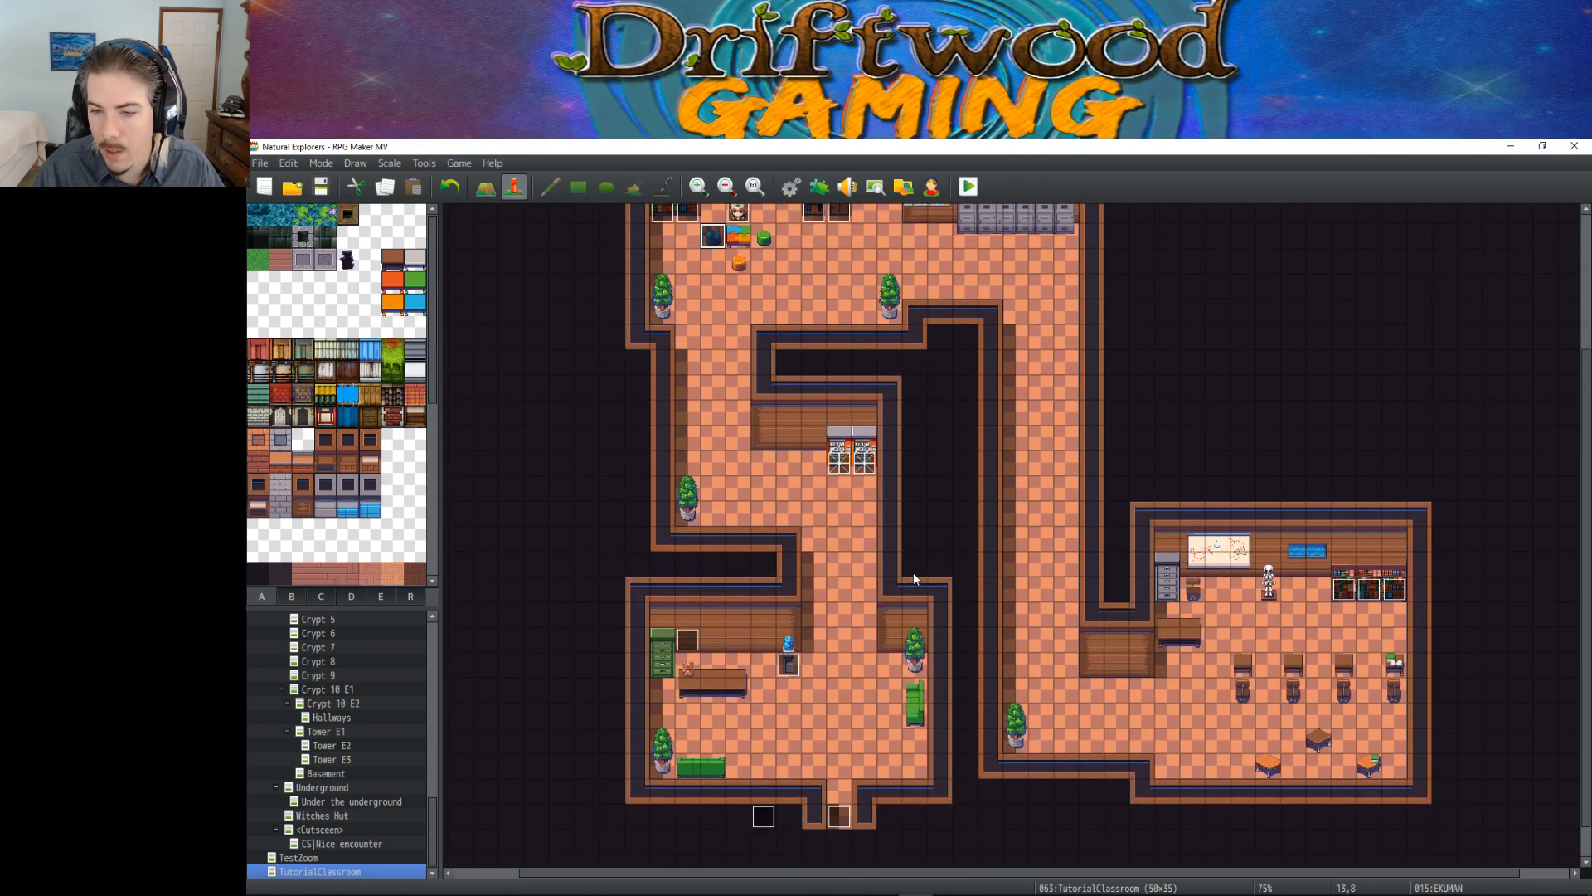
pyautogui.scroll(2, 914, 572)
pyautogui.doubleClick(738, 385)
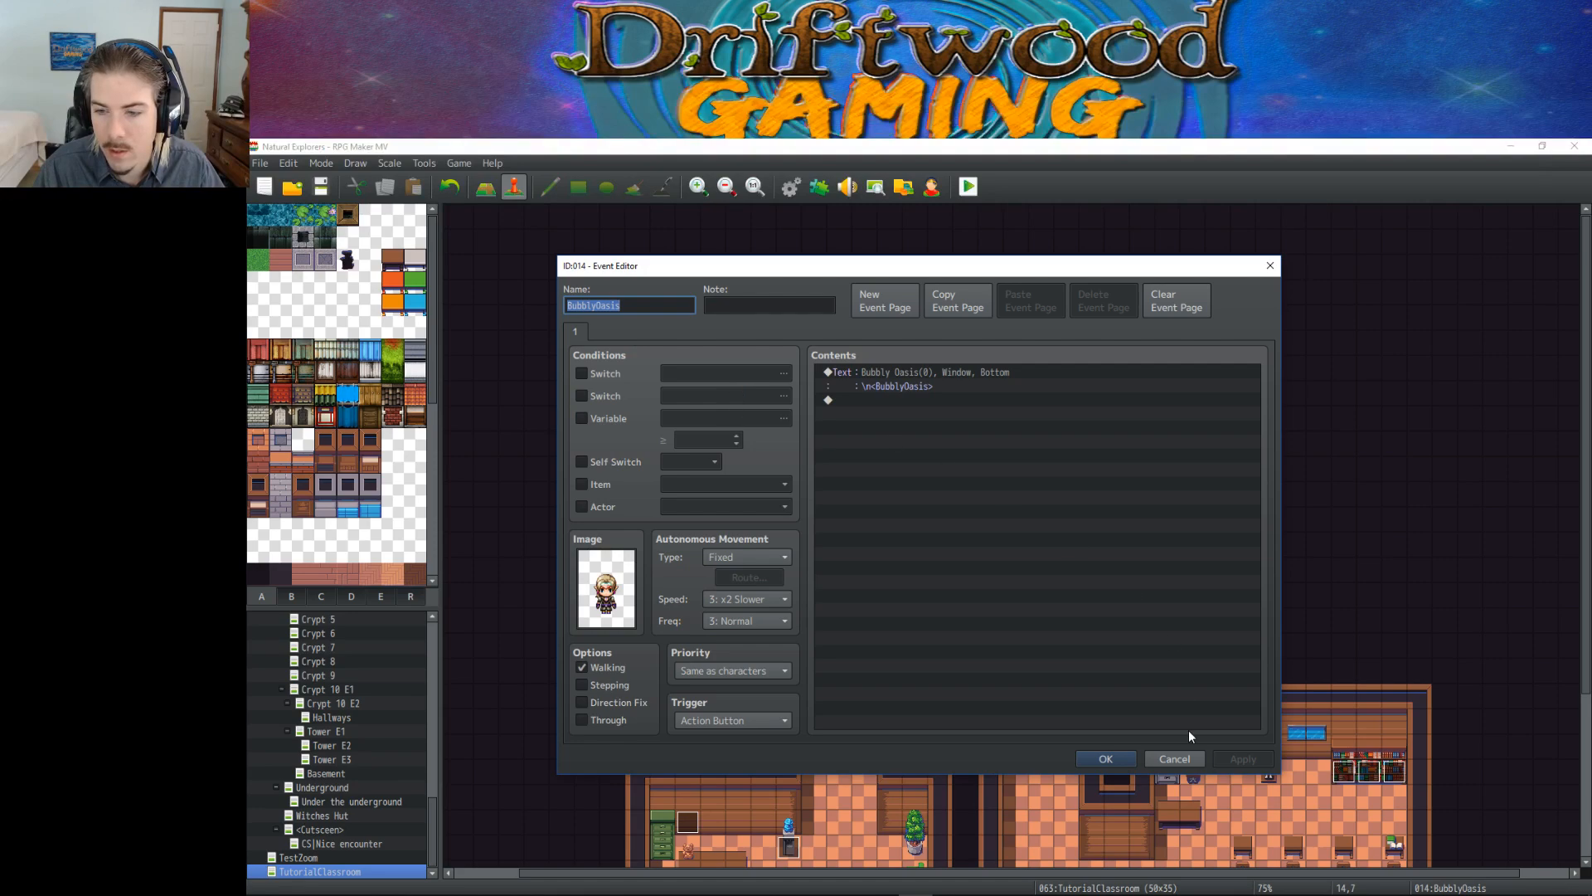
pyautogui.click(1106, 758)
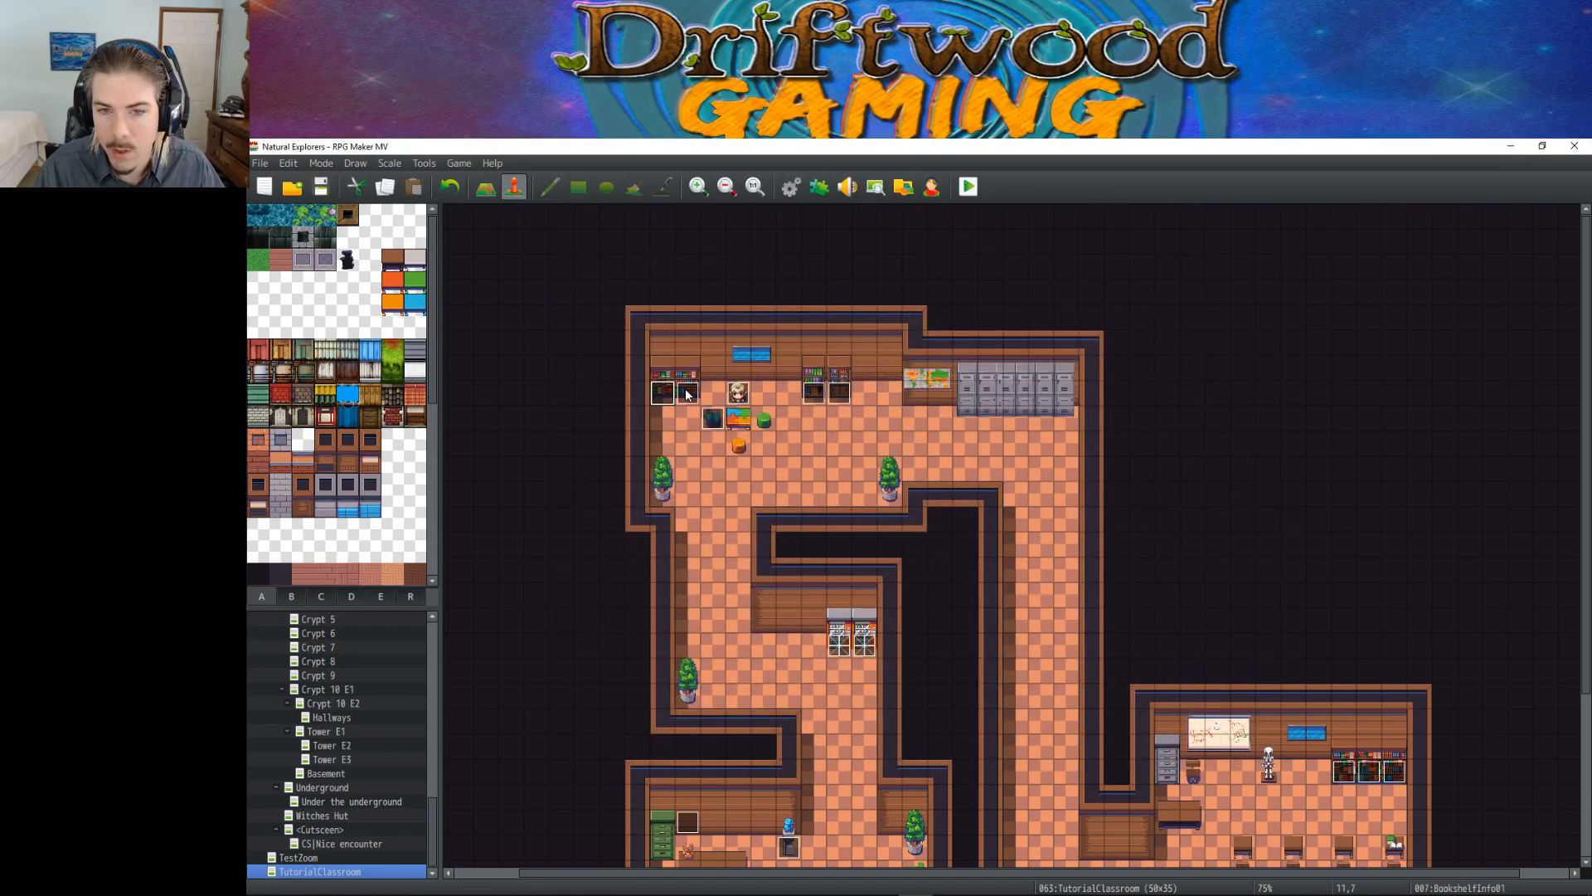
pyautogui.click(839, 391)
pyautogui.scroll(-1, 1289, 690)
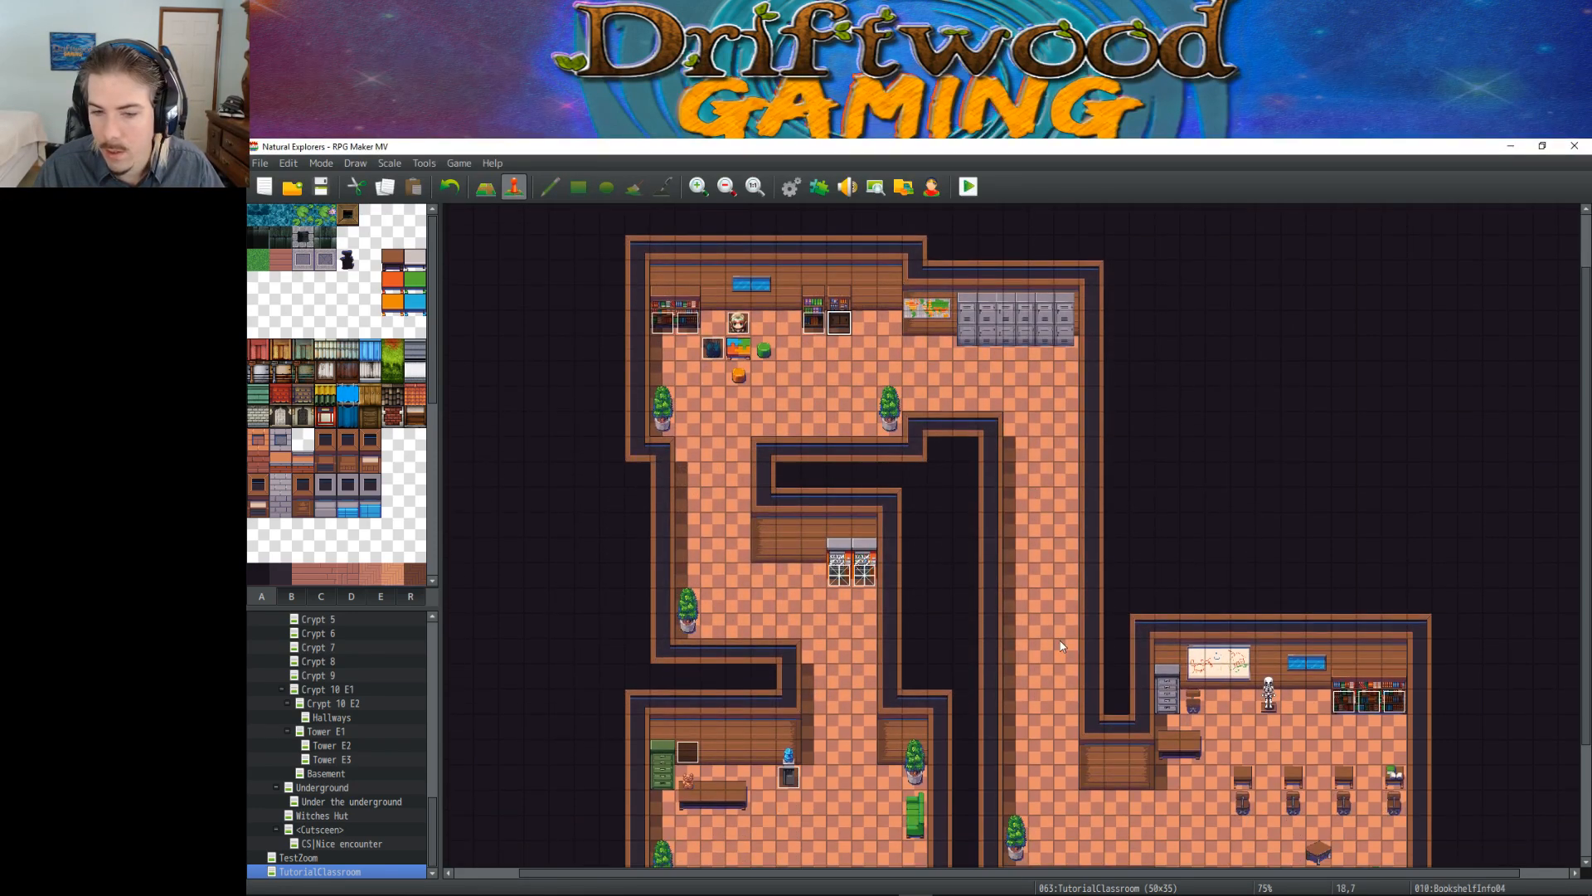
# Step: Save the project with the current TutorialClassroom map changes
pyautogui.scroll(-1, 780, 761)
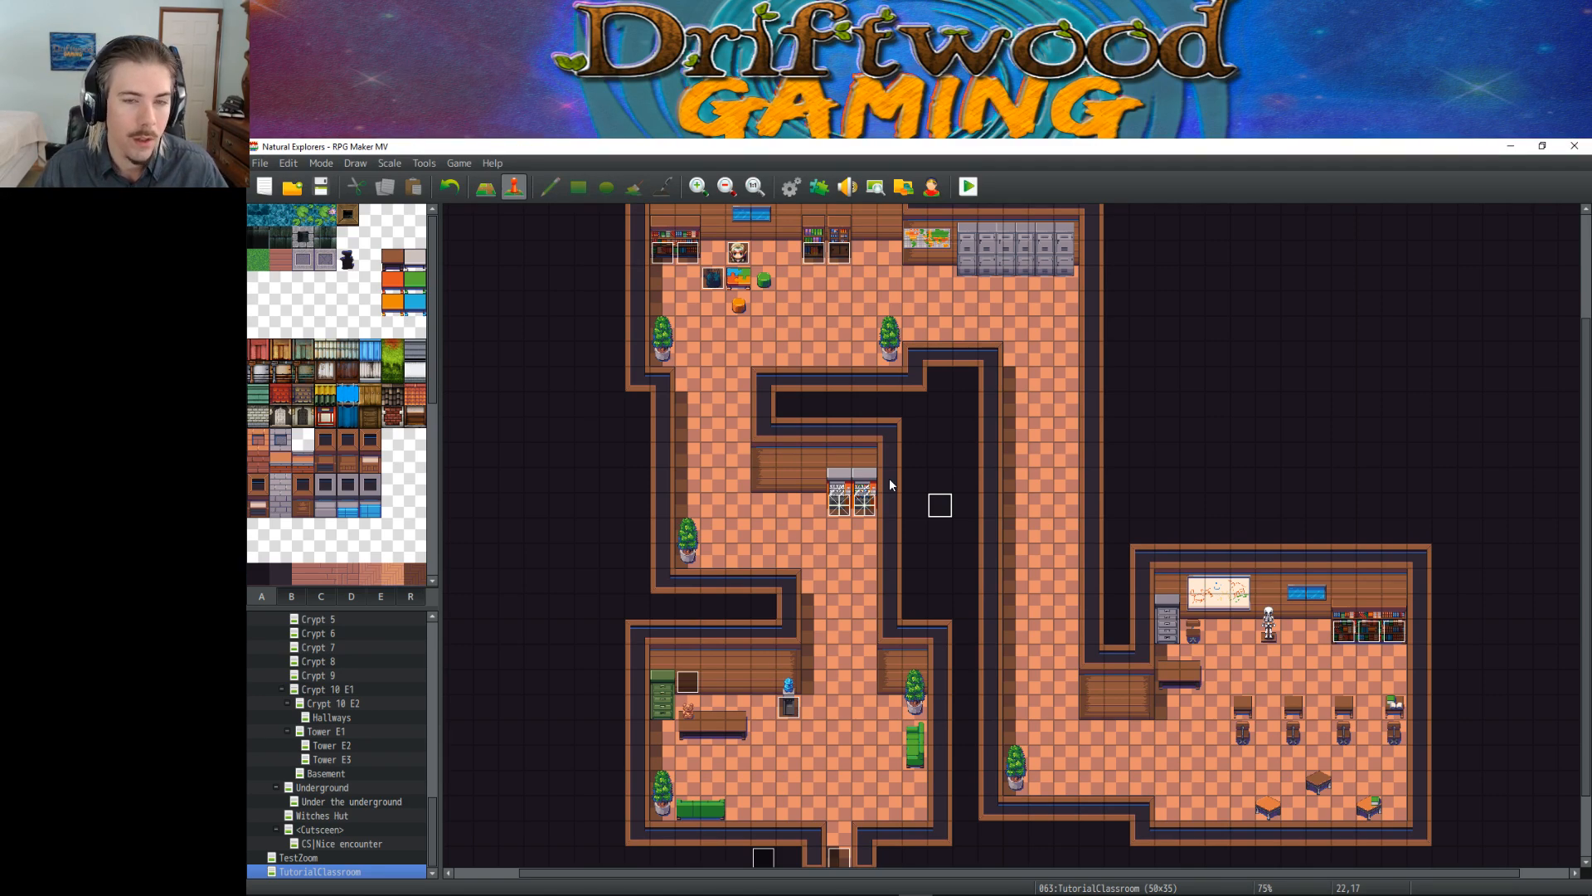
pyautogui.click(320, 185)
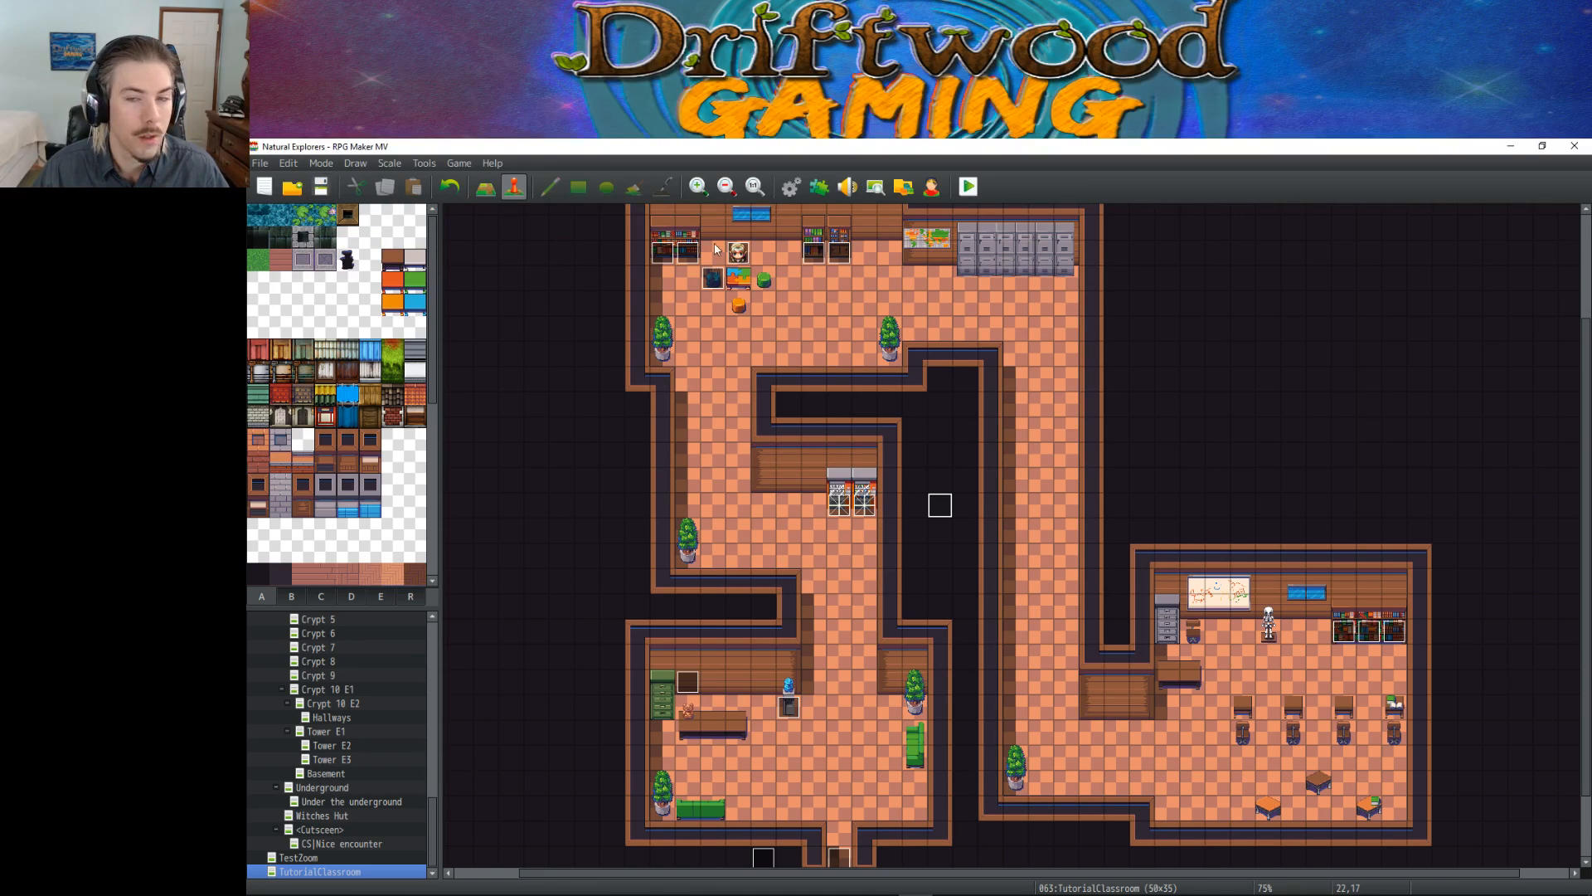
# Step: Open the database and compare the Dino1 and Dino2 actor entries, including their face images
pyautogui.click(791, 188)
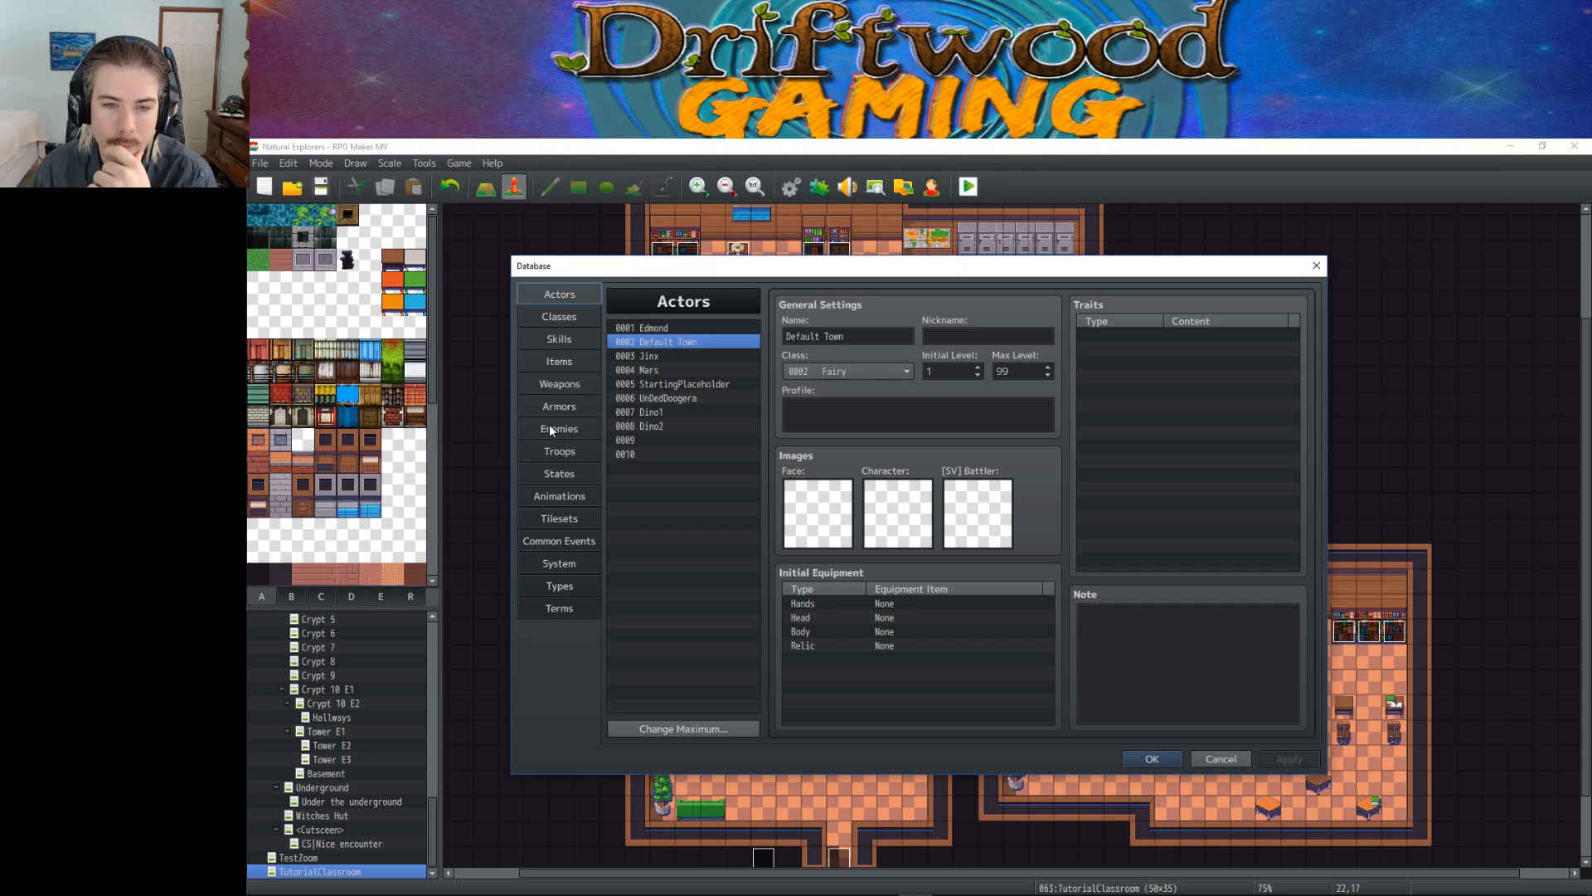
pyautogui.click(682, 356)
pyautogui.click(660, 439)
pyautogui.click(664, 412)
pyautogui.click(664, 423)
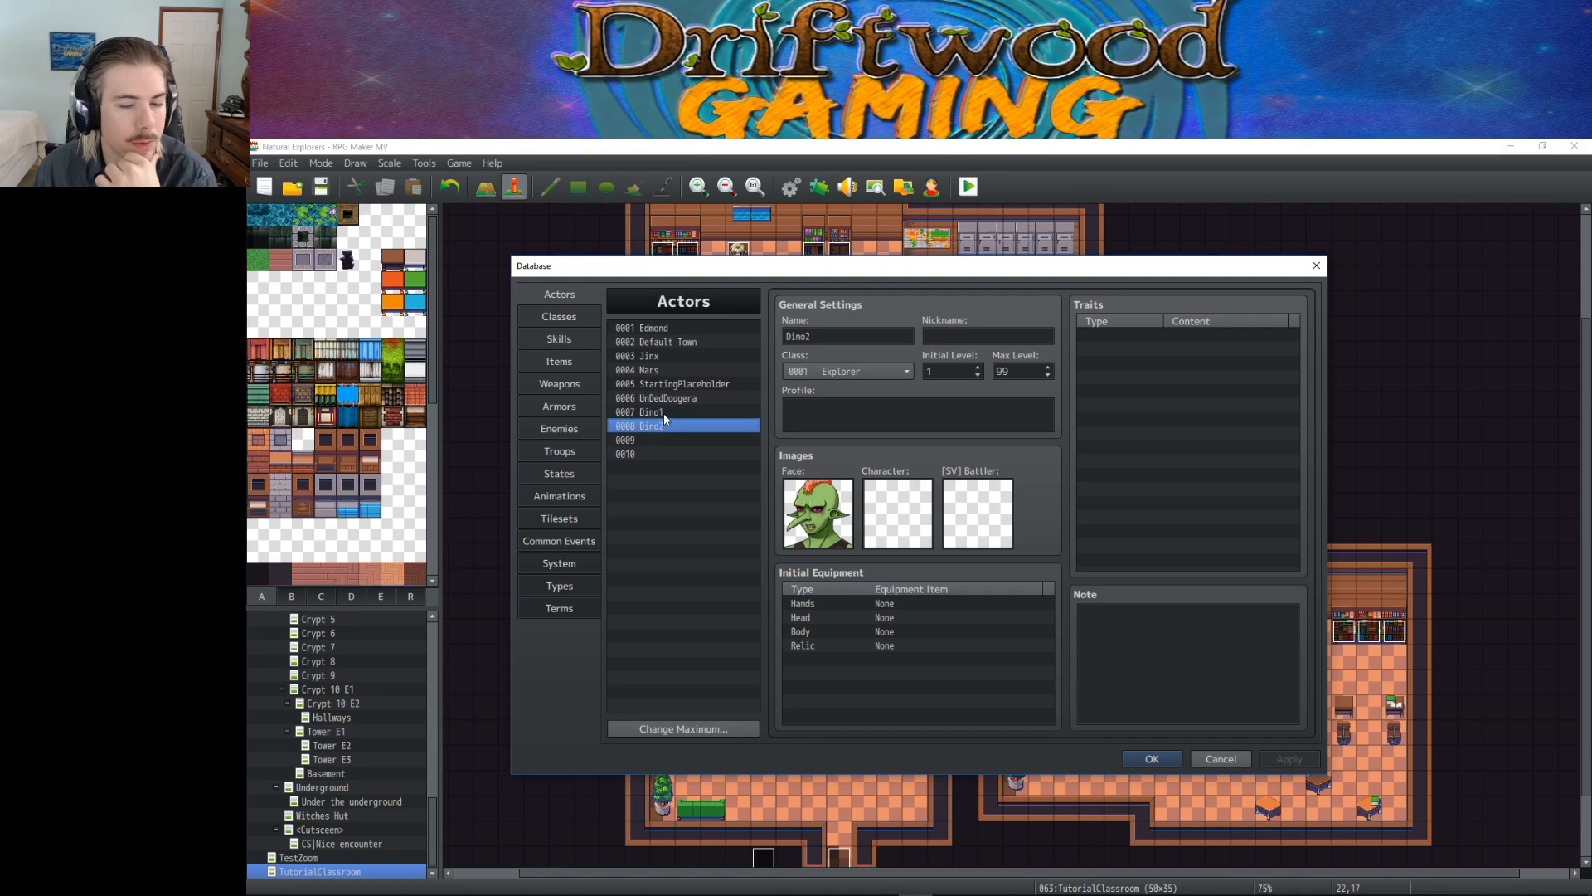
pyautogui.click(664, 411)
pyautogui.click(662, 424)
pyautogui.click(661, 412)
pyautogui.click(662, 424)
pyautogui.click(661, 412)
pyautogui.click(662, 424)
pyautogui.click(661, 412)
pyautogui.click(662, 425)
pyautogui.click(661, 413)
pyautogui.click(661, 424)
pyautogui.click(662, 413)
pyautogui.click(662, 425)
pyautogui.click(662, 415)
pyautogui.click(662, 424)
pyautogui.click(660, 414)
pyautogui.click(660, 423)
pyautogui.click(661, 413)
pyautogui.click(661, 424)
pyautogui.click(661, 413)
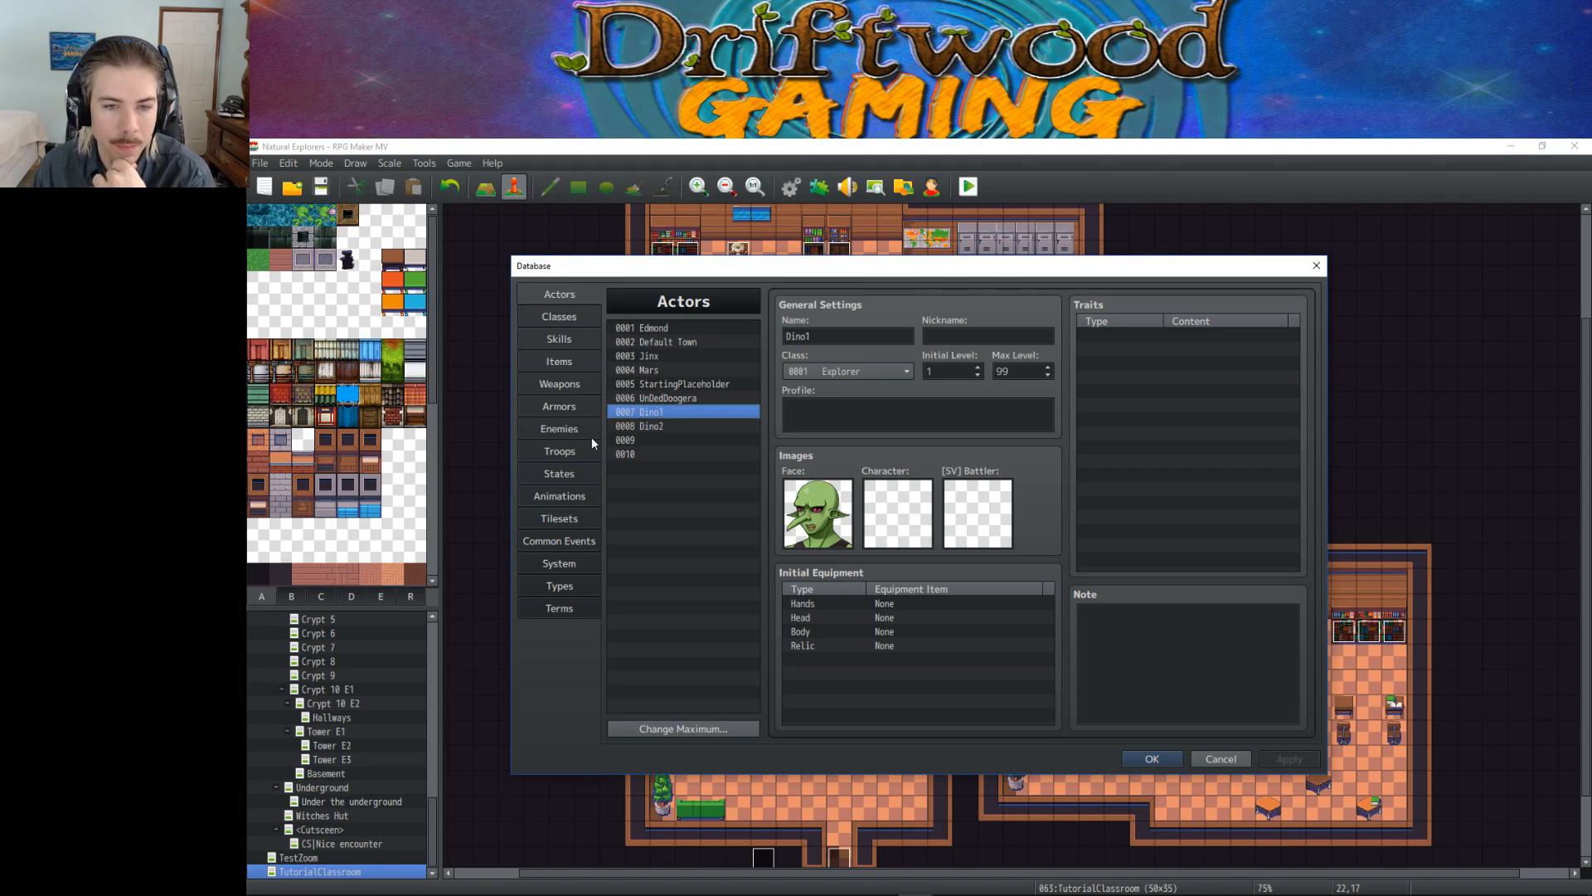
pyautogui.click(655, 426)
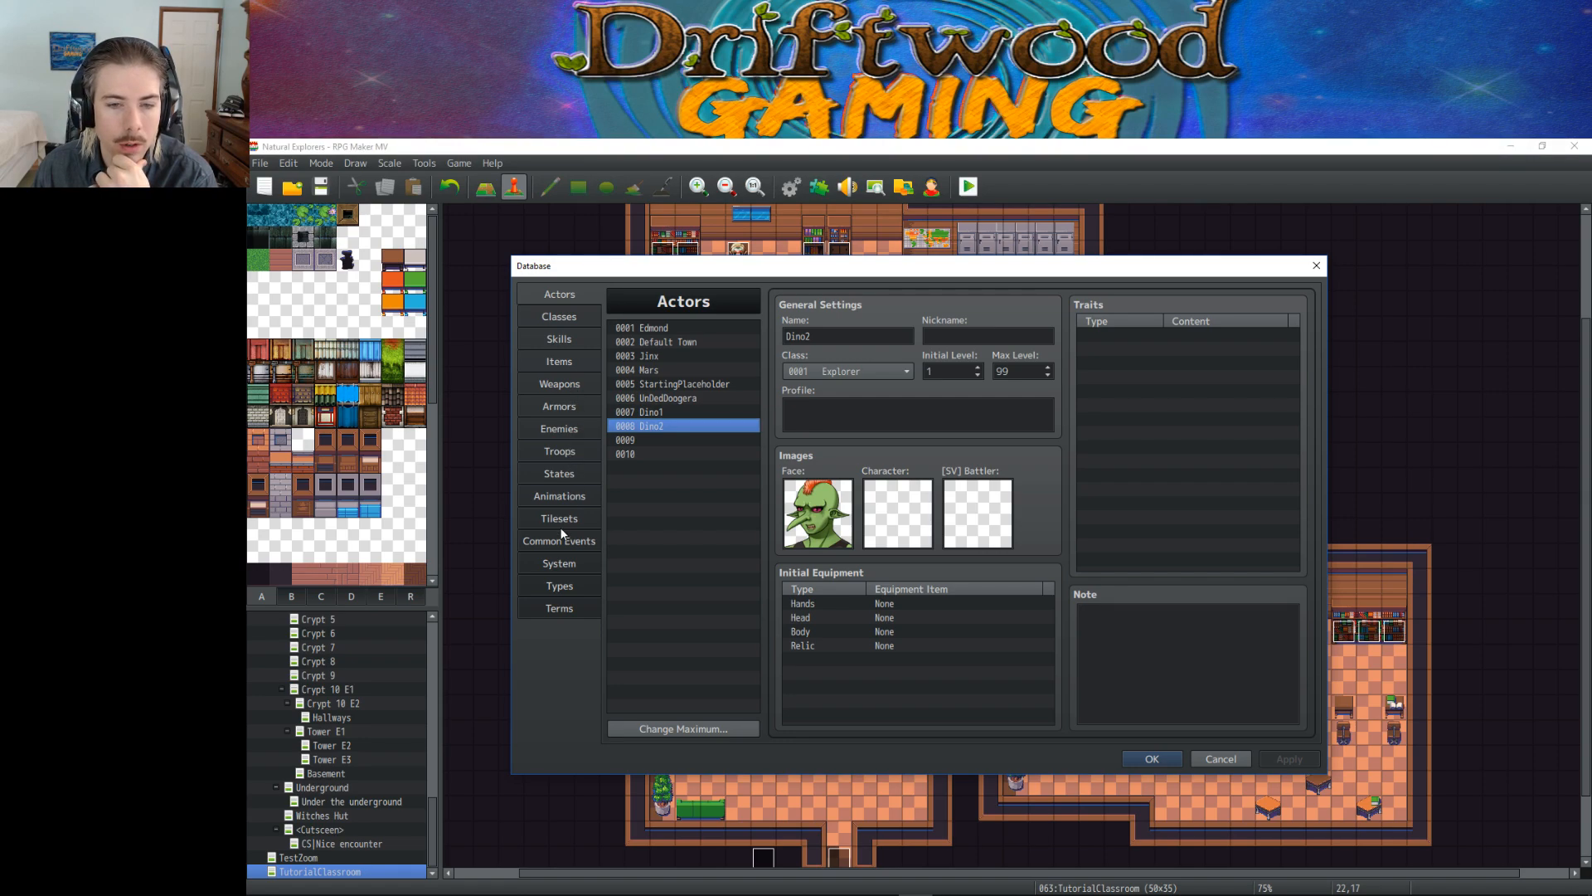
# Step: Look at the battle event page of the Haunting Memory troop and close the database
pyautogui.click(564, 451)
pyautogui.click(1007, 603)
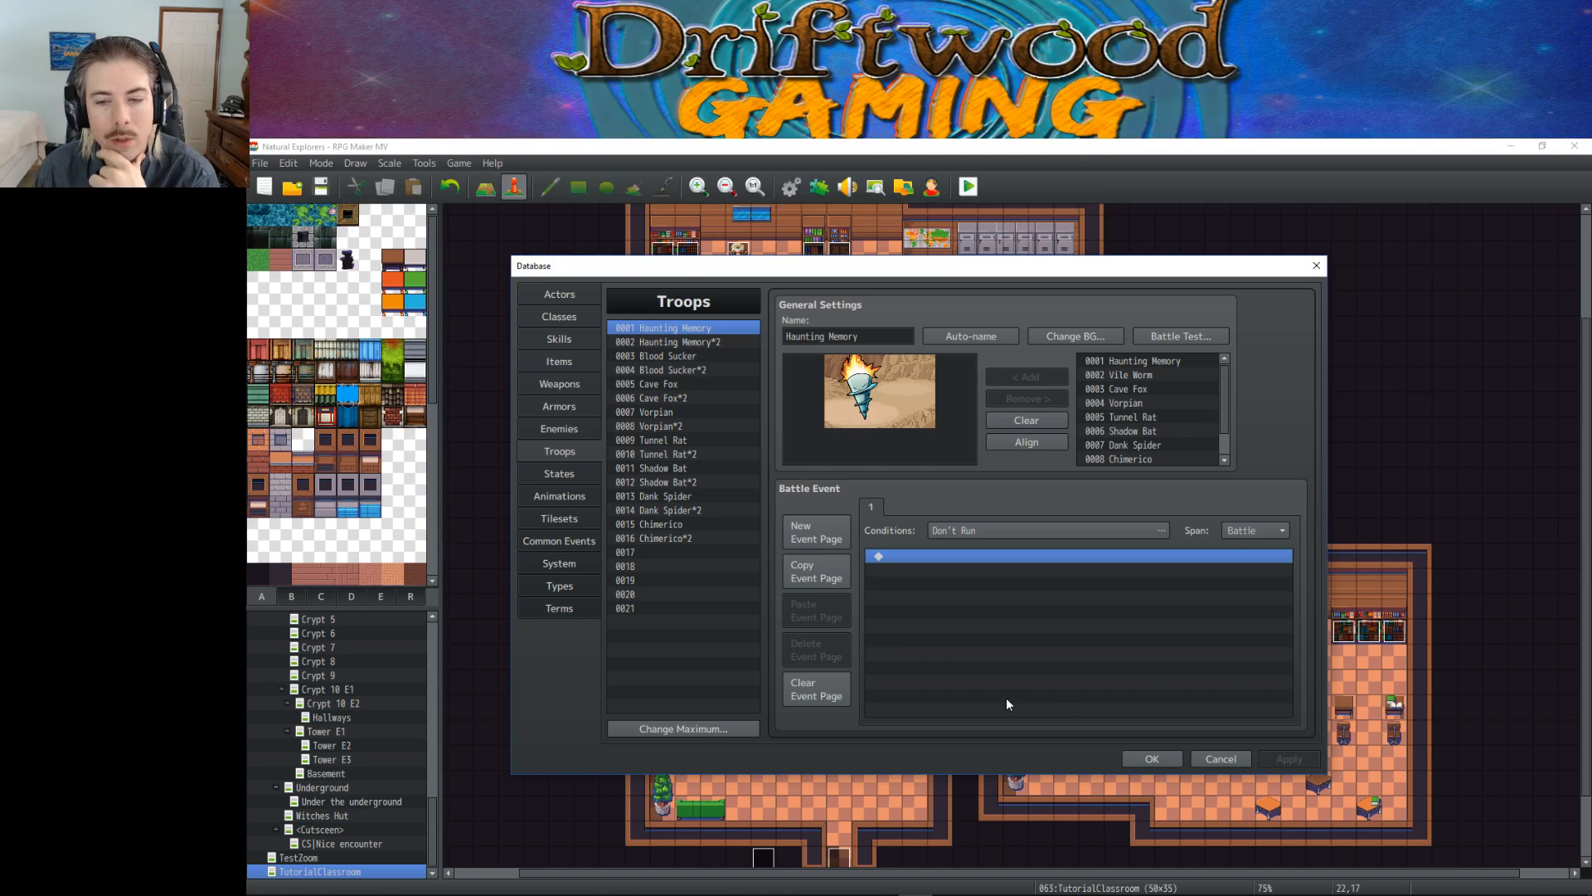
pyautogui.click(1143, 754)
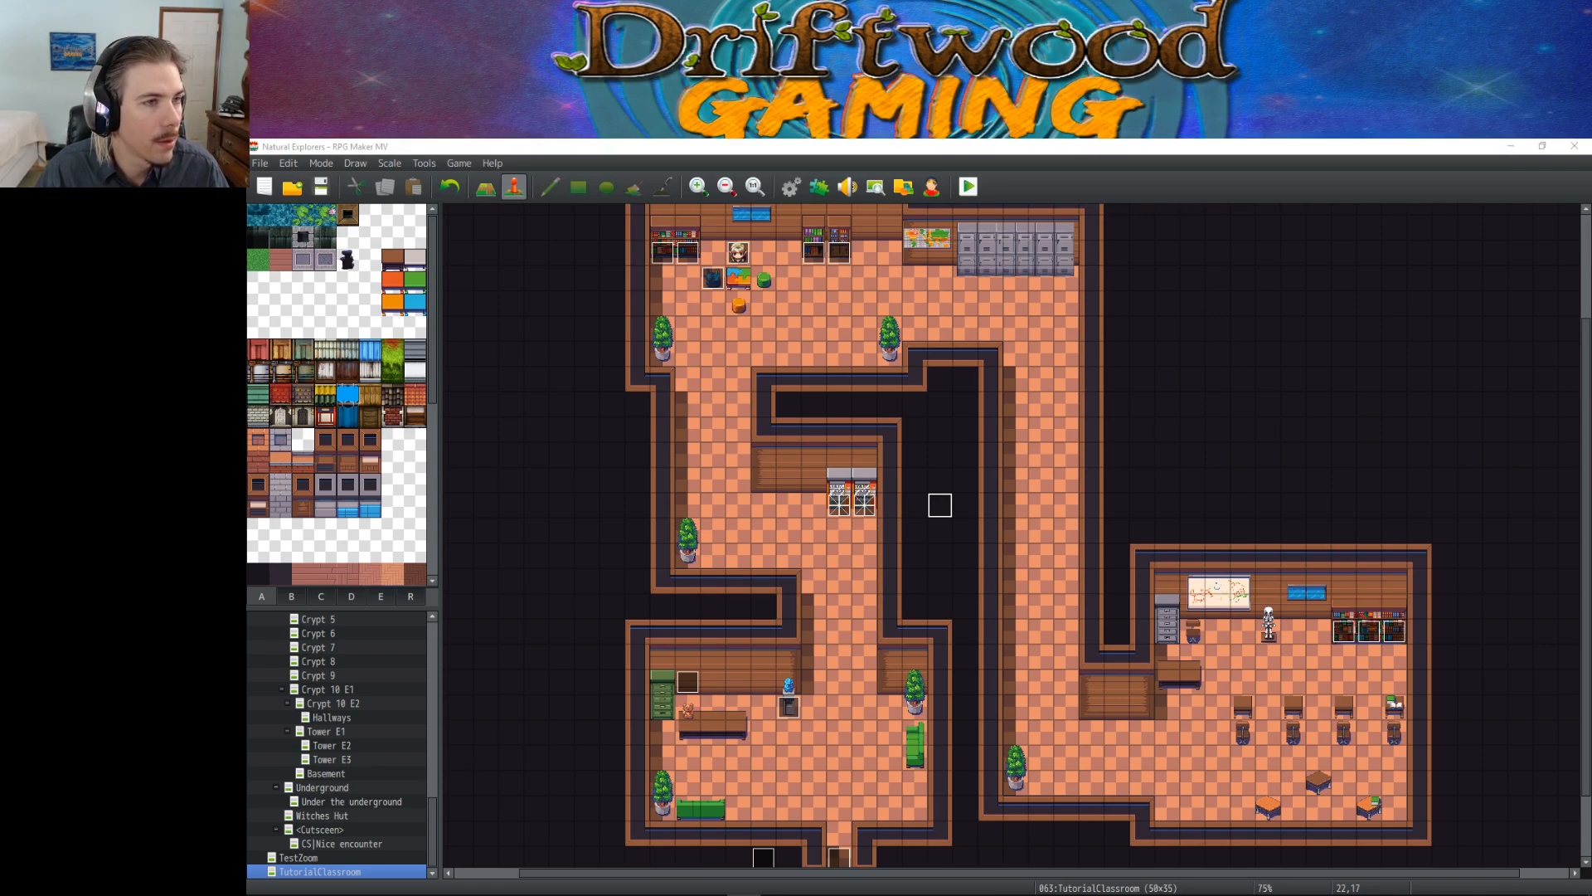
# Step: Switch to the browser, search the Yanfly Engine Plugins page for "troop", and open the Base Troop Events plugin page
pyautogui.hotkey('alt', 'Tab')
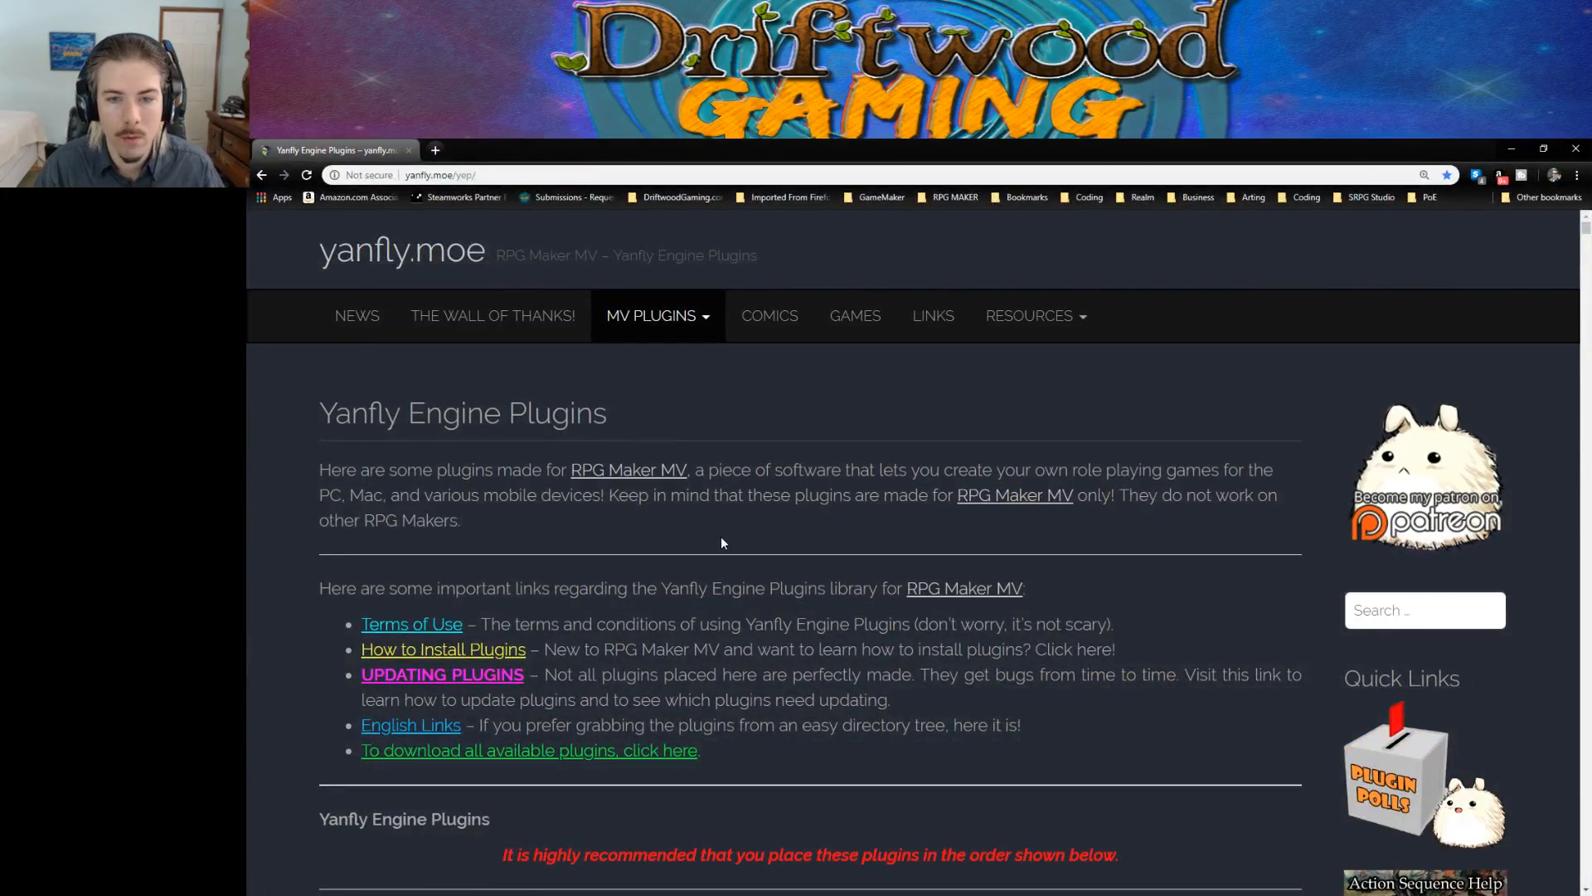
pyautogui.hotkey('ctrl', 'f')
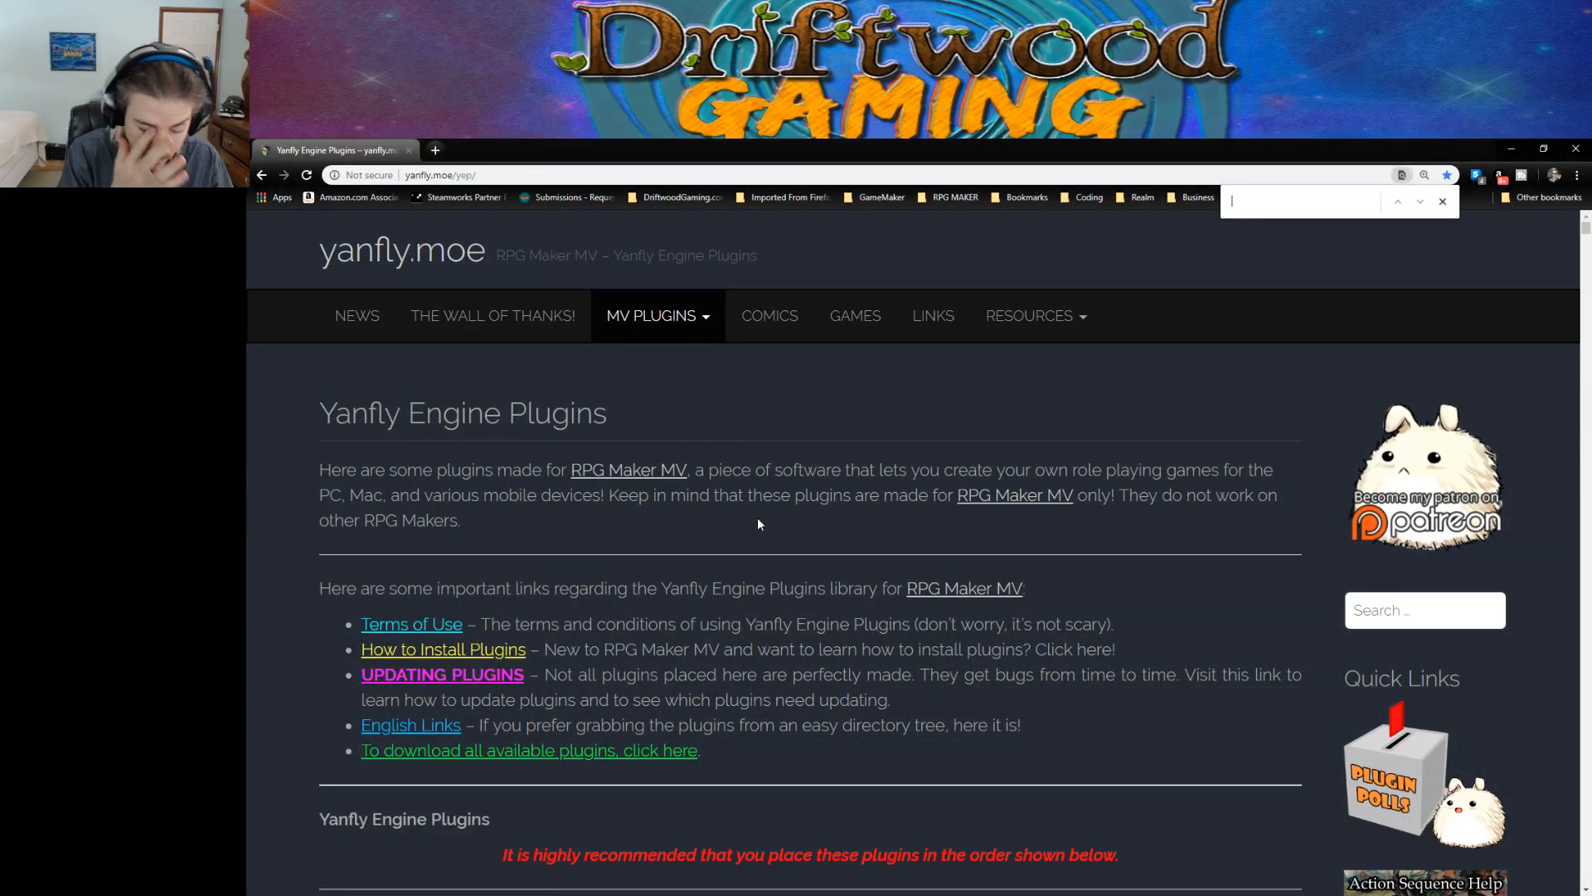
pyautogui.write('troop')
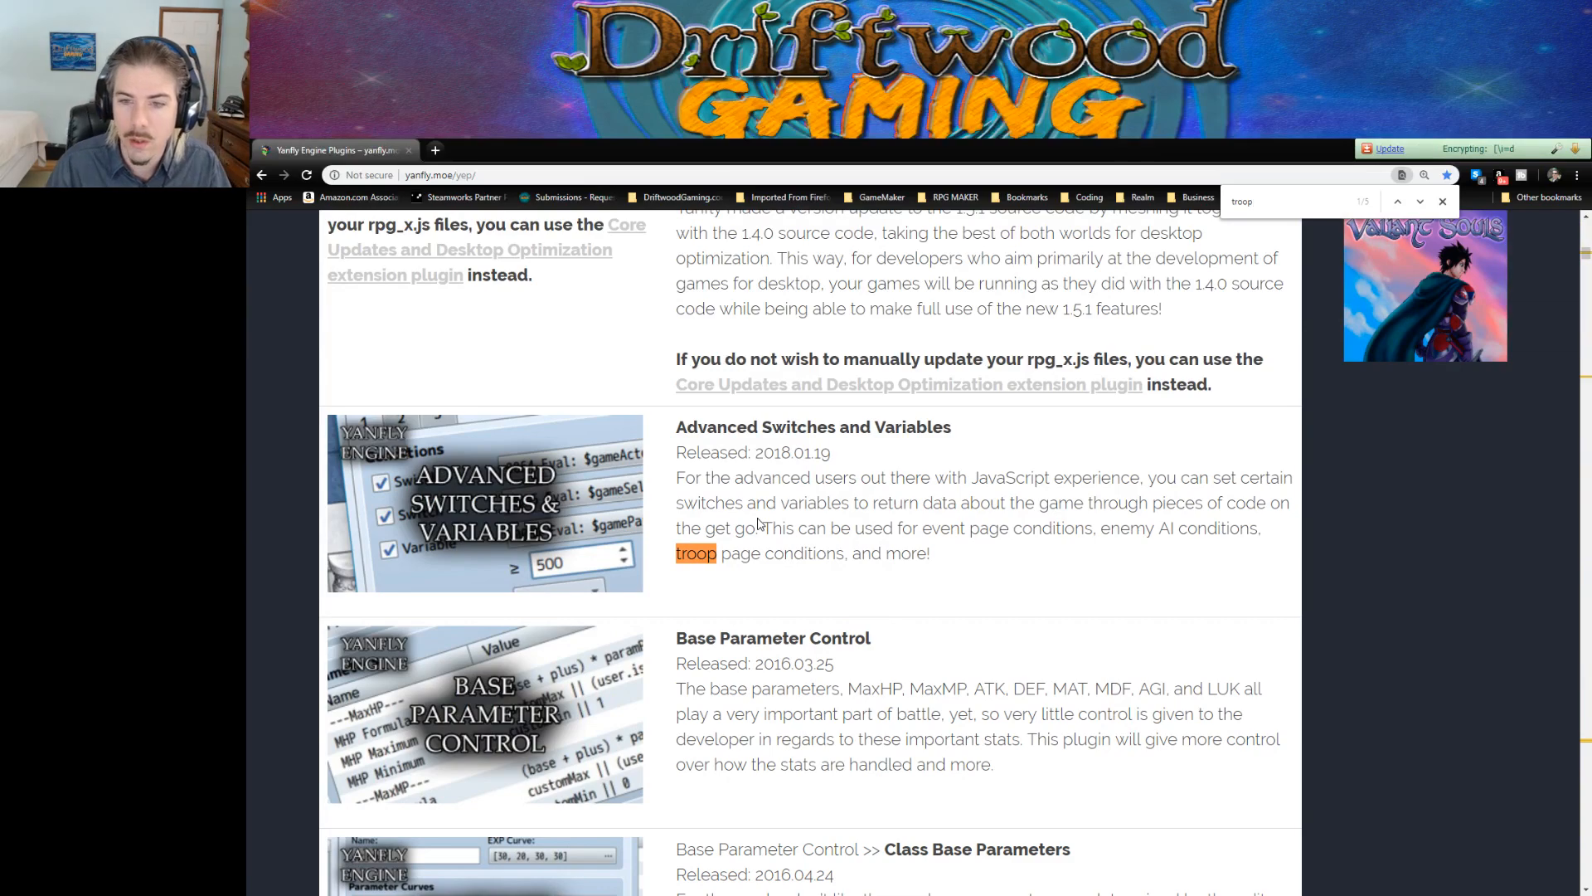
pyautogui.click(1420, 201)
pyautogui.click(1419, 201)
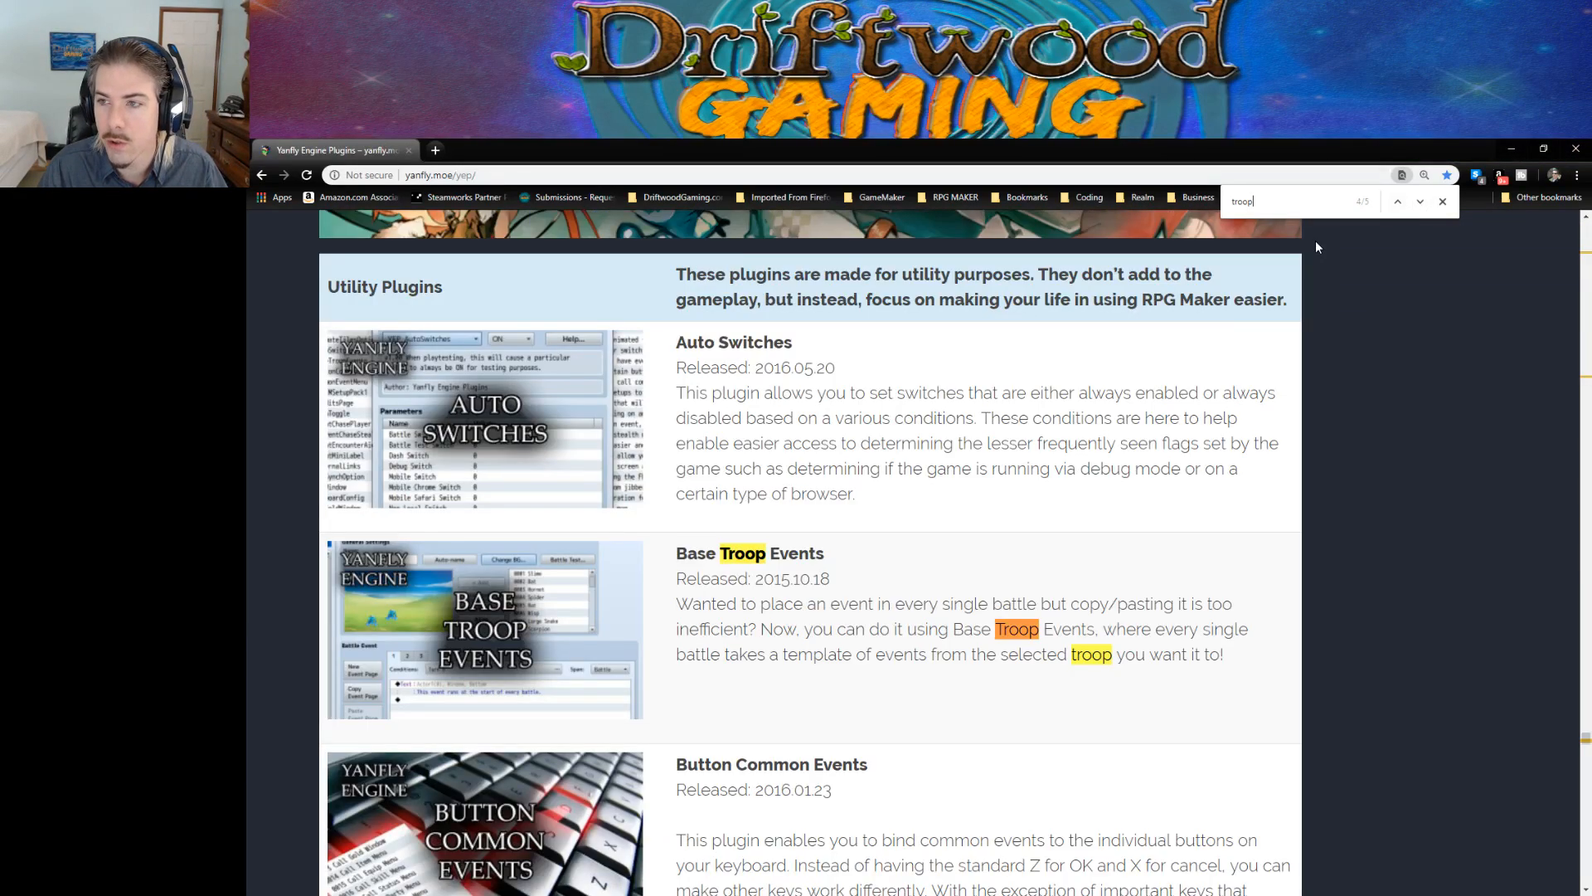
pyautogui.click(517, 599)
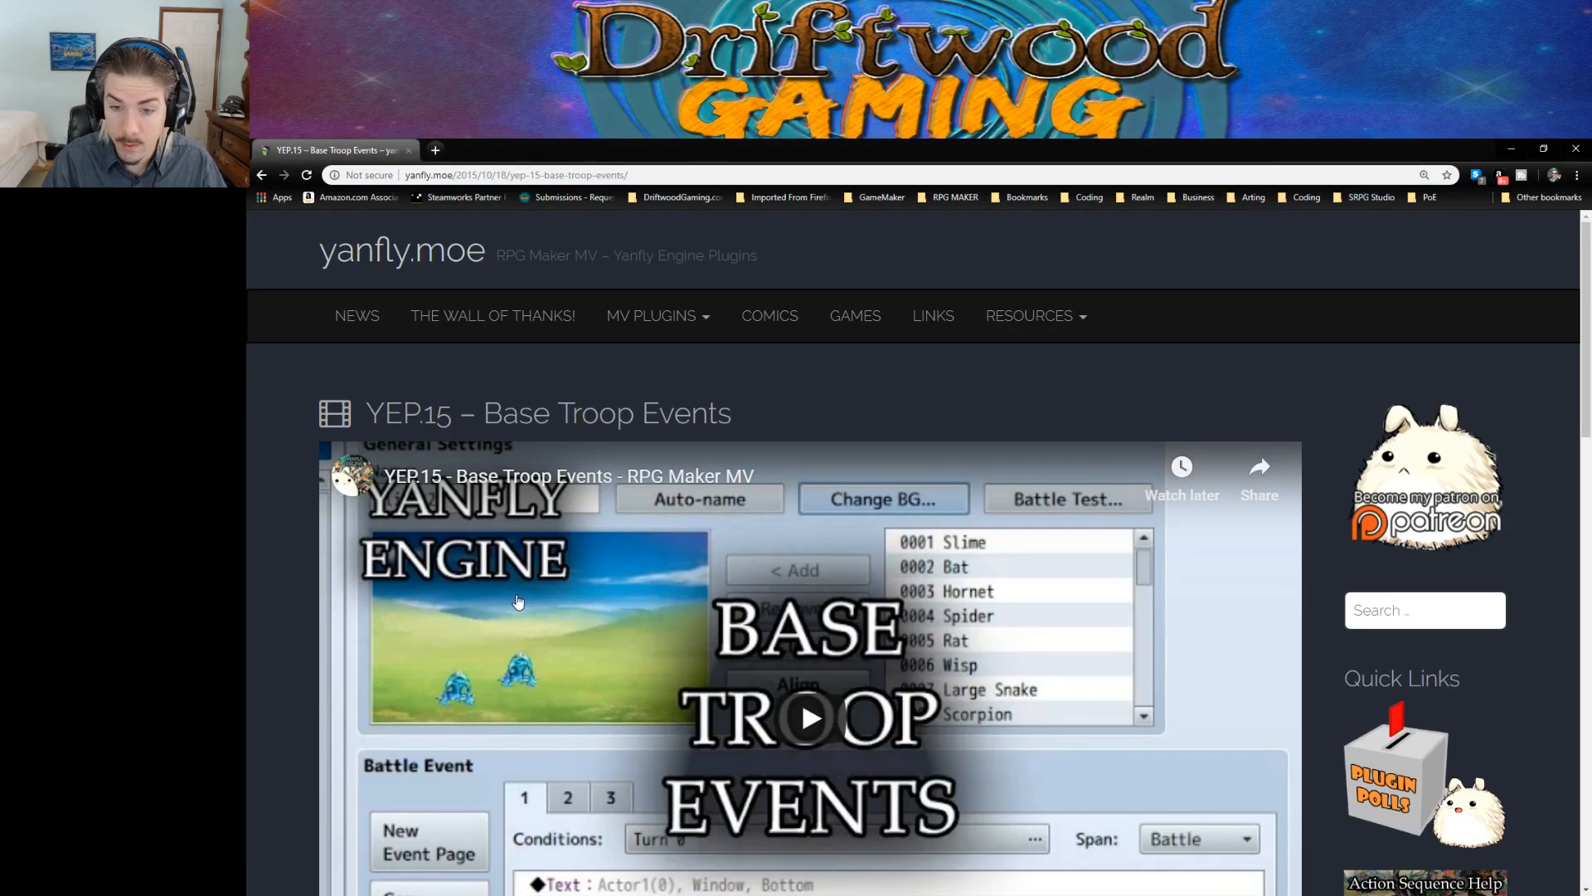
# Step: Start saving the plugin file from the English Mirror download link
pyautogui.scroll(-6, 518, 603)
pyautogui.rightClick(381, 640)
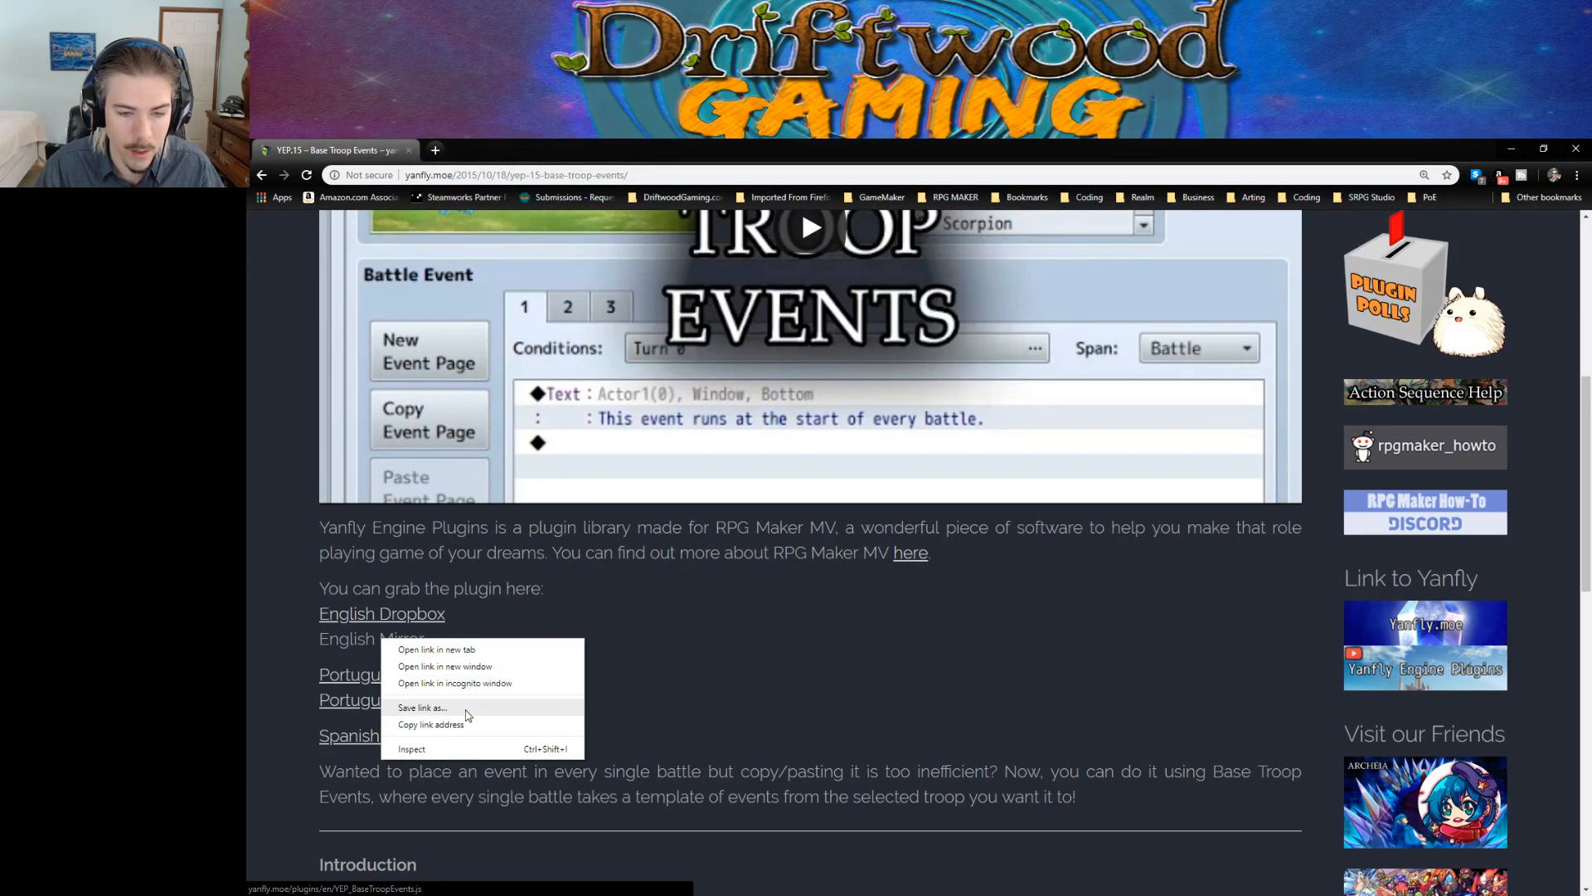
pyautogui.rightClick(334, 638)
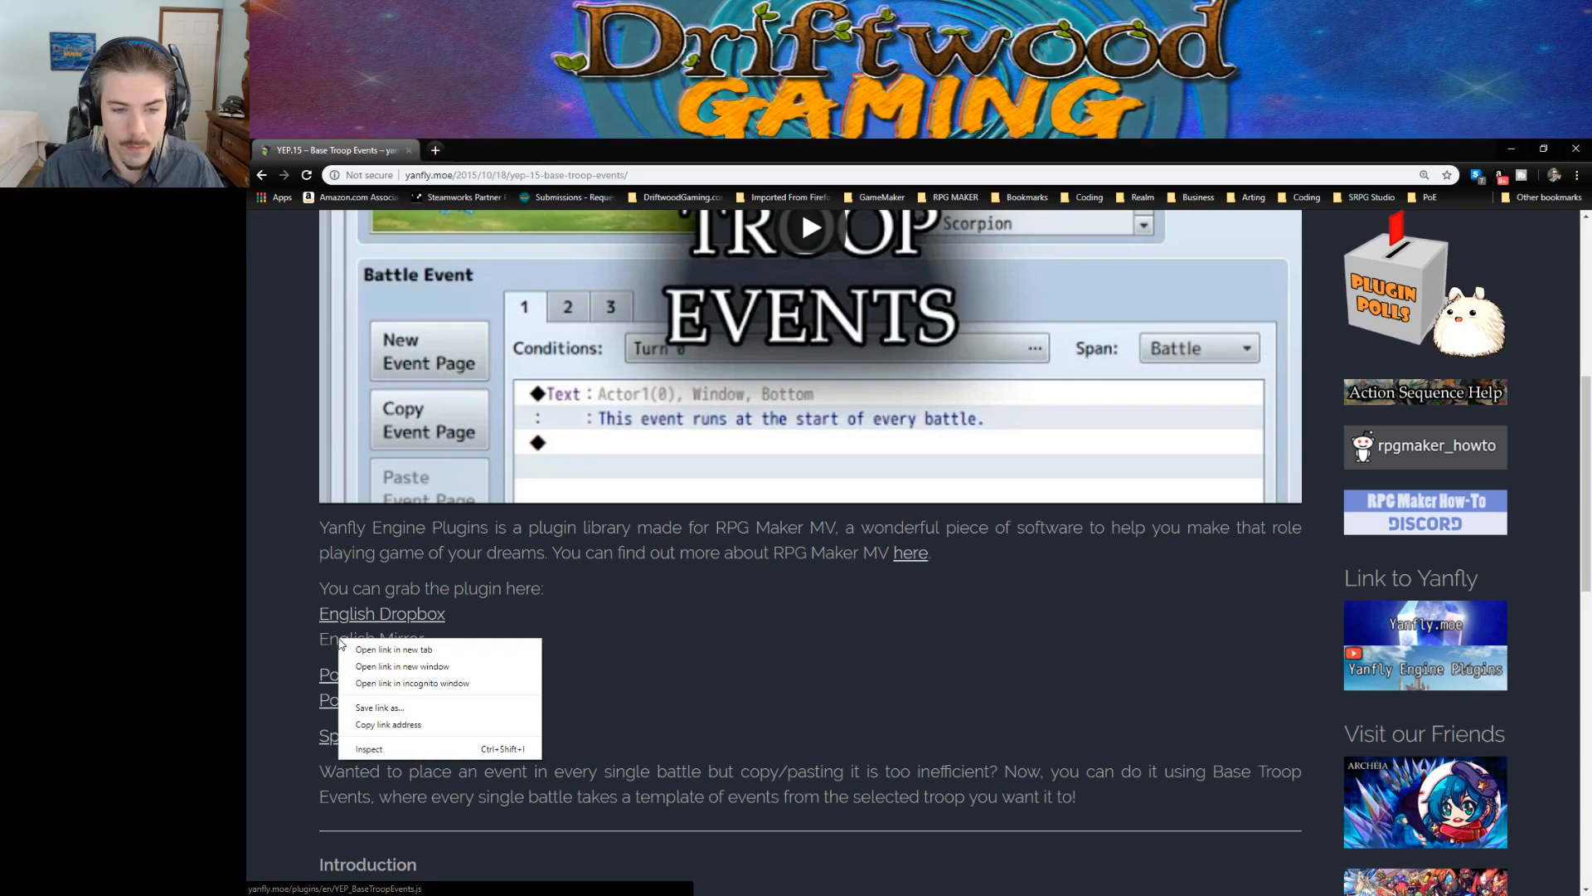
pyautogui.rightClick(378, 614)
pyautogui.rightClick(353, 639)
pyautogui.click(415, 704)
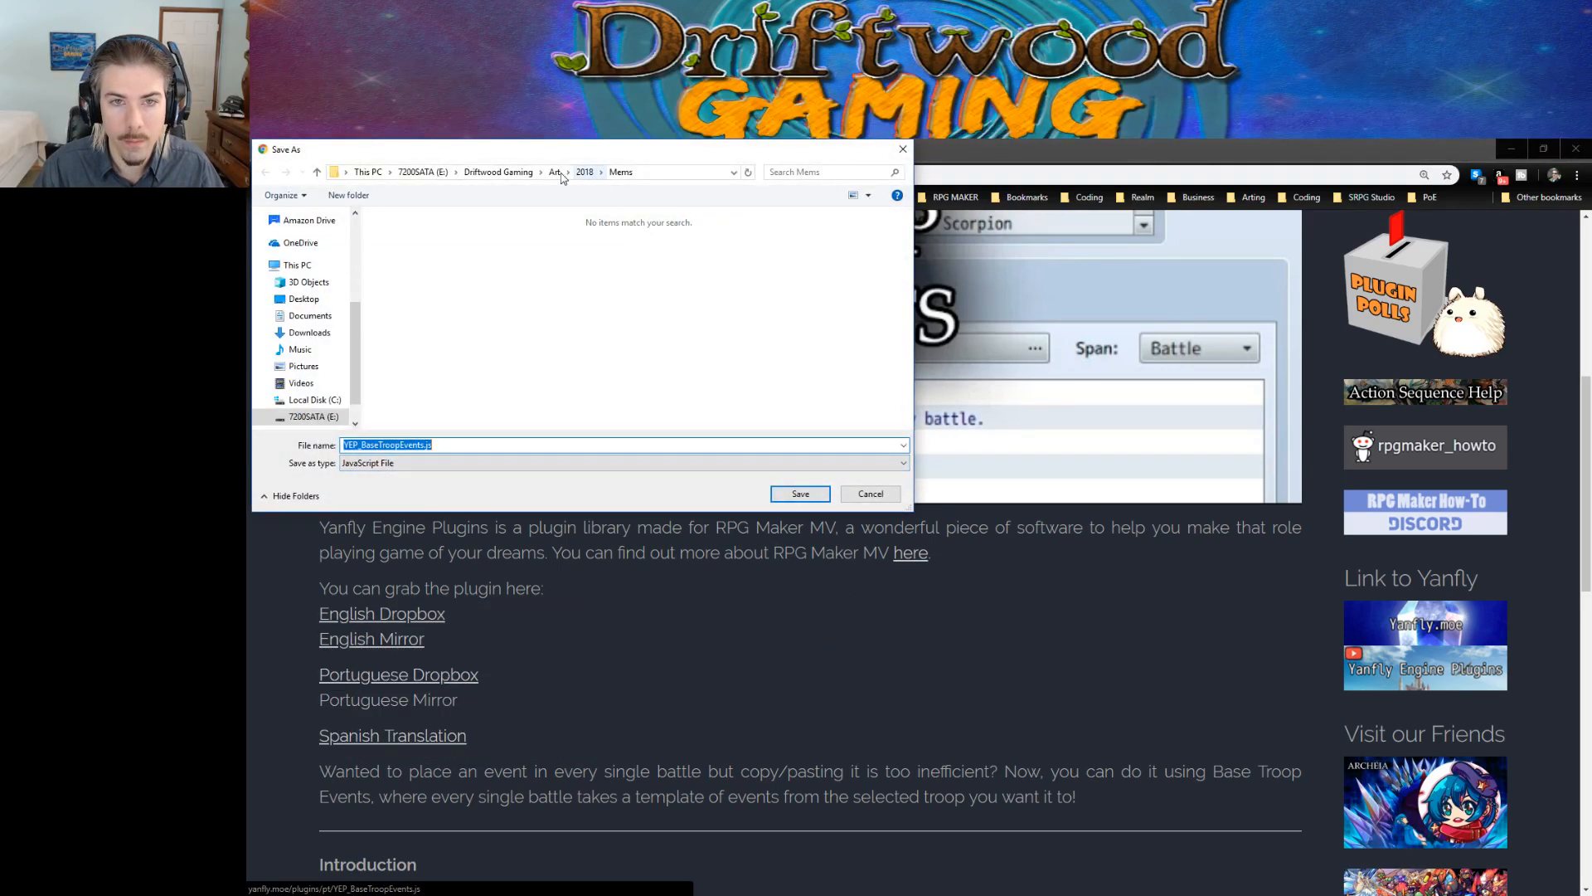
# Step: Save YEP_BaseTroopEvents.js into the js\plugins folder of the Natural Explorers project, under RPG Maker\MV on the E: drive
pyautogui.click(449, 174)
pyautogui.scroll(-1, 651, 319)
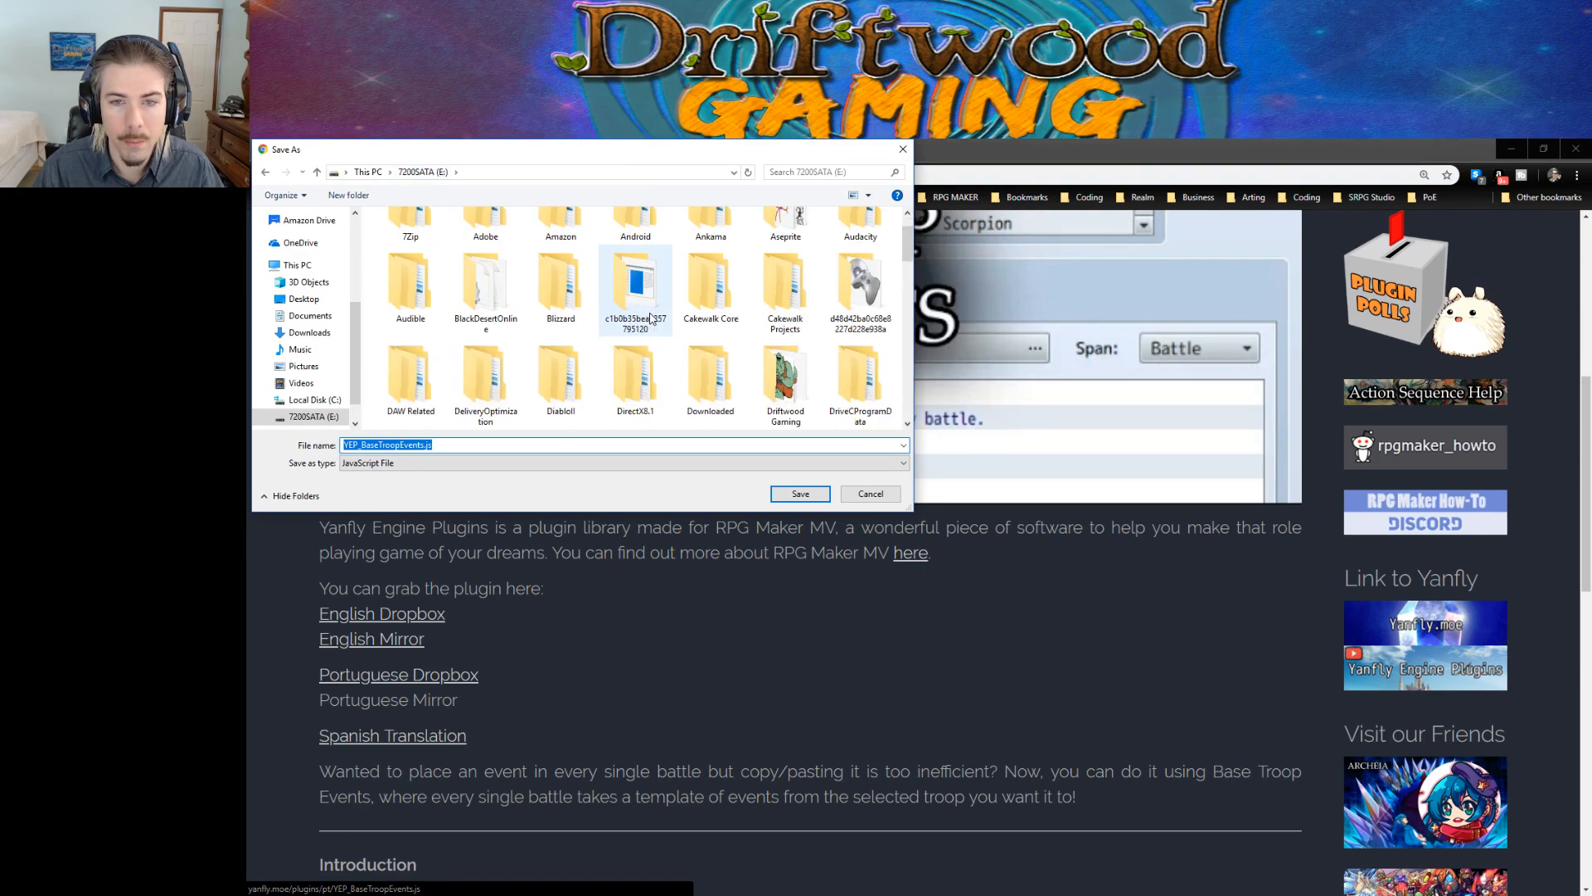
pyautogui.scroll(-4, 651, 319)
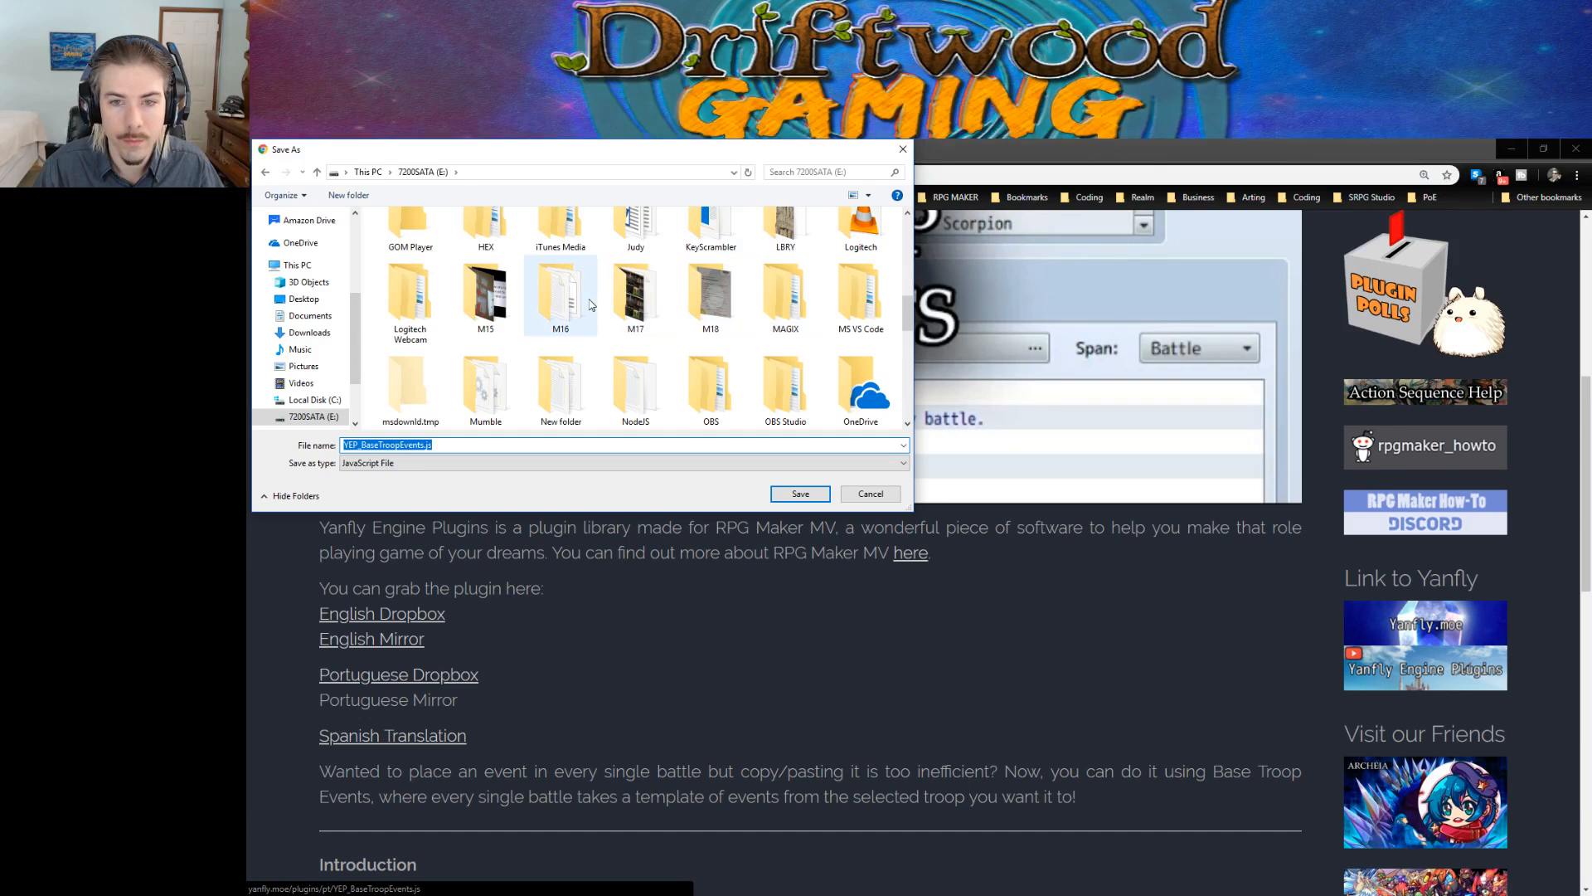
pyautogui.scroll(-2, 736, 335)
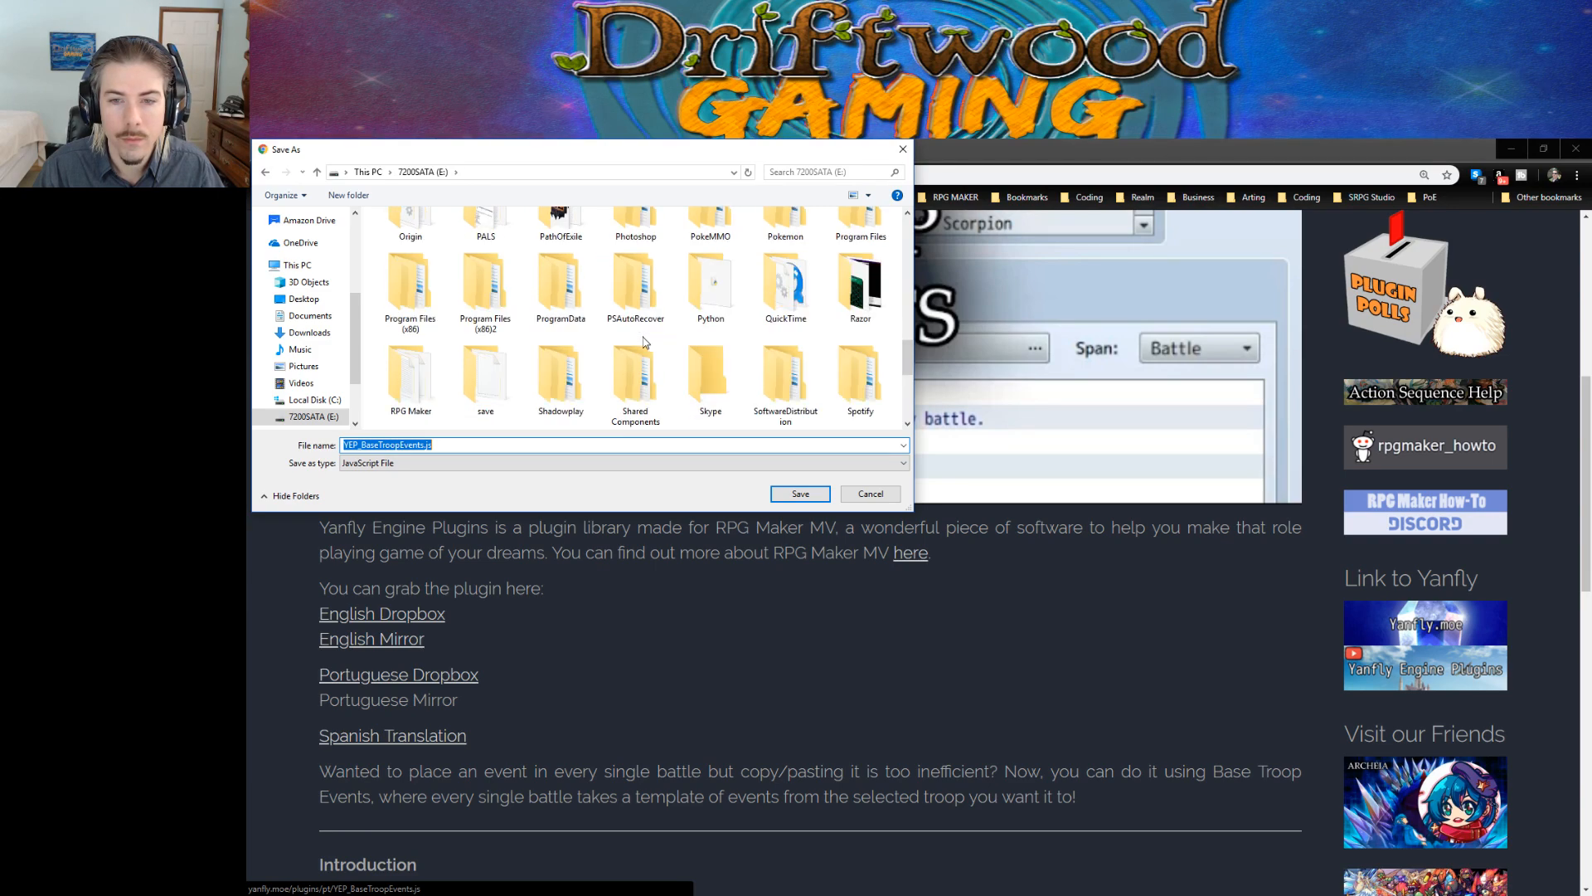
pyautogui.scroll(-2, 547, 374)
pyautogui.click(446, 315)
pyautogui.doubleClick(445, 315)
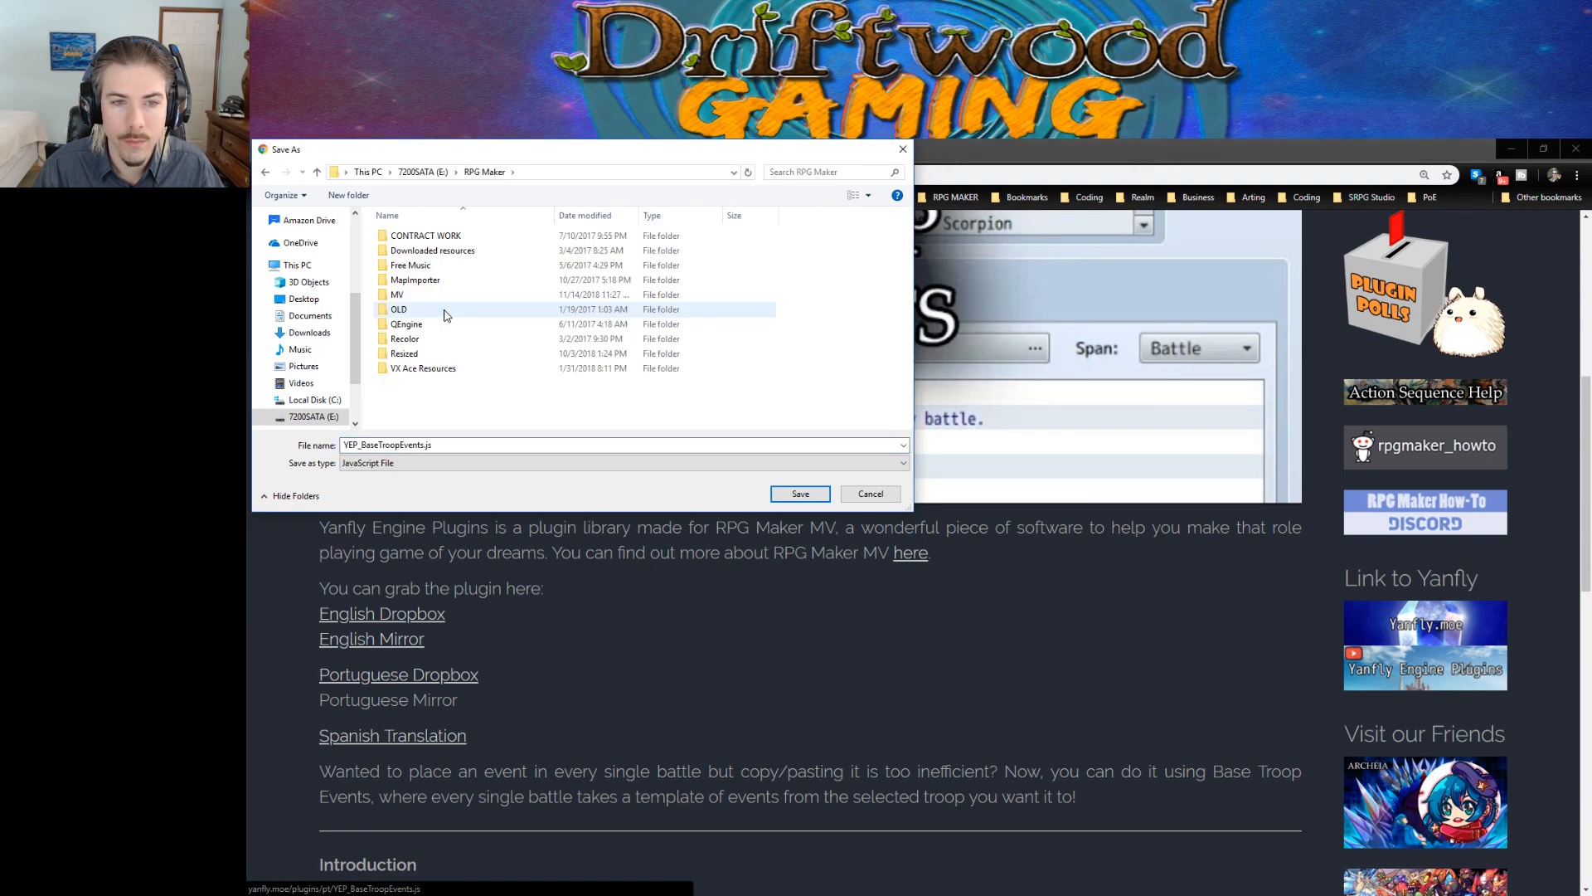
pyautogui.doubleClick(445, 313)
pyautogui.scroll(-3, 465, 423)
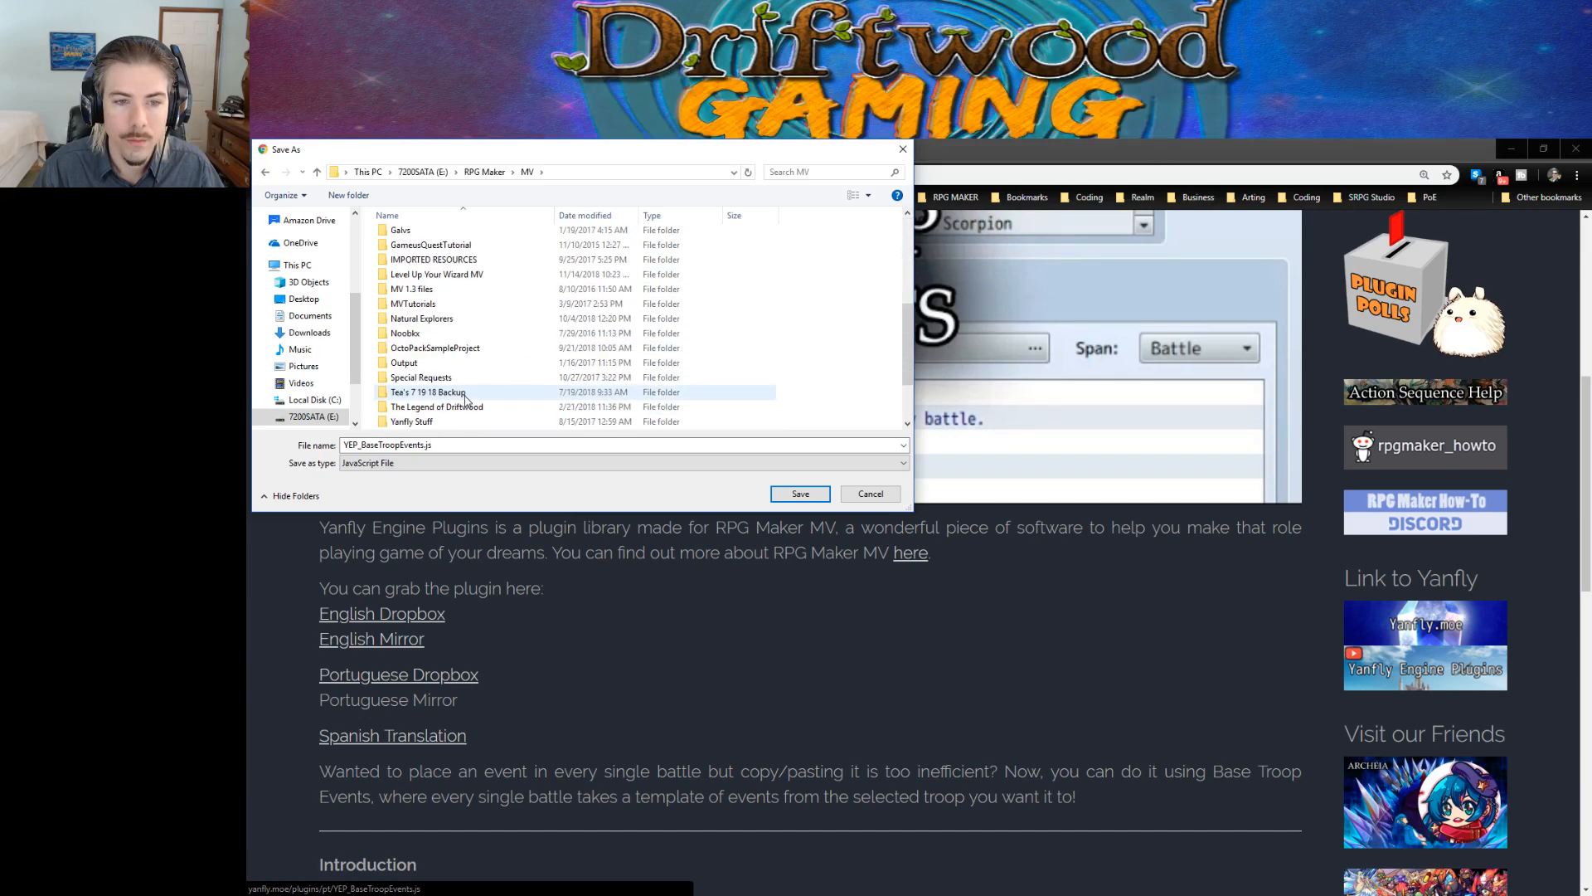
pyautogui.doubleClick(465, 322)
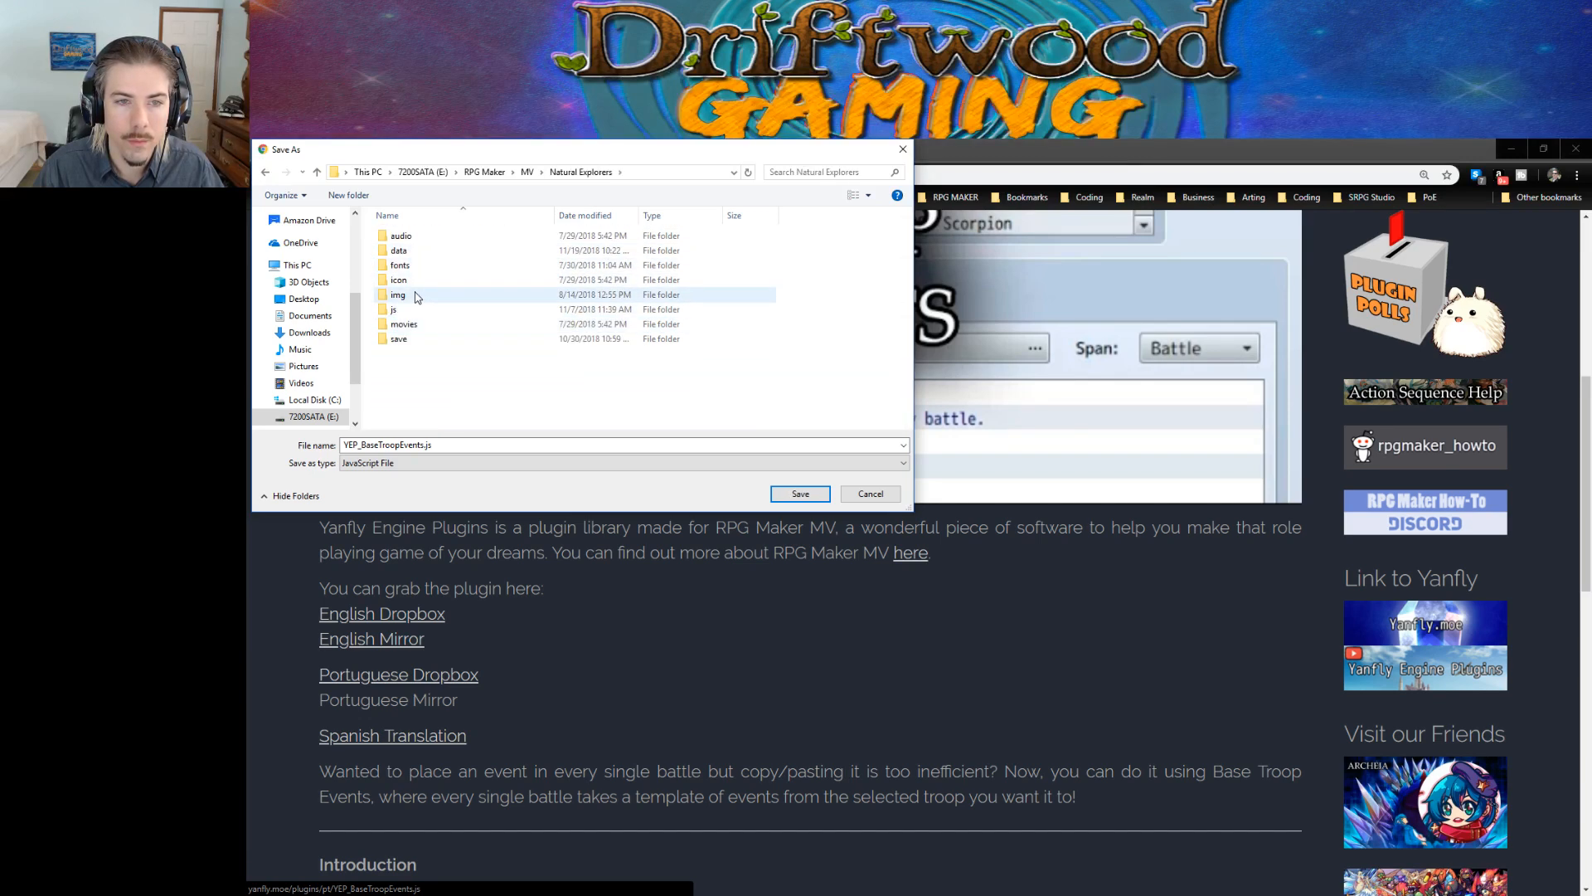
pyautogui.doubleClick(396, 309)
pyautogui.doubleClick(421, 252)
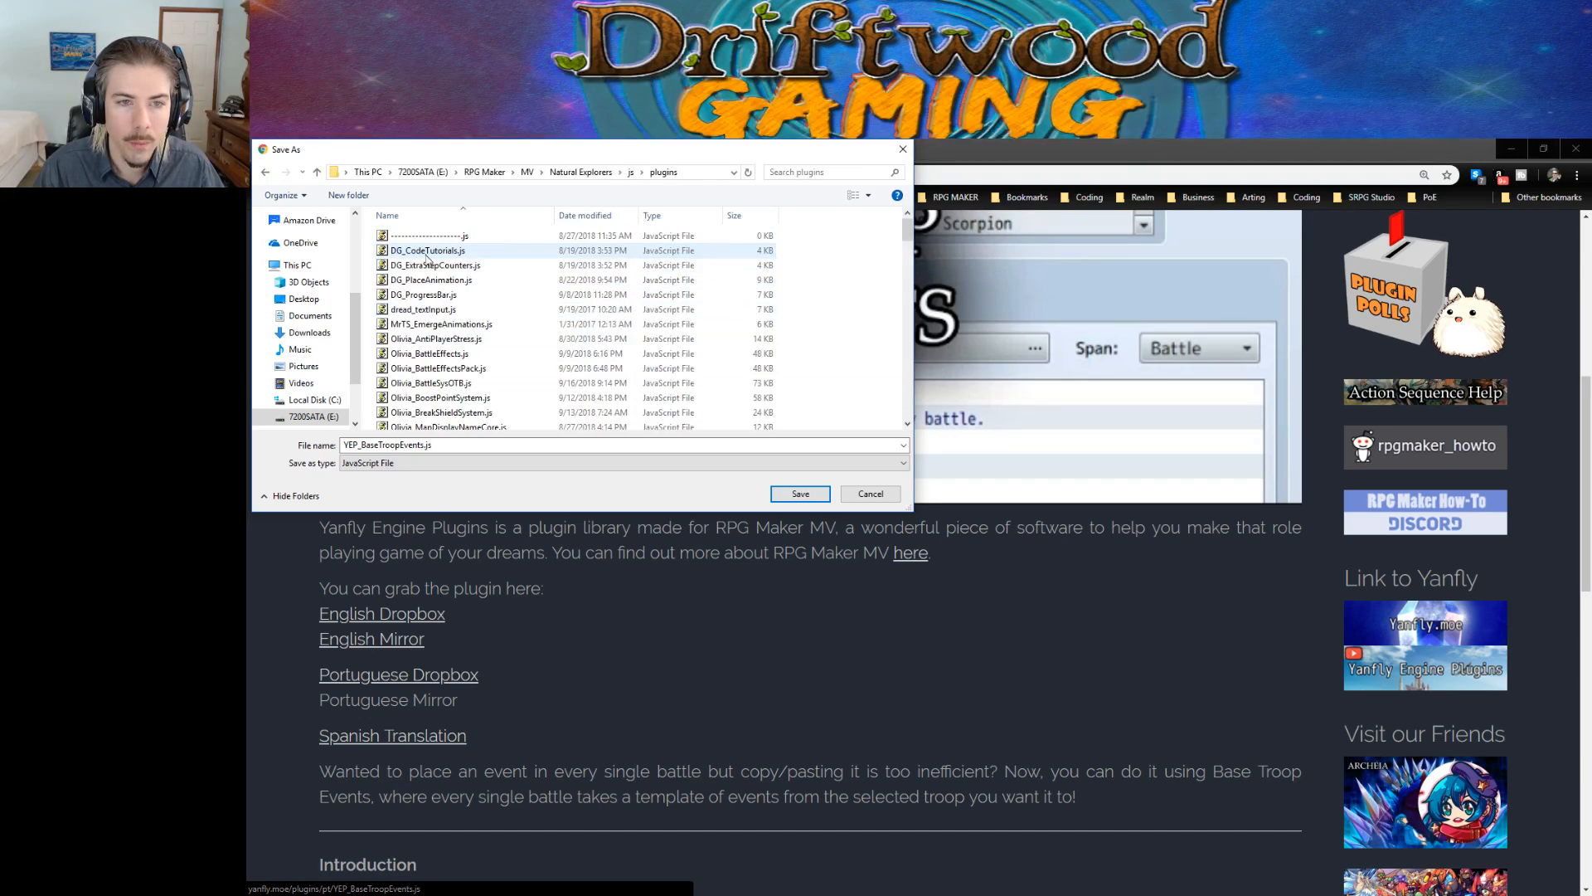
pyautogui.click(797, 494)
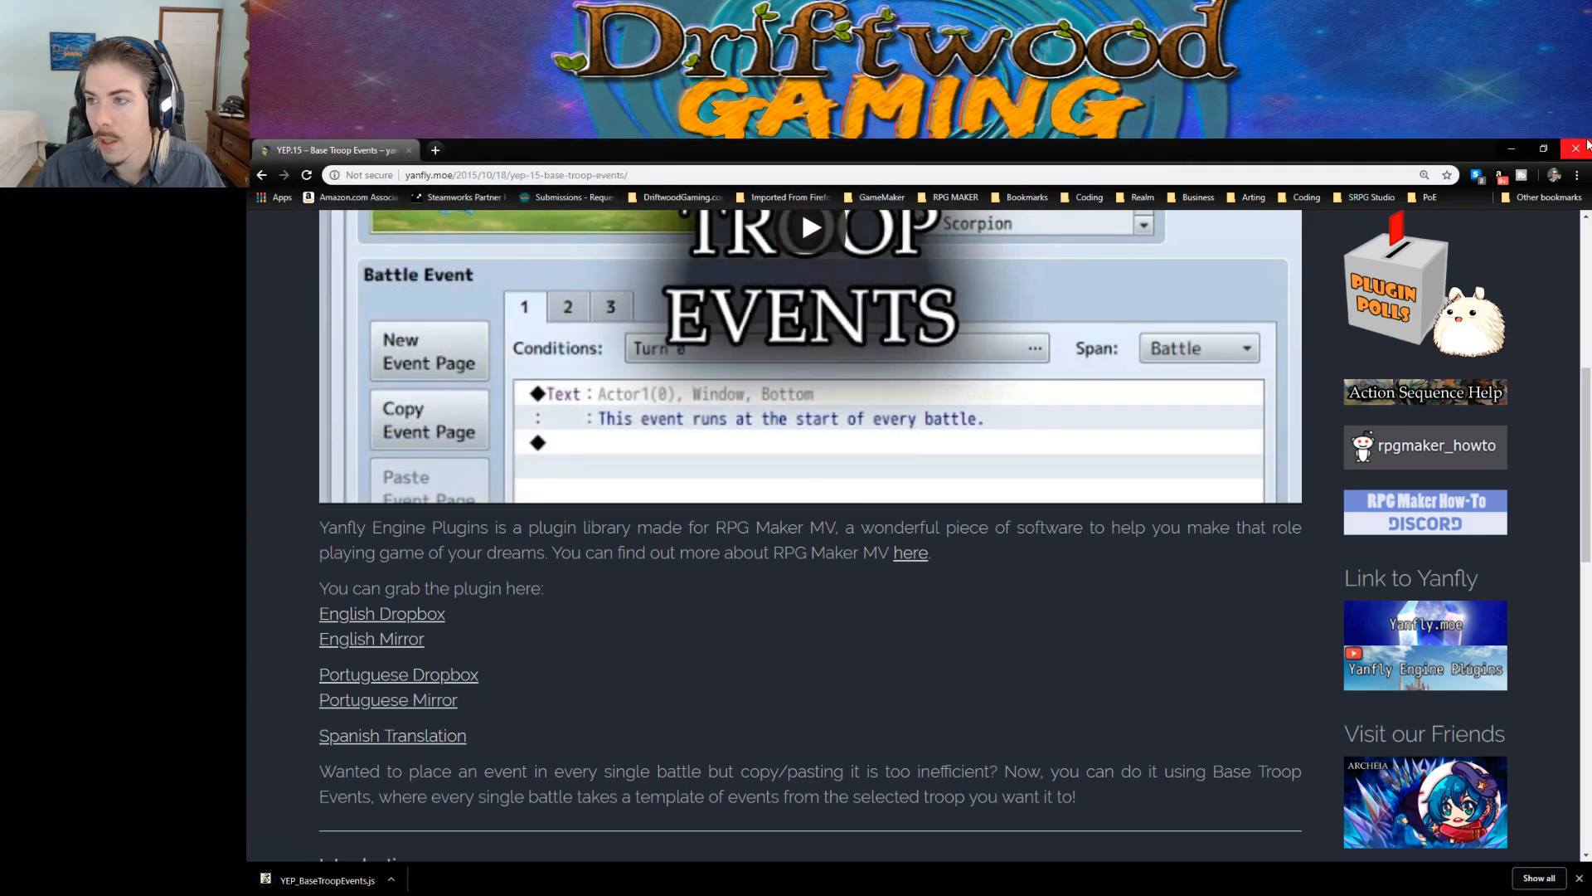
# Step: Close the browser, open the Plugin Manager in RPG Maker MV, and start a new plugin entry at the end of the list
pyautogui.click(1577, 149)
pyautogui.click(820, 187)
pyautogui.click(821, 197)
pyautogui.scroll(-20, 1160, 375)
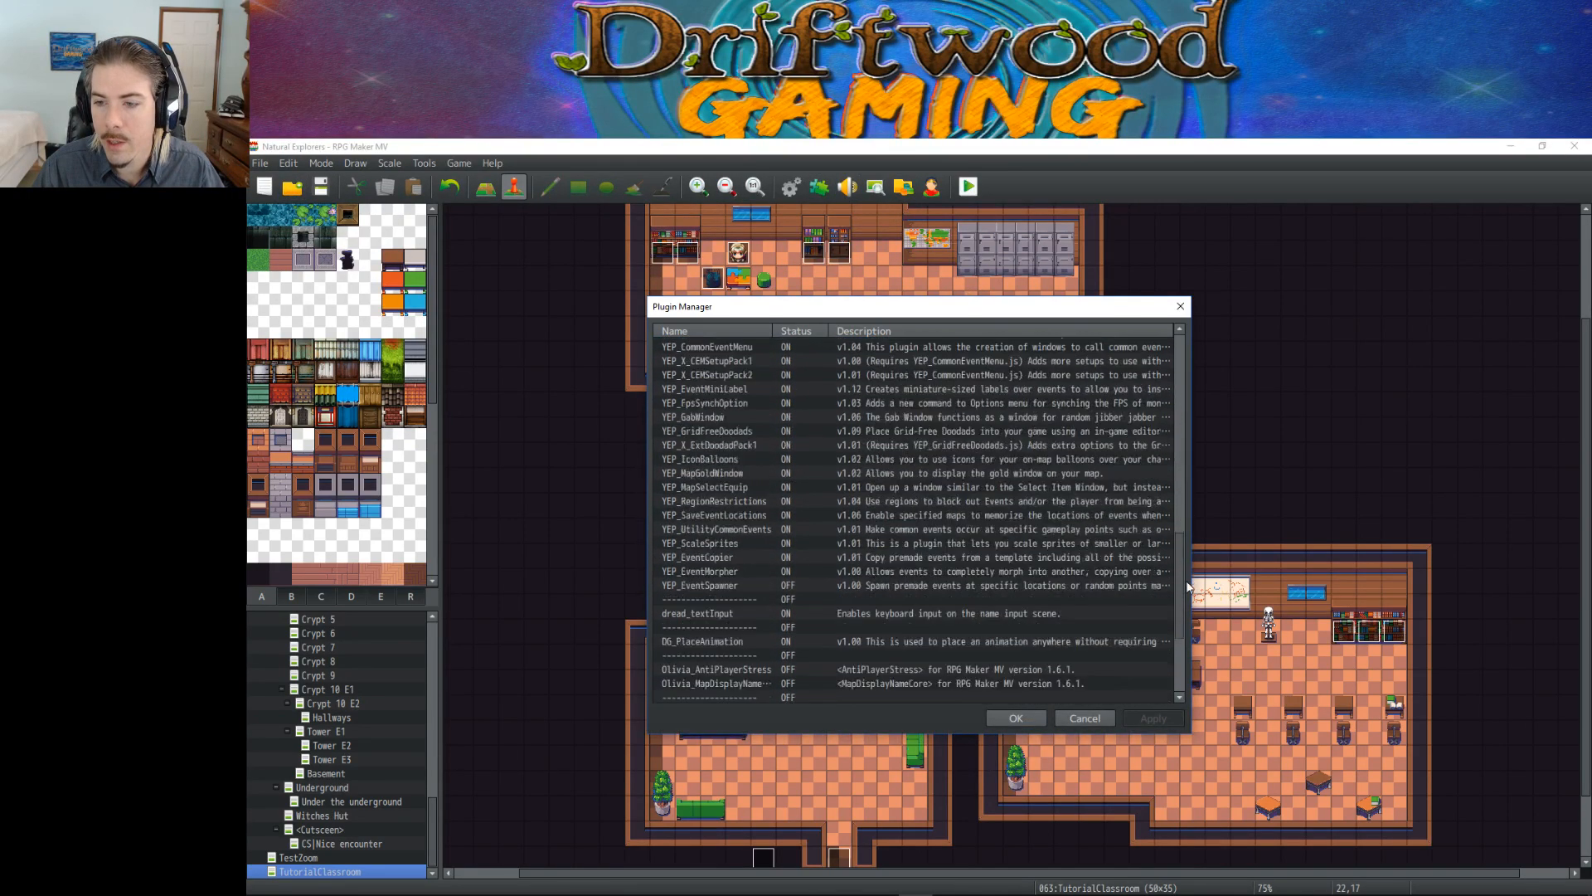
pyautogui.click(957, 694)
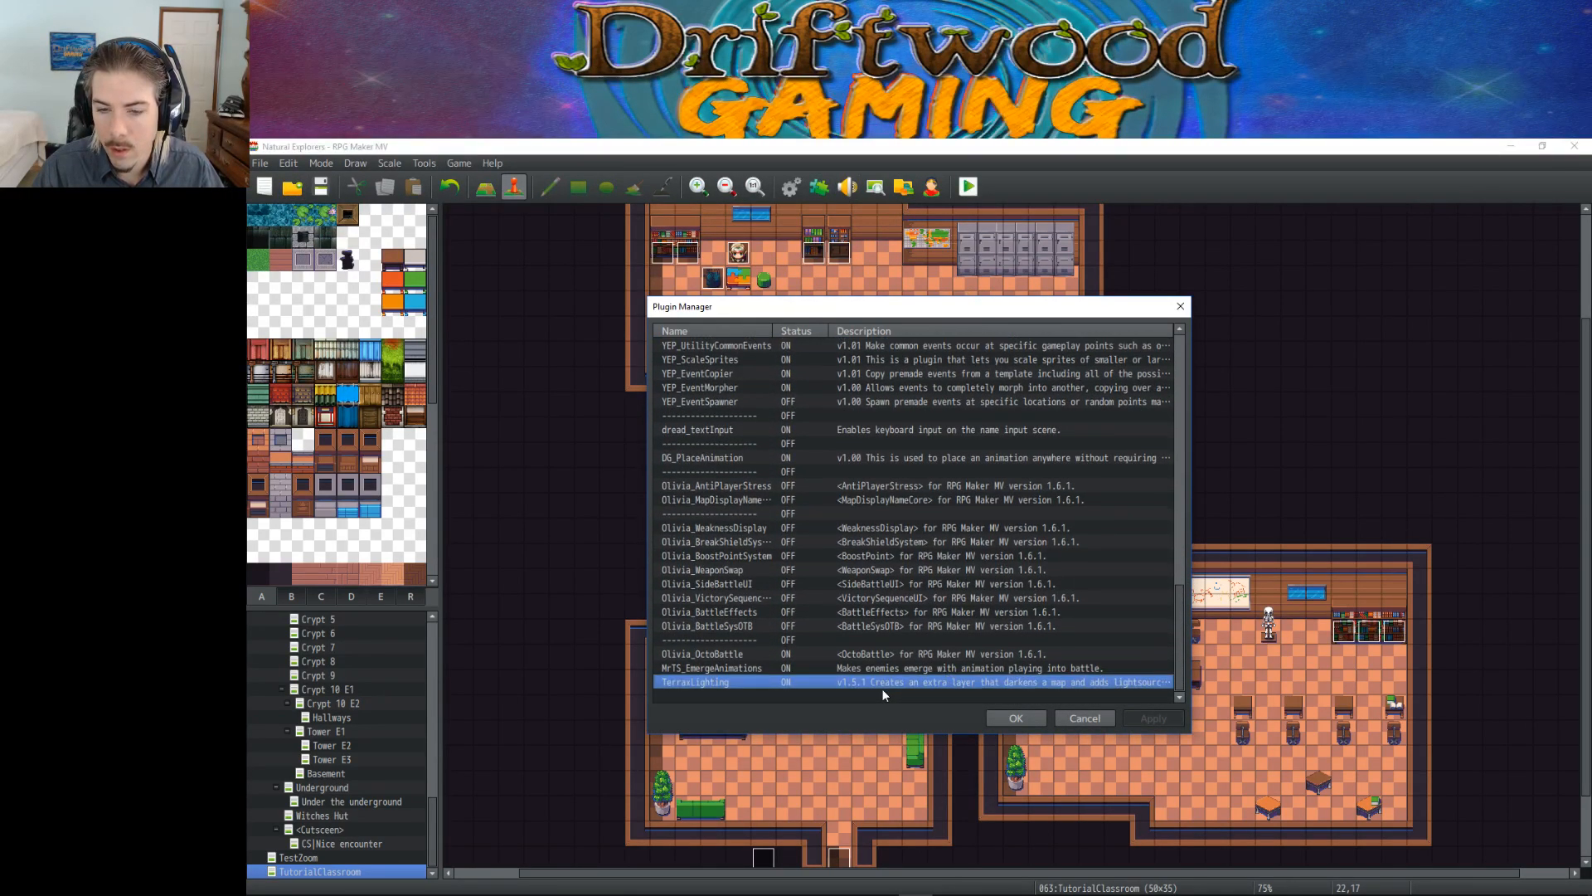
pyautogui.doubleClick(876, 699)
# Step: Choose YEP_BaseTroopEvents as the new plugin, read its help text, and accept the entry
pyautogui.click(714, 357)
pyautogui.scroll(-2, 732, 459)
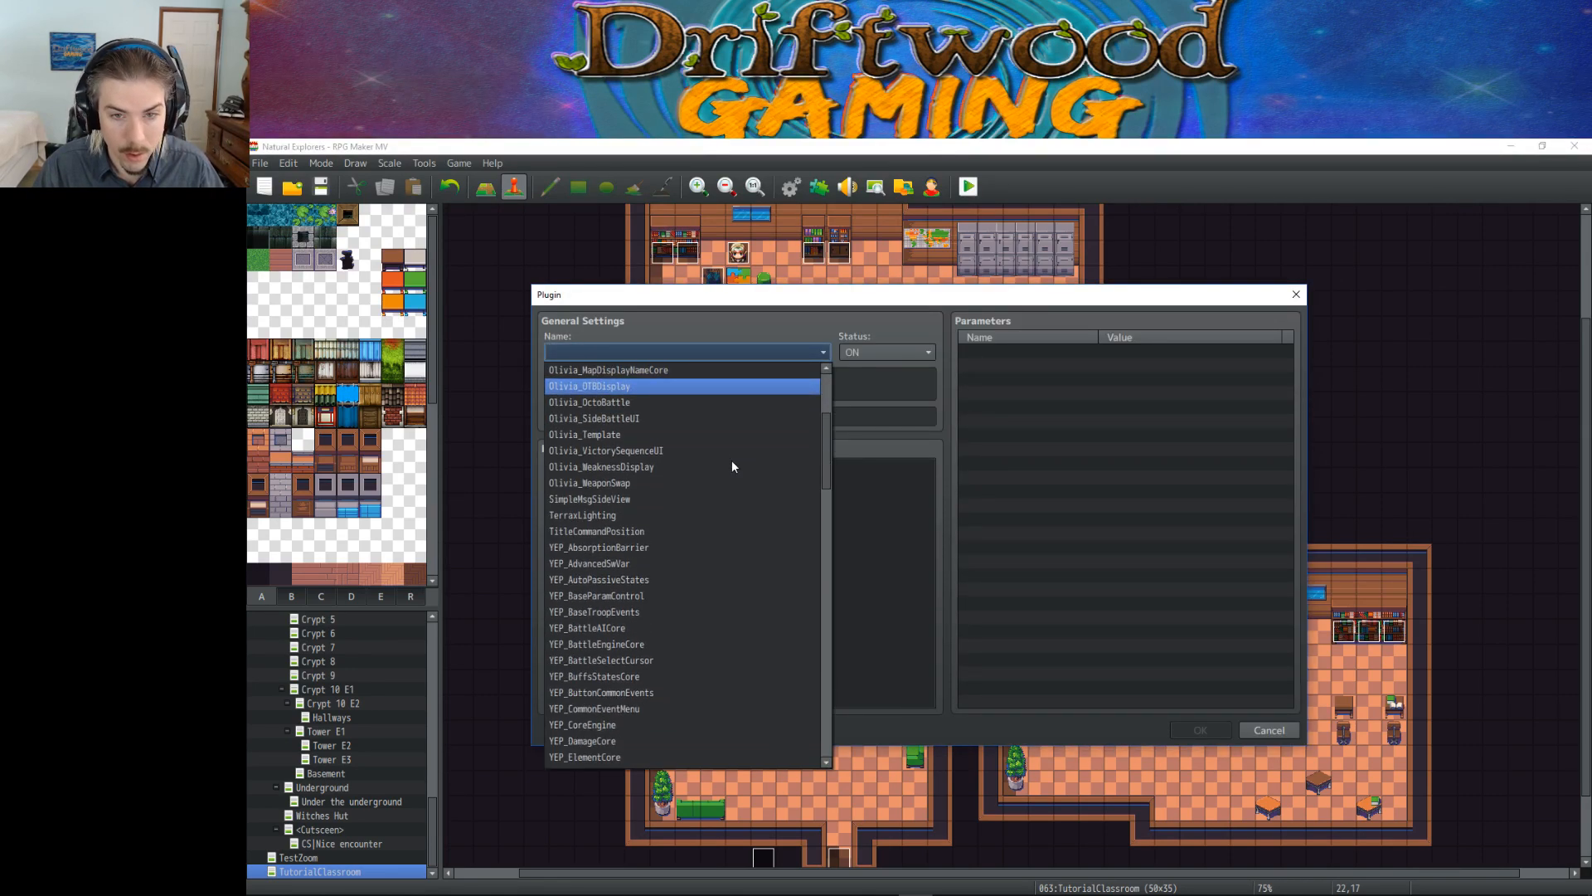
pyautogui.scroll(-4, 732, 460)
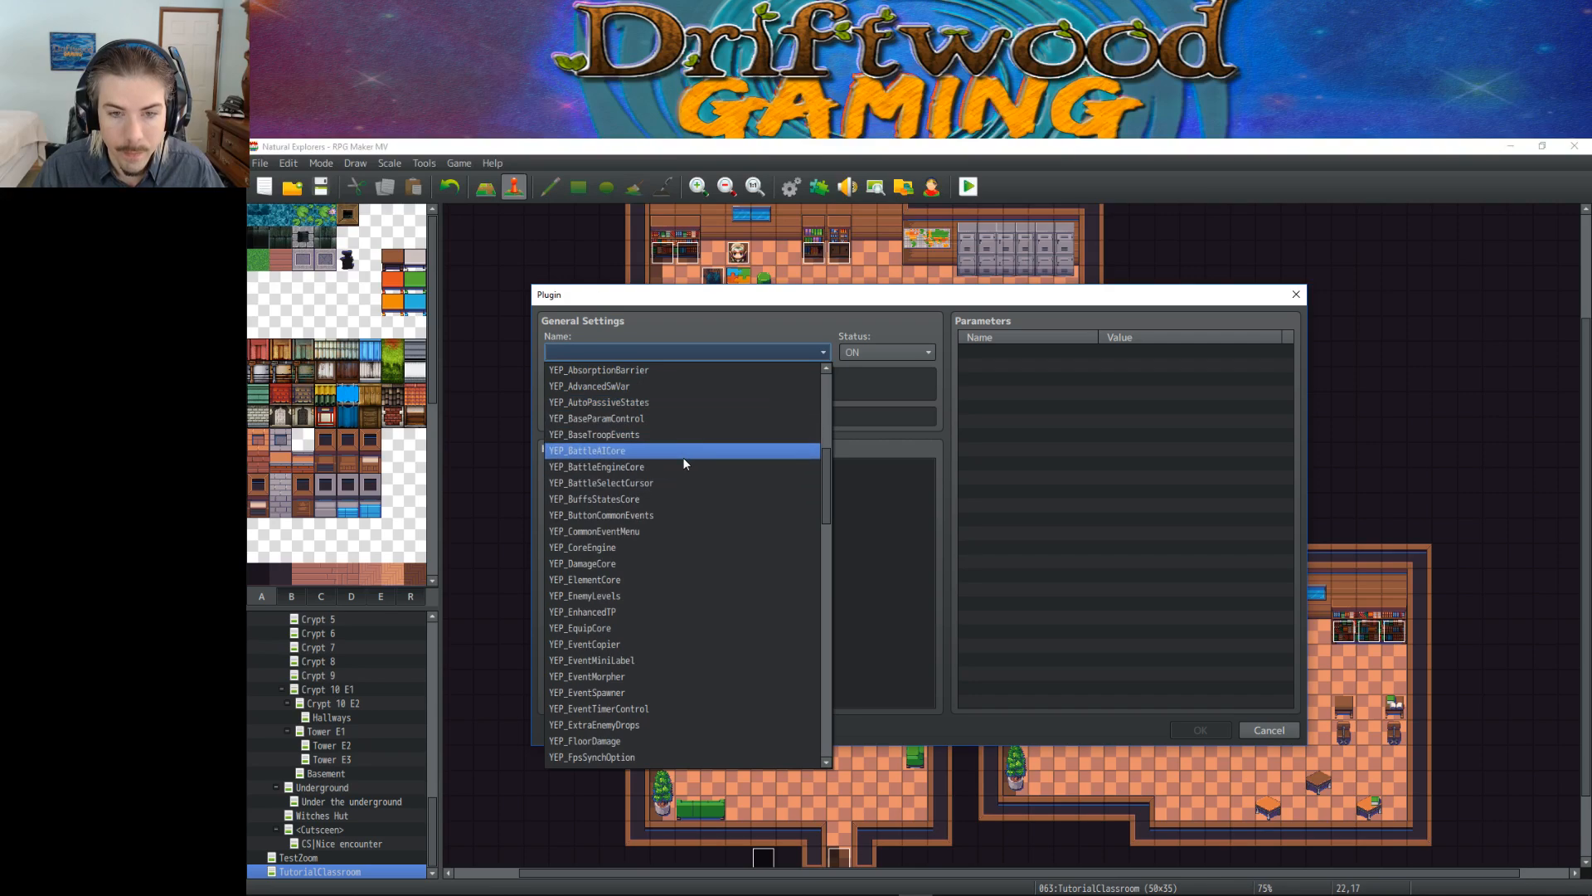
pyautogui.click(689, 433)
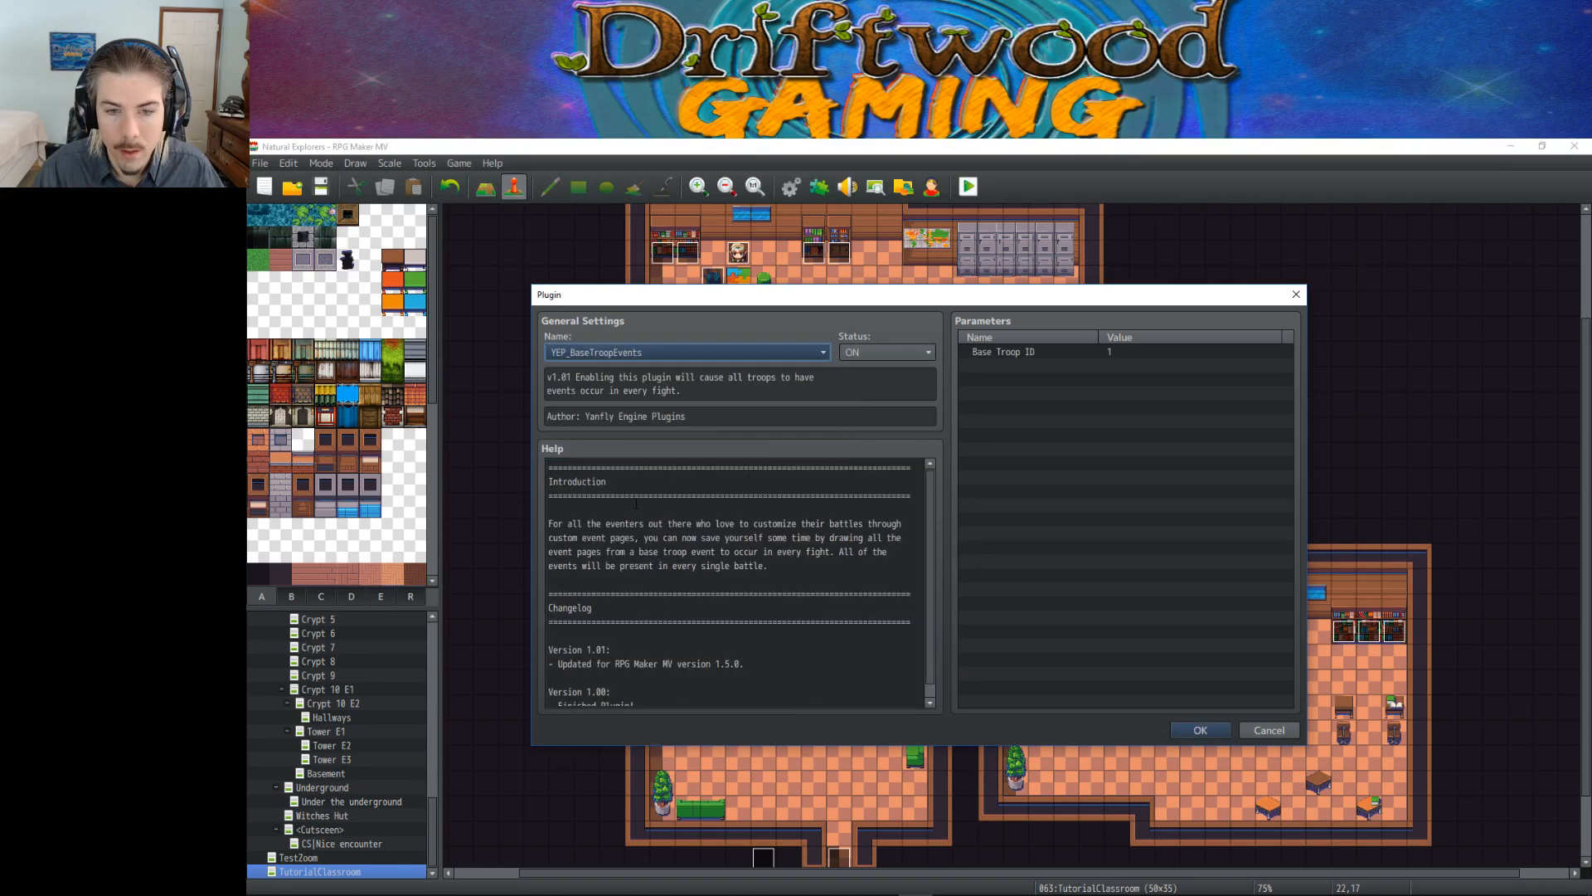
pyautogui.scroll(-1, 734, 580)
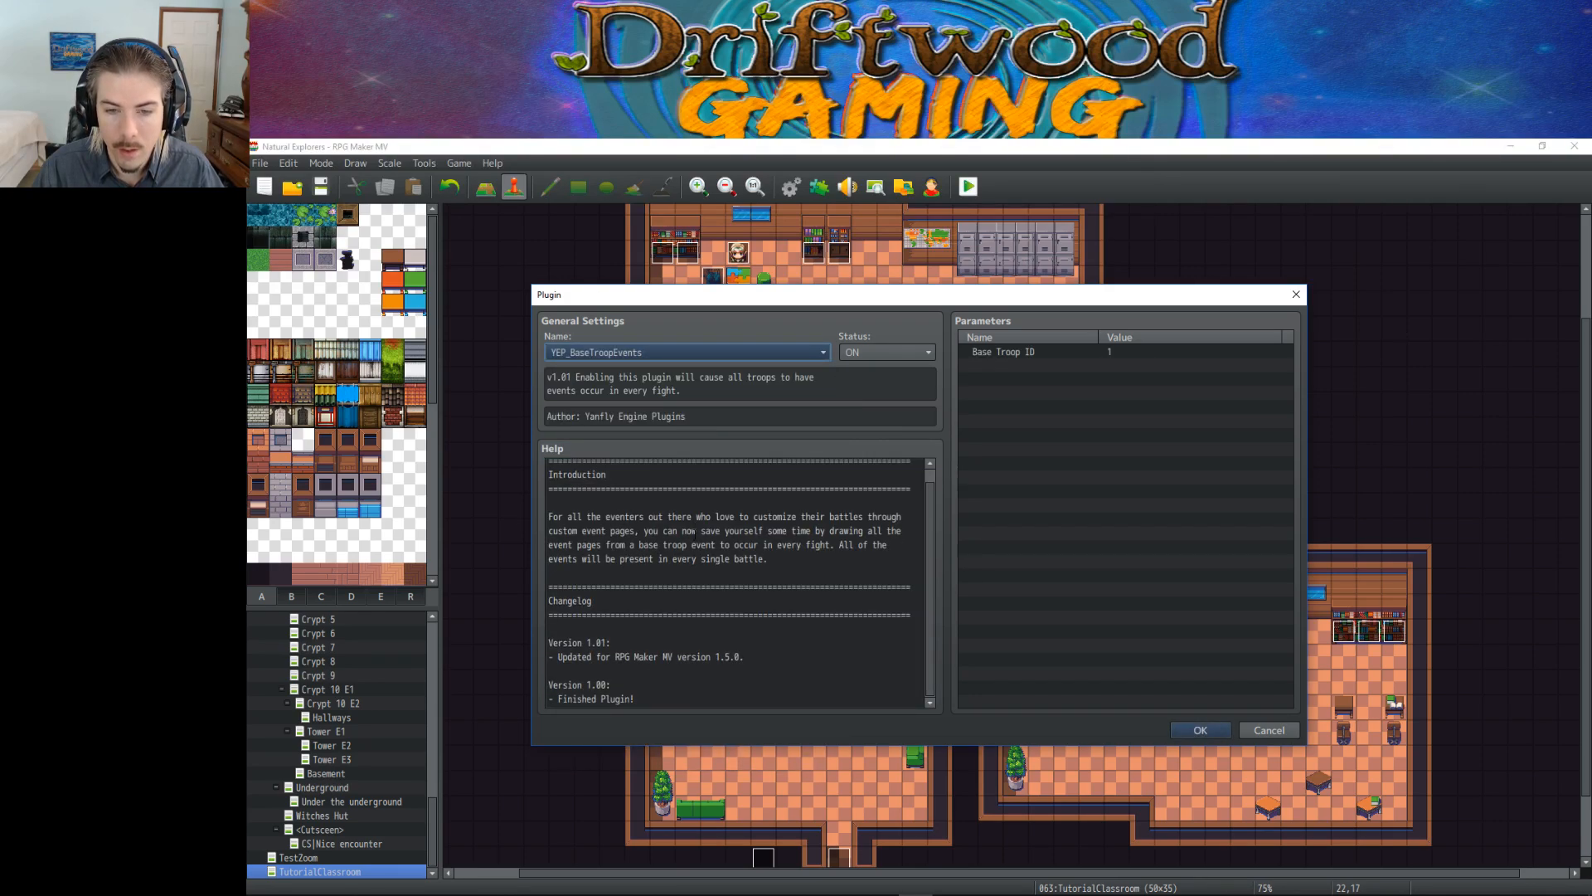
pyautogui.scroll(1, 819, 544)
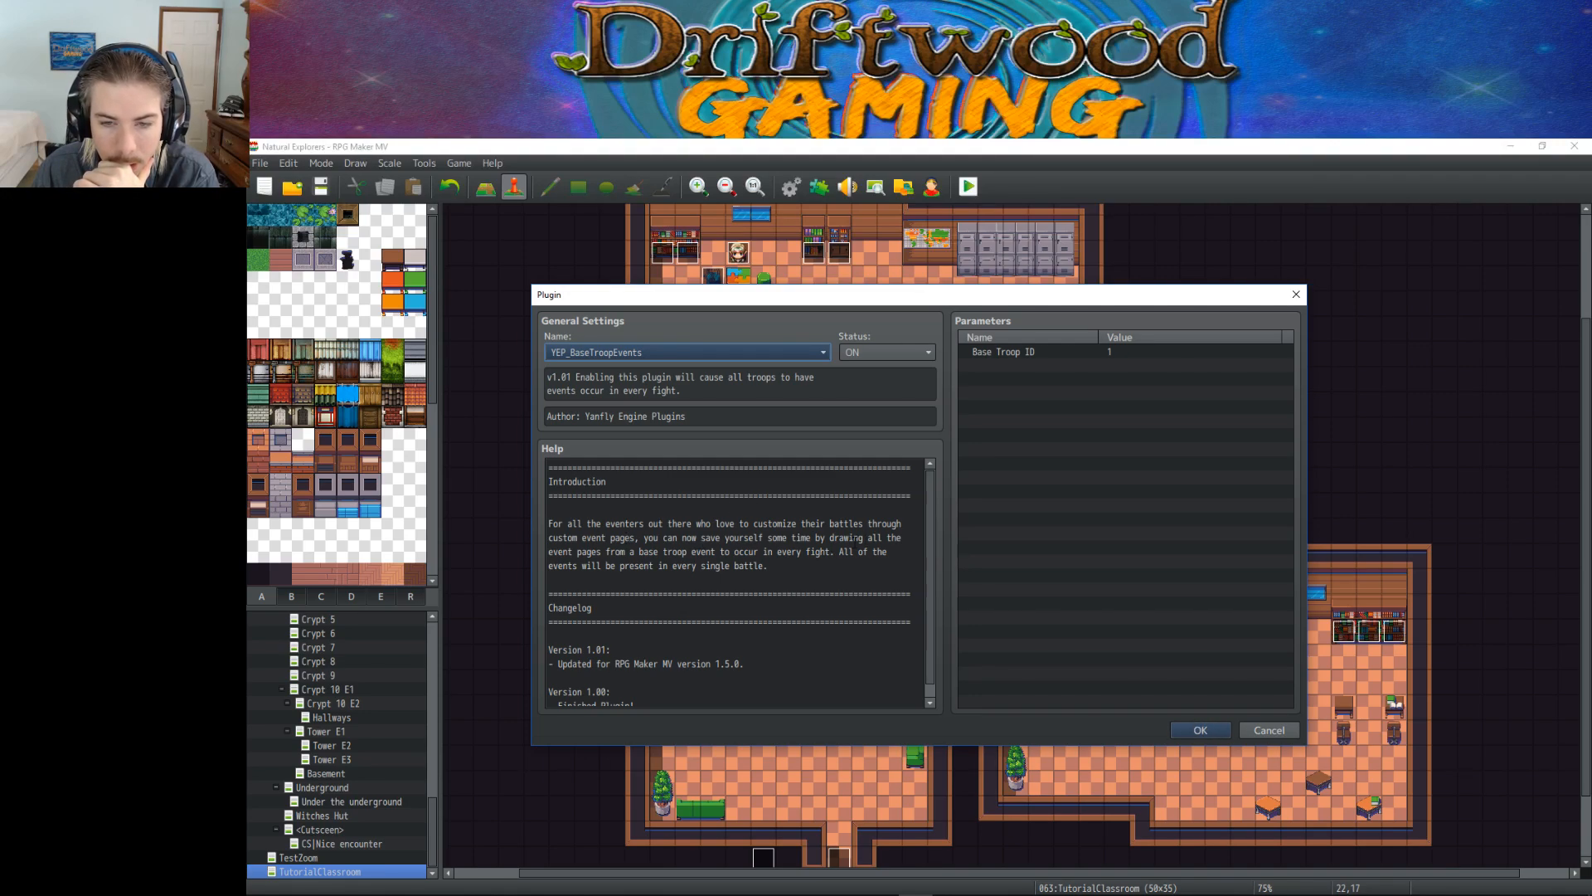
pyautogui.scroll(-1, 736, 545)
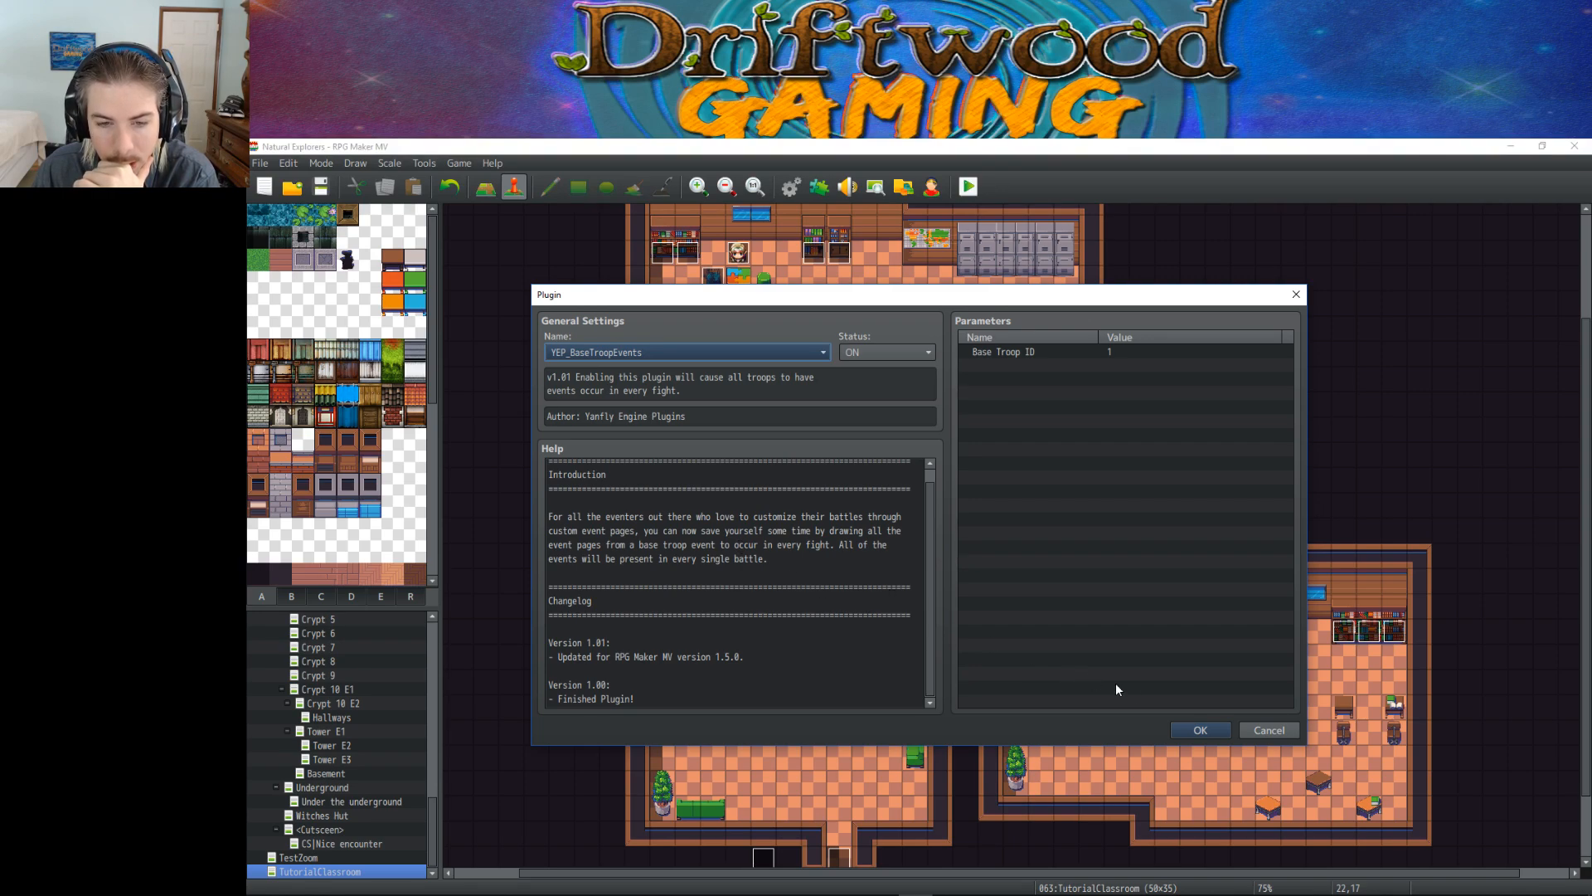
pyautogui.click(1211, 729)
# Step: Move YEP_BaseTroopEvents directly below YEP_BattleSelectCursor in the plugin list
pyautogui.moveTo(724, 674)
pyautogui.mouseDown()
pyautogui.moveTo(775, 282)
pyautogui.moveTo(738, 668)
pyautogui.mouseUp()
pyautogui.scroll(-2, 780, 660)
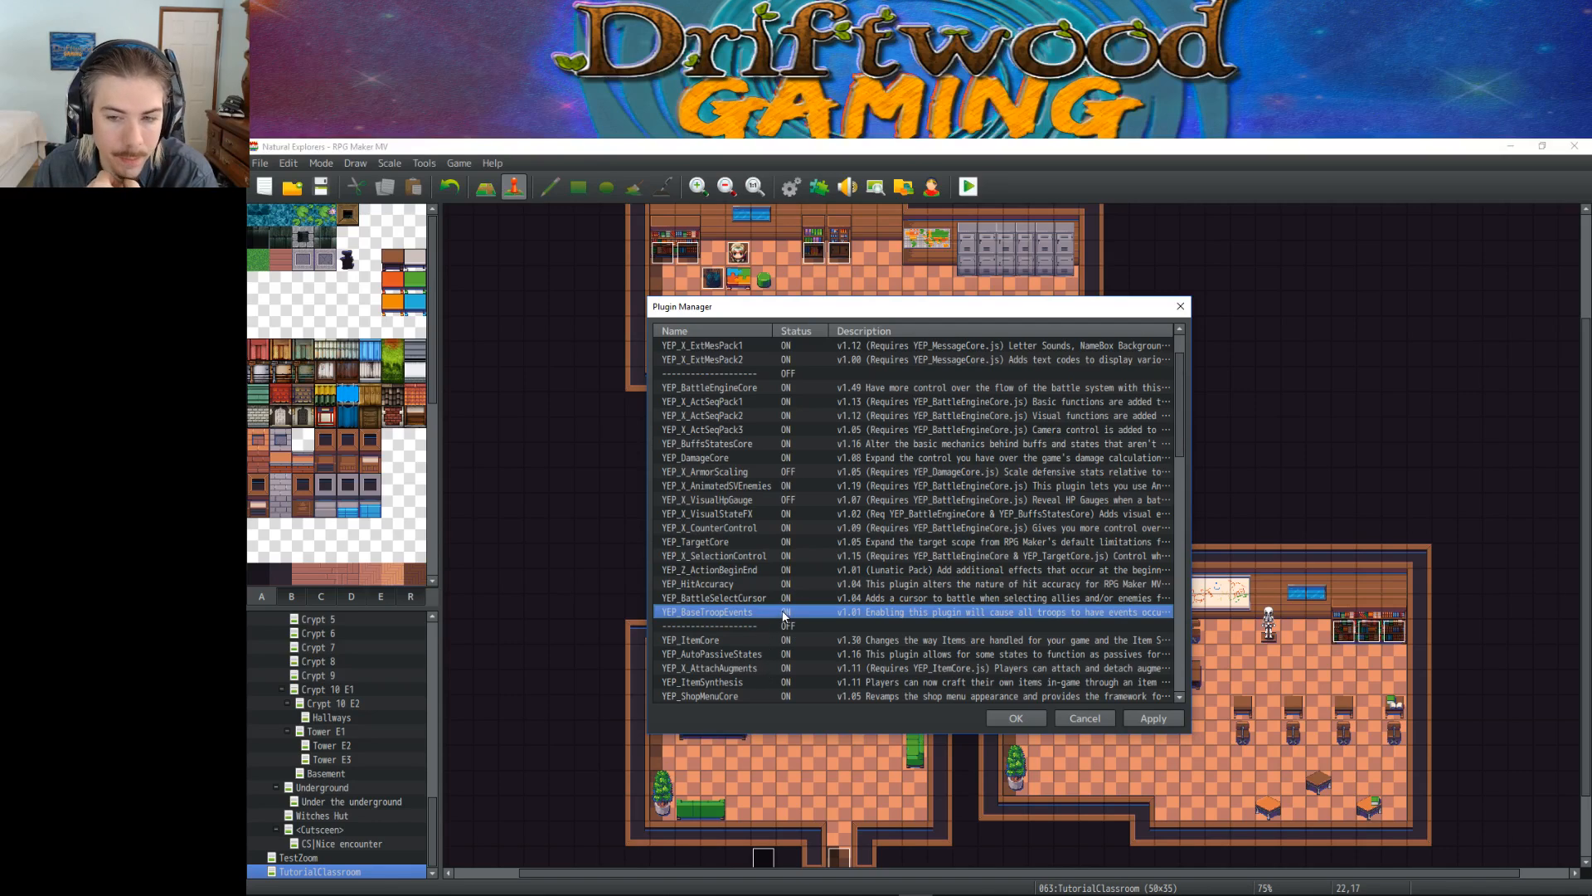
# Step: Review the Base Troop ID parameter and help text of YEP_BaseTroopEvents, and accept the updated plugin list
pyautogui.doubleClick(916, 613)
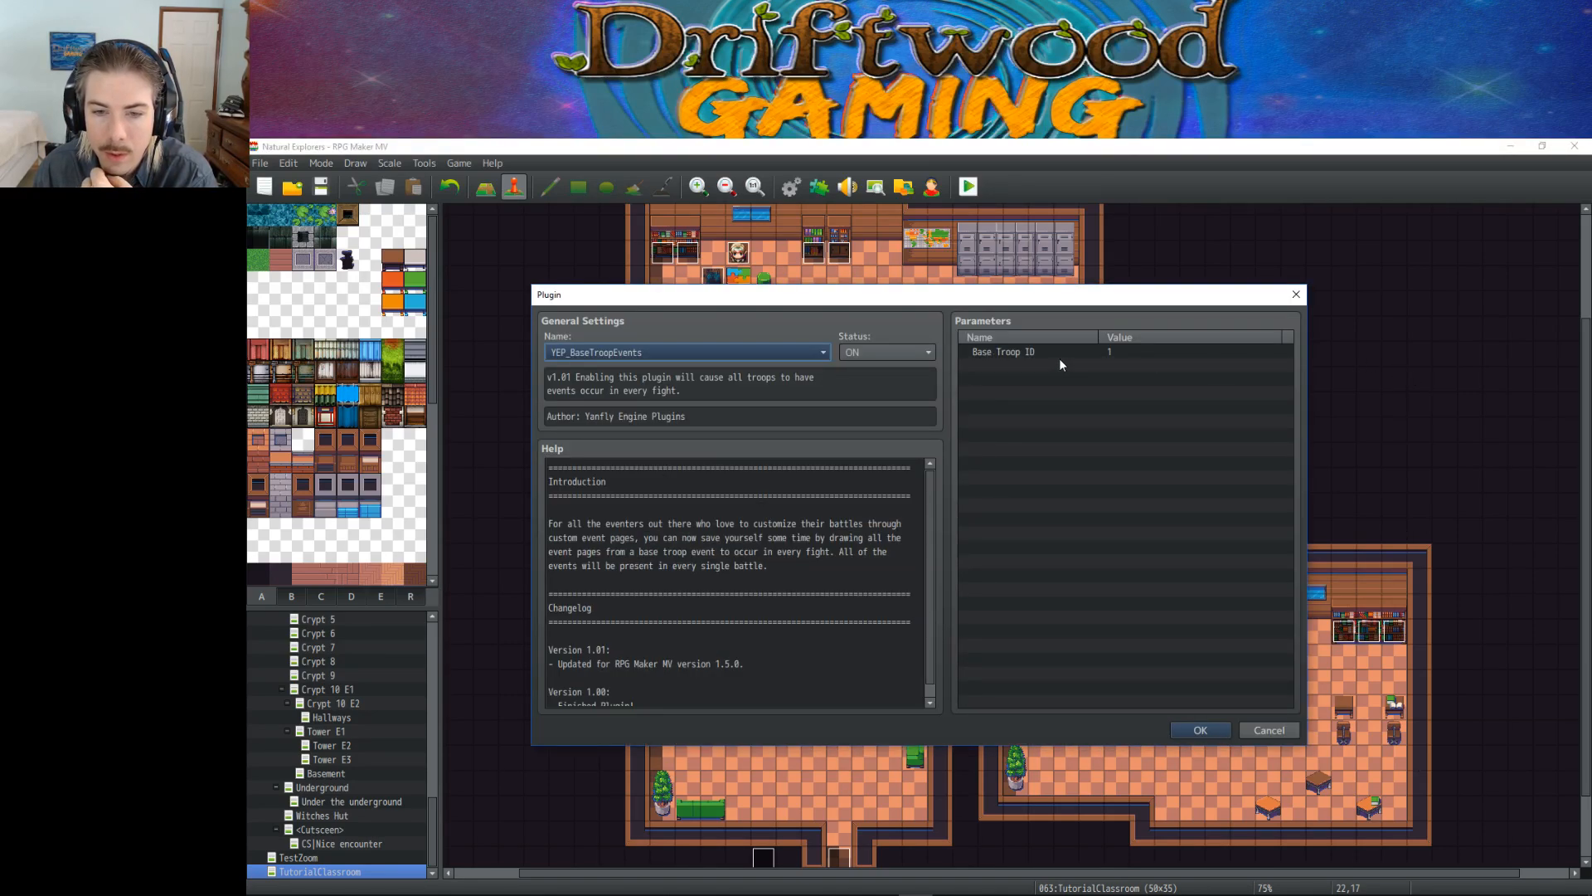
pyautogui.click(1033, 350)
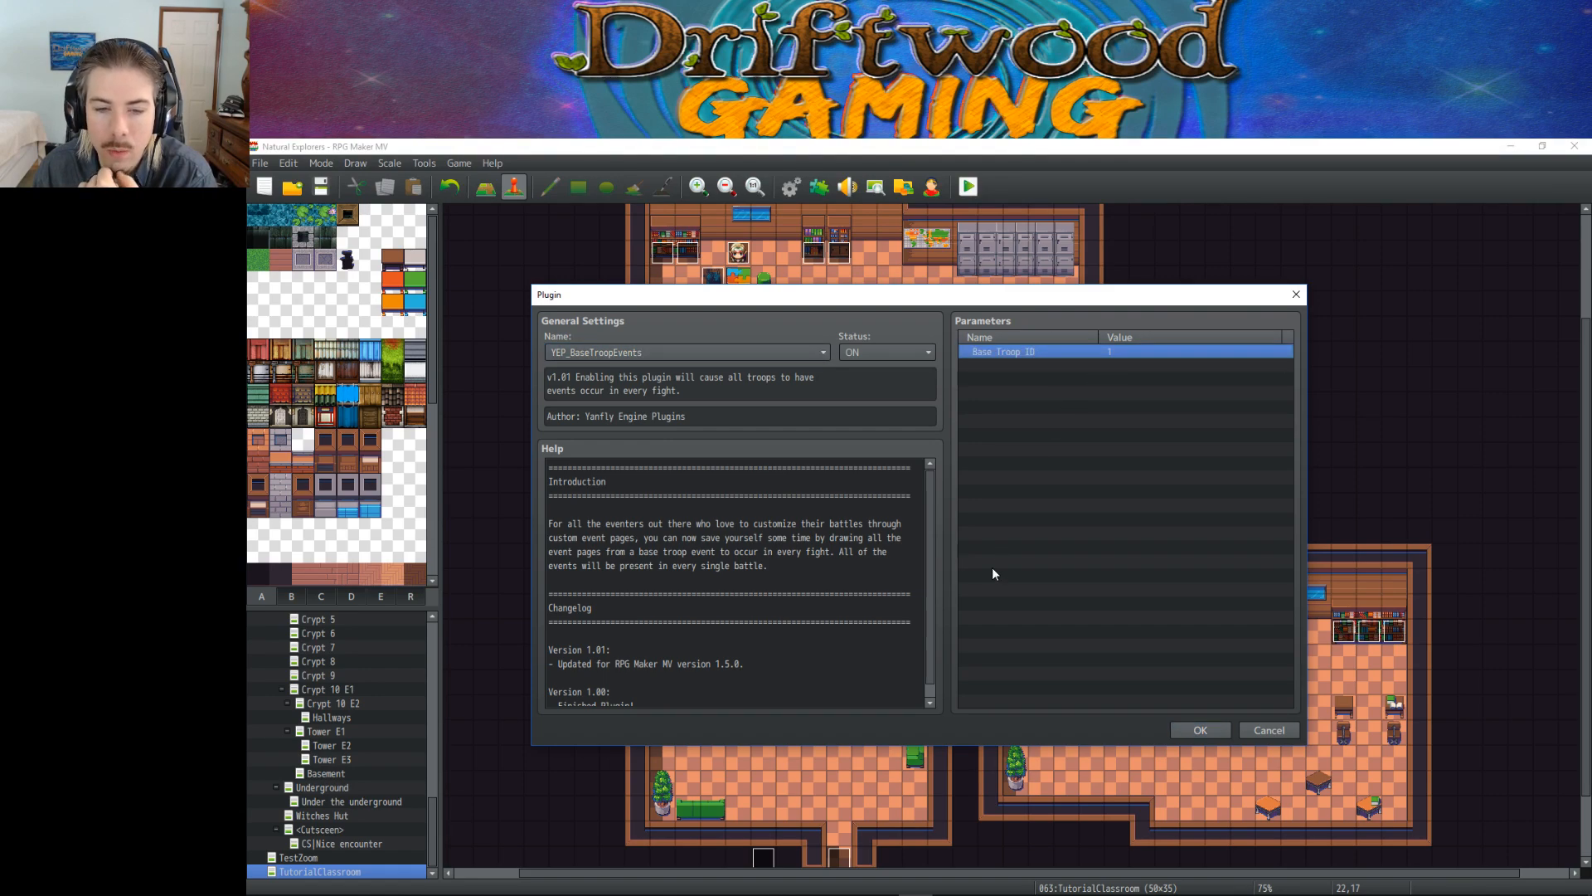
pyautogui.scroll(-1, 746, 580)
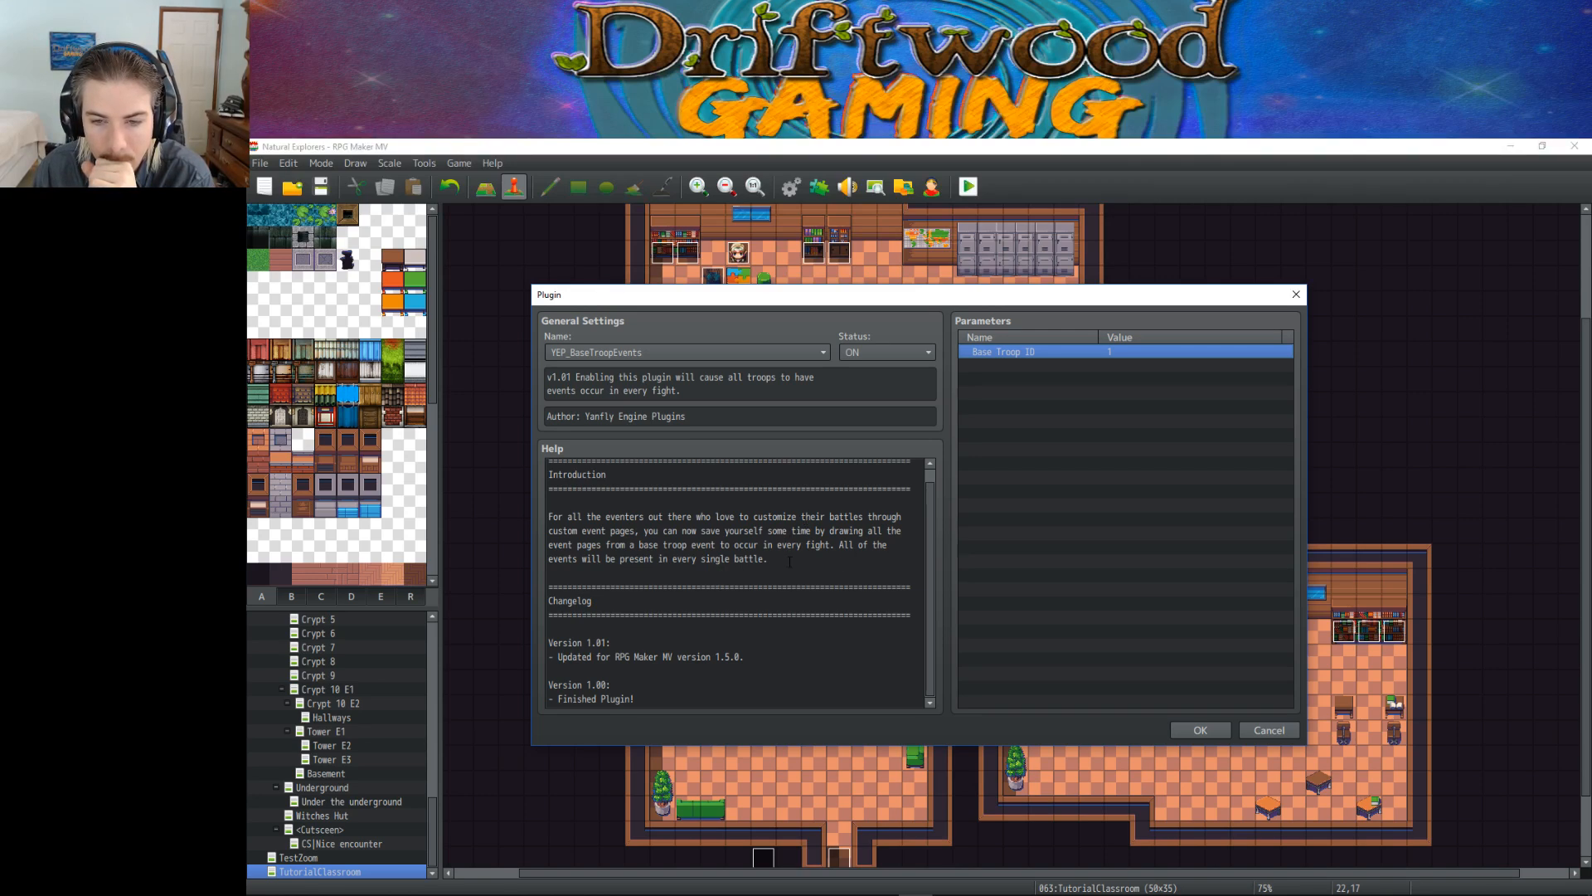
pyautogui.moveTo(856, 544)
pyautogui.mouseDown()
pyautogui.moveTo(844, 566)
pyautogui.moveTo(780, 570)
pyautogui.moveTo(854, 547)
pyautogui.moveTo(842, 539)
pyautogui.mouseUp()
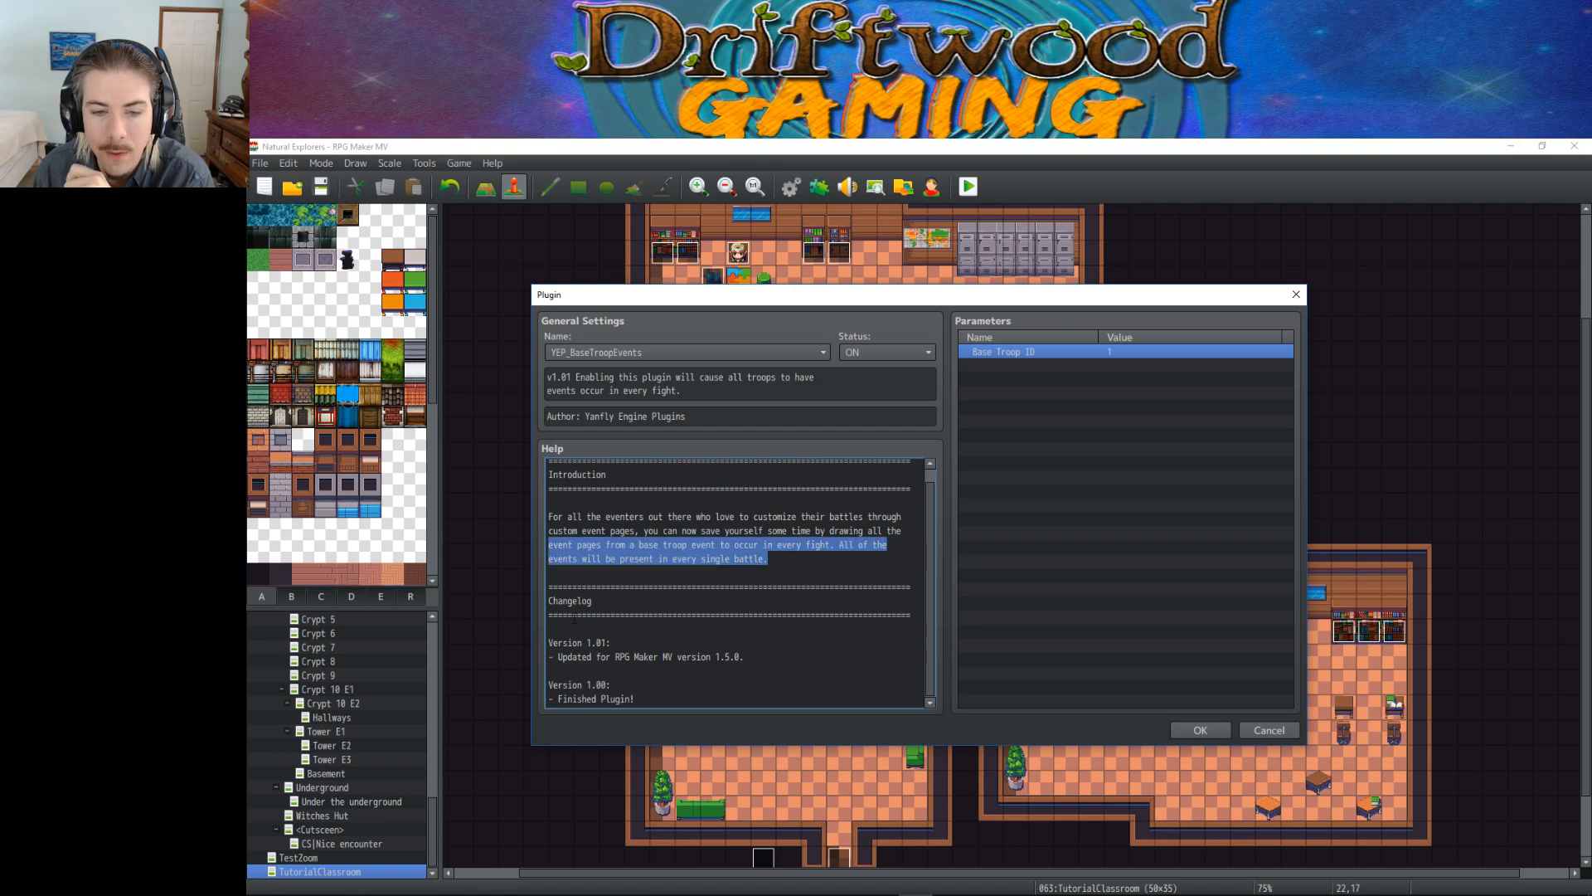
pyautogui.click(751, 663)
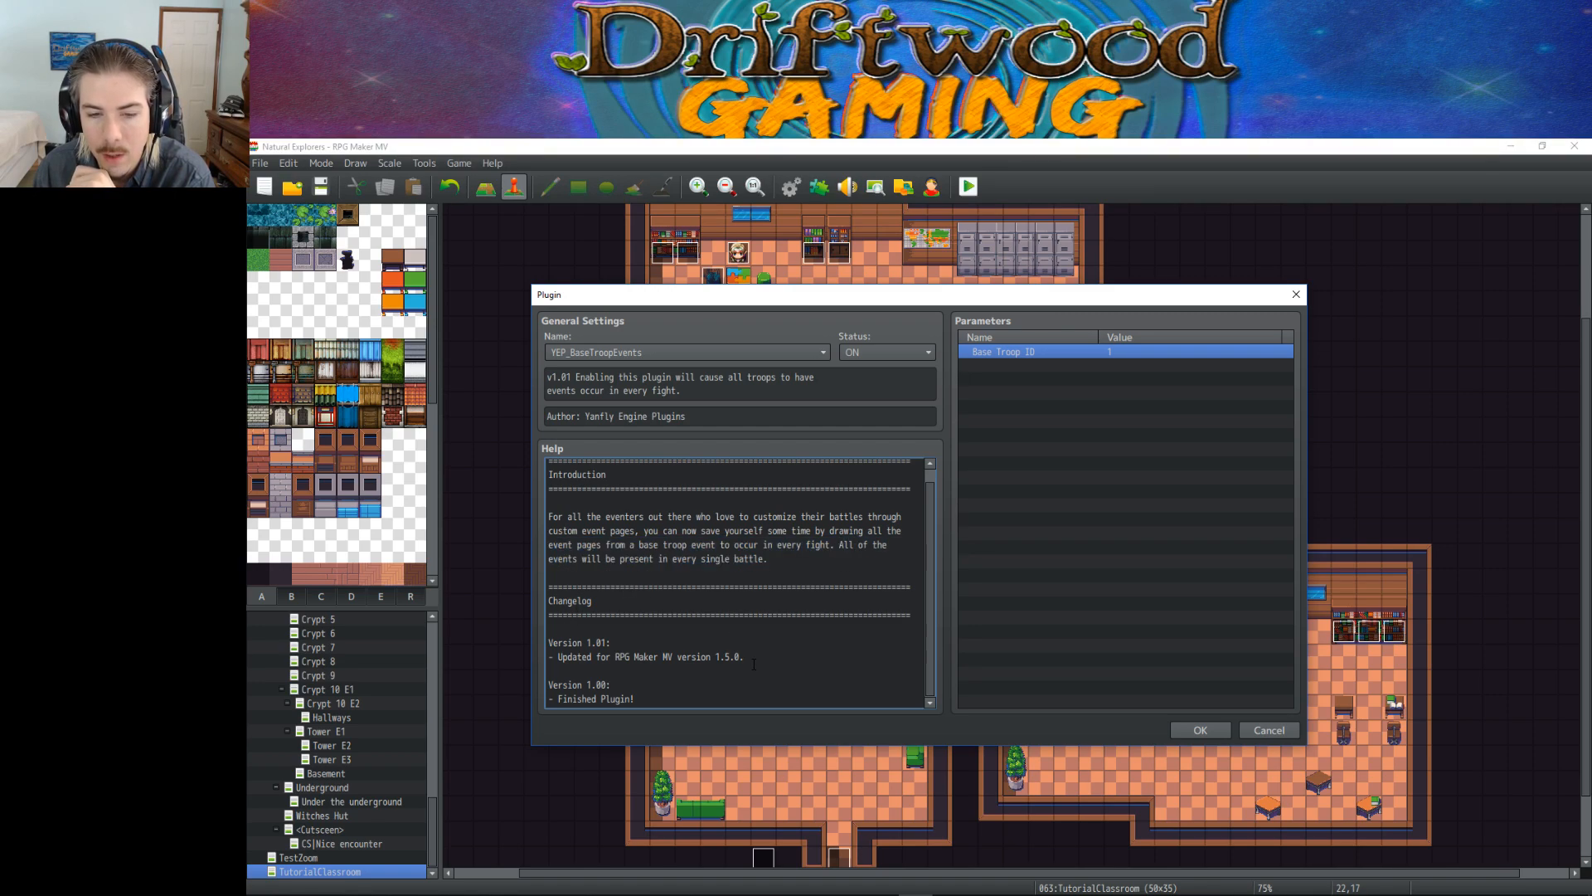
pyautogui.moveTo(751, 661); pyautogui.dragTo(712, 652)
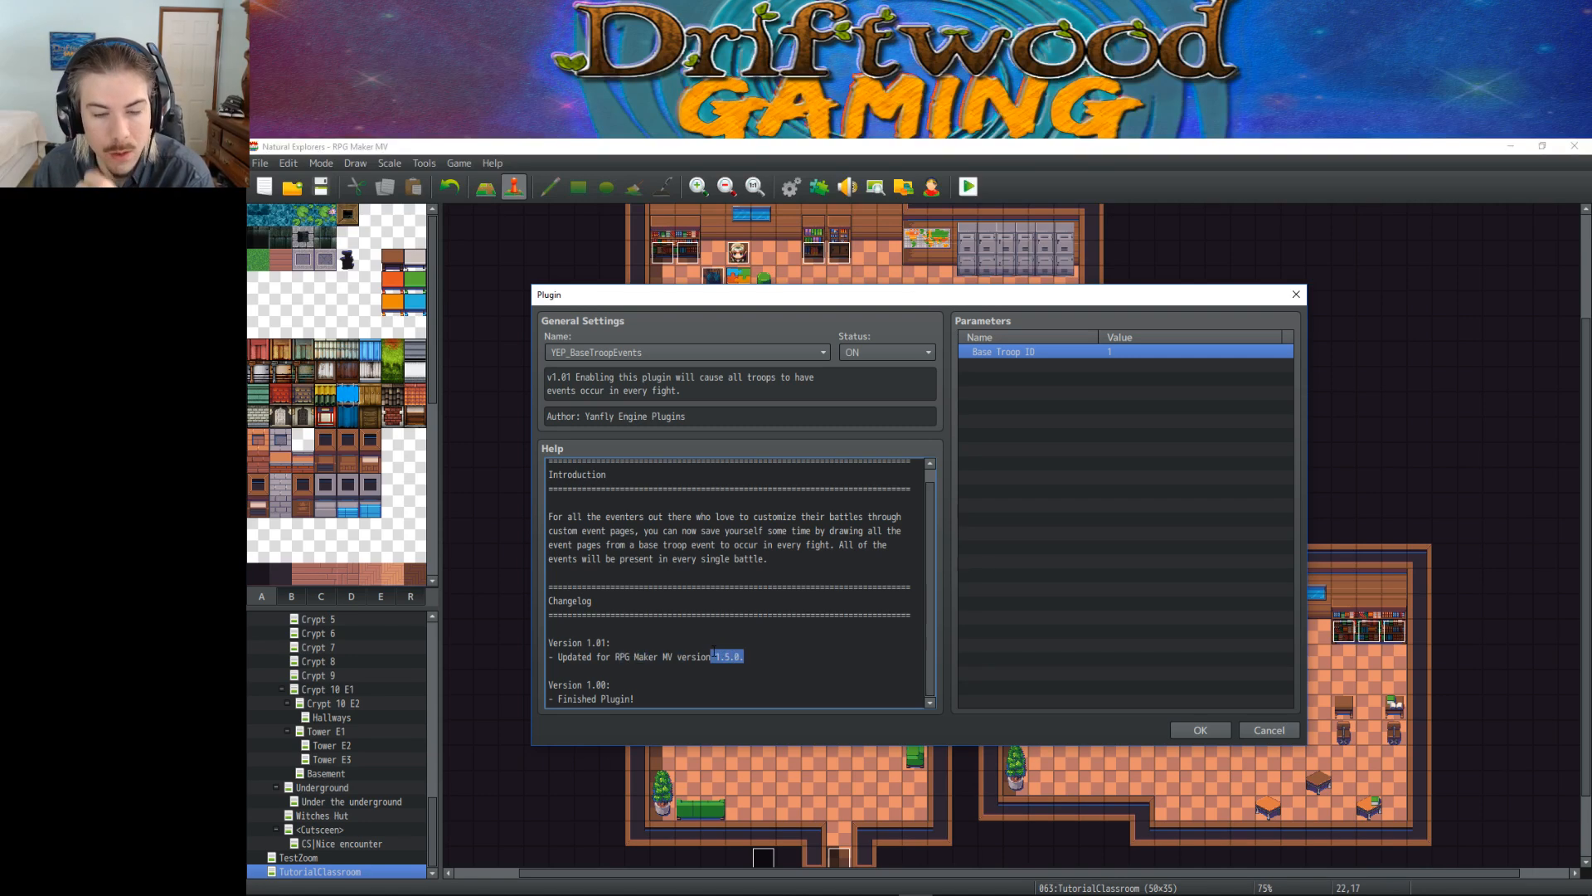
pyautogui.scroll(1, 713, 651)
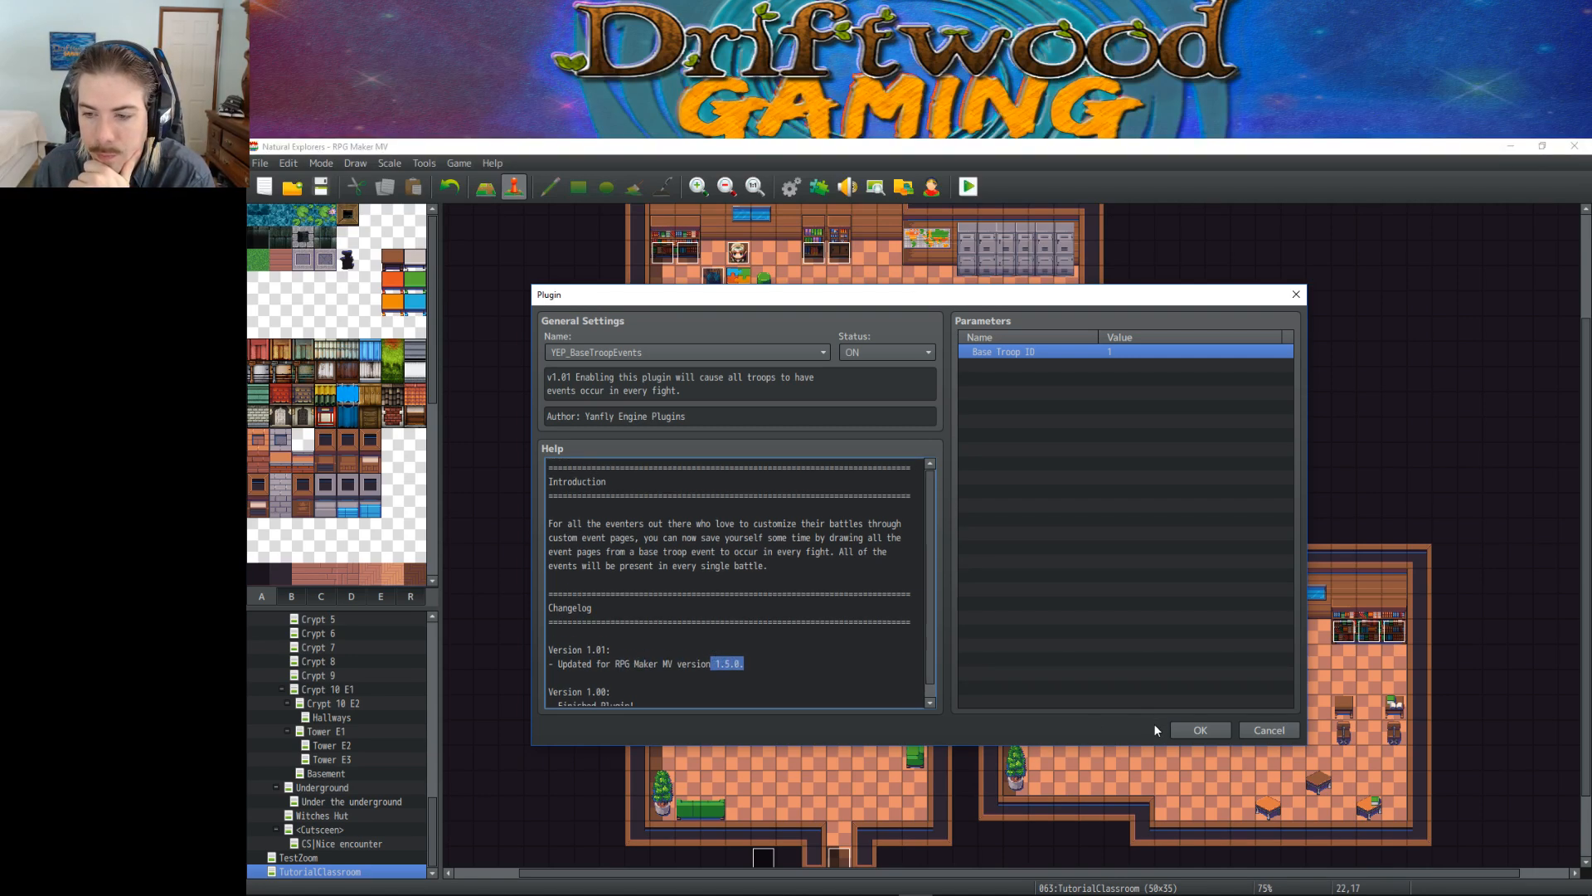
pyautogui.click(1192, 730)
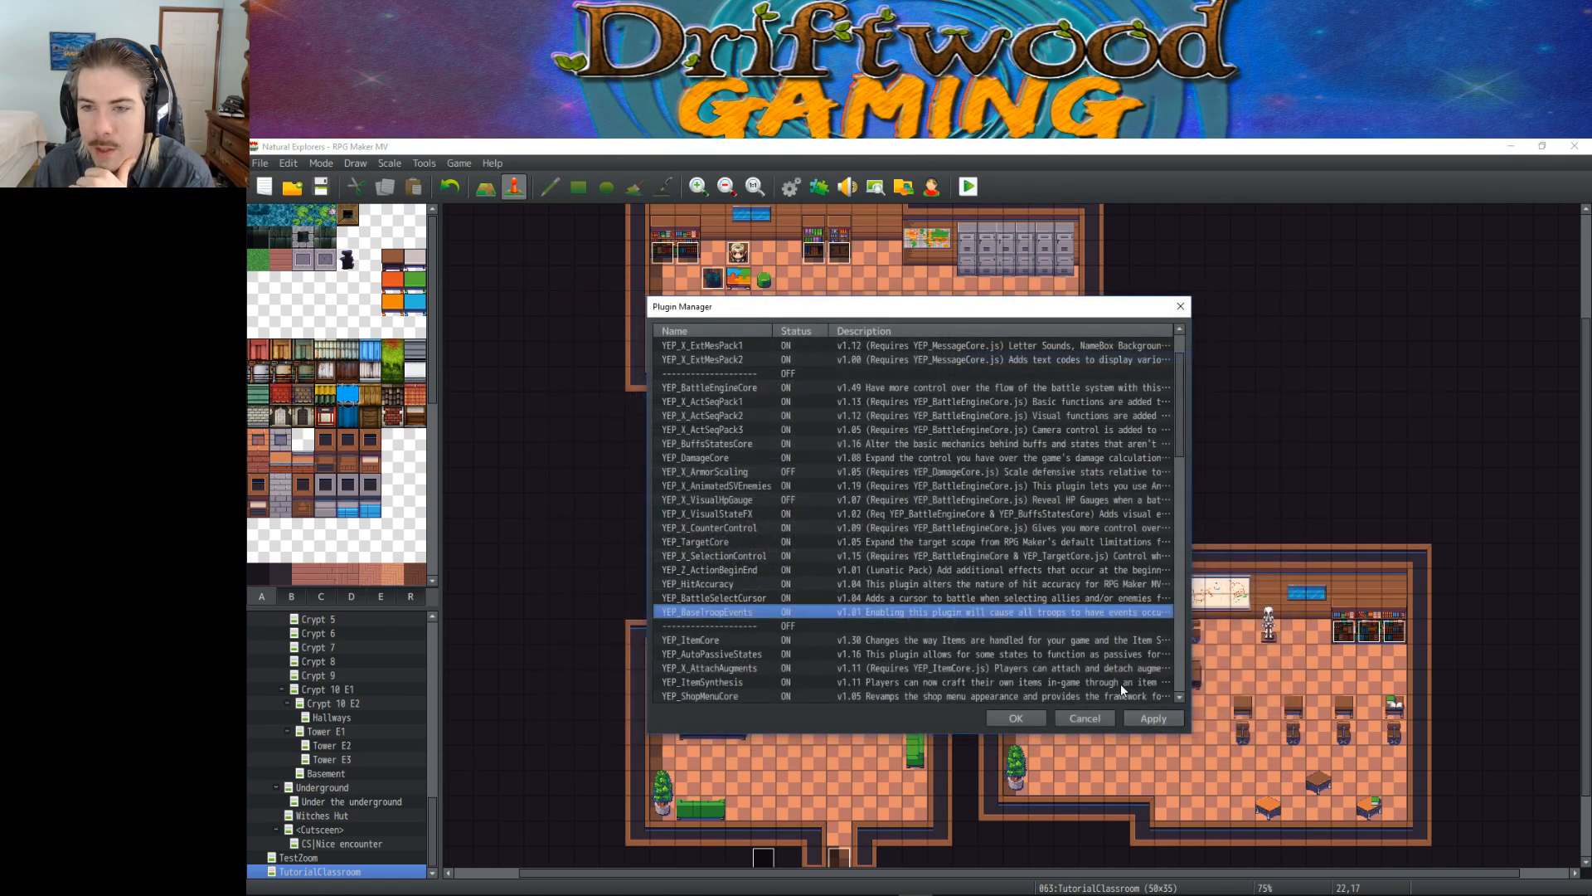
pyautogui.click(1012, 722)
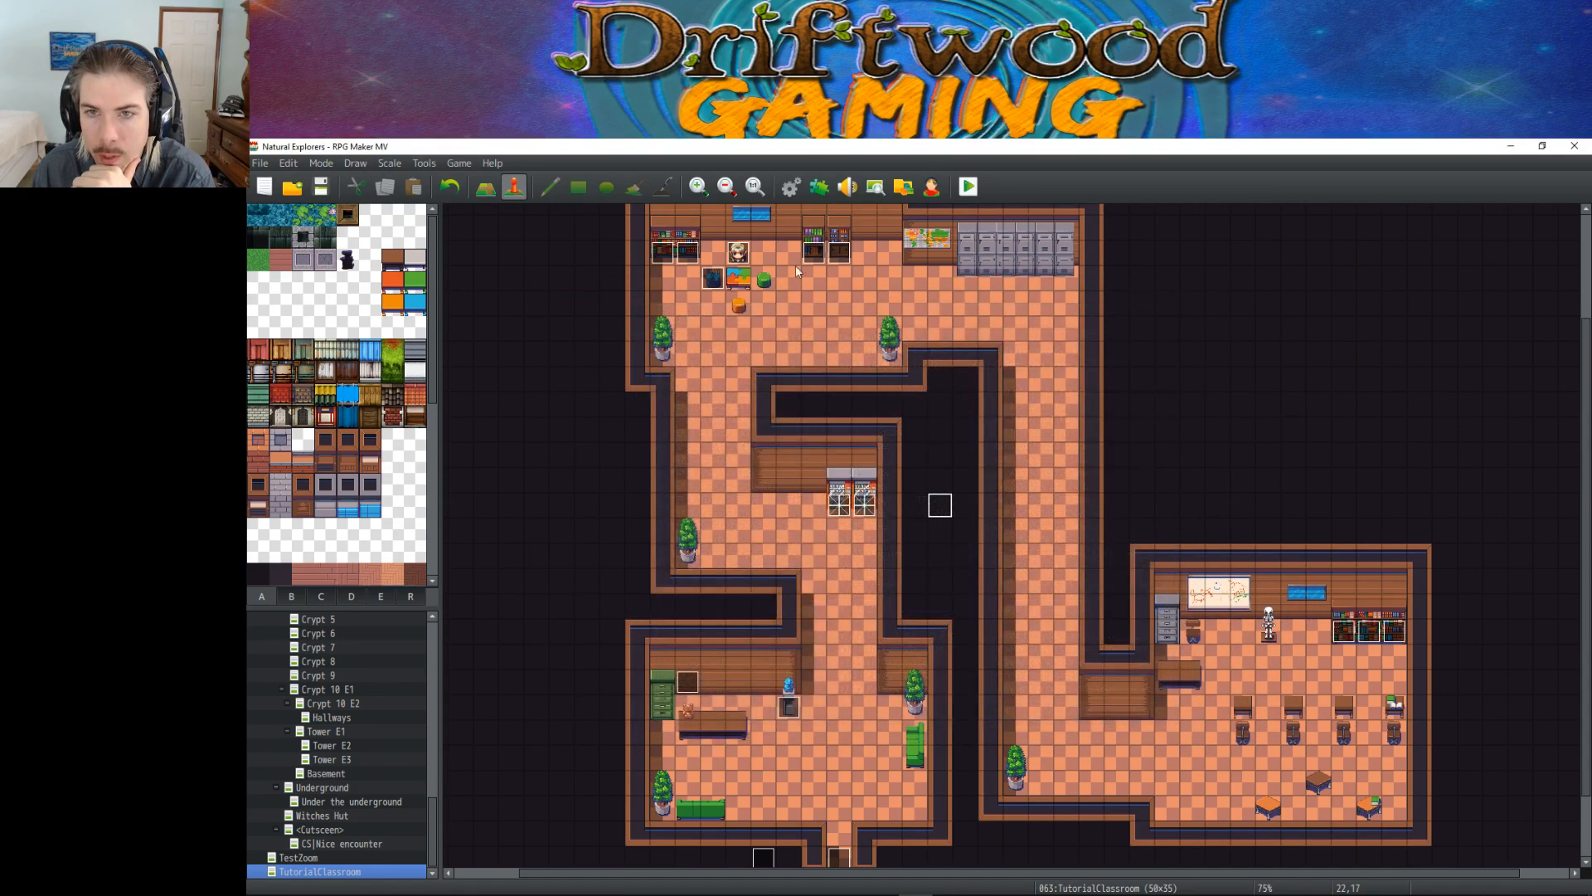
# Step: Open the database's troops and examine the first entries, ending on the battle event of troop 0001 Haunting Memory
pyautogui.click(791, 187)
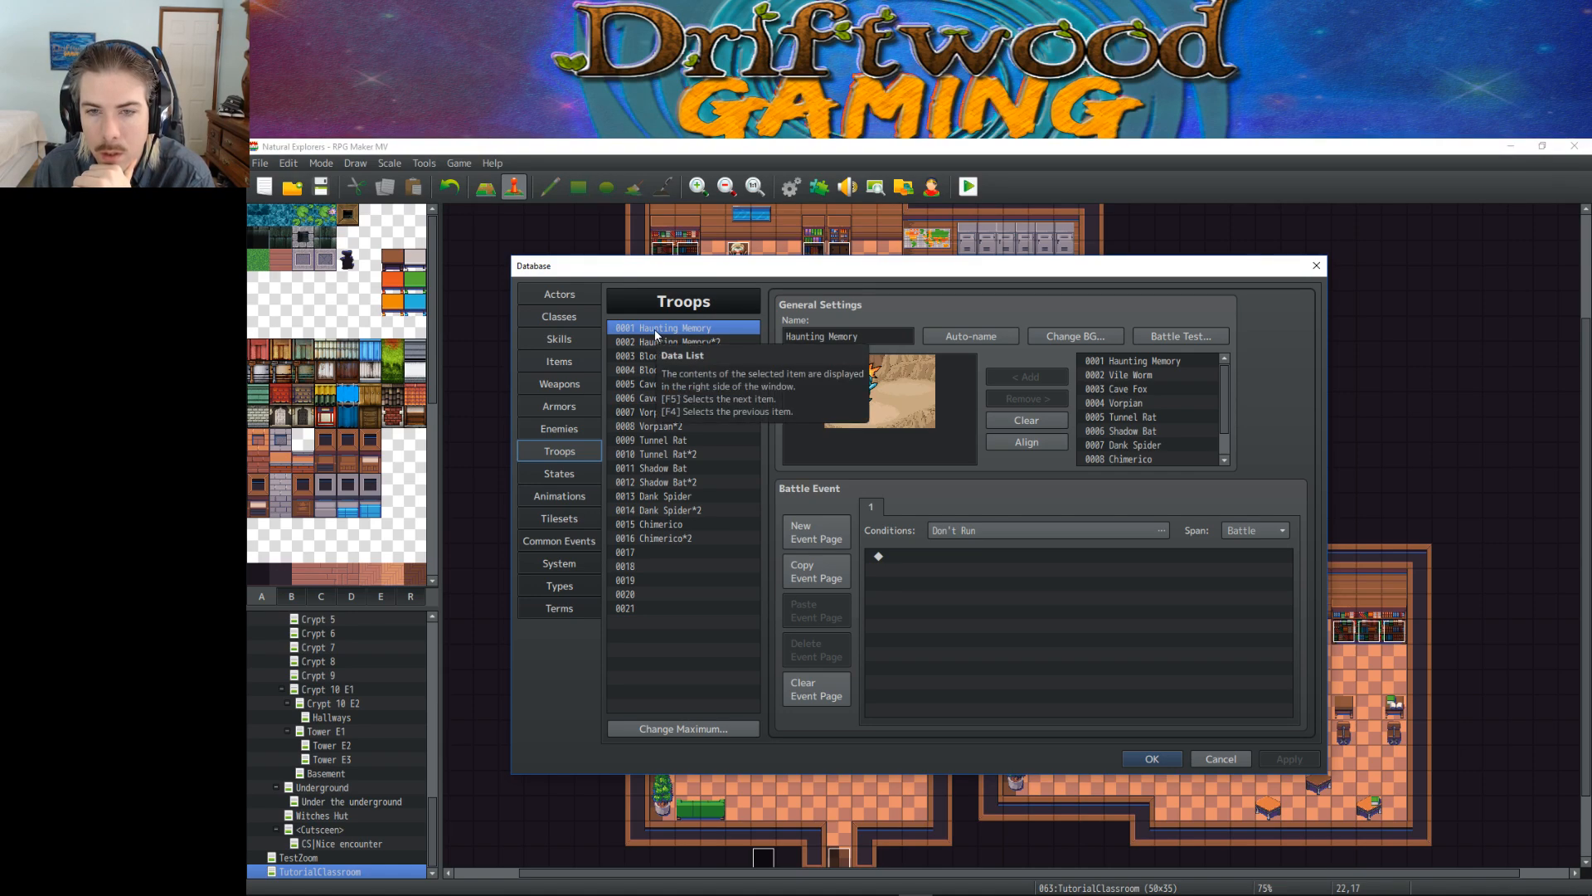
pyautogui.click(1001, 578)
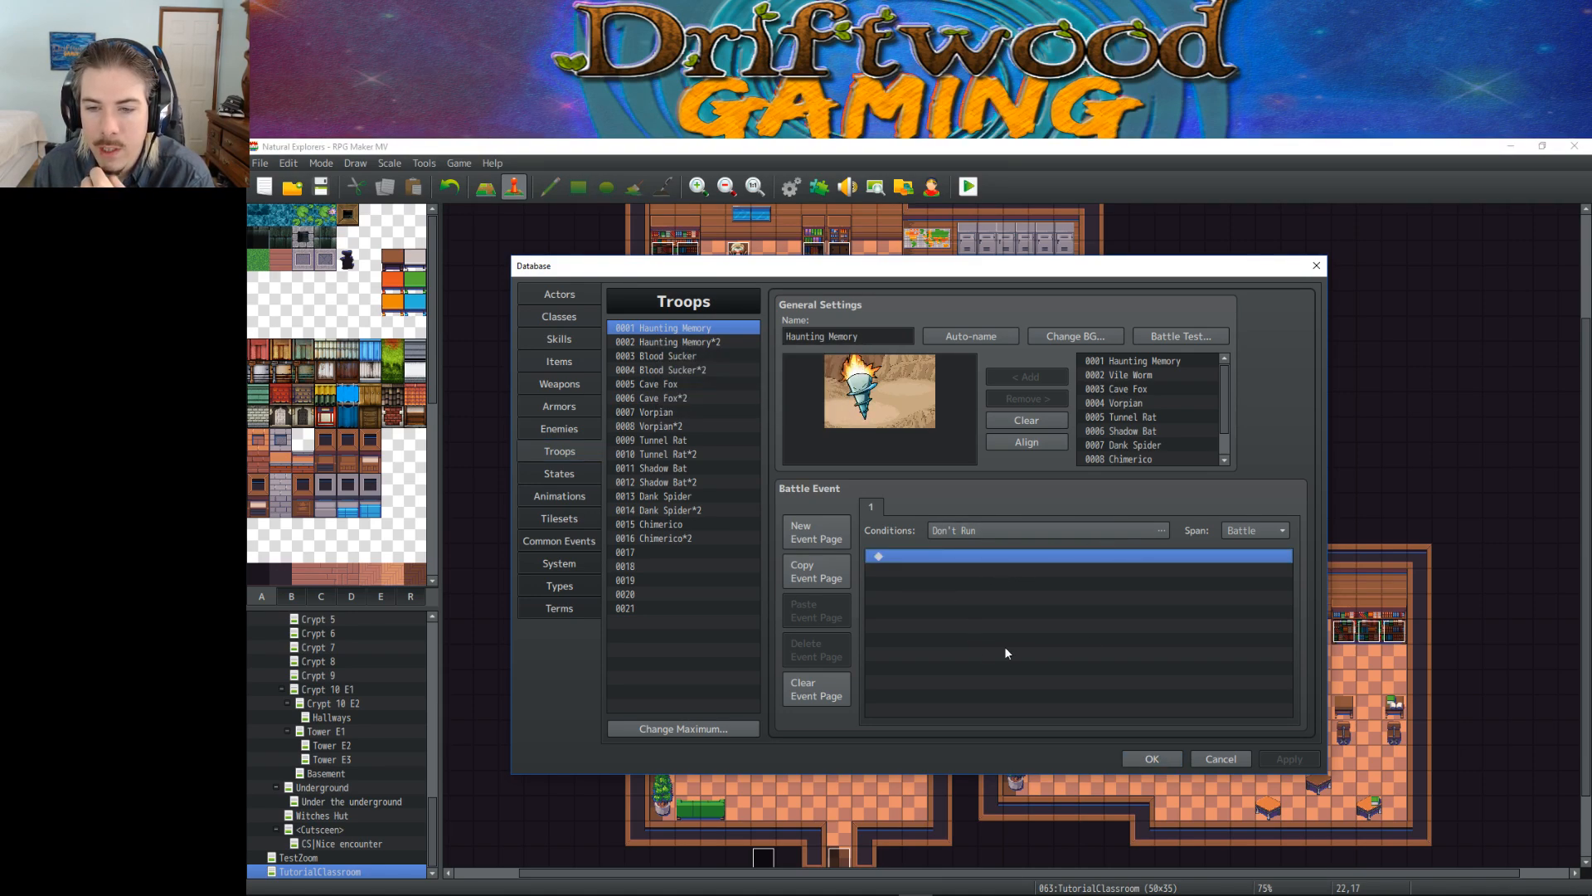
pyautogui.click(615, 329)
pyautogui.press('Down')
pyautogui.press('Down')
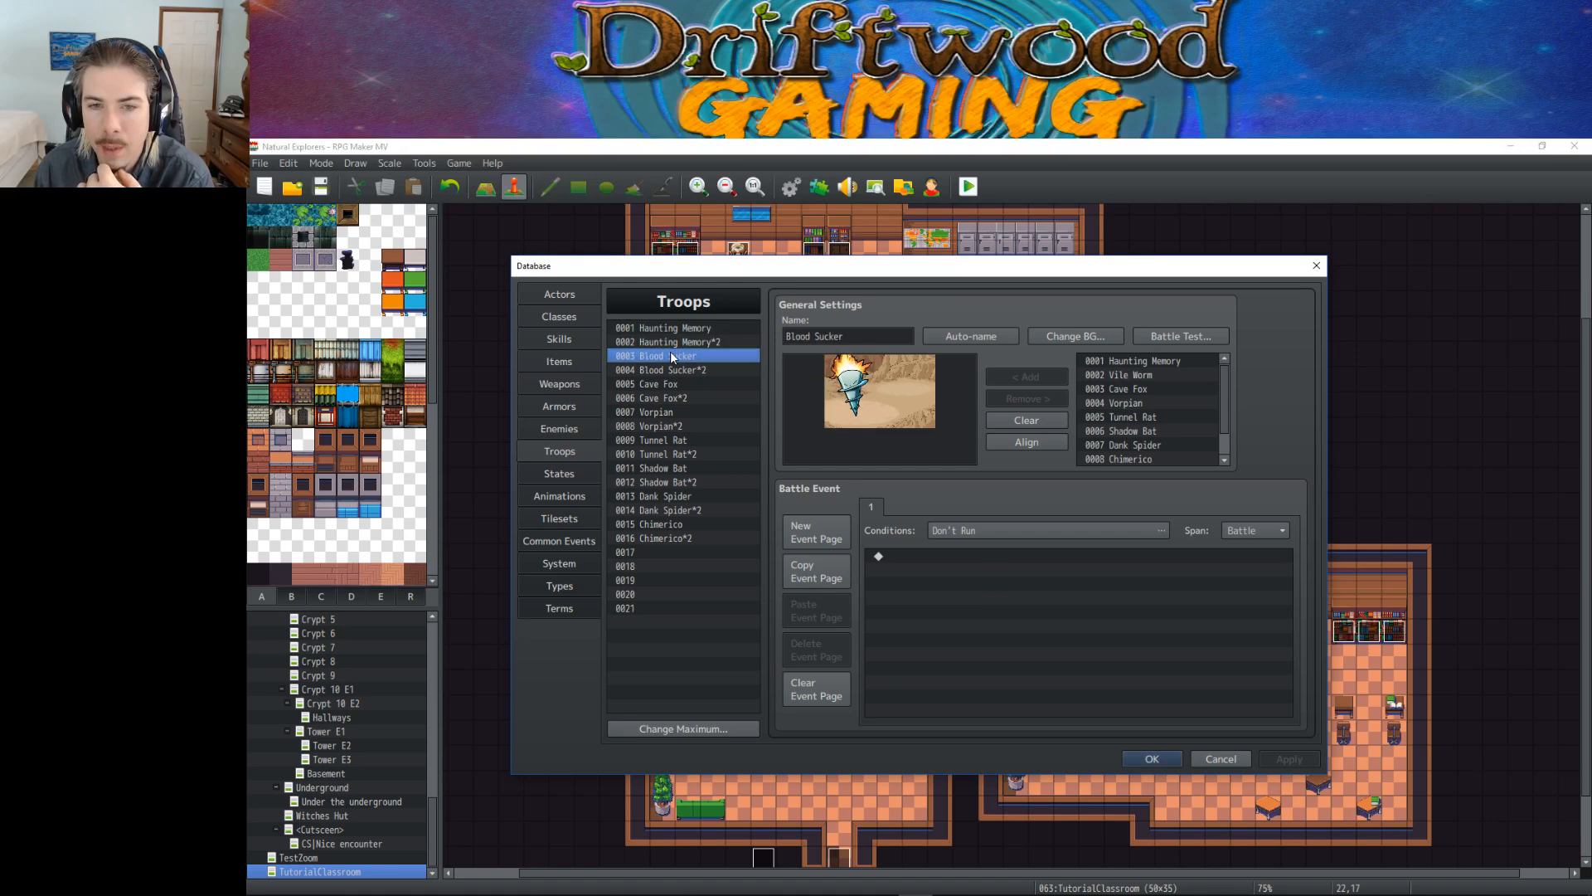
pyautogui.click(678, 330)
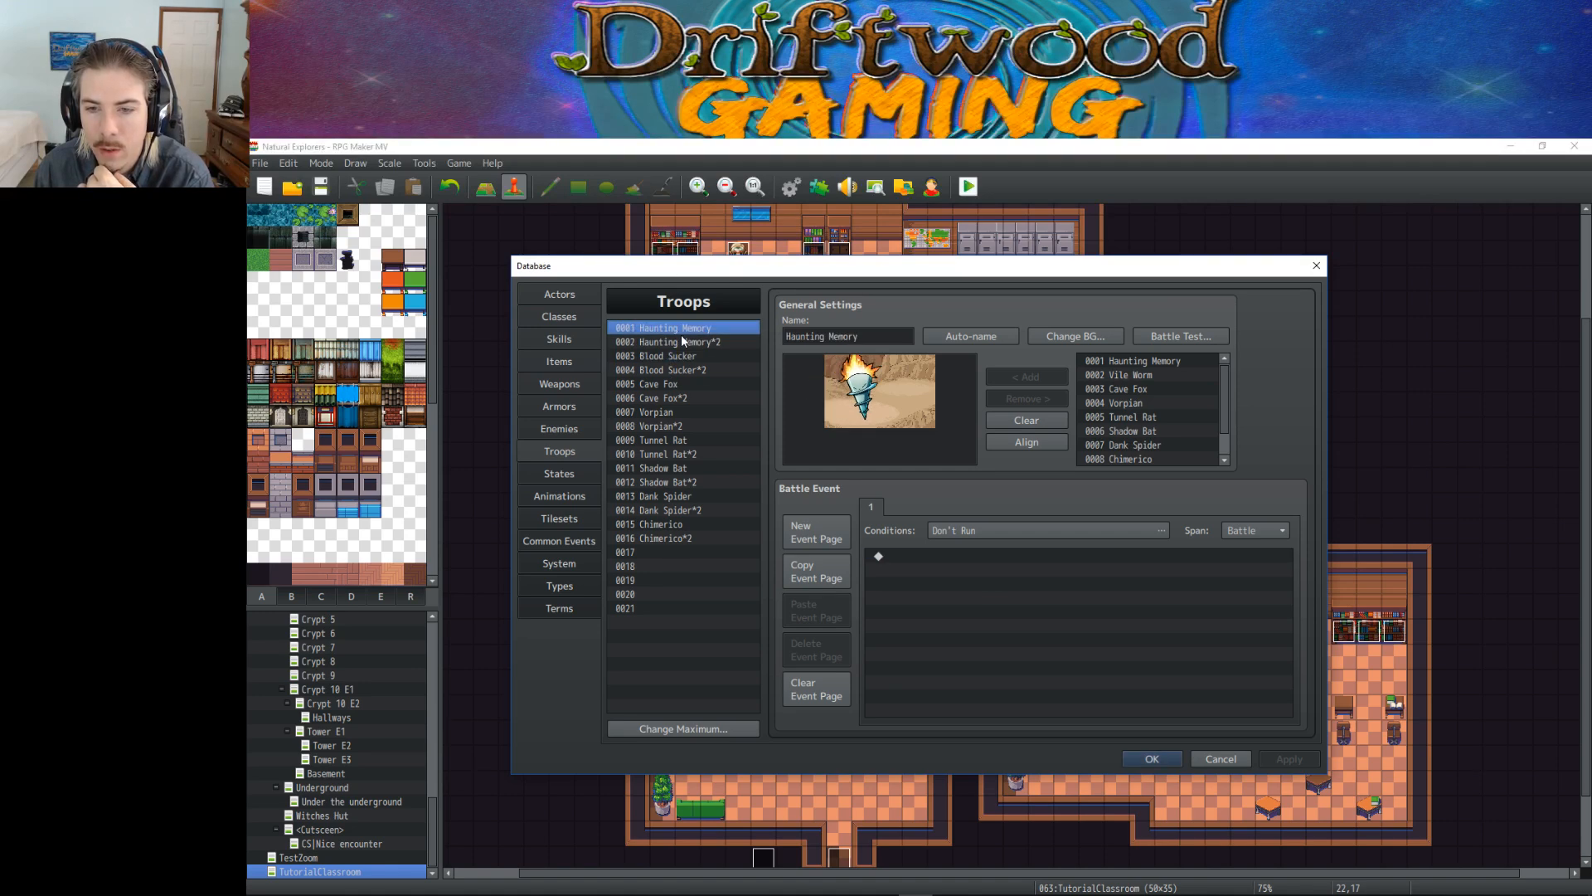
pyautogui.click(992, 582)
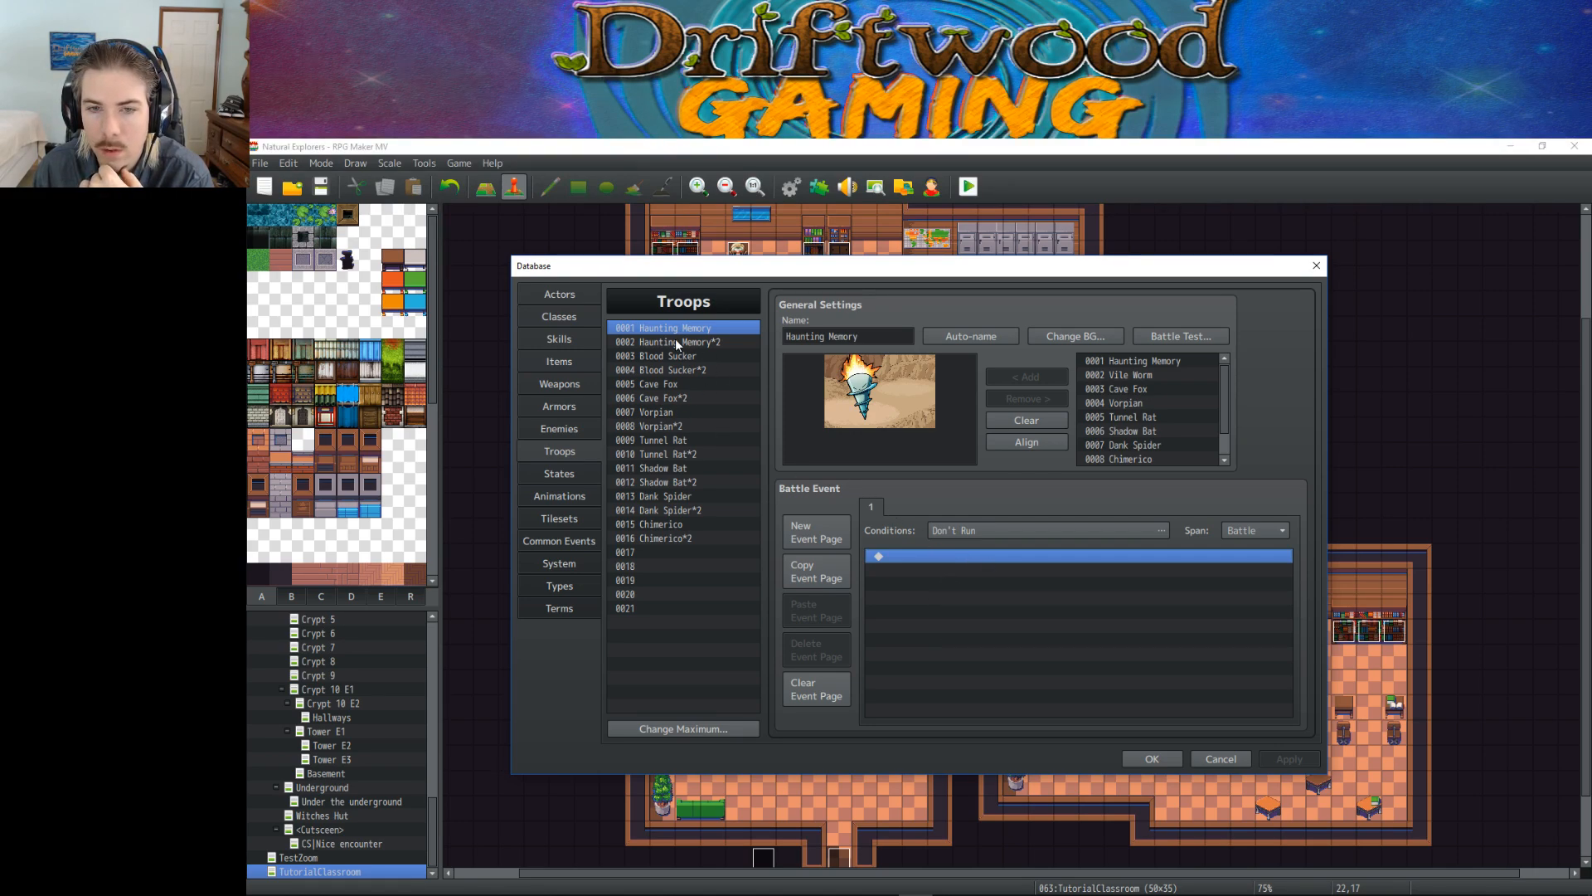
pyautogui.rightClick(947, 554)
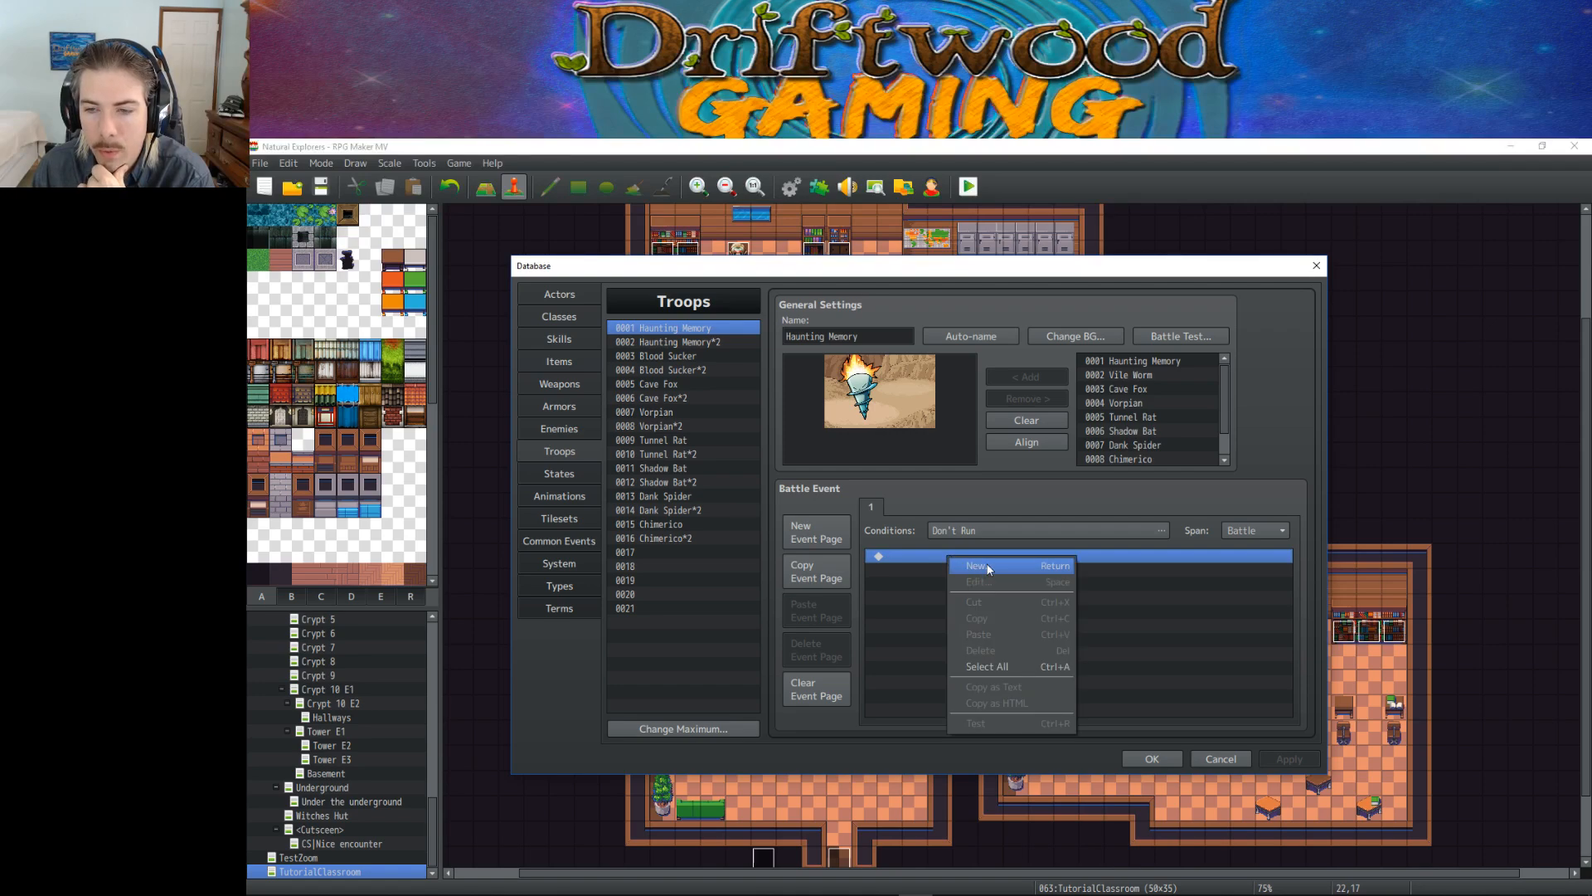
pyautogui.click(987, 561)
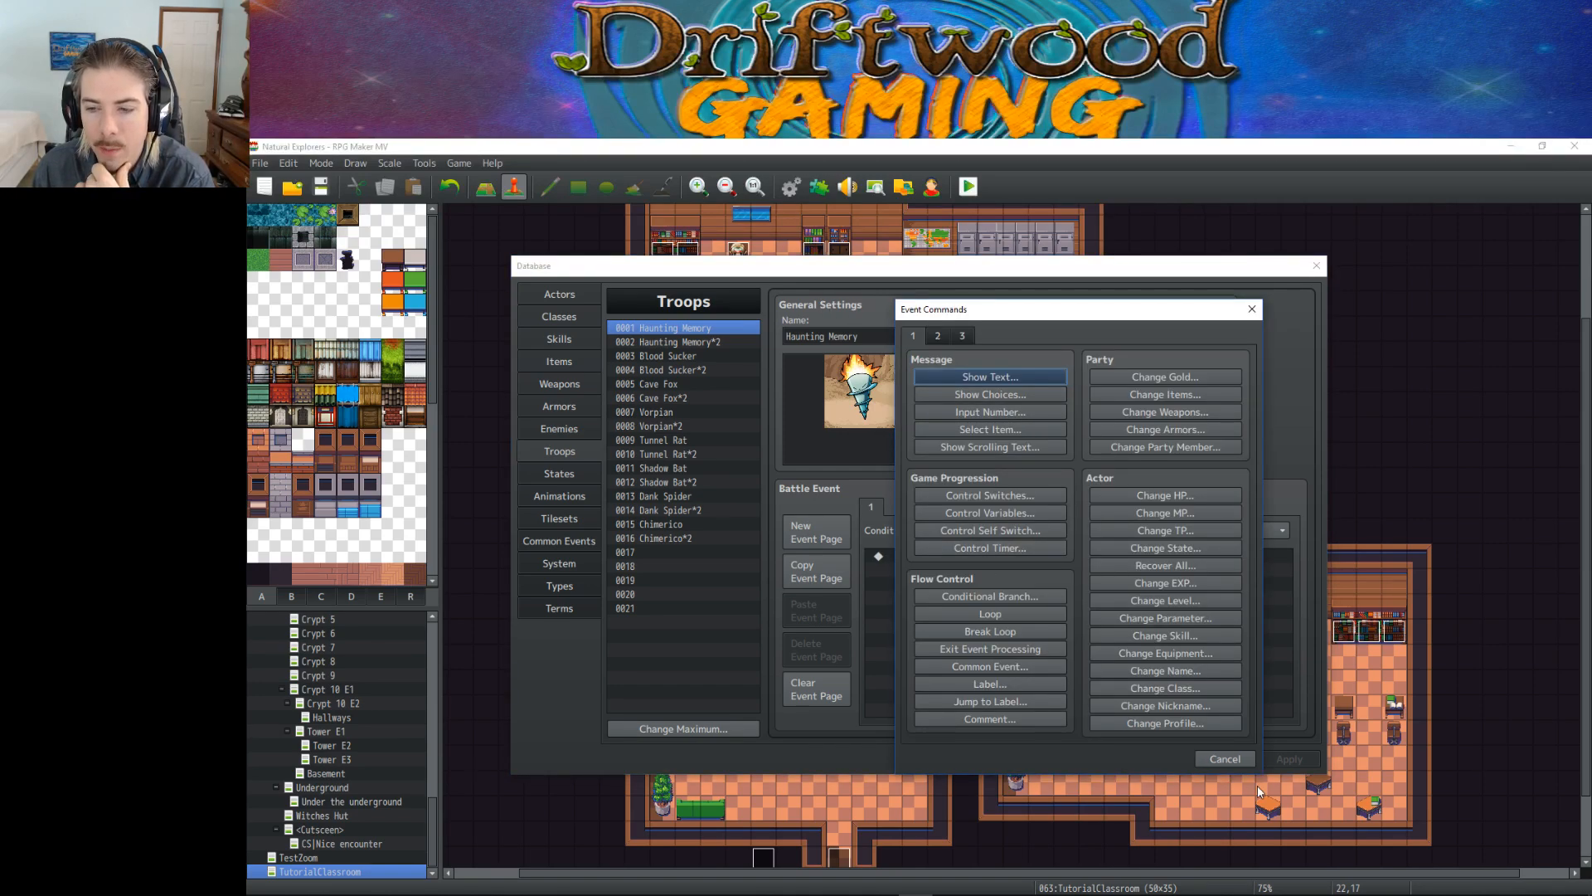
pyautogui.click(1227, 758)
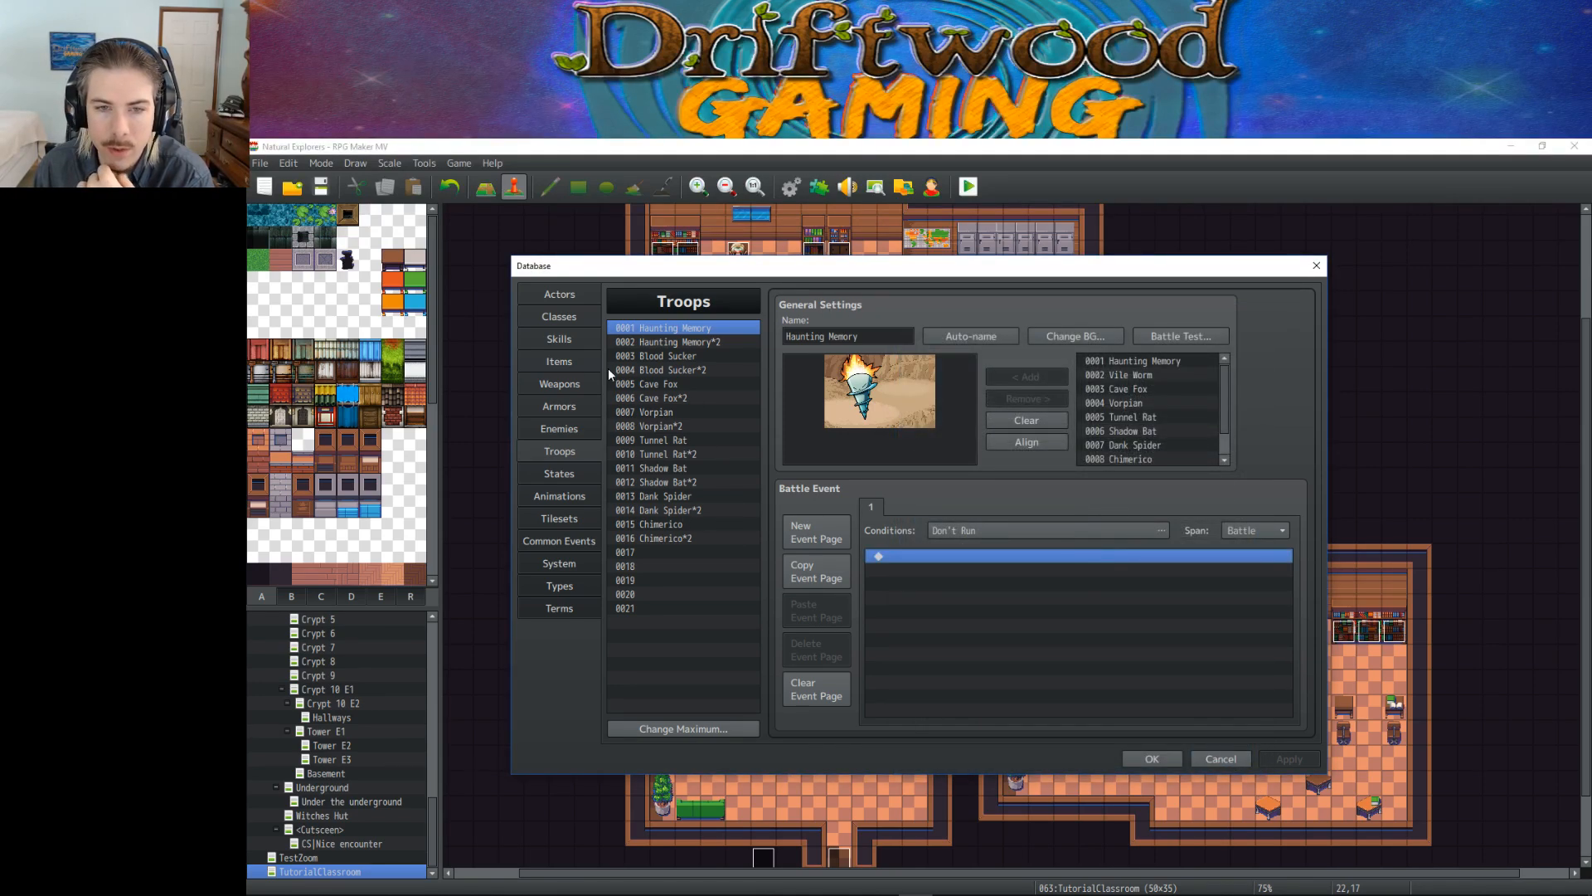
# Step: Open the database's actors and set the initial level of actor 0008 Dino2 to 2
pyautogui.click(556, 335)
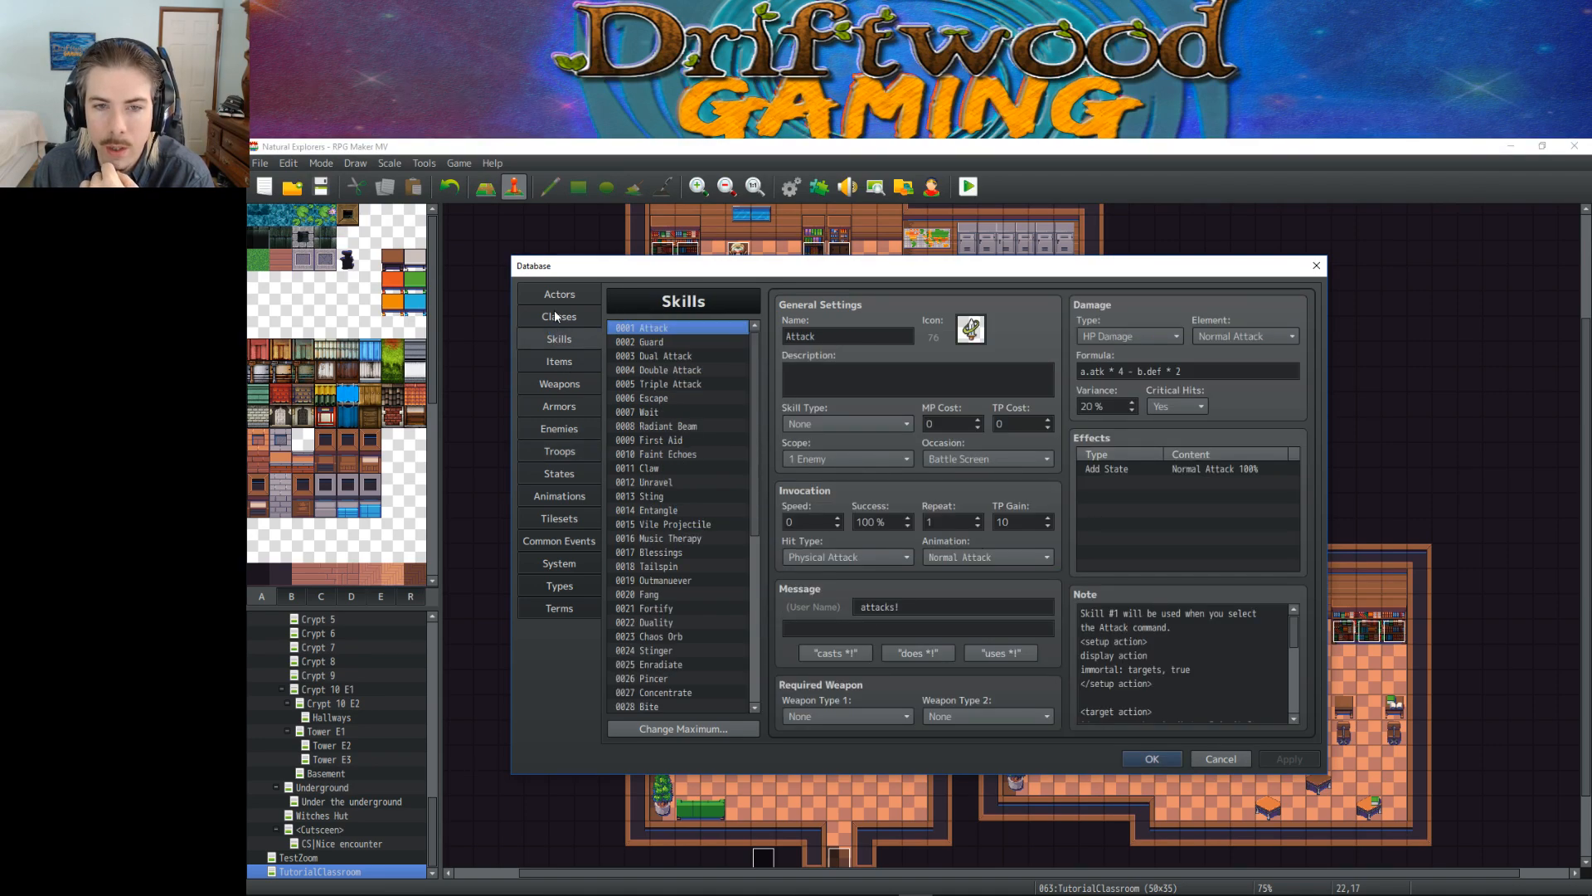
pyautogui.click(565, 315)
pyautogui.click(561, 293)
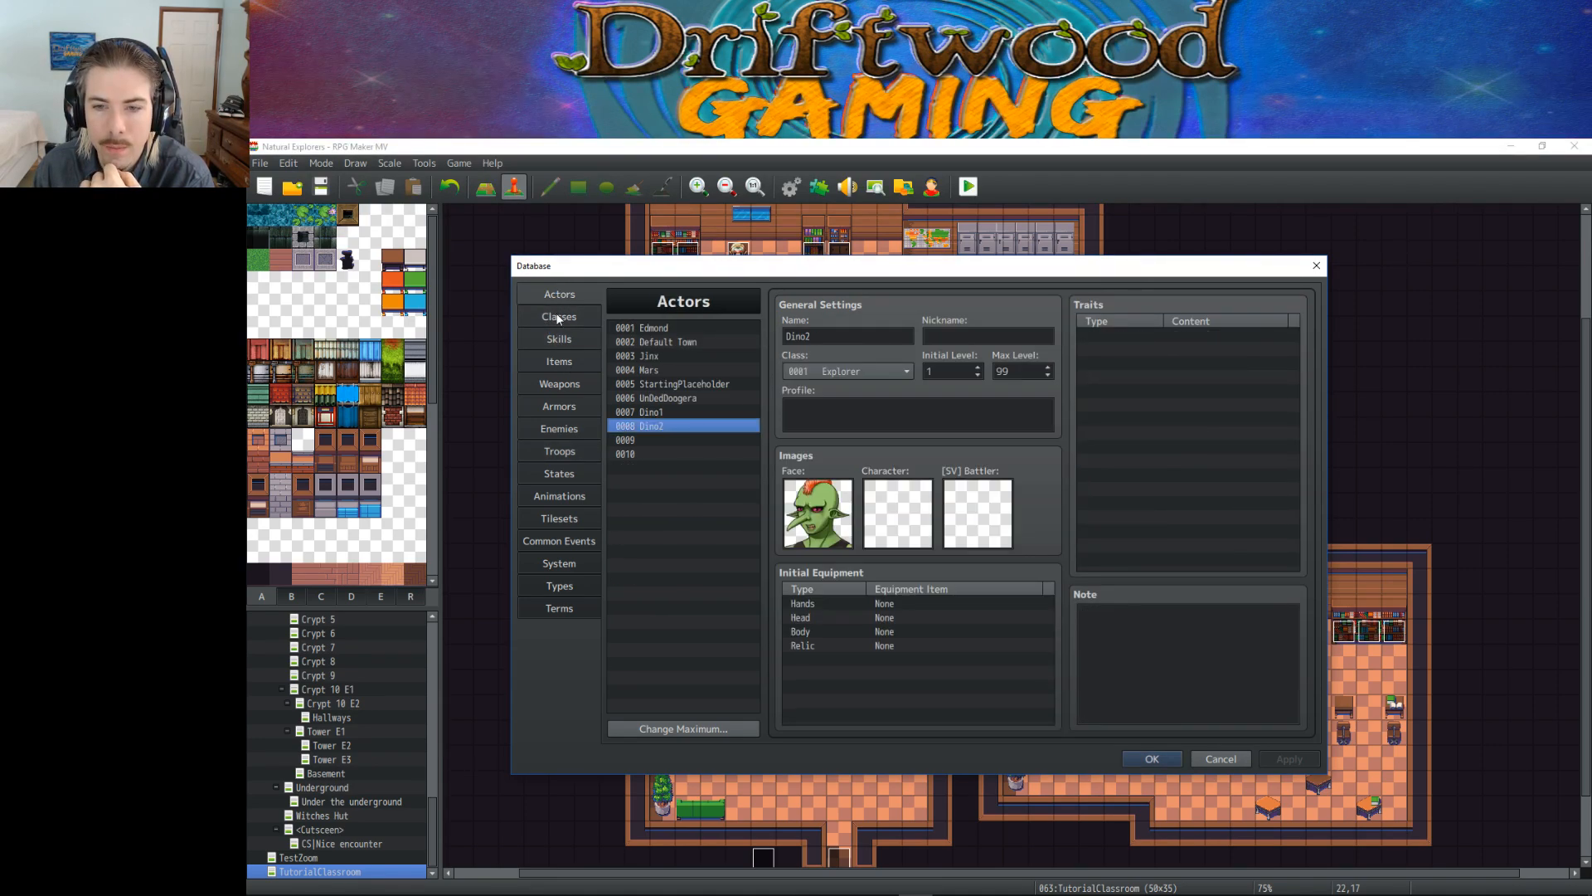
pyautogui.click(704, 413)
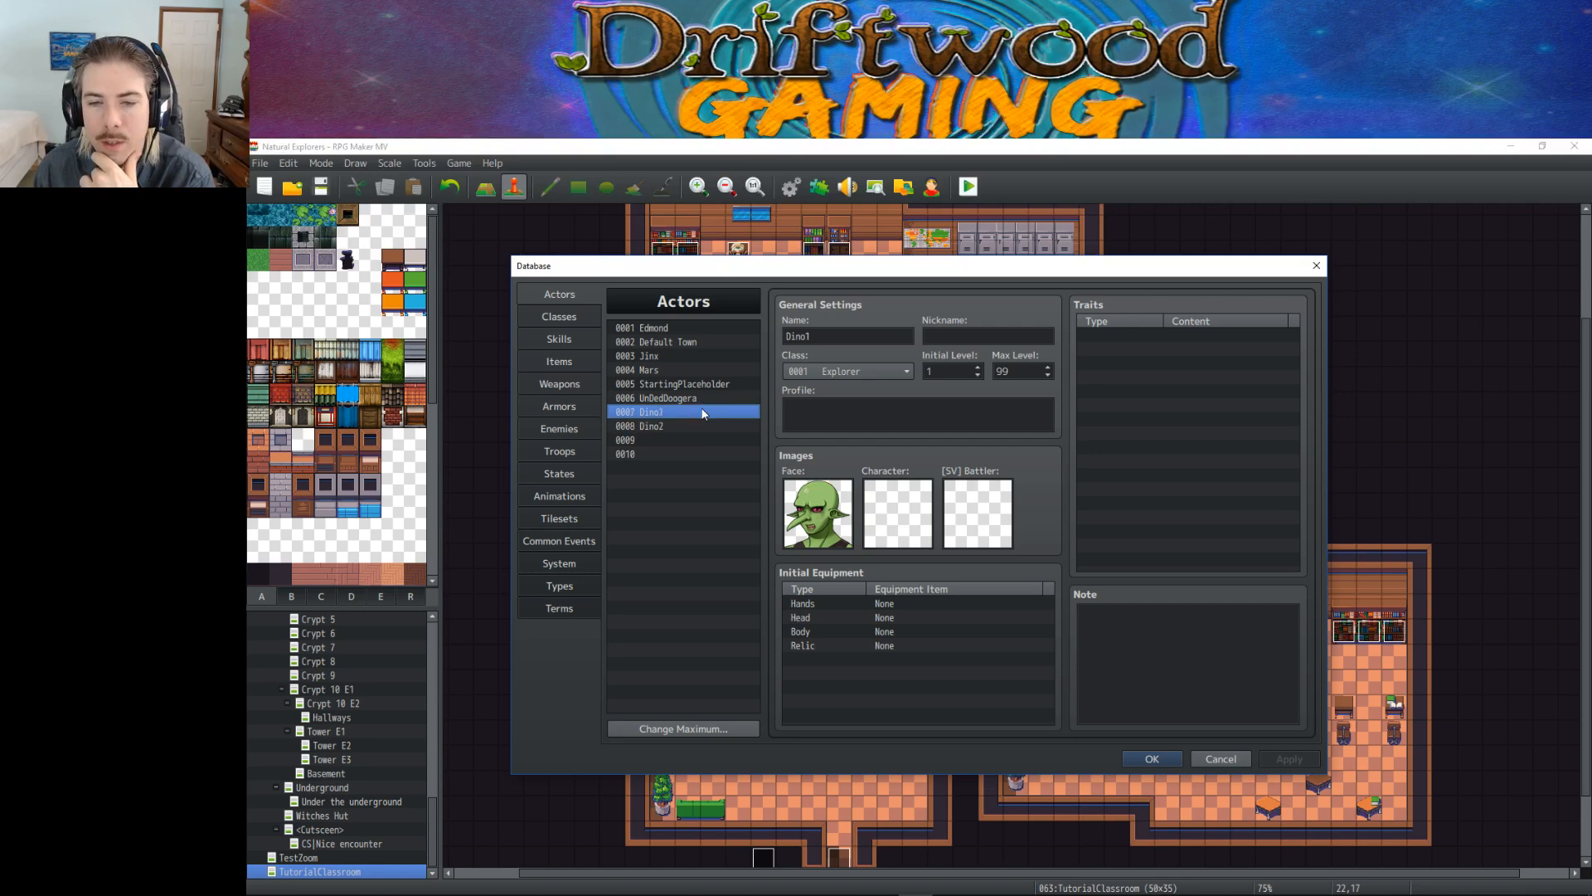
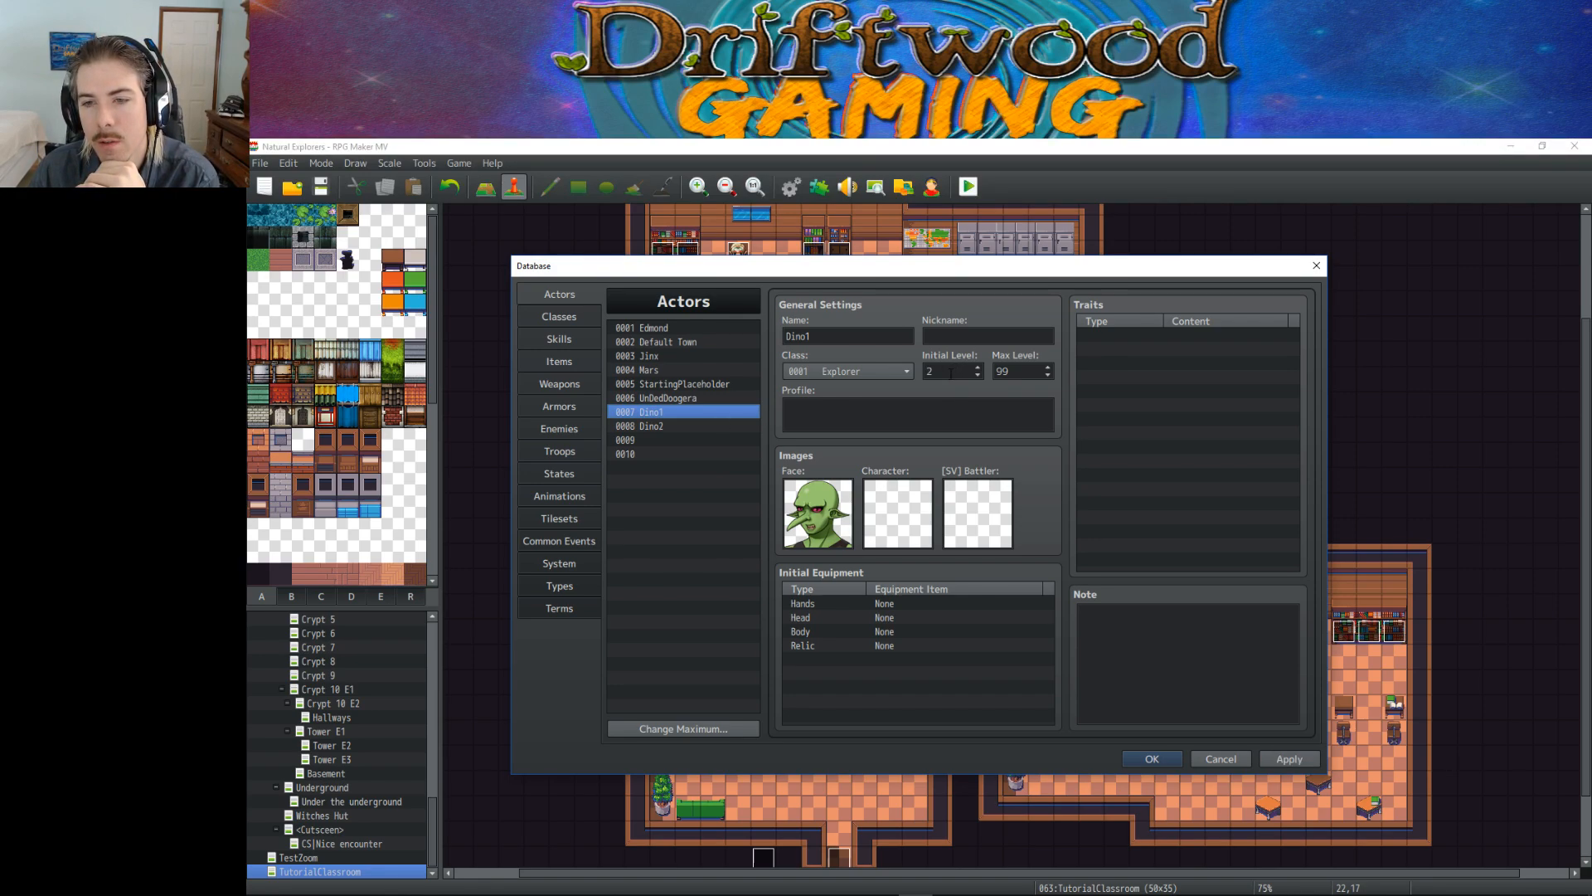
pyautogui.click(704, 424)
pyautogui.click(943, 371)
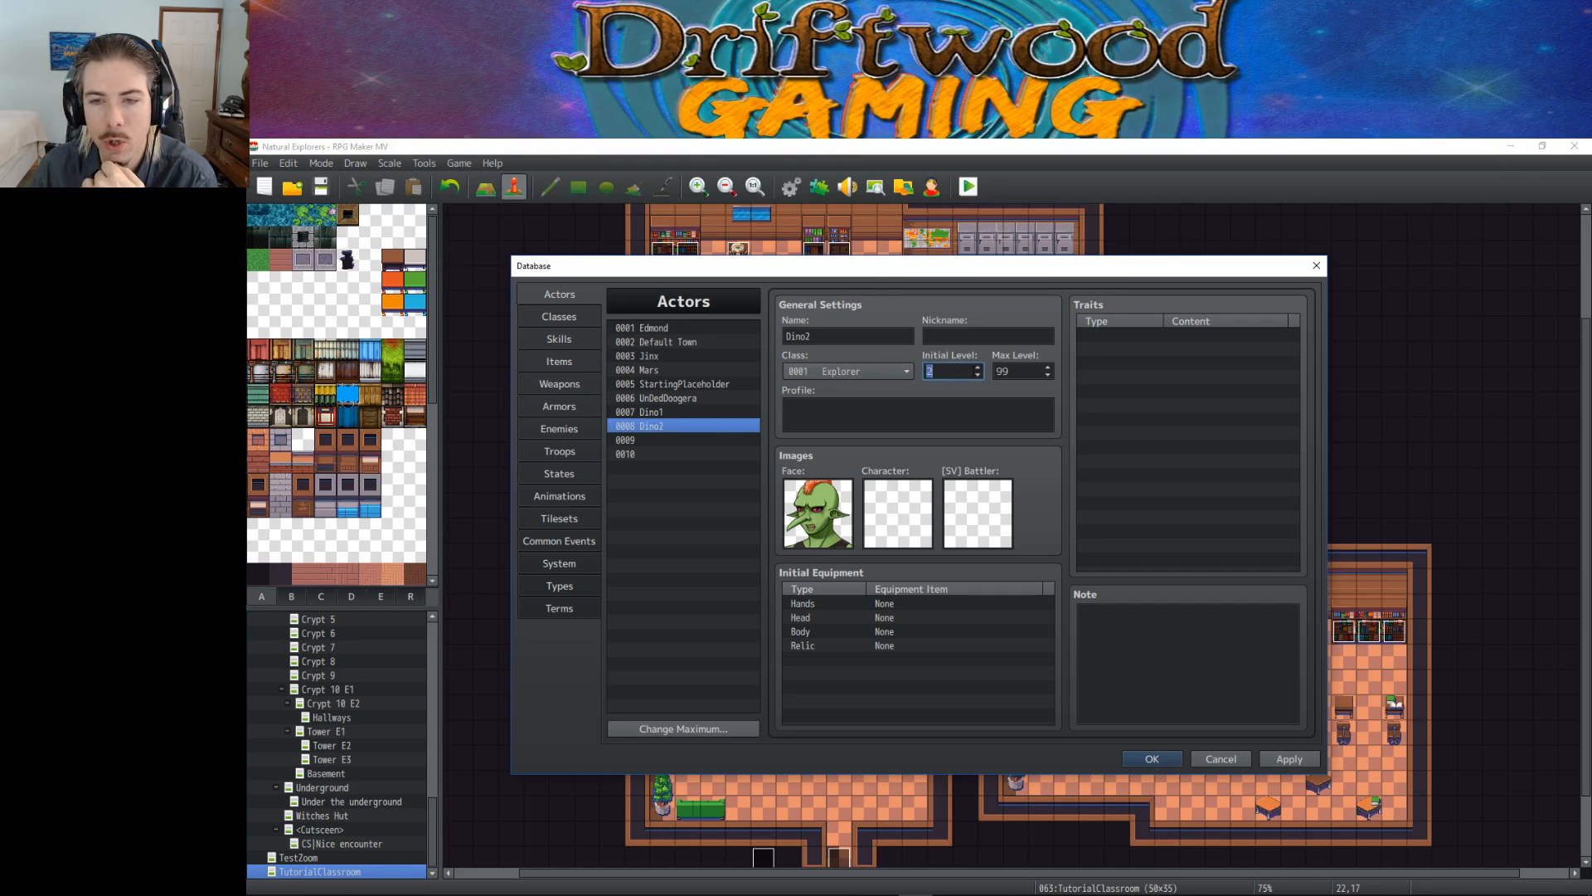
# Step: Compare the initial levels and face images of actors 0007 Dino1 and 0008 Dino2
pyautogui.click(693, 412)
pyautogui.click(687, 426)
pyautogui.click(690, 412)
pyautogui.click(688, 426)
pyautogui.click(690, 414)
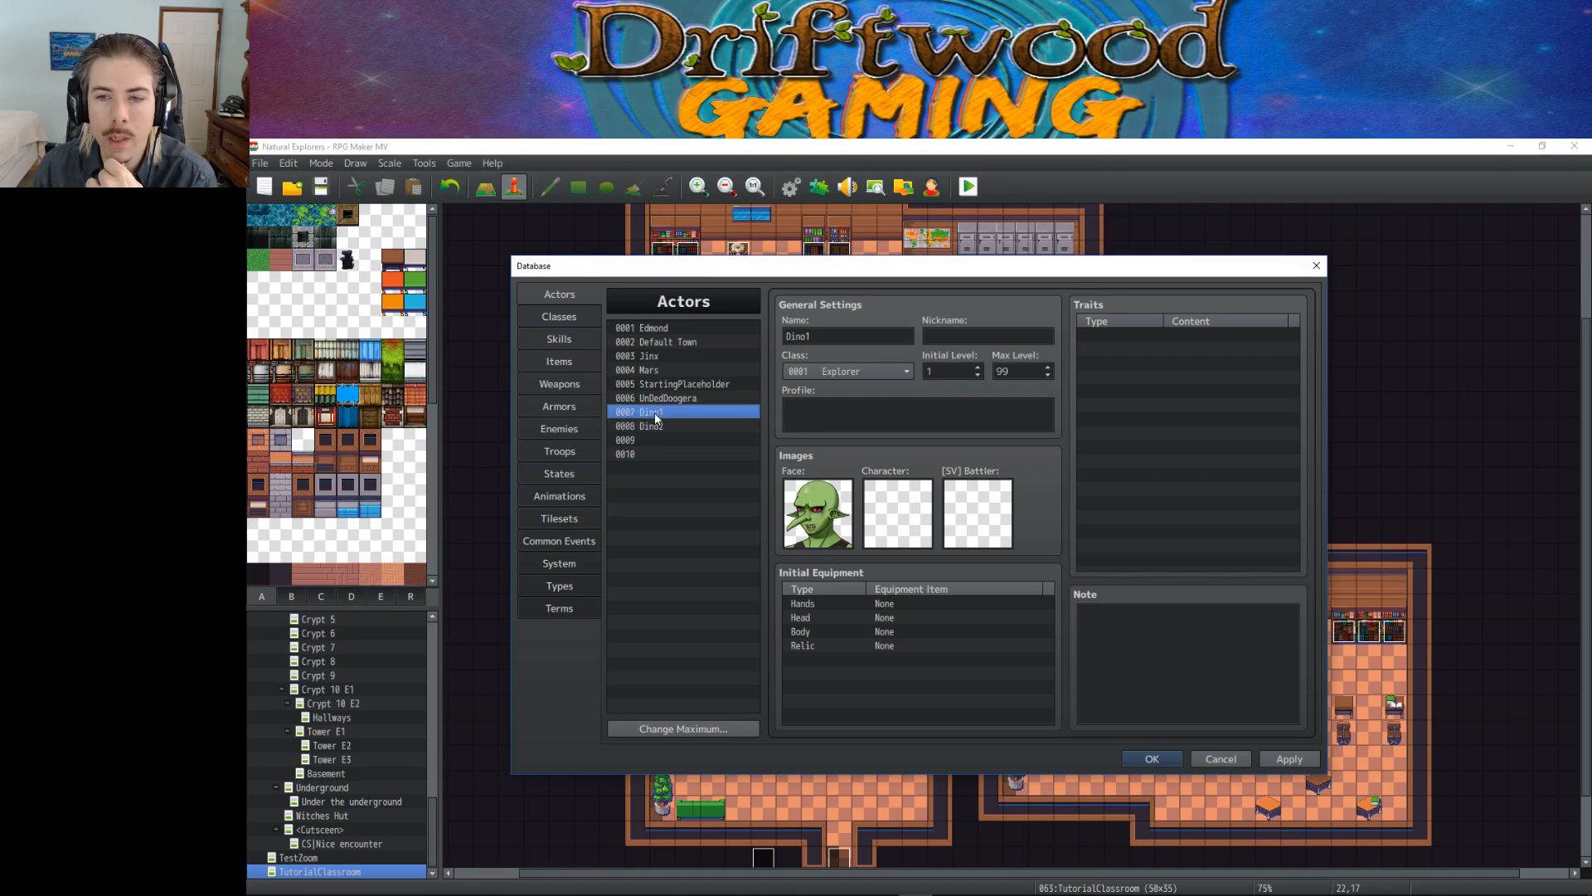
pyautogui.click(662, 426)
pyautogui.click(665, 415)
pyautogui.click(667, 425)
pyautogui.click(667, 416)
pyautogui.click(664, 427)
pyautogui.doubleClick(946, 372)
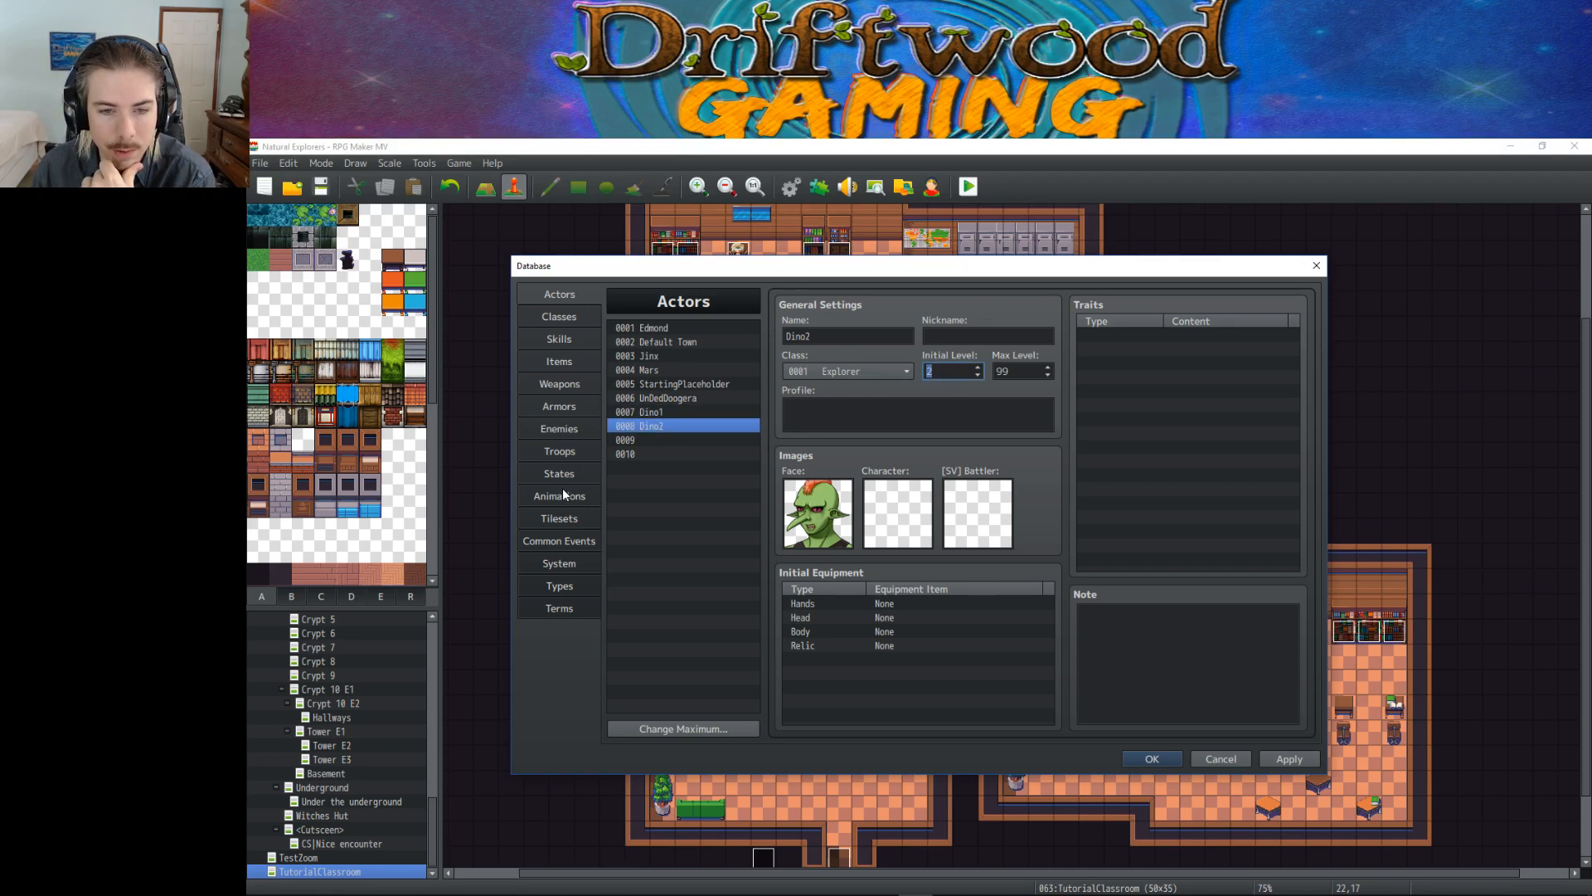
# Step: Start a Conditional Branch command in the battle event of troop 0001 Haunting Memory
pyautogui.click(569, 452)
pyautogui.rightClick(982, 566)
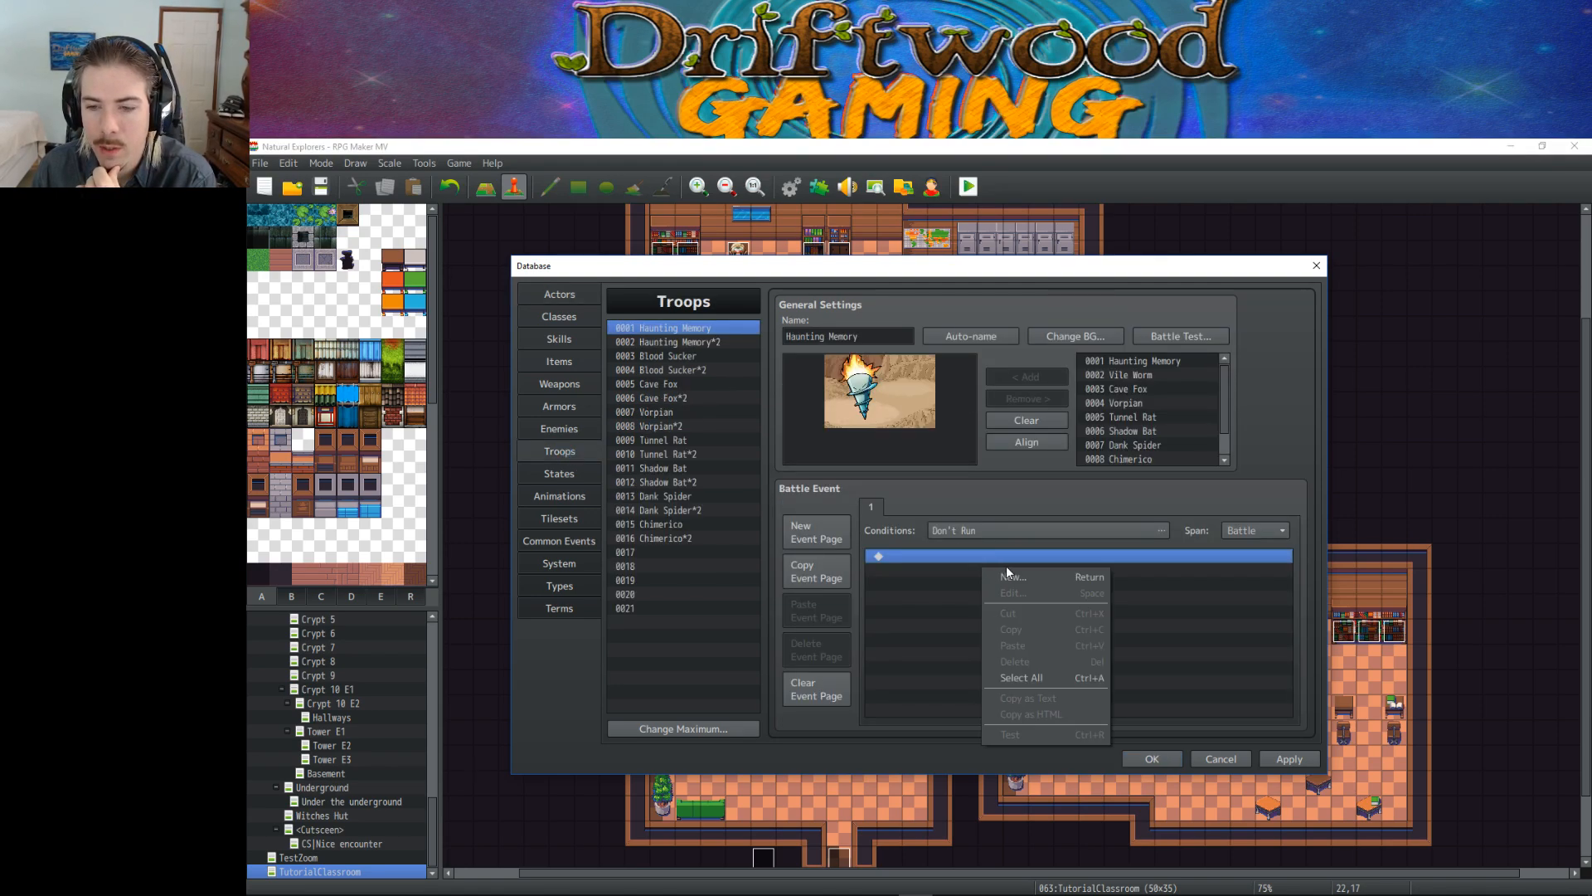
pyautogui.click(1012, 570)
pyautogui.click(941, 336)
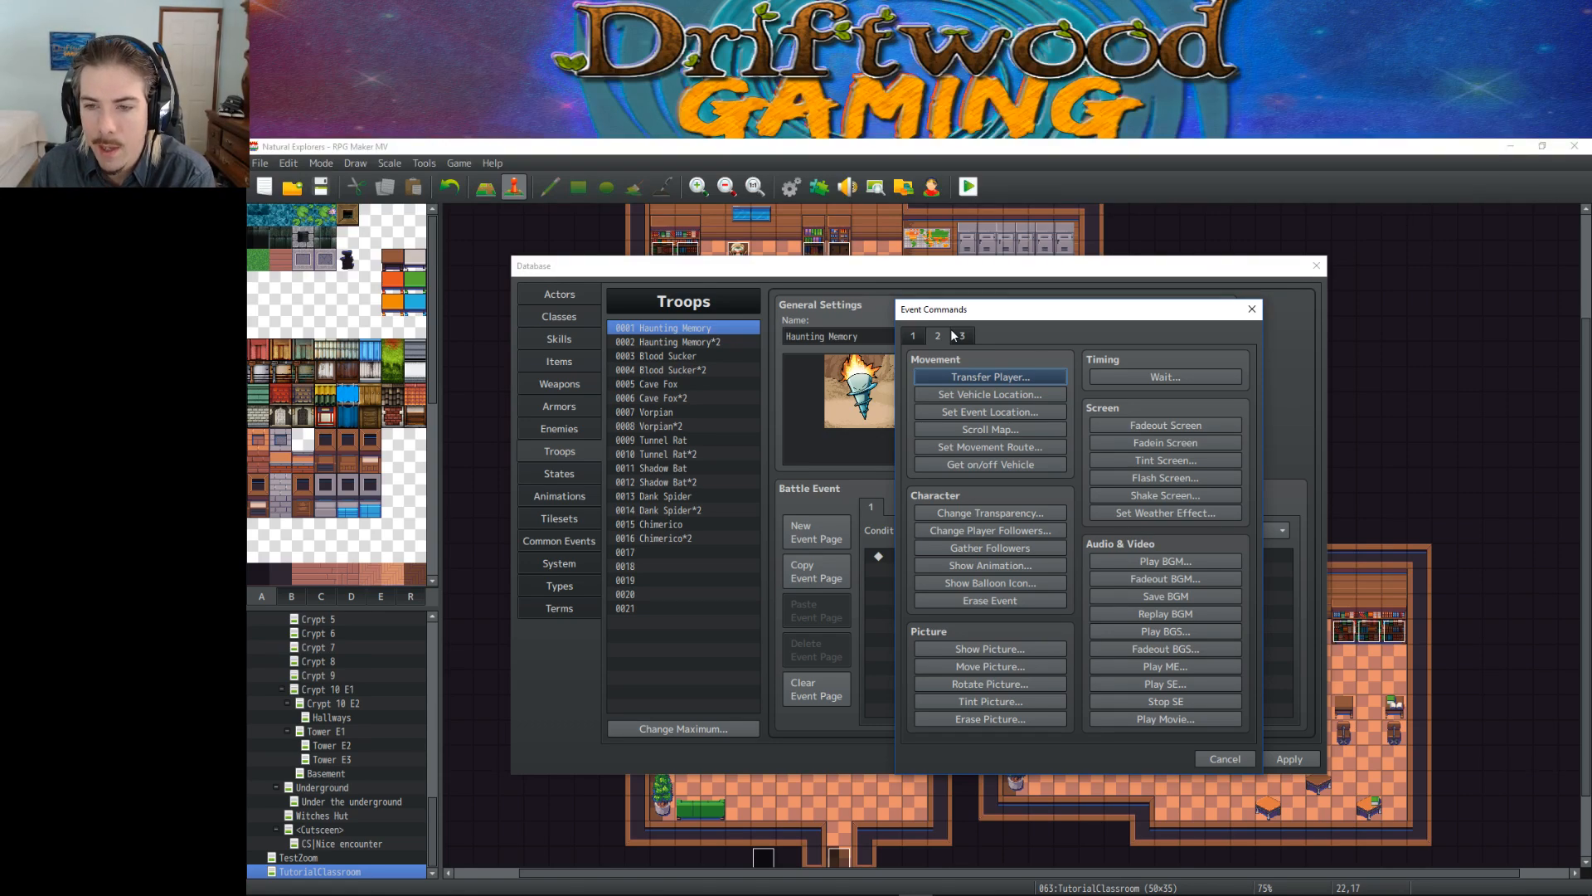
pyautogui.click(914, 335)
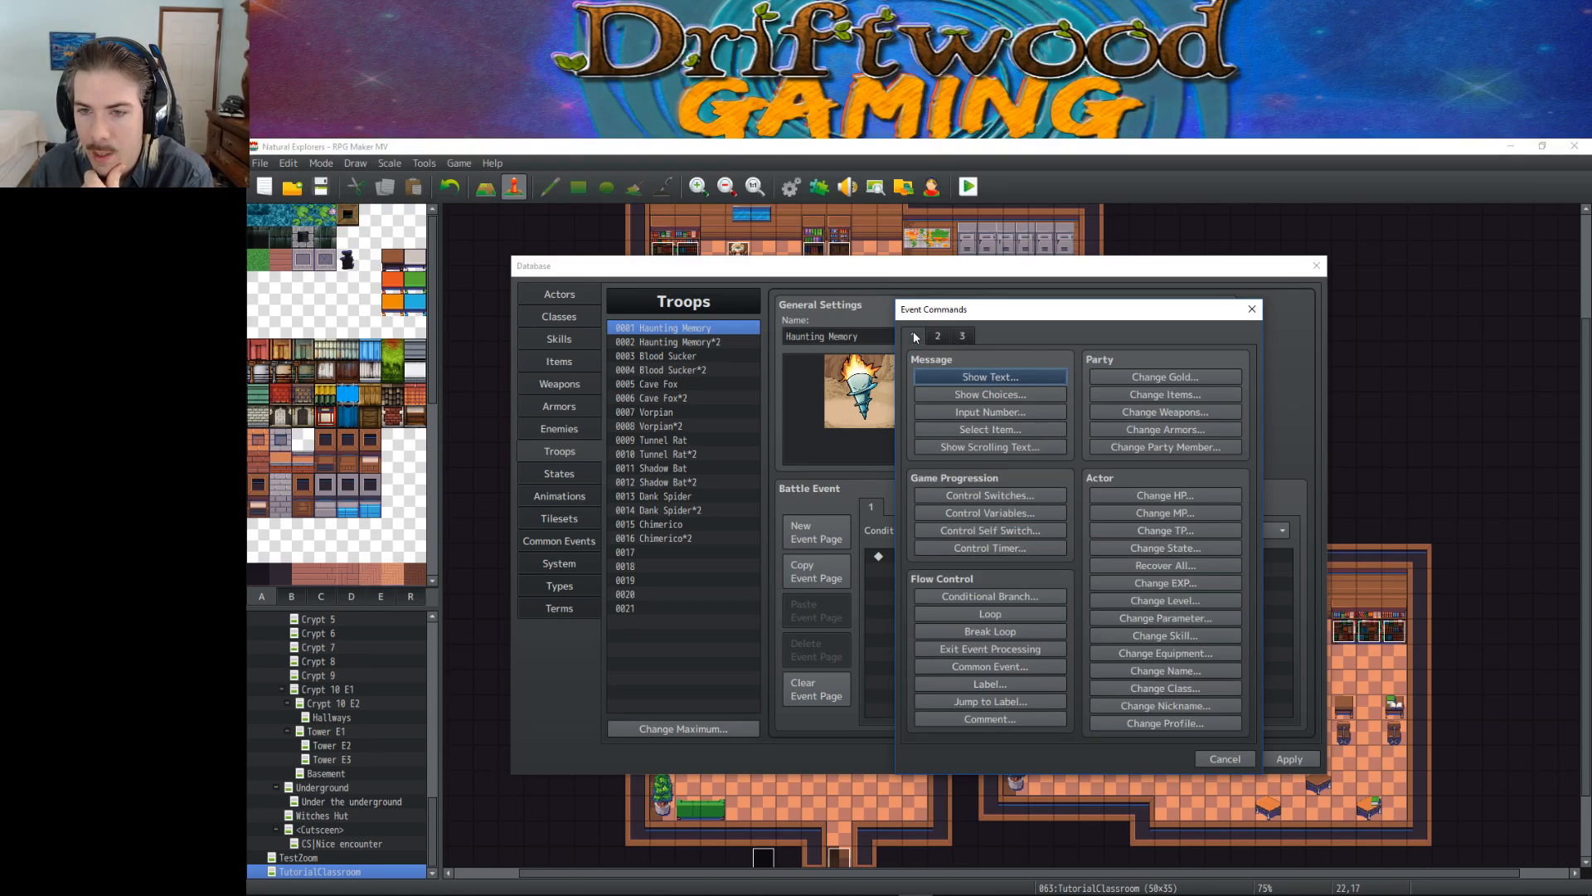
pyautogui.click(1016, 597)
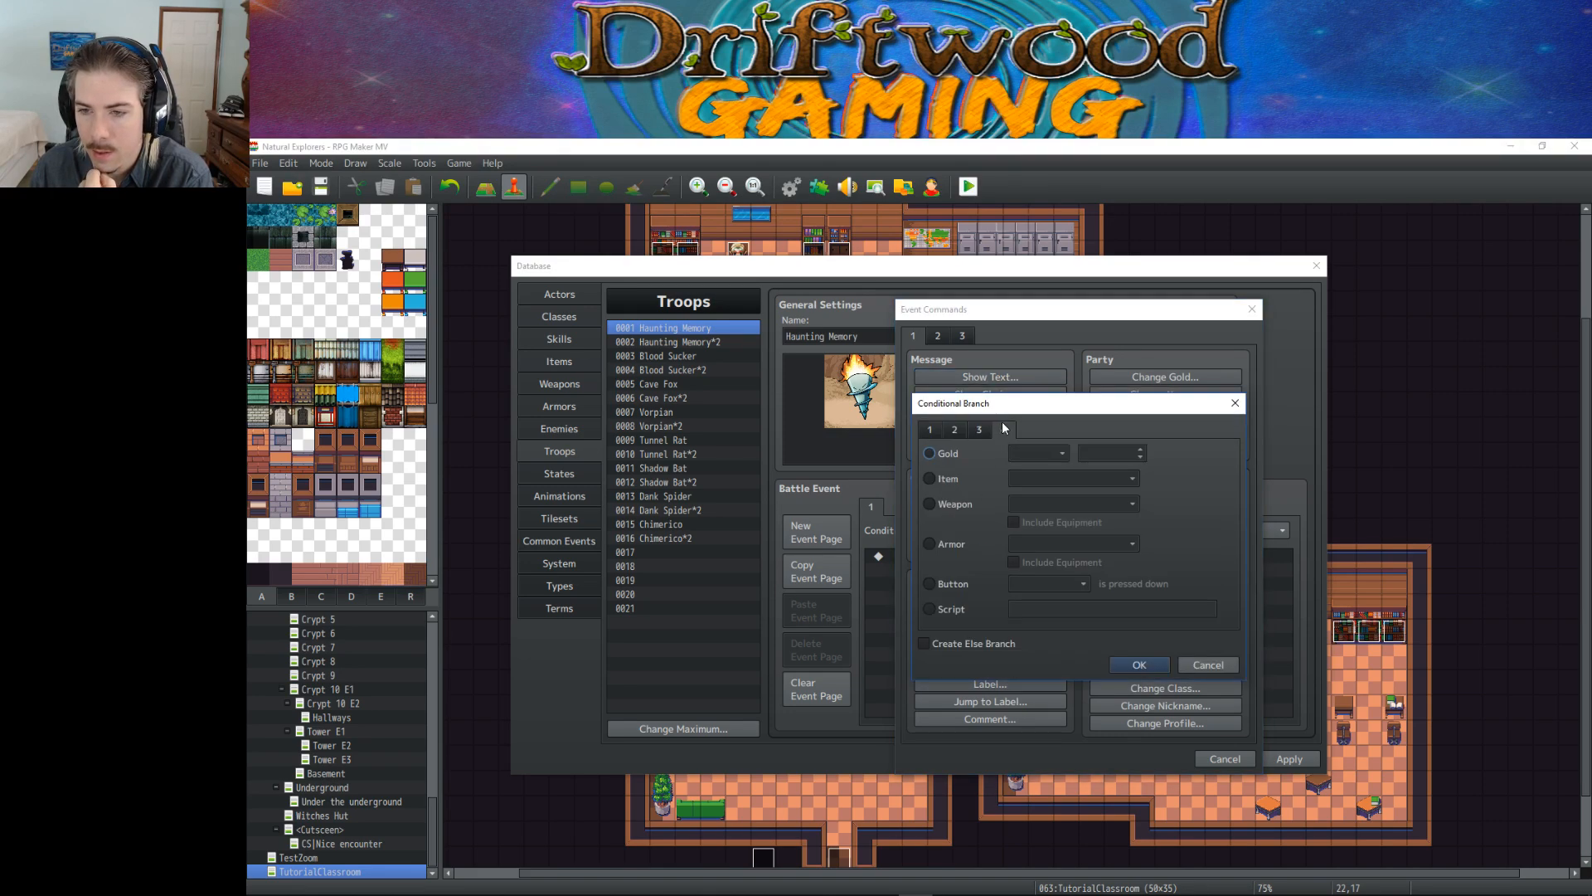
# Step: Go through the branch's actor, enemy and other condition types, and choose Script as the condition
pyautogui.click(955, 429)
pyautogui.click(953, 457)
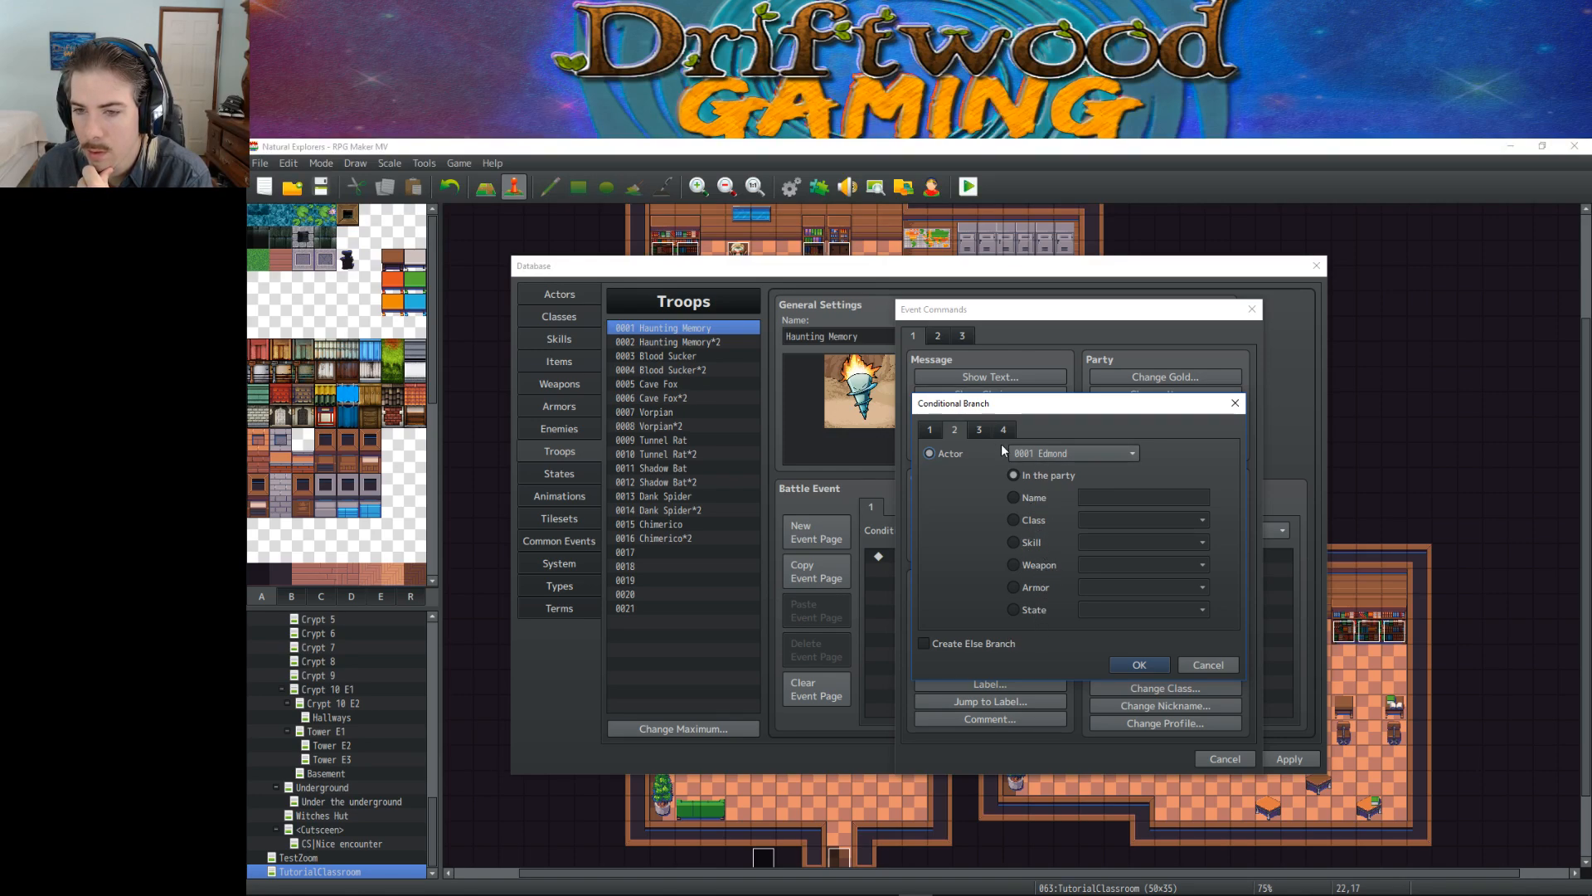
pyautogui.click(1046, 450)
pyautogui.click(1071, 567)
pyautogui.click(932, 429)
pyautogui.click(980, 430)
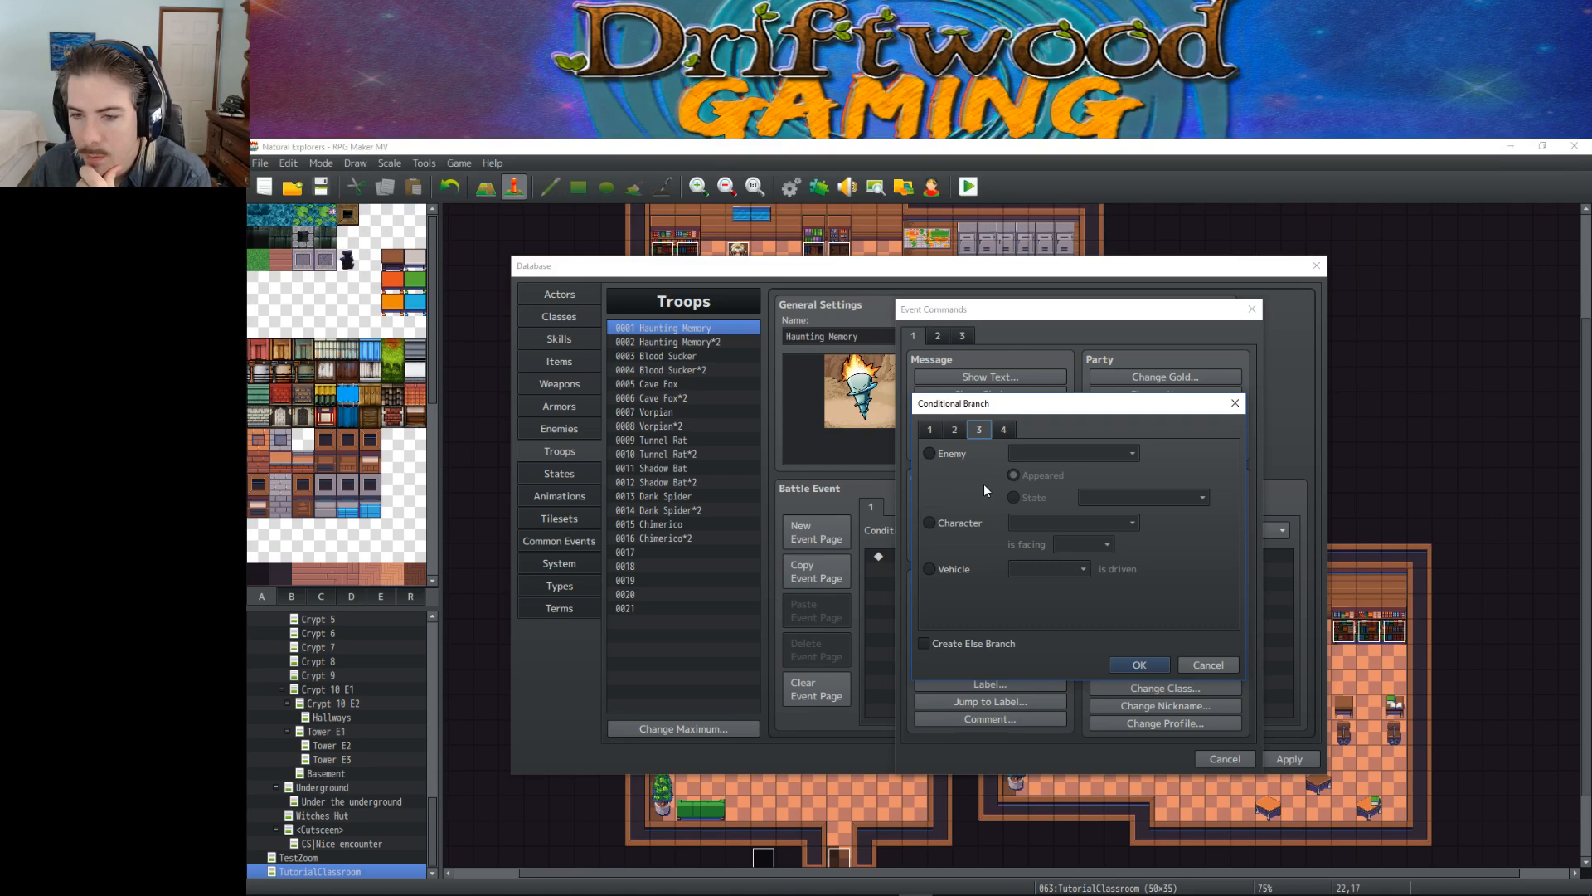
pyautogui.click(1005, 429)
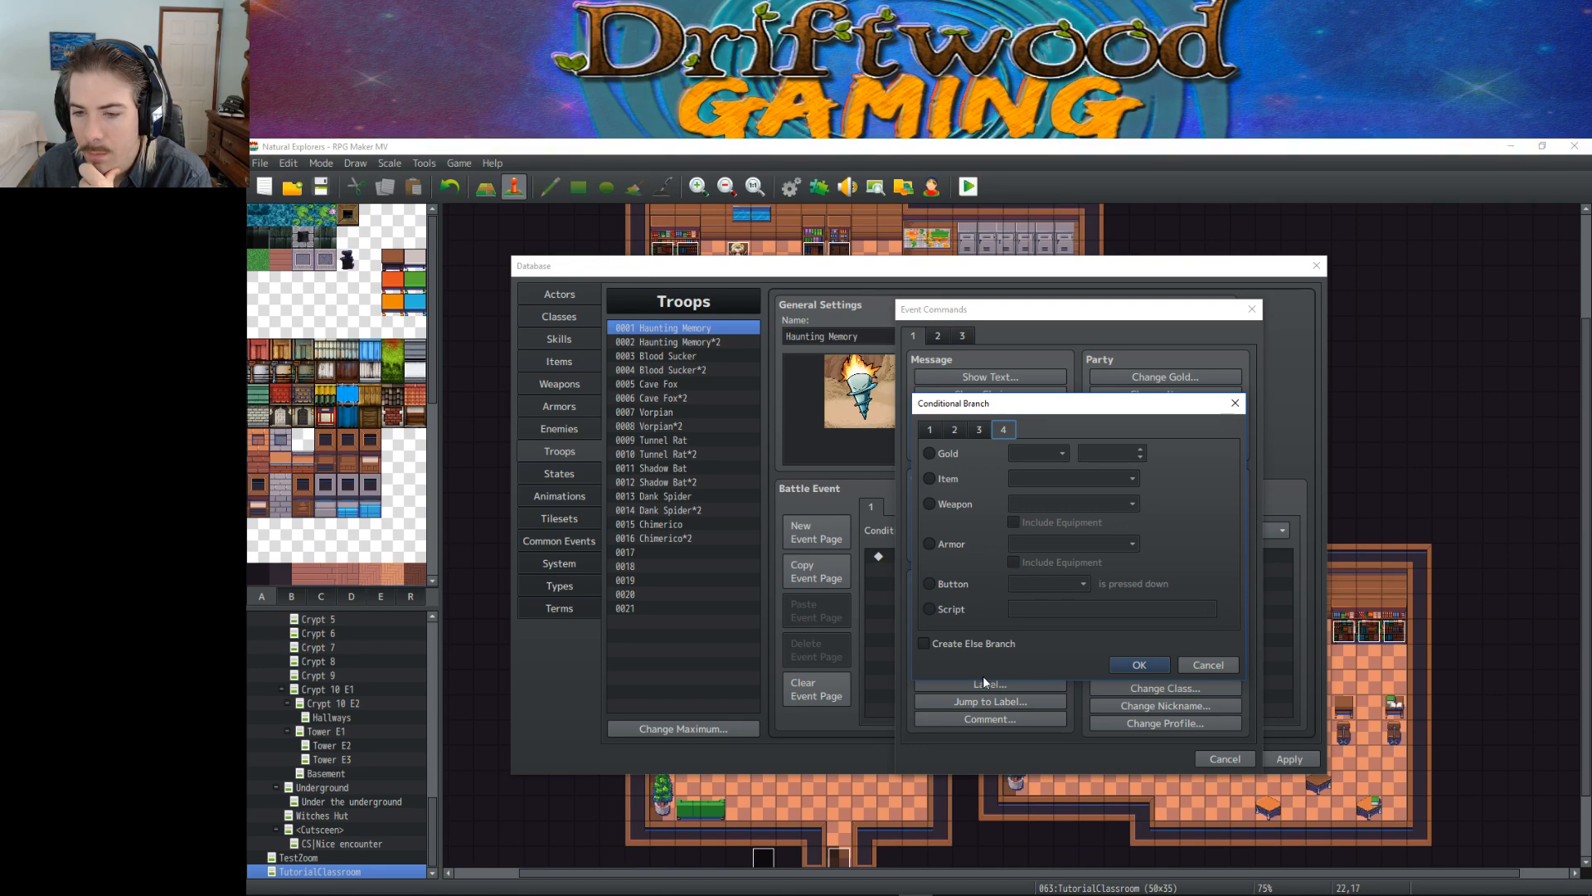
pyautogui.click(959, 616)
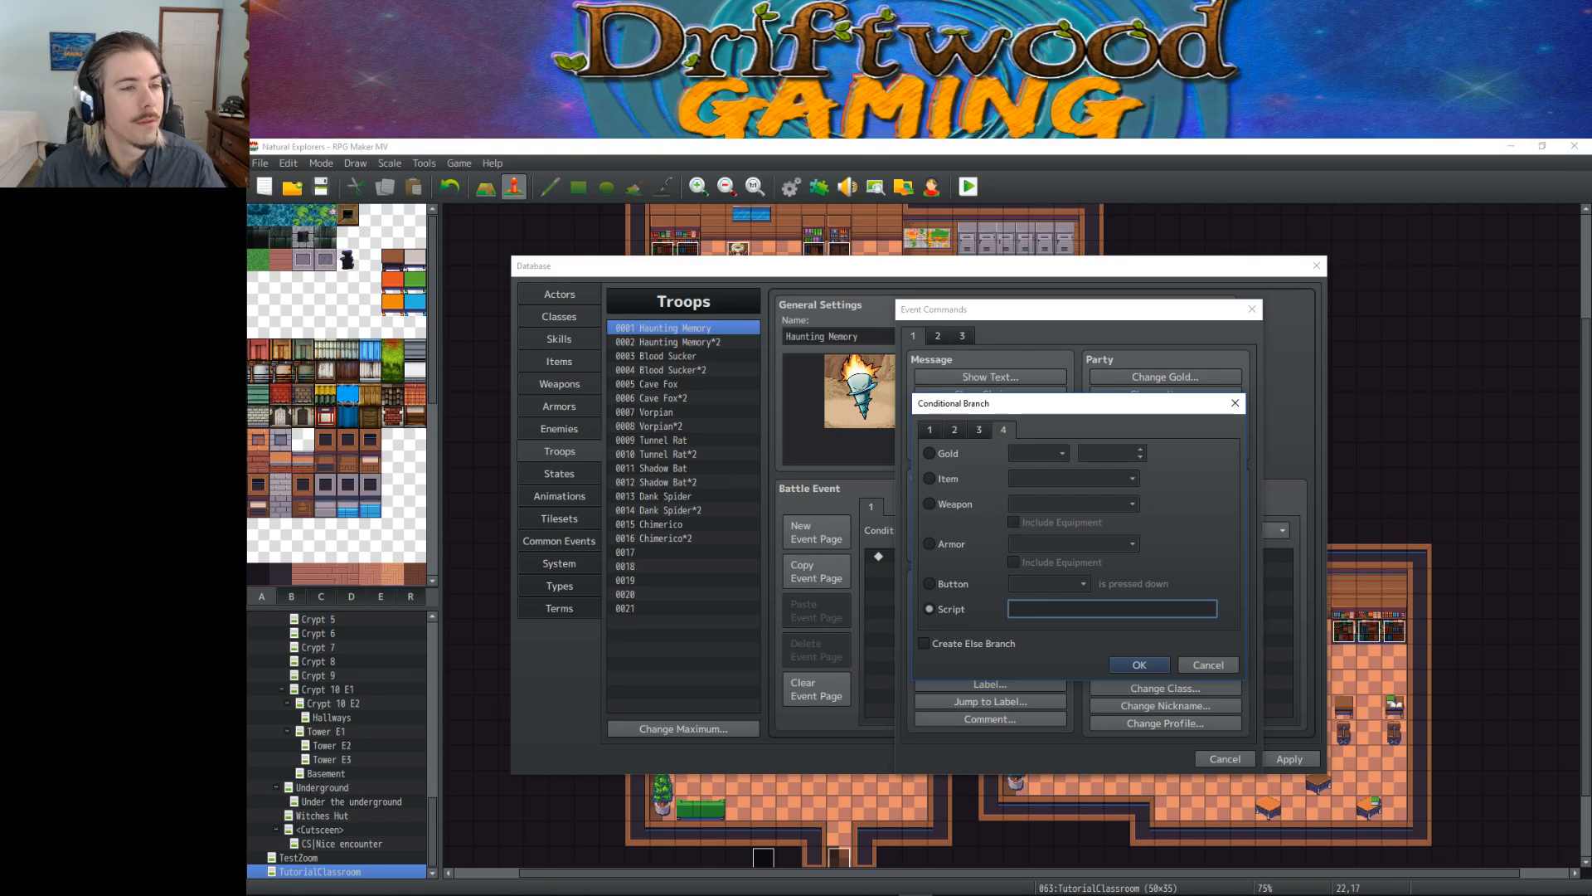
# Step: Switch to the RMMV Script Calls spreadsheet in the browser and look up the Change Level script call for actors
pyautogui.hotkey('alt', 'Tab')
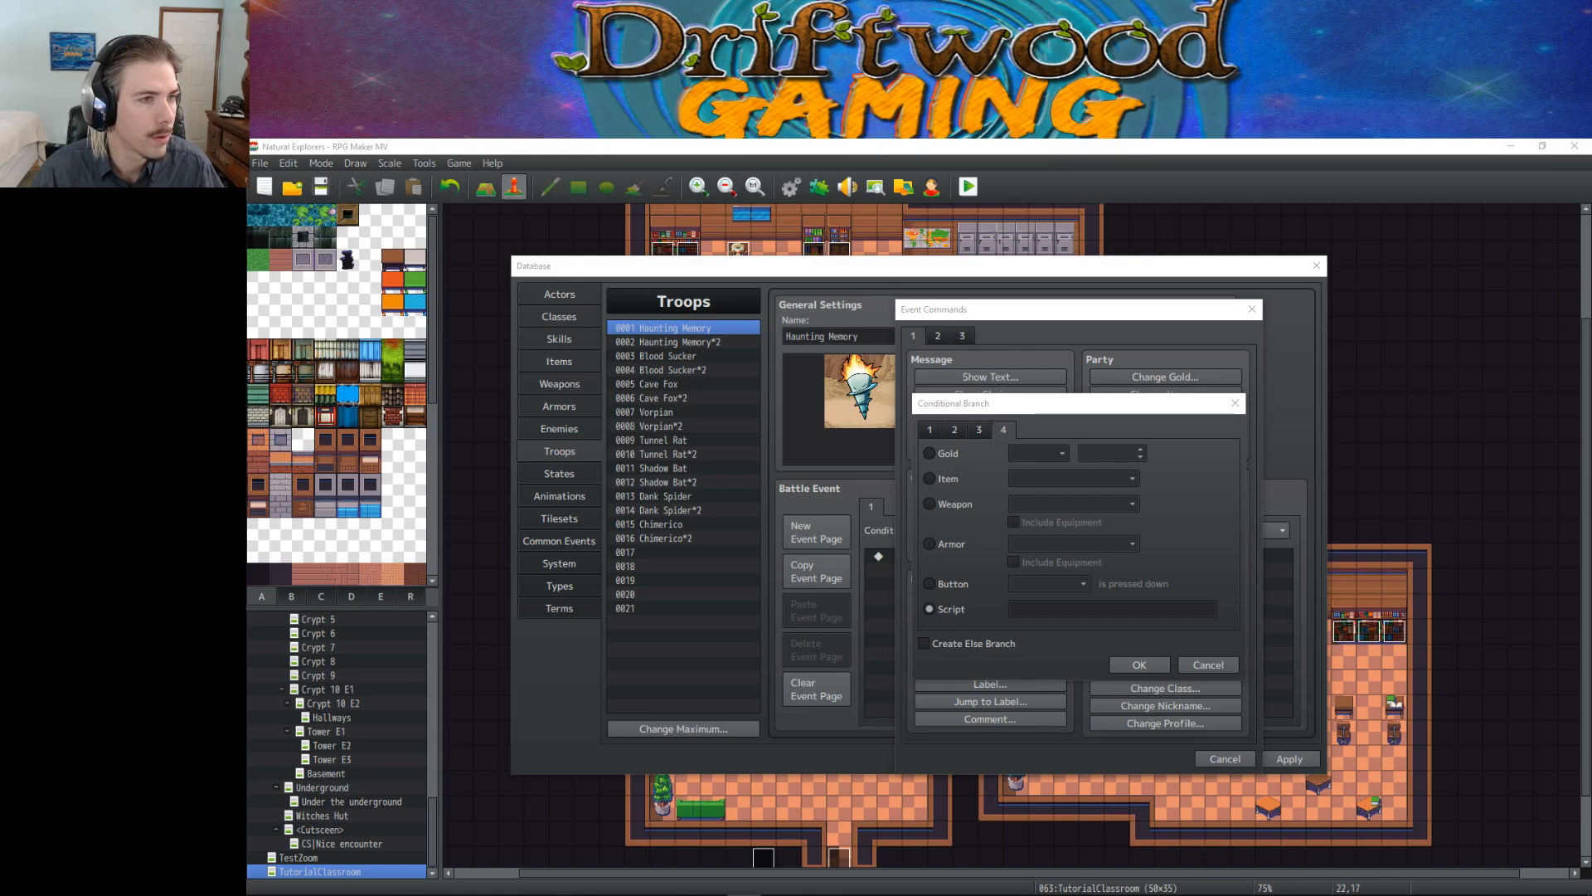
pyautogui.hotkey('alt', 'Tab')
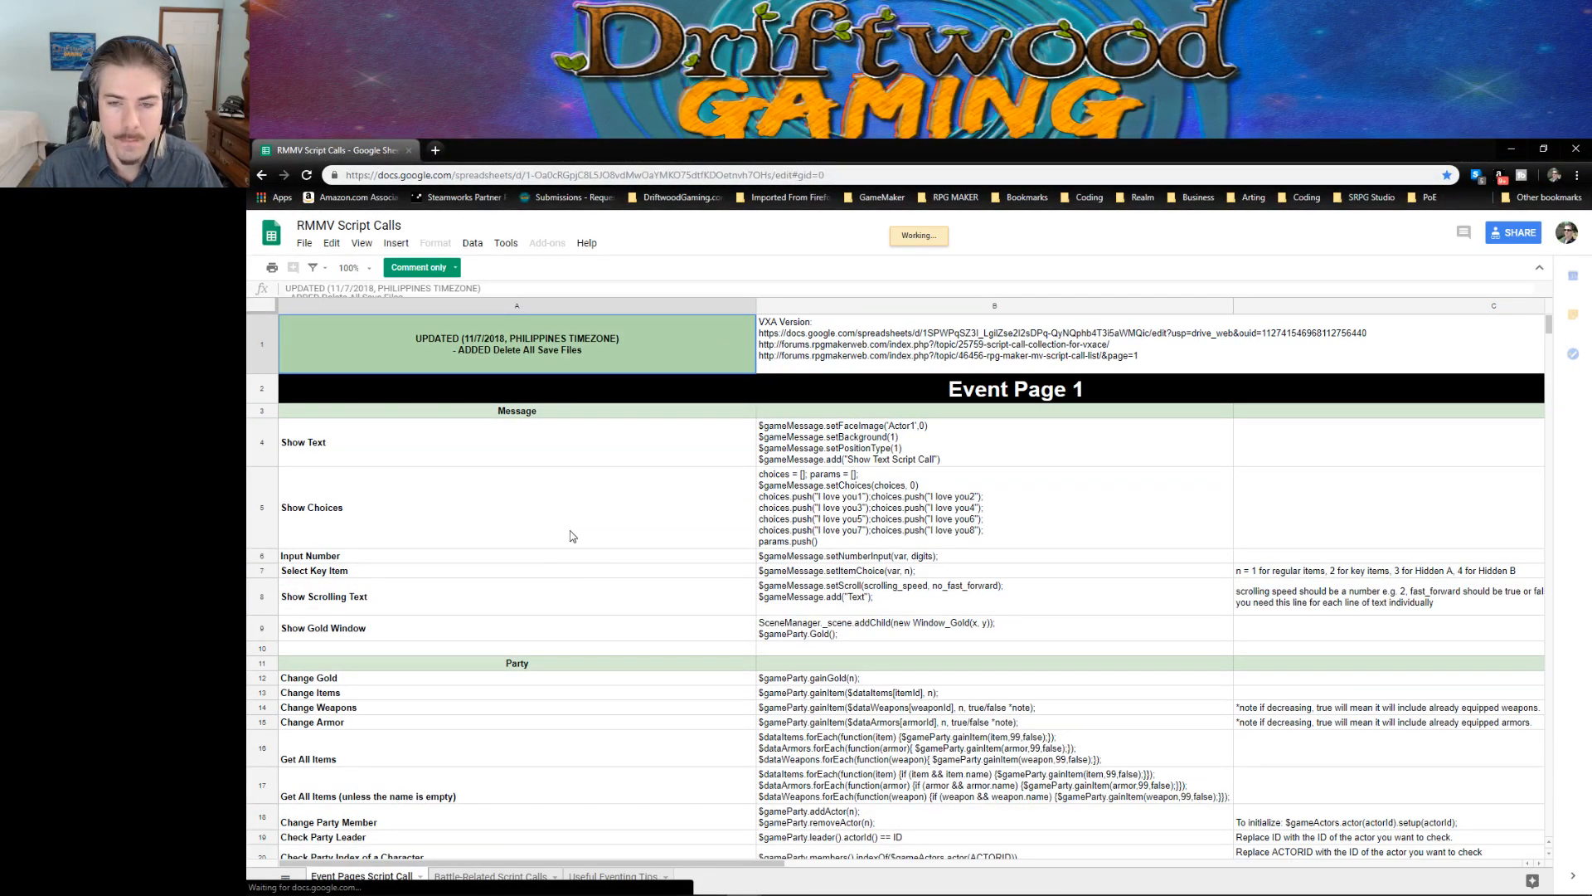
pyautogui.scroll(-4, 559, 543)
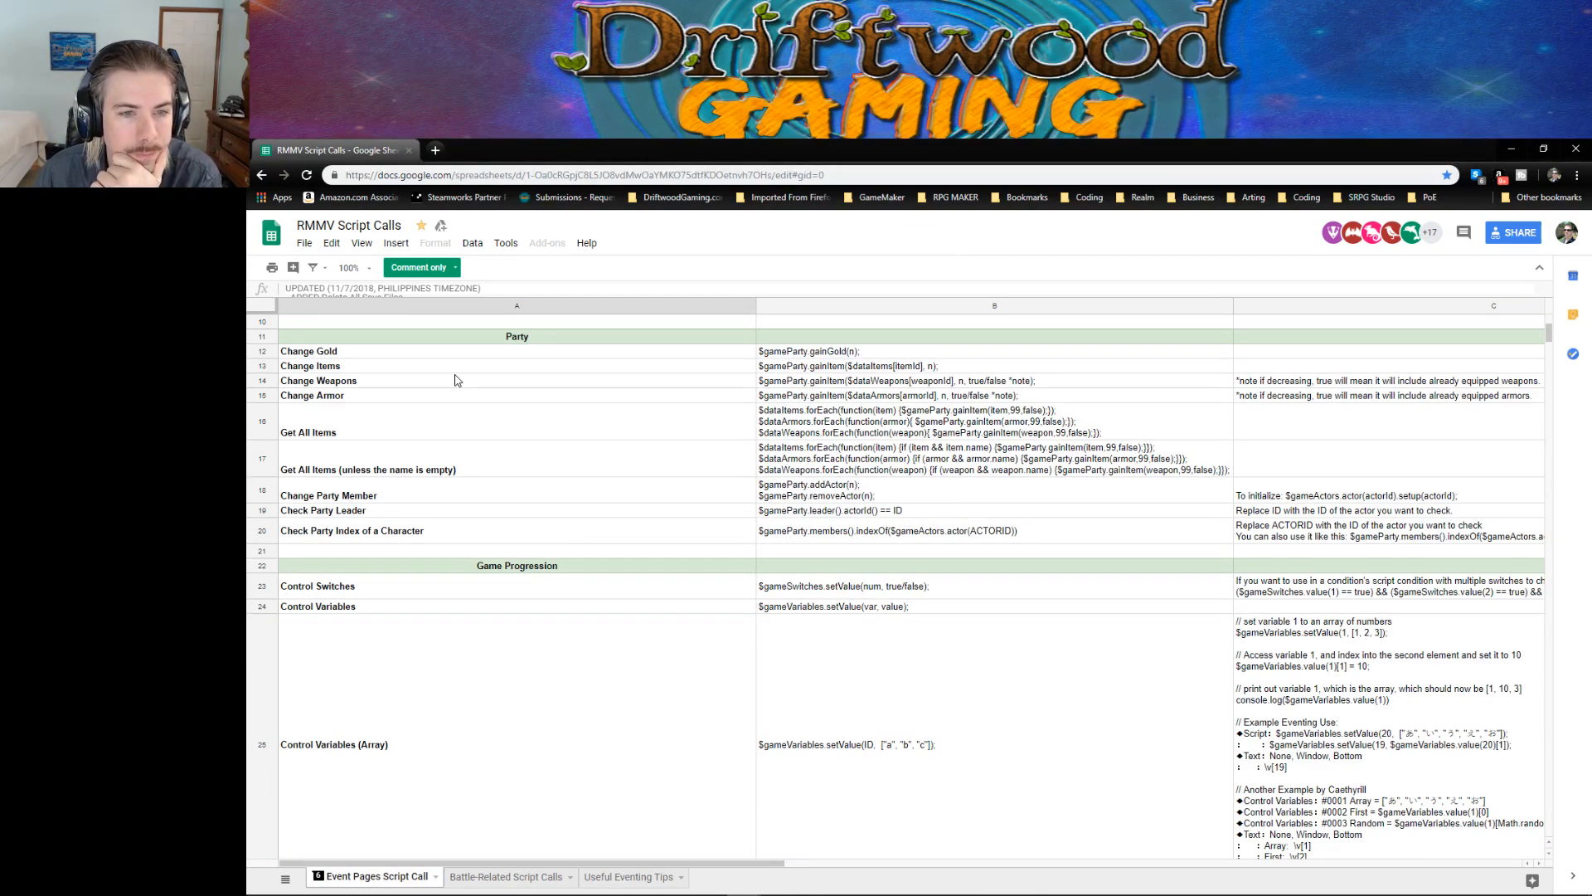
pyautogui.scroll(-2, 482, 493)
pyautogui.scroll(-10, 481, 492)
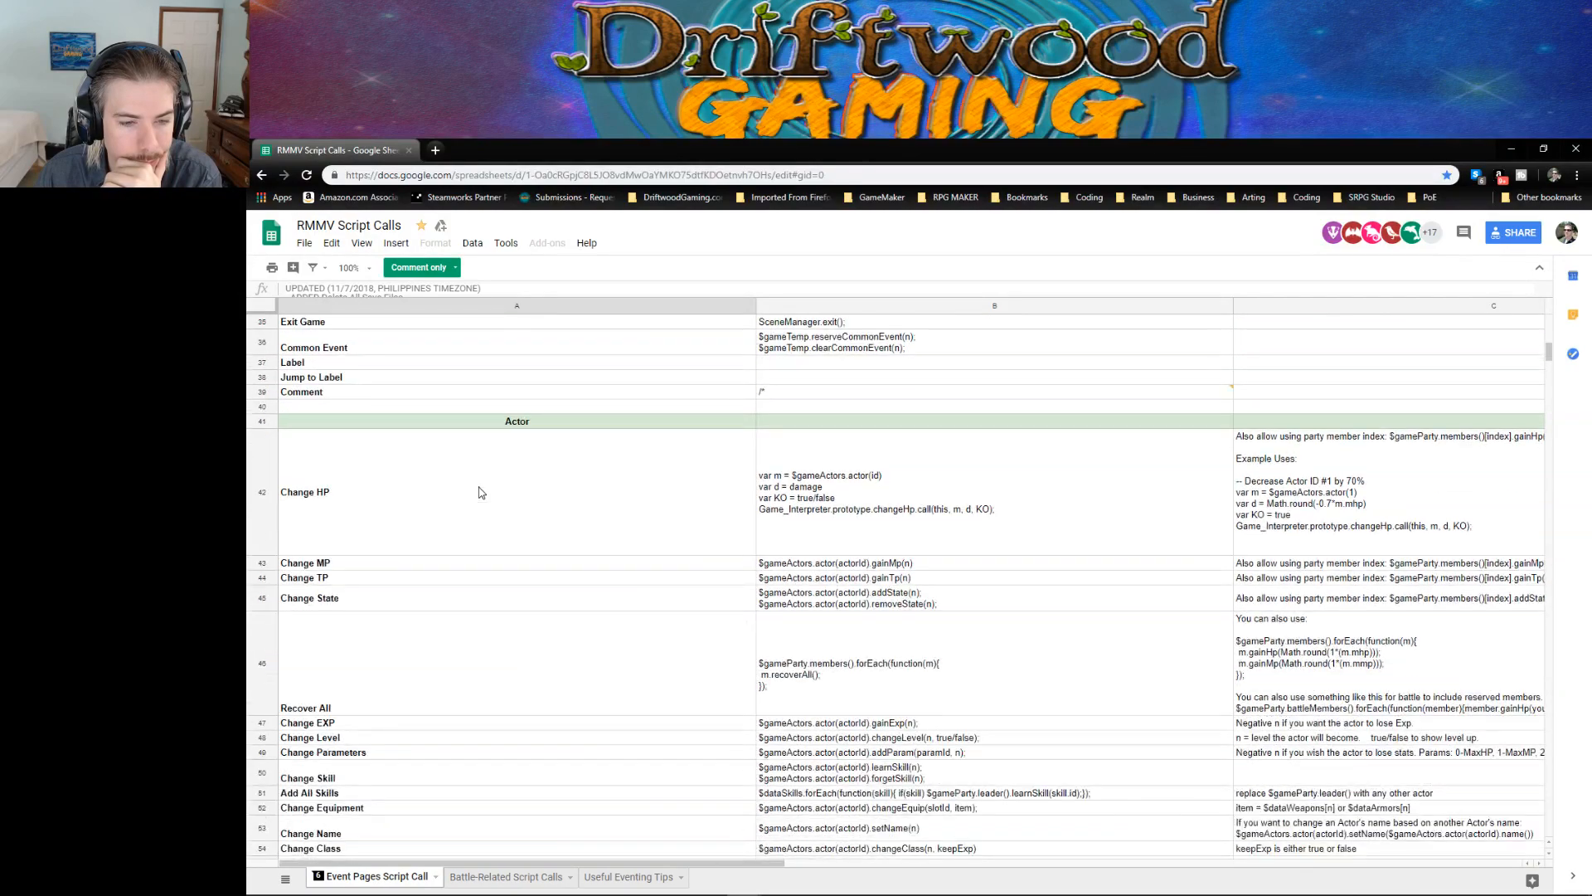
pyautogui.click(792, 628)
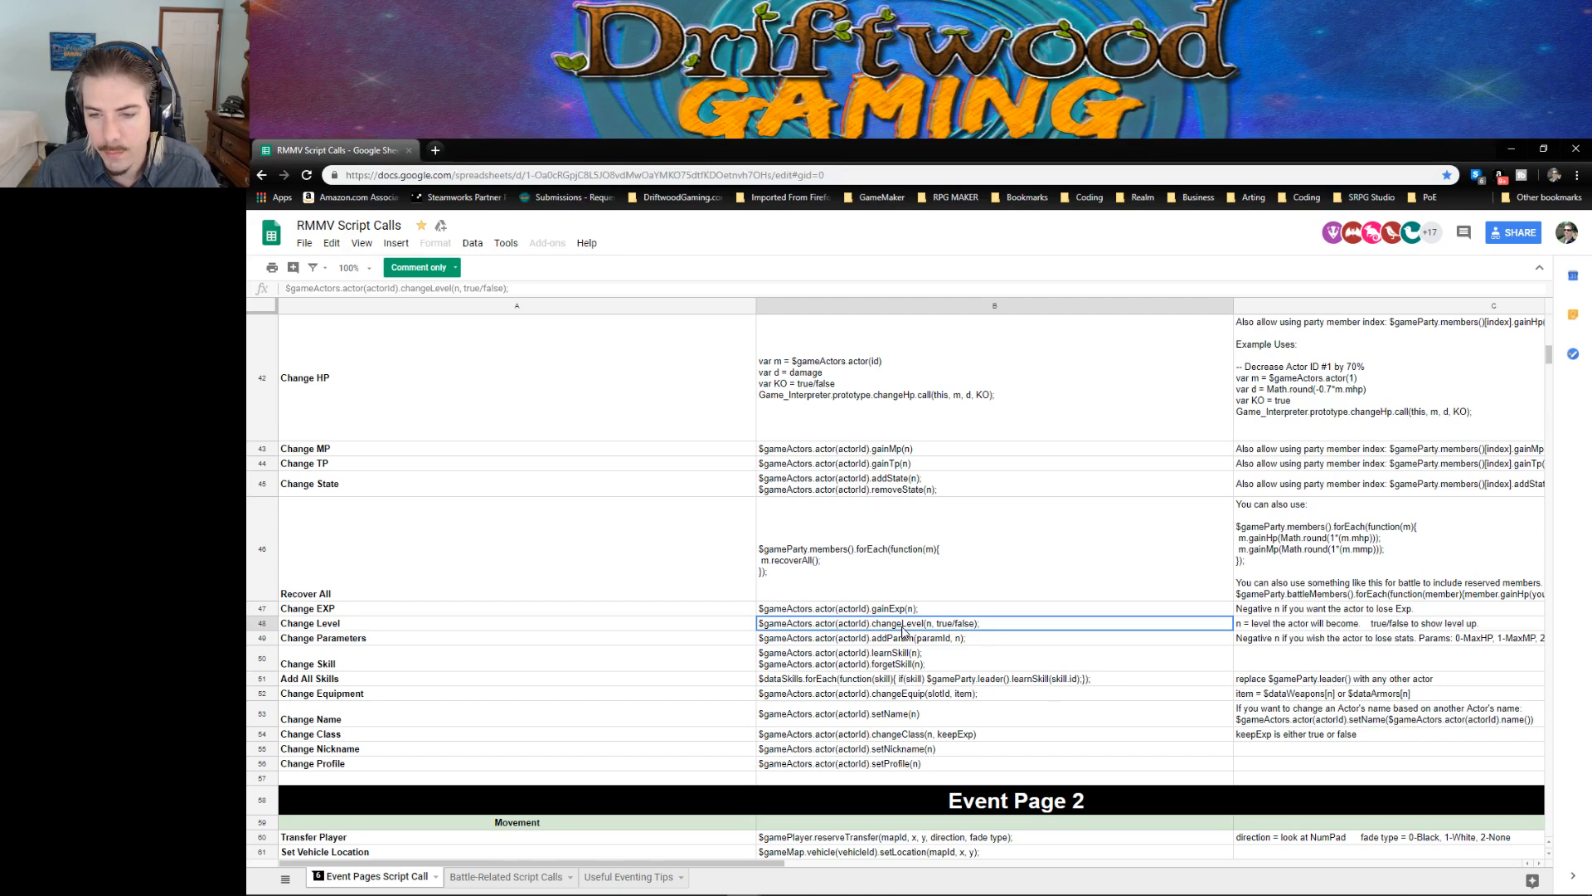
pyautogui.click(1511, 151)
# Step: Add the conditional branch with the script condition $gameActors.actor(5).level(2) and no else branch
pyautogui.click(1105, 611)
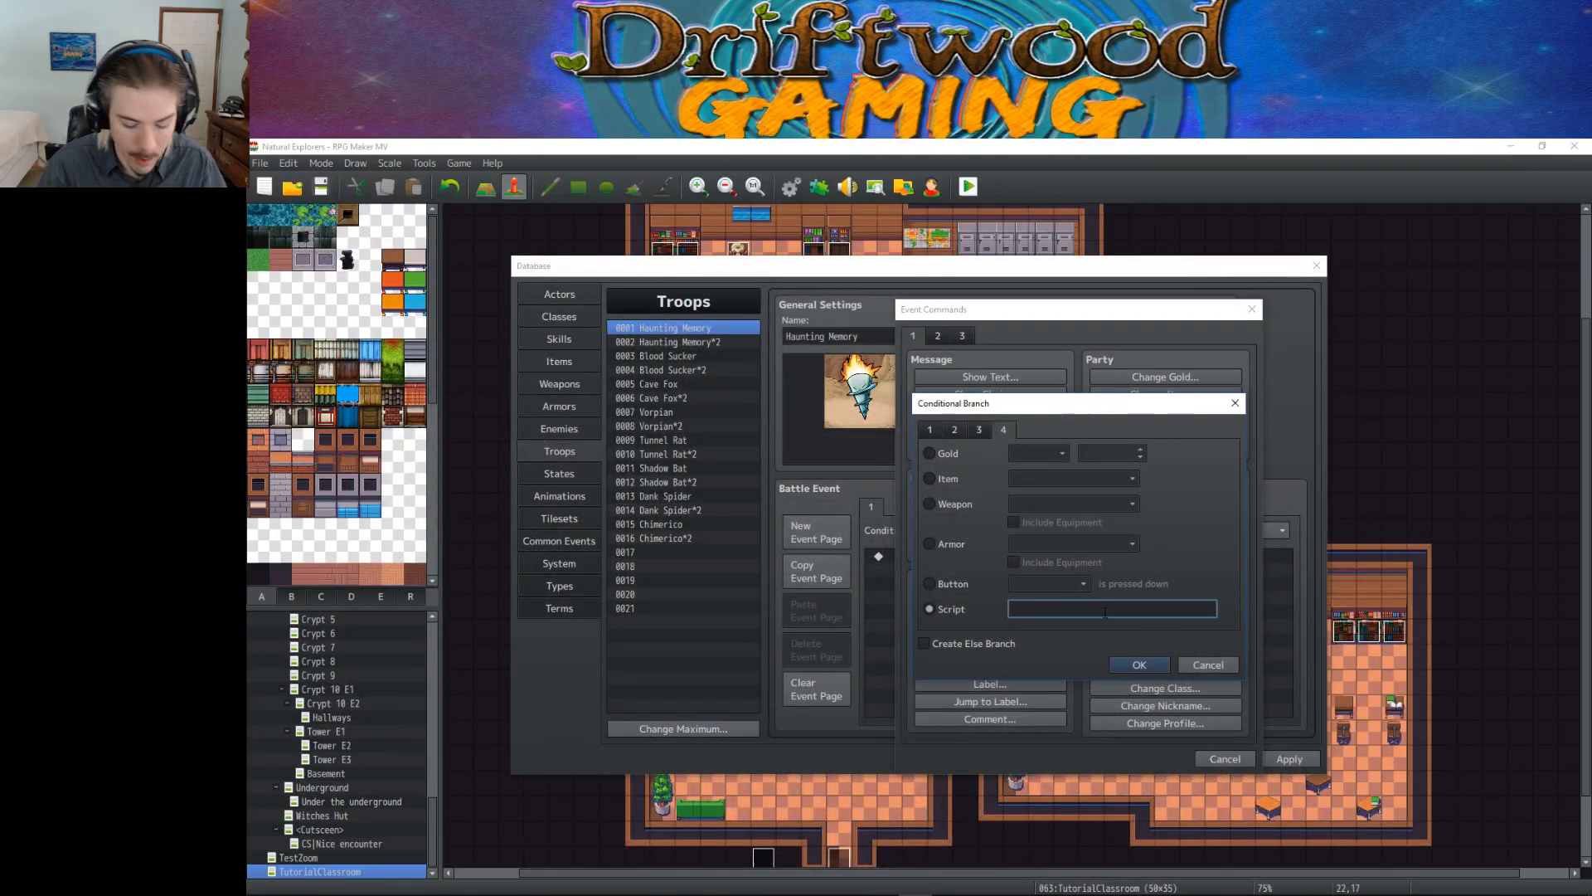
pyautogui.write('$gameActors.actor')
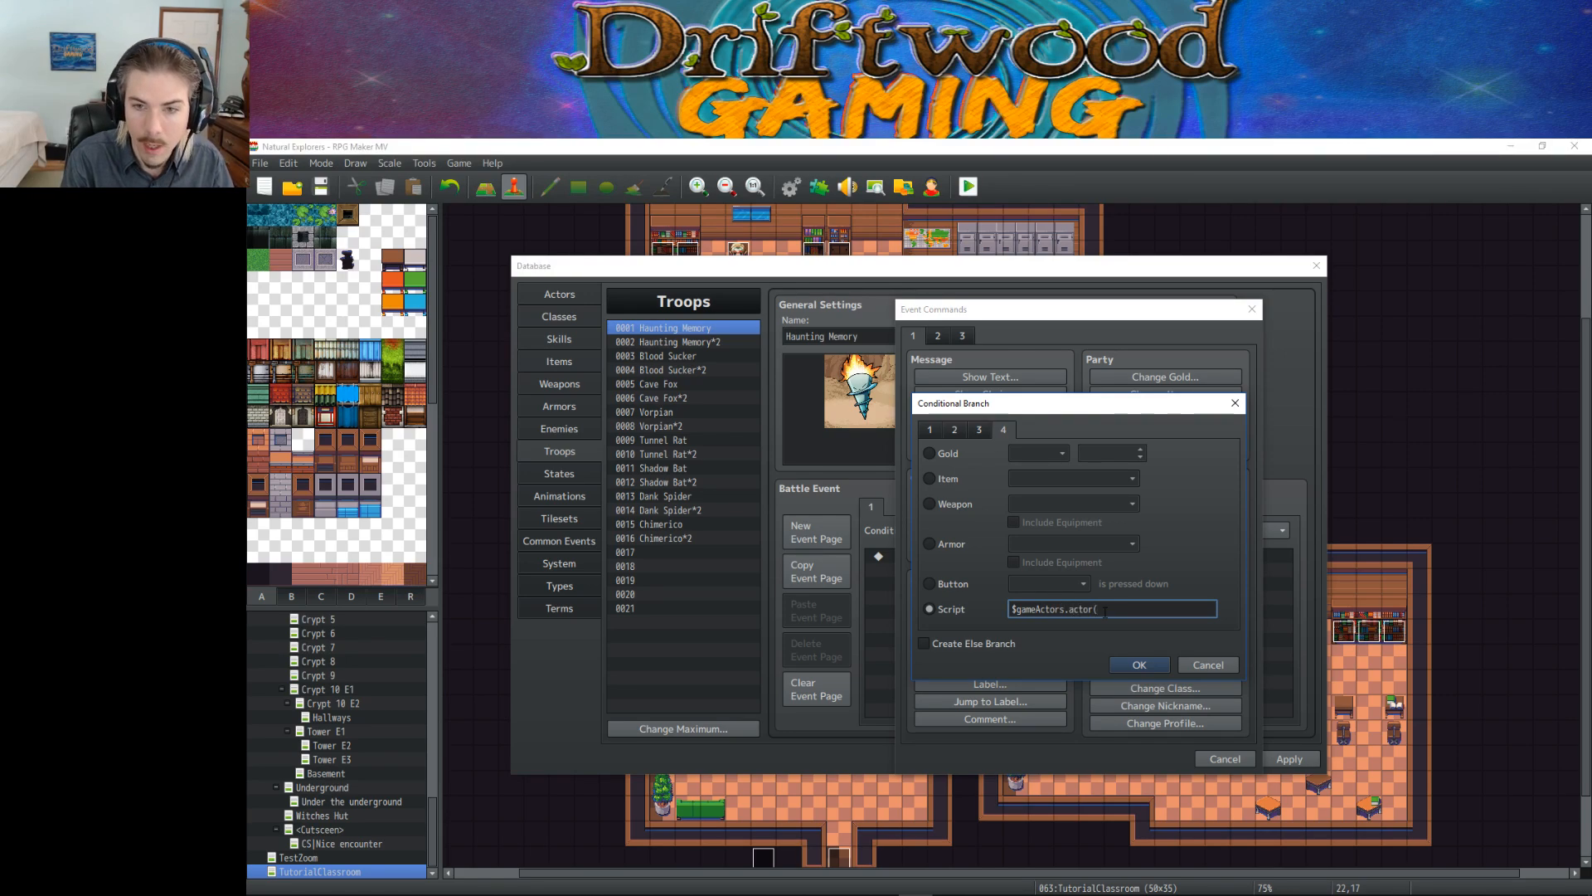
pyautogui.write('(5).level(2')
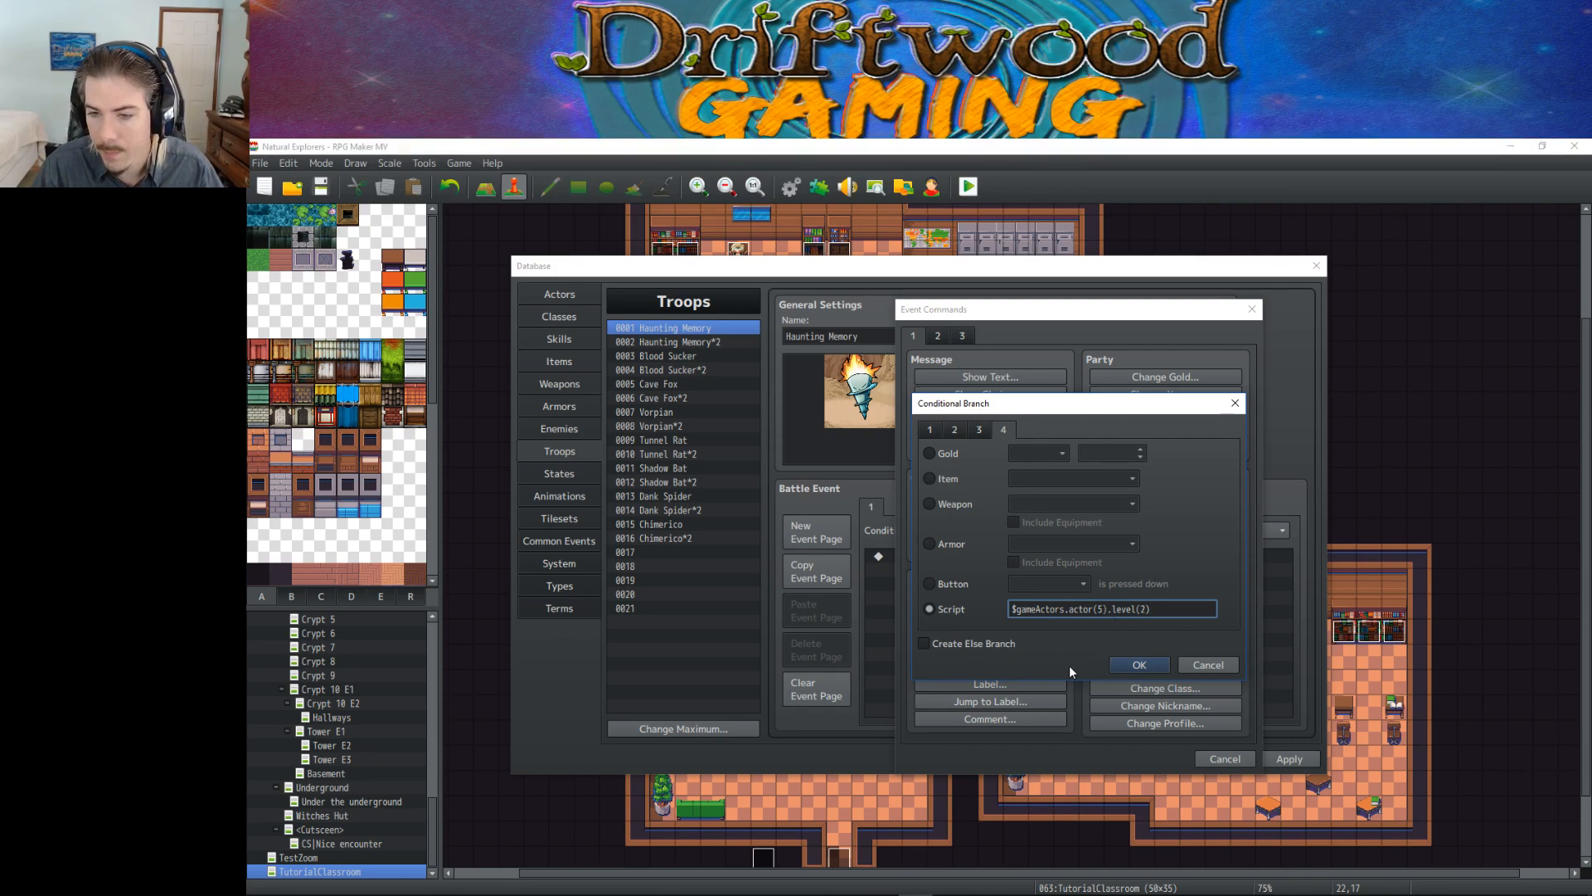
pyautogui.click(998, 642)
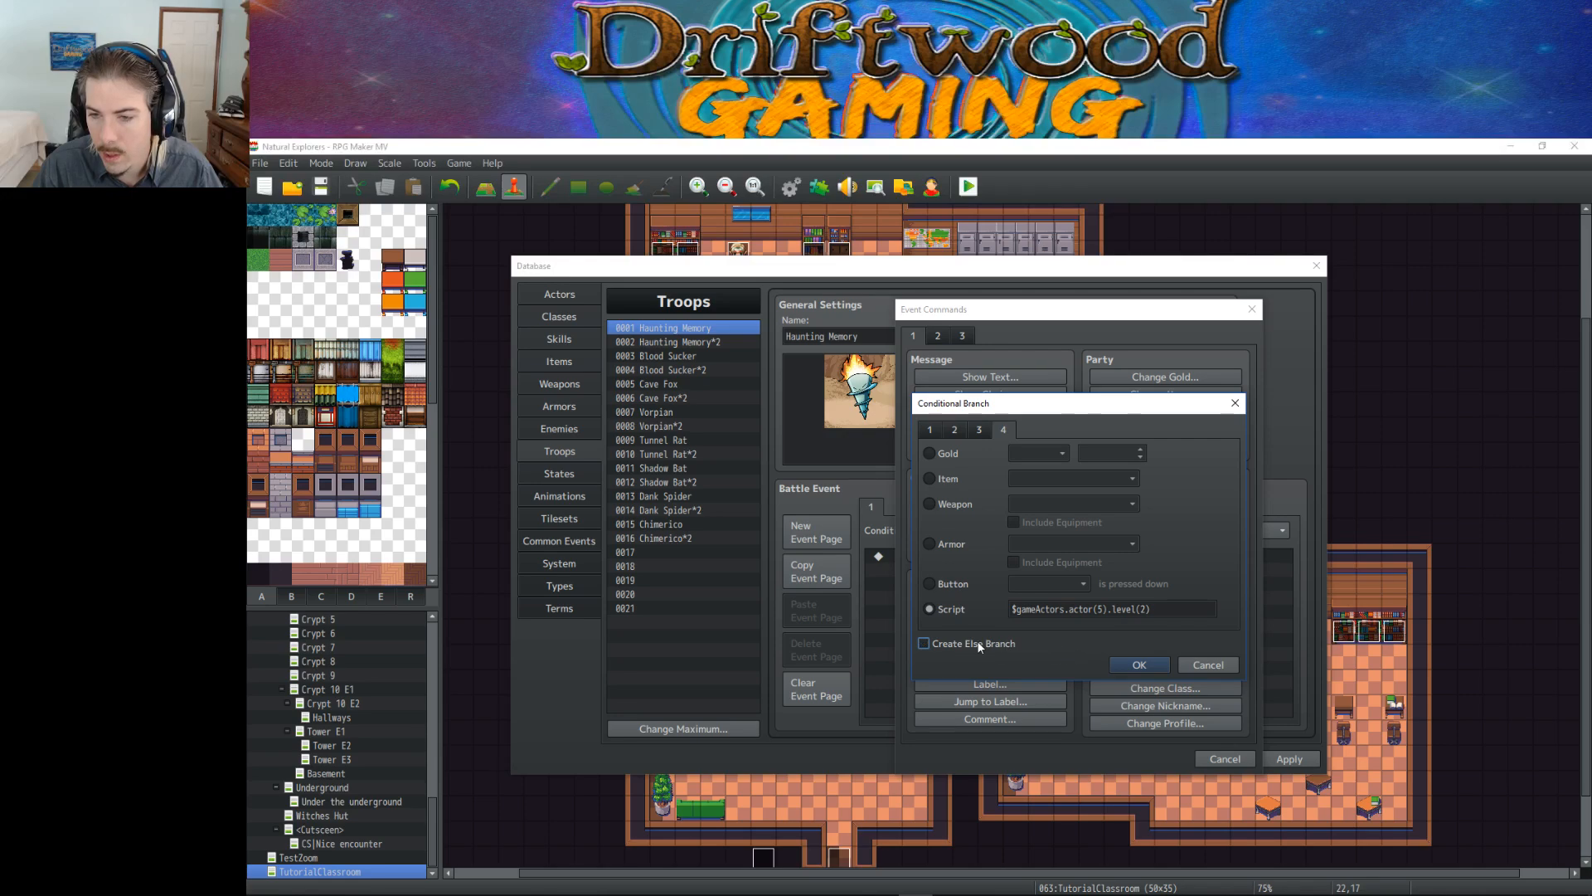
pyautogui.click(1141, 665)
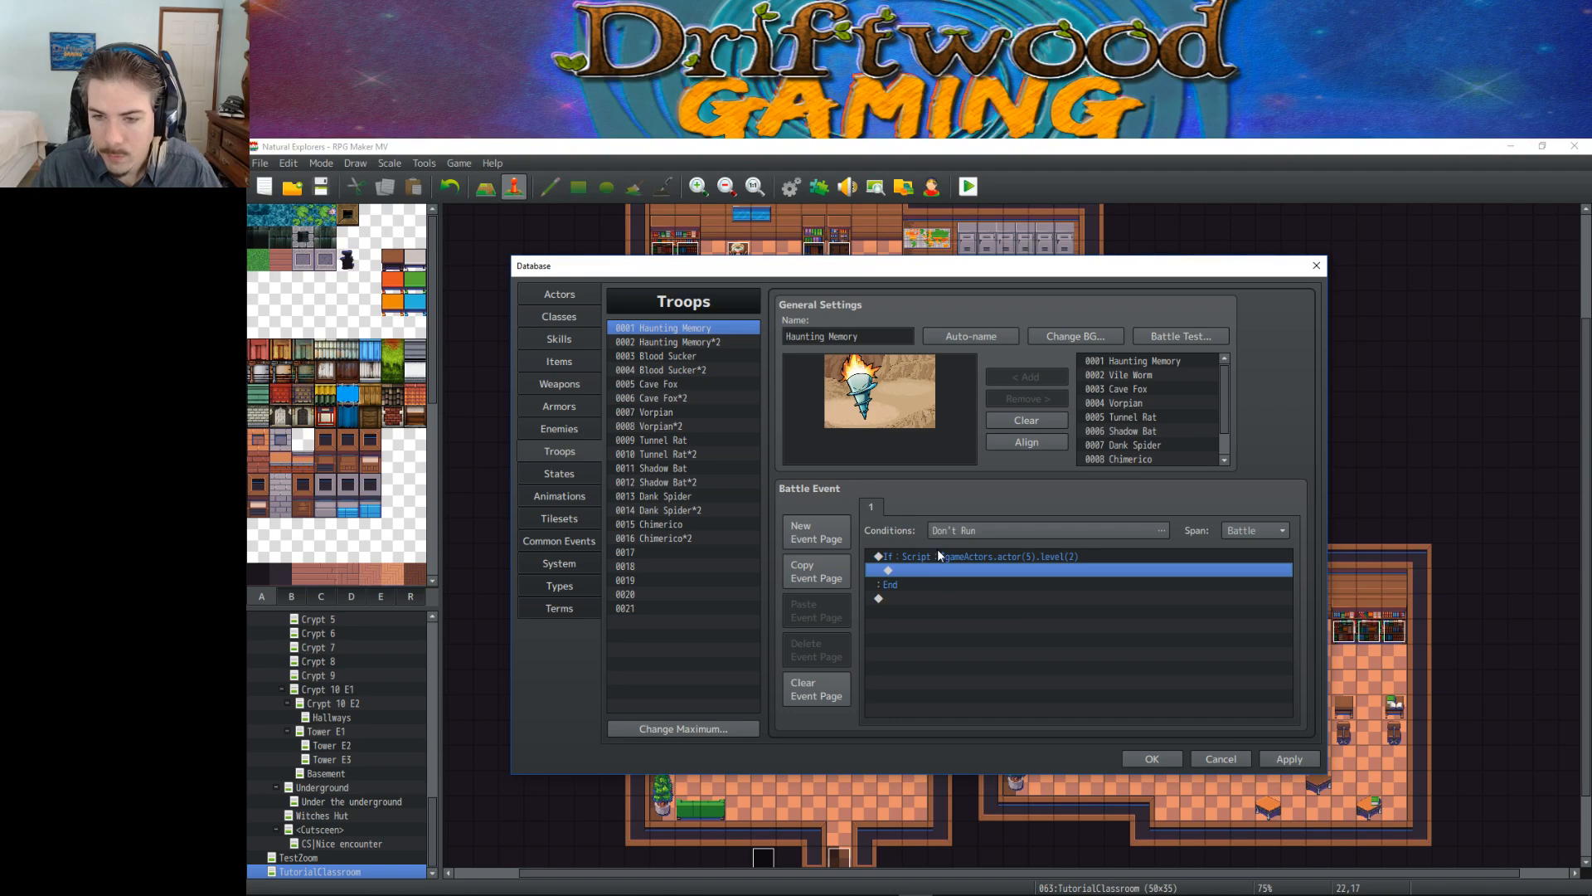
# Step: Look through the database's classes and actors to check which actor ID Dino1 has
pyautogui.click(960, 557)
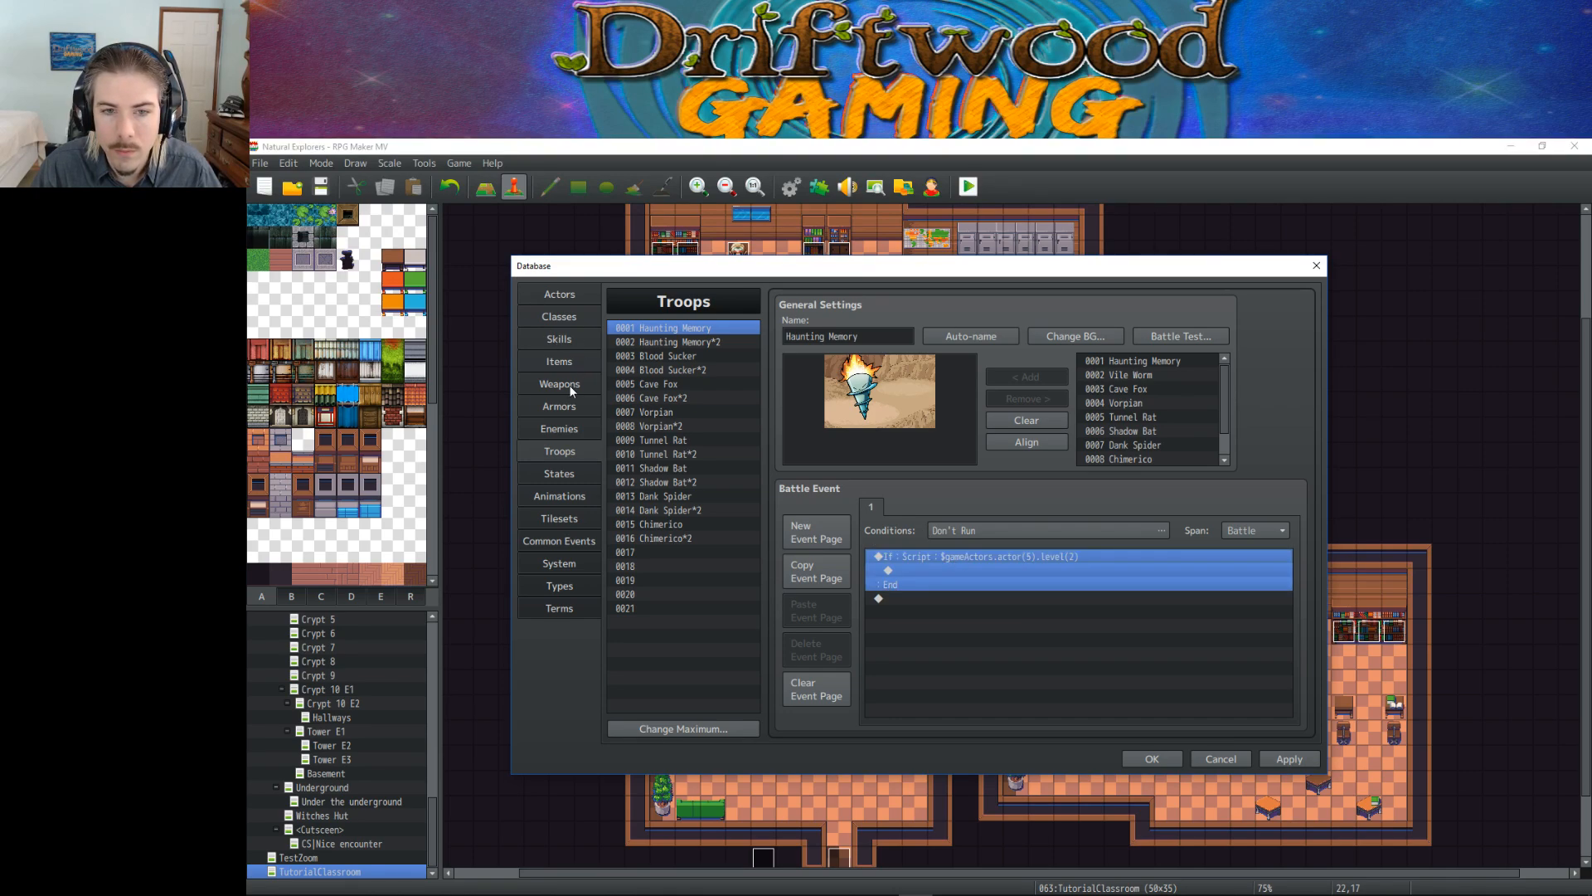
pyautogui.click(570, 319)
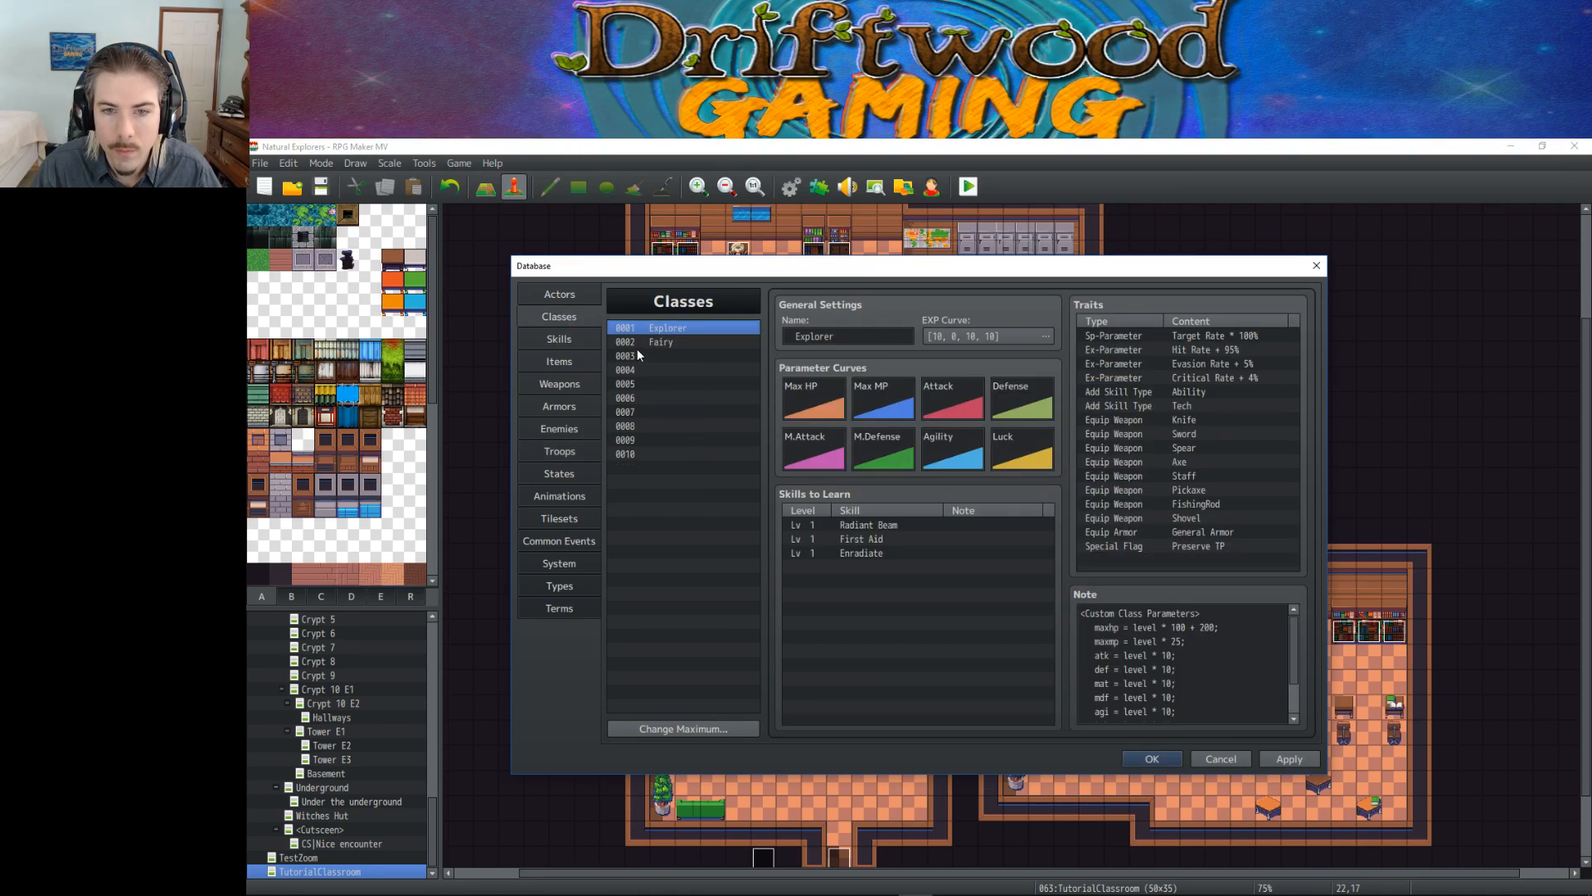
pyautogui.click(660, 354)
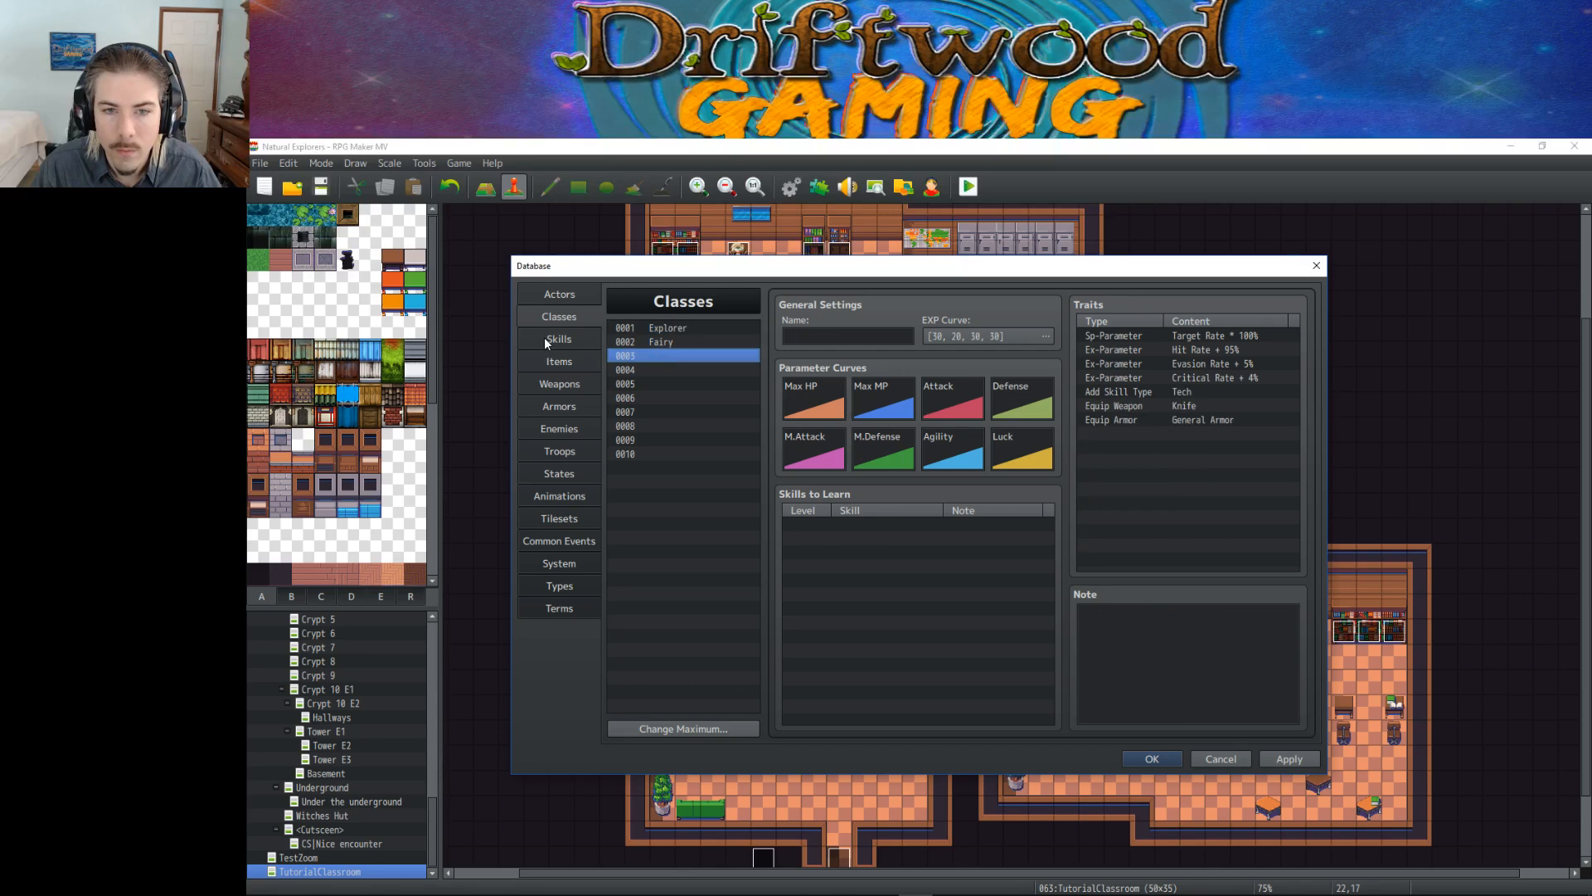
pyautogui.click(561, 295)
pyautogui.click(670, 413)
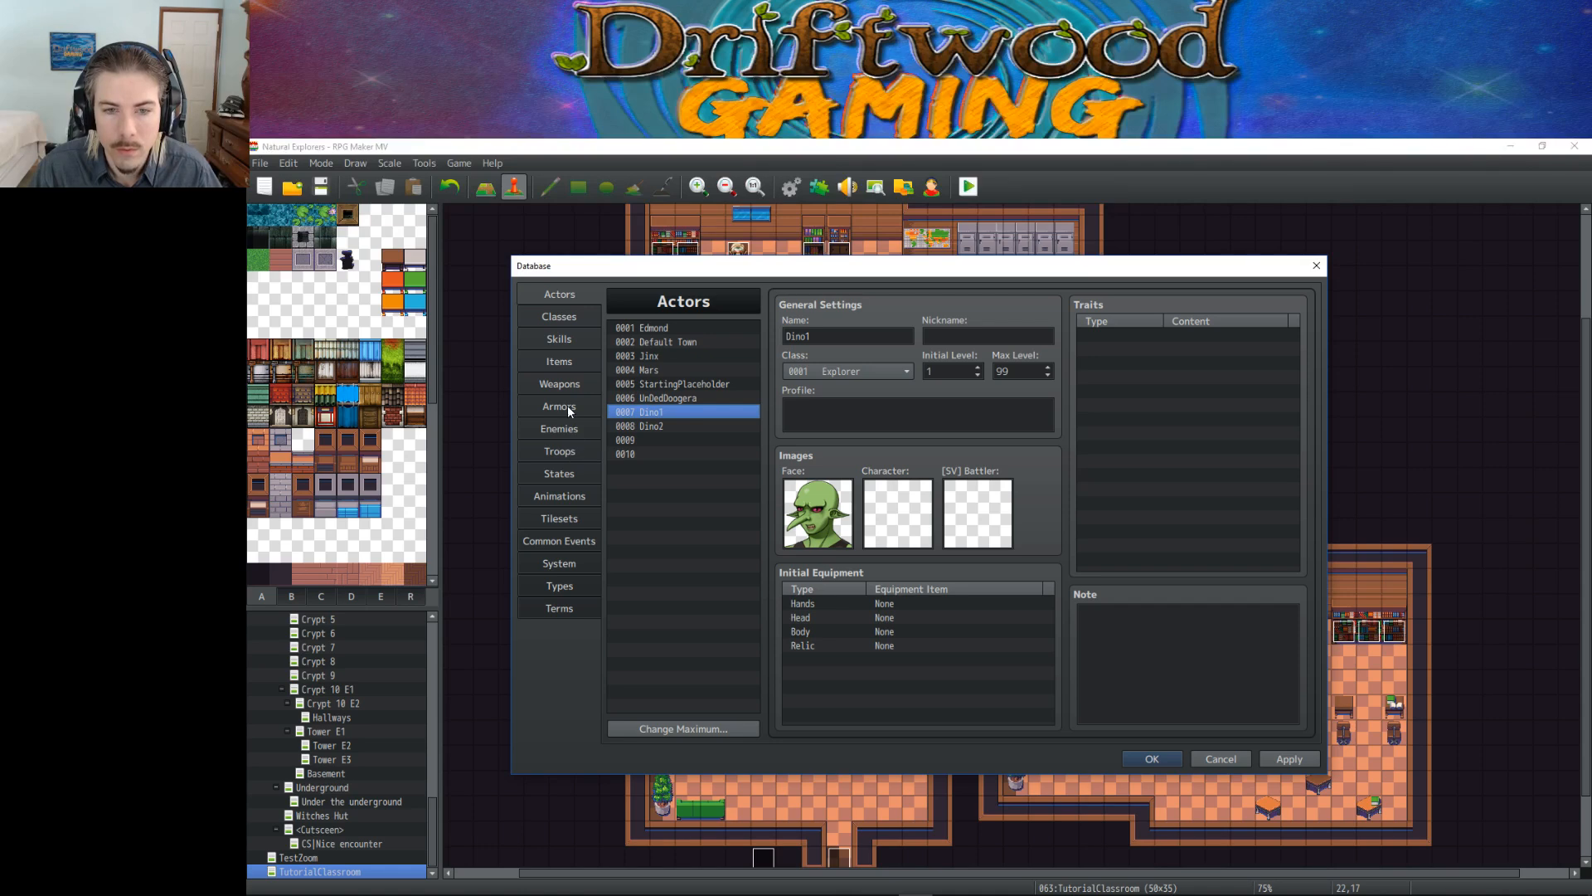
# Step: Change the actor ID in the troop 0001 branch condition to 7, giving $gameActors.actor(7).level(2)
pyautogui.click(557, 455)
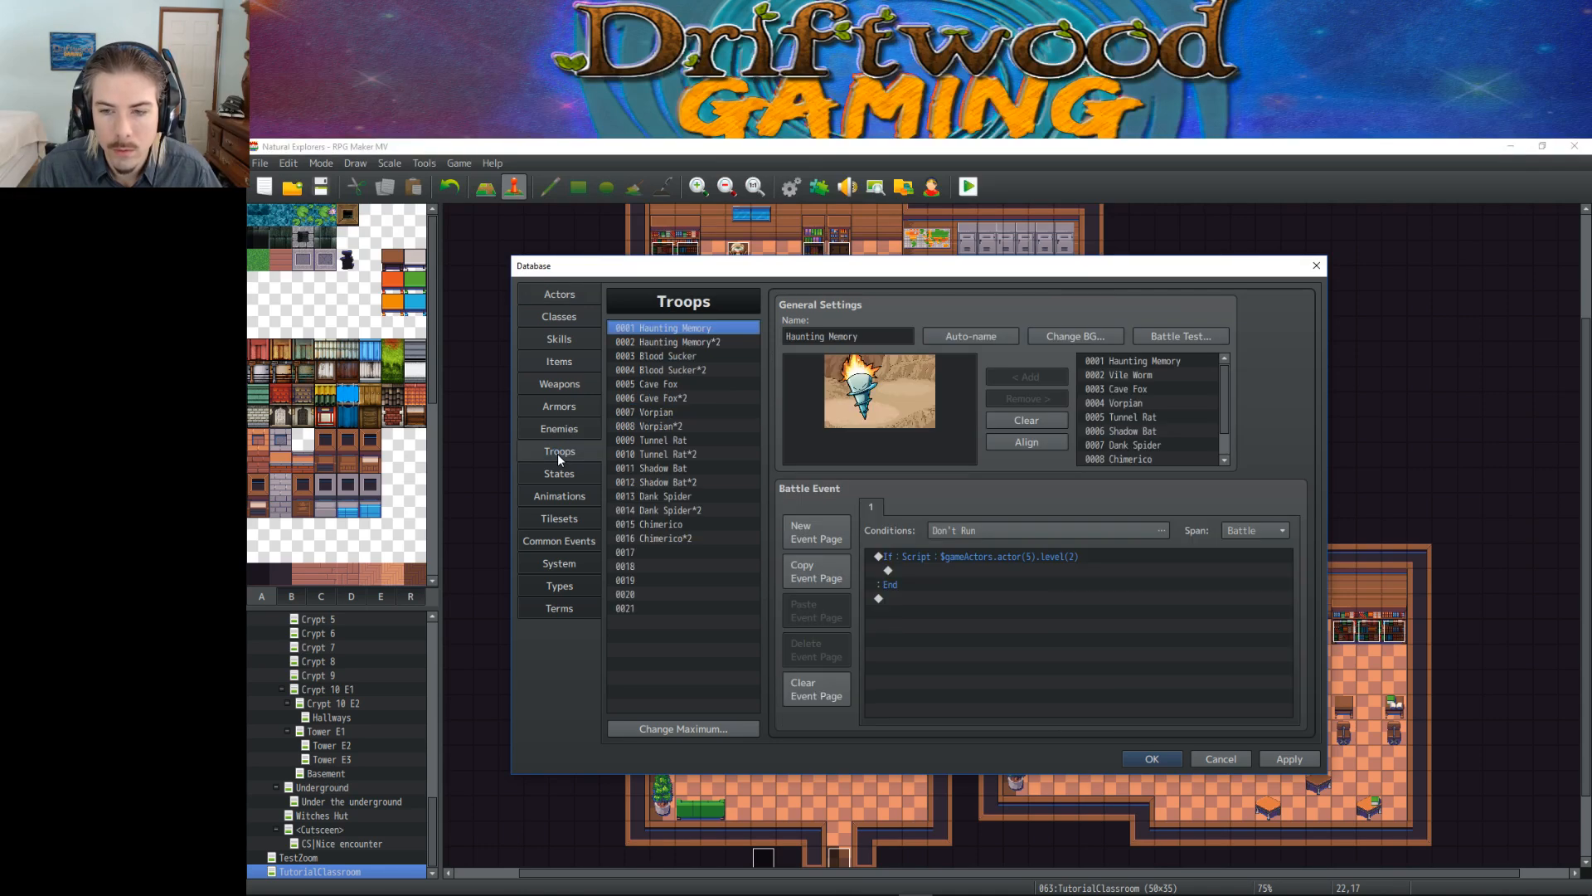
pyautogui.rightClick(1017, 554)
pyautogui.click(1037, 577)
pyautogui.click(1098, 691)
pyautogui.moveTo(1103, 693); pyautogui.dragTo(1095, 689)
pyautogui.write('7')
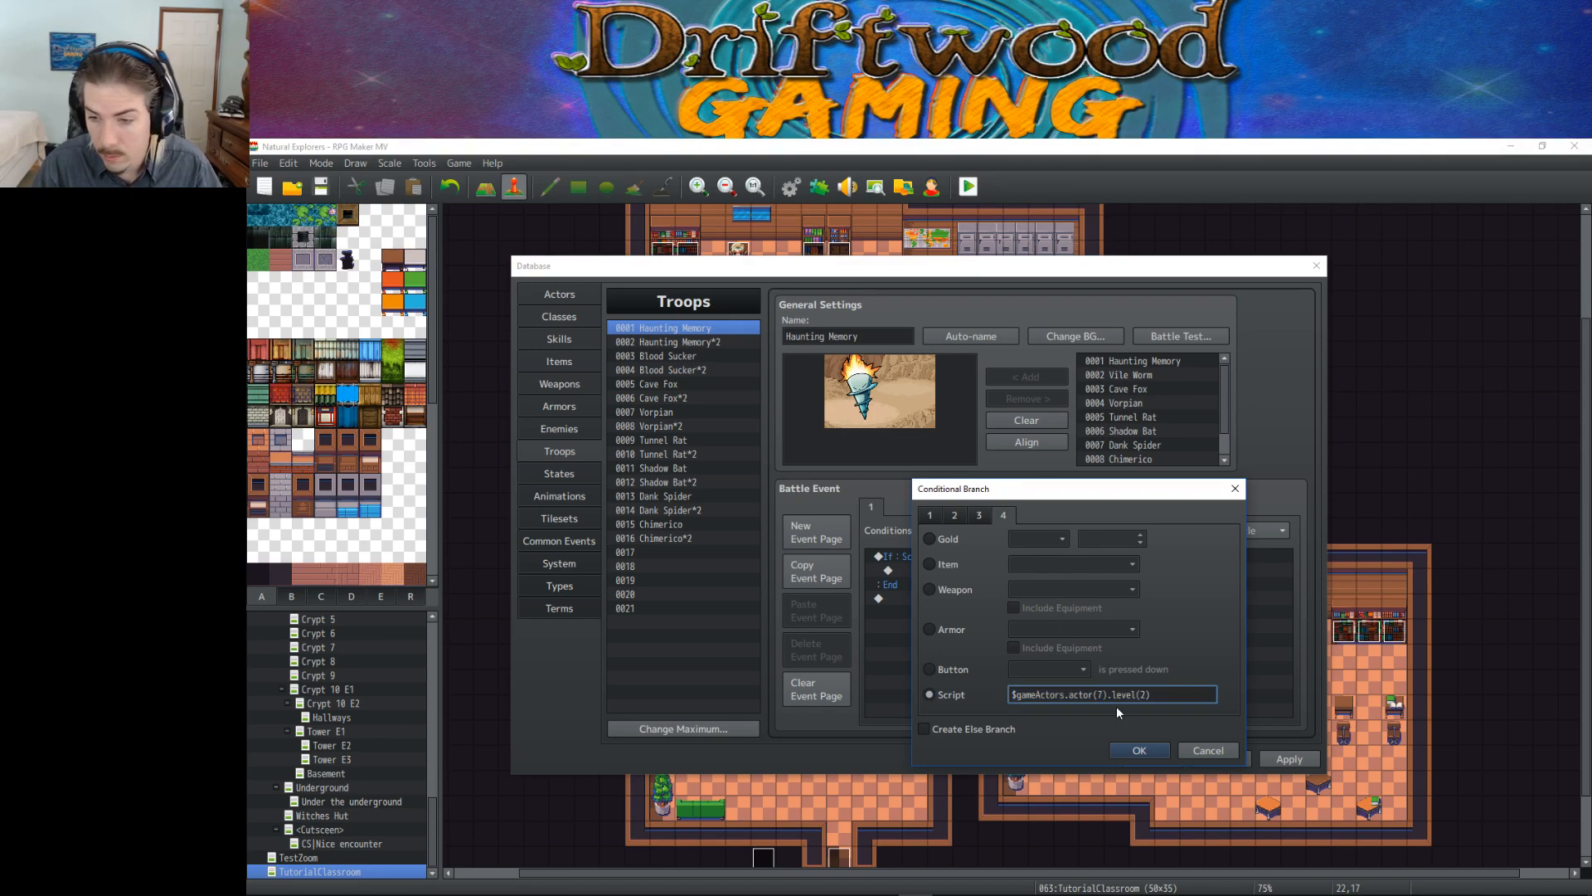
pyautogui.click(1139, 749)
# Step: Review the battle event's run conditions, set its span to Moment and apply the database changes
pyautogui.click(984, 567)
pyautogui.click(1018, 554)
pyautogui.click(1007, 584)
pyautogui.click(1076, 525)
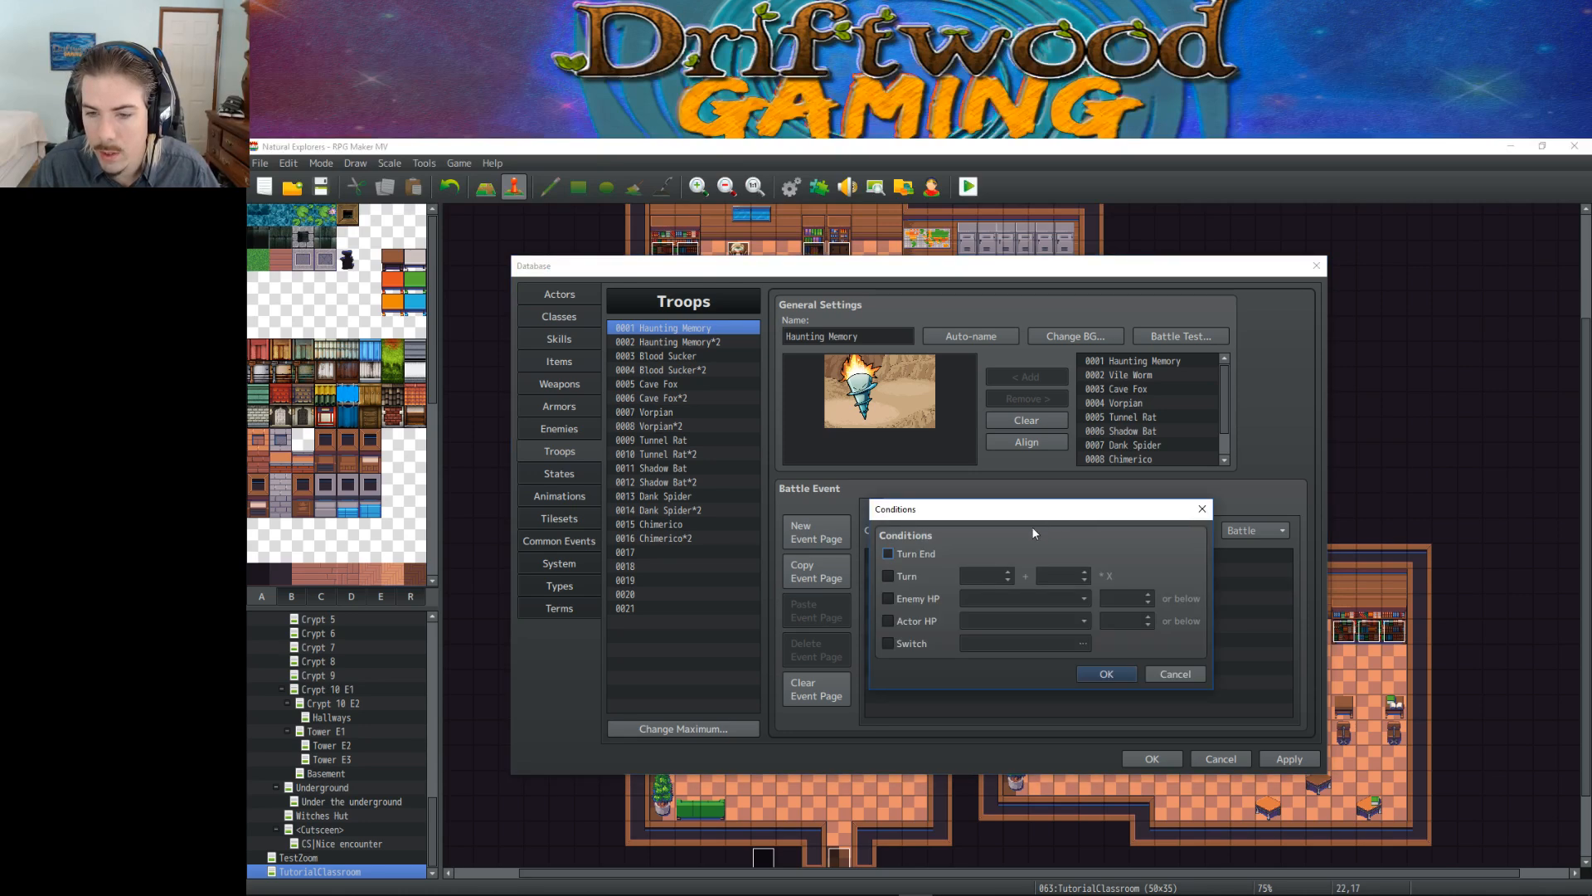
pyautogui.click(1107, 674)
pyautogui.click(1265, 532)
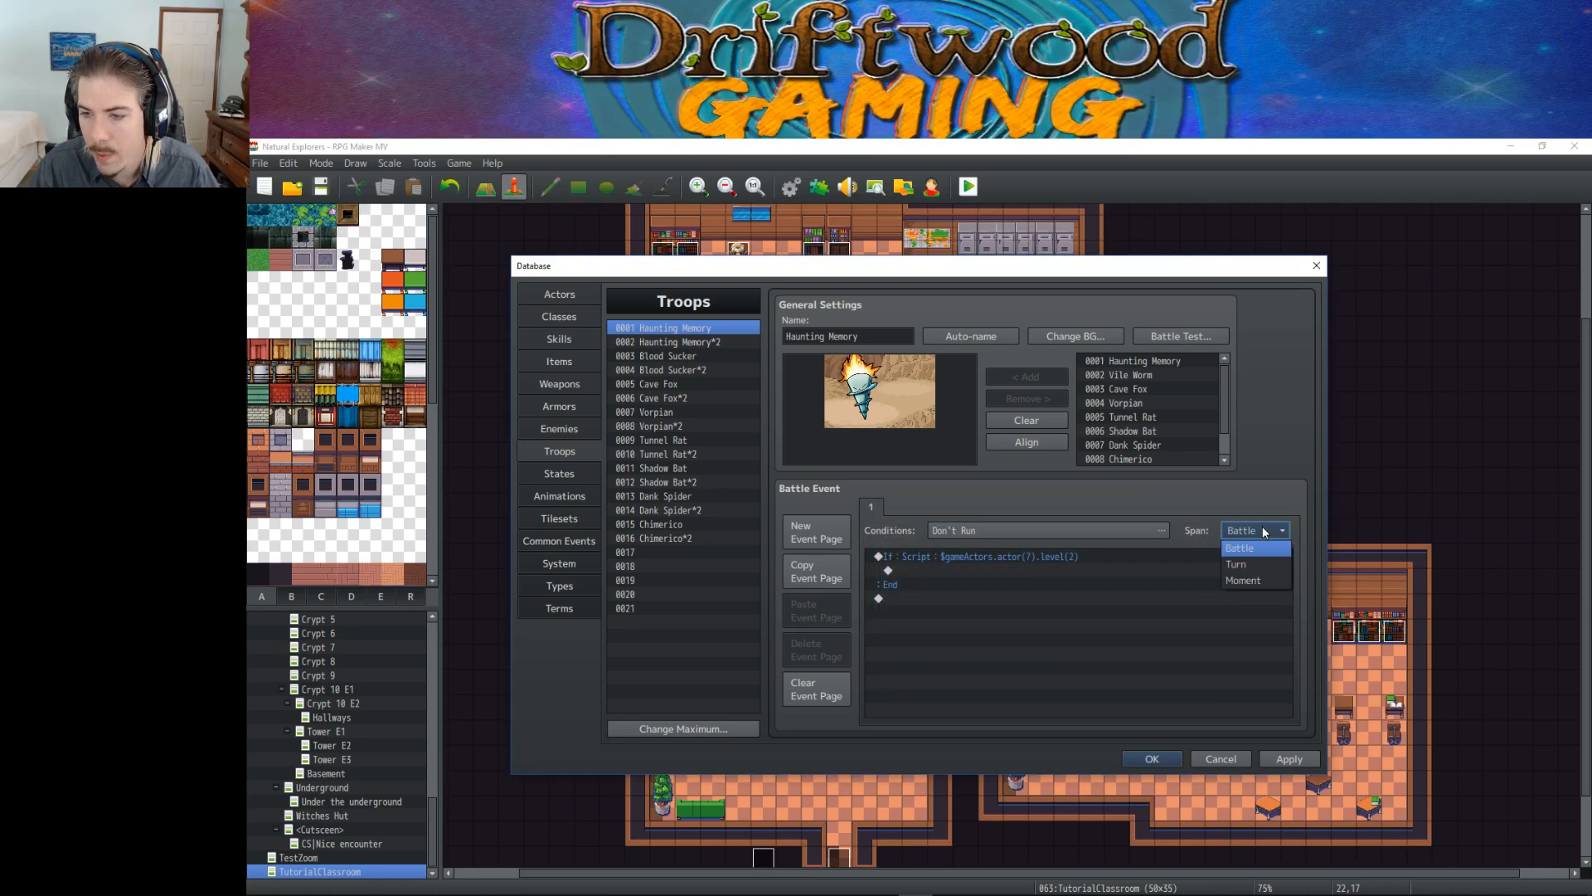
pyautogui.click(1256, 581)
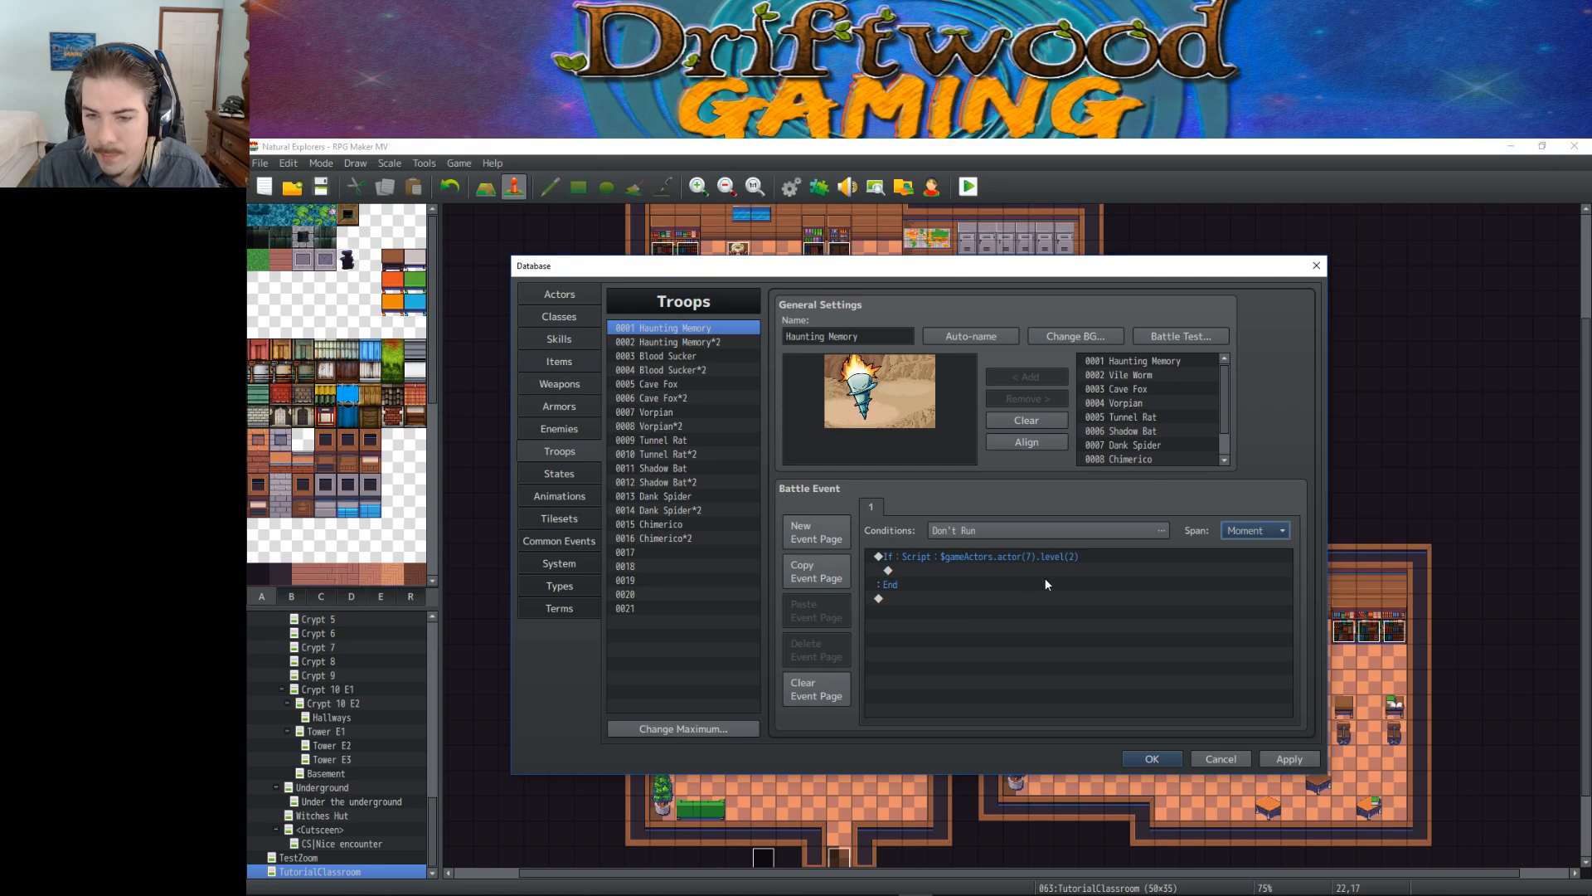
pyautogui.click(1047, 575)
pyautogui.click(1291, 758)
# Step: Insert a Show Text command inside the branch with the message "Dino1 has evolved into Dino2!"
pyautogui.click(982, 557)
pyautogui.click(1038, 568)
pyautogui.click(1043, 555)
pyautogui.click(1047, 569)
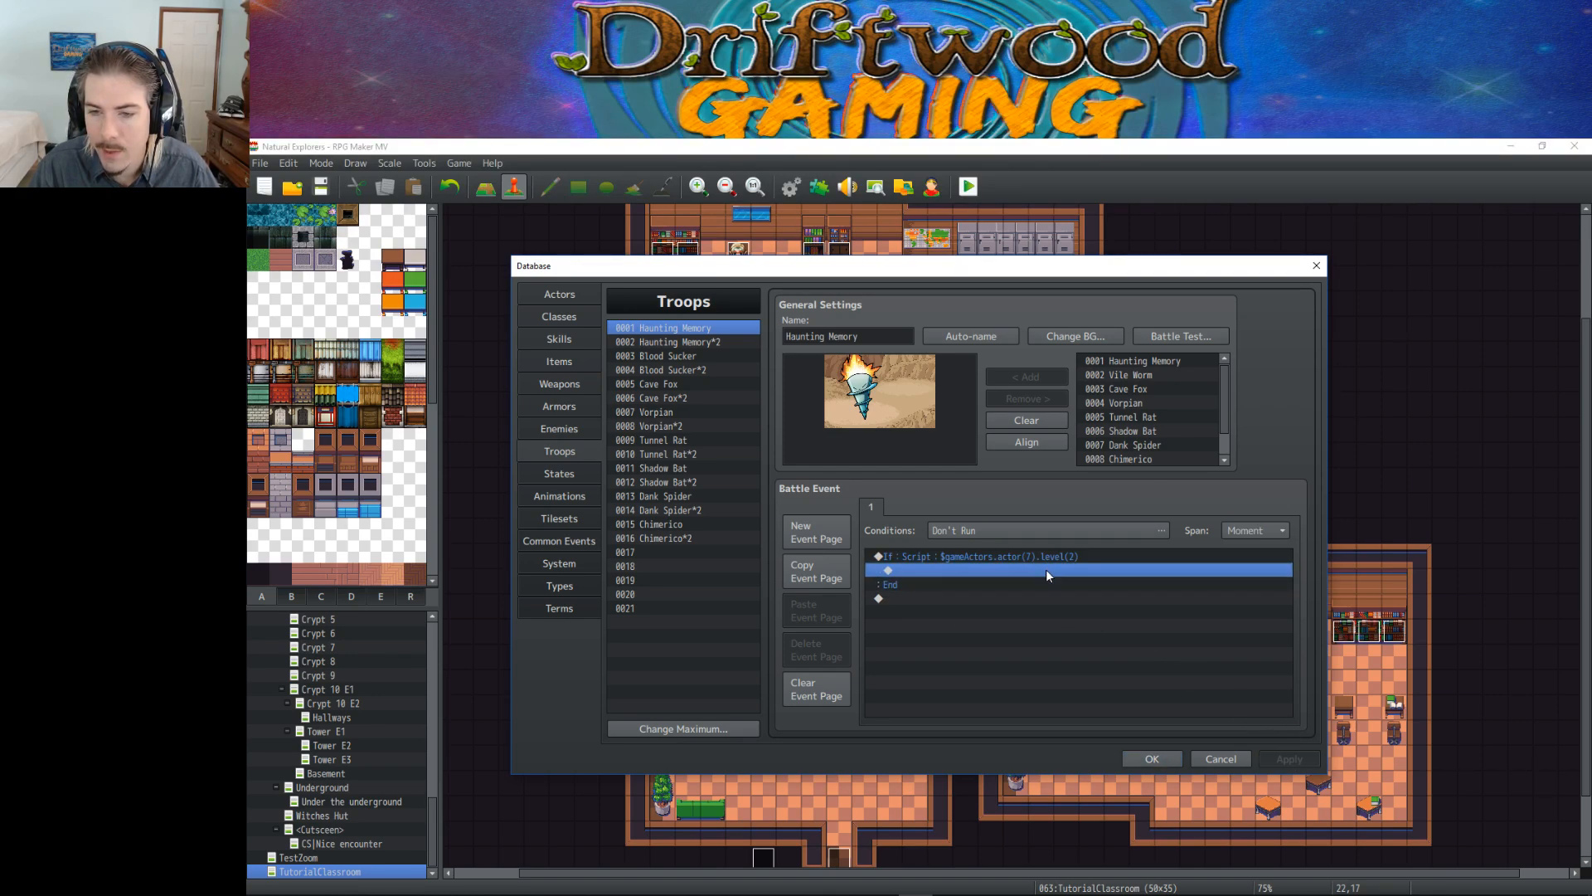
pyautogui.rightClick(1044, 570)
pyautogui.click(1063, 584)
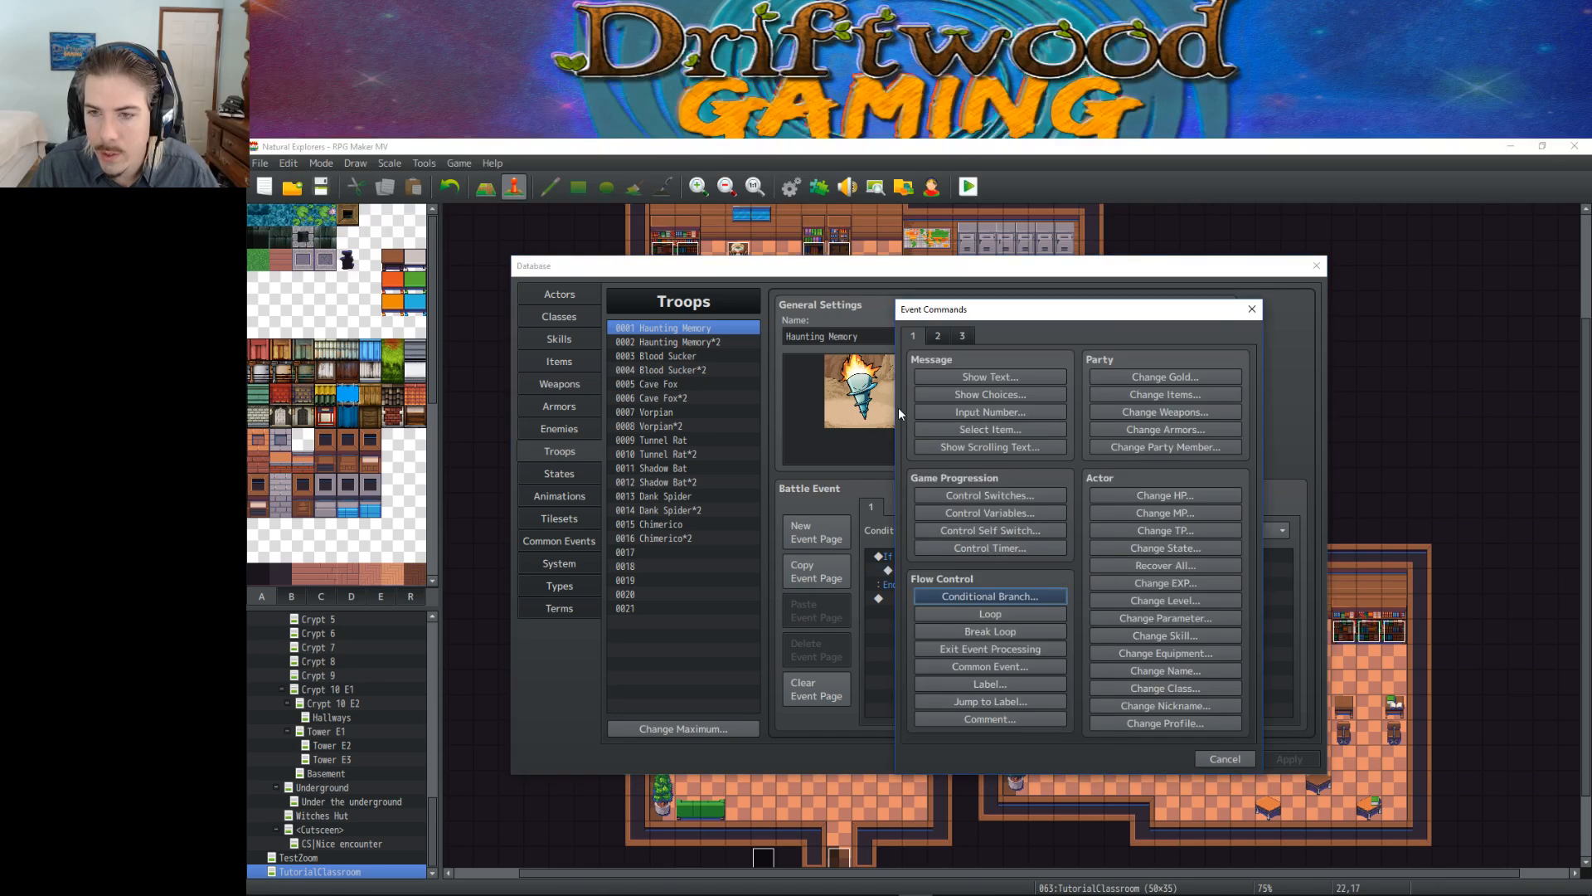
pyautogui.click(954, 377)
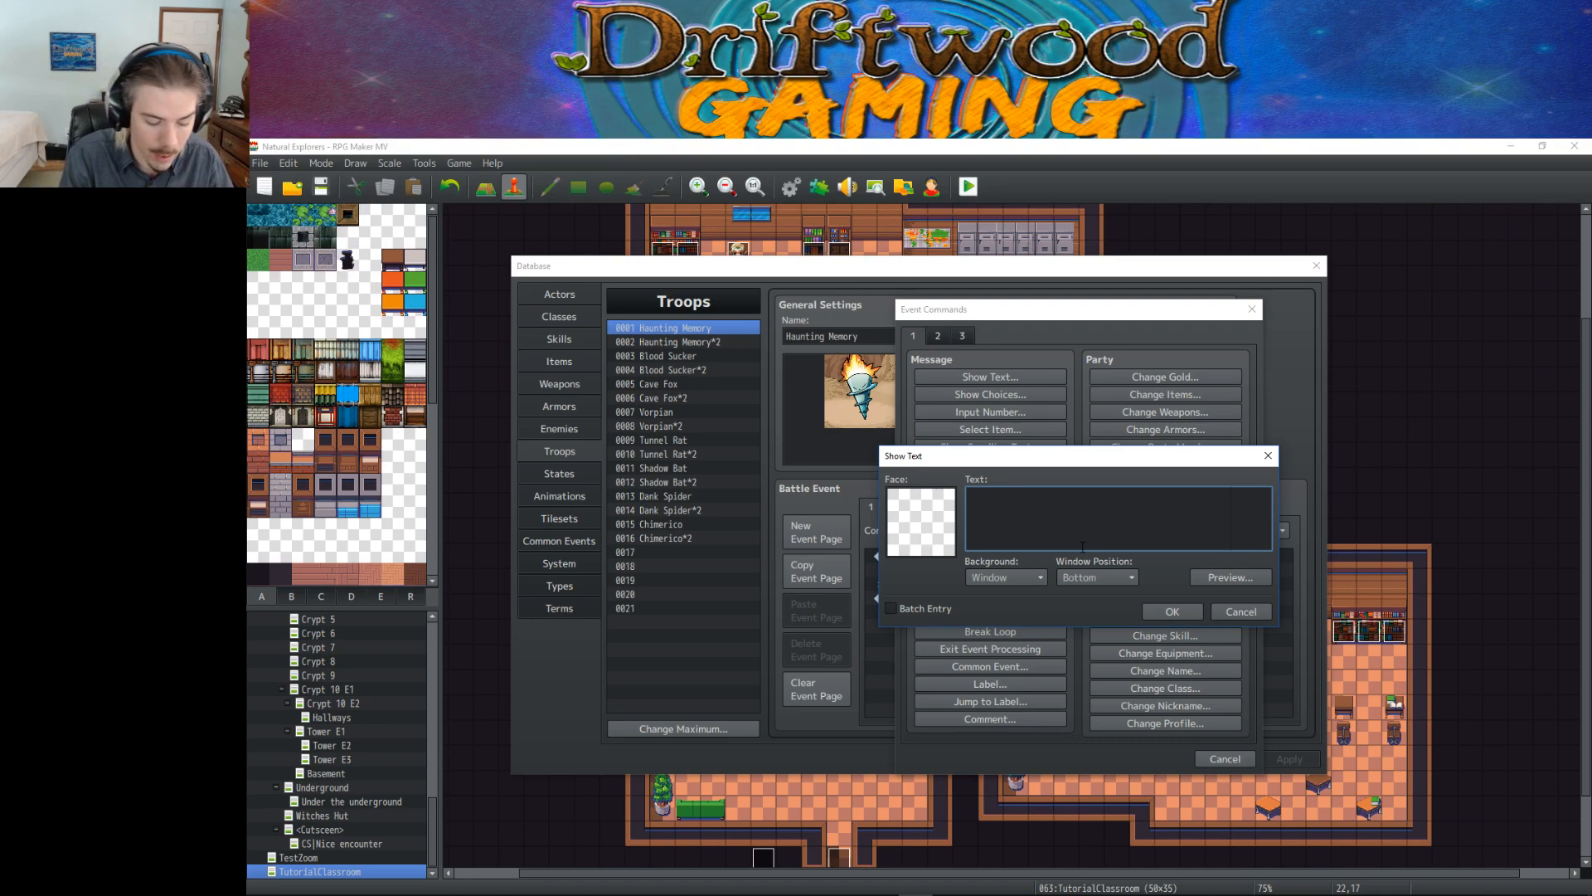
pyautogui.write('Dino1 has evol')
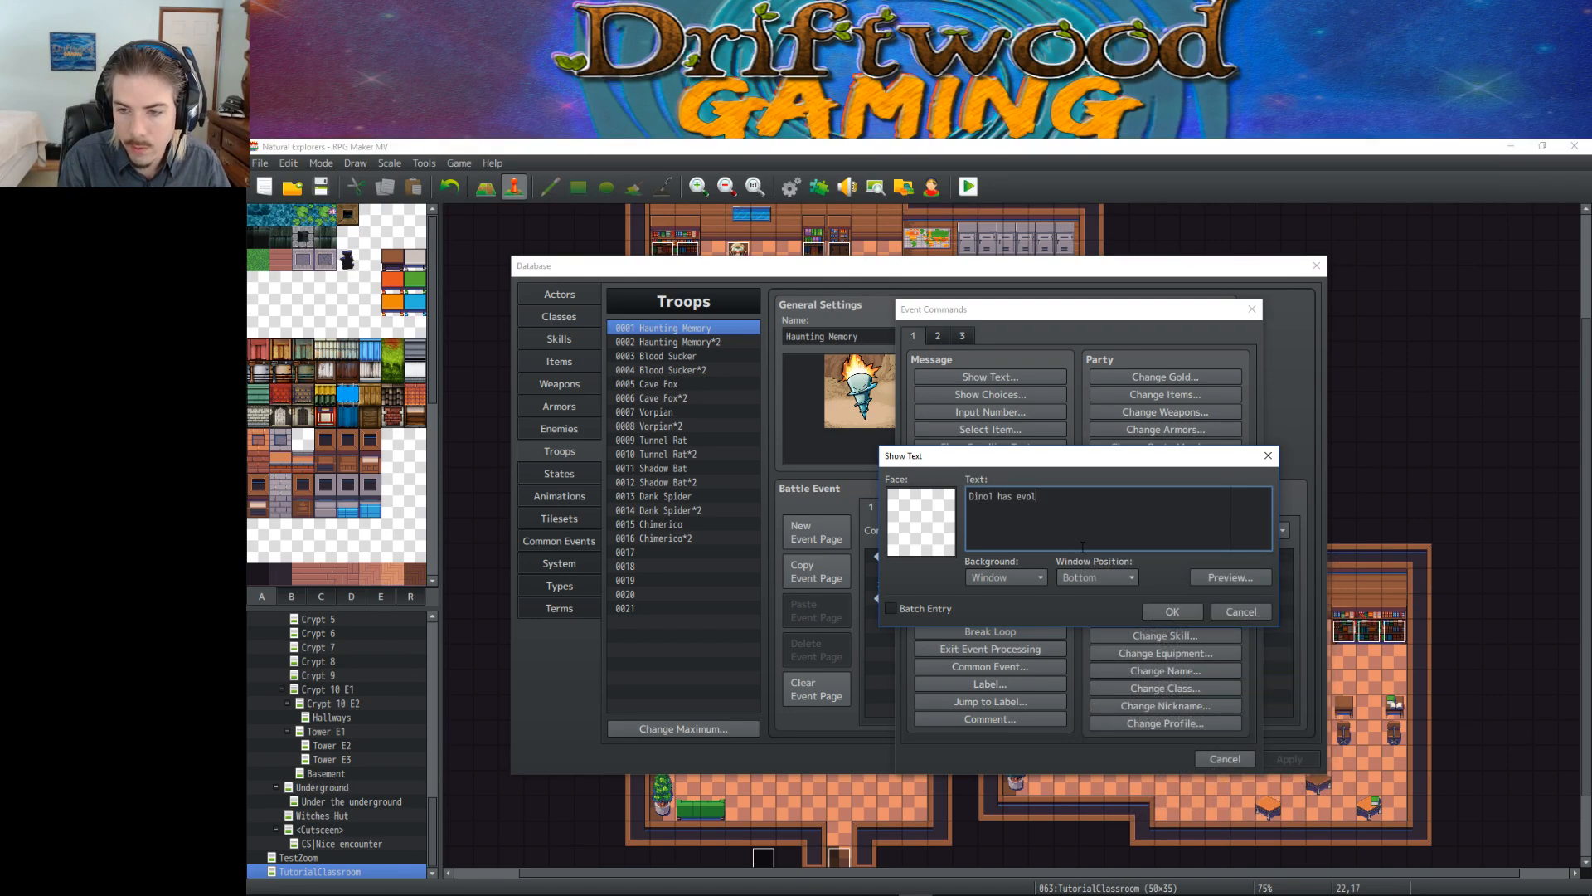
pyautogui.write('ved into Dino2!')
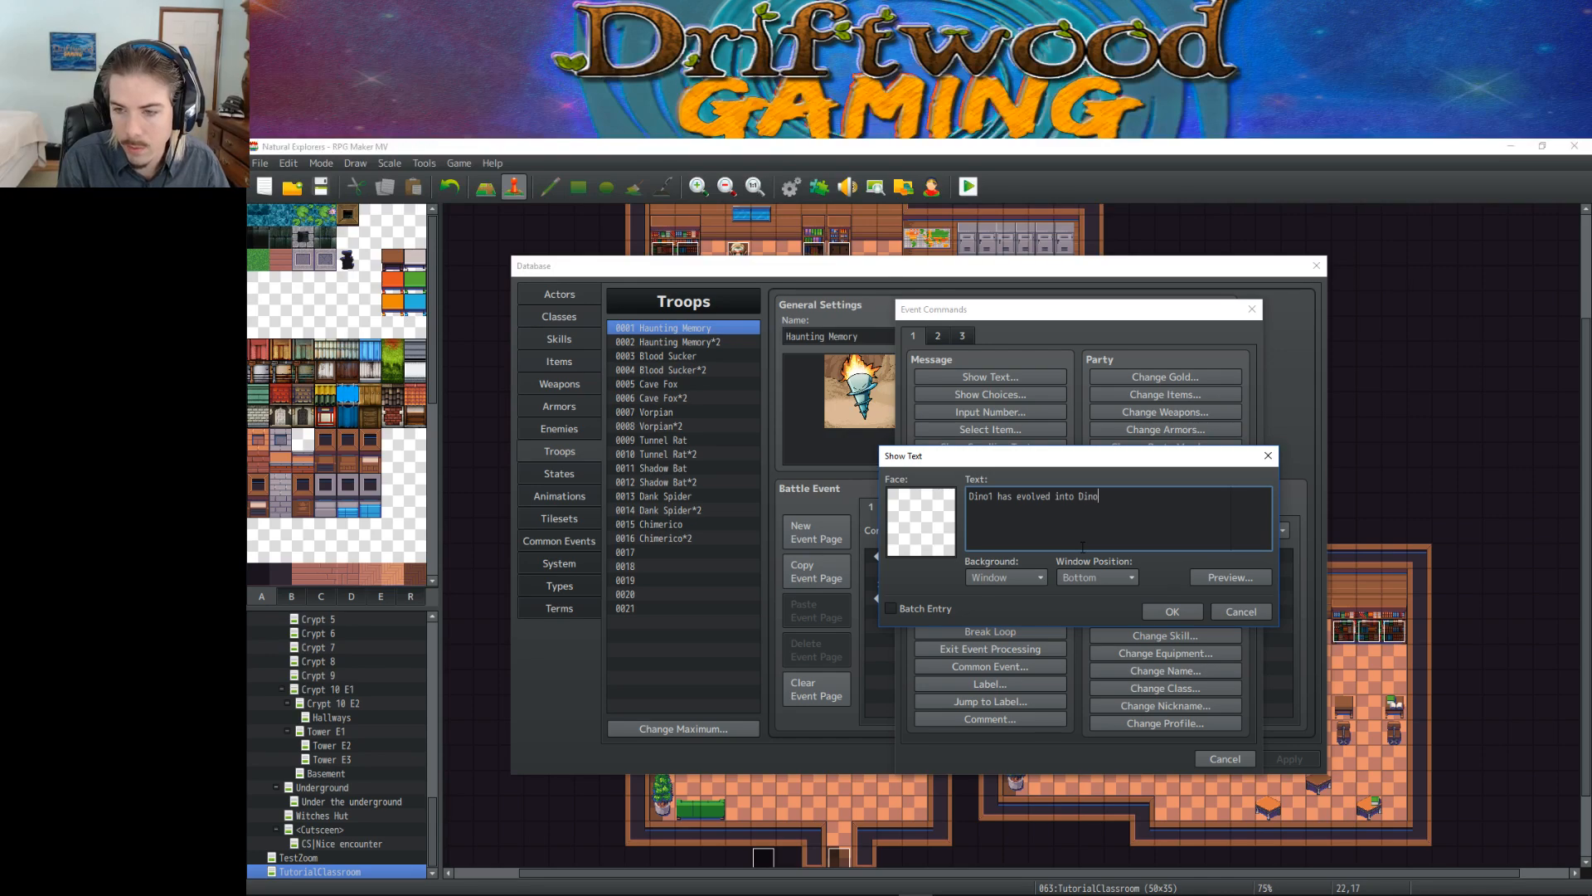
pyautogui.click(1178, 609)
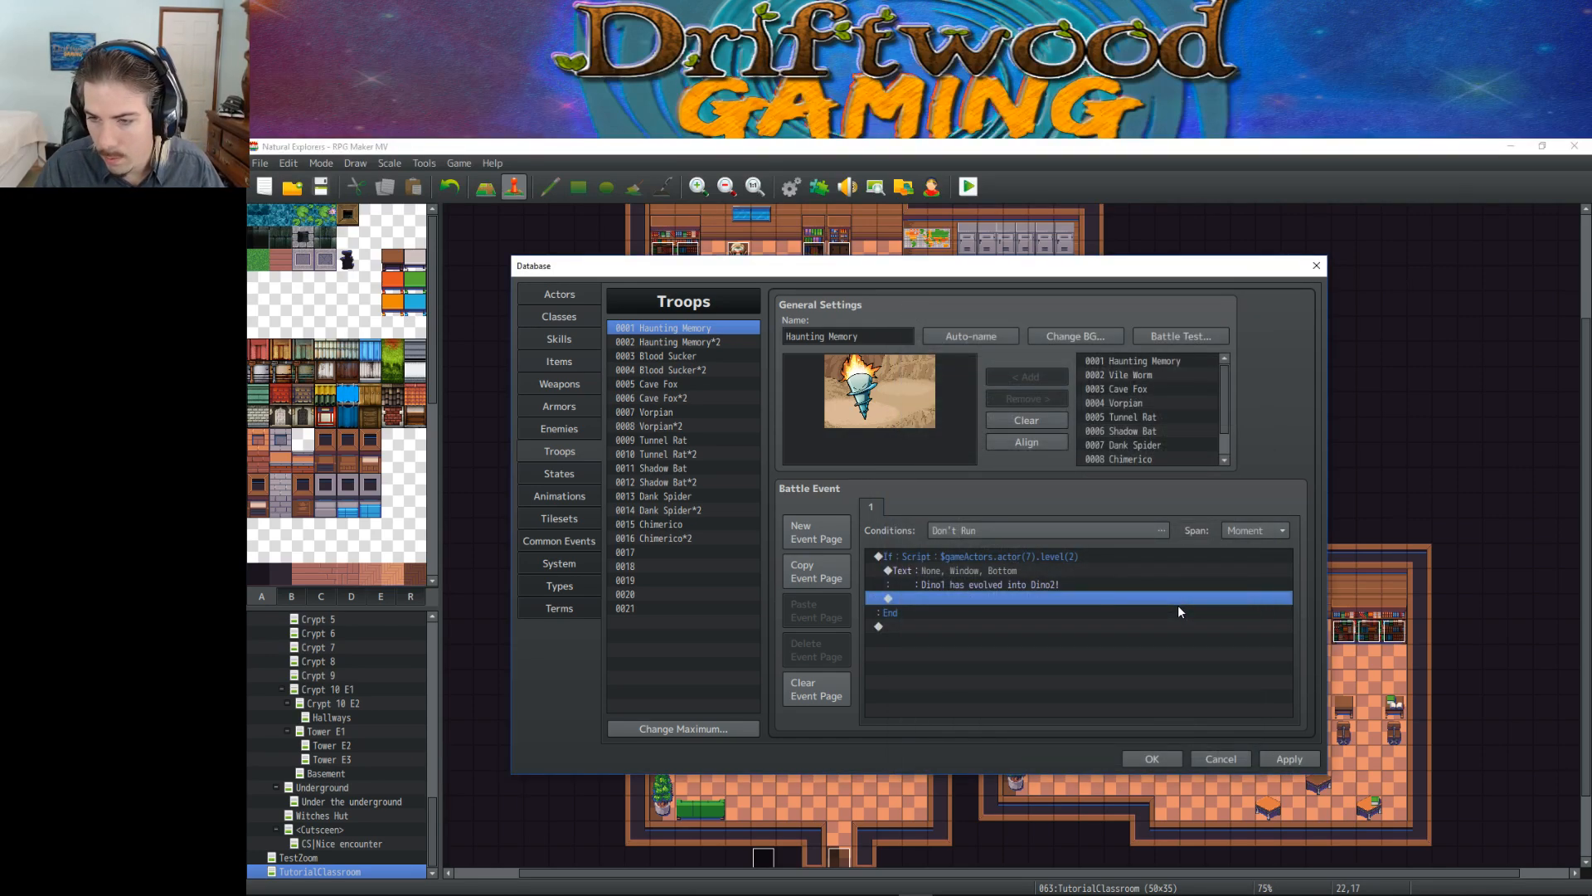
# Step: Add a Play ME command with !DG_PartyMemberJoinsReversed below the message and apply the database changes
pyautogui.doubleClick(1025, 595)
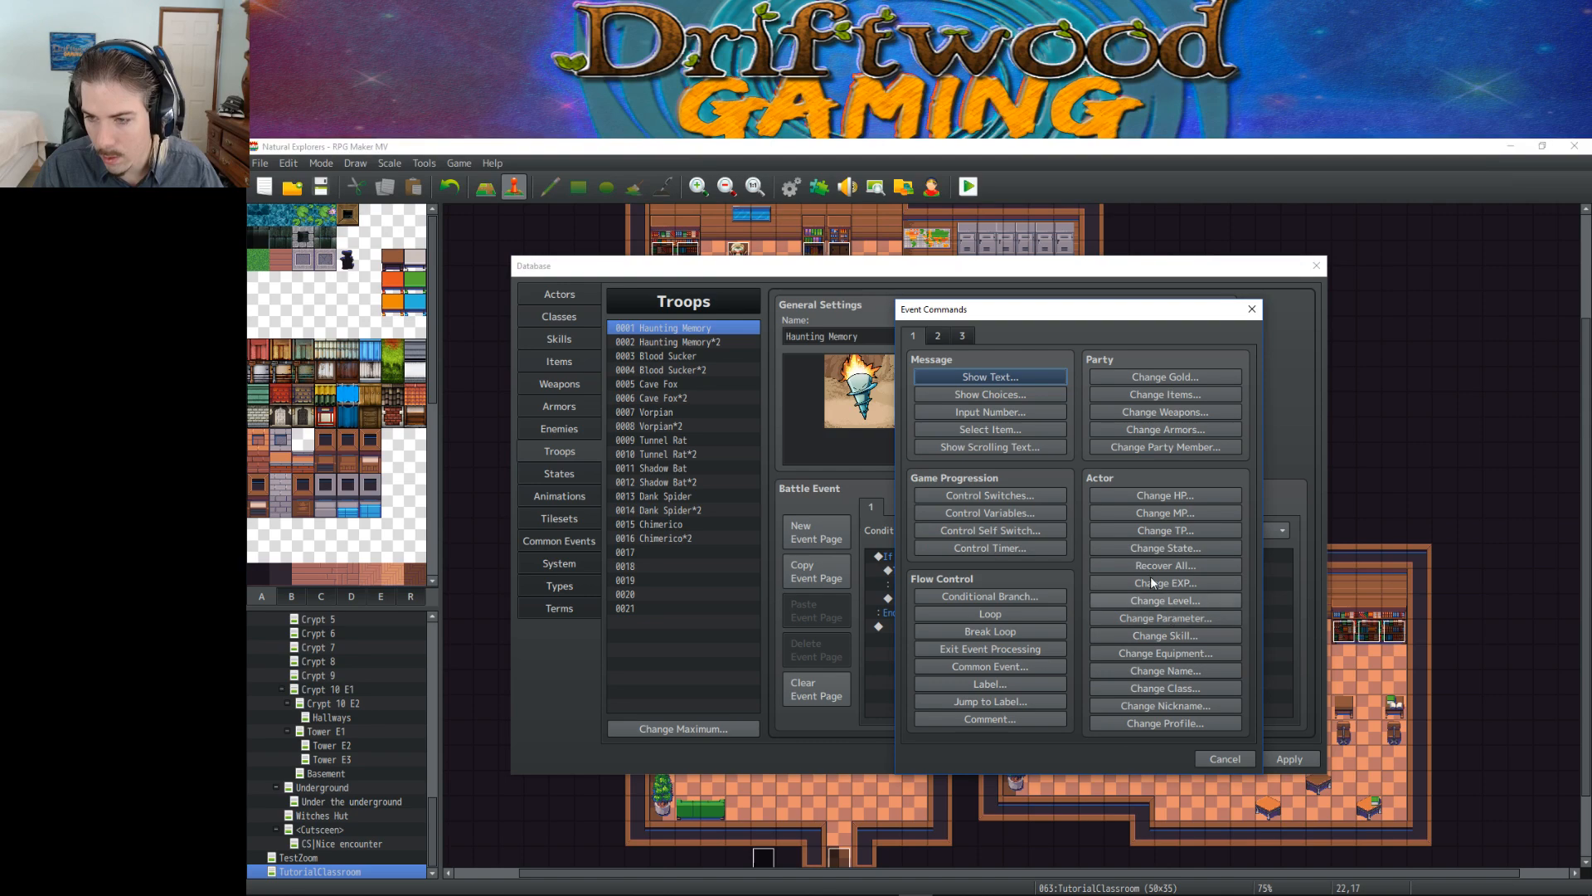
pyautogui.click(945, 339)
pyautogui.click(945, 339)
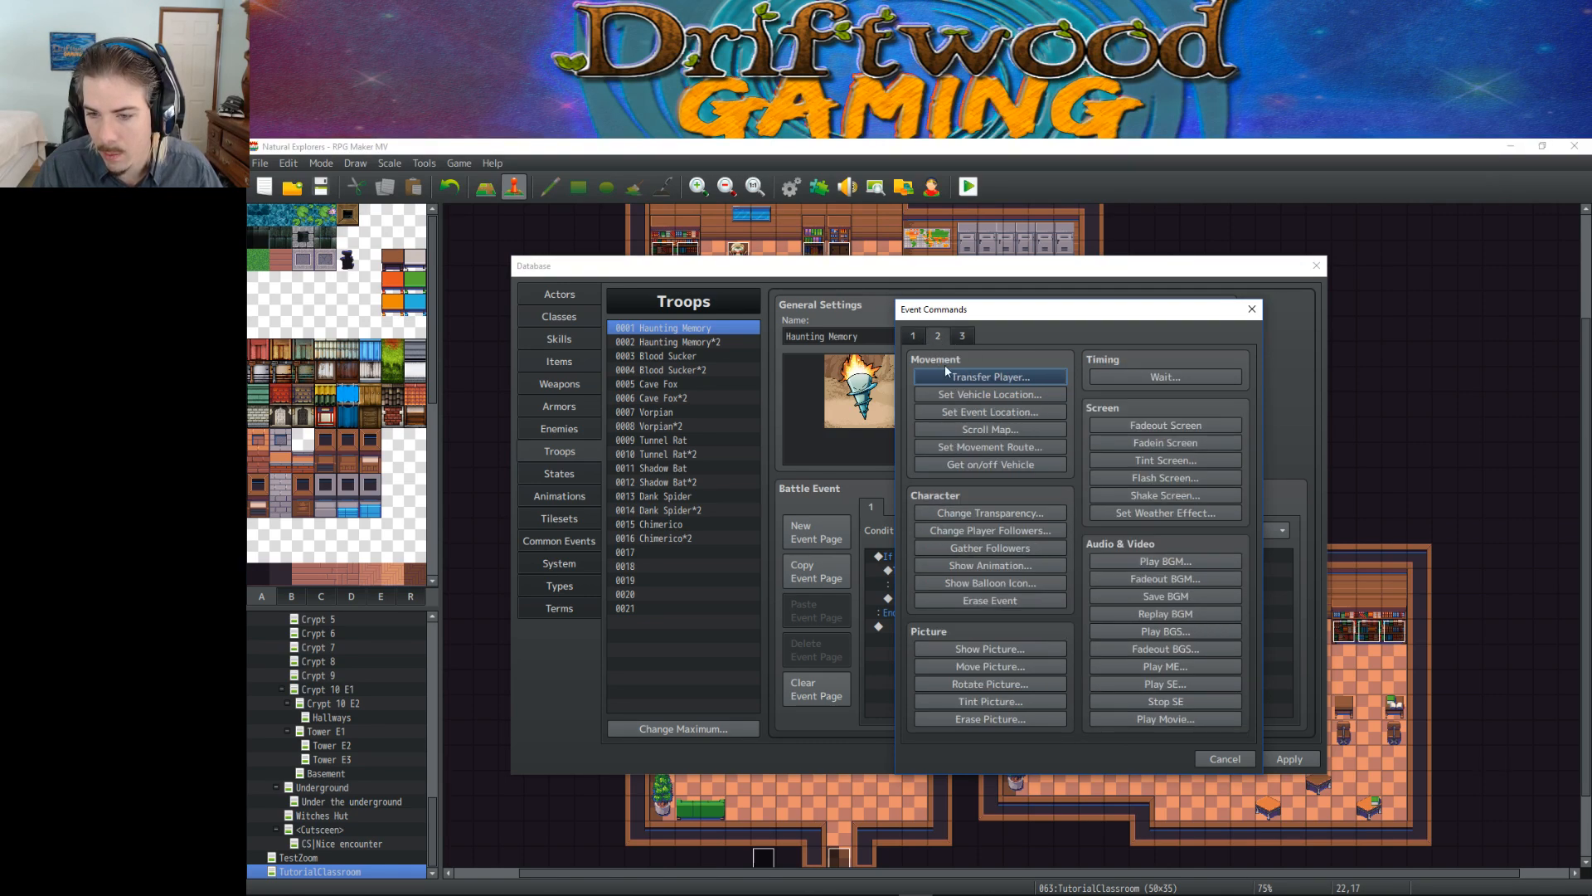
pyautogui.click(1191, 668)
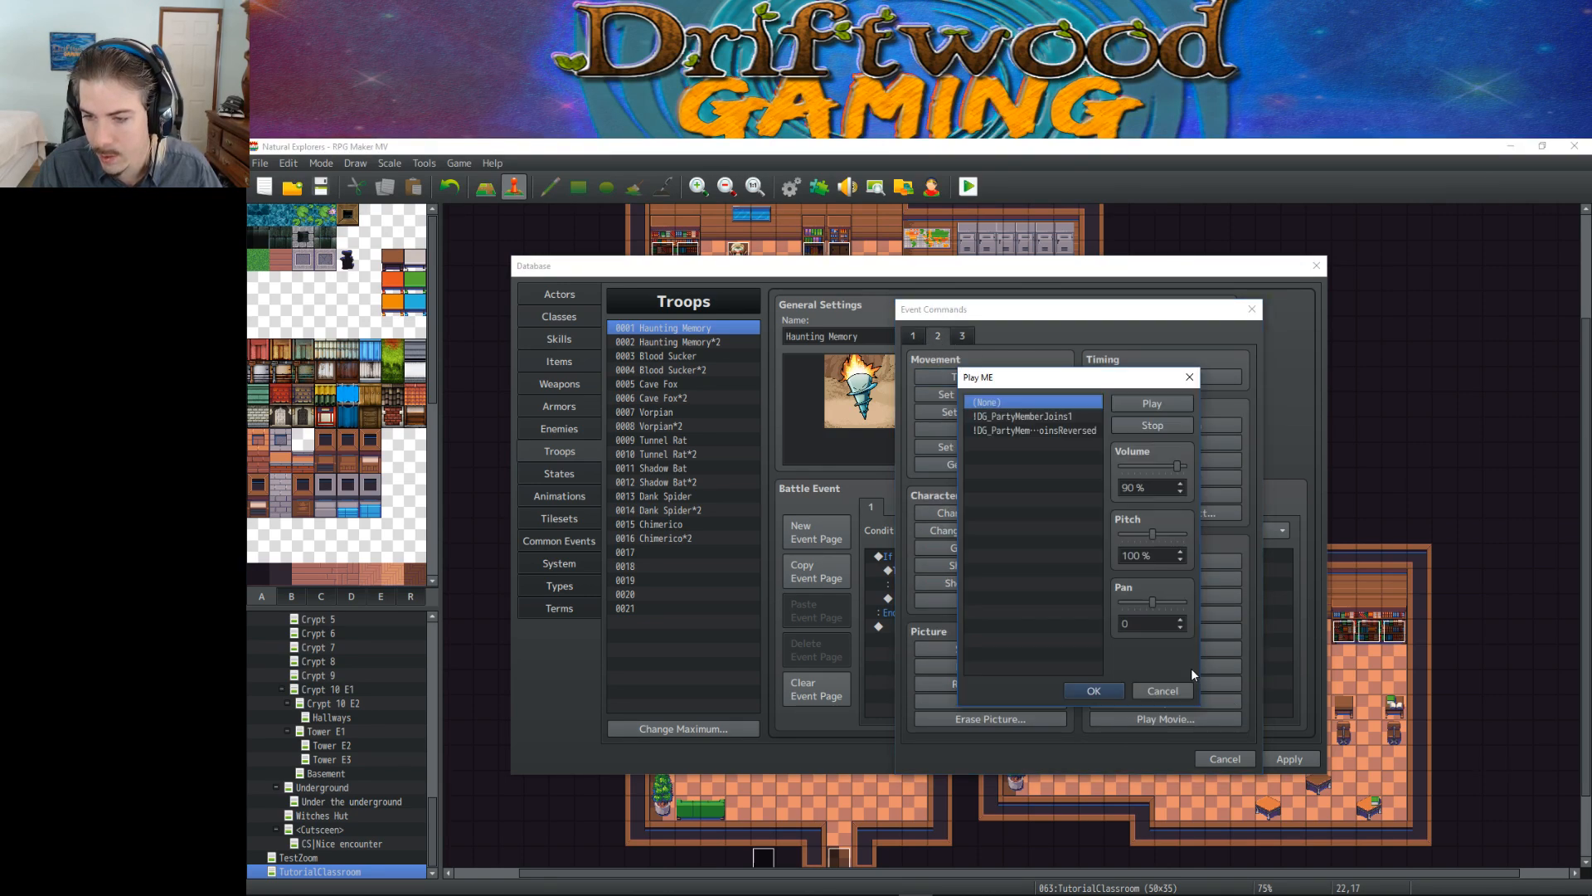
pyautogui.click(1031, 430)
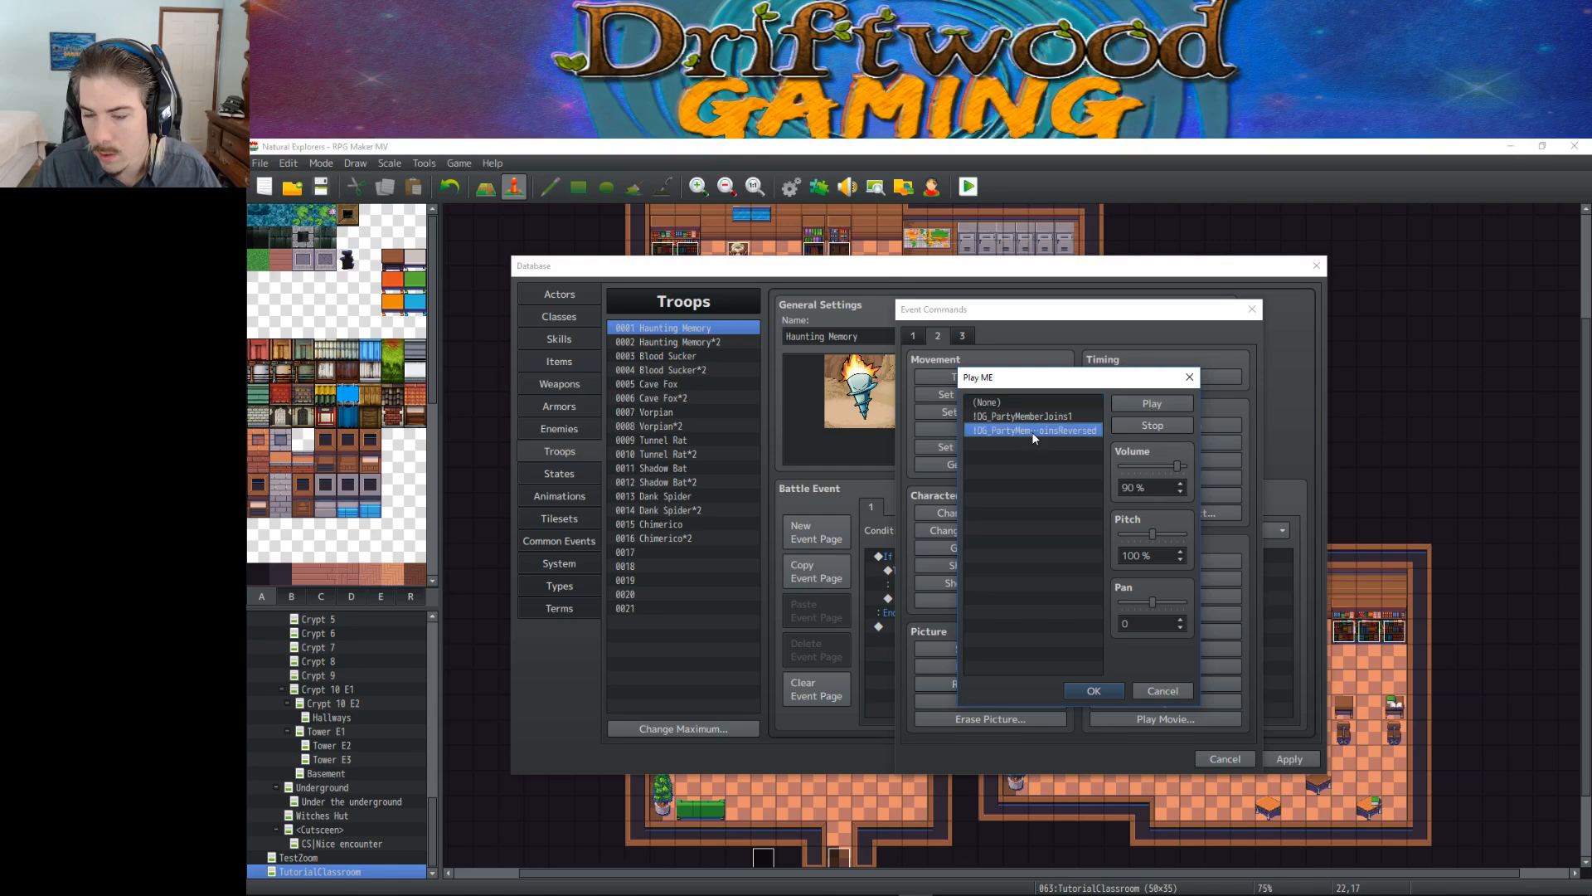
pyautogui.click(1094, 691)
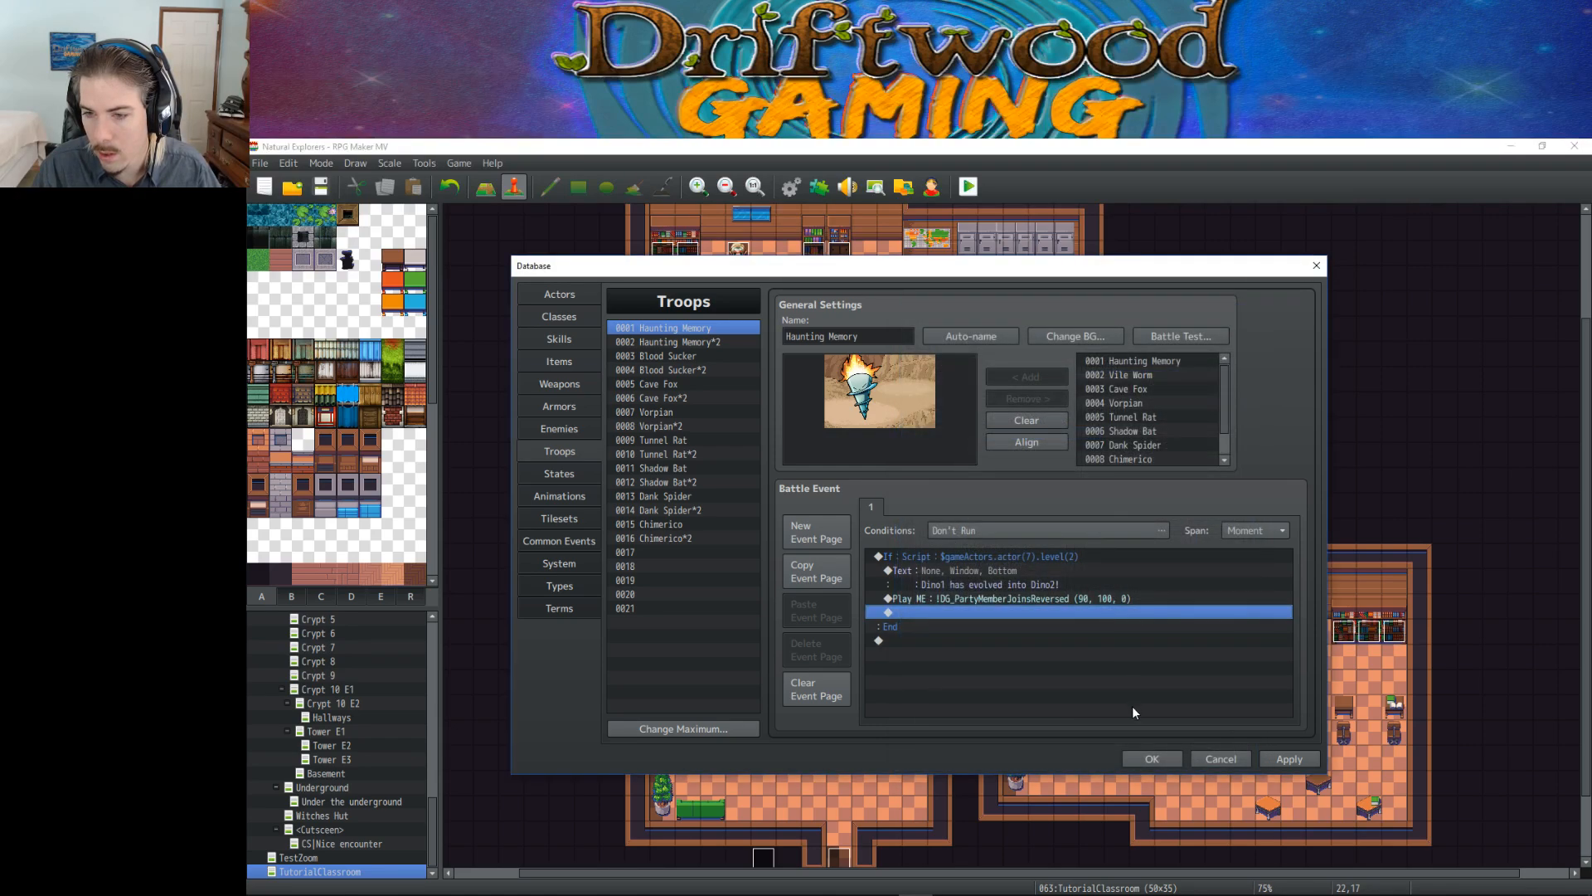
pyautogui.click(1291, 759)
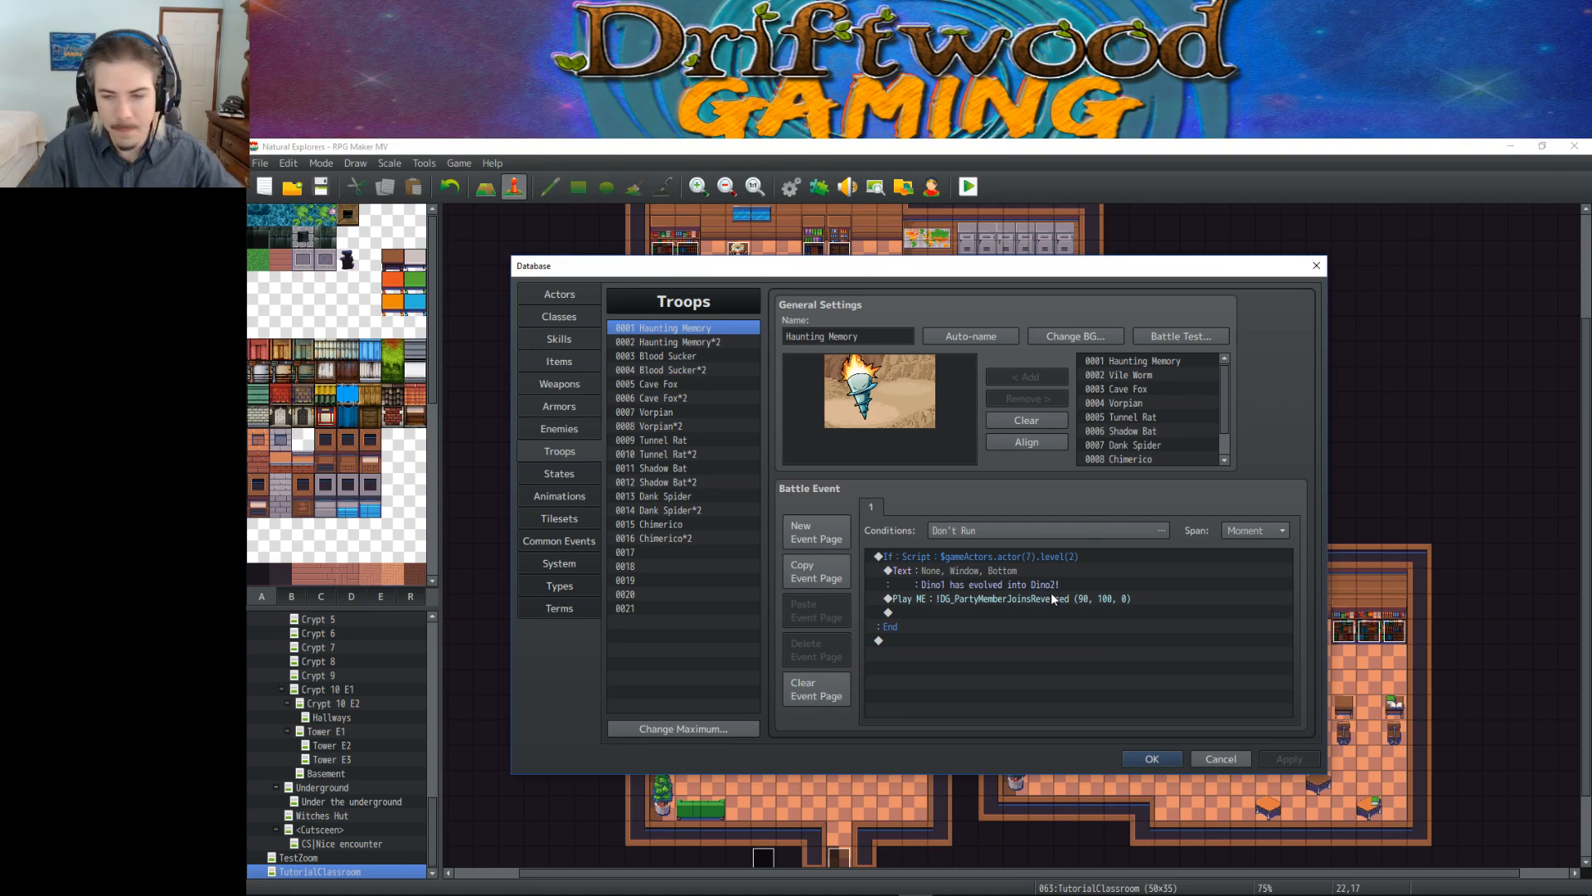
# Step: Insert a Change Party Member command that removes Dino1, directly below the Play ME command in the branch
pyautogui.click(1009, 614)
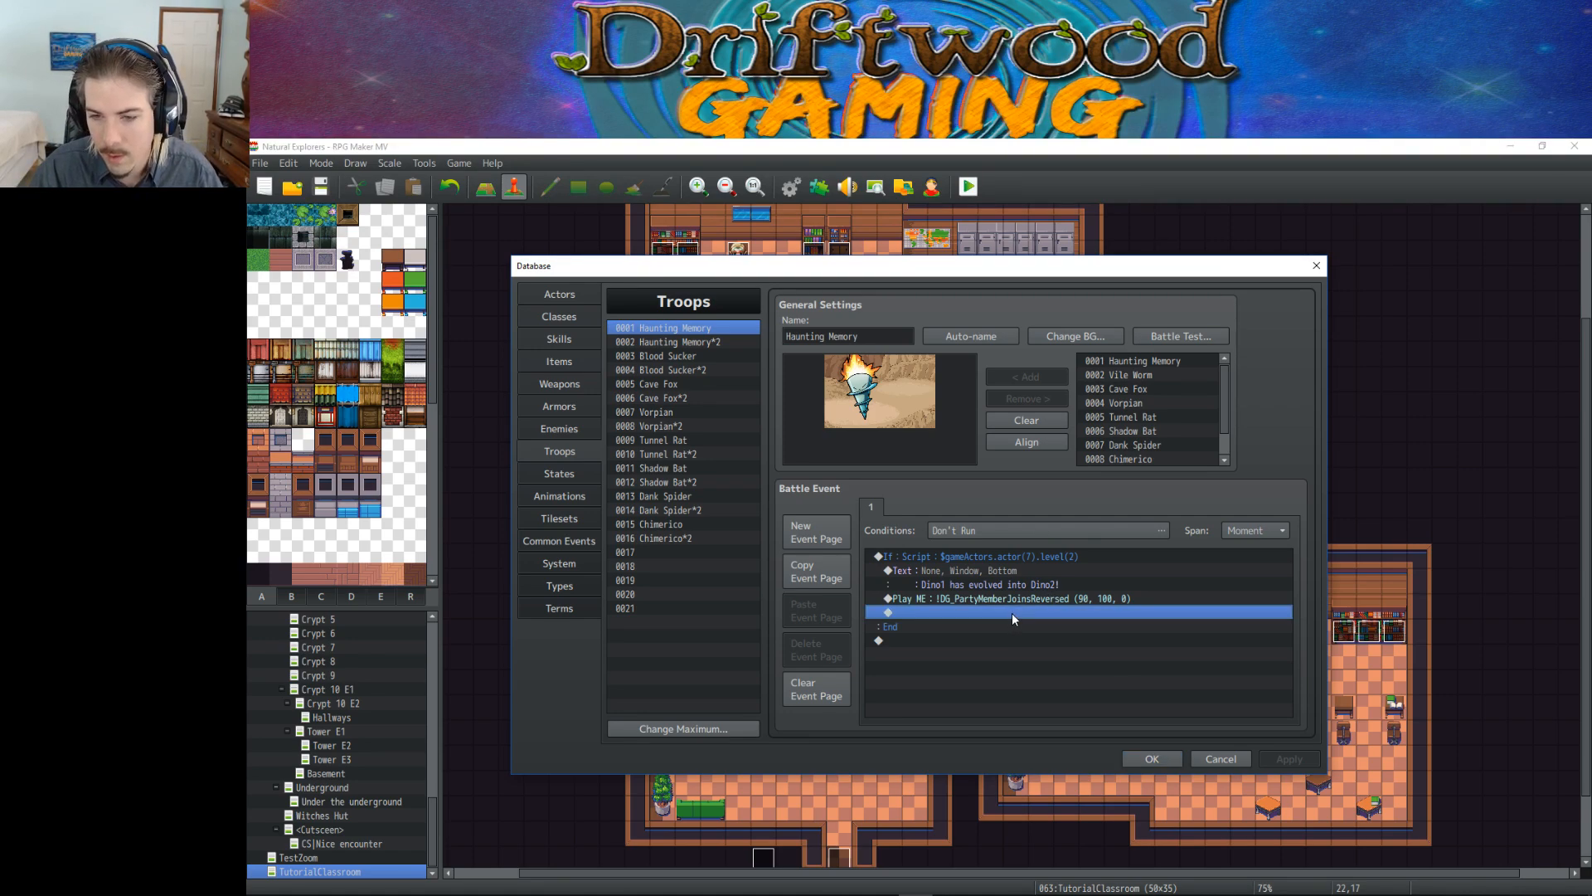
pyautogui.doubleClick(1012, 613)
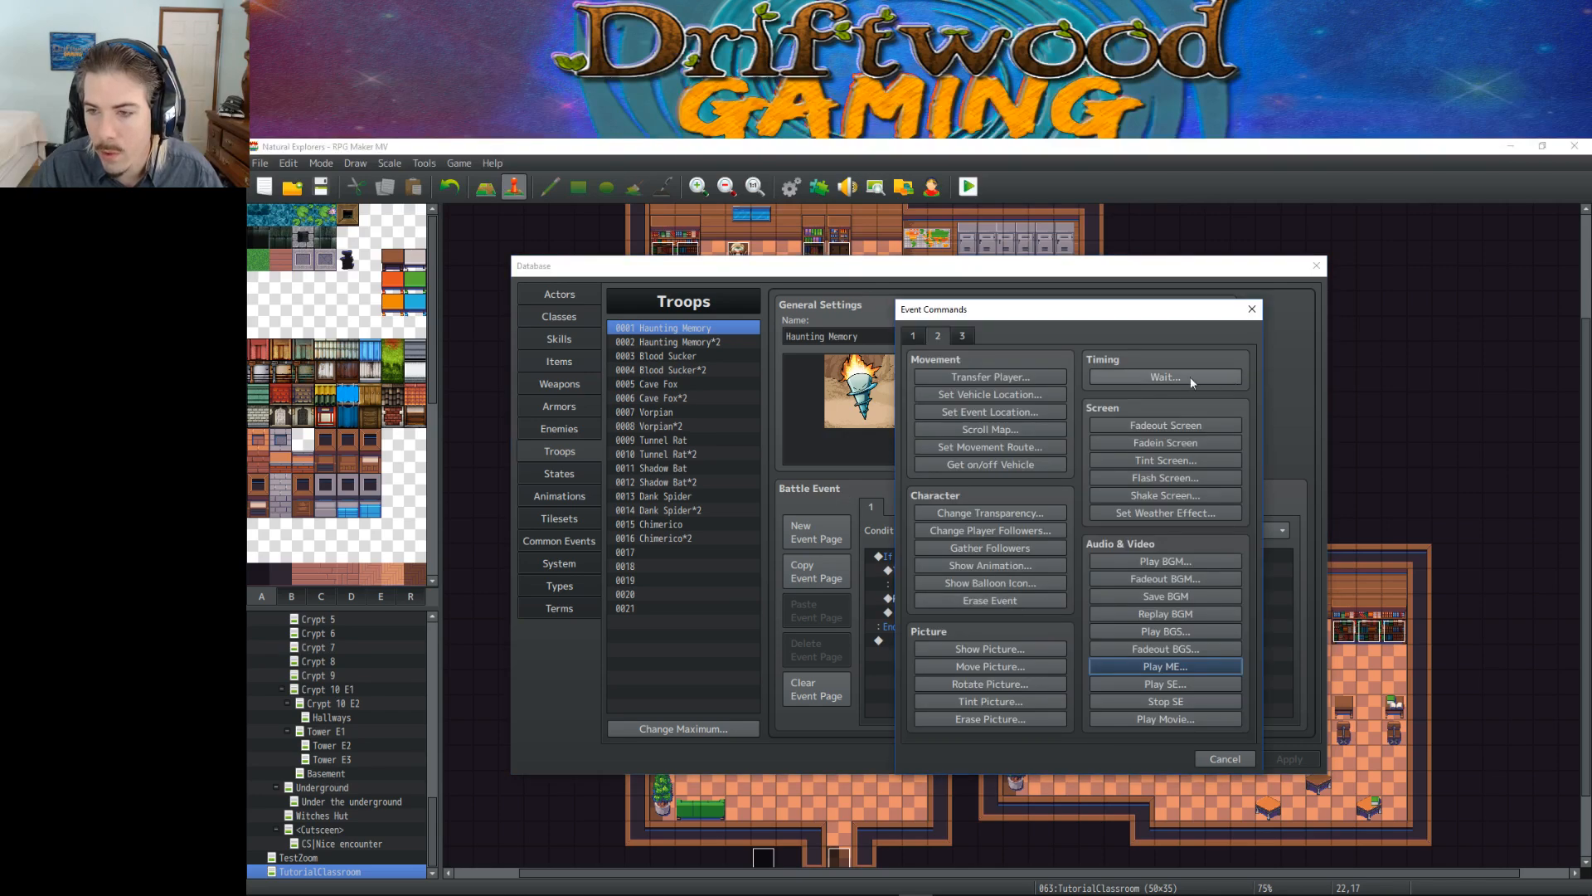
pyautogui.click(913, 335)
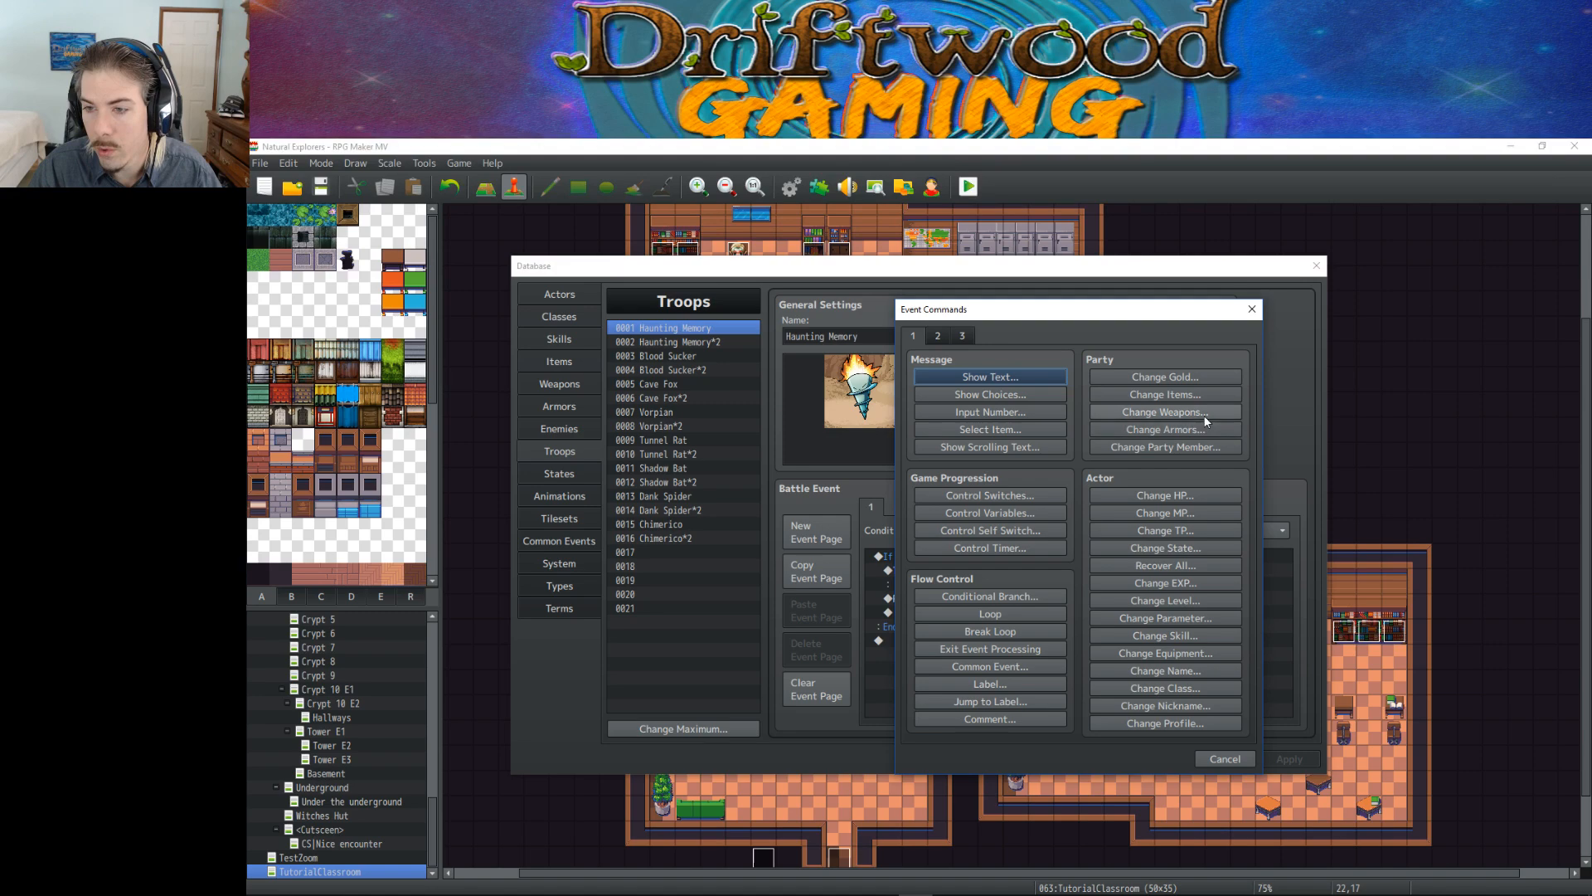
pyautogui.click(1201, 448)
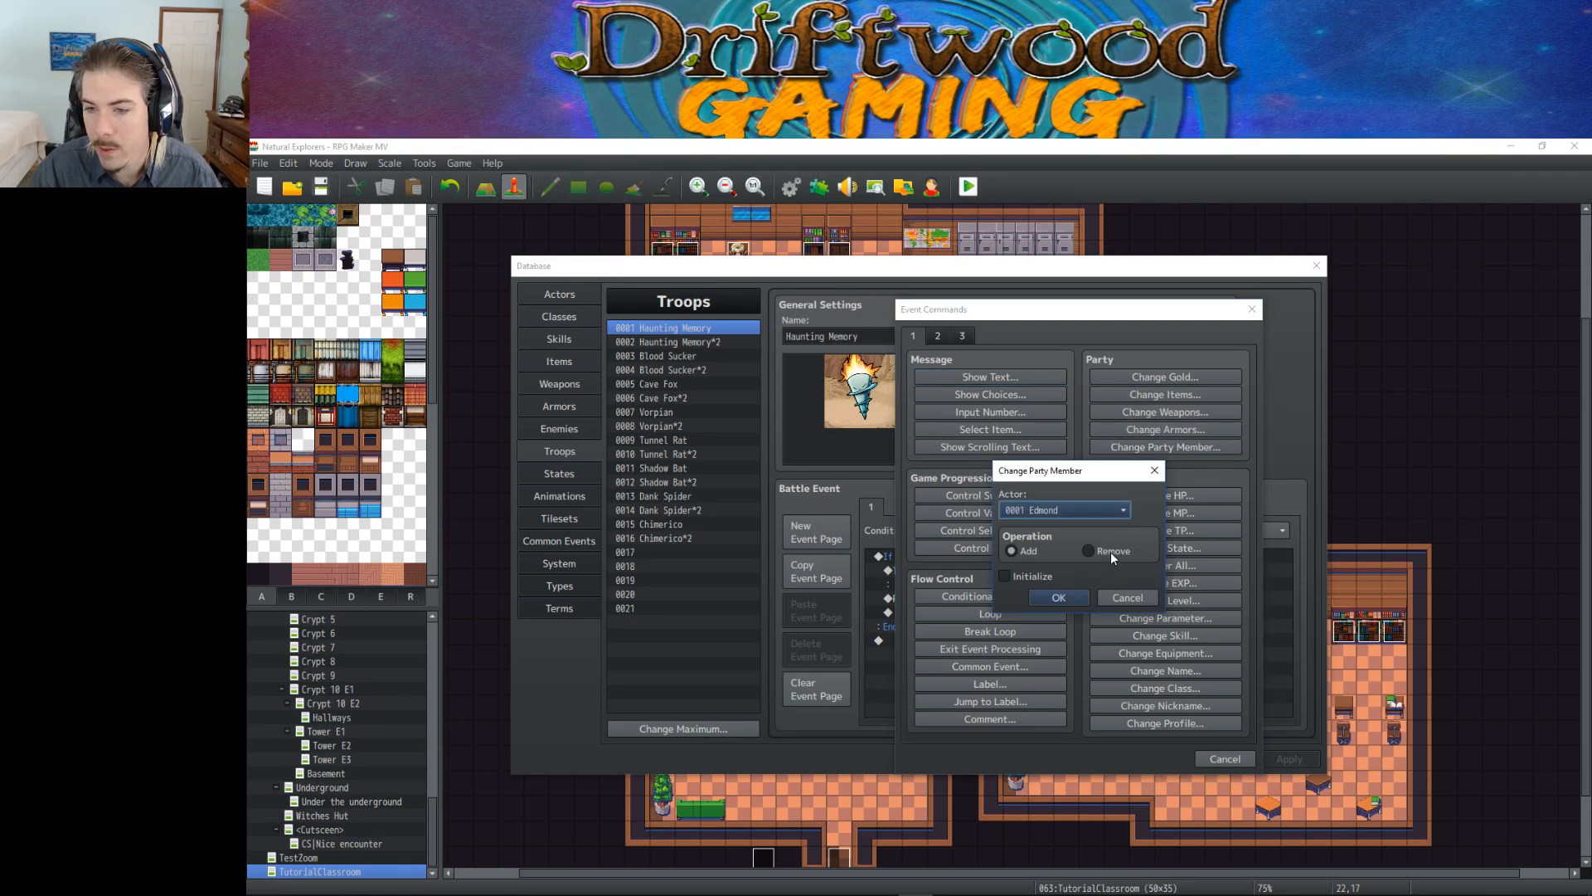
pyautogui.click(1108, 514)
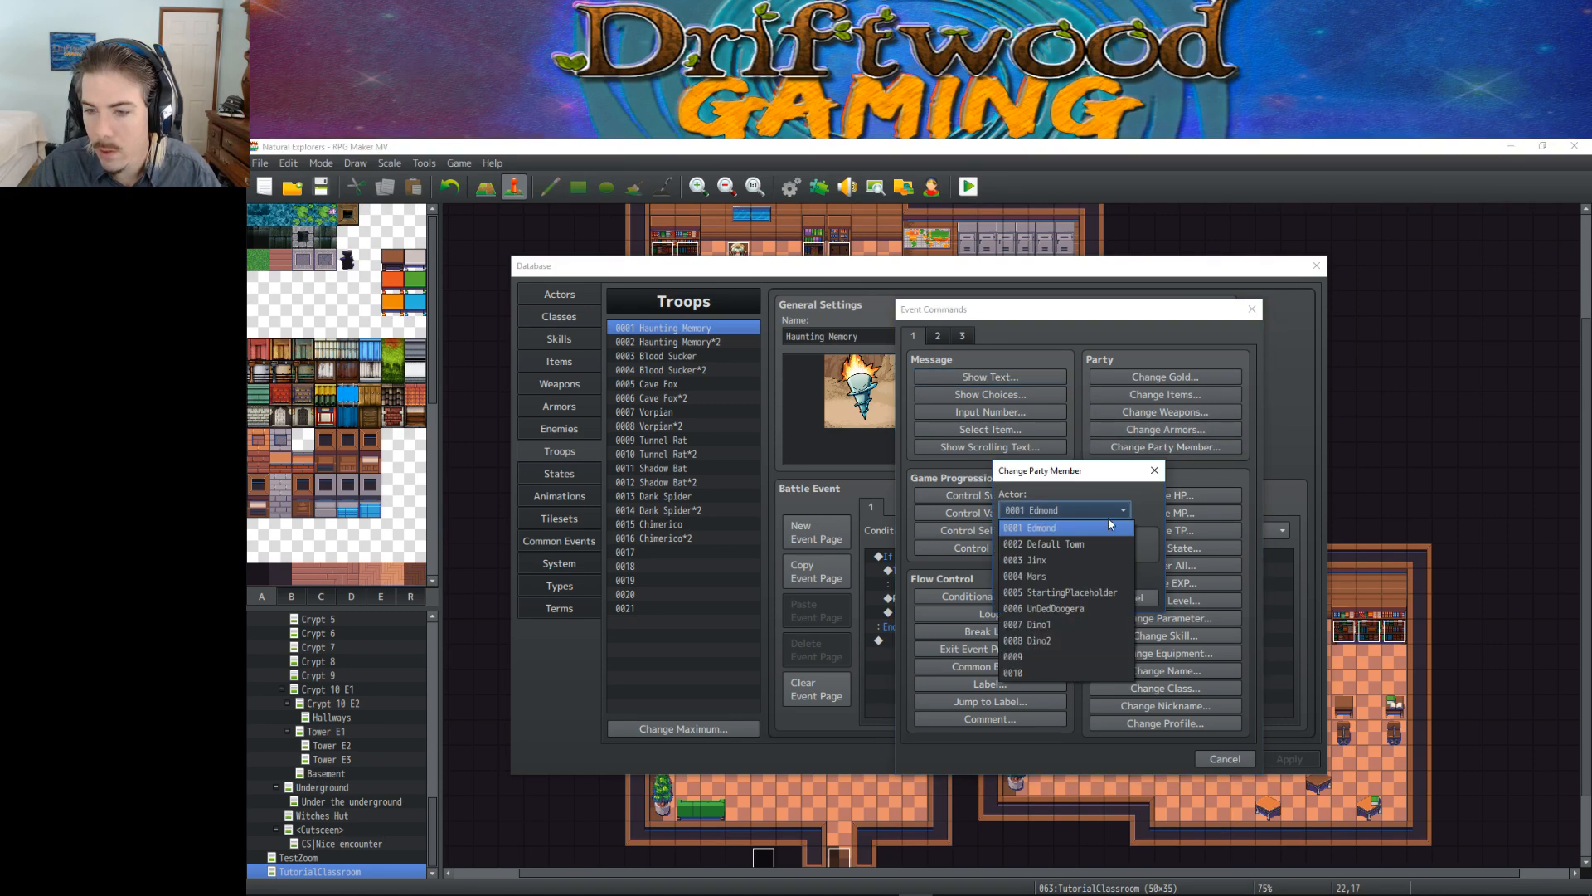
pyautogui.click(1086, 624)
pyautogui.click(1070, 597)
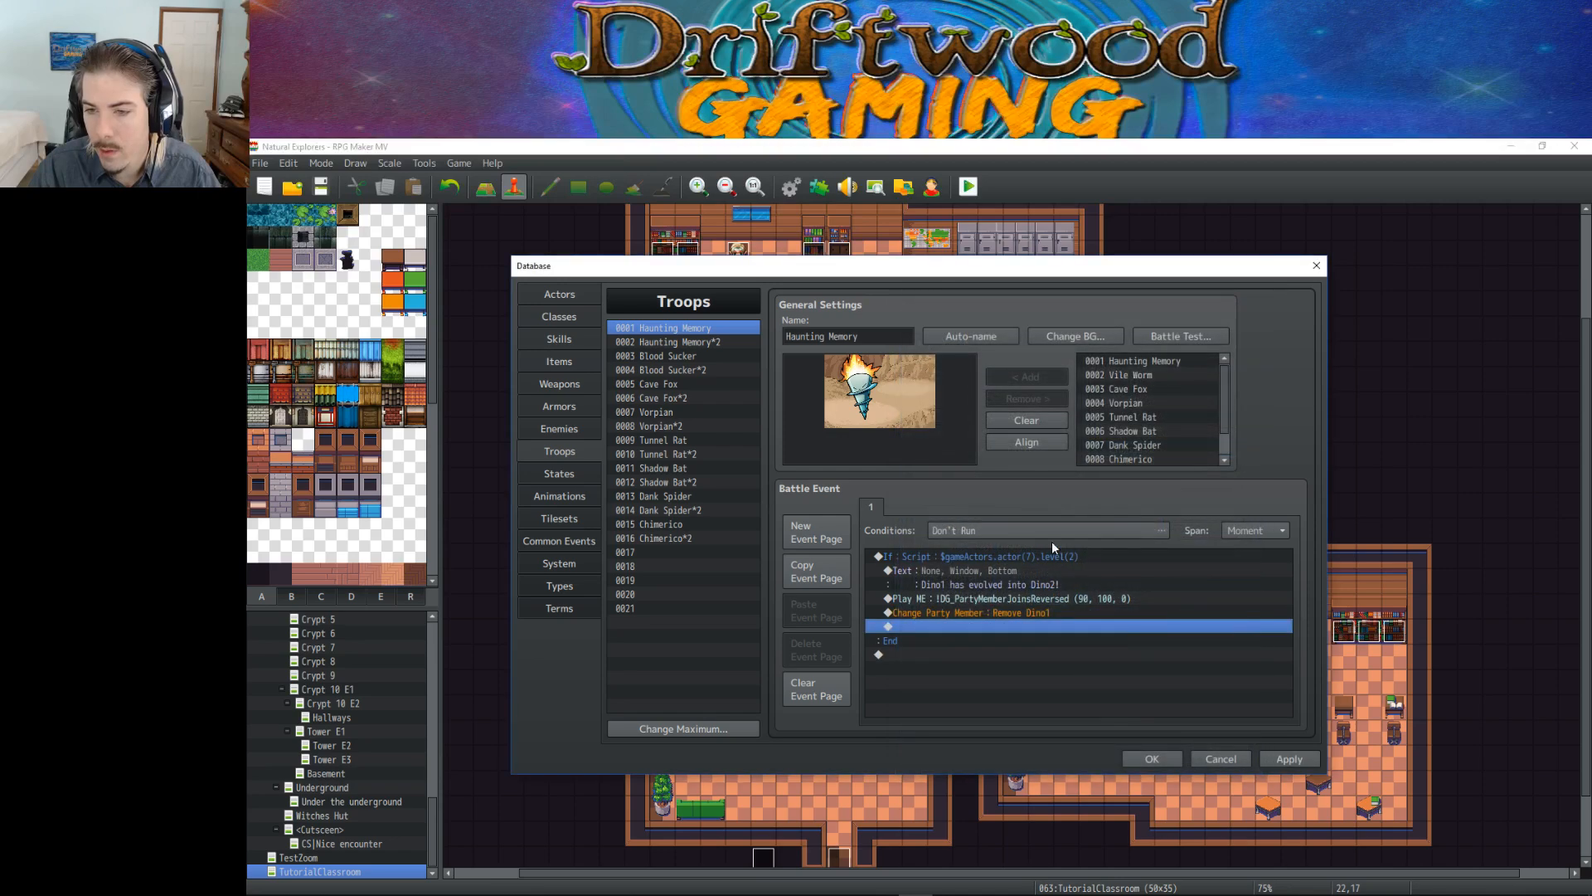
# Step: Add a Change Party Member command that adds Dino2 without initializing, below the Dino1 removal, and apply the database changes
pyautogui.rightClick(998, 624)
pyautogui.click(1012, 633)
pyautogui.click(1196, 446)
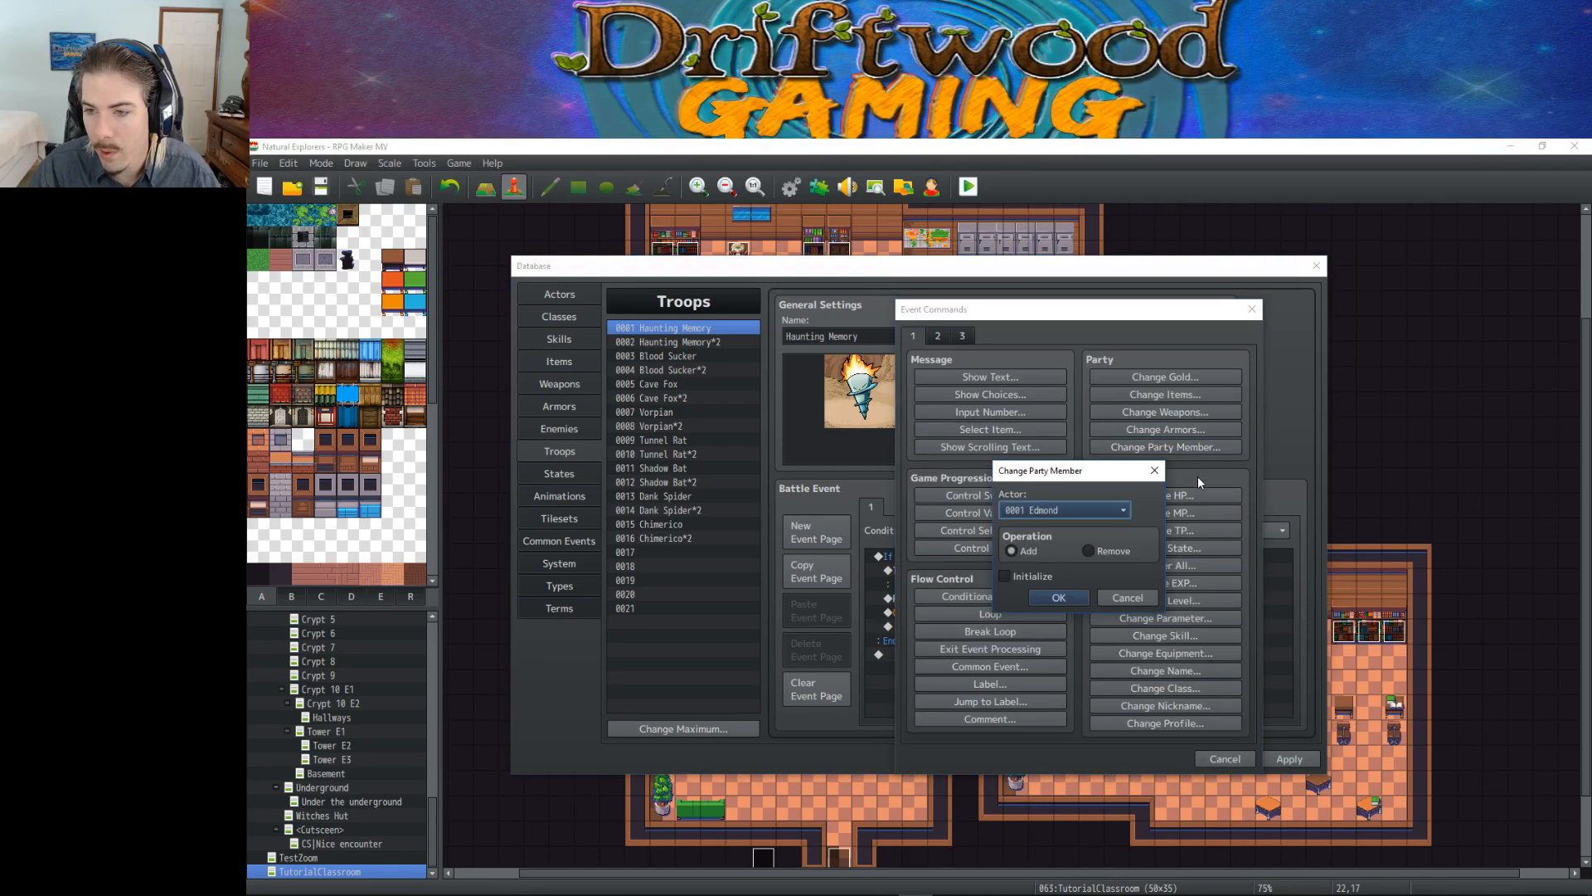
pyautogui.click(1088, 509)
pyautogui.click(1054, 640)
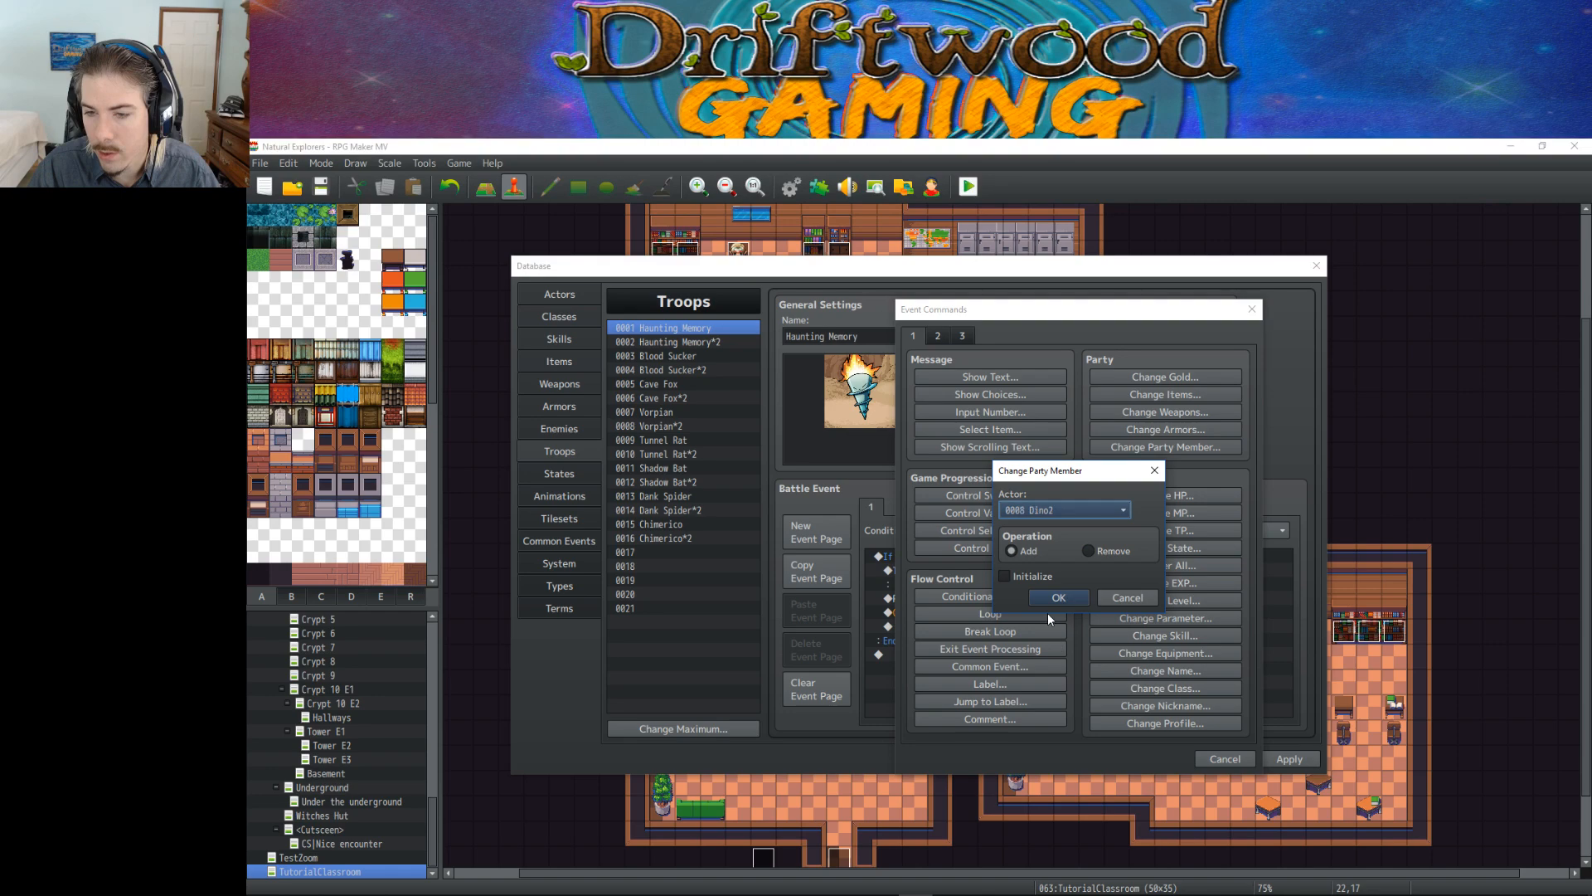
pyautogui.click(1032, 576)
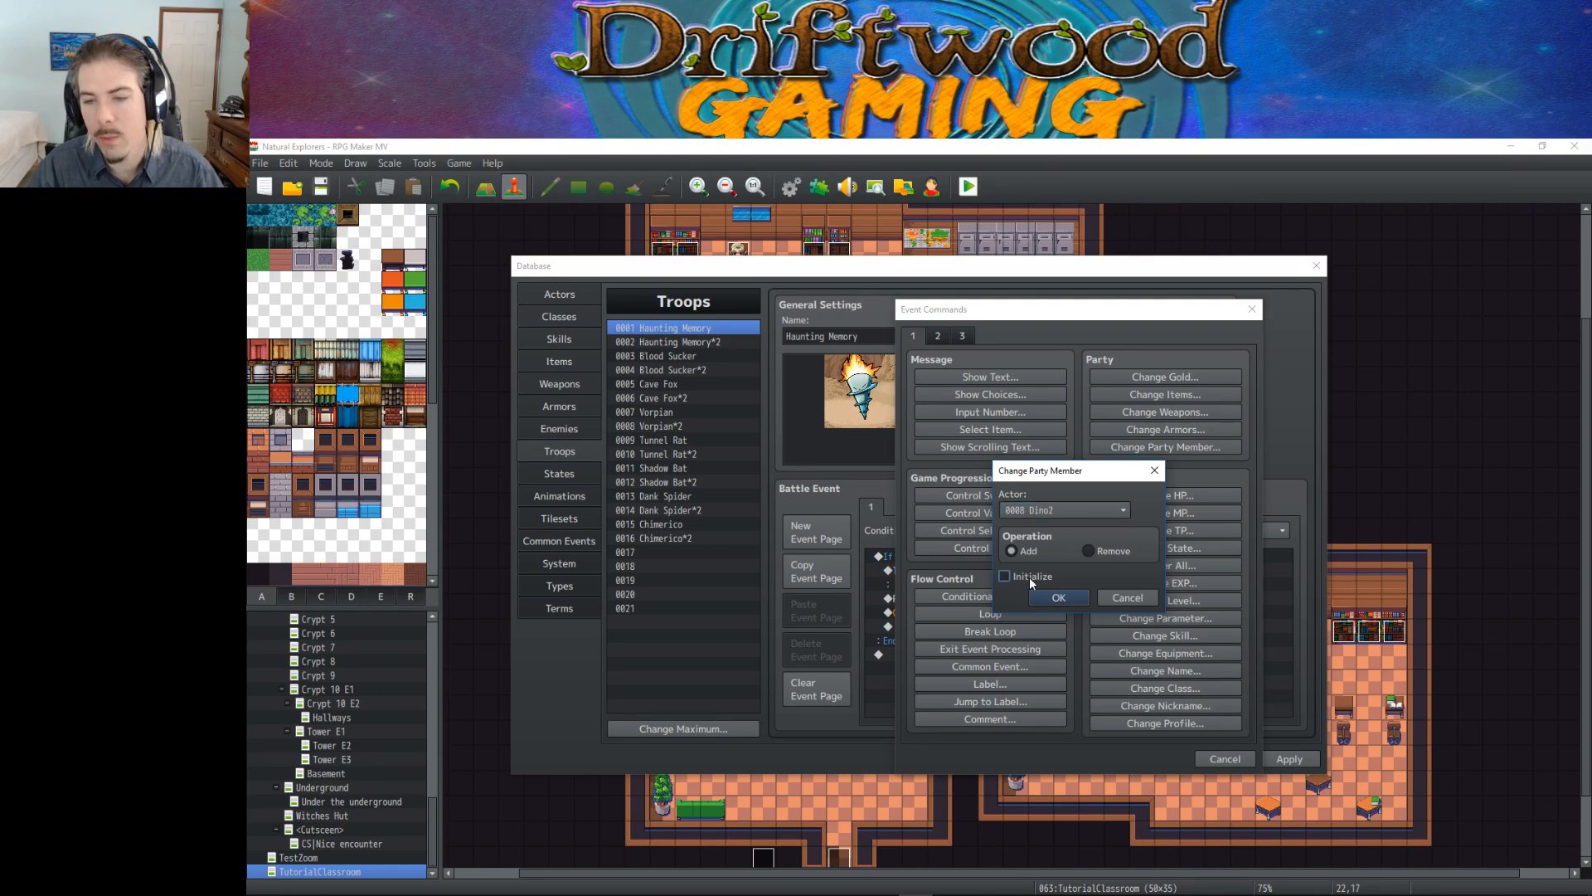
pyautogui.click(1062, 598)
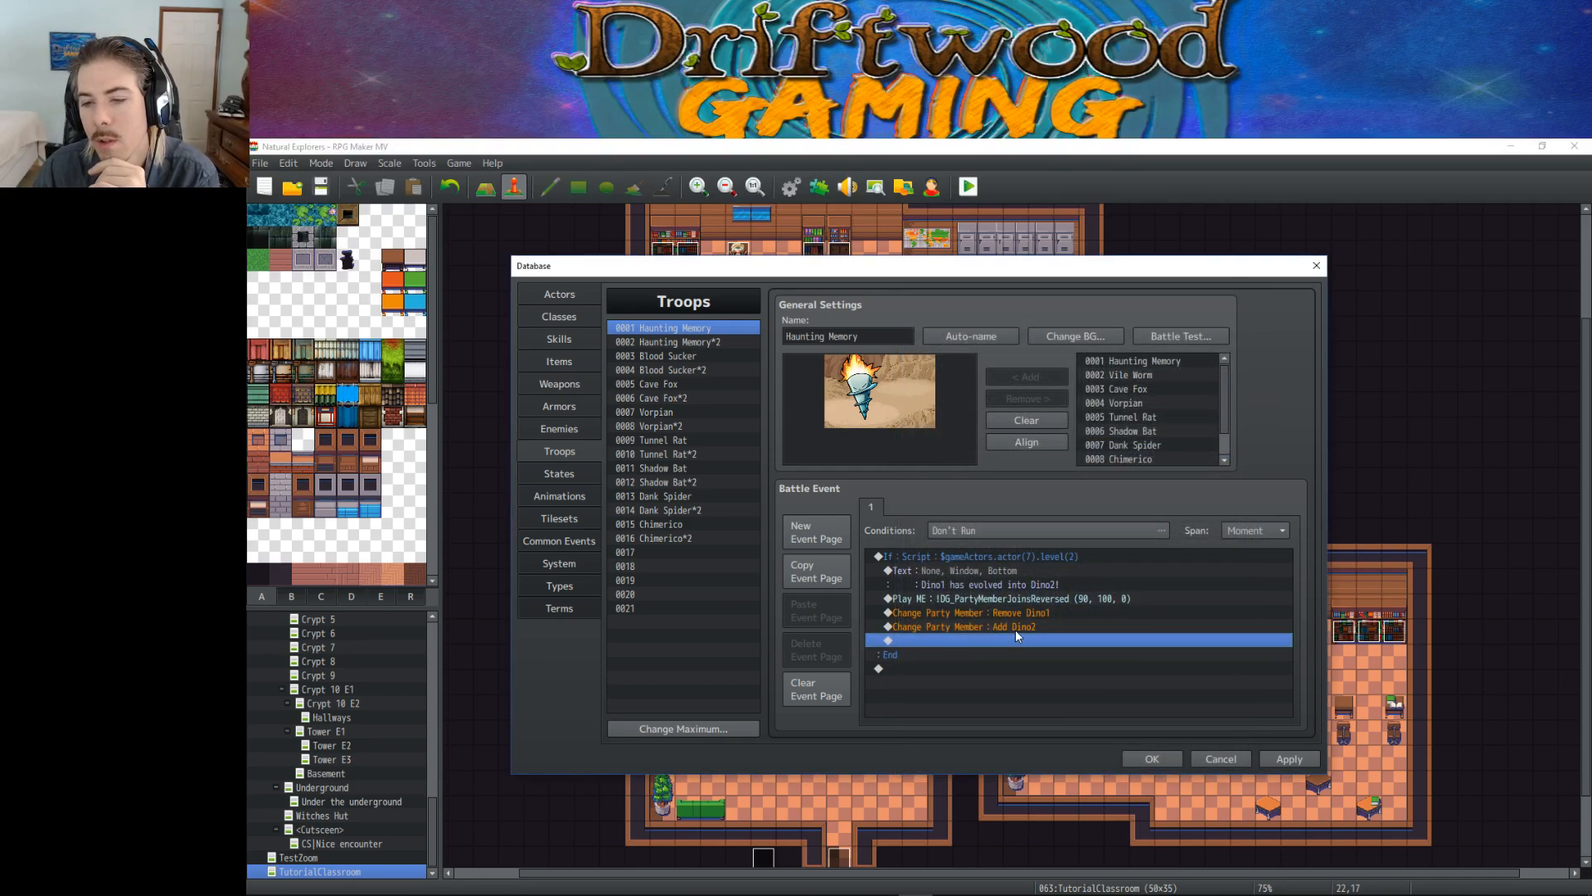
pyautogui.click(1028, 627)
pyautogui.click(1025, 614)
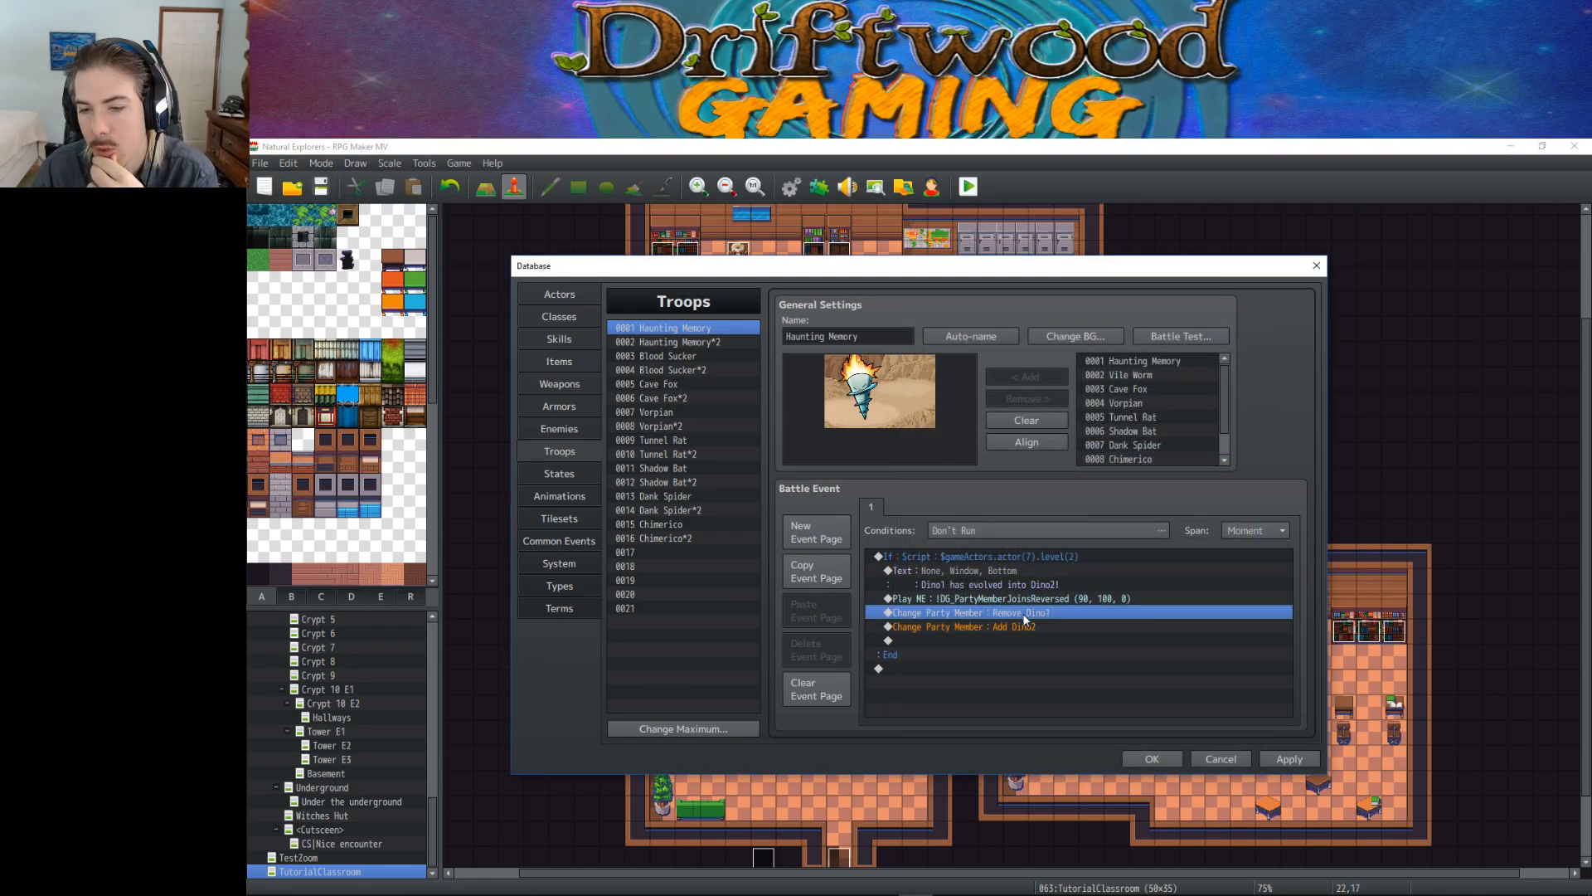
pyautogui.click(1292, 758)
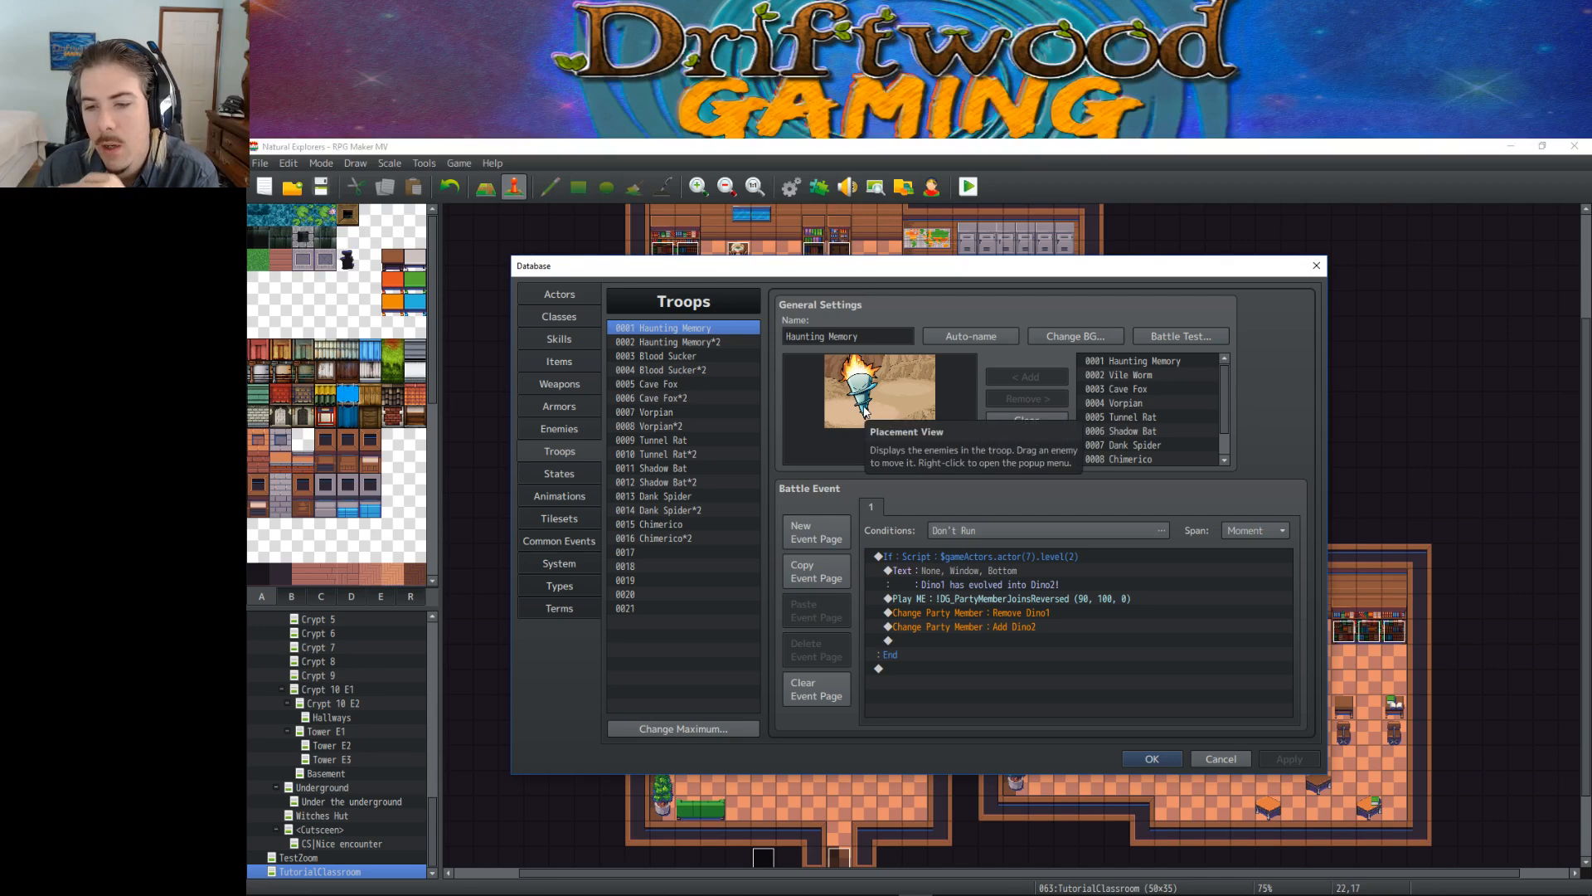
# Step: Review the Remove Dino1 and Add Dino2 commands in the branch, comparing how each affects the party
pyautogui.click(1040, 615)
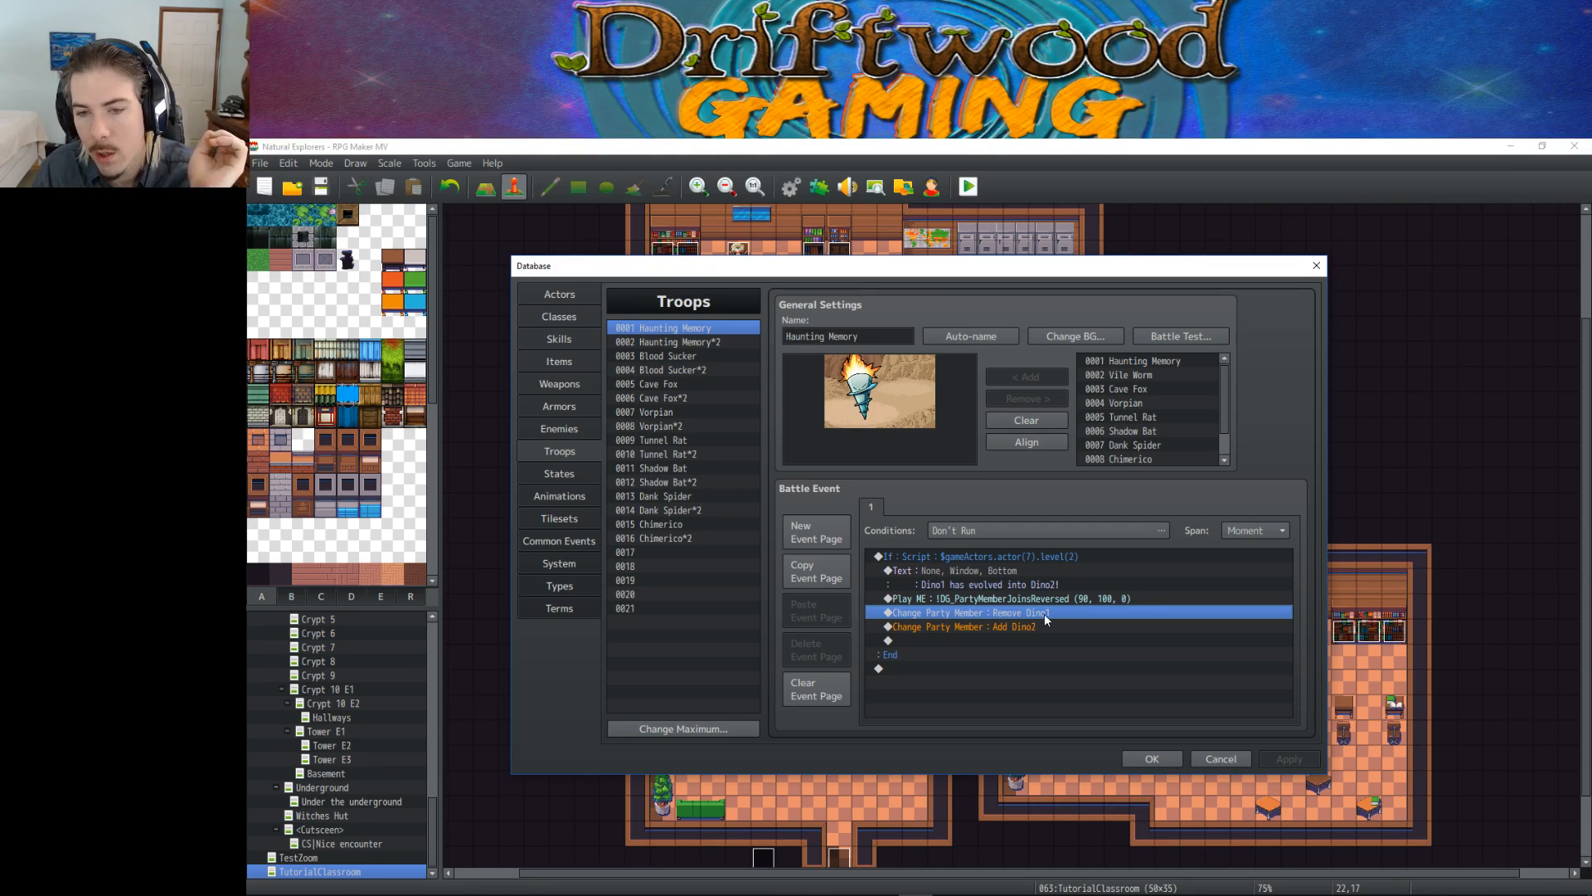
pyautogui.click(1020, 628)
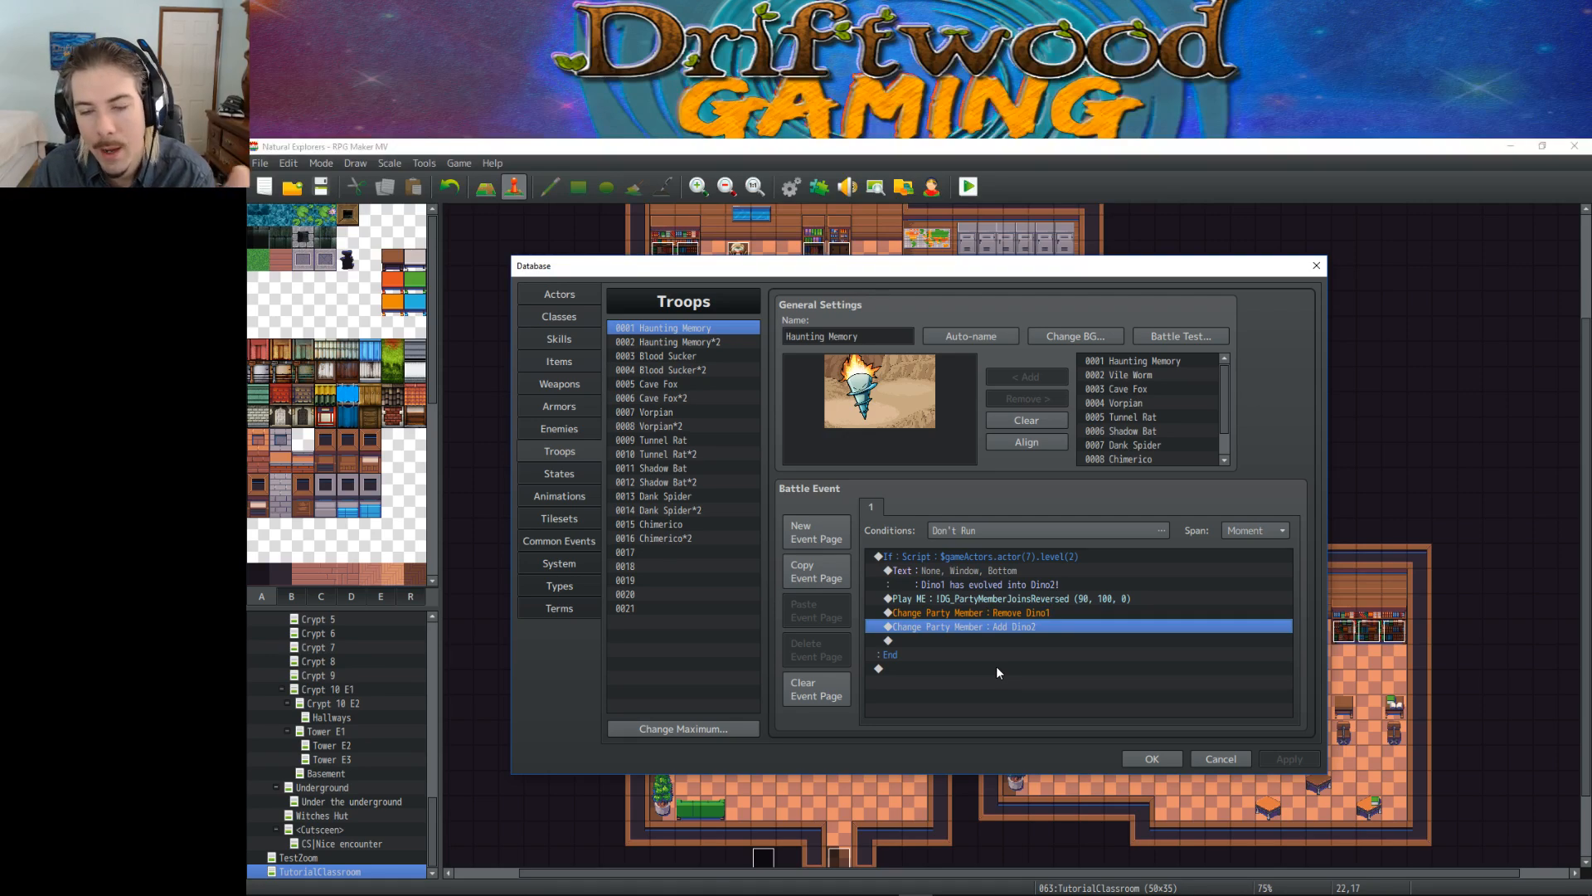
pyautogui.click(1021, 614)
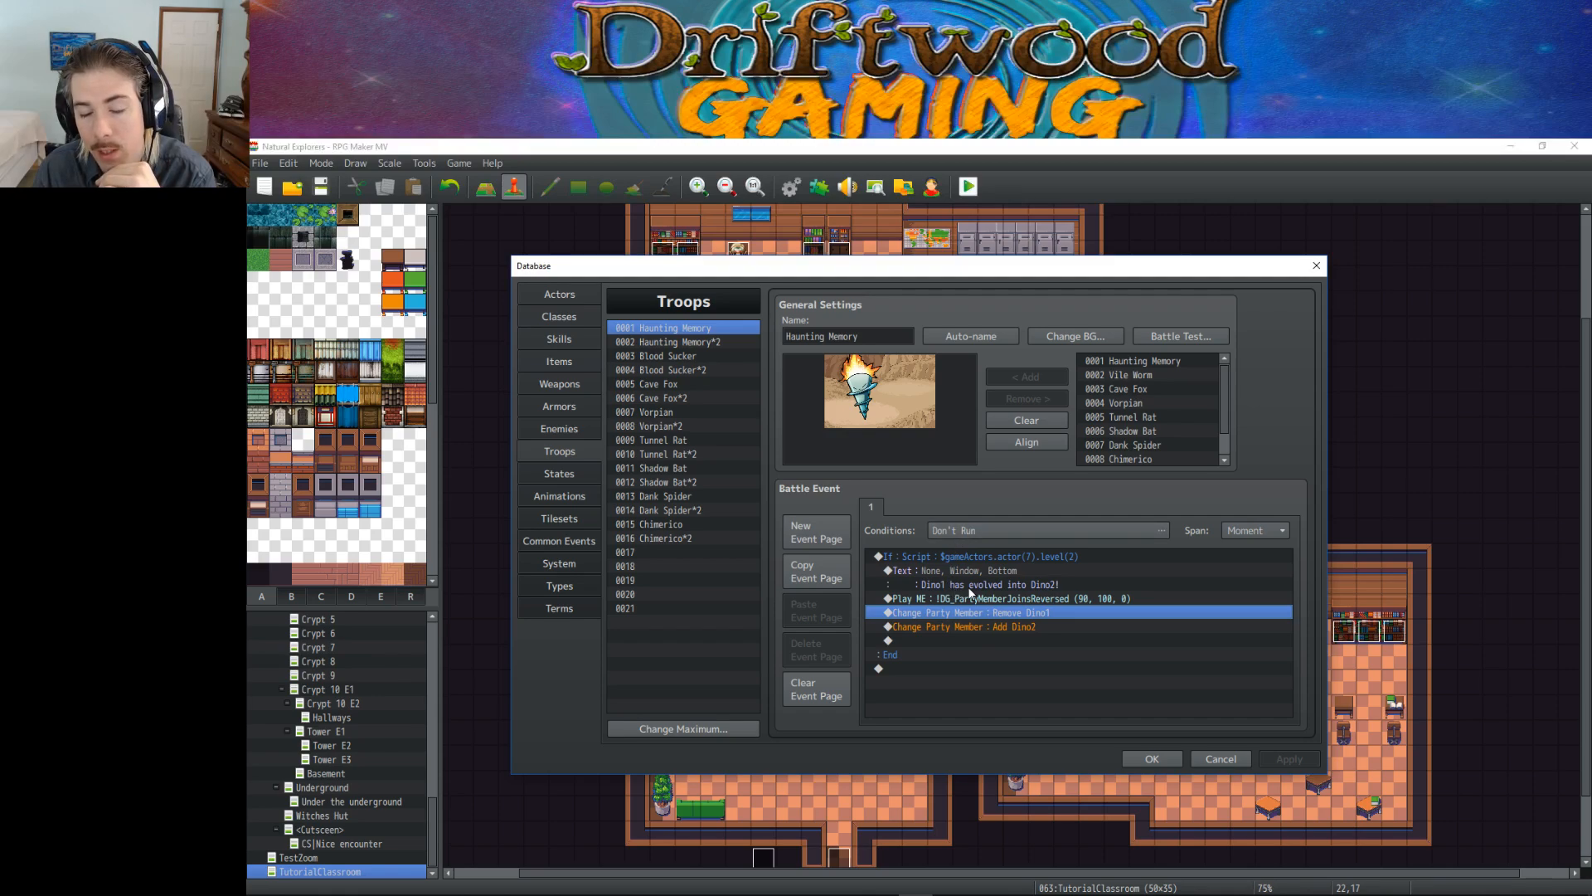
pyautogui.click(1034, 631)
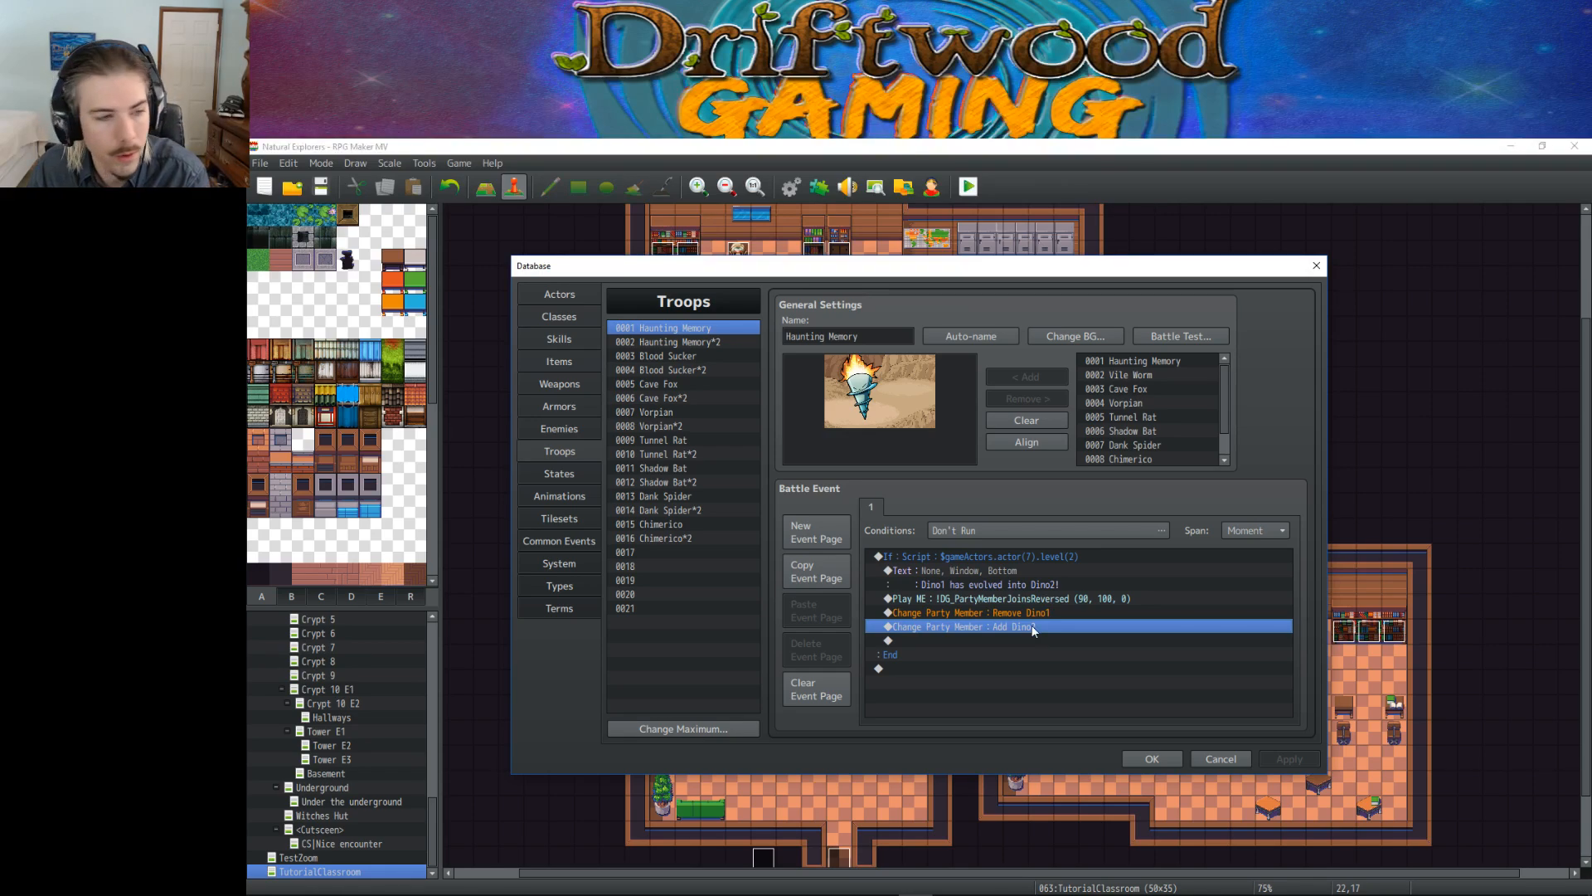
pyautogui.click(1033, 615)
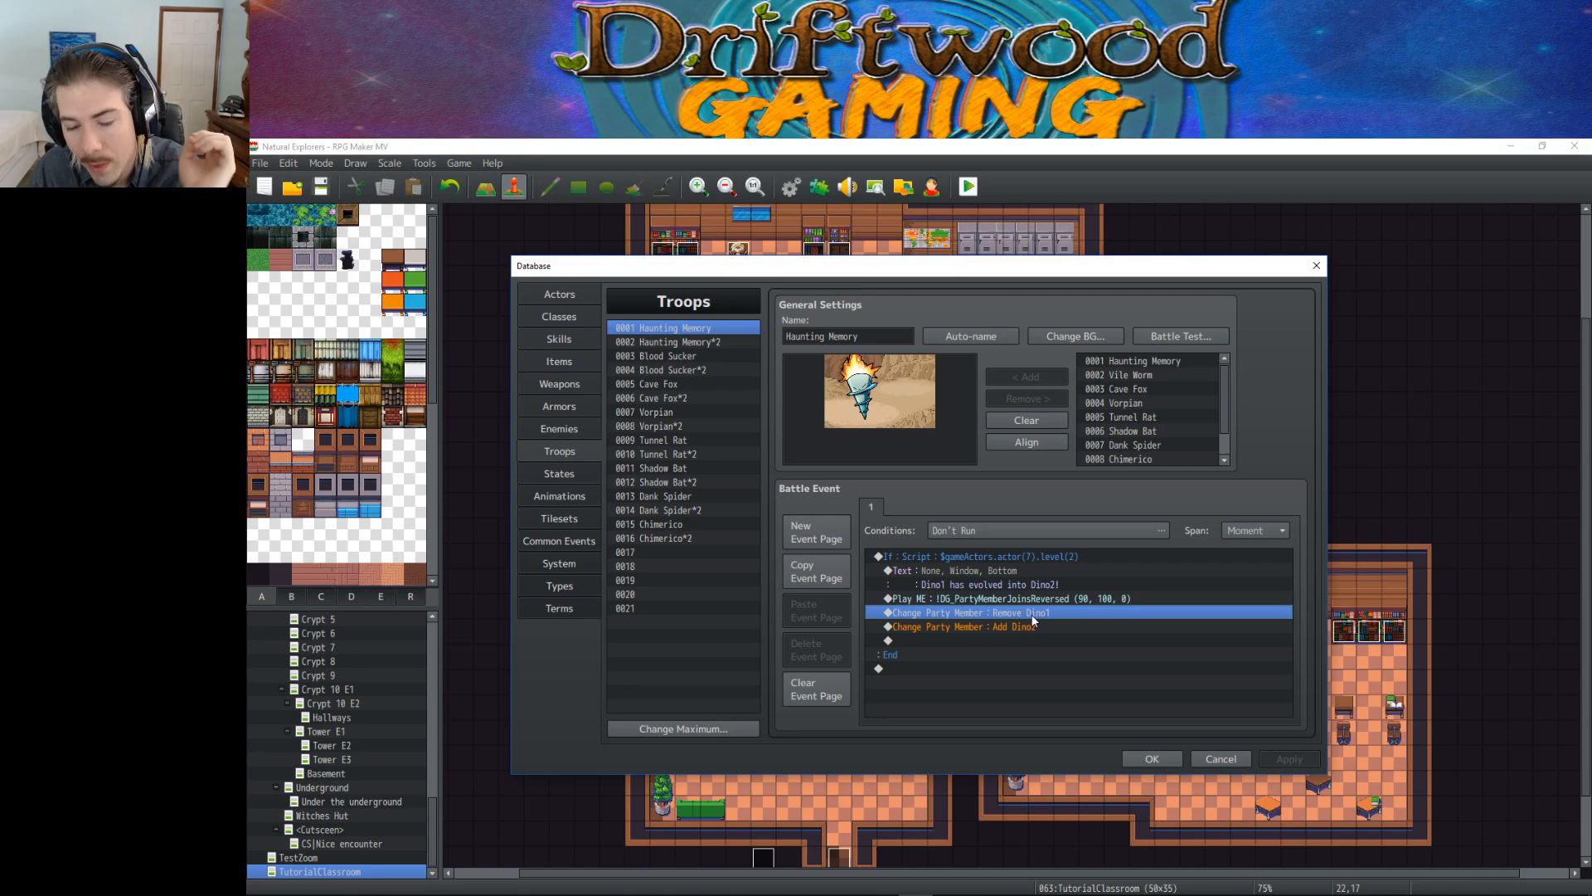
pyautogui.click(1032, 626)
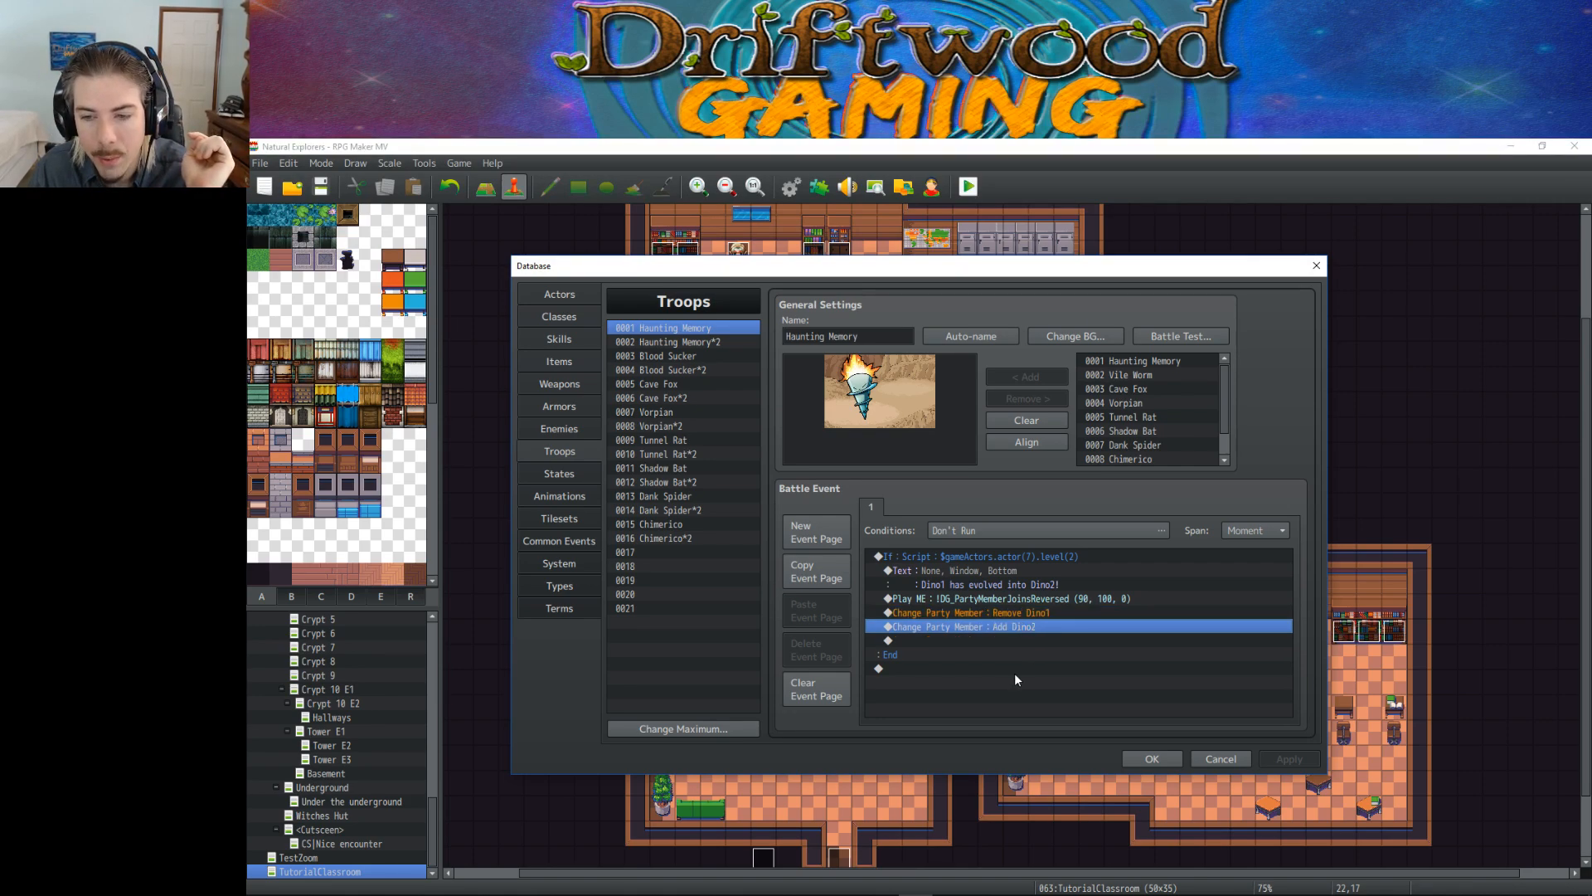
pyautogui.click(1027, 612)
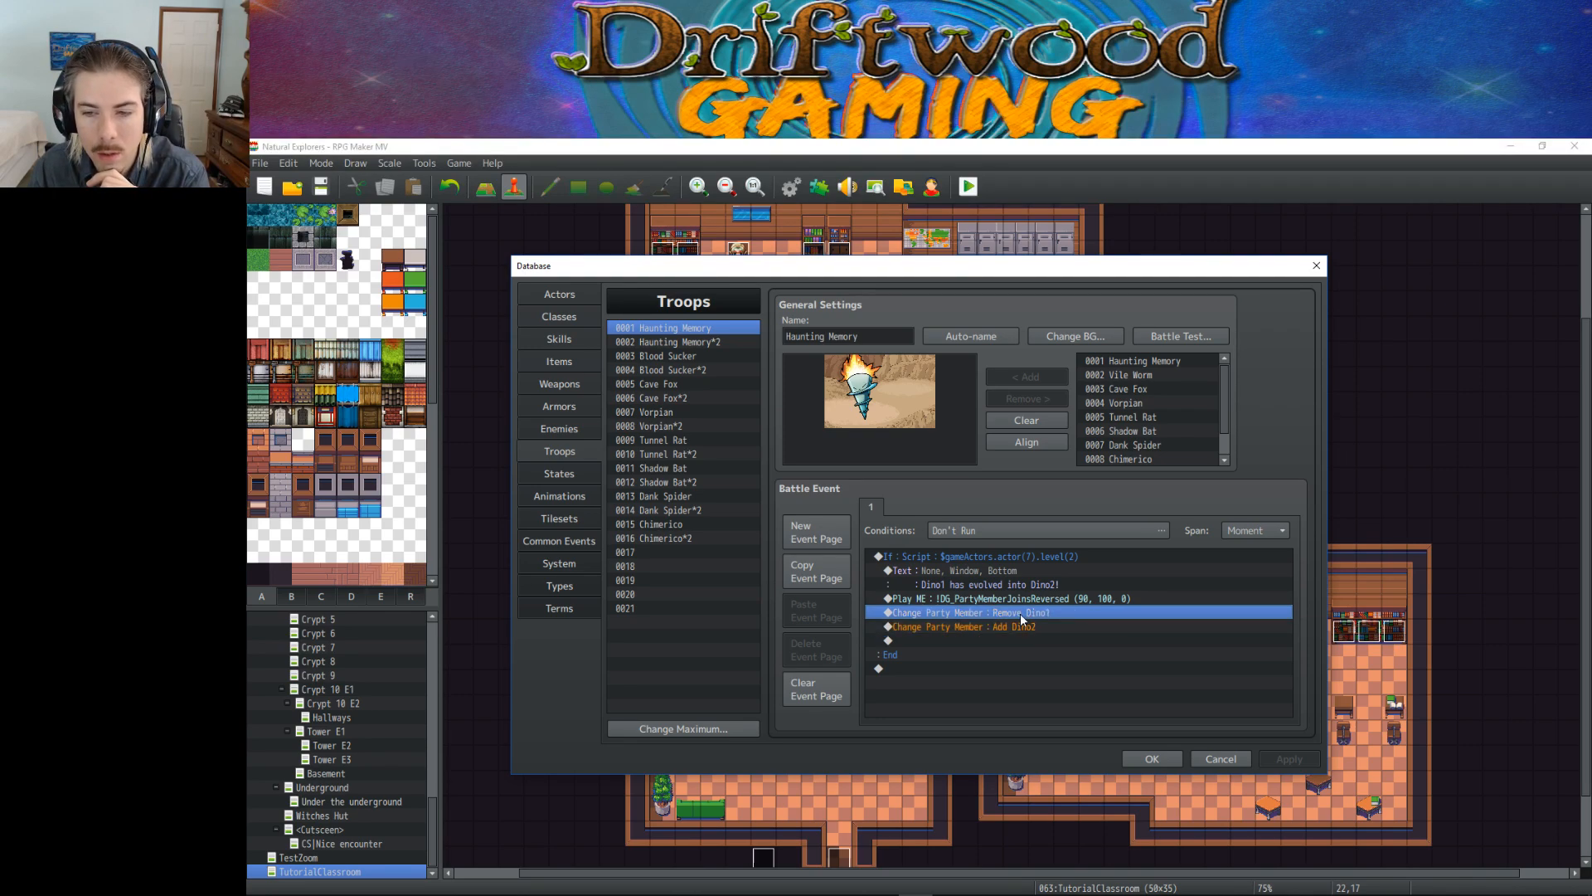
pyautogui.click(1021, 627)
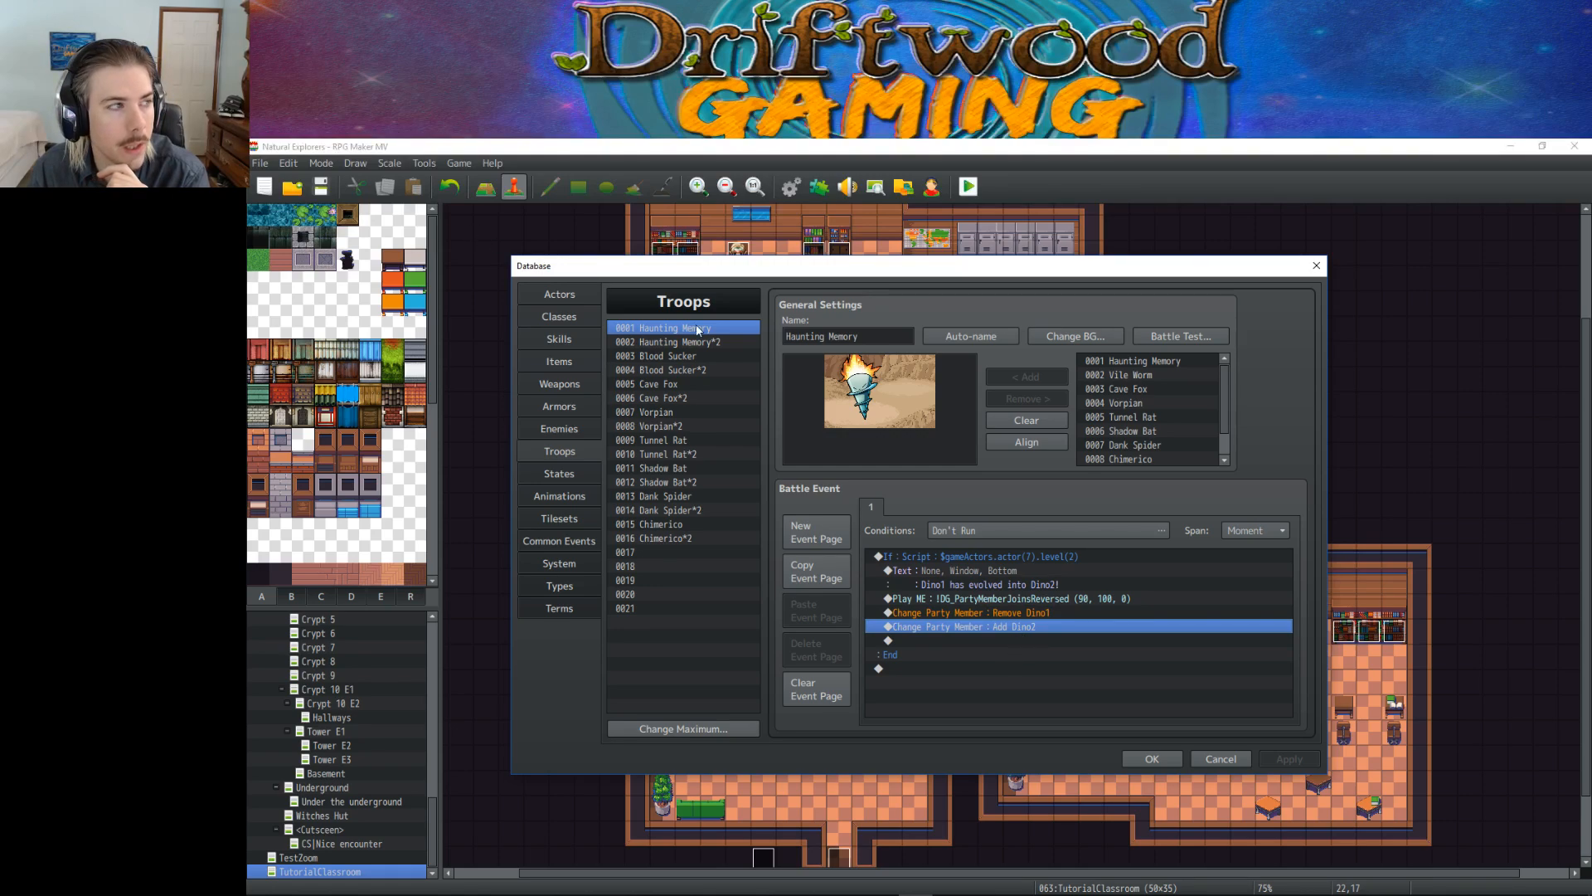
pyautogui.click(1013, 612)
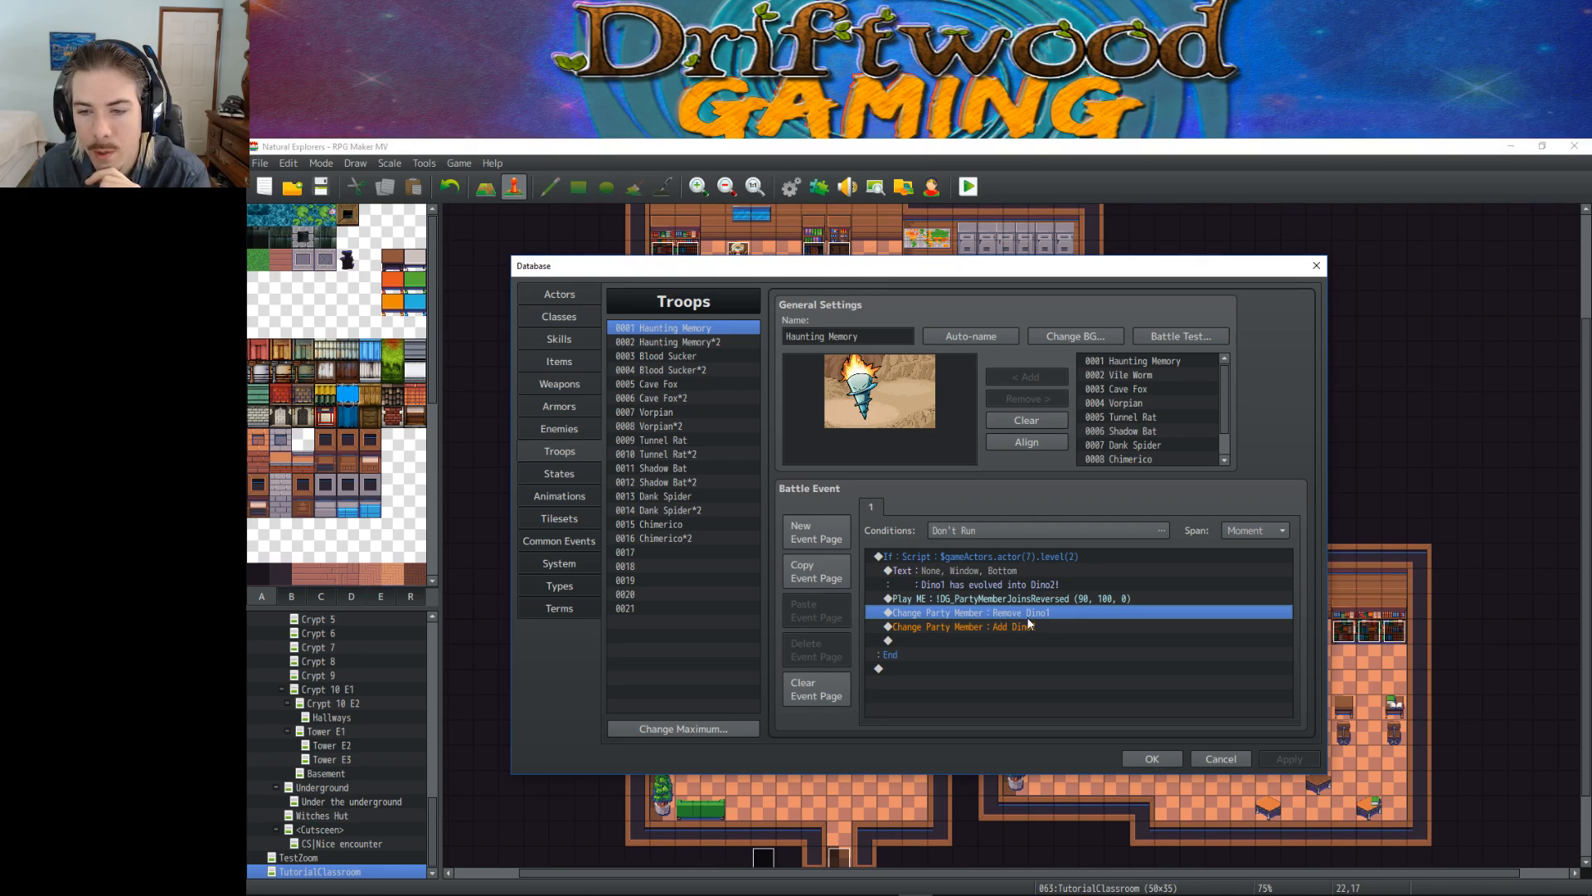
pyautogui.click(1026, 628)
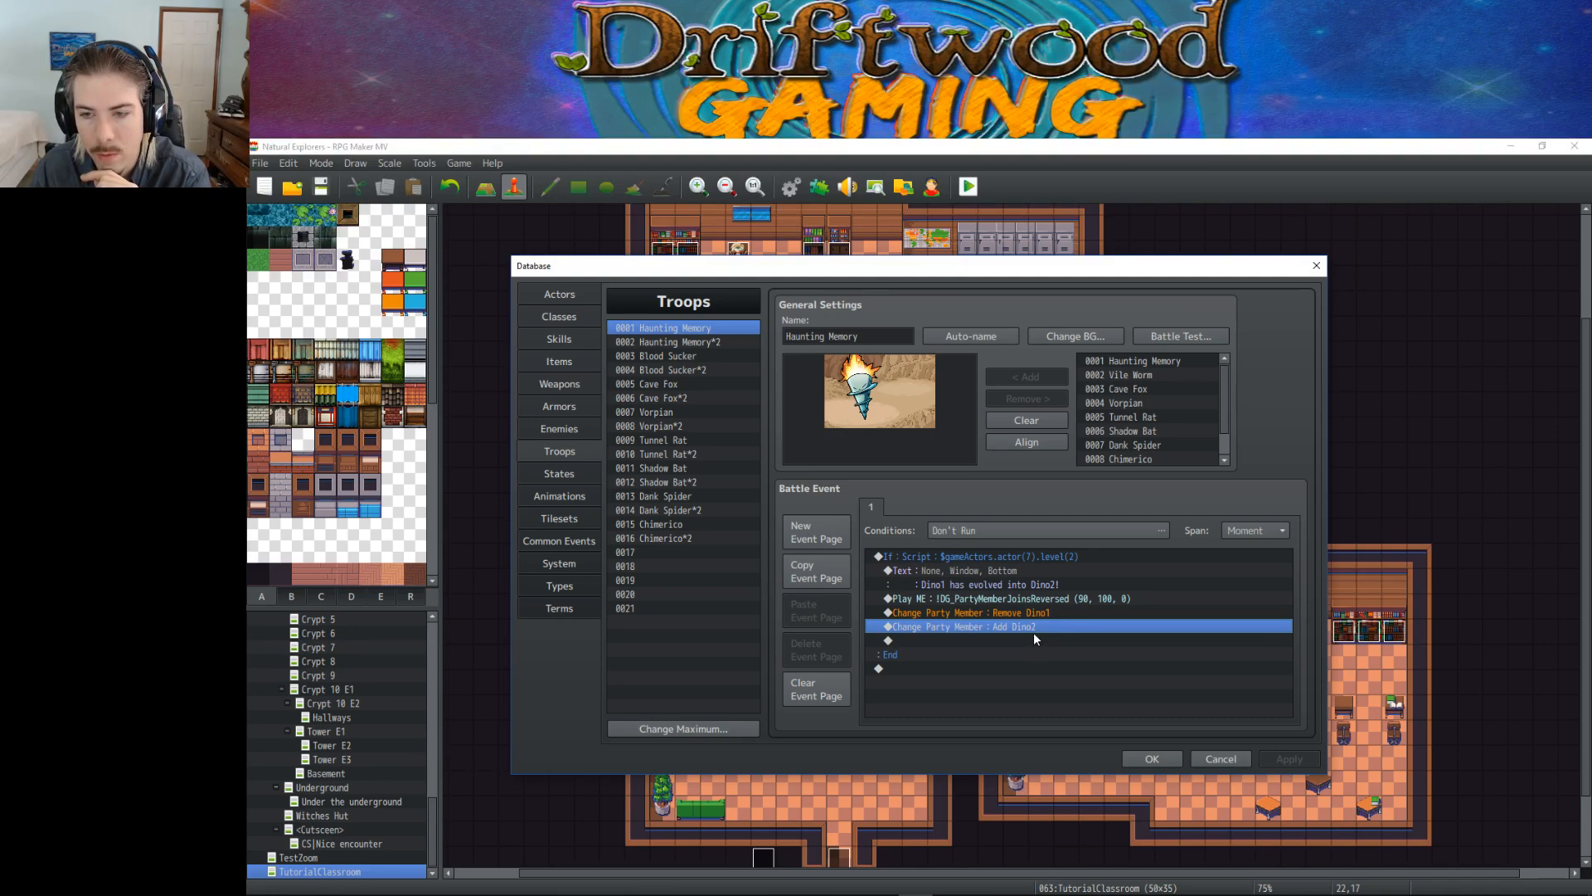
pyautogui.click(1033, 613)
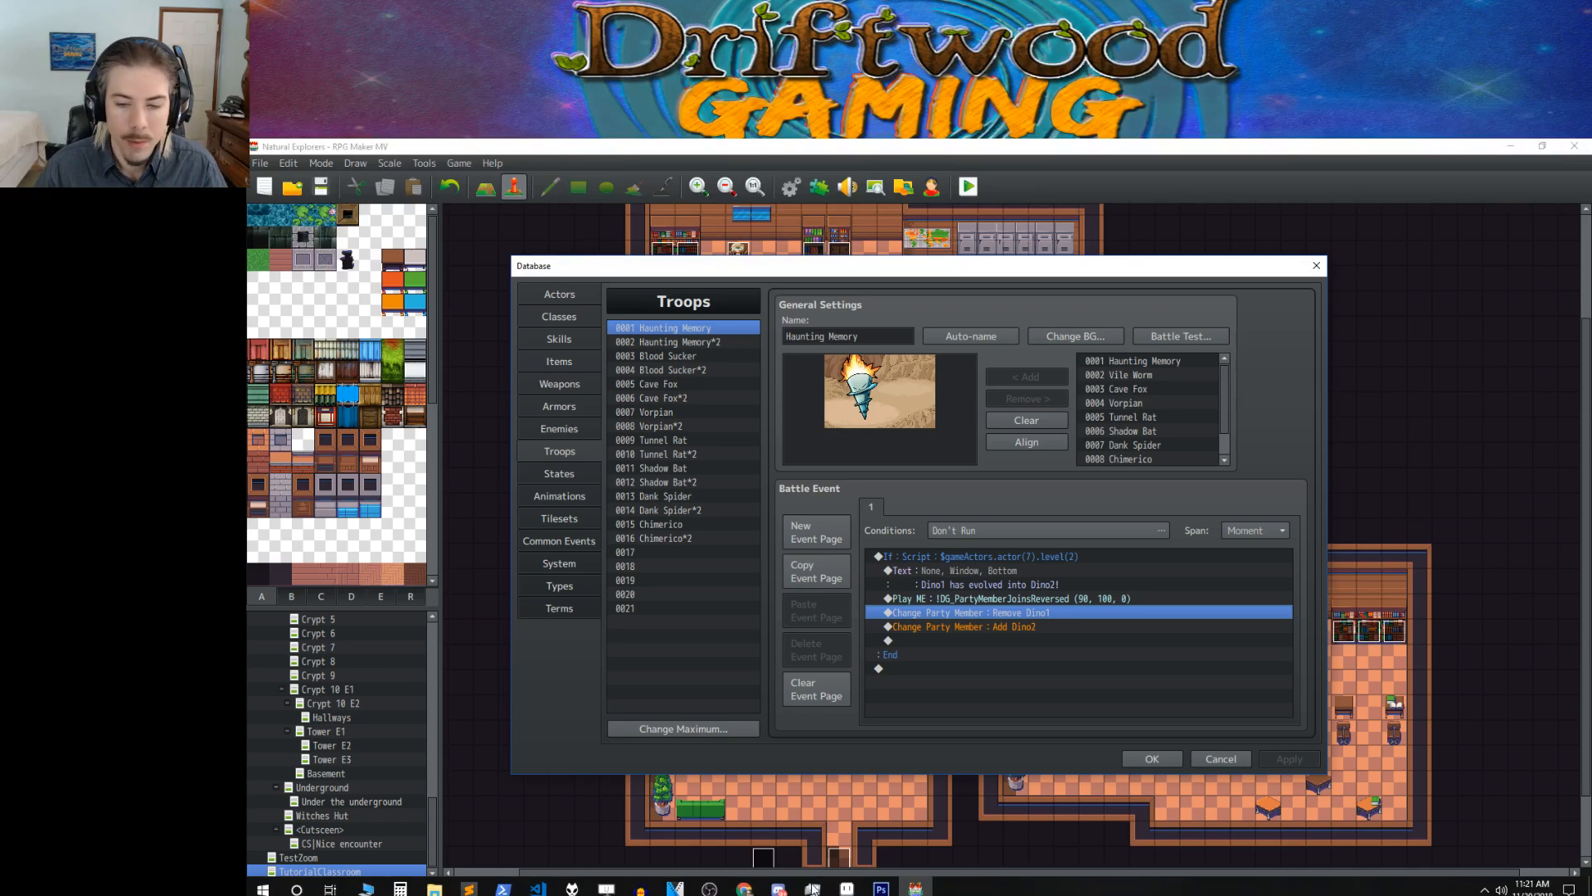
# Step: Look up the Change Equipment script call in the RMMV Script Calls spreadsheet in Chrome and return to the troop database
pyautogui.click(744, 881)
pyautogui.click(824, 807)
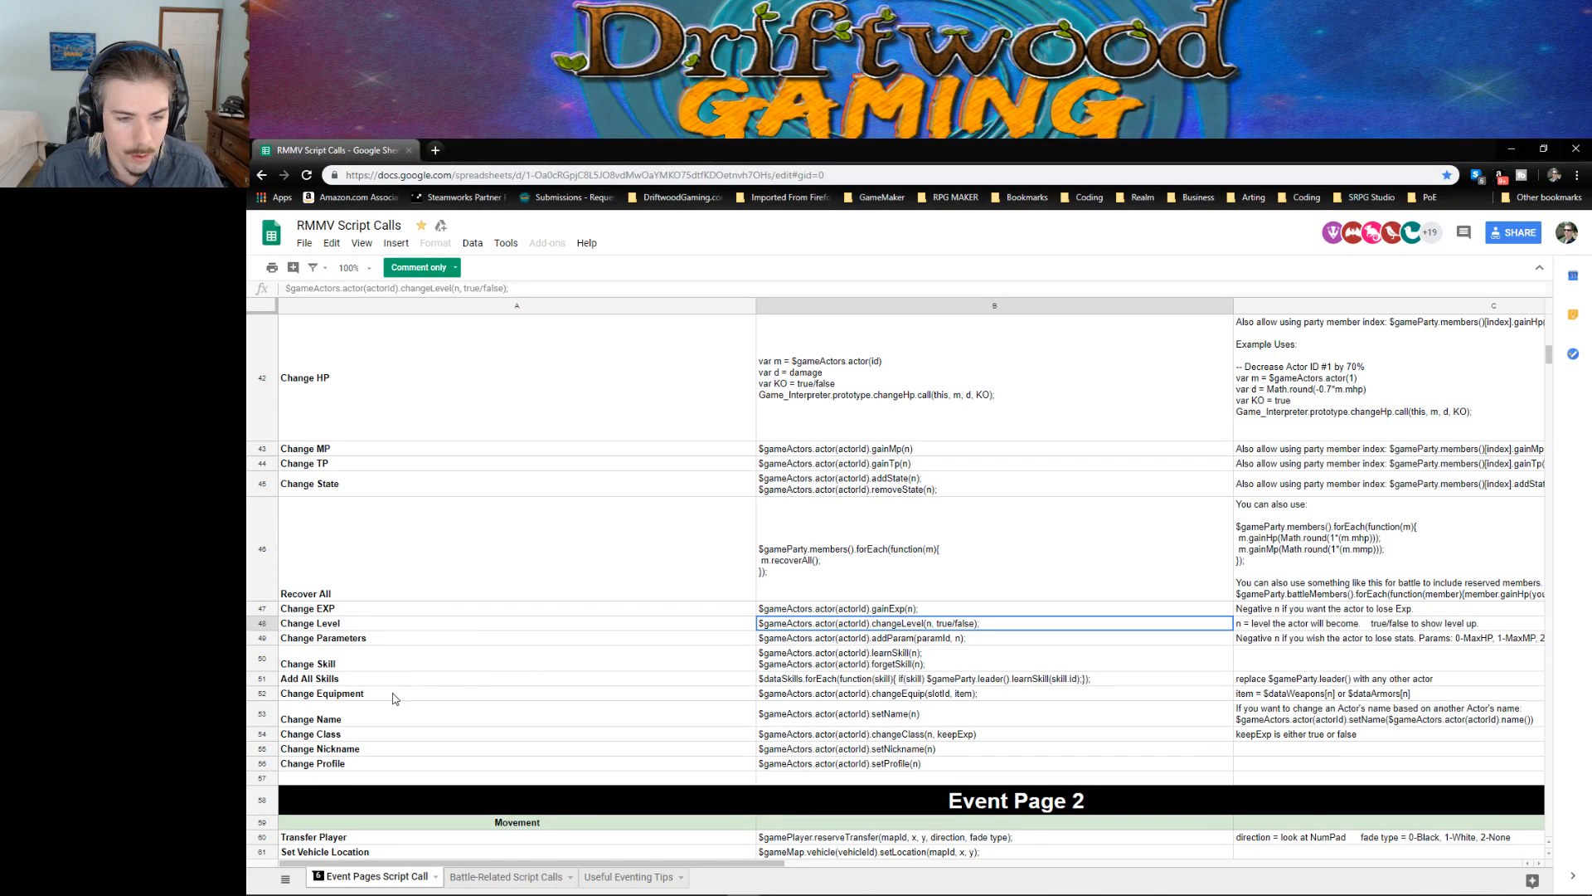
pyautogui.click(826, 697)
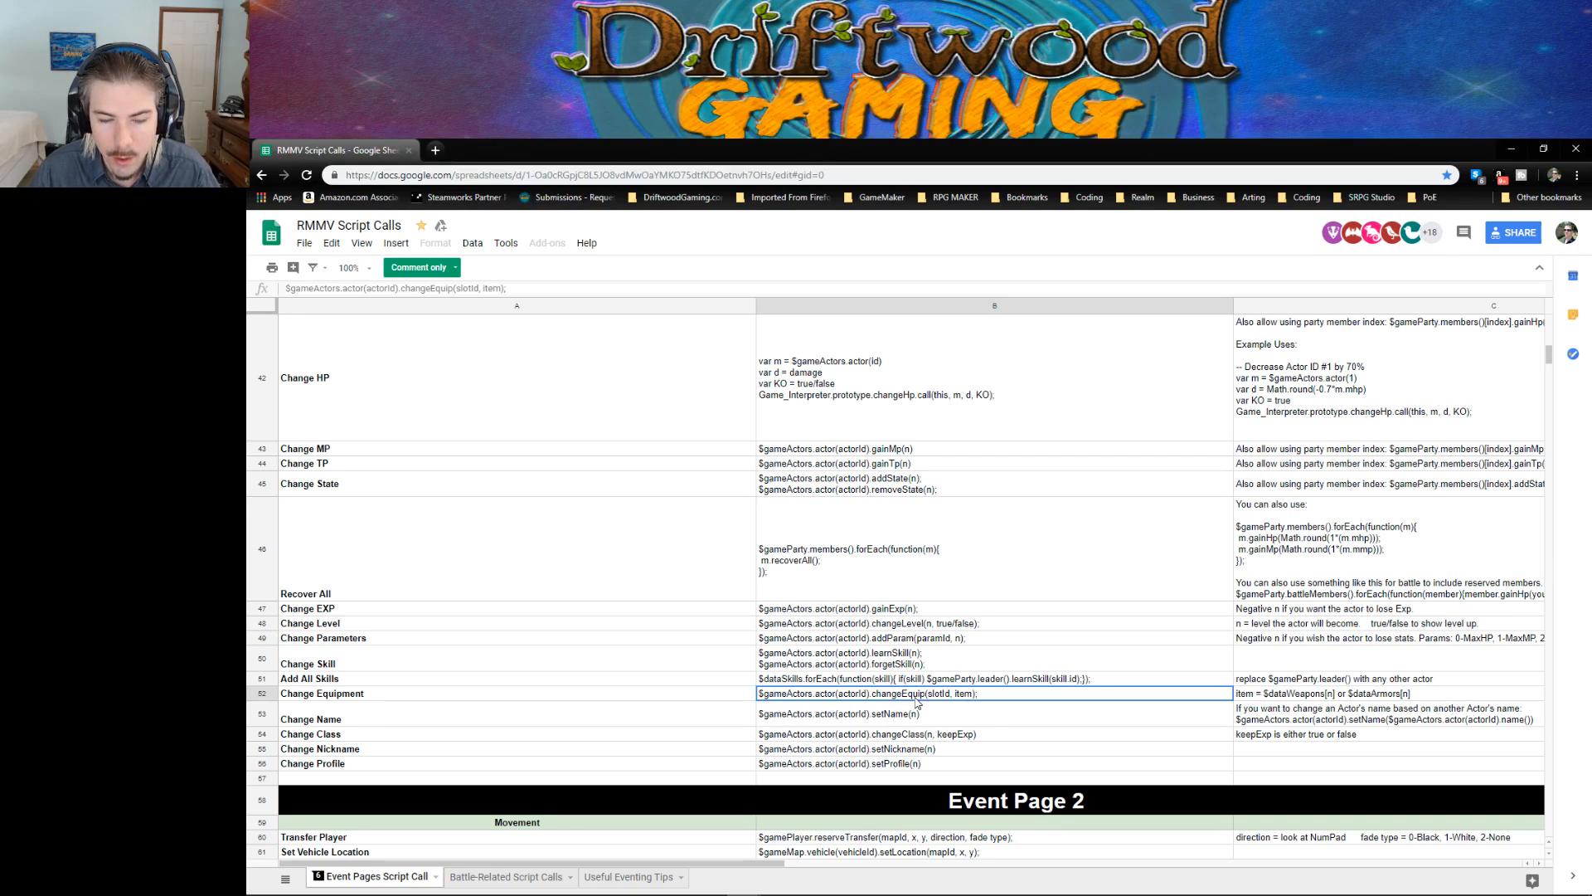
pyautogui.click(1511, 149)
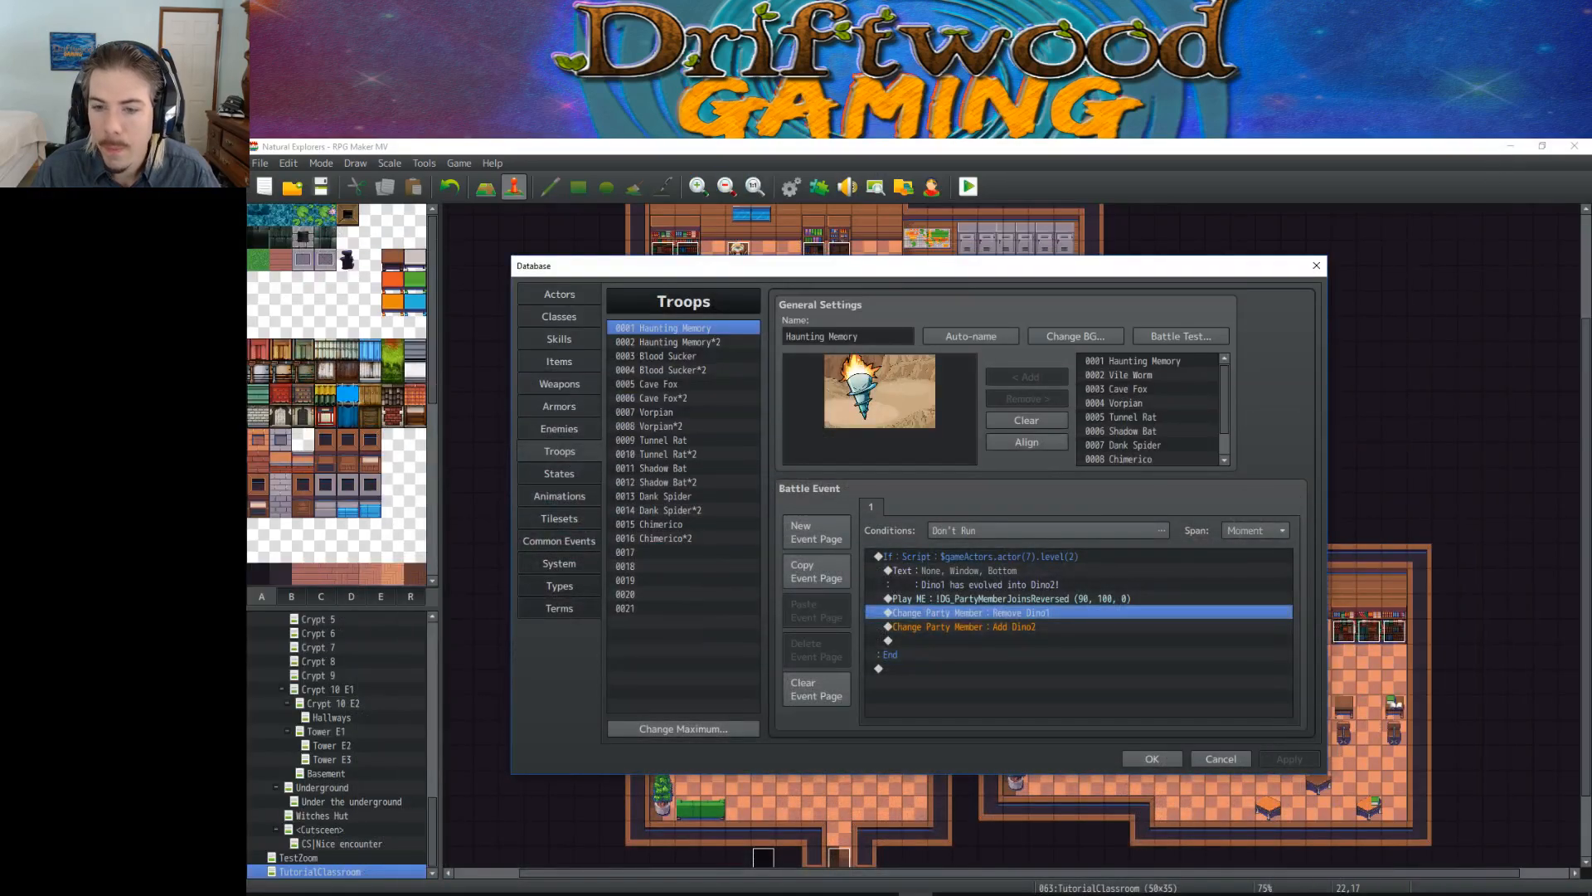
# Step: Switch to Sublime Text and search rpg_core.js for $gameActors.actor().remove
pyautogui.click(468, 881)
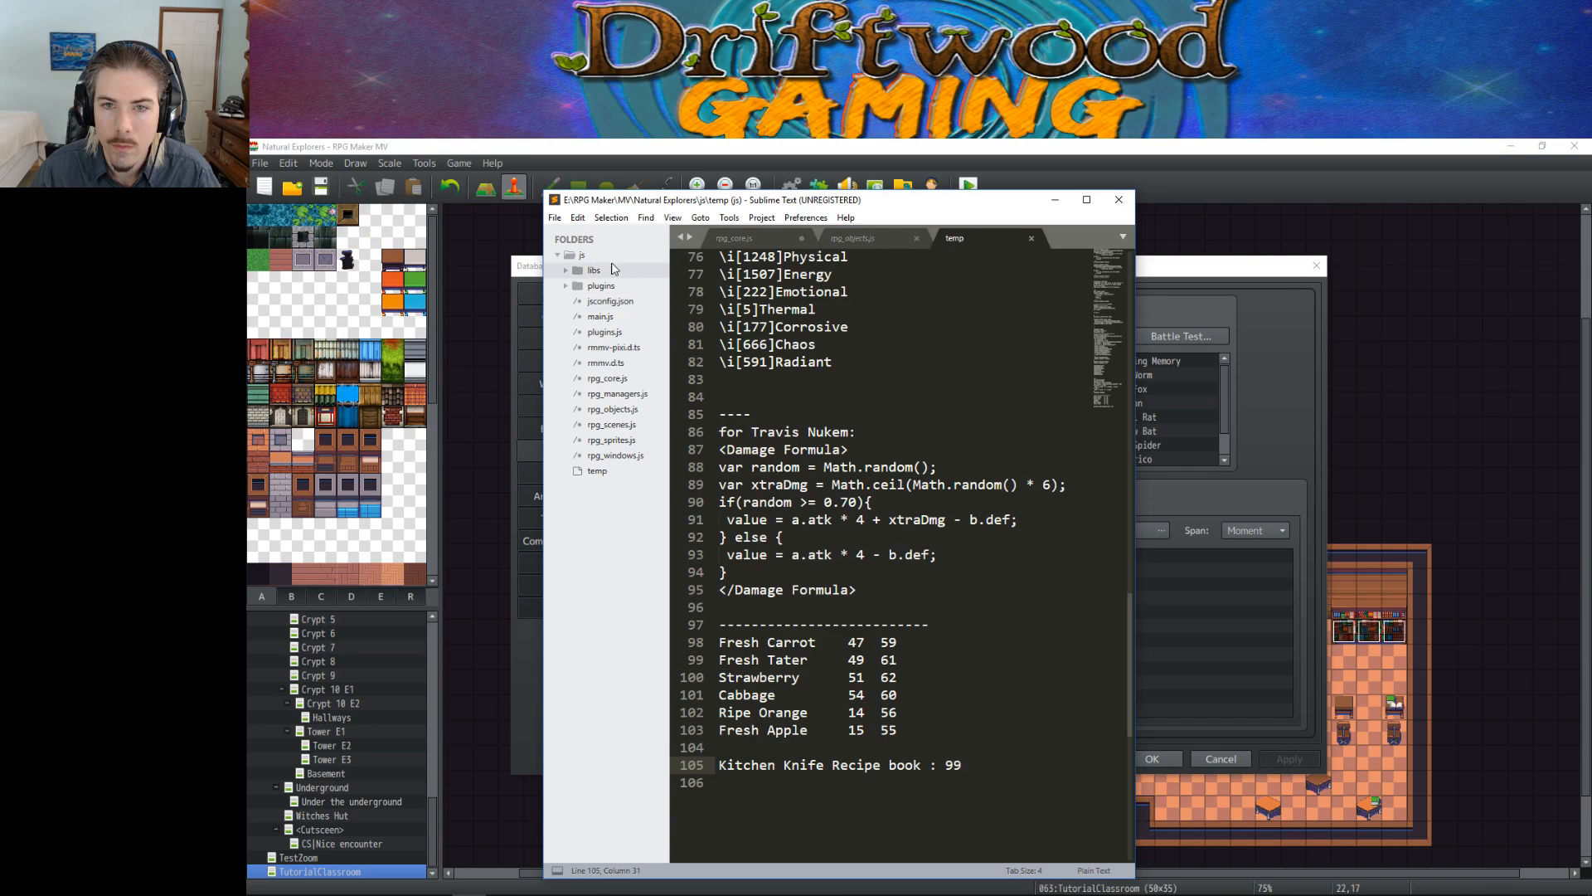
pyautogui.click(628, 385)
pyautogui.click(907, 612)
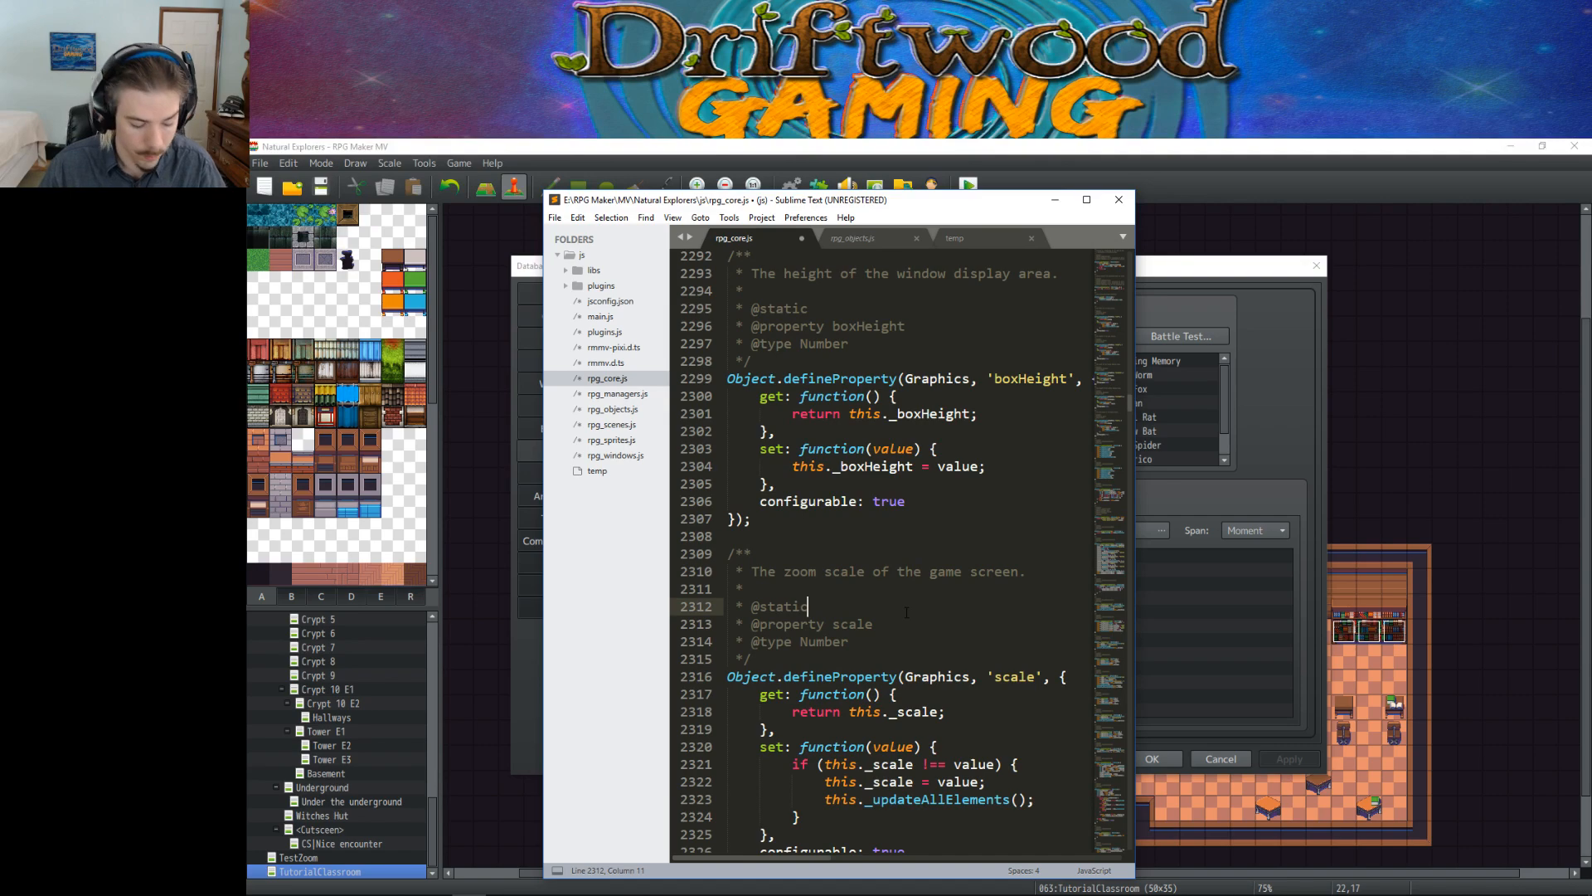
pyautogui.hotkey('ctrl', 'f')
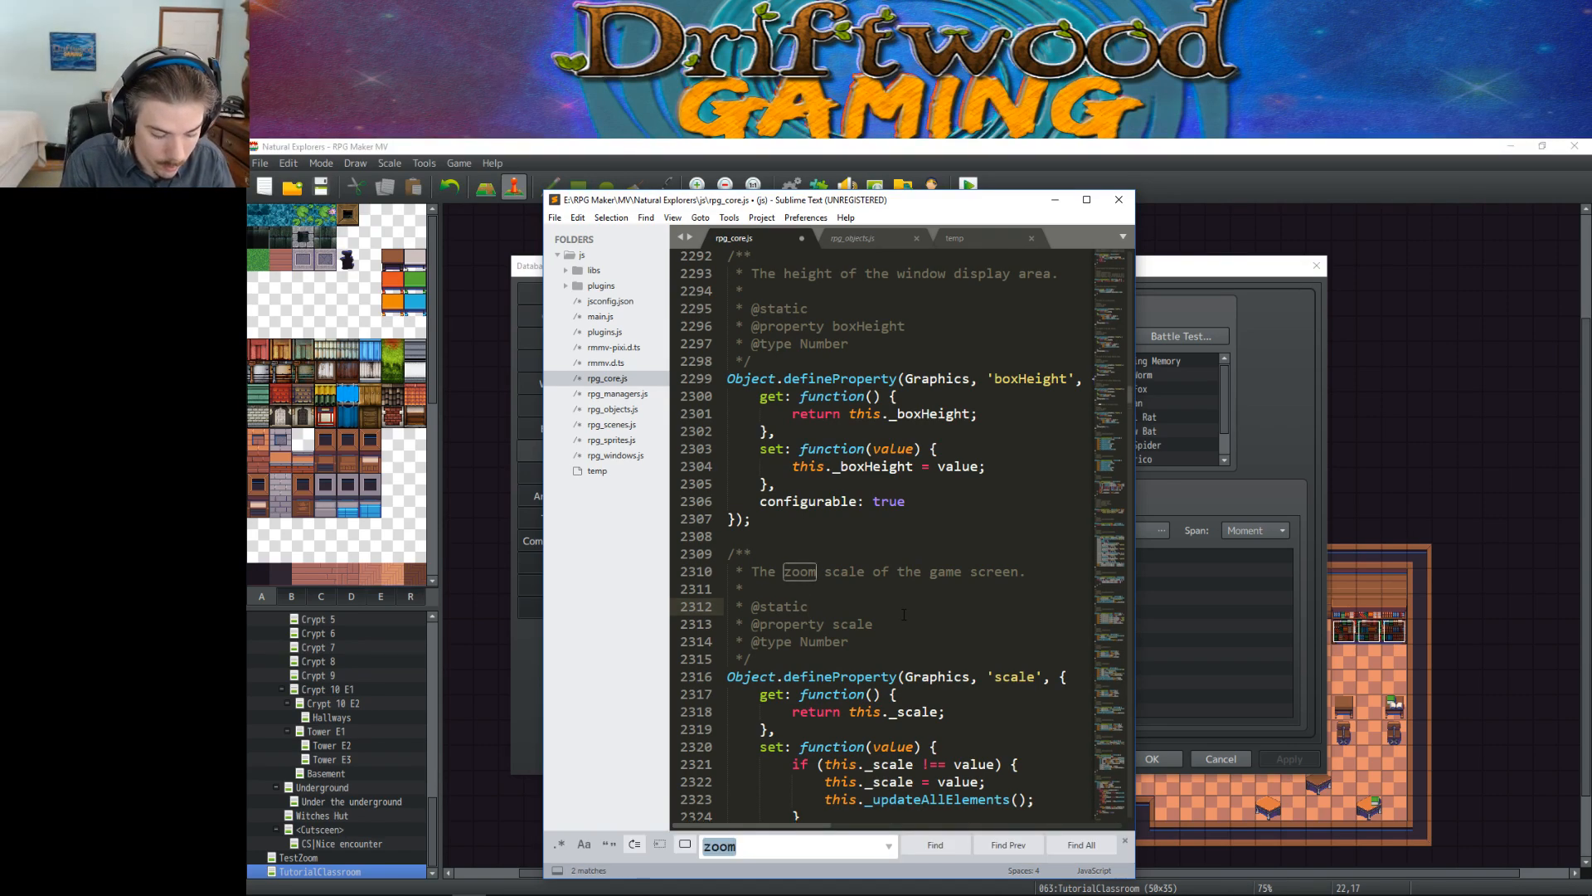
pyautogui.write('$gameActors.actor')
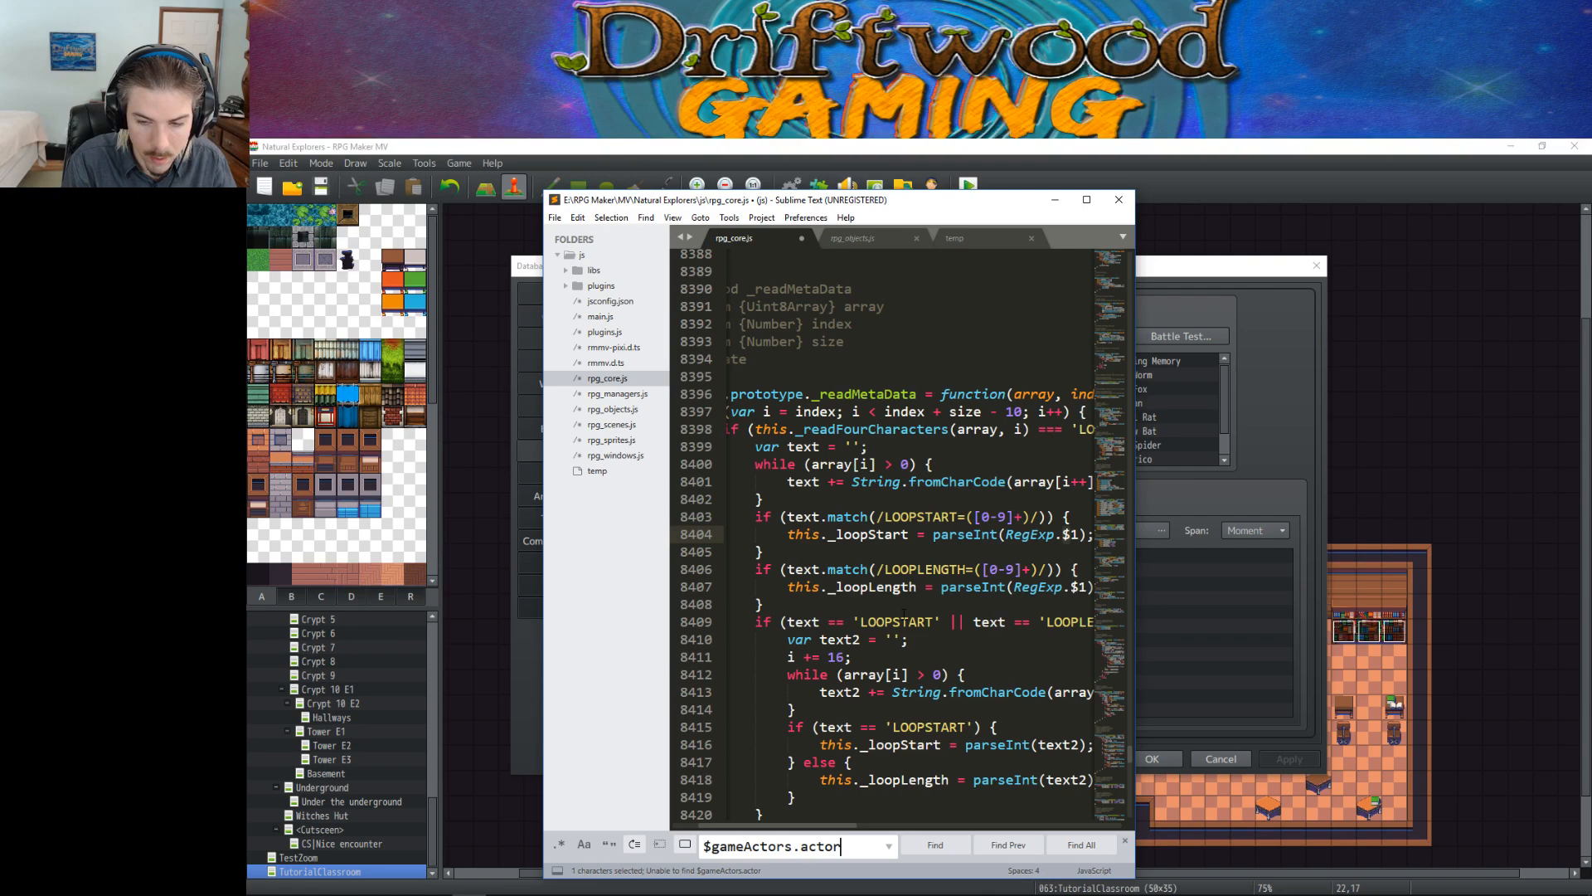
pyautogui.write('().remove')
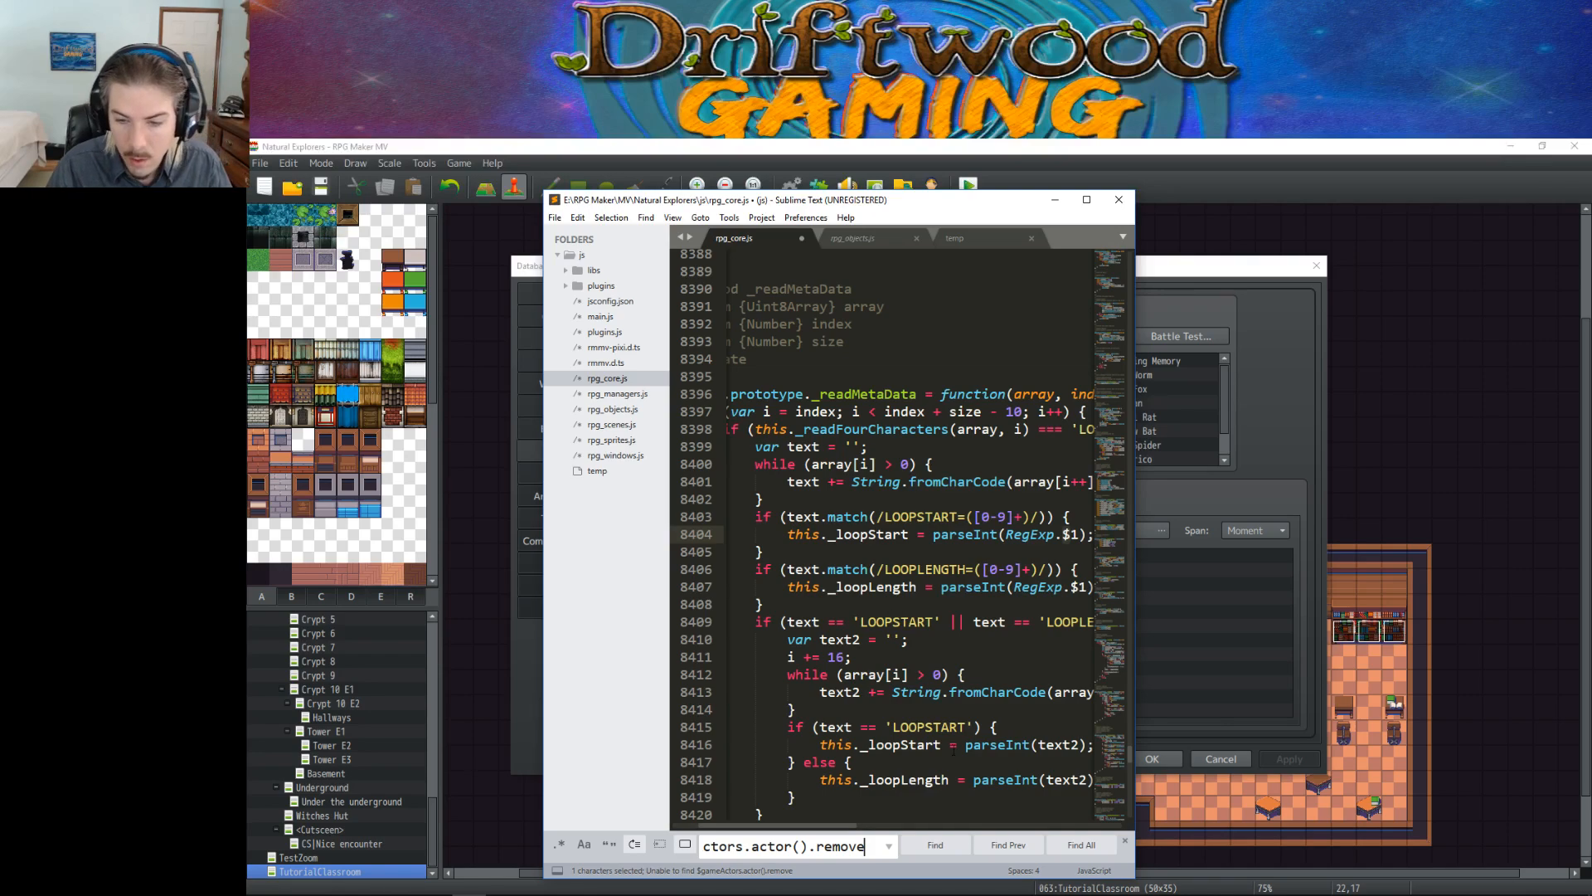
pyautogui.click(644, 849)
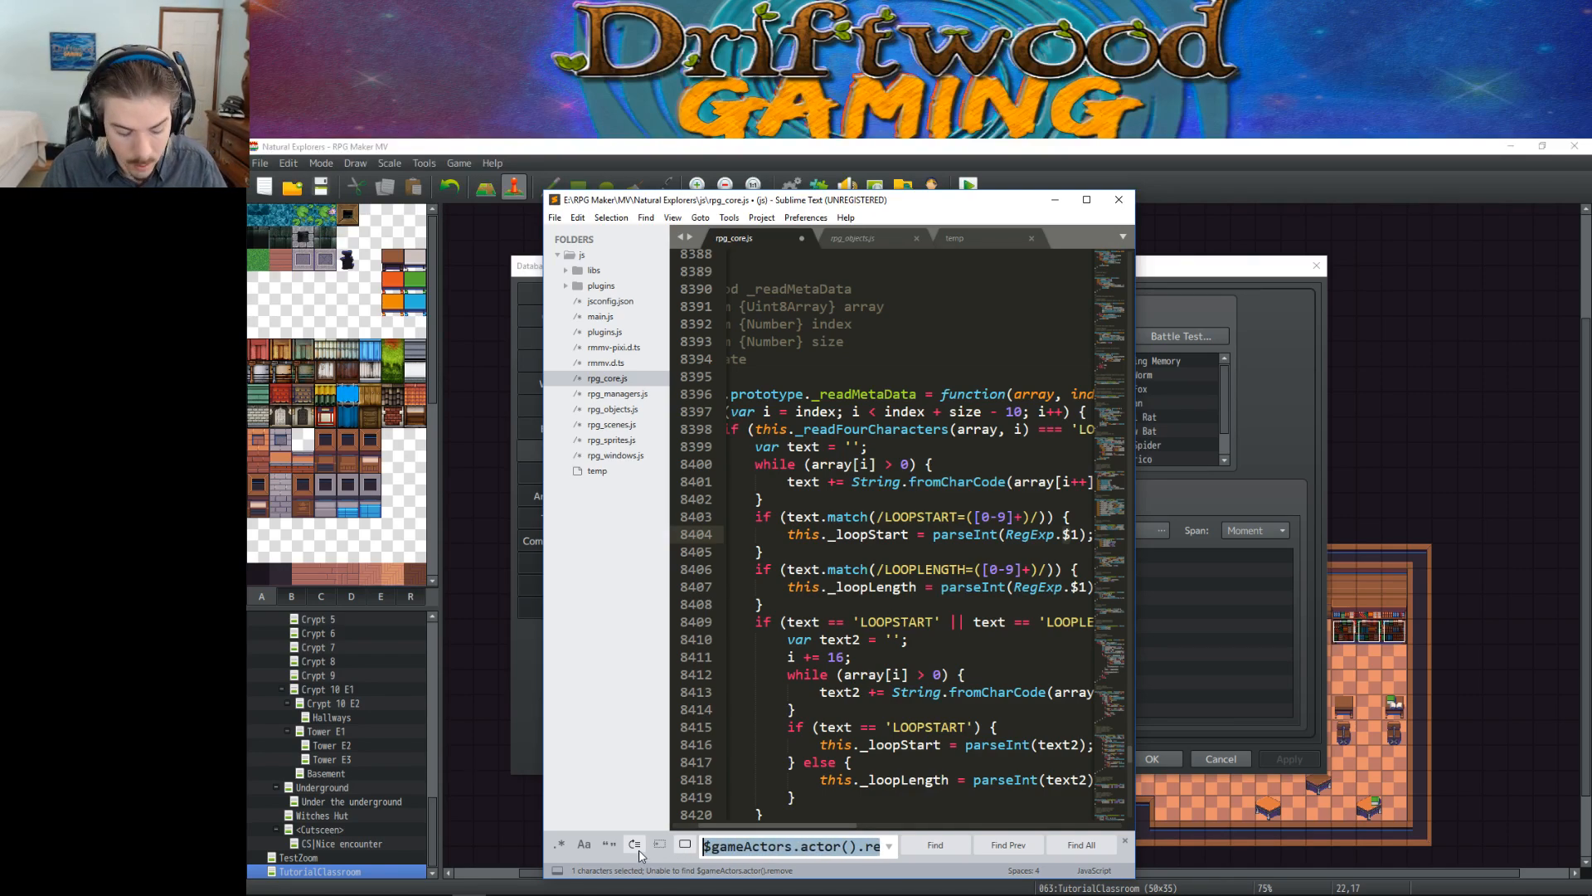
# Step: Look through plugins.js, rpg_managers.js, rpg_objects.js, rpg_scenes.js and rpg_sprites.js for $gameActors.actor().remove
pyautogui.click(602, 317)
pyautogui.click(621, 334)
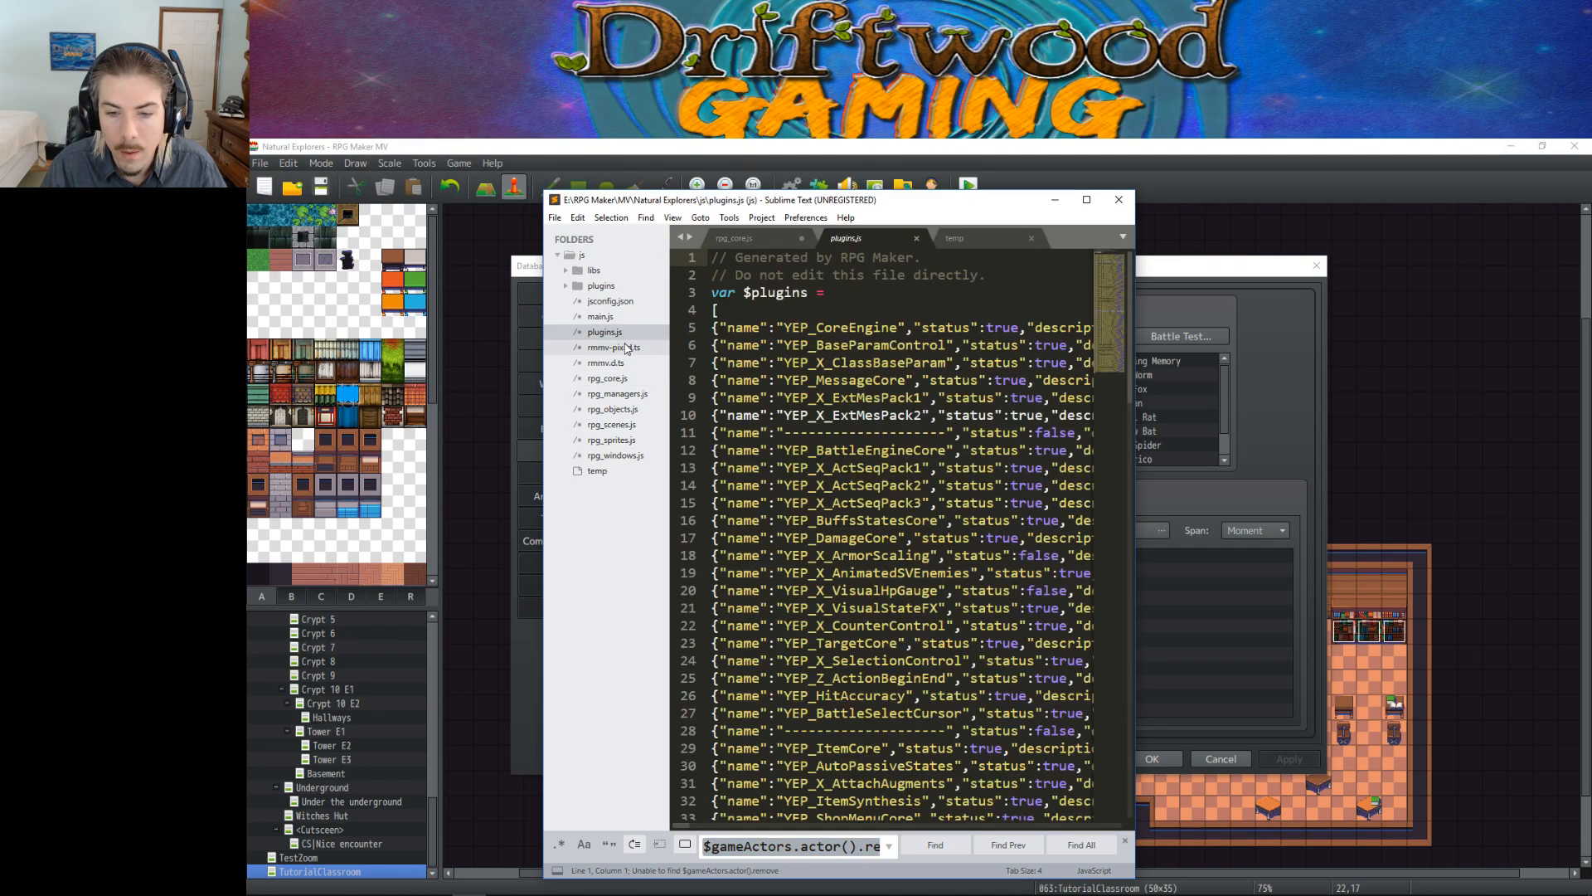
pyautogui.click(626, 365)
pyautogui.click(628, 379)
pyautogui.click(632, 395)
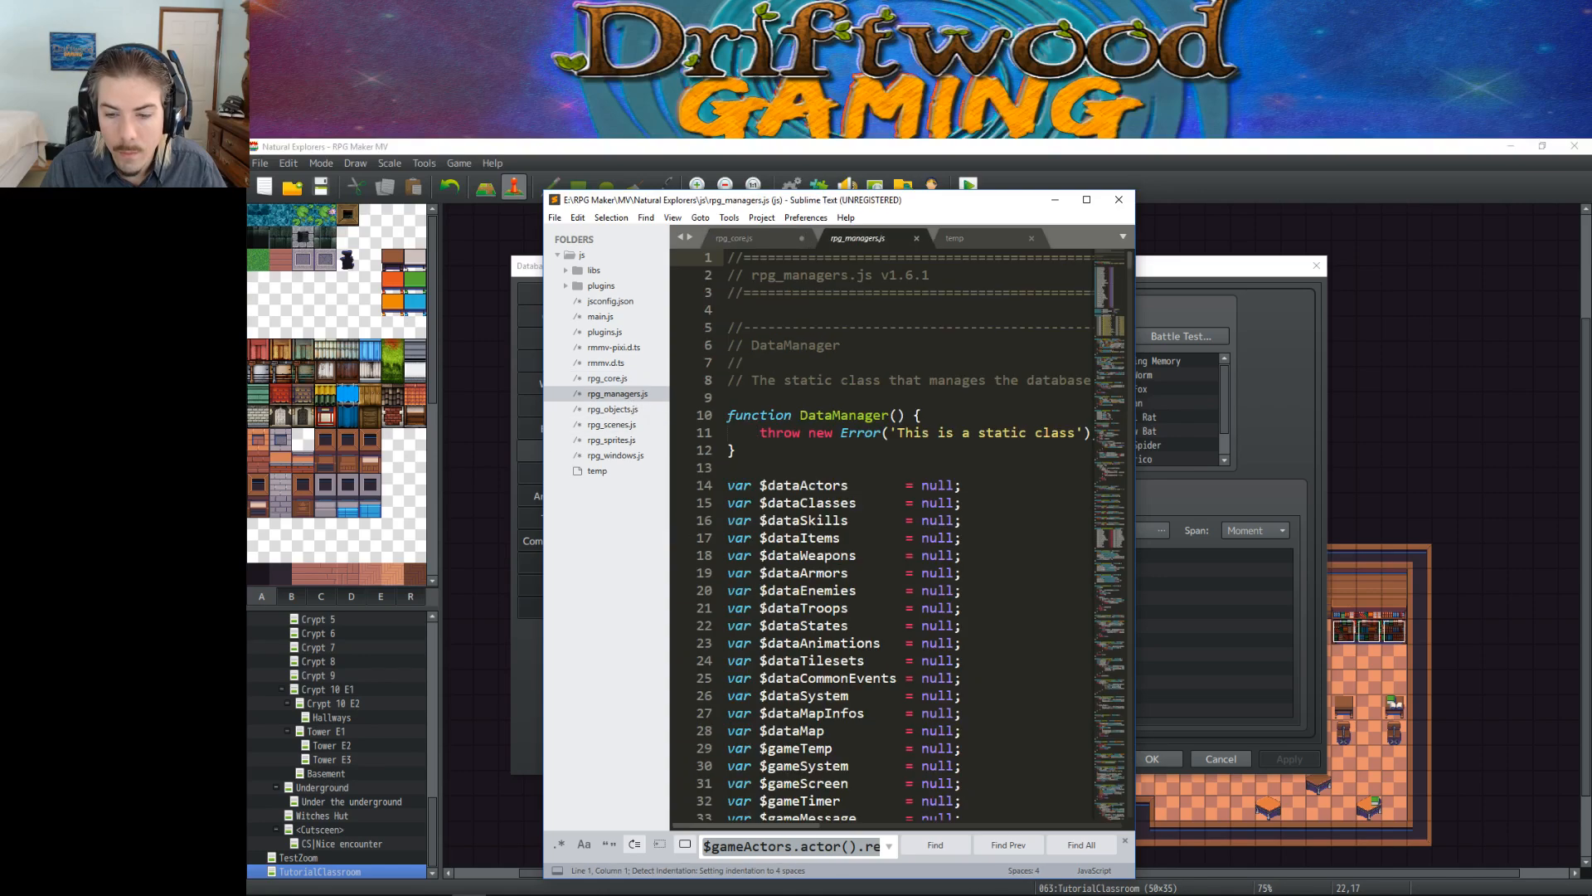
pyautogui.click(605, 412)
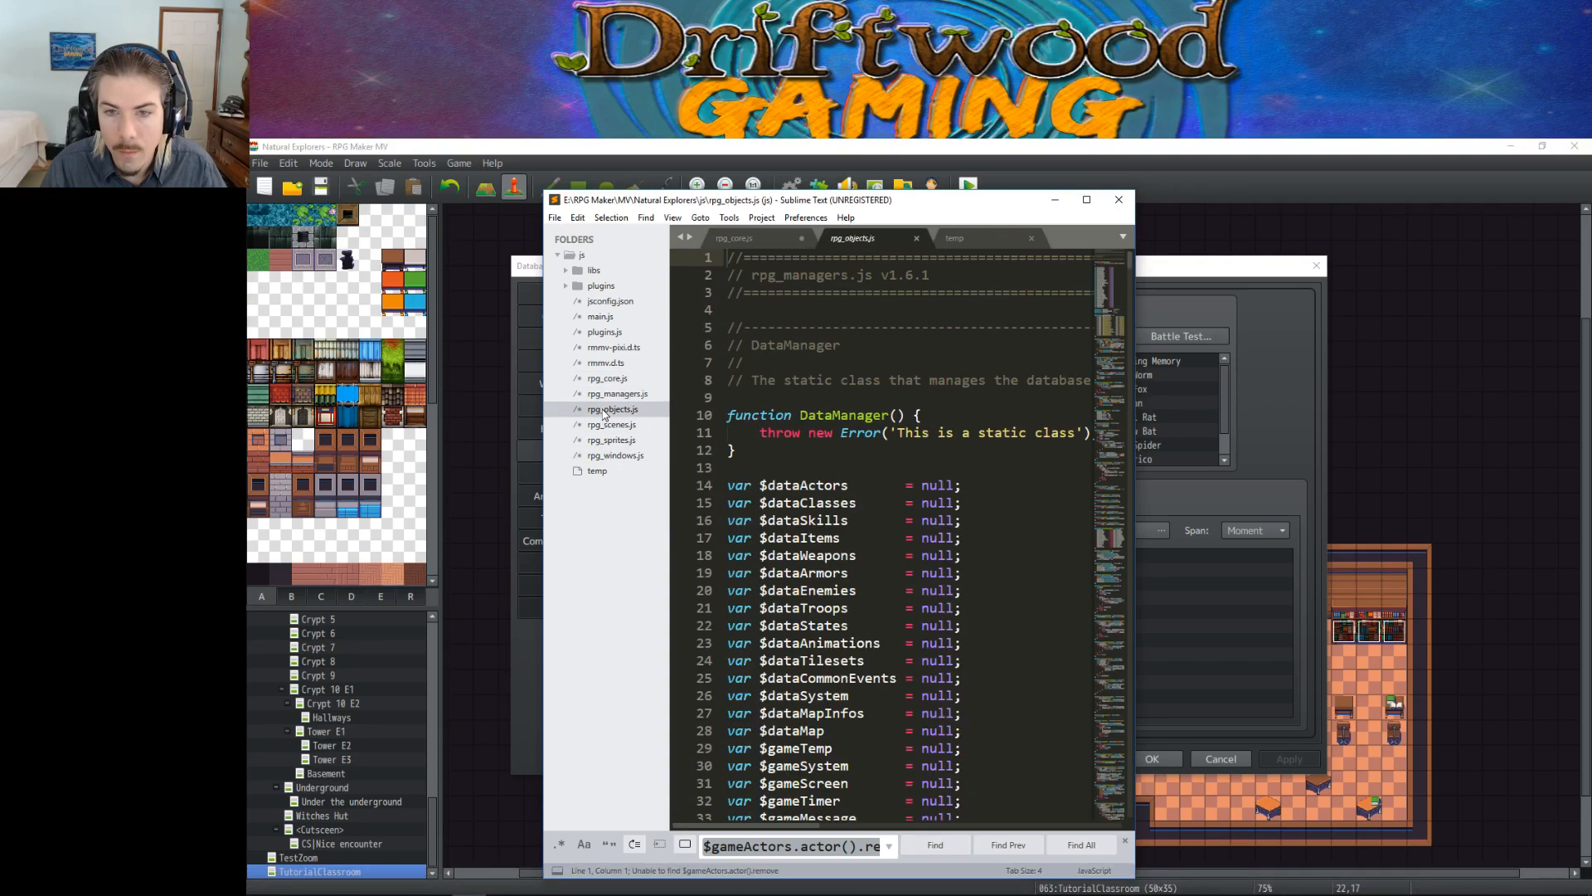
pyautogui.click(612, 424)
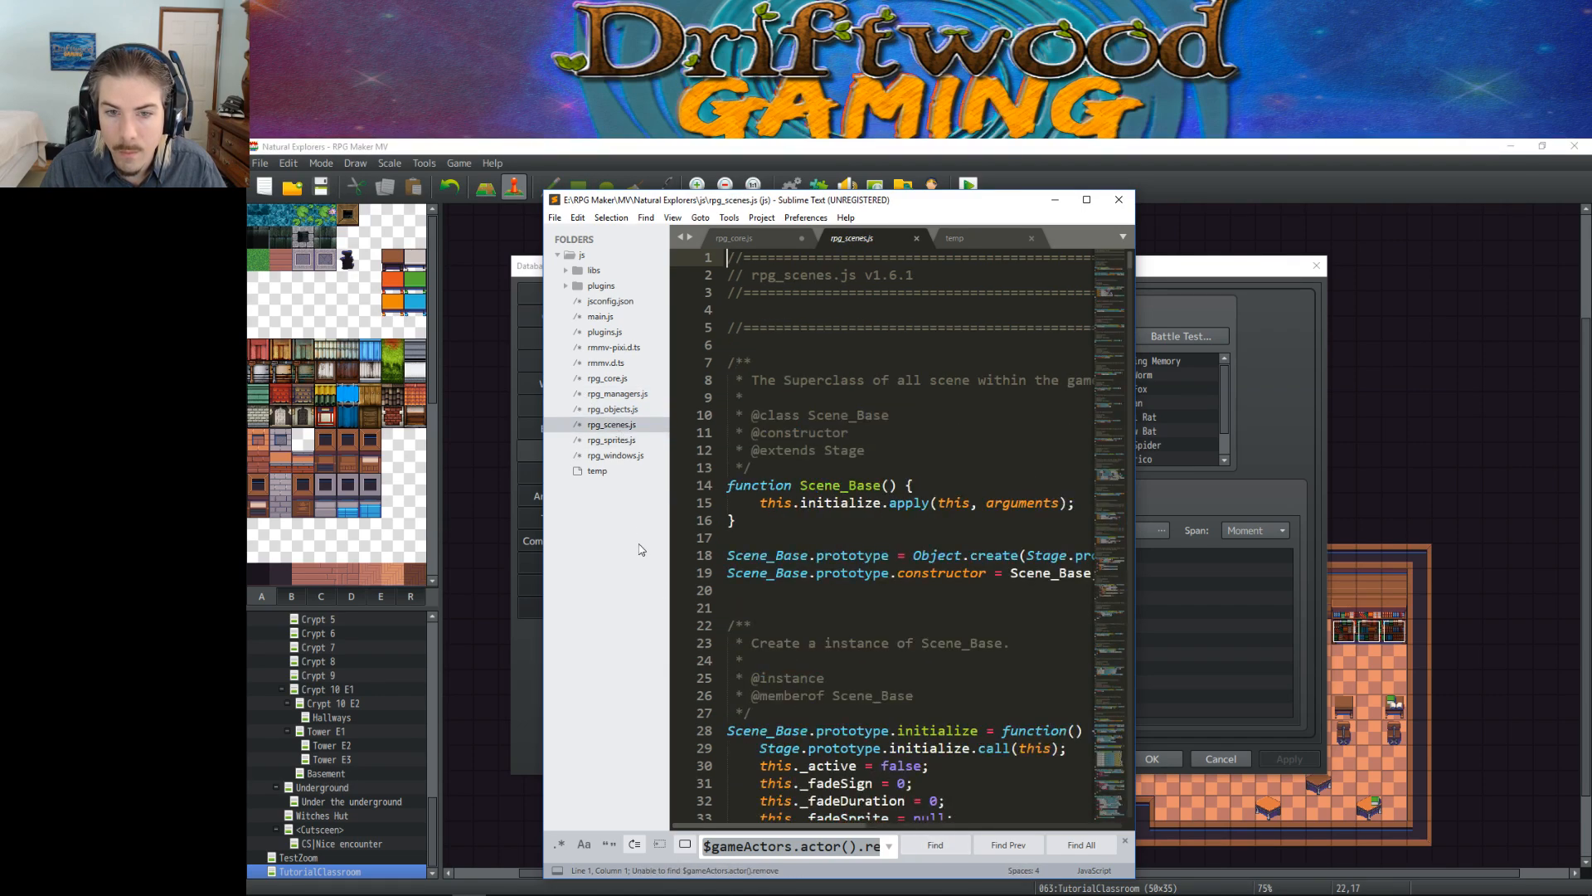
pyautogui.click(618, 440)
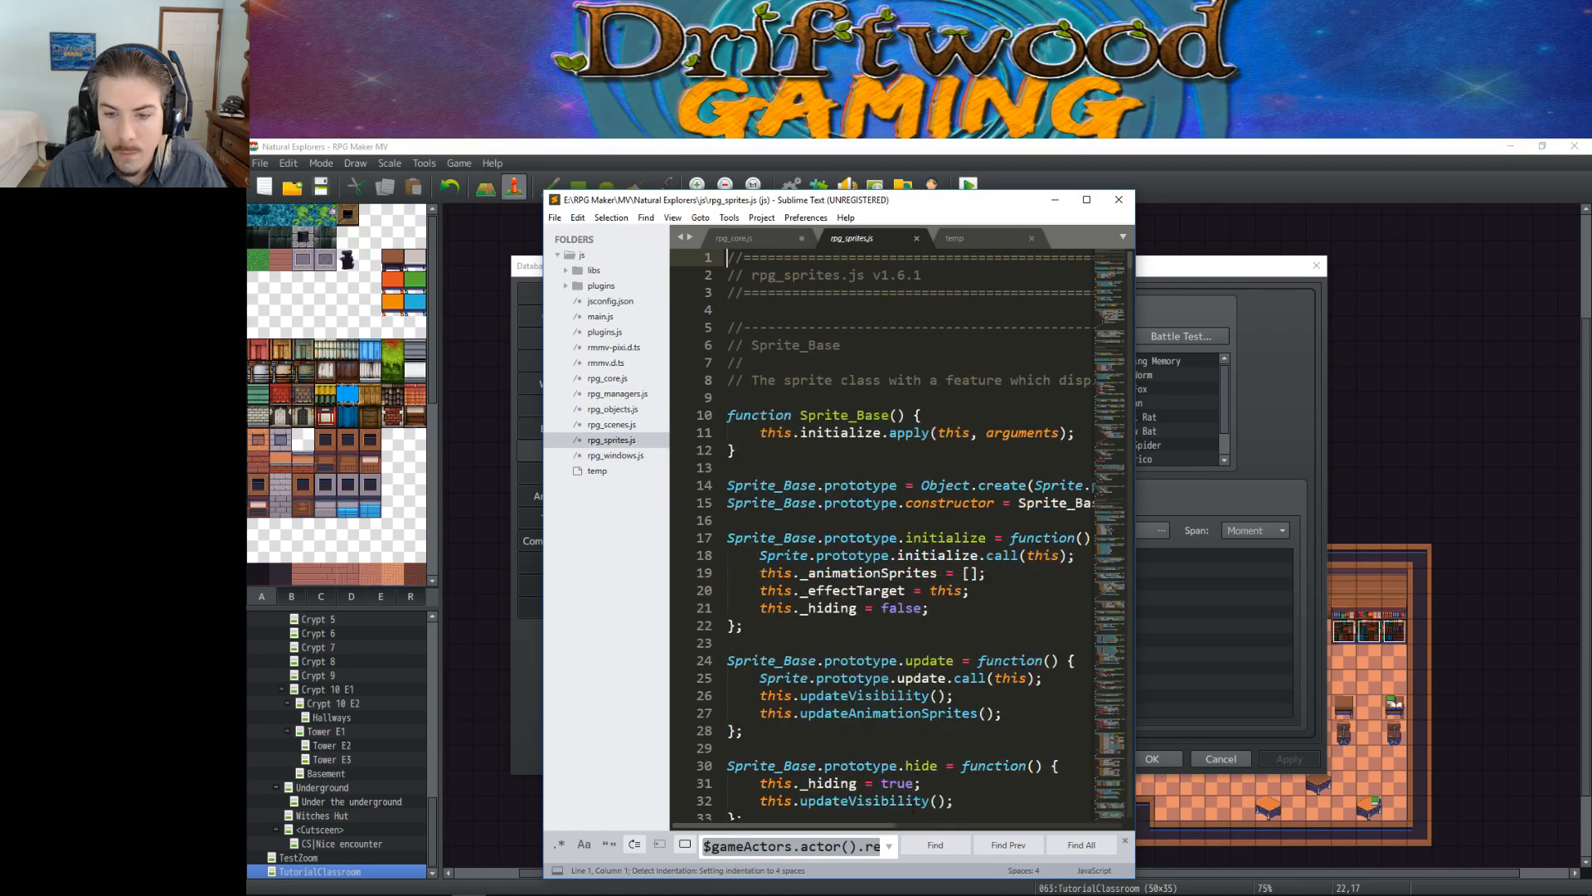
# Step: Open rpg_windows.js and shorten the search term to remove to look for matches there
pyautogui.click(639, 457)
pyautogui.click(836, 846)
pyautogui.press('Right')
pyautogui.press('Right')
pyautogui.hotkey('shift', 'Home')
pyautogui.press('BackSpace')
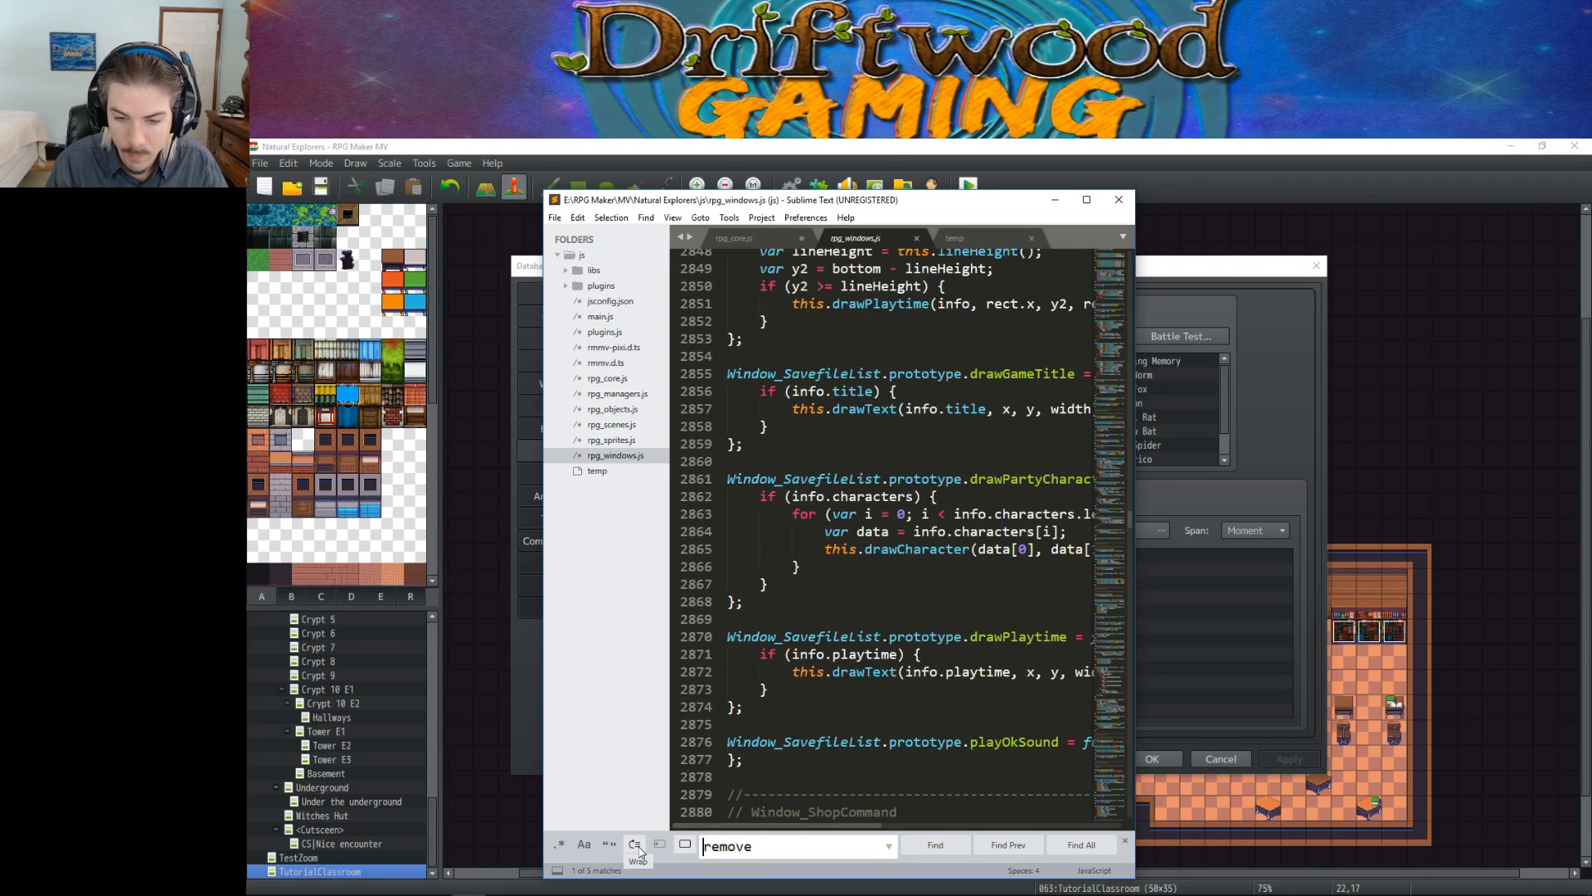
pyautogui.click(639, 849)
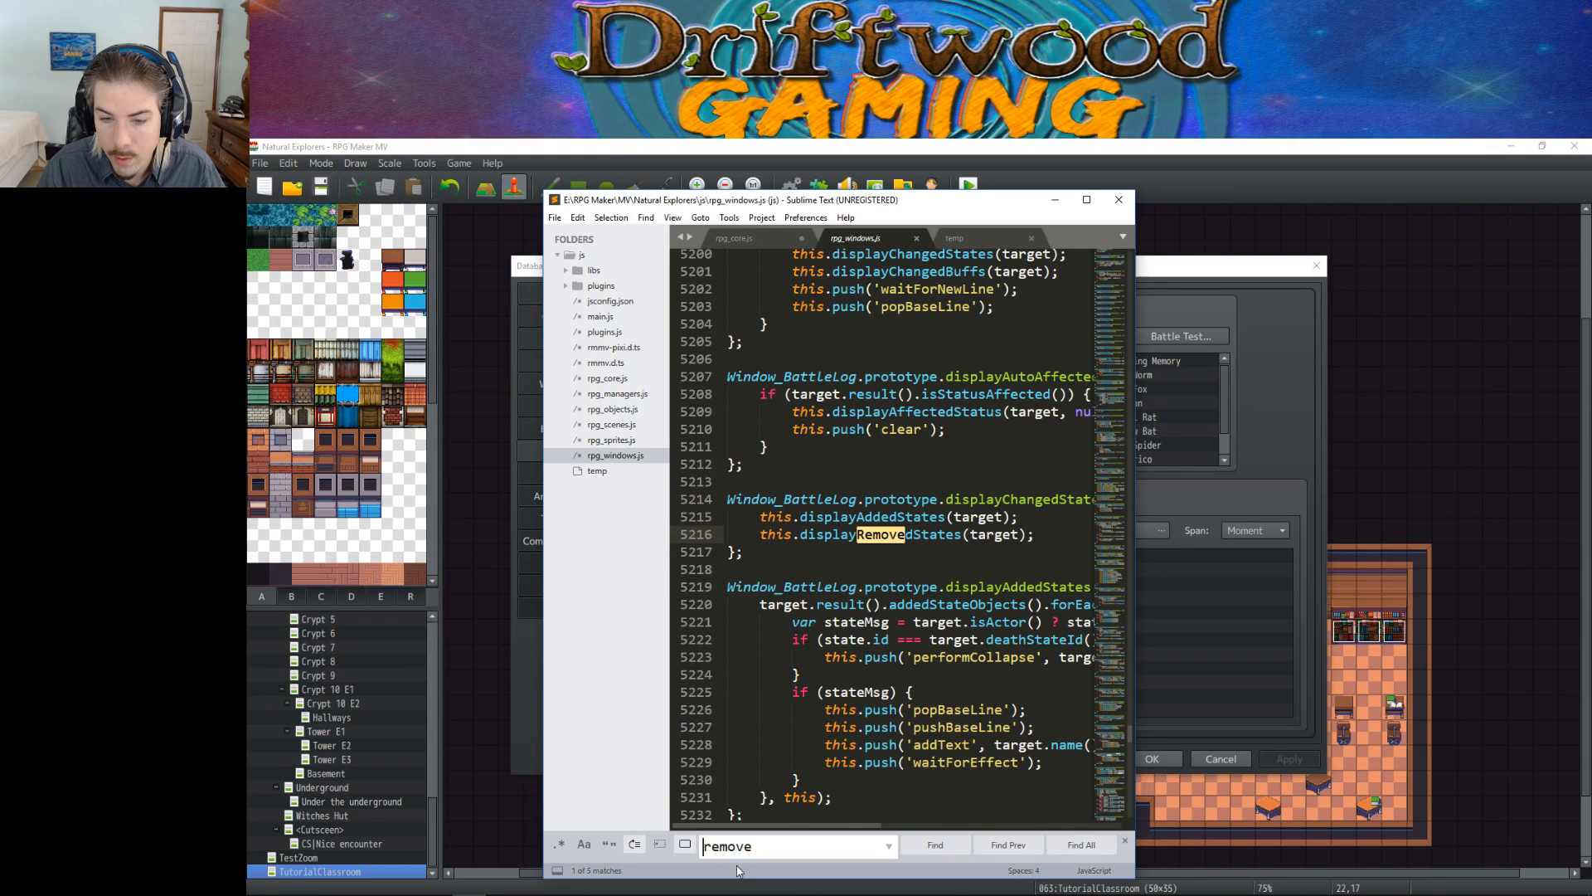
# Step: Search for removeEquip in rpg_windows.js, rpg_sprites.js, rpg_scenes.js, rpg_objects.js, rpg_managers.js and rpg_core.js
pyautogui.write('Equip')
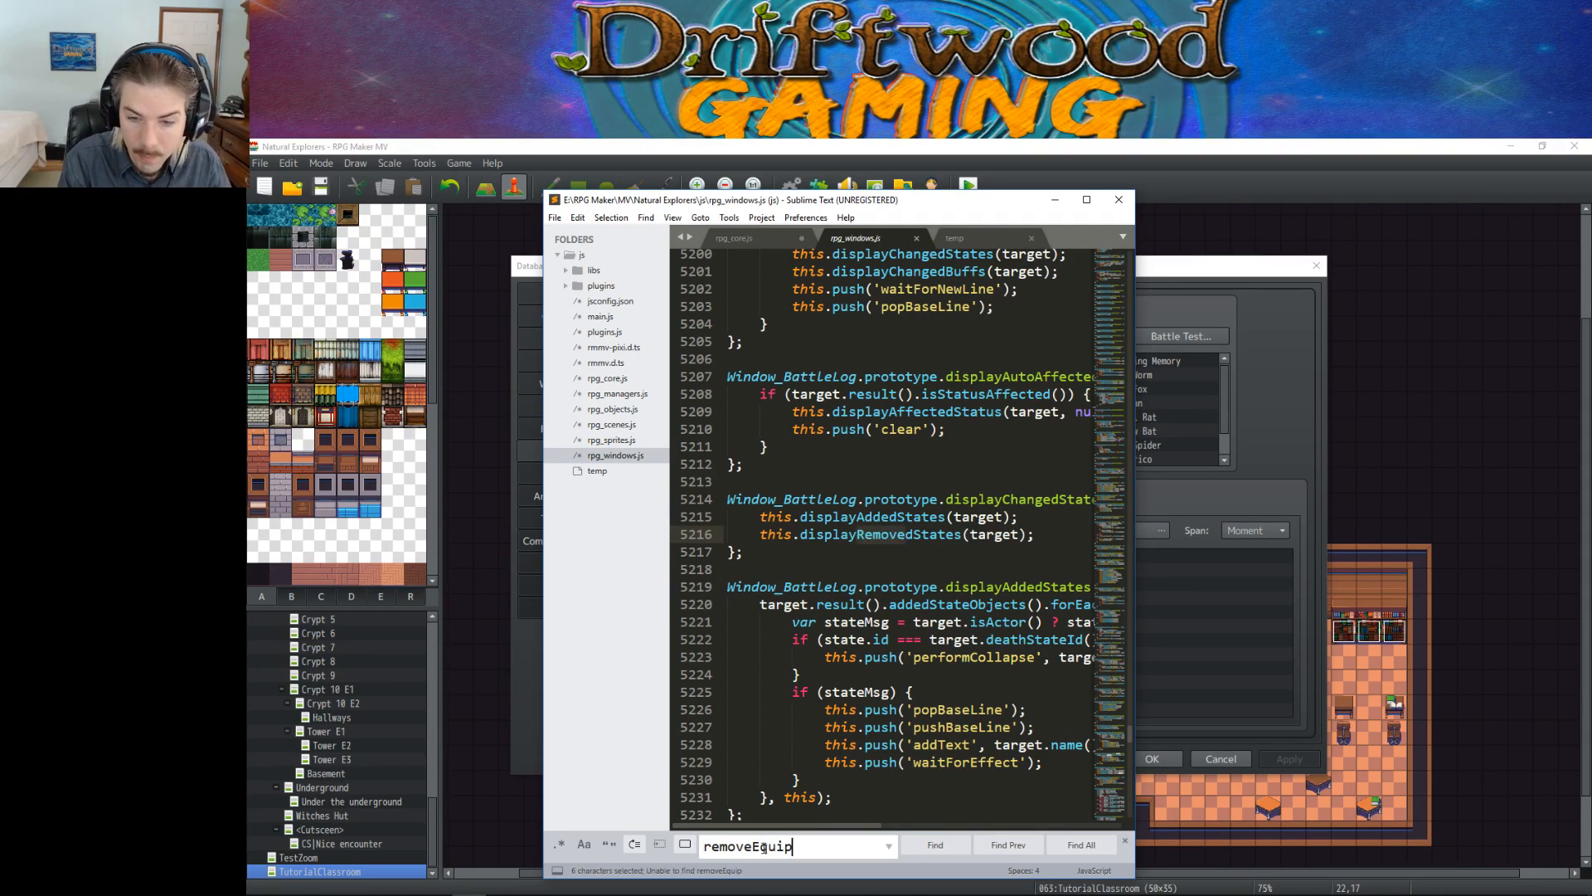
pyautogui.click(613, 440)
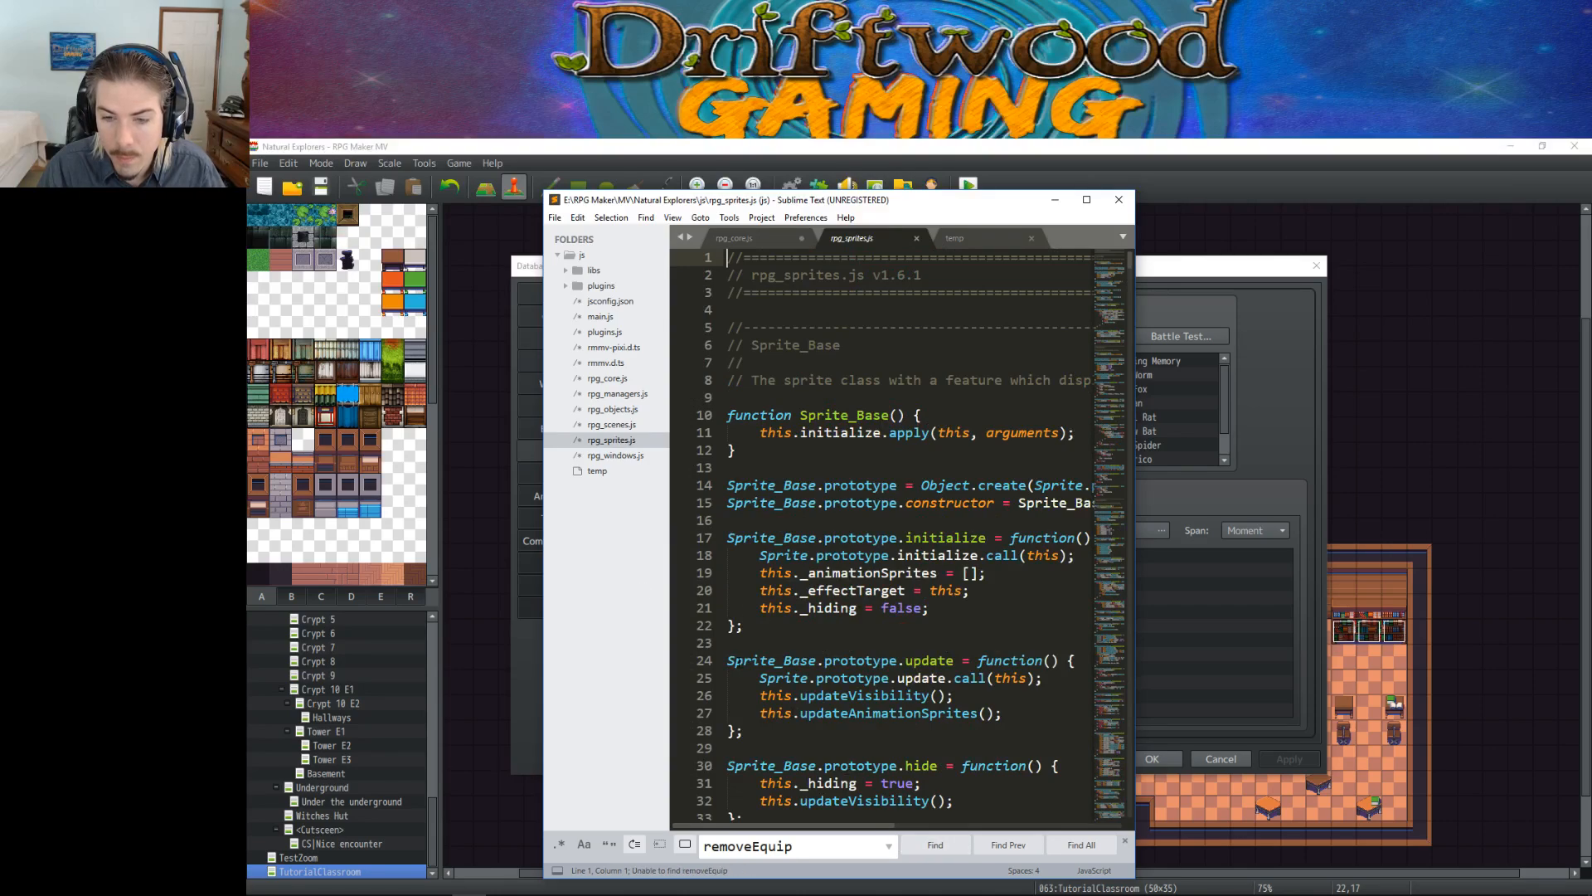
pyautogui.click(612, 425)
pyautogui.click(935, 844)
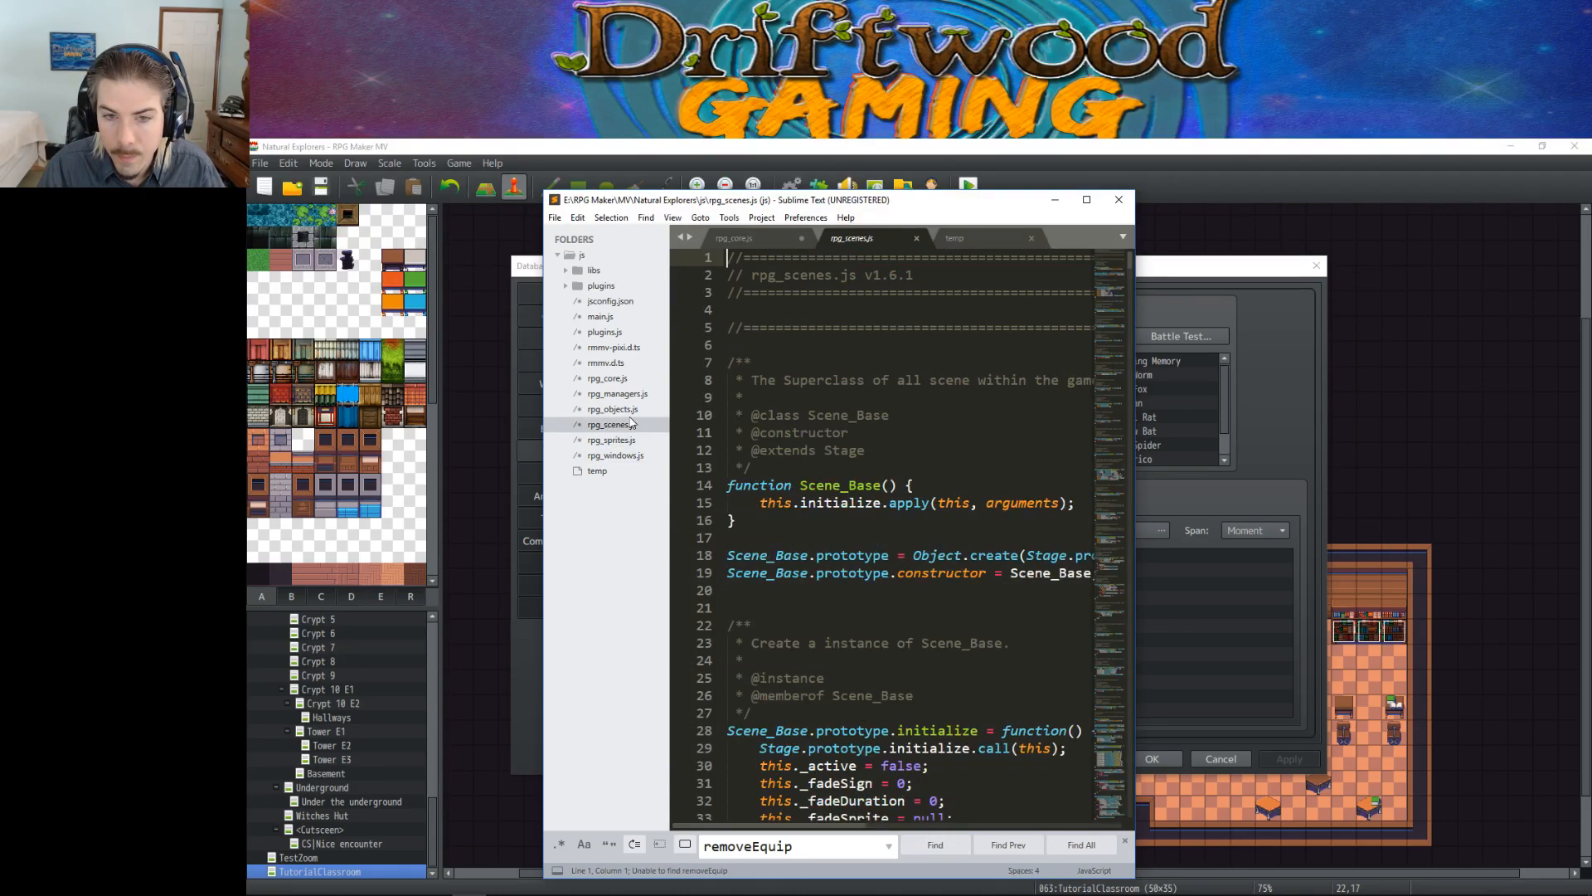
pyautogui.click(627, 410)
pyautogui.click(935, 845)
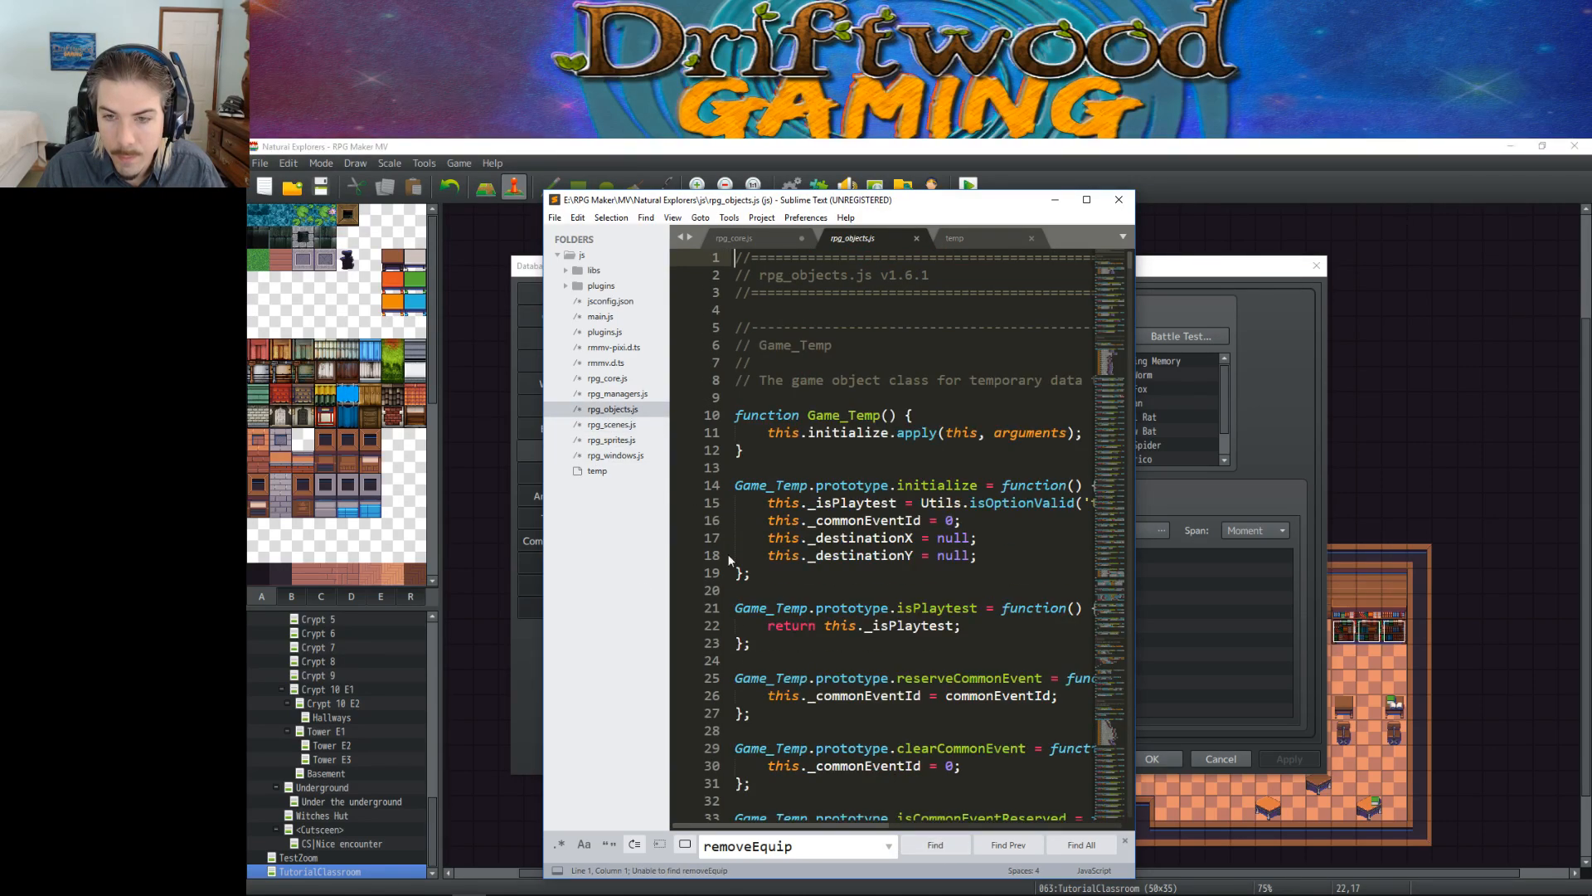
pyautogui.click(618, 394)
pyautogui.click(936, 844)
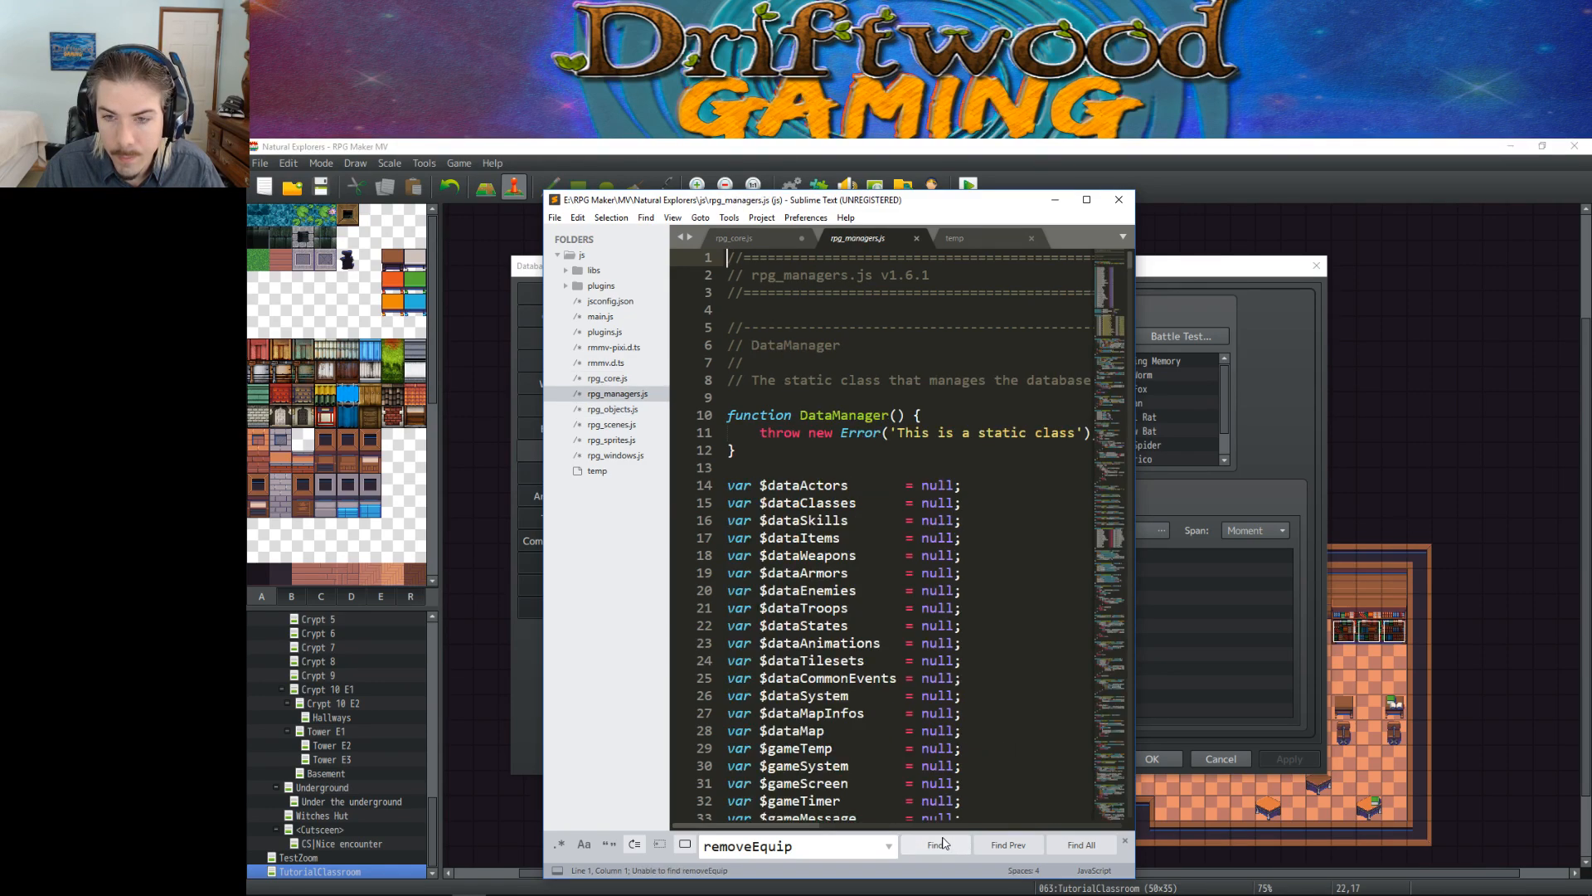
pyautogui.click(612, 378)
pyautogui.click(935, 845)
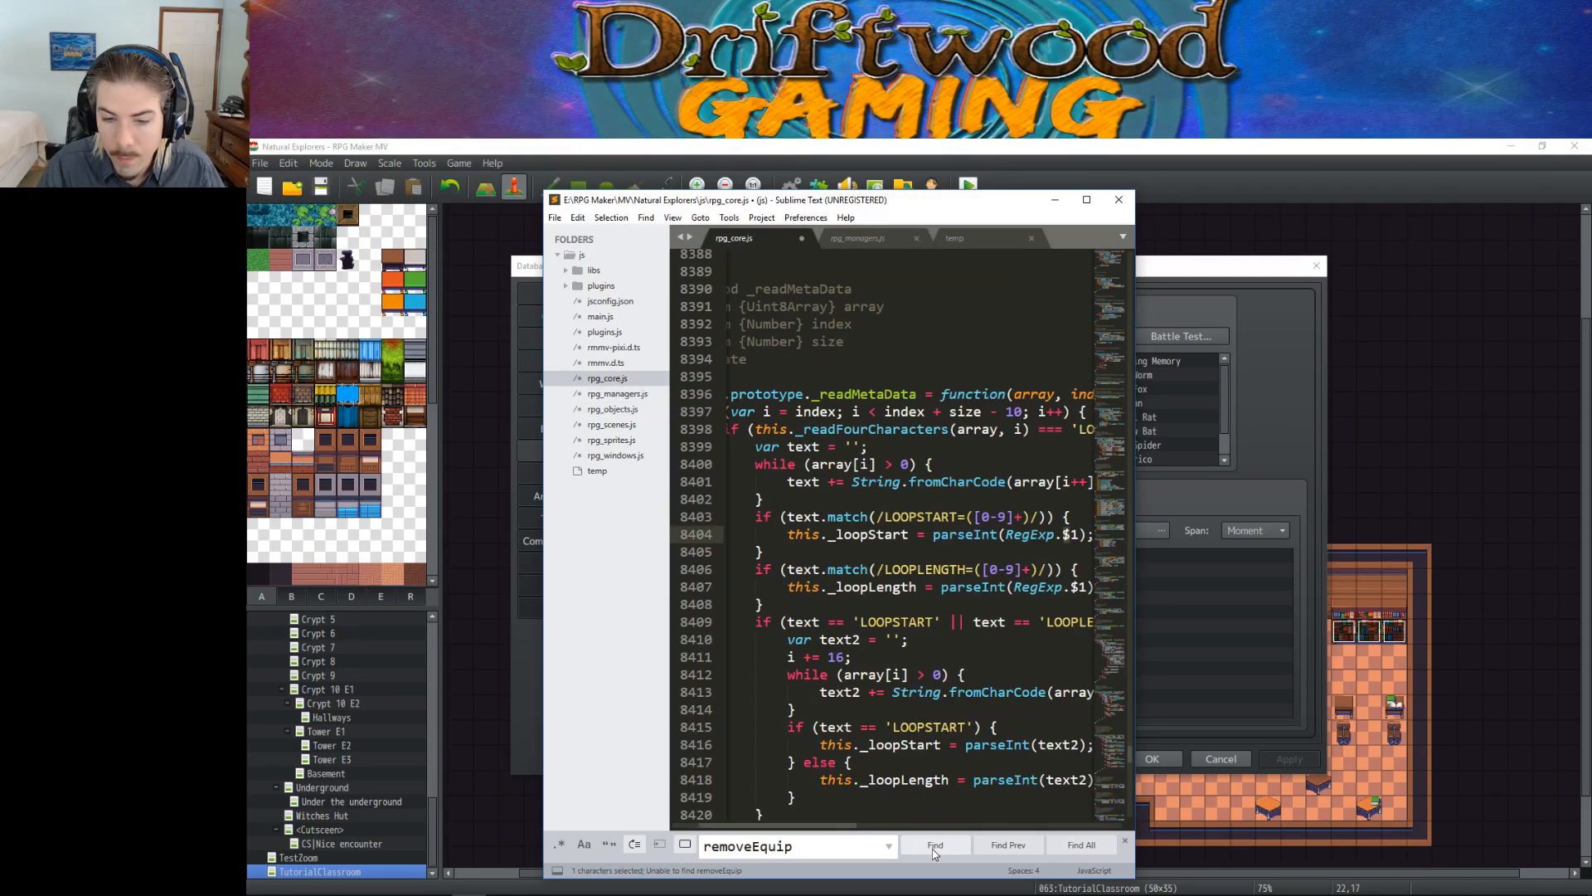
# Step: Check rmmv.d.ts, main.js and rpg_managers.js, and return to rpg_core.js
pyautogui.click(600, 362)
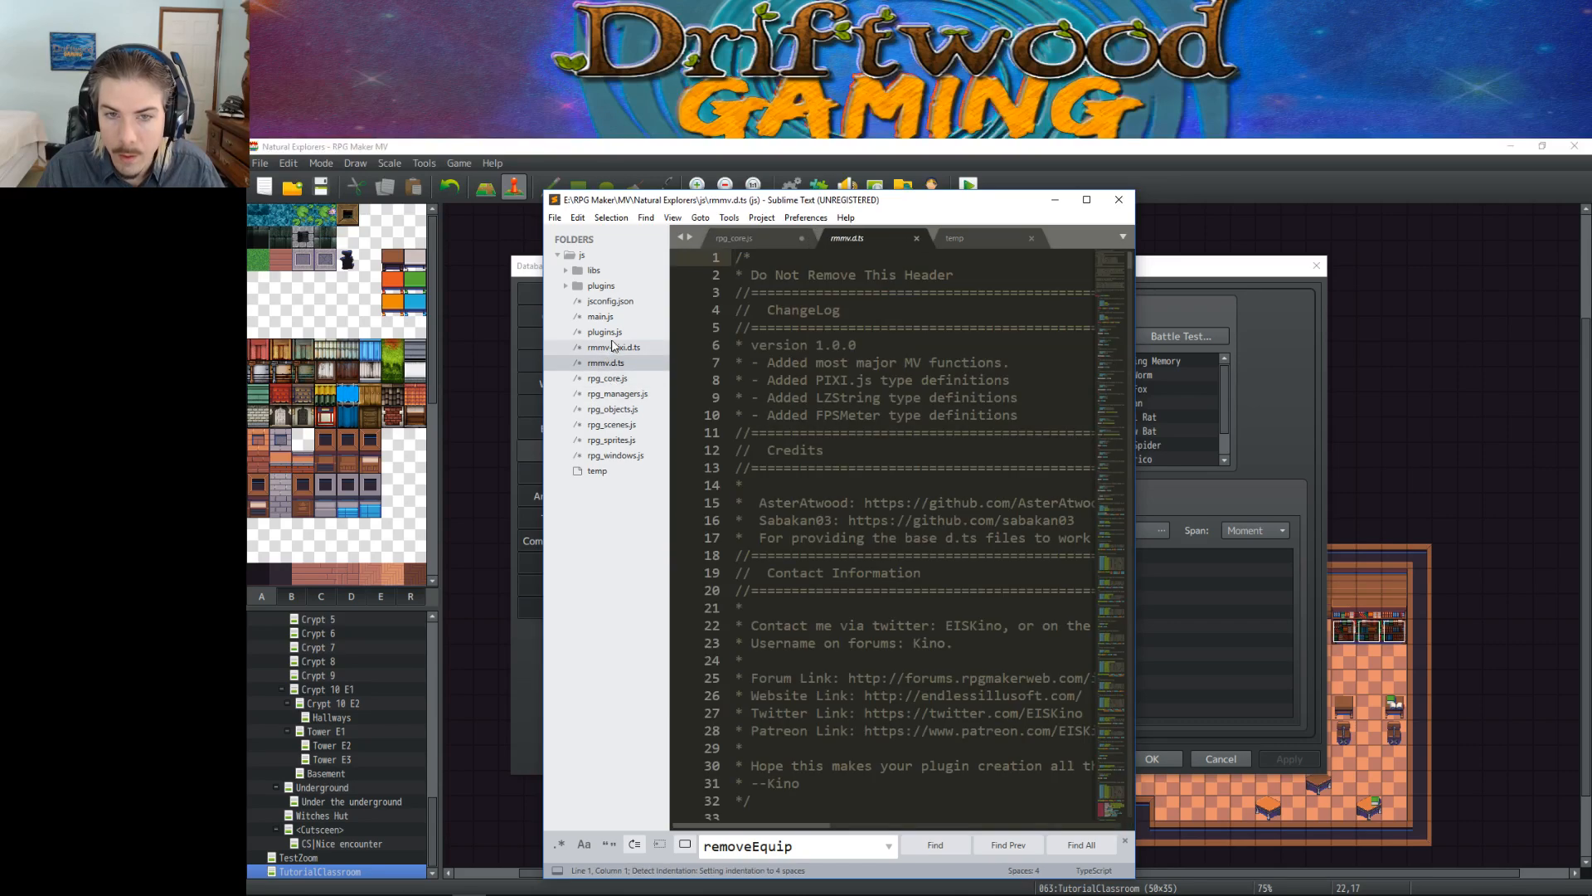
pyautogui.click(614, 319)
pyautogui.click(617, 395)
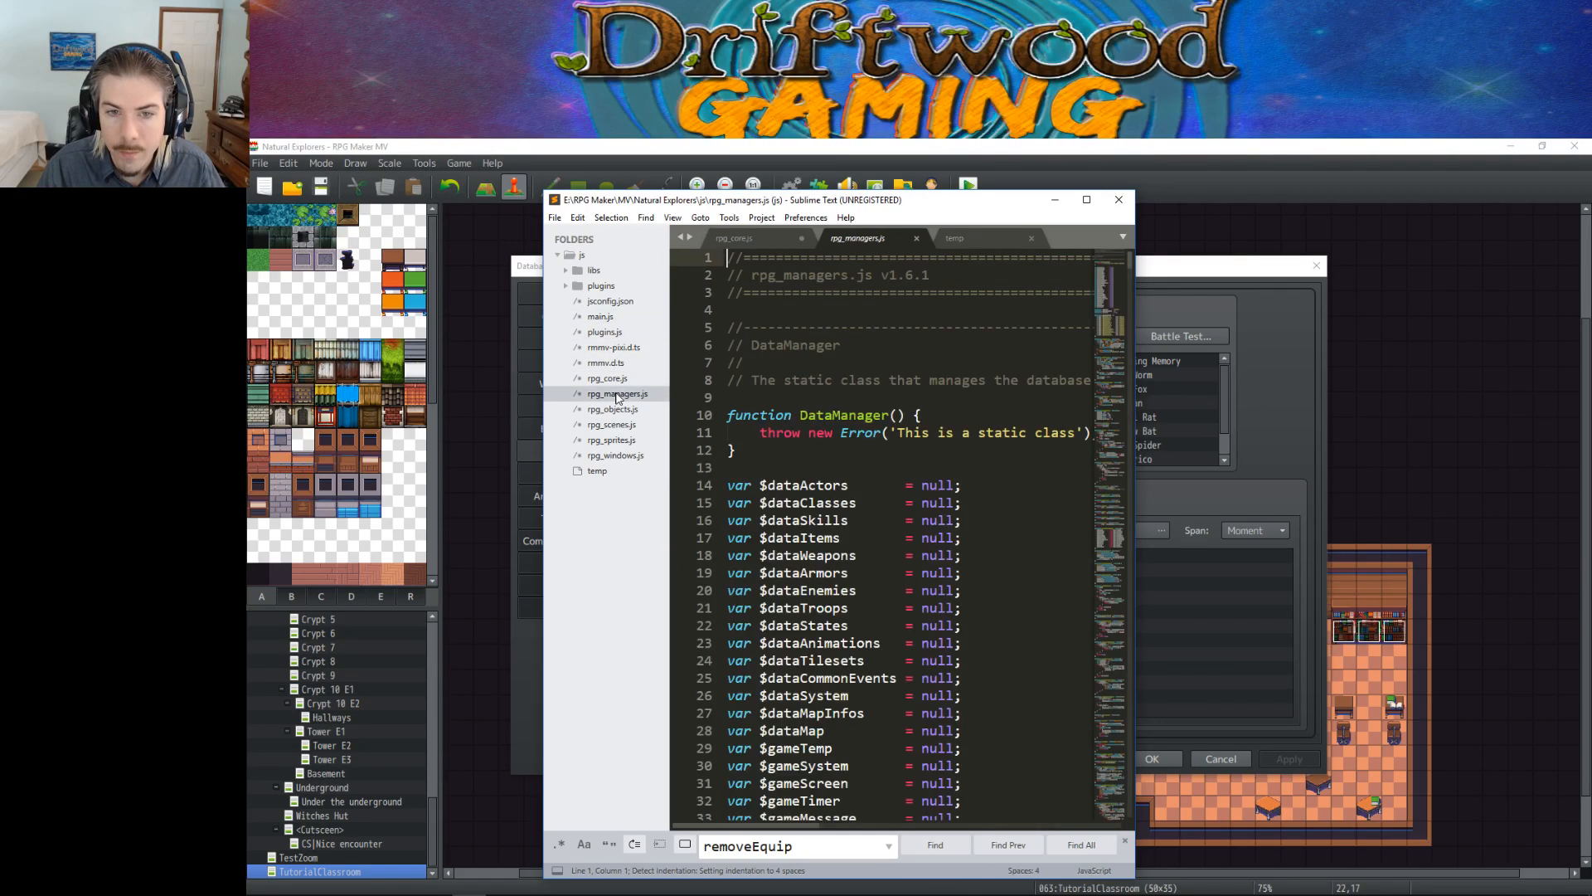
pyautogui.click(643, 380)
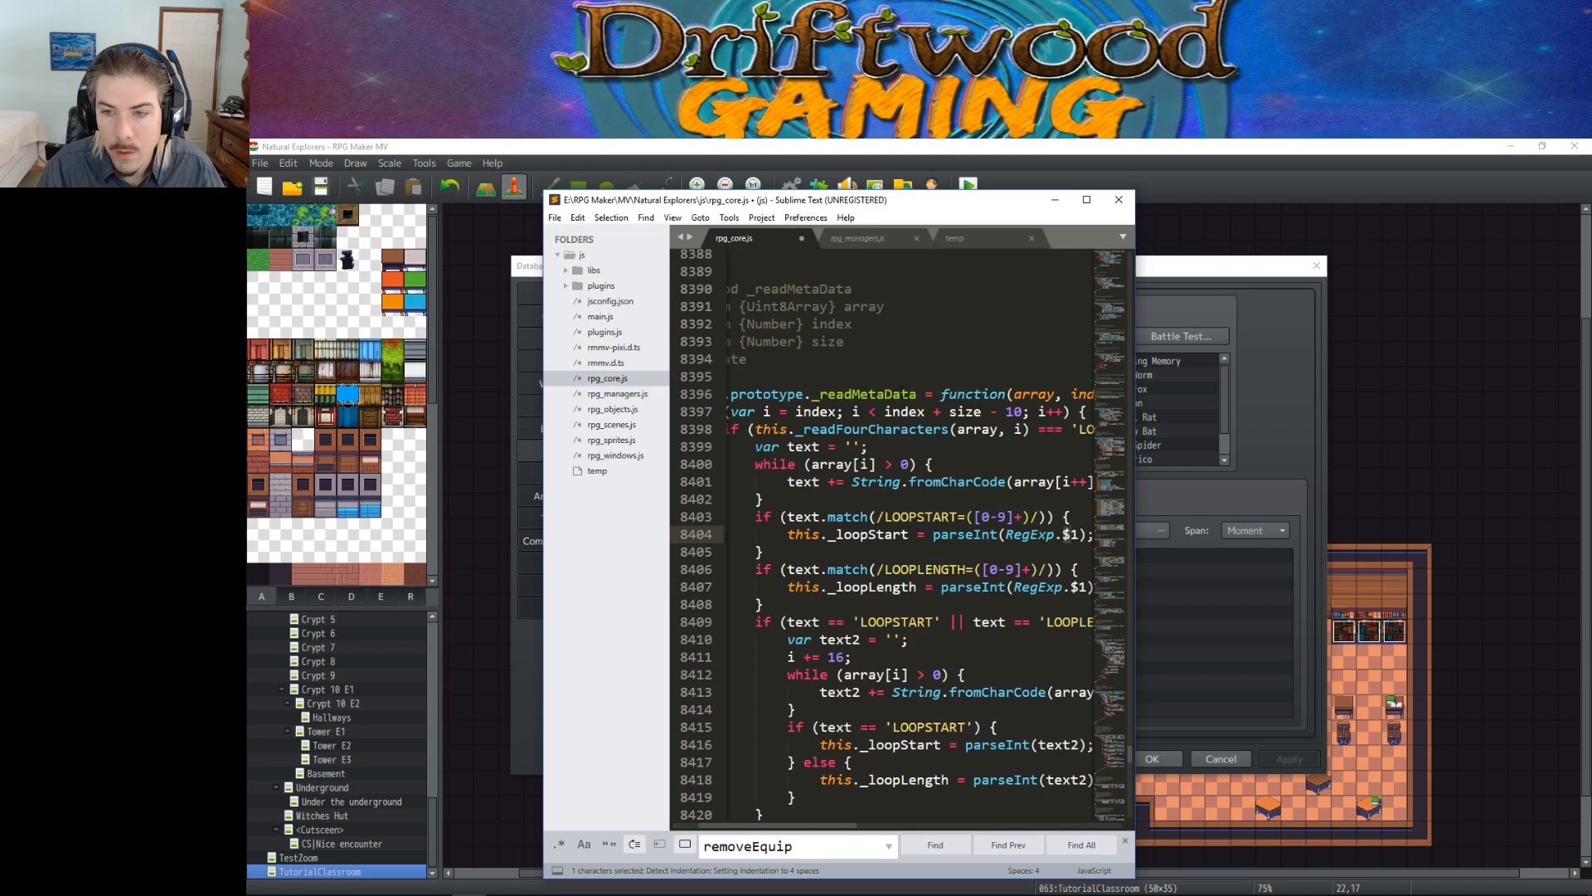
# Step: Maximize the editor window and search rpg_core.js for remove, bringing the start of the code lines into view
pyautogui.click(1086, 200)
pyautogui.click(502, 868)
pyautogui.keyDown('shift'); pyautogui.click(457, 875); pyautogui.keyUp('shift')
pyautogui.press('BackSpace')
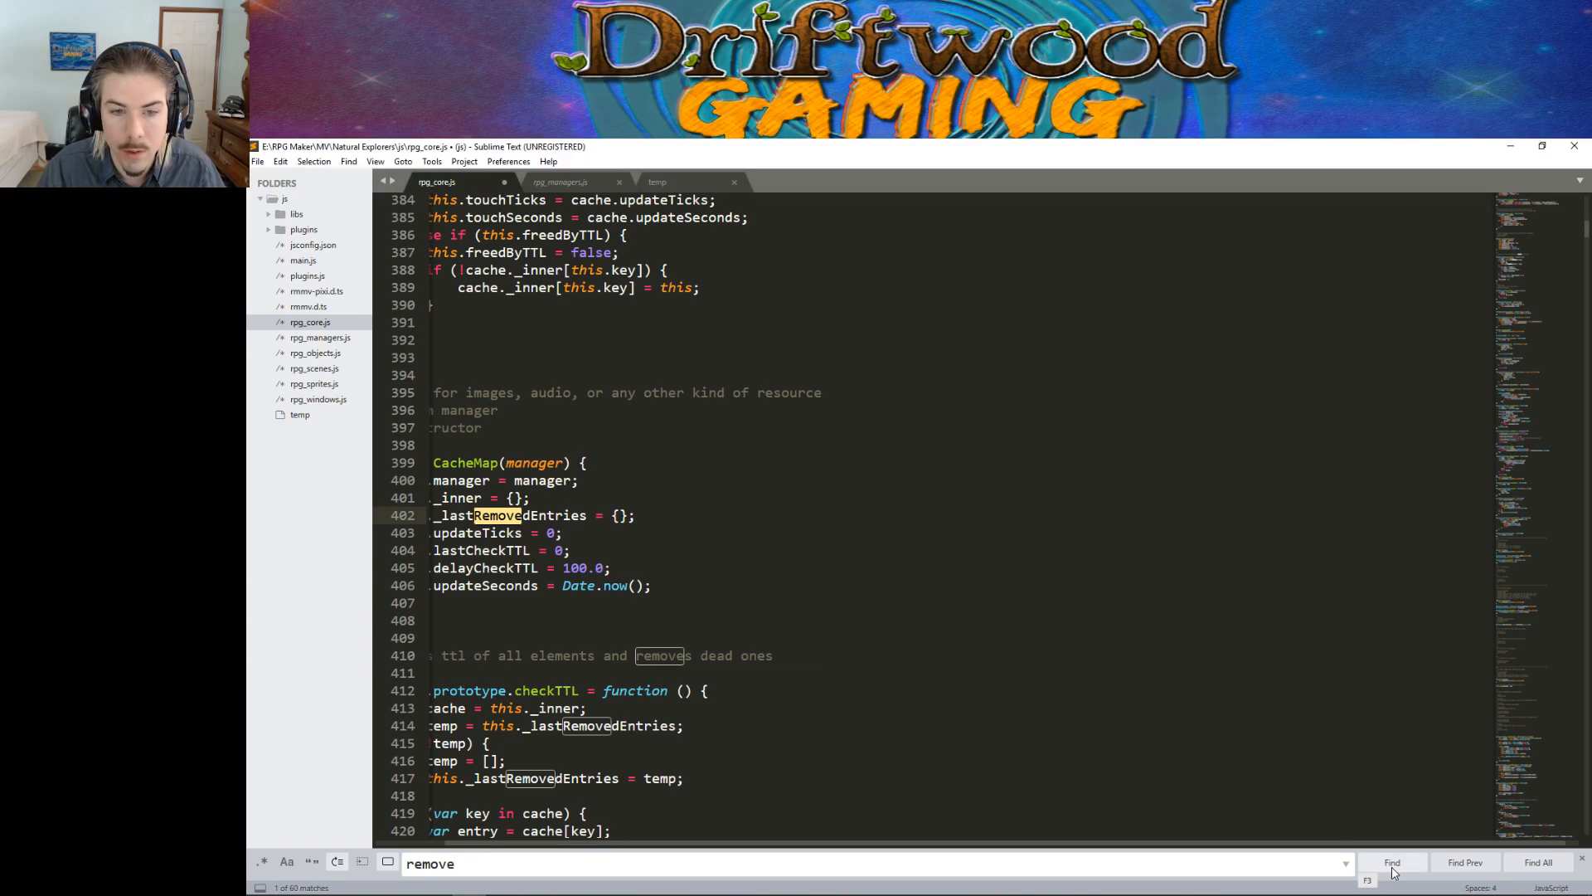
pyautogui.scroll(-5, 958, 712)
pyautogui.scroll(5, 958, 712)
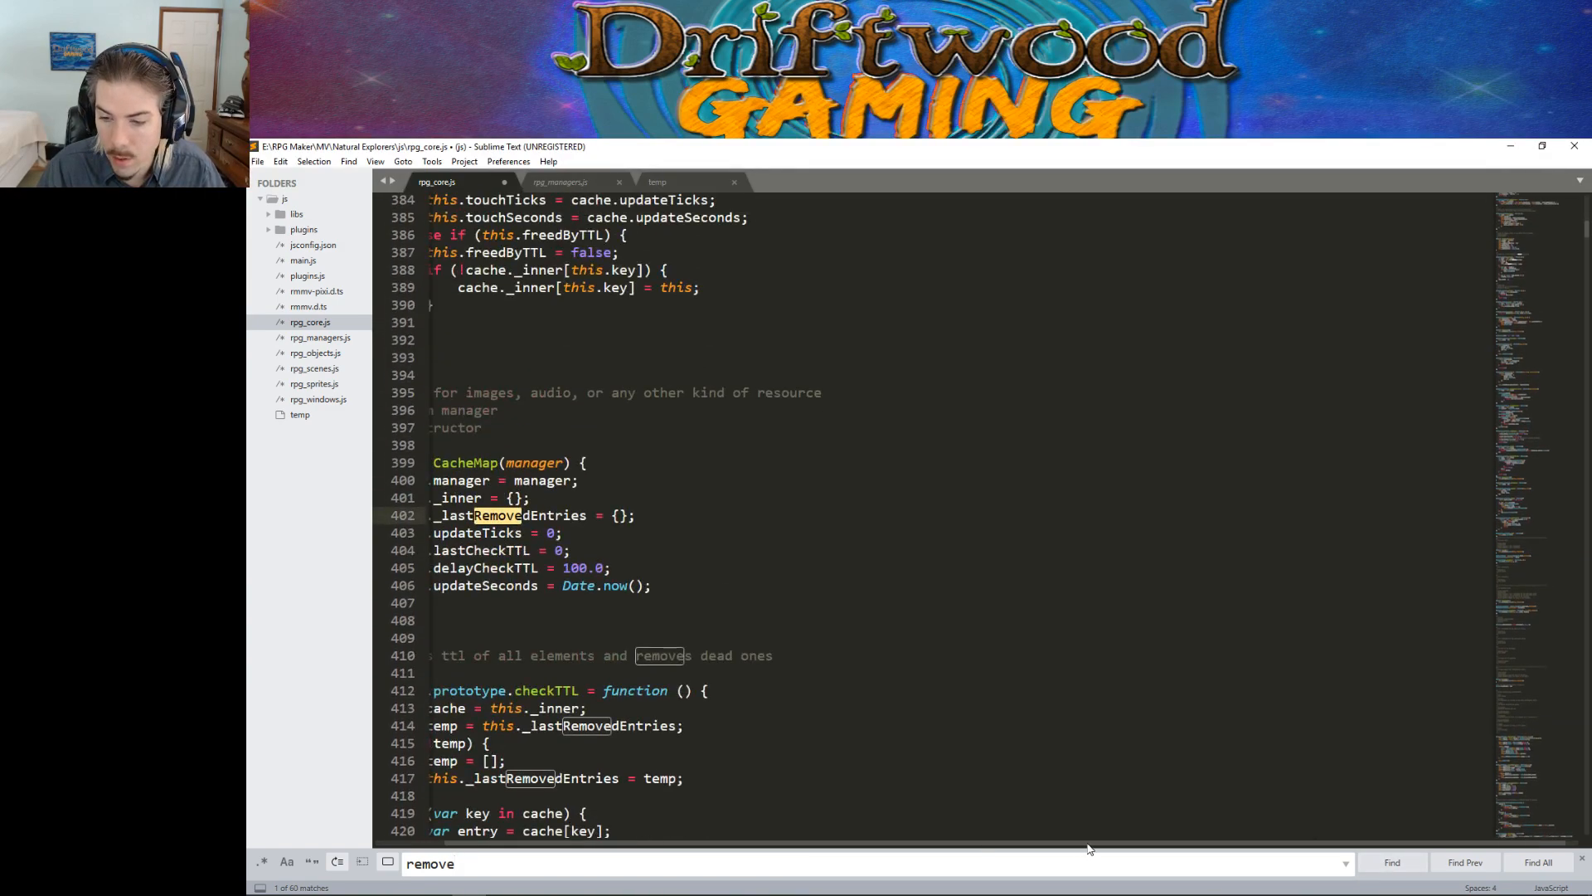
pyautogui.moveTo(1088, 843); pyautogui.dragTo(1006, 850)
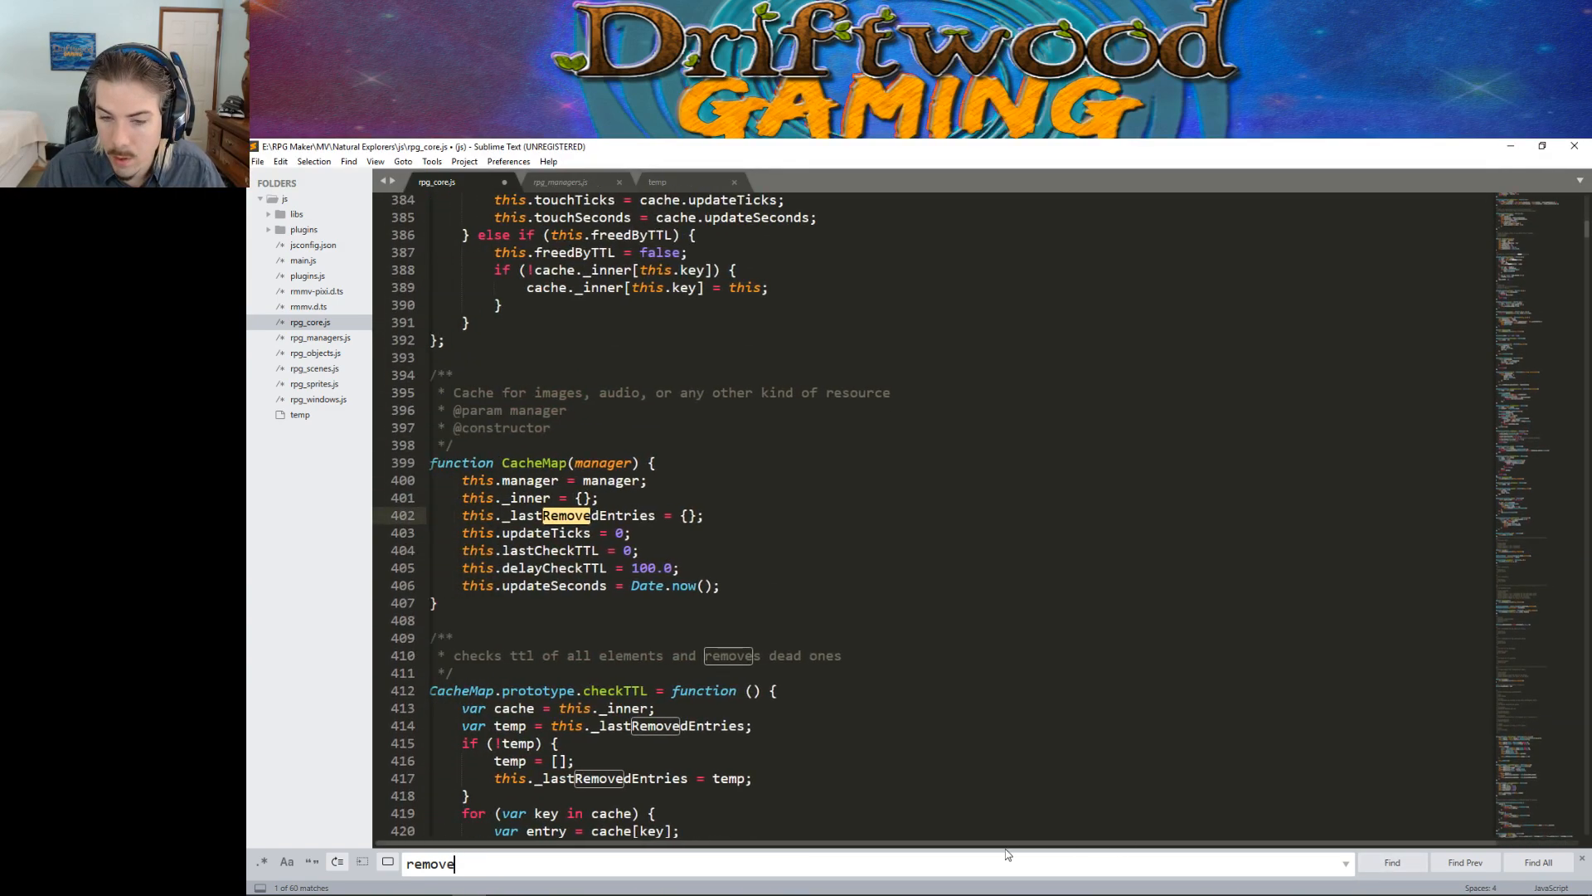
# Step: Go through the matches for remove in rpg_core.js, from CacheMap up to removeChildren in the WindowLayer code
pyautogui.click(1400, 868)
pyautogui.click(1401, 866)
pyautogui.click(1401, 867)
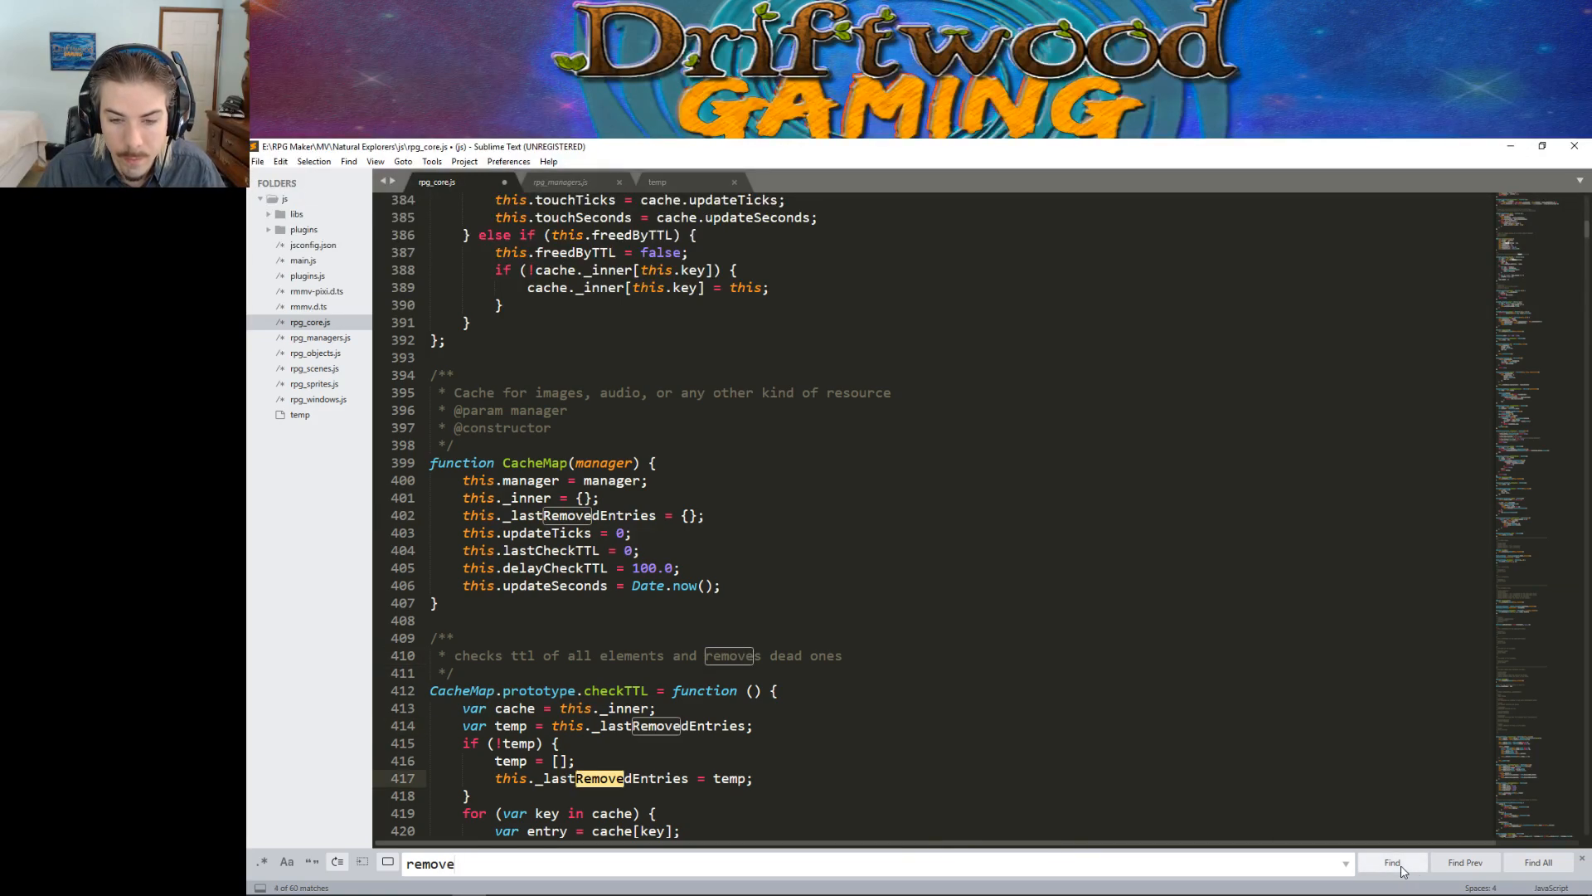
pyautogui.click(1401, 867)
pyautogui.click(1400, 867)
pyautogui.click(1401, 867)
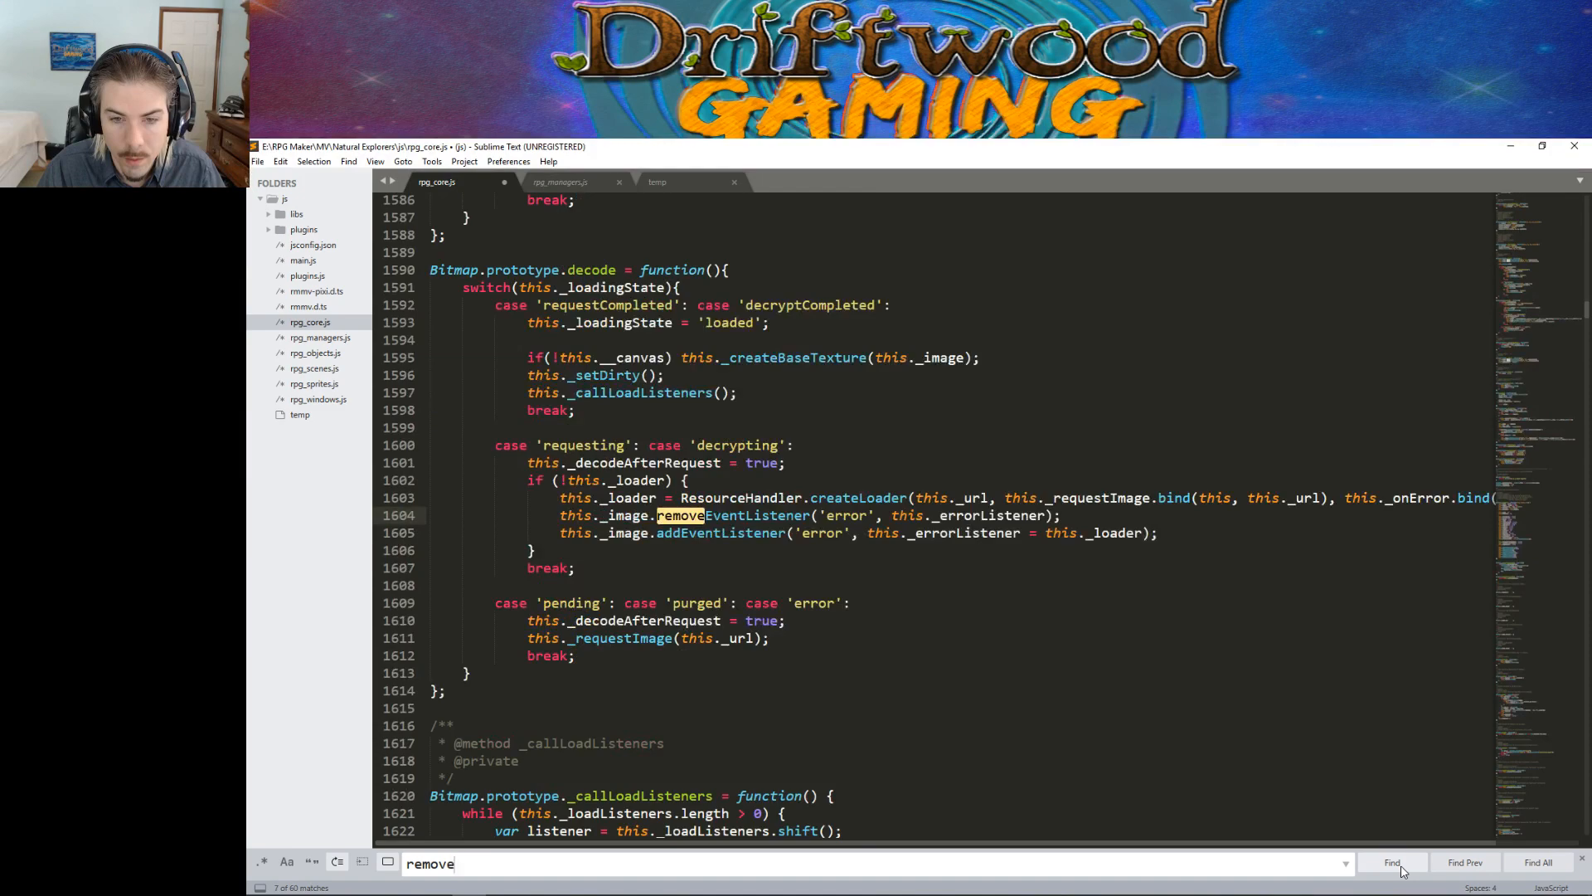
pyautogui.click(1401, 867)
pyautogui.click(1401, 866)
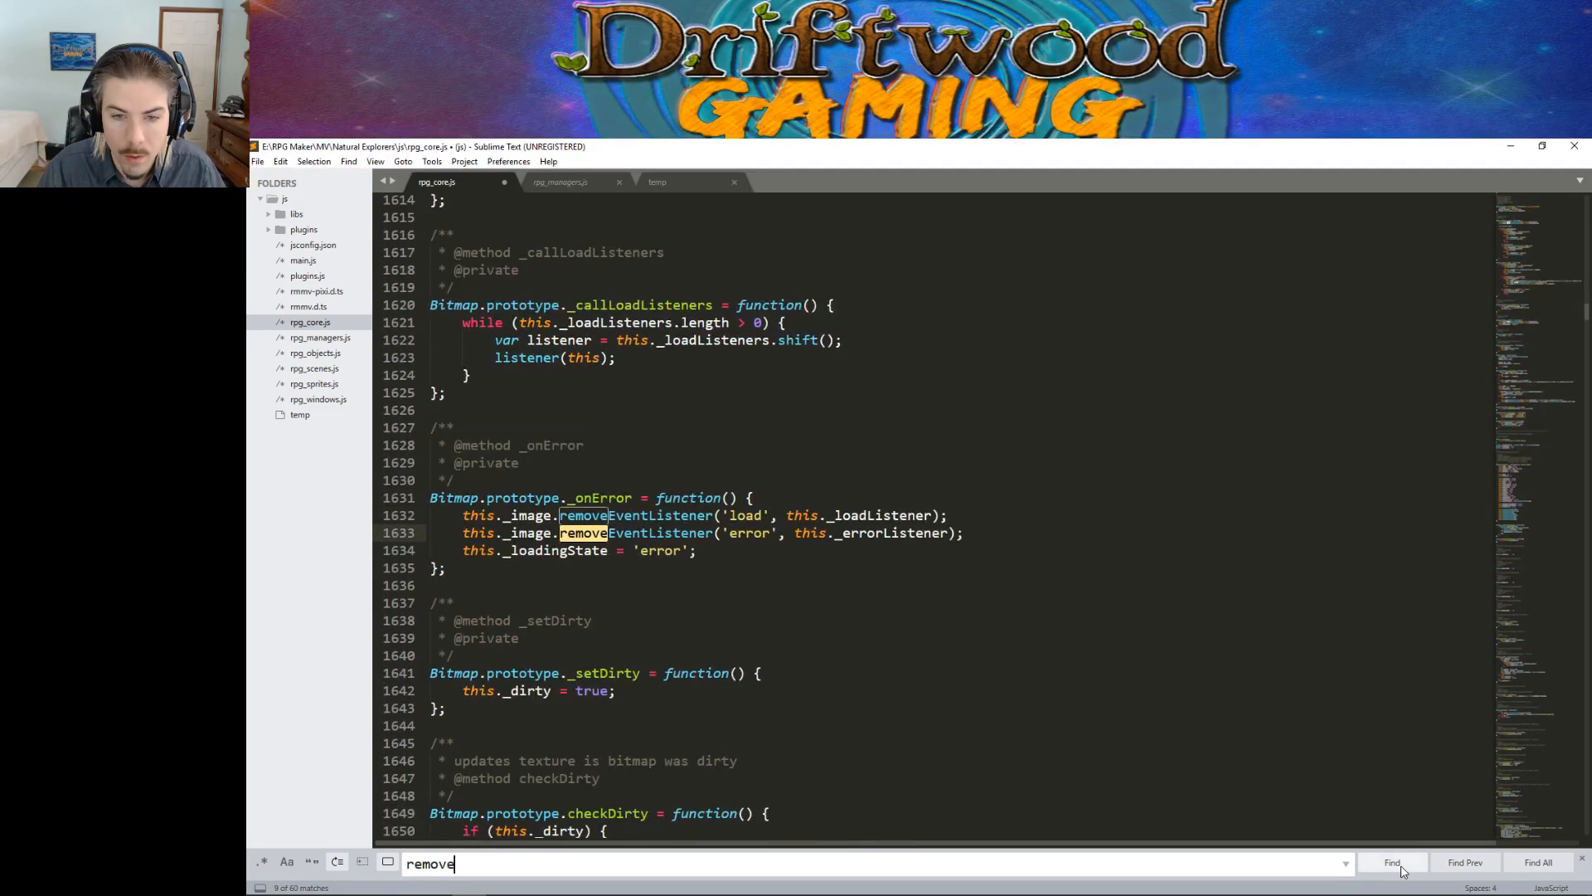
pyautogui.click(1401, 866)
pyautogui.click(1400, 867)
pyautogui.click(1401, 867)
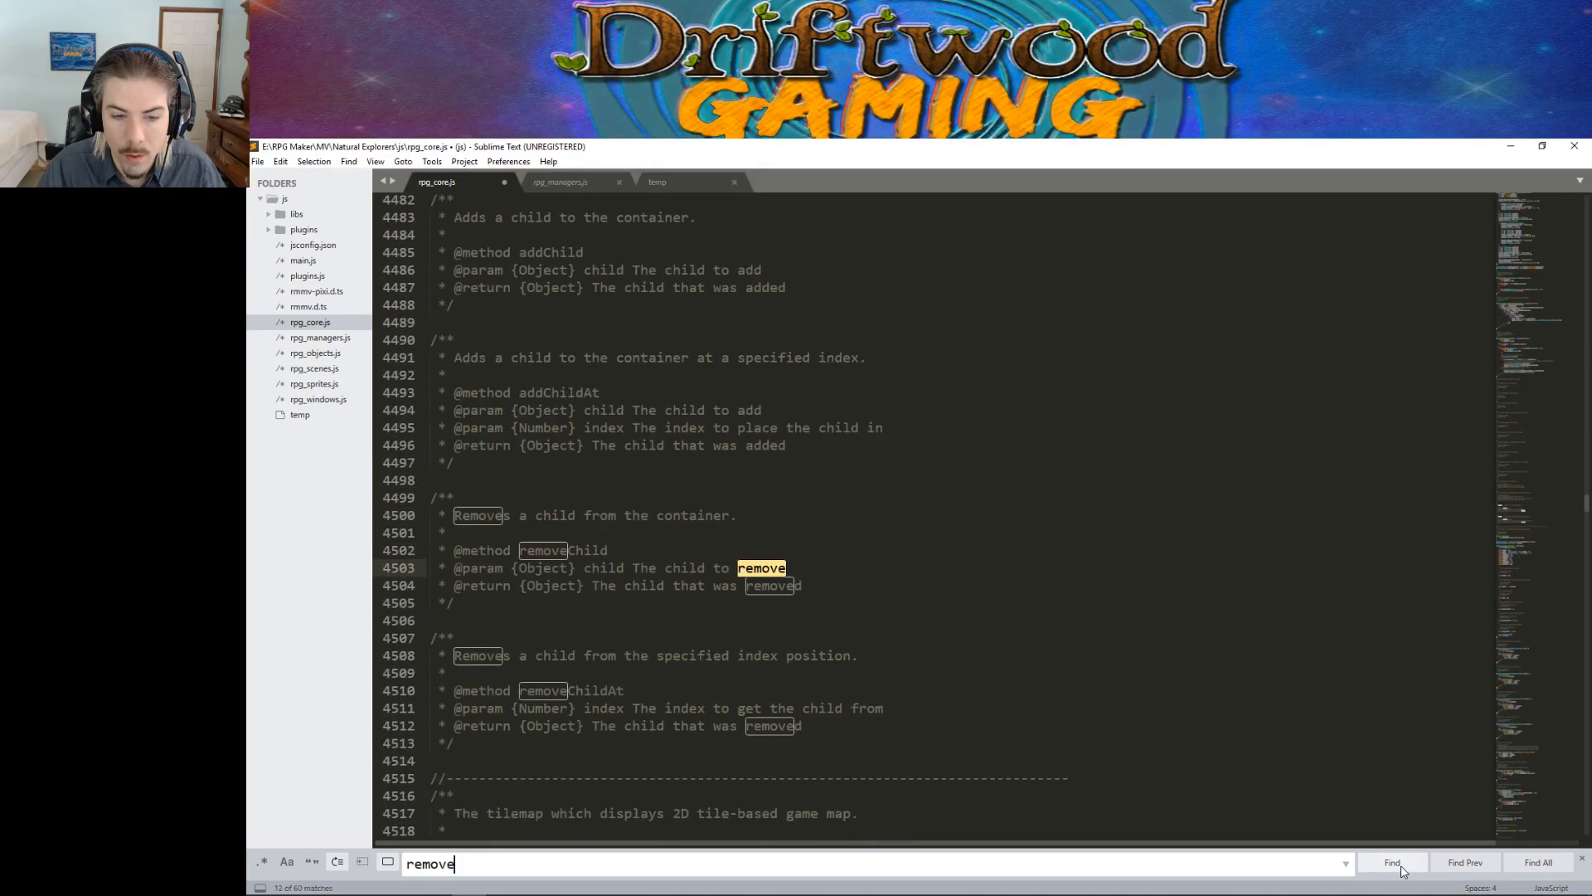
pyautogui.click(1401, 867)
pyautogui.click(1401, 867)
pyautogui.click(1401, 867)
pyautogui.click(1401, 867)
pyautogui.click(1401, 867)
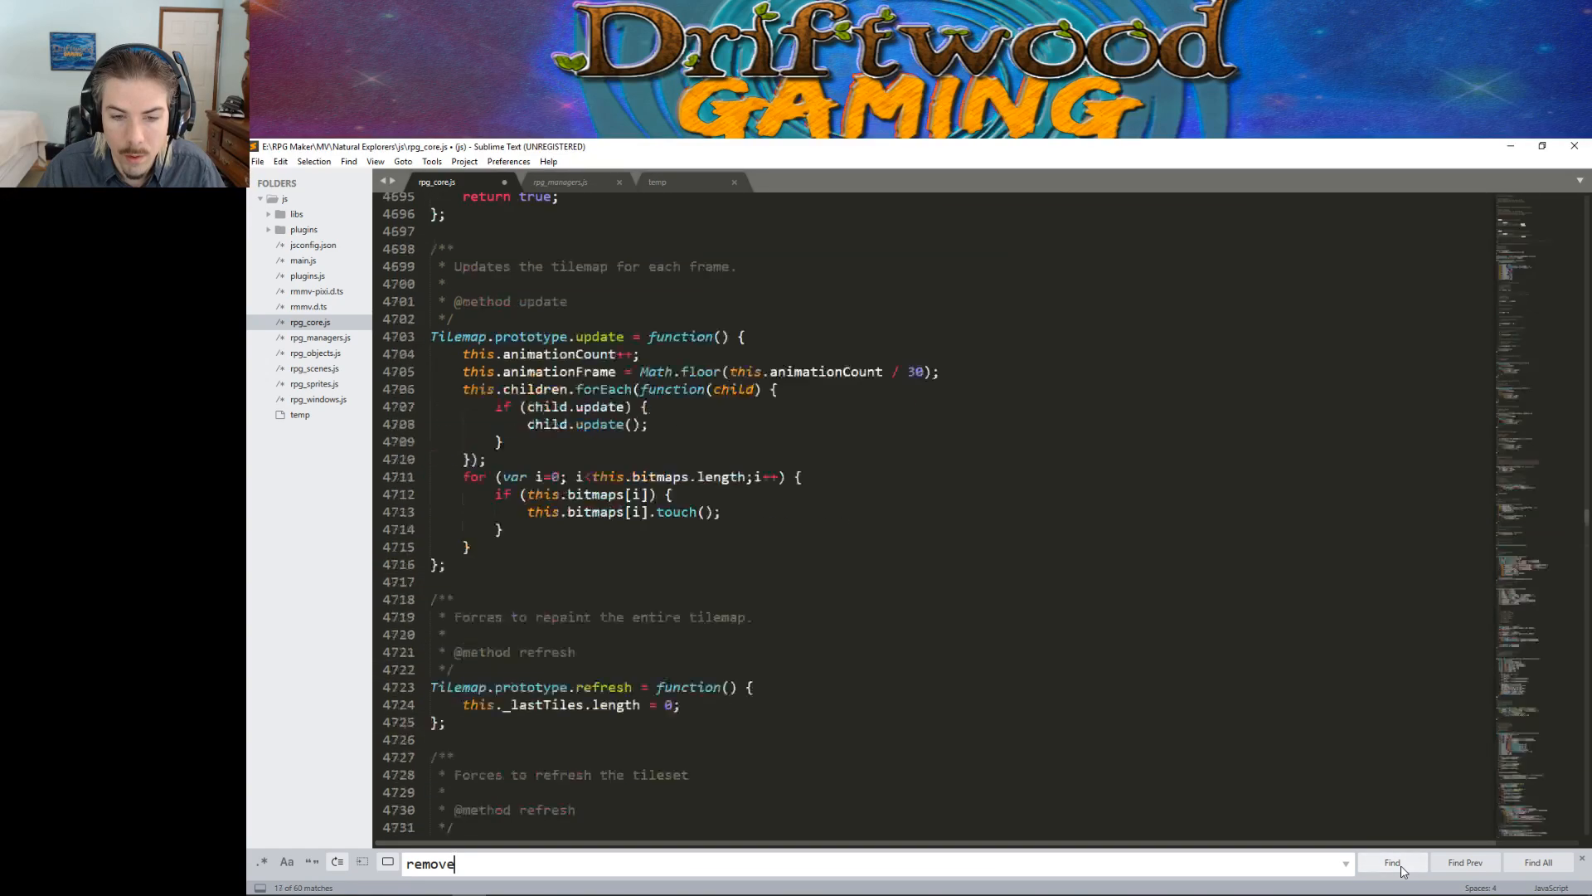
pyautogui.click(1401, 867)
pyautogui.click(1401, 867)
pyautogui.click(1400, 867)
pyautogui.click(1400, 867)
pyautogui.click(1400, 866)
pyautogui.click(1401, 867)
pyautogui.click(1401, 867)
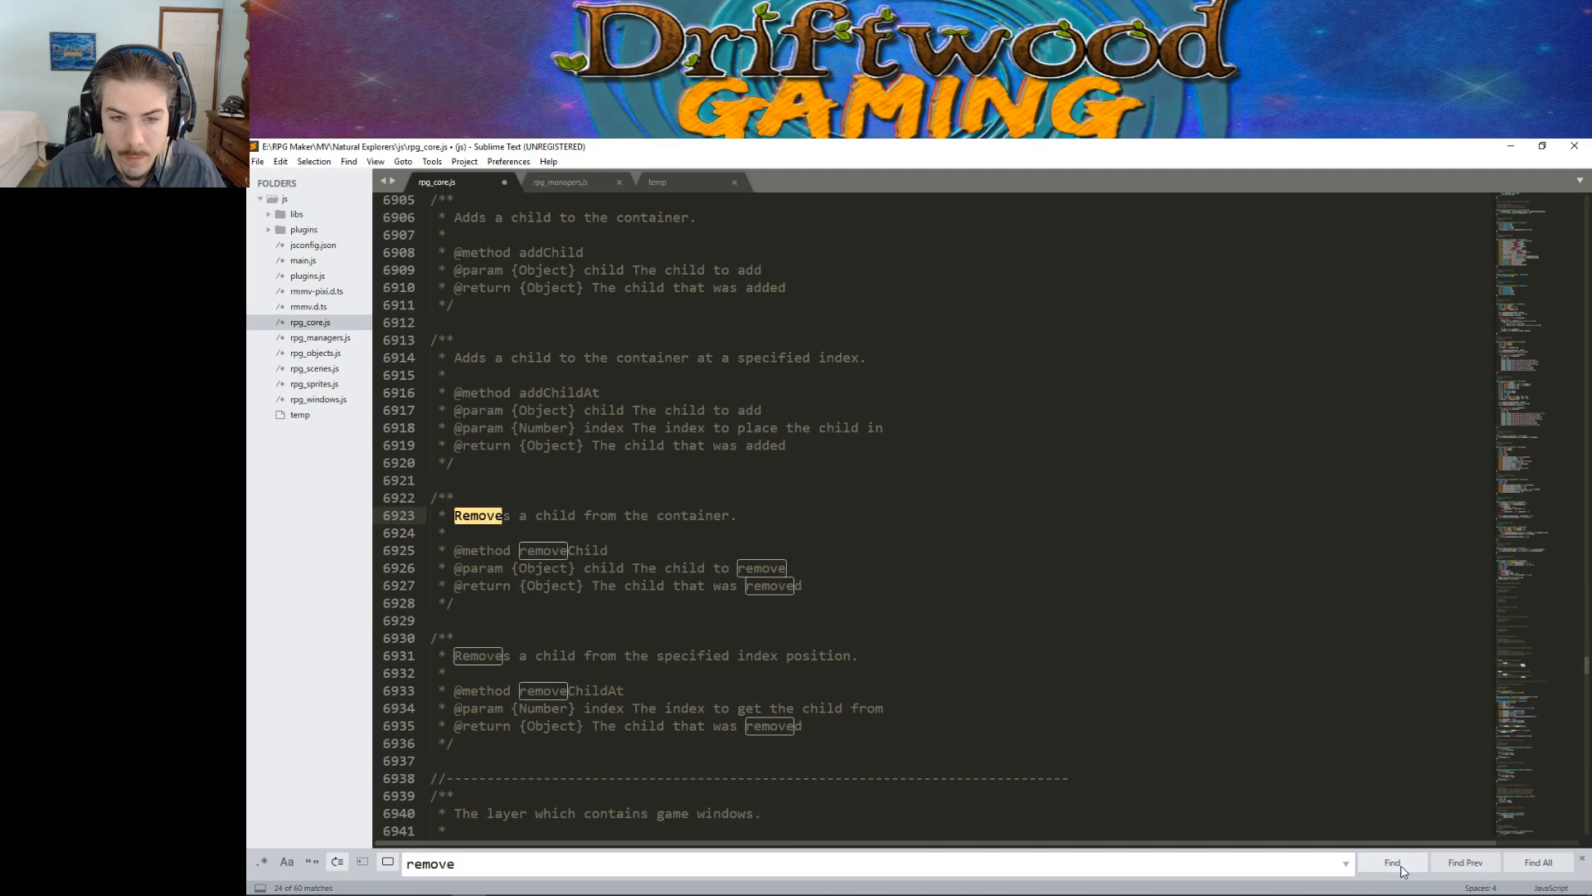
pyautogui.click(1400, 866)
pyautogui.click(1401, 866)
pyautogui.click(1401, 866)
pyautogui.click(1401, 867)
pyautogui.click(1401, 867)
pyautogui.click(1401, 867)
pyautogui.click(1400, 867)
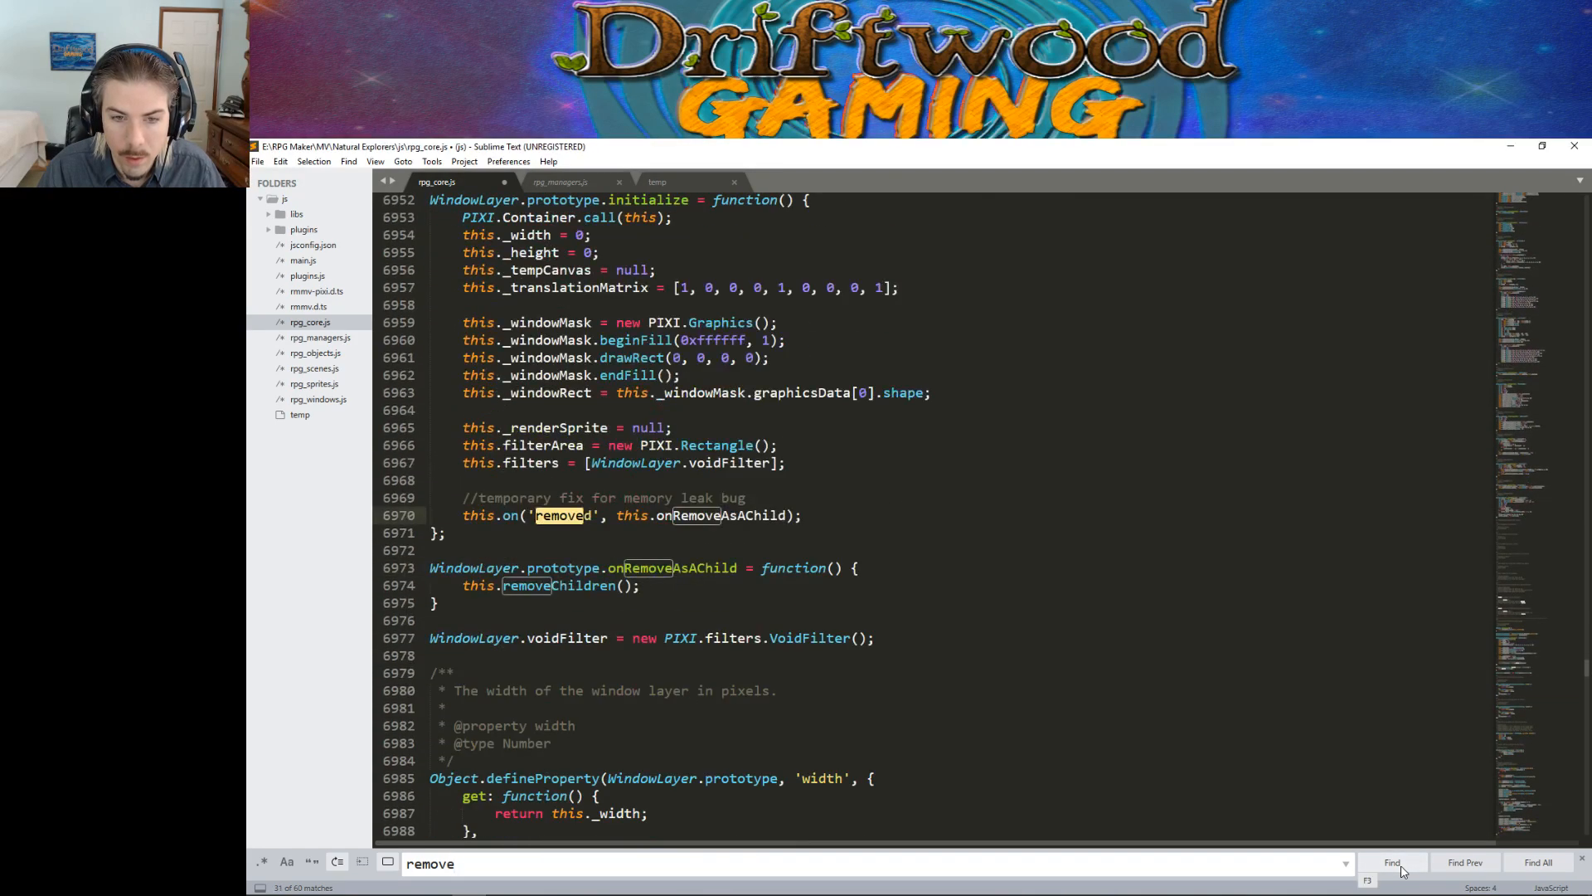
pyautogui.click(1401, 867)
pyautogui.click(1401, 867)
pyautogui.click(1401, 866)
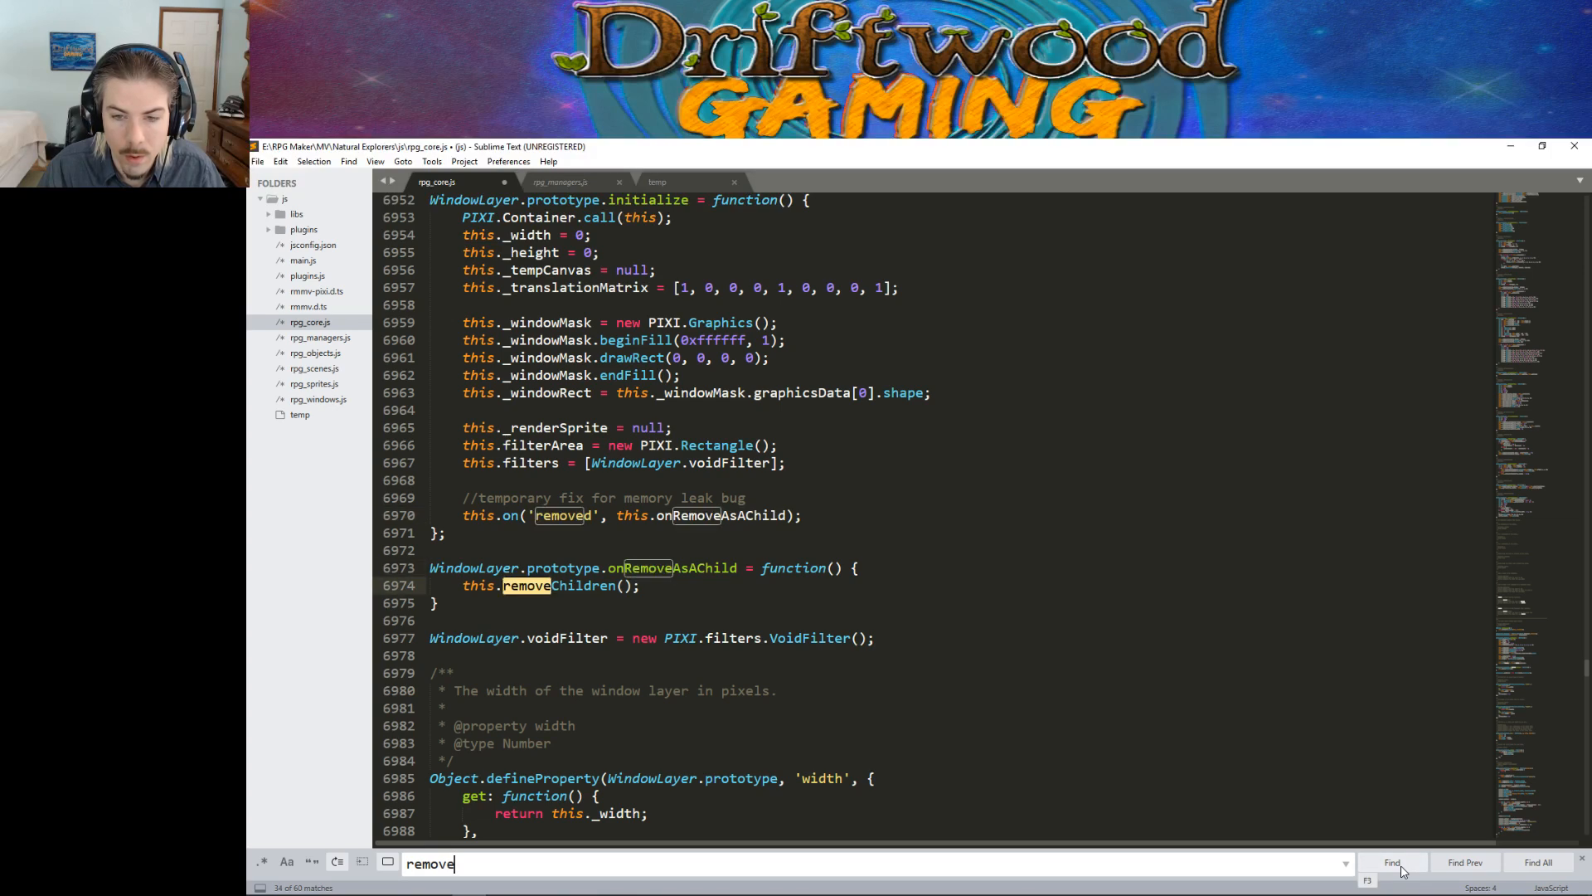
# Step: Examine the onRemoveAsAChild function of WindowLayer and its removeChildren call
pyautogui.click(633, 586)
pyautogui.moveTo(609, 568); pyautogui.dragTo(738, 568)
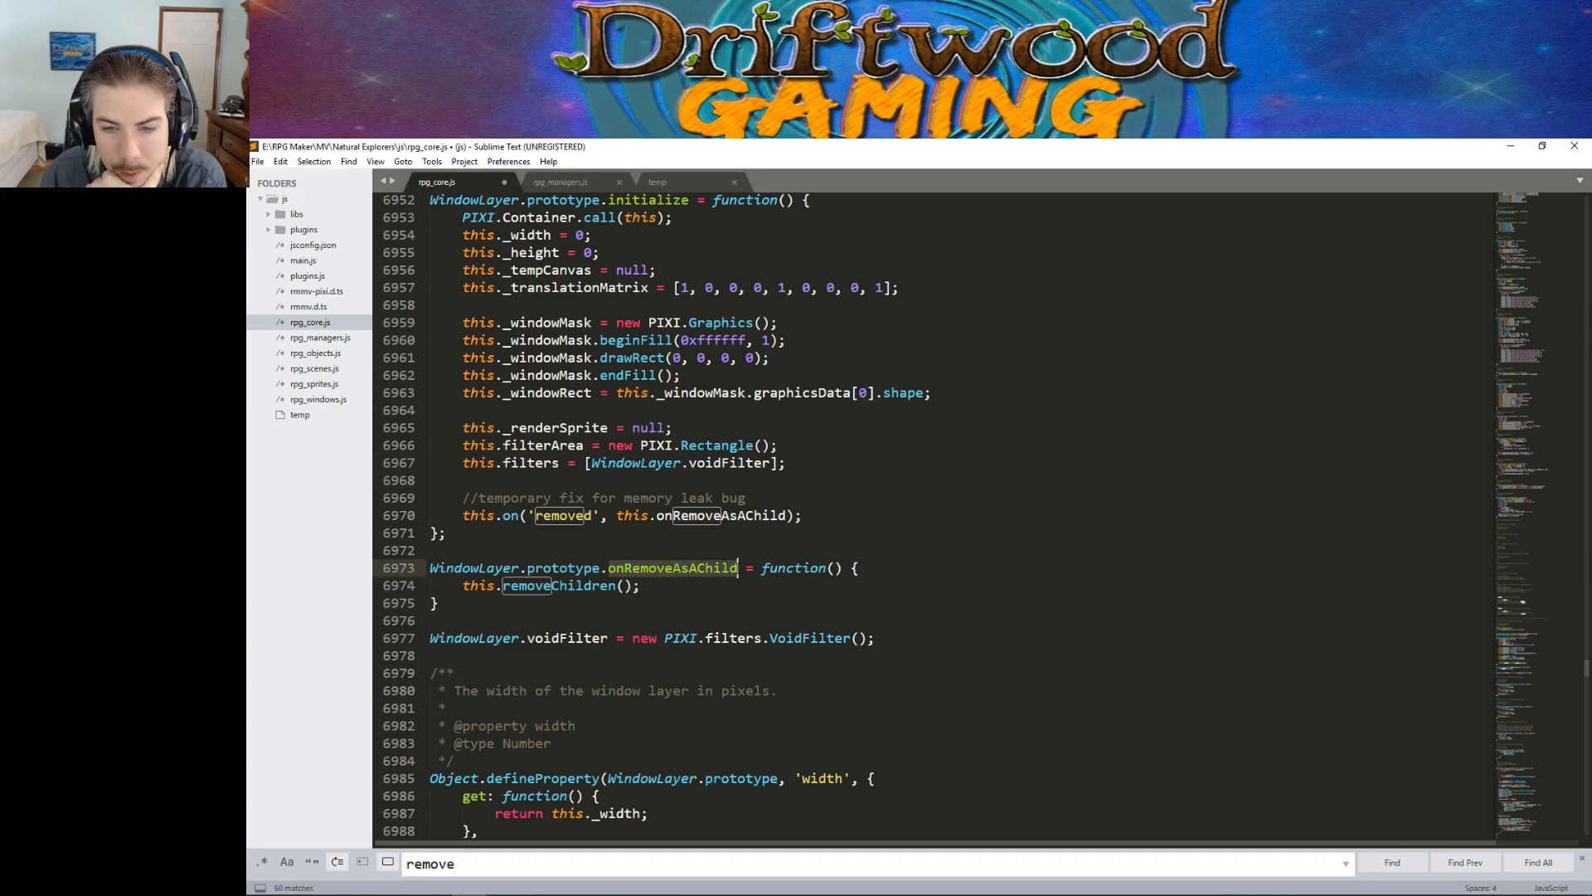
pyautogui.click(658, 584)
pyautogui.moveTo(610, 568); pyautogui.dragTo(721, 568)
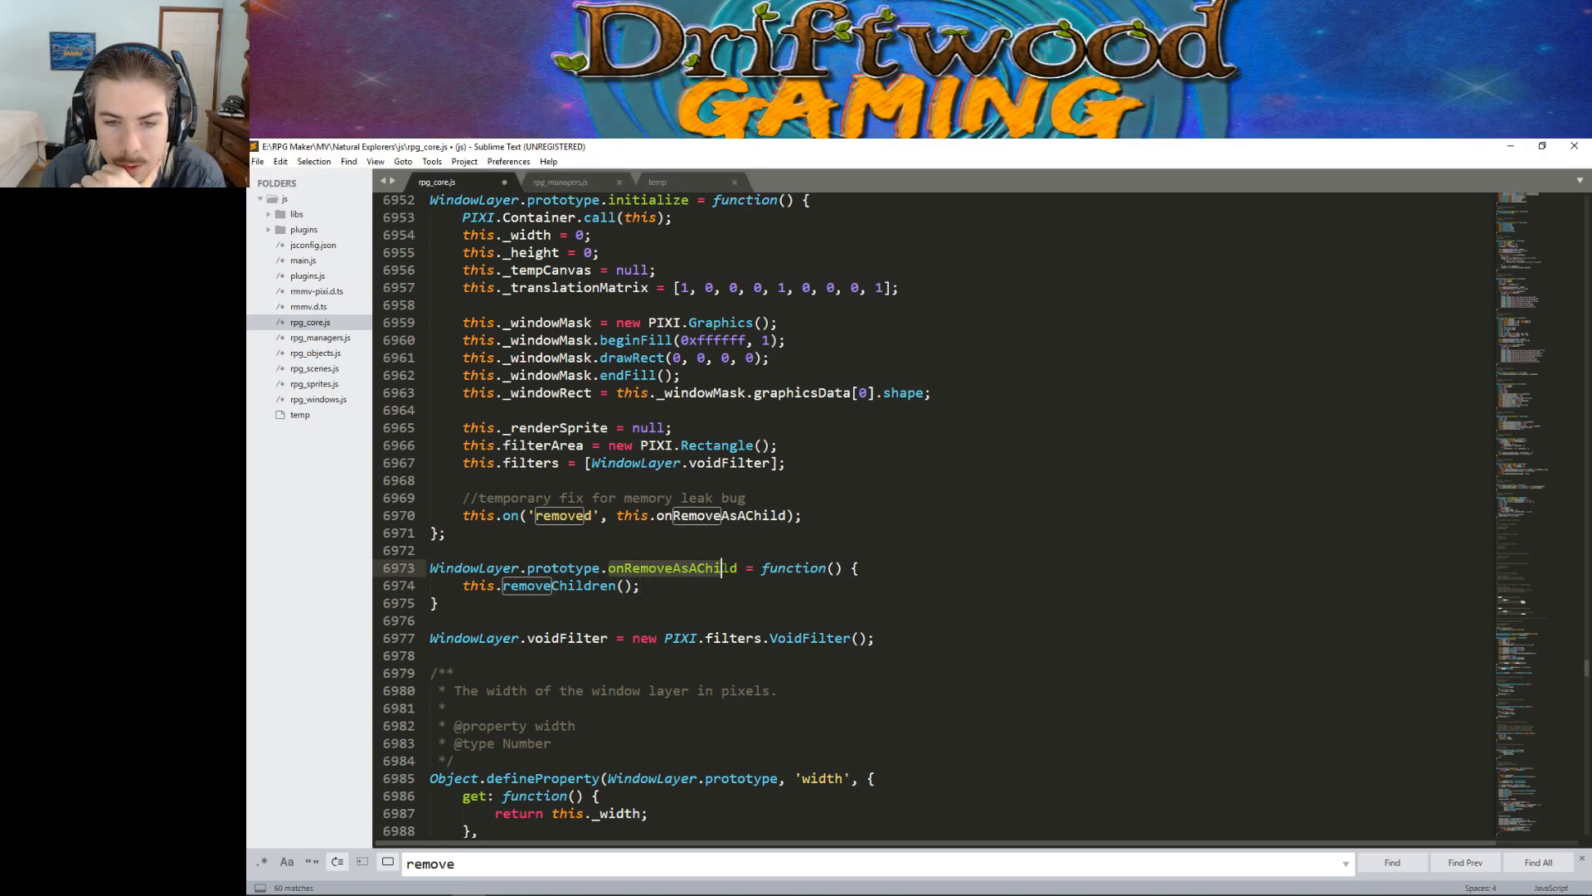
pyautogui.click(713, 569)
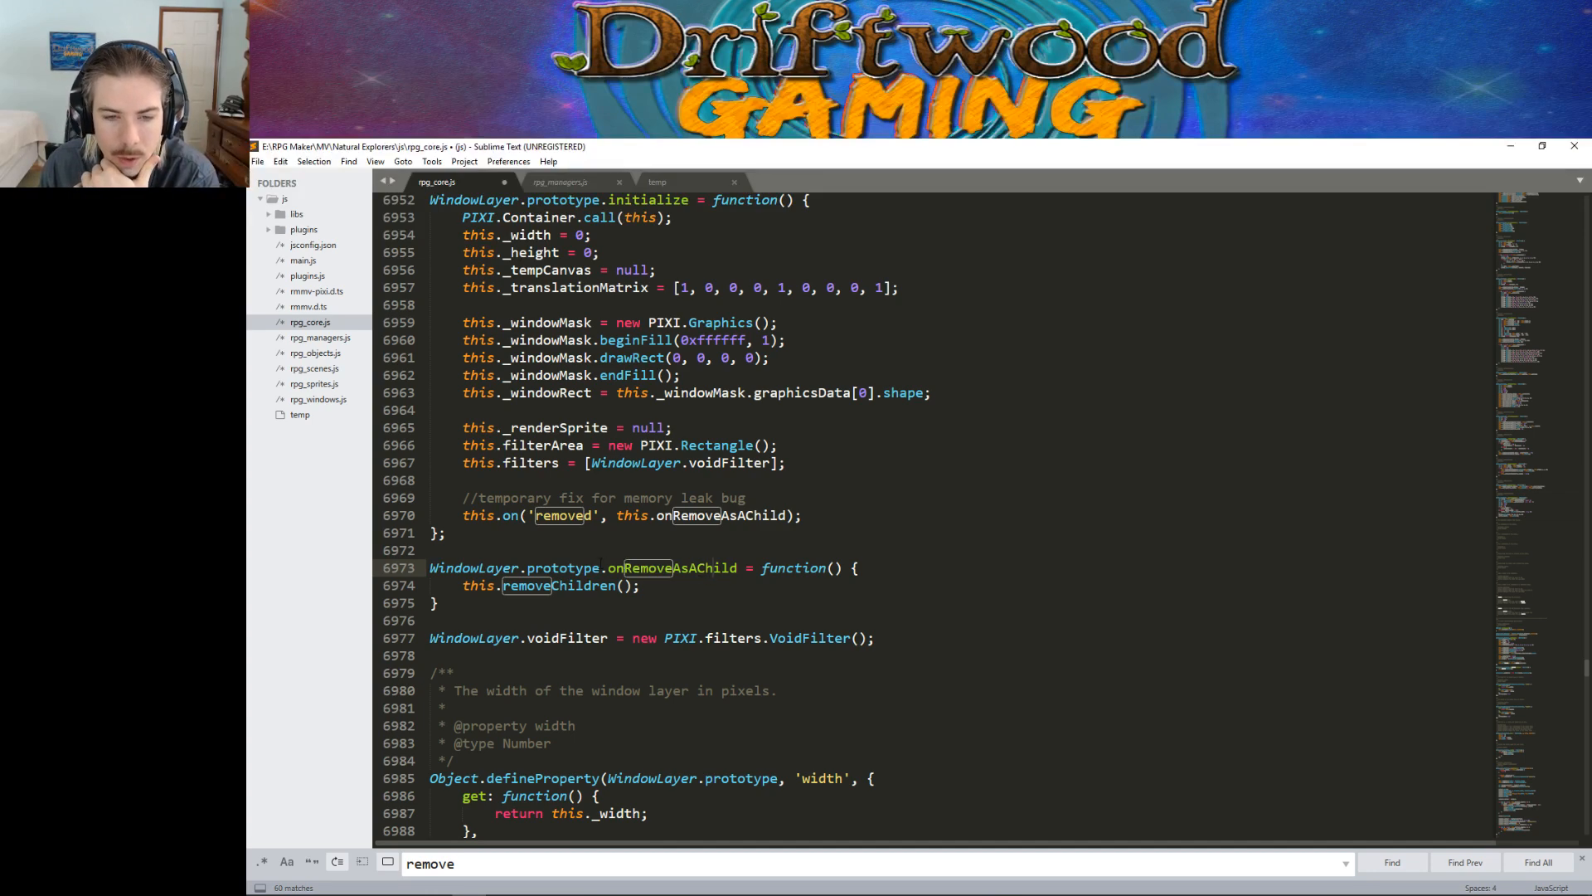
pyautogui.moveTo(608, 568); pyautogui.dragTo(746, 568)
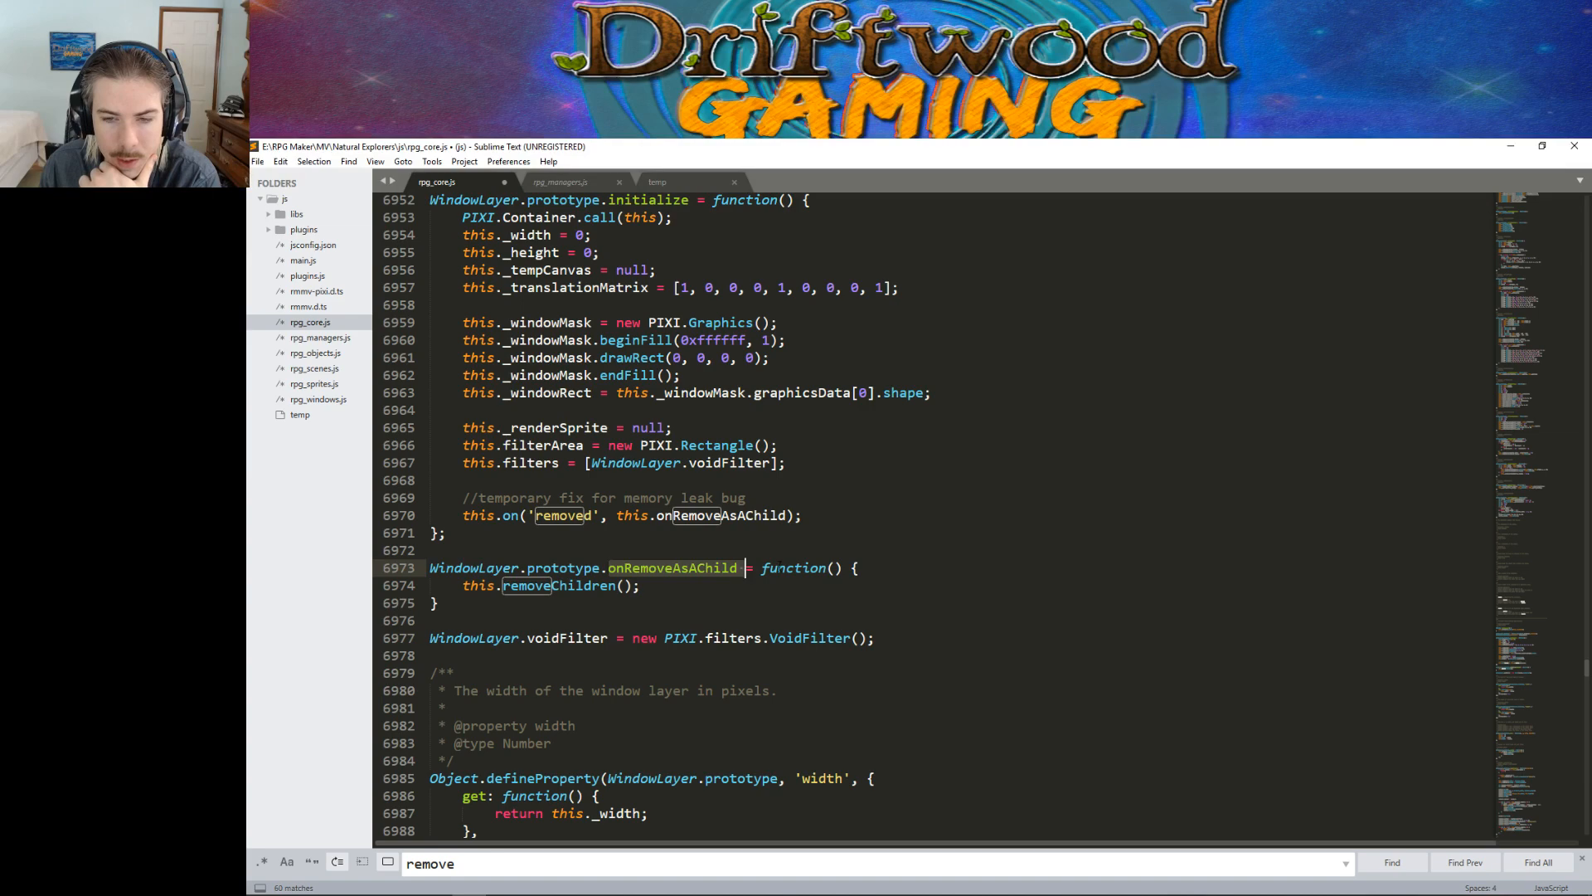
pyautogui.click(827, 569)
# Step: Go through the next matches for remove in rpg_core.js, from the WindowLayer child comments through the Weather sprite code
pyautogui.click(1399, 865)
pyautogui.click(1399, 865)
pyautogui.click(1399, 865)
pyautogui.click(1399, 865)
pyautogui.click(1399, 865)
pyautogui.click(1399, 865)
pyautogui.click(1399, 865)
pyautogui.click(1399, 865)
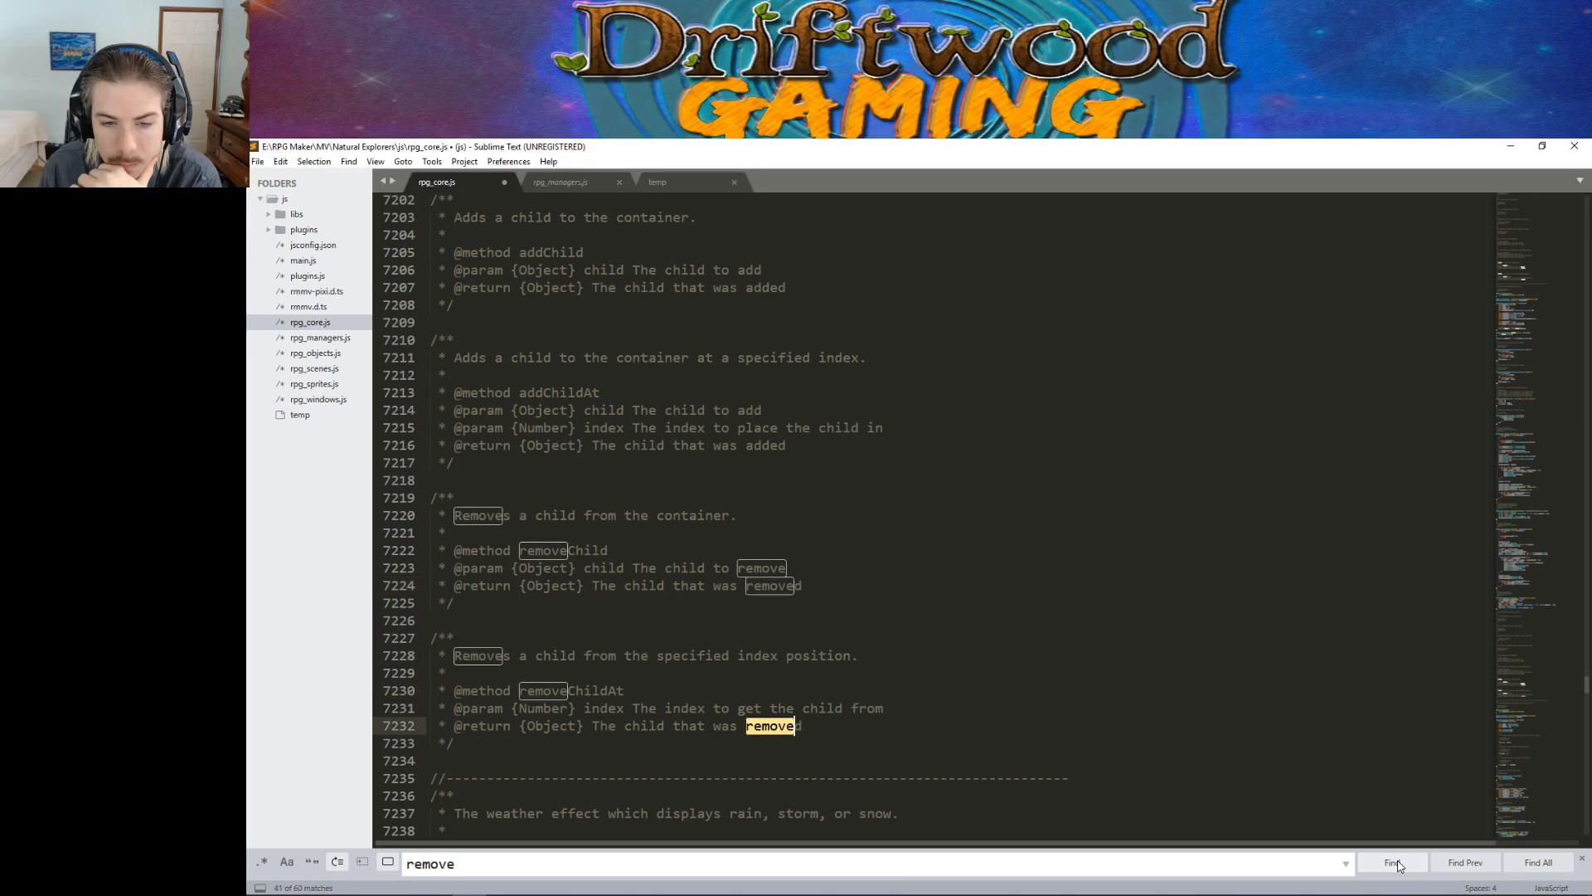
pyautogui.click(1399, 865)
pyautogui.click(1399, 865)
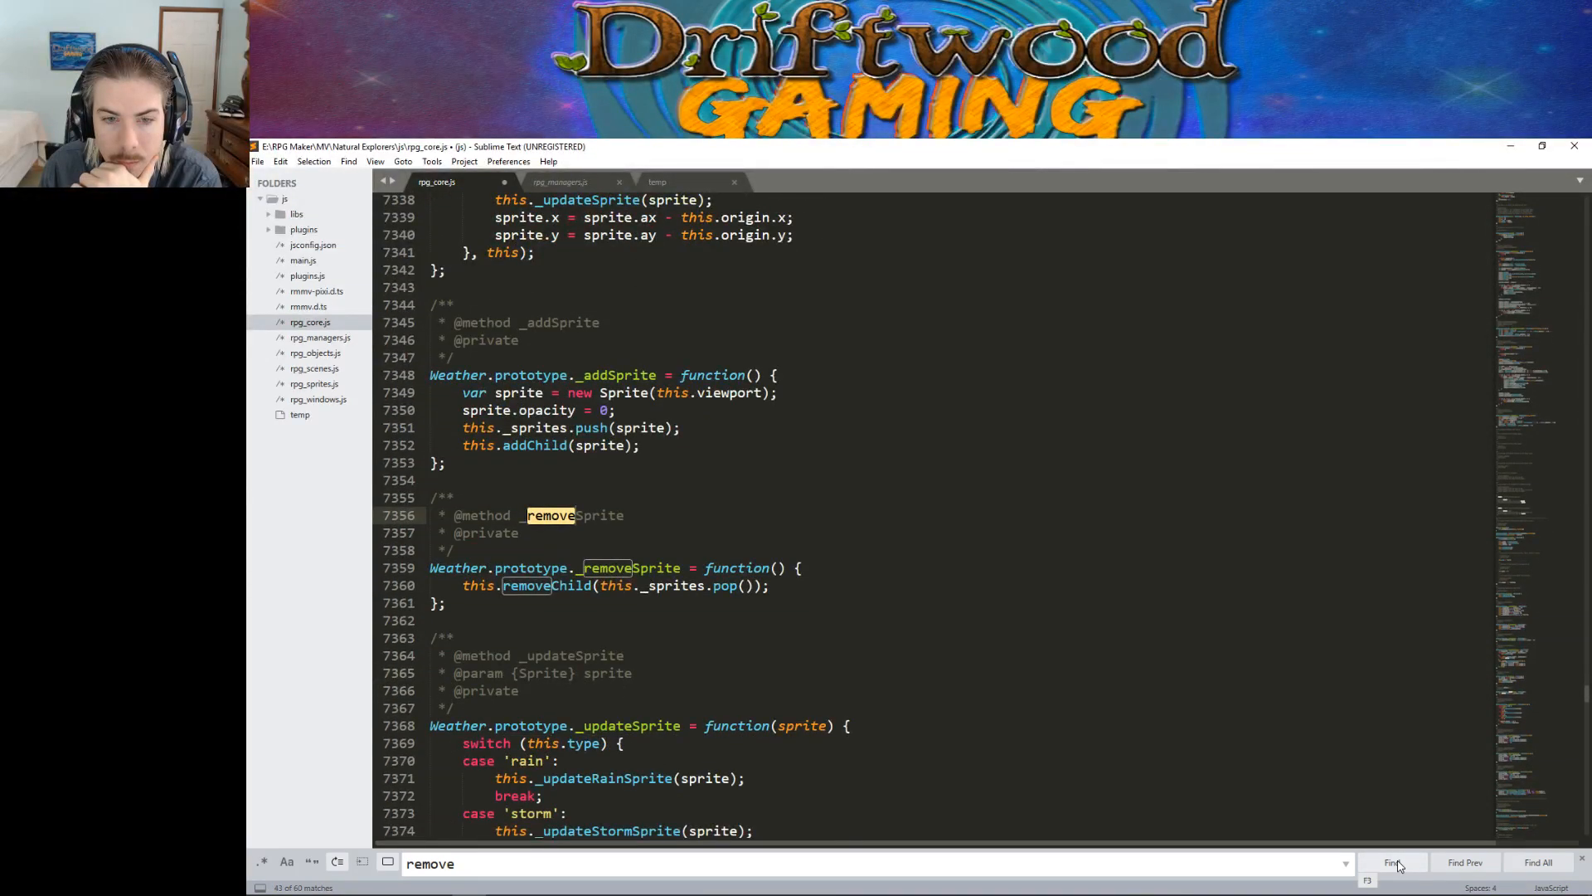
pyautogui.click(1399, 865)
pyautogui.click(1399, 865)
pyautogui.click(1399, 865)
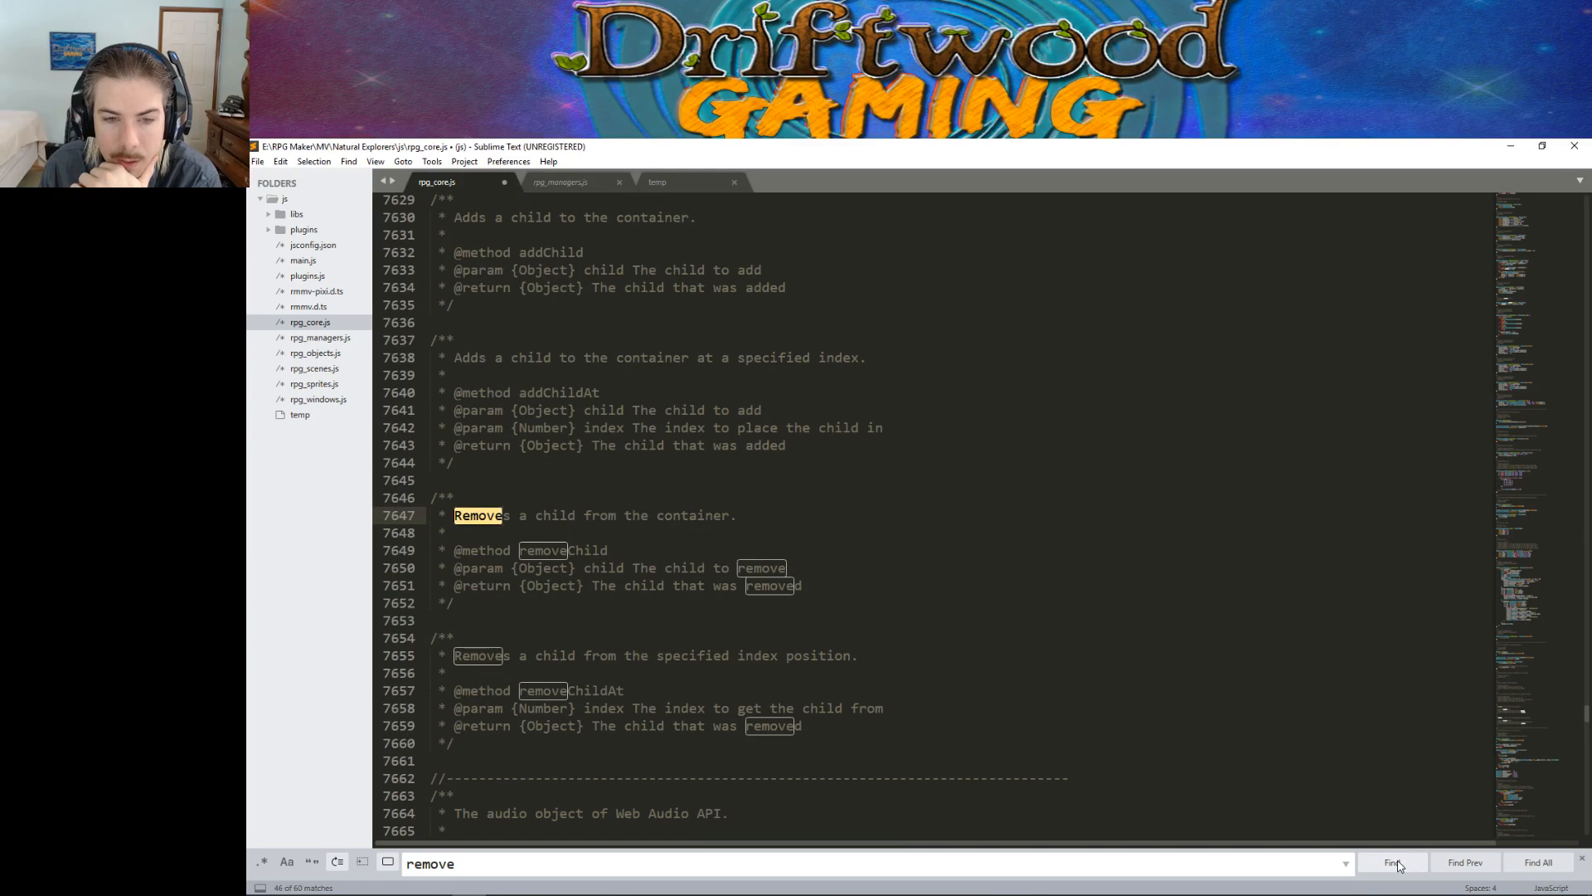
# Step: Check the remaining matches for remove in rpg_core.js, including the WebAudio stop, _removeNodes and _removeEndTimer functions
pyautogui.click(1399, 865)
pyautogui.click(1399, 865)
pyautogui.click(1399, 865)
pyautogui.click(1400, 865)
pyautogui.click(1399, 865)
pyautogui.click(1399, 865)
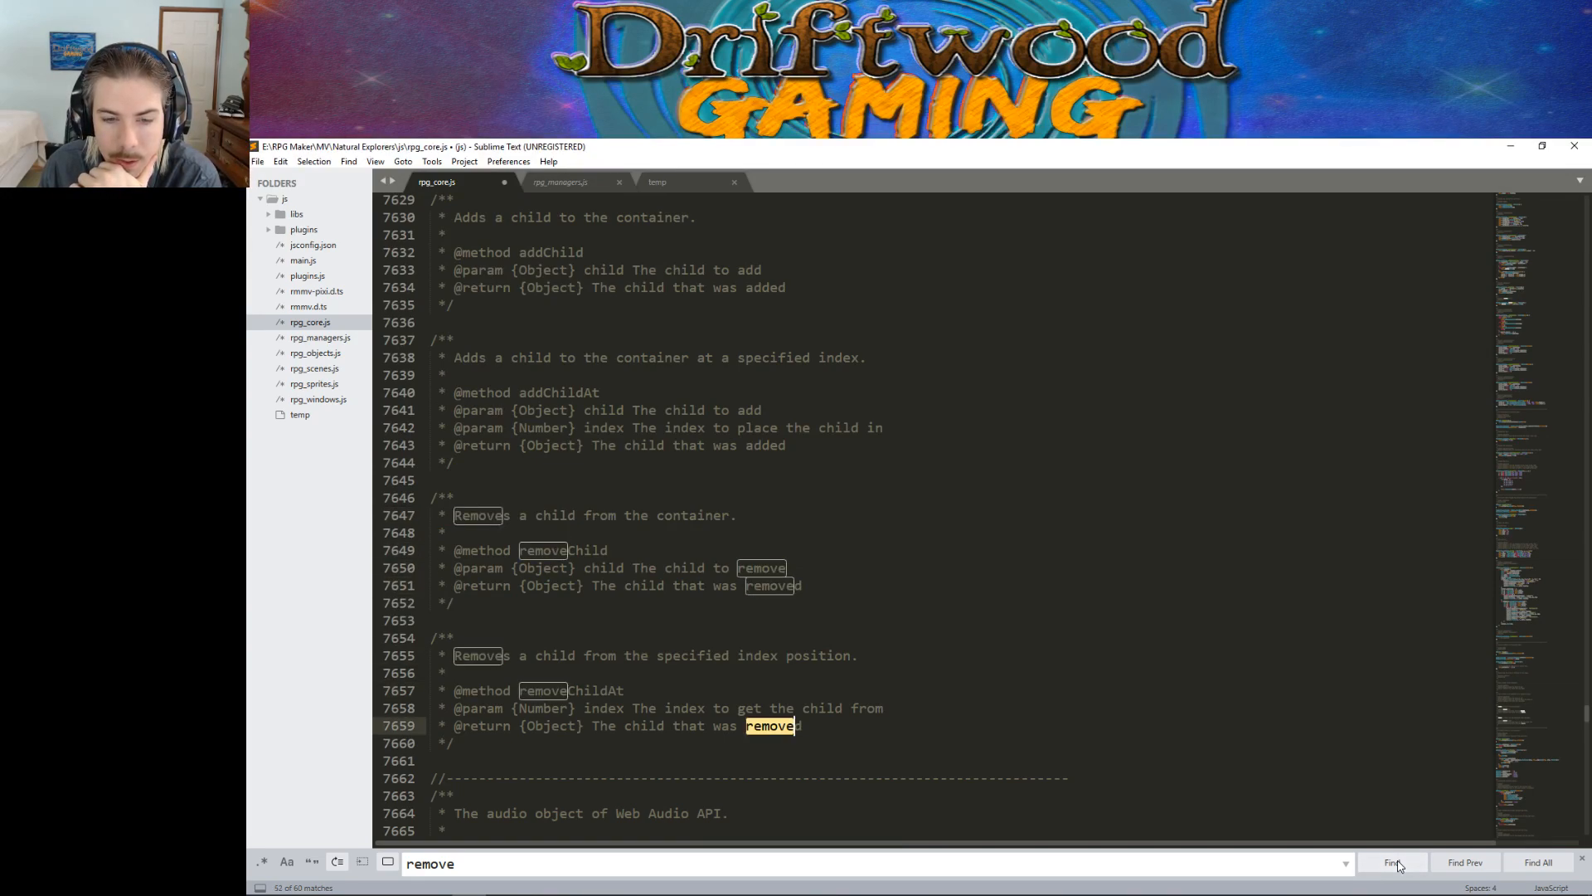
pyautogui.click(1400, 865)
pyautogui.click(1399, 865)
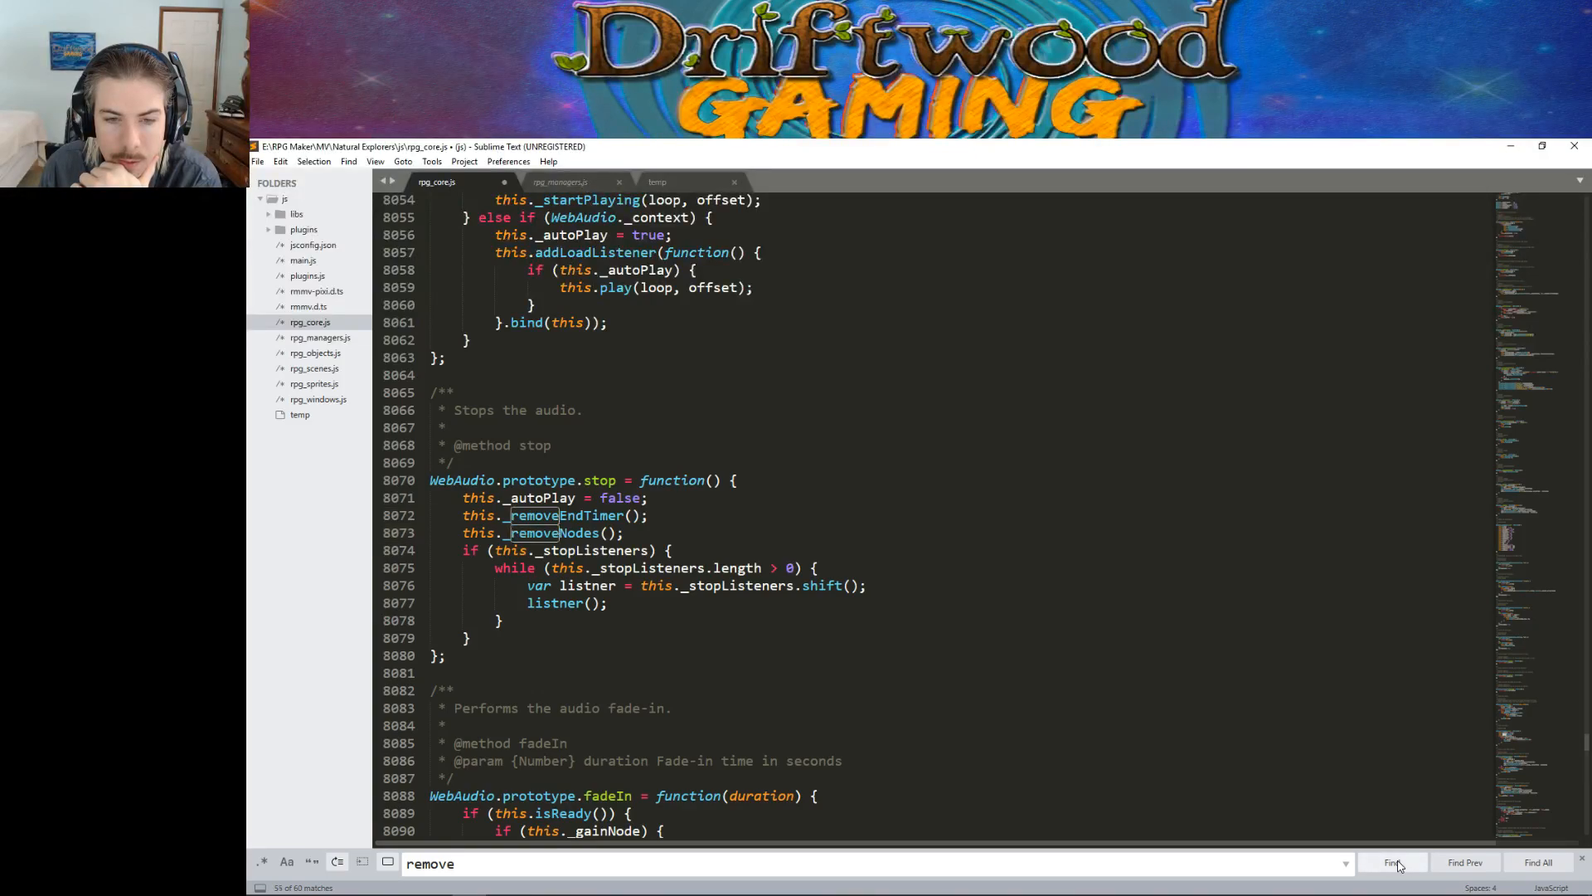
pyautogui.click(1399, 866)
pyautogui.click(1400, 865)
pyautogui.click(1400, 865)
pyautogui.click(1399, 865)
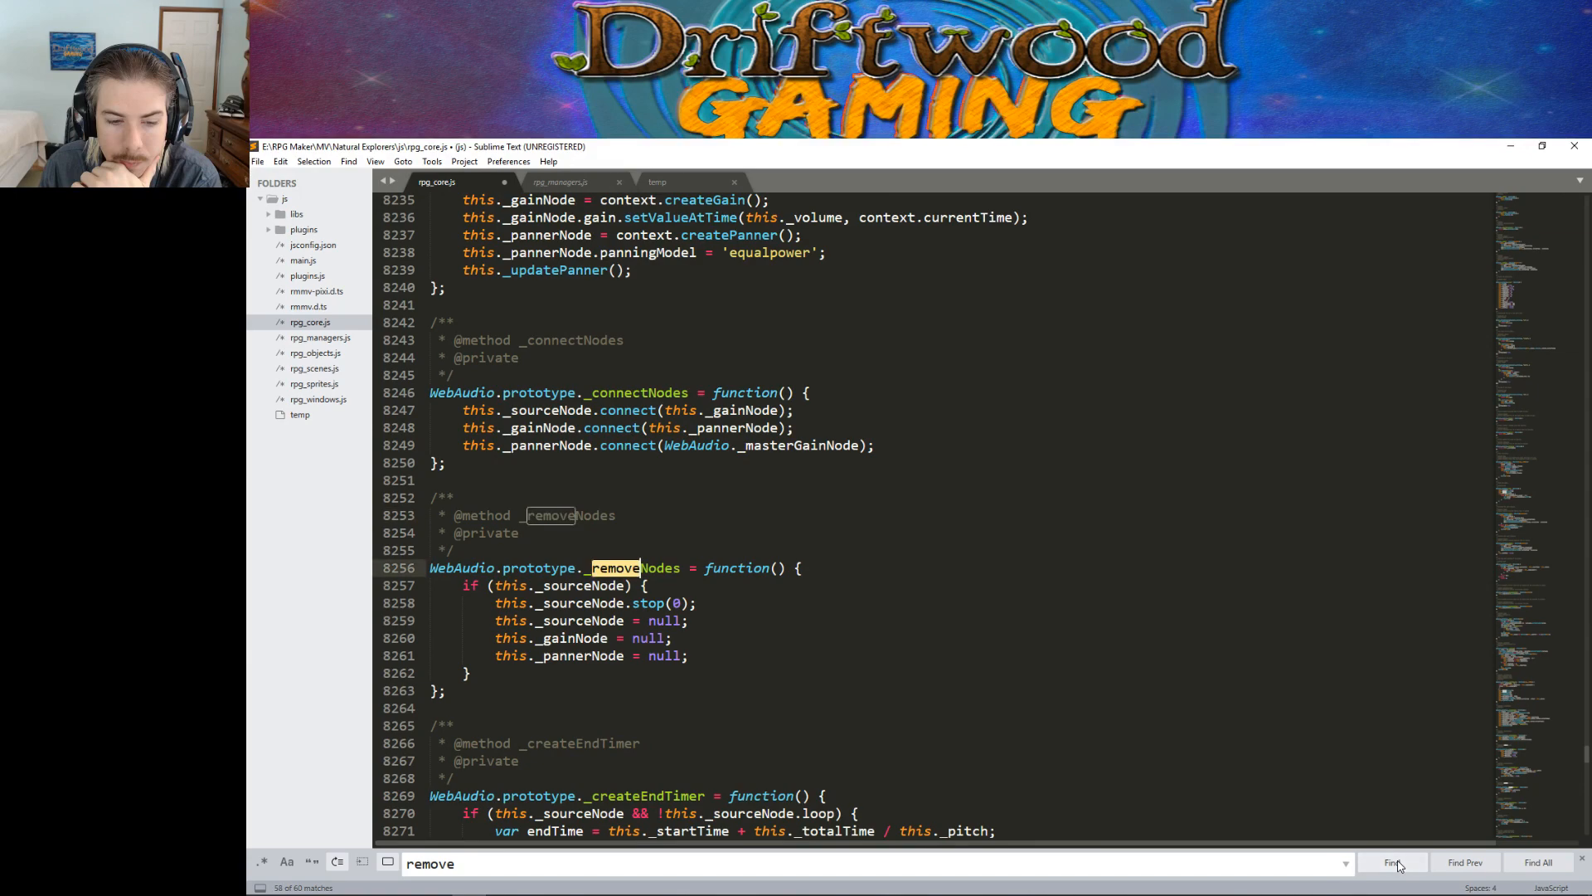
pyautogui.click(1399, 865)
pyautogui.click(1399, 865)
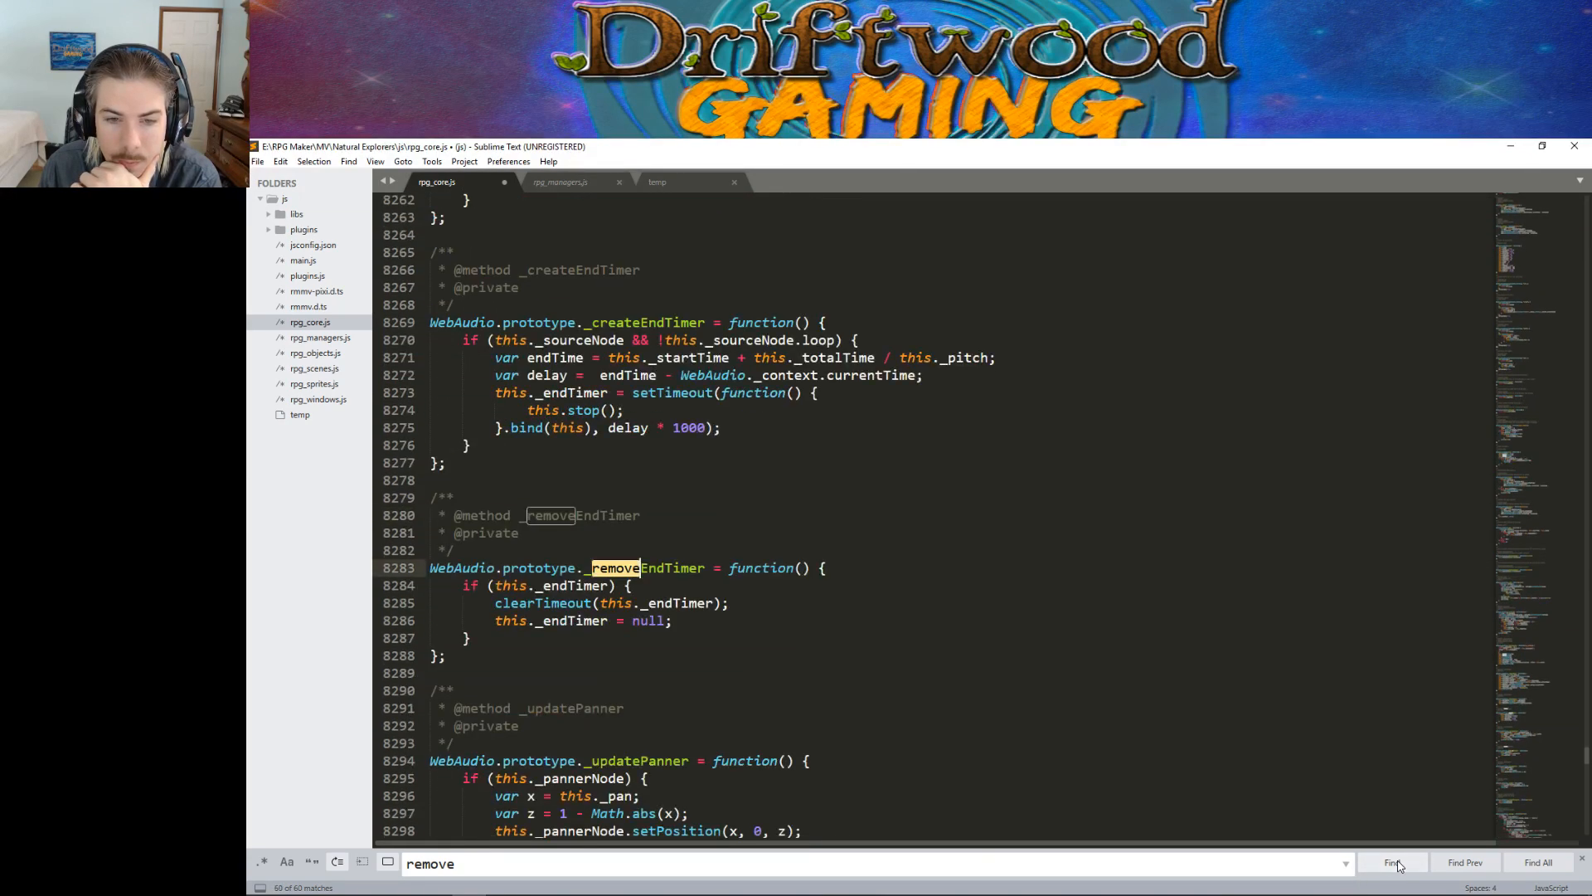
pyautogui.click(1399, 865)
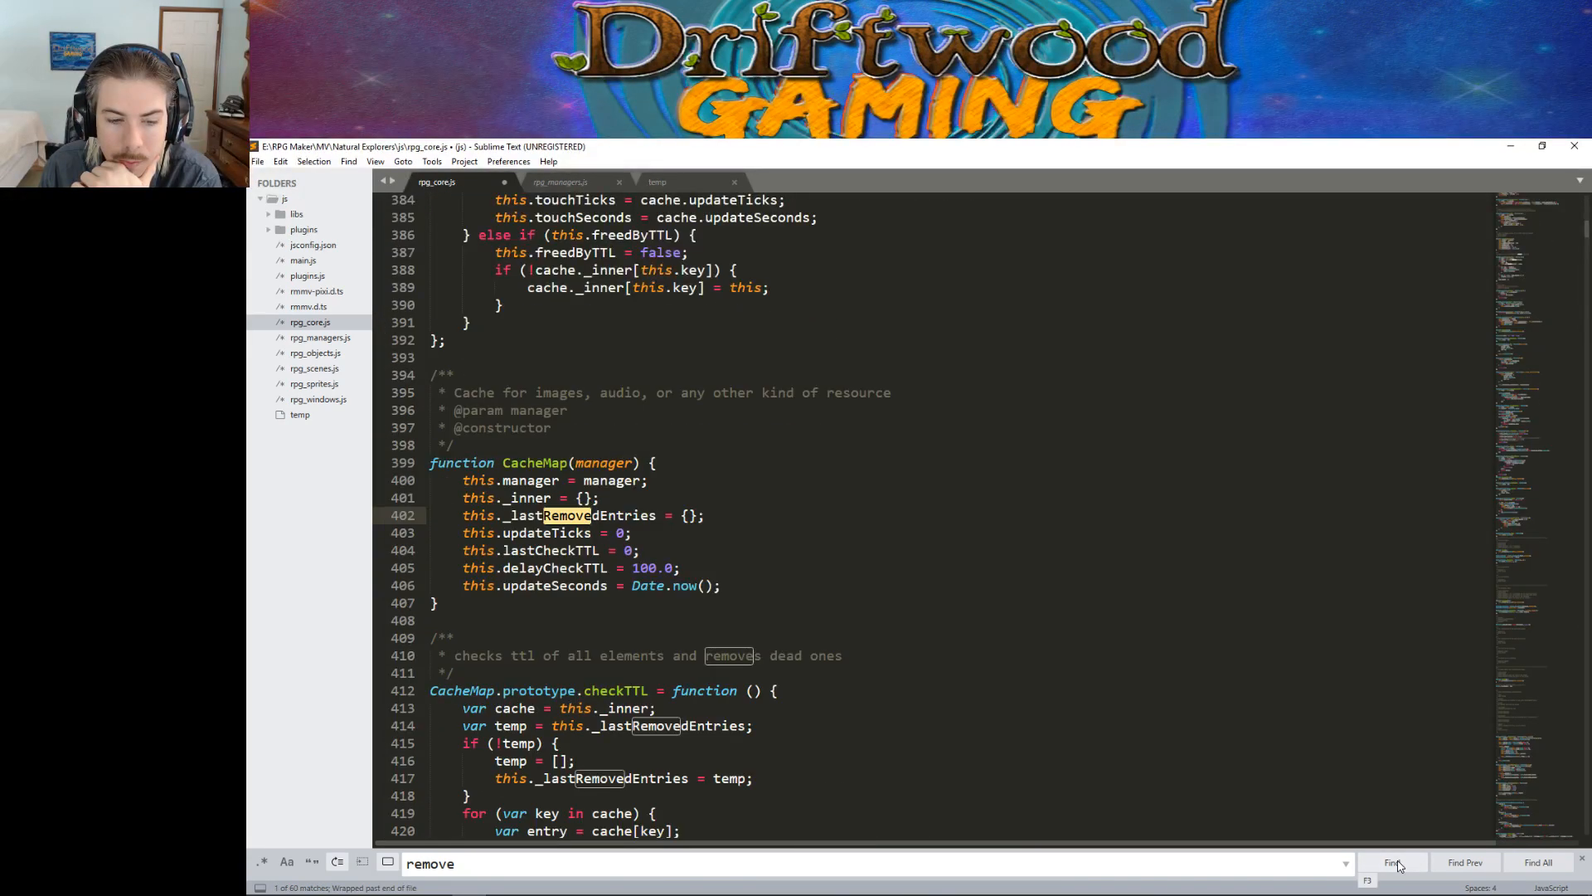
# Step: Open rpg_managers.js and go through its matches for remove, from DataManager.saveGame and the StorageManager functions to the TextManager messages
pyautogui.click(320, 338)
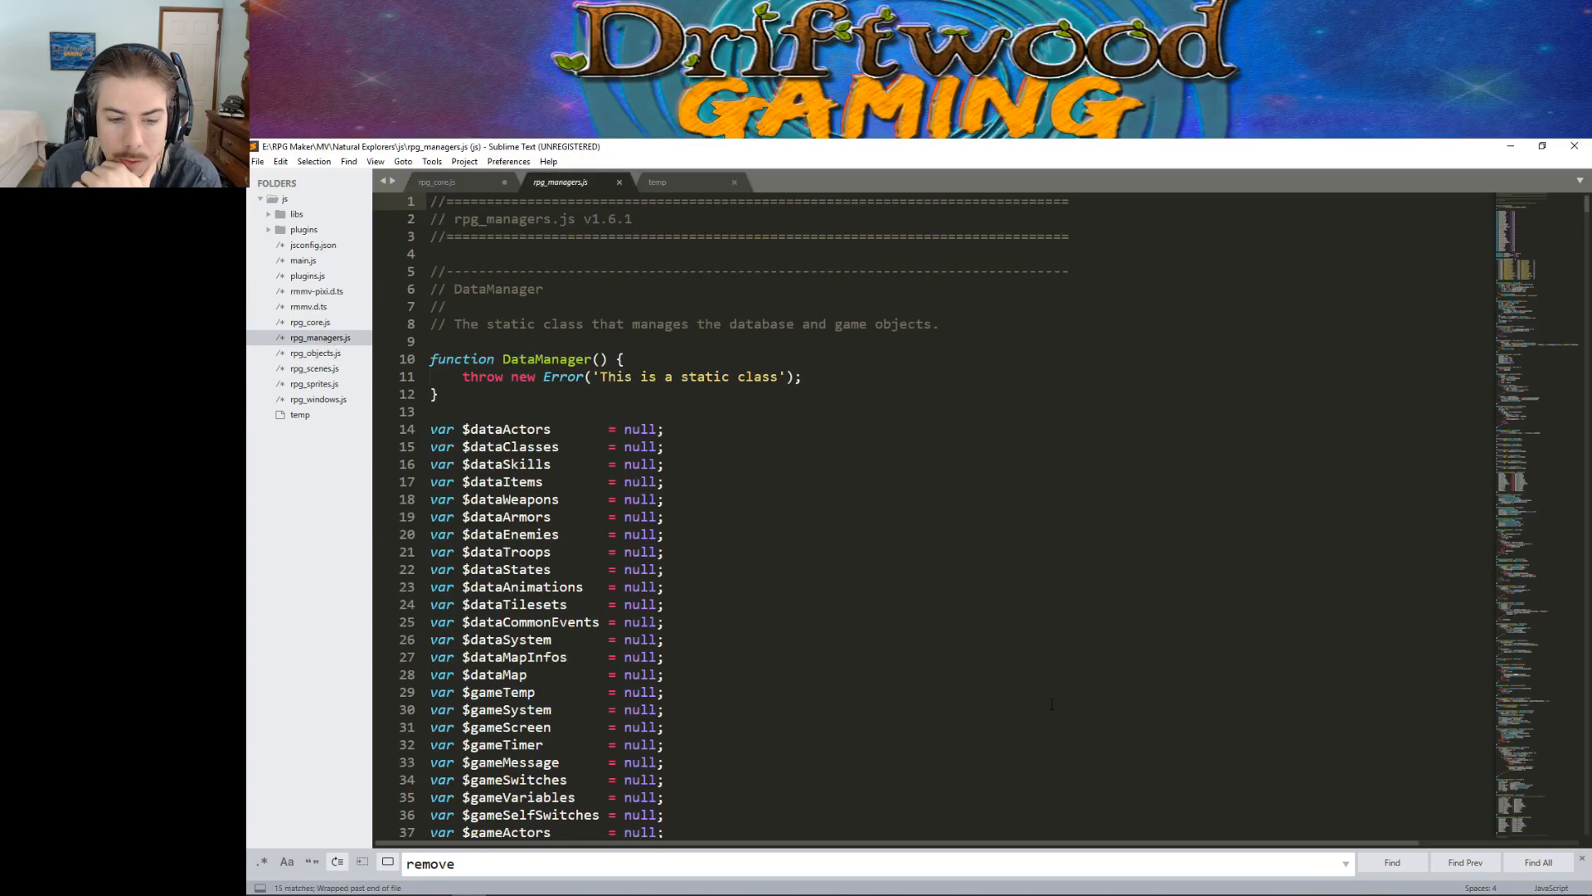
pyautogui.click(1392, 862)
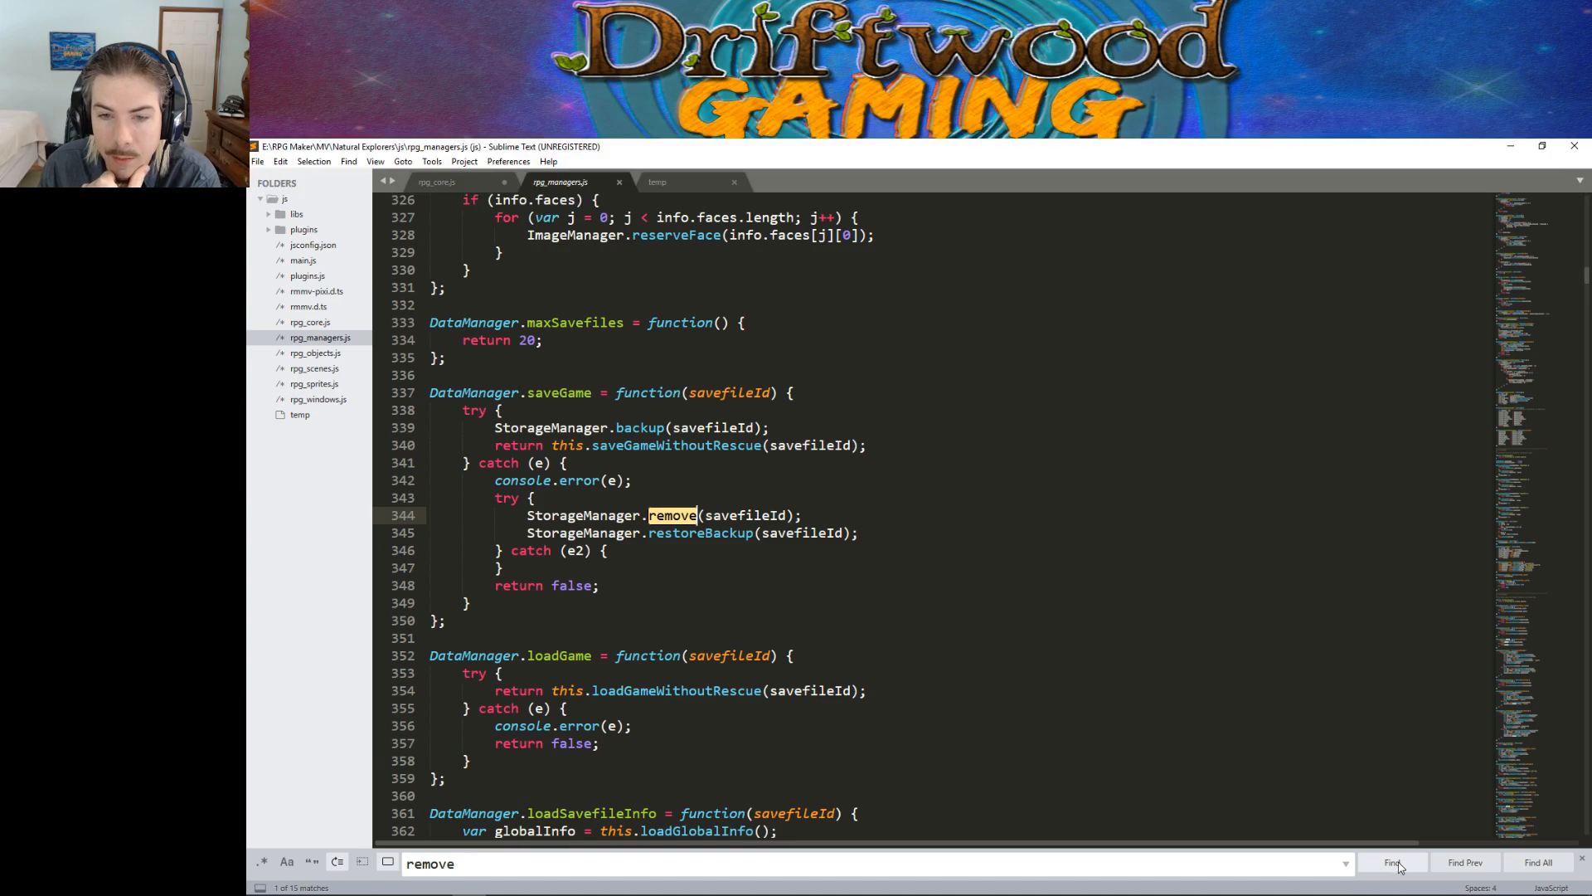
pyautogui.click(1395, 863)
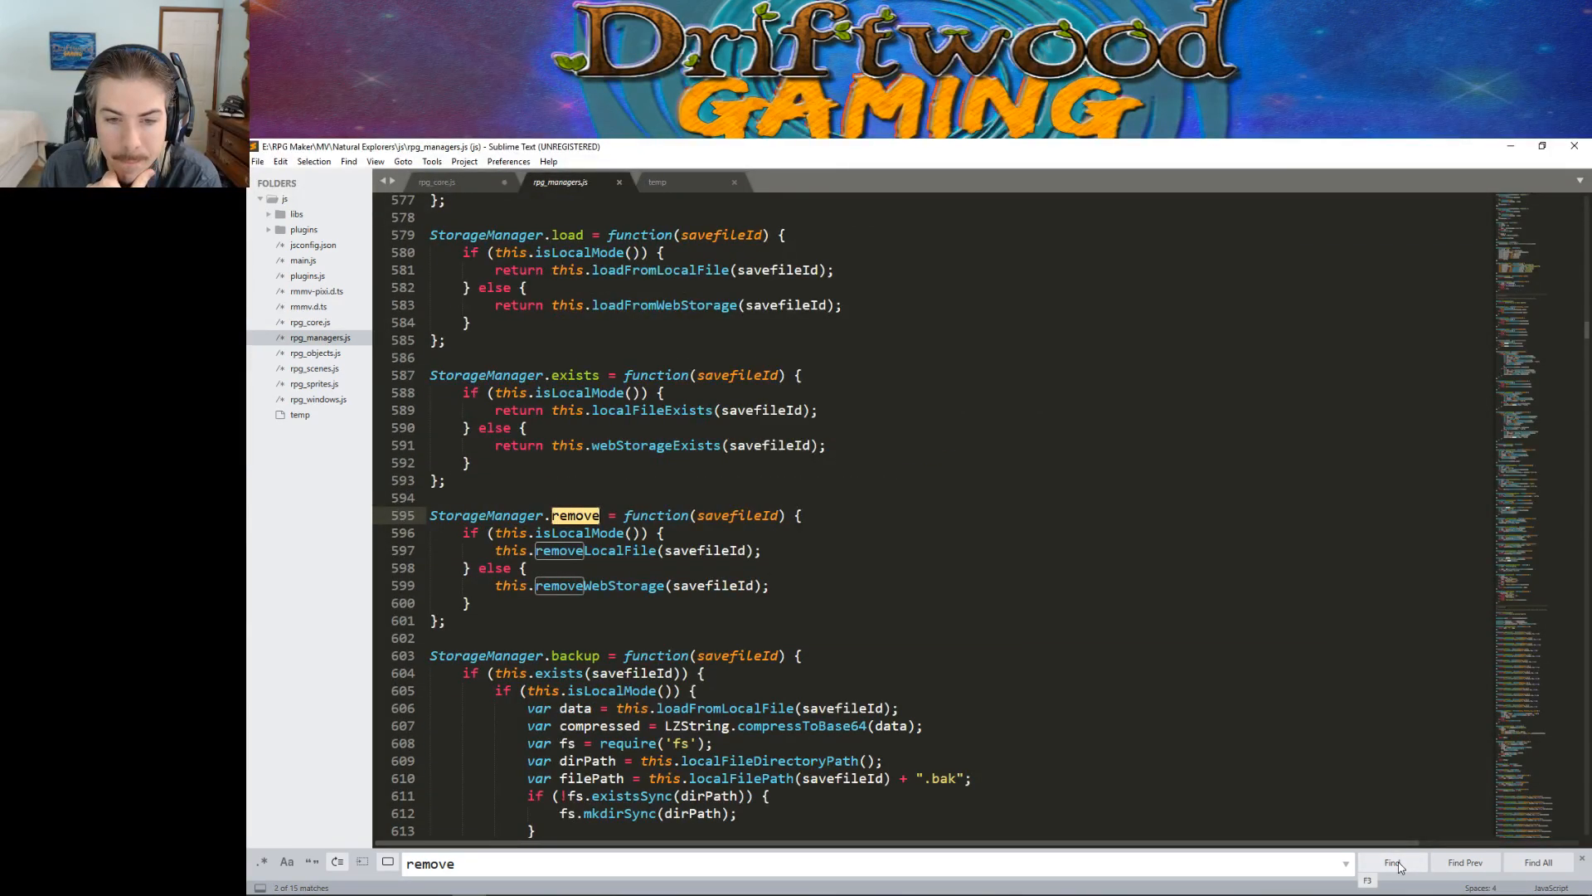
pyautogui.click(1397, 864)
pyautogui.click(1397, 863)
pyautogui.click(1396, 864)
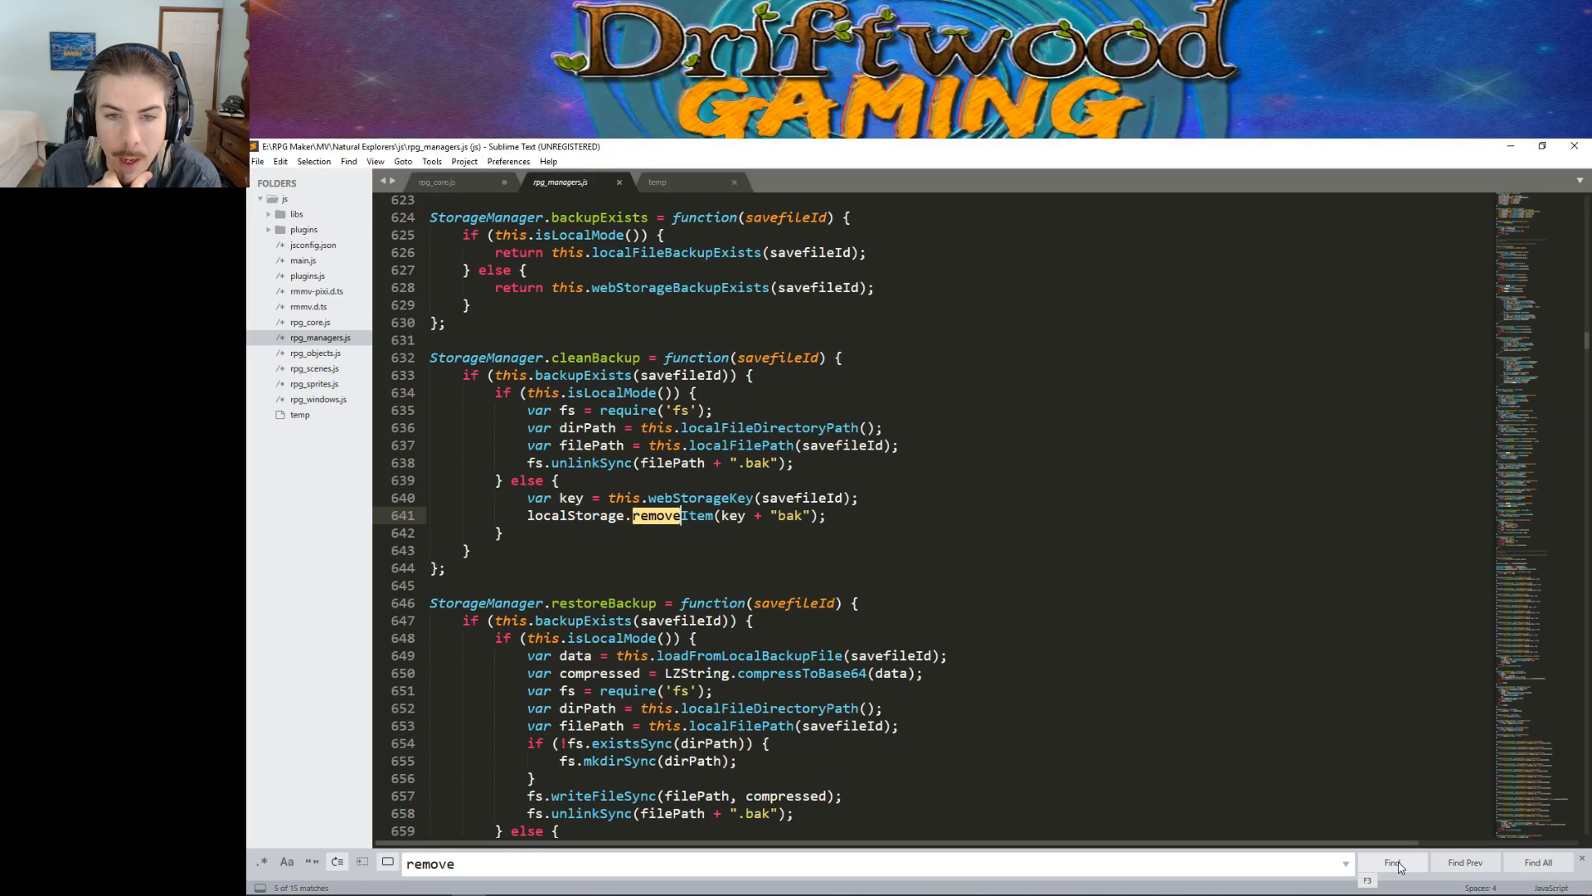
pyautogui.click(1397, 863)
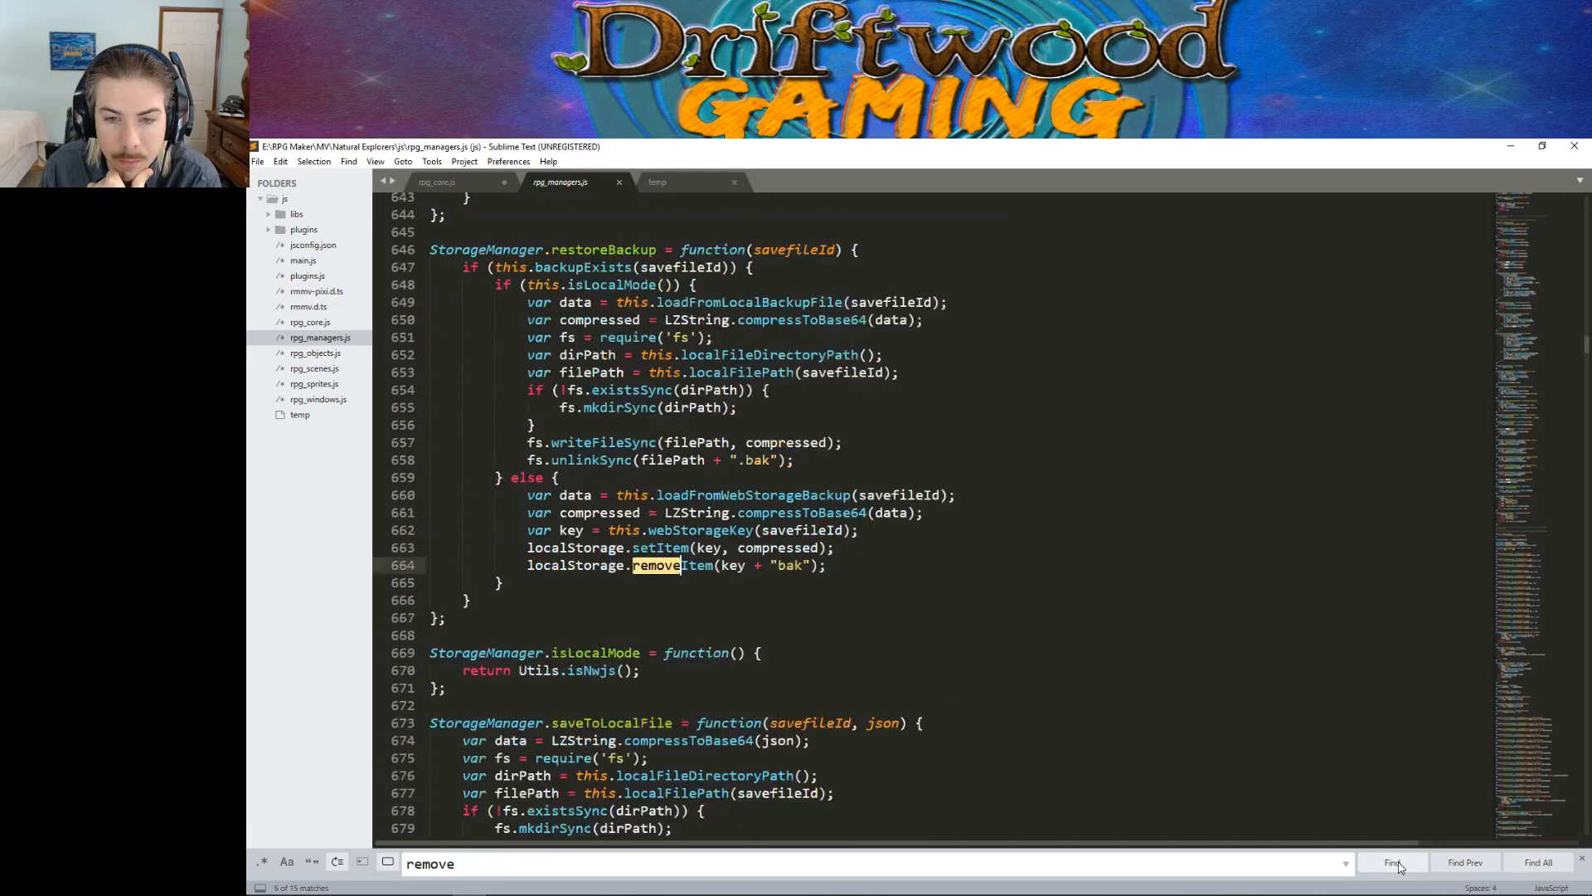
pyautogui.click(1396, 863)
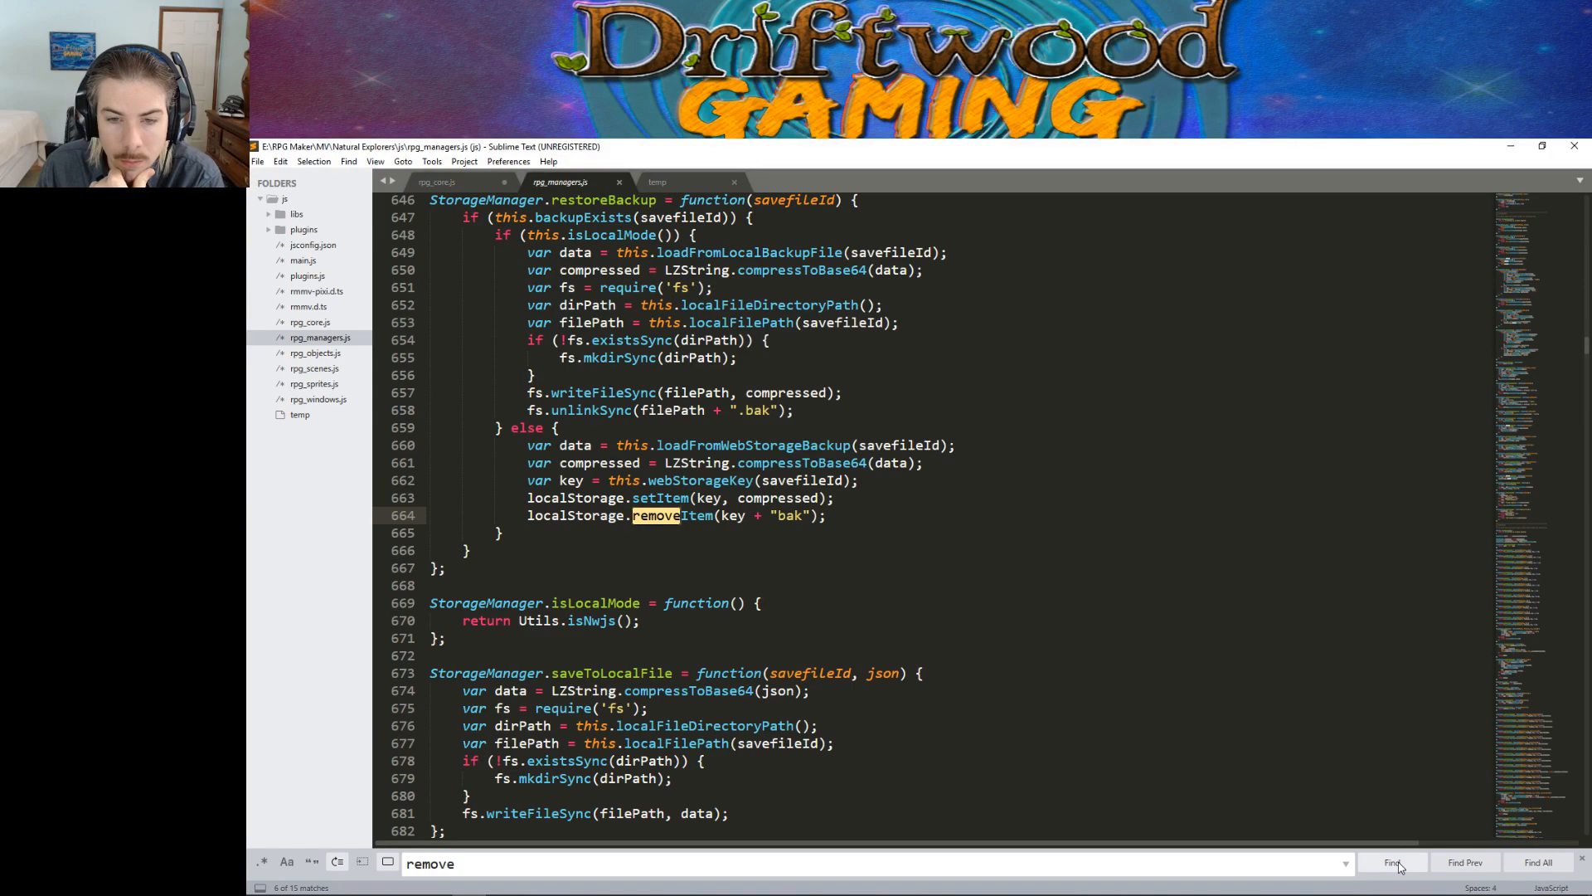
pyautogui.click(1397, 864)
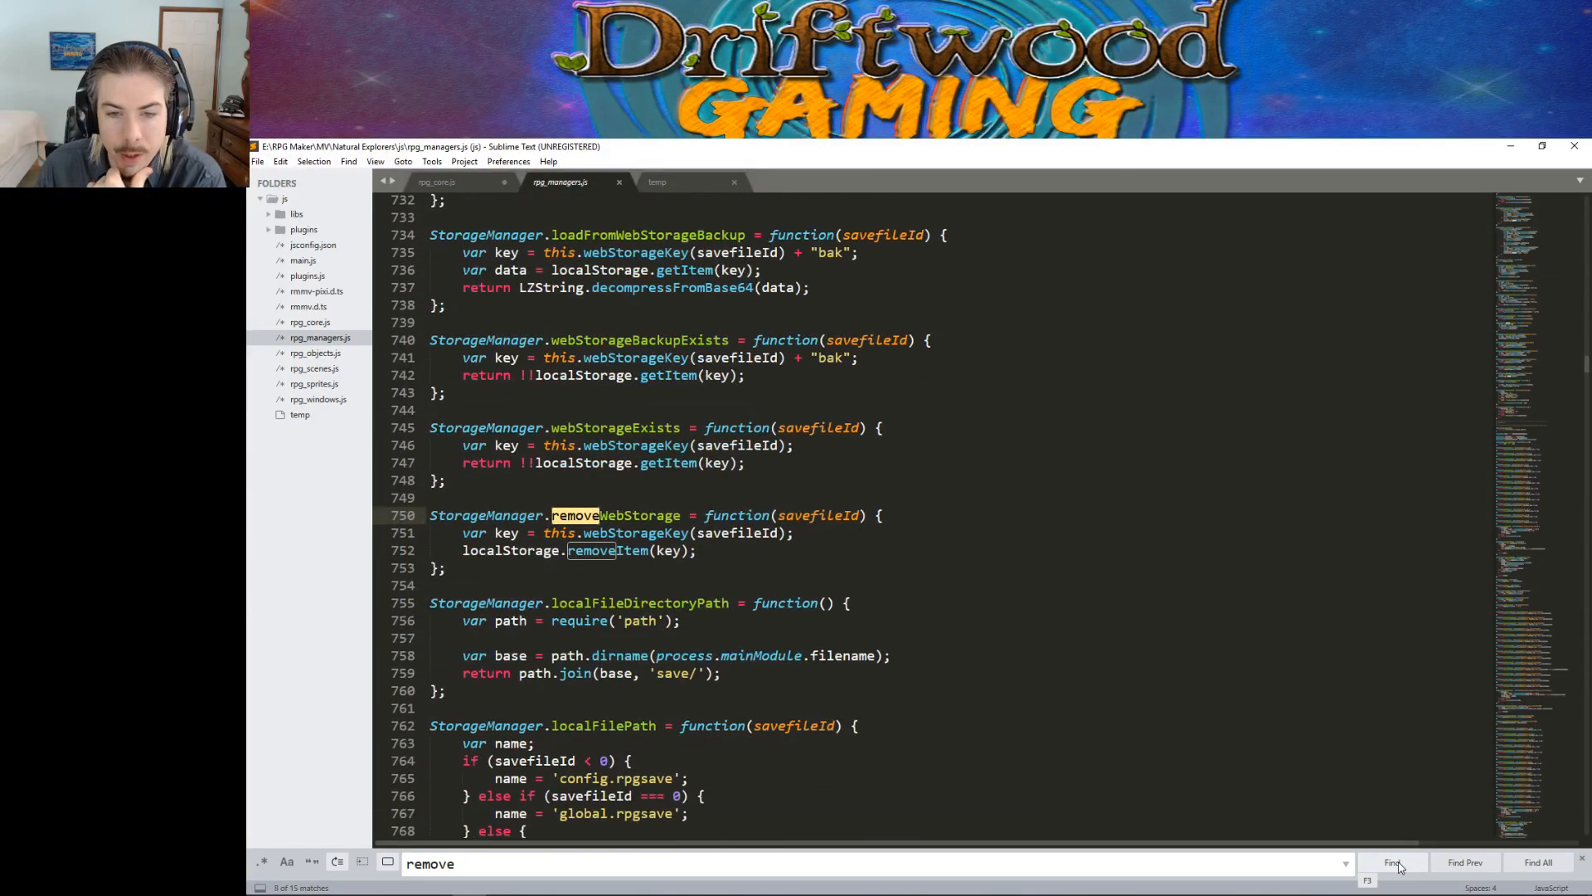
pyautogui.click(1397, 863)
pyautogui.click(1397, 863)
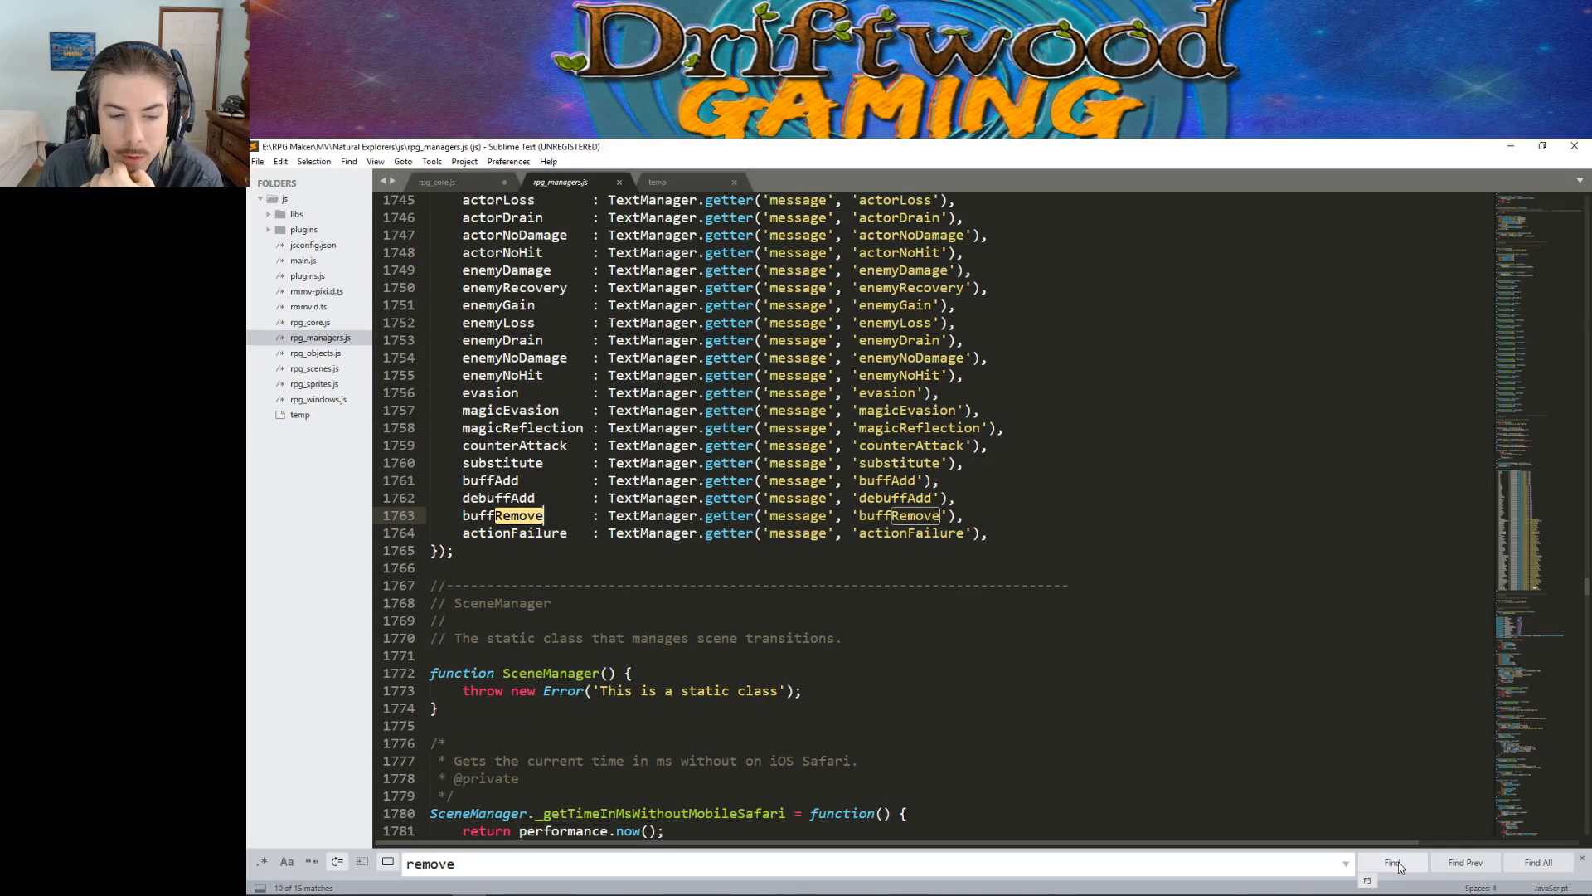
# Step: Examine the BattleManager matches for remove in rpg_managers.js, including processTurn, processForcedAction, processVictory and processAbort
pyautogui.click(1397, 863)
pyautogui.click(1397, 864)
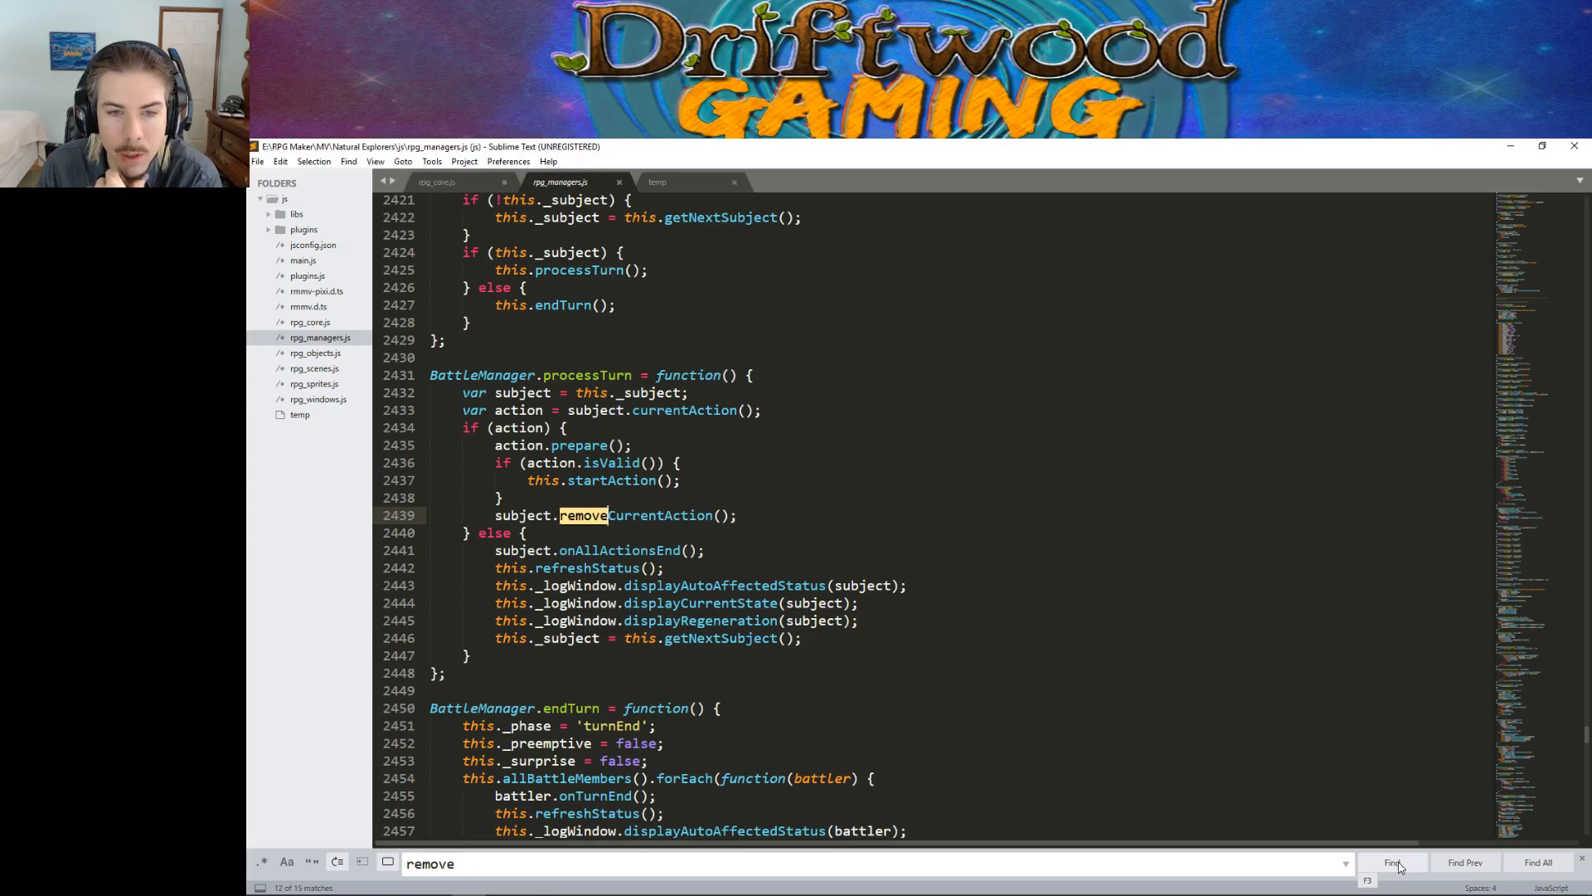
pyautogui.click(1399, 864)
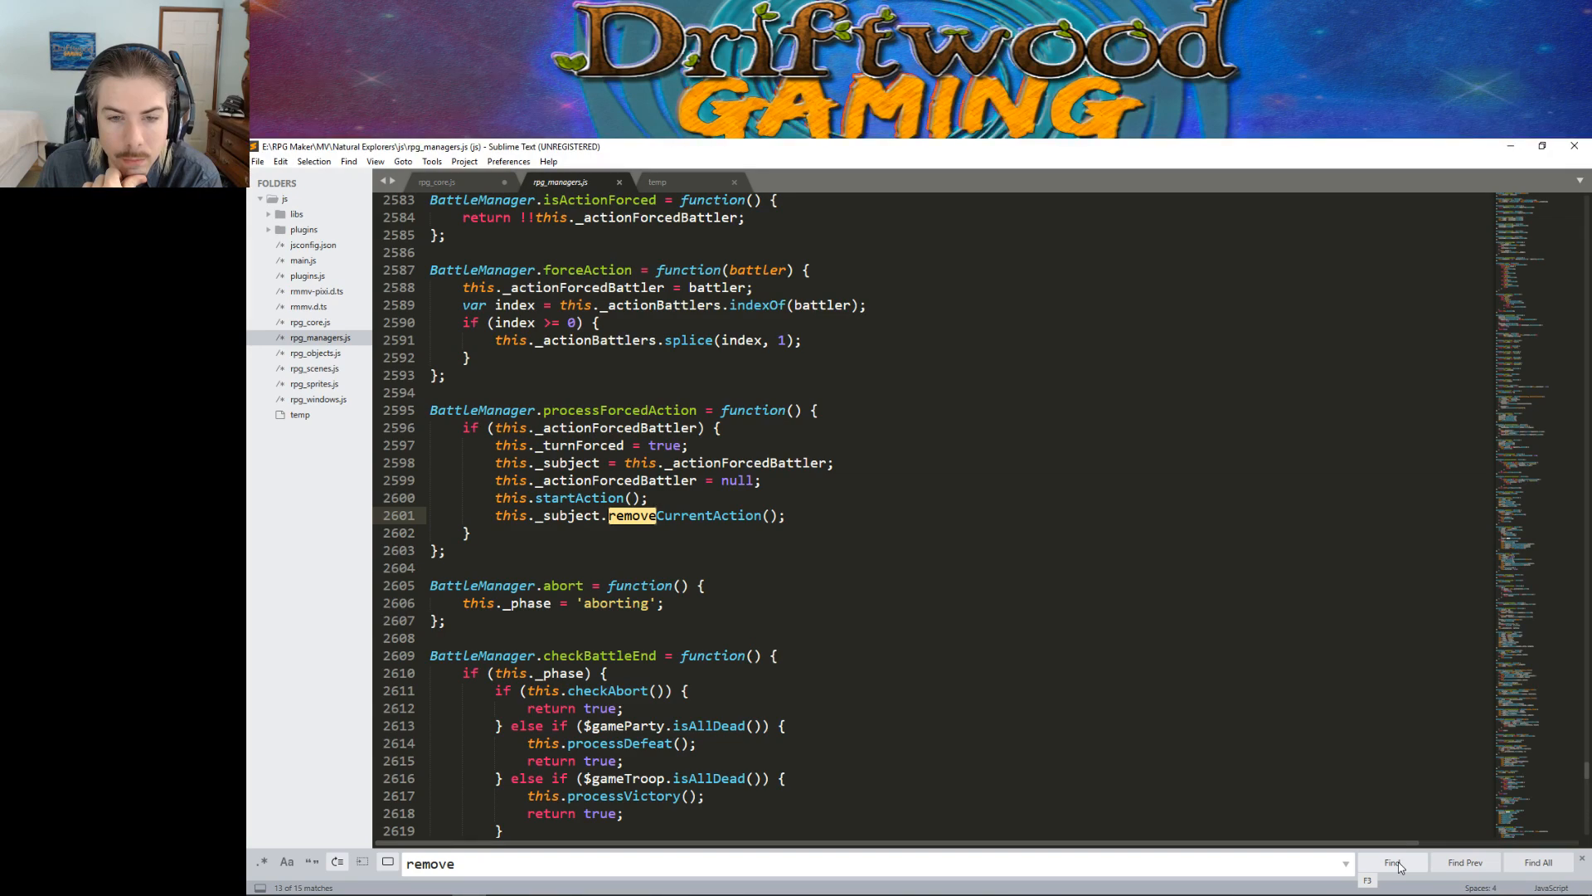
pyautogui.click(1399, 865)
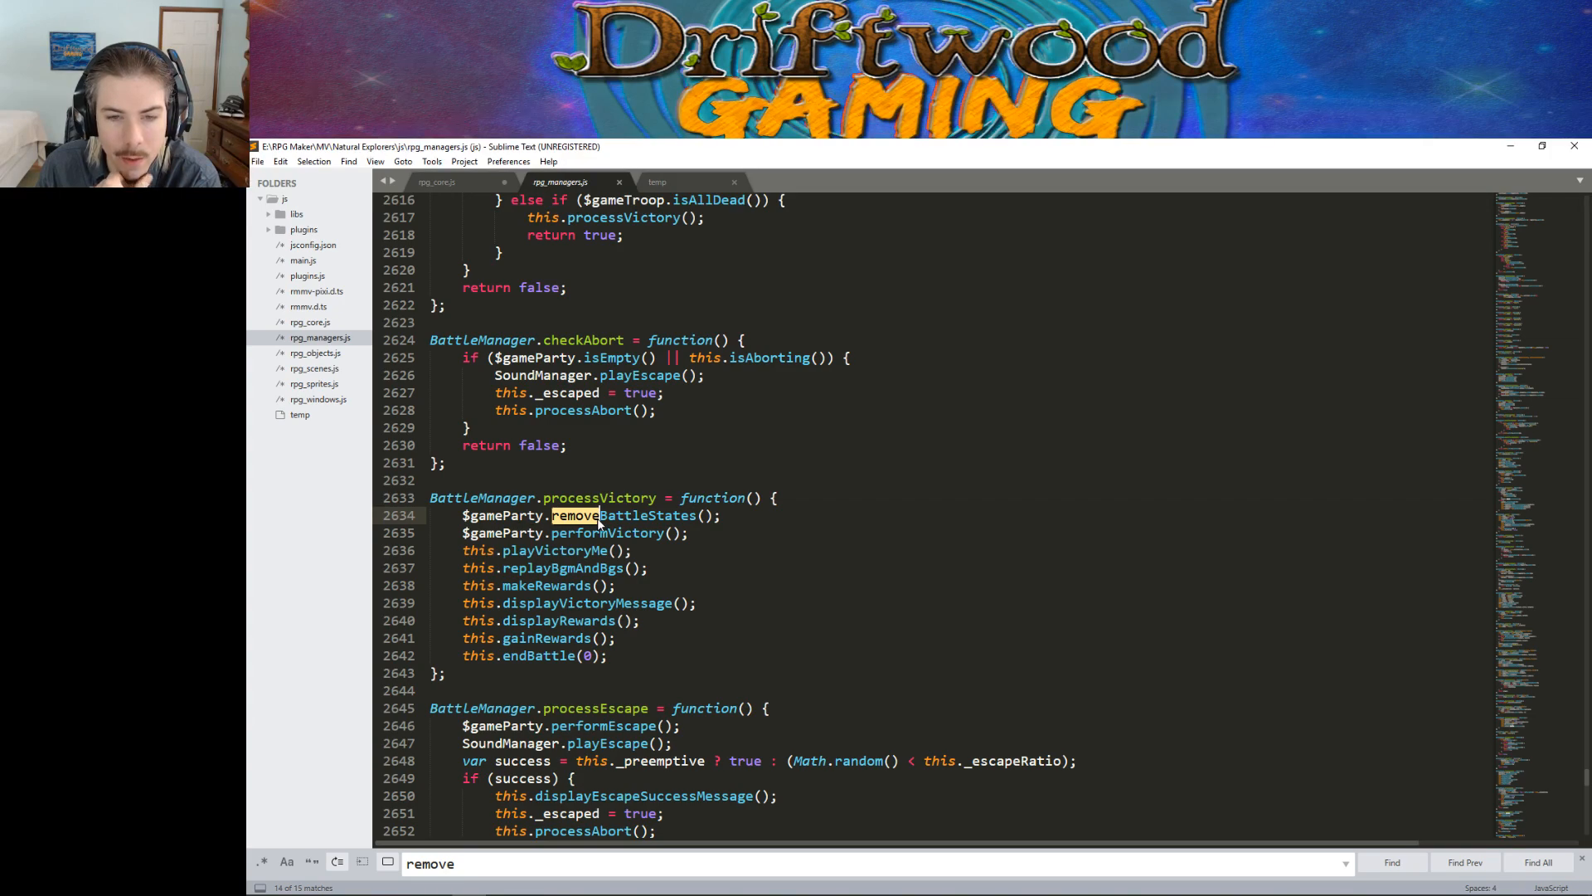
pyautogui.click(1393, 863)
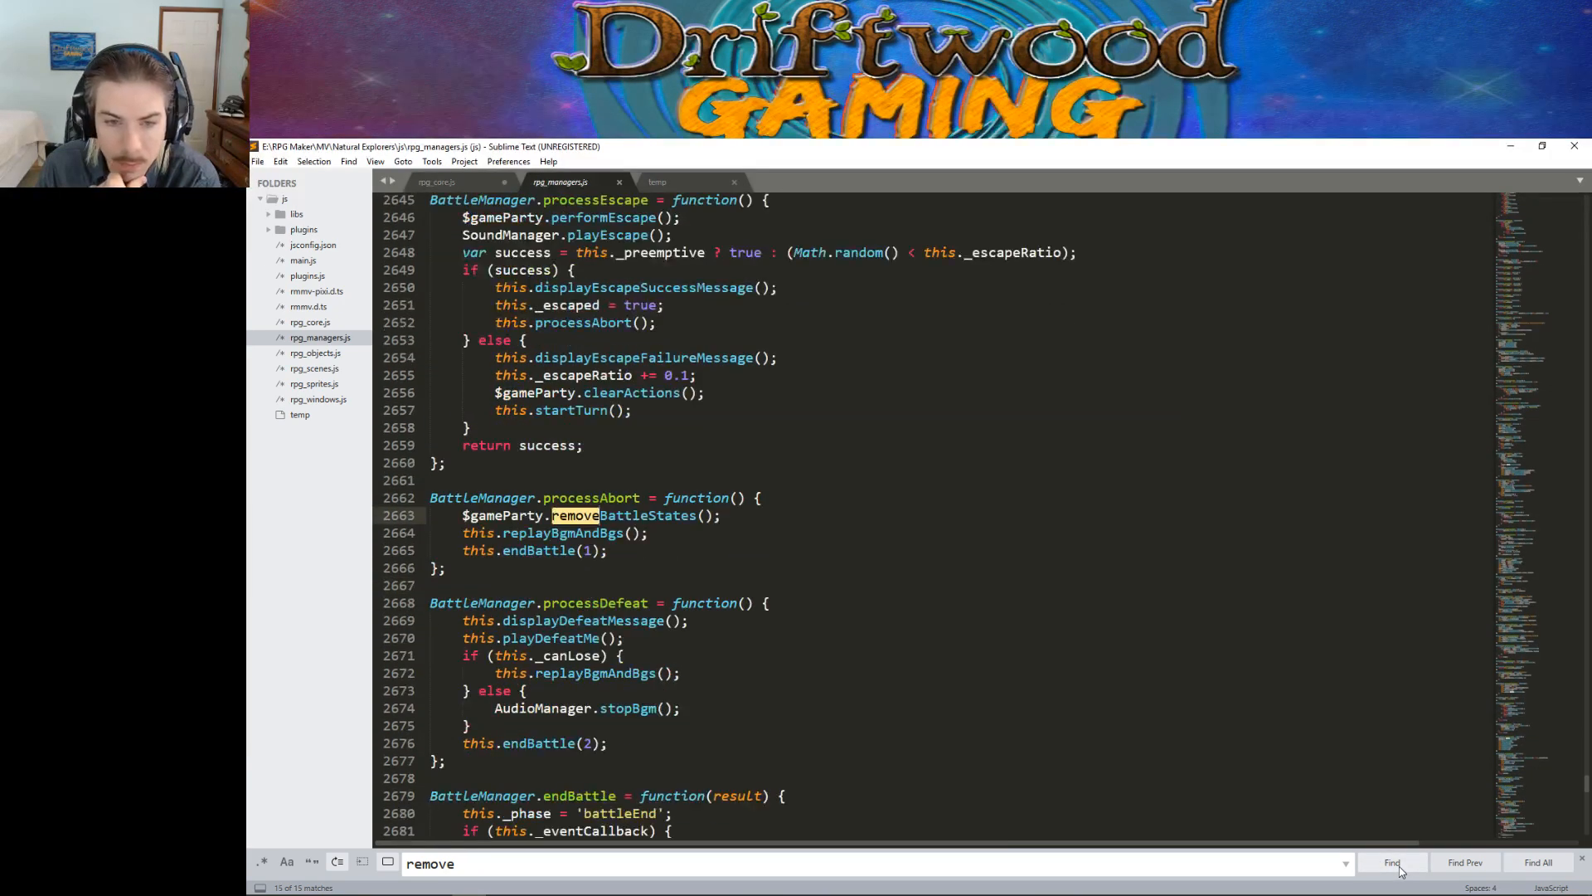
pyautogui.click(1398, 870)
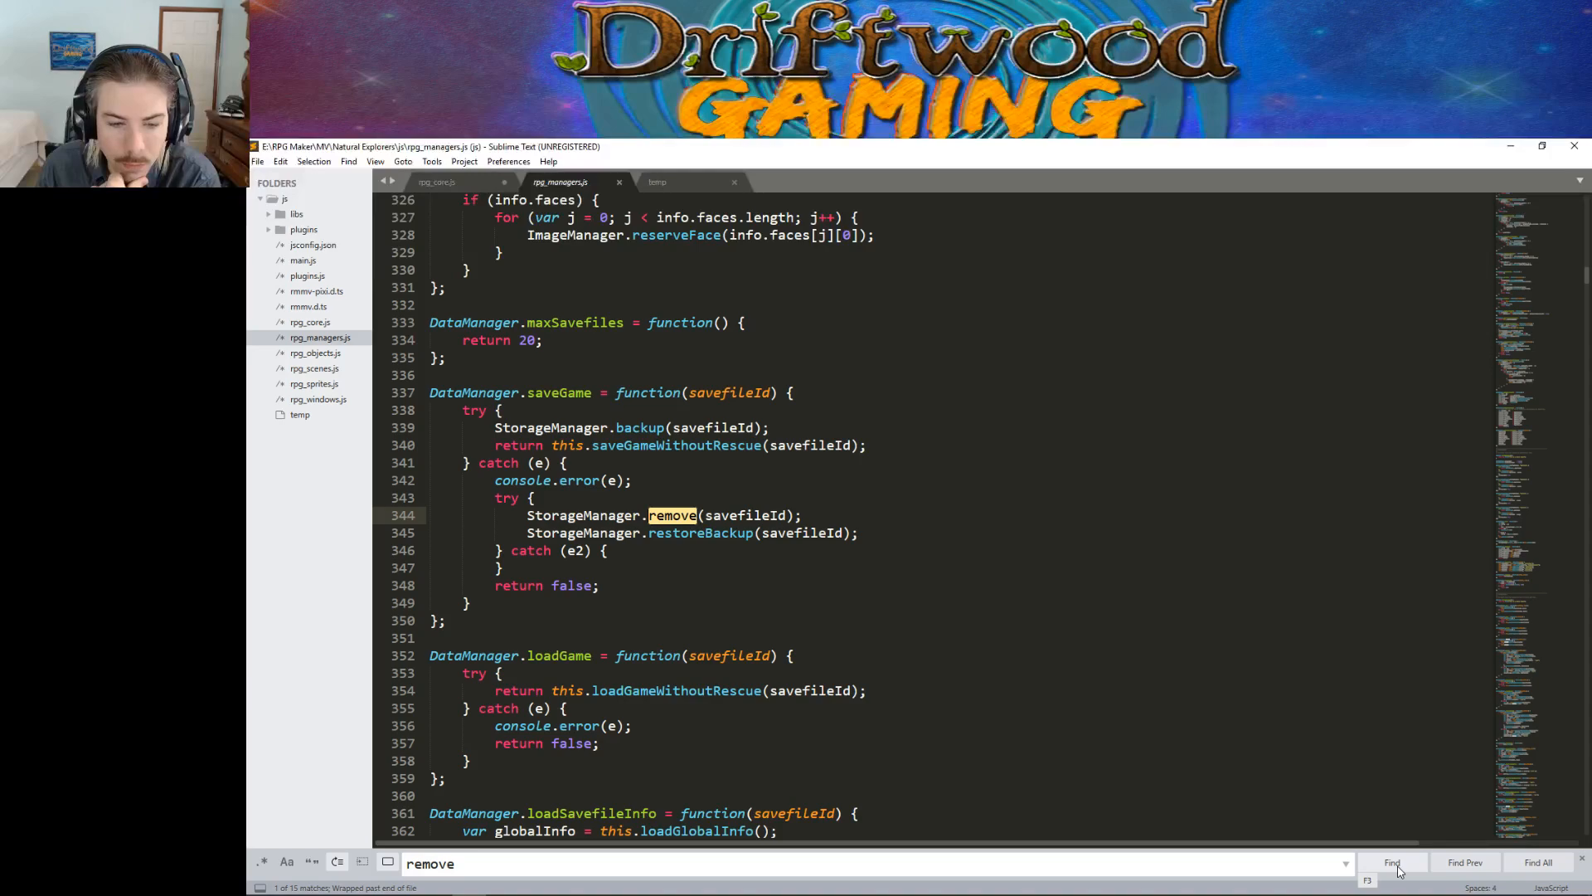
# Step: Open rpg_objects.js and go through its matches for remove in the Game_Action effect constants, testItemEffect and applyItemEffect
pyautogui.click(322, 355)
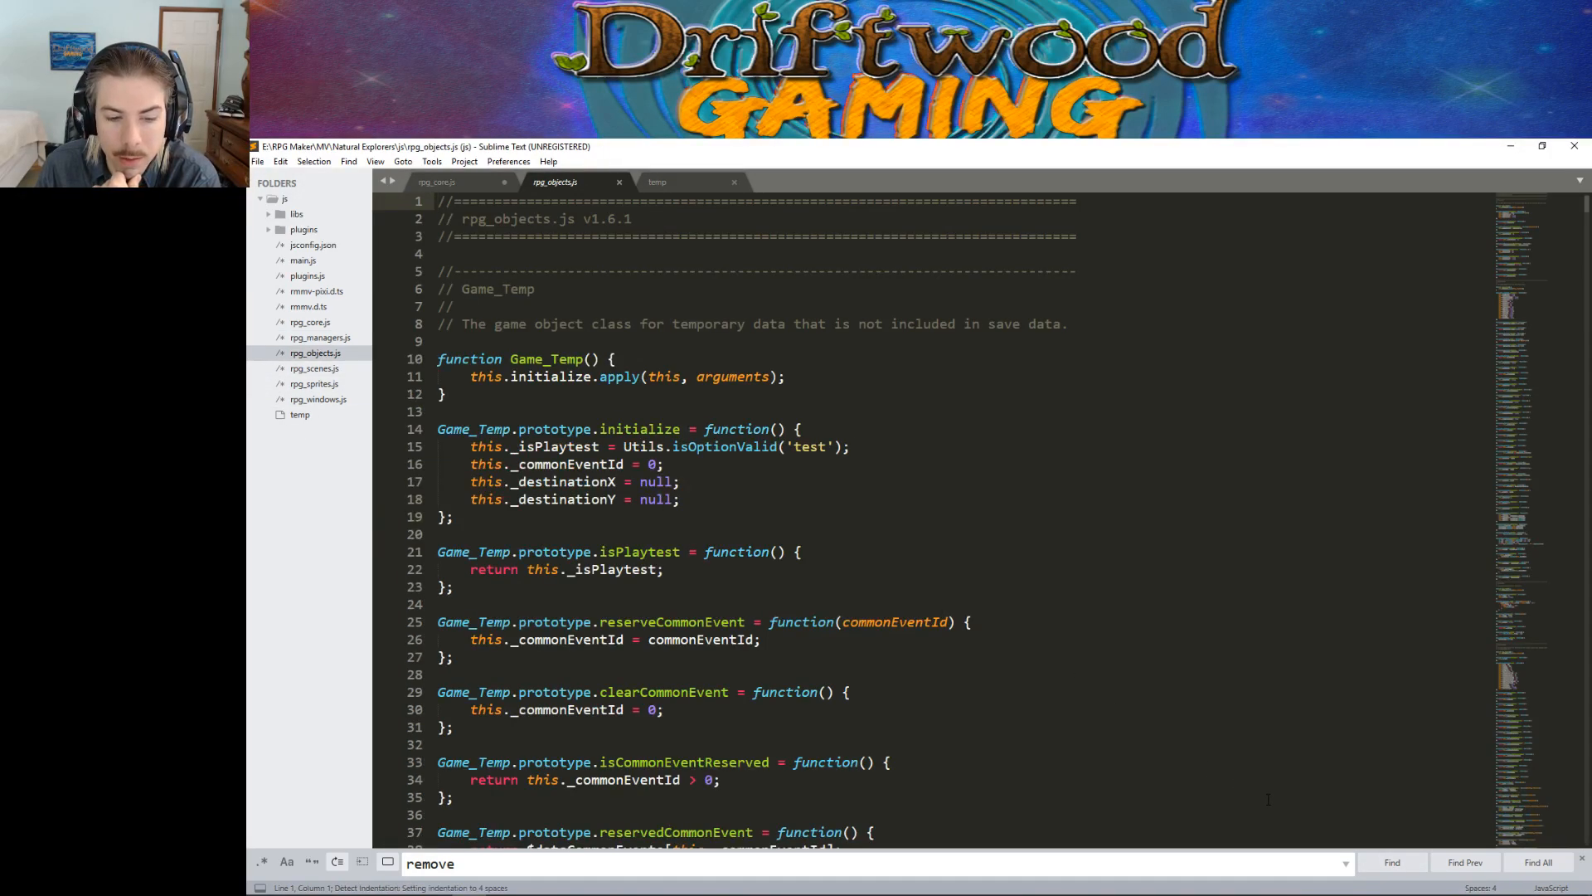
pyautogui.click(1393, 862)
pyautogui.click(1392, 863)
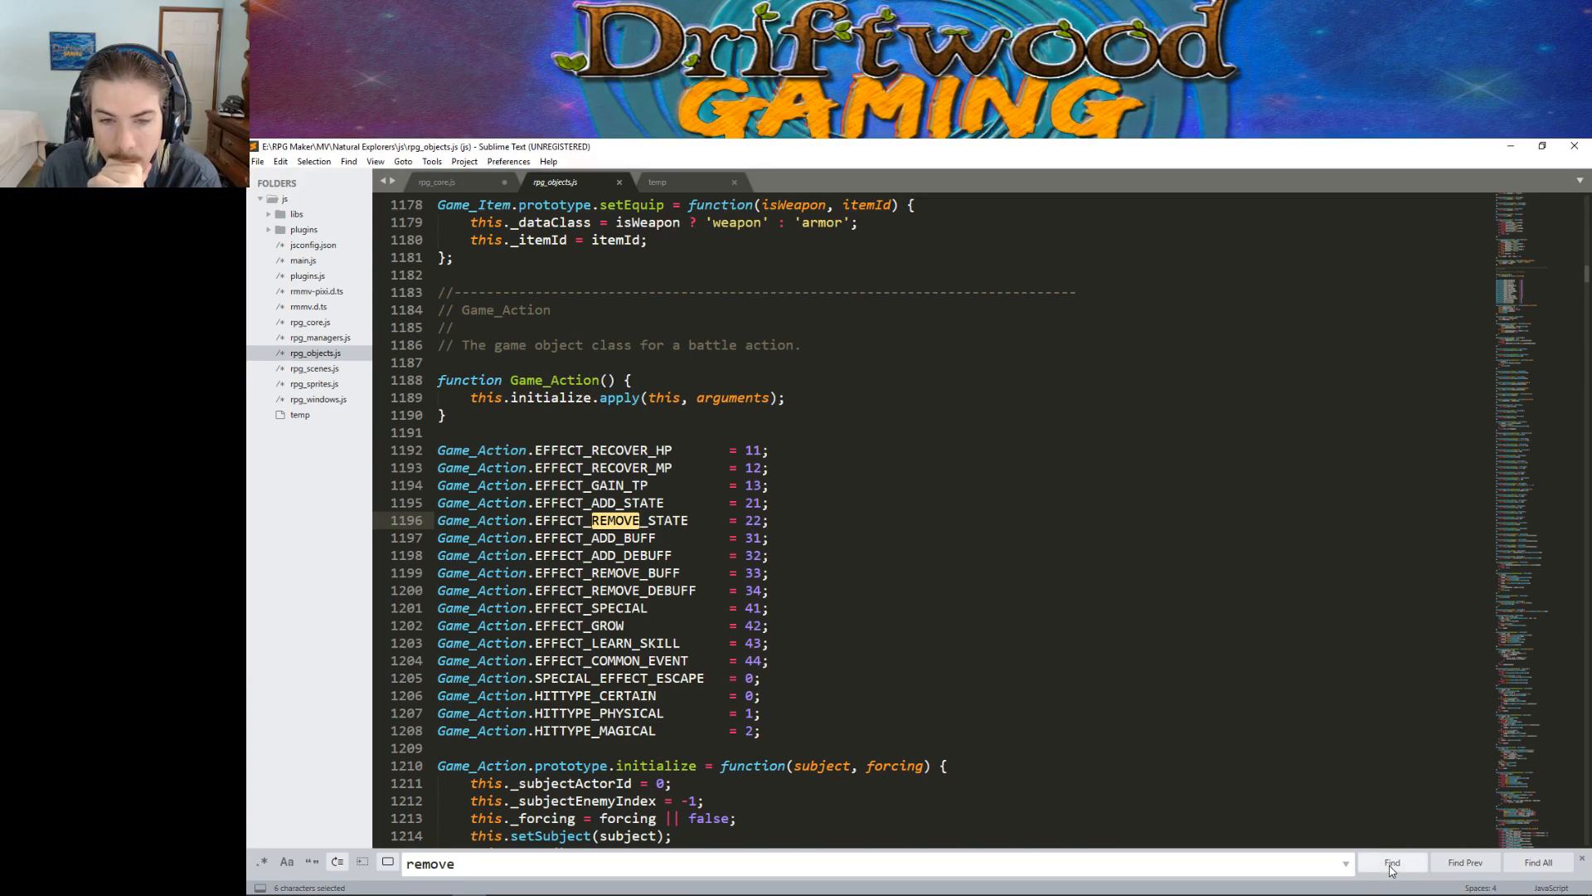
pyautogui.click(1392, 863)
pyautogui.click(1393, 866)
pyautogui.click(1393, 866)
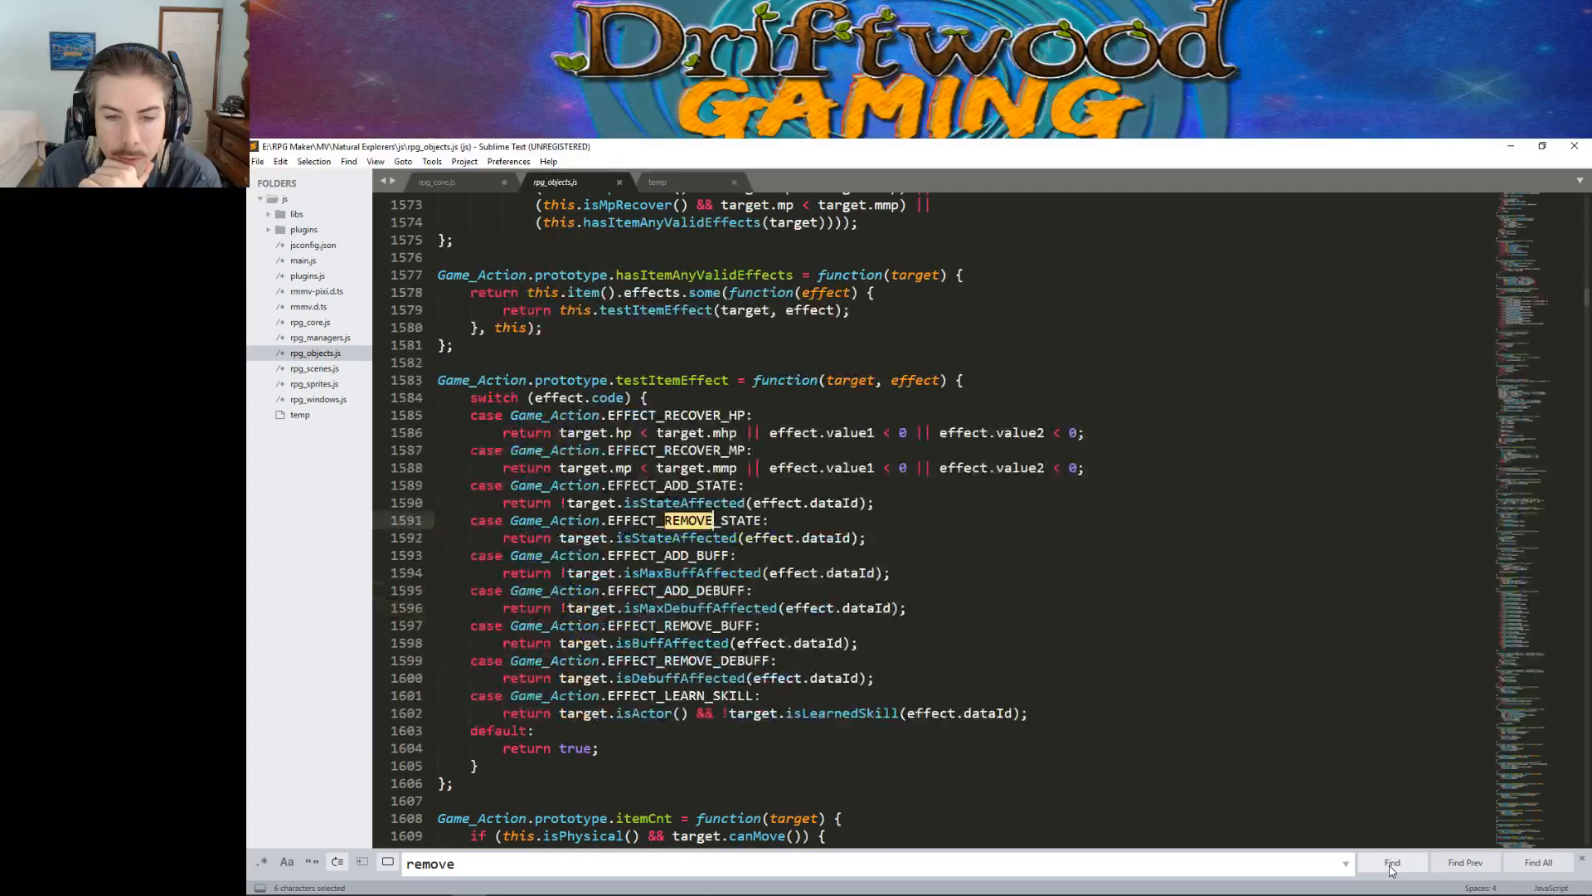
pyautogui.click(1393, 867)
pyautogui.click(1393, 867)
pyautogui.click(1393, 867)
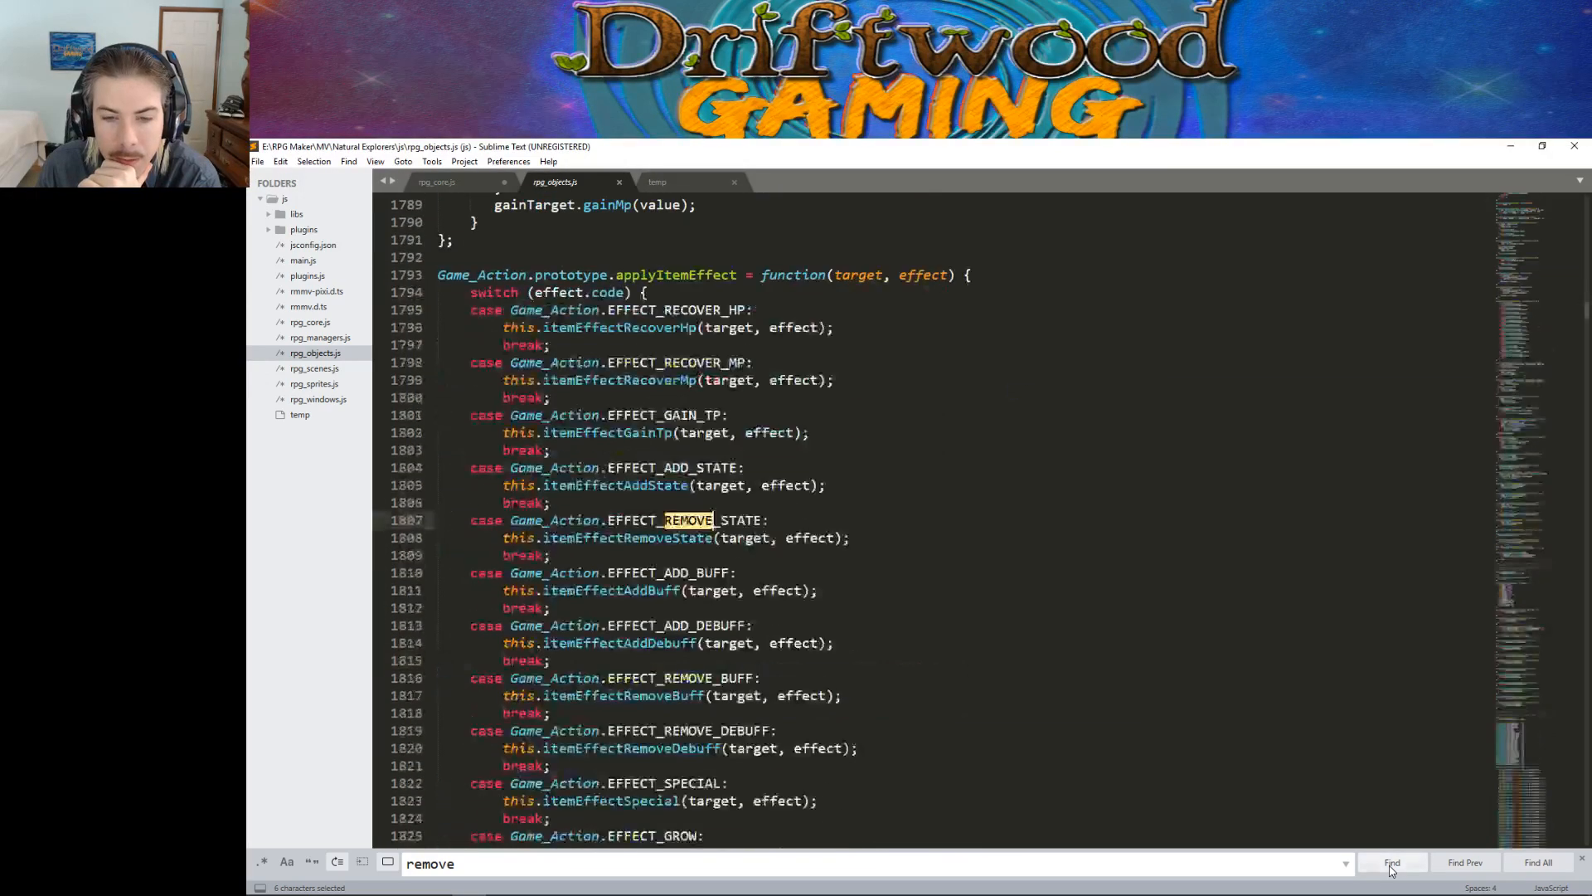
# Step: Examine the Game_Action item effect functions for removing states, buffs and debuffs in rpg_objects.js
pyautogui.click(1393, 866)
pyautogui.click(1392, 866)
pyautogui.click(1392, 866)
pyautogui.click(1393, 866)
pyautogui.click(1393, 866)
pyautogui.click(1392, 867)
pyautogui.click(1393, 867)
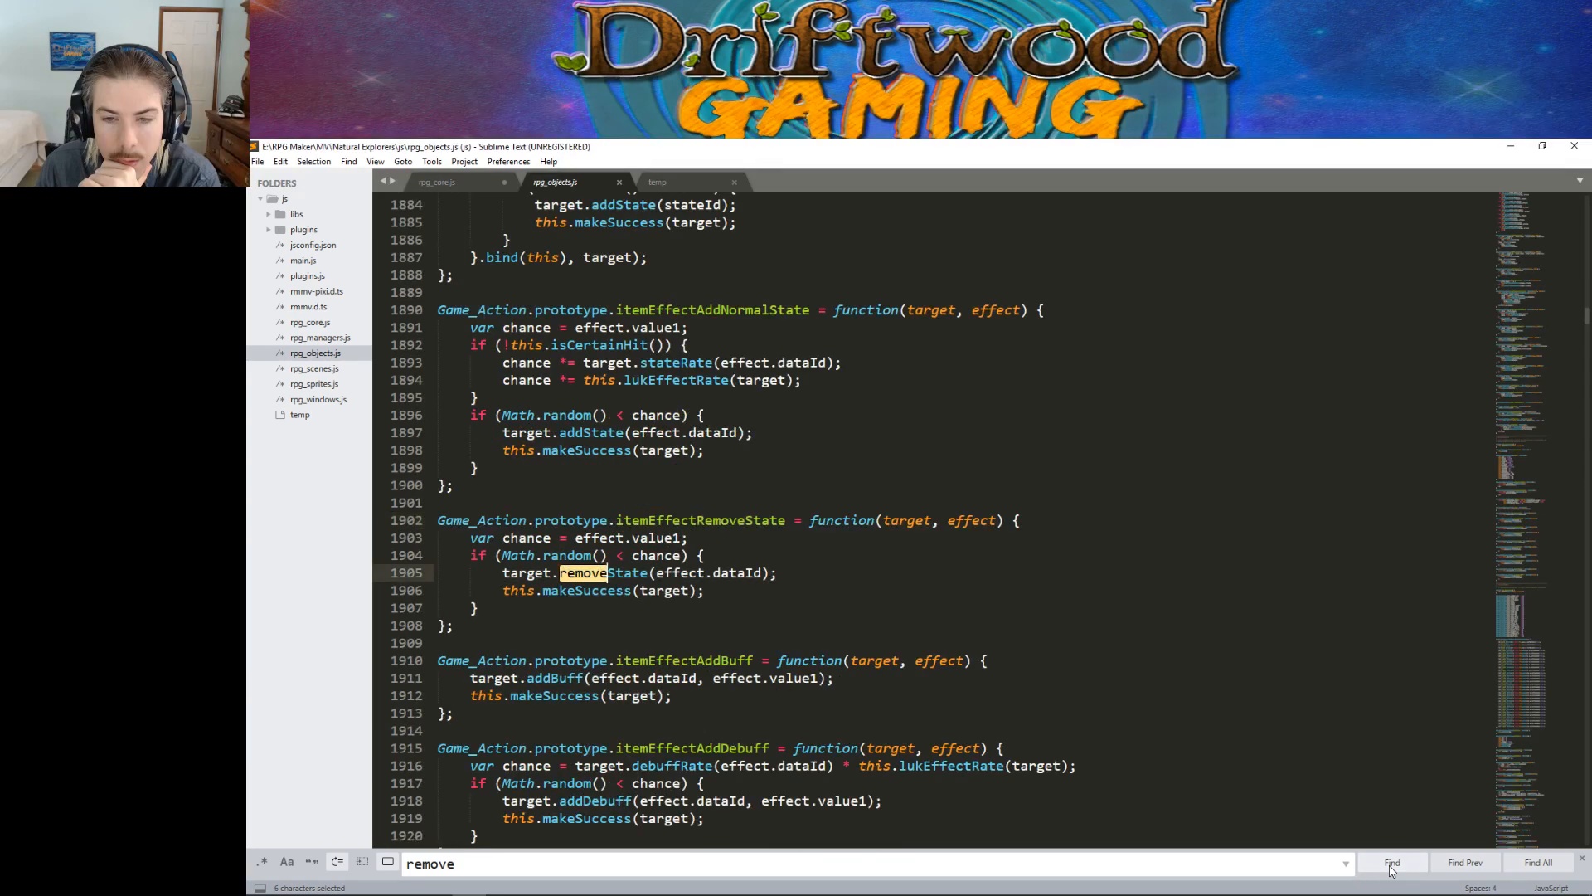
pyautogui.click(1393, 866)
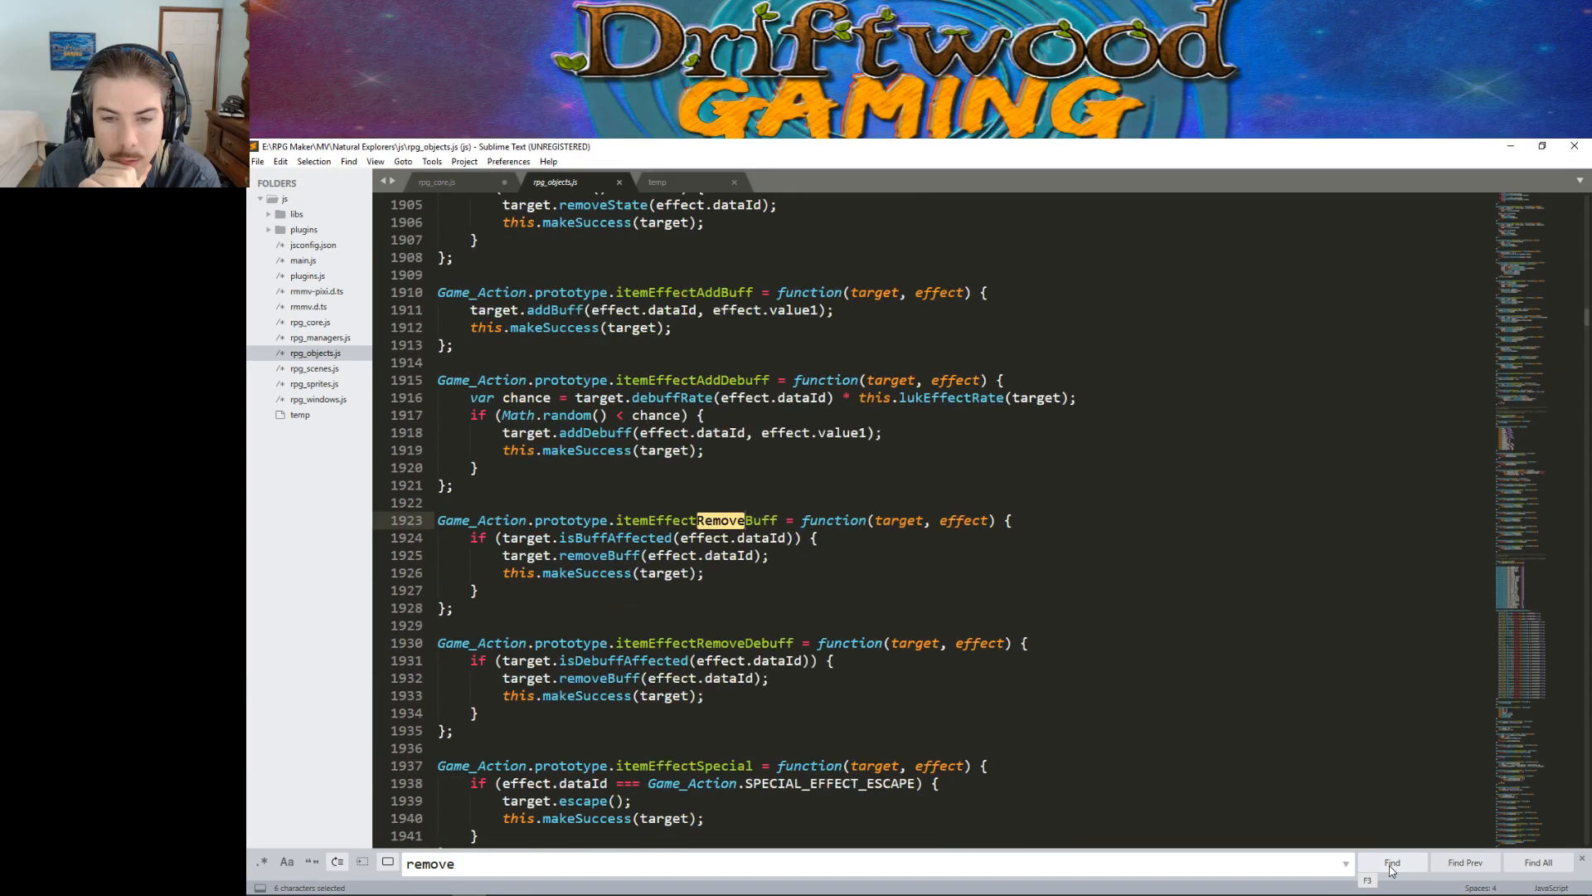
pyautogui.click(1391, 866)
pyautogui.click(1391, 866)
pyautogui.click(1392, 866)
# Step: Go through the Game_ActionResult matches for remove, from removedStates in the clear function to isBuffRemoved
pyautogui.click(1392, 867)
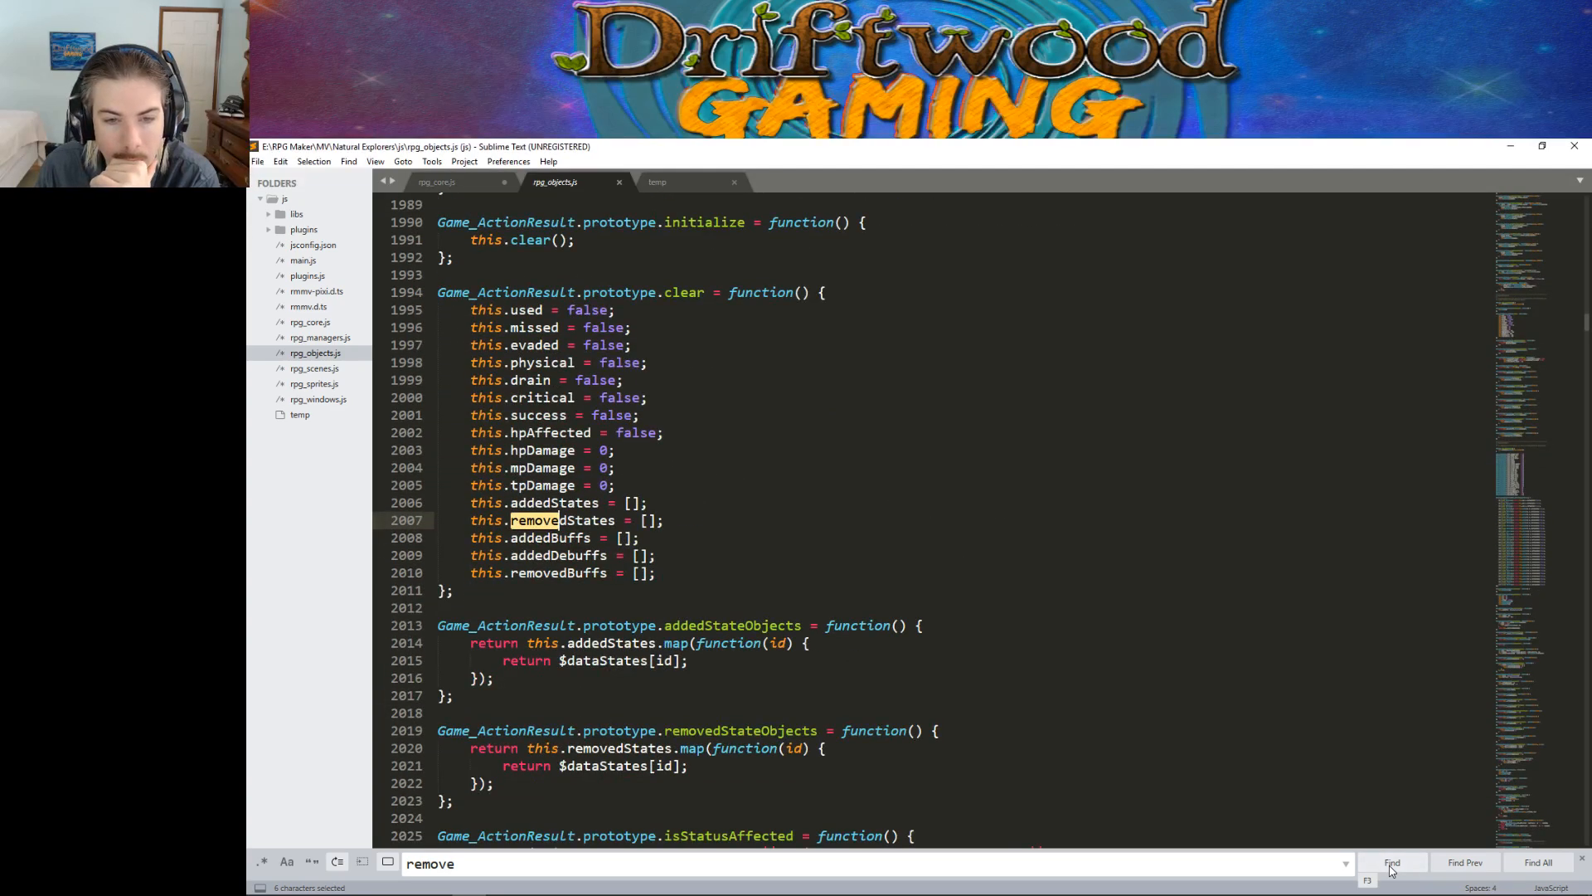
pyautogui.click(1392, 866)
pyautogui.click(1392, 867)
pyautogui.click(1392, 865)
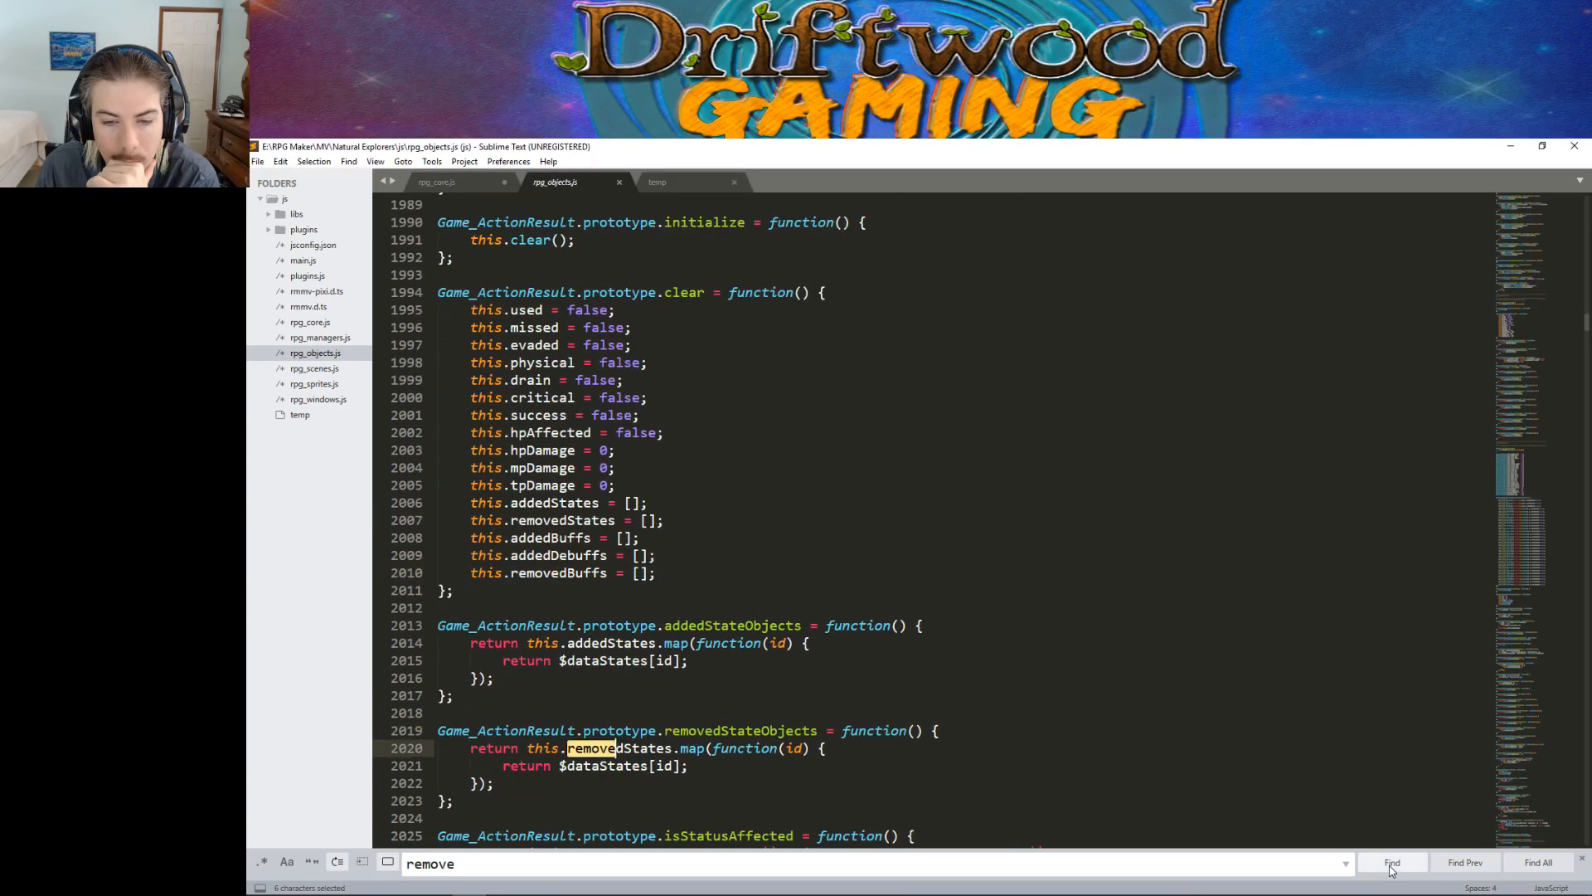
pyautogui.click(1391, 866)
pyautogui.click(1392, 865)
pyautogui.click(1391, 865)
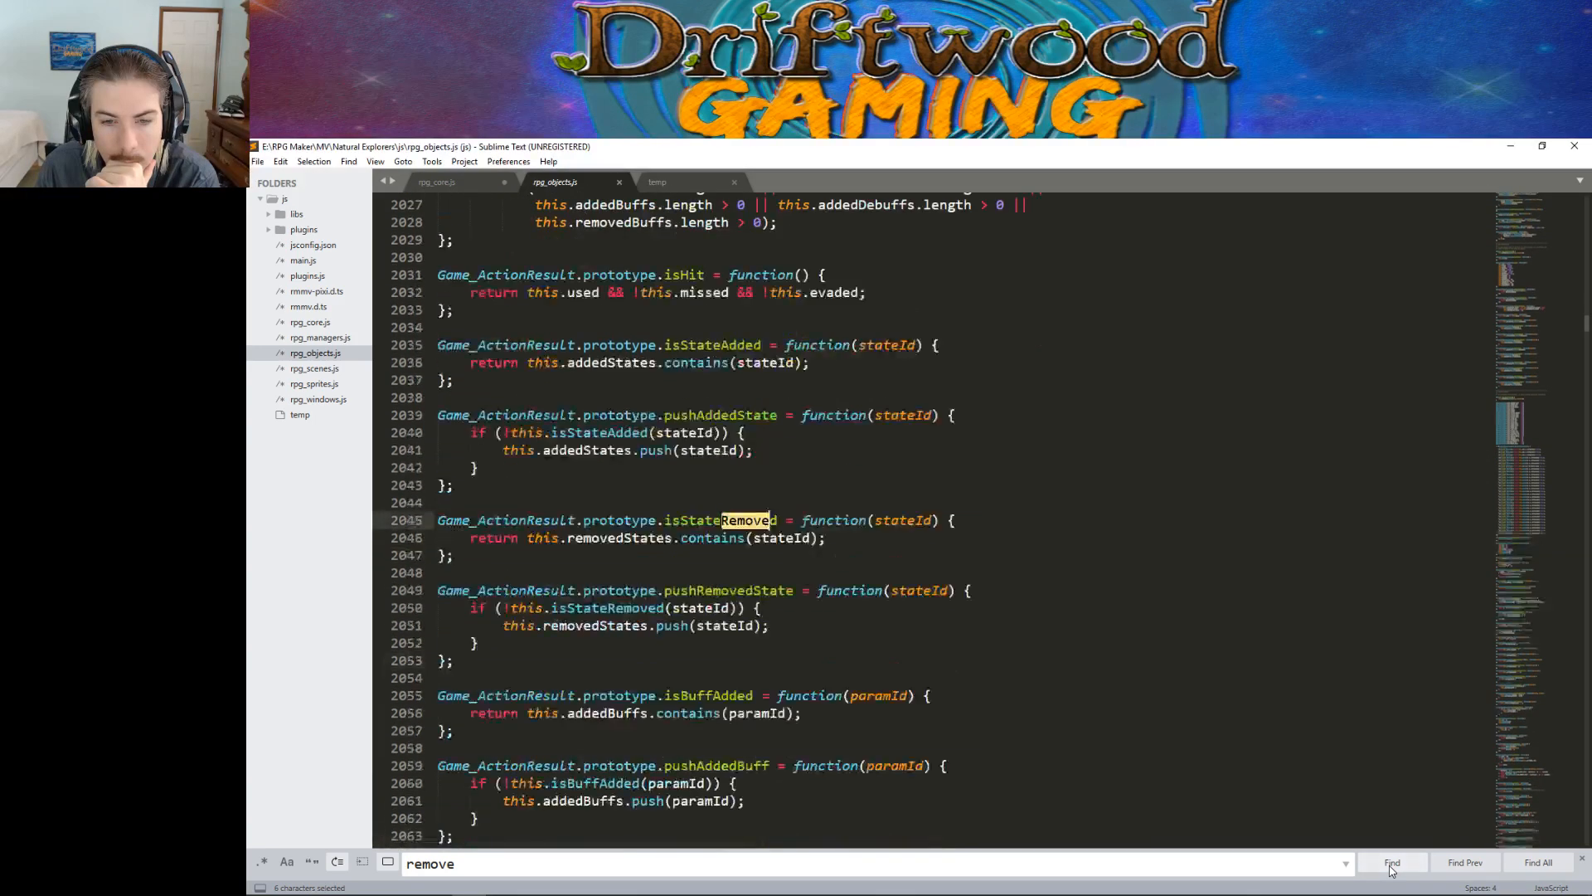
pyautogui.click(1392, 865)
pyautogui.click(1392, 865)
pyautogui.click(1392, 865)
pyautogui.click(1391, 865)
pyautogui.click(1392, 865)
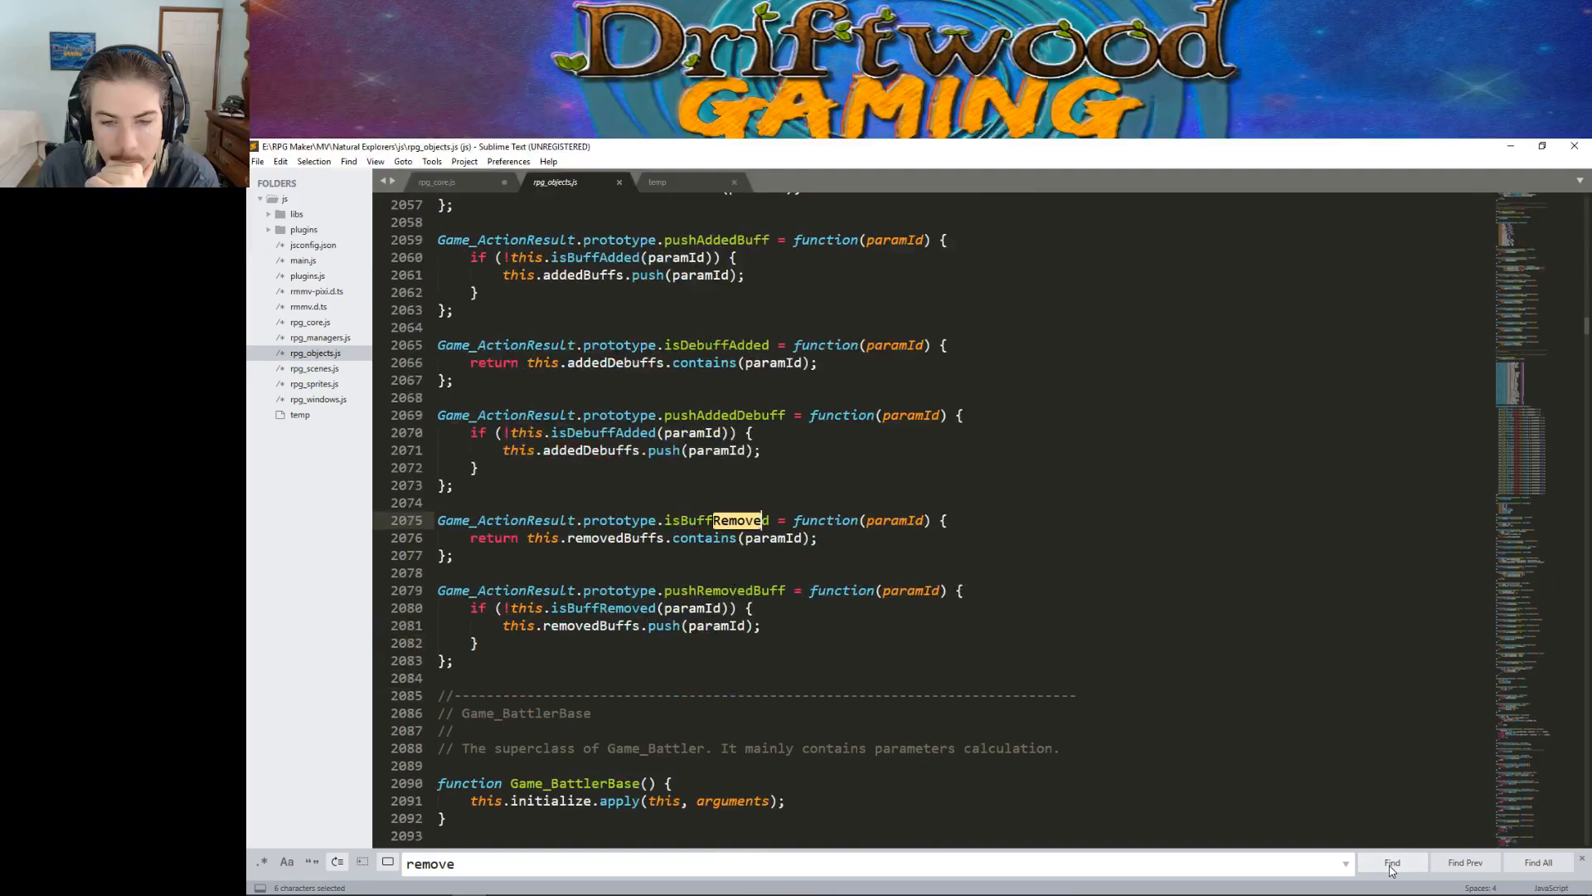
# Step: Go through the matches for remove in rpg_objects.js from Game_ActionResult's isBuffRemoved to Game_Battler's onRestrict and removeState functions
pyautogui.click(1392, 865)
pyautogui.click(1392, 865)
pyautogui.click(1392, 865)
pyautogui.click(1391, 865)
pyautogui.click(1392, 865)
pyautogui.click(1391, 866)
pyautogui.click(1392, 865)
pyautogui.click(1392, 865)
pyautogui.click(1392, 866)
pyautogui.click(1392, 865)
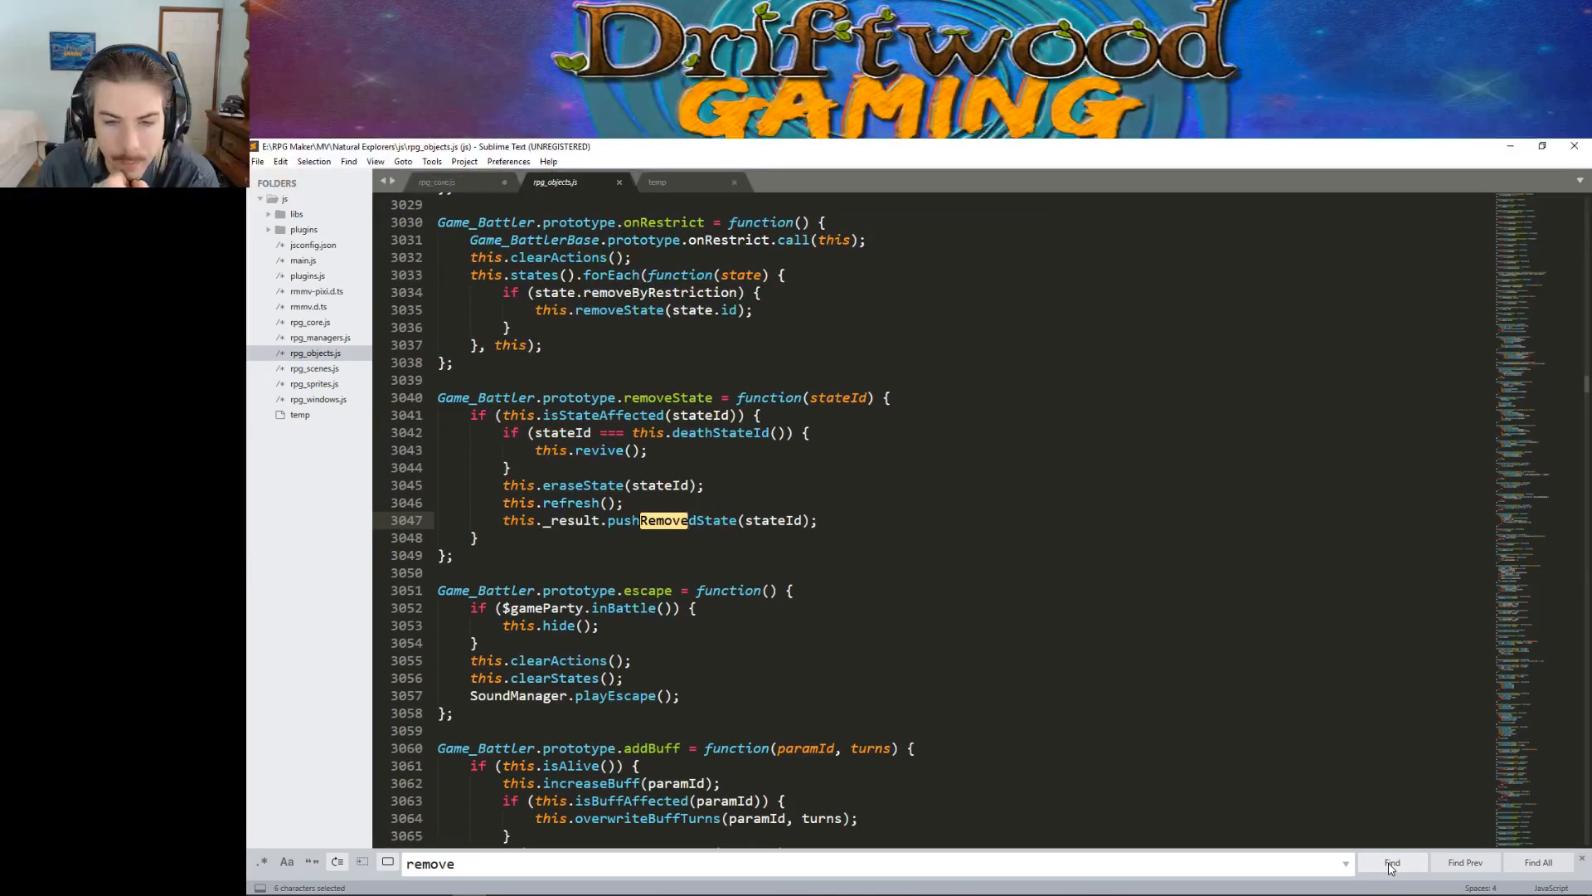
# Step: Examine the Game_Battler matches for remove in removeBuff, removeBattleStates and removeAllBuffs
pyautogui.click(1392, 865)
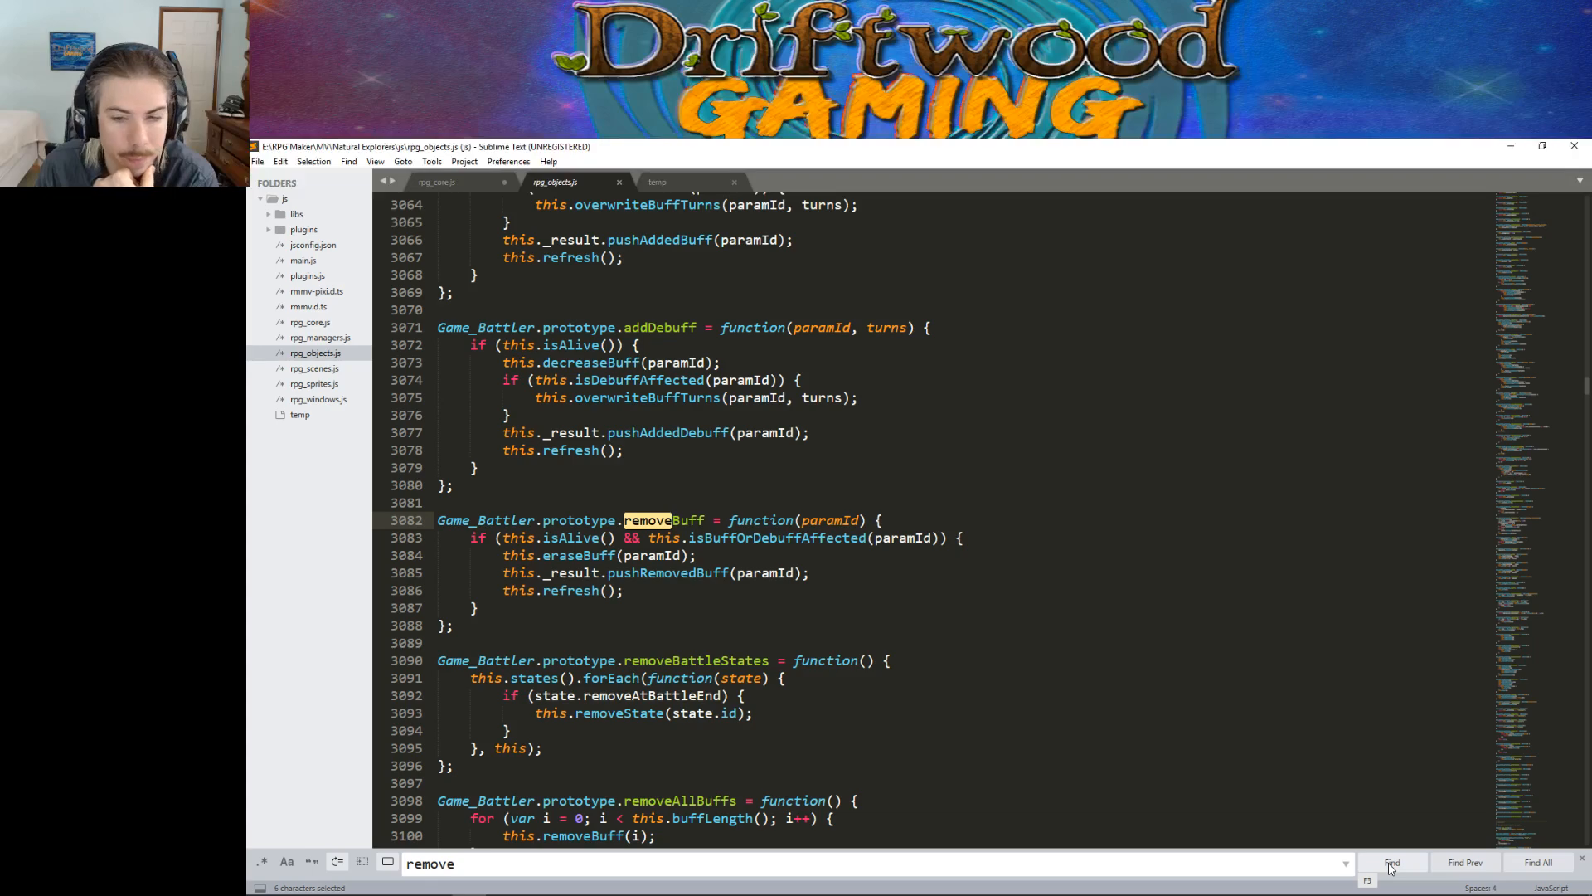
pyautogui.click(1391, 865)
pyautogui.click(1392, 865)
pyautogui.click(1391, 865)
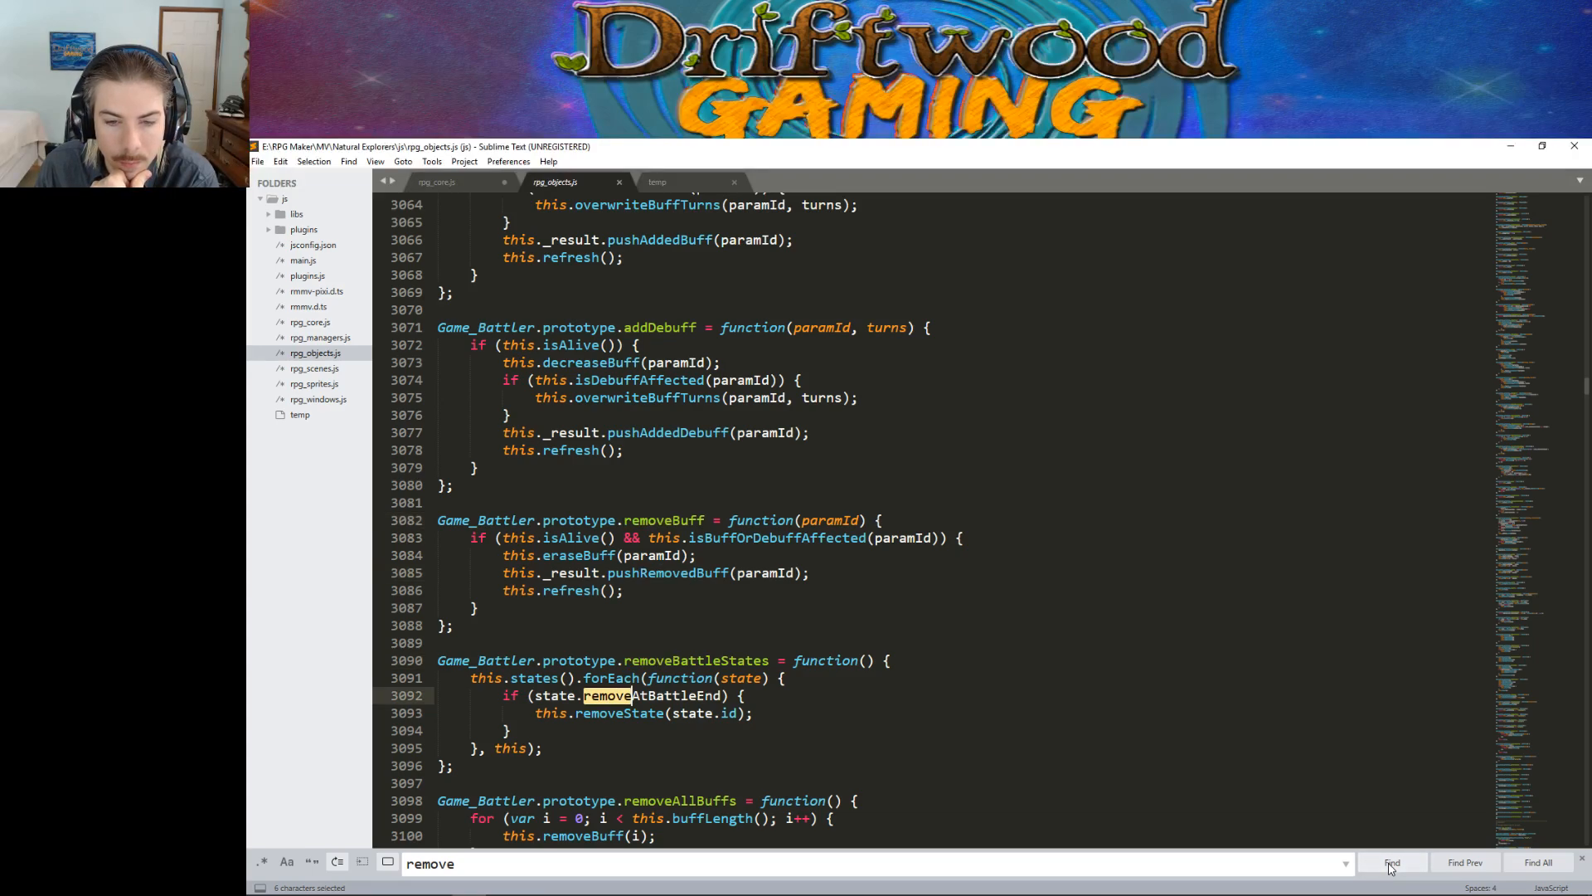
pyautogui.click(1392, 865)
pyautogui.click(1392, 865)
pyautogui.click(1391, 865)
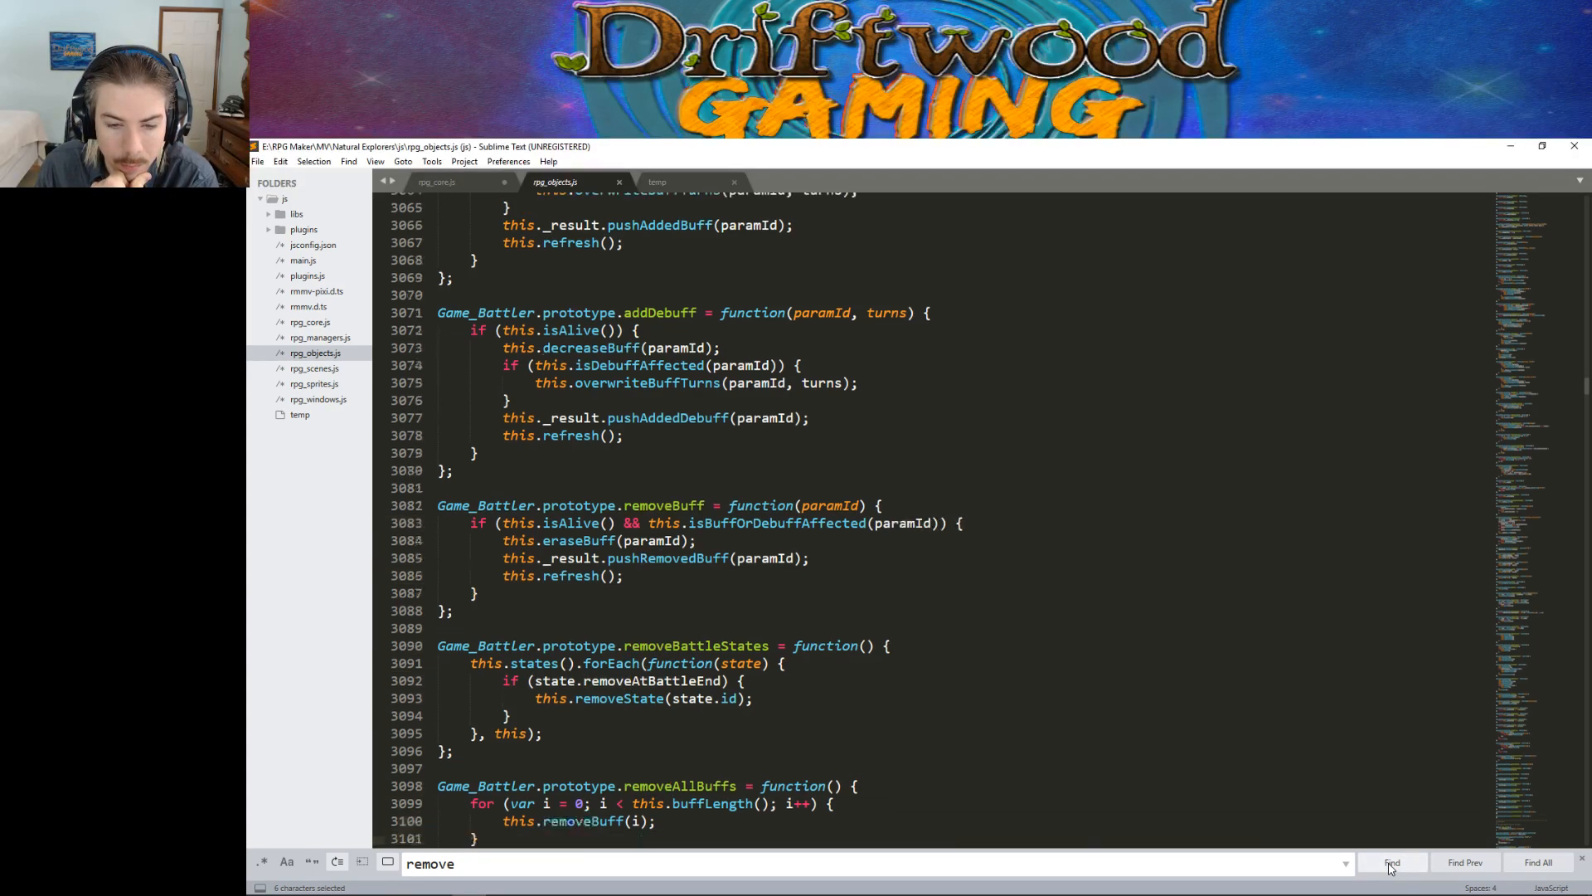
# Step: Examine the Game_Battler matches for remove in removeStatesAuto, removeBuffsAuto and removeStatesByDamage
pyautogui.click(1392, 865)
pyautogui.click(1391, 865)
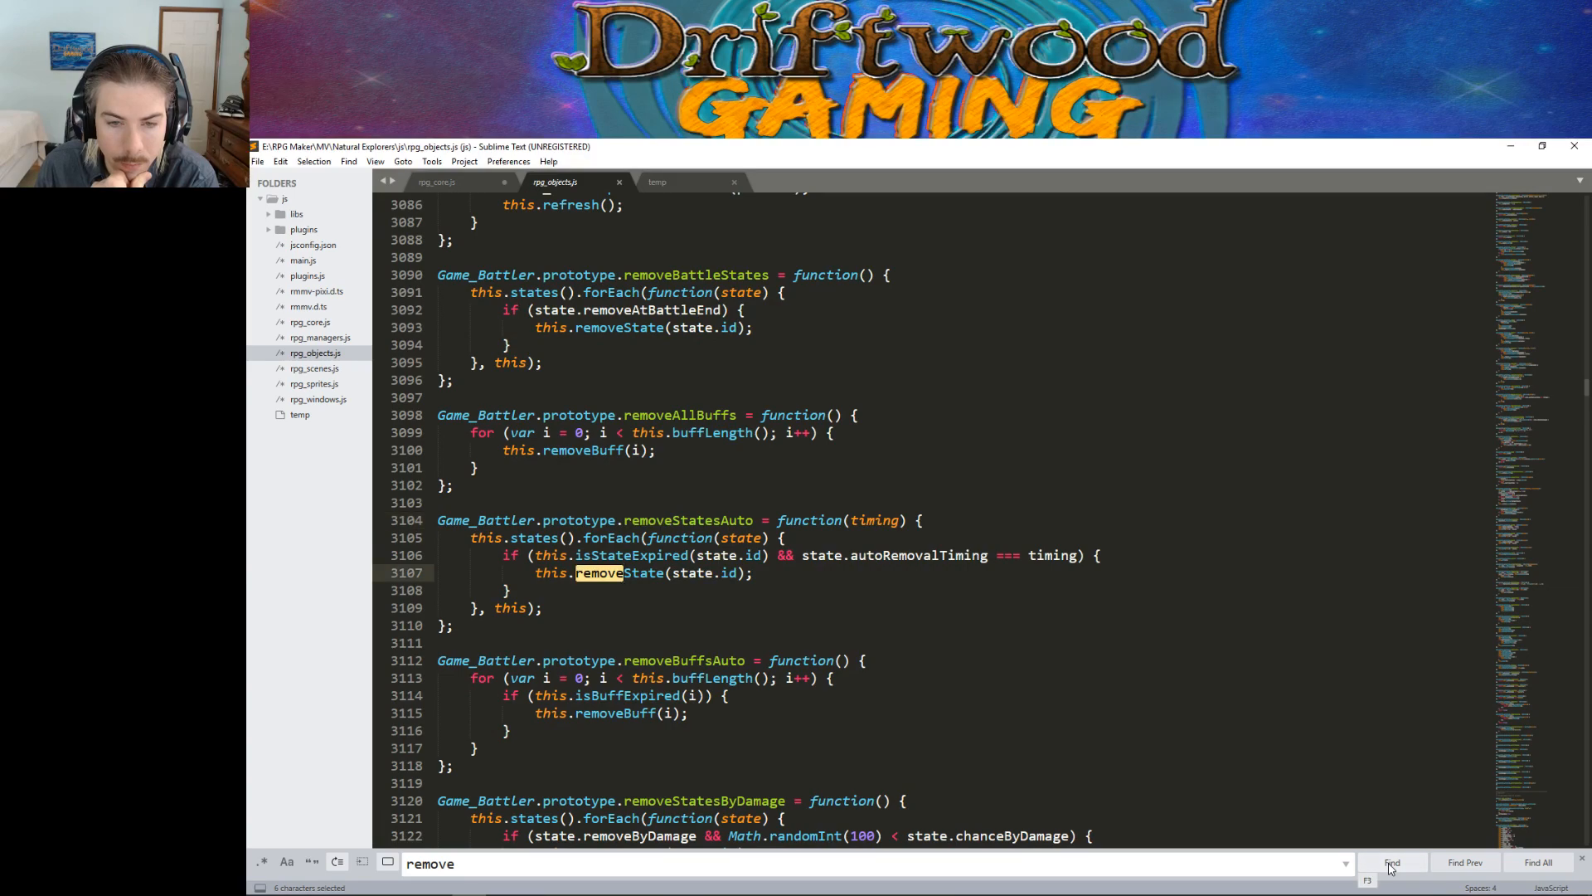
pyautogui.click(1392, 865)
pyautogui.click(1392, 865)
pyautogui.click(1392, 865)
pyautogui.click(1391, 865)
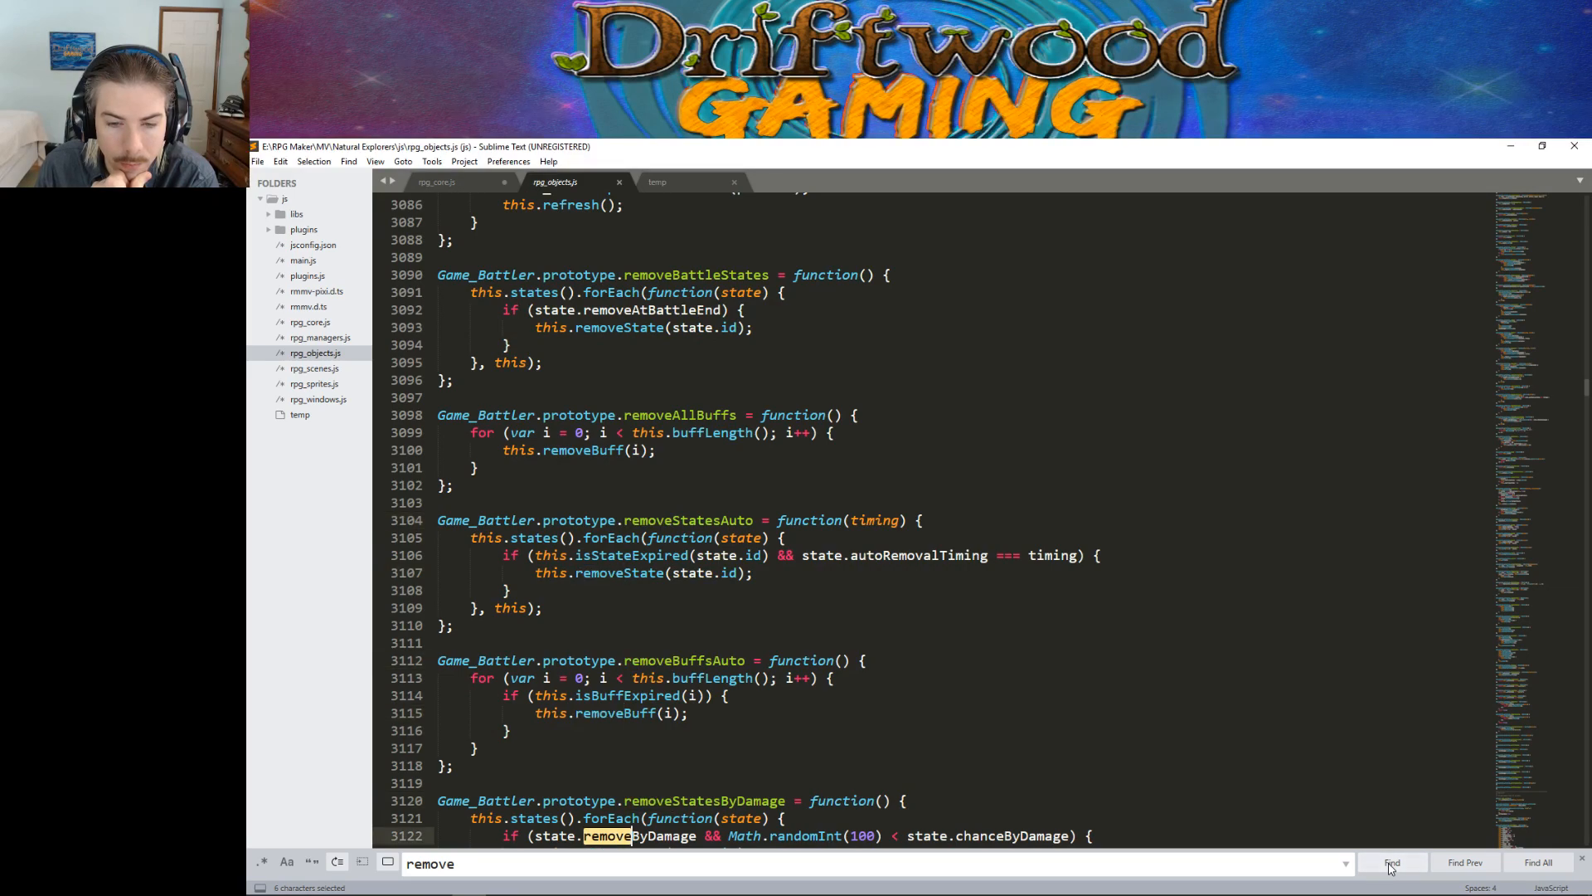
pyautogui.click(1392, 865)
pyautogui.click(1391, 865)
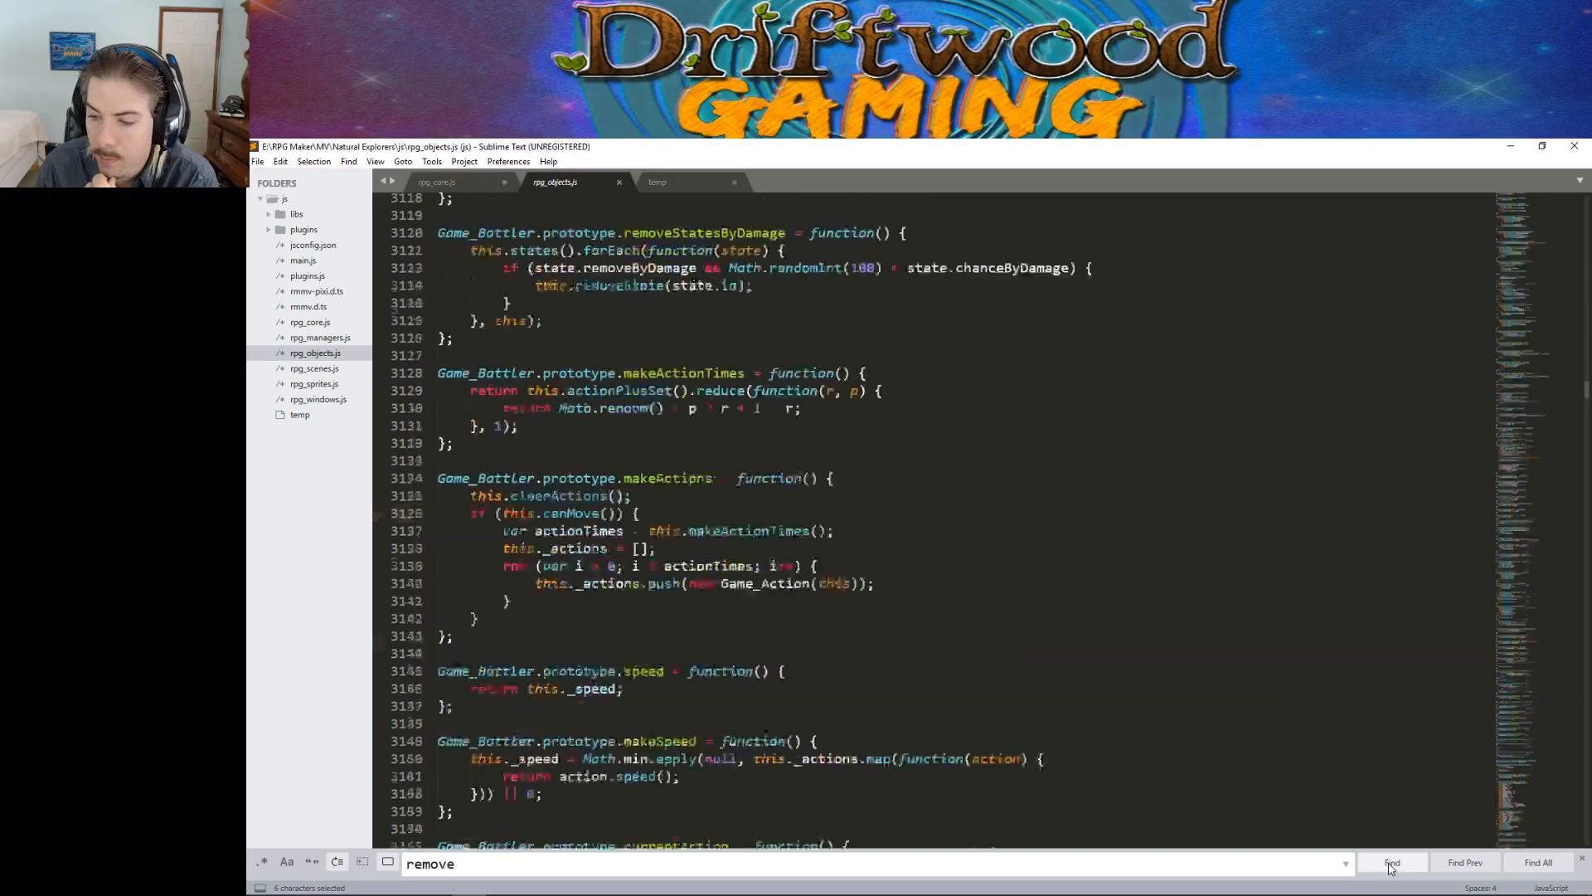
# Step: Go through the Game_Actor matches for remove, including onPlayerWalk, updateStateSteps and showRemovedStates
pyautogui.click(1392, 865)
pyautogui.click(1392, 865)
pyautogui.click(1392, 865)
pyautogui.click(1392, 865)
pyautogui.click(1391, 865)
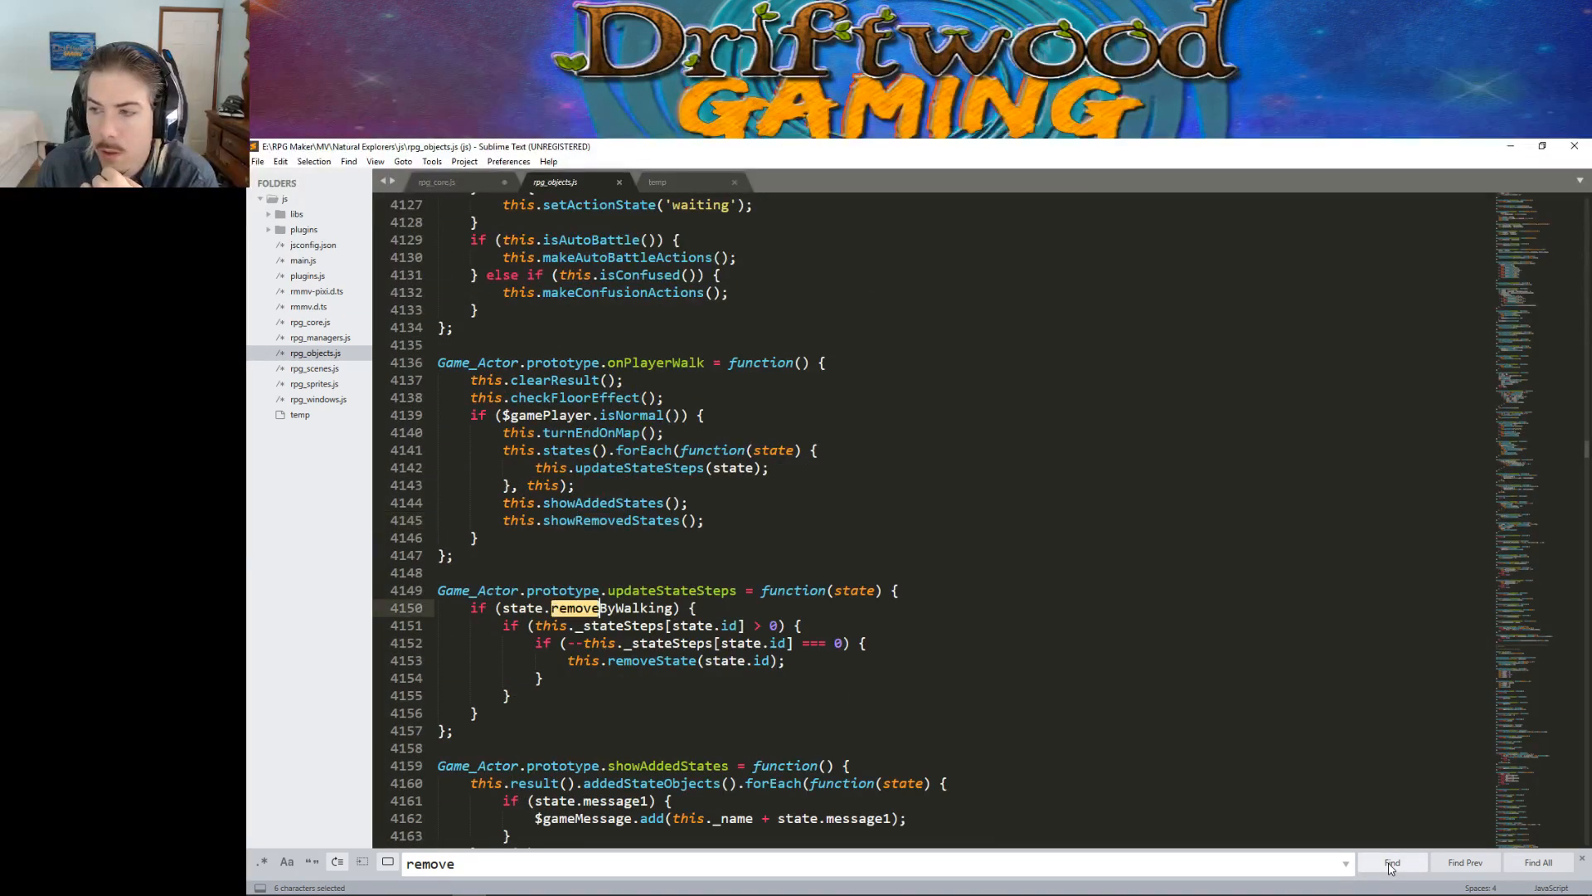
pyautogui.click(1392, 865)
pyautogui.click(1391, 865)
pyautogui.click(1392, 865)
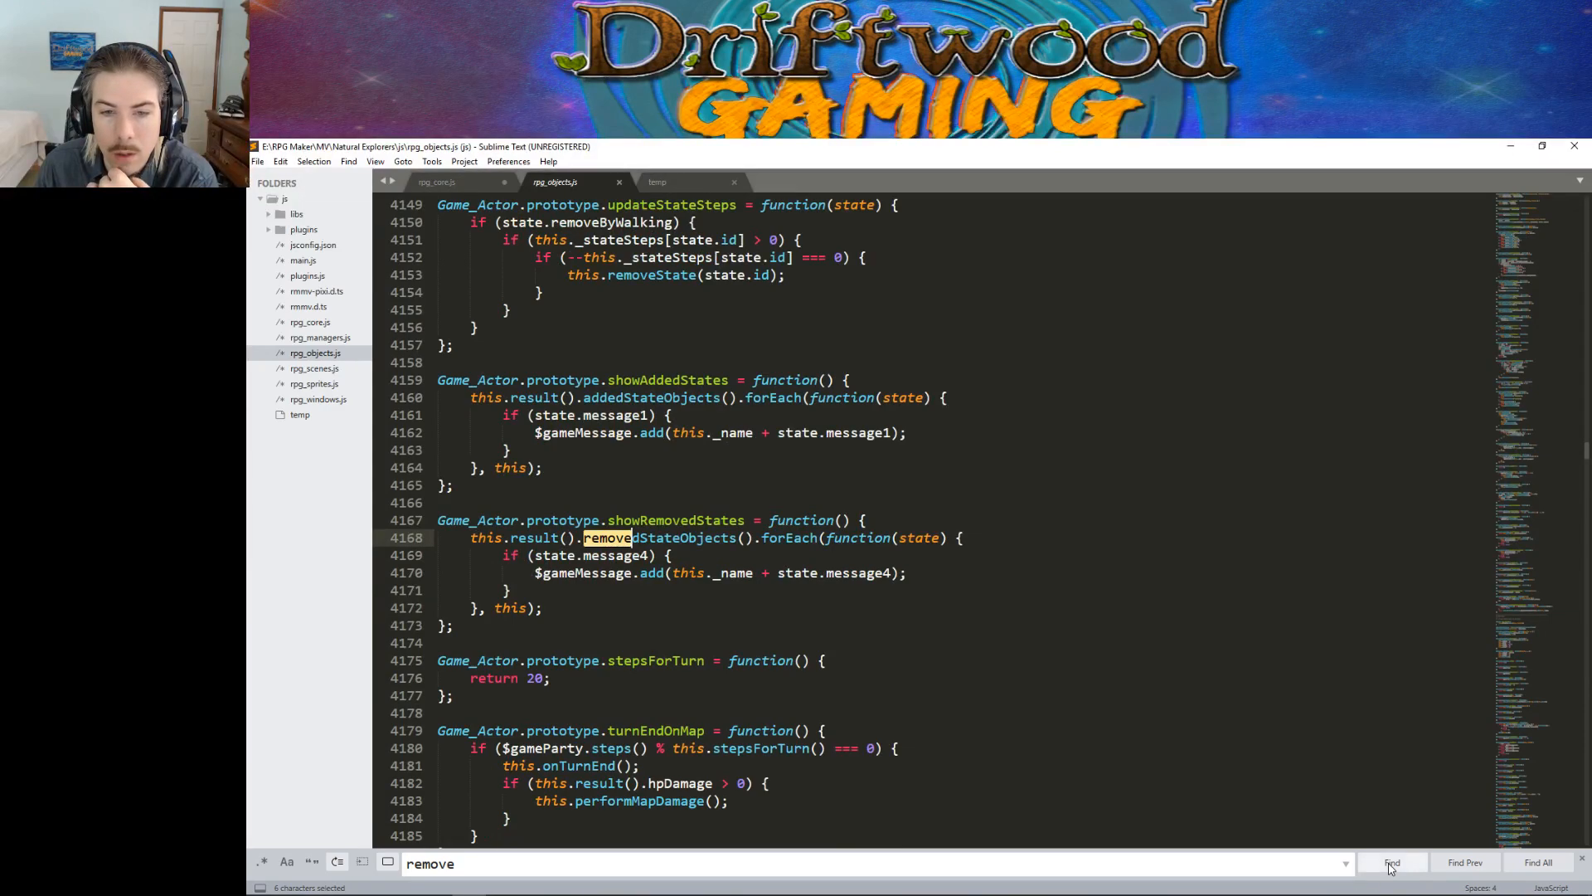
# Step: Check the matches for remove in Game_Party's removeBattleStates and Game_Character's restoreMoveRoute and processRouteEnd functions
pyautogui.click(1392, 865)
pyautogui.click(1392, 865)
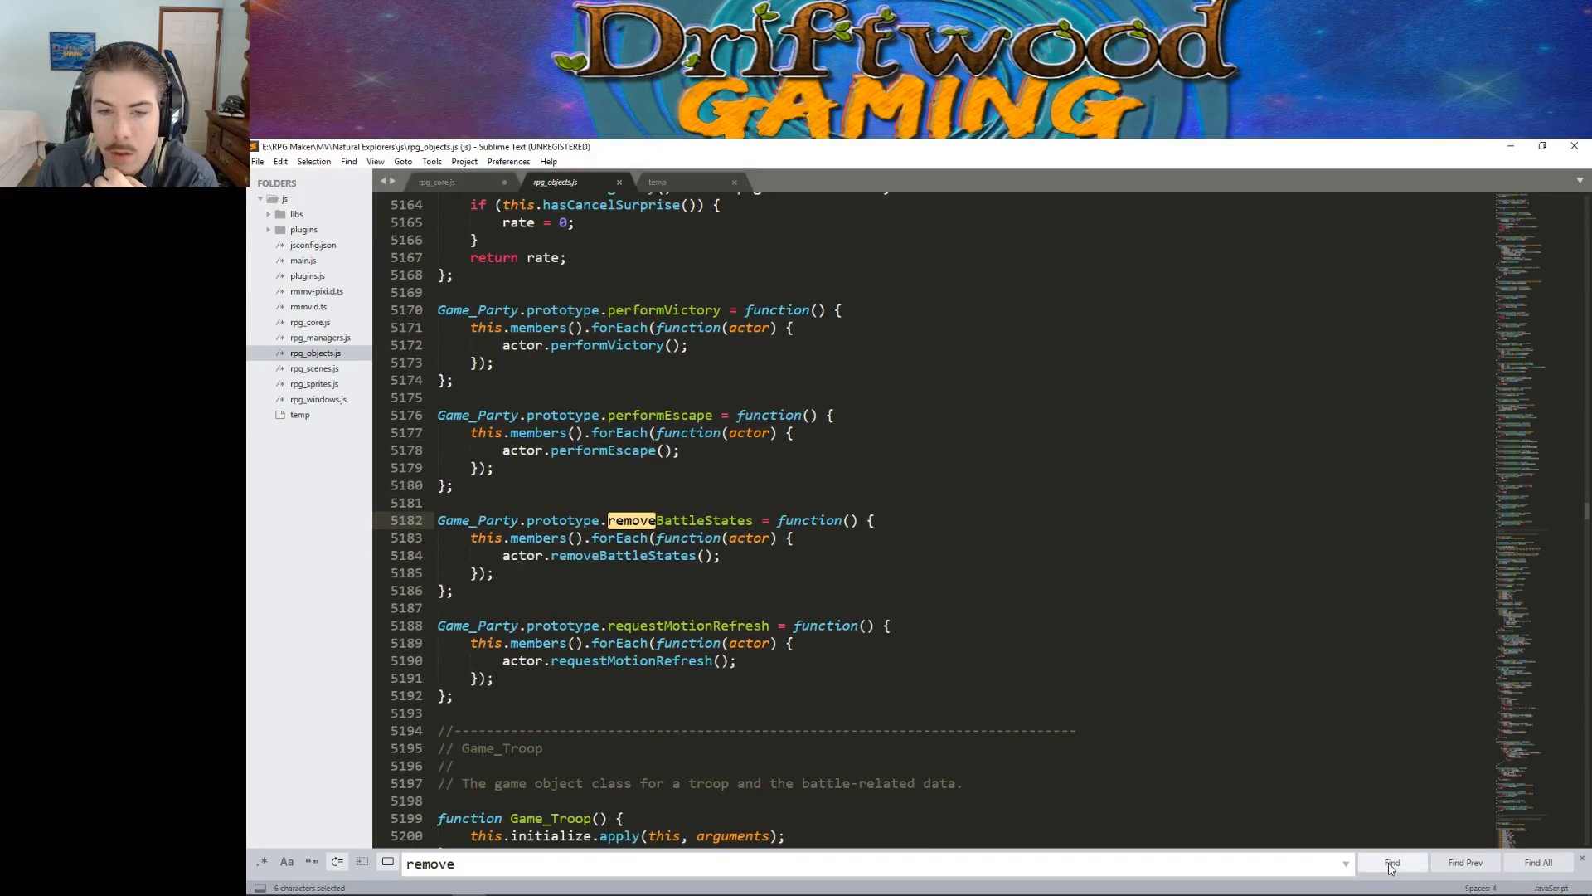
pyautogui.click(1392, 865)
pyautogui.click(1391, 865)
pyautogui.click(1392, 865)
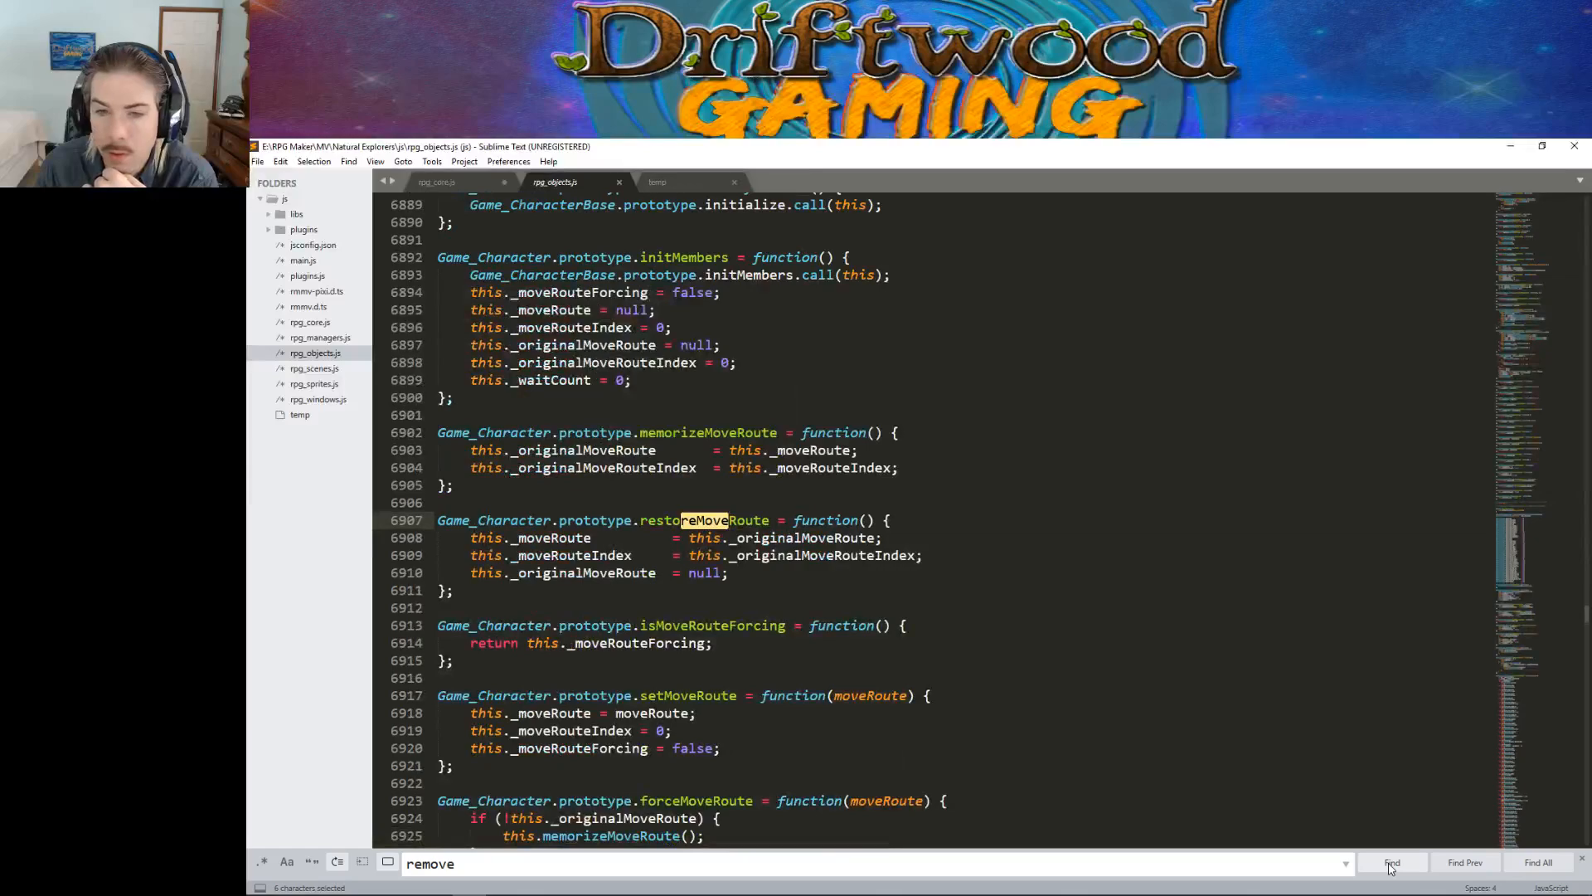
pyautogui.click(1392, 865)
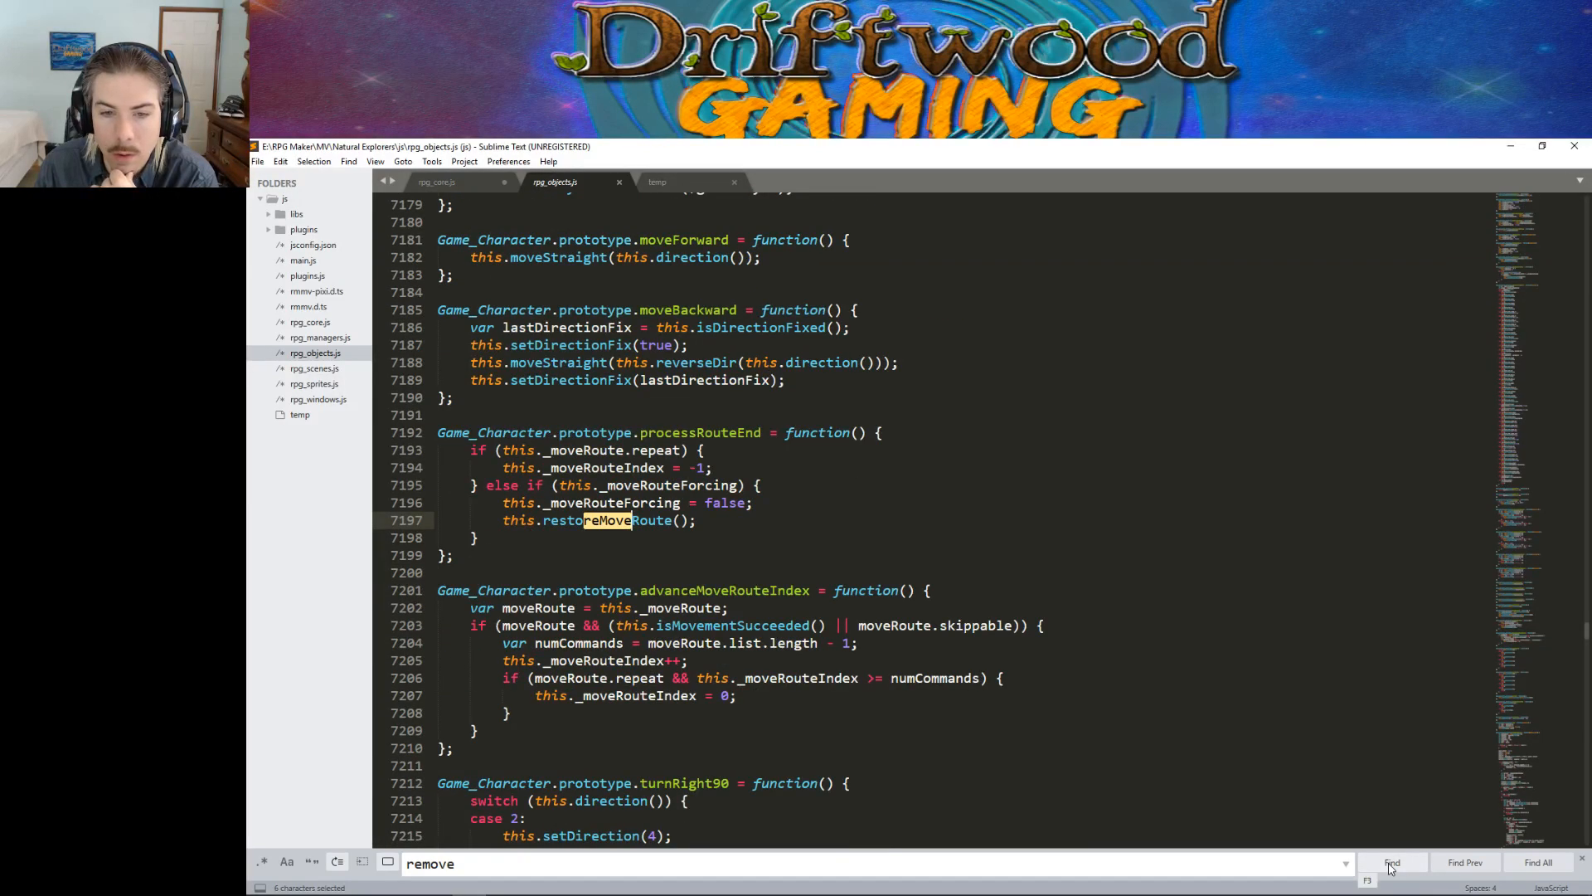
# Step: Examine the Game_Interpreter matches for remove in the Change Party Member and Change Enemy State commands
pyautogui.click(1392, 865)
pyautogui.click(1392, 865)
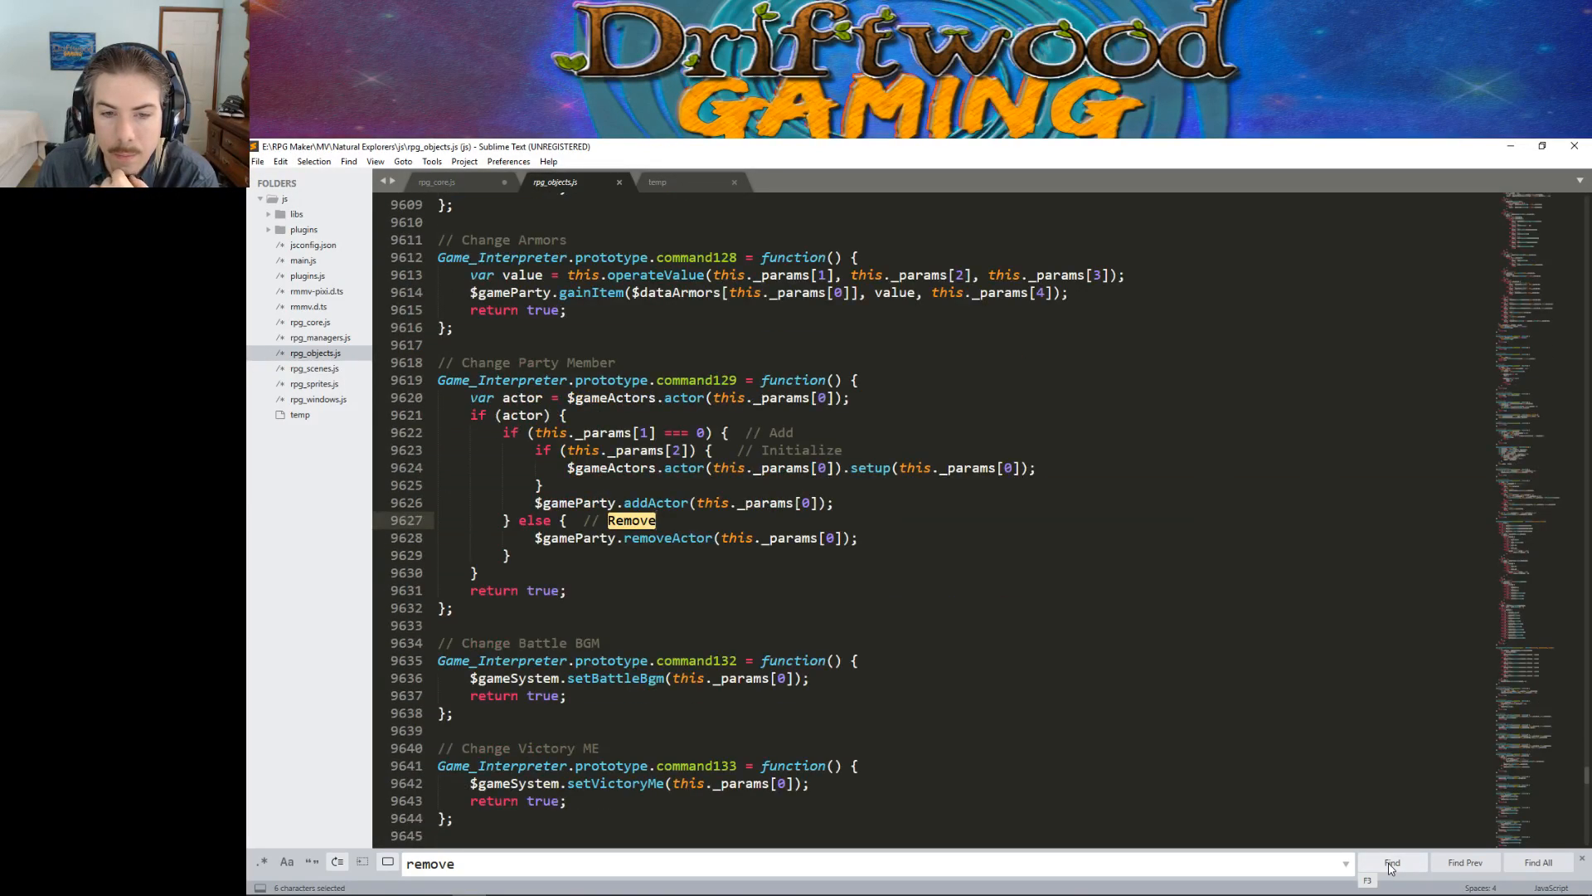
pyautogui.click(1392, 865)
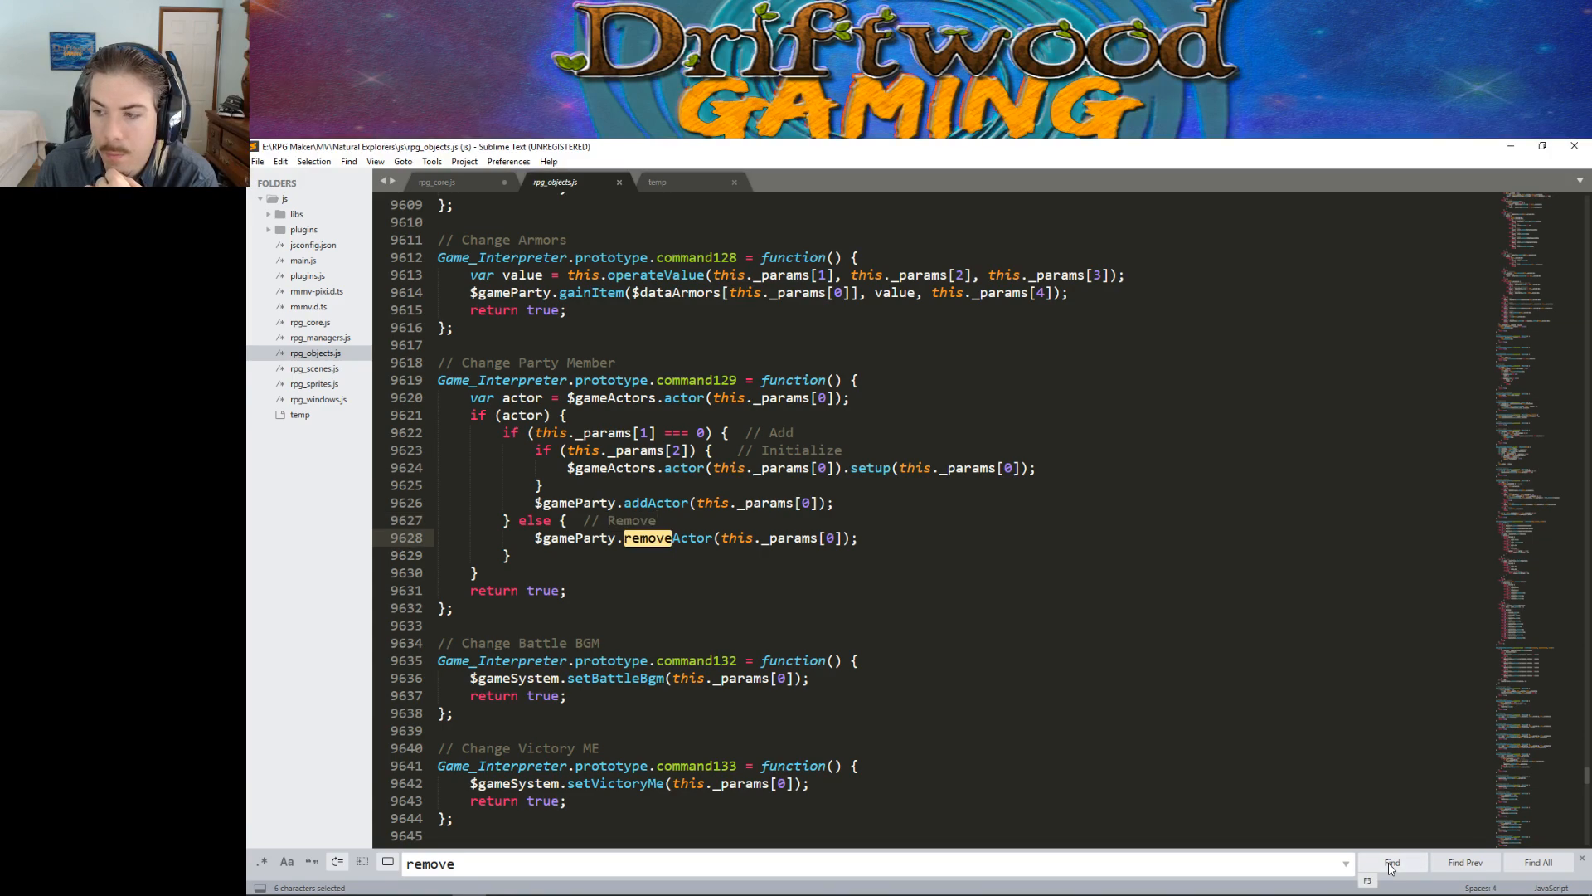
pyautogui.click(1392, 865)
pyautogui.click(1392, 865)
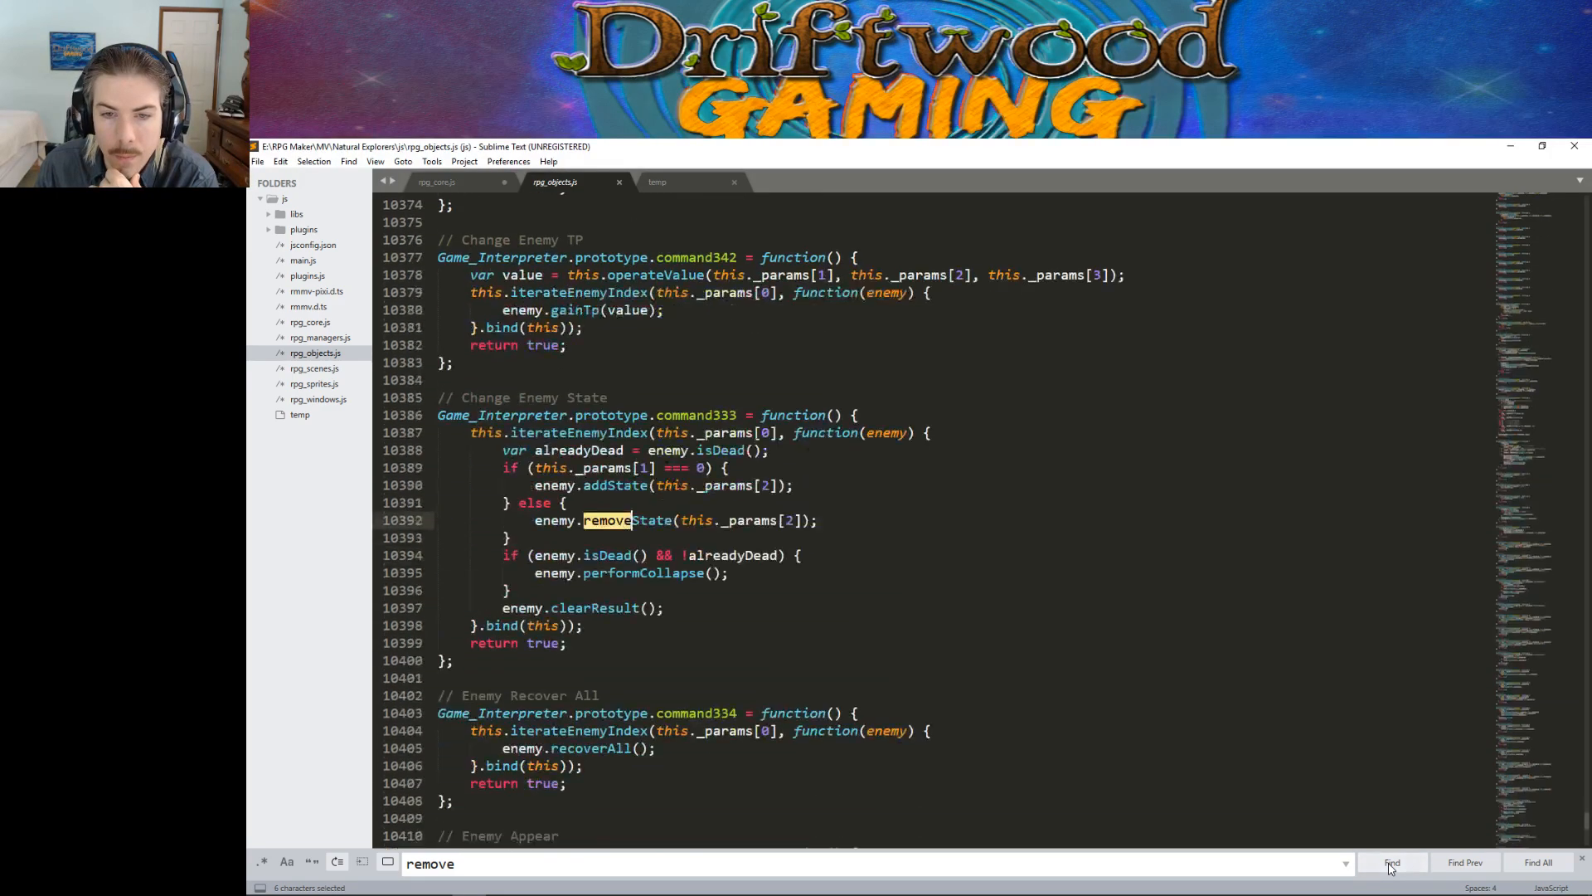
pyautogui.click(1392, 865)
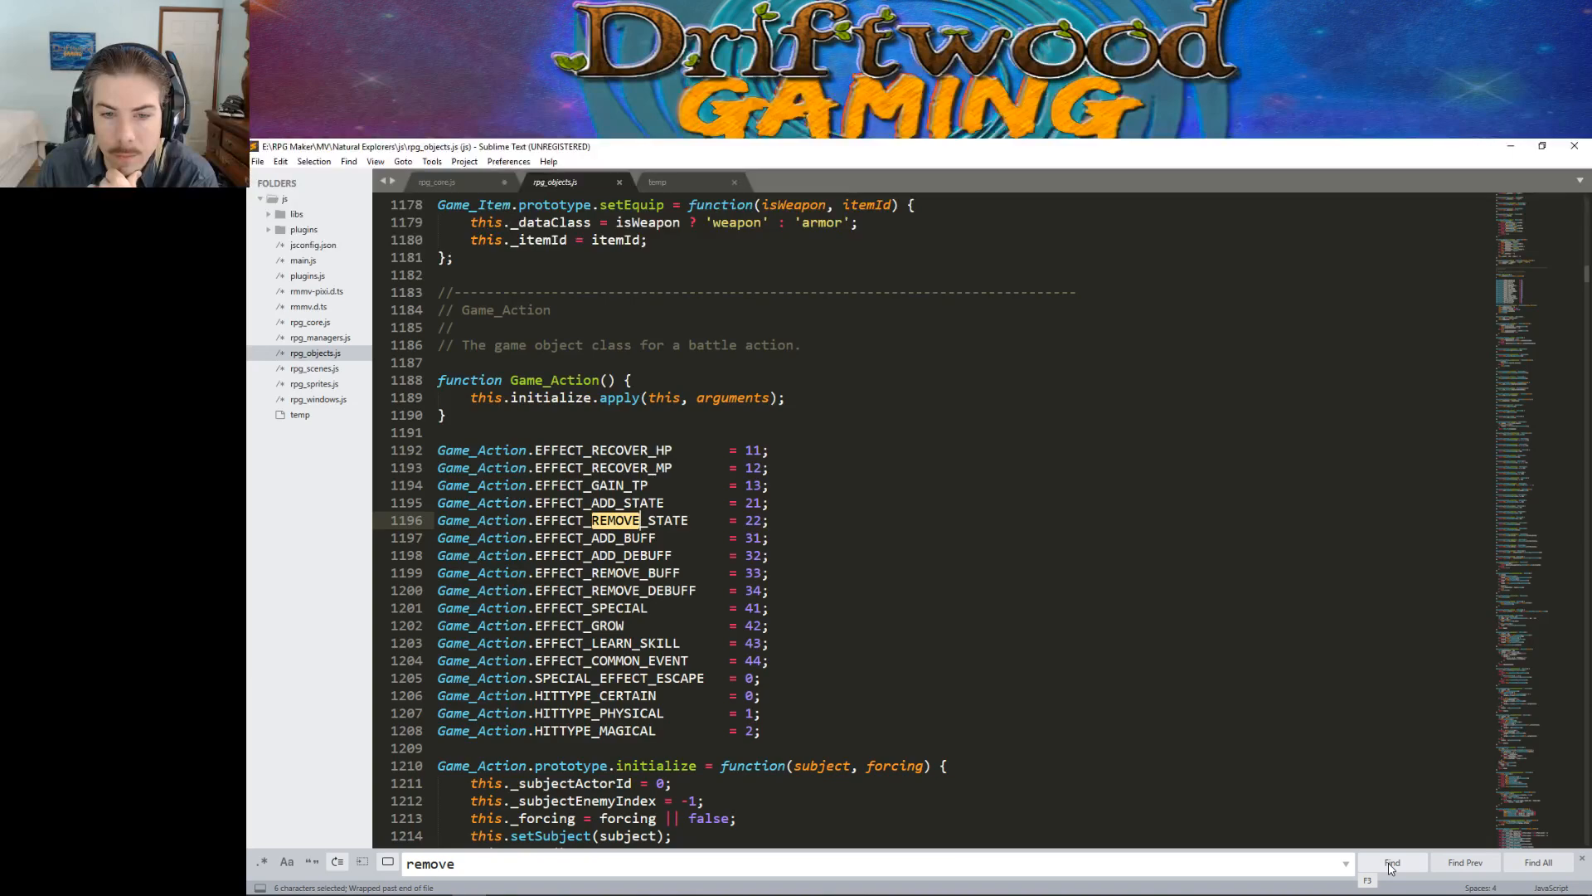
# Step: Open rpg_scenes.js and go through all its matches for remove, starting with Scene_Base's reservation functions
pyautogui.click(314, 368)
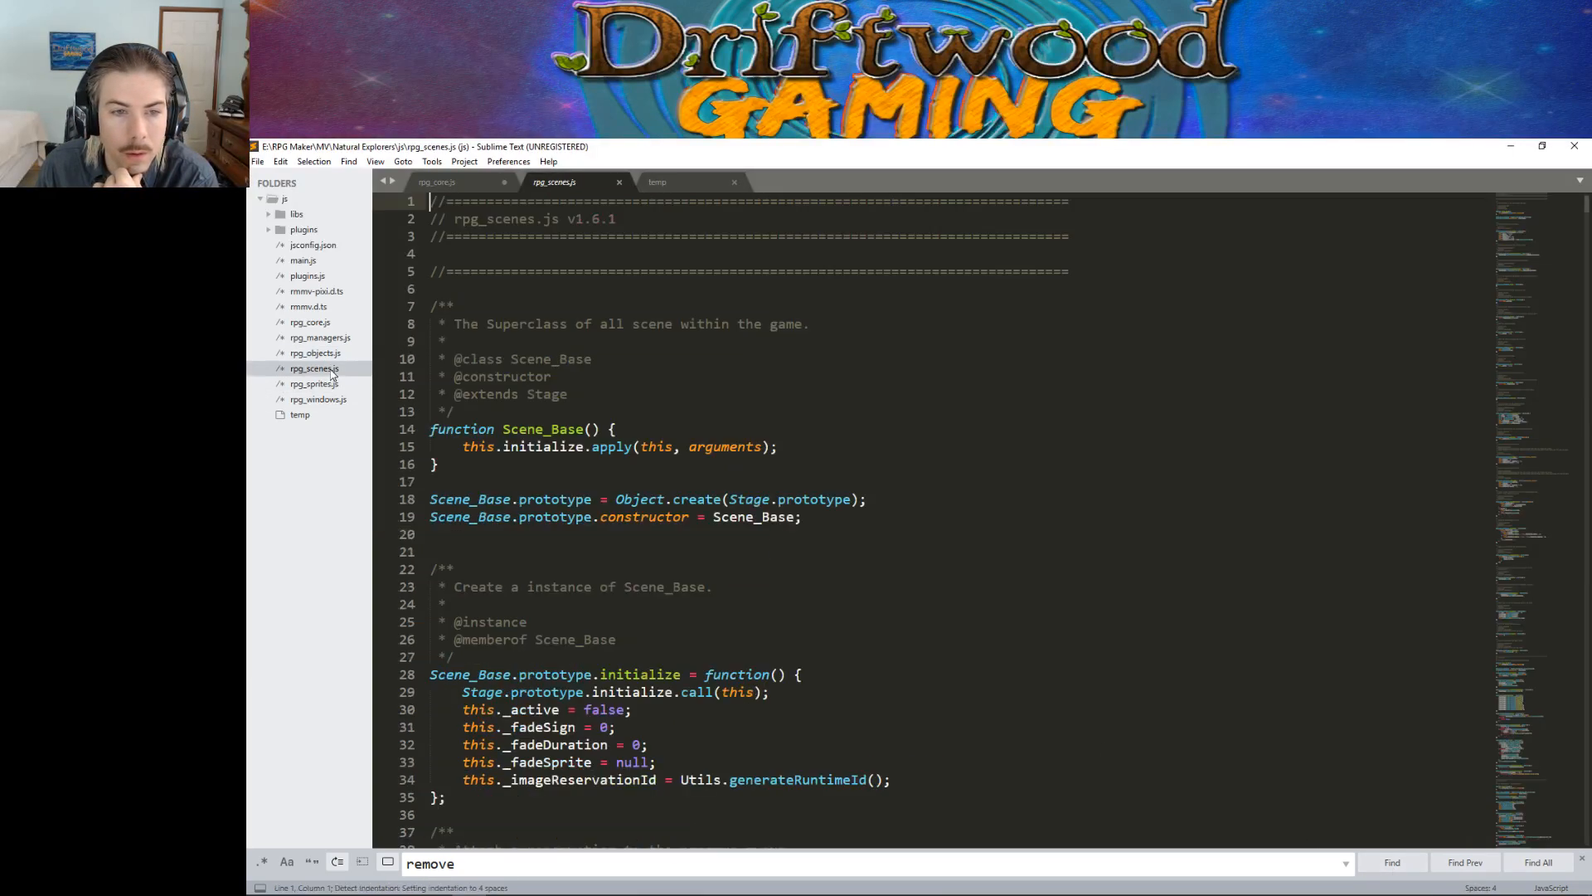
pyautogui.click(1394, 863)
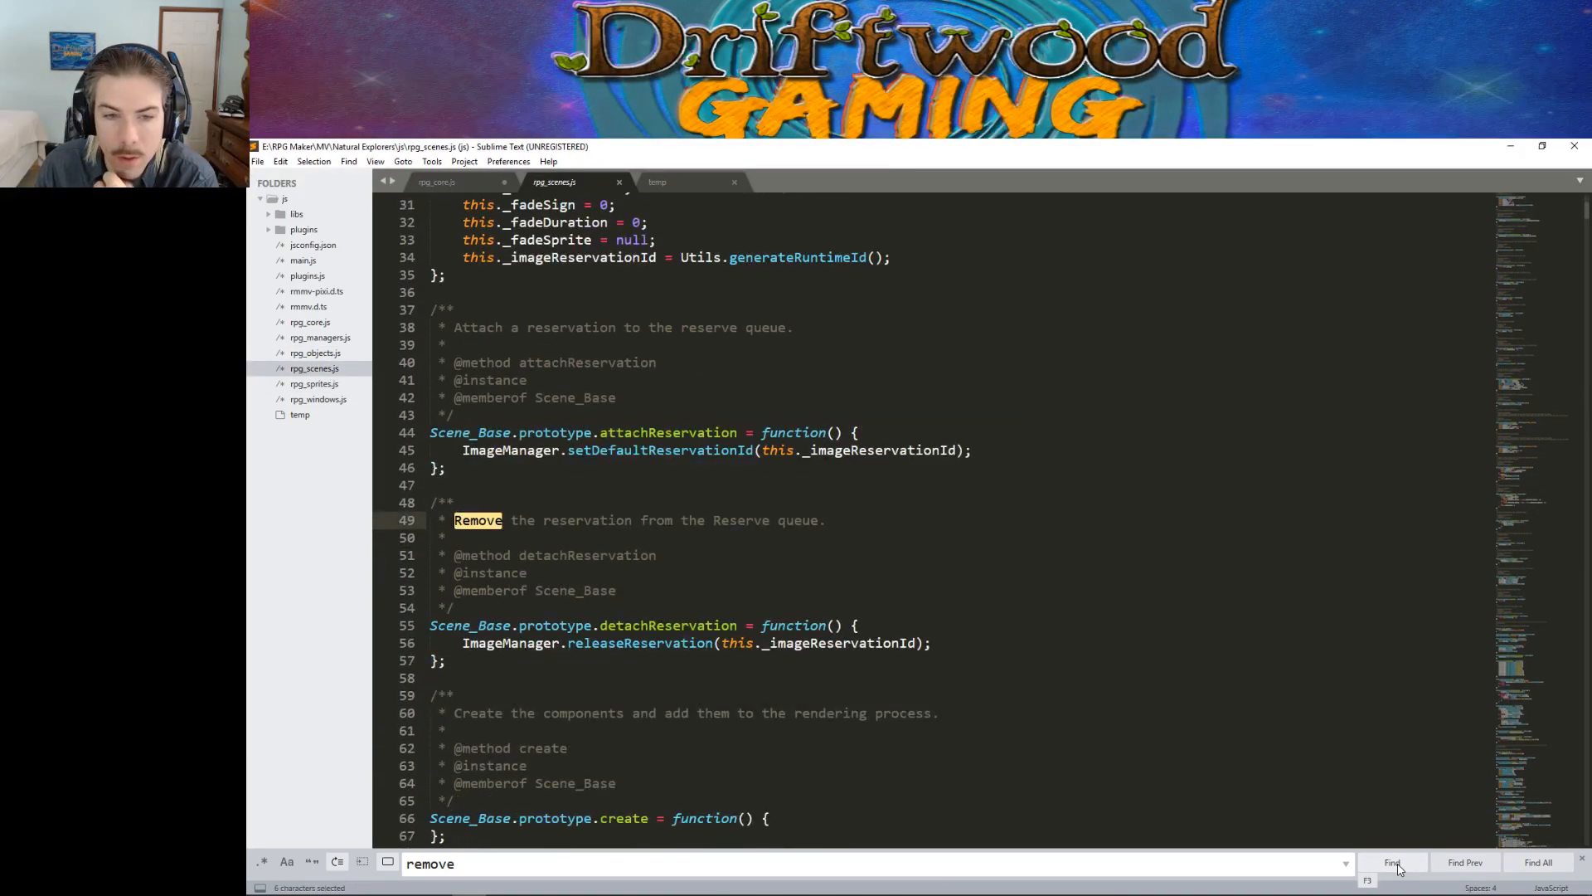
pyautogui.click(1394, 863)
pyautogui.click(1393, 864)
pyautogui.click(1394, 863)
pyautogui.click(1394, 863)
pyautogui.click(1393, 864)
pyautogui.click(1393, 864)
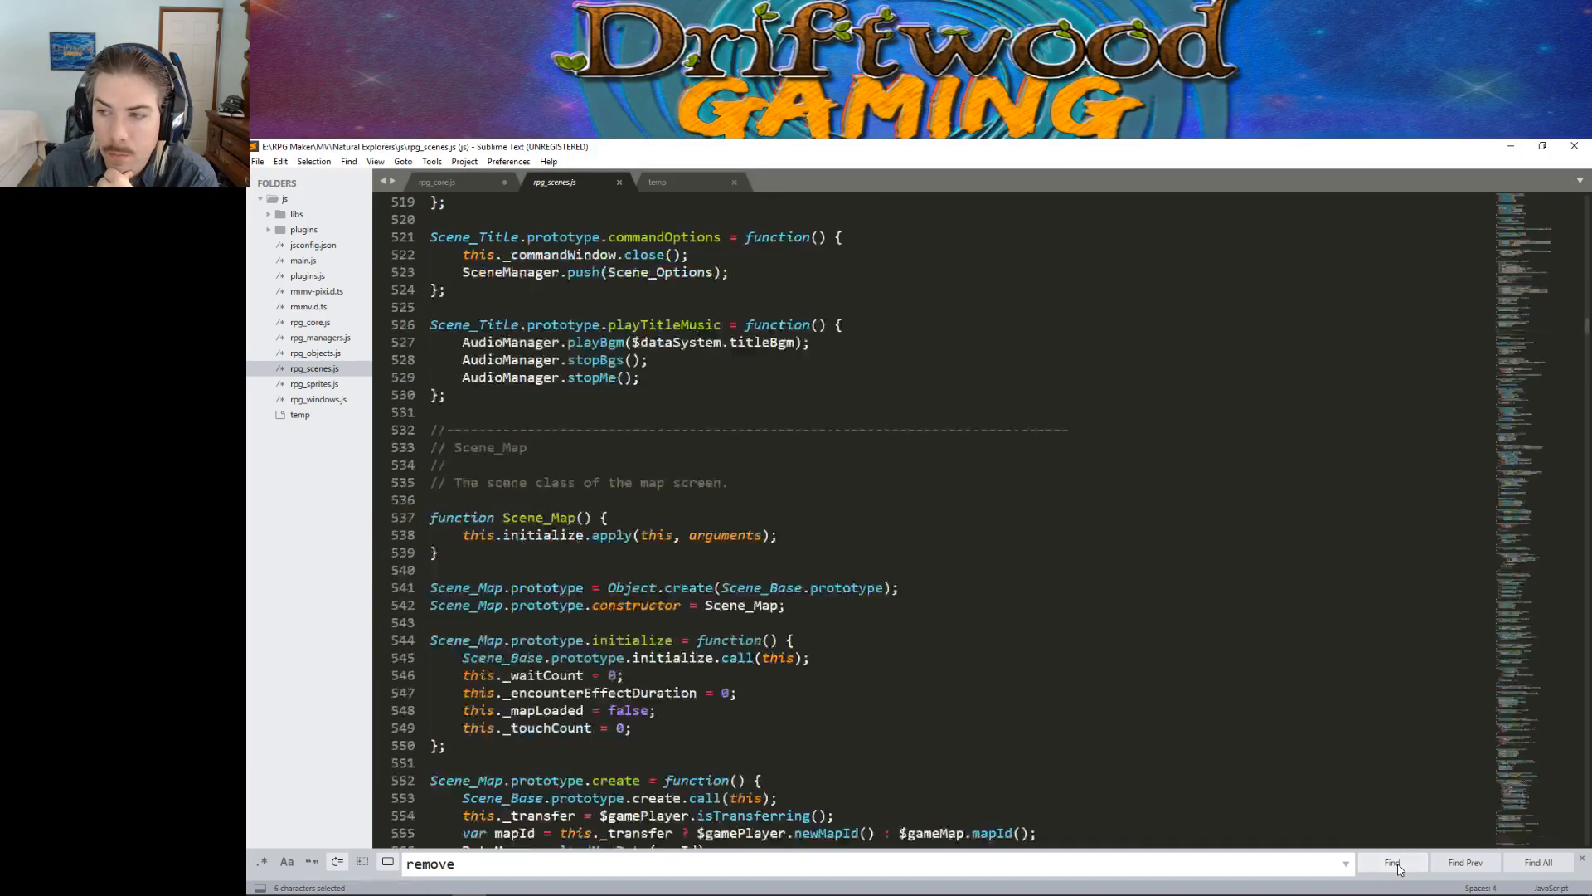
pyautogui.click(1393, 863)
pyautogui.click(1393, 864)
pyautogui.click(1398, 867)
pyautogui.click(1397, 867)
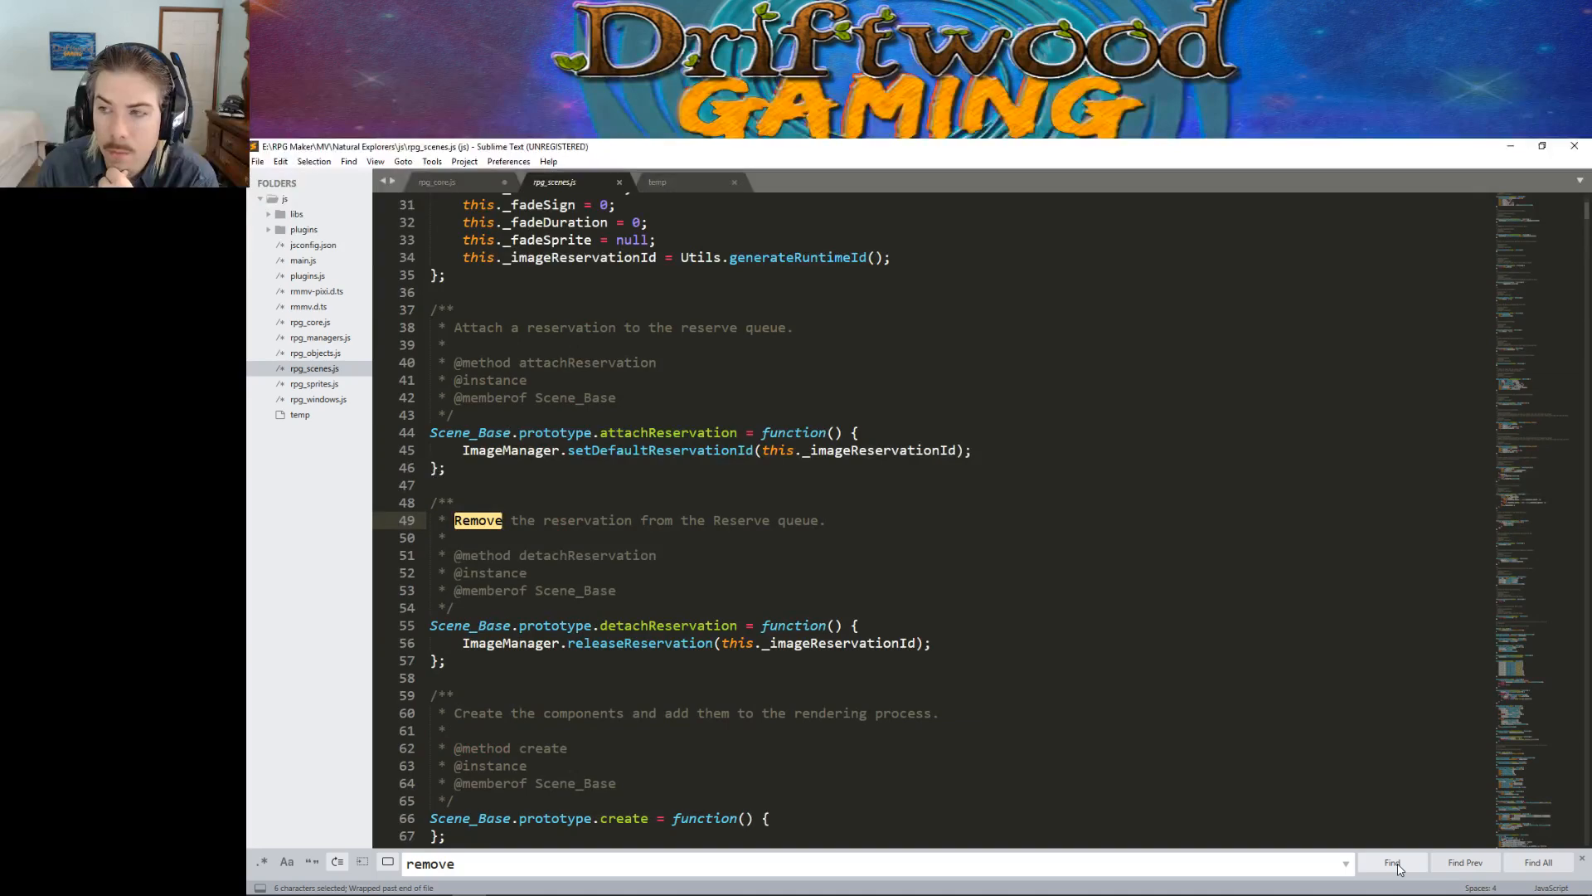
# Step: Open rpg_sprites.js and go through its matches for remove, including endBalloon and the Sprite_Animation remove function
pyautogui.click(320, 385)
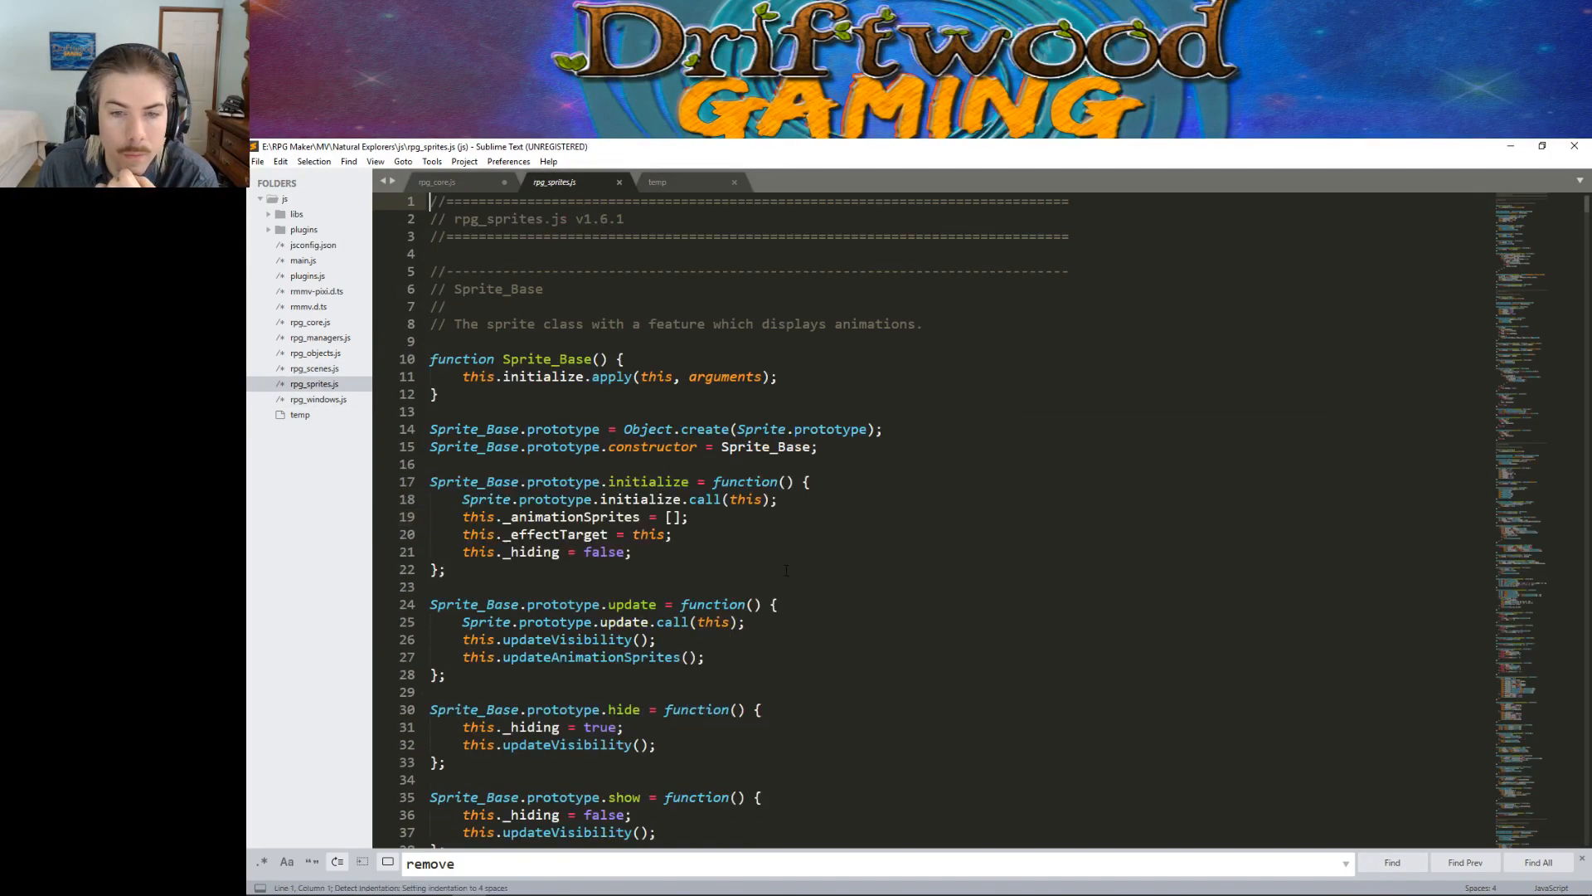
pyautogui.click(1385, 865)
pyautogui.click(1392, 863)
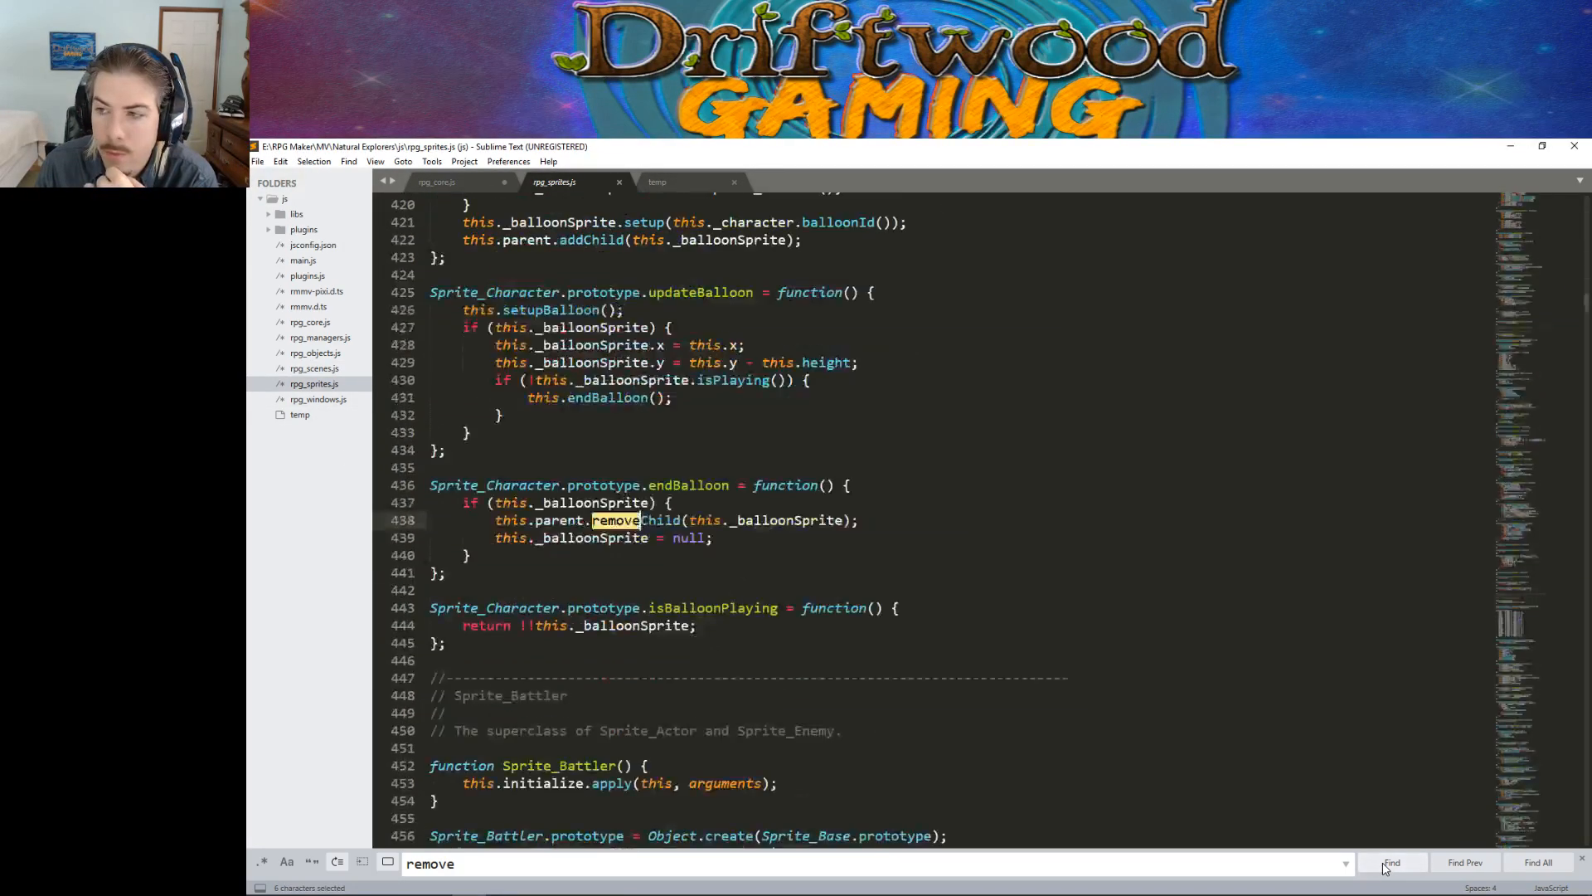
pyautogui.click(1384, 865)
pyautogui.click(1383, 865)
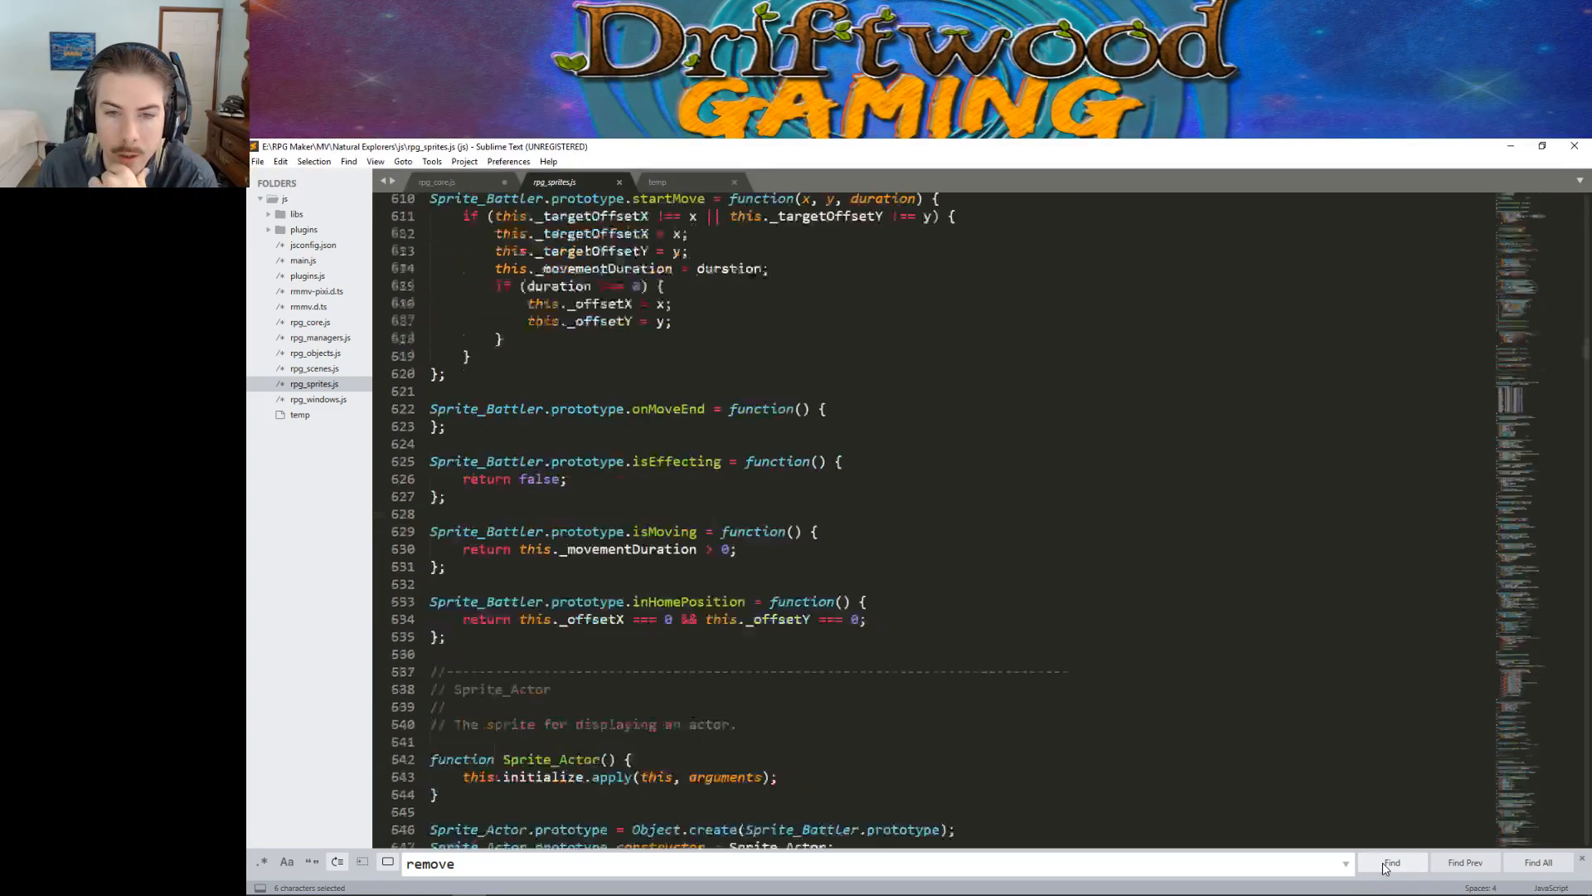
pyautogui.click(1383, 865)
pyautogui.click(1384, 865)
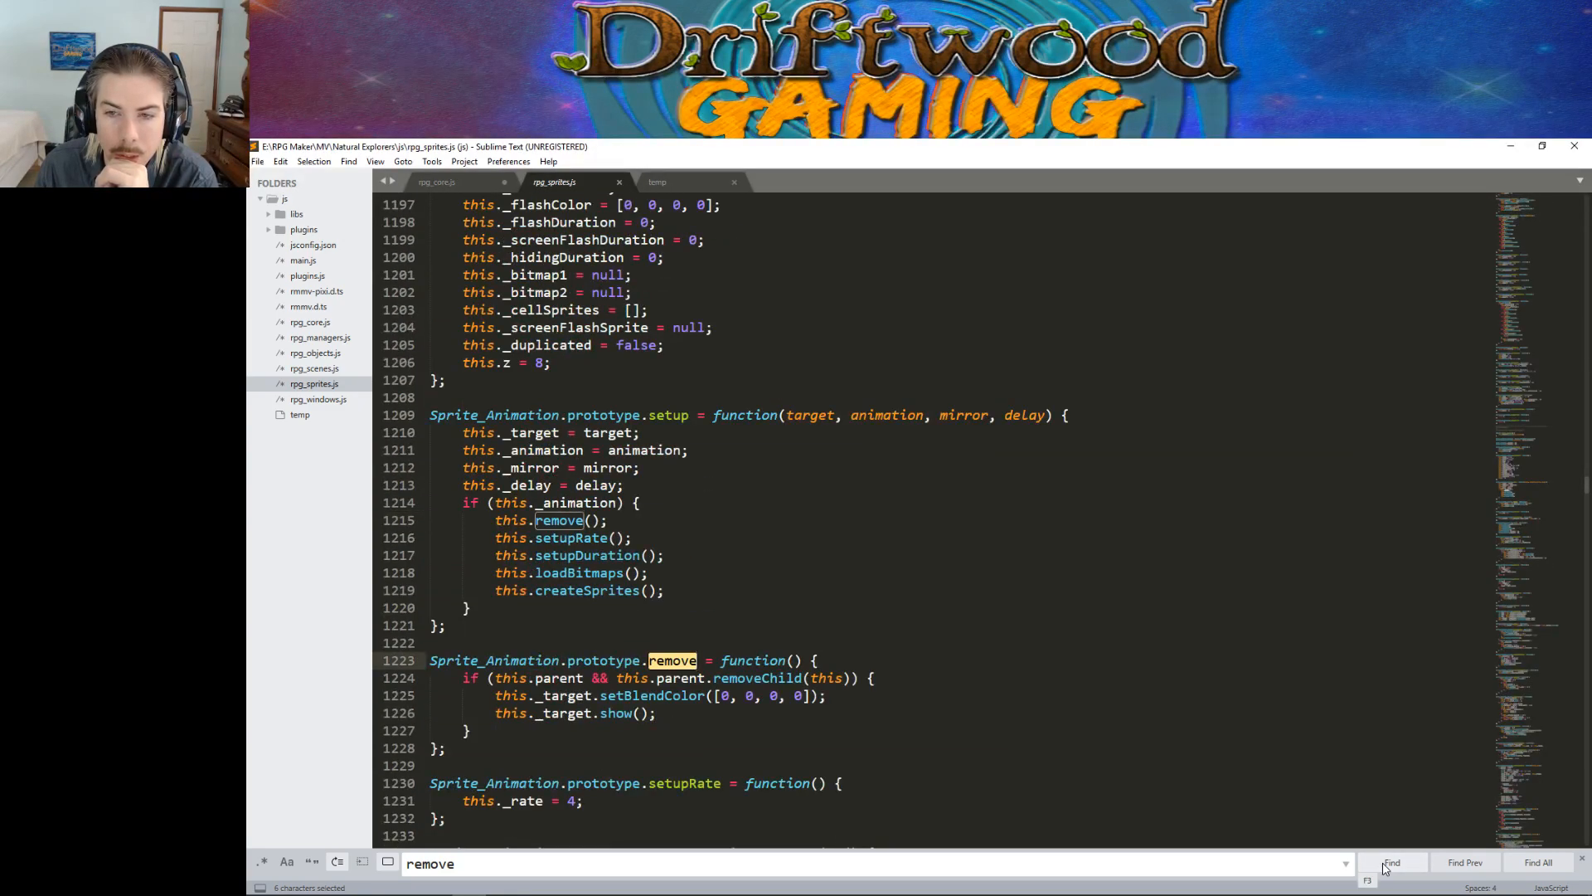
pyautogui.click(1384, 865)
pyautogui.click(1383, 865)
pyautogui.click(1384, 865)
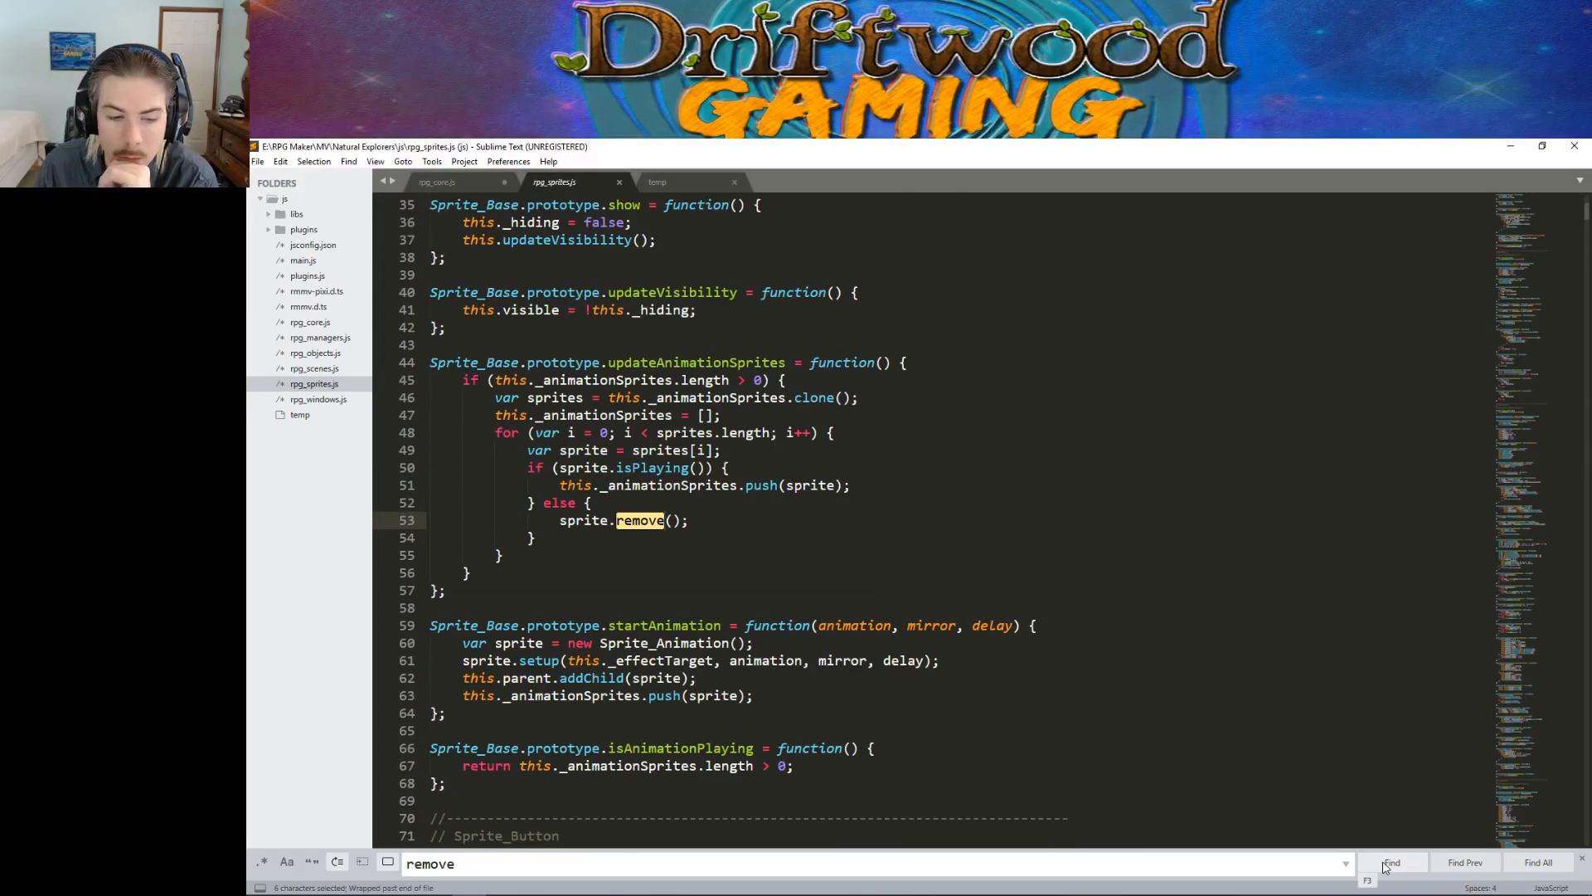
# Step: Recheck the rpg_sprites.js matches for remove, including endBalloon, updateDamagePopup and _canvasReAddParallax
pyautogui.click(1384, 865)
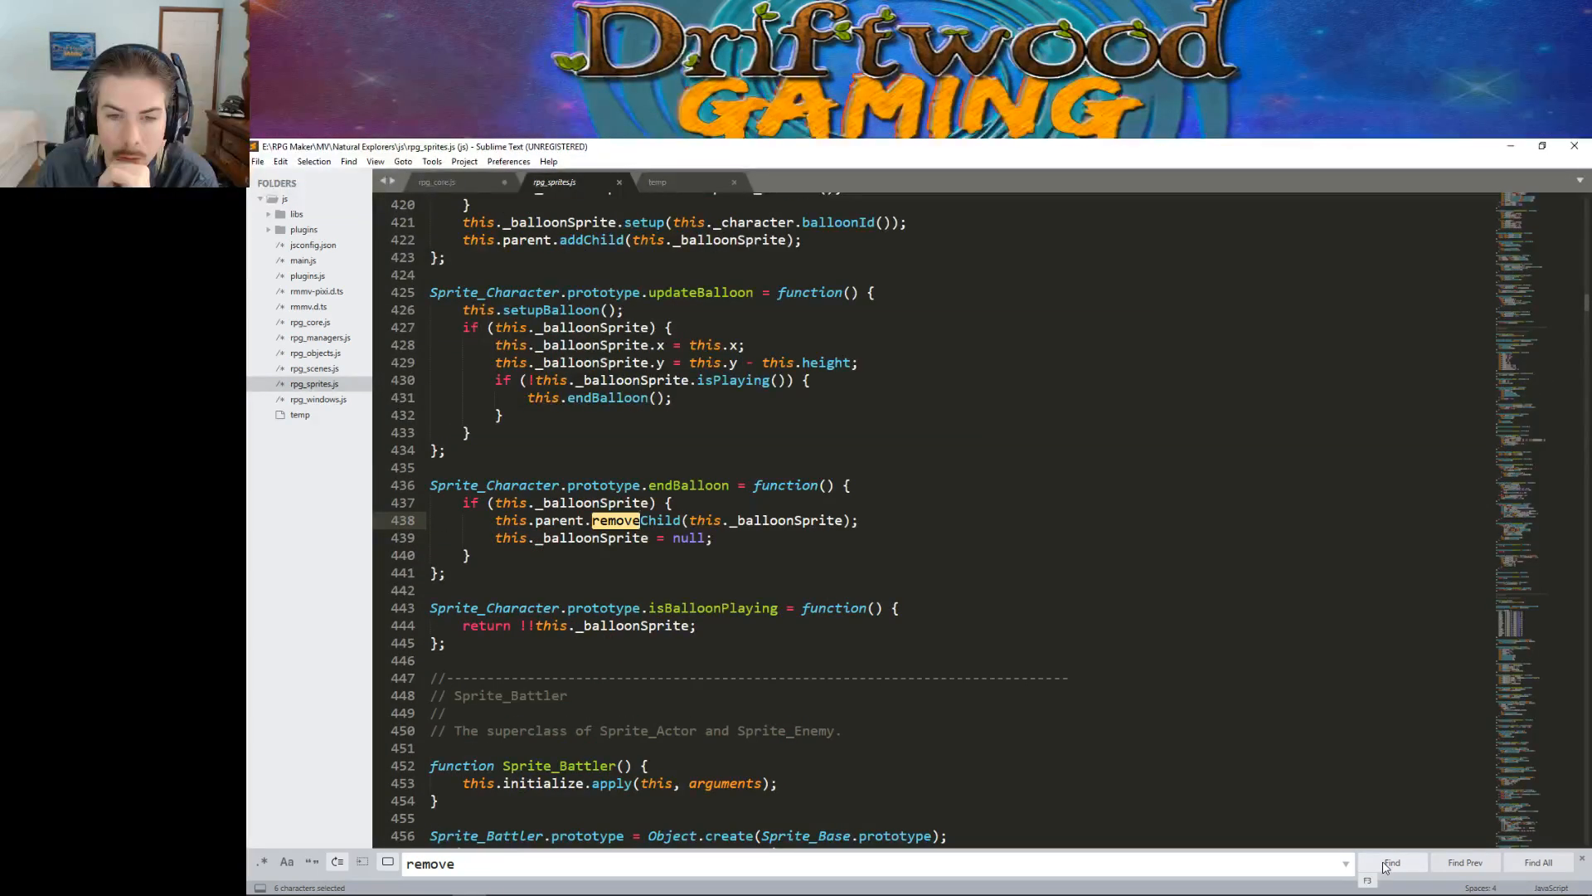
pyautogui.click(1384, 865)
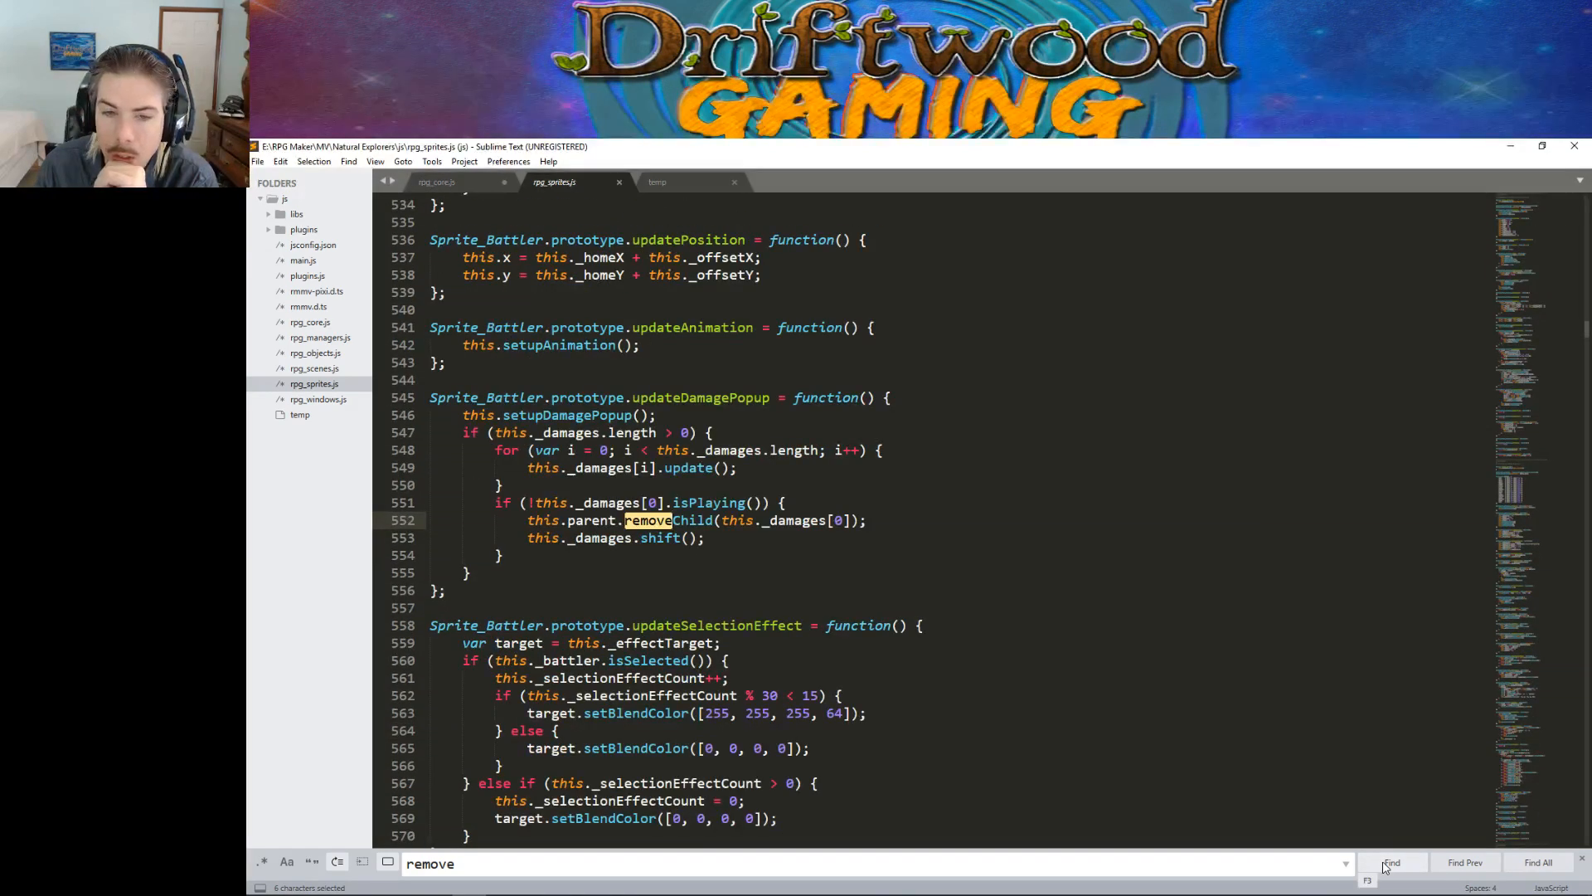
pyautogui.click(1383, 866)
pyautogui.click(1384, 865)
pyautogui.click(1383, 865)
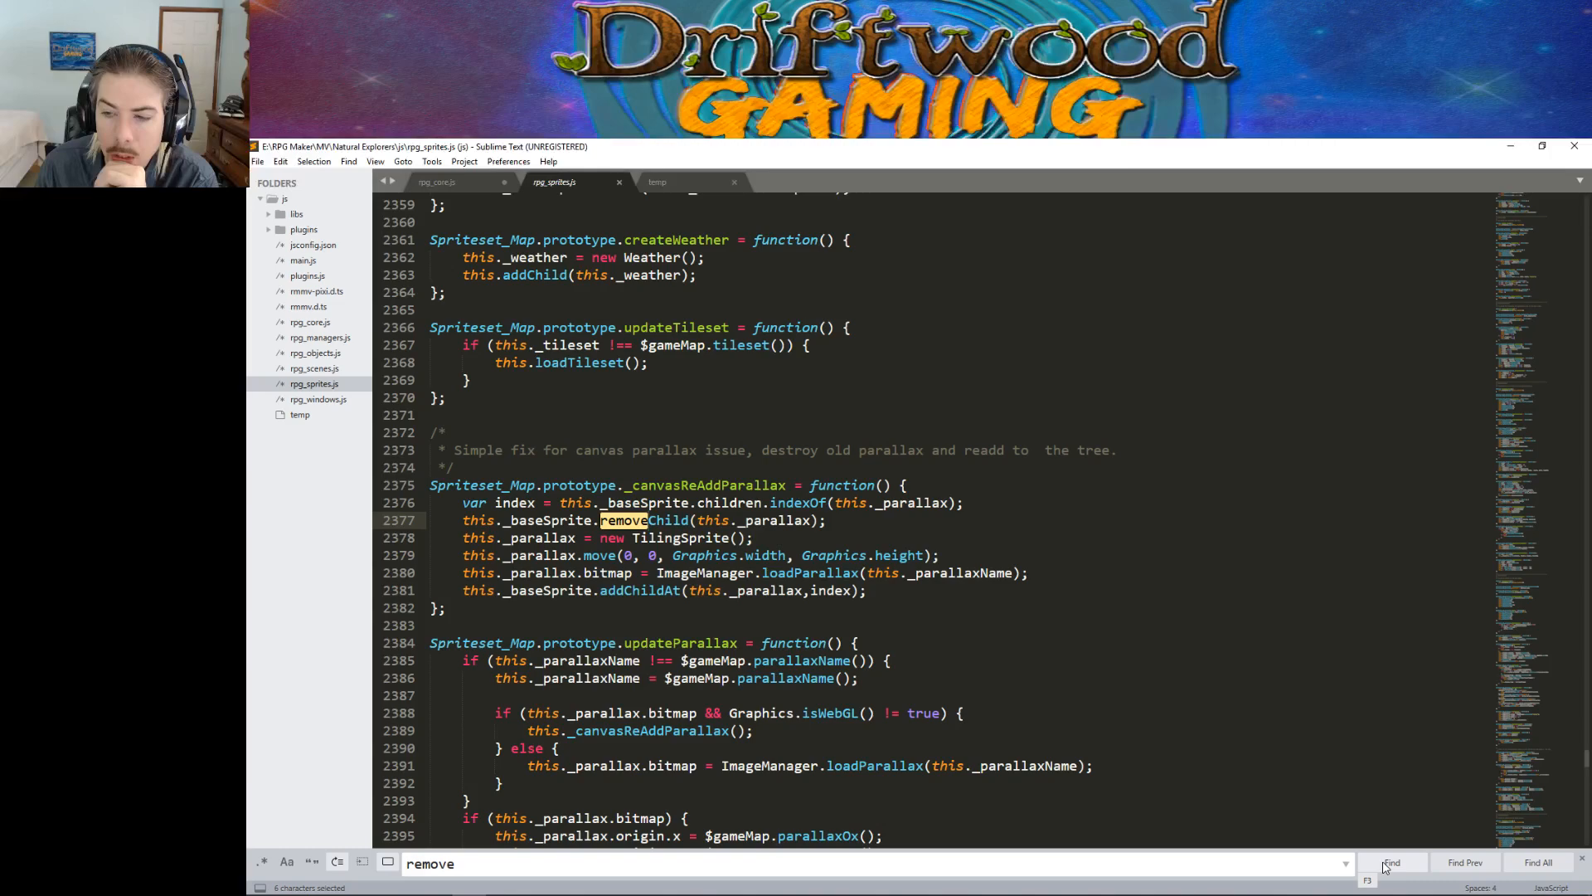
pyautogui.click(1383, 865)
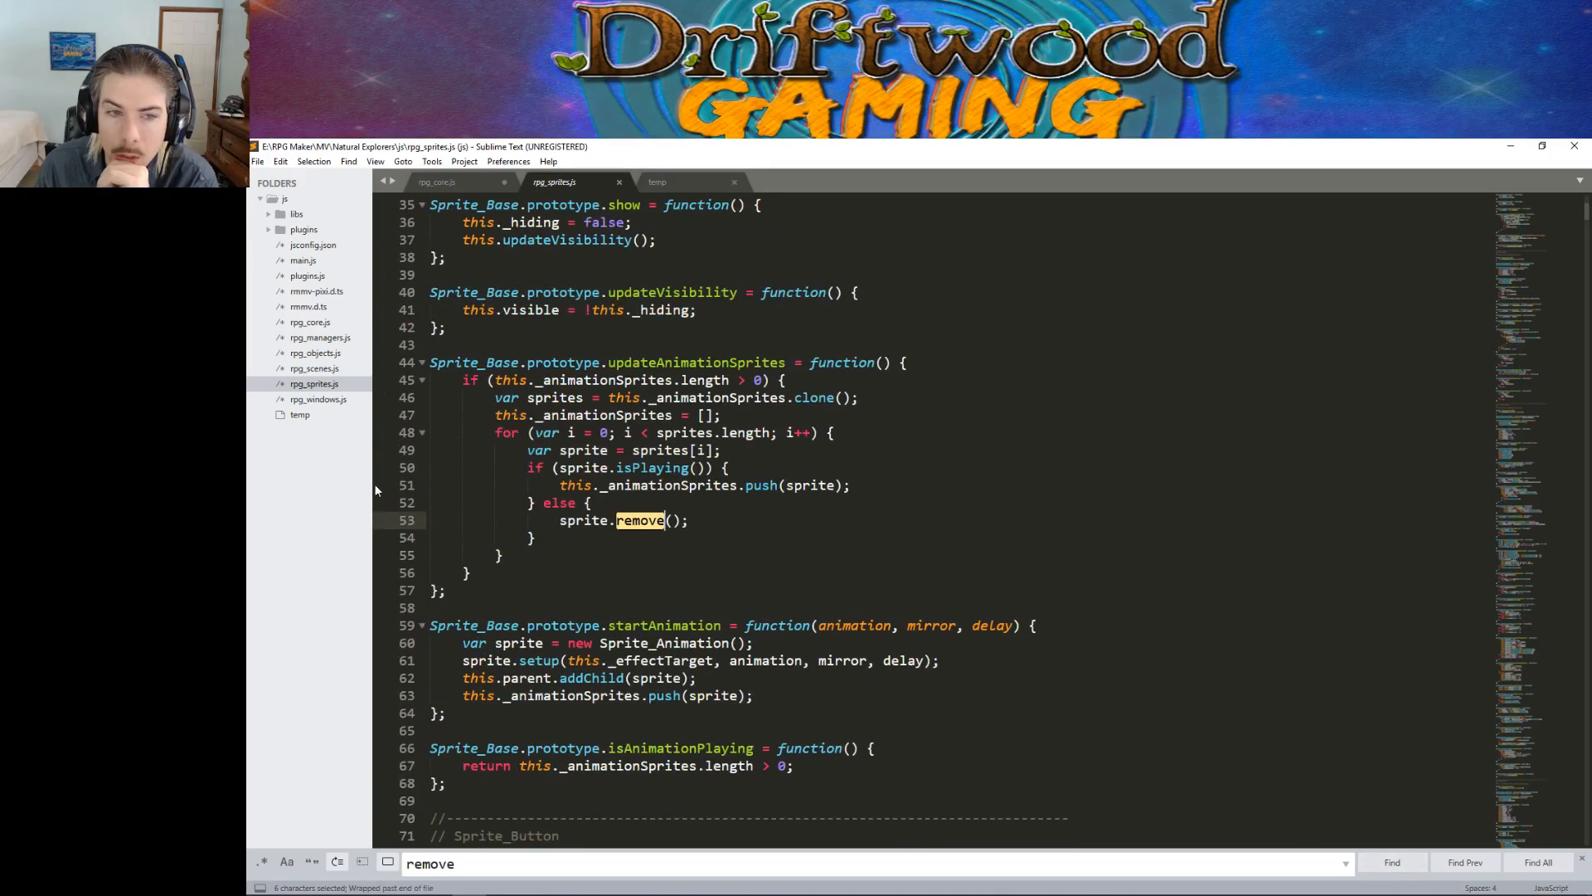
# Step: Open rpg_windows.js and examine its matches for remove in the Window_BattleLog state display functions
pyautogui.click(315, 402)
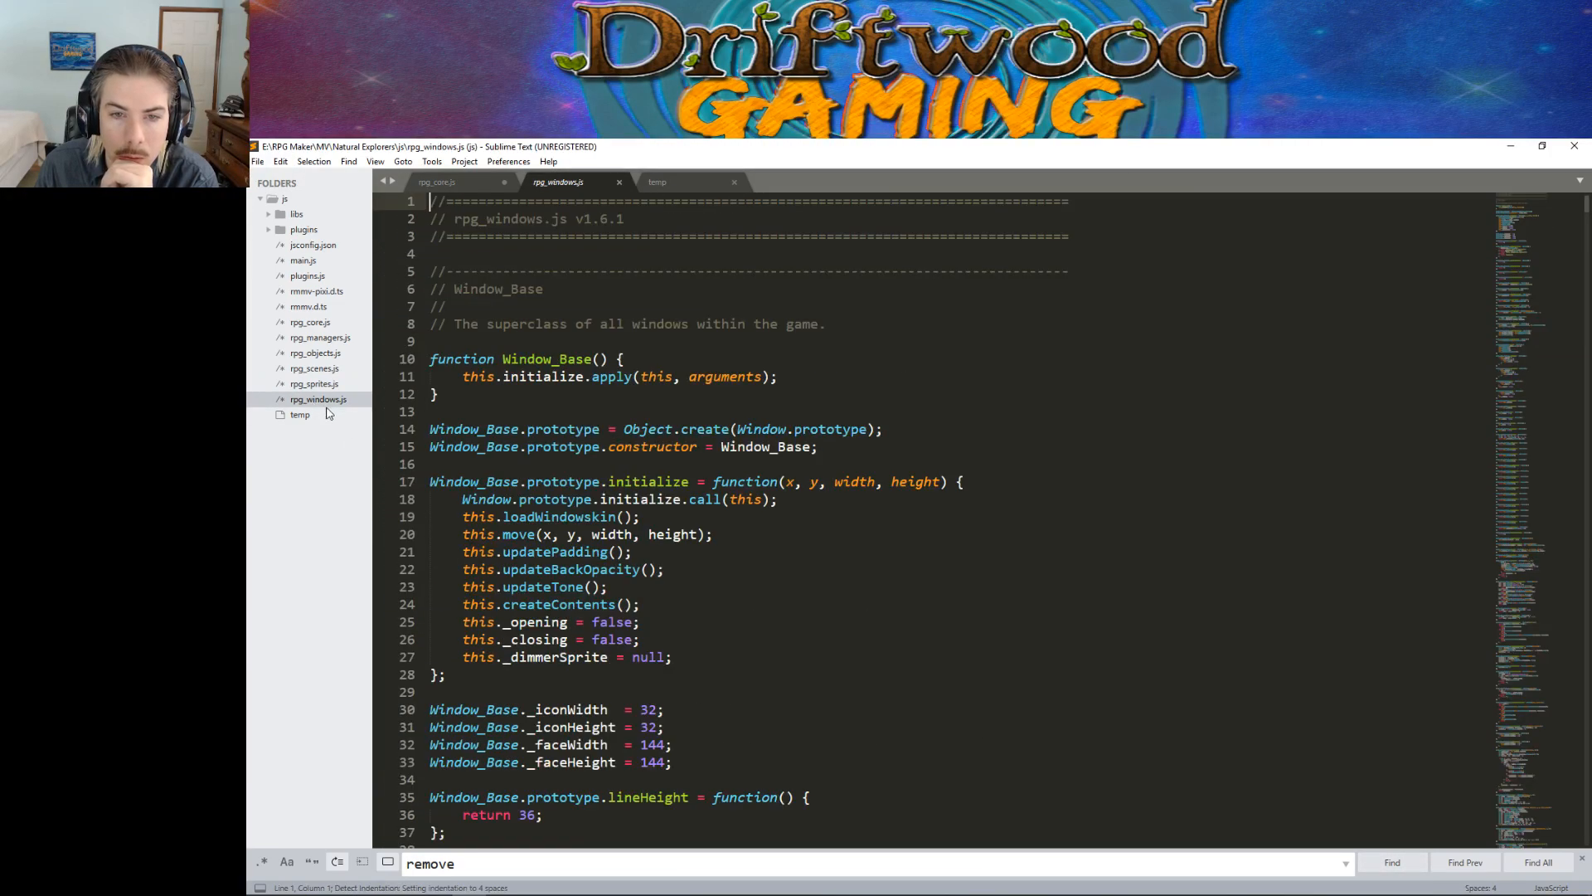
pyautogui.click(1397, 864)
pyautogui.click(1397, 864)
pyautogui.click(1396, 864)
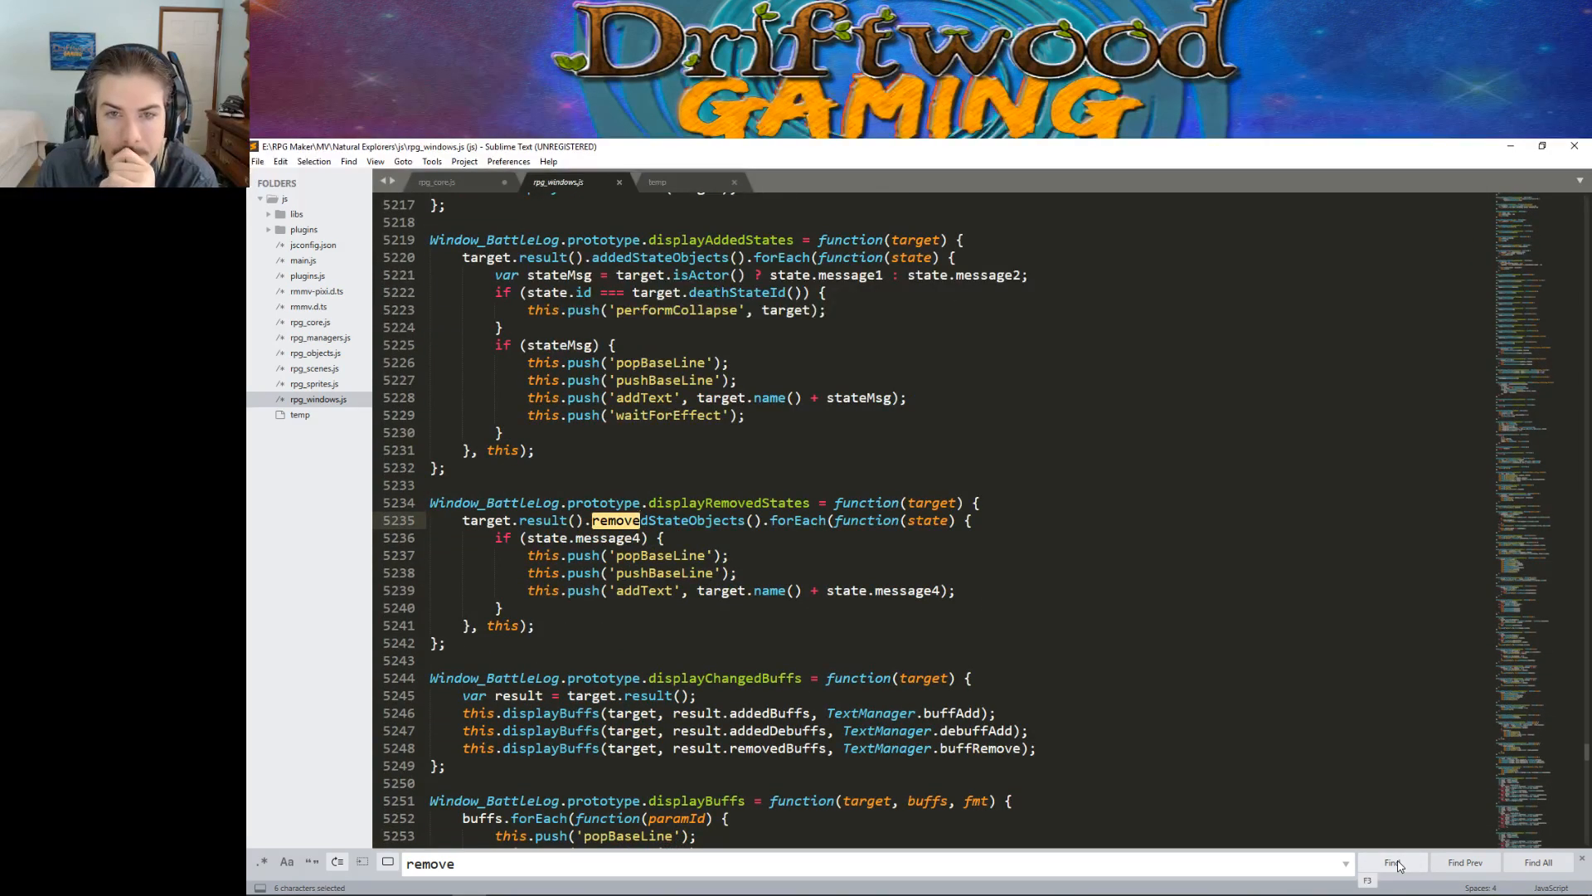
pyautogui.click(1397, 864)
pyautogui.click(1397, 864)
pyautogui.hotkey('shift', 'Return')
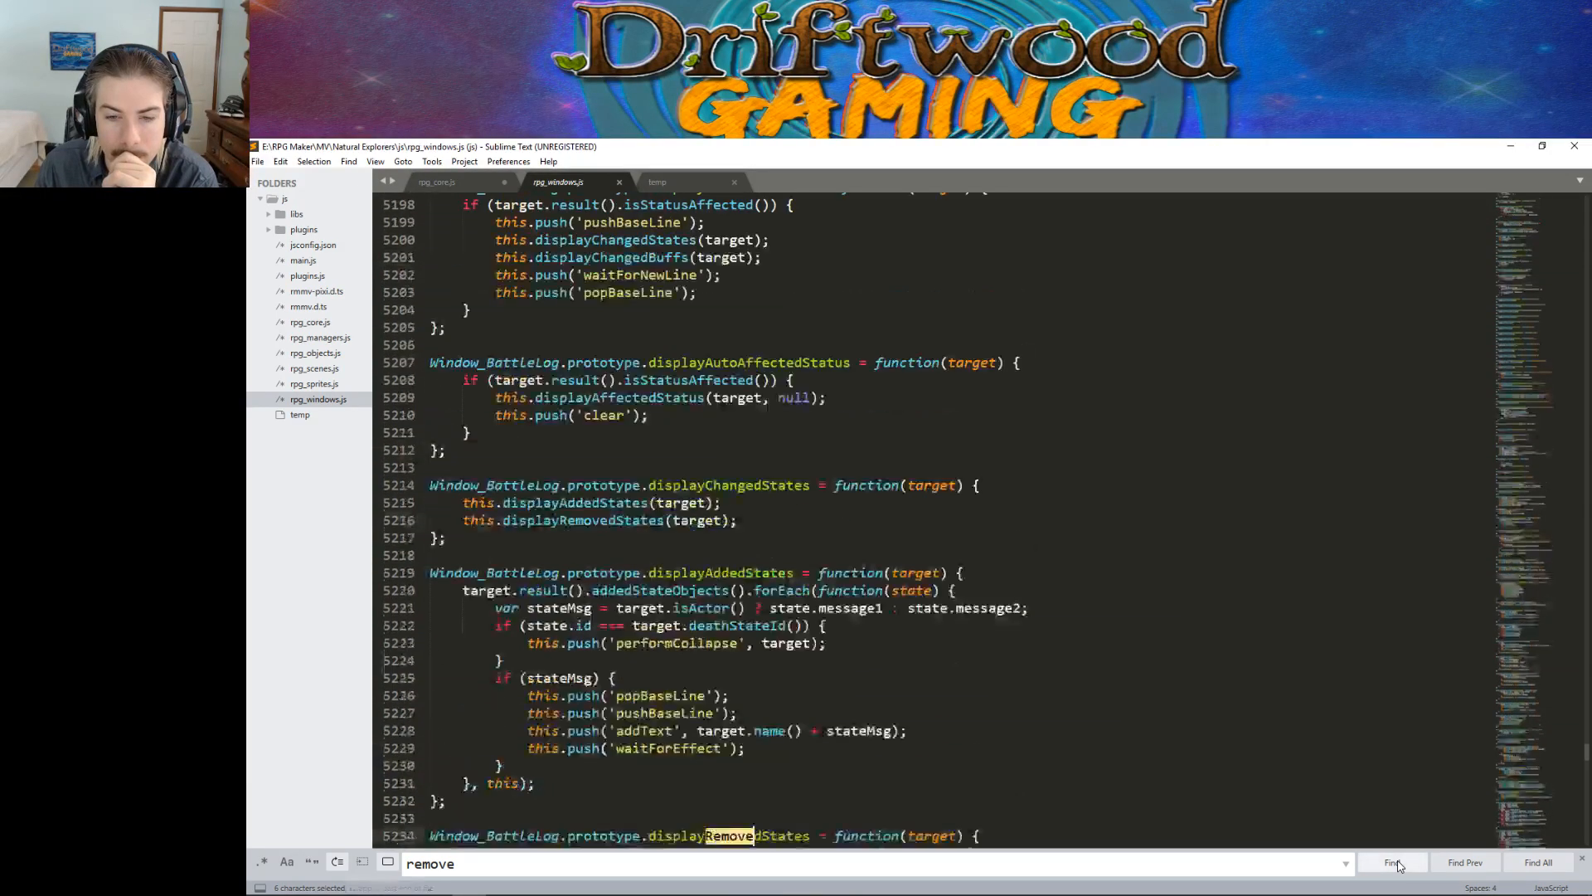
pyautogui.click(1397, 864)
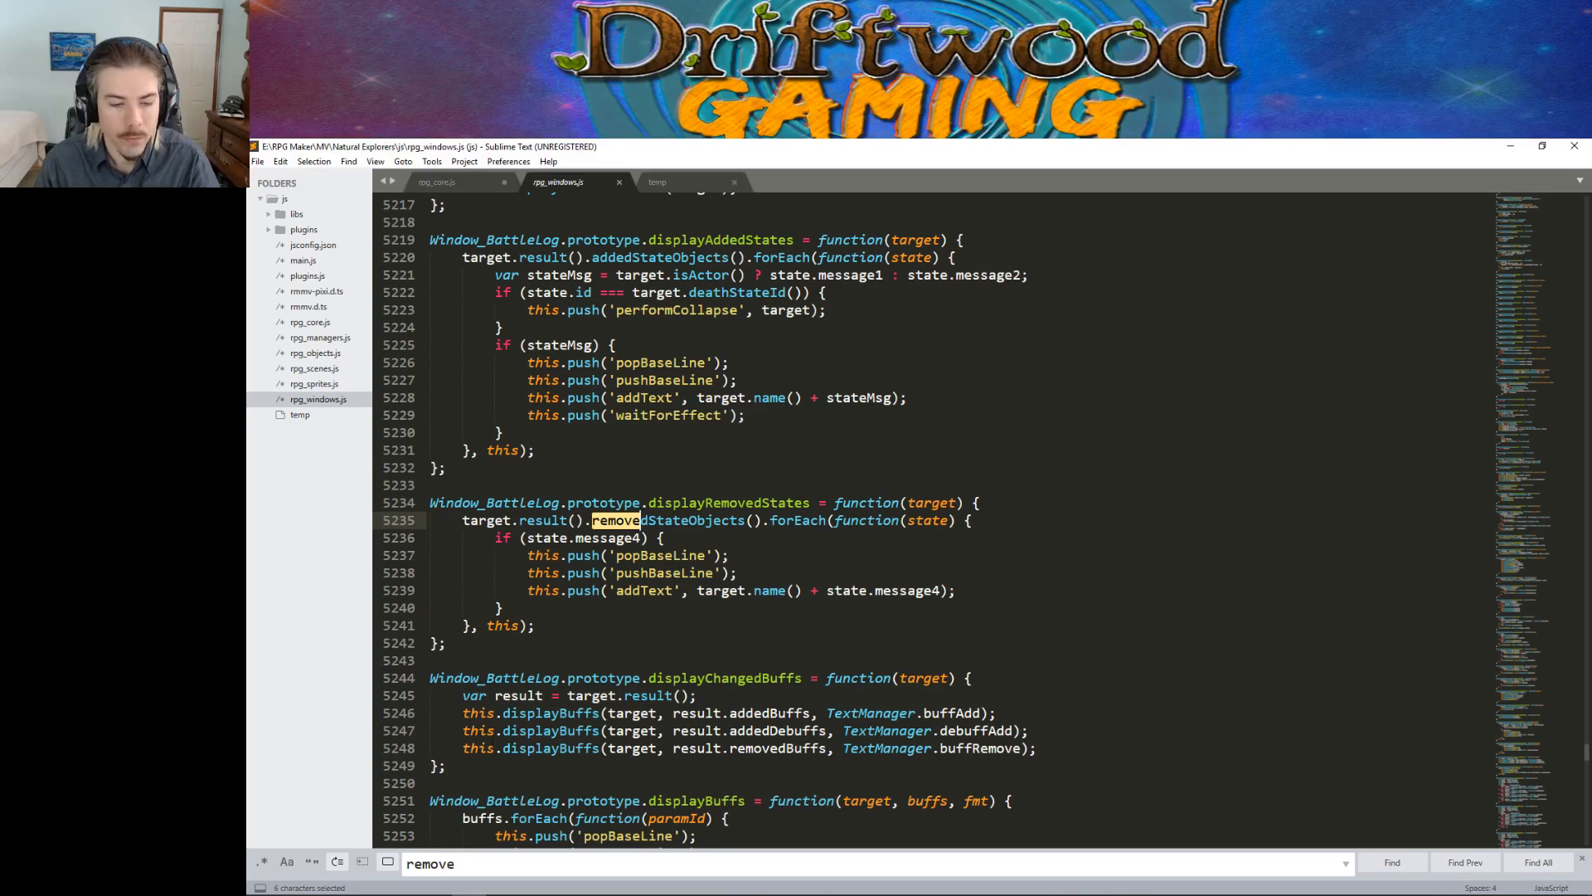
# Step: Search rpg_windows.js for $gameActors.actor and check for further matches beyond Window_Base's actorName function
pyautogui.hotkey('ctrl', 'a')
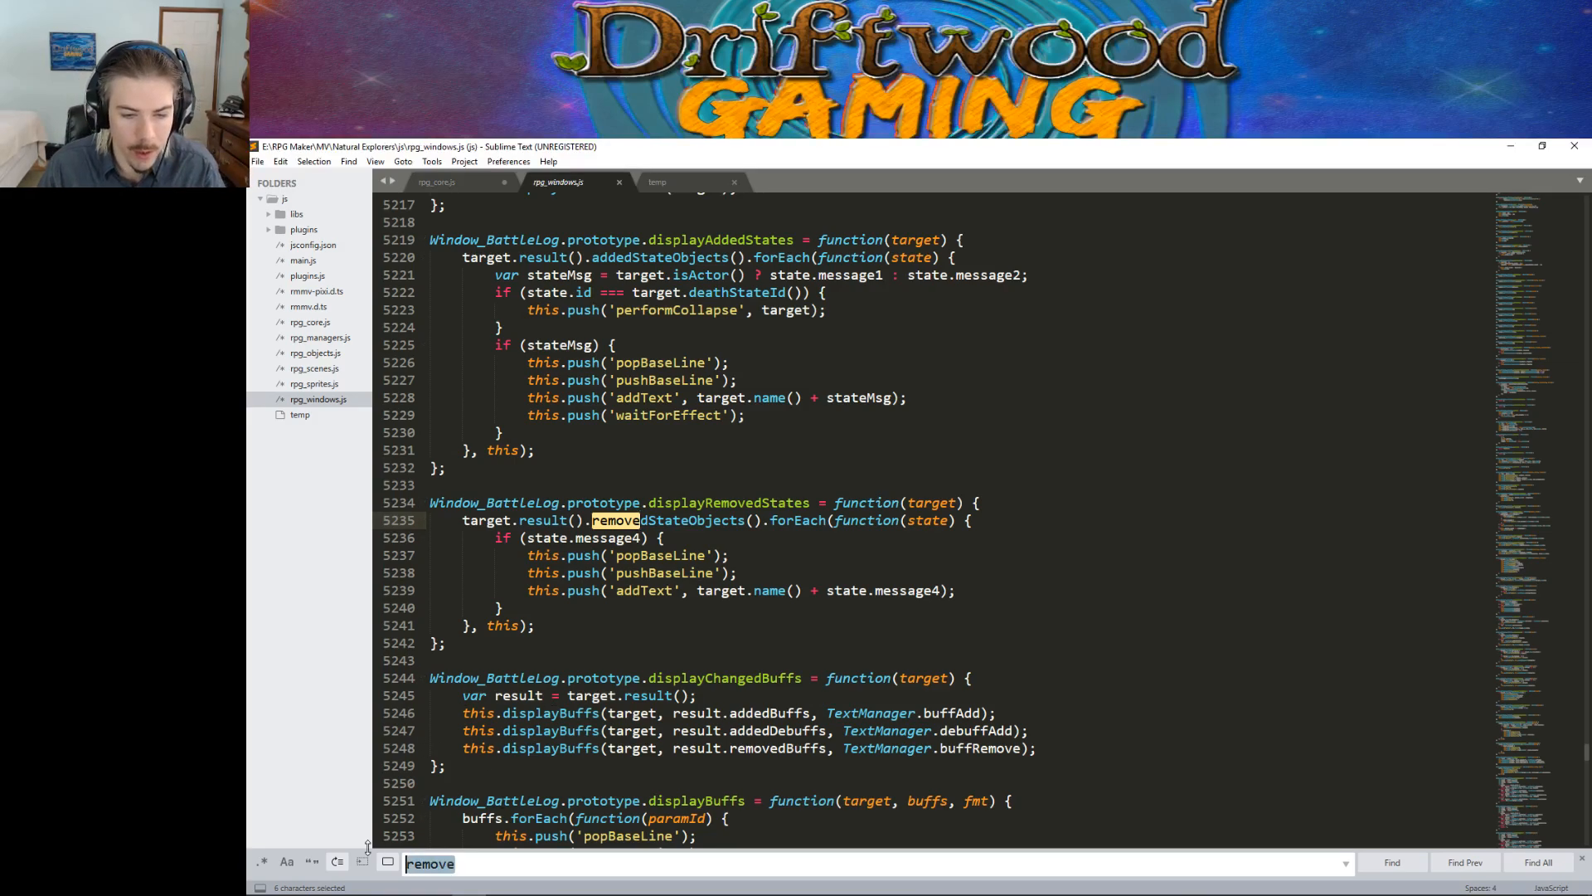
pyautogui.write('$ga')
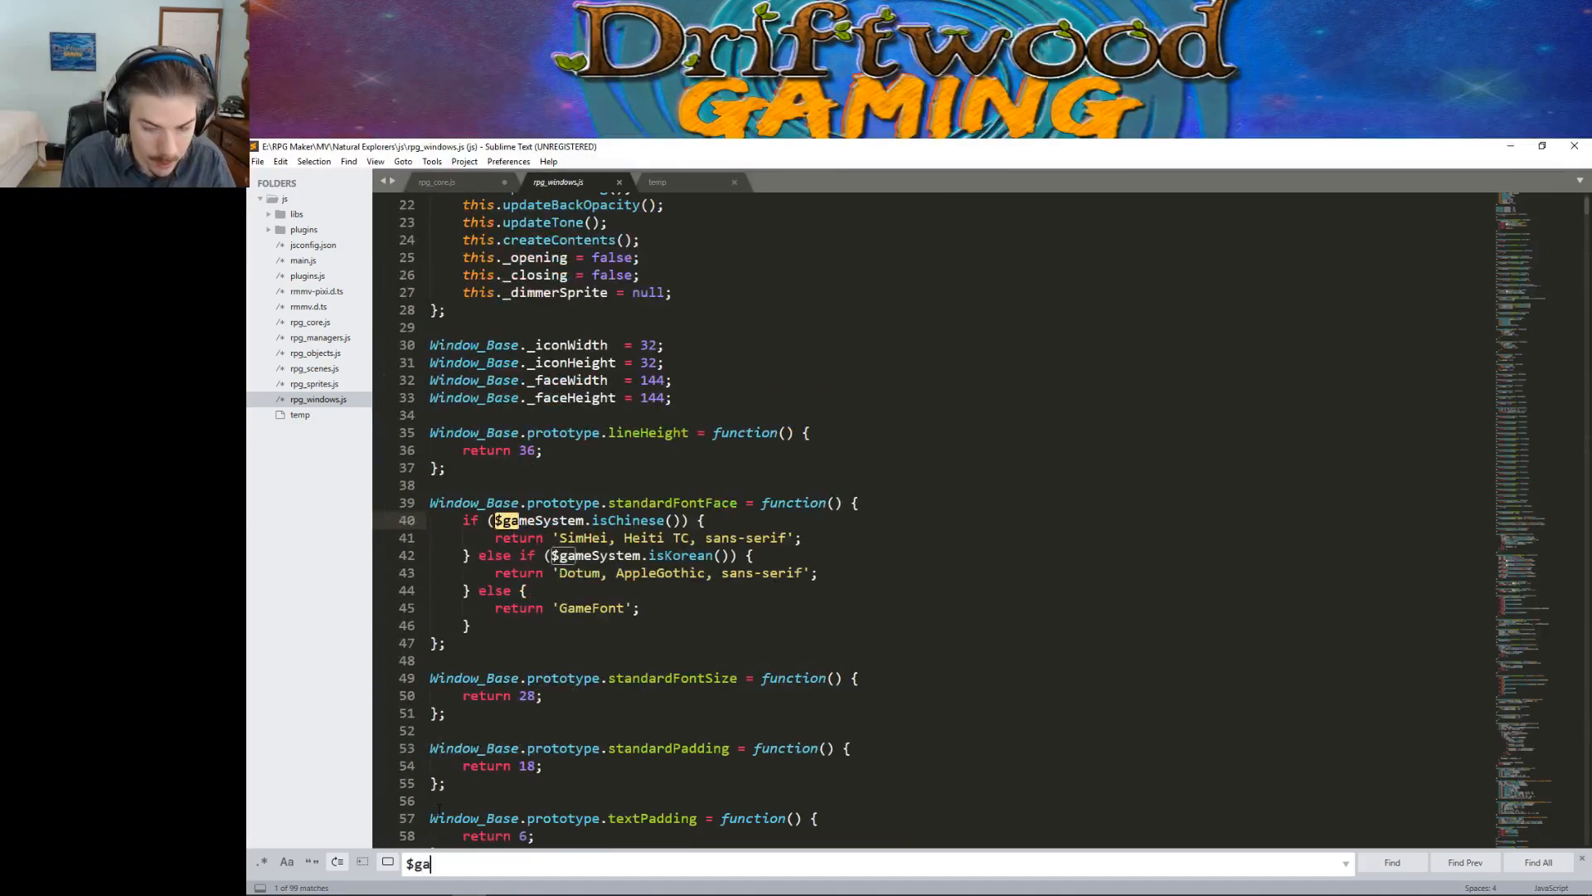
pyautogui.write('meActors.actor')
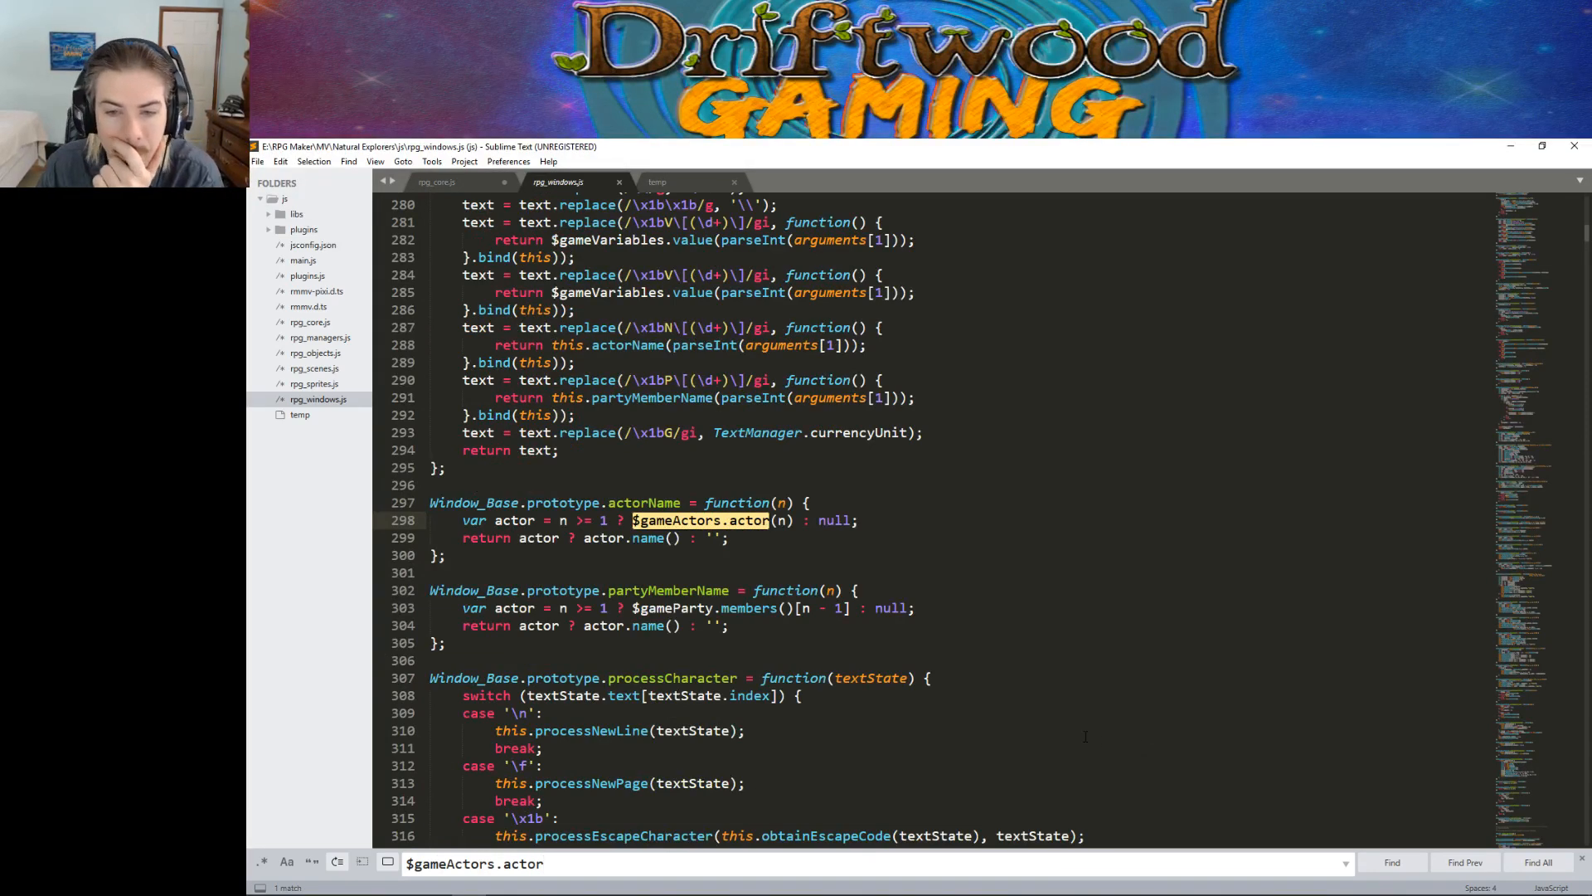
pyautogui.click(1394, 869)
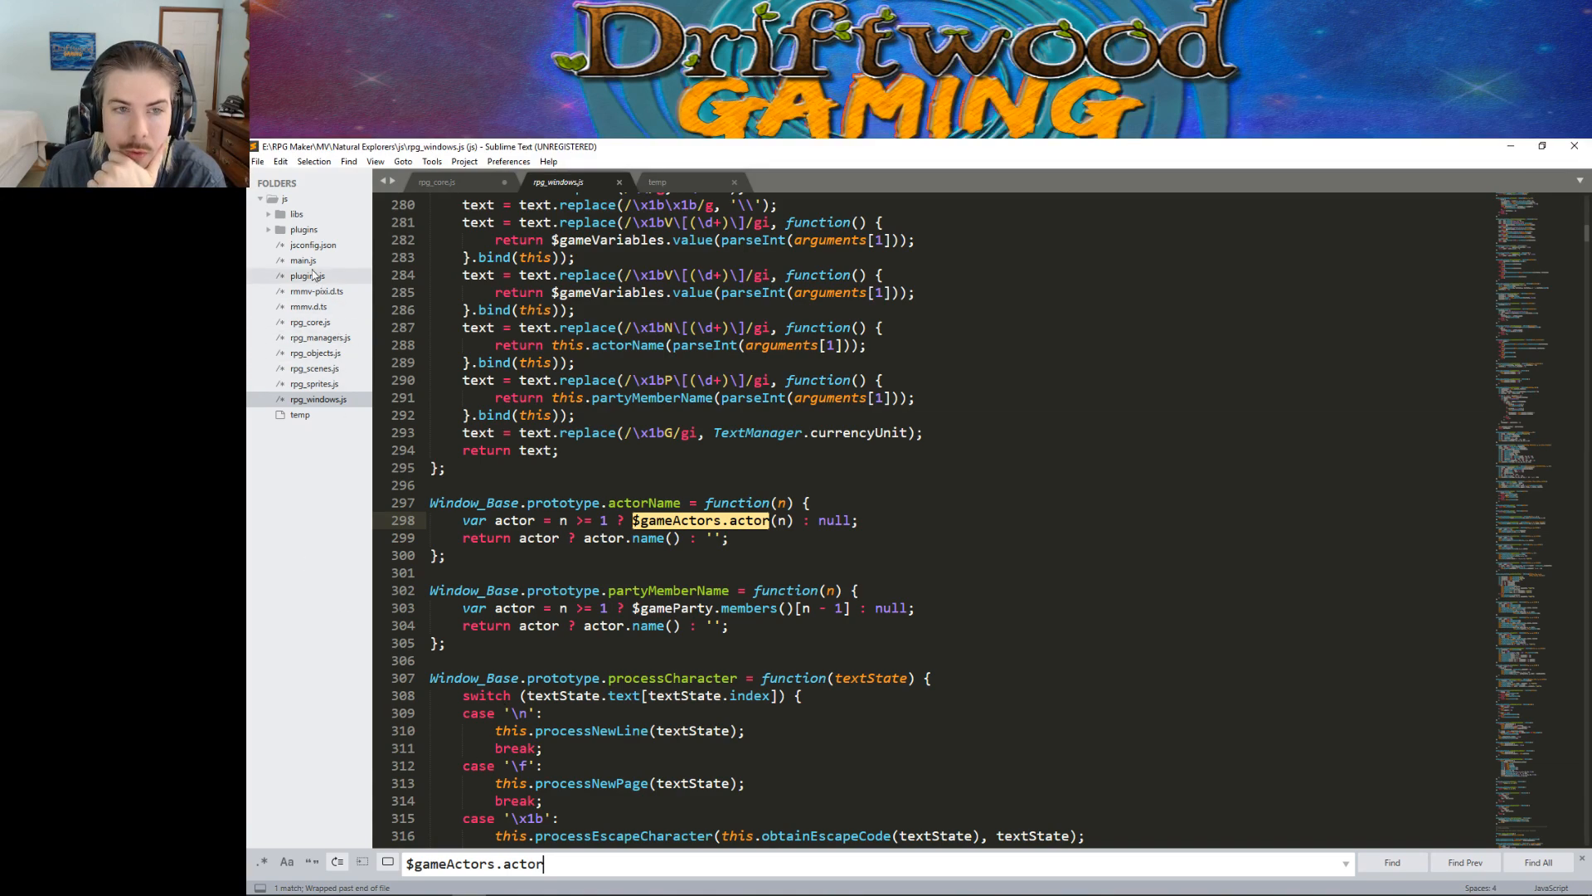
# Step: Switch through rpg_core.js to rpg_managers.js and search it for $gameActors.actor
pyautogui.click(335, 324)
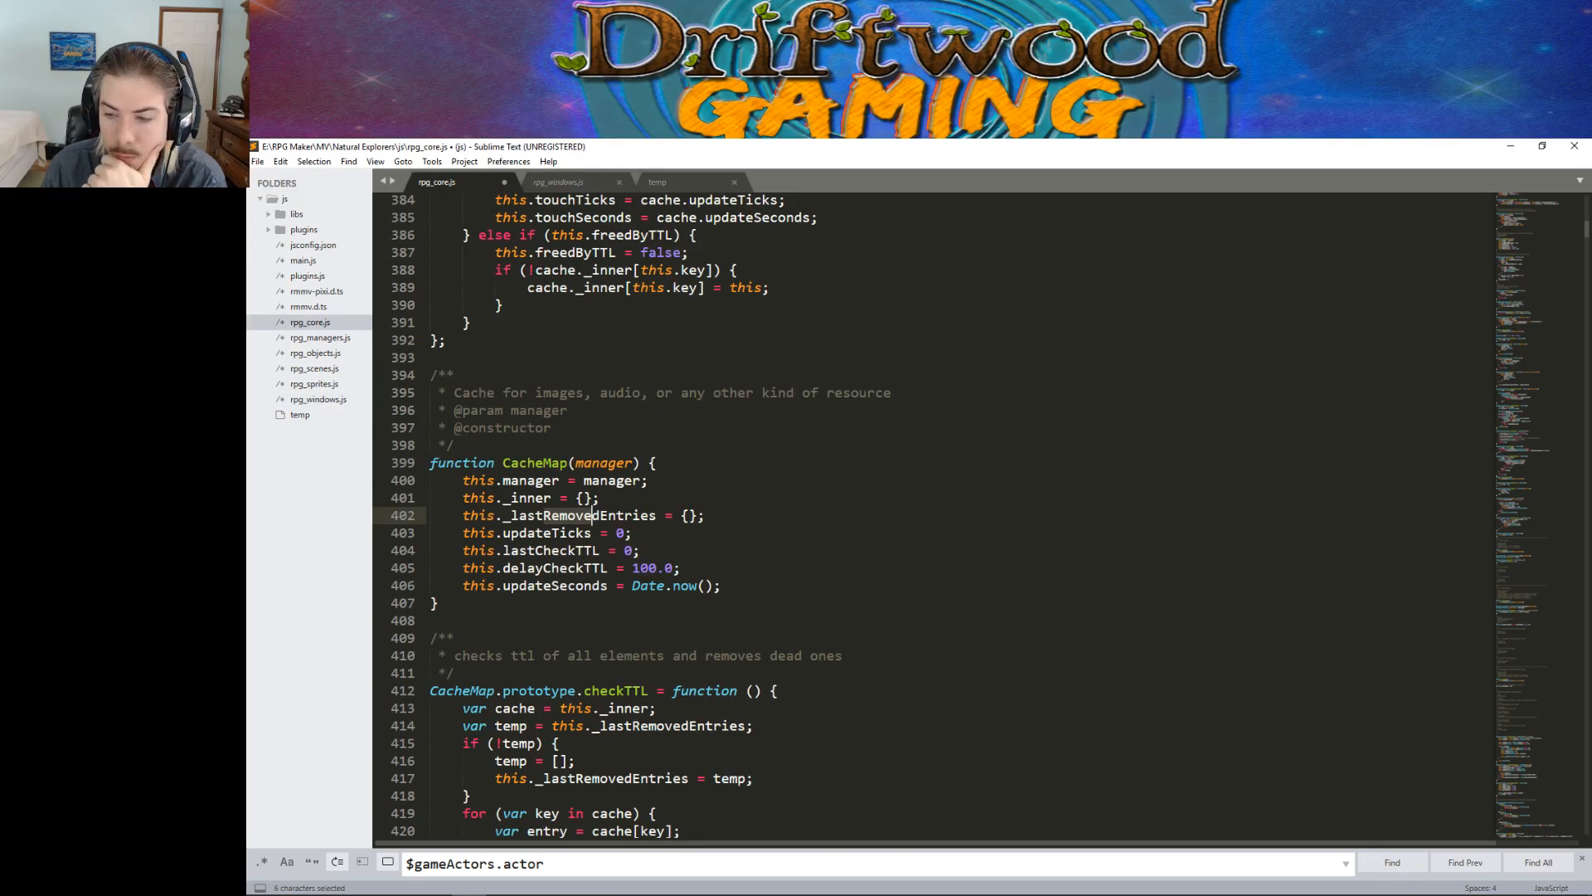
pyautogui.click(307, 339)
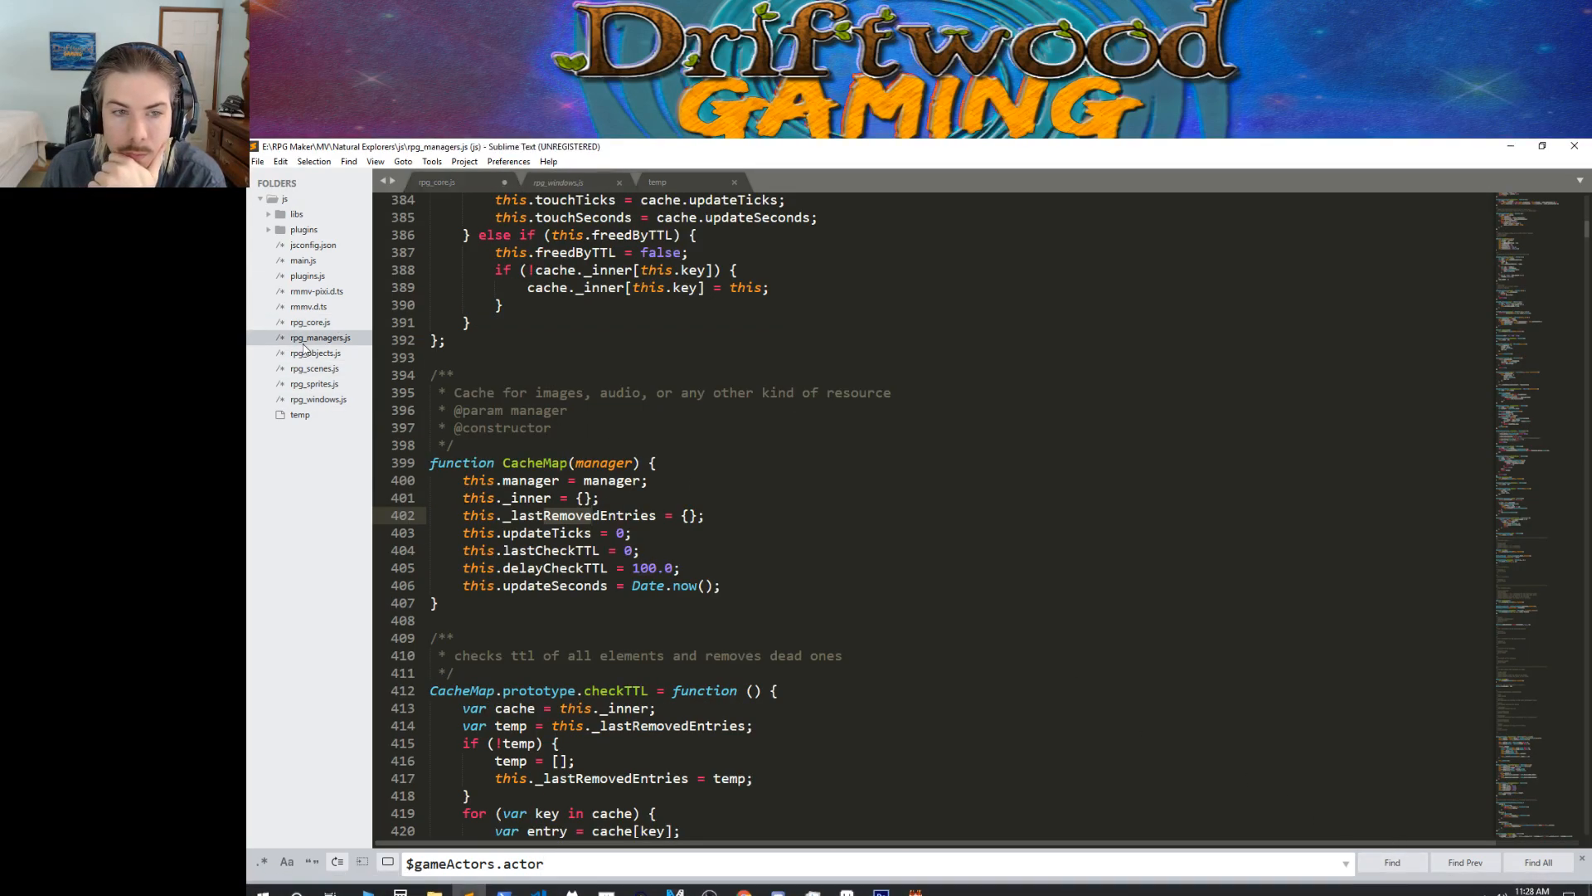
pyautogui.click(1392, 862)
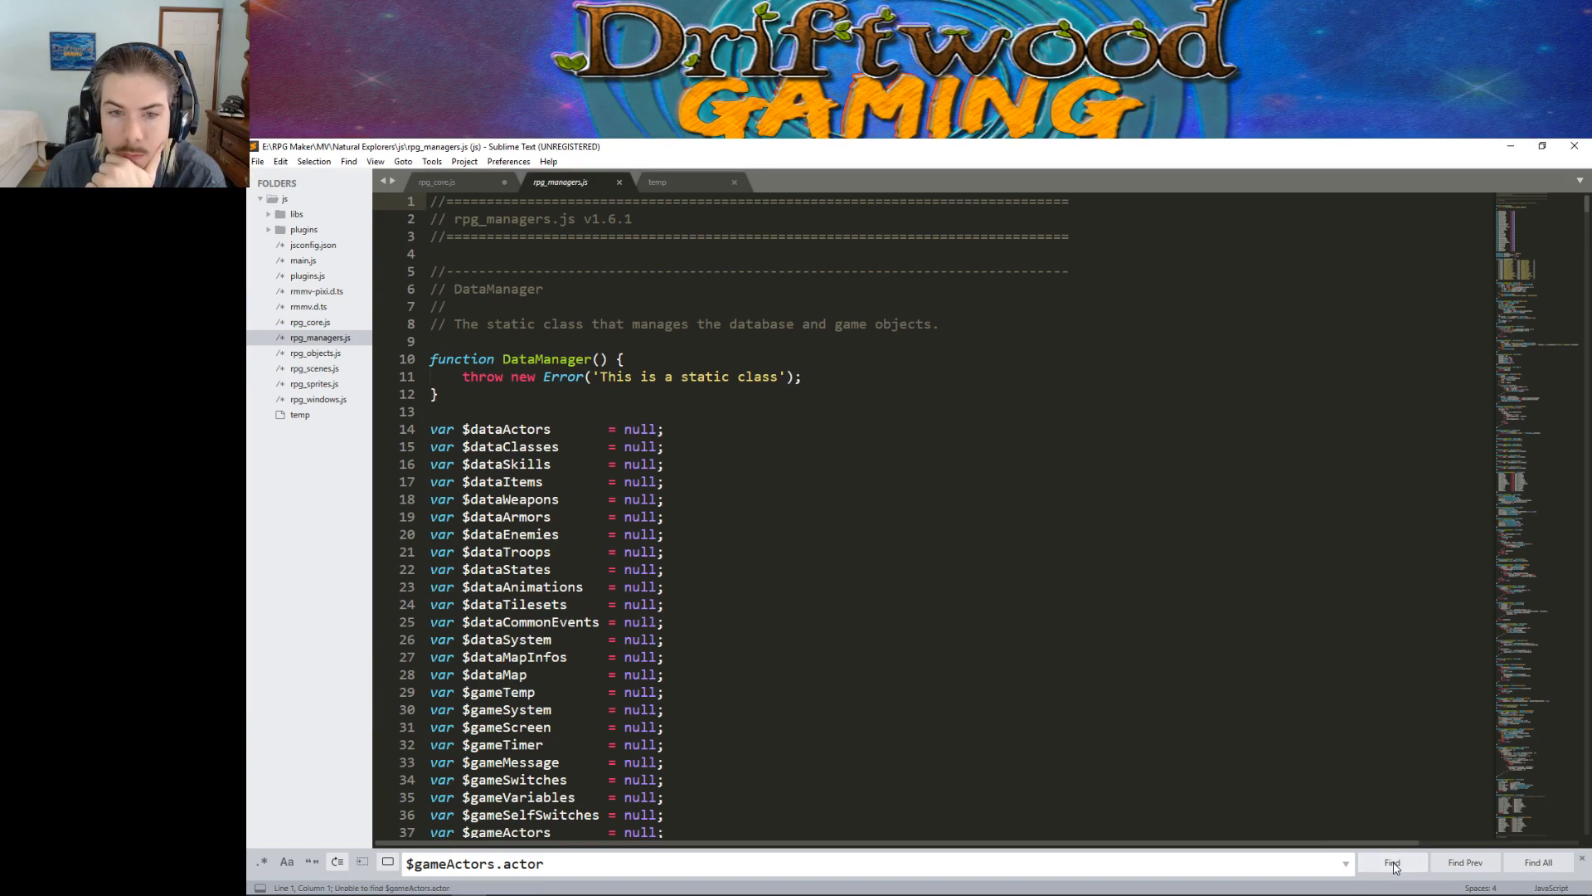
# Step: Open rpg_objects.js and go through its $gameActors.actor matches from Game_Action's subject function to Game_Party's targetActor function
pyautogui.click(320, 354)
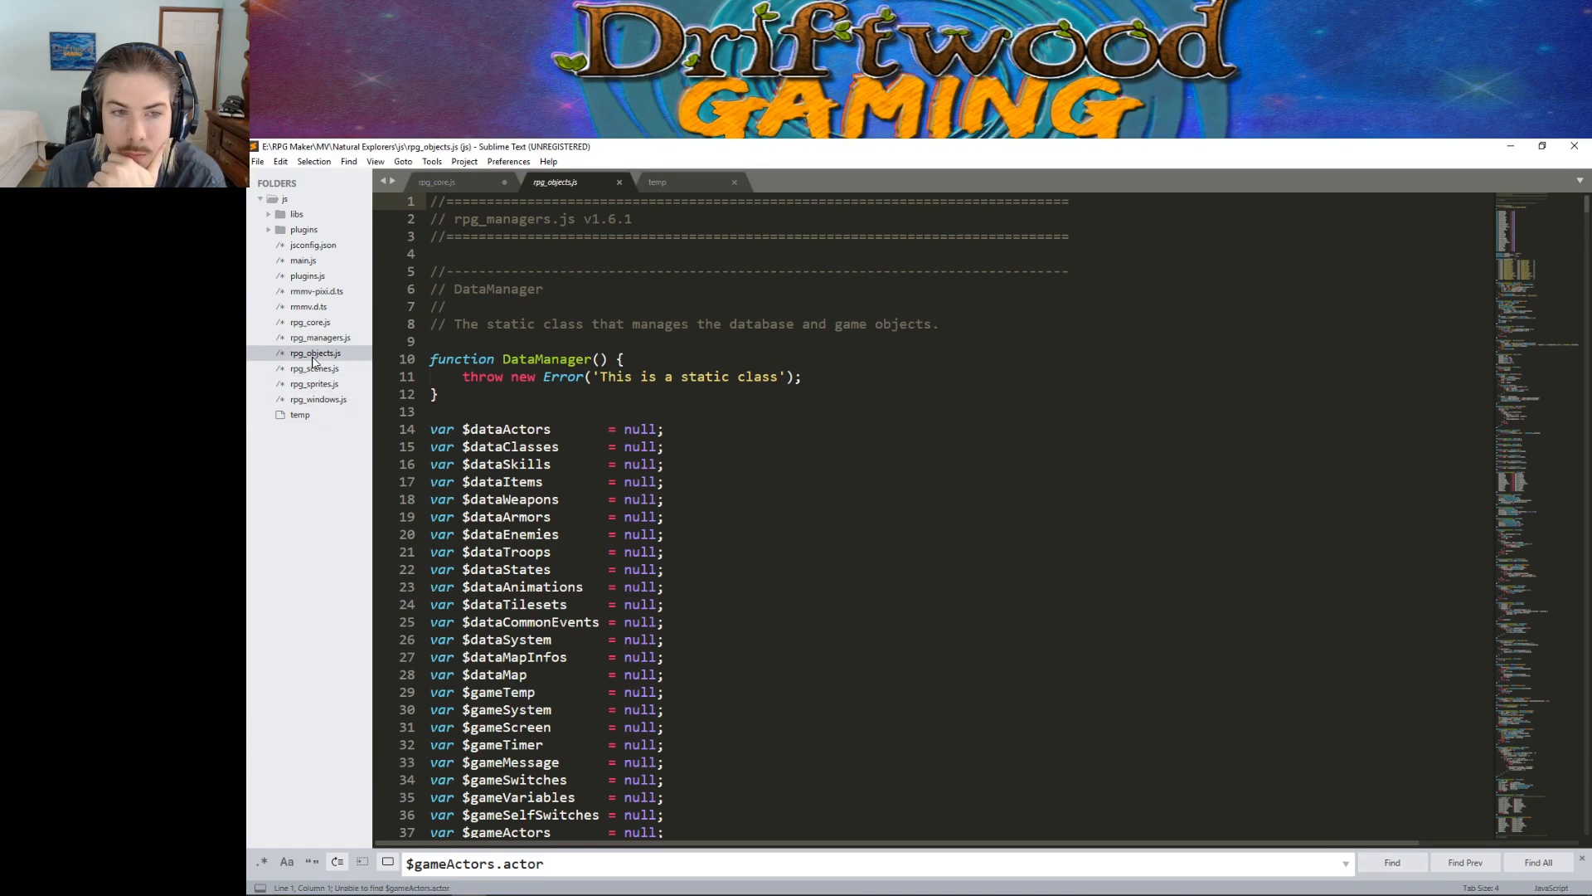
pyautogui.click(1405, 863)
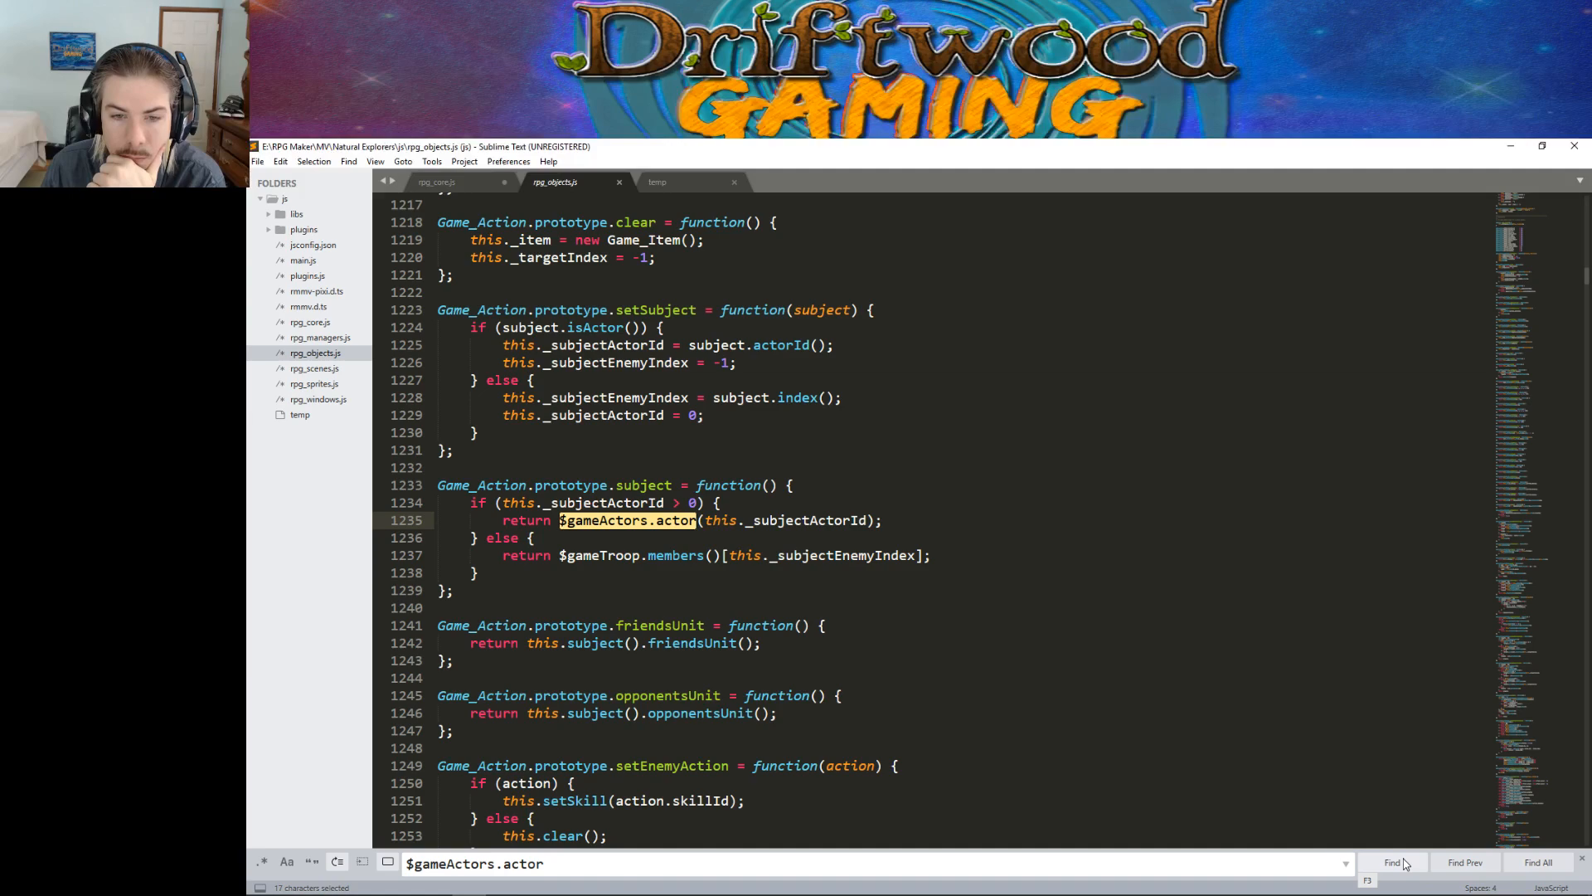
pyautogui.click(1392, 863)
pyautogui.click(1392, 862)
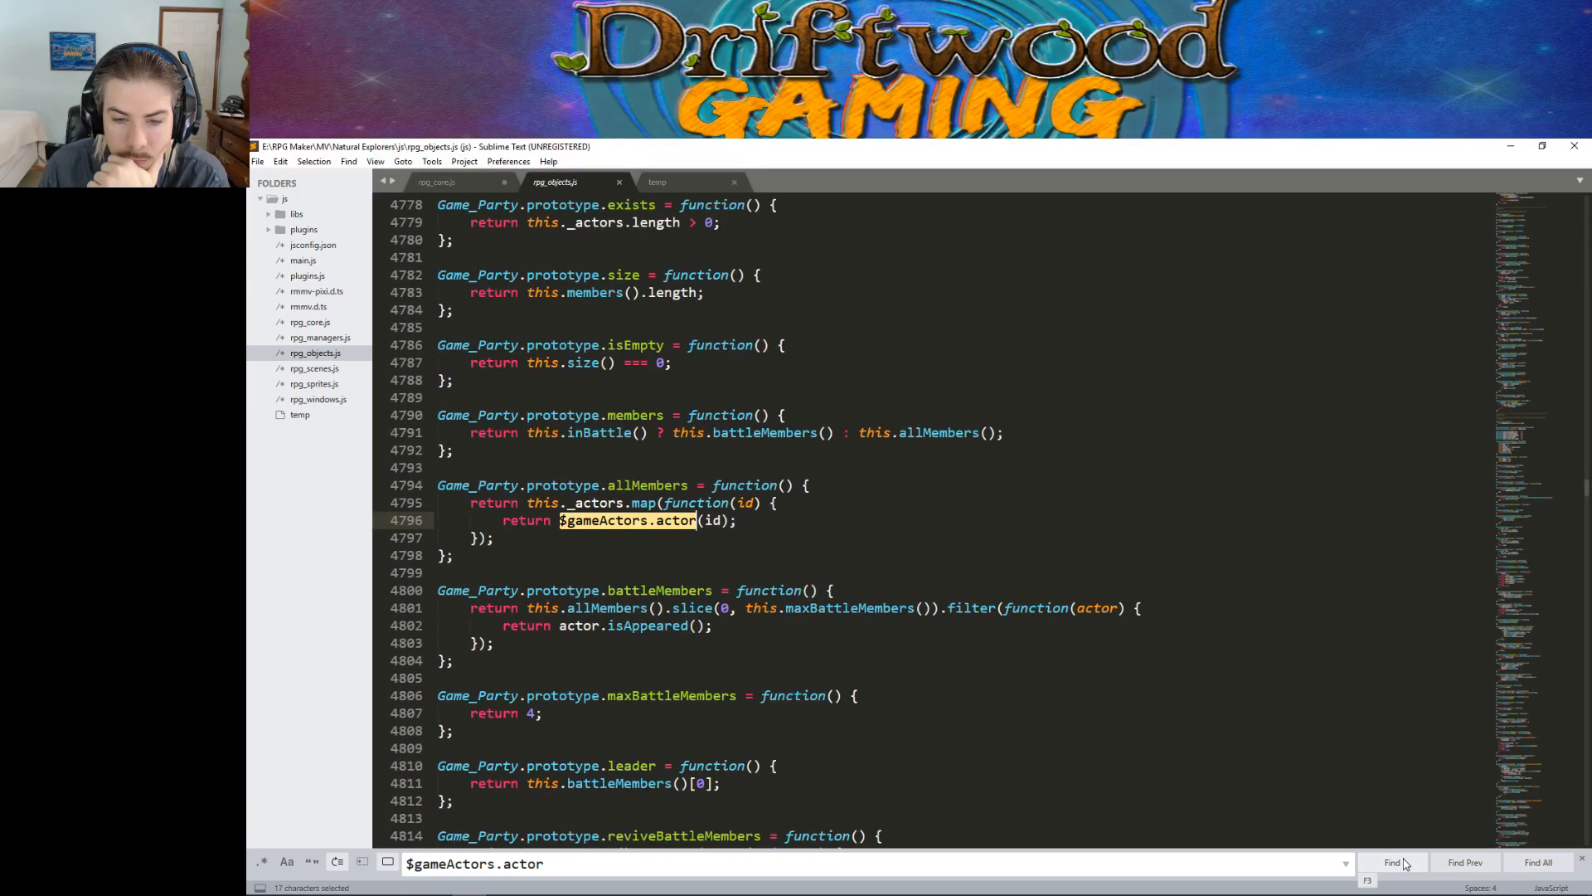
pyautogui.click(1393, 863)
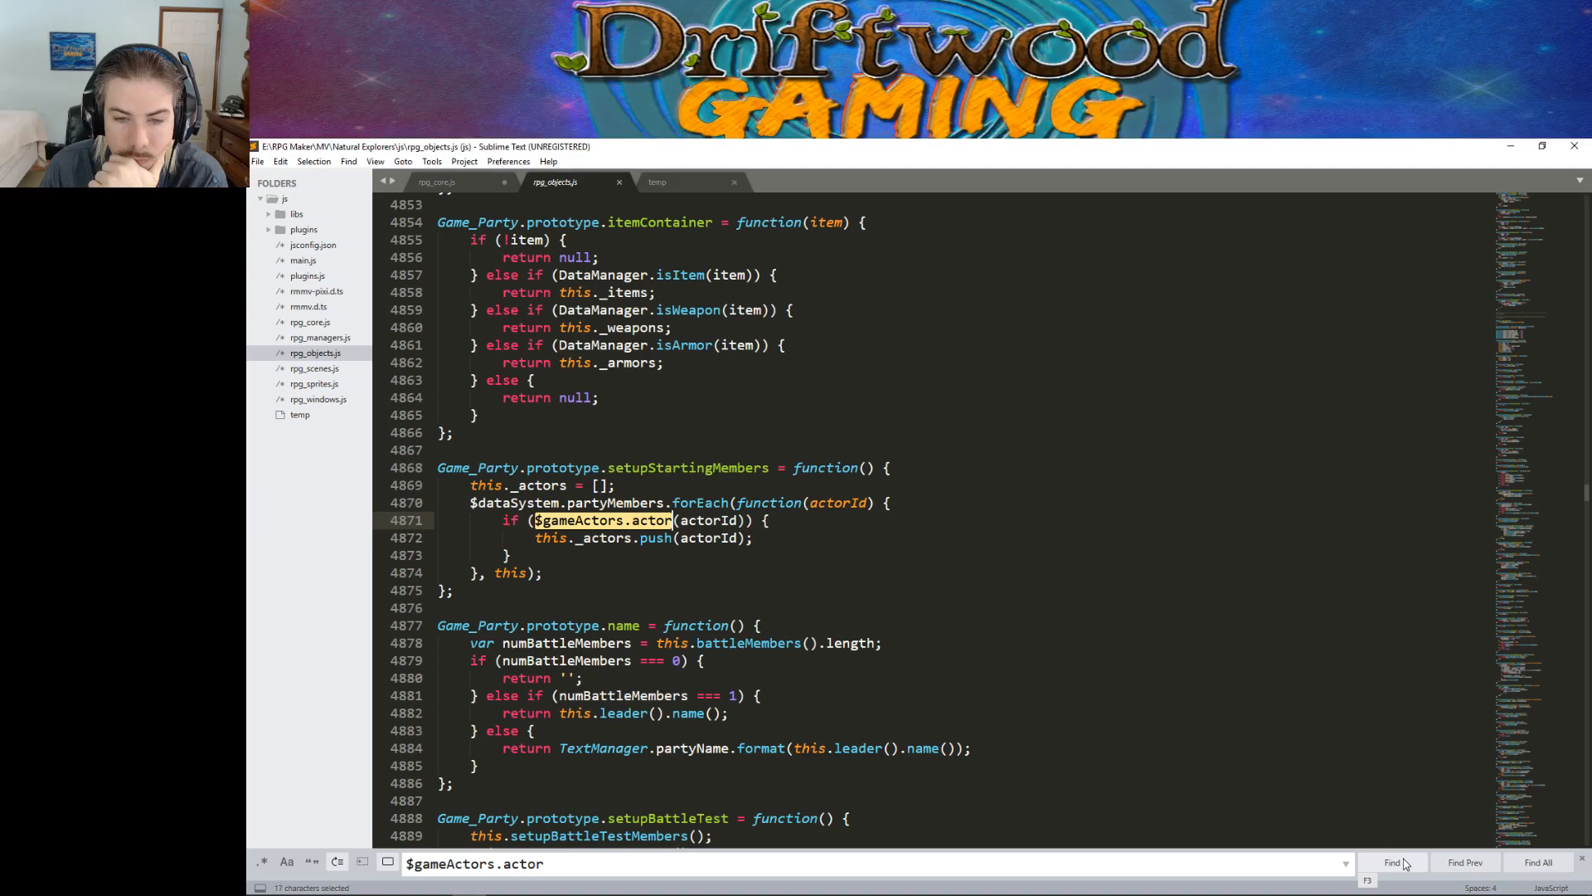
pyautogui.click(1405, 865)
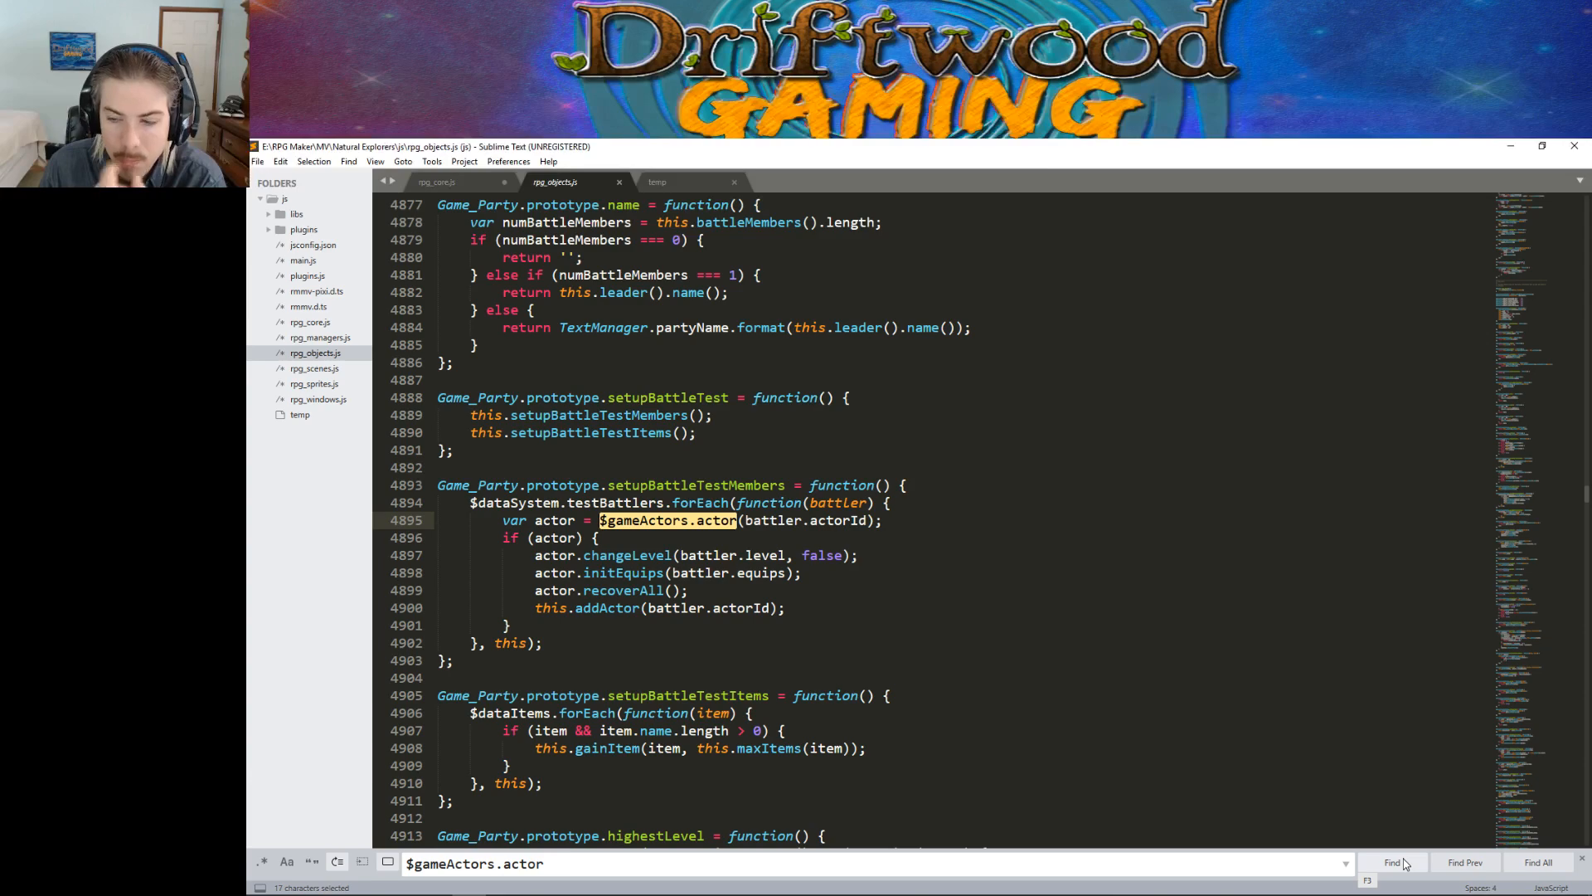
pyautogui.click(1405, 864)
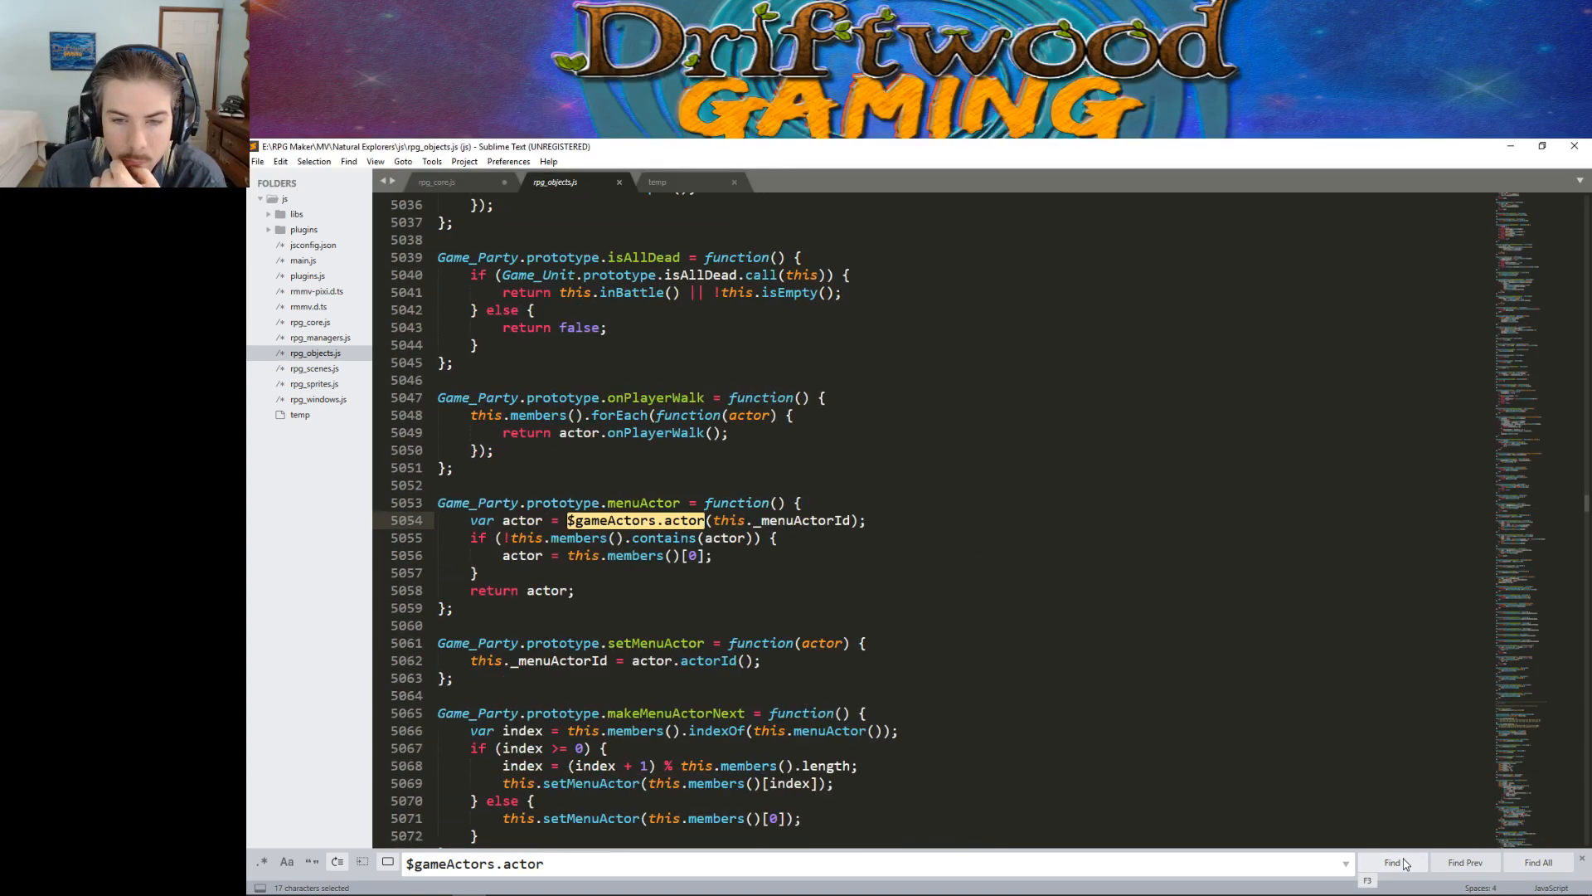
pyautogui.click(1405, 864)
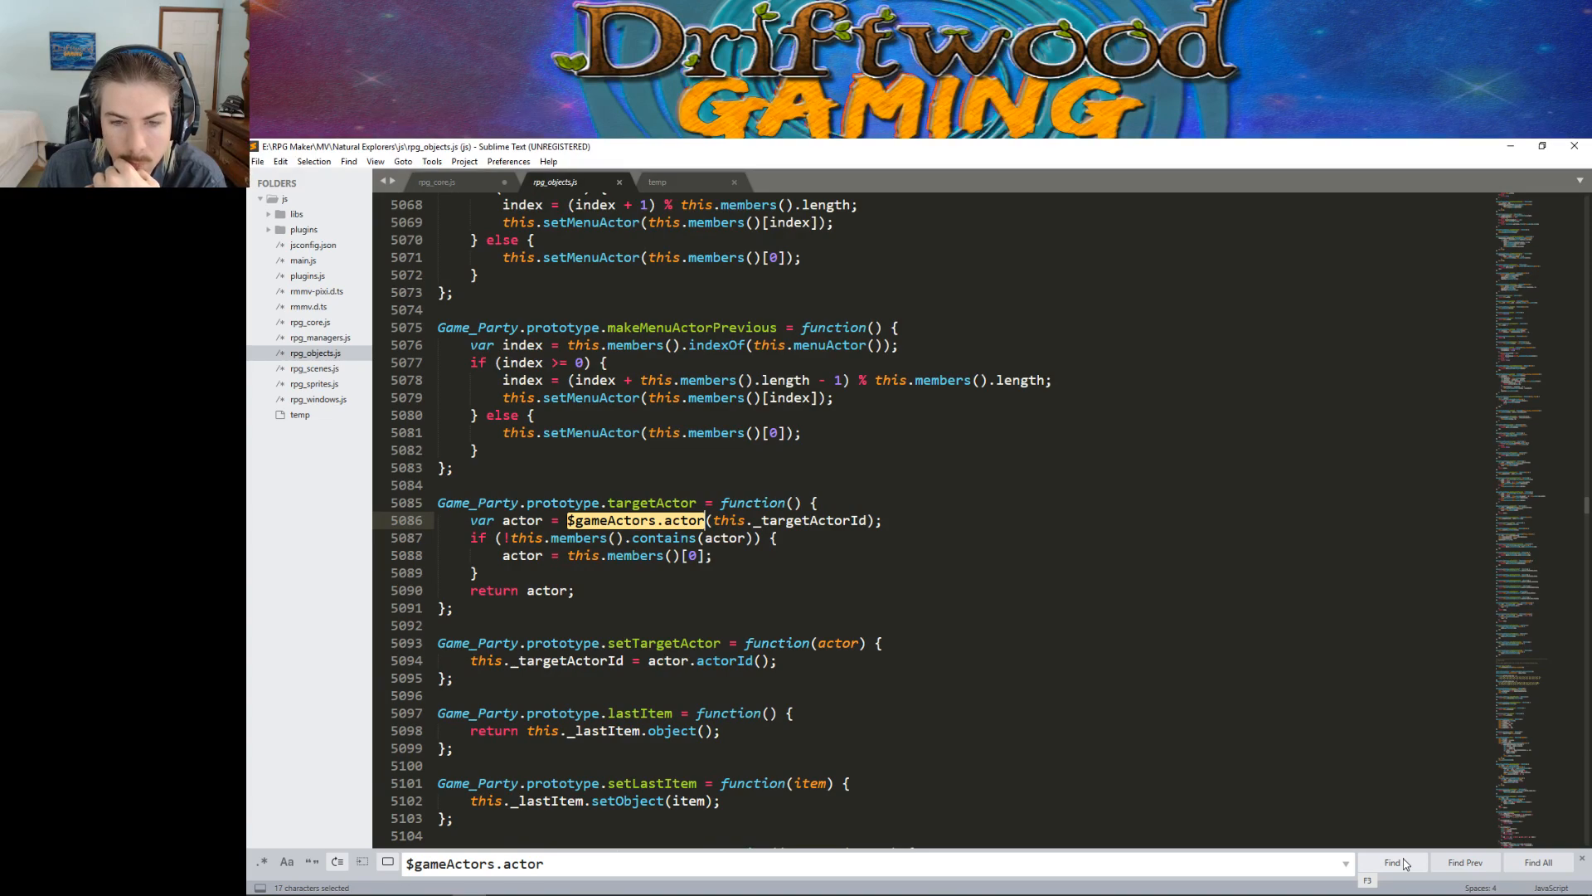
# Step: Continue through the $gameActors.actor matches in the troop and event page conditions, iterateActorId and the interpreter's Actor condition case
pyautogui.click(1405, 864)
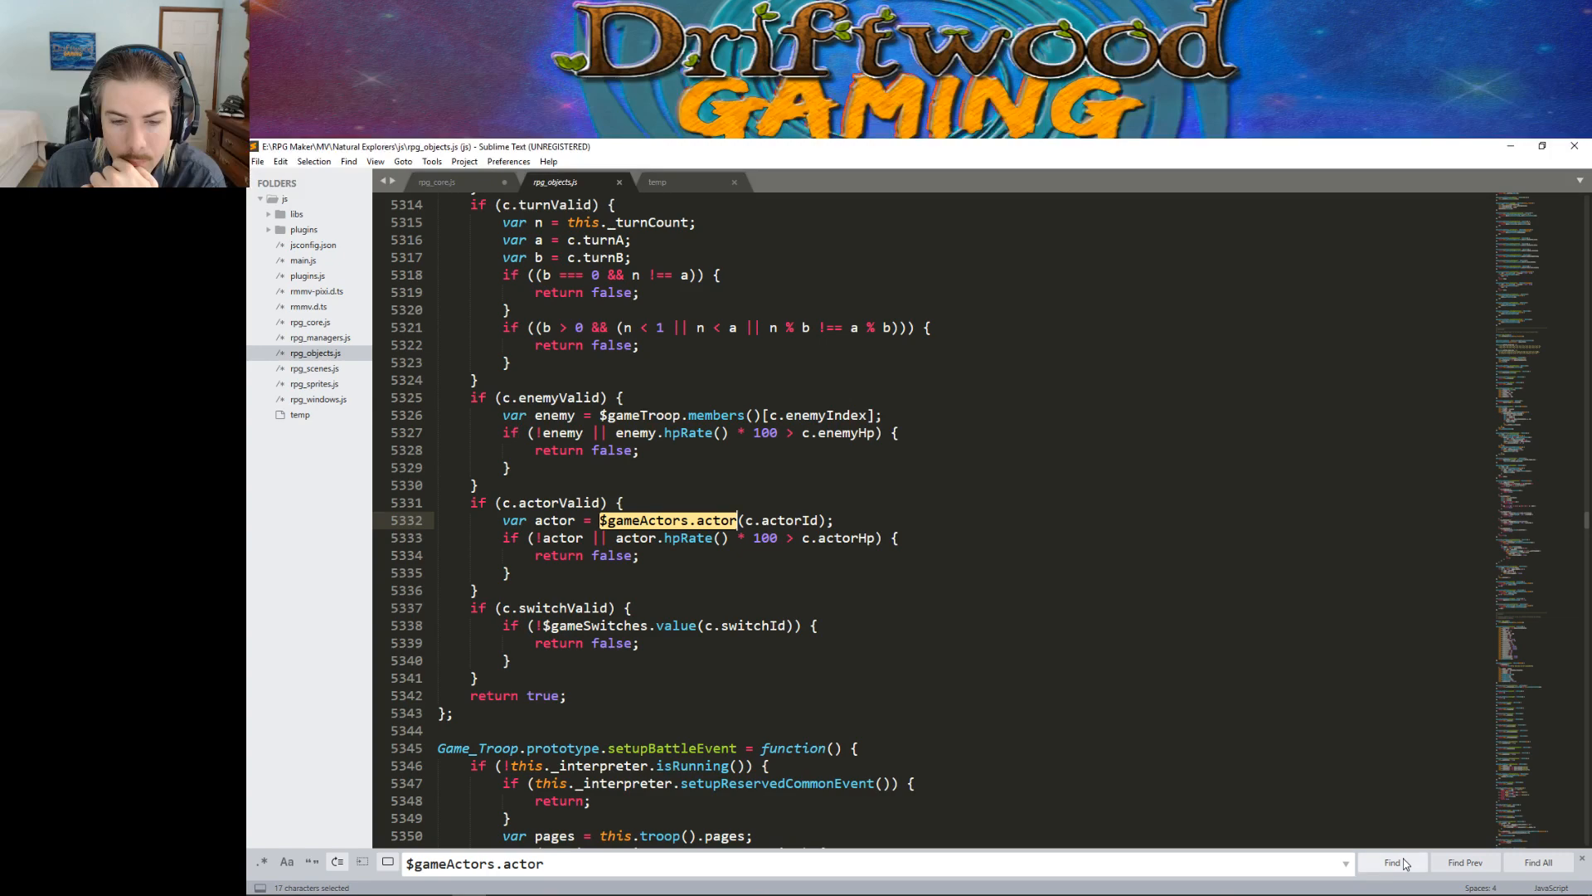
pyautogui.click(1405, 864)
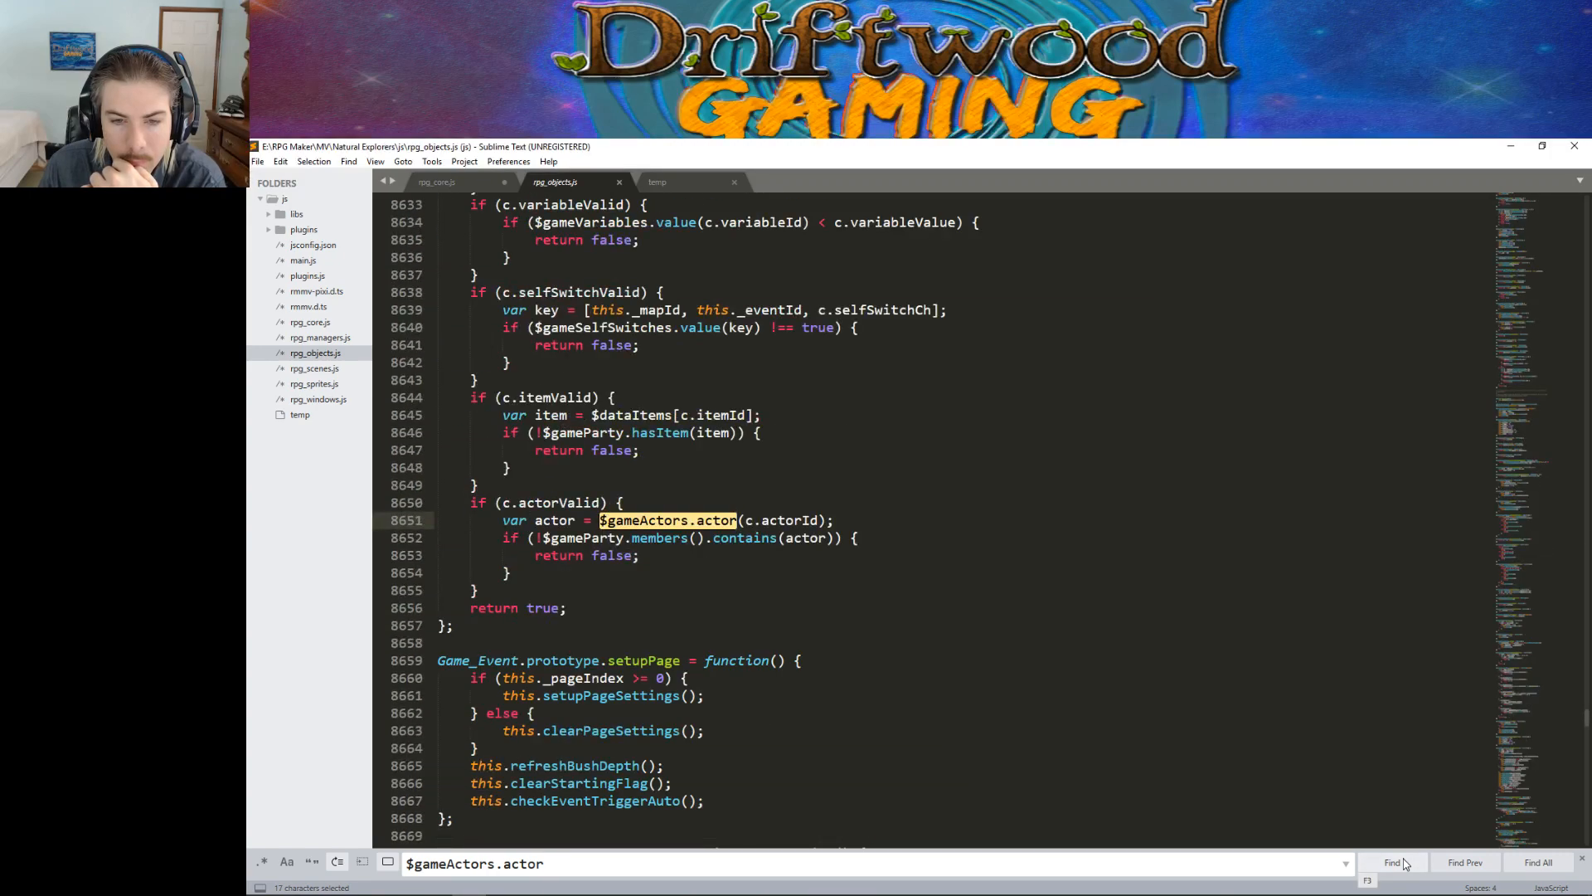
pyautogui.click(1405, 864)
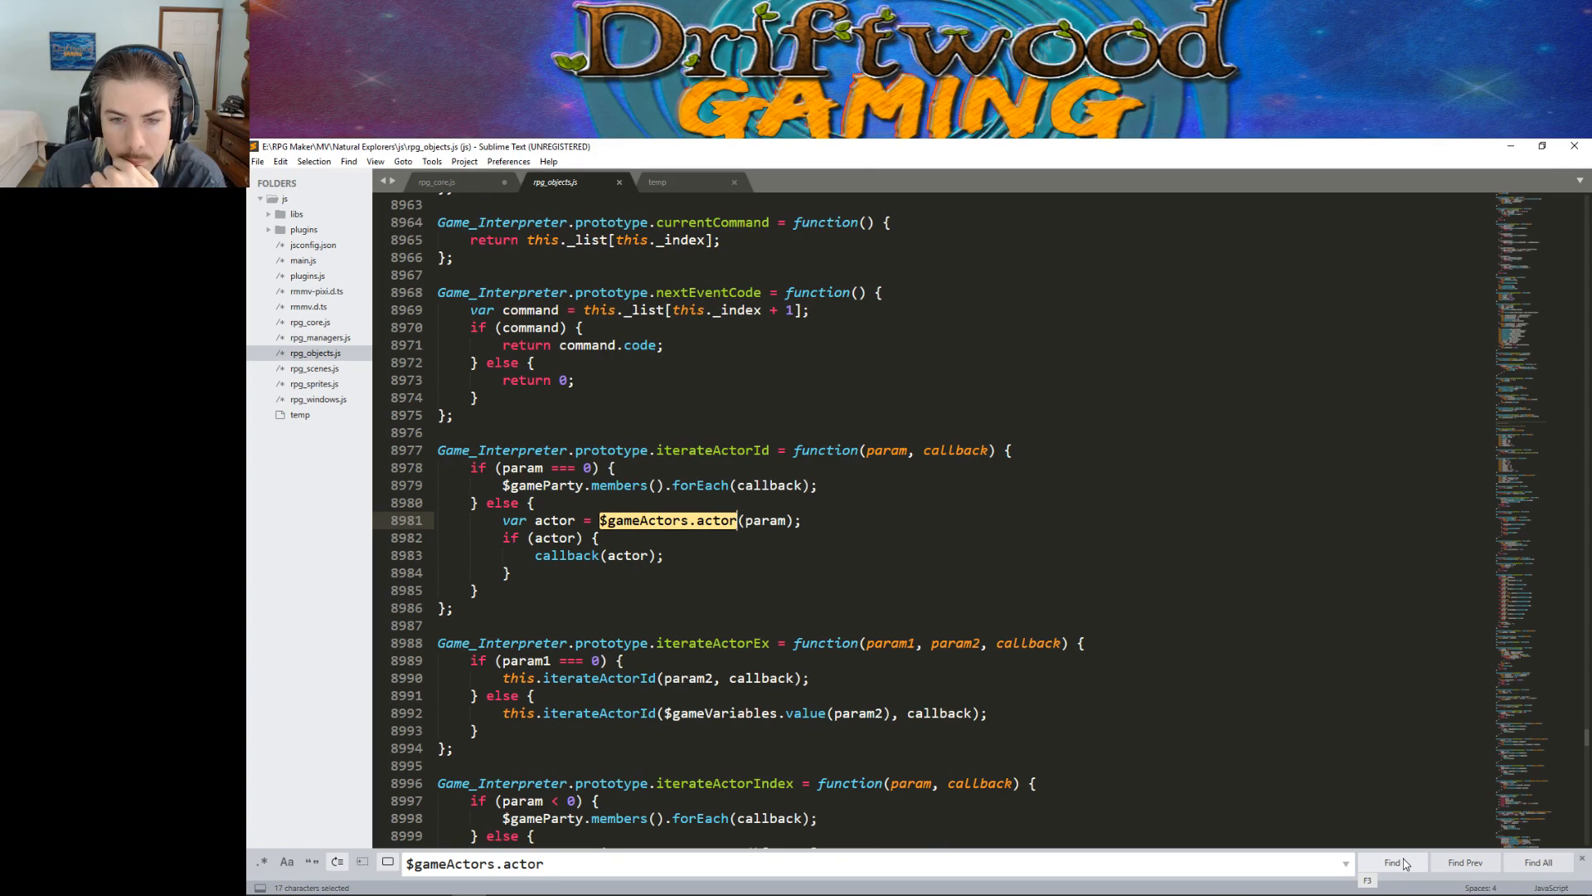
pyautogui.click(1405, 865)
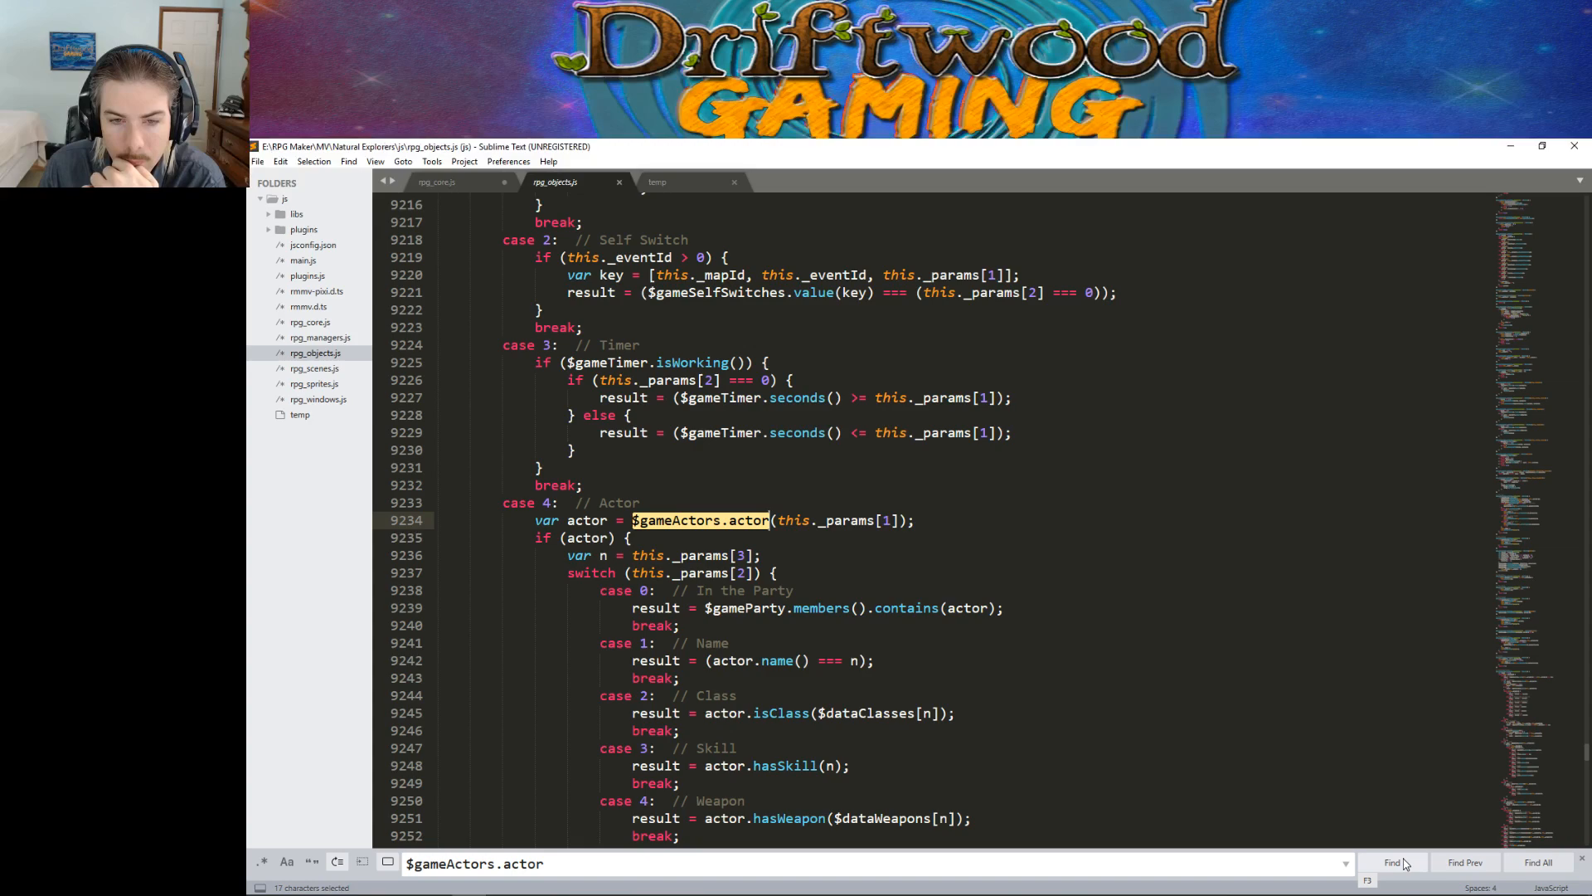
# Step: Go to the $gameActors.actor match in Game_Interpreter's gameDataOperand and examine its Actor and Enemy cases
pyautogui.click(1405, 864)
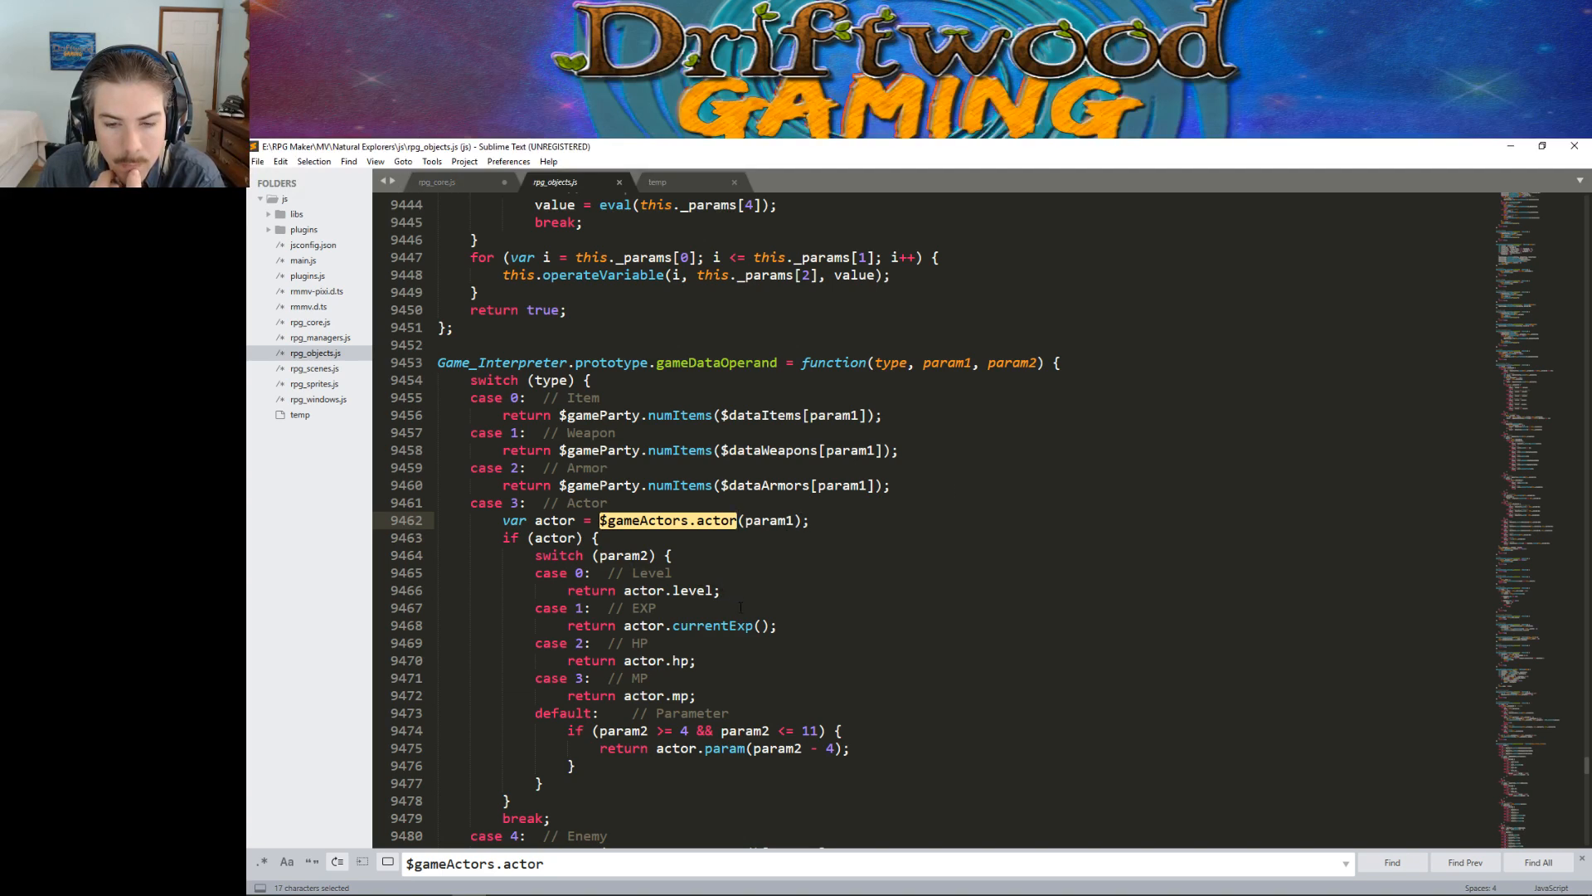
pyautogui.scroll(-3, 741, 608)
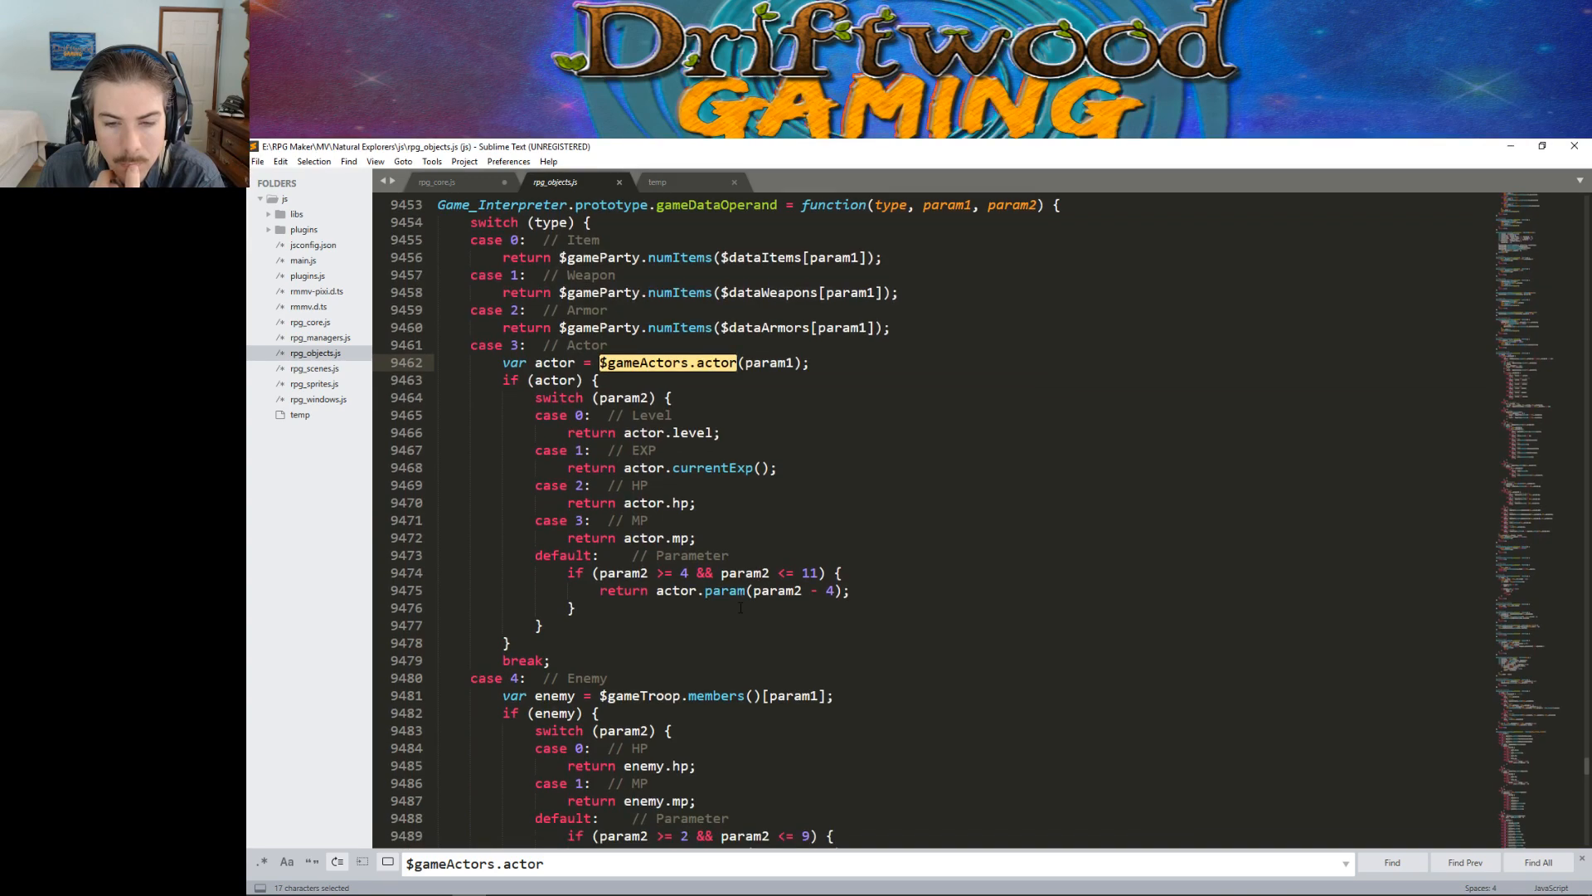
pyautogui.scroll(-3, 741, 608)
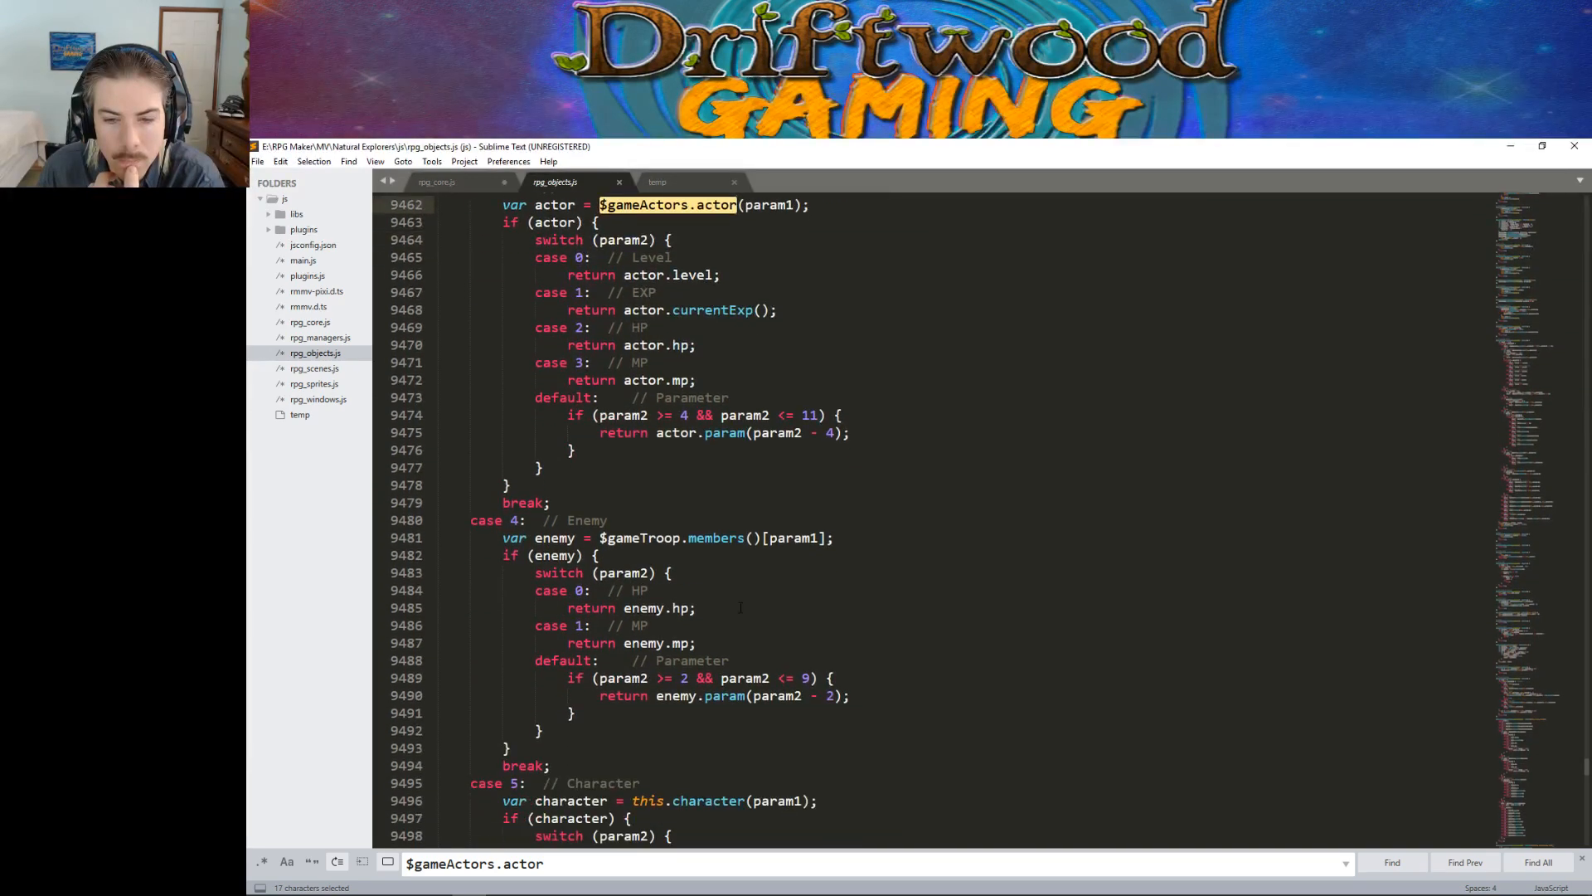
pyautogui.scroll(3, 741, 608)
pyautogui.scroll(1, 740, 608)
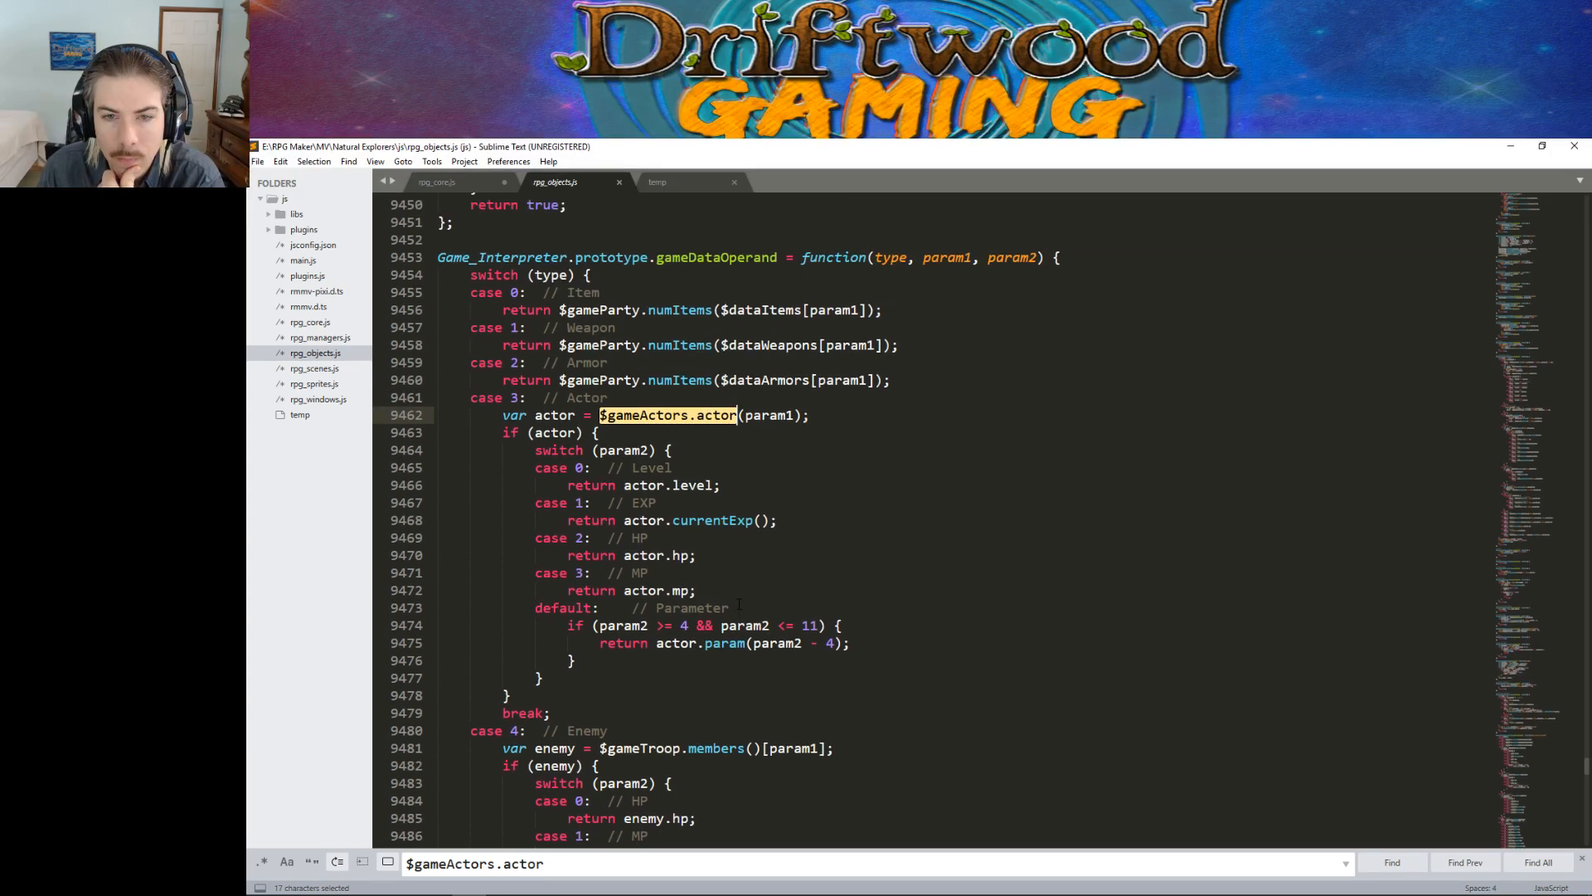
pyautogui.scroll(-2, 740, 604)
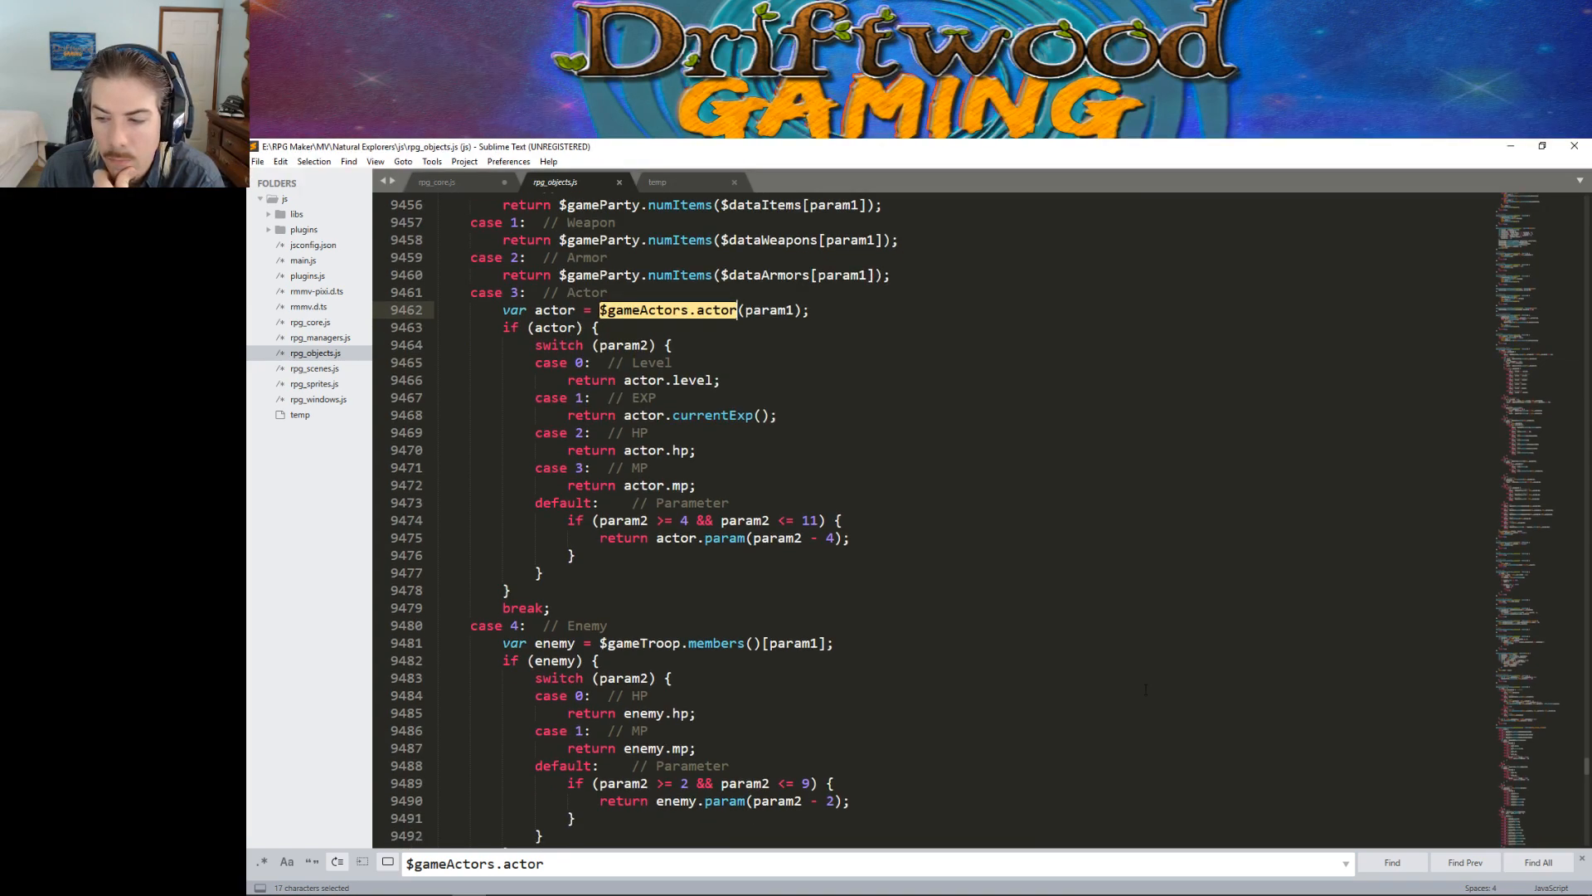
# Step: Find the next $gameActors.actor match in the Change Party Member command and examine the interpreter commands above it
pyautogui.click(1392, 863)
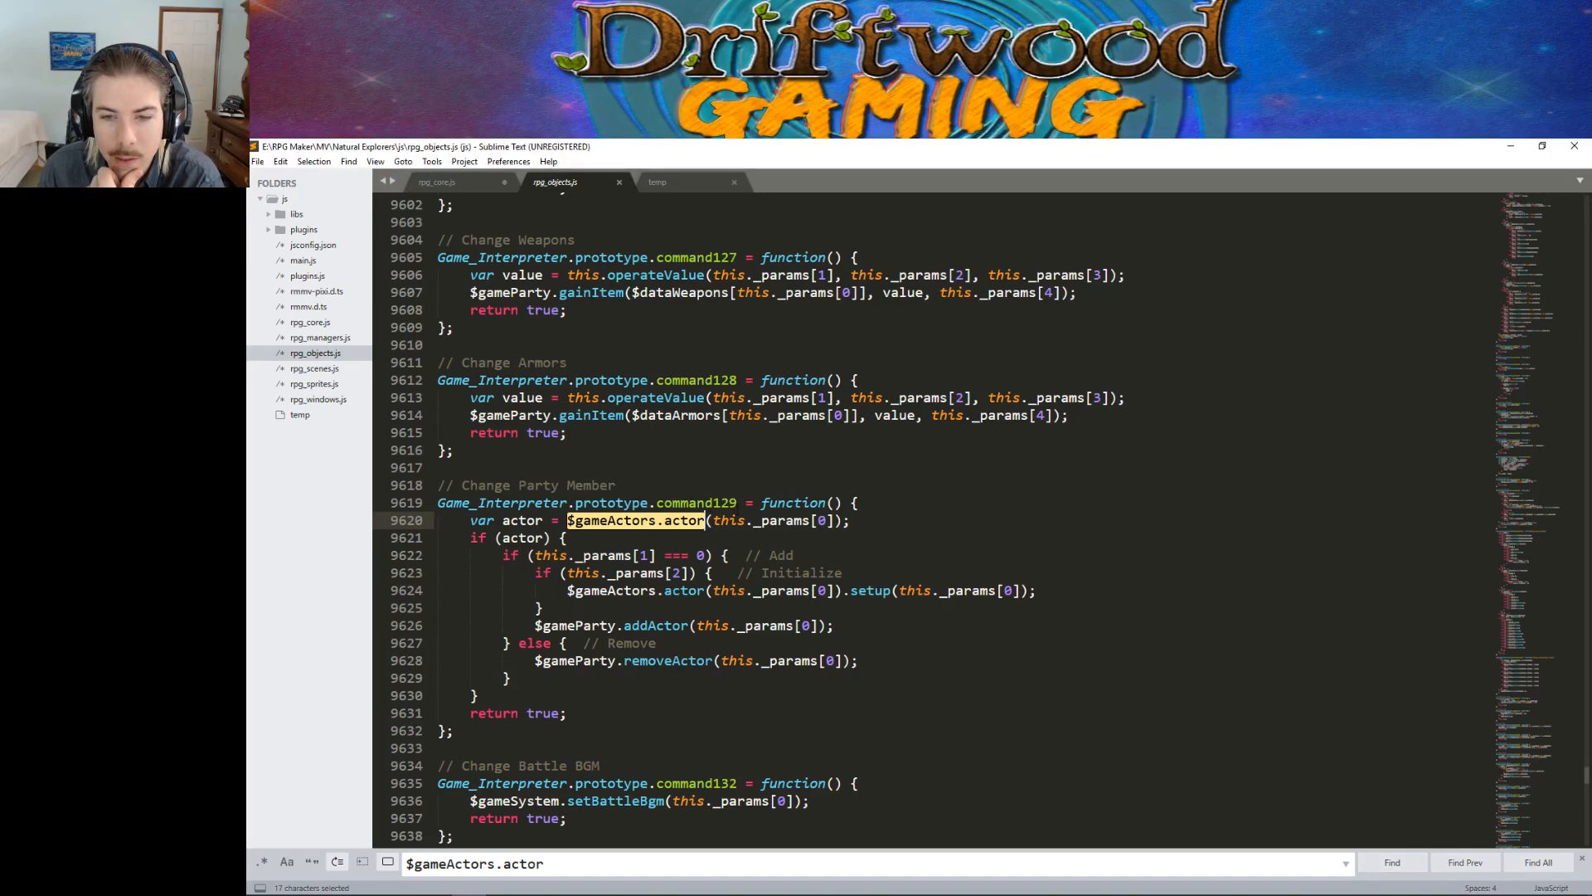
pyautogui.scroll(3, 733, 509)
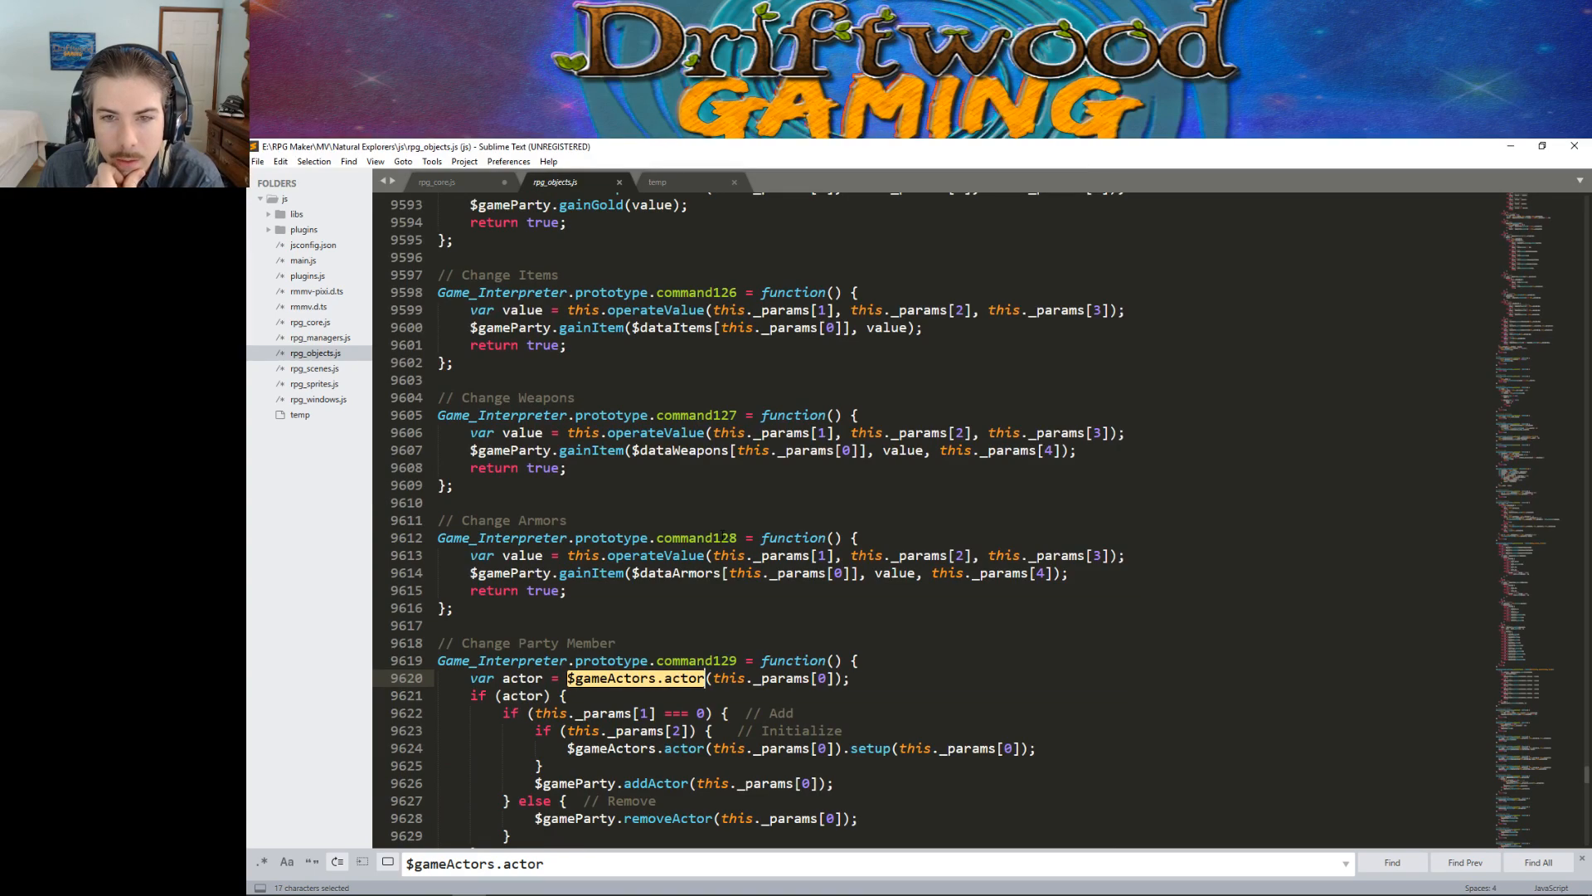
pyautogui.scroll(4, 723, 535)
pyautogui.scroll(10, 780, 618)
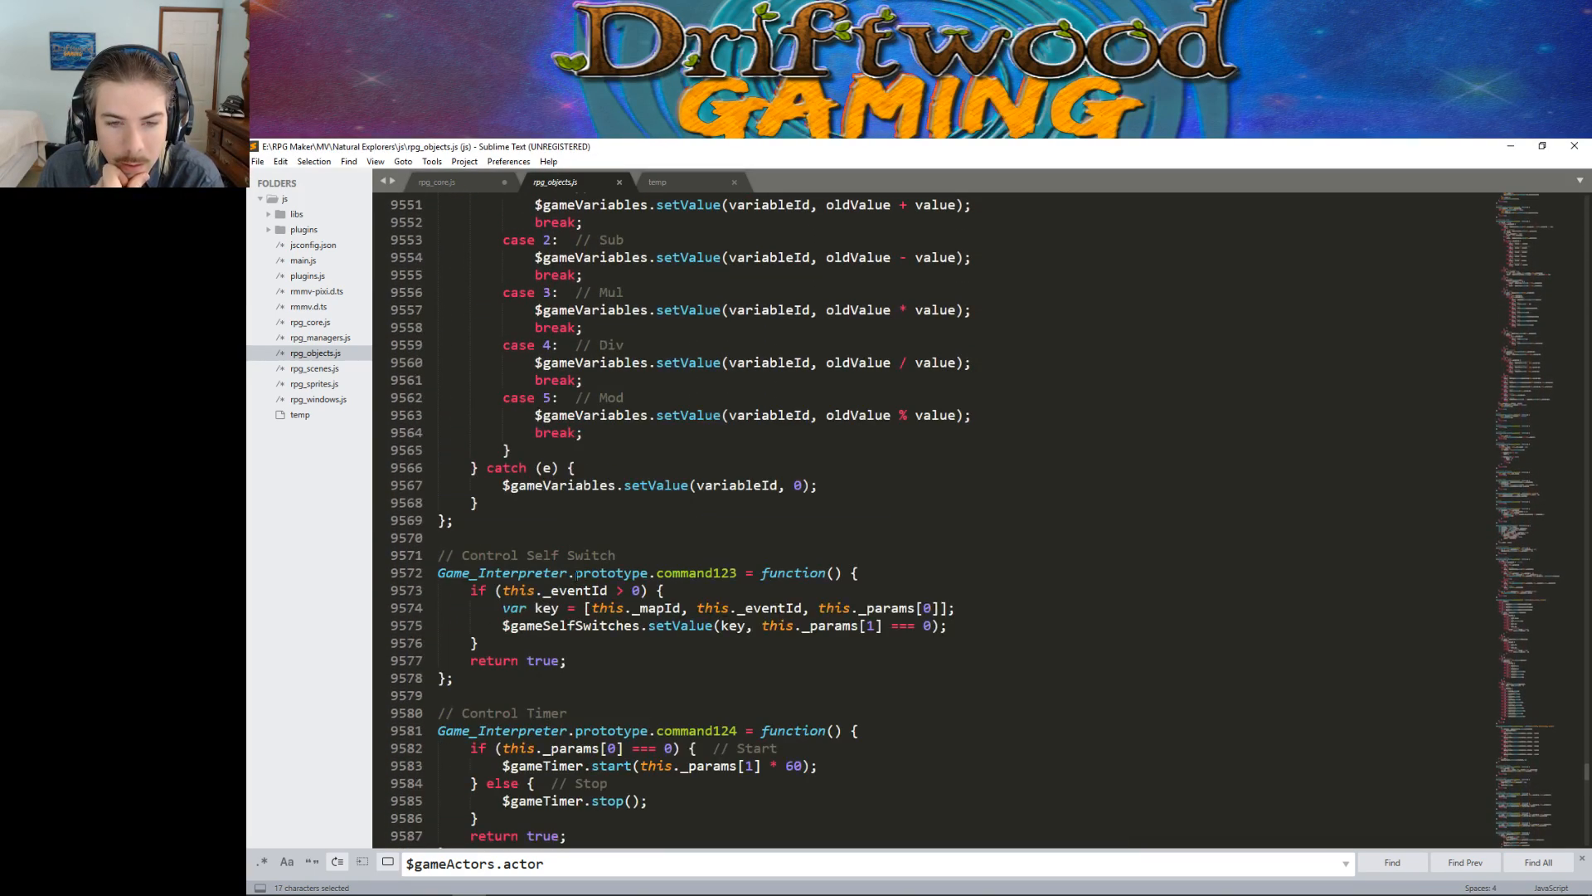
pyautogui.scroll(-2, 576, 461)
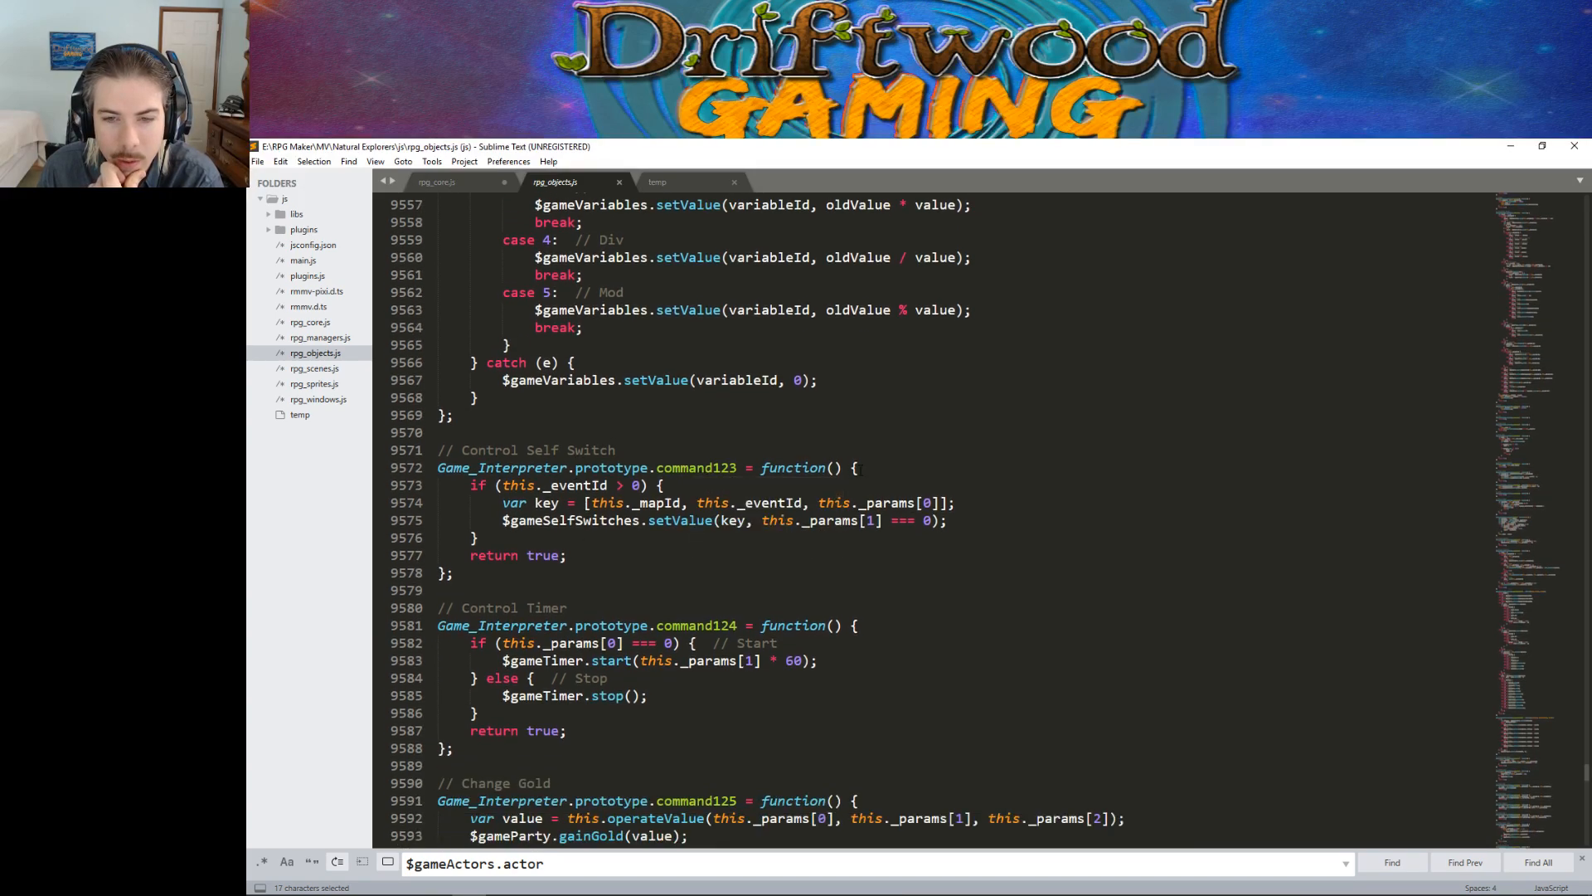
pyautogui.scroll(-3, 765, 522)
pyautogui.scroll(-1, 655, 567)
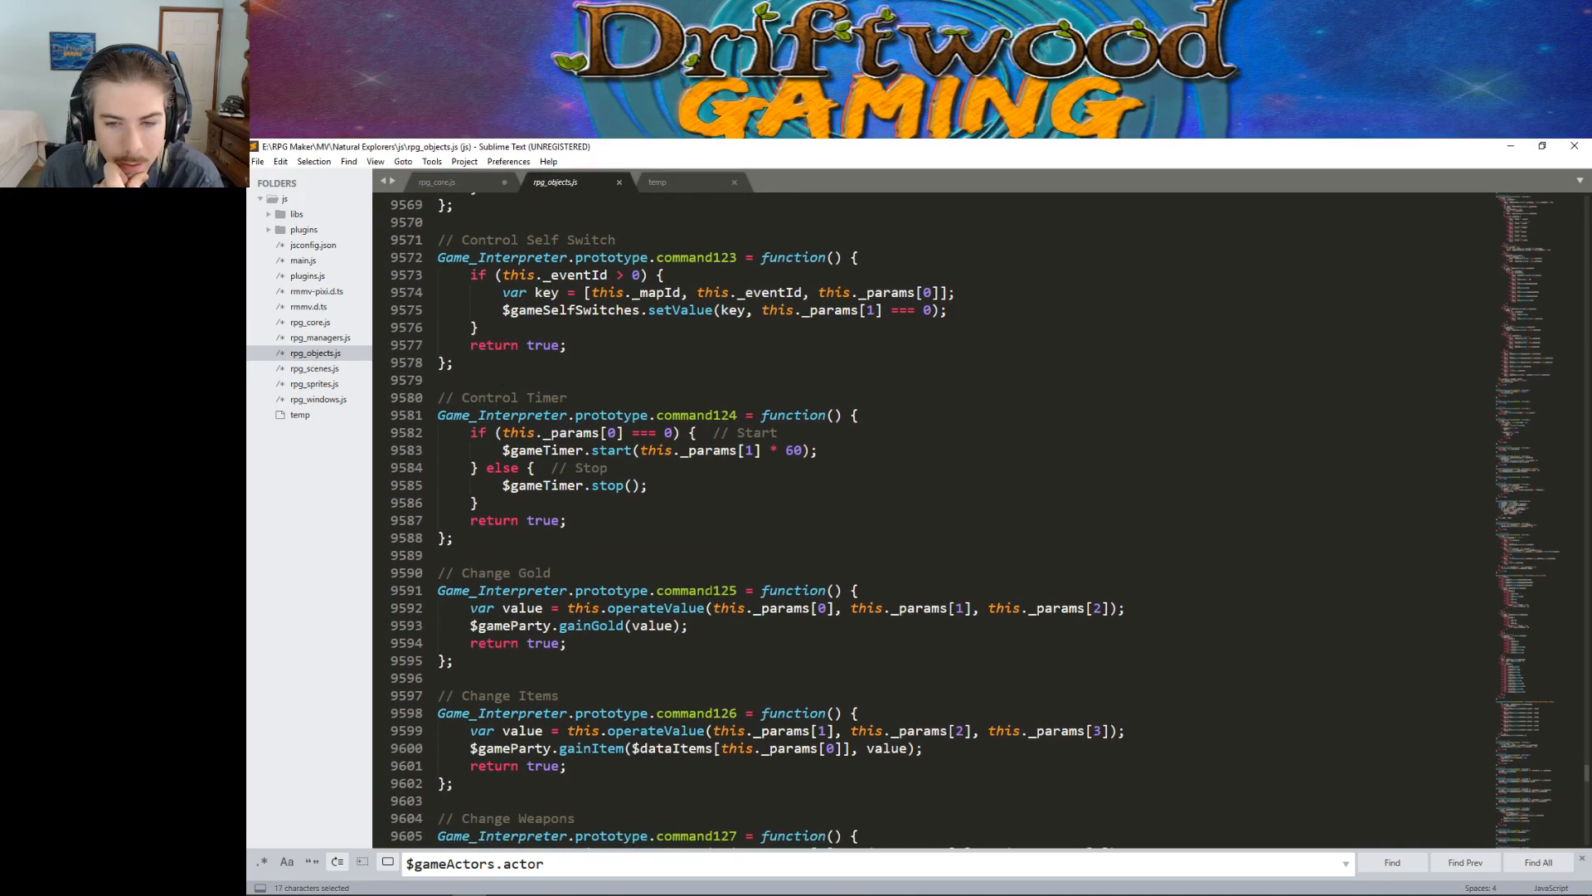
pyautogui.moveTo(701, 608)
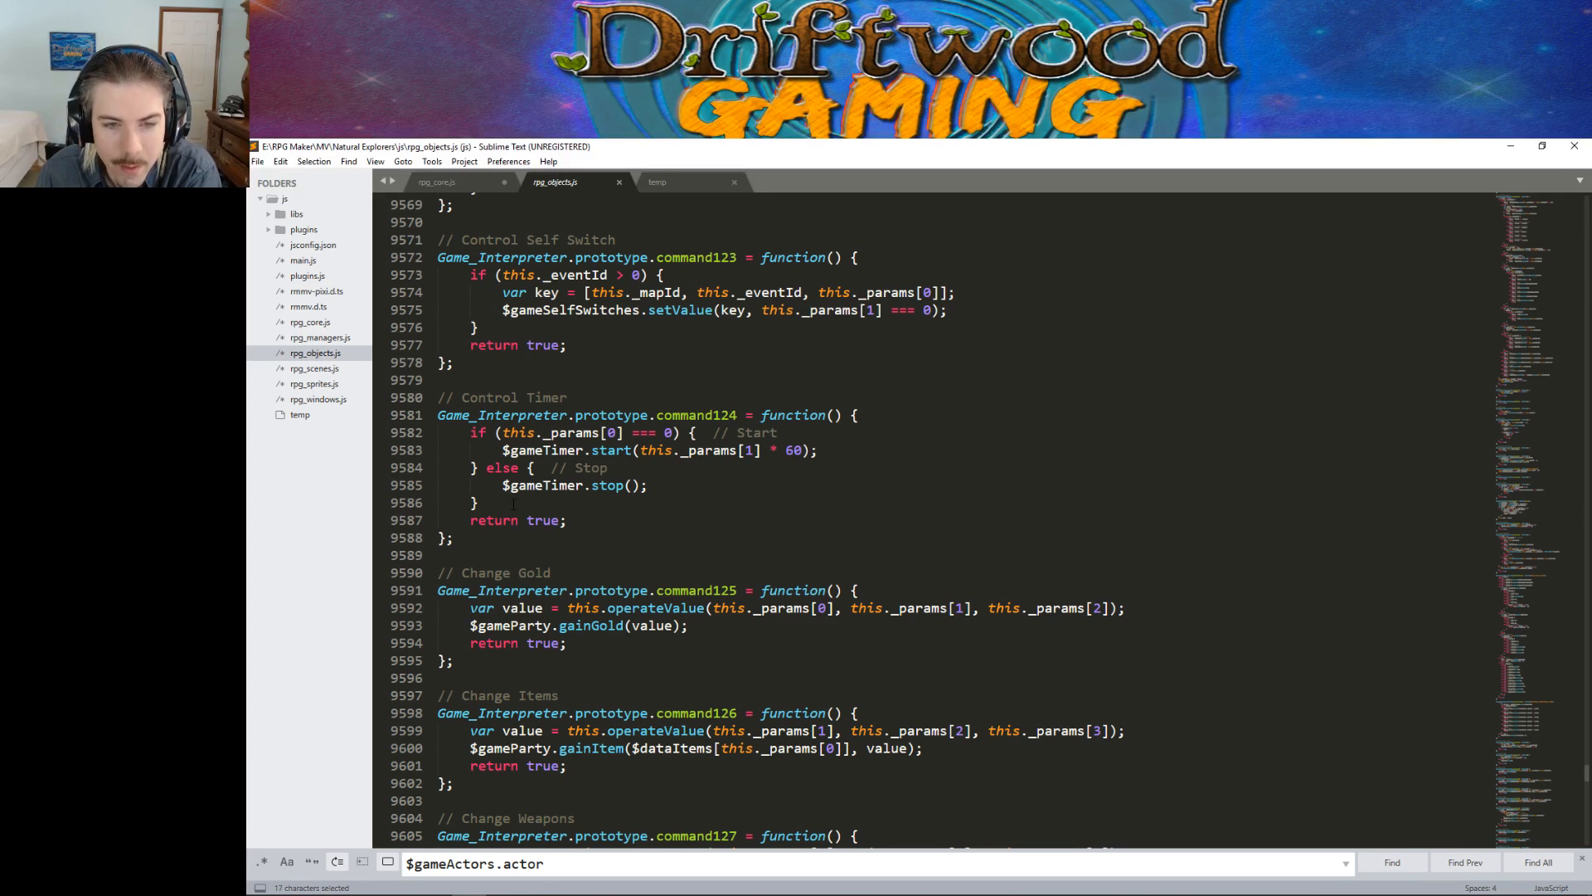
# Step: Read through the interpreter commands from Control Self Switch to Change Armors, comparing the gainItem calls for items, weapons and armors
pyautogui.scroll(3, 513, 504)
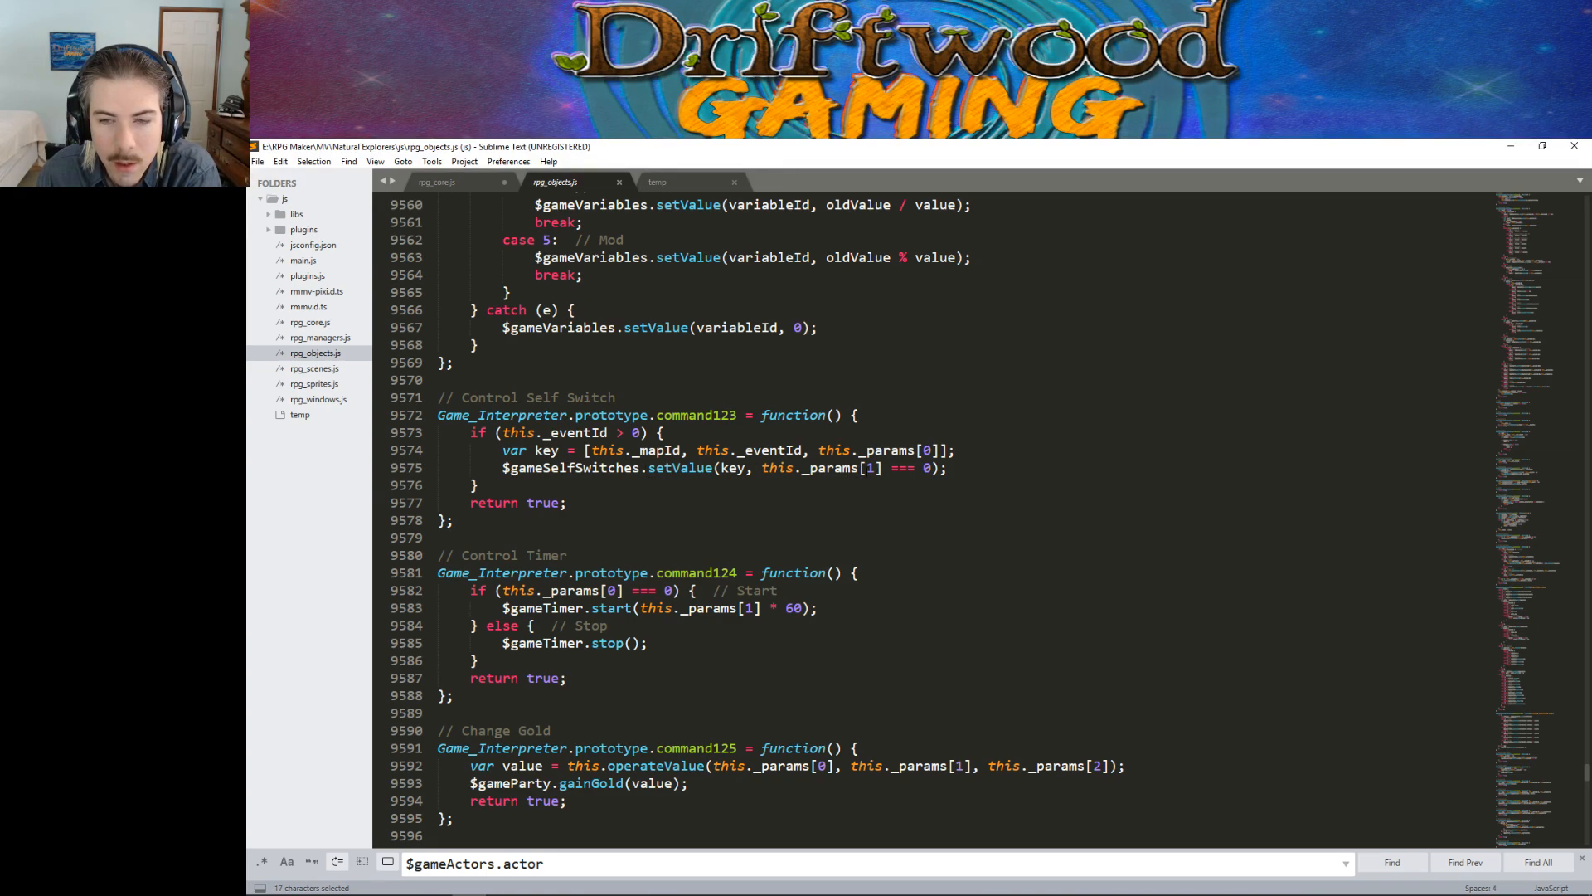
pyautogui.scroll(-3, 927, 473)
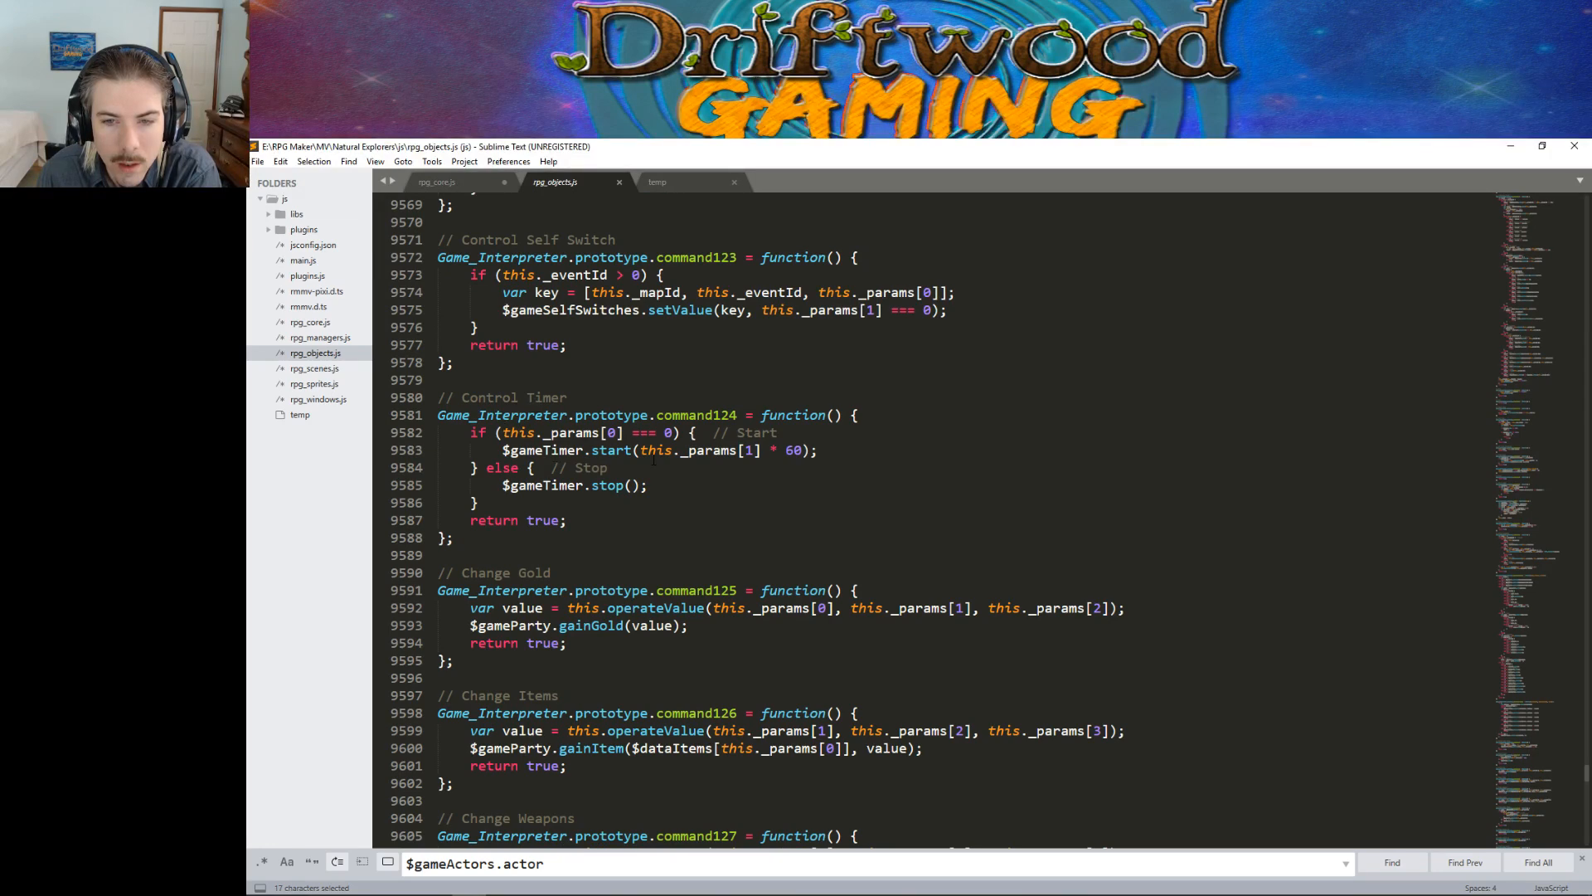
pyautogui.scroll(-2, 666, 465)
pyautogui.scroll(-1, 966, 521)
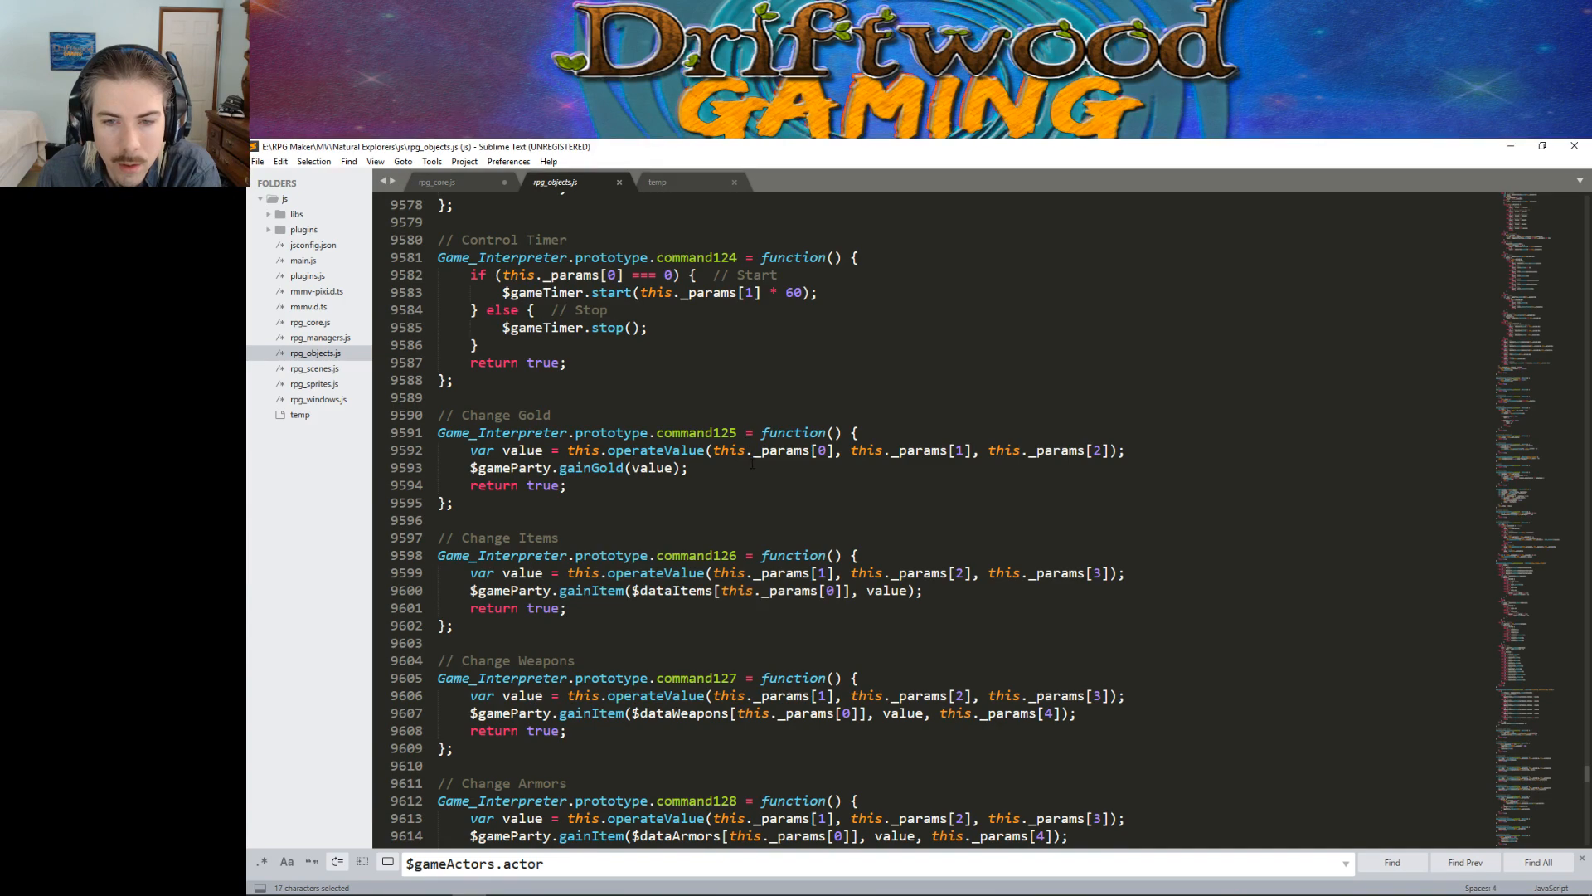
pyautogui.scroll(-1, 751, 477)
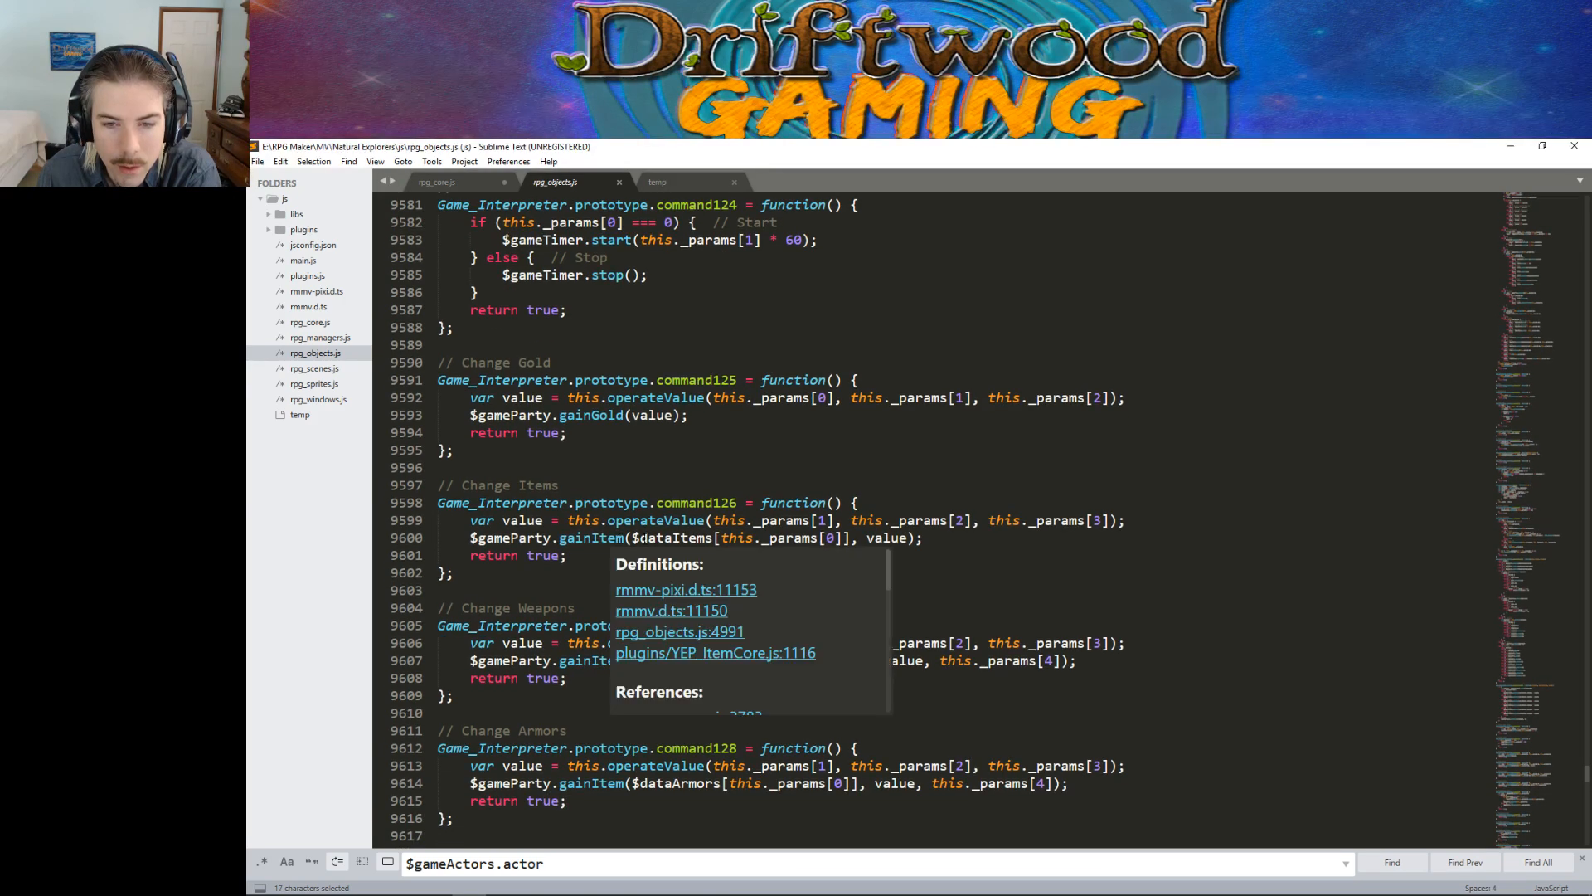
pyautogui.scroll(-1, 669, 490)
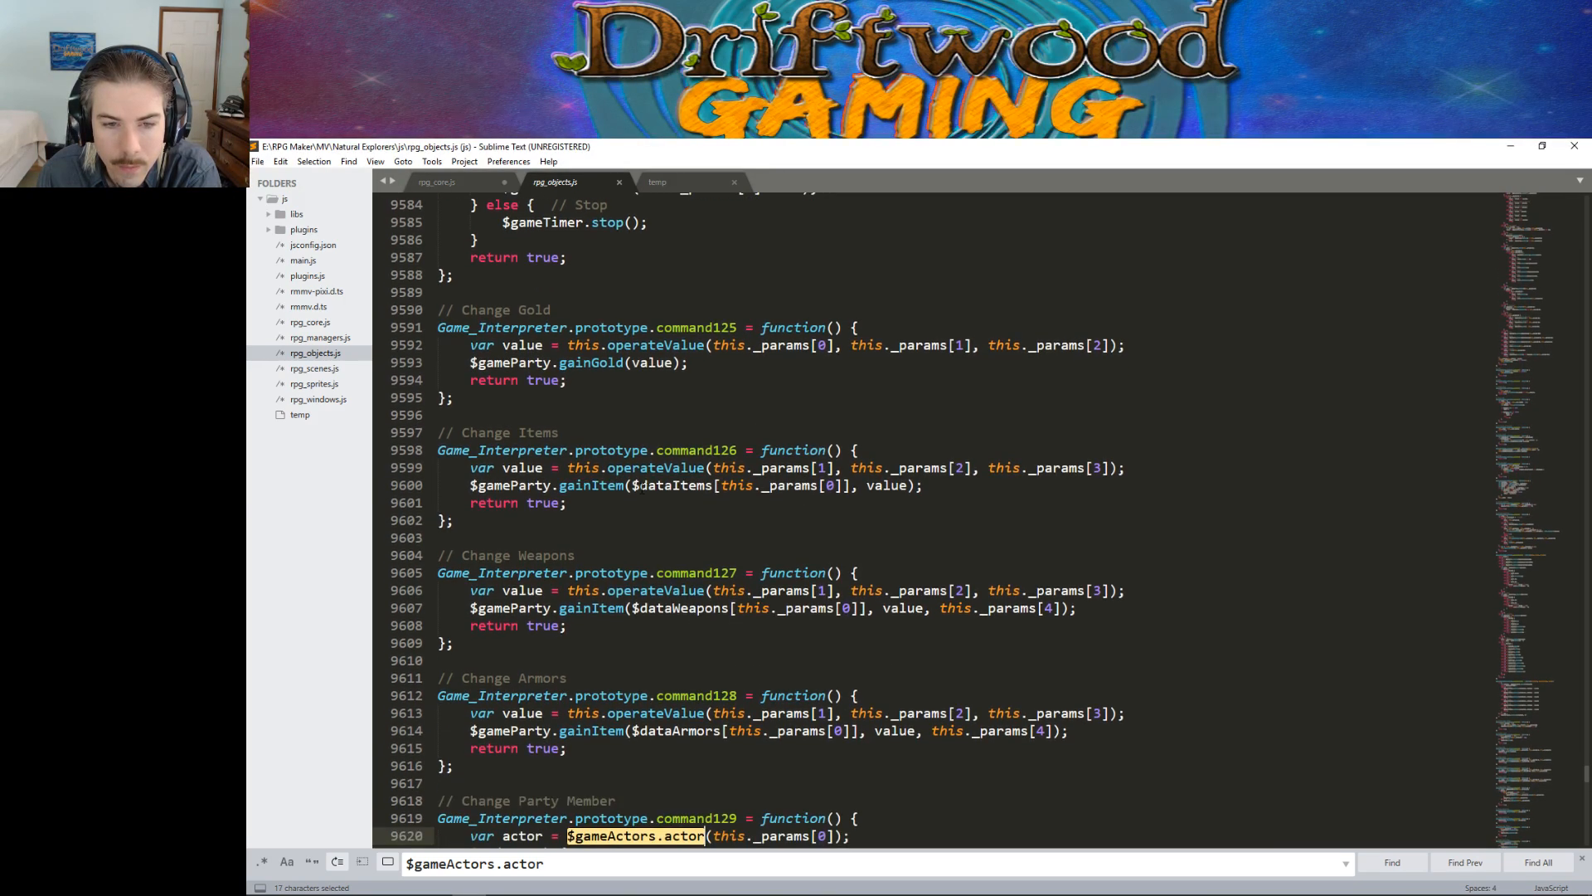
pyautogui.scroll(-1, 639, 489)
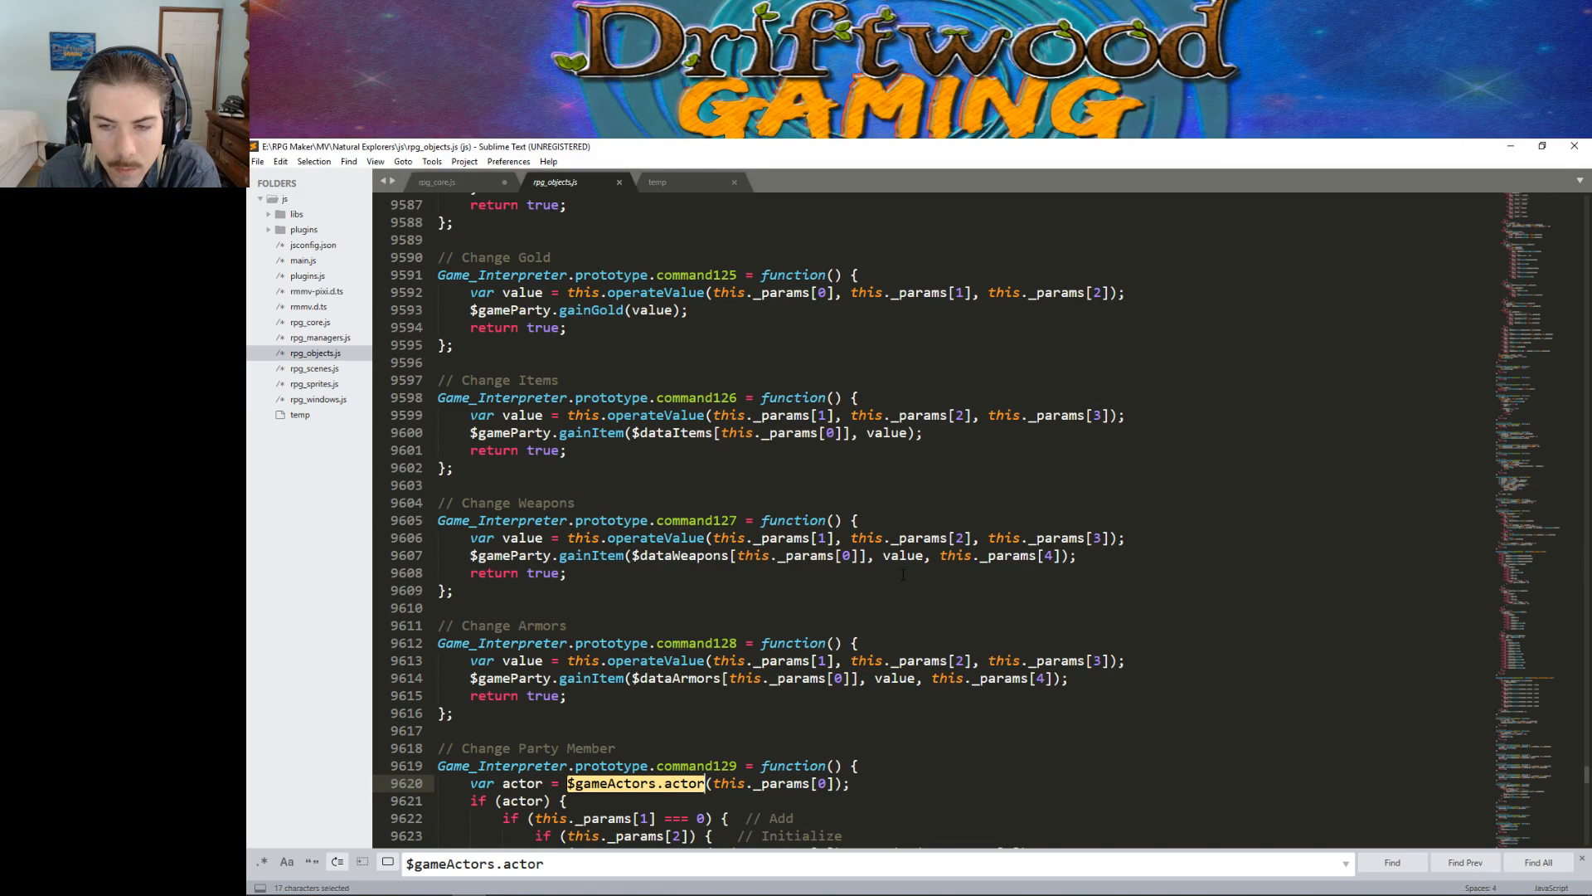
# Step: Read through the interpreter commands from Change Party Member to Change Formation Access, checking how actors are added and removed
pyautogui.scroll(-1, 736, 549)
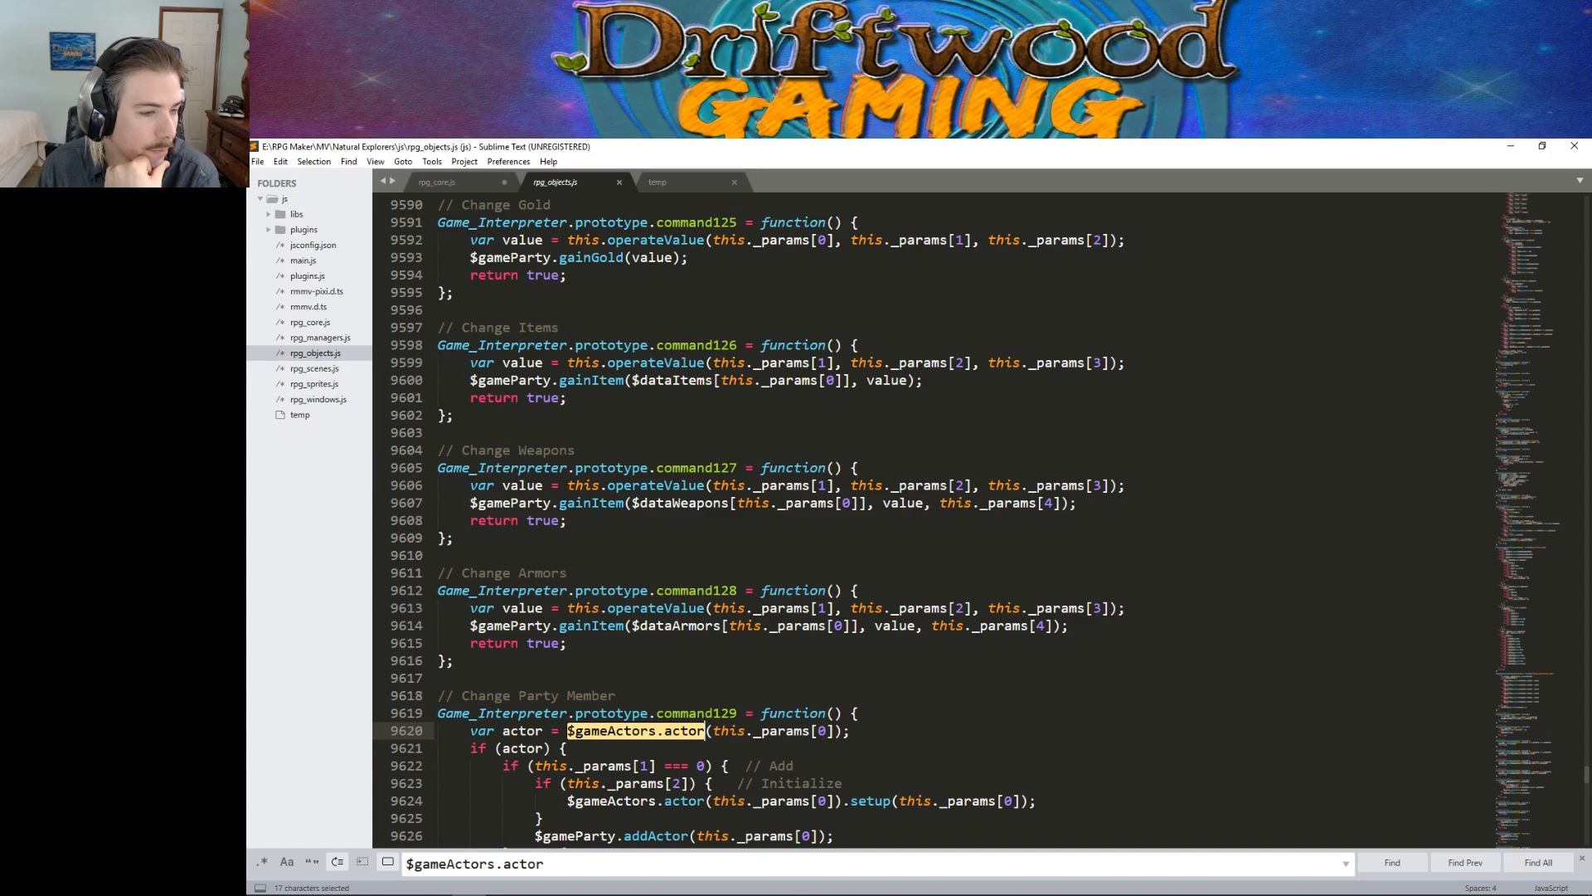
pyautogui.scroll(-2, 978, 642)
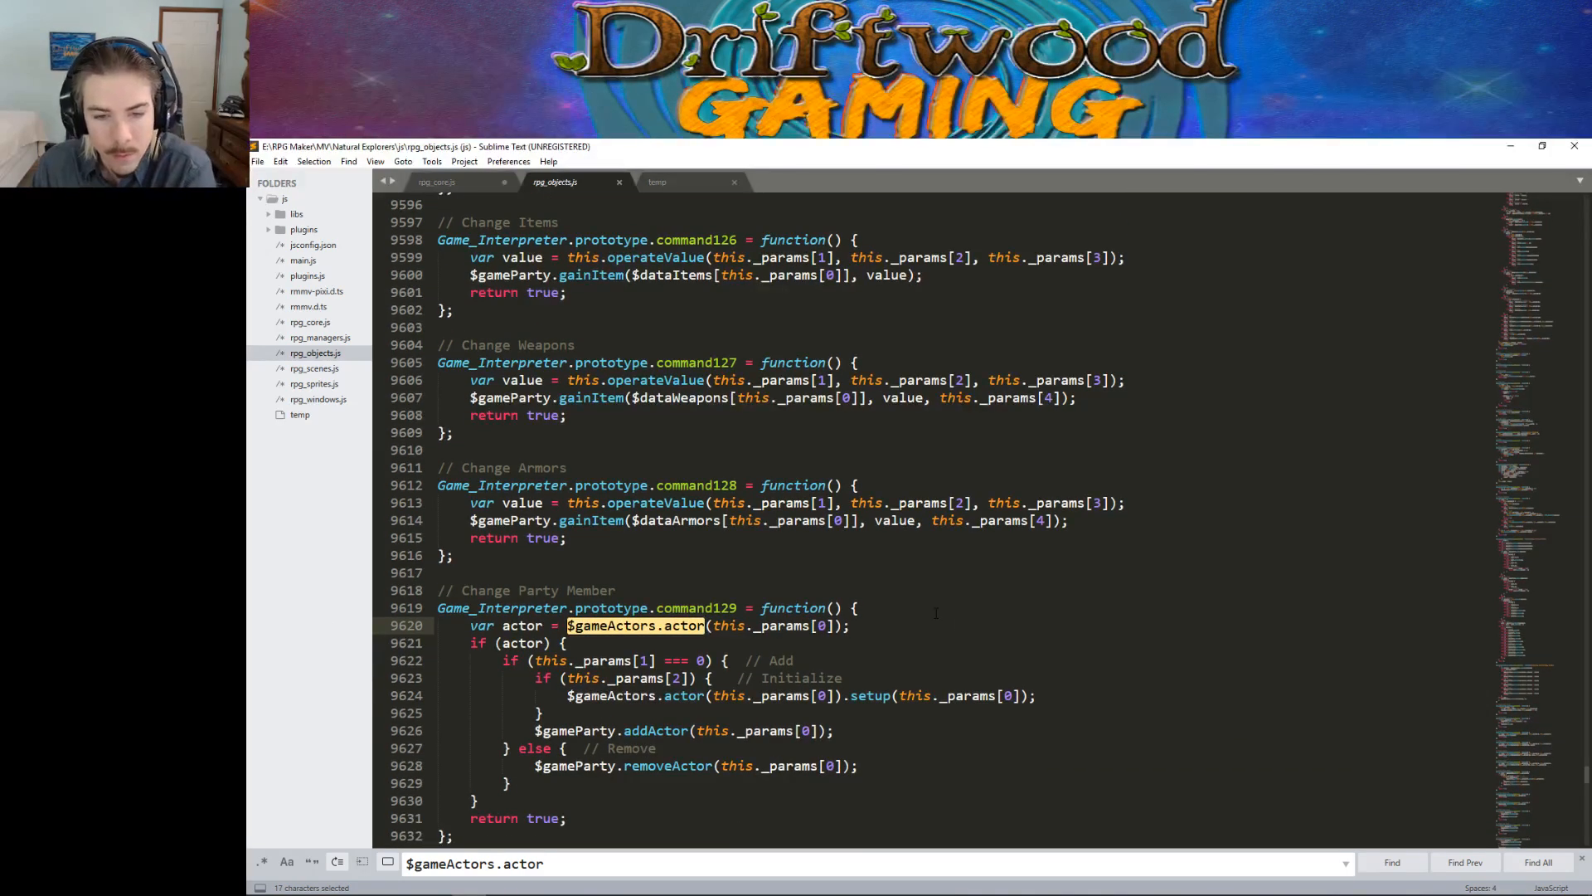
pyautogui.scroll(-3, 935, 612)
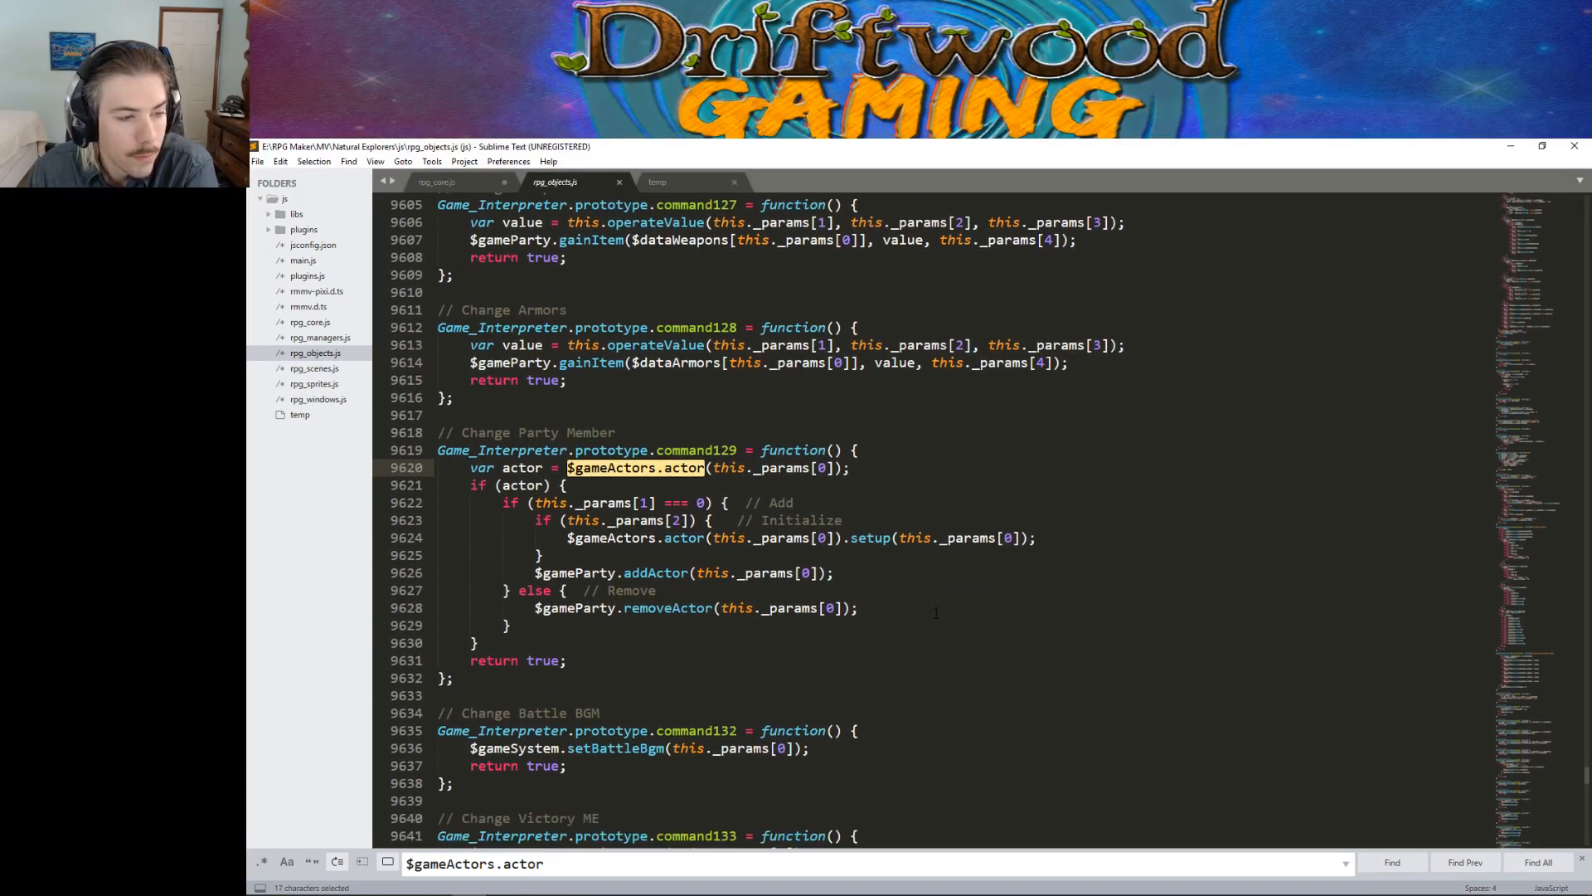
pyautogui.scroll(-1, 936, 613)
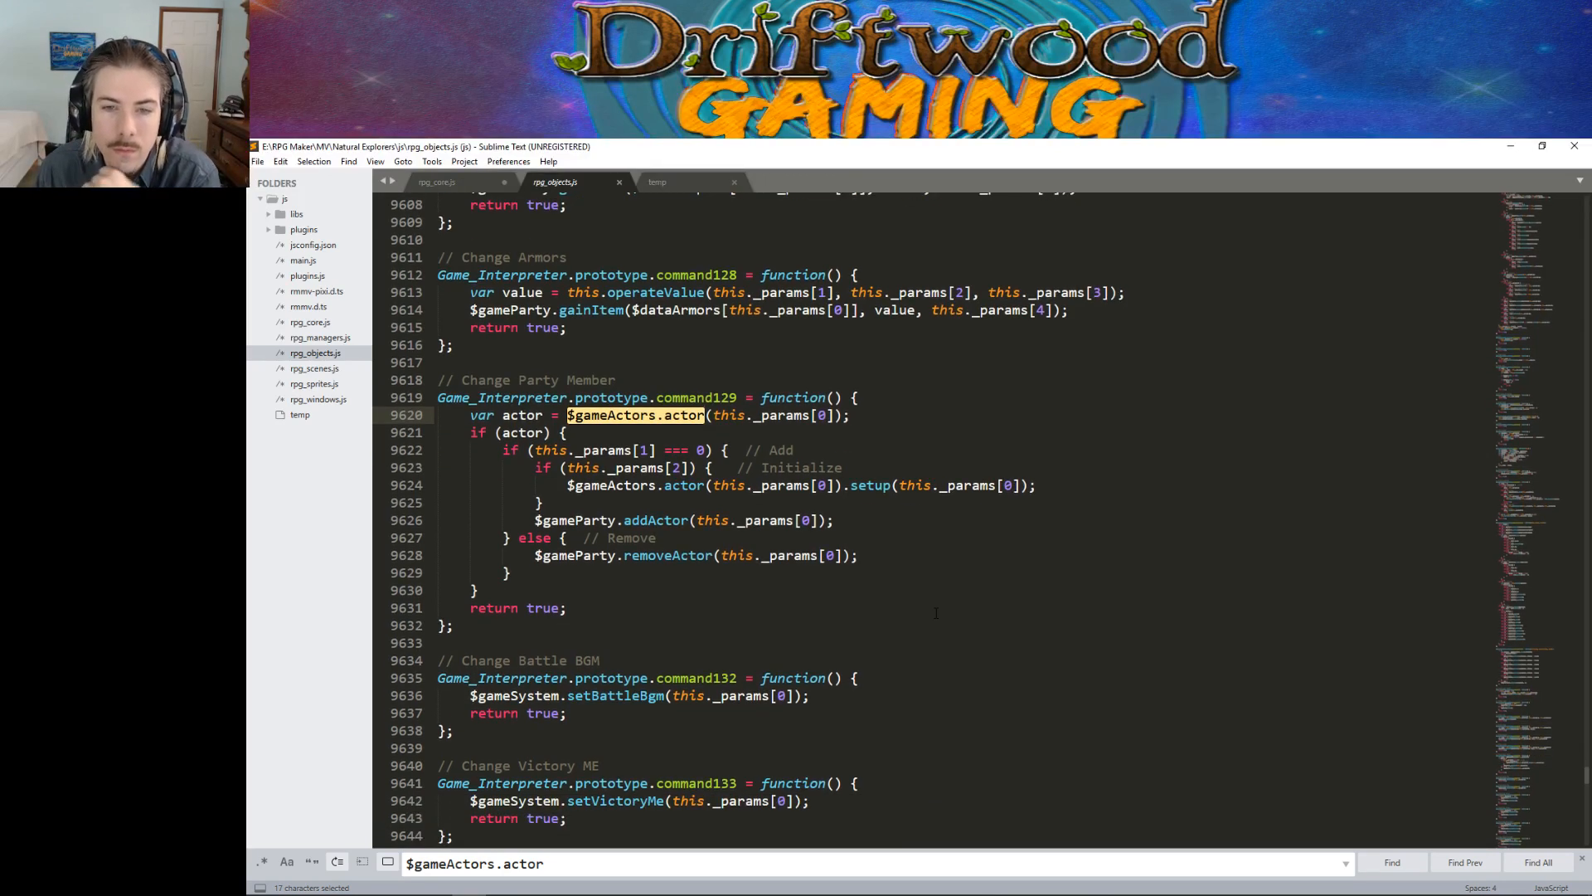
pyautogui.scroll(-1, 936, 613)
pyautogui.scroll(-1, 935, 613)
pyautogui.scroll(-3, 936, 613)
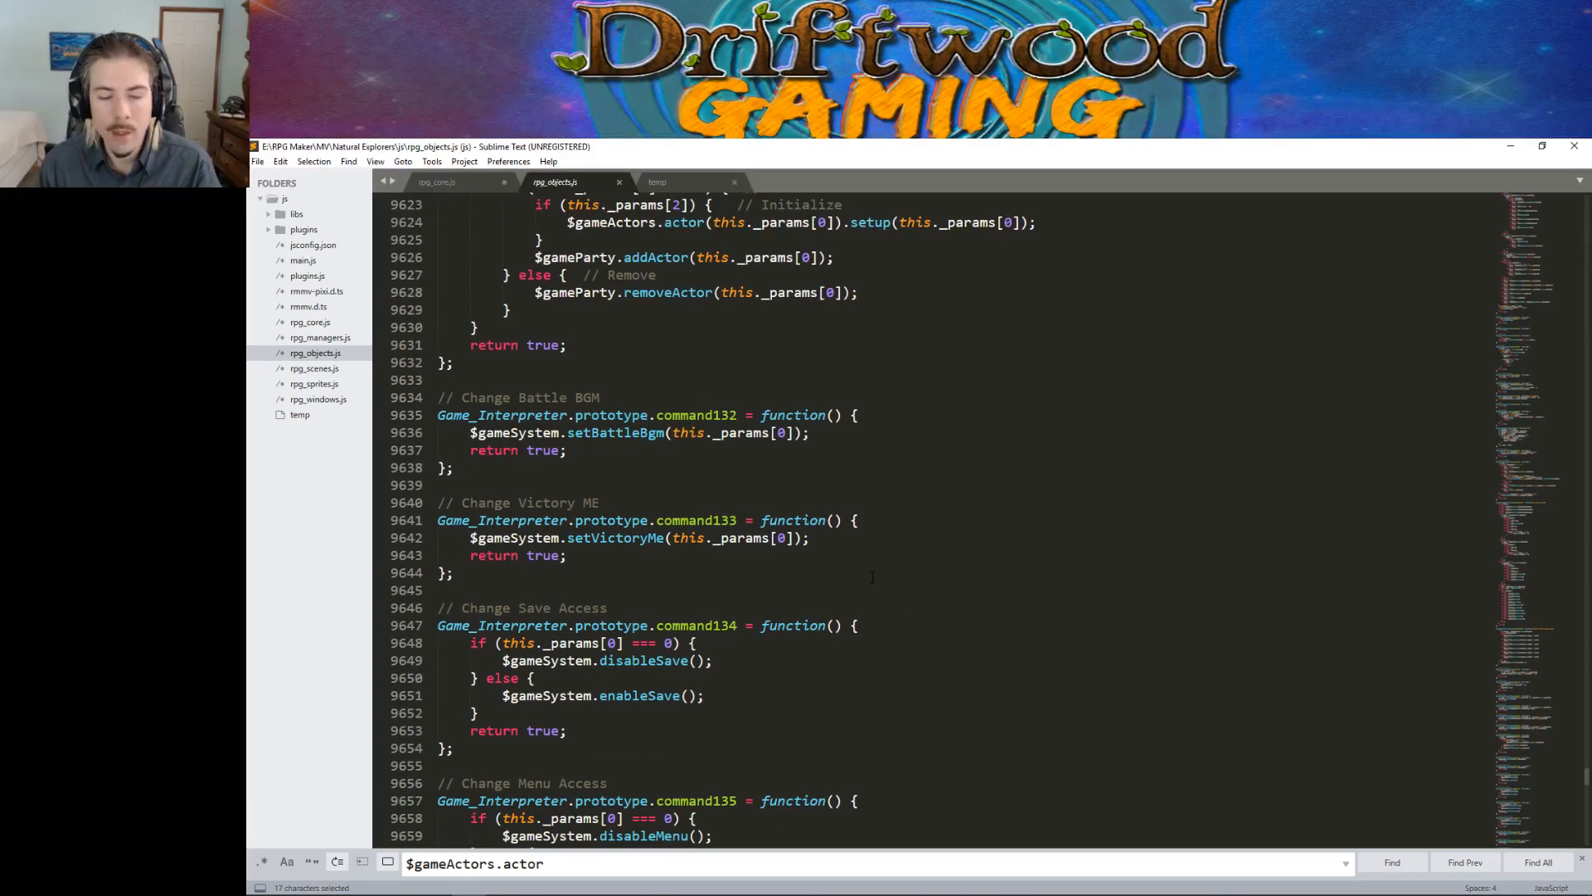
pyautogui.scroll(-1, 872, 576)
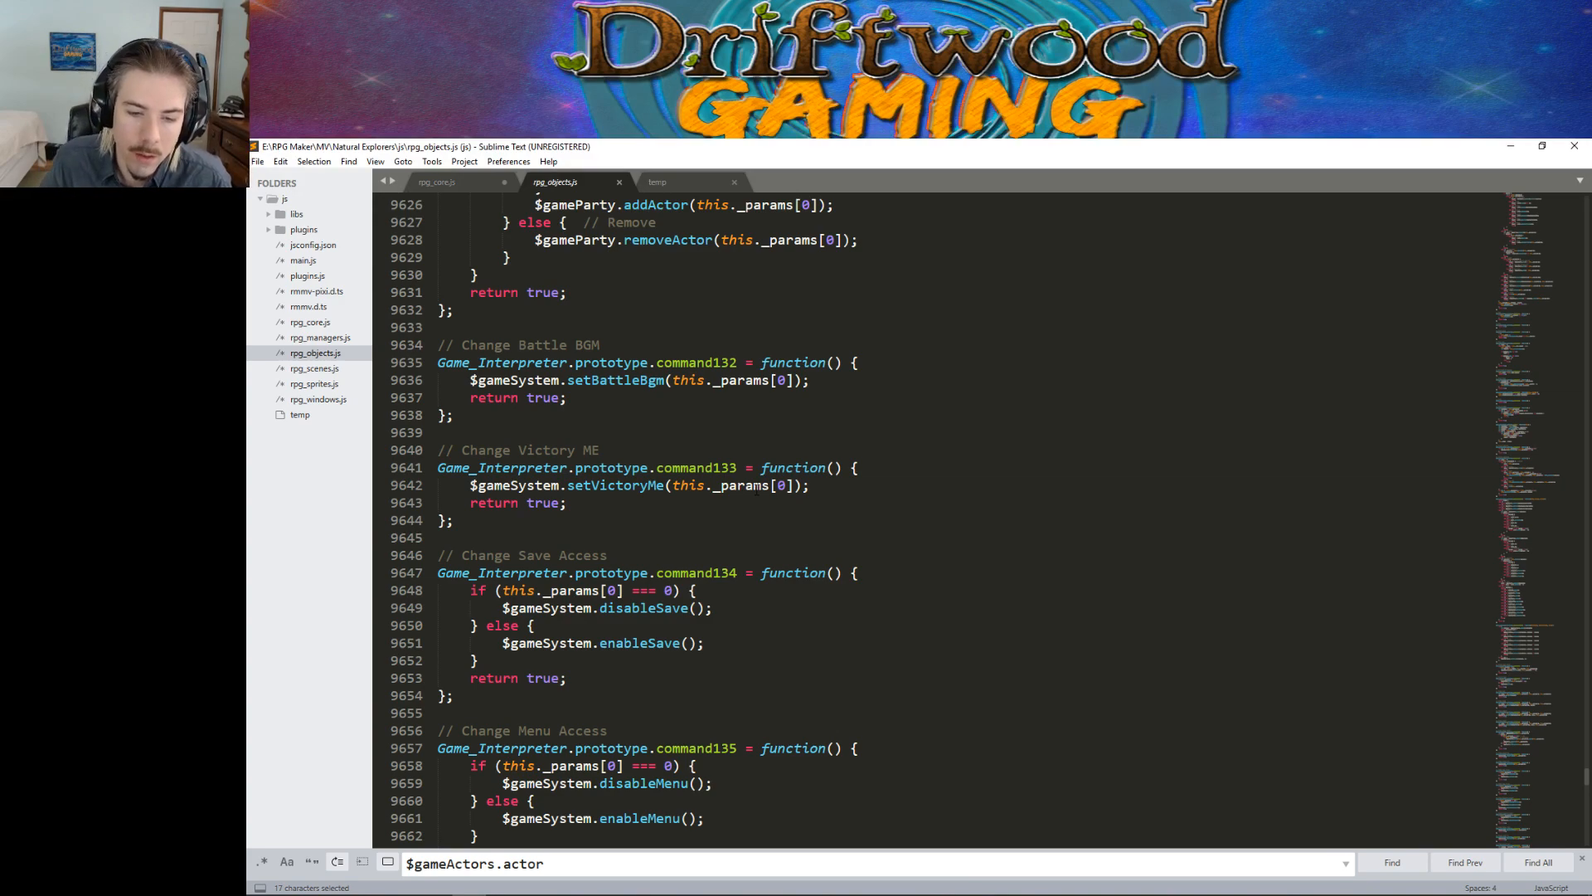
pyautogui.scroll(-6, 756, 489)
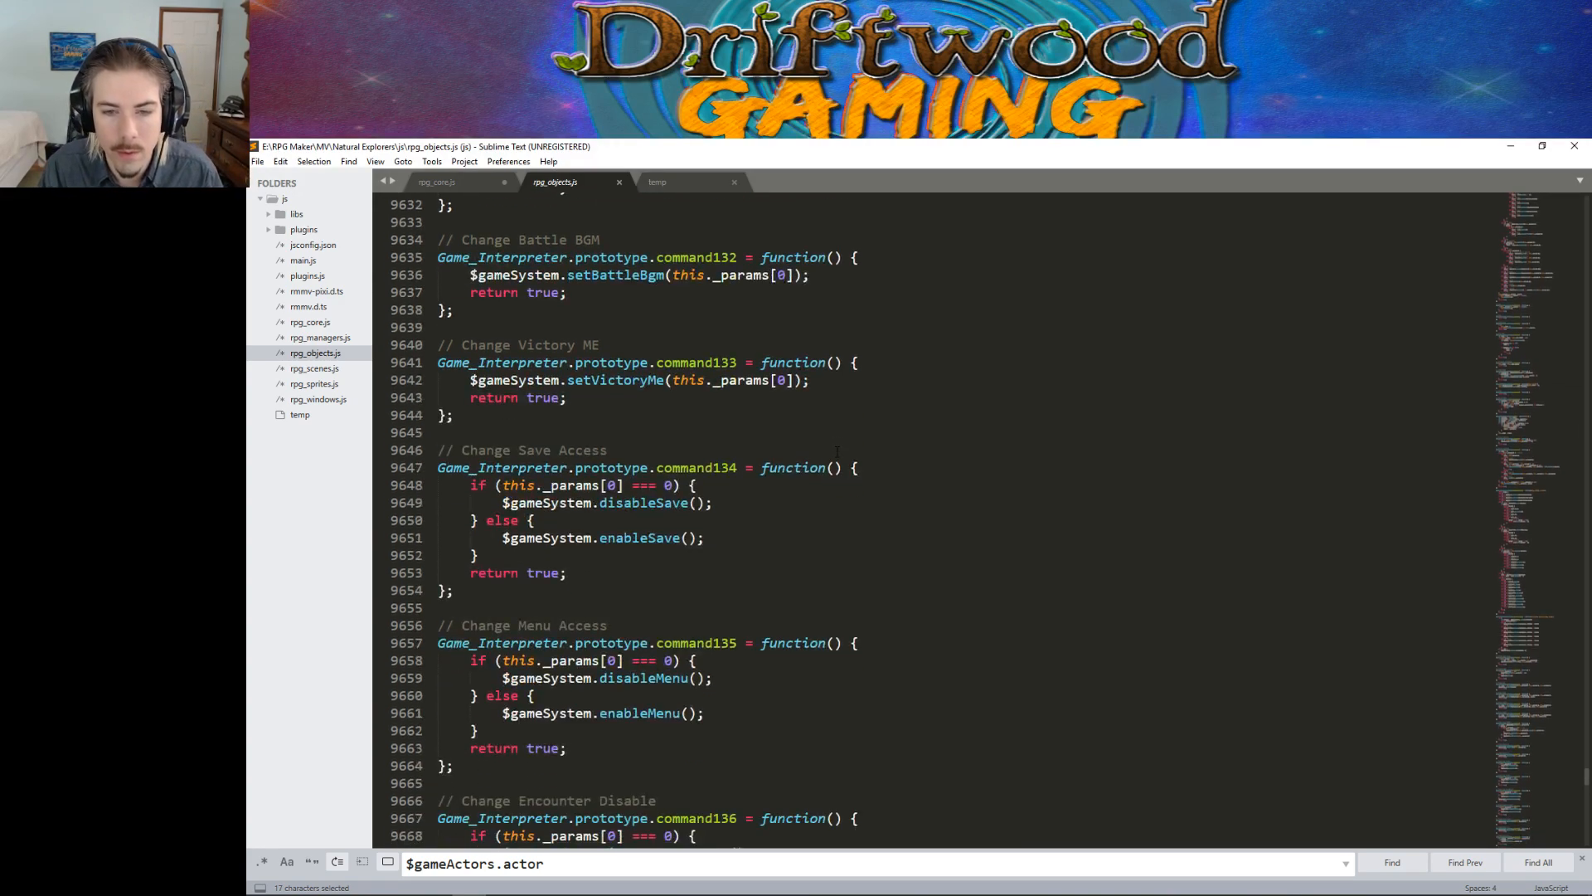
pyautogui.scroll(-1, 685, 488)
# Step: Switch to RPG Maker MV and inspect the Change Armors and Change Weapons command options for the troop's battle event, without adding either
pyautogui.moveTo(846, 888)
pyautogui.click(917, 881)
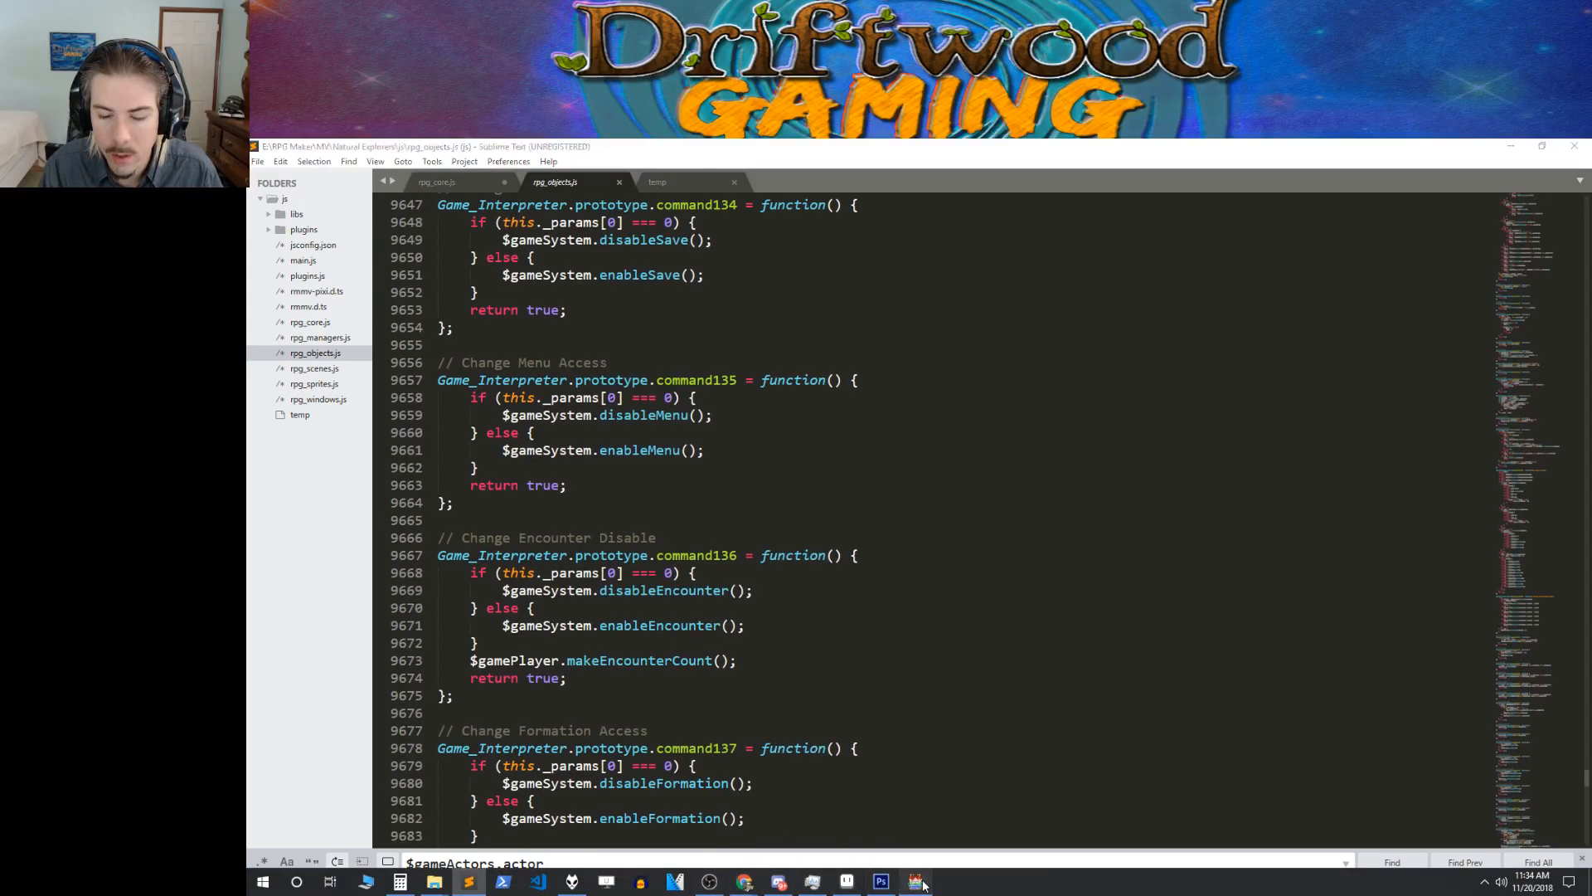
pyautogui.rightClick(1021, 654)
pyautogui.click(932, 630)
pyautogui.click(933, 638)
pyautogui.rightClick(933, 637)
pyautogui.click(971, 655)
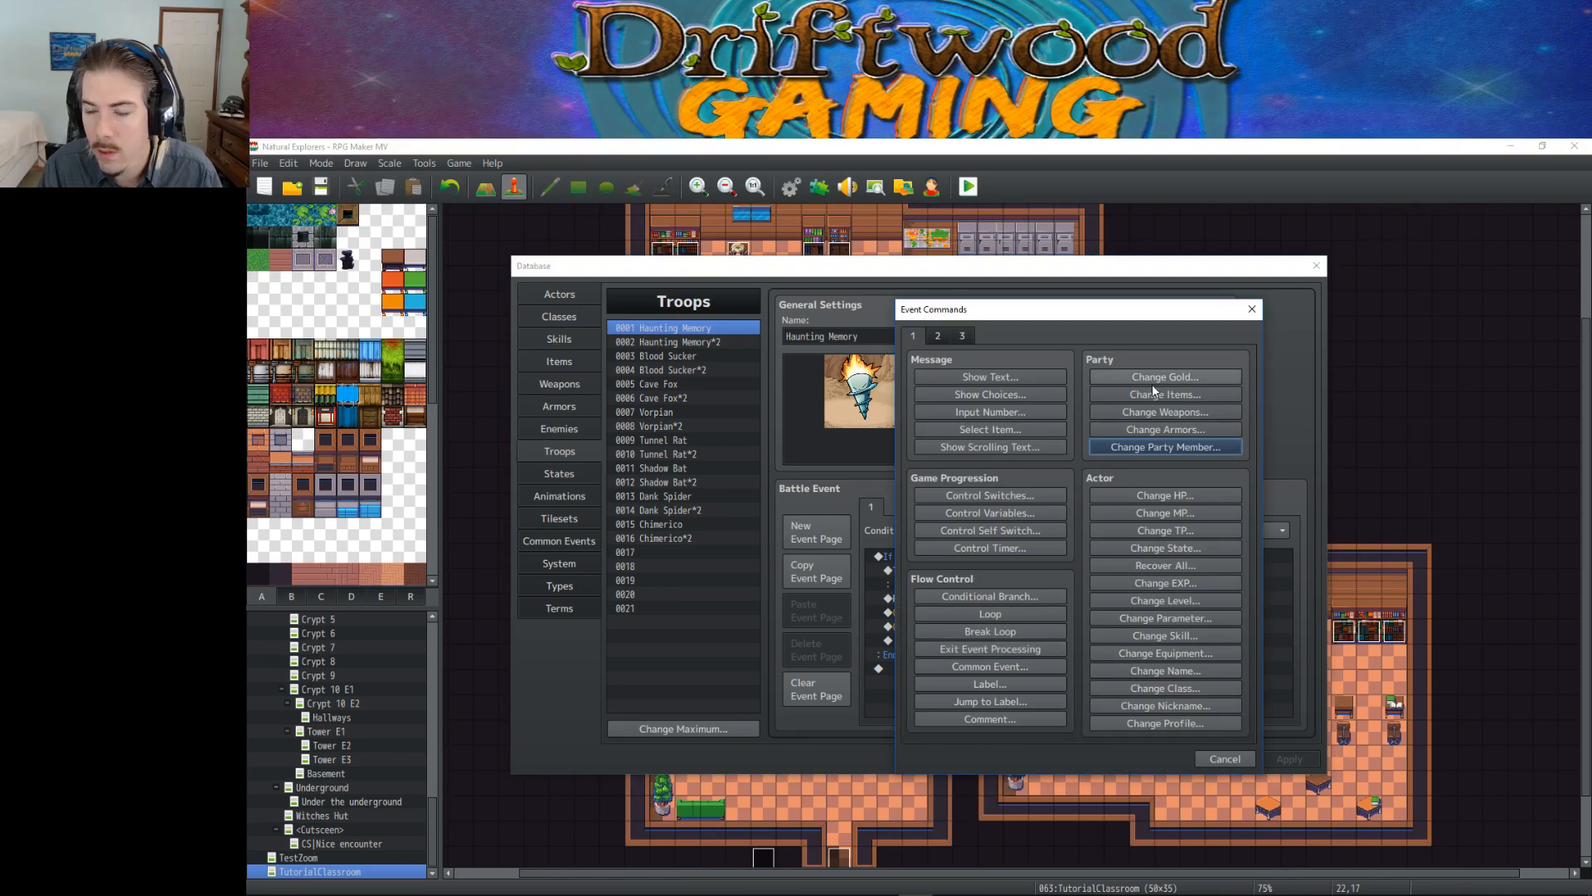
pyautogui.click(1200, 430)
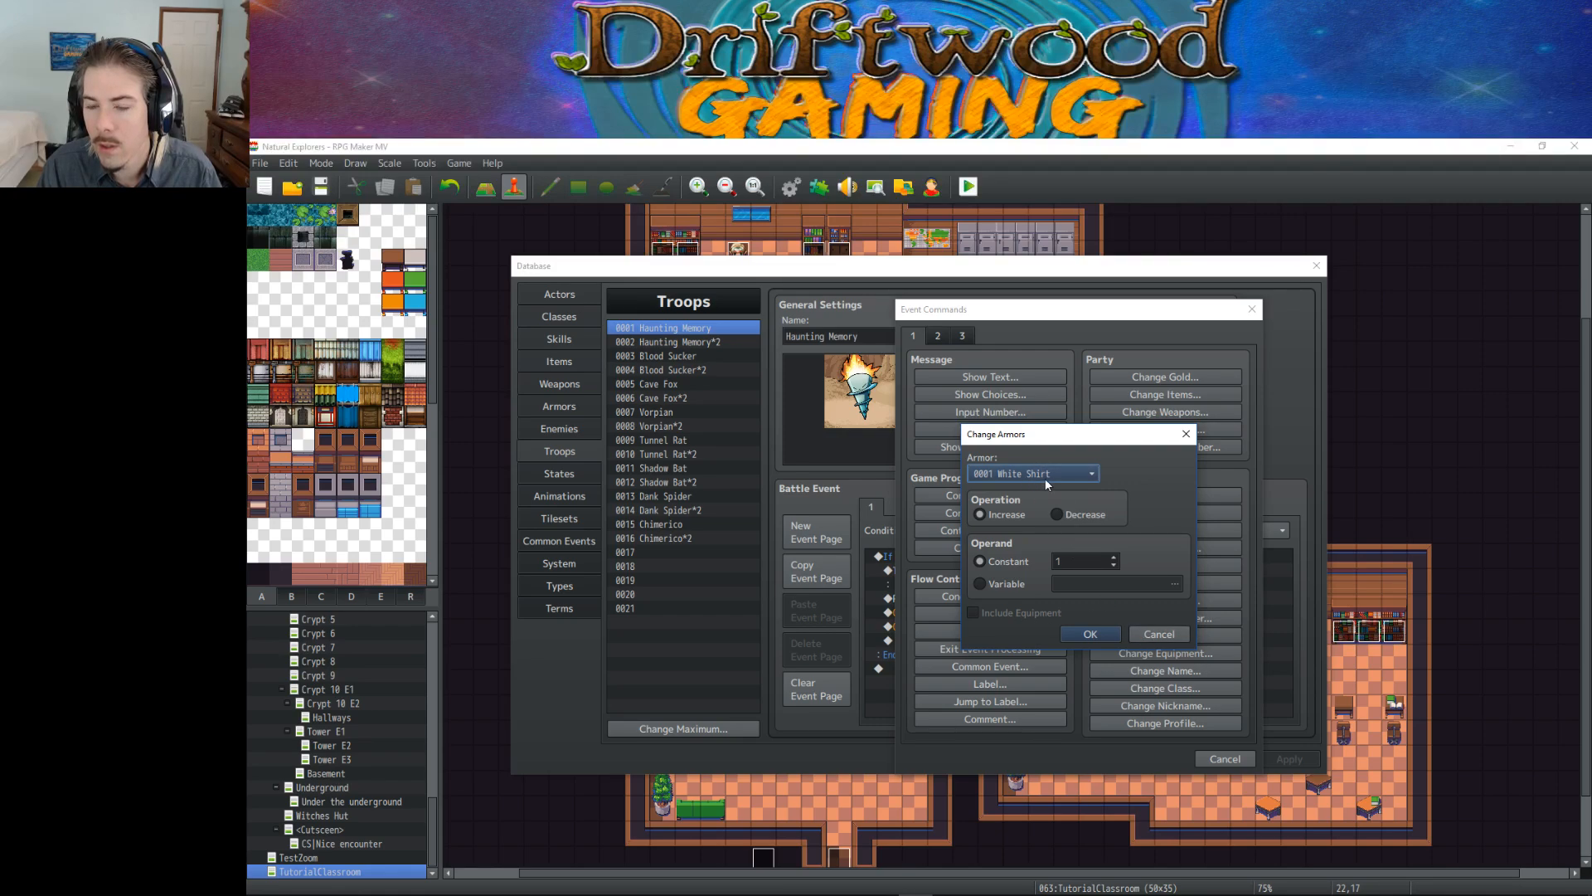
pyautogui.click(1159, 635)
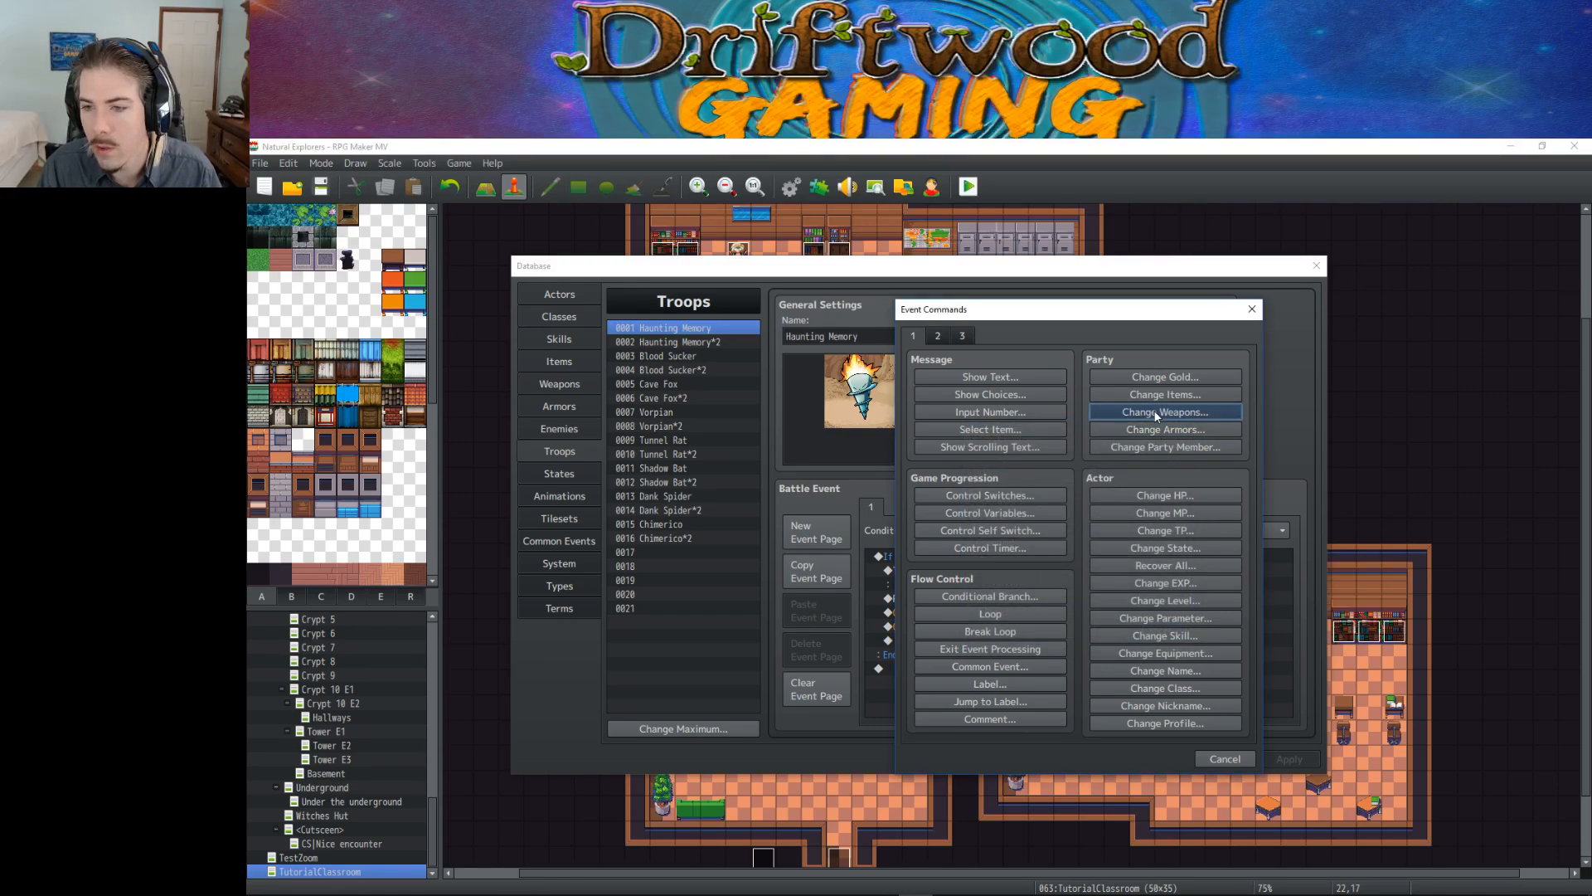
pyautogui.click(1162, 412)
pyautogui.click(1167, 634)
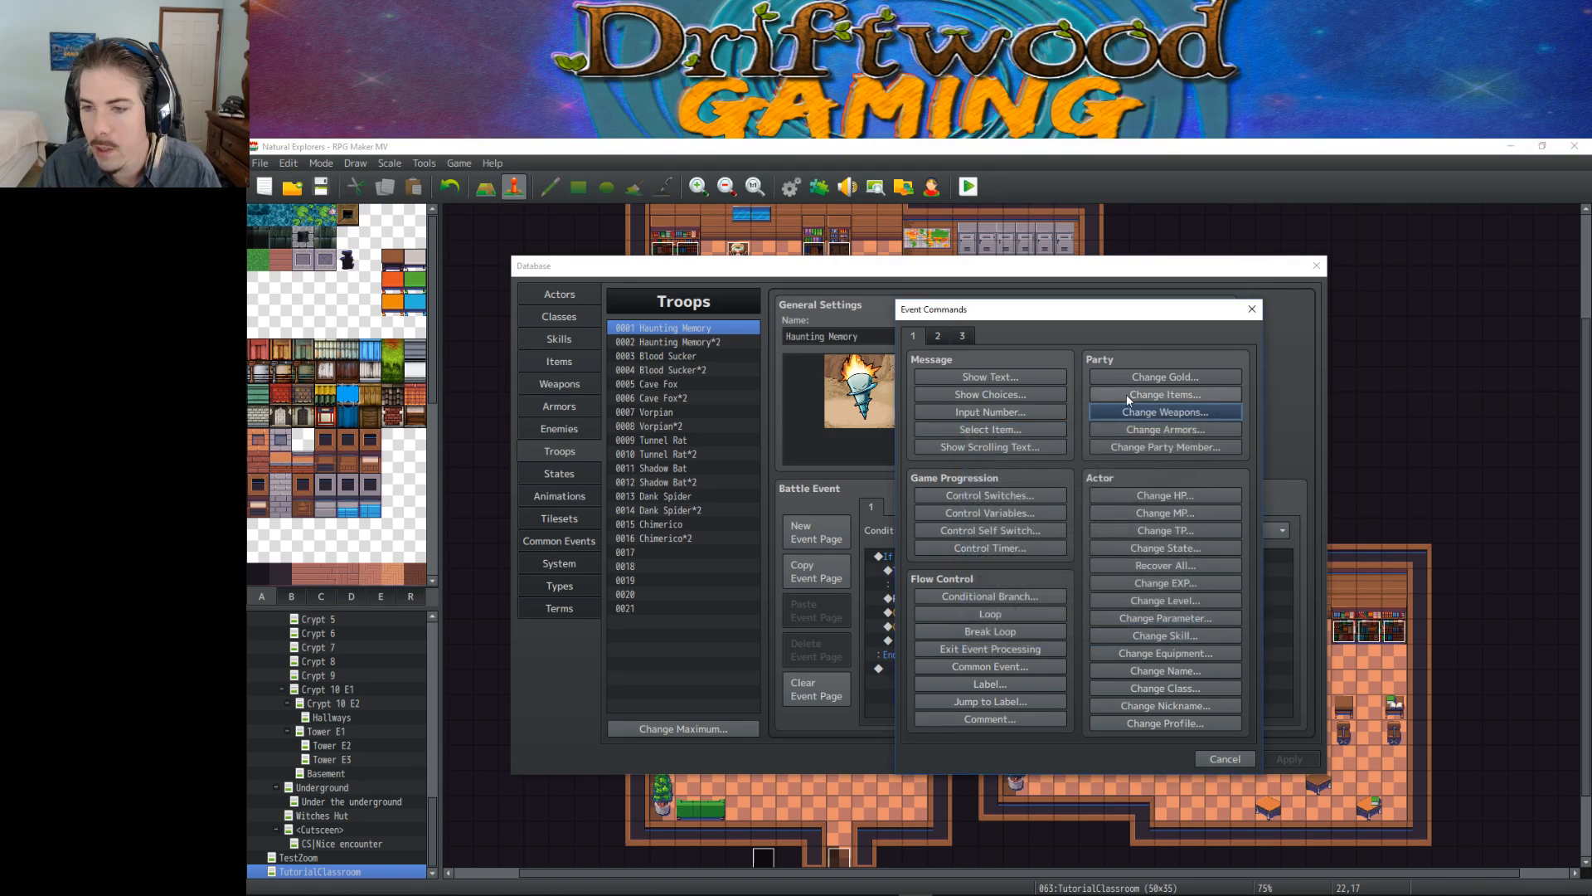
pyautogui.click(1212, 759)
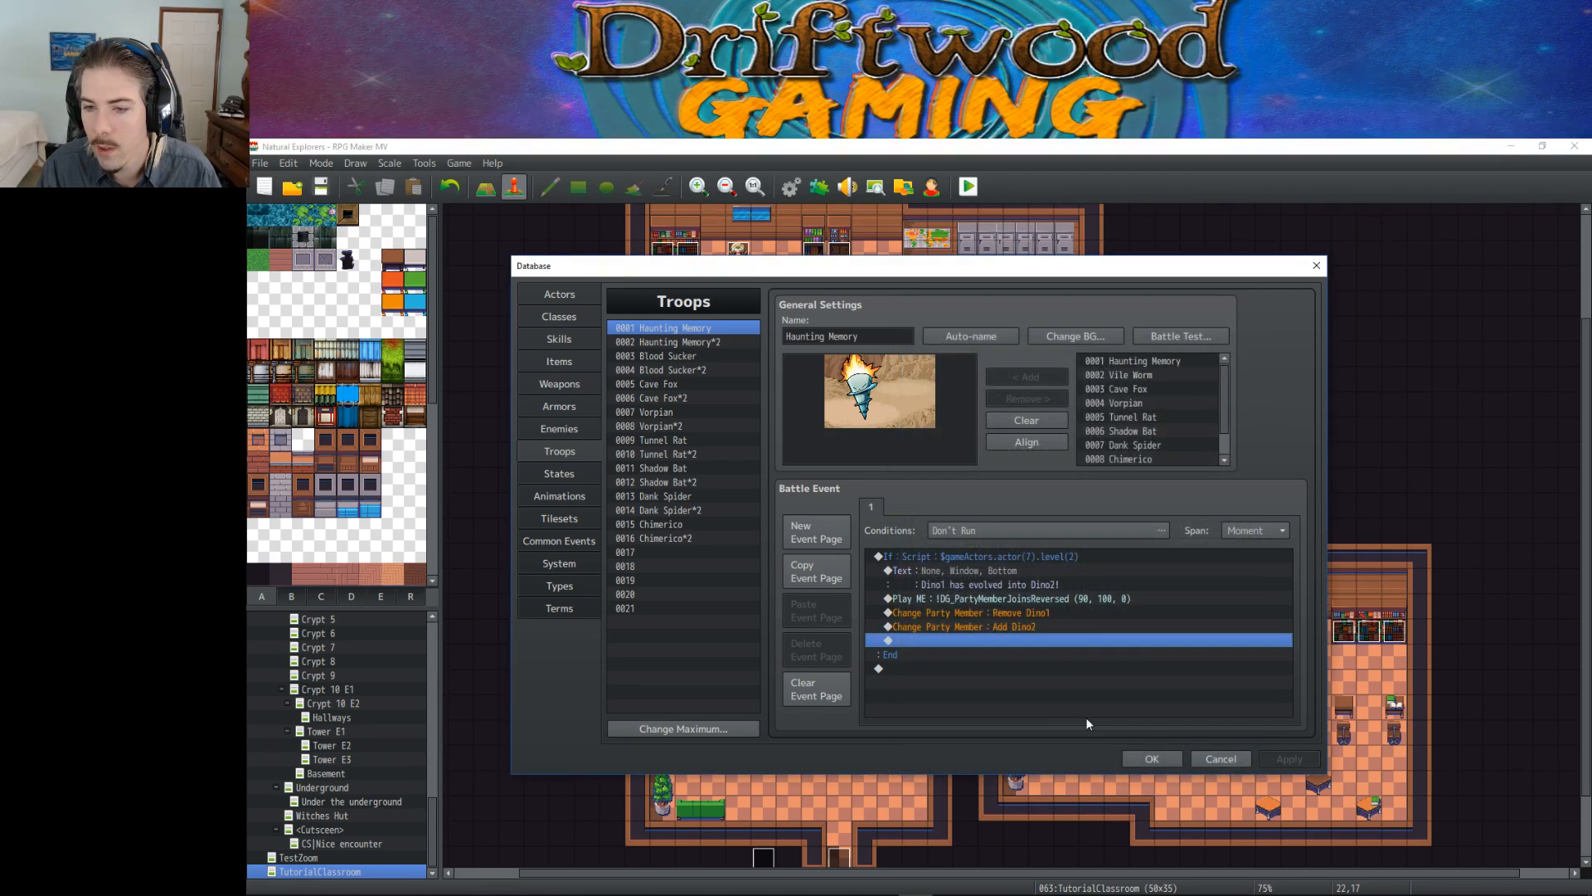
# Step: Confirm the database changes and start a new game in a playtest, adding qsdf to the hero's name
pyautogui.click(1149, 758)
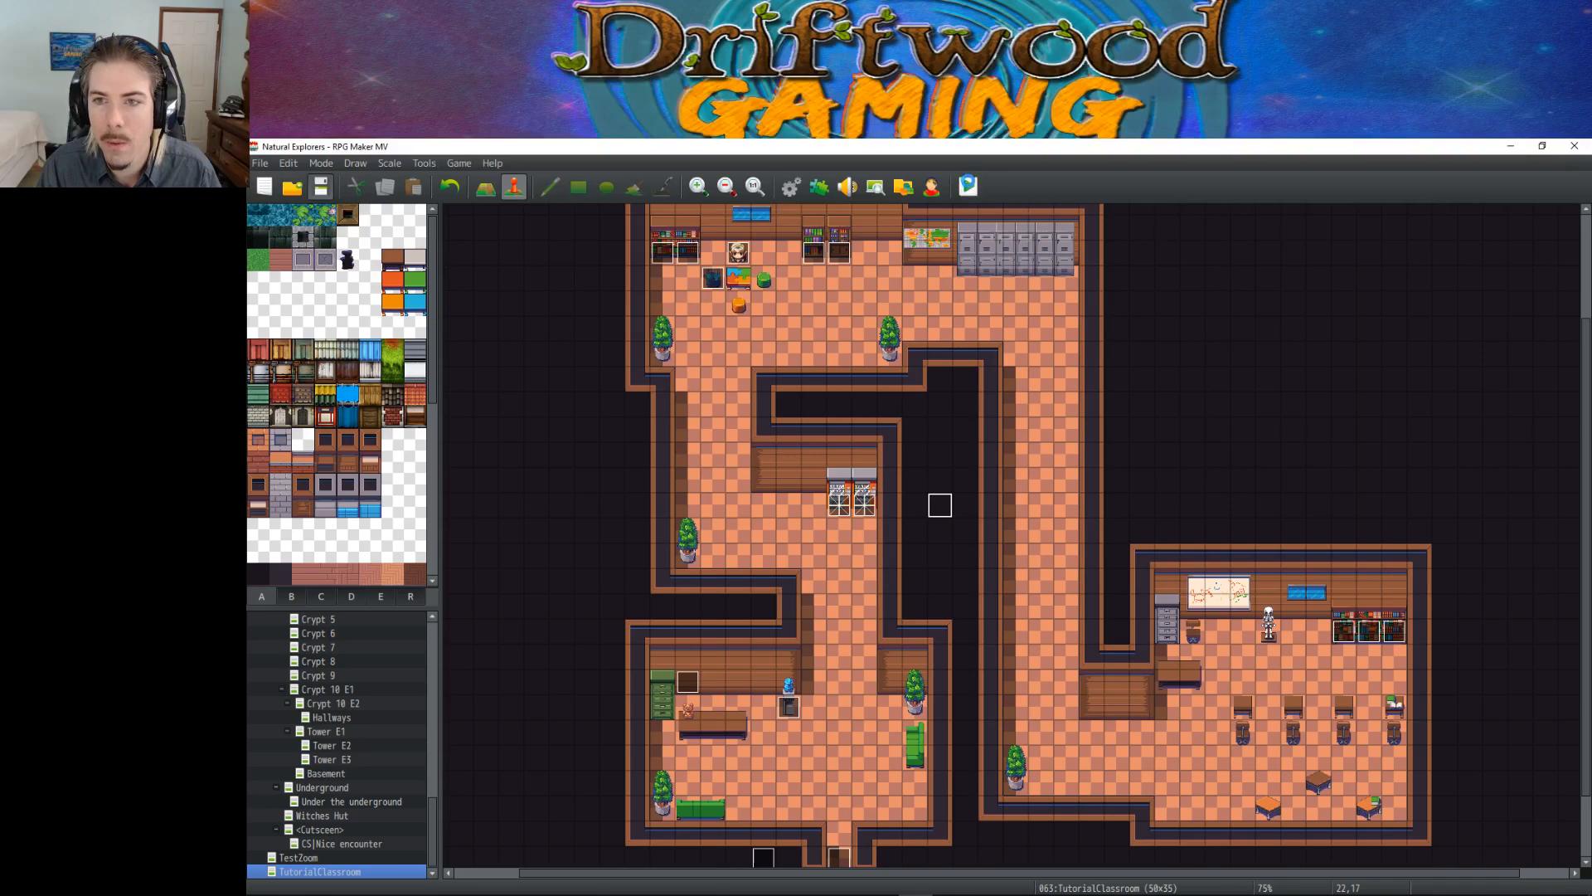
pyautogui.click(957, 190)
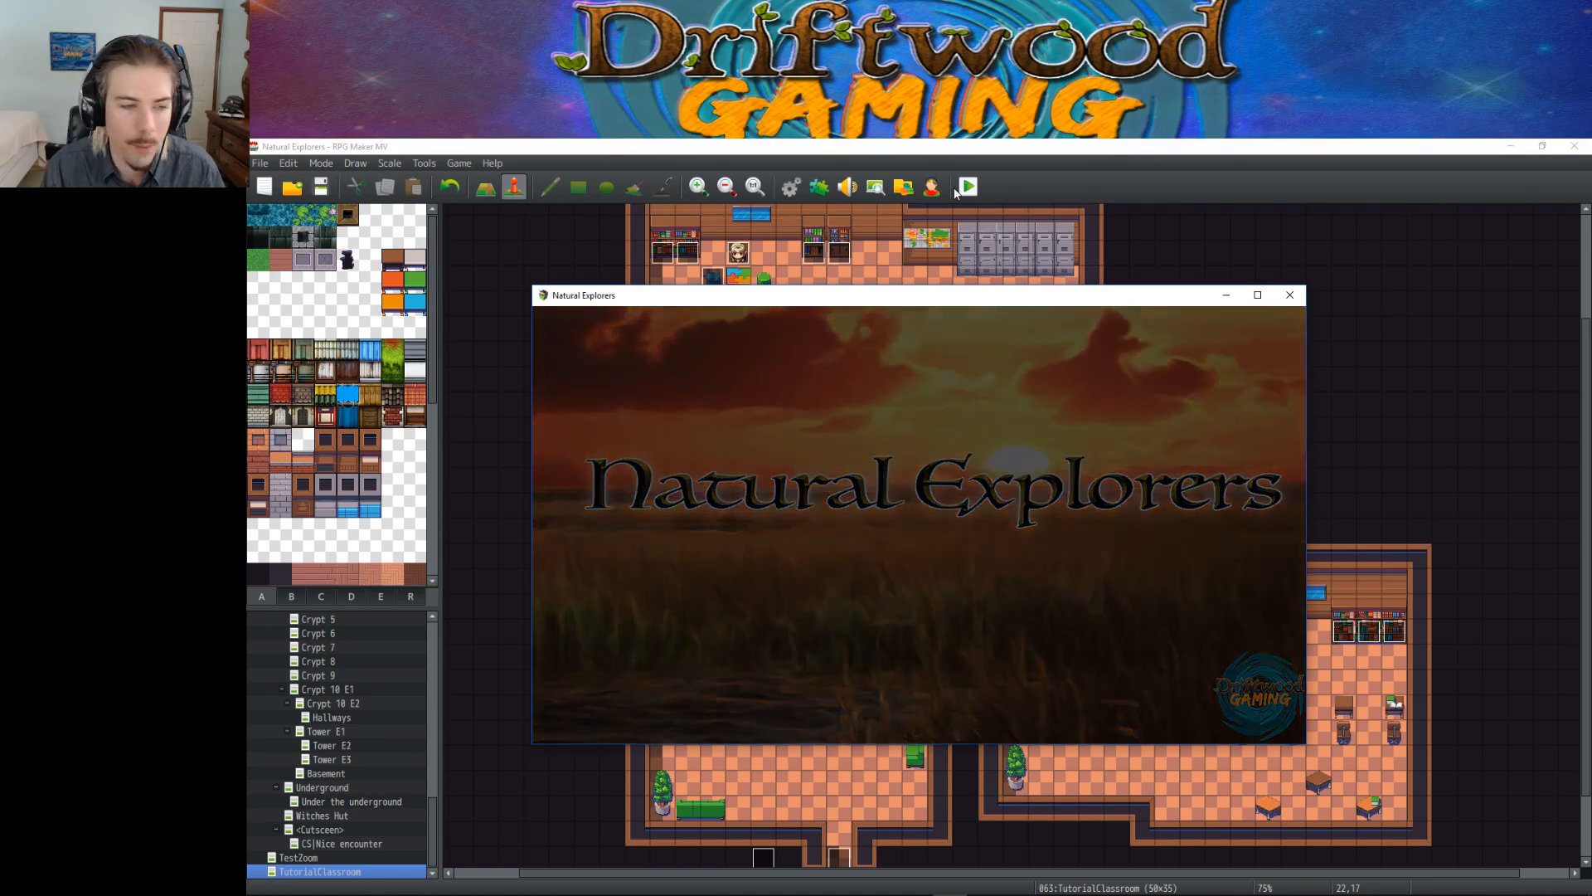
pyautogui.press('Return')
pyautogui.write('qsdf')
pyautogui.press('Return')
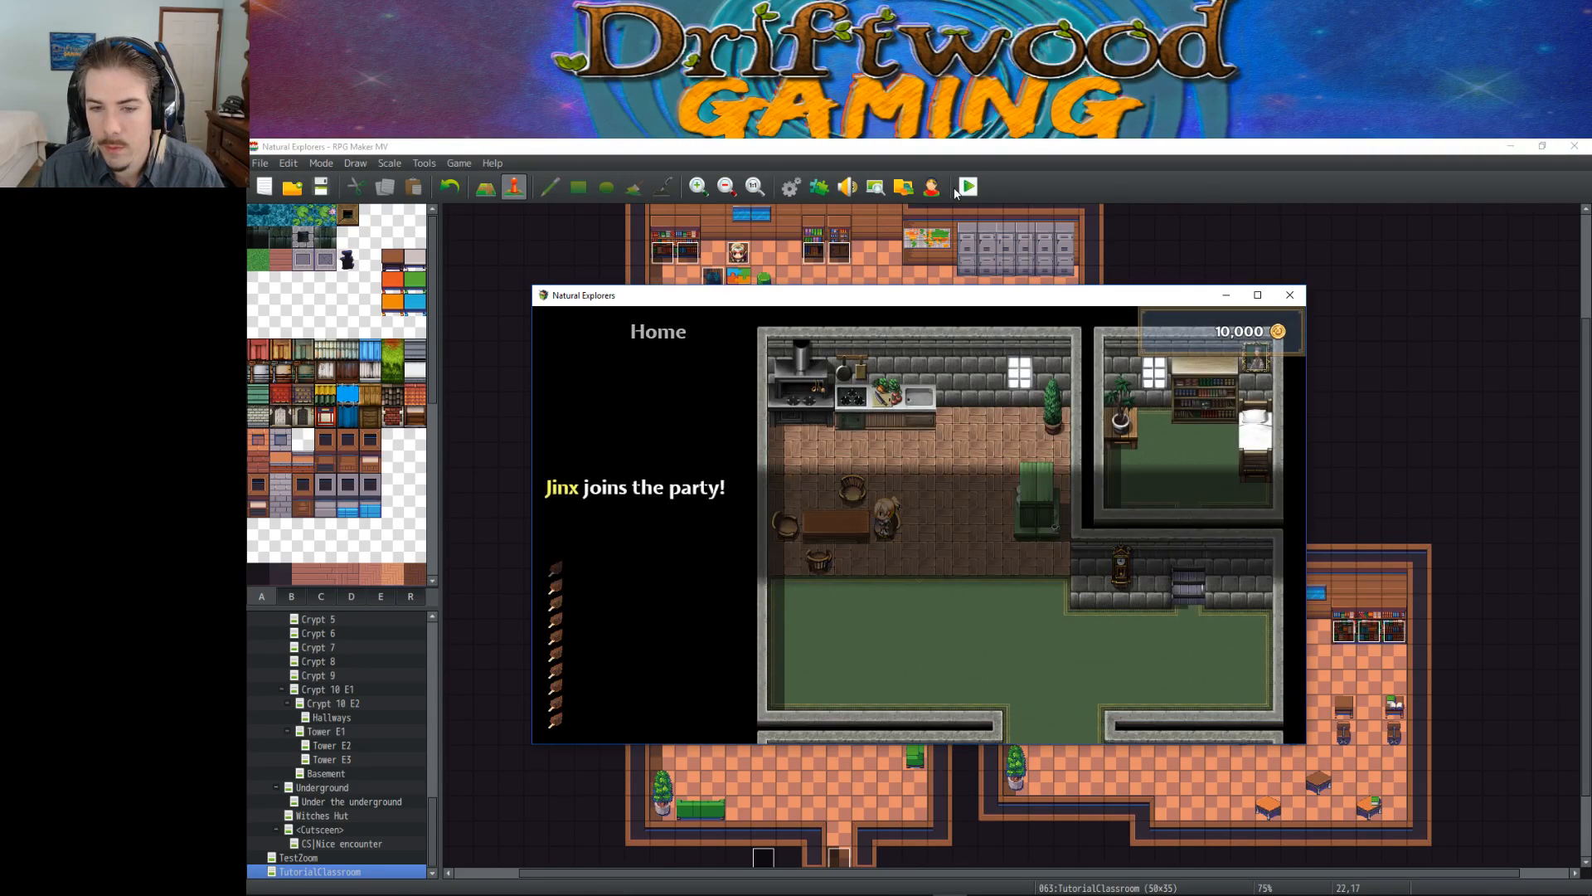
# Step: Open the hero's equipment screen from the game menu and clear all worn equipment
pyautogui.press('Escape')
pyautogui.press('Down')
pyautogui.press('Down')
pyautogui.press('Return')
pyautogui.press('Down')
pyautogui.press('Down')
pyautogui.press('Return')
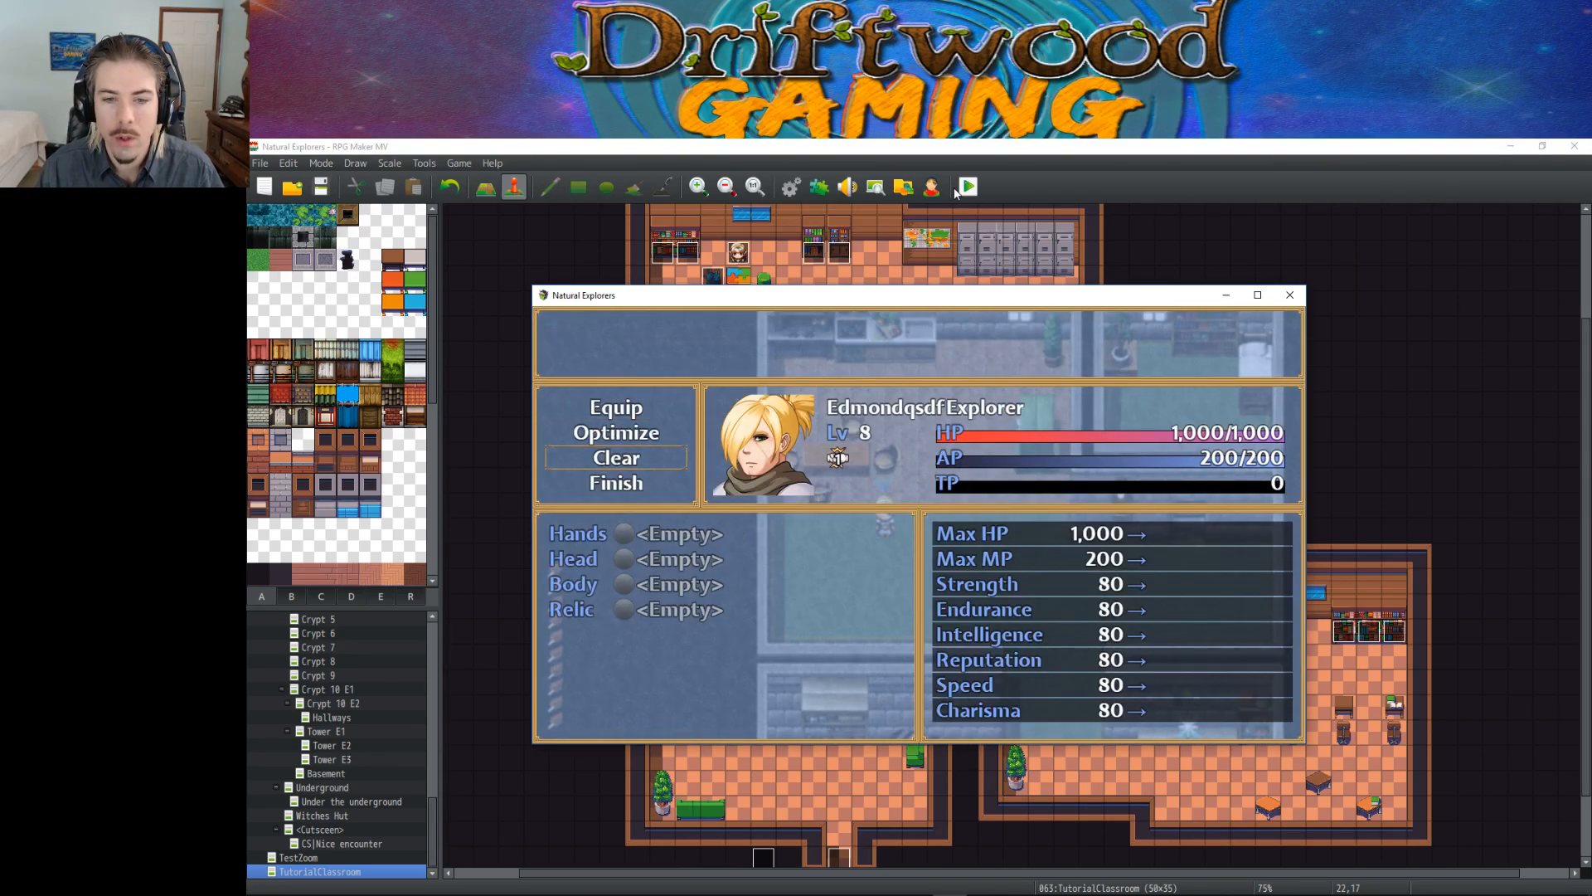
# Step: Alternate between Optimize and Clear on the hero's equipment several times, ending with all slots cleared
pyautogui.press('Up')
pyautogui.press('Return')
pyautogui.press('Down')
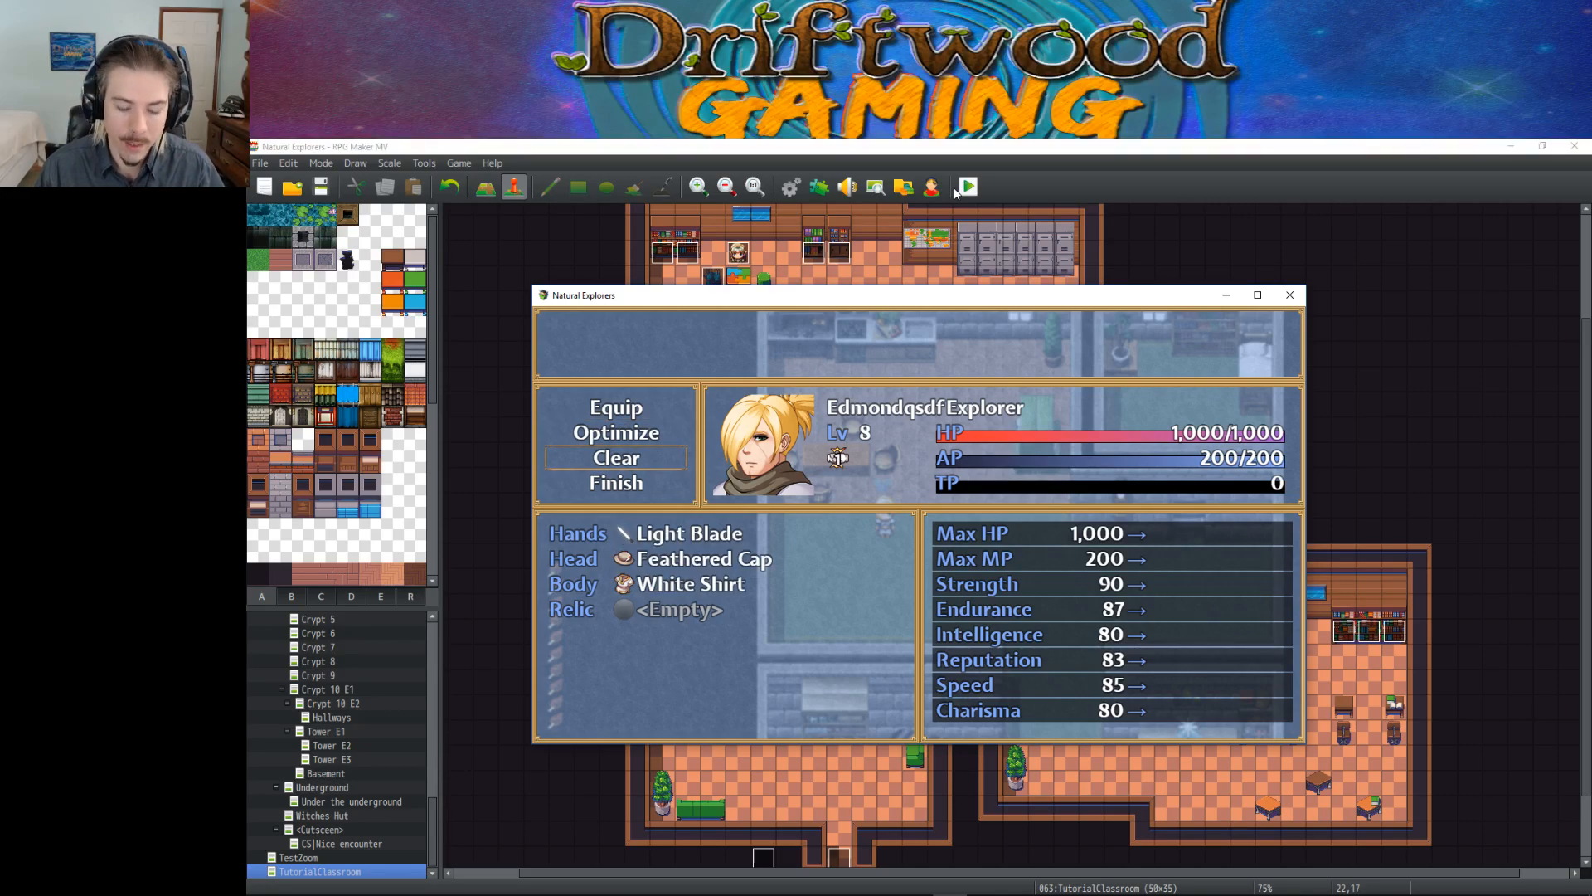
pyautogui.press('Return')
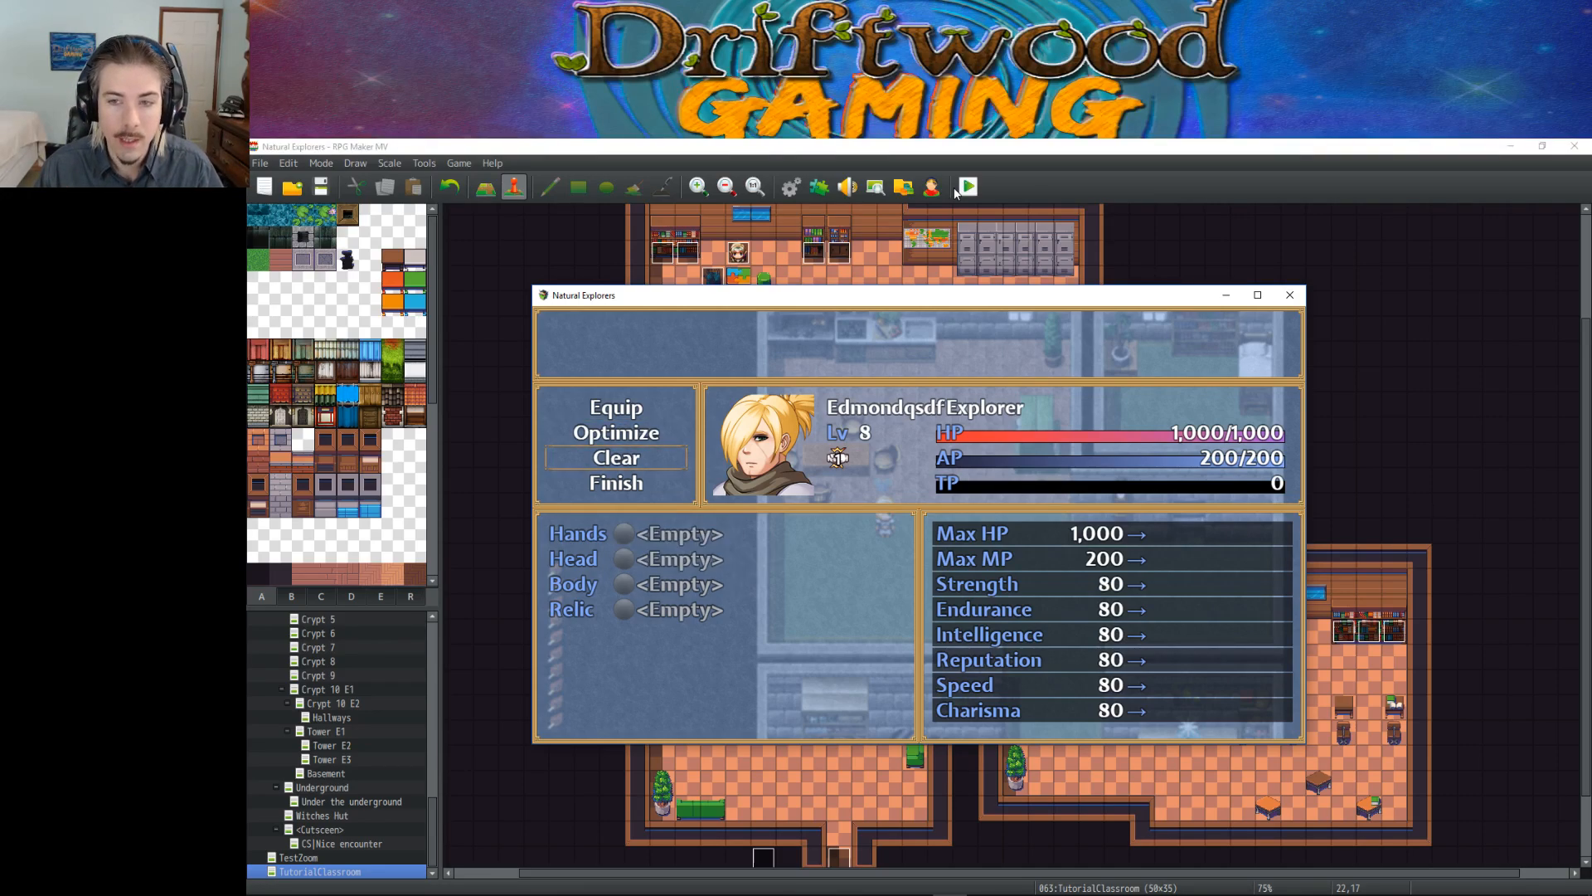
pyautogui.press('Up')
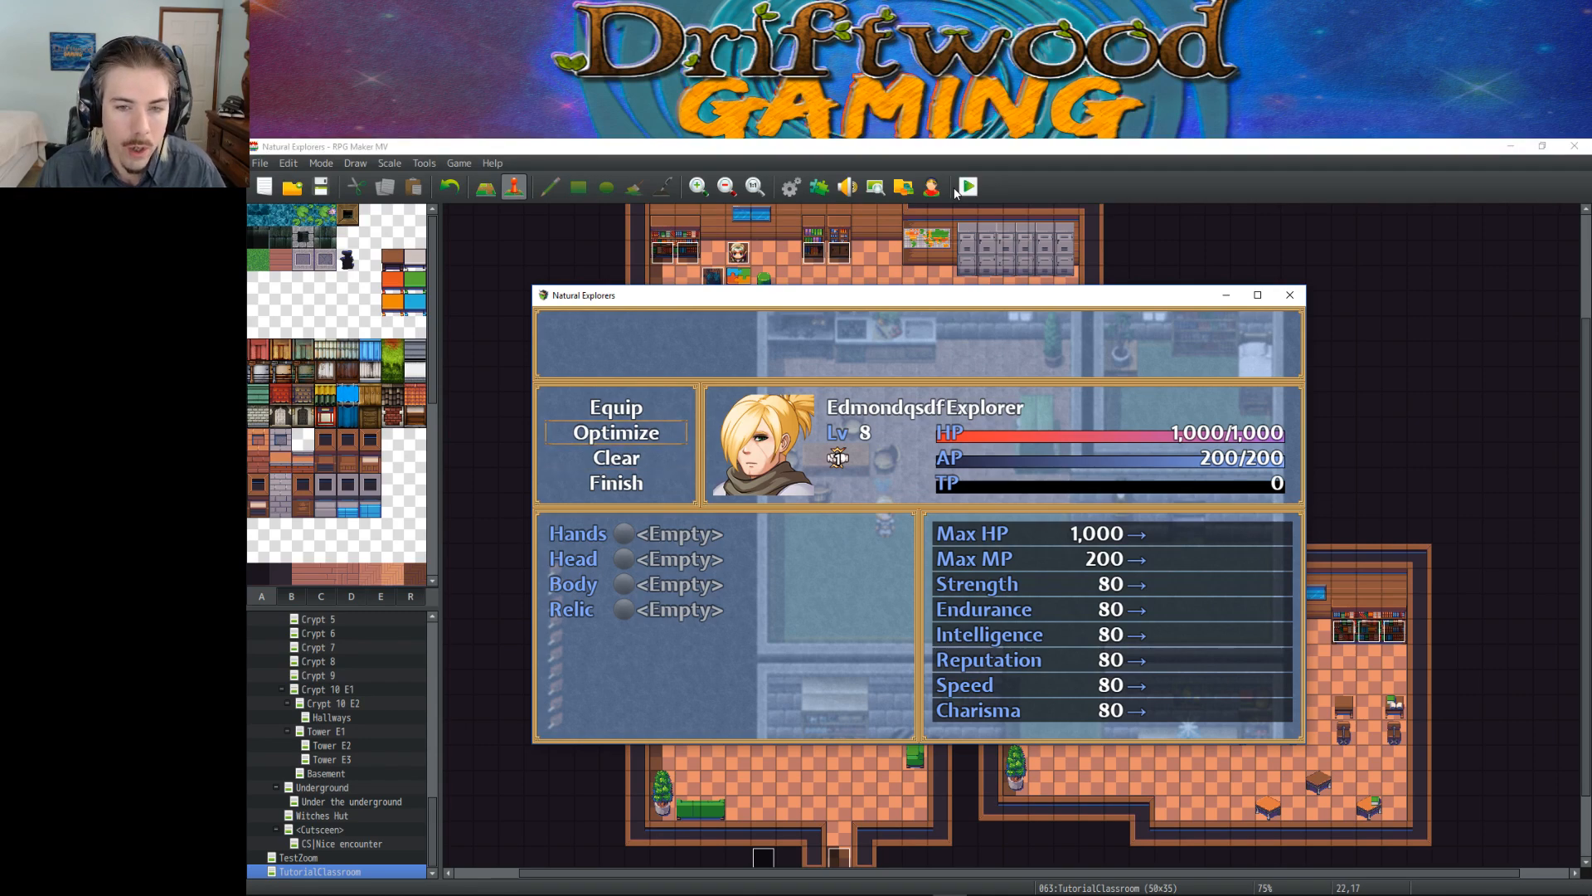
pyautogui.press('Return')
pyautogui.press('Down')
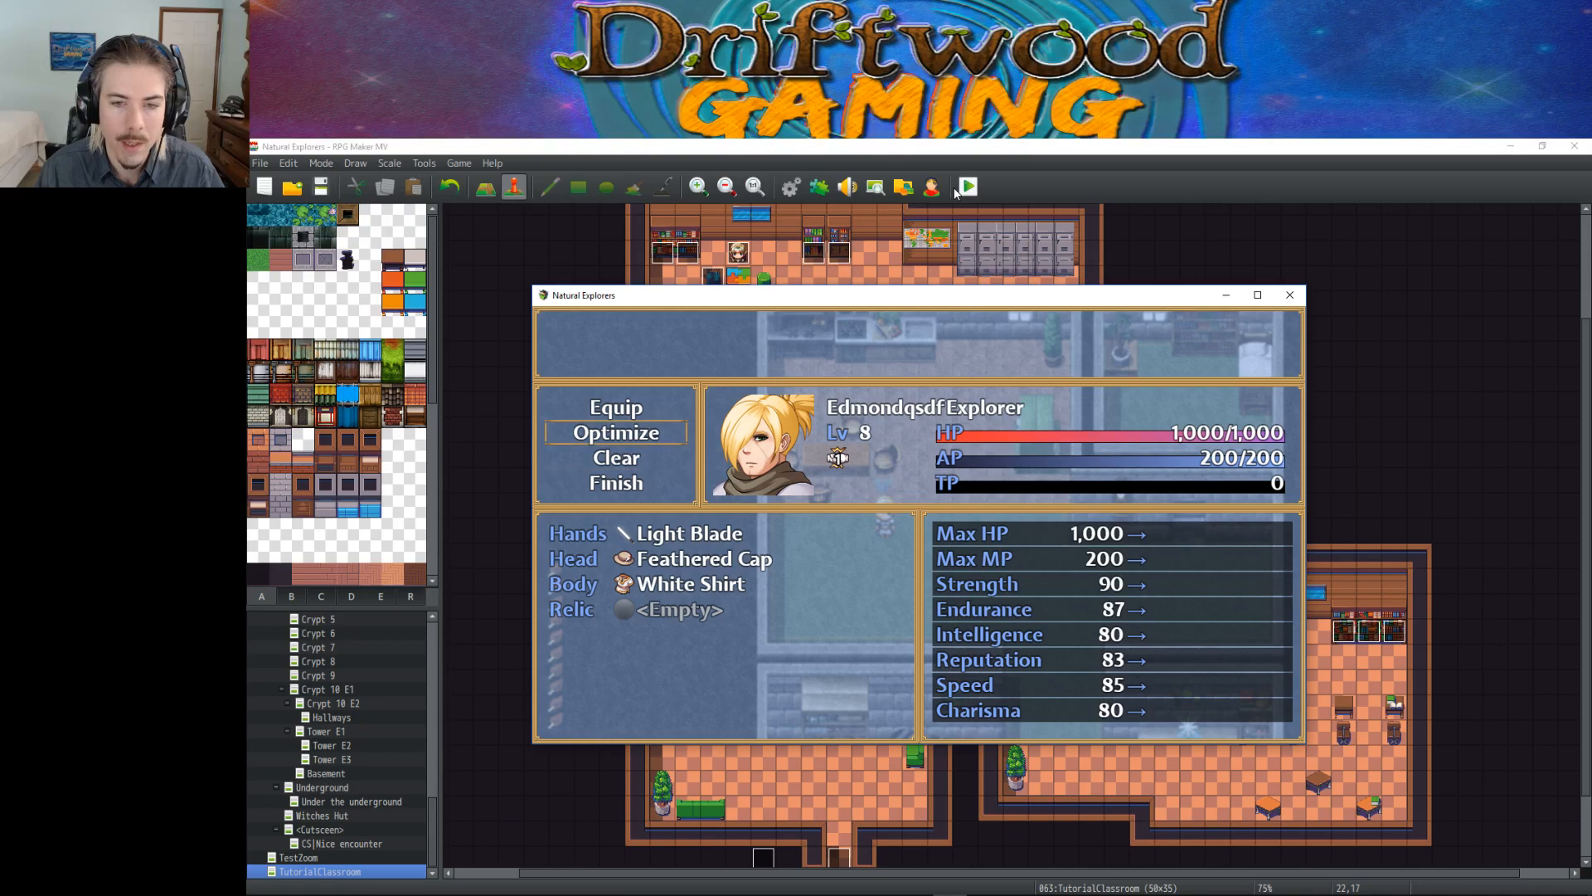
pyautogui.press('Return')
pyautogui.press('Up')
pyautogui.press('Return')
pyautogui.press('Down')
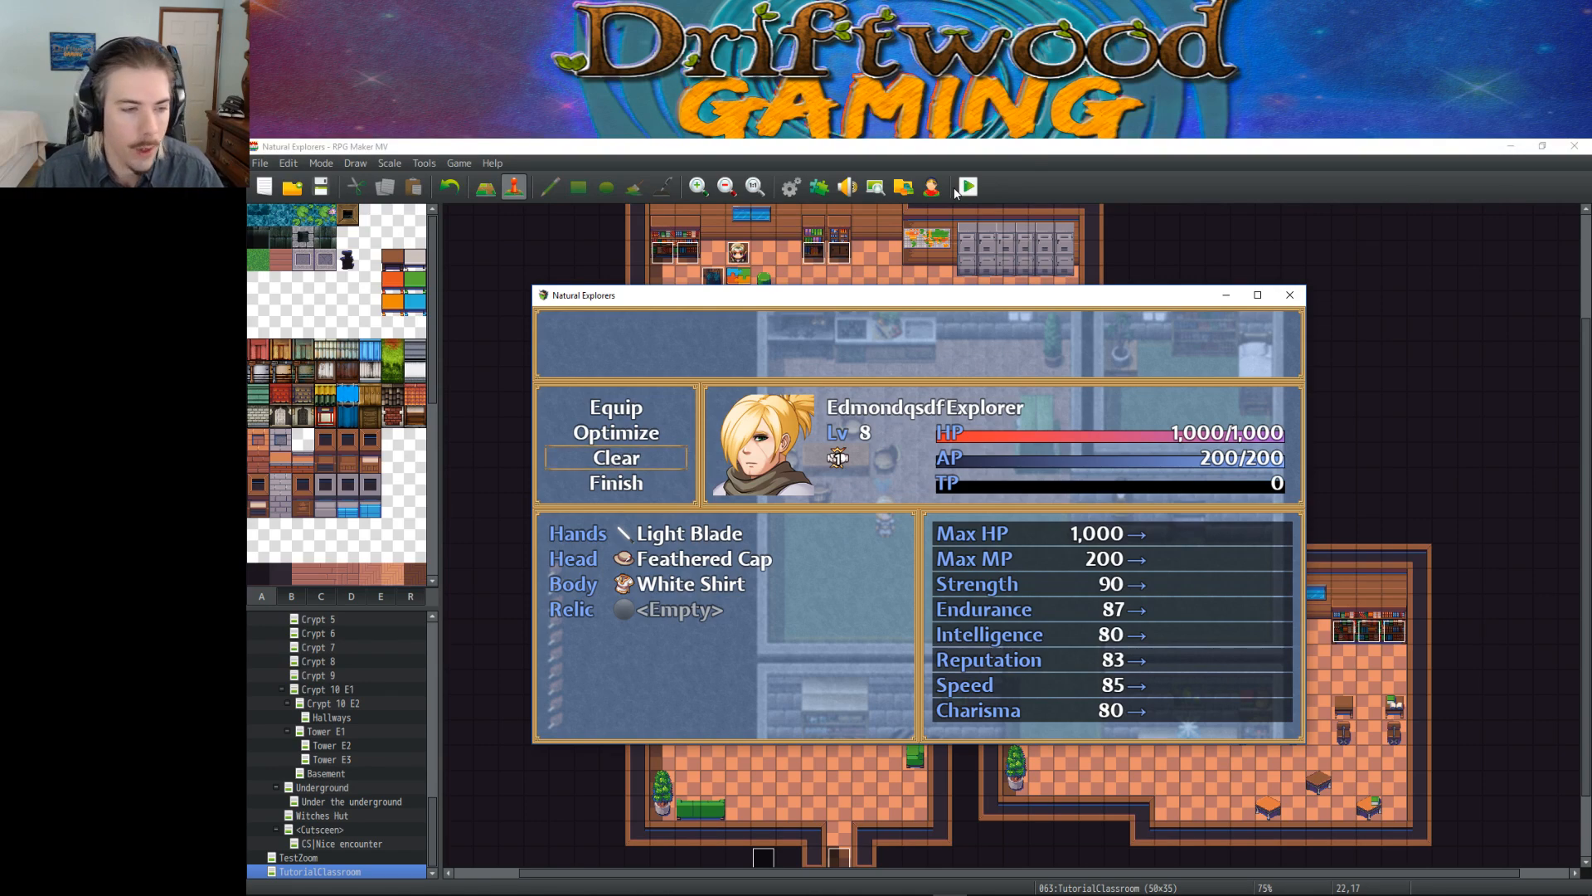
pyautogui.press('Return')
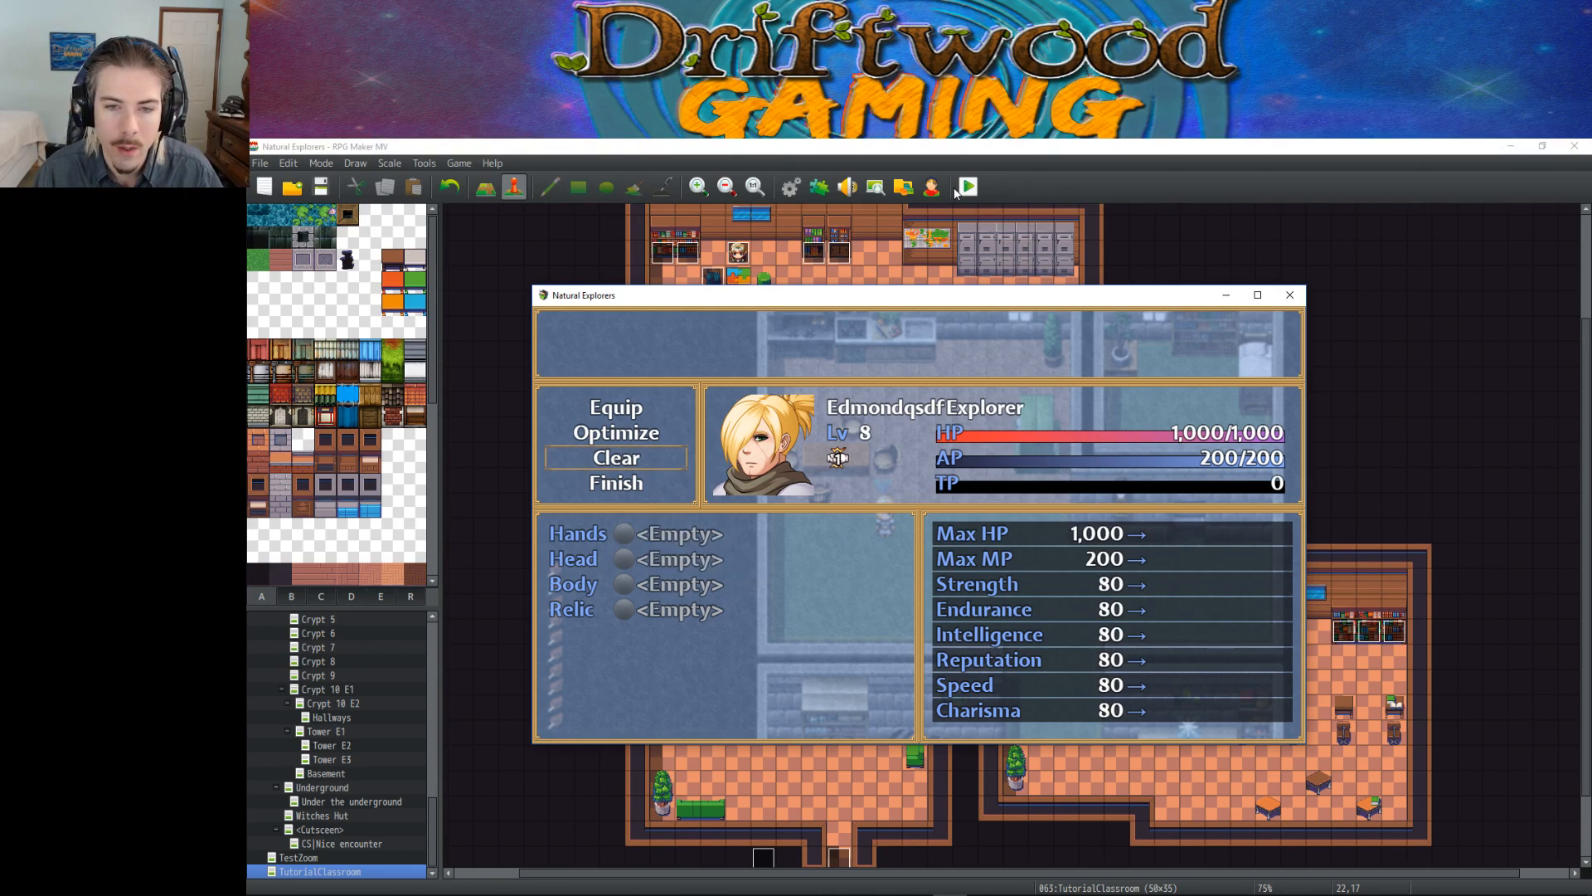
# Step: Browse the hero's individual equipment slots with the Equip command and leave them unchanged
pyautogui.press('Up')
pyautogui.press('Up')
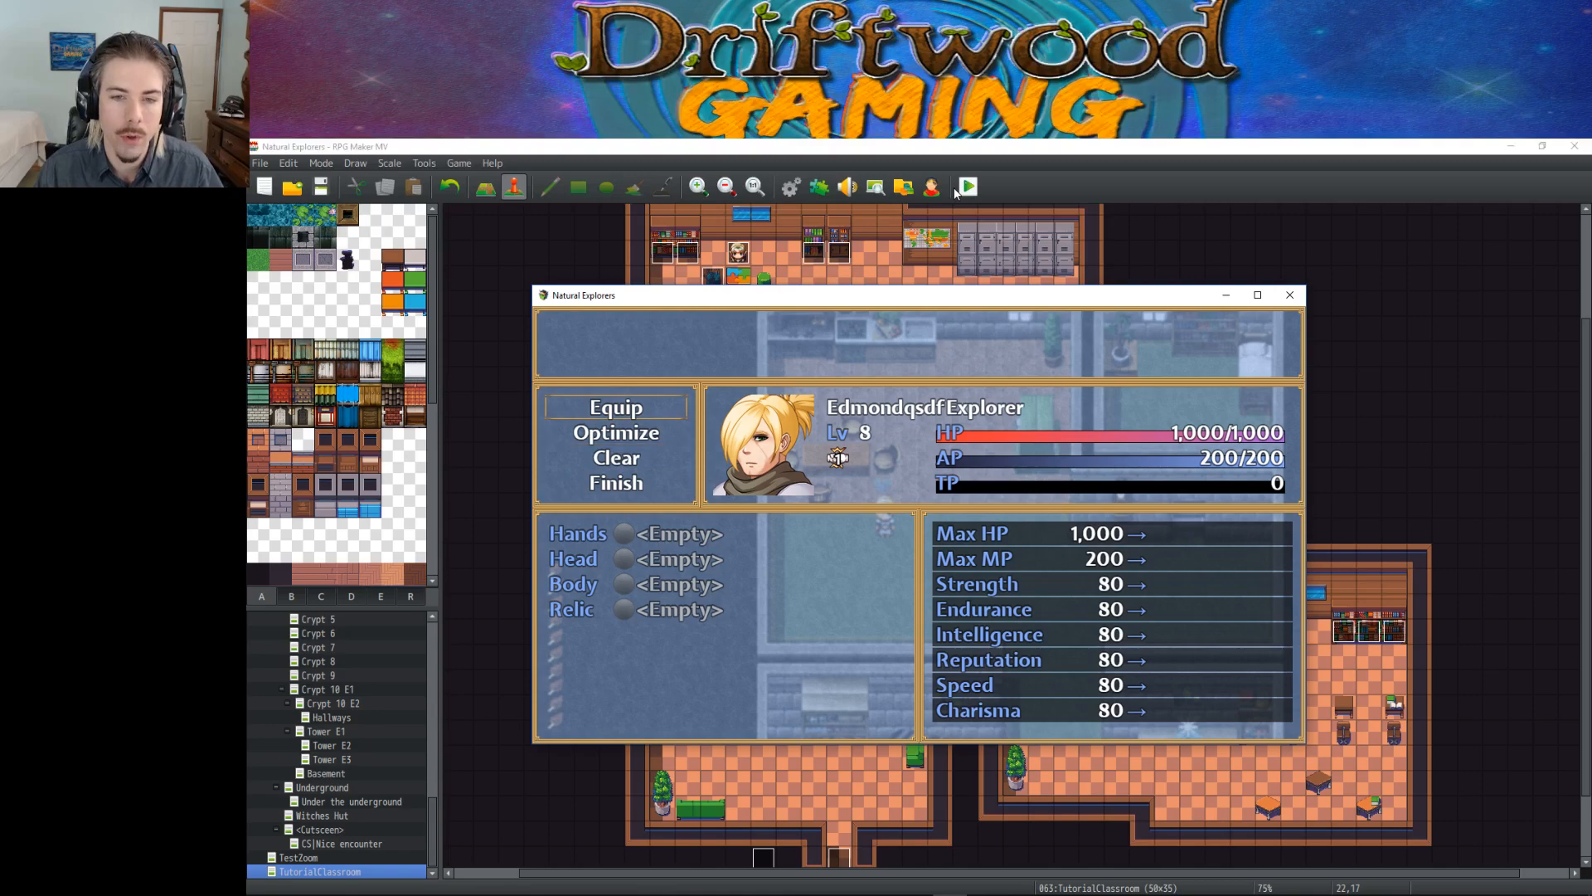
pyautogui.press('Return')
pyautogui.press('Down')
pyautogui.press('Down')
pyautogui.press('Escape')
# Step: Optimize the hero's equipment, clear it and optimize it once more, leaving the Clear command highlighted
pyautogui.press('Down')
pyautogui.press('Return')
pyautogui.press('Down')
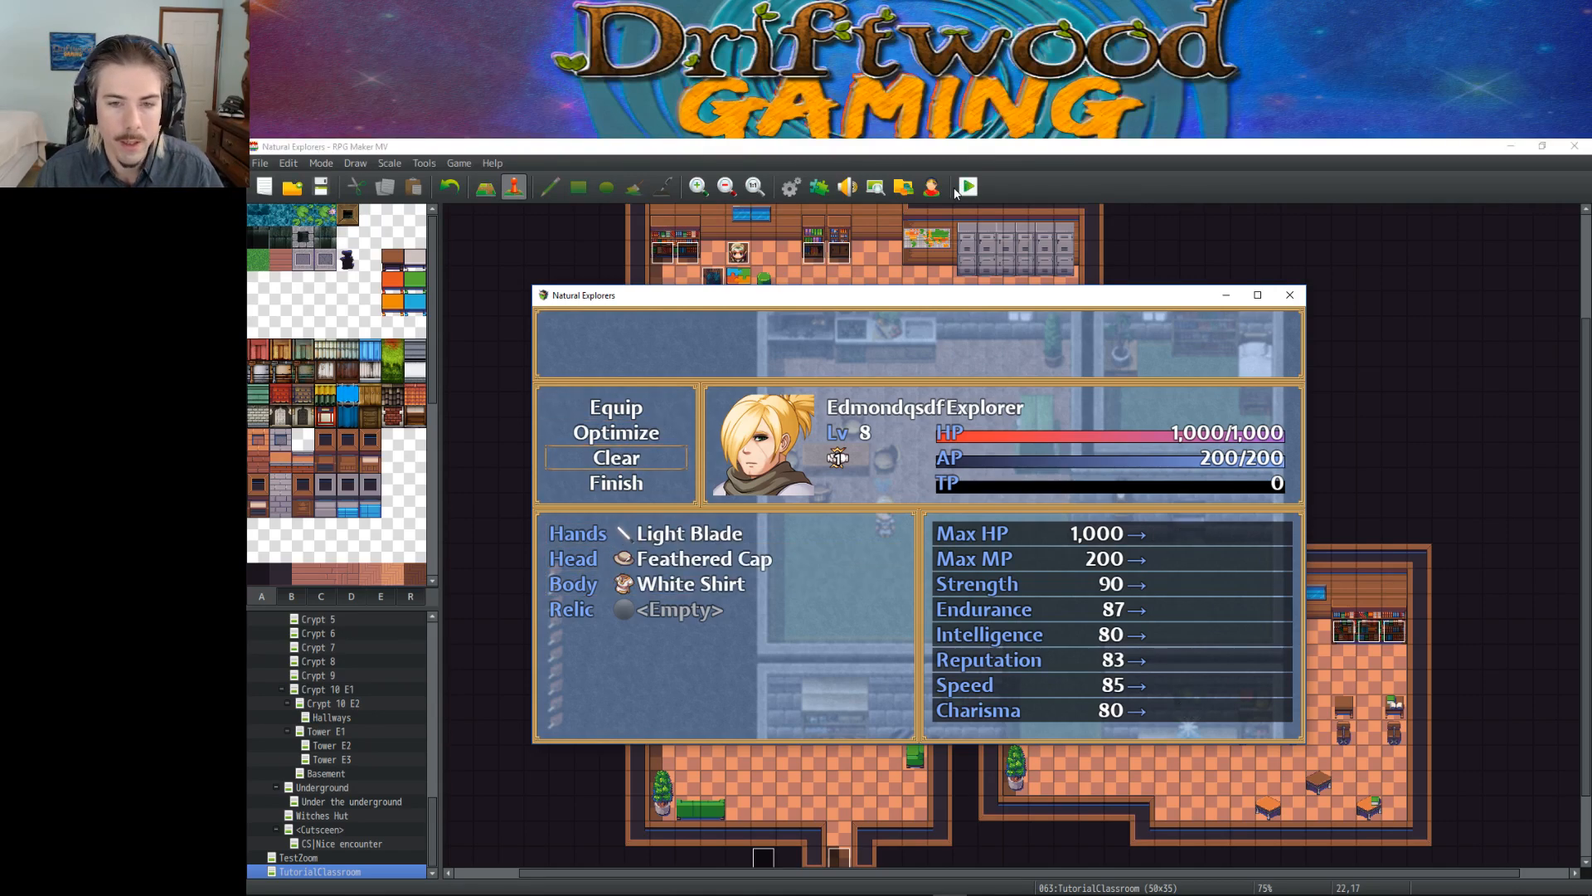
pyautogui.press('Return')
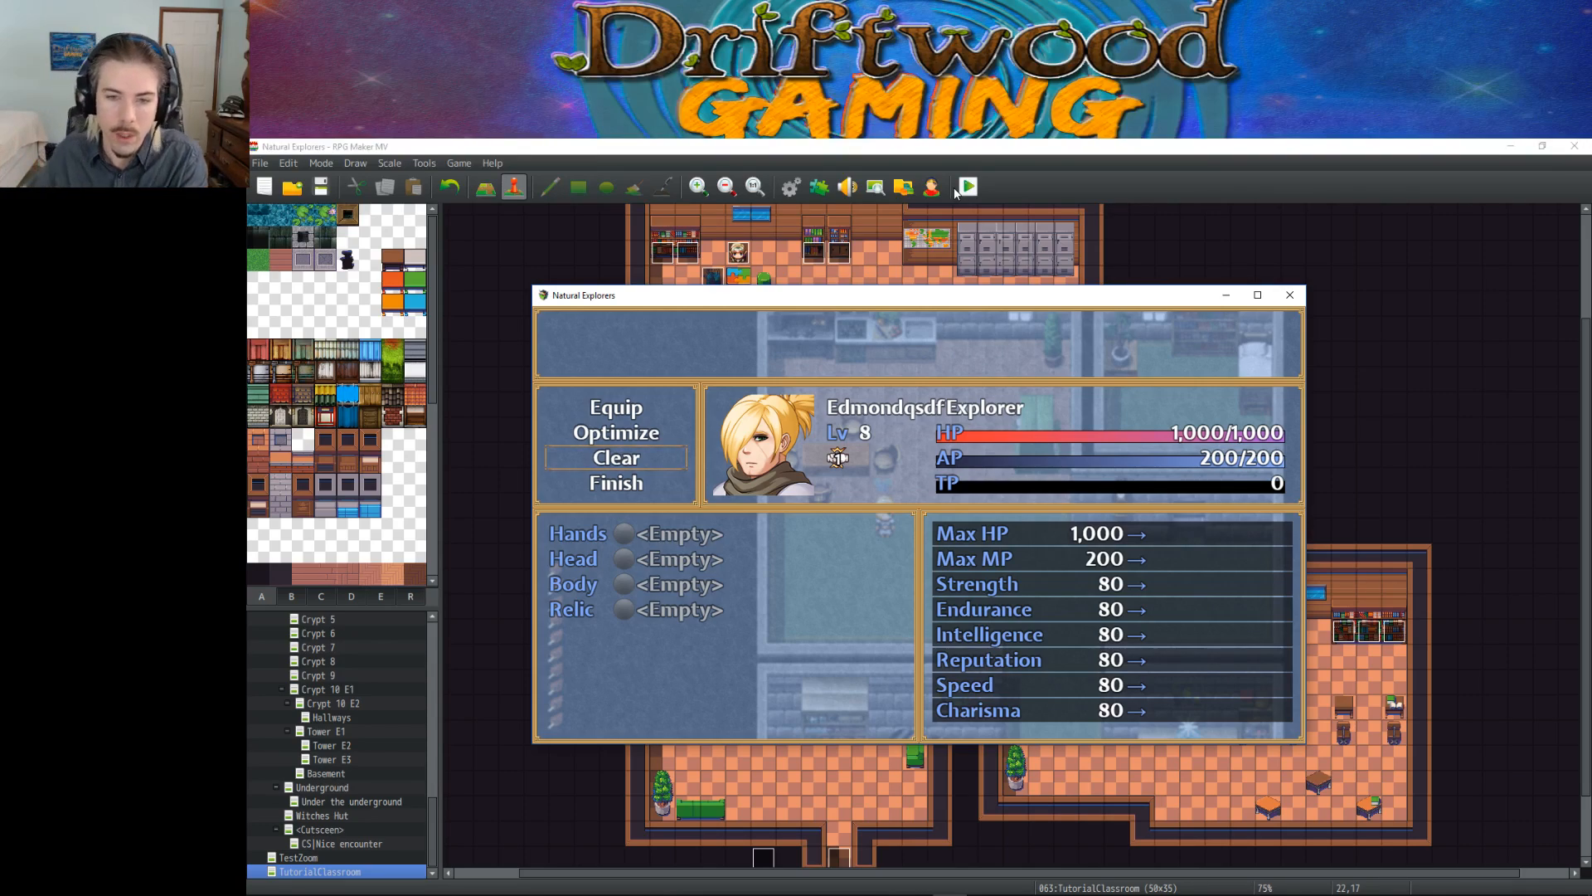
pyautogui.press('Up')
pyautogui.press('Return')
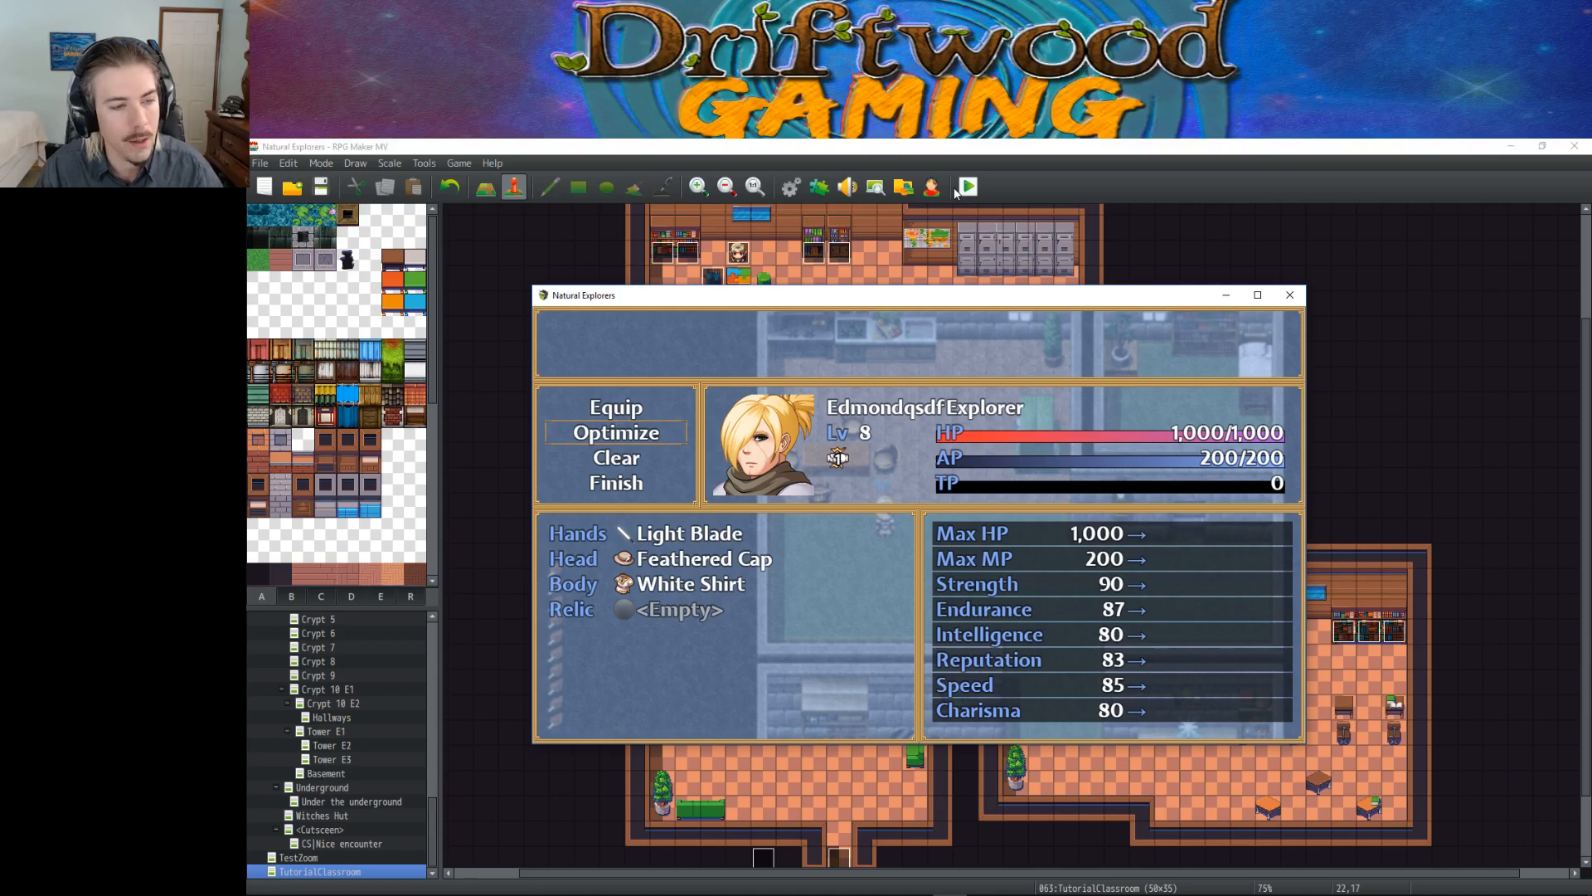
pyautogui.press('Down')
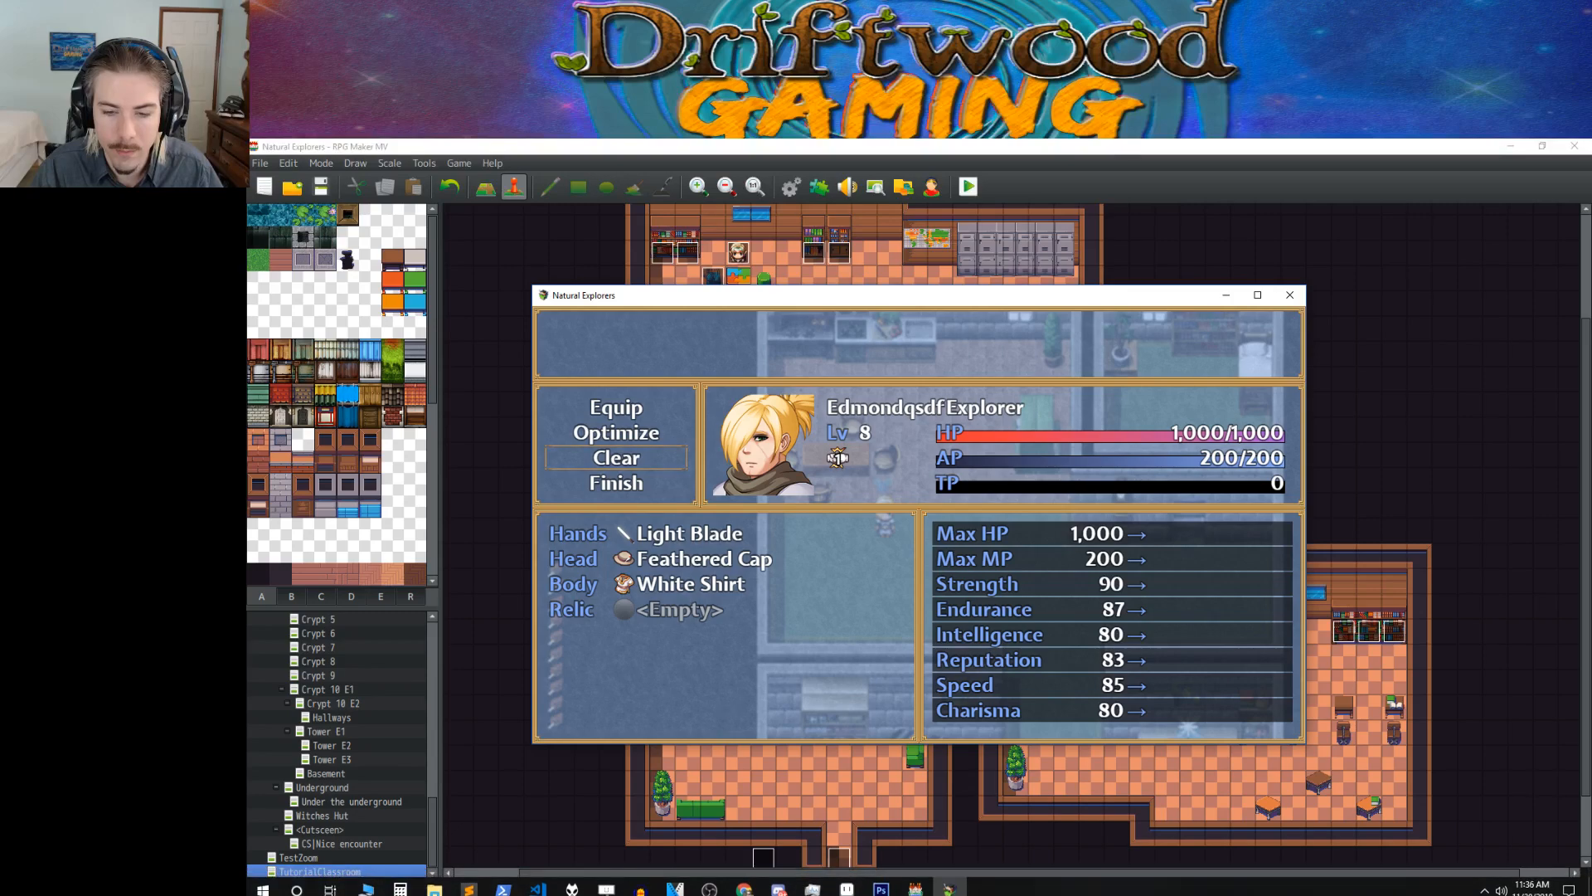
# Step: Switch to Discord and view the code_dump channel of the Driftwood Gaming server
pyautogui.click(778, 880)
pyautogui.scroll(4, 819, 548)
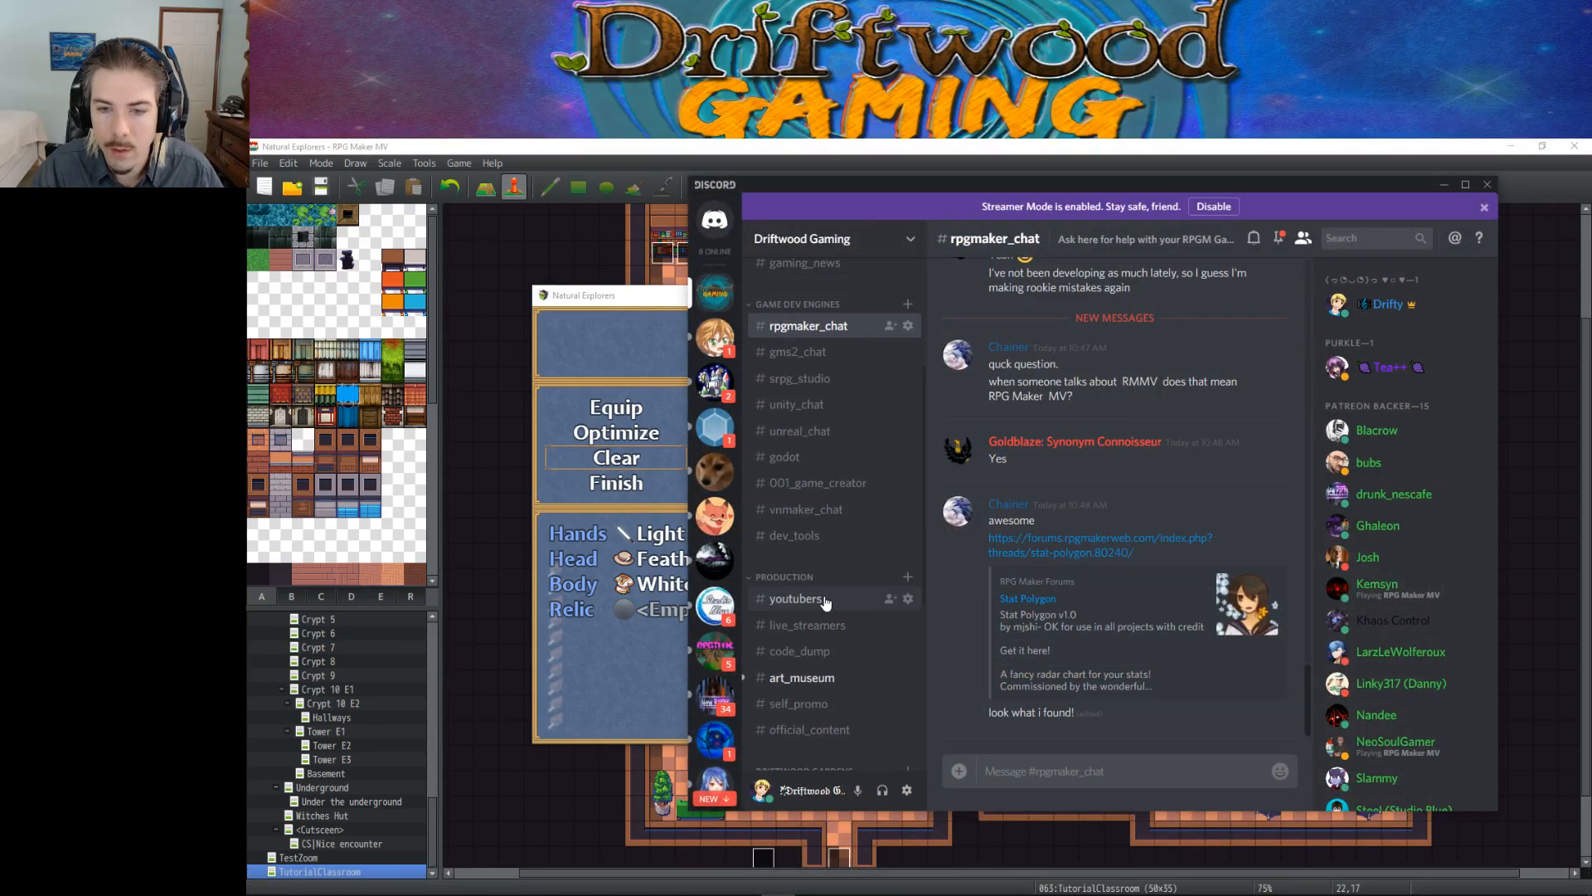
pyautogui.scroll(-3, 835, 493)
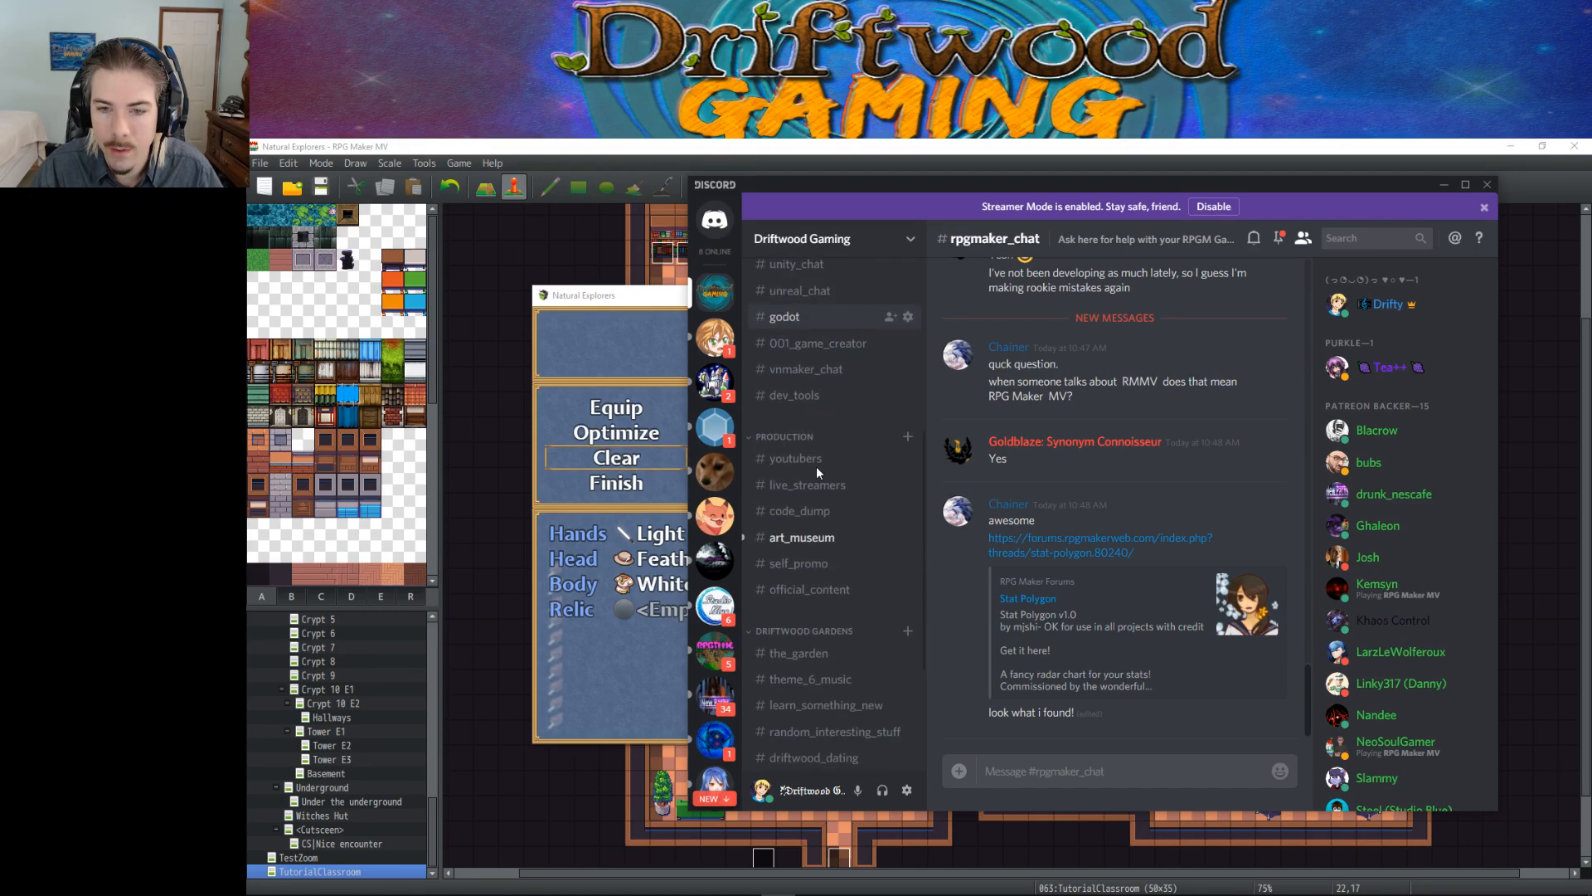
pyautogui.click(826, 514)
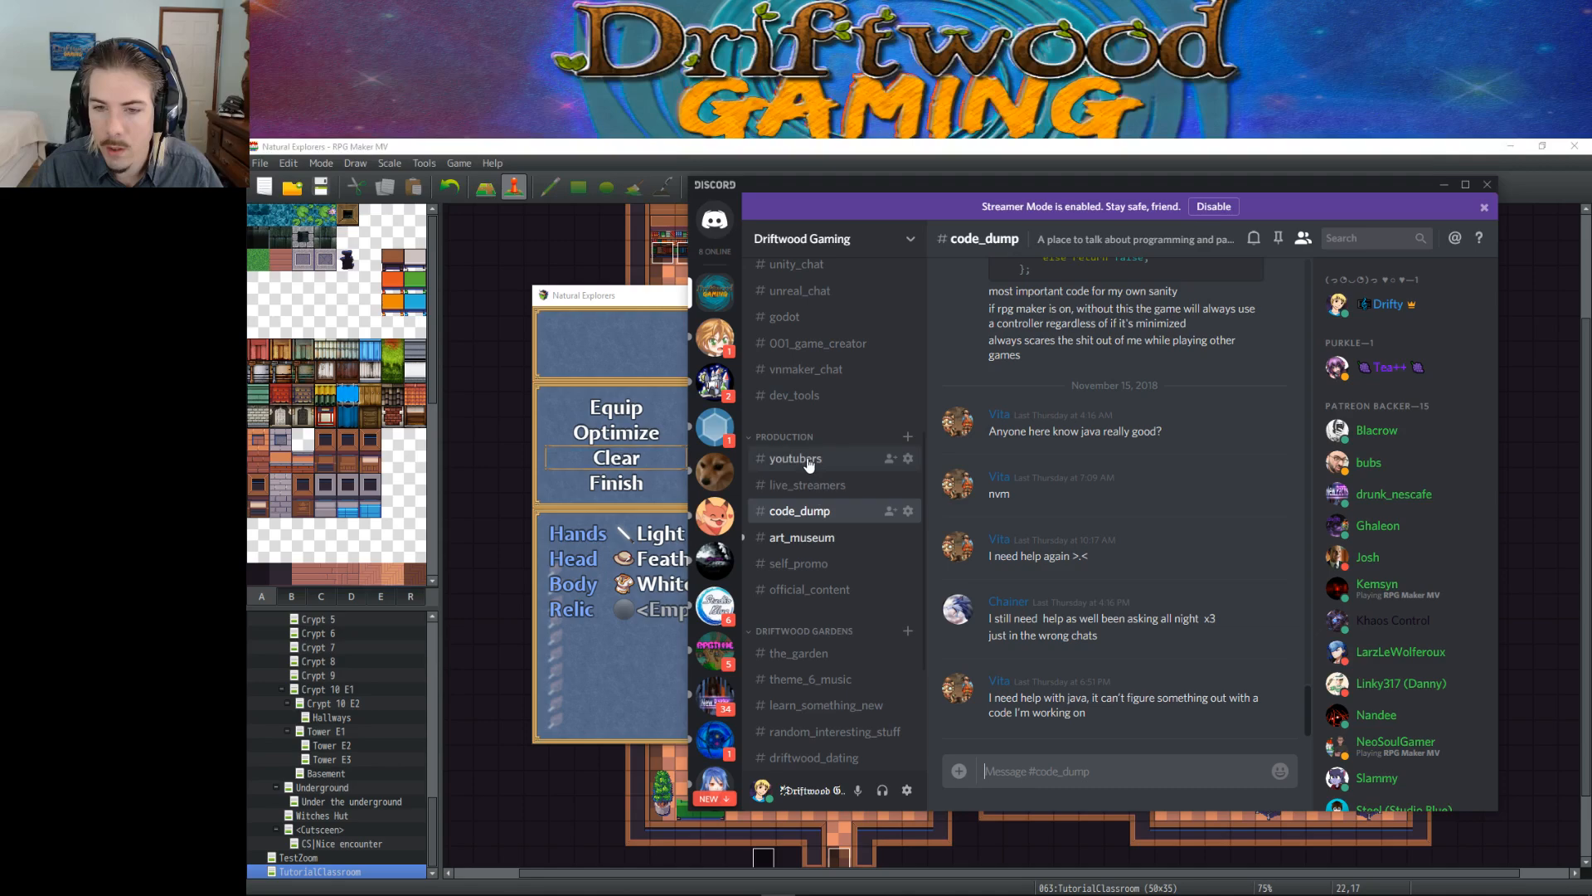
# Step: In the rpgmaker_chat channel, write "what's the code that runs when you press the 'clear' button inside of the game's equip menu?"
pyautogui.scroll(4, 812, 525)
pyautogui.click(817, 396)
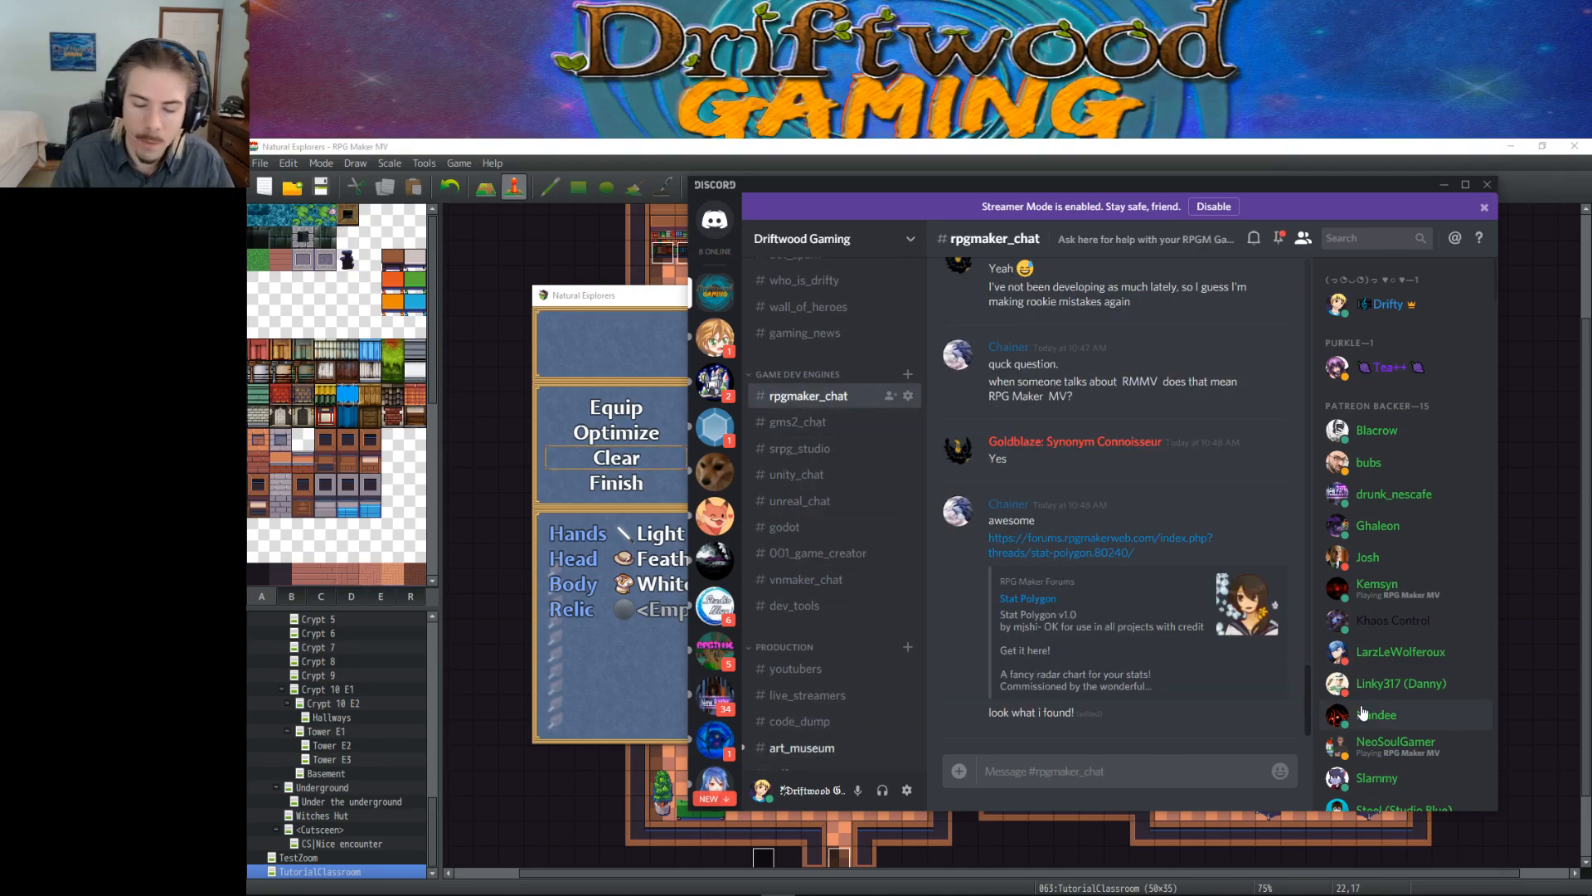
pyautogui.write("what's the")
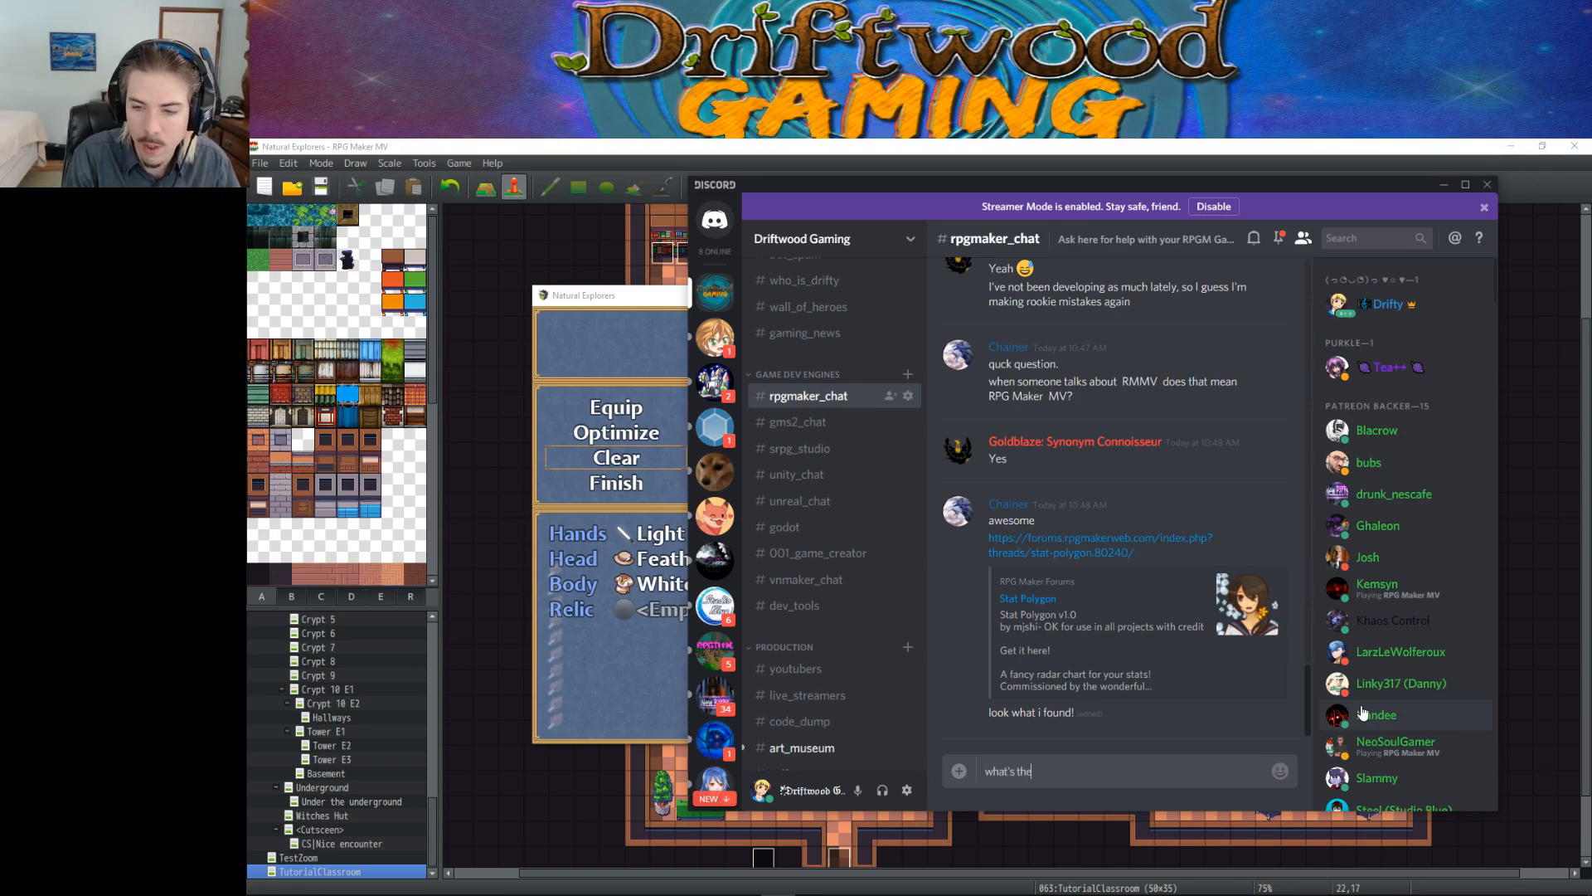
pyautogui.write(' code that runs w')
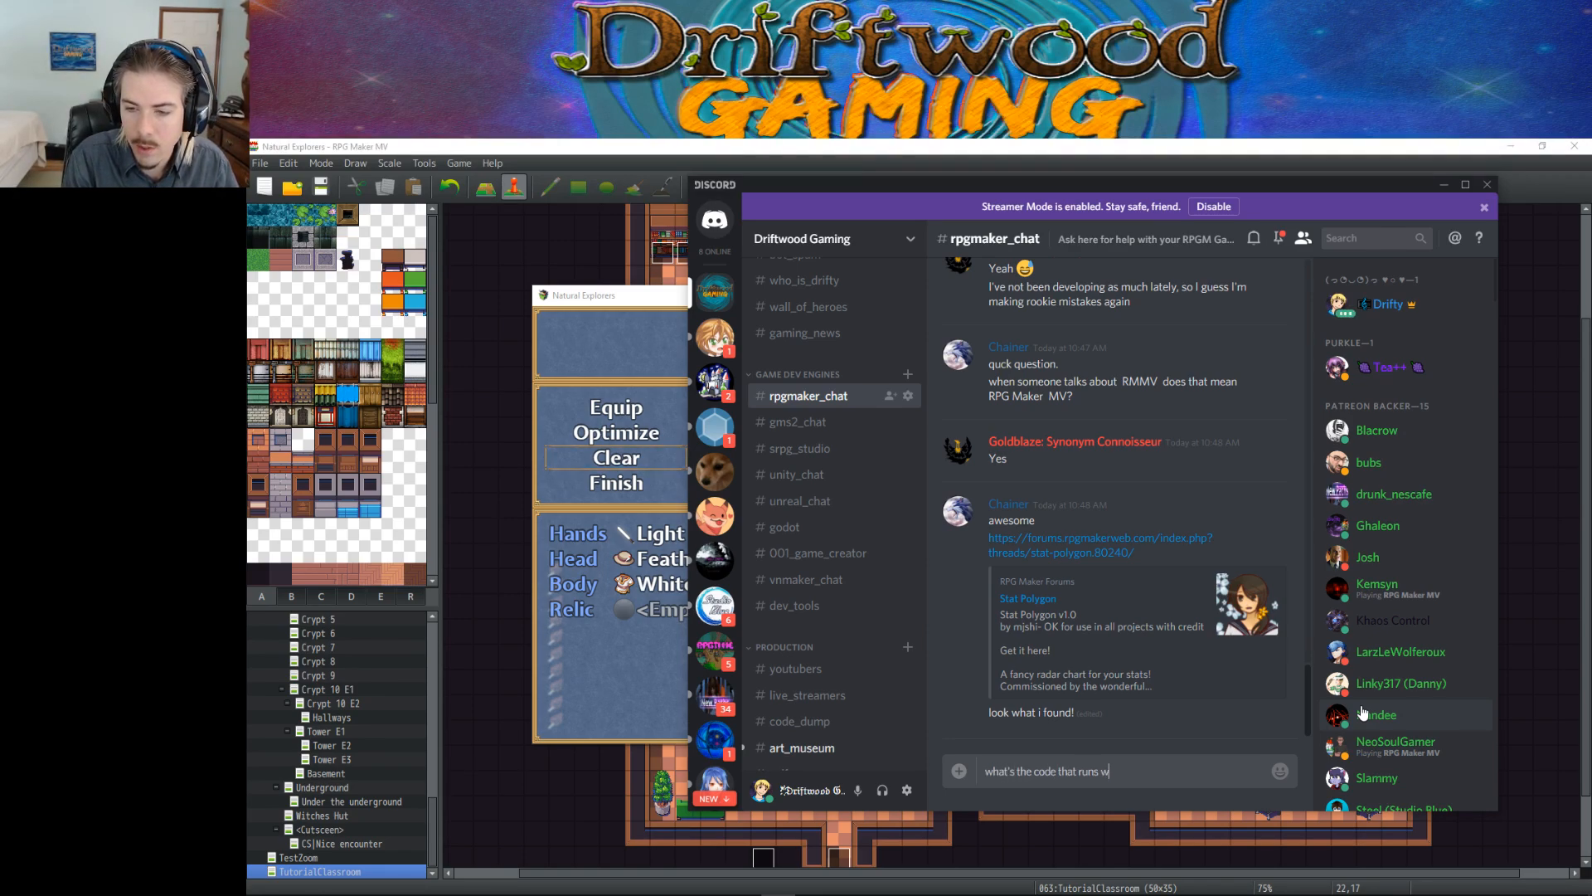
pyautogui.write('hen you')
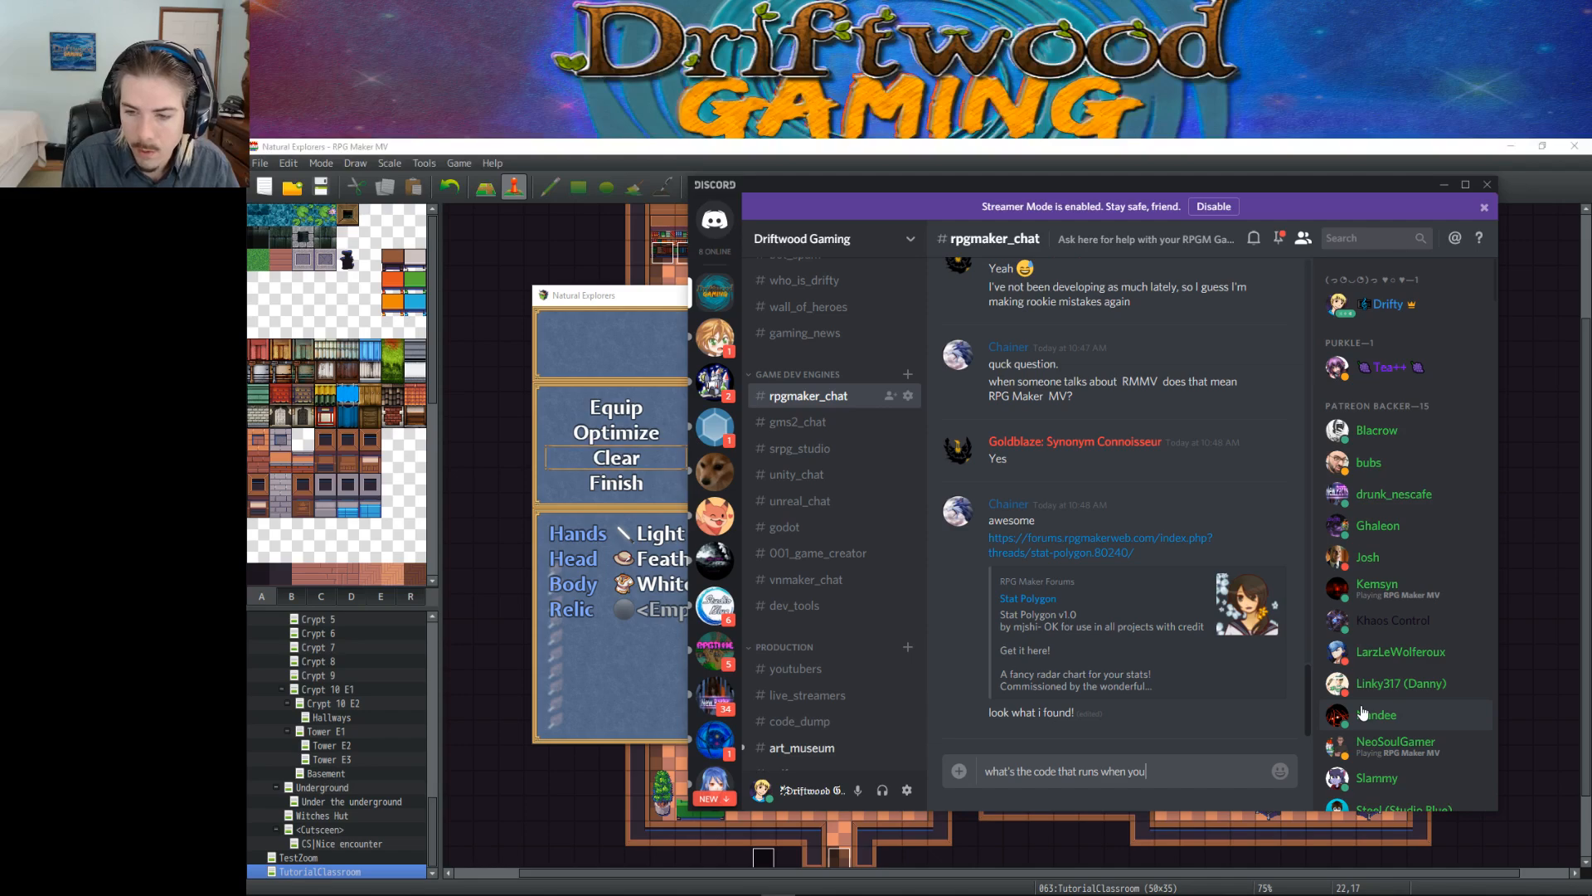
pyautogui.write(' press t')
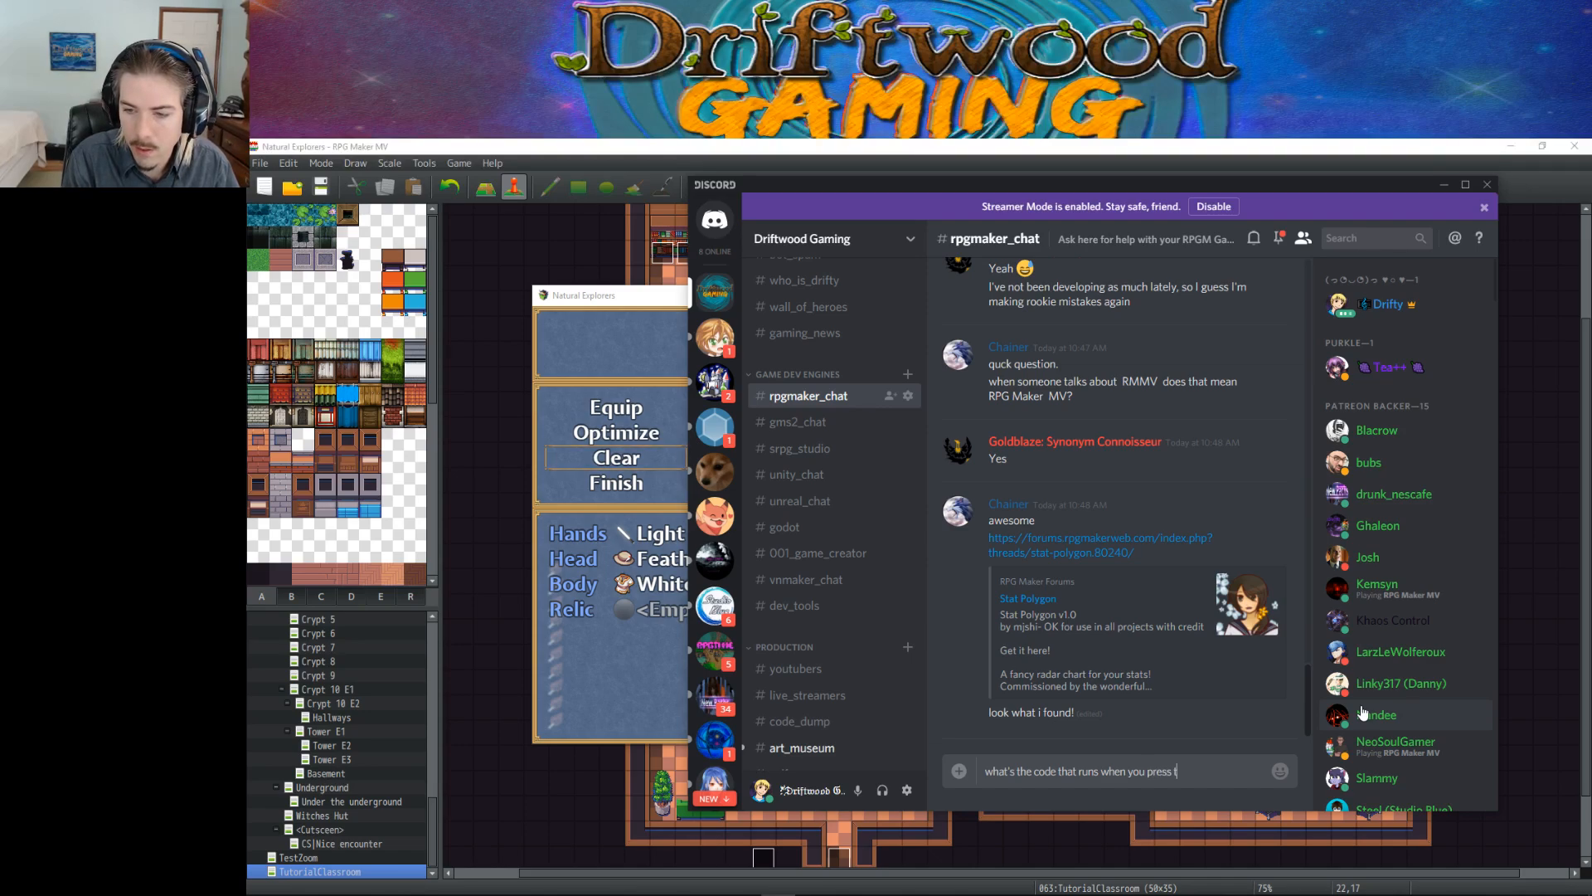
pyautogui.write("he 'clea")
pyautogui.write("r' button i")
pyautogui.write('nside of the game')
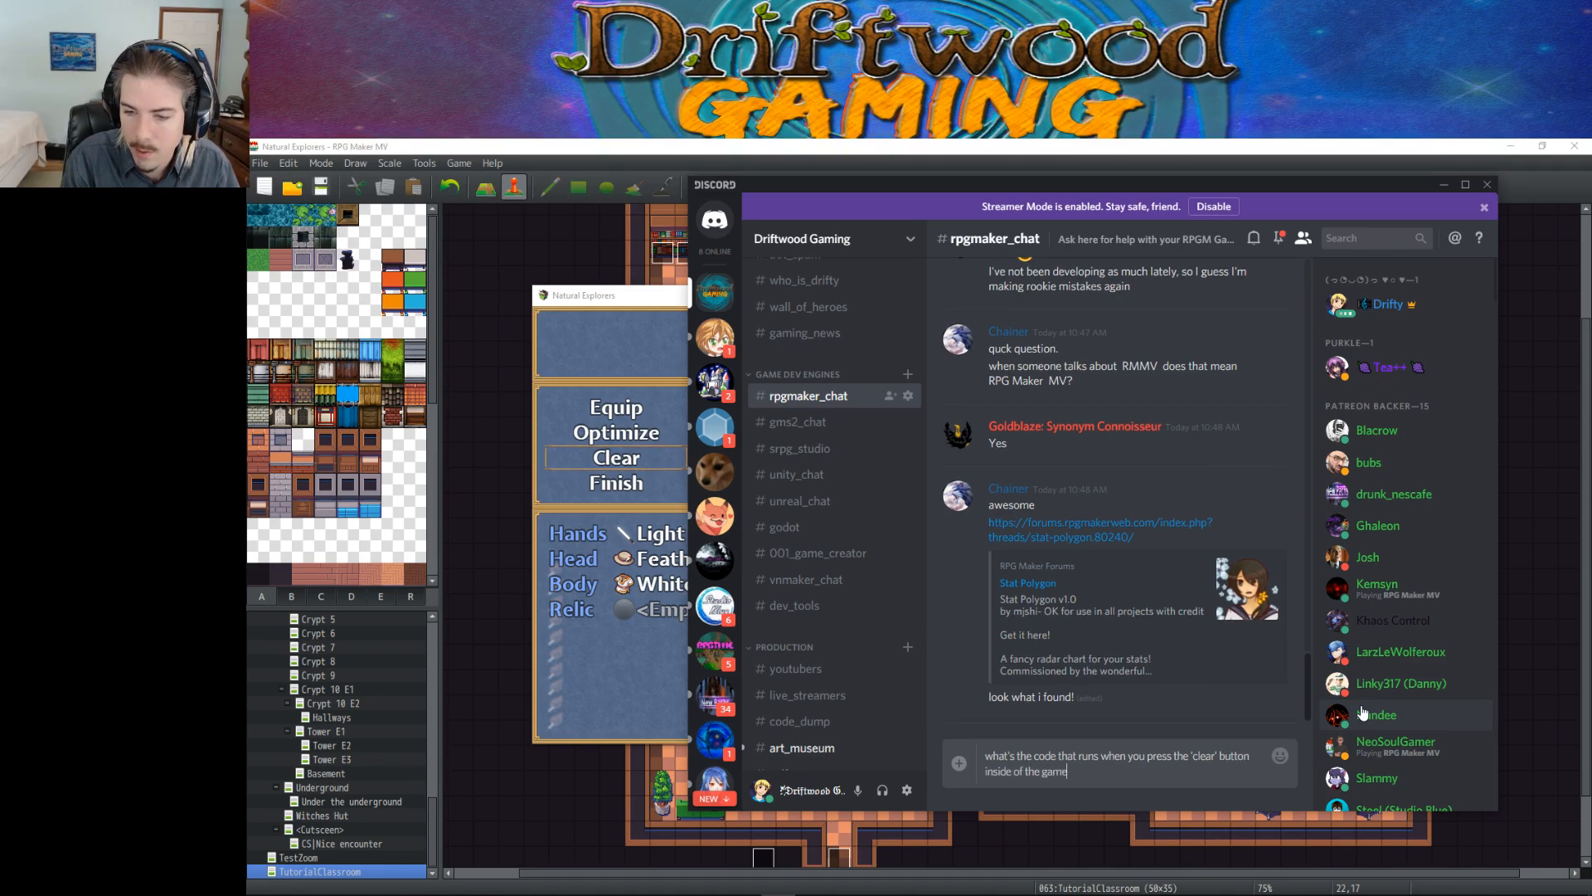
pyautogui.write("'s equip")
pyautogui.press('BackSpace')
pyautogui.write('ip menu?')
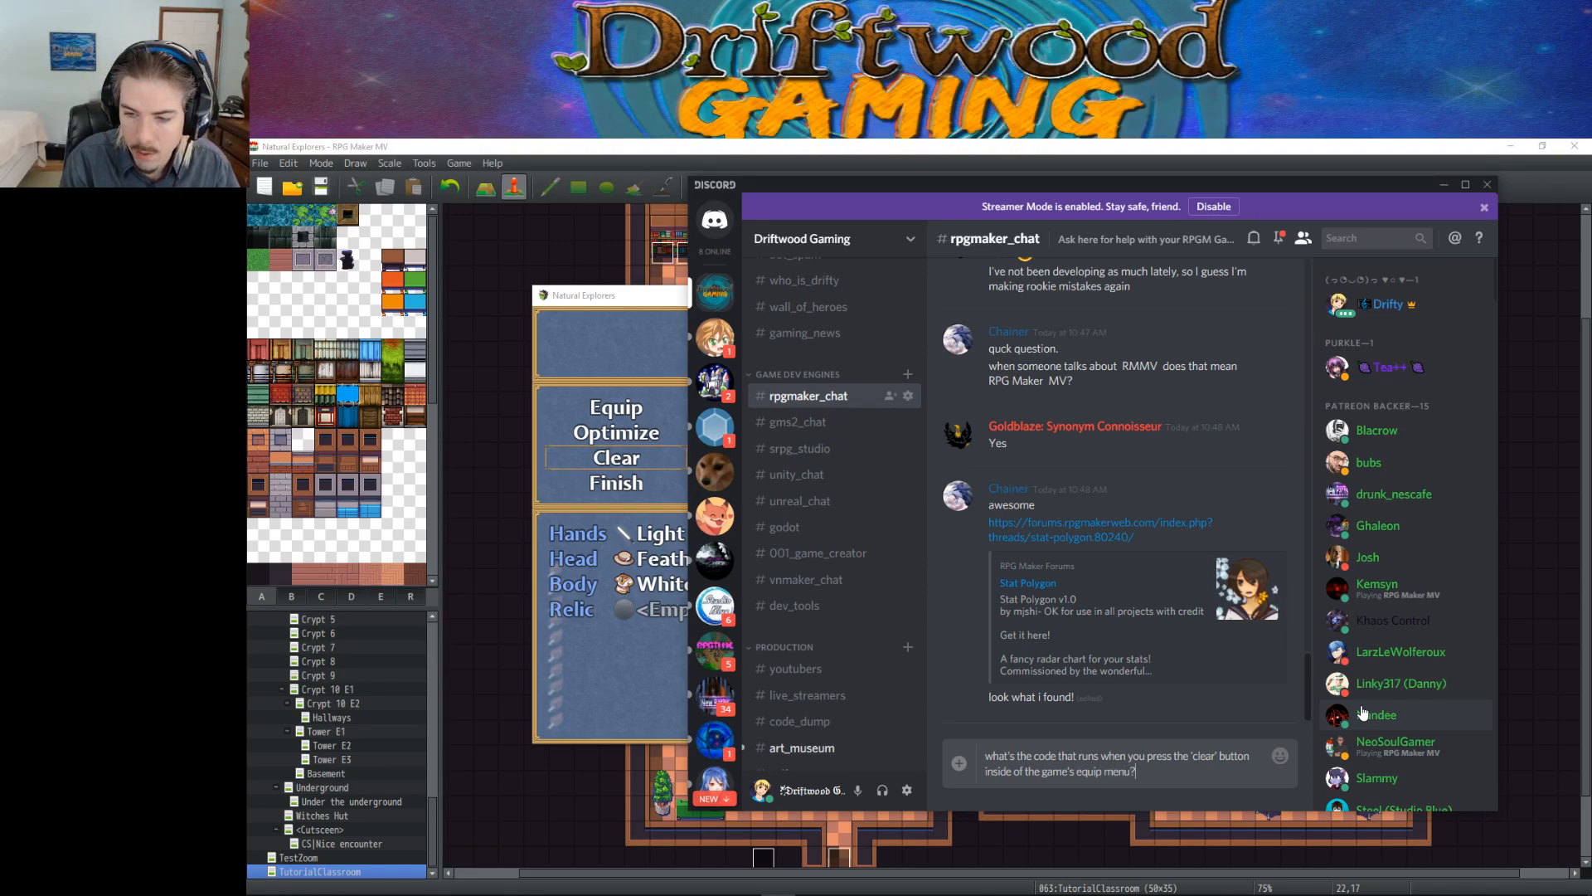
# Step: Extend the message draft with the code example "i.e. ```$gameActors.actor.clearEquip (or something like this"
pyautogui.write(' i.e.')
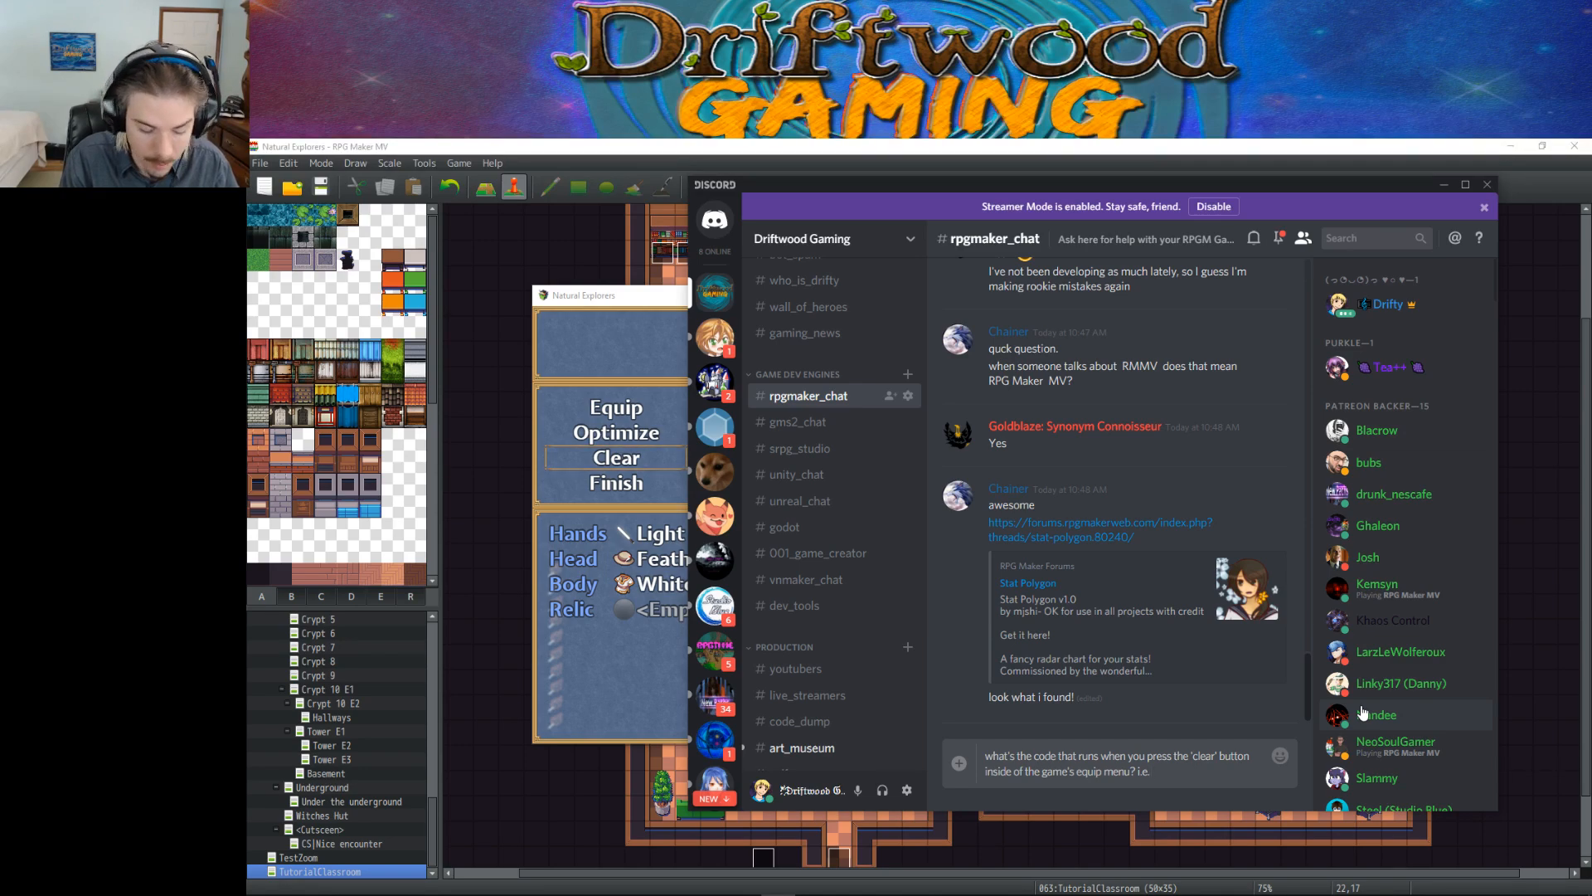
pyautogui.write(' ```')
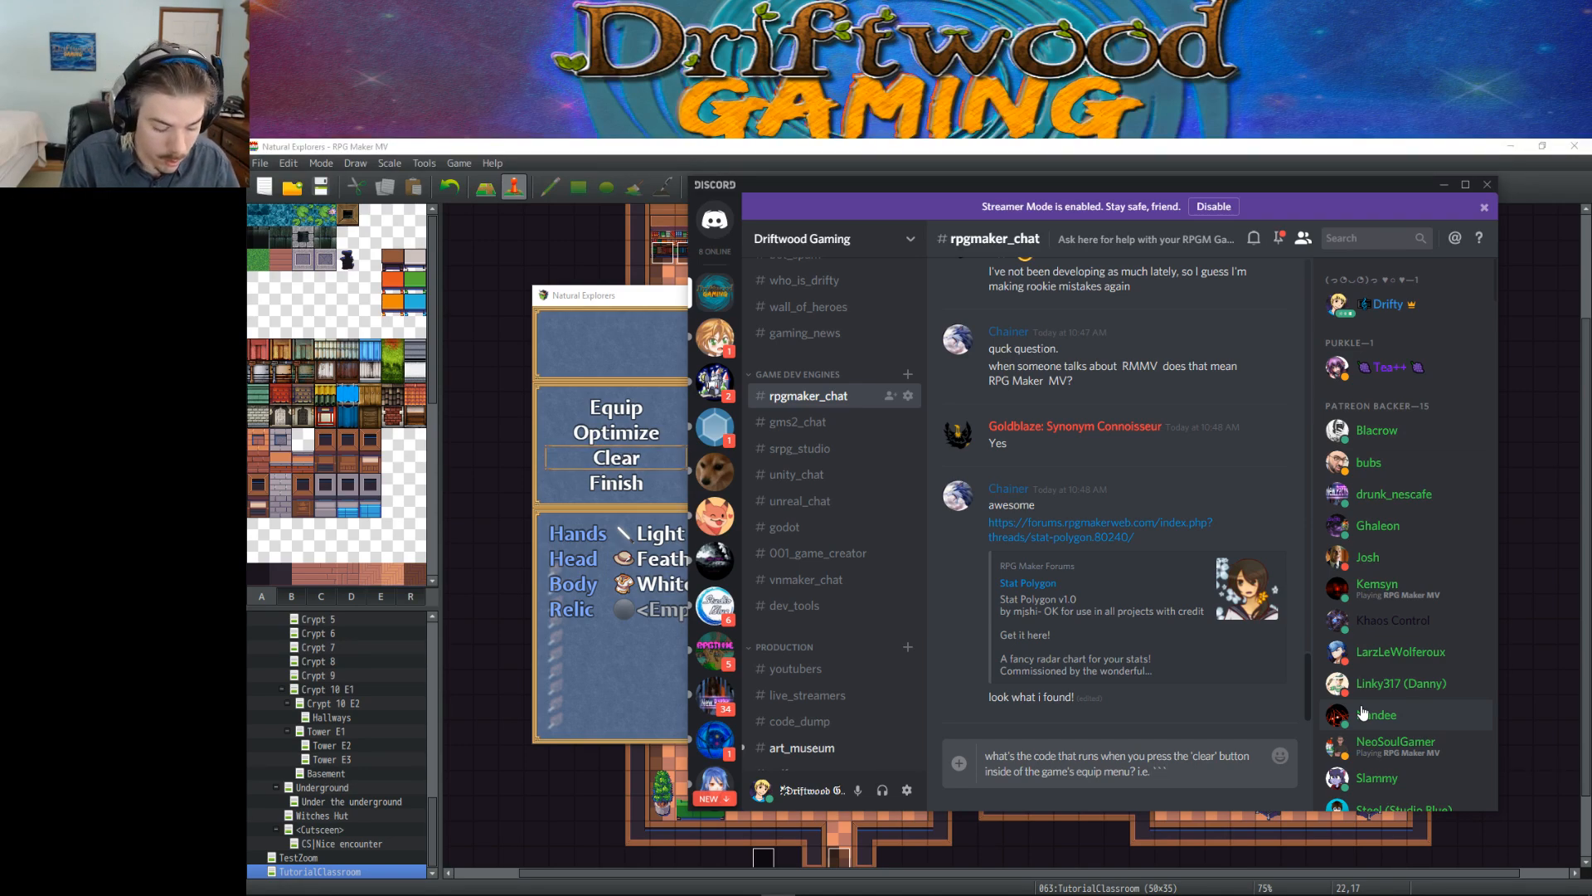
pyautogui.write('$game')
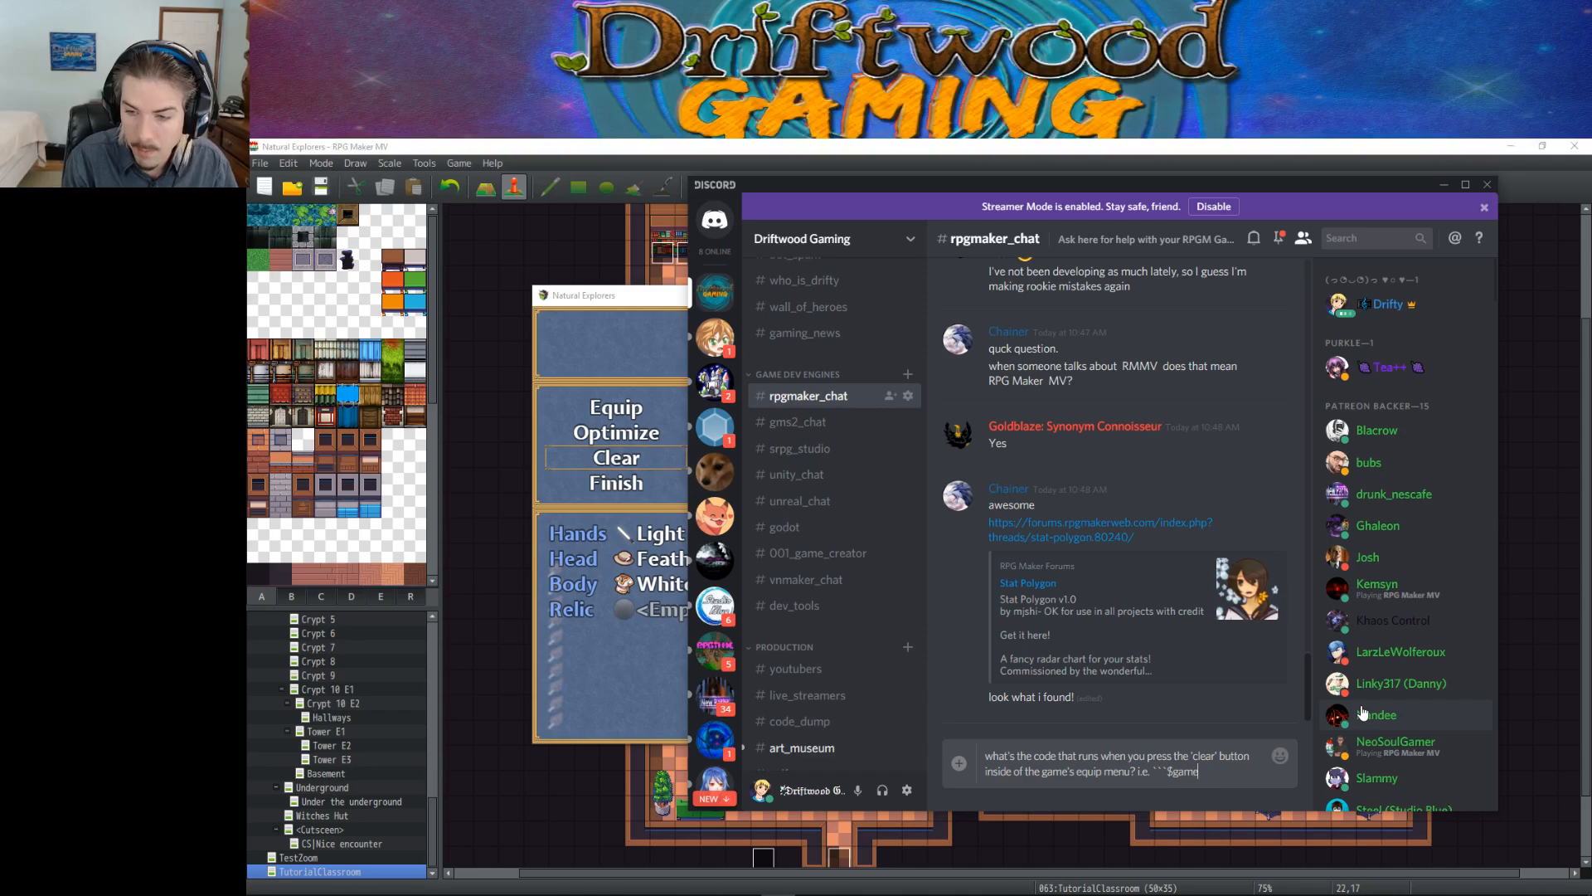
pyautogui.write('Actors.a')
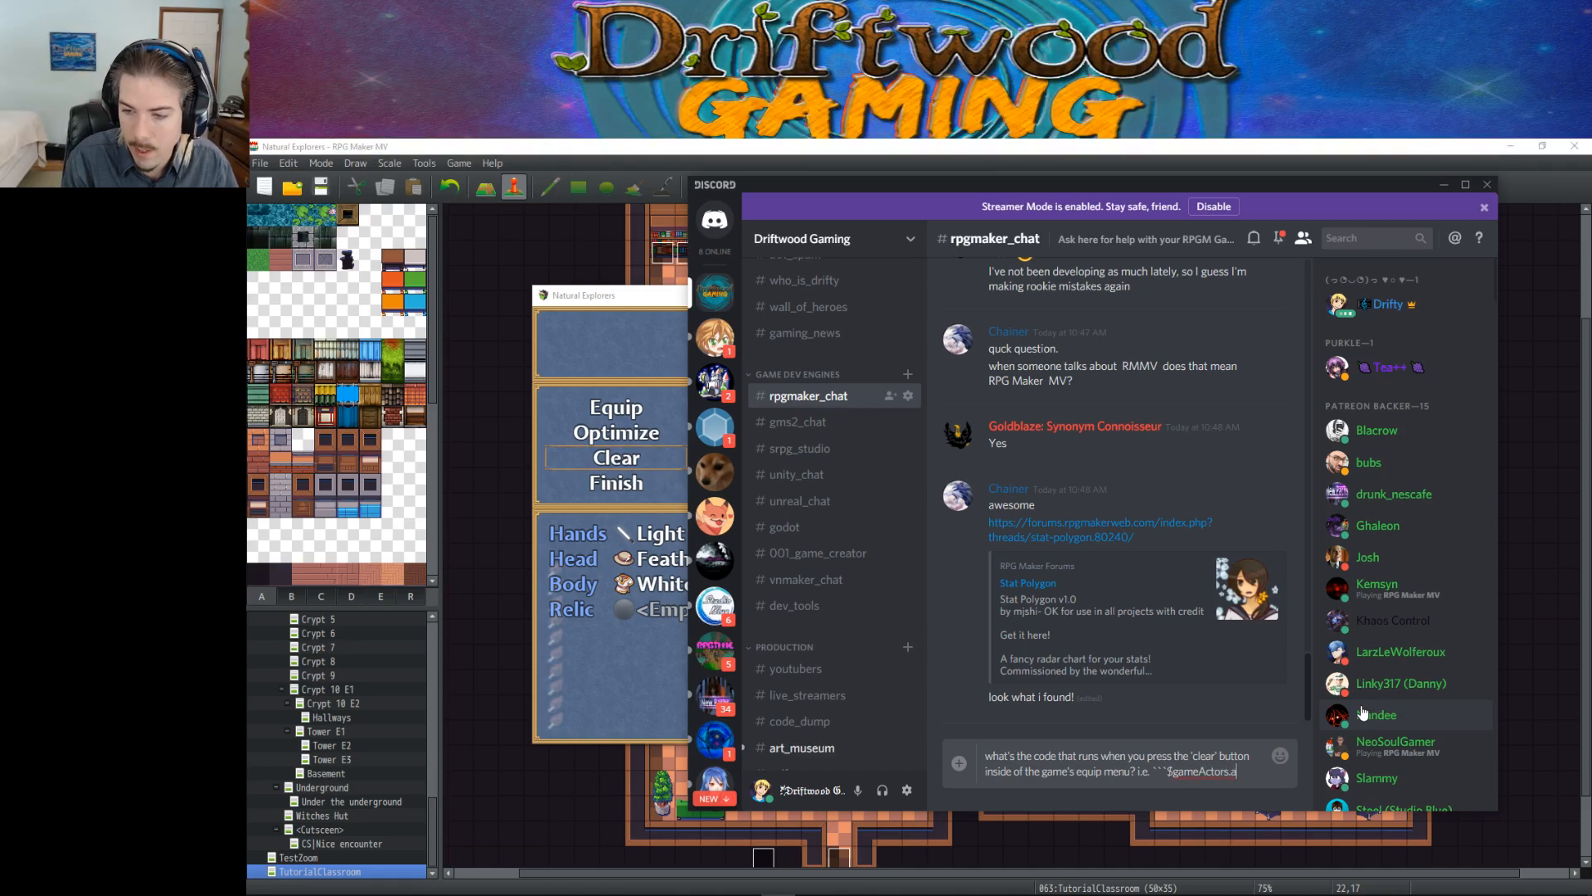
pyautogui.write('ctor.clear')
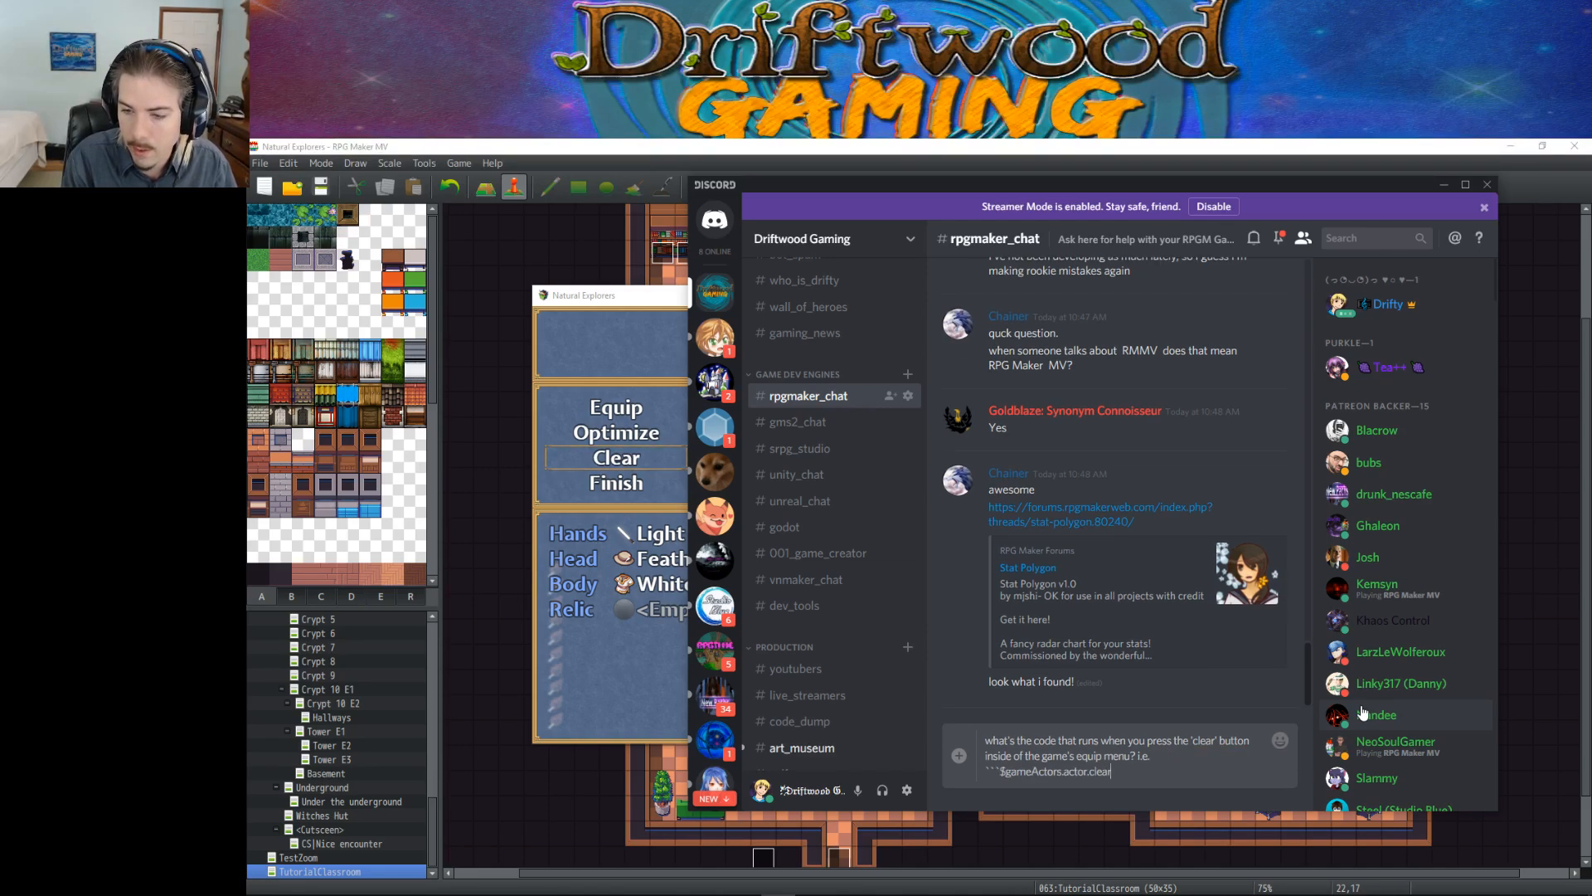
pyautogui.write('Equip (or somethin')
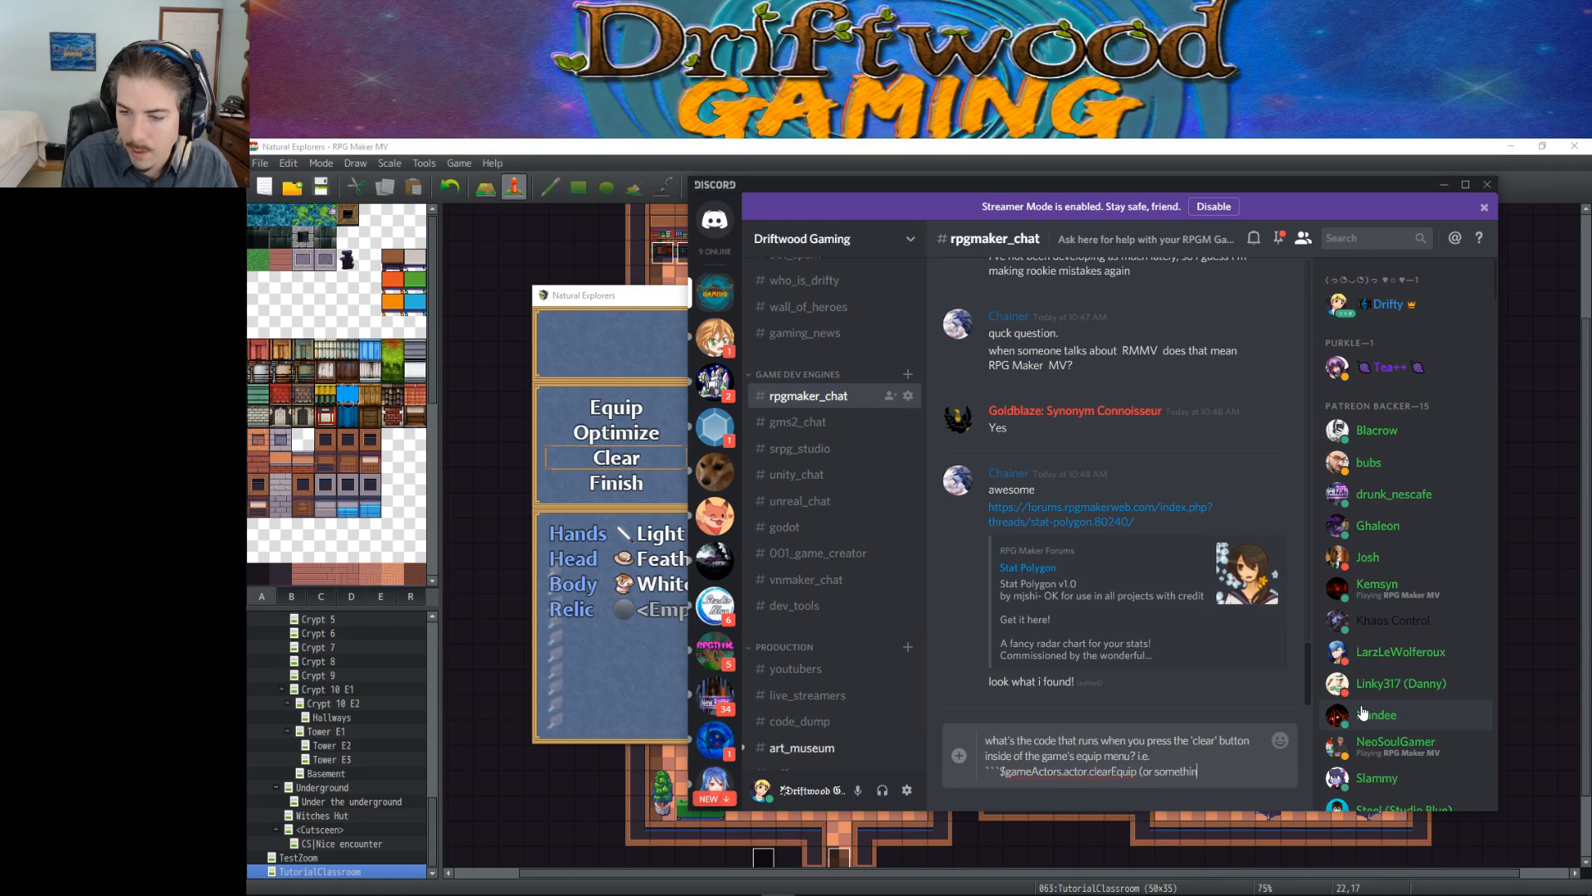
pyautogui.write('g thing')
pyautogui.press('BackSpace')
pyautogui.press('BackSpace')
pyautogui.press('BackSpace')
pyautogui.press('BackSpace')
pyautogui.press('BackSpace')
pyautogui.write('lik')
pyautogui.press('BackSpace')
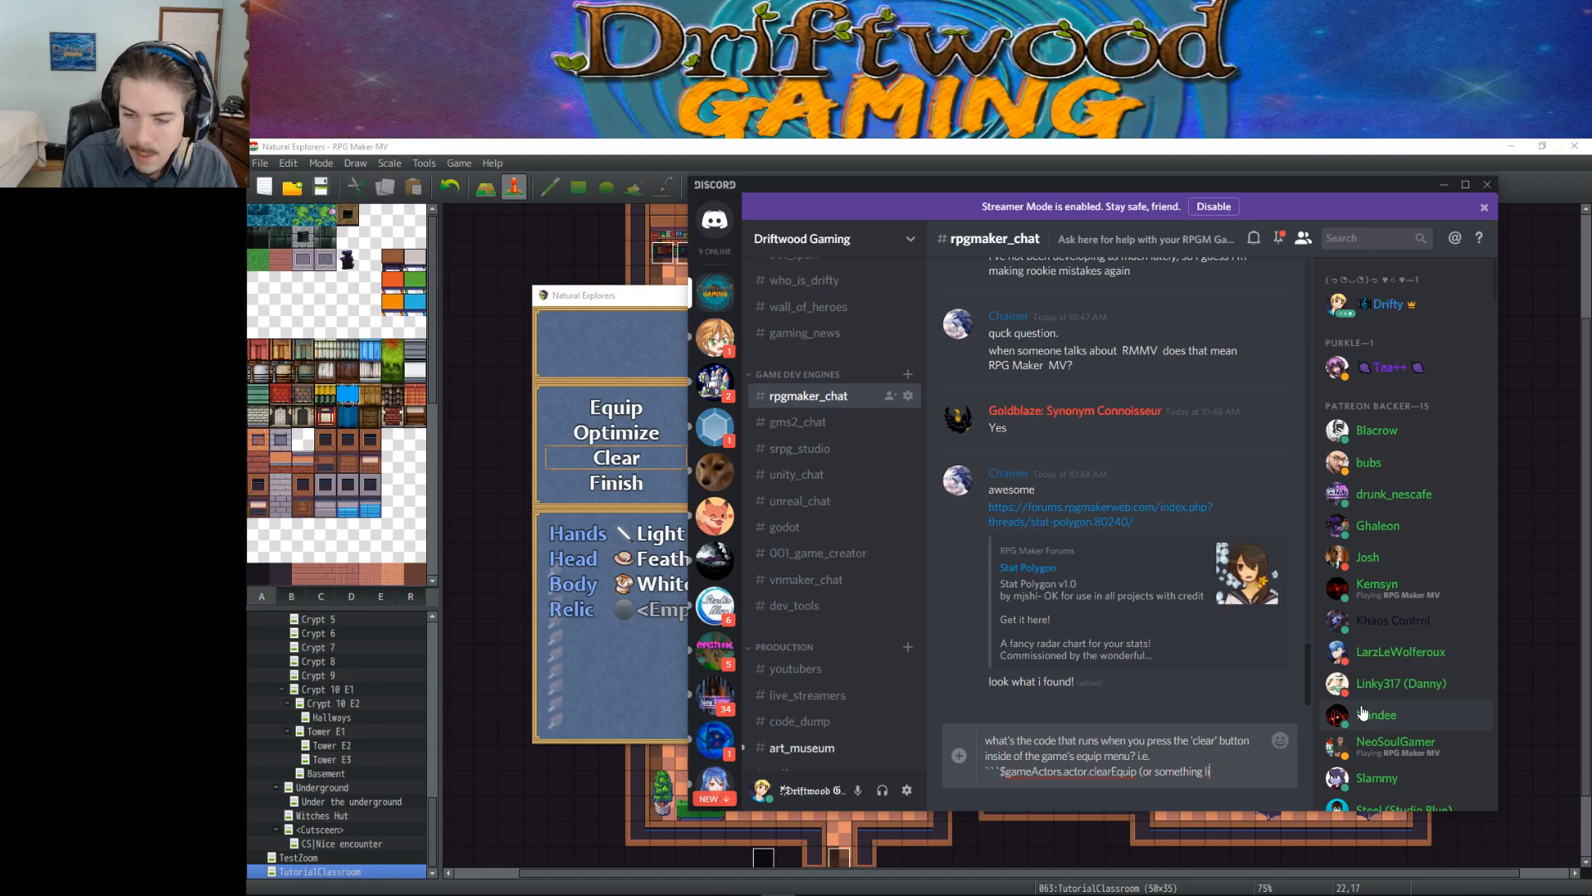
pyautogui.write('ke this')
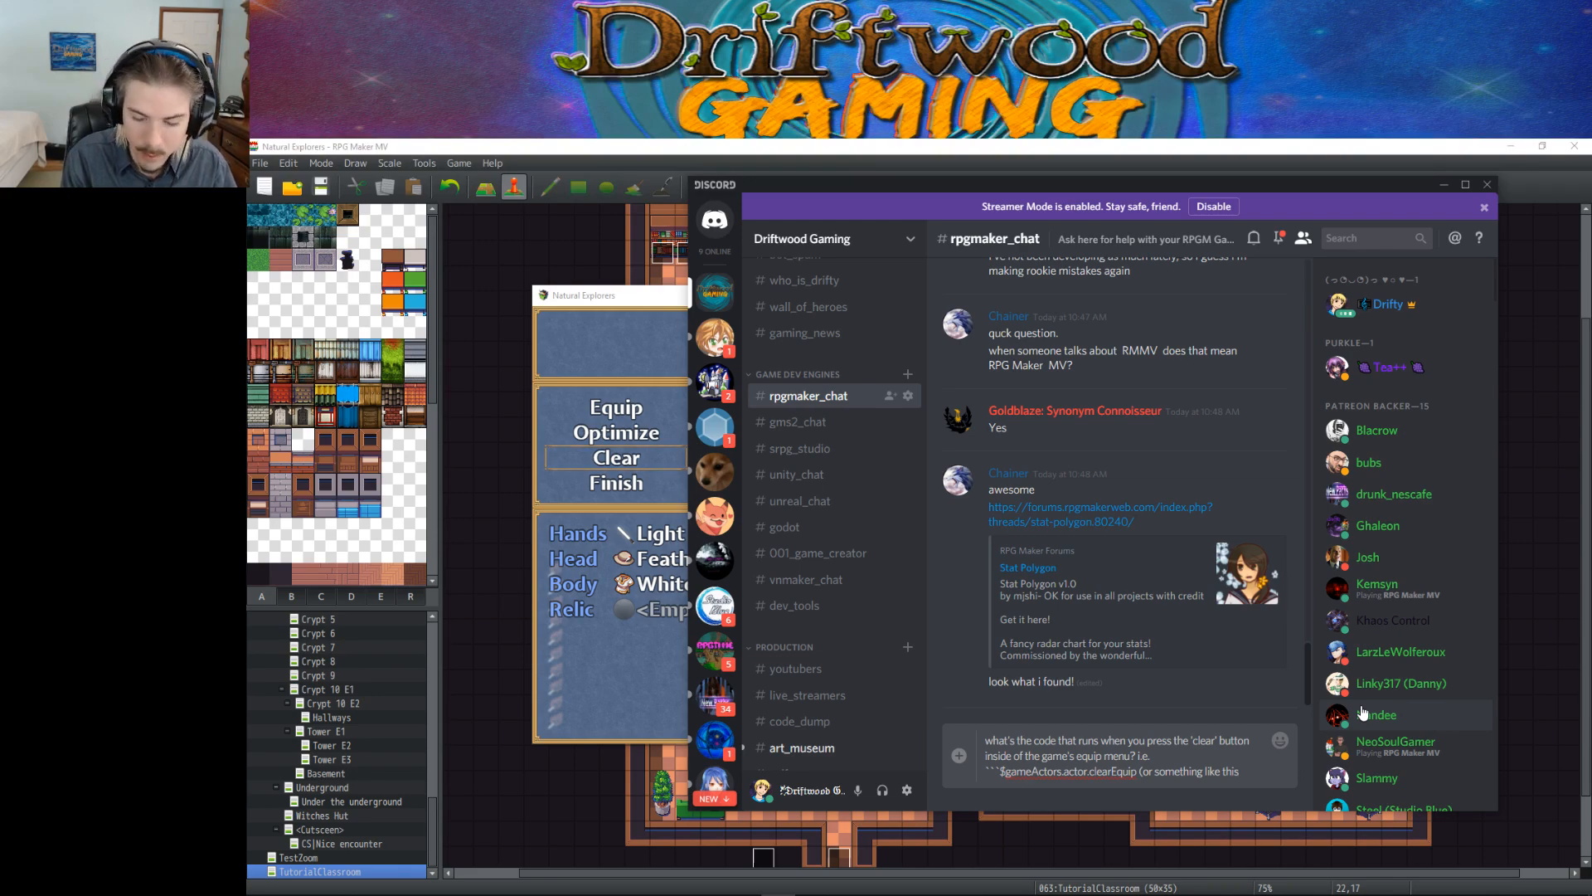
# Step: Close the code block after "(or something like this)" and send the question about the equip menu's clear code
pyautogui.write(') ```')
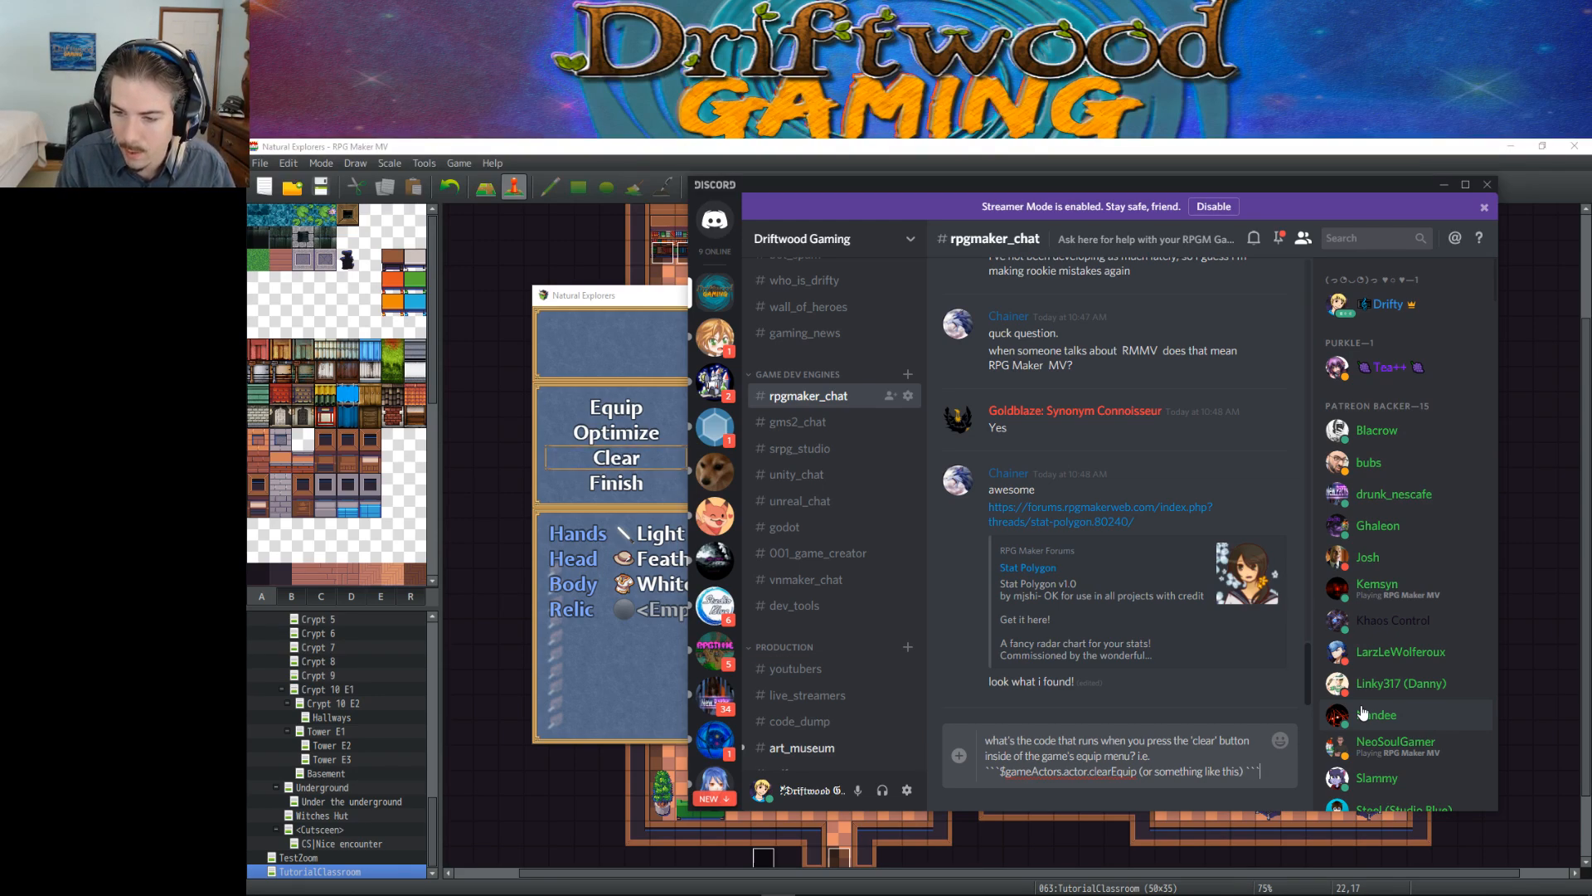
pyautogui.press('Return')
pyautogui.write('@')
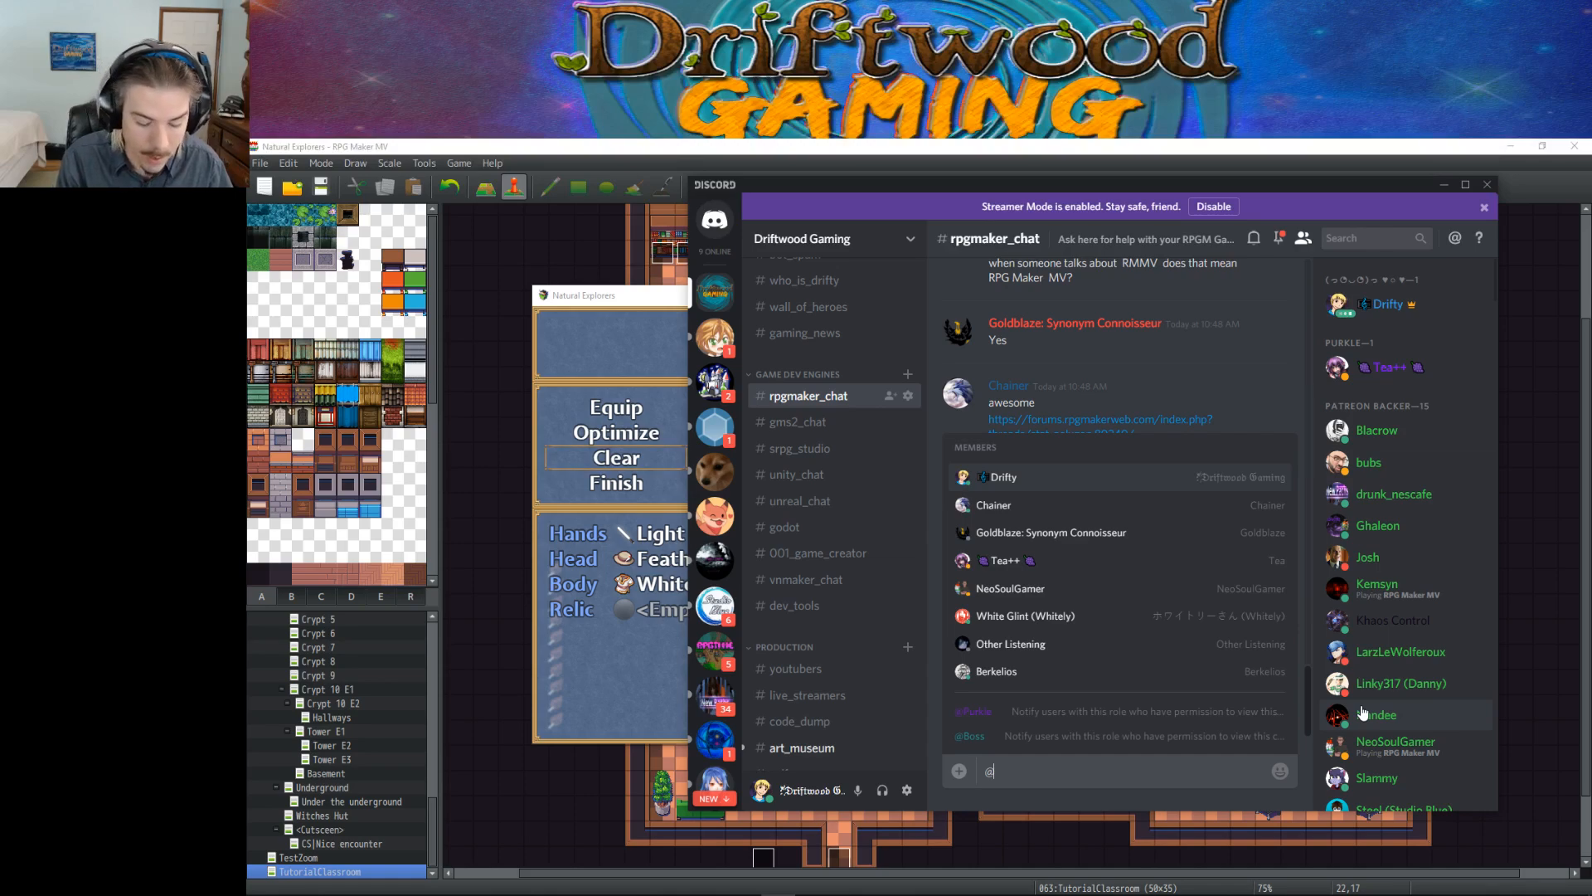
pyautogui.write('code')
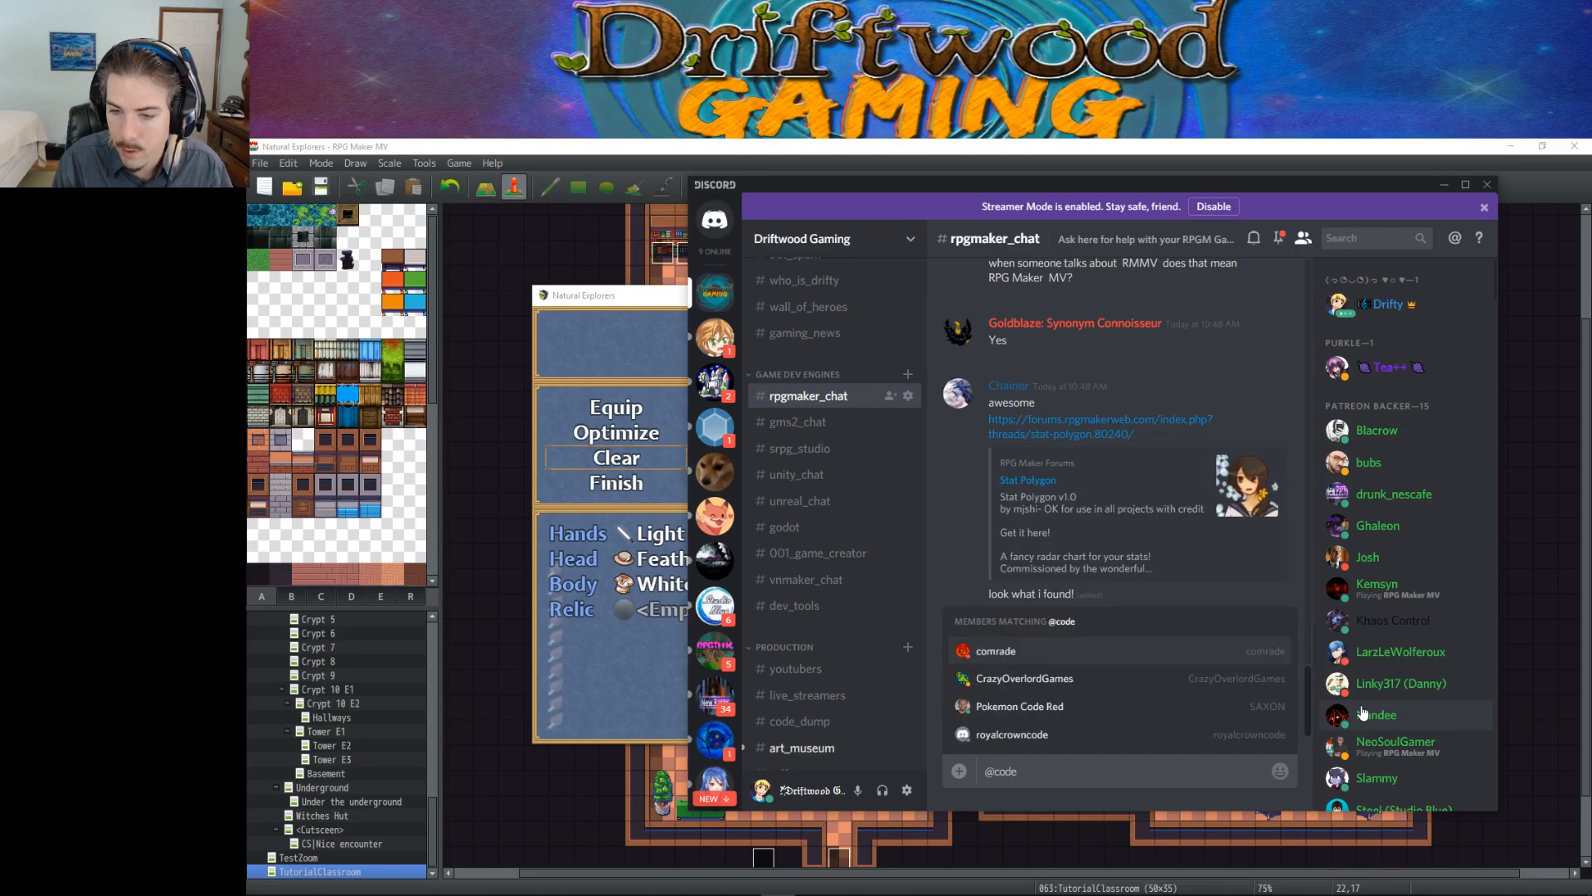
pyautogui.scroll(-7, 1413, 467)
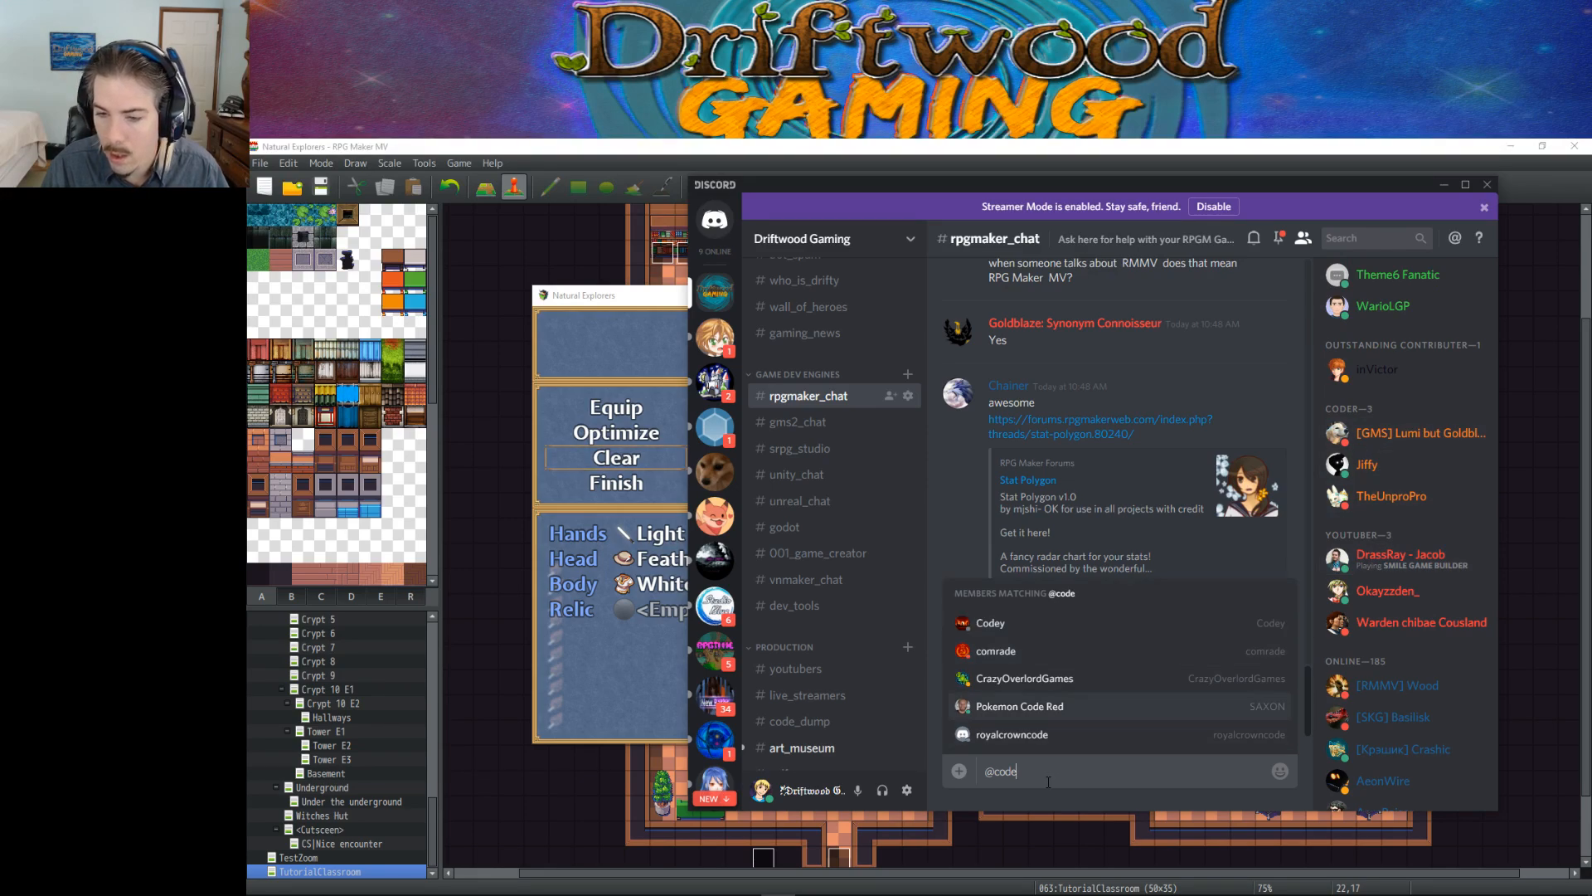
pyautogui.write('r')
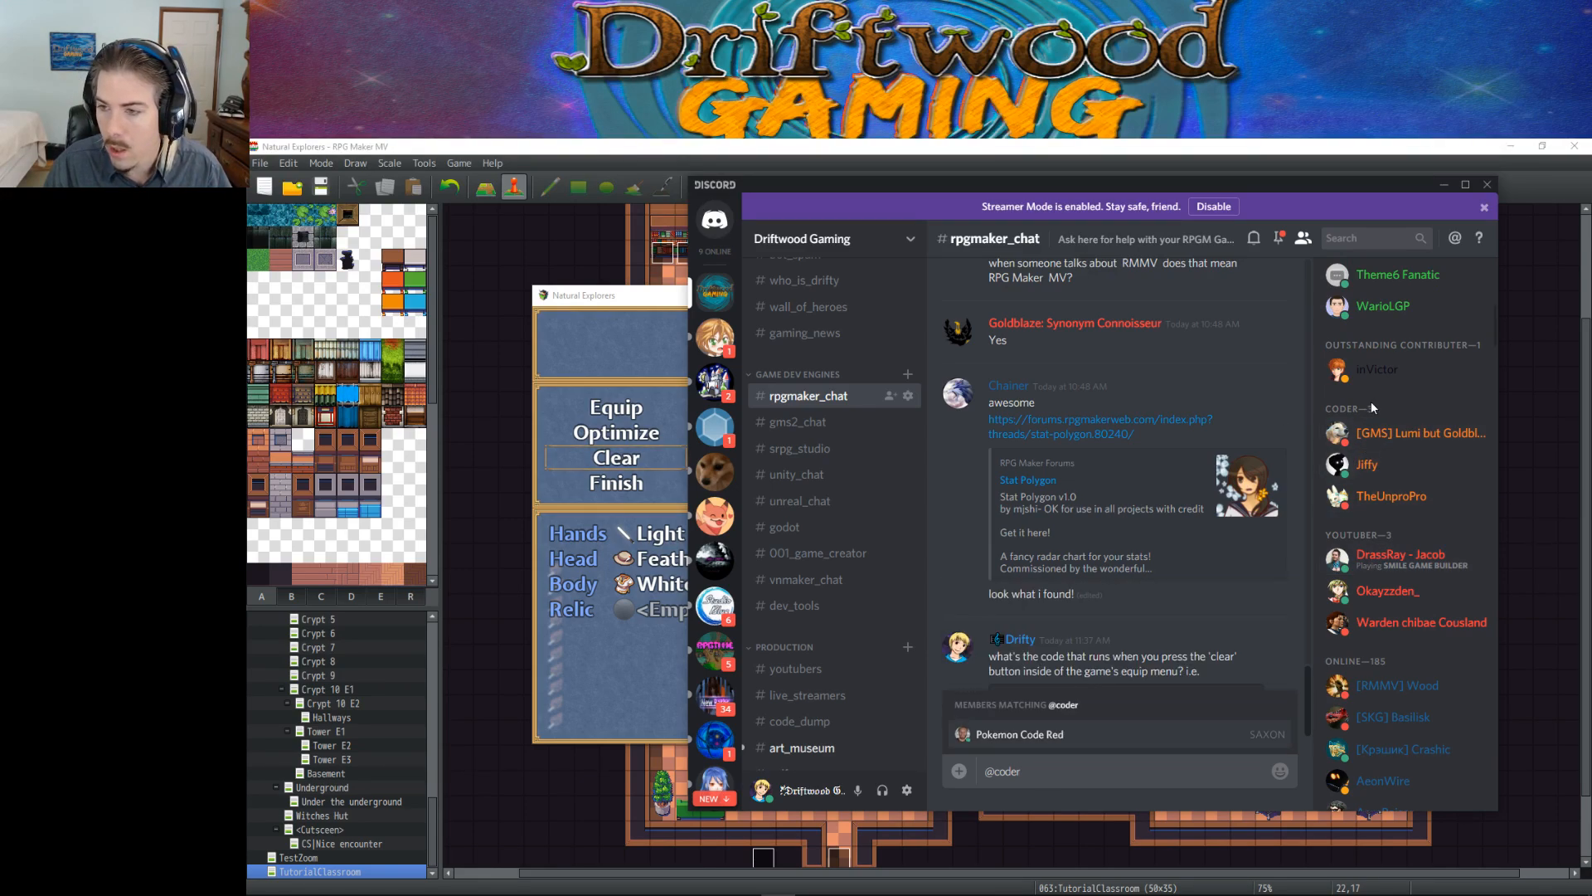
pyautogui.doubleClick(1017, 773)
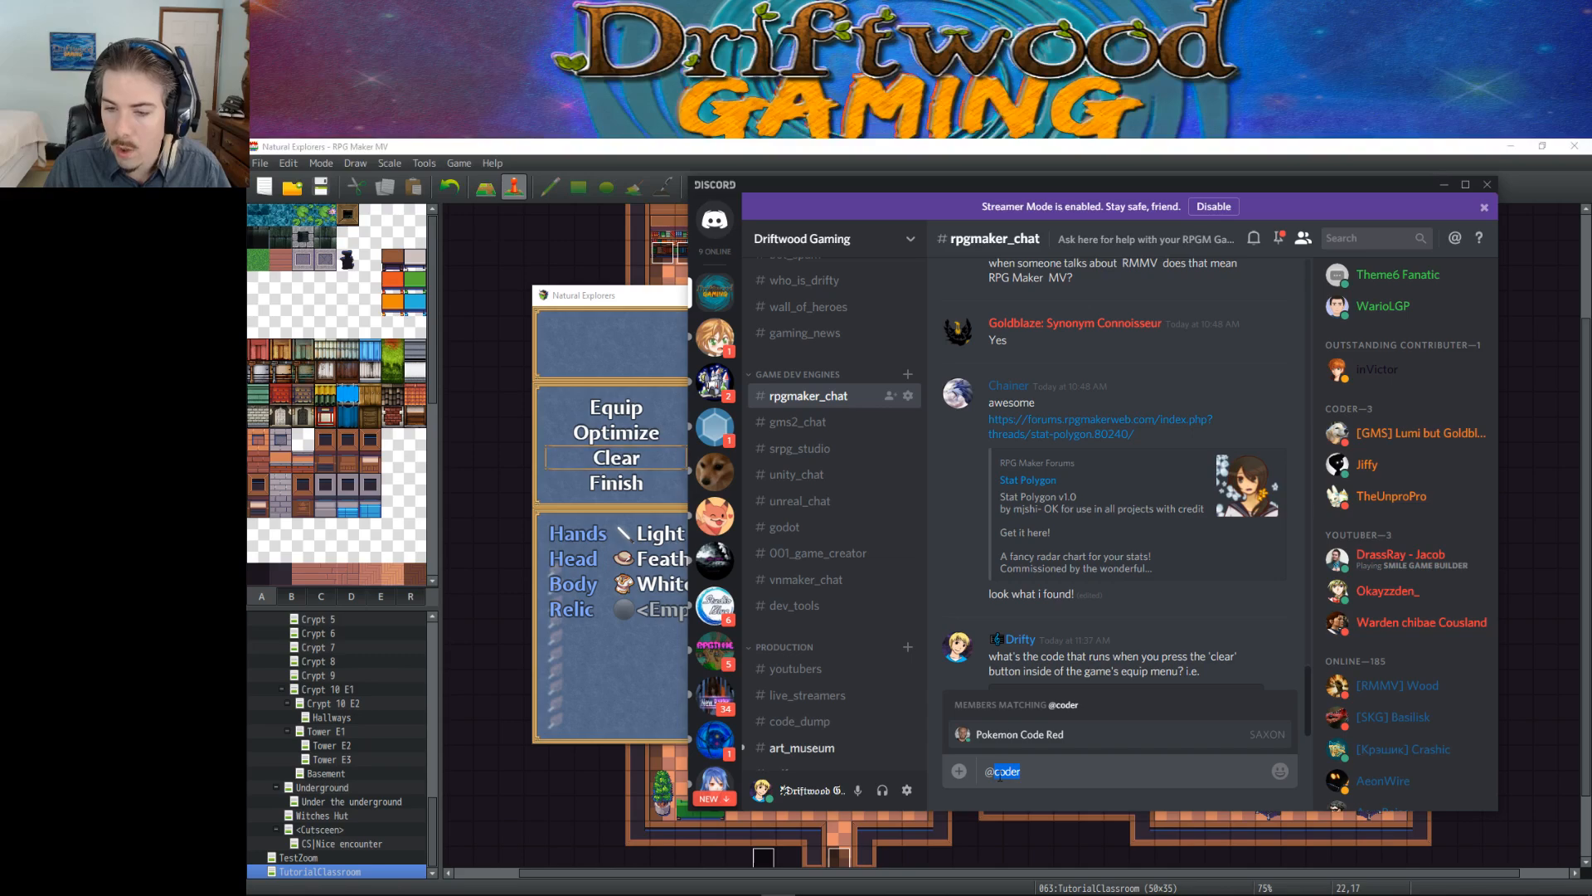
pyautogui.write('code')
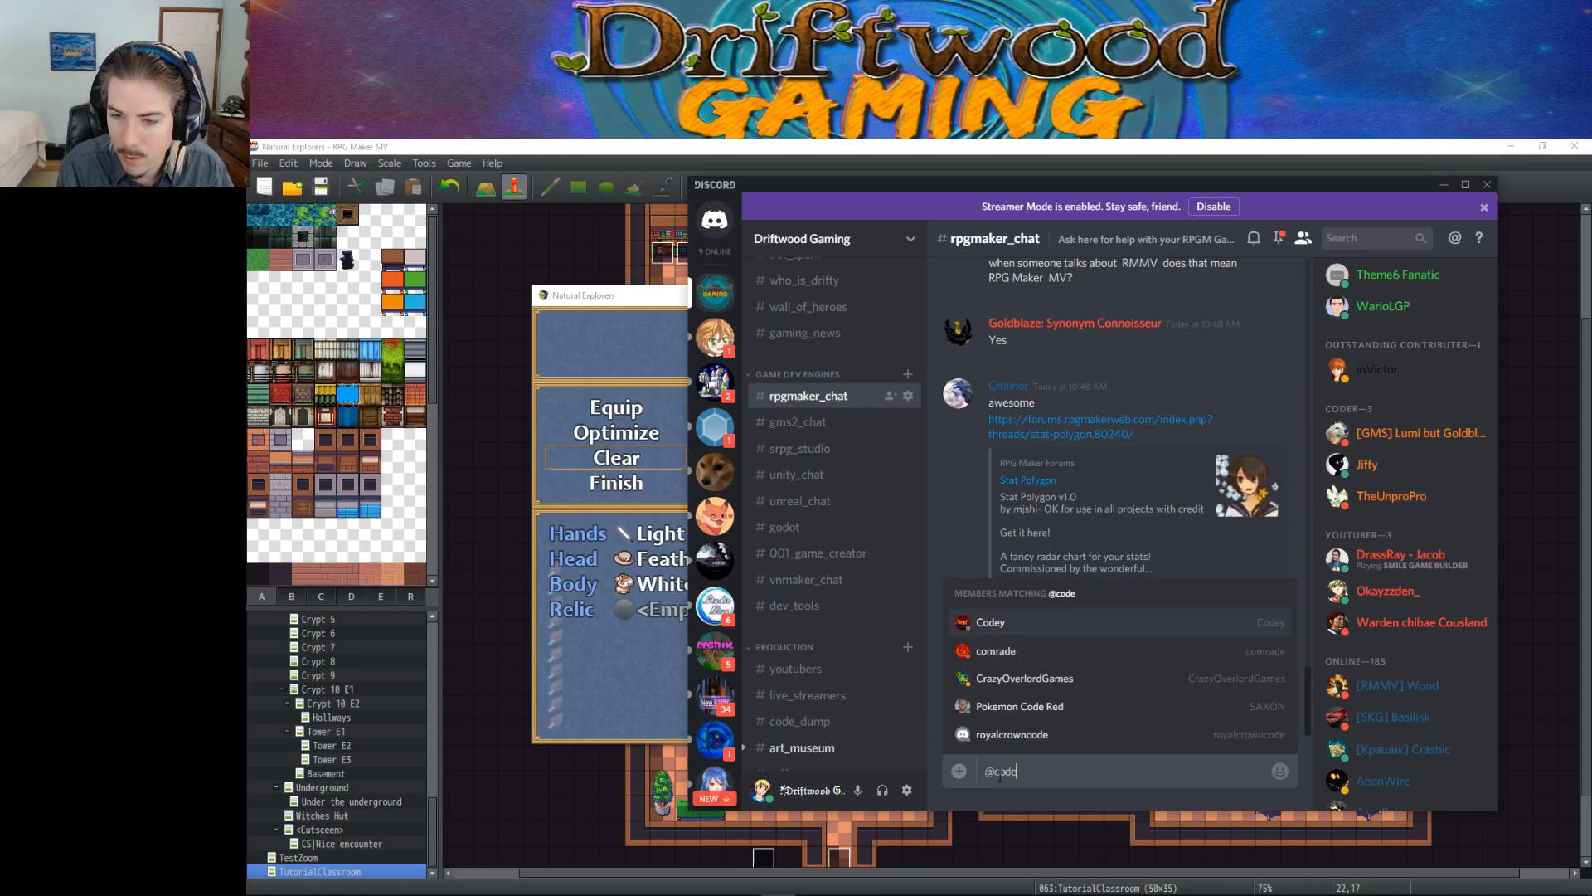
pyautogui.press('BackSpace')
pyautogui.press('BackSpace')
pyautogui.press('BackSpace')
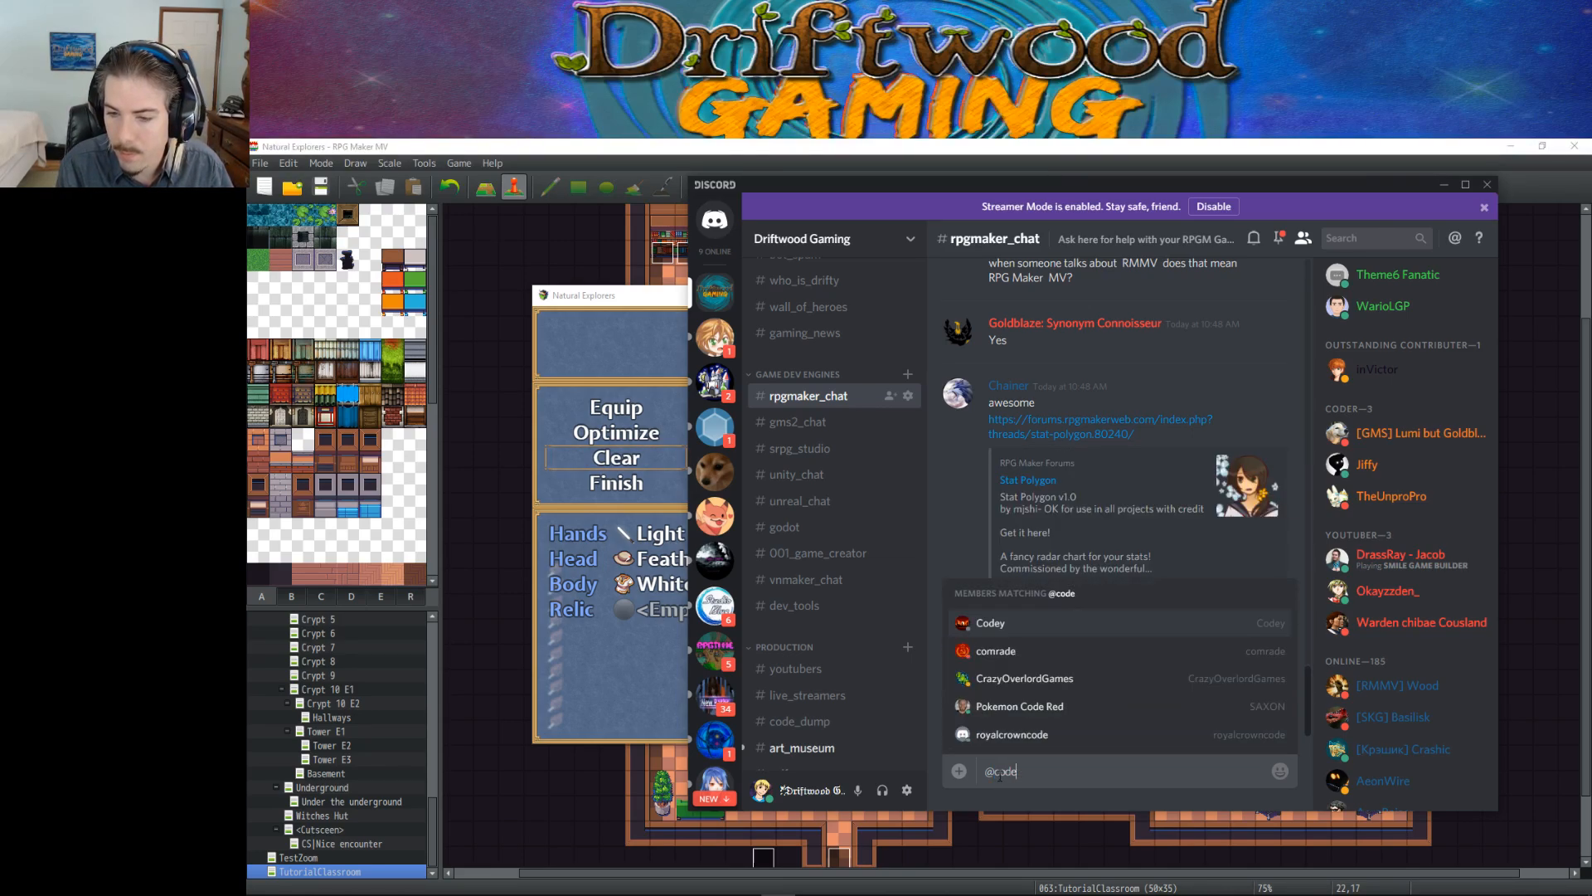
pyautogui.press('BackSpace')
pyautogui.press('BackSpace')
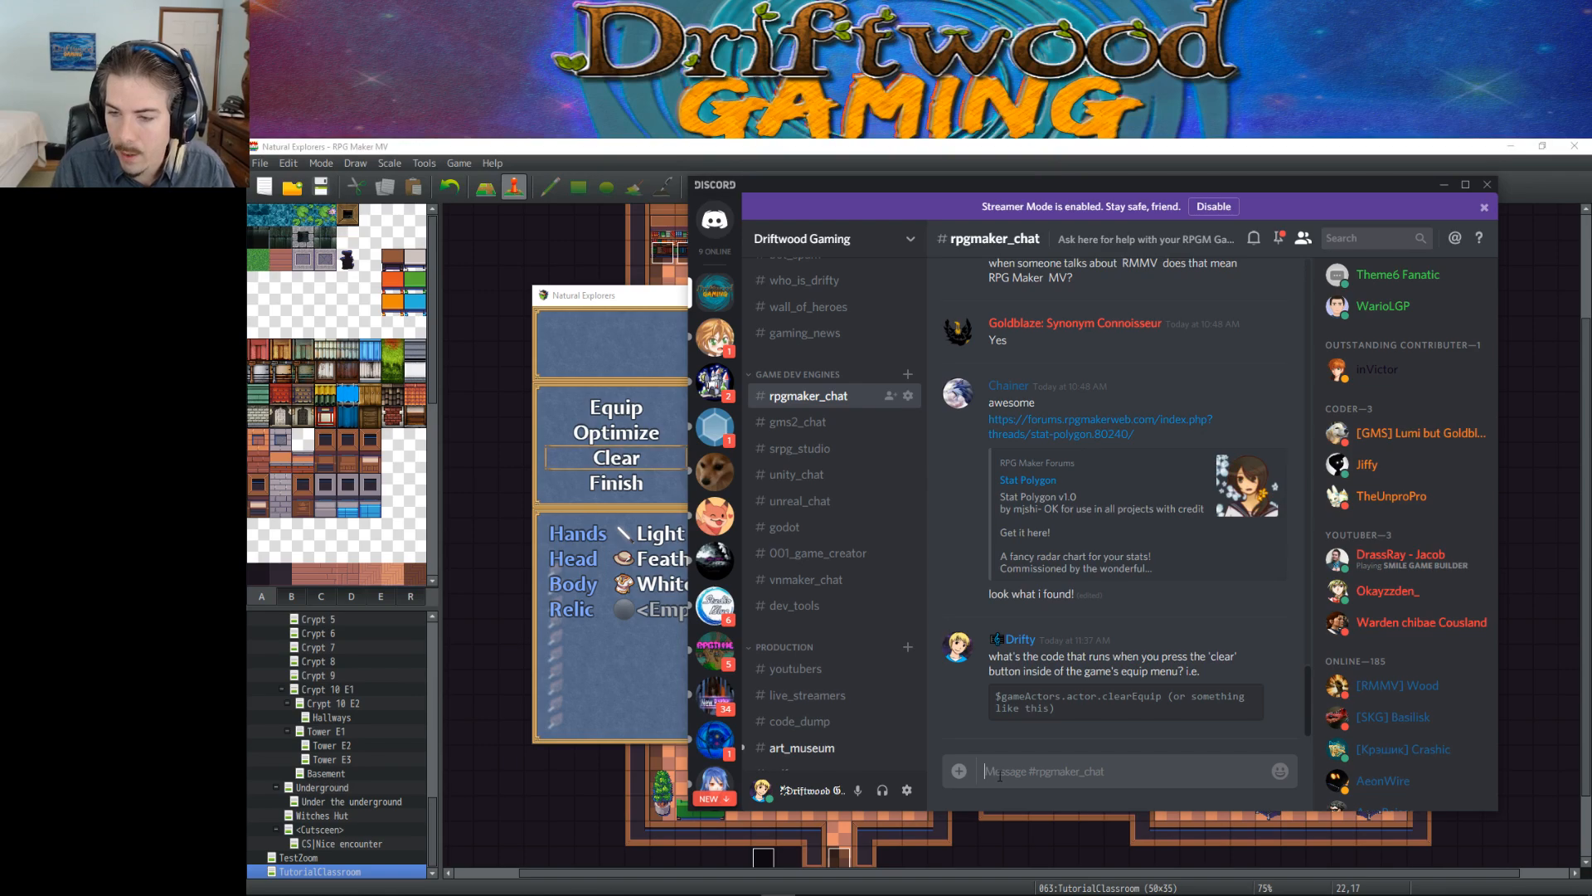
# Step: Mention all three members listed under the Coder role and send the message
pyautogui.rightClick(1393, 436)
pyautogui.click(1312, 471)
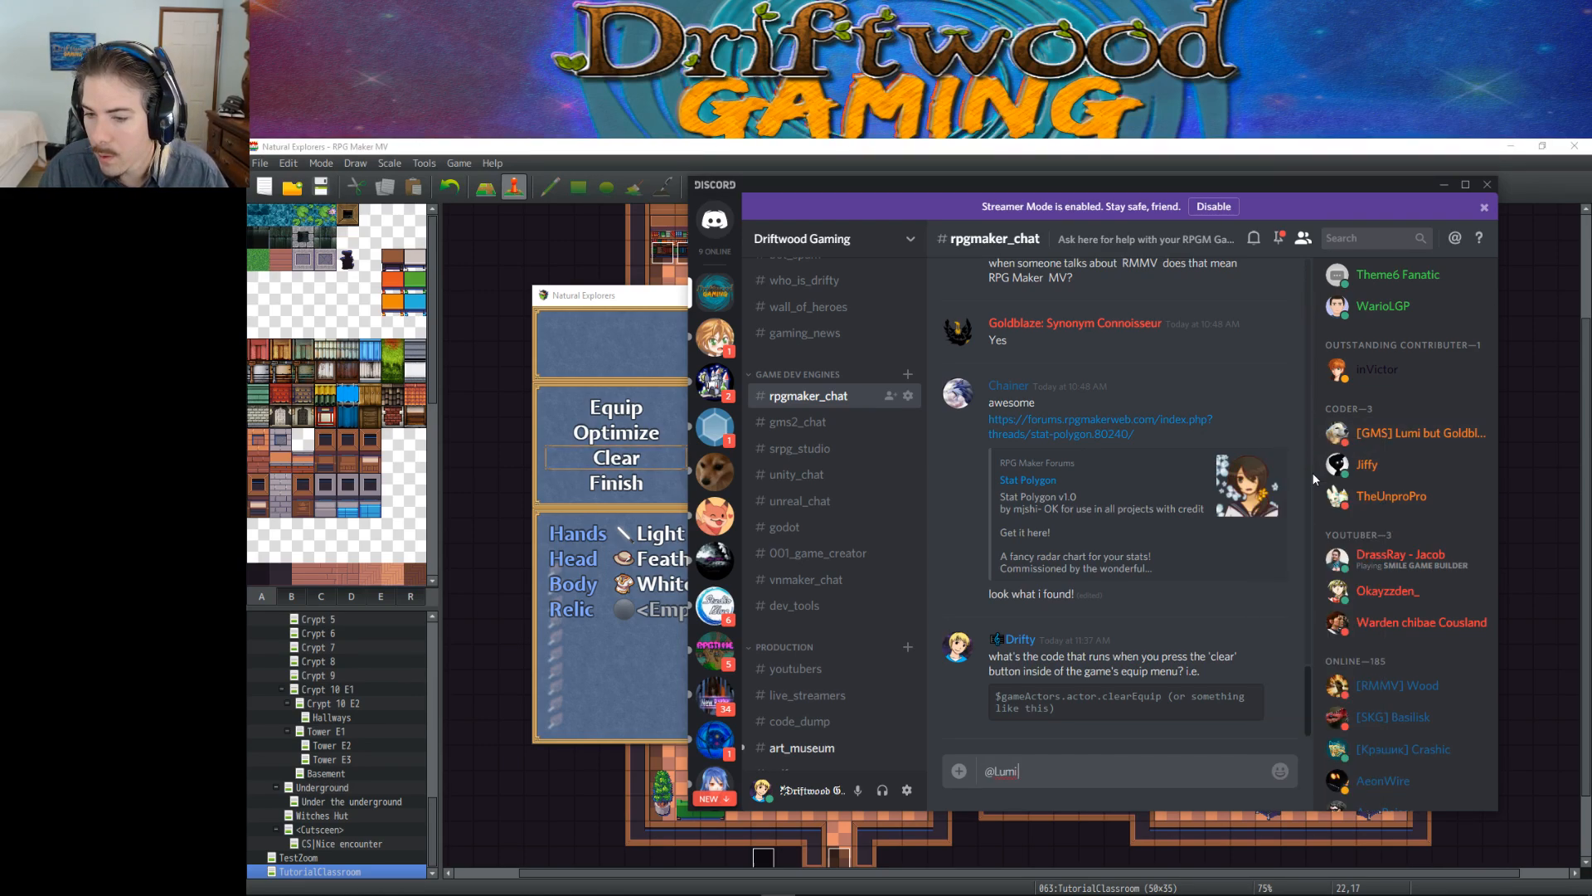
pyautogui.rightClick(1368, 468)
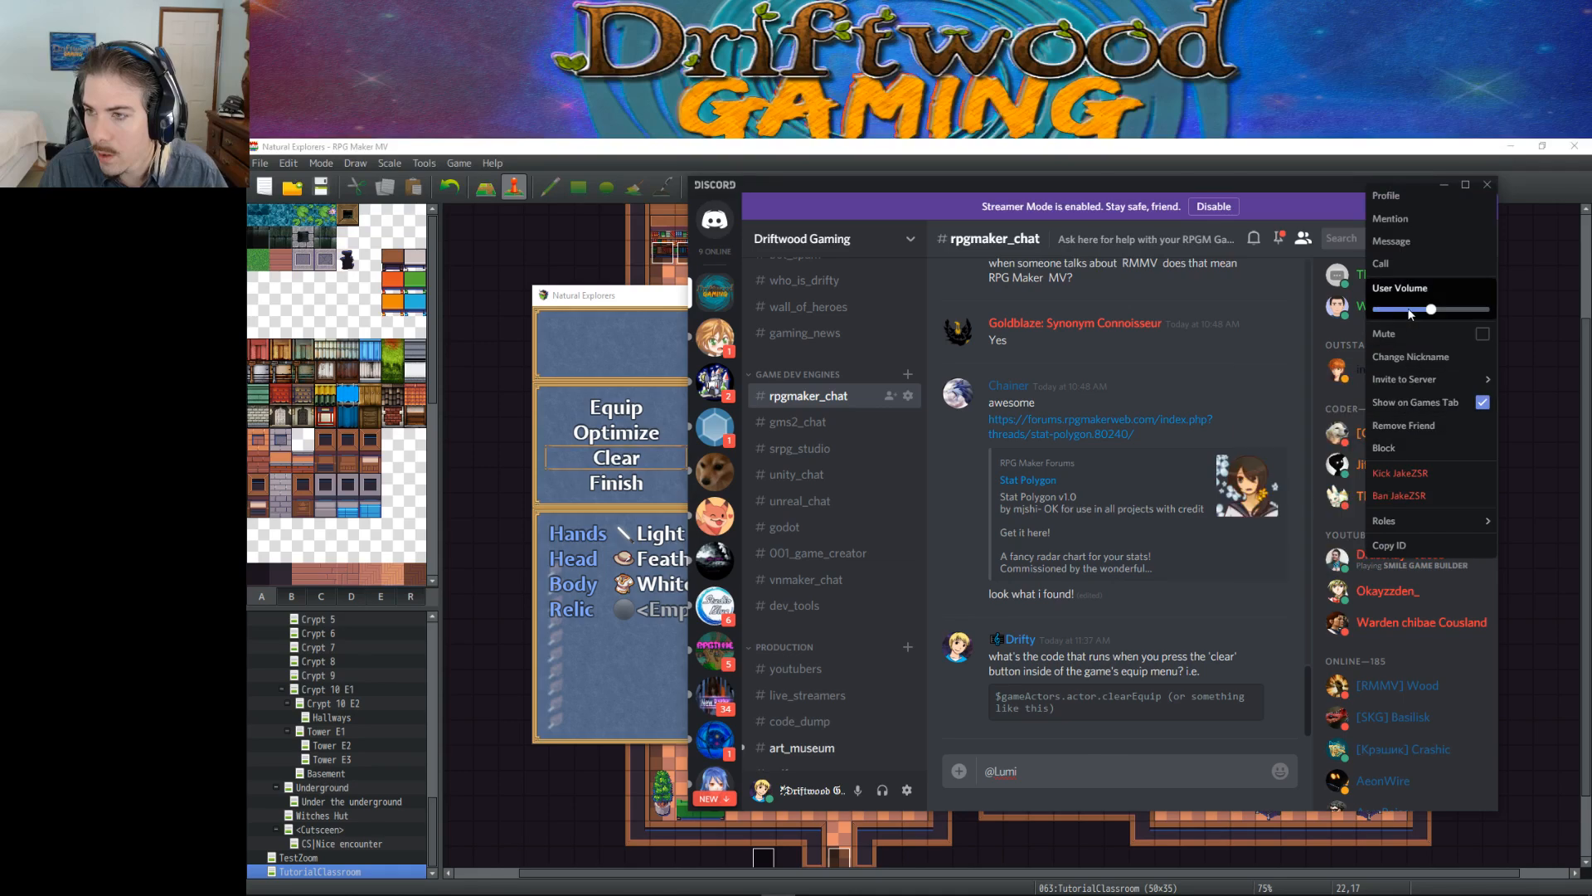
pyautogui.click(1402, 220)
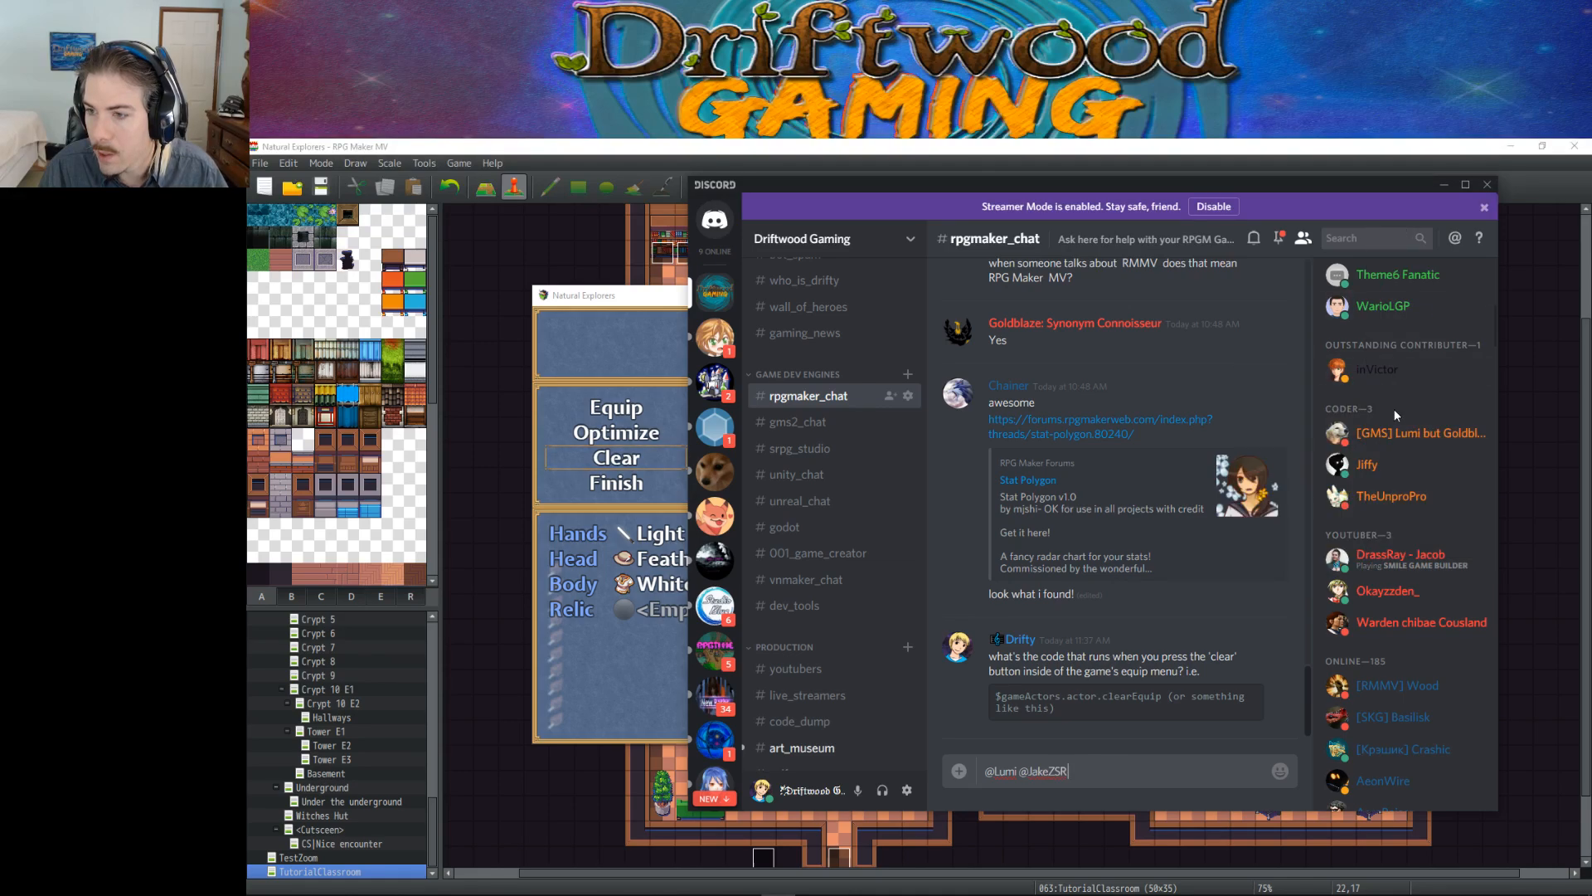
pyautogui.rightClick(1370, 491)
pyautogui.click(1287, 220)
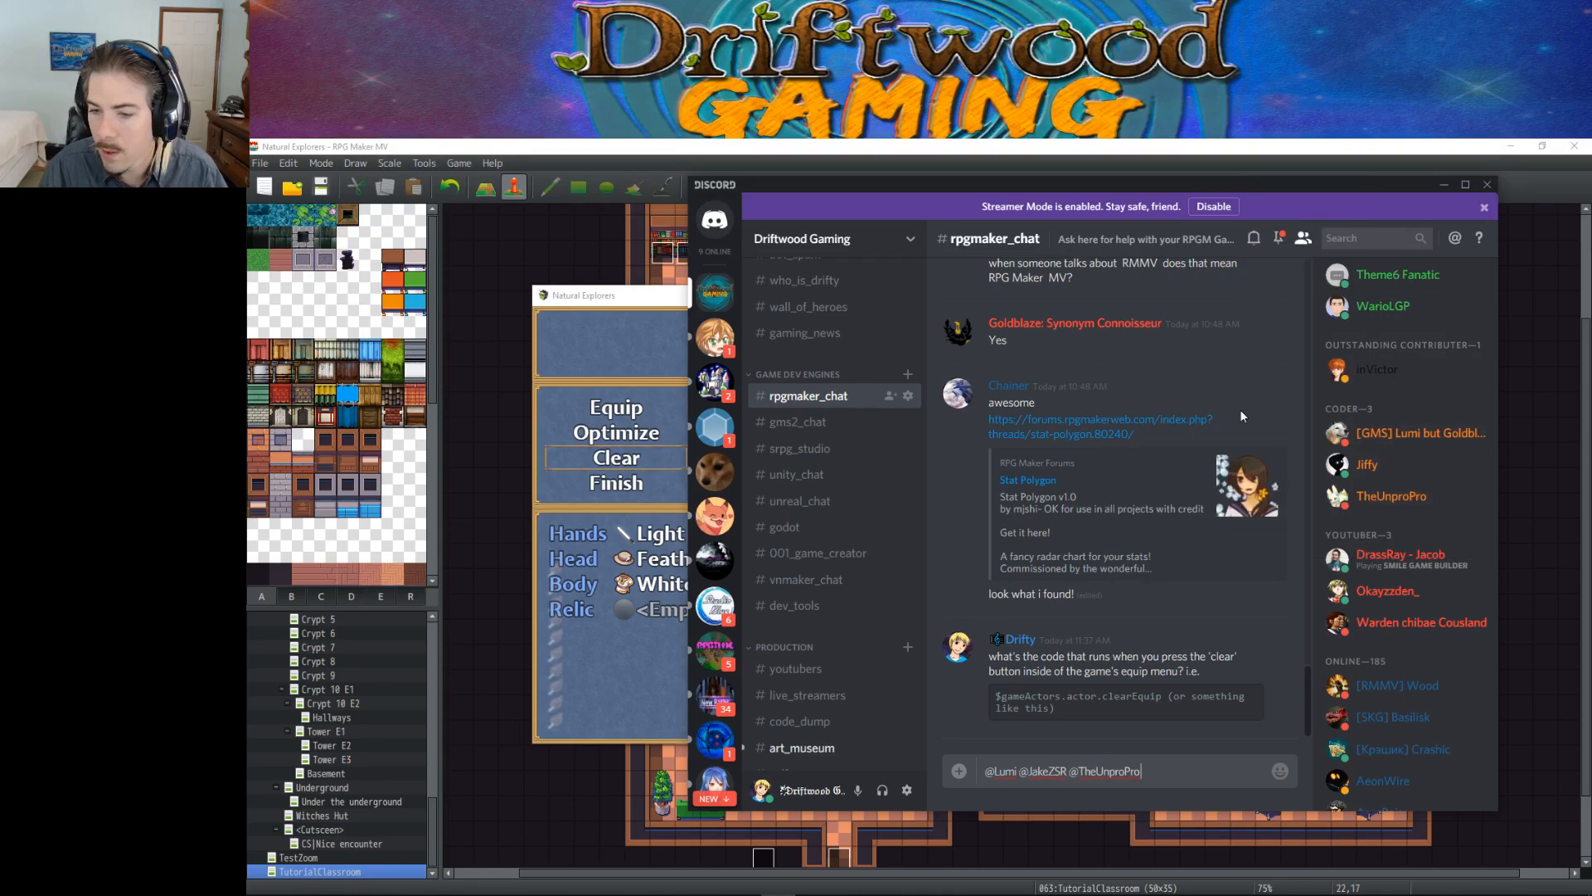
pyautogui.press('Return')
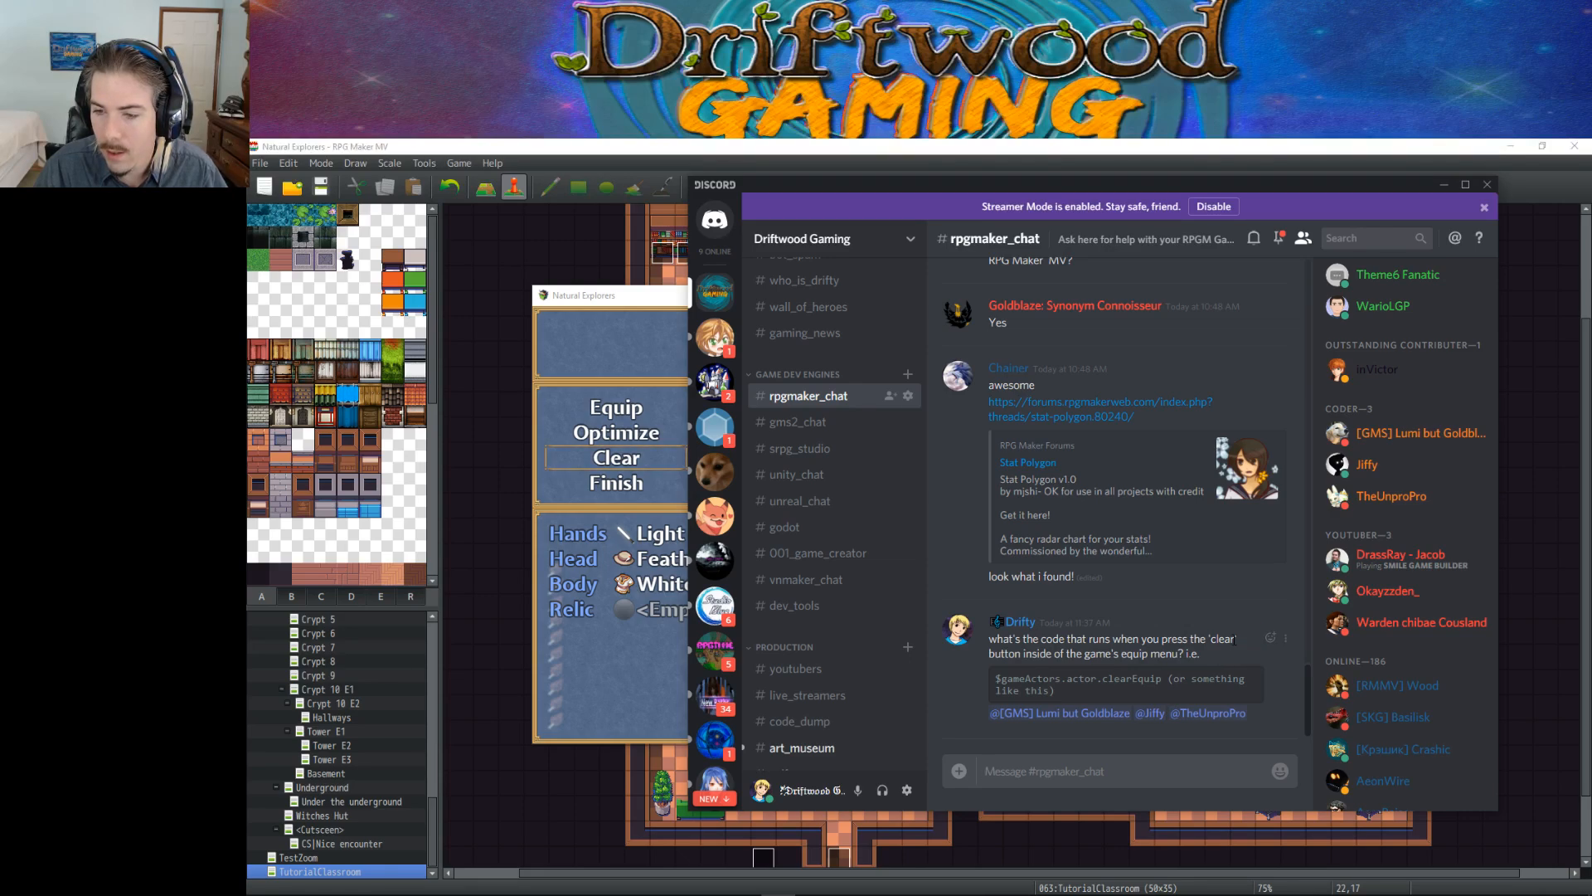
# Step: Edit the sent question so its code line reads $gameActors.actor(n).clearEquip() and save the edit
pyautogui.click(1288, 643)
pyautogui.click(1285, 679)
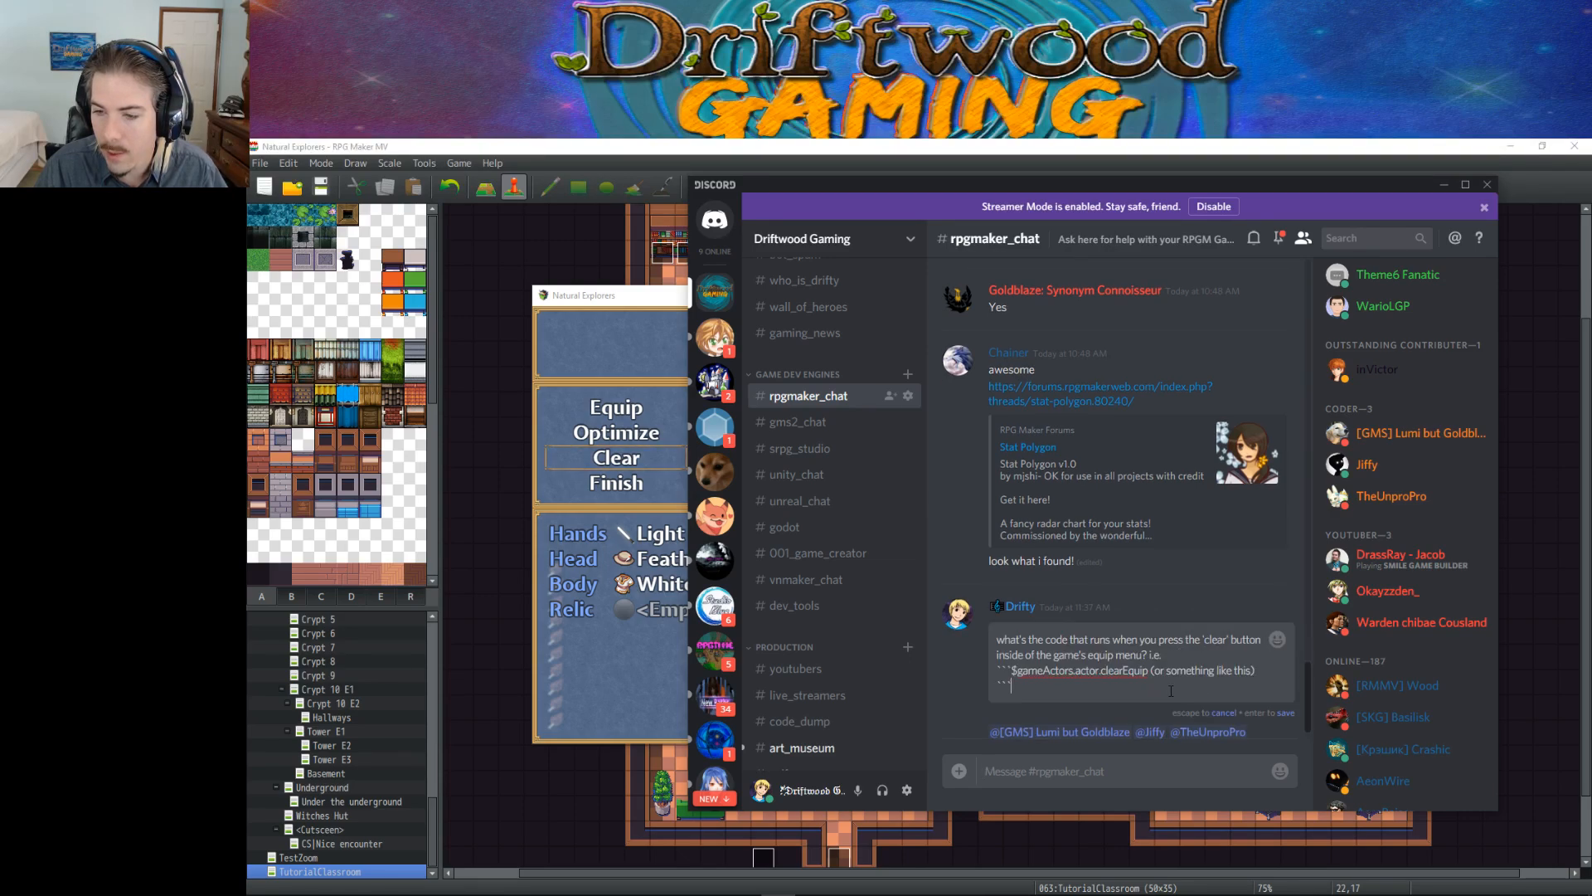
pyautogui.write('(')
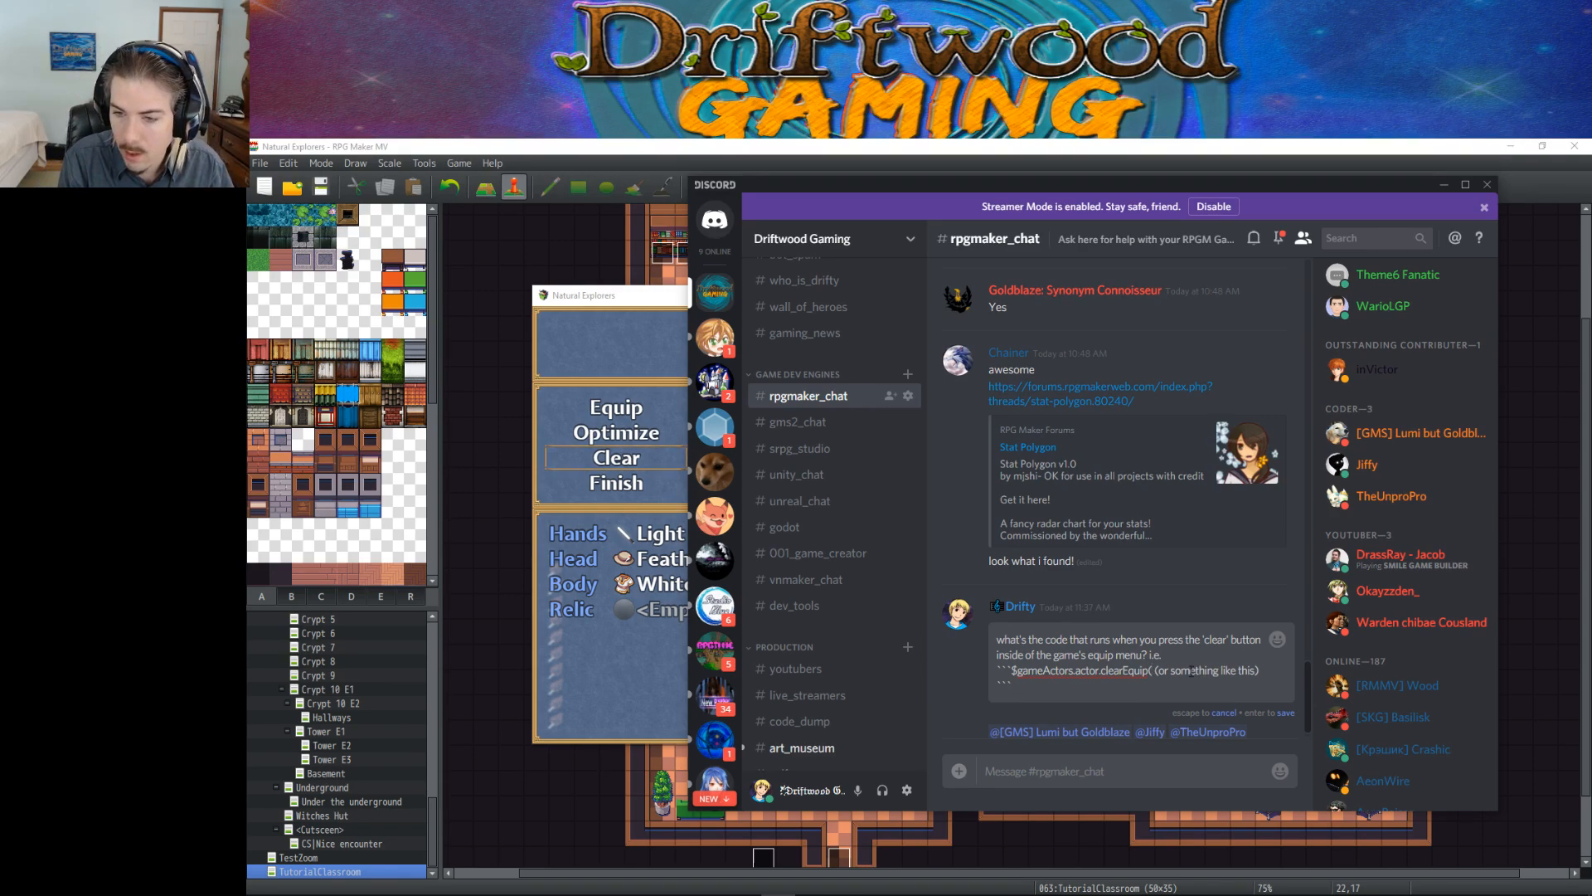
pyautogui.press('BackSpace')
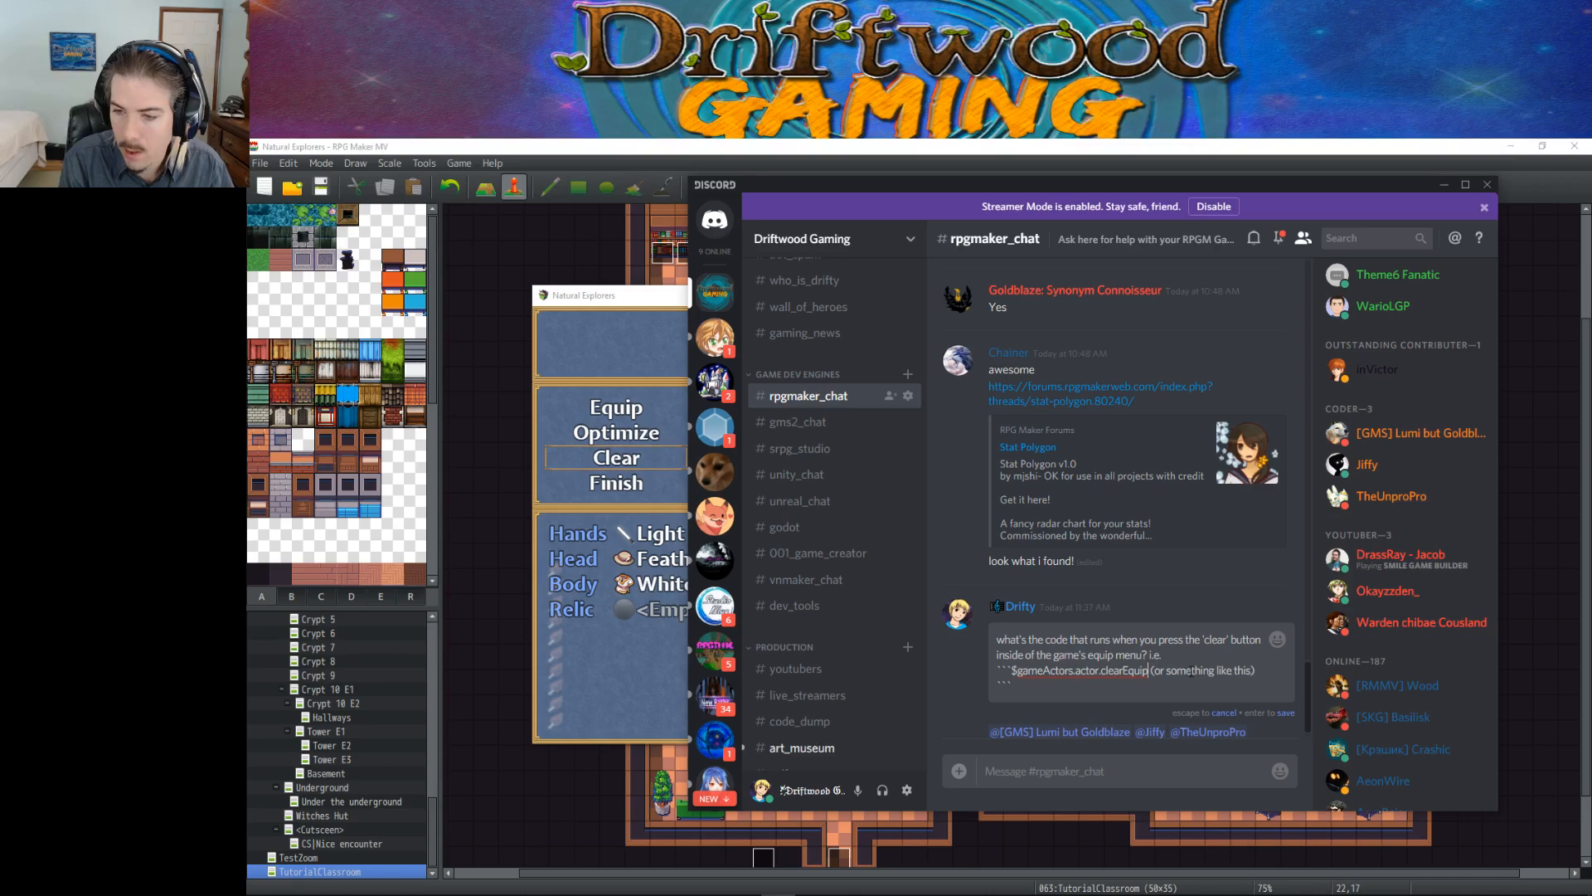
pyautogui.write('()')
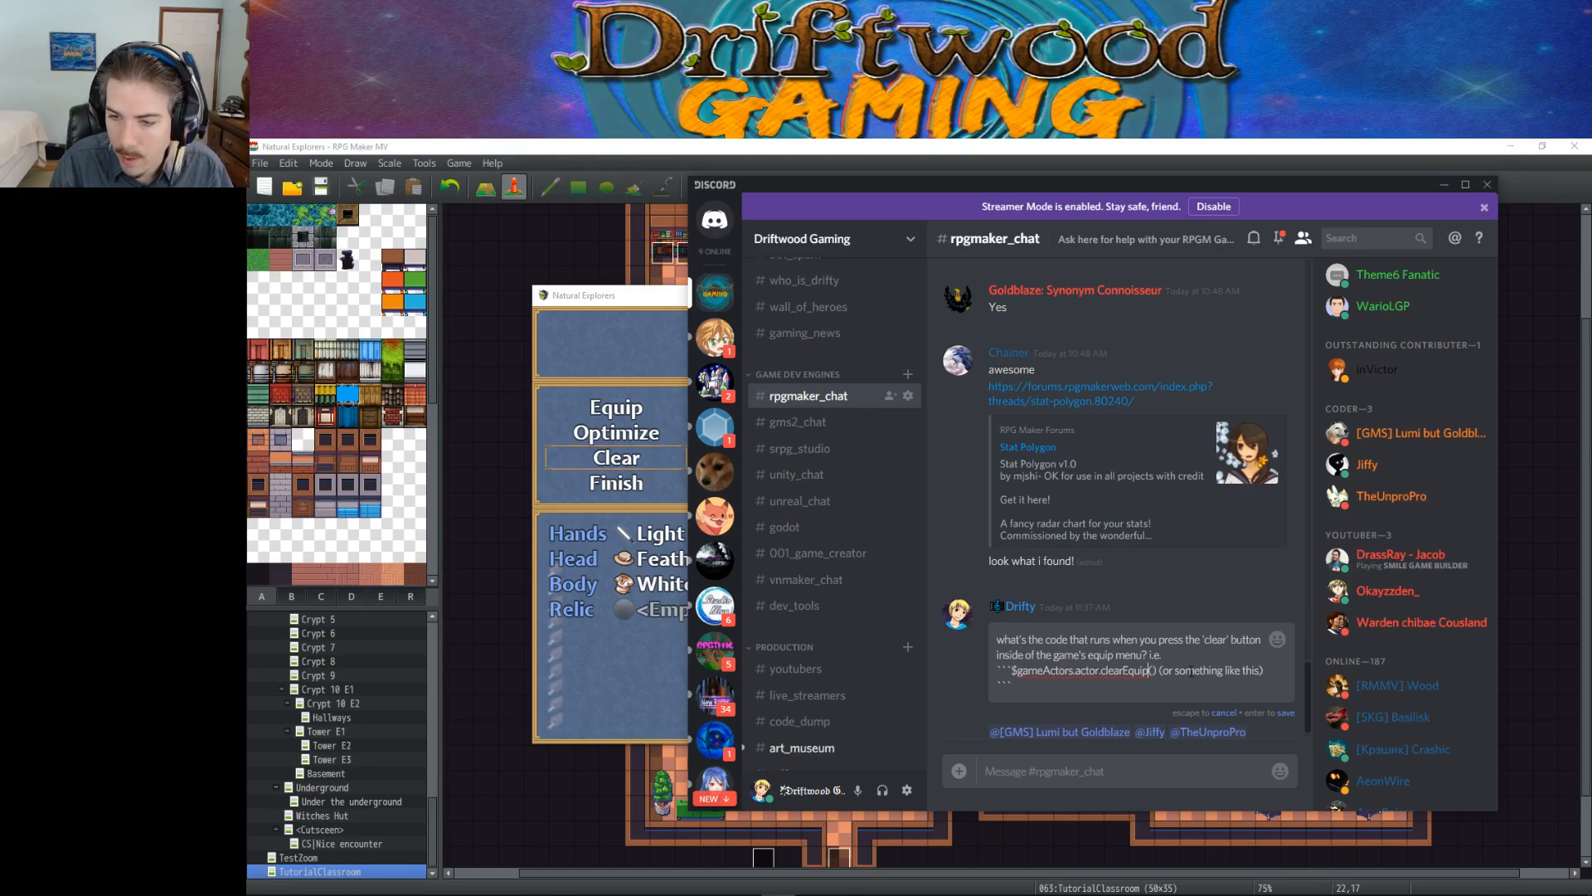
pyautogui.write('(n)')
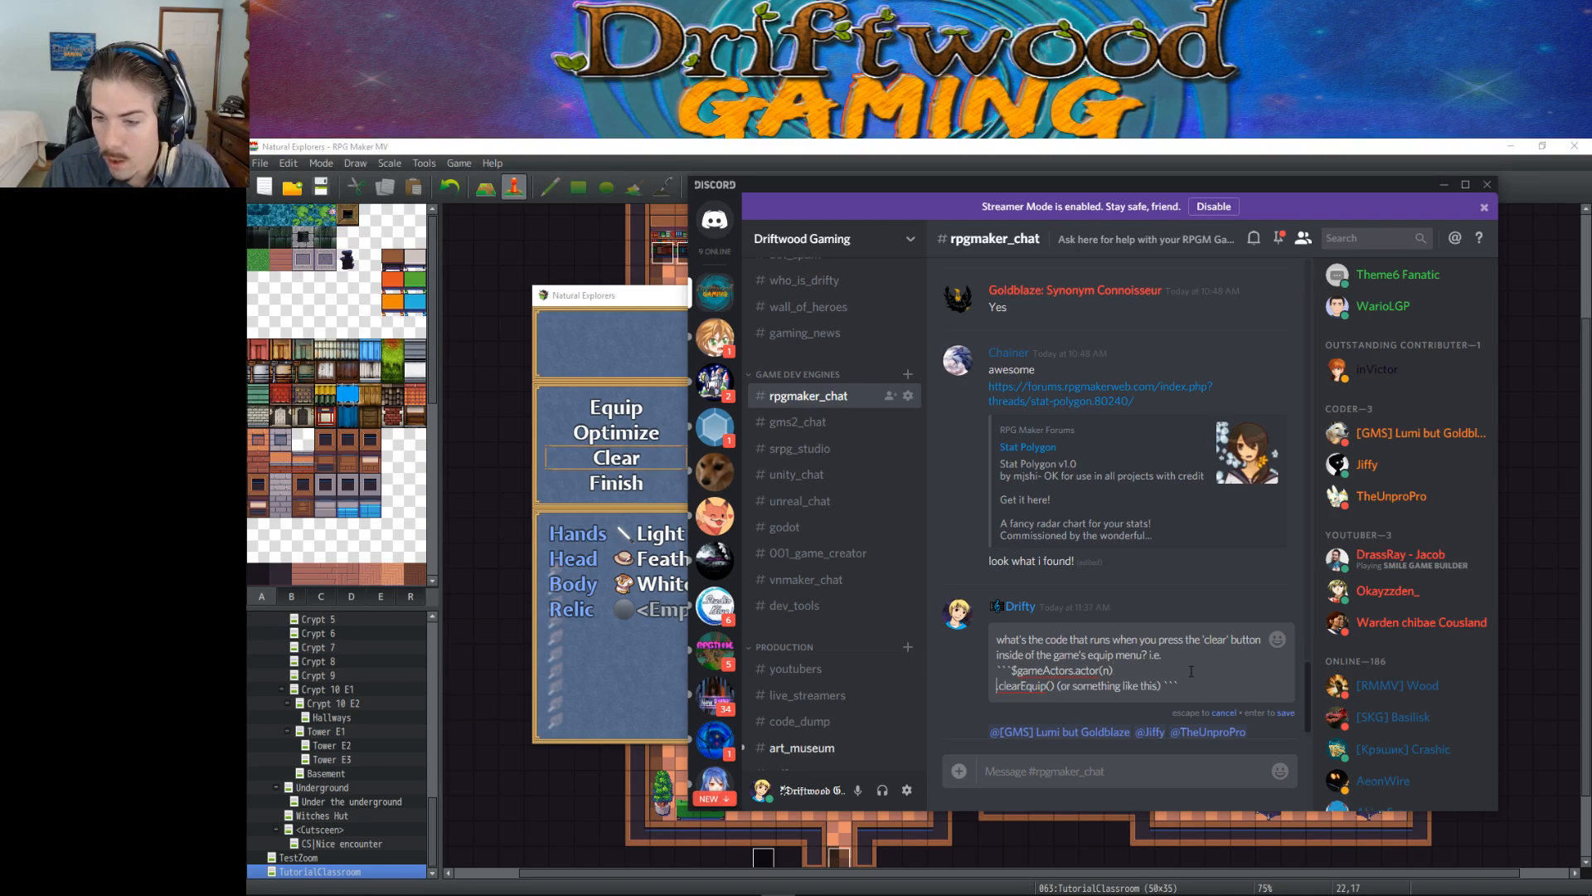
pyautogui.press('Return')
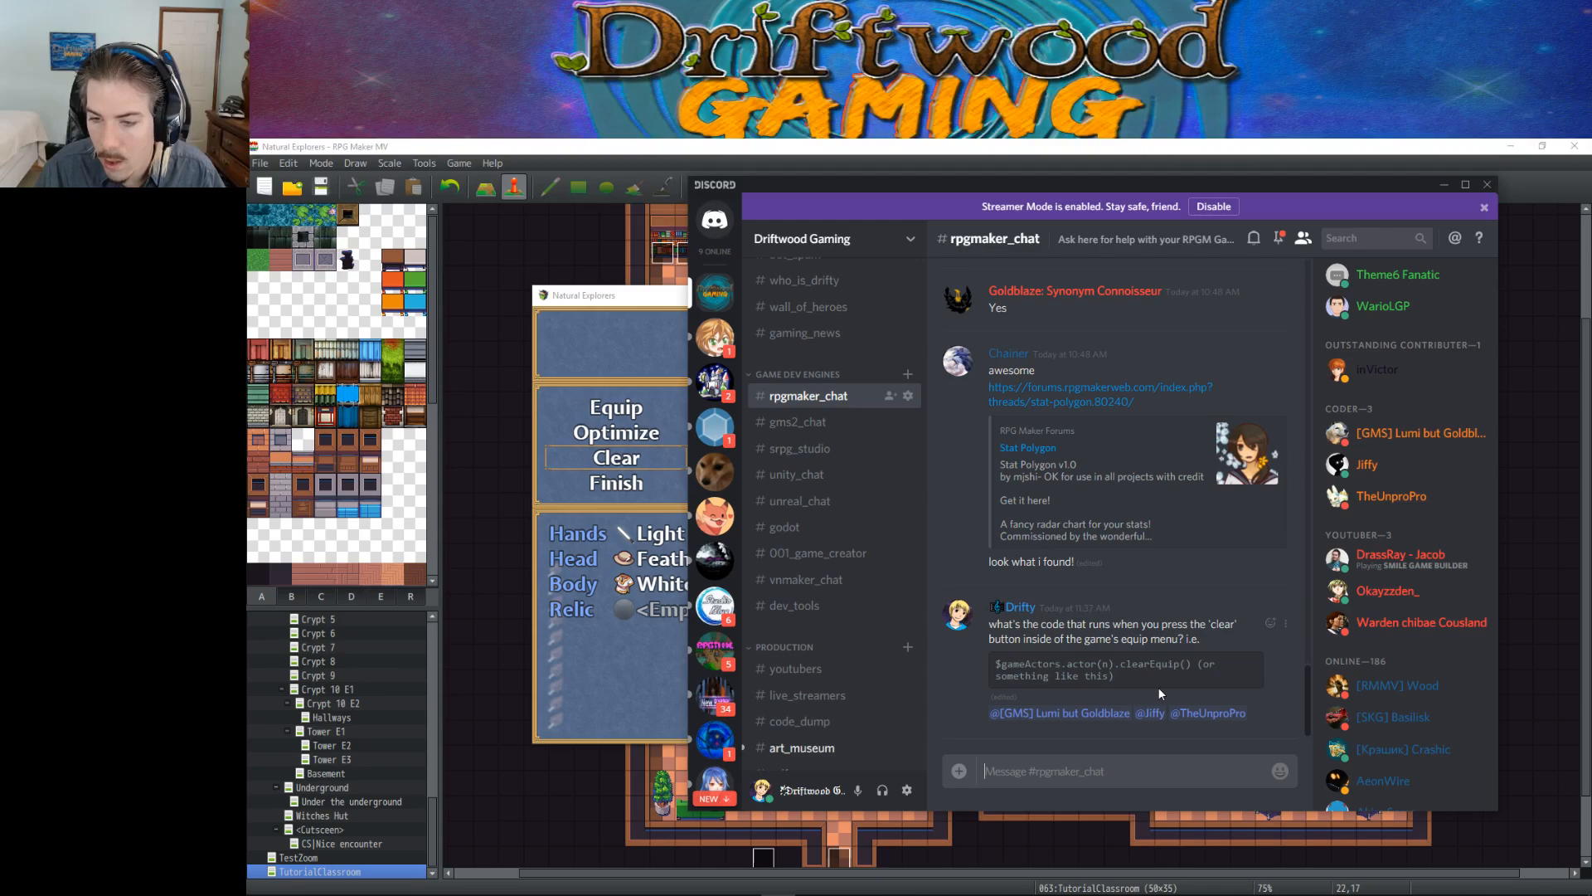
pyautogui.click(1117, 775)
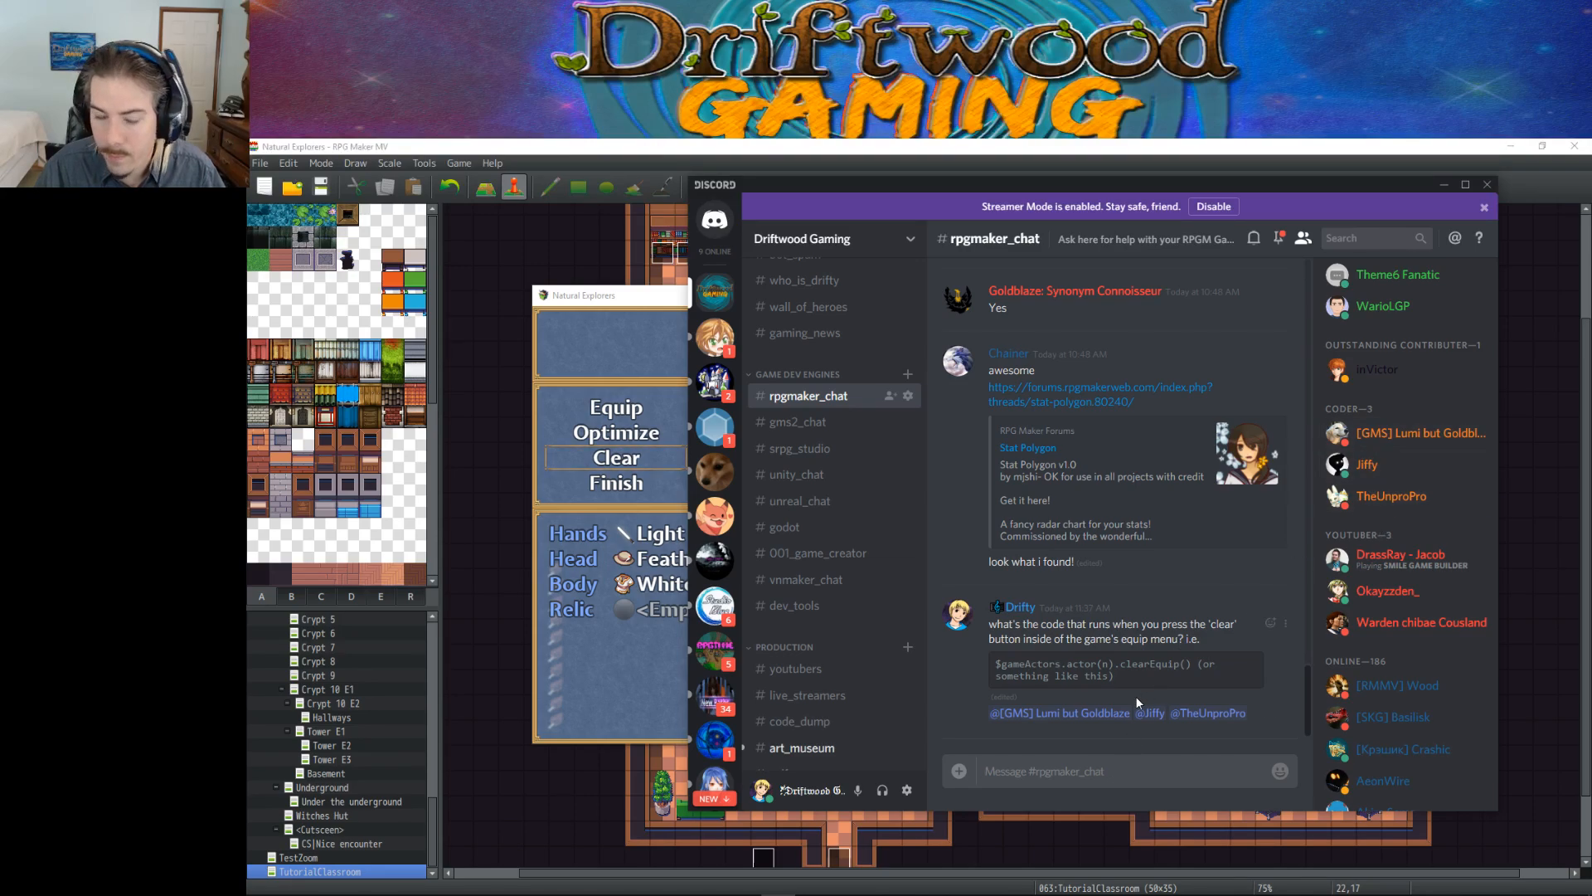
pyautogui.write('@coder')
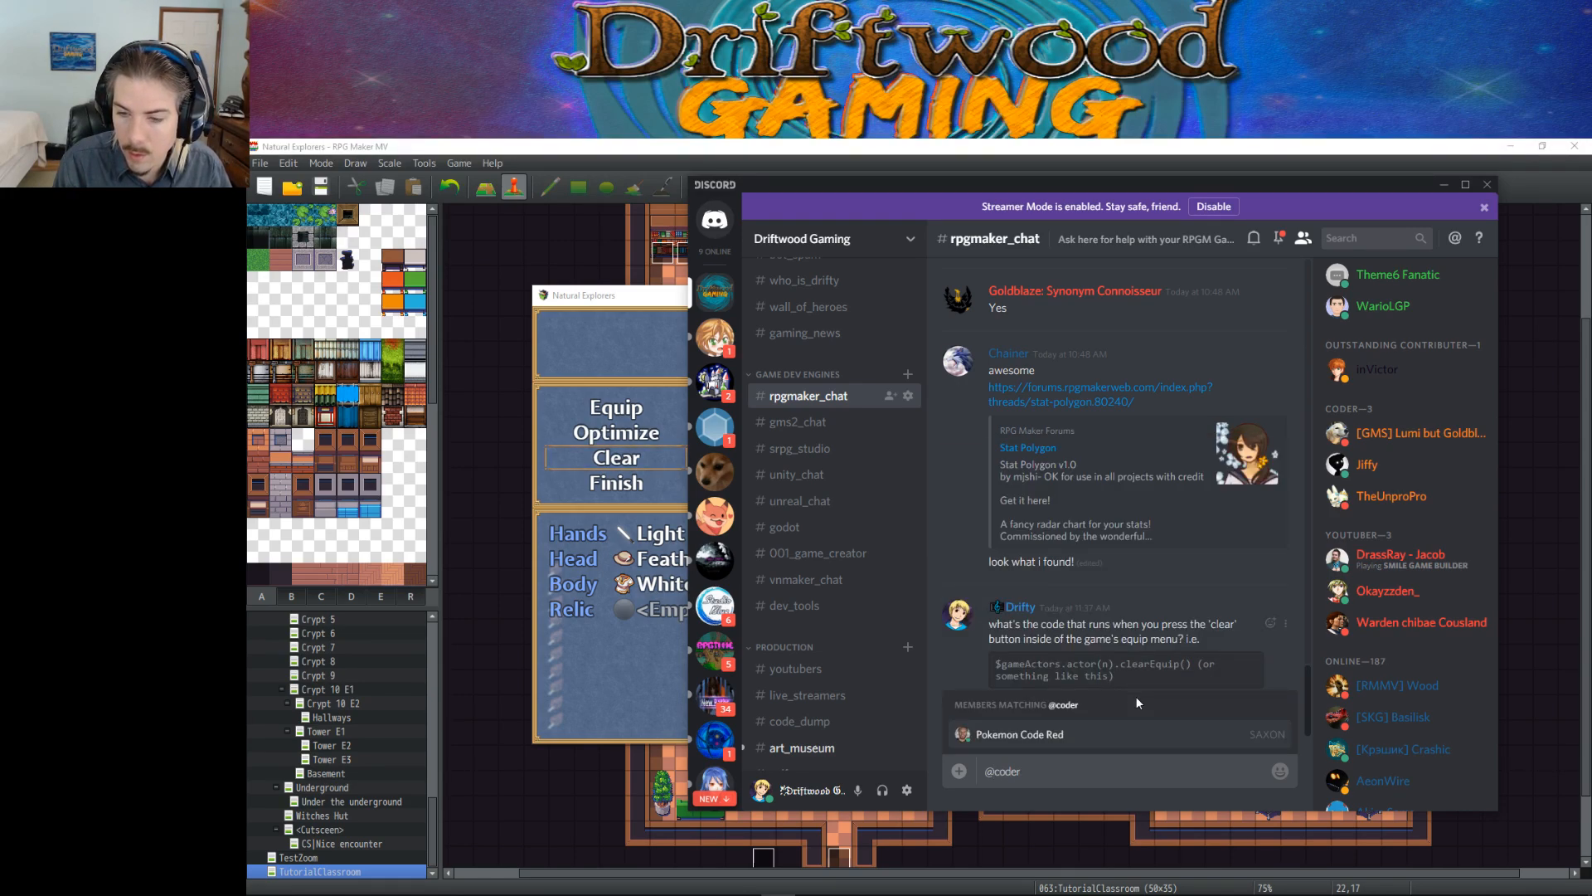
pyautogui.press('Return')
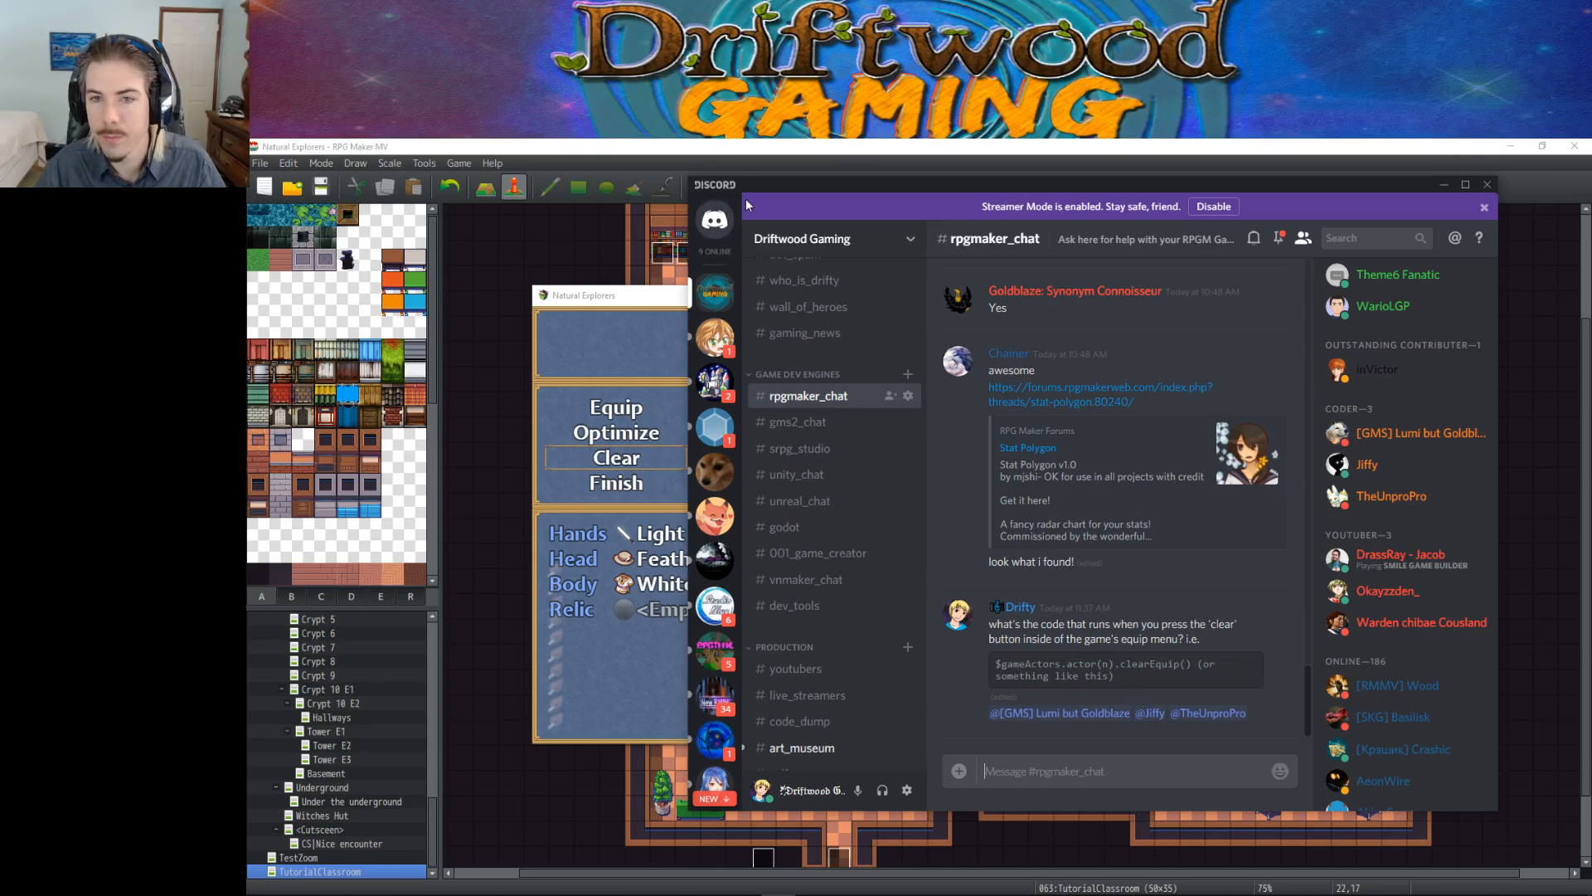
# Step: Open the Coder role in the Driftwood Gaming server's role settings
pyautogui.click(904, 240)
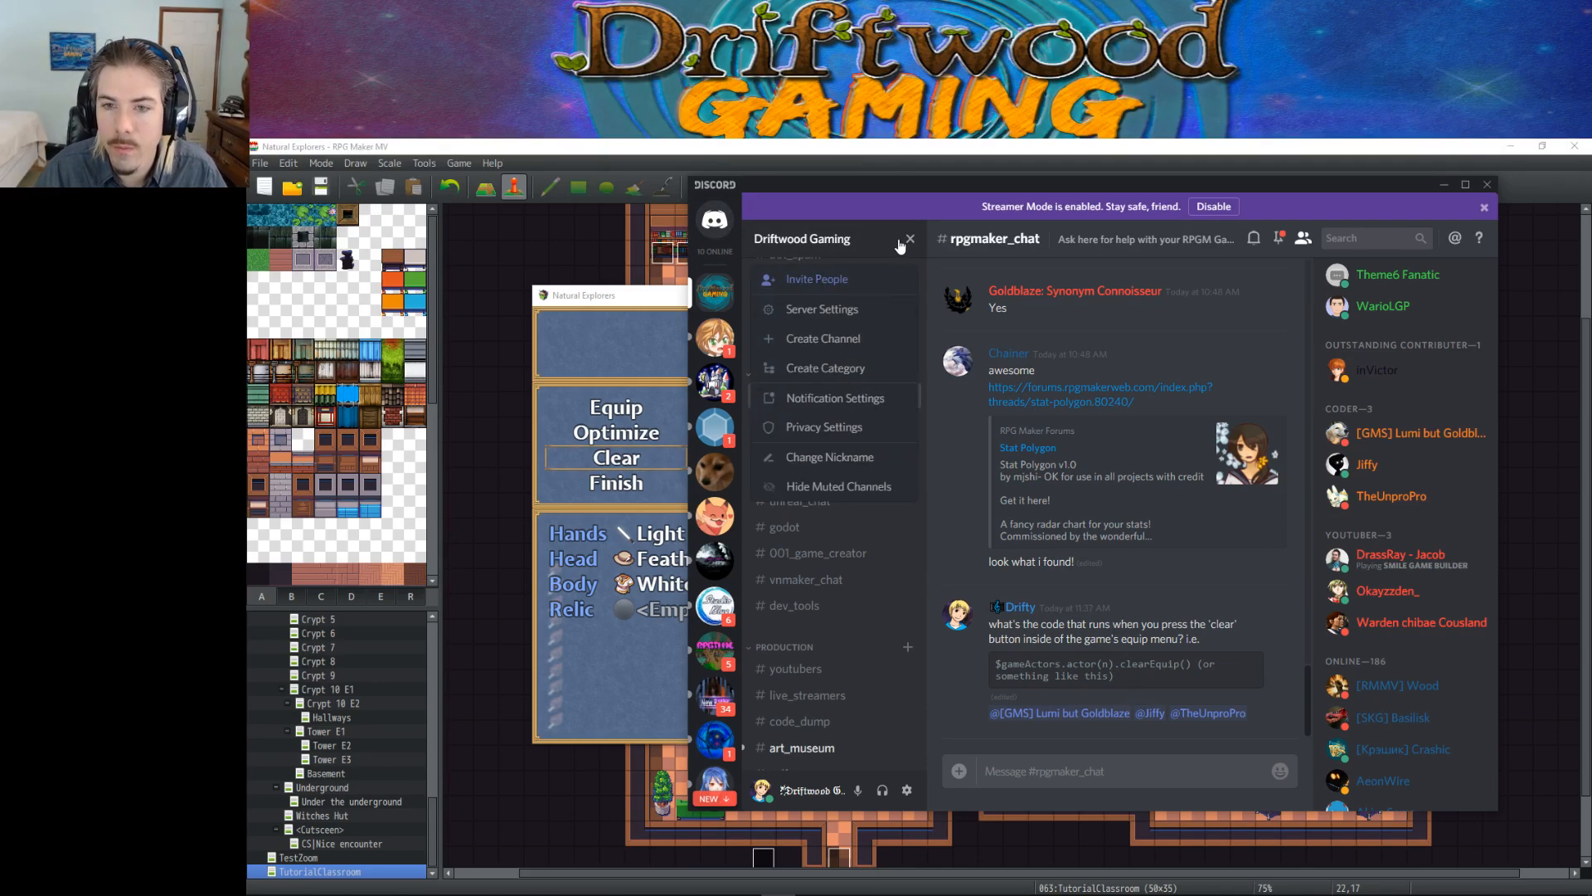
pyautogui.click(853, 309)
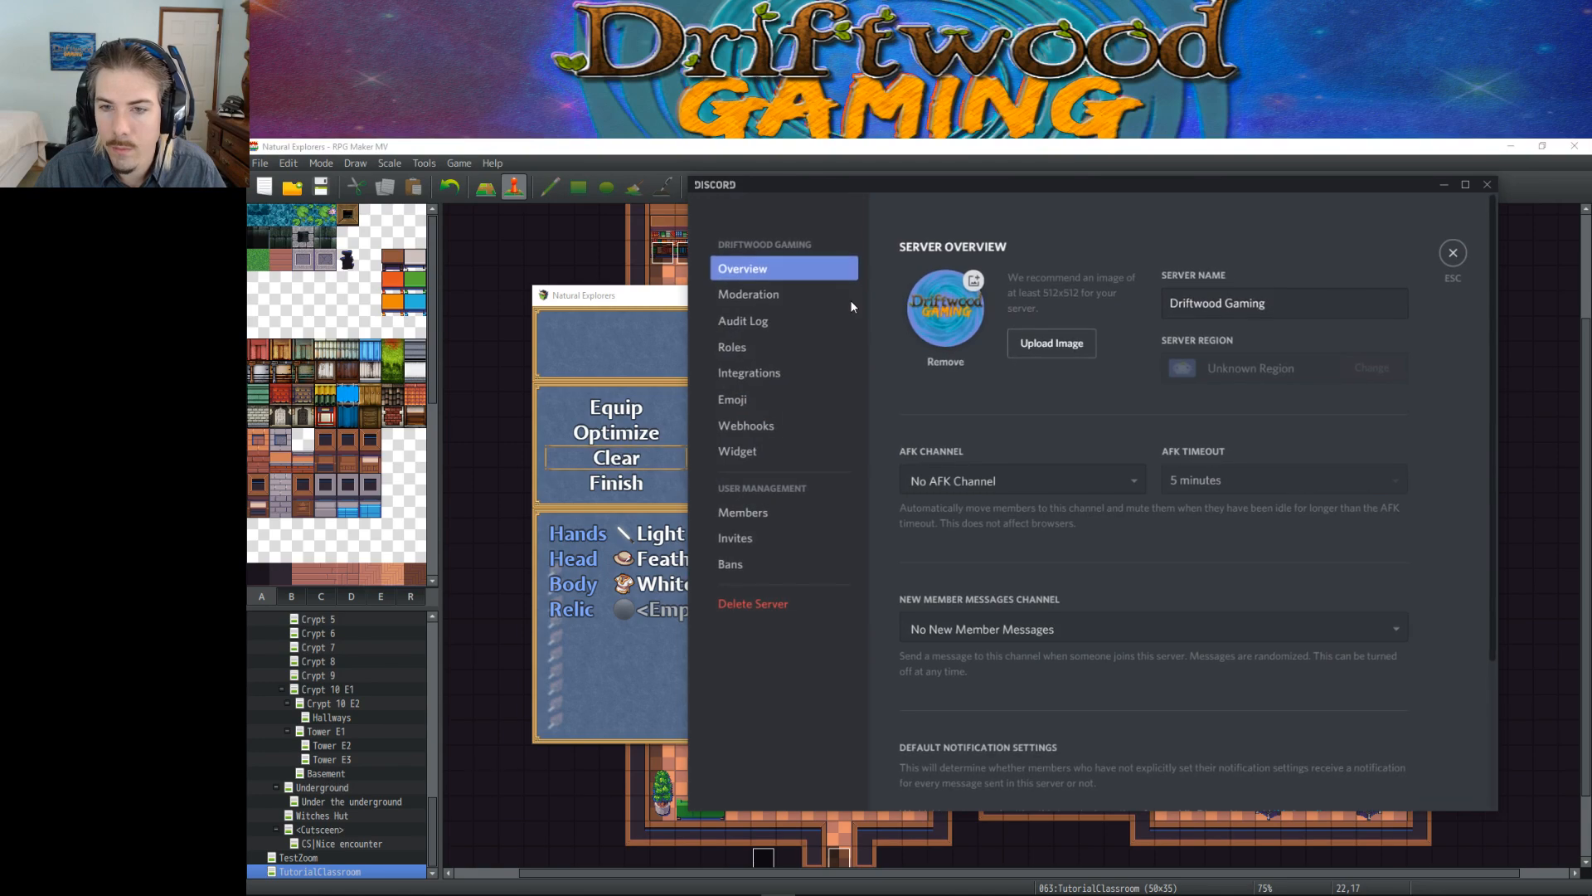
pyautogui.click(746, 346)
pyautogui.click(929, 442)
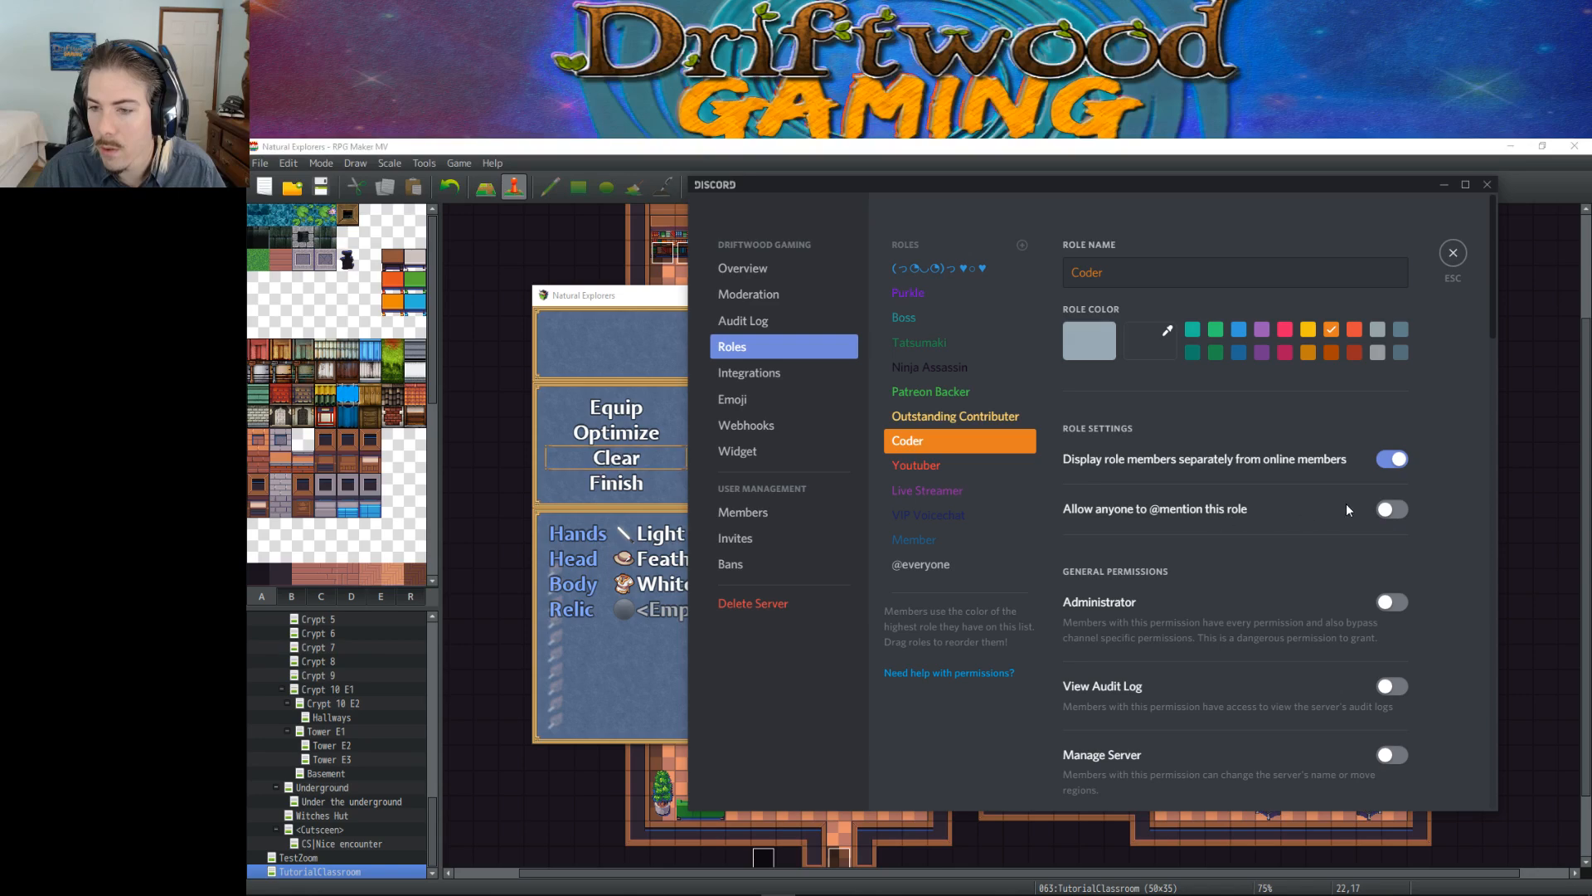
pyautogui.scroll(-6, 1437, 614)
pyautogui.scroll(-1, 1422, 503)
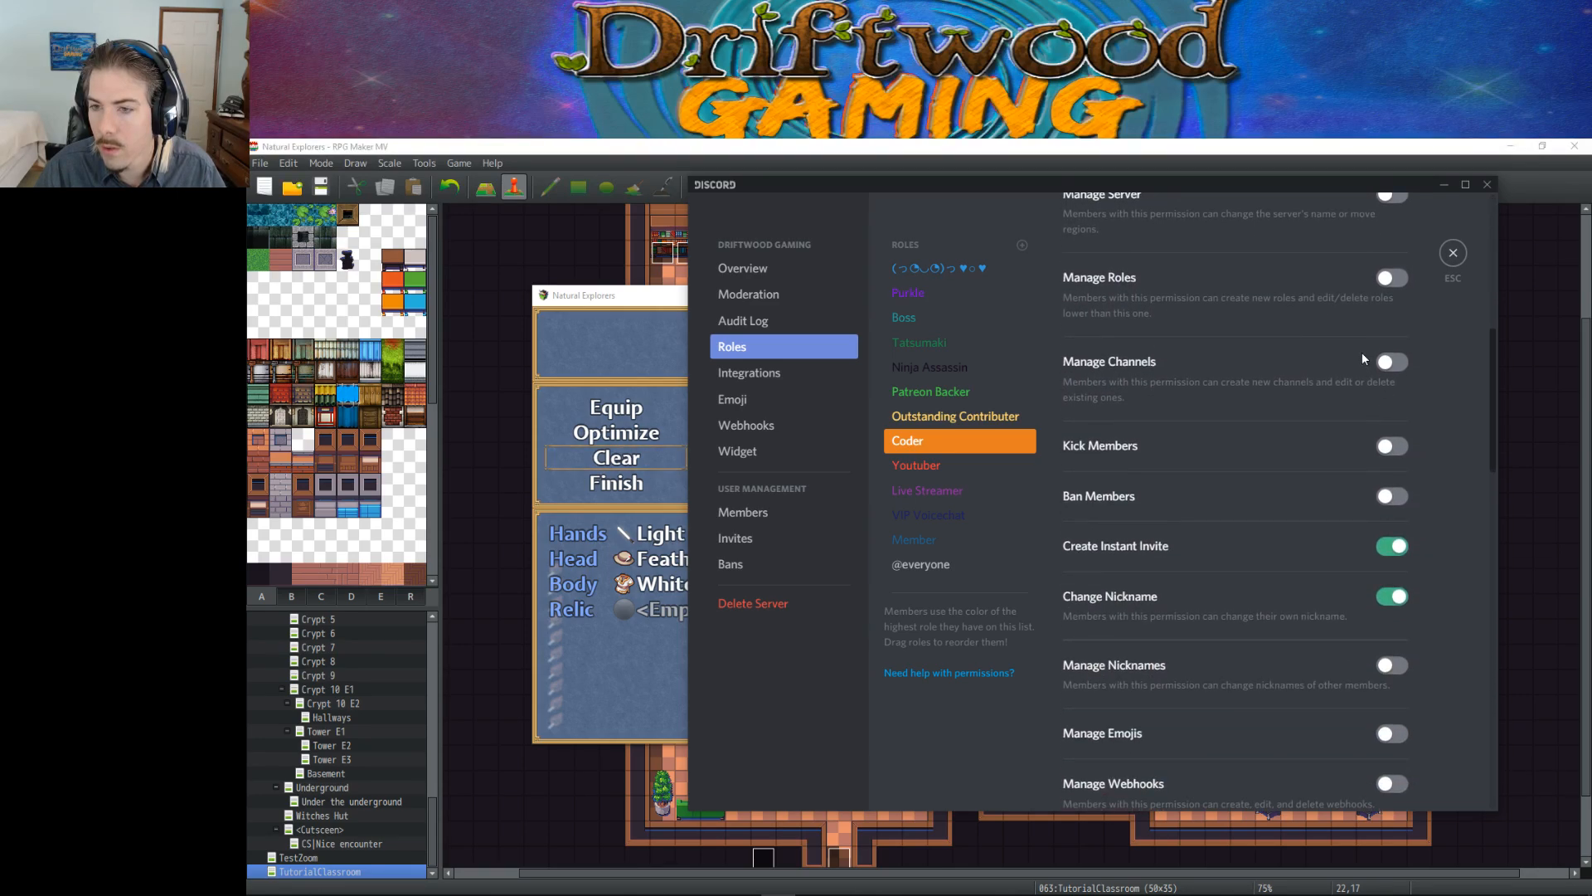
pyautogui.scroll(-1, 1401, 420)
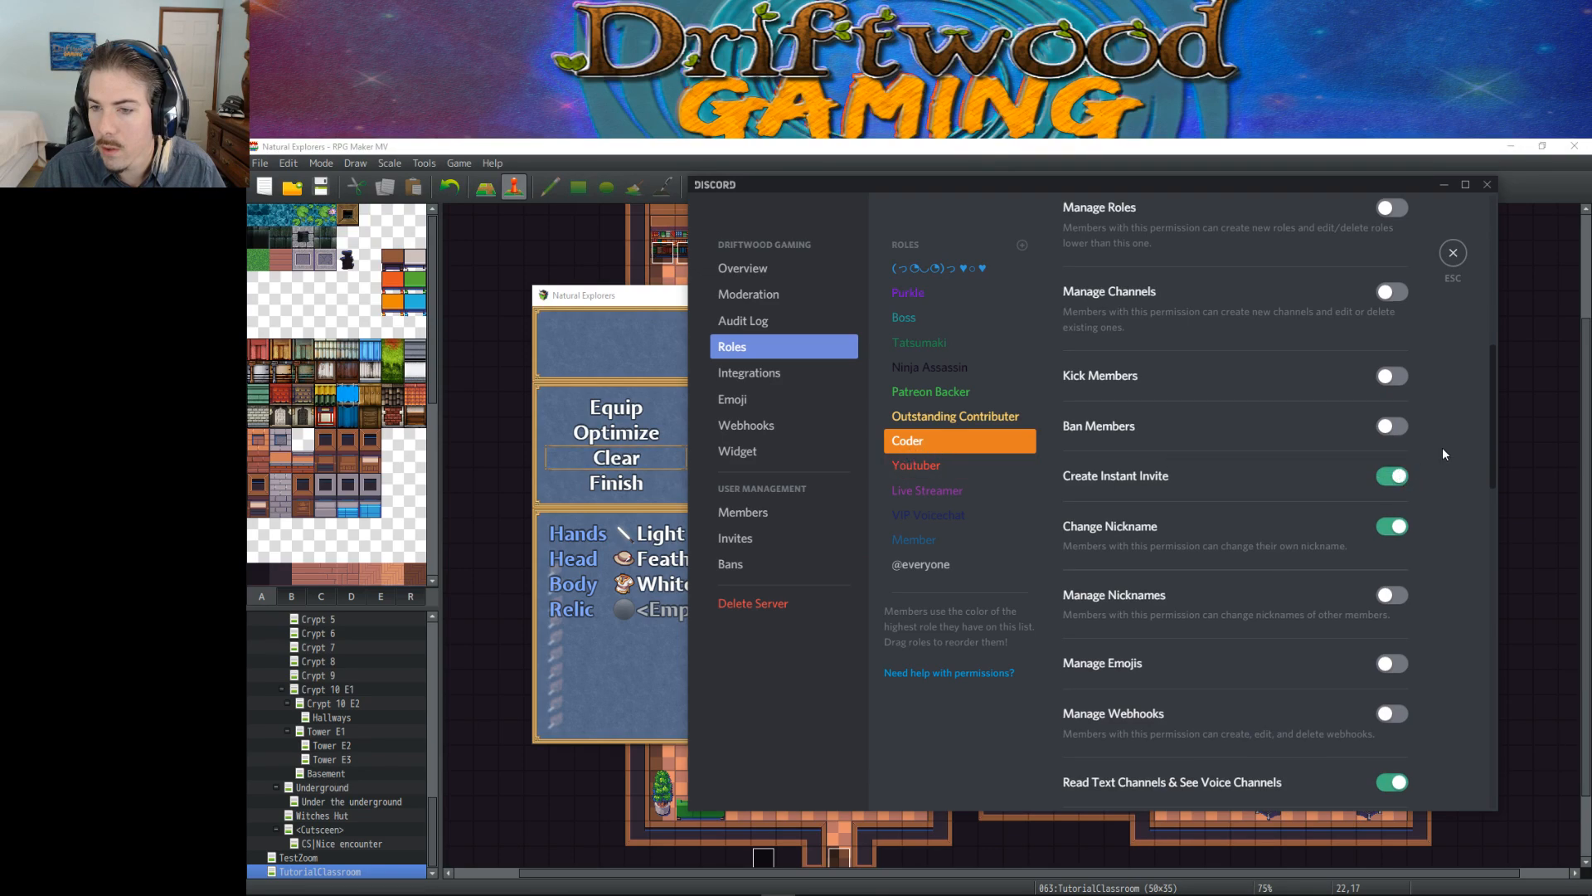
pyautogui.scroll(-6, 1435, 486)
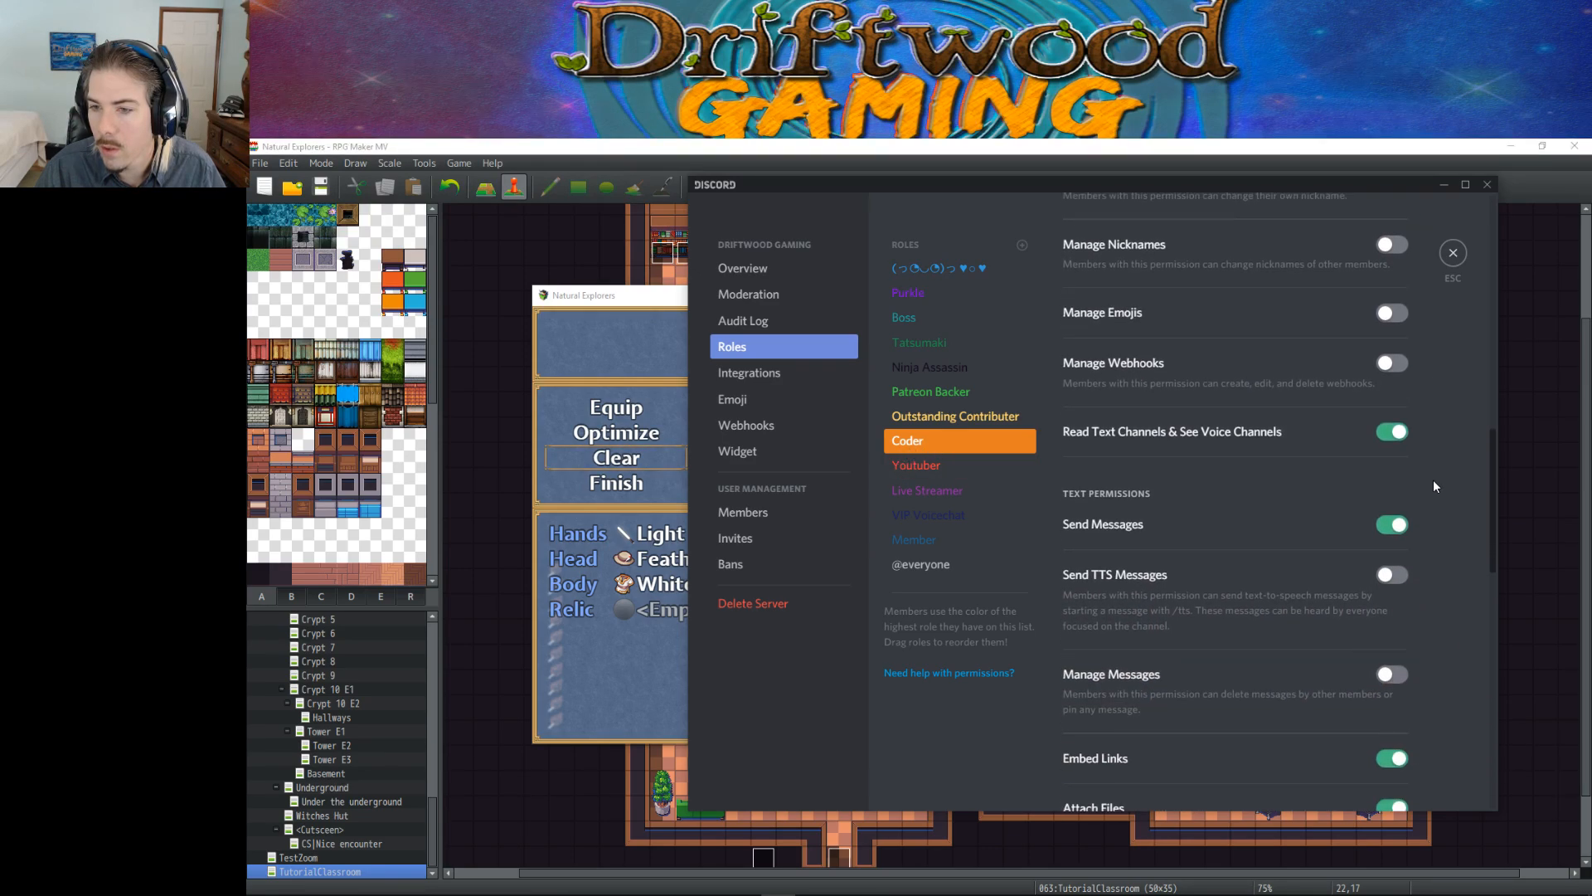
pyautogui.scroll(-8, 1435, 485)
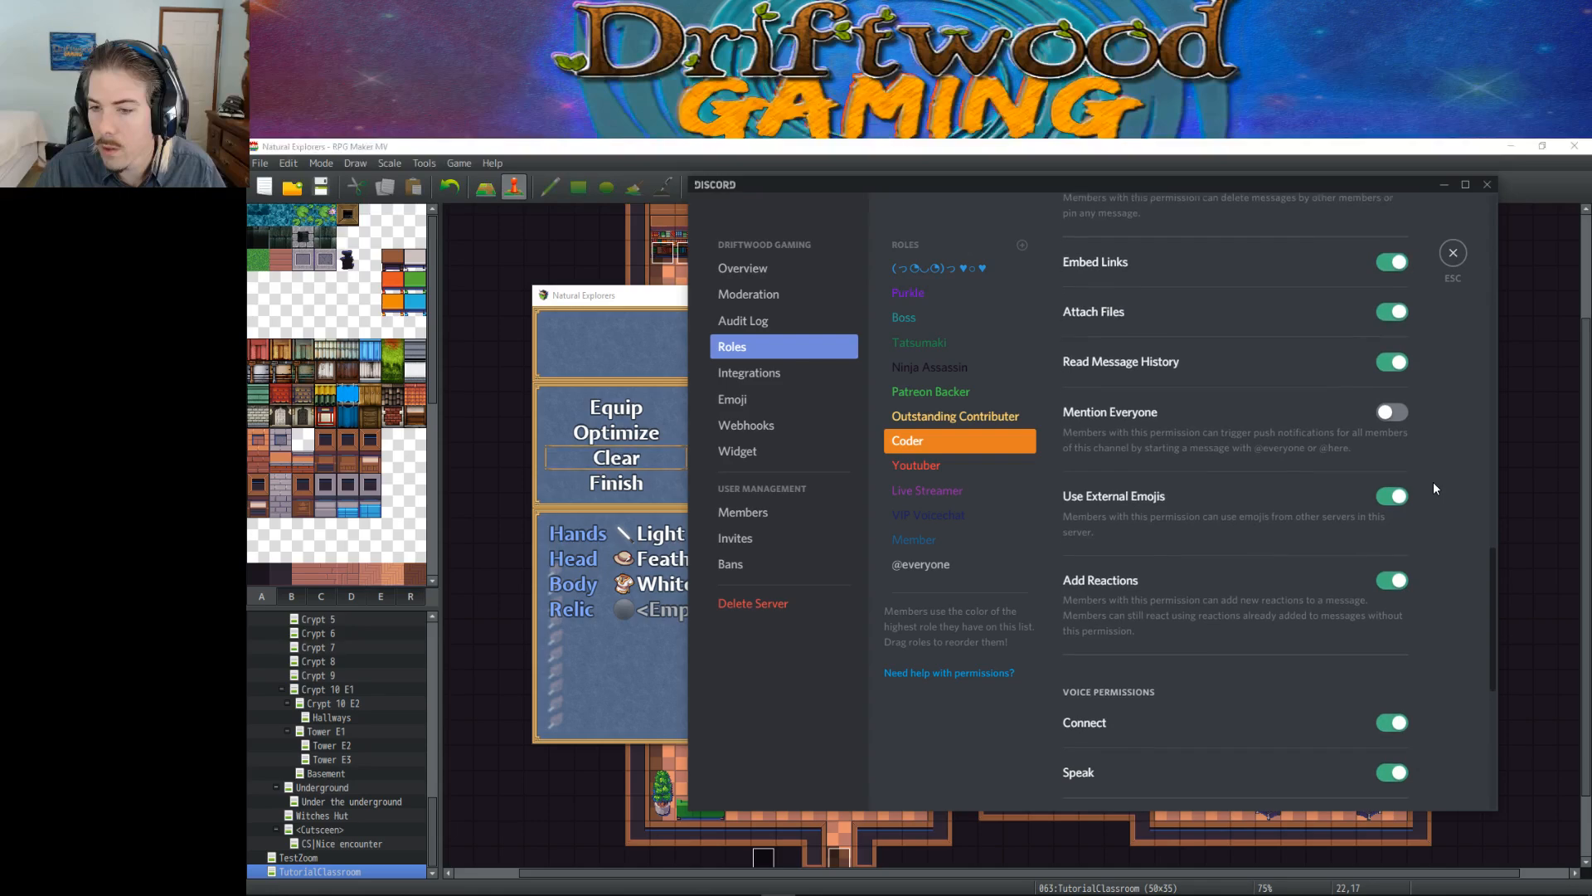
pyautogui.scroll(-4, 1435, 488)
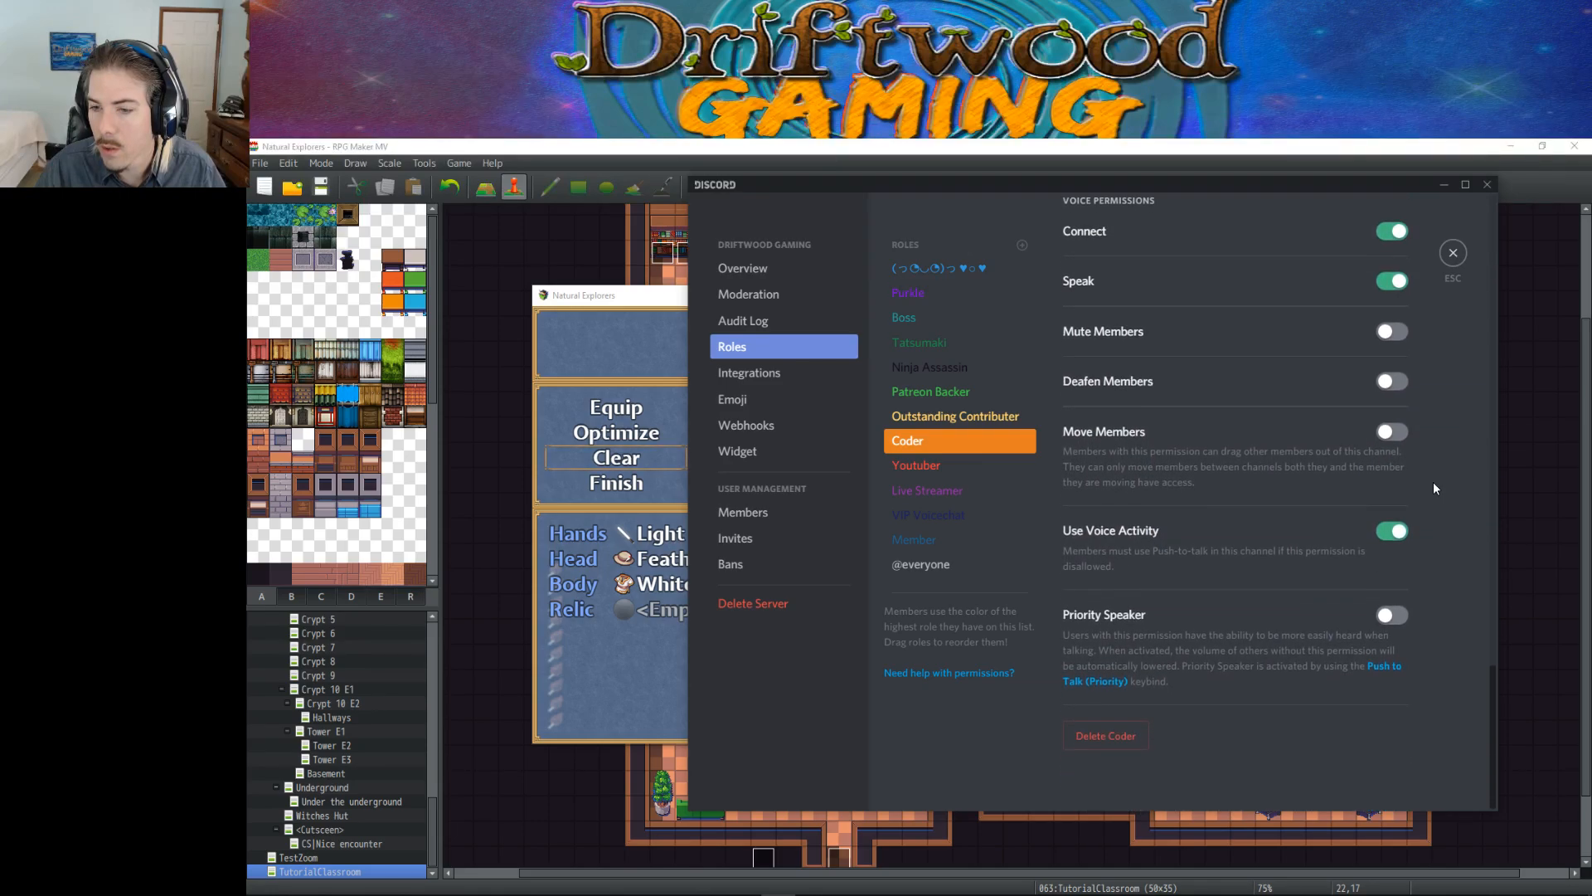
pyautogui.scroll(20, 1393, 485)
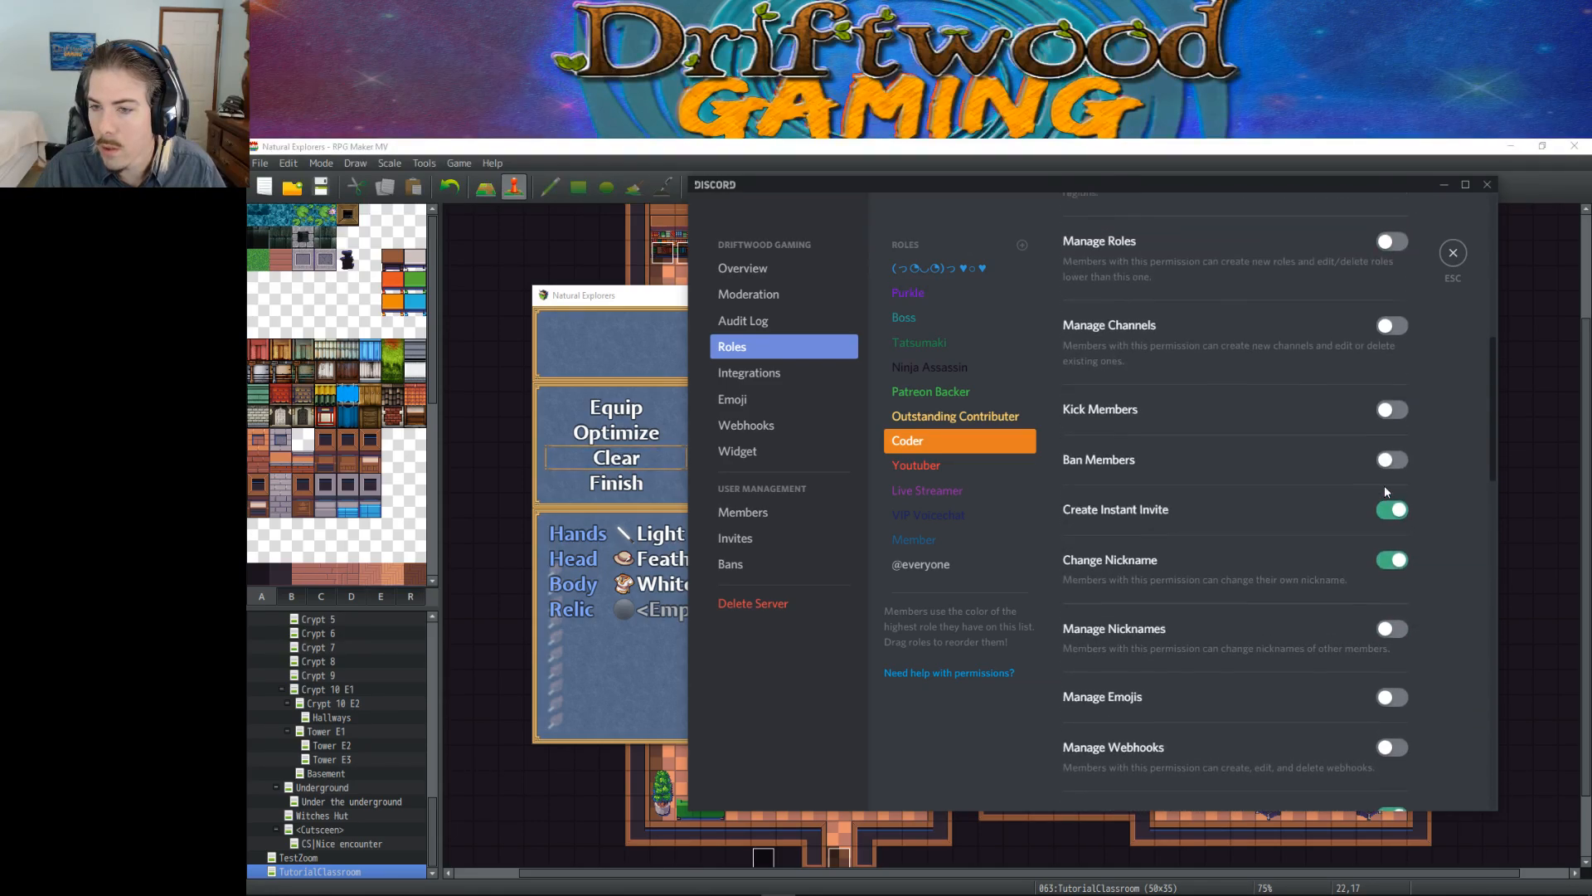
pyautogui.scroll(3, 1385, 488)
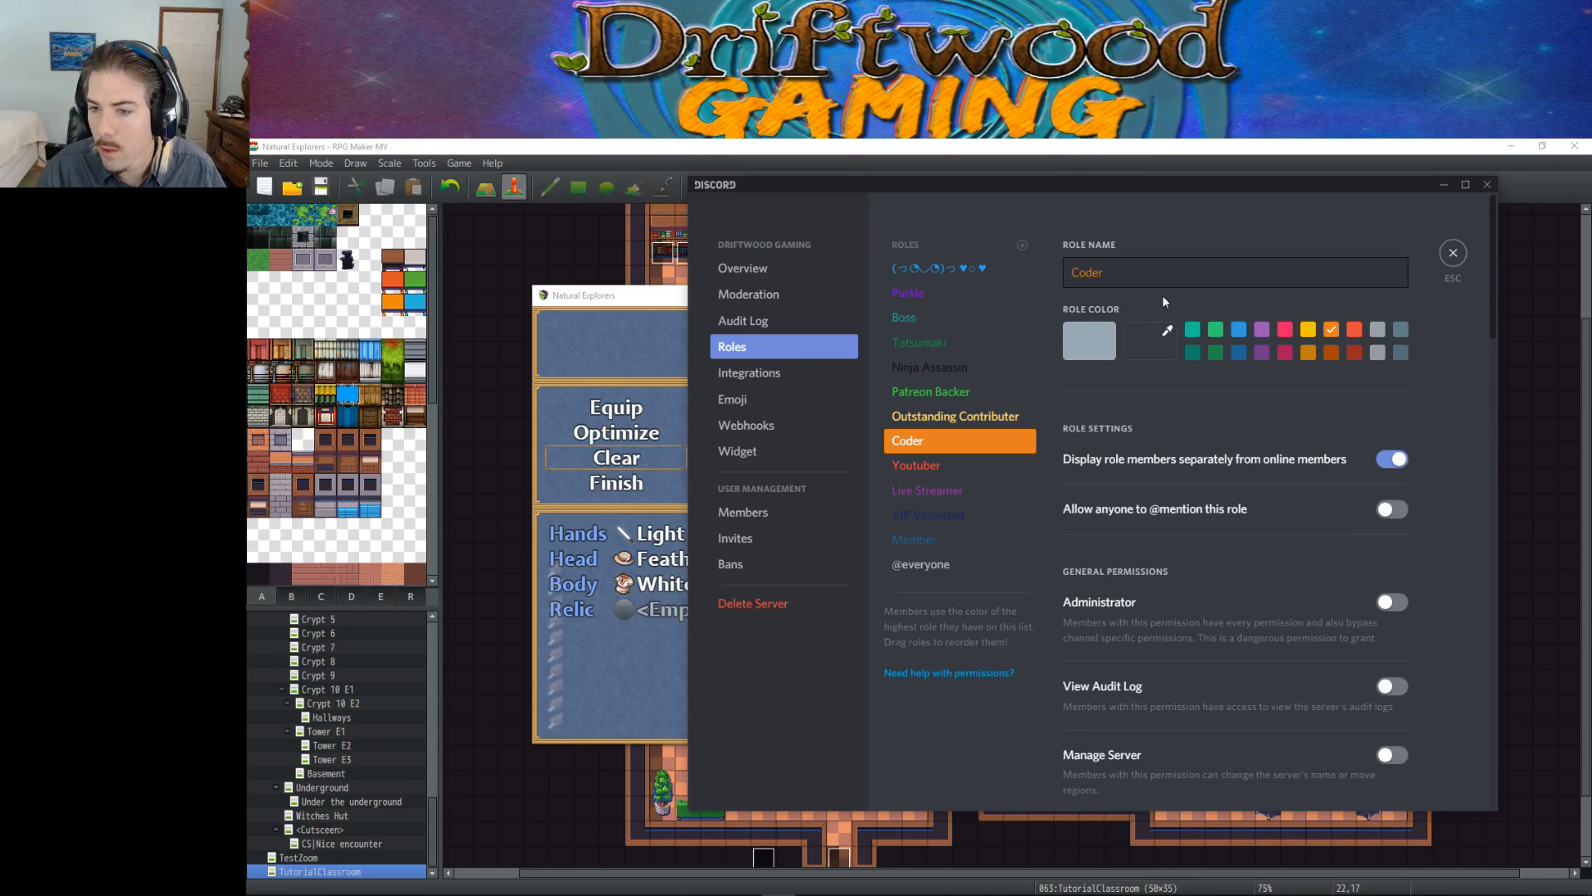
pyautogui.click(1388, 514)
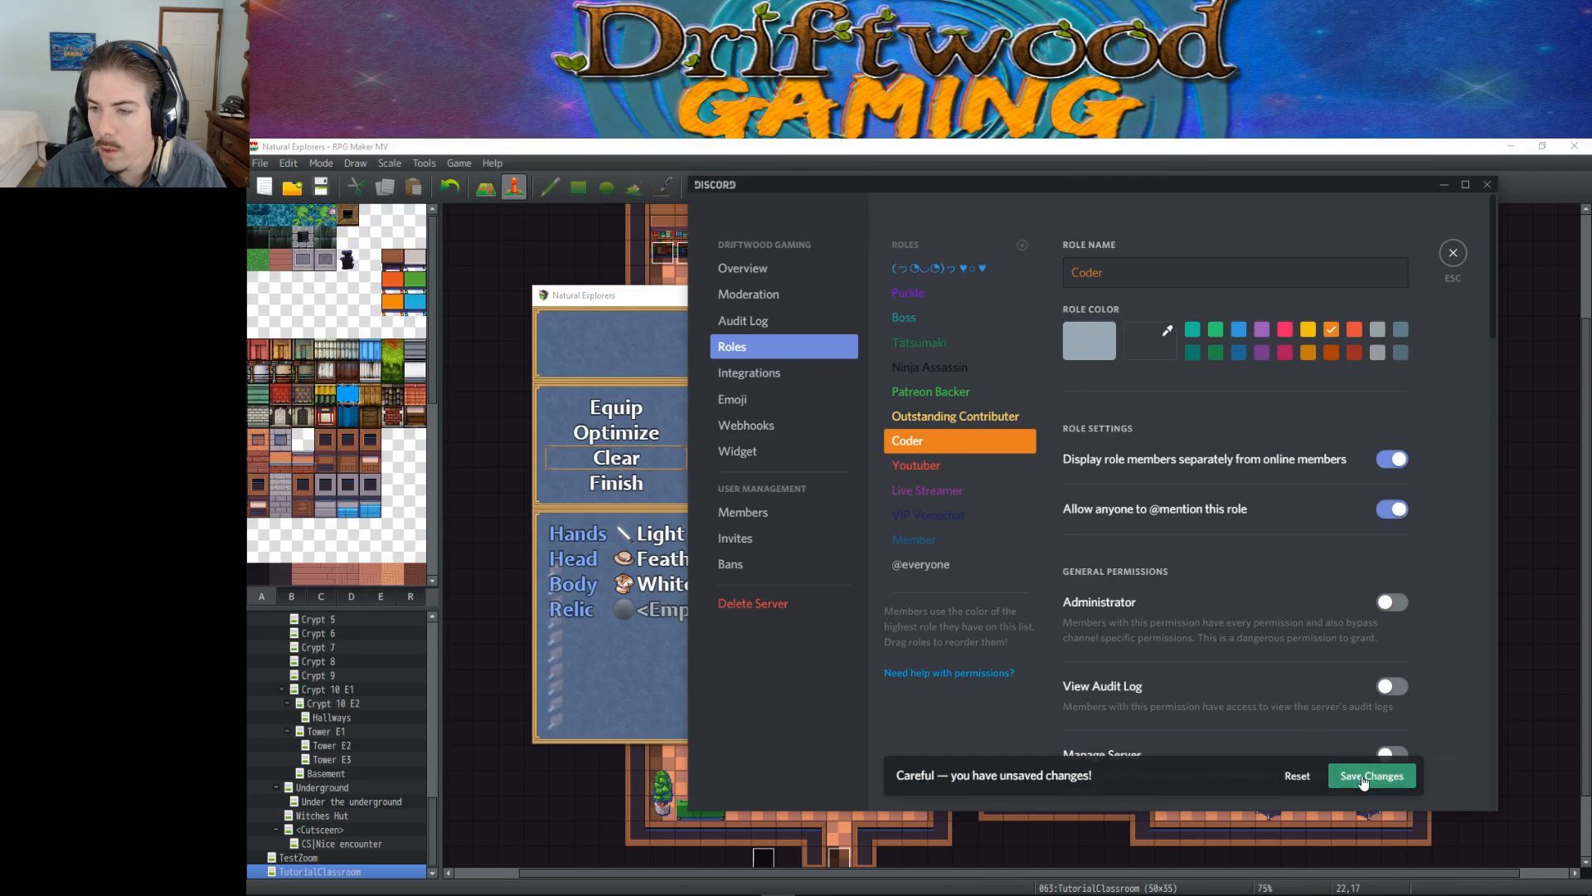
pyautogui.click(1454, 256)
pyautogui.write('#coder')
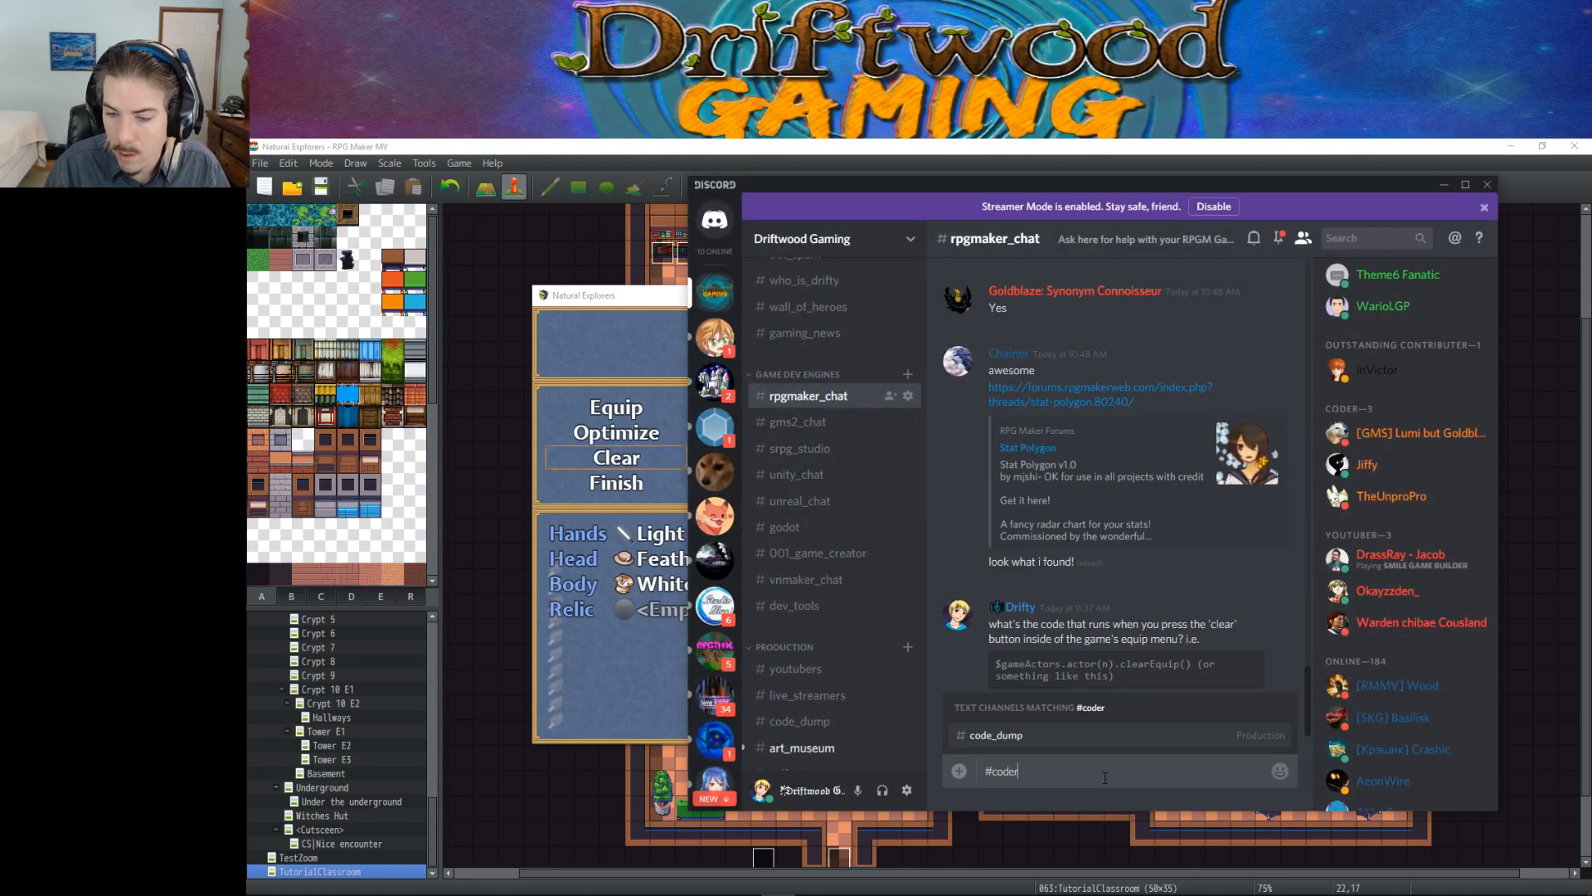
pyautogui.press('Return')
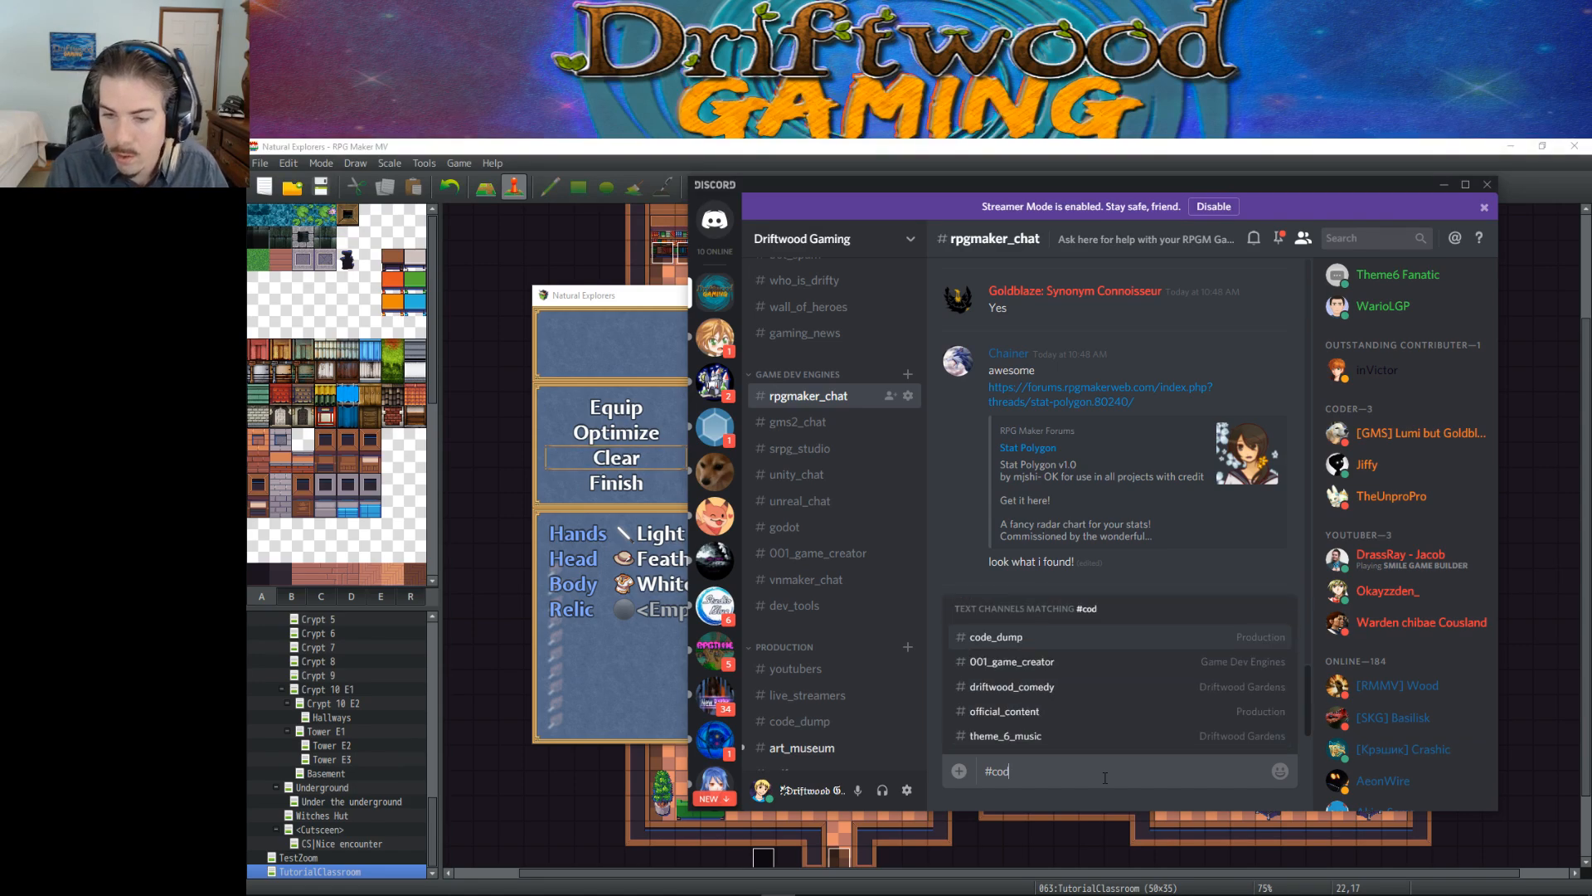
pyautogui.write('@coer')
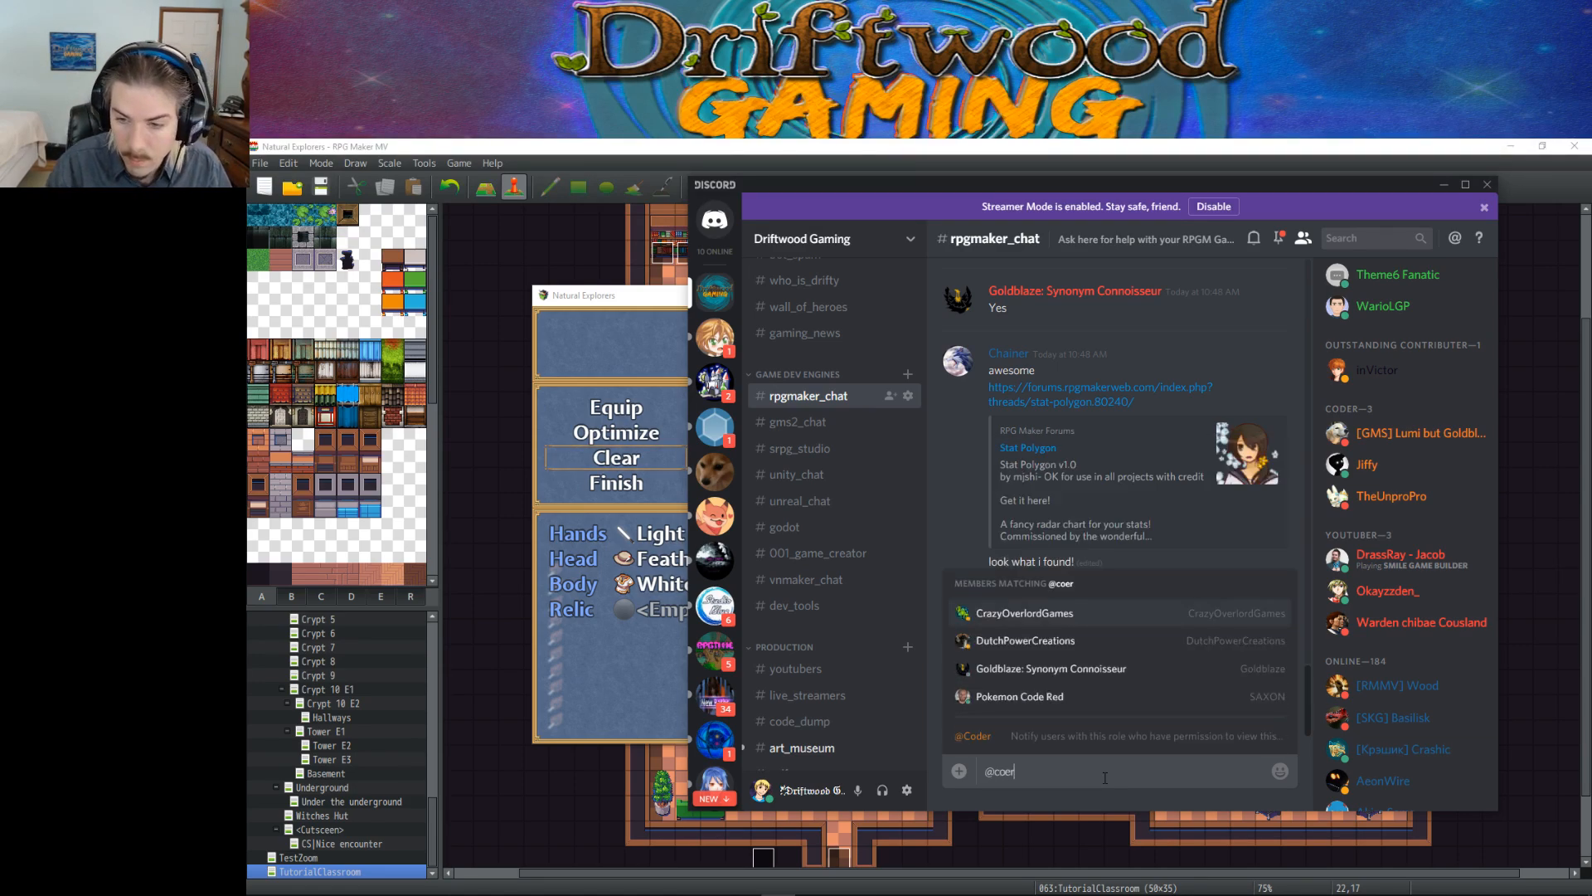
pyautogui.press('Down')
pyautogui.press('Down')
pyautogui.press('Down')
pyautogui.press('Down')
pyautogui.press('Down')
pyautogui.press('Up')
pyautogui.press('Return')
pyautogui.press('Return')
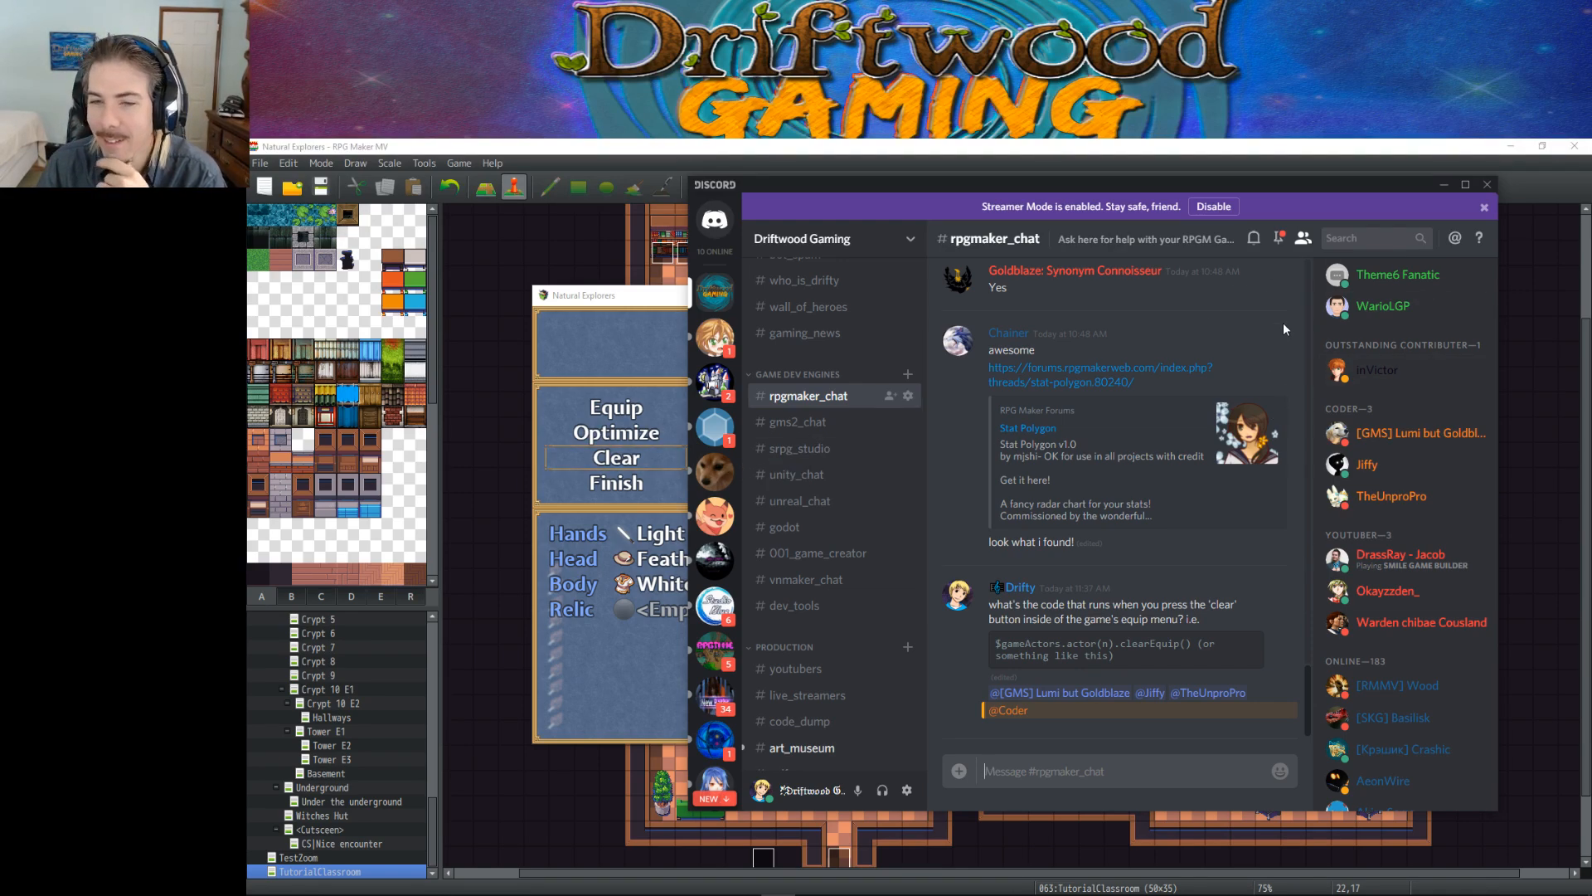
# Step: Switch to the Lunatic Server and look through its channel list for a suitable support or coding channel
pyautogui.scroll(4, 833, 421)
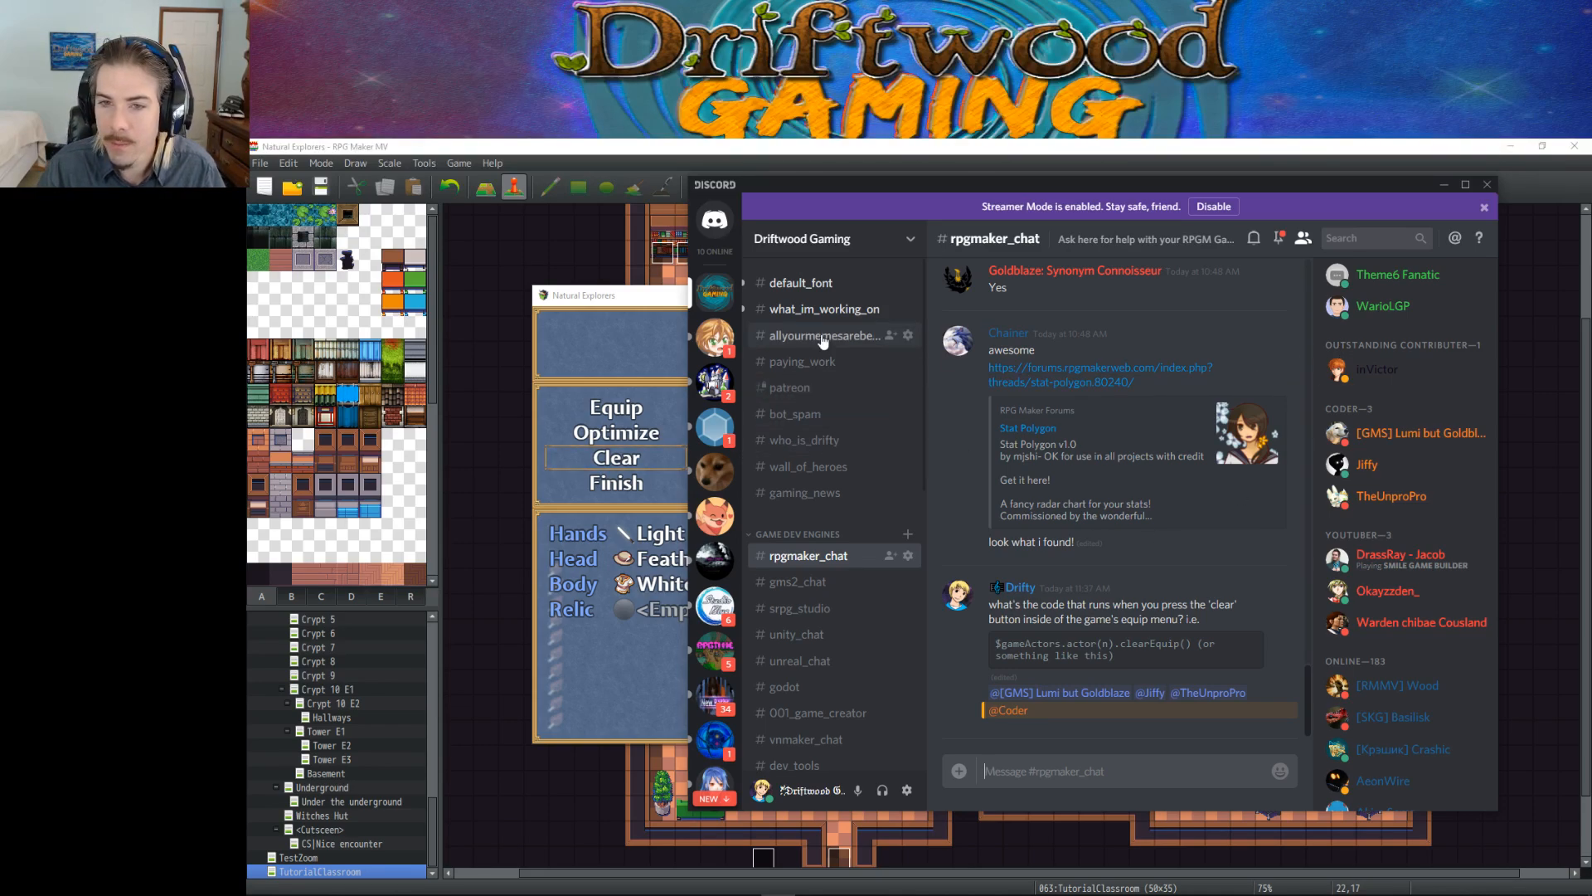
pyautogui.click(707, 348)
pyautogui.scroll(-10, 1066, 489)
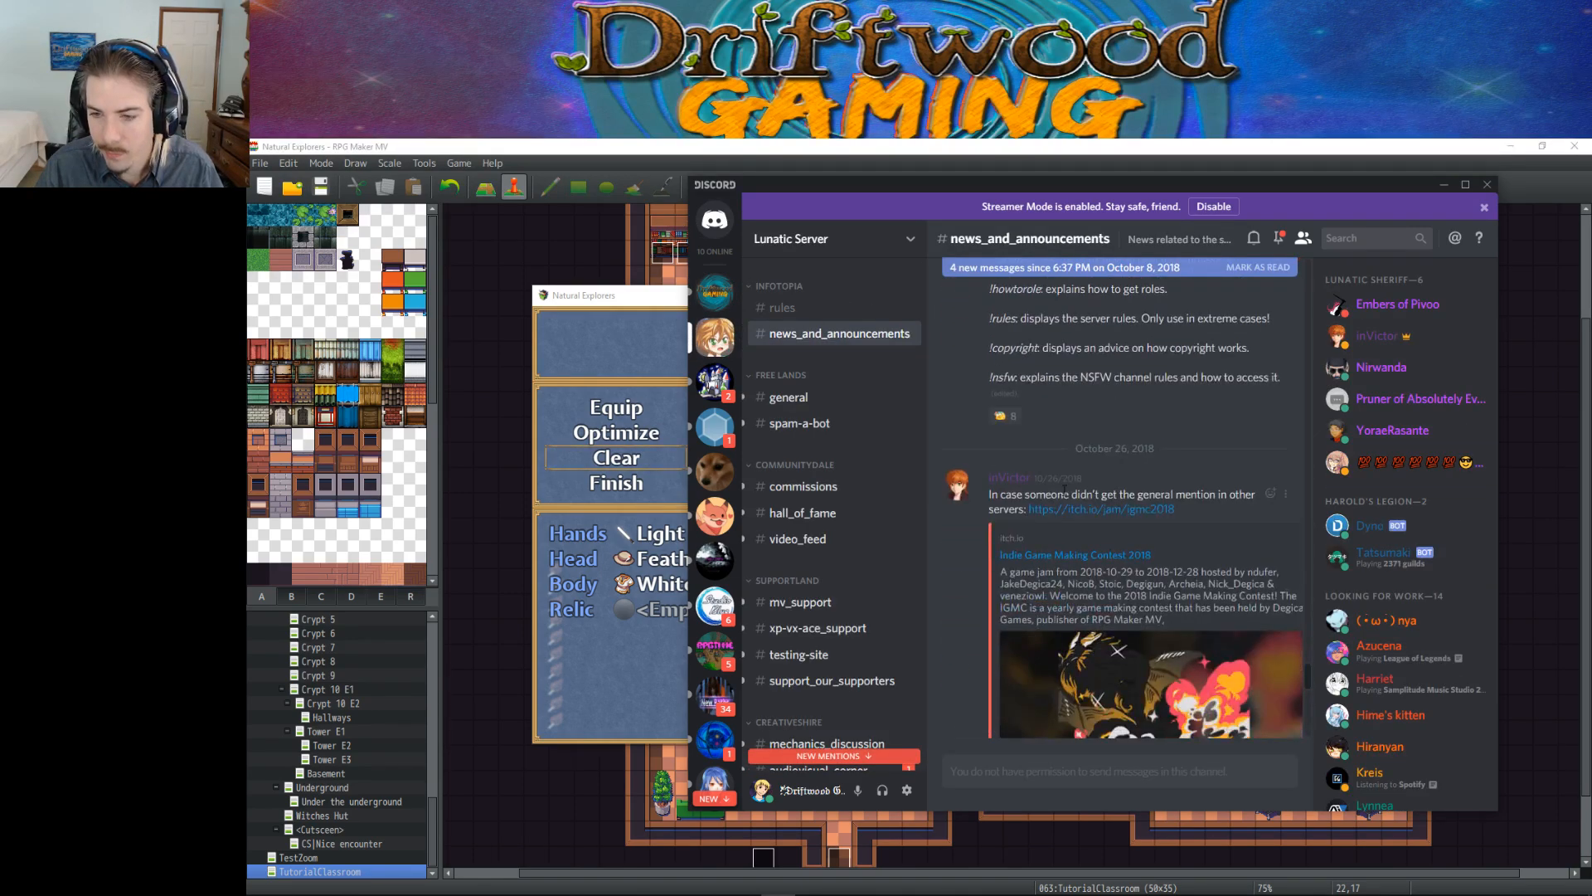
pyautogui.scroll(-5, 844, 516)
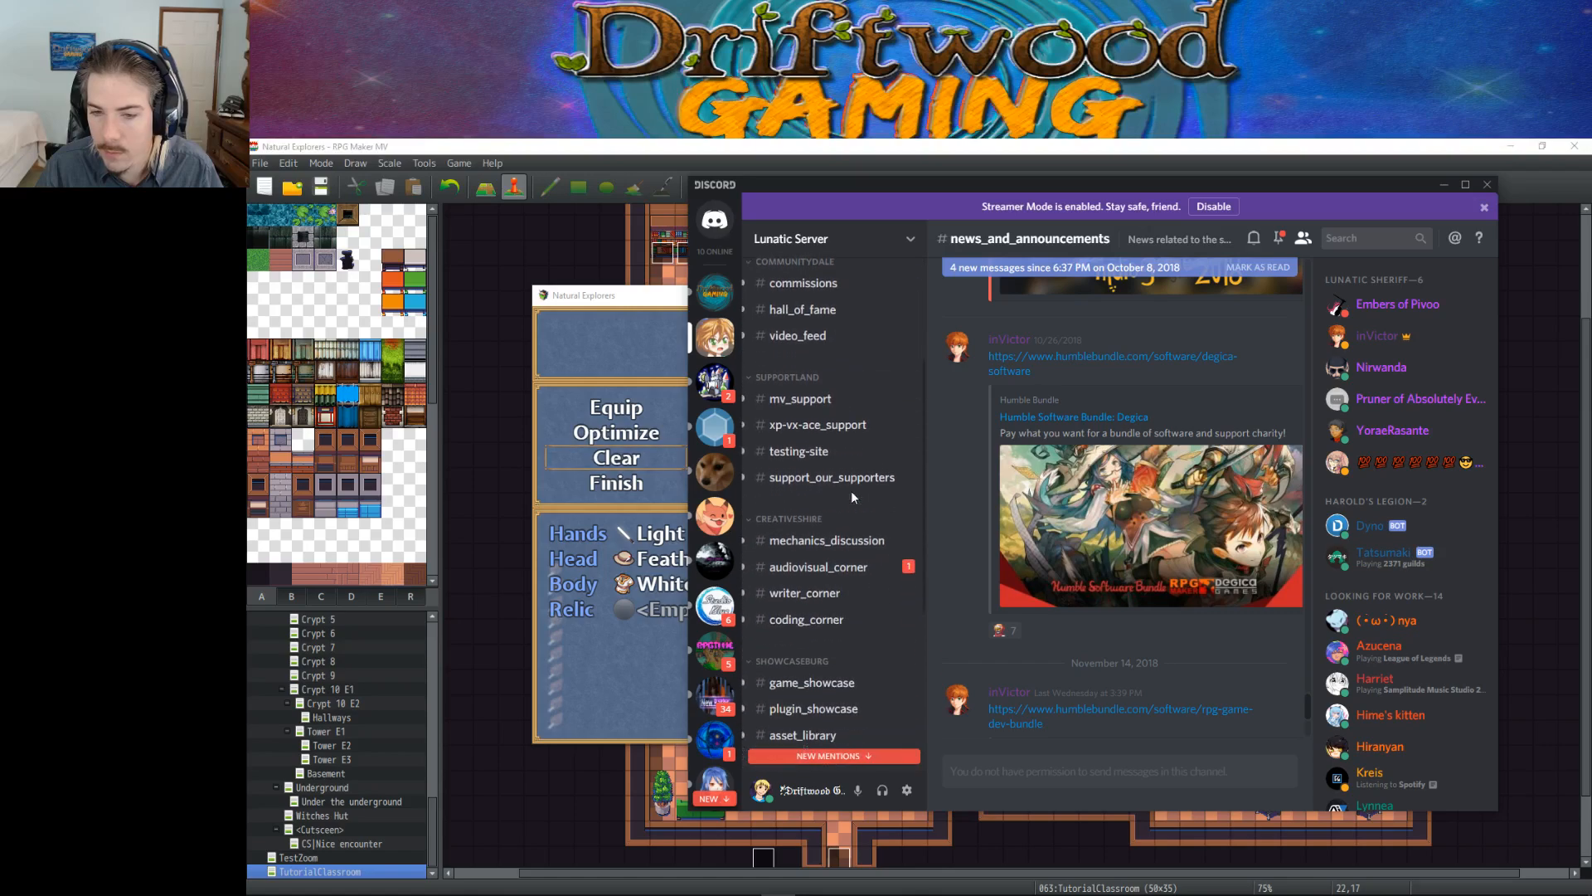
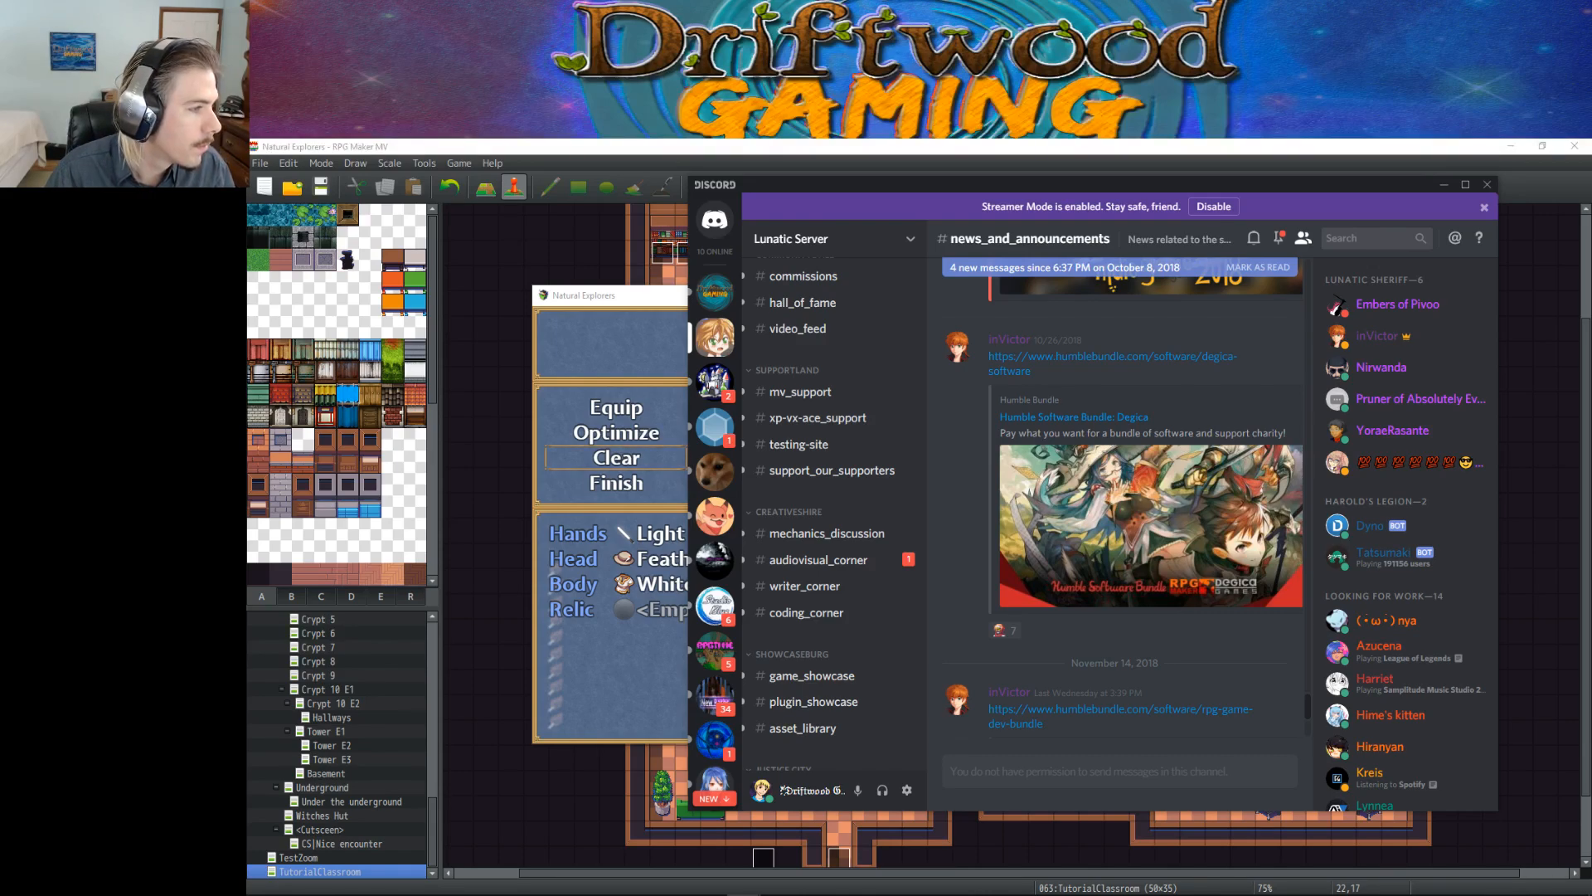
# Step: Switch to the browser and examine the forum thread on removing "Optimize" and "Clear All", including the code snippet hidden in the first reply's spoiler
pyautogui.hotkey('alt', 'Tab')
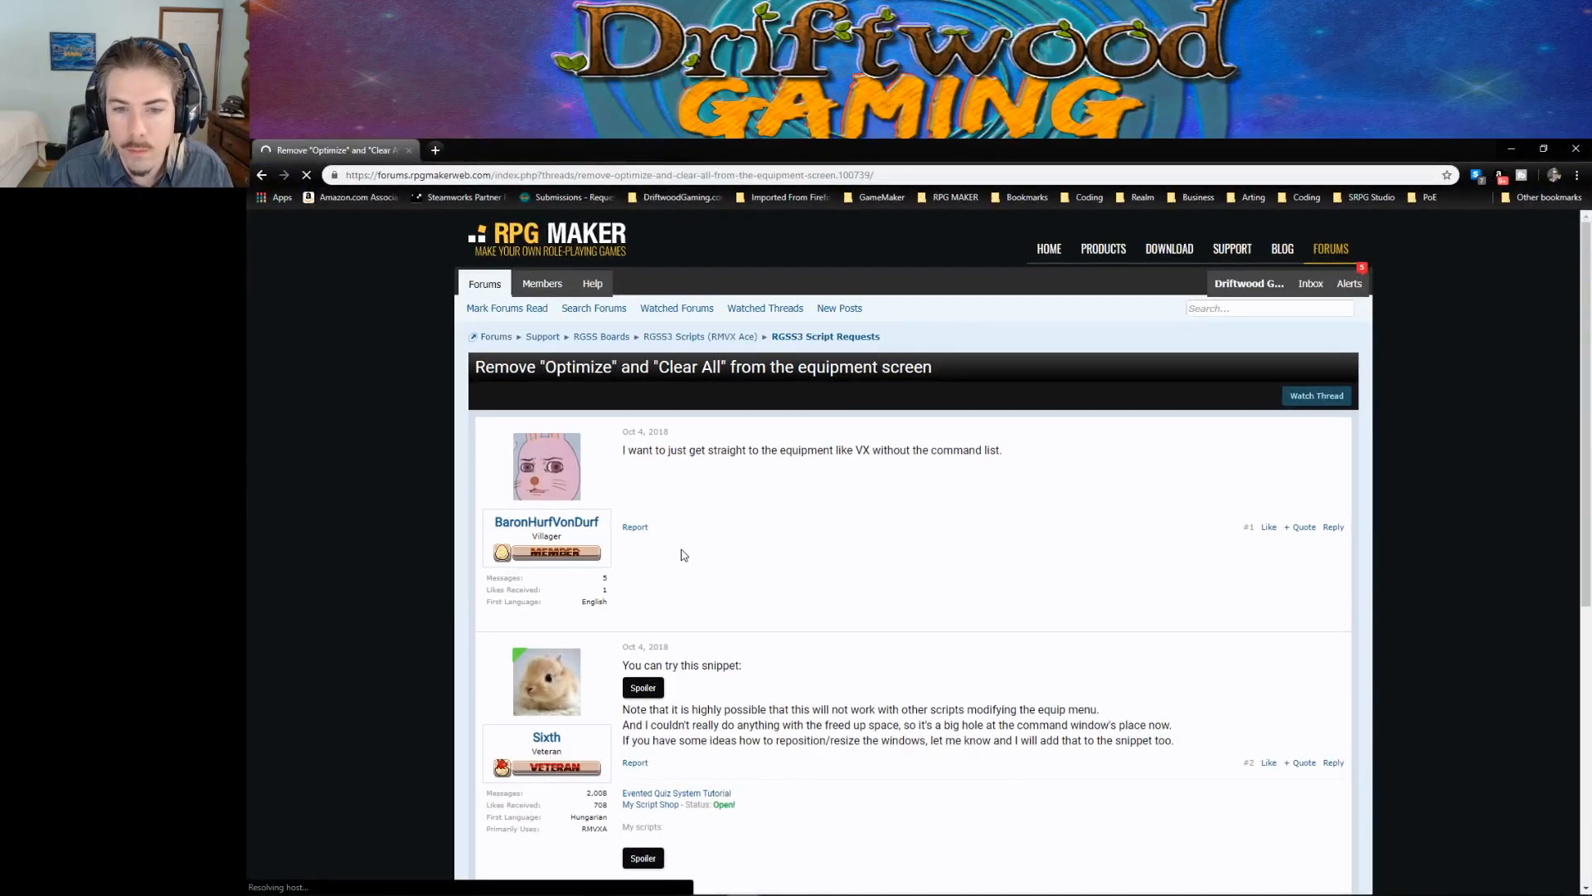
pyautogui.scroll(-1, 753, 501)
pyautogui.scroll(-2, 722, 470)
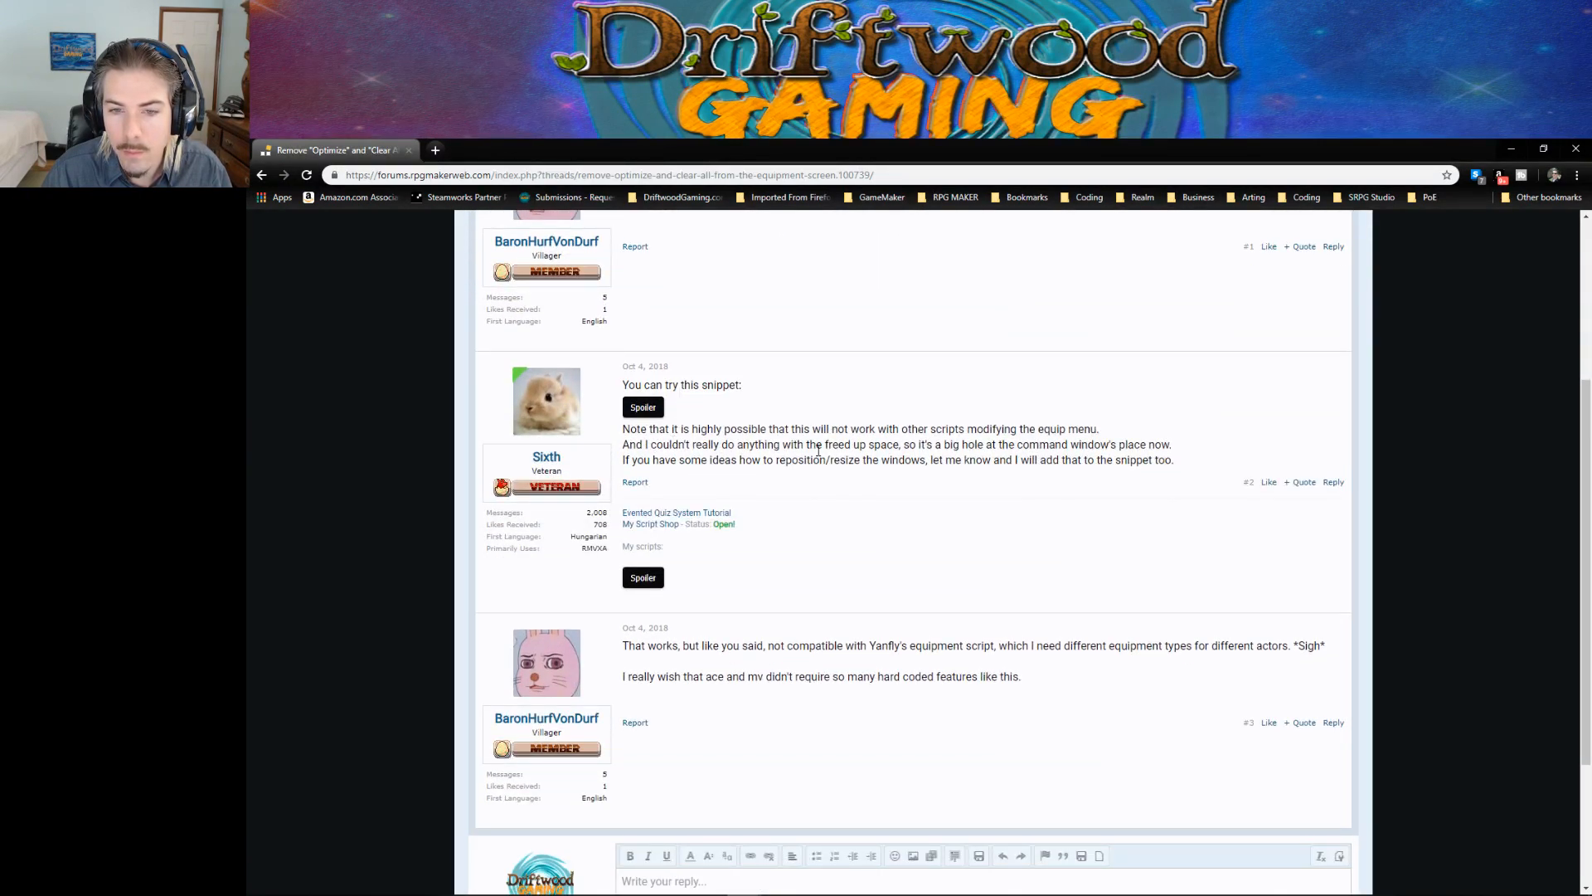
pyautogui.scroll(-2, 778, 492)
pyautogui.click(644, 266)
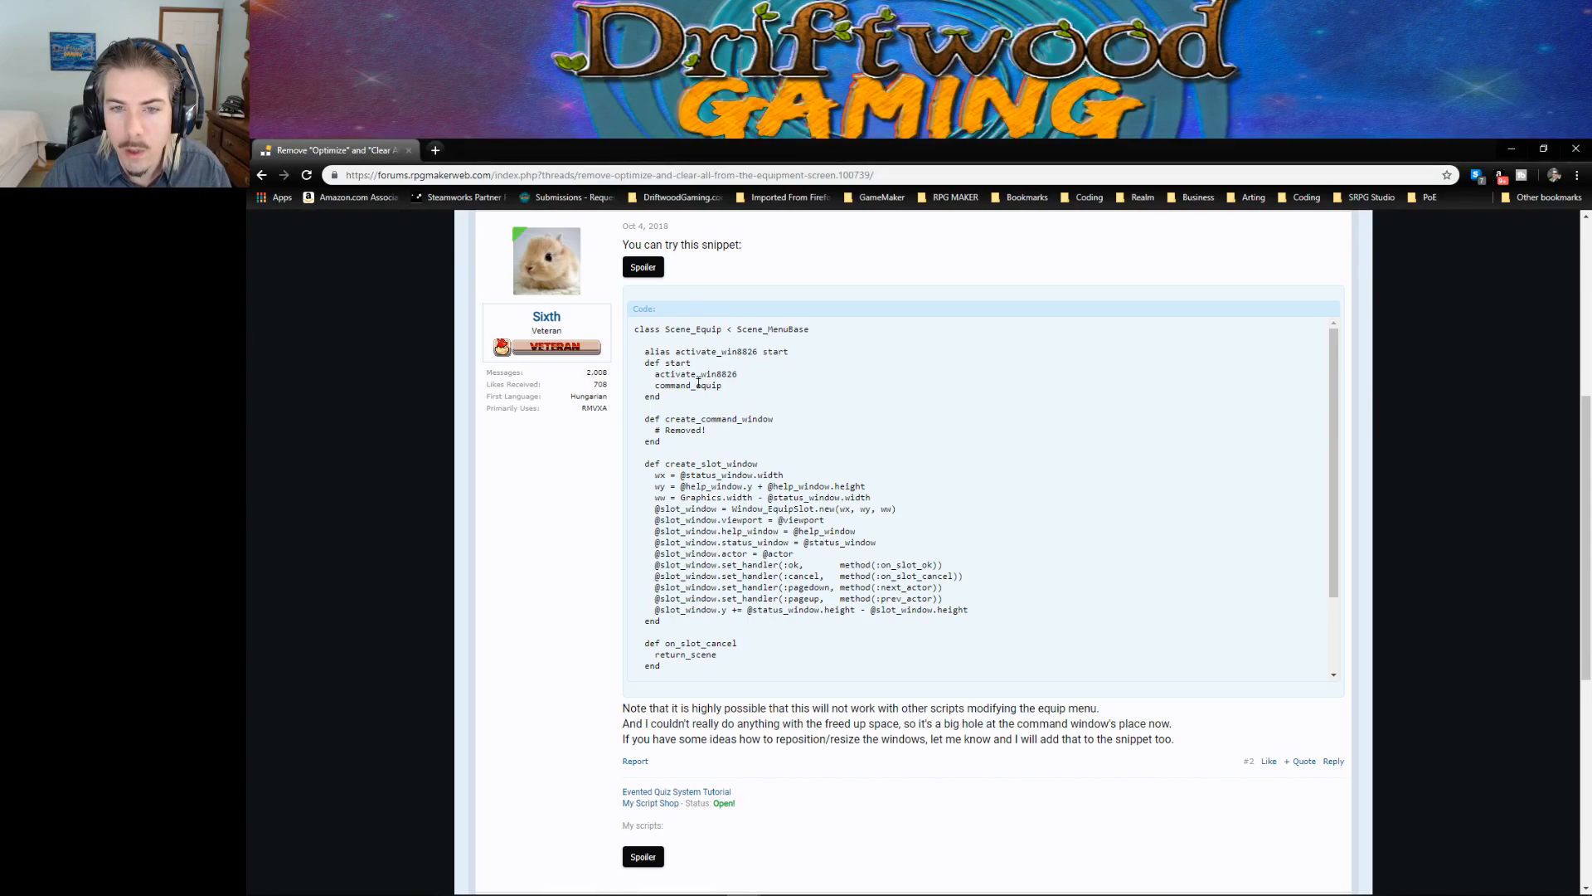
pyautogui.scroll(-1, 705, 400)
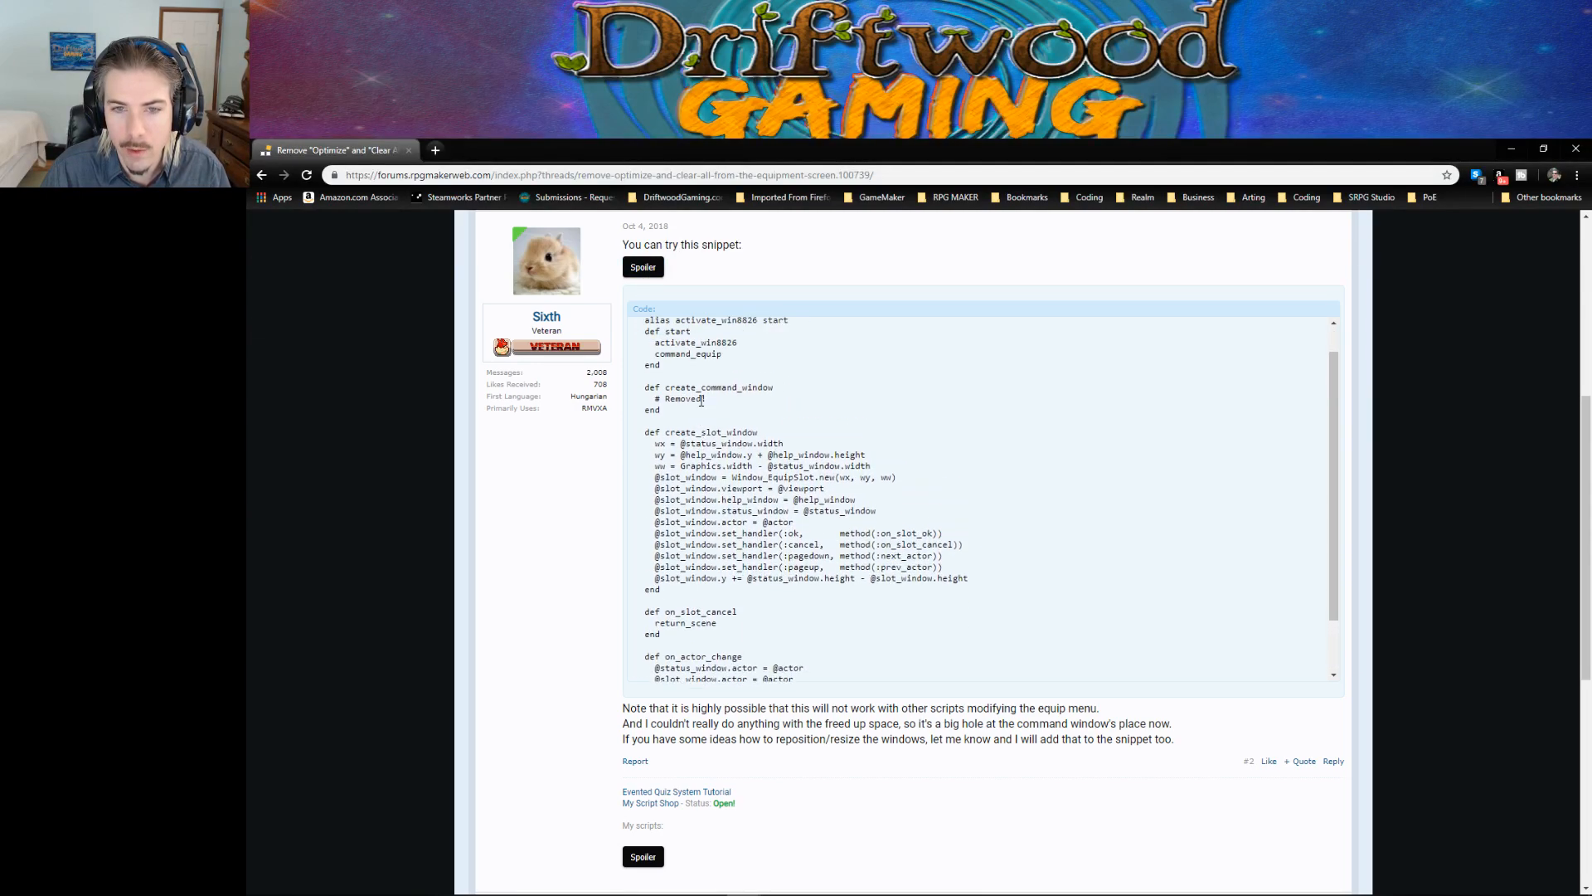
pyautogui.scroll(-4, 700, 400)
pyautogui.scroll(2, 738, 419)
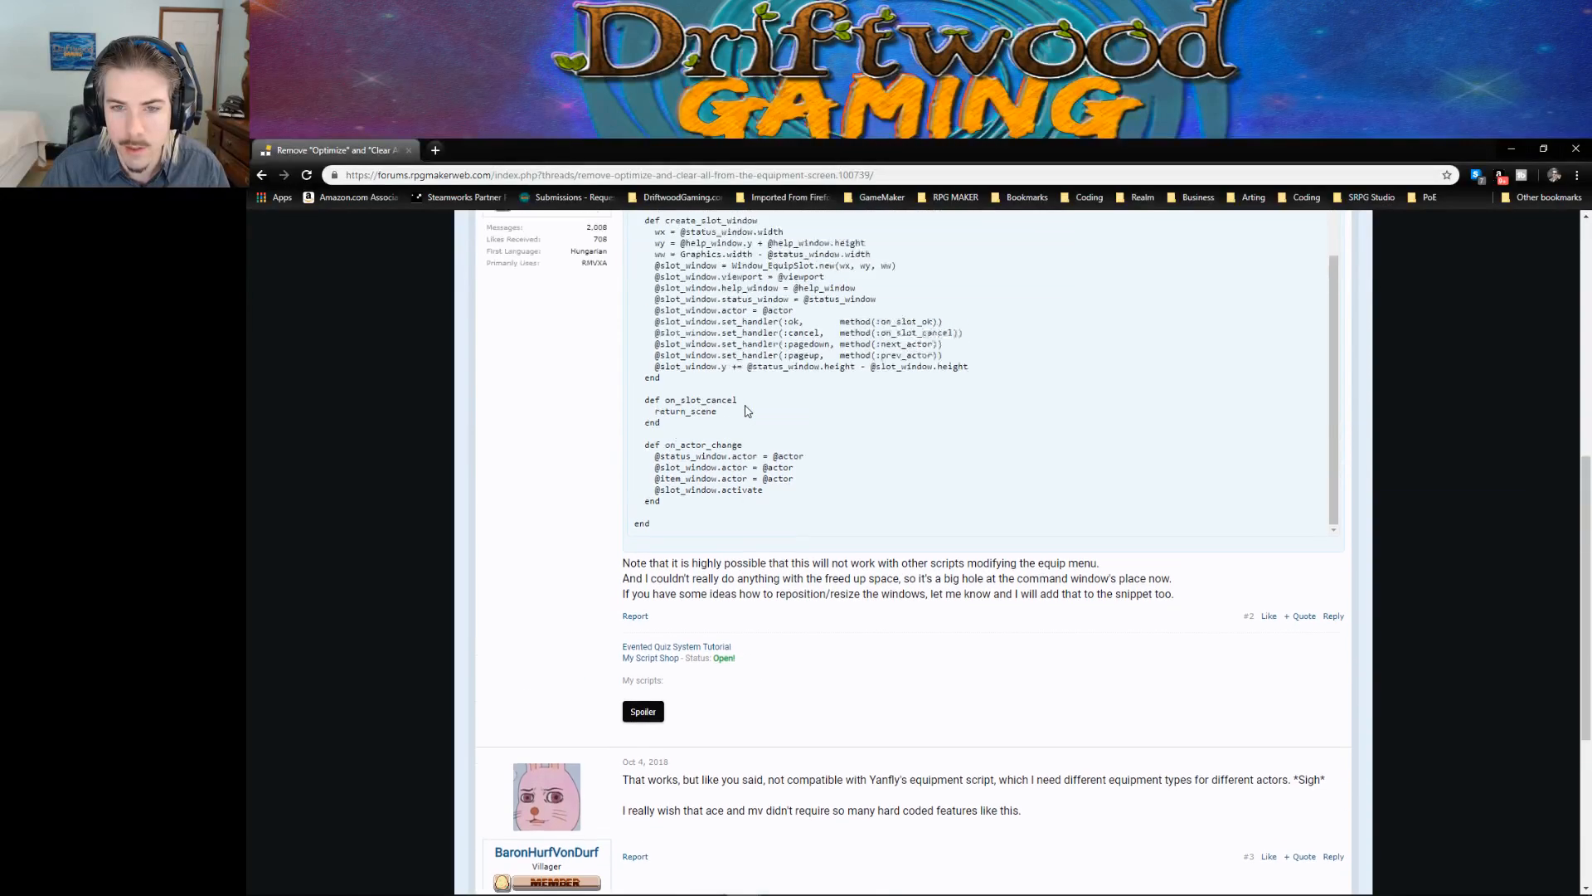
pyautogui.scroll(-4, 749, 414)
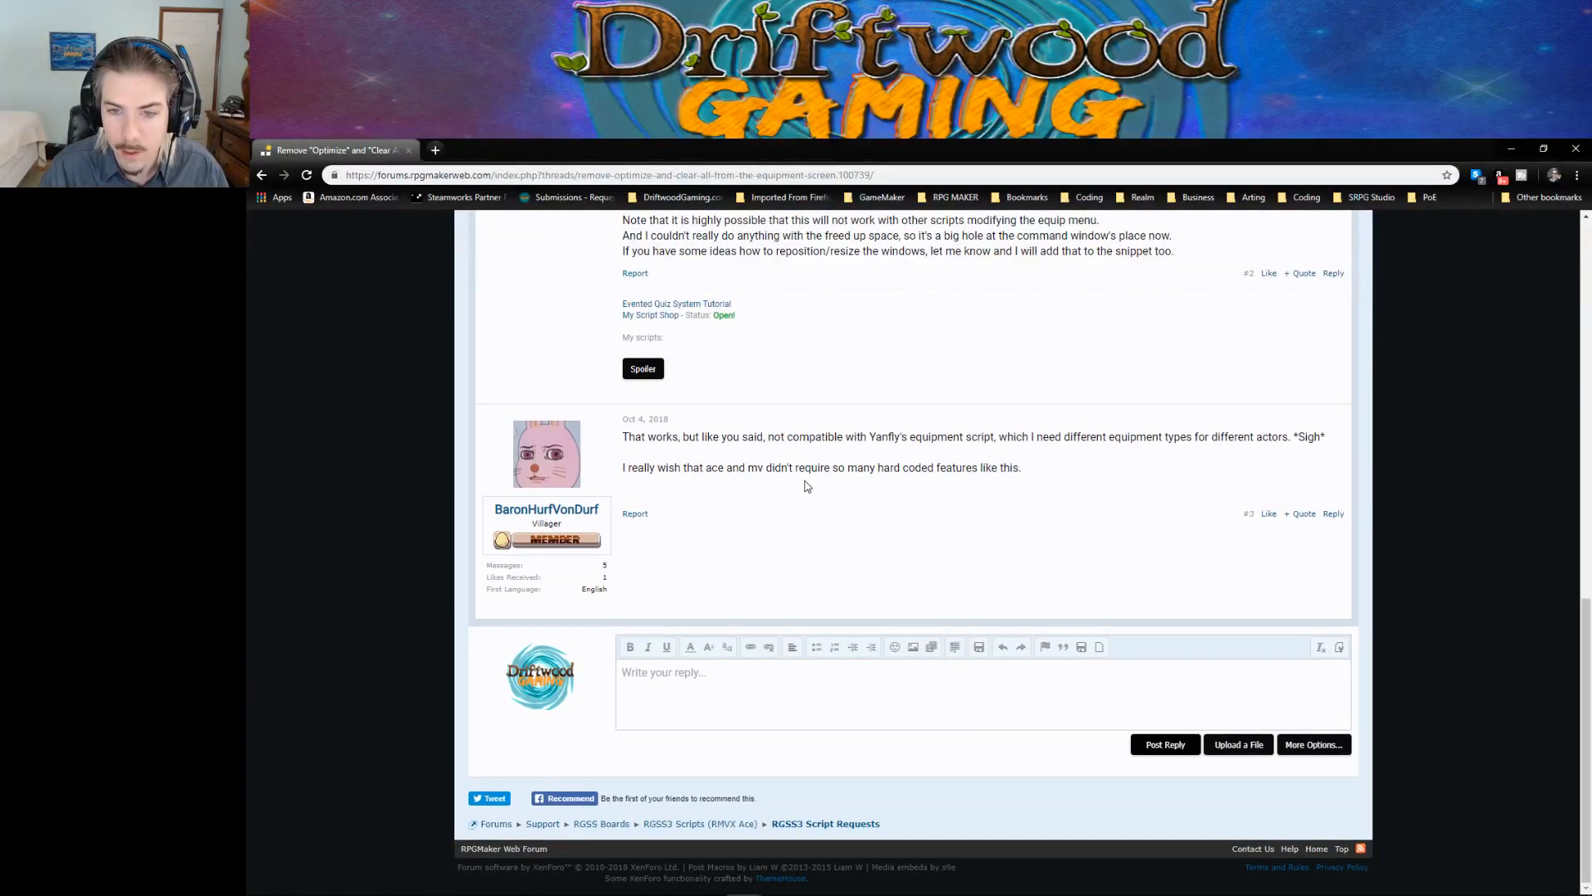
pyautogui.scroll(10, 762, 466)
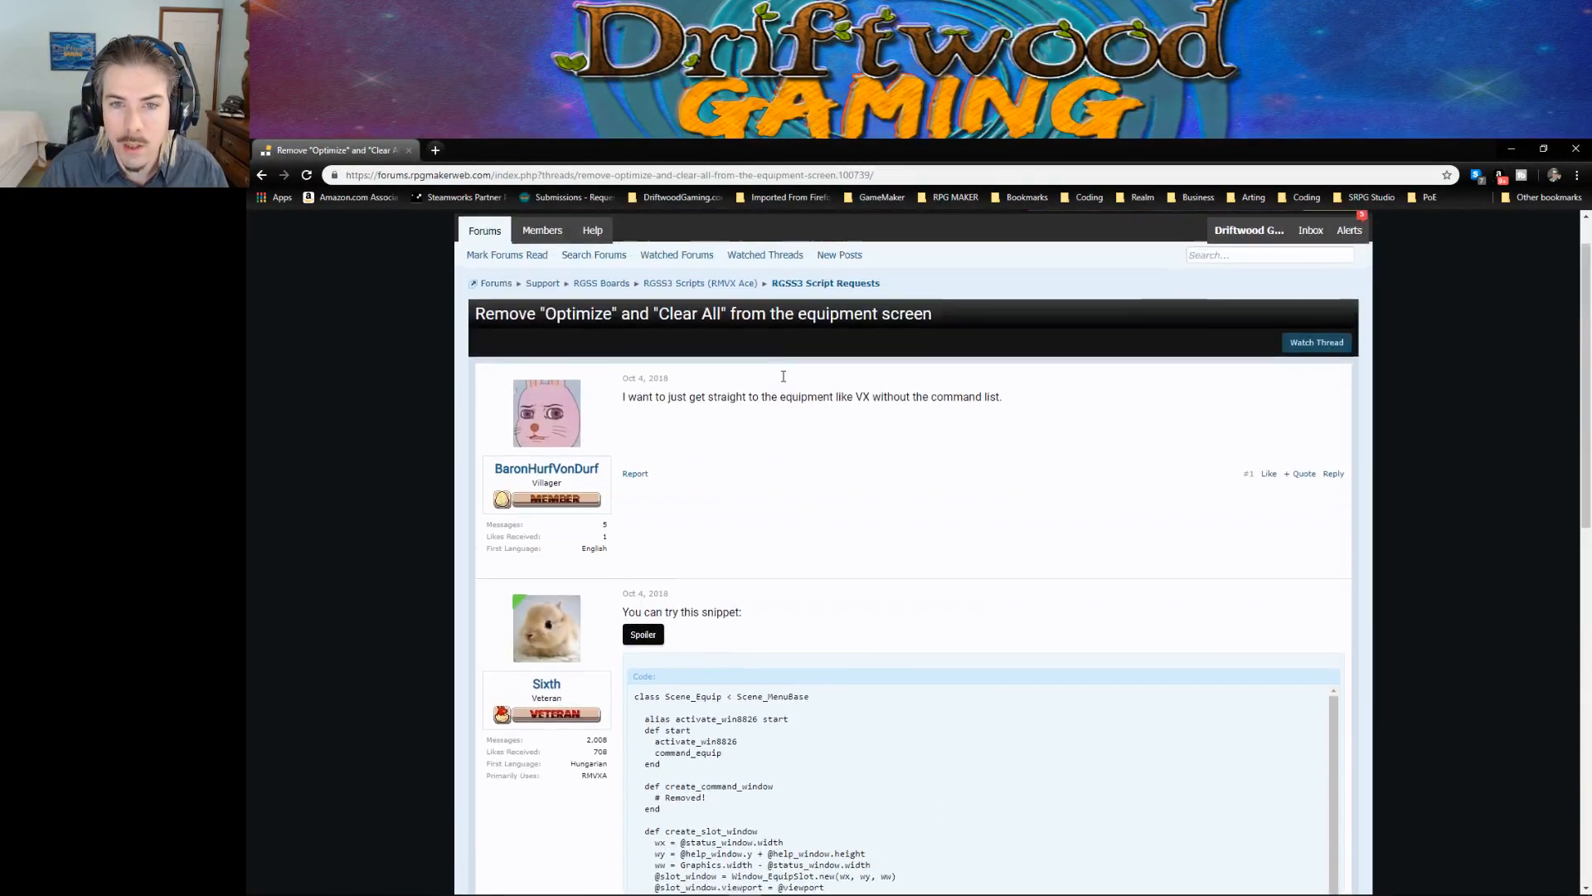
# Step: Search the web for "rpg maker mv code to clear equip"
pyautogui.click(623, 177)
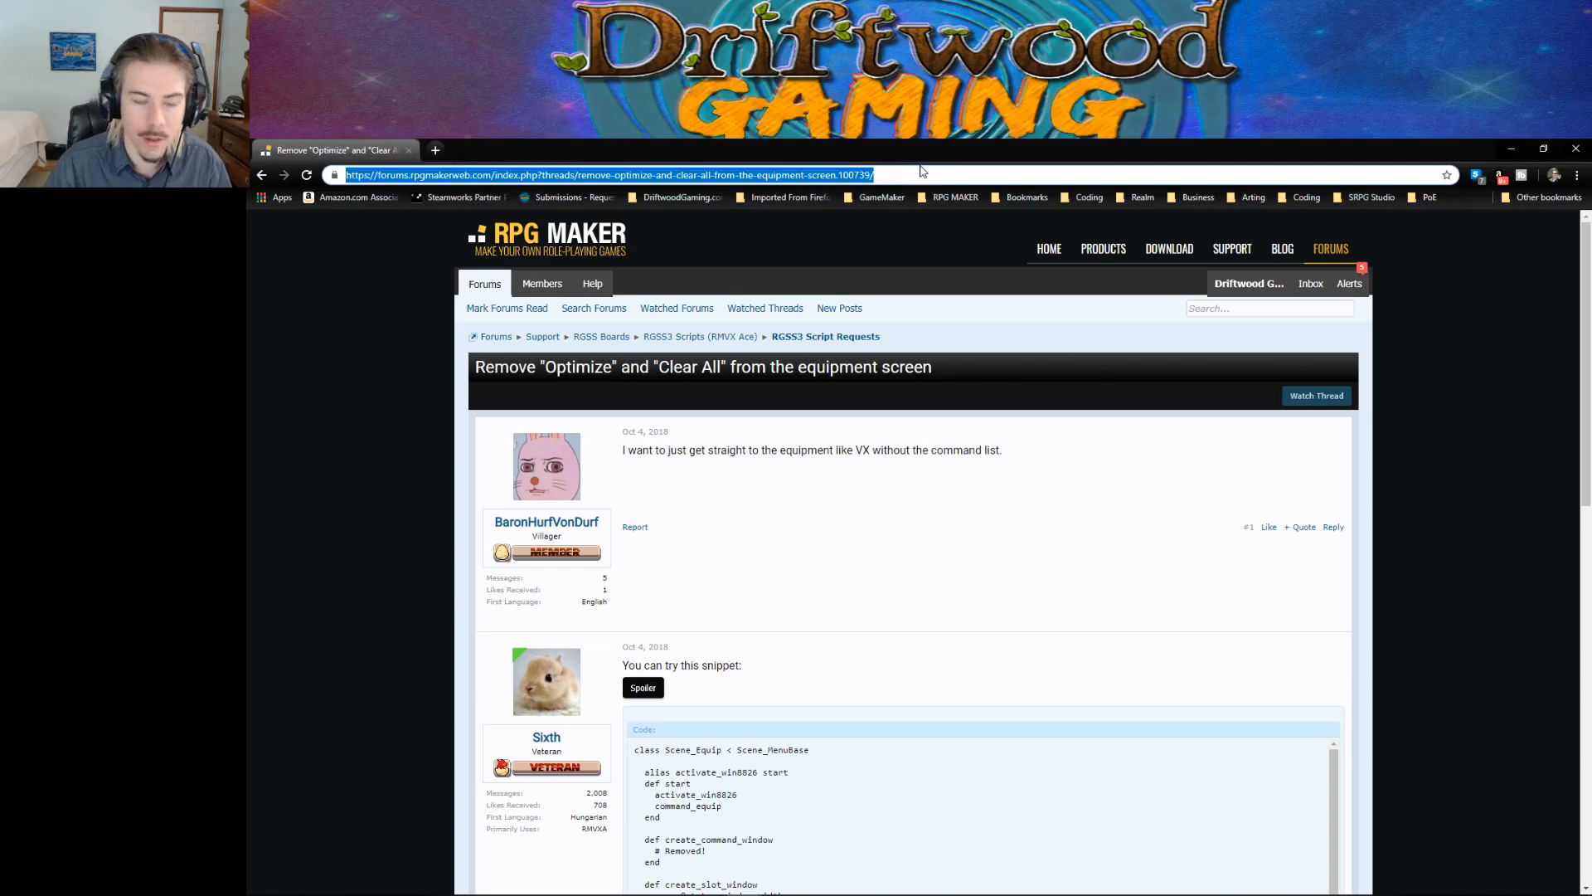
pyautogui.write('rpg maker mv ')
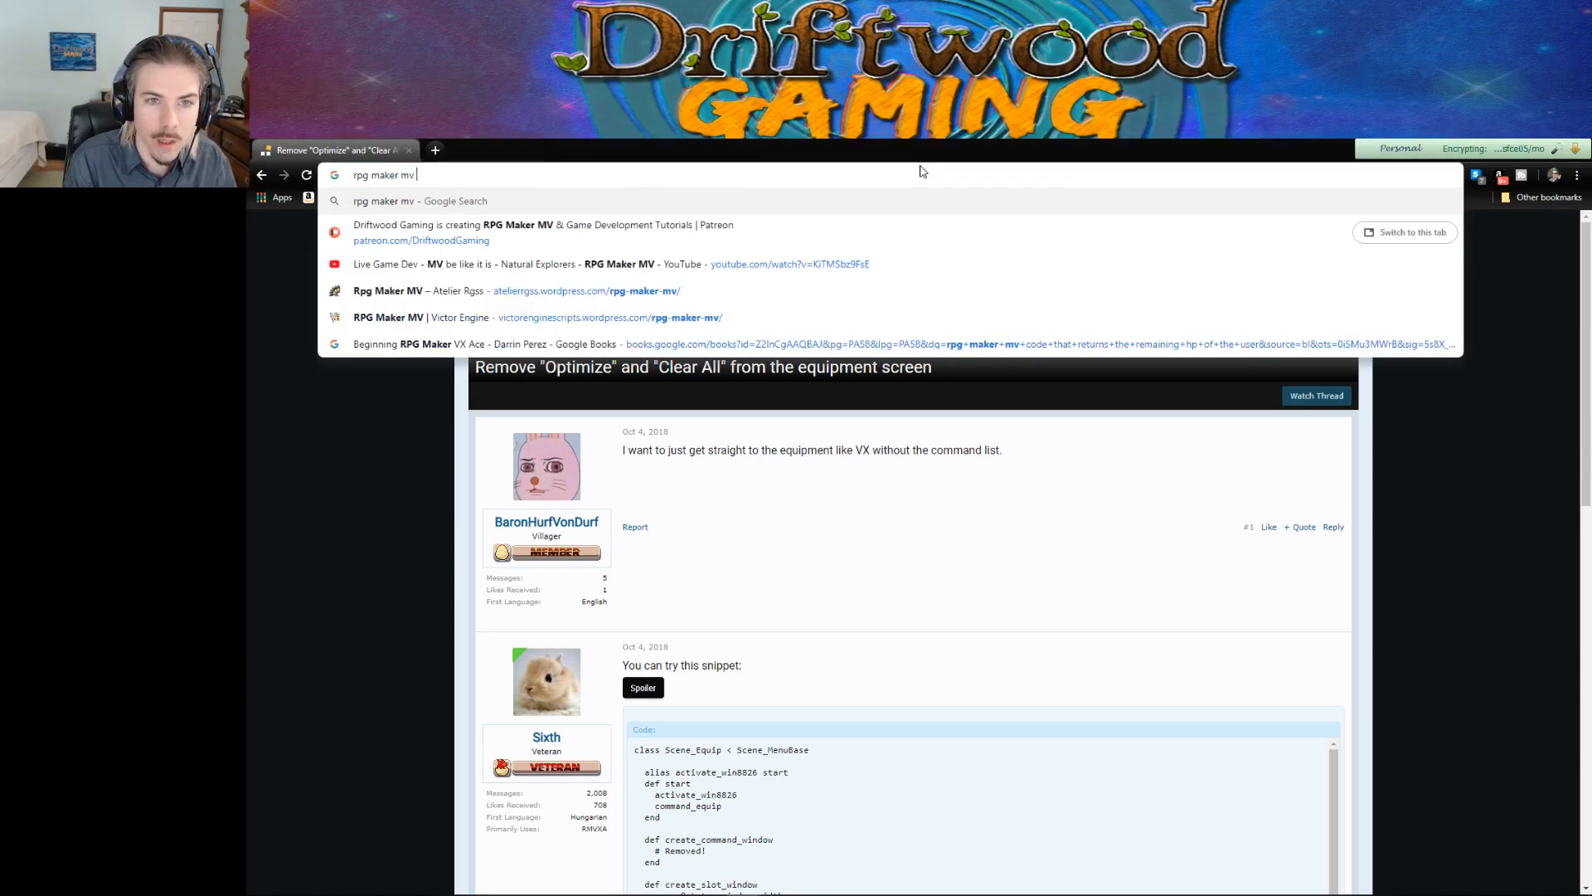
pyautogui.write('code to clear equip')
pyautogui.press('Return')
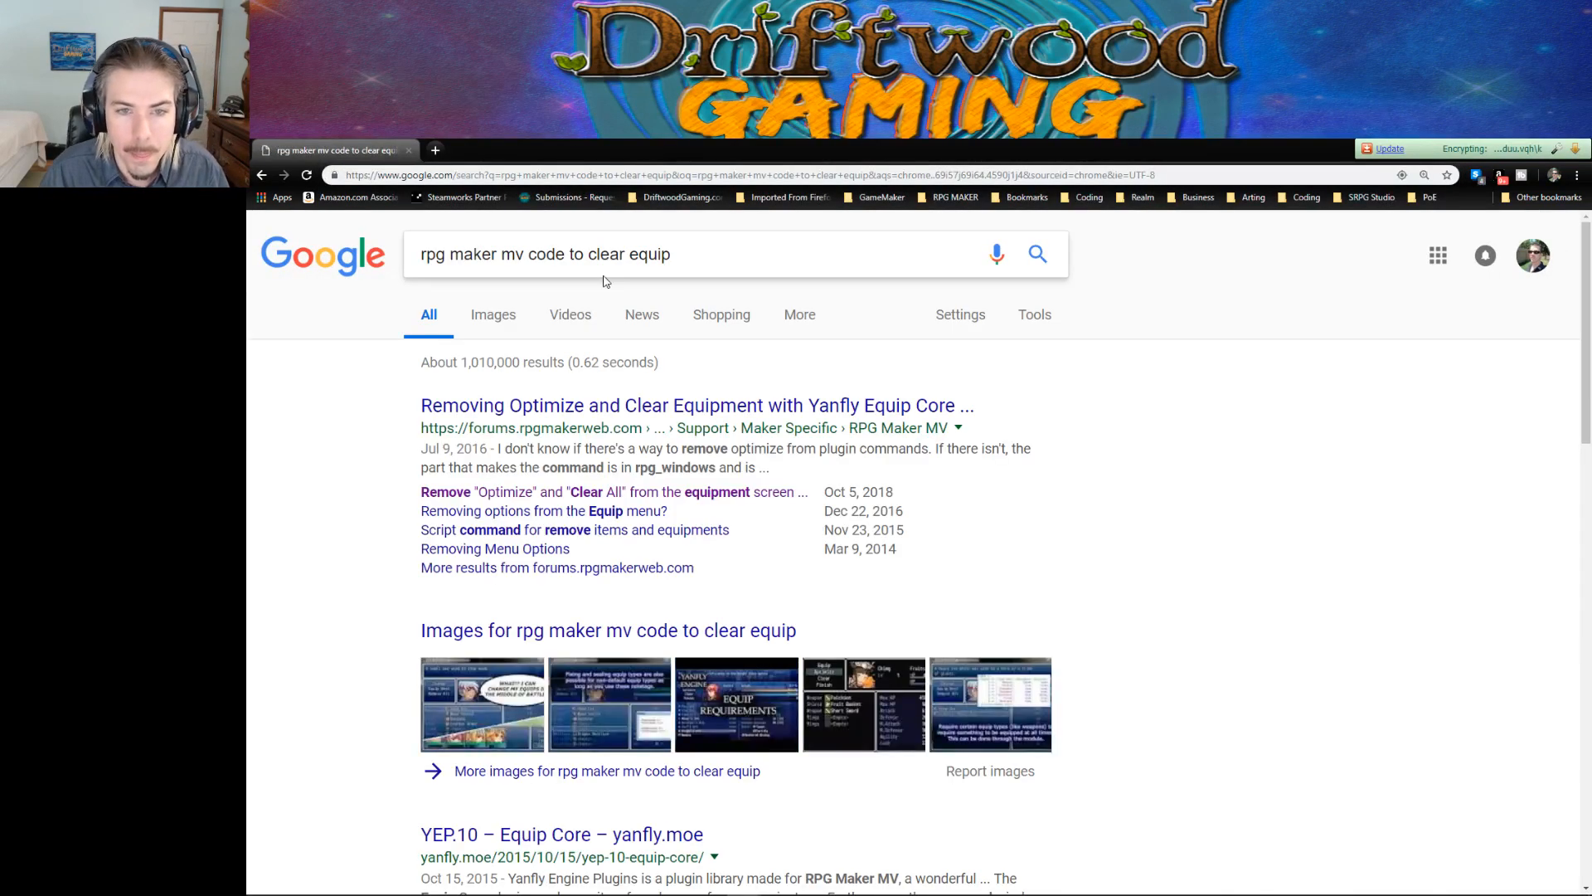
# Step: Open the forum thread "Removing Optimize and Clear Equipment with Yanfly Equip Core" and read its replies for the clear command's code
pyautogui.click(643, 405)
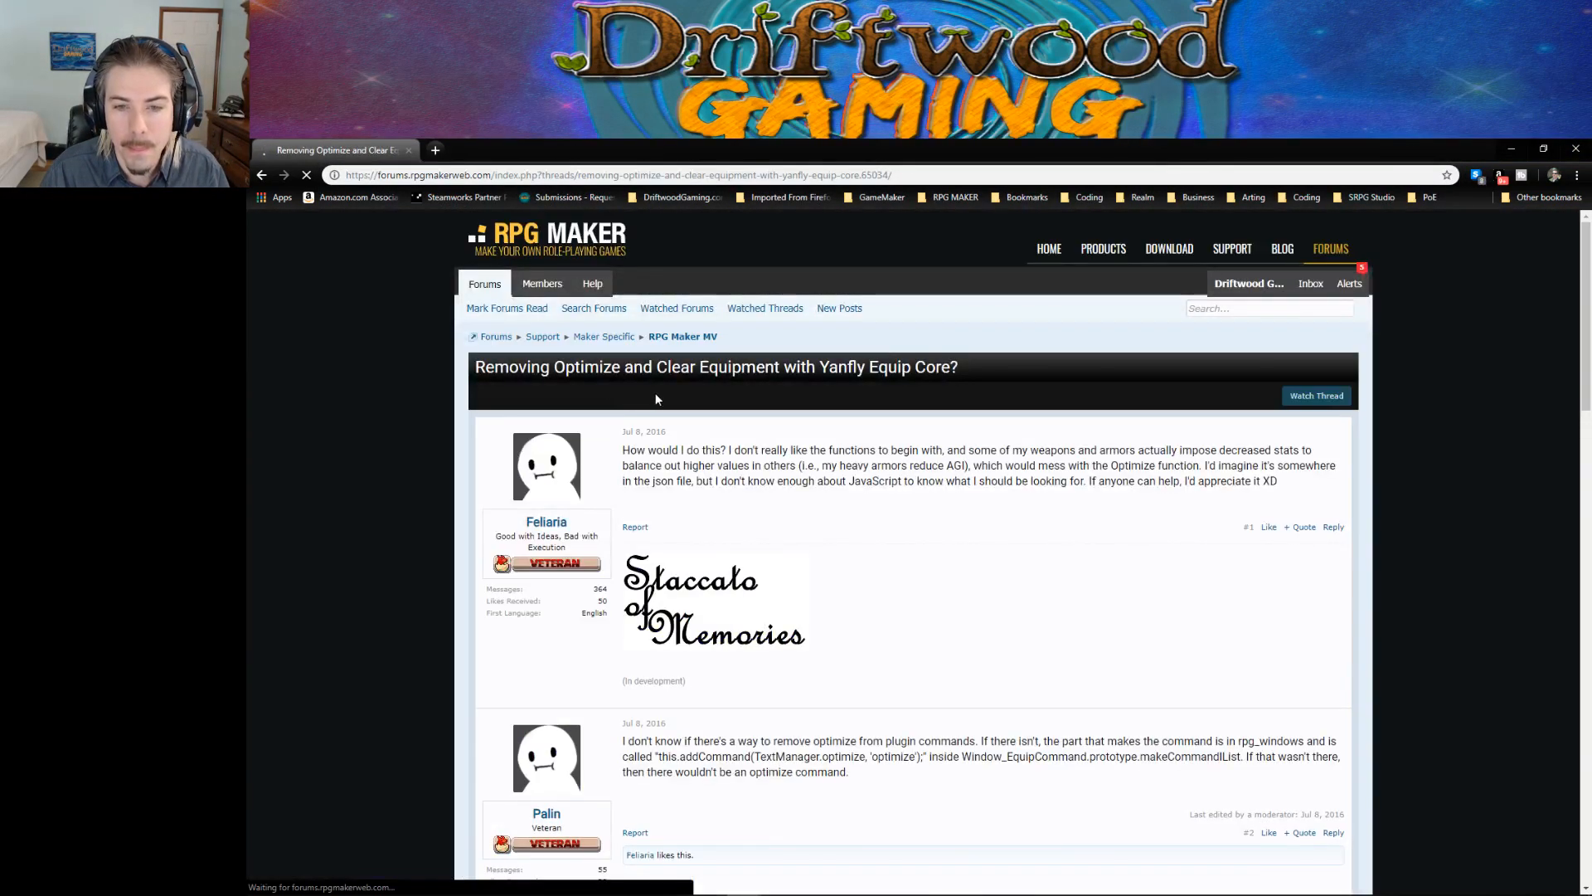
pyautogui.scroll(-5, 839, 510)
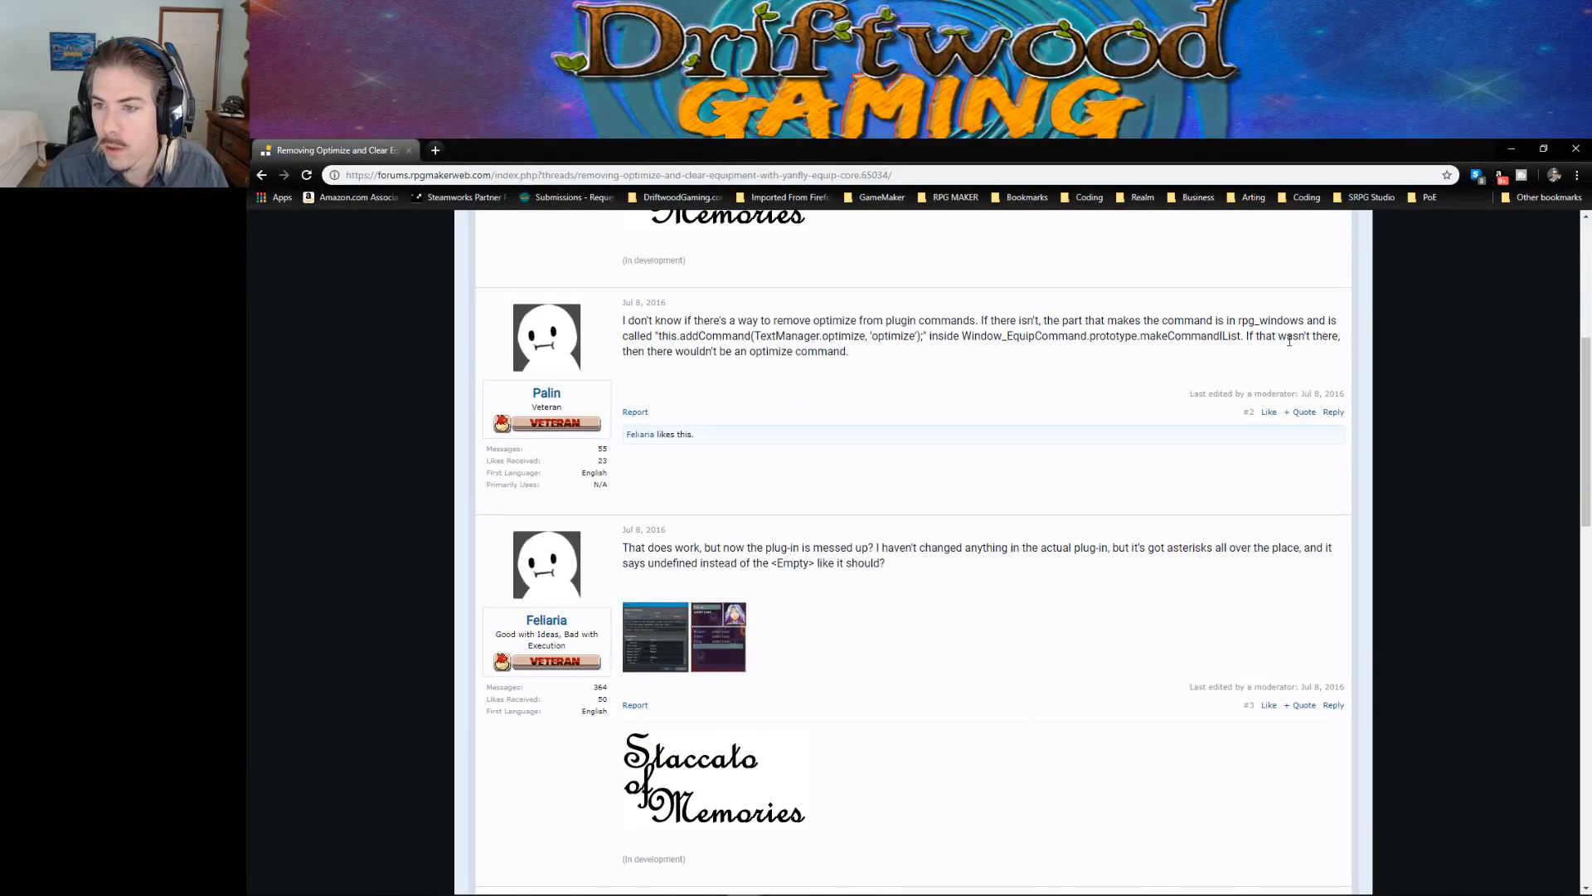
pyautogui.scroll(-2, 656, 430)
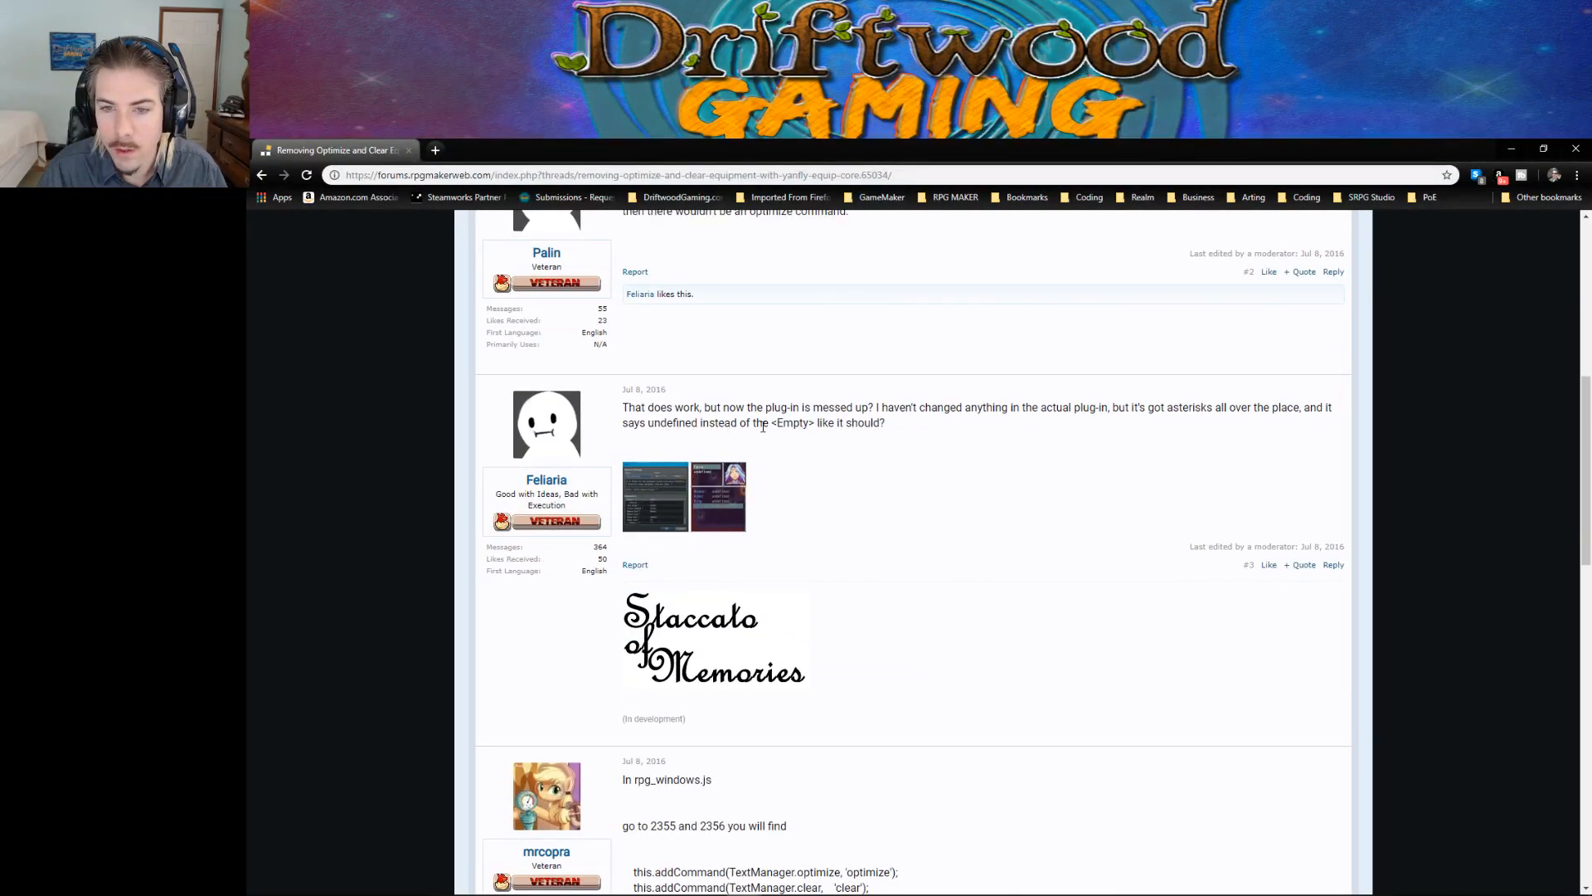
pyautogui.scroll(-3, 705, 491)
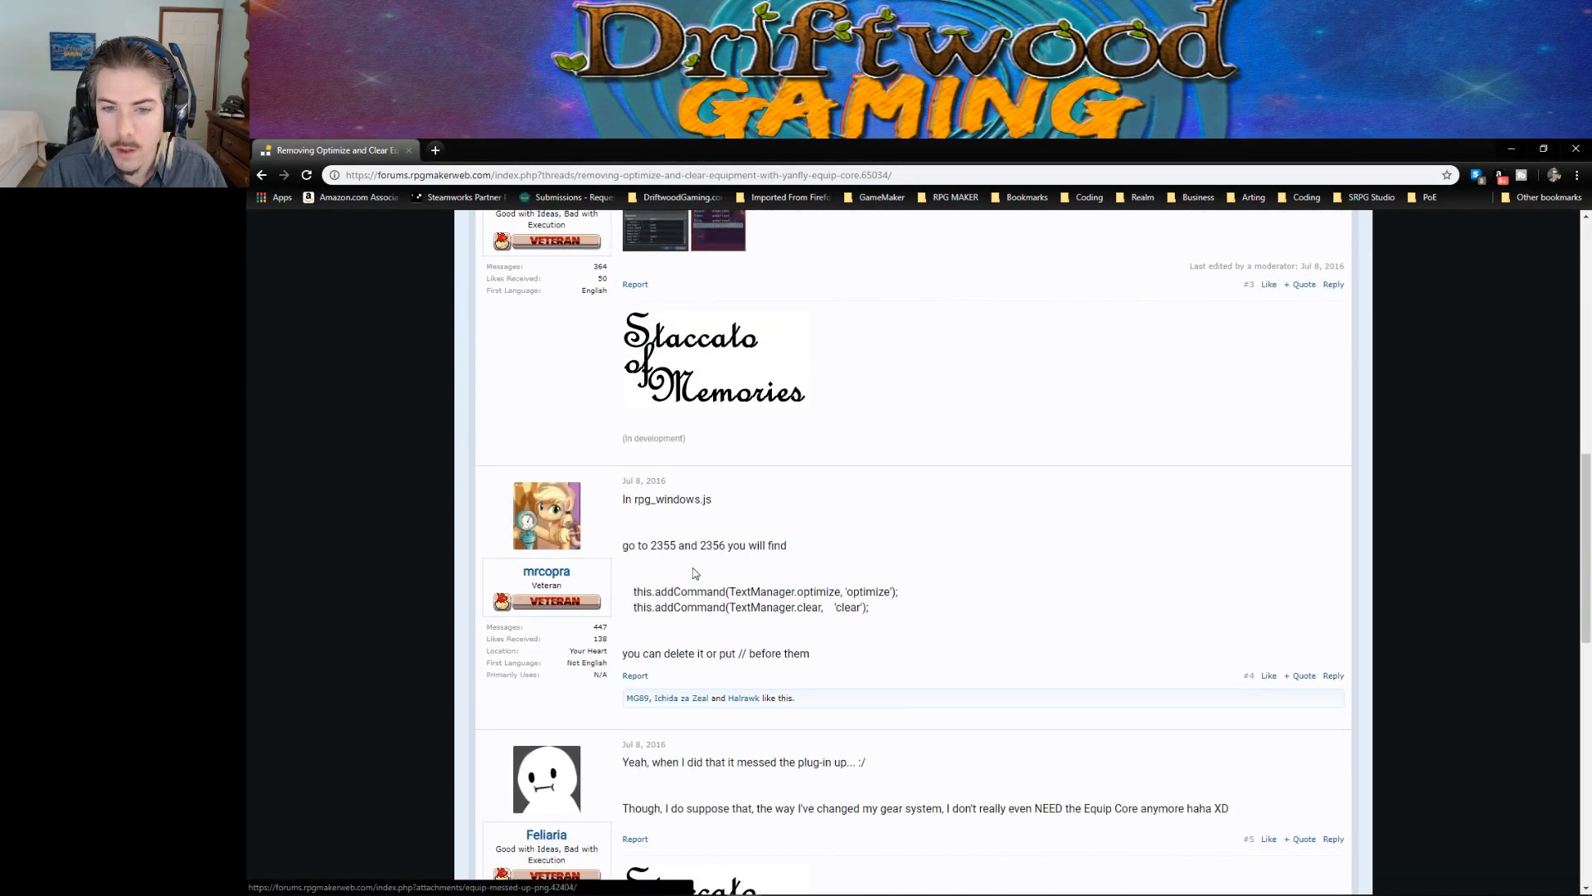
pyautogui.scroll(-1, 683, 543)
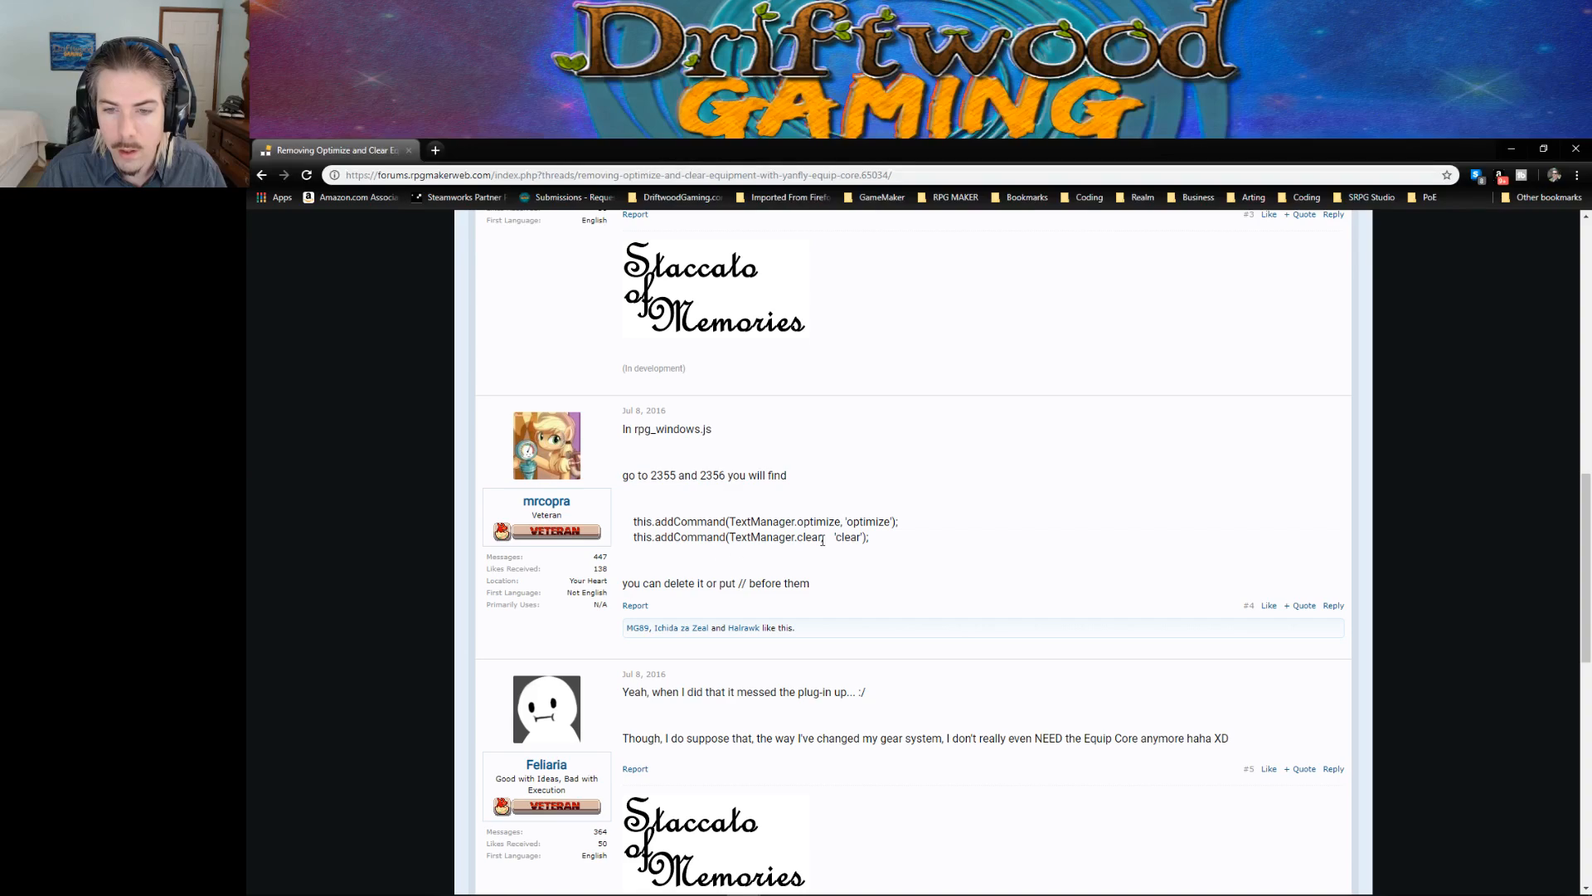
pyautogui.scroll(2, 820, 540)
pyautogui.scroll(-3, 820, 540)
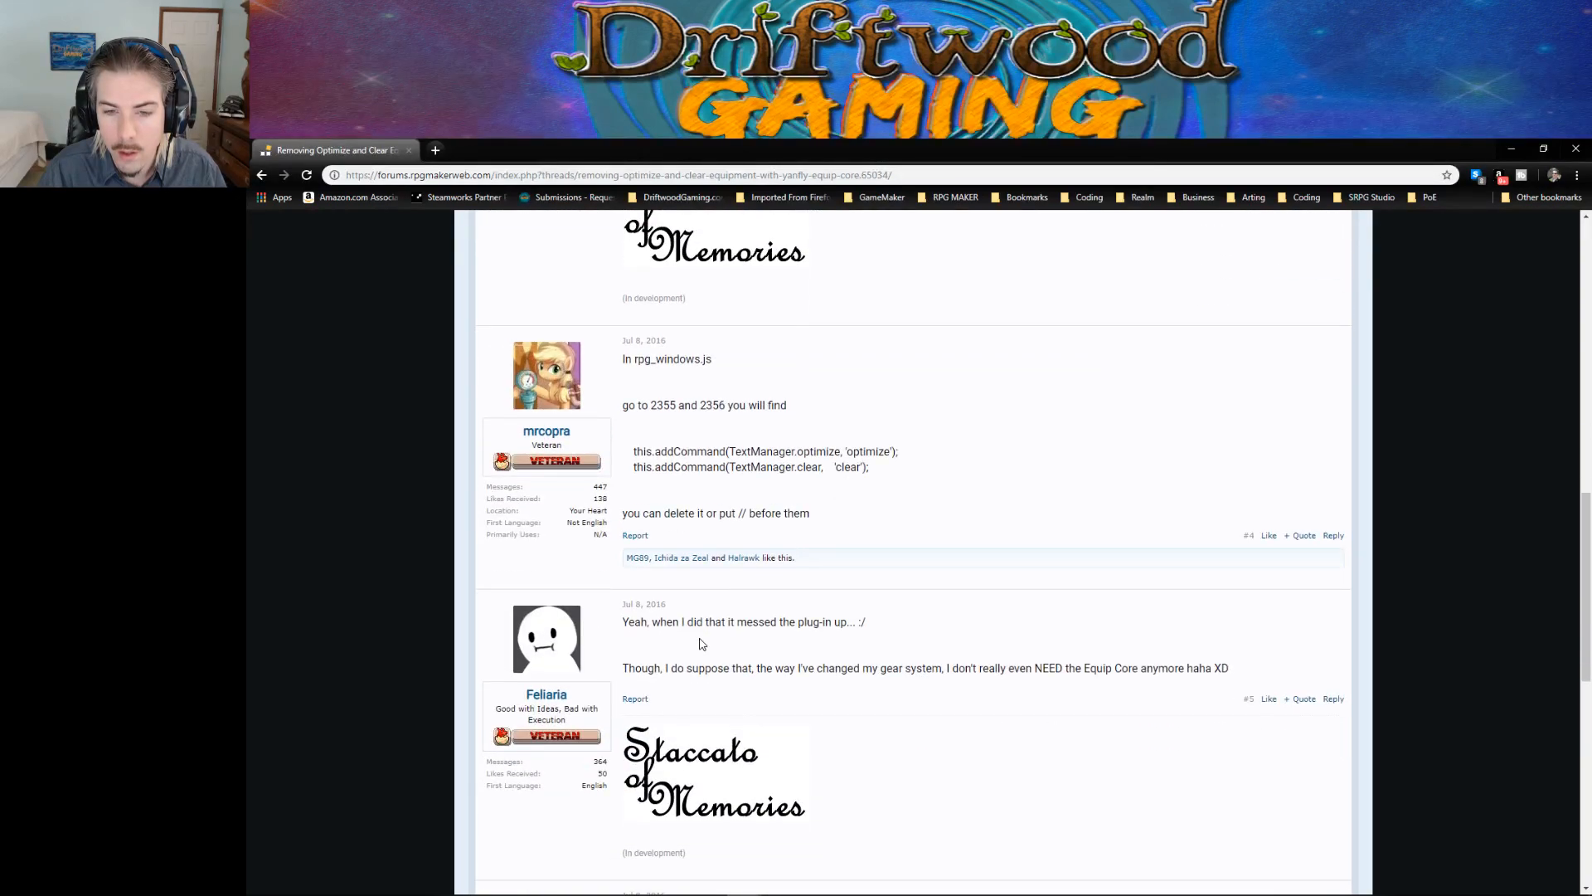
pyautogui.scroll(-3, 737, 644)
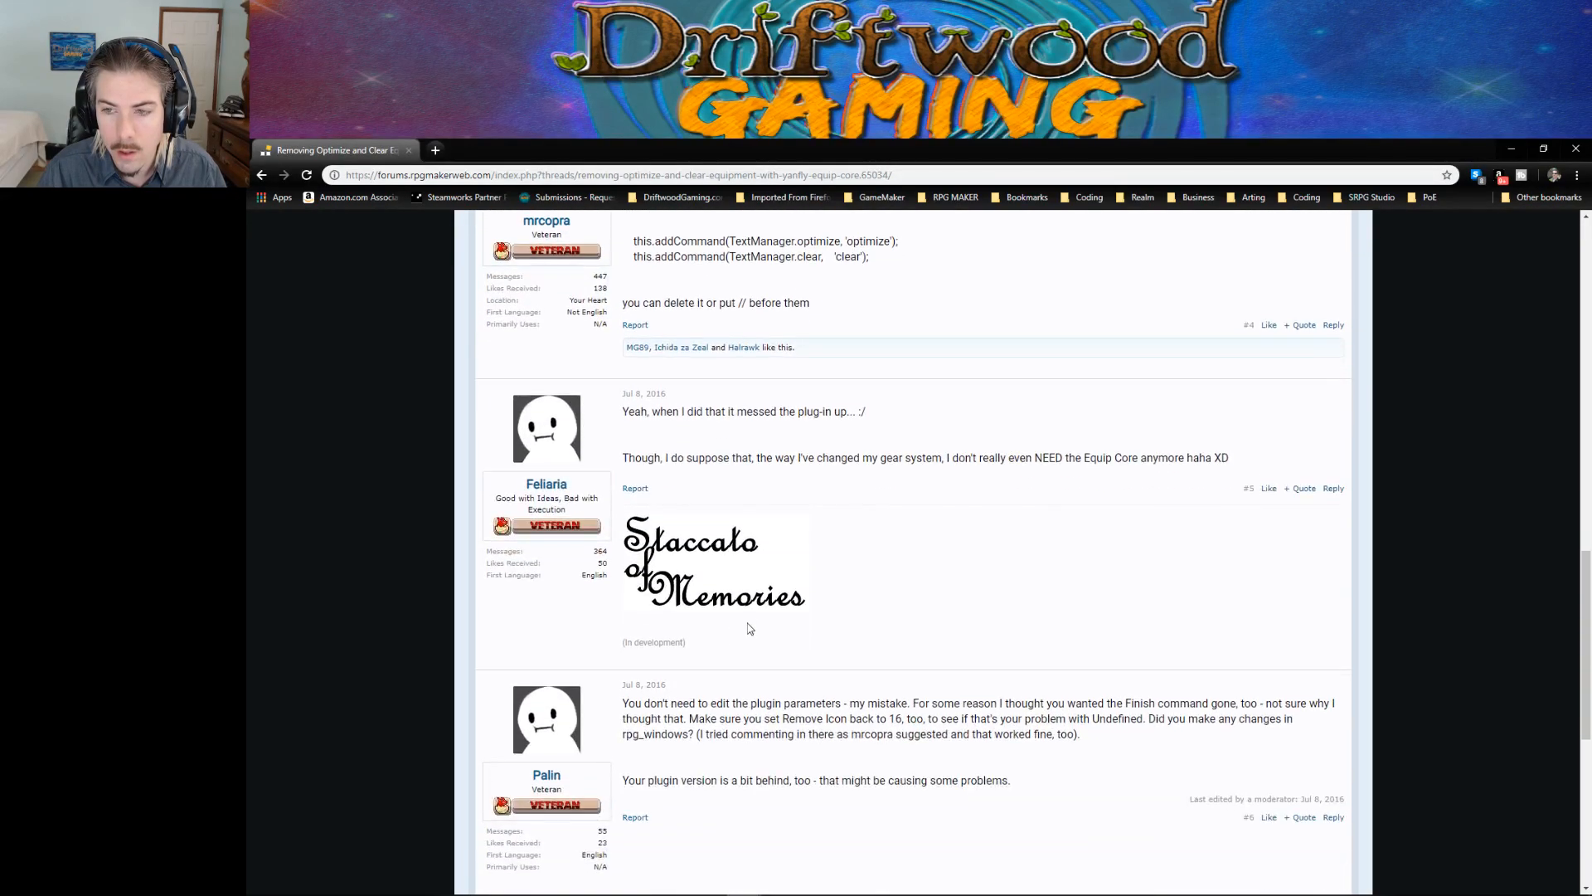
pyautogui.scroll(-3, 1115, 454)
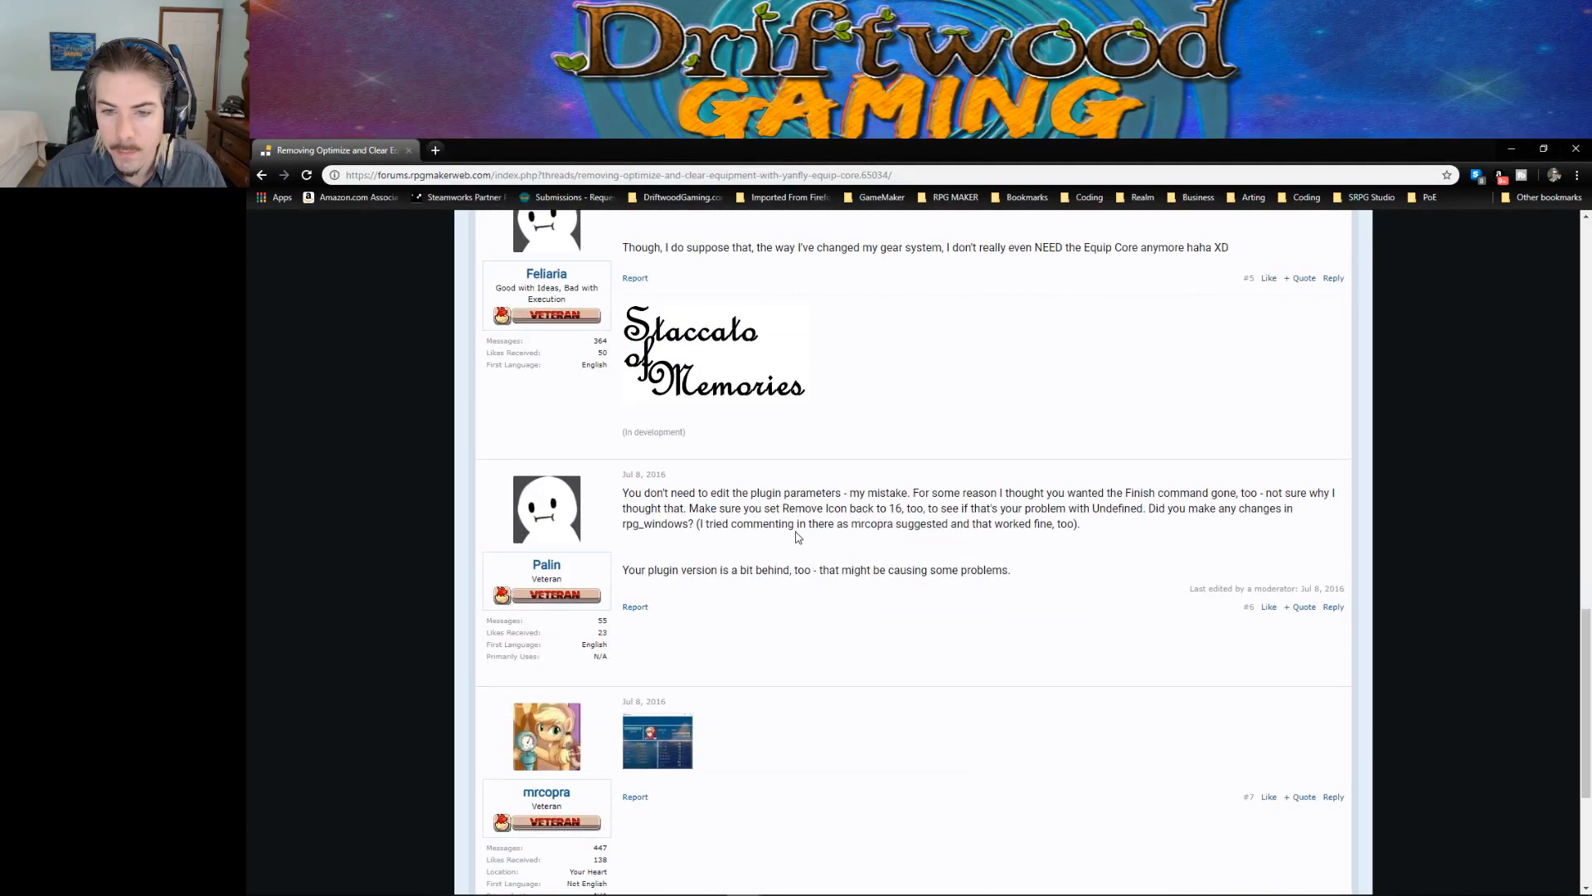
pyautogui.scroll(-5, 775, 538)
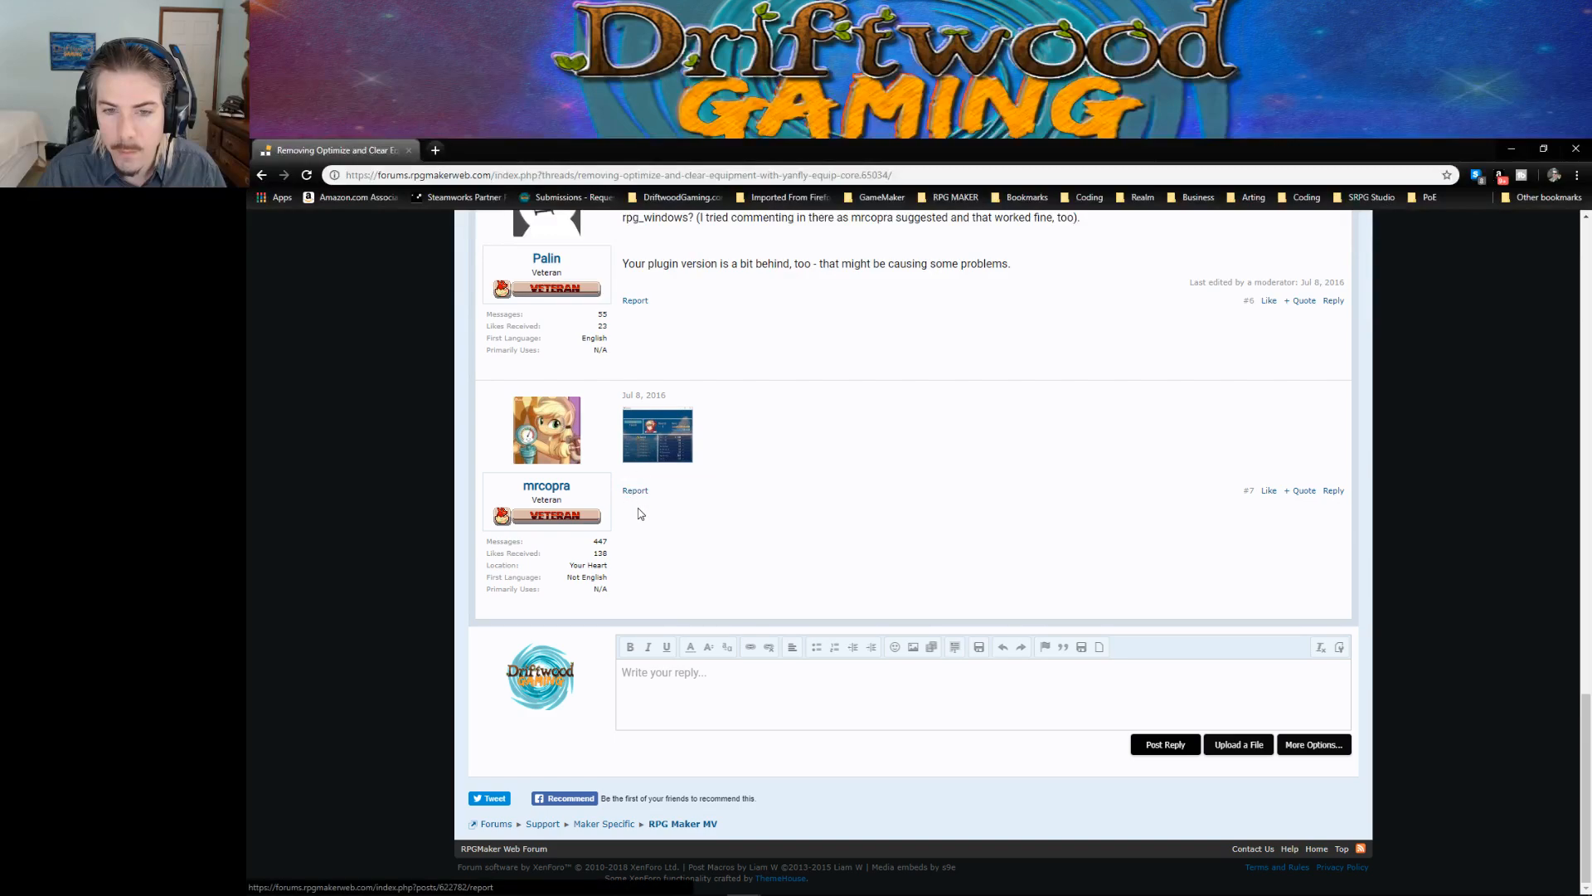
# Step: View the screenshot attached to the thread's last reply at full size and close it again
pyautogui.scroll(4, 649, 508)
pyautogui.click(653, 721)
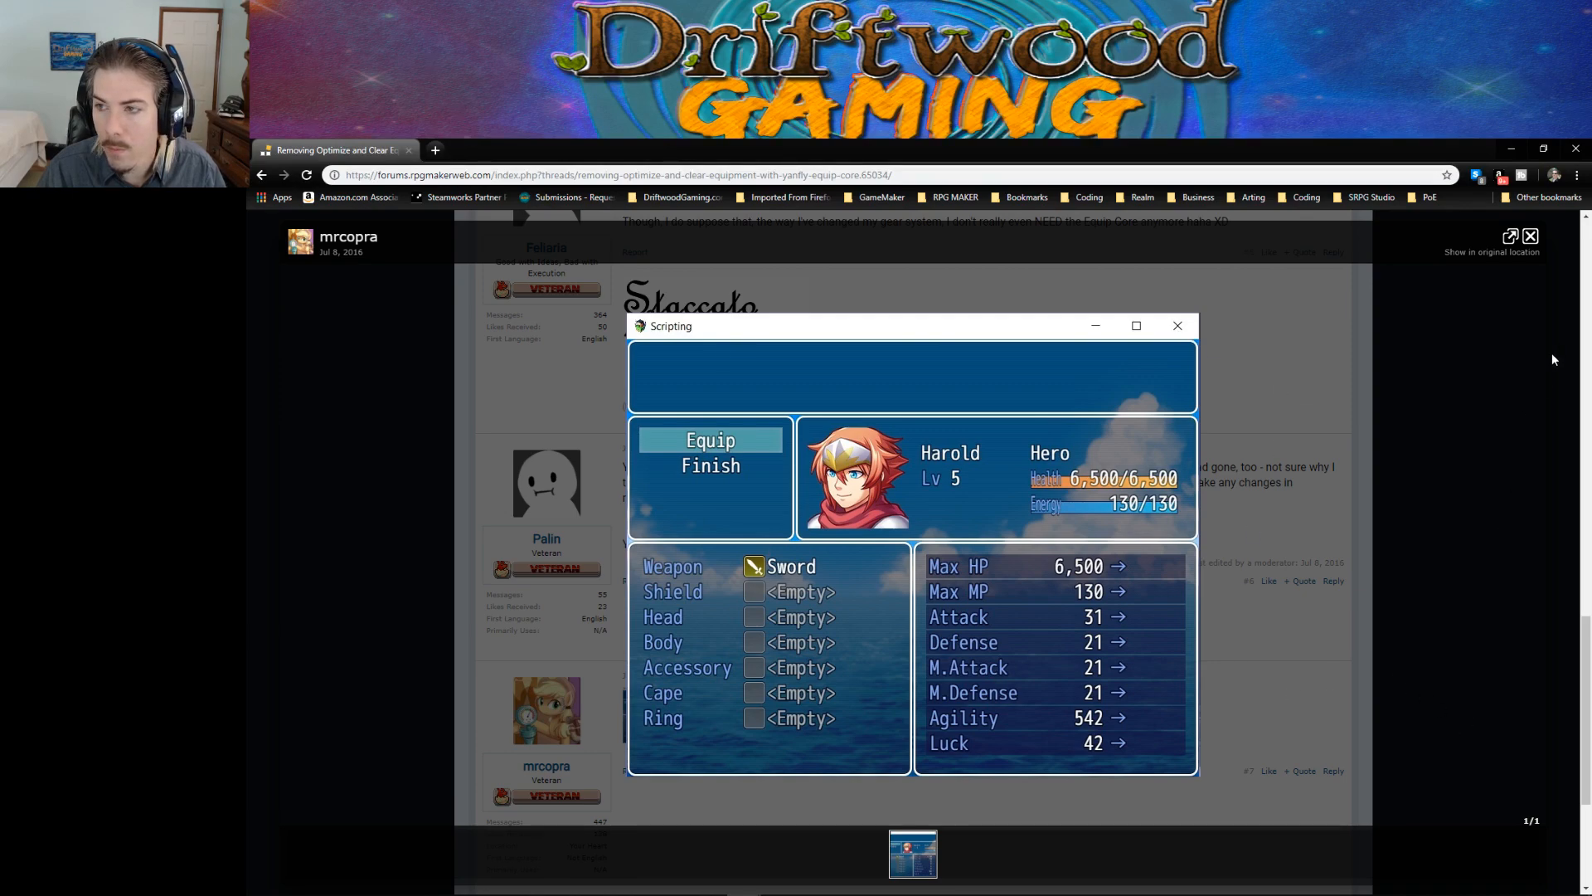
pyautogui.click(1531, 236)
# Step: Return to the web search results and look through the remaining entries for code that clears equipment
pyautogui.scroll(15, 954, 617)
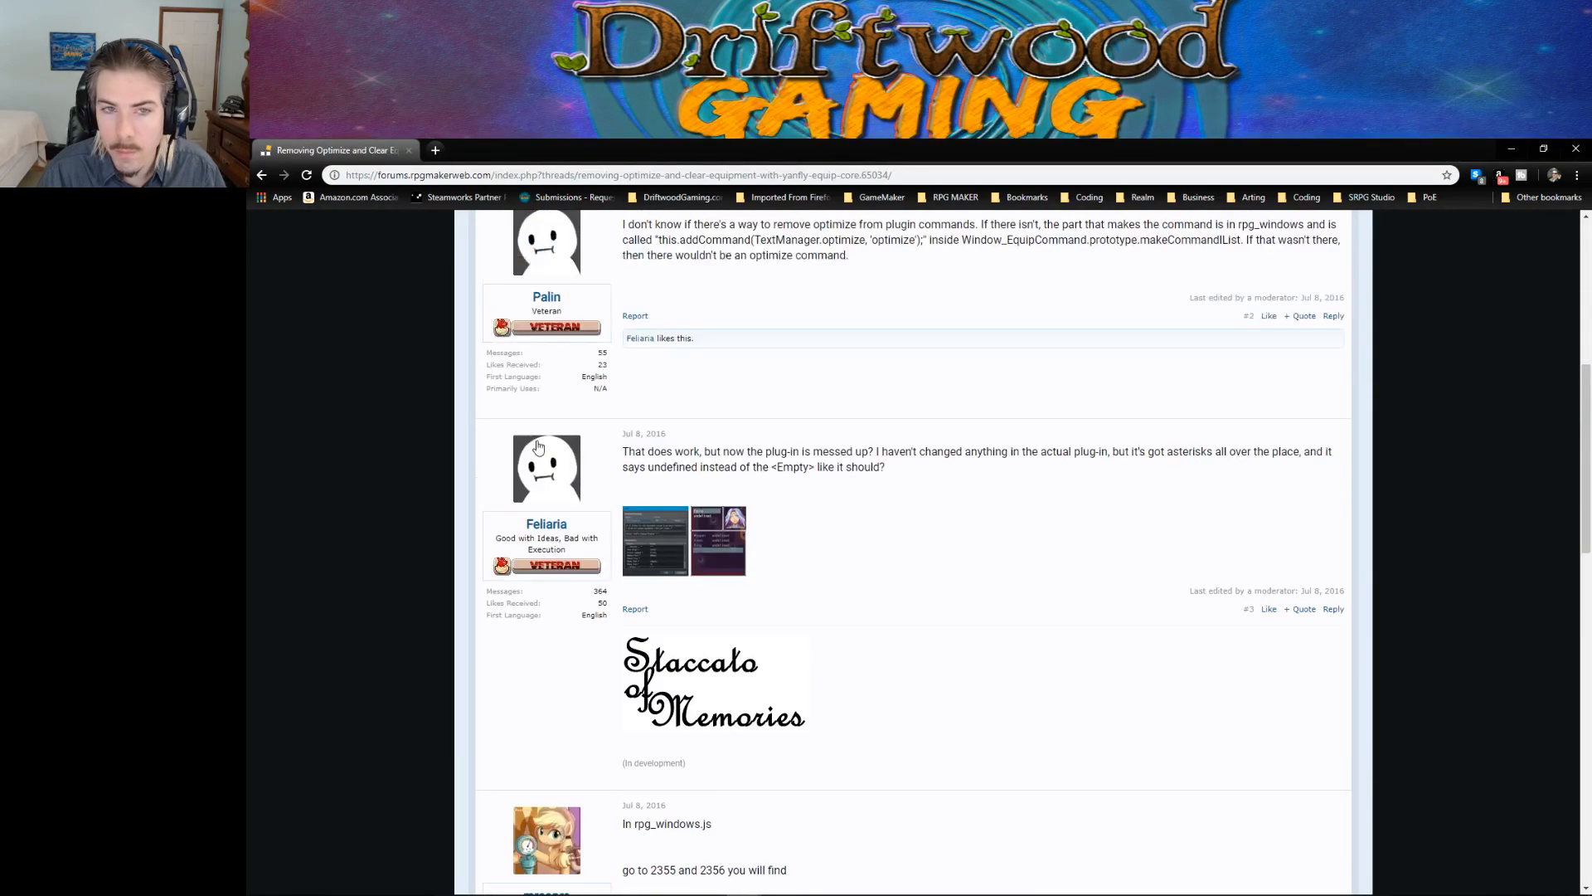
pyautogui.click(261, 175)
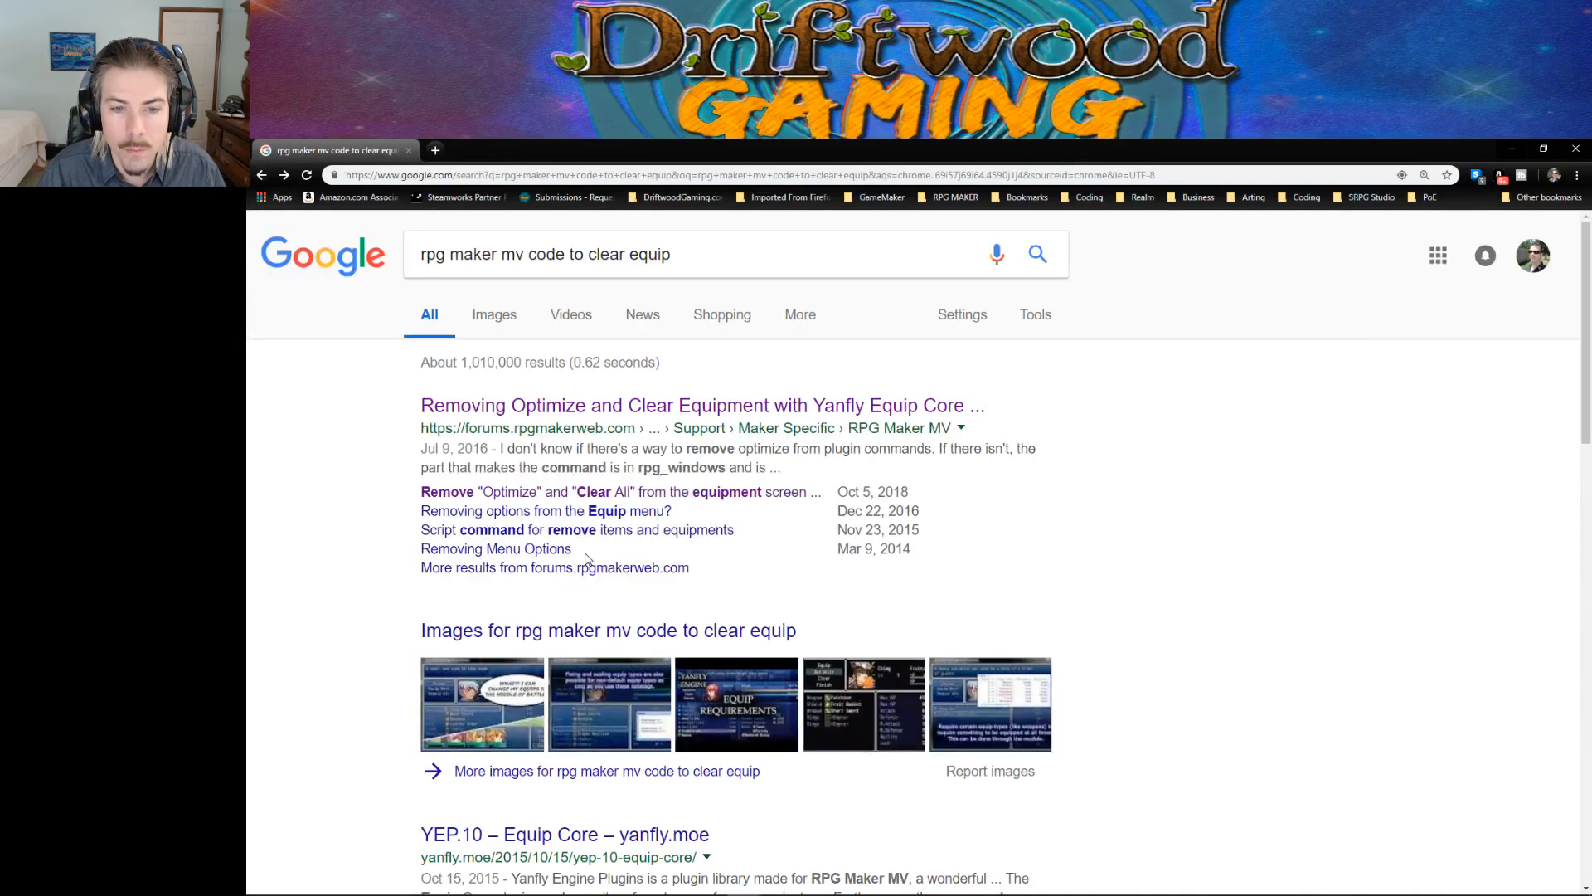
pyautogui.scroll(-3, 584, 518)
pyautogui.scroll(-1, 584, 518)
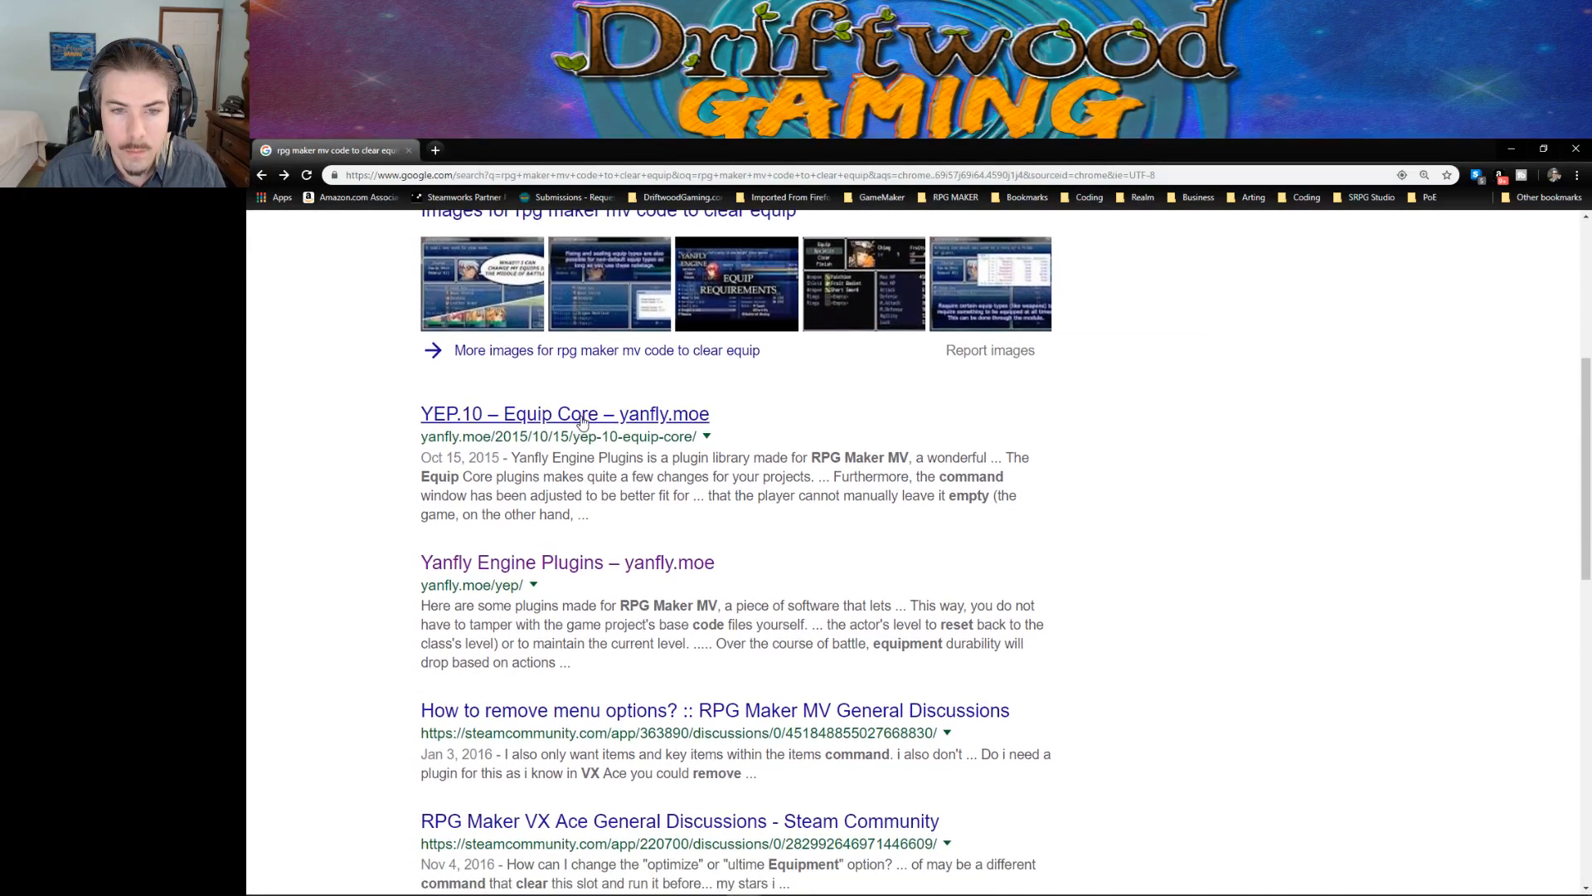
pyautogui.scroll(-3, 583, 421)
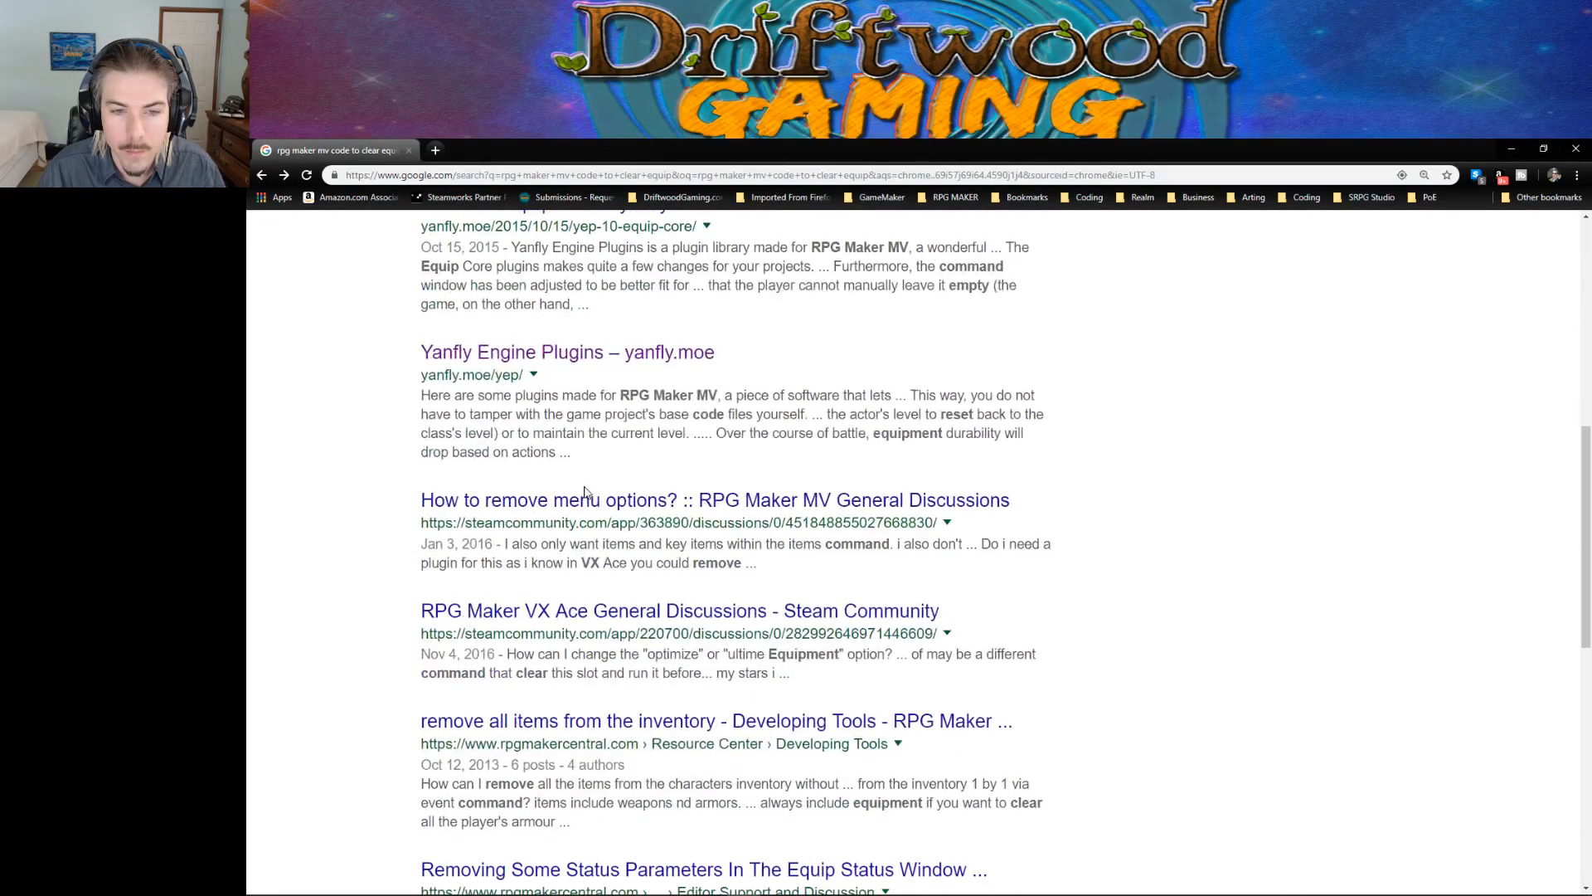
pyautogui.scroll(-2, 622, 510)
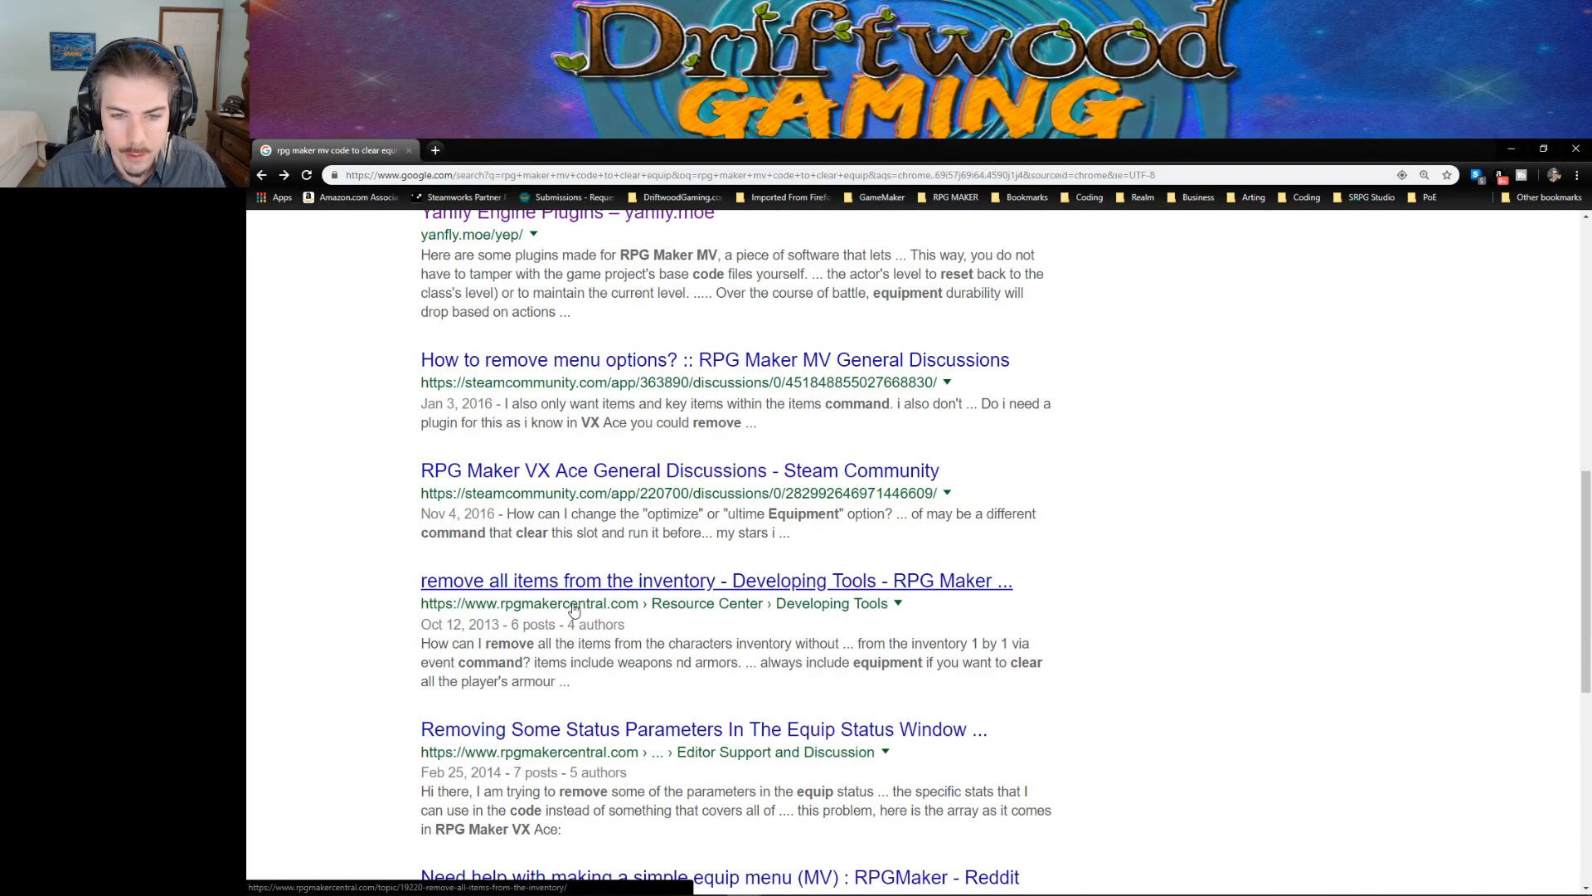
pyautogui.scroll(-4, 618, 591)
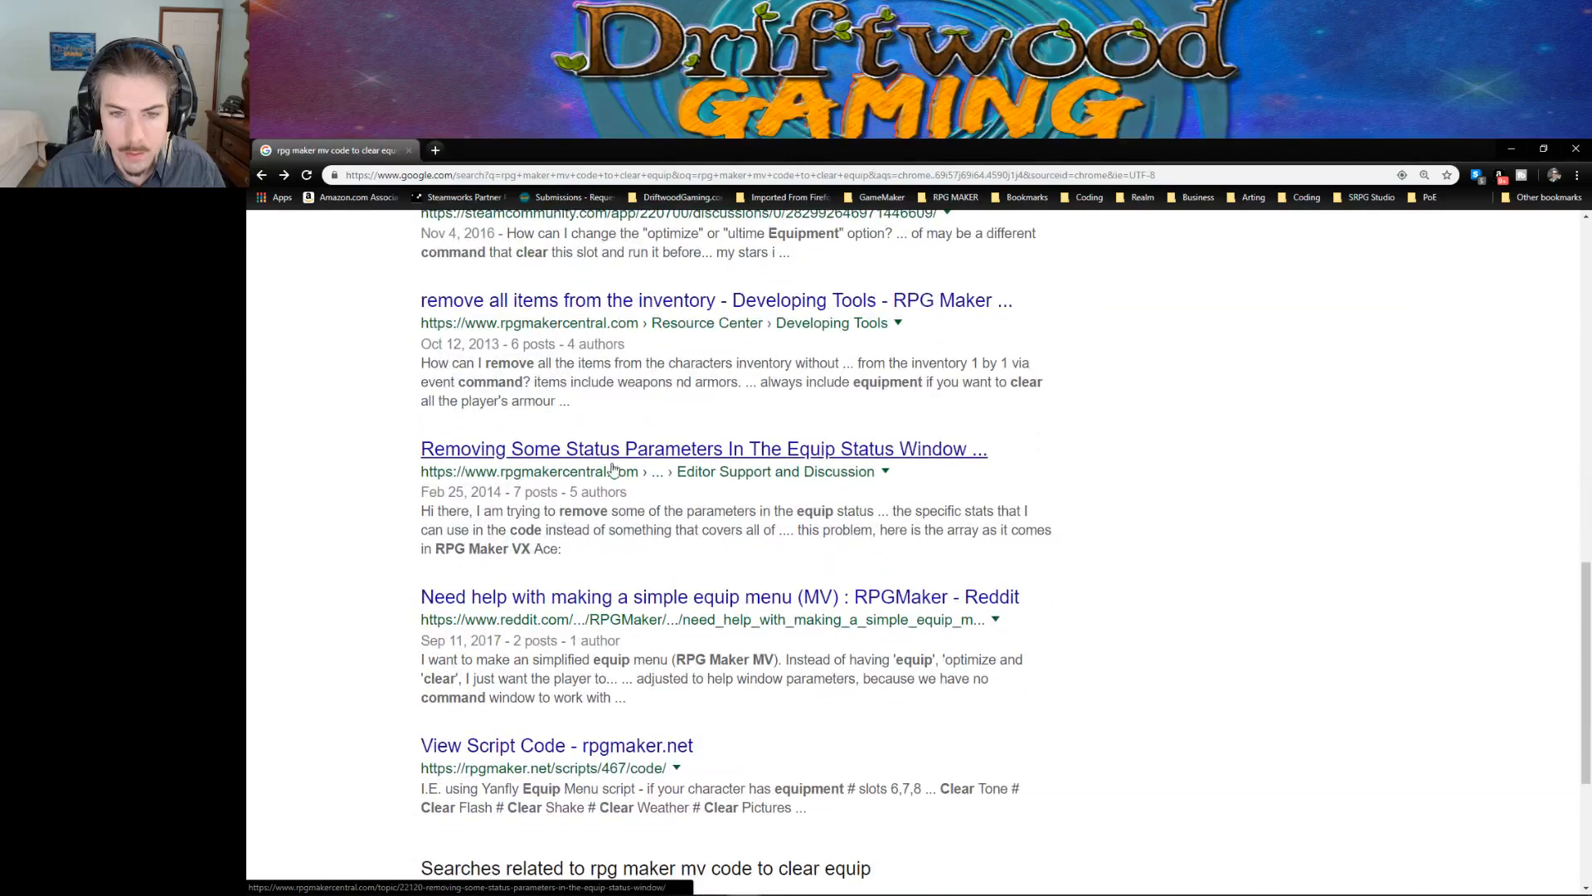
pyautogui.scroll(-2, 651, 604)
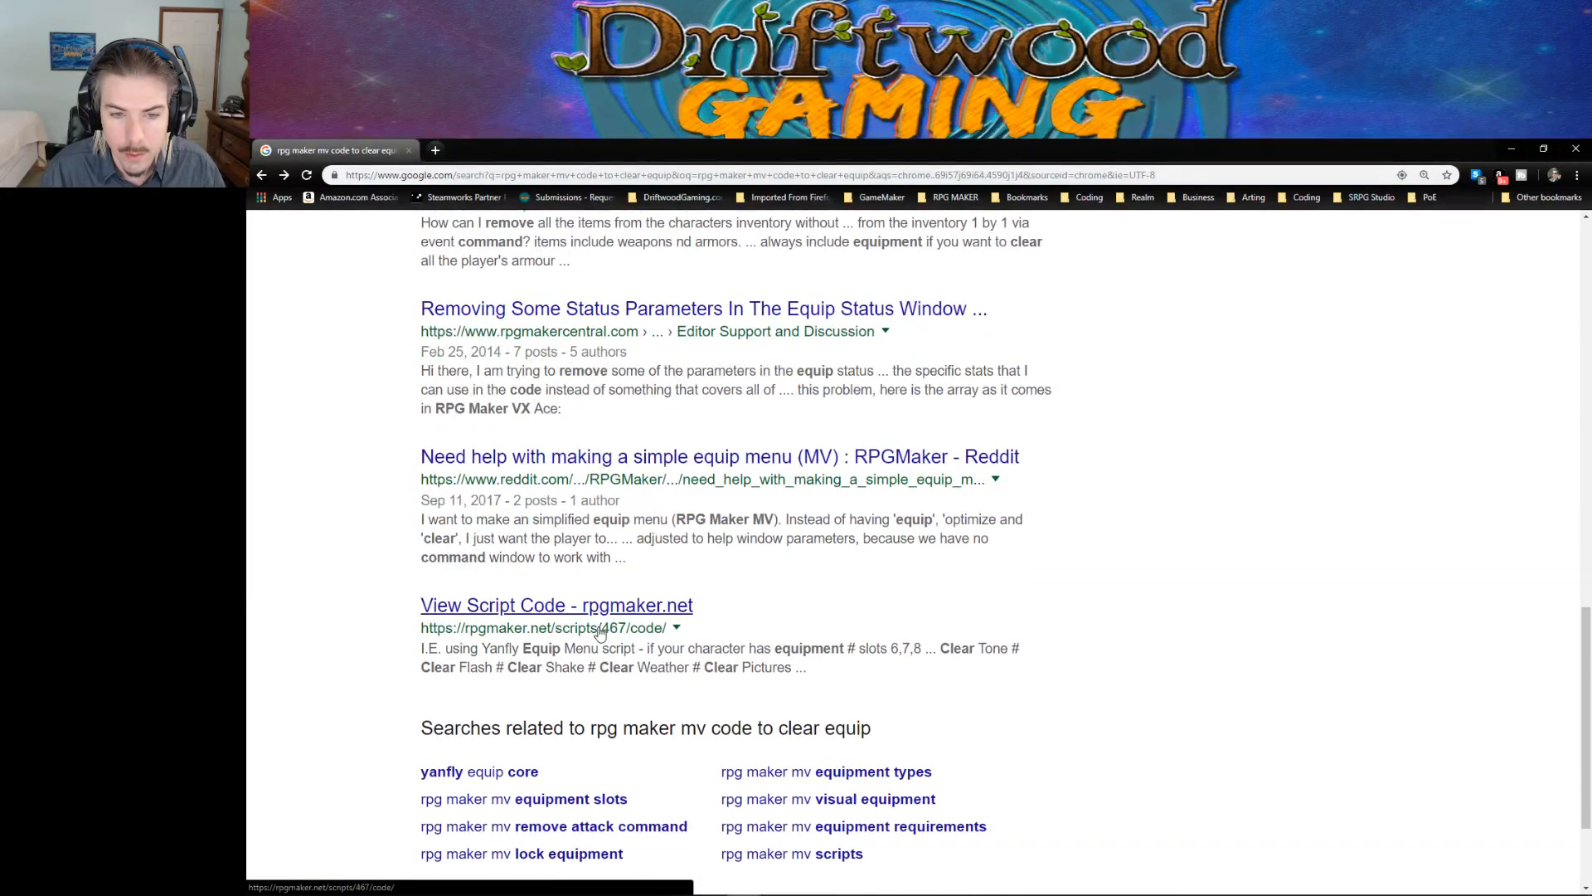
# Step: Search the web for "rpg maker mv code to clear equip from actor"
pyautogui.scroll(15, 655, 448)
pyautogui.click(470, 251)
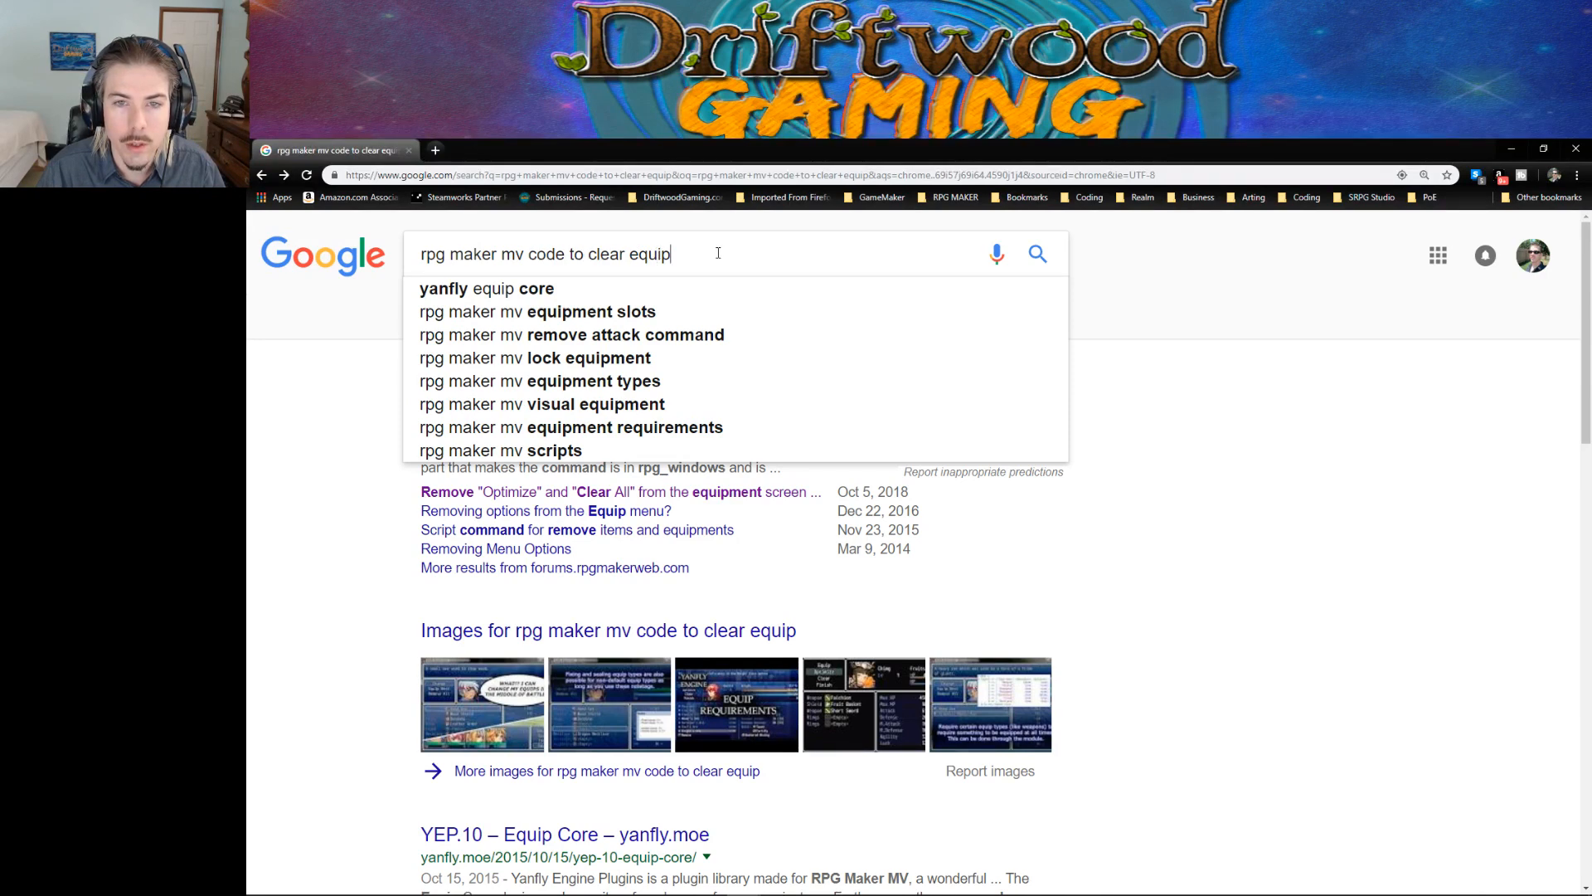
pyautogui.write('from actor')
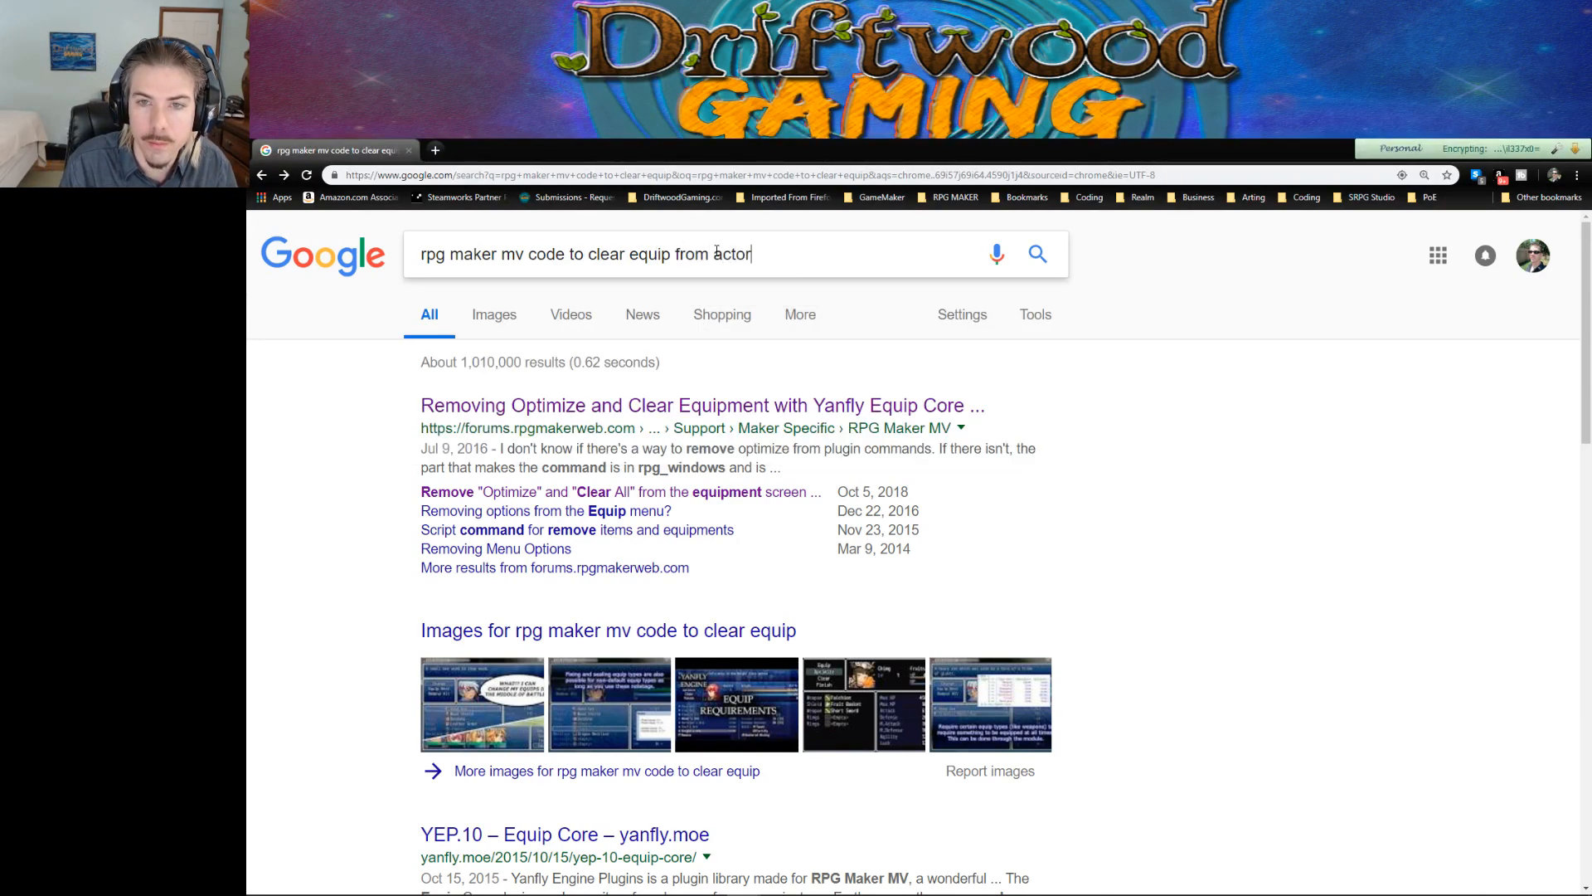
pyautogui.press('Return')
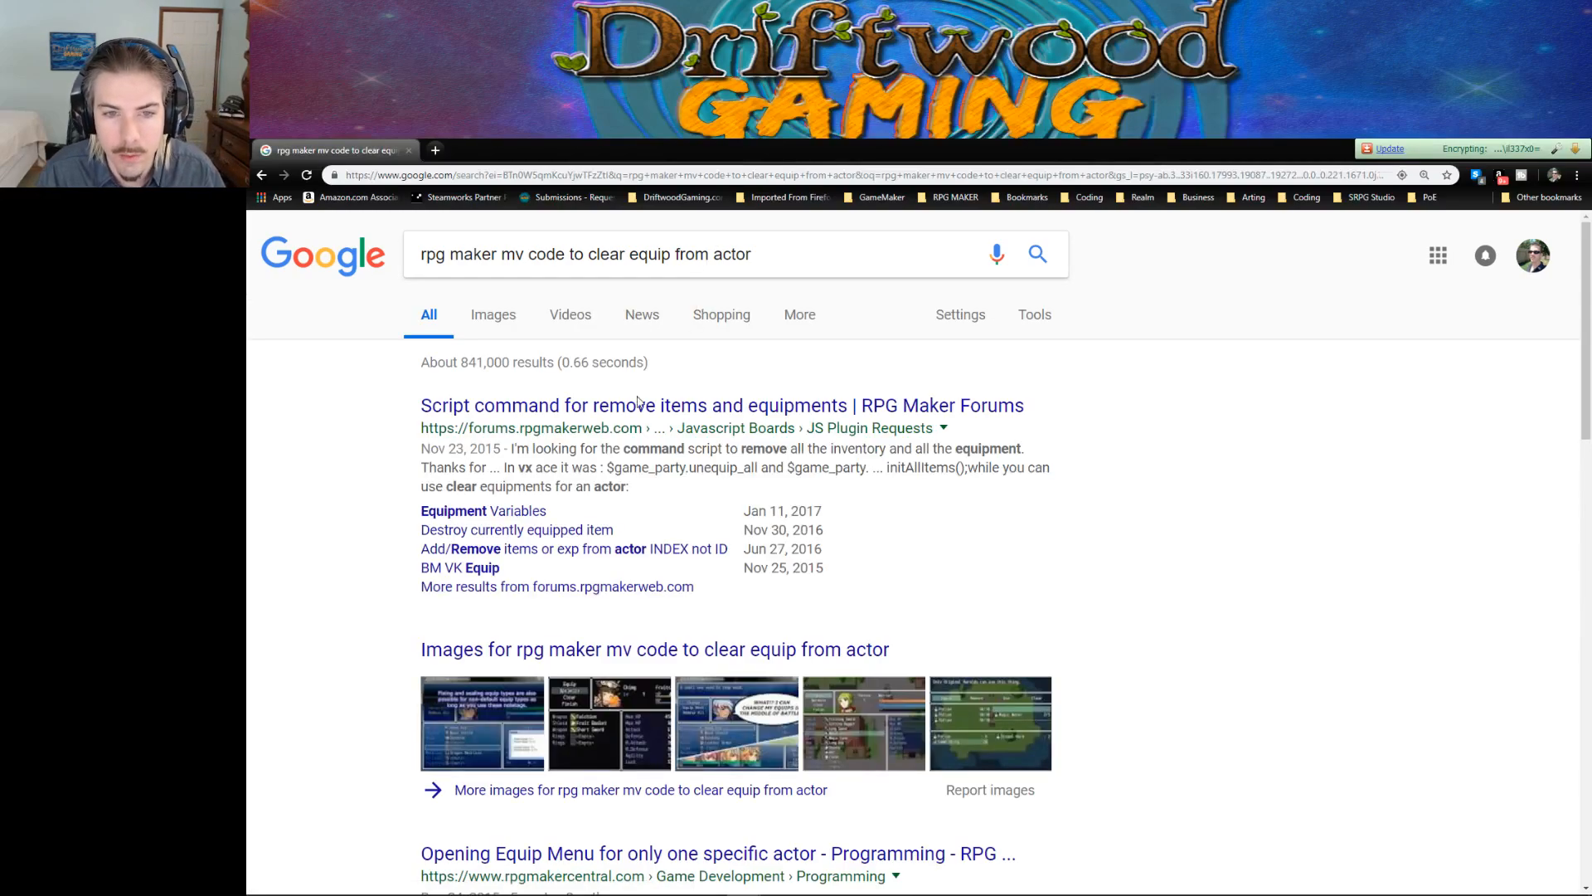
# Step: Open the forum thread "Script command for remove items and equipments" and read its replies for the code that clears an actor's equipment
pyautogui.click(606, 409)
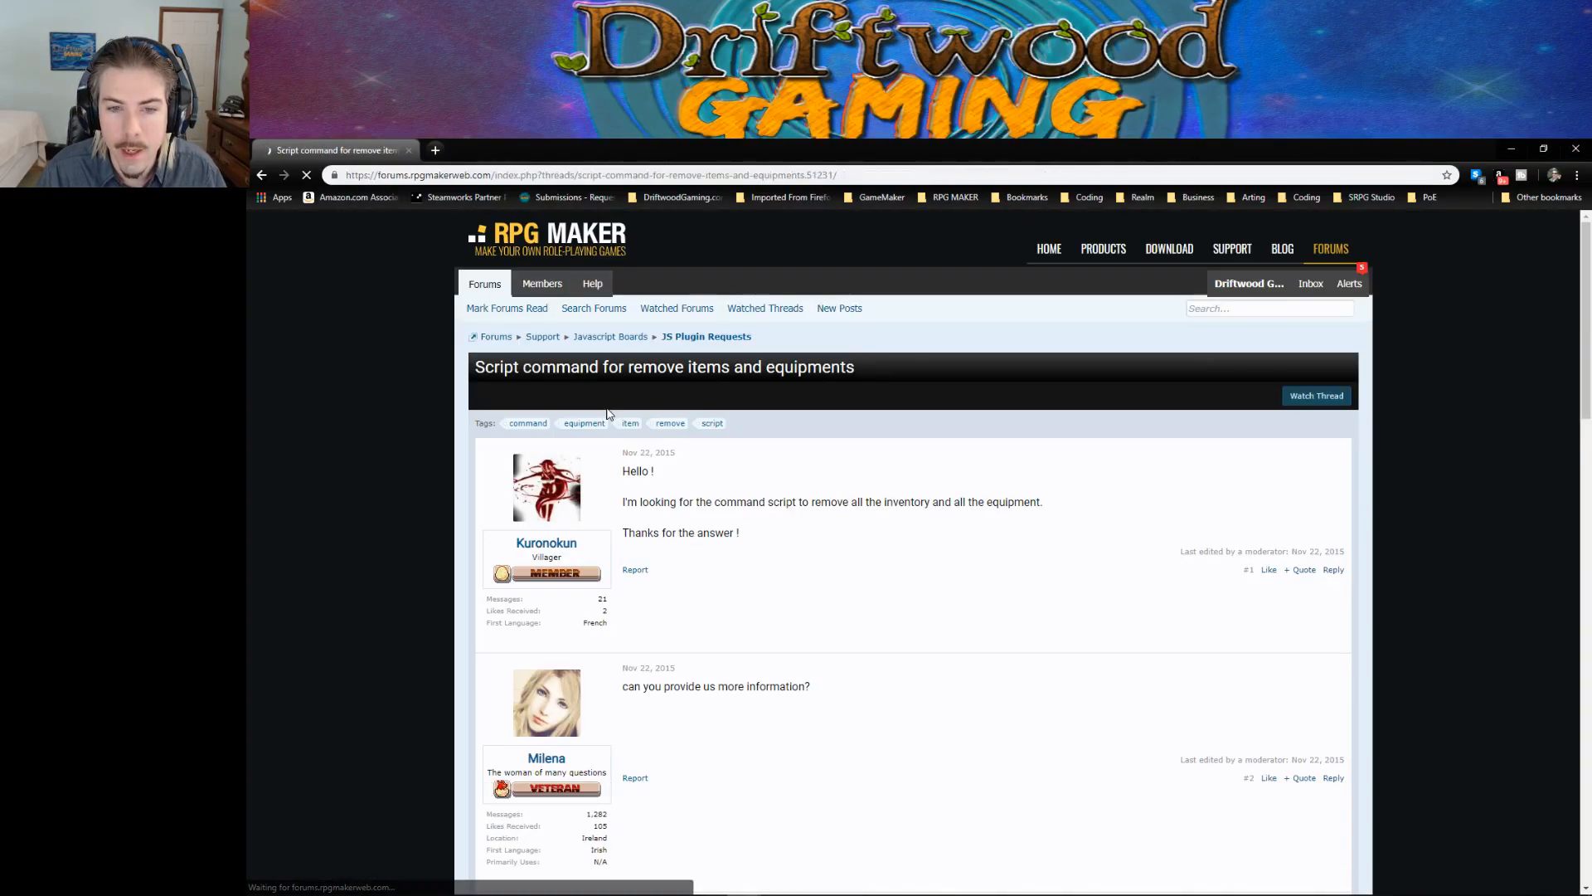
pyautogui.scroll(-2, 801, 552)
pyautogui.scroll(-3, 801, 551)
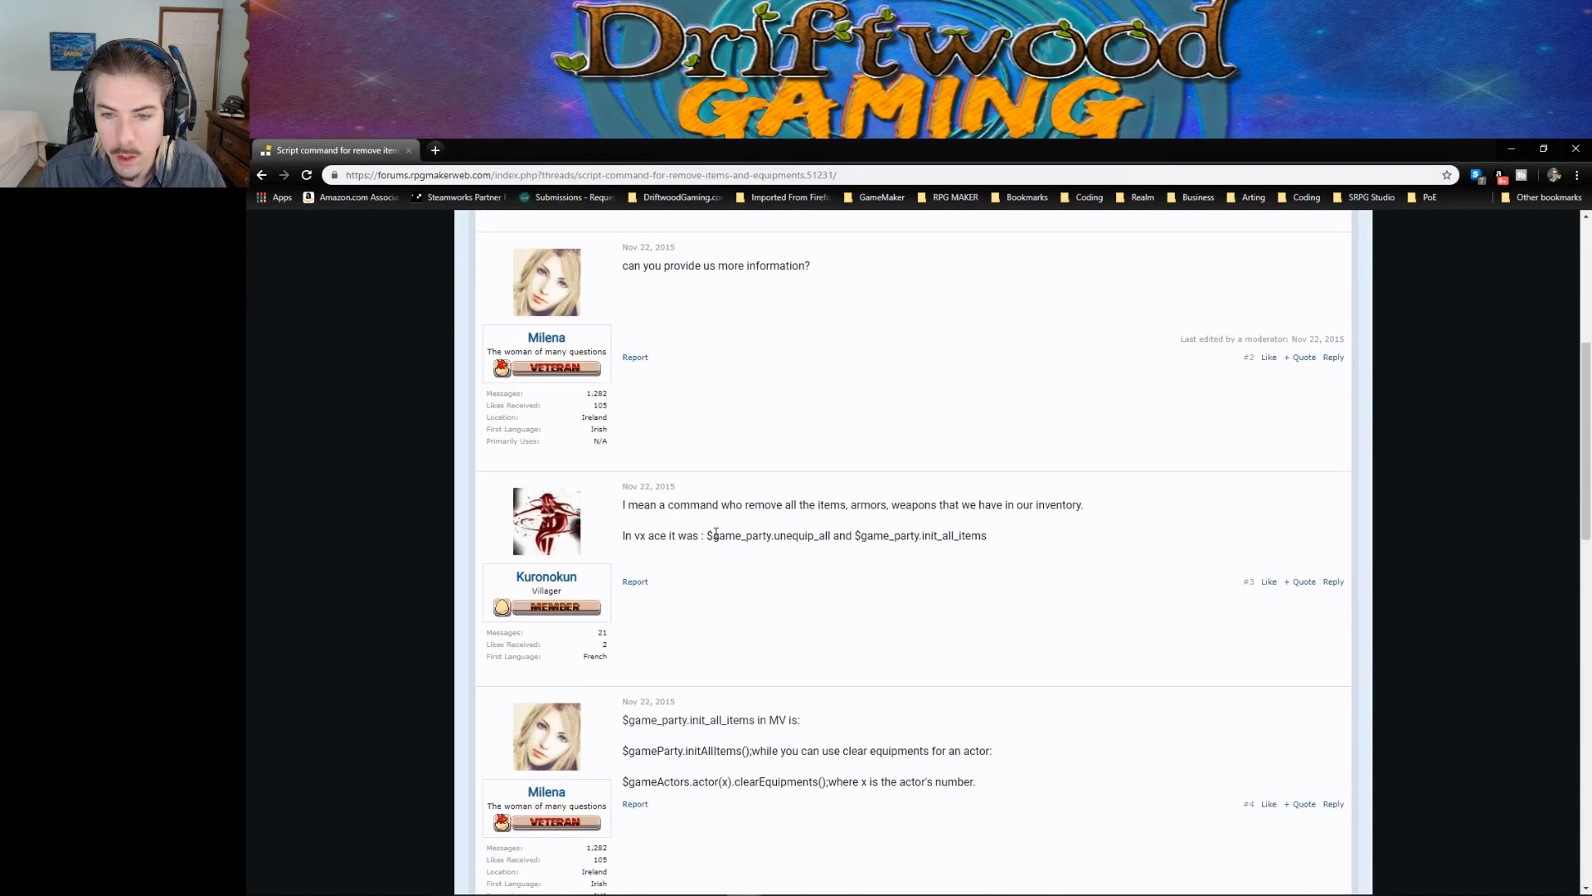
pyautogui.moveTo(701, 538); pyautogui.dragTo(853, 536)
pyautogui.click(945, 535)
pyautogui.moveTo(751, 536); pyautogui.dragTo(874, 535)
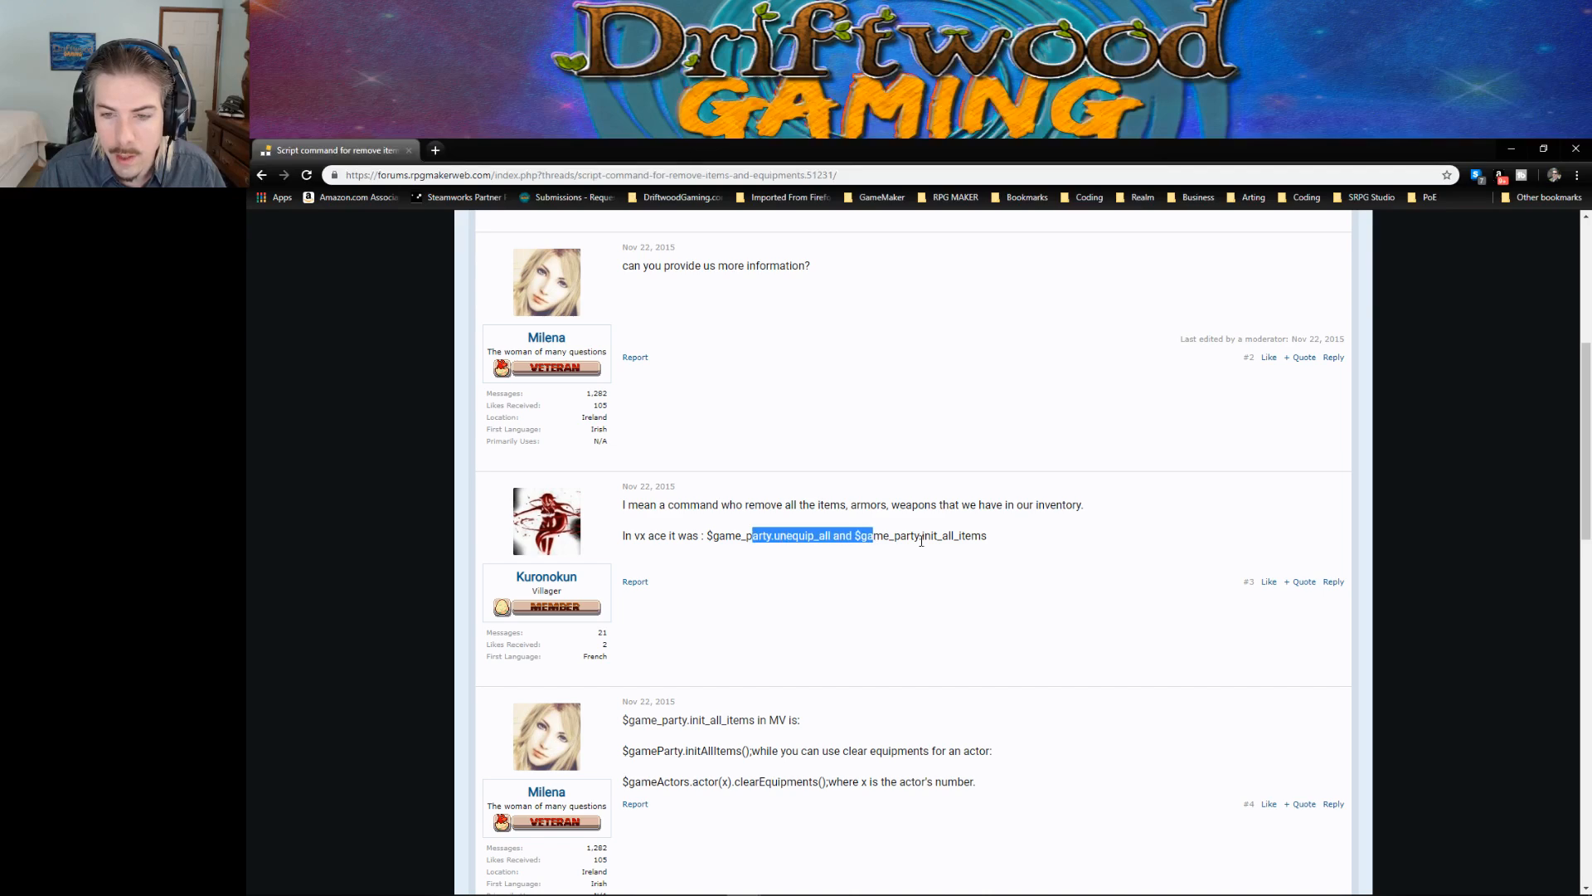
pyautogui.scroll(-3, 823, 514)
pyautogui.click(713, 435)
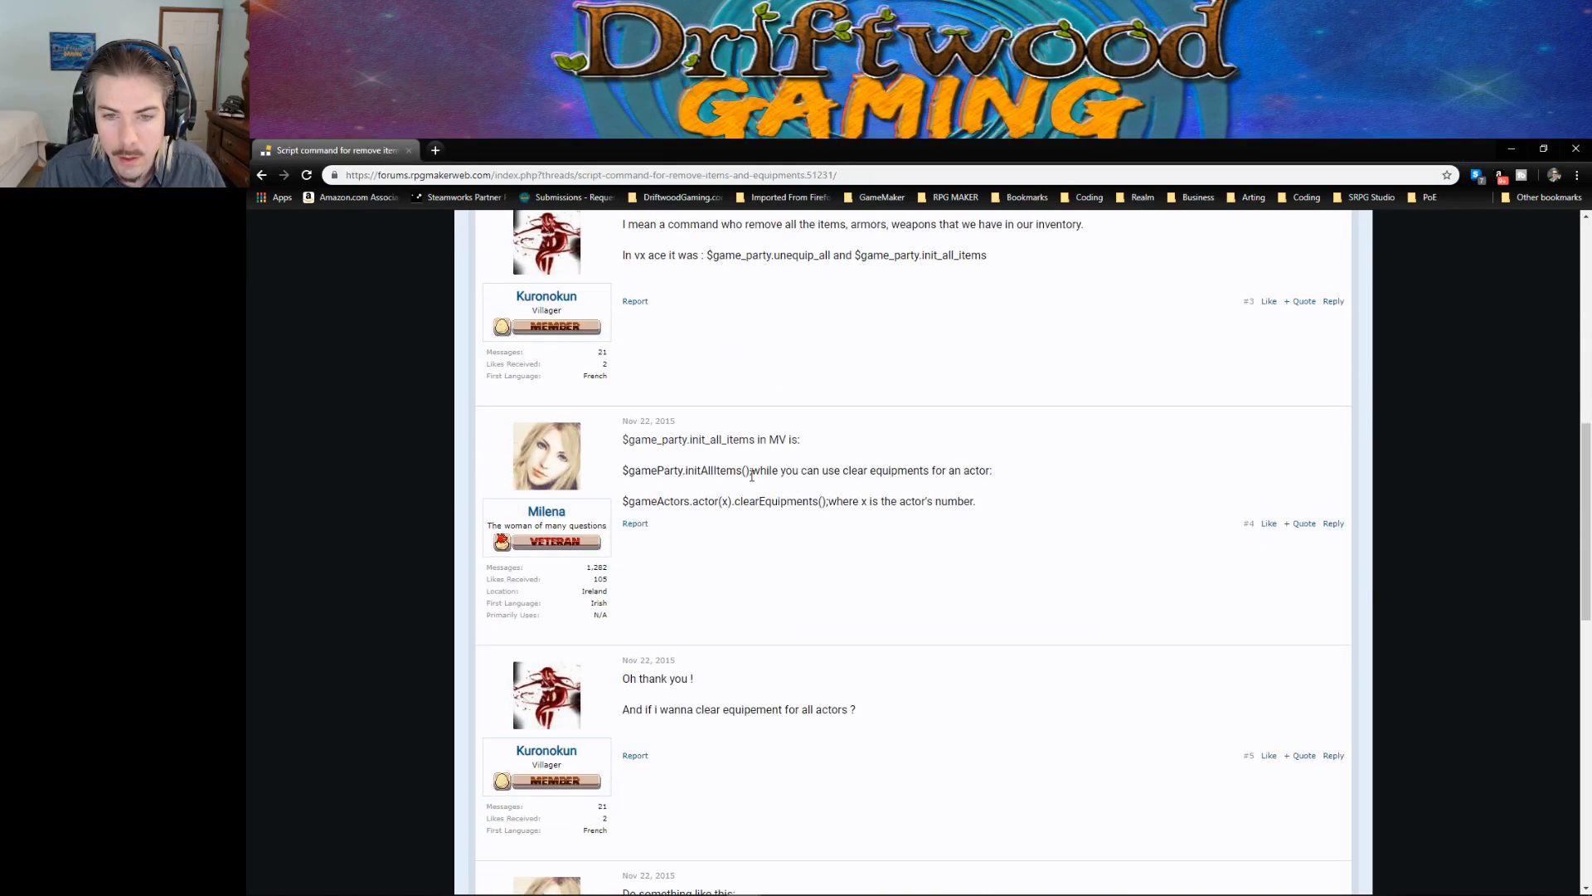
pyautogui.moveTo(748, 502); pyautogui.dragTo(813, 503)
pyautogui.click(710, 495)
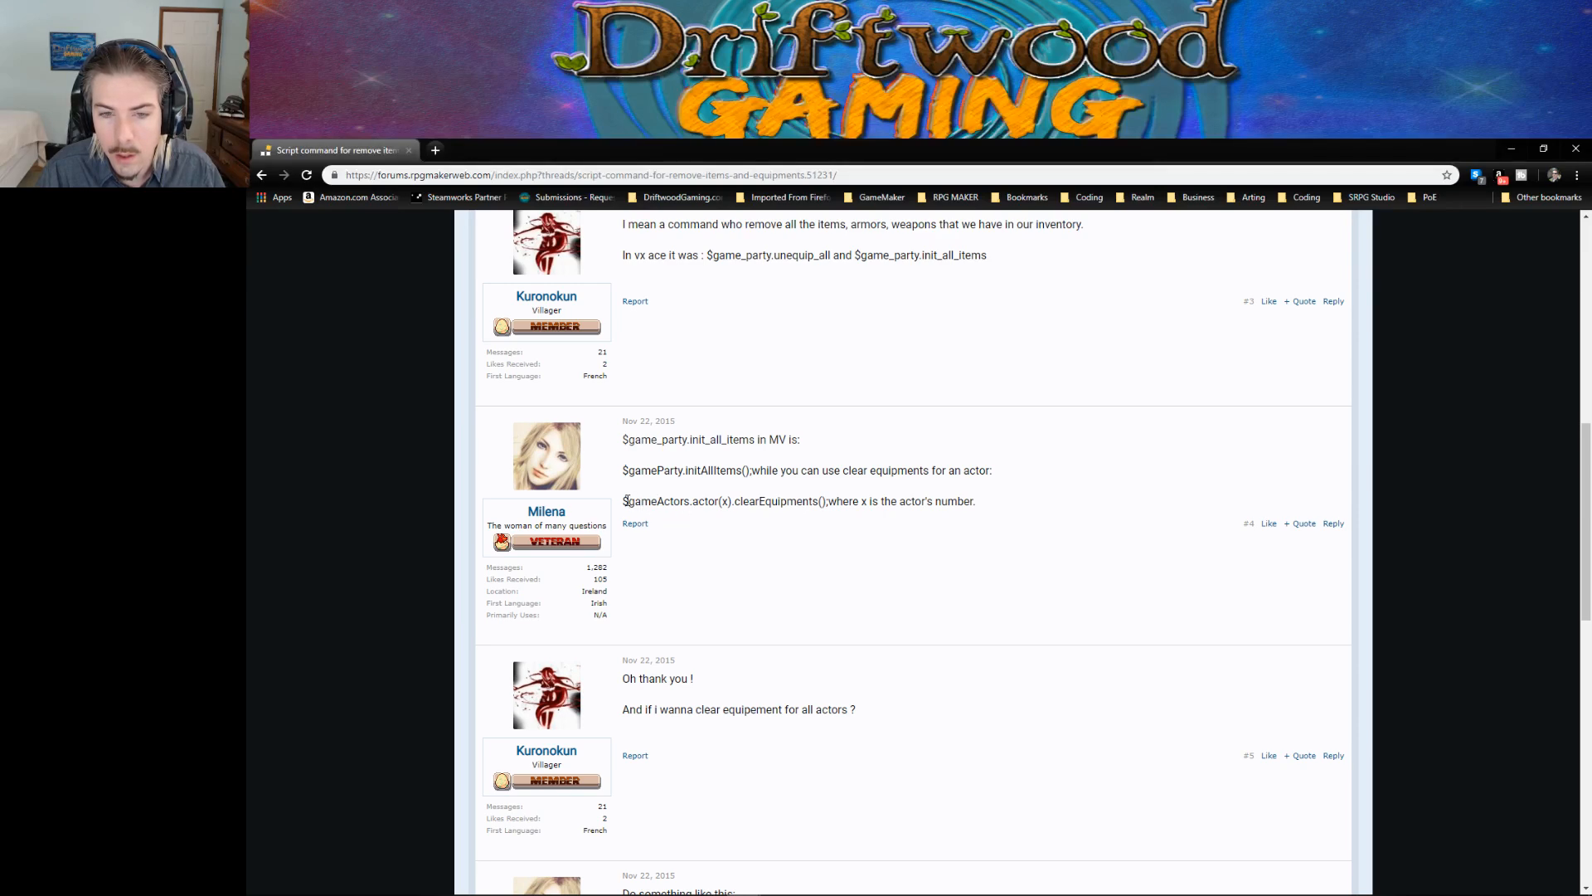
pyautogui.moveTo(625, 501); pyautogui.dragTo(704, 502)
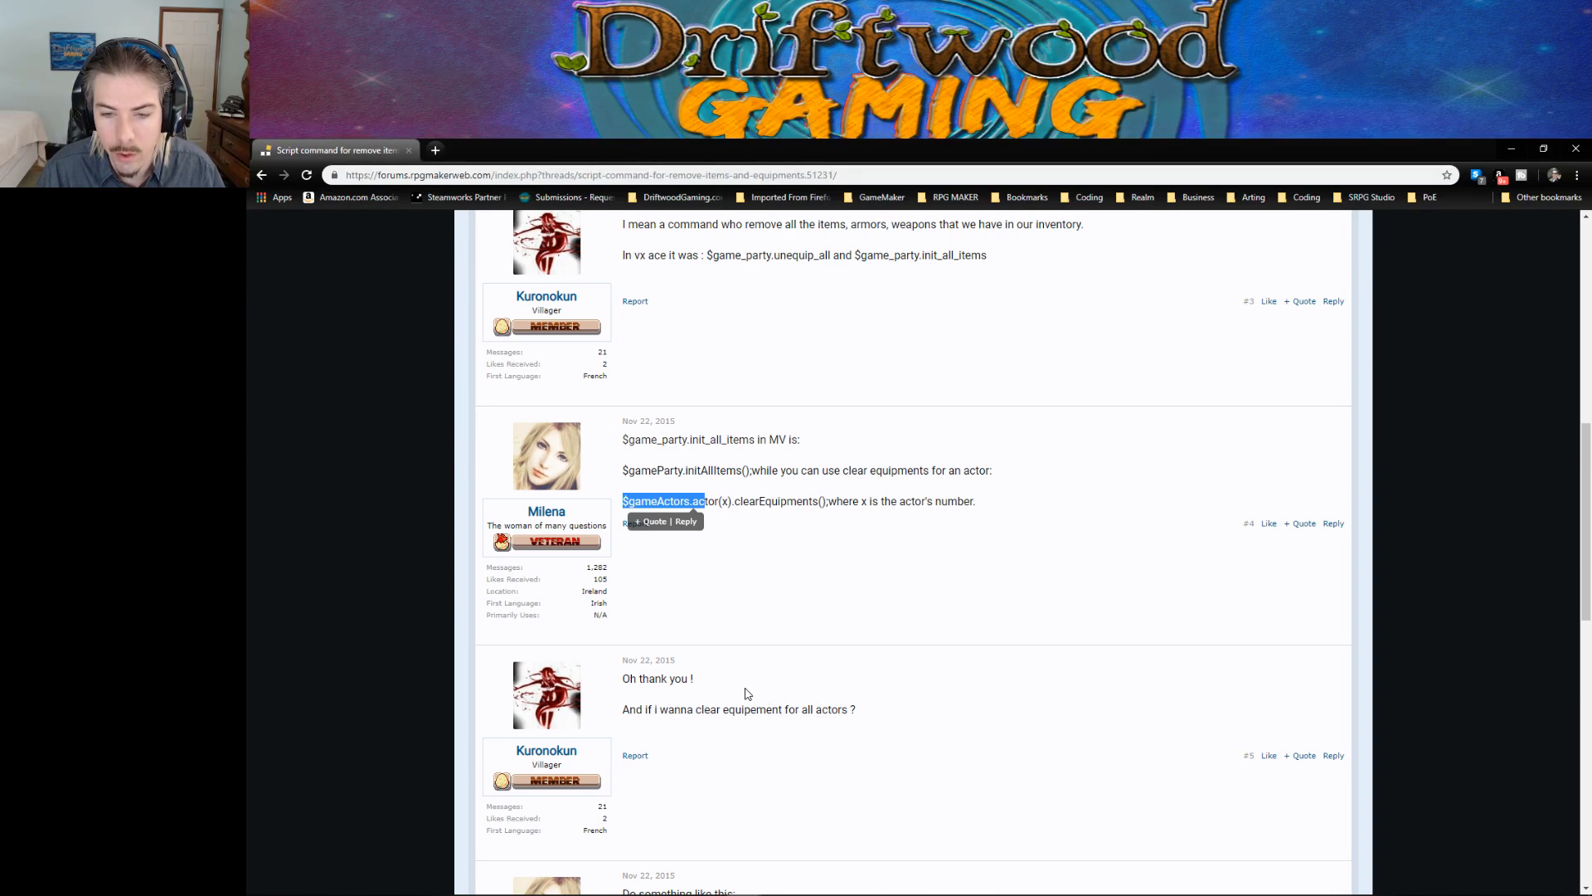
pyautogui.scroll(-3, 747, 694)
pyautogui.moveTo(635, 747); pyautogui.dragTo(975, 748)
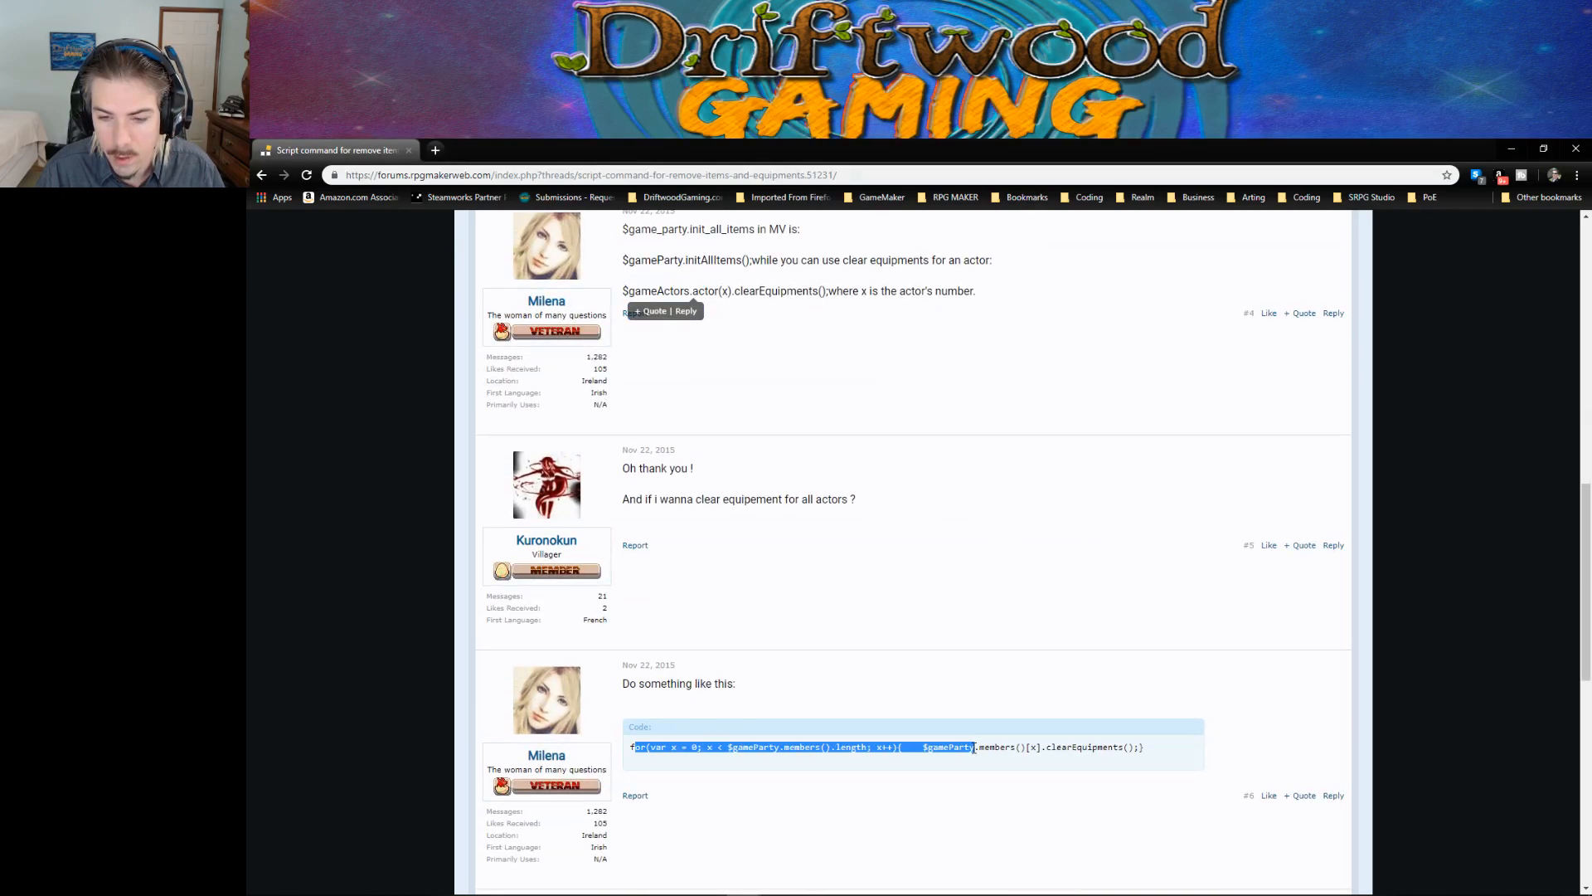
# Step: Like the reply that gives the MV script for clearing one actor's equipment and copy its code $gameActors.actor(x).clearEquipments()
pyautogui.scroll(3, 771, 526)
pyautogui.moveTo(624, 572); pyautogui.dragTo(786, 571)
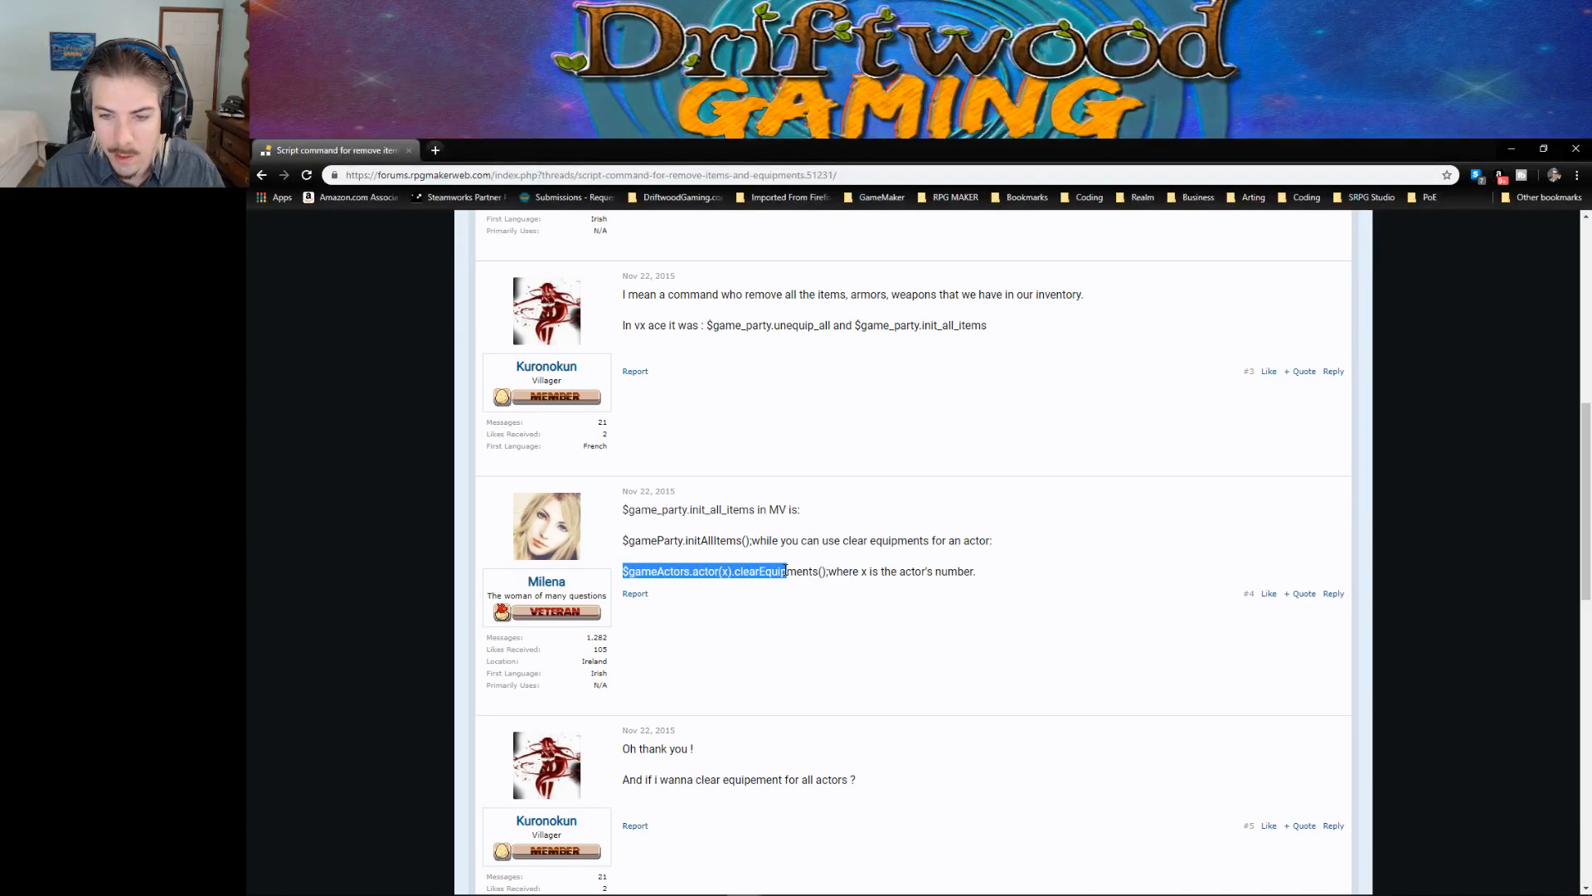
pyautogui.click(1268, 595)
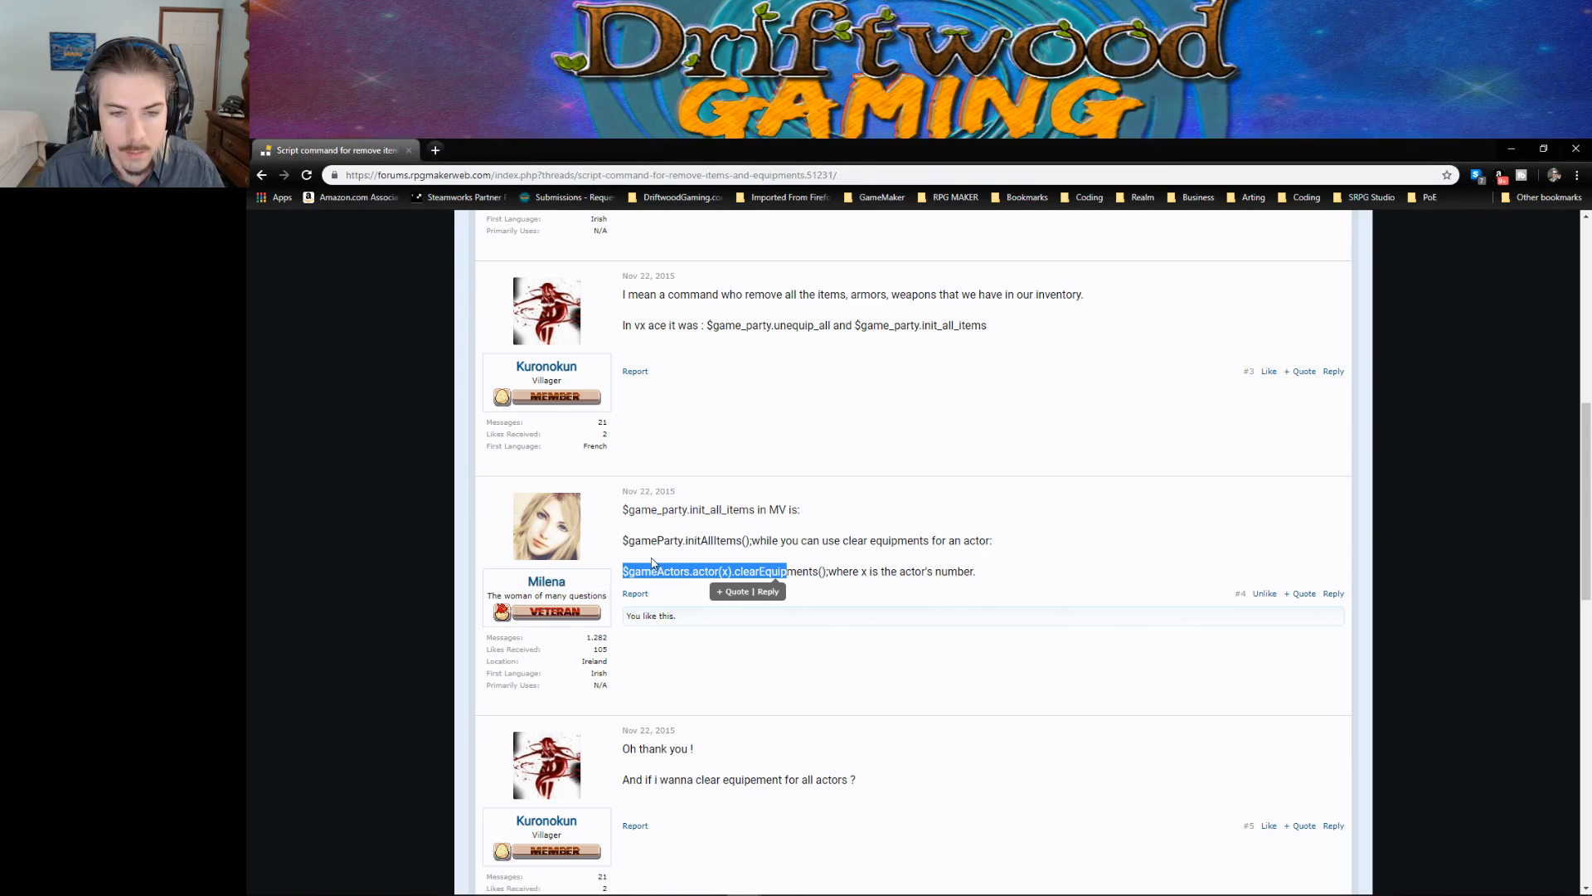
pyautogui.click(800, 574)
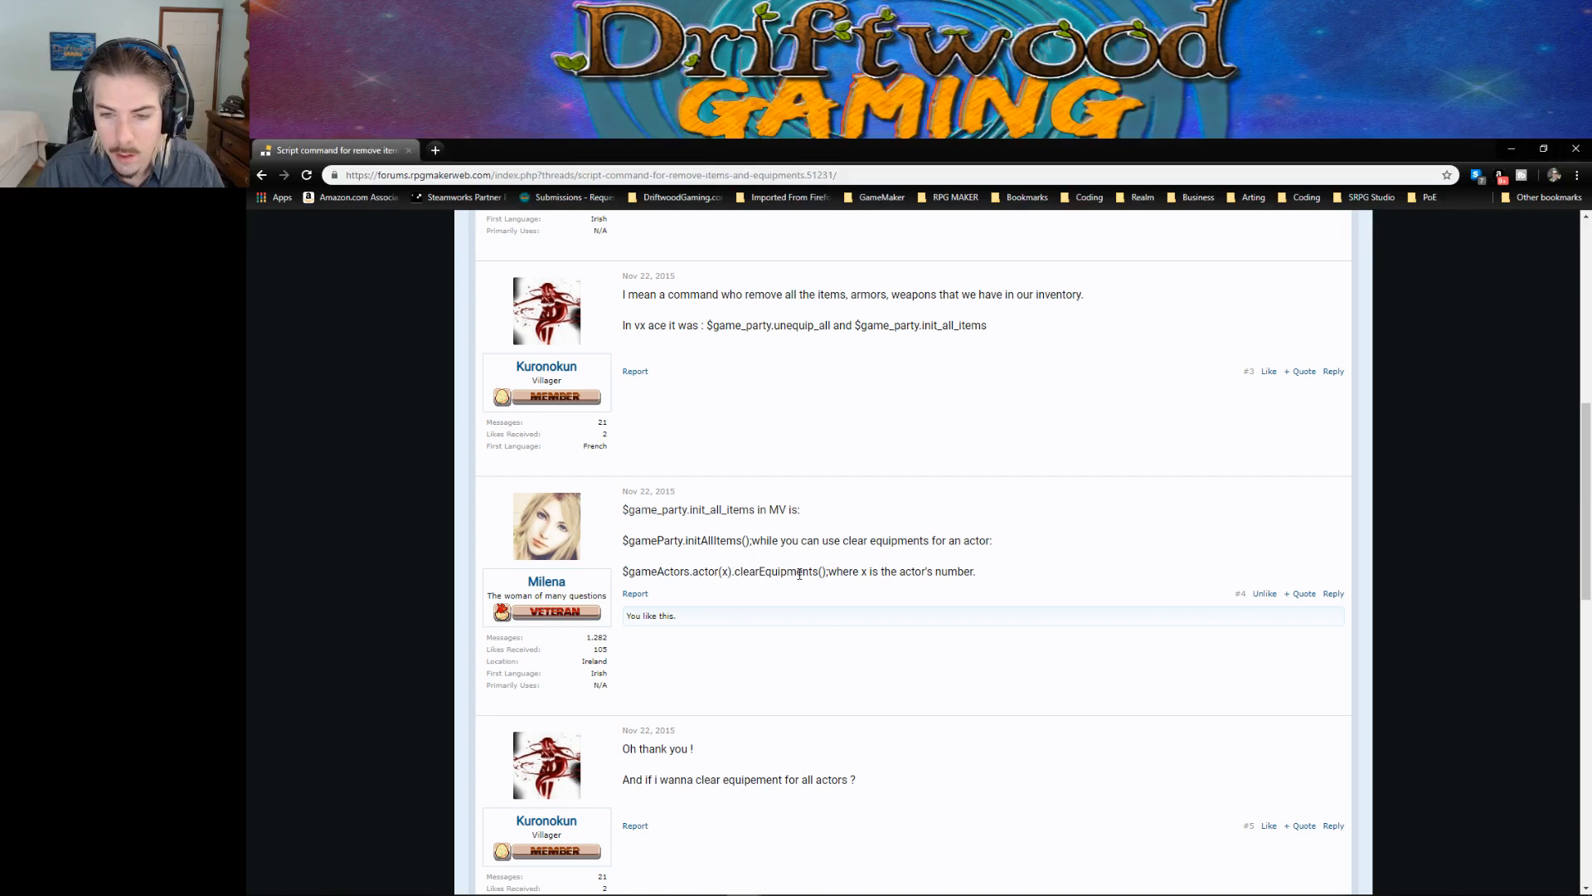
pyautogui.moveTo(826, 571); pyautogui.dragTo(630, 566)
pyautogui.hotkey('ctrl', 'c')
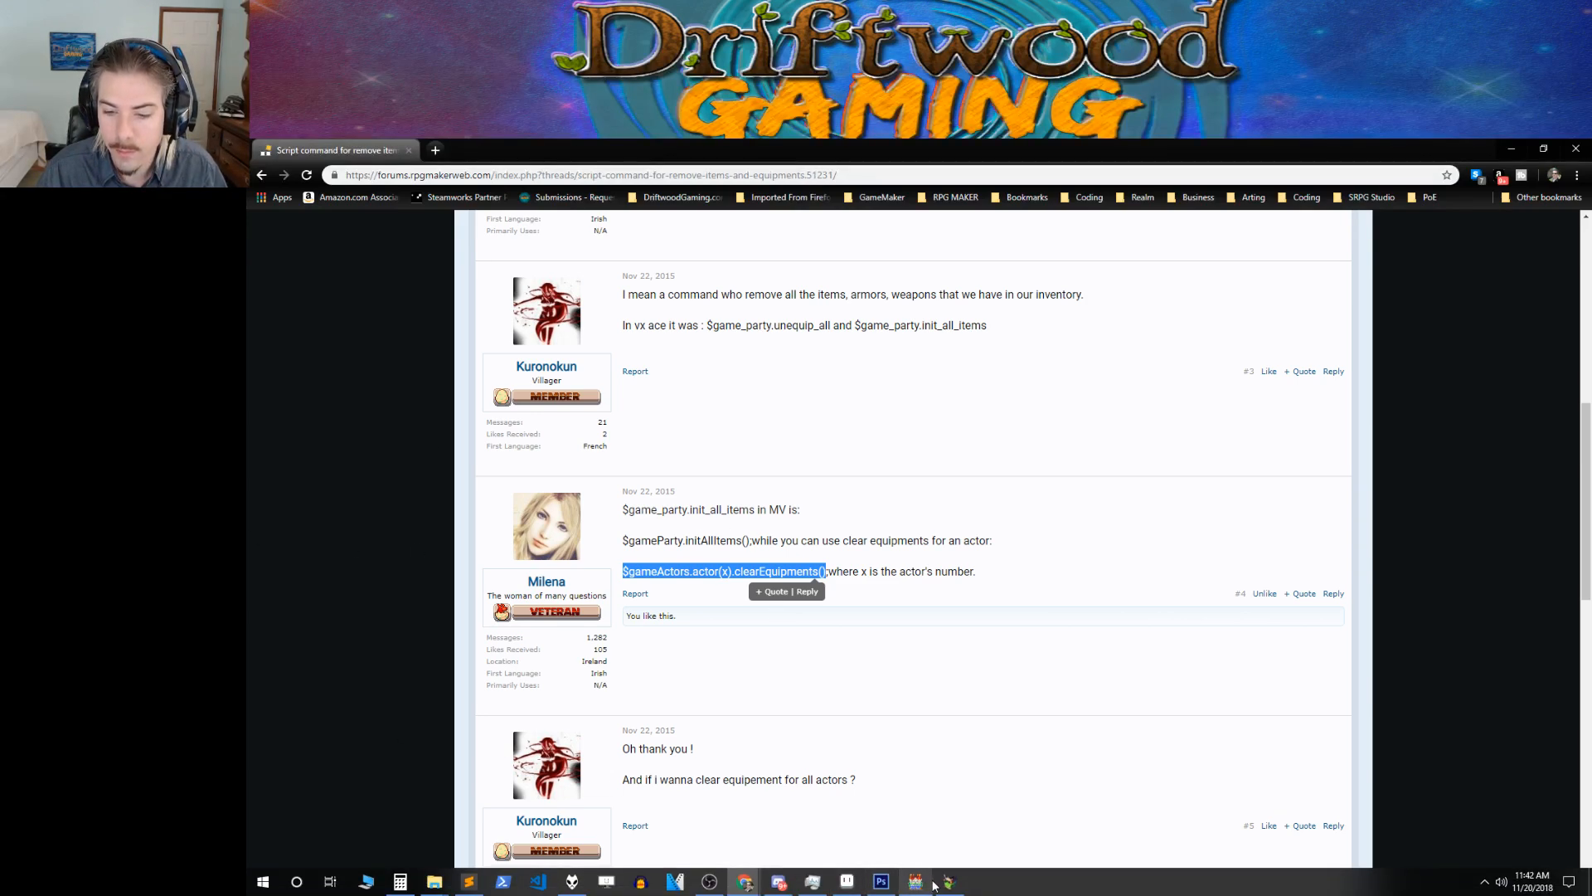
# Step: Close the running Natural Explorers playtest, switch to RPG Maker MV and open the project's database
pyautogui.click(947, 883)
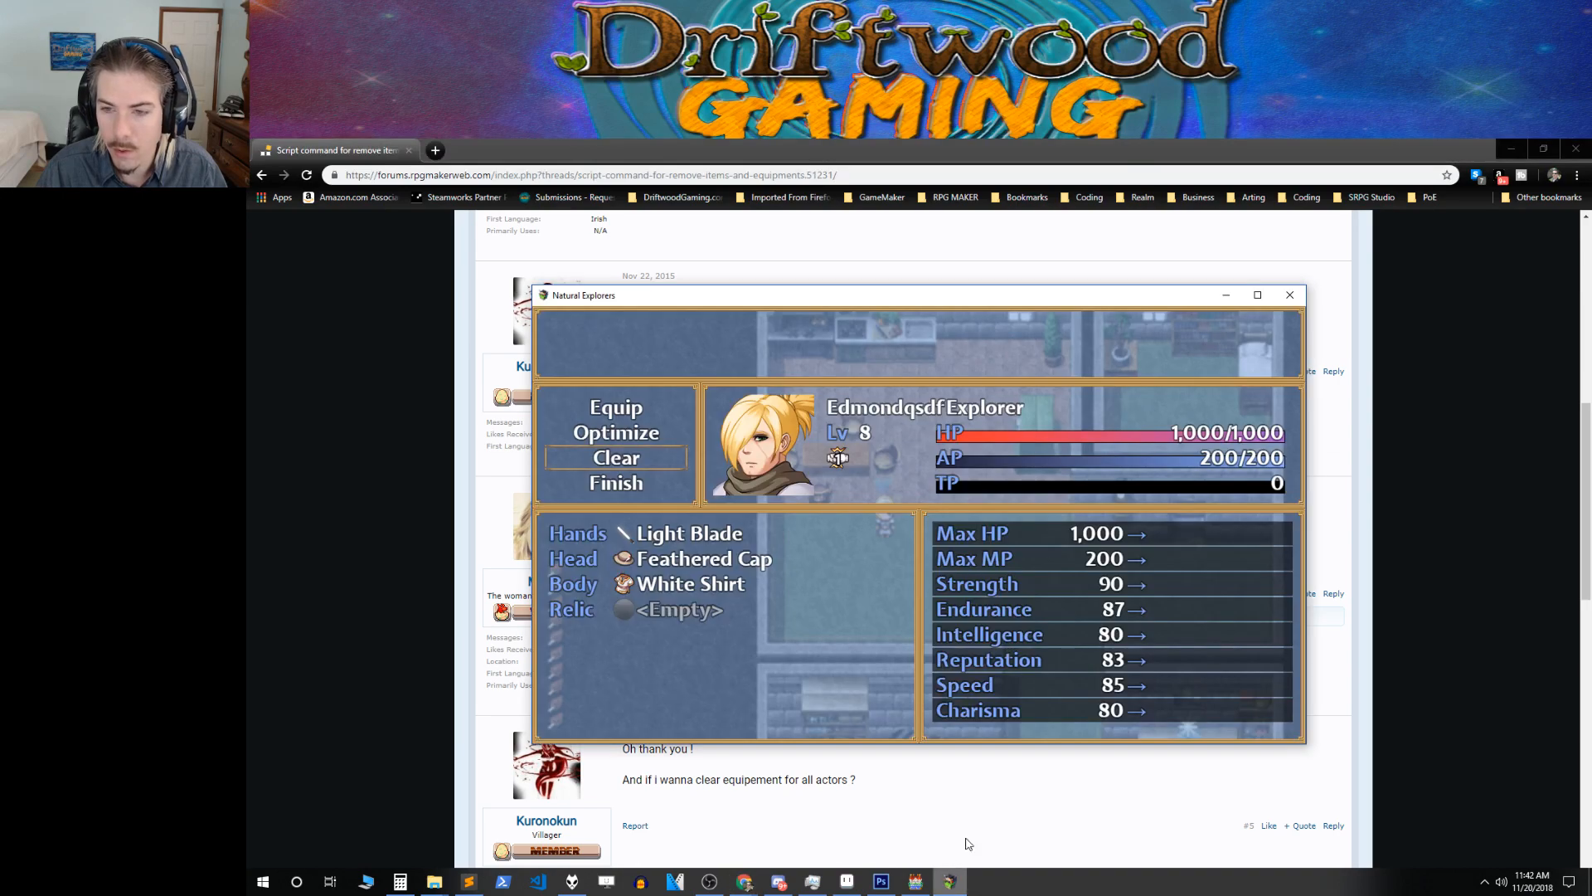
pyautogui.click(1291, 297)
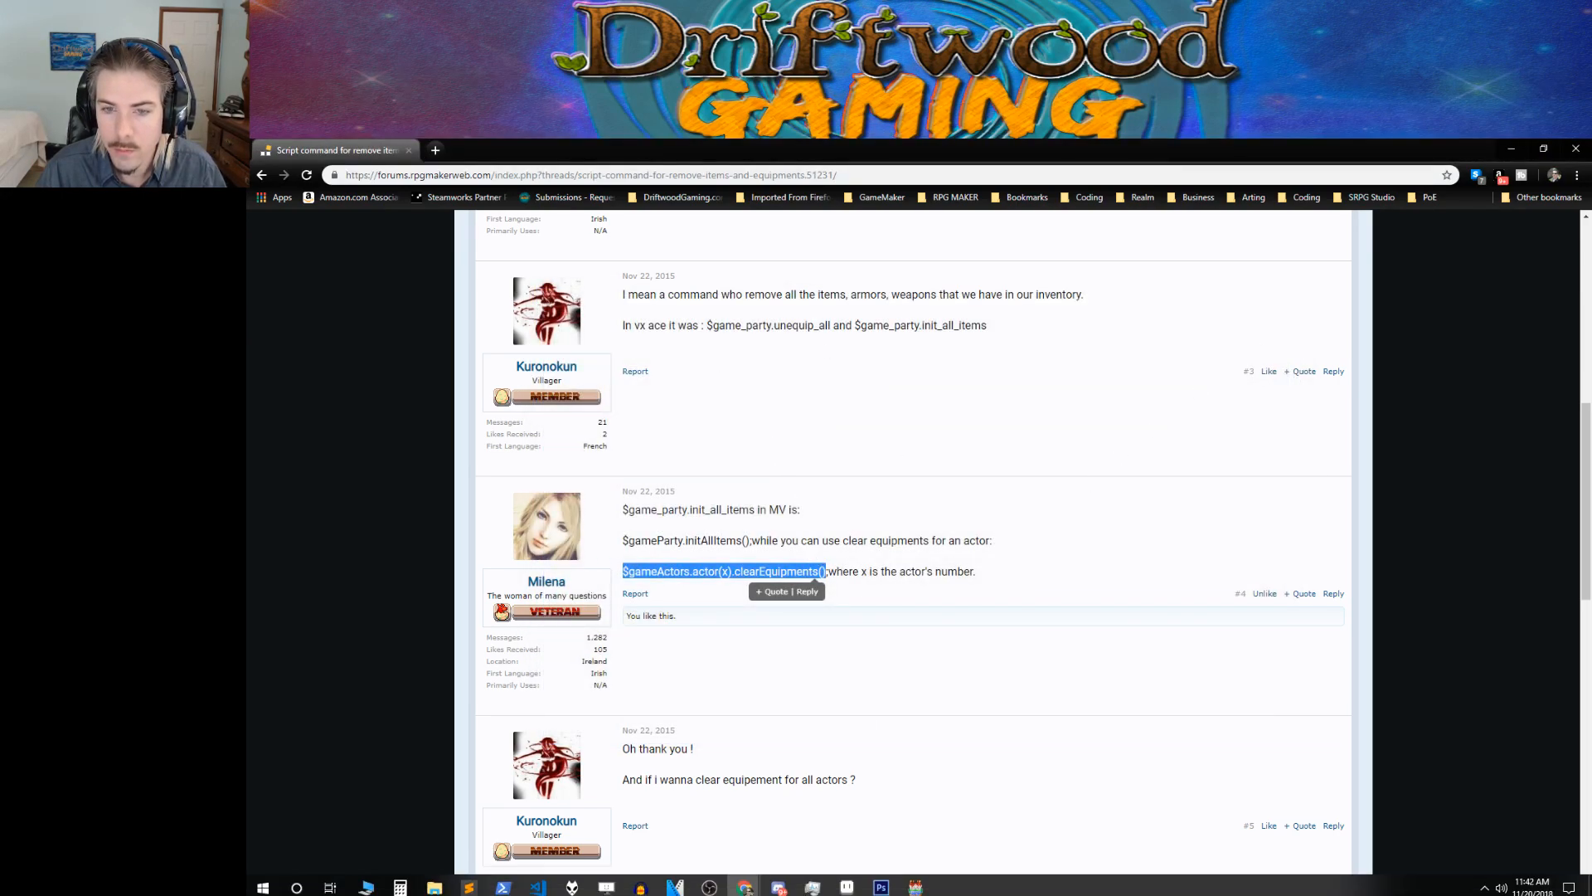
pyautogui.moveTo(782, 887)
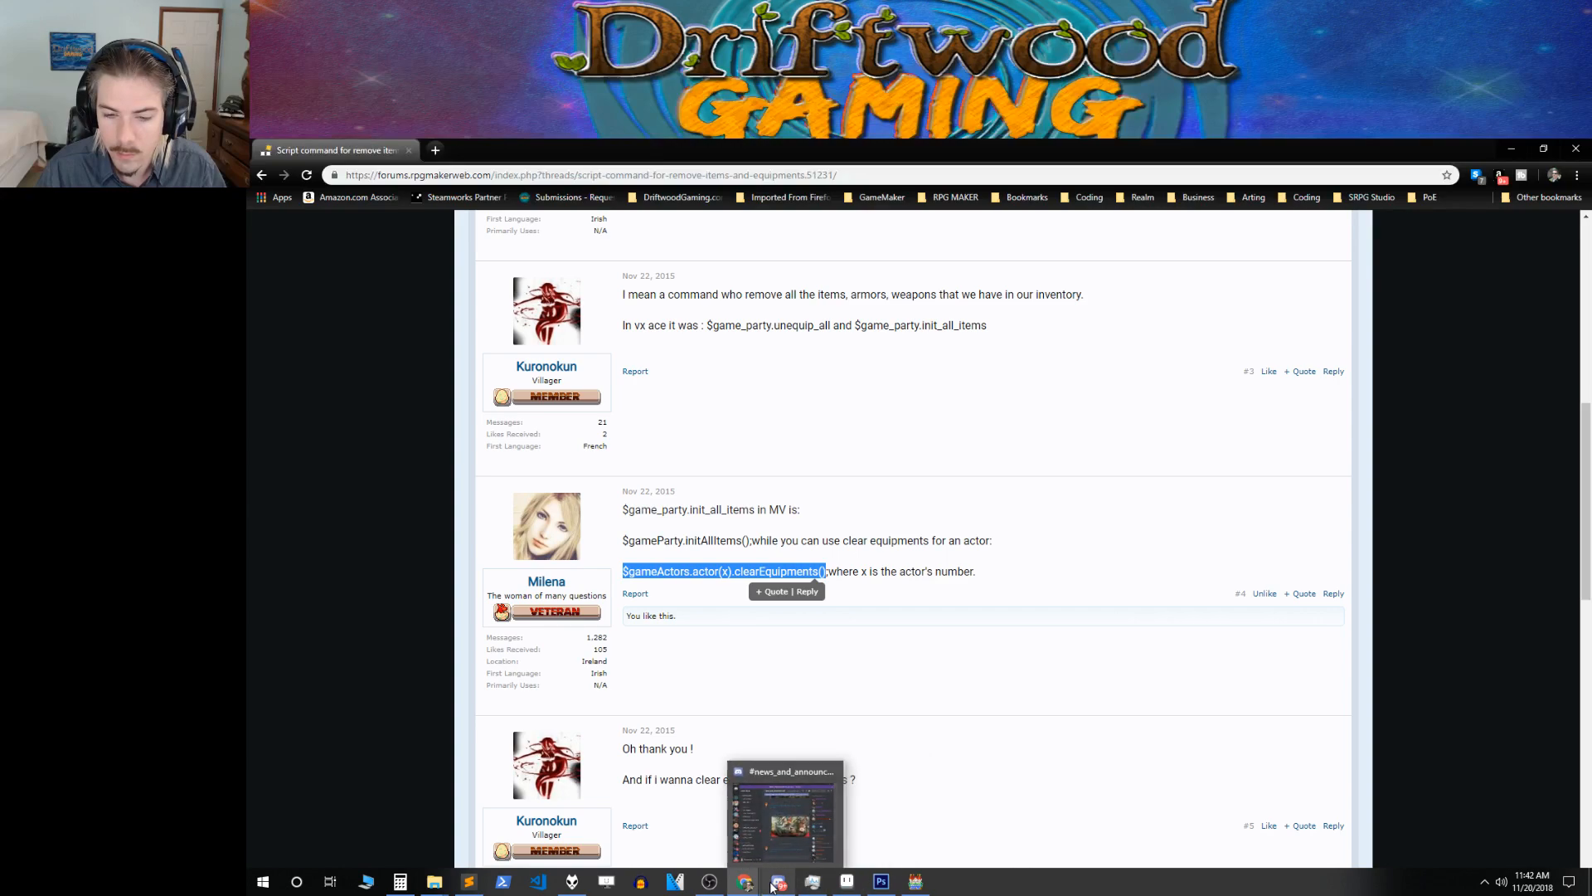
pyautogui.click(916, 883)
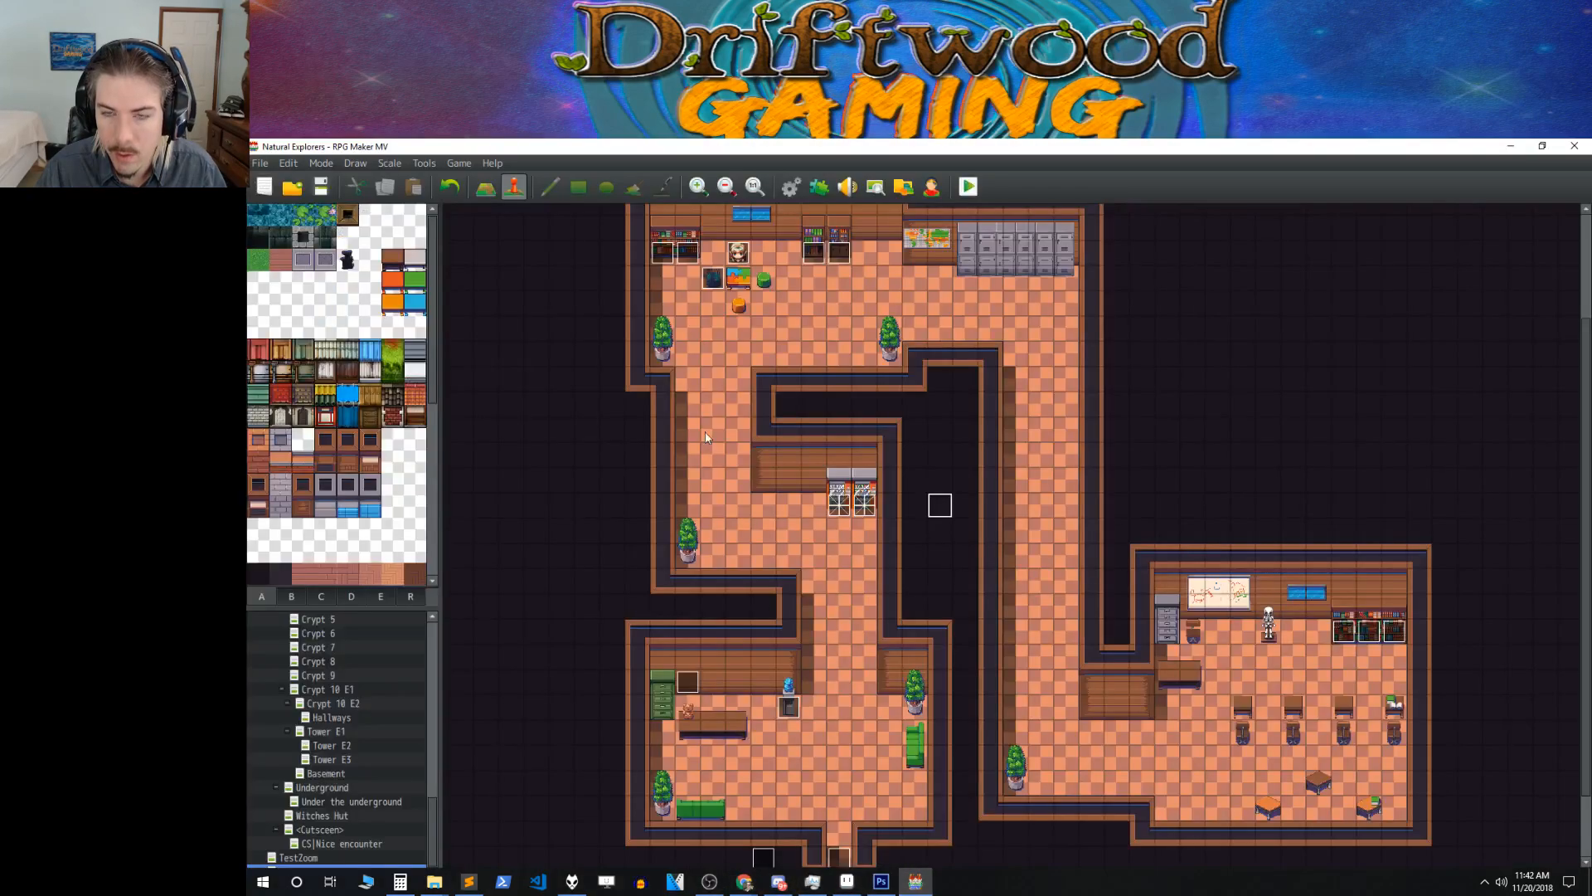
pyautogui.click(789, 189)
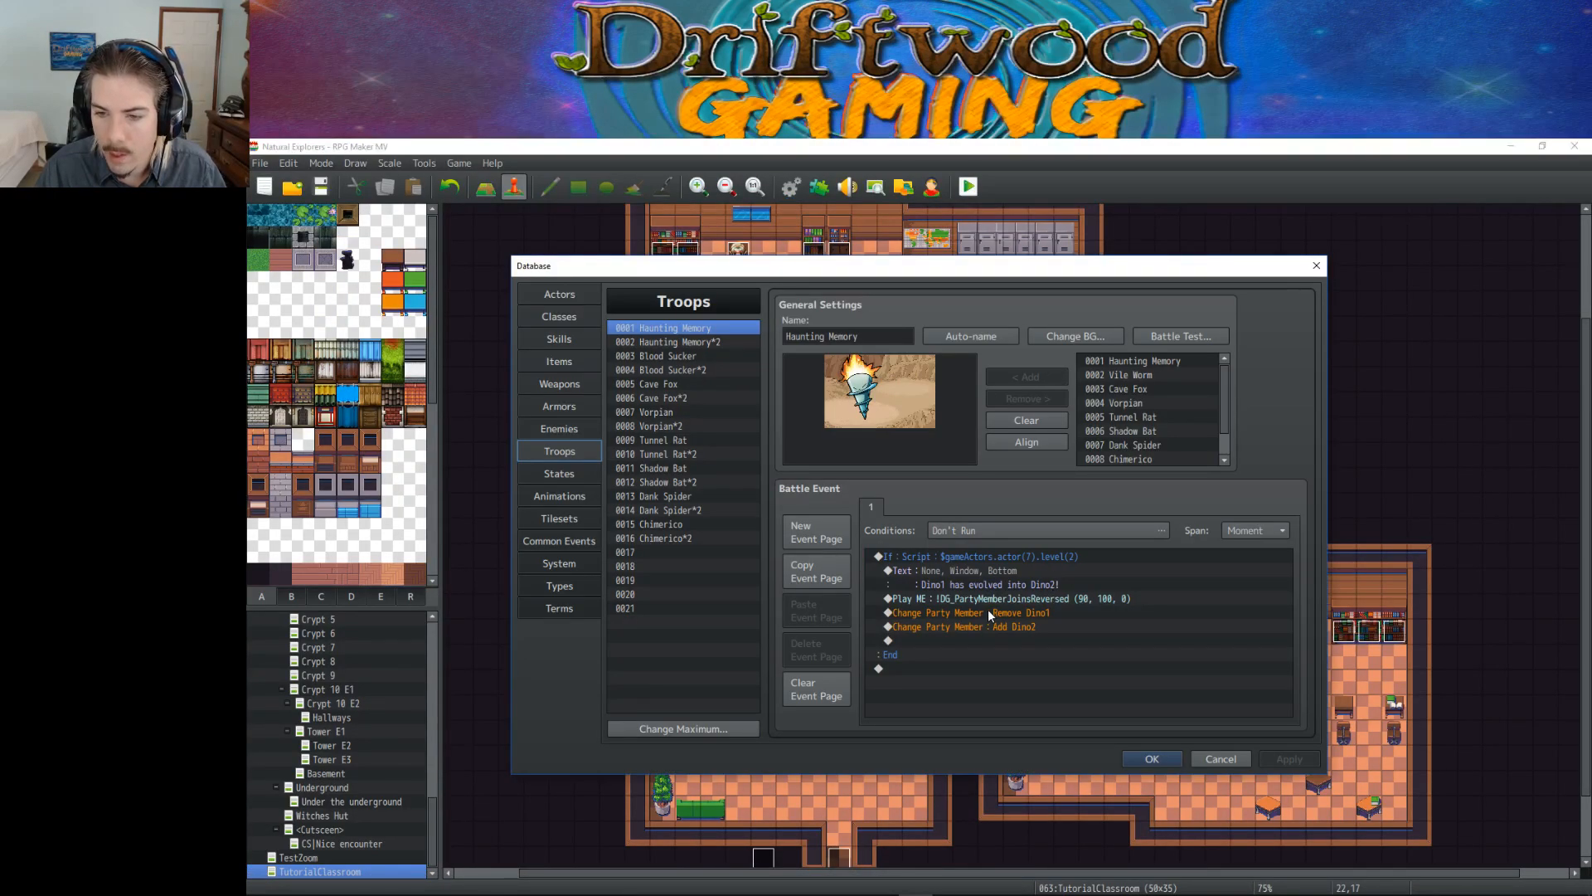
# Step: Check which actor the Remove Dino1 command in the Haunting Memory troop's battle event refers to, leaving the command as it is
pyautogui.click(989, 615)
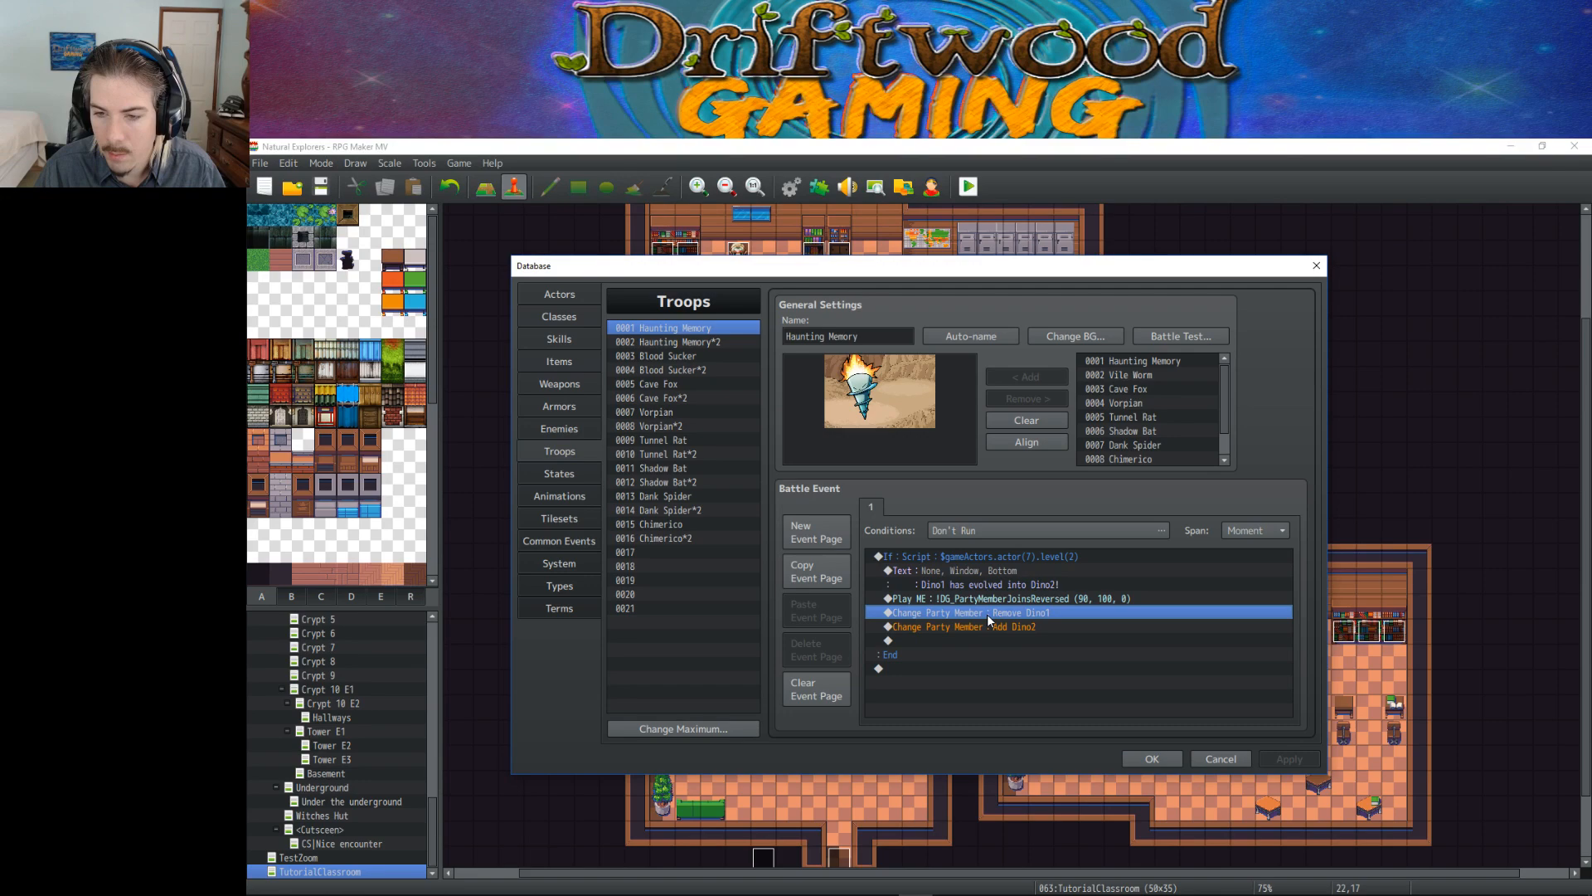
pyautogui.rightClick(1035, 618)
pyautogui.click(1066, 643)
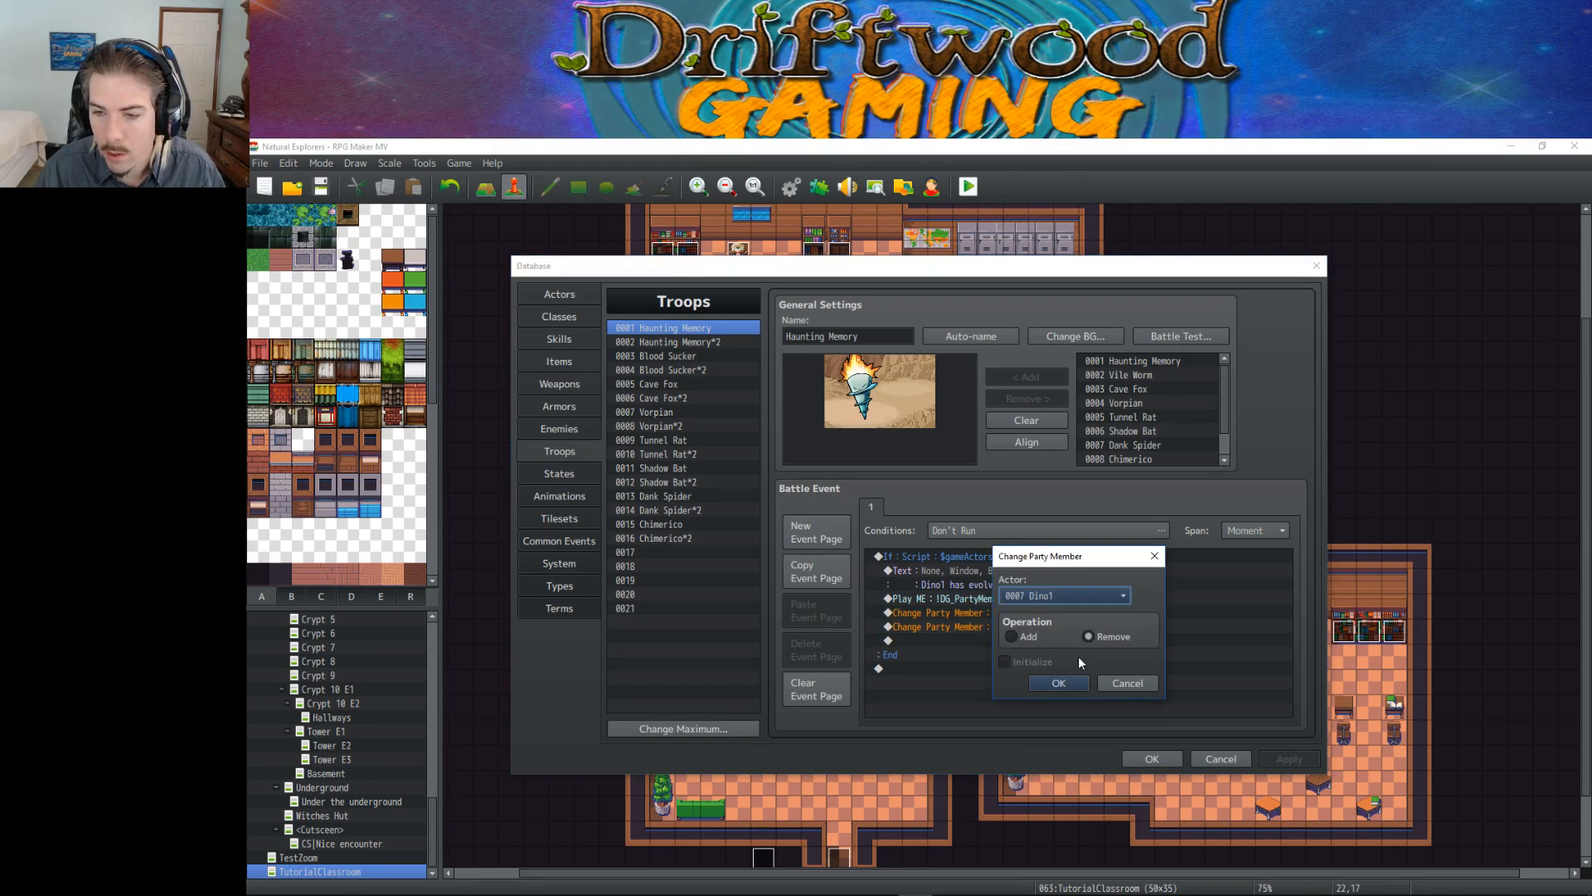
pyautogui.click(1126, 683)
# Step: Insert a script command $gameActors.actor(7).clearEquipments(); directly above the Remove Dino1 command in the Haunting Memory battle event
pyautogui.rightClick(971, 615)
pyautogui.click(1022, 624)
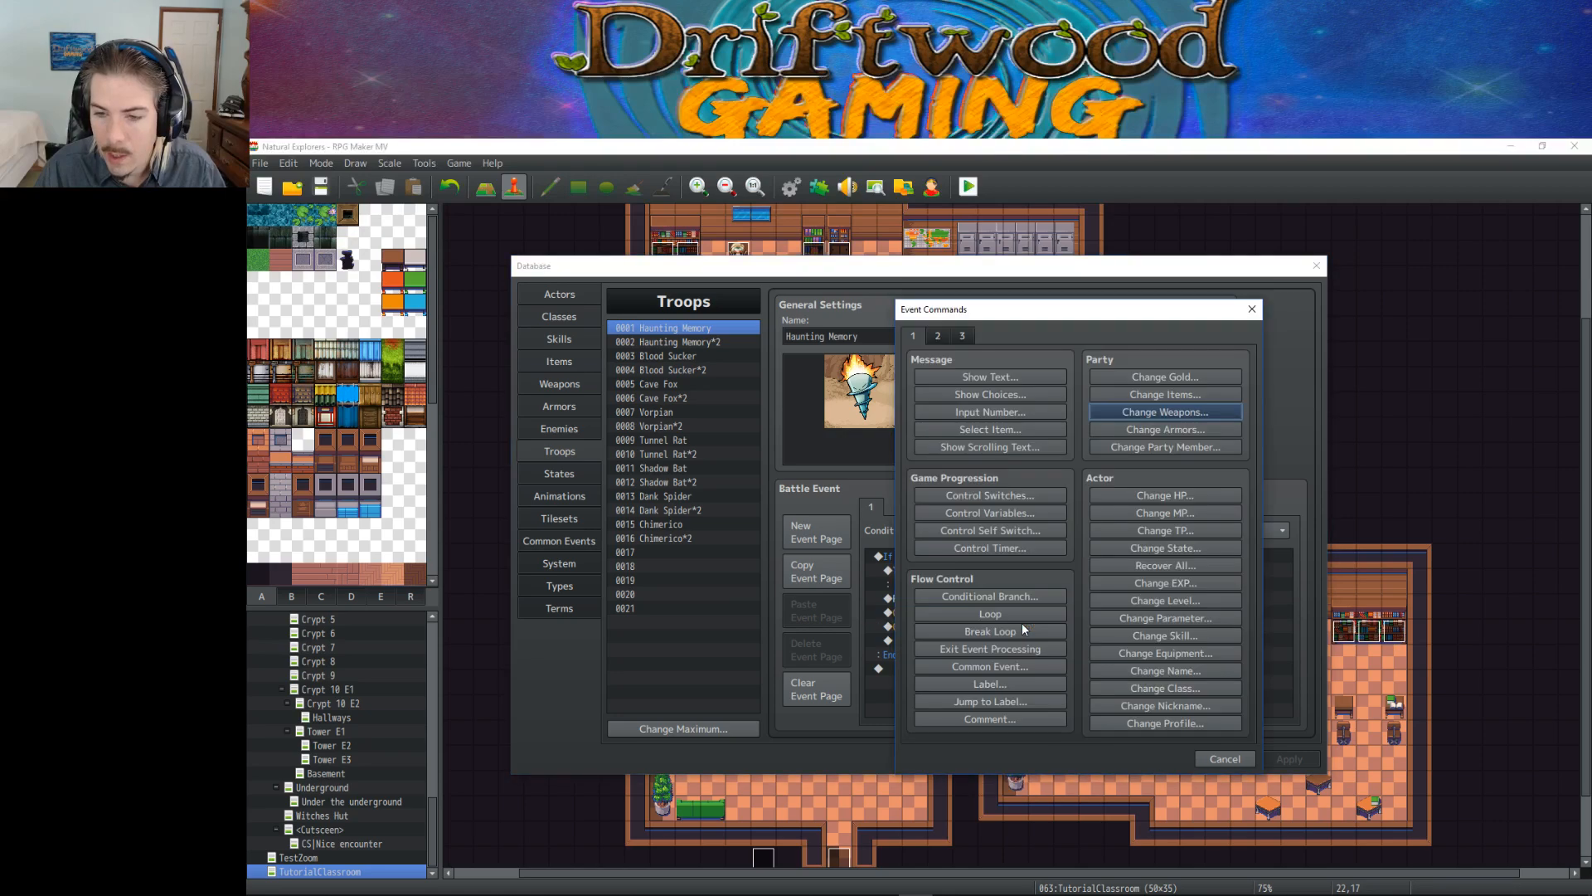
pyautogui.click(962, 335)
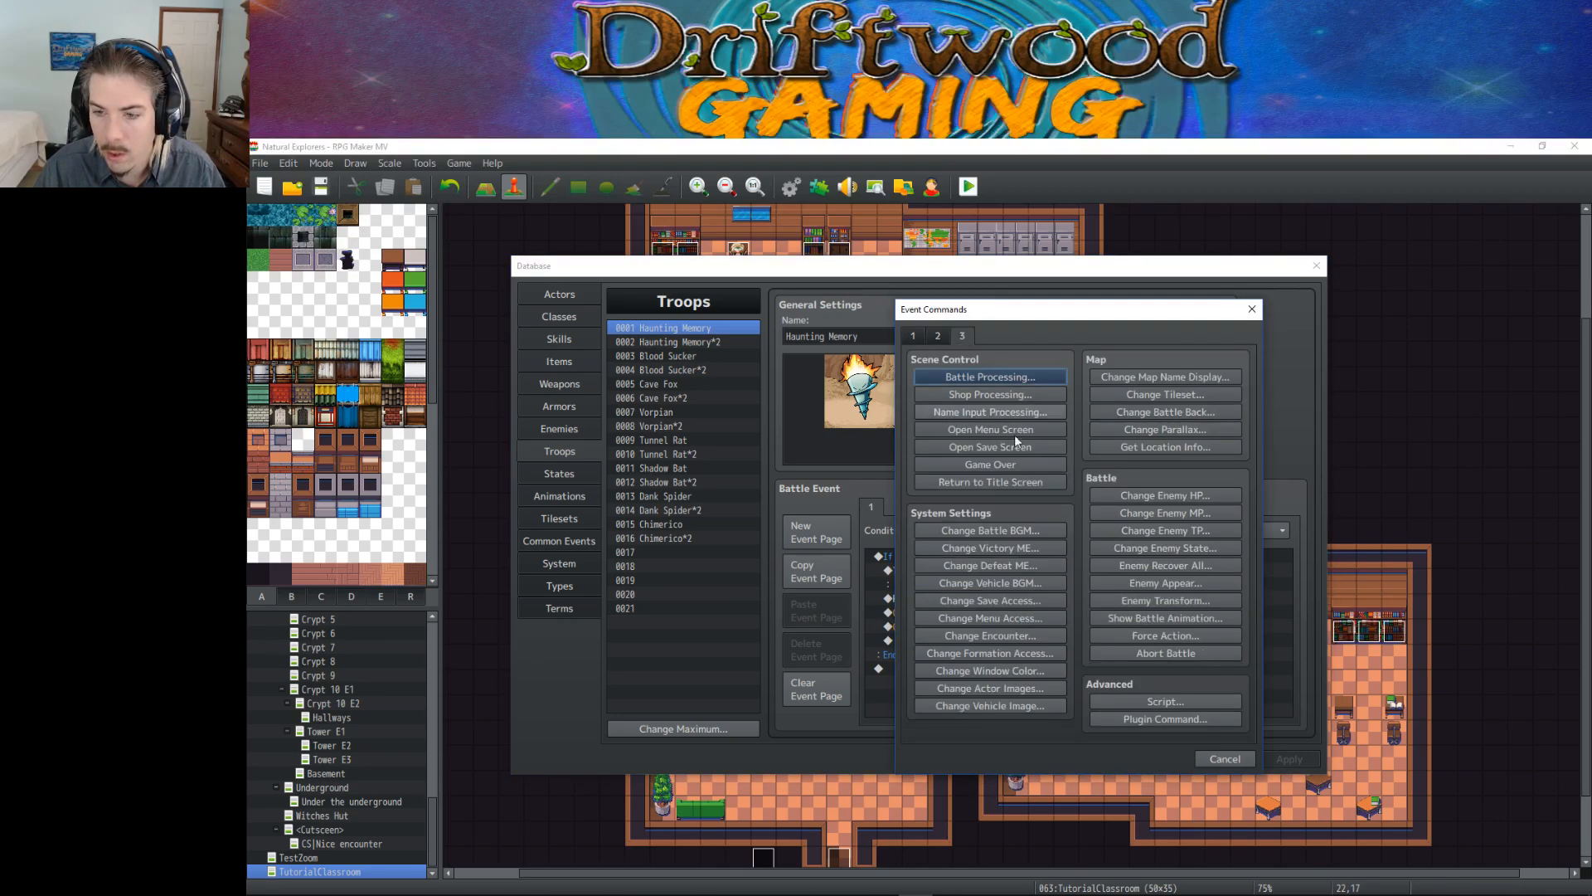
pyautogui.click(1154, 702)
pyautogui.hotkey('ctrl', 'v')
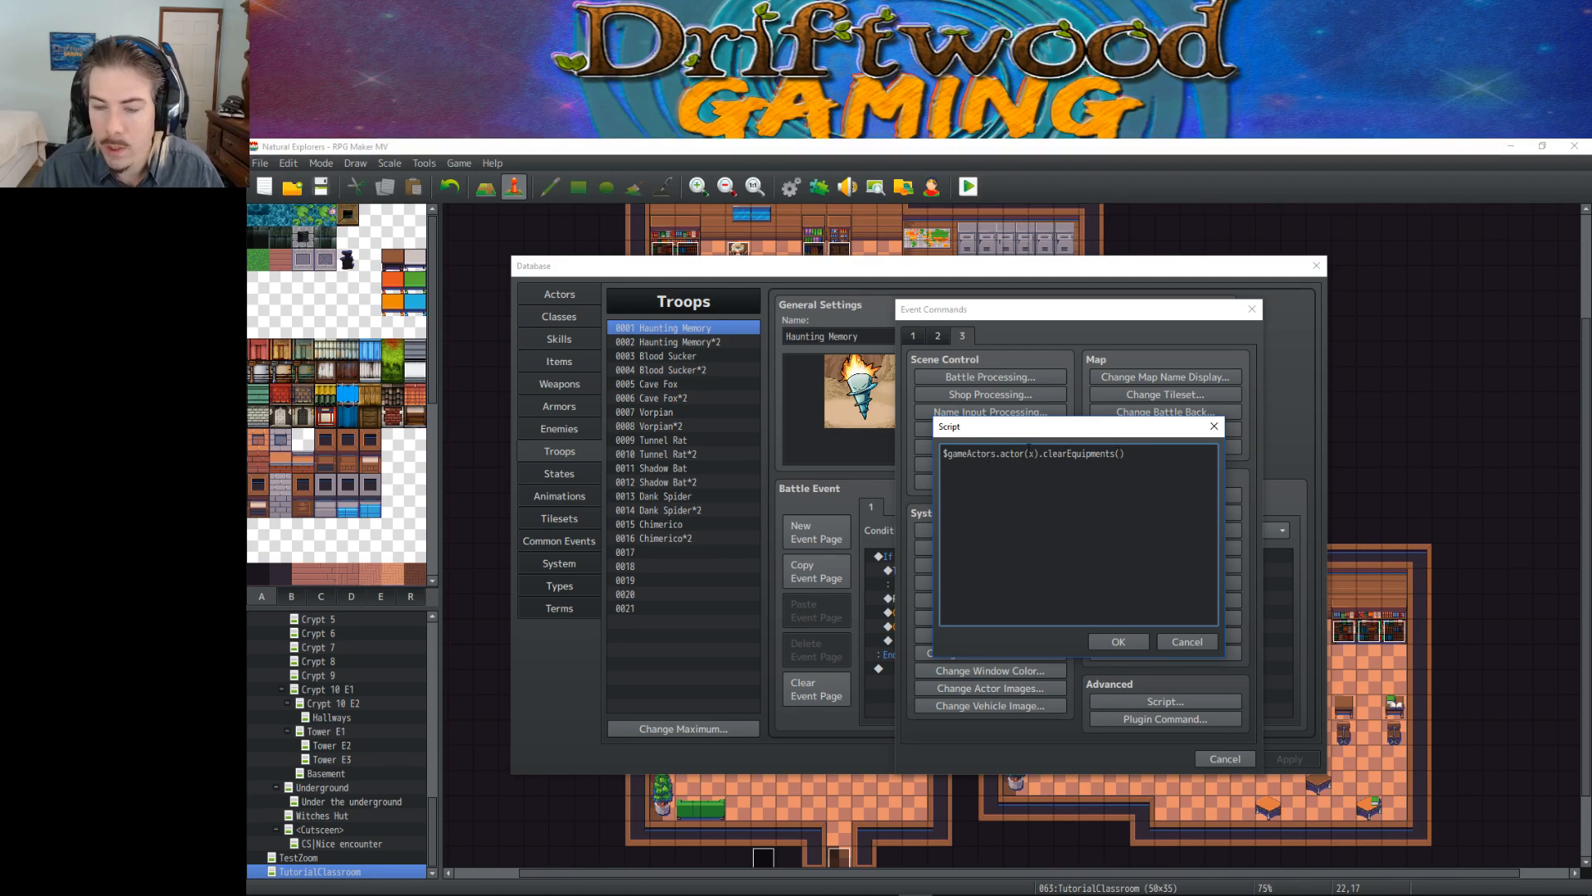
pyautogui.doubleClick(1029, 453)
pyautogui.write('7')
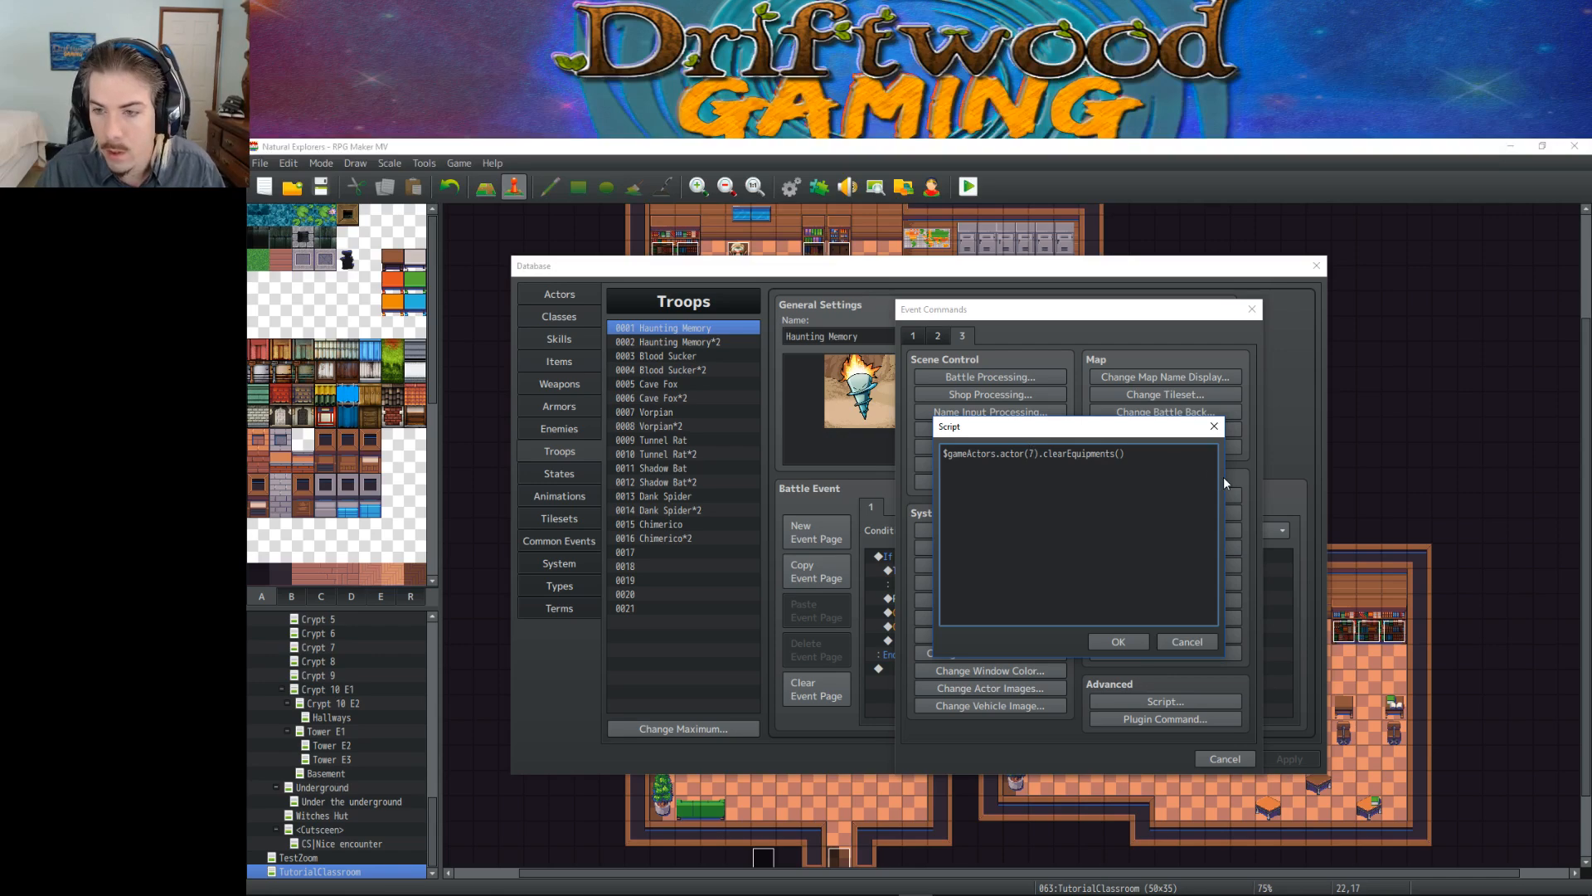
pyautogui.click(1121, 644)
pyautogui.click(1070, 616)
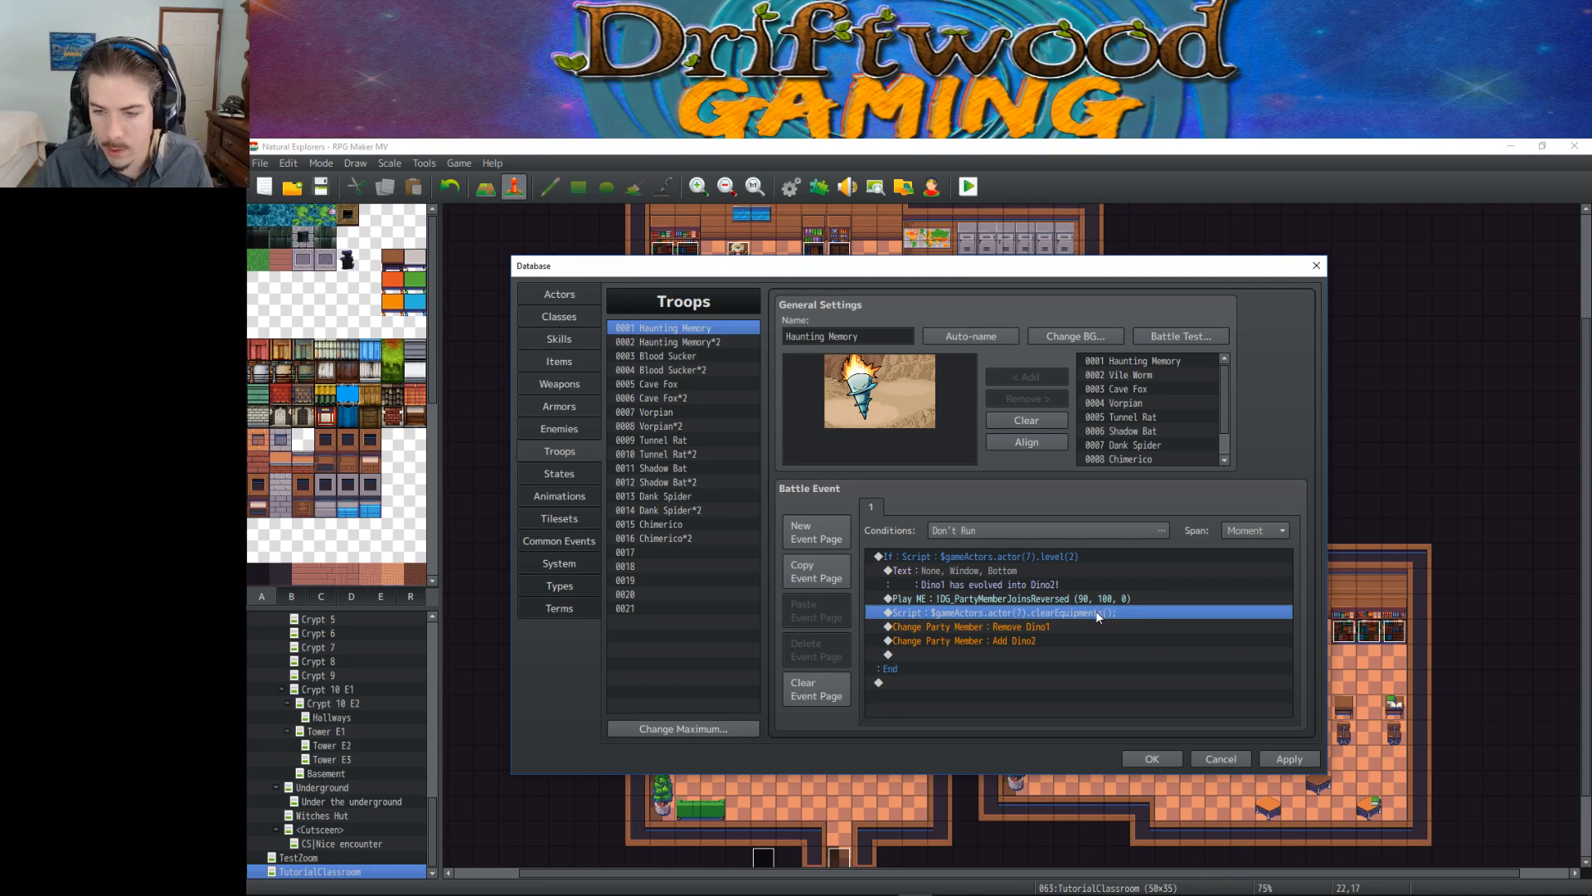
pyautogui.click(1007, 627)
pyautogui.click(1009, 642)
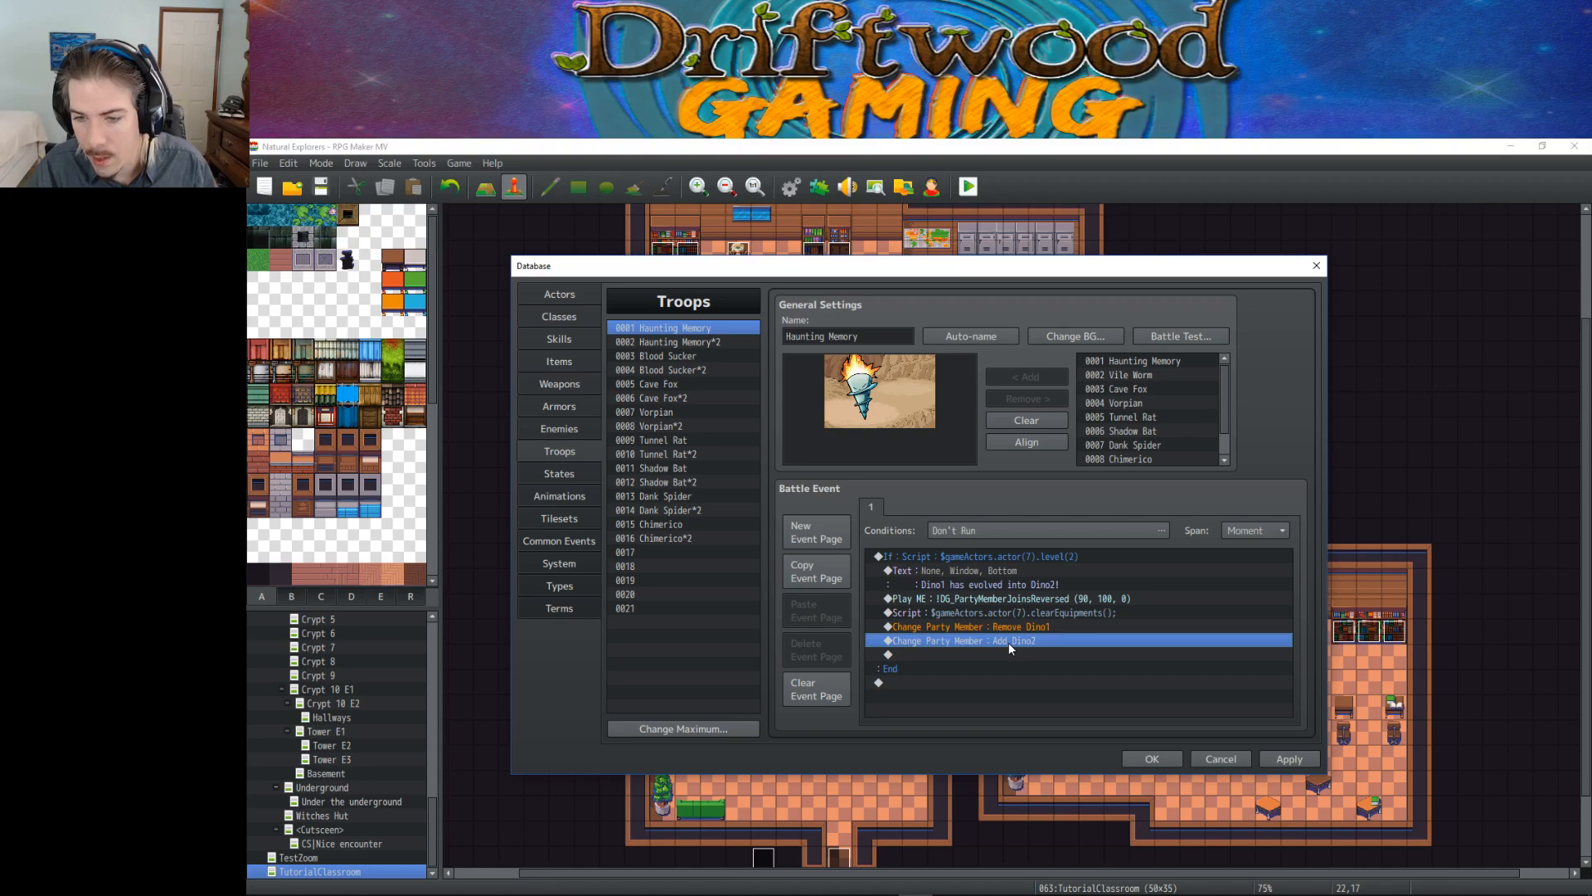
pyautogui.rightClick(1009, 642)
pyautogui.click(1040, 650)
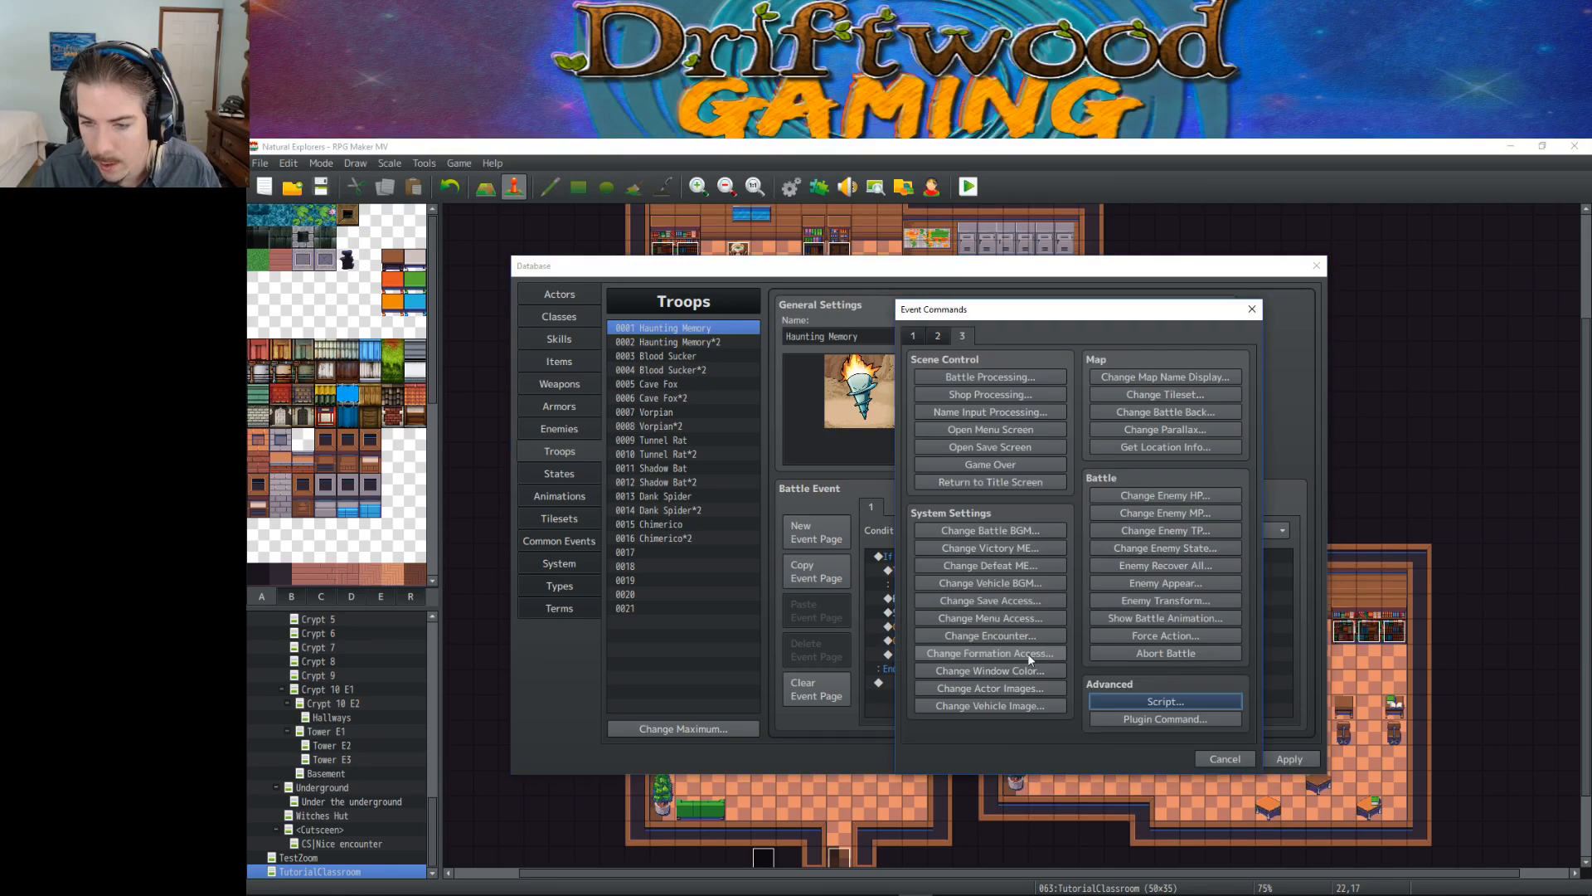
pyautogui.click(1239, 759)
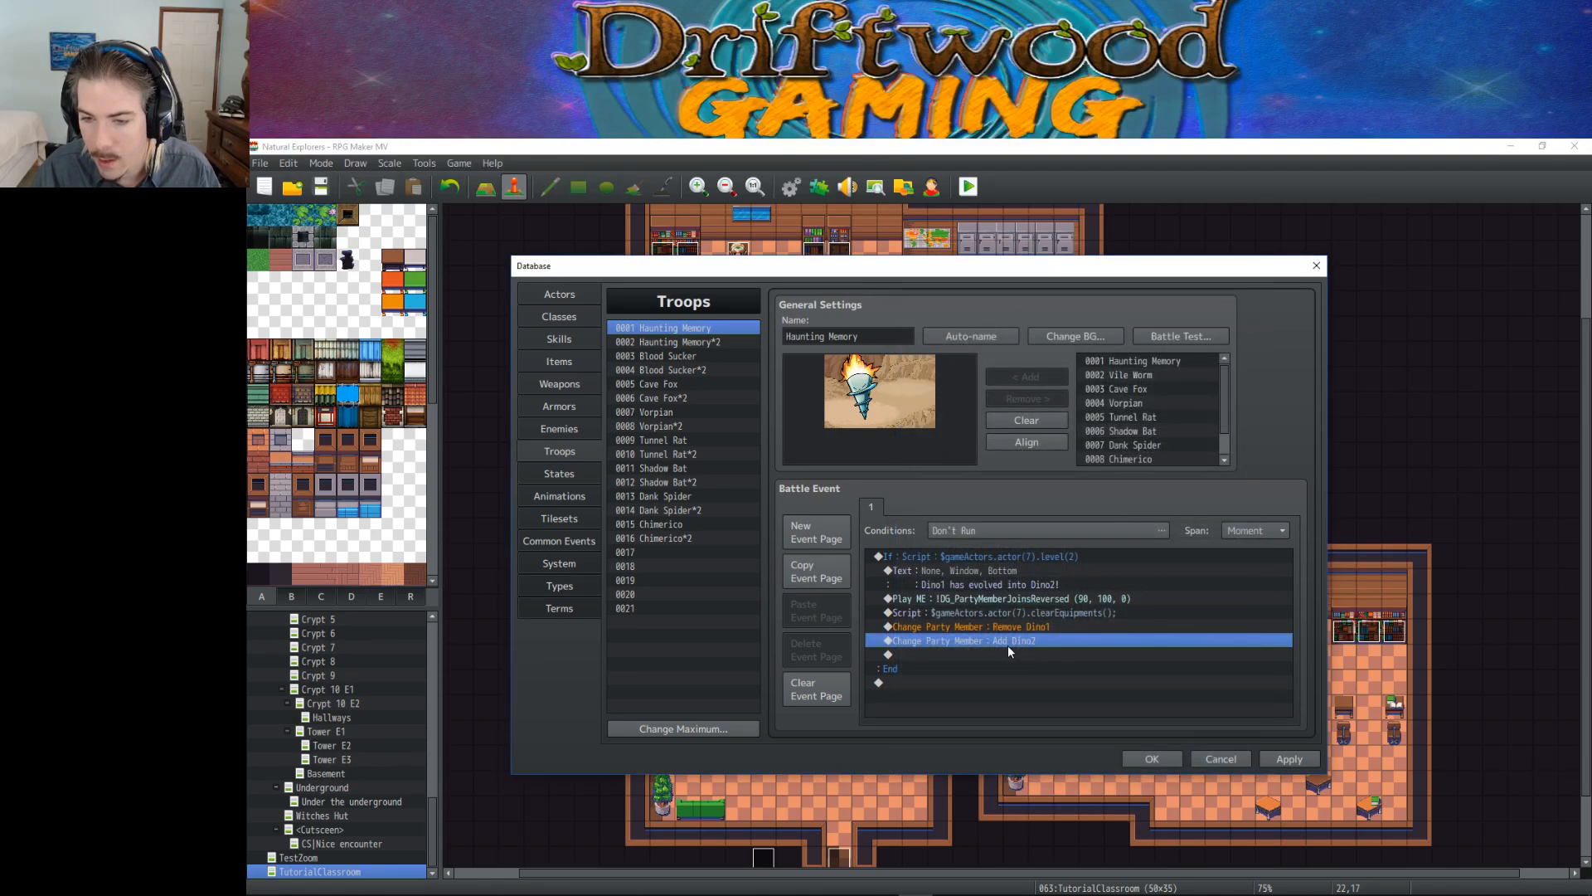
# Step: Insert a script command $gameActors.actor(8).optimizeEquipments(); directly below the Add Dino2 command, adapting the copied clear-equipment code
pyautogui.rightClick(1003, 656)
pyautogui.click(1043, 662)
pyautogui.click(1191, 701)
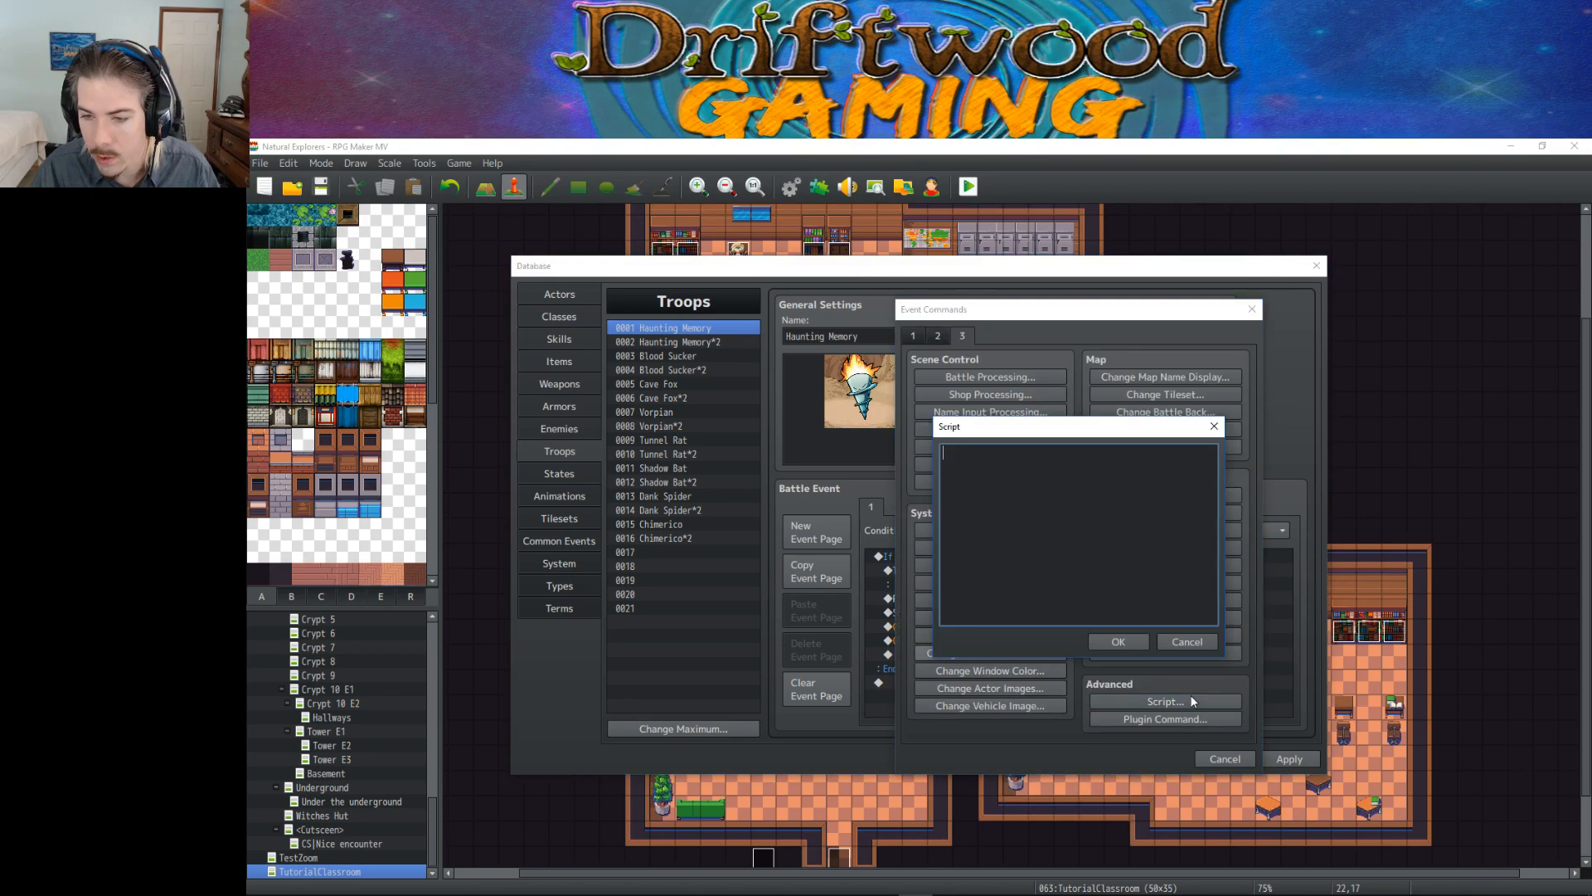
pyautogui.write('$gameActors.actor(x).clearEquipments()')
pyautogui.moveTo(1069, 461); pyautogui.dragTo(1046, 464)
pyautogui.write('optimize')
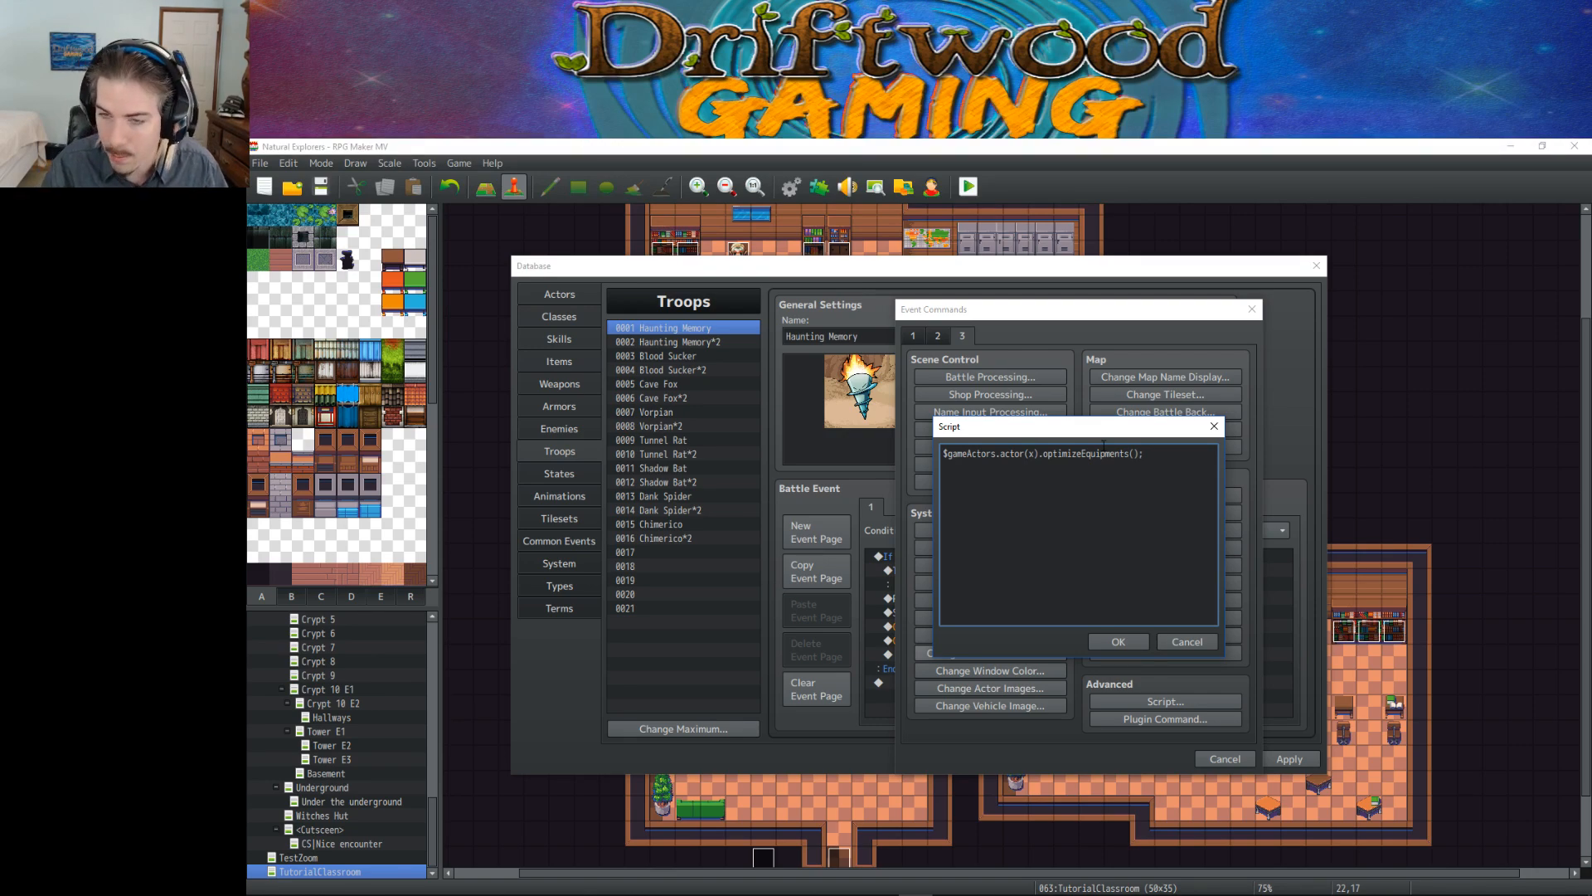
pyautogui.doubleClick(1031, 453)
pyautogui.write('8')
pyautogui.click(1138, 640)
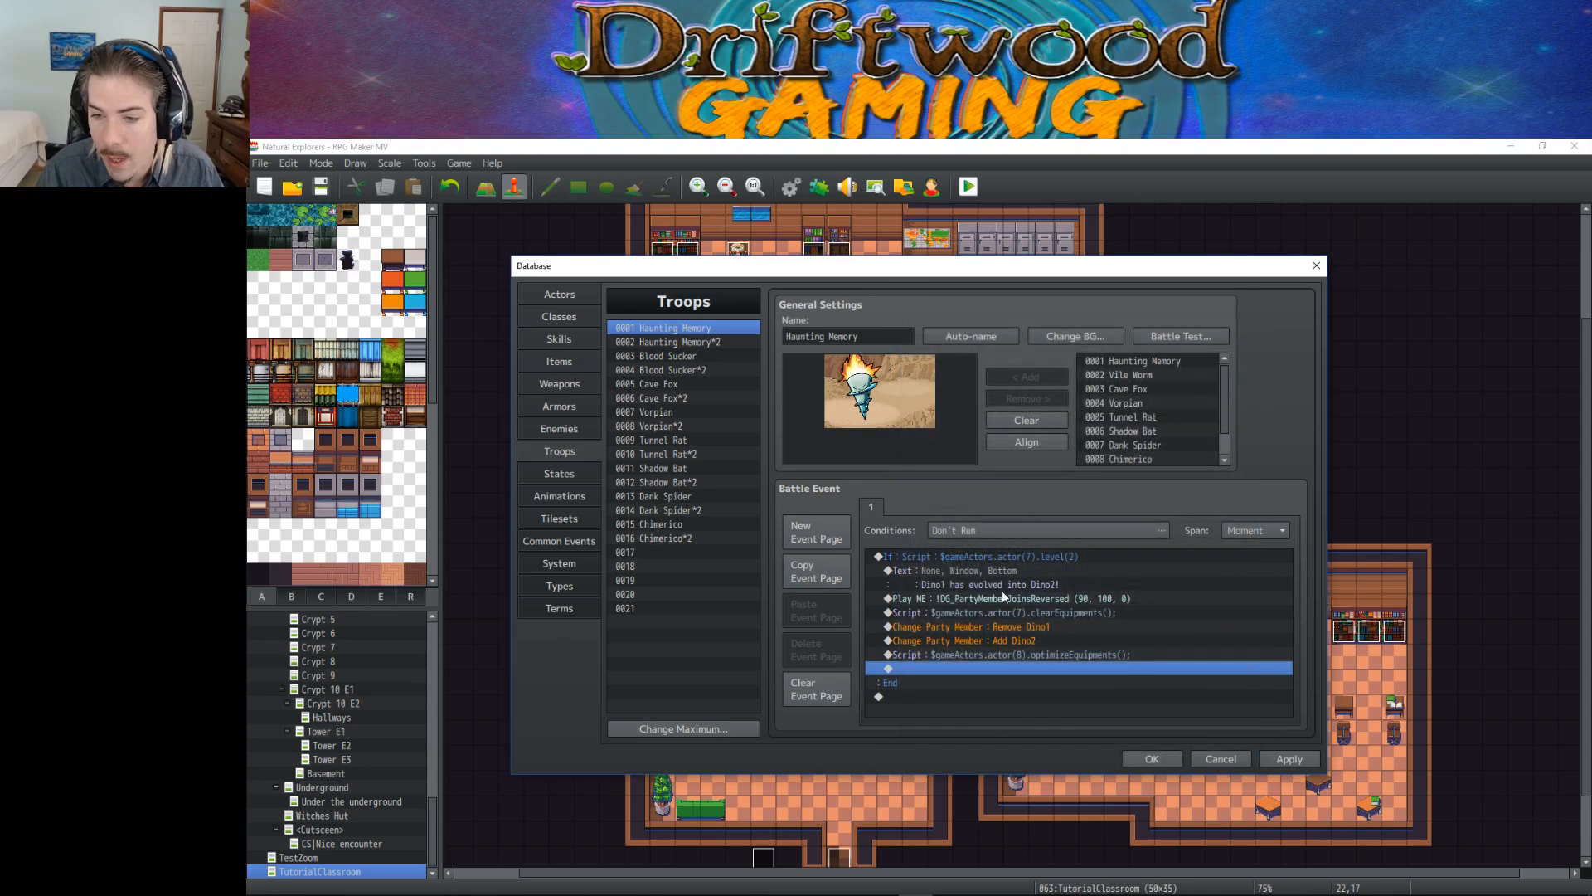
# Step: Check the actor number in the Add Dino2 command and review the order of the event's script and party commands
pyautogui.rightClick(1032, 646)
pyautogui.click(1070, 655)
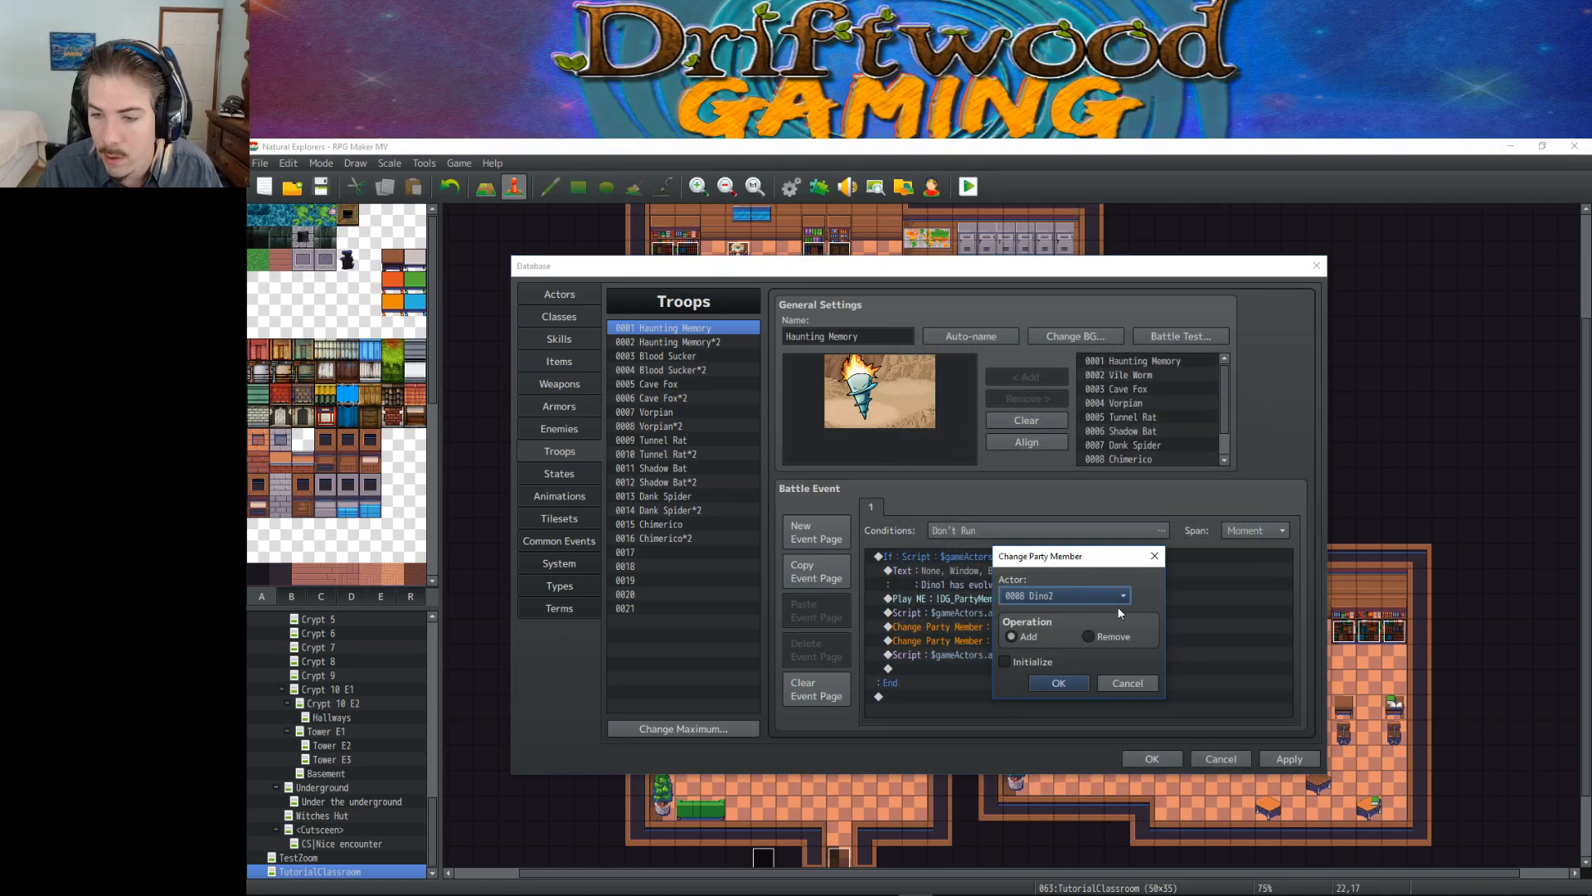
pyautogui.click(1059, 683)
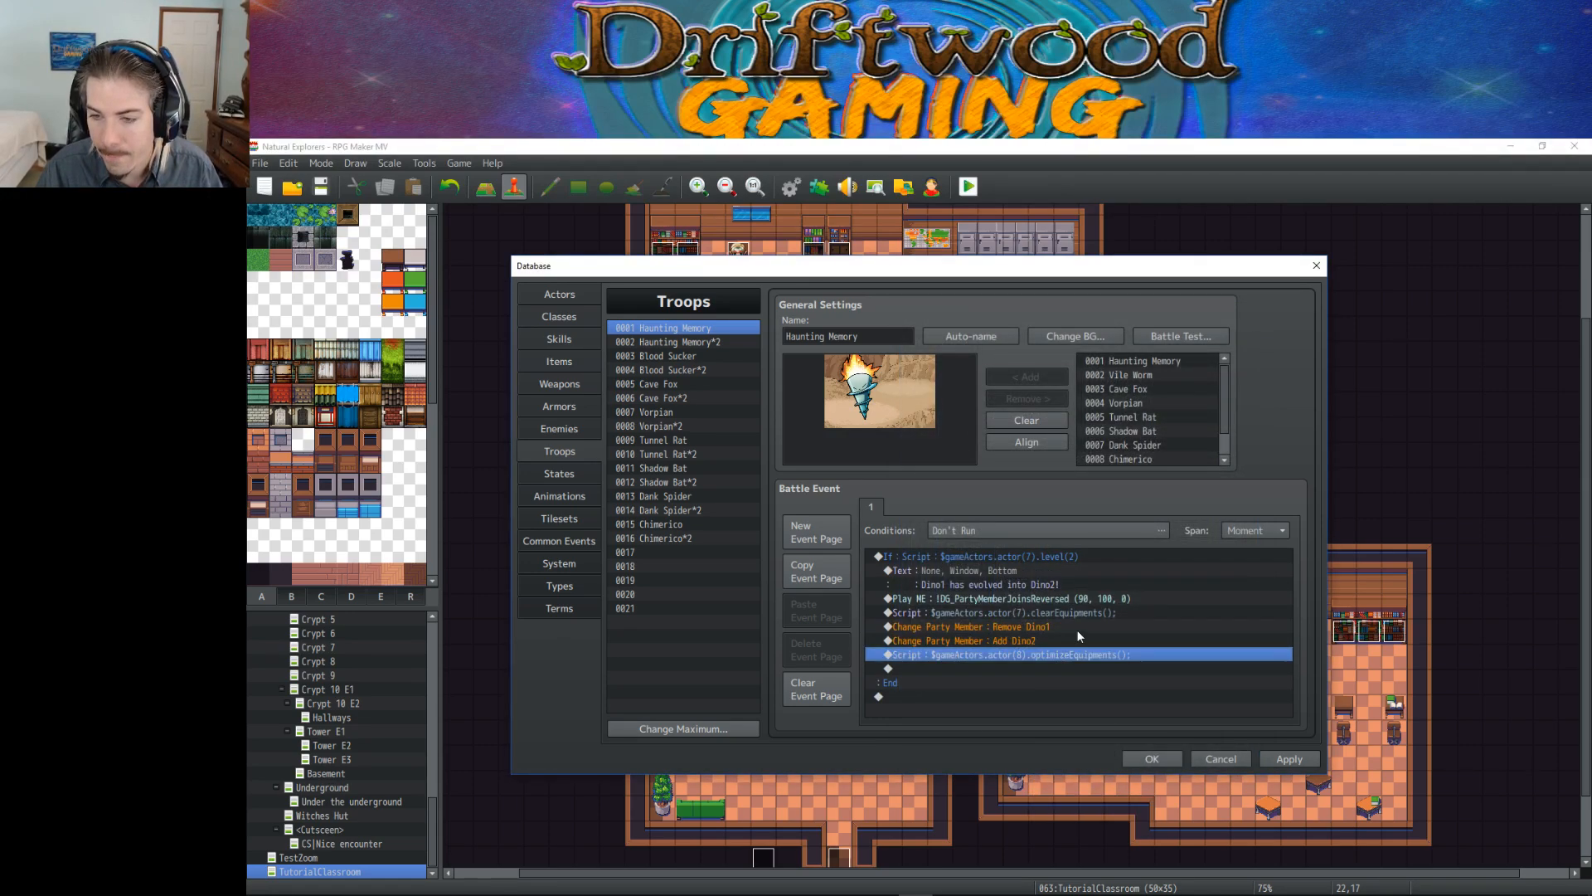
pyautogui.click(1058, 613)
pyautogui.click(1042, 626)
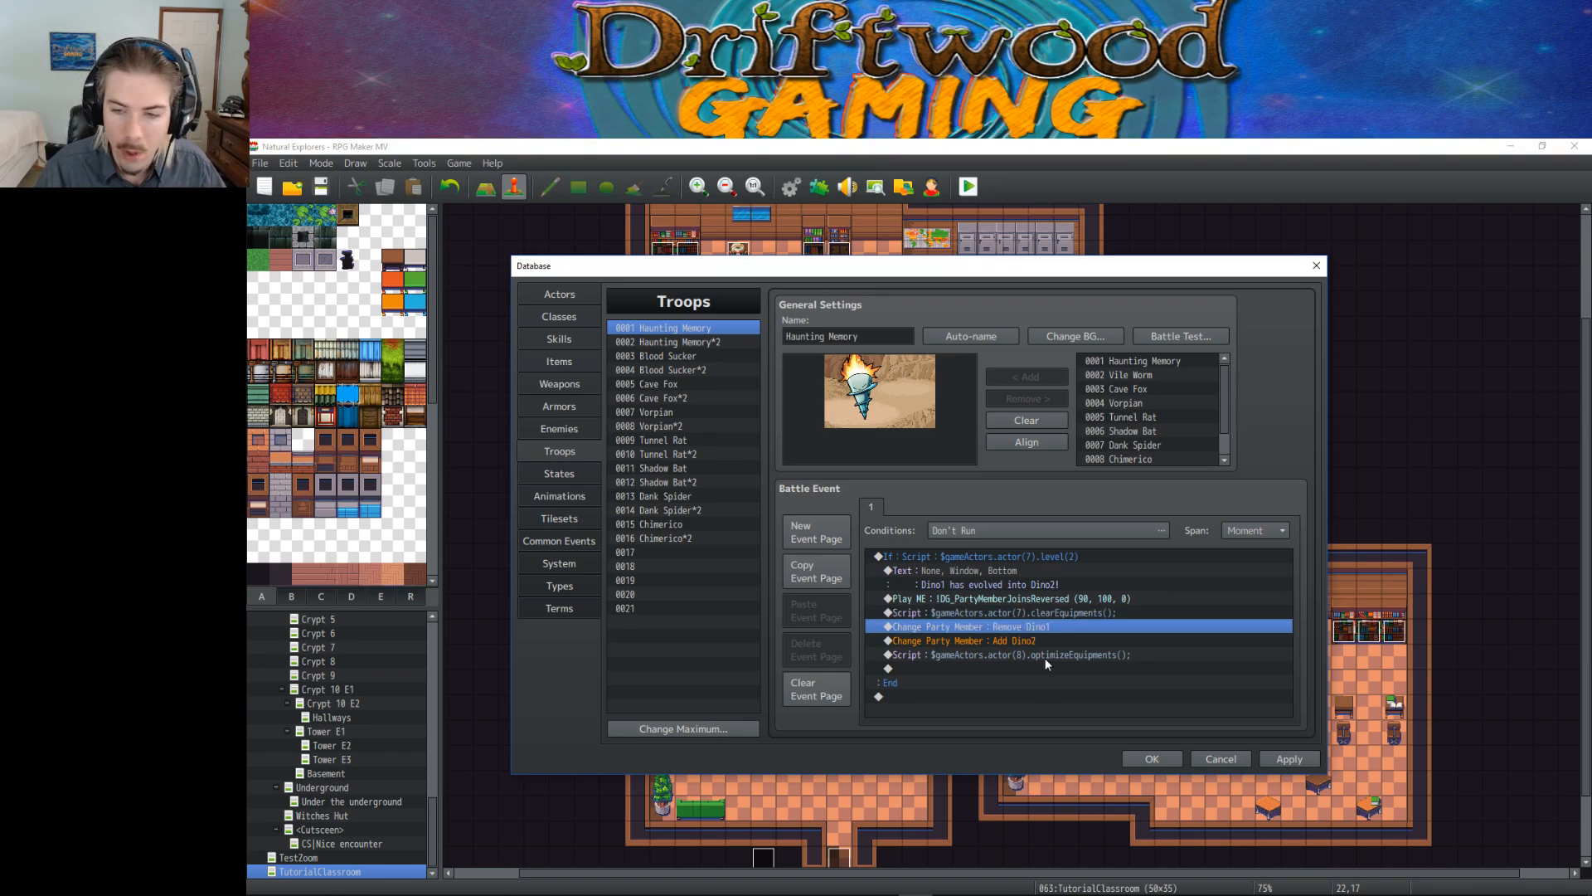
# Step: Review the conditional block and party commands of the Haunting Memory battle event, and apply the database changes
pyautogui.click(1047, 641)
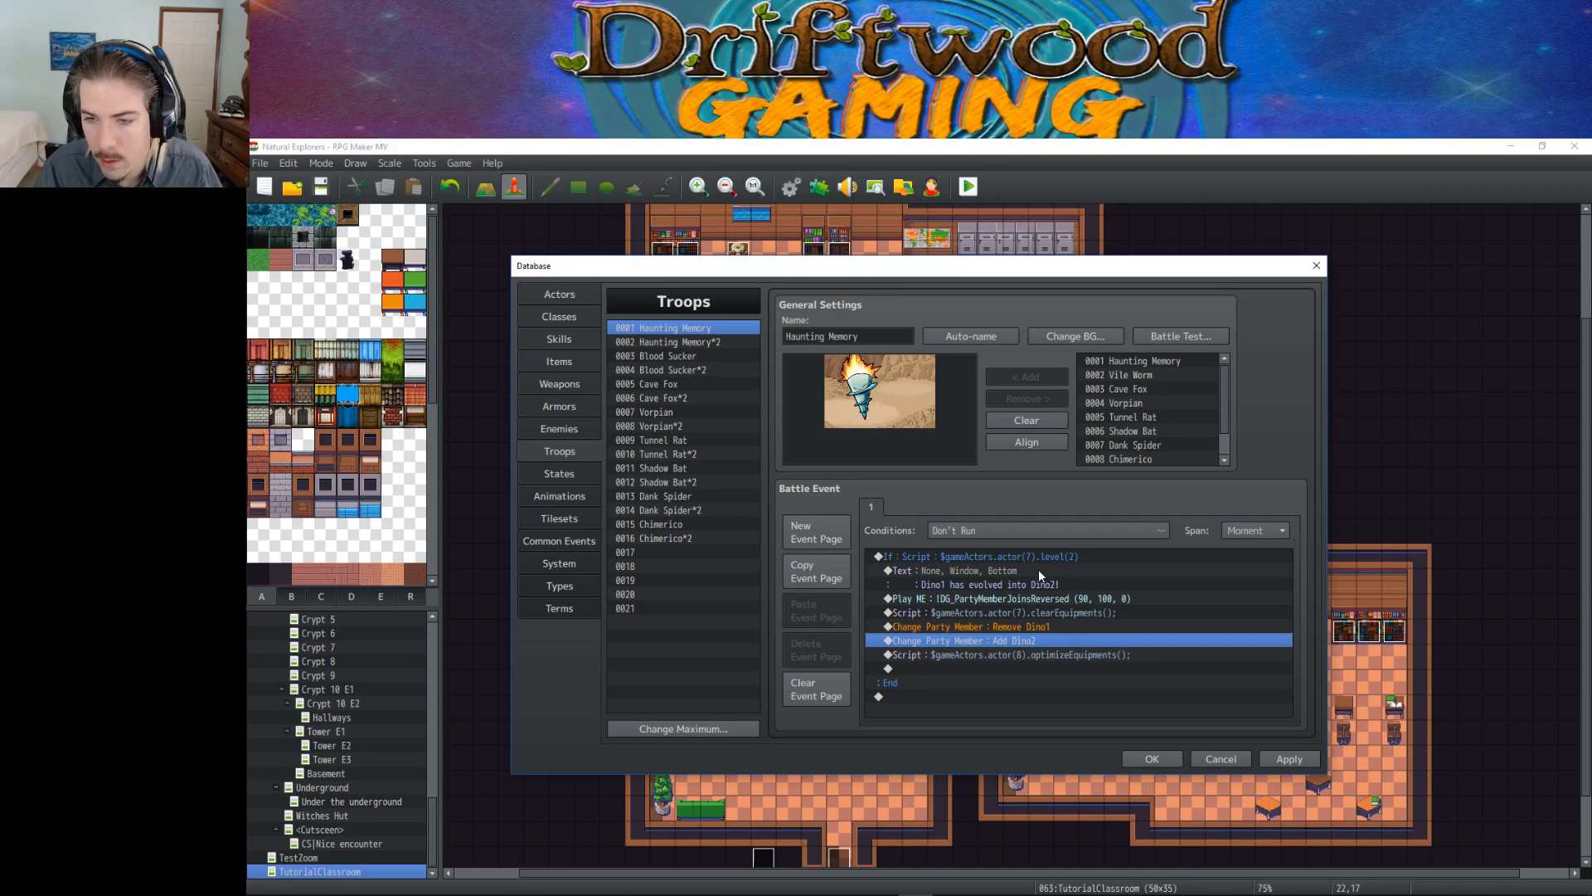
pyautogui.click(1048, 556)
pyautogui.click(1038, 632)
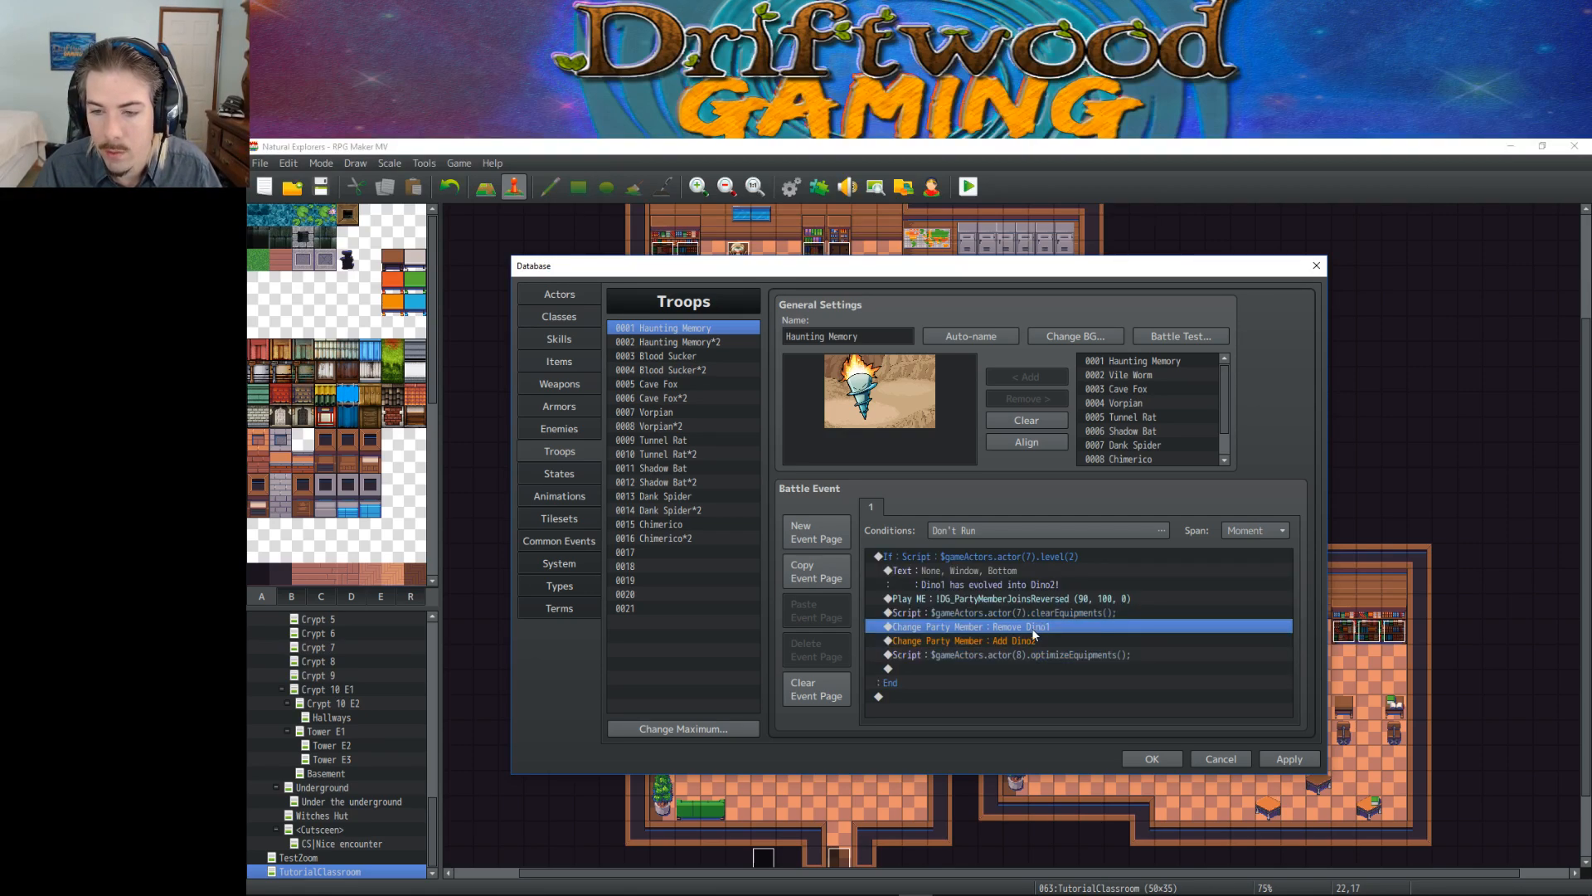
pyautogui.click(1083, 556)
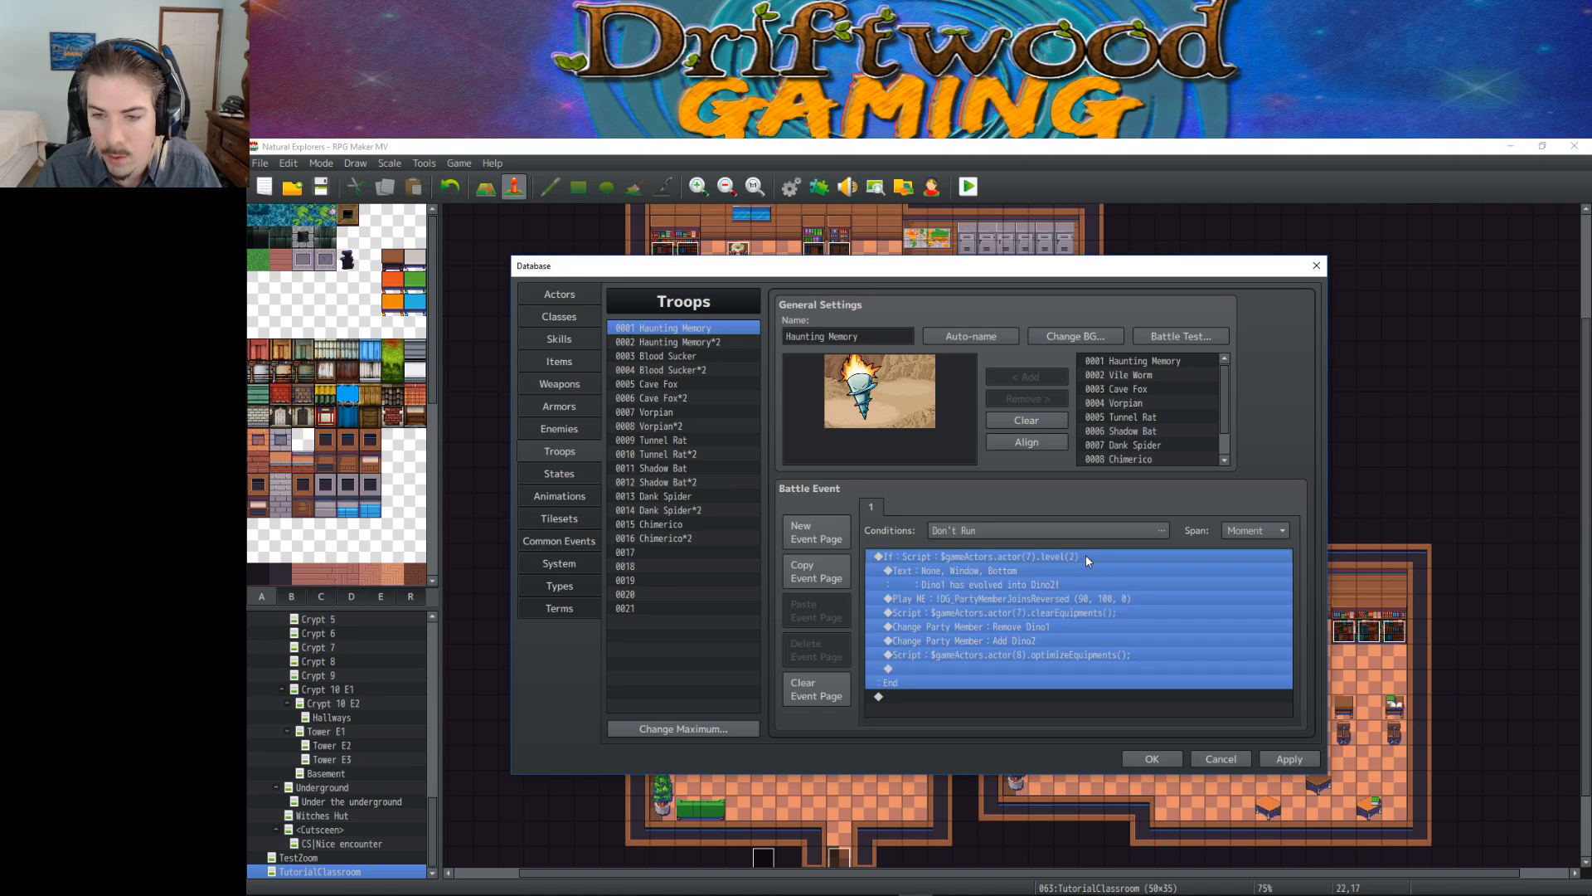
pyautogui.rightClick(1086, 555)
pyautogui.click(1073, 583)
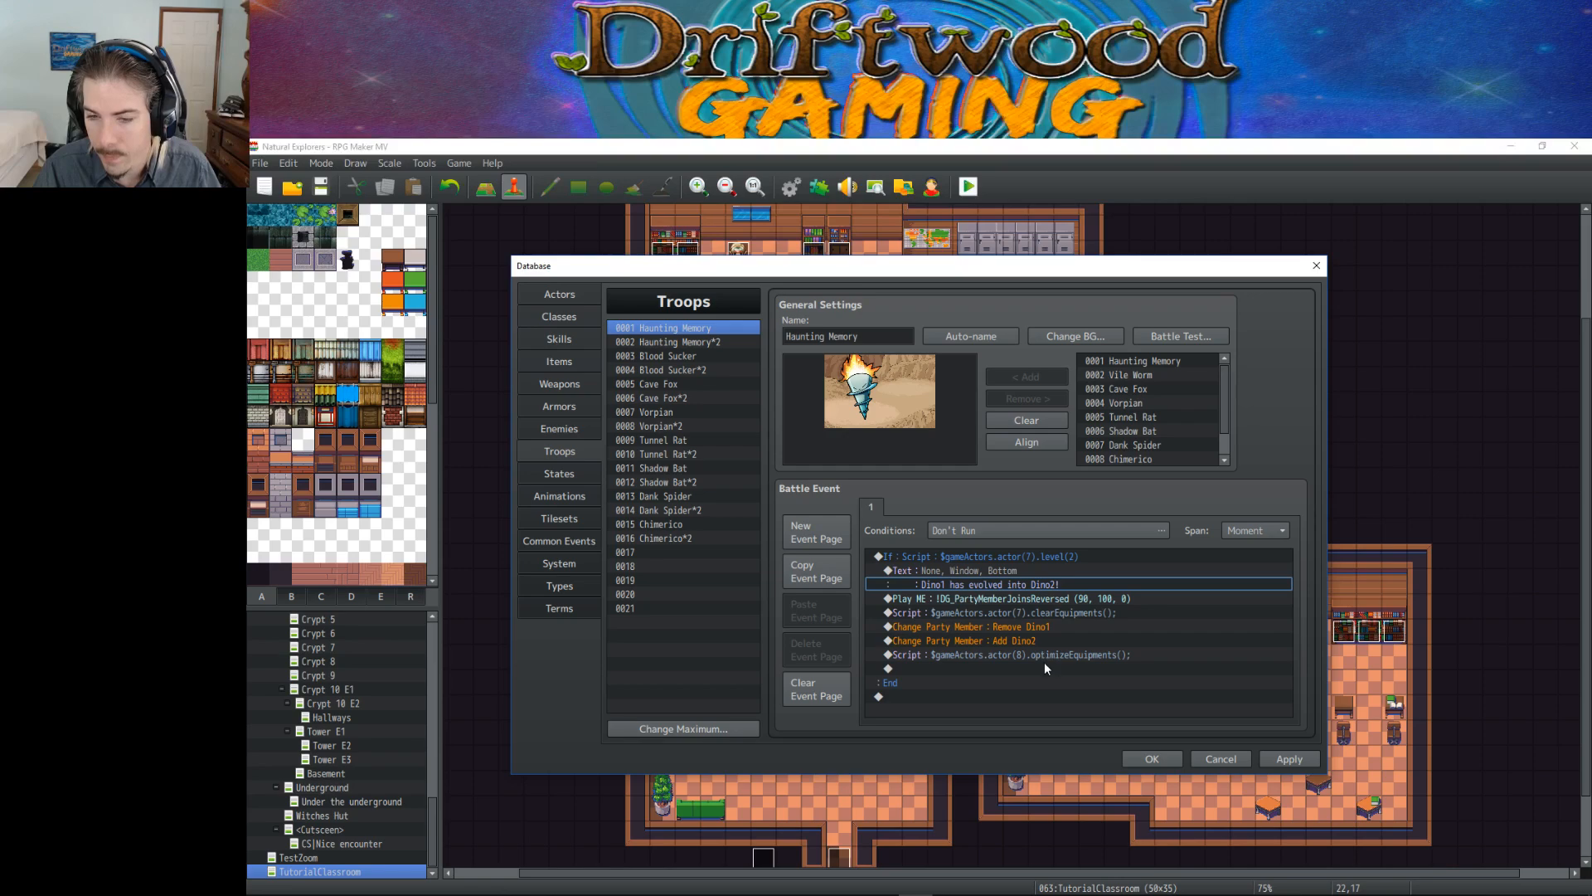
pyautogui.click(1290, 759)
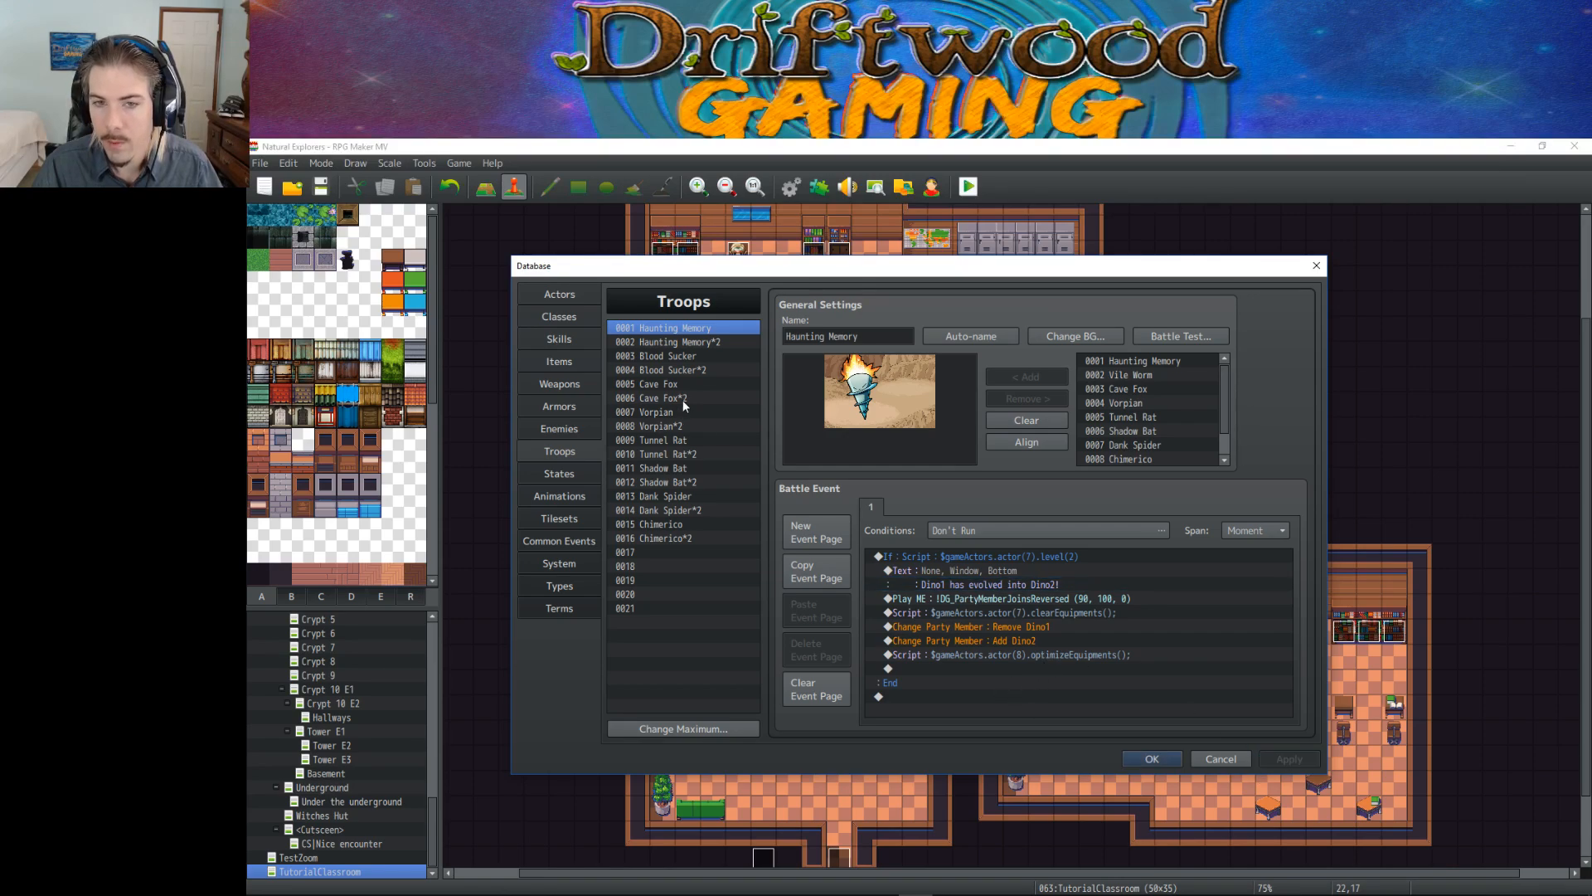
# Step: Set actor Dino1's initial level to 2, matching the level check in the Haunting Memory battle event's condition
pyautogui.click(1037, 562)
pyautogui.click(1036, 554)
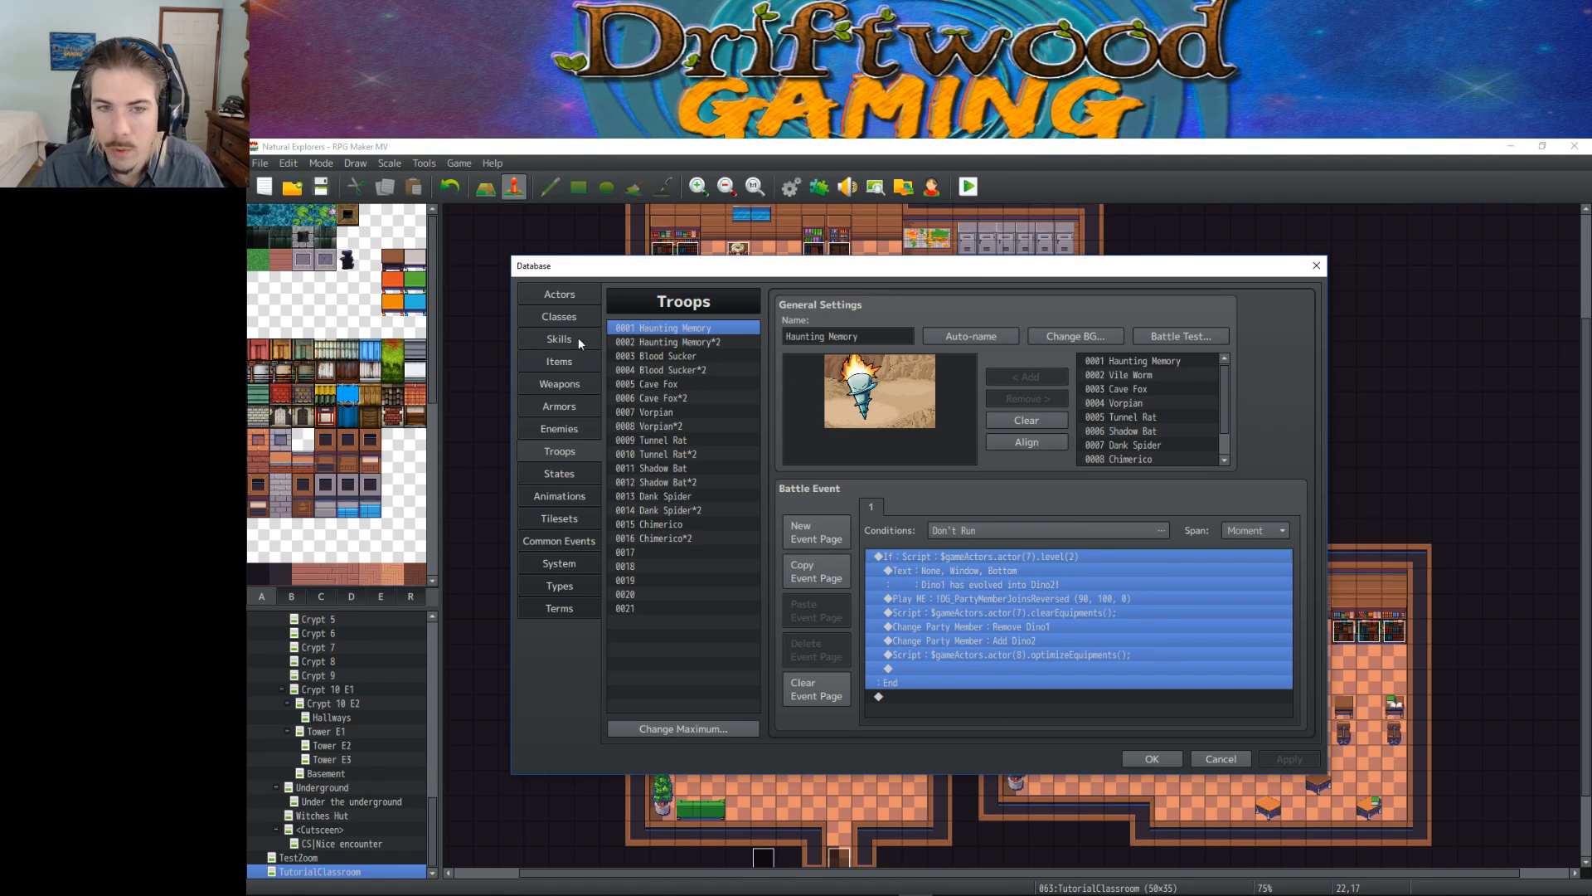
pyautogui.click(564, 294)
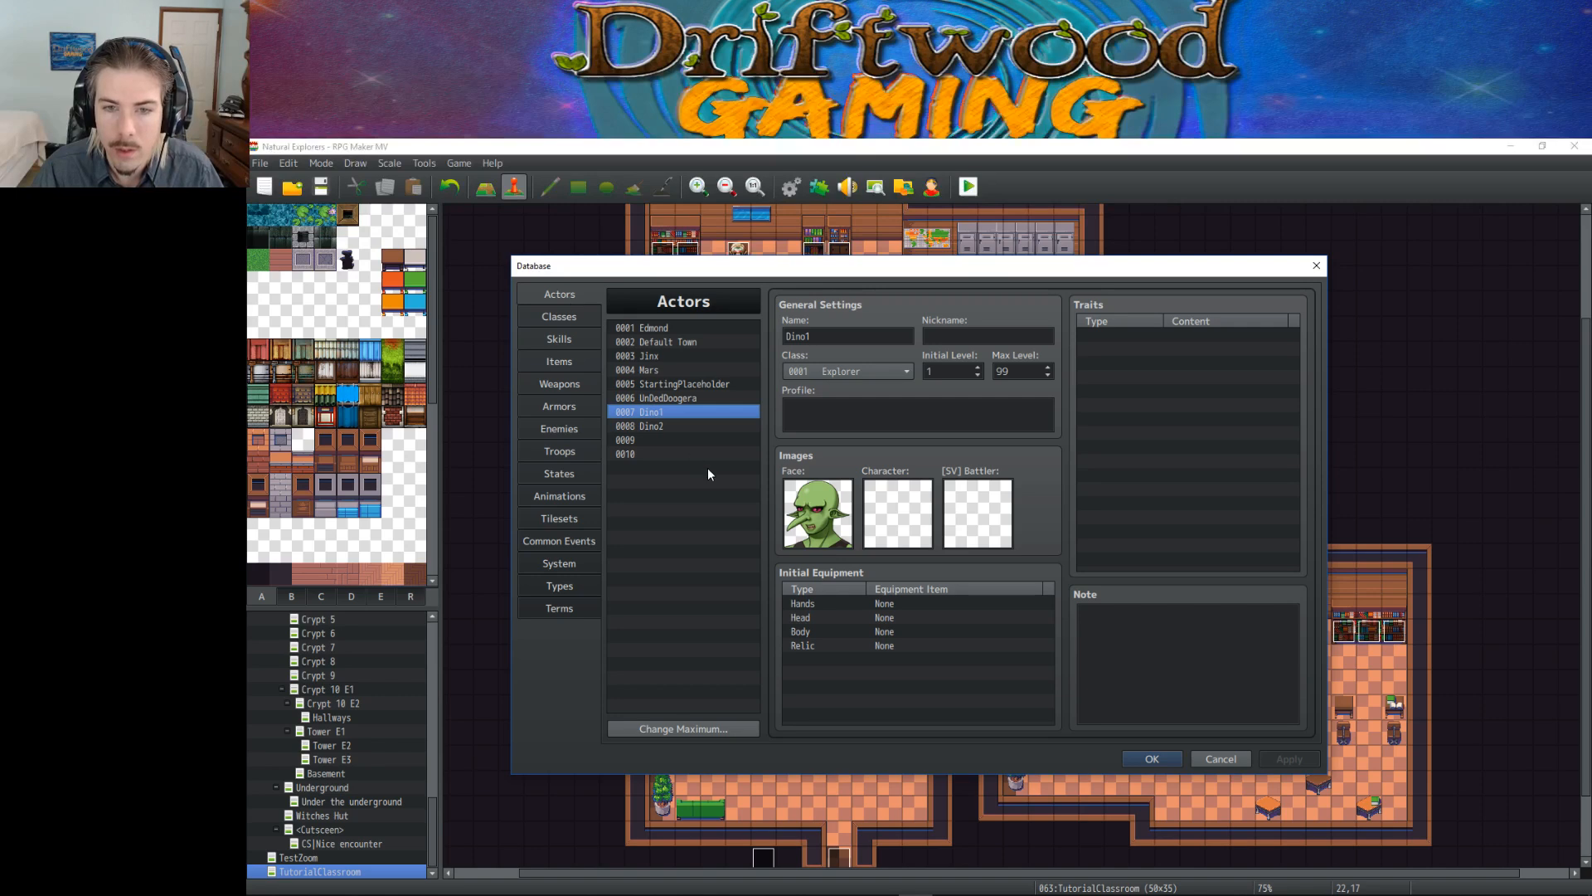
pyautogui.doubleClick(962, 371)
pyautogui.write('2')
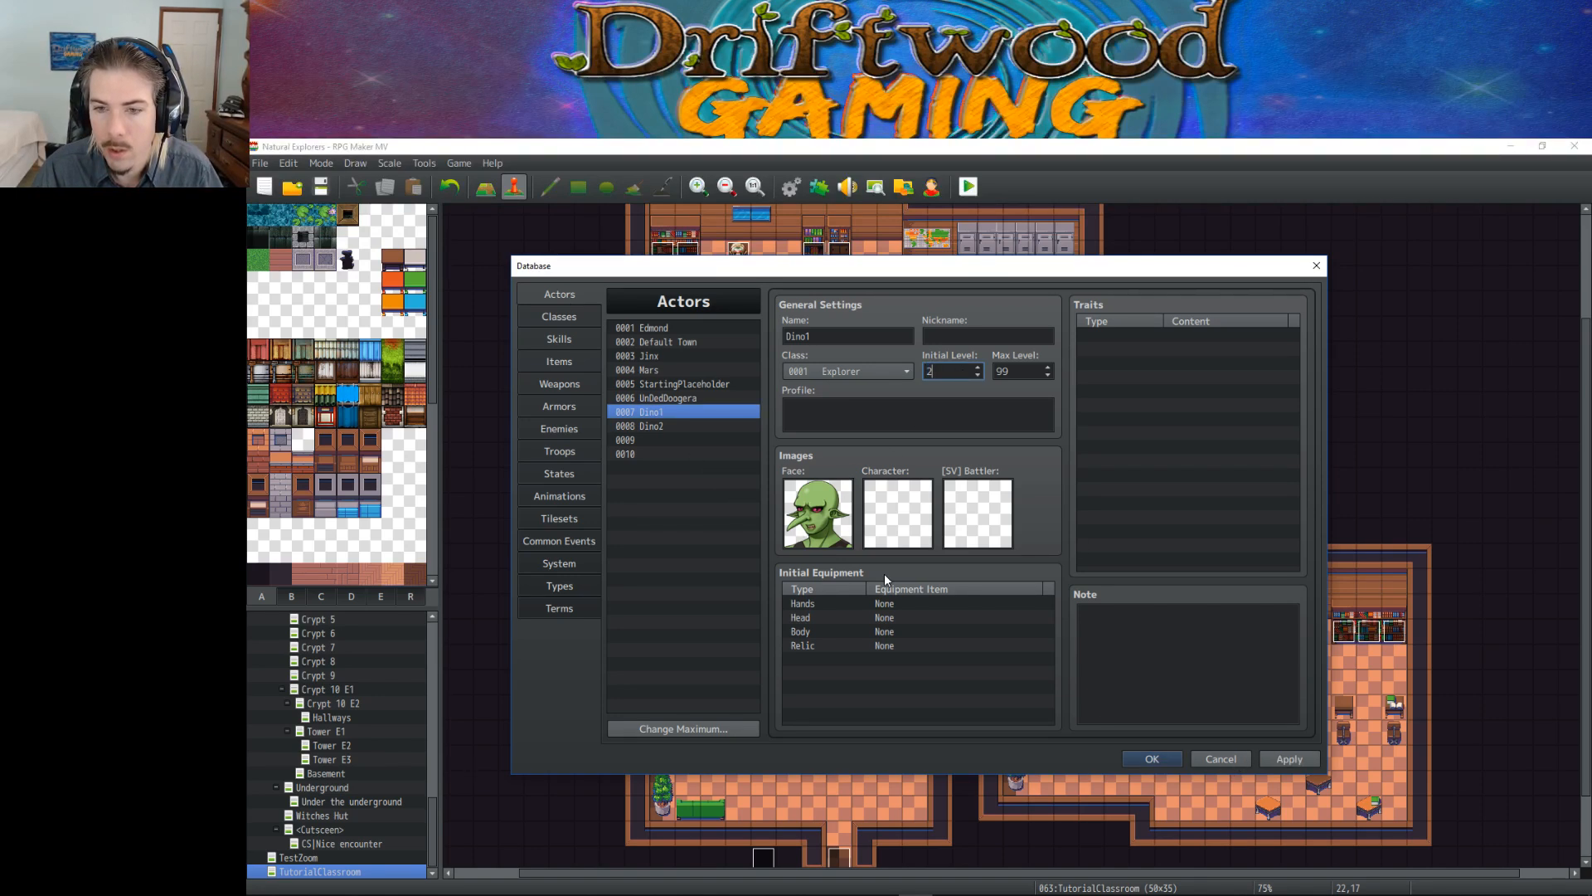
# Step: Assign a green goblin sprite as actor Dino1's character image
pyautogui.doubleClick(898, 515)
pyautogui.click(728, 395)
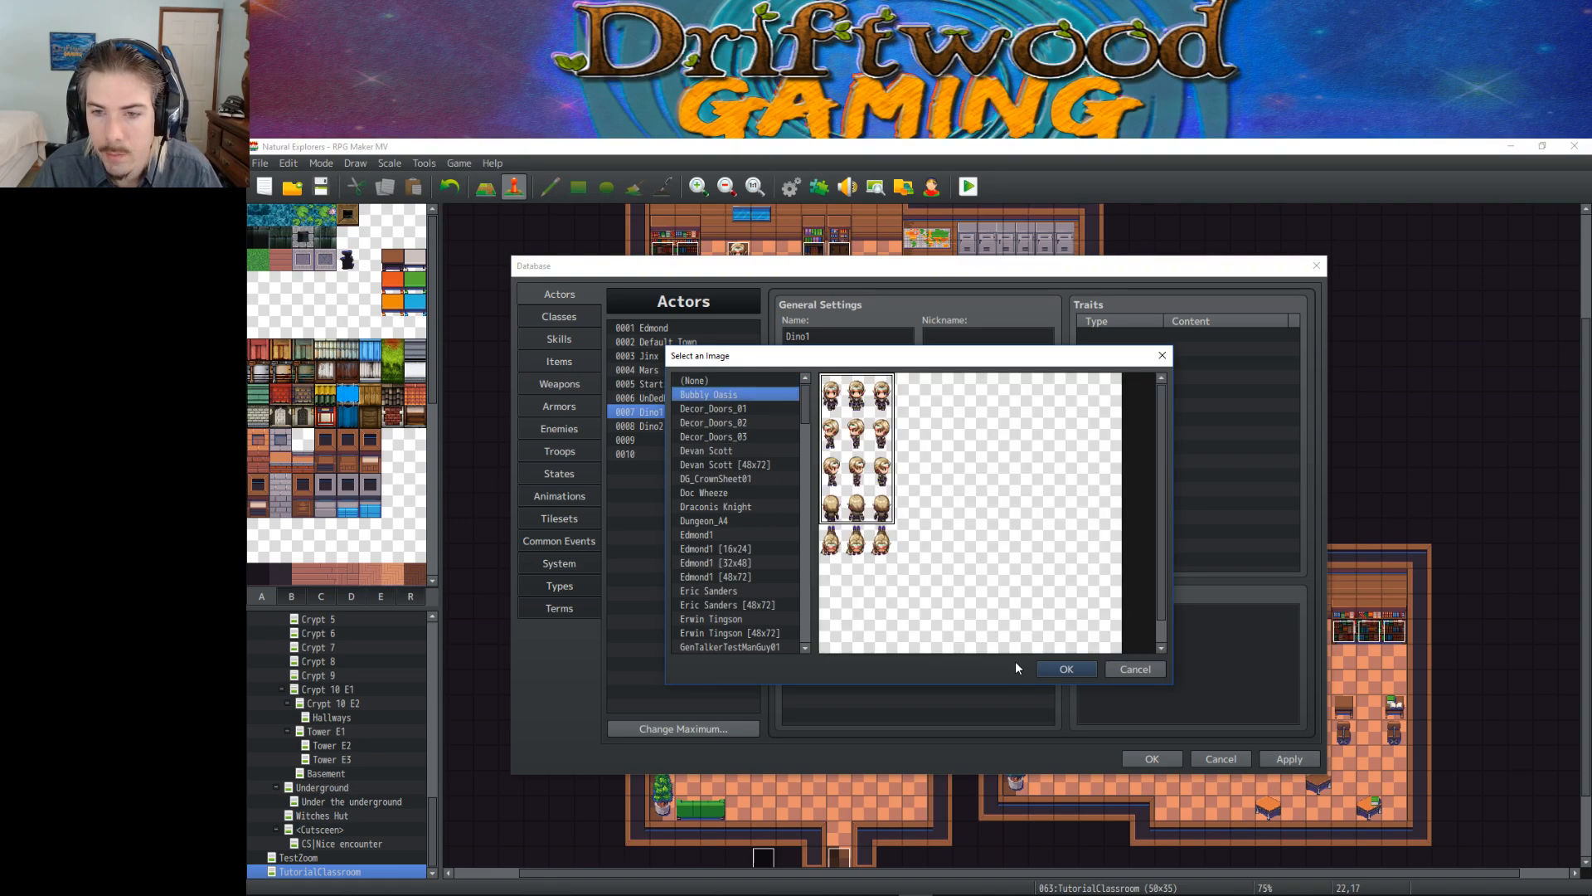
pyautogui.click(743, 452)
pyautogui.scroll(-8, 734, 487)
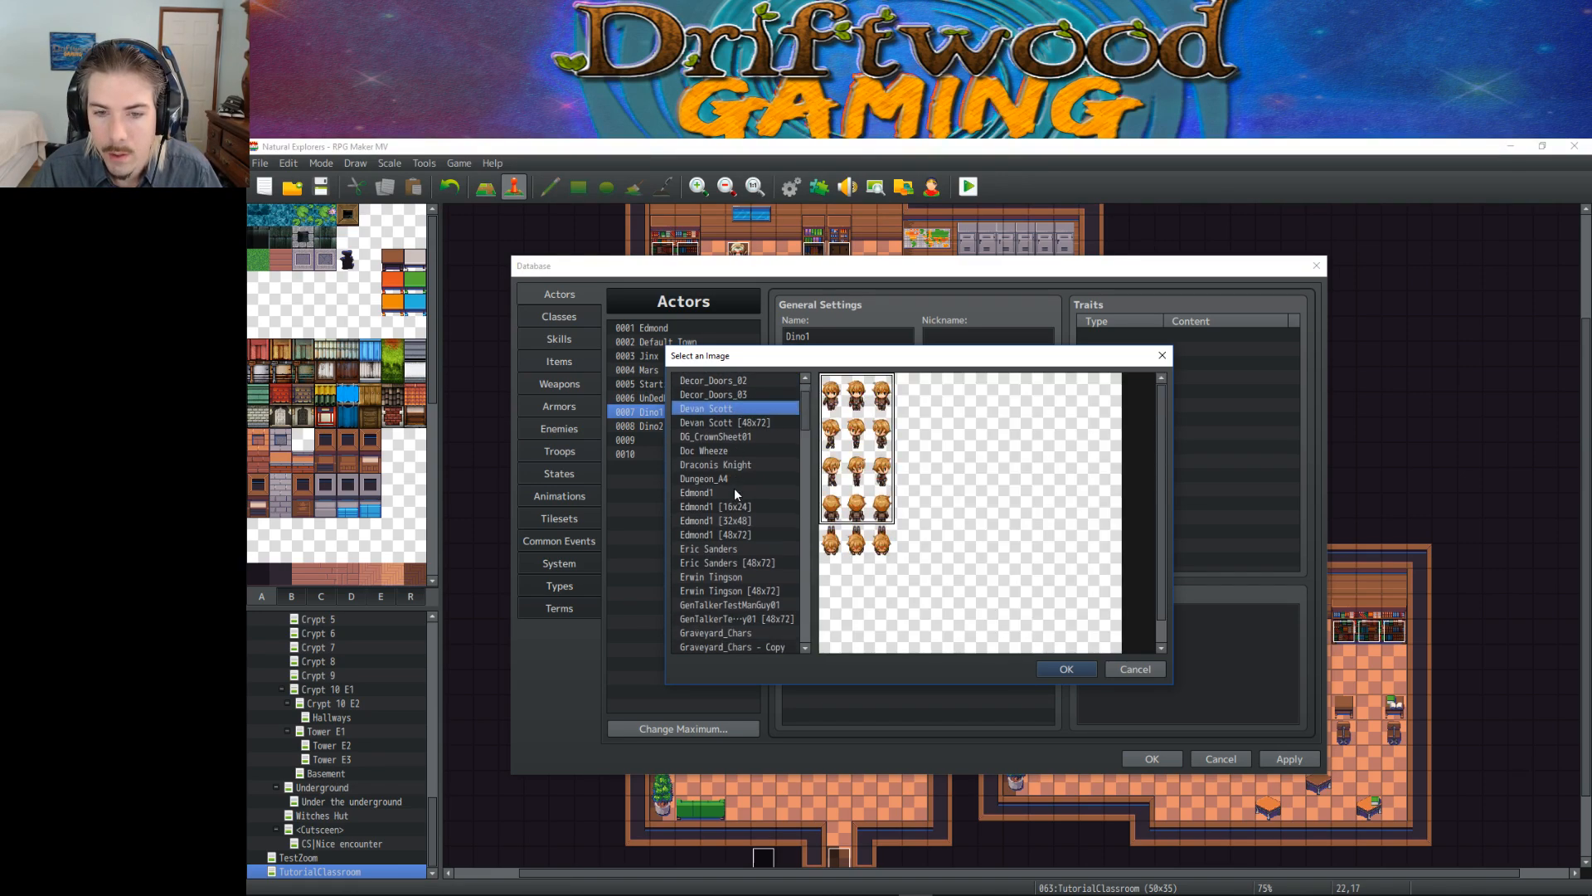
pyautogui.scroll(-10, 733, 488)
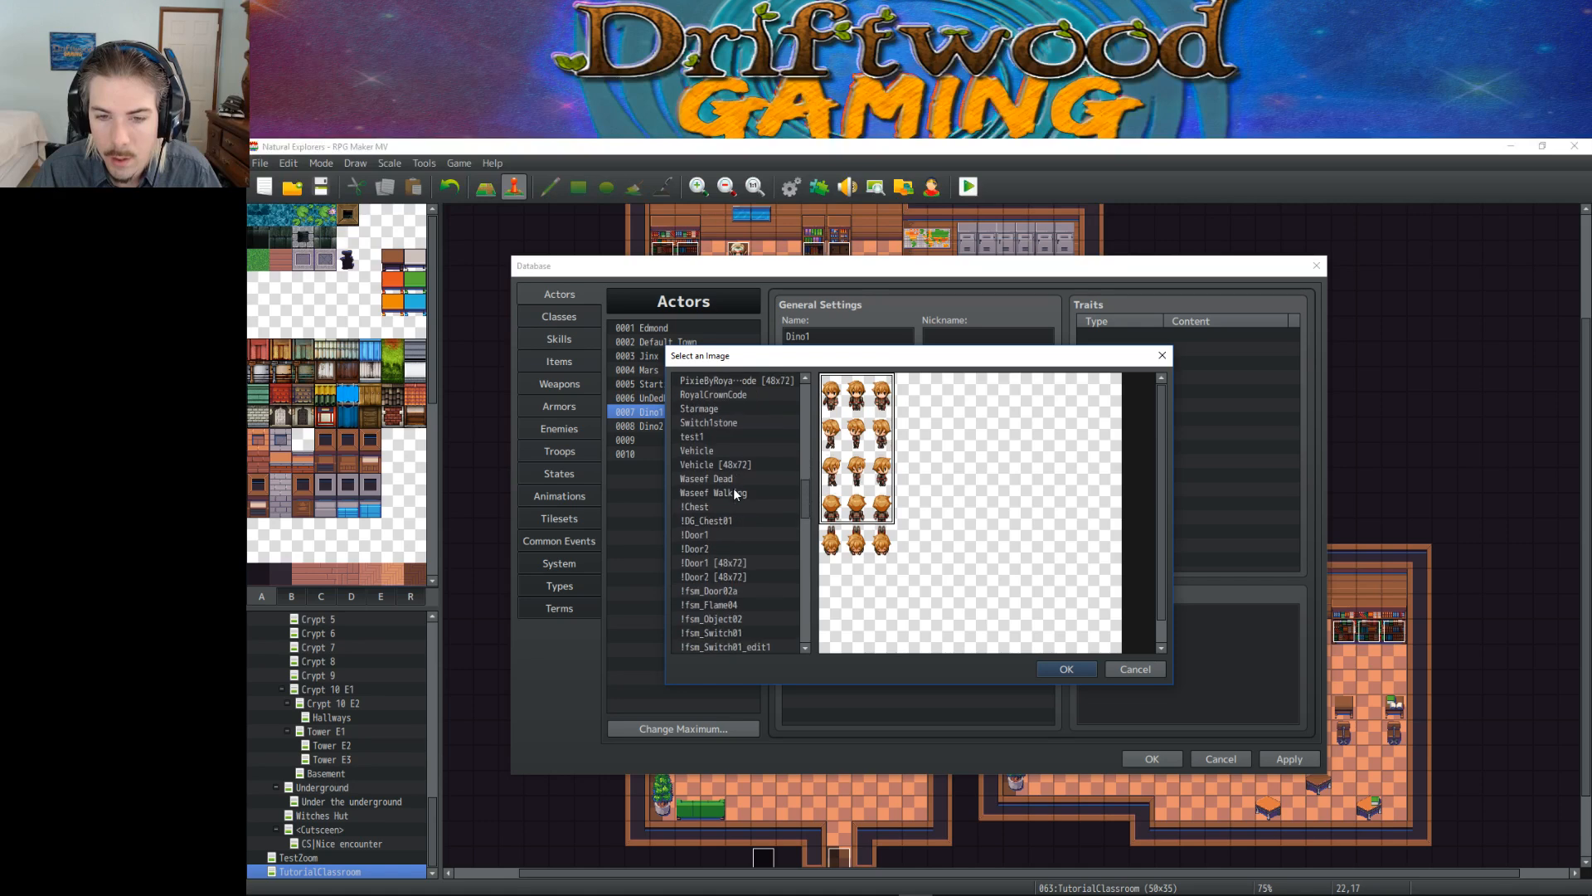
pyautogui.scroll(-5, 733, 488)
pyautogui.click(744, 410)
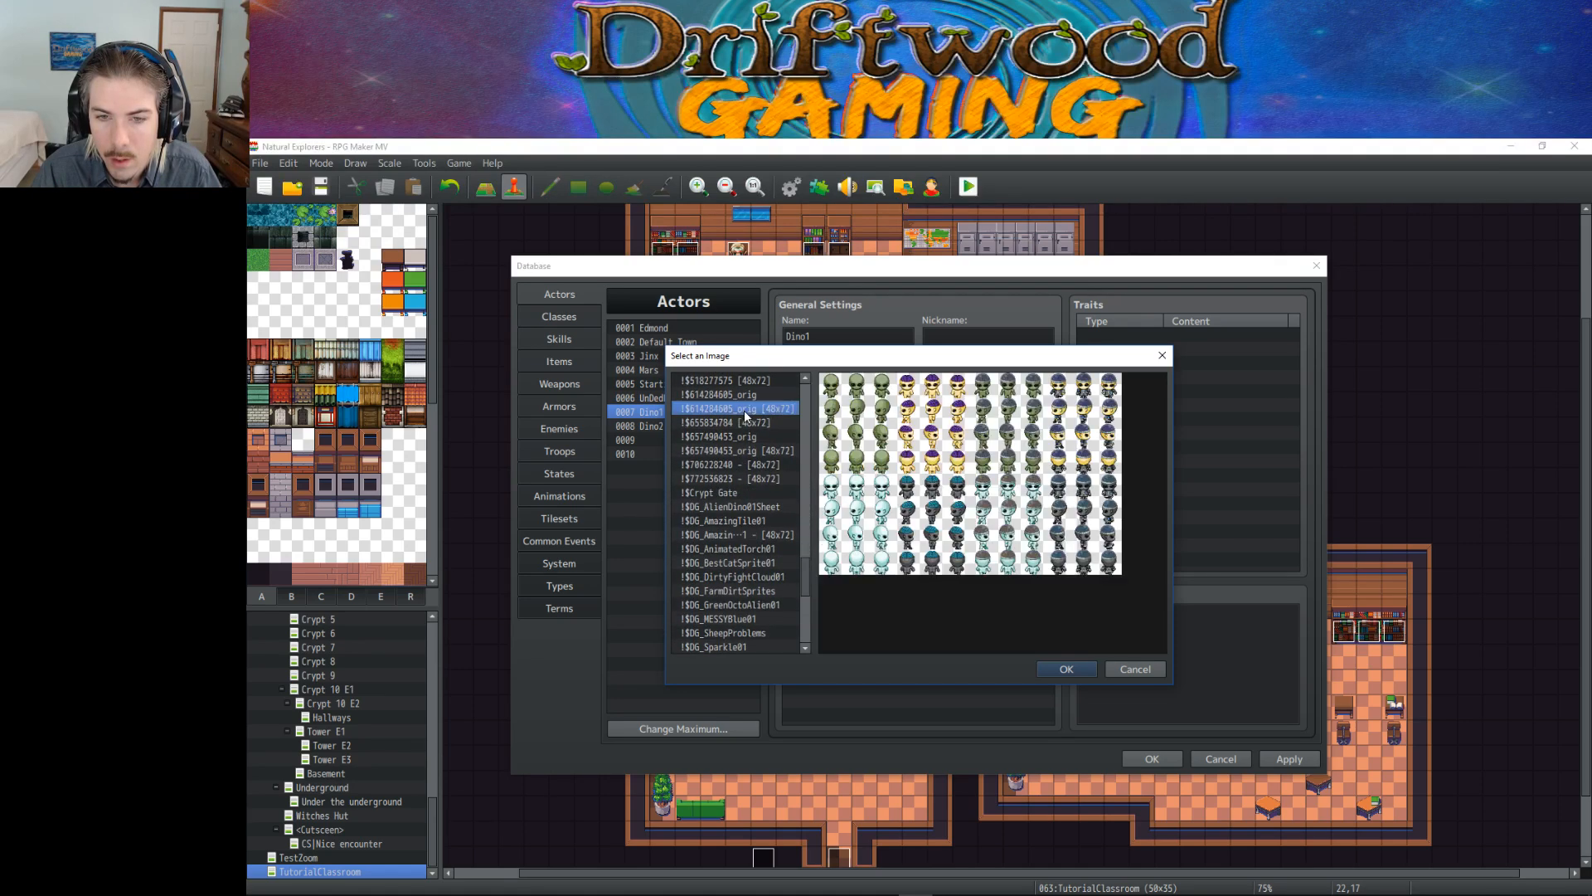
pyautogui.scroll(-1, 745, 410)
pyautogui.press('Up')
pyautogui.press('Up')
pyautogui.press('Up')
pyautogui.press('Up')
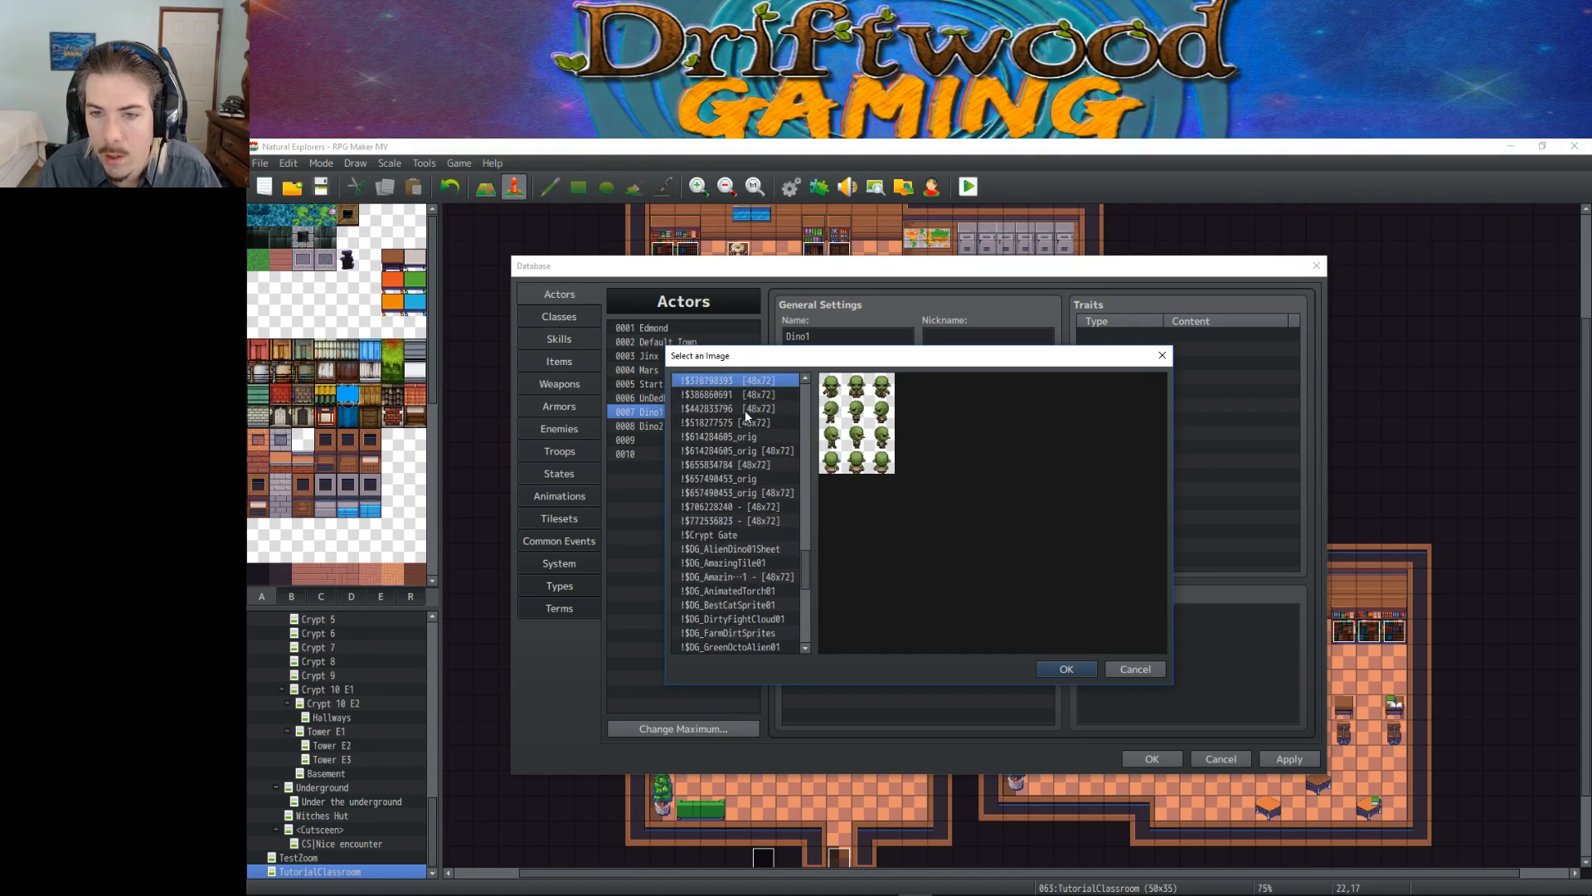
pyautogui.press('Up')
pyautogui.press('Down')
pyautogui.press('Down')
pyautogui.press('Down')
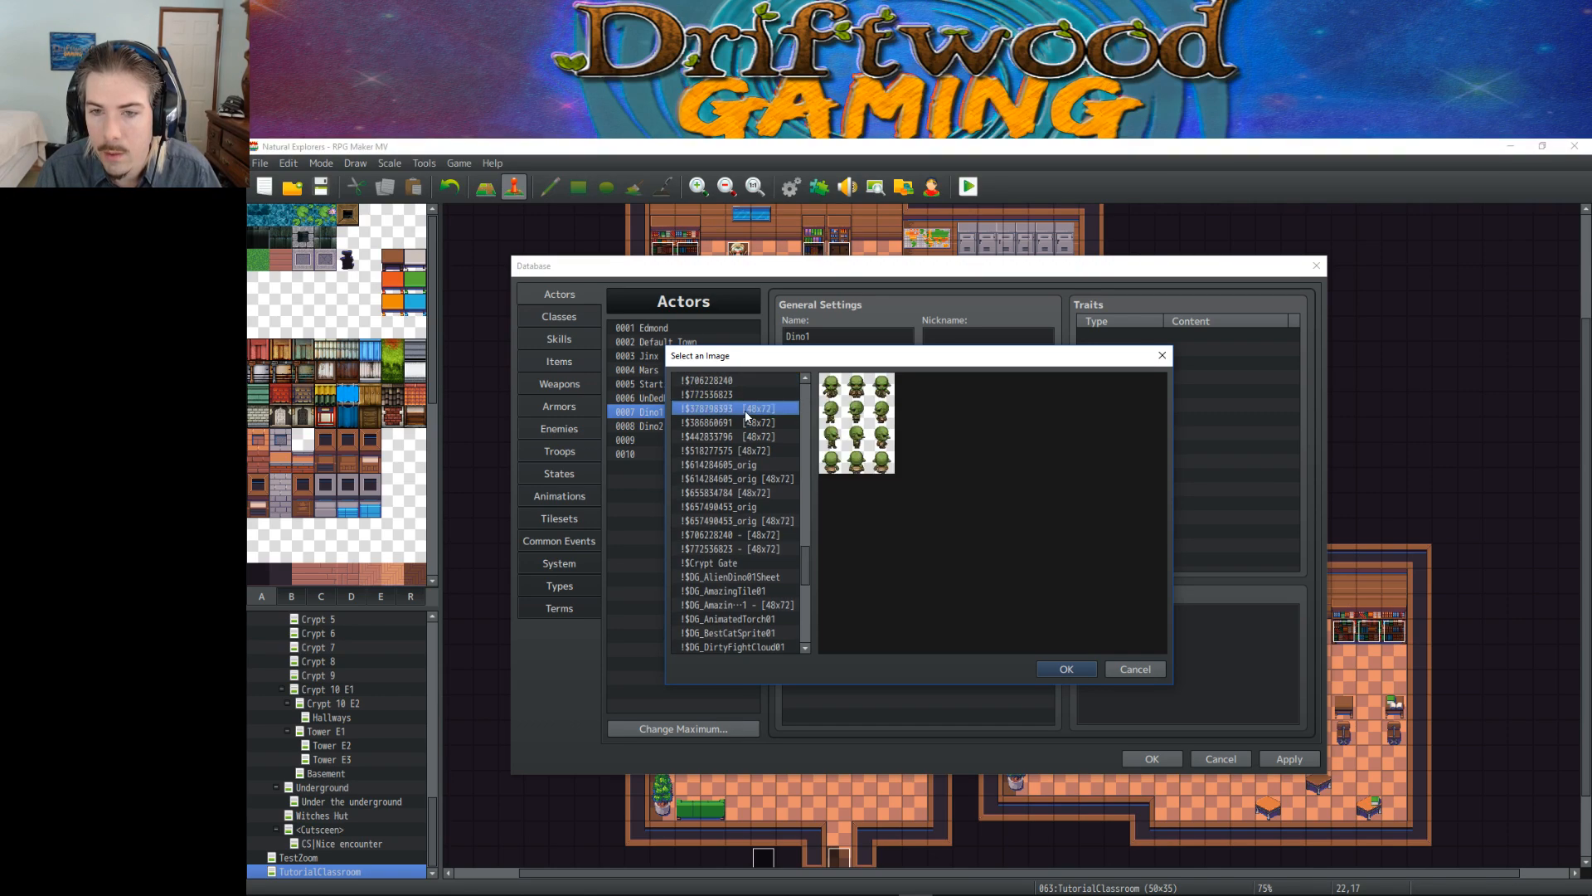
pyautogui.press('Up')
pyautogui.press('Up')
pyautogui.press('Up')
pyautogui.press('Up')
pyautogui.press('Up')
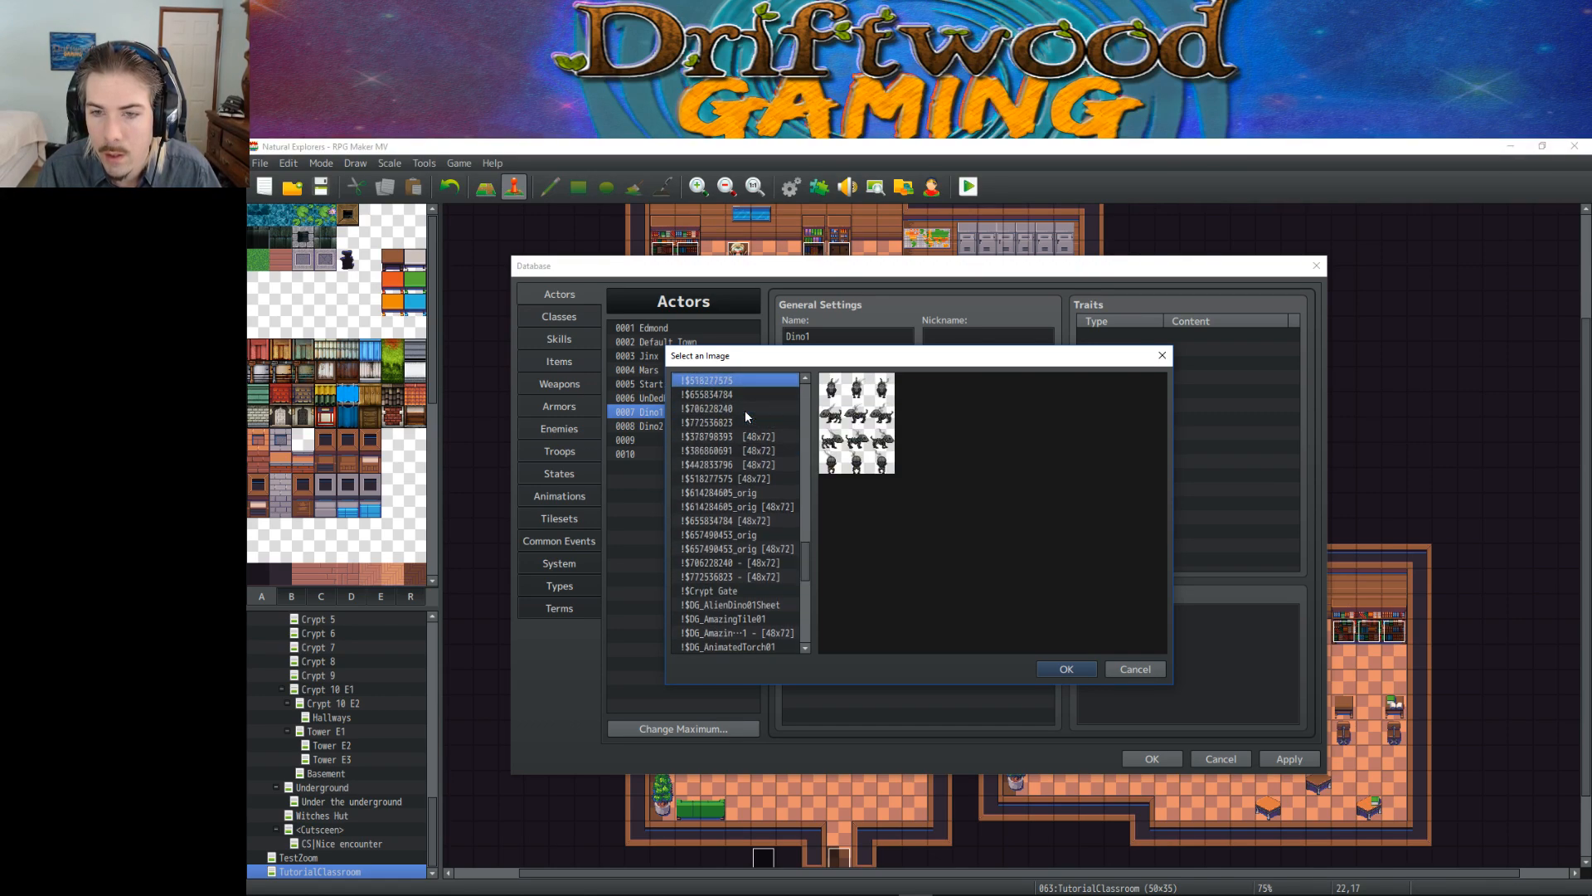
pyautogui.press('Down')
pyautogui.press('Down')
pyautogui.press('Down')
pyautogui.press('Down')
pyautogui.click(1078, 669)
# Step: Assign a green goblin side-view sheet as actor Dino1's [SV] battler image
pyautogui.doubleClick(994, 531)
pyautogui.click(789, 409)
pyautogui.click(773, 422)
pyautogui.press('Up')
pyautogui.press('Down')
pyautogui.press('Down')
pyautogui.press('Down')
pyautogui.press('Down')
pyautogui.press('Down')
pyautogui.press('Down')
pyautogui.press('Down')
pyautogui.press('Down')
pyautogui.press('Down')
pyautogui.press('Down')
pyautogui.press('Down')
pyautogui.press('Down')
pyautogui.press('Down')
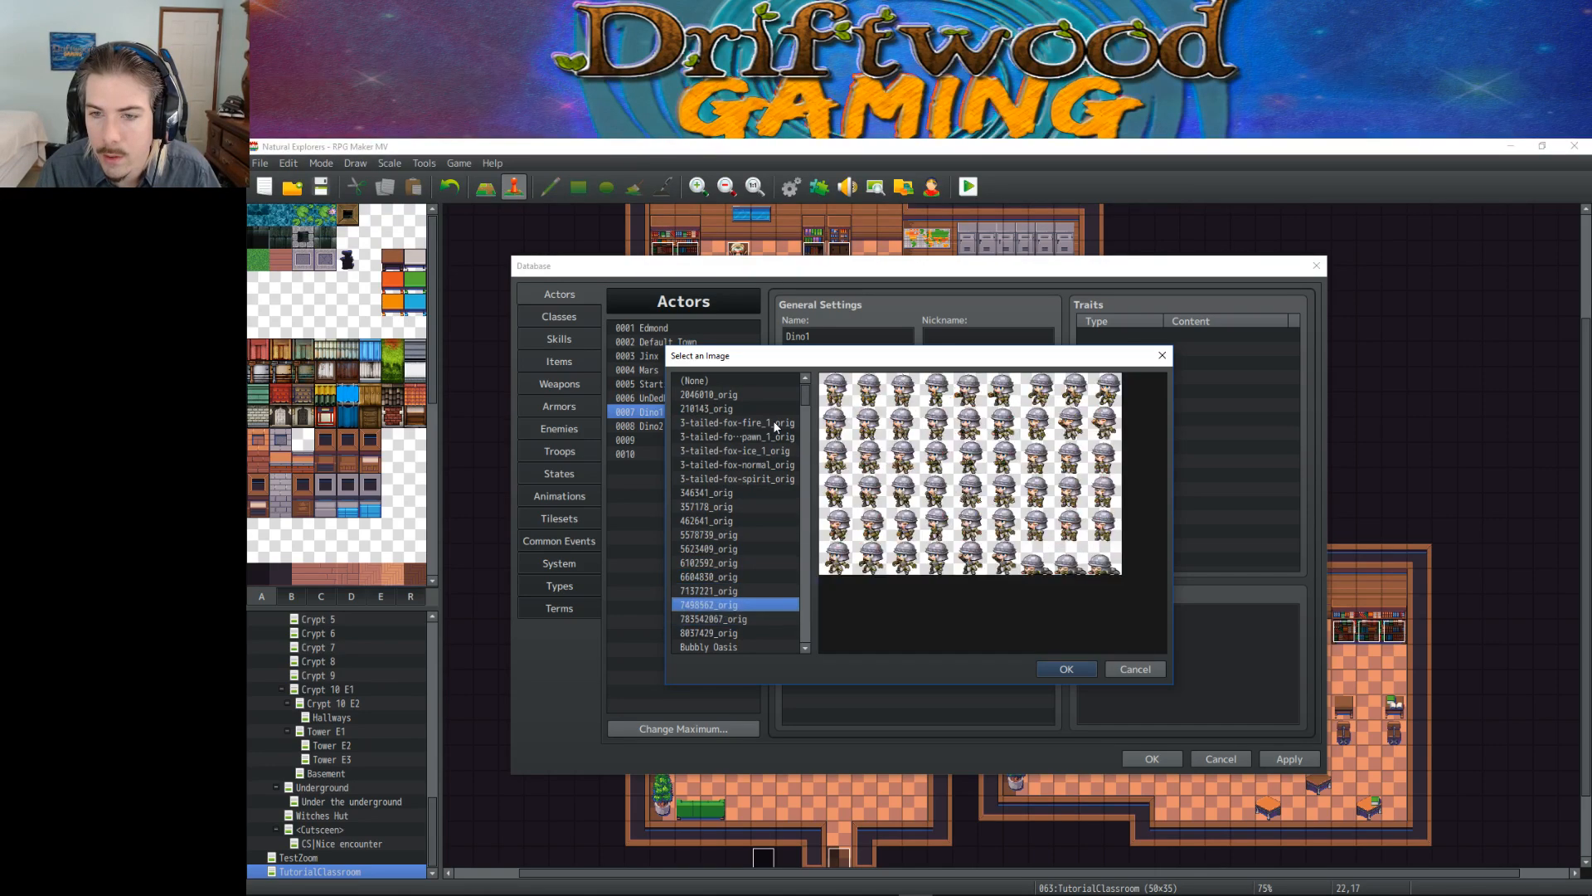
pyautogui.press('Down')
pyautogui.press('Down')
pyautogui.press('Down')
pyautogui.press('Down')
pyautogui.press('Down')
pyautogui.press('Down')
pyautogui.press('Down')
pyautogui.press('Down')
pyautogui.press('Down')
pyautogui.press('Down')
pyautogui.press('Down')
pyautogui.press('Down')
pyautogui.press('Down')
pyautogui.press('Down')
pyautogui.press('Down')
pyautogui.press('Down')
pyautogui.press('Down')
pyautogui.press('Down')
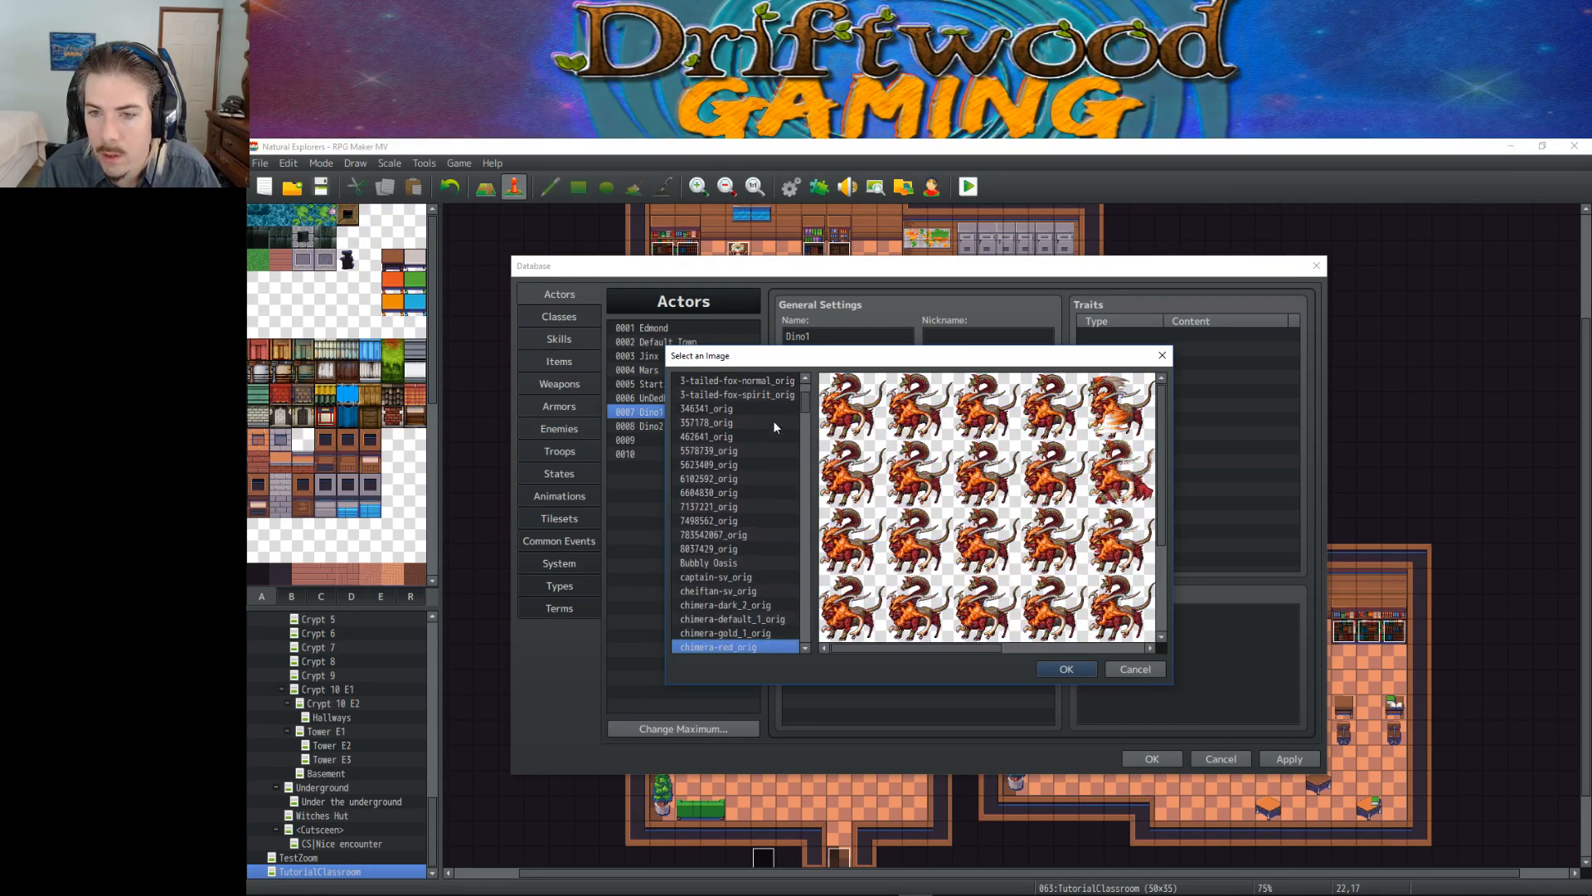
pyautogui.press('Down')
pyautogui.press('Down')
pyautogui.press('Down')
pyautogui.press('Down')
pyautogui.press('Down')
pyautogui.press('Down')
pyautogui.press('Down')
pyautogui.press('Down')
pyautogui.press('Down')
pyautogui.press('Down')
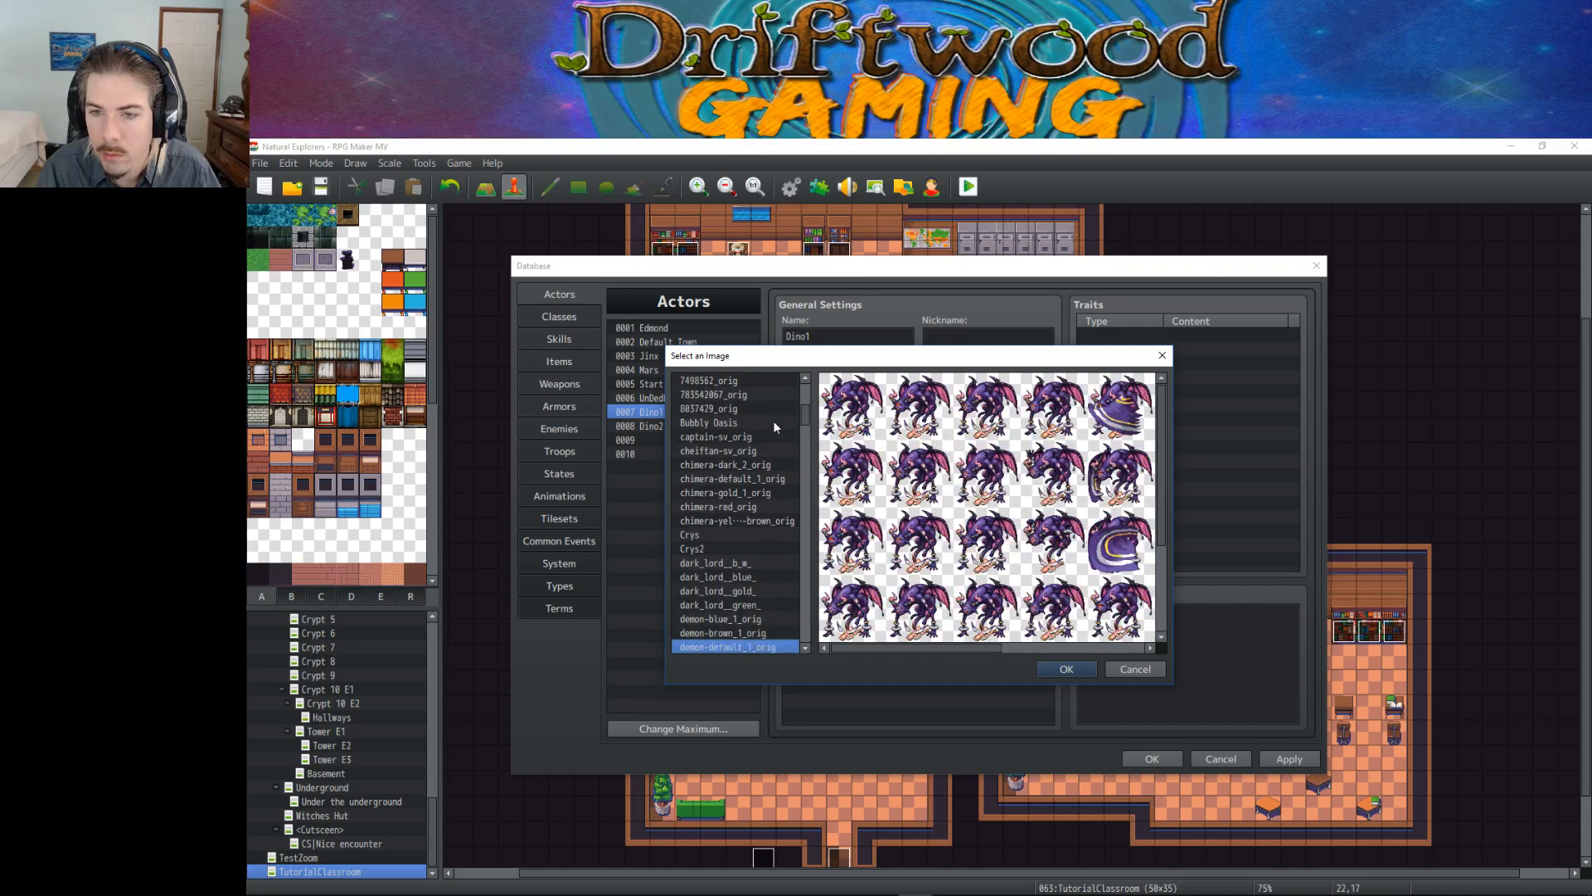
pyautogui.press('Down')
pyautogui.press('Down')
pyautogui.press('Down')
pyautogui.press('Down')
pyautogui.press('Down')
pyautogui.press('Down')
pyautogui.press('Down')
pyautogui.press('Down')
pyautogui.press('Down')
pyautogui.press('Down')
pyautogui.press('Down')
pyautogui.press('Down')
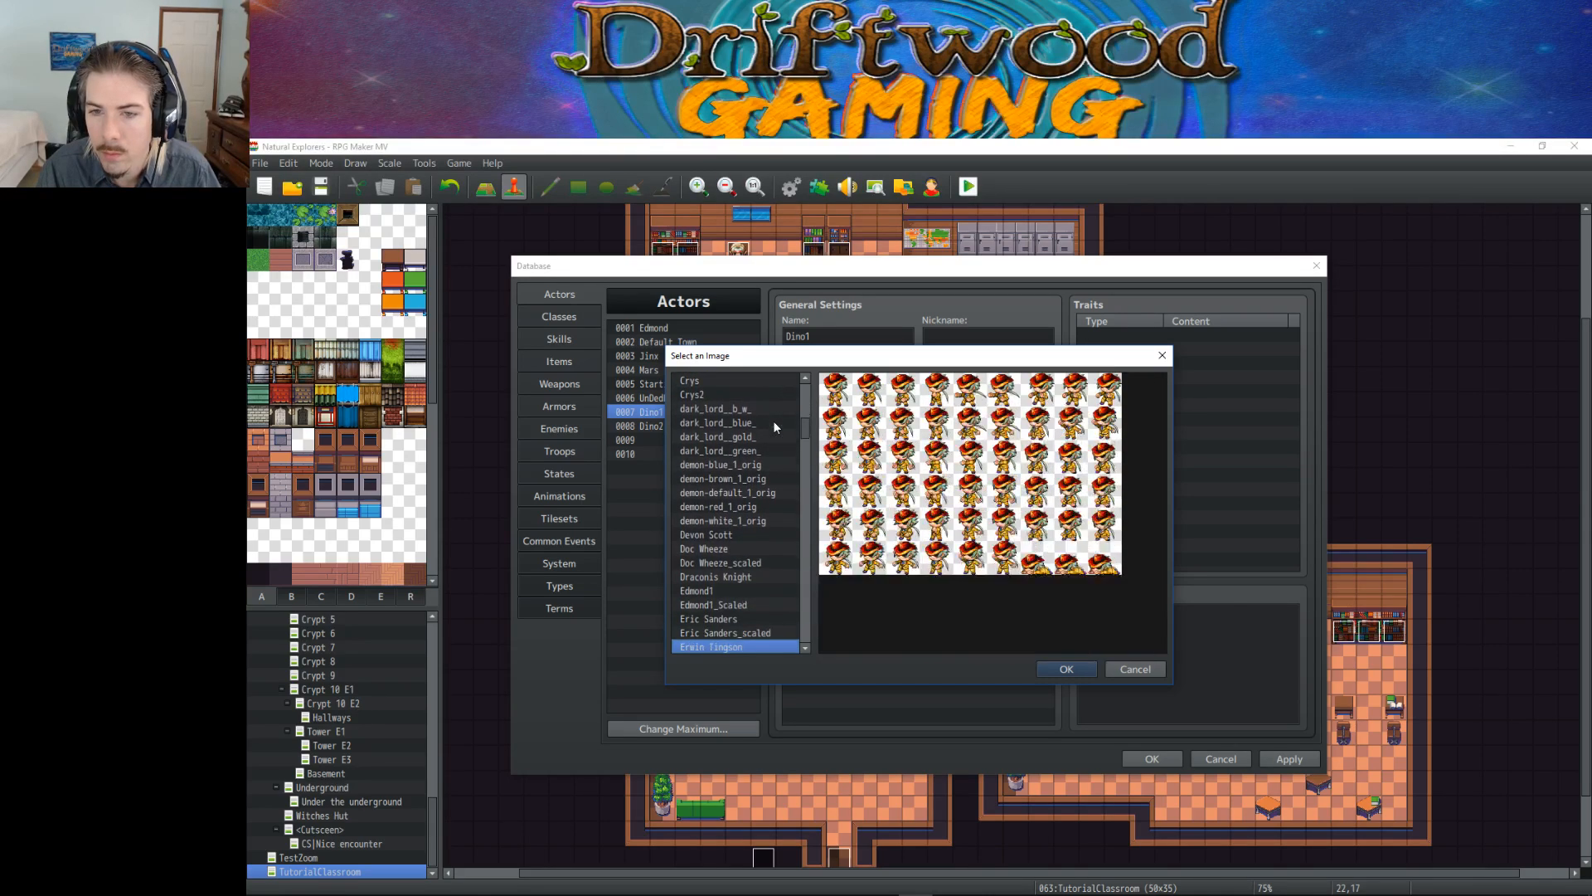
pyautogui.press('Up')
pyautogui.press('Up')
pyautogui.press('Up')
pyautogui.press('Up')
pyautogui.press('Up')
pyautogui.press('Up')
pyautogui.press('Up')
pyautogui.press('Up')
pyautogui.press('Up')
pyautogui.press('Up')
pyautogui.press('Up')
pyautogui.press('Up')
pyautogui.press('Up')
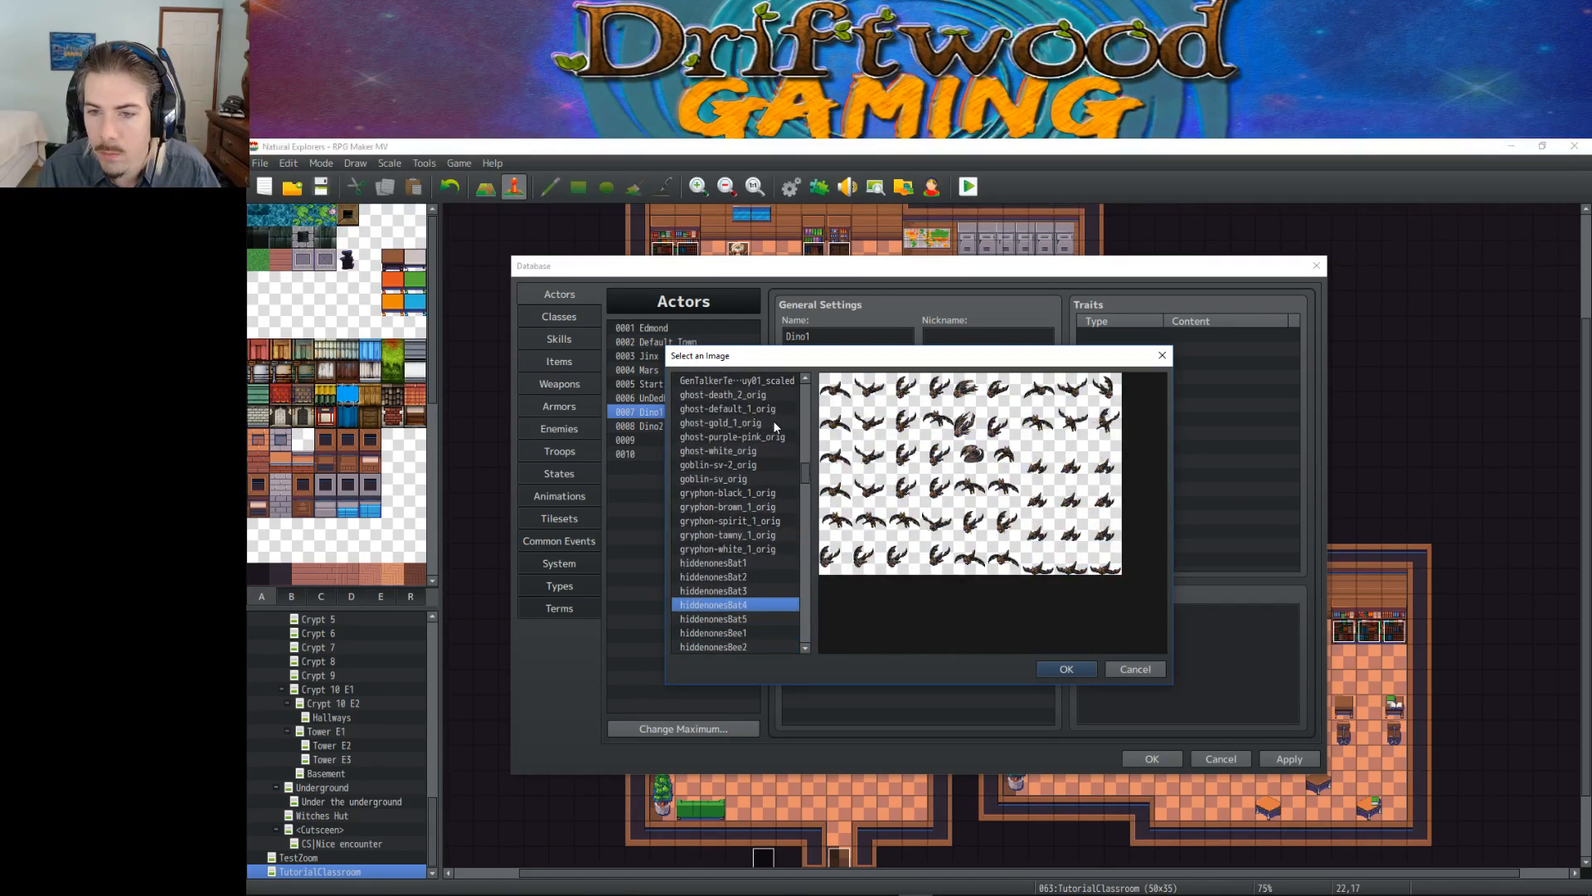
pyautogui.press('Down')
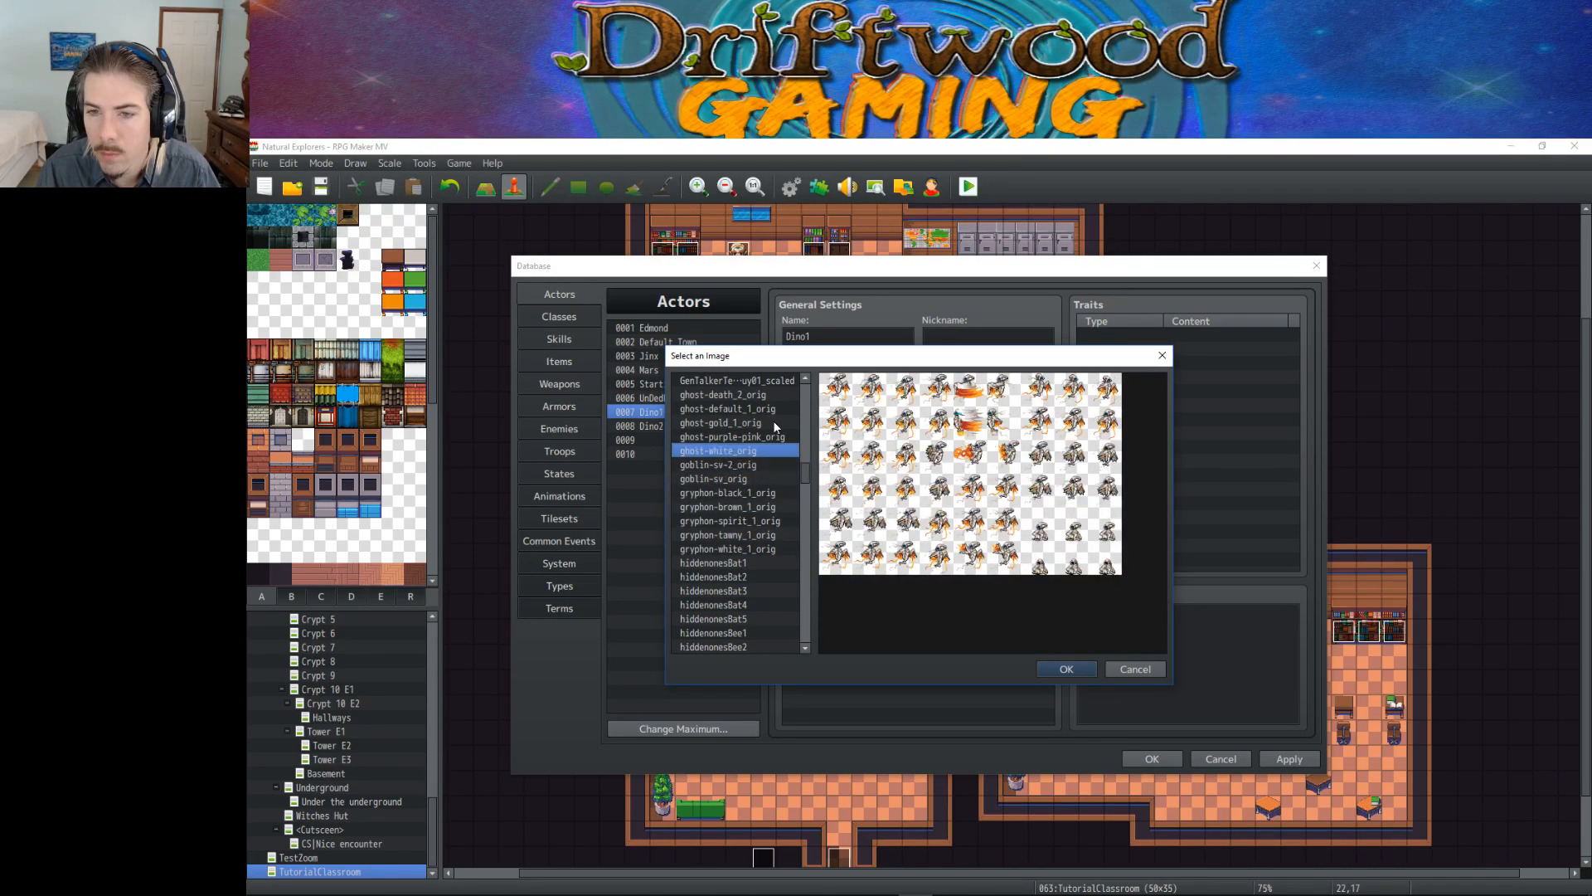
pyautogui.click(1067, 670)
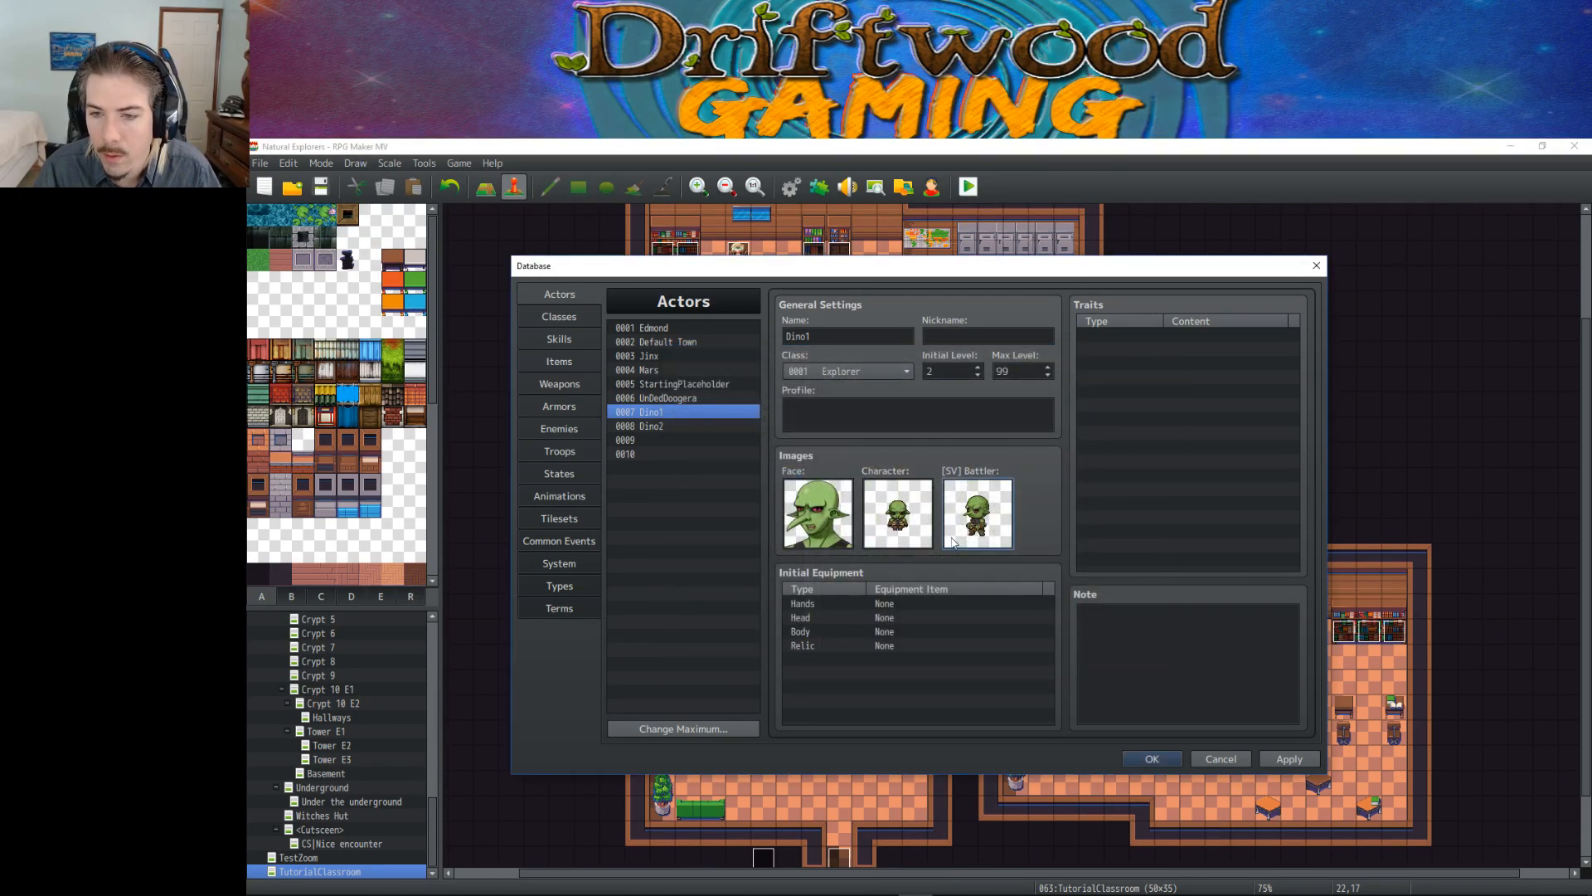
# Step: Assign the red-mohawk green goblin sprite !$655834784 [48x72] as actor Dino2's character image
pyautogui.click(673, 425)
pyautogui.doubleClick(894, 536)
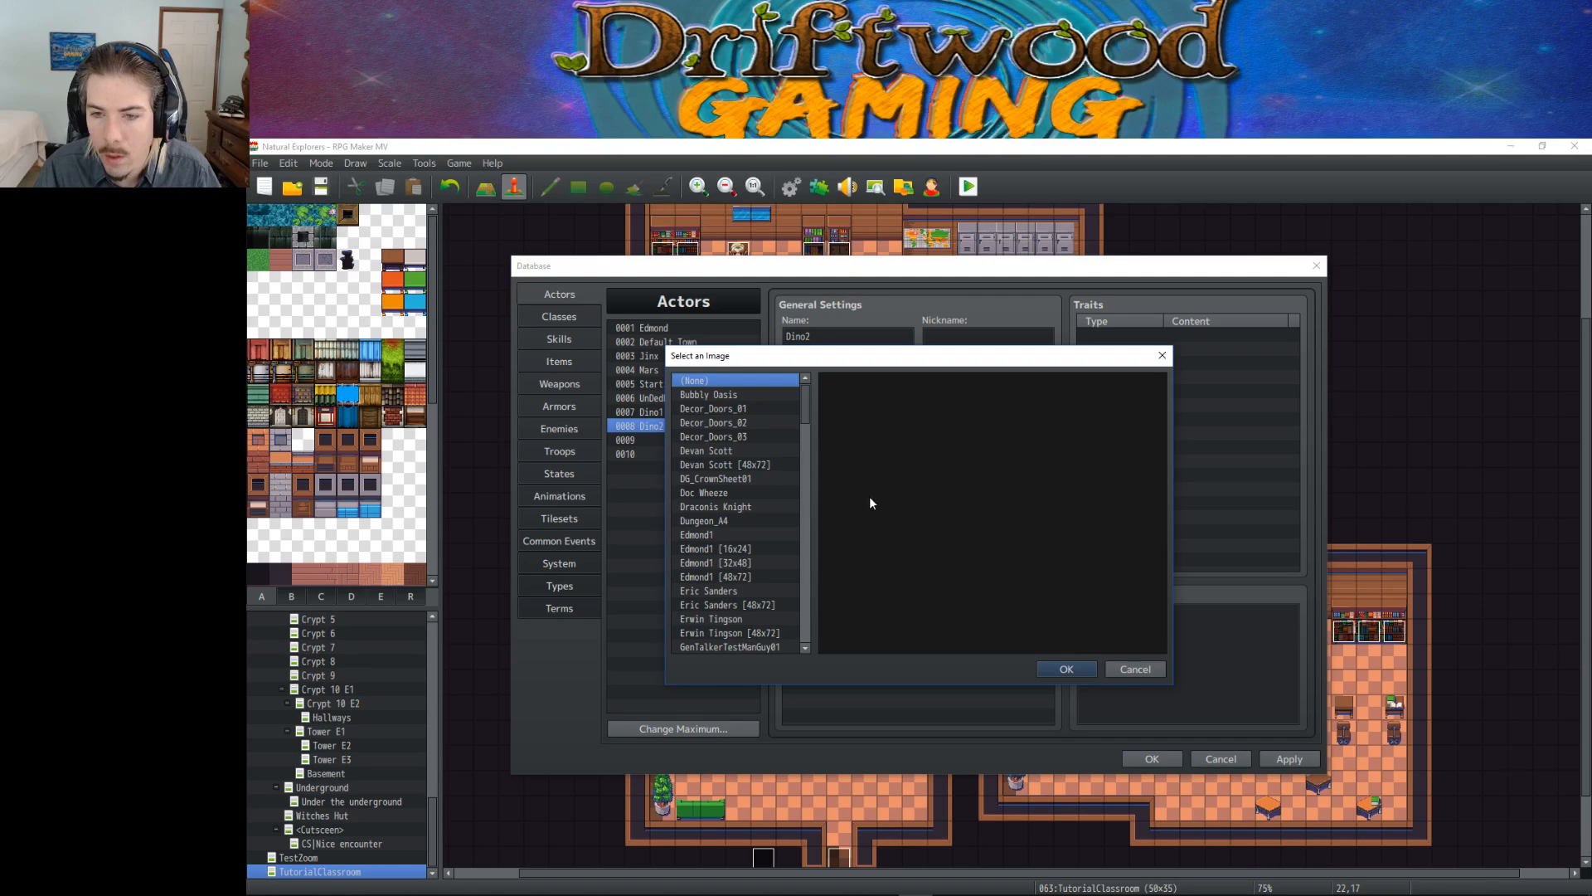
pyautogui.press('Down')
pyautogui.press('Down')
pyautogui.press('Down')
pyautogui.press('Down')
pyautogui.press('Down')
pyautogui.press('Down')
pyautogui.press('Down')
pyautogui.press('Down')
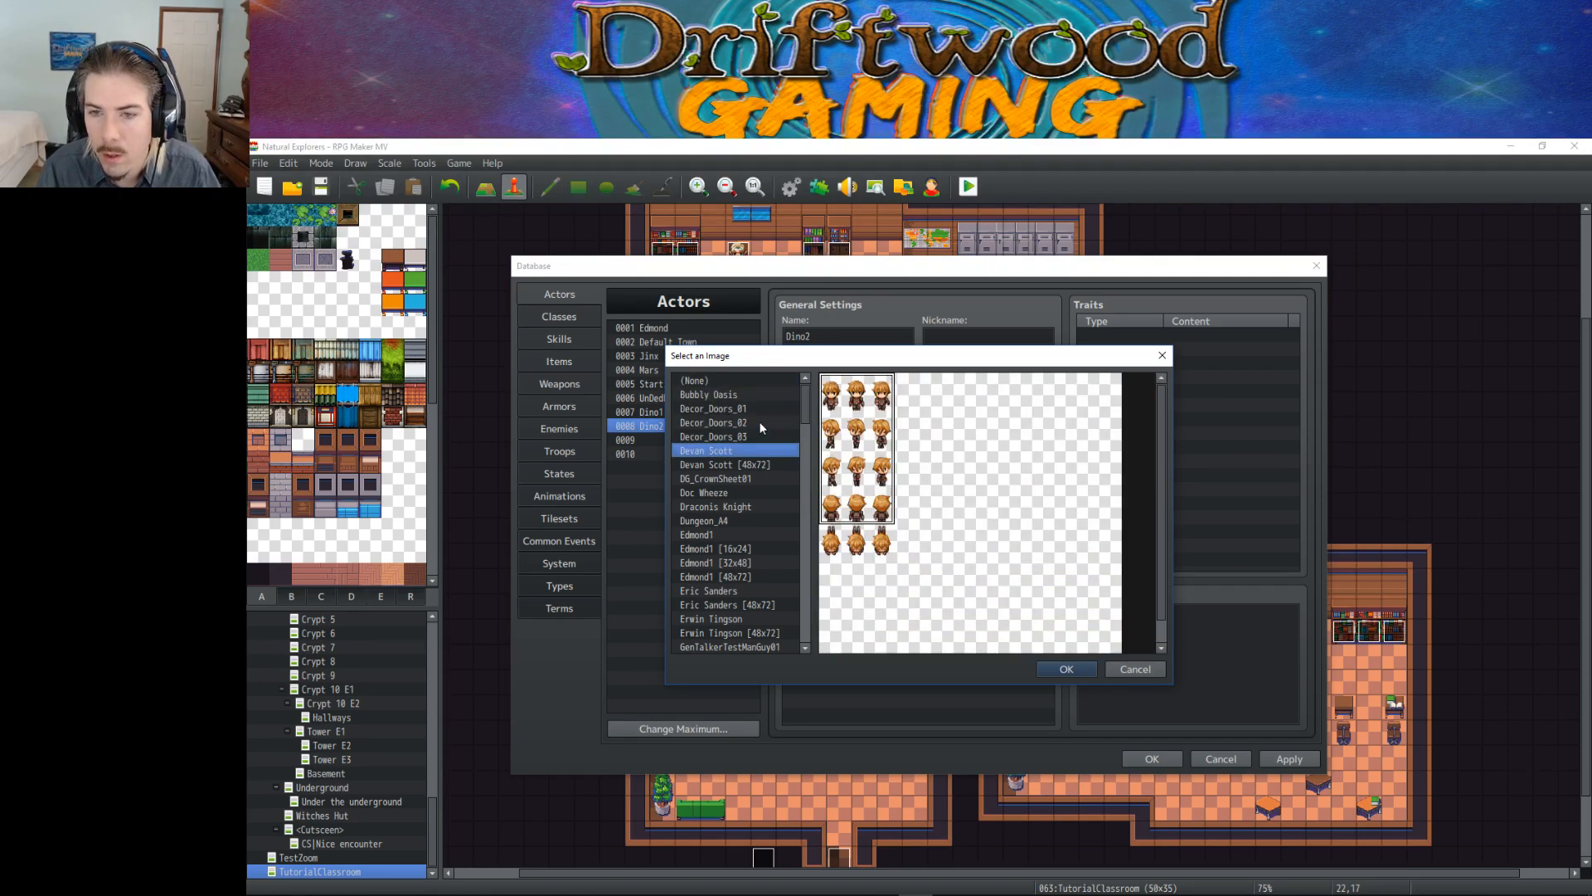
pyautogui.press('Down')
pyautogui.press('Down')
pyautogui.press('Down')
pyautogui.press('Down')
pyautogui.press('Down')
pyautogui.press('Down')
pyautogui.press('Down')
pyautogui.press('Down')
pyautogui.press('Down')
pyautogui.press('Down')
pyautogui.press('Down')
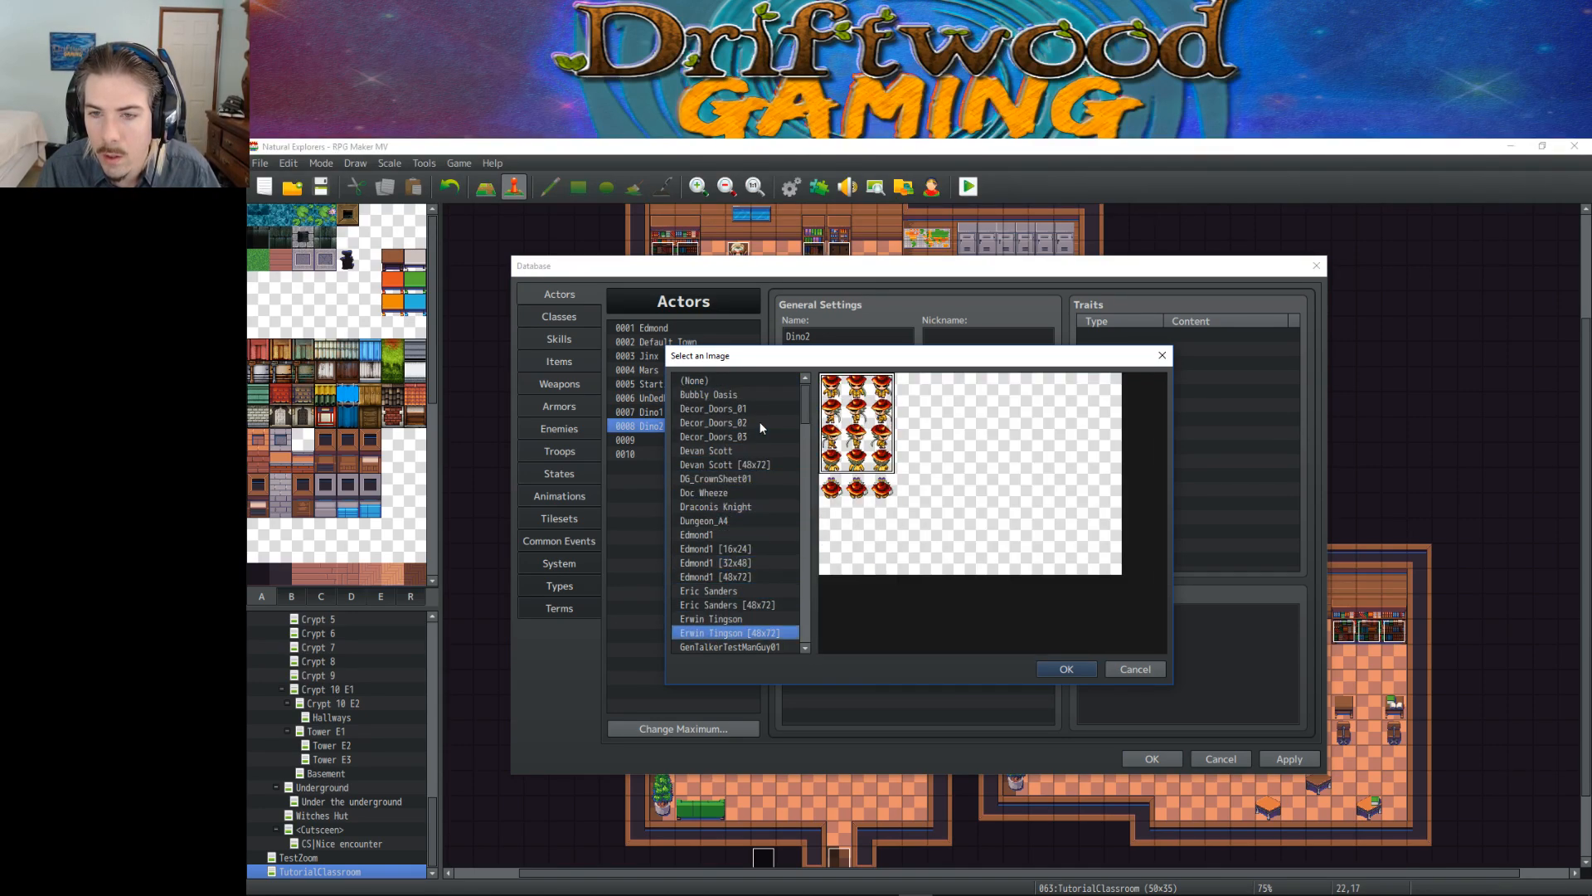
pyautogui.press('Down')
pyautogui.press('Down')
pyautogui.press('Down')
pyautogui.press('Down')
pyautogui.press('Down')
pyautogui.press('Down')
pyautogui.press('Down')
pyautogui.press('Down')
pyautogui.press('Down')
pyautogui.press('Down')
pyautogui.press('Down')
pyautogui.press('Down')
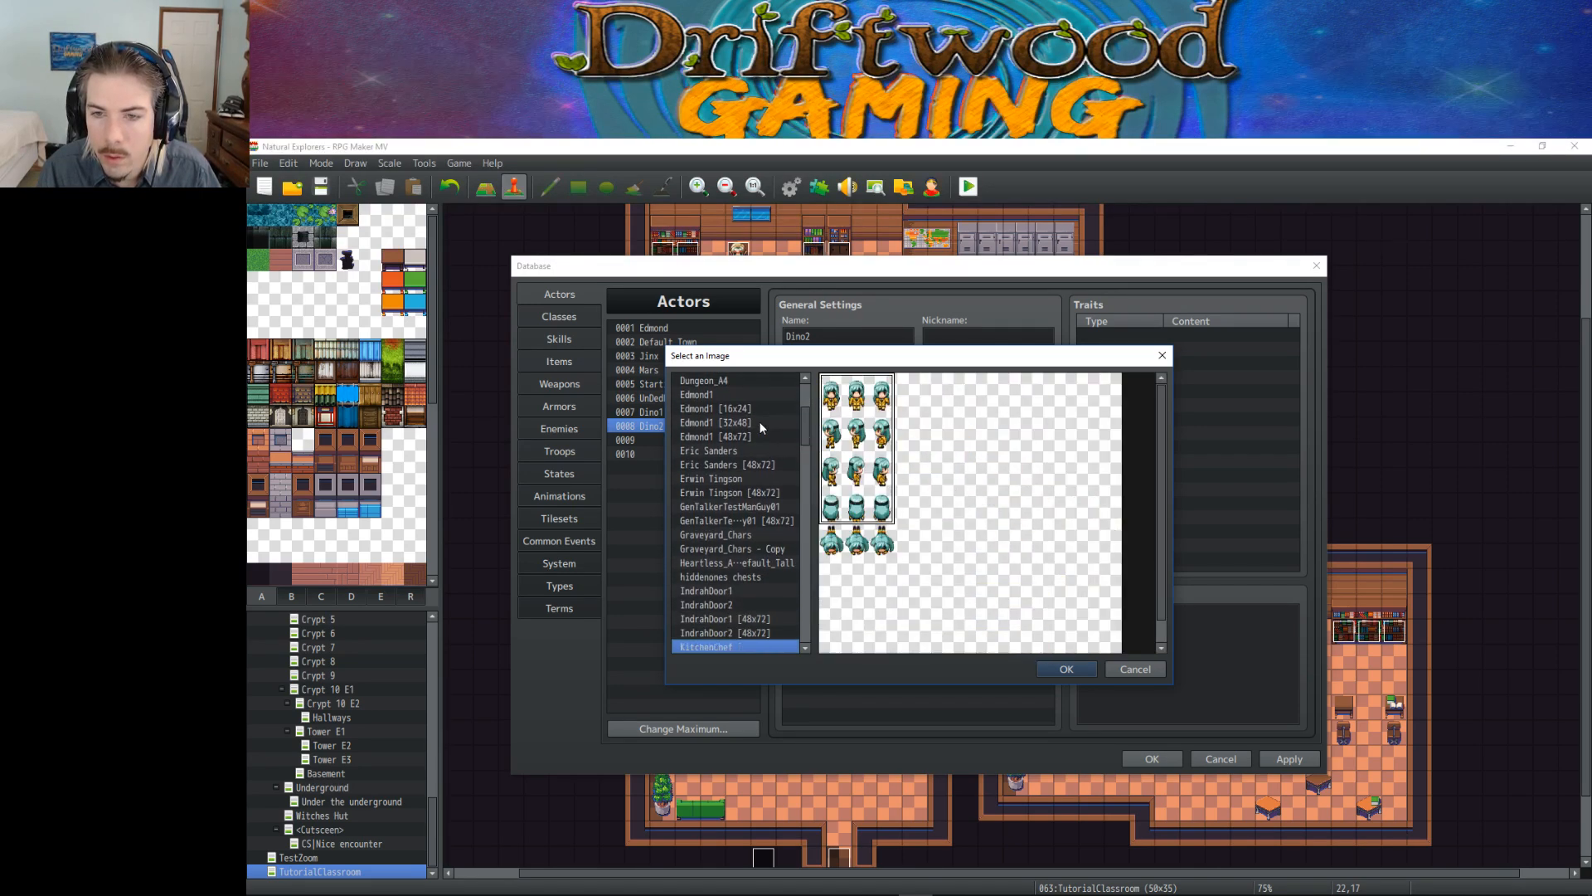
pyautogui.press('Down')
pyautogui.press('Down')
pyautogui.press('Down')
pyautogui.press('Down')
pyautogui.press('Down')
pyautogui.press('Down')
pyautogui.press('Down')
pyautogui.press('Down')
pyautogui.press('Down')
pyautogui.press('Down')
pyautogui.press('Down')
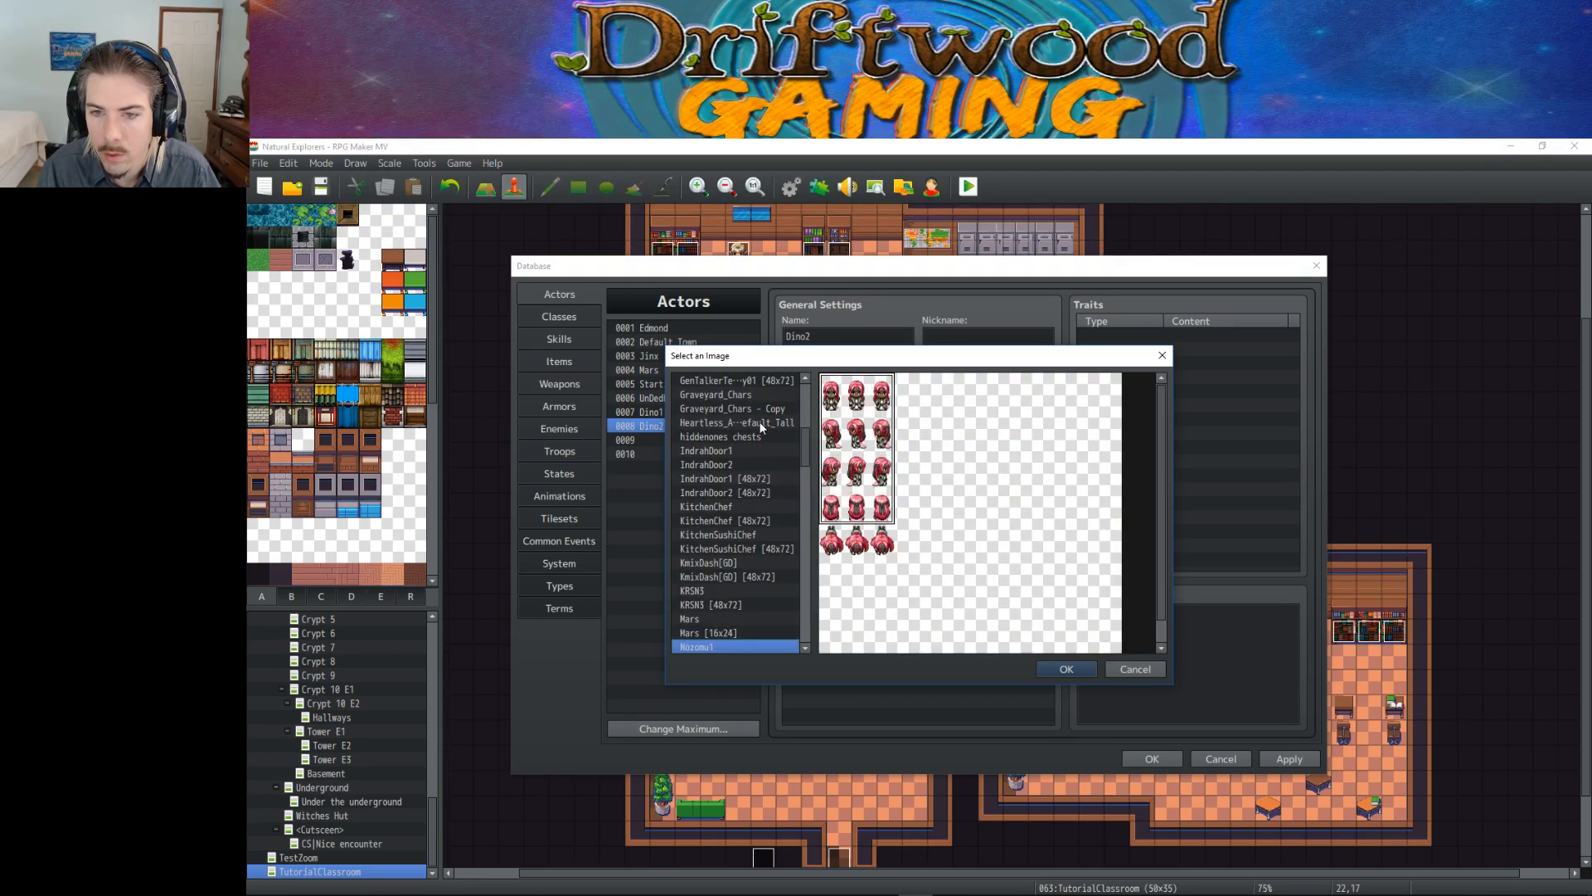
pyautogui.press('Down')
pyautogui.press('Down')
pyautogui.press('Down')
pyautogui.press('Down')
pyautogui.press('Down')
pyautogui.press('Down')
pyautogui.press('Down')
pyautogui.press('Down')
pyautogui.press('Down')
pyautogui.press('Down')
pyautogui.press('Down')
pyautogui.press('Down')
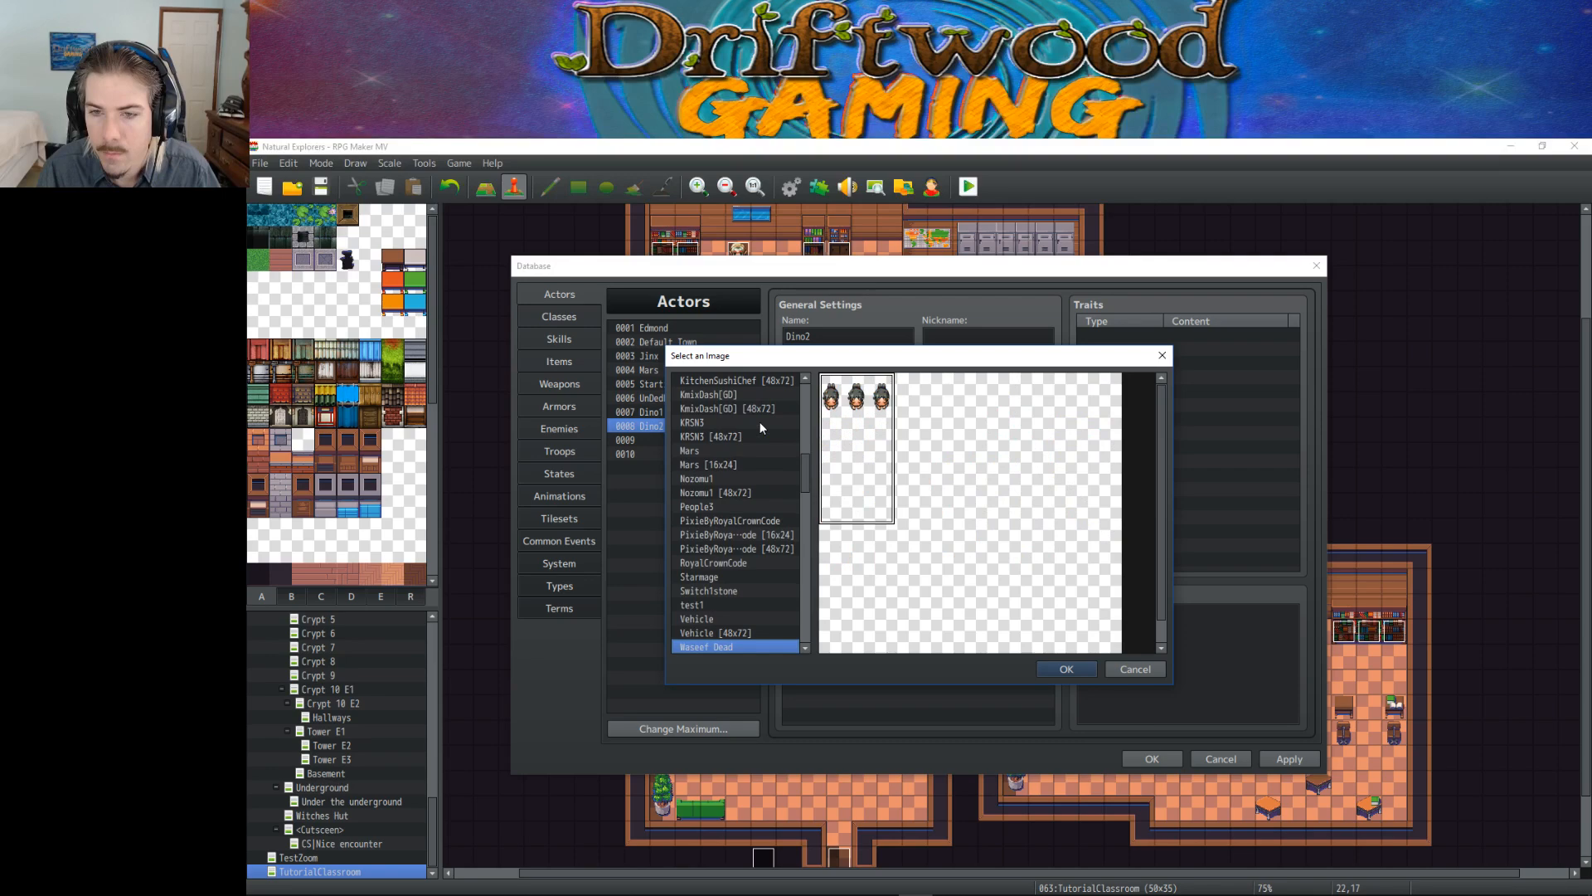
pyautogui.press('Down')
pyautogui.press('Down')
pyautogui.press('Down')
pyautogui.press('Down')
pyautogui.press('Down')
pyautogui.press('Down')
pyautogui.press('Down')
pyautogui.press('Down')
pyautogui.press('Down')
pyautogui.press('Down')
pyautogui.press('Down')
pyautogui.press('Down')
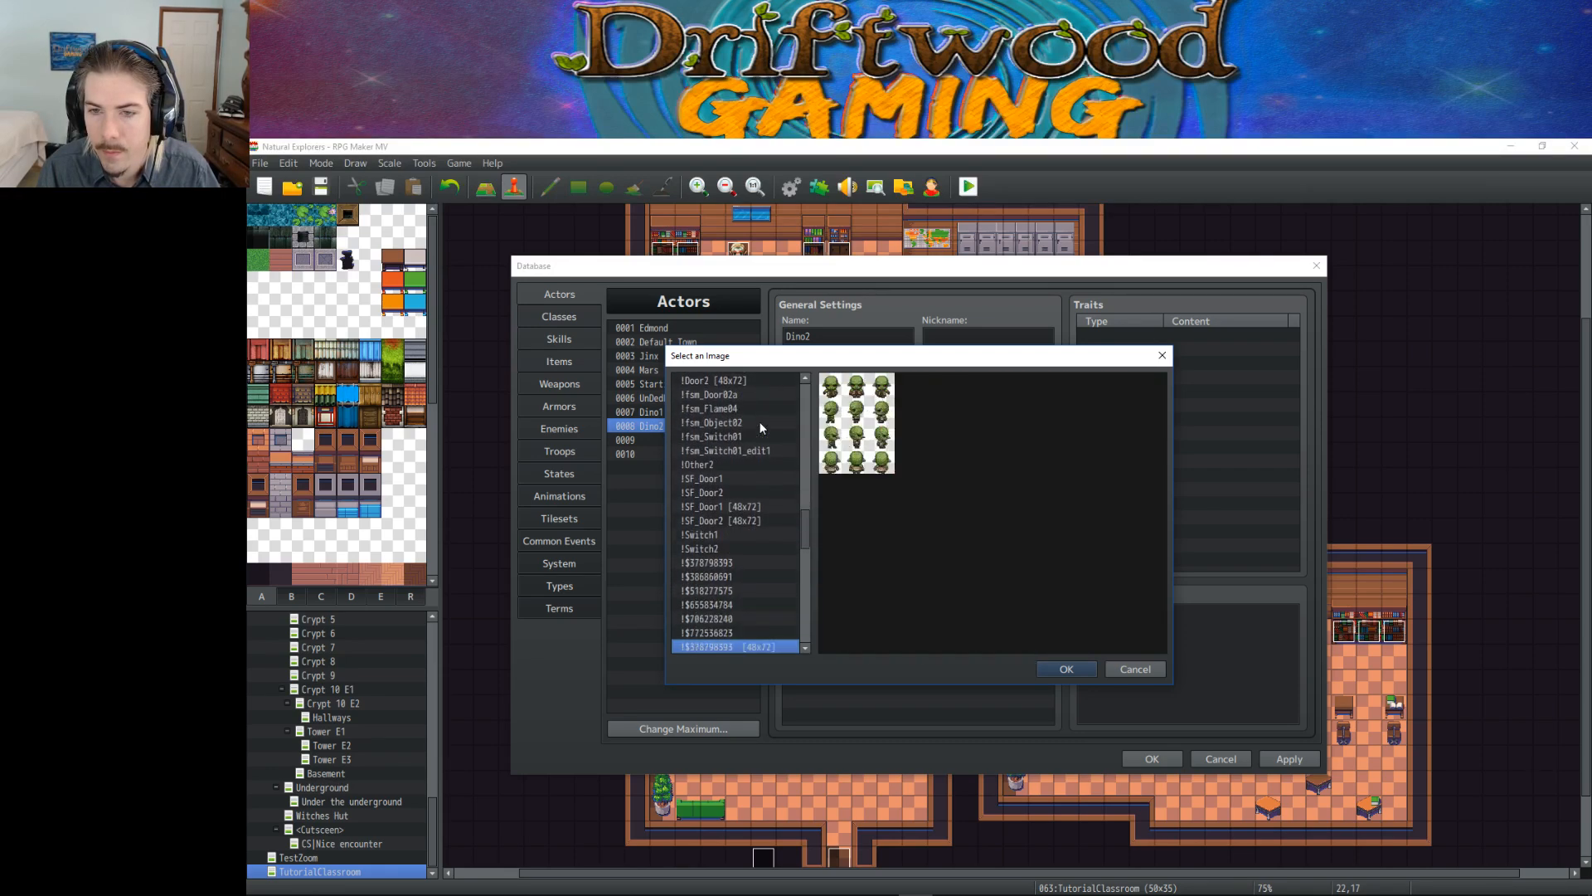
pyautogui.press('Up')
pyautogui.press('Up')
pyautogui.press('Down')
pyautogui.press('Down')
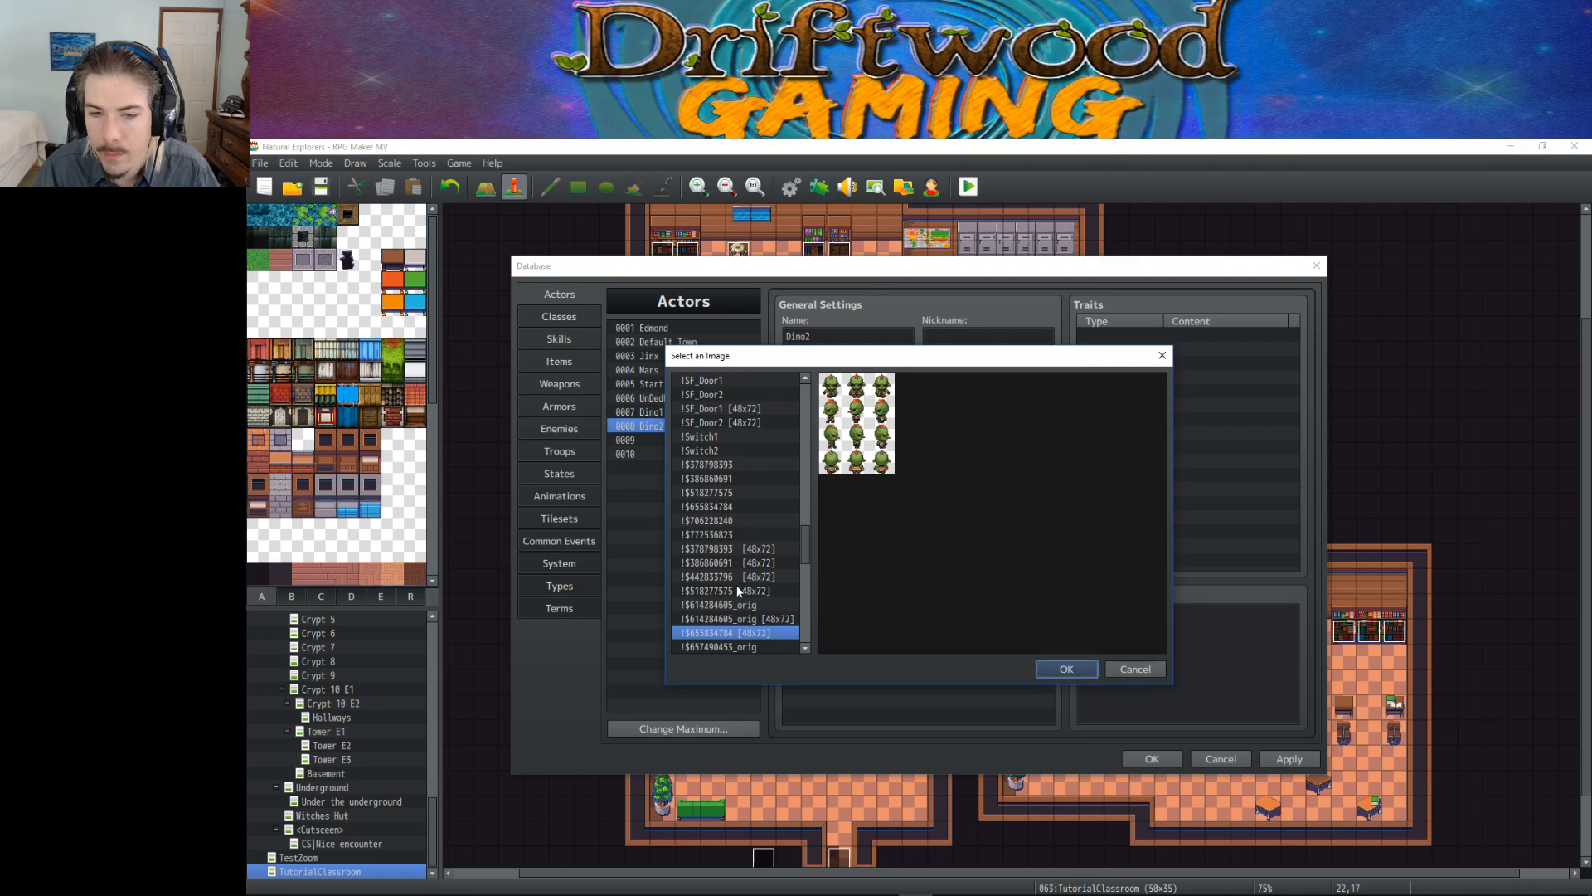
pyautogui.click(754, 608)
pyautogui.click(758, 618)
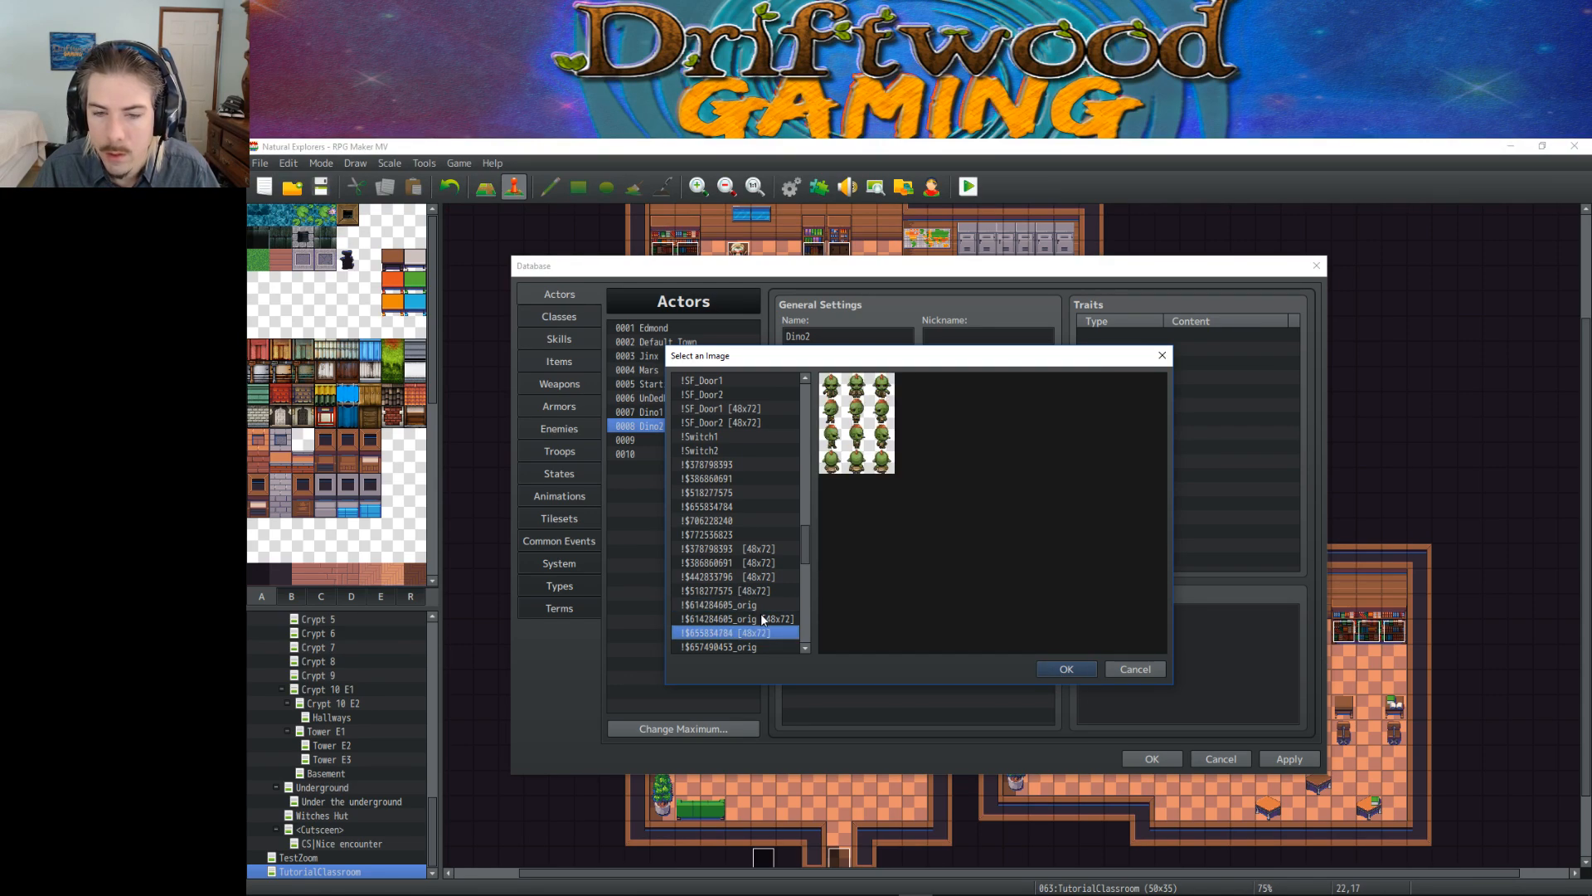
pyautogui.click(767, 536)
pyautogui.click(768, 562)
pyautogui.click(766, 588)
pyautogui.click(767, 521)
pyautogui.click(766, 452)
pyautogui.click(763, 525)
pyautogui.click(764, 548)
pyautogui.click(763, 587)
pyautogui.click(764, 561)
pyautogui.click(756, 590)
pyautogui.click(755, 603)
pyautogui.click(757, 633)
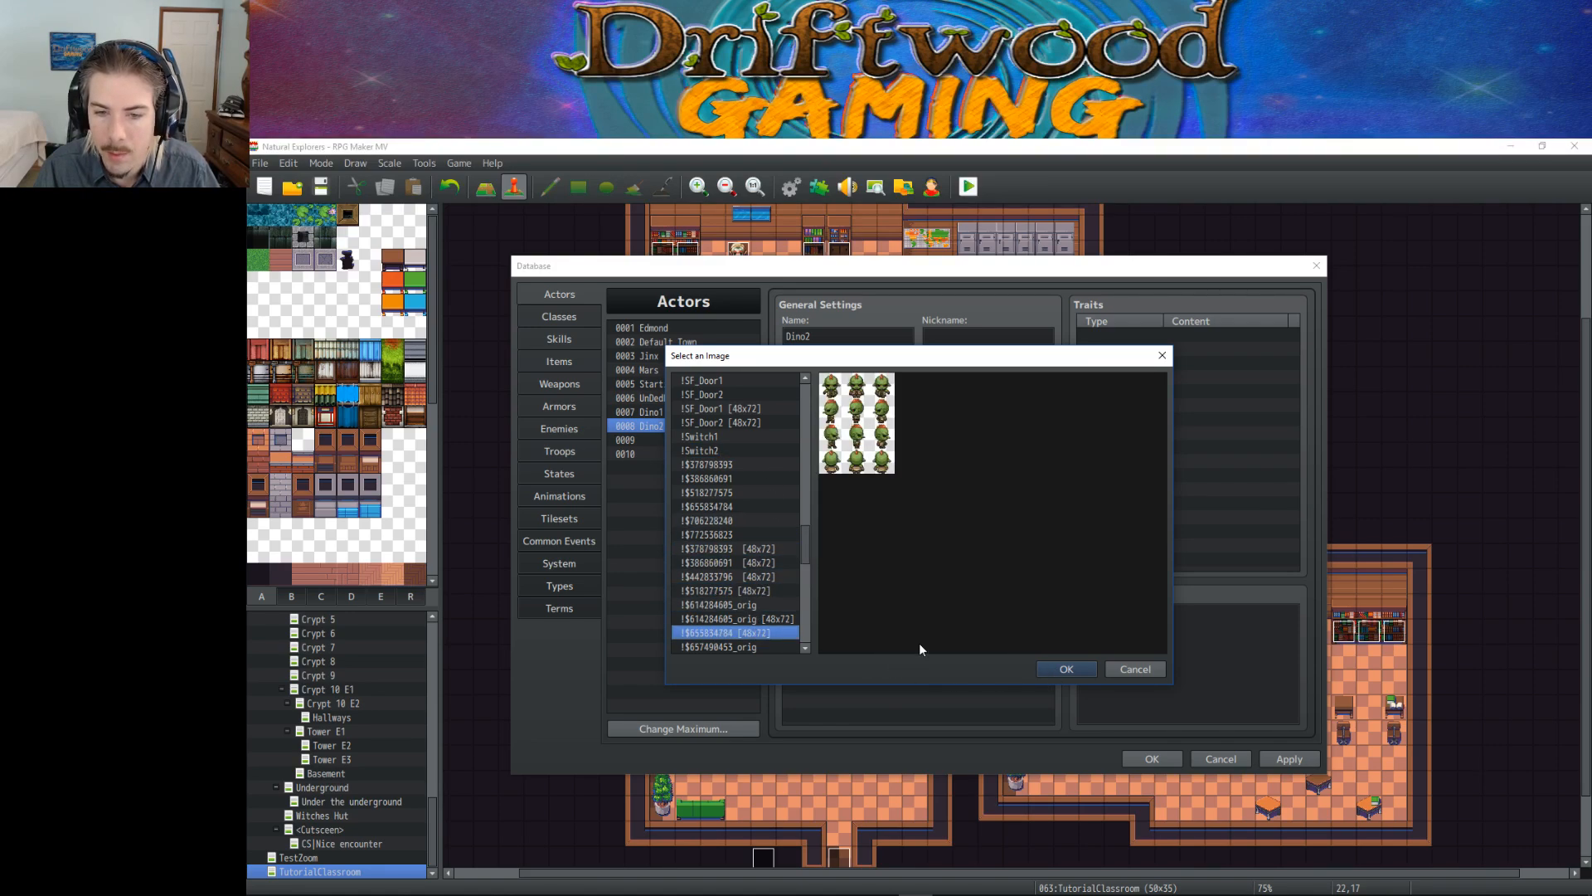
pyautogui.click(745, 648)
pyautogui.scroll(-2, 750, 634)
pyautogui.click(761, 605)
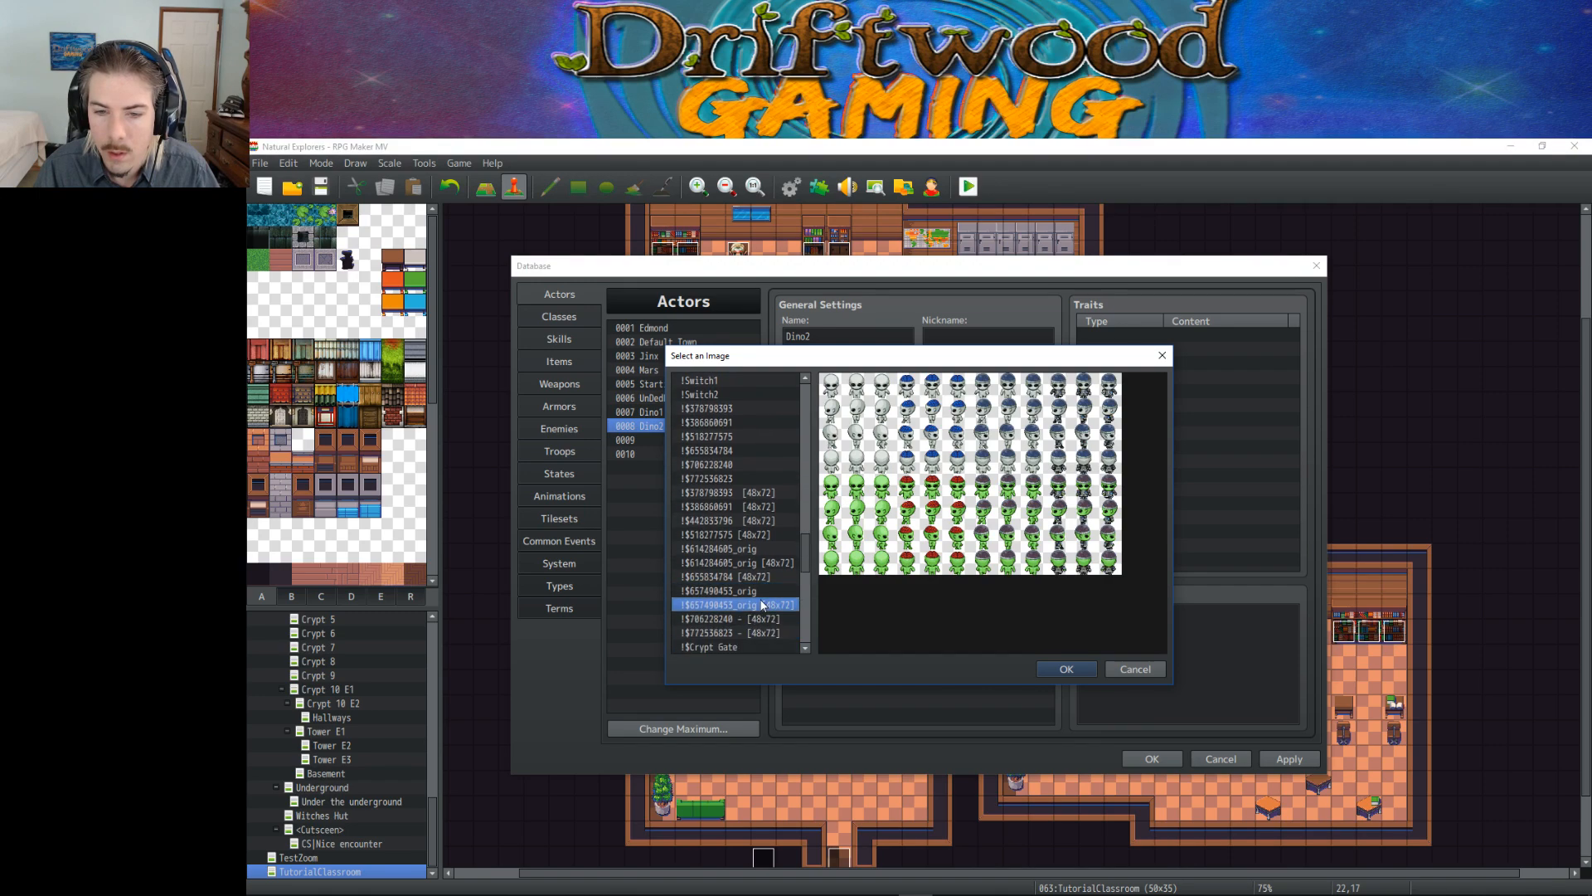
pyautogui.click(759, 618)
pyautogui.click(755, 633)
pyautogui.click(754, 649)
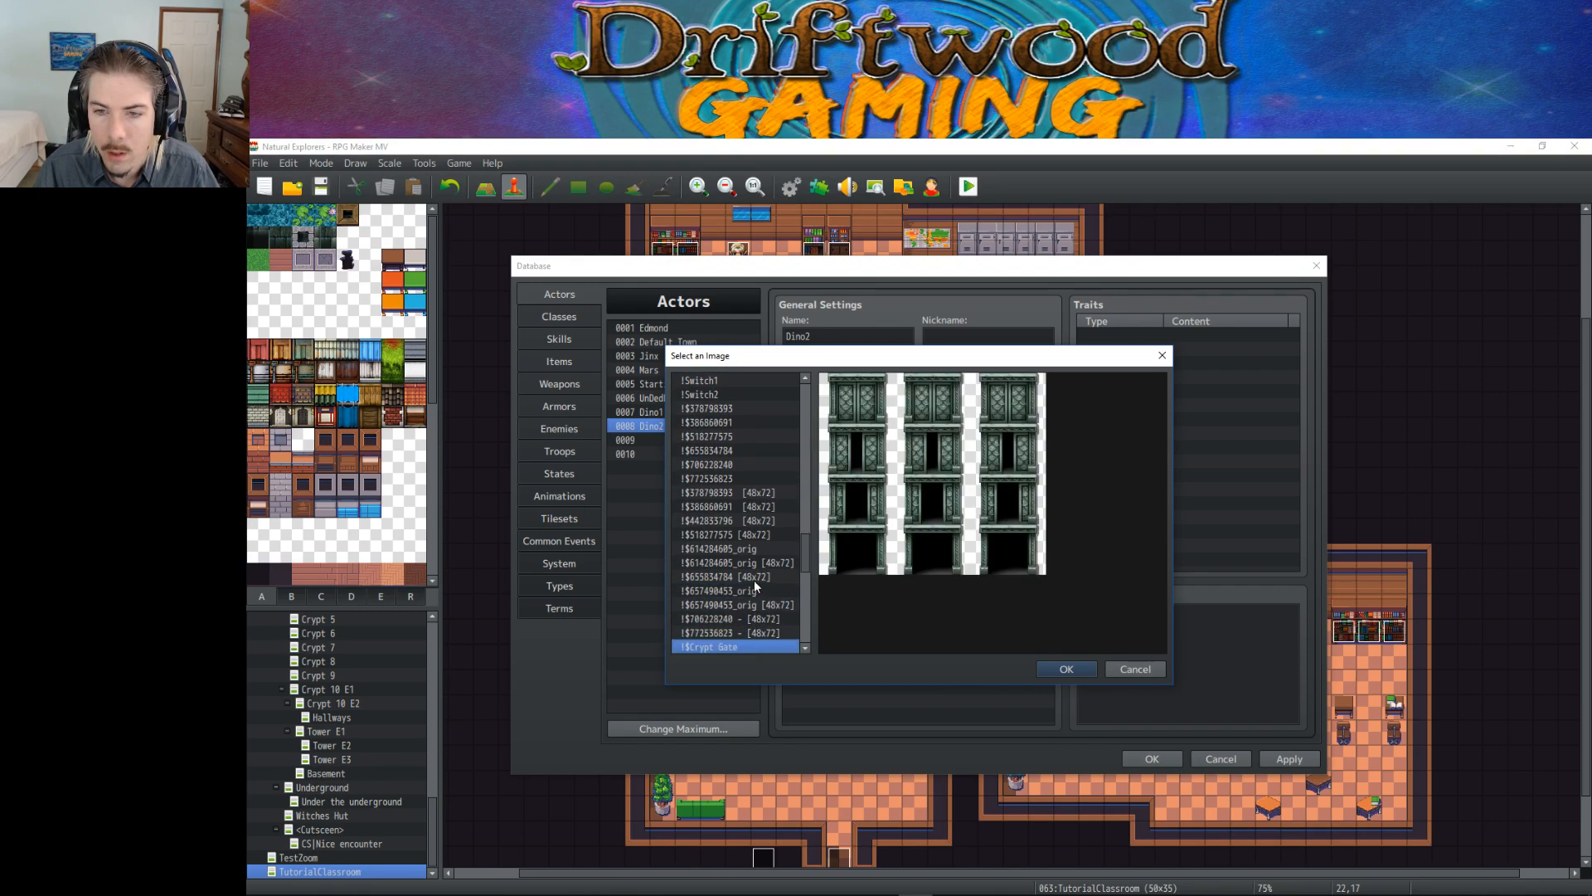
pyautogui.click(755, 578)
pyautogui.click(1049, 668)
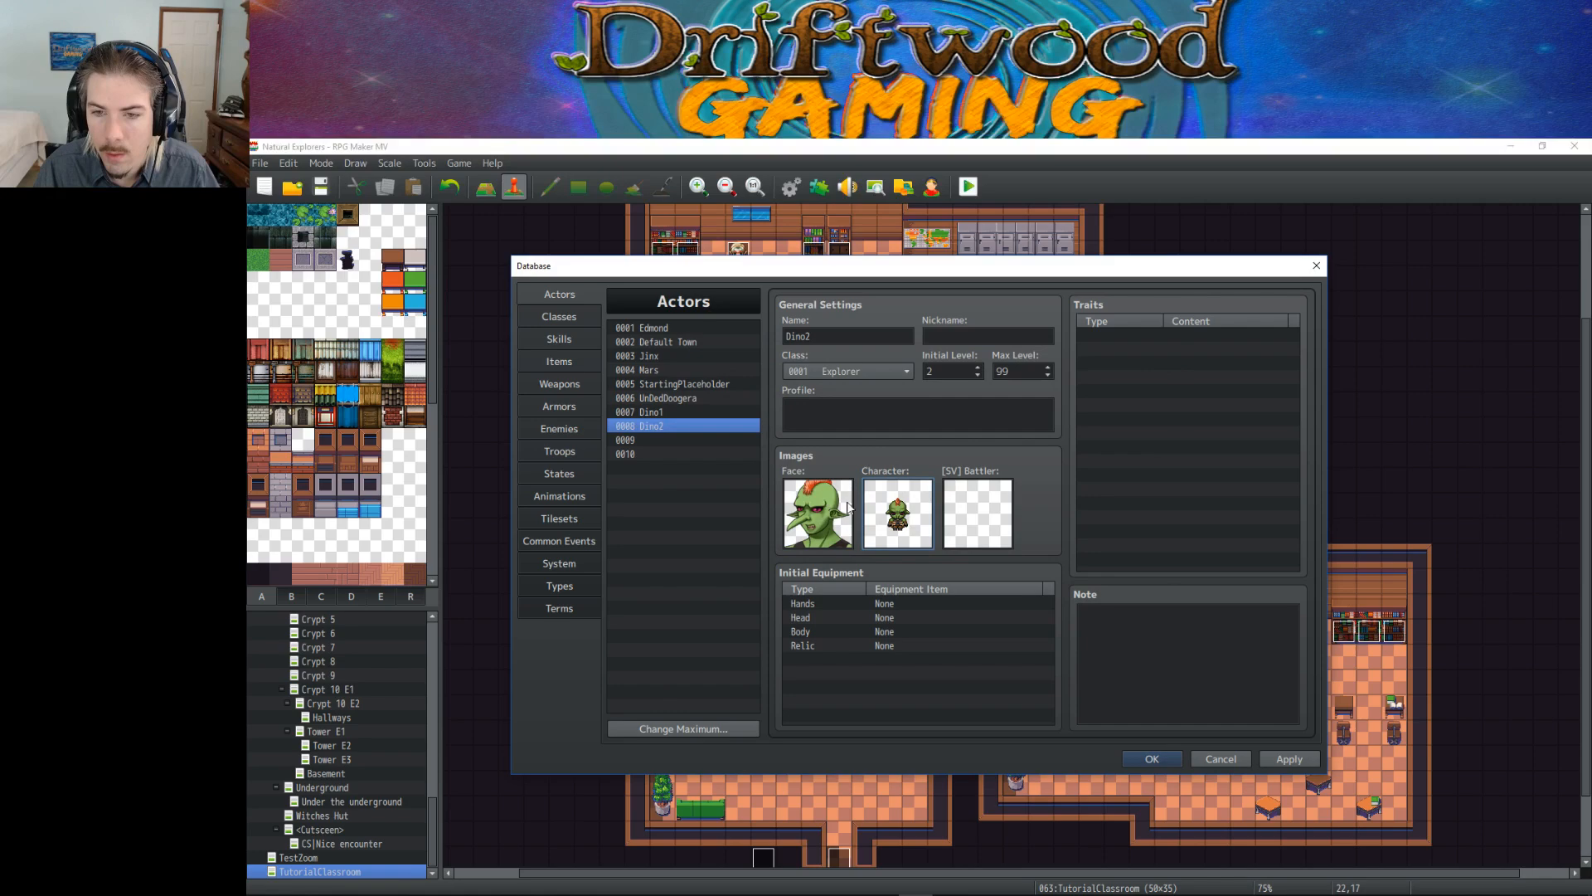
# Step: Assign goblin-sv-2_orig as actor Dino2's [SV] battler image and apply the database changes
pyautogui.doubleClick(977, 513)
pyautogui.click(761, 420)
pyautogui.scroll(-5, 761, 423)
pyautogui.click(754, 410)
pyautogui.press('Up')
pyautogui.press('Up')
pyautogui.press('Up')
pyautogui.press('Up')
pyautogui.press('Up')
pyautogui.press('Up')
pyautogui.press('Up')
pyautogui.press('Up')
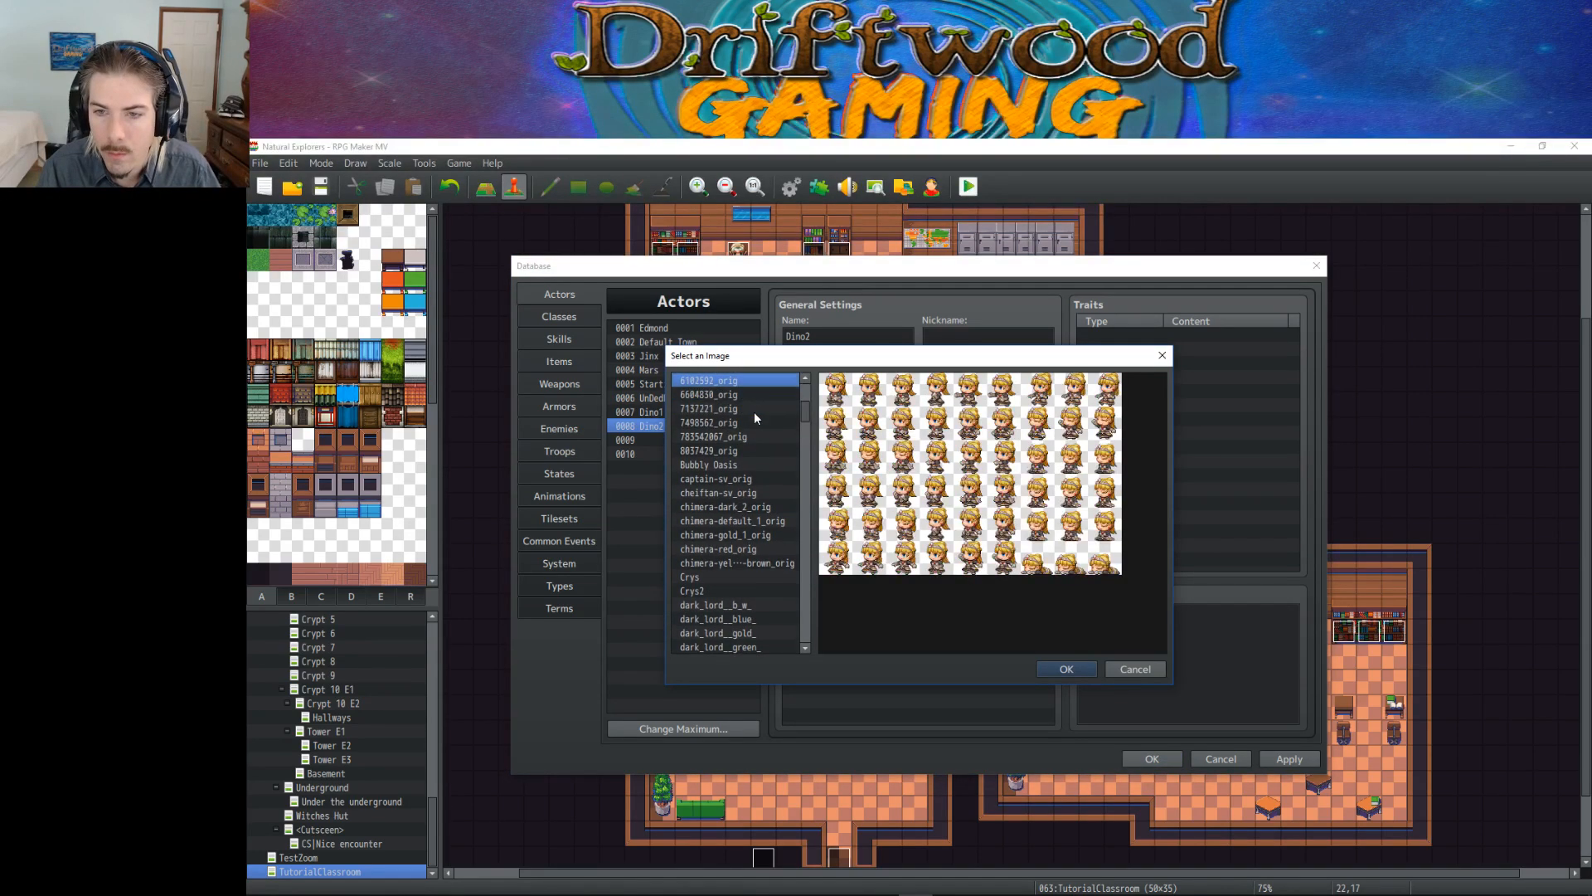
pyautogui.press('Down')
pyautogui.press('Down')
pyautogui.press('Down')
pyautogui.press('Down')
pyautogui.press('Down')
pyautogui.press('Down')
pyautogui.press('Down')
pyautogui.press('Down')
pyautogui.press('Down')
pyautogui.press('Down')
pyautogui.press('Down')
pyautogui.press('Down')
pyautogui.press('Down')
pyautogui.press('Down')
pyautogui.press('Down')
pyautogui.press('Down')
pyautogui.press('Down')
pyautogui.press('Down')
pyautogui.press('Down')
pyautogui.press('Down')
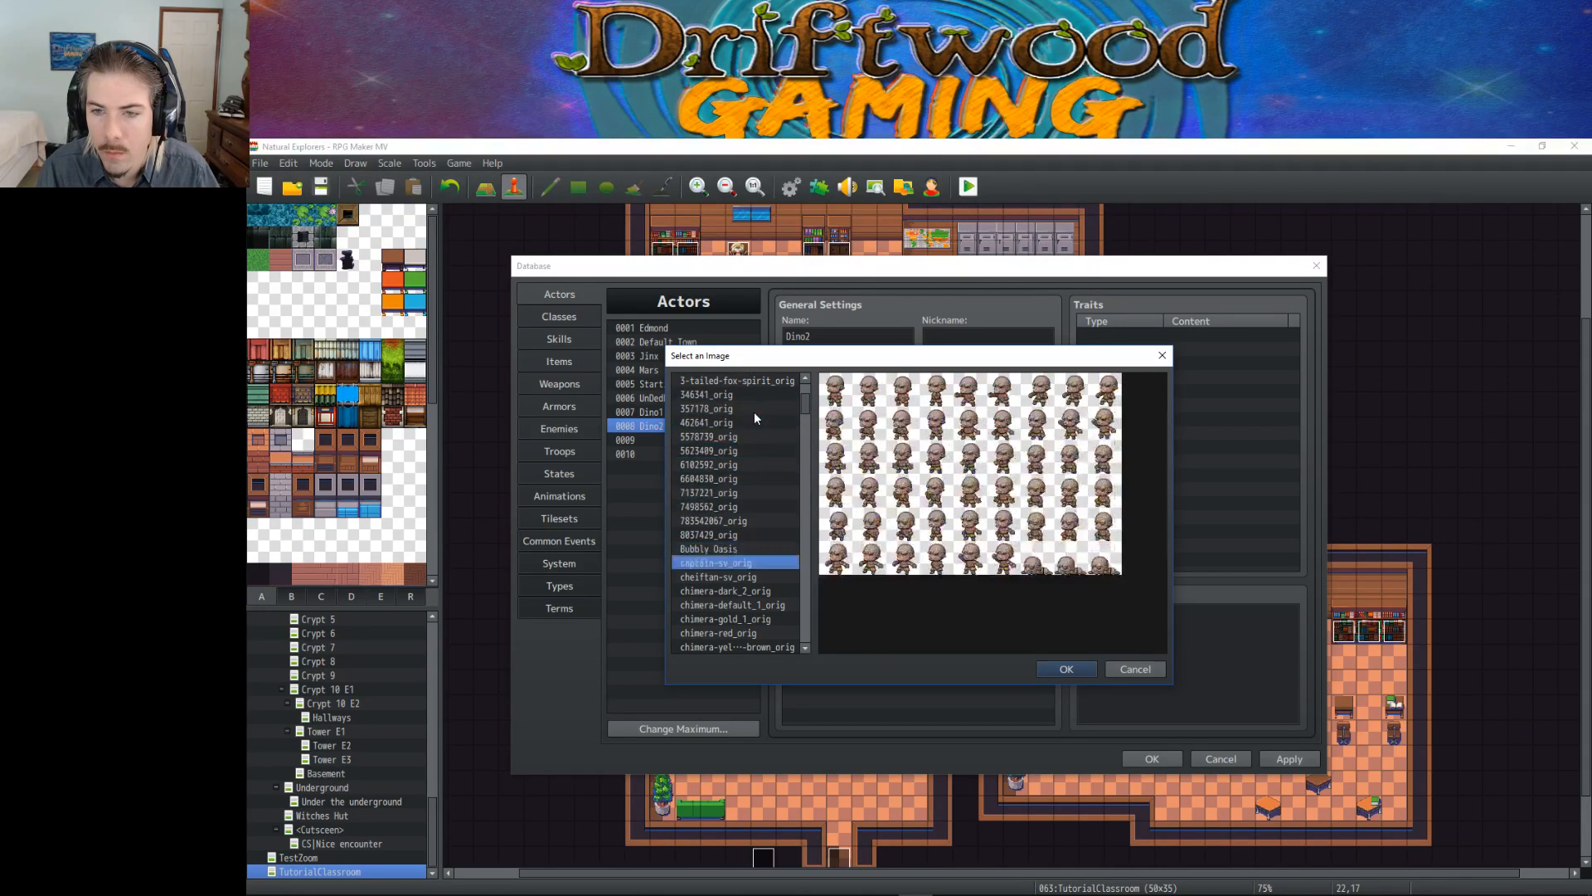
pyautogui.press('Down')
pyautogui.press('Down')
pyautogui.press('Down')
pyautogui.press('Down')
pyautogui.press('Down')
pyautogui.press('Down')
pyautogui.press('Down')
pyautogui.press('Down')
pyautogui.press('Down')
pyautogui.press('Down')
pyautogui.press('Down')
pyautogui.press('Down')
pyautogui.press('Down')
pyautogui.press('Down')
pyautogui.press('Down')
pyautogui.press('Down')
pyautogui.press('Down')
pyautogui.press('Down')
pyautogui.press('Down')
pyautogui.press('Down')
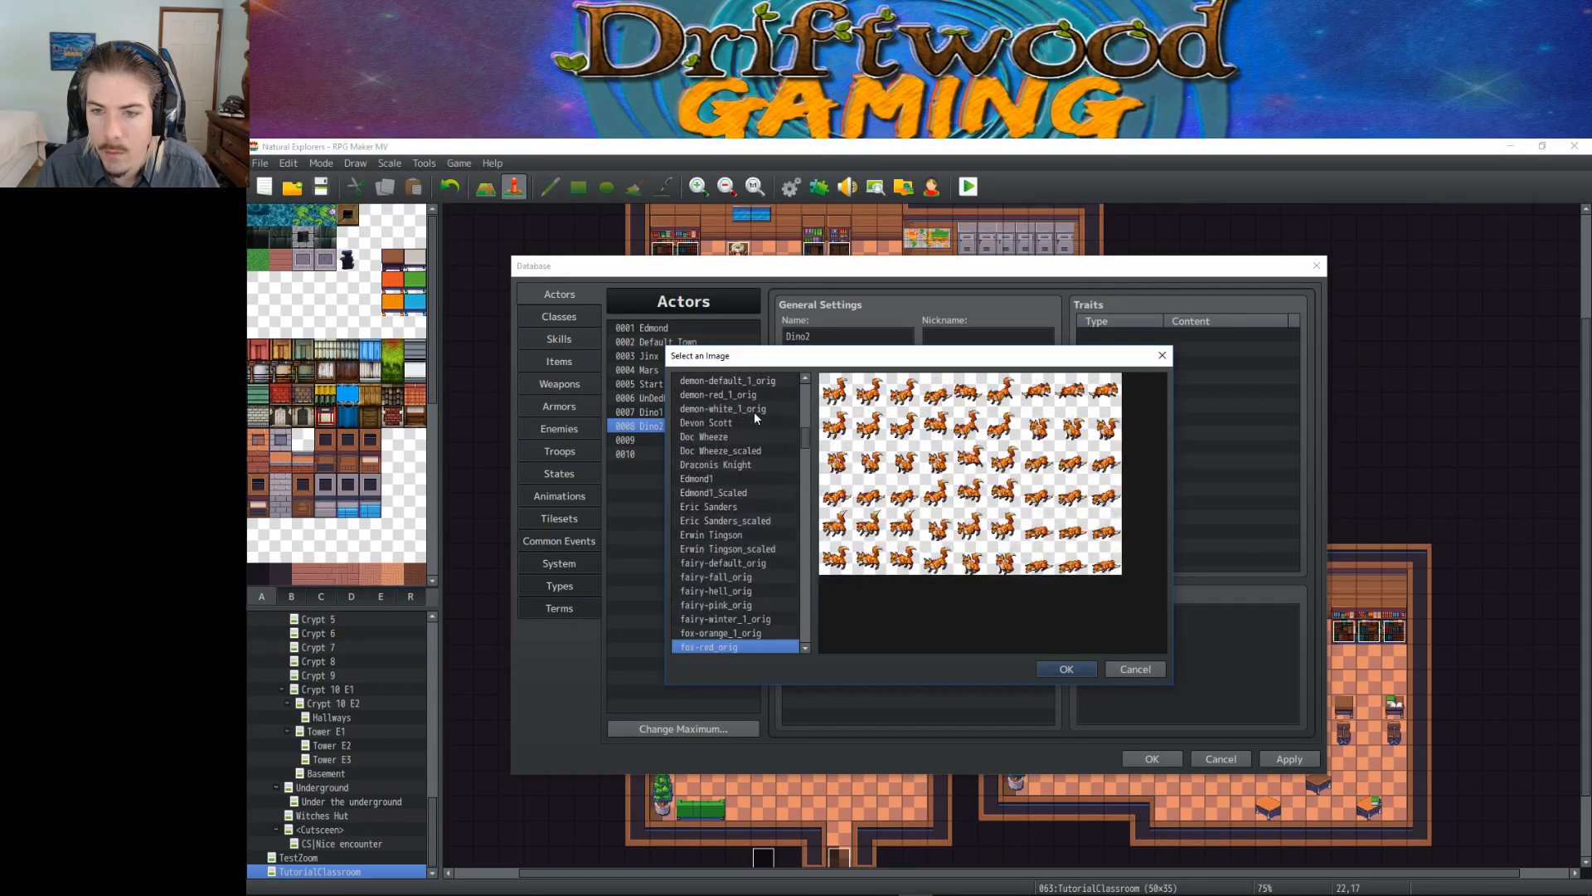
pyautogui.press('Up')
pyautogui.press('Up')
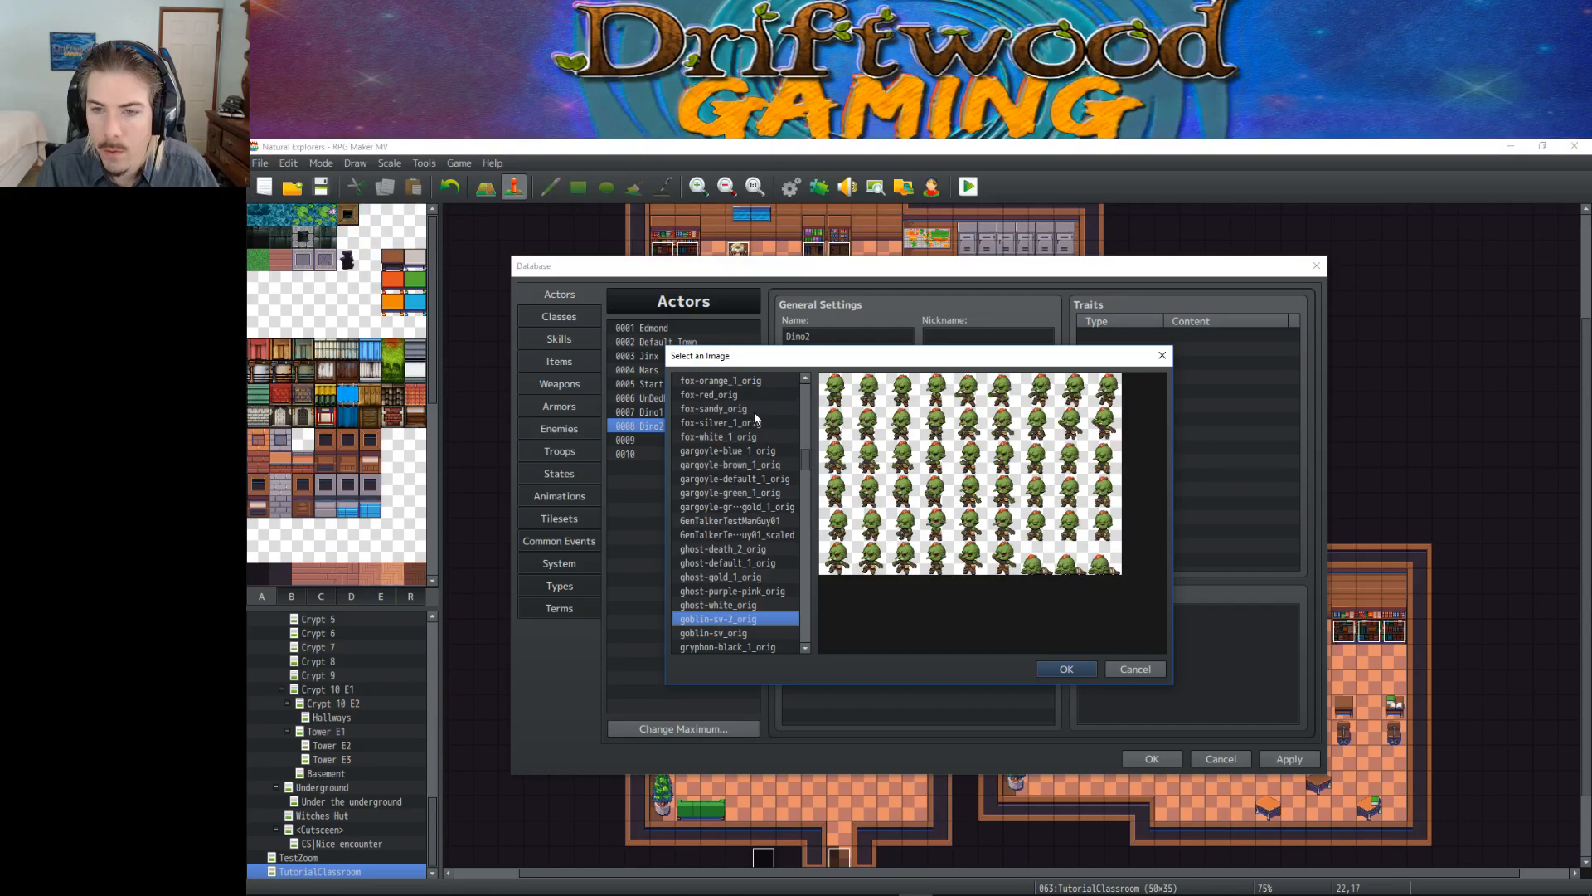
pyautogui.click(1058, 668)
pyautogui.click(1289, 760)
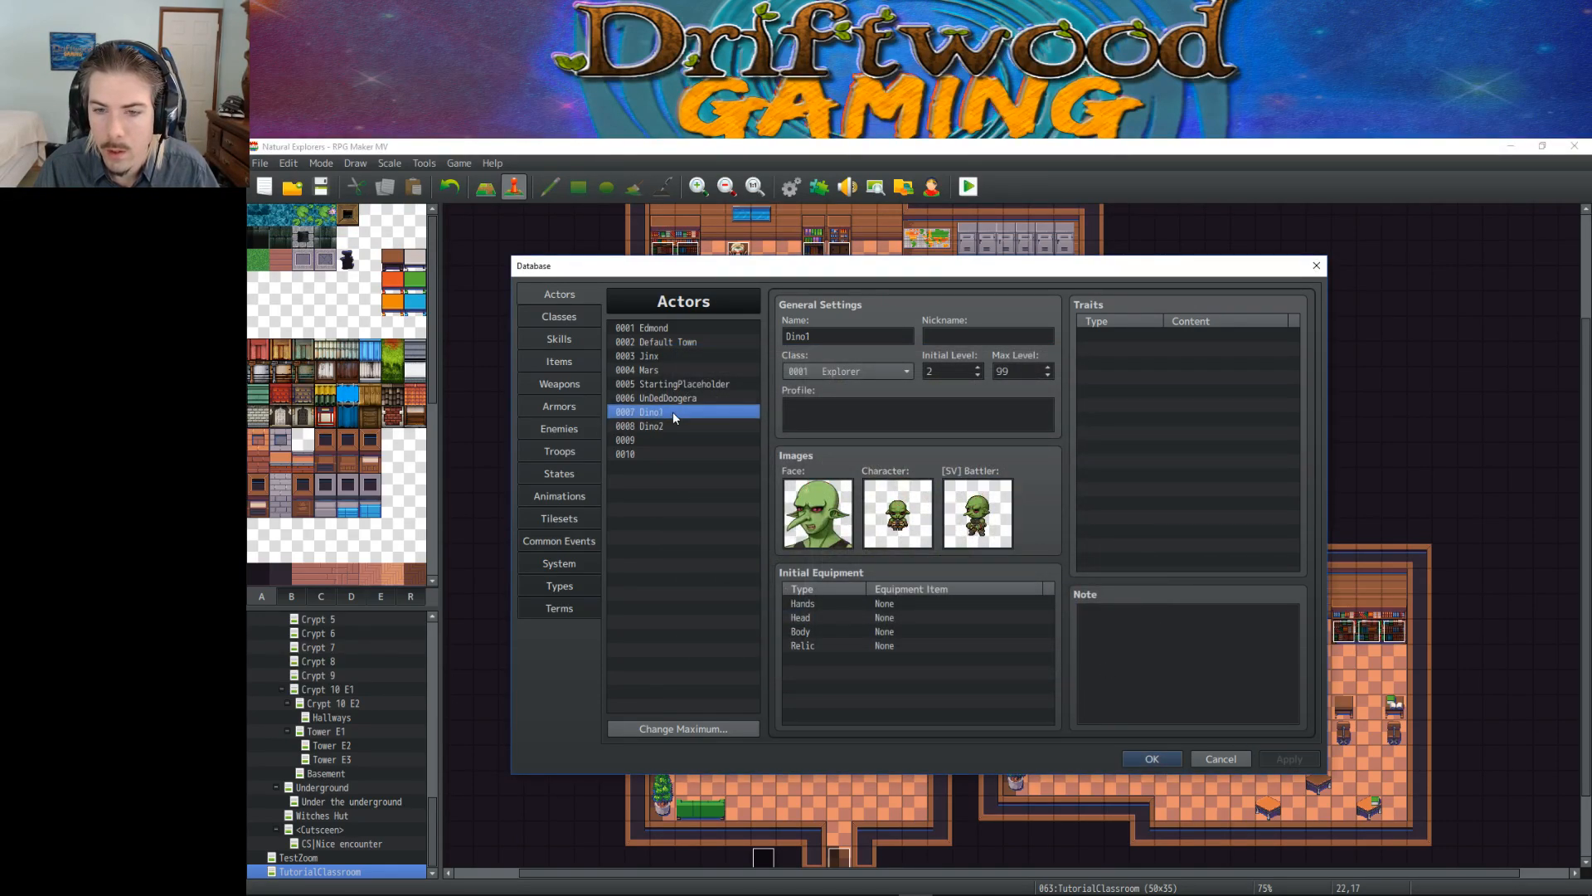
# Step: Compare the class, level and image settings of actors Dino1 and Dino2, and close the database
pyautogui.click(856, 367)
pyautogui.click(855, 365)
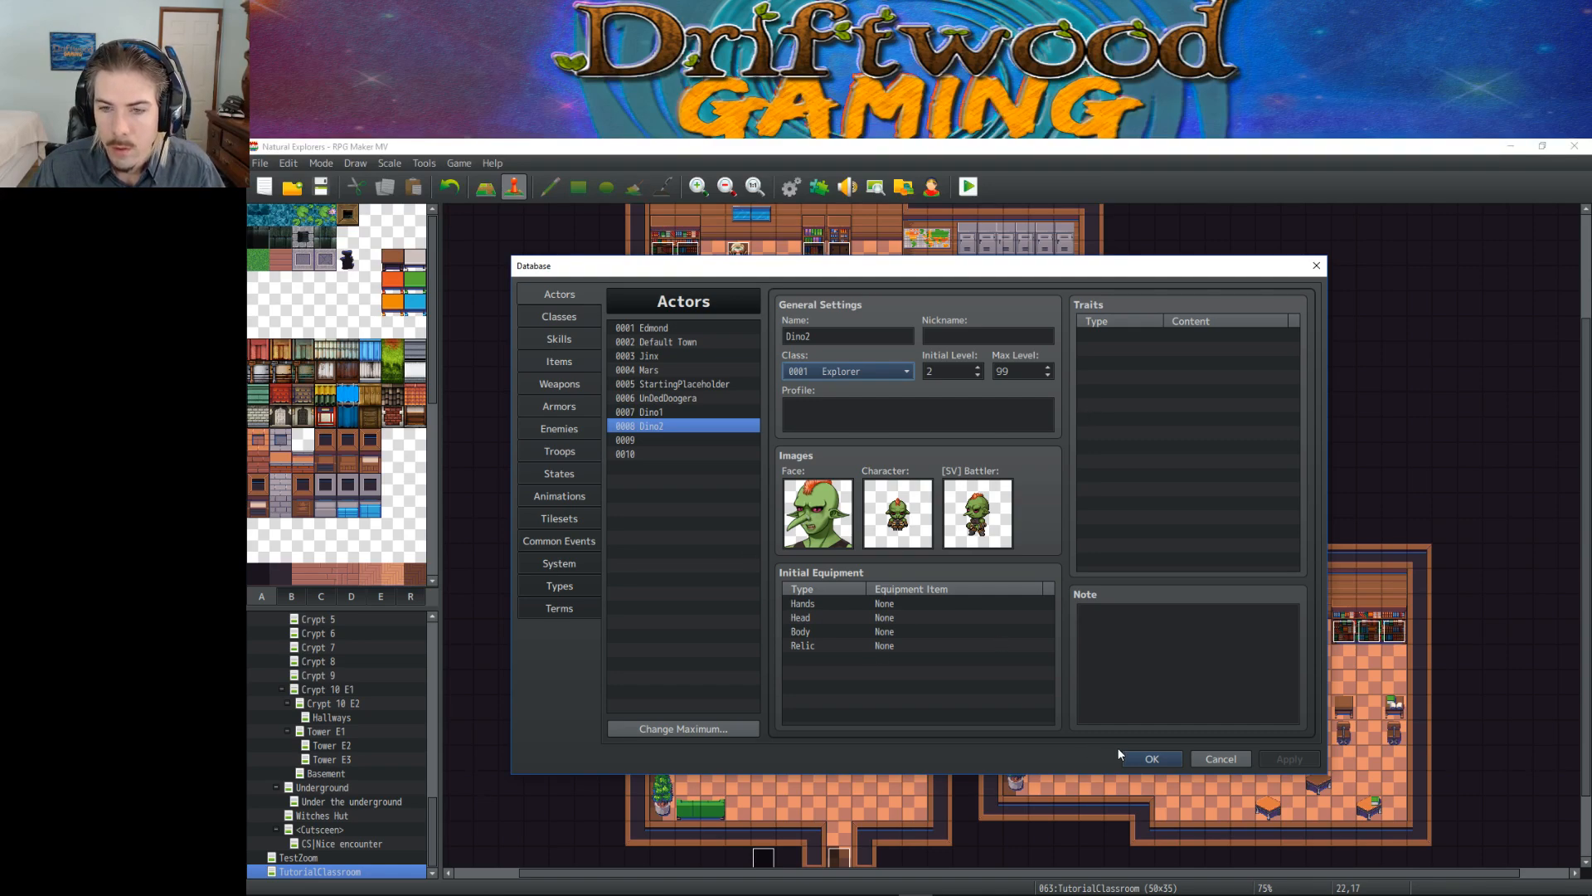
pyautogui.click(660, 425)
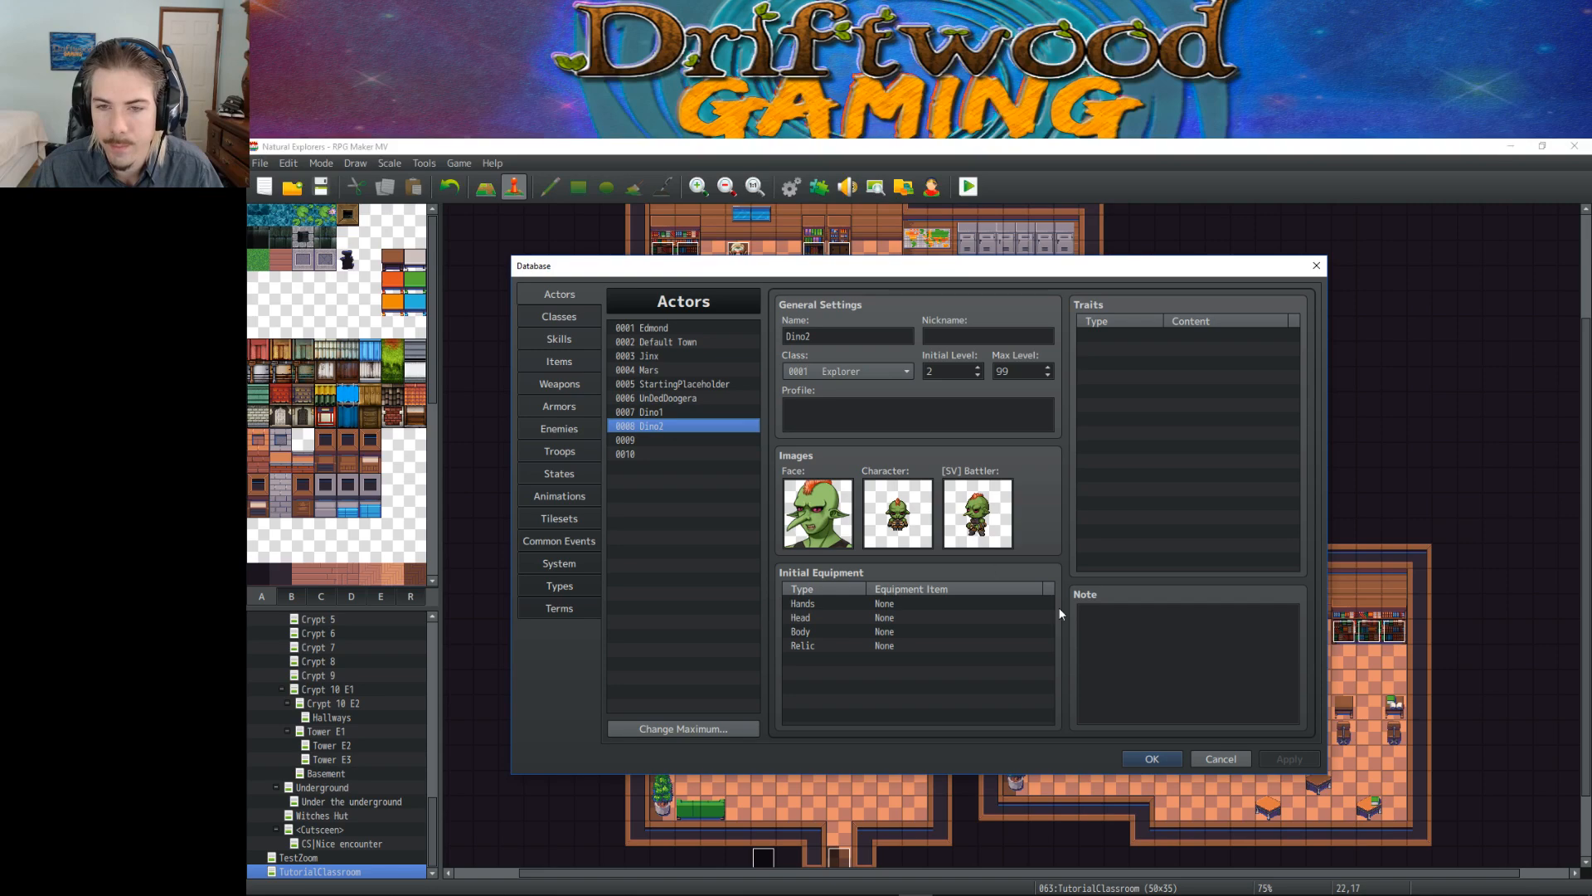
pyautogui.click(1152, 758)
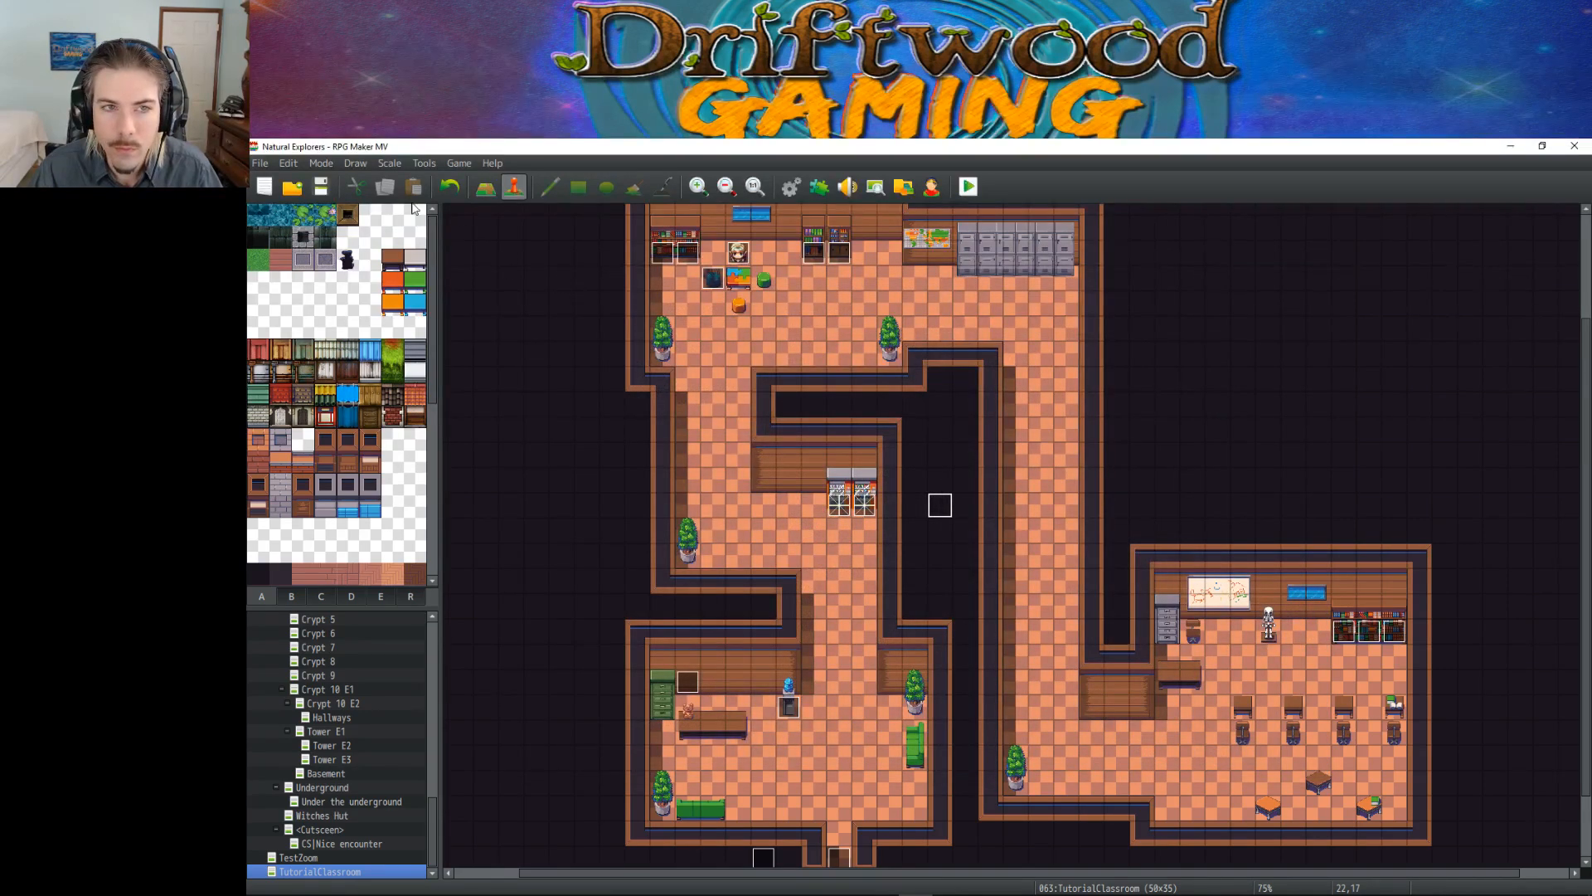
# Step: Check the starting party in the database's system settings and review actor Dino1's settings again
pyautogui.click(791, 186)
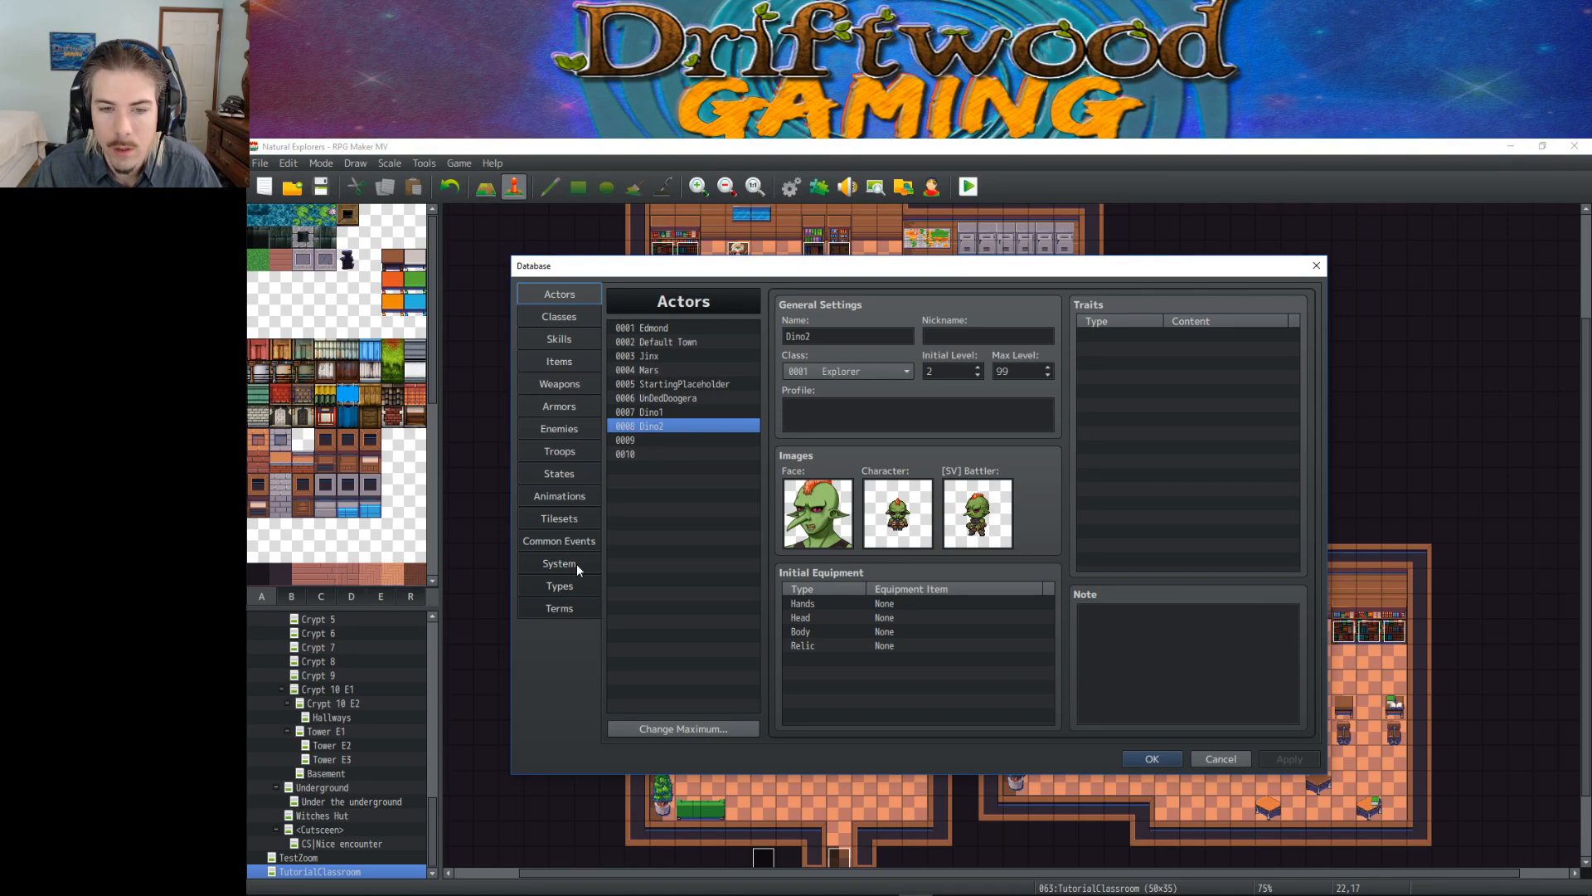
pyautogui.click(651, 412)
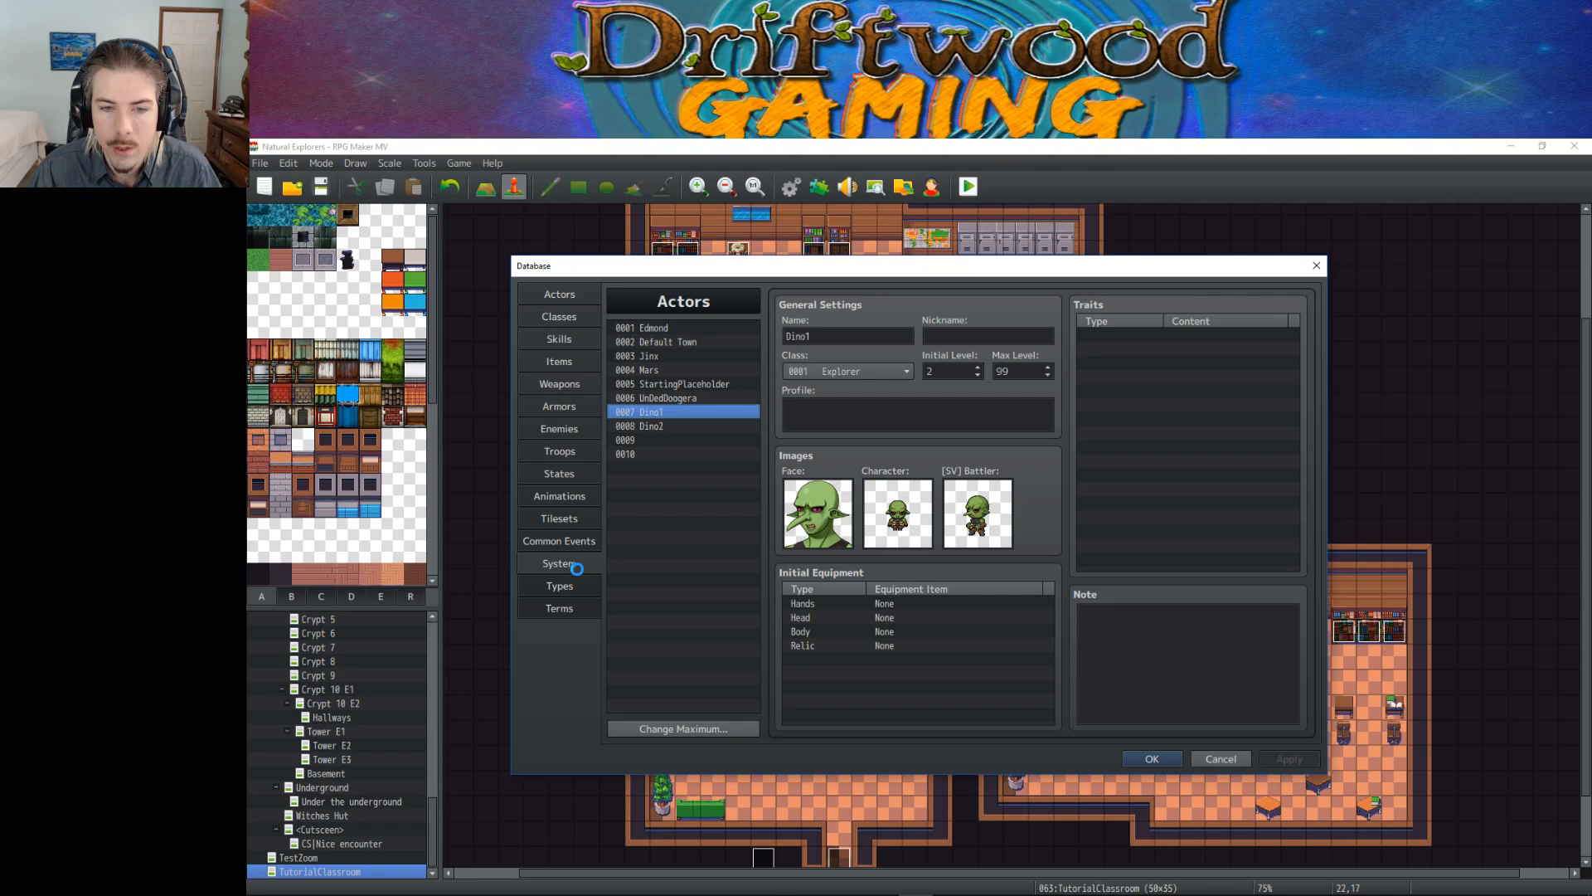
pyautogui.click(560, 564)
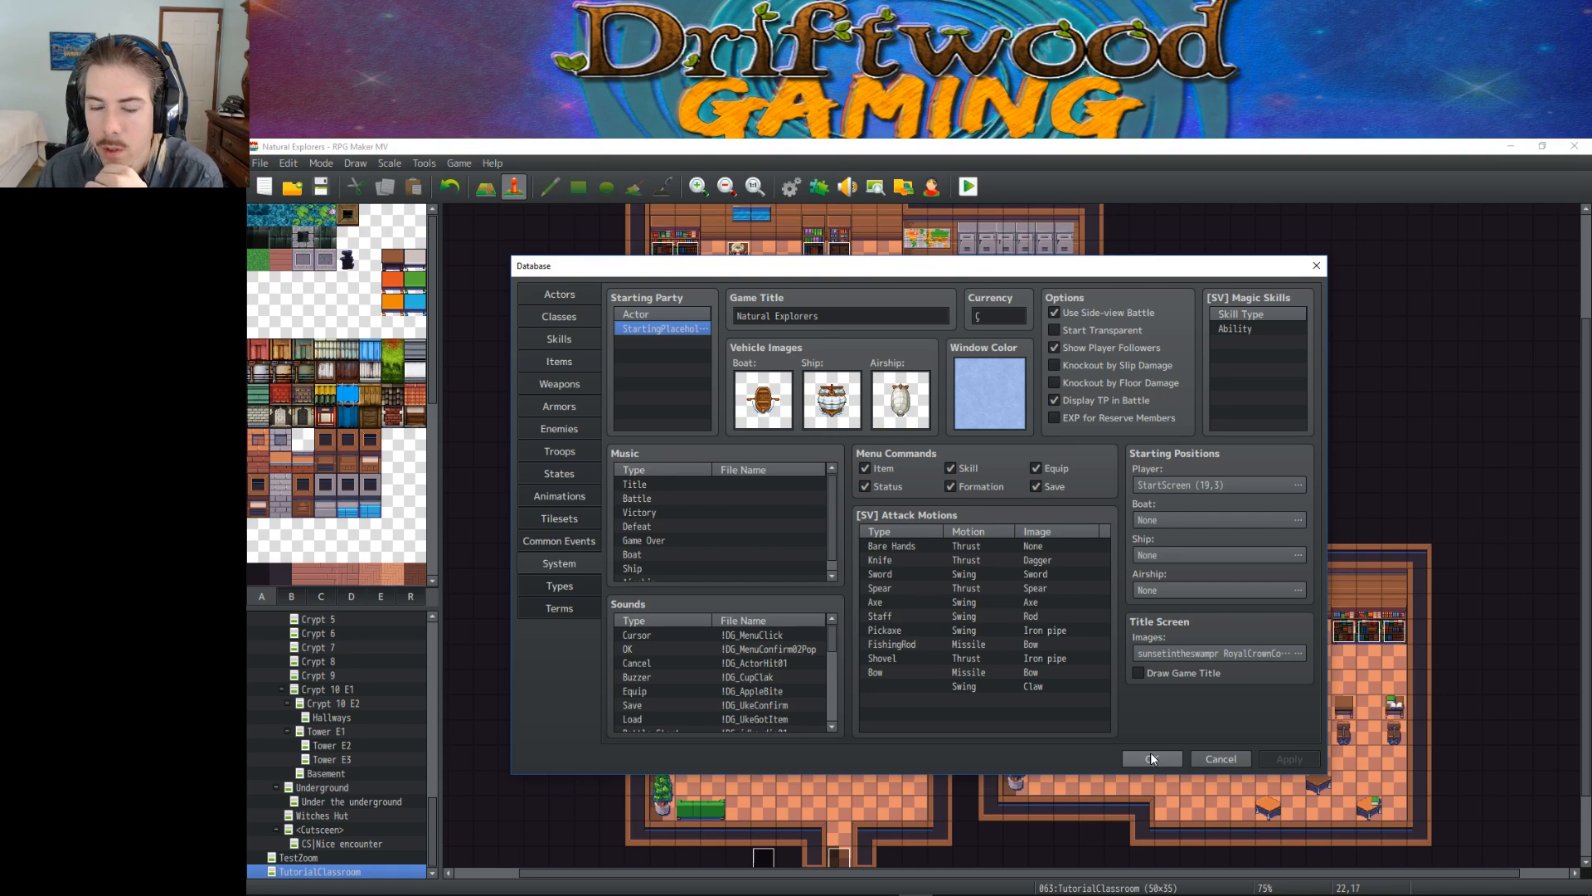
pyautogui.click(572, 297)
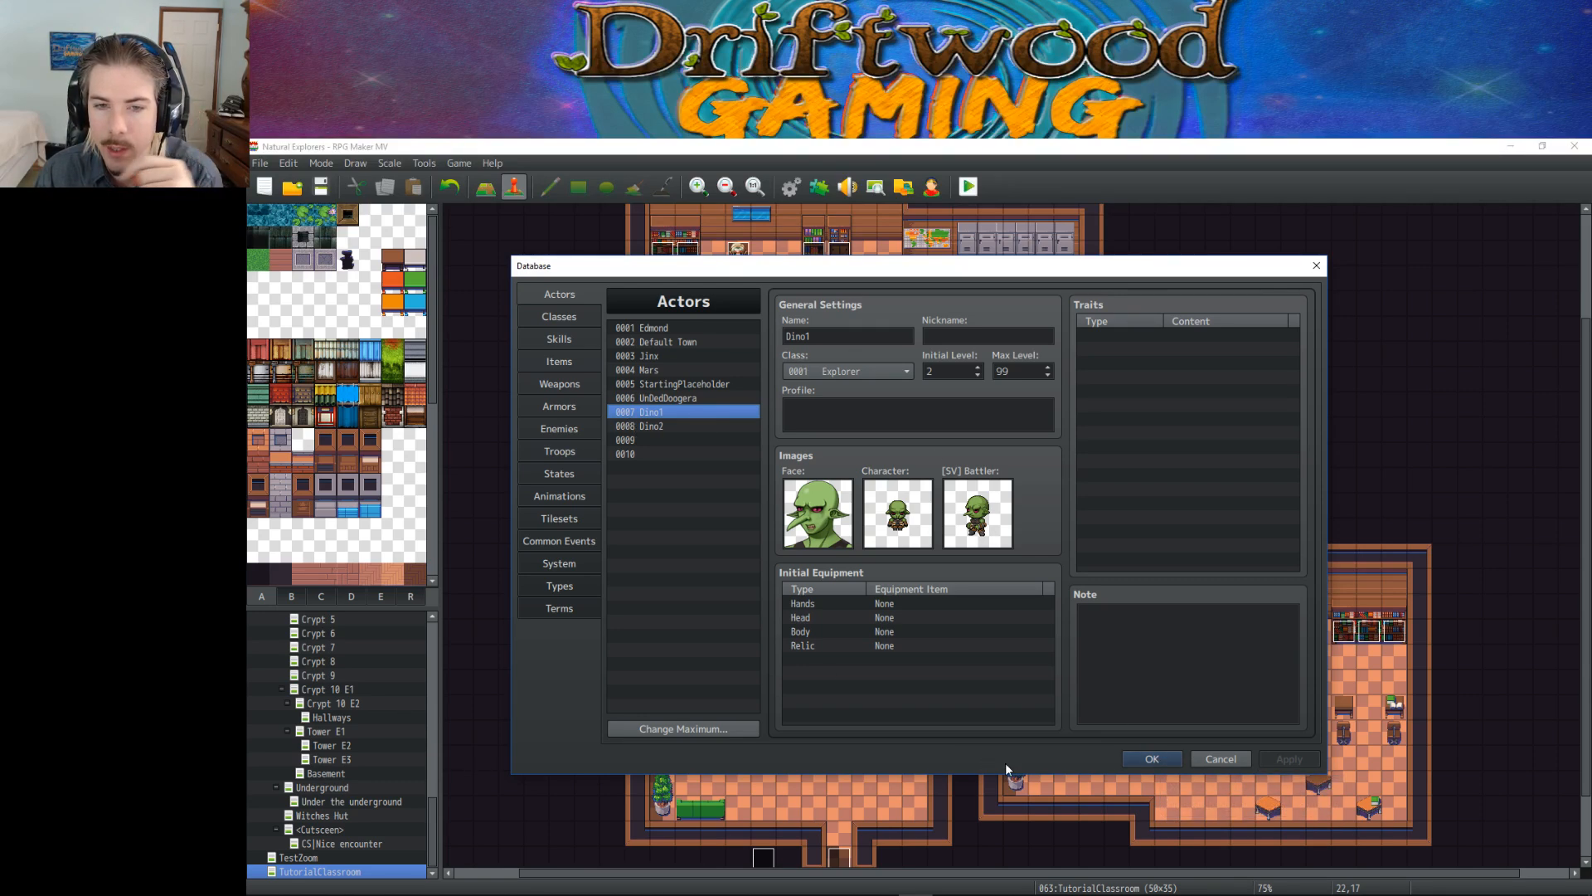
pyautogui.click(1150, 759)
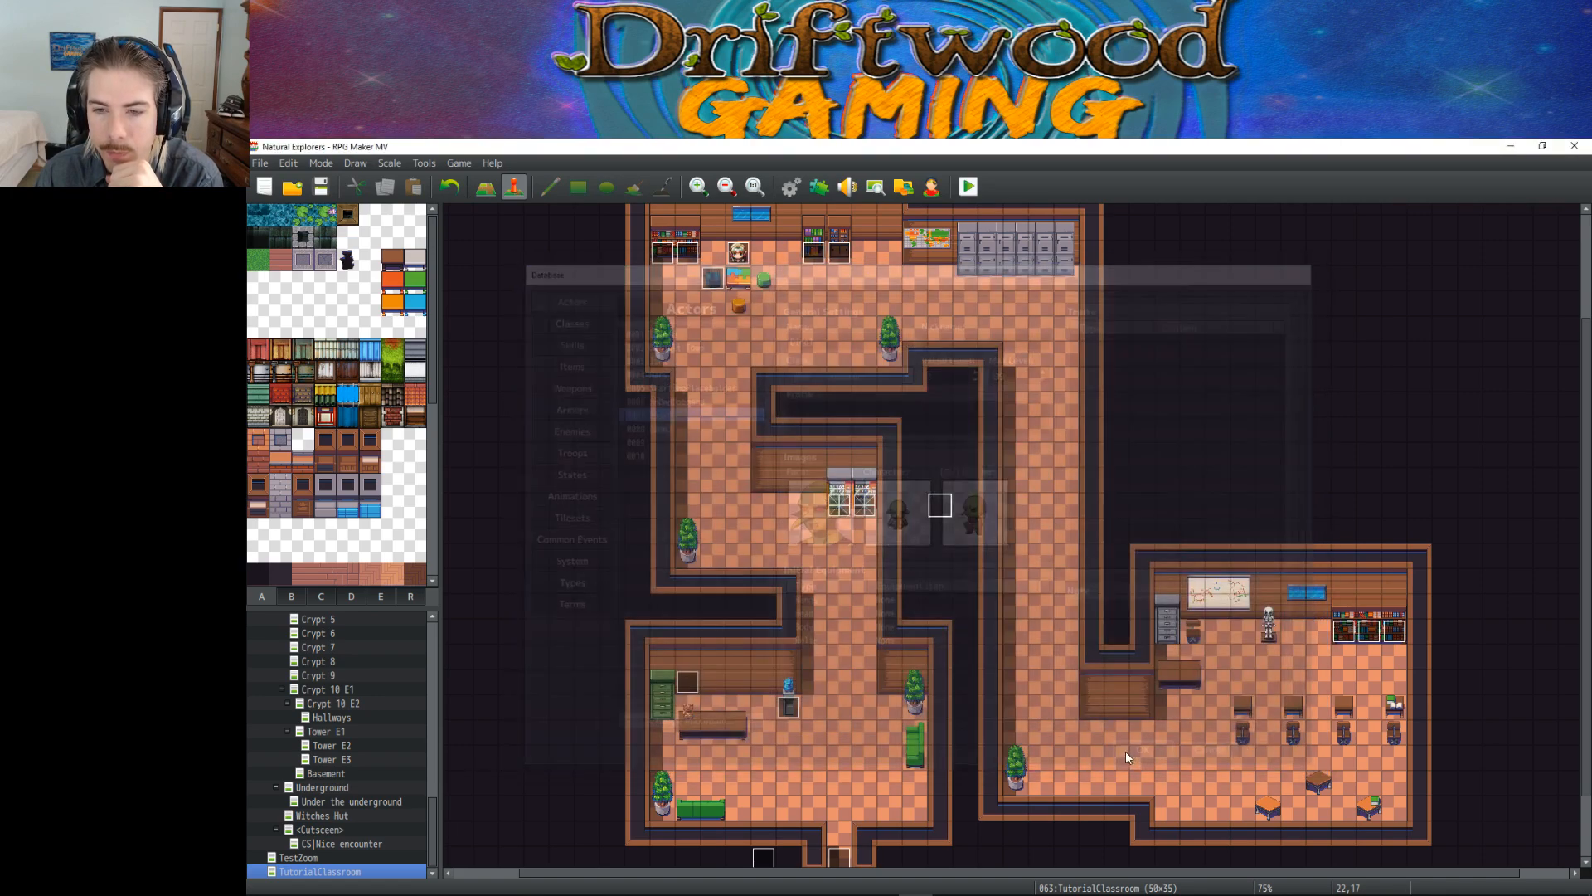
# Step: Open the Initializing... event on the StartScreen map for editing
pyautogui.scroll(5, 330, 740)
pyautogui.scroll(10, 331, 740)
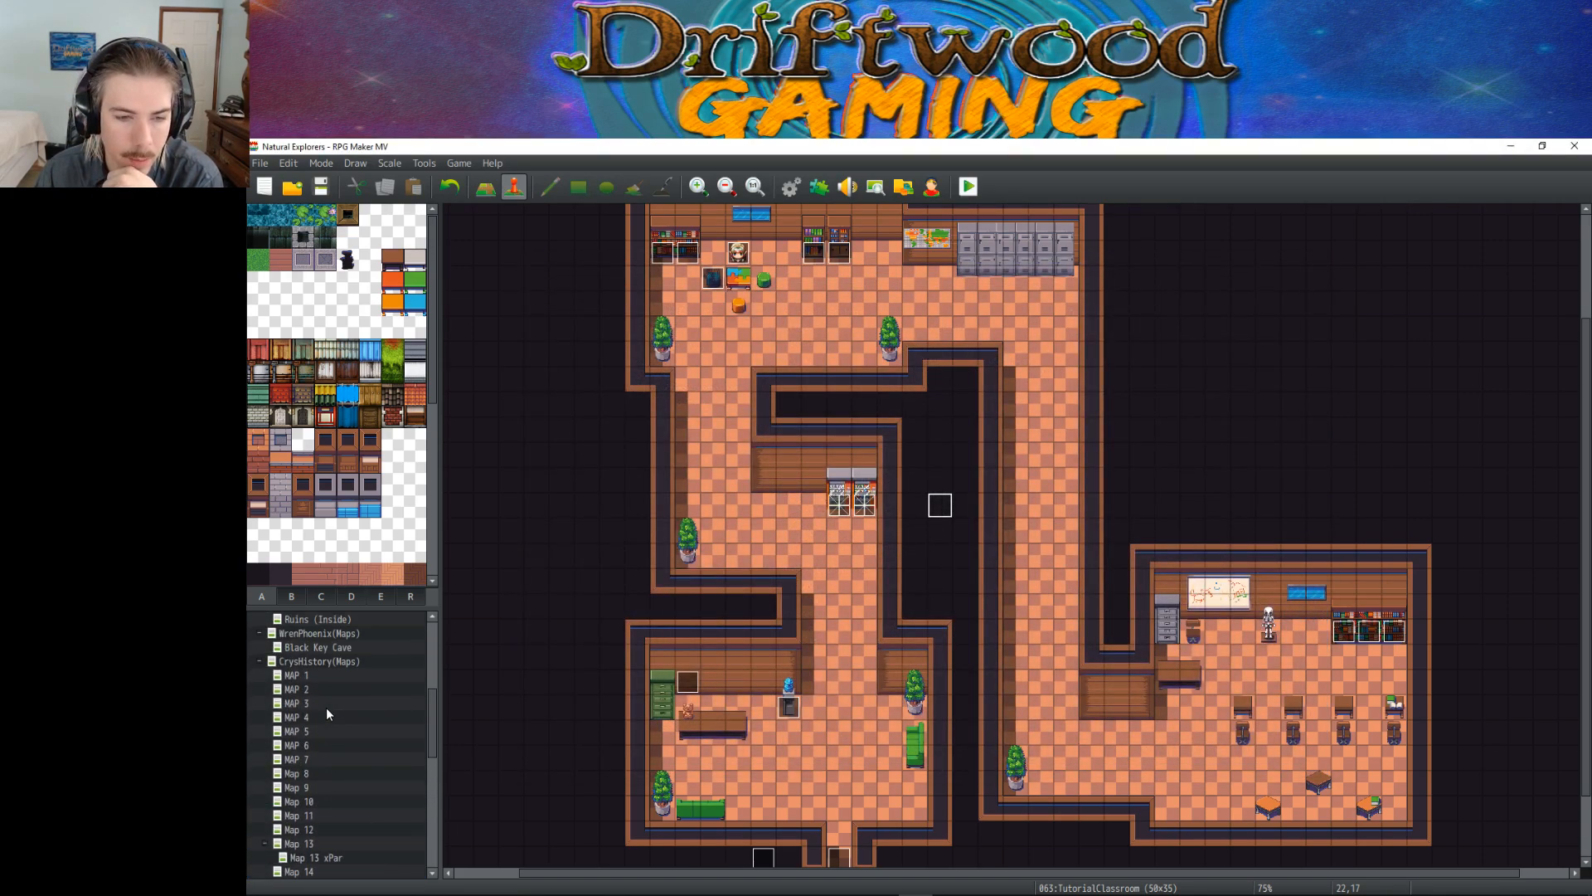
pyautogui.click(321, 646)
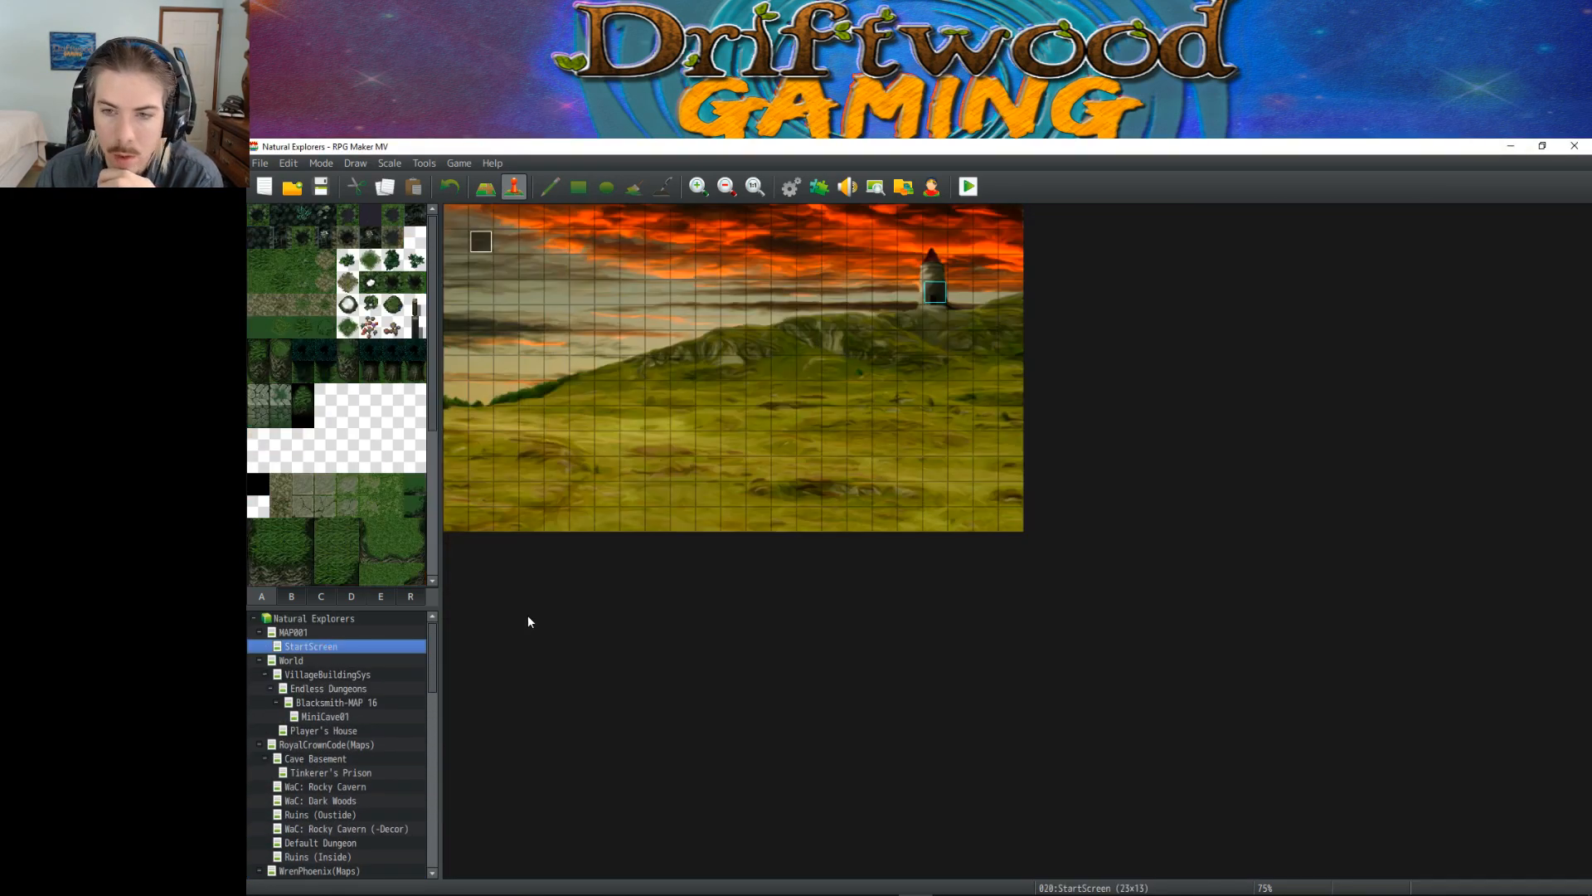
pyautogui.click(944, 296)
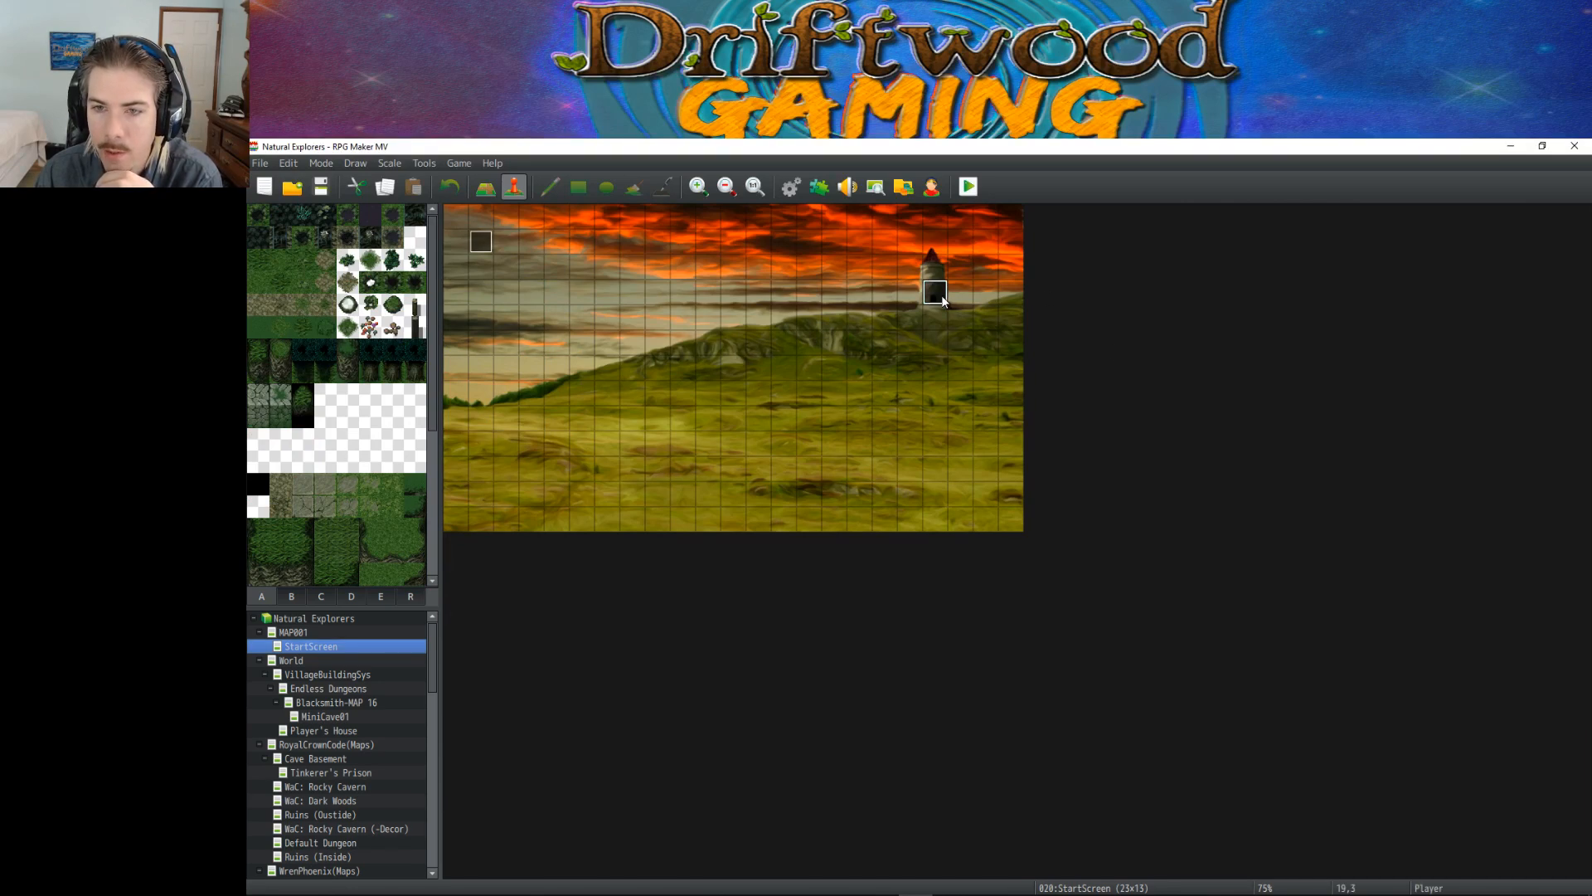
pyautogui.doubleClick(490, 243)
# Step: Change the party member added in the Mechanised Battle Toaster branch to Dino1
pyautogui.scroll(-1, 1022, 428)
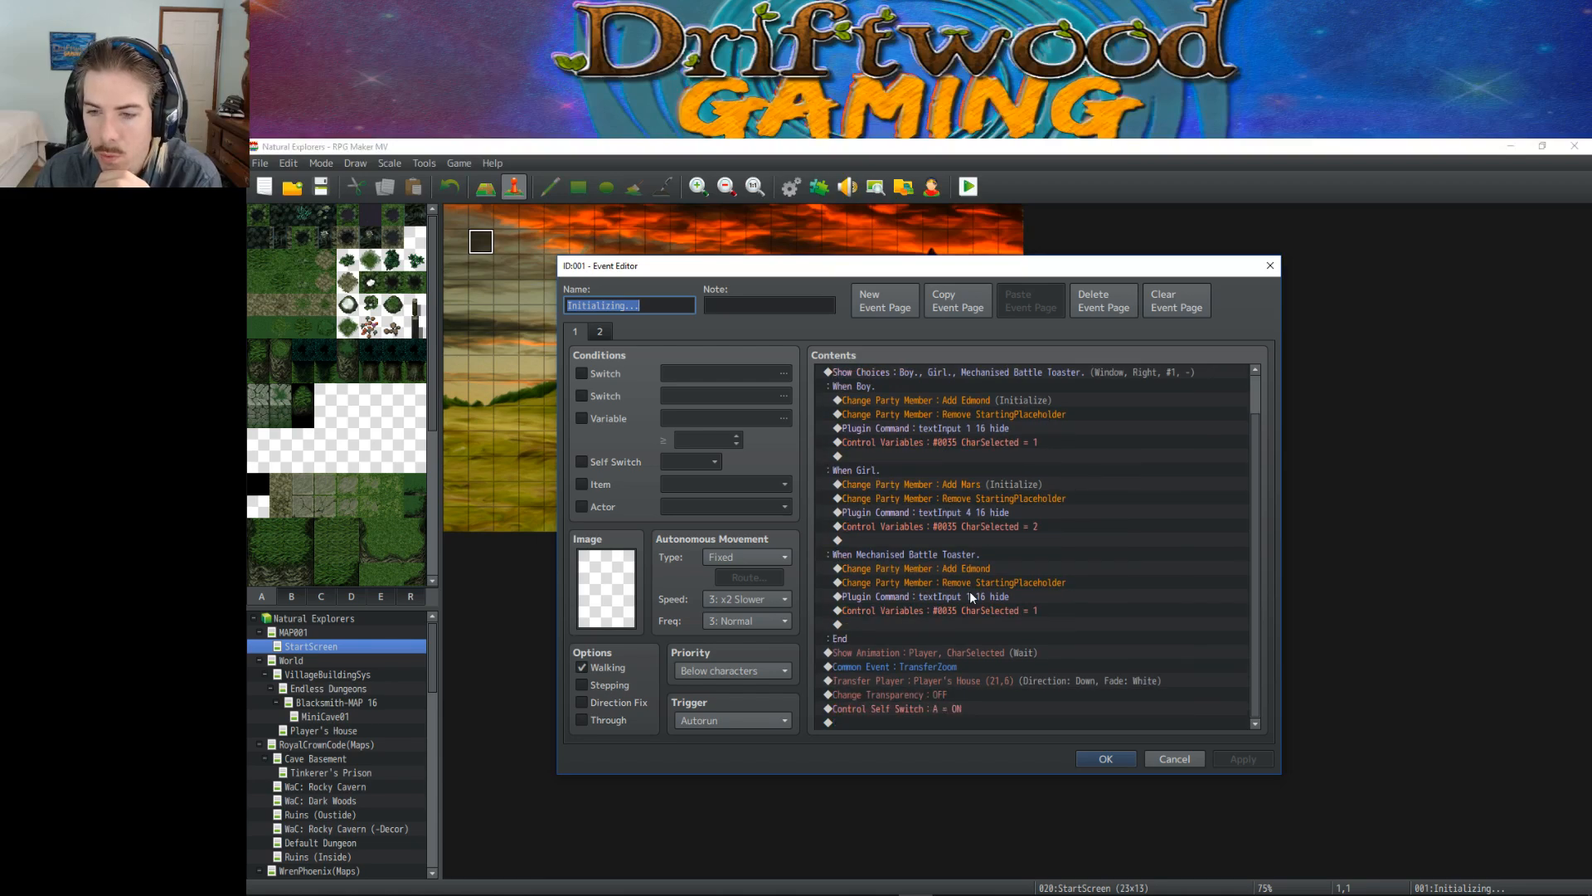
pyautogui.click(986, 574)
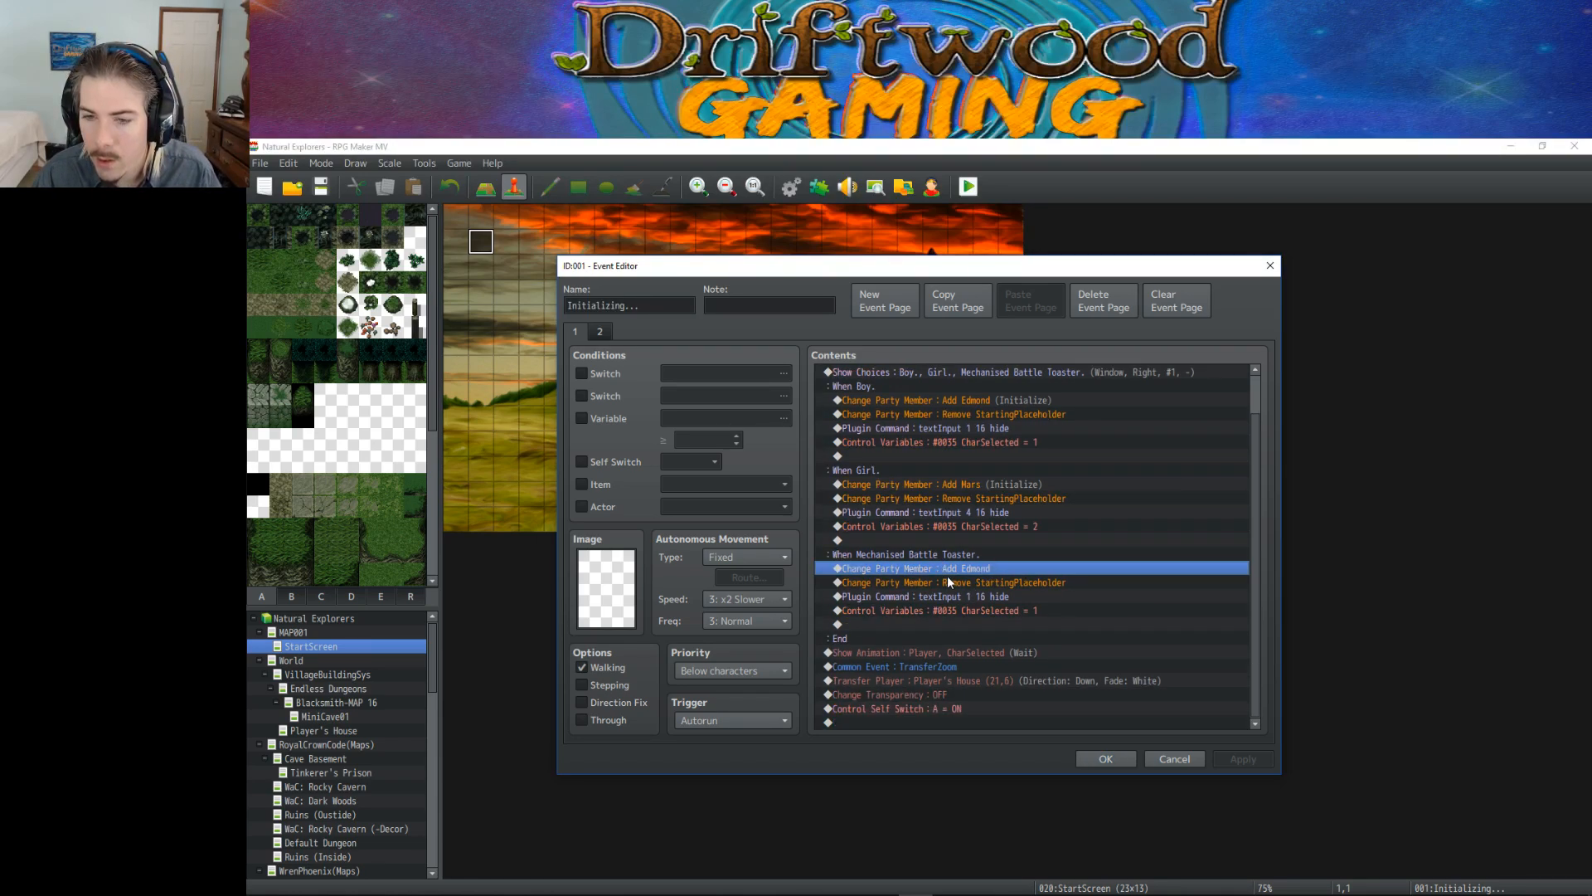
pyautogui.rightClick(961, 567)
pyautogui.click(983, 574)
pyautogui.click(1020, 509)
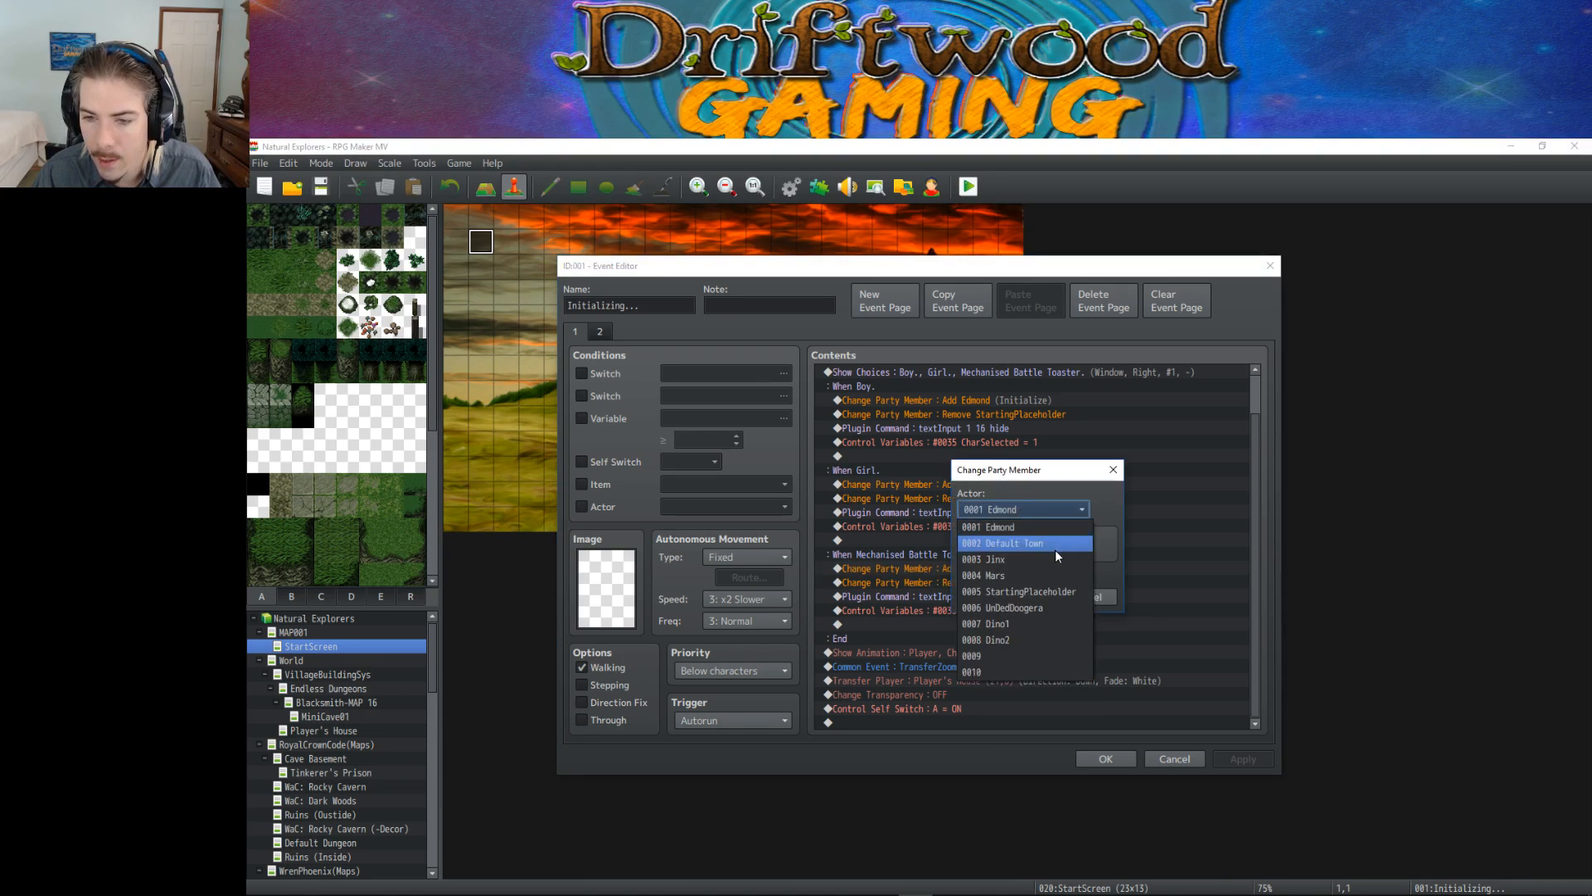
pyautogui.click(1037, 623)
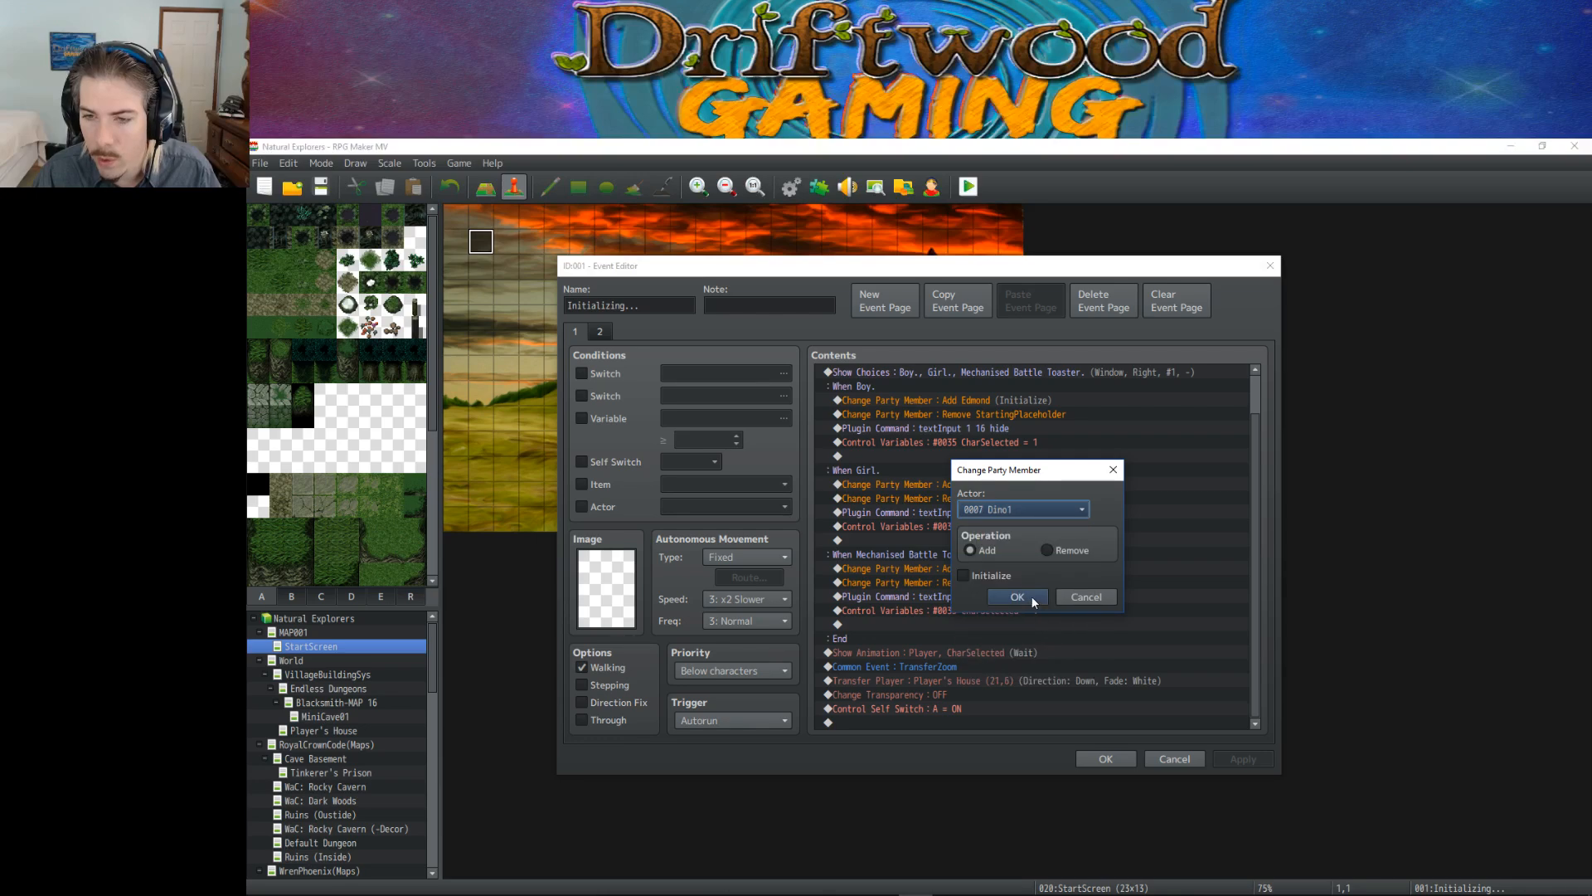
pyautogui.click(1031, 596)
# Step: Change the plugin command in the Mechanised Battle Toaster branch to textInput 7 16 hide
pyautogui.click(968, 597)
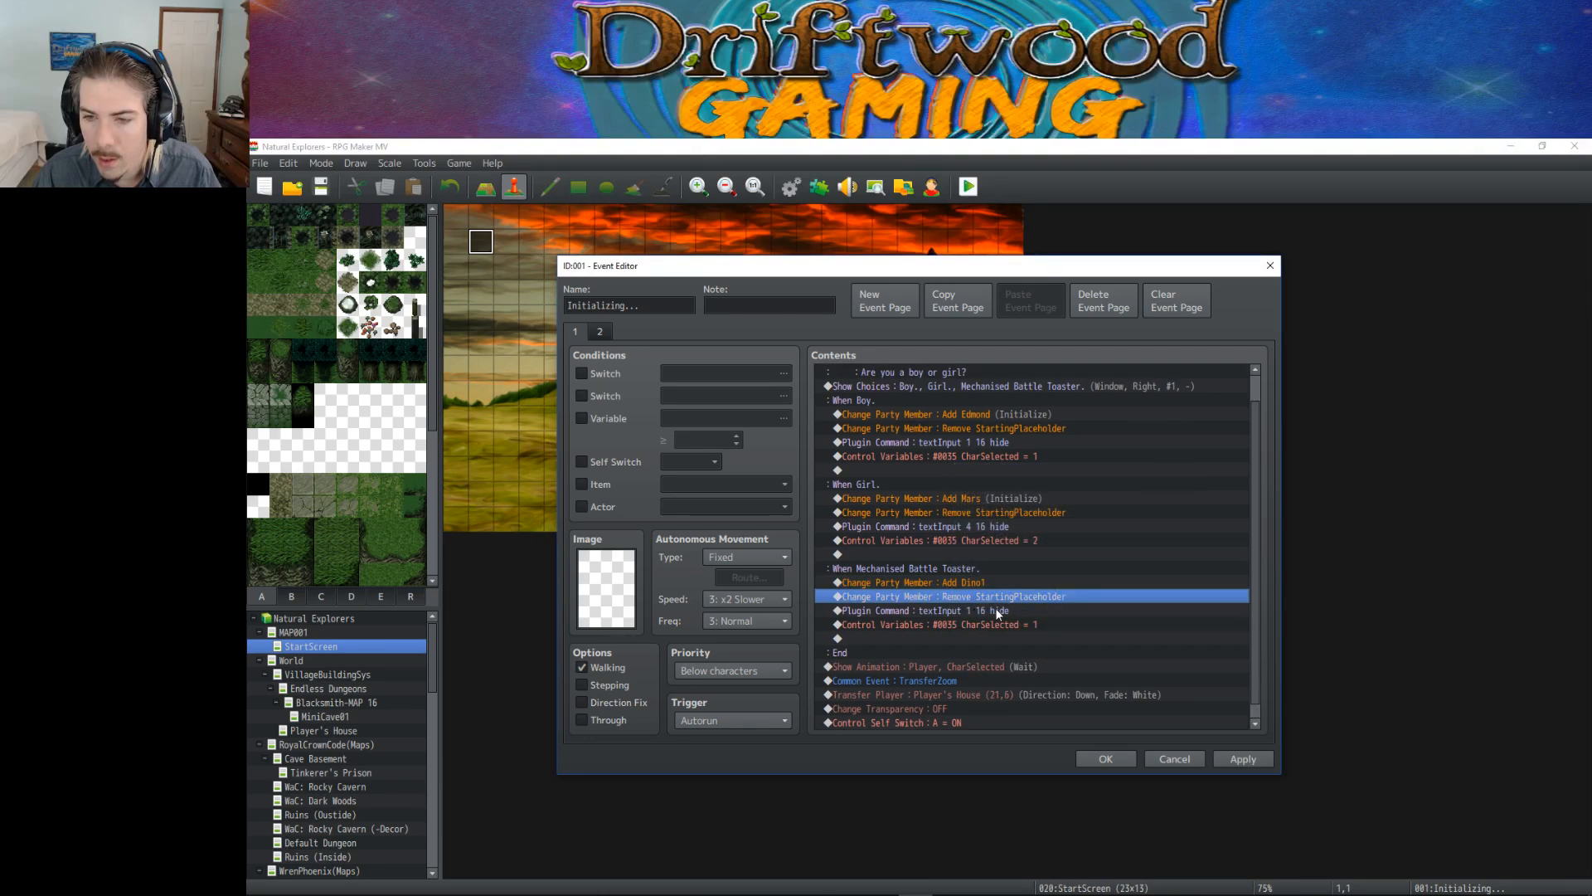
pyautogui.click(987, 609)
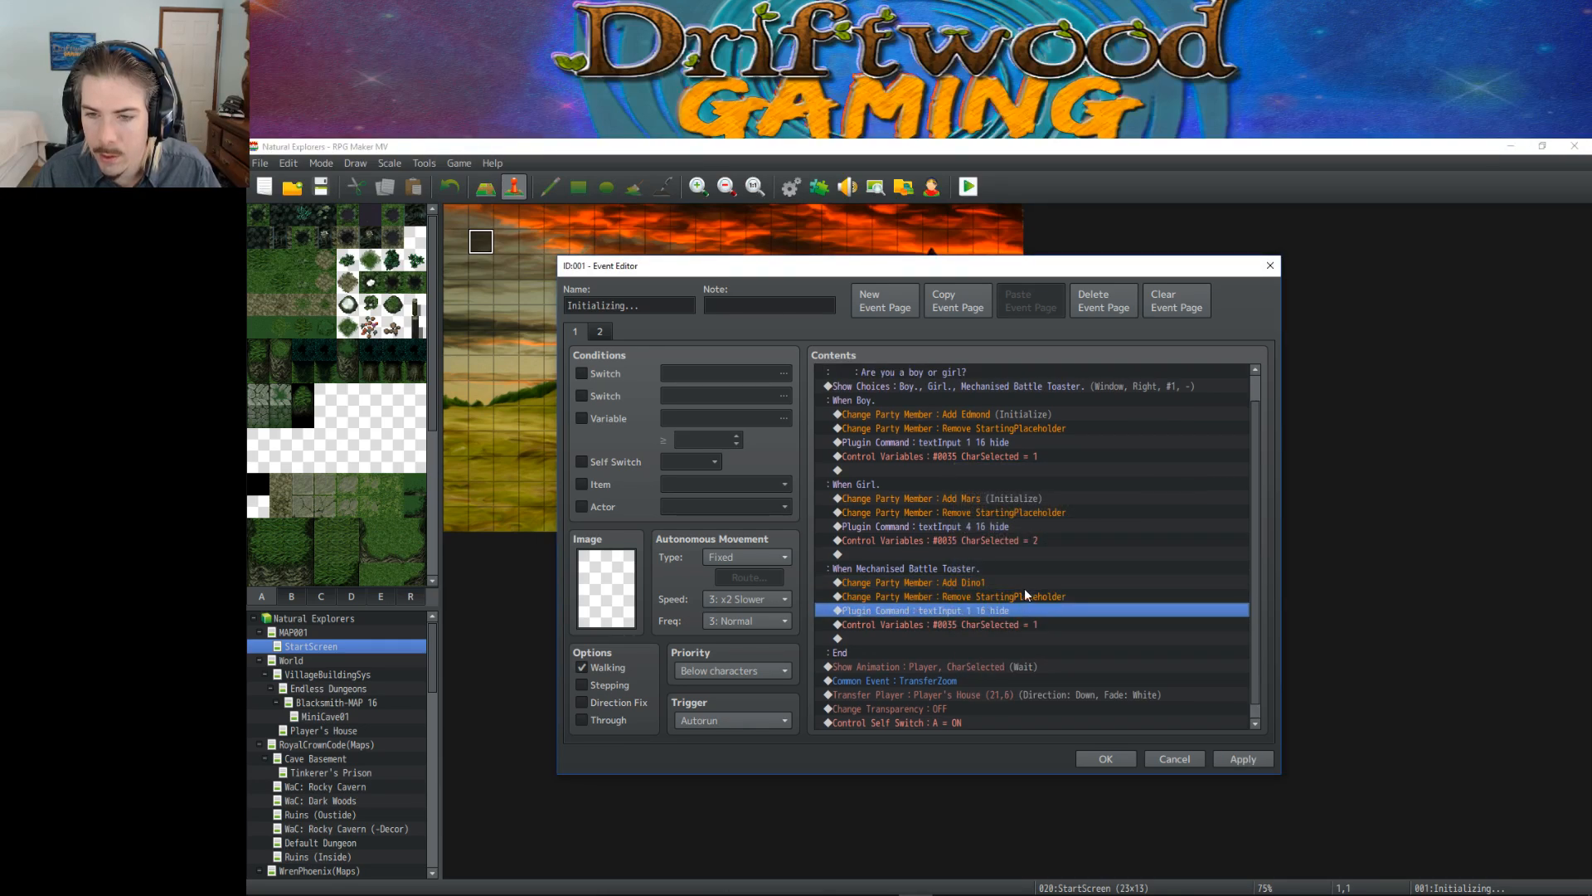
pyautogui.rightClick(978, 609)
pyautogui.click(1010, 640)
pyautogui.press('End')
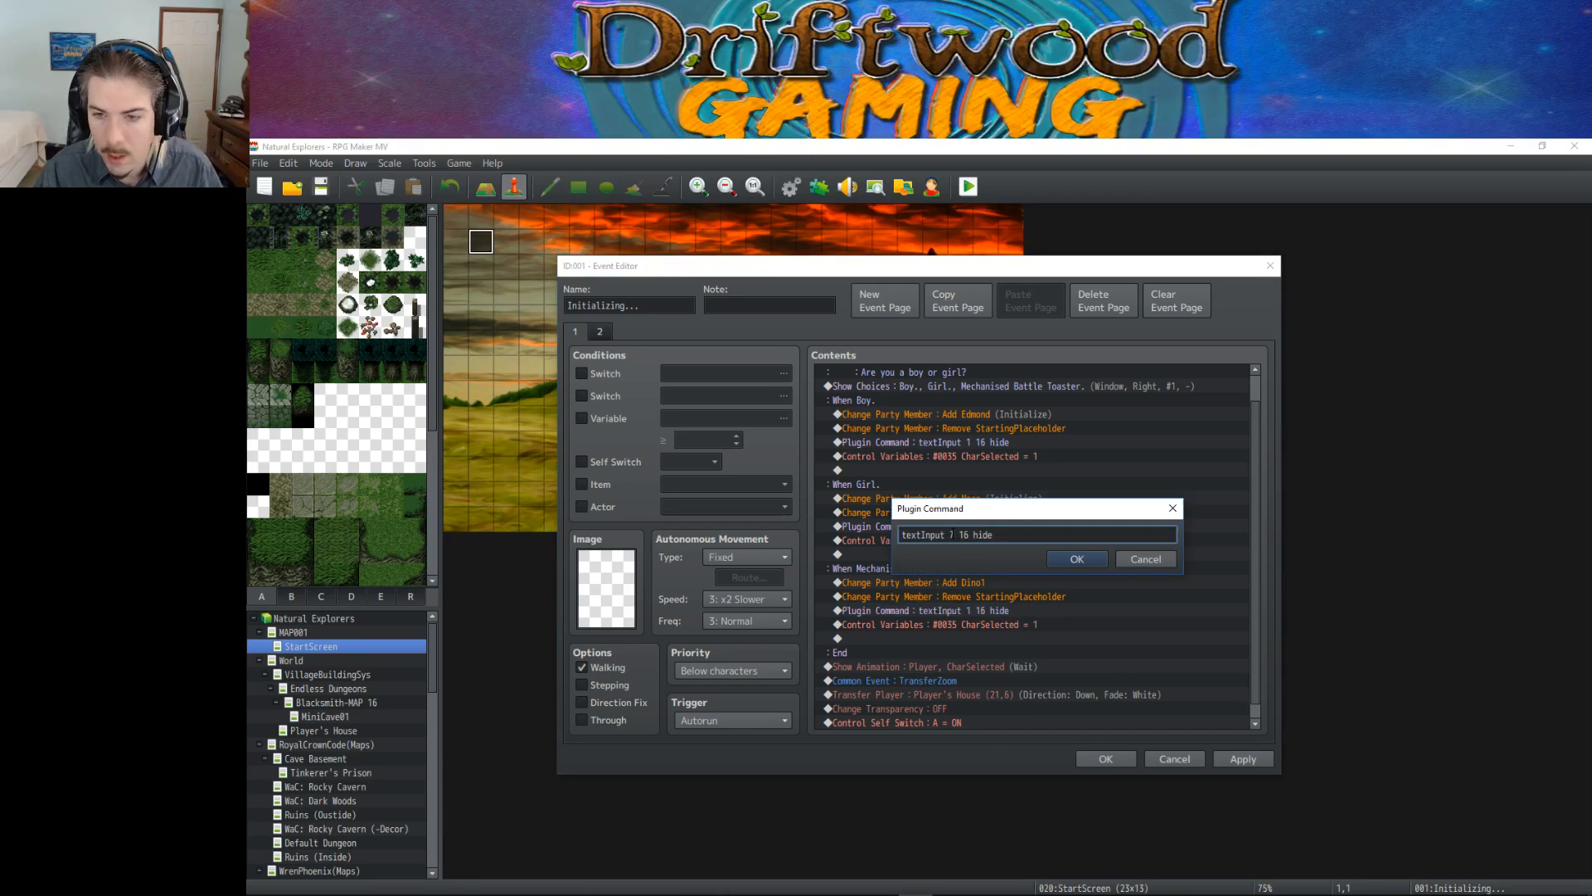
pyautogui.click(1079, 563)
# Step: Set variable CharSelected to 3 in the Mechanised Battle Toaster branch and accept the event changes
pyautogui.click(982, 624)
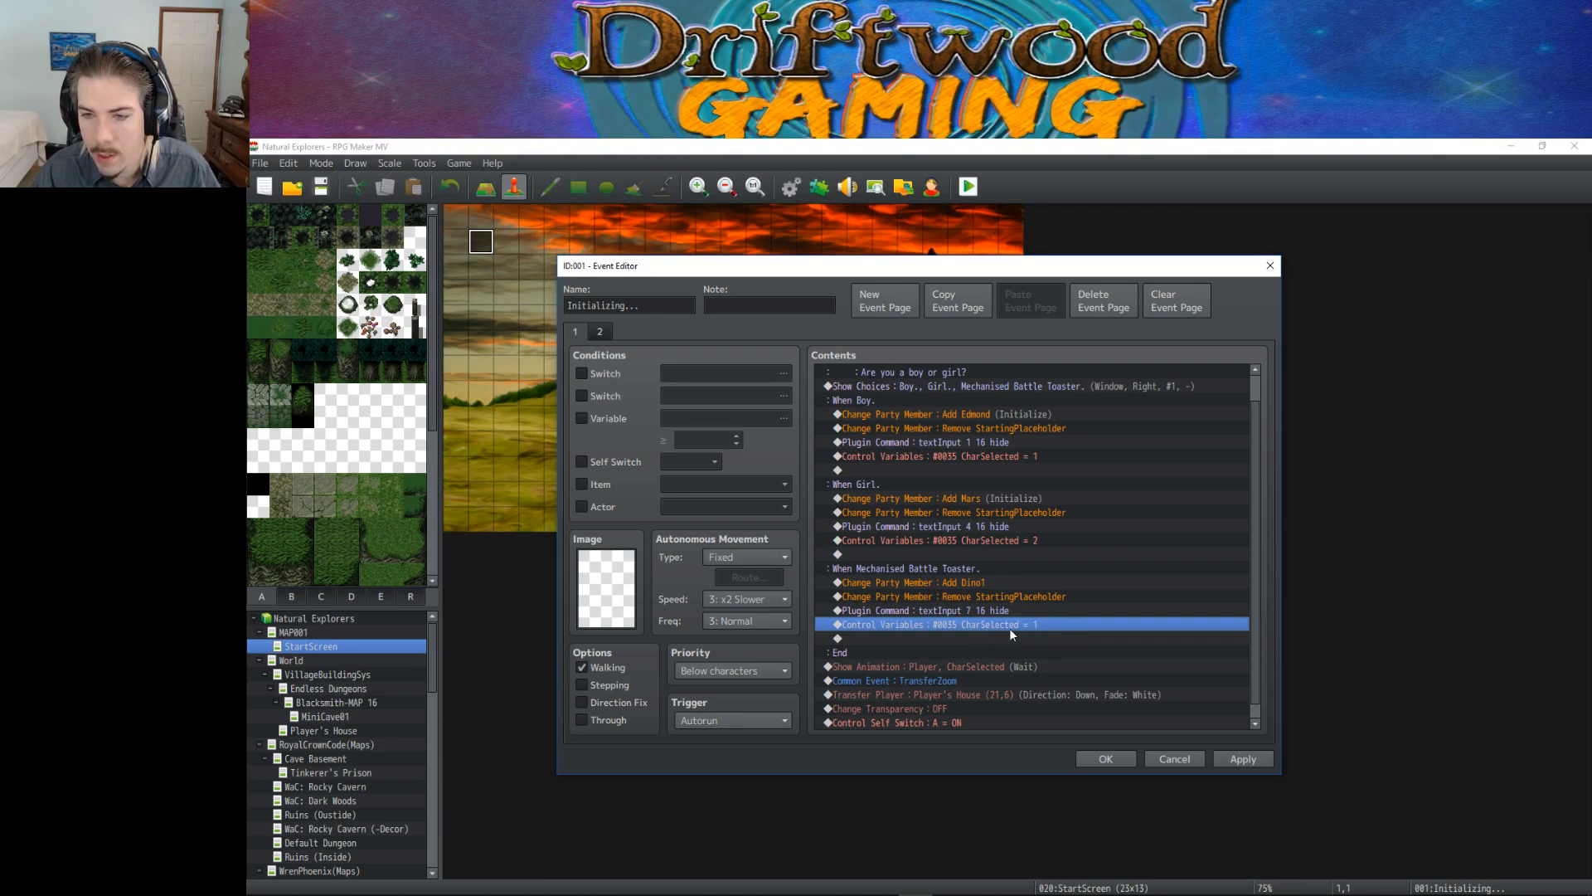
pyautogui.rightClick(1007, 625)
pyautogui.click(1033, 641)
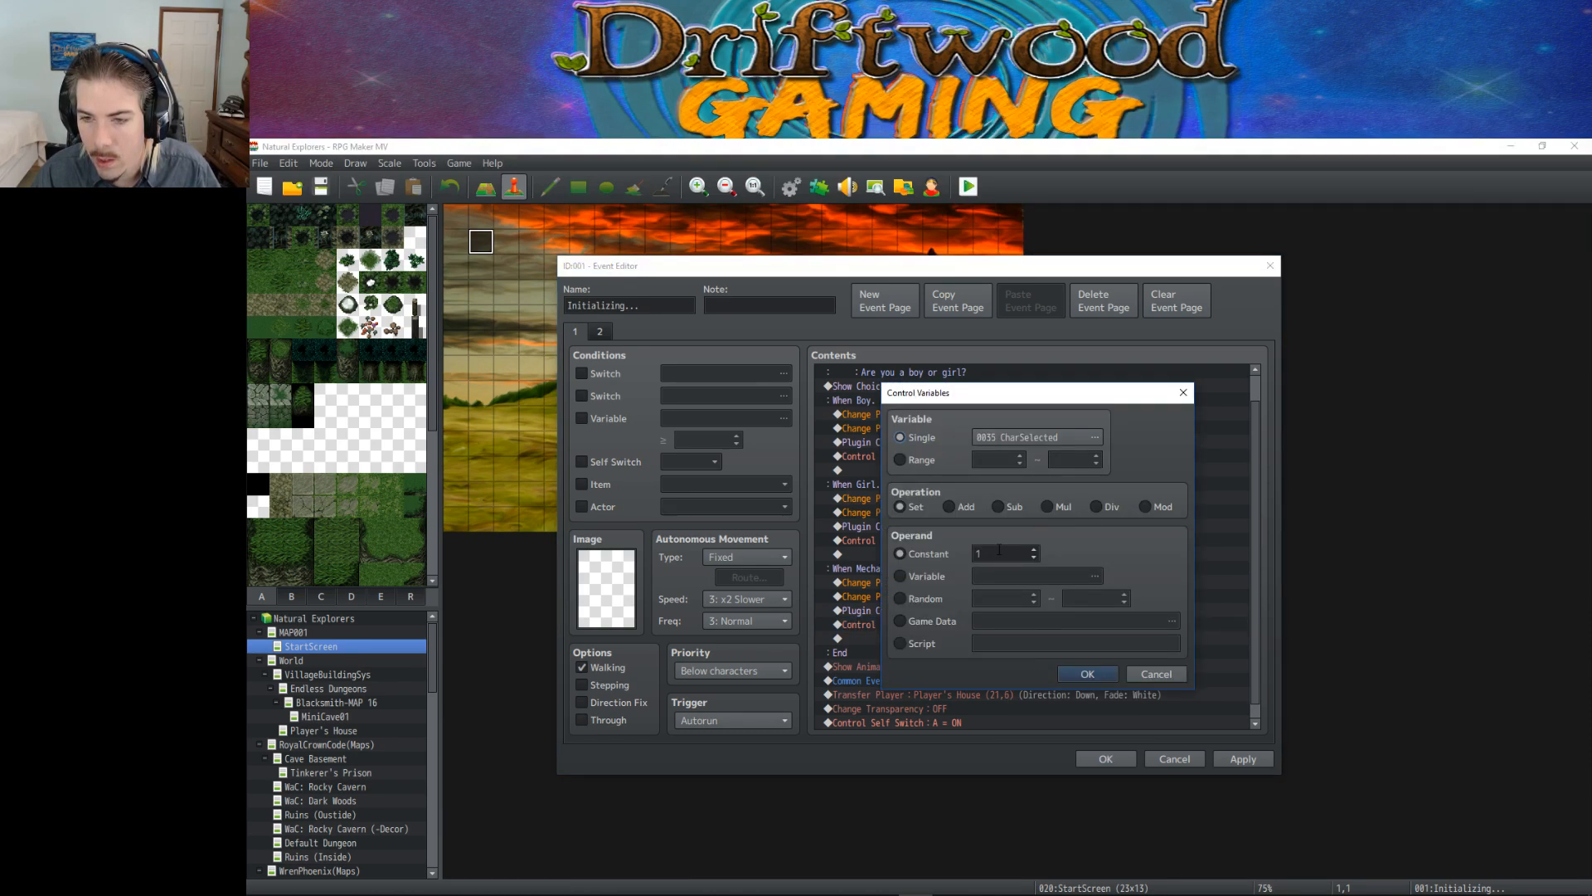
pyautogui.click(1070, 677)
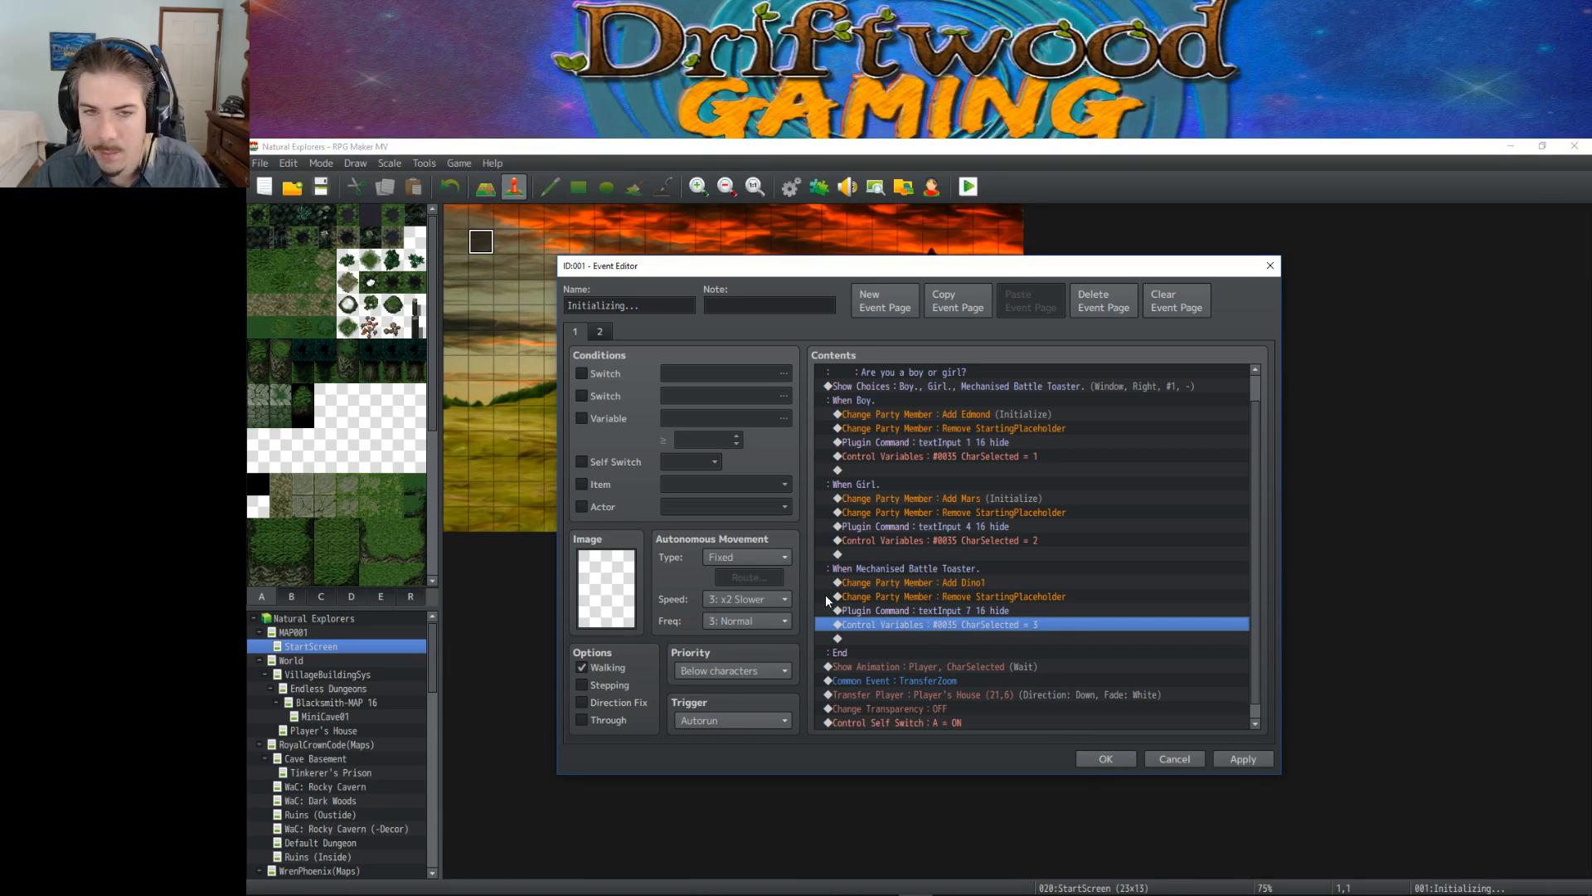
pyautogui.scroll(-1, 1074, 666)
pyautogui.click(1096, 757)
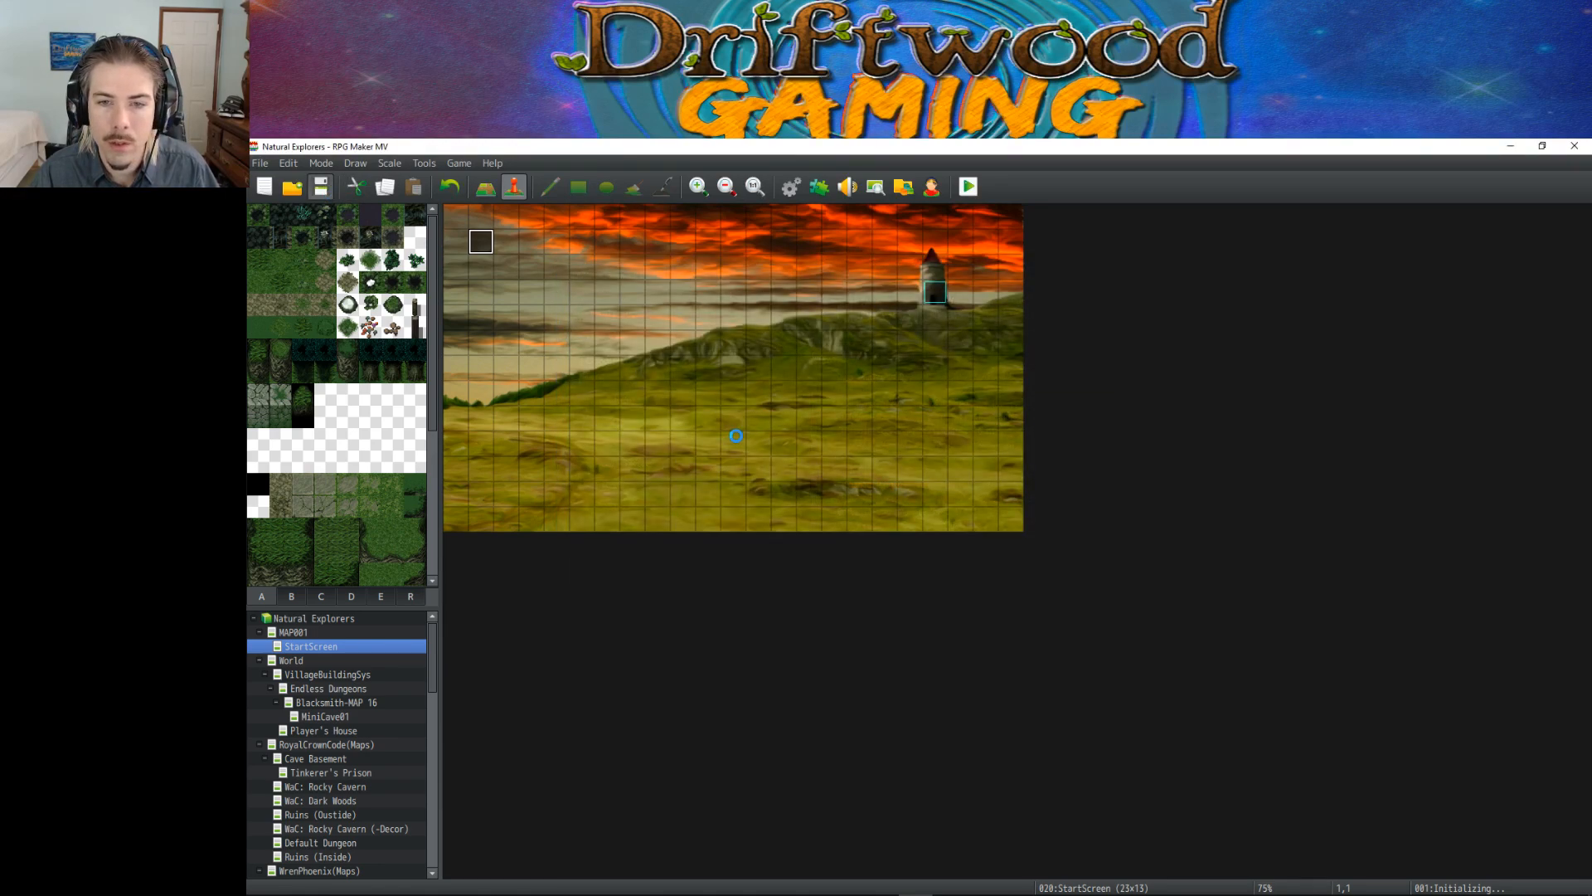
# Step: Confirm the database settings, save the project, and start a new game in a maximized playtest window
pyautogui.click(792, 188)
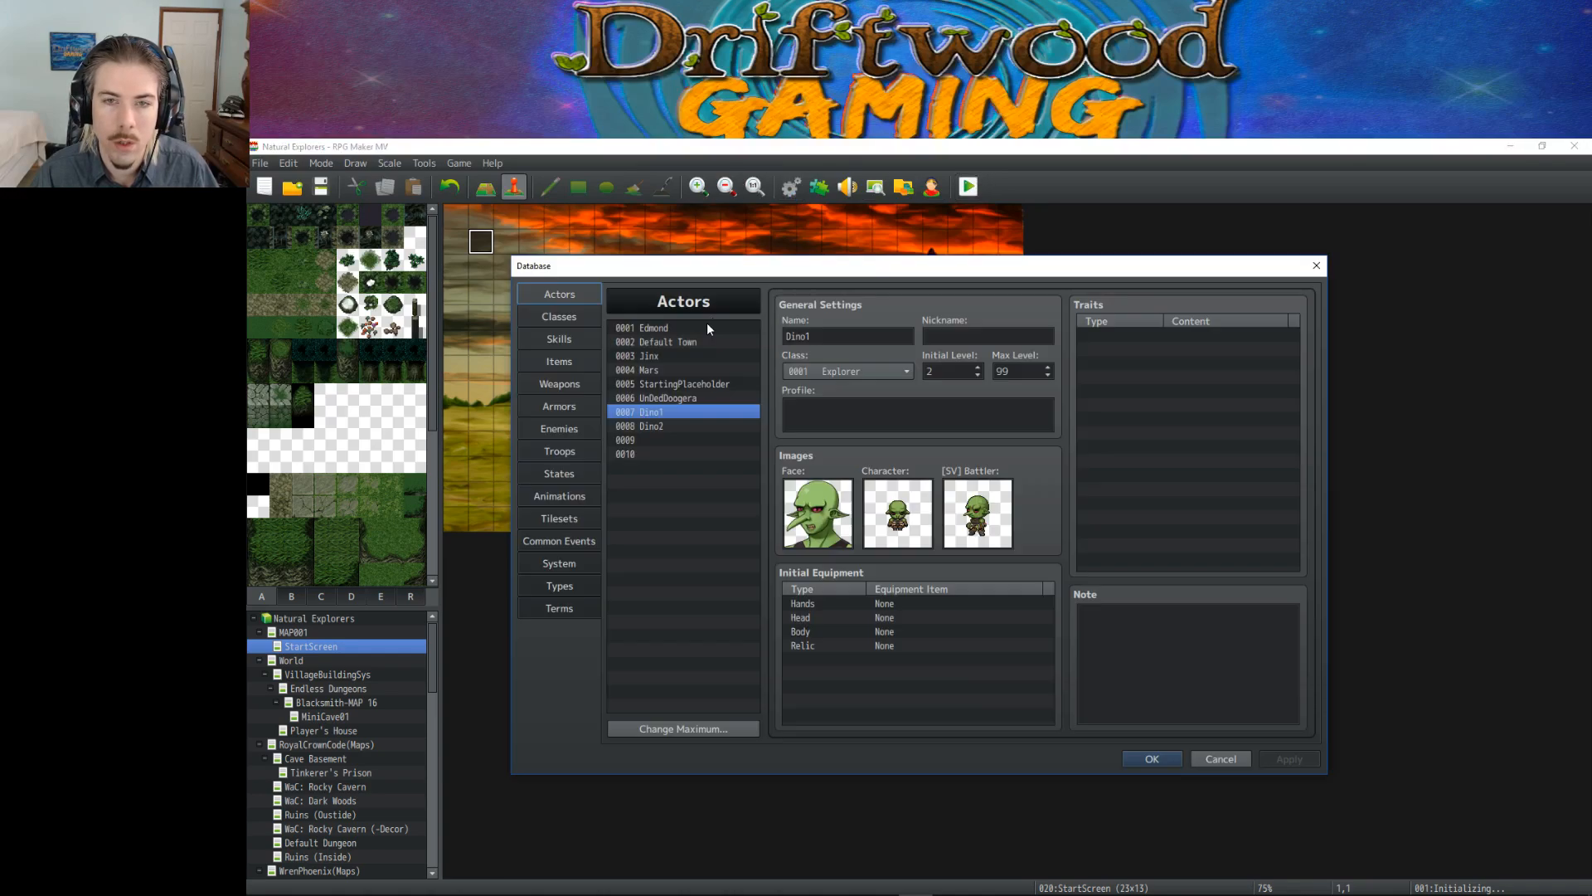
pyautogui.click(569, 573)
pyautogui.click(1152, 758)
pyautogui.hotkey('ctrl', 's')
pyautogui.click(969, 187)
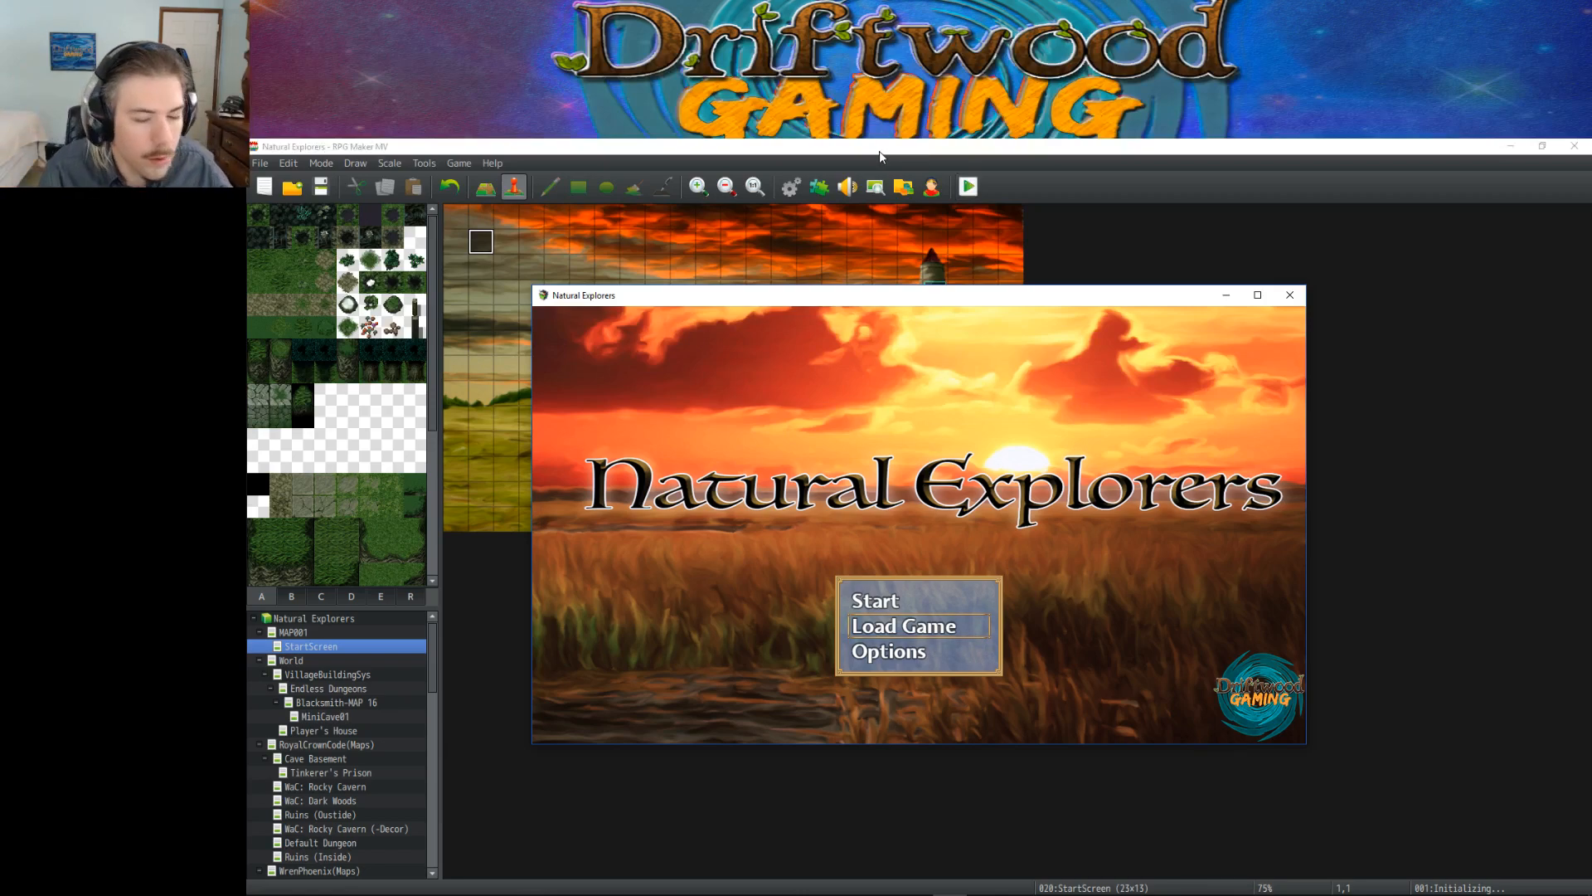
pyautogui.click(1257, 296)
pyautogui.click(899, 647)
pyautogui.click(899, 647)
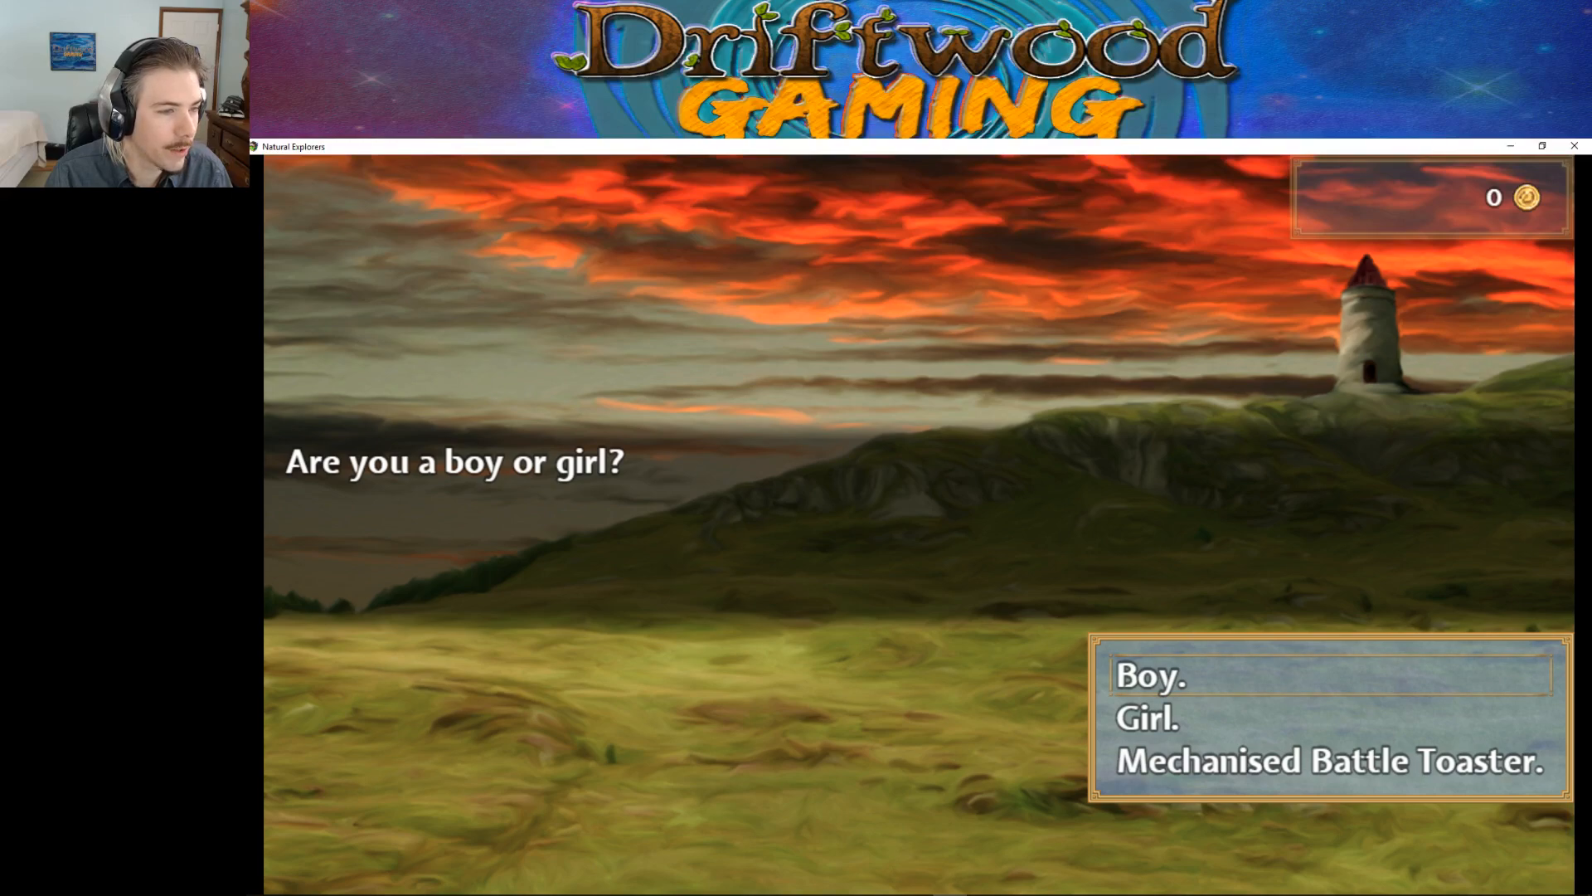
# Step: Choose Mechanised Battle Toaster as the starting character and accept the name Dino1
pyautogui.click(1200, 759)
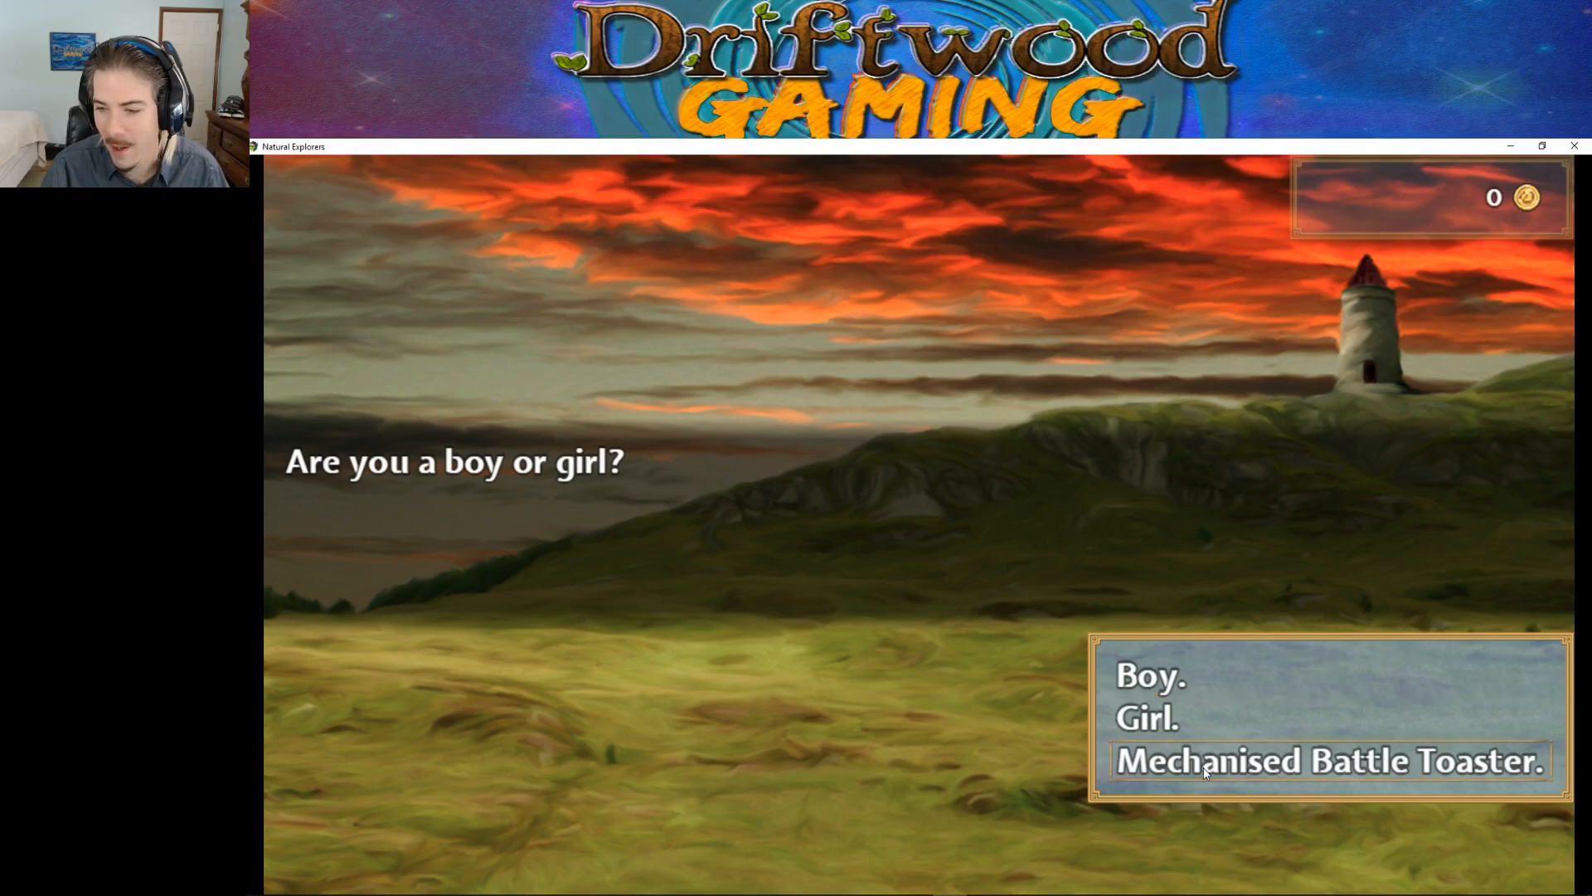
pyautogui.click(1201, 759)
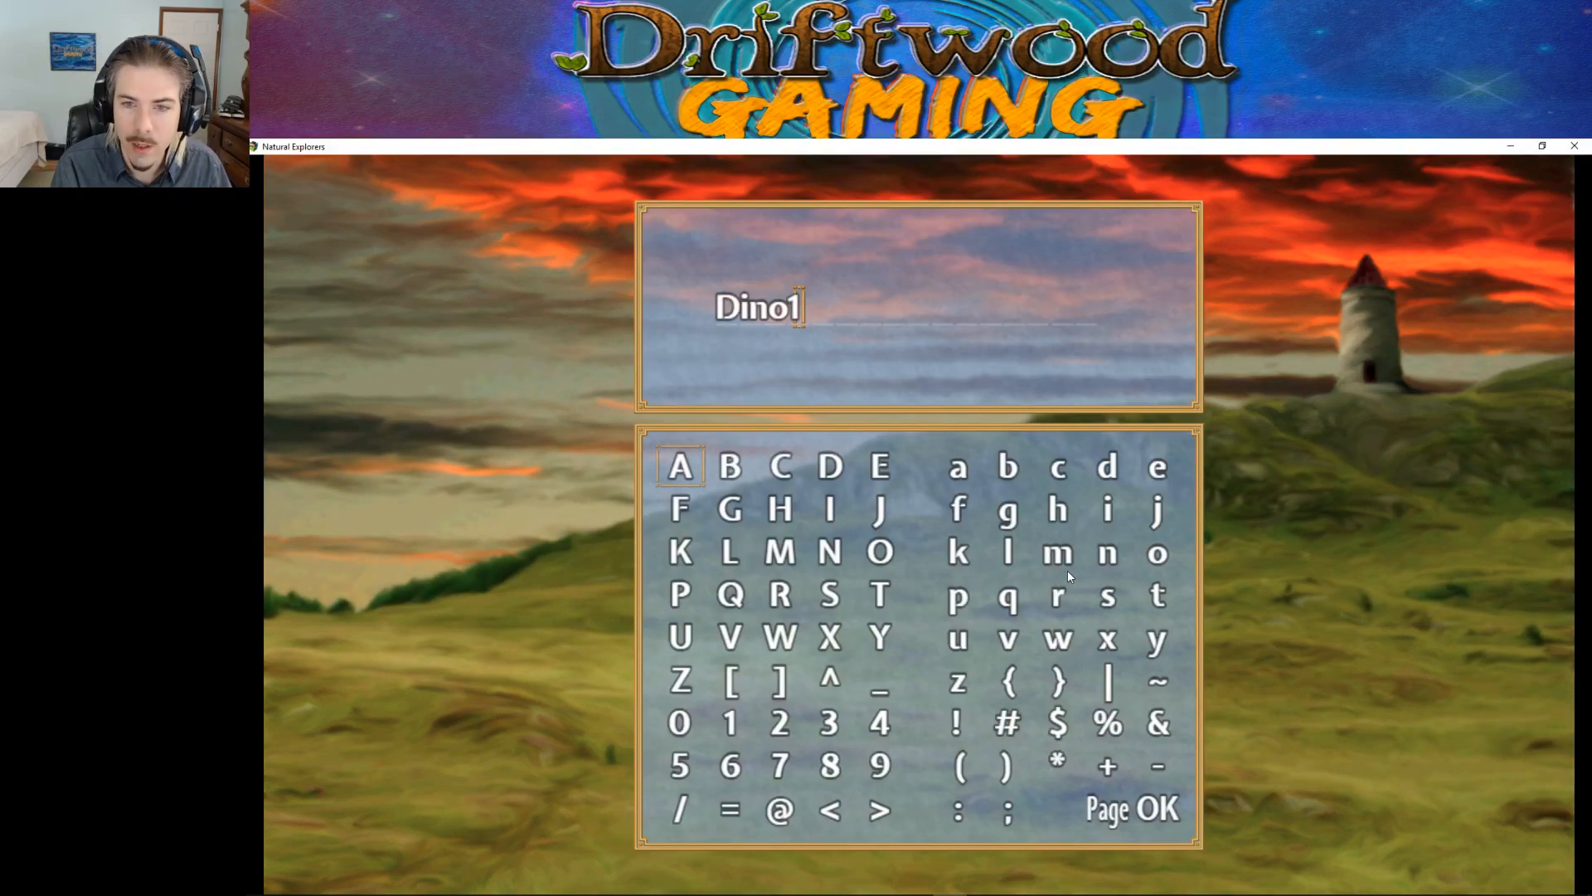
pyautogui.press('Return')
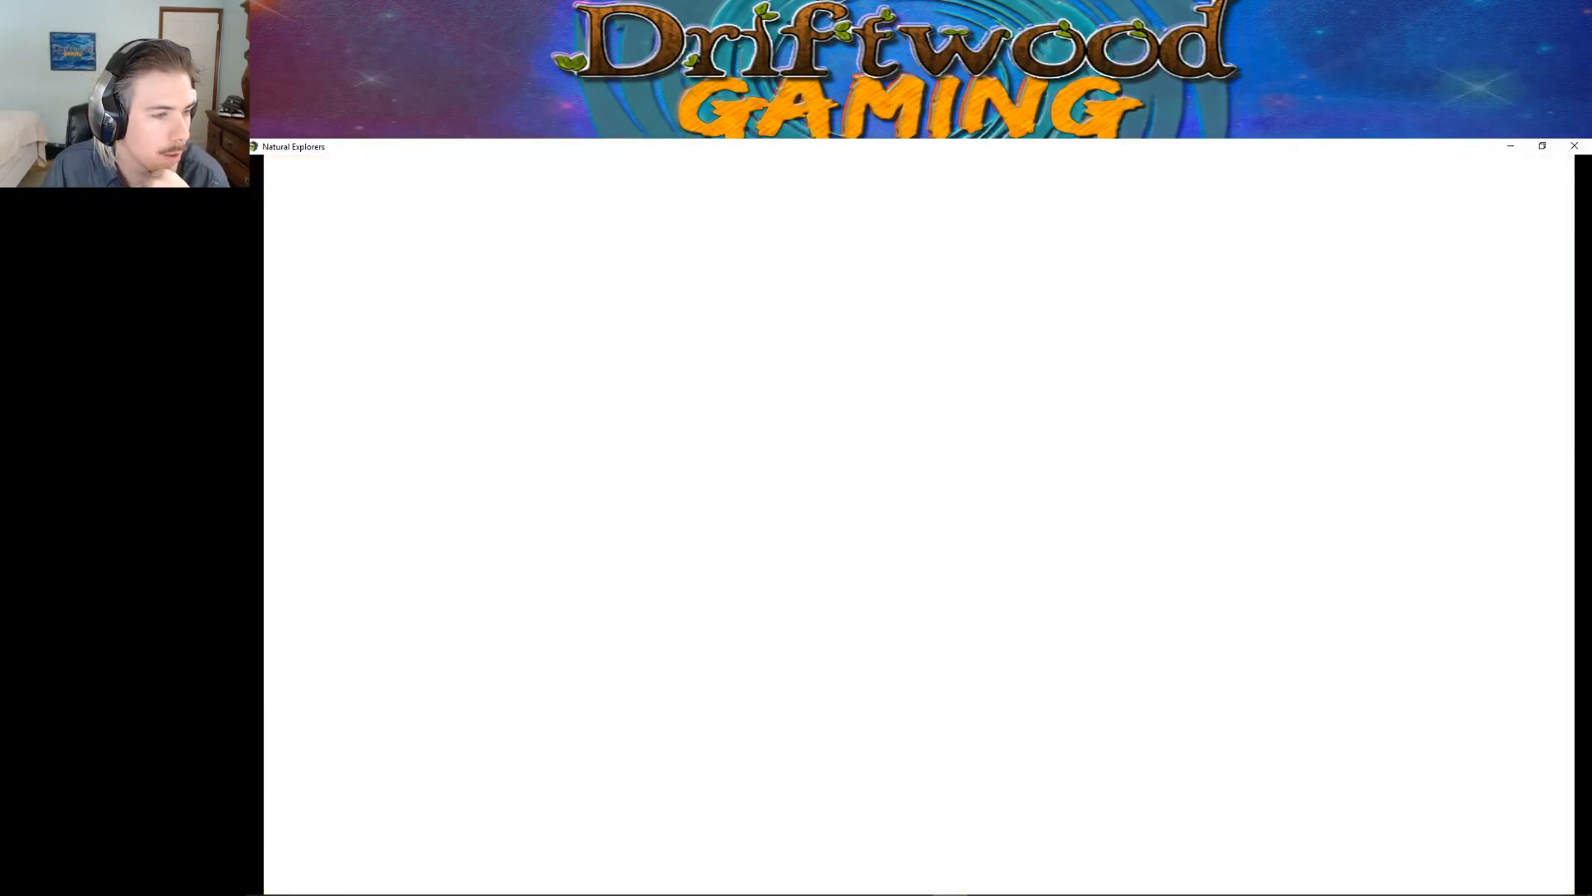
pyautogui.press('Right')
pyautogui.press('Up')
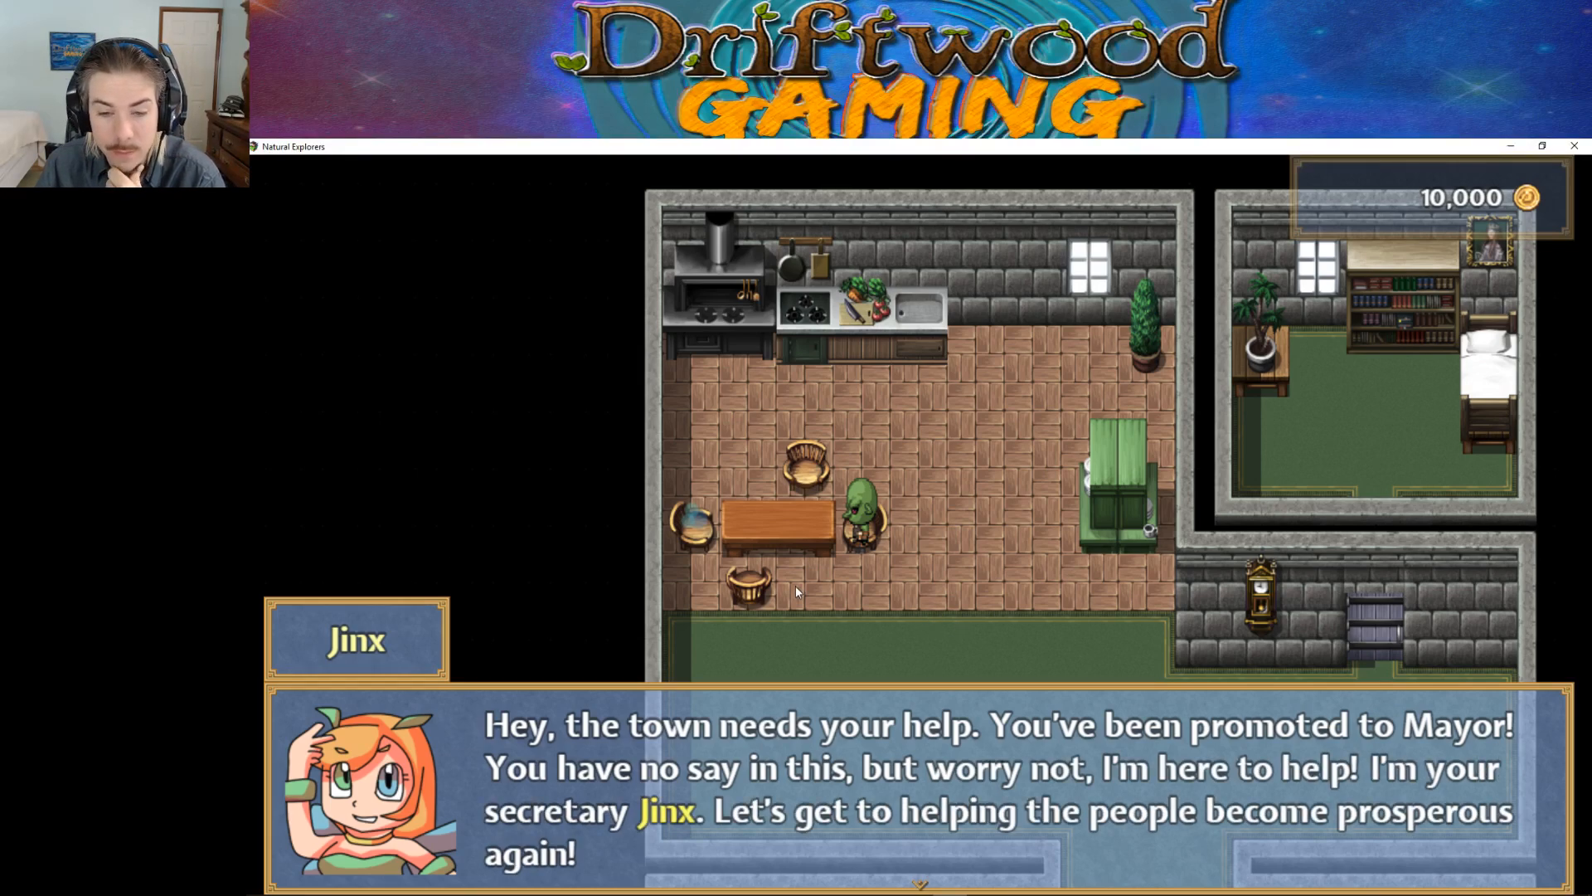
# Step: Advance through Jinx's introduction and walk Dino1 around the house to test the goblin sprite
pyautogui.click(960, 634)
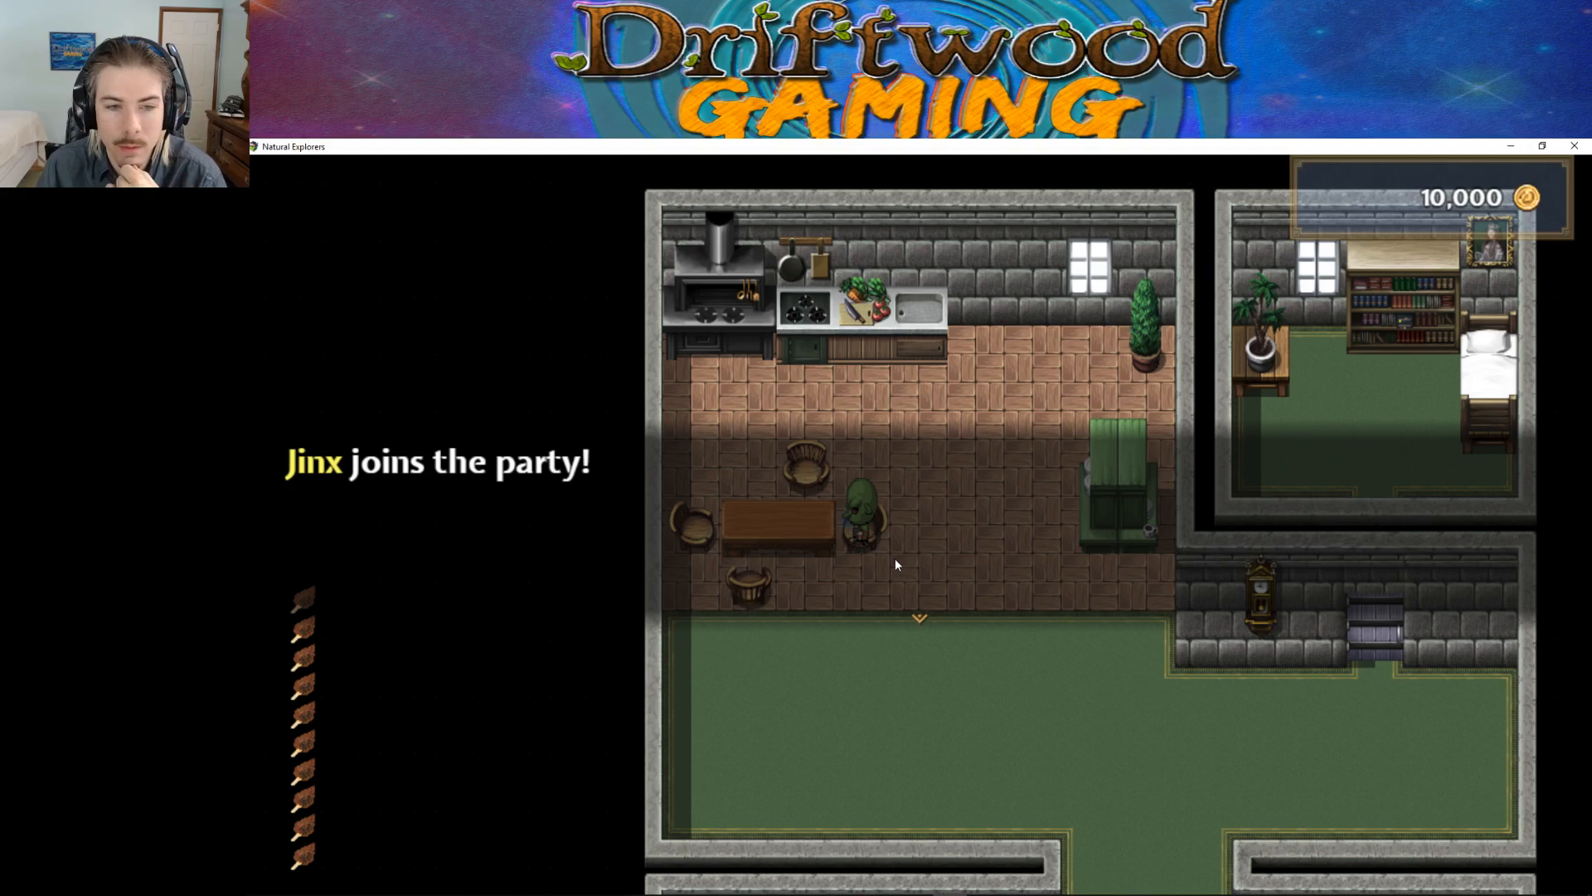
pyautogui.click(935, 581)
pyautogui.press('Down')
pyautogui.press('Right')
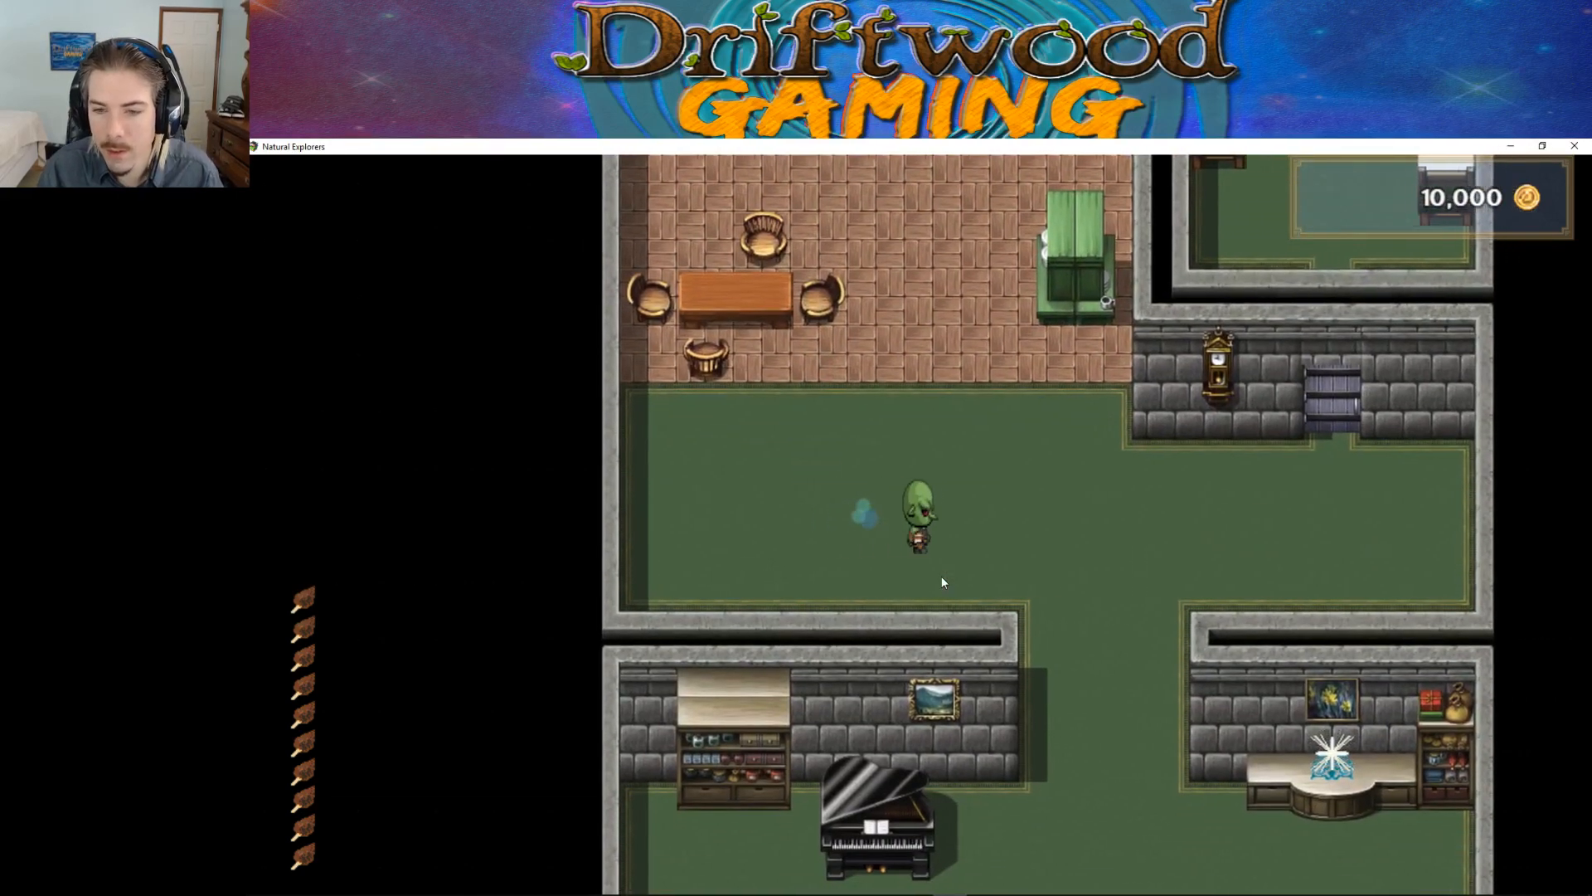
pyautogui.press('Down')
pyautogui.press('Left')
pyautogui.press('Right')
pyautogui.press('Left')
pyautogui.press('Down')
pyautogui.press('Right')
pyautogui.press('Up')
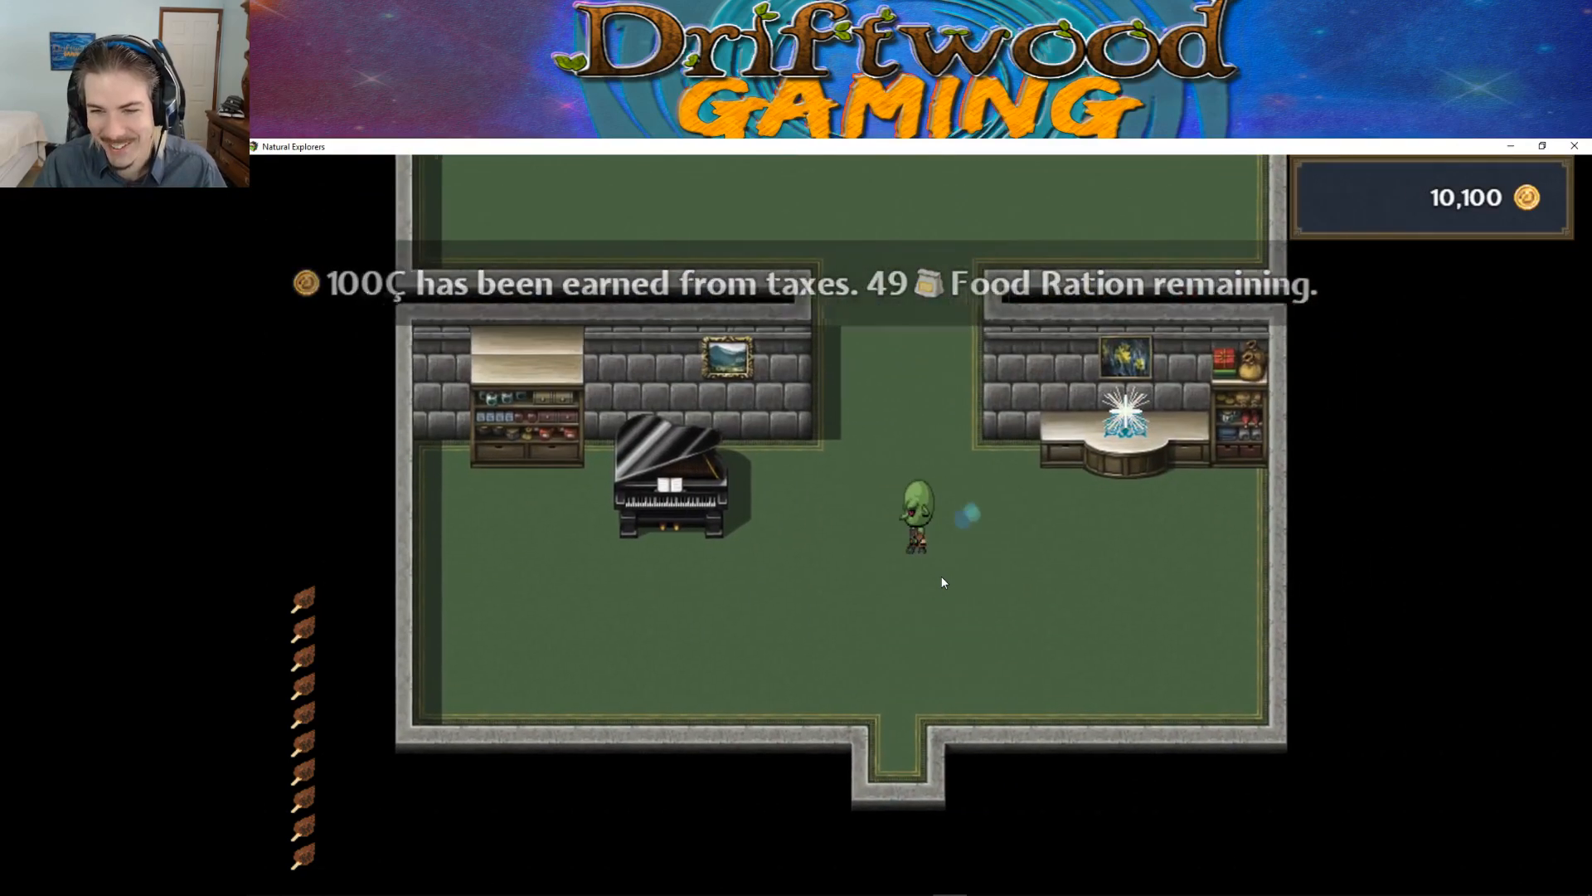
# Step: Check Dino1's class, level and stats in the playtest's party menu
pyautogui.press('Escape')
pyautogui.press('Down')
pyautogui.press('Down')
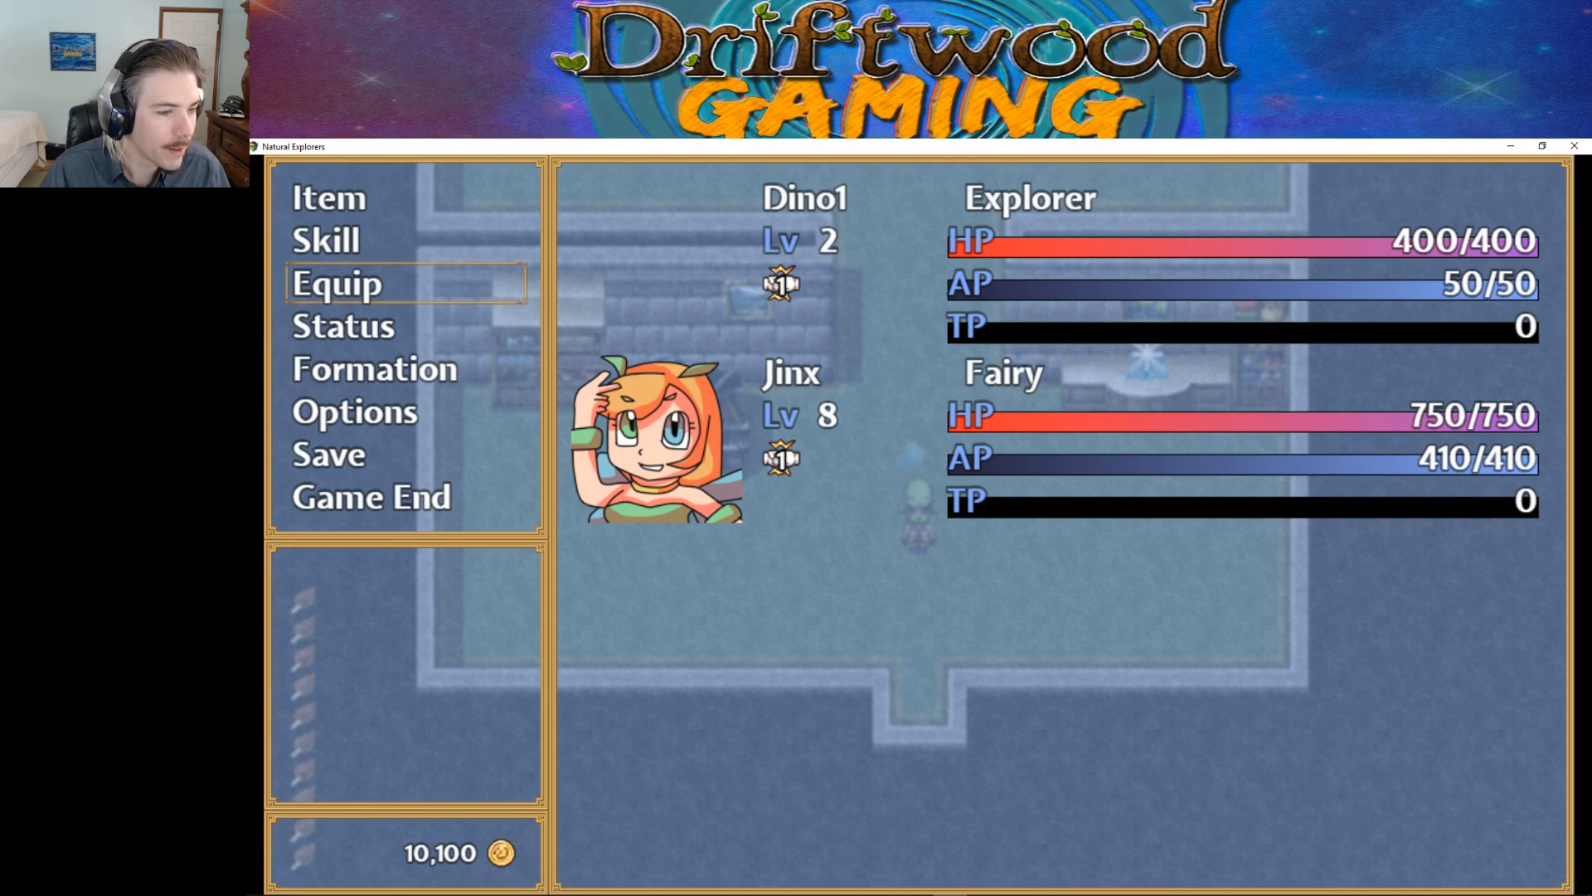
pyautogui.press('Up')
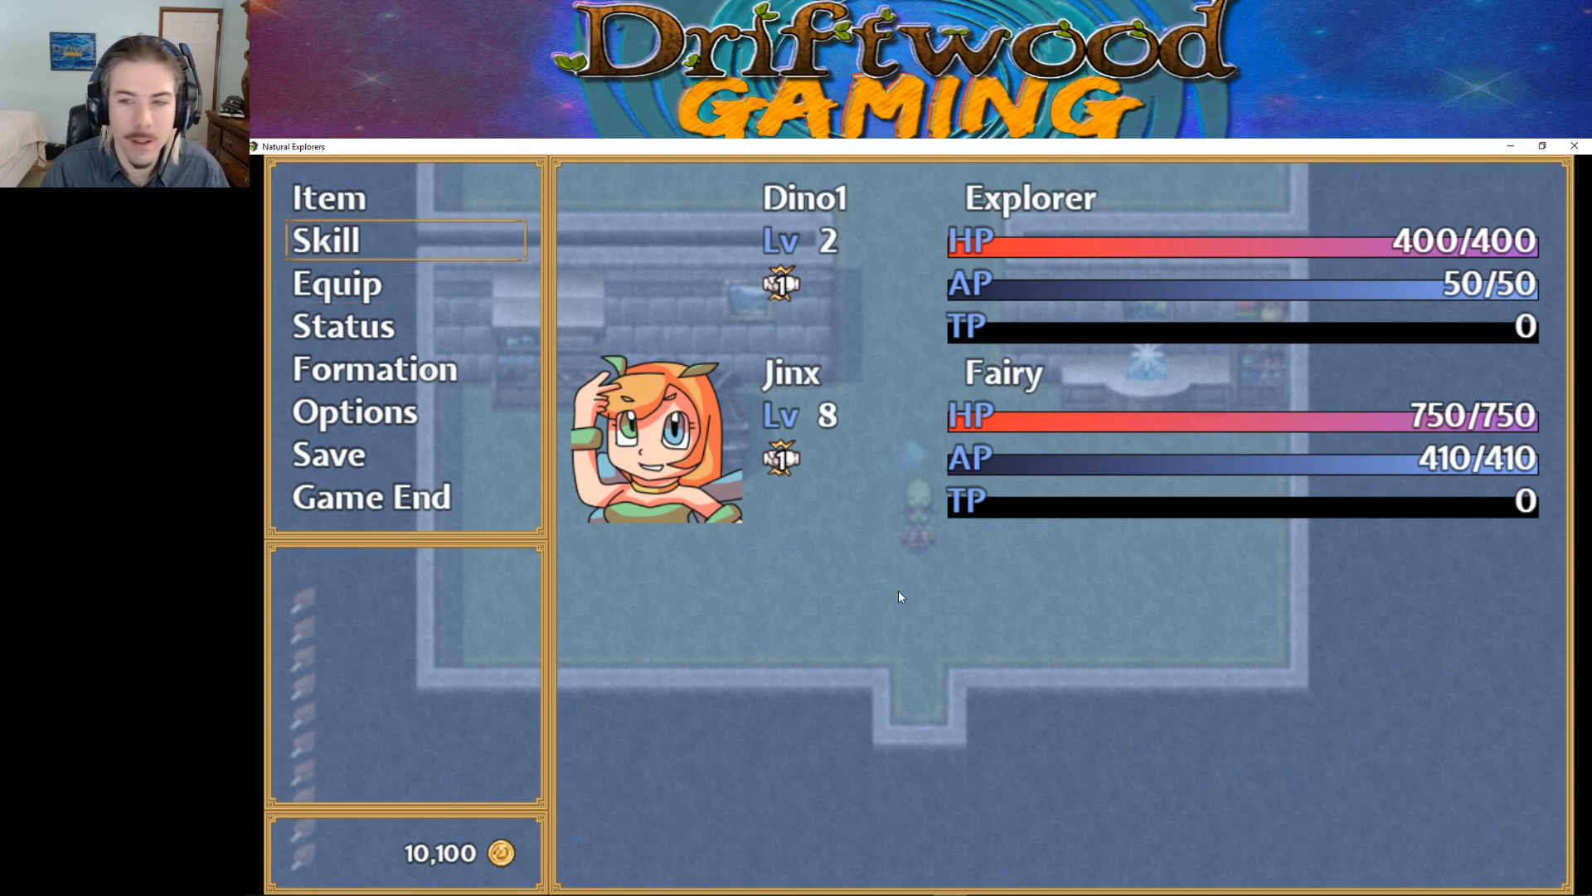
# Step: Leave the house for the tutorial classroom and dismiss Teddy's welcome message
pyautogui.press('Escape')
pyautogui.press('Down')
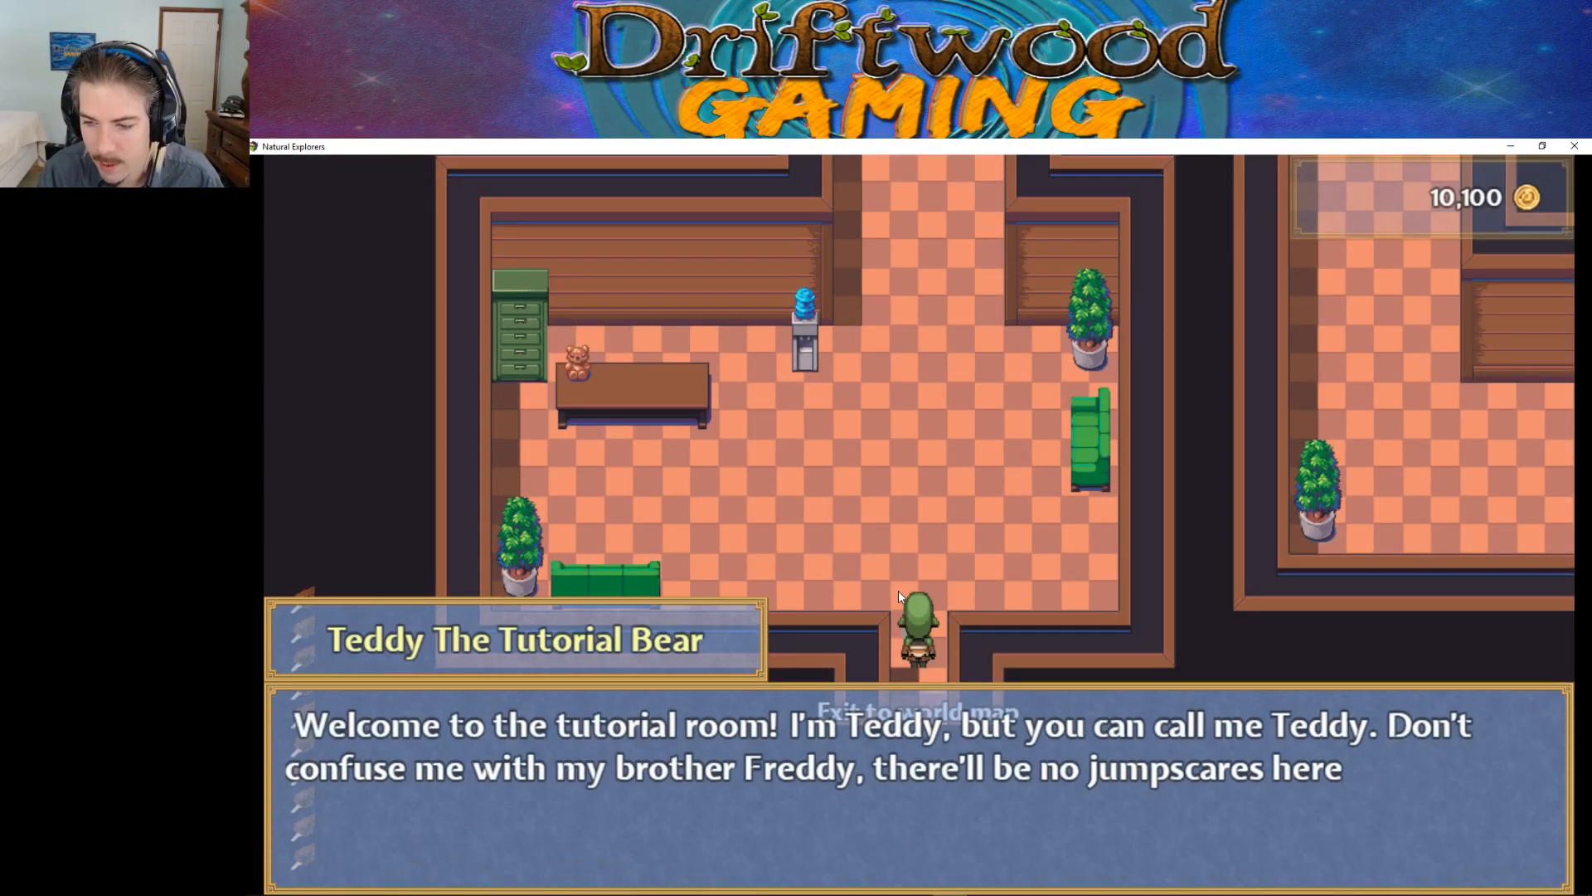
pyautogui.press('Return')
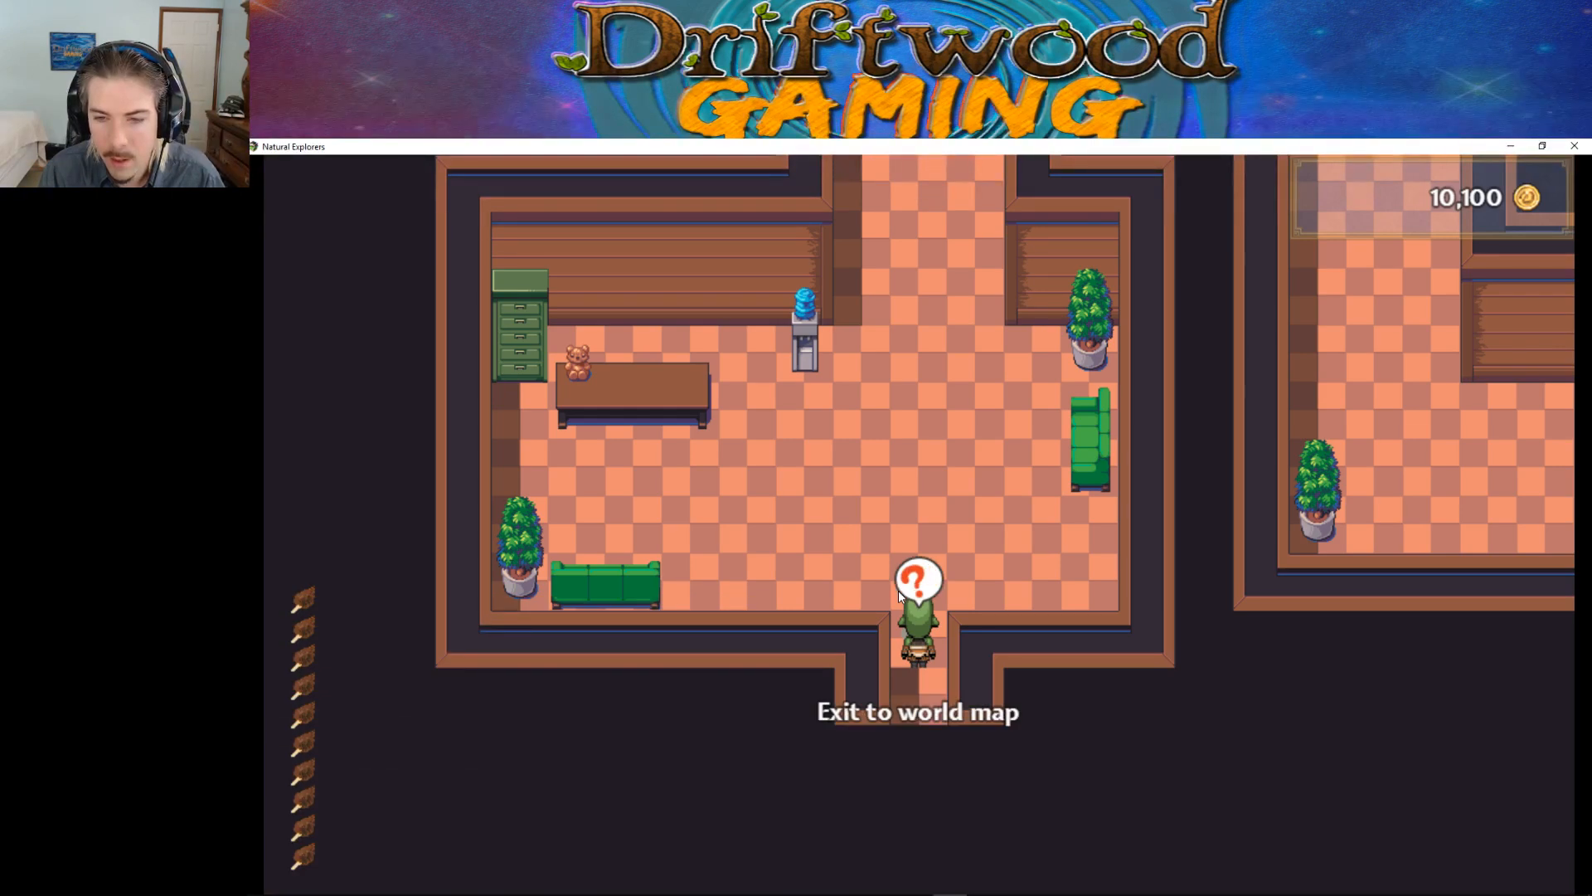
pyautogui.press('Up')
pyautogui.press('Left')
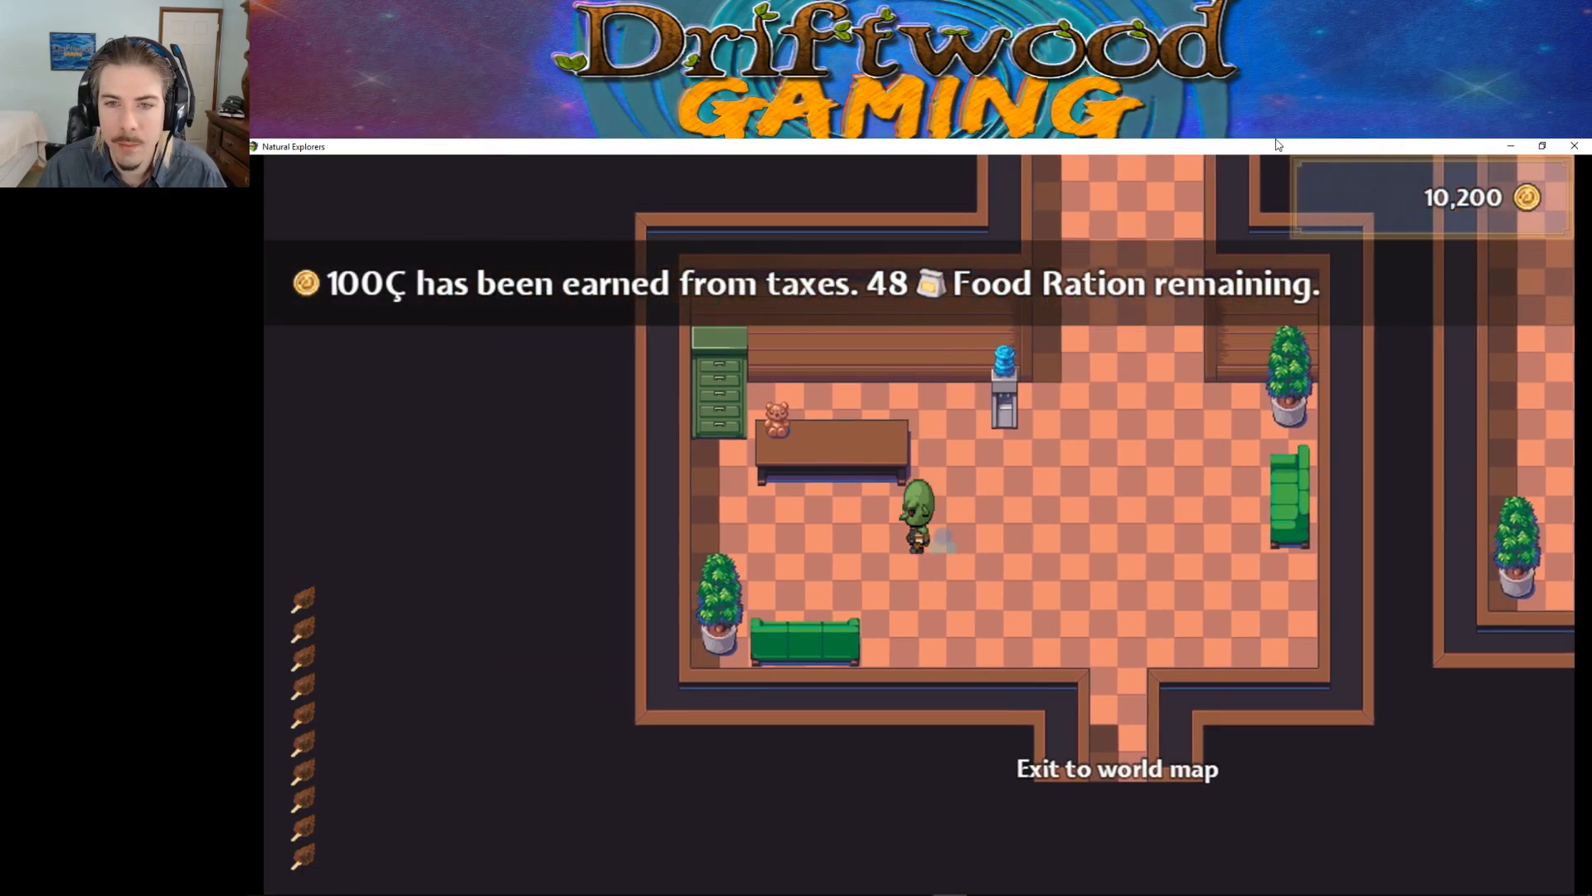
# Step: Talk to Teddy on the desk and ask about the brown cotton candy icons
pyautogui.press('Up')
pyautogui.press('Return')
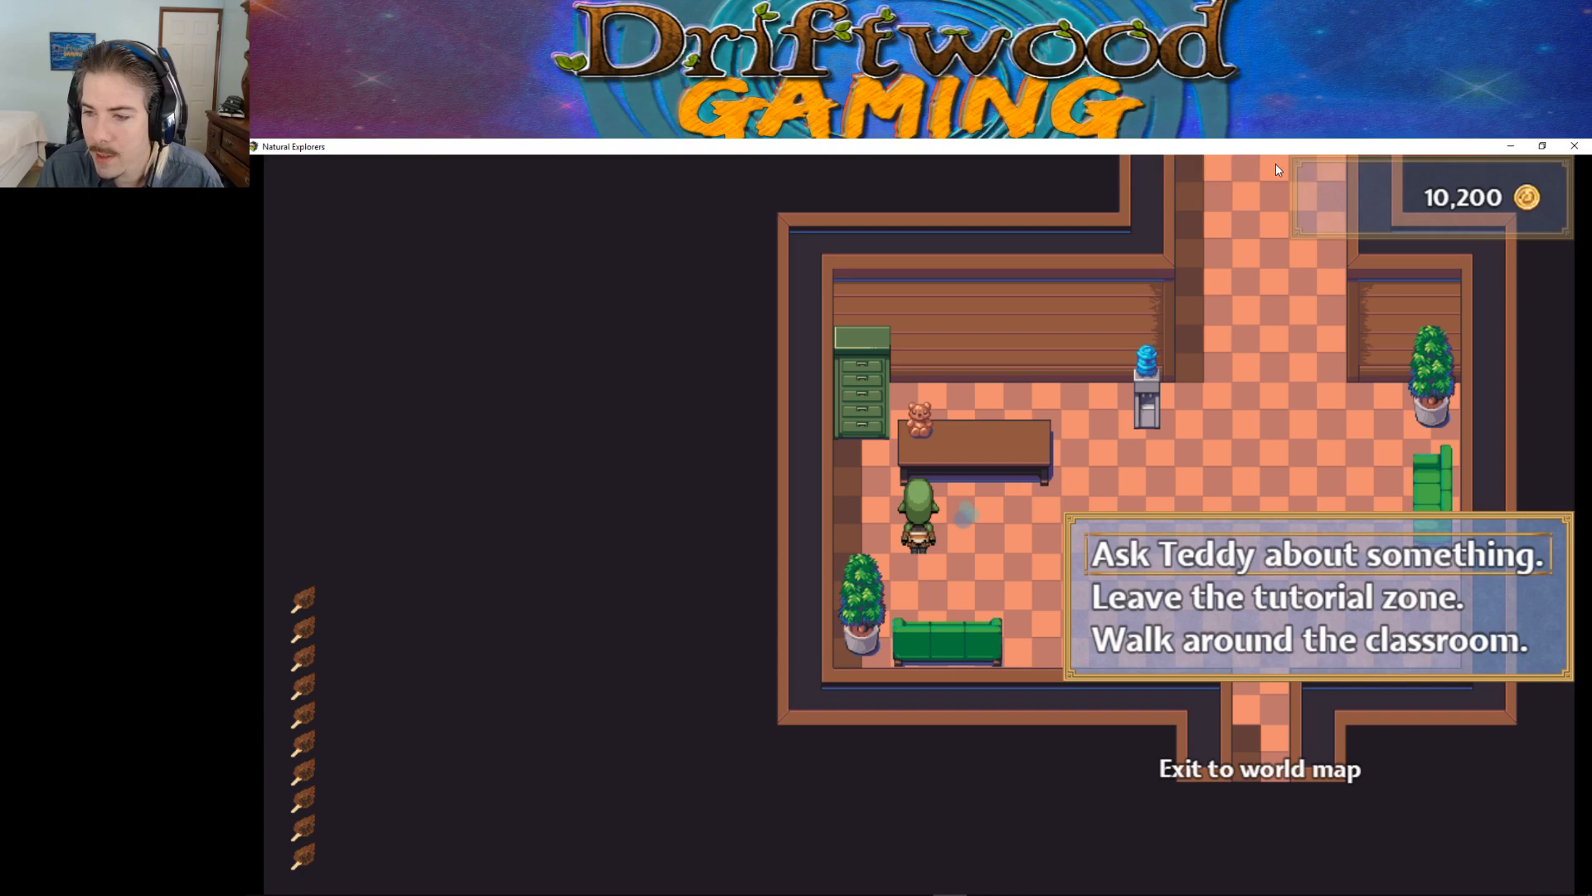
pyautogui.press('Return')
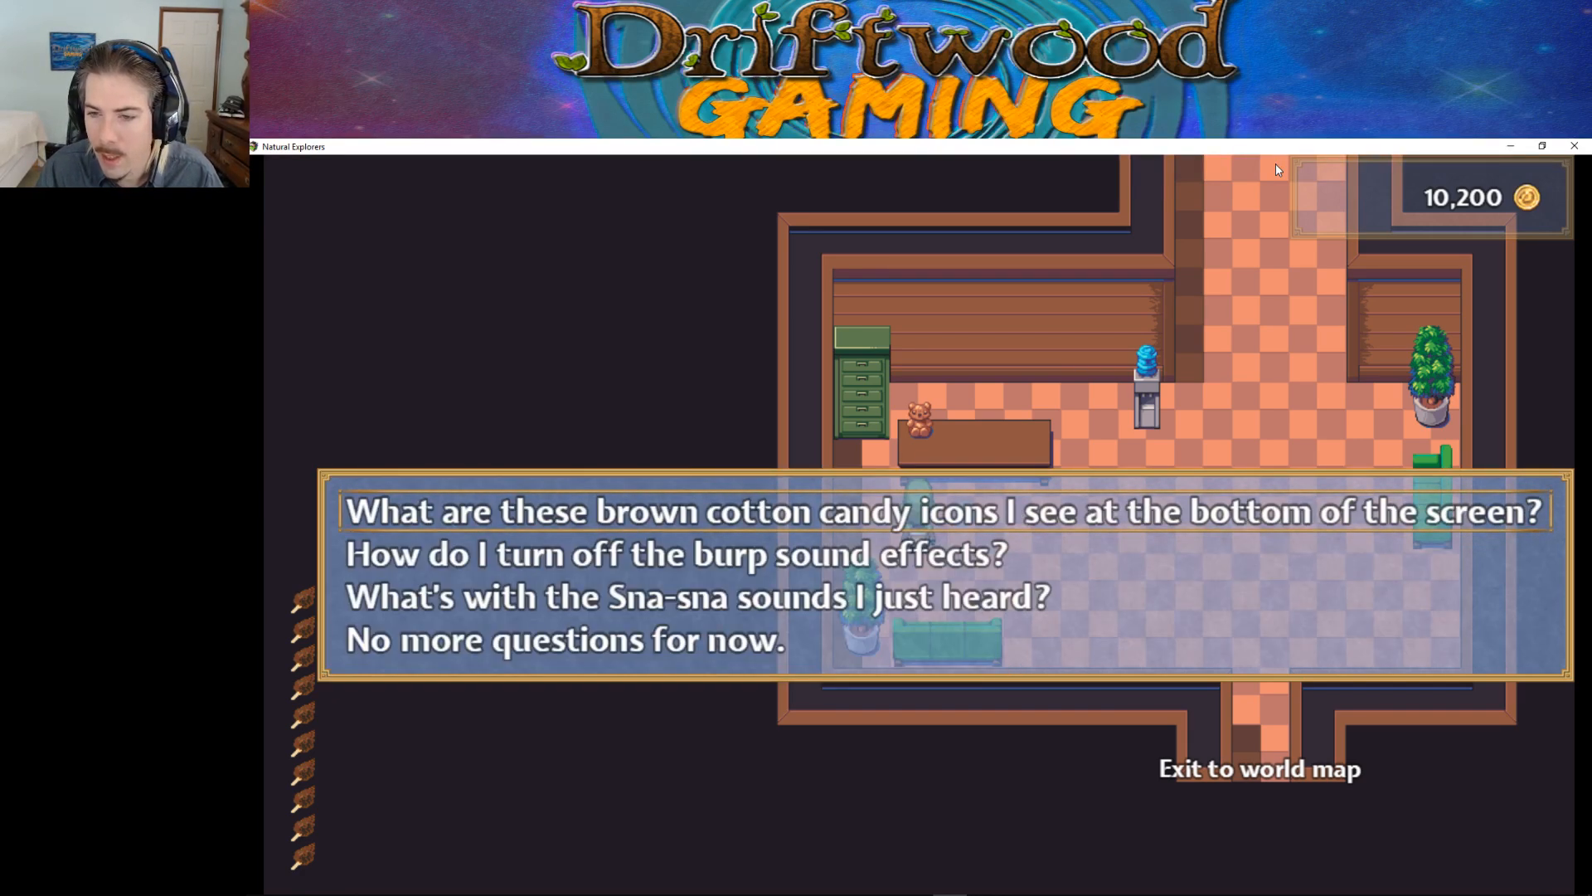
pyautogui.press('Return')
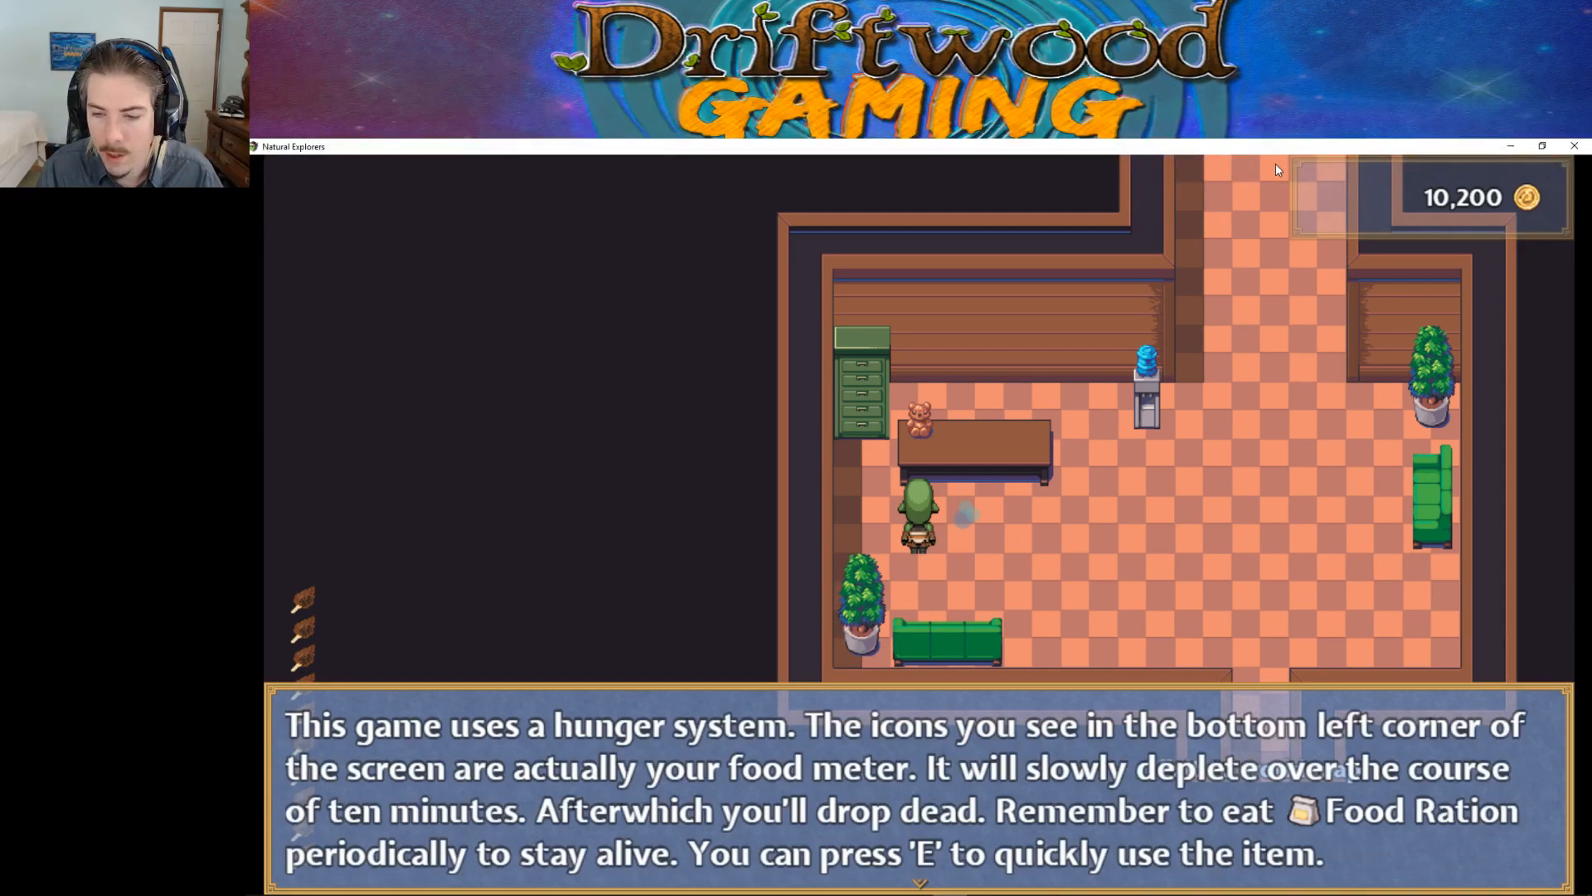
pyautogui.press('Return')
pyautogui.press('Down')
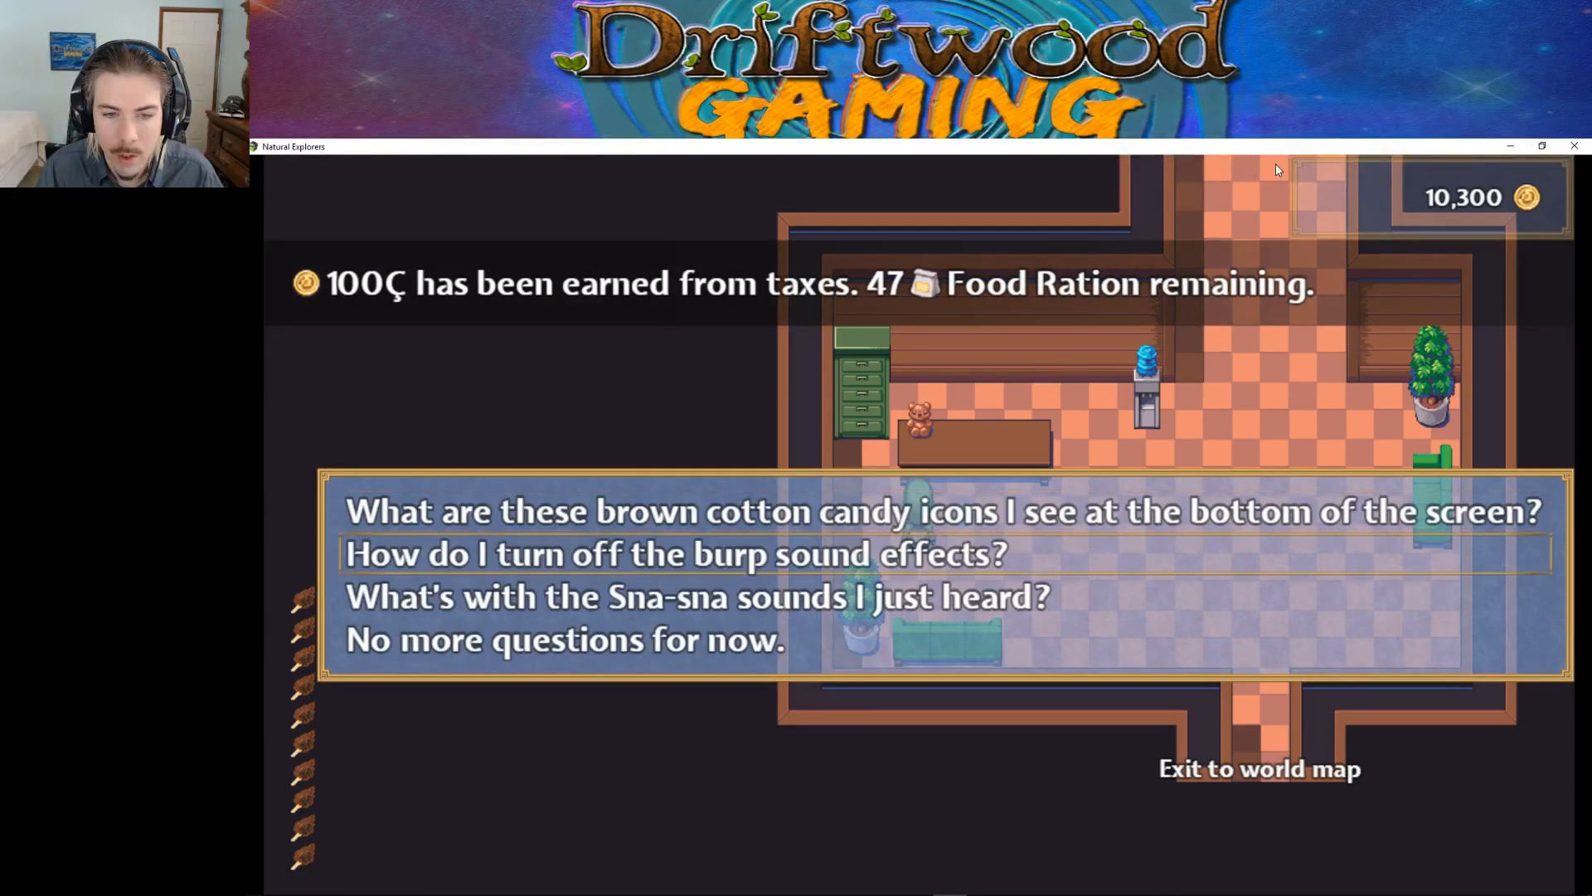
# Step: Ask Teddy about the burp sound effects, choosing to turn them on, and ask about the Sna-sna sounds
pyautogui.press('Return')
pyautogui.press('Down')
pyautogui.press('Down')
pyautogui.press('Up')
pyautogui.press('Up')
pyautogui.press('Up')
pyautogui.press('Up')
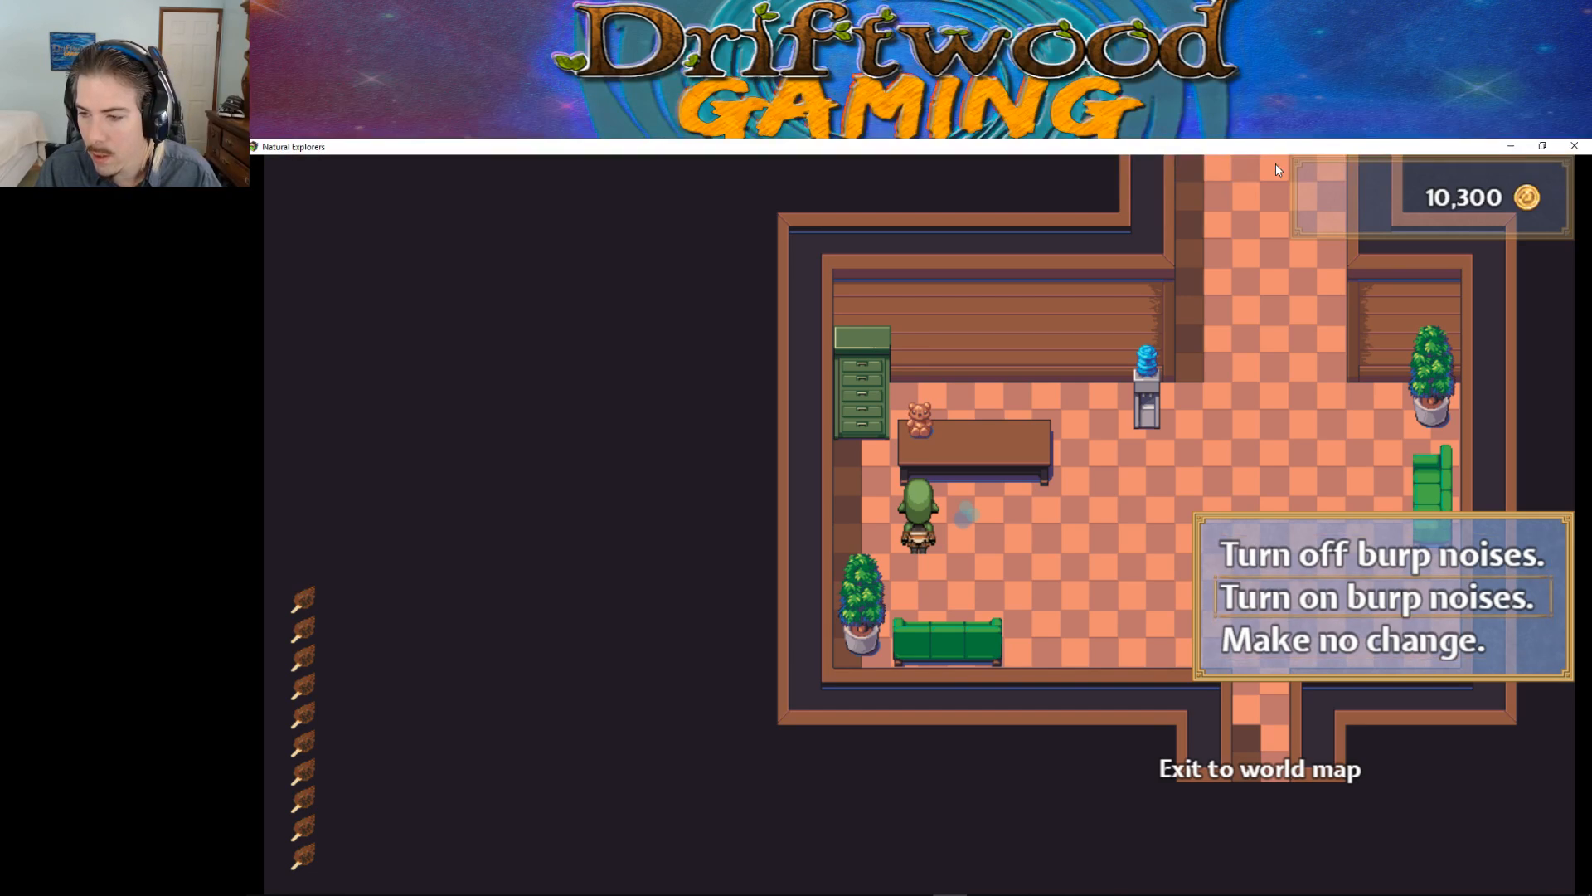
pyautogui.press('Return')
pyautogui.press('Down')
pyautogui.press('Return')
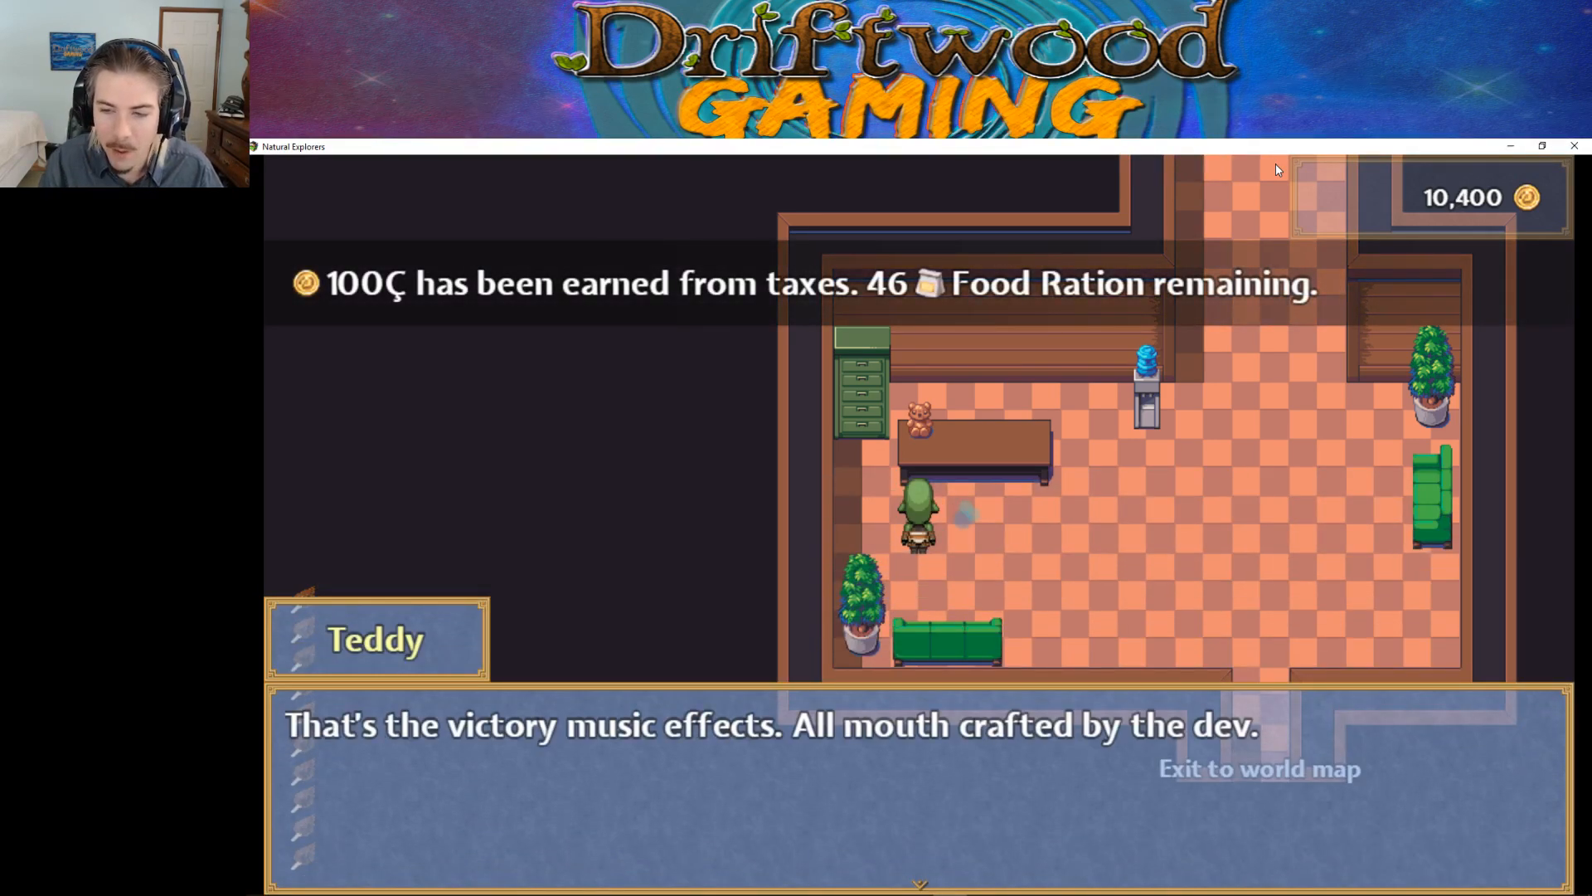
# Step: Finish the conversation with Teddy and step back and forth in front of the desk
pyautogui.press('Return')
pyautogui.press('Escape')
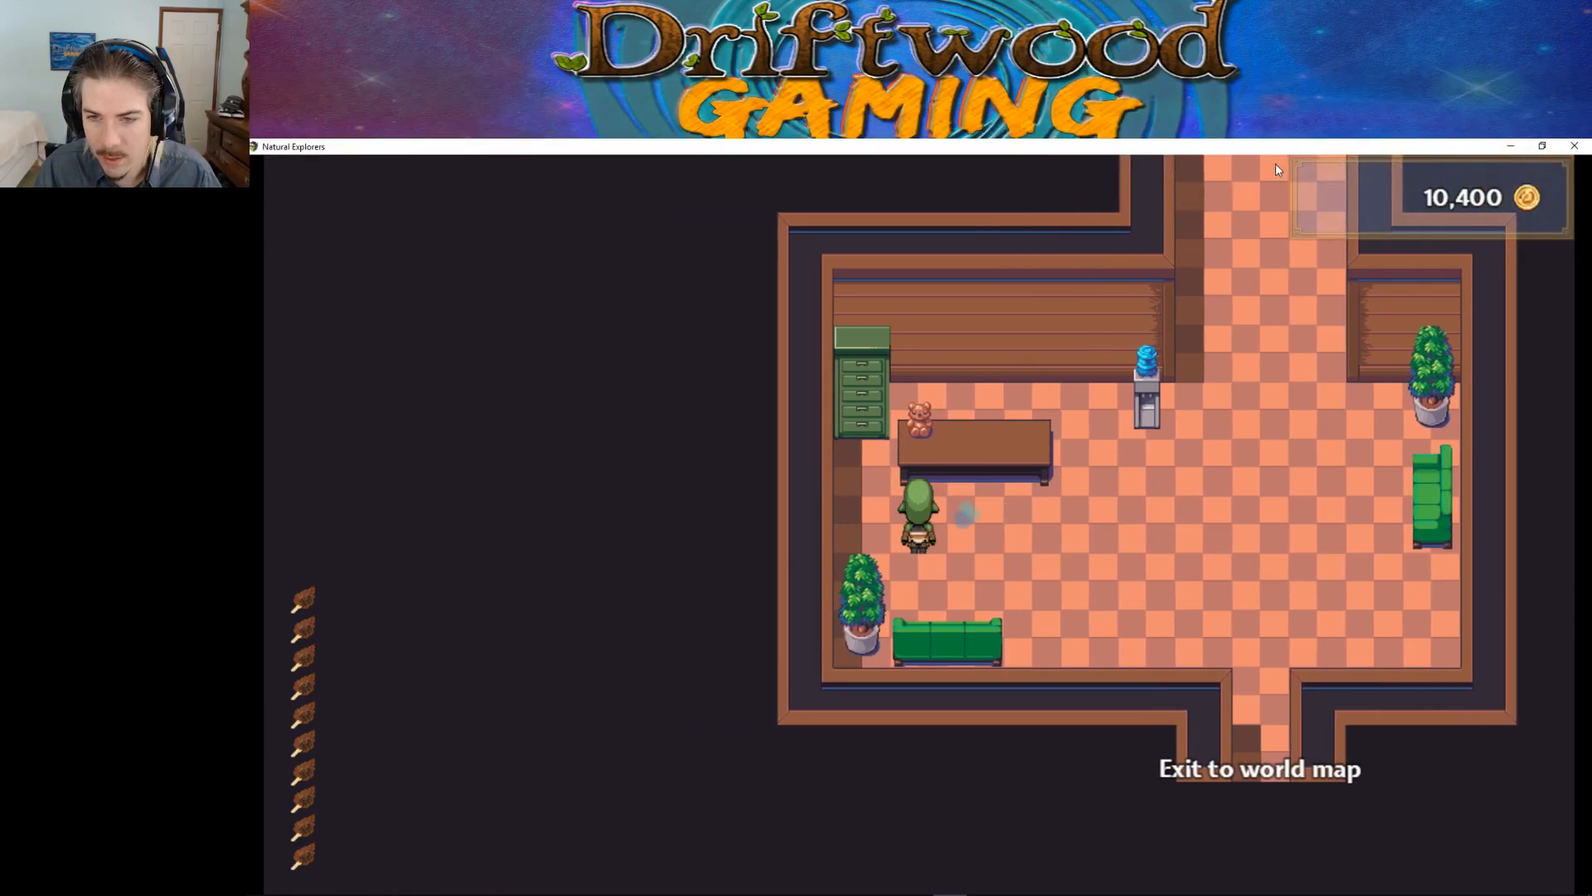
pyautogui.press('Down')
pyautogui.press('Up')
pyautogui.press('Down')
pyautogui.press('Up')
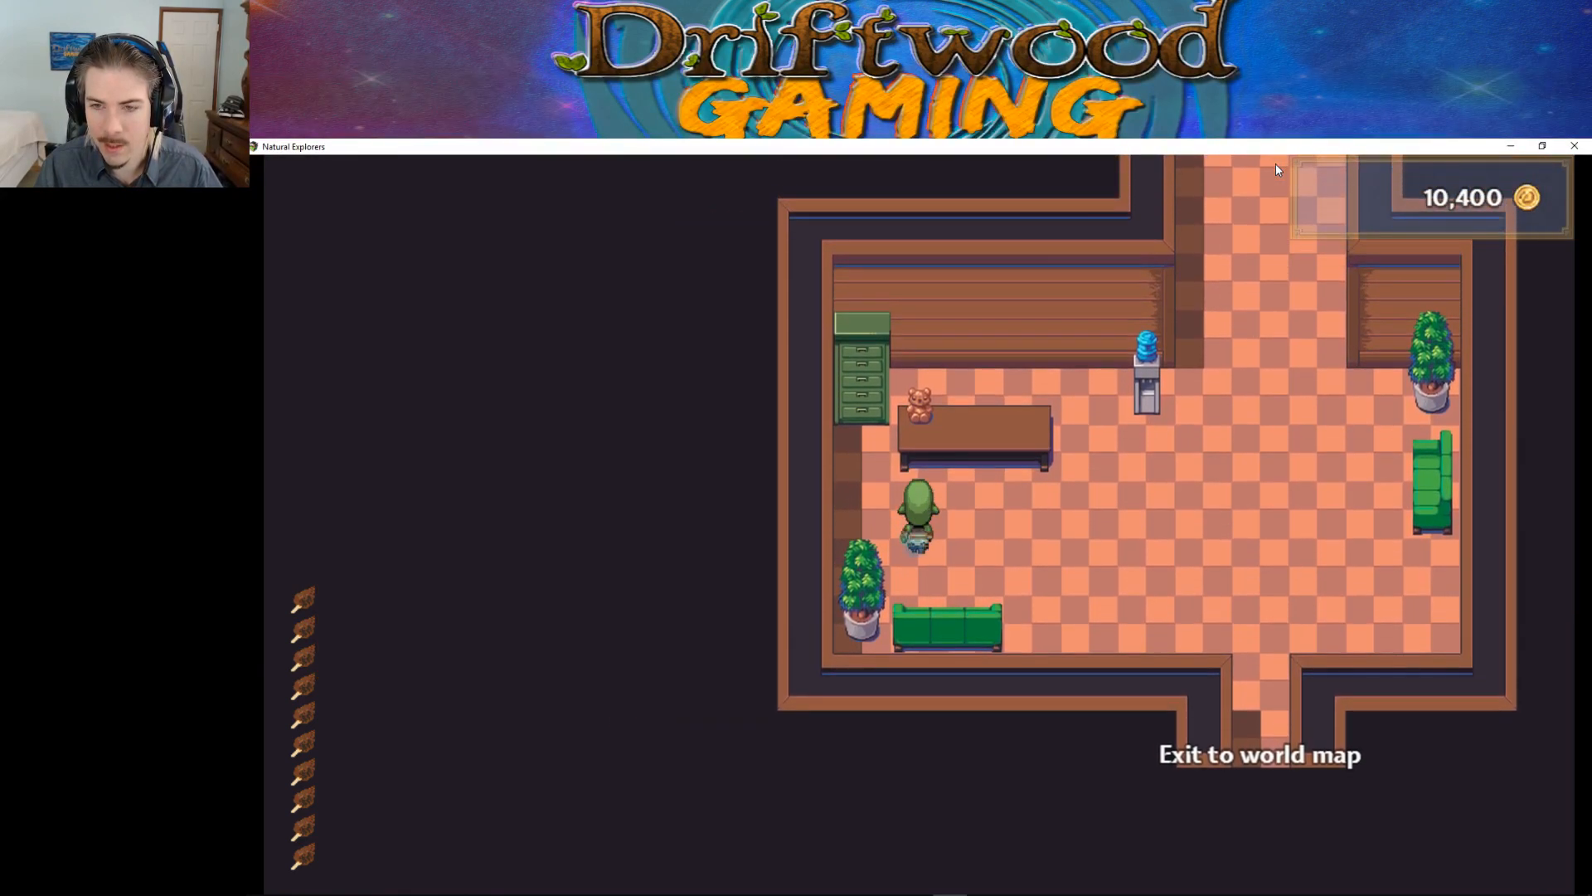
# Step: Walk around the tutorial classroom's front room and approach the desk with Teddy from different sides
pyautogui.press('Left')
pyautogui.press('Up')
pyautogui.press('Down')
pyautogui.press('Right')
pyautogui.press('Up')
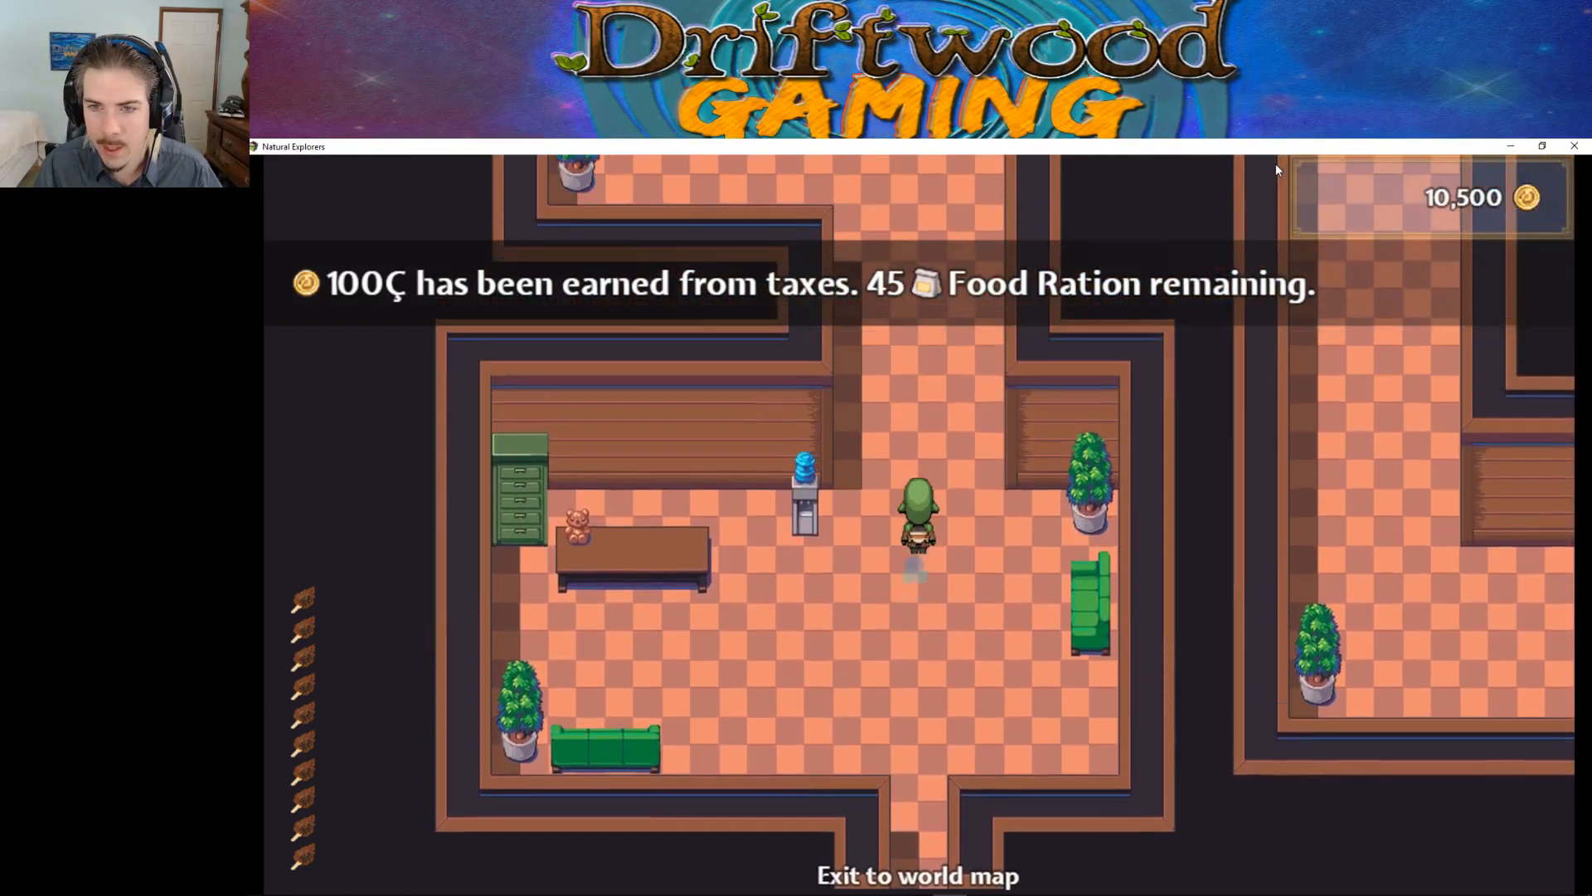
pyautogui.press('Up')
pyautogui.press('Down')
pyautogui.press('Left')
pyautogui.press('Up')
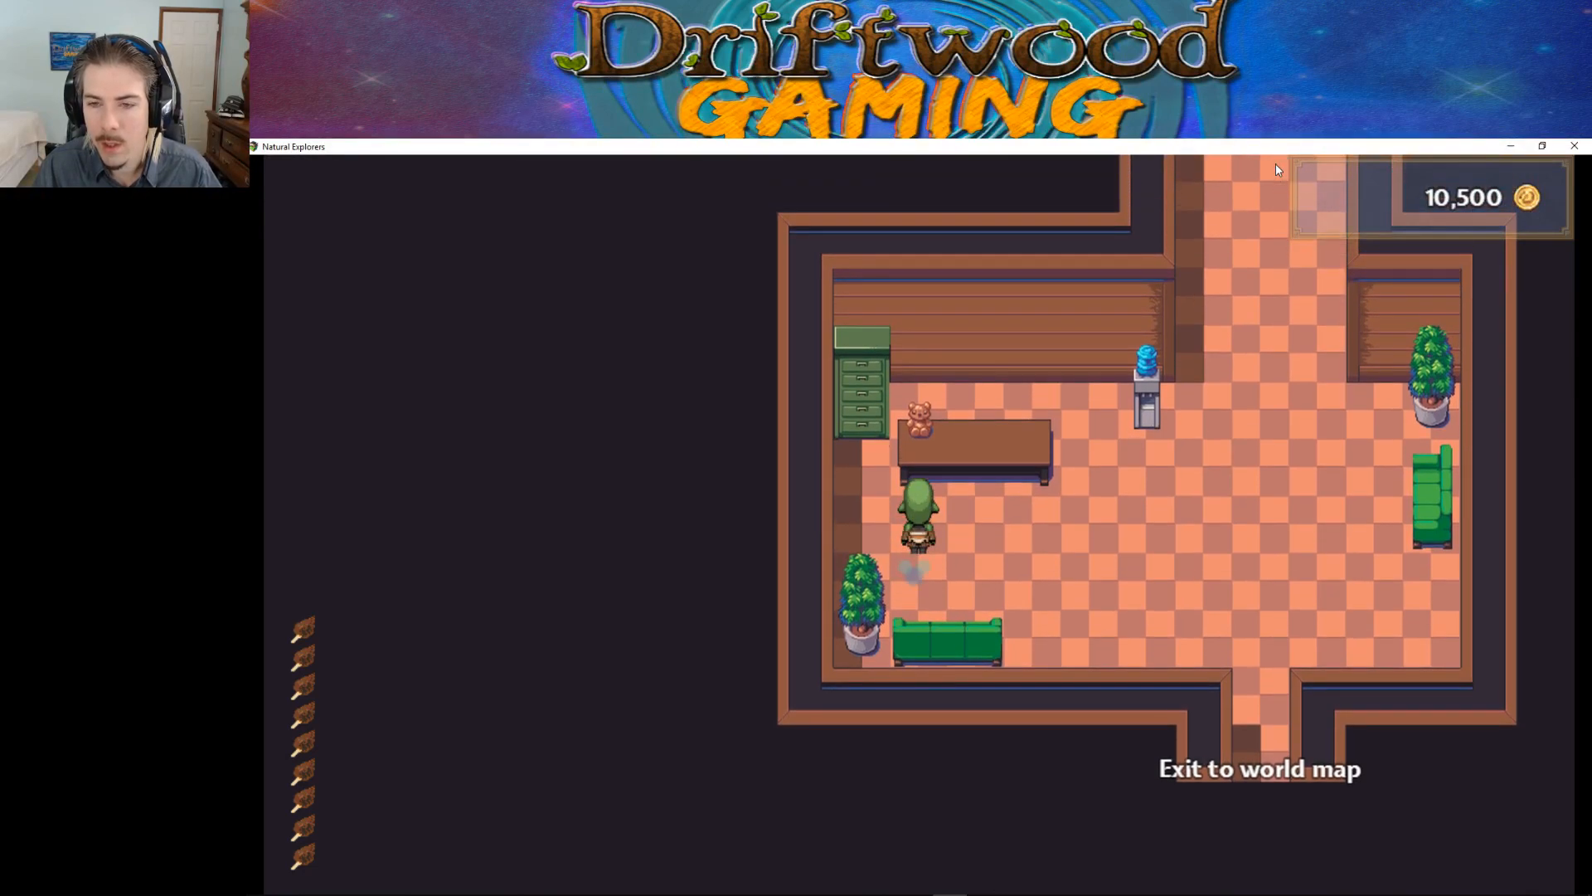
pyautogui.press('Down')
pyautogui.press('Up')
pyautogui.press('Down')
pyautogui.press('Up')
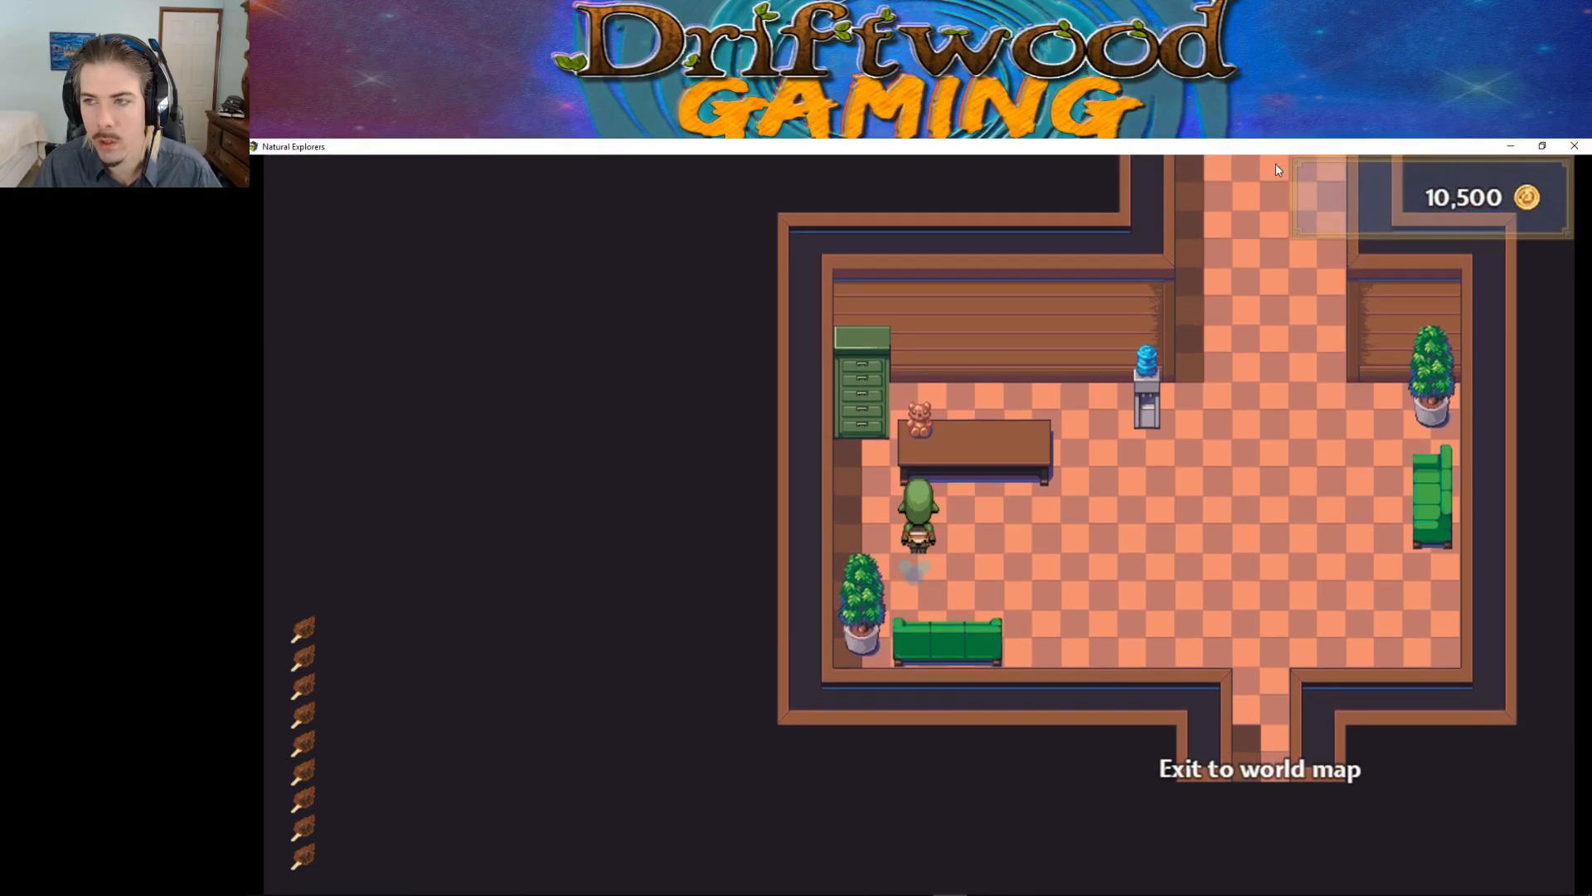
pyautogui.press('Right')
pyautogui.press('Left')
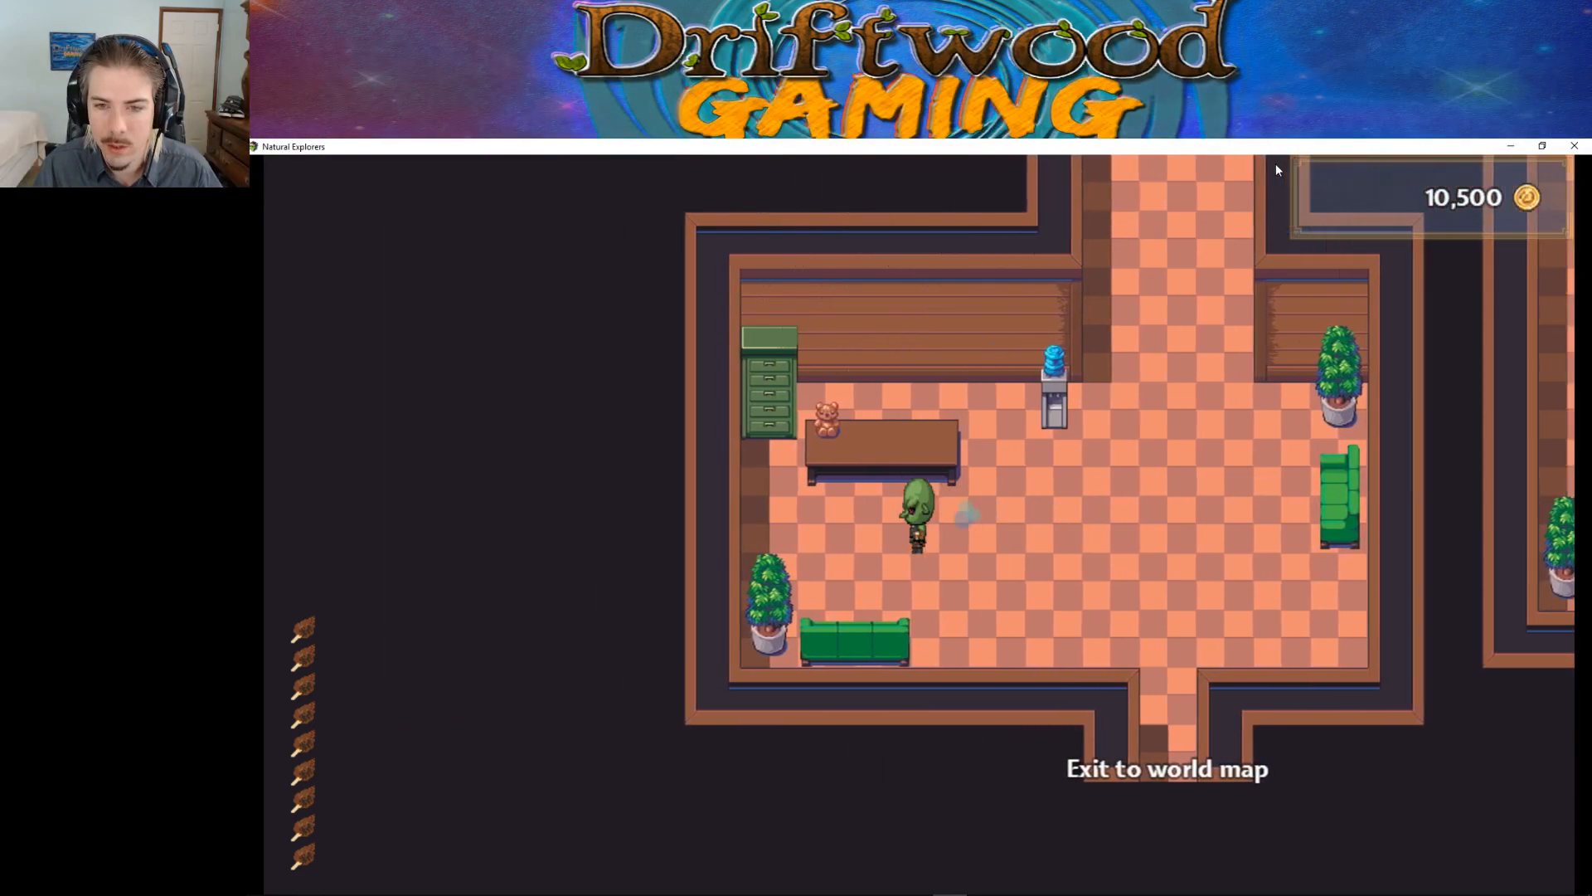
pyautogui.press('Right')
pyautogui.press('Left')
pyautogui.press('Up')
pyautogui.press('Right')
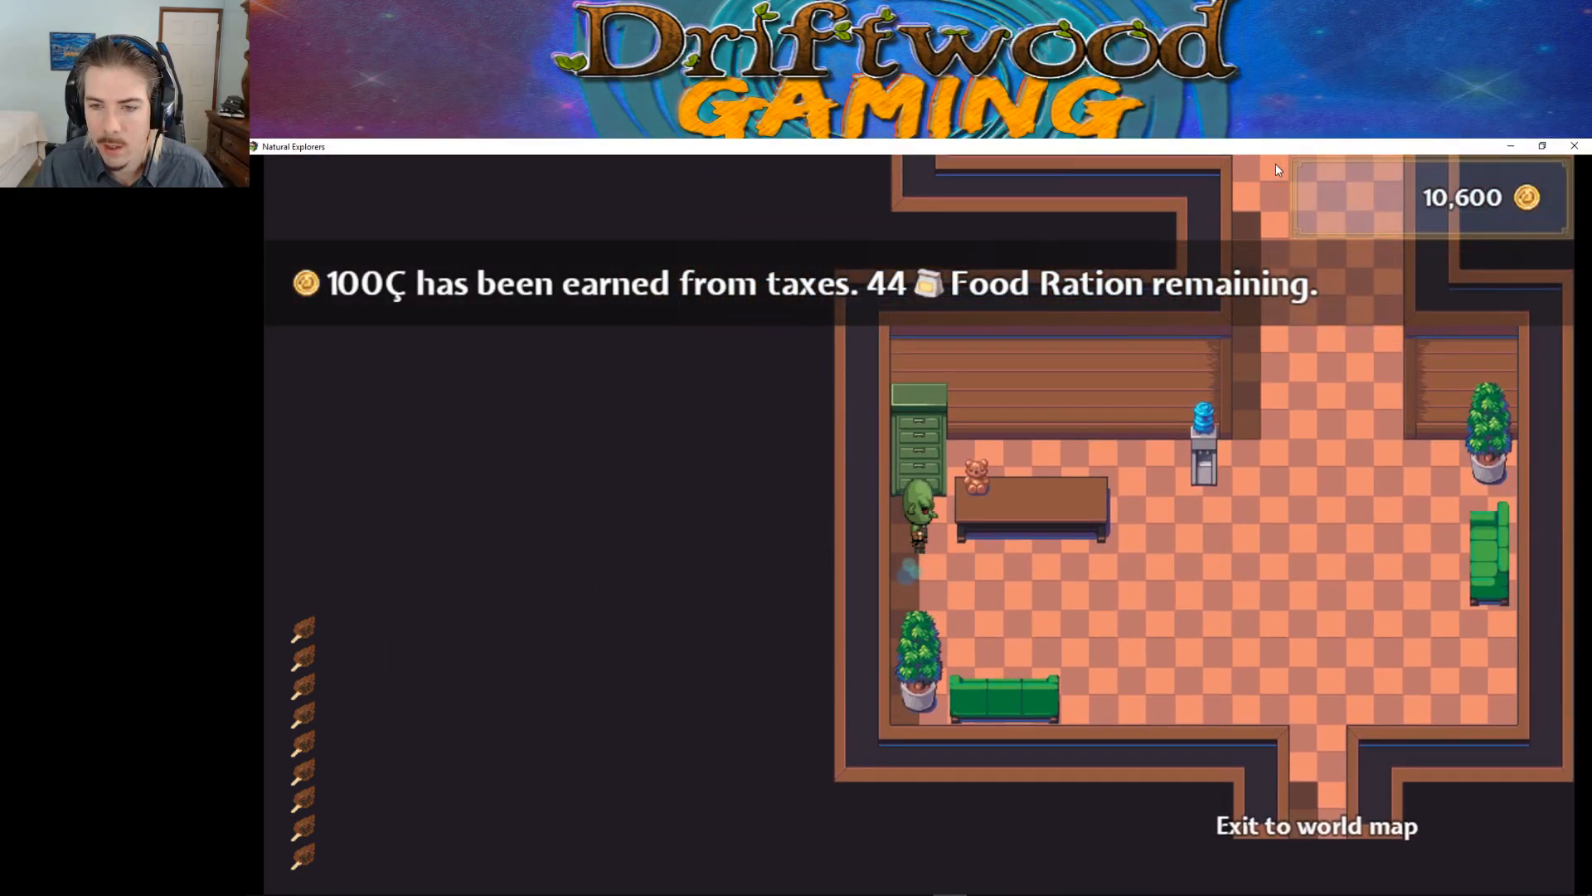
# Step: Take Spring Water from the water cooler and use the cooler a second time
pyautogui.press('Down')
pyautogui.press('Right')
pyautogui.press('Left')
pyautogui.press('Right')
pyautogui.press('Up')
pyautogui.press('Return')
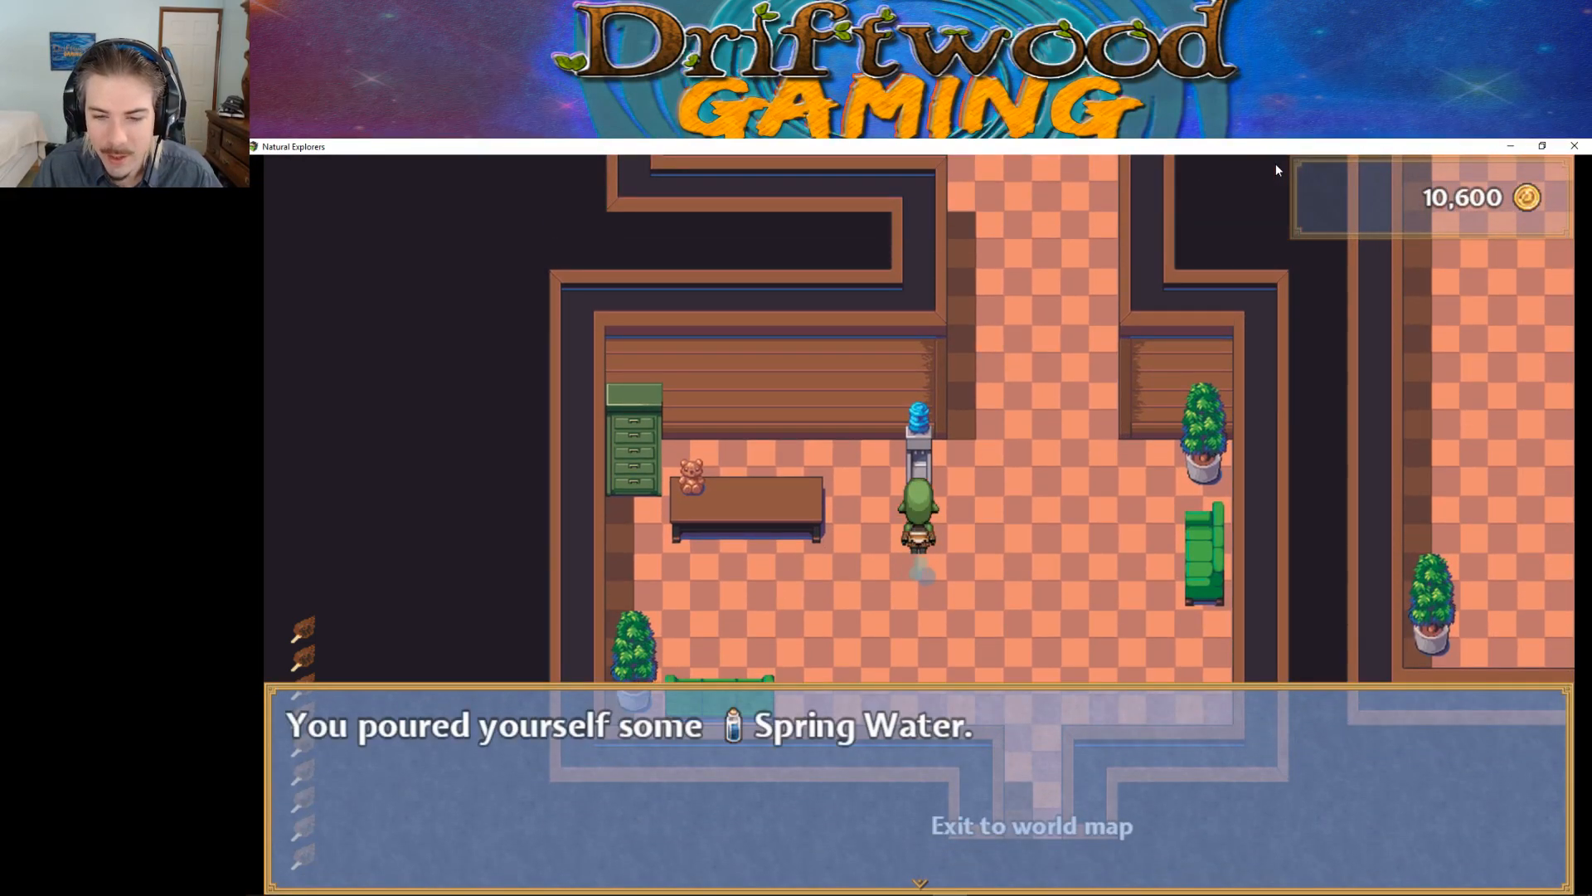
pyautogui.press('Return')
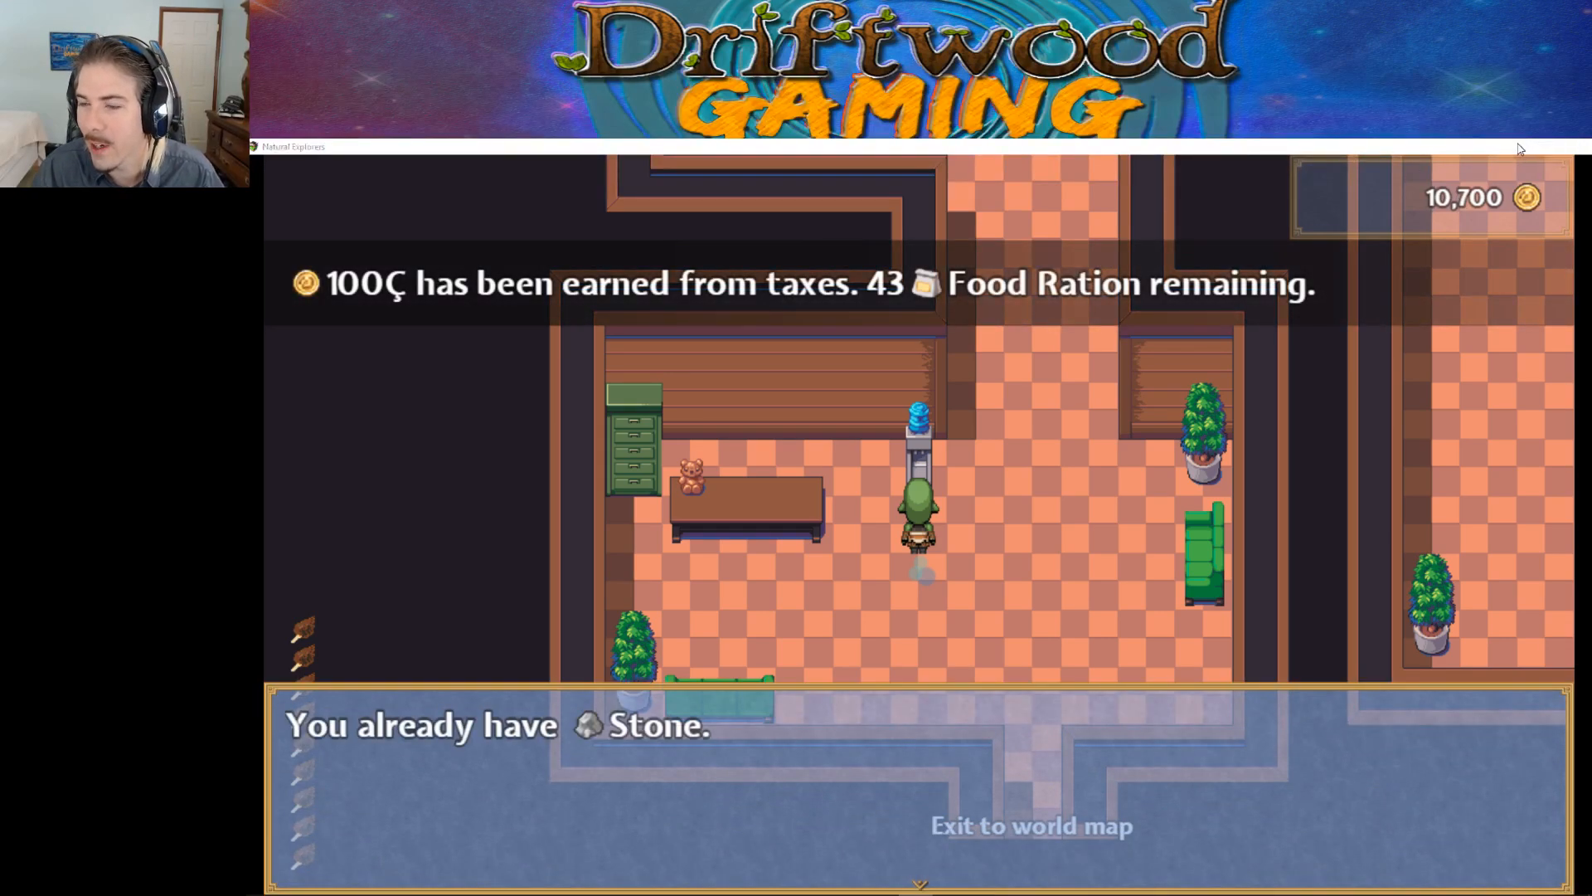
# Step: Switch back to RPG Maker MV and open the Water Cooler event on the TutorialClassroom map
pyautogui.click(1574, 146)
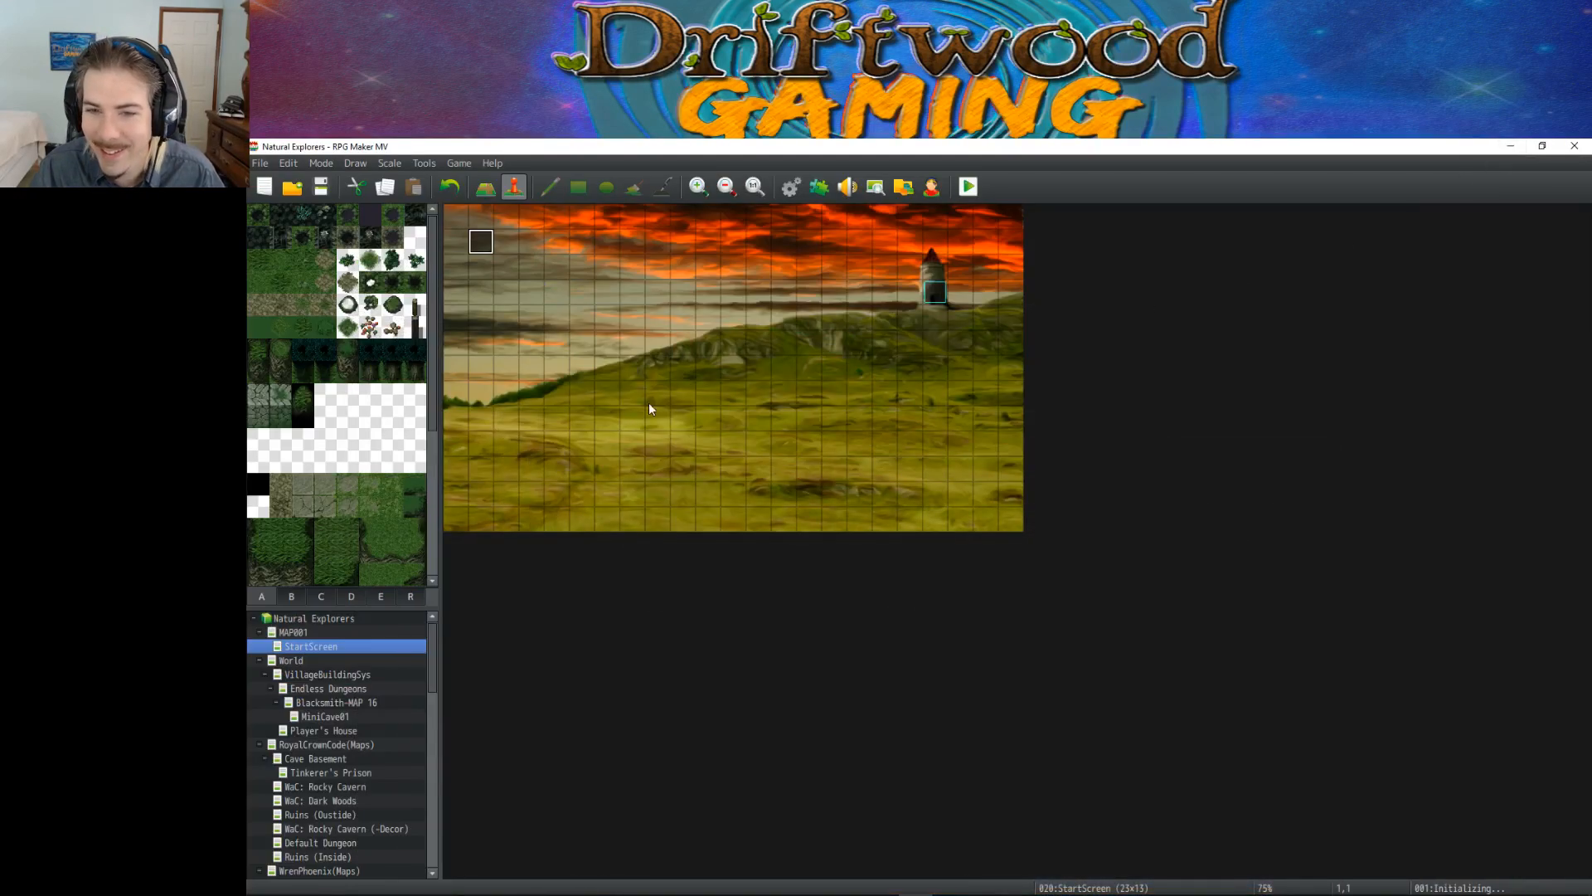
pyautogui.click(355, 673)
pyautogui.scroll(-15, 369, 699)
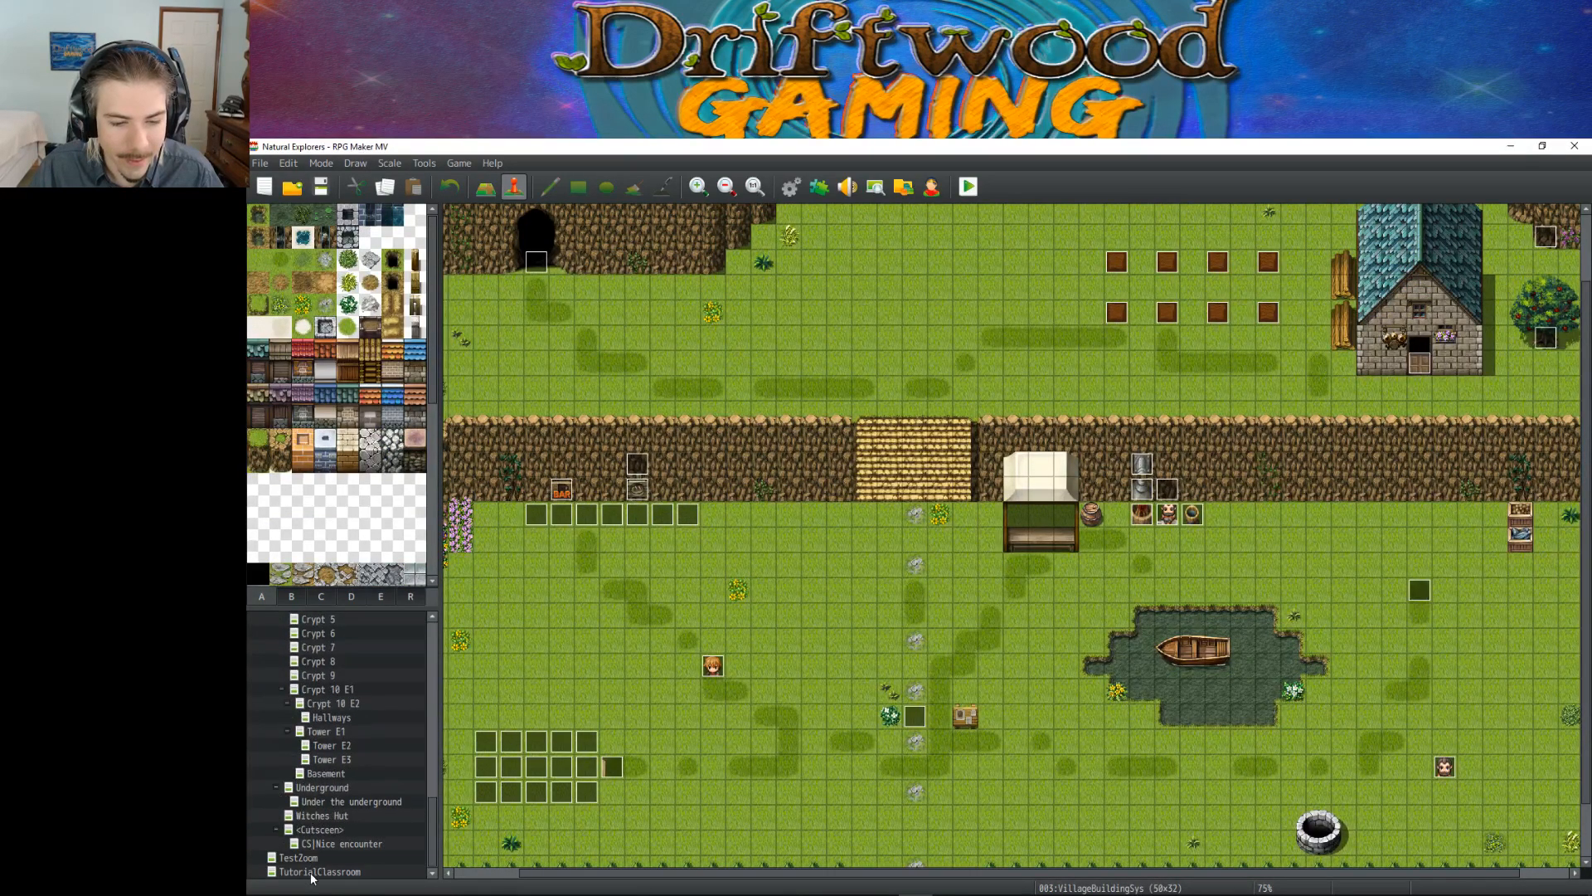
pyautogui.click(313, 872)
pyautogui.doubleClick(790, 706)
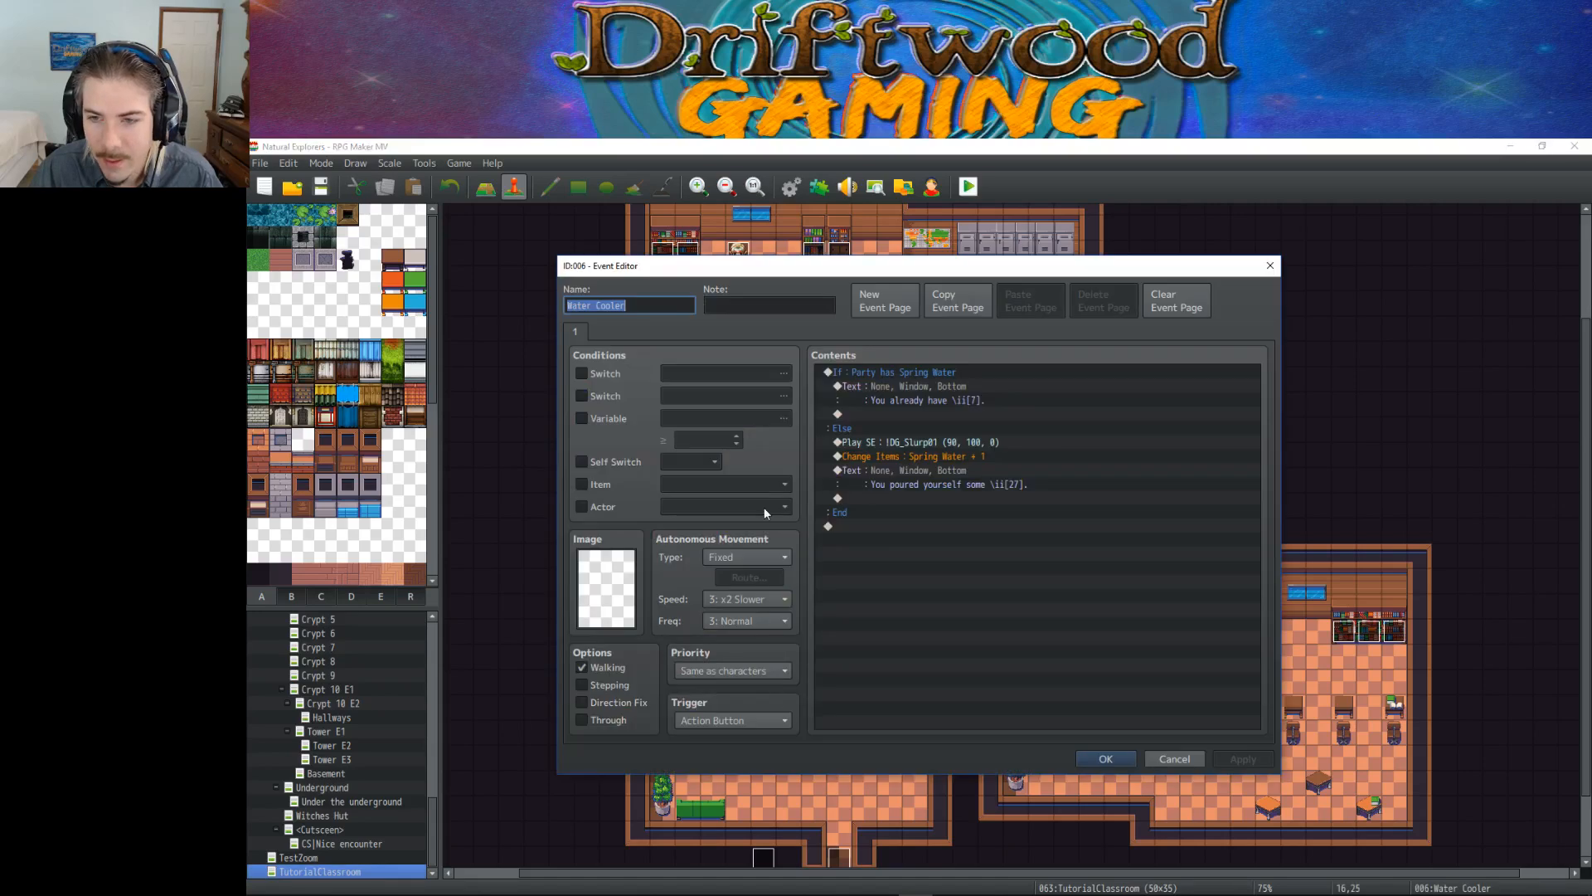
# Step: Change the cooler's repeat-use message to "You already have \ii[27]." and save the event
pyautogui.click(979, 456)
pyautogui.click(976, 472)
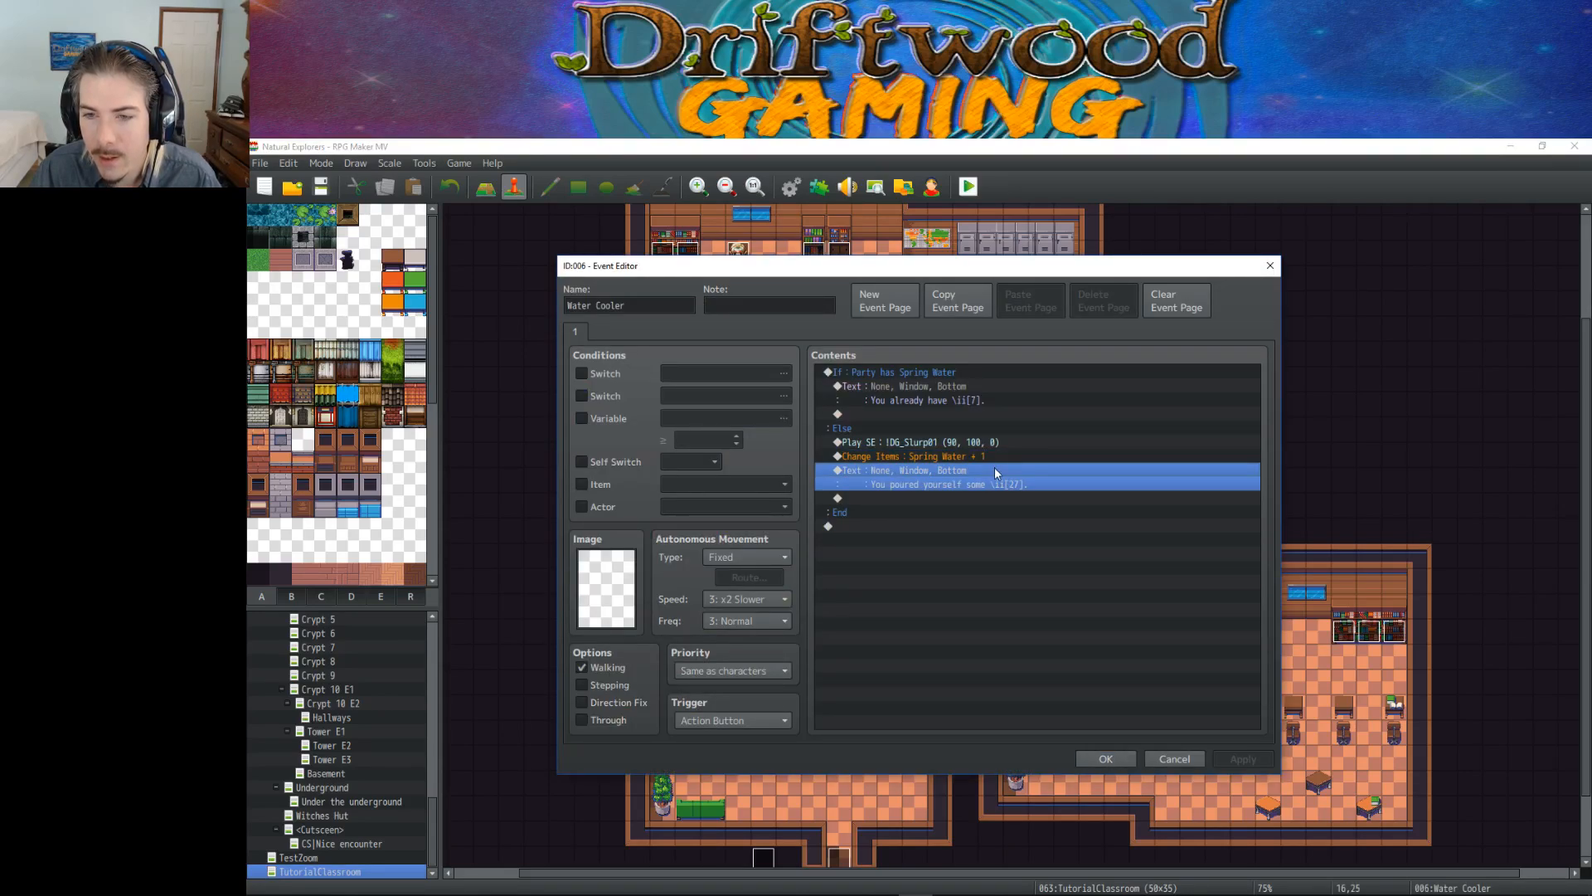
pyautogui.click(943, 458)
pyautogui.click(966, 385)
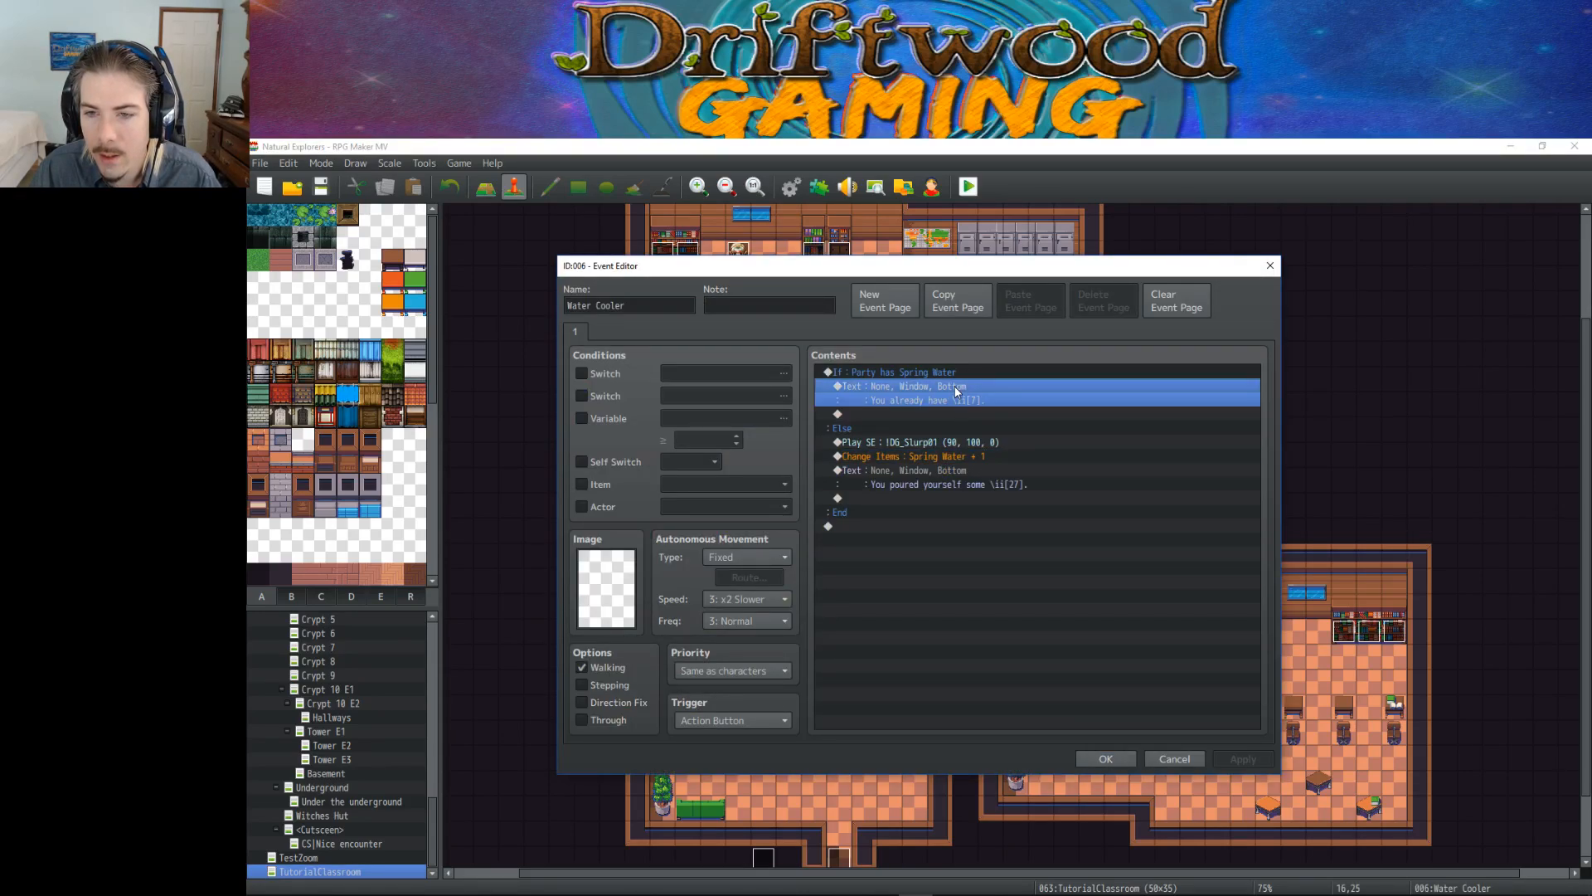
pyautogui.rightClick(962, 386)
pyautogui.click(995, 417)
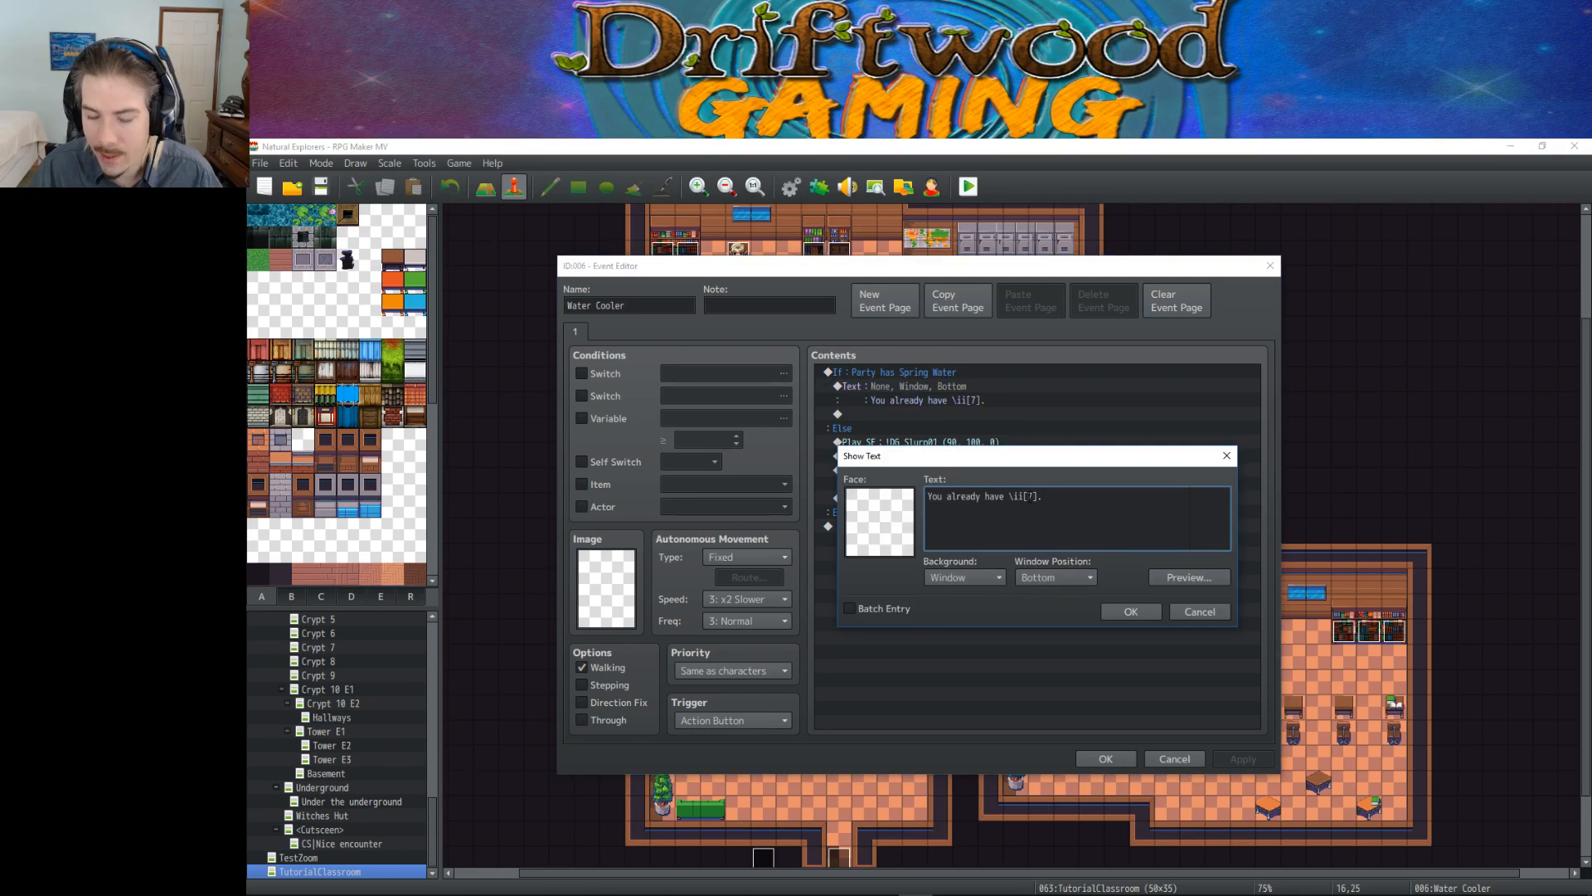
pyautogui.click(1121, 615)
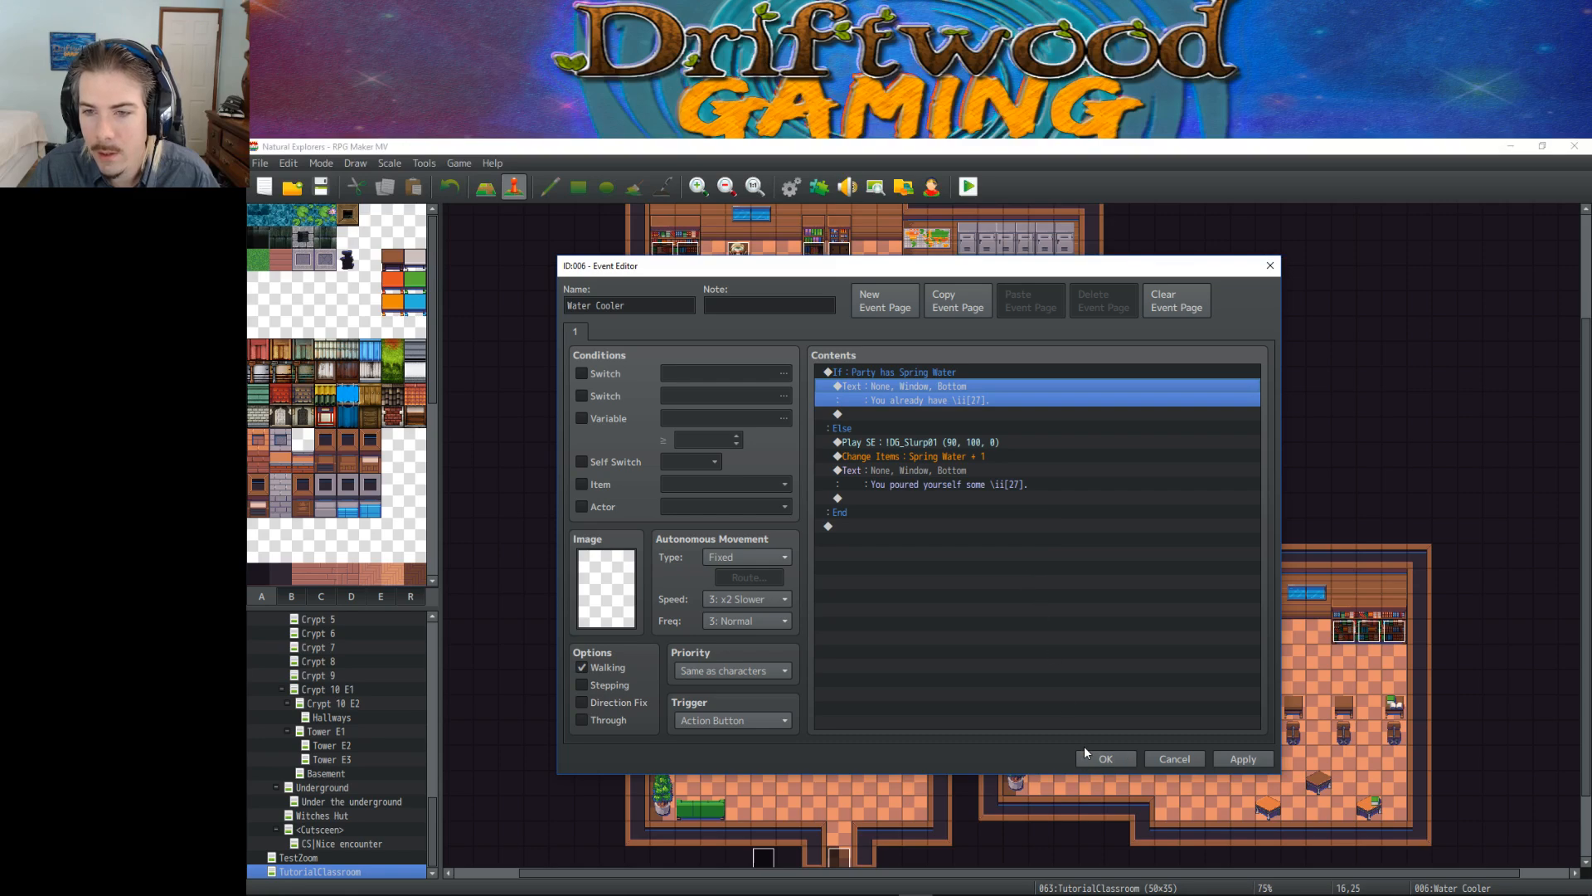
pyautogui.click(1104, 760)
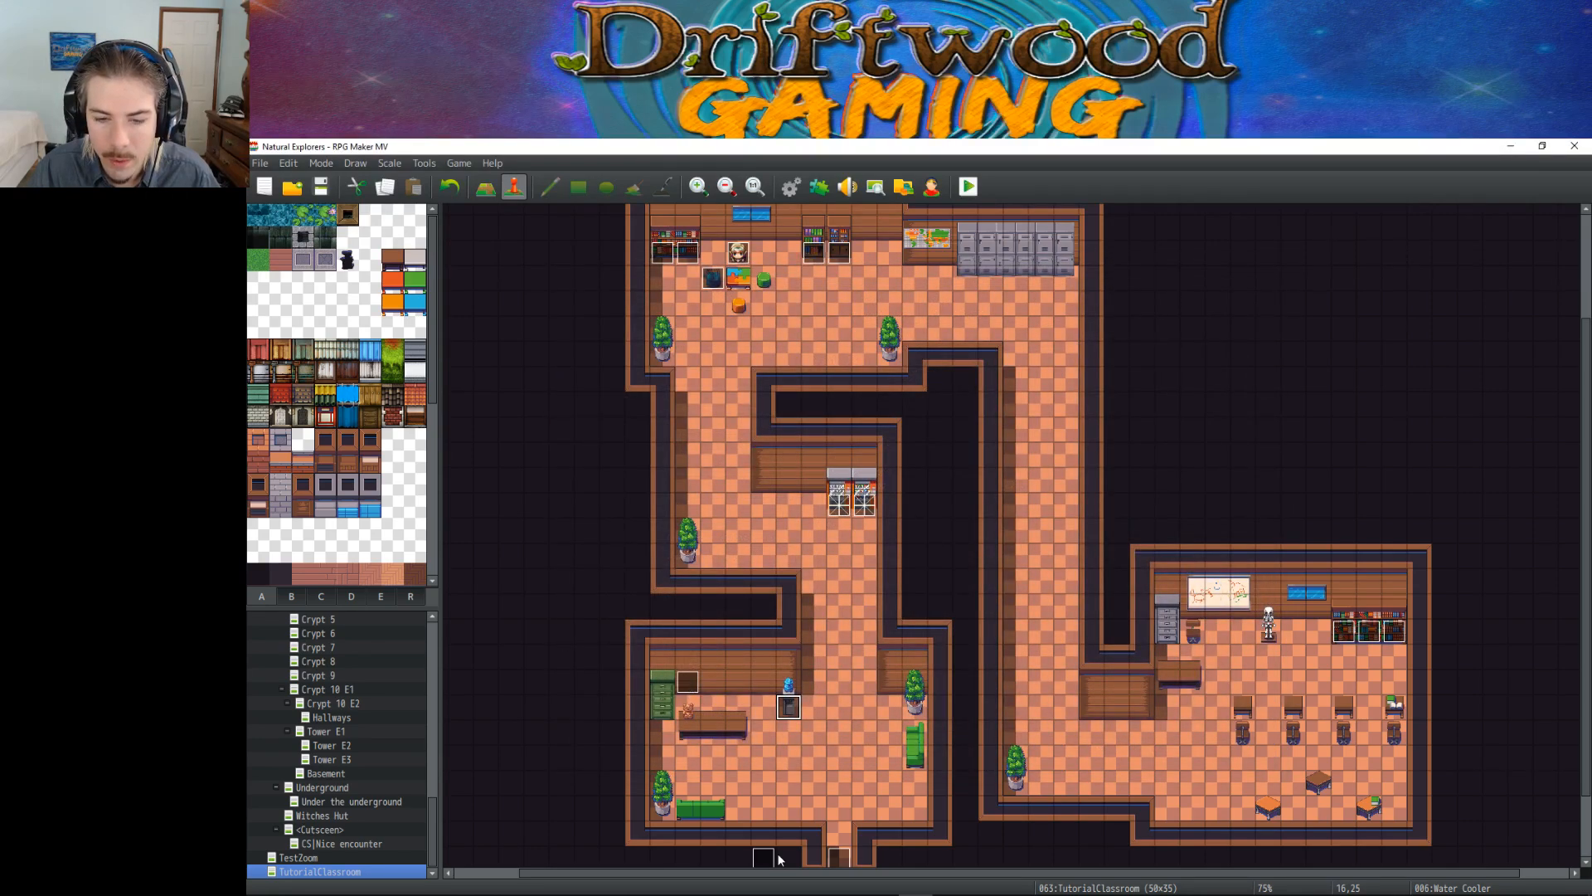
# Step: Cut the whole Ask Teddy choices block out of the Tutorial Controller event and save that event
pyautogui.click(688, 731)
pyautogui.rightClick(690, 730)
pyautogui.click(676, 730)
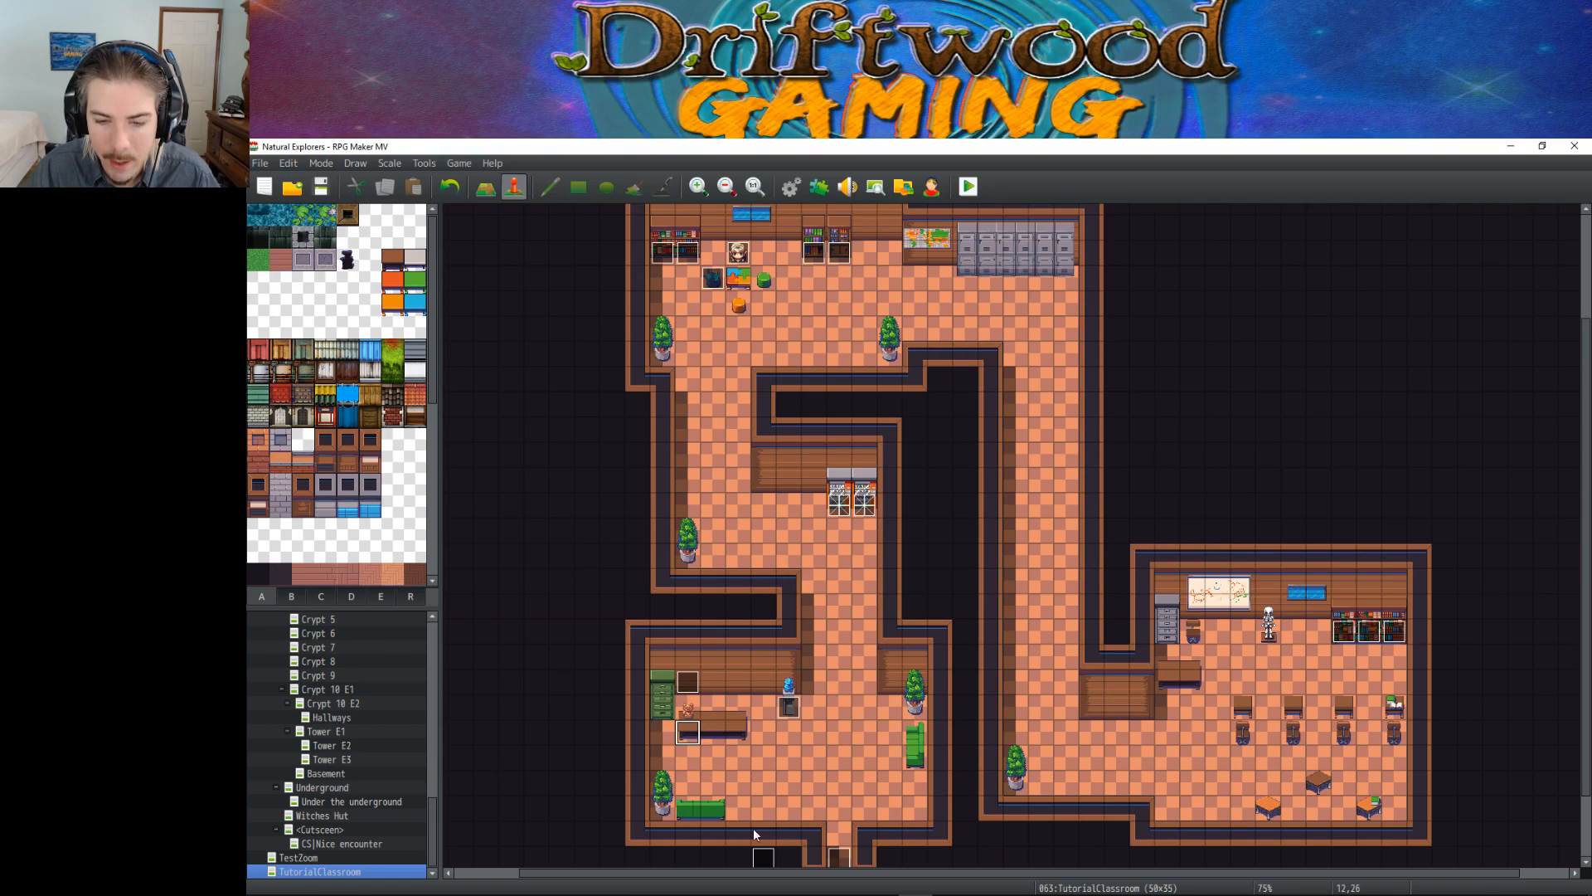
pyautogui.doubleClick(764, 860)
pyautogui.click(999, 372)
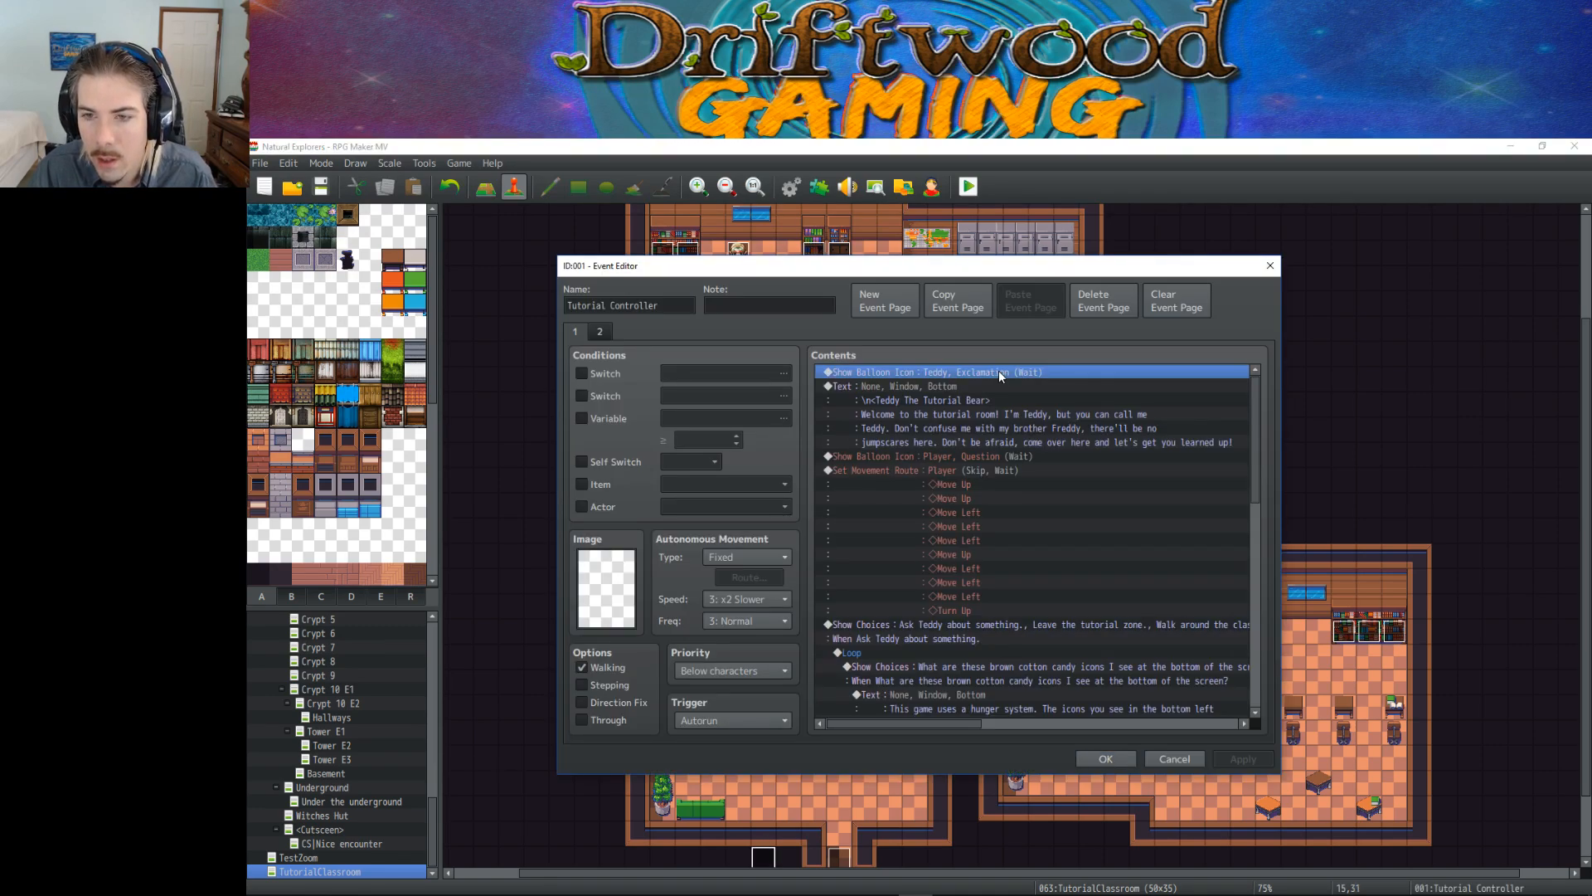
pyautogui.scroll(-4, 997, 381)
pyautogui.click(932, 469)
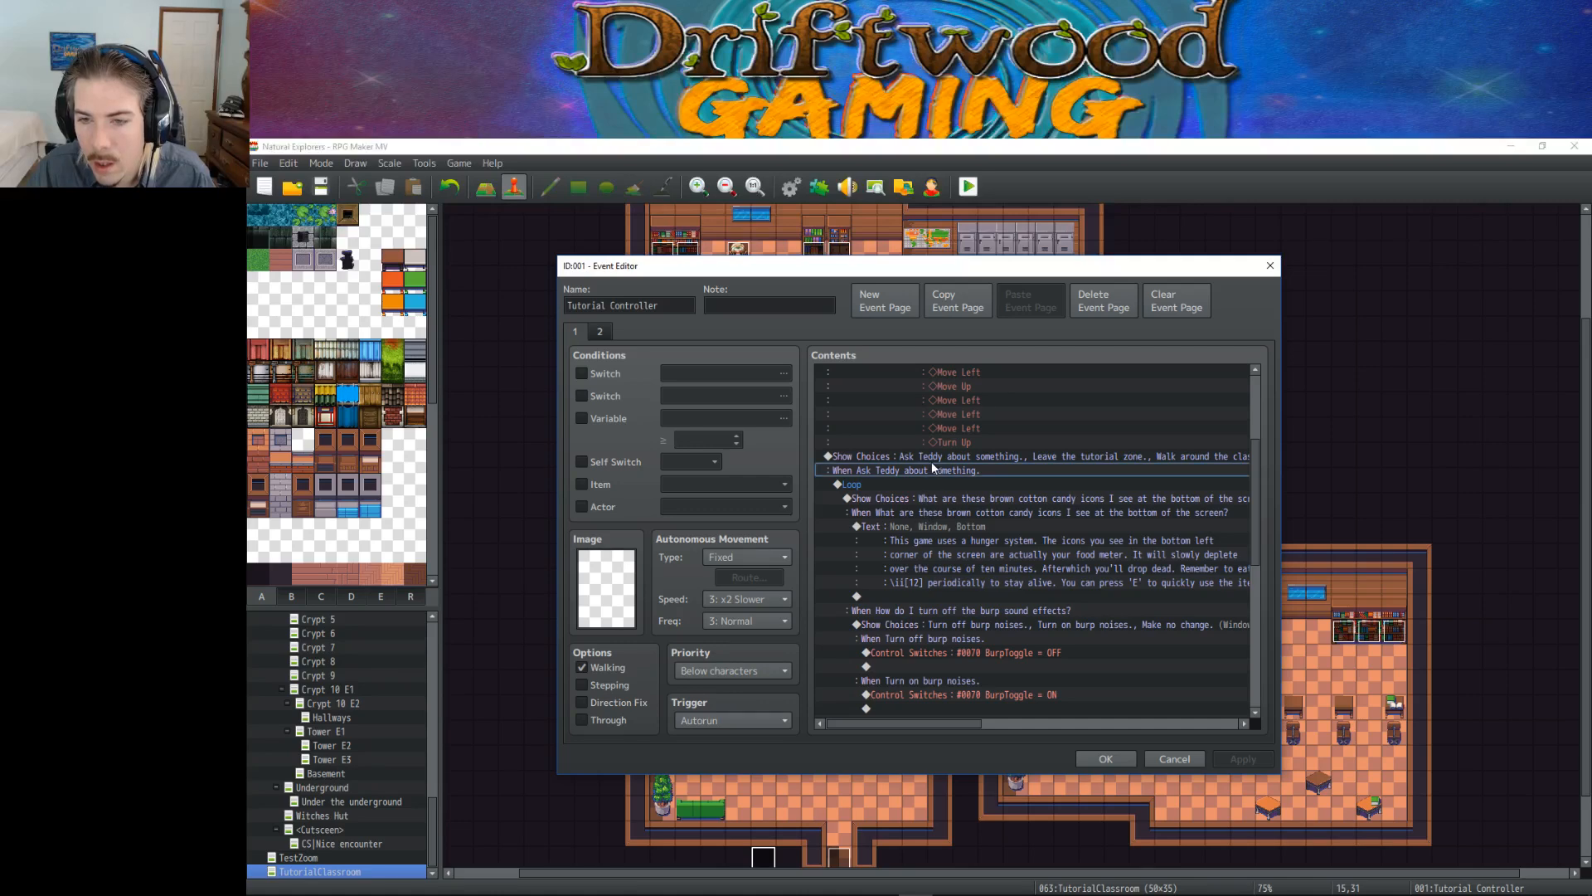
pyautogui.click(930, 460)
pyautogui.scroll(-12, 954, 481)
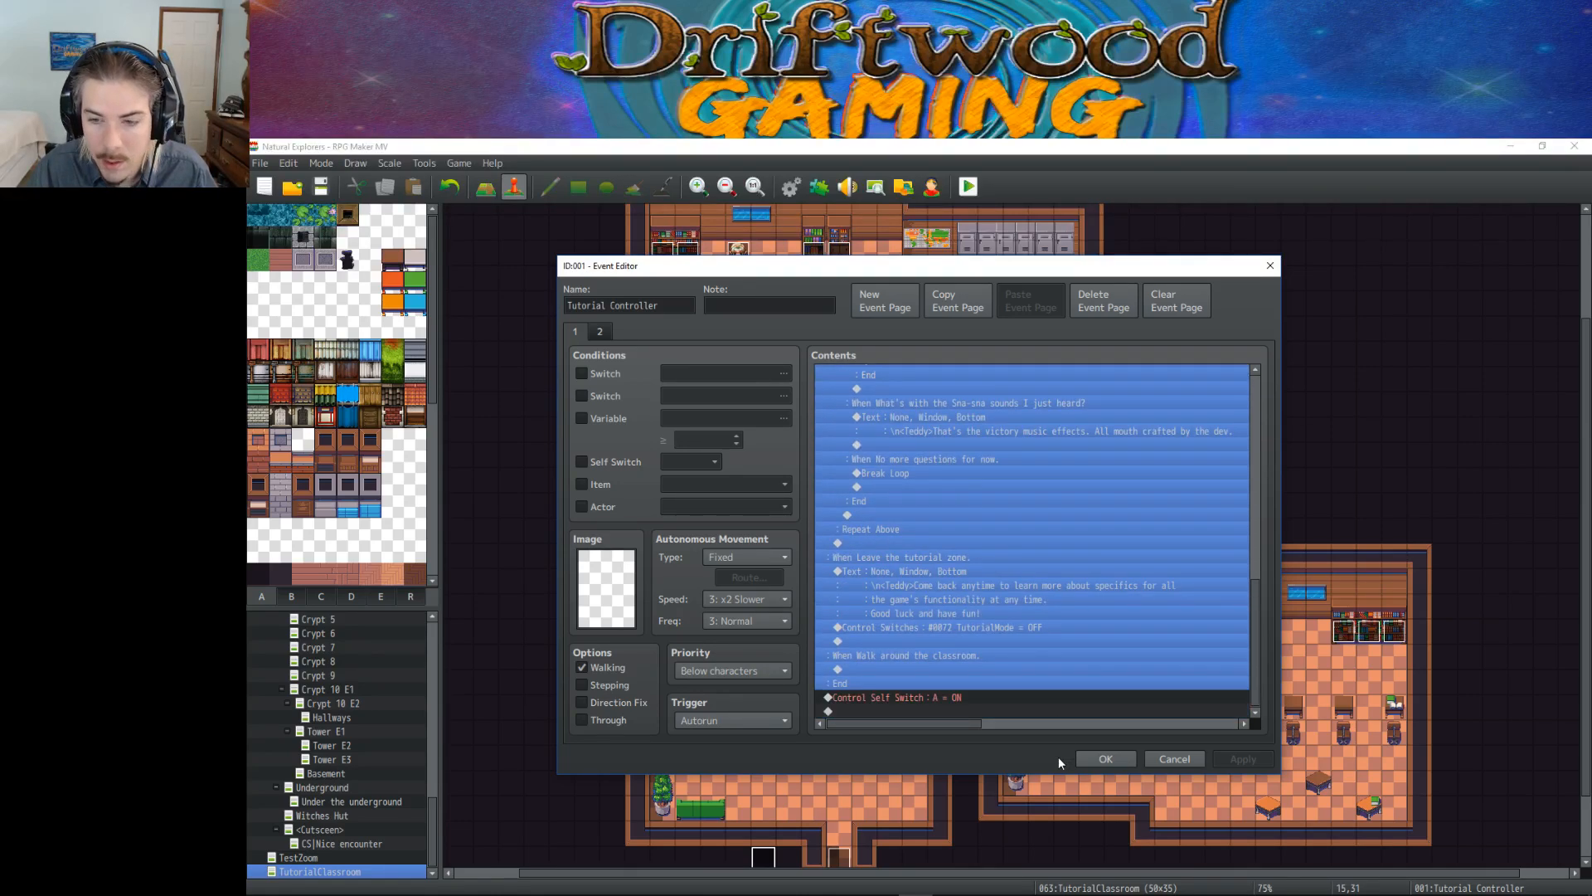
pyautogui.hotkey('ctrl', 'x')
pyautogui.click(1097, 762)
# Step: Create an event named Teddy on the desk with priority Same as characters and paste the choices block into it
pyautogui.doubleClick(686, 743)
pyautogui.click(733, 670)
pyautogui.click(733, 703)
pyautogui.click(884, 422)
pyautogui.rightClick(886, 428)
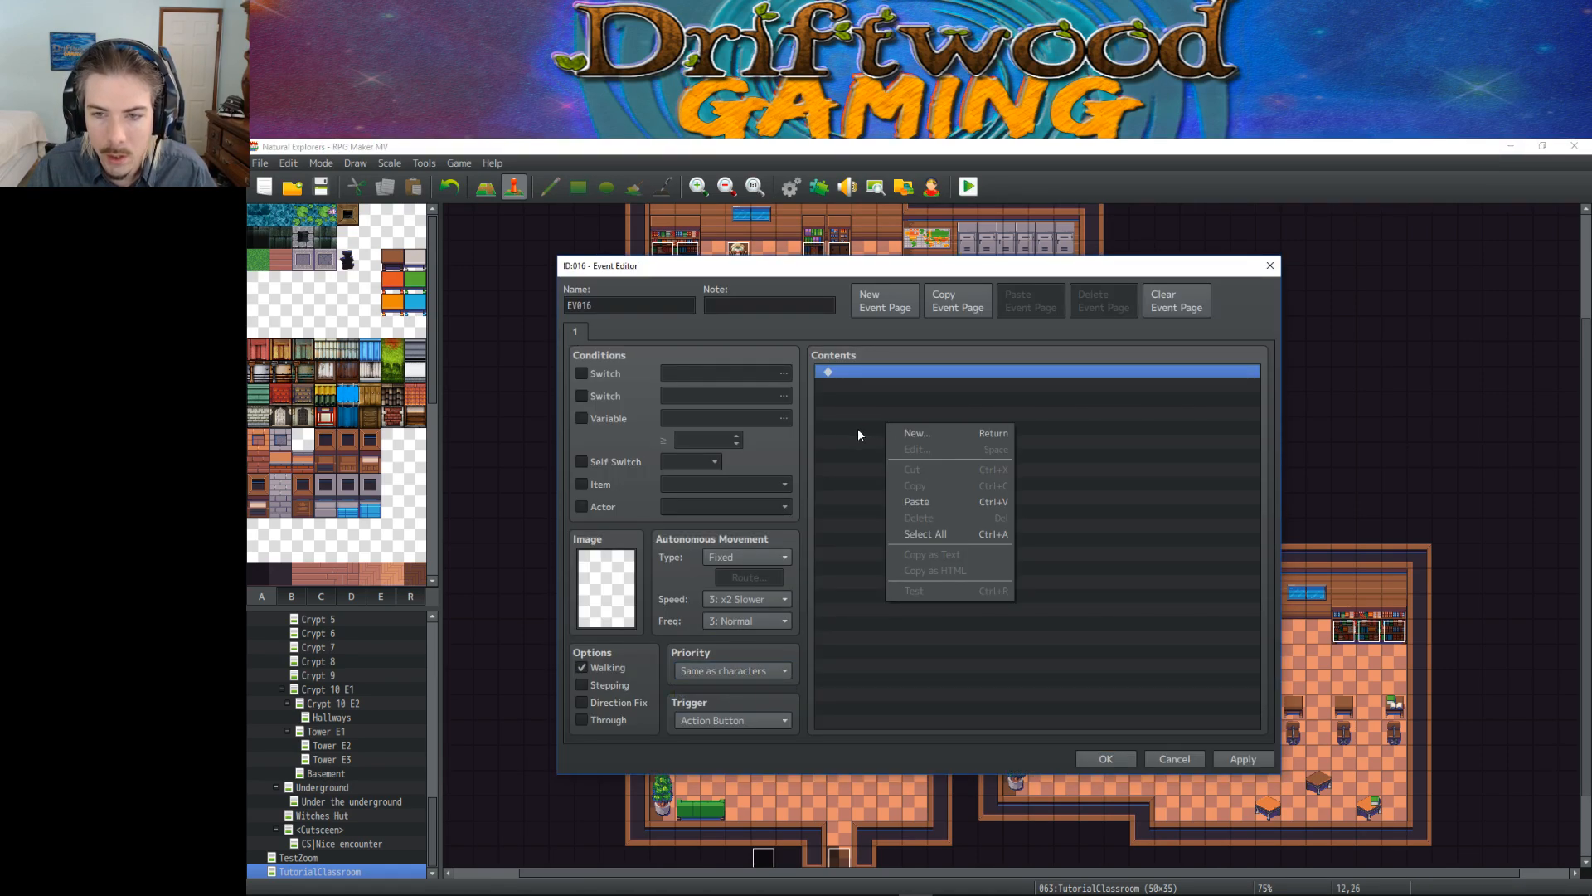
pyautogui.click(912, 501)
pyautogui.doubleClick(639, 309)
pyautogui.write('Teddy')
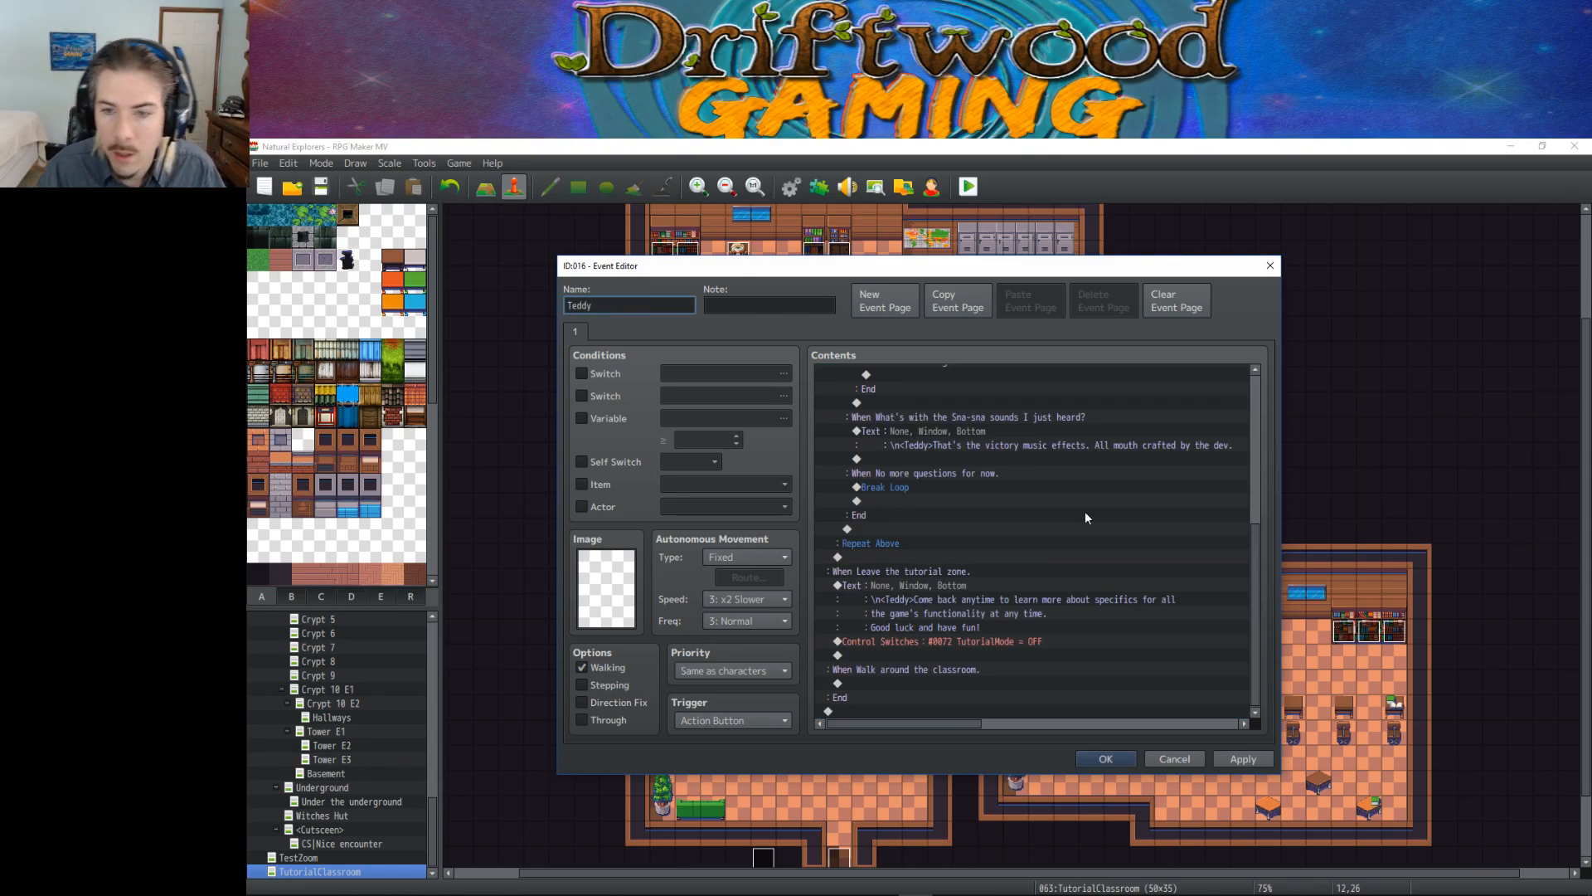
# Step: Review the pasted dialogue branches in the Teddy event and save it
pyautogui.scroll(5, 1087, 517)
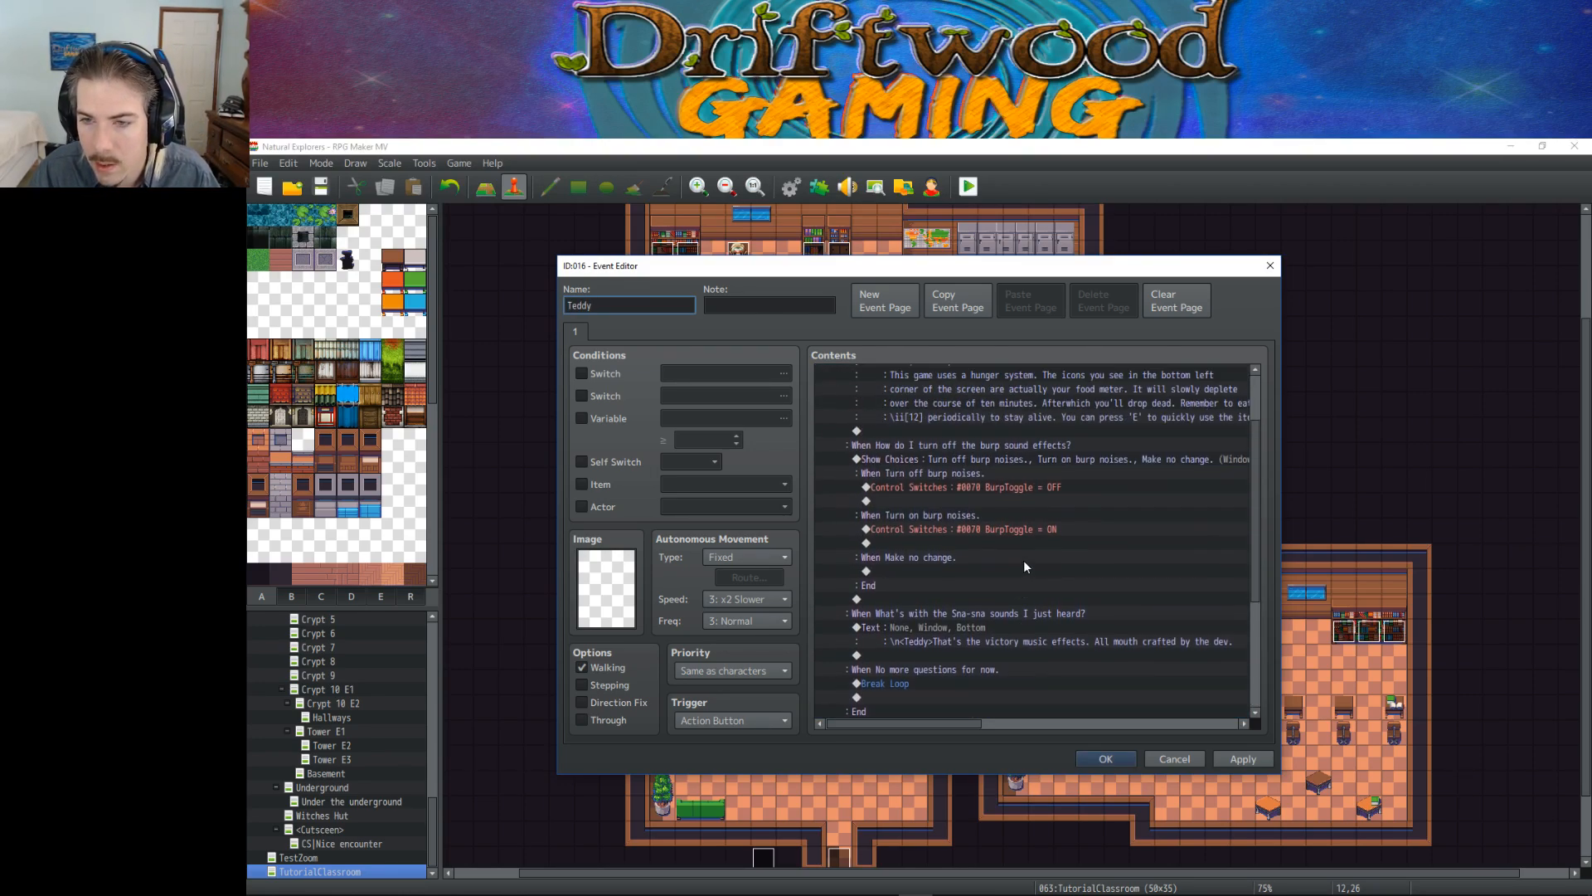
pyautogui.scroll(-5, 1039, 549)
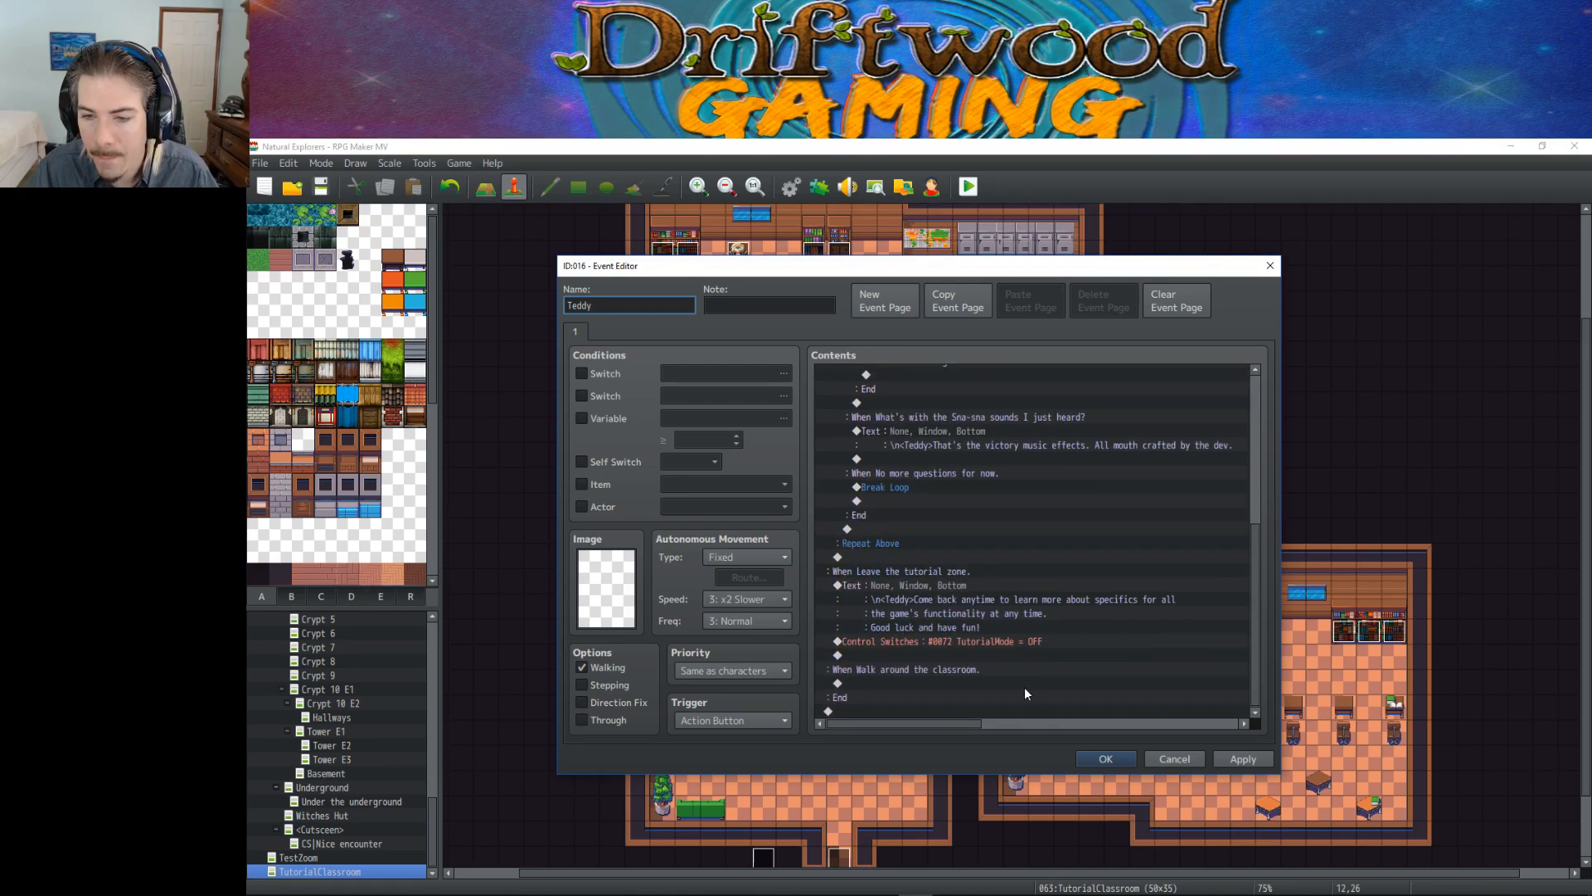
pyautogui.click(1020, 656)
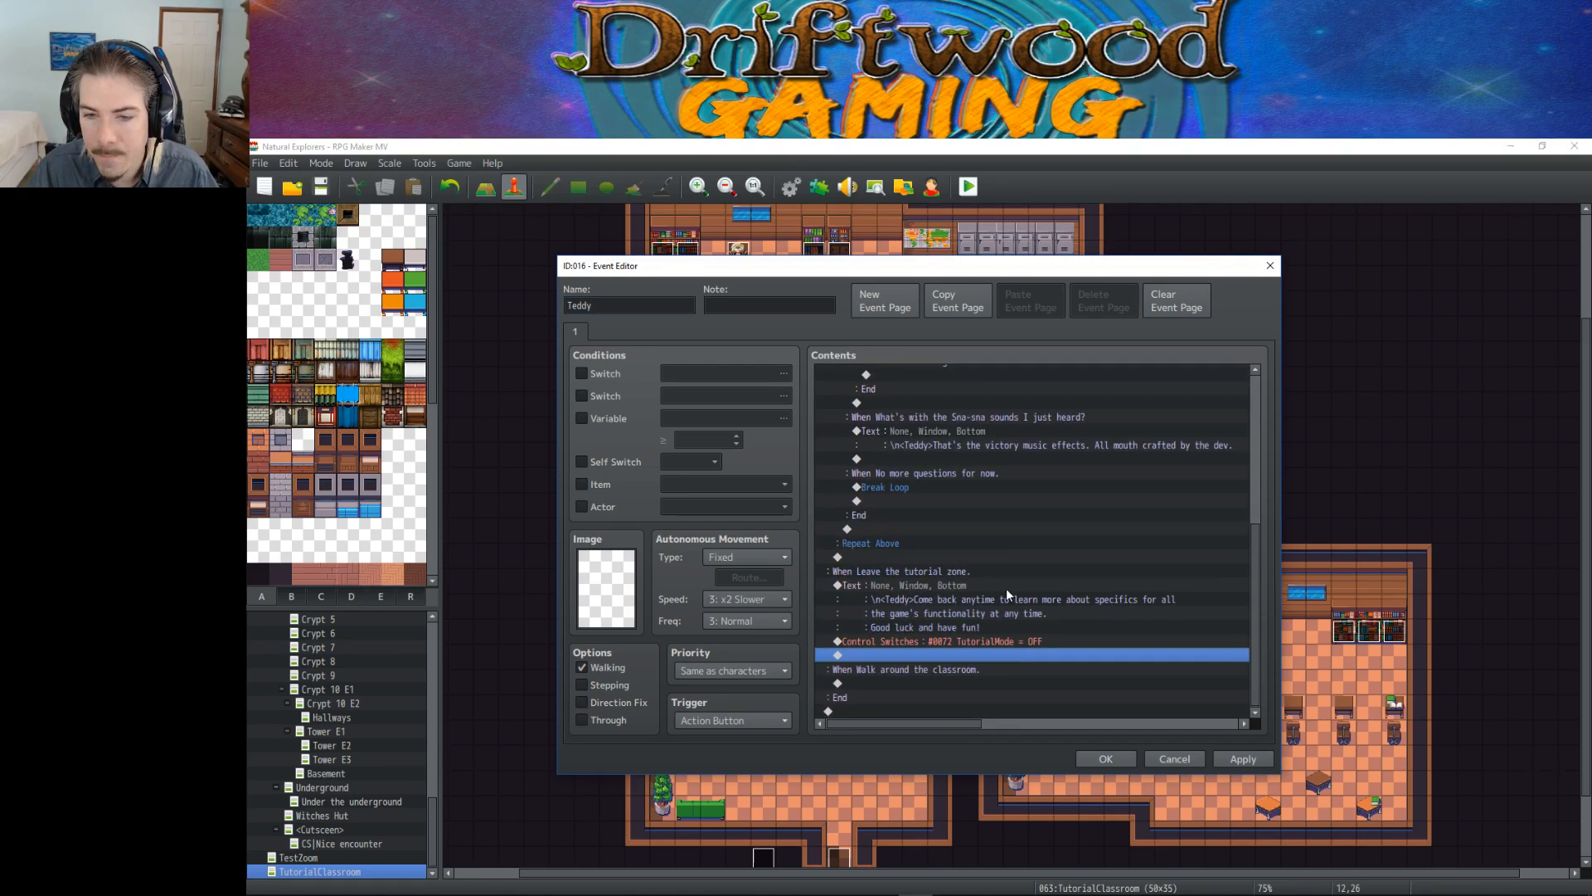
pyautogui.click(1245, 758)
pyautogui.scroll(5, 993, 622)
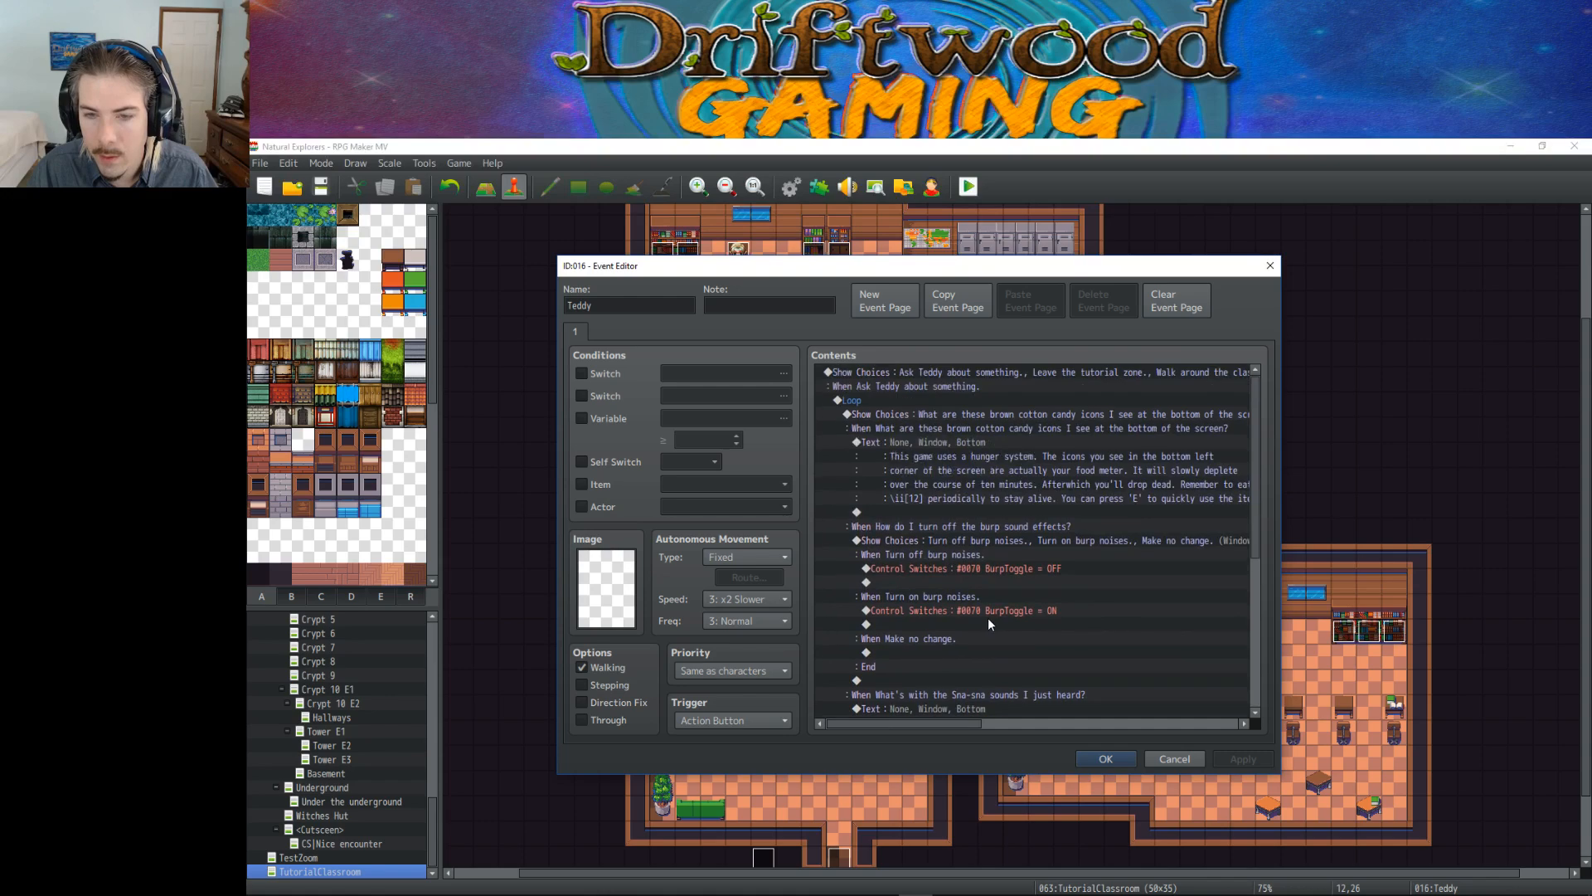
pyautogui.scroll(-5, 953, 597)
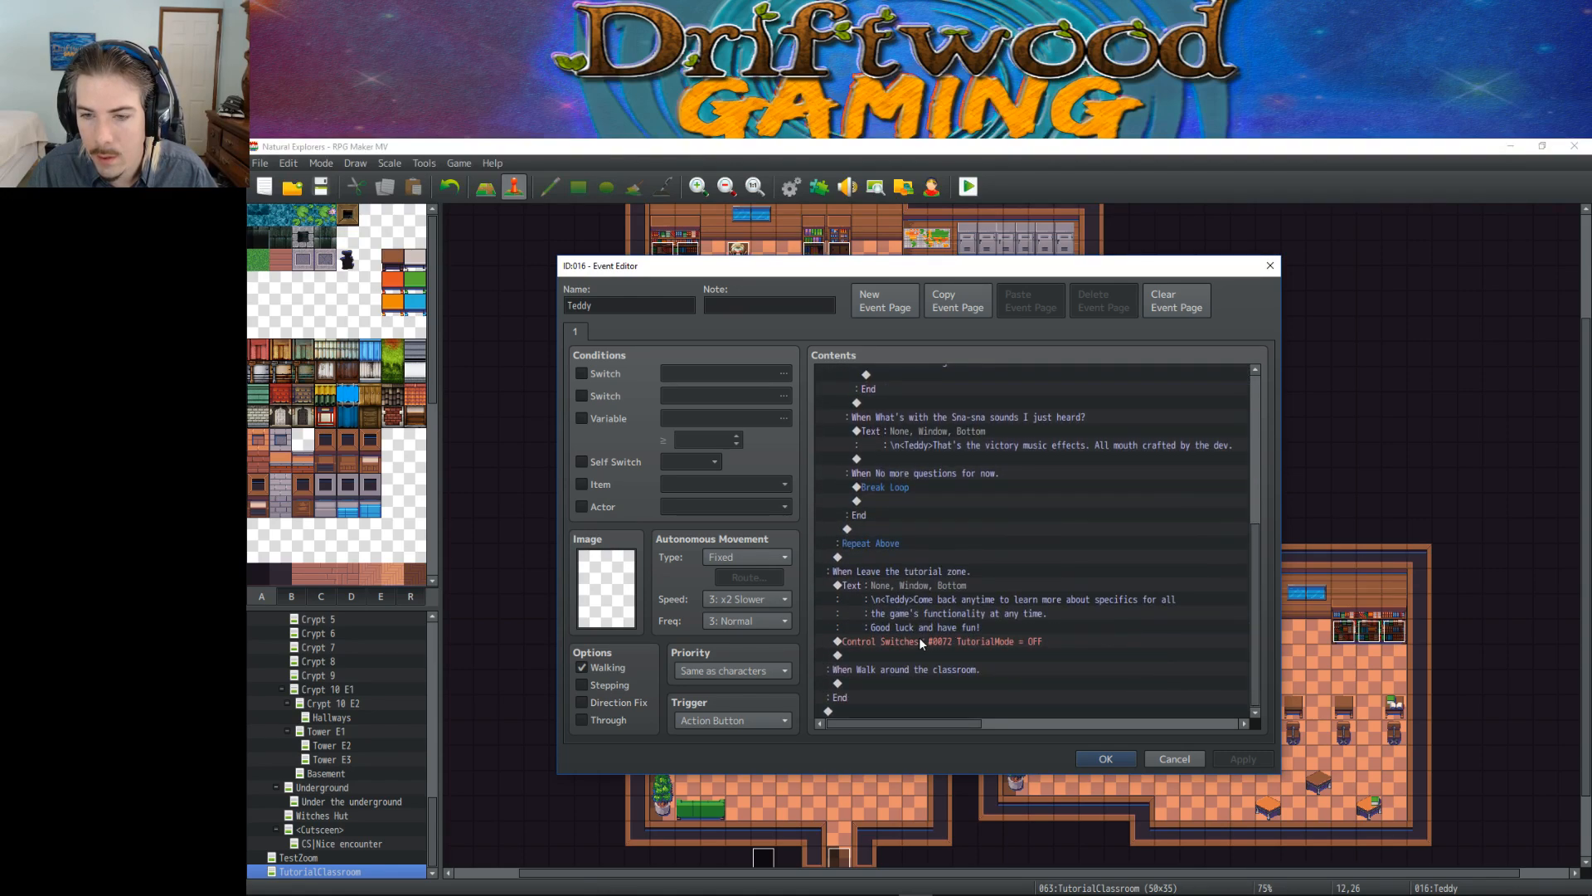
pyautogui.scroll(7, 903, 621)
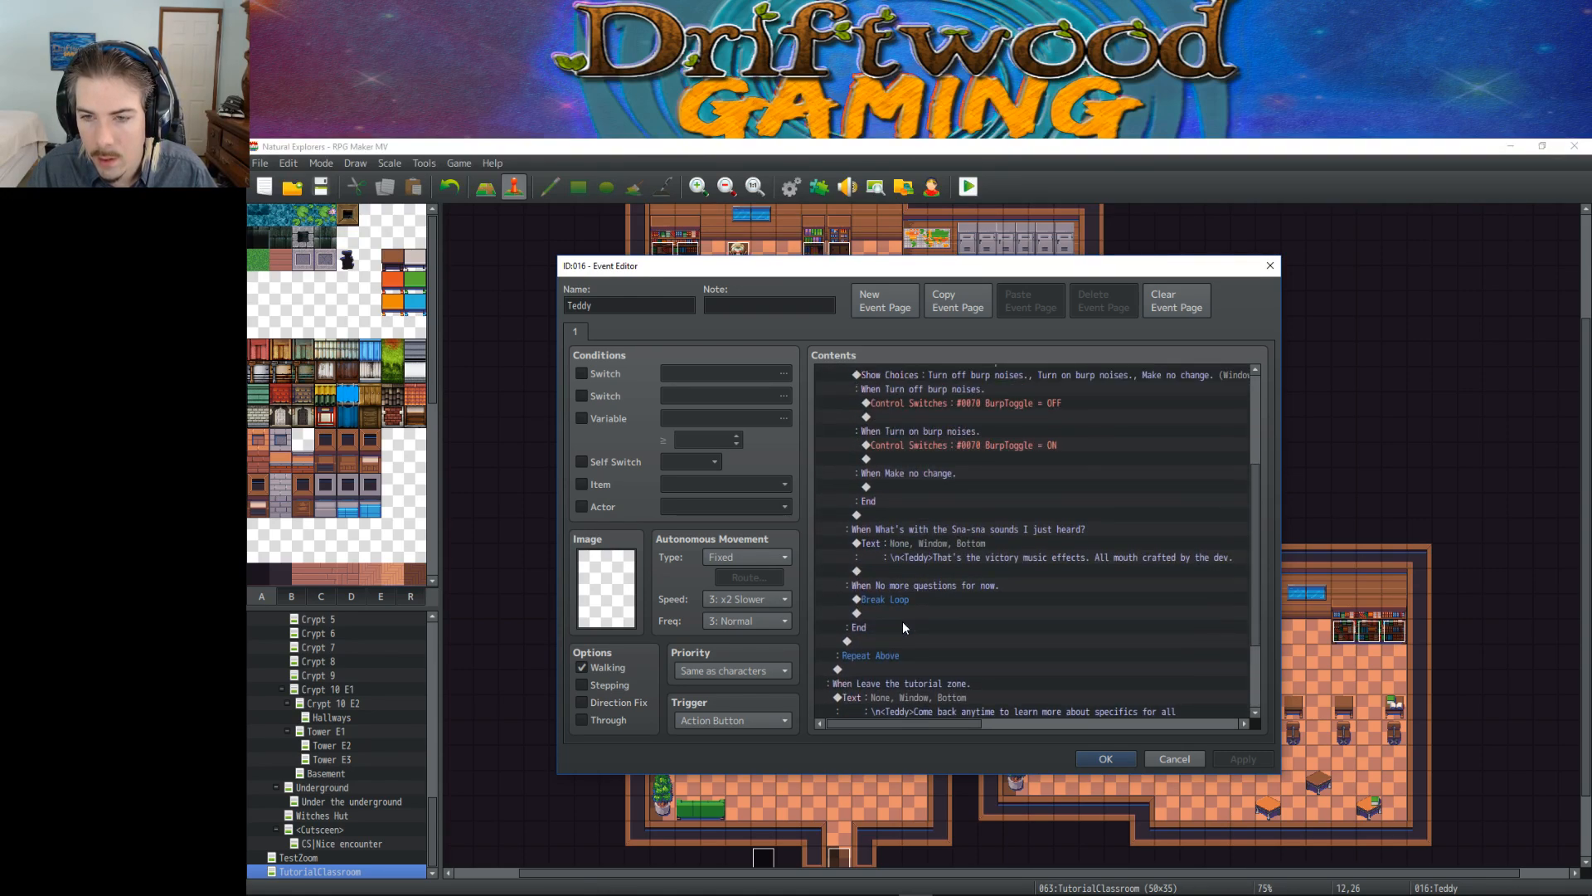
pyautogui.click(1080, 760)
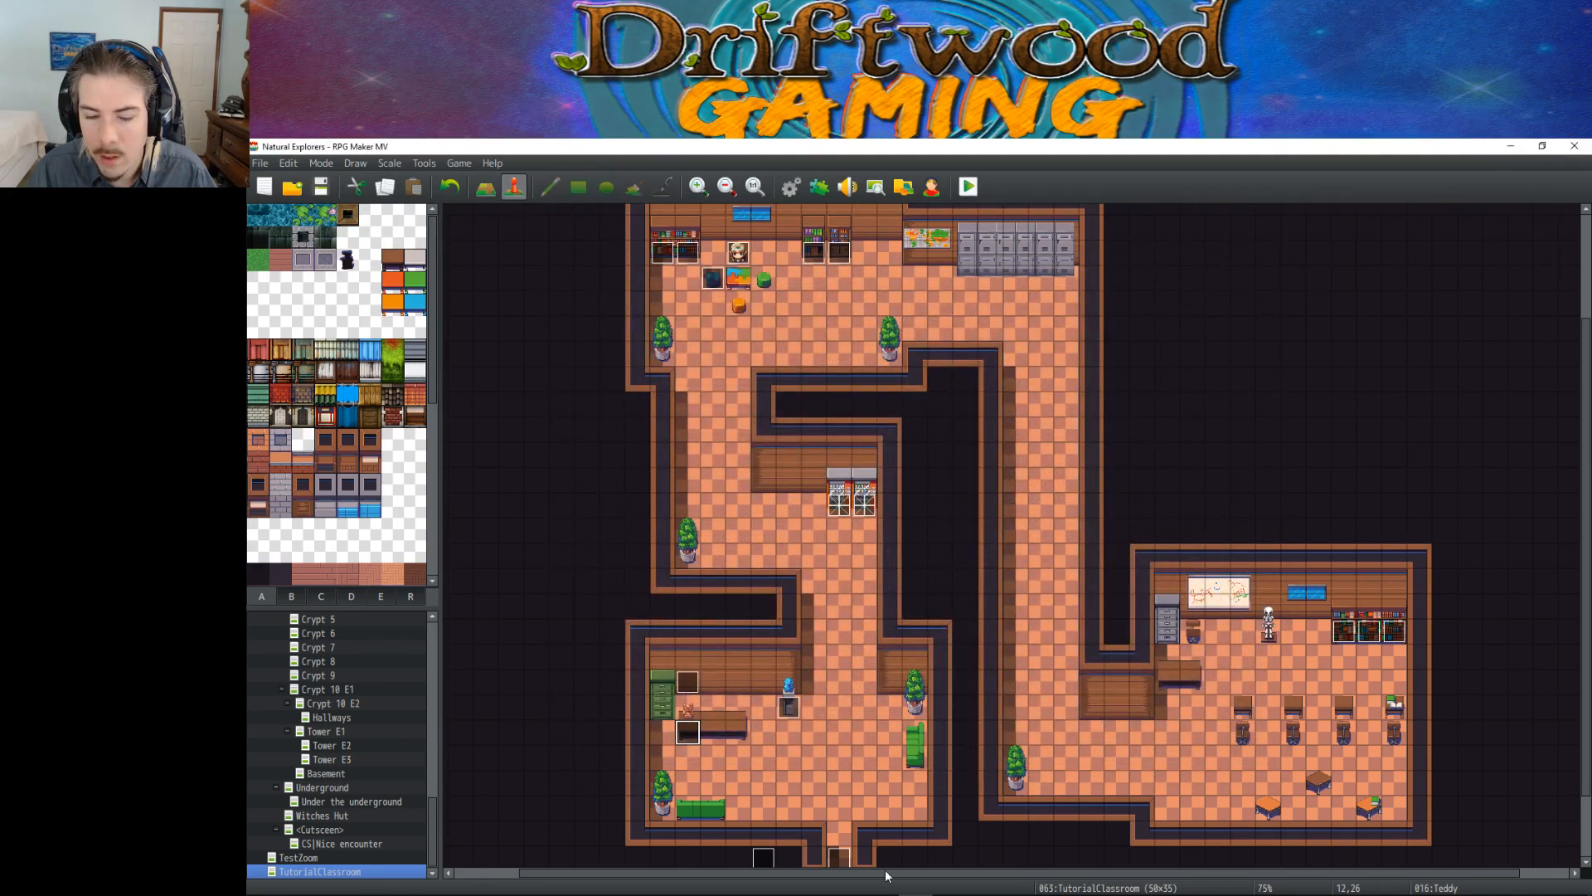
# Step: Switch back to the Natural Explorers playtest, walk up the hallway and open the shop of the vending machine nearest the wall
pyautogui.hotkey('ctrl', 'r')
pyautogui.press('Return')
pyautogui.press('Right')
pyautogui.press('Up')
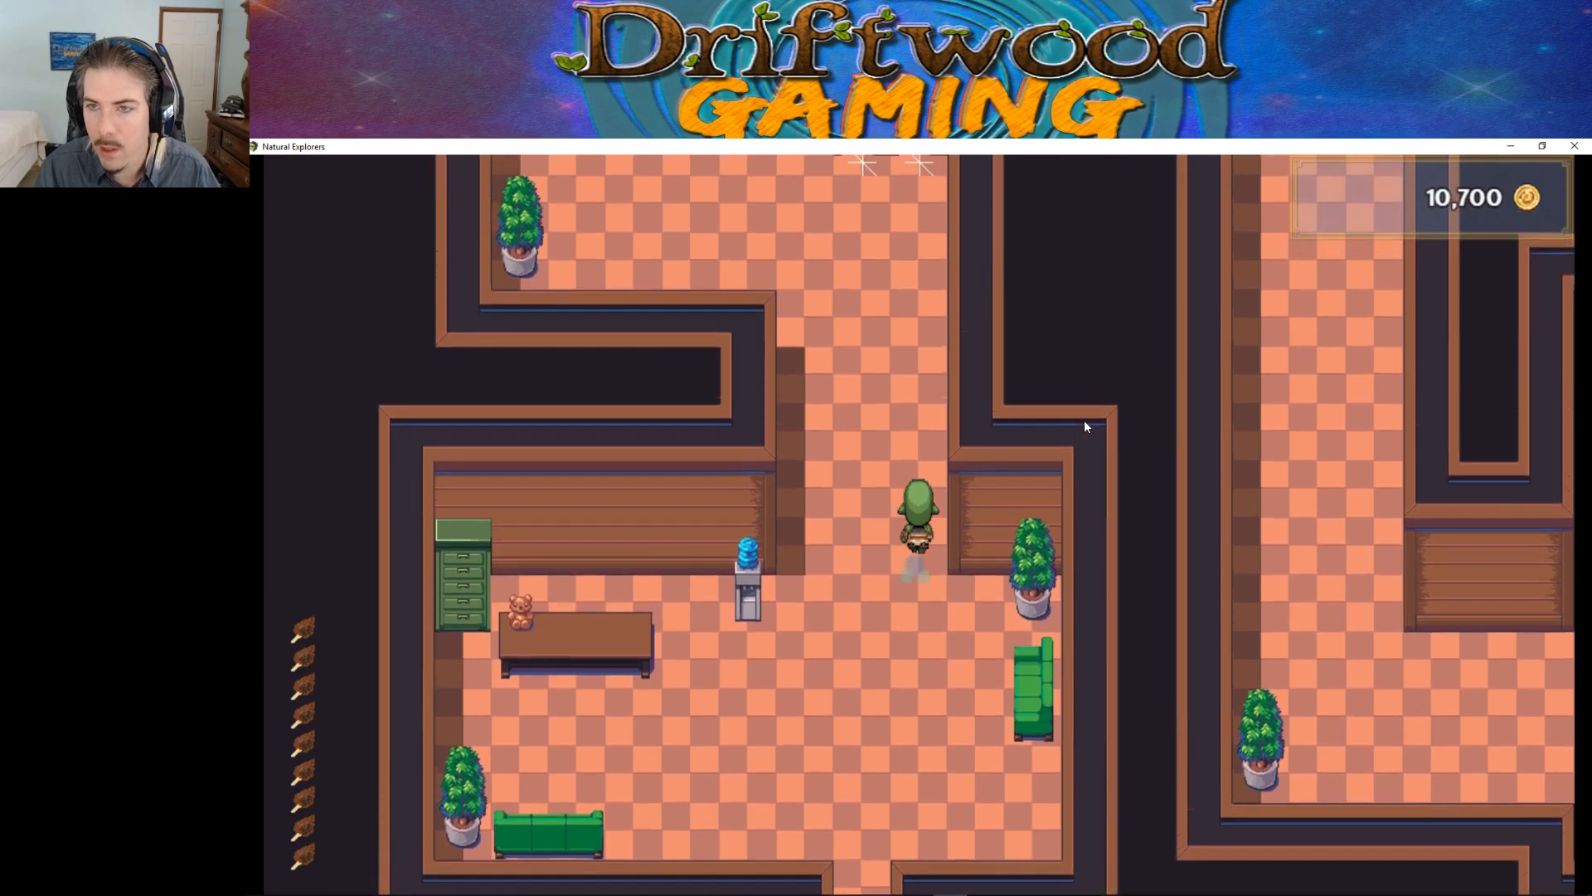
pyautogui.press('Up')
pyautogui.press('Up')
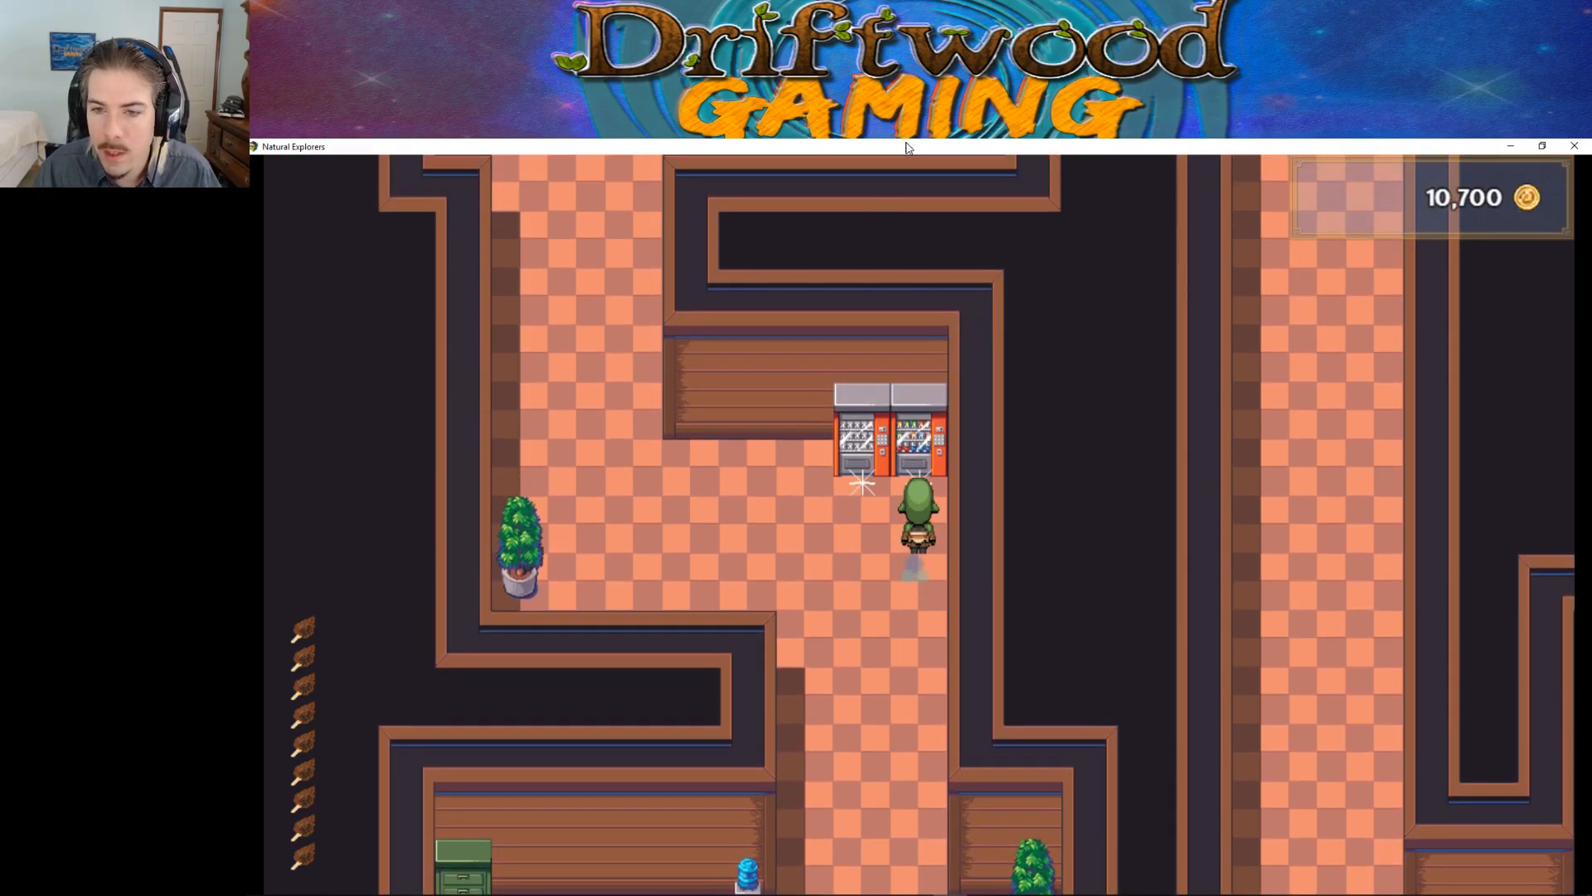
pyautogui.press('Left')
pyautogui.press('Right')
pyautogui.press('Up')
pyautogui.press('Return')
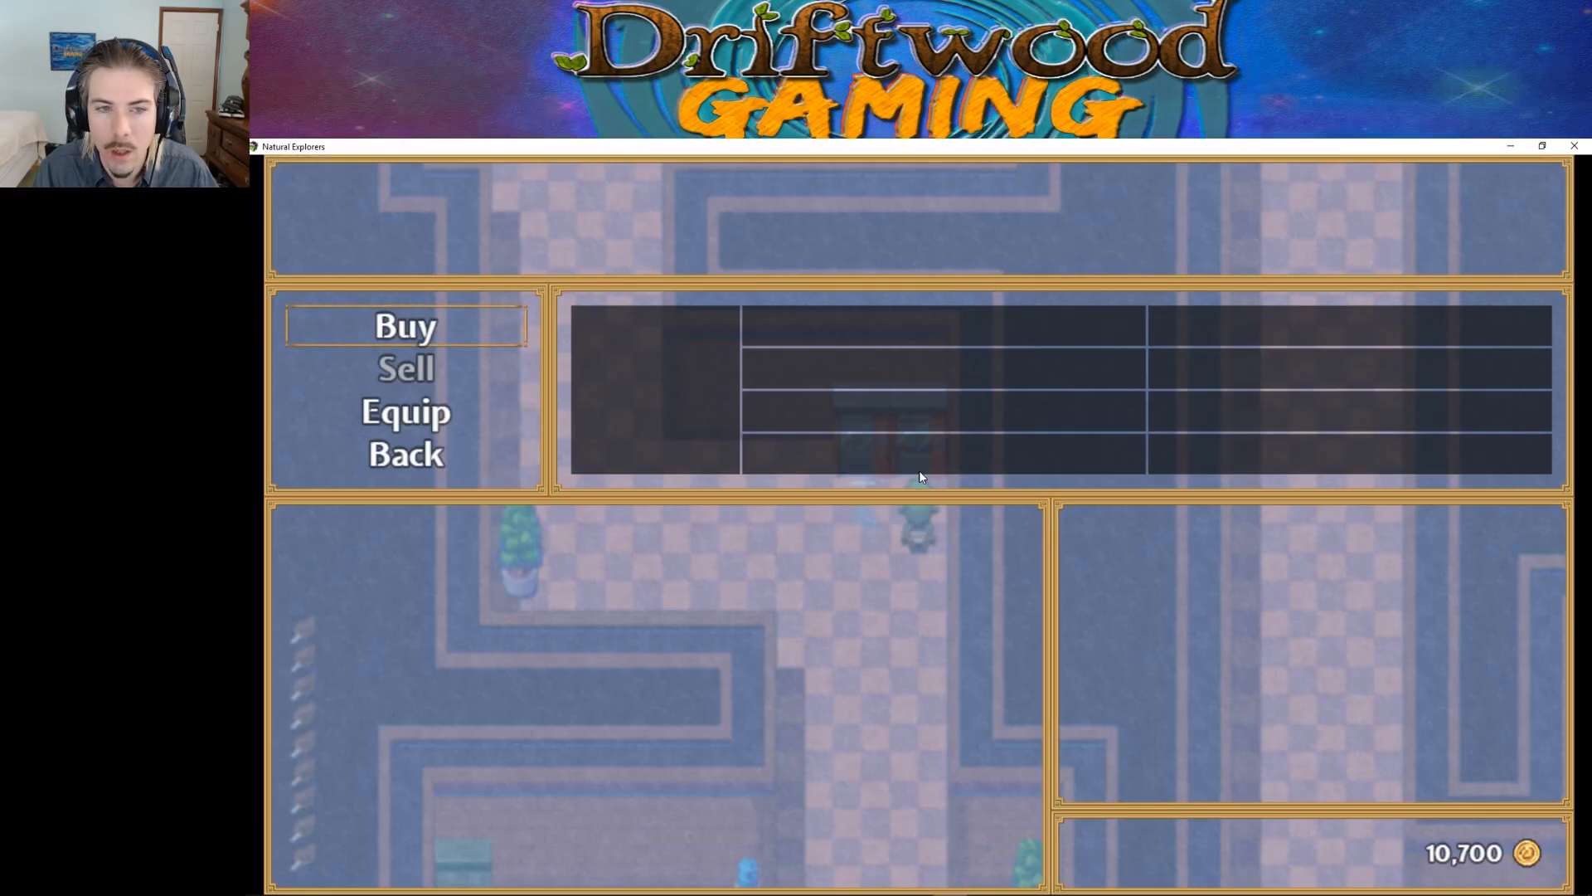
# Step: Look through the vending machine's items for sale, leave the shop and move to the neighbouring machine
pyautogui.press('Return')
pyautogui.press('Up')
pyautogui.press('Down')
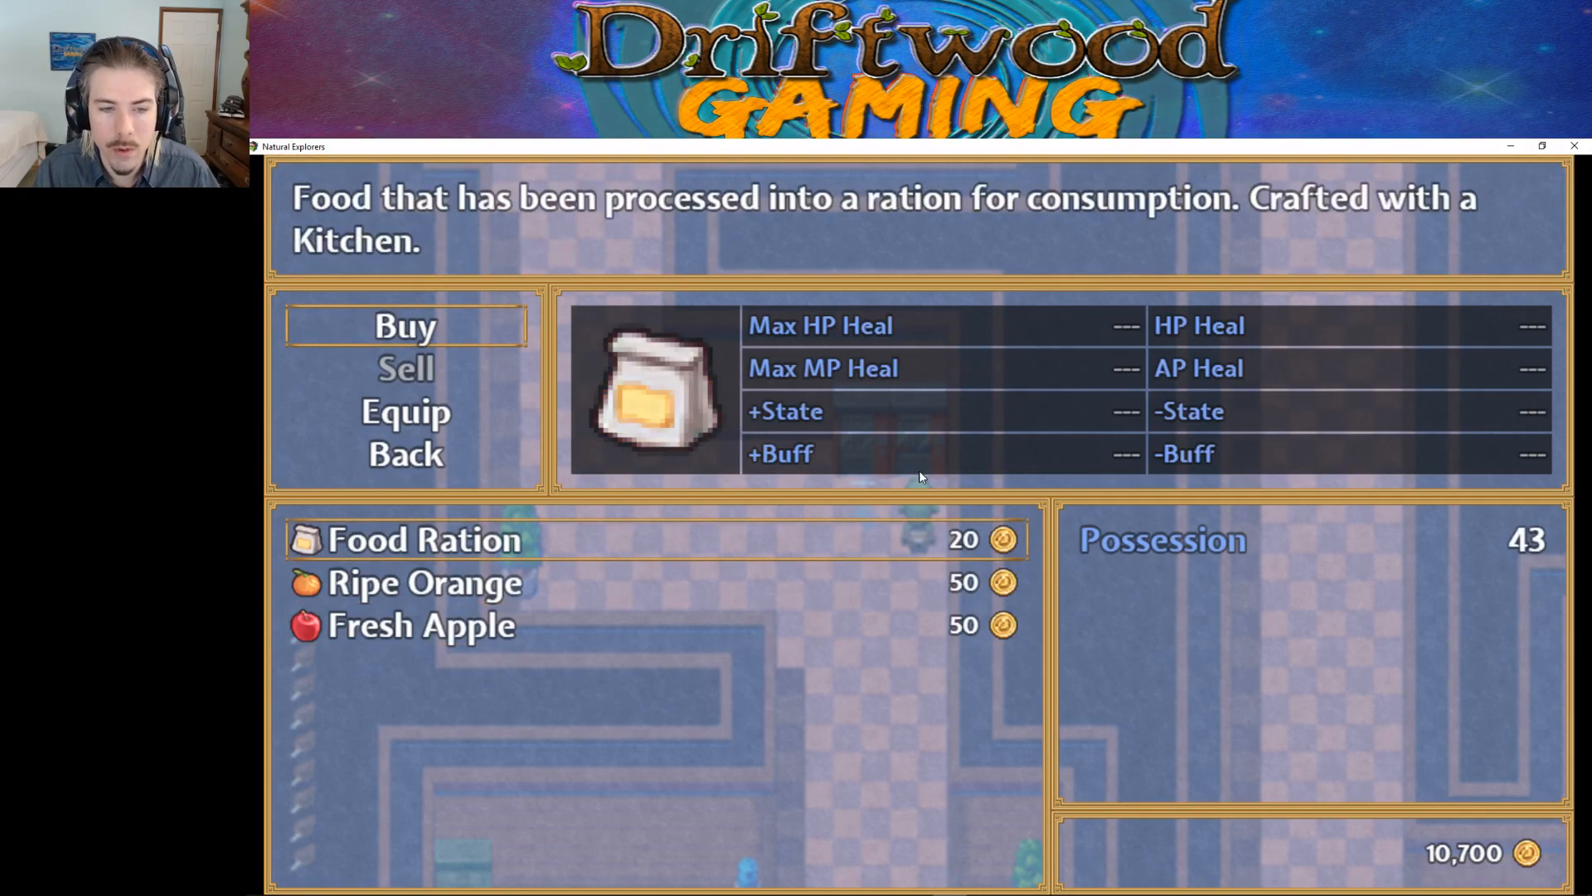
pyautogui.press('Down')
pyautogui.press('Down')
pyautogui.press('Up')
pyautogui.press('Down')
pyautogui.press('Up')
pyautogui.press('Escape')
pyautogui.press('Escape')
pyautogui.press('Left')
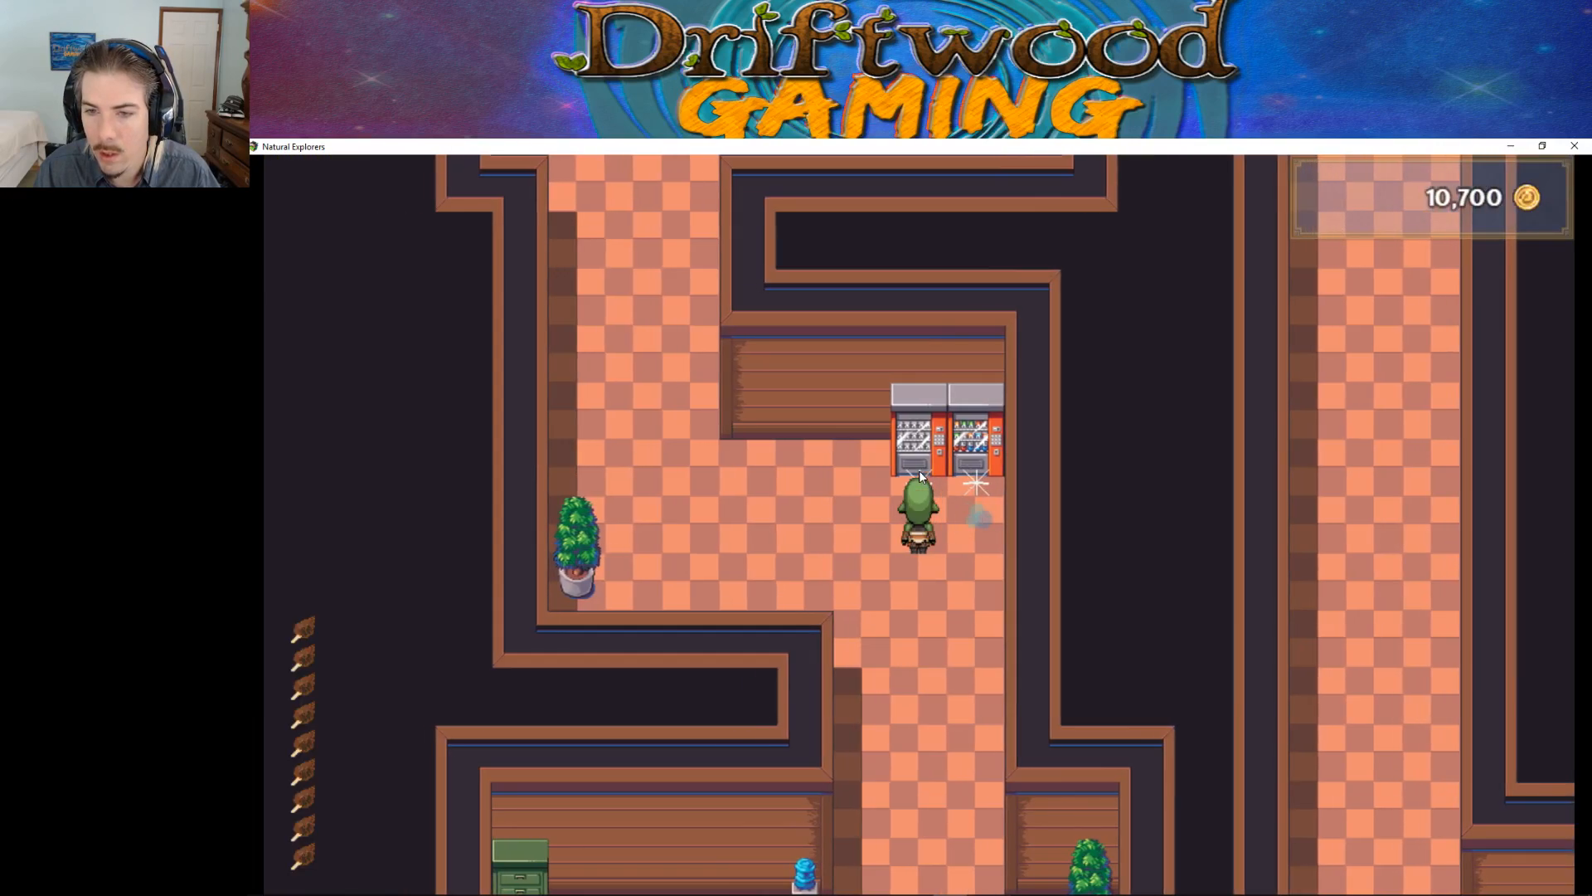
# Step: View the Spring Water for sale in the second vending machine's shop and leave the shop
pyautogui.press('Return')
pyautogui.press('Return')
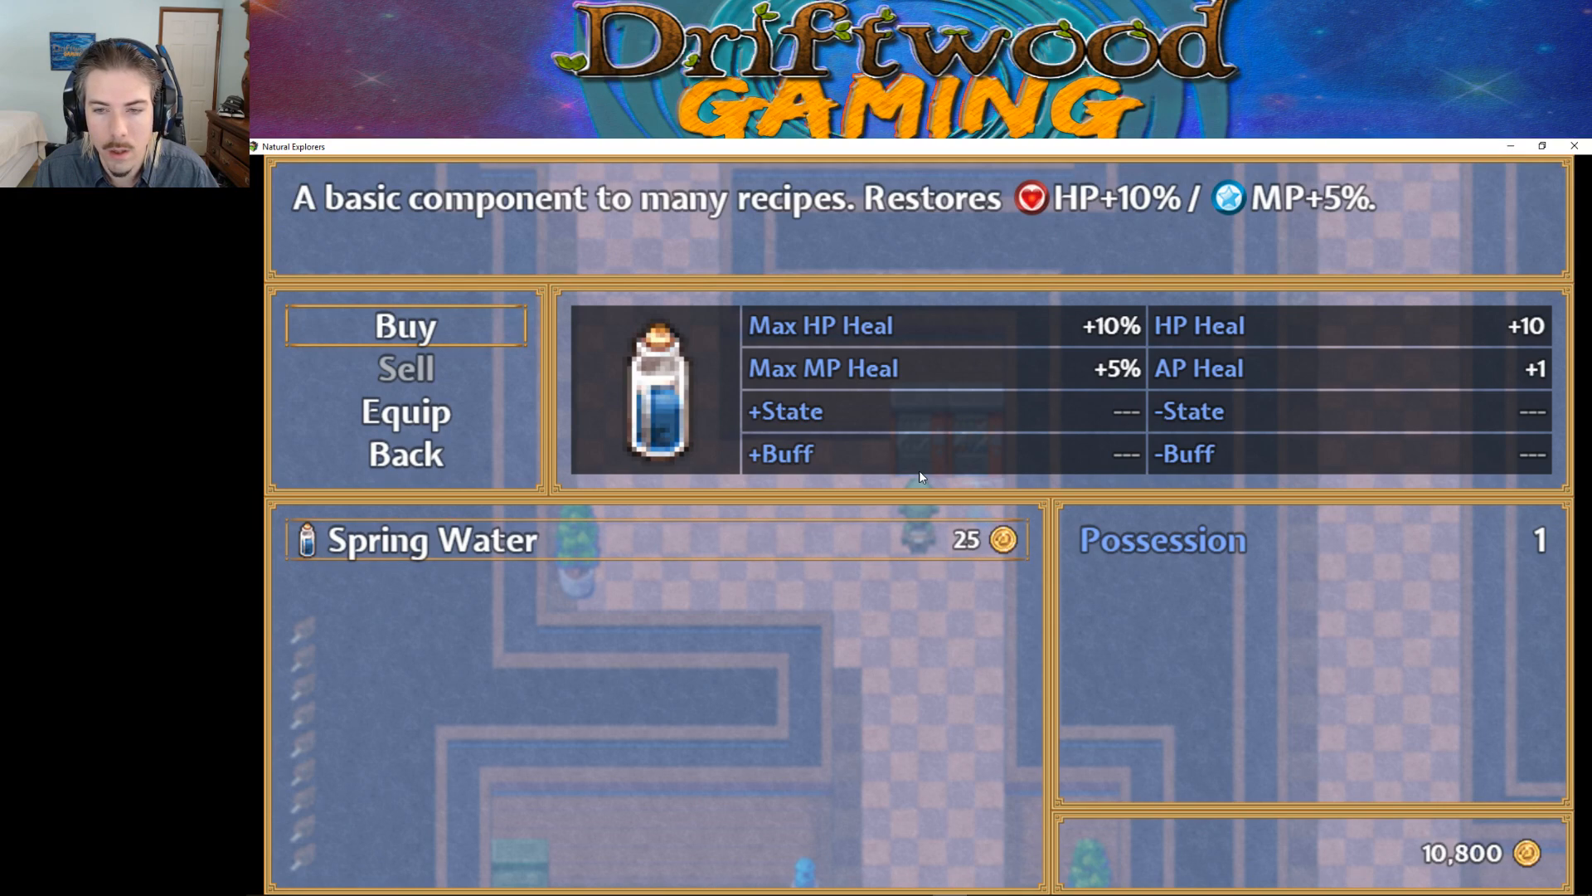
pyautogui.press('Escape')
pyautogui.press('Escape')
# Step: Walk up the hallway to the puzzle table and read the greeting of the blue-clad child beside it
pyautogui.press('Left')
pyautogui.press('Left')
pyautogui.press('Left')
pyautogui.press('Left')
pyautogui.press('Up')
pyautogui.press('Up')
pyautogui.press('Up')
pyautogui.press('Up')
pyautogui.press('Up')
pyautogui.press('Left')
pyautogui.press('Up')
pyautogui.press('Up')
pyautogui.press('Right')
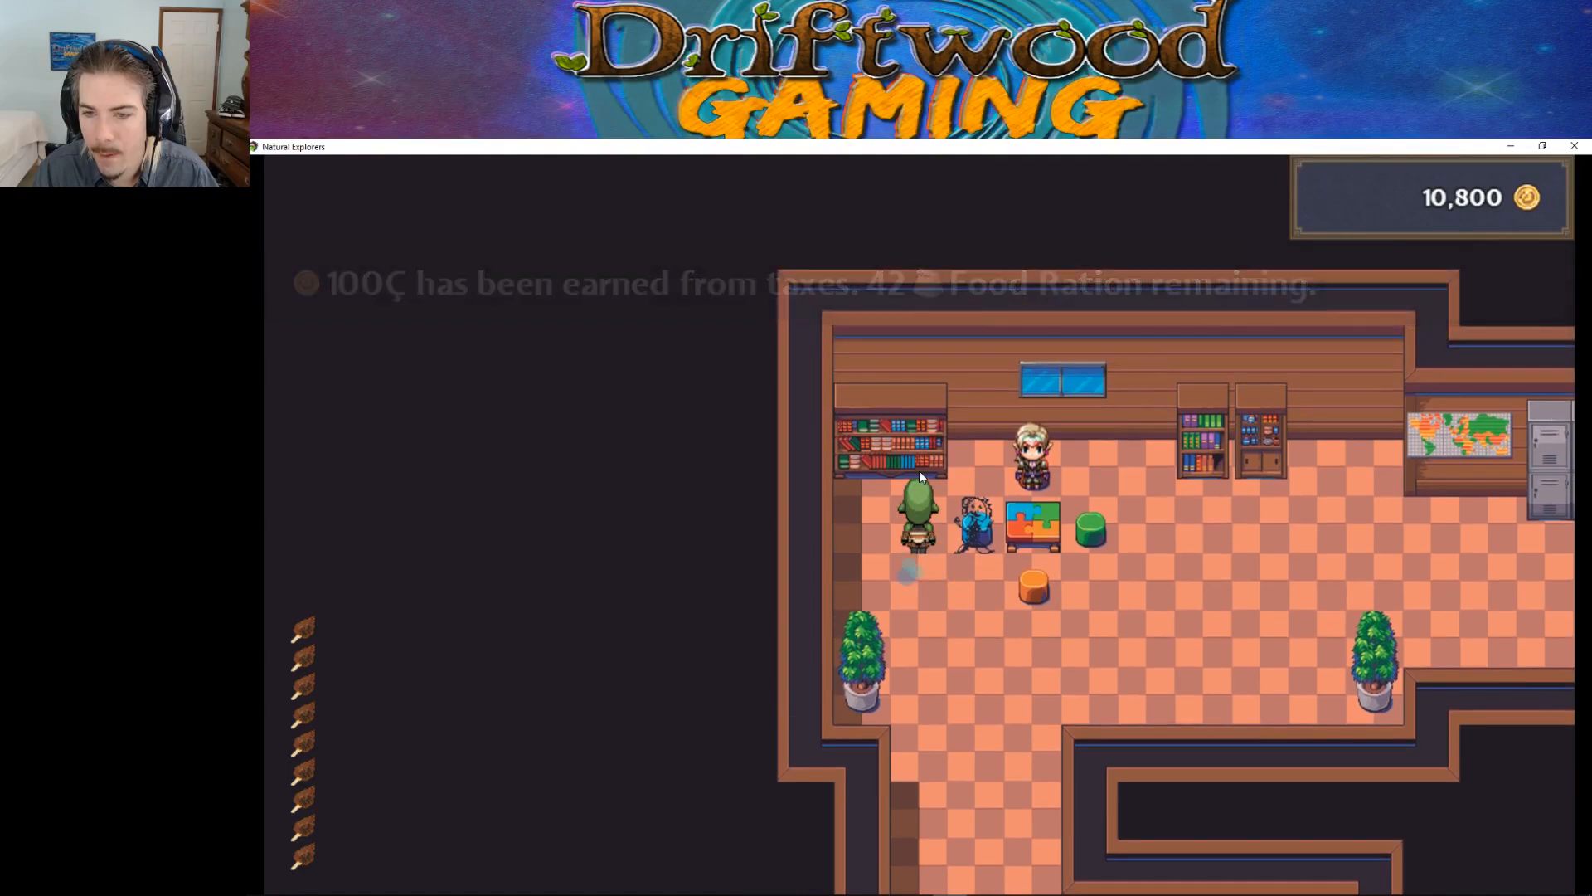
pyautogui.press('Return')
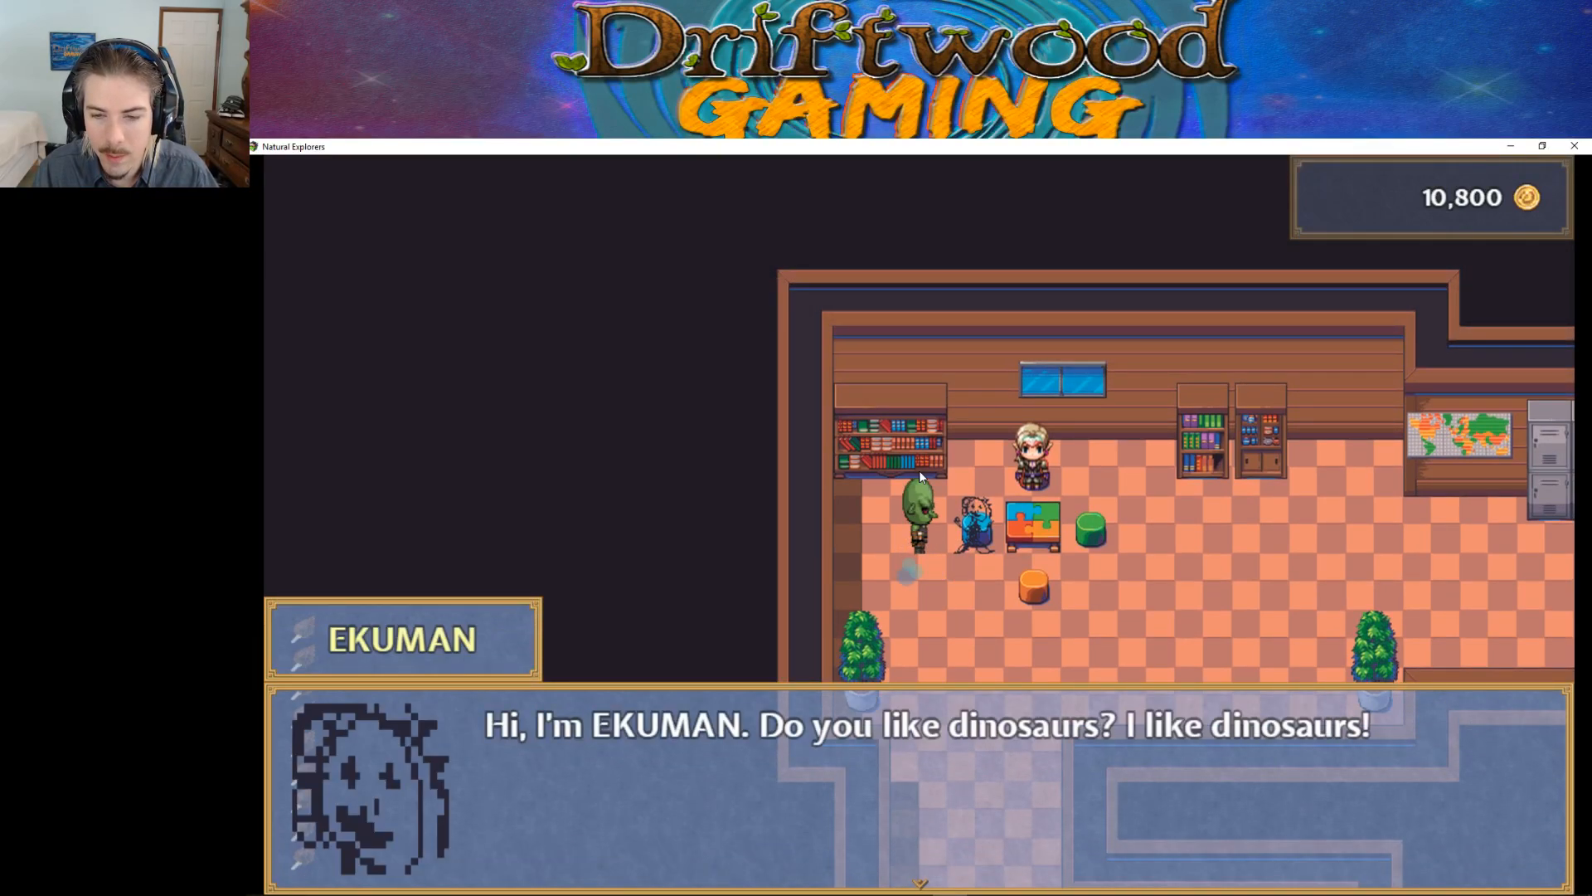
pyautogui.press('Return')
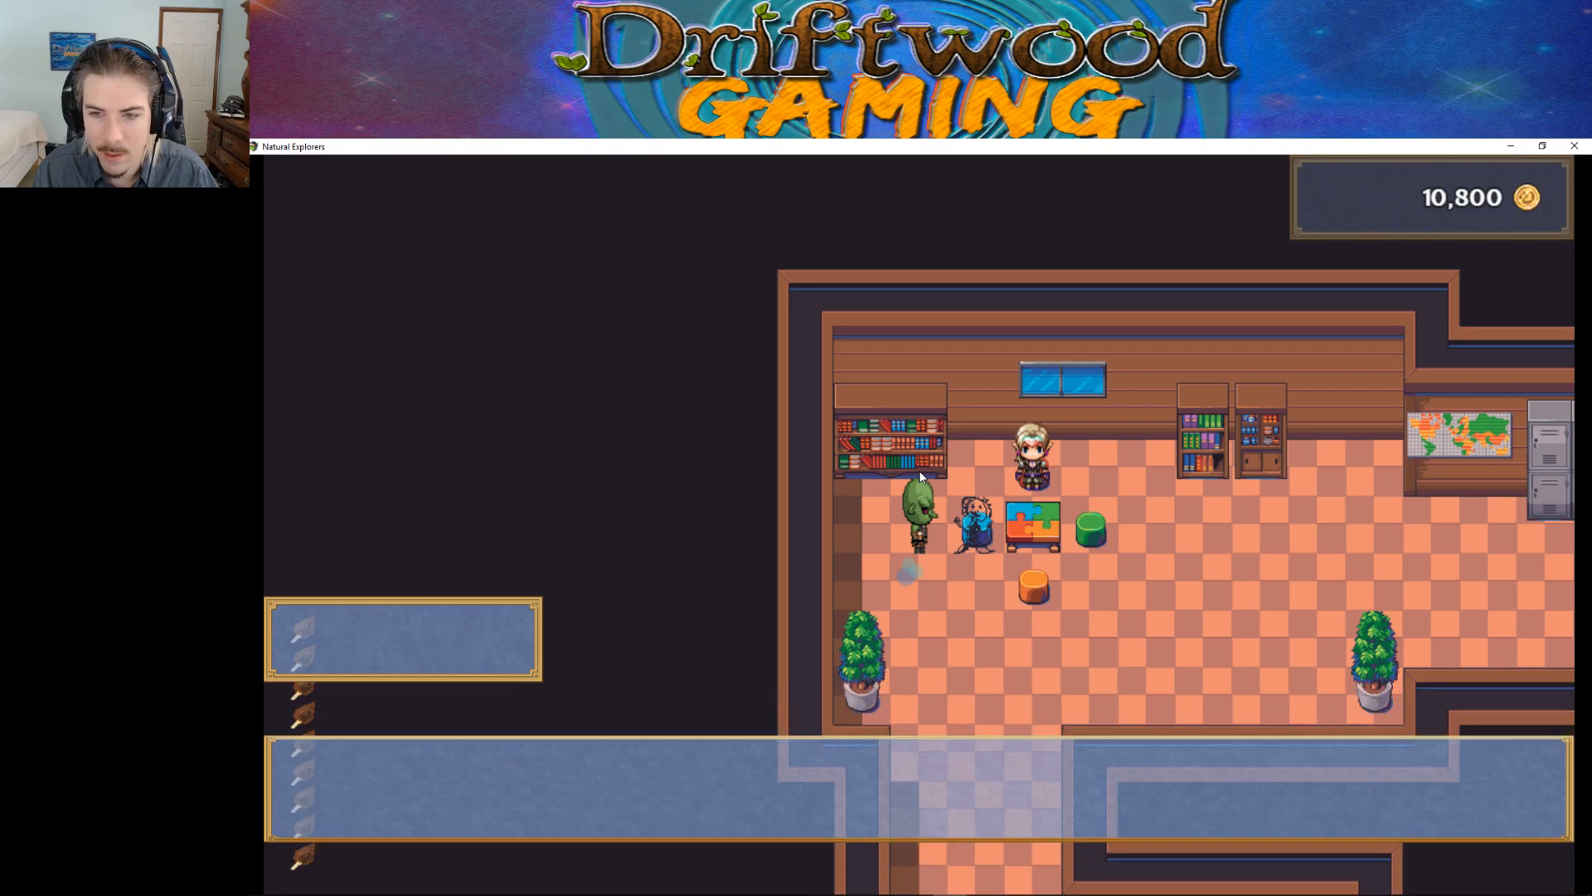
# Step: Walk around the puzzle table past the stools and the elf to test movement around the furniture
pyautogui.press('Down')
pyautogui.press('Down')
pyautogui.press('Down')
pyautogui.press('Right')
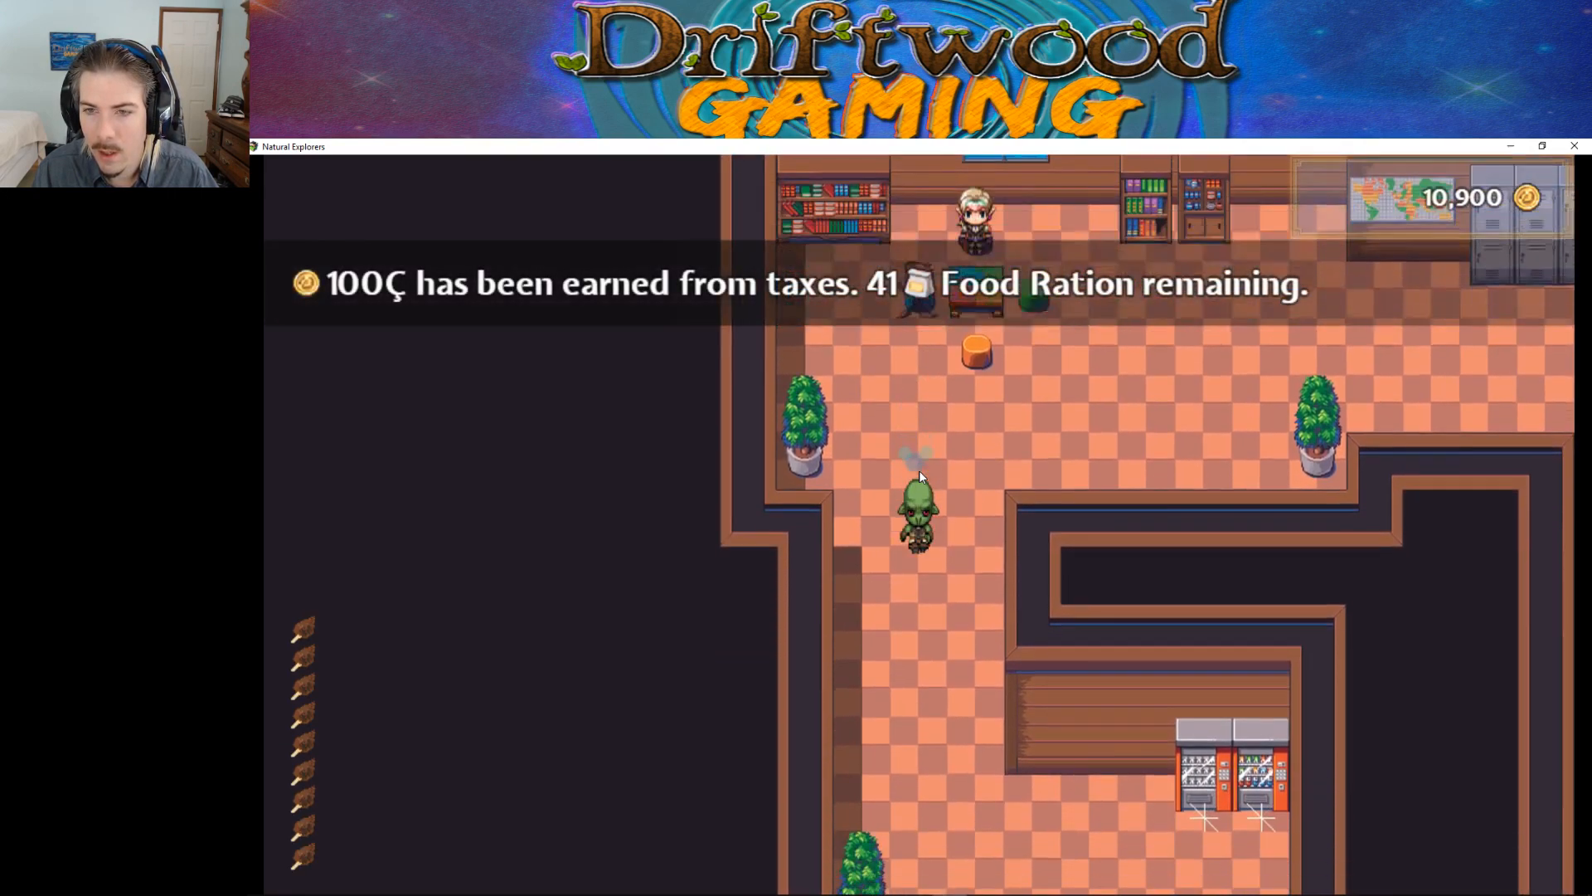
pyautogui.press('Up')
pyautogui.press('Down')
pyautogui.press('Right')
pyautogui.press('Up')
pyautogui.press('Up')
pyautogui.press('Up')
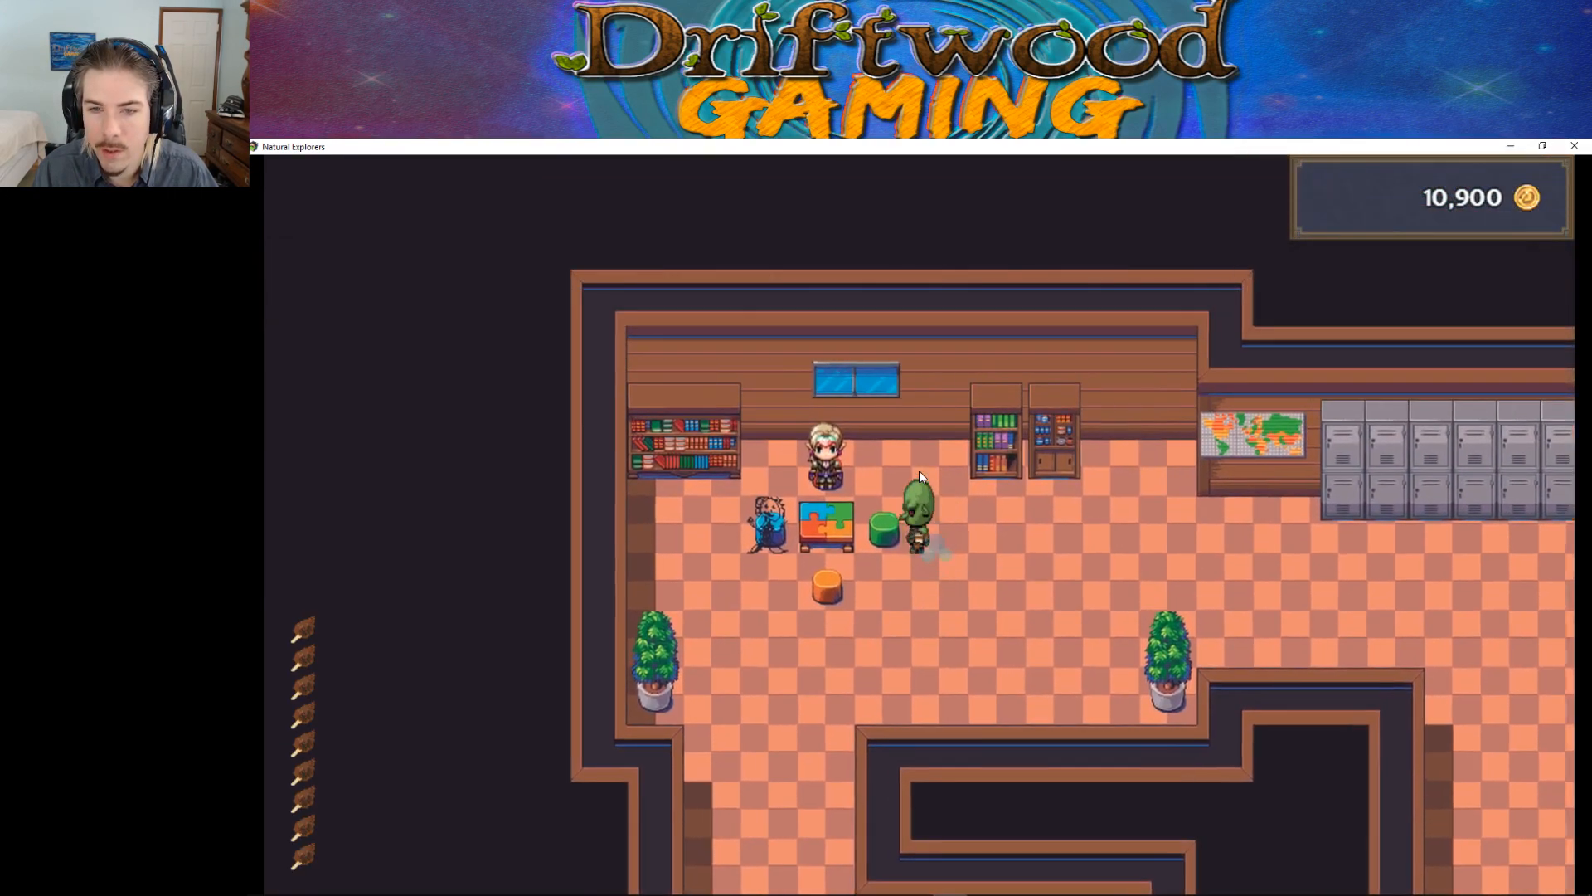
pyautogui.press('Left')
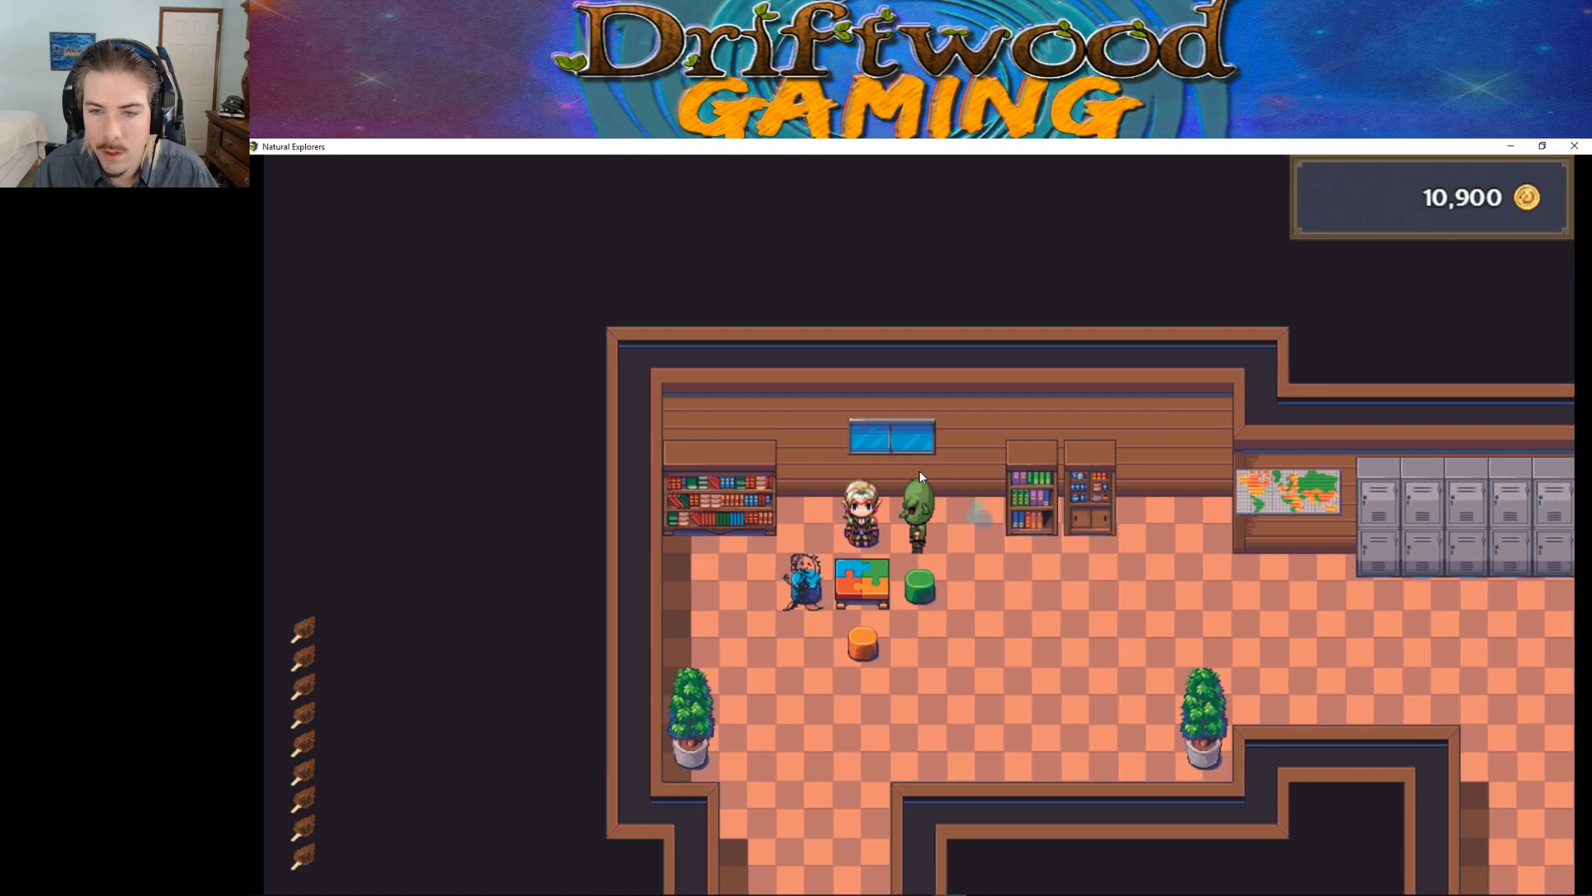
pyautogui.press('Down')
pyautogui.press('Up')
pyautogui.press('Down')
pyautogui.press('Down')
pyautogui.press('Down')
pyautogui.press('Left')
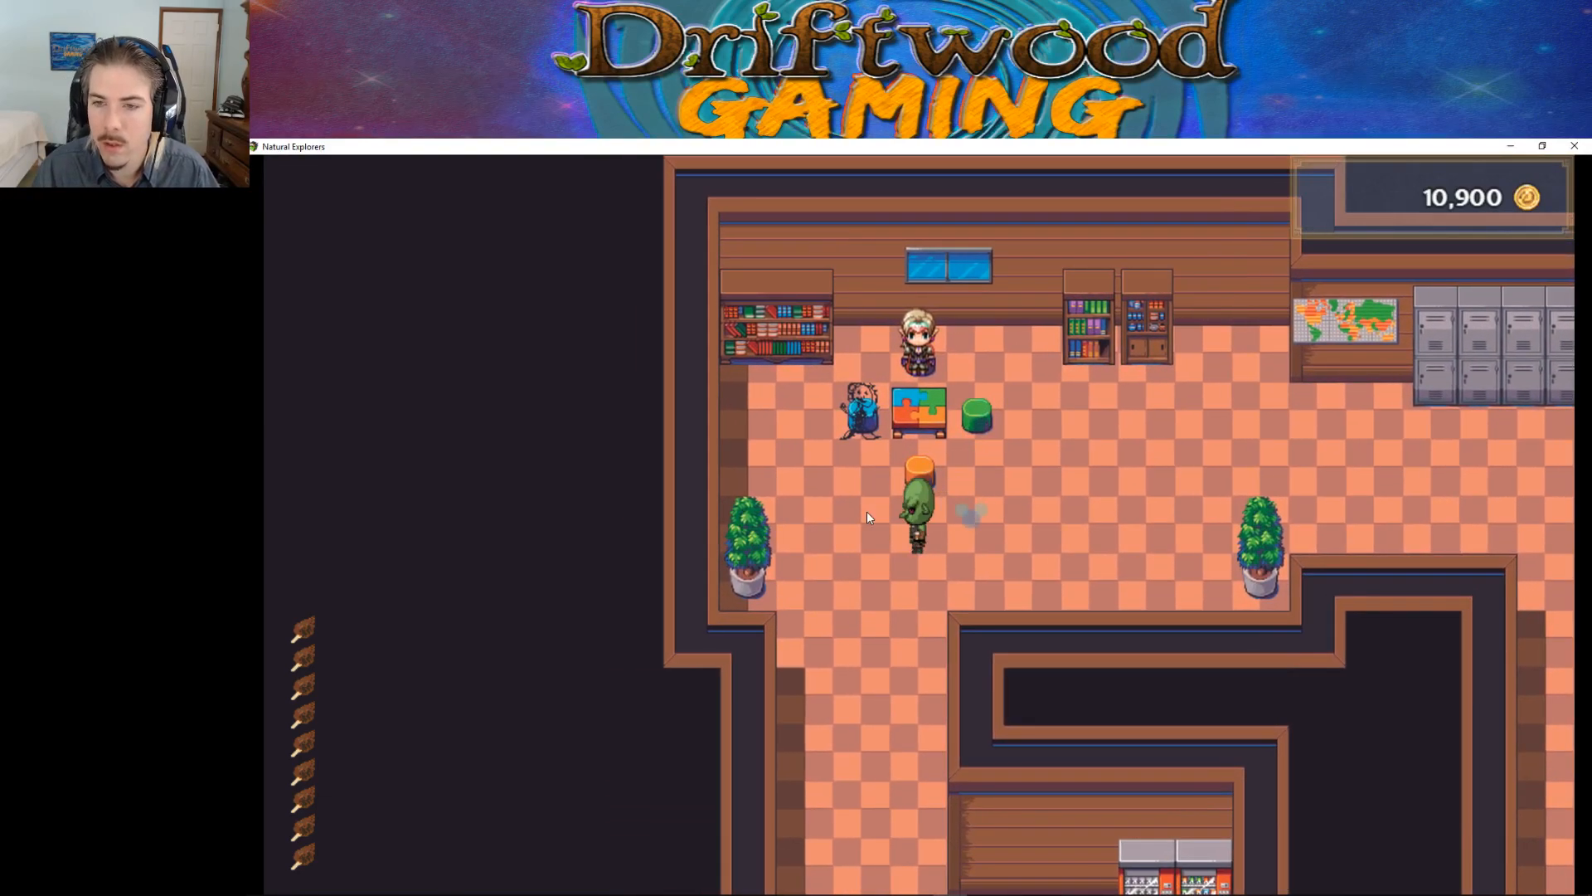
# Step: Switch to the TutorialClassroom map in RPG Maker MV and shift the puzzle table and its stools one tile down
pyautogui.click(1510, 146)
pyautogui.click(747, 312)
pyautogui.click(492, 193)
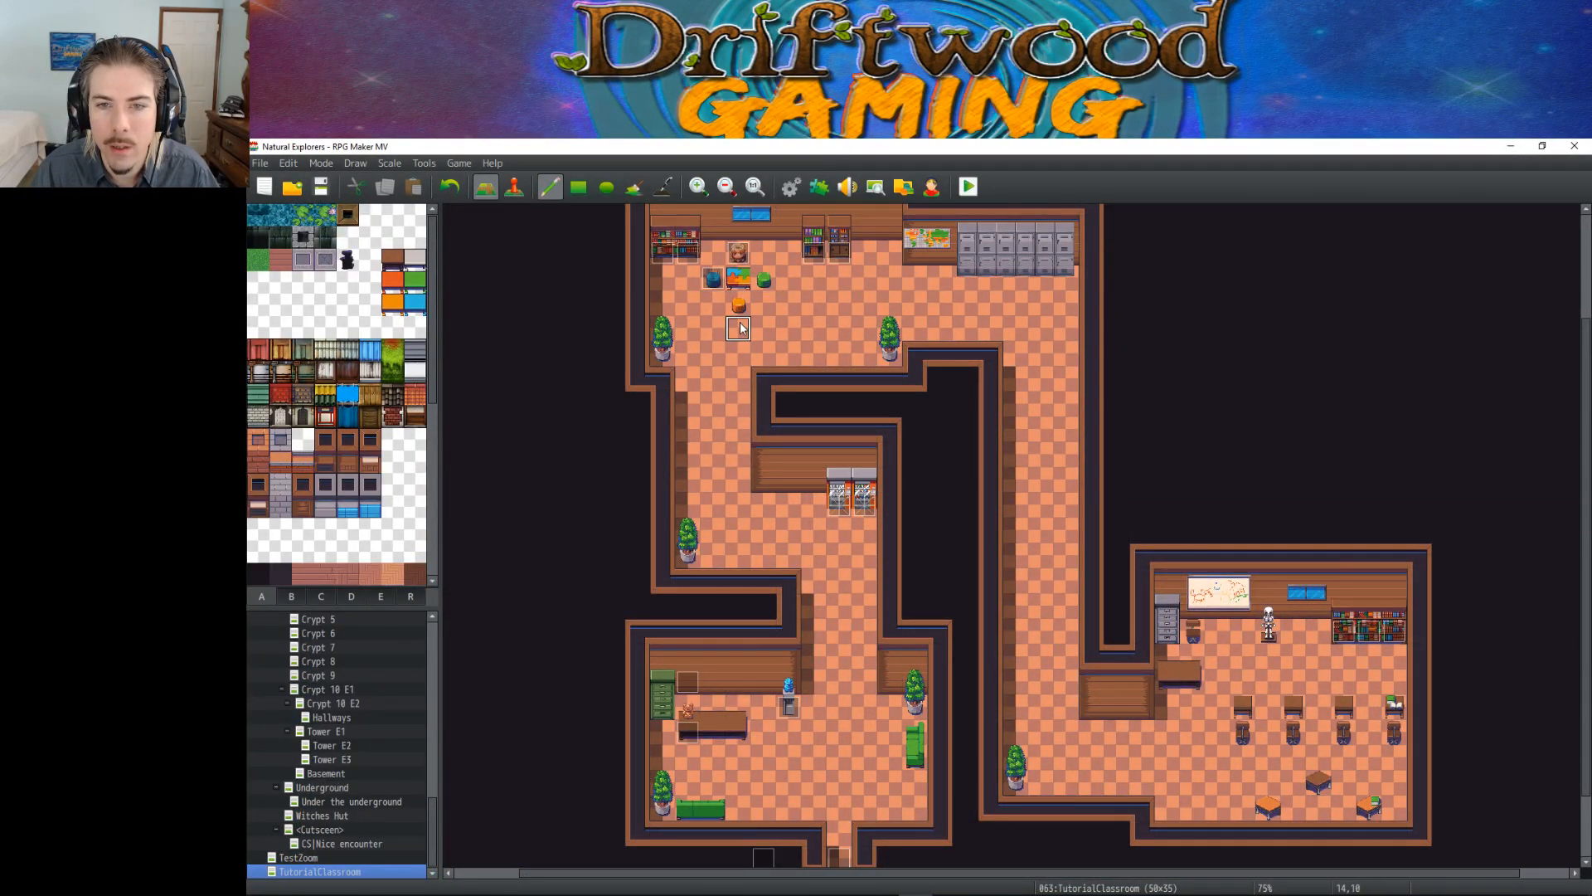
pyautogui.click(741, 332)
pyautogui.click(738, 305)
pyautogui.moveTo(764, 283); pyautogui.dragTo(765, 305)
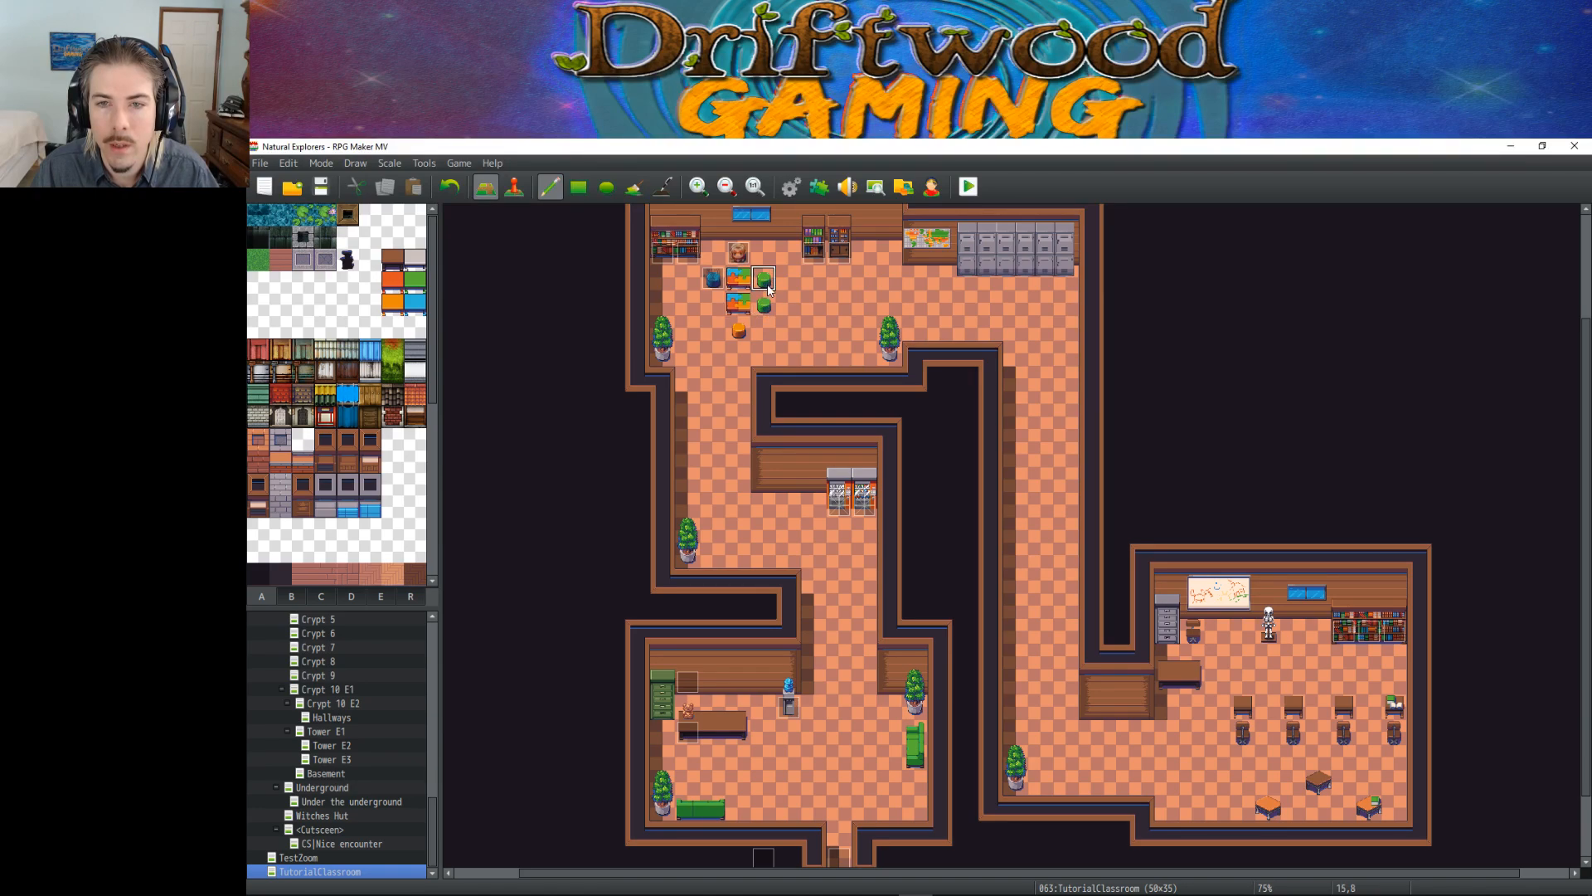
pyautogui.click(713, 305)
pyautogui.click(764, 279)
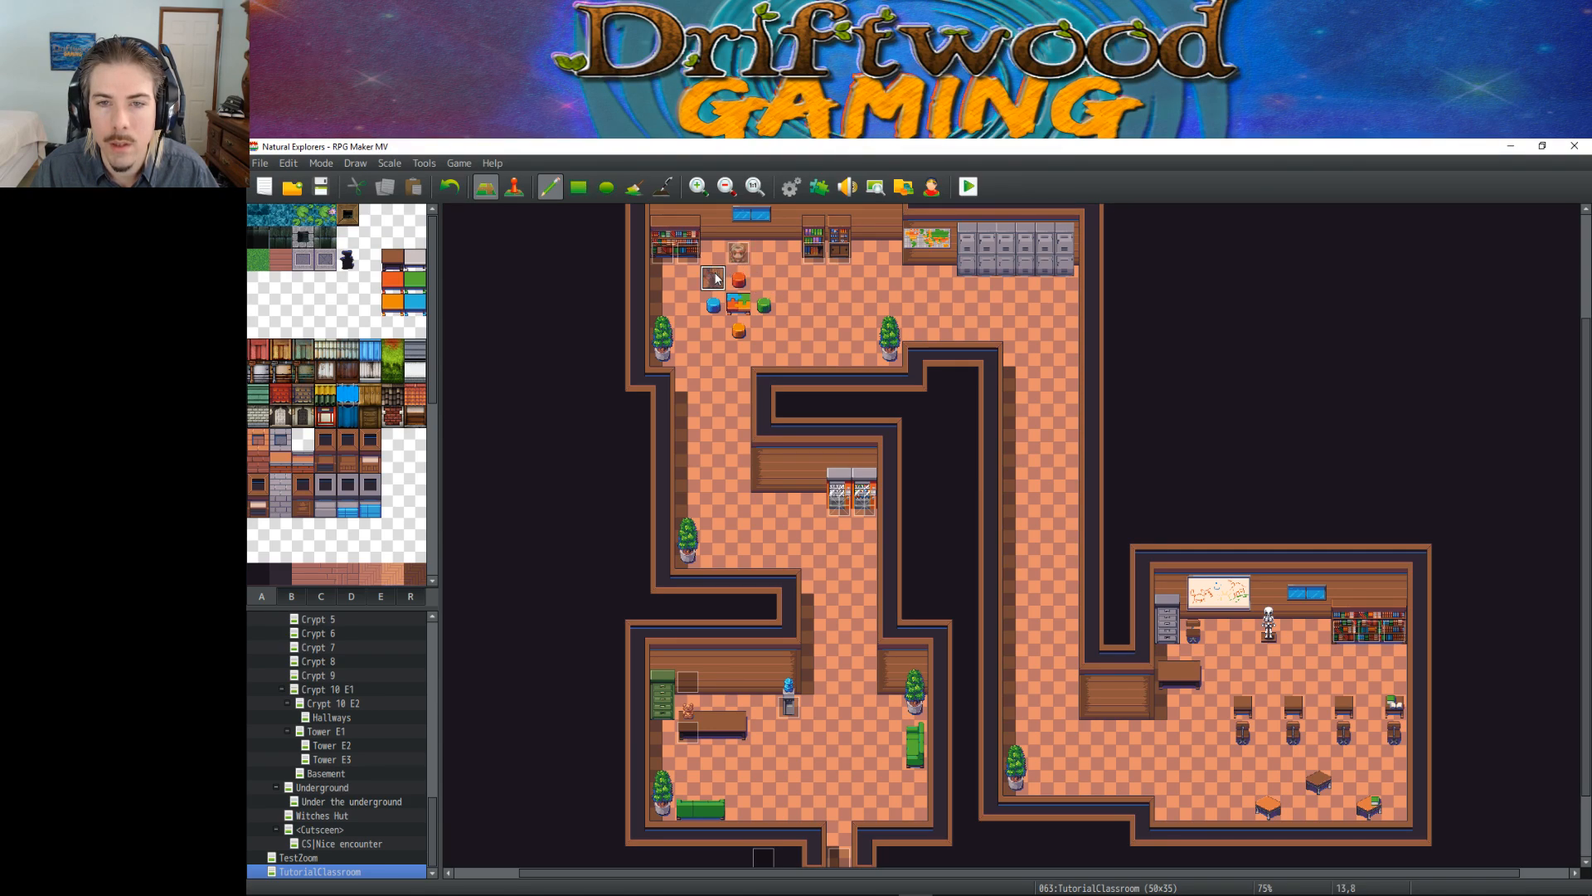
# Step: Move the two character events at the puzzle table one tile down to match the furniture, and save the project
pyautogui.click(514, 185)
pyautogui.moveTo(715, 304); pyautogui.dragTo(722, 286)
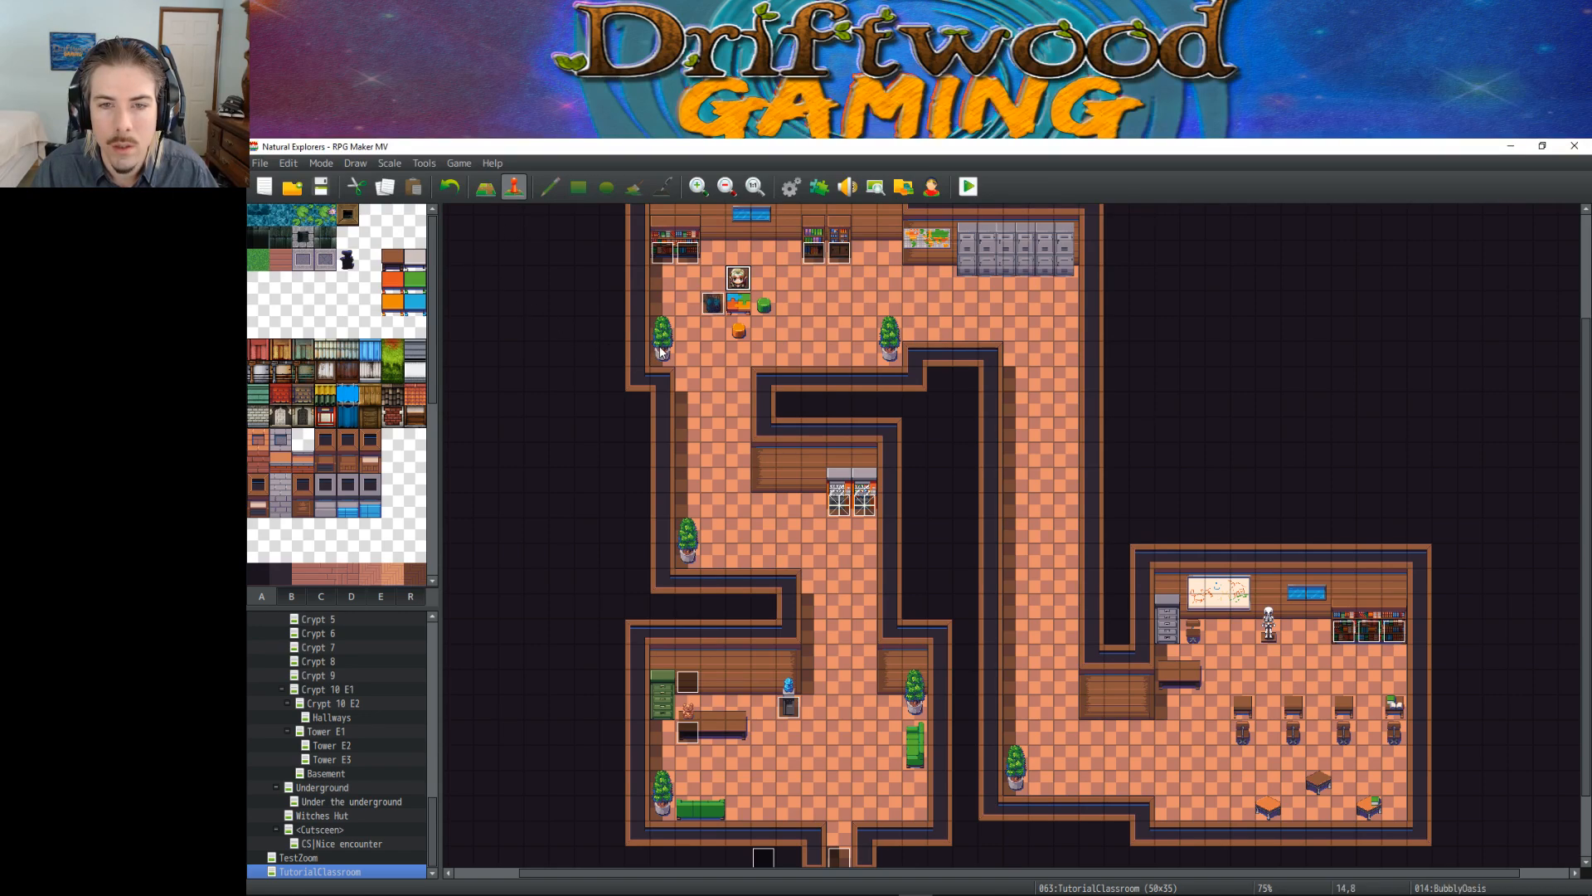
pyautogui.rightClick(689, 380)
pyautogui.press('F5')
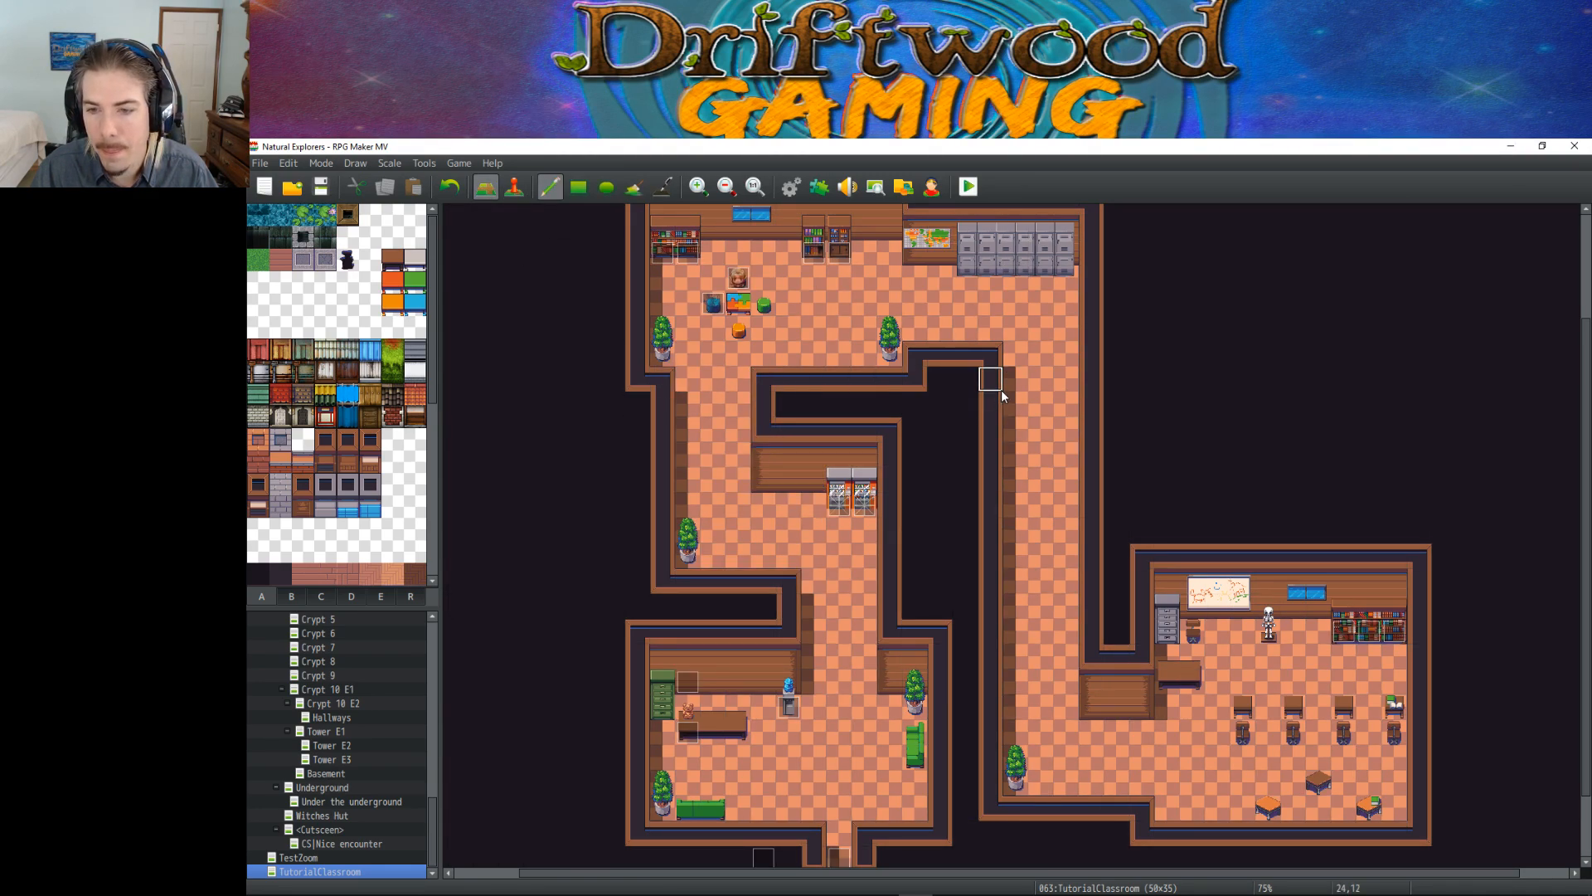
pyautogui.scroll(3, 1091, 335)
pyautogui.hotkey('ctrl', 's')
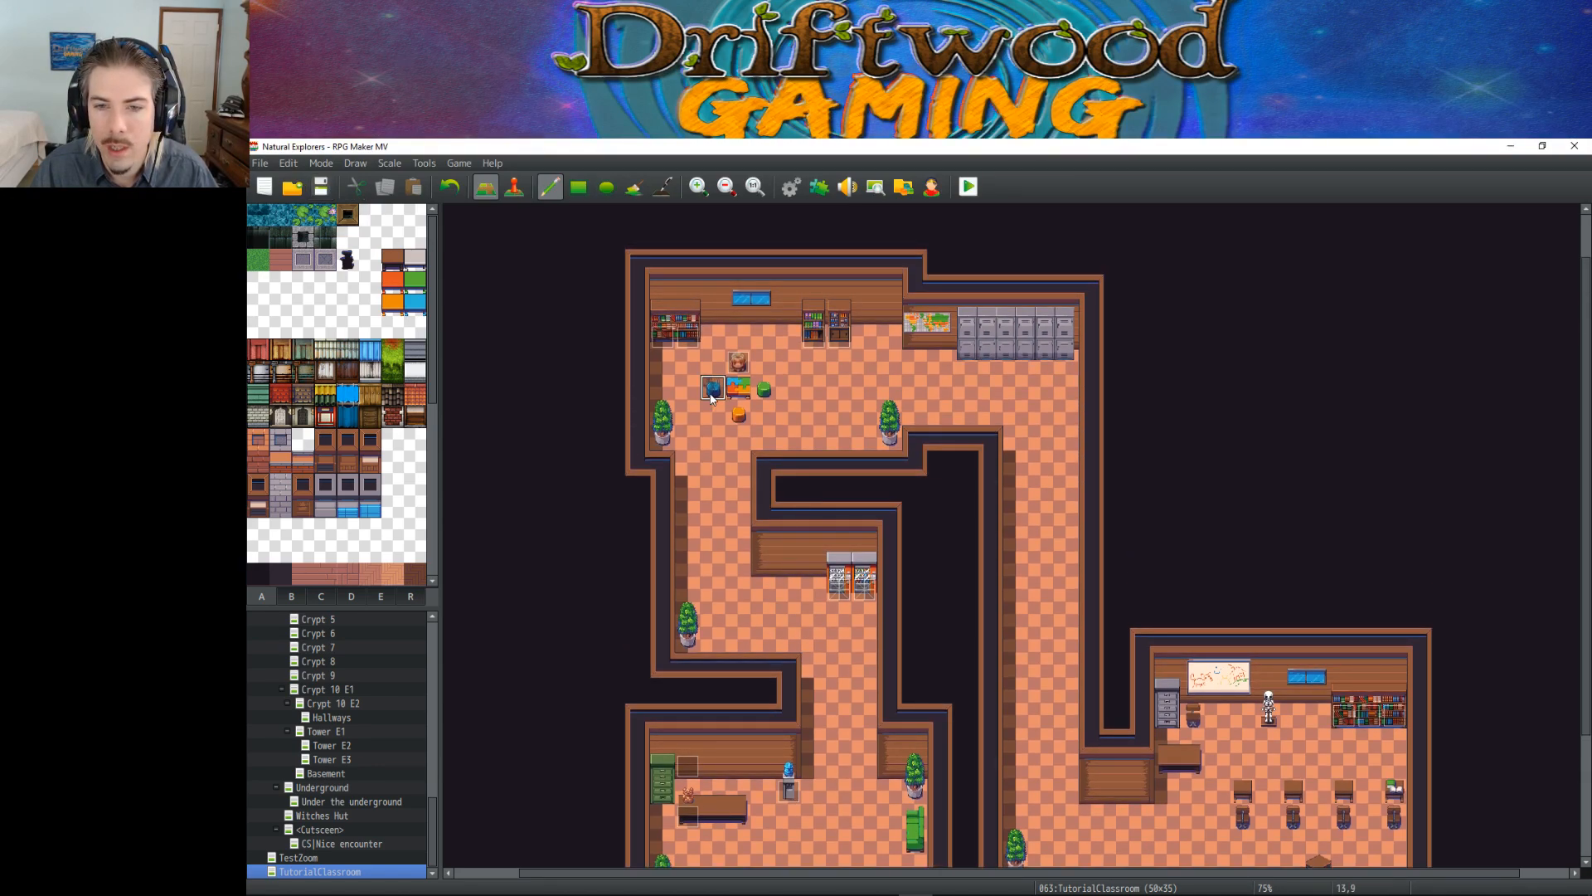
pyautogui.scroll(-2, 1041, 664)
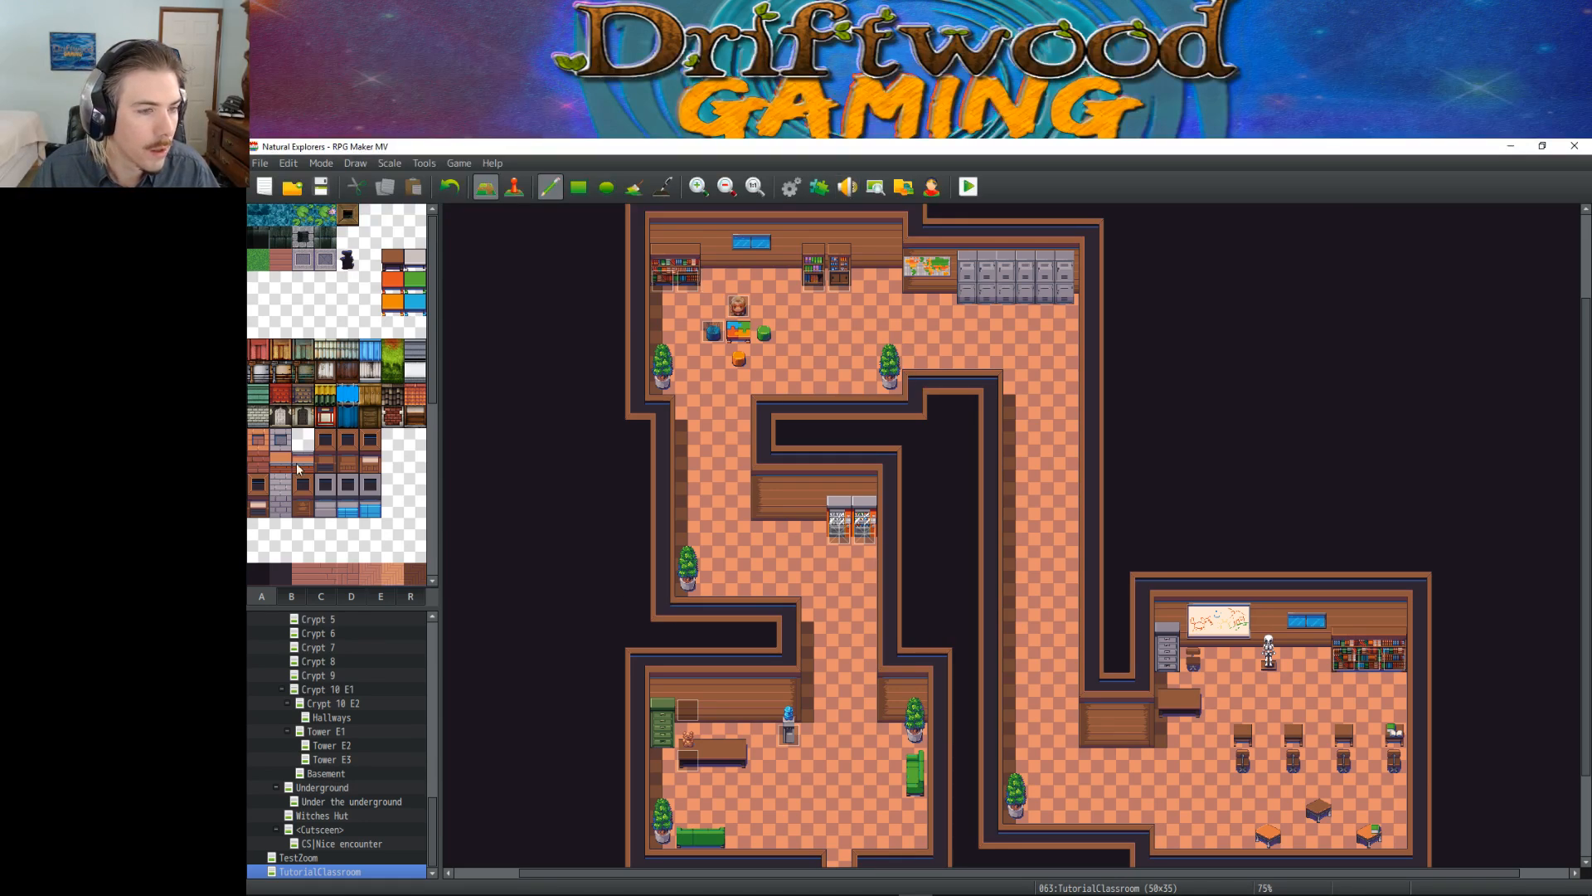
# Step: Switch back to the Natural Explorers playtest and talk to the blue-clad child from the tile below
pyautogui.click(972, 189)
pyautogui.click(950, 884)
pyautogui.press('Left')
pyautogui.press('Up')
pyautogui.press('Return')
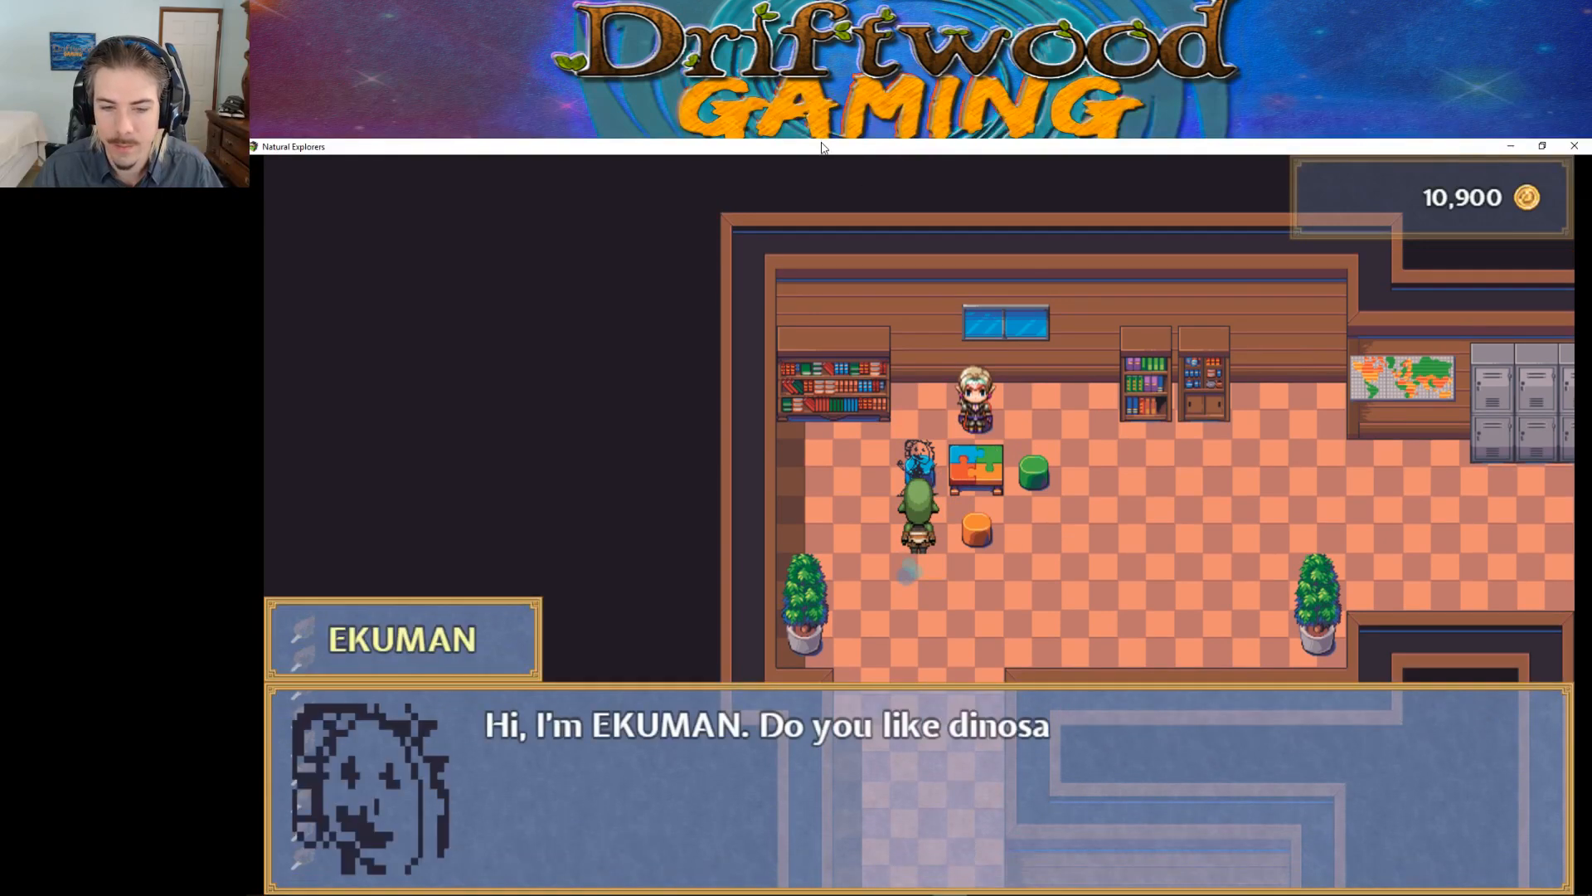
pyautogui.press('Return')
# Step: Walk around the puzzle table to the elf and go through the elf's dialogue
pyautogui.press('Right')
pyautogui.press('Right')
pyautogui.press('Up')
pyautogui.press('Up')
pyautogui.press('Left')
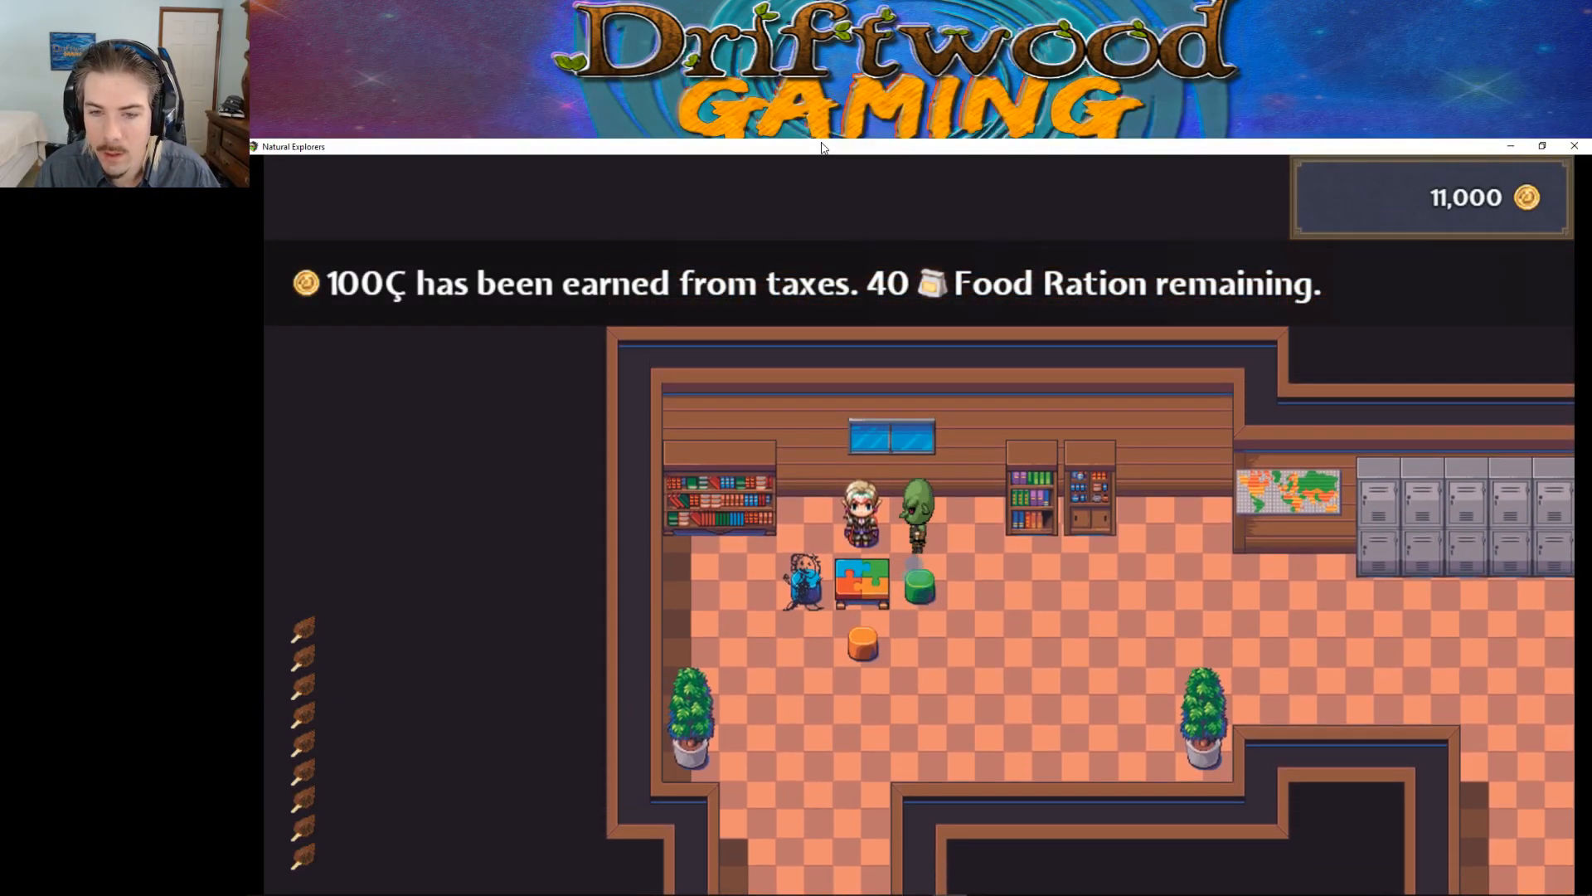
pyautogui.press('Return')
pyautogui.press('Return')
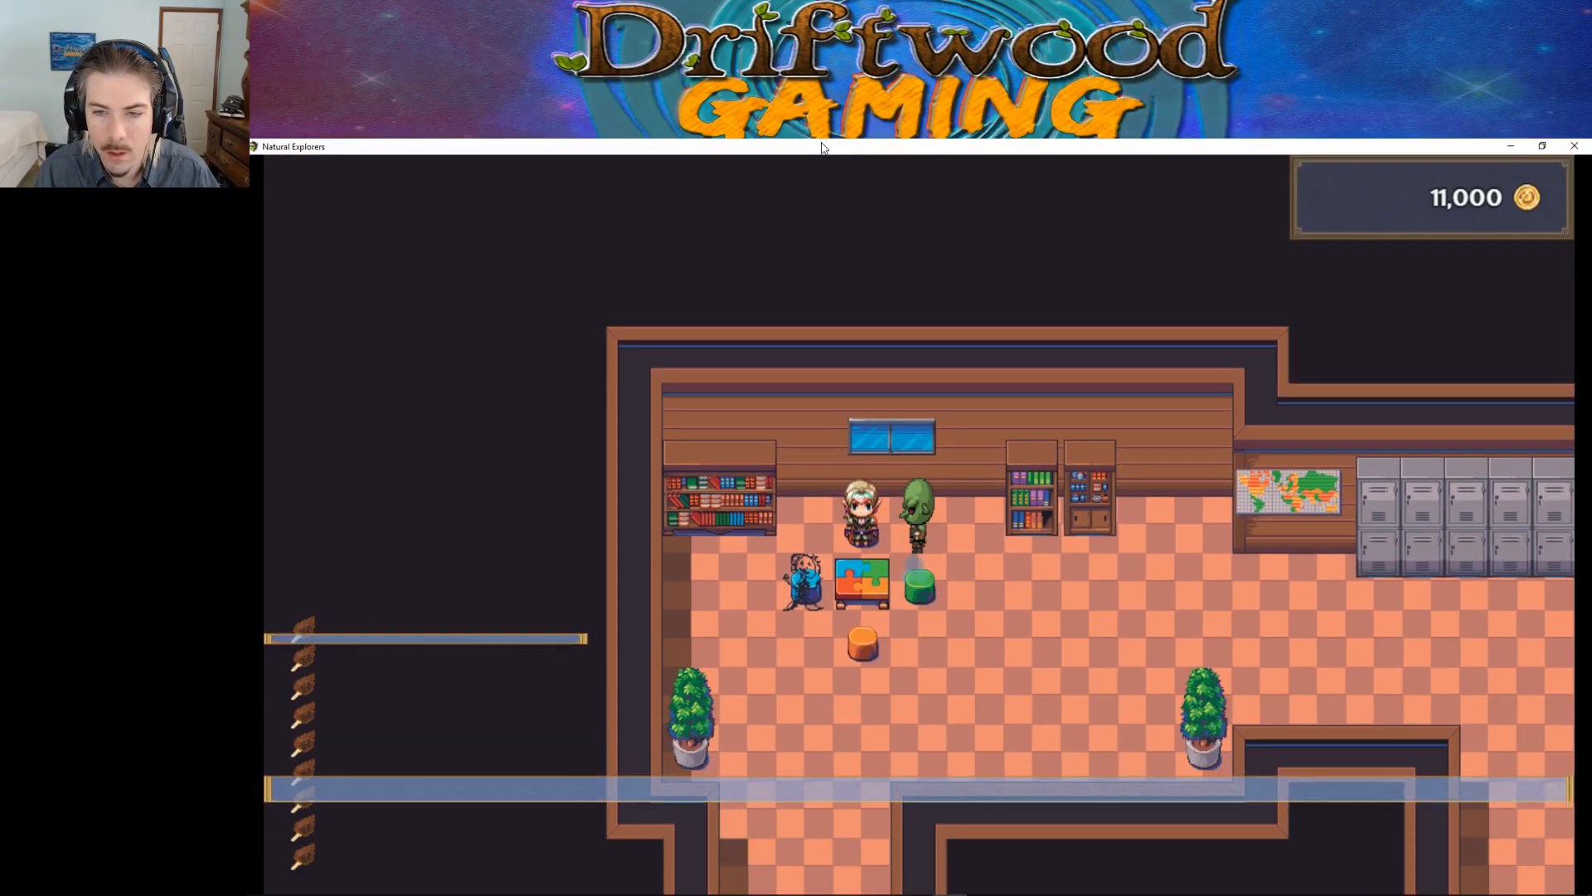
pyautogui.press('Return')
pyautogui.press('Return')
pyautogui.press('Return')
pyautogui.press('Return')
pyautogui.press('Return')
pyautogui.press('Return')
pyautogui.press('Return')
# Step: Walk to the wide bookshelf in the corner and read the tips on both of its tiles
pyautogui.press('Down')
pyautogui.press('Down')
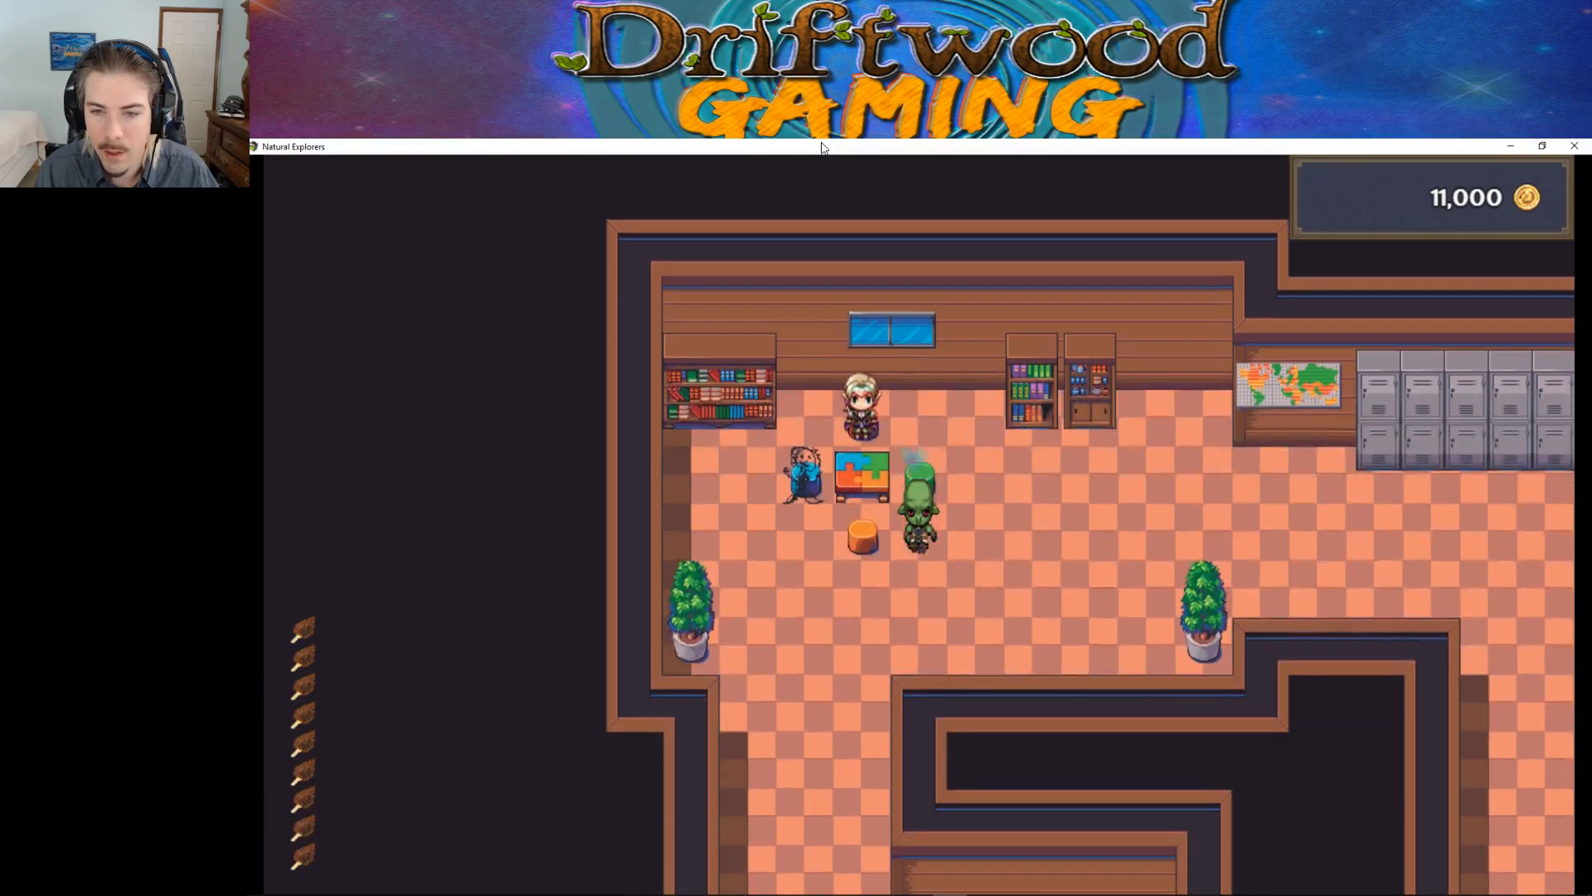
pyautogui.press('Left')
pyautogui.press('Left')
pyautogui.press('Left')
pyautogui.press('Left')
pyautogui.press('Up')
pyautogui.press('Return')
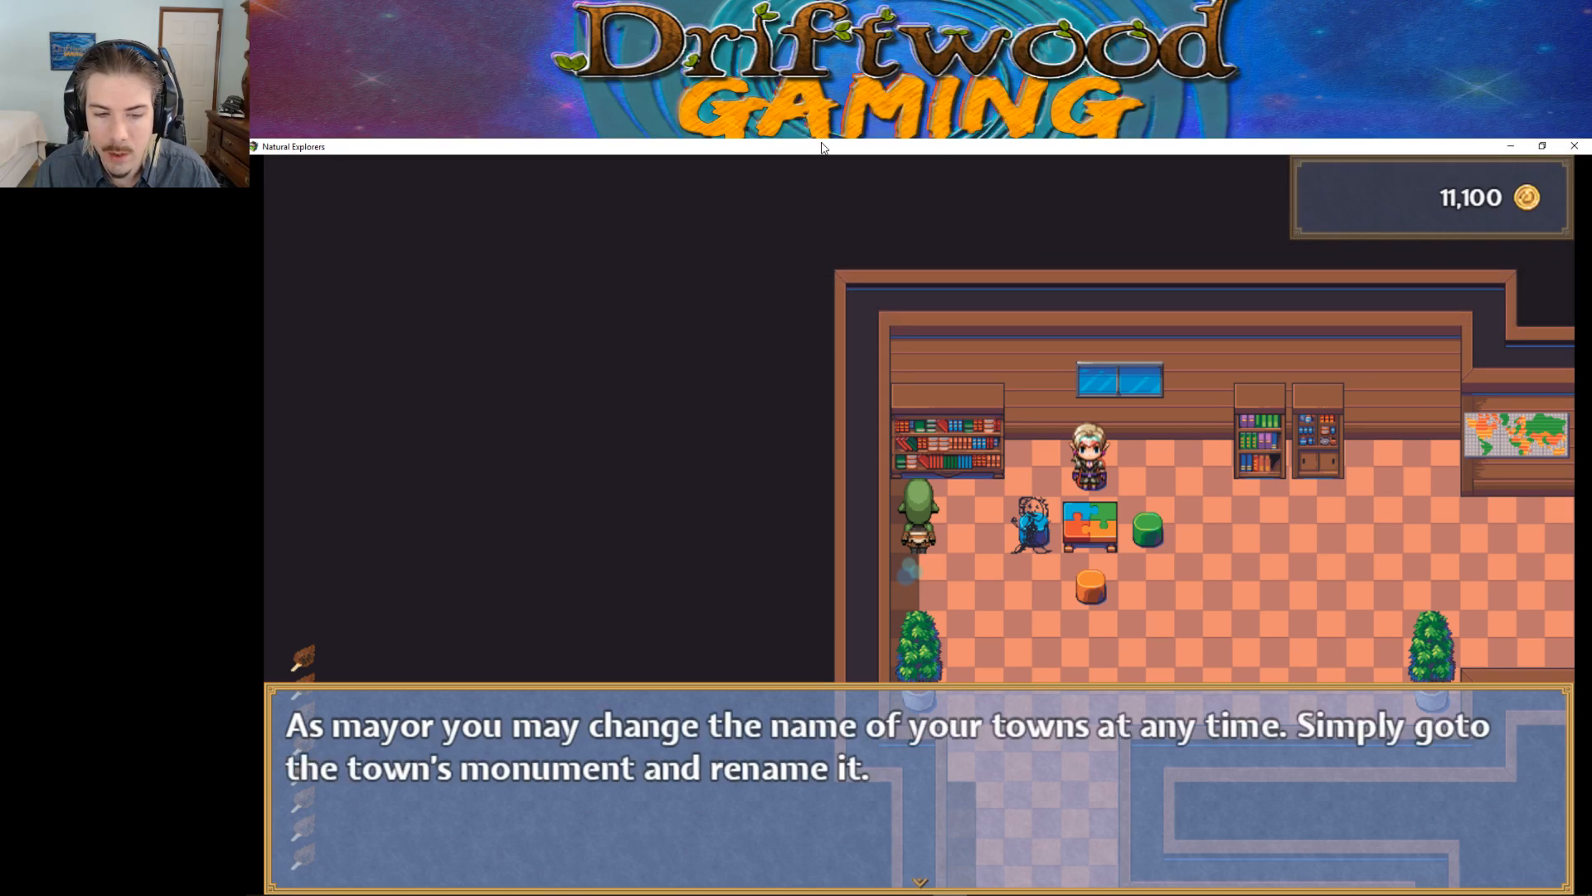
pyautogui.press('Return')
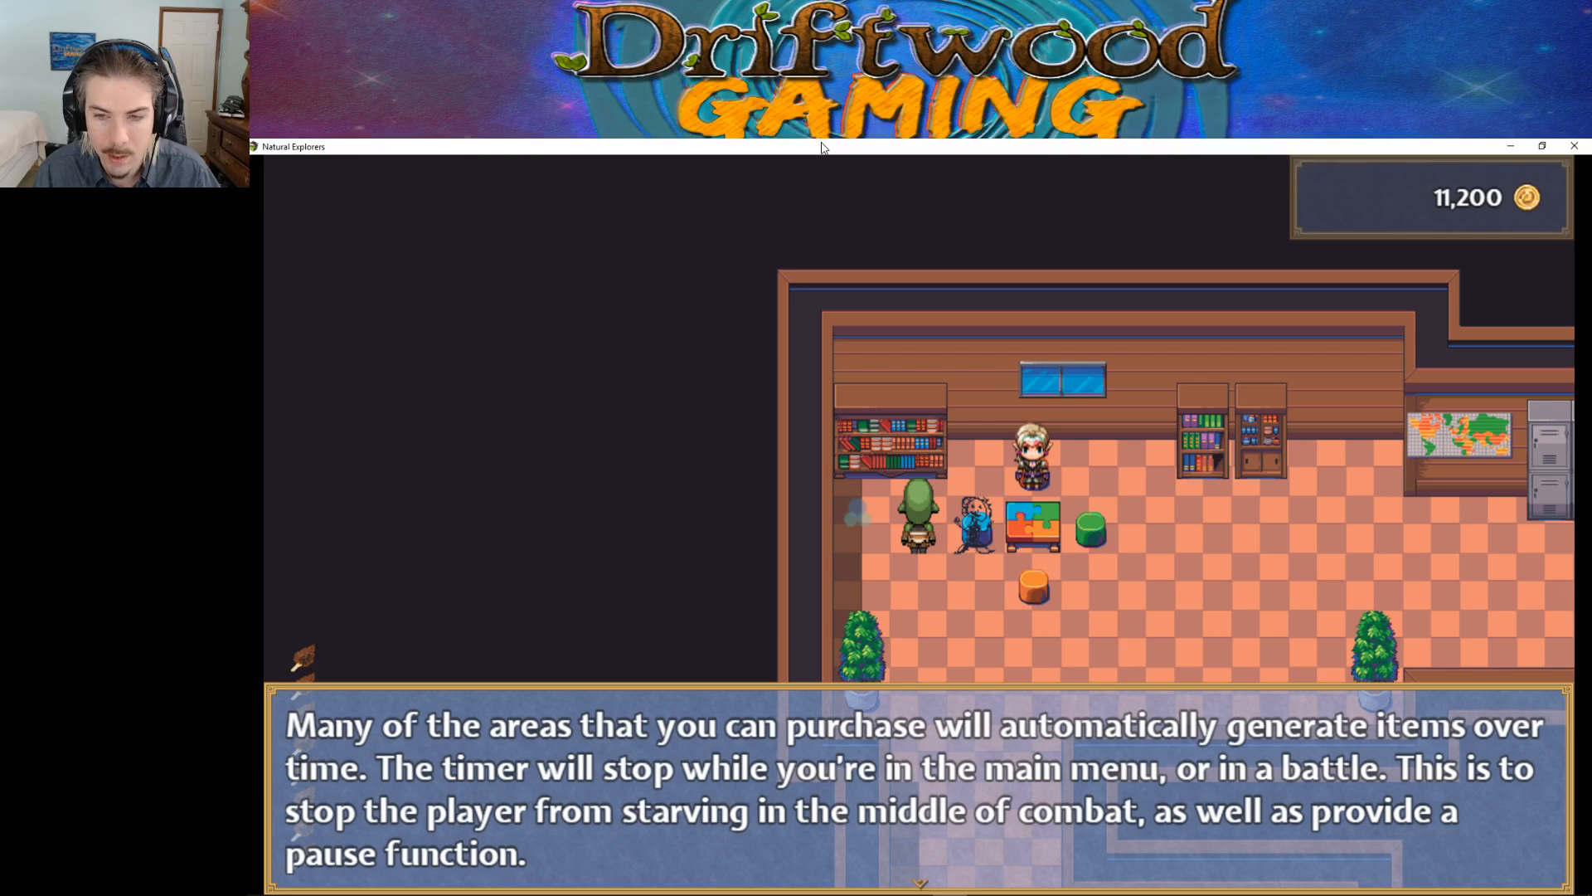
# Step: Read the tips on the two narrow bookshelves and walk over to the wall map
pyautogui.press('Return')
pyautogui.press('Right')
pyautogui.press('Up')
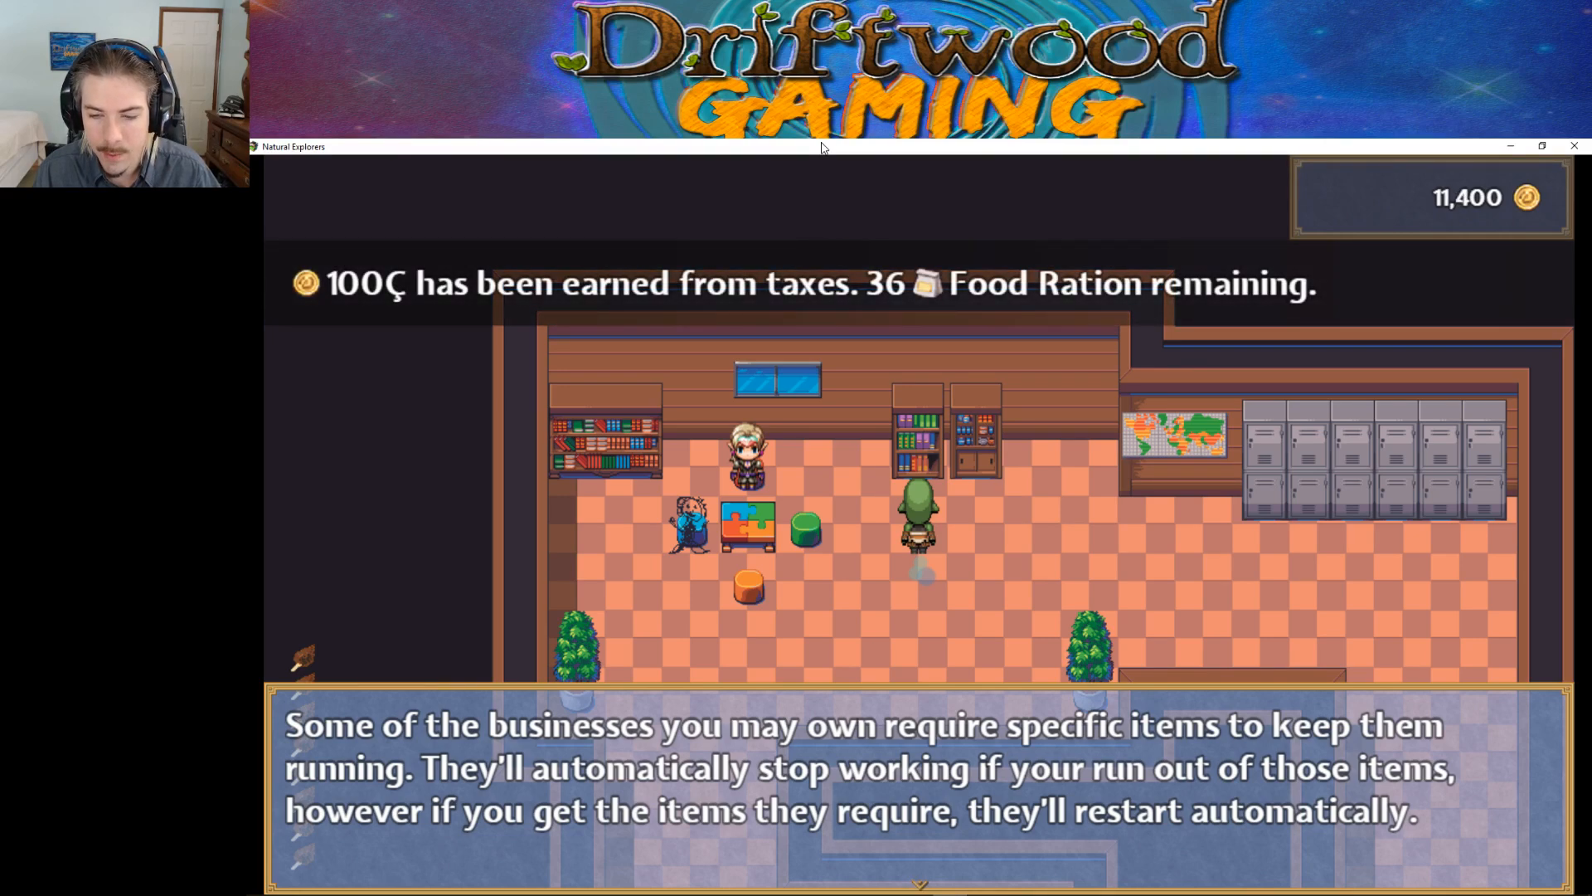
pyautogui.press('Return')
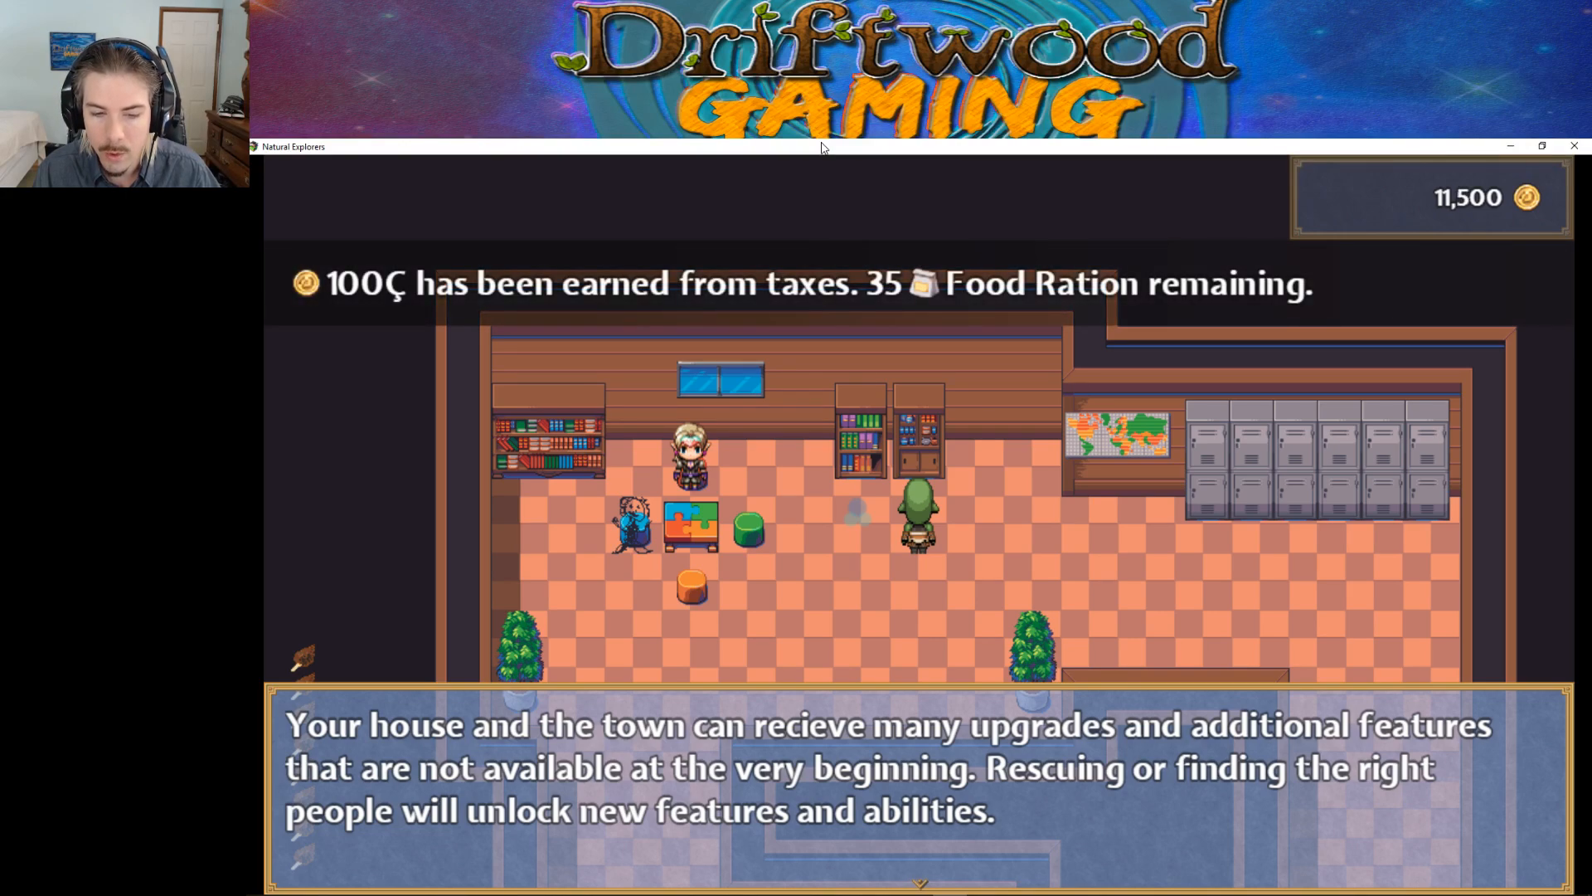
pyautogui.press('Return')
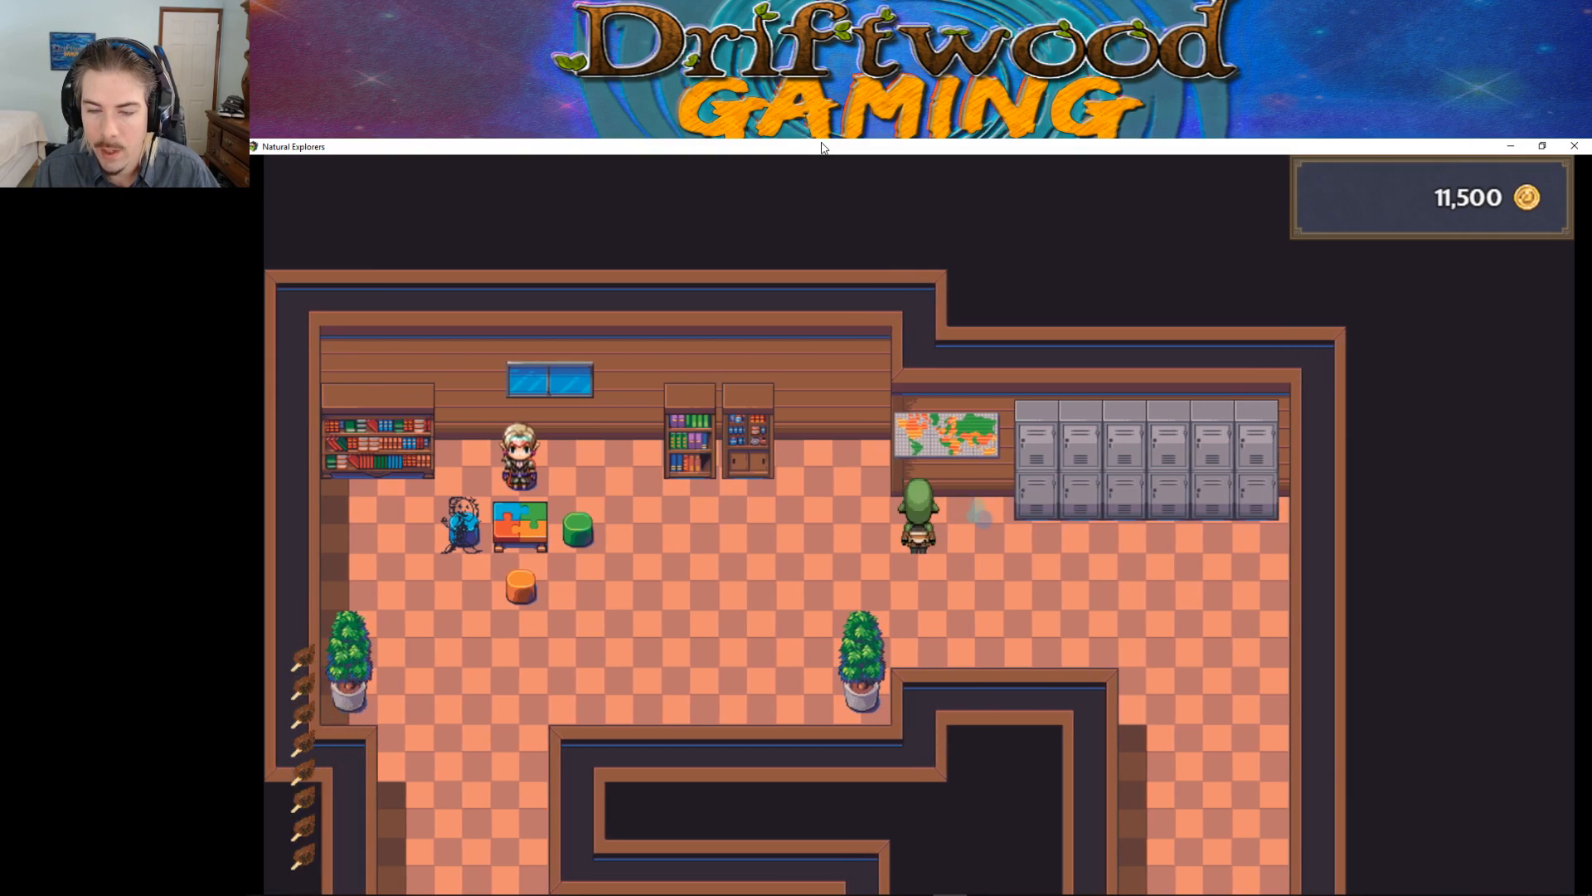
pyautogui.press('Left')
pyautogui.press('Right')
pyautogui.press('Left')
pyautogui.press('Down')
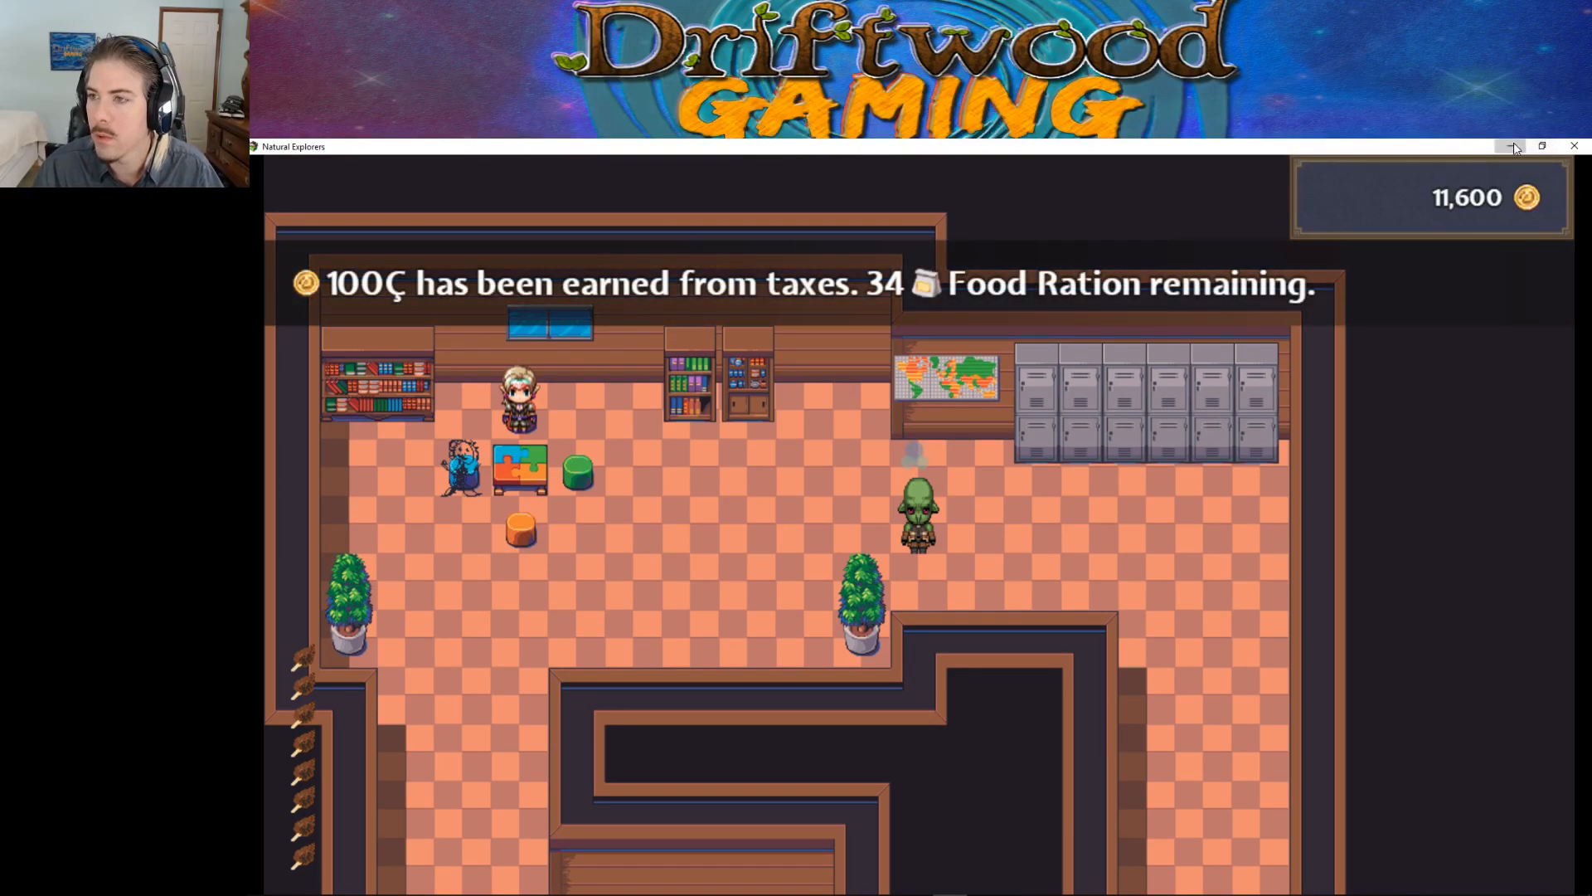
# Step: Leave the playtest for the RPG Maker MV editor and open the World map
pyautogui.click(1575, 145)
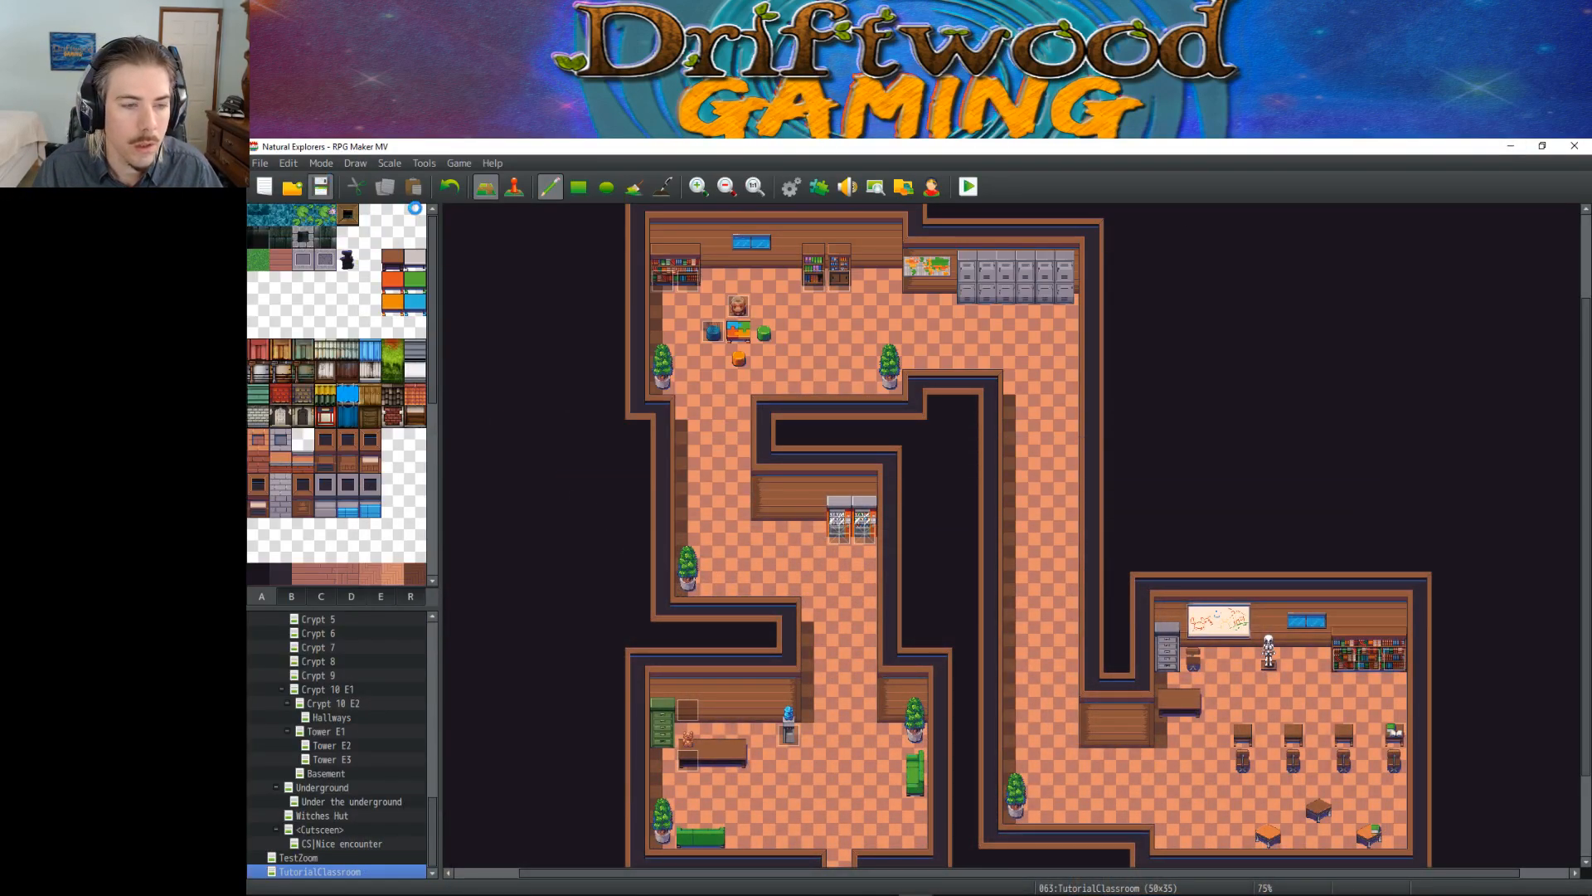
pyautogui.moveTo(428, 800); pyautogui.dragTo(435, 620)
pyautogui.click(308, 646)
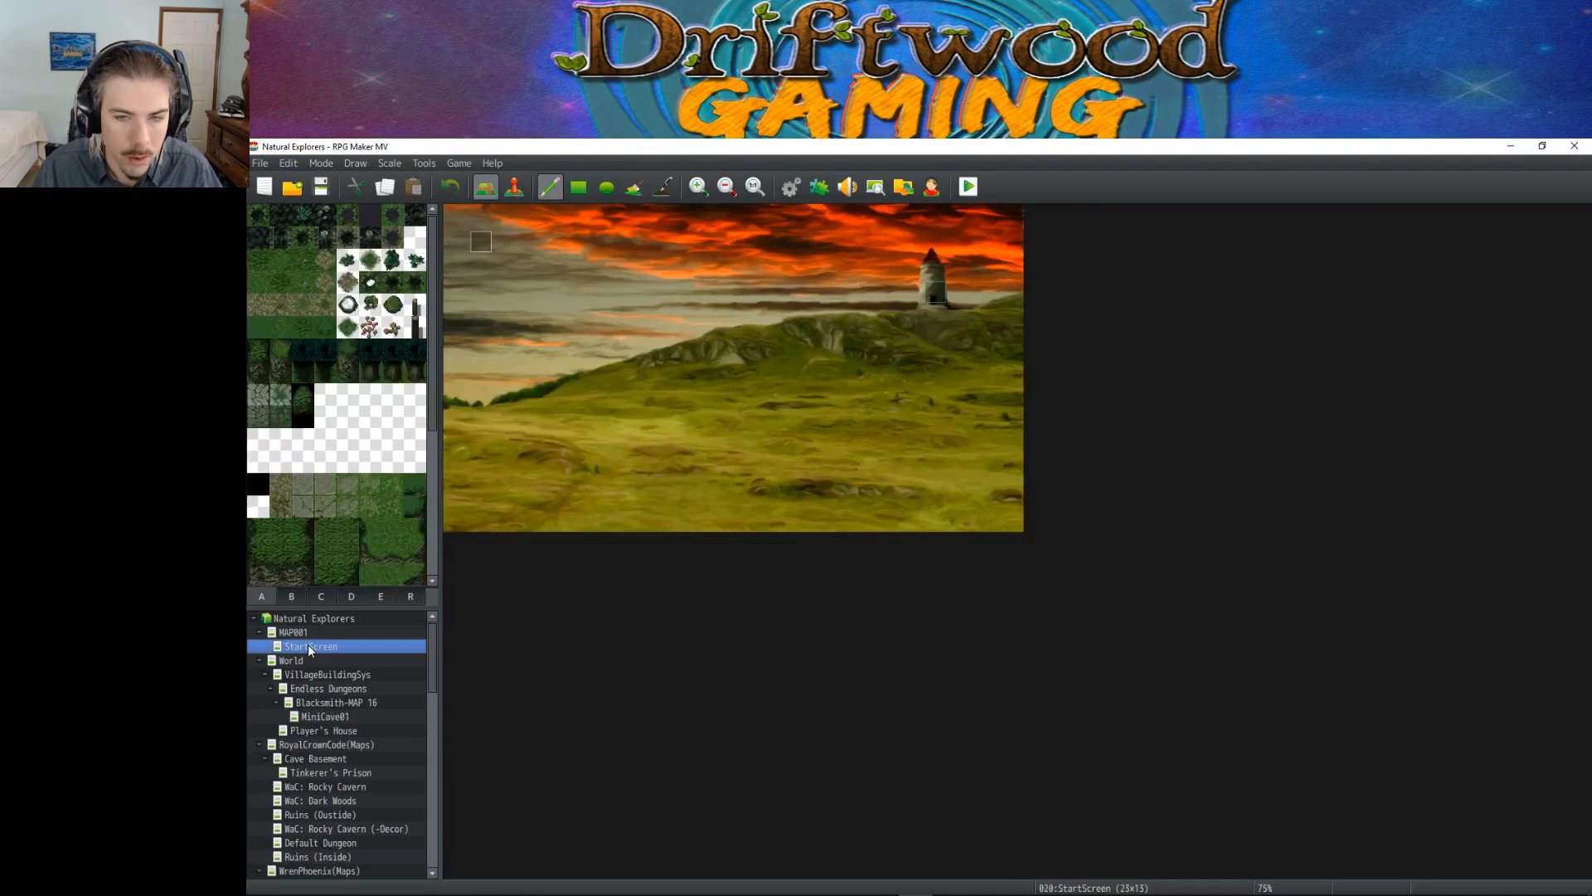
pyautogui.click(307, 654)
# Step: Examine the World map zoomed out so that both islands fit in the view
pyautogui.scroll(-3, 634, 585)
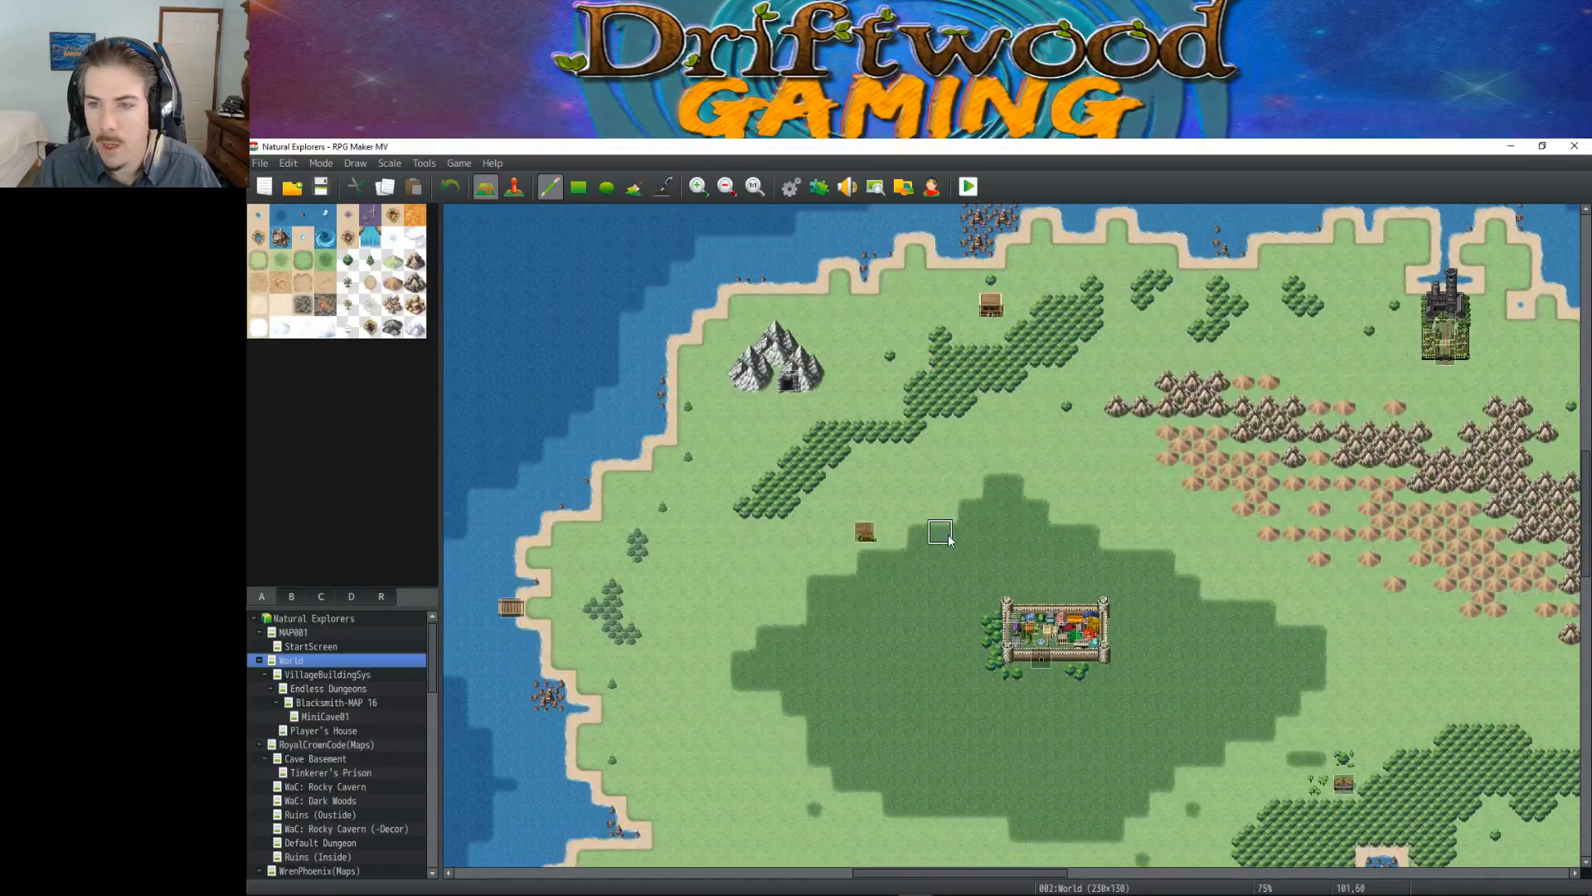
pyautogui.click(728, 192)
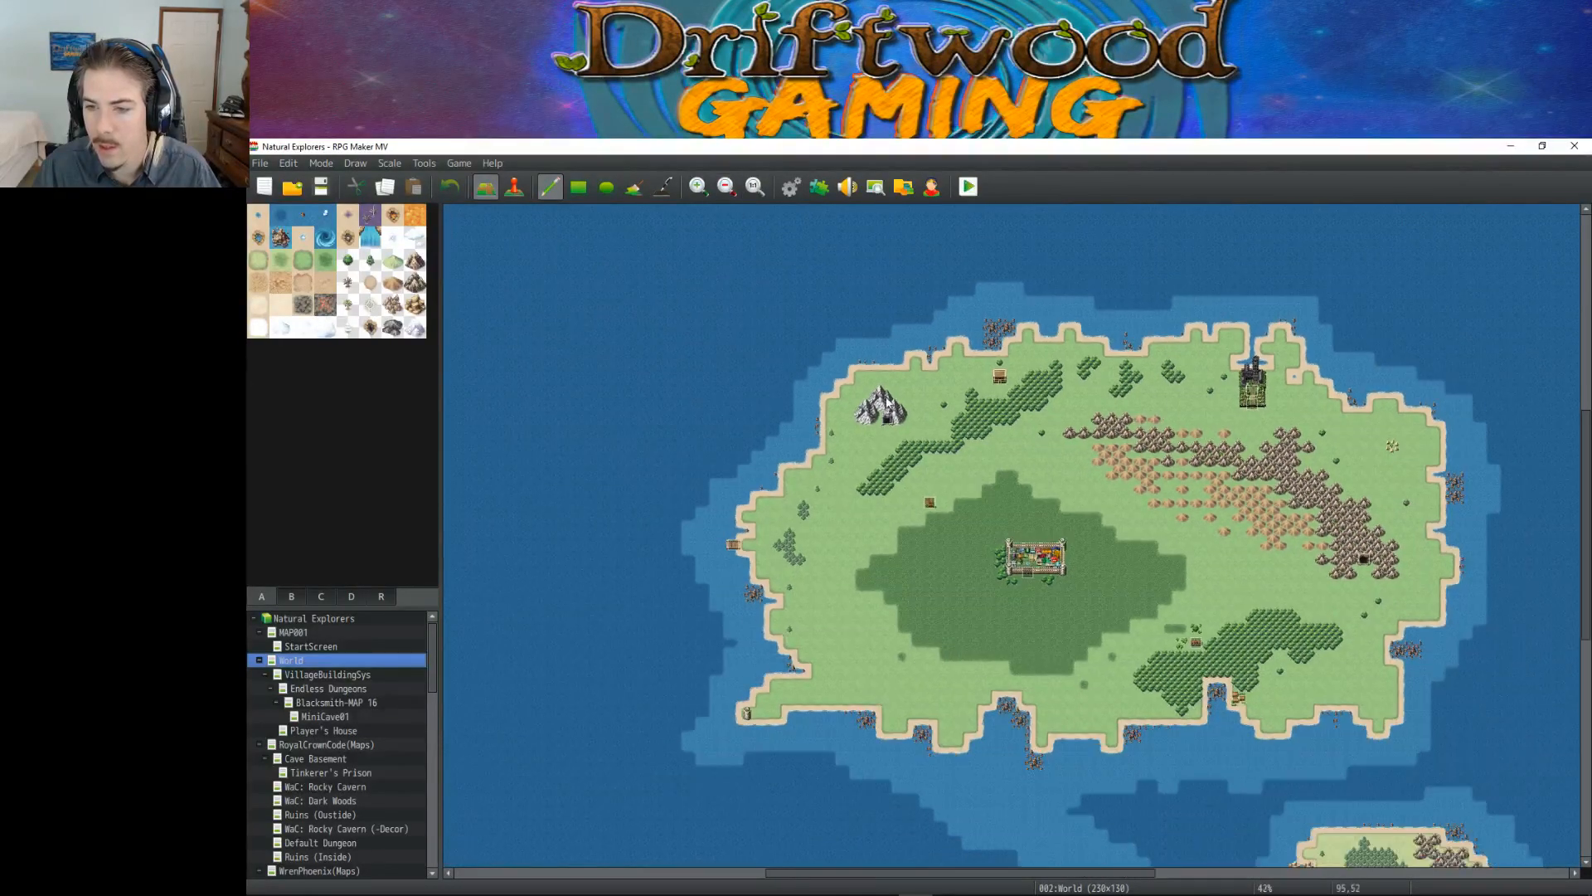
pyautogui.scroll(-1, 999, 527)
pyautogui.click(733, 191)
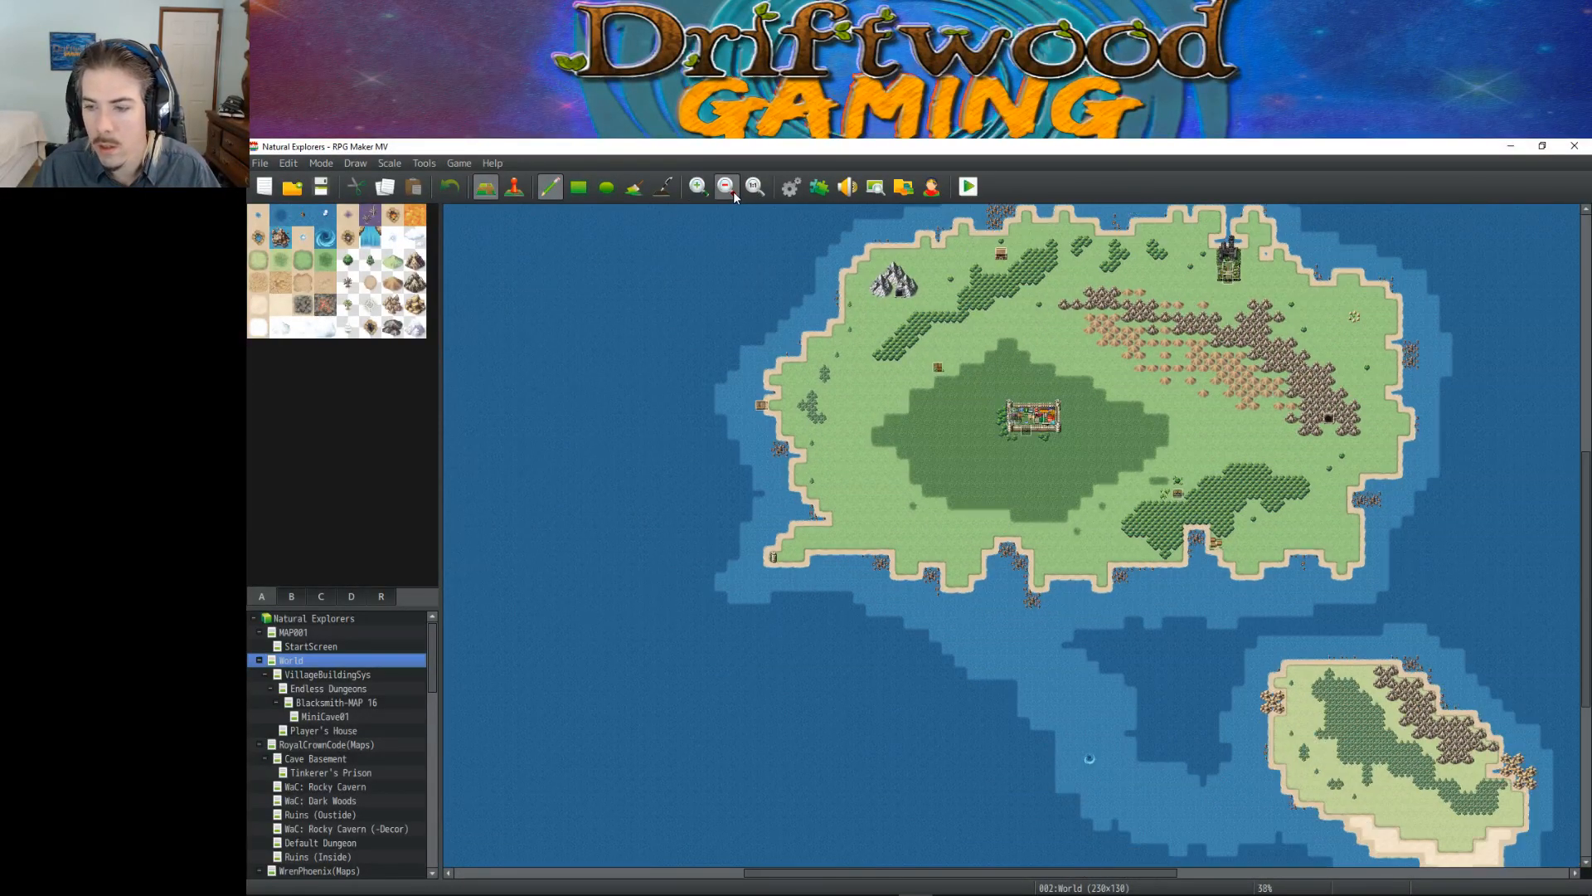
pyautogui.click(731, 191)
pyautogui.click(728, 190)
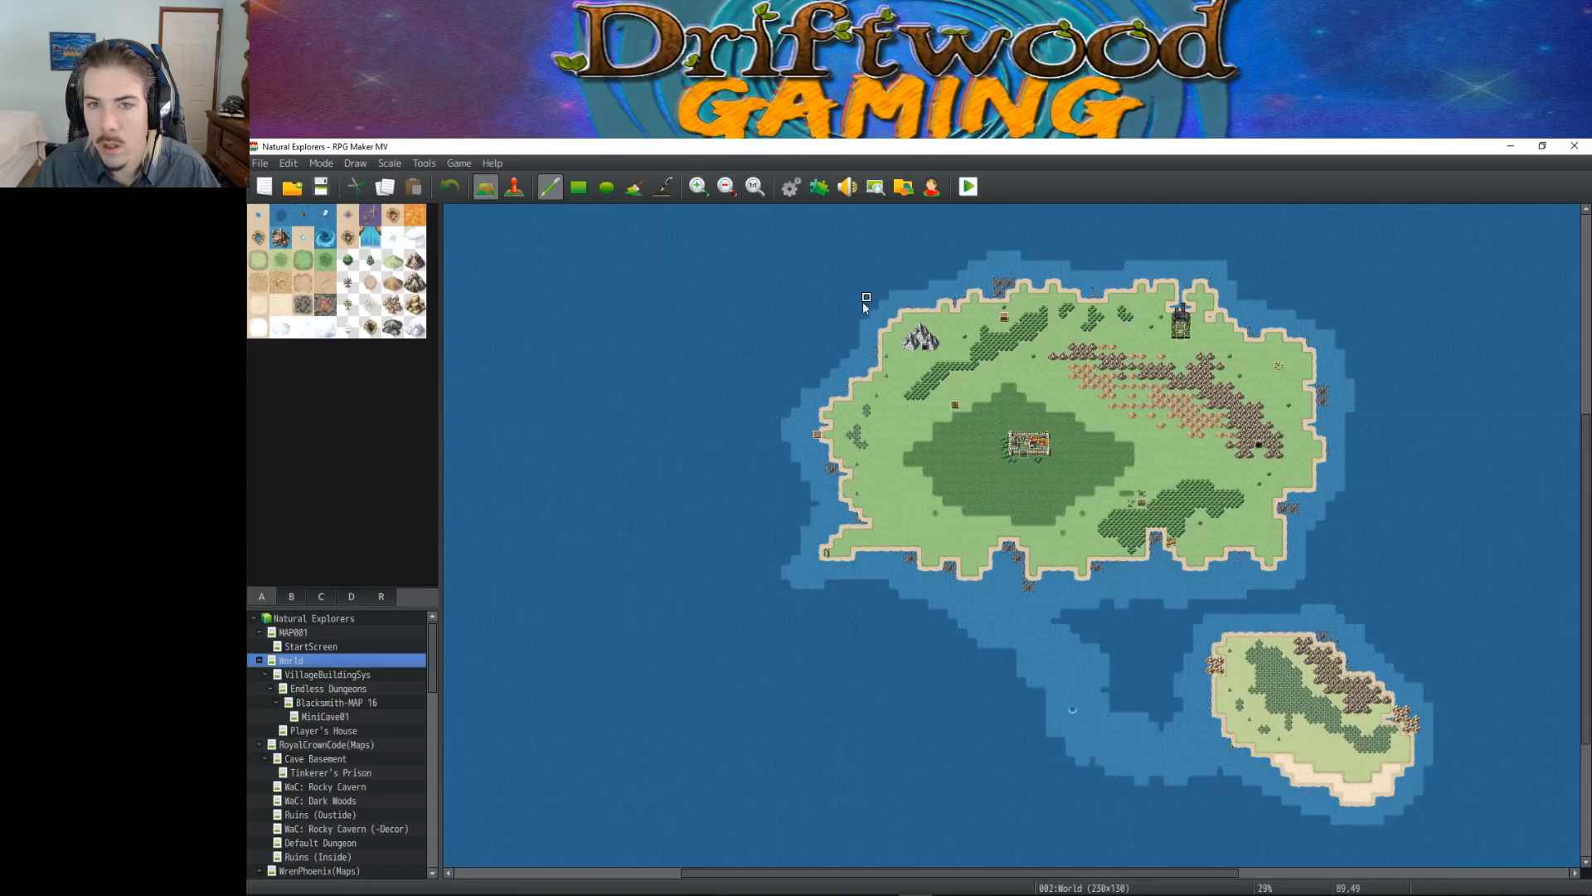
pyautogui.moveTo(1093, 872); pyautogui.dragTo(1181, 867)
pyautogui.scroll(3, 989, 705)
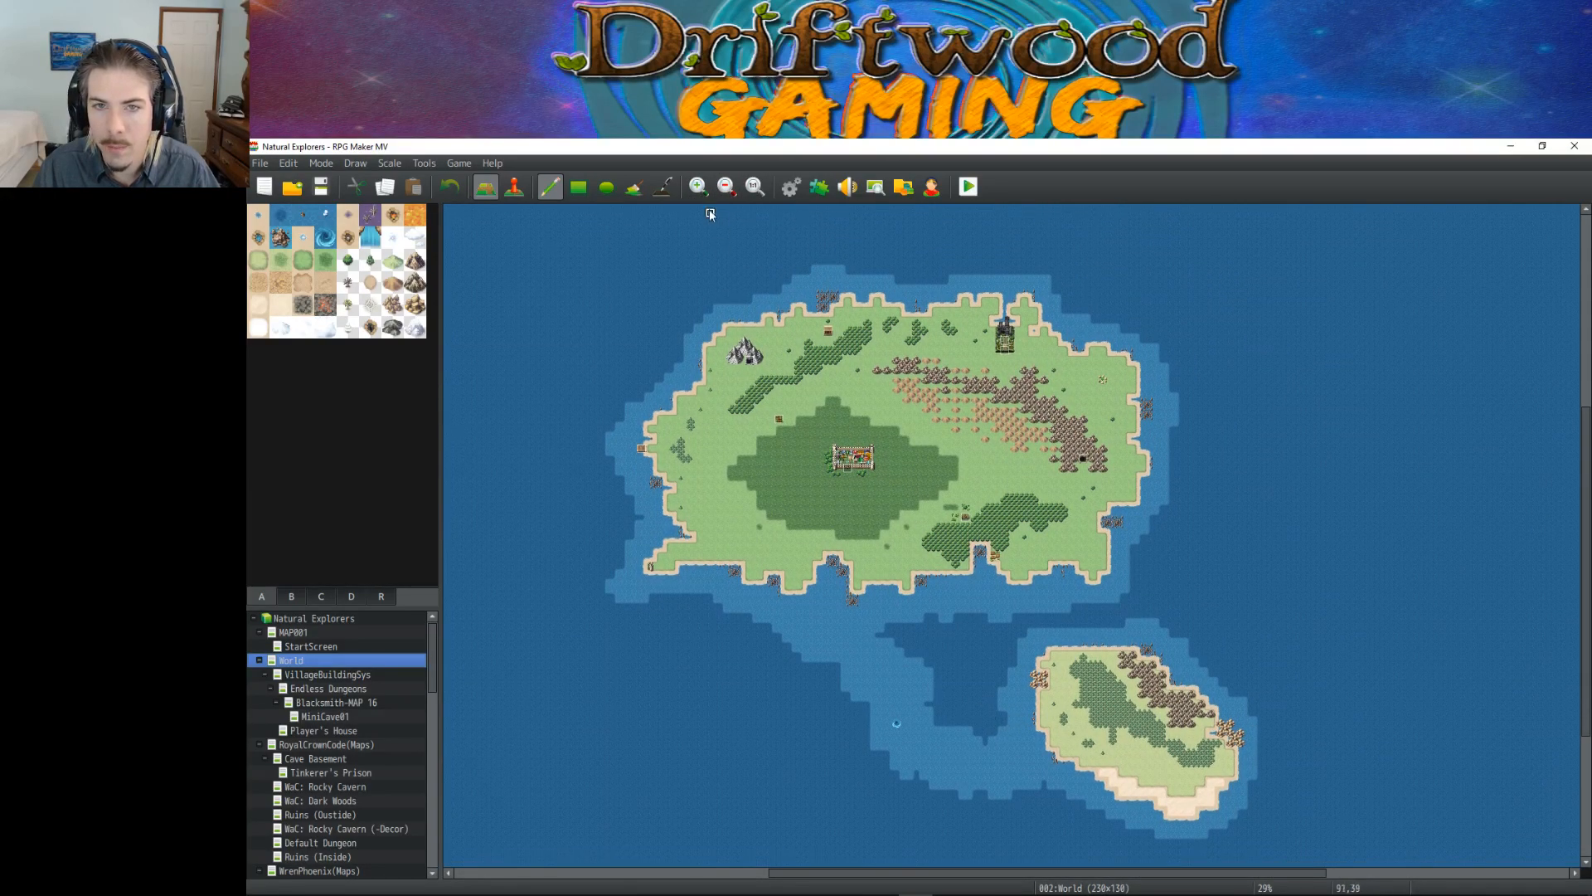
pyautogui.click(699, 188)
pyautogui.click(699, 187)
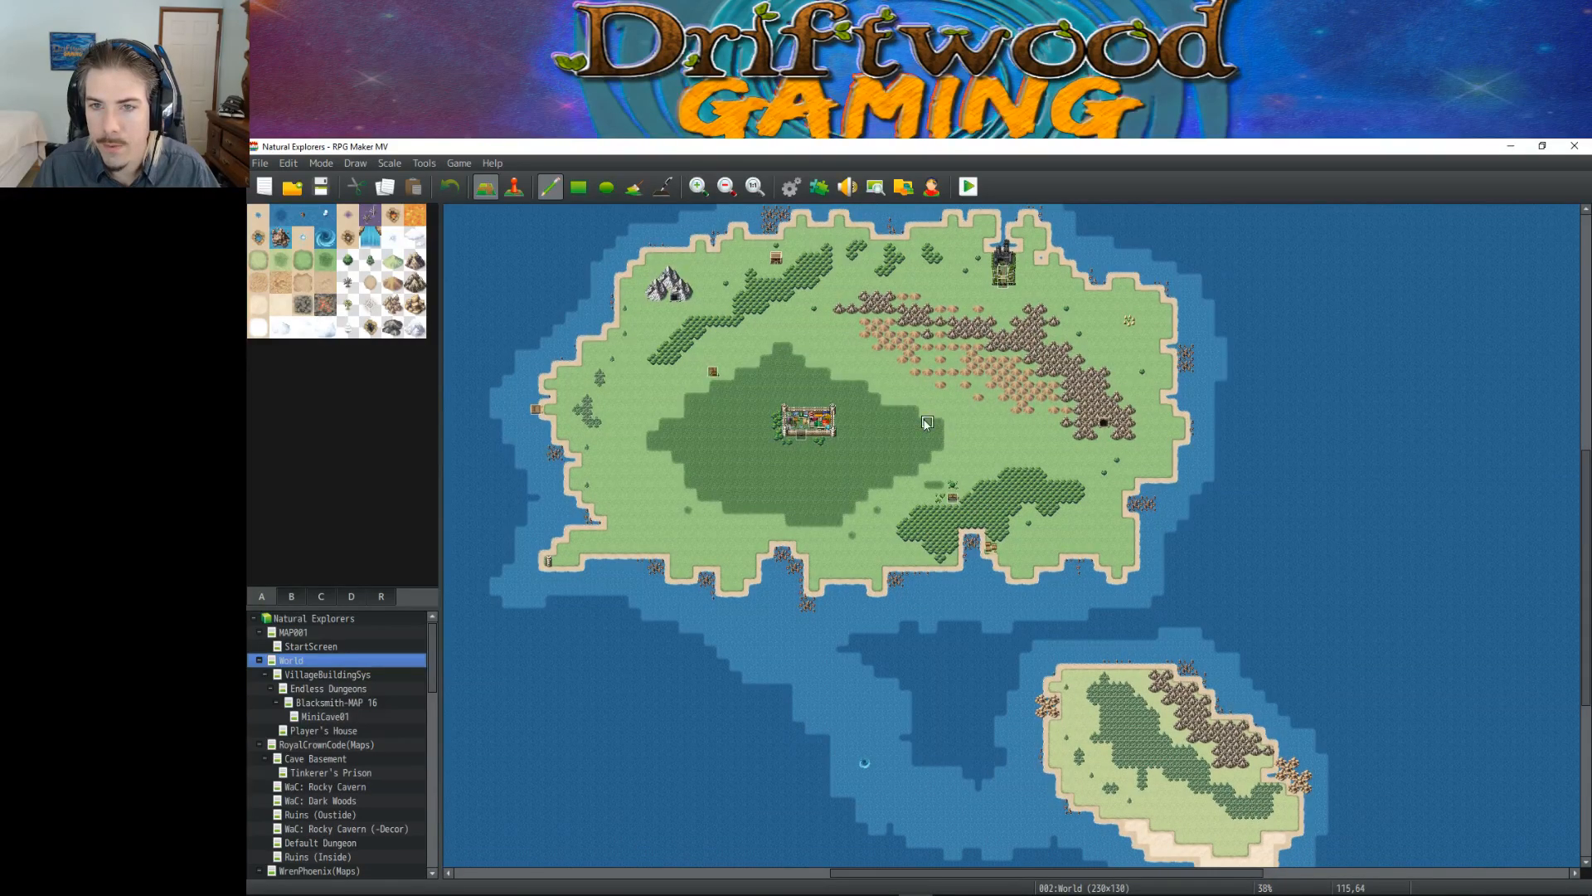
pyautogui.click(727, 187)
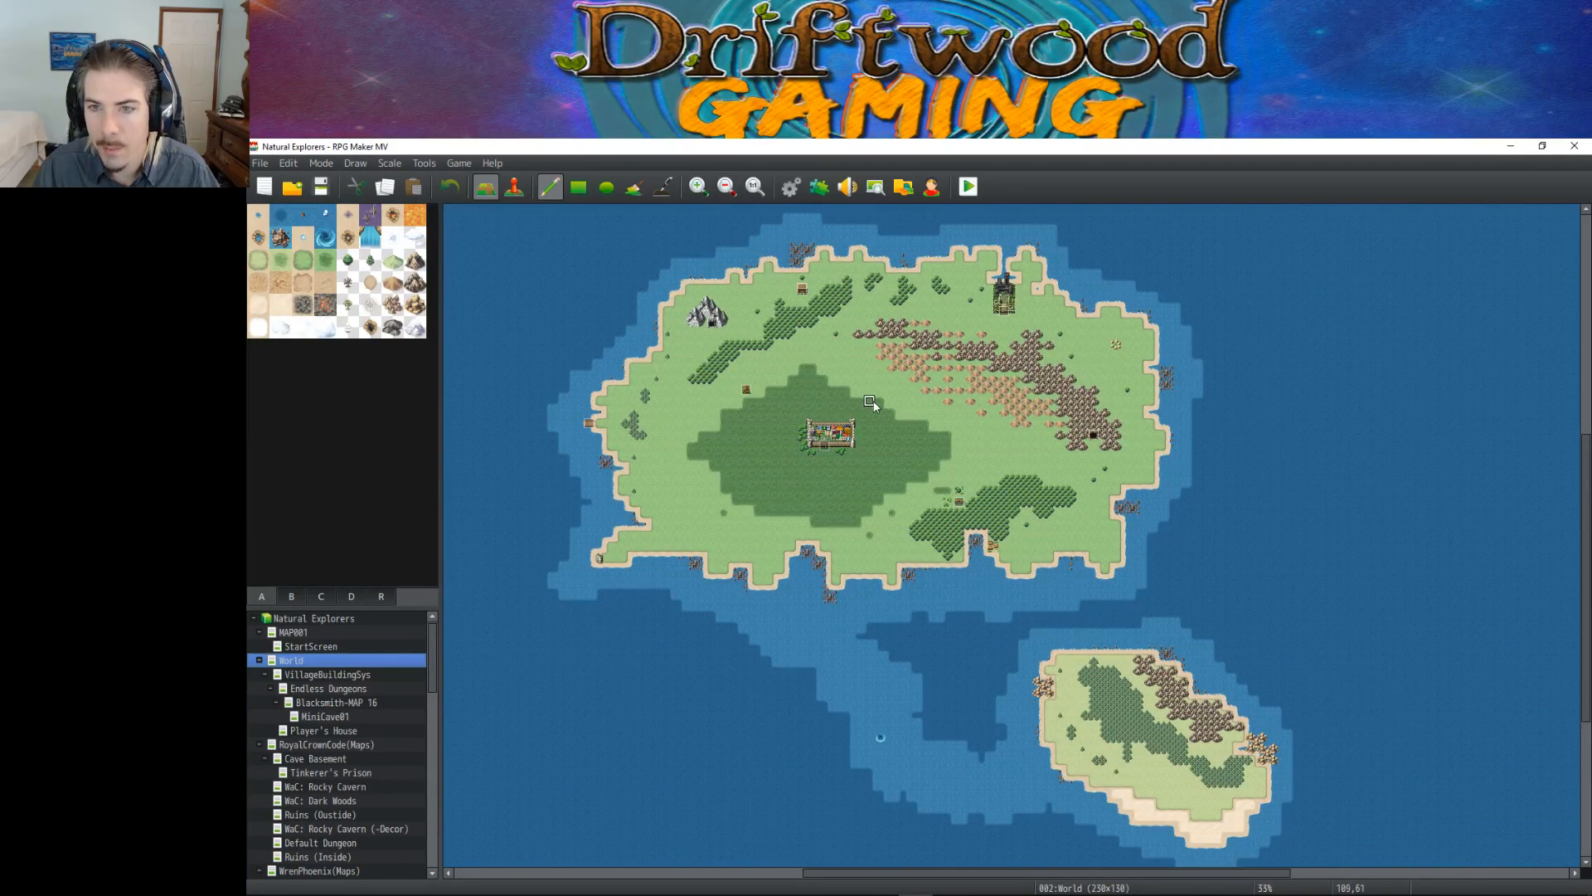
pyautogui.scroll(-1, 873, 404)
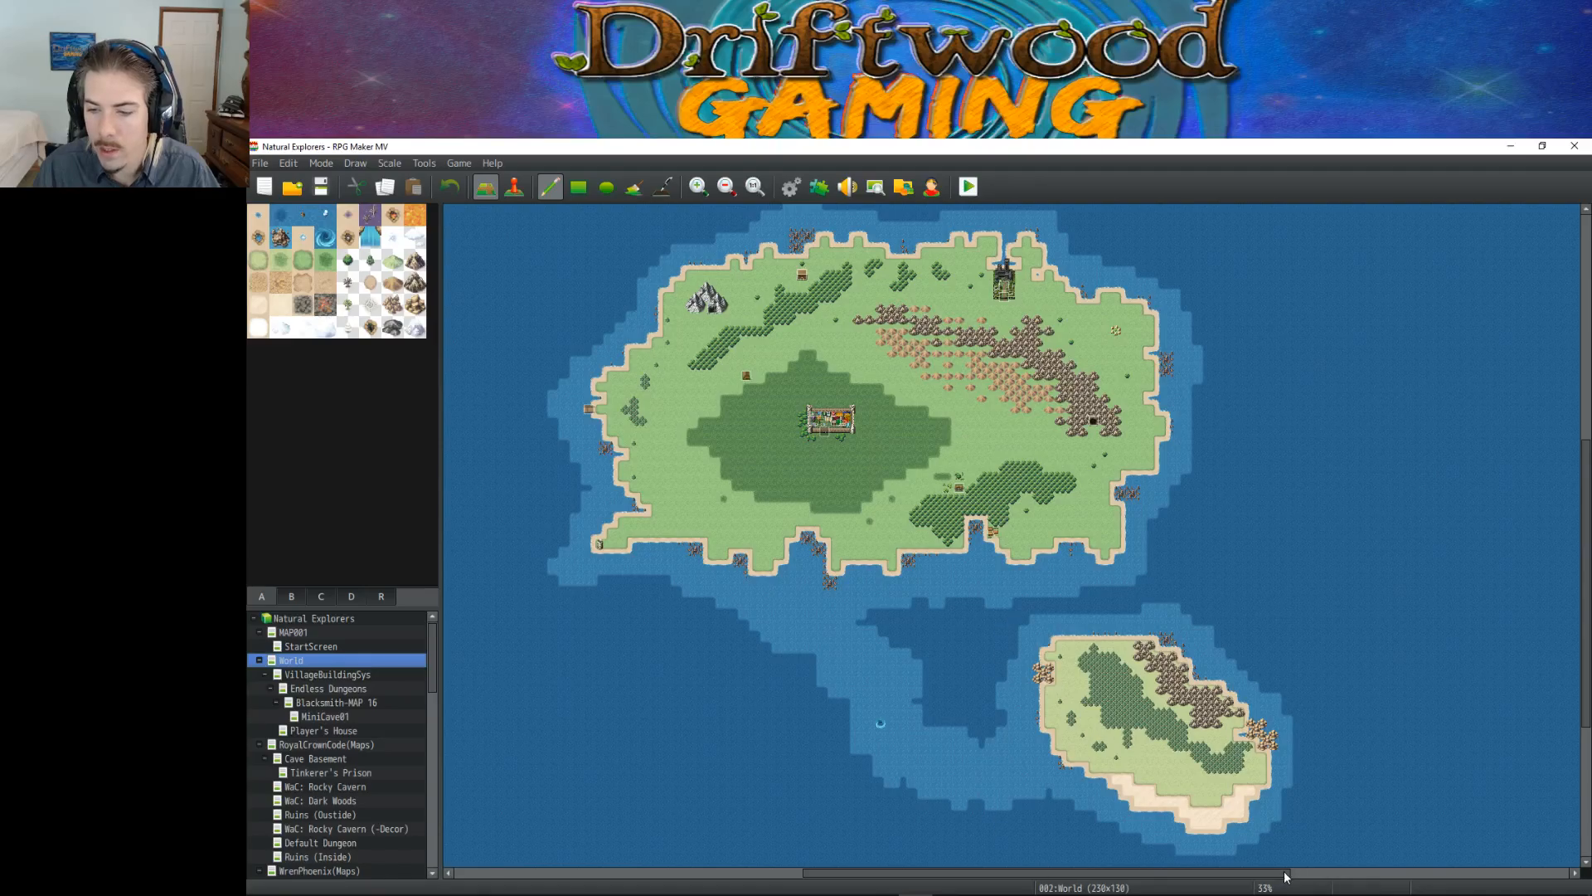
# Step: Capture the screen with both World map islands centred, and paste it into a new 3840 × 1080 px Photoshop document with the grid hidden
pyautogui.moveTo(1275, 875); pyautogui.dragTo(1233, 881)
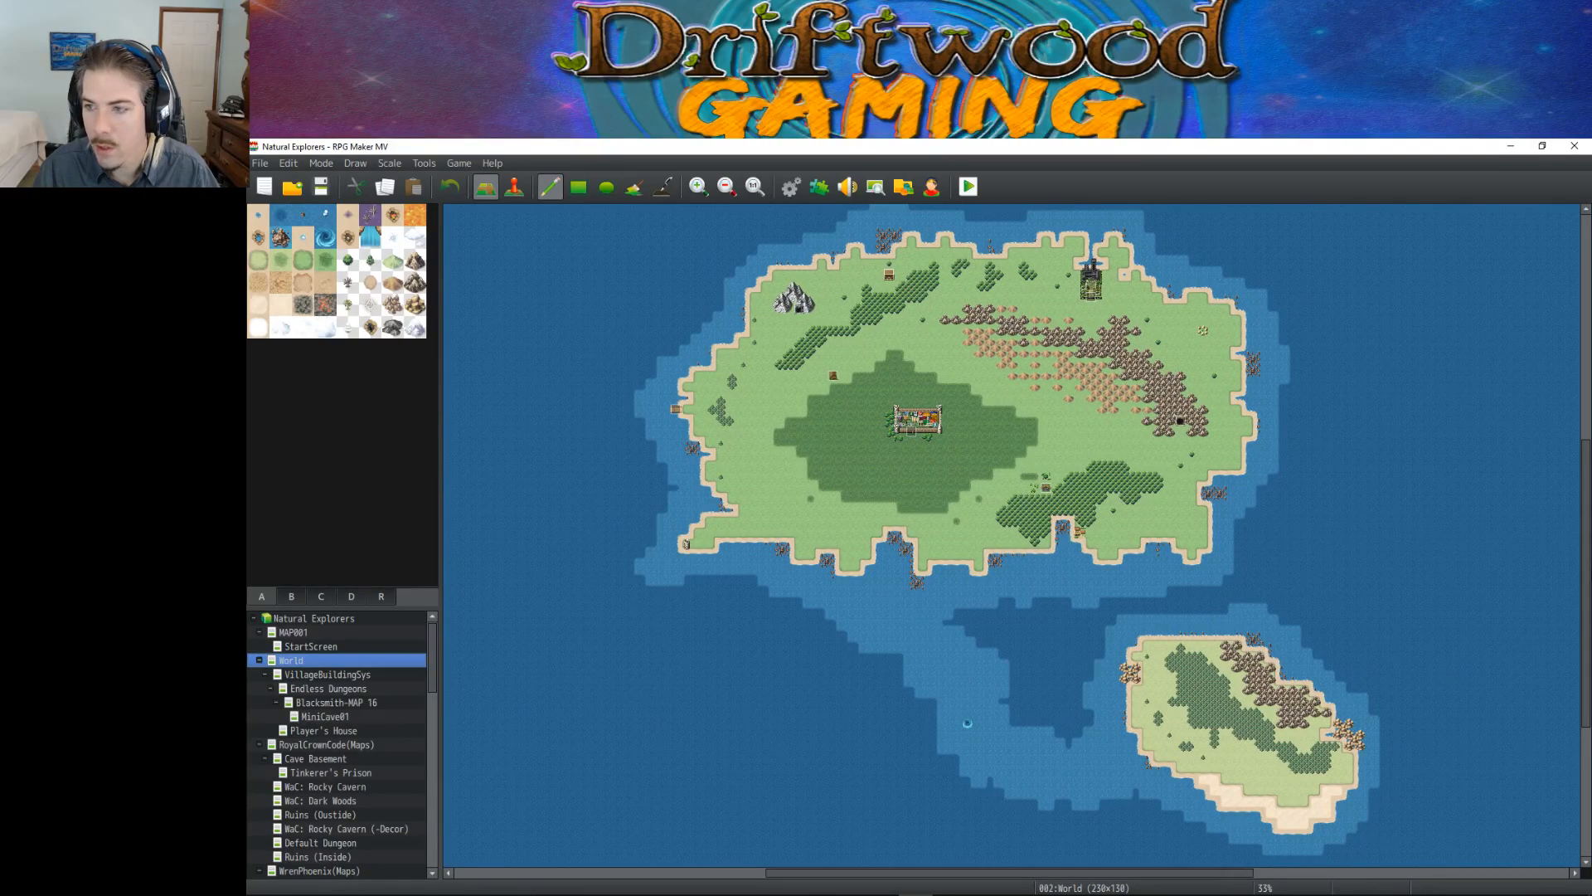
pyautogui.moveTo(1586, 547); pyautogui.dragTo(1587, 544)
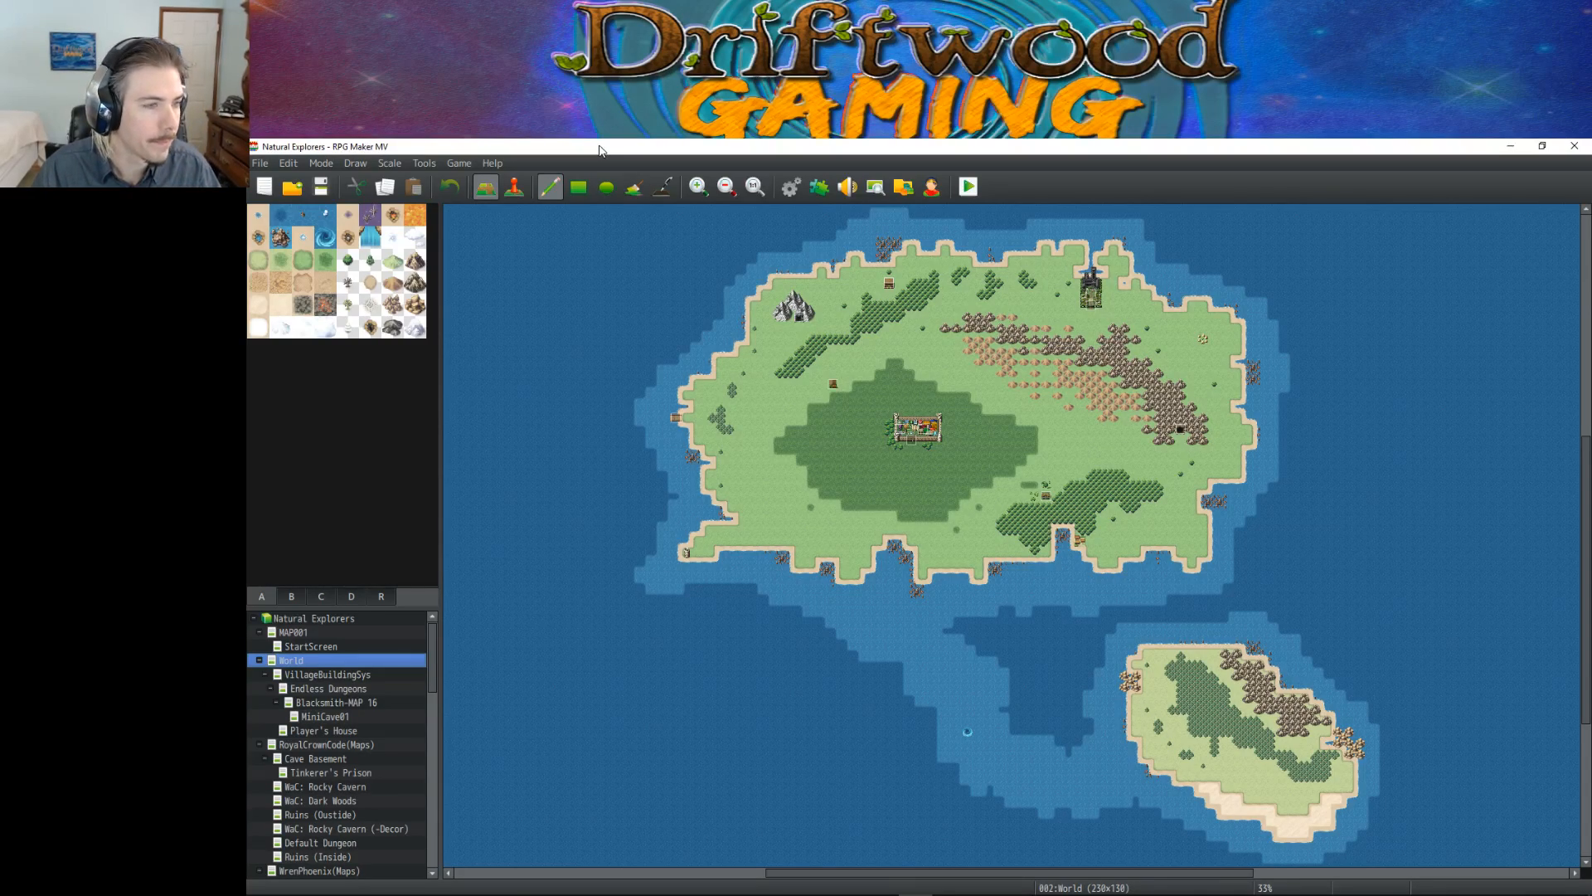
pyautogui.moveTo(830, 891)
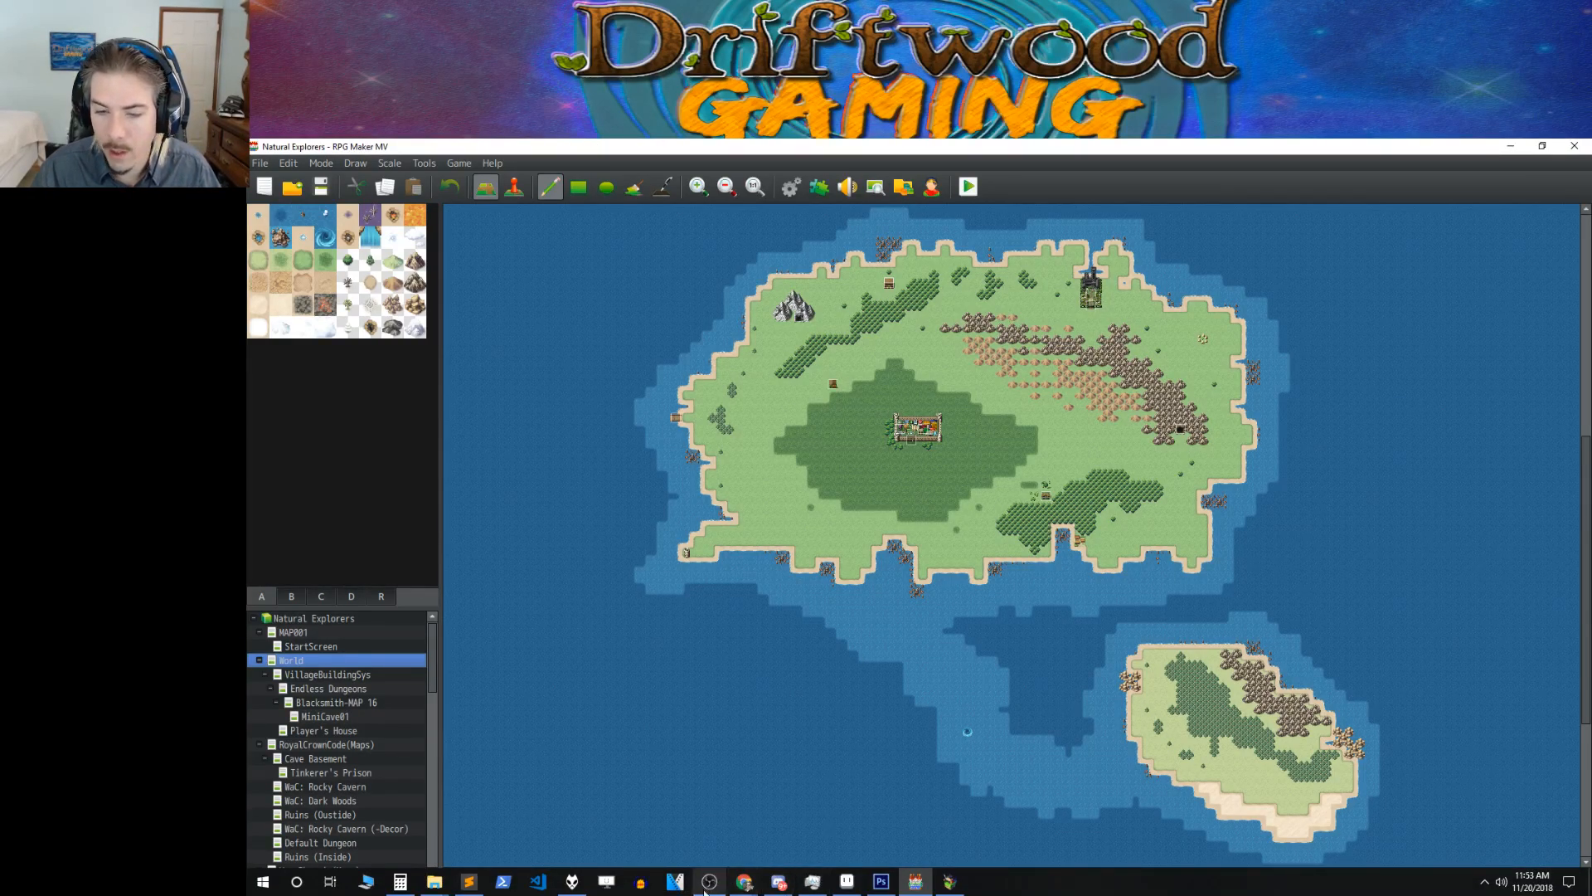
pyautogui.click(881, 881)
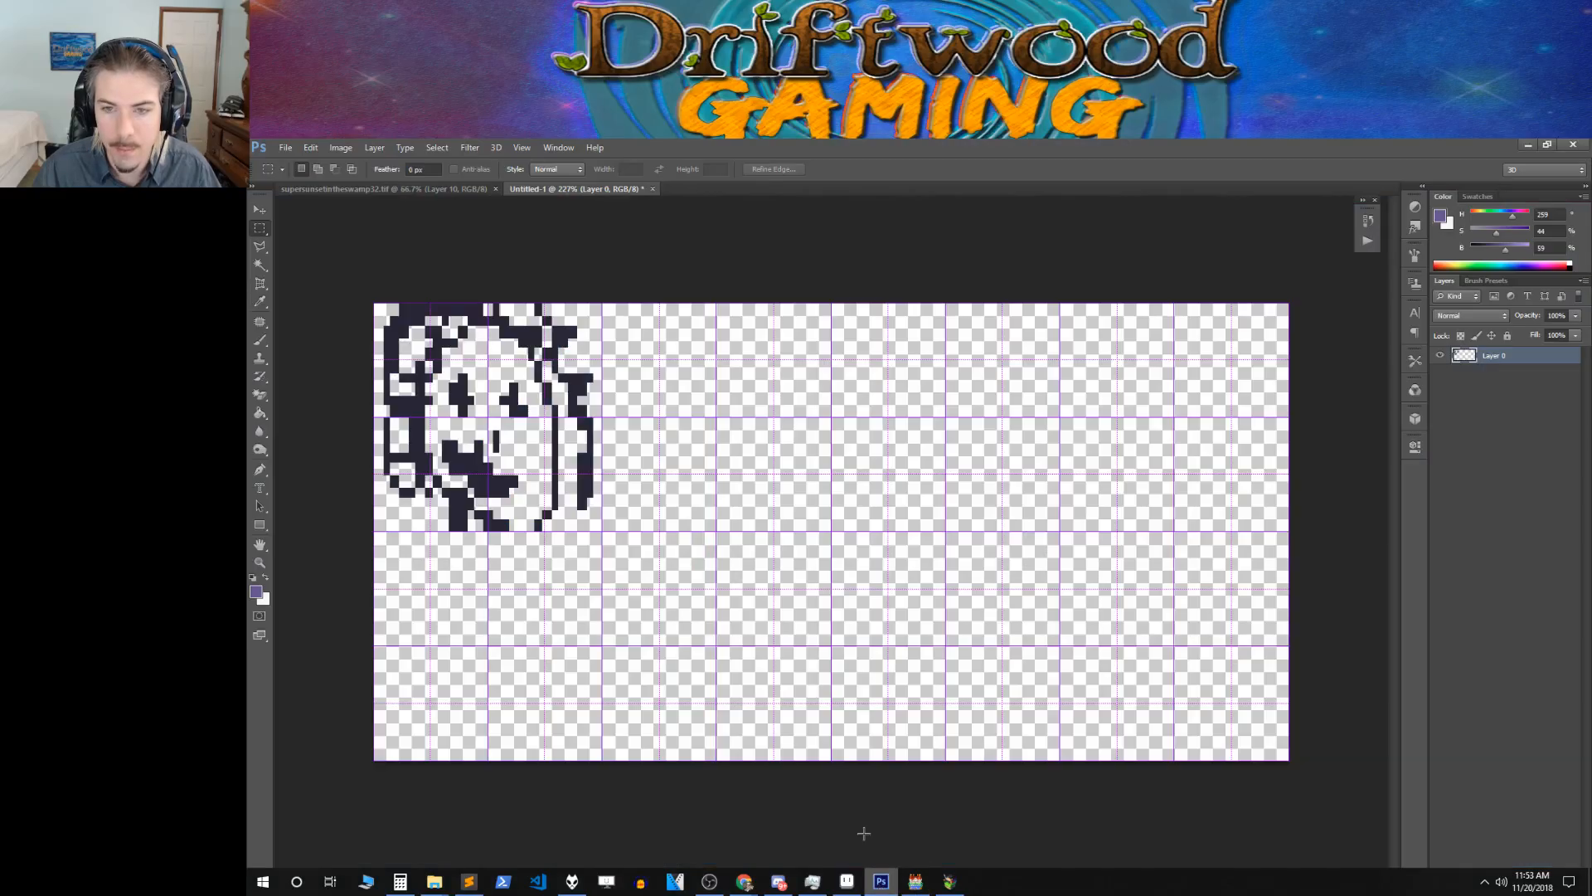
pyautogui.click(286, 147)
pyautogui.click(303, 158)
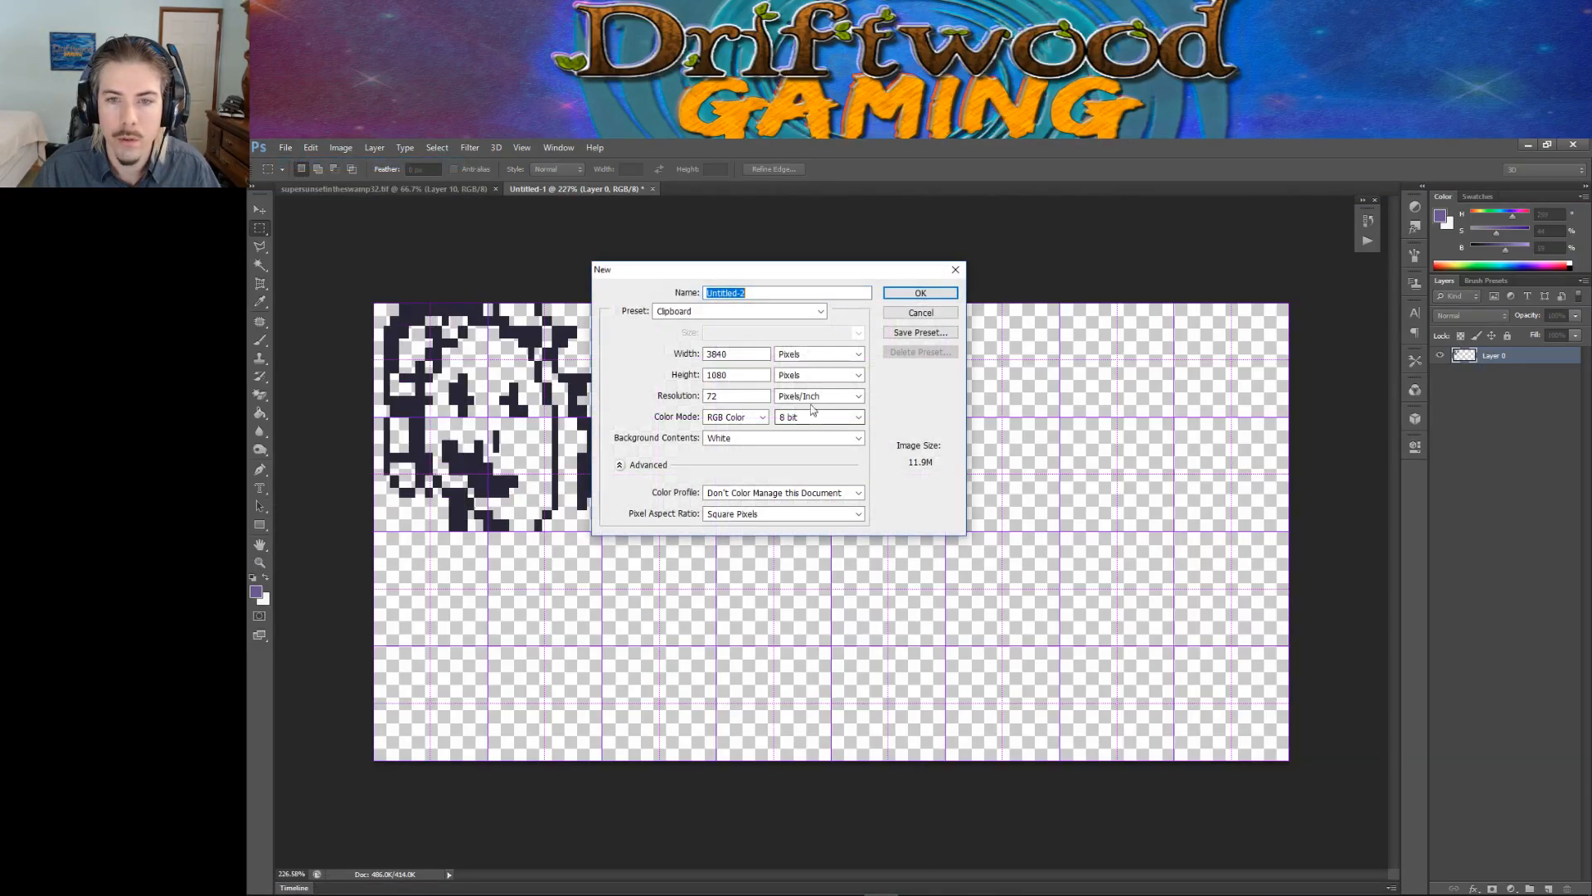
pyautogui.click(902, 295)
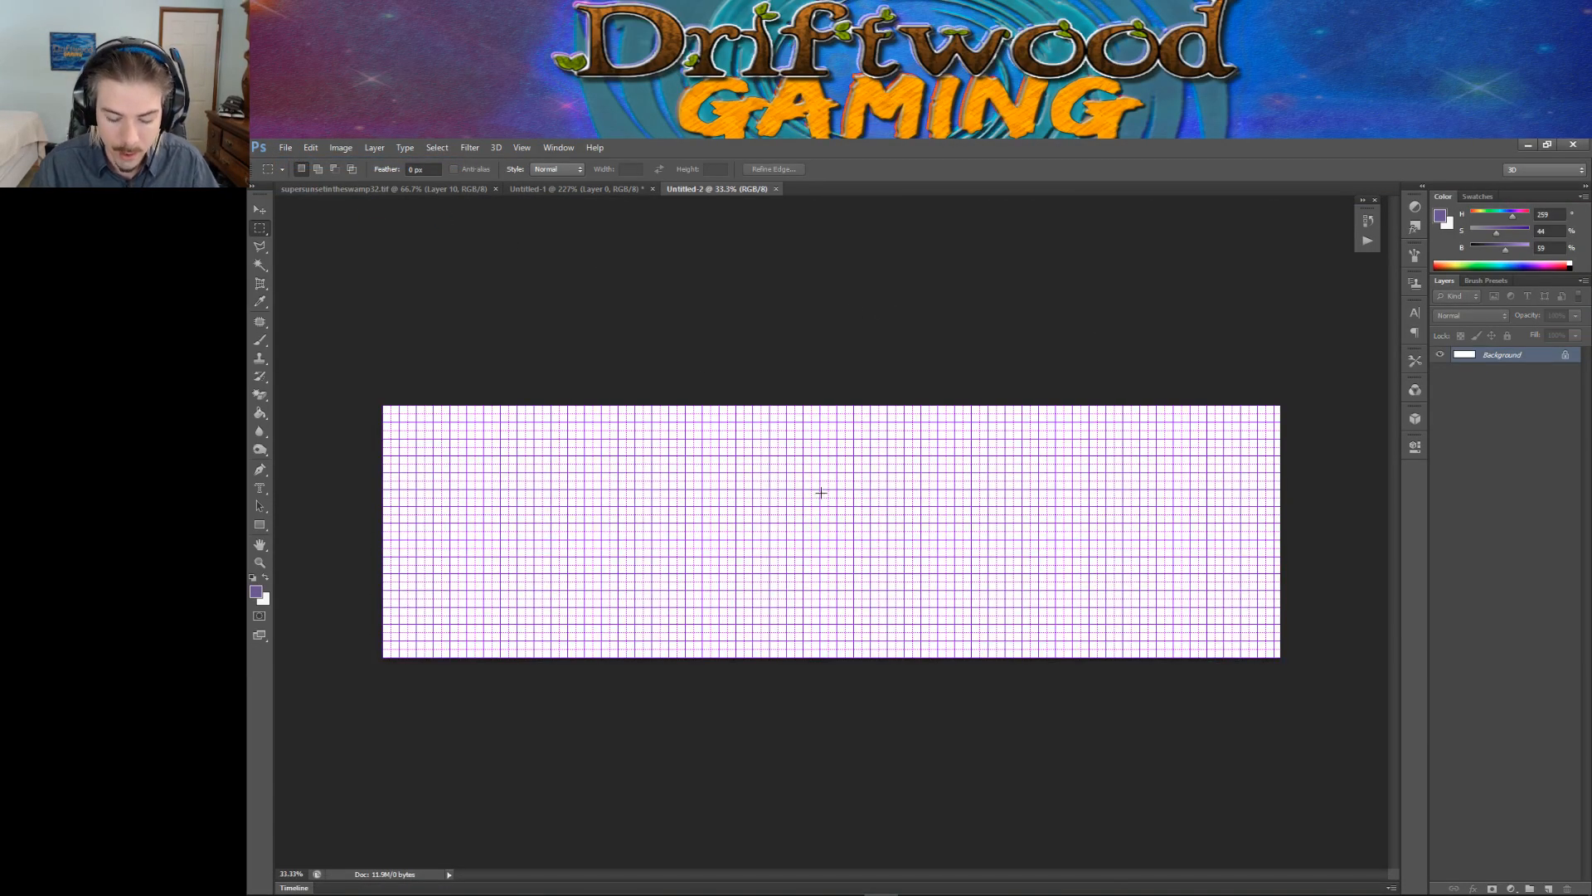
pyautogui.hotkey('ctrl', "'")
pyautogui.hotkey('ctrl', 'v')
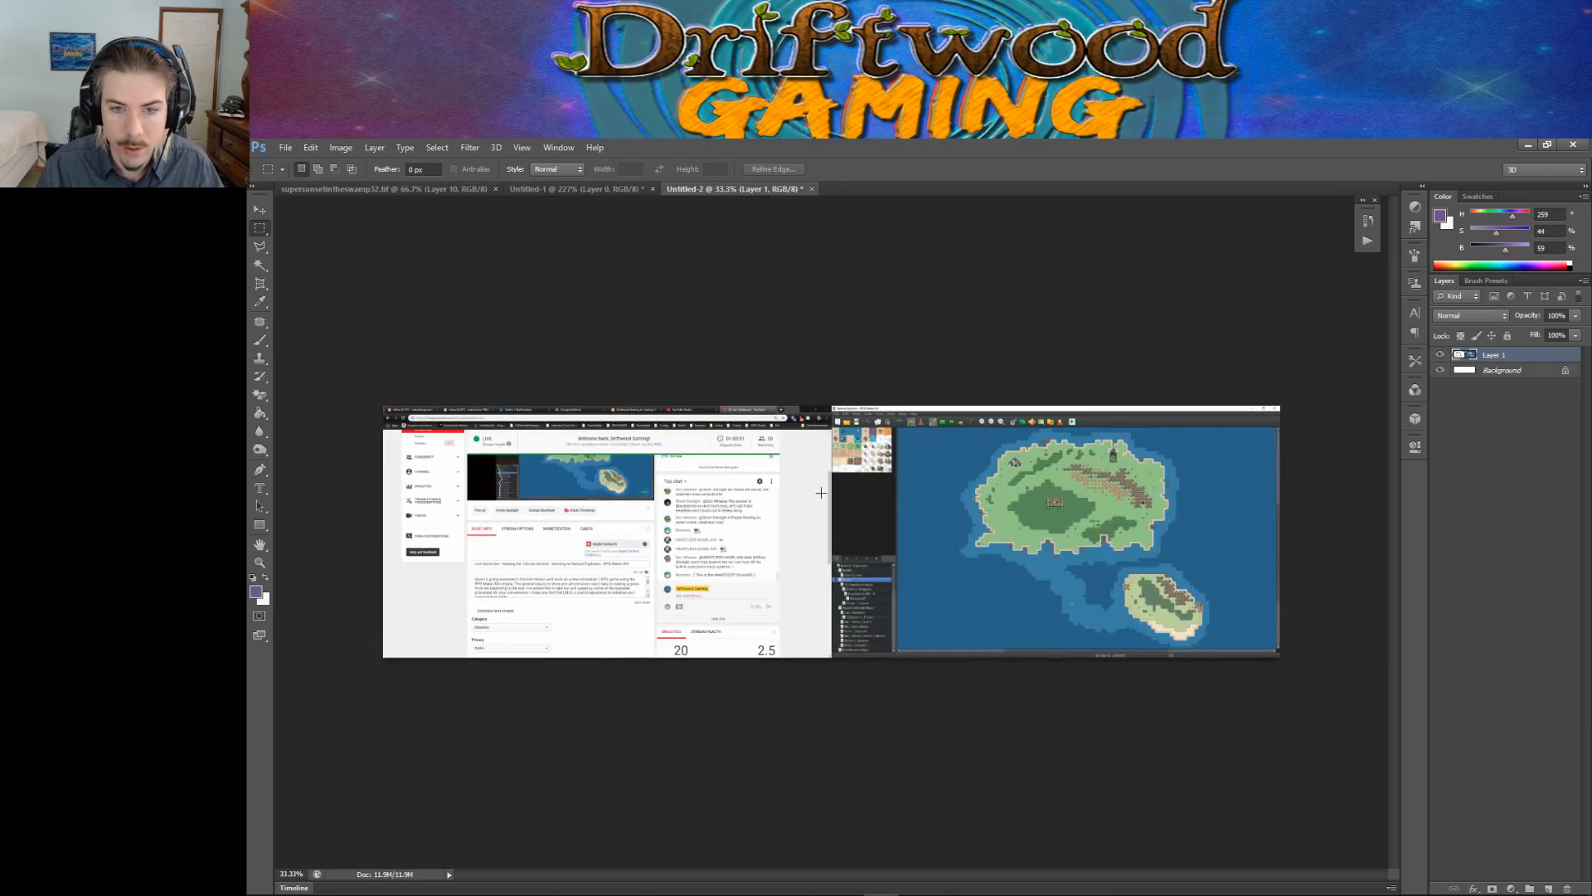
# Step: Select the rectangular part of the pasted screenshot that holds both islands and the sea around them
pyautogui.moveTo(878, 467); pyautogui.dragTo(977, 457)
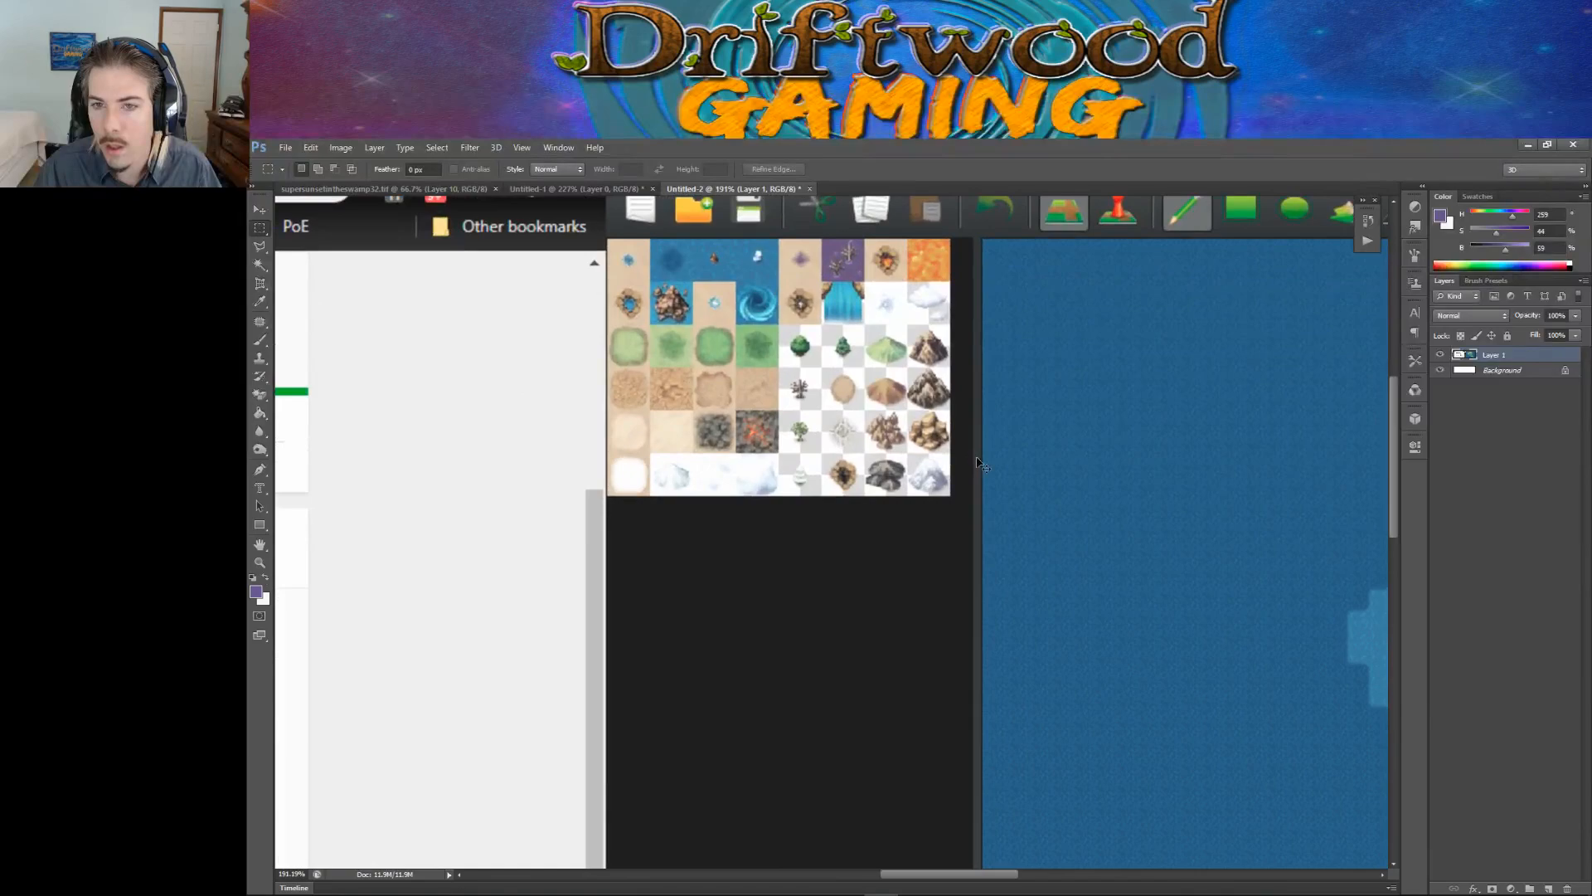
pyautogui.moveTo(934, 873); pyautogui.dragTo(1053, 866)
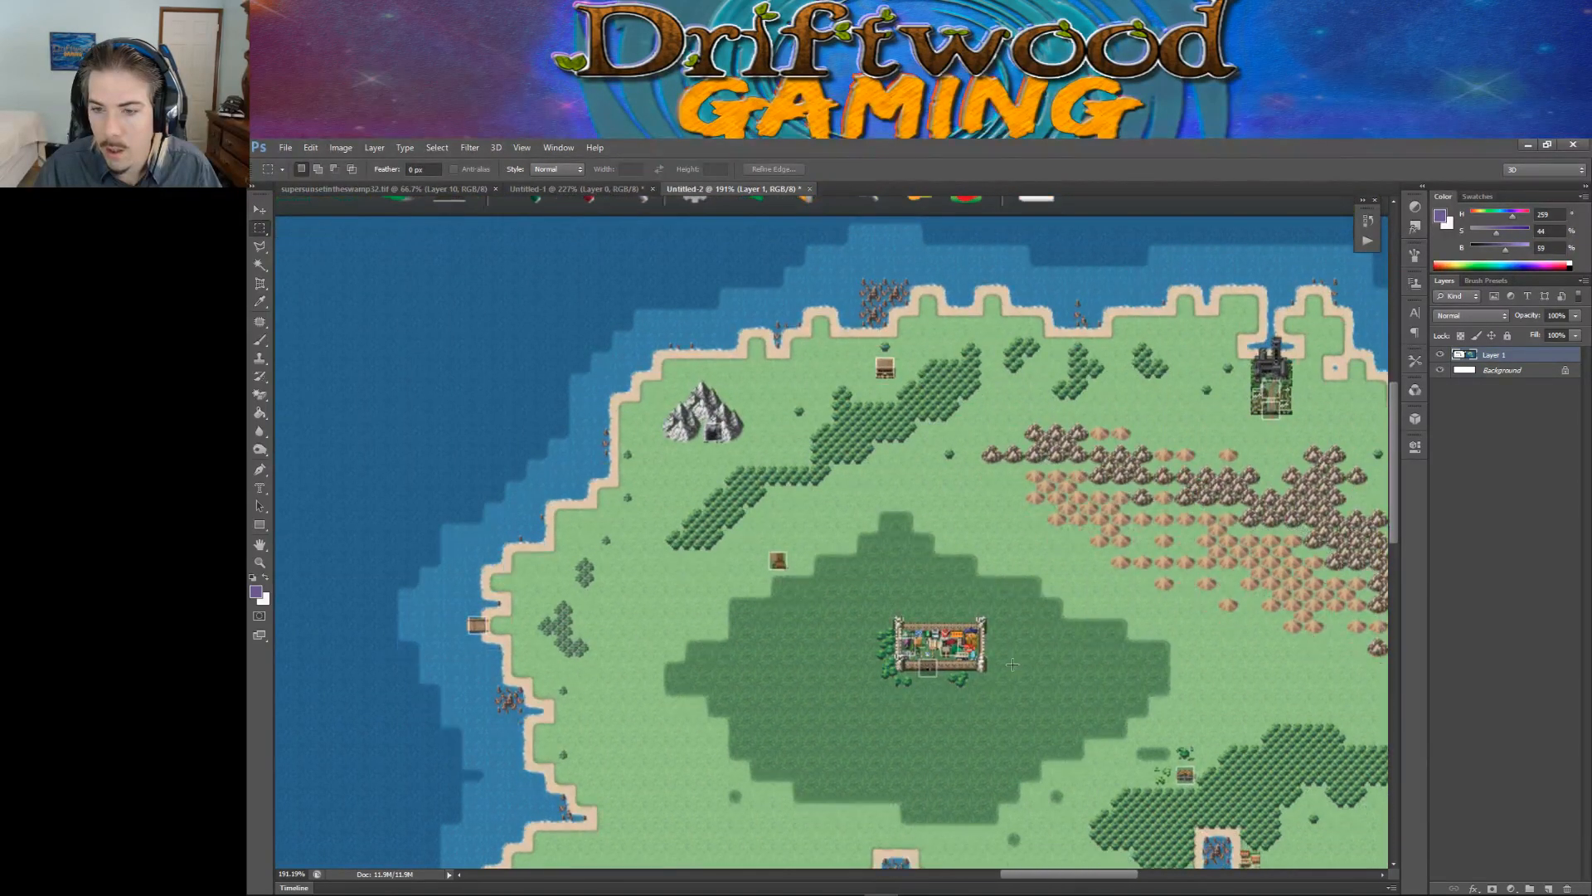
pyautogui.keyDown('alt'); pyautogui.scroll(-4, 1013, 659); pyautogui.keyUp('alt')
pyautogui.scroll(-1, 983, 698)
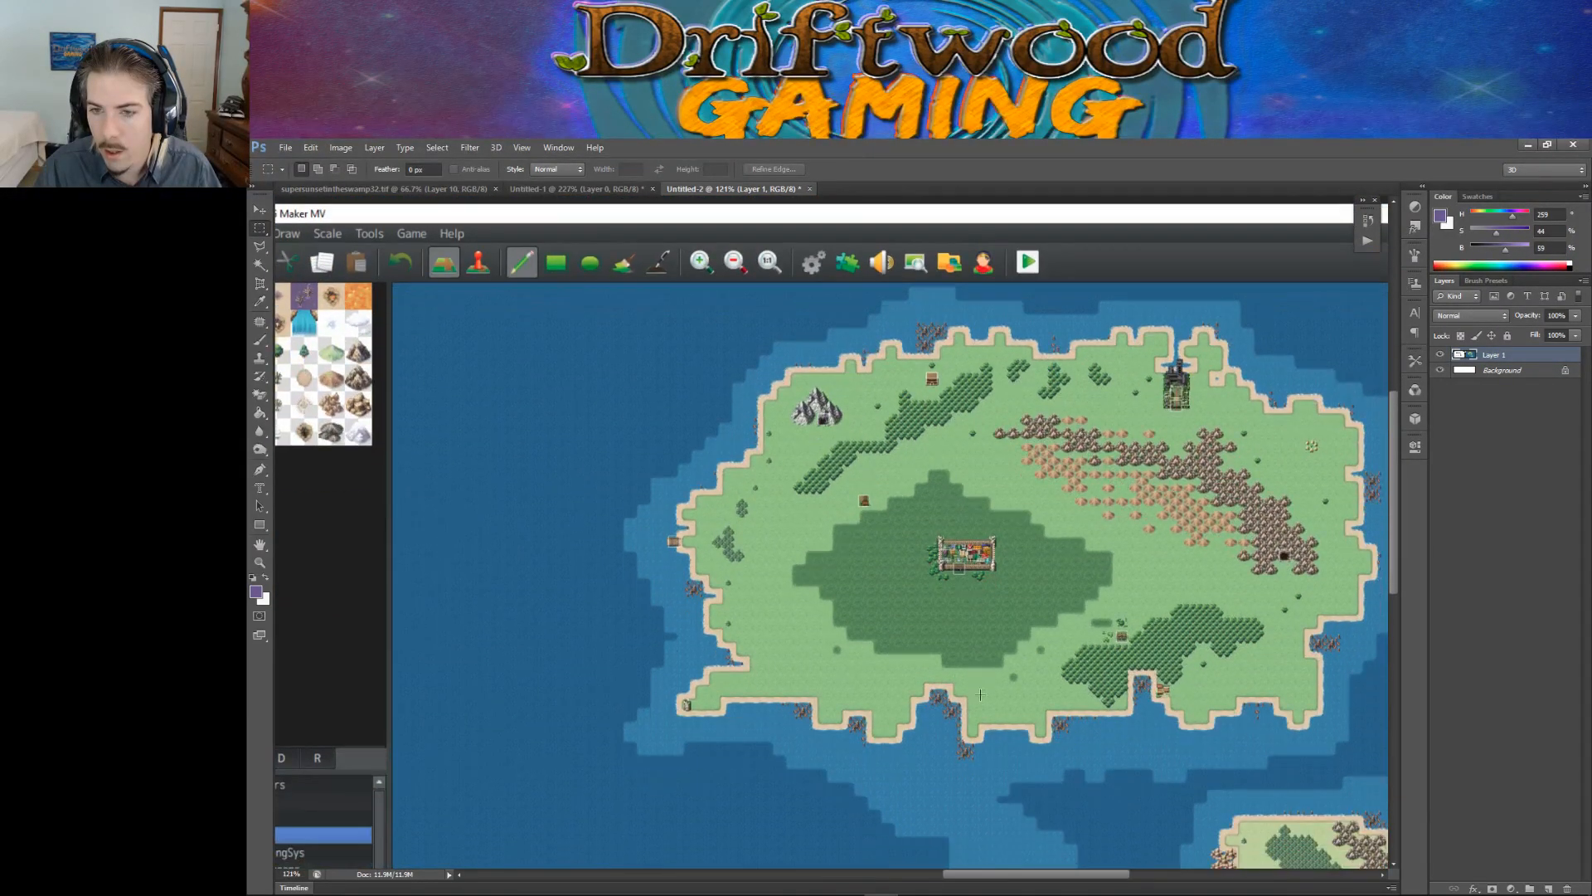
pyautogui.scroll(-2, 983, 698)
pyautogui.keyDown('alt'); pyautogui.scroll(-1, 1023, 672); pyautogui.keyUp('alt')
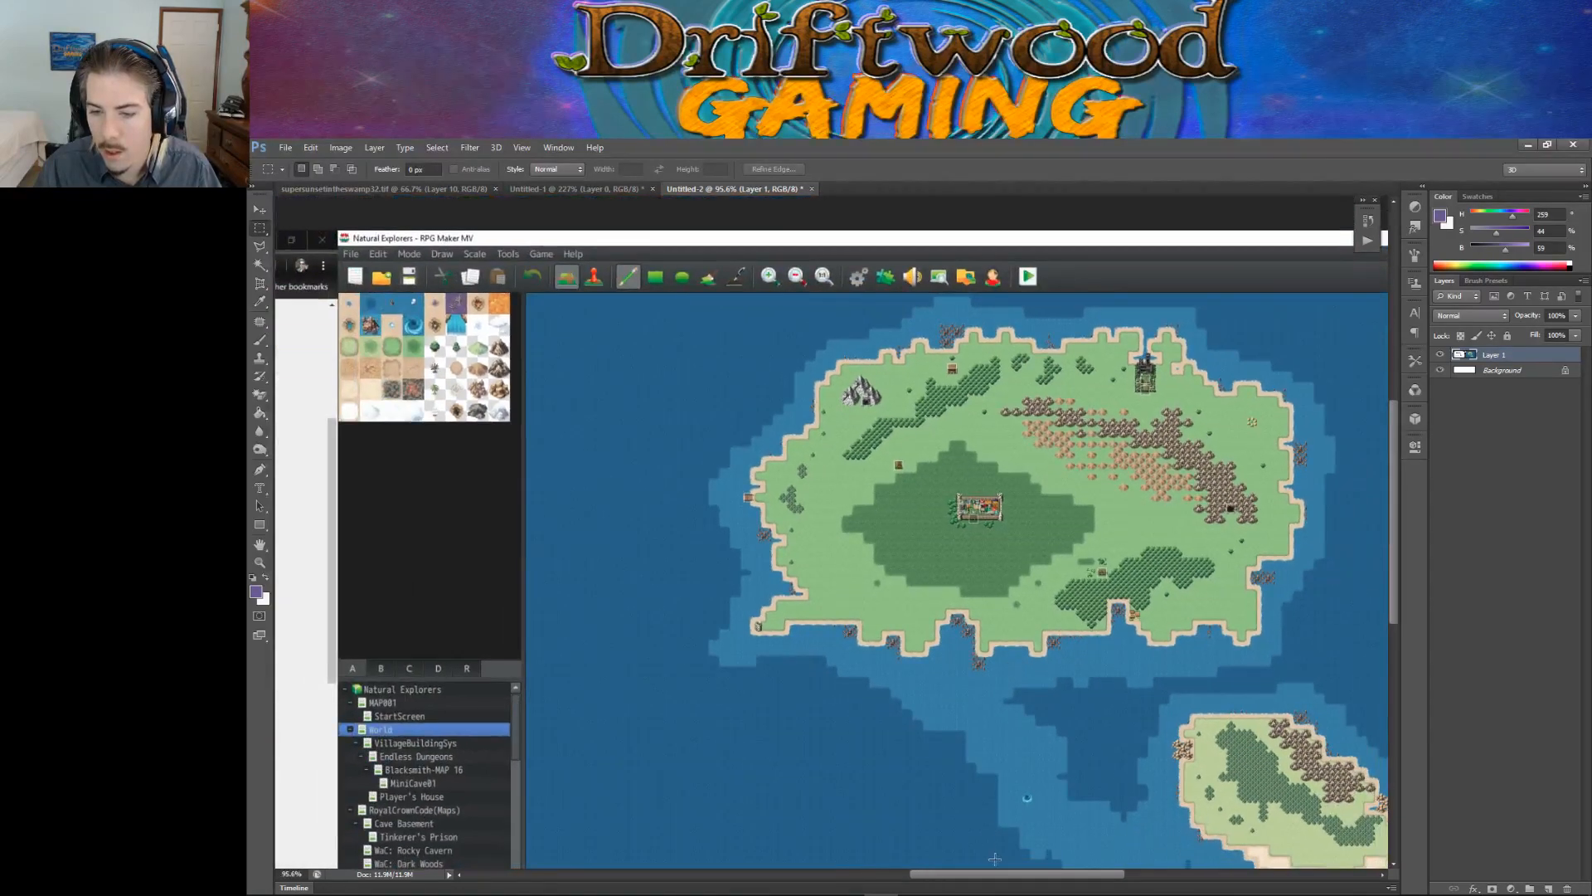
pyautogui.keyDown('ctrl'); pyautogui.hscroll(4, 994, 855); pyautogui.keyUp('ctrl')
pyautogui.scroll(-1, 933, 666)
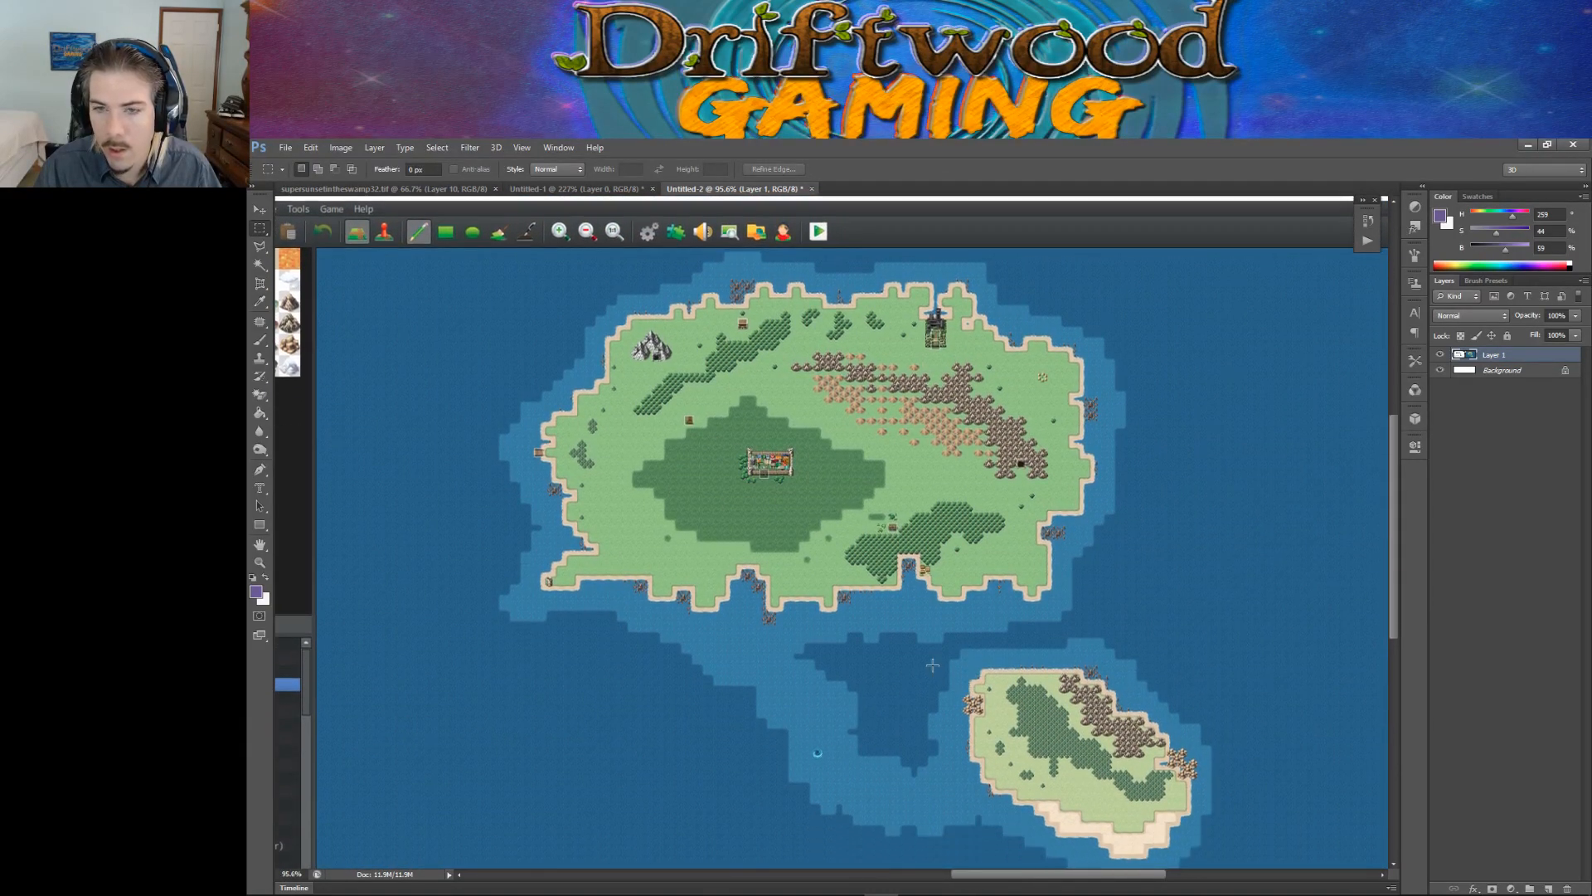
pyautogui.scroll(-1, 933, 666)
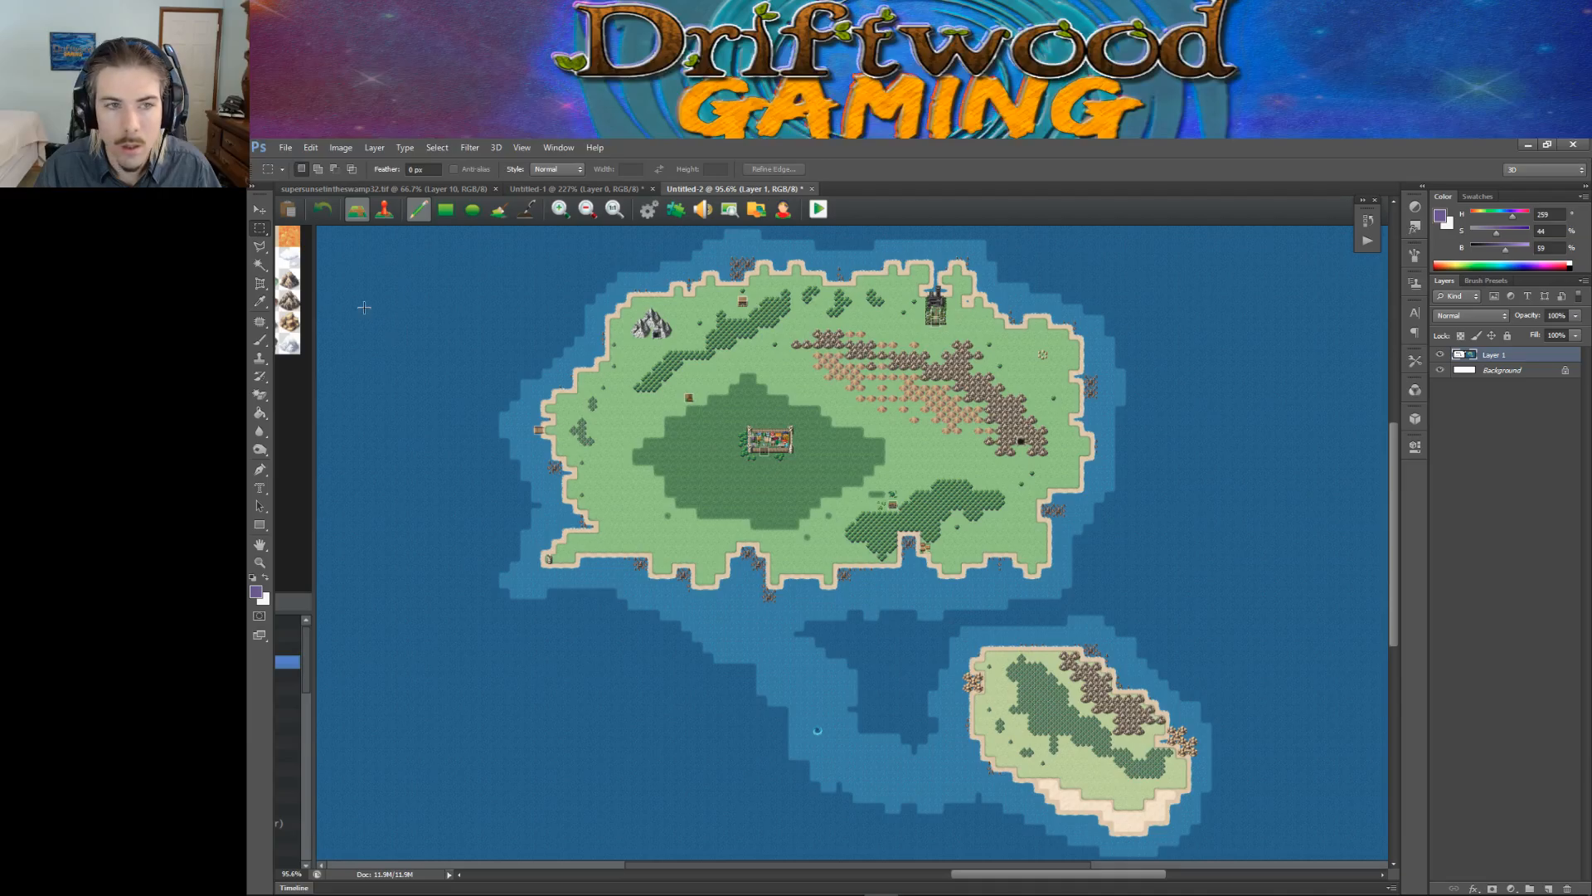
pyautogui.moveTo(338, 232); pyautogui.dragTo(1334, 852)
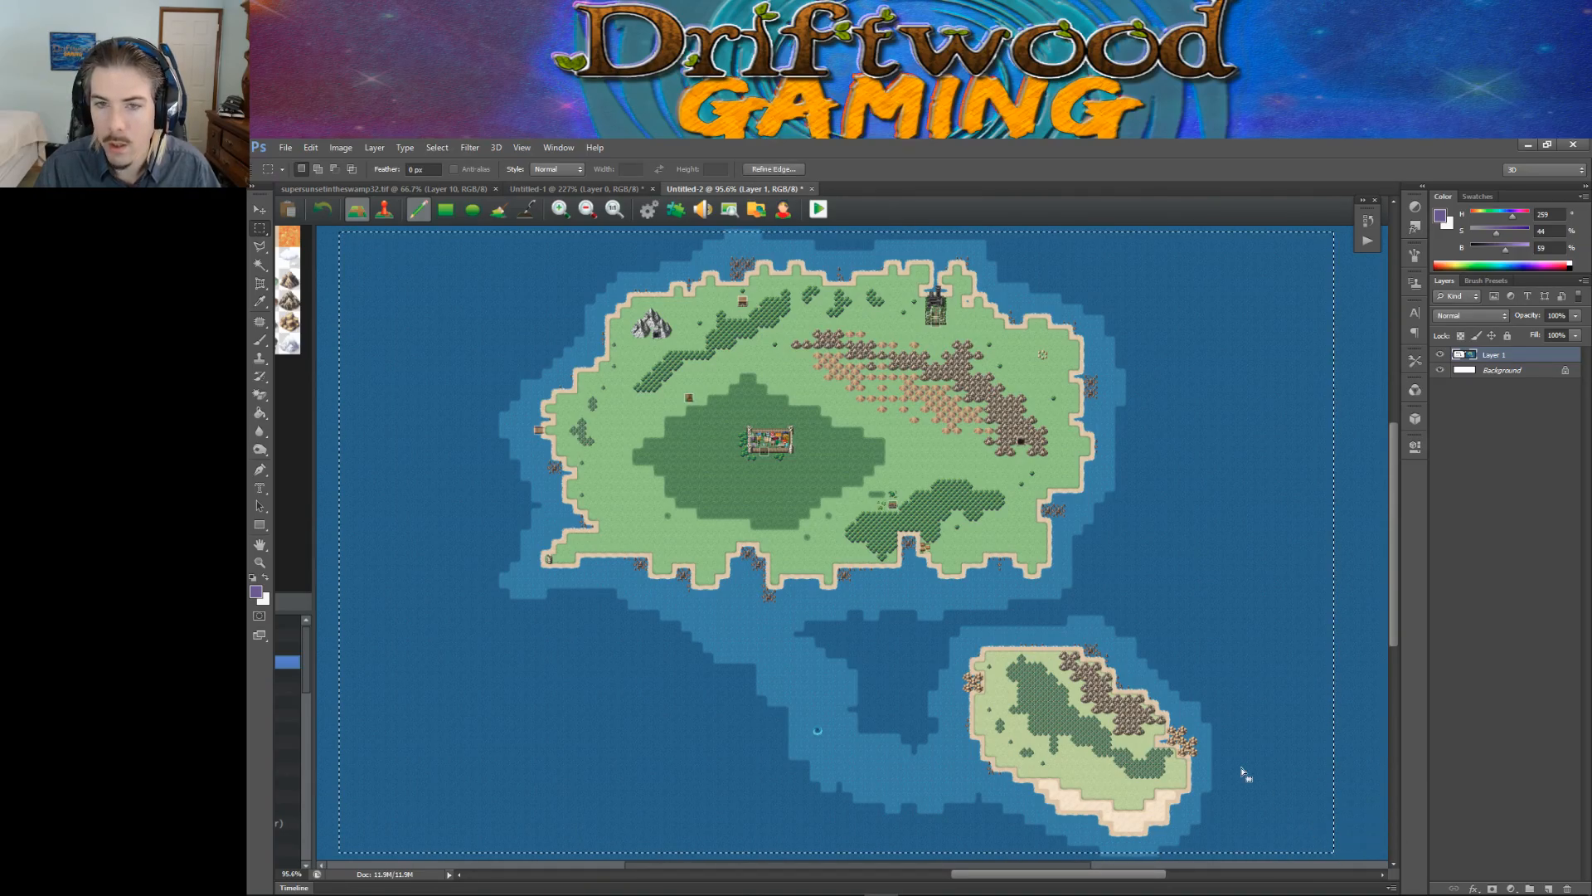
# Step: Create a new 1486 × 927 px document from the copied selection's size and paste the island map into it
pyautogui.click(285, 147)
pyautogui.click(299, 162)
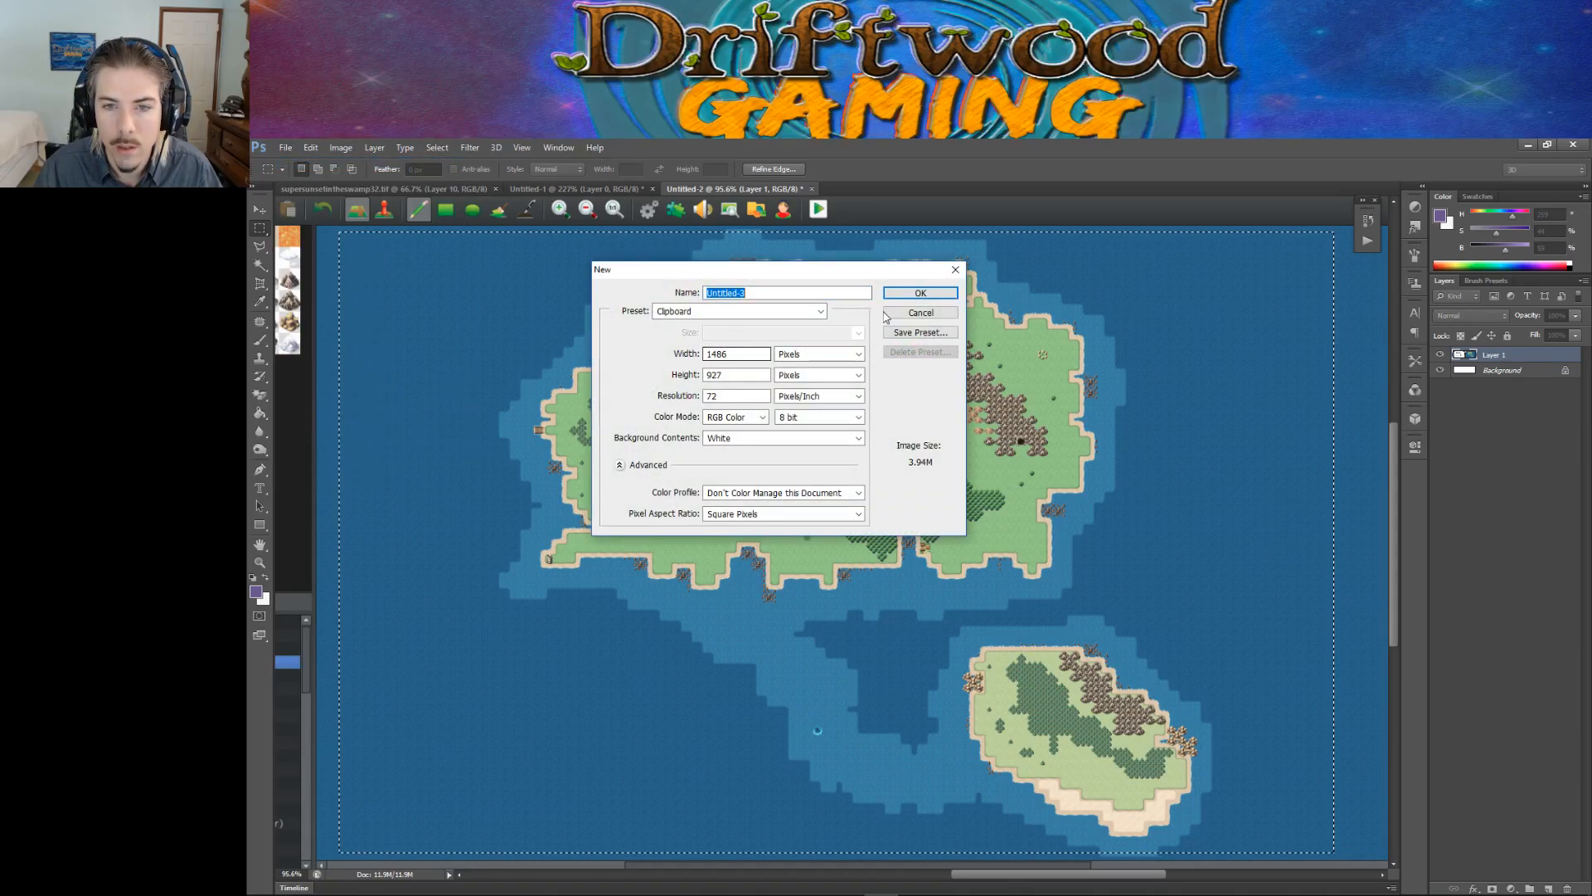
pyautogui.click(919, 292)
pyautogui.hotkey('ctrl', 'v')
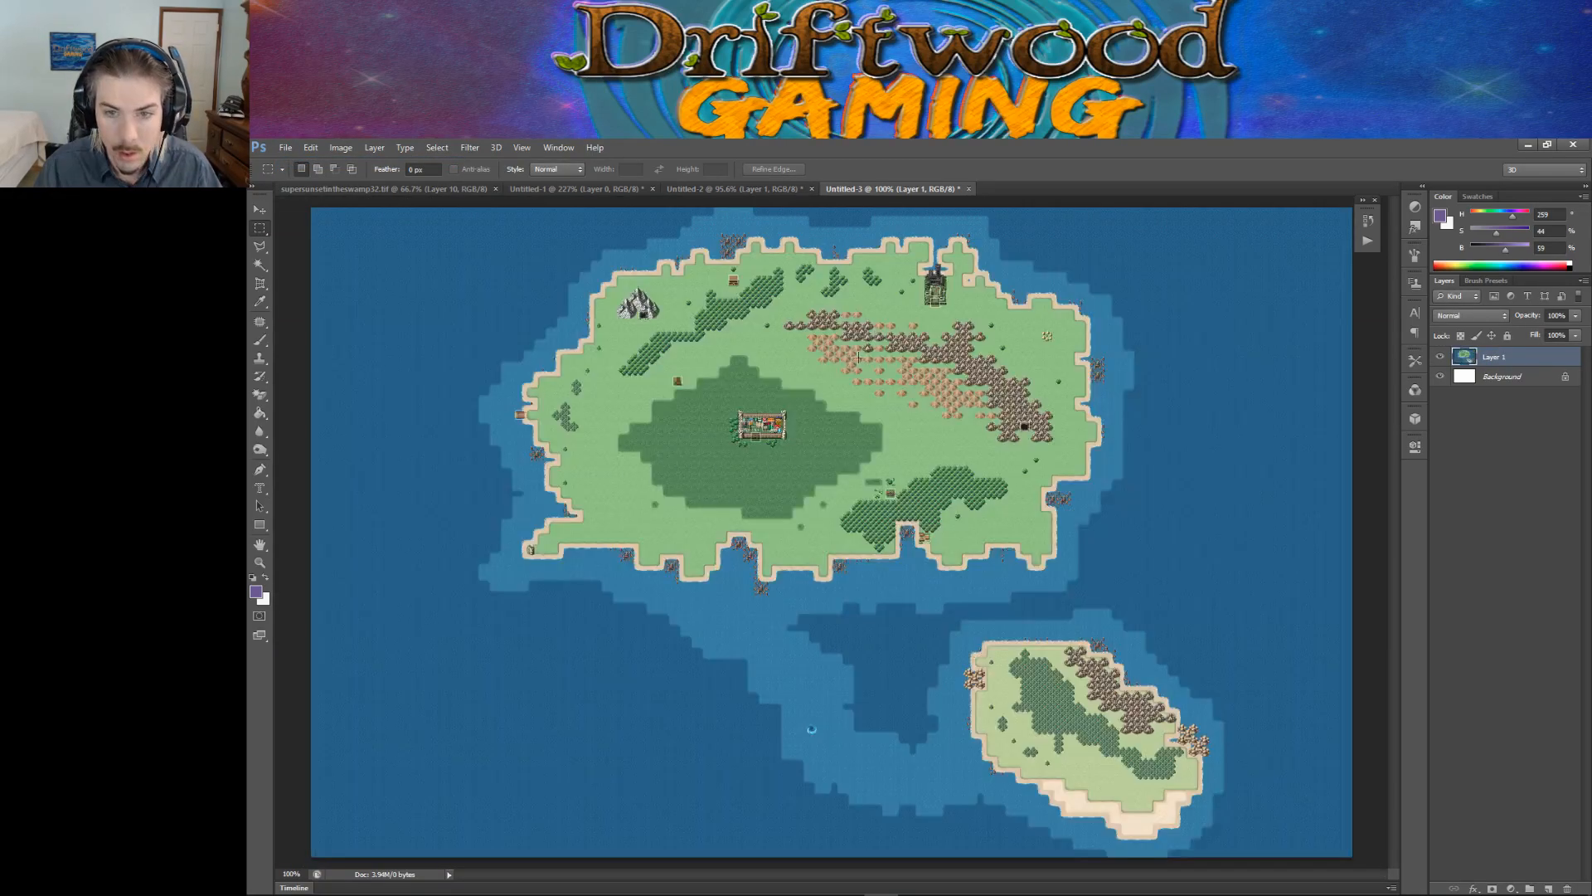
# Step: Delete the white Background layer and add a new empty layer above the map
pyautogui.click(1503, 377)
pyautogui.press('Delete')
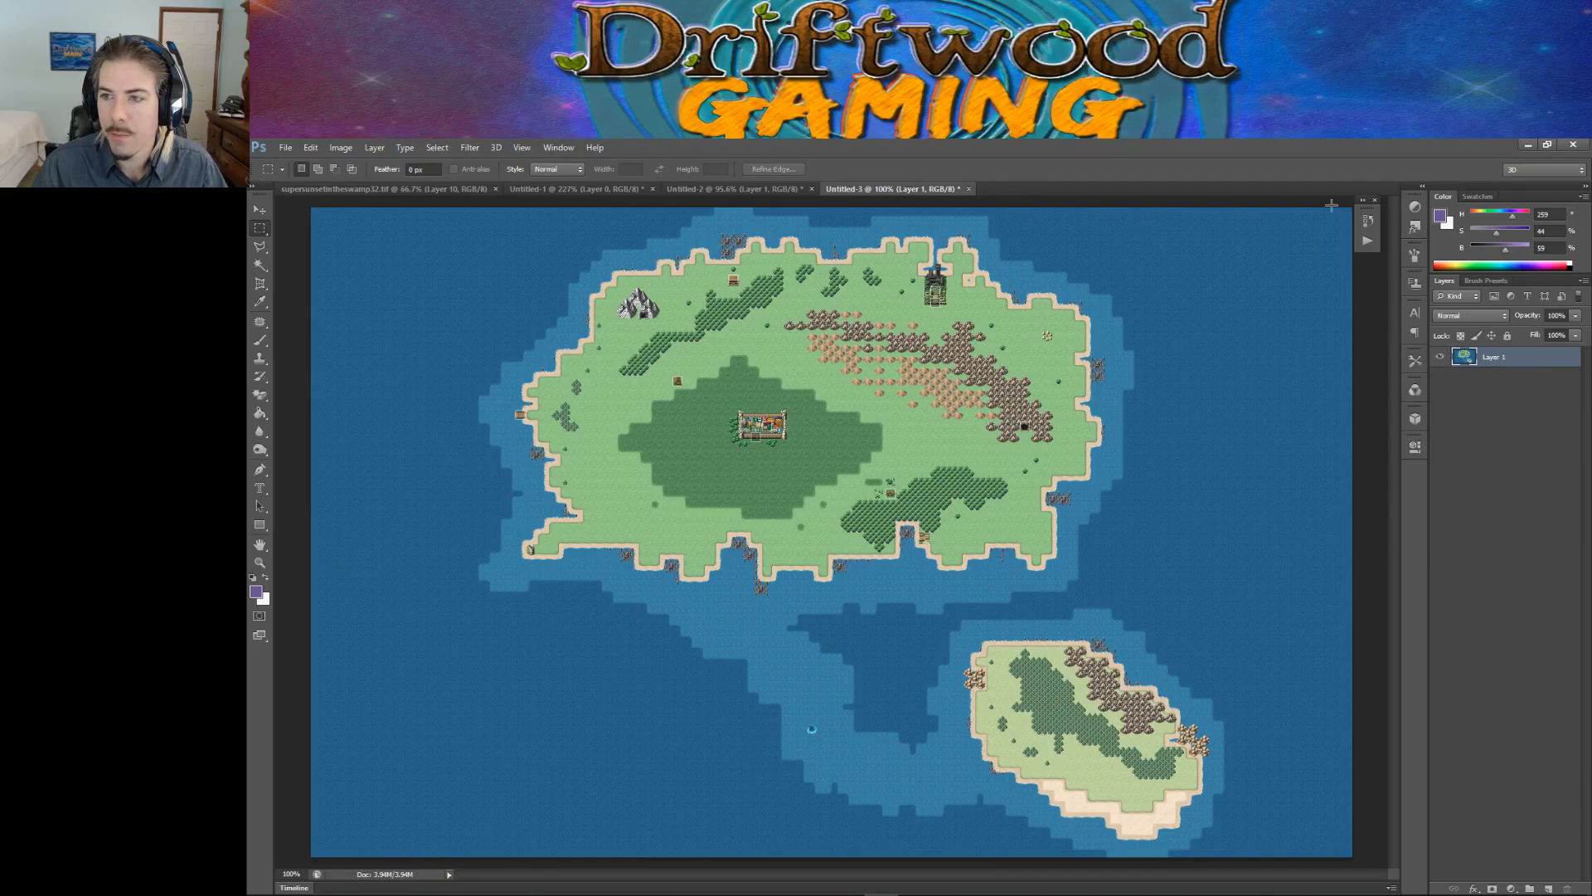
pyautogui.hotkey('ctrl', 'shift', 'n')
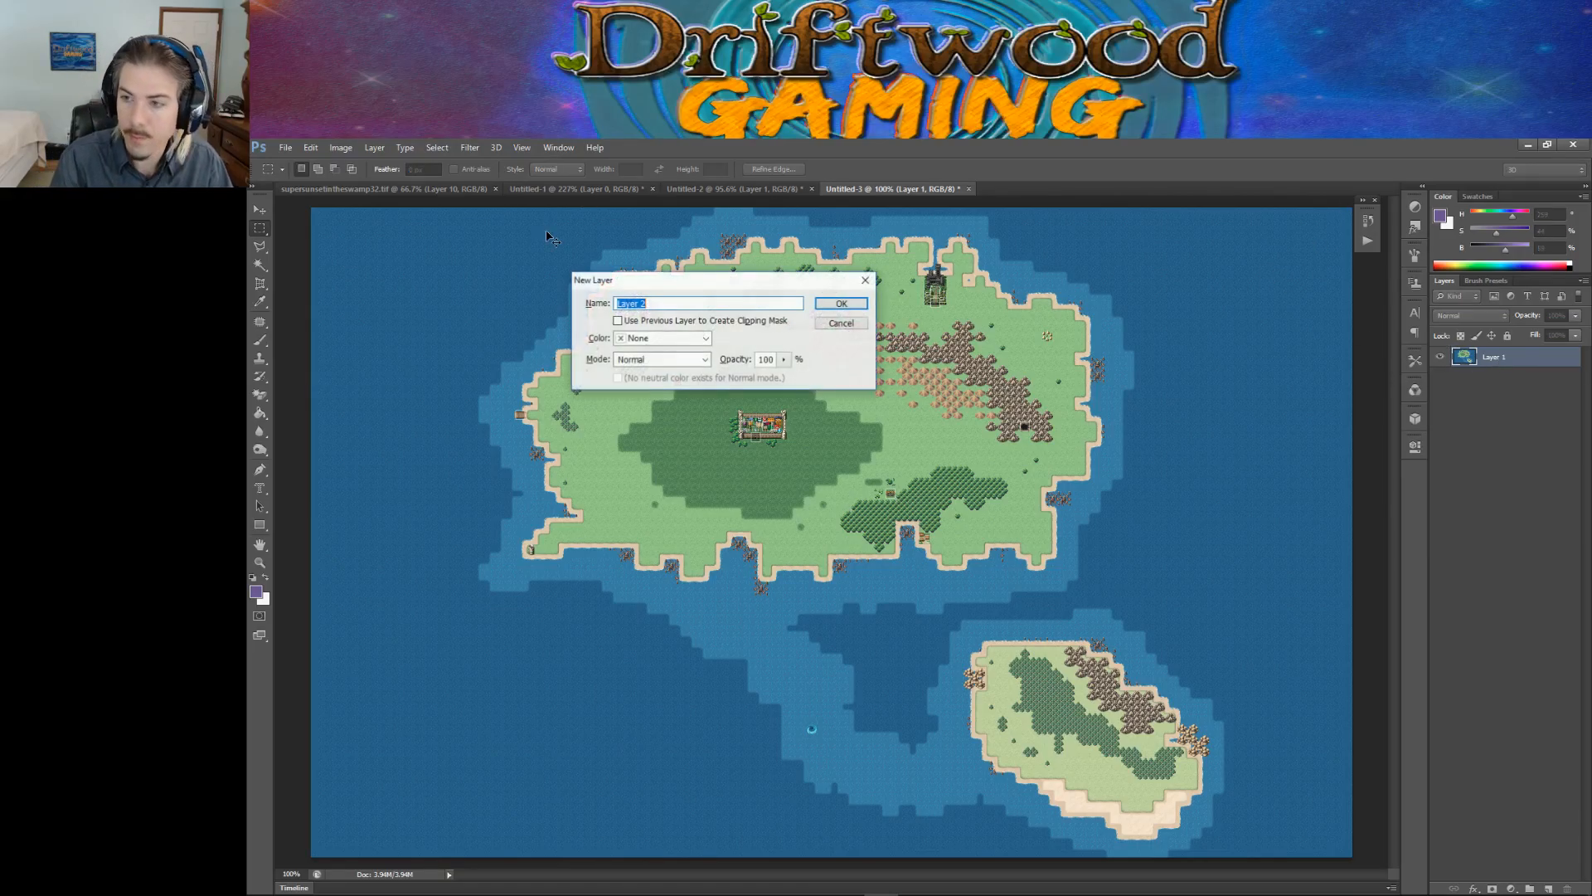
pyautogui.click(819, 305)
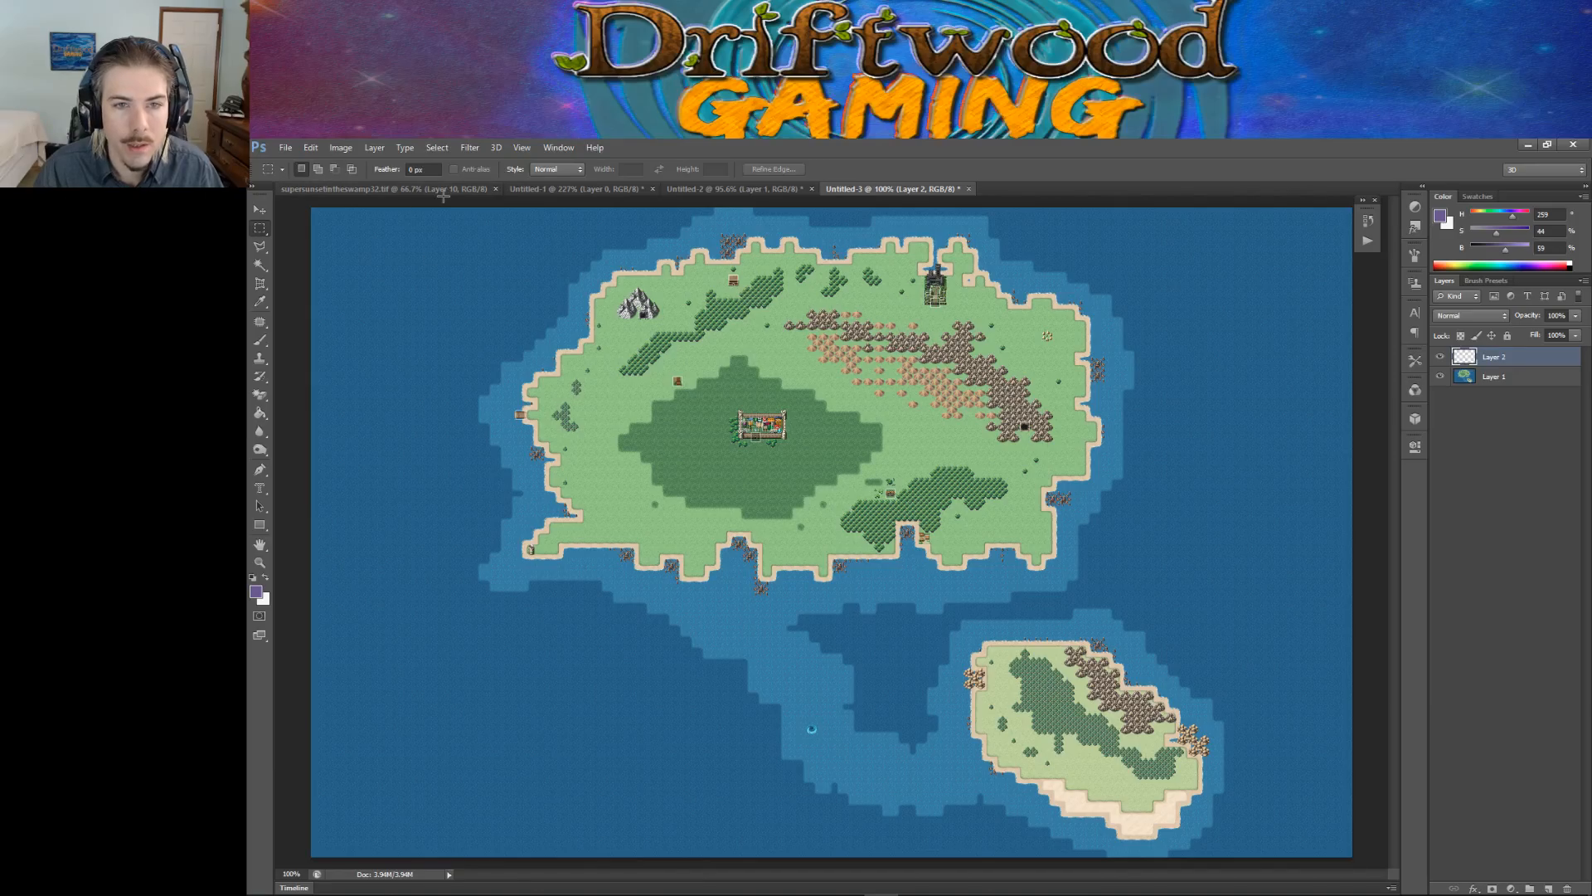
# Step: Choose the Brush tool, undo a purple test stroke along the map's left edge and change the foreground colour to brownish orange
pyautogui.click(260, 340)
pyautogui.click(315, 337)
pyautogui.click(327, 236)
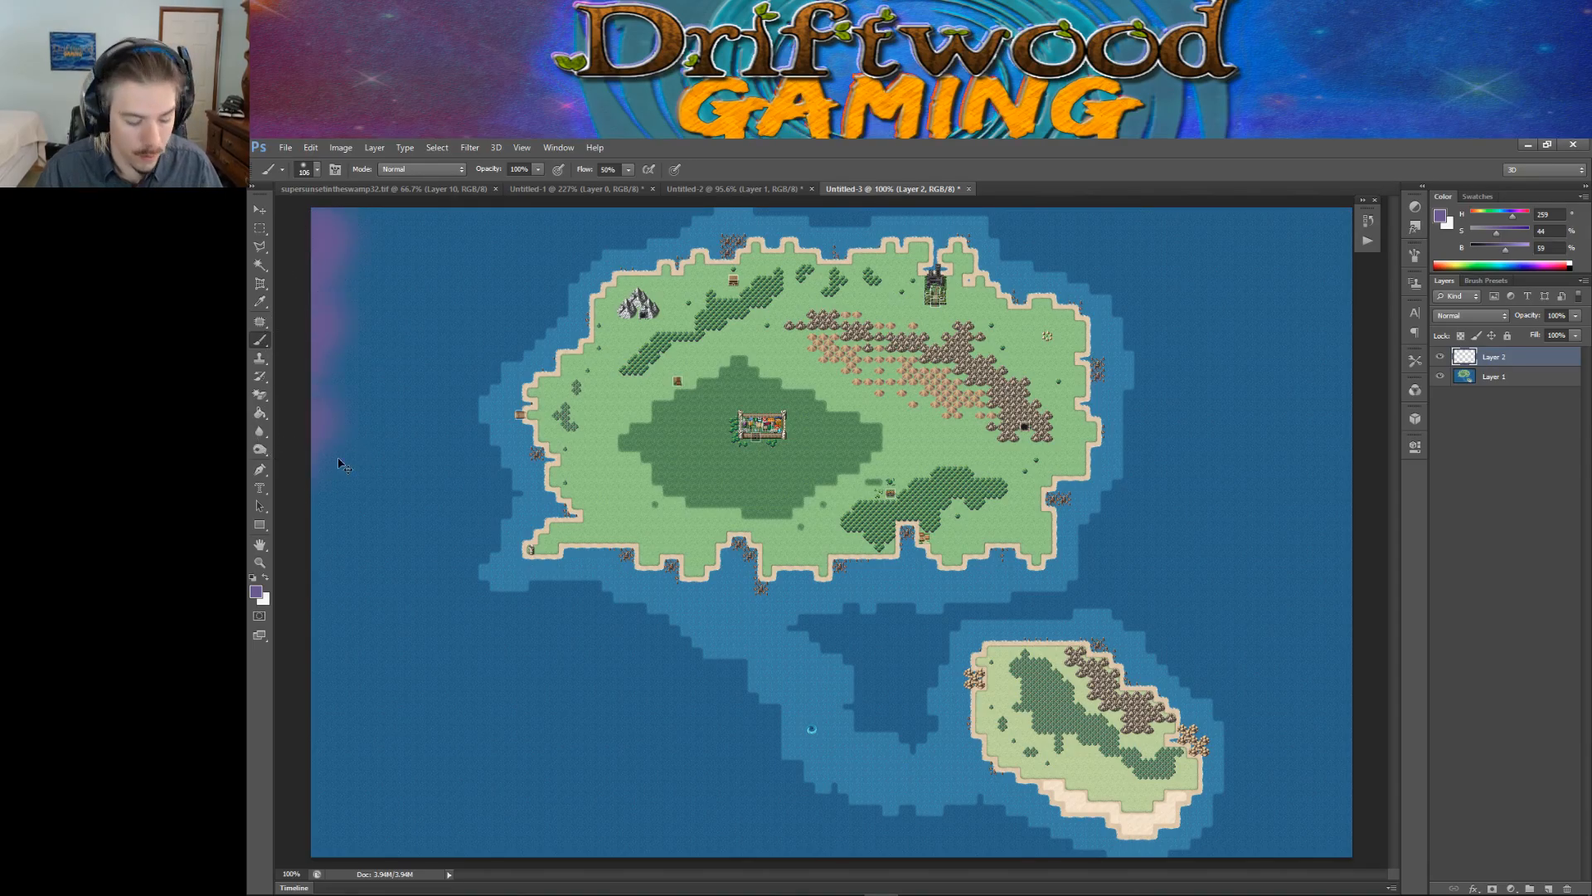
pyautogui.hotkey('ctrl', 'z')
pyautogui.moveTo(1474, 263); pyautogui.dragTo(1454, 262)
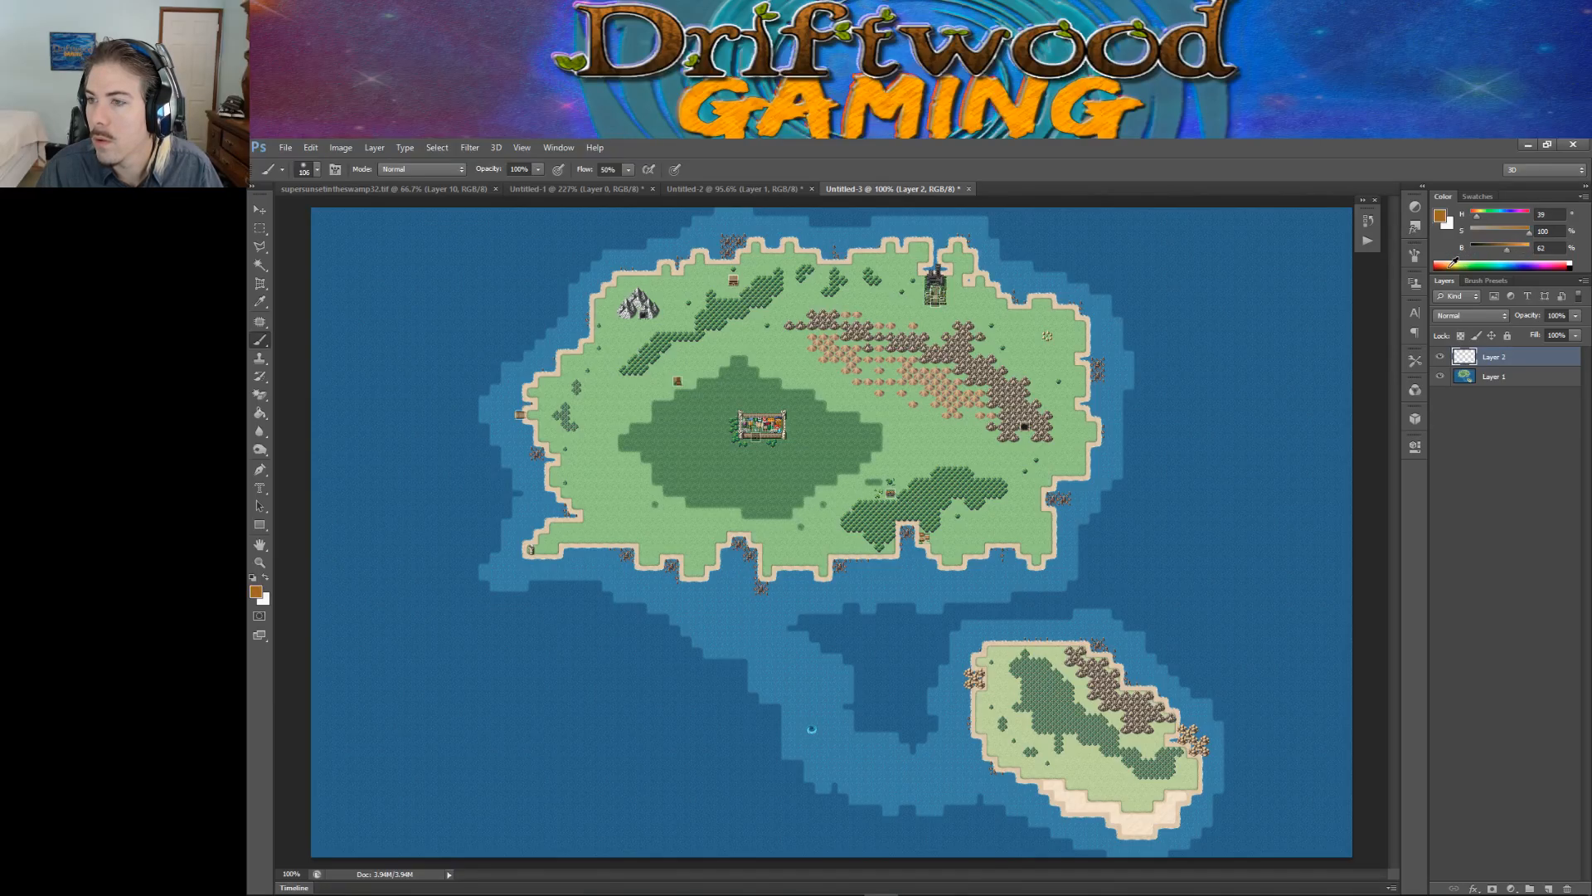
# Step: Paint a rough, soft brownish-orange border along all four edges of the map on the new layer
pyautogui.moveTo(382, 189); pyautogui.dragTo(520, 200)
pyautogui.click(661, 190)
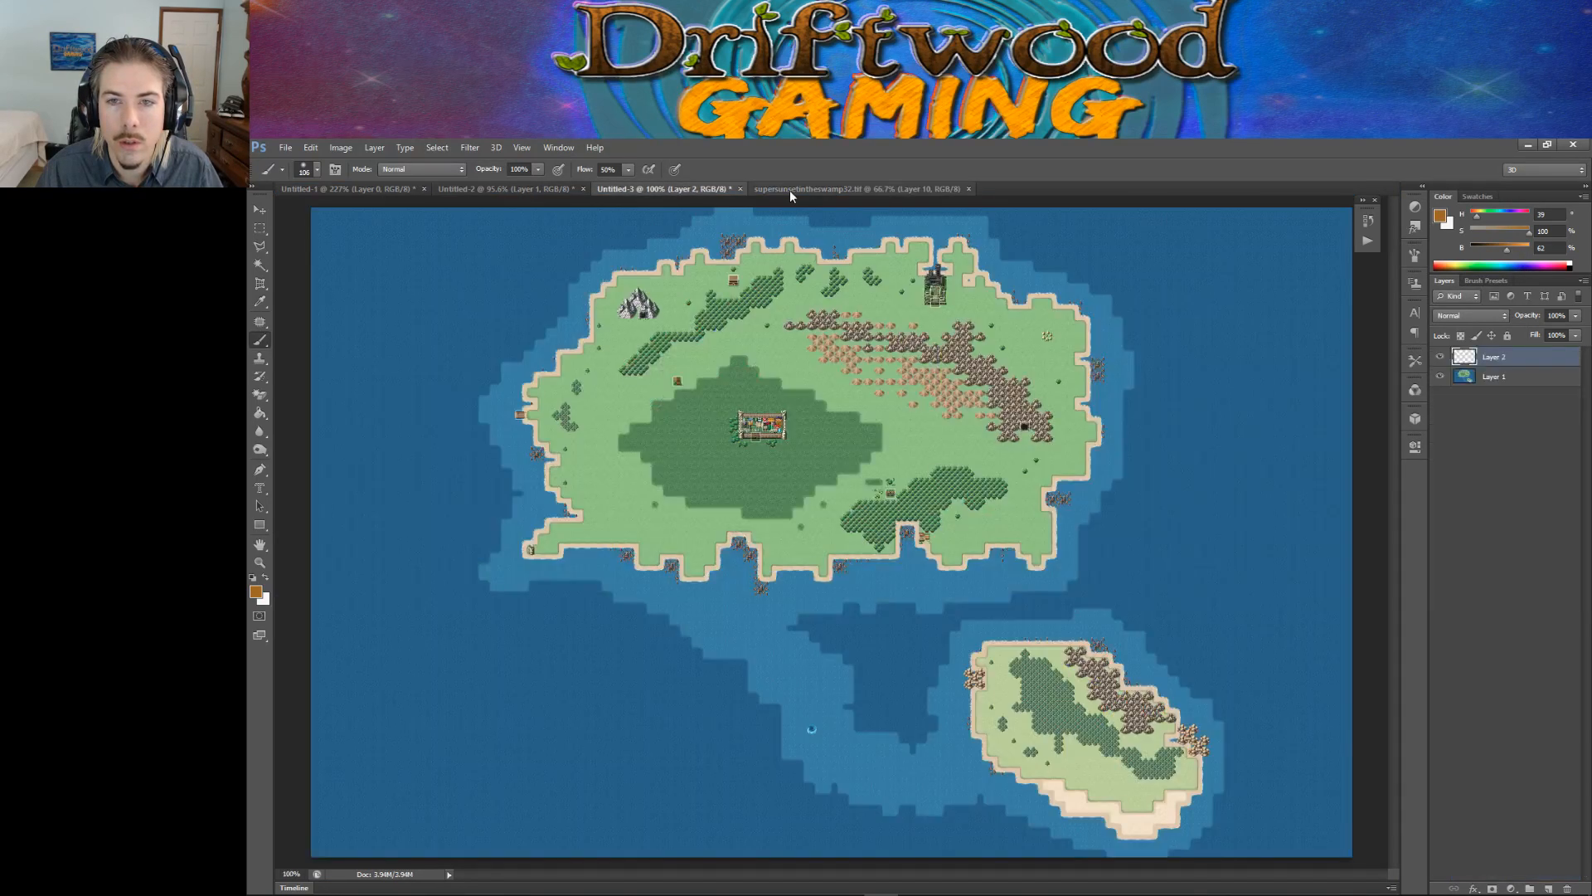
pyautogui.moveTo(336, 209)
pyautogui.mouseDown()
pyautogui.moveTo(317, 240)
pyautogui.moveTo(299, 751)
pyautogui.moveTo(342, 849)
pyautogui.moveTo(1136, 876)
pyautogui.moveTo(1250, 868)
pyautogui.moveTo(1388, 792)
pyautogui.moveTo(1368, 726)
pyautogui.moveTo(1376, 442)
pyautogui.moveTo(1337, 214)
pyautogui.moveTo(1302, 197)
pyautogui.moveTo(899, 175)
pyautogui.mouseUp()
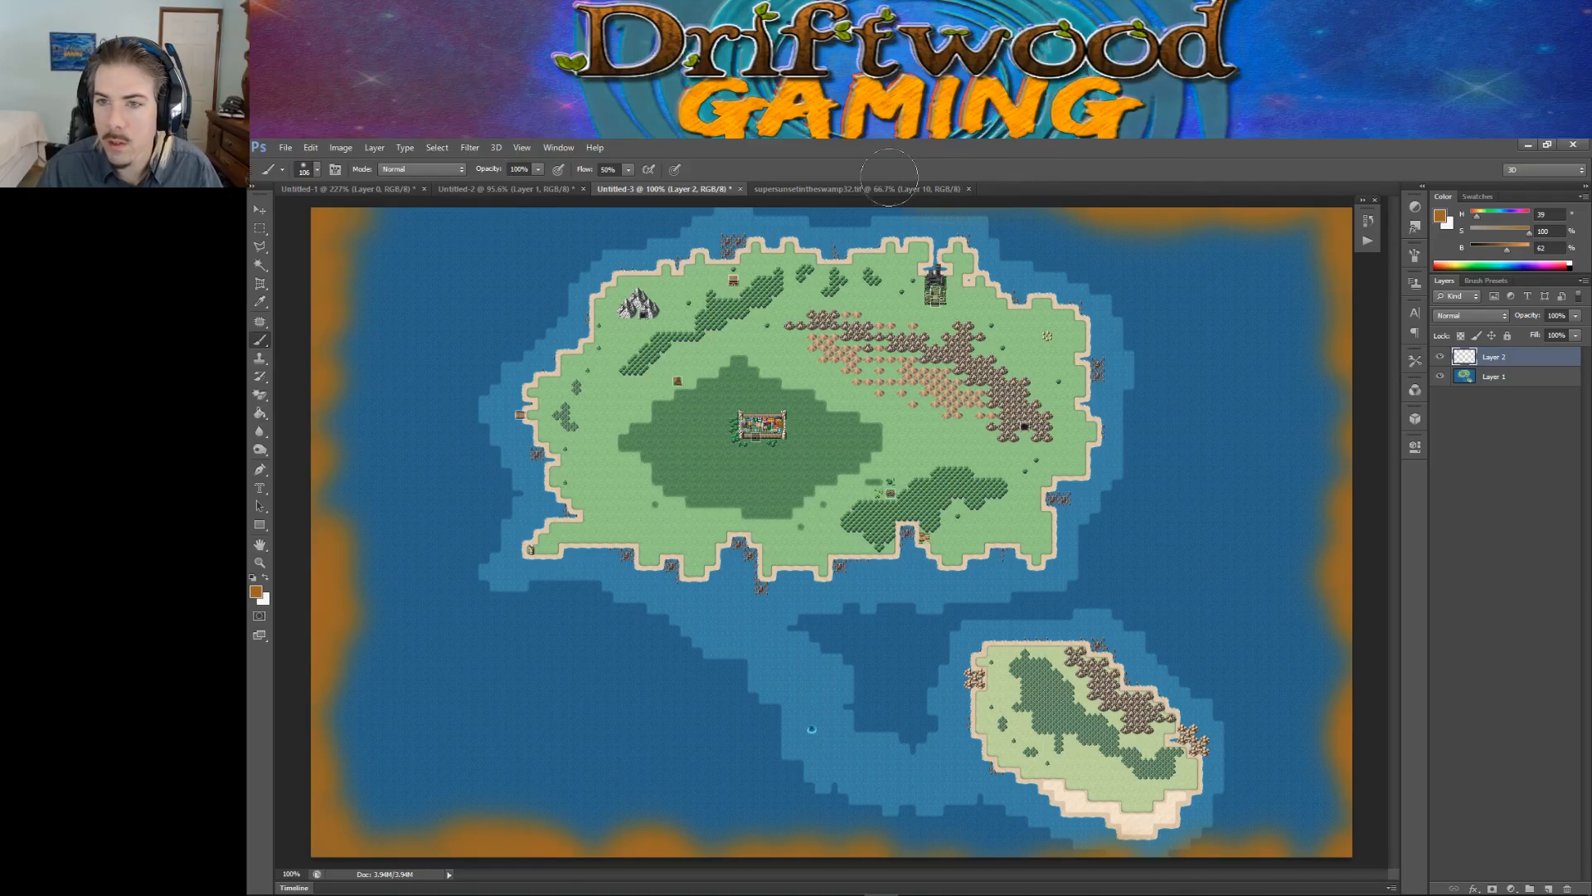
pyautogui.moveTo(616, 189)
pyautogui.mouseDown()
pyautogui.moveTo(390, 195)
pyautogui.moveTo(729, 186)
pyautogui.mouseUp()
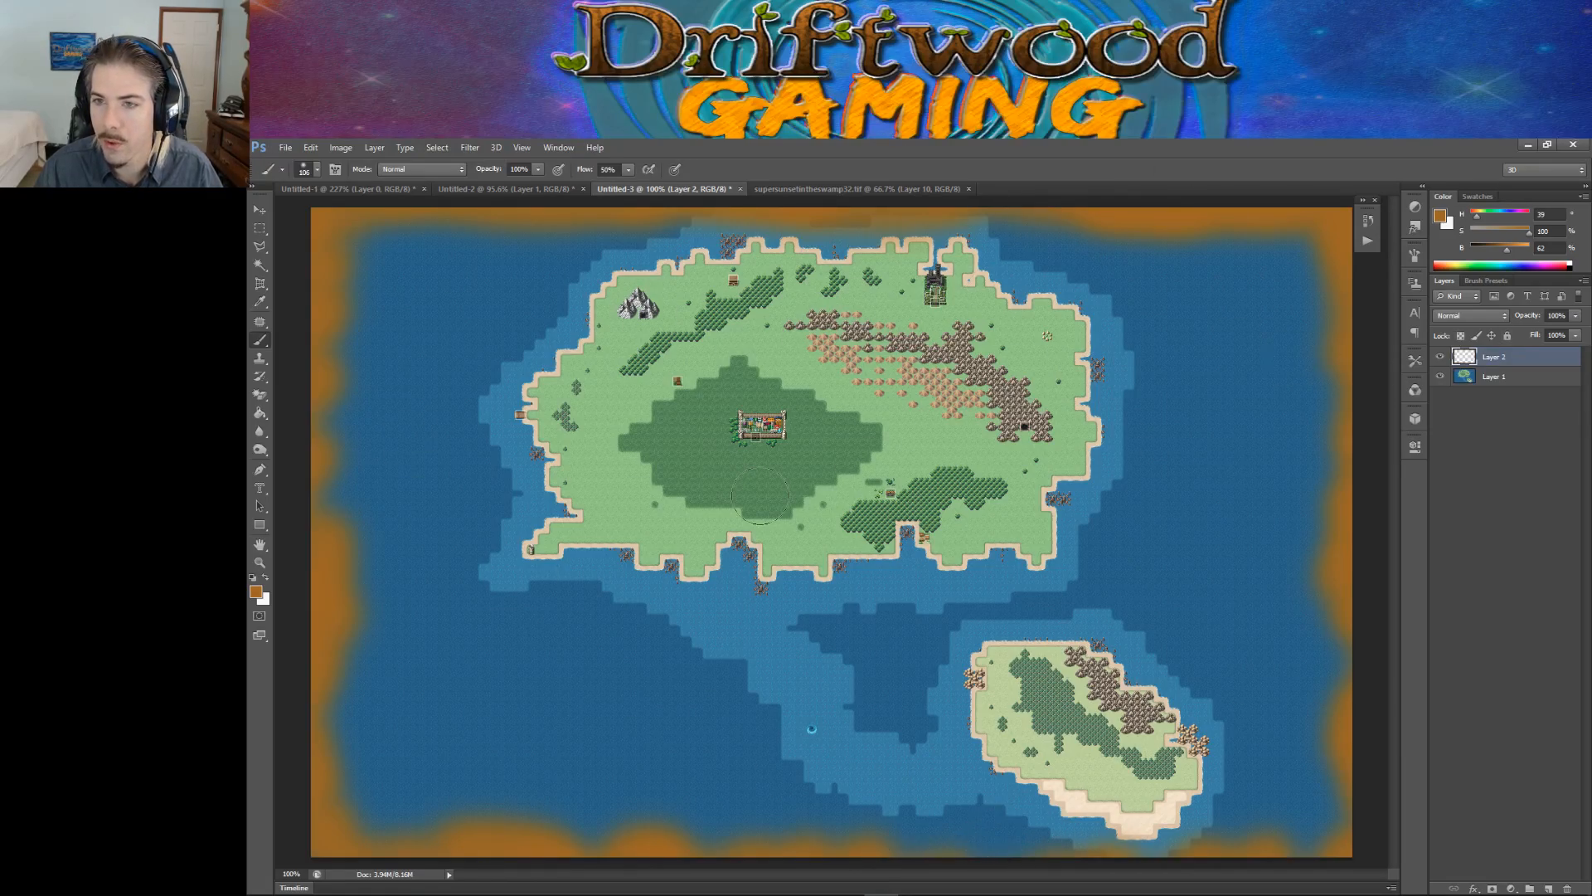
pyautogui.click(285, 148)
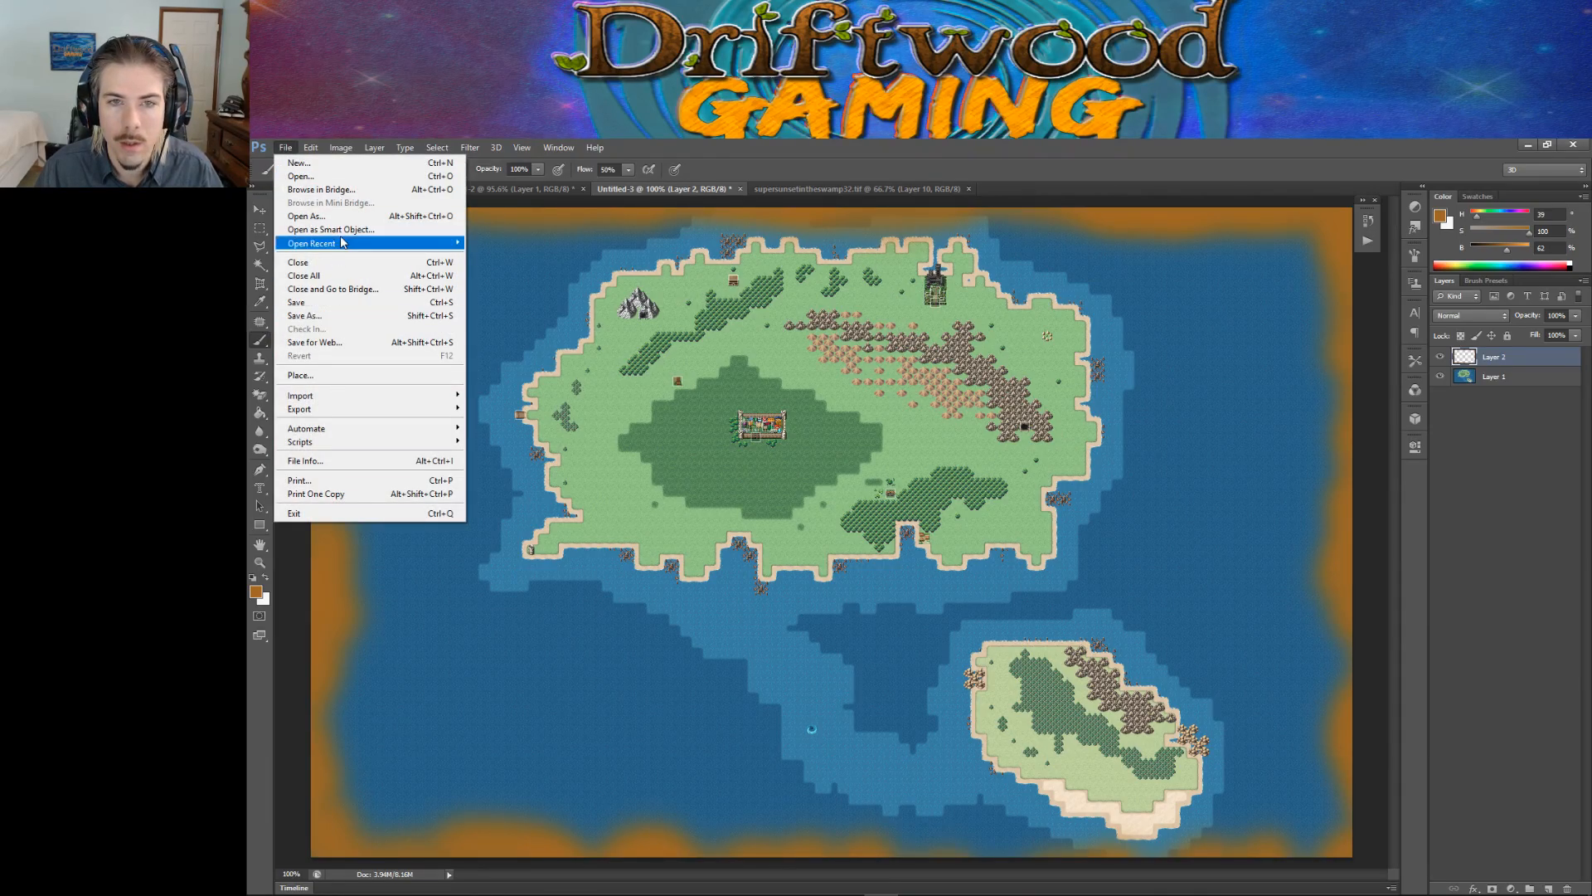
pyautogui.click(367, 148)
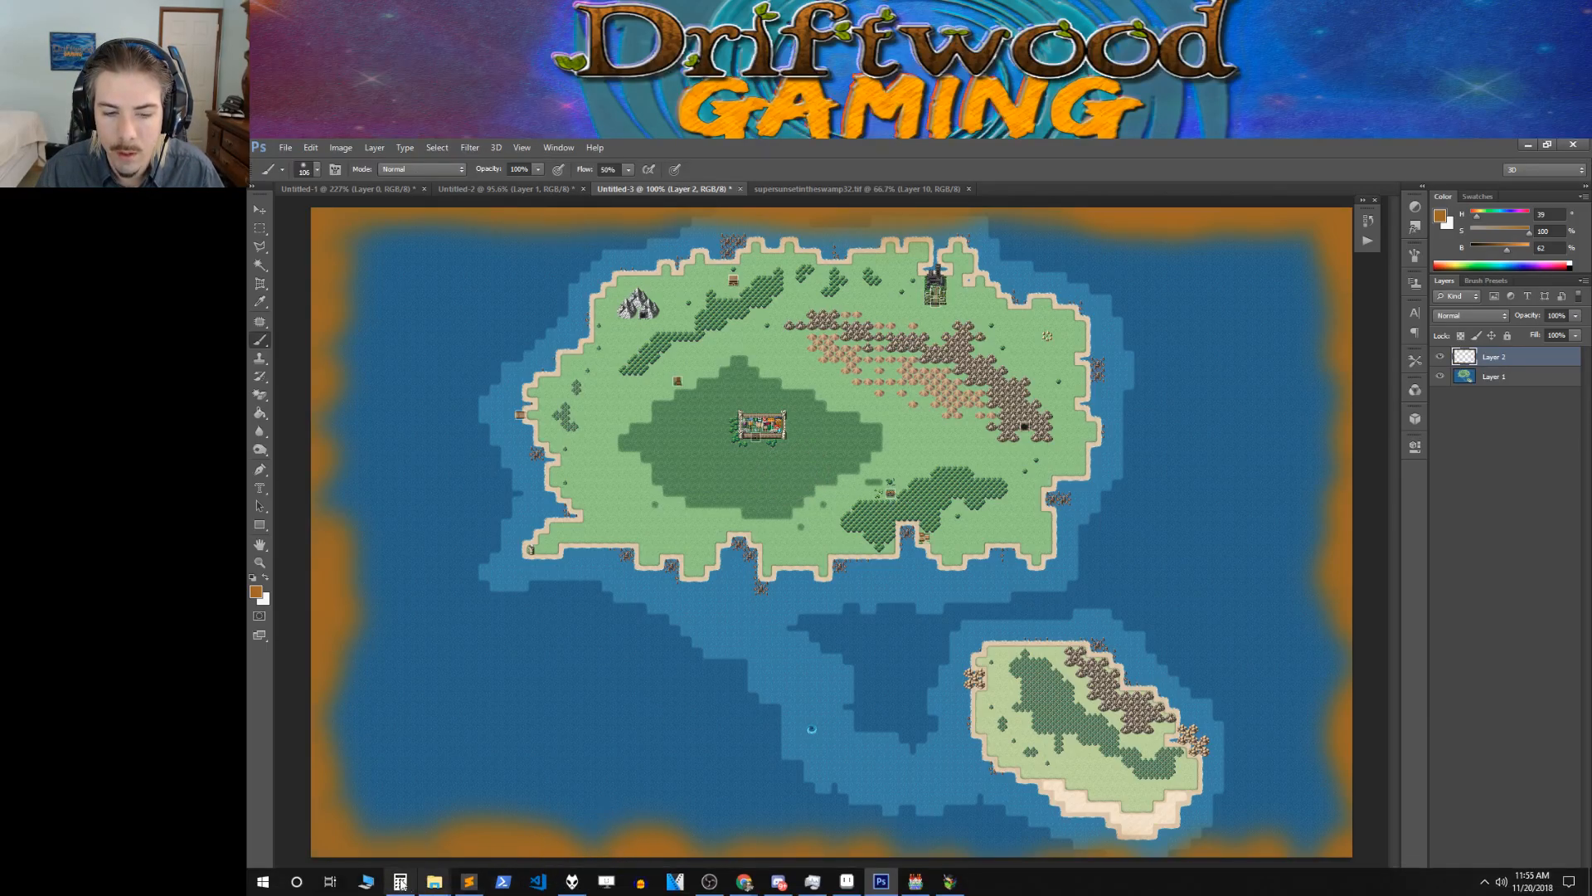
# Step: Switch to RPG Maker MV and check the Screen Width and Screen Height parameters of the YEP_CoreEngine plugin
pyautogui.click(916, 881)
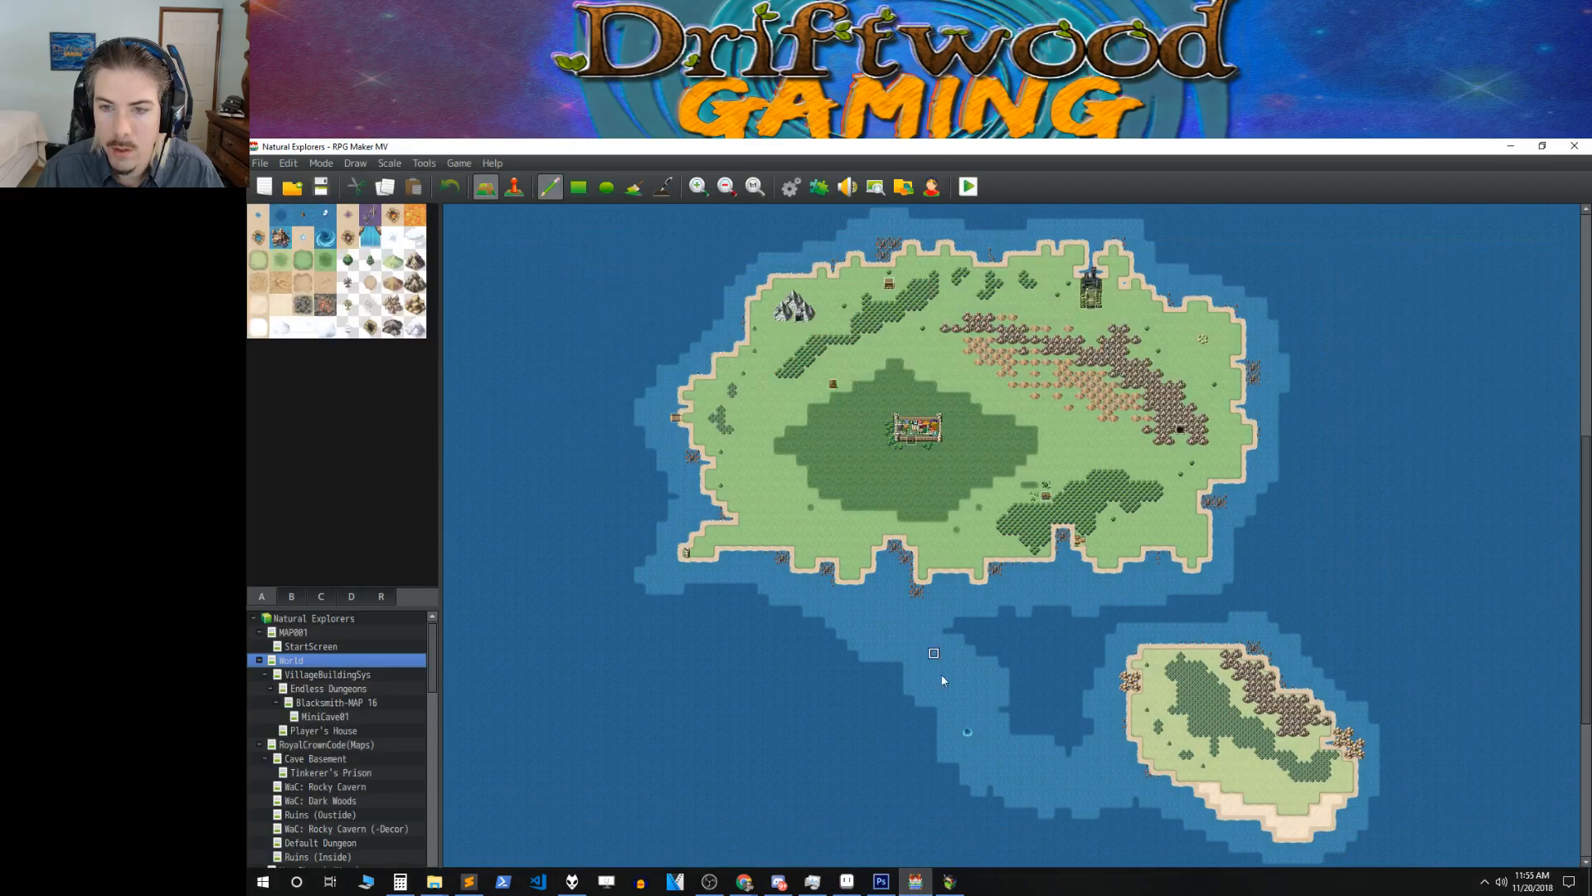
pyautogui.click(818, 186)
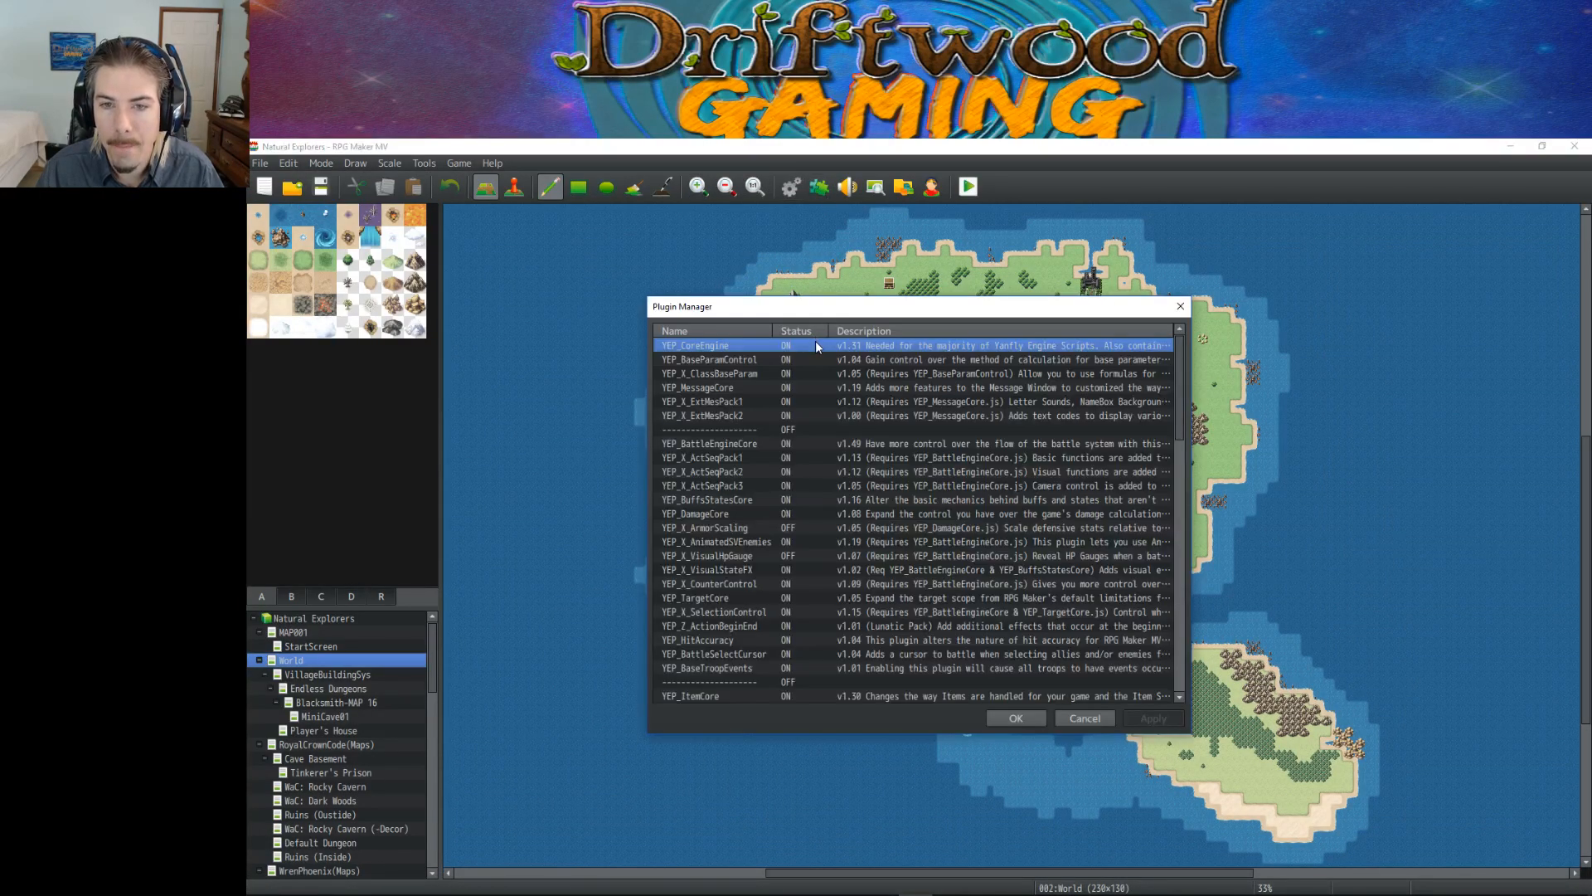
pyautogui.doubleClick(814, 346)
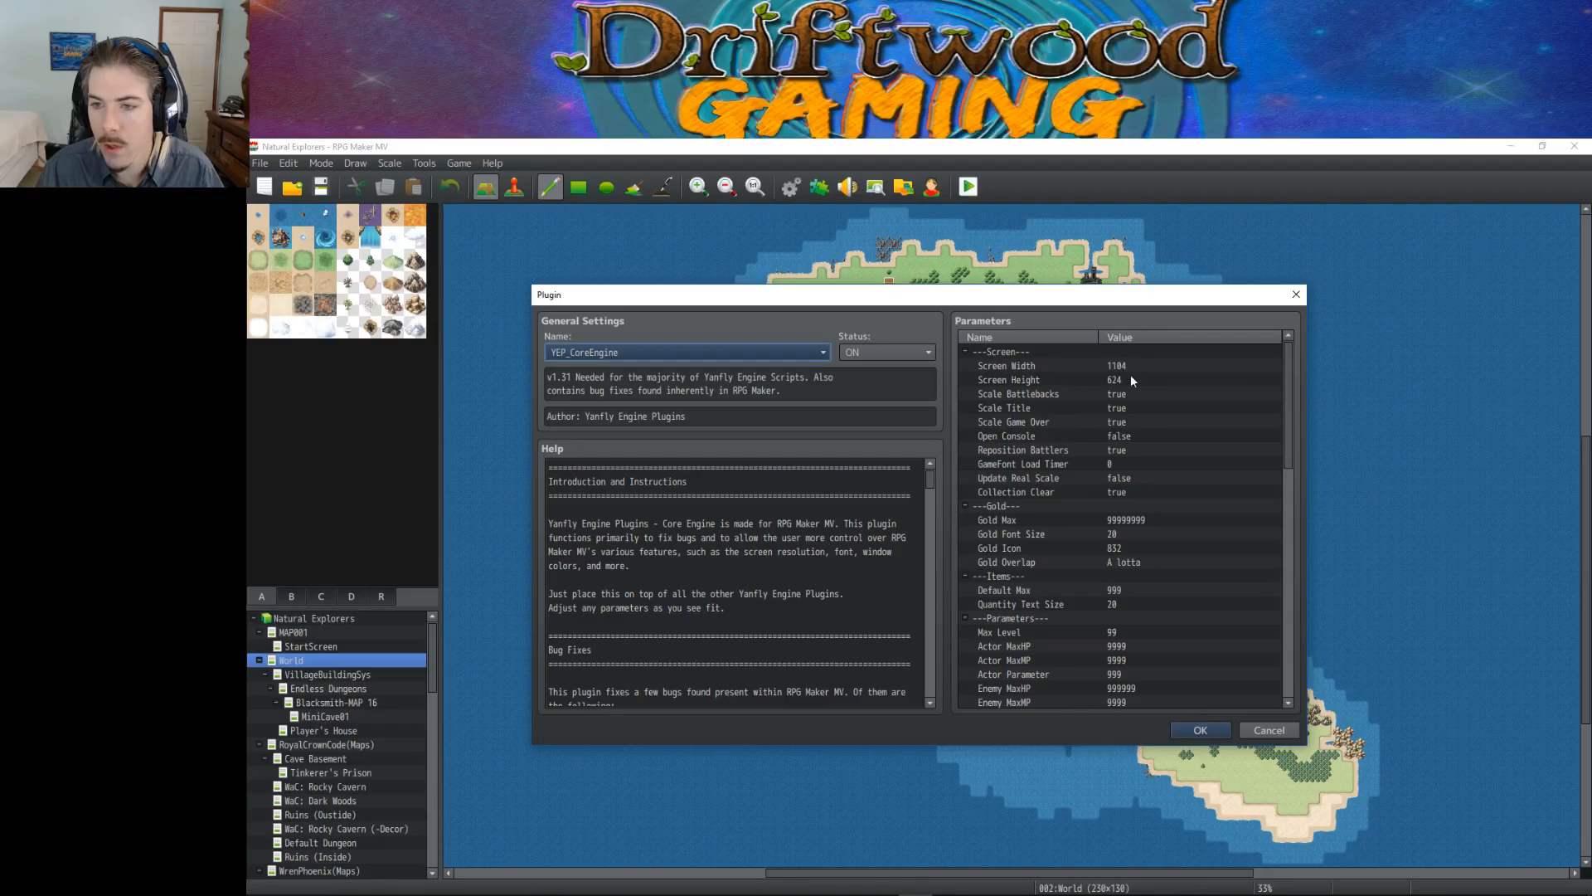
pyautogui.click(1188, 730)
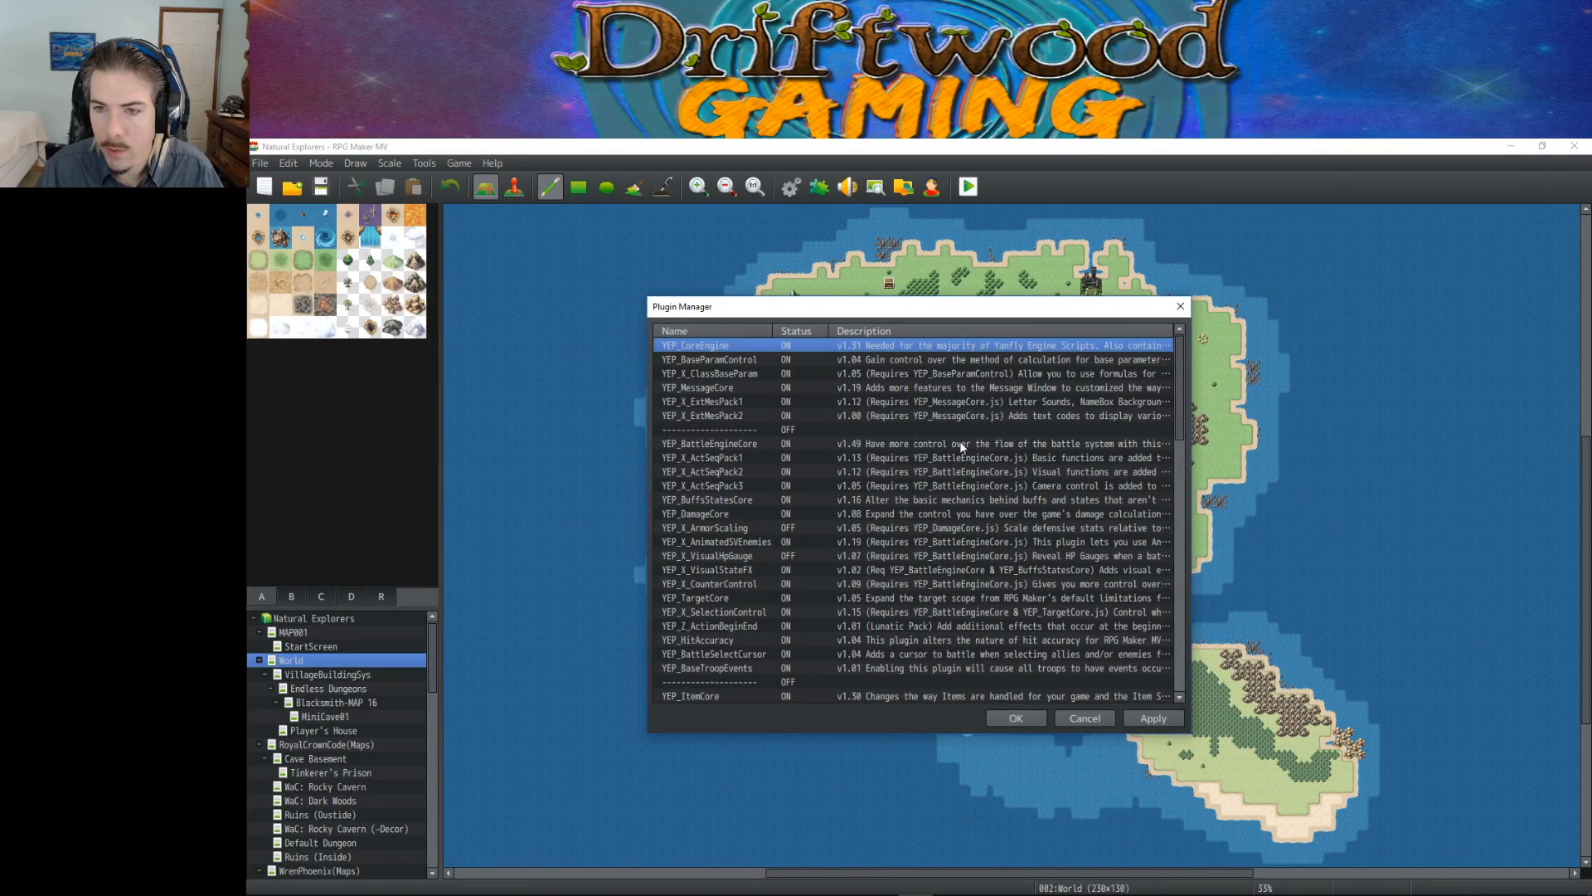
pyautogui.doubleClick(962, 343)
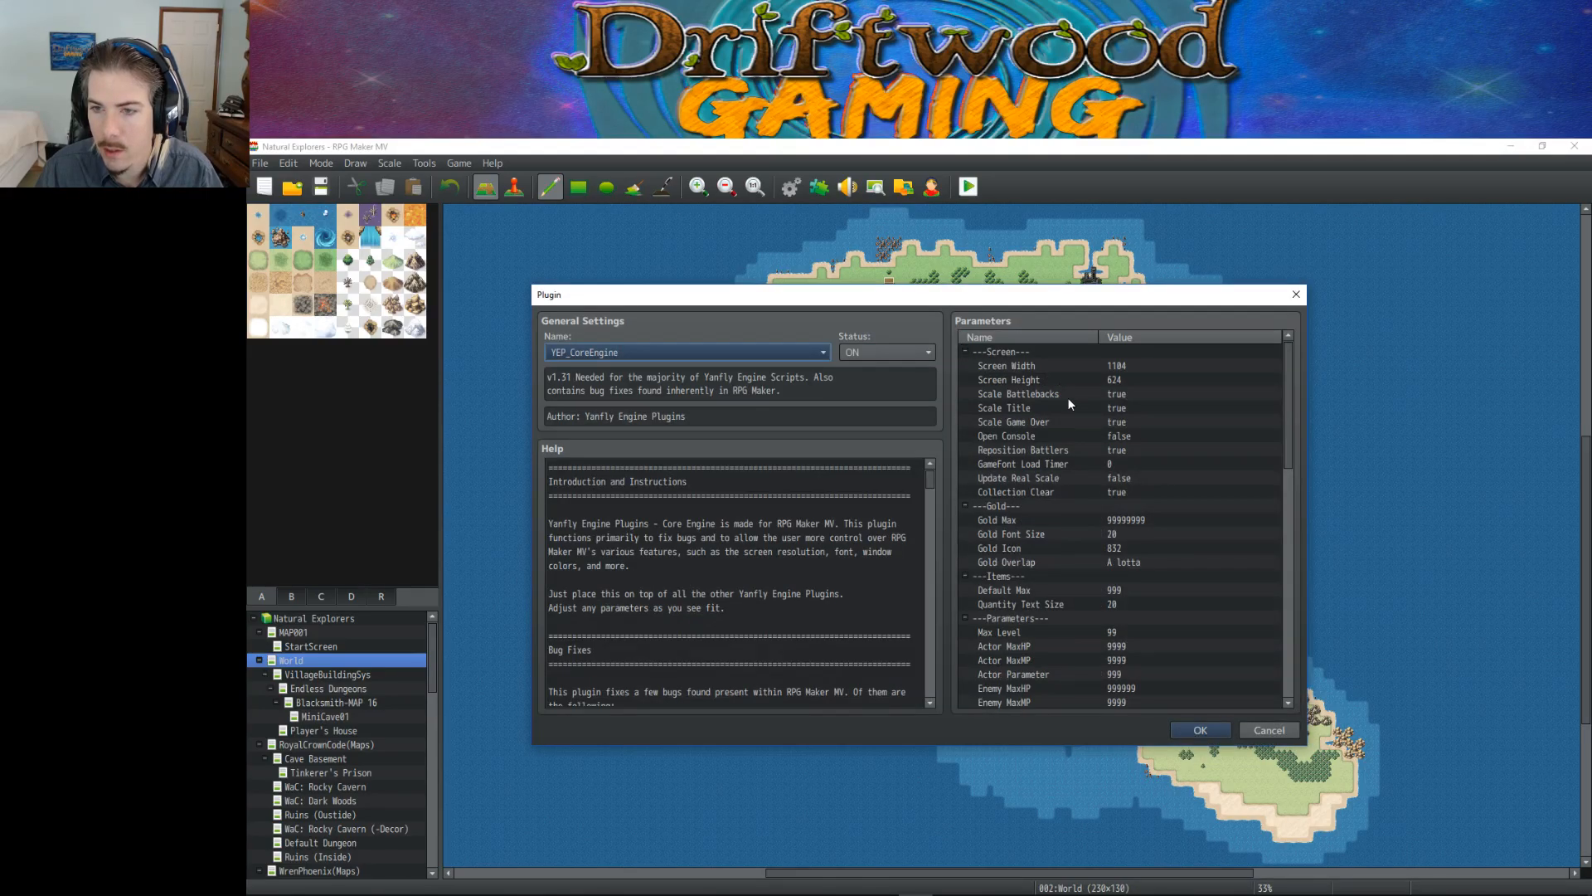
pyautogui.click(1188, 730)
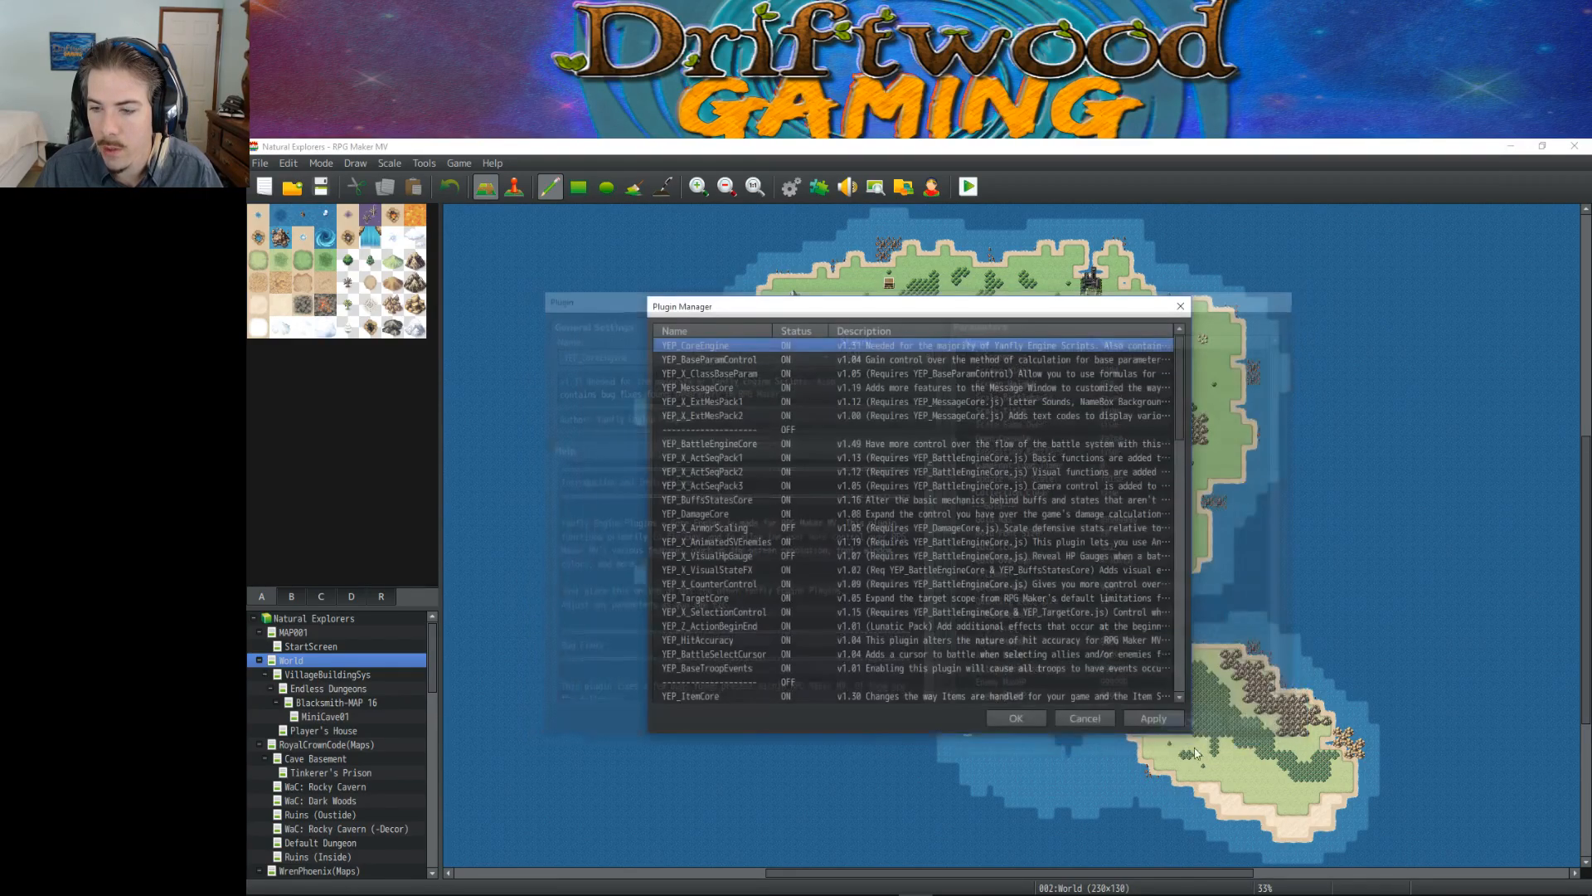
pyautogui.click(1018, 723)
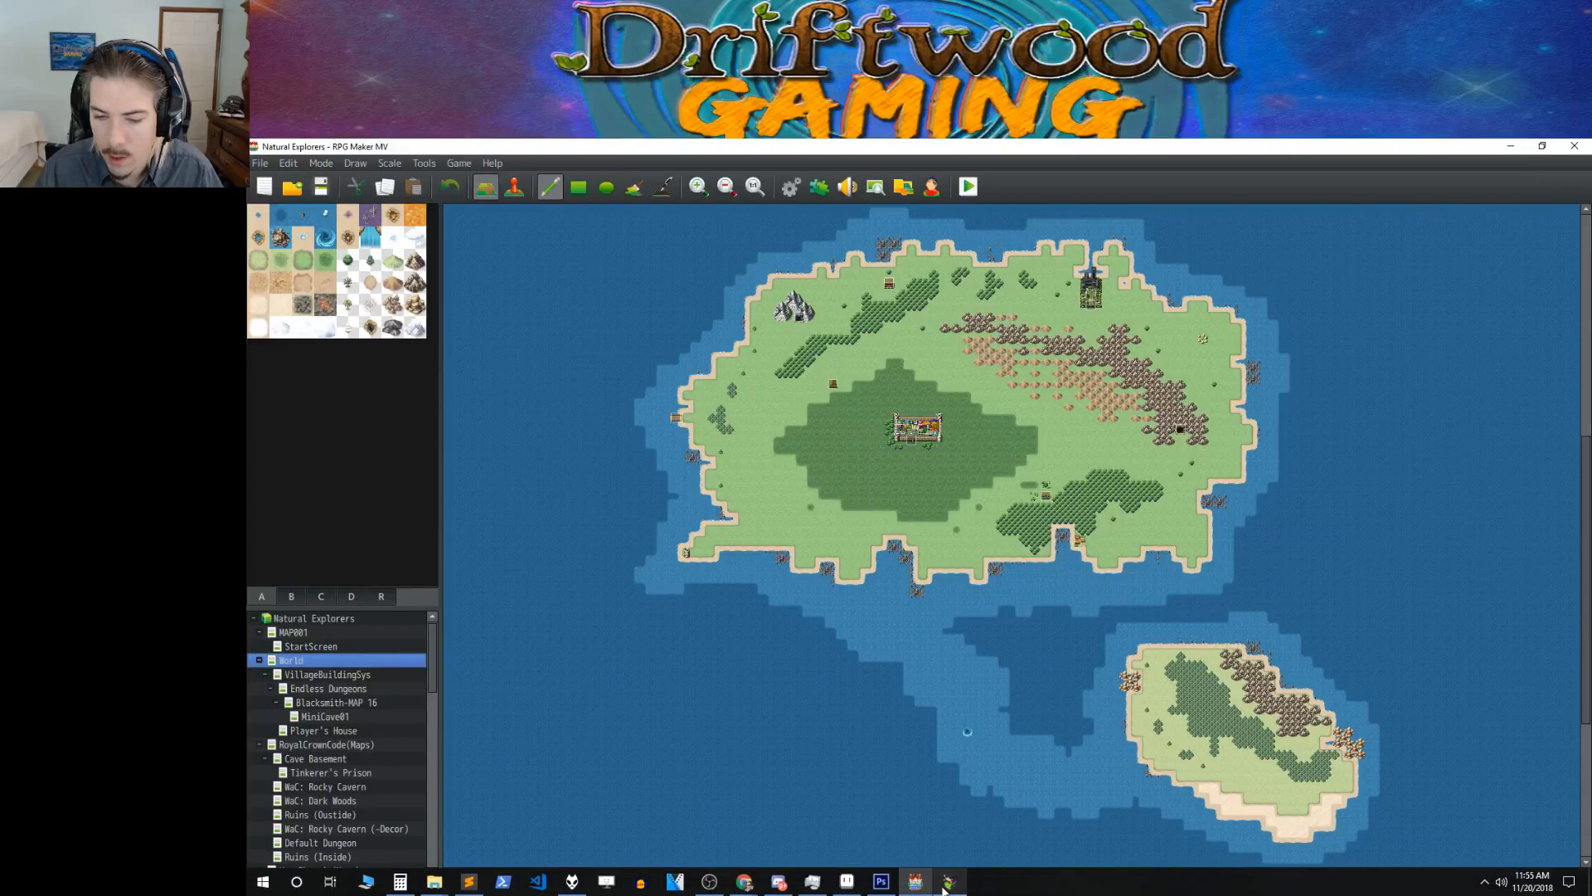
# Step: Bring up the running Natural Explorers playtest and close it
pyautogui.click(950, 885)
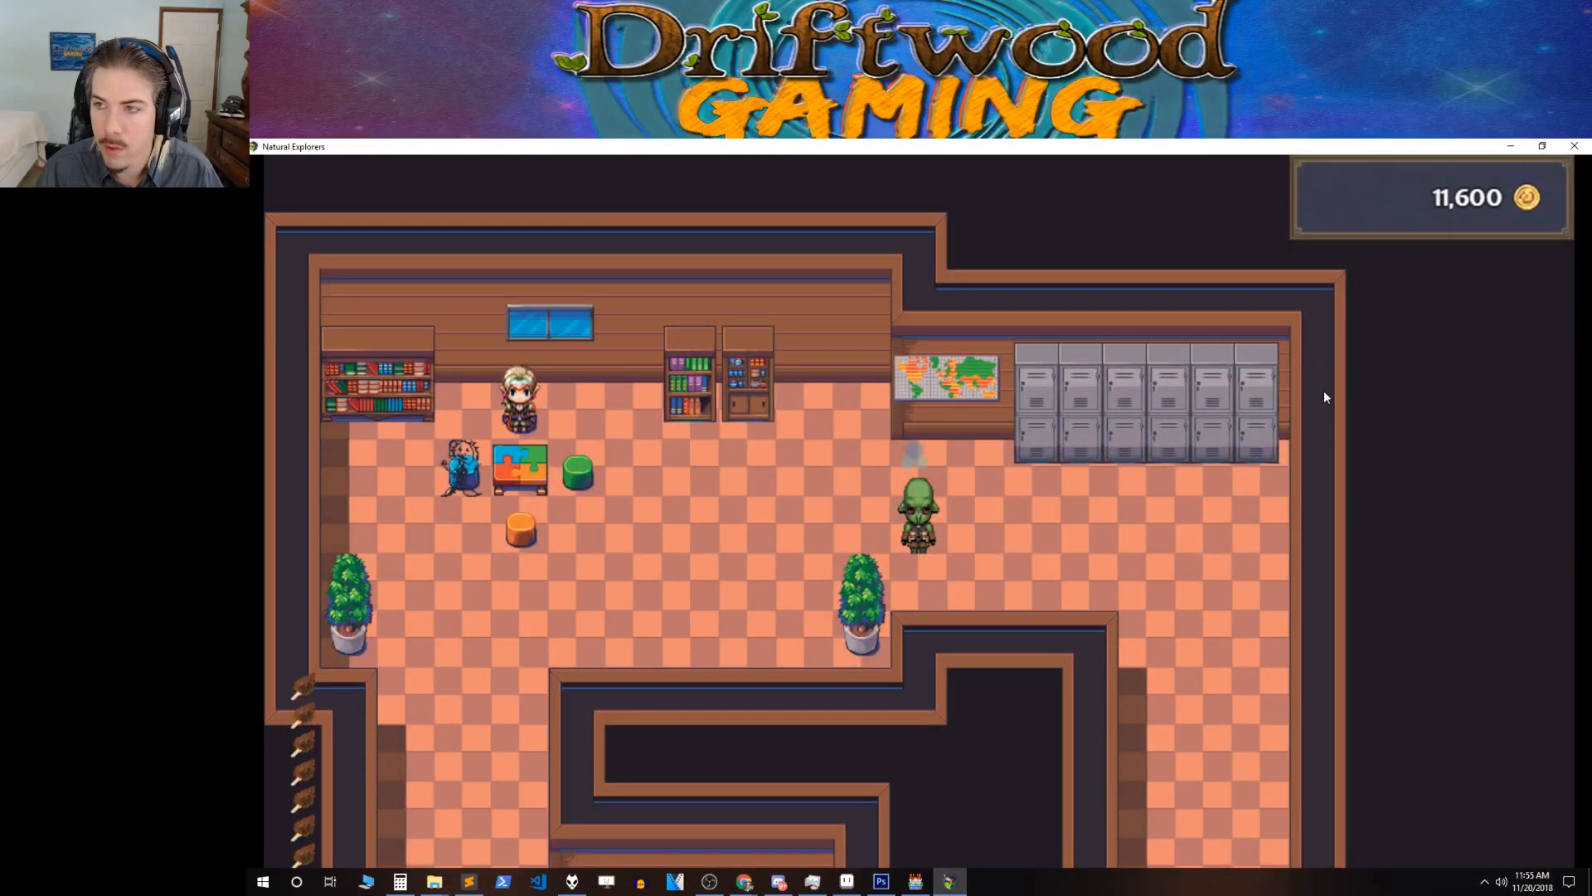
pyautogui.click(1574, 146)
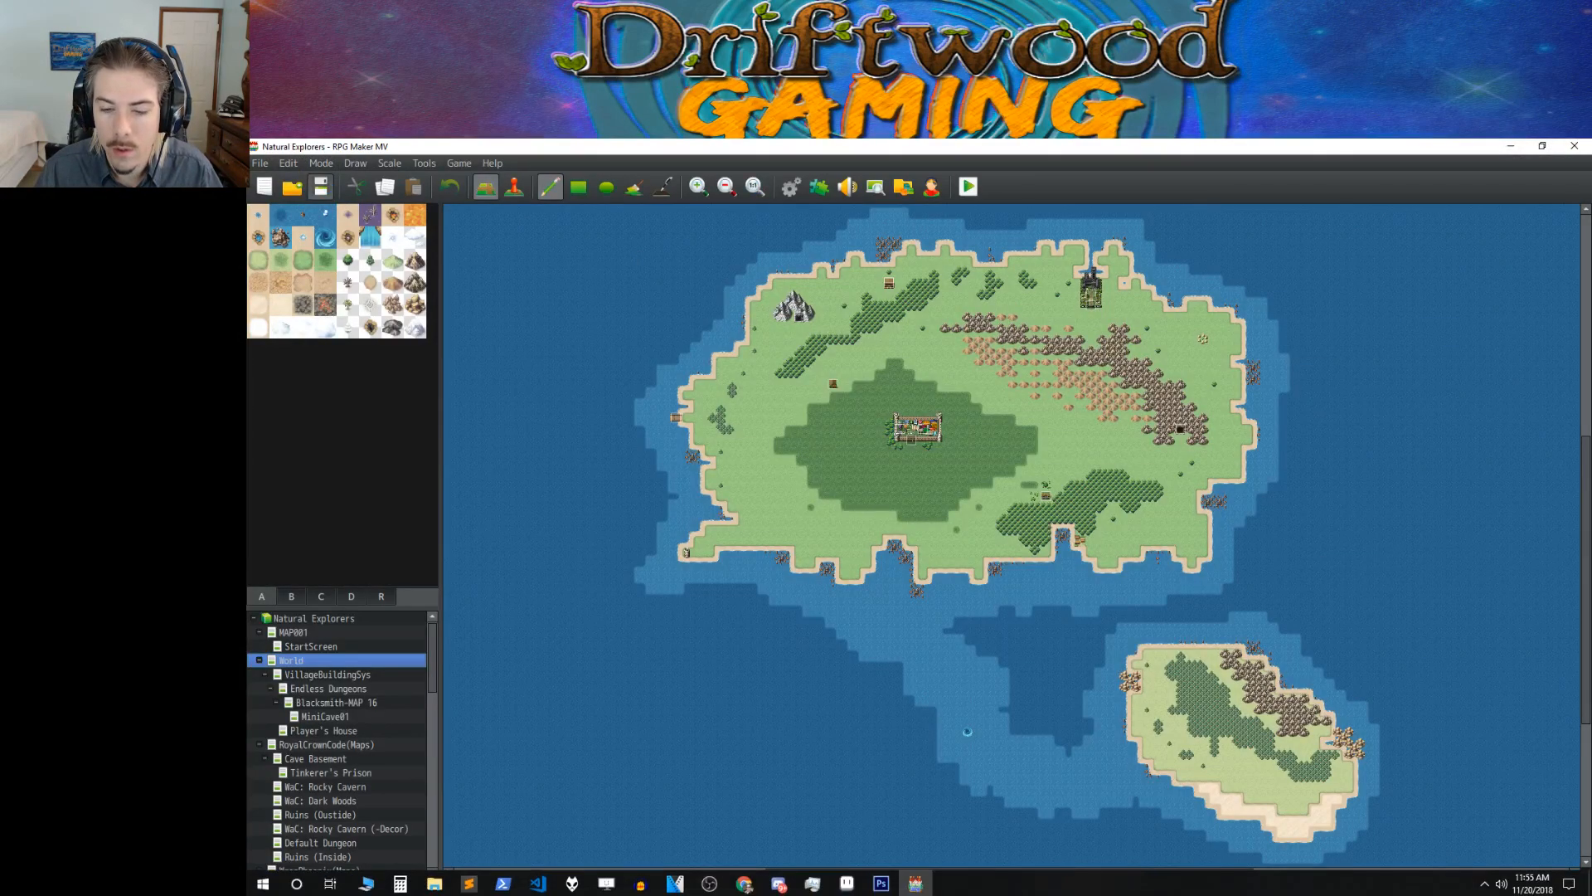
# Step: Switch to Photoshop and resize the bordered map image to 1104 by 624 pixels
pyautogui.click(881, 881)
pyautogui.click(341, 148)
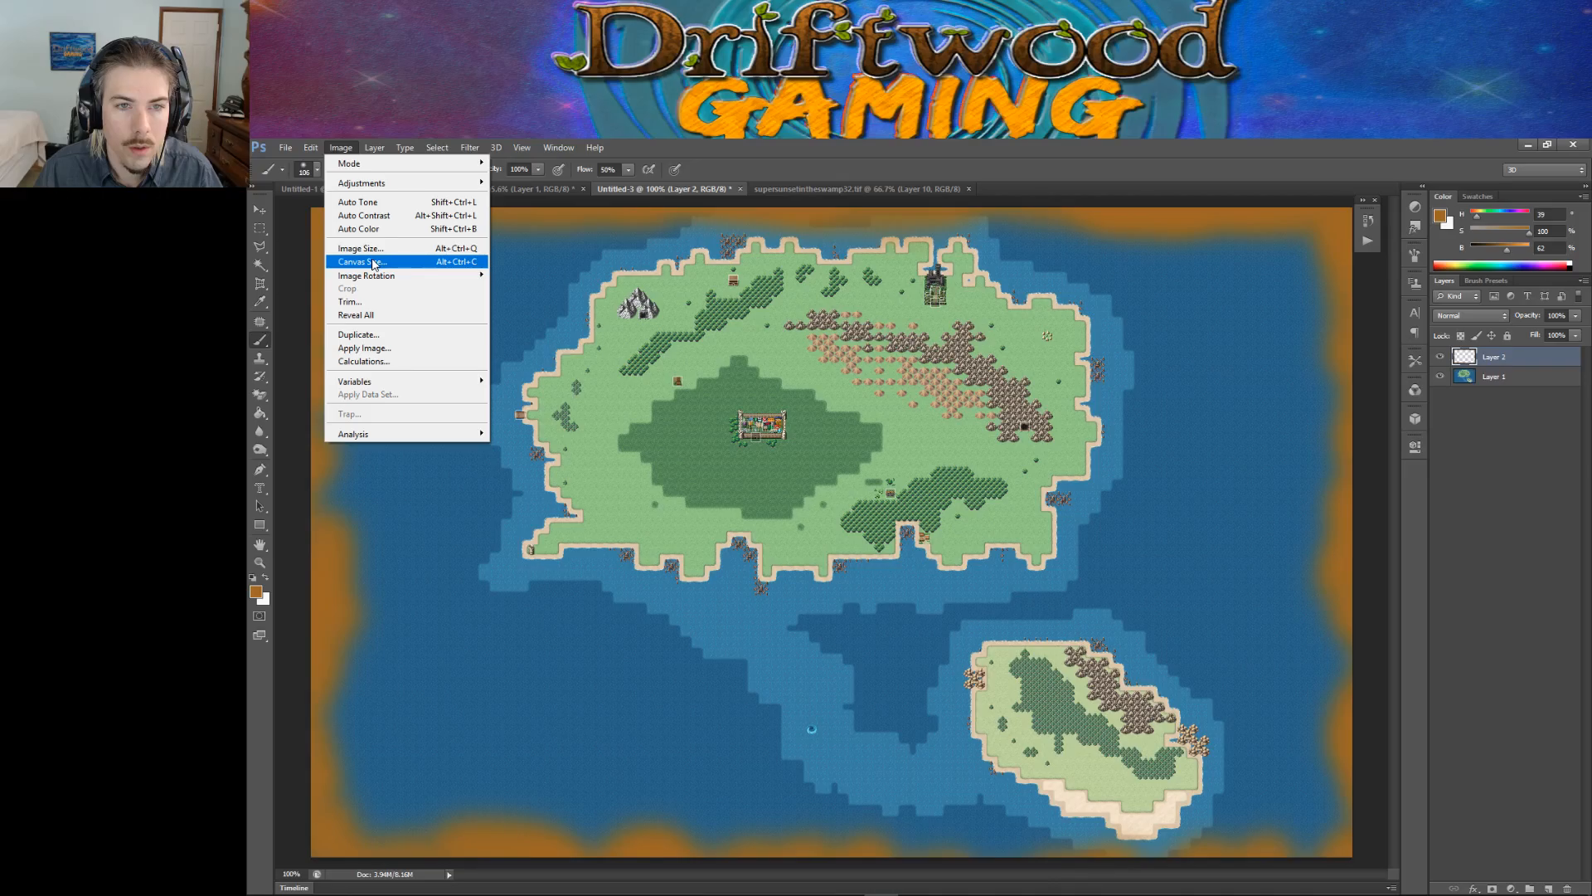
pyautogui.click(365, 247)
pyautogui.write('1104')
pyautogui.press('Tab')
pyautogui.write('624')
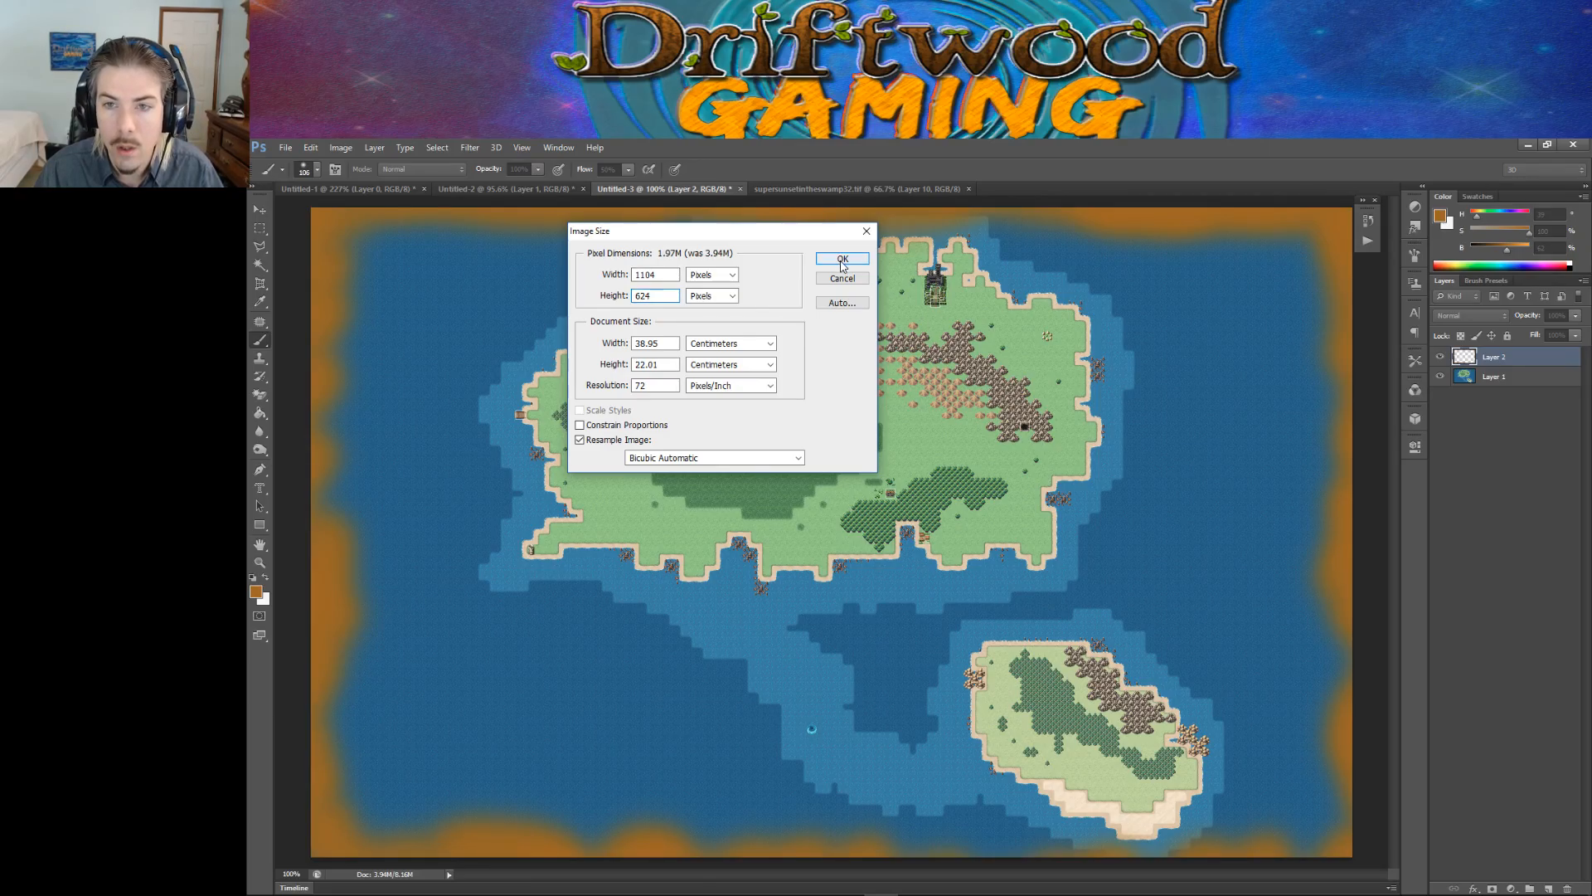
pyautogui.click(841, 257)
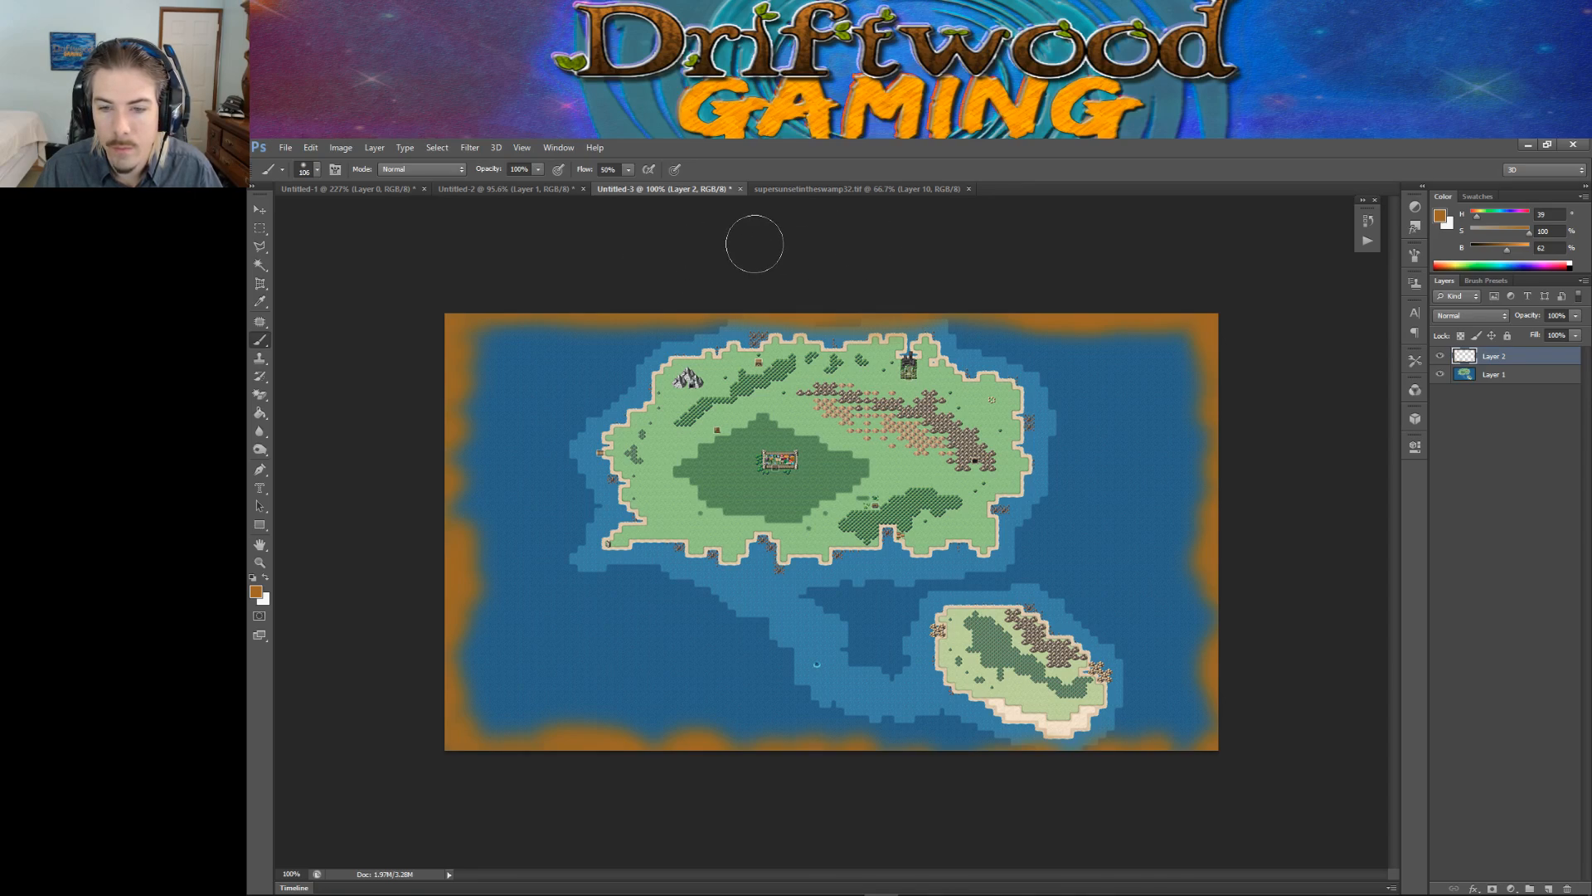
# Step: Save the map image as WorldMapWIP01.png in PNG format in the project's img/pictures folder with the default PNG options
pyautogui.click(286, 147)
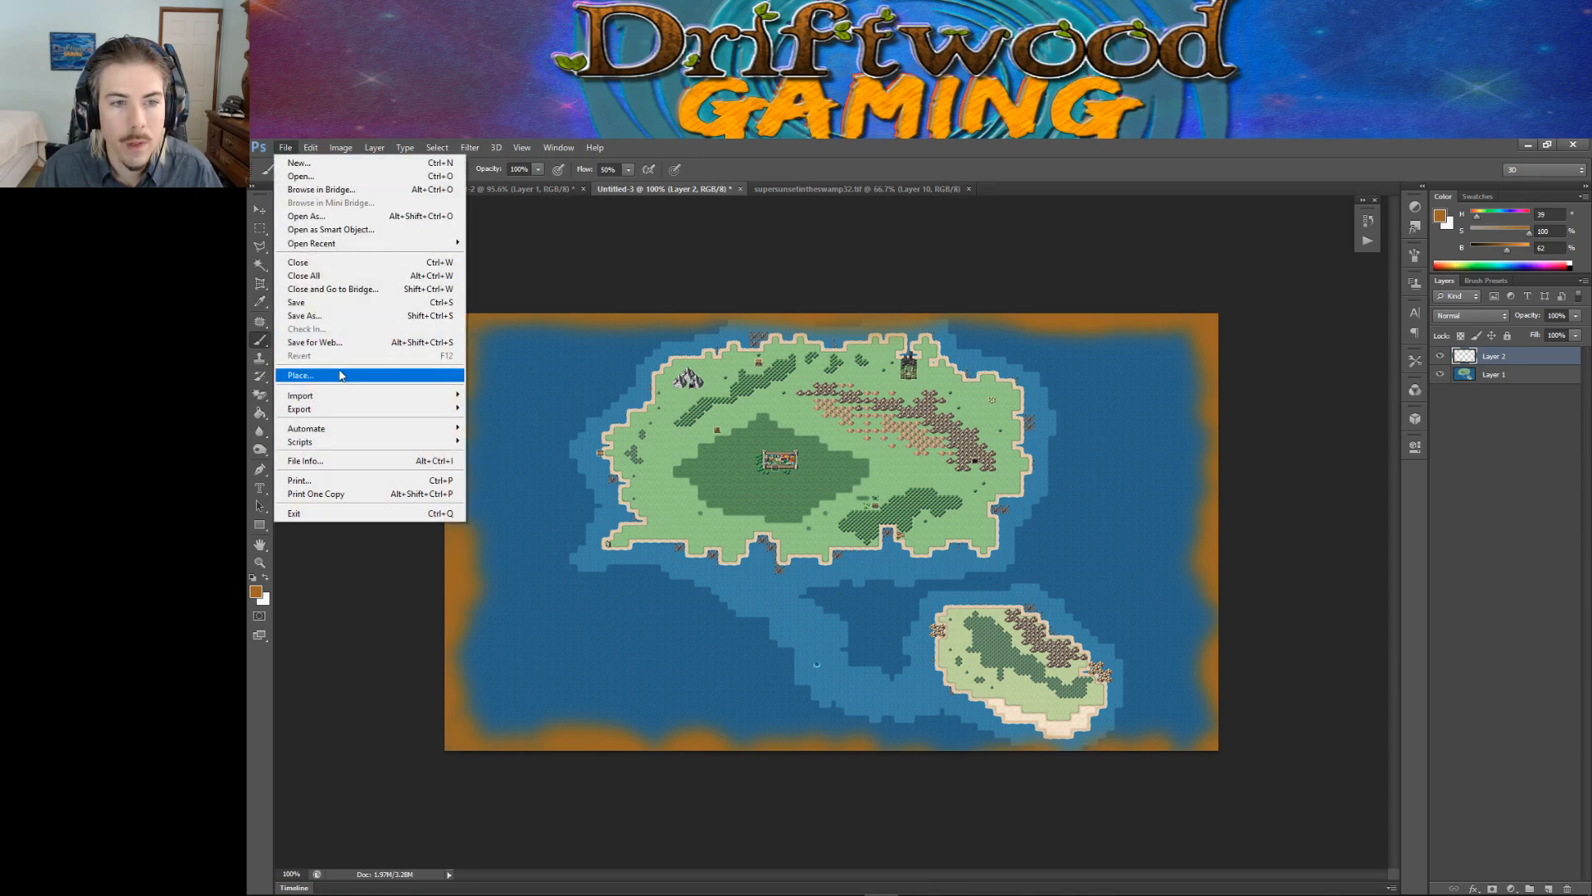
pyautogui.click(346, 324)
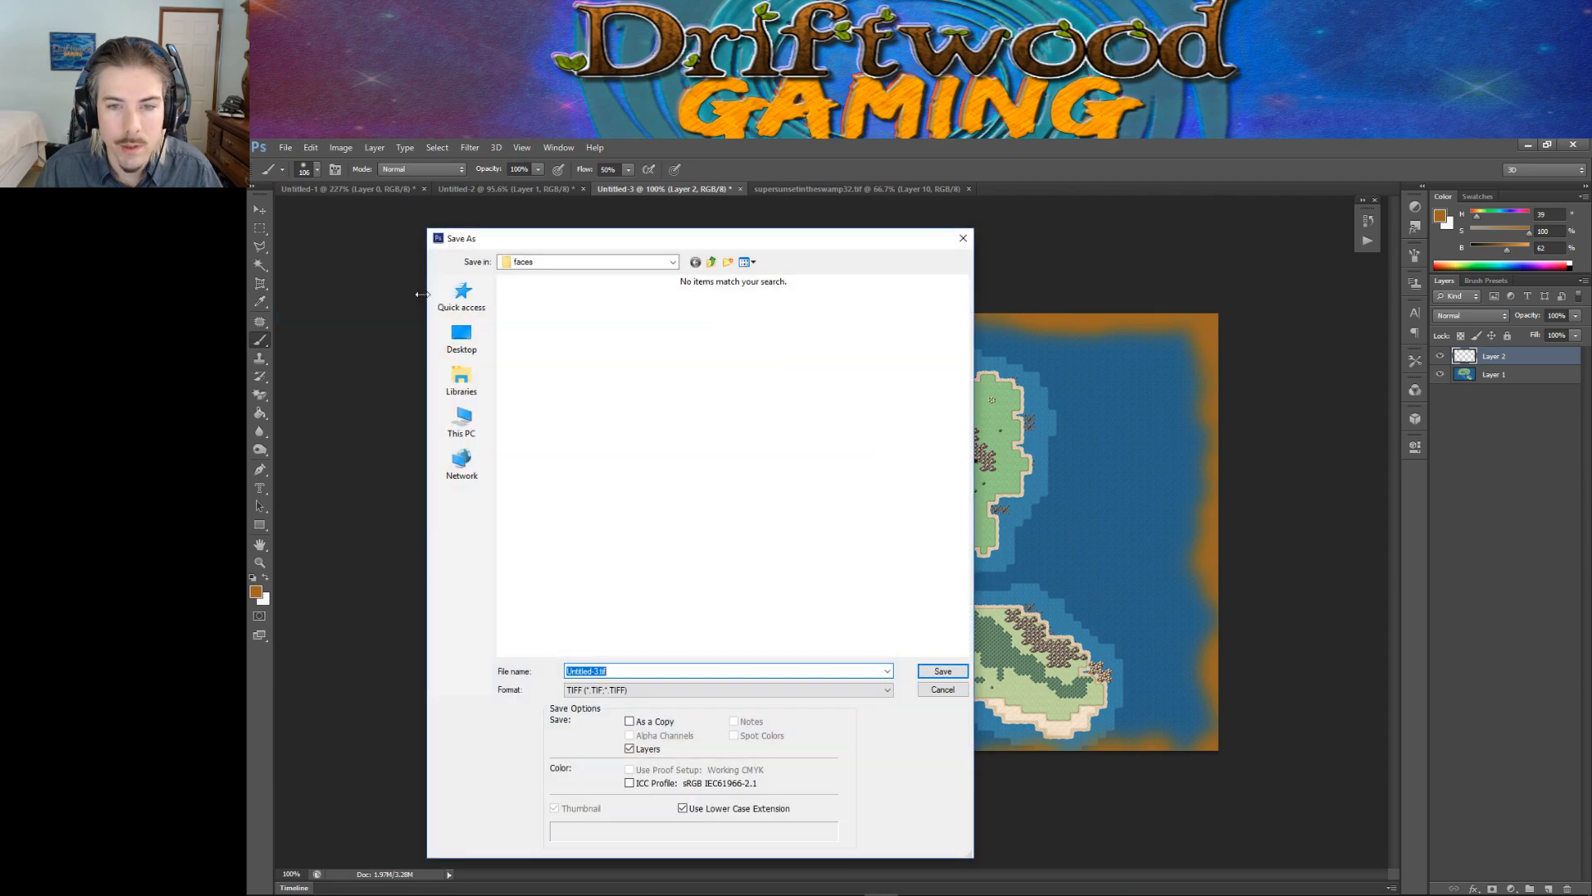
pyautogui.click(680, 690)
pyautogui.click(679, 628)
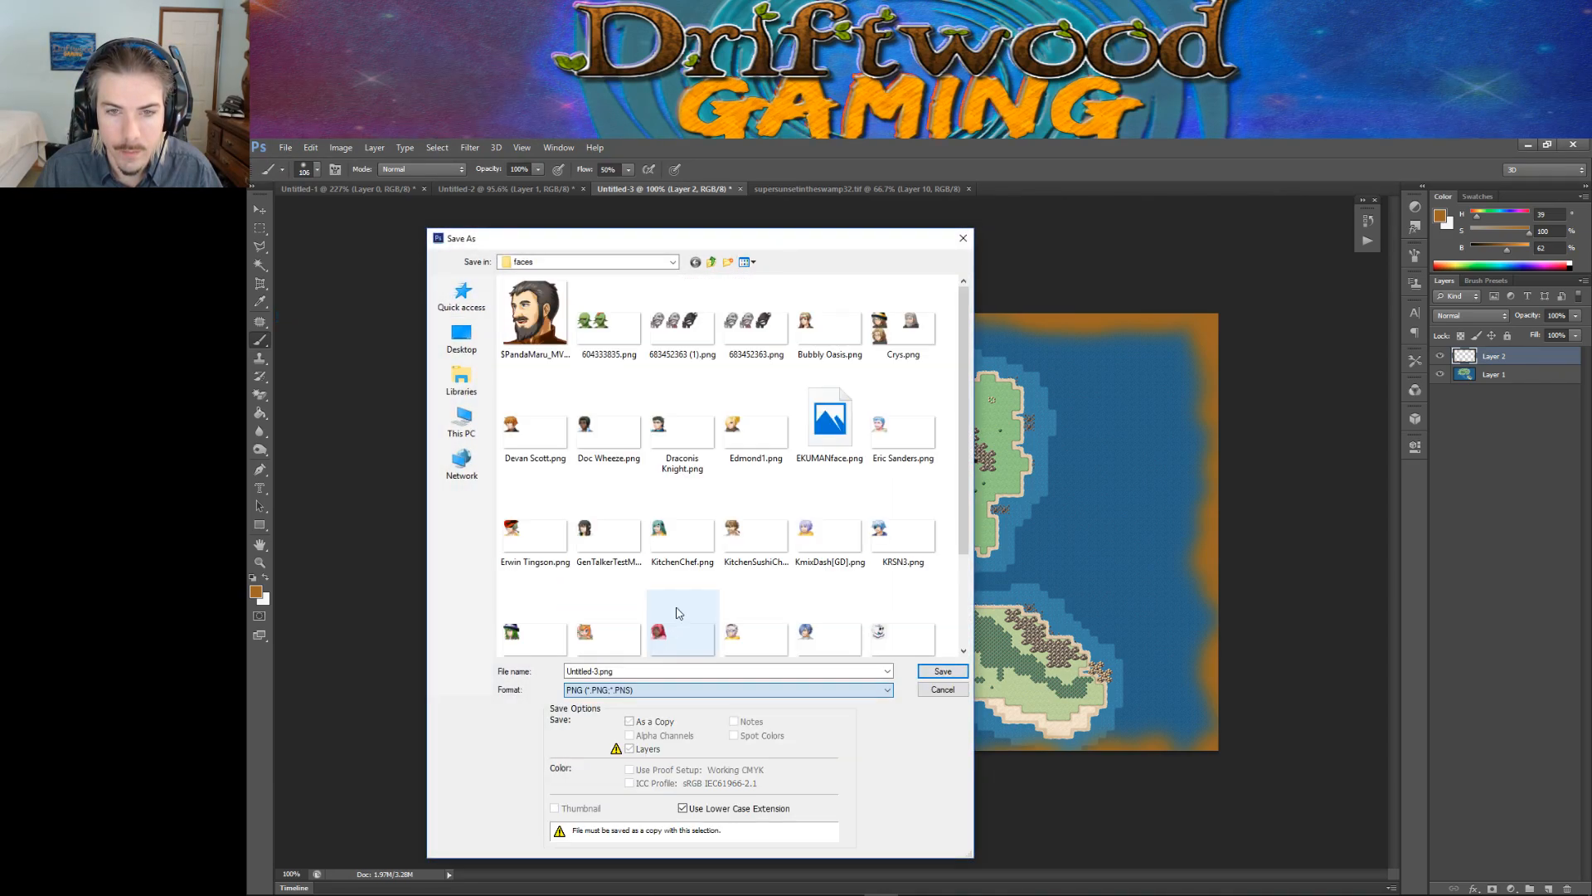
pyautogui.click(672, 262)
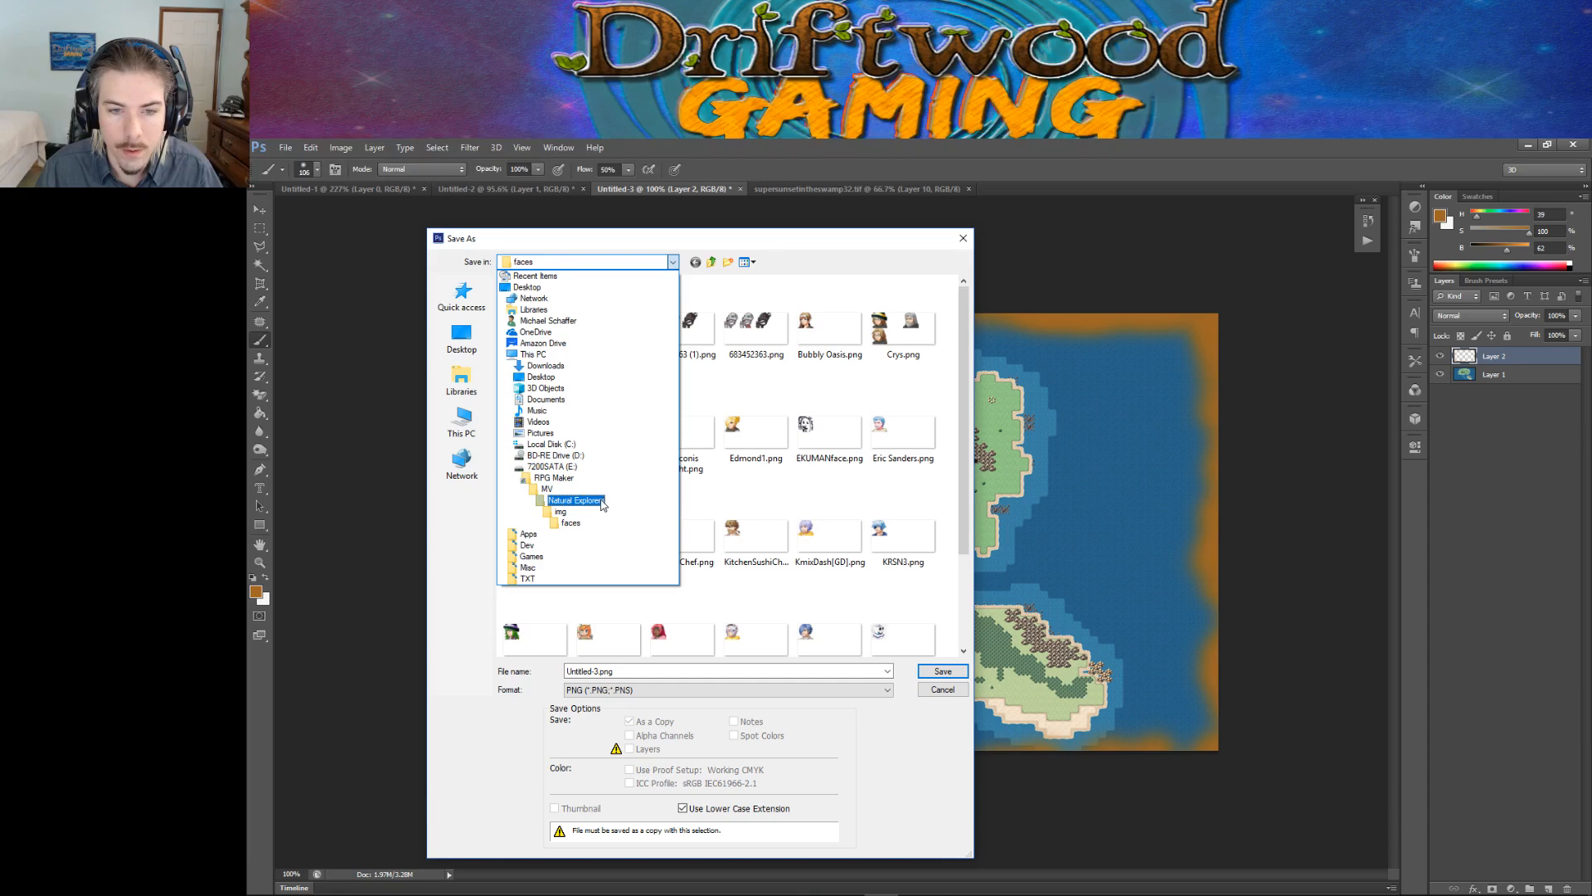
pyautogui.click(593, 510)
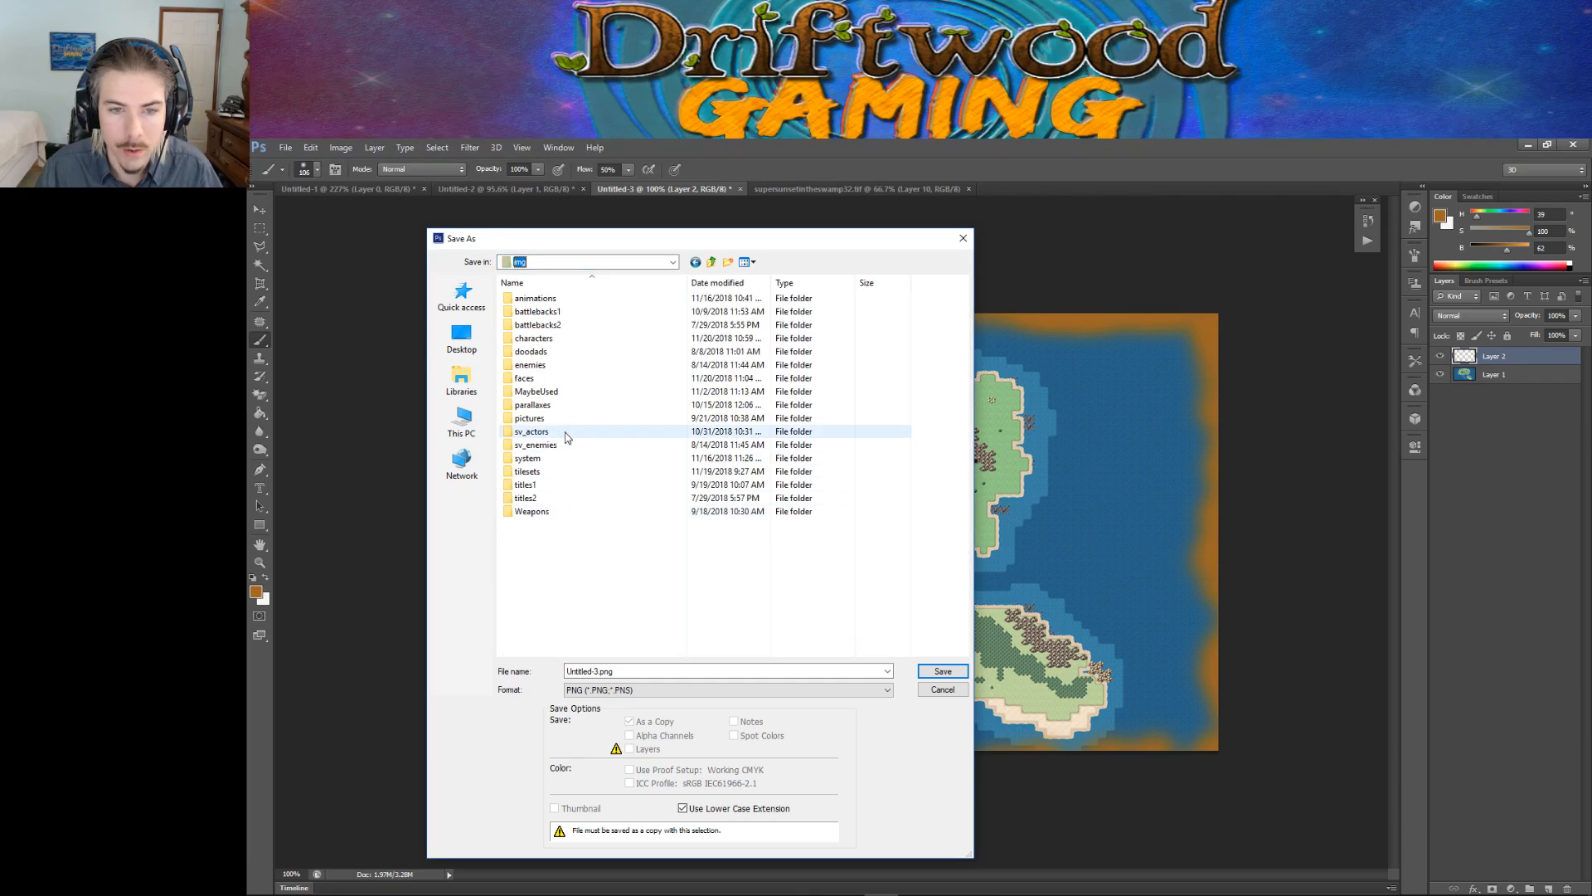
pyautogui.doubleClick(569, 418)
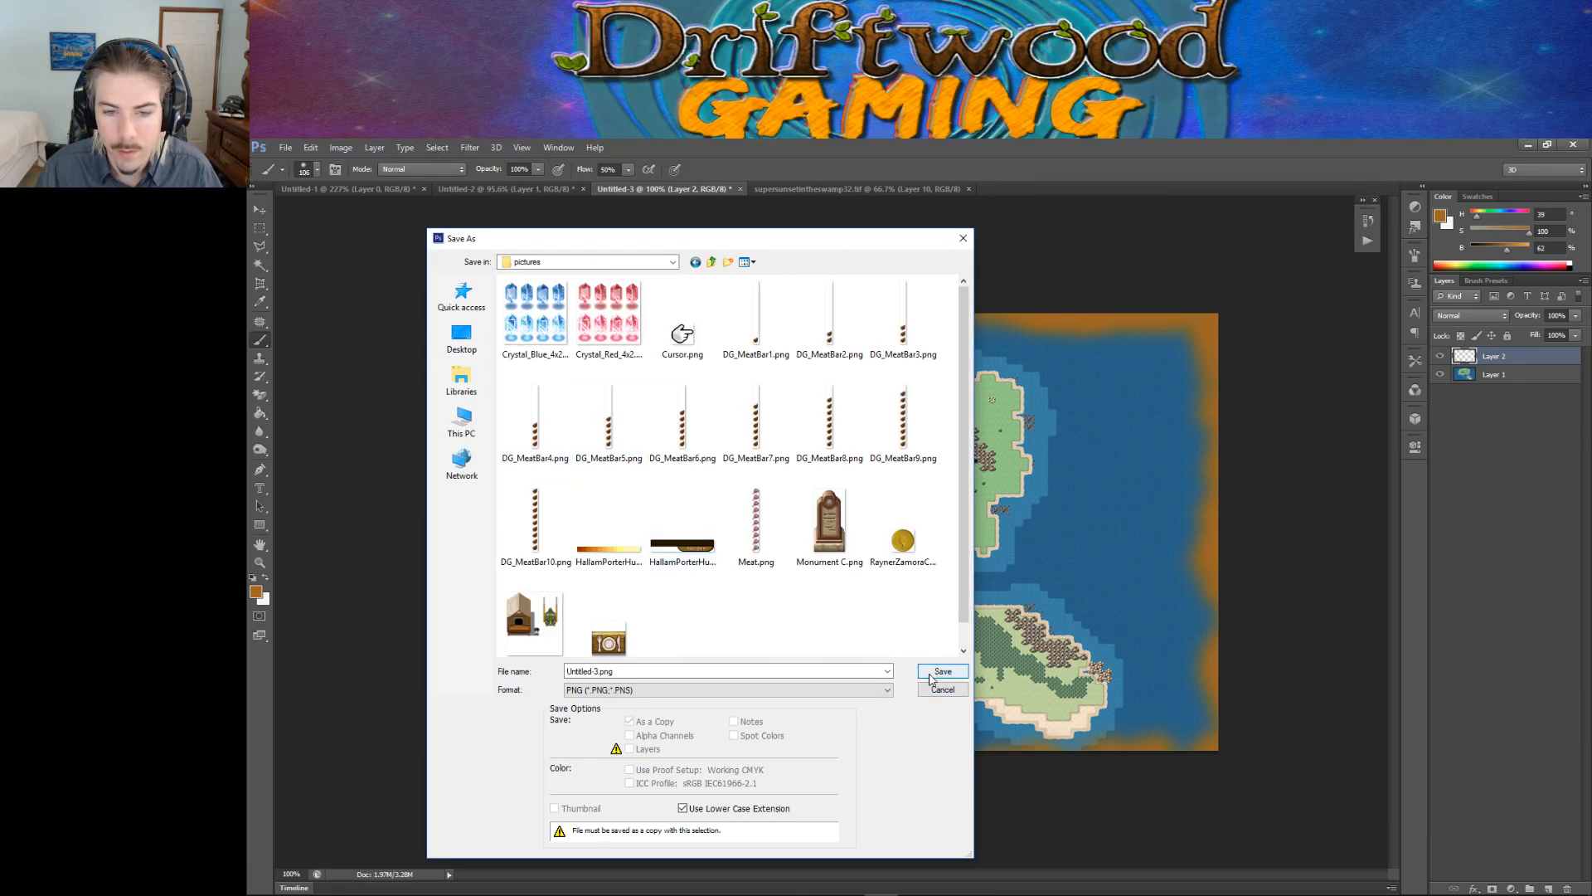
pyautogui.click(585, 671)
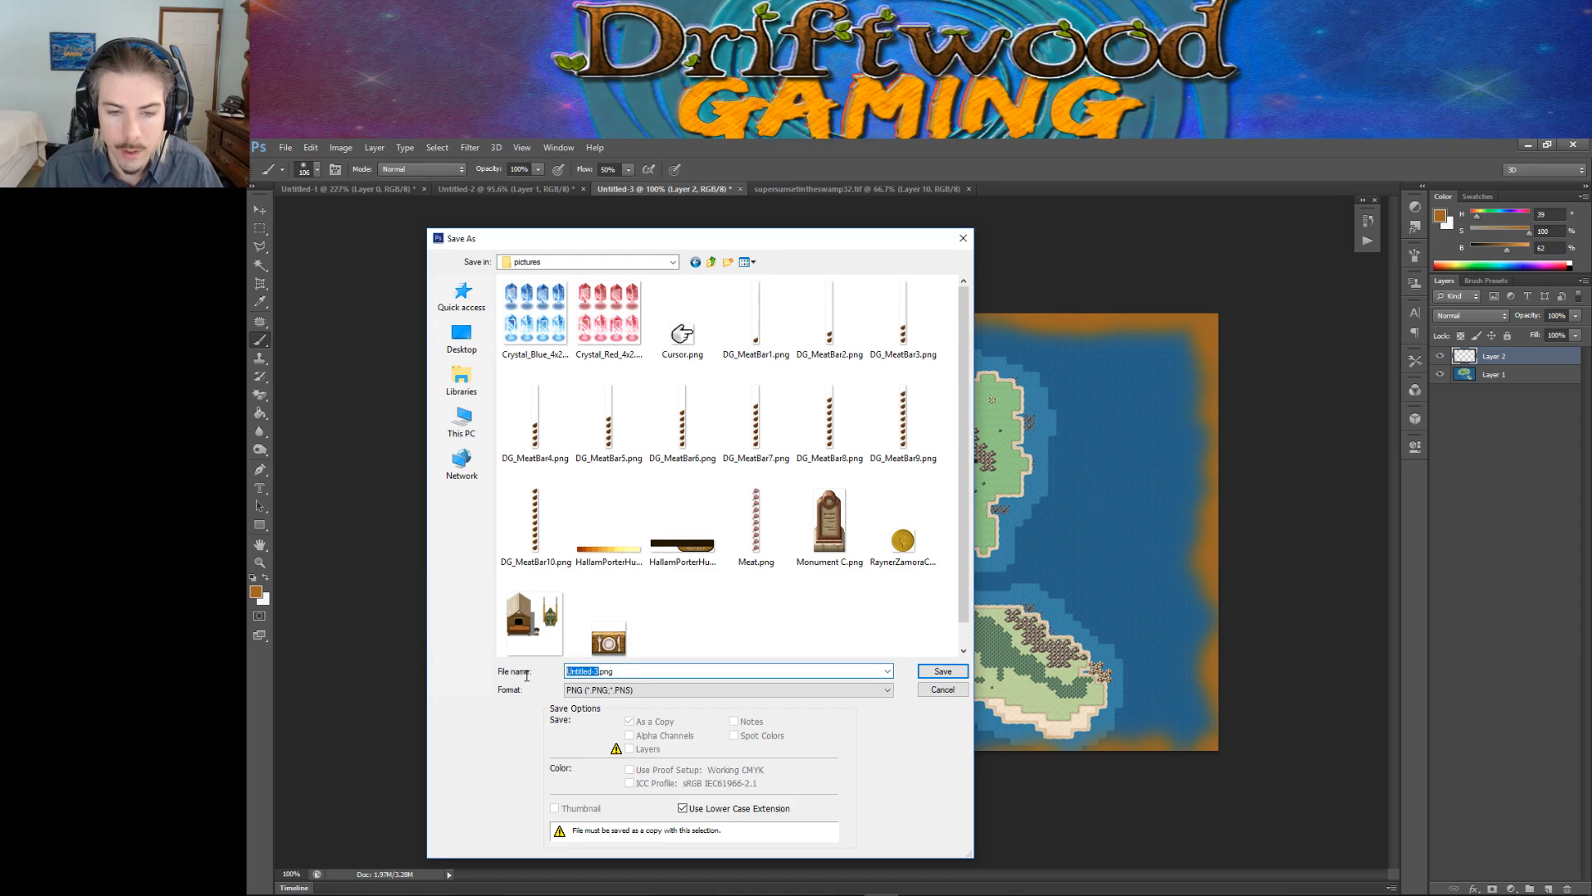
pyautogui.write('WorldMapWIP01')
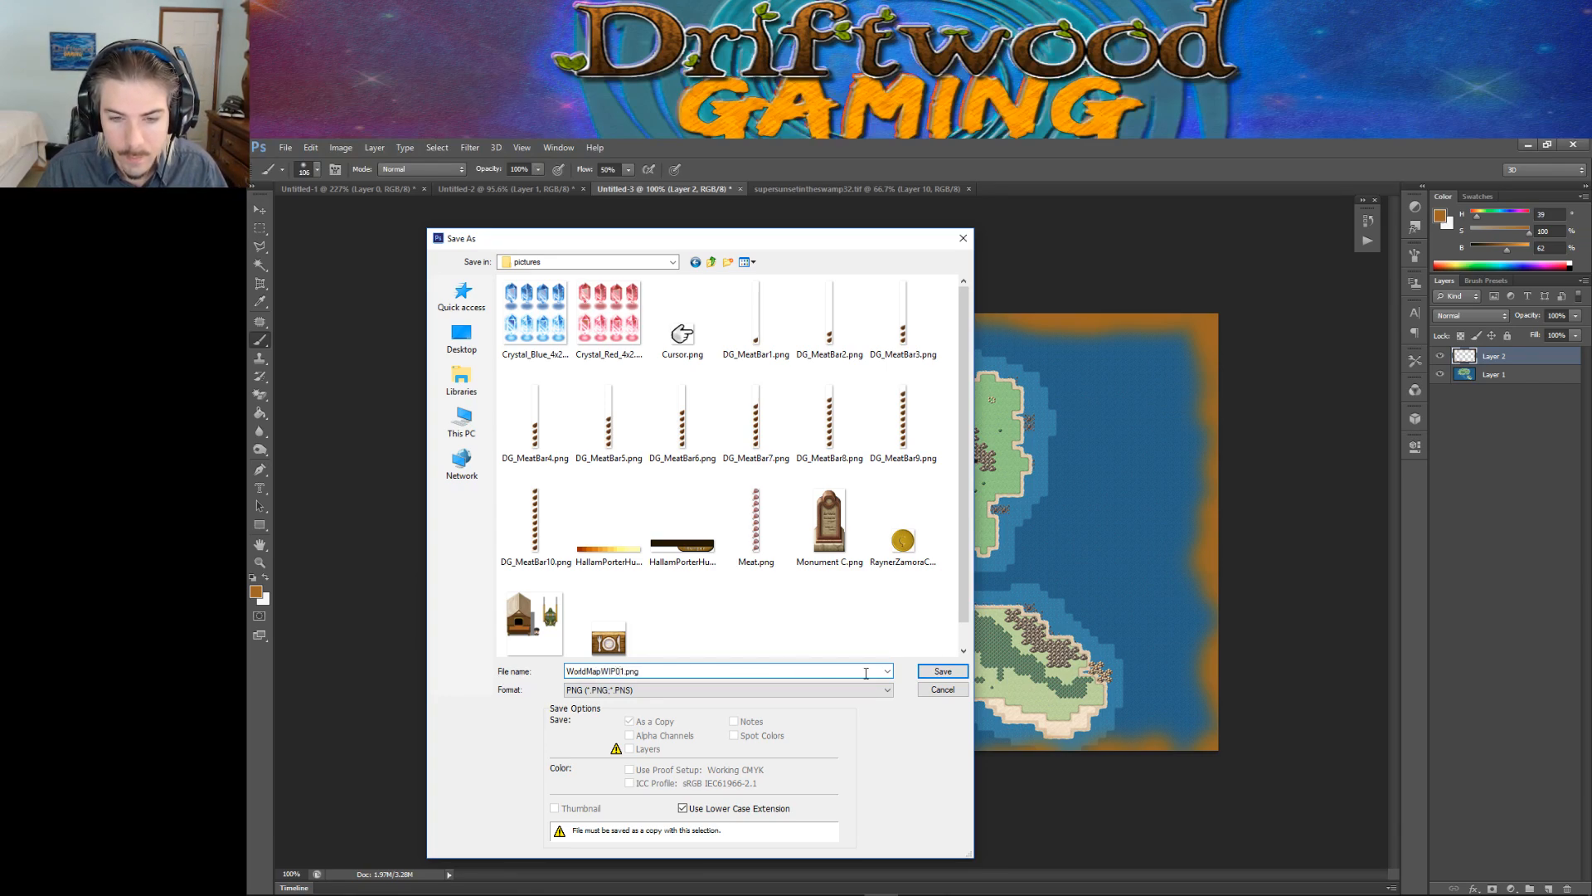
pyautogui.click(935, 672)
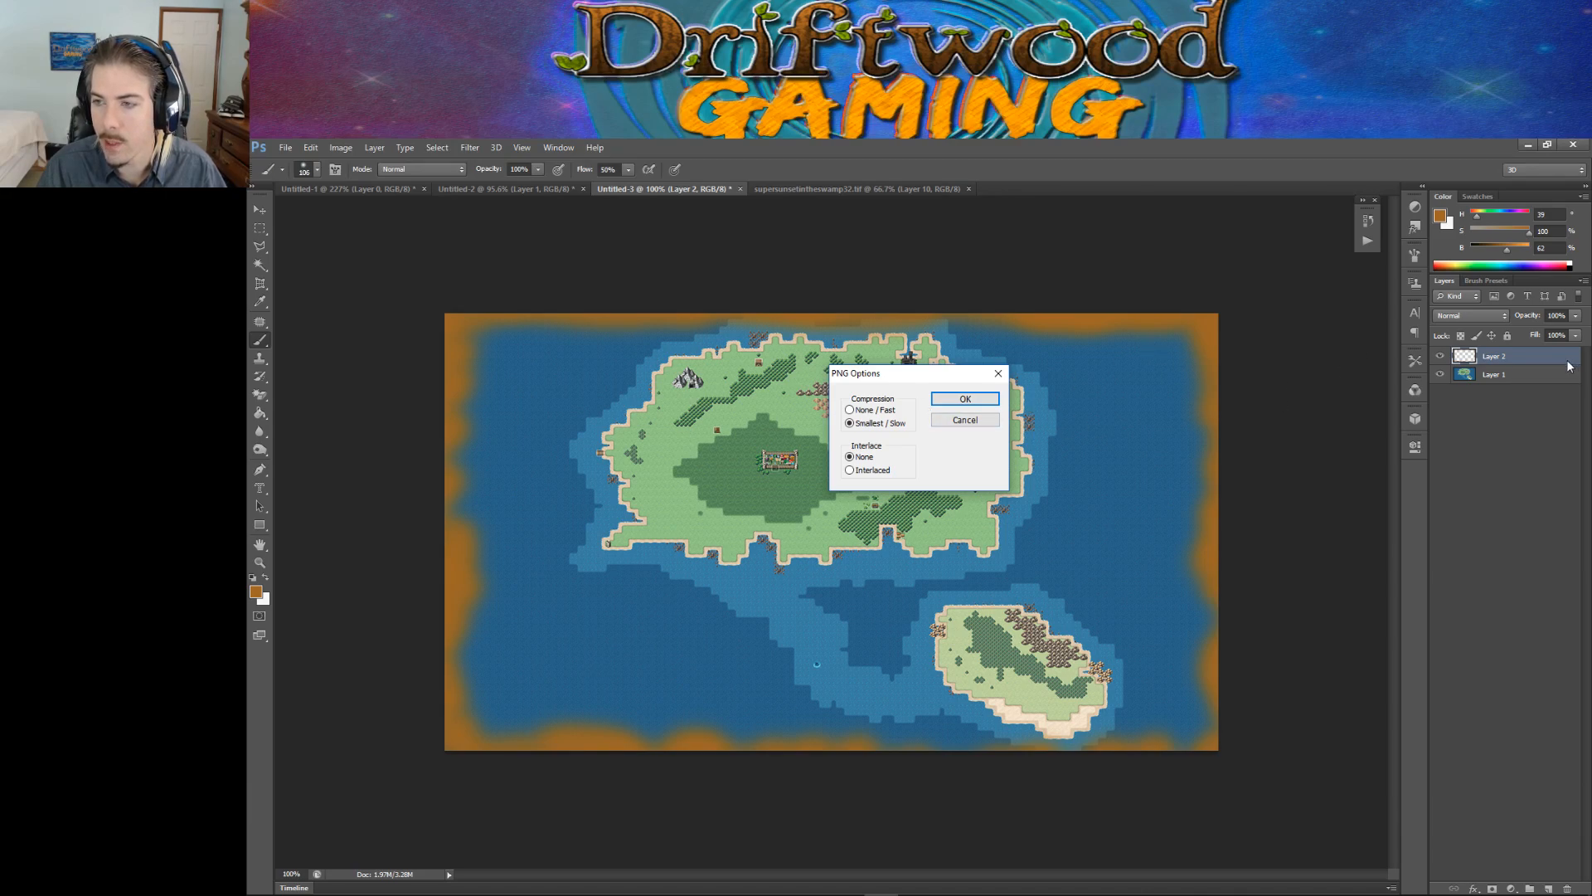
pyautogui.click(979, 399)
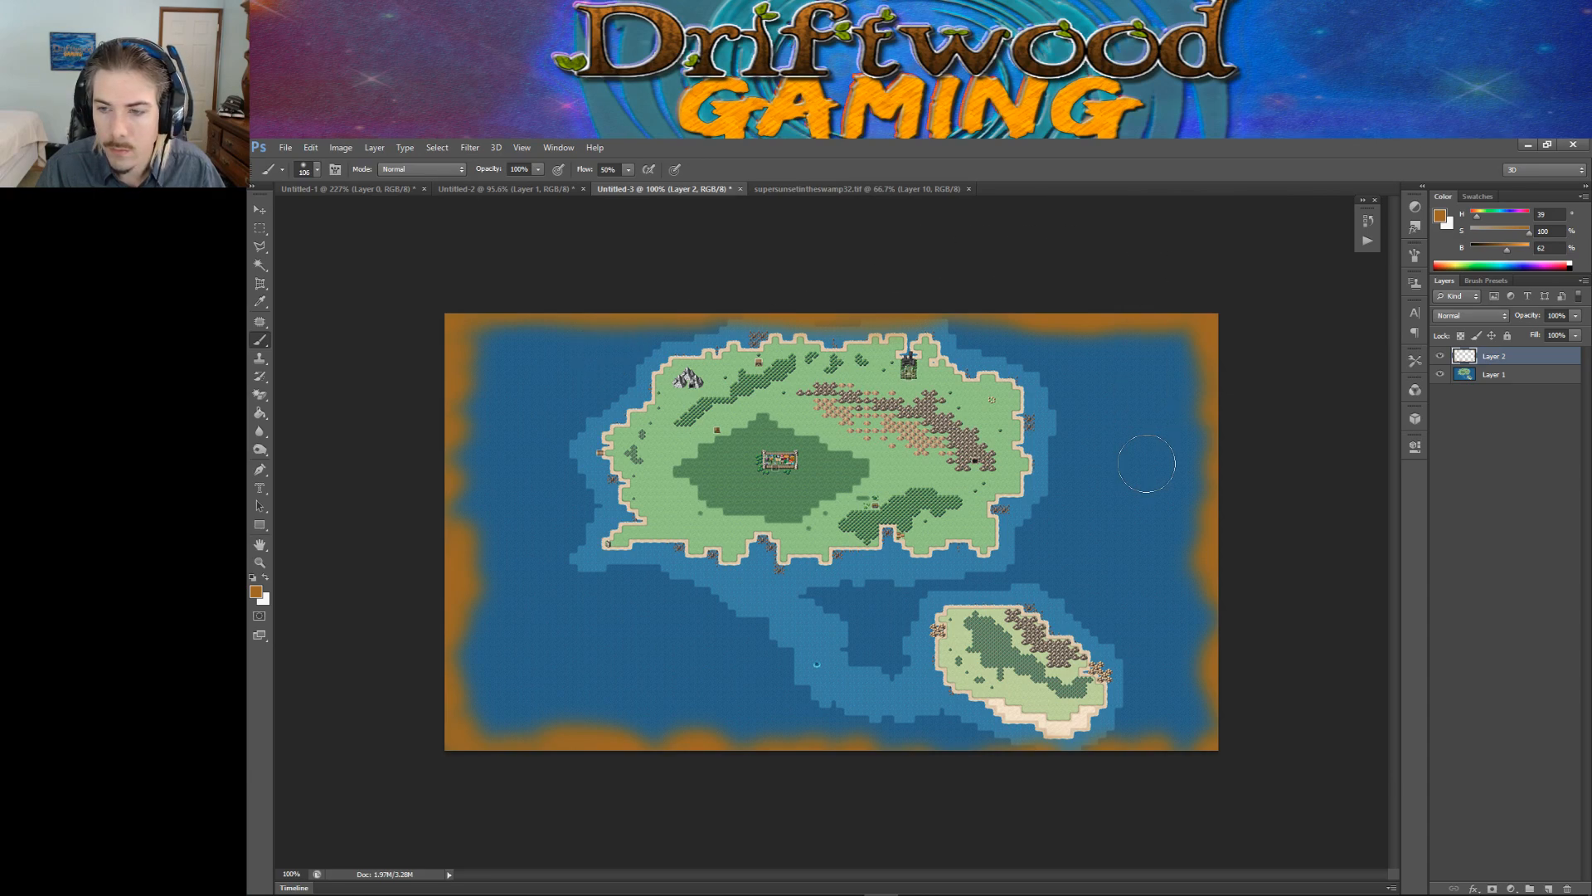
# Step: Switch to RPG Maker MV and open the TutorialClassroom map at actual size, showing the wall map beside the lockers
pyautogui.moveTo(711, 875)
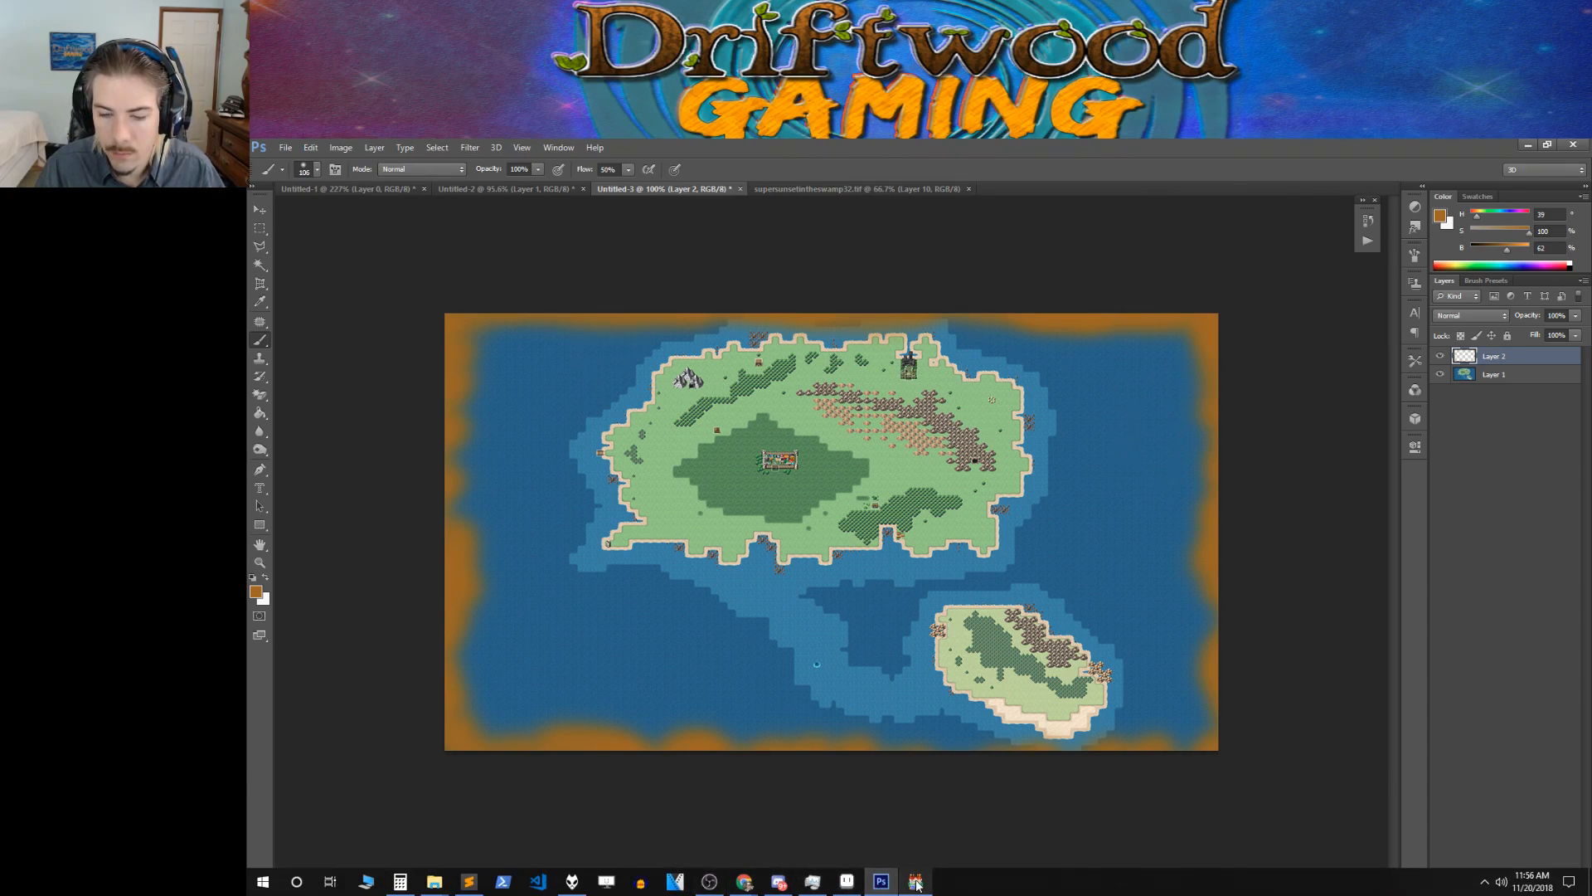
pyautogui.moveTo(897, 889)
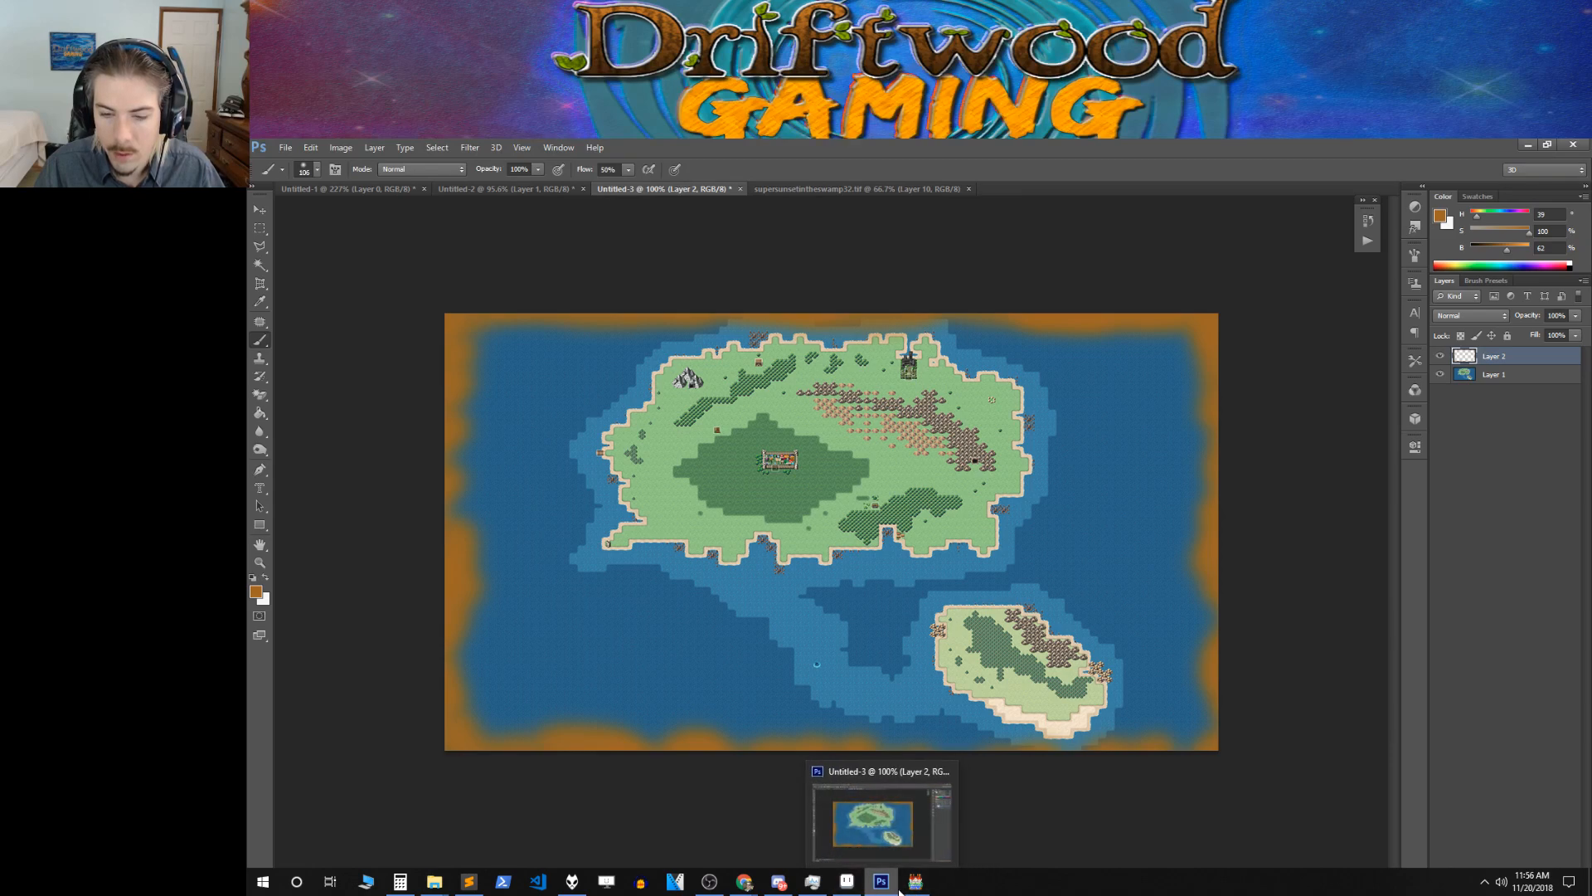
pyautogui.click(898, 889)
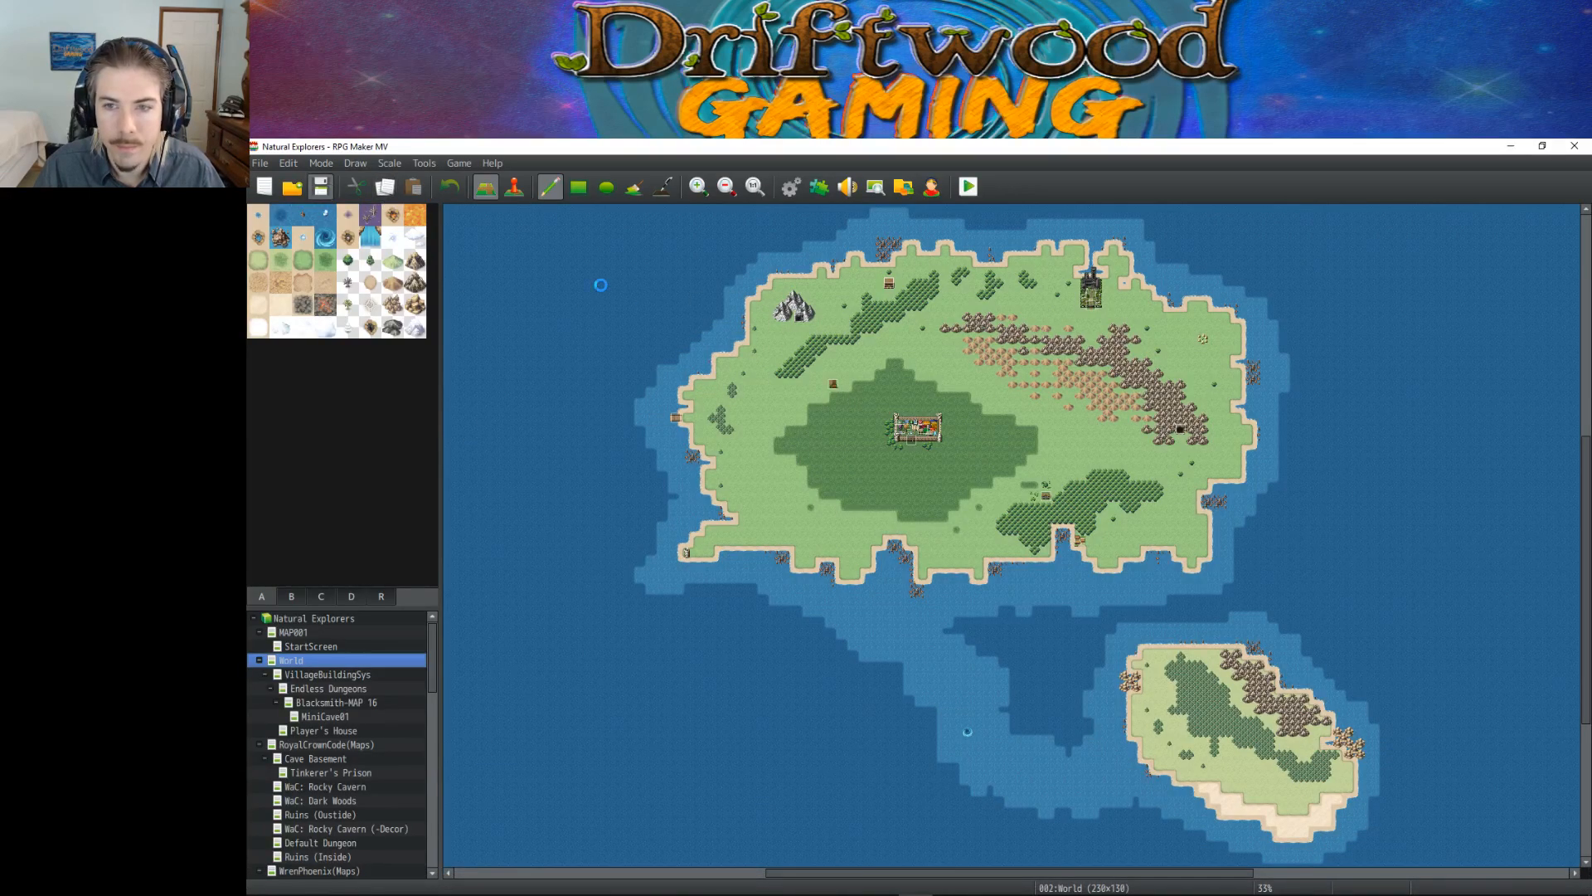
pyautogui.scroll(-3, 348, 679)
pyautogui.scroll(-10, 347, 688)
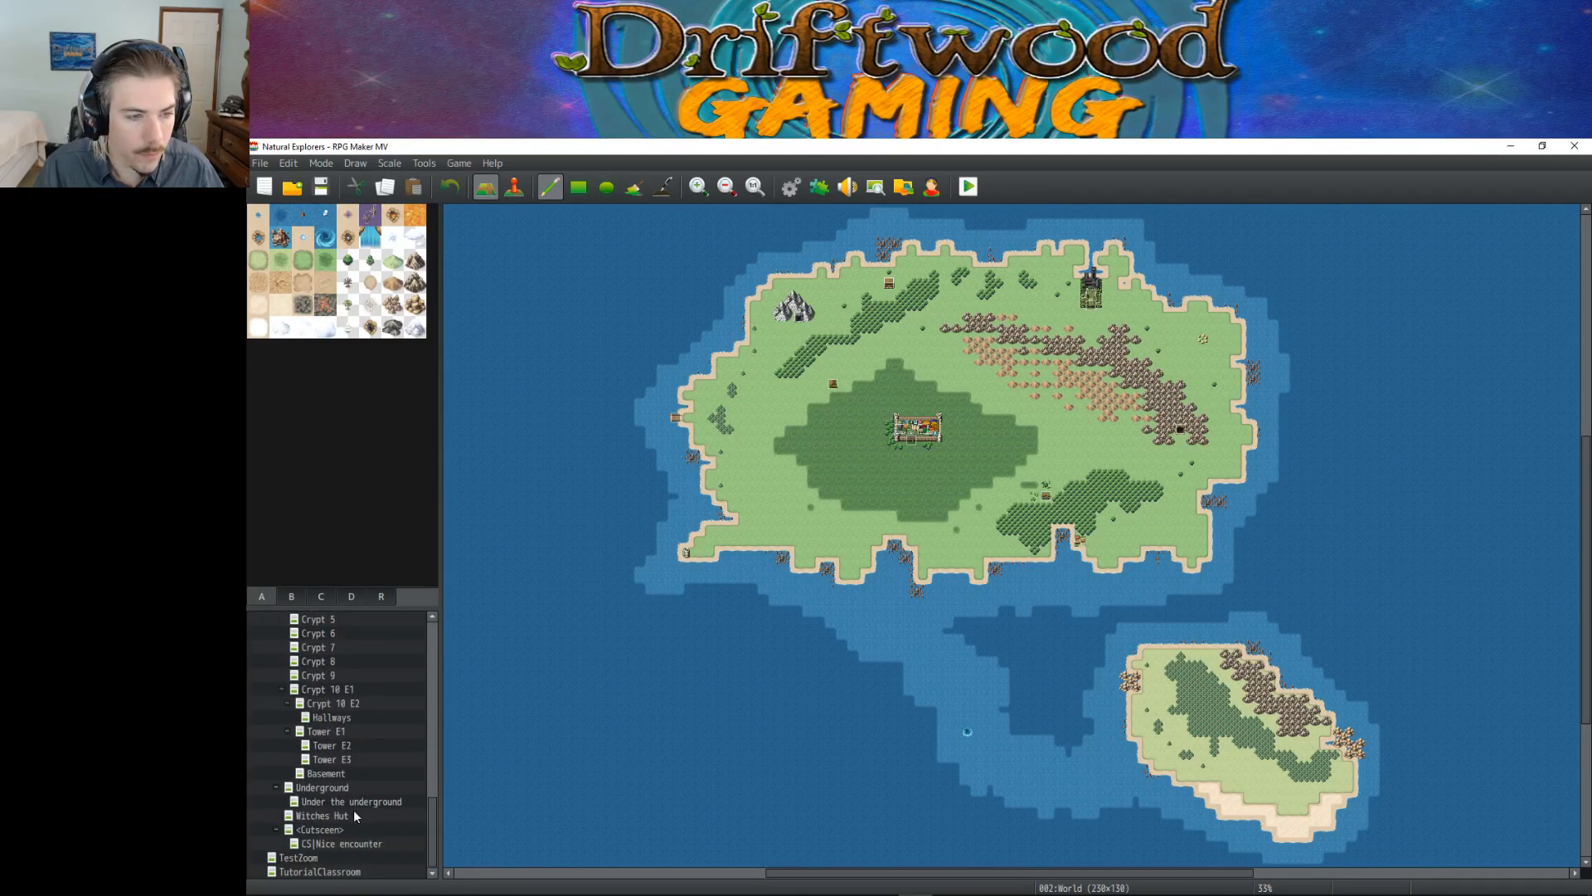
pyautogui.click(331, 872)
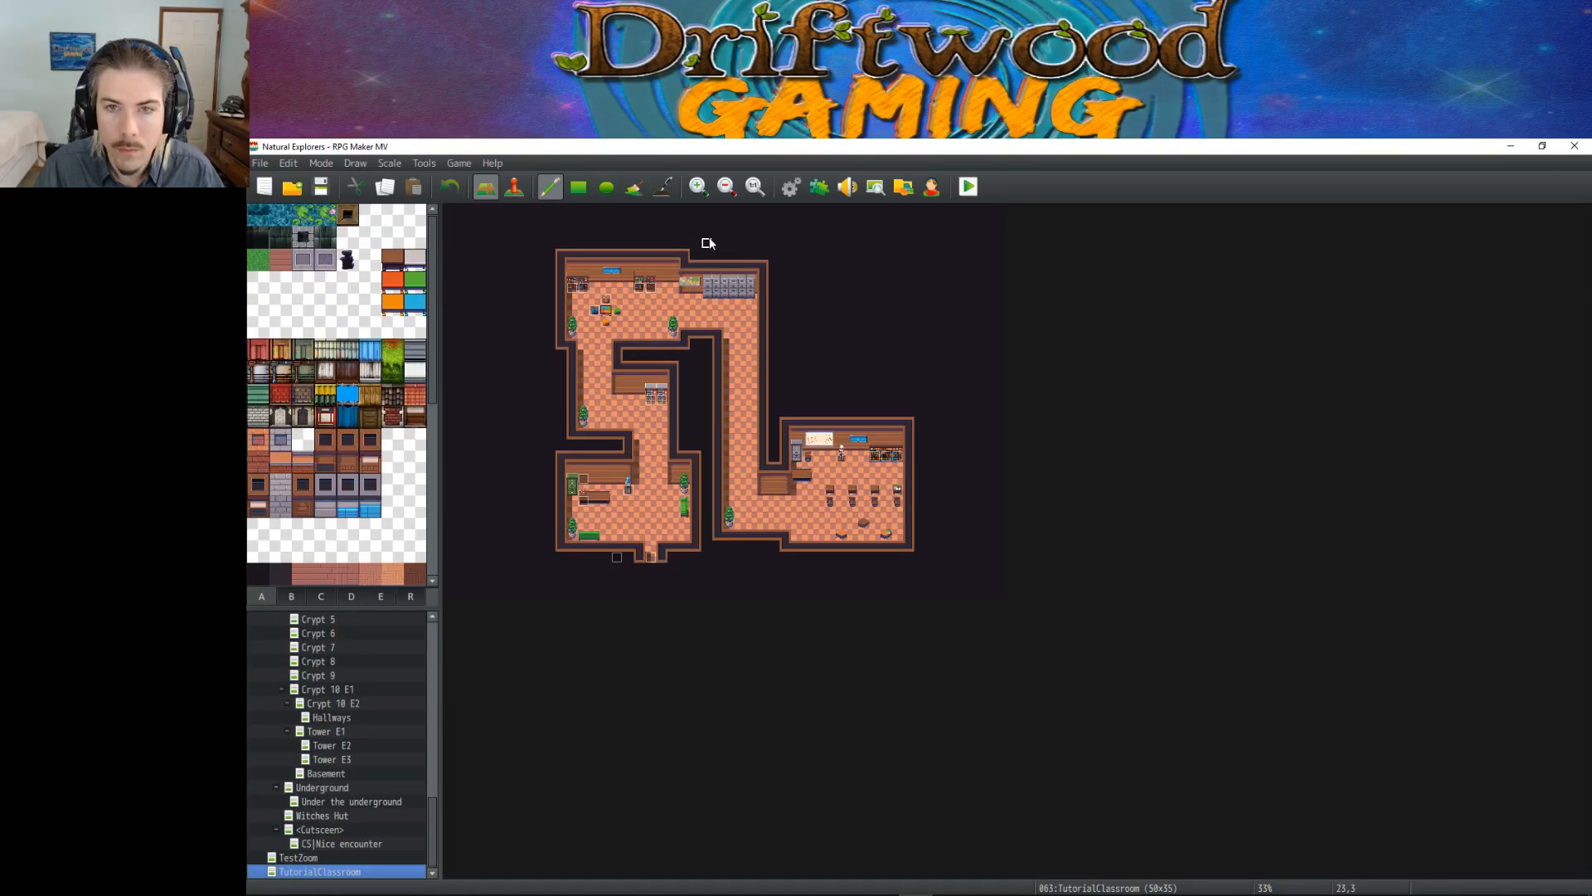
pyautogui.click(754, 188)
pyautogui.scroll(5, 630, 350)
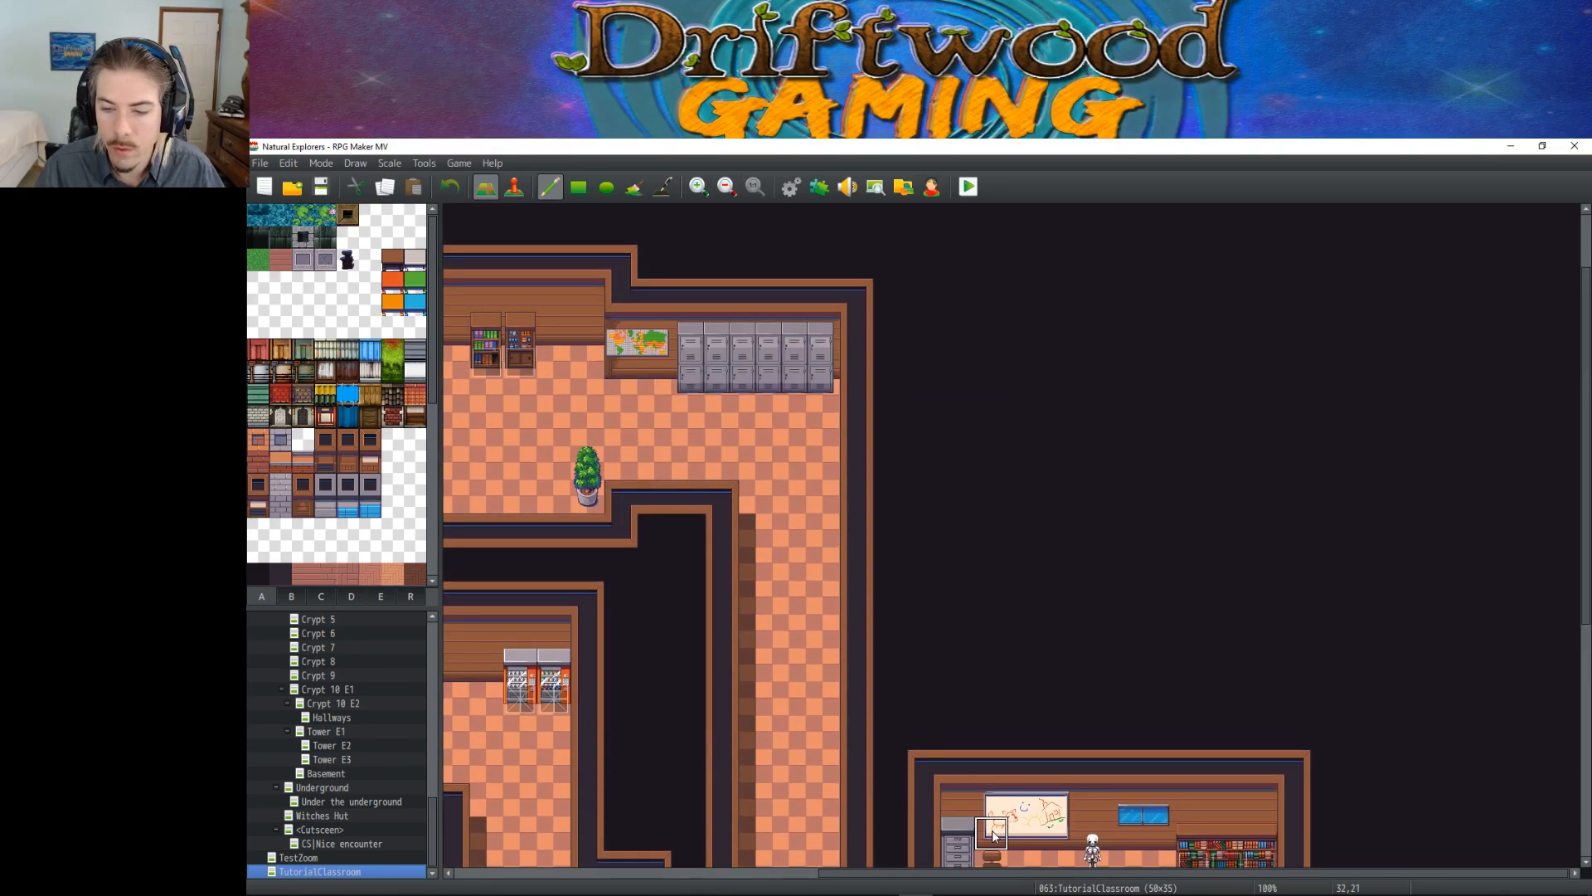
pyautogui.moveTo(1010, 876); pyautogui.dragTo(904, 877)
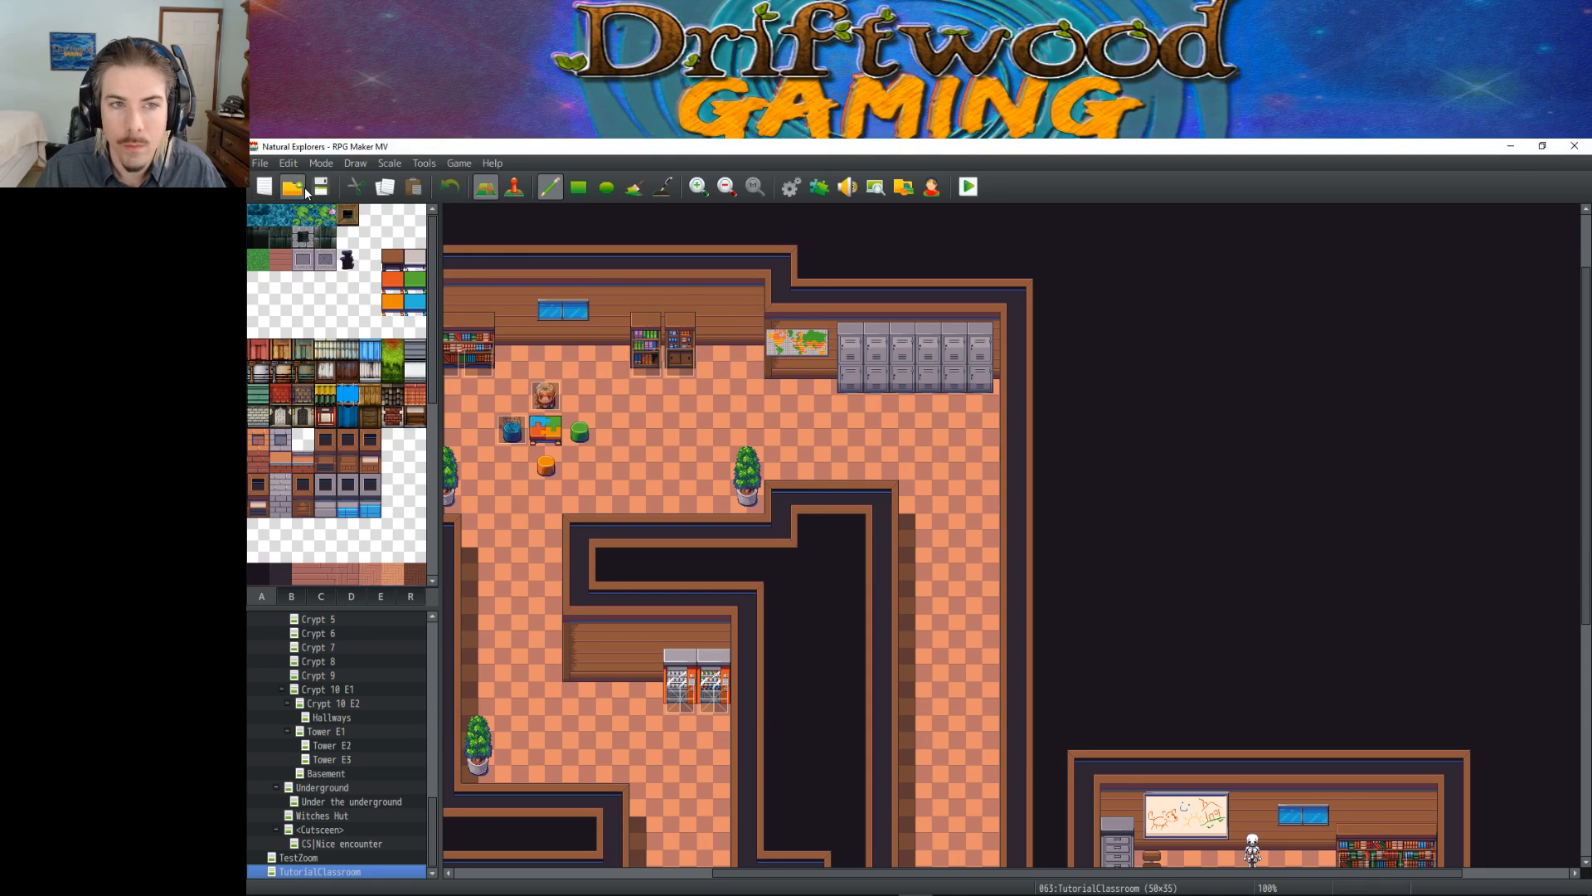
# Step: Create an event named ShowWorldMap on the wall just below the wall map, with its priority set to Same as characters
pyautogui.click(514, 186)
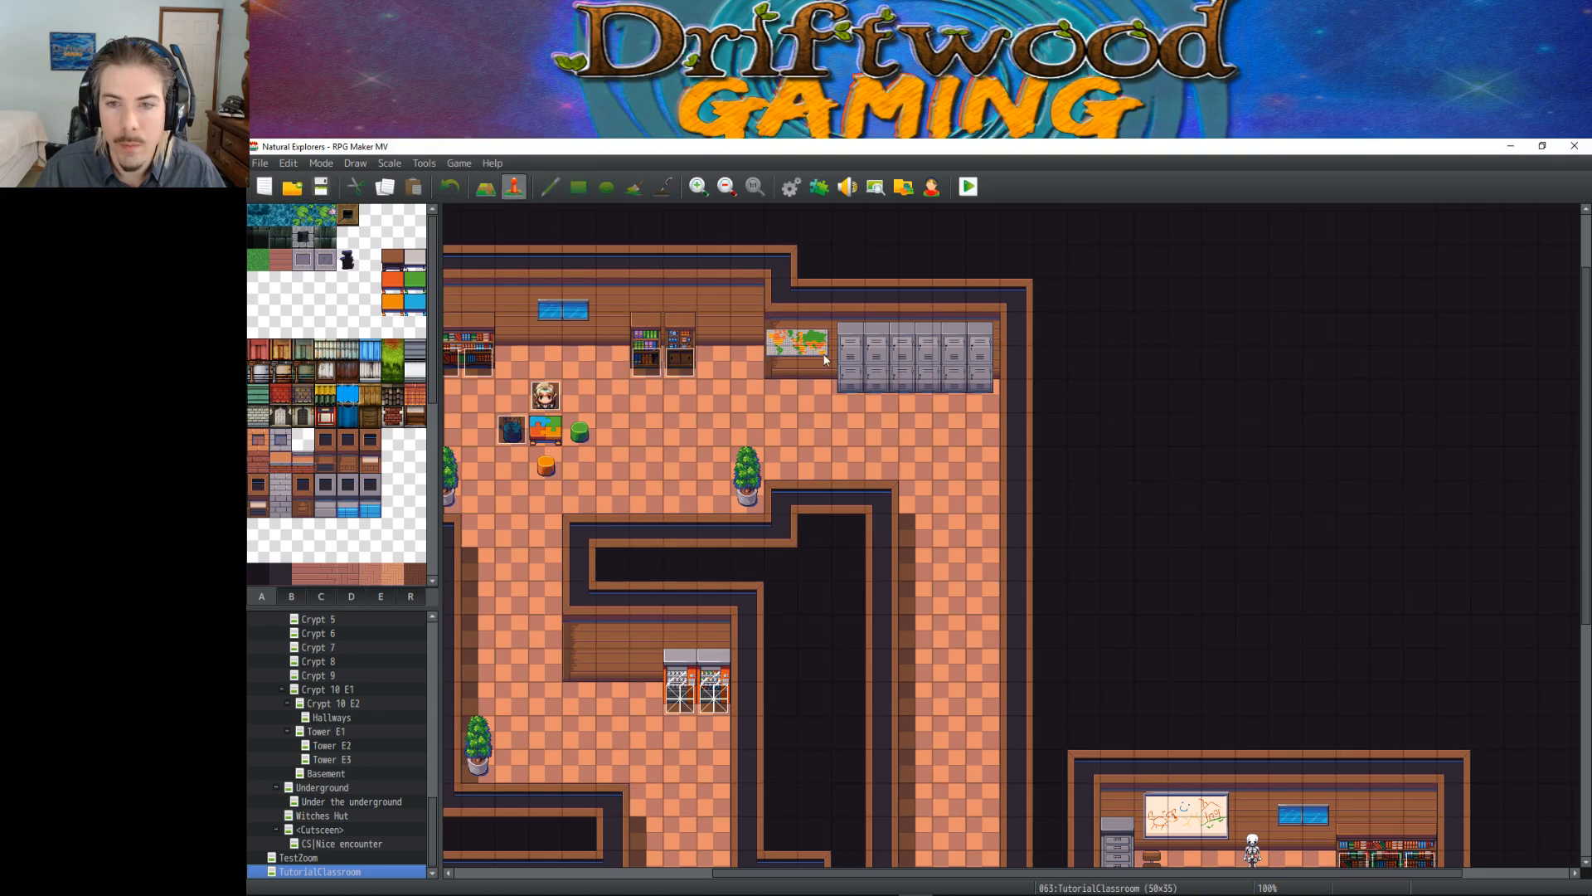
pyautogui.rightClick(788, 376)
pyautogui.click(819, 400)
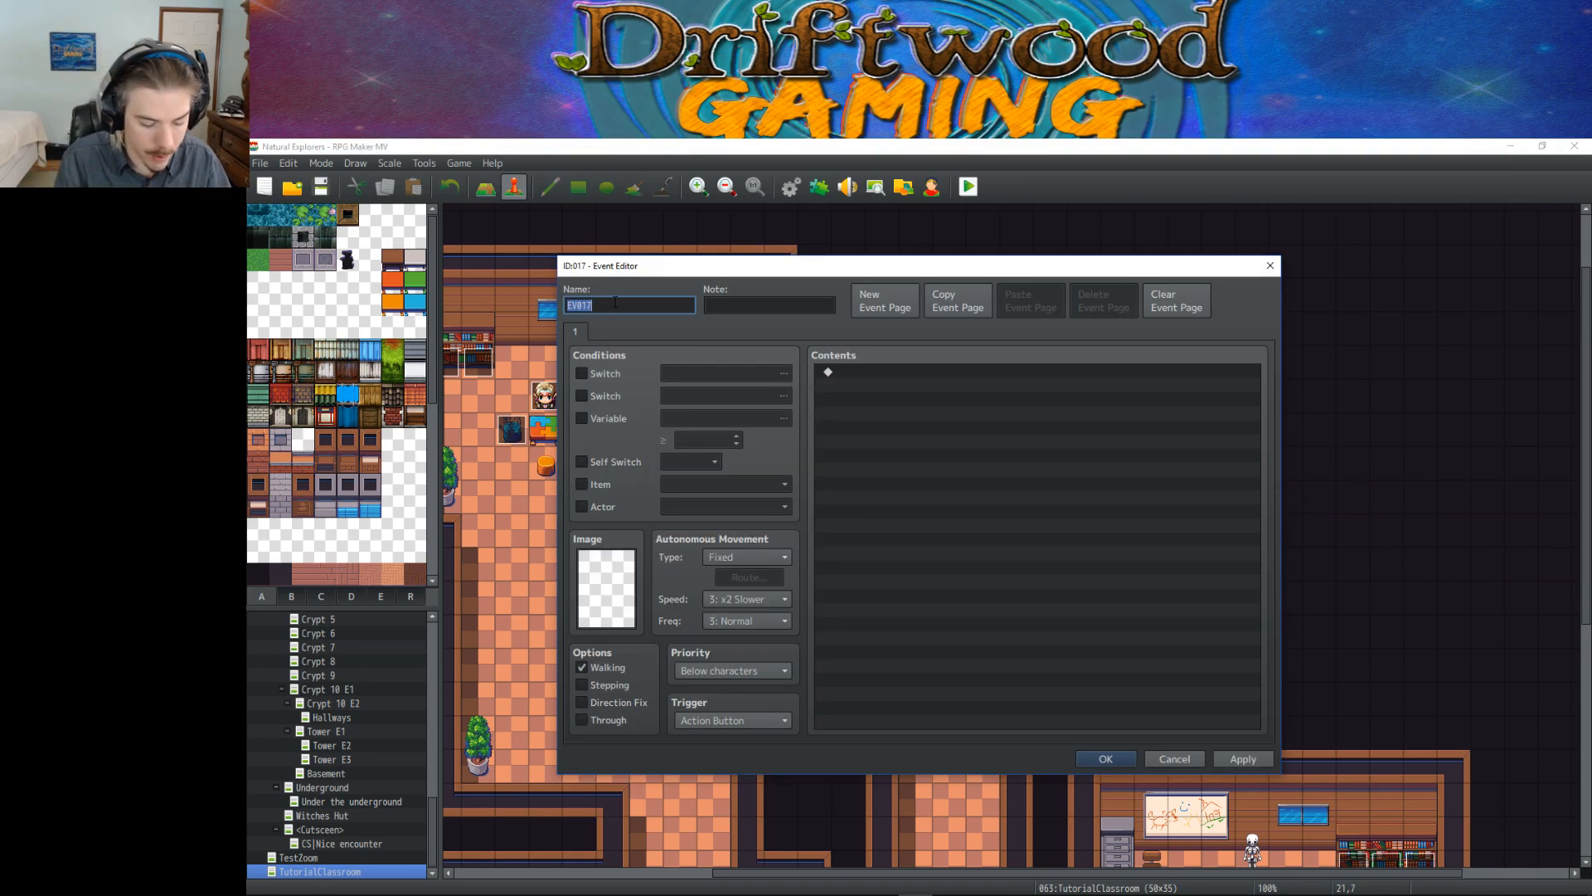
pyautogui.write('ShowWorldMap')
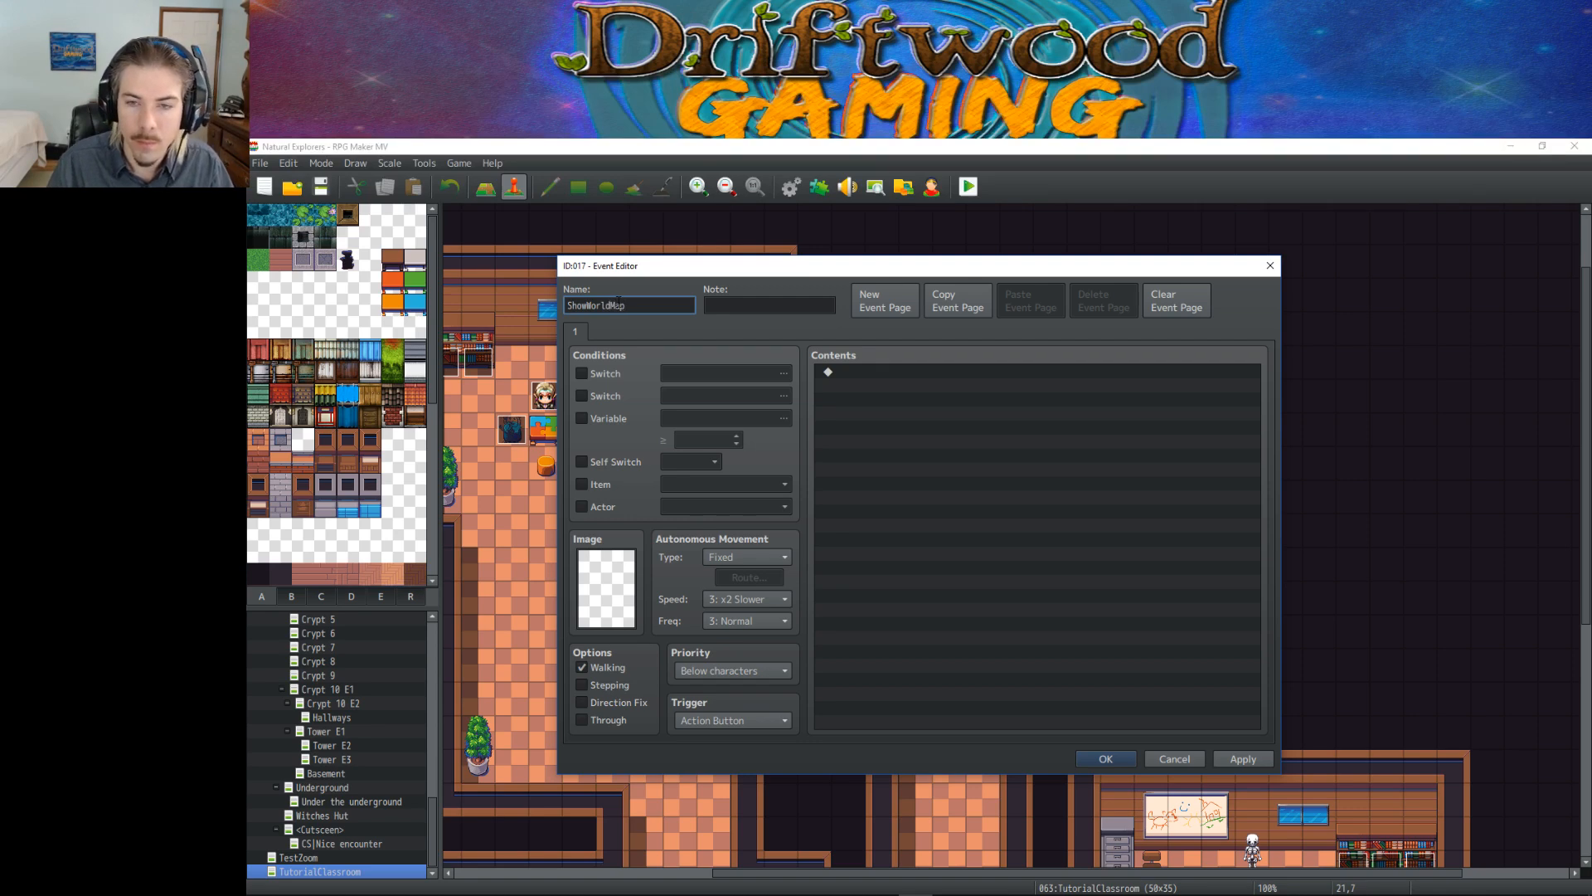
pyautogui.click(729, 672)
pyautogui.click(729, 705)
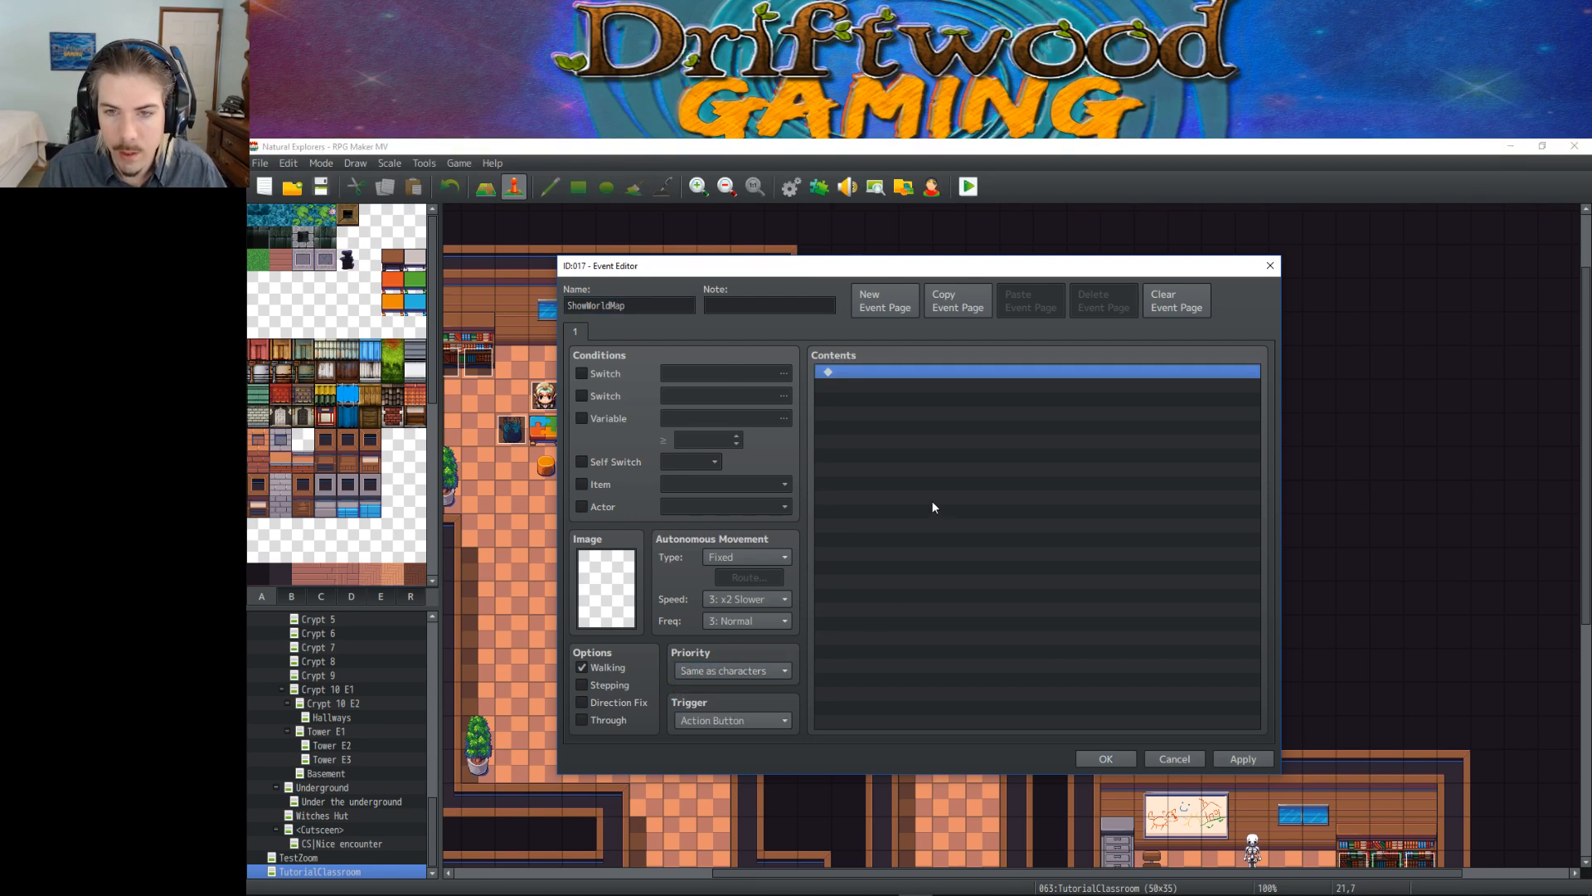
# Step: Add a Set Movement Route command for the Player with Direction Fix ON to the ShowWorldMap event
pyautogui.rightClick(926, 475)
pyautogui.click(962, 483)
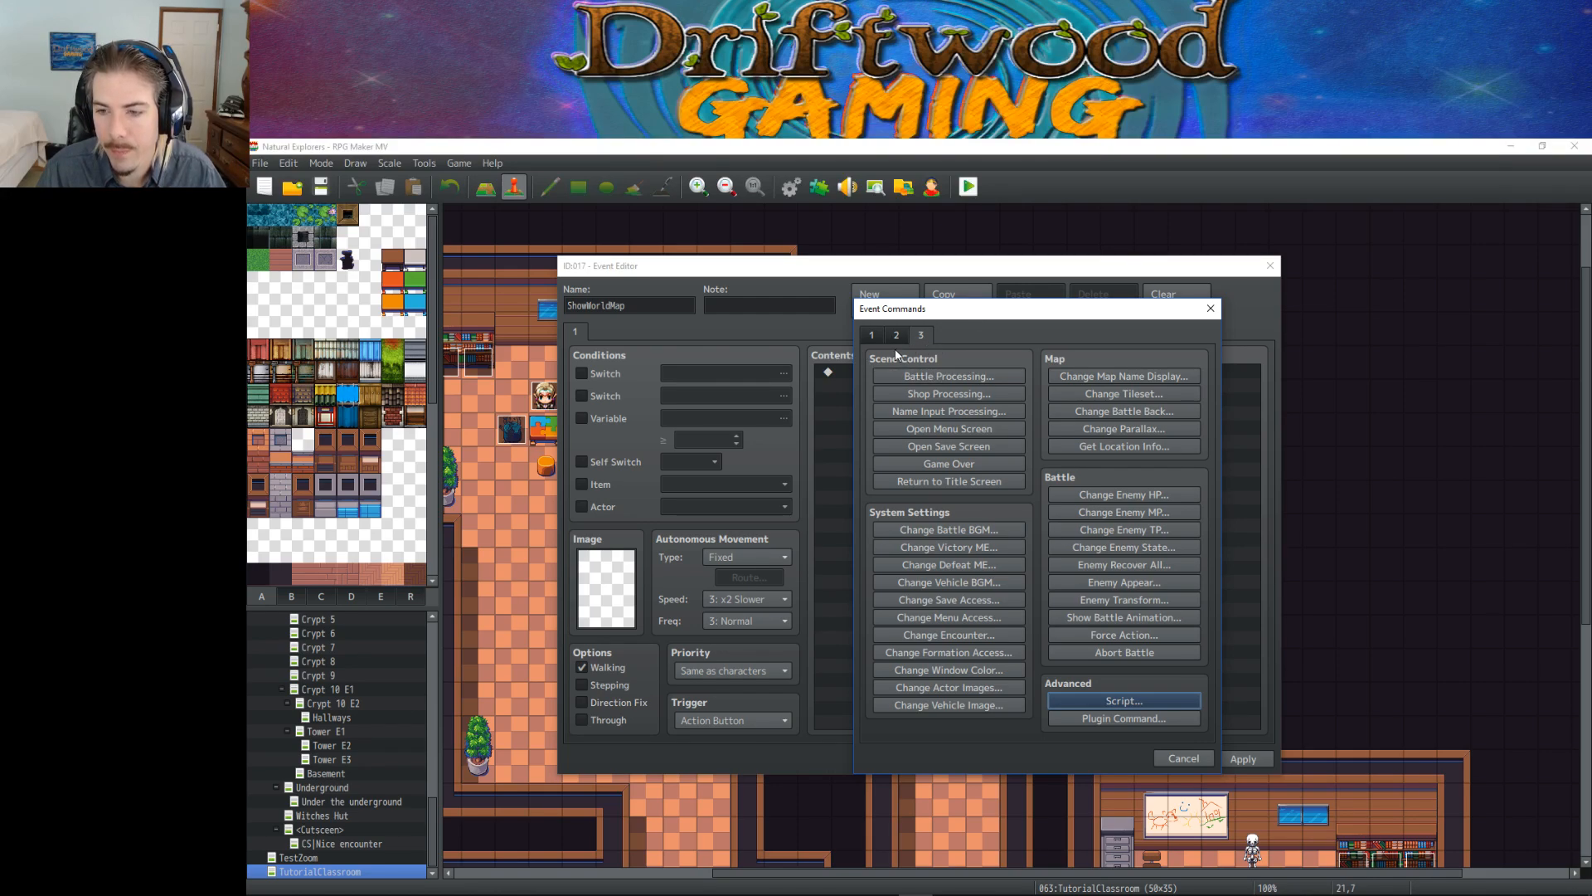
pyautogui.click(869, 336)
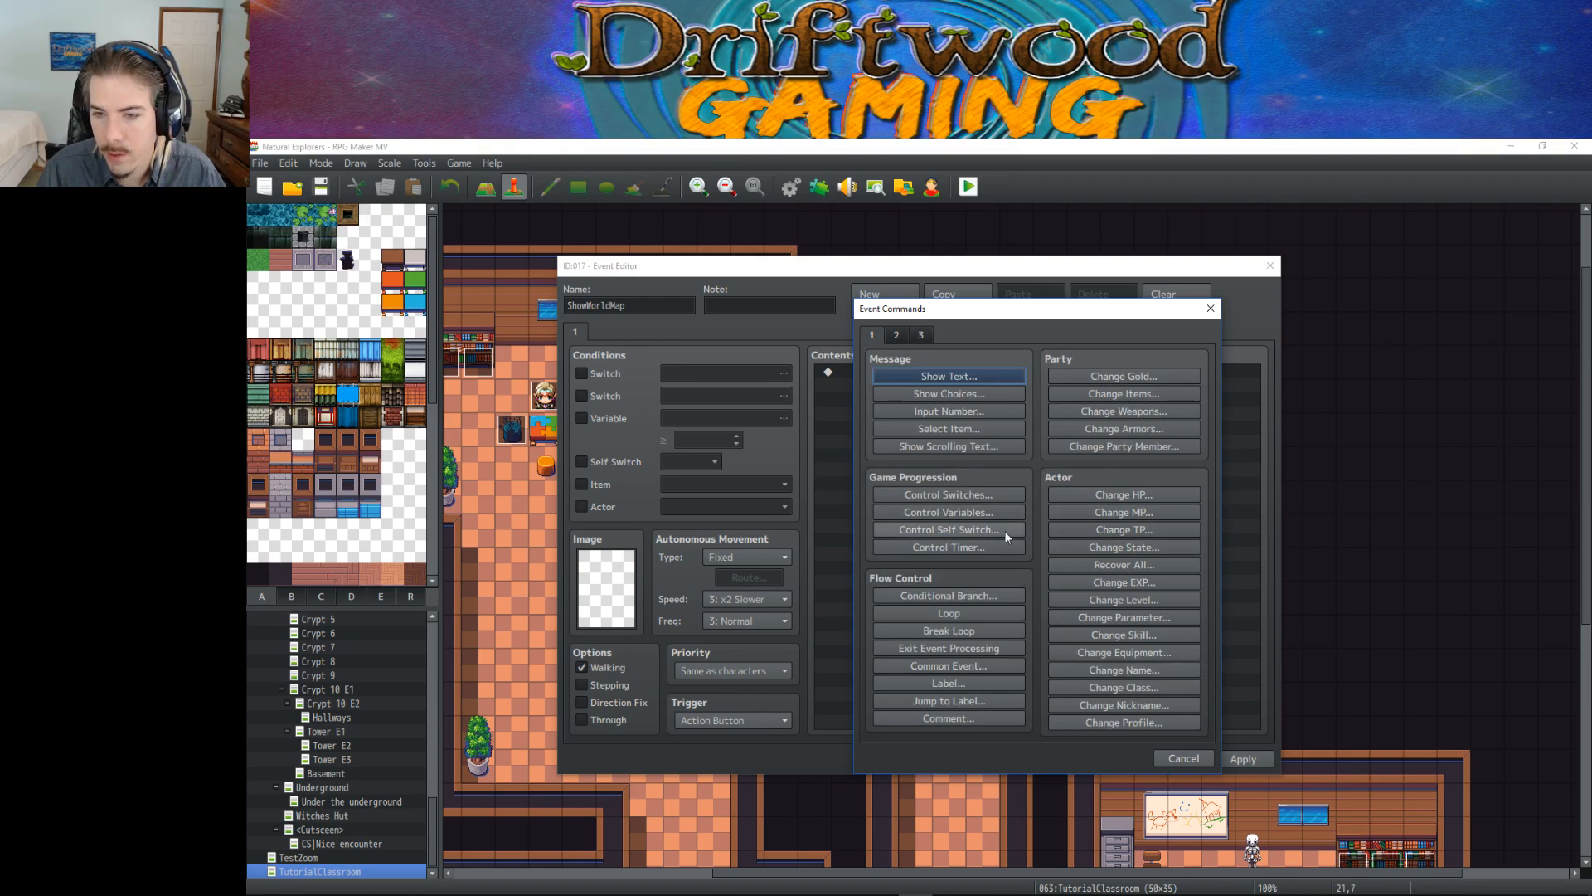
pyautogui.click(899, 334)
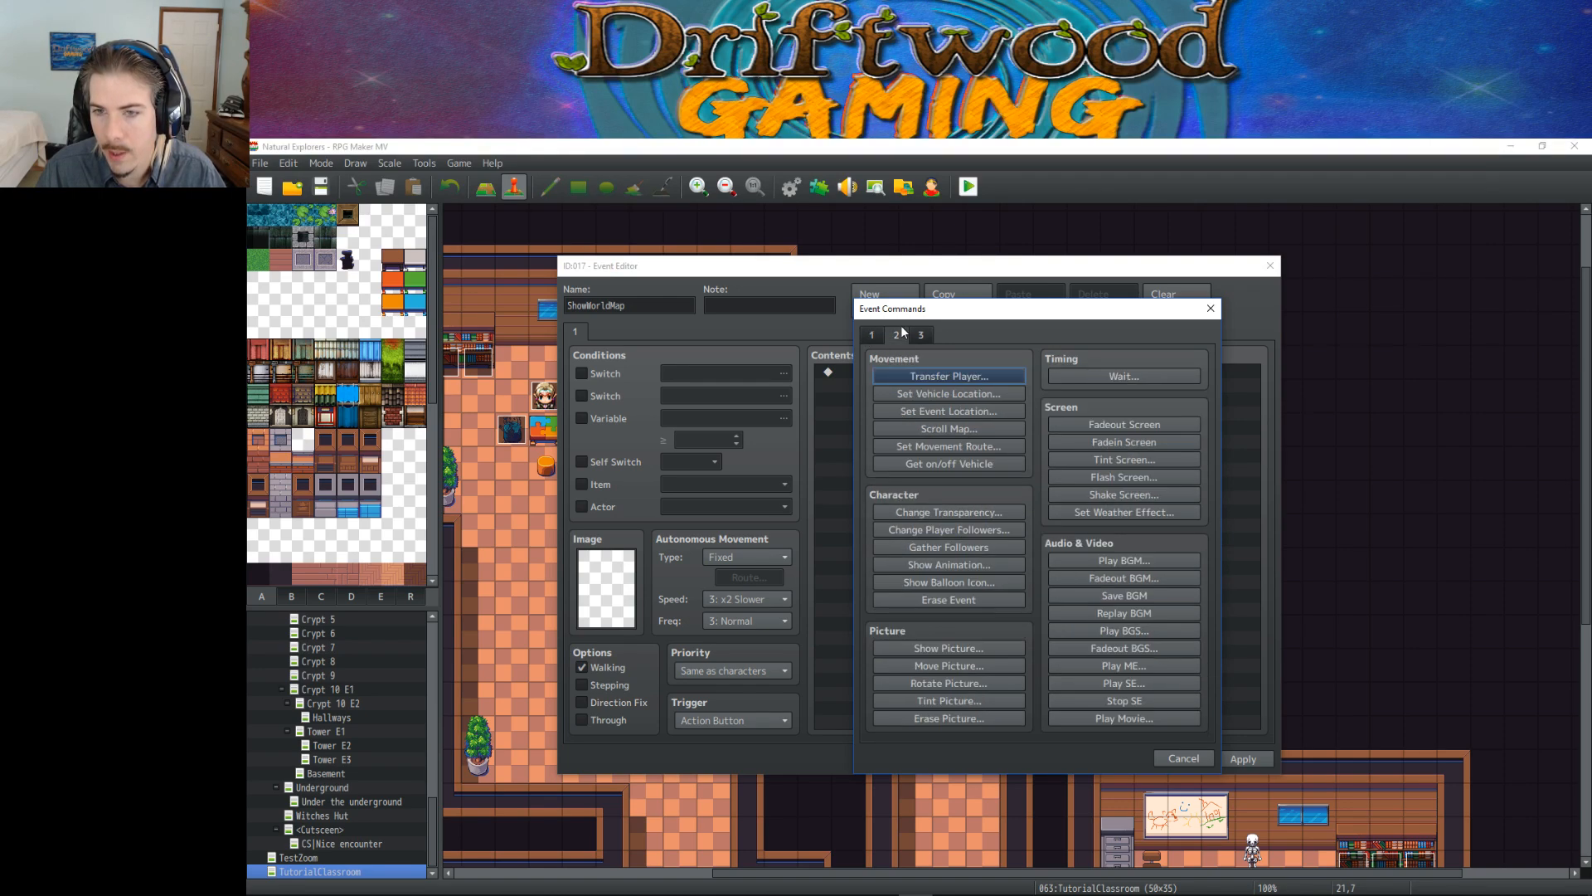
pyautogui.click(967, 448)
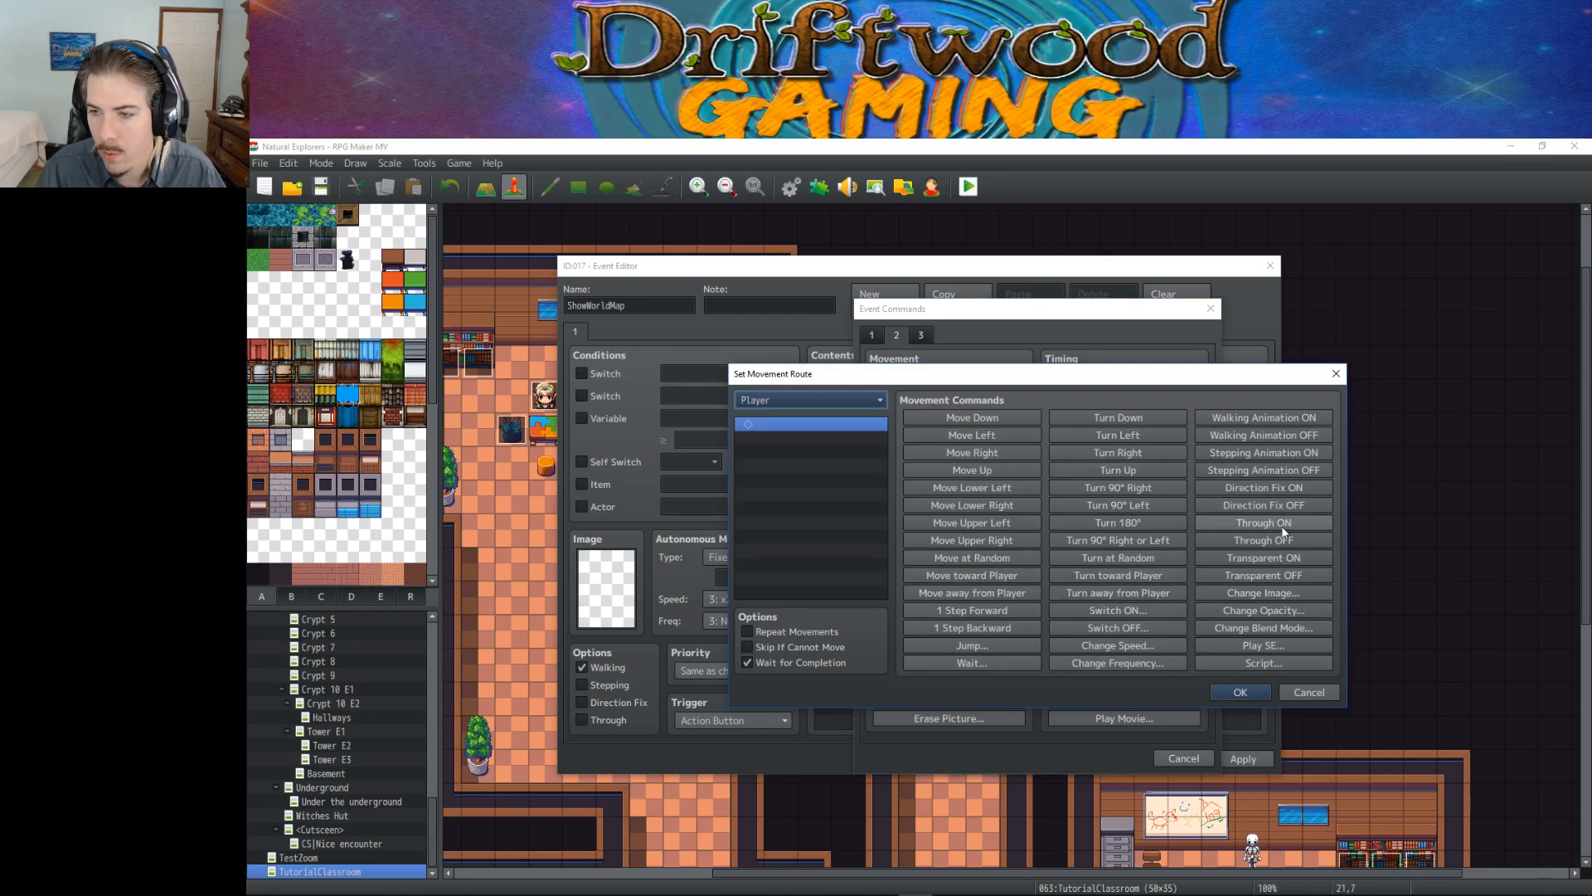
pyautogui.click(1289, 488)
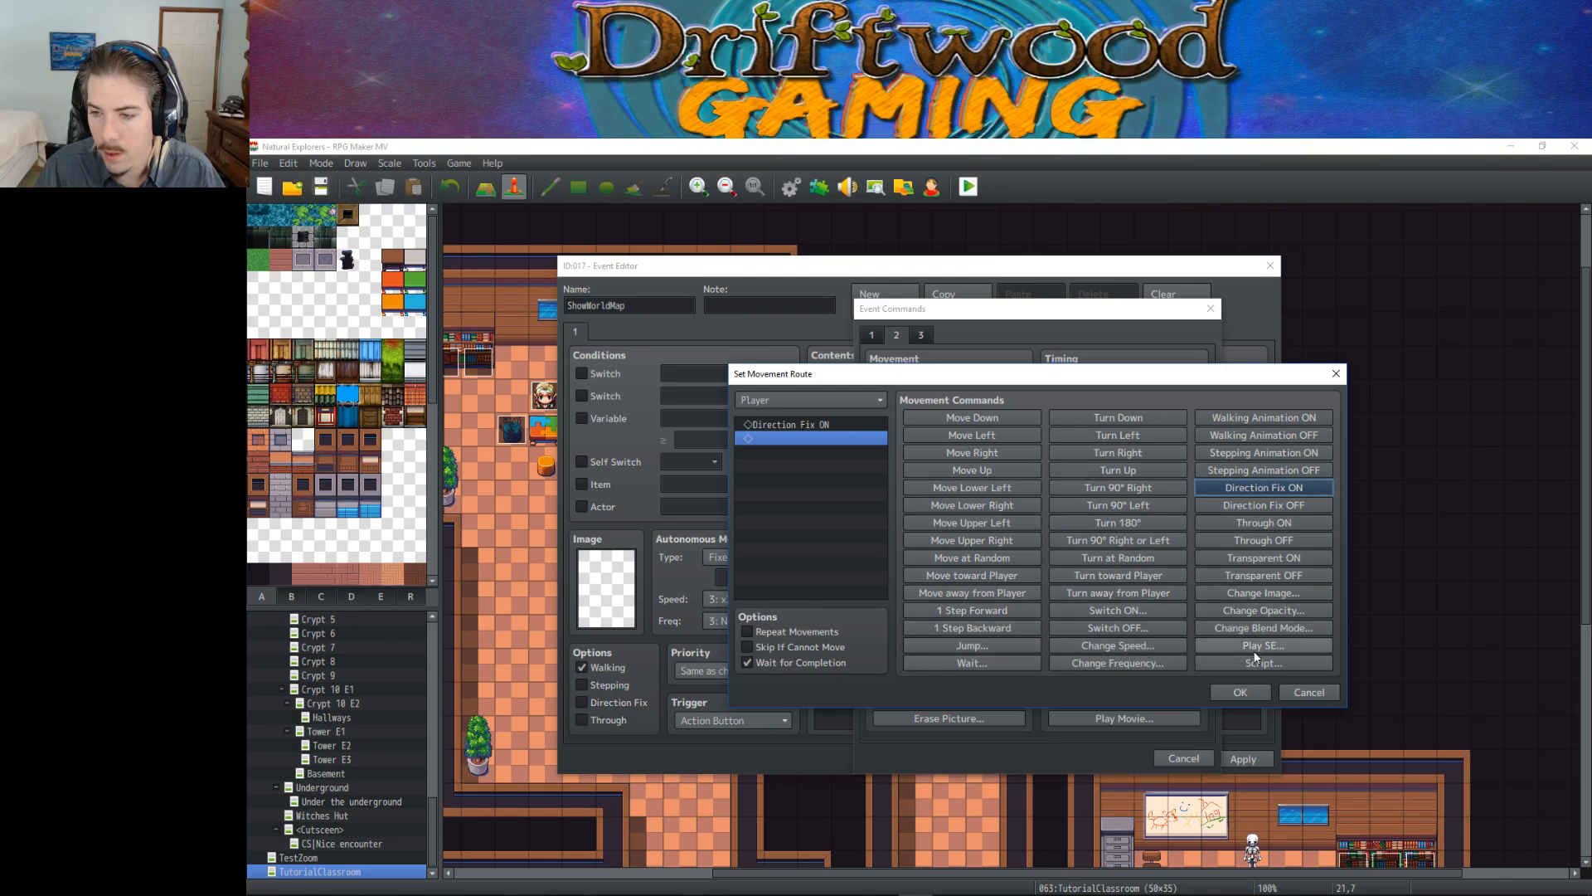
pyautogui.click(1237, 692)
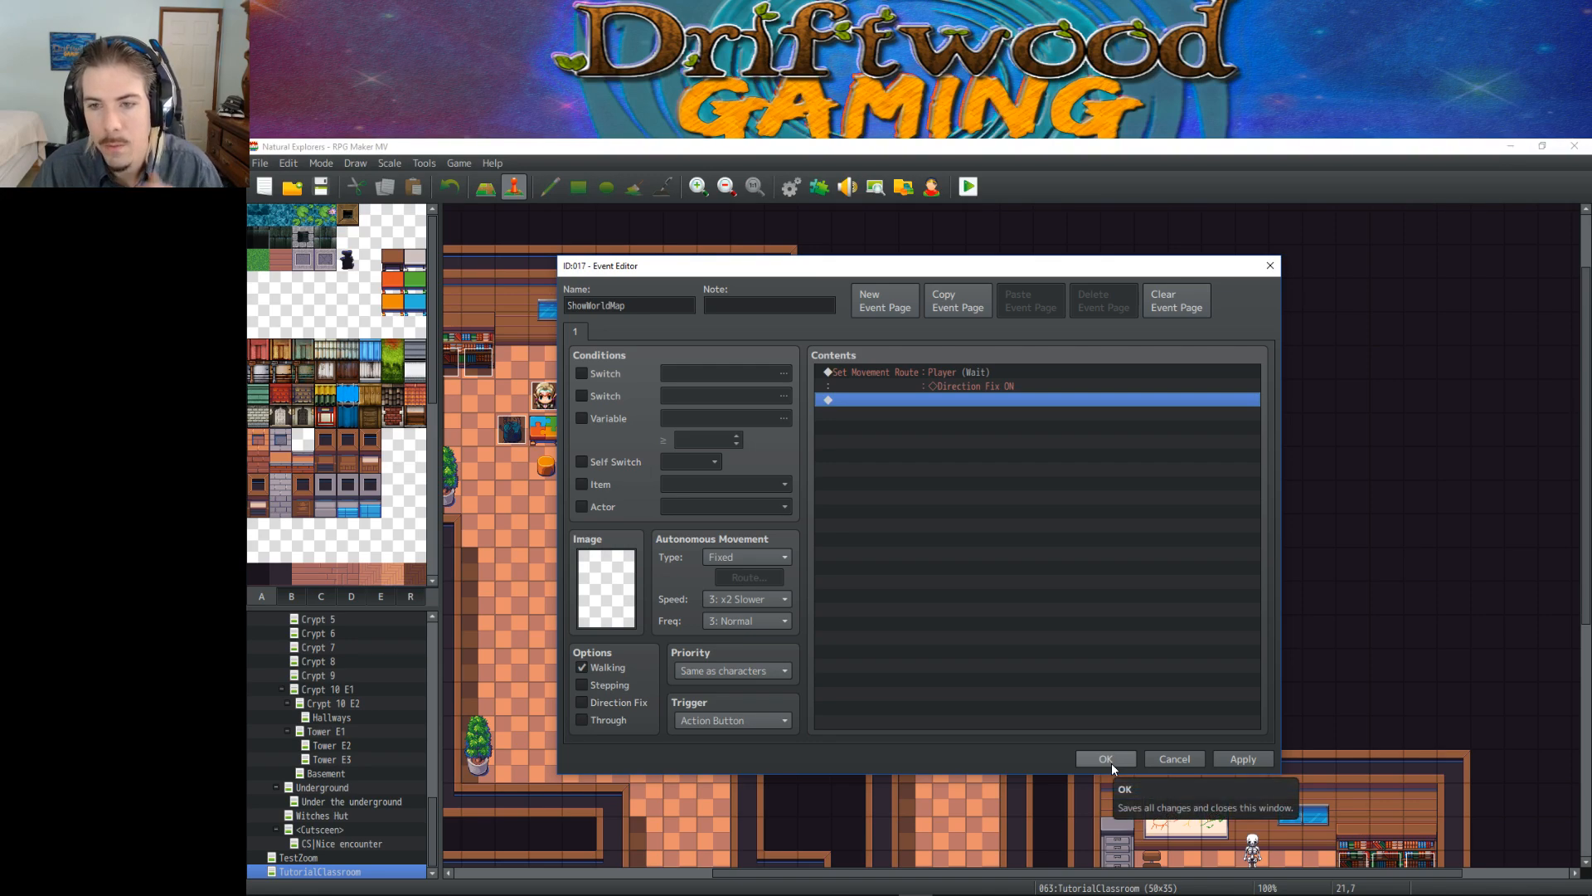
# Step: Add a Show Picture command to the ShowWorldMap event with picture number 11, image WorldMapWIP01 and the default position, scale and blend
pyautogui.rightClick(904, 403)
pyautogui.click(950, 415)
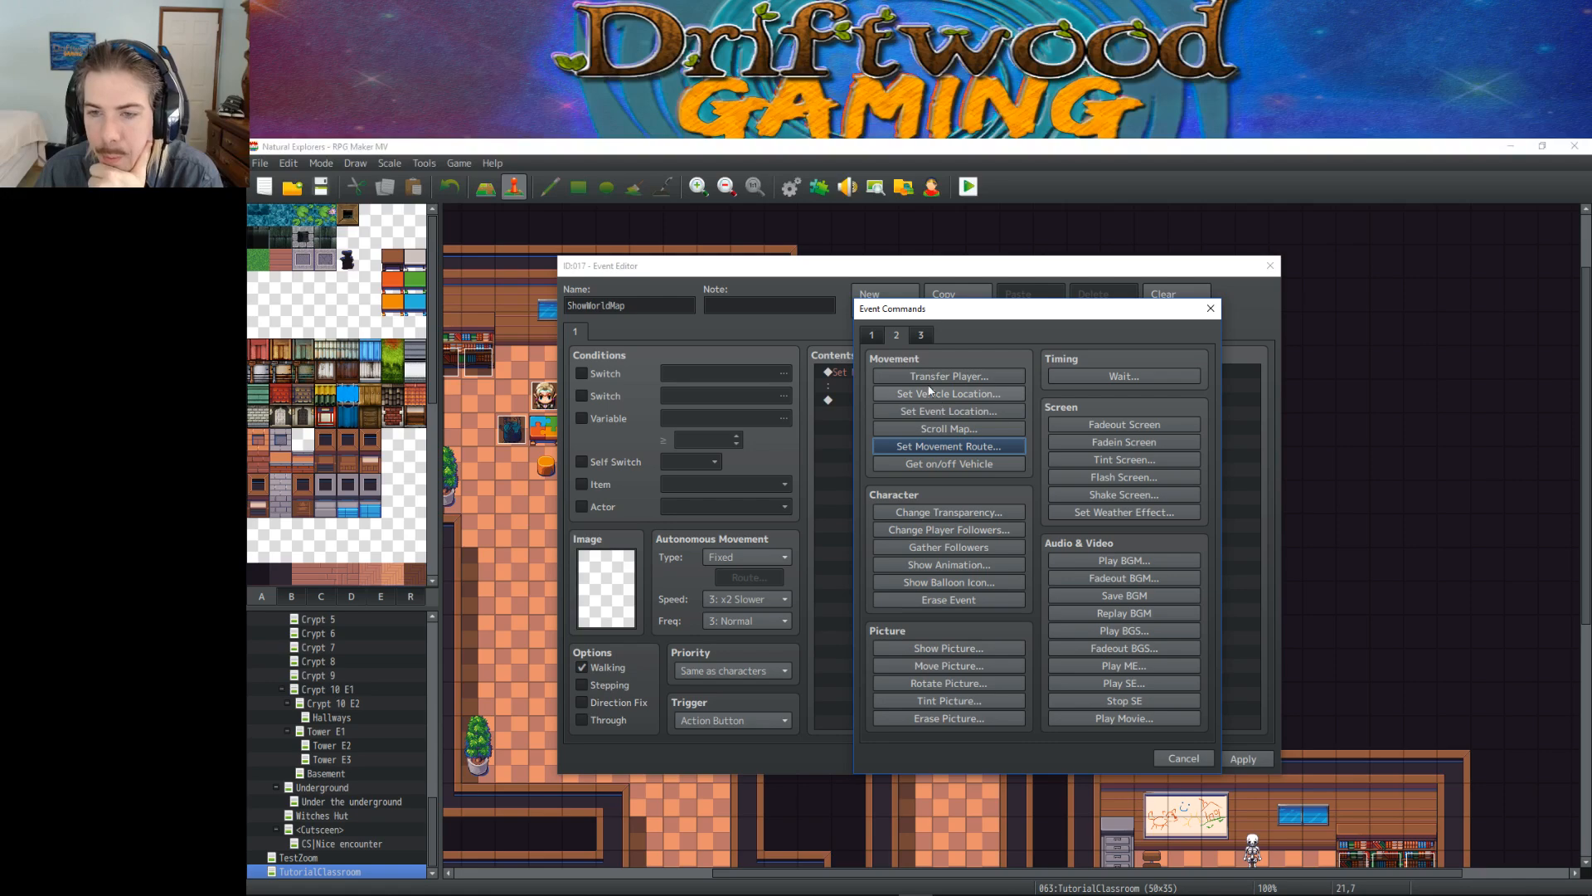
pyautogui.click(866, 335)
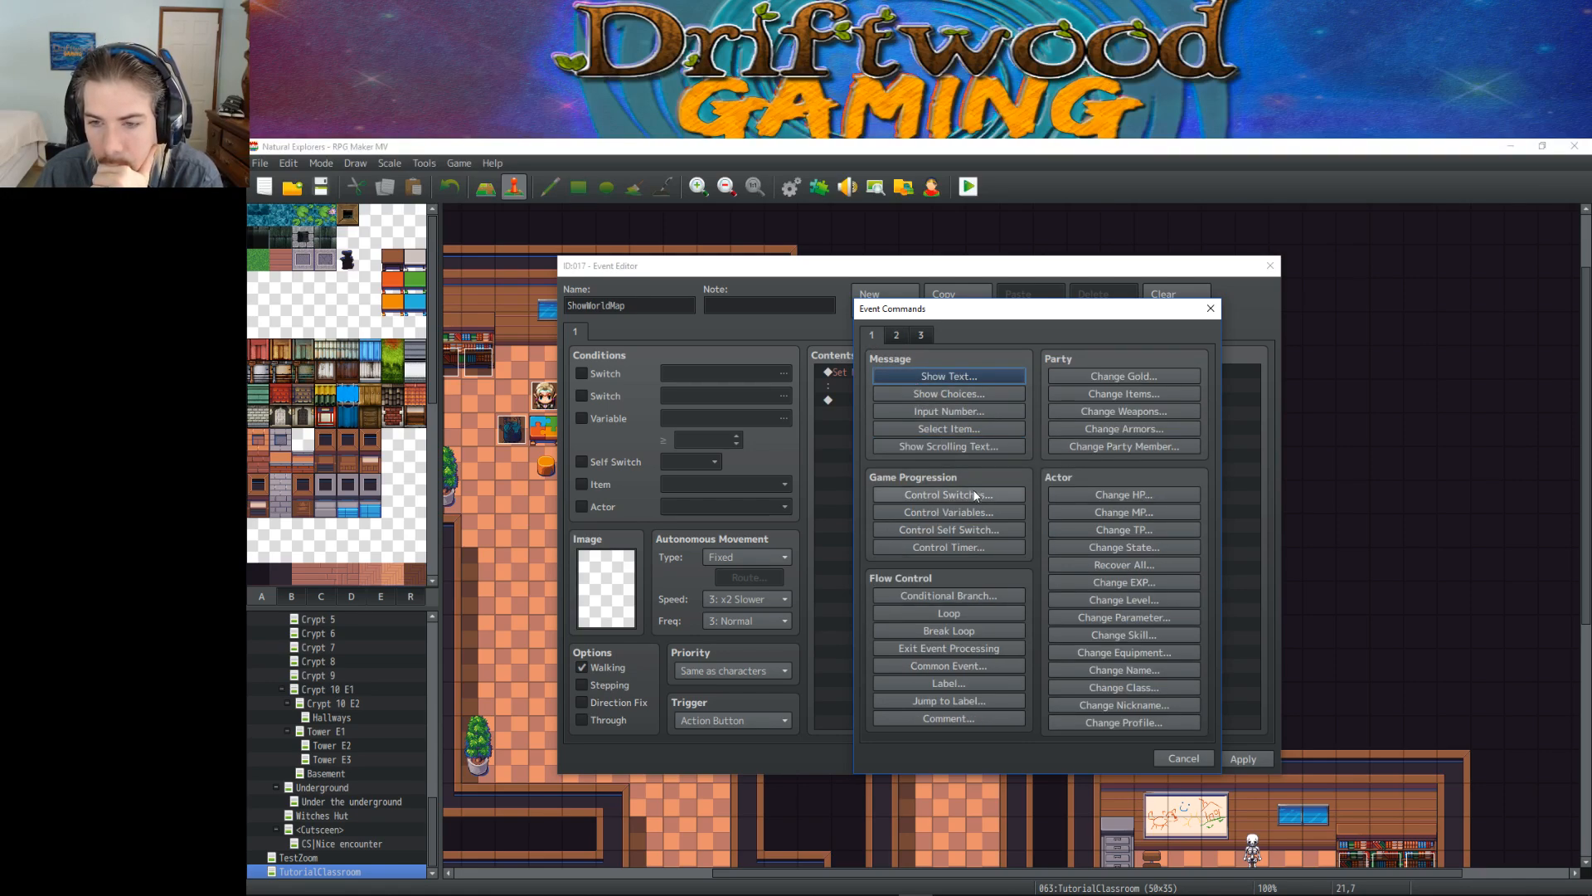
pyautogui.click(906, 335)
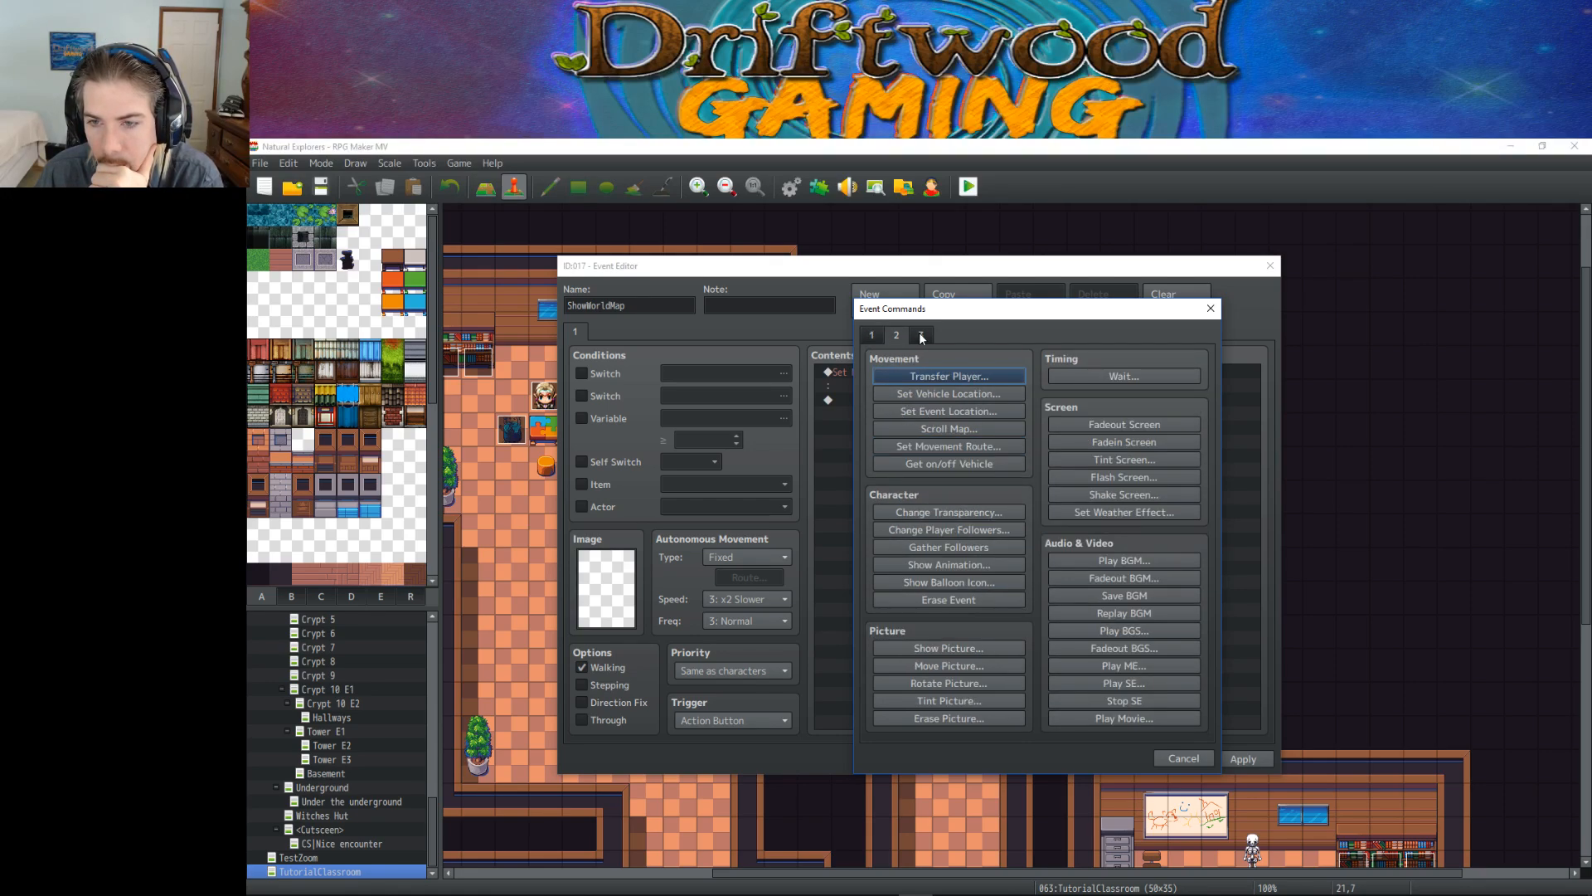
pyautogui.click(921, 336)
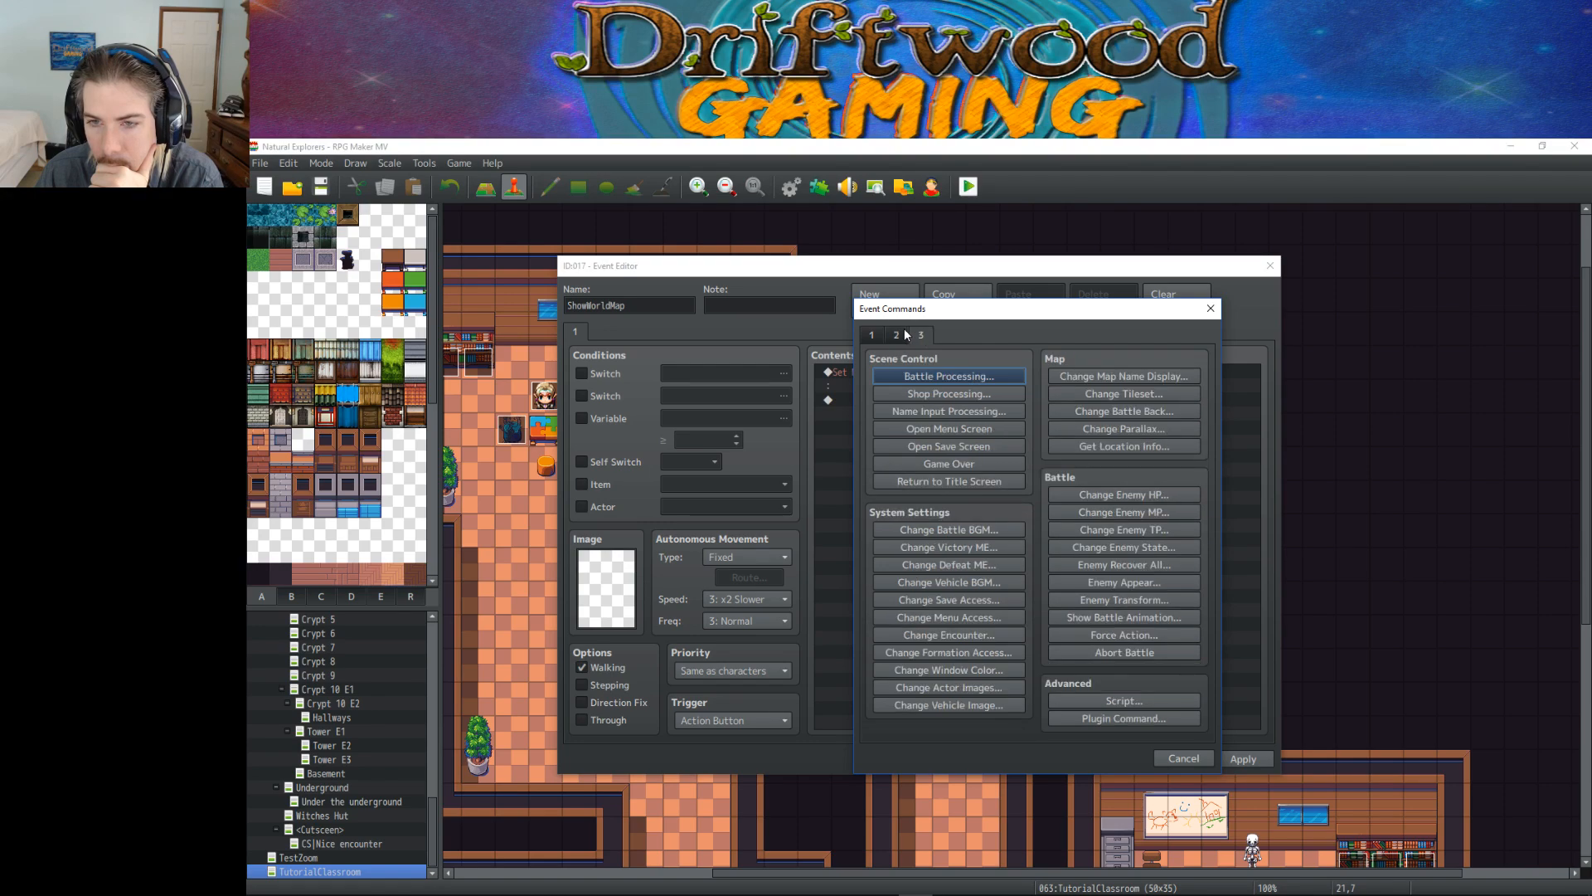
pyautogui.click(872, 335)
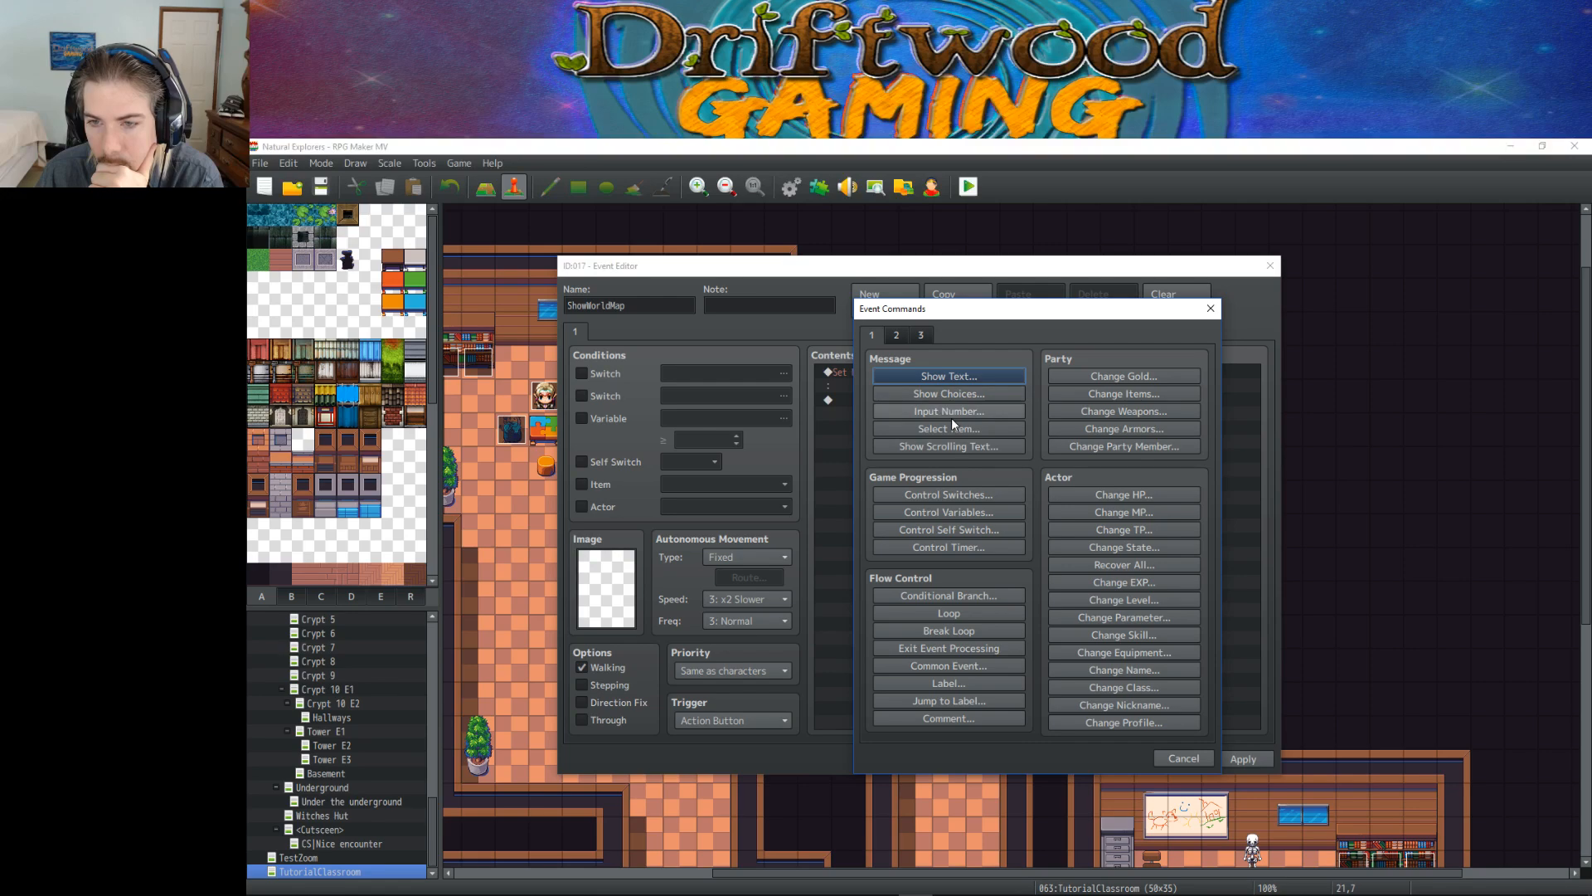
pyautogui.click(922, 336)
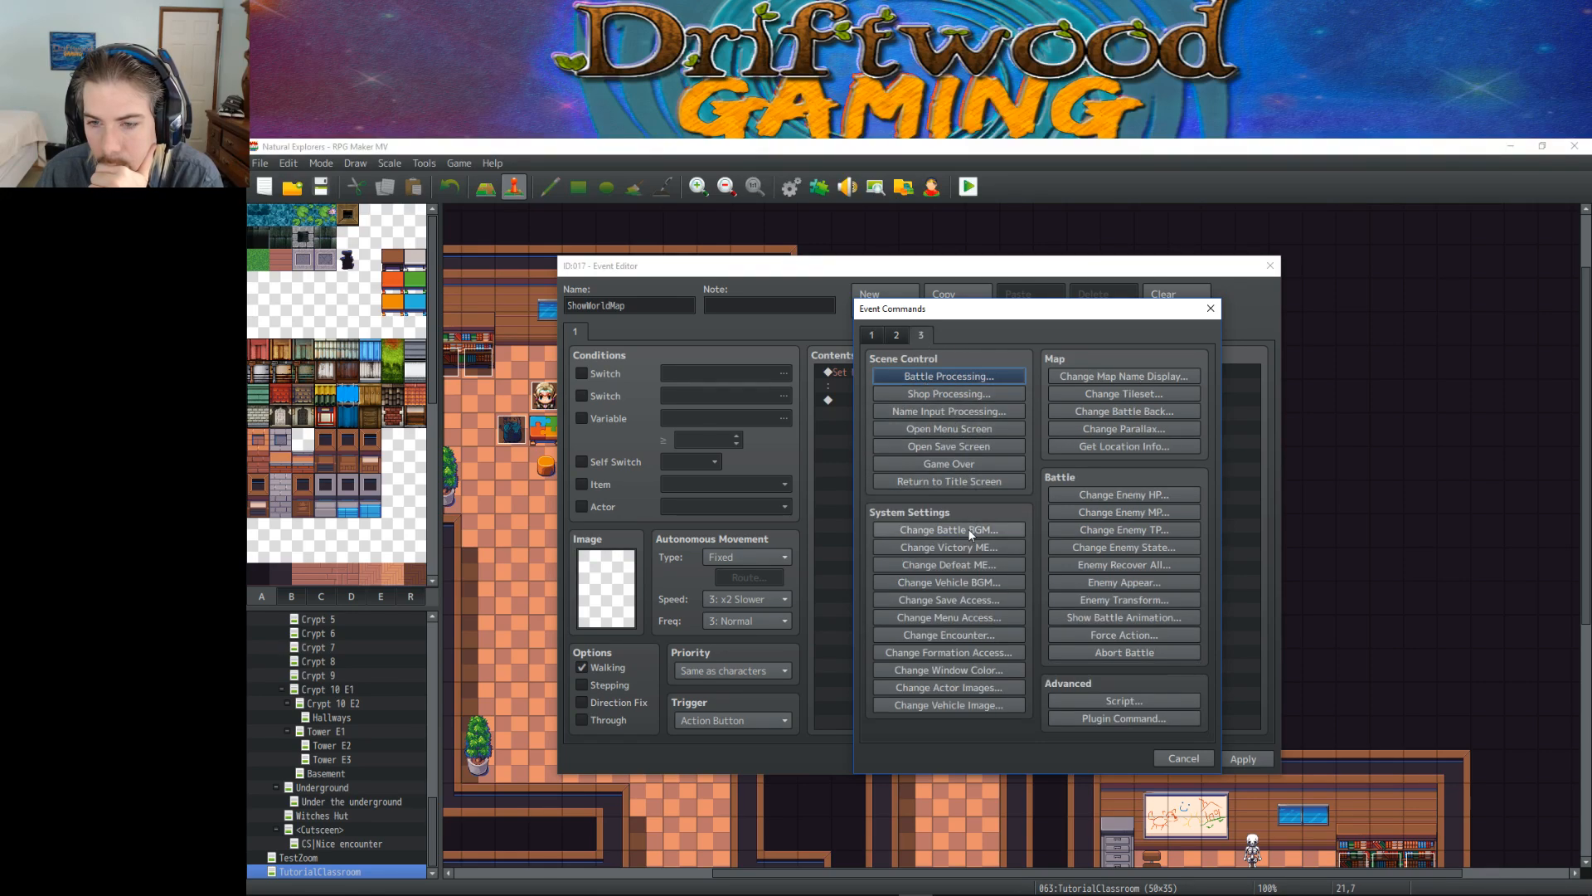
pyautogui.click(898, 335)
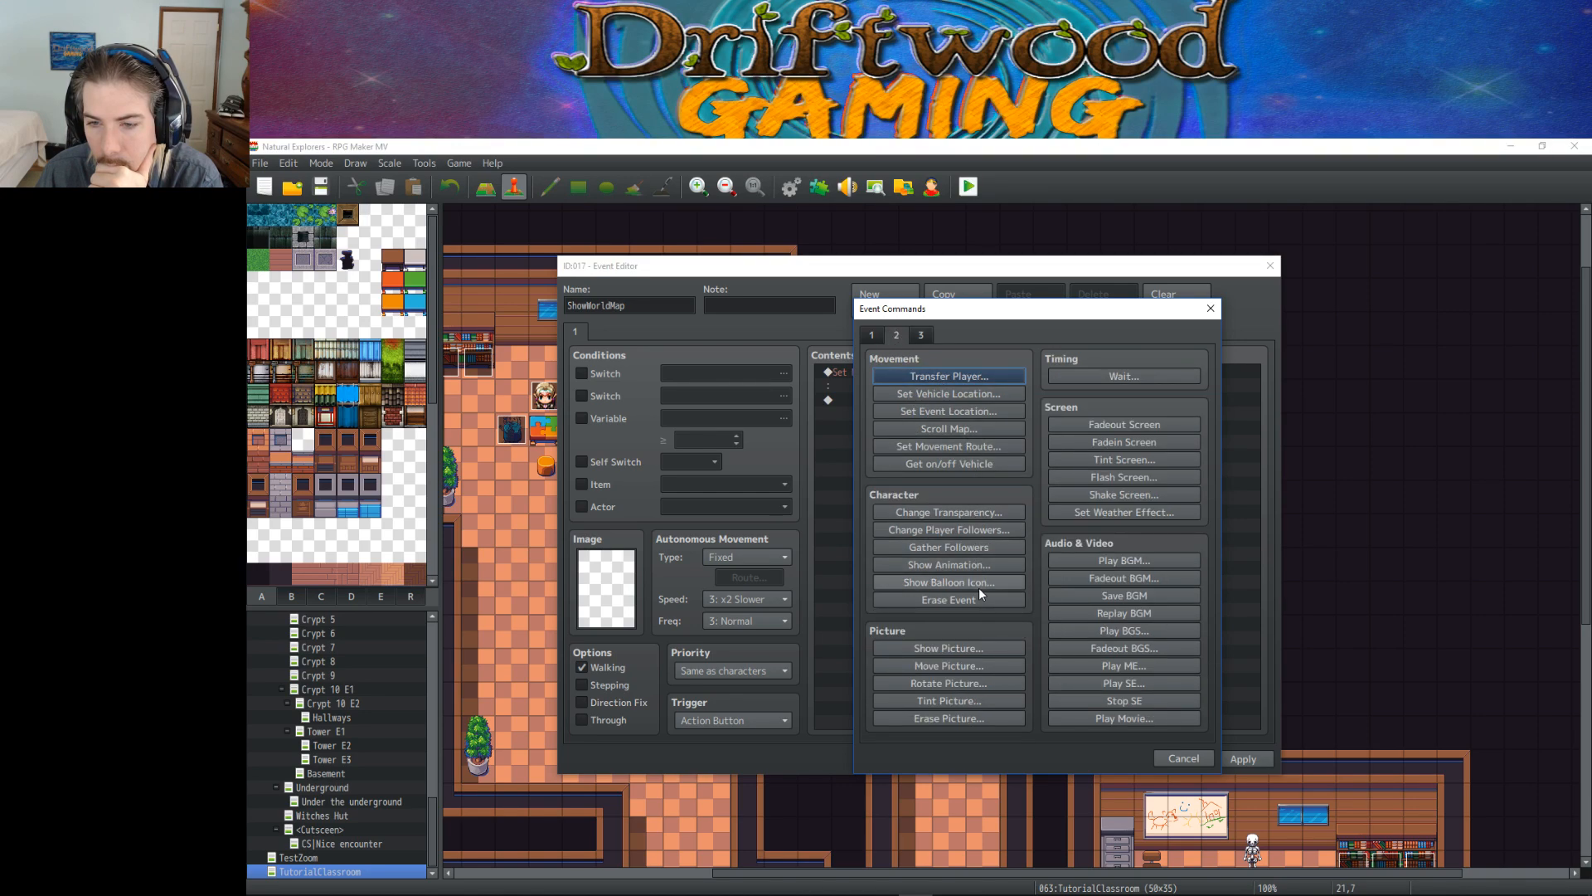
pyautogui.click(984, 649)
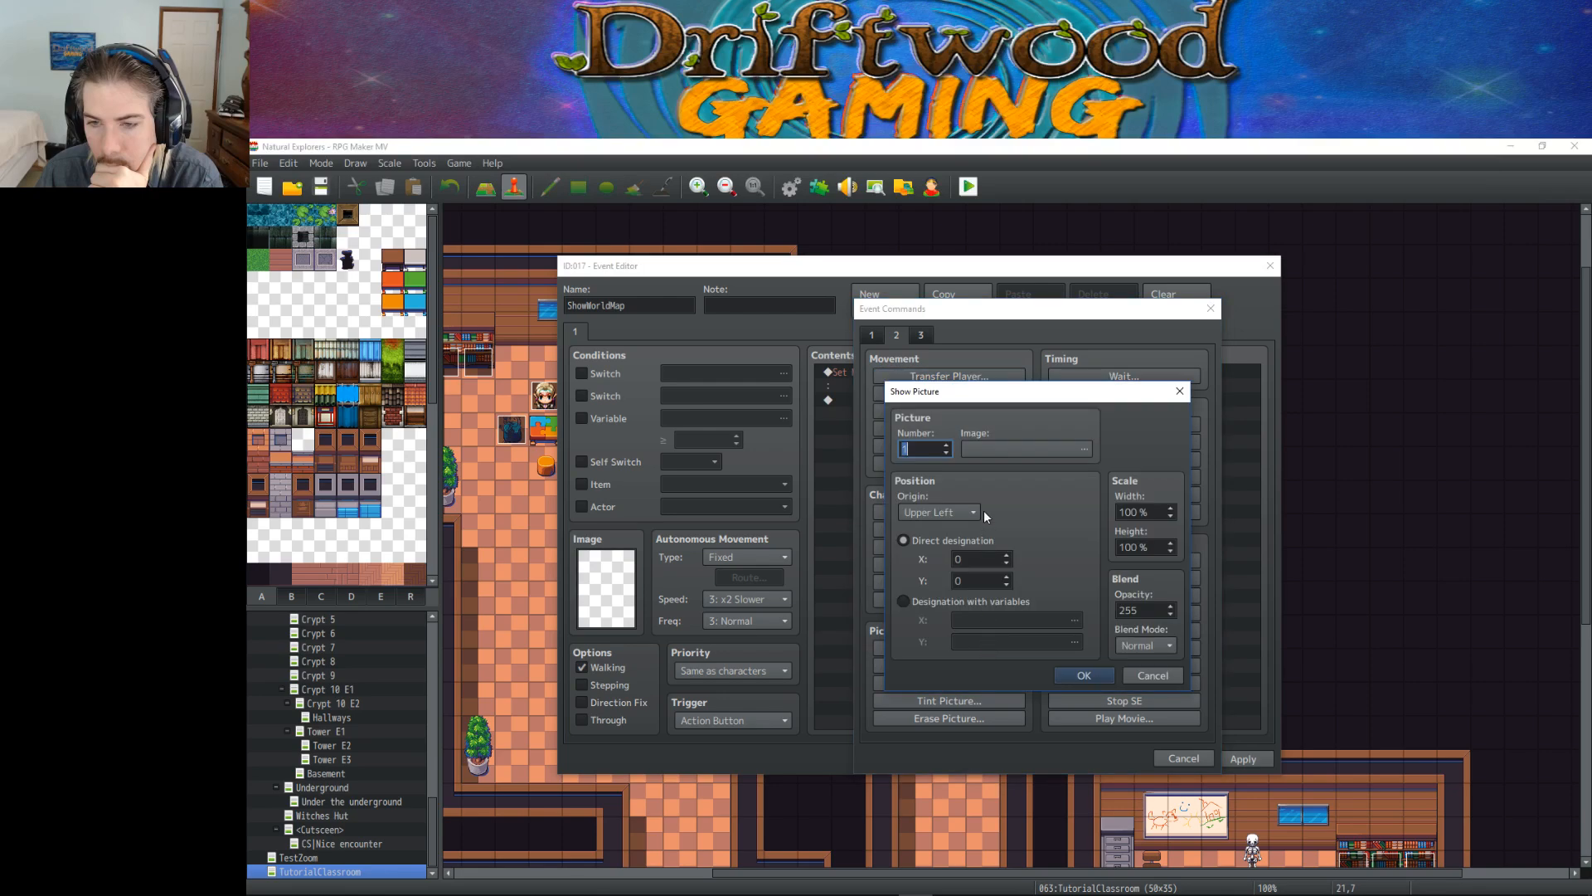
pyautogui.scroll(4, 923, 446)
pyautogui.click(985, 450)
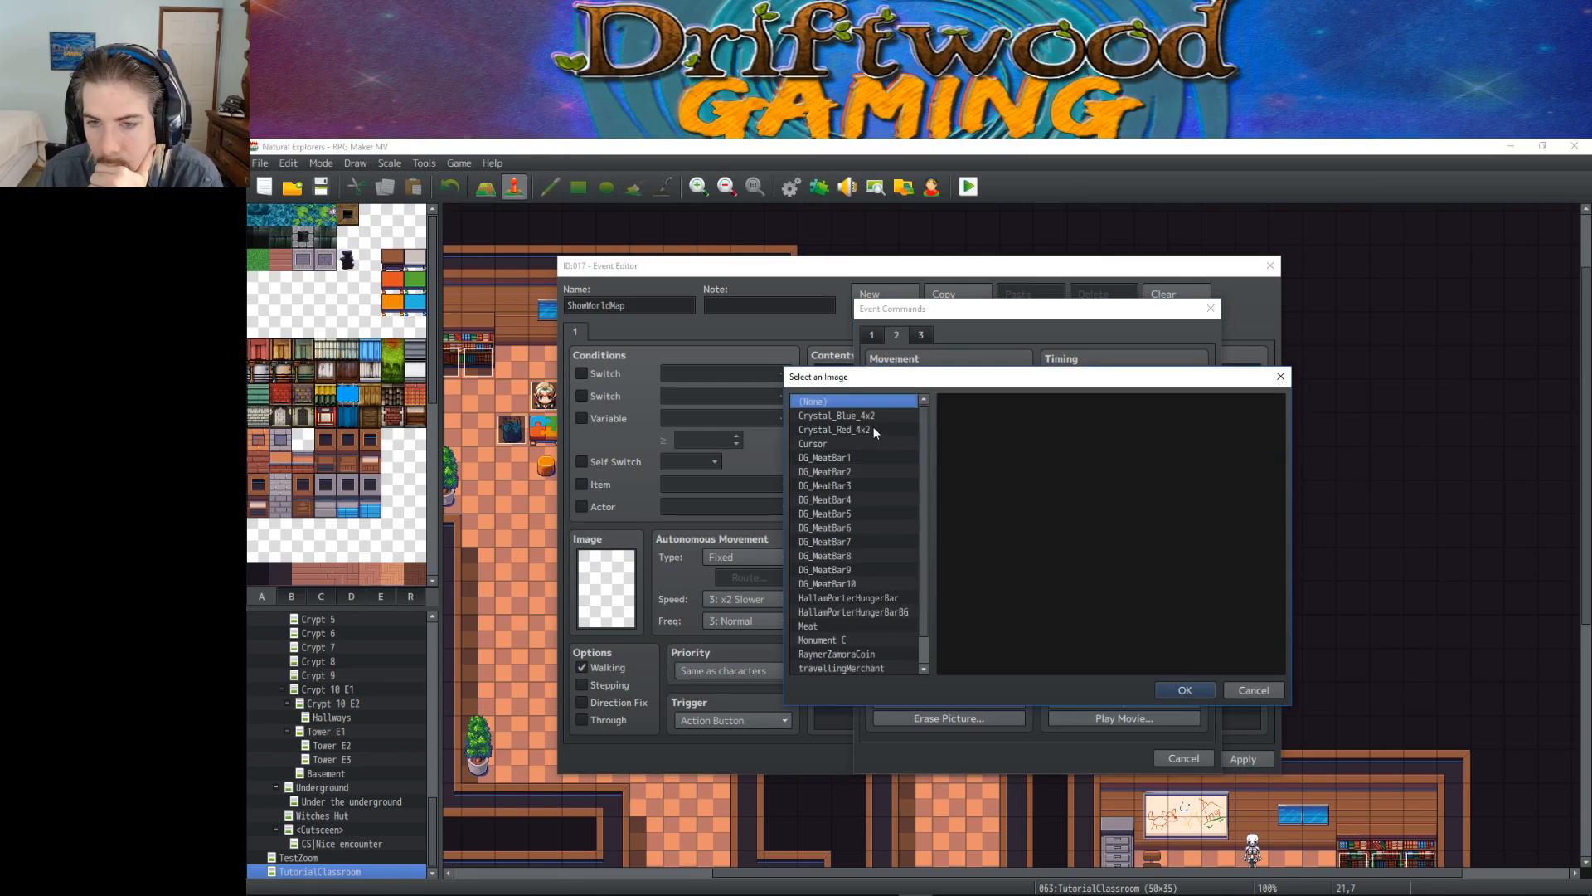
pyautogui.scroll(-2, 924, 461)
pyautogui.click(853, 669)
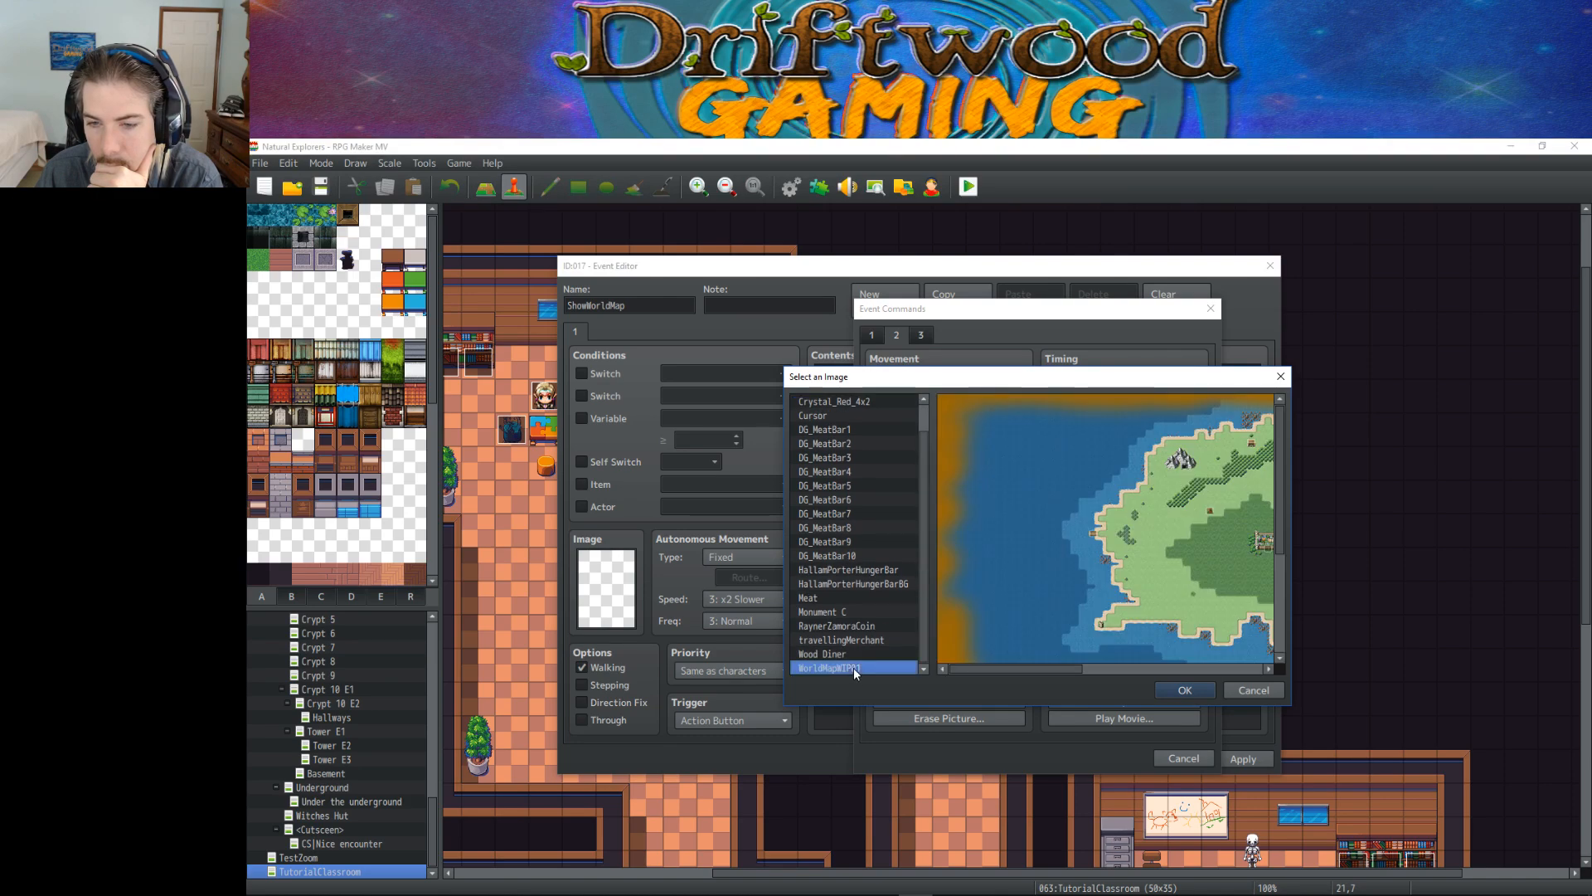
pyautogui.click(1205, 694)
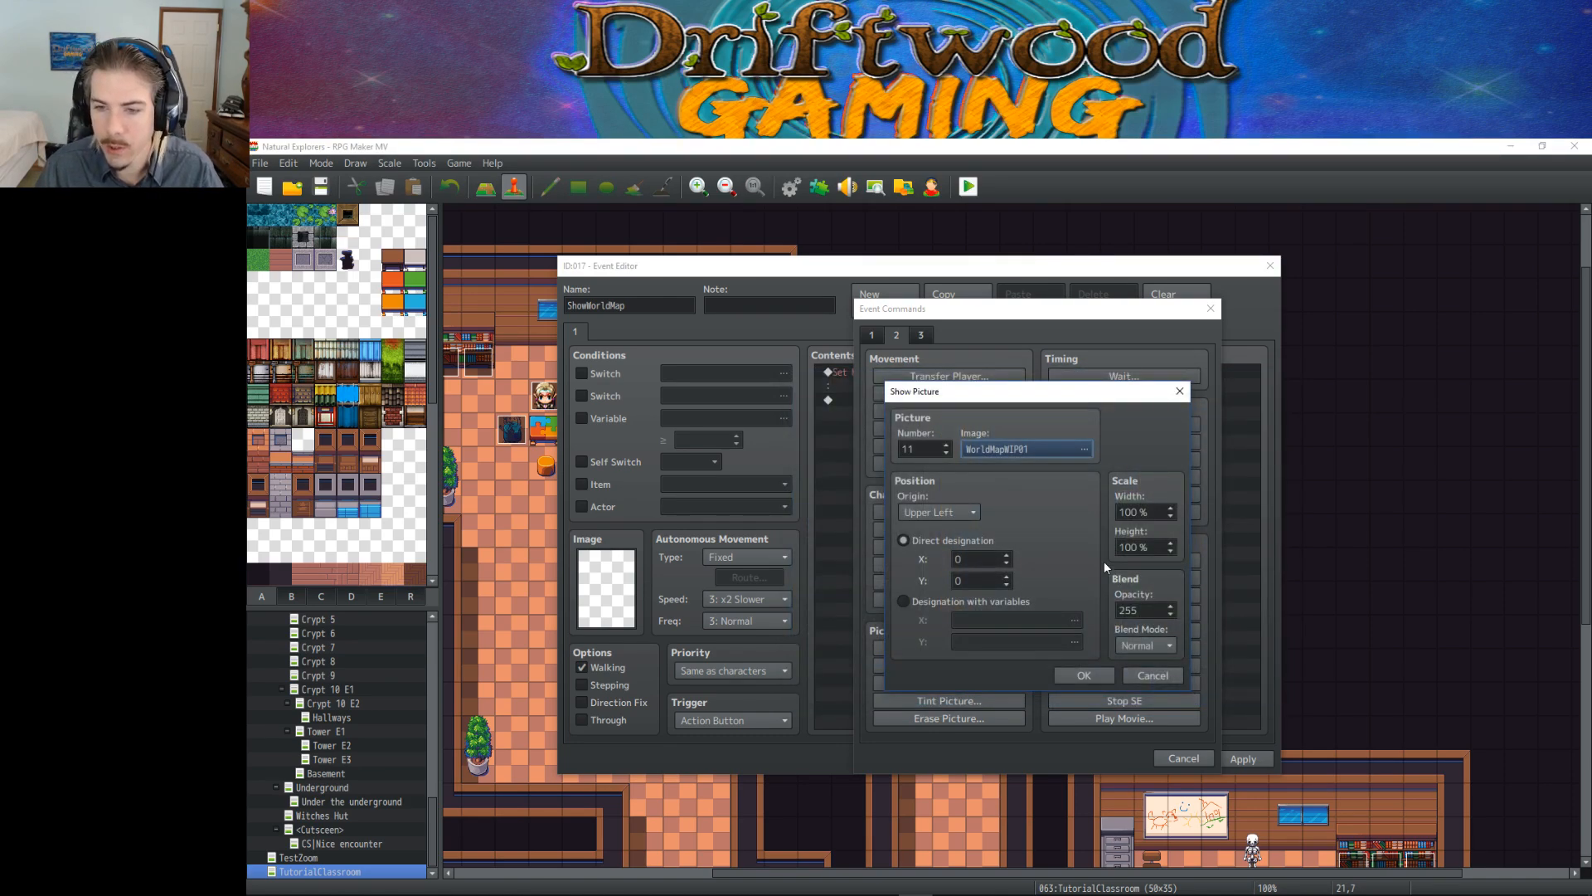
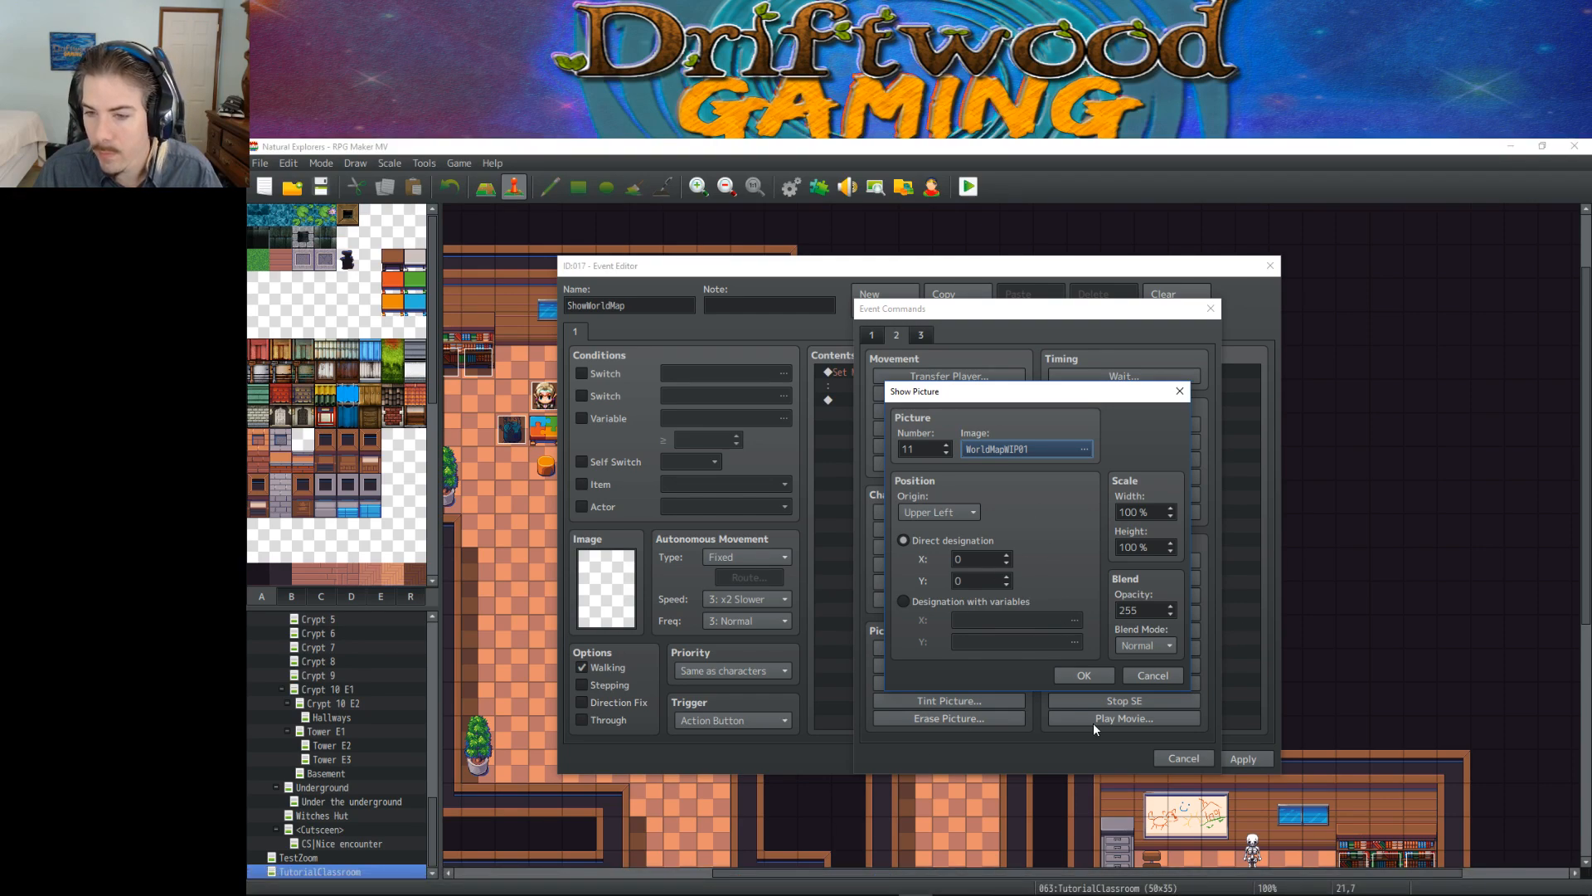
pyautogui.click(1084, 675)
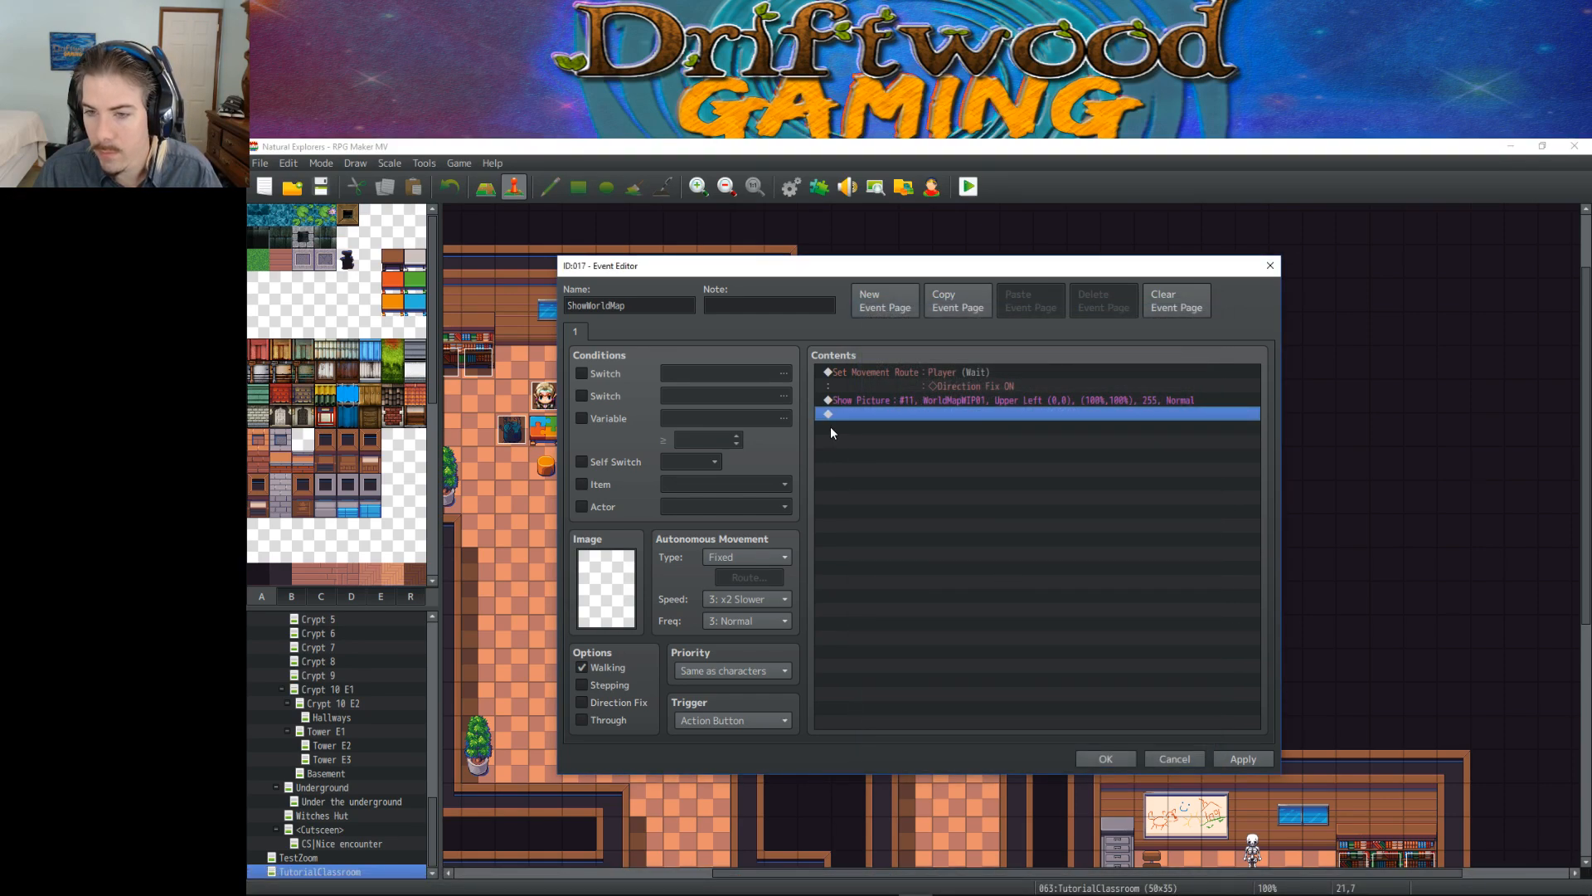
# Step: Add a Control Switches command after the picture and name the unused single switch 0073 with a name beginning LockPlayer4Wo
pyautogui.rightClick(904, 416)
pyautogui.click(940, 425)
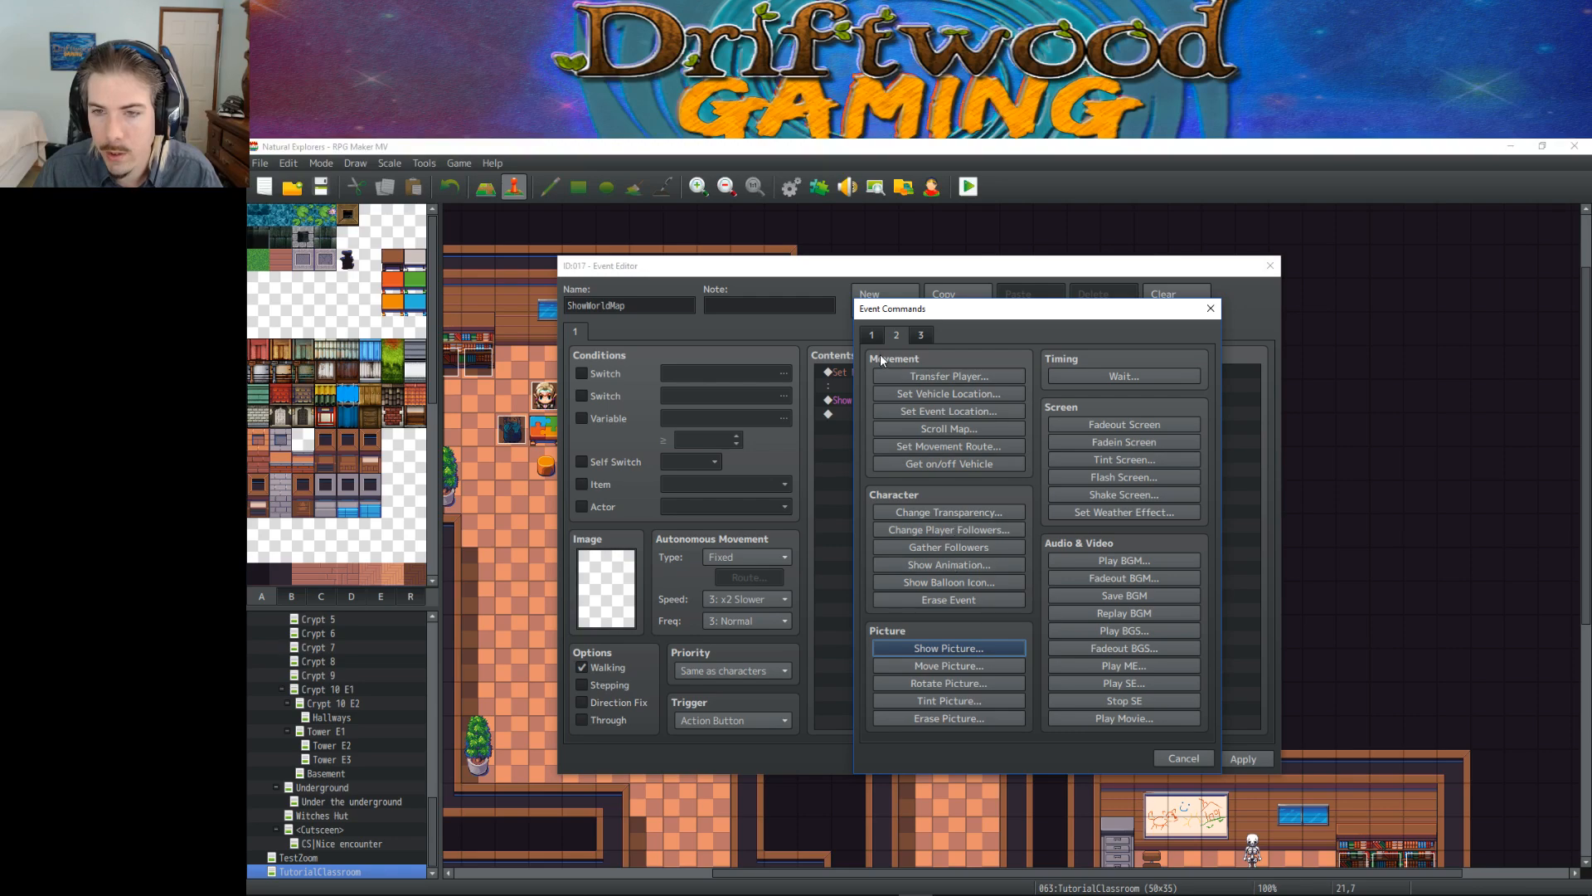
pyautogui.click(872, 335)
pyautogui.click(959, 496)
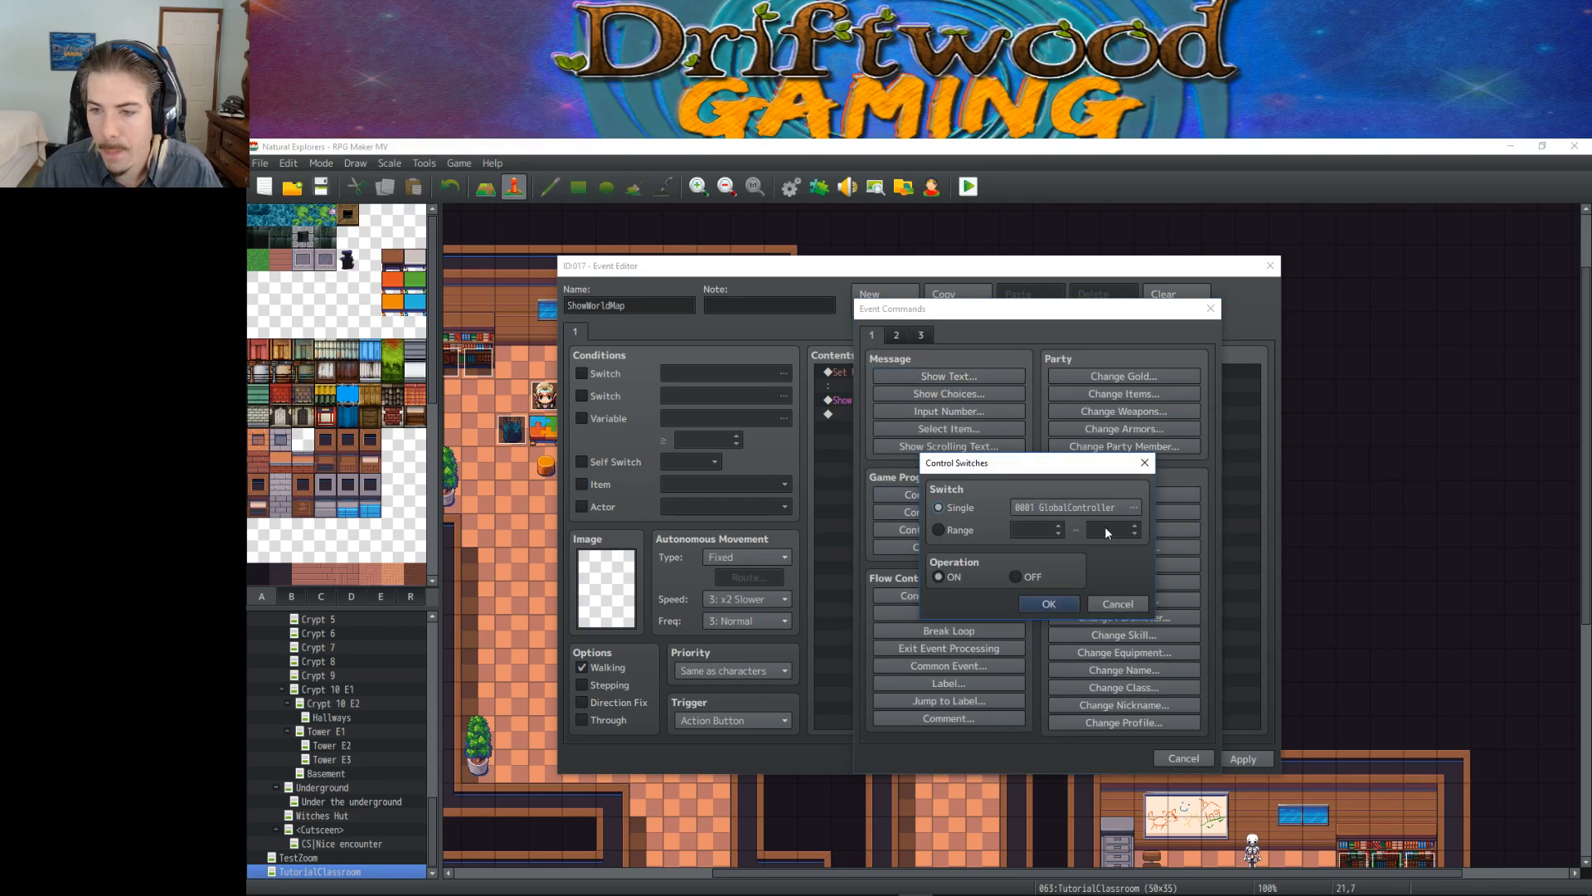
pyautogui.click(1128, 504)
pyautogui.click(1095, 554)
pyautogui.click(1102, 678)
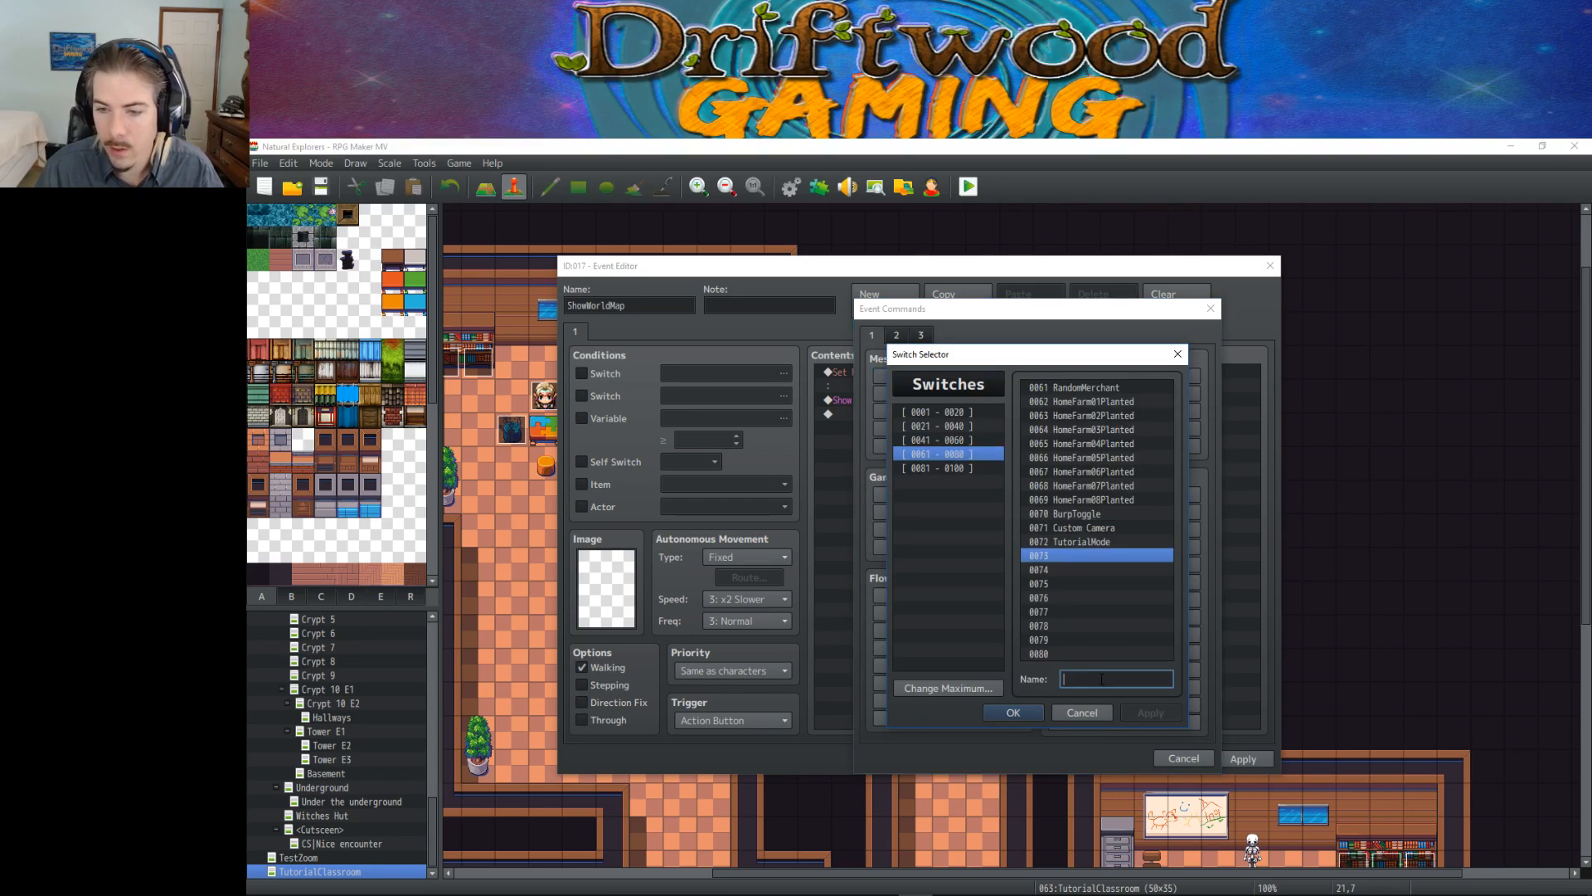
pyautogui.write('Lo')
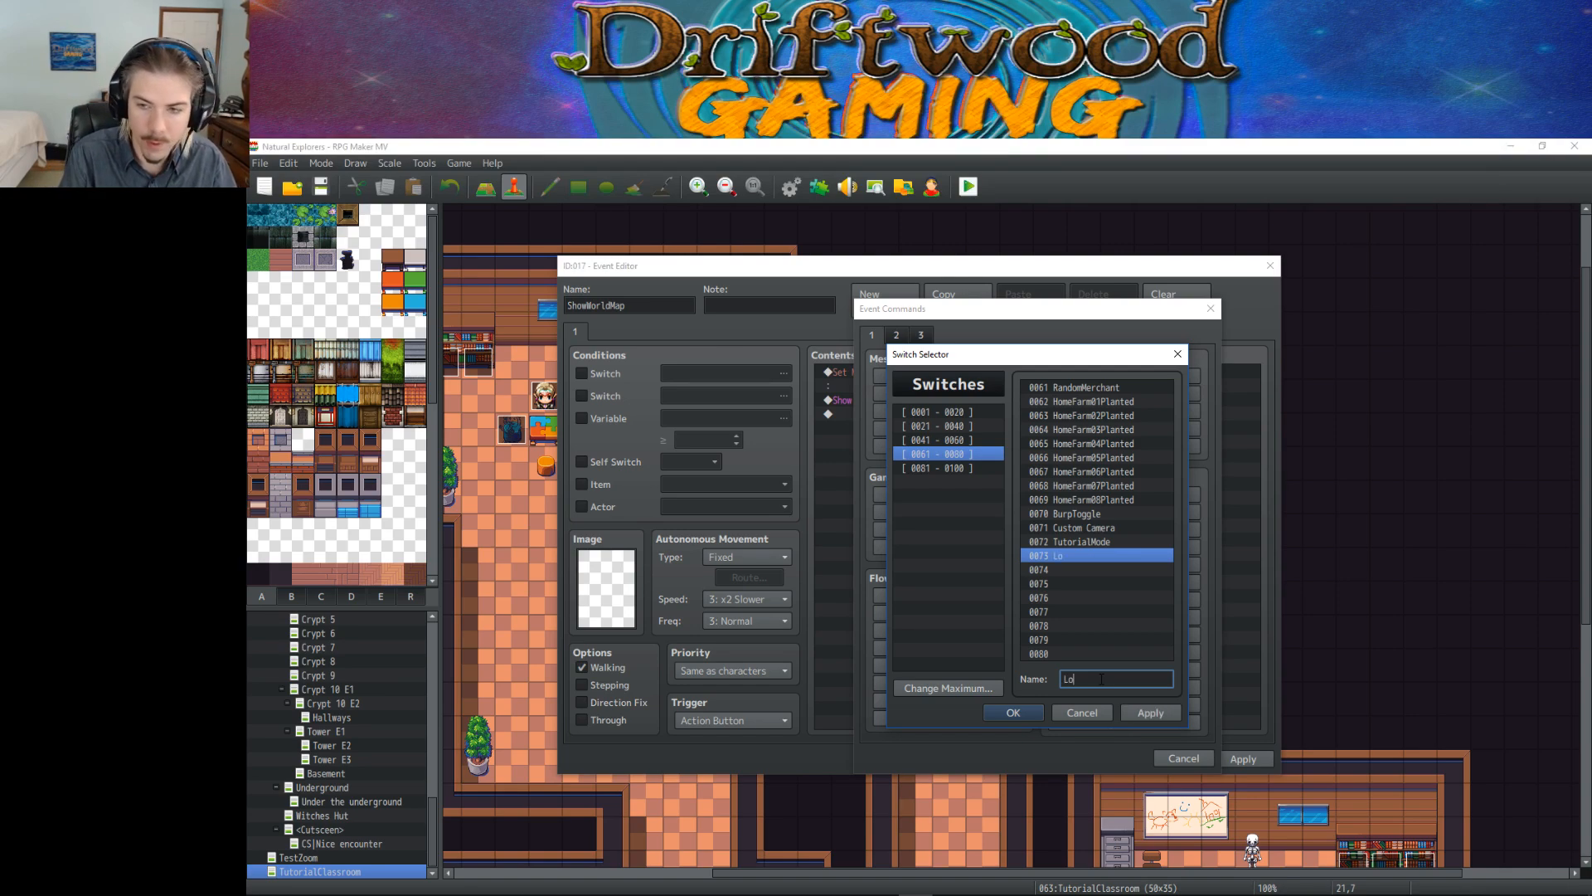
pyautogui.write('ckPlayer3Wo')
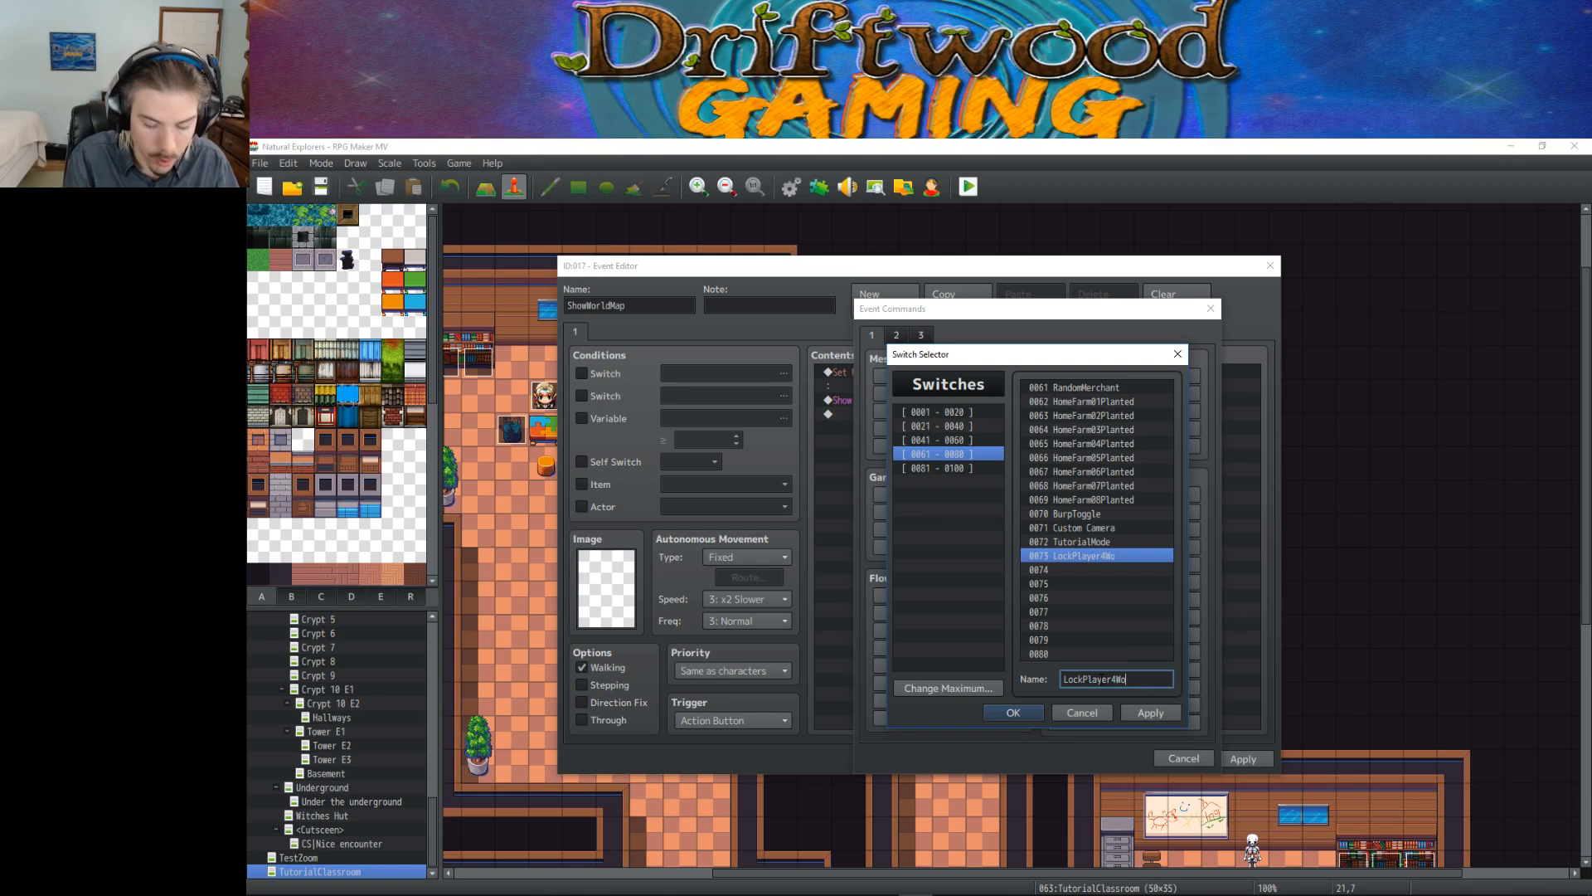
# Step: Name switch 0073 LockPlayer4WorldMapView, add the command setting it ON to the ShowWorldMap event, and confirm the event
pyautogui.write('rldMapView')
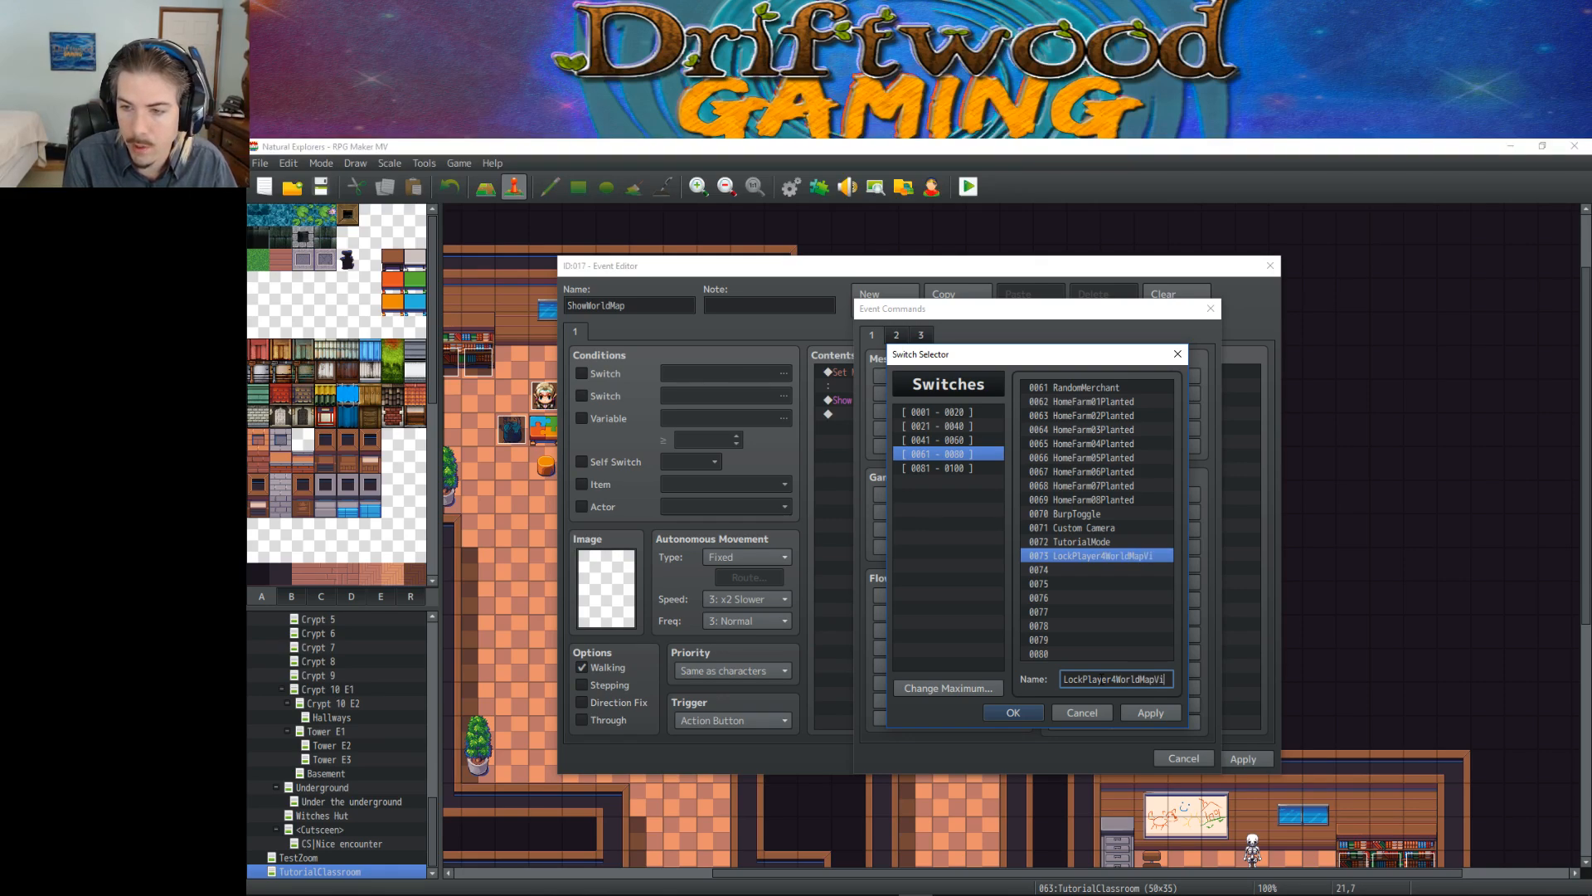
pyautogui.click(1022, 714)
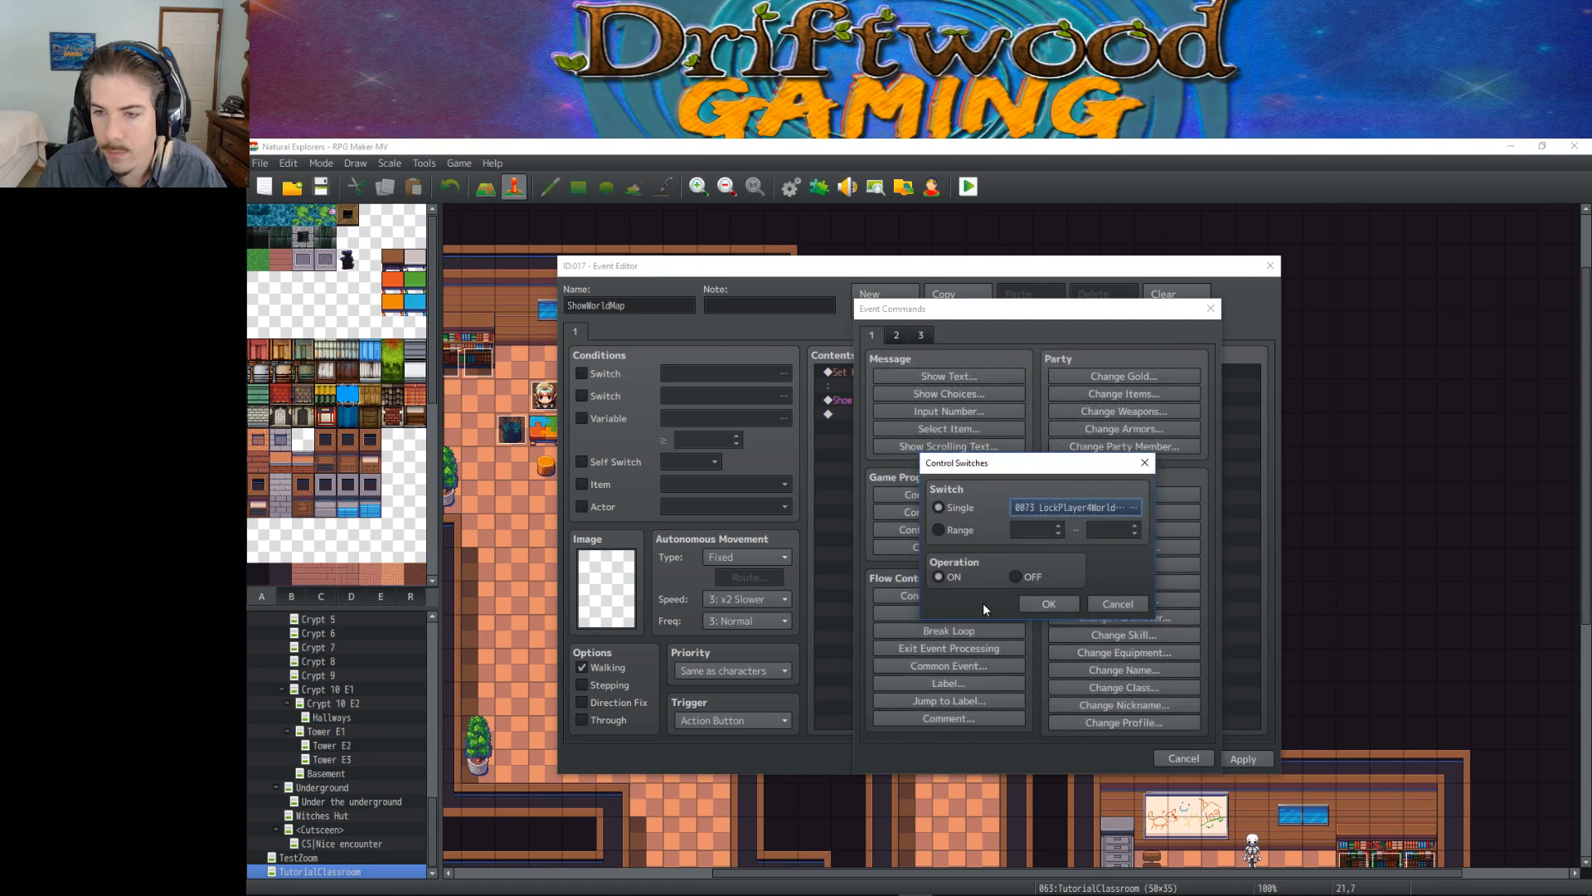
pyautogui.click(1048, 604)
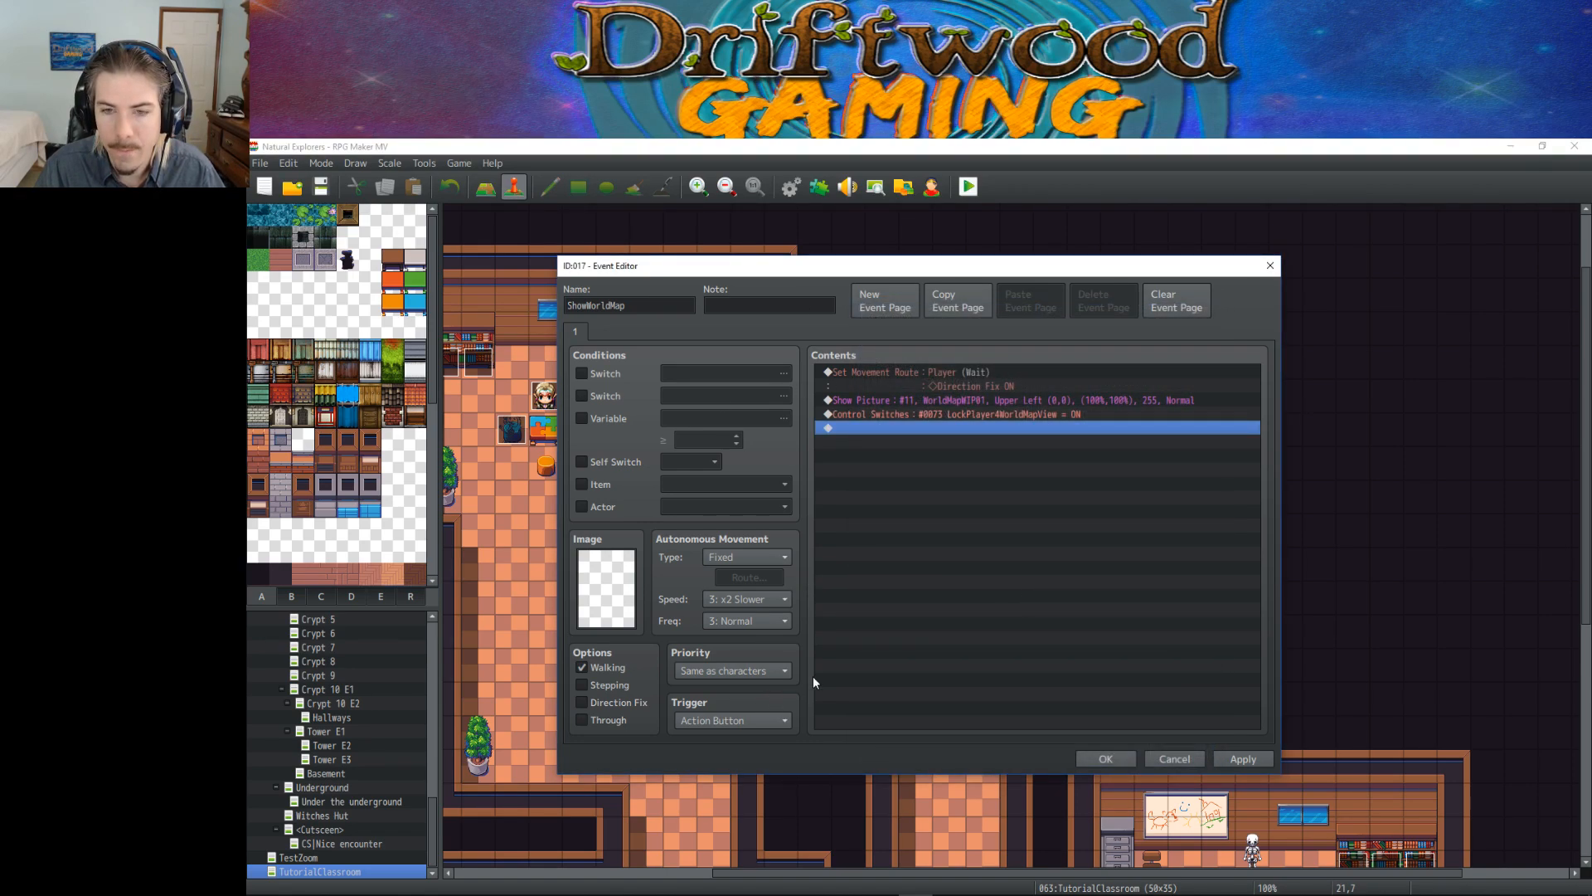
pyautogui.click(1105, 759)
# Step: Duplicate the ShowWorldMap event onto the neighbouring tile beneath the other half of the wall map
pyautogui.click(819, 398)
pyautogui.click(780, 365)
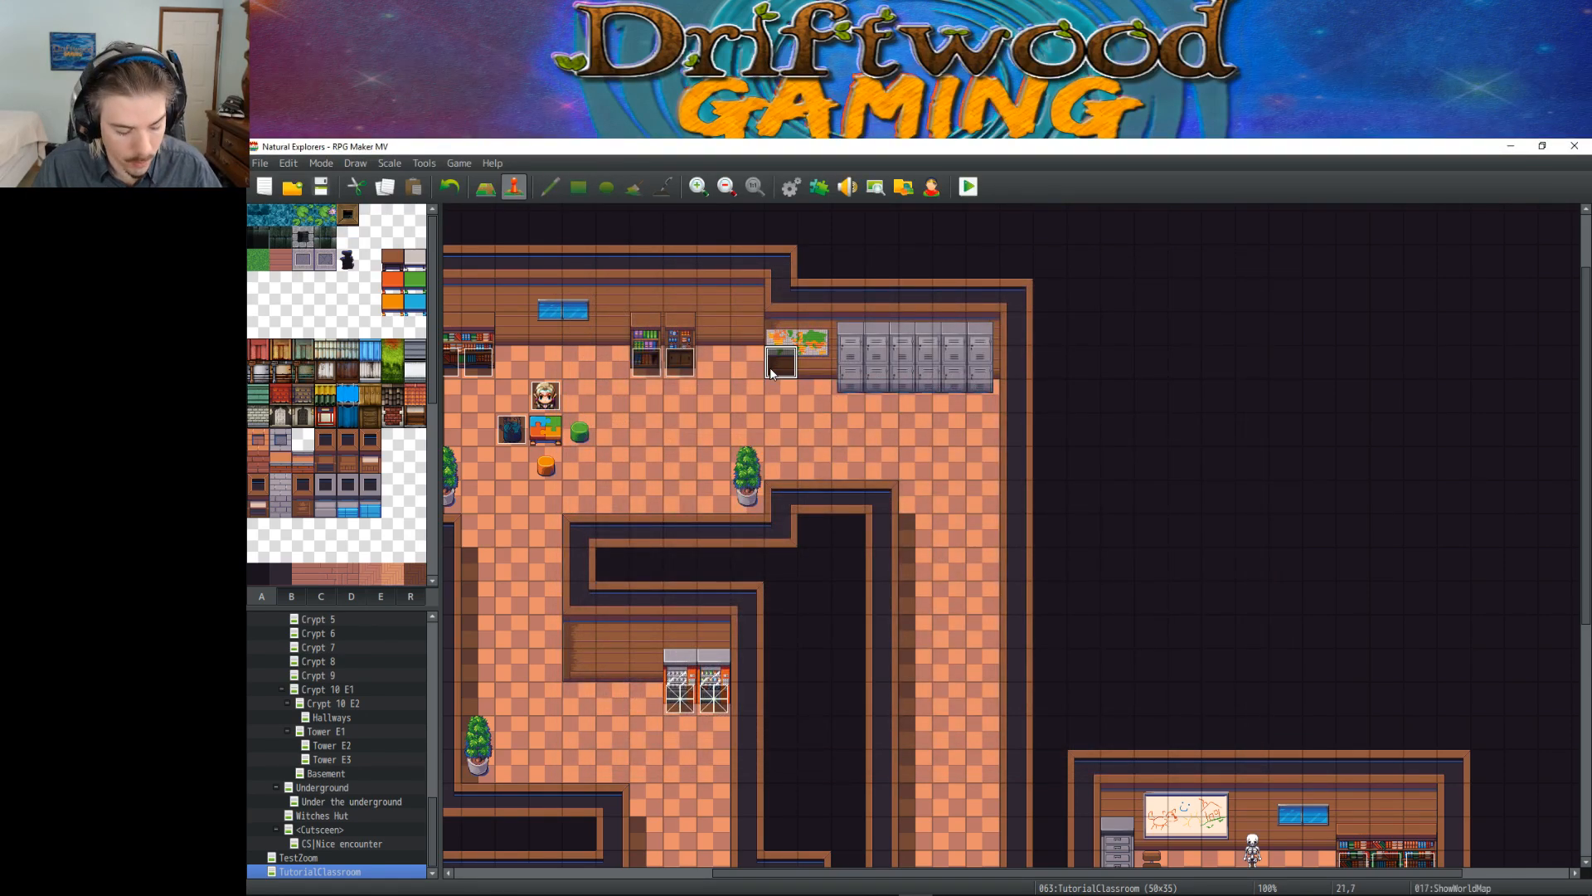
pyautogui.click(817, 374)
pyautogui.hotkey('ctrl', 'v')
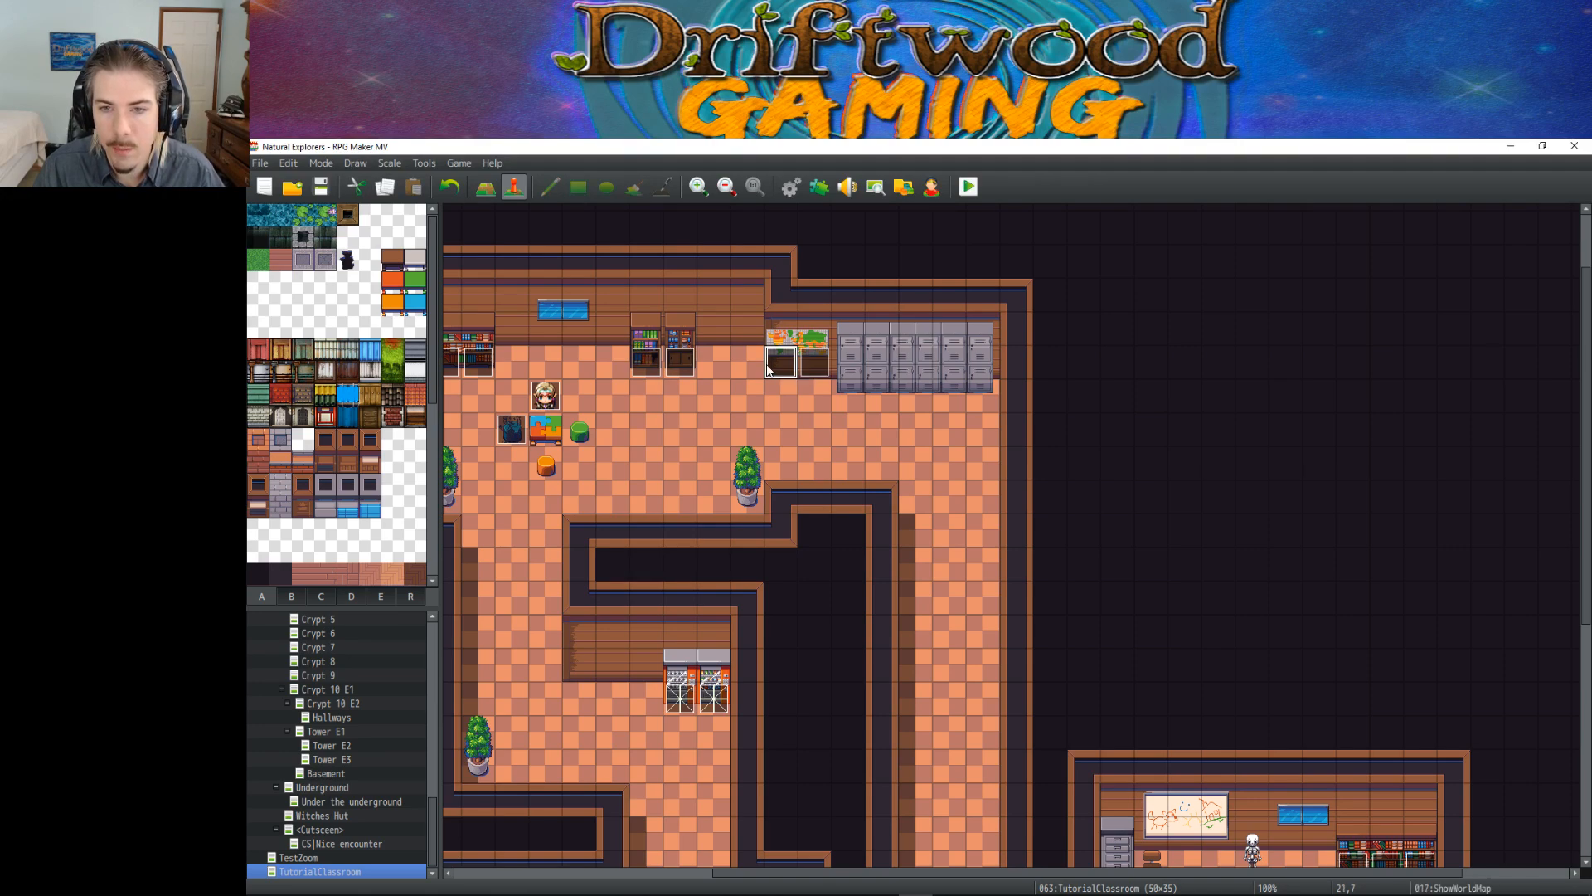
# Step: Create an event at tile 21,8 conditioned on switch 0073 LockPlayer4WorldMapView, with priority Same as characters
pyautogui.click(826, 408)
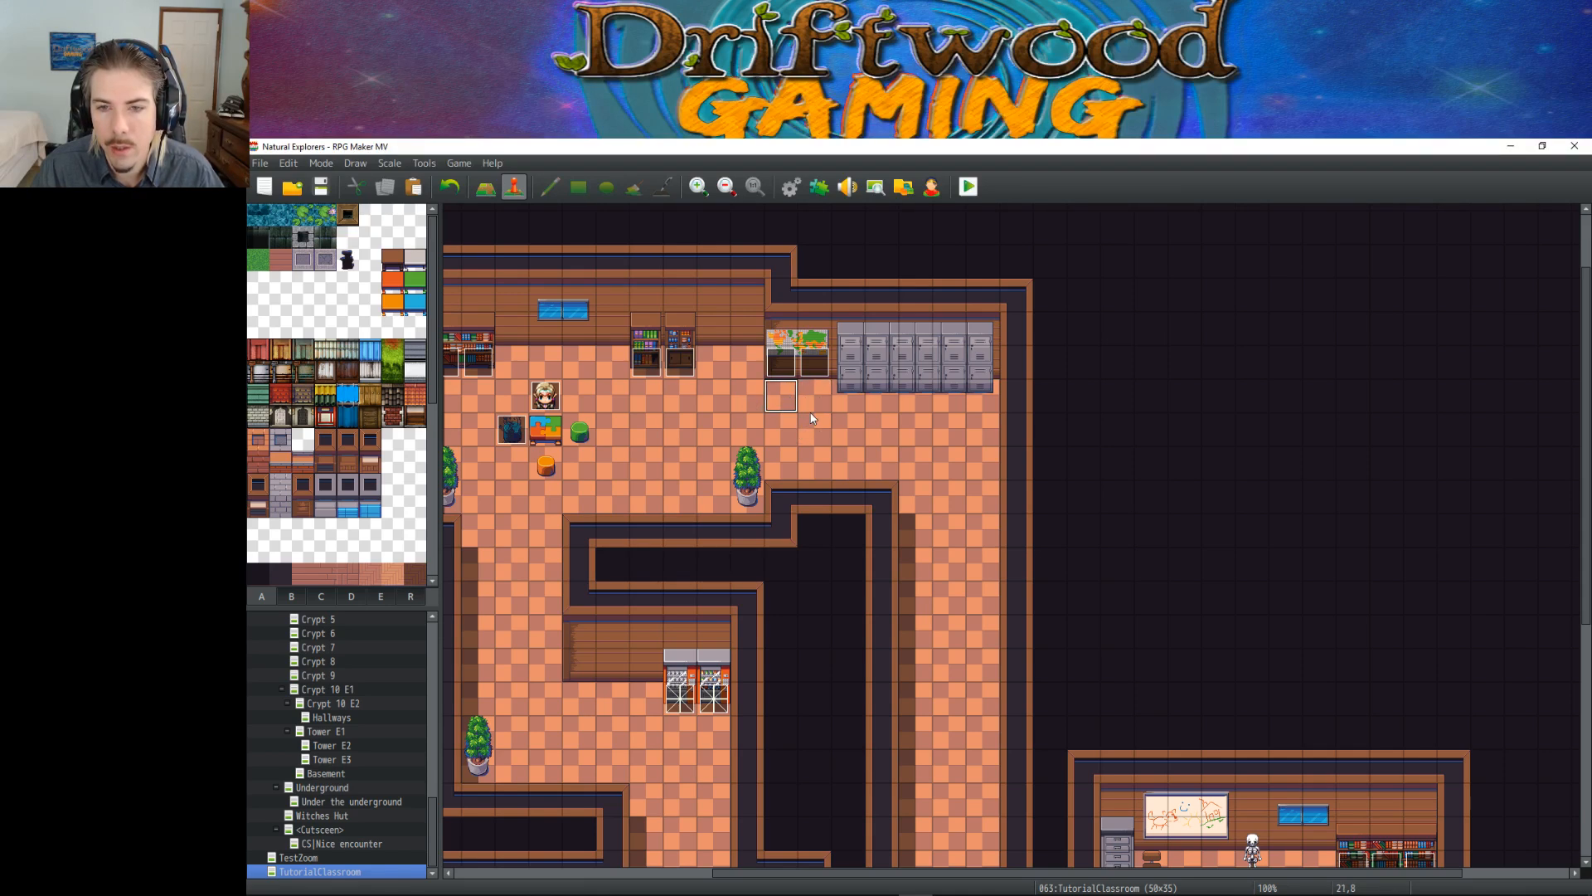
pyautogui.doubleClick(788, 396)
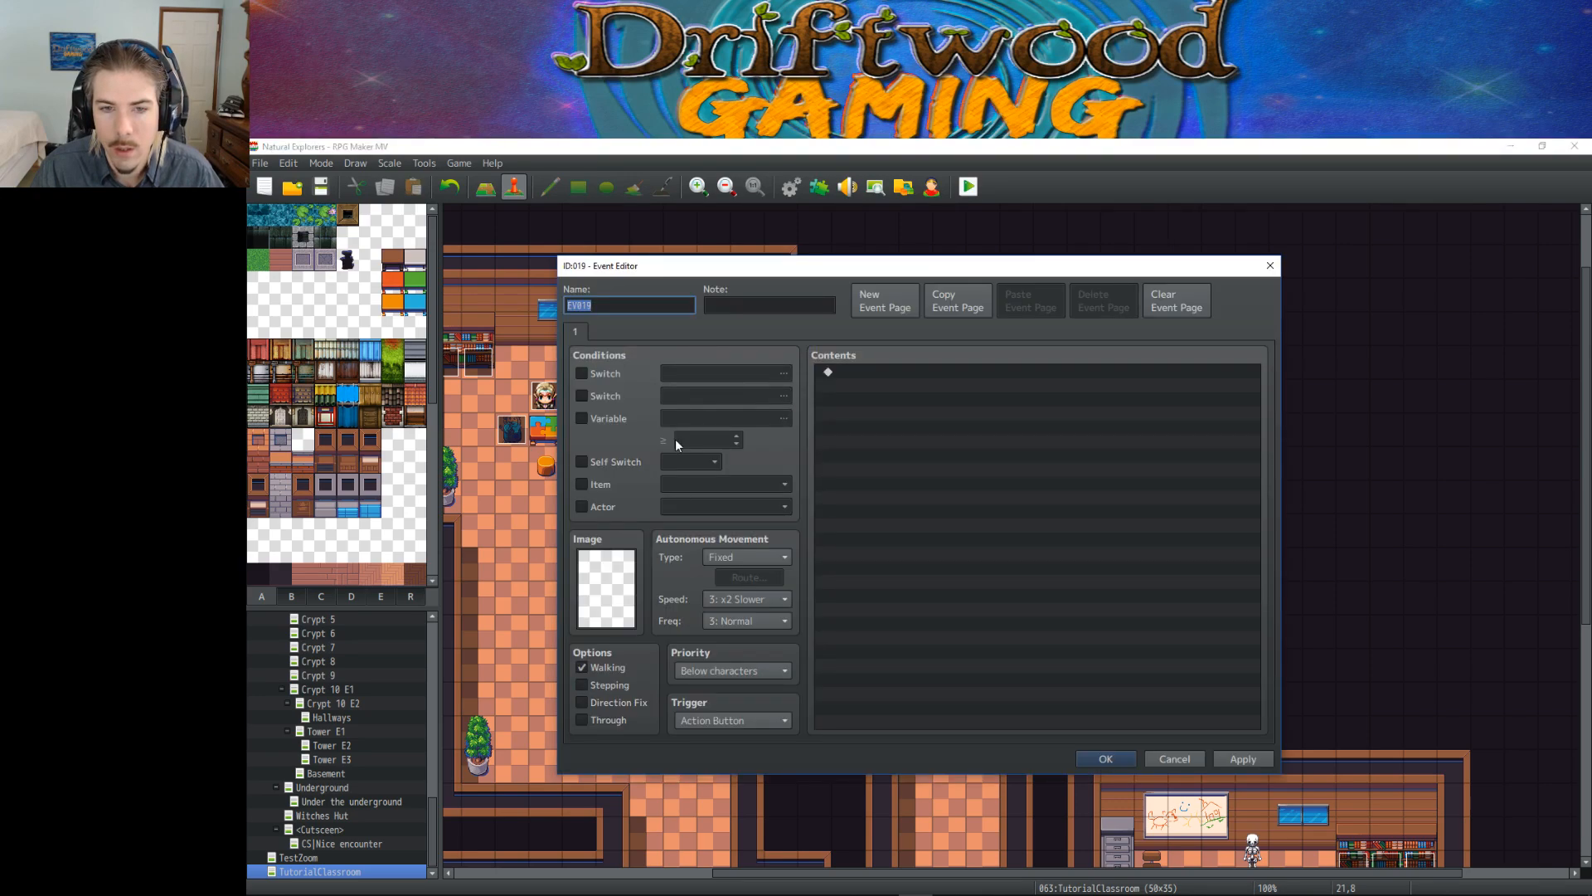
pyautogui.click(622, 374)
pyautogui.click(783, 374)
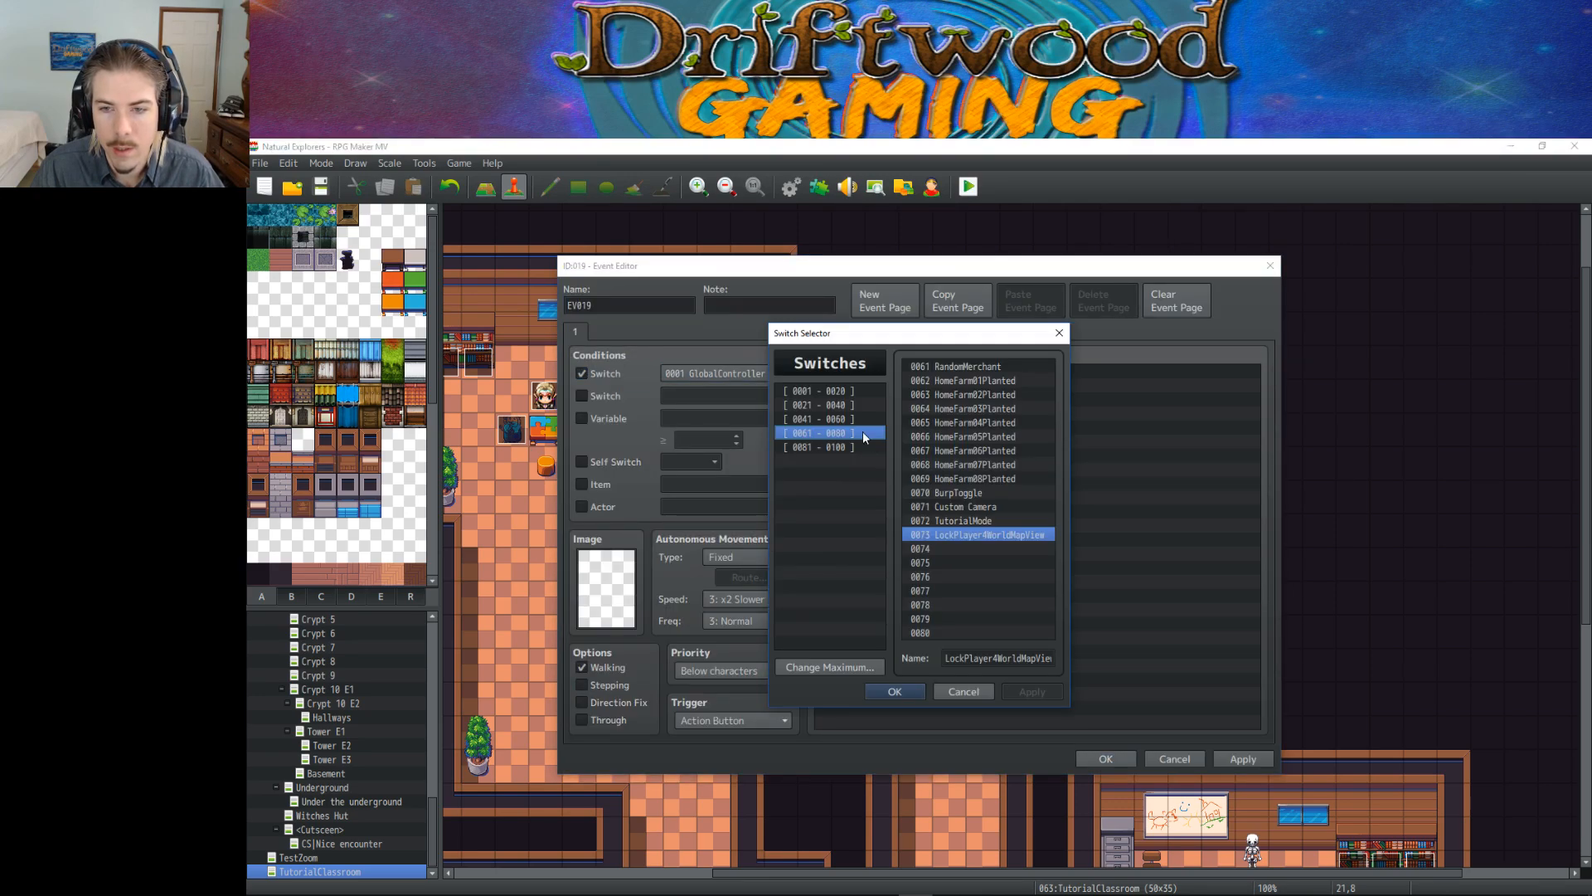
pyautogui.click(892, 692)
pyautogui.click(741, 678)
pyautogui.click(722, 705)
pyautogui.click(1089, 755)
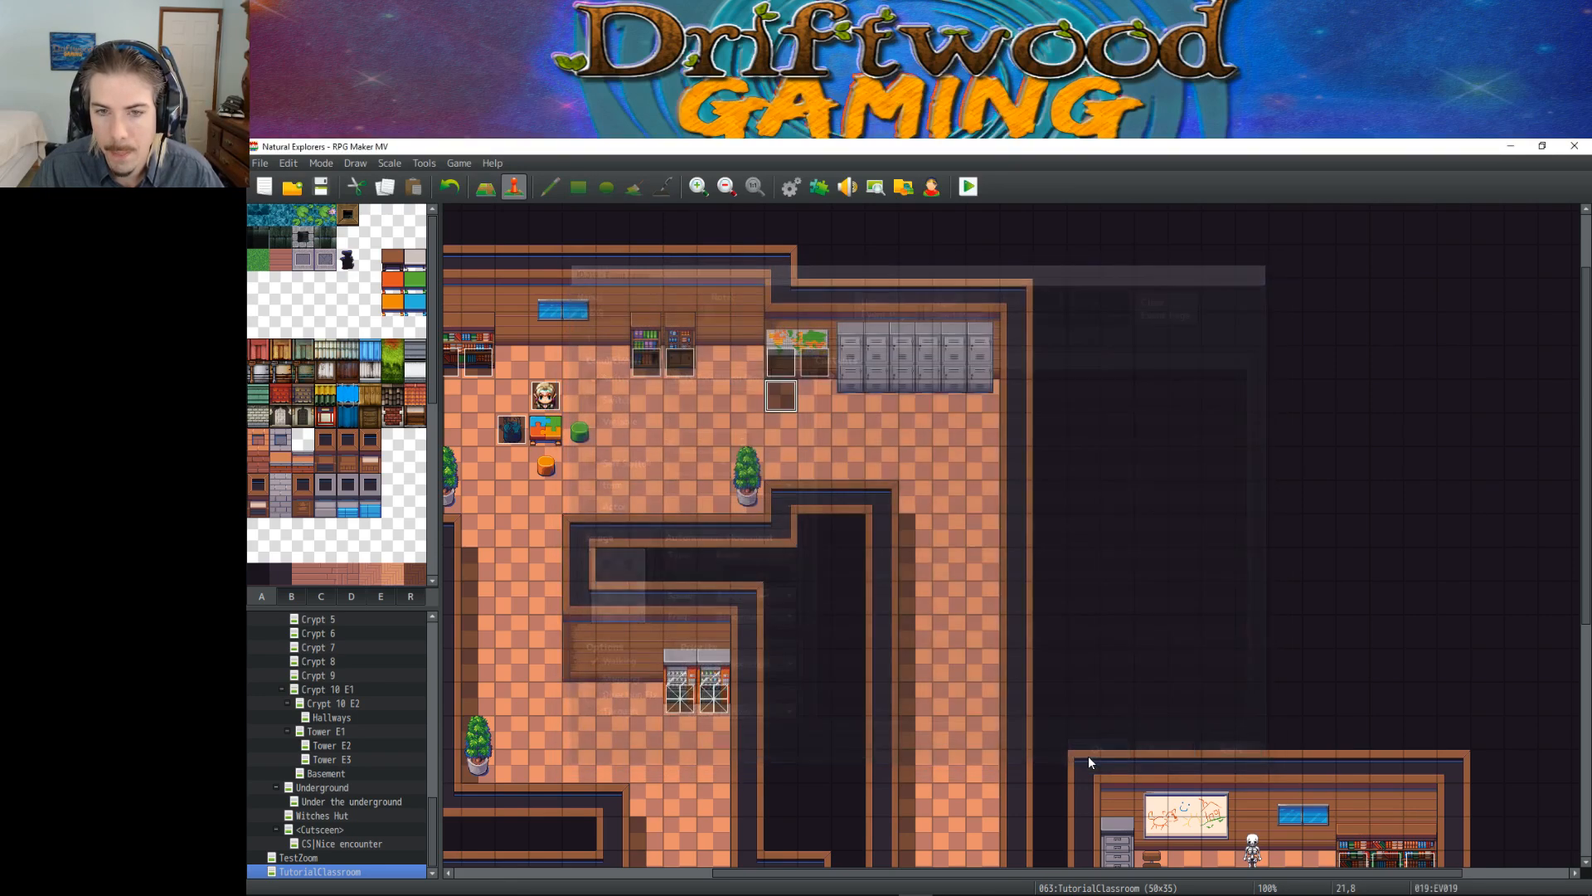
# Step: Duplicate the blocking event onto tile 22,8 and name the copy LockPlayerdown
pyautogui.hotkey('ctrl', 'c')
pyautogui.click(816, 397)
pyautogui.hotkey('ctrl', 'v')
pyautogui.doubleClick(817, 398)
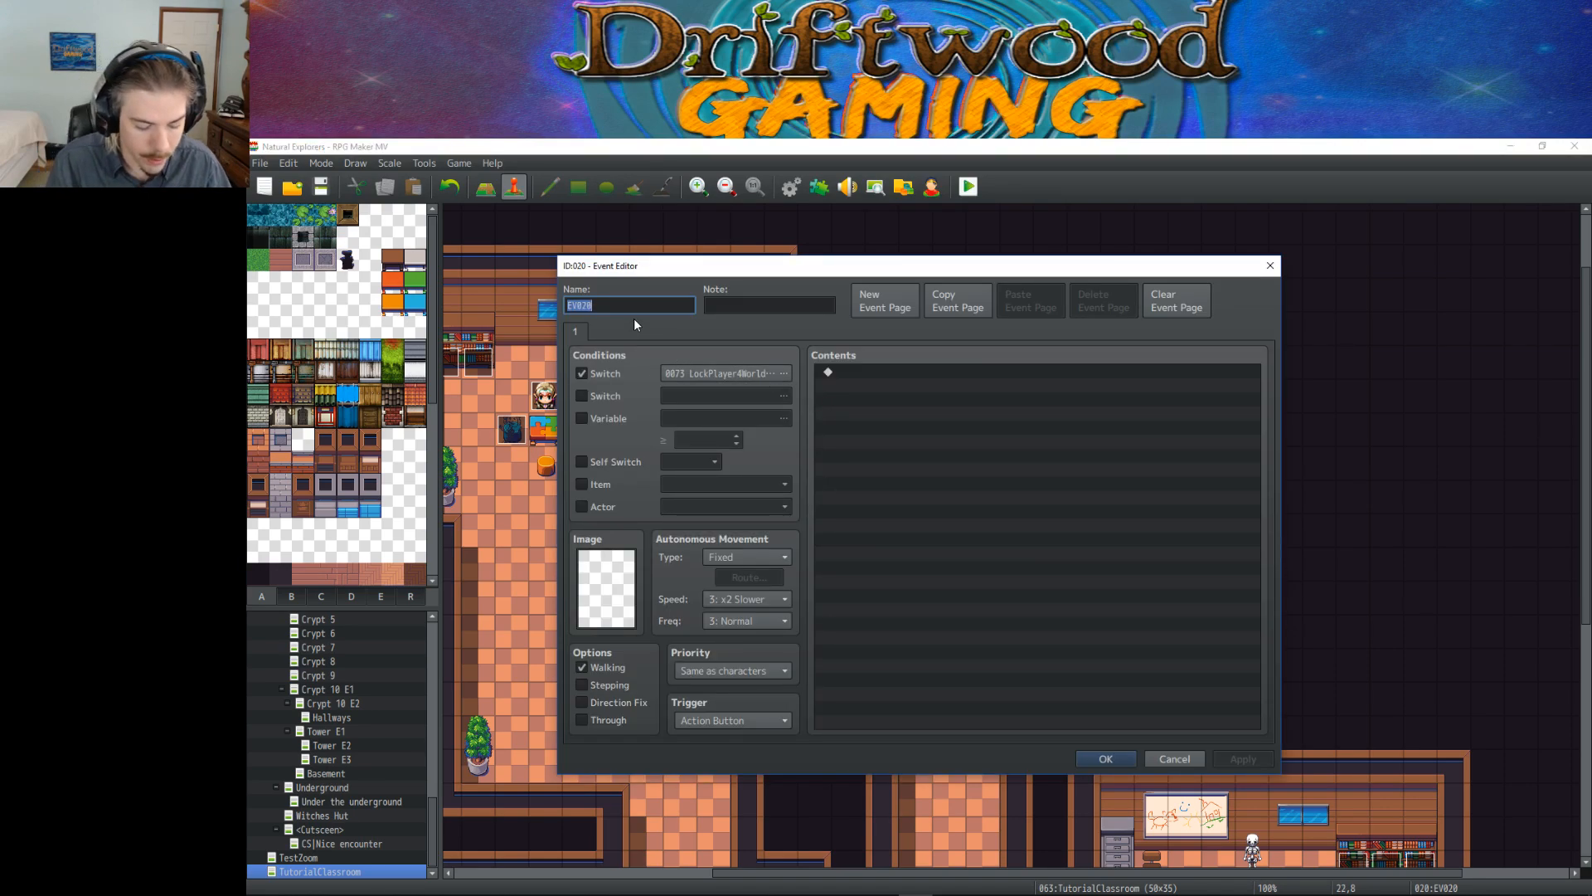
pyautogui.write('LockPlayerdown')
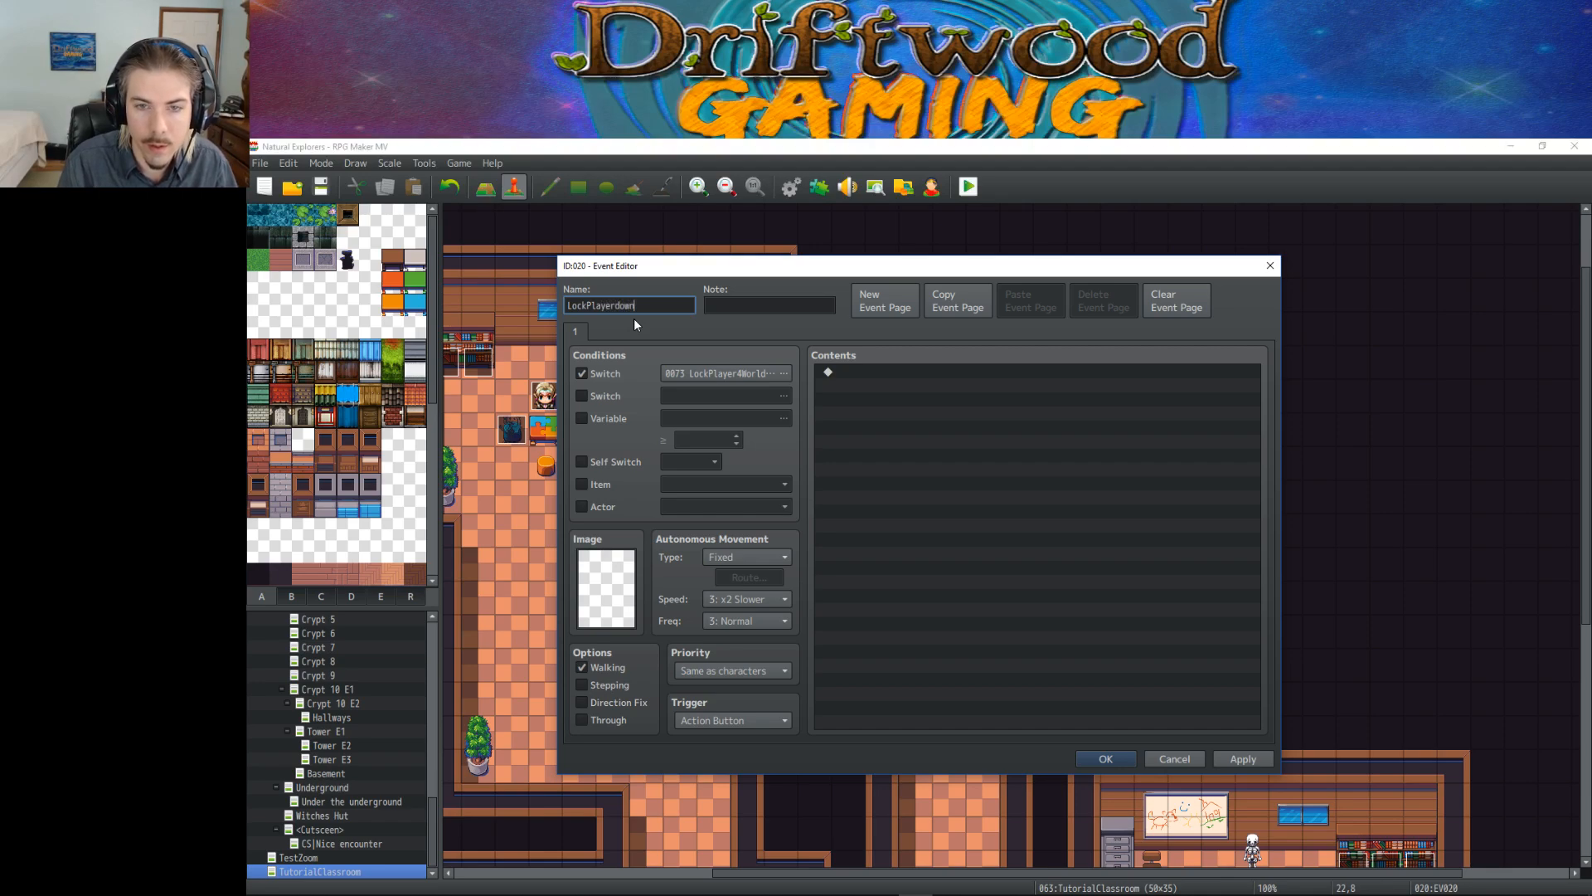
pyautogui.click(1112, 759)
# Step: Rename the original blocking event at tile 21,8 as LockPlayerdown
pyautogui.doubleClick(776, 396)
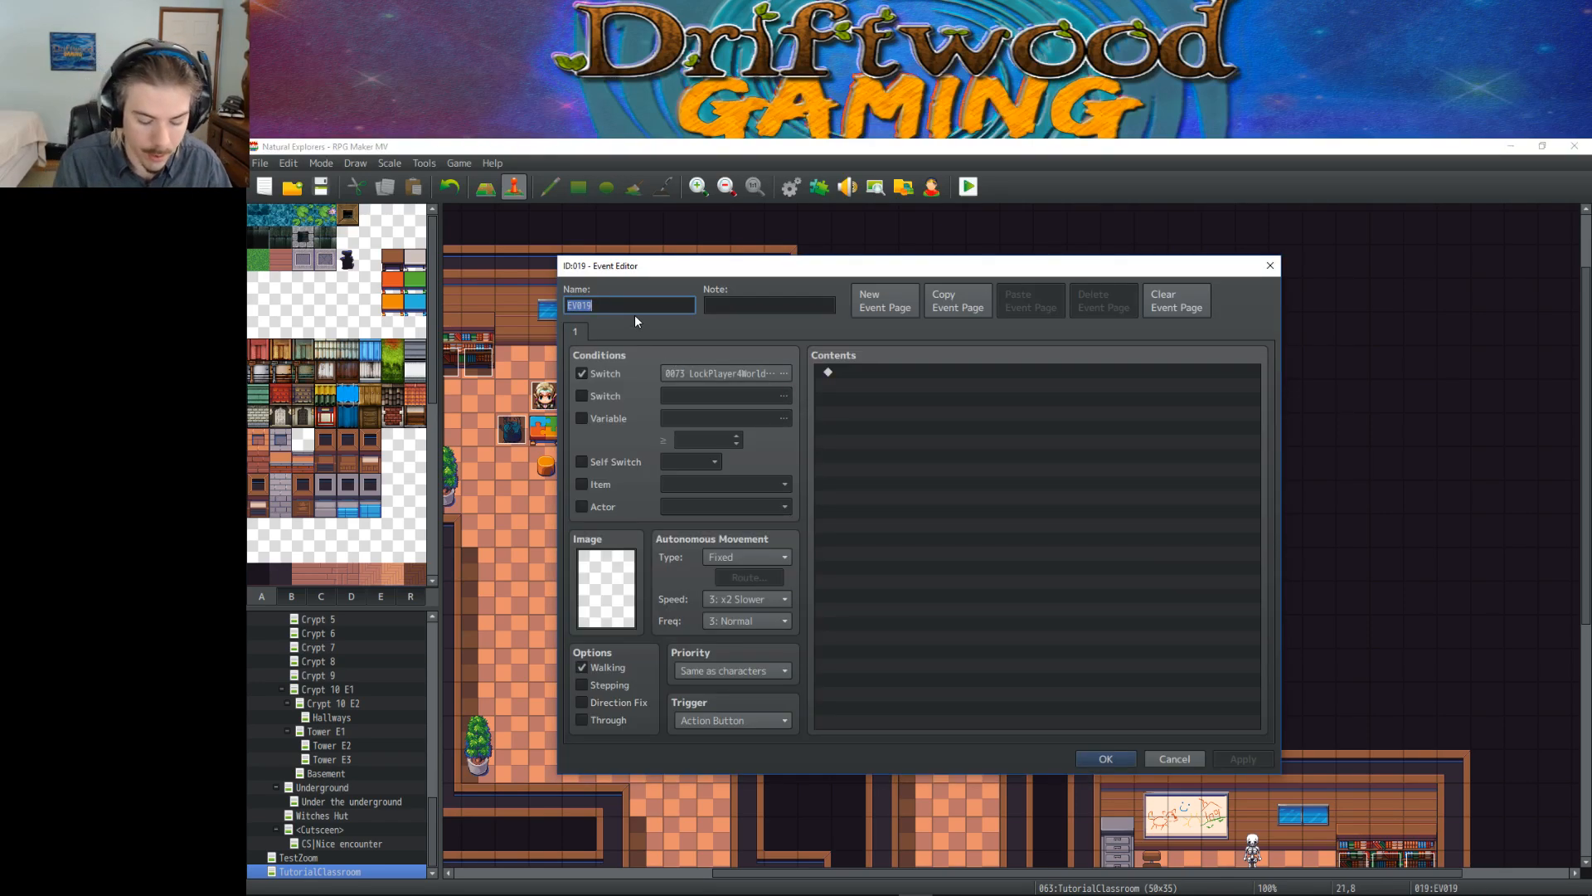
pyautogui.write('LockPlayerdown')
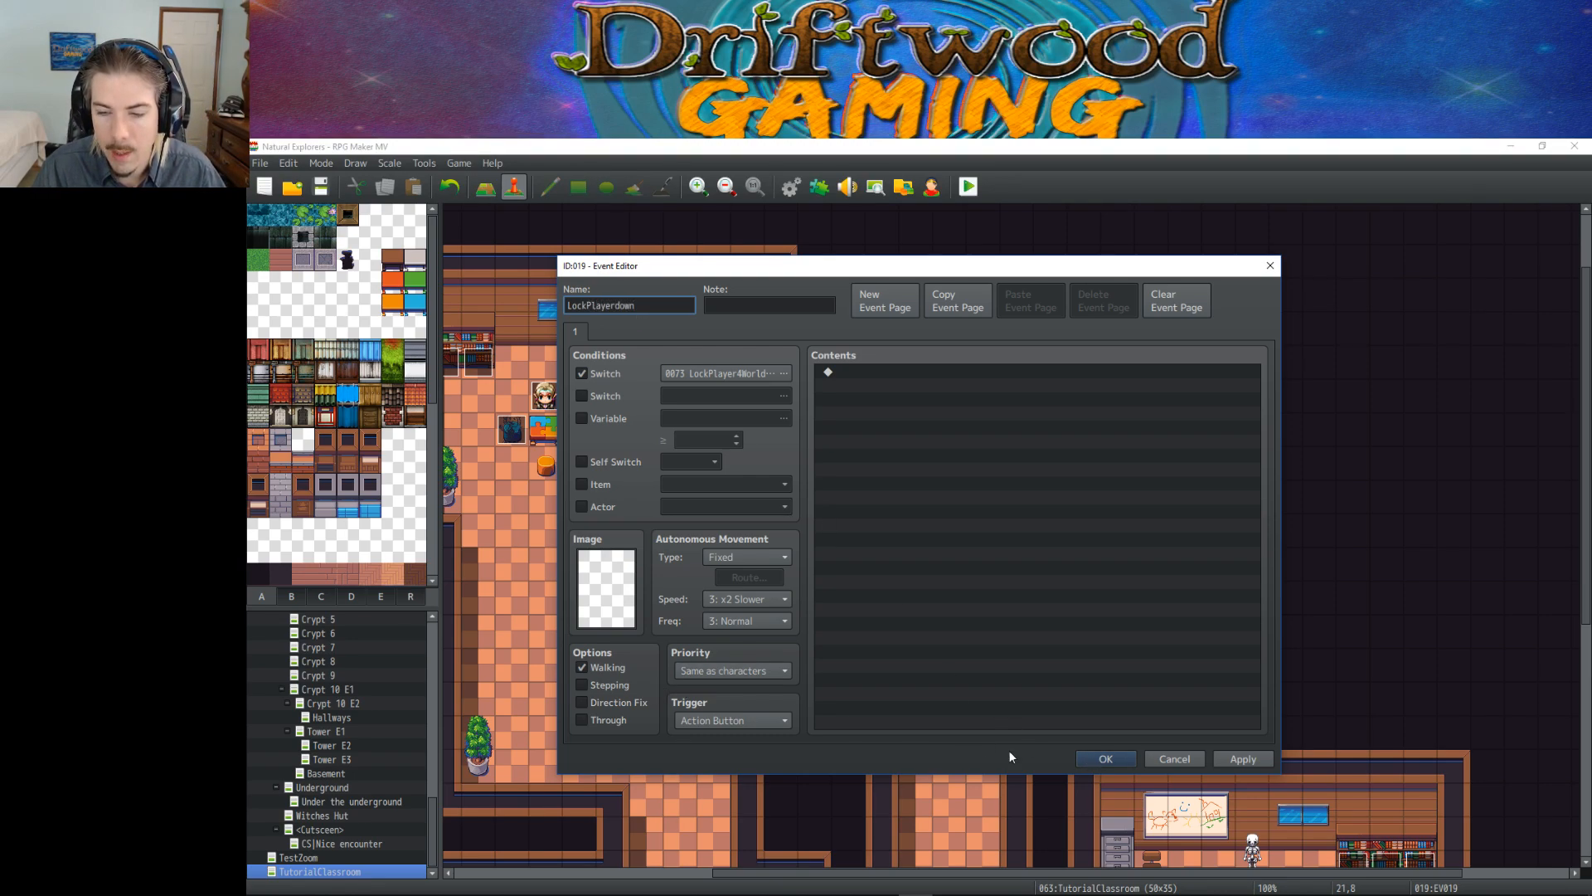
pyautogui.click(1100, 756)
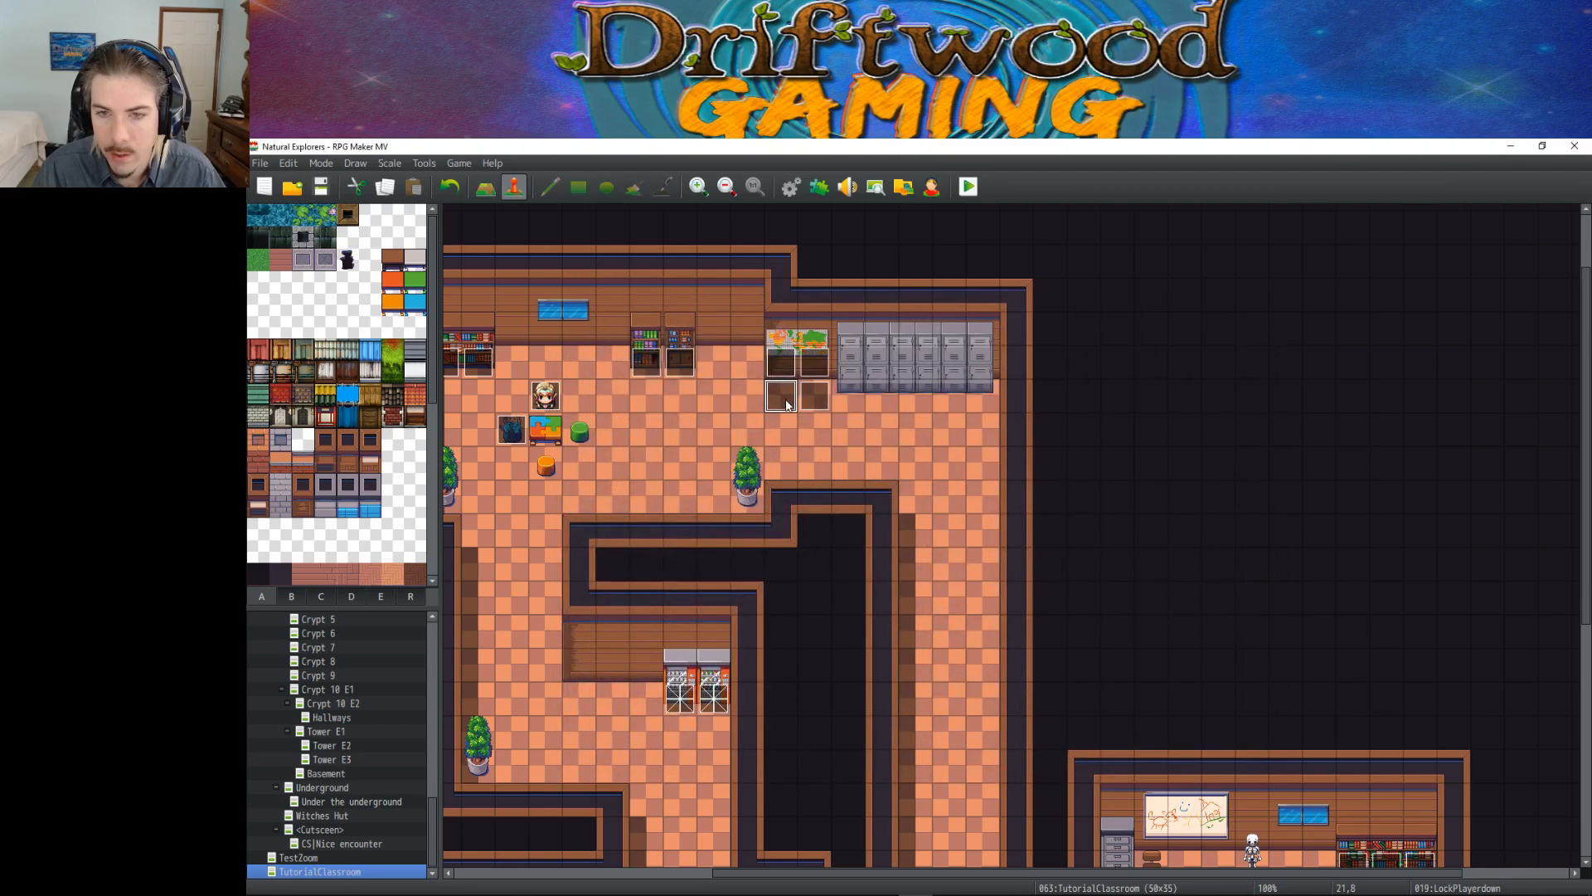
# Step: Review the command list of the ShowWorldMap event at tile 21,7
pyautogui.click(800, 399)
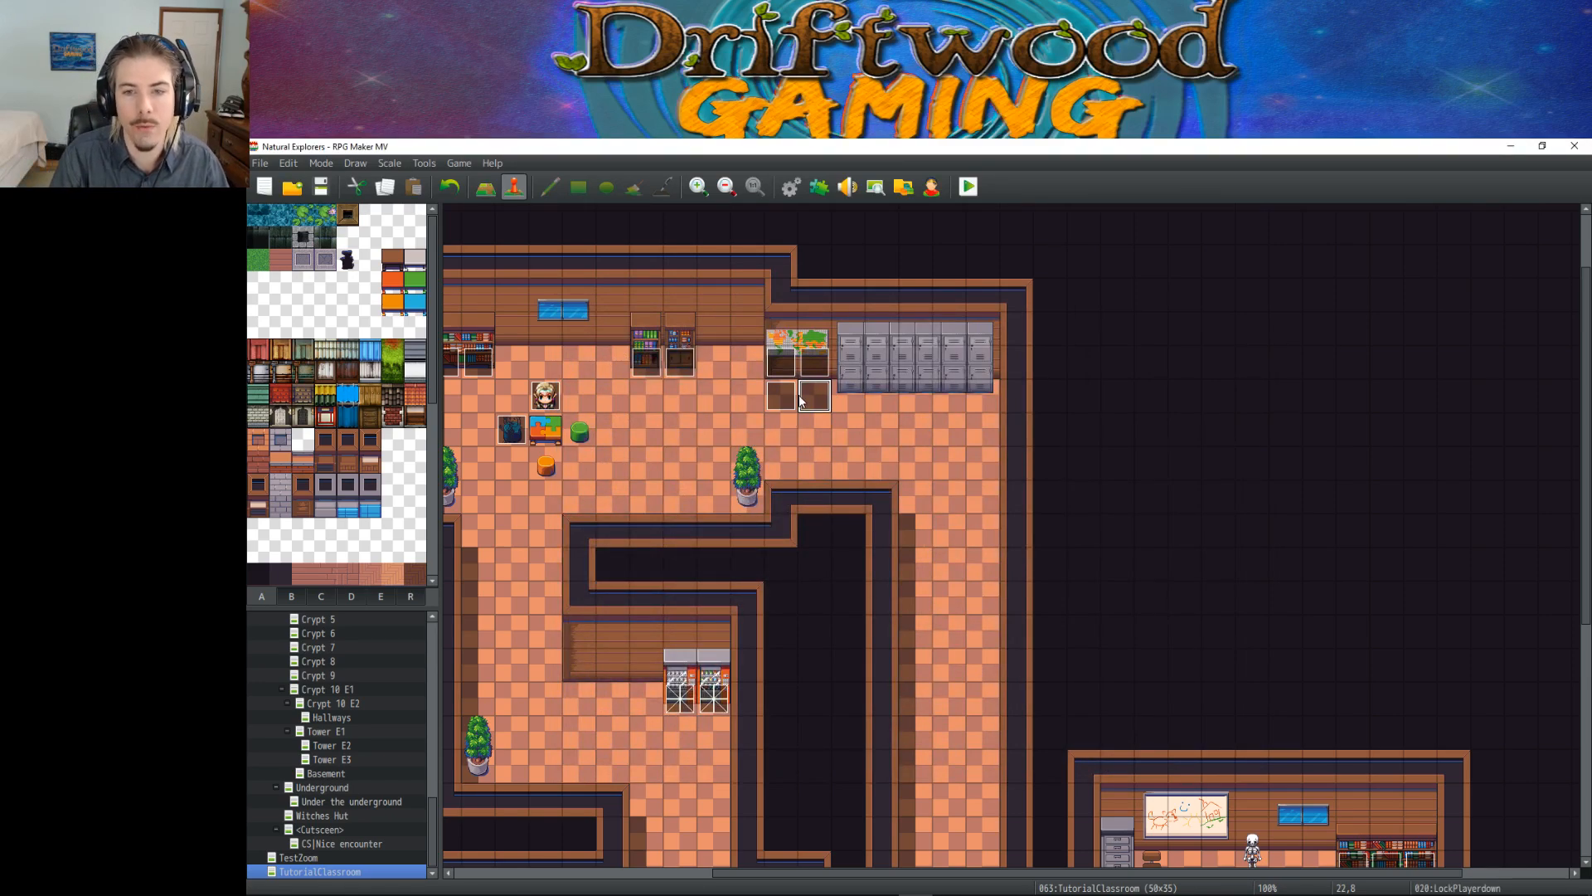
pyautogui.doubleClick(781, 361)
pyautogui.click(1034, 401)
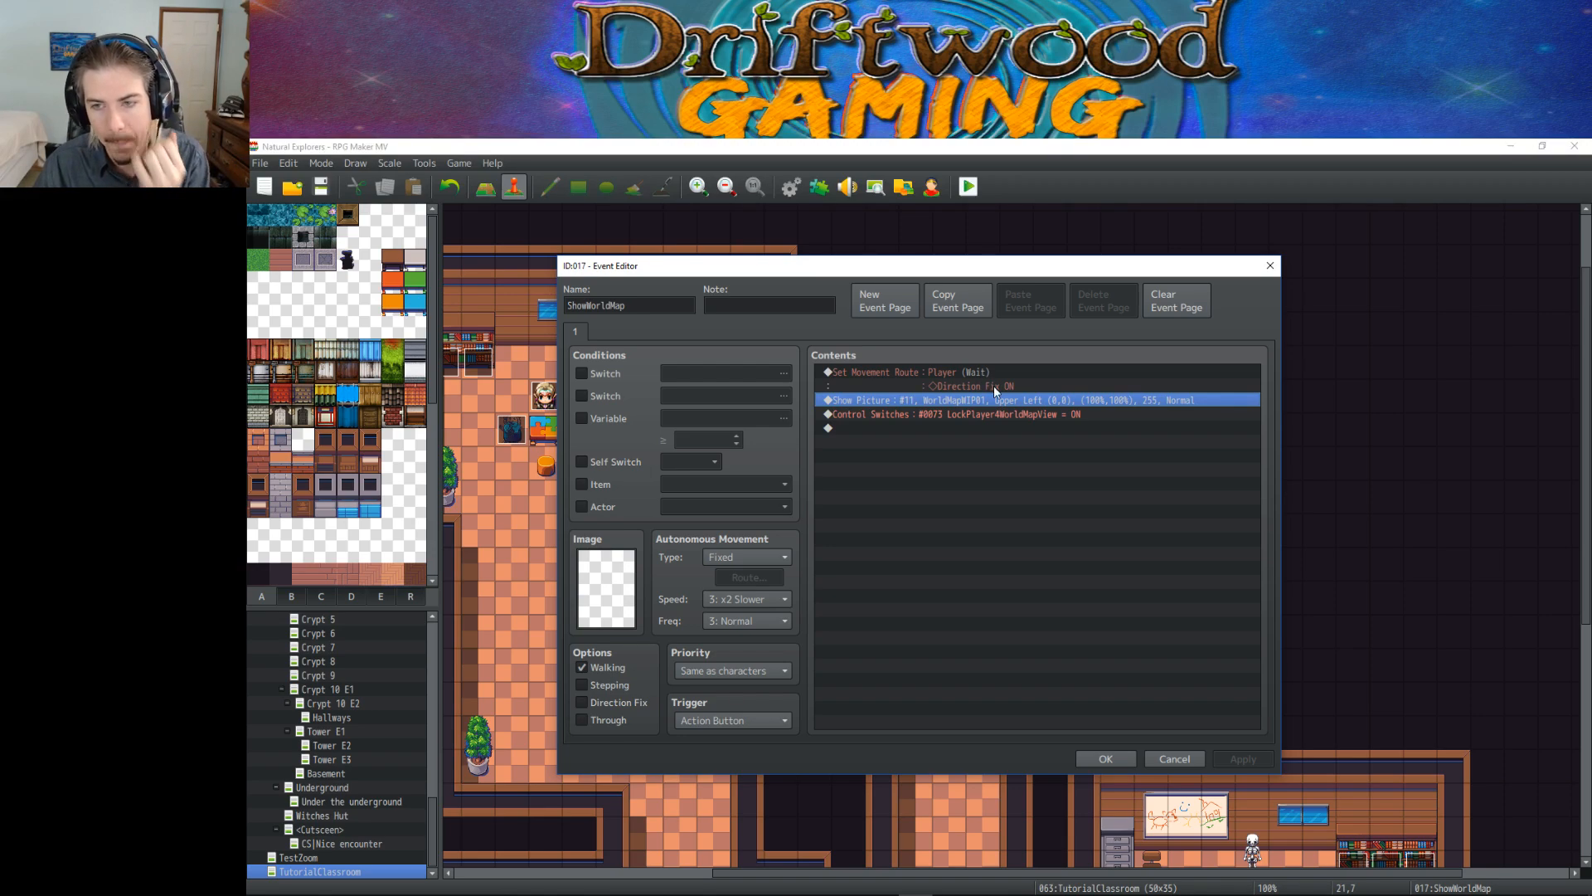
pyautogui.click(1098, 756)
pyautogui.click(771, 397)
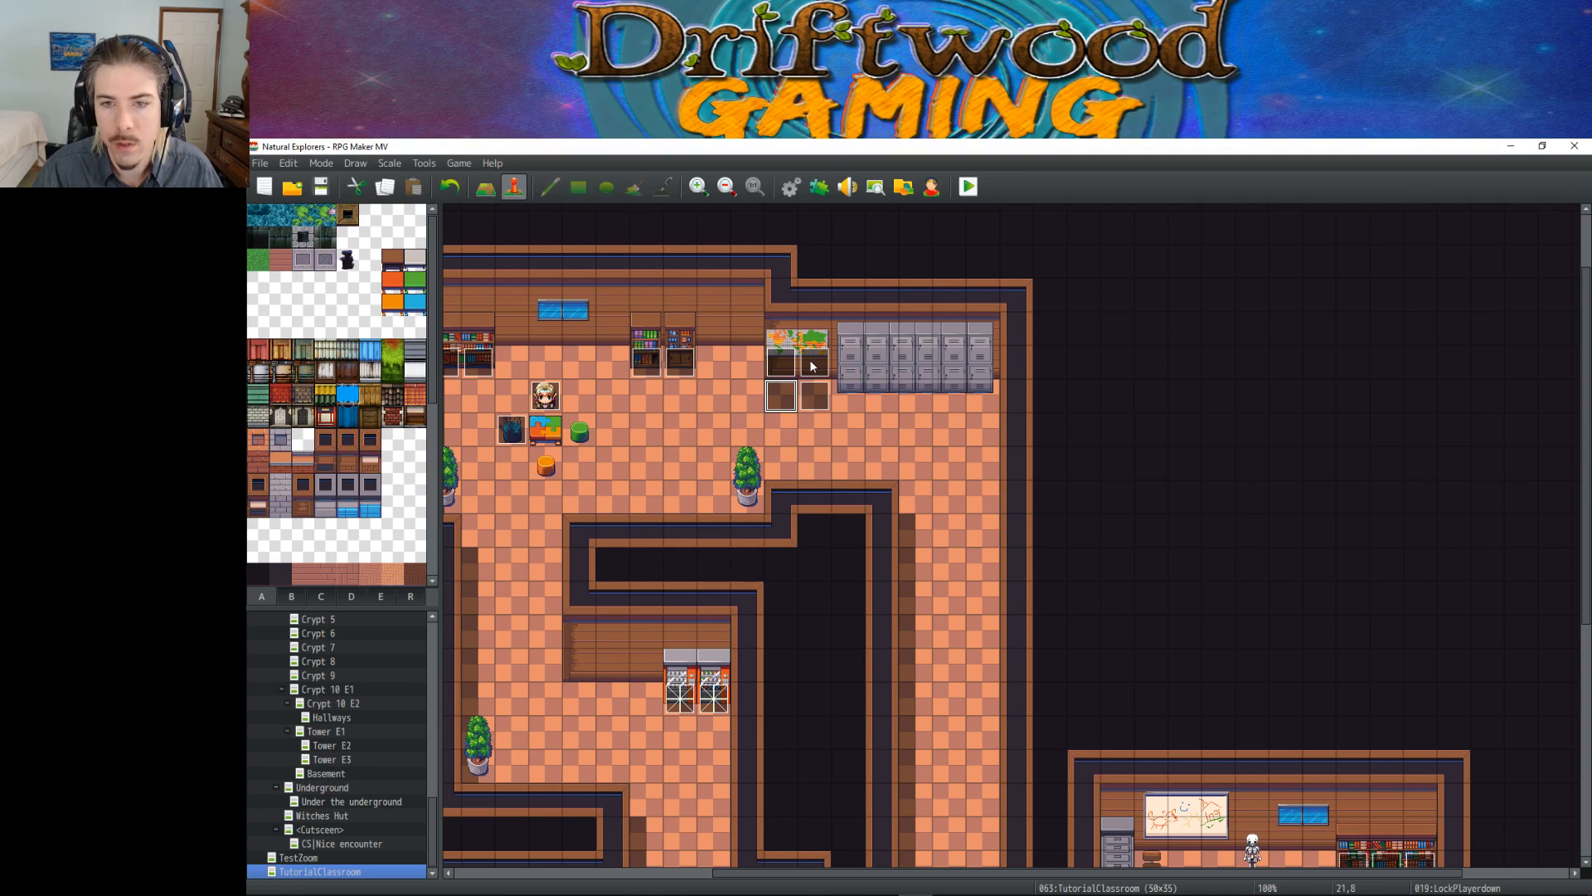
# Step: Create an event at tile 22,4 with a Parallel trigger, conditioned on switch 0073 LockPlayer4WorldMapView
pyautogui.click(814, 260)
pyautogui.rightClick(815, 261)
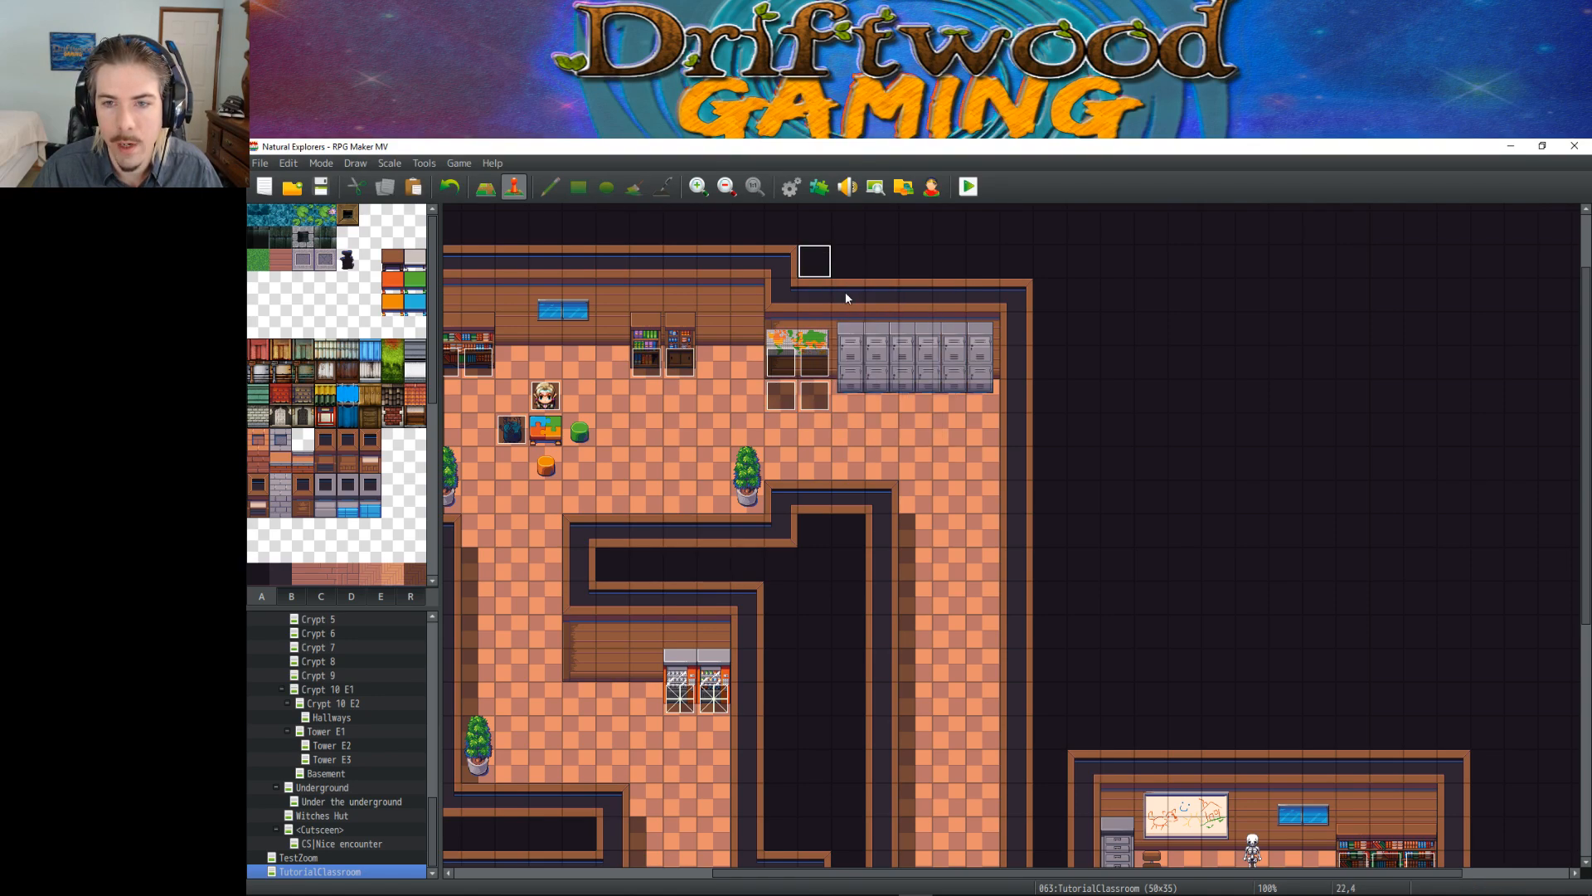
pyautogui.click(844, 289)
pyautogui.click(718, 715)
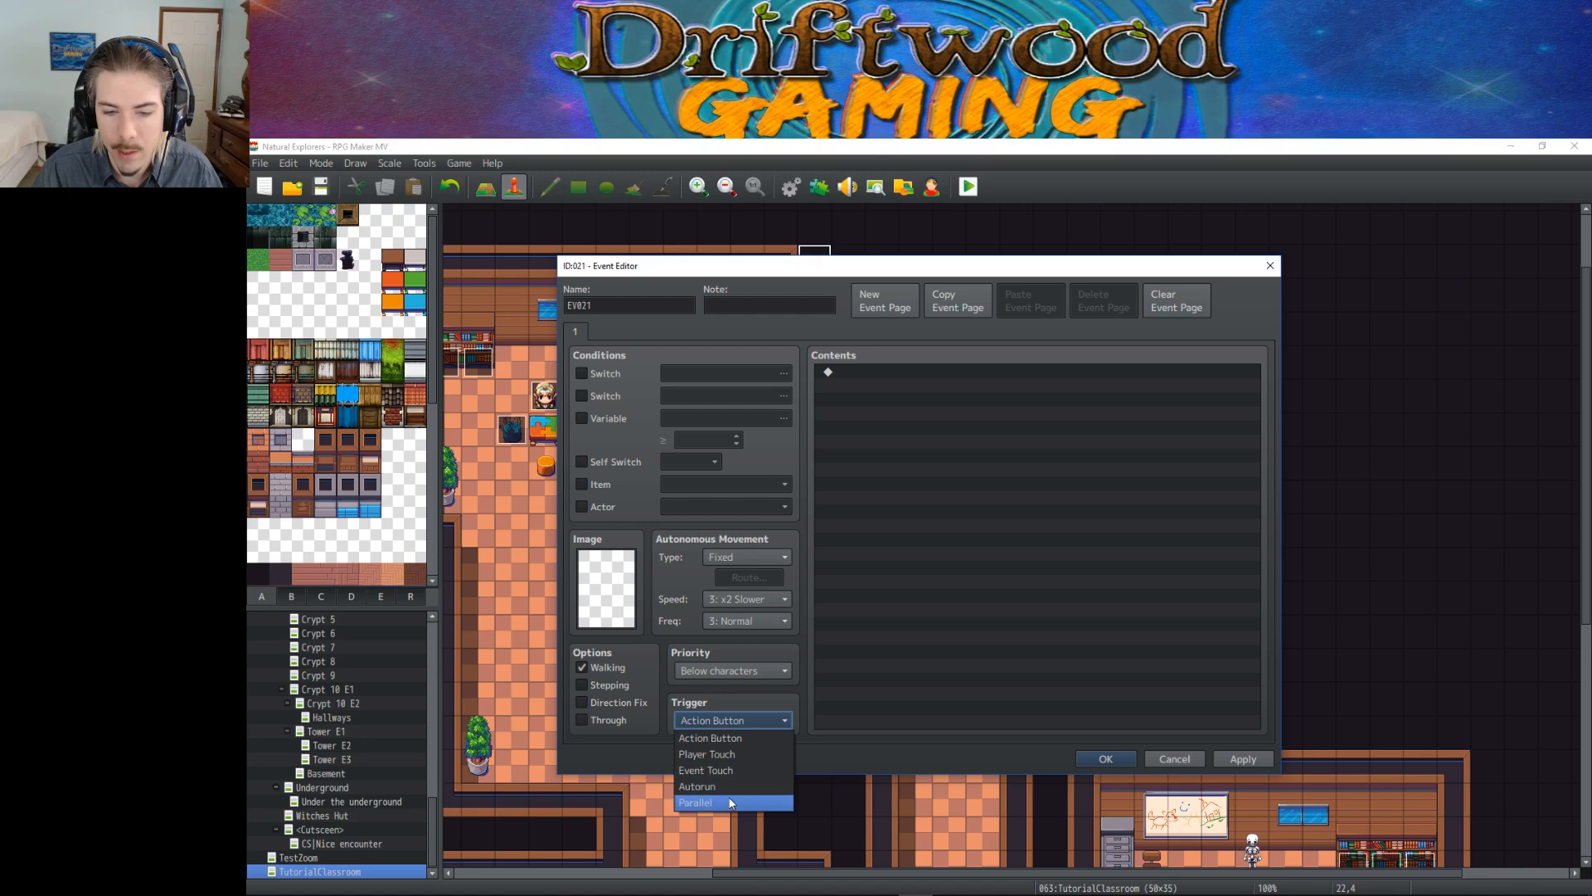
pyautogui.click(730, 802)
pyautogui.click(614, 377)
pyautogui.click(768, 375)
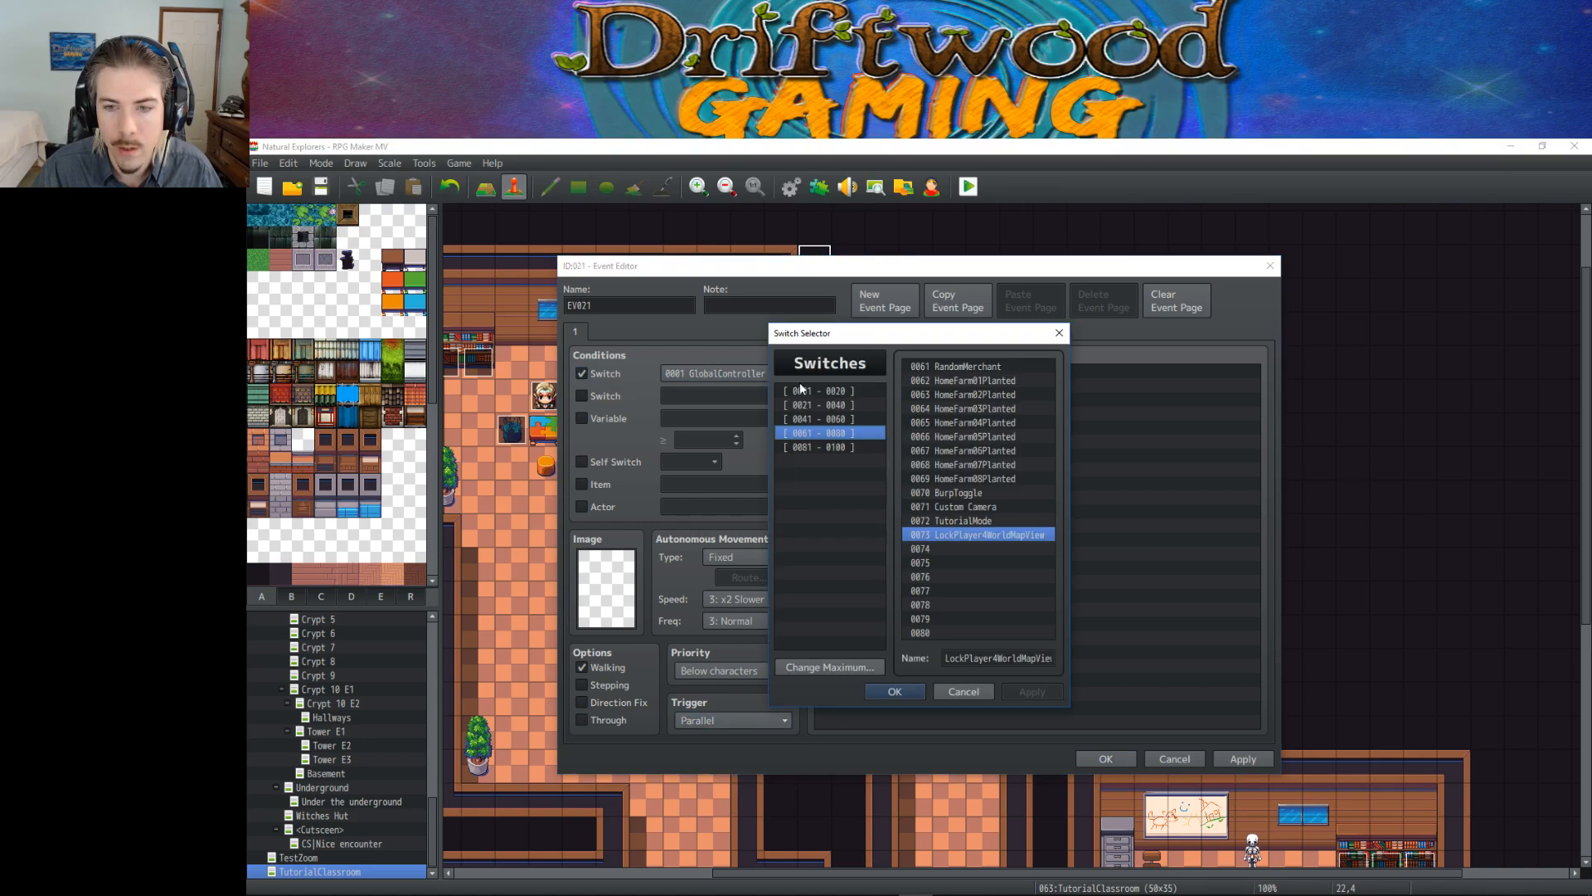
pyautogui.click(894, 691)
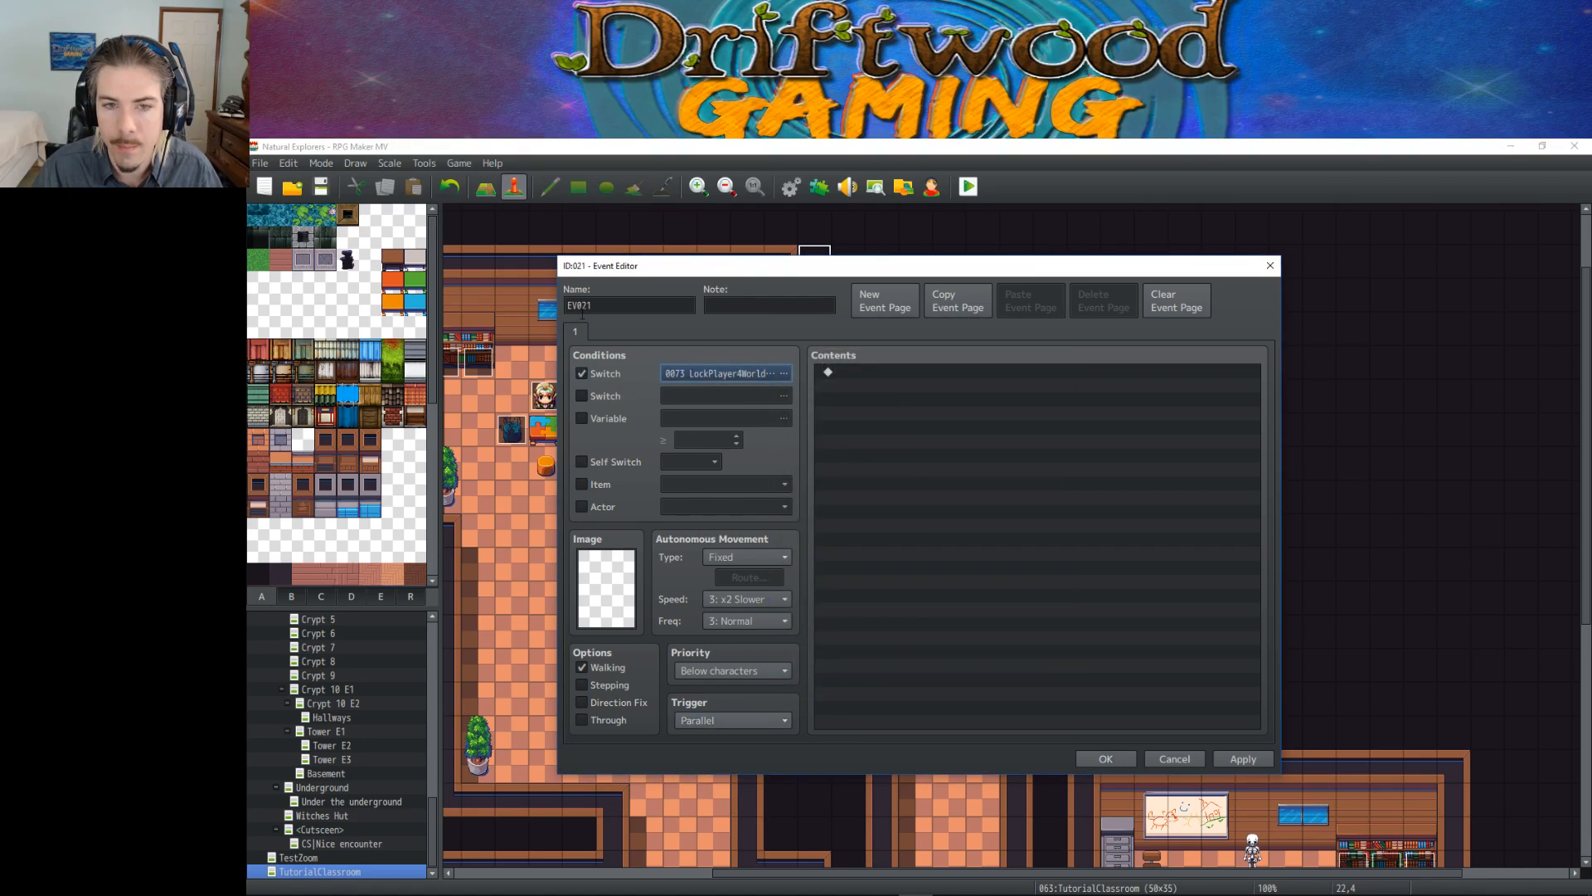
# Step: Name the new parallel event PlayerRestoreMovementCont
pyautogui.doubleClick(610, 307)
pyautogui.write('Play')
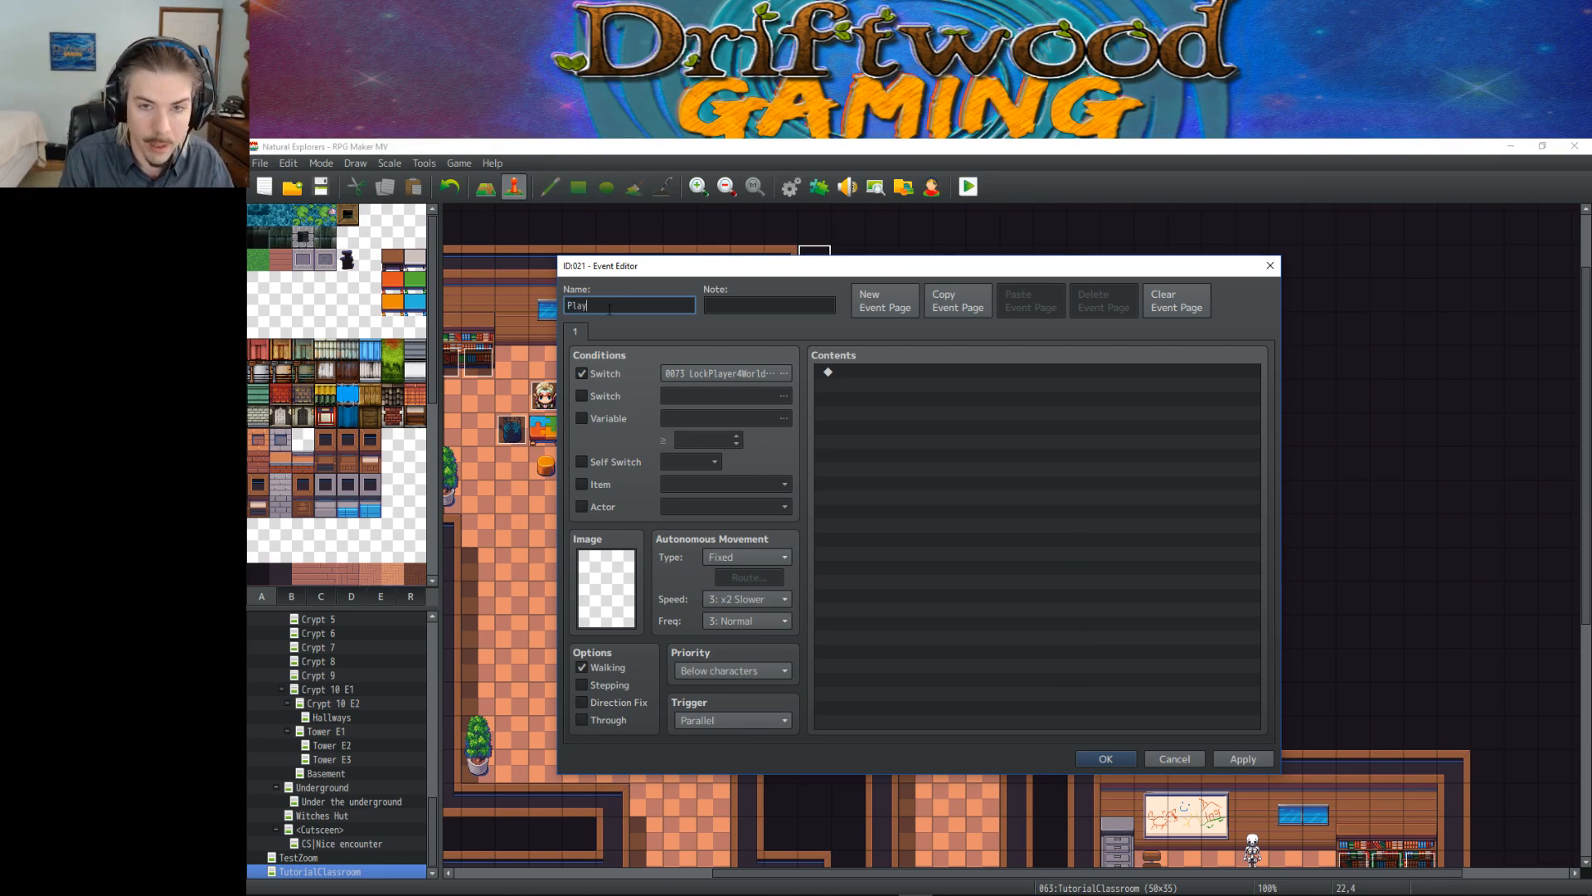
pyautogui.write('erRestore')
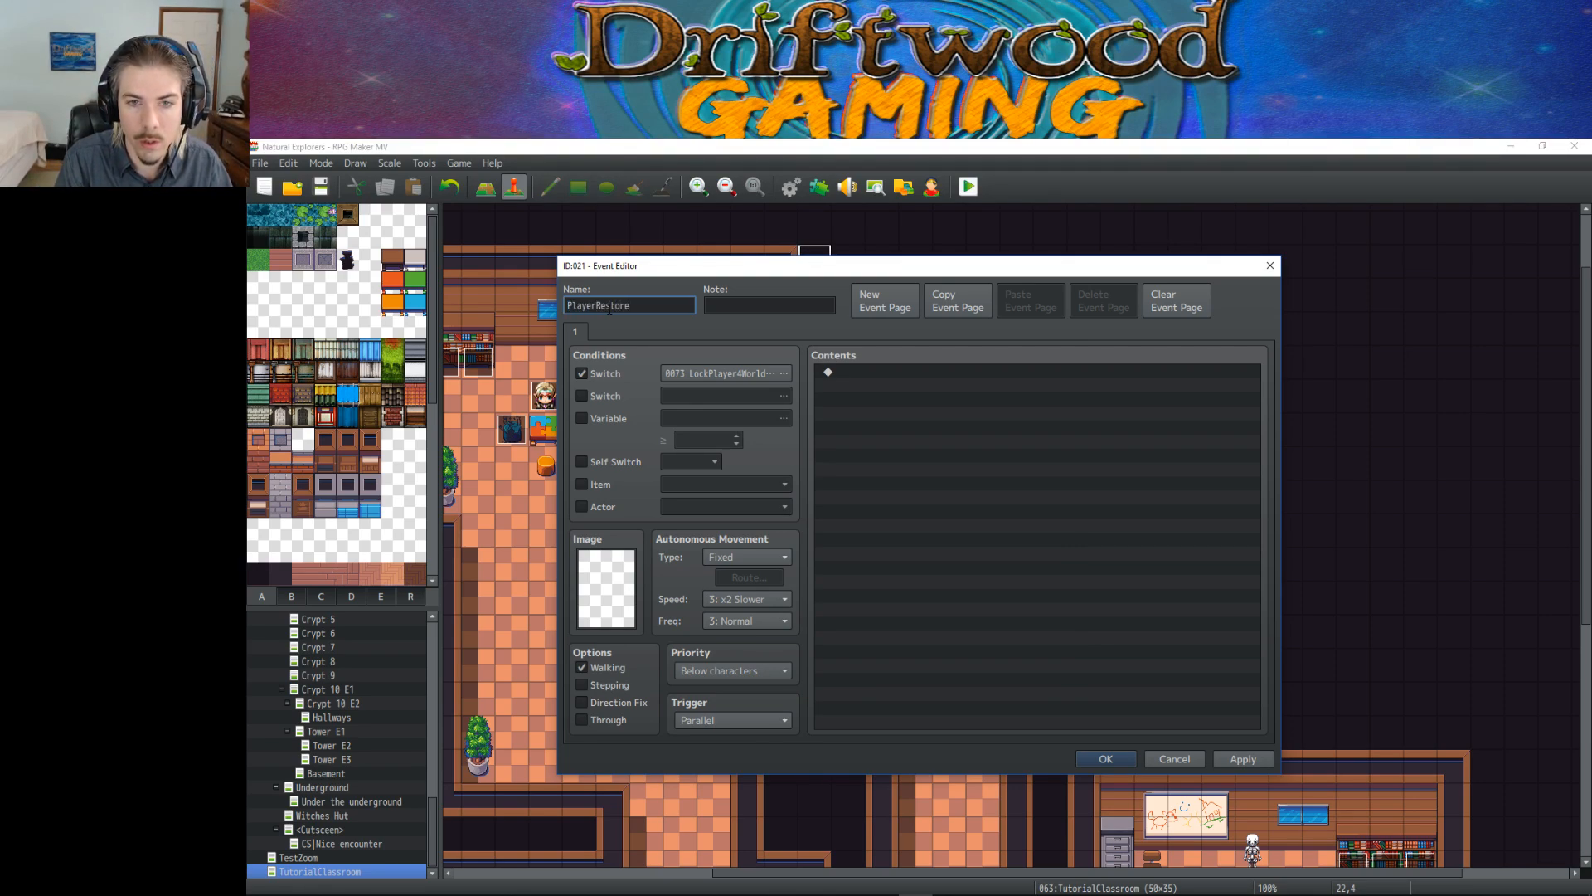
pyautogui.write('MovementCont.')
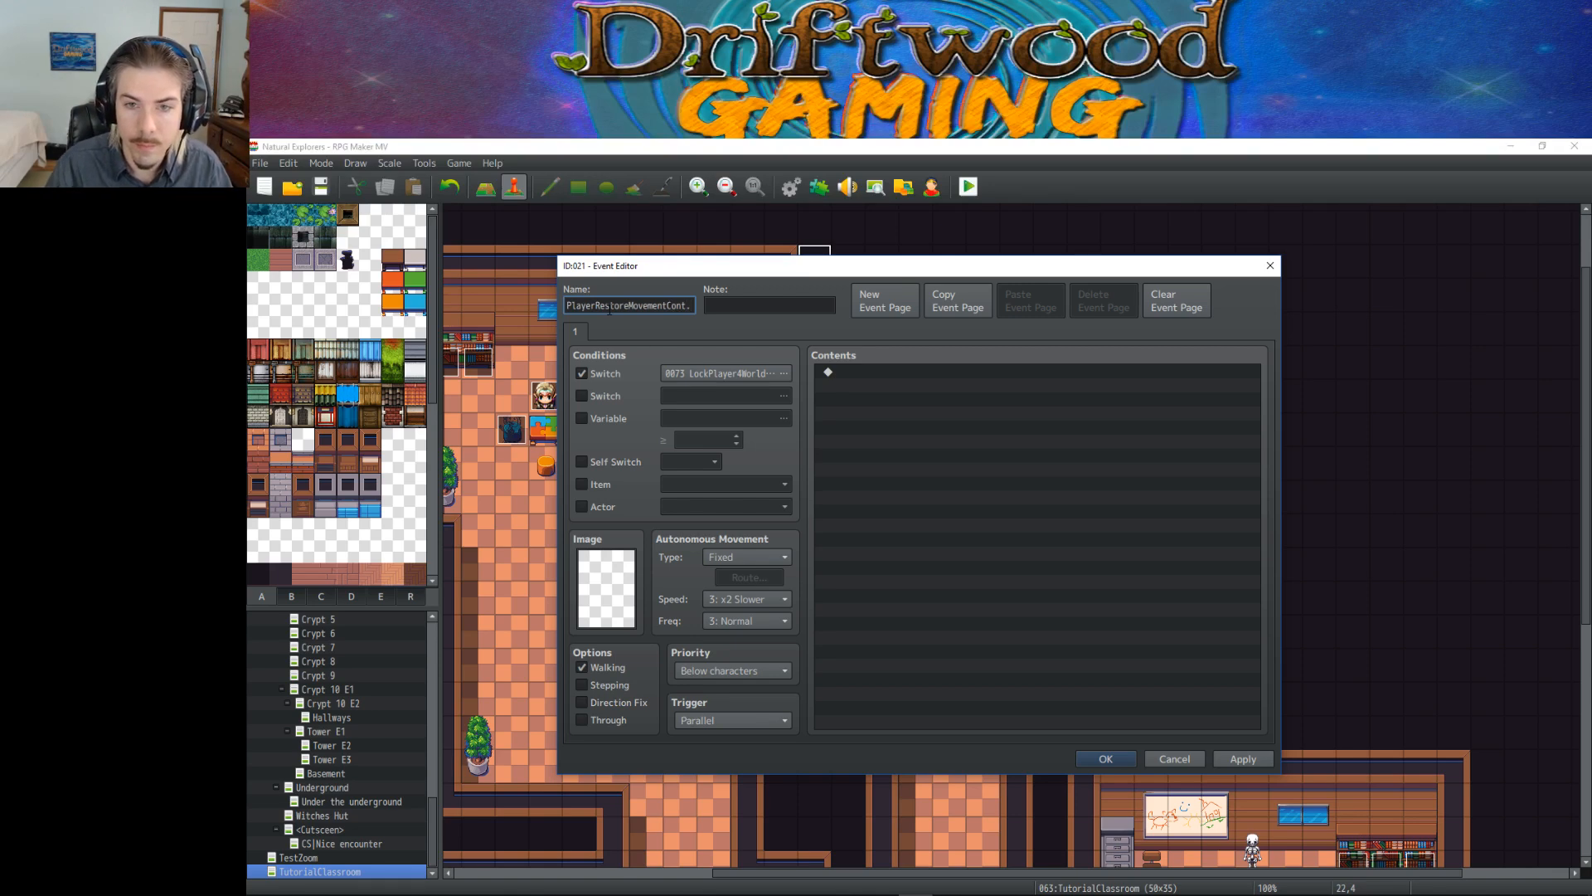
pyautogui.rightClick(938, 384)
pyautogui.click(982, 396)
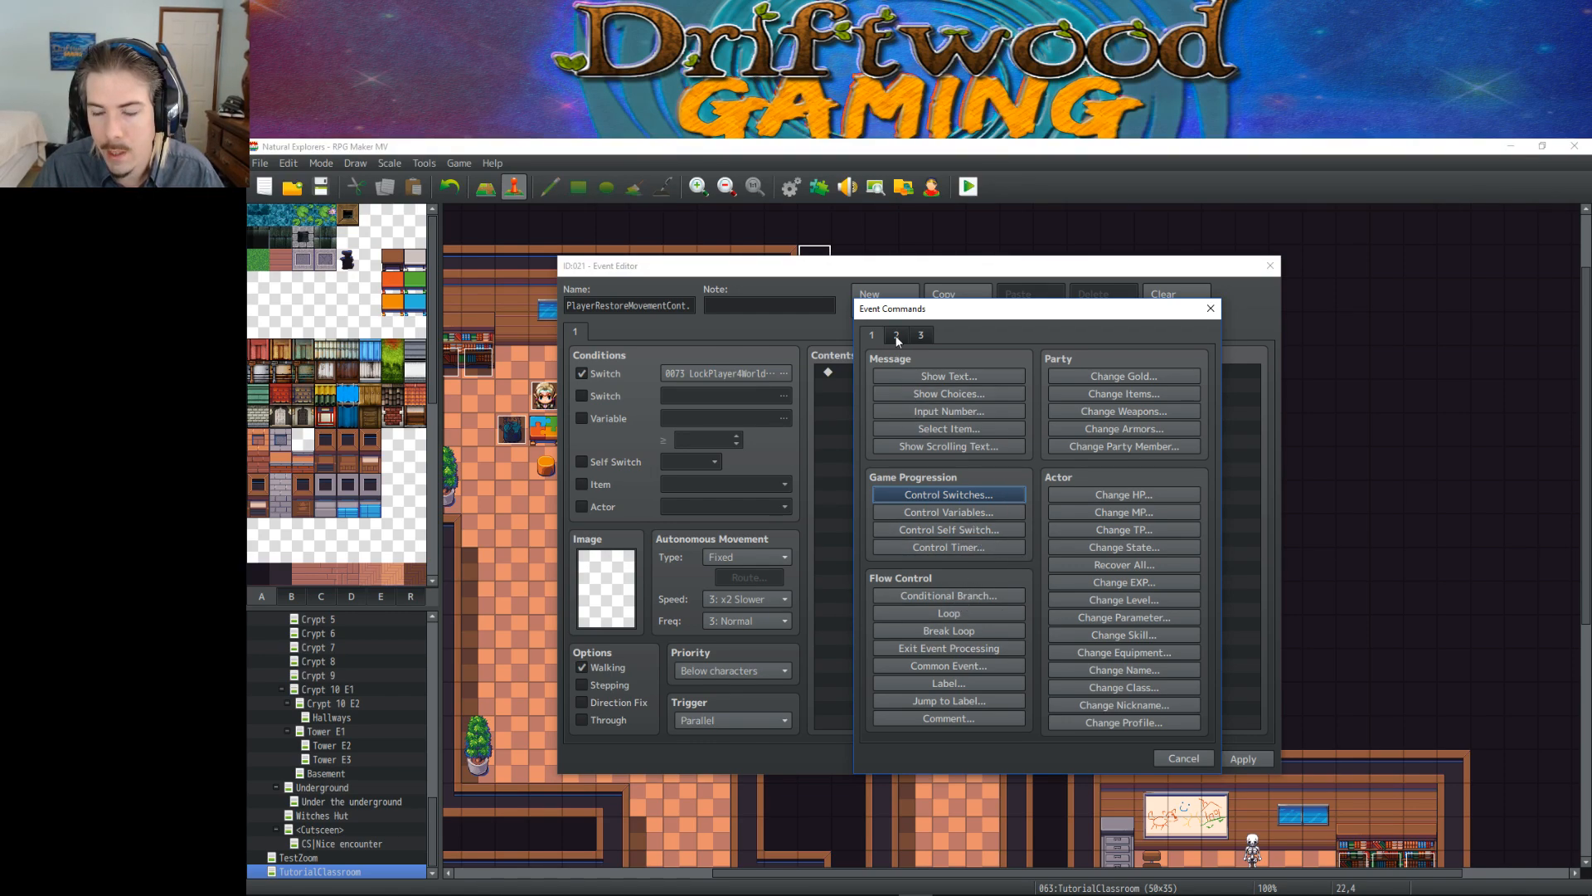
pyautogui.click(1178, 758)
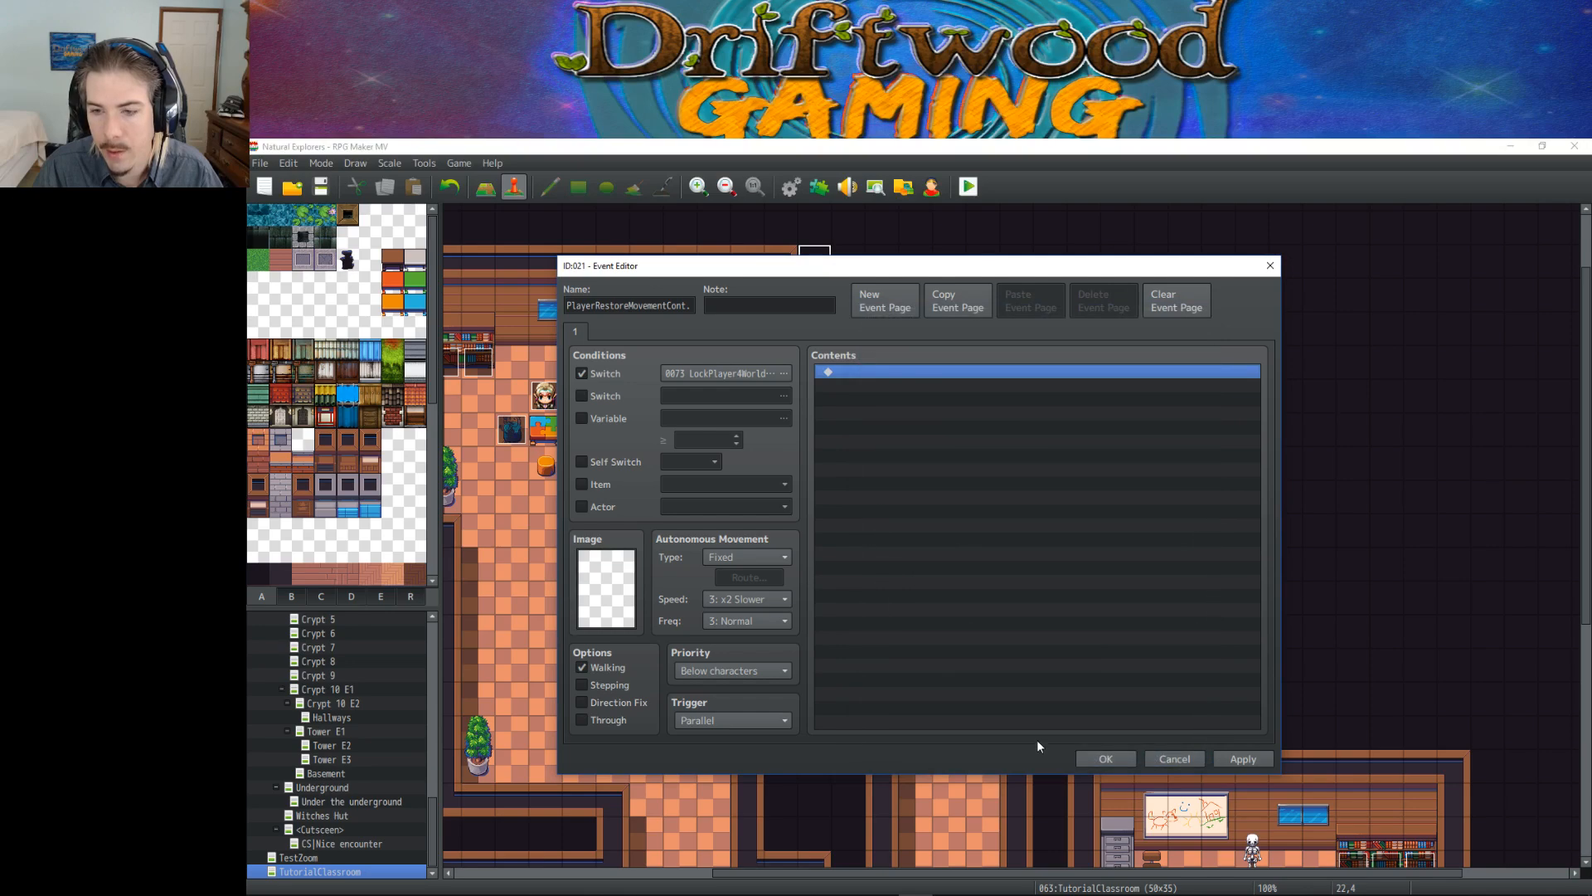
# Step: Confirm the parallel event and open page 2 of the PianoMiniGame event on the Player's House map
pyautogui.click(1103, 758)
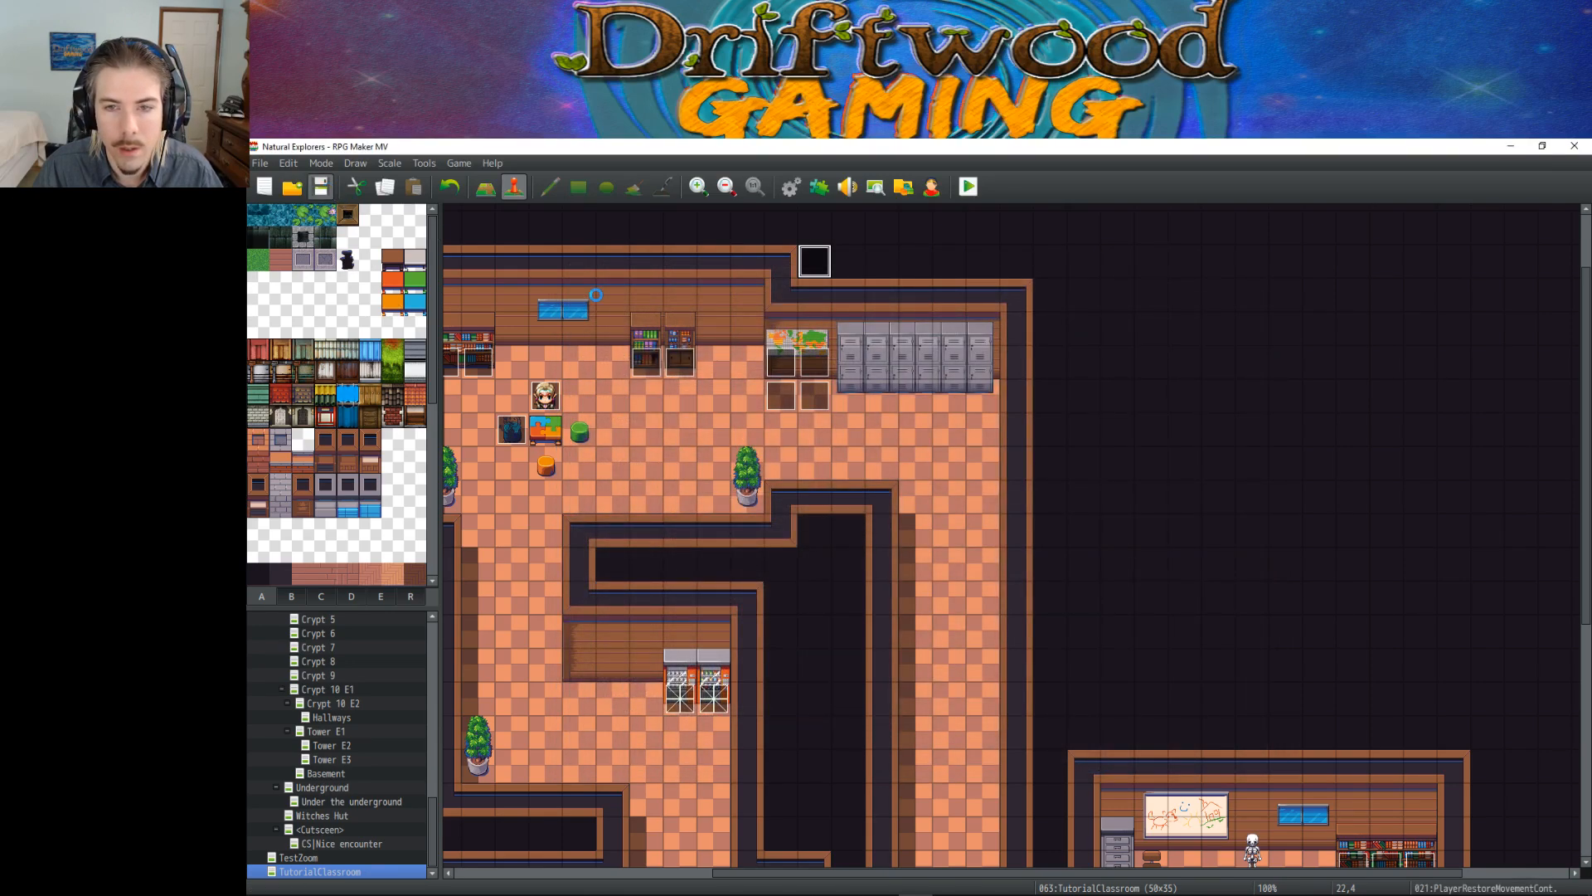
pyautogui.scroll(6, 334, 801)
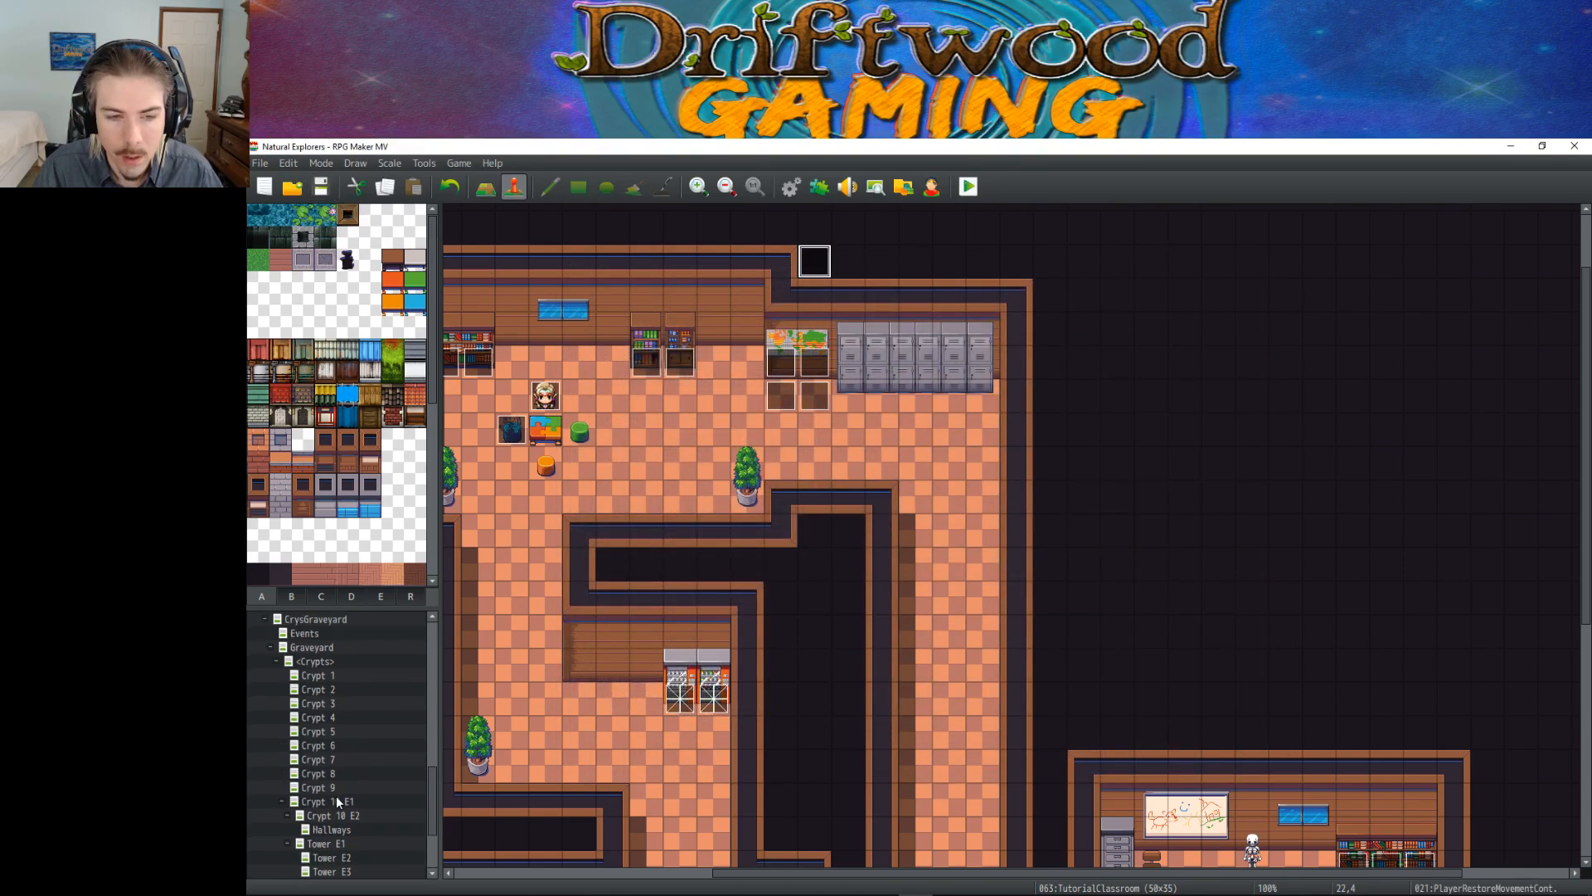
pyautogui.scroll(8, 335, 786)
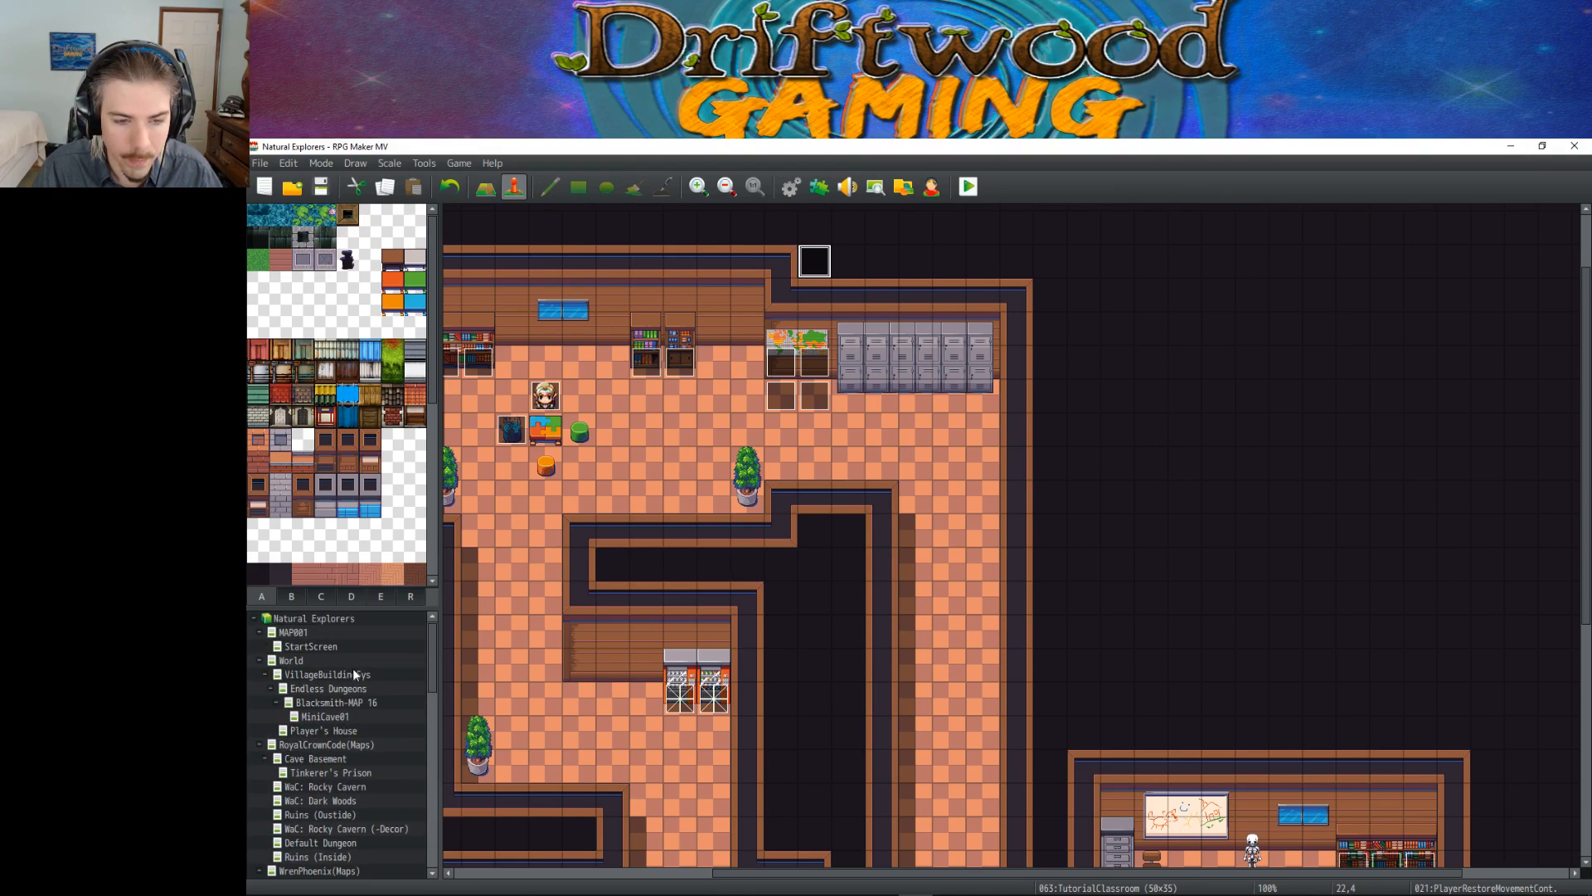
pyautogui.click(353, 733)
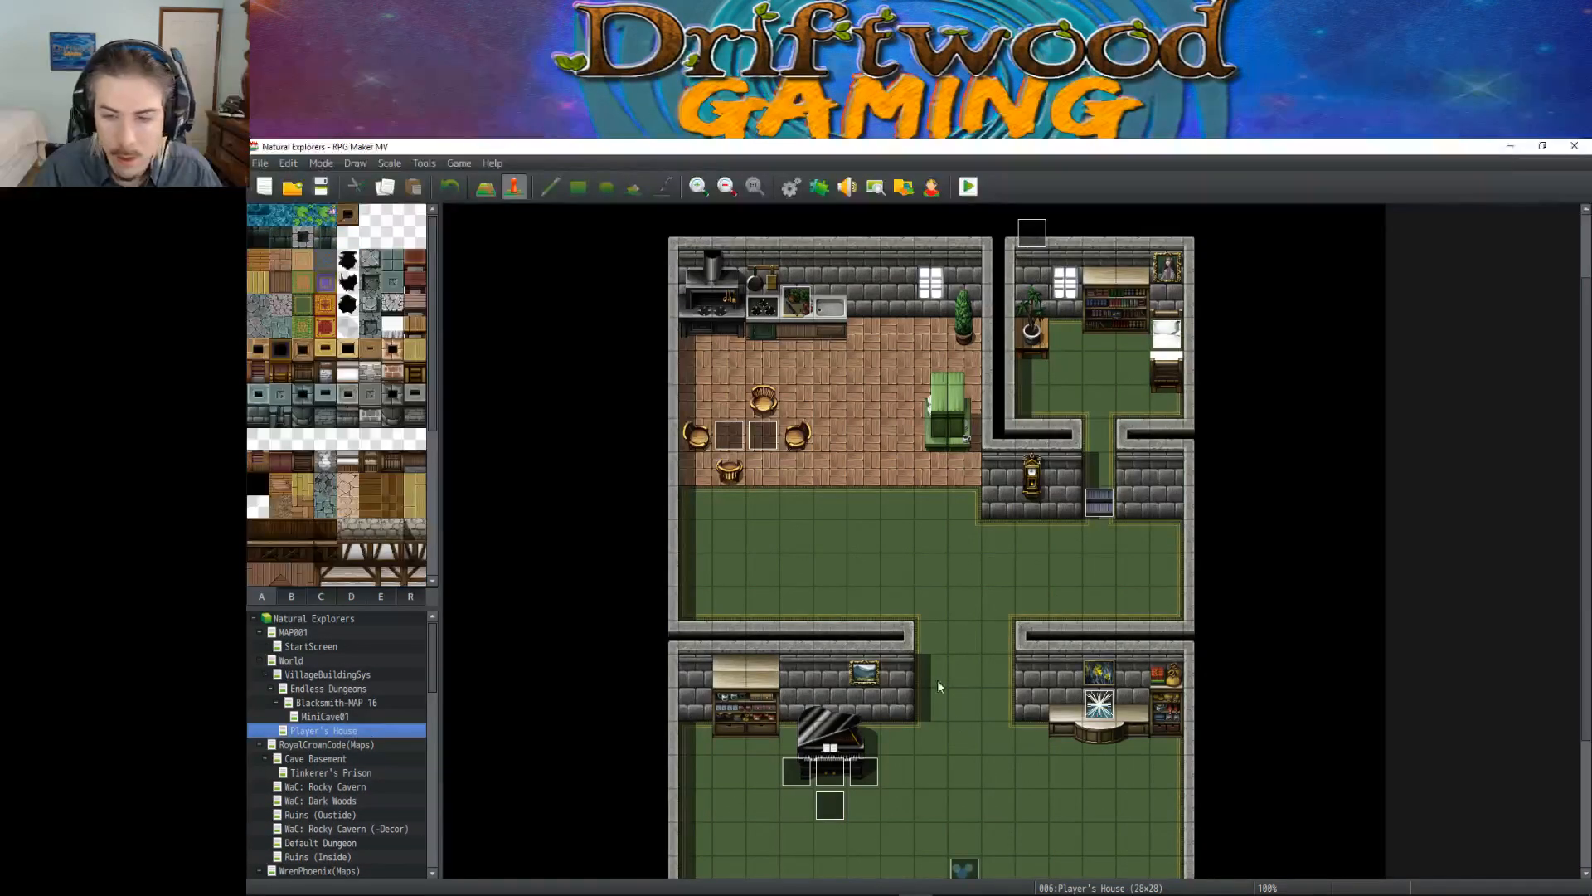
pyautogui.doubleClick(839, 769)
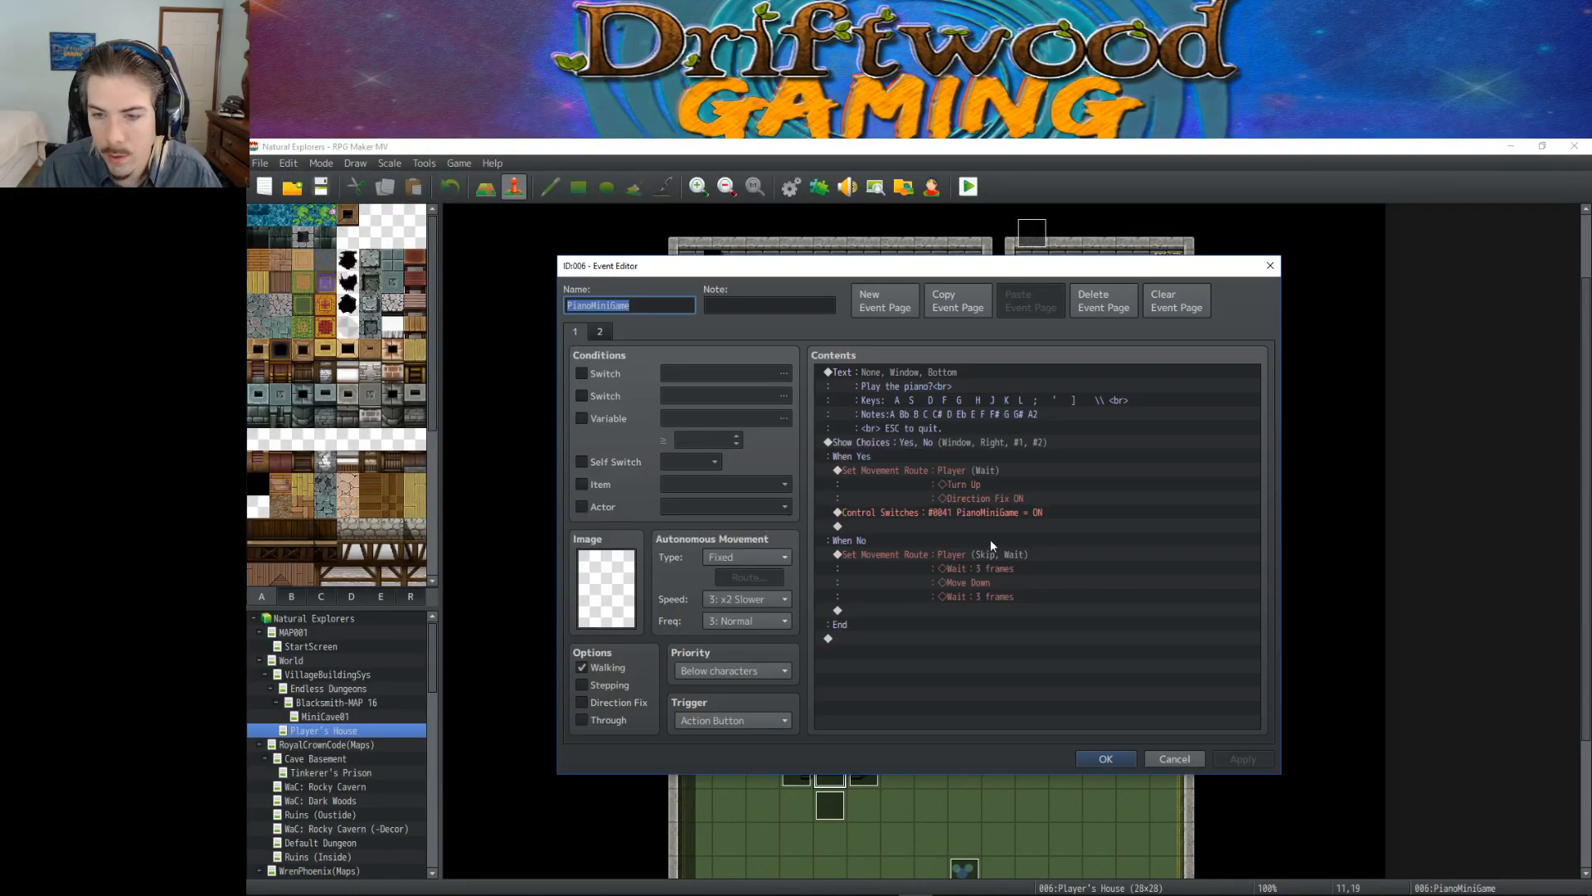
pyautogui.click(598, 332)
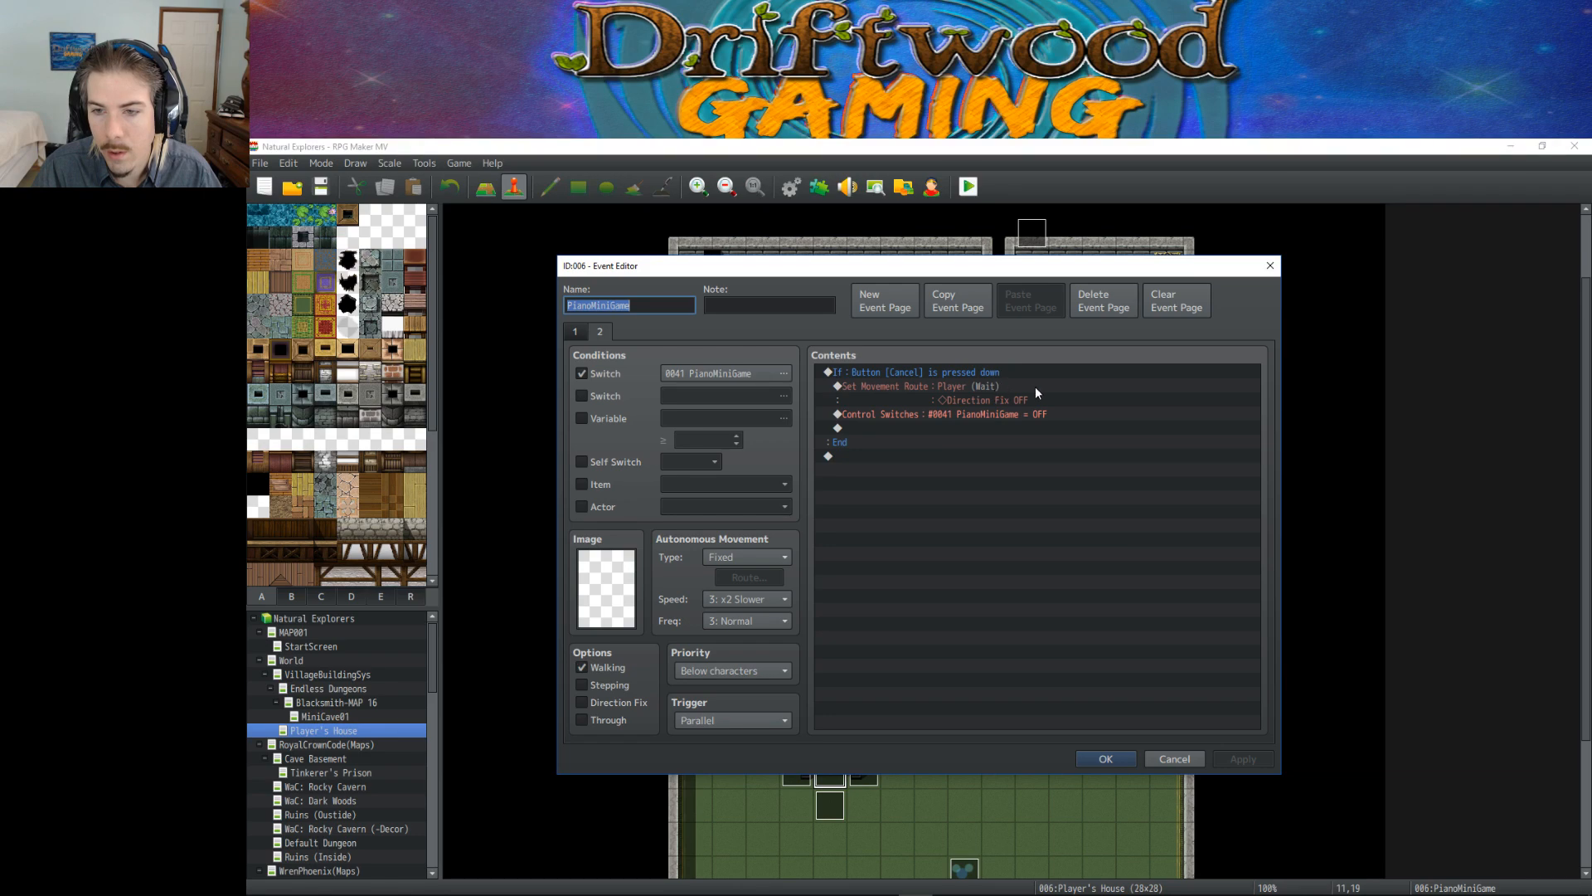
# Step: Copy the entire Cancel-button conditional branch from page 2 of the PianoMiniGame event, and close the event
pyautogui.click(949, 370)
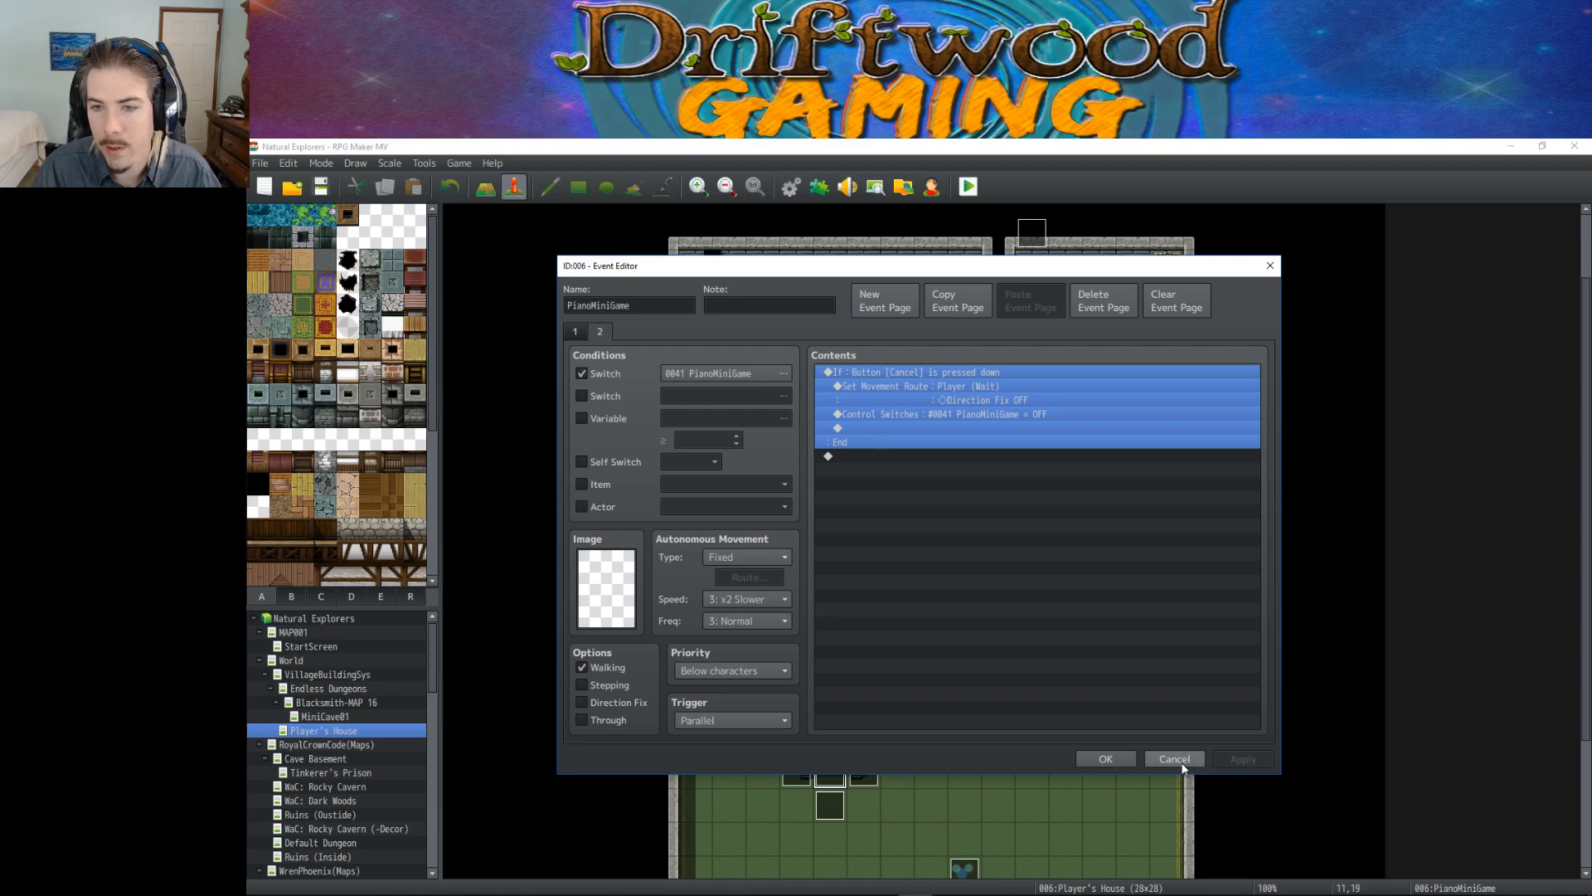
pyautogui.click(988, 414)
pyautogui.click(978, 370)
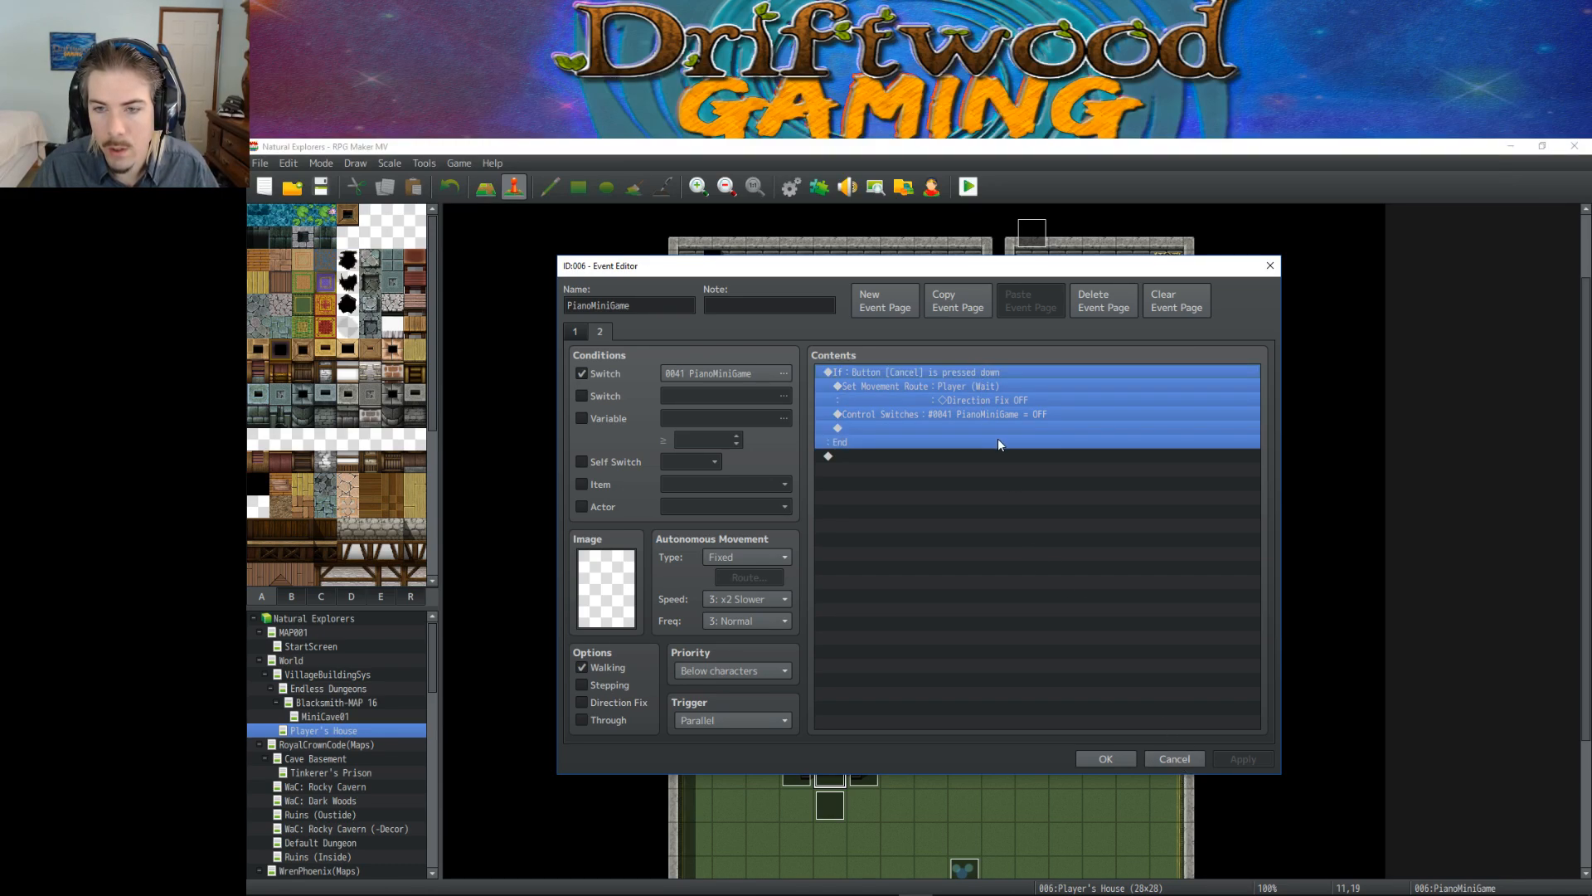
pyautogui.click(967, 441)
pyautogui.click(1103, 755)
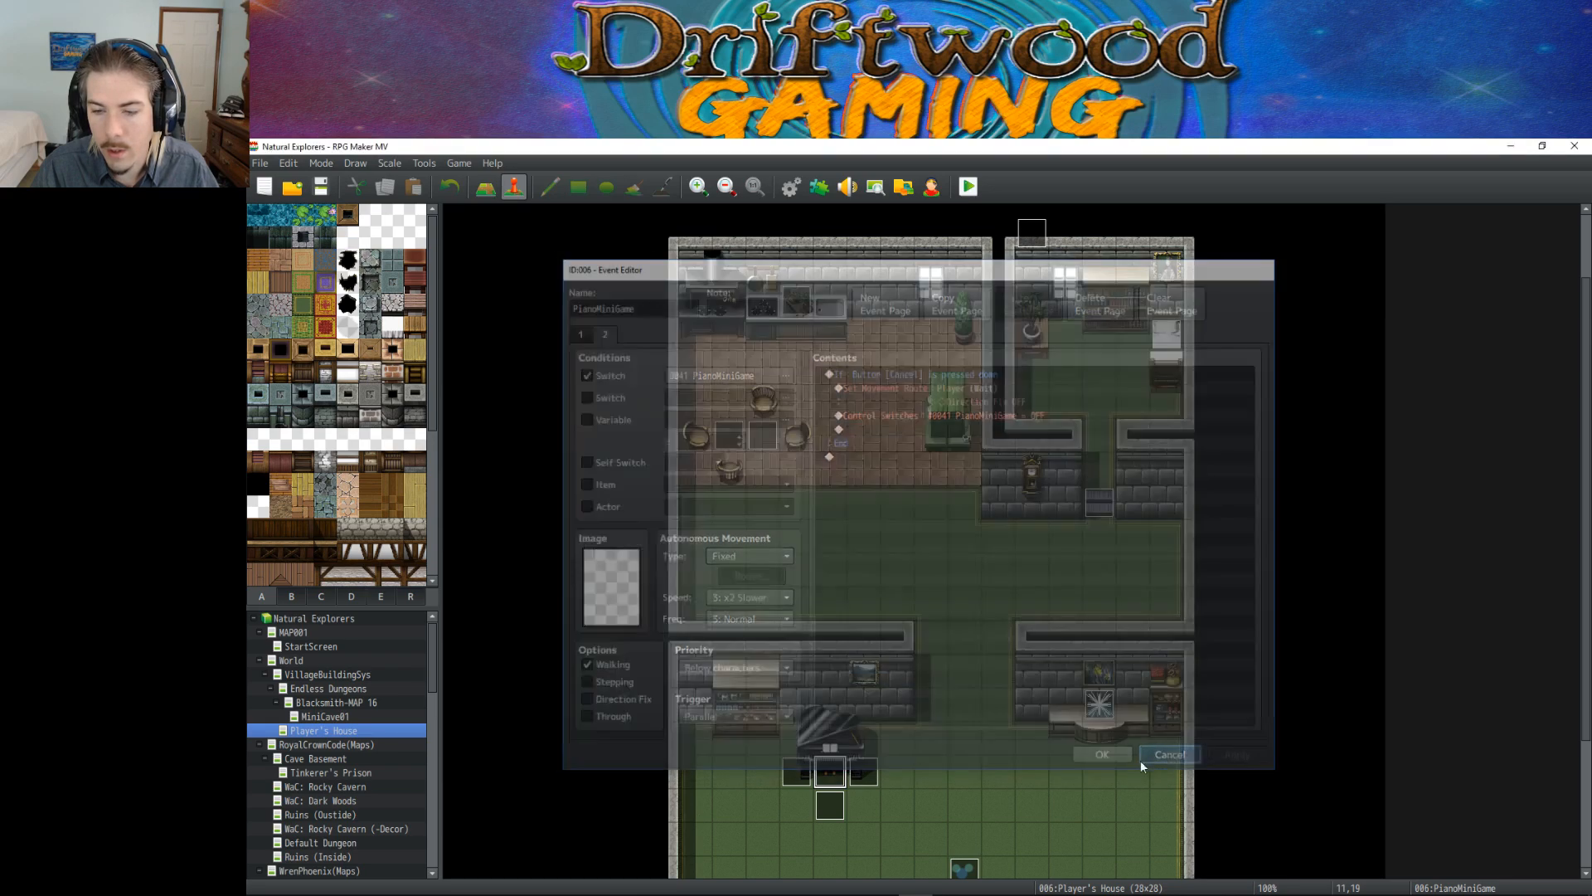
# Step: Open the PlayerRestoreMovementCont. event at tile 22,4 on the TutorialClassroom map
pyautogui.scroll(-10, 347, 766)
pyautogui.scroll(-3, 354, 771)
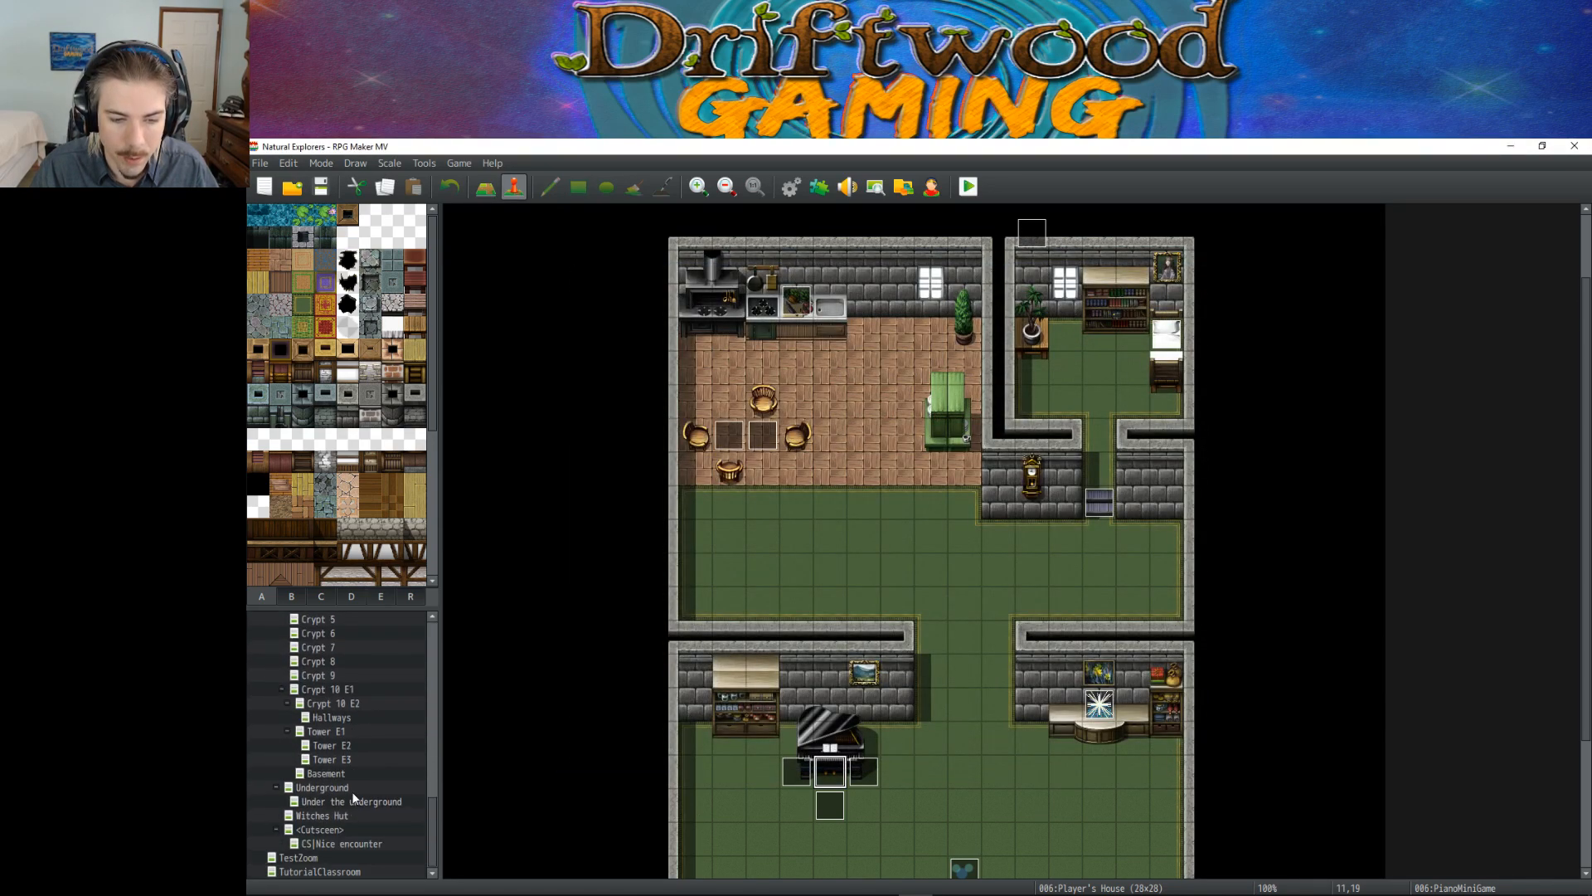
pyautogui.click(344, 874)
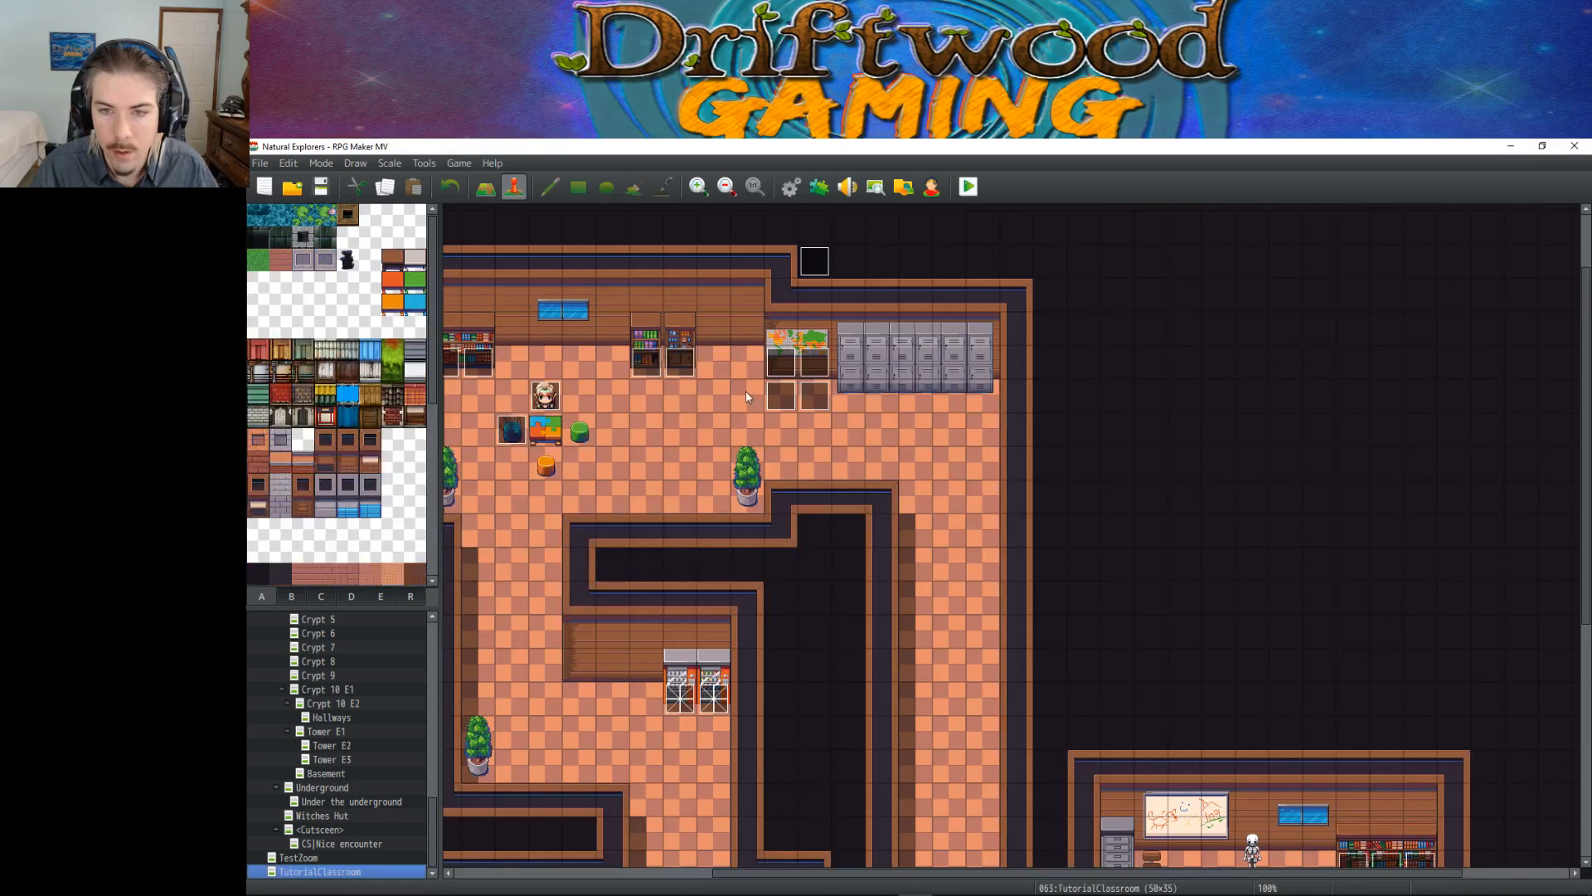
pyautogui.doubleClick(819, 267)
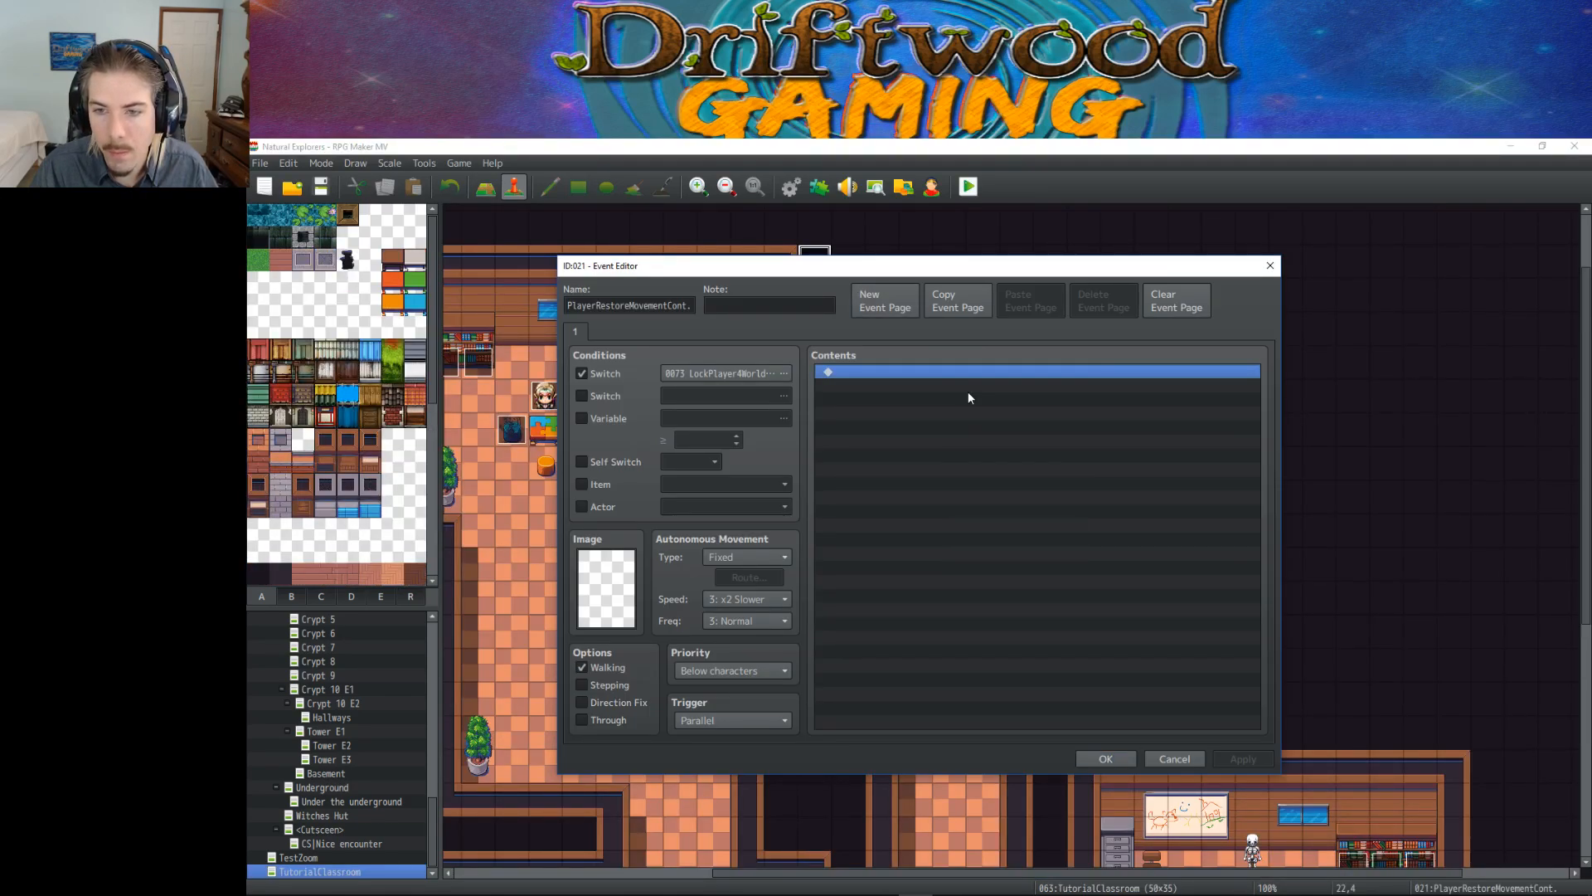
# Step: Add a conditional branch to the event that checks whether the Cancel button is pressed down
pyautogui.doubleClick(967, 391)
pyautogui.click(954, 596)
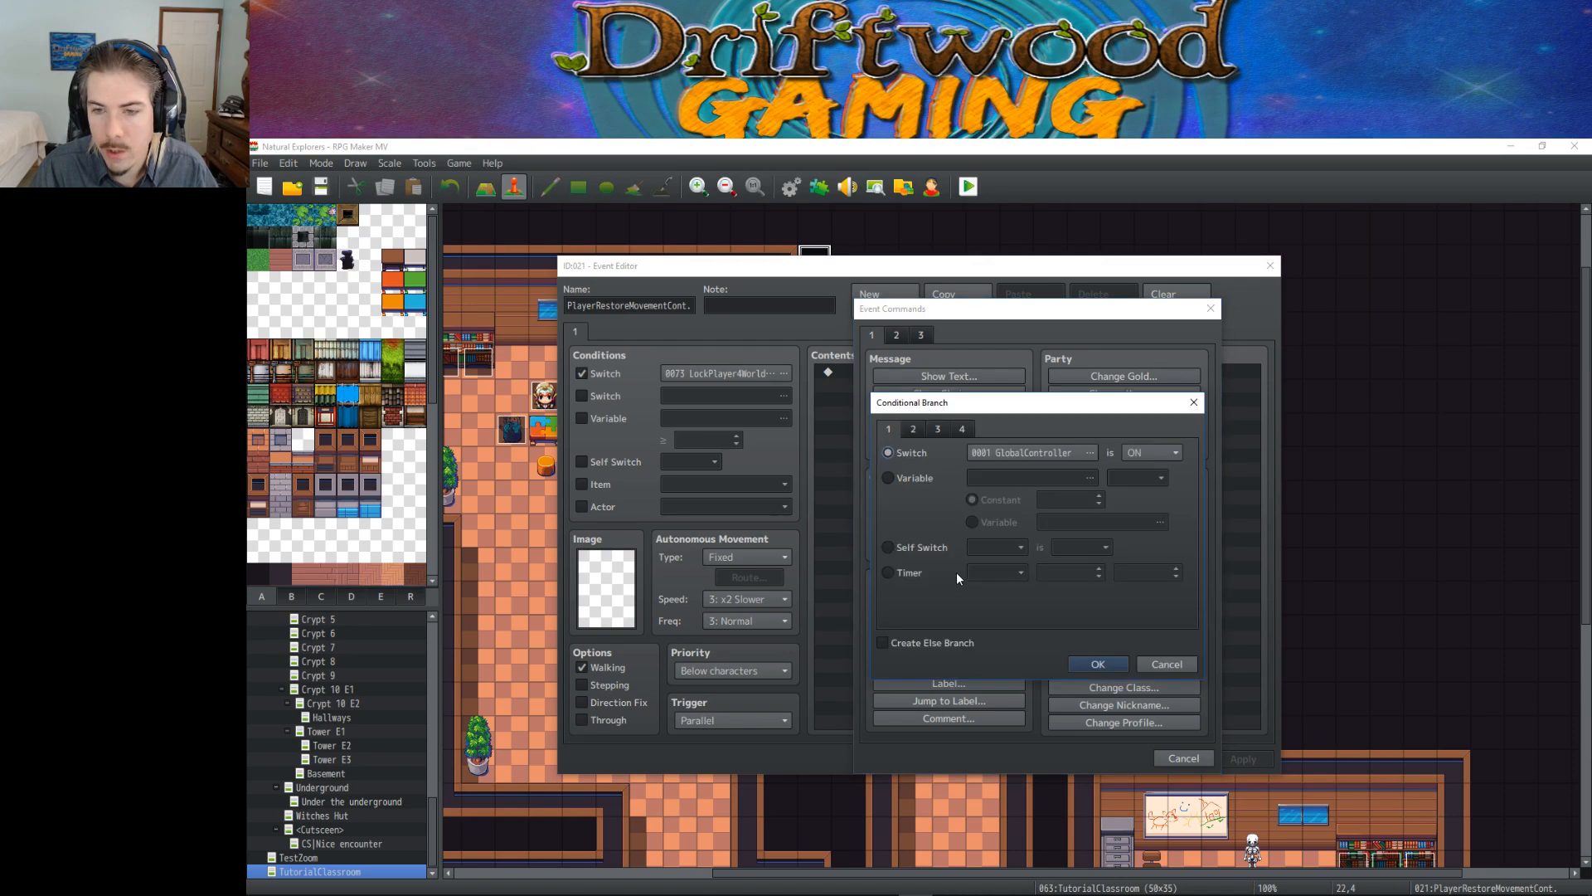
pyautogui.click(914, 429)
pyautogui.click(941, 437)
pyautogui.click(964, 429)
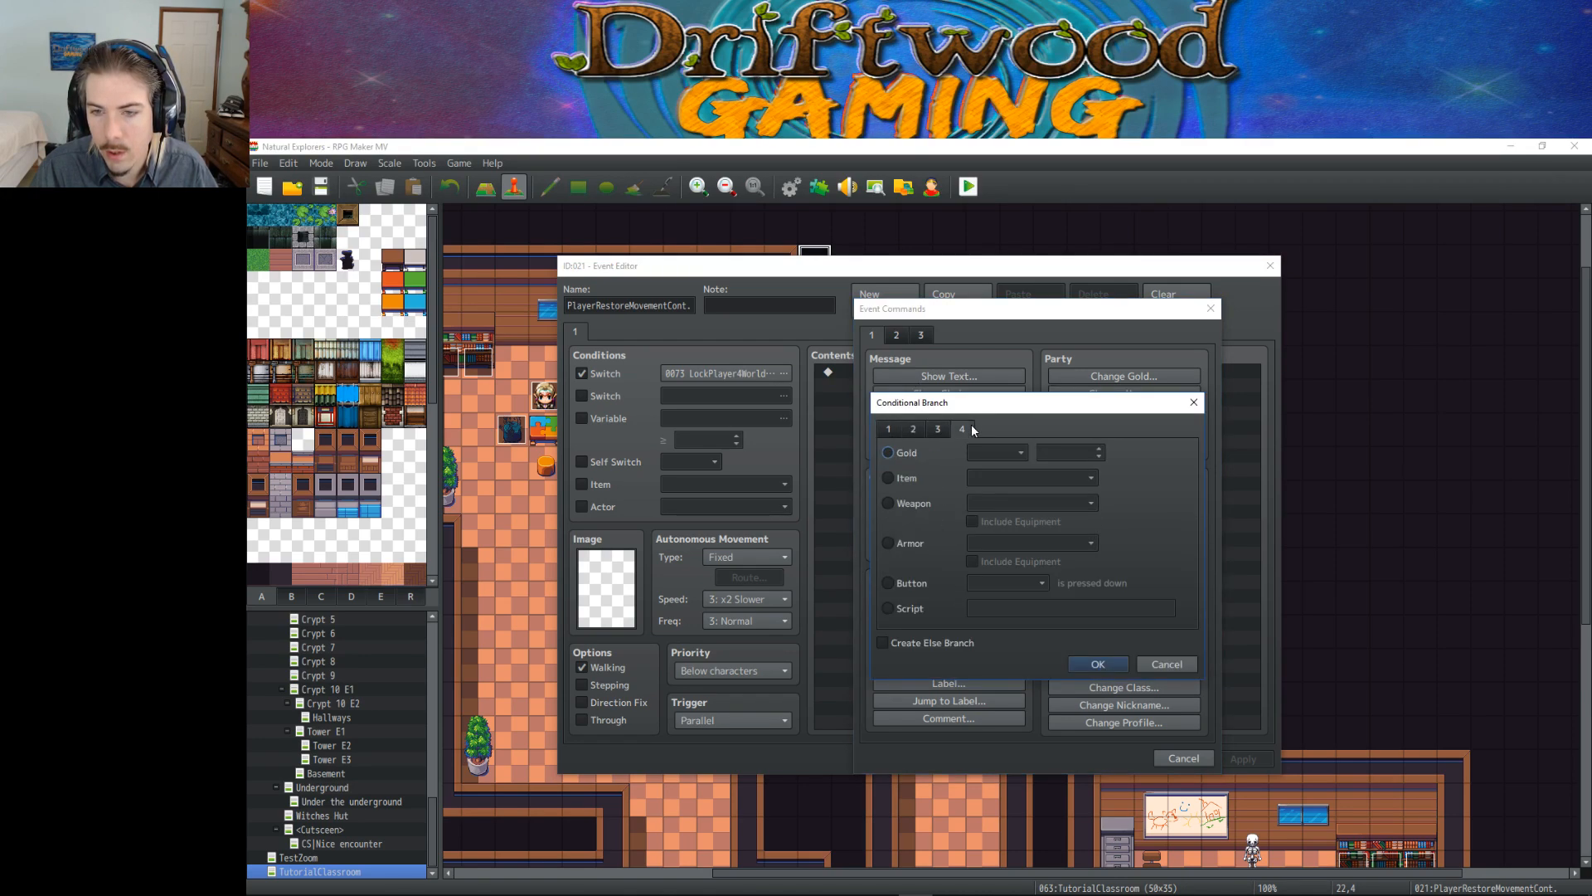
pyautogui.click(918, 584)
pyautogui.click(982, 583)
pyautogui.click(1002, 614)
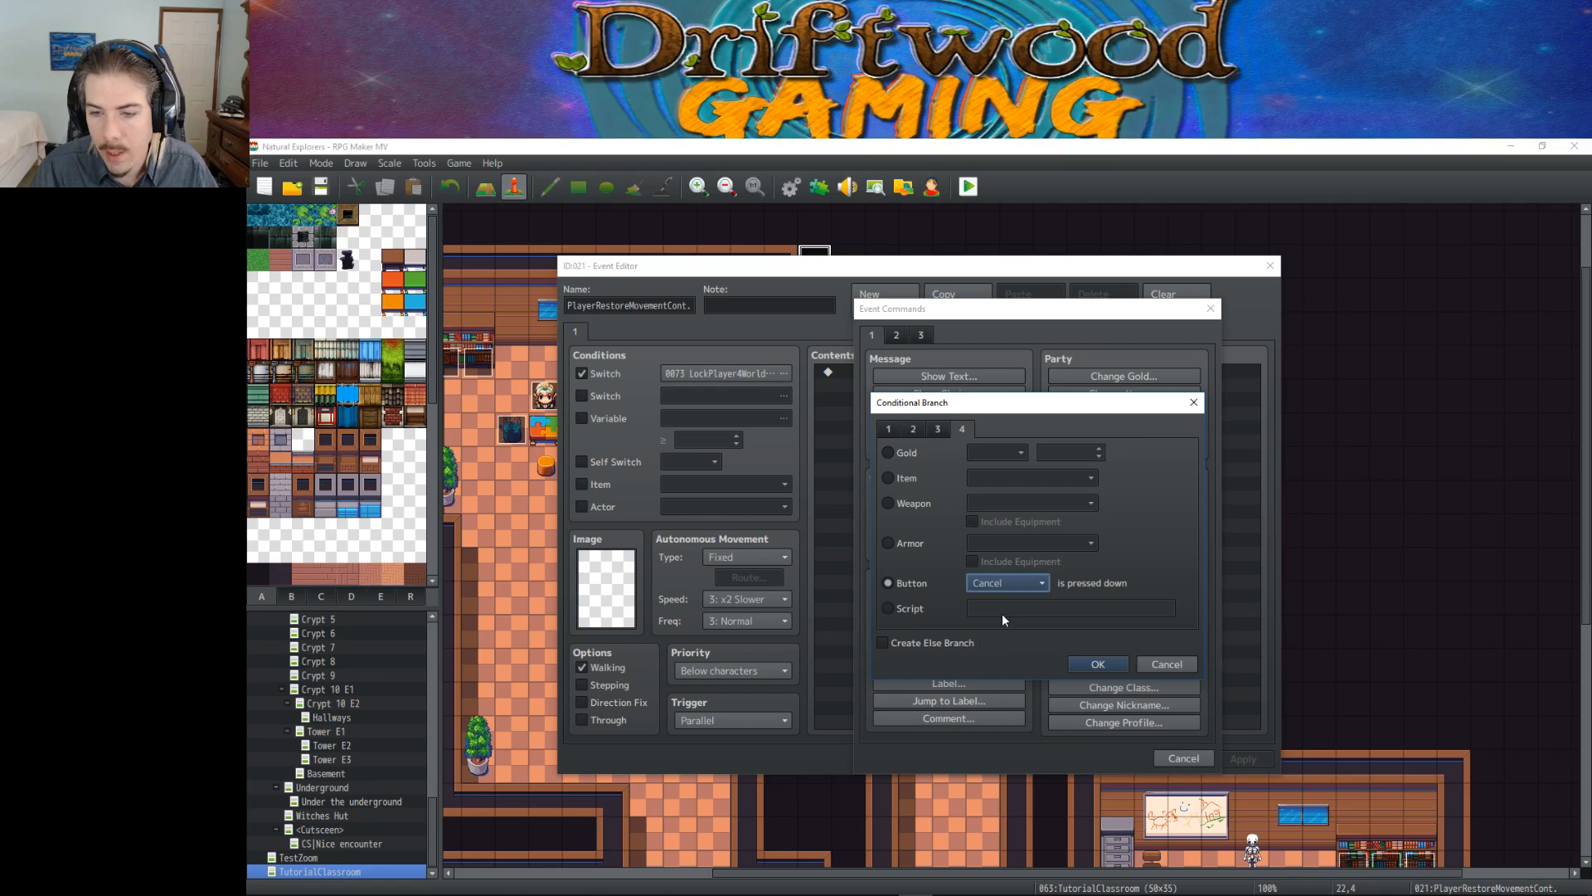
pyautogui.click(1096, 663)
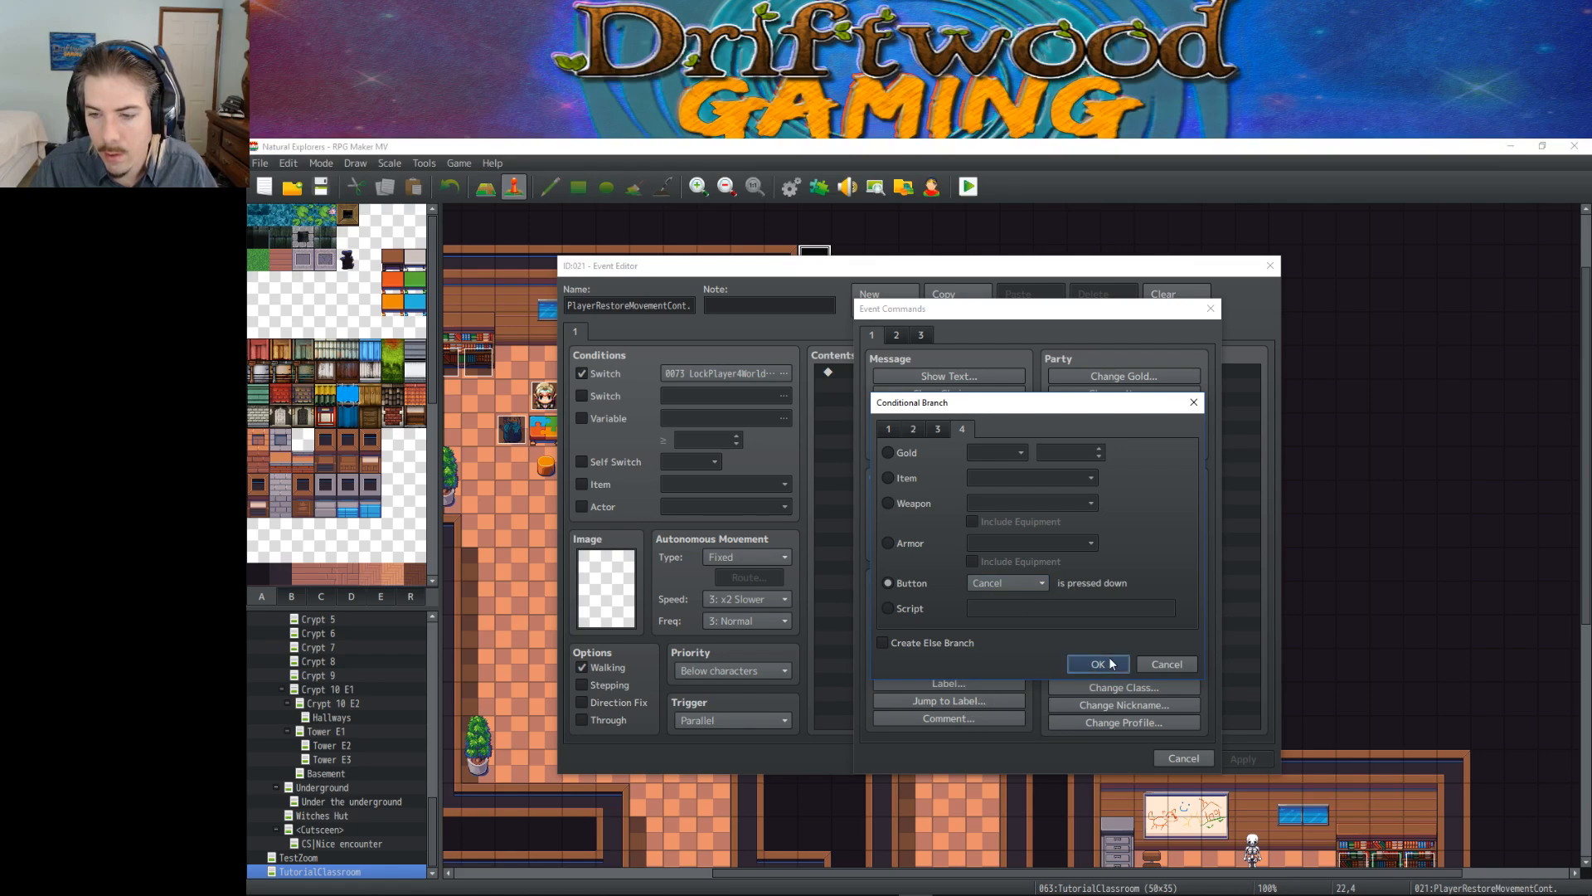
# Step: Insert an Erase Picture command for picture number 11 inside the Cancel-button branch
pyautogui.rightClick(926, 400)
pyautogui.rightClick(879, 385)
pyautogui.click(913, 392)
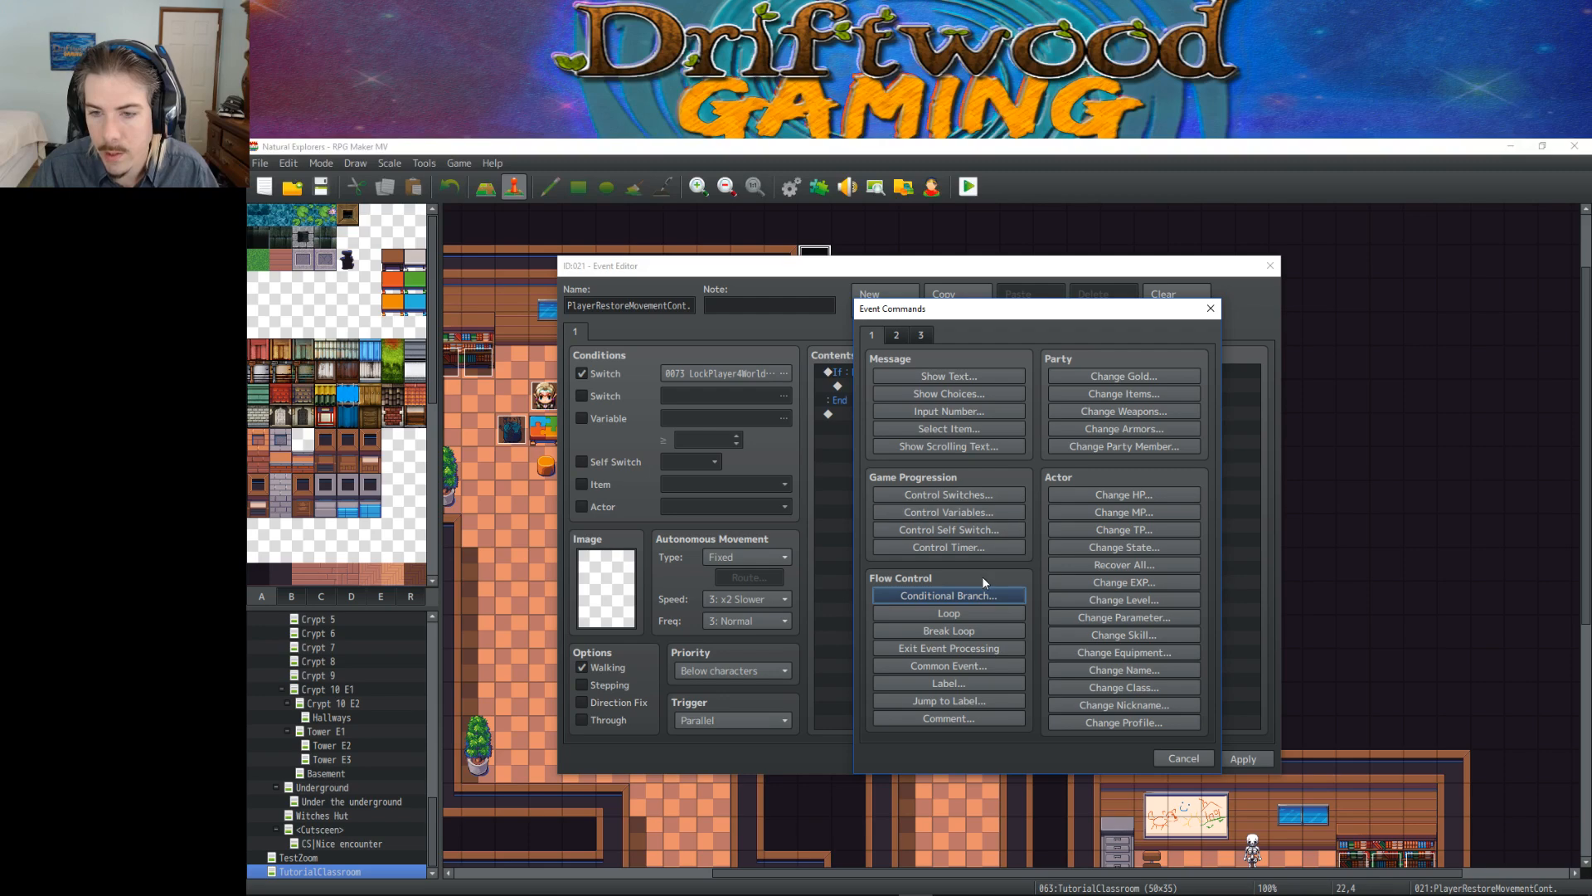
pyautogui.click(896, 335)
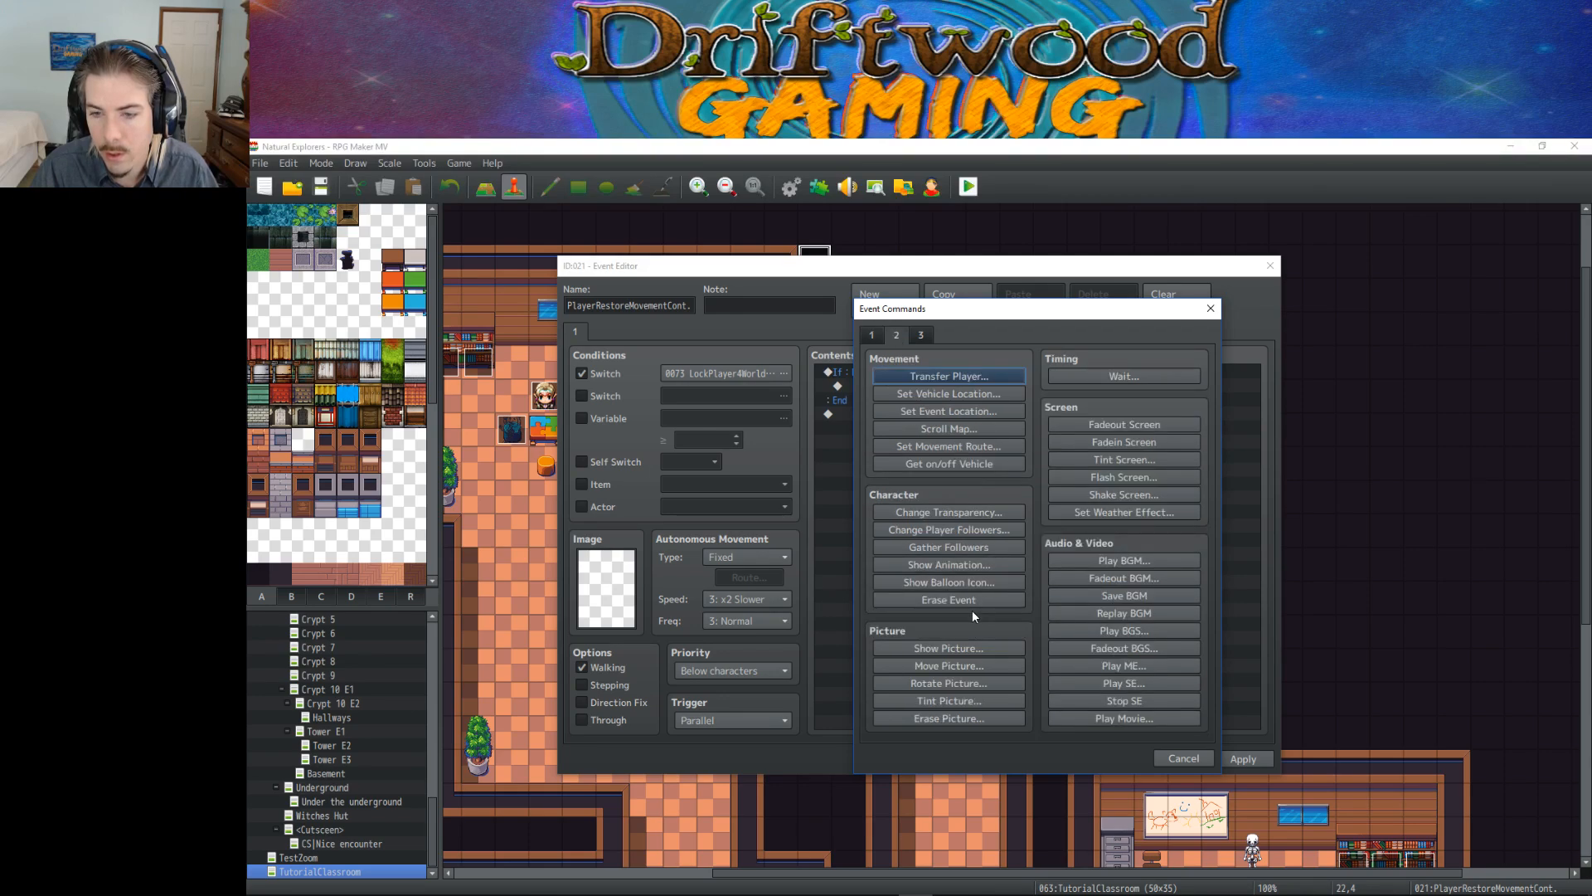
pyautogui.click(962, 718)
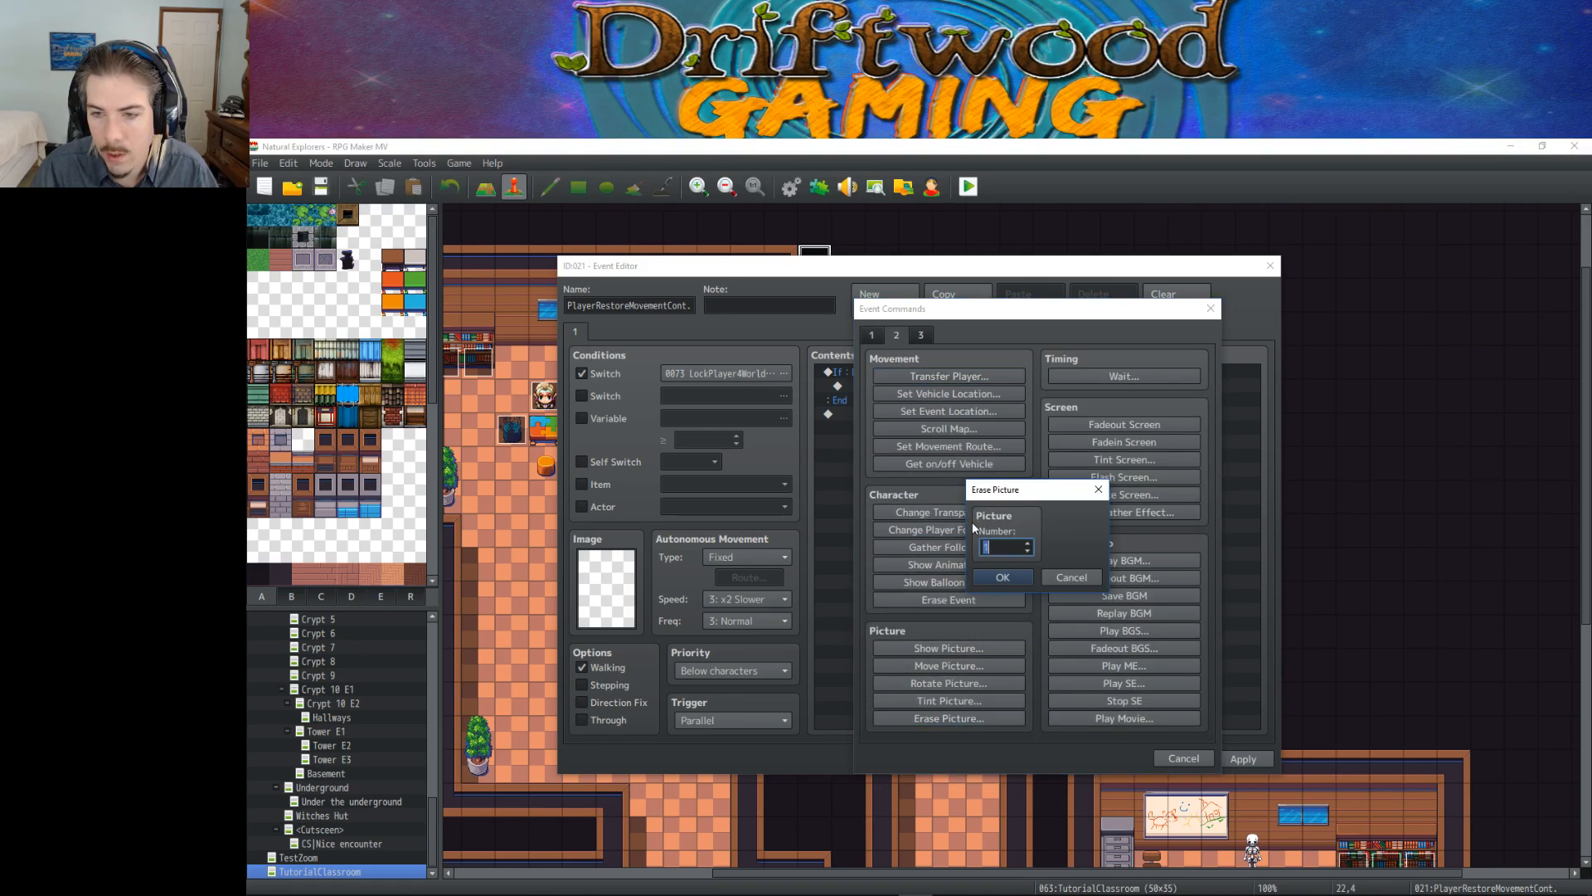
pyautogui.write('14')
pyautogui.click(1001, 577)
# Step: Add a Control Switches command below the picture erase that turns 0073 LockPlayer4WorldMapView OFF, and confirm the event
pyautogui.doubleClick(894, 401)
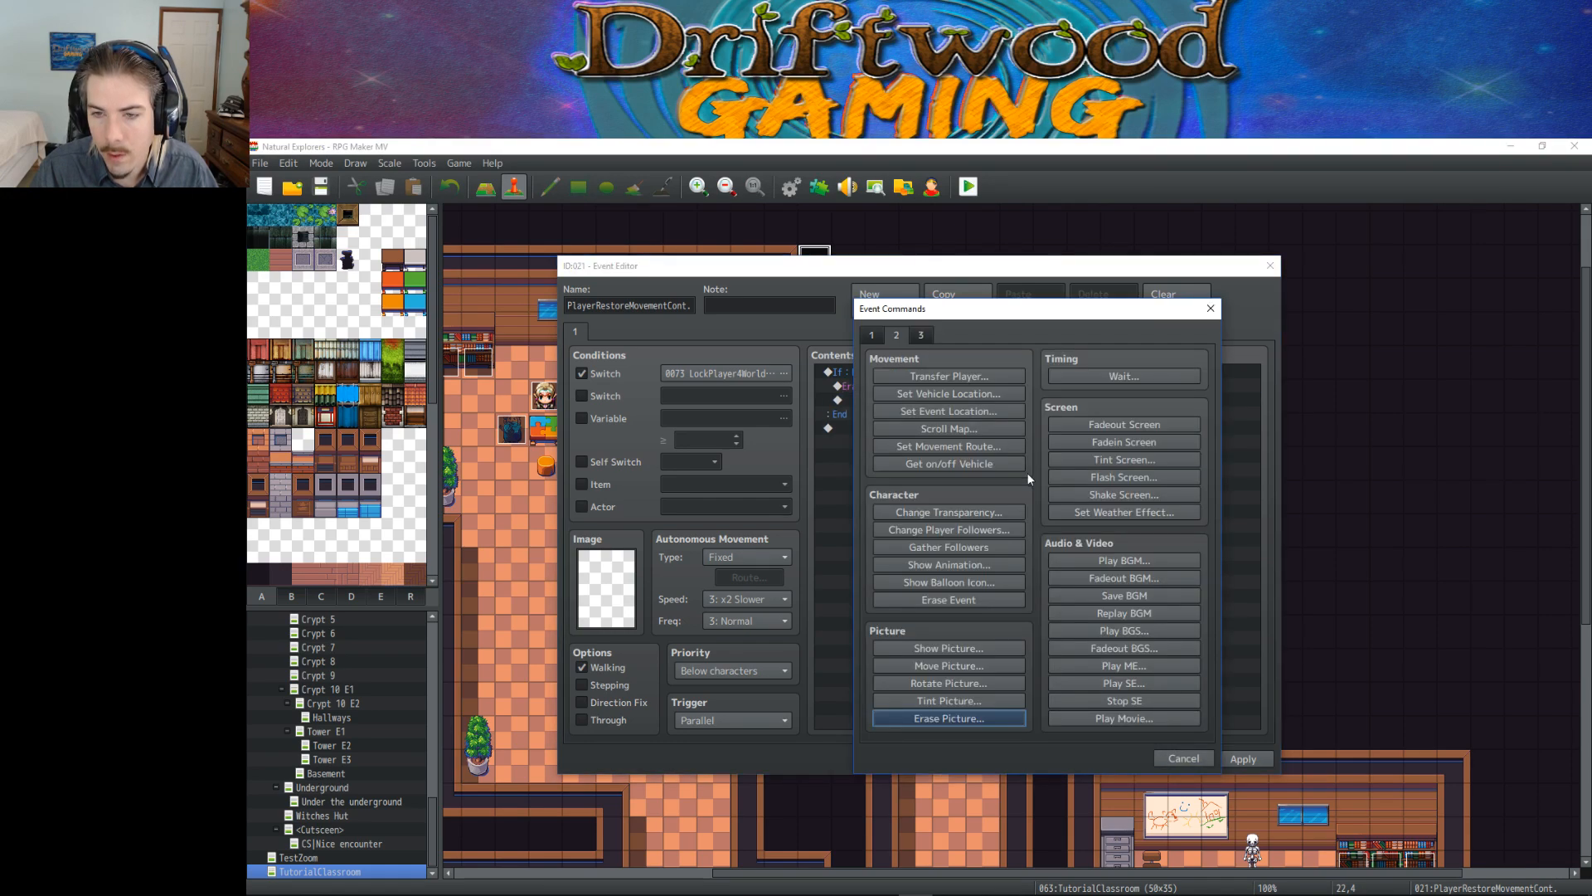
pyautogui.click(874, 336)
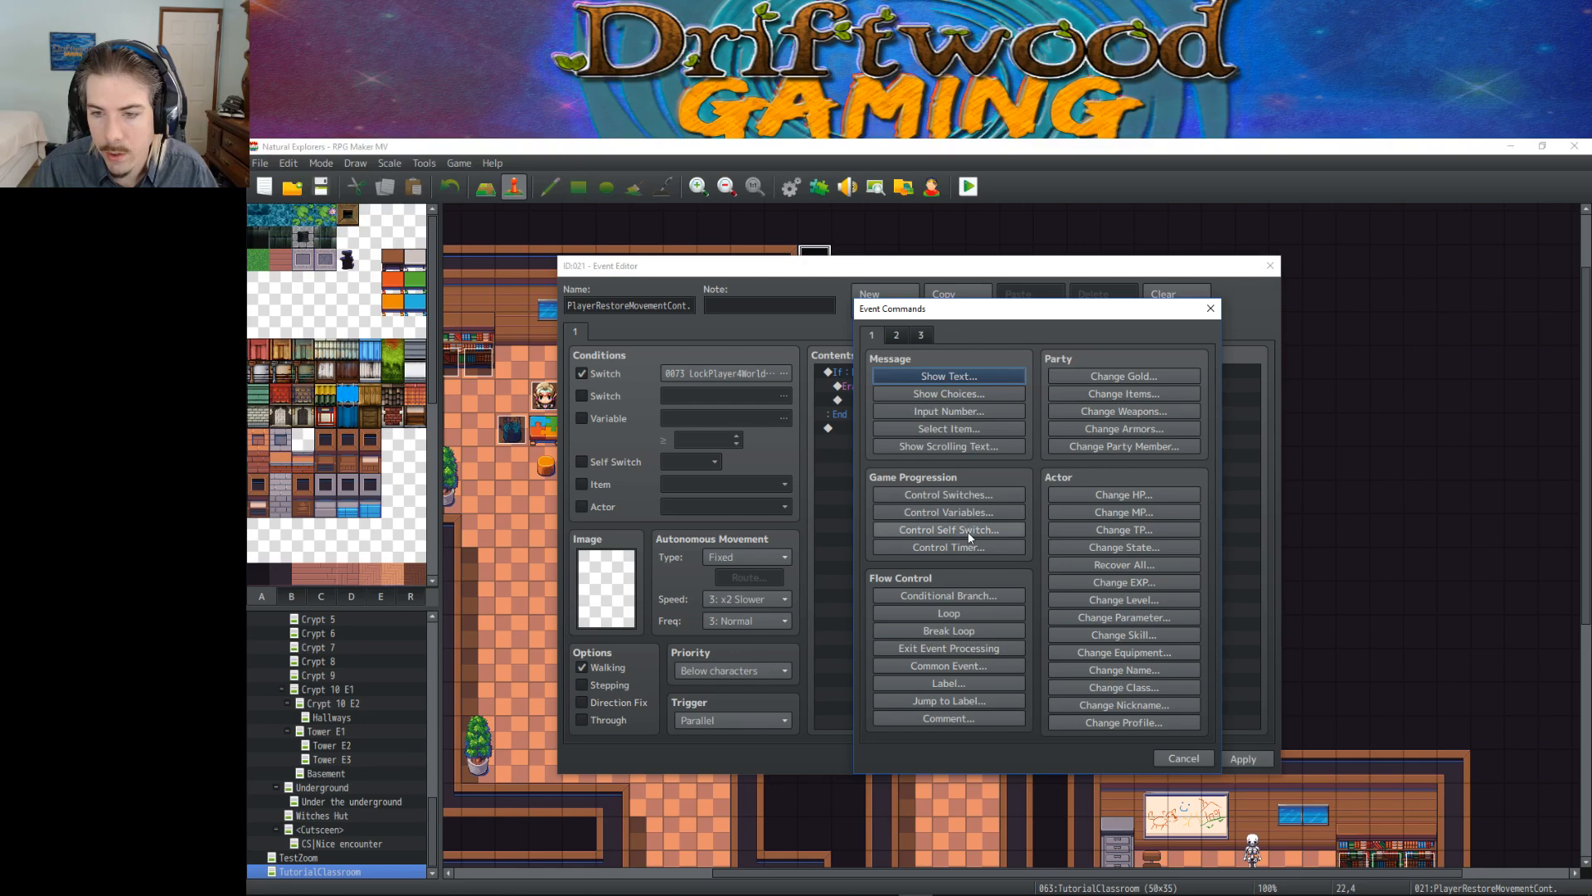
pyautogui.click(972, 497)
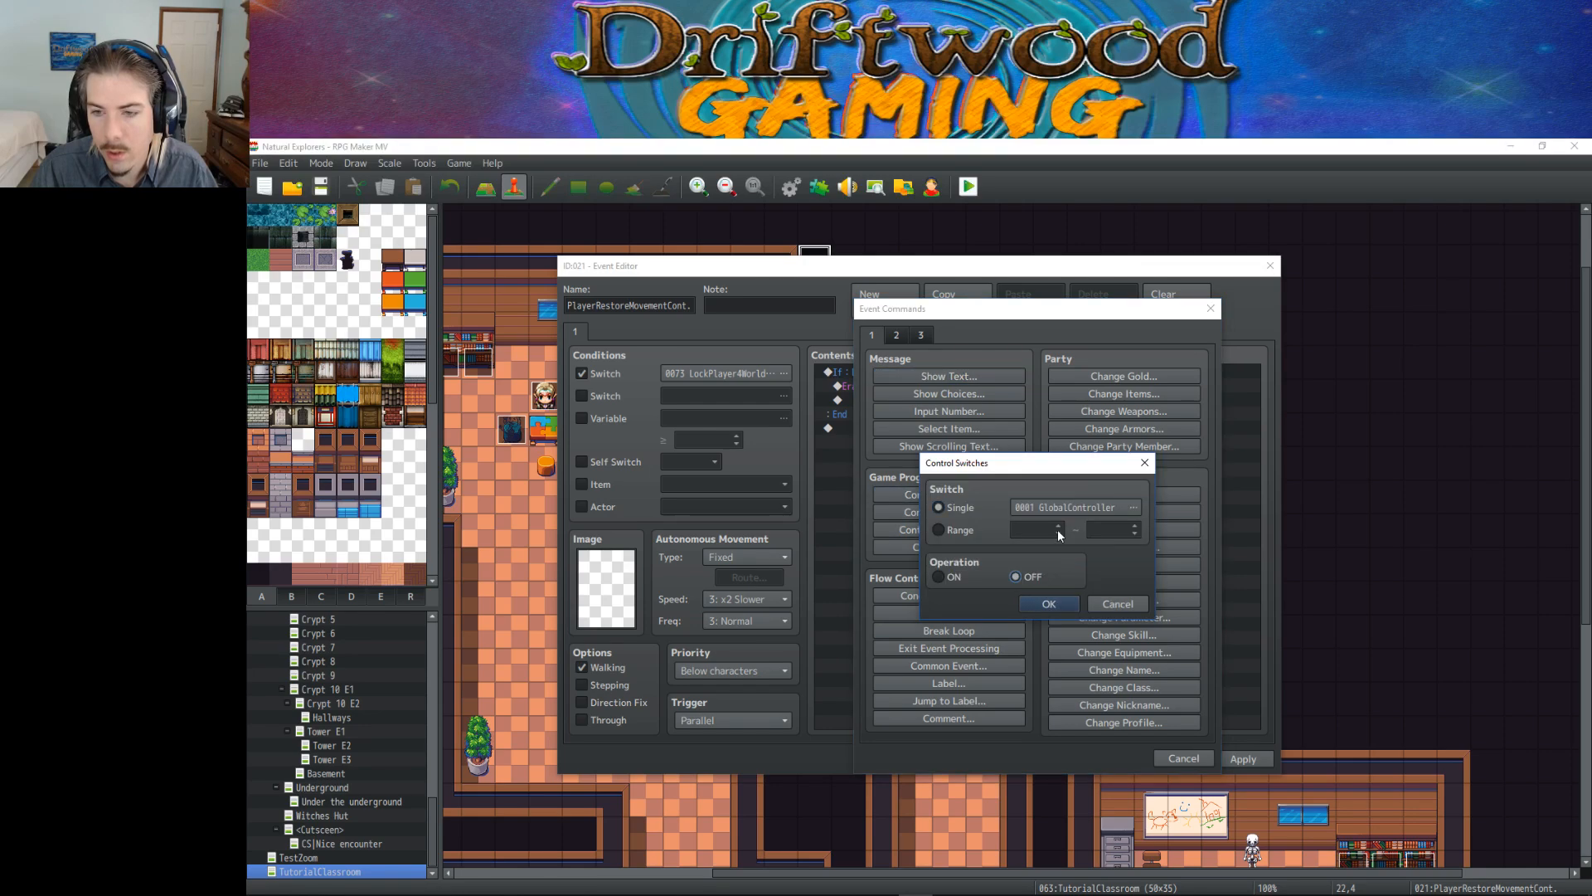
pyautogui.click(1076, 508)
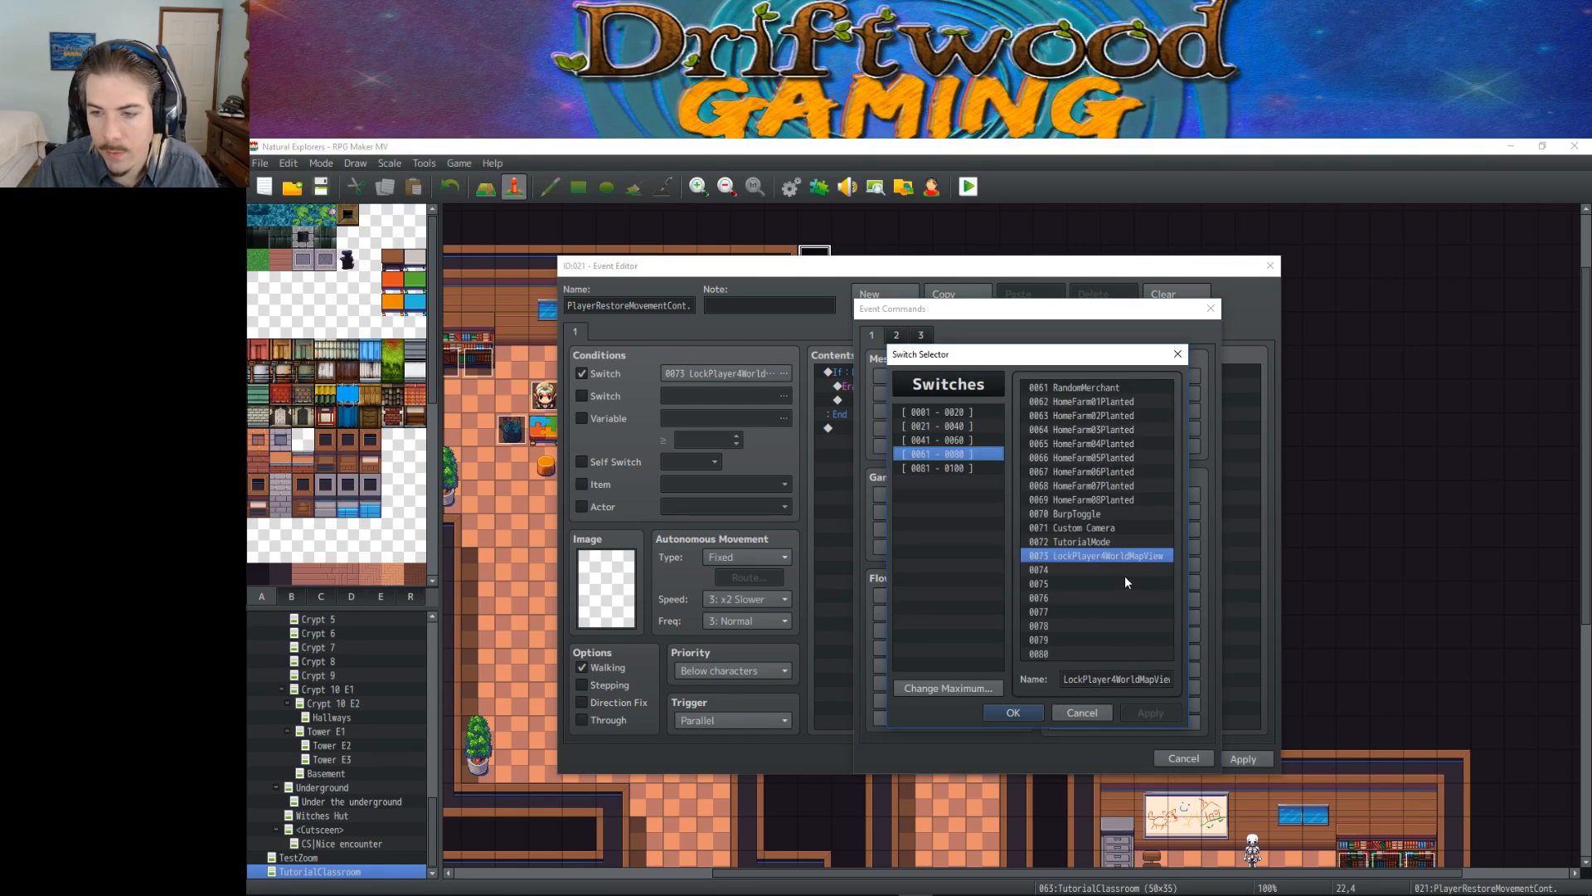
pyautogui.click(1013, 713)
pyautogui.click(1029, 578)
pyautogui.click(1048, 603)
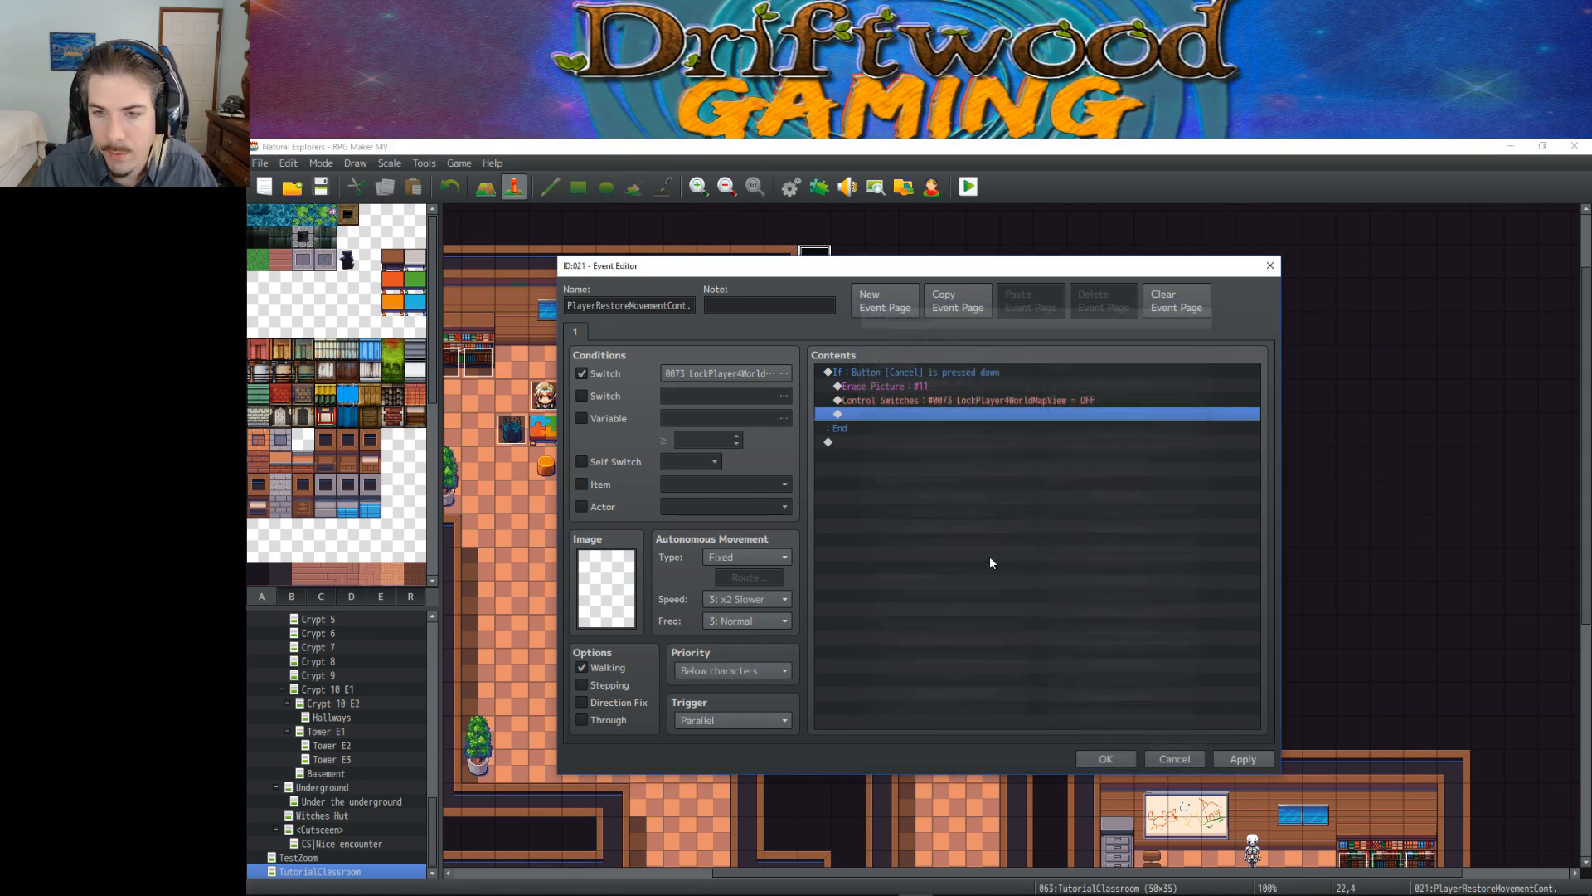
pyautogui.click(1088, 758)
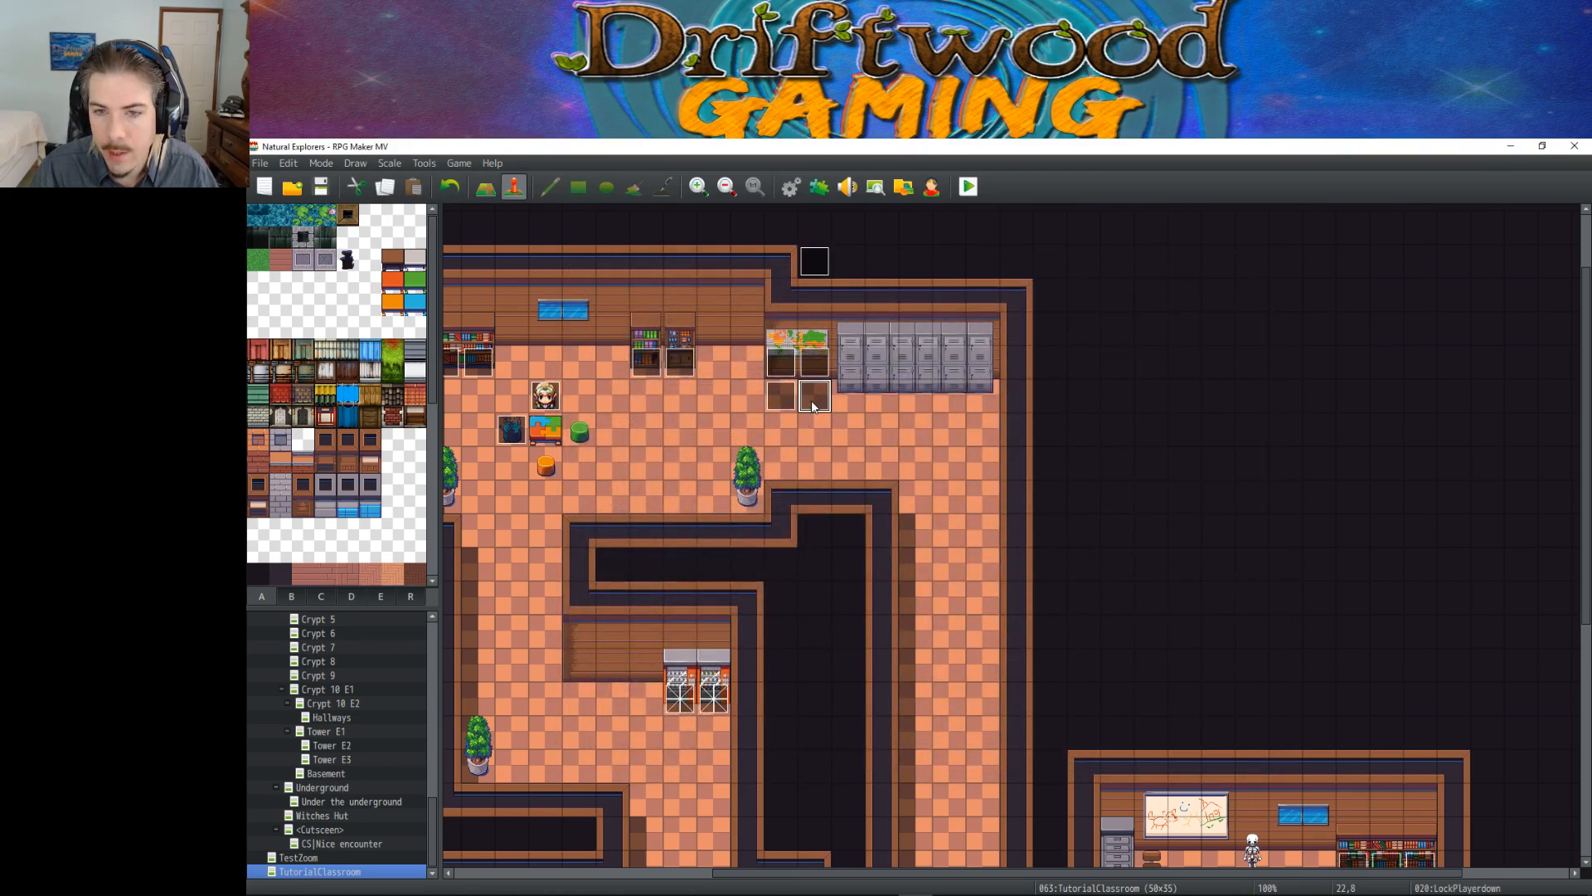
# Step: Check the LockPlayerdown event at tile 21,8 and the commands of the ShowWorldMap event at tile 22,7
pyautogui.doubleClick(777, 403)
pyautogui.click(1106, 759)
pyautogui.doubleClick(812, 365)
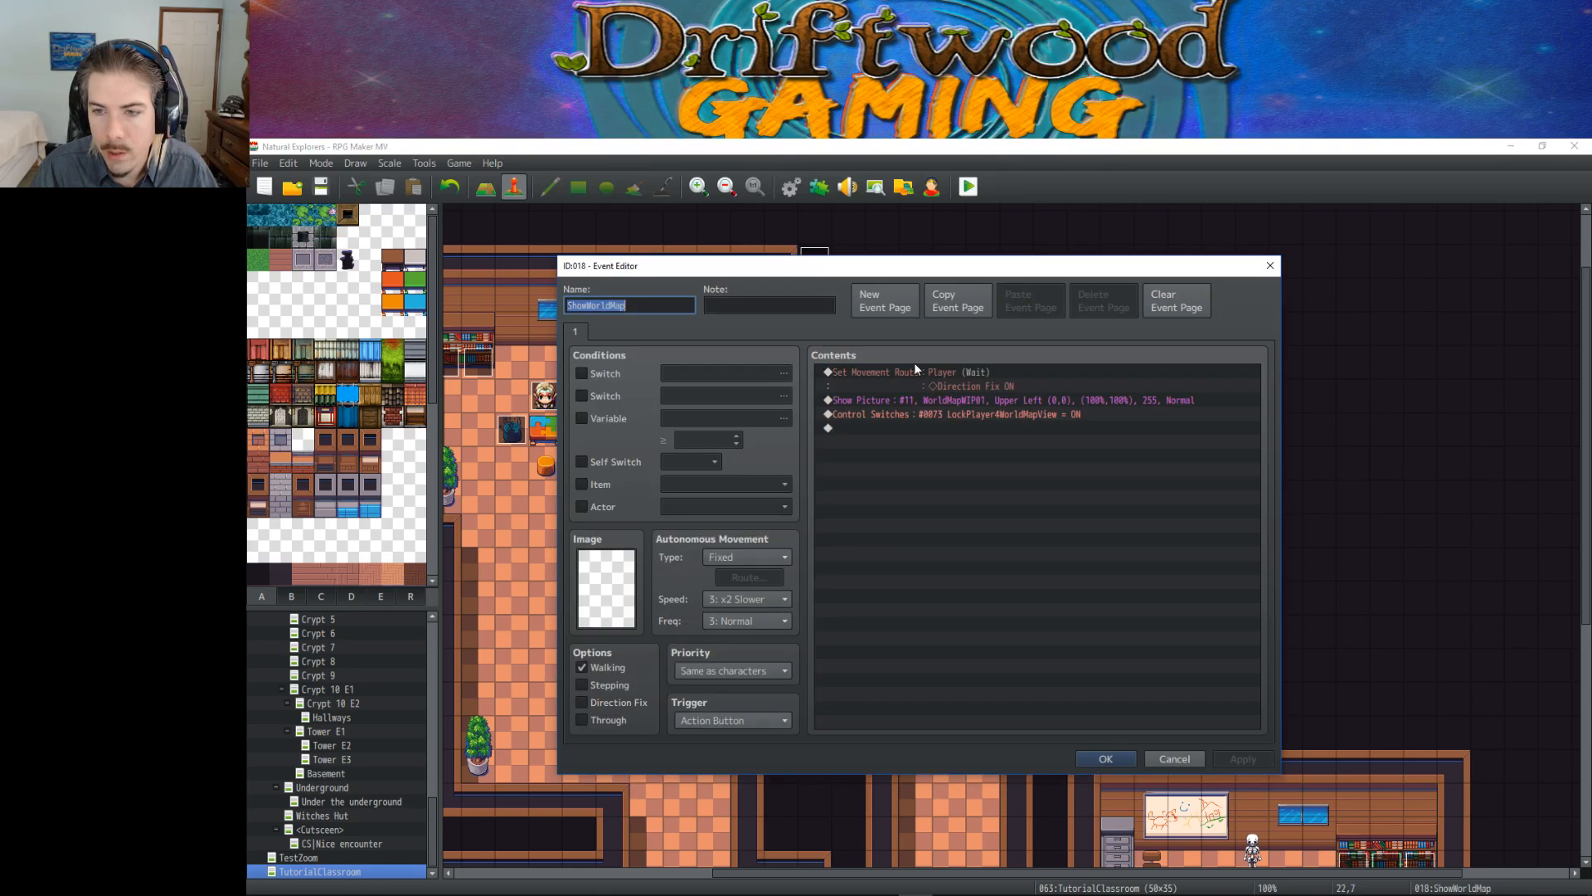
pyautogui.click(1107, 759)
# Step: Add a player movement route with Direction Fix OFF at the end of the Cancel branch in PlayerRestoreMovementCont., and confirm the event
pyautogui.rightClick(816, 257)
pyautogui.click(847, 271)
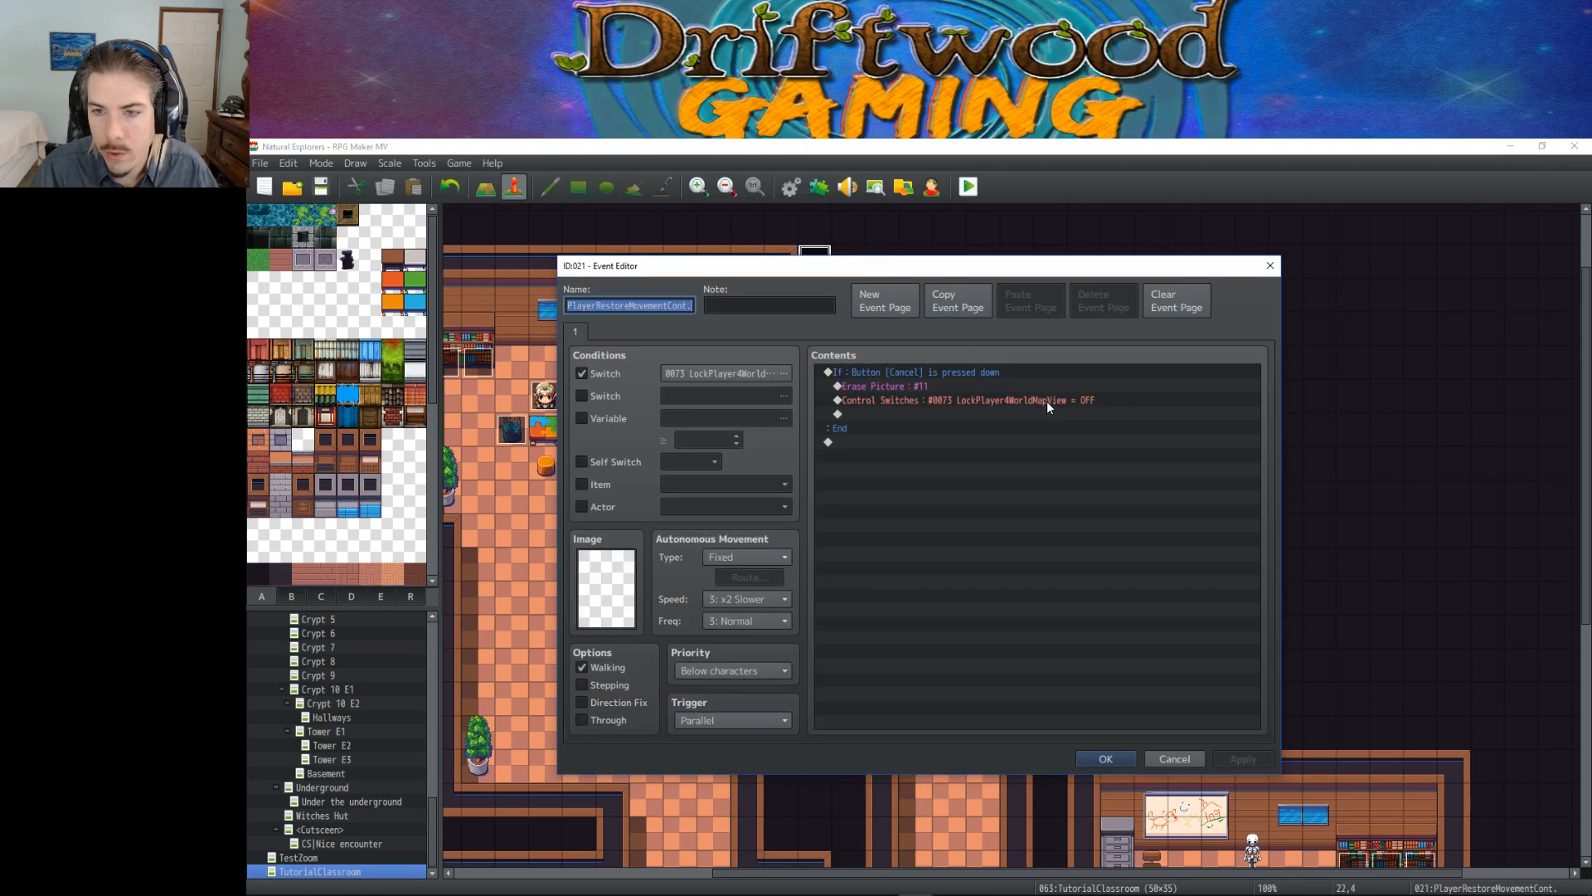
pyautogui.click(904, 390)
pyautogui.click(908, 400)
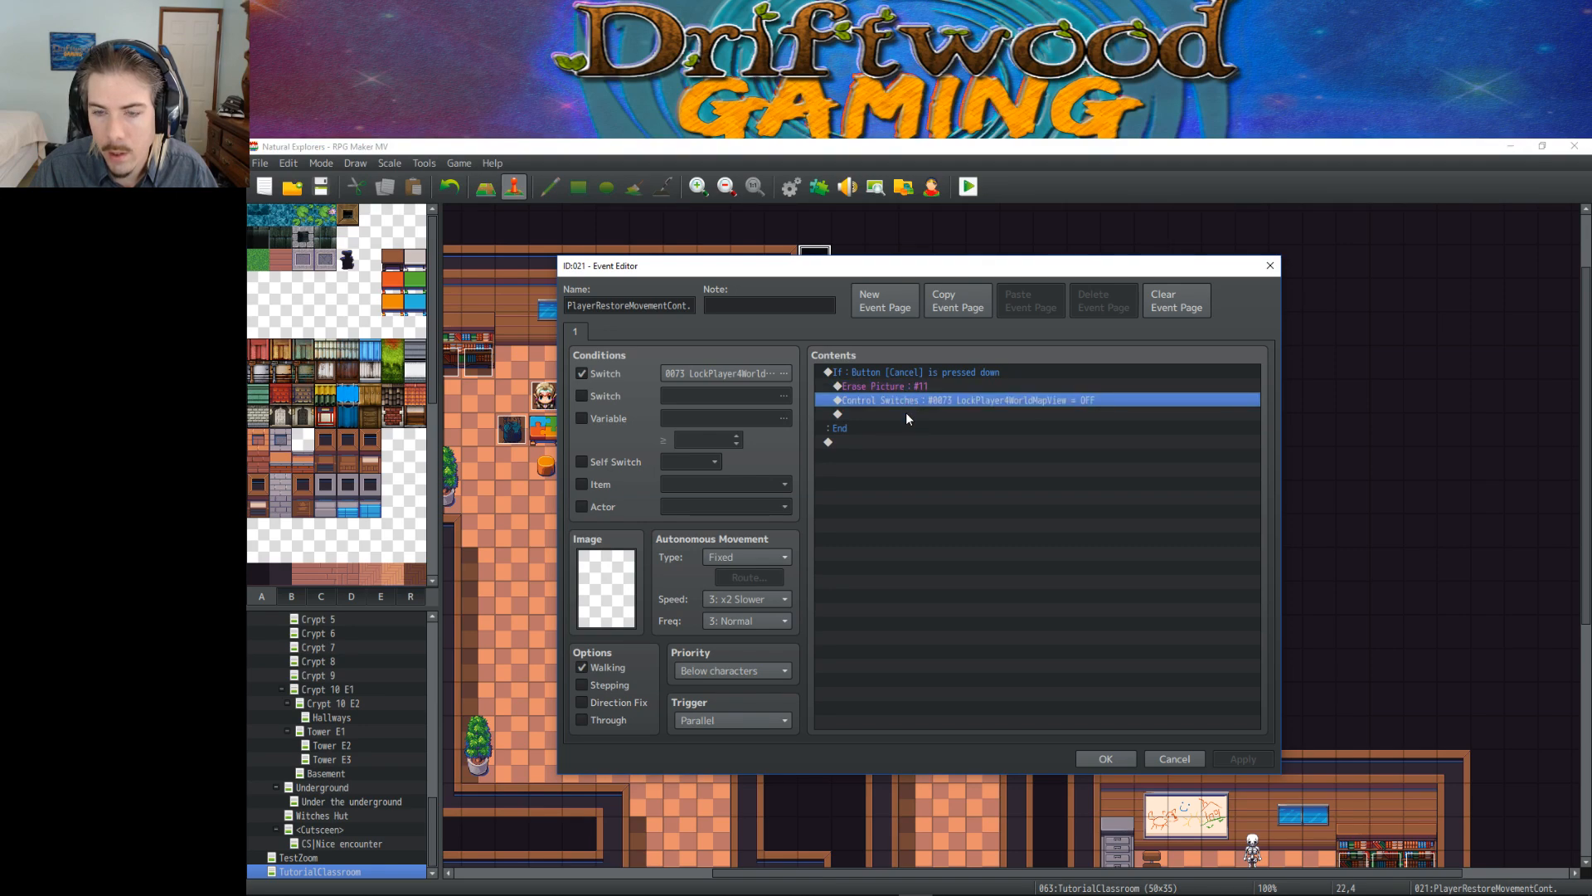
pyautogui.rightClick(905, 415)
pyautogui.click(933, 423)
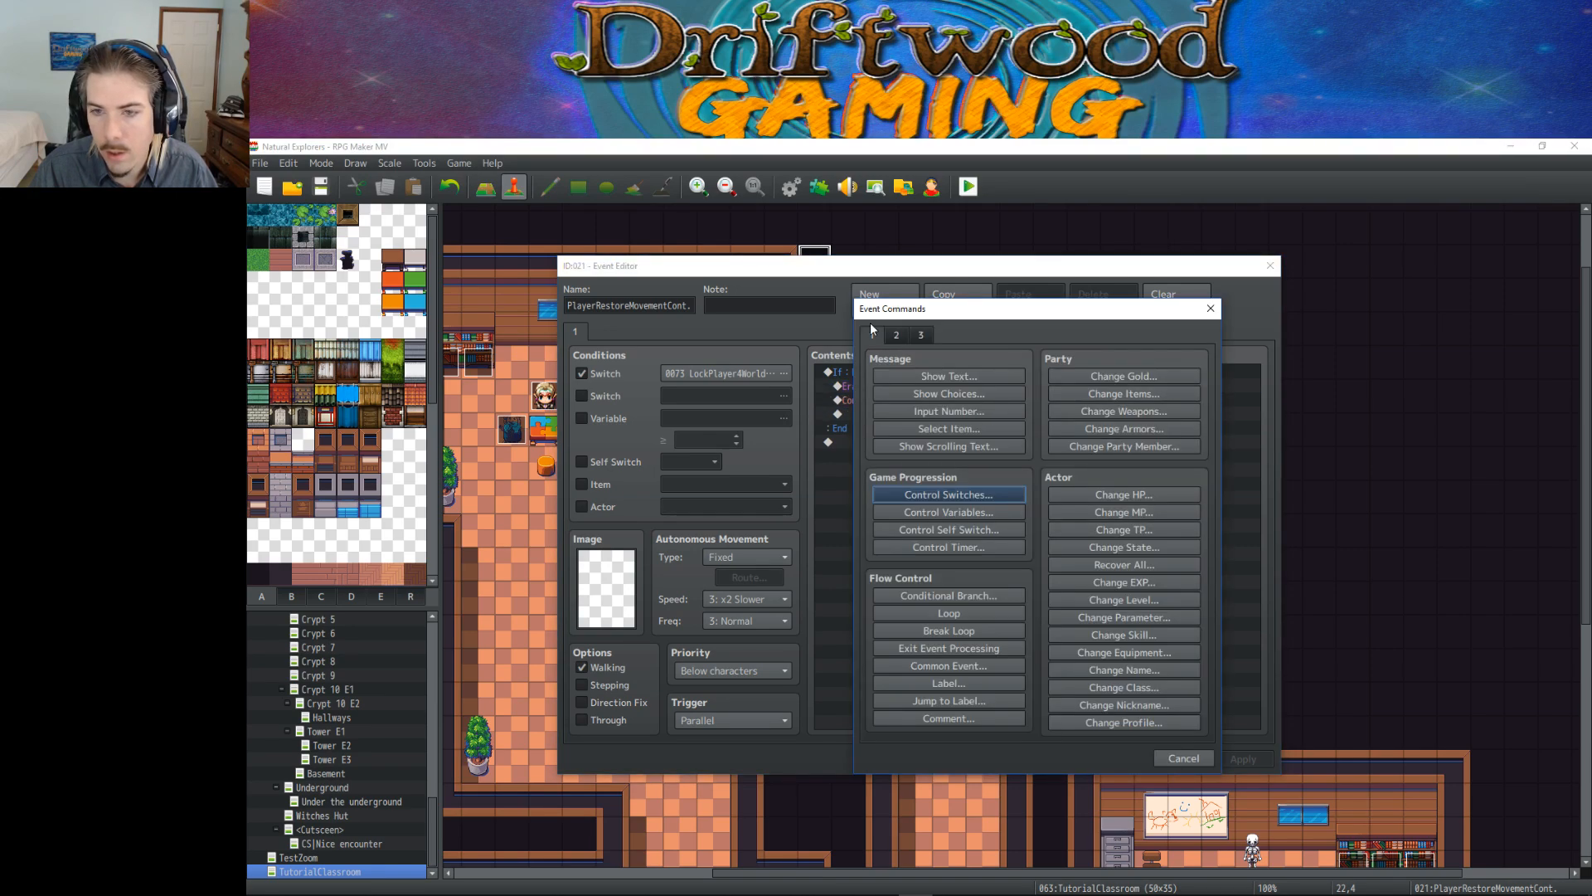
pyautogui.click(895, 336)
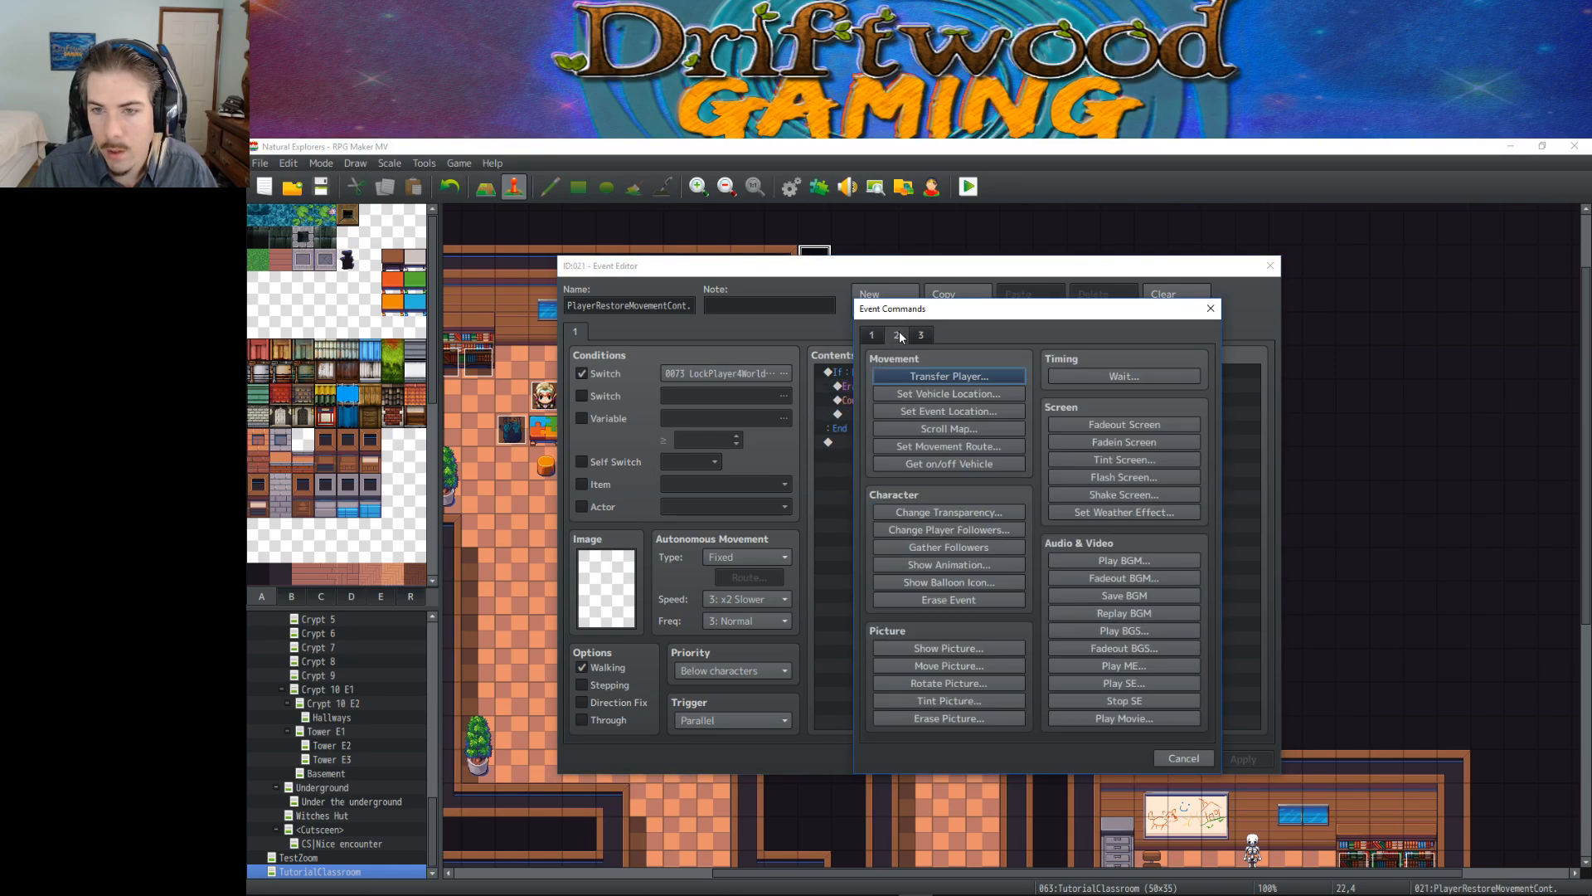
pyautogui.click(967, 446)
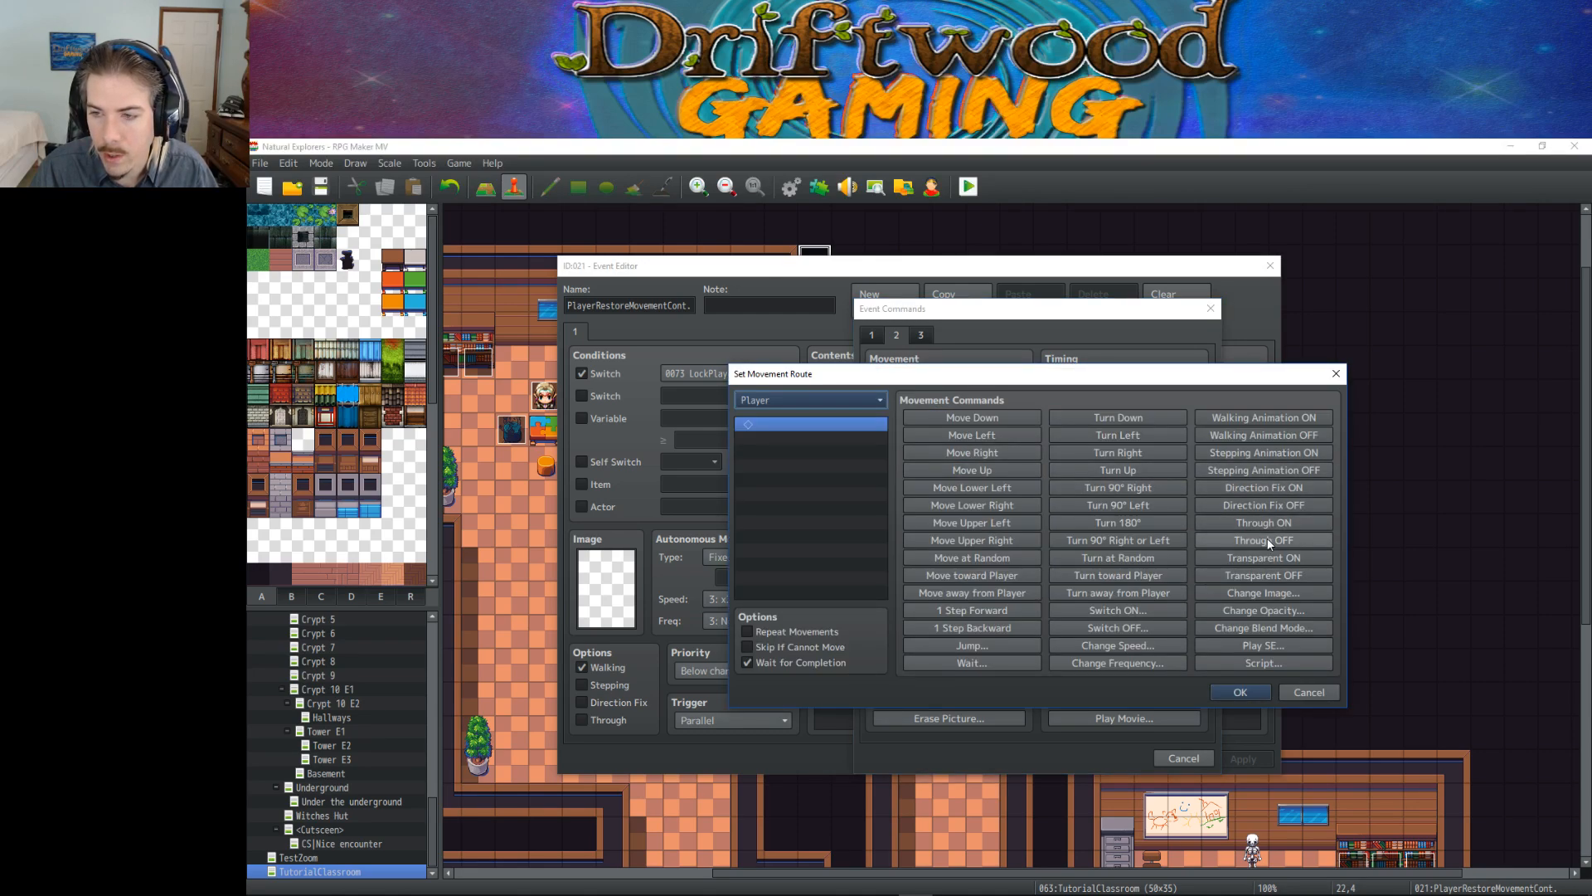
pyautogui.click(1280, 504)
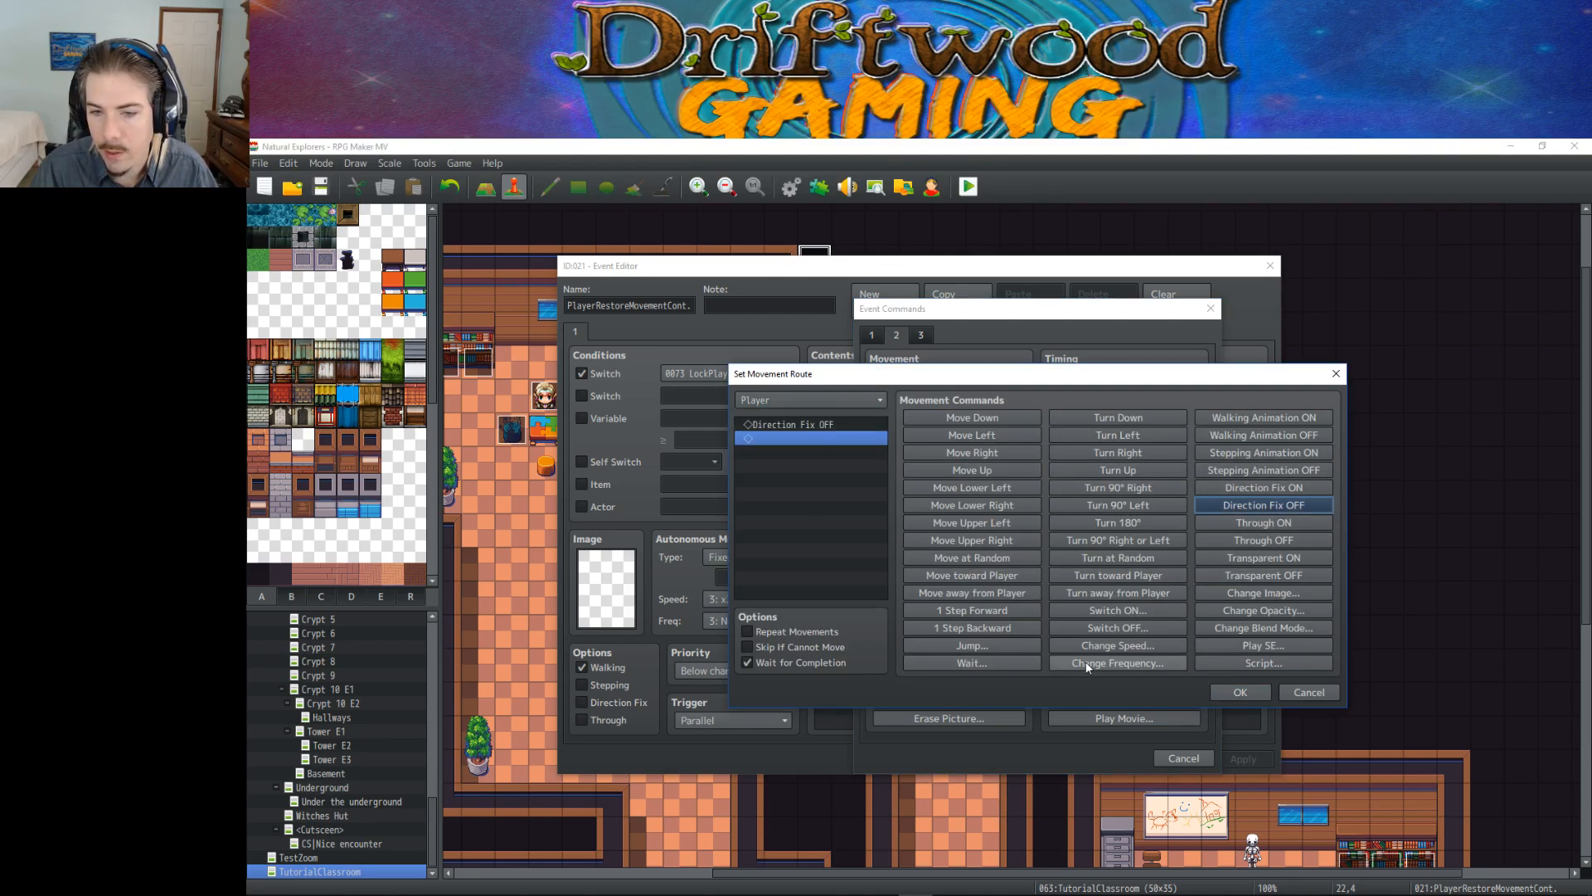
pyautogui.click(1225, 693)
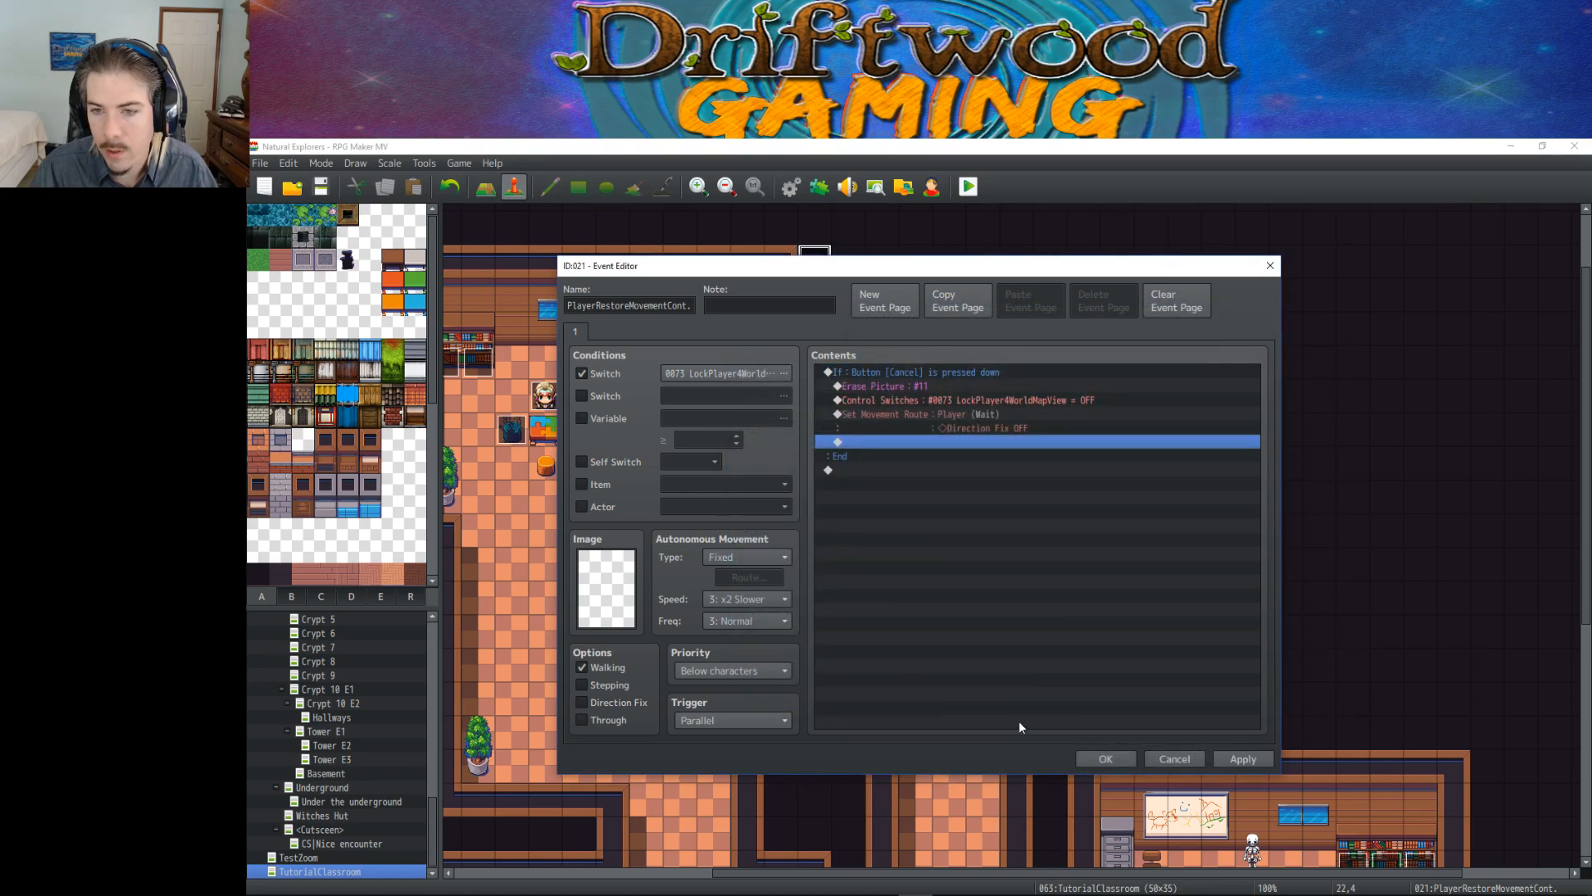
pyautogui.click(1103, 755)
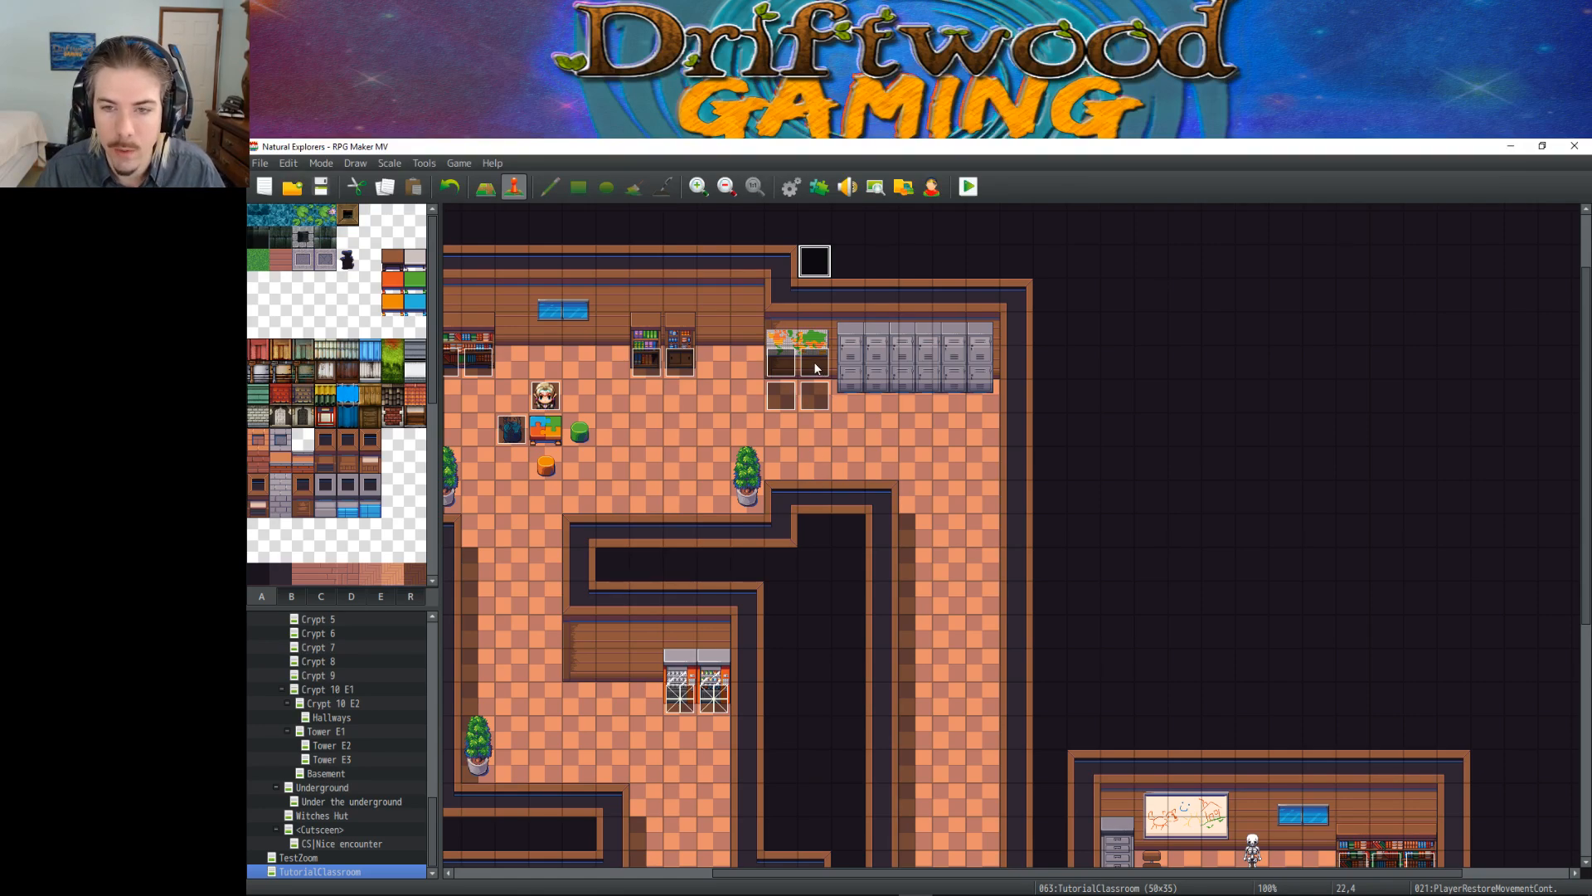
# Step: Review the LockPlayerdown event at tile 21,8 and the command lists of both ShowWorldMap events
pyautogui.doubleClick(793, 397)
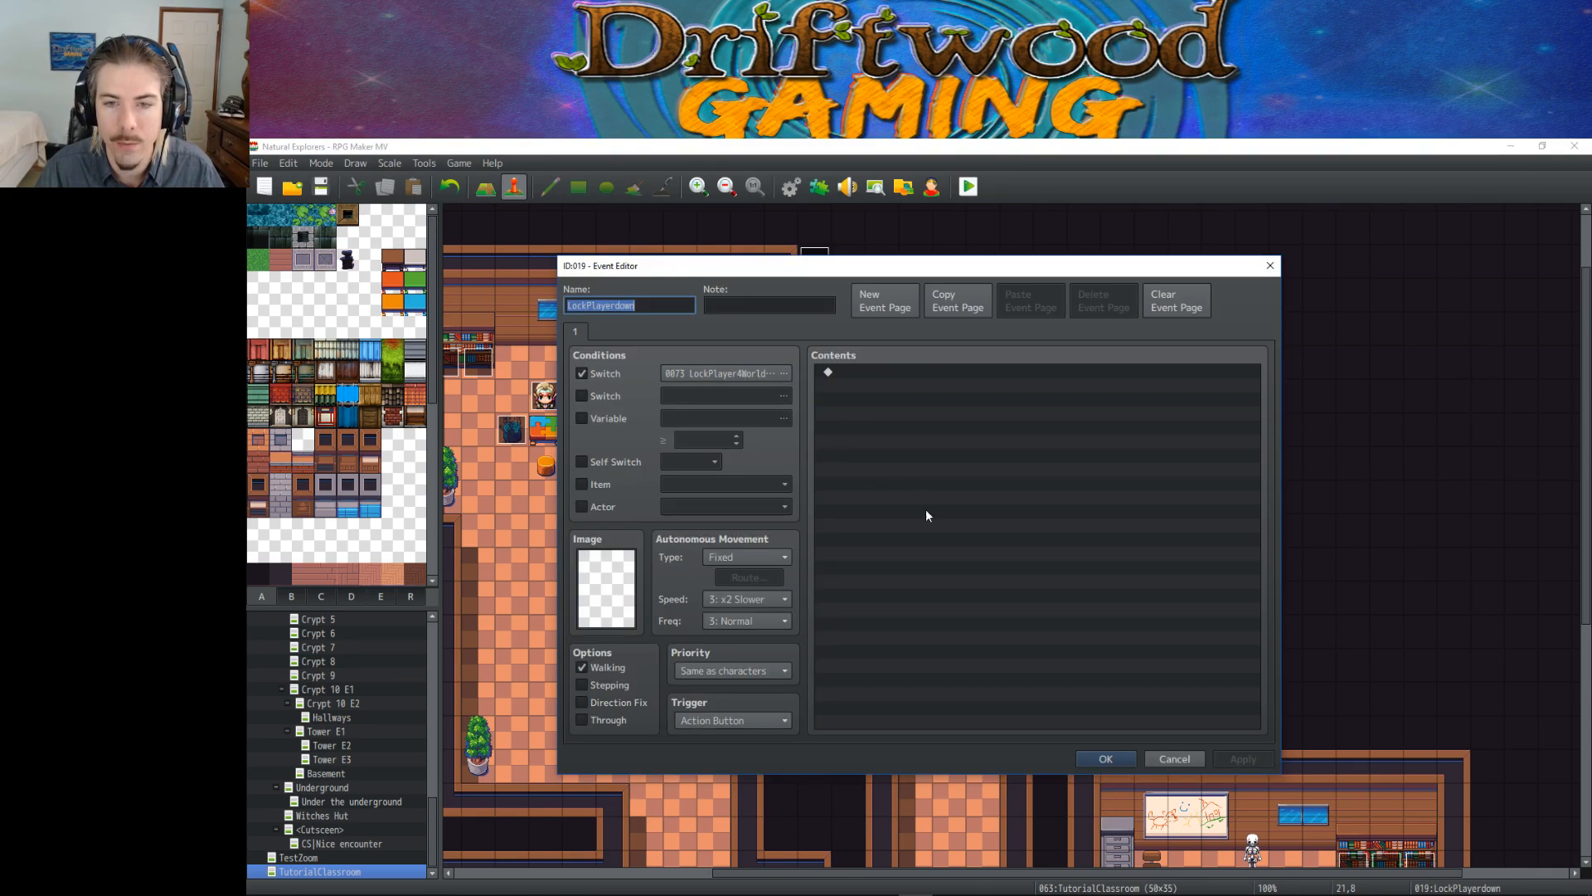
pyautogui.click(1103, 761)
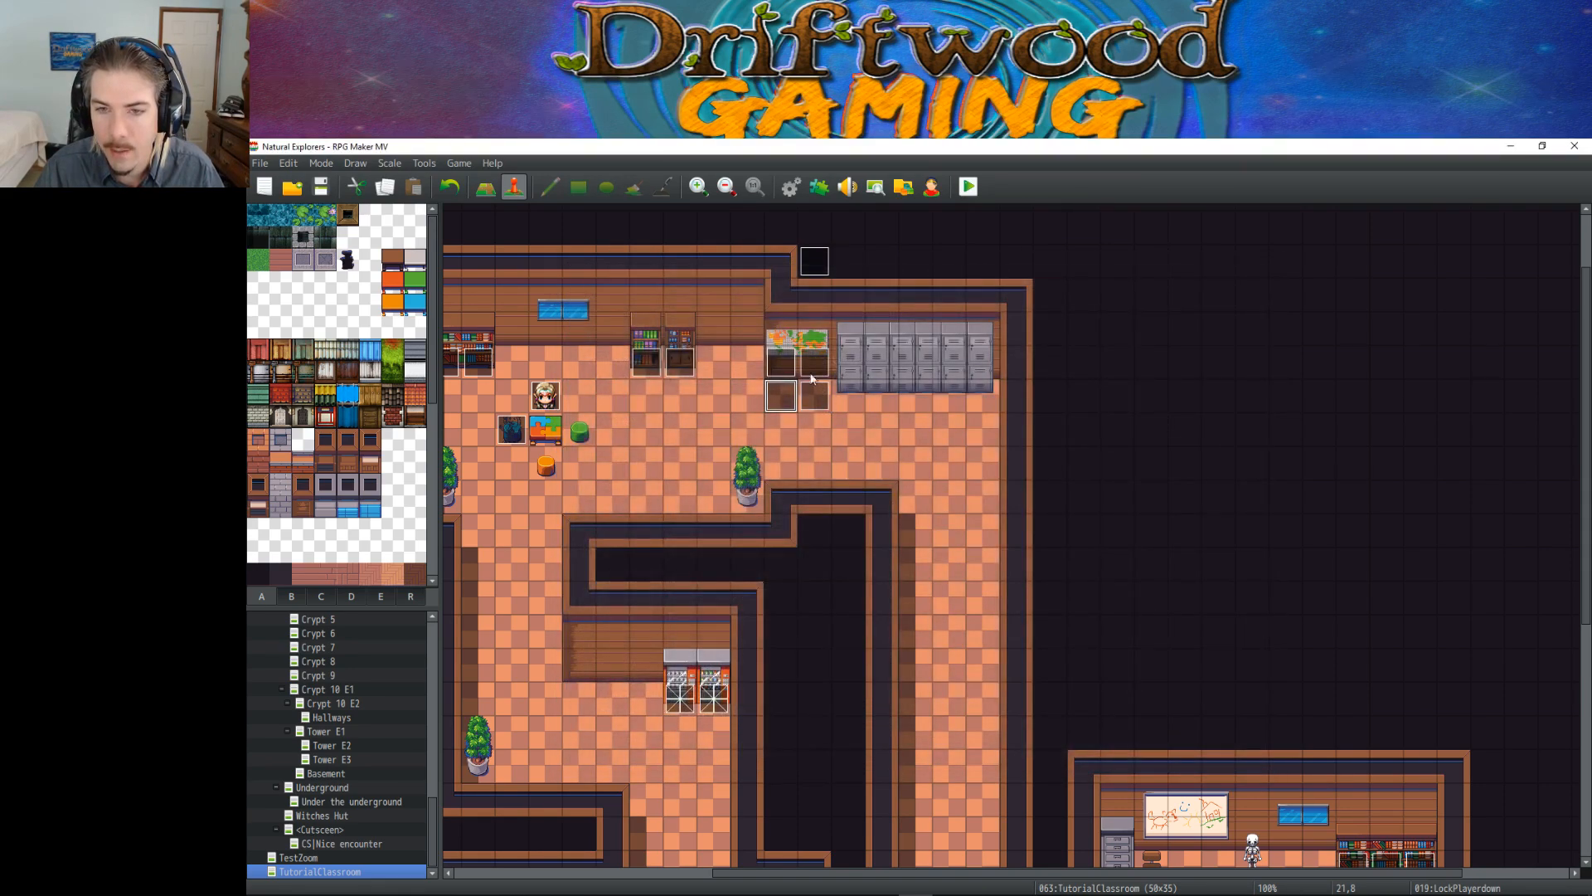
pyautogui.doubleClick(769, 358)
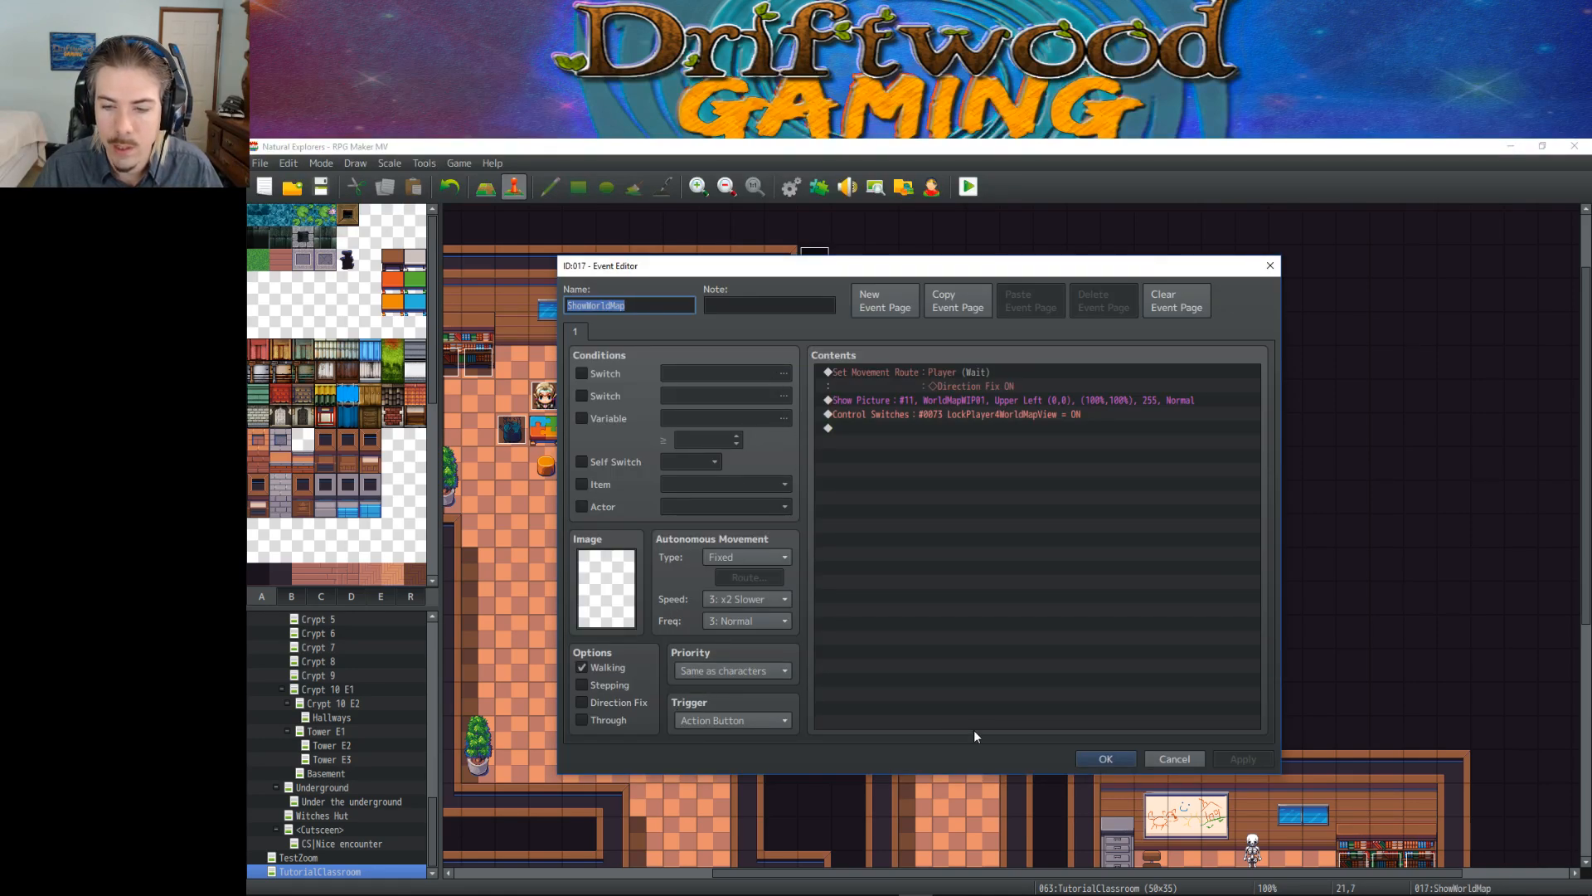
pyautogui.click(1106, 759)
pyautogui.doubleClick(810, 363)
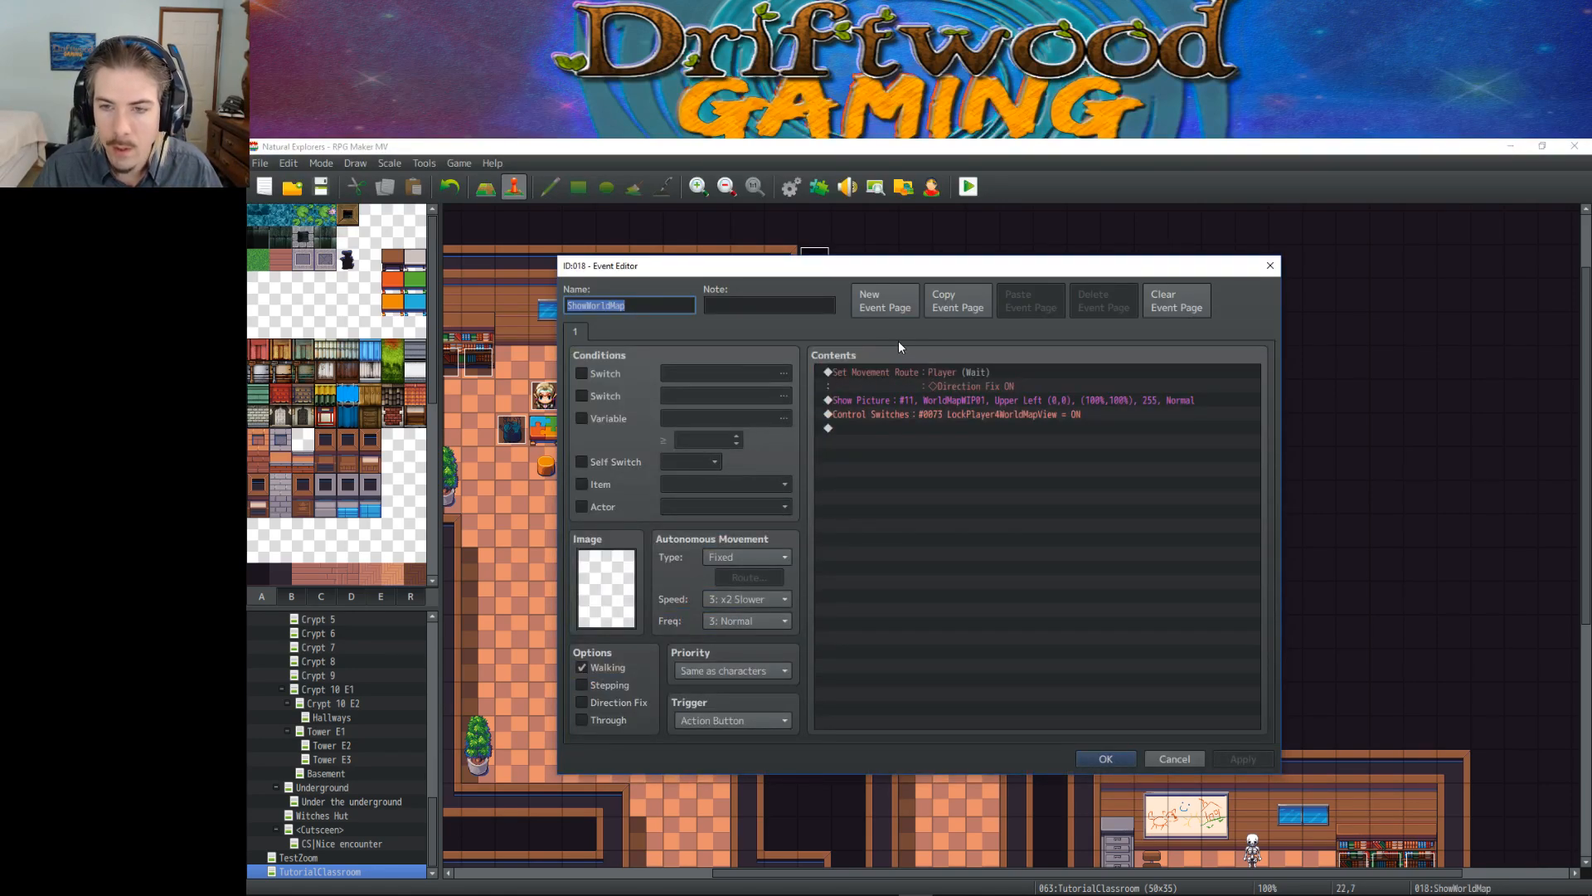
pyautogui.click(924, 379)
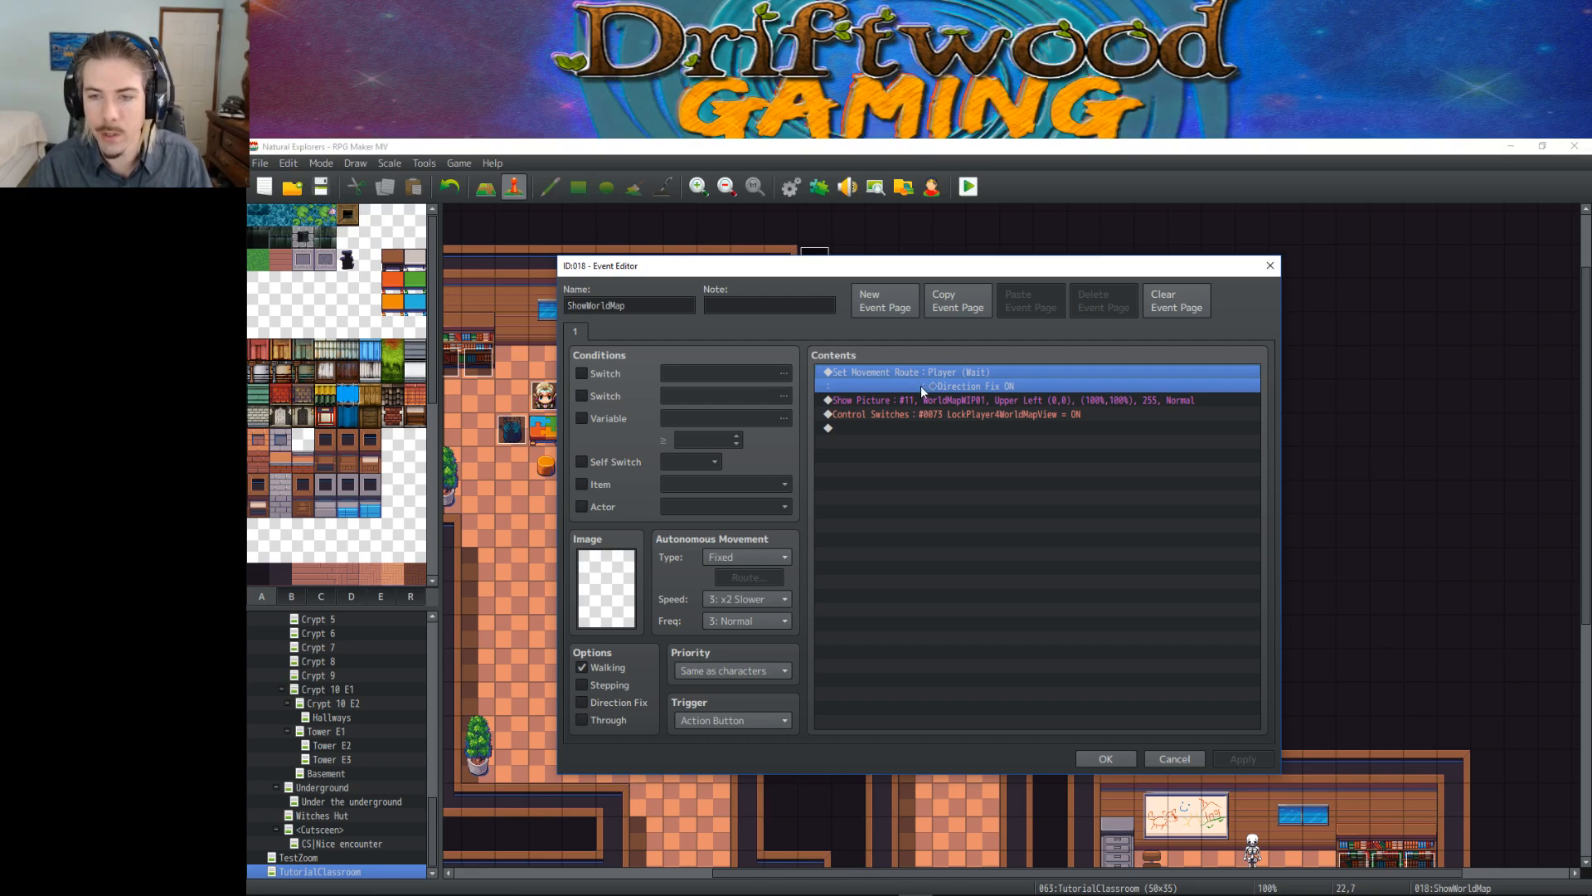
pyautogui.click(962, 414)
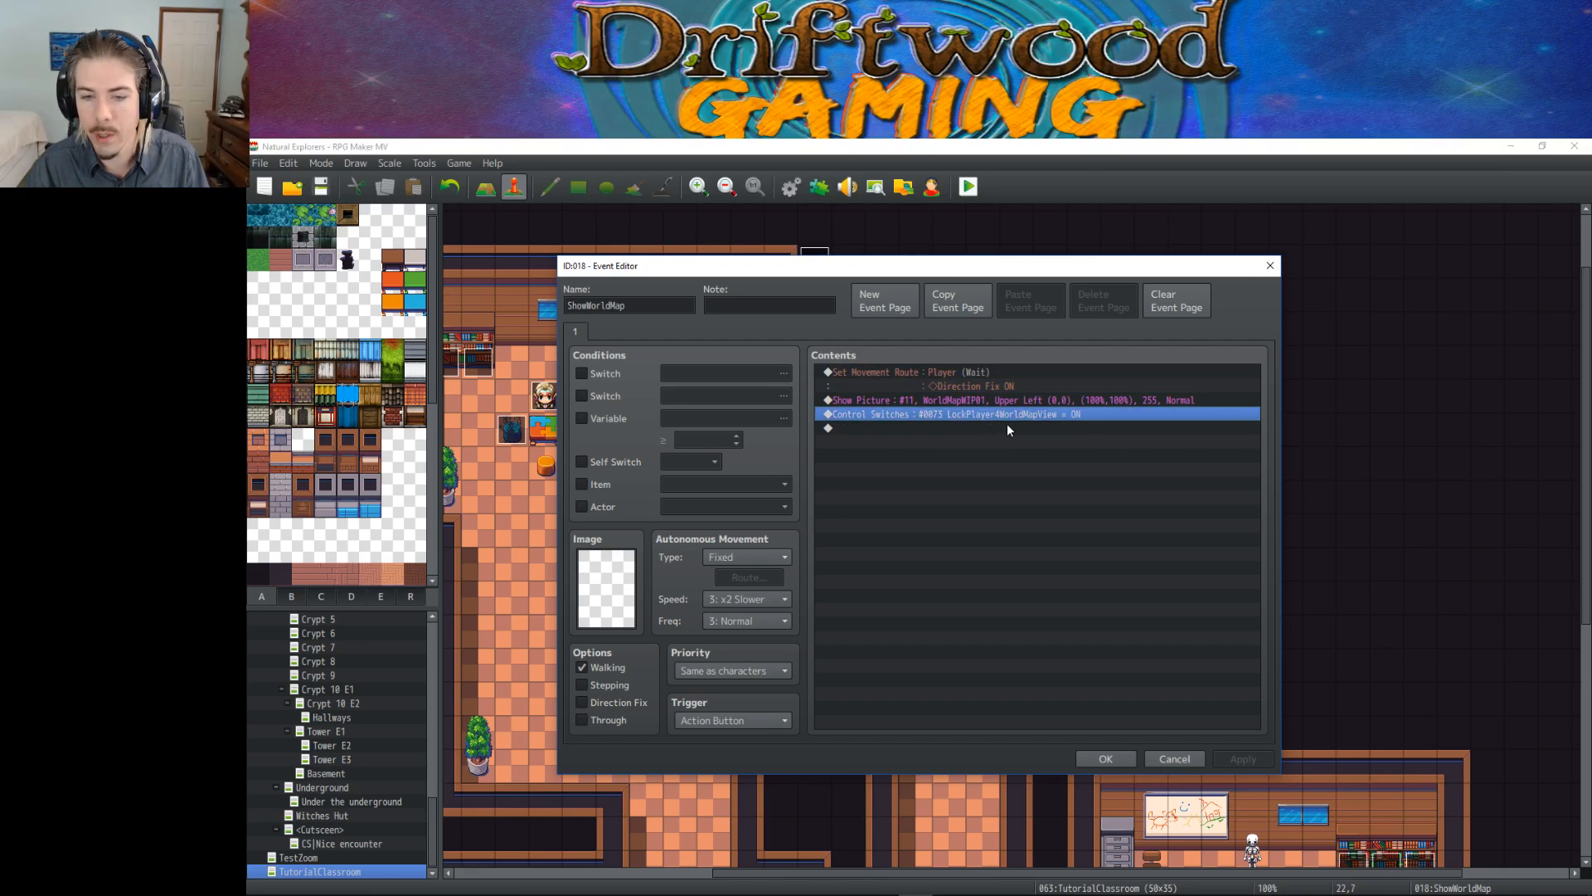
pyautogui.click(1112, 757)
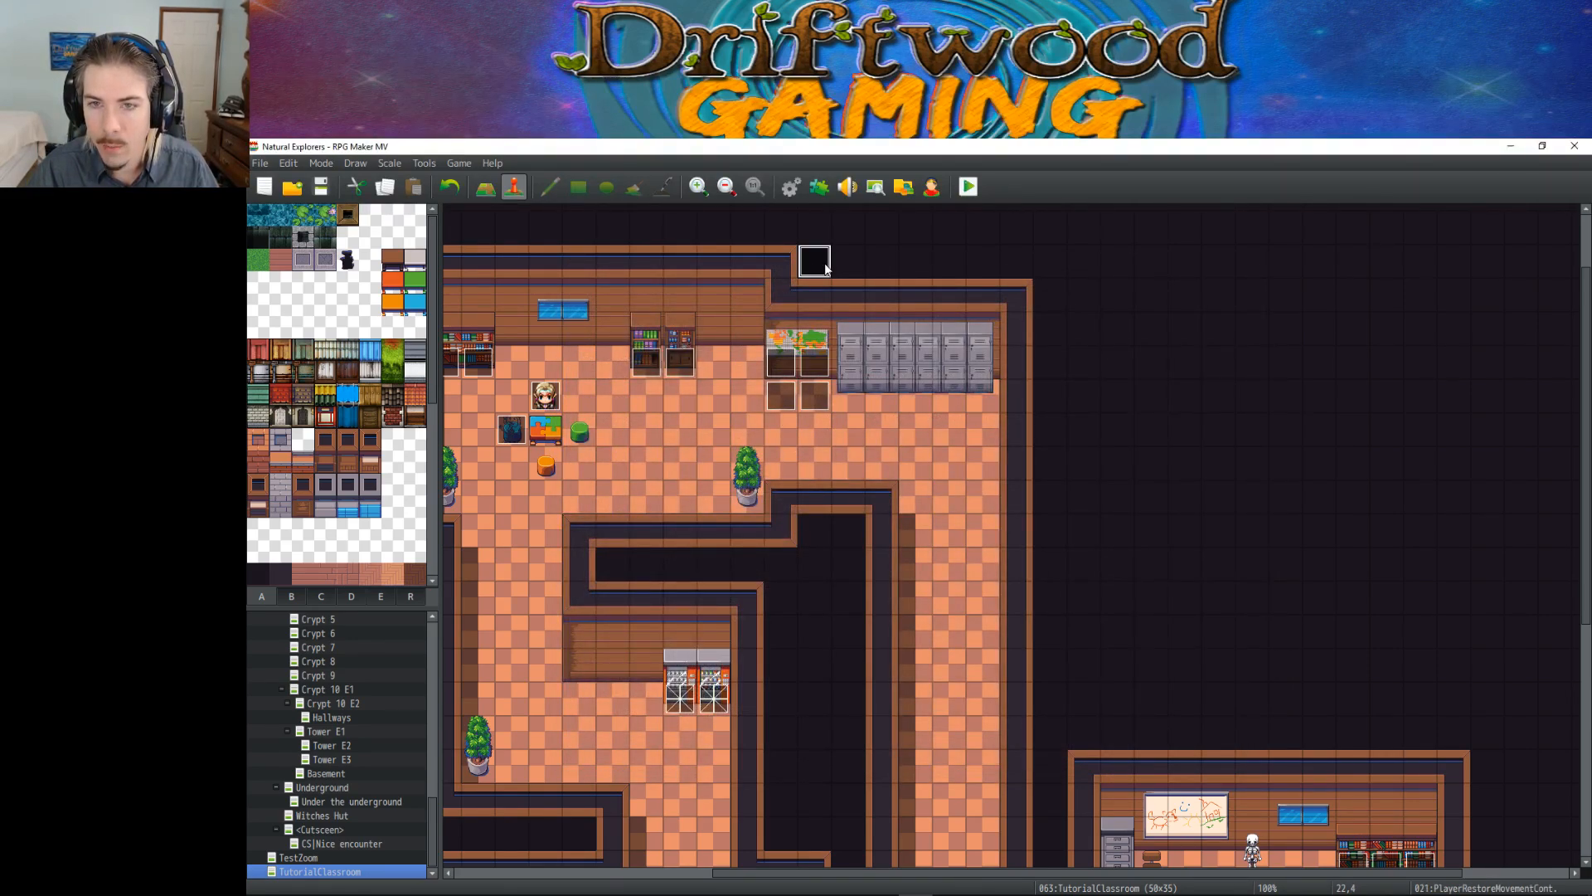
# Step: Review the Cancel-branch commands of PlayerRestoreMovementCont., and open the LockPlayerdown event at tile 22,8
pyautogui.doubleClick(814, 362)
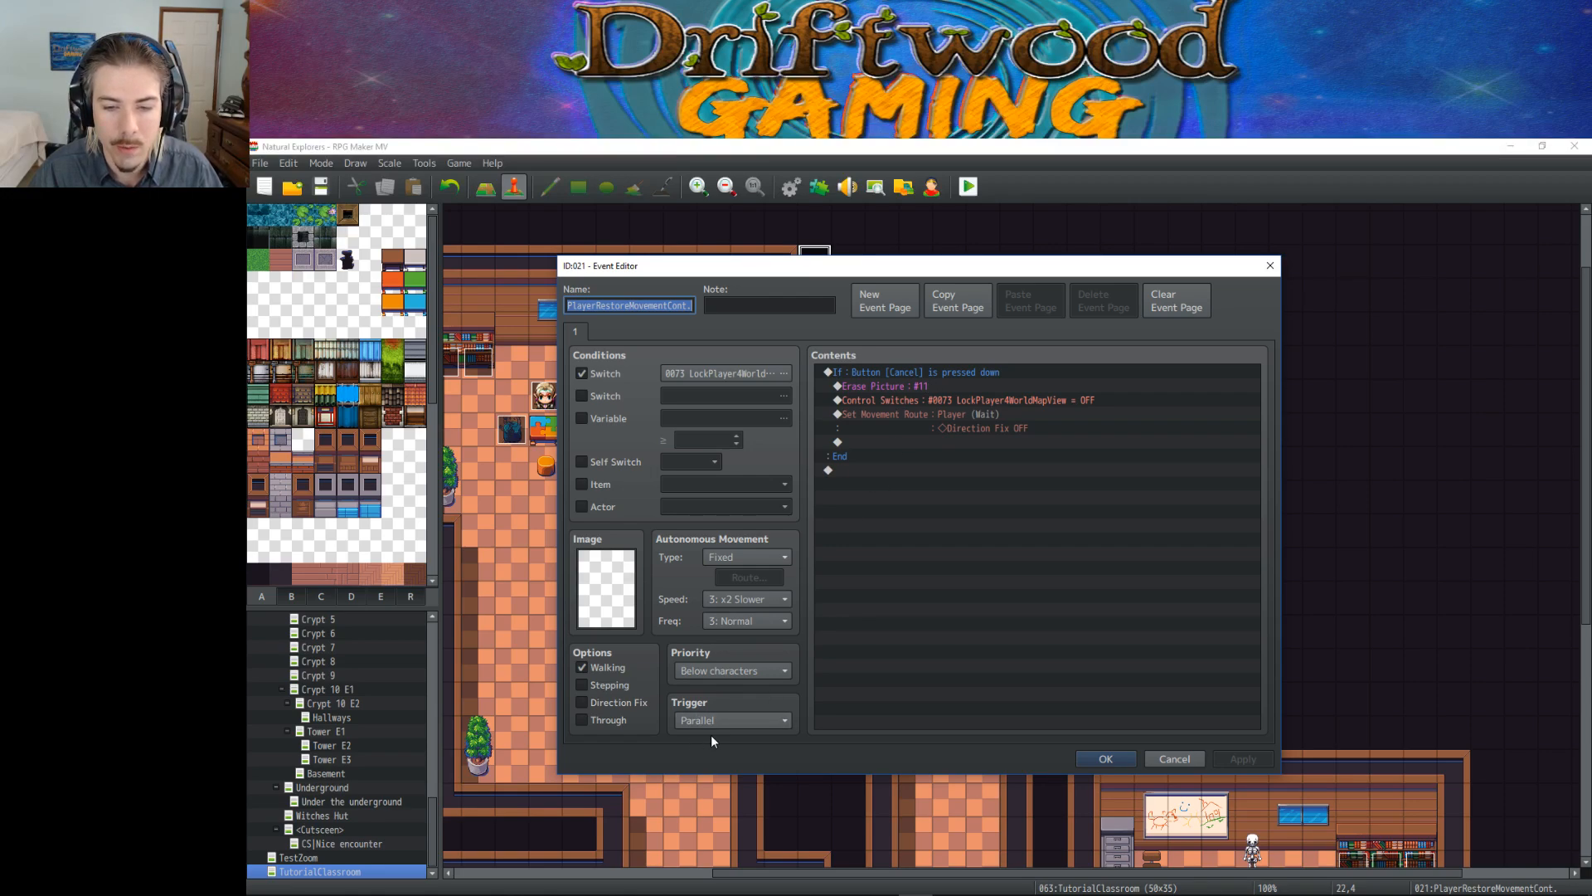
pyautogui.click(899, 385)
pyautogui.click(924, 399)
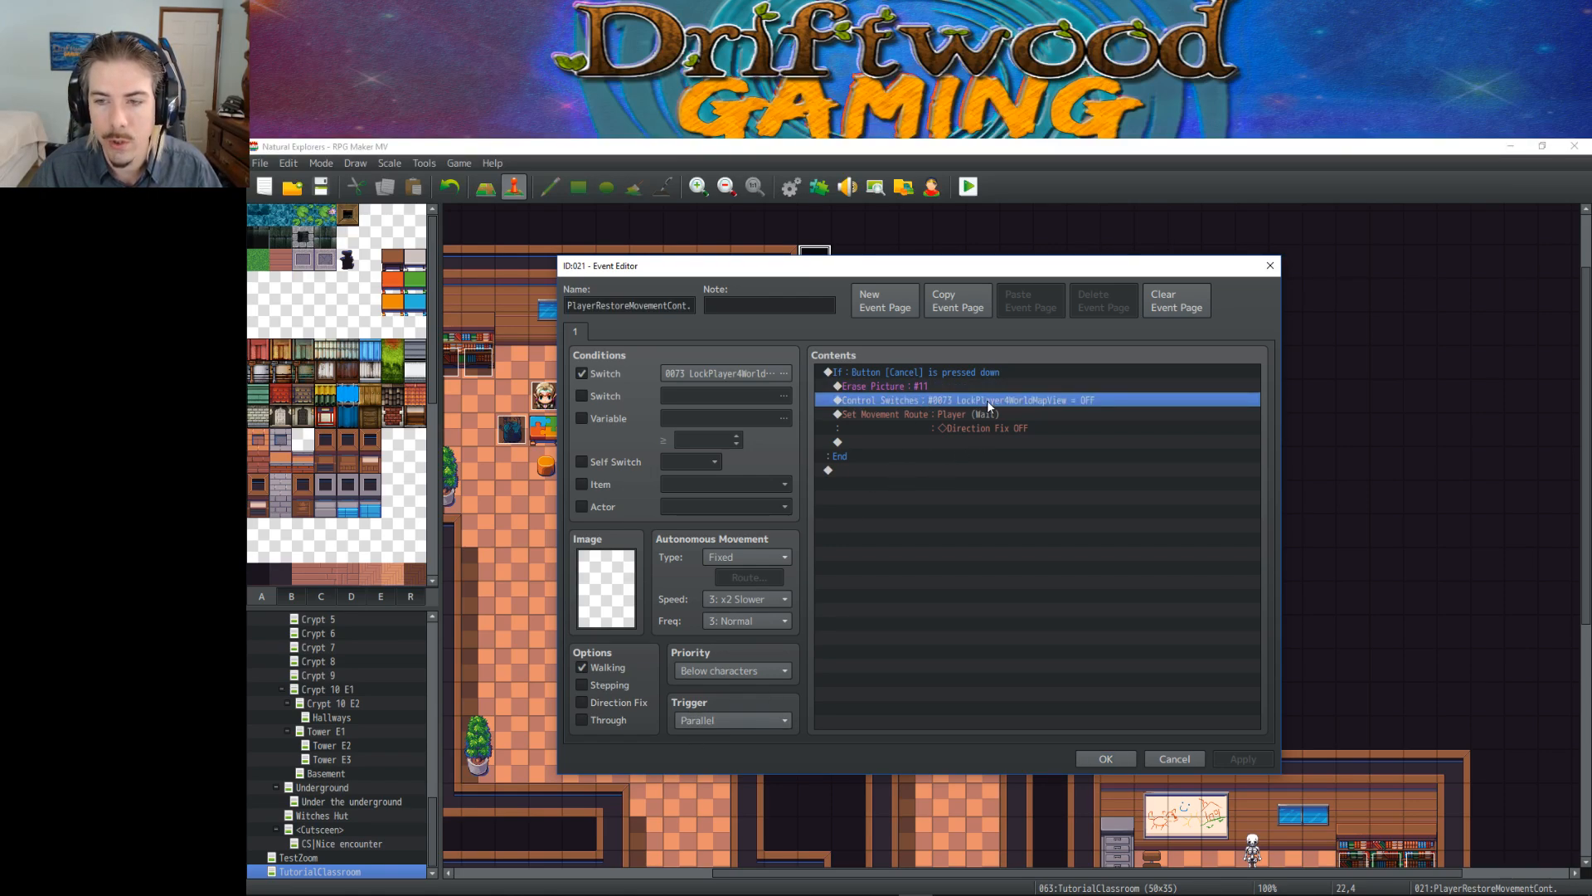
pyautogui.click(975, 420)
pyautogui.press('Return')
pyautogui.doubleClick(815, 396)
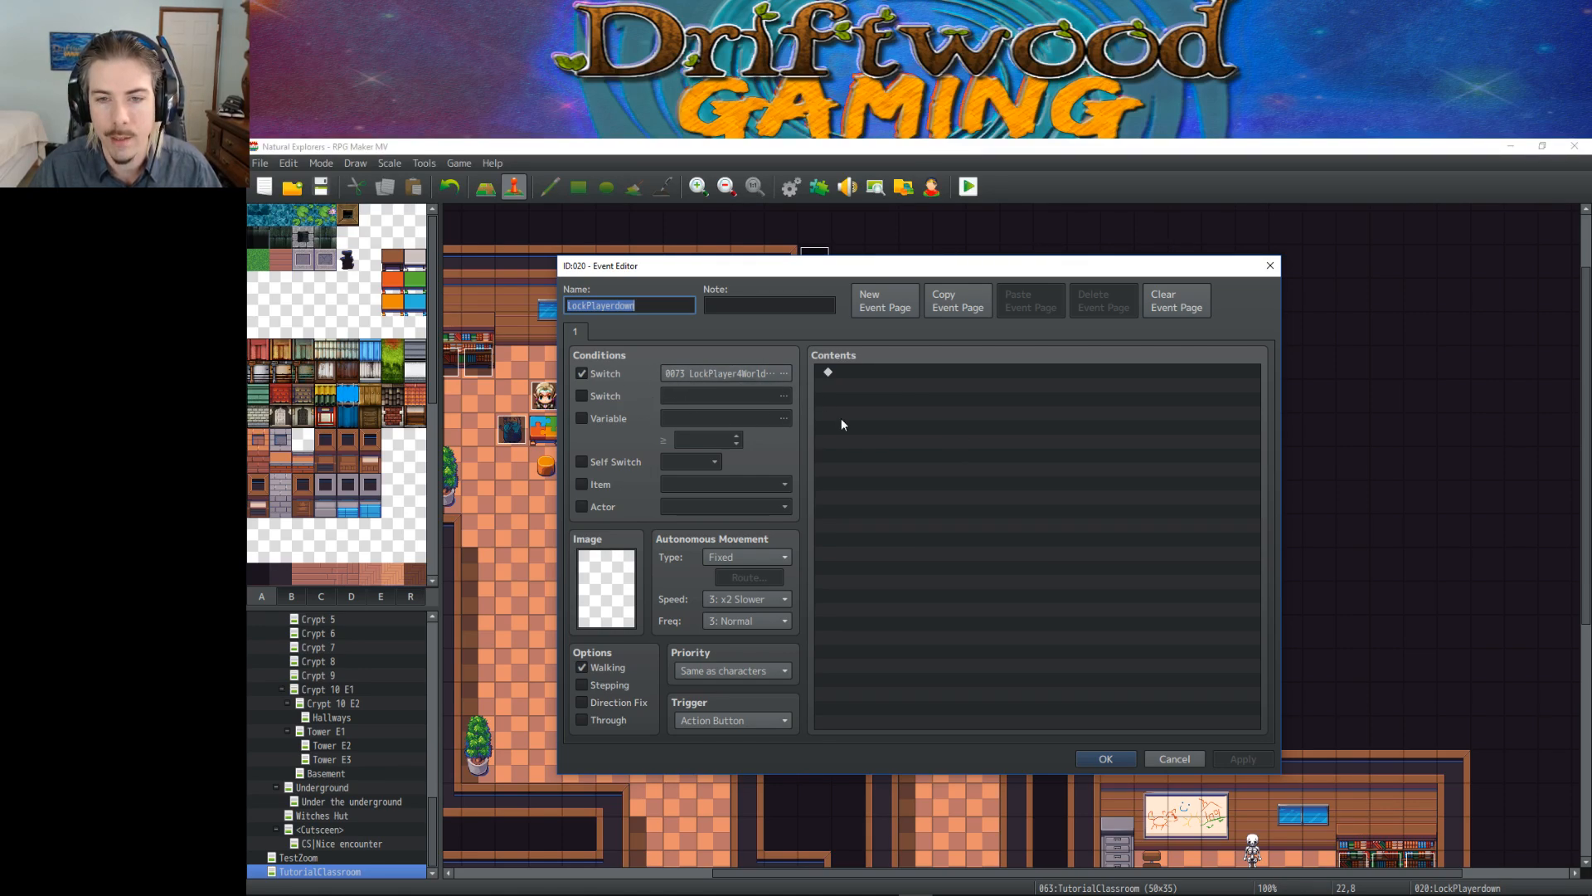
# Step: Close the LockPlayerdown event and open the ShowWorldMap event at tile 21,7
pyautogui.click(1103, 758)
pyautogui.click(779, 388)
pyautogui.click(756, 364)
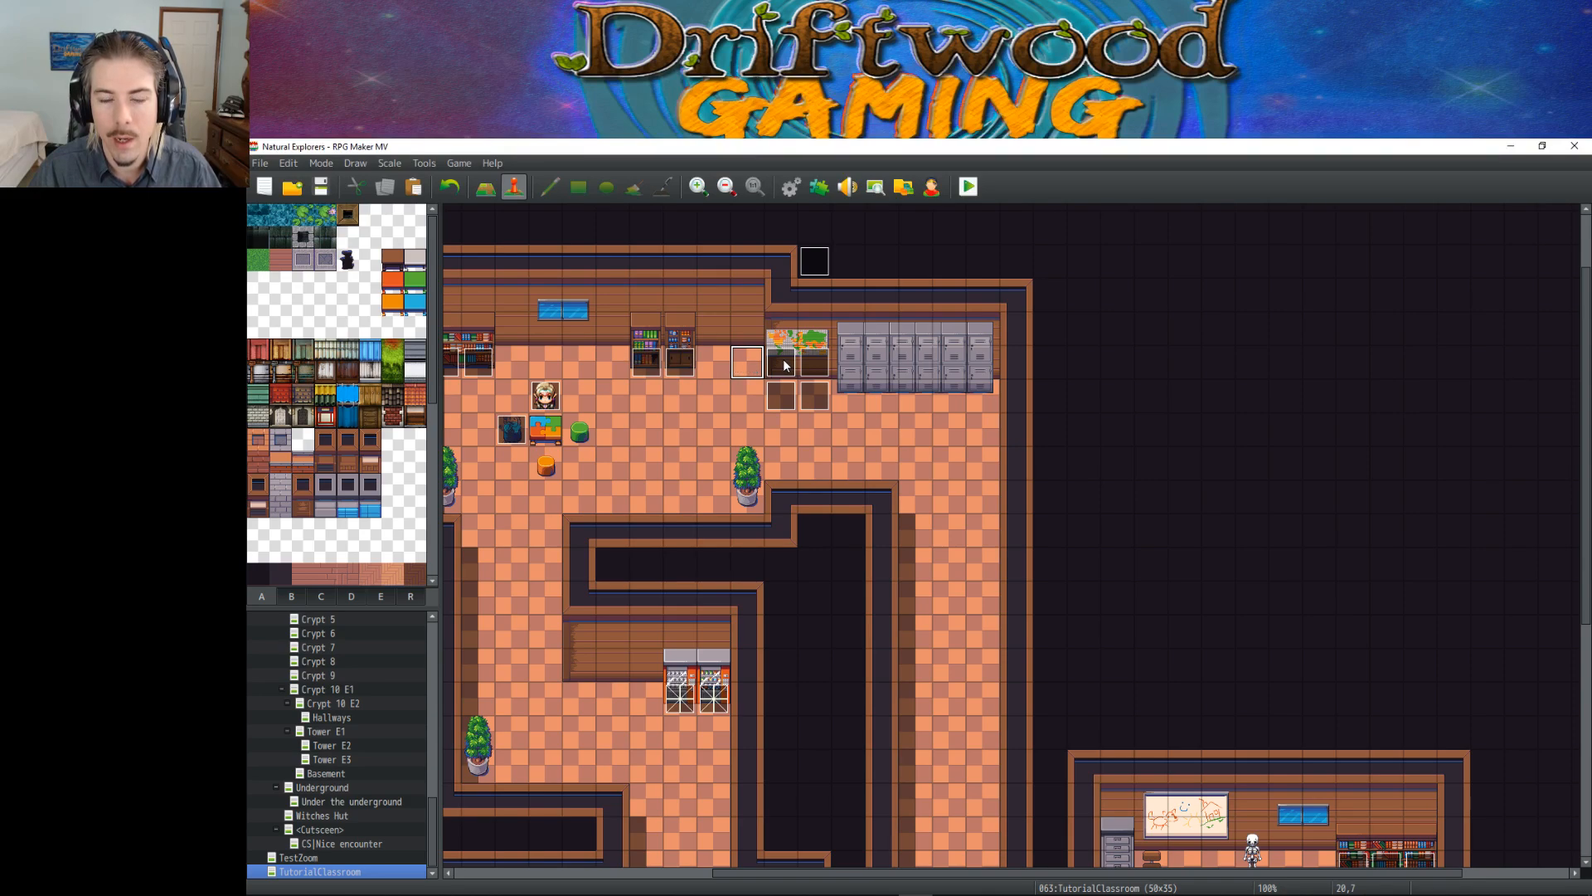
pyautogui.click(784, 365)
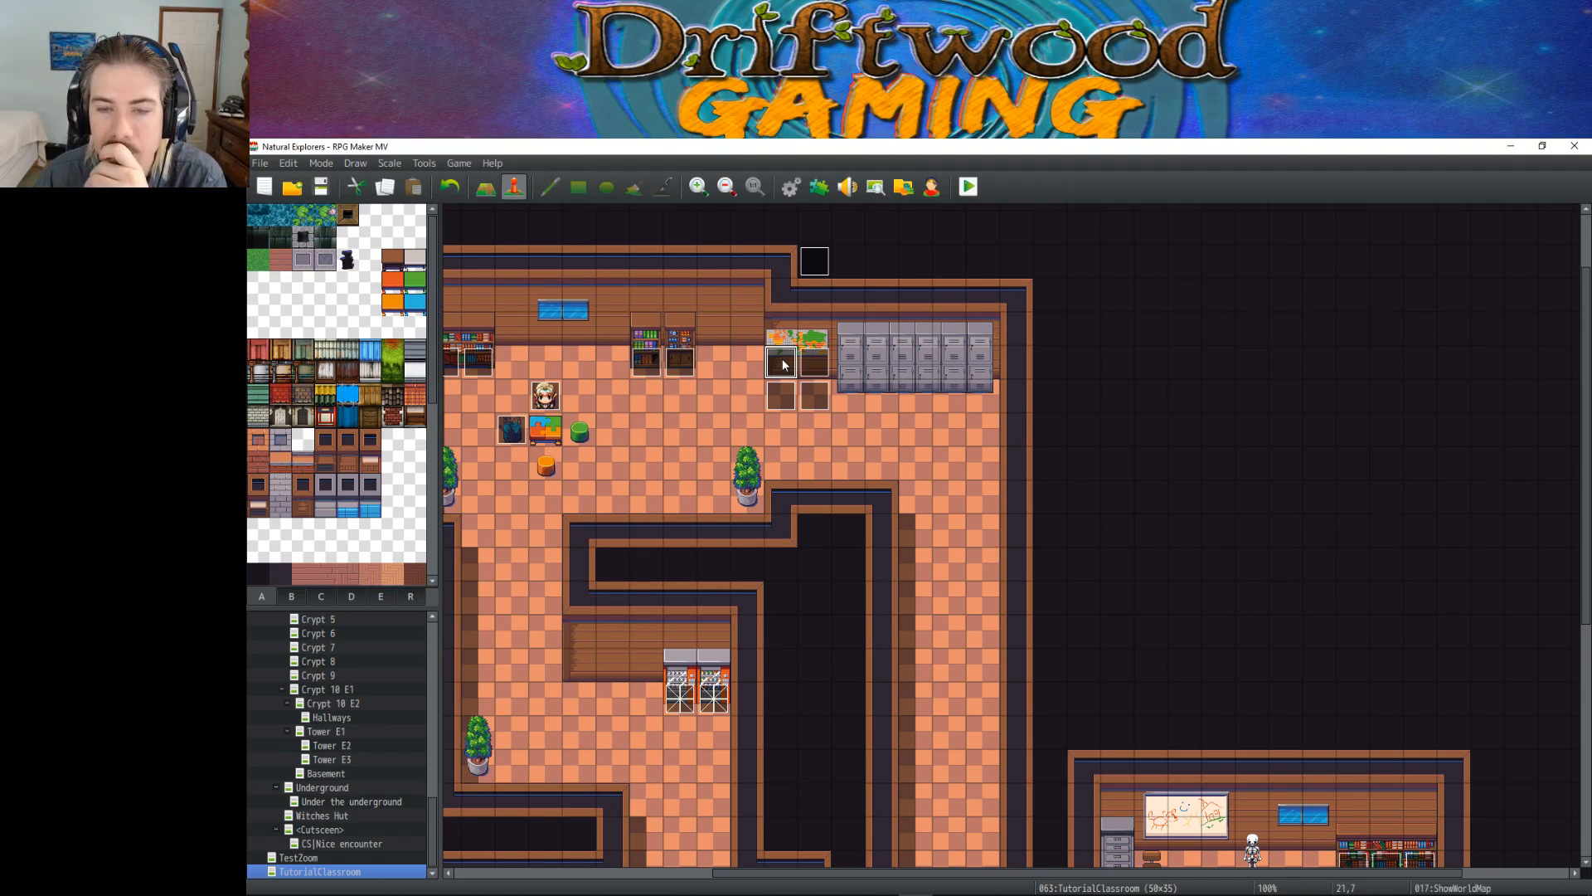
pyautogui.doubleClick(784, 365)
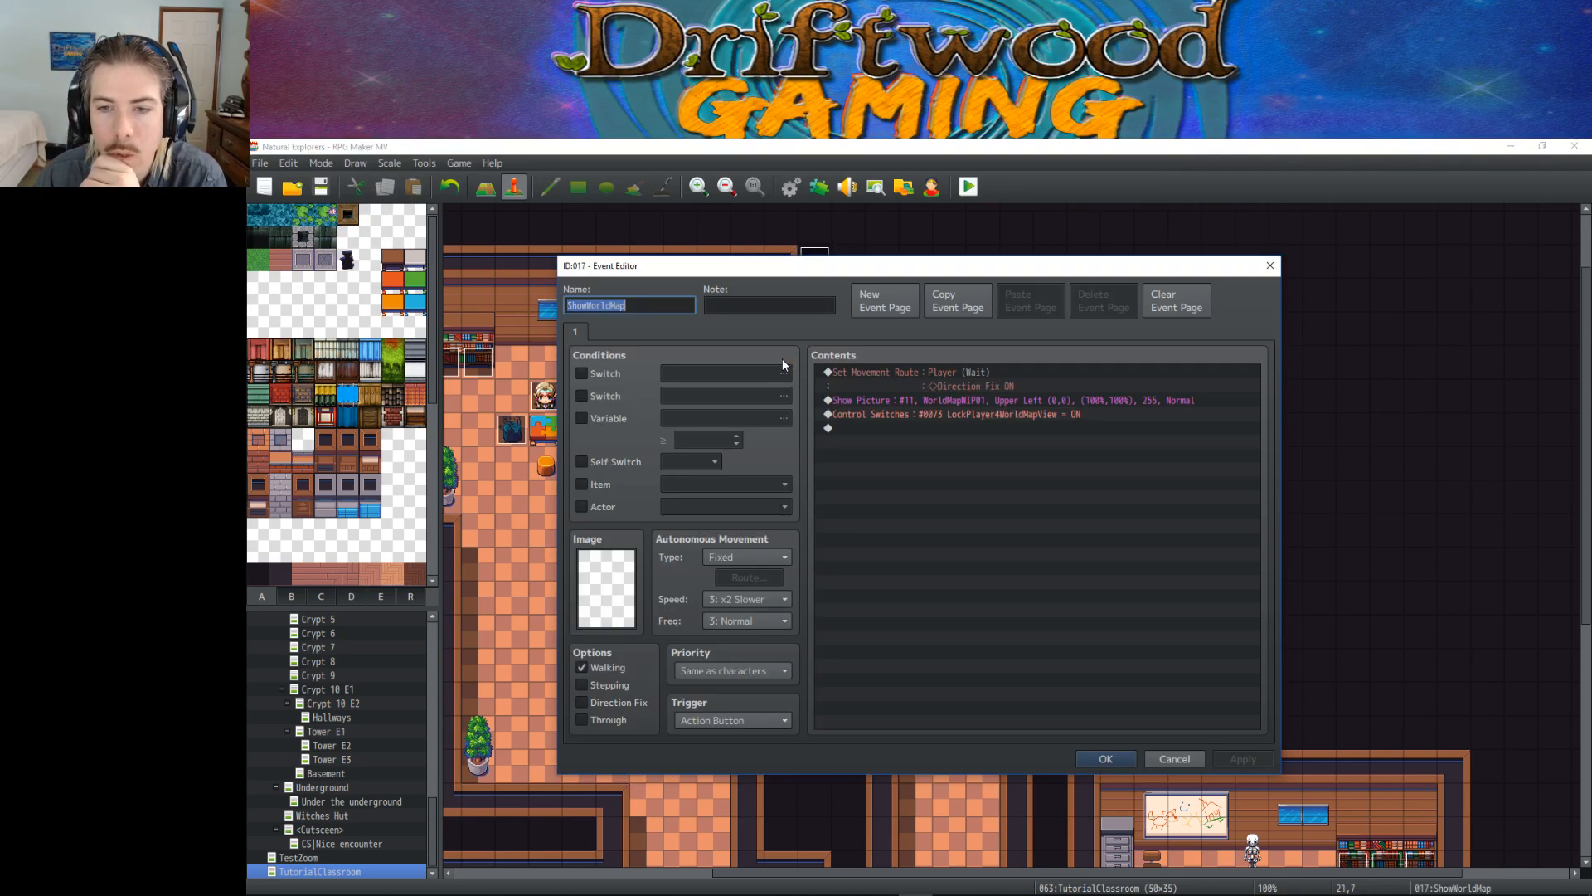
# Step: Insert a conditional branch for Player is facing Up, without an else branch, above the existing ShowWorldMap commands
pyautogui.rightClick(923, 375)
pyautogui.click(974, 378)
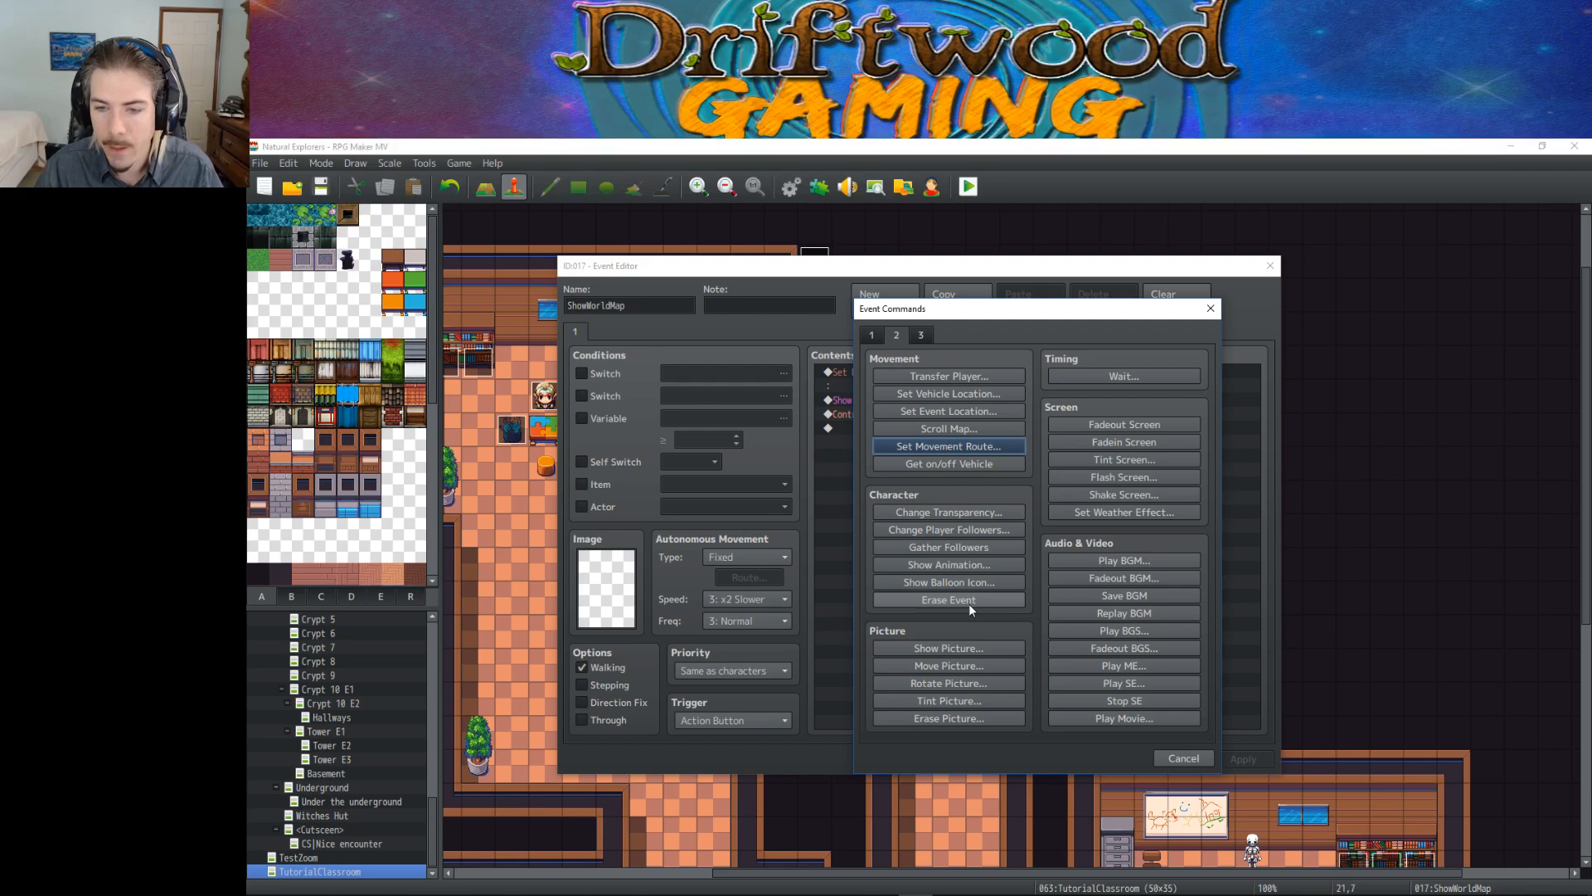
pyautogui.click(879, 337)
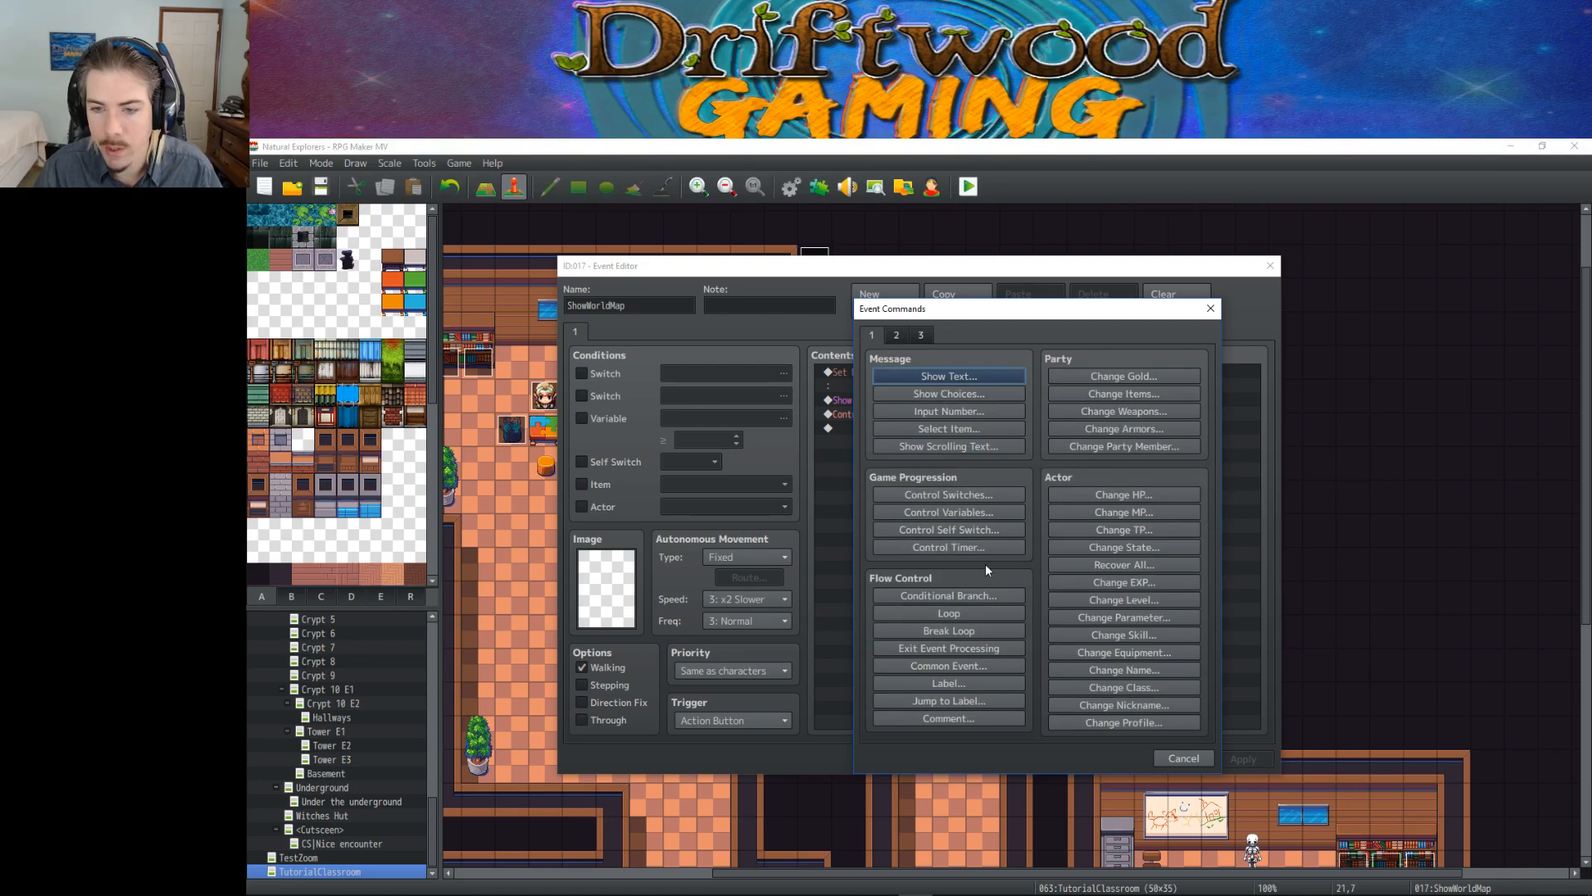
pyautogui.click(974, 595)
pyautogui.click(915, 428)
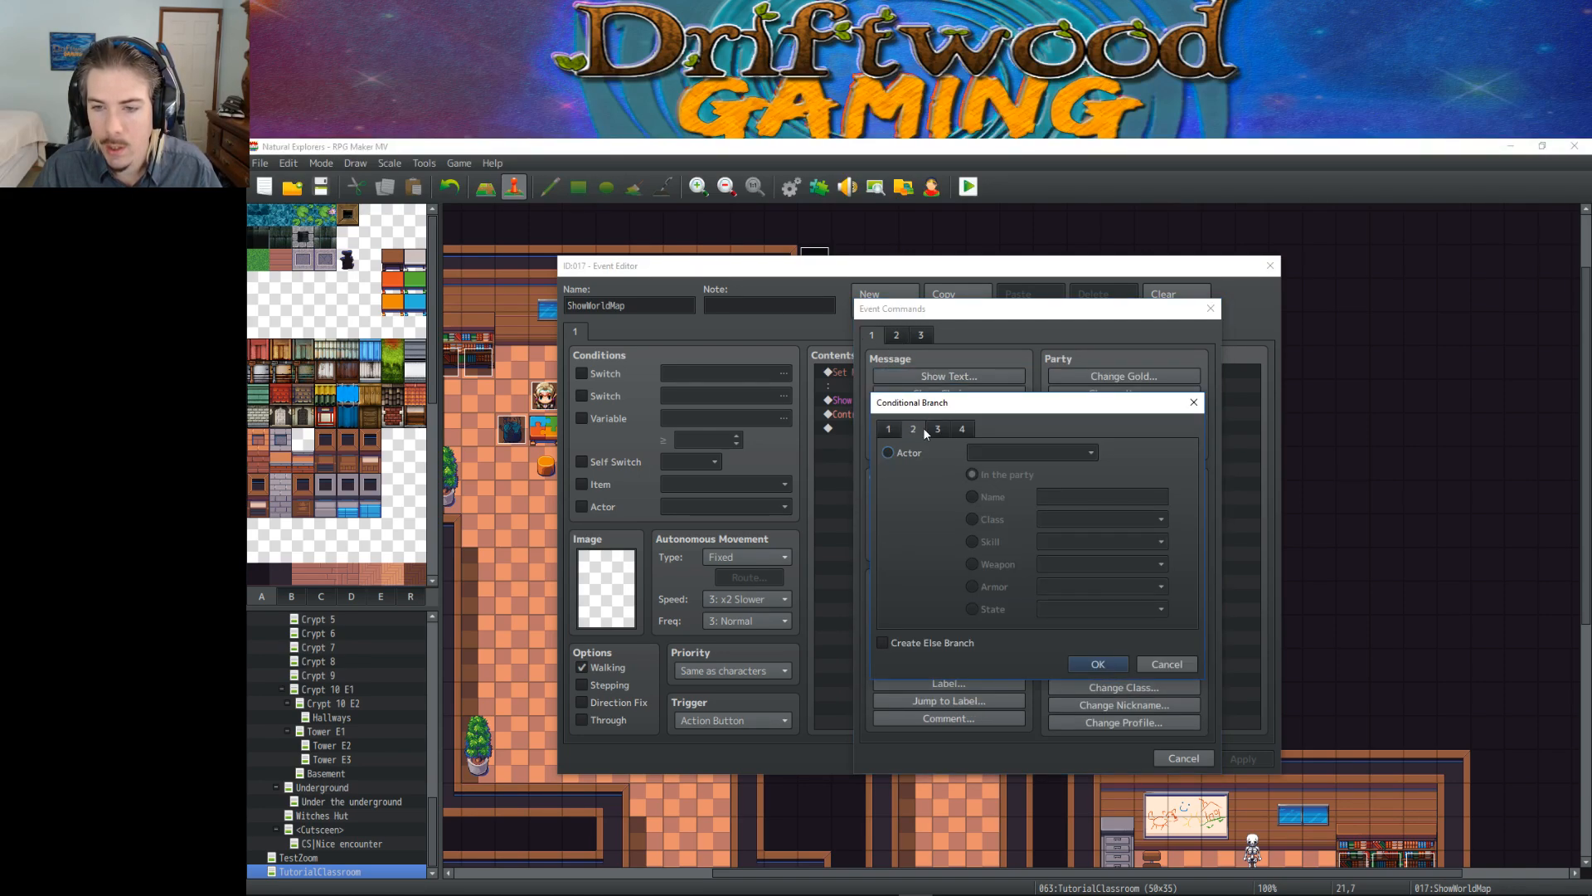
pyautogui.click(939, 429)
pyautogui.click(936, 524)
pyautogui.click(1052, 522)
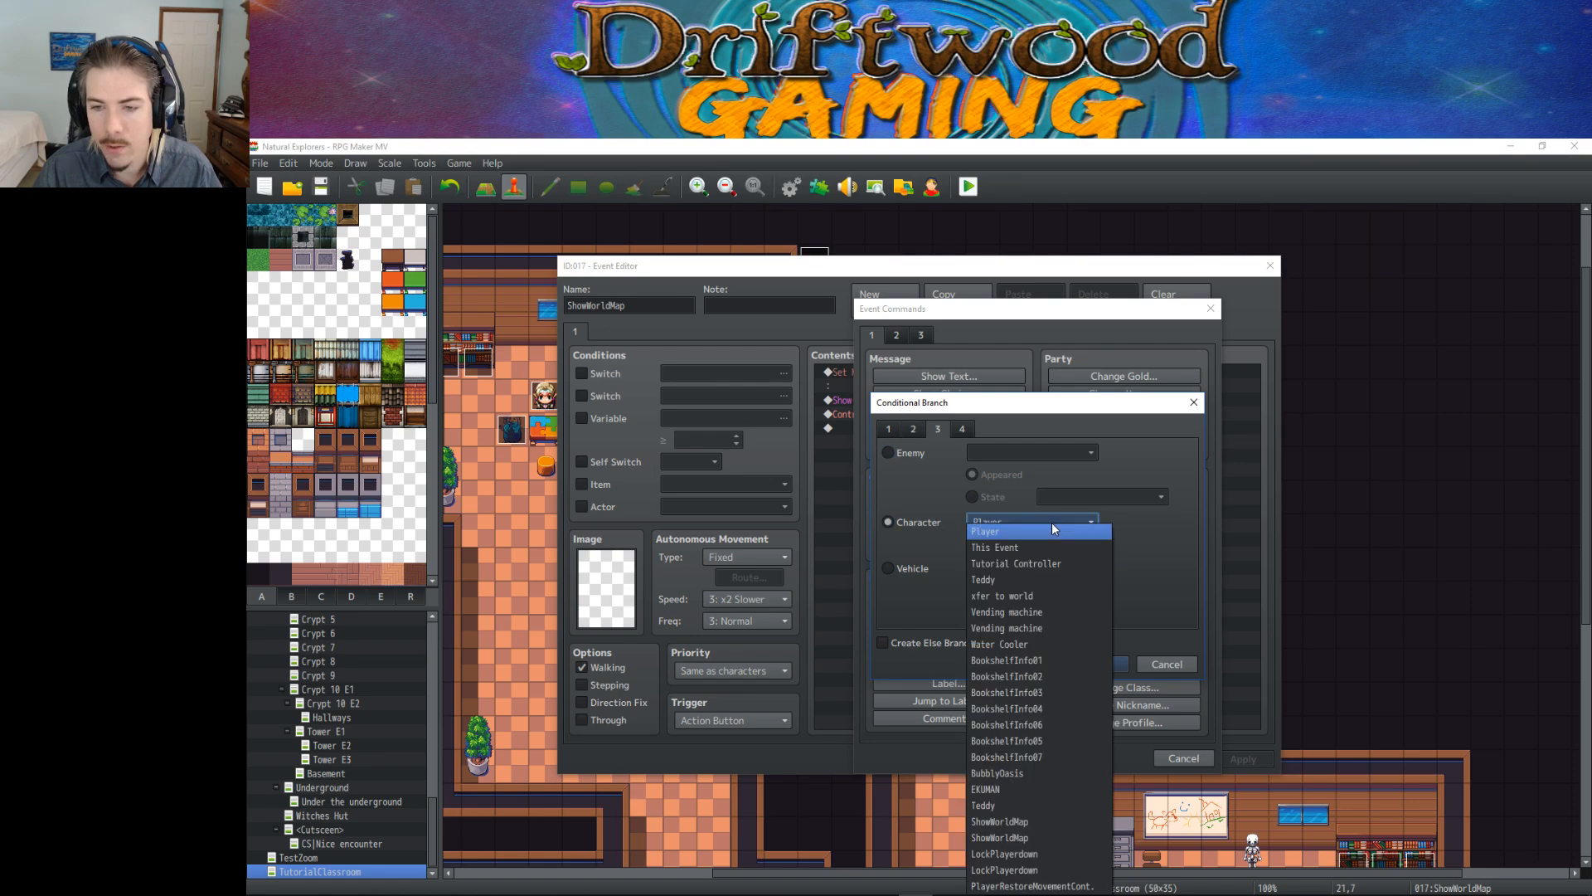
pyautogui.click(1028, 531)
pyautogui.click(1042, 547)
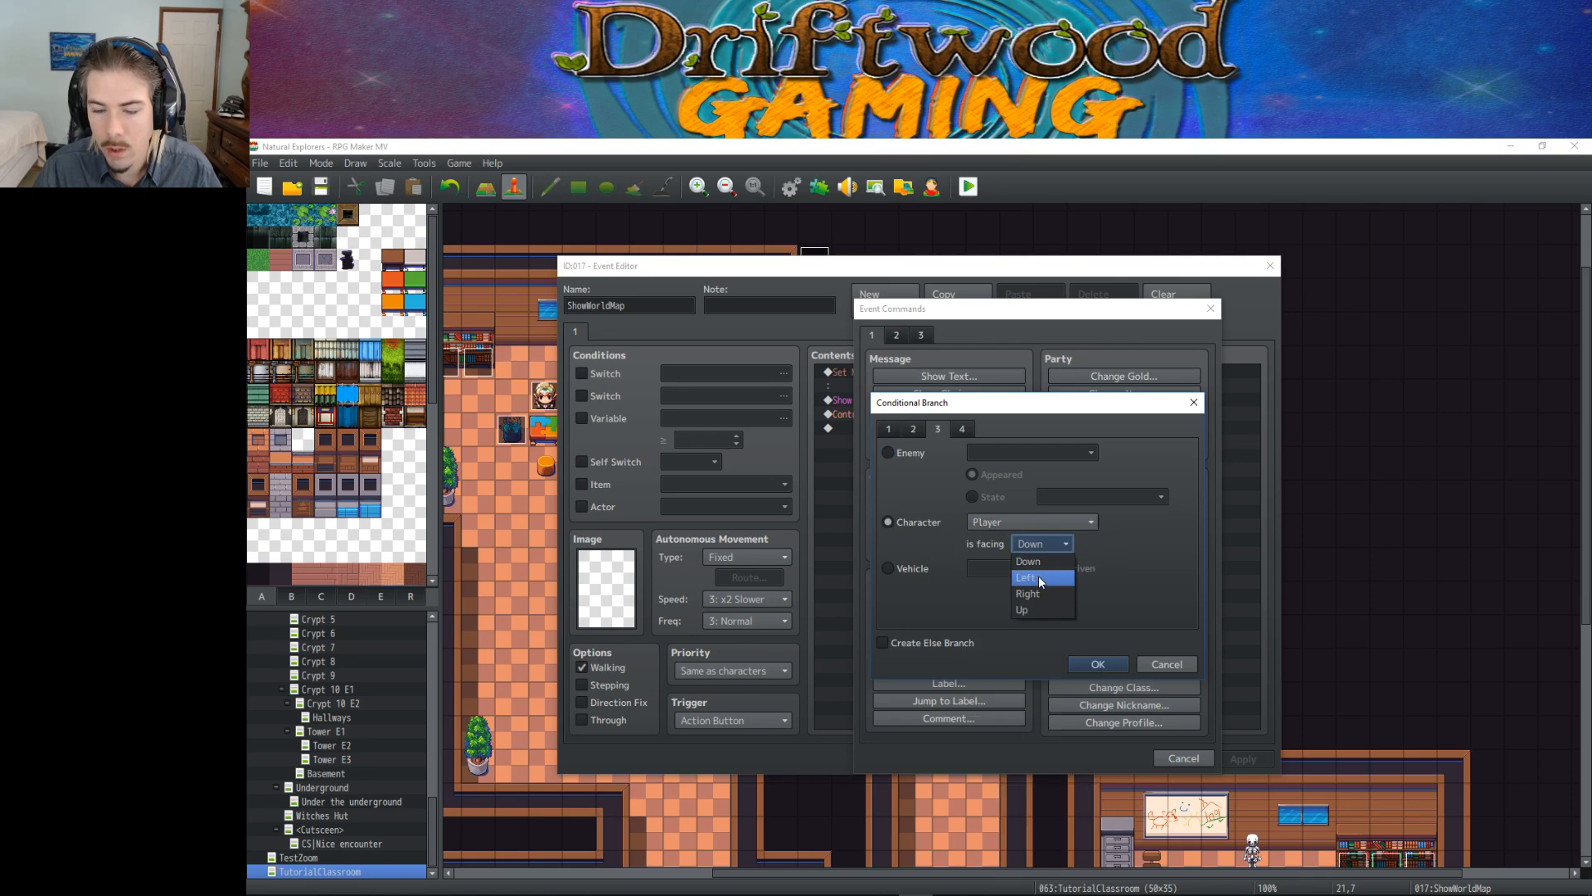
pyautogui.click(1030, 610)
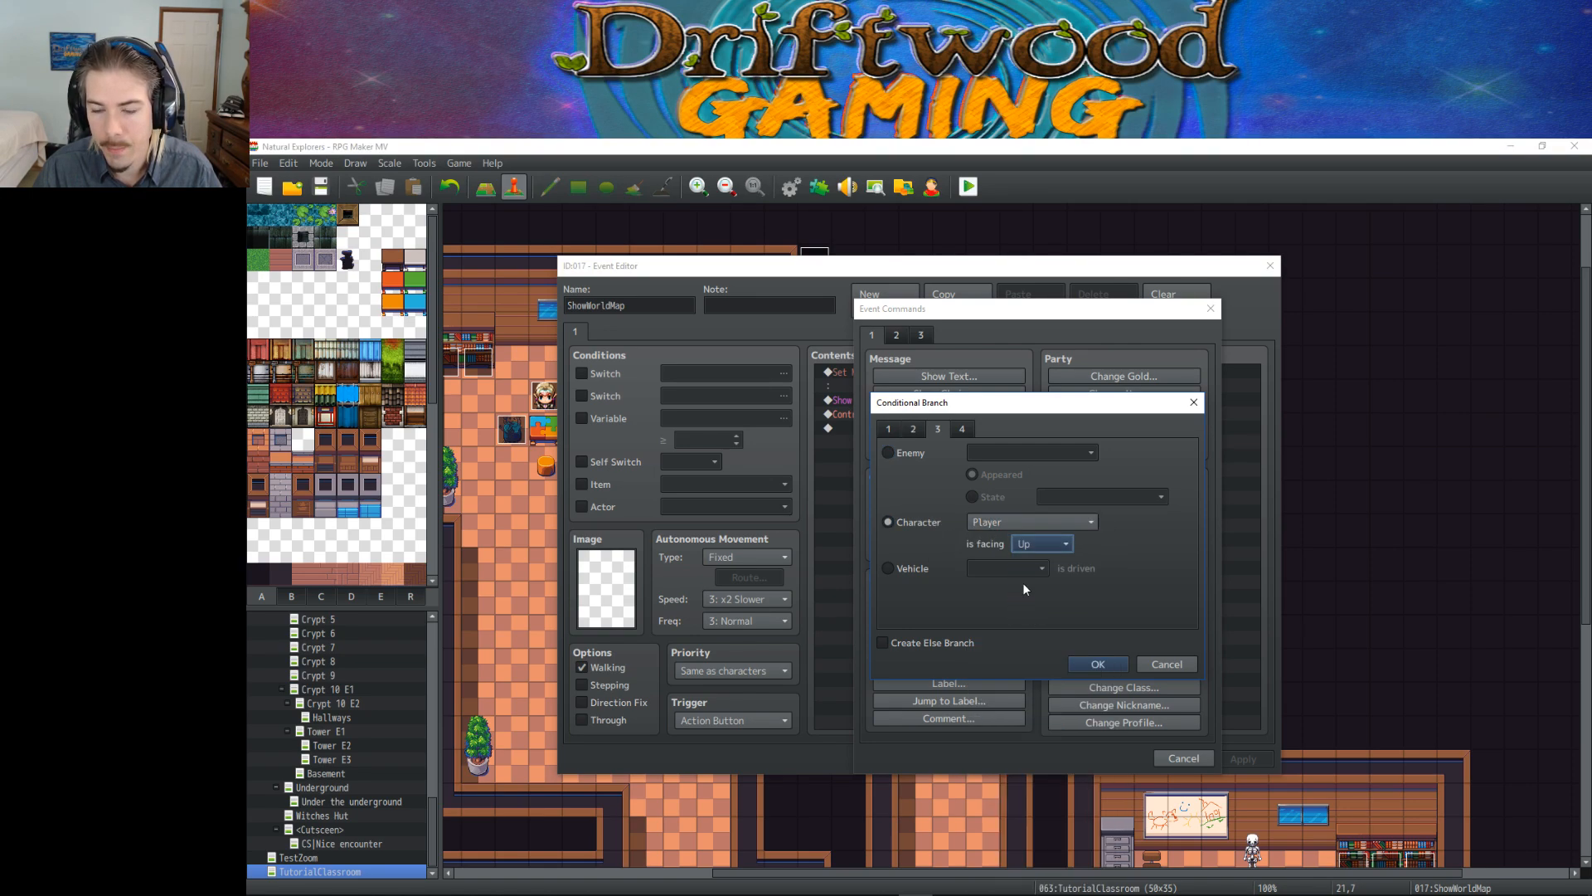
pyautogui.click(1093, 665)
# Step: Move the movement route, Show Picture and Control Switches commands inside the Player is facing Up branch, and confirm the event
pyautogui.click(915, 415)
pyautogui.keyDown('shift'); pyautogui.click(922, 461); pyautogui.keyUp('shift')
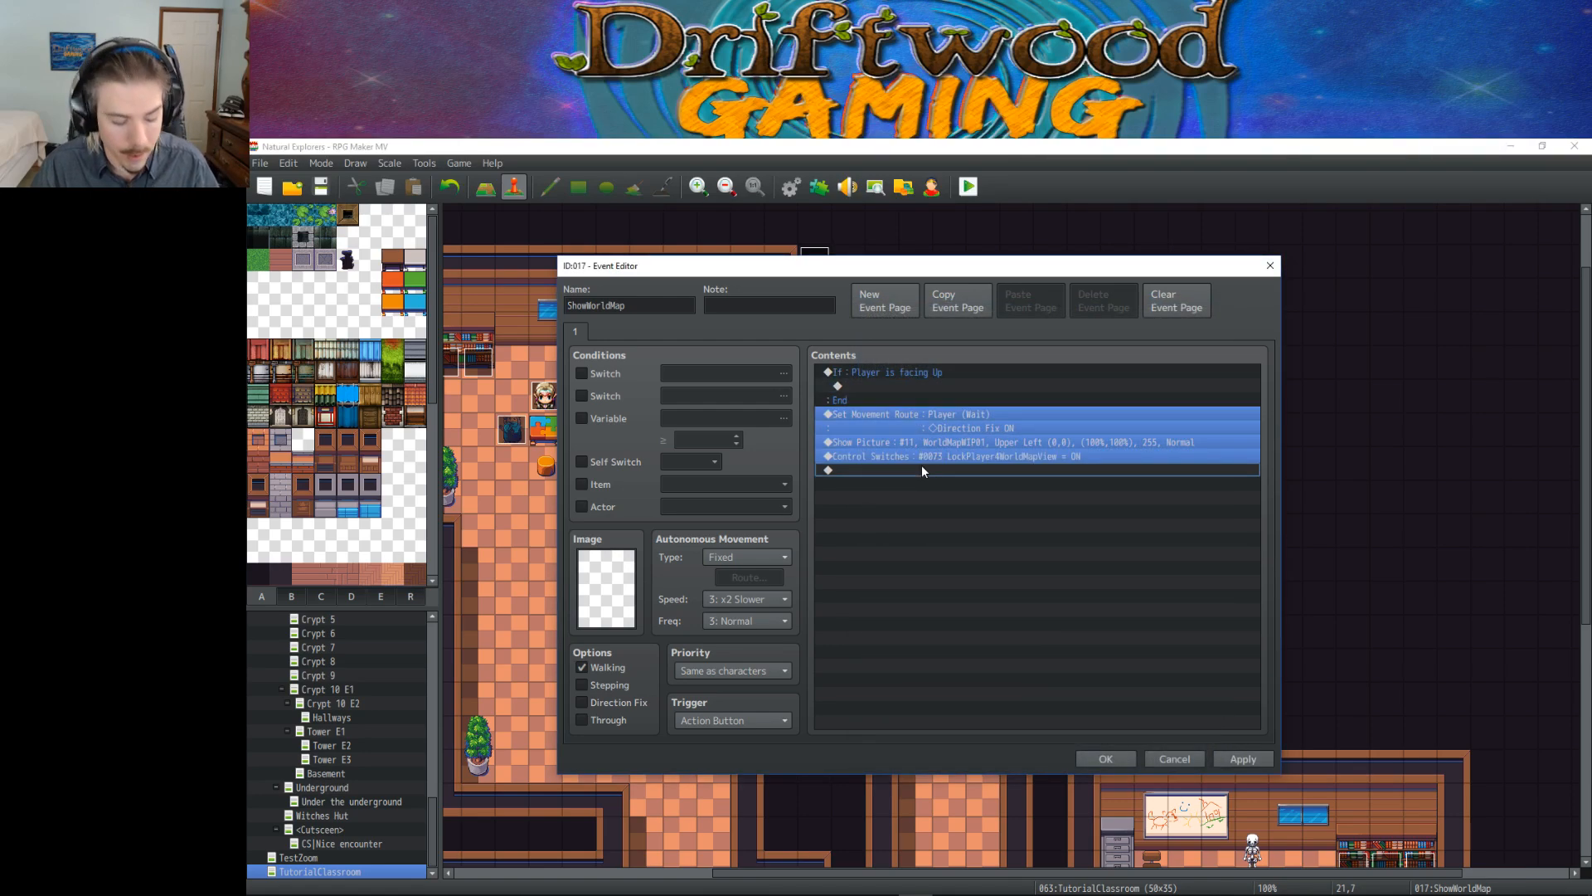
pyautogui.press('Delete')
pyautogui.click(902, 386)
pyautogui.hotkey('ctrl', 'v')
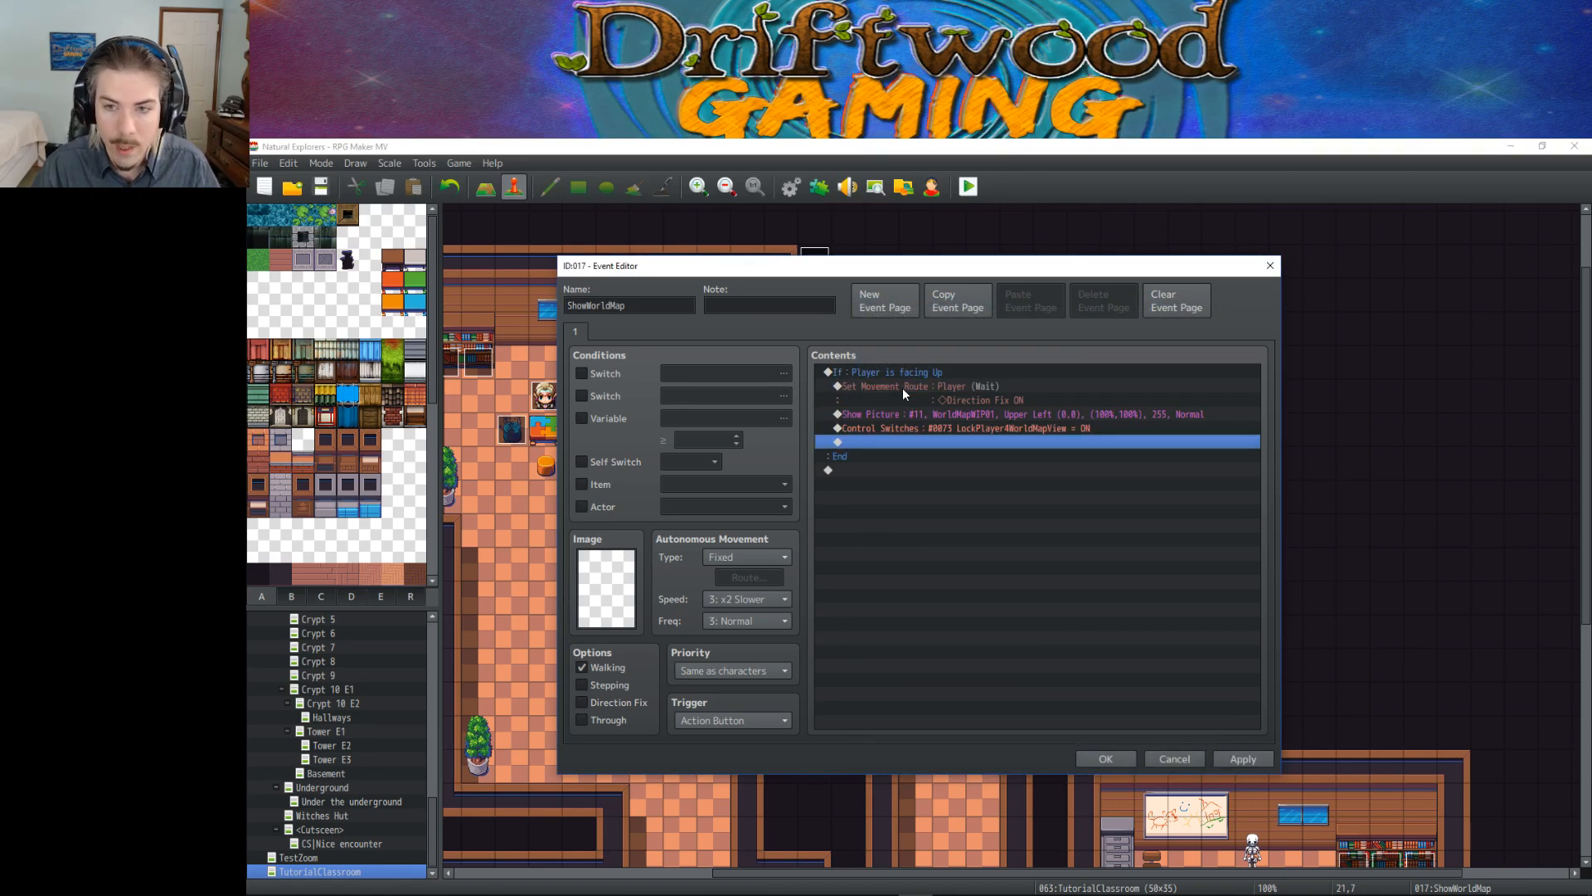
pyautogui.click(1106, 759)
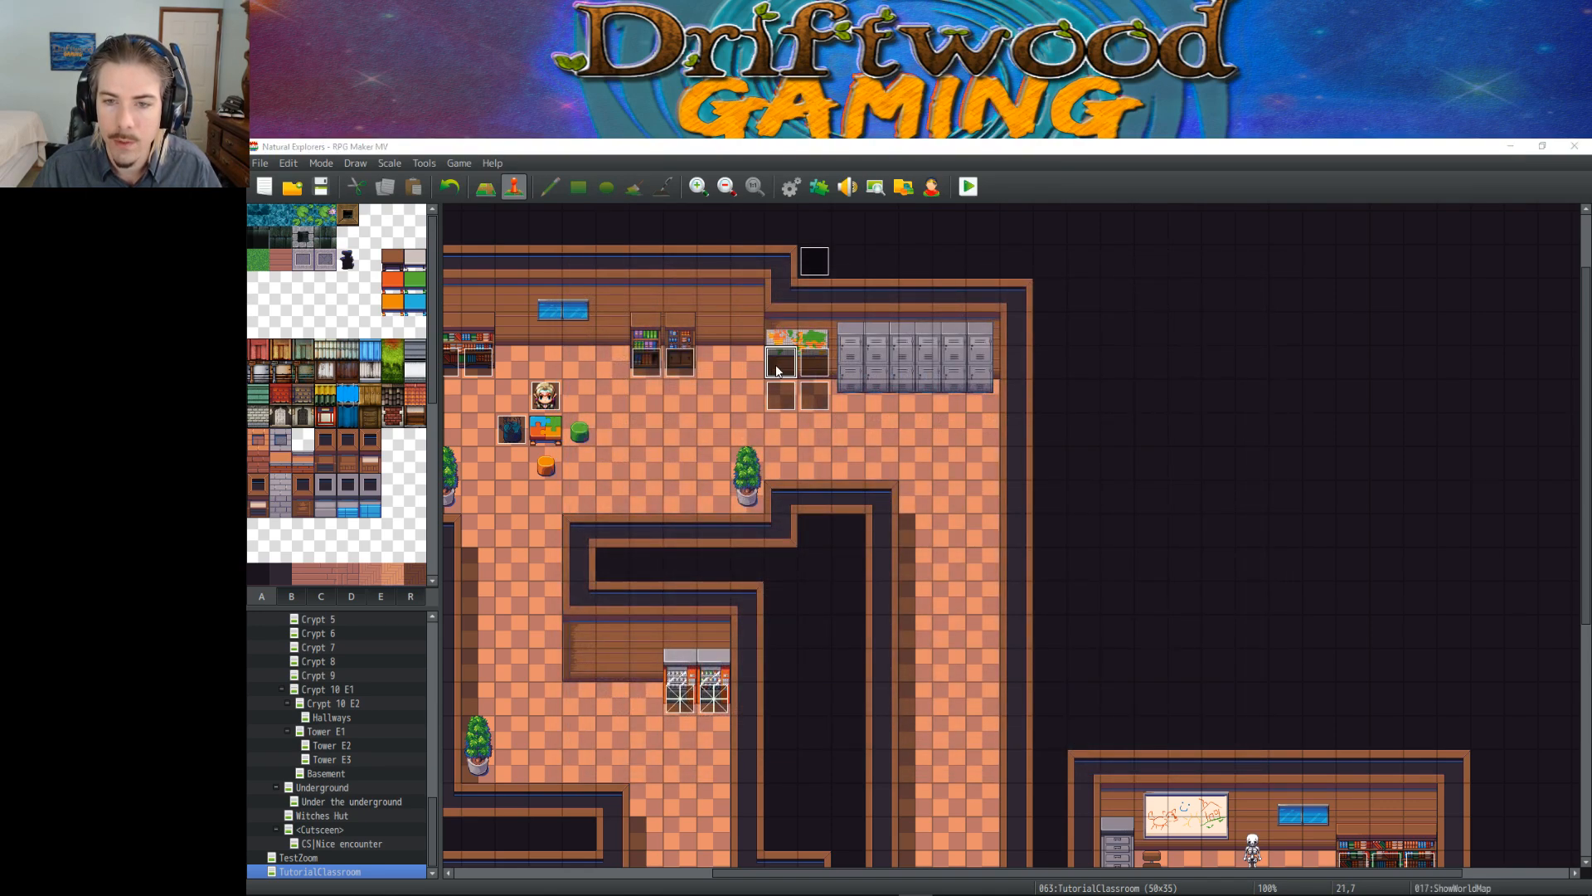
# Step: Review the branch structure of the ShowWorldMap event at tile 21,7 and the command list of the one at tile 22,7
pyautogui.doubleClick(774, 367)
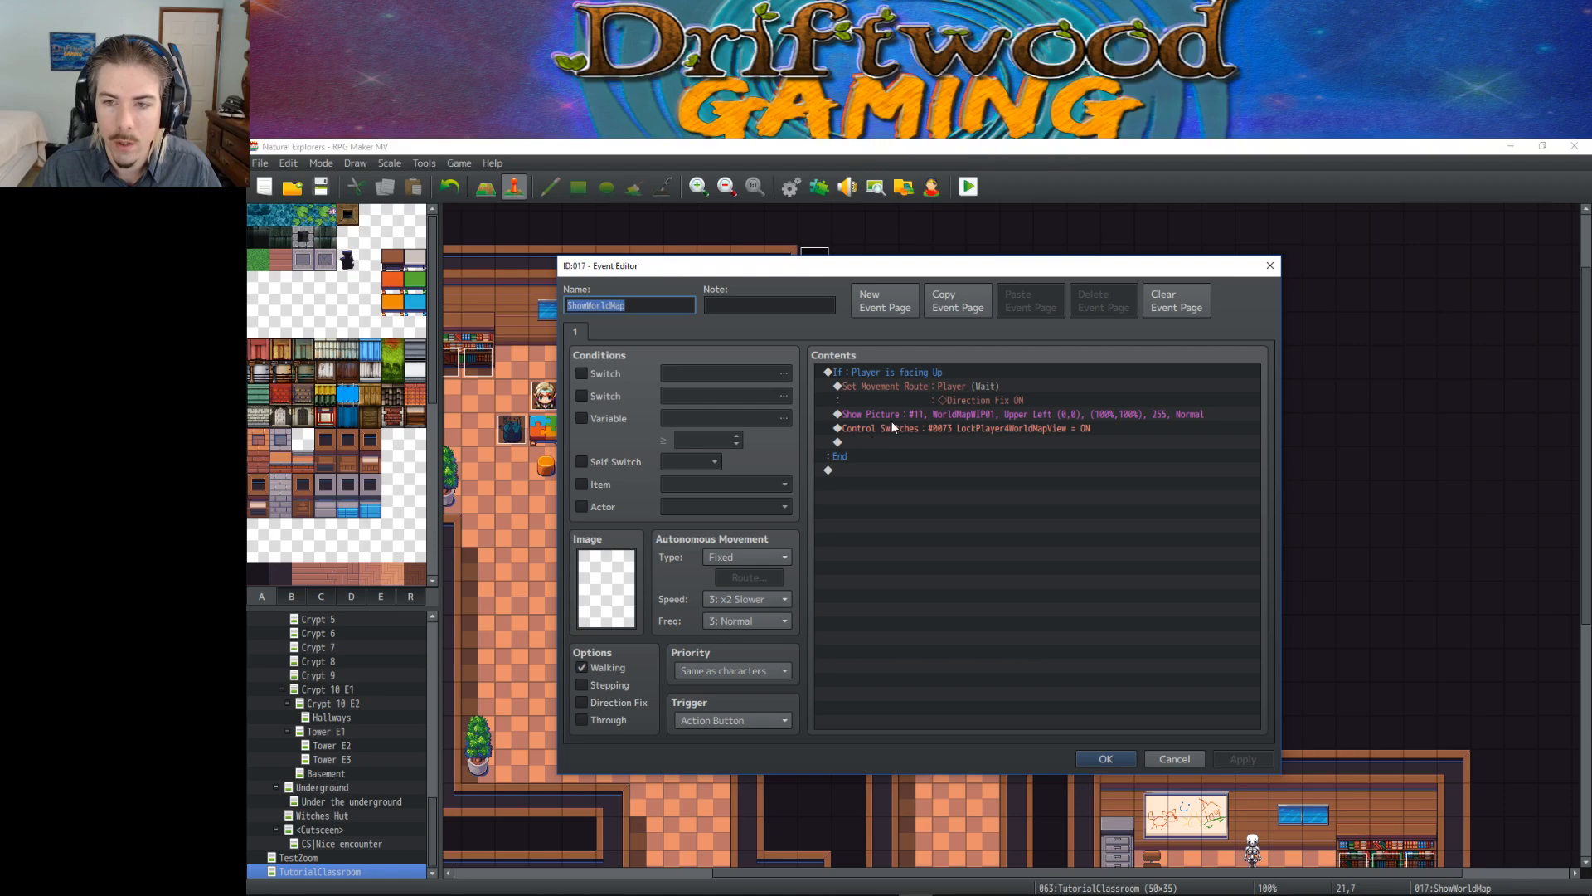
pyautogui.click(897, 372)
pyautogui.click(900, 482)
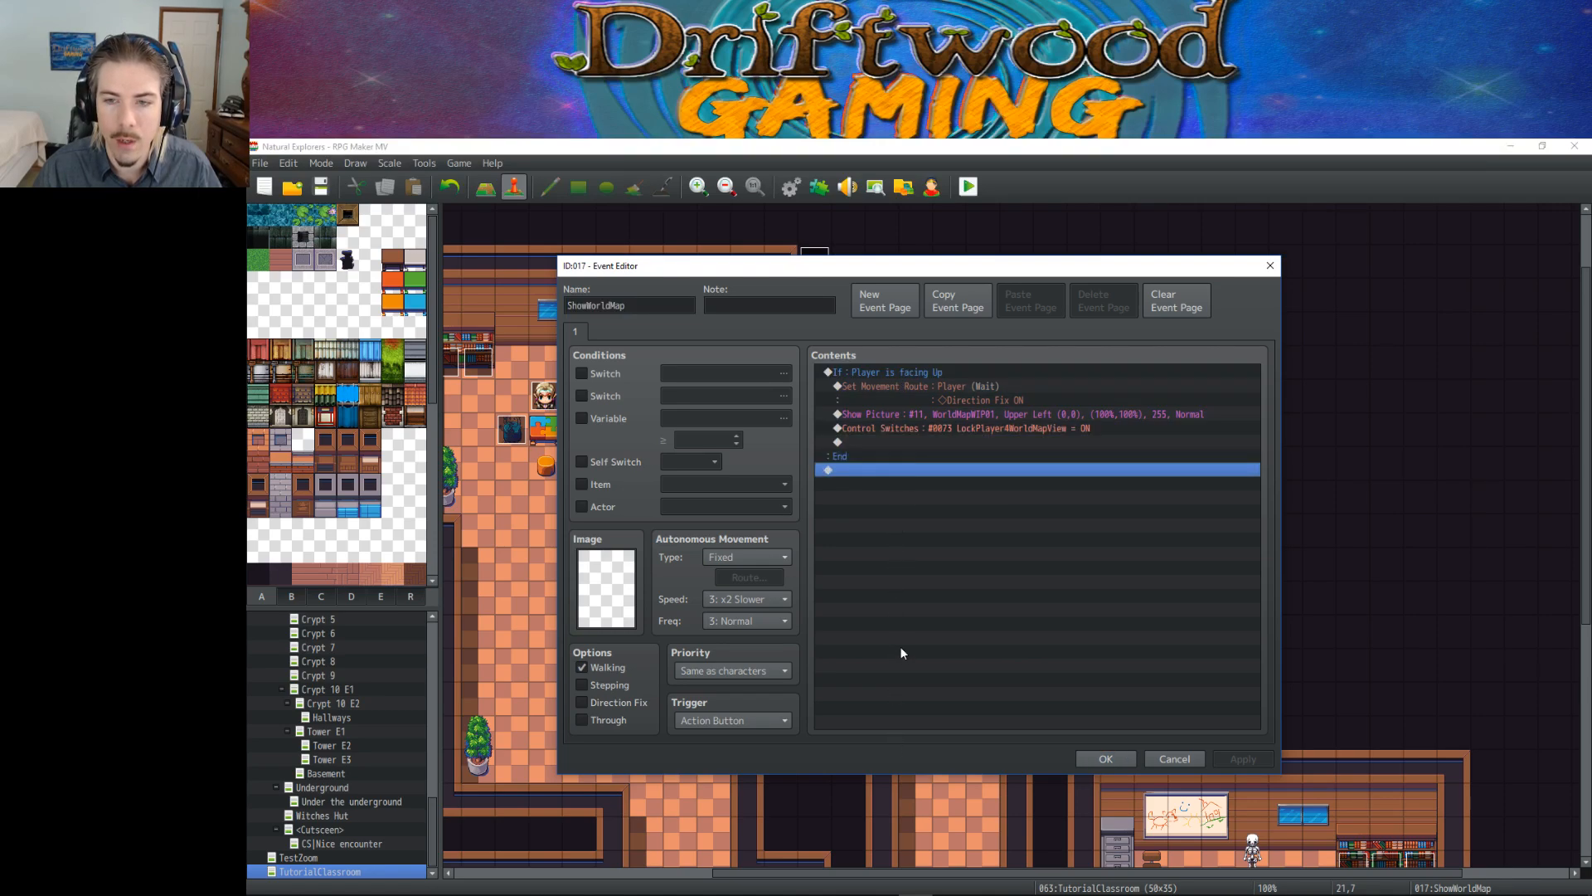
pyautogui.click(1095, 756)
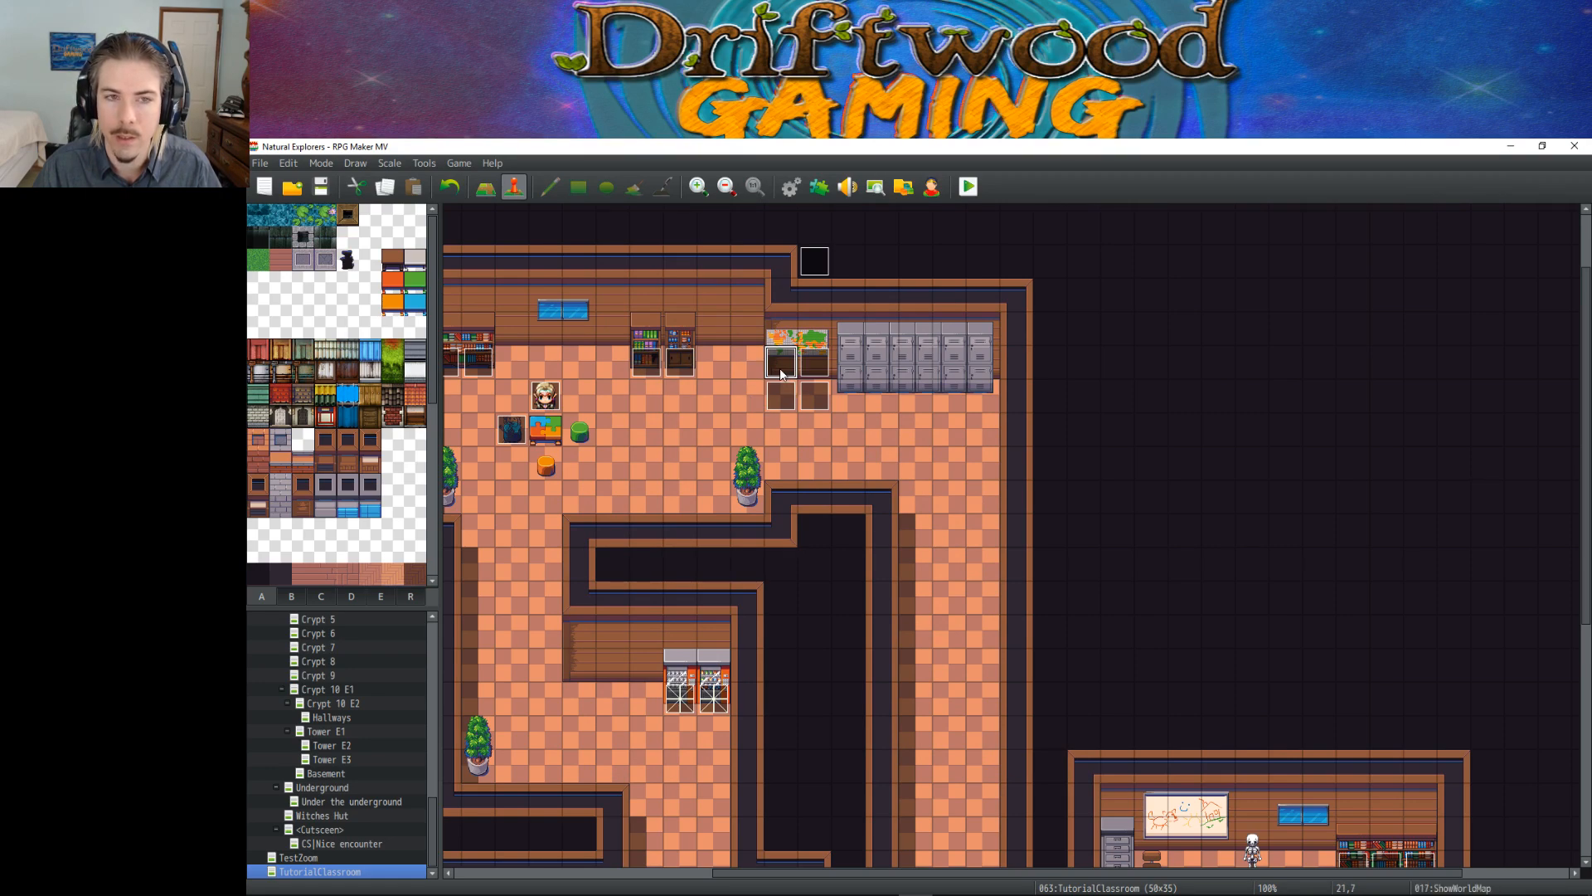
pyautogui.doubleClick(816, 361)
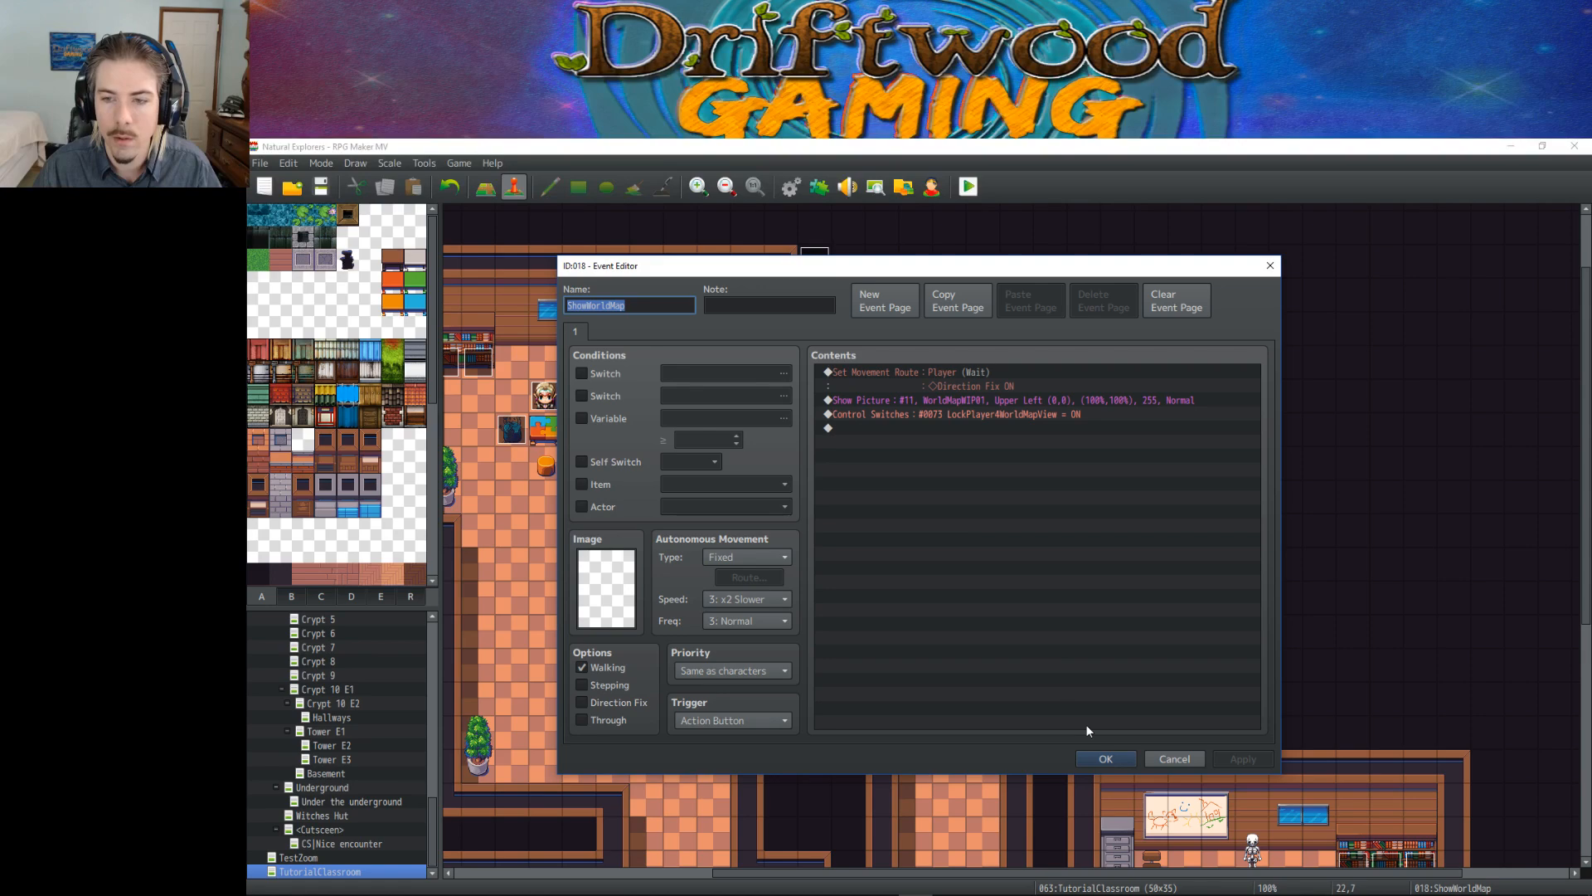
pyautogui.press('Escape')
# Step: Save the project
pyautogui.click(821, 398)
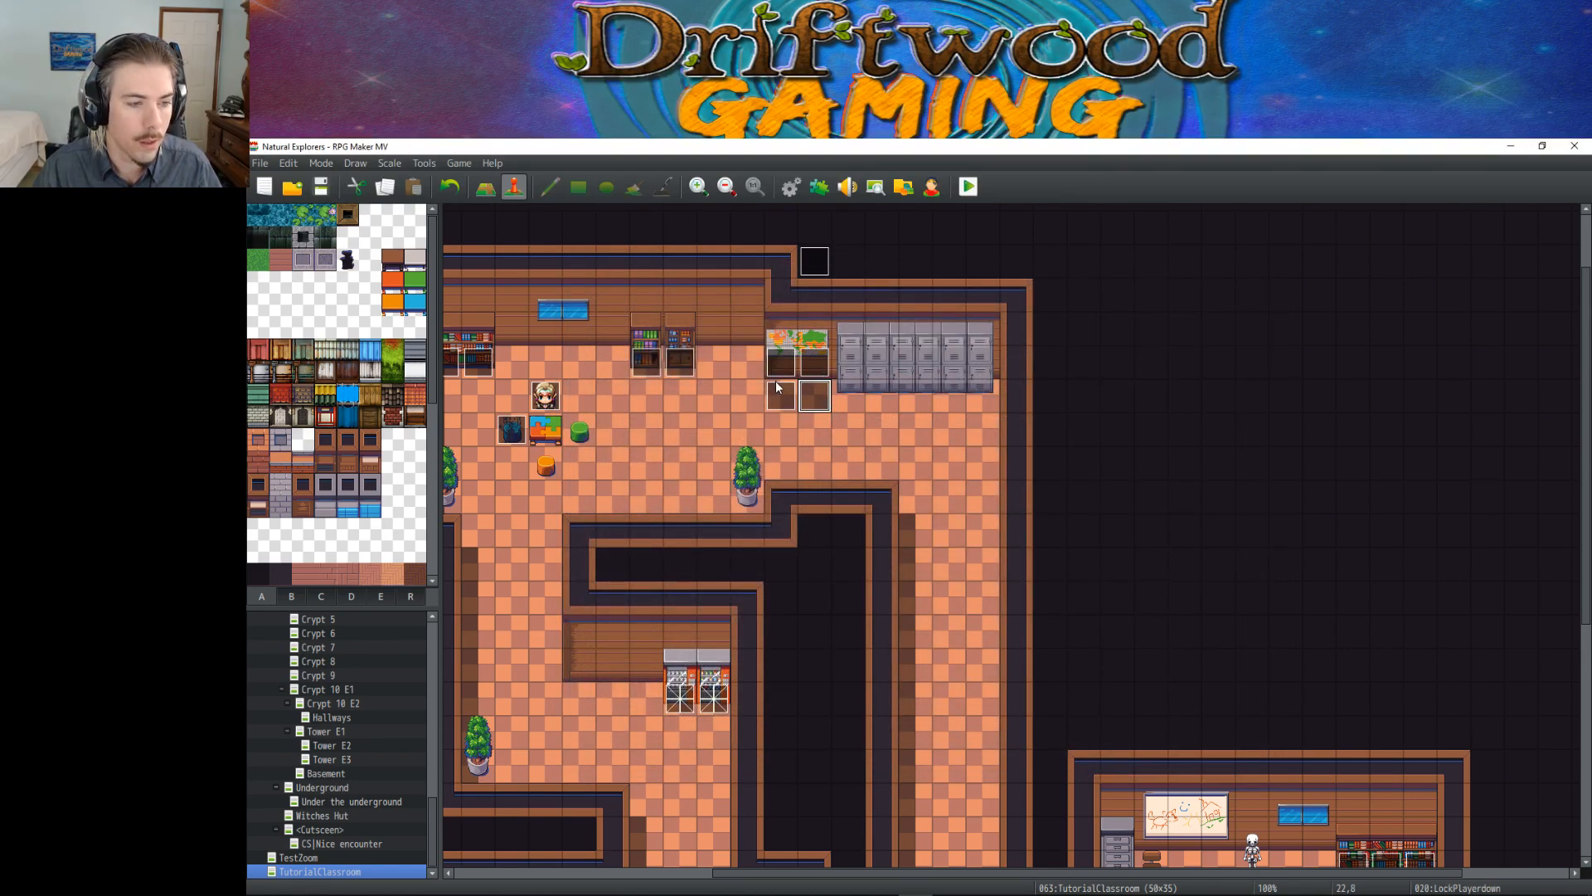
pyautogui.click(727, 365)
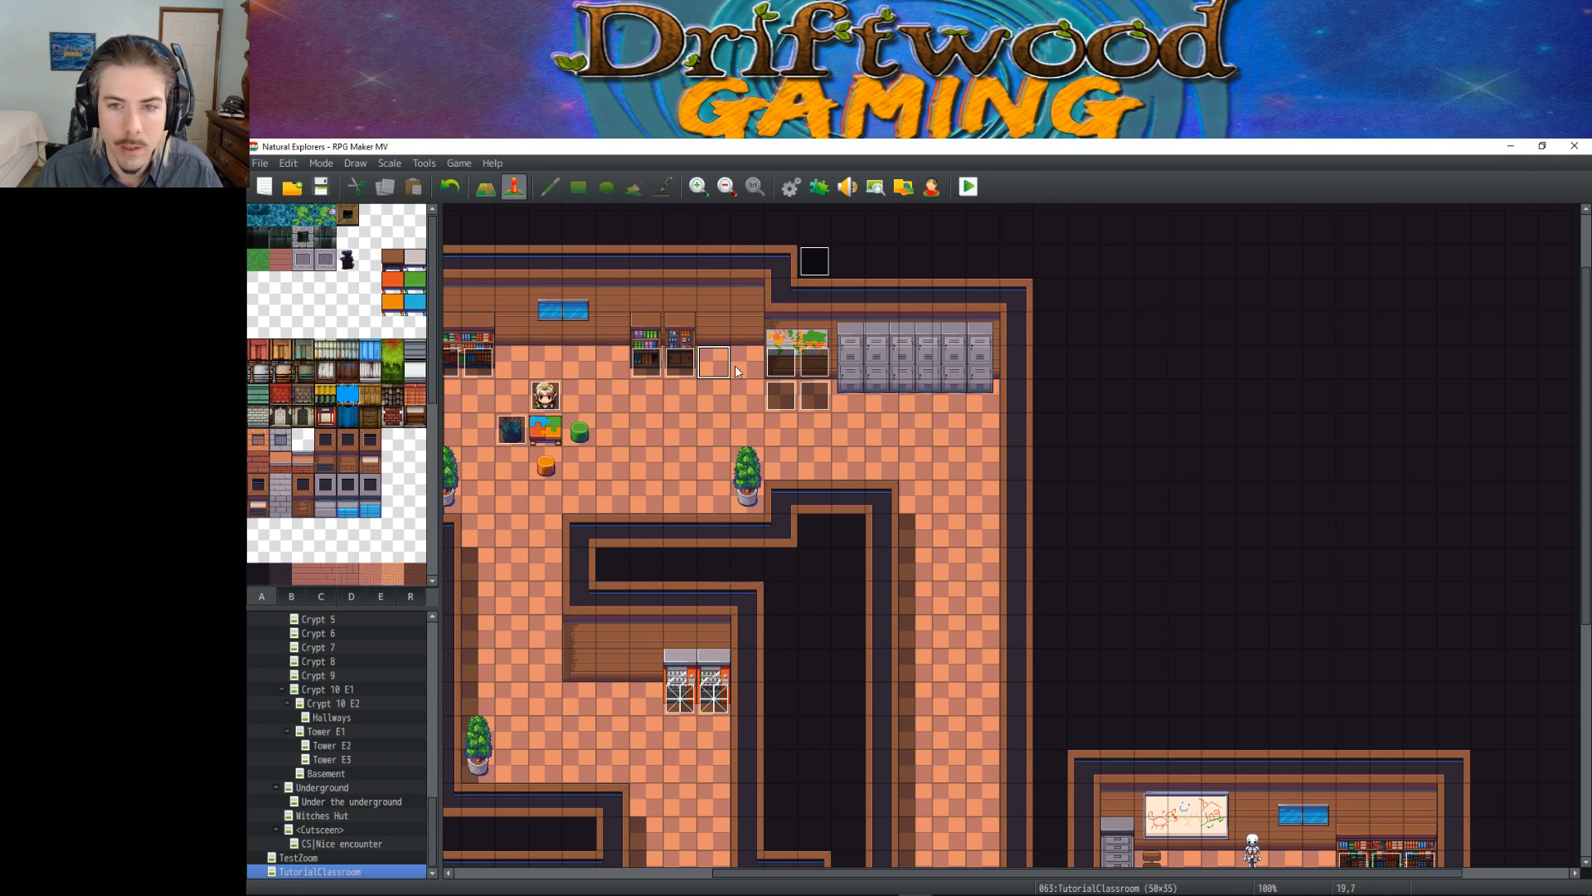
pyautogui.click(749, 397)
pyautogui.click(322, 189)
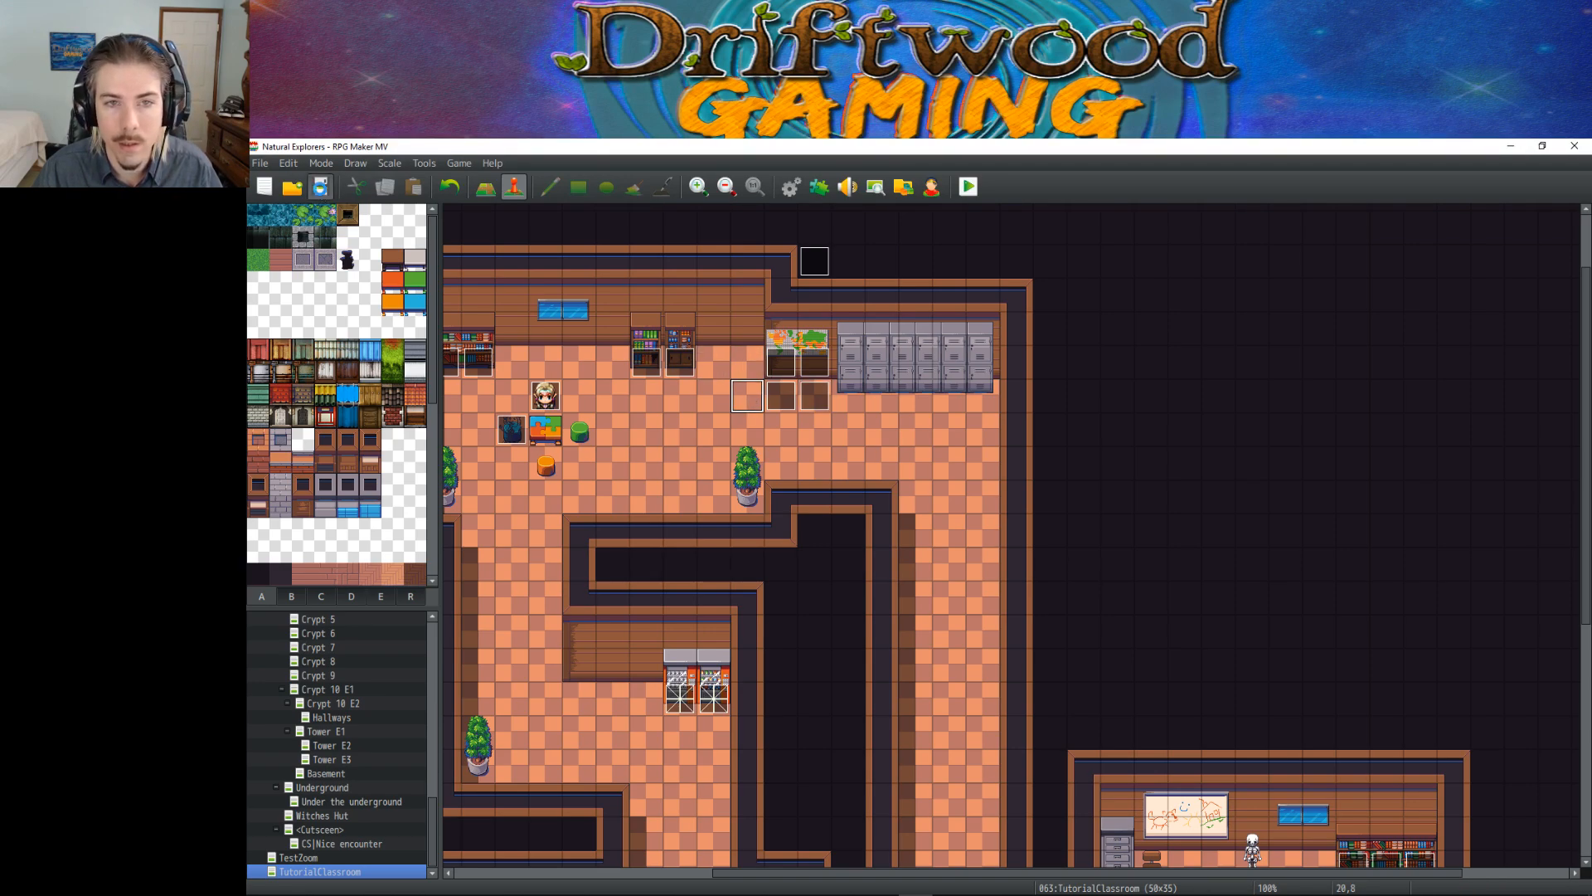
# Step: Copy the Spring Water shop command from the Vending machine event at tile 18,17, and move that event to tile 18,16
pyautogui.scroll(-3, 679, 717)
pyautogui.click(684, 604)
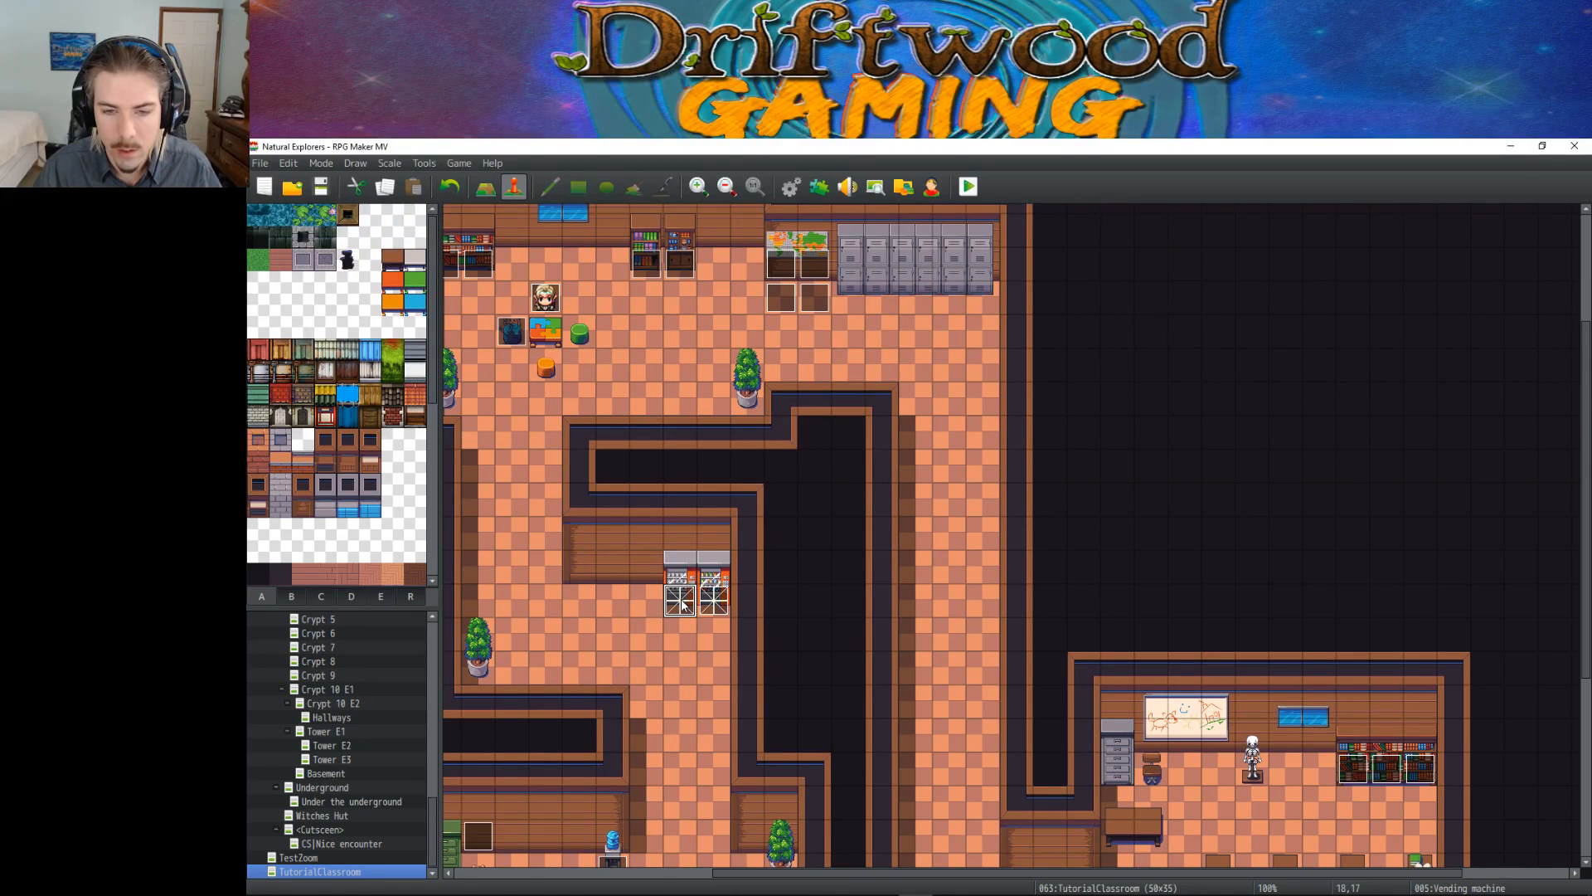
pyautogui.doubleClick(682, 604)
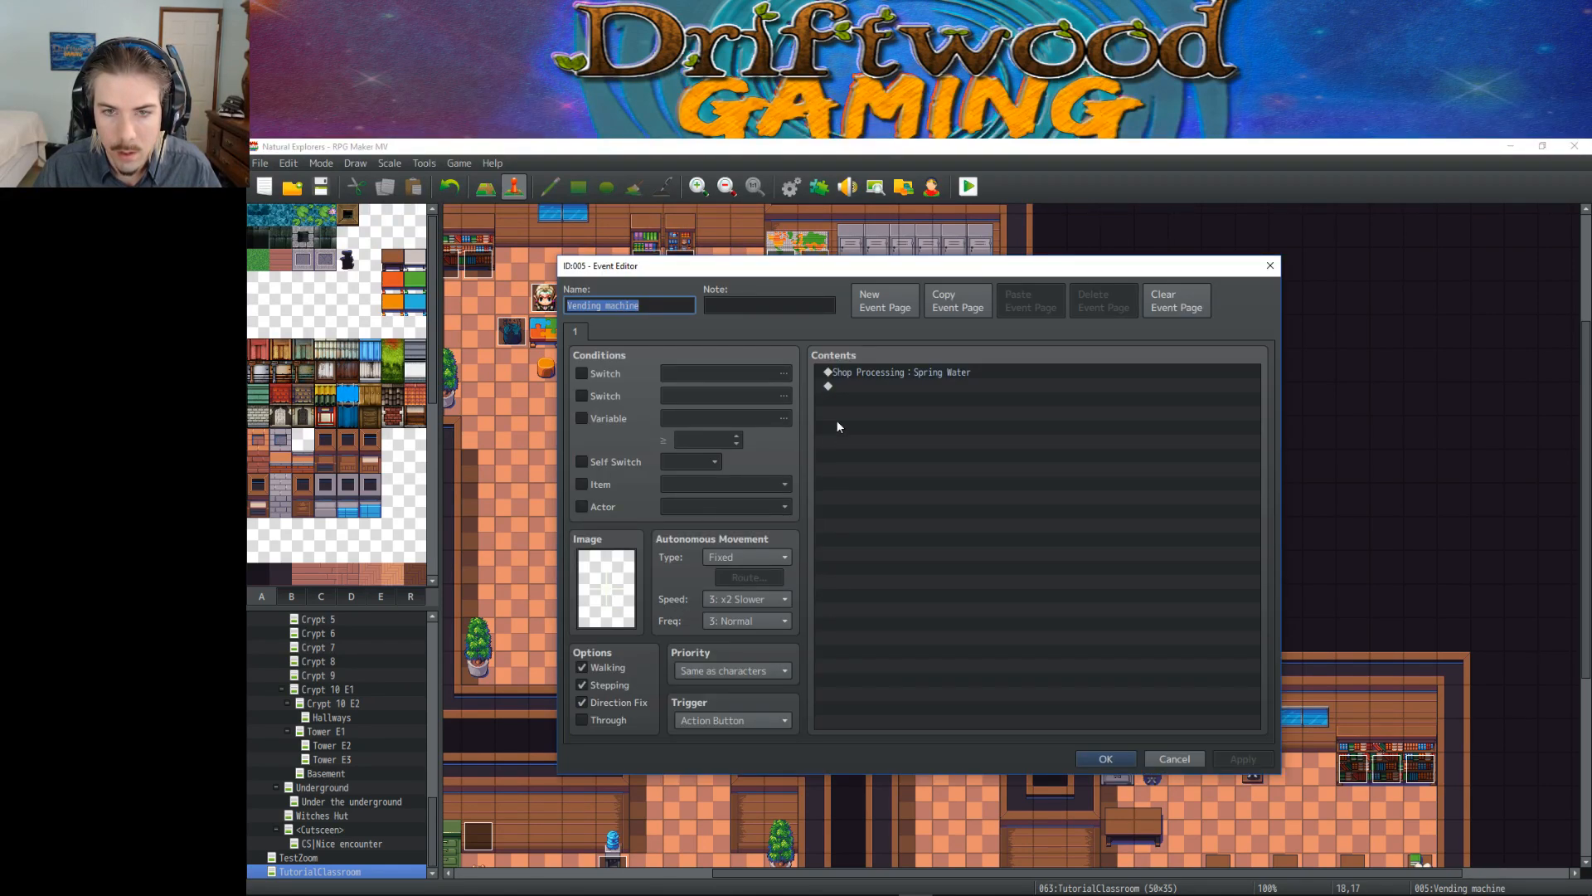
pyautogui.click(907, 372)
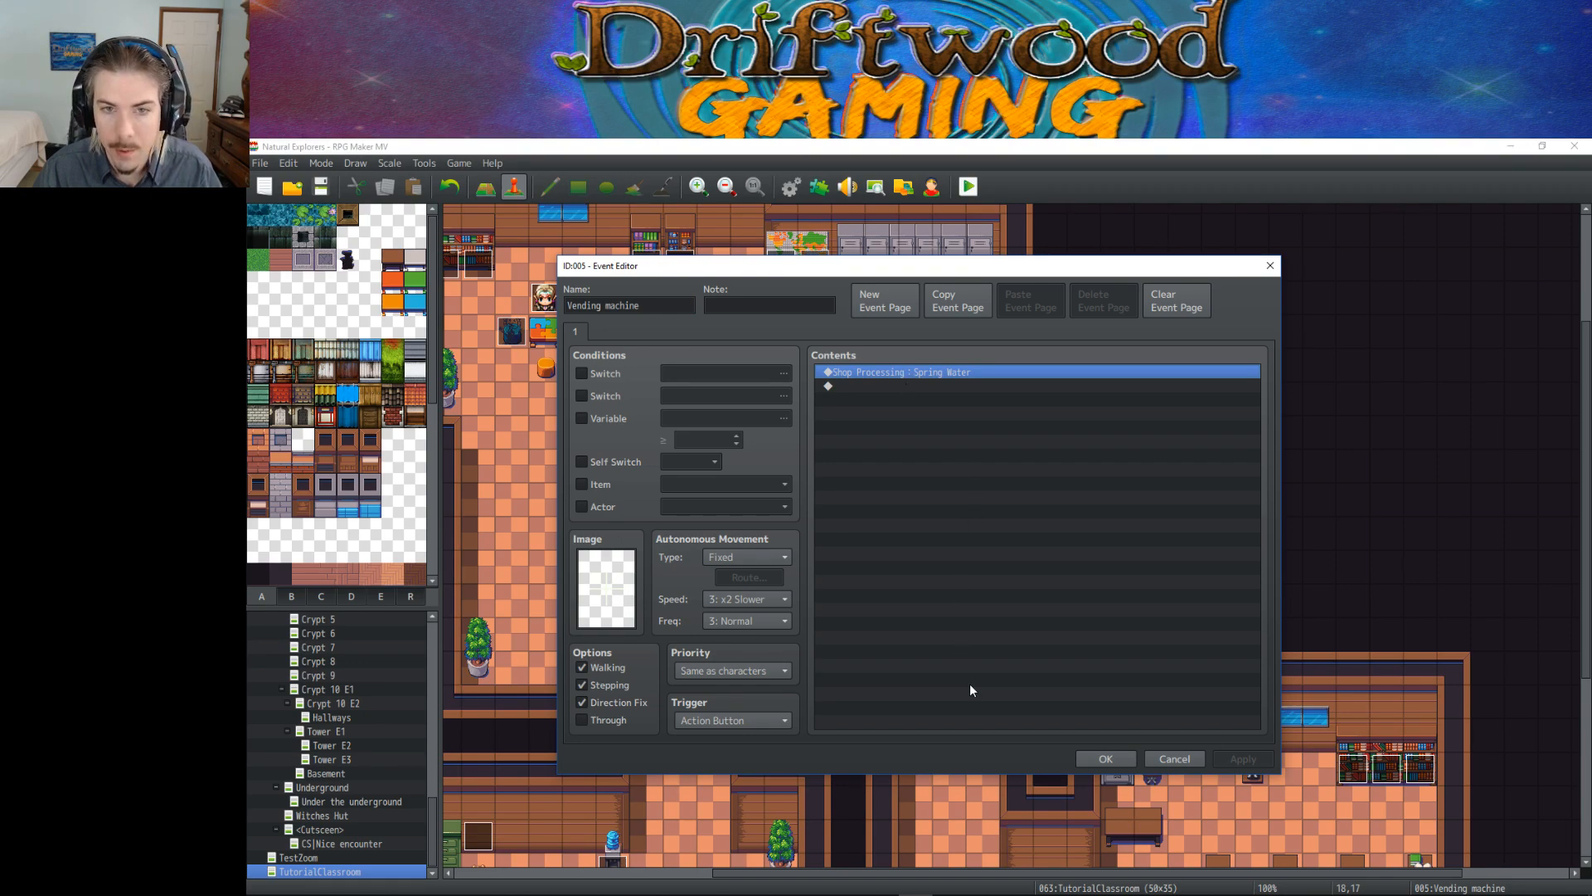
pyautogui.click(1086, 758)
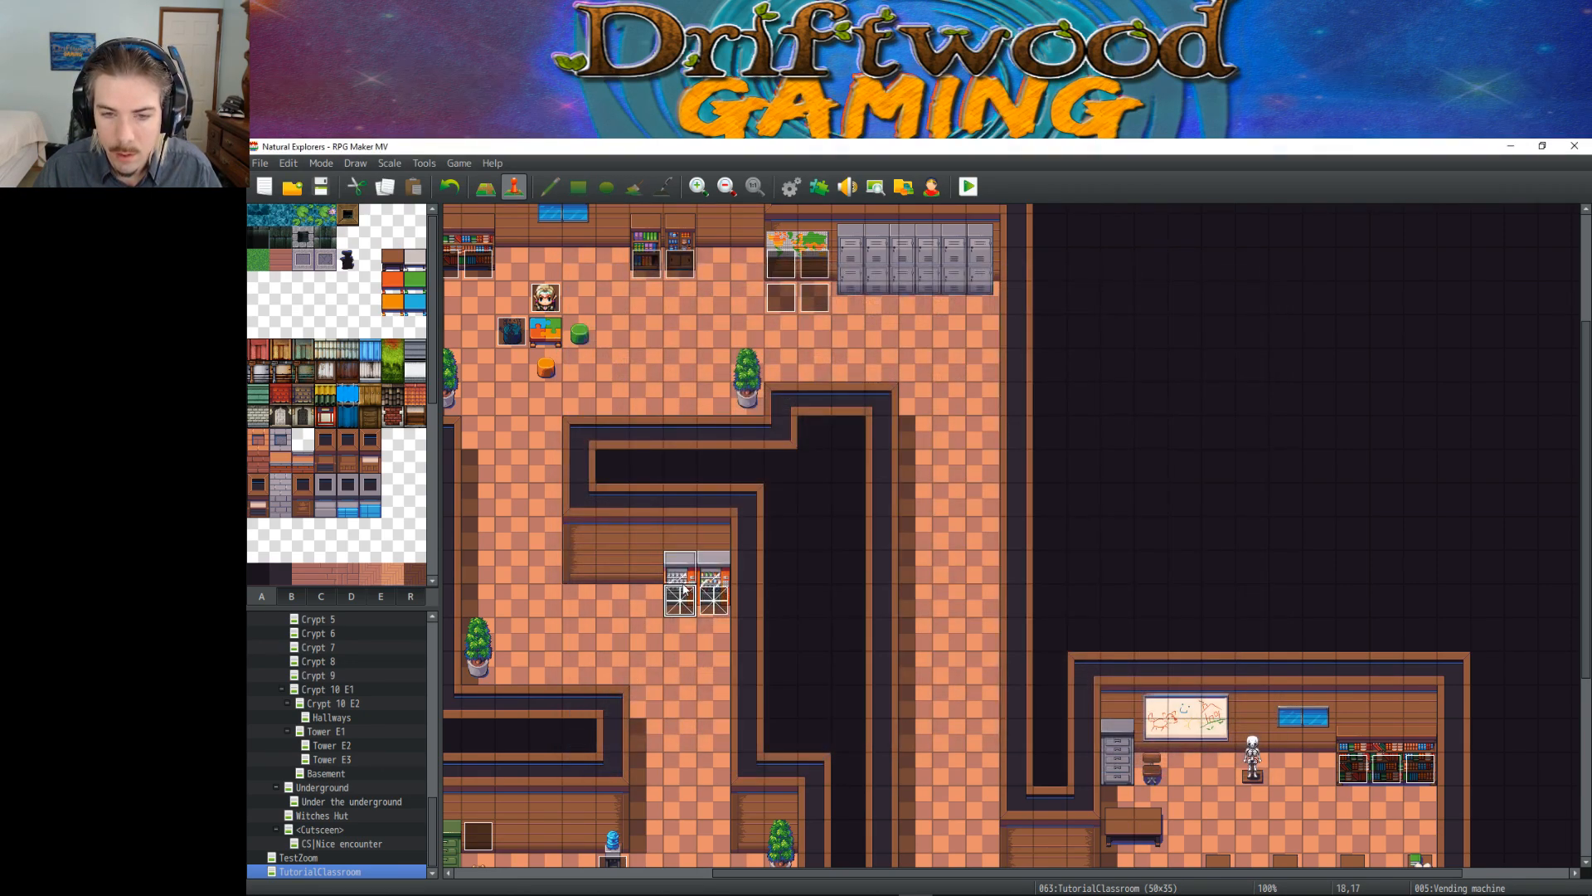
pyautogui.click(682, 610)
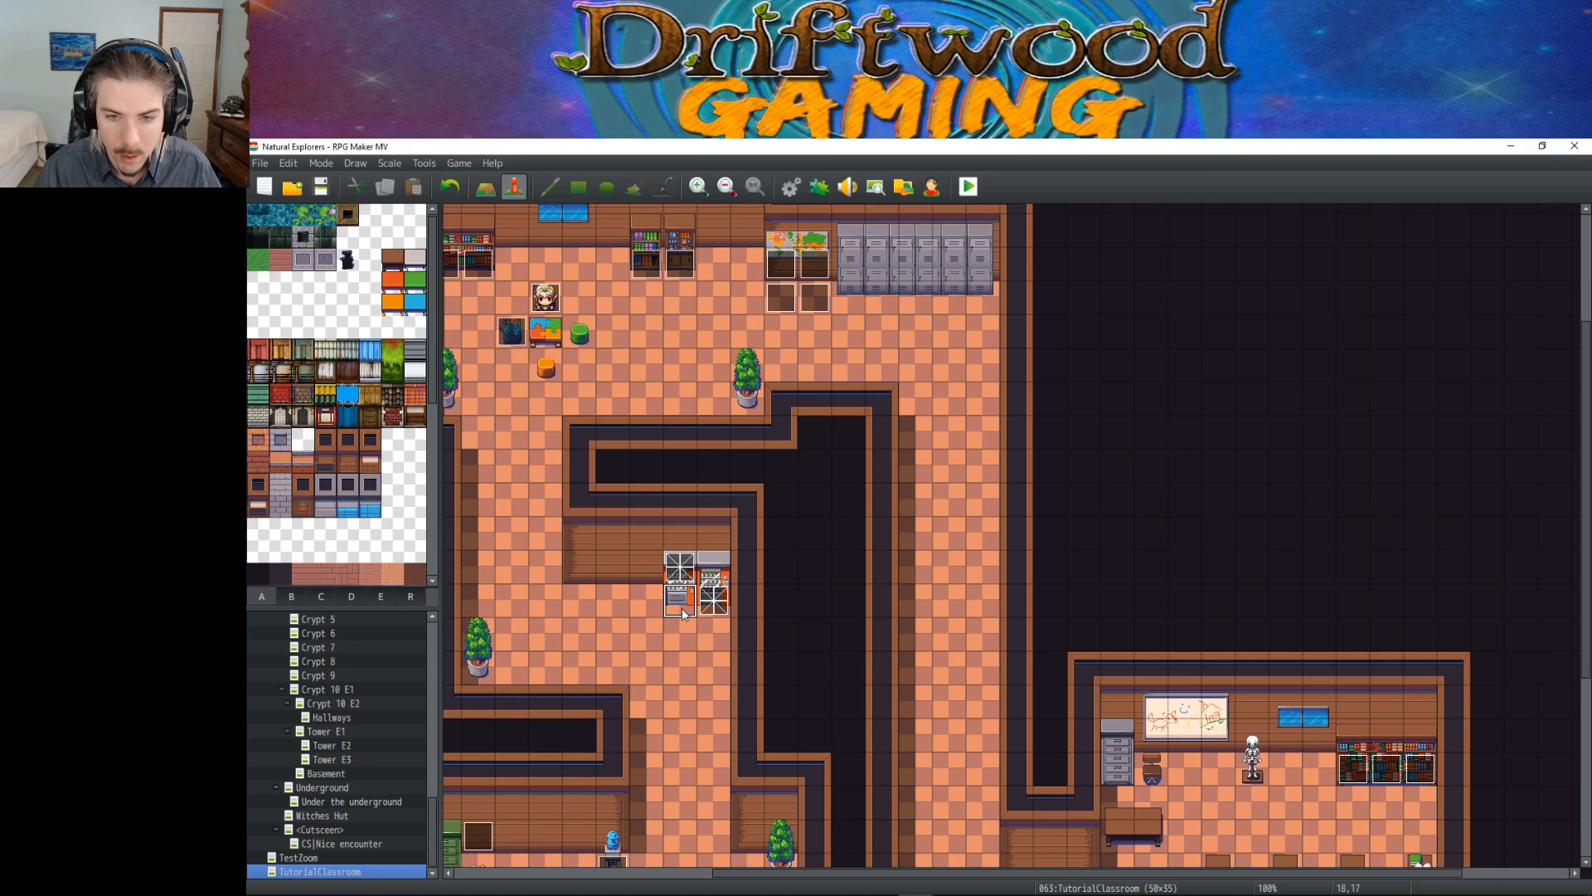
# Step: Create a SpringWaterVending event at tile 18,17 containing the copied Spring Water shop command, with priority Same as characters
pyautogui.doubleClick(682, 609)
pyautogui.doubleClick(591, 304)
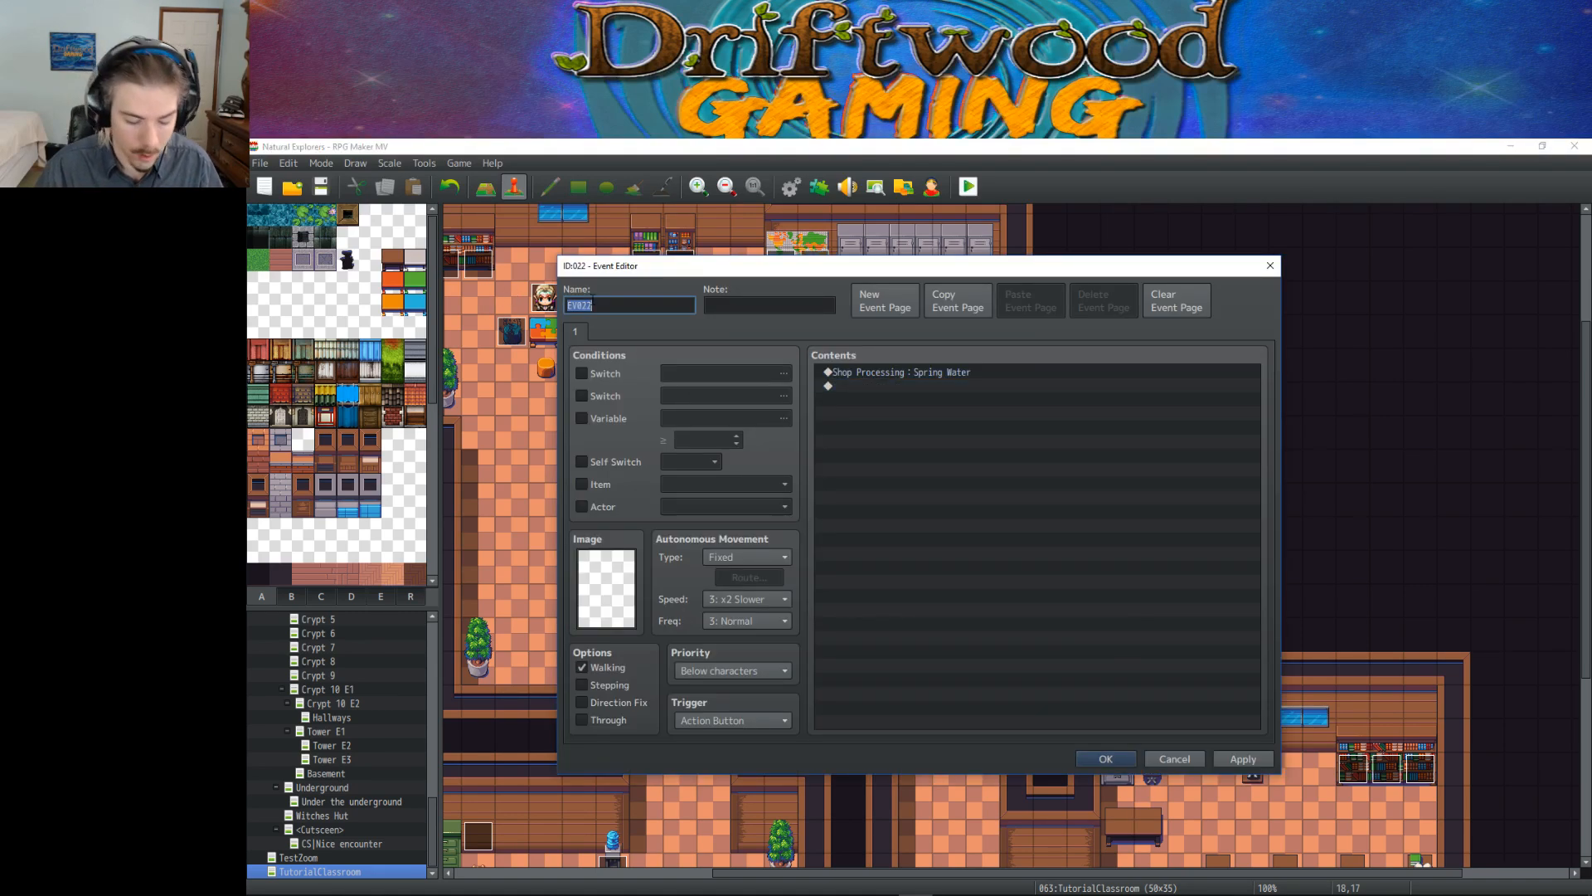
pyautogui.write('SpringWaterVending')
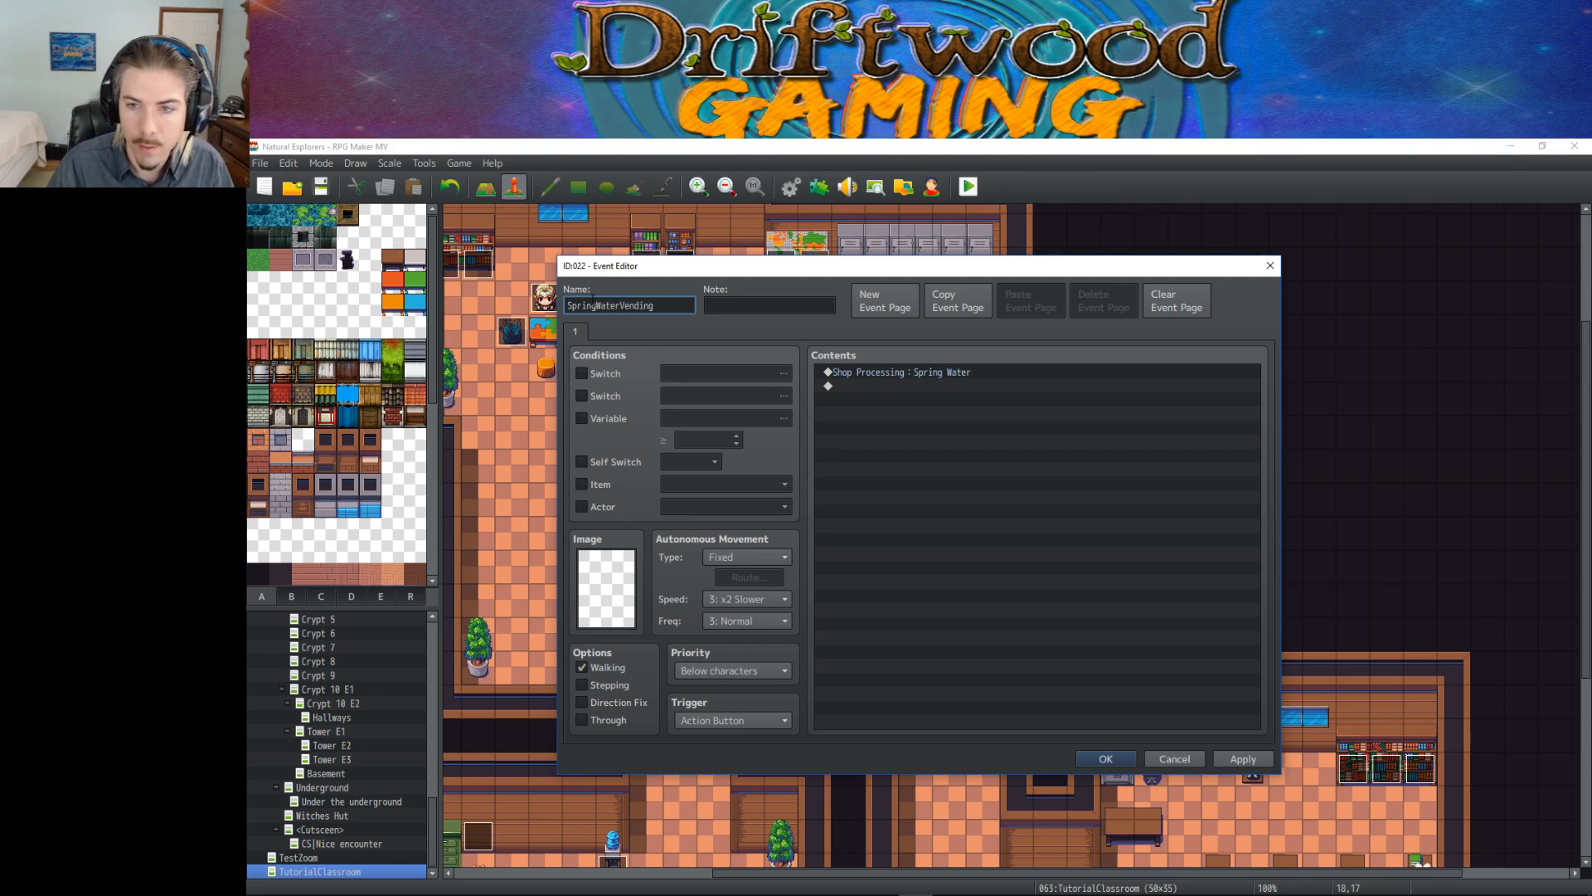
pyautogui.click(738, 676)
pyautogui.click(735, 698)
pyautogui.click(1093, 755)
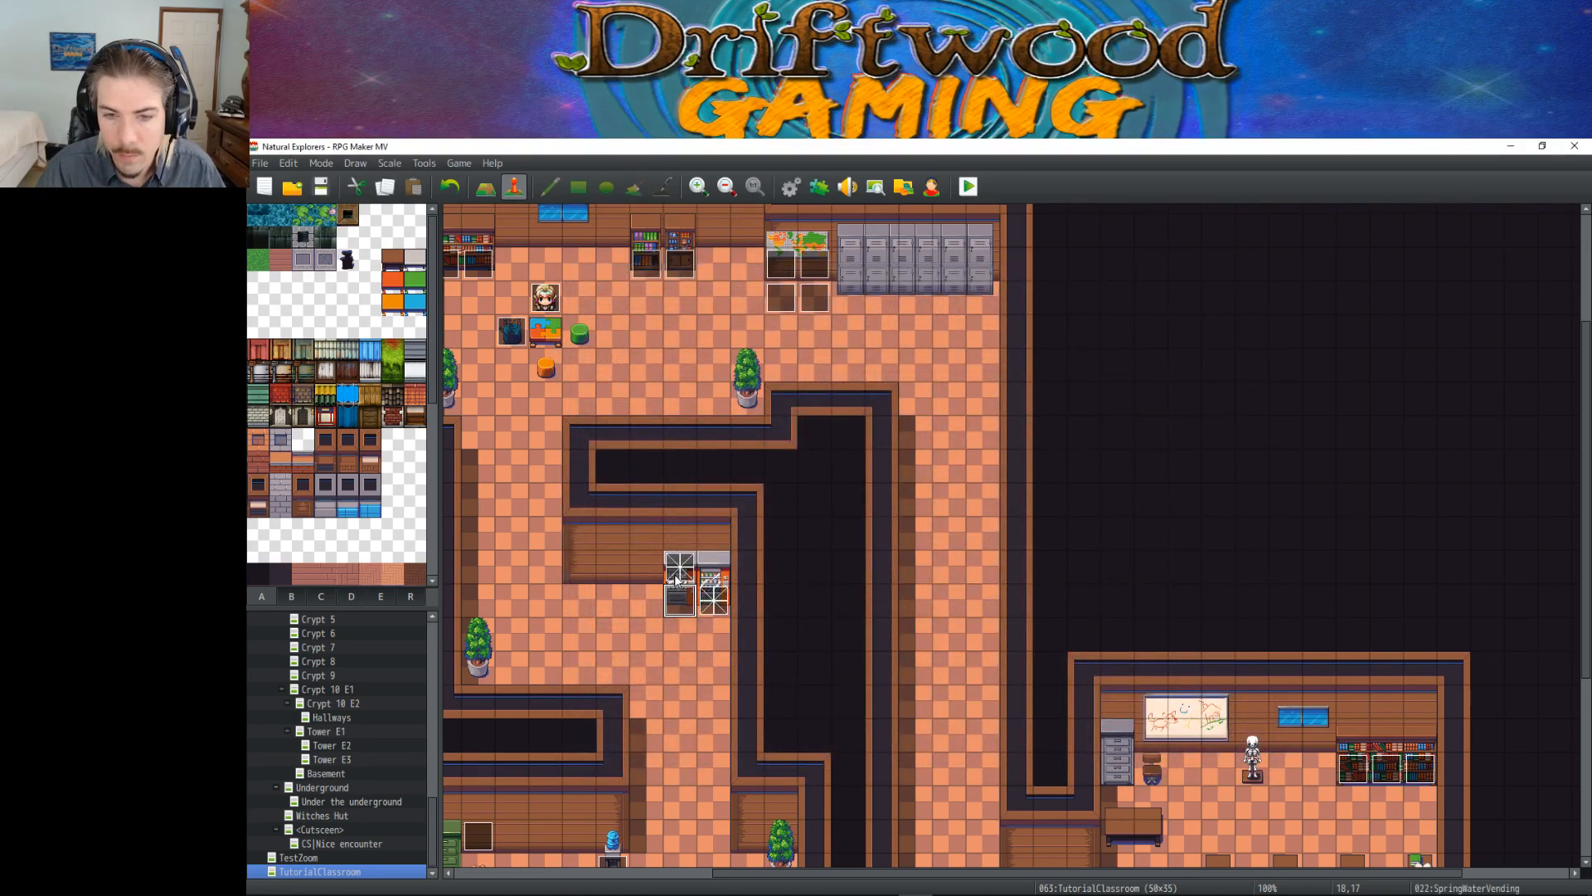
# Step: Move the other Vending machine event to tile 19,16 and paste its Food Ration, Ripe Orange and Fresh Apple shop command into a new event at 19,17
pyautogui.doubleClick(719, 581)
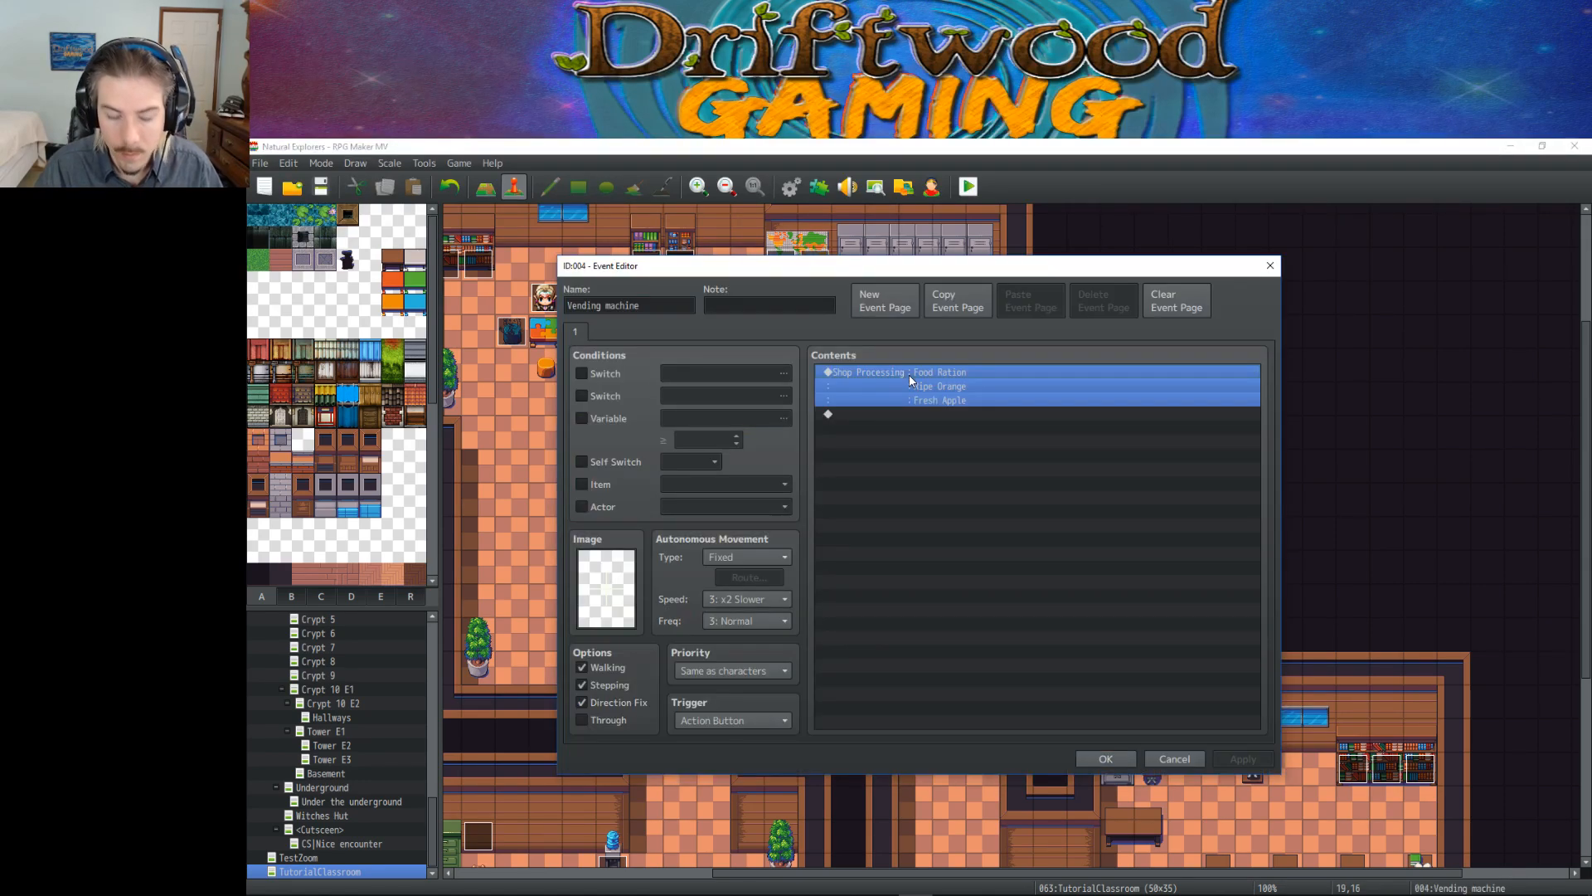
pyautogui.click(1096, 757)
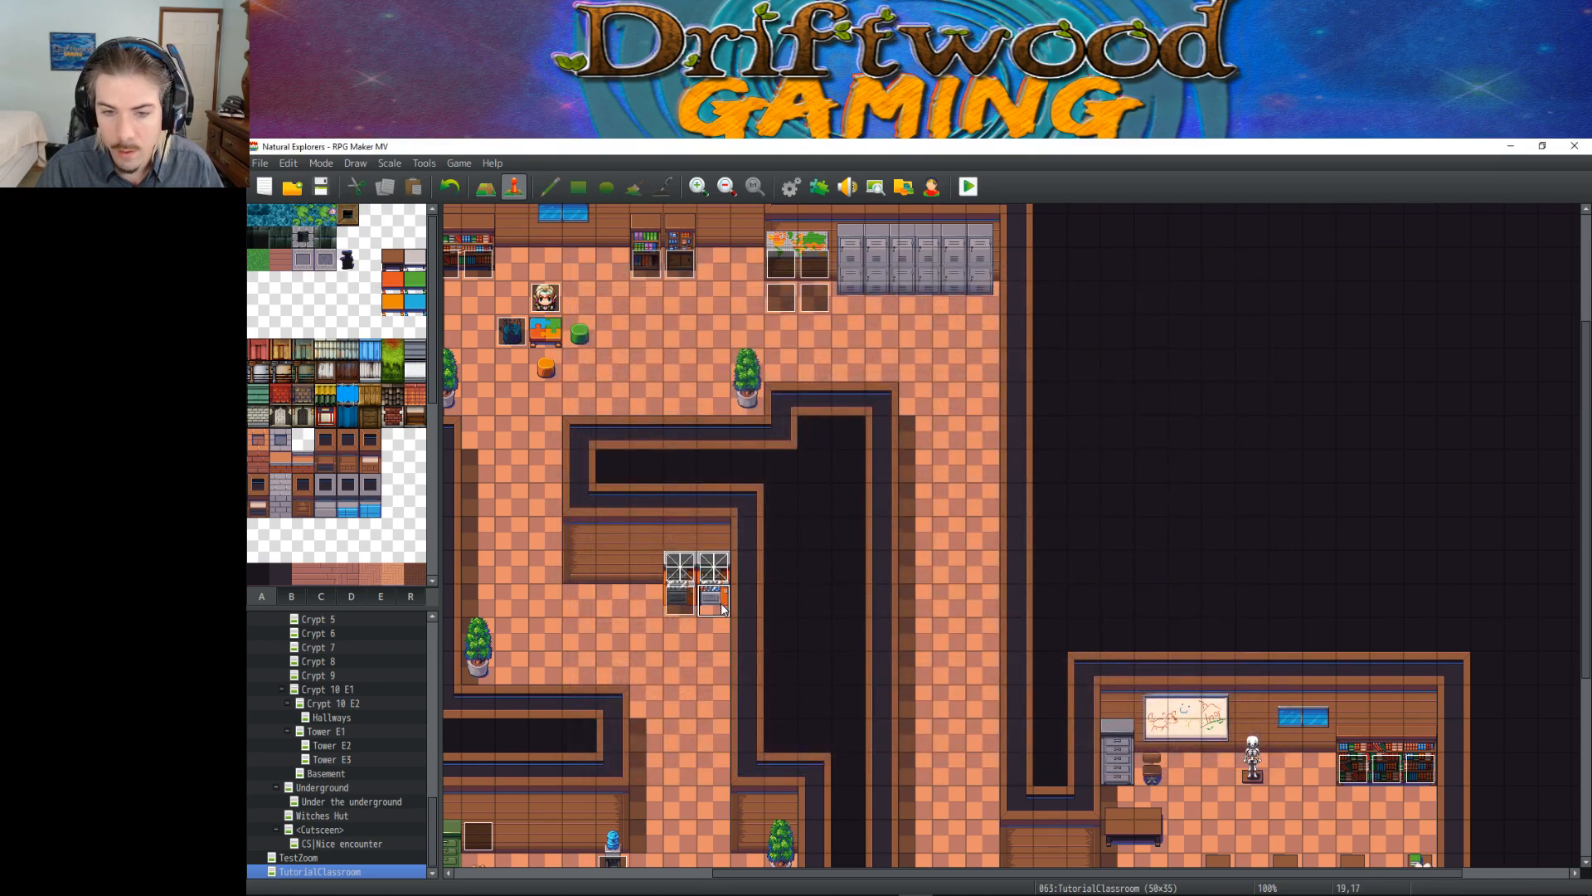
pyautogui.doubleClick(719, 606)
pyautogui.click(881, 428)
pyautogui.write('Shop Processing : Food Ration : : Ripe Orange : : Fresh Apple')
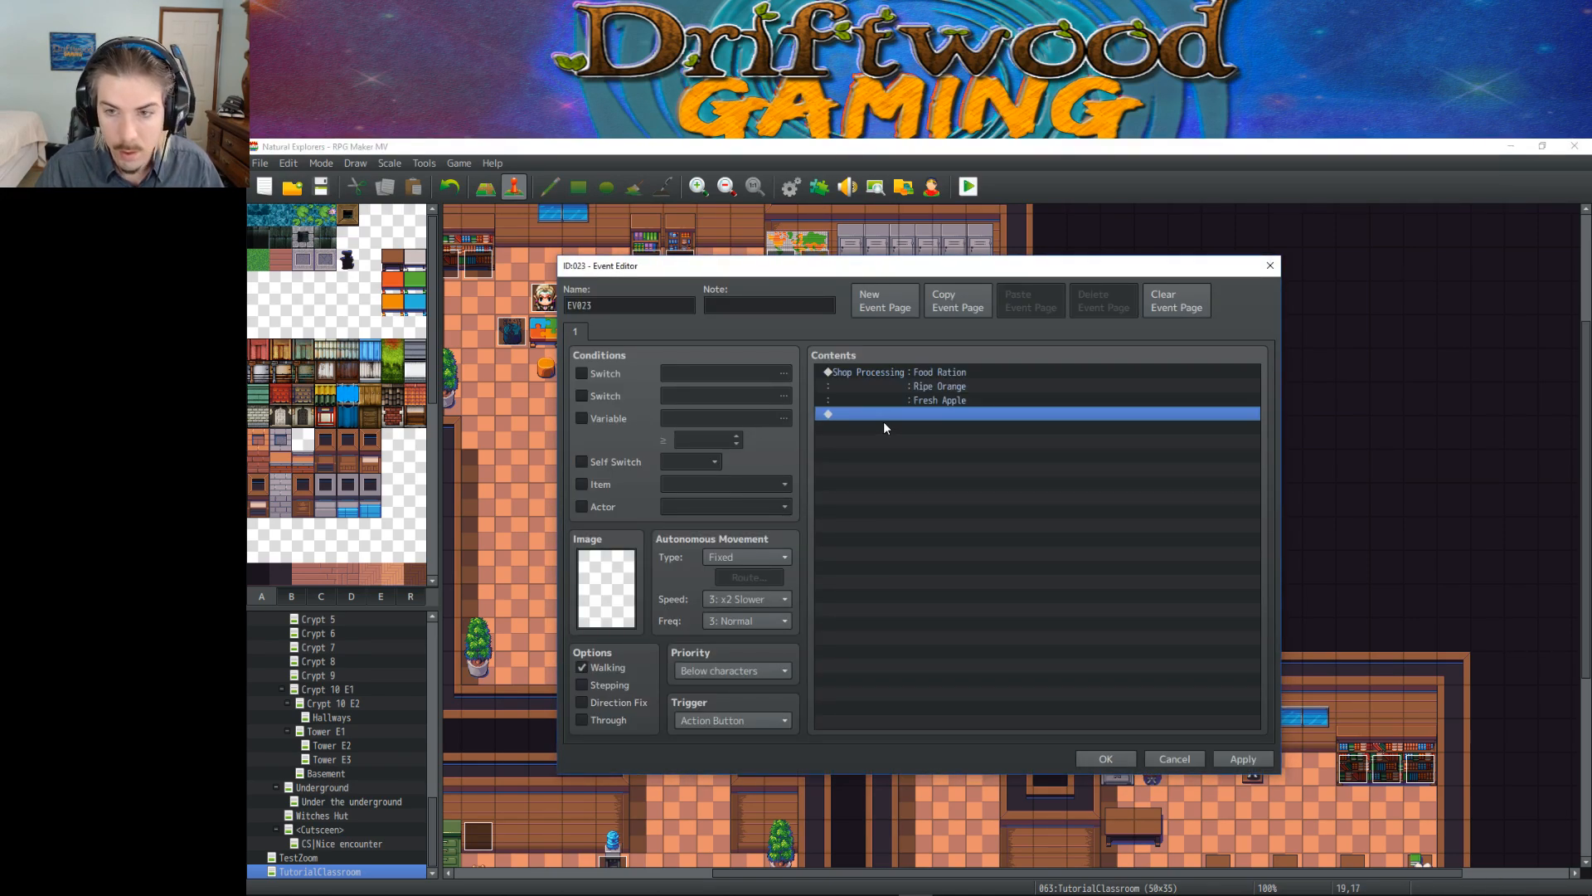
# Step: Name the new event at tile 19,17 Food Vending, set its priority to Same as characters, and confirm it
pyautogui.doubleClick(639, 313)
pyautogui.write('Food Vending')
pyautogui.click(755, 672)
pyautogui.click(730, 703)
pyautogui.click(1106, 758)
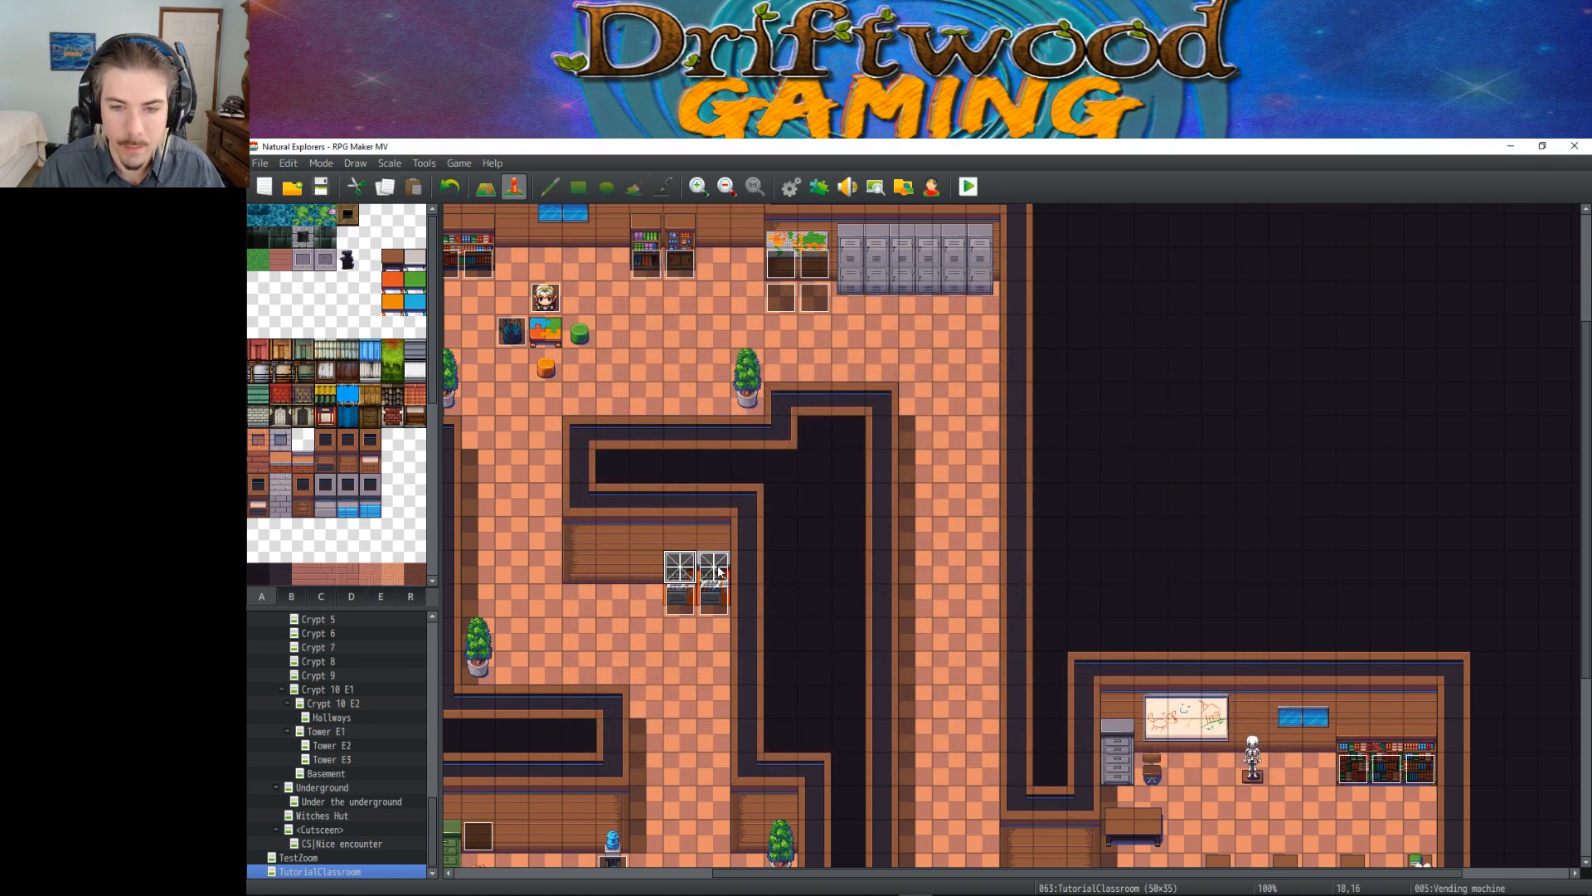
# Step: Delete the Shop Processing commands from the Vending machine events at tiles 18,16 and 19,16
pyautogui.scroll(-3, 680, 571)
pyautogui.doubleClick(679, 444)
pyautogui.click(854, 370)
pyautogui.press('Delete')
pyautogui.click(1094, 758)
pyautogui.doubleClick(715, 433)
pyautogui.click(870, 373)
pyautogui.press('Delete')
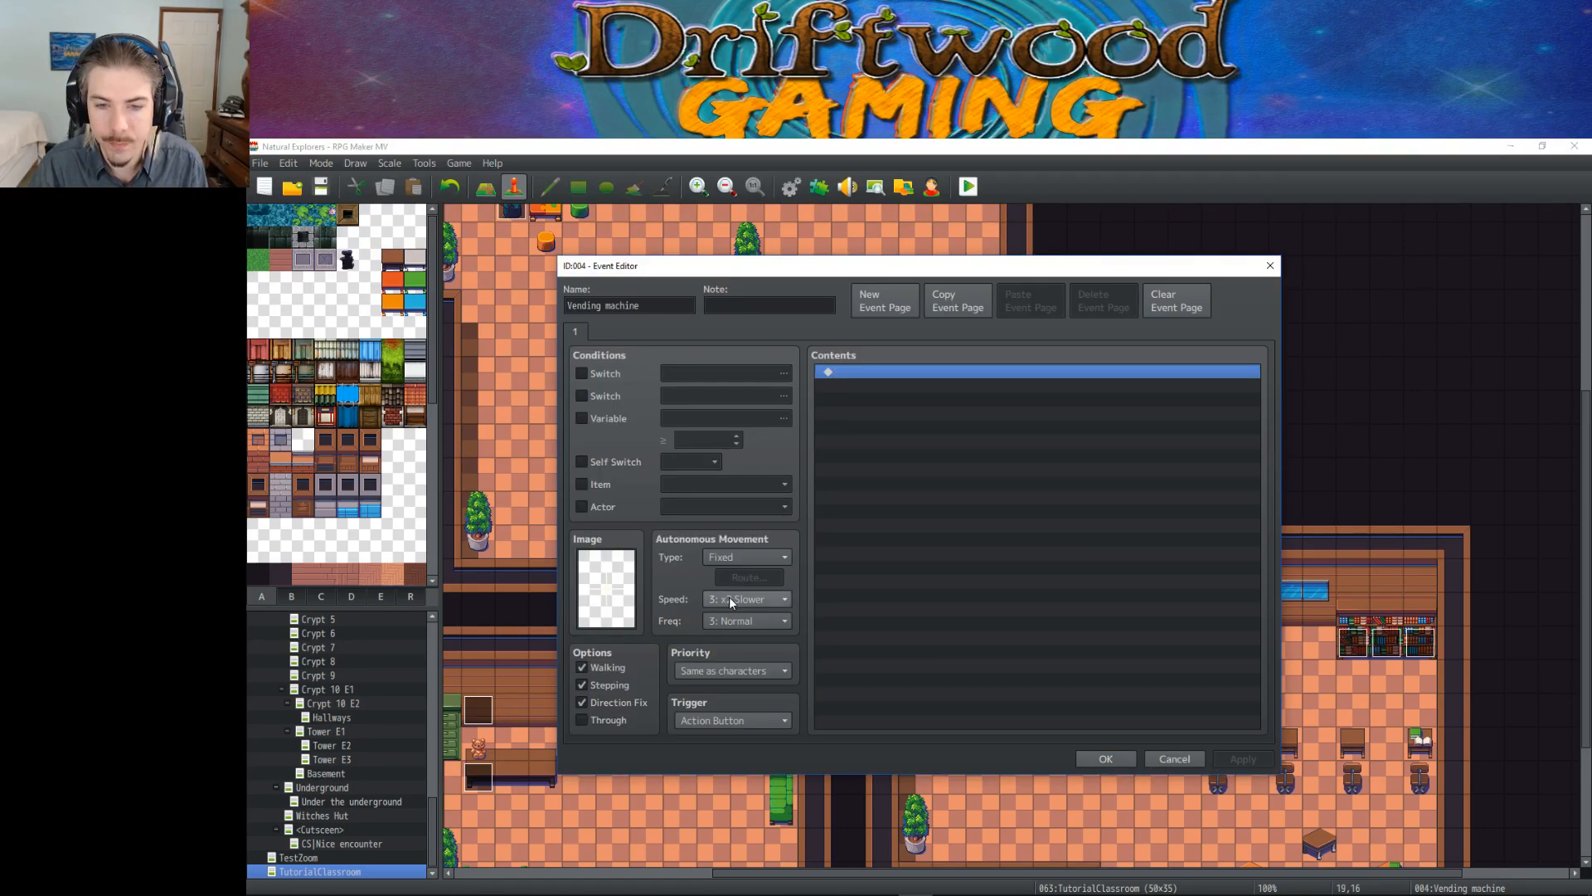
# Step: Set the autonomous movement speed of the Vending machine event at tile 19,16 to 4: Normal, and confirm the event
pyautogui.click(760, 604)
pyautogui.click(756, 666)
pyautogui.click(745, 620)
pyautogui.click(1081, 762)
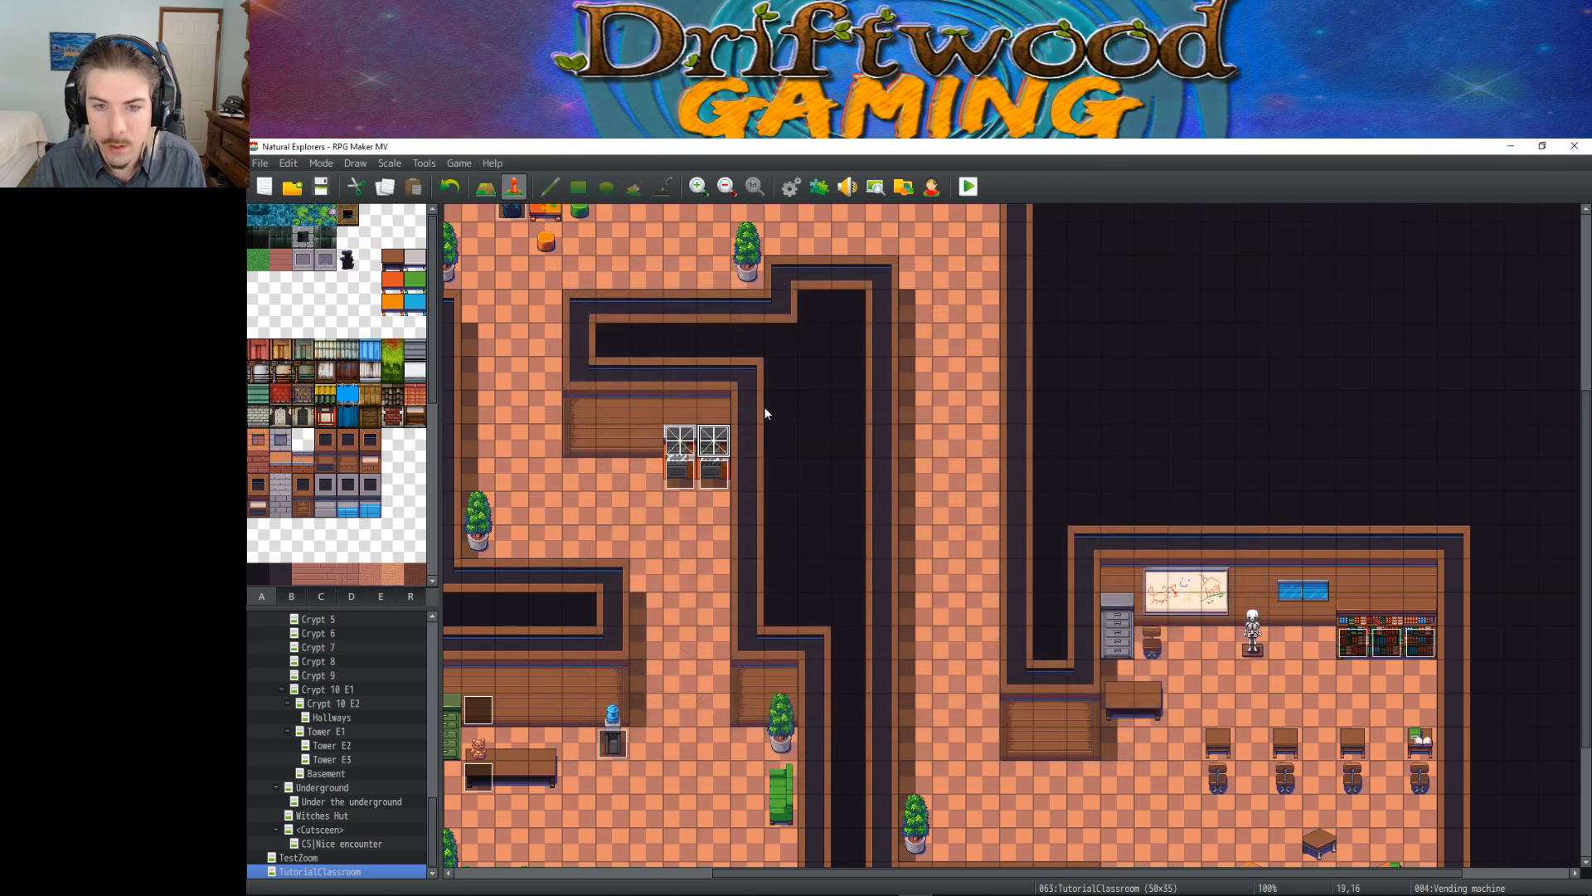
# Step: Set the Vending machine event at tile 18,16 to autonomous movement speed 4: Normal and frequency 4: Higher, and confirm it
pyautogui.doubleClick(734, 476)
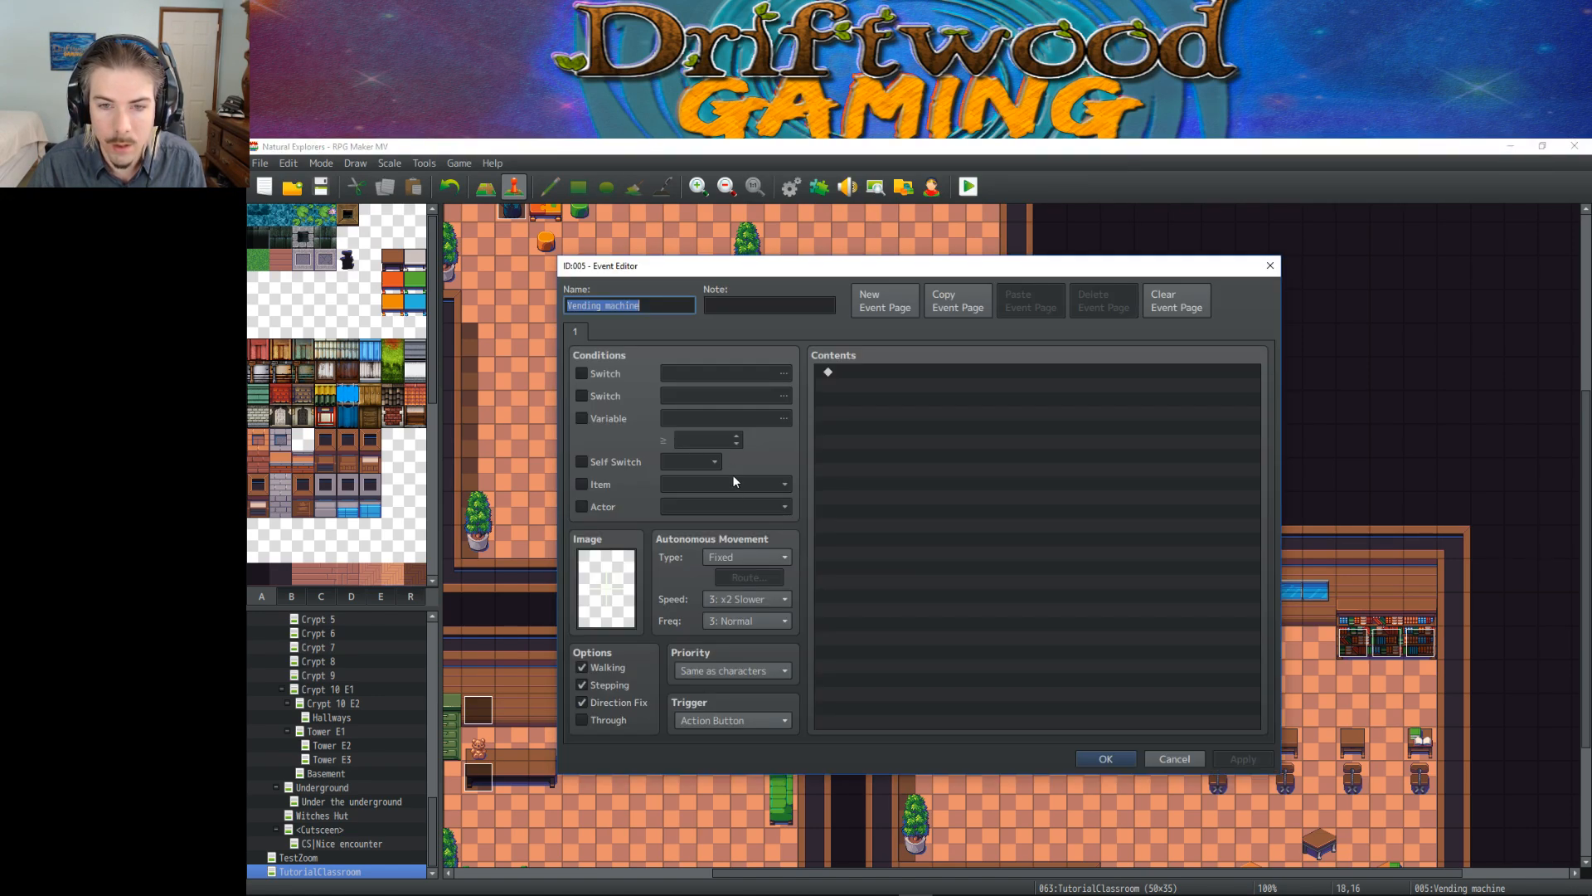
pyautogui.click(749, 598)
pyautogui.click(758, 665)
pyautogui.click(754, 623)
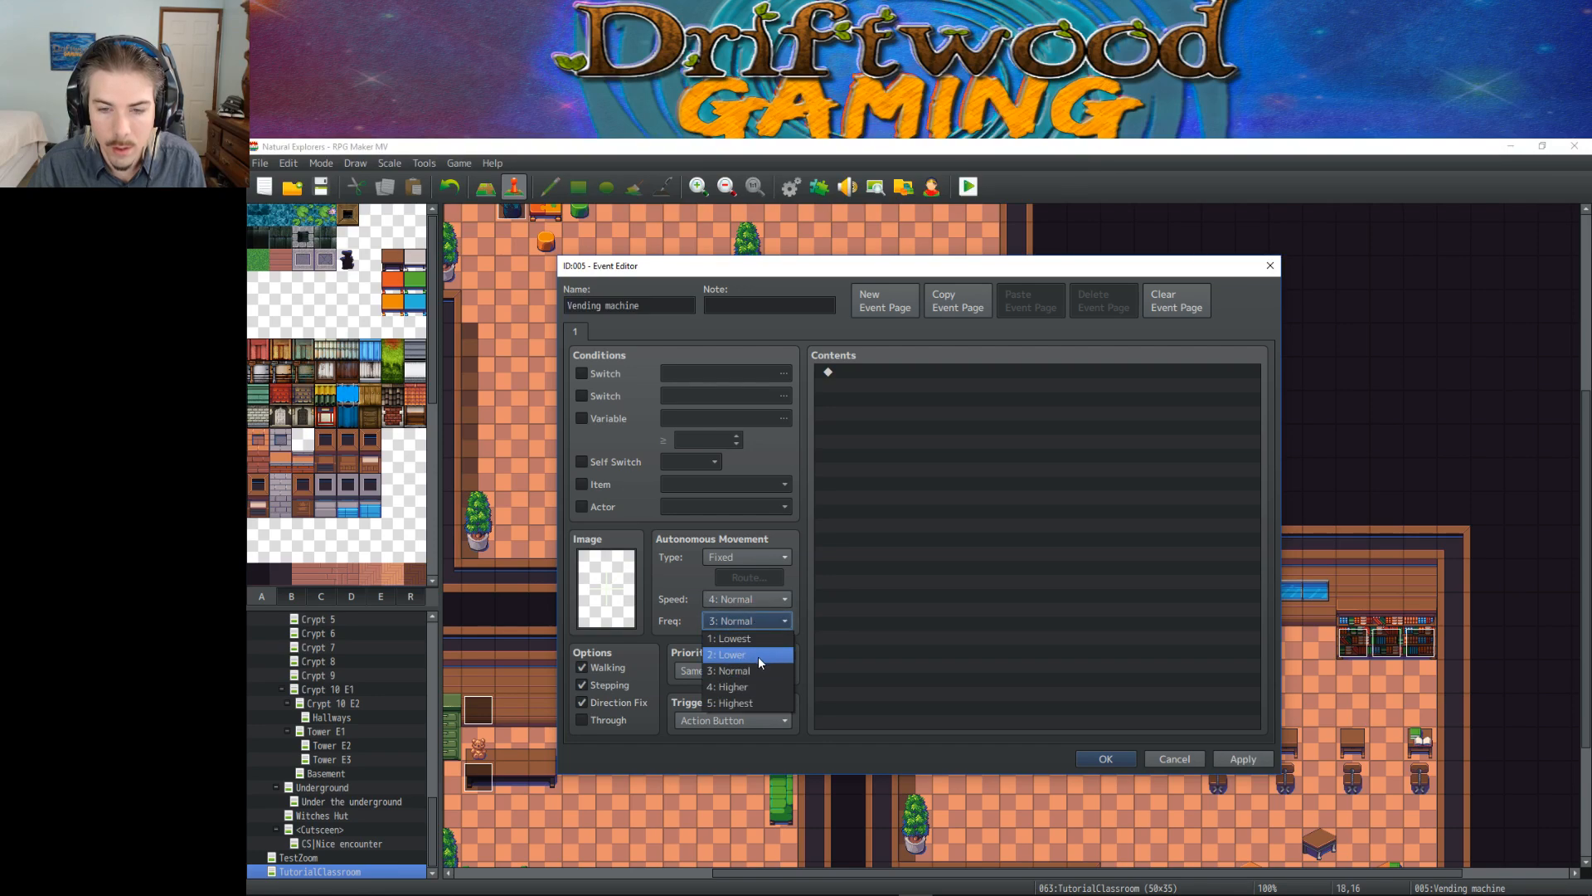
pyautogui.click(755, 687)
pyautogui.click(1106, 759)
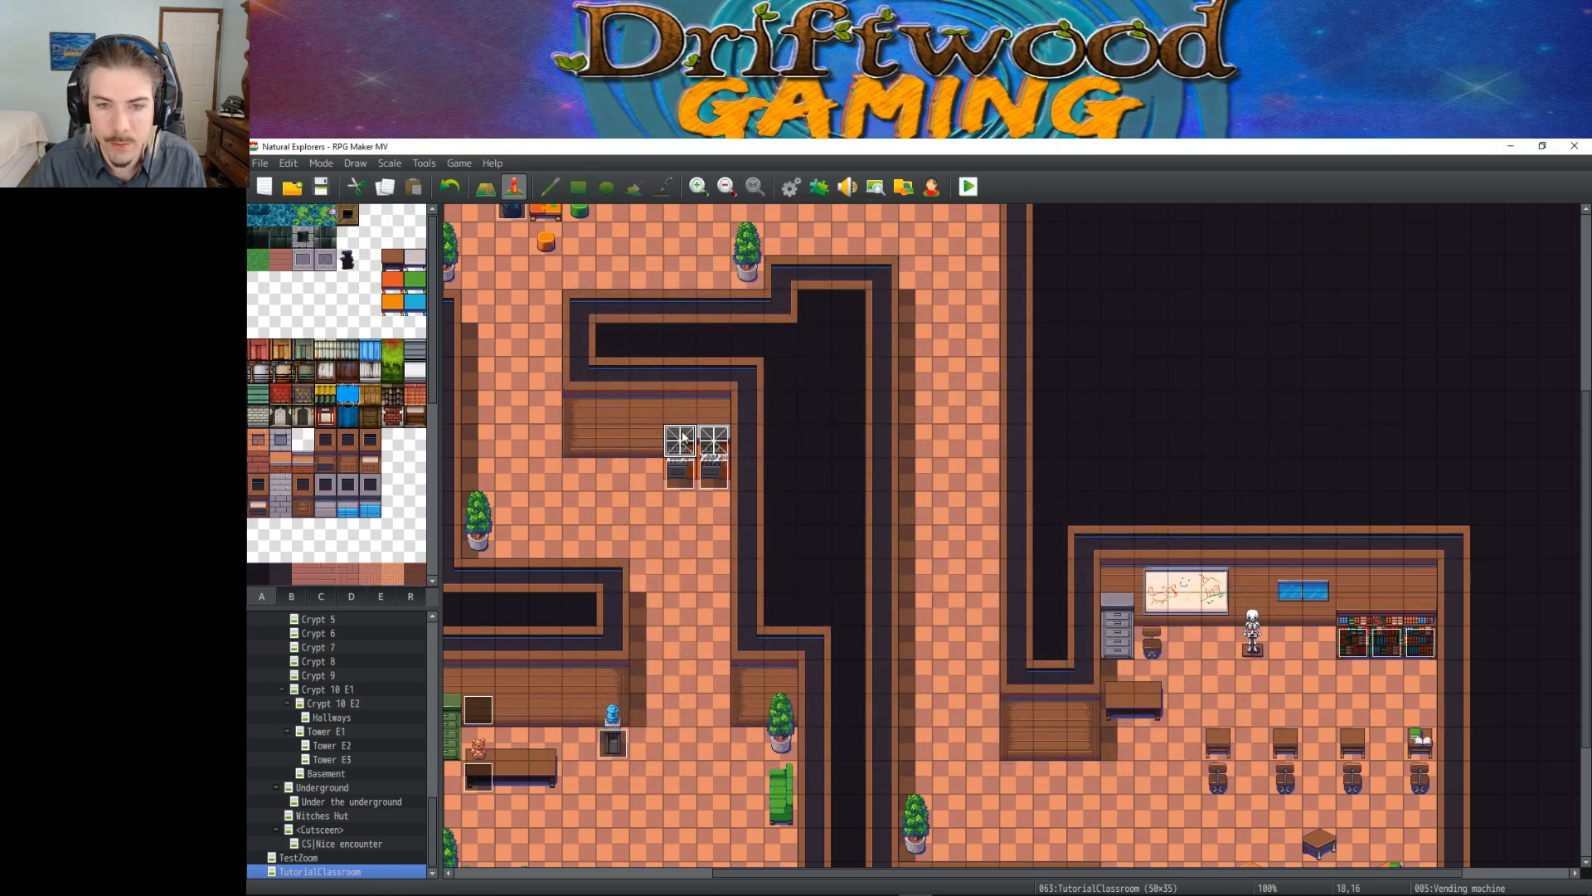
pyautogui.click(681, 479)
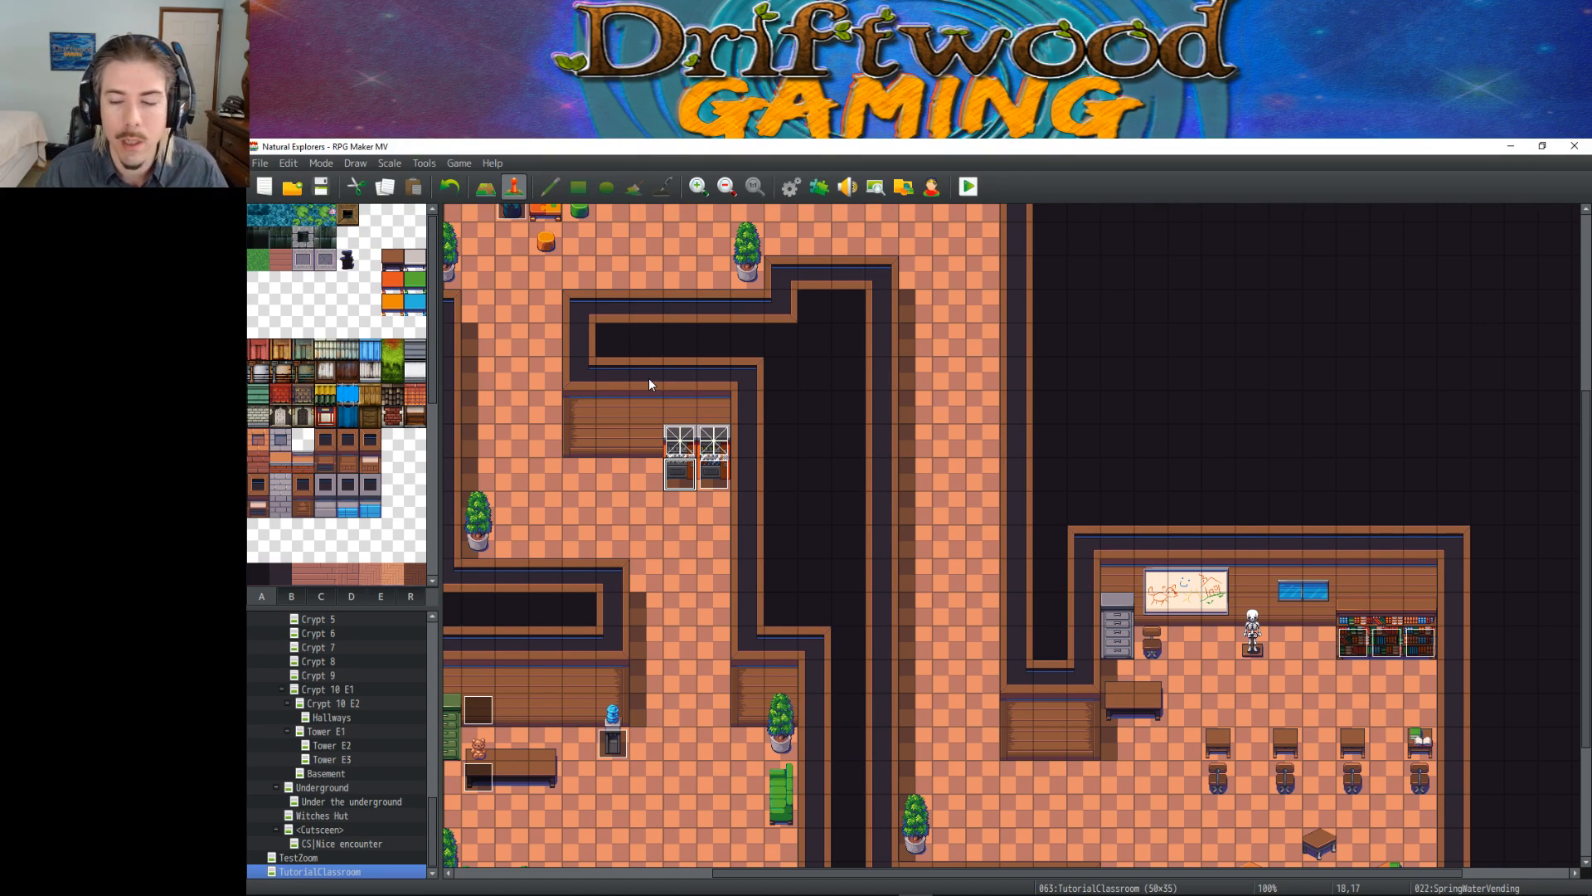
pyautogui.scroll(7, 655, 386)
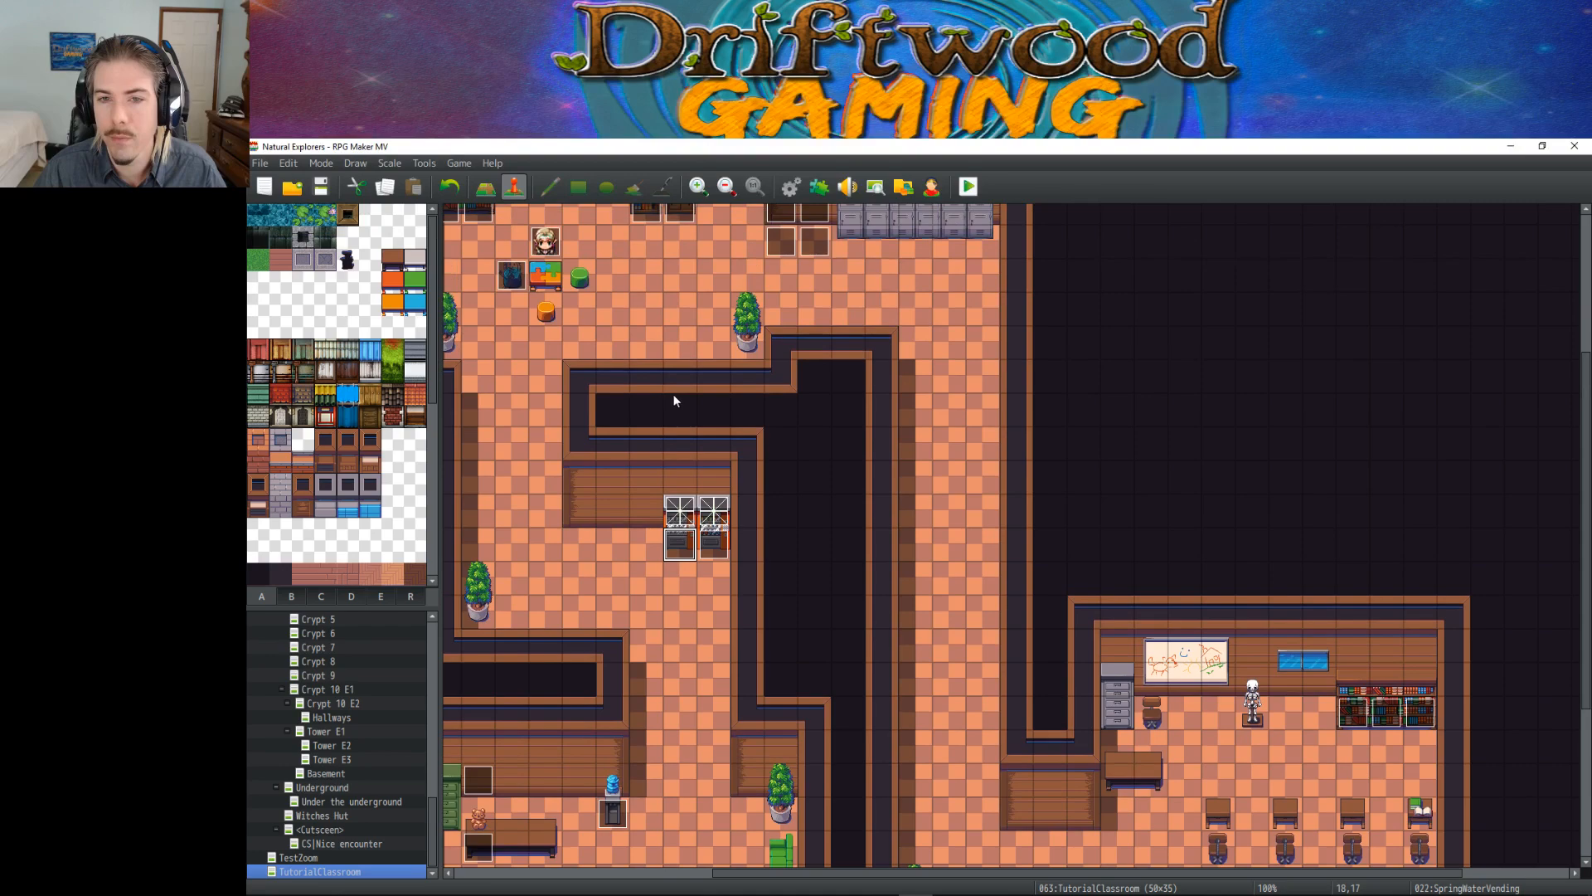
pyautogui.scroll(-3, 672, 401)
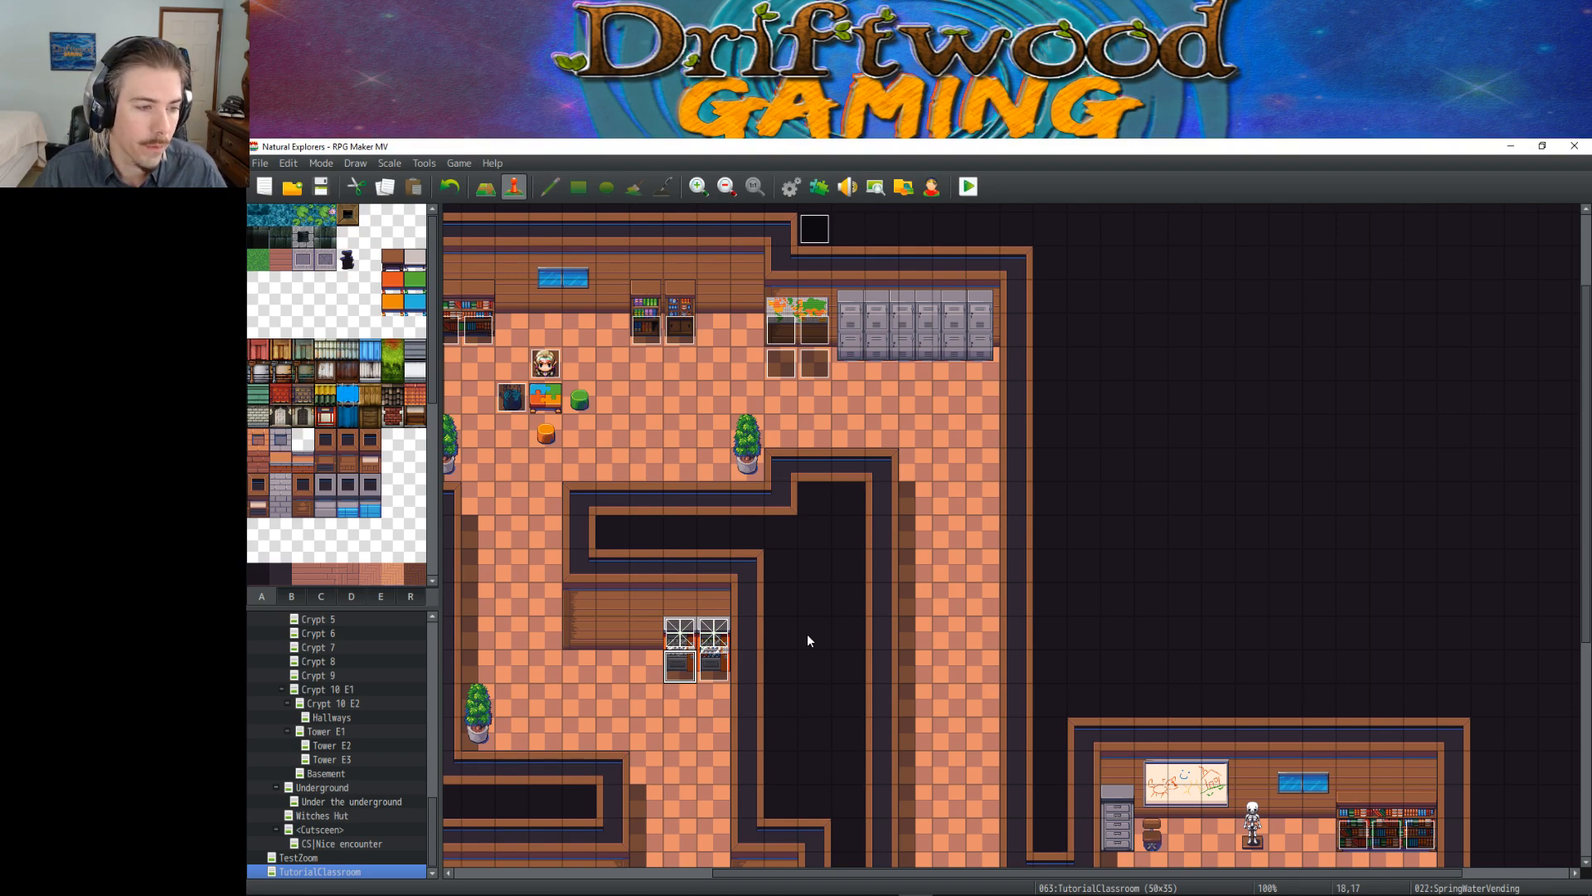
pyautogui.moveTo(764, 874); pyautogui.dragTo(687, 877)
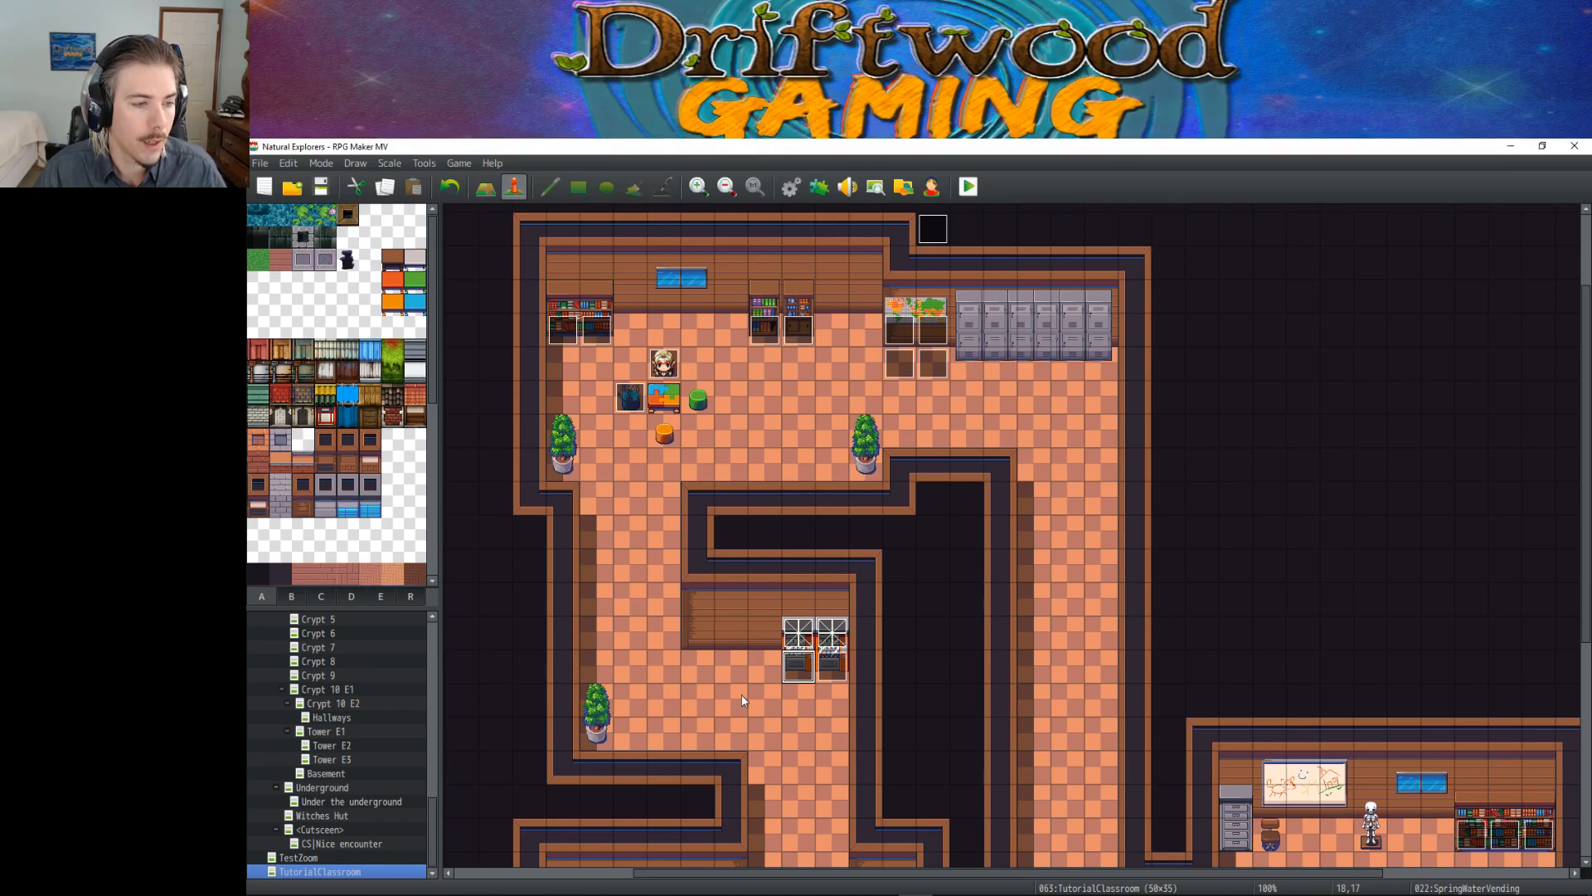
pyautogui.scroll(-2, 771, 644)
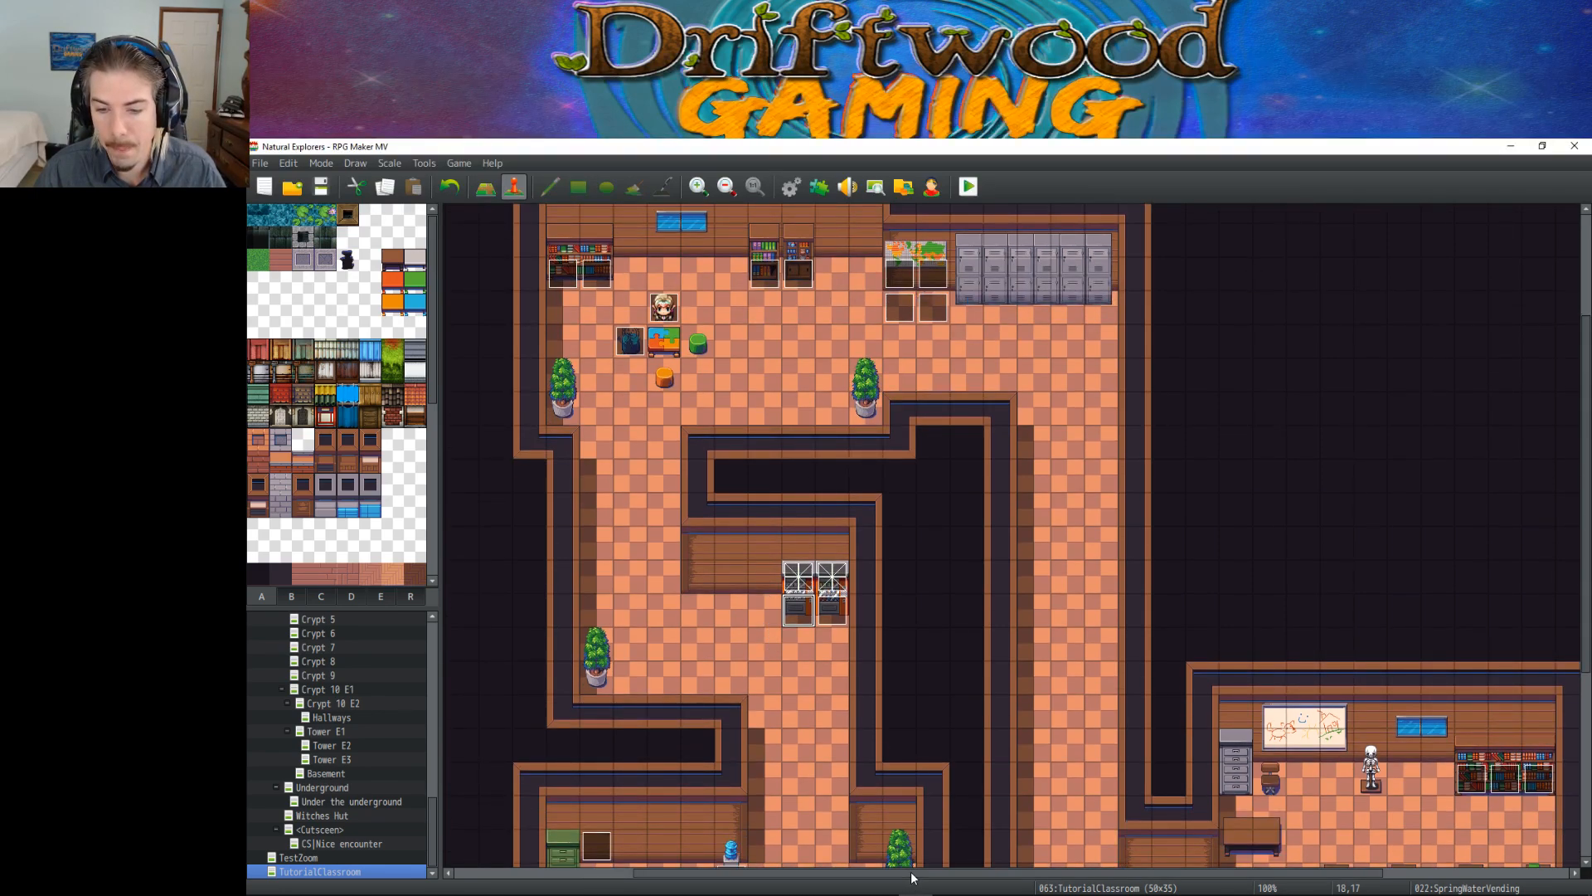
pyautogui.moveTo(914, 873); pyautogui.dragTo(1014, 874)
pyautogui.scroll(-5, 894, 659)
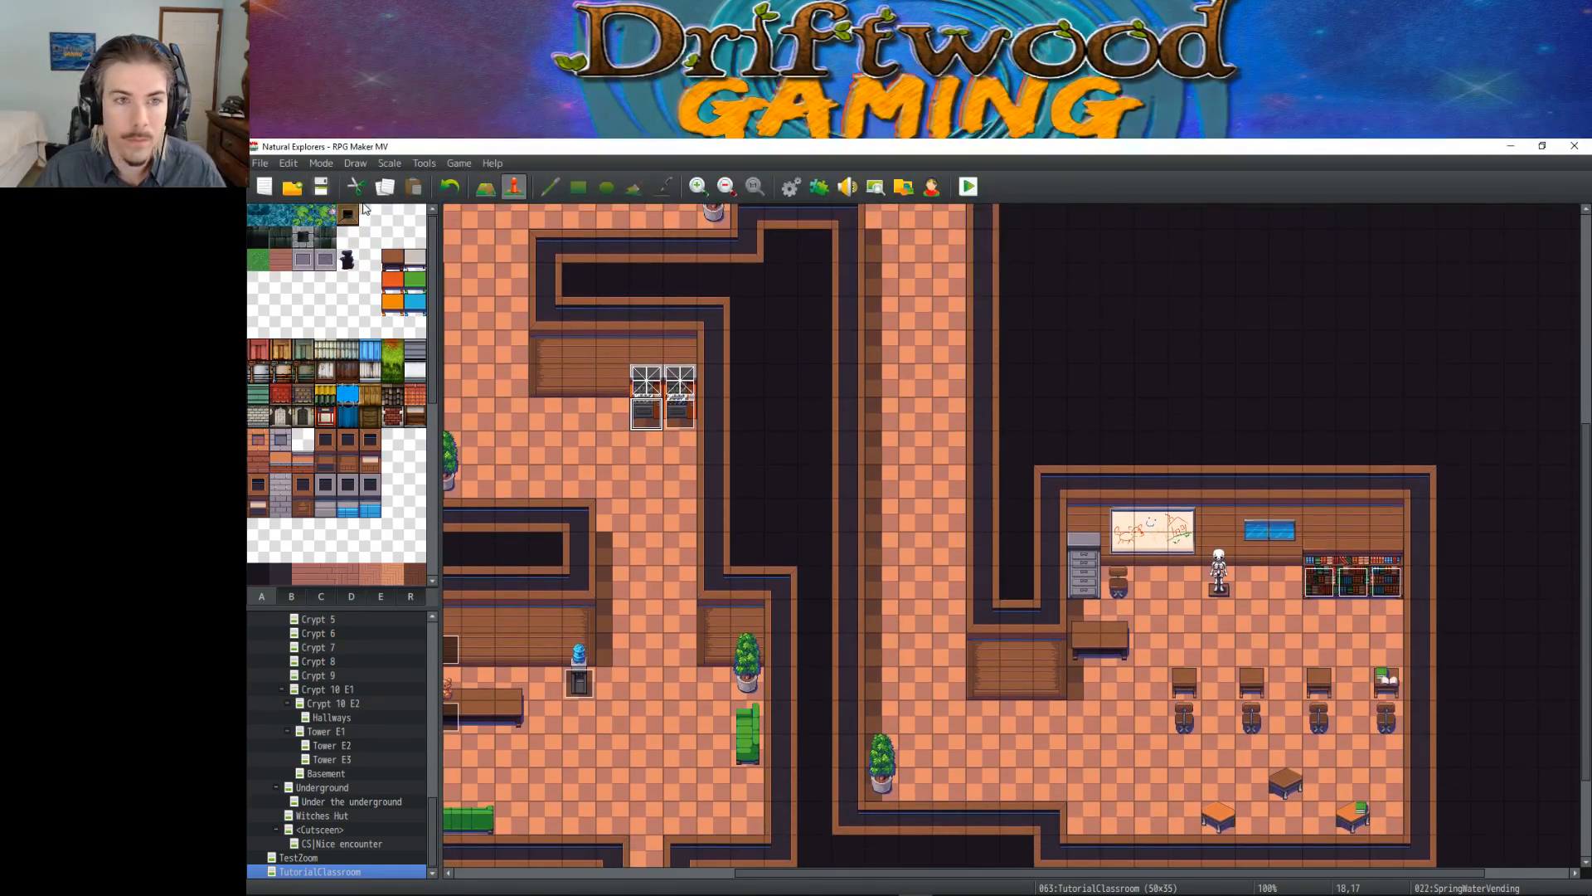
# Step: Save the project, start a playtest with a new game and the preselected character, and maximize the game window
pyautogui.click(321, 186)
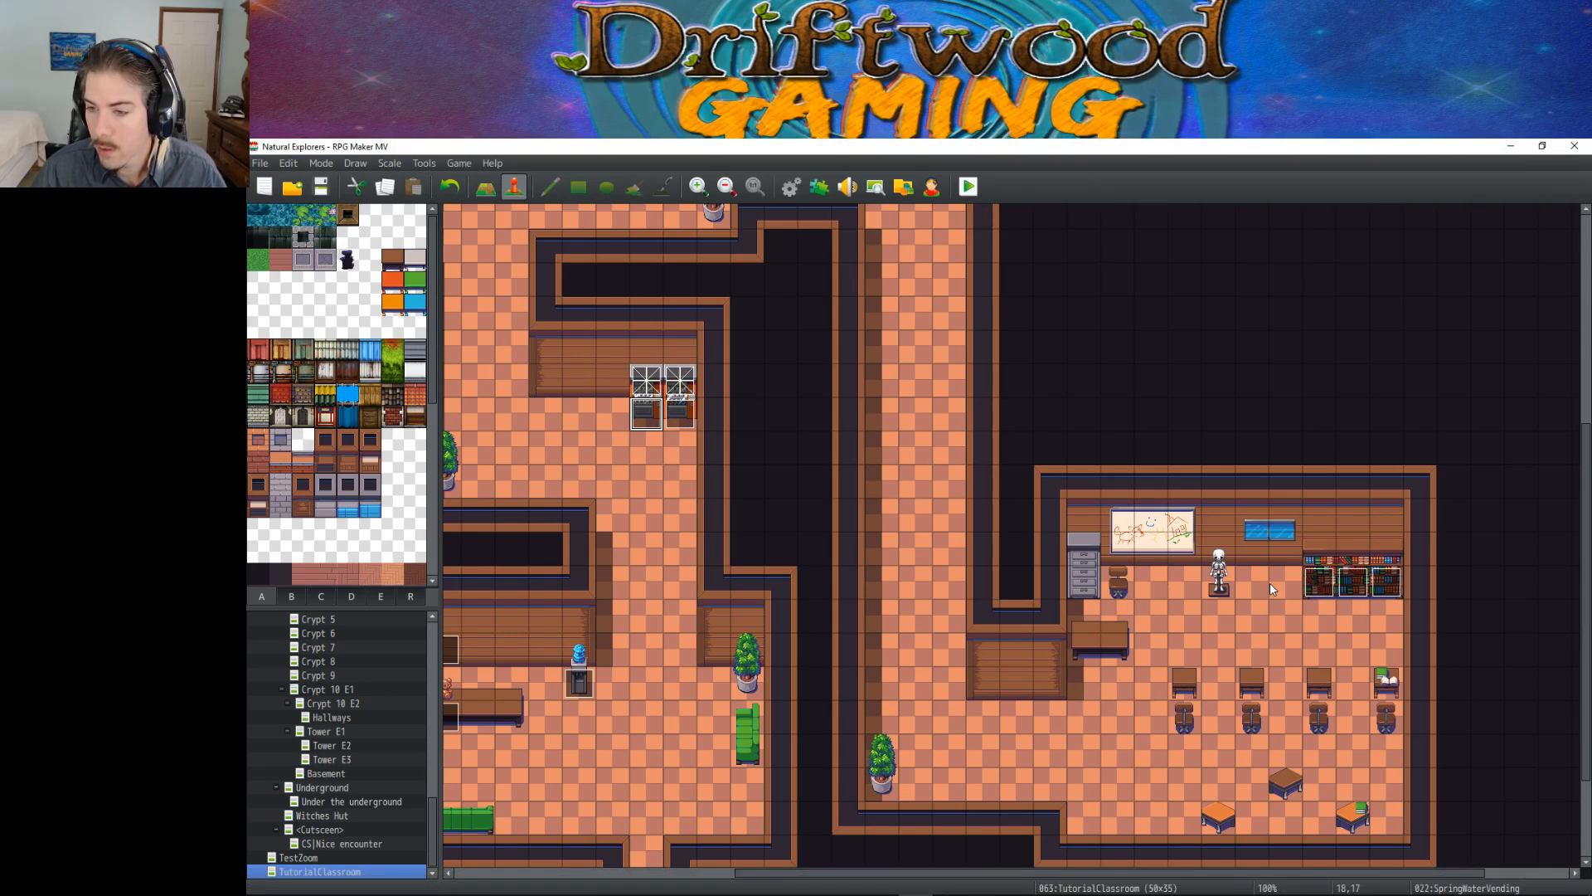
pyautogui.click(1387, 582)
pyautogui.scroll(3, 776, 490)
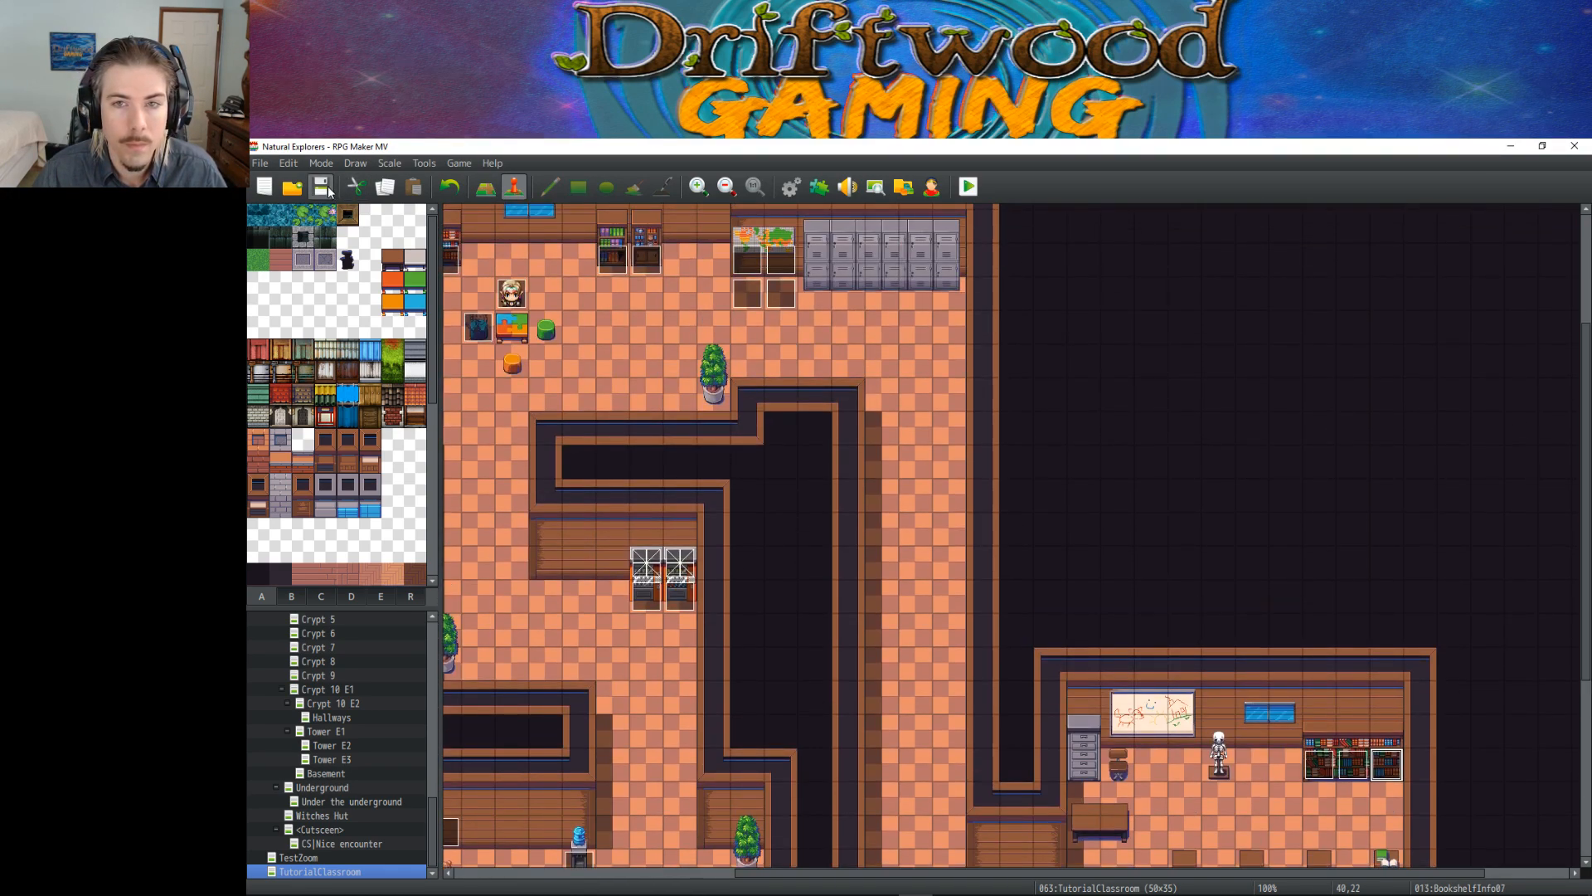
pyautogui.click(969, 187)
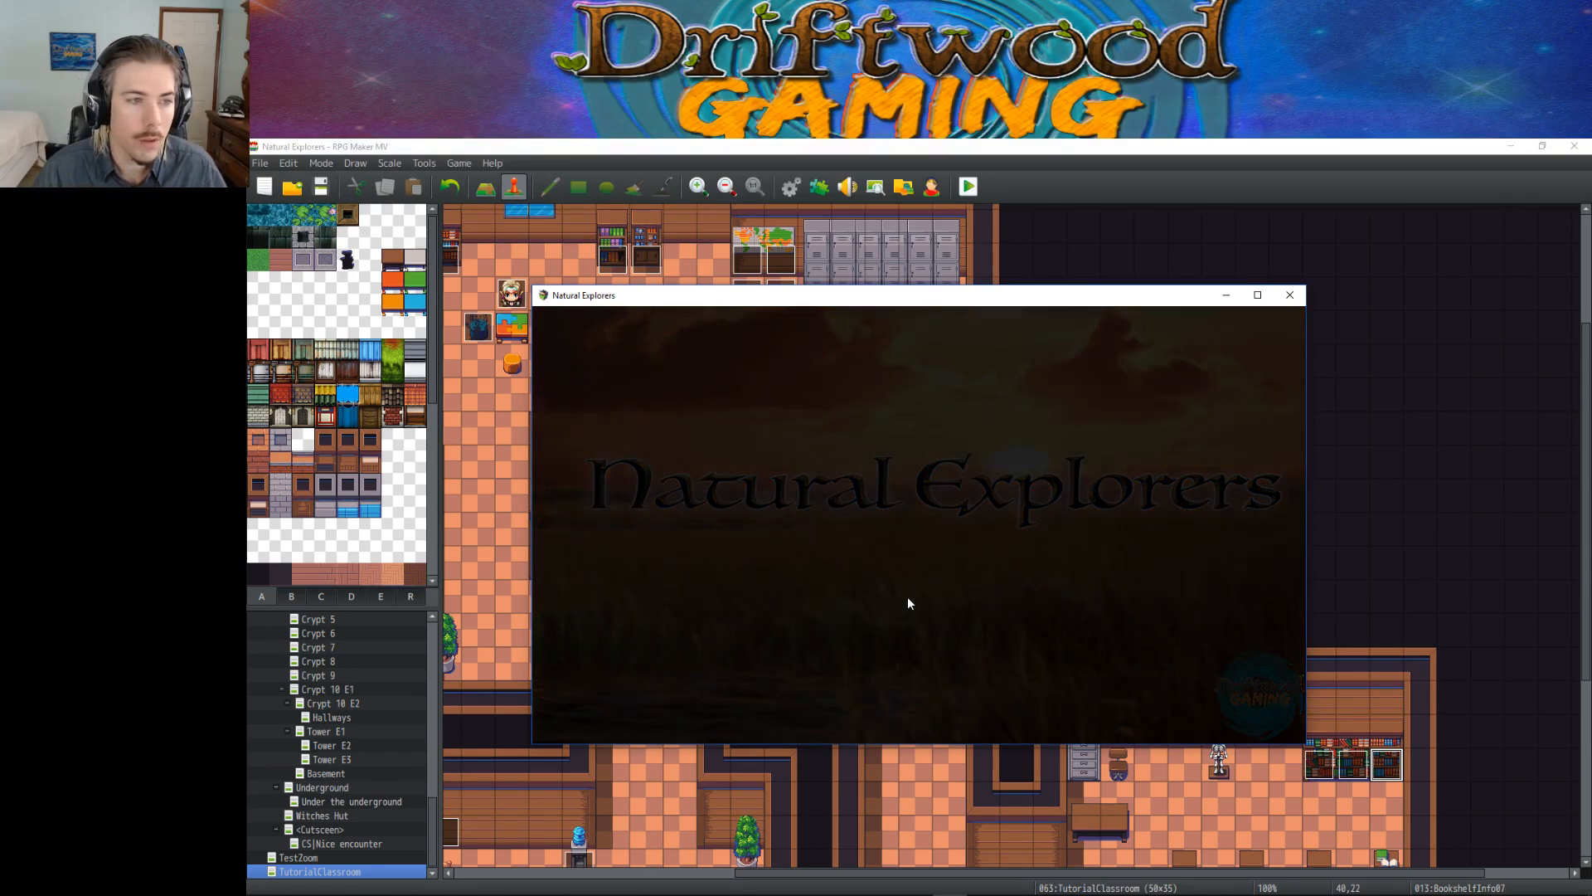
pyautogui.press('Return')
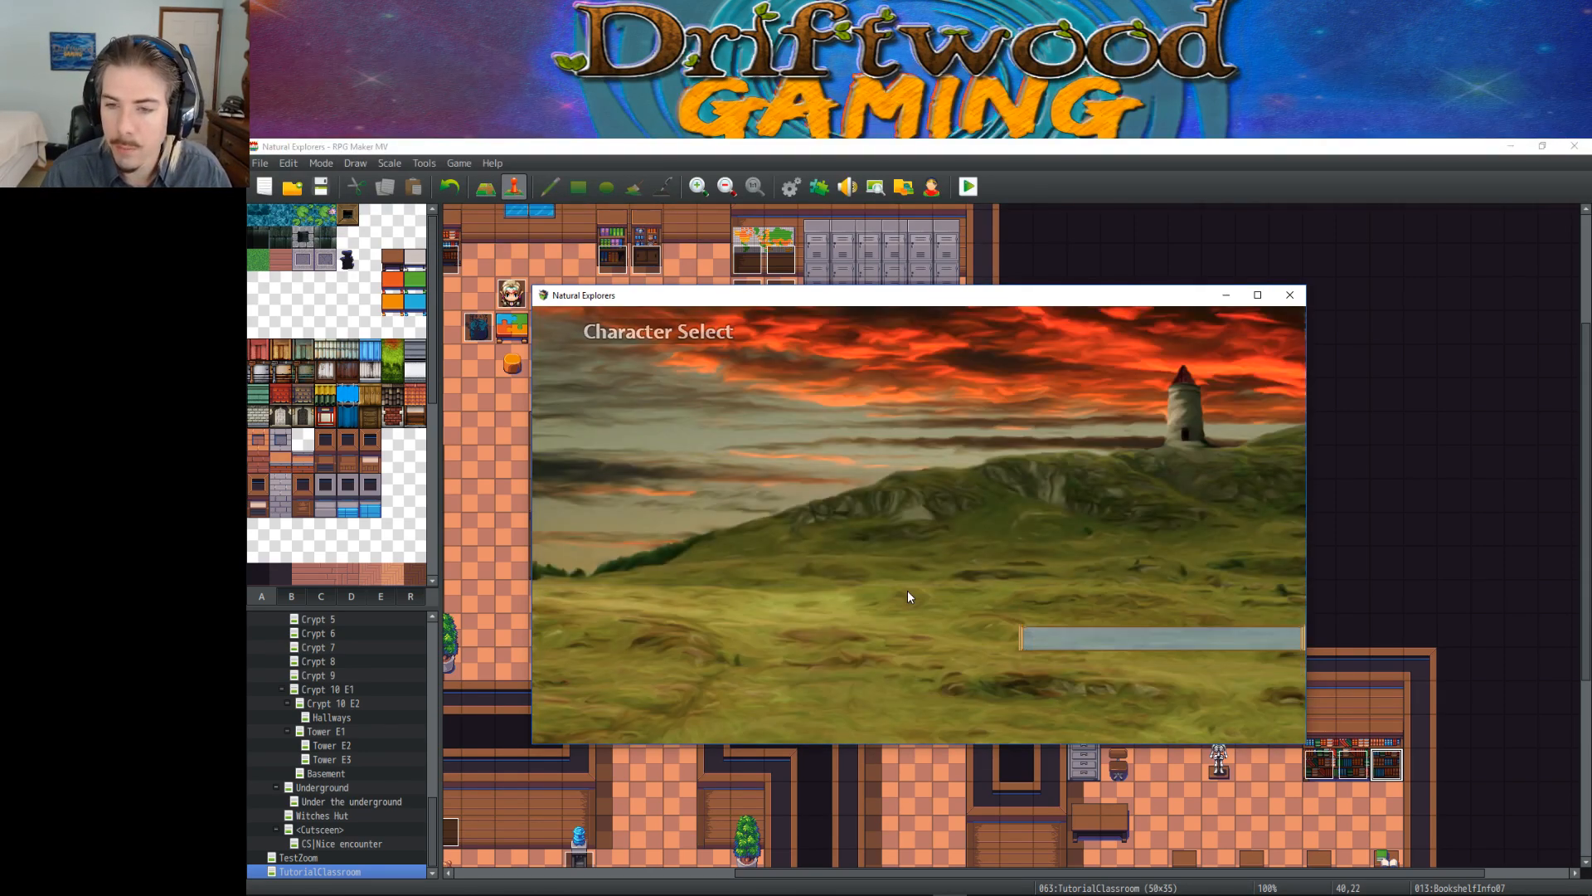
pyautogui.press('Return')
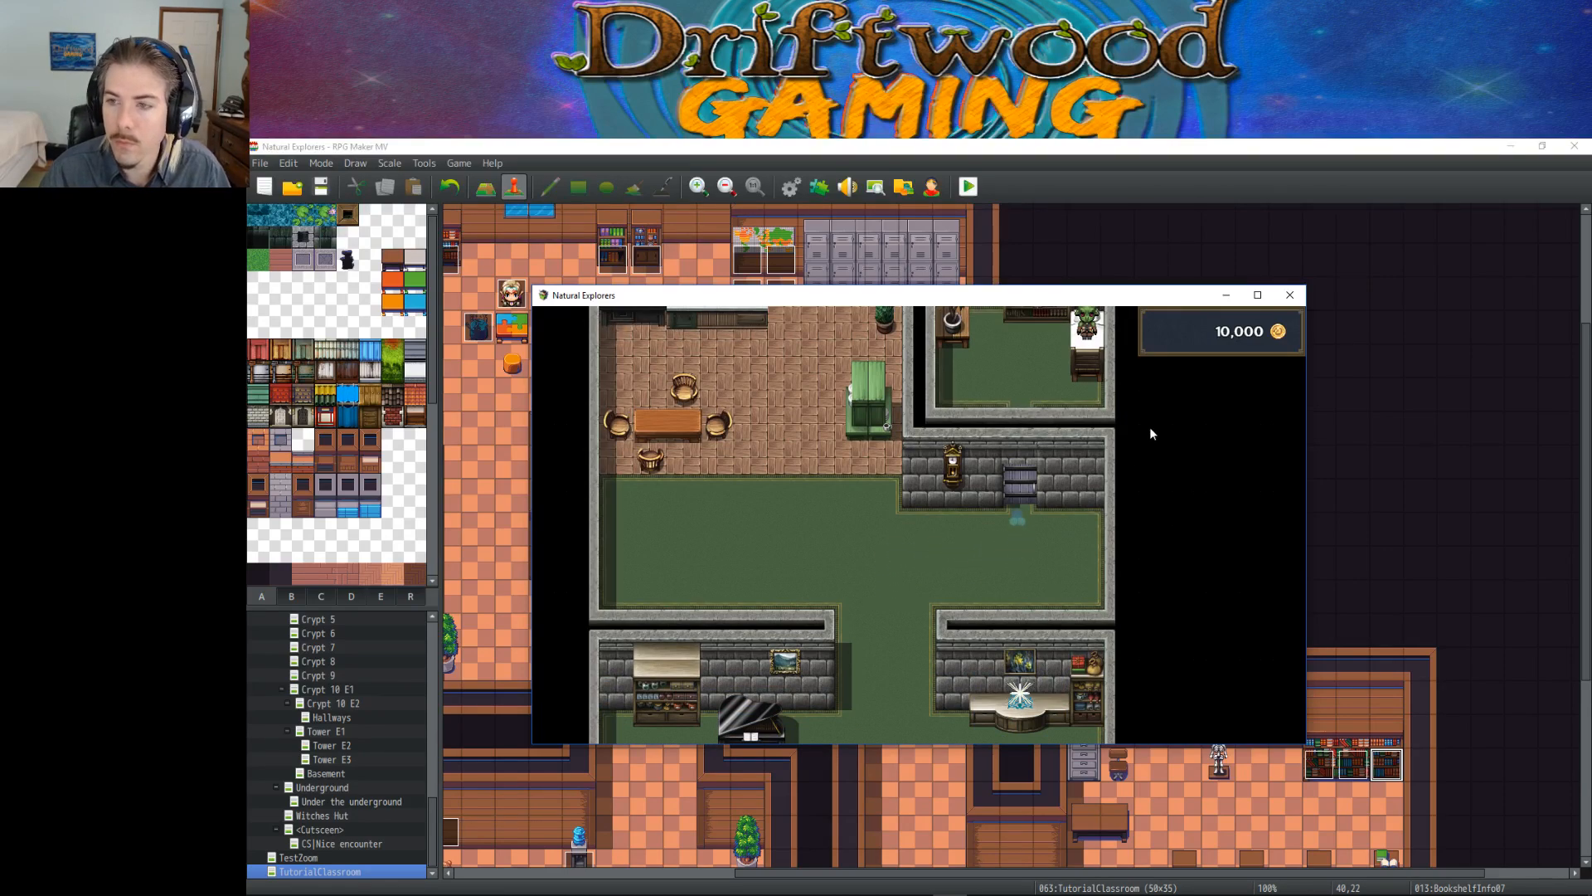
pyautogui.click(1257, 295)
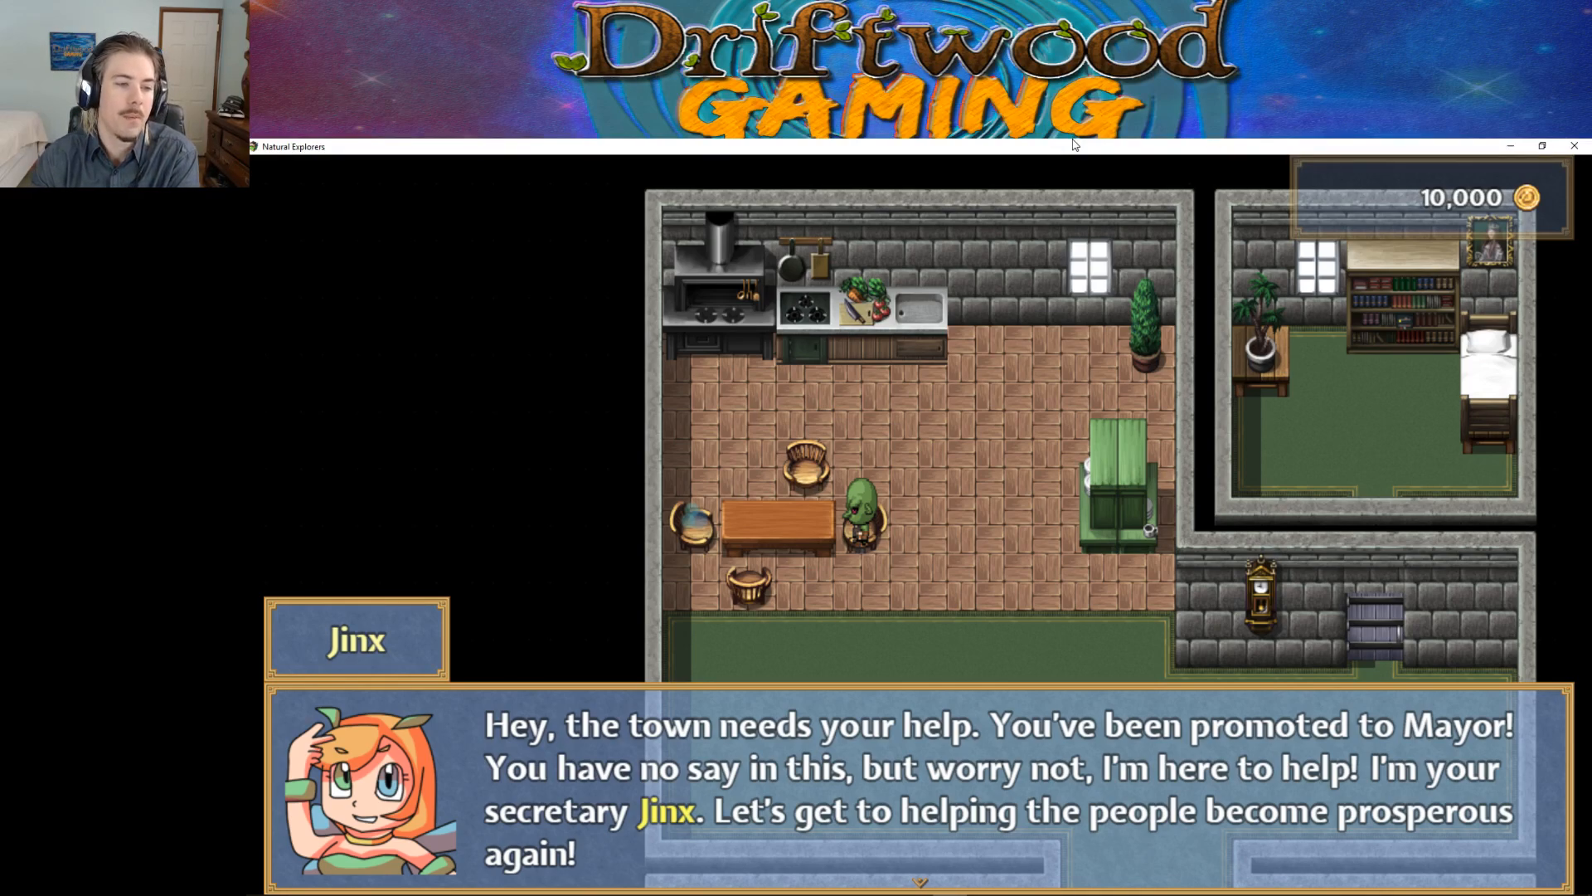
# Step: Dismiss Jinx's introduction and walk the character out of the starting house to the classroom
pyautogui.press('Return')
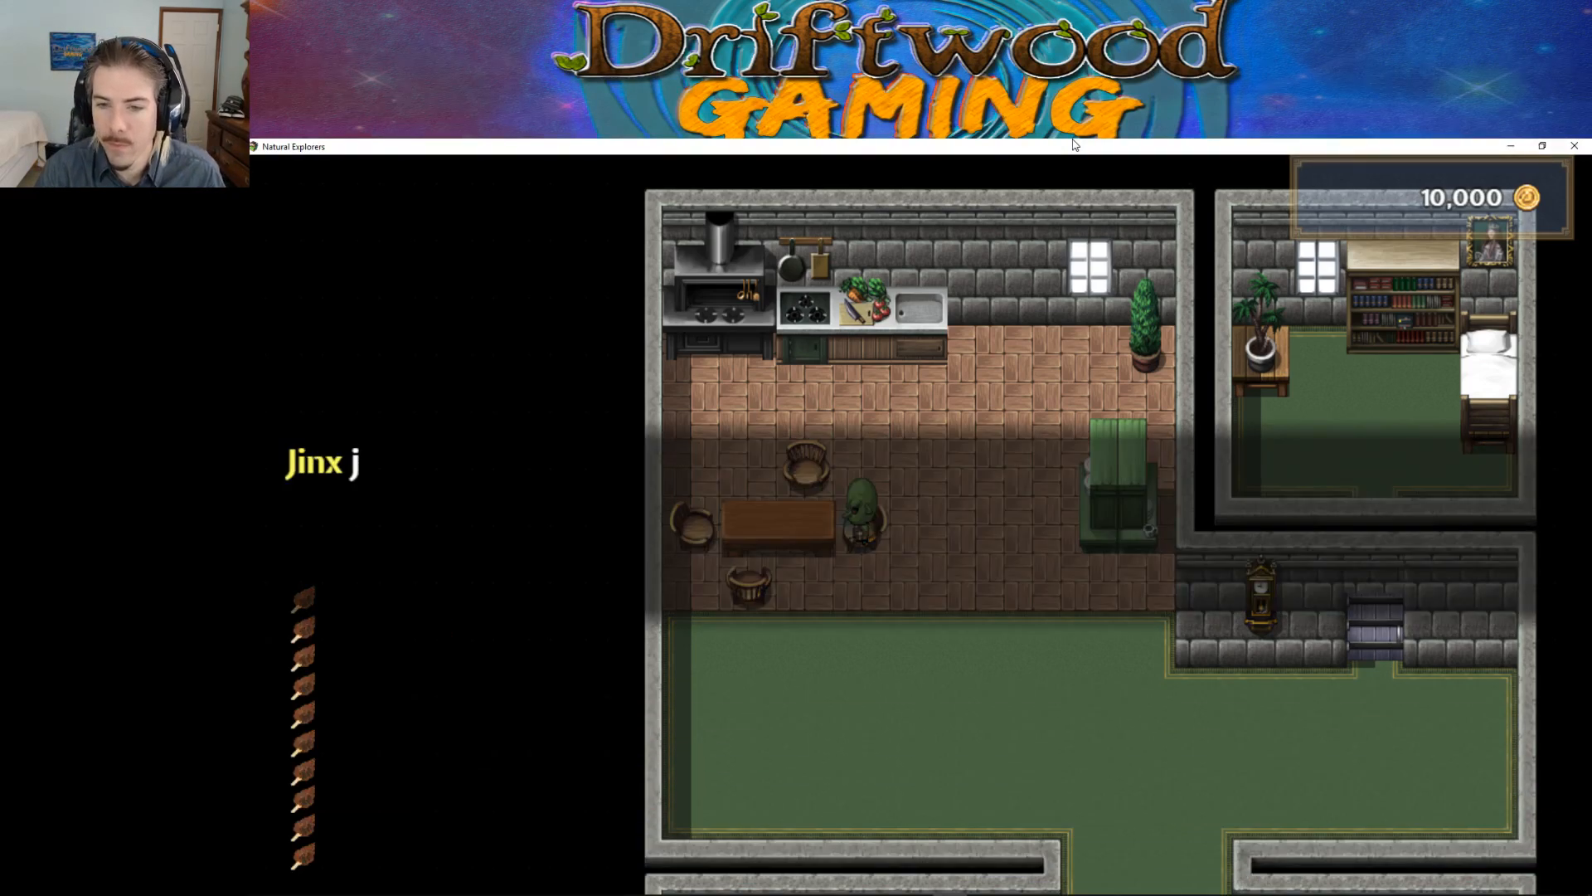
pyautogui.press('Down')
pyautogui.press('Right')
pyautogui.press('Down')
pyautogui.press('Down')
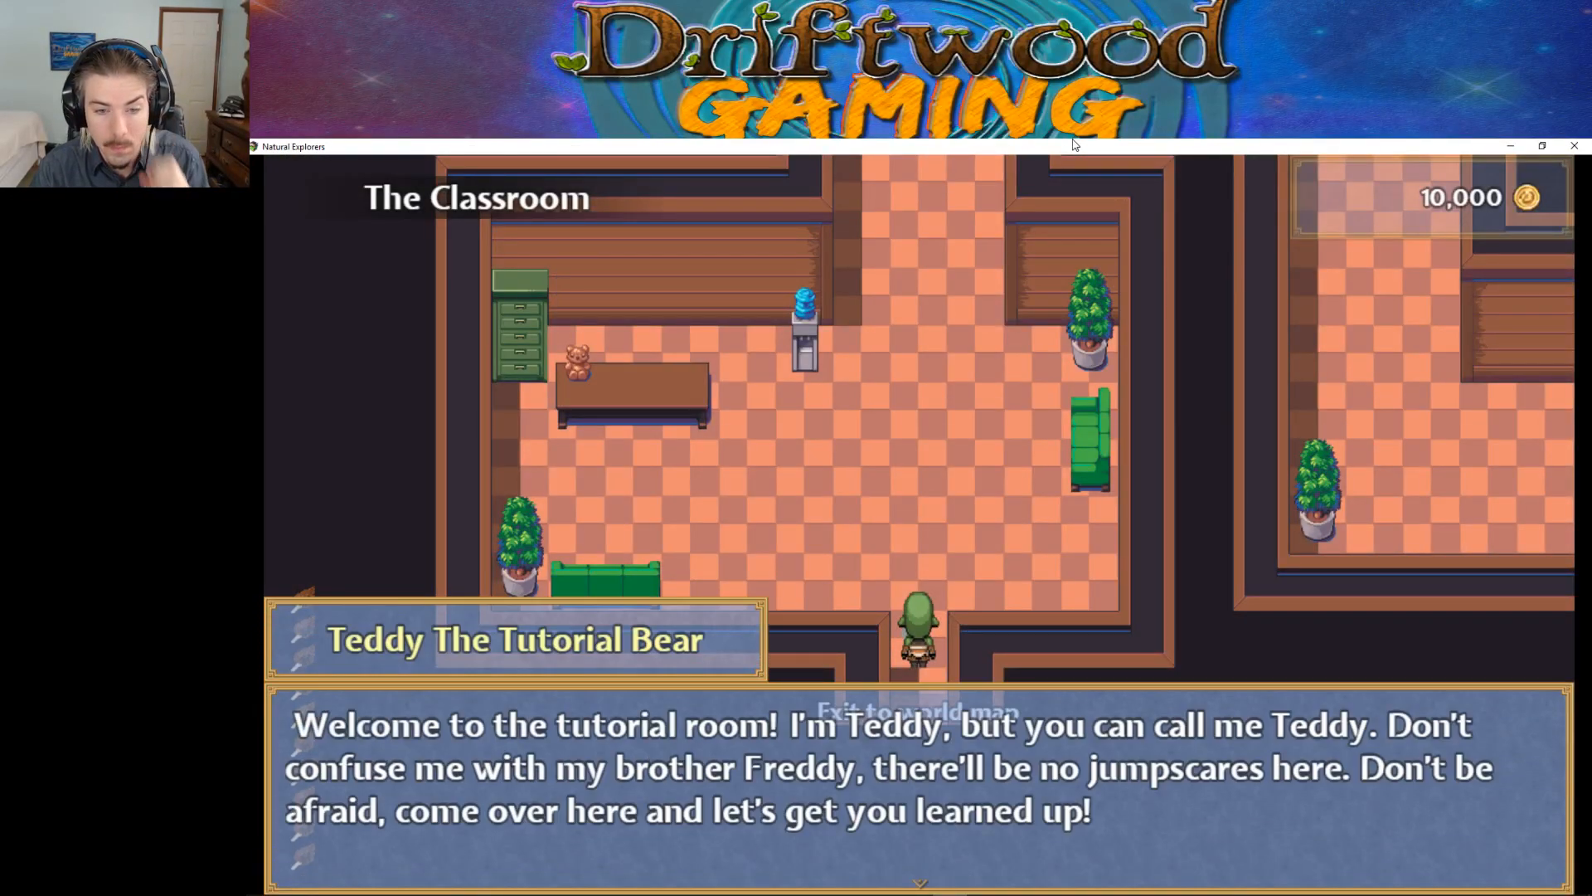
# Step: Dismiss Teddy's welcome message, walk up to the teddy bear on the desk, and talk to it
pyautogui.press('Return')
pyautogui.press('Up')
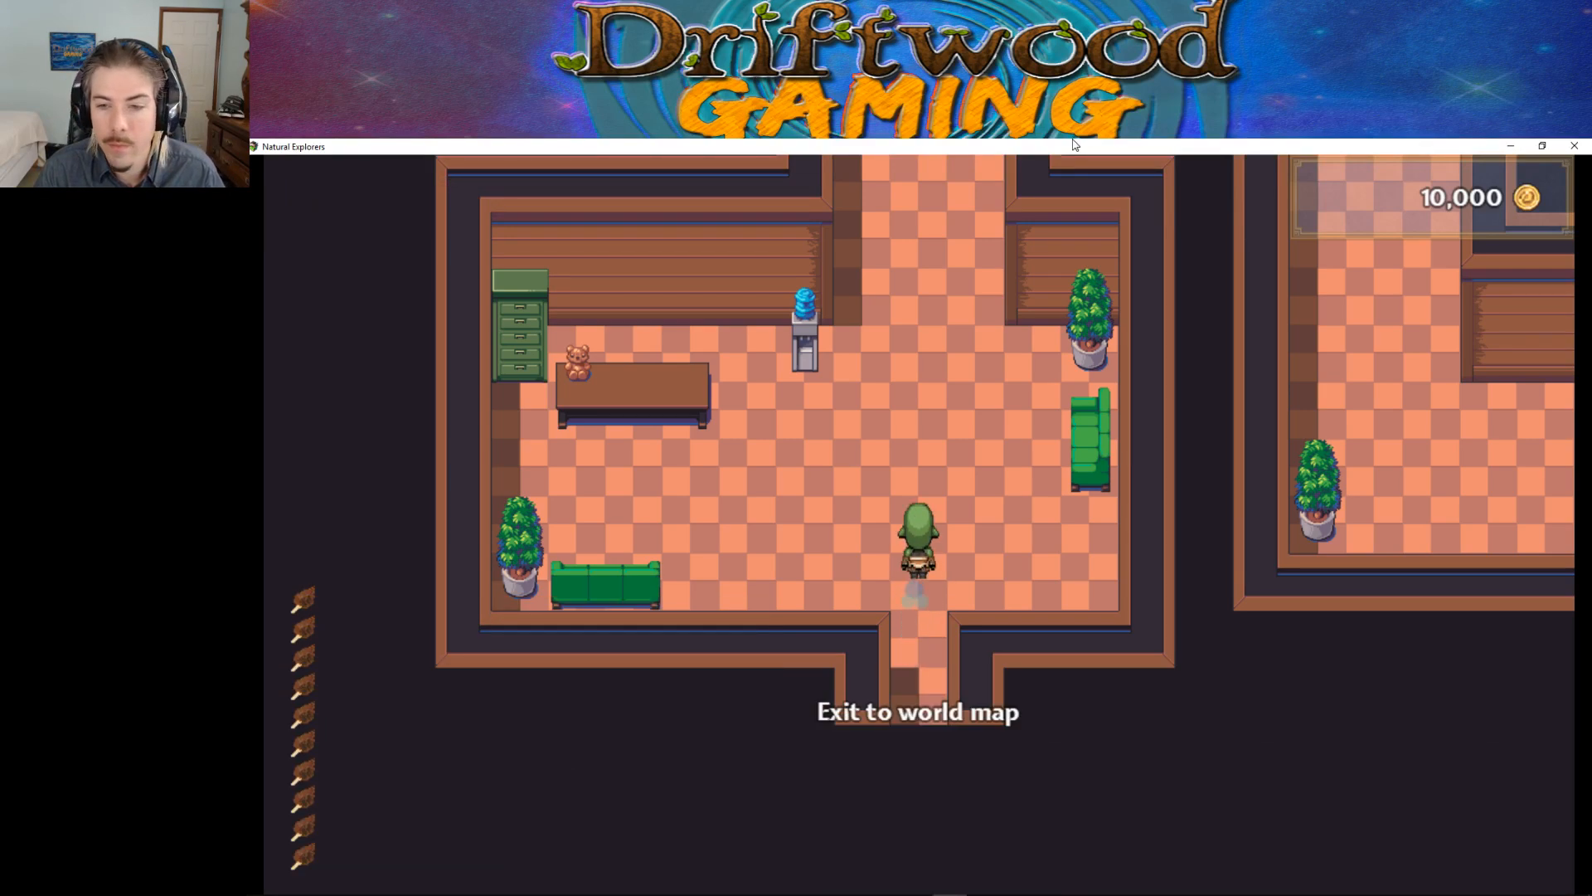
pyautogui.press('Left')
pyautogui.press('Up')
pyautogui.press('Left')
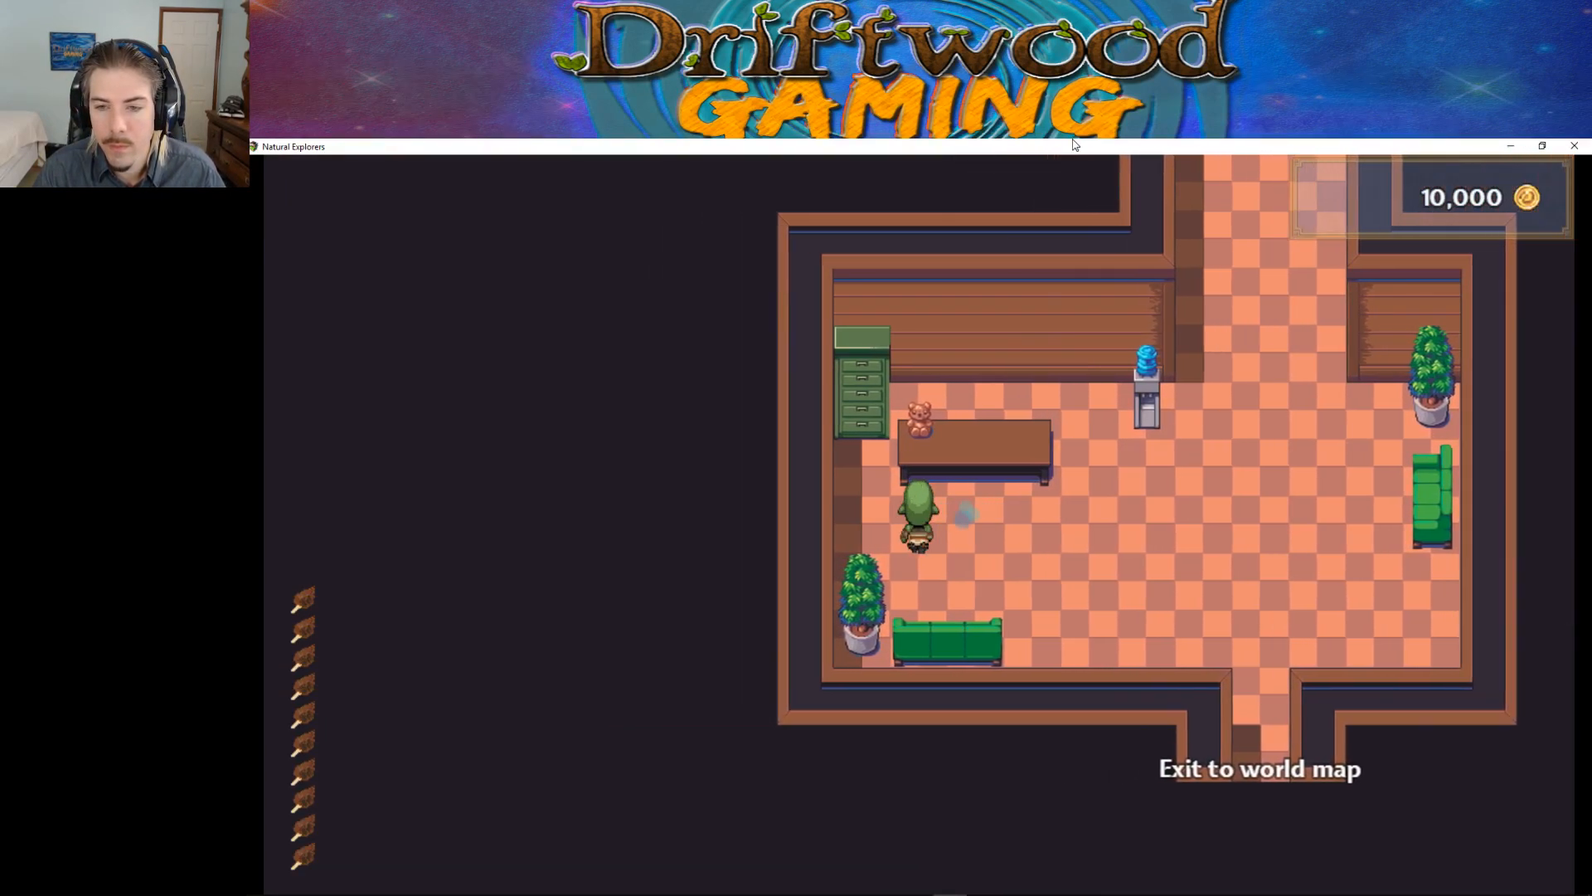
pyautogui.press('Up')
pyautogui.press('Return')
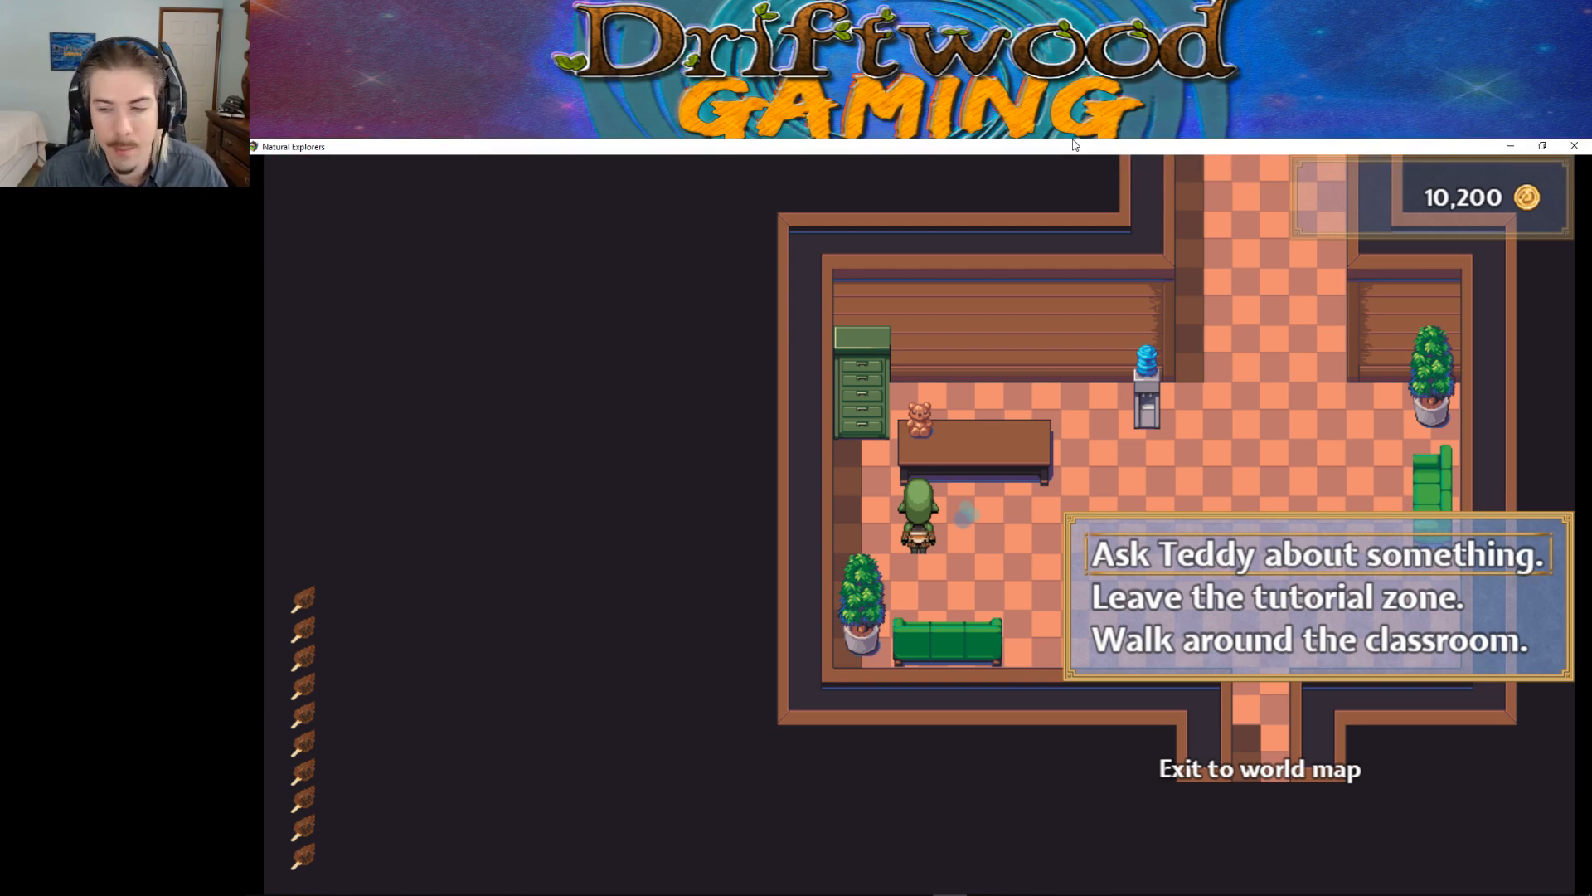
# Step: Test Teddy's options: choose to walk around, talk again, ask about the burp sound effects, and turn on burp noises
pyautogui.press('Down')
pyautogui.press('Down')
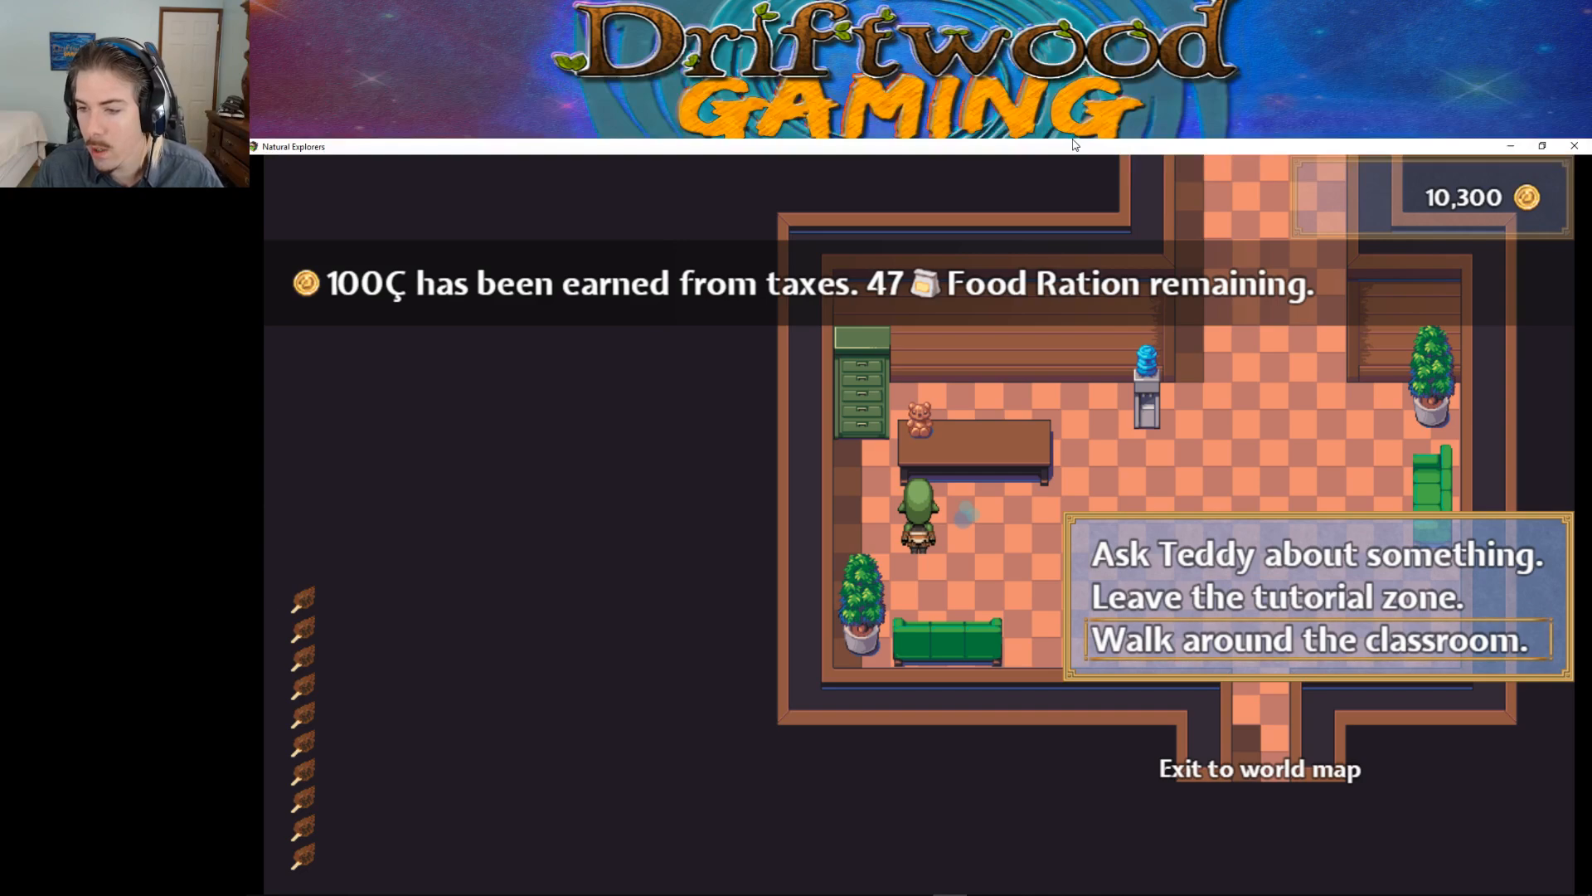
pyautogui.press('Return')
pyautogui.press('Down')
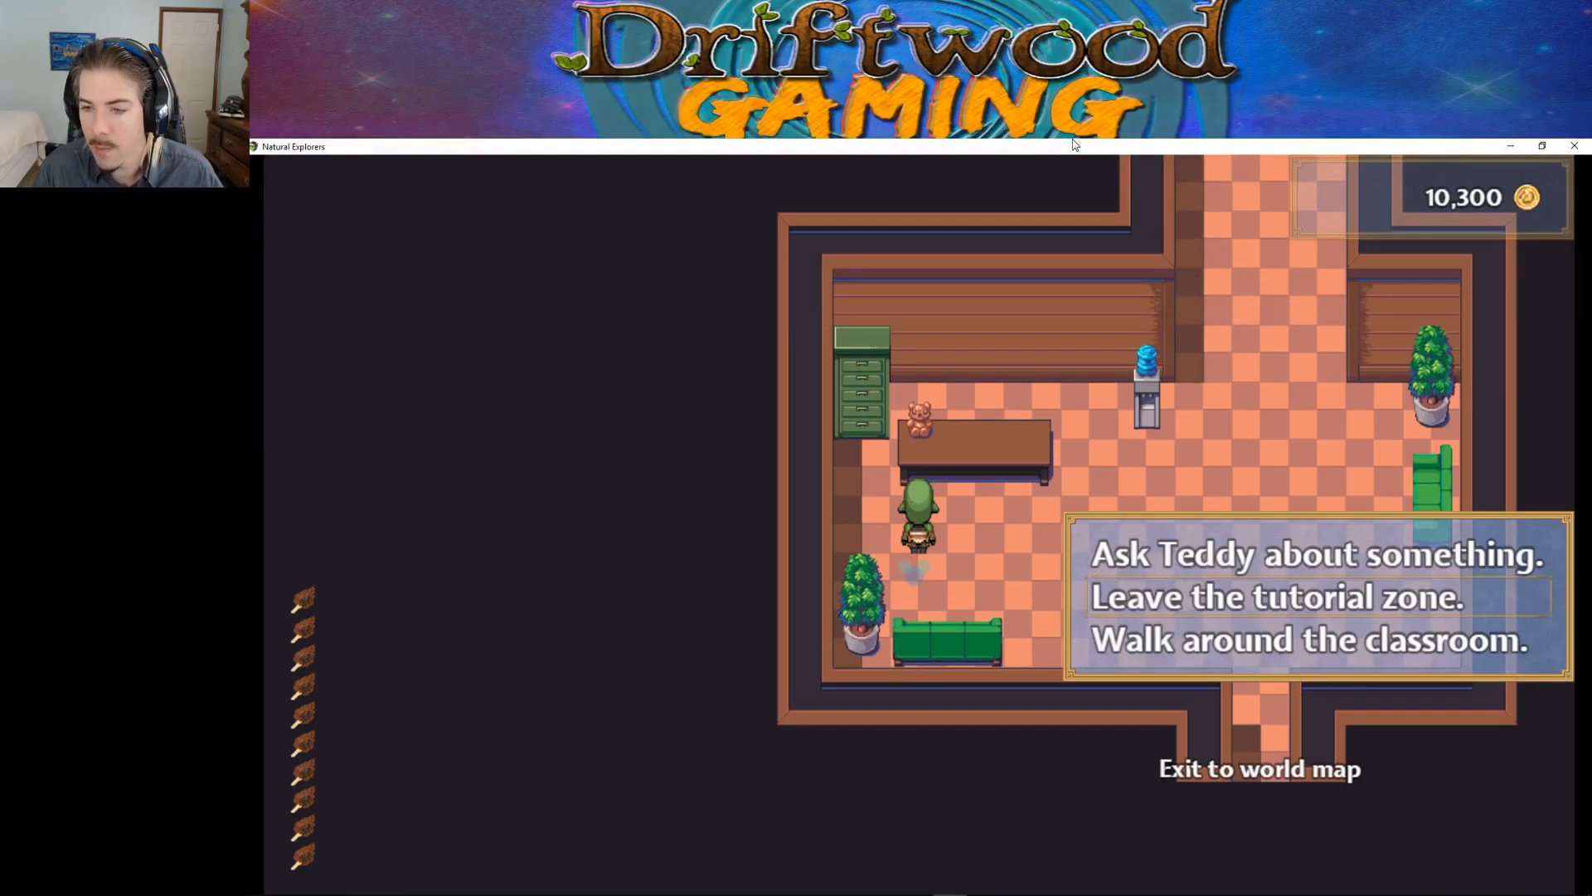
pyautogui.press('Up')
pyautogui.press('Return')
pyautogui.press('Return')
pyautogui.press('Return')
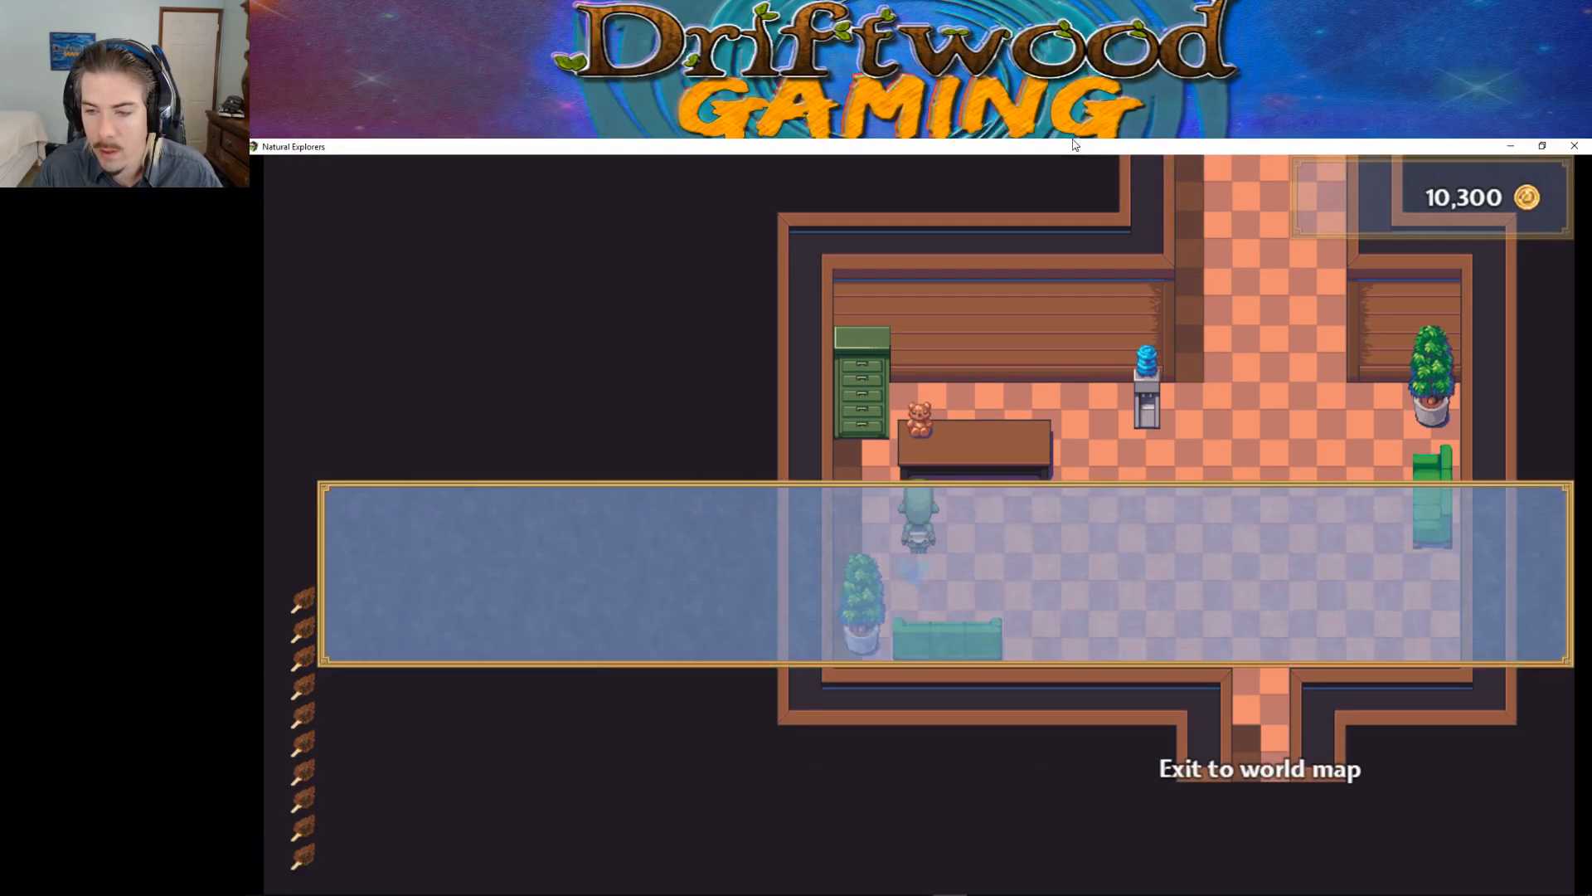
pyautogui.press('Down')
pyautogui.press('Return')
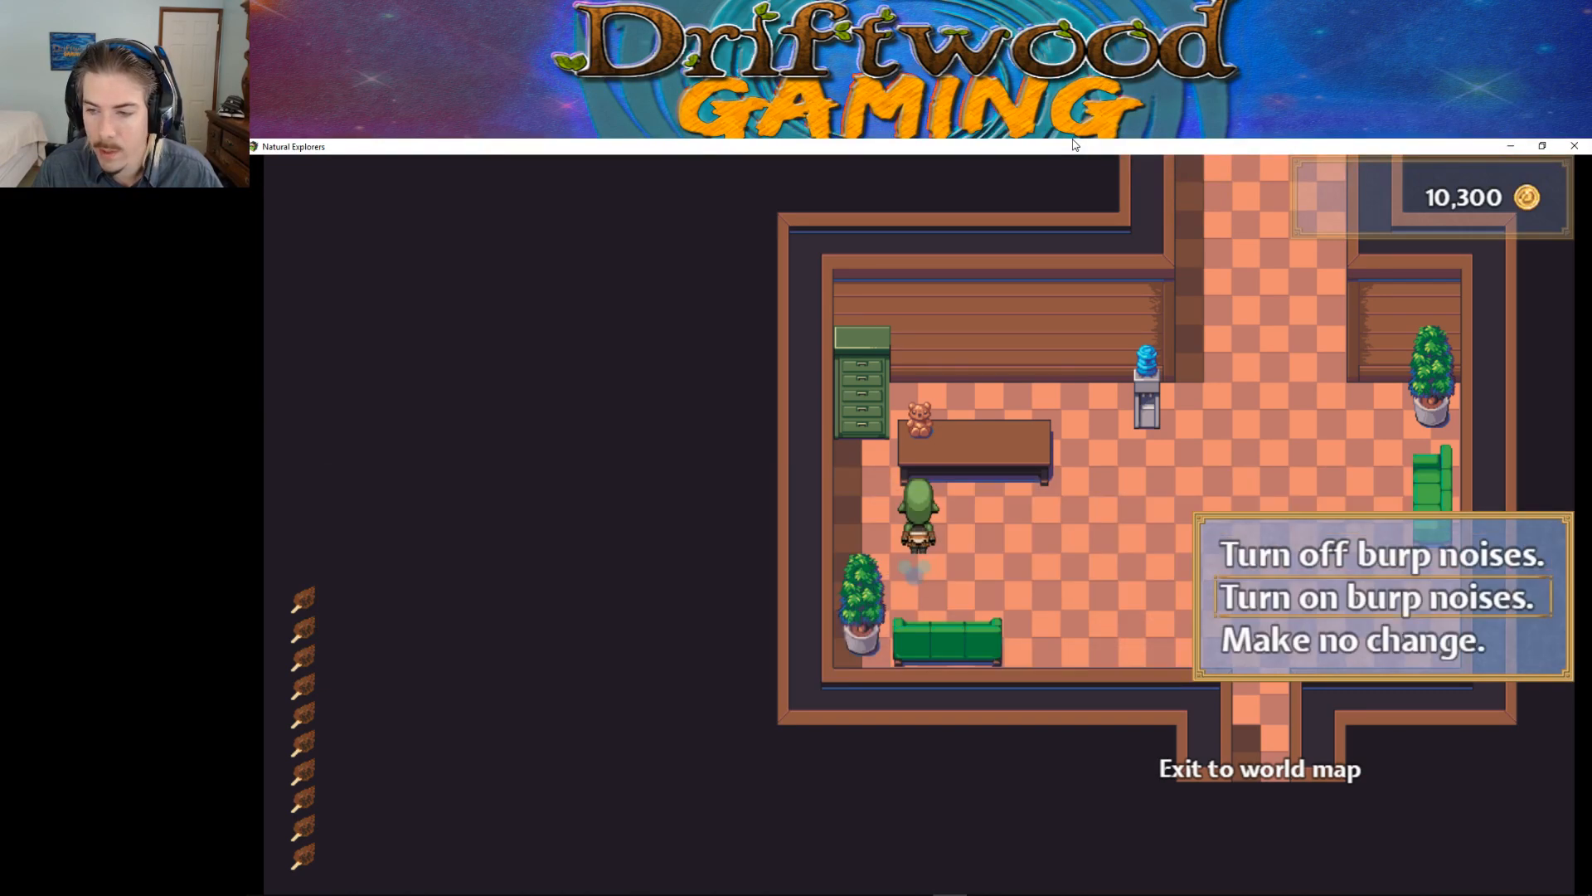
pyautogui.press('Return')
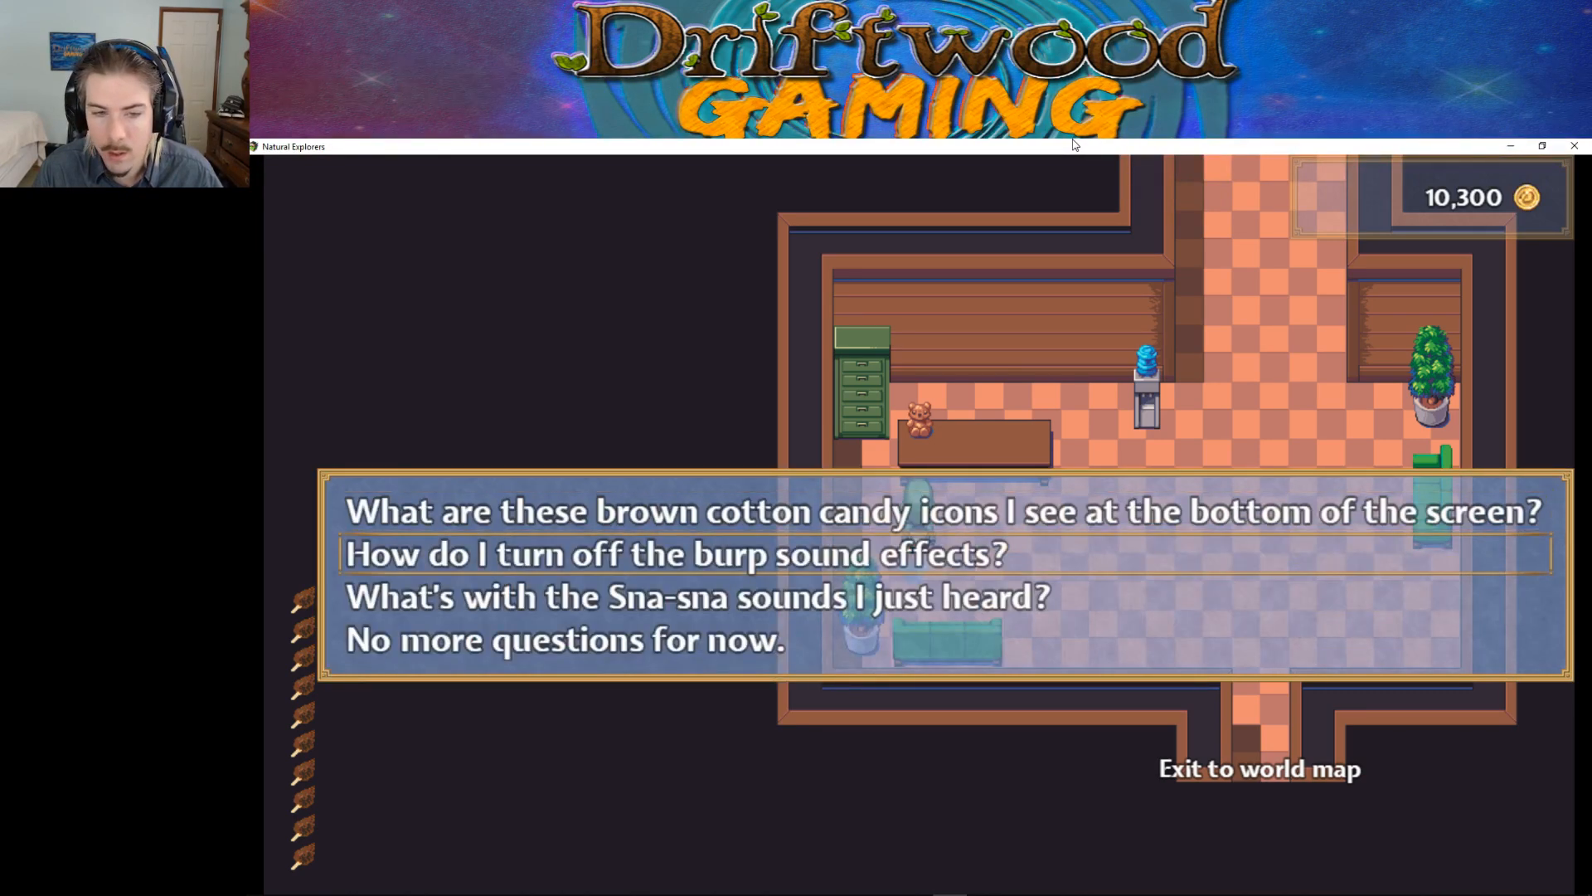
# Step: Ask Teddy about the Sna-sna sounds, choose no more questions, and end the conversation inside the classroom
pyautogui.press('Down')
pyautogui.press('Down')
pyautogui.press('Return')
pyautogui.press('Return')
pyautogui.press('Down')
pyautogui.press('Down')
pyautogui.press('Down')
pyautogui.press('Return')
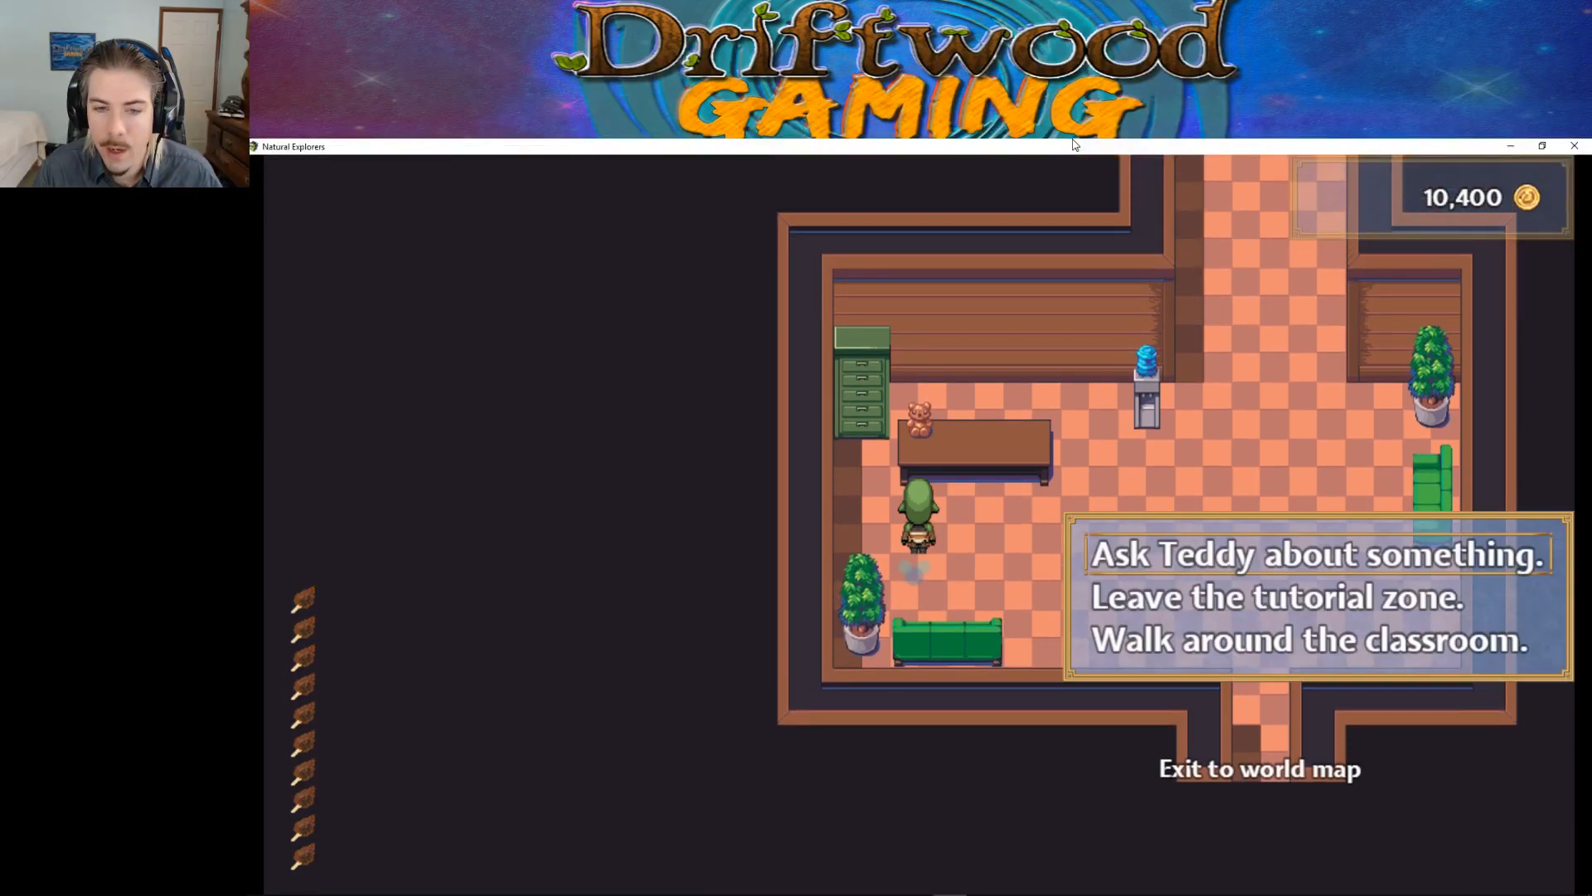
pyautogui.press('Down')
pyautogui.press('Down')
pyautogui.press('Up')
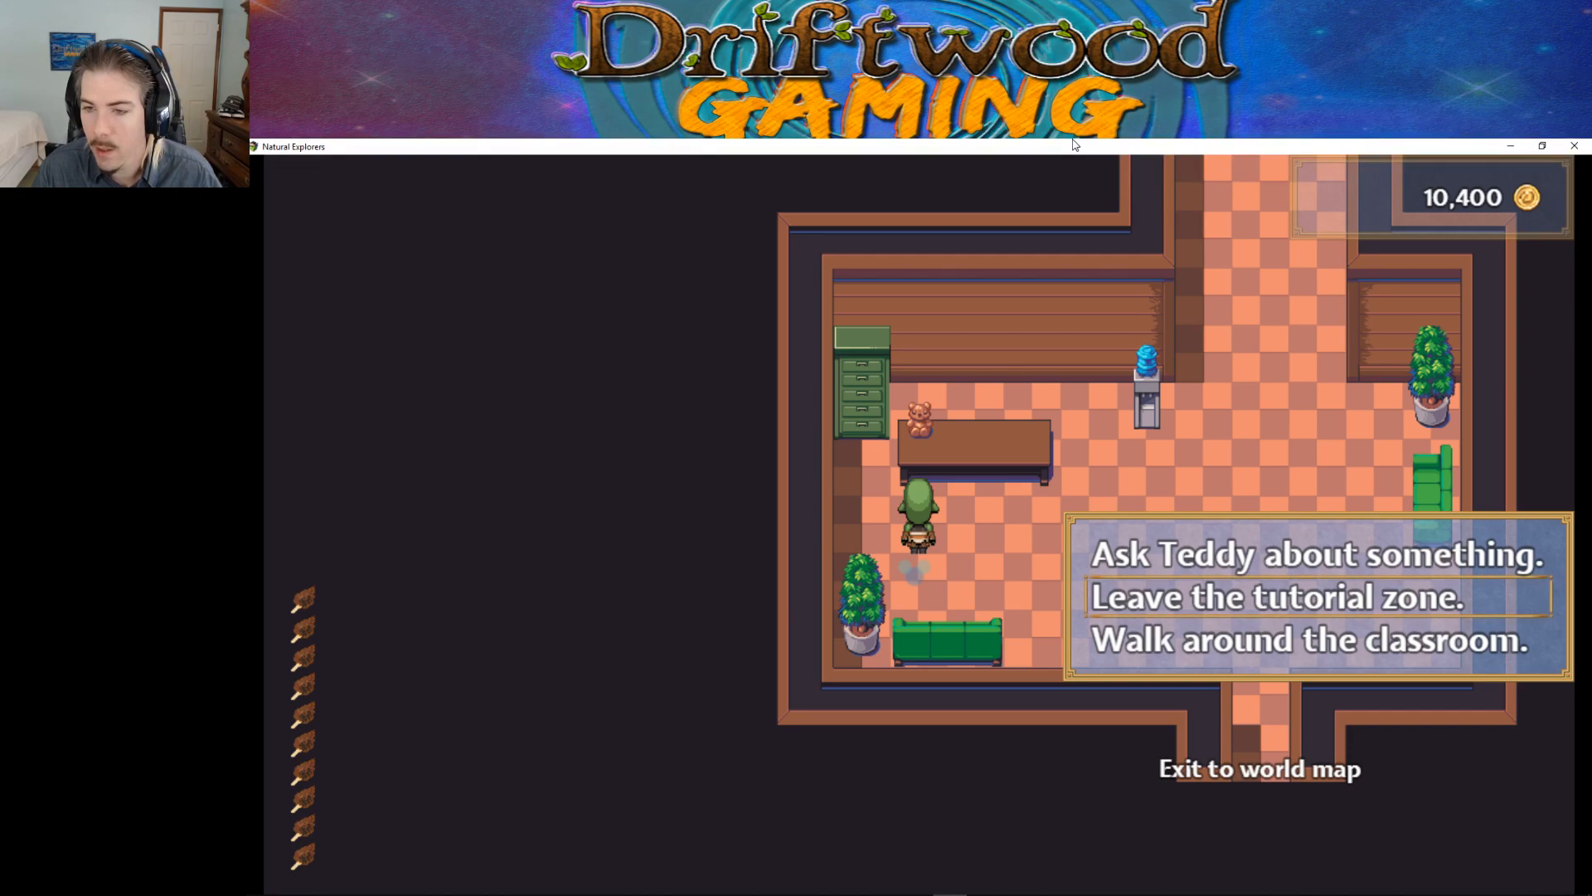
pyautogui.press('Return')
# Step: Walk to the water cooler, test its interaction from the side, and dismiss the message
pyautogui.press('Down')
pyautogui.press('Right')
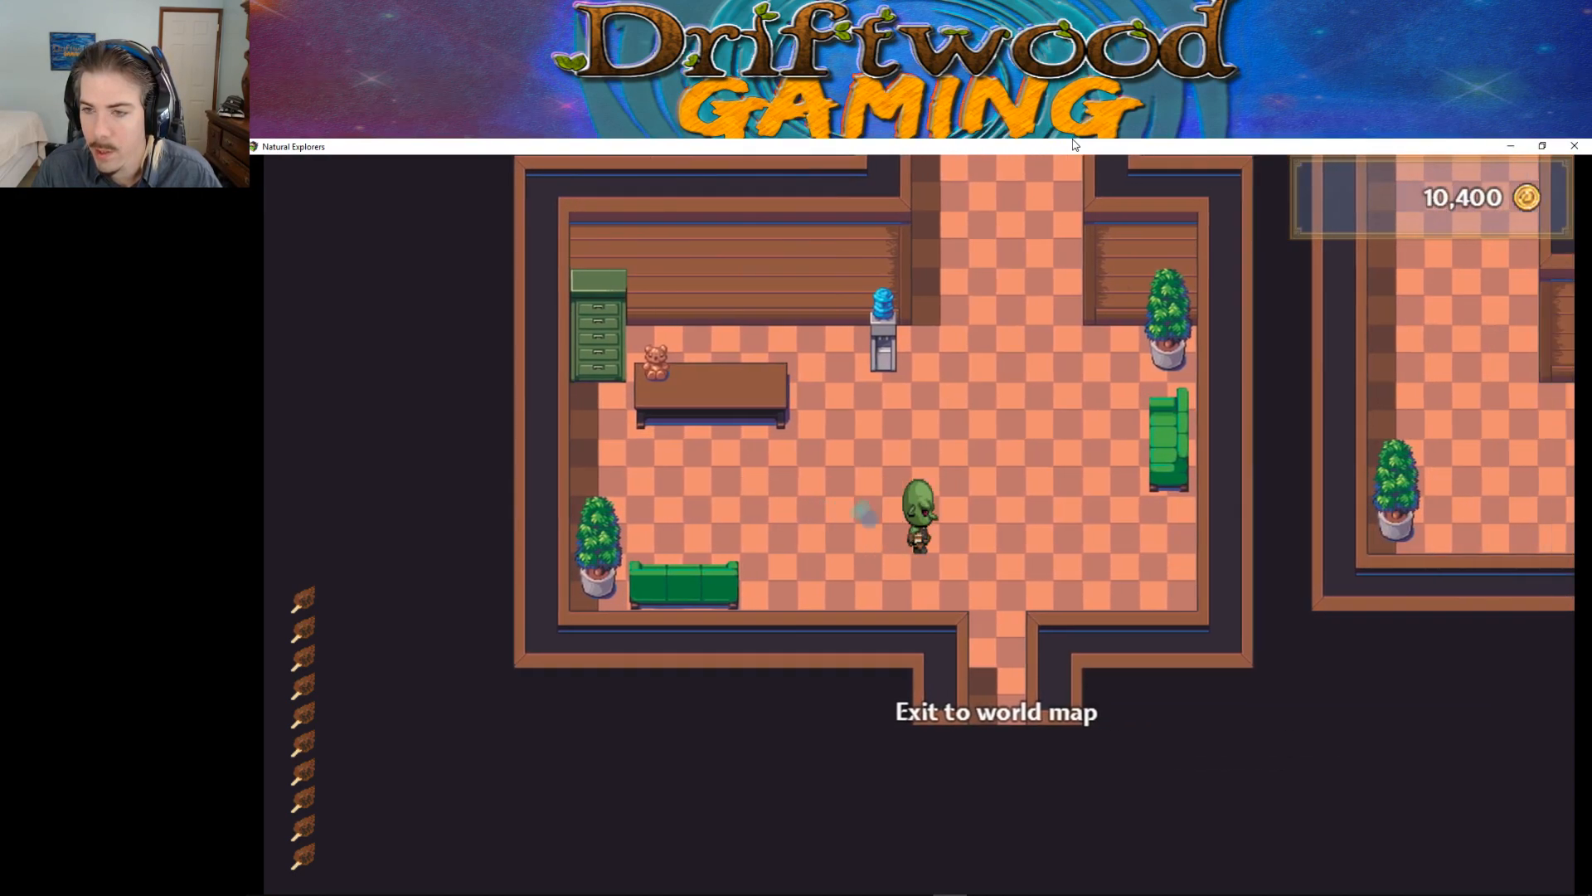
pyautogui.press('Up')
pyautogui.press('Left')
pyautogui.press('Return')
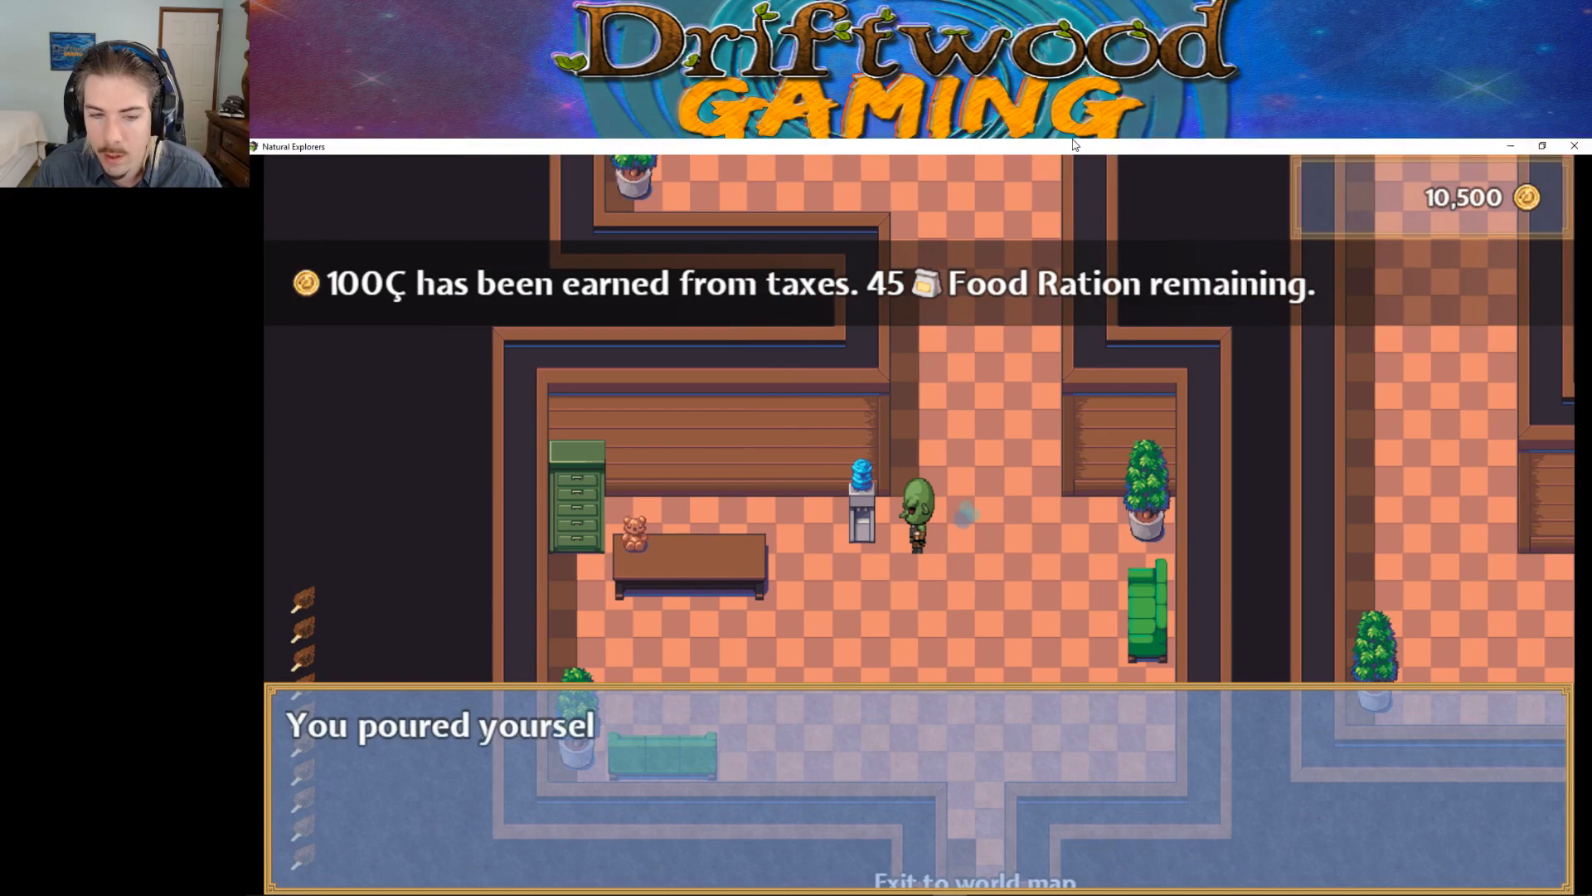
pyautogui.press('Return')
# Step: Walk up to the right-hand vending machine, open its shop, browse the items, and close the shop
pyautogui.press('Up')
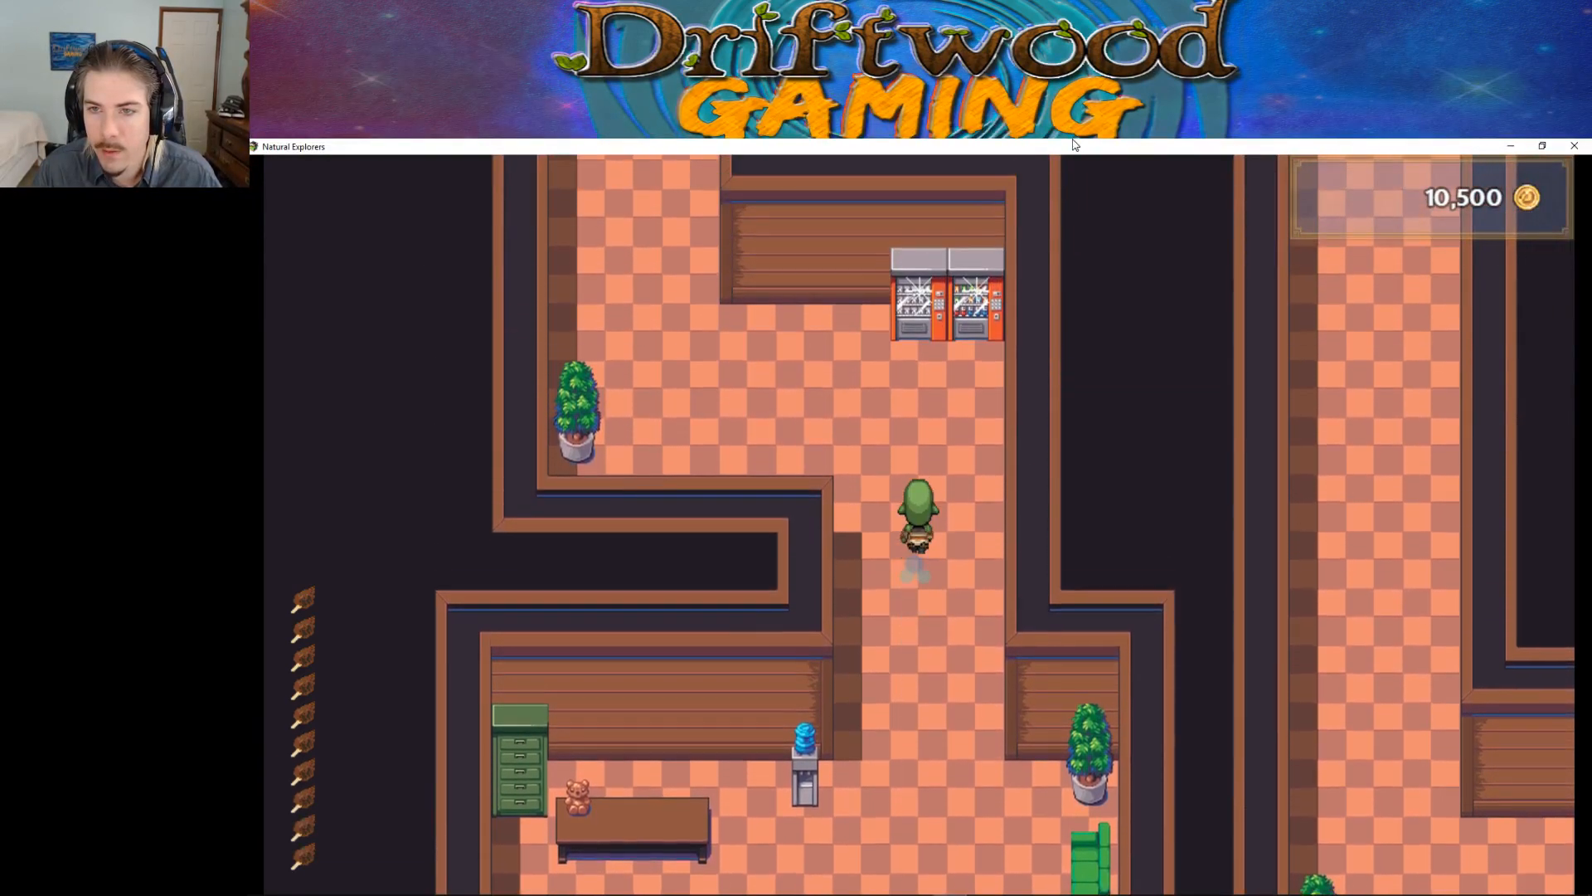
pyautogui.press('Right')
pyautogui.press('Up')
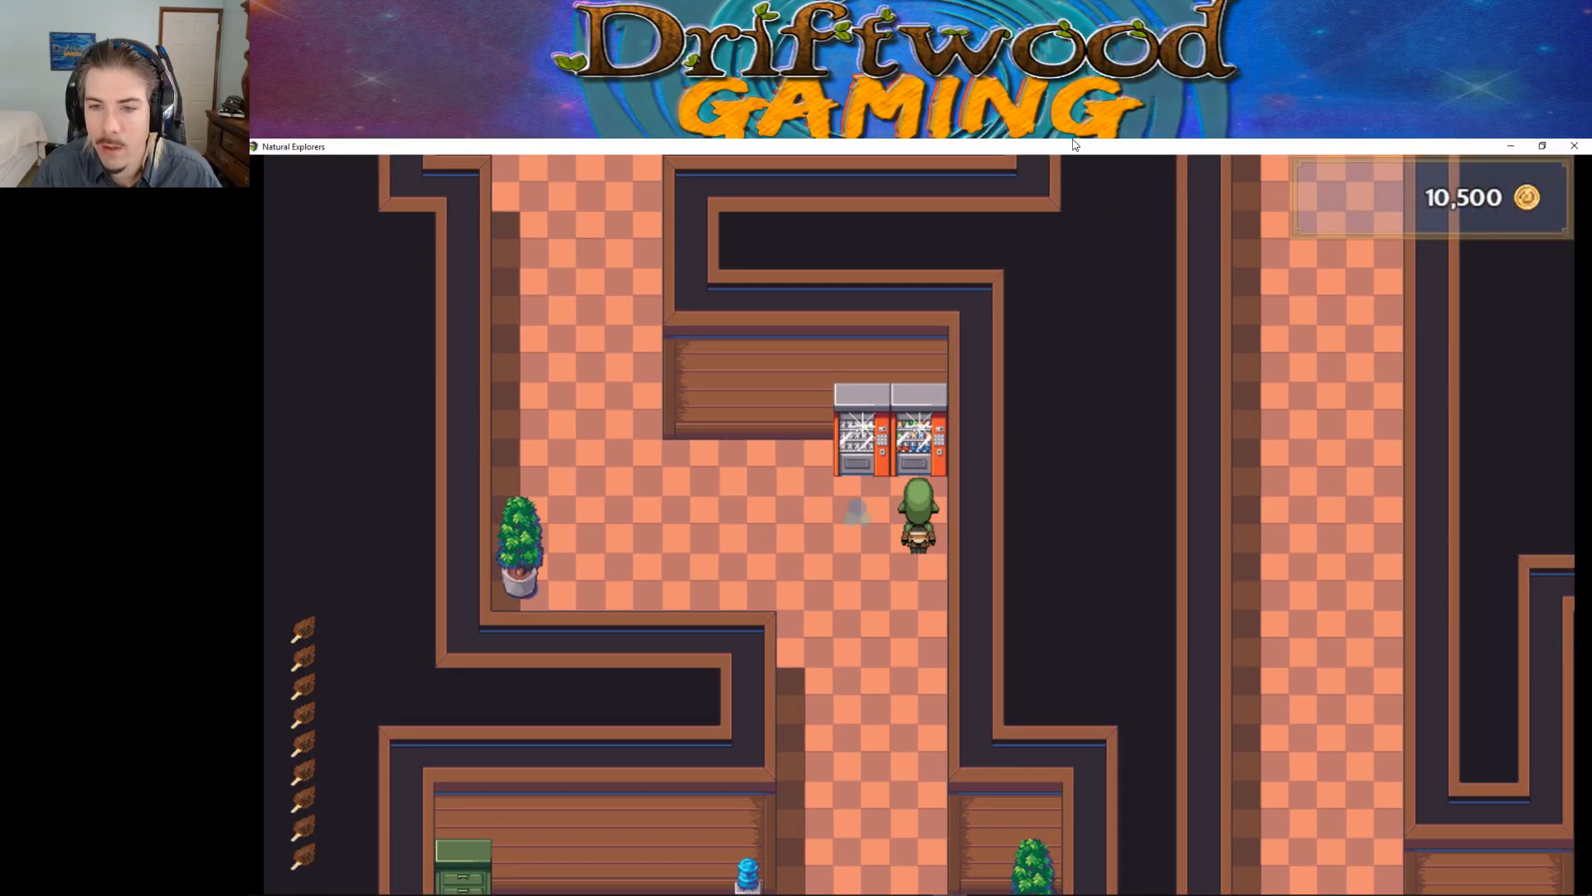
pyautogui.press('Return')
pyautogui.press('Return')
pyautogui.press('Down')
pyautogui.press('Up')
pyautogui.press('Escape')
pyautogui.press('Escape')
# Step: Test the Spring Water vending machine by opening its shop, entering the buy list, and closing it again
pyautogui.press('Right')
pyautogui.press('Up')
pyautogui.press('Return')
pyautogui.press('Return')
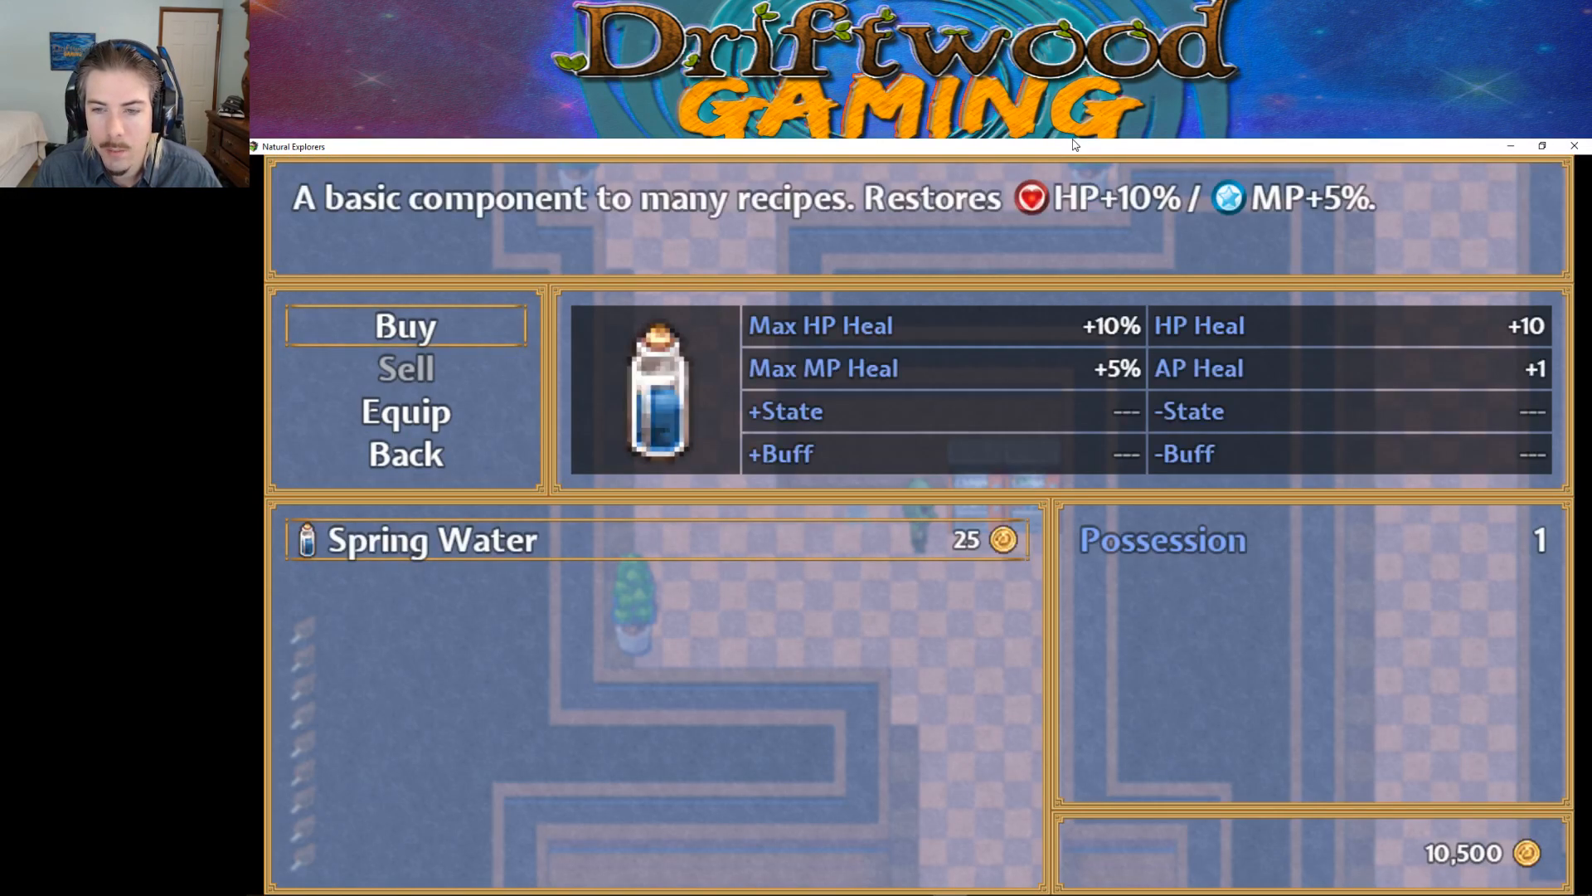
pyautogui.press('Escape')
pyautogui.press('Down')
pyautogui.press('Down')
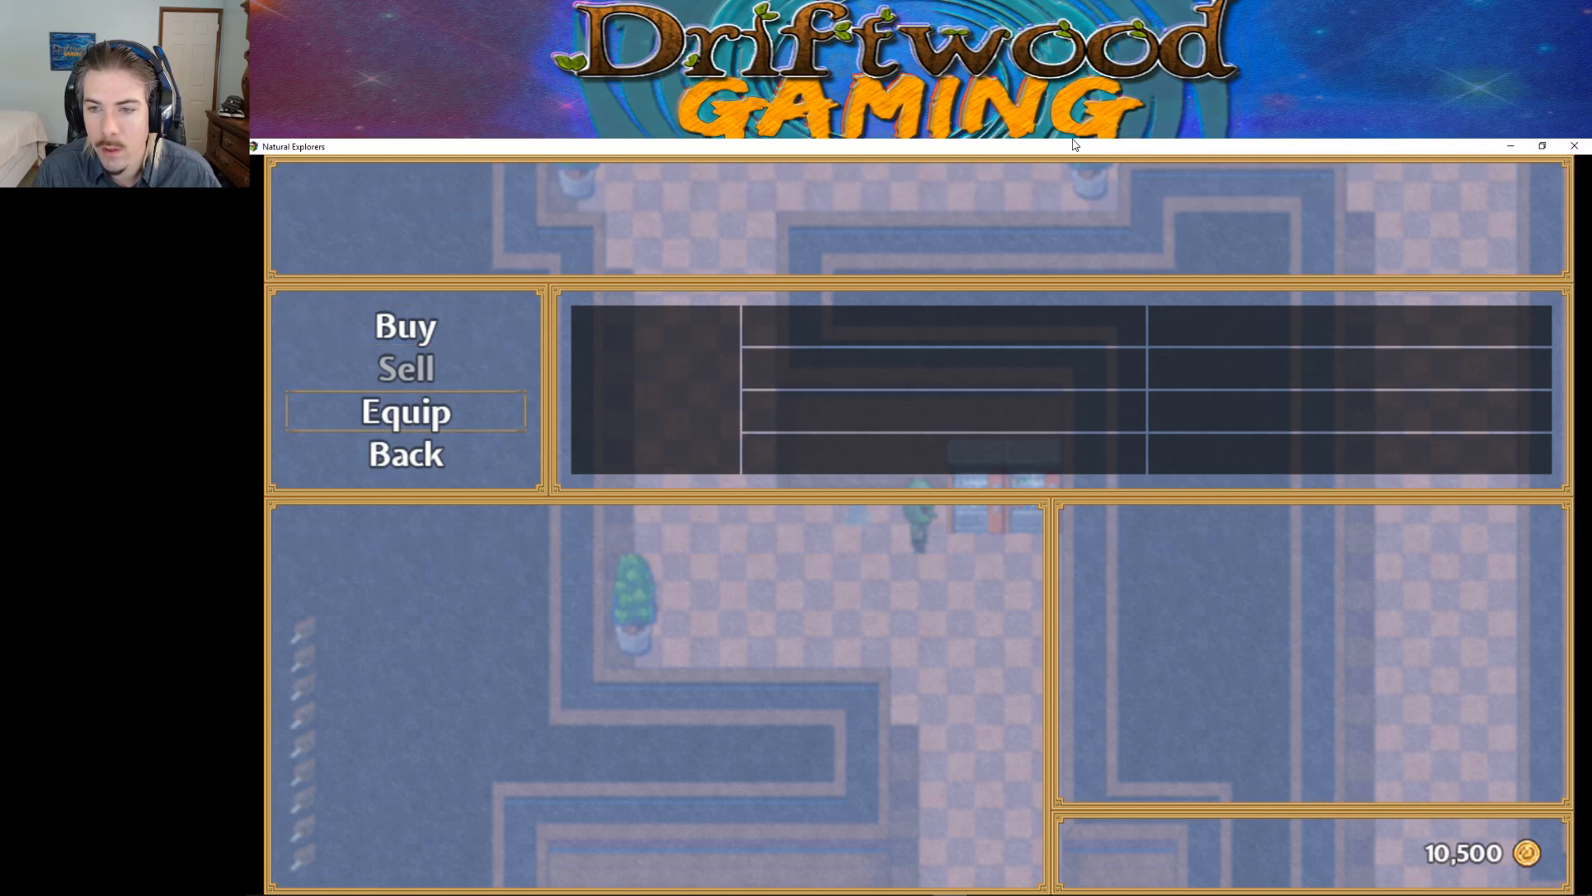
pyautogui.press('Escape')
pyautogui.press('Down')
pyautogui.press('Right')
pyautogui.press('Right')
pyautogui.press('Left')
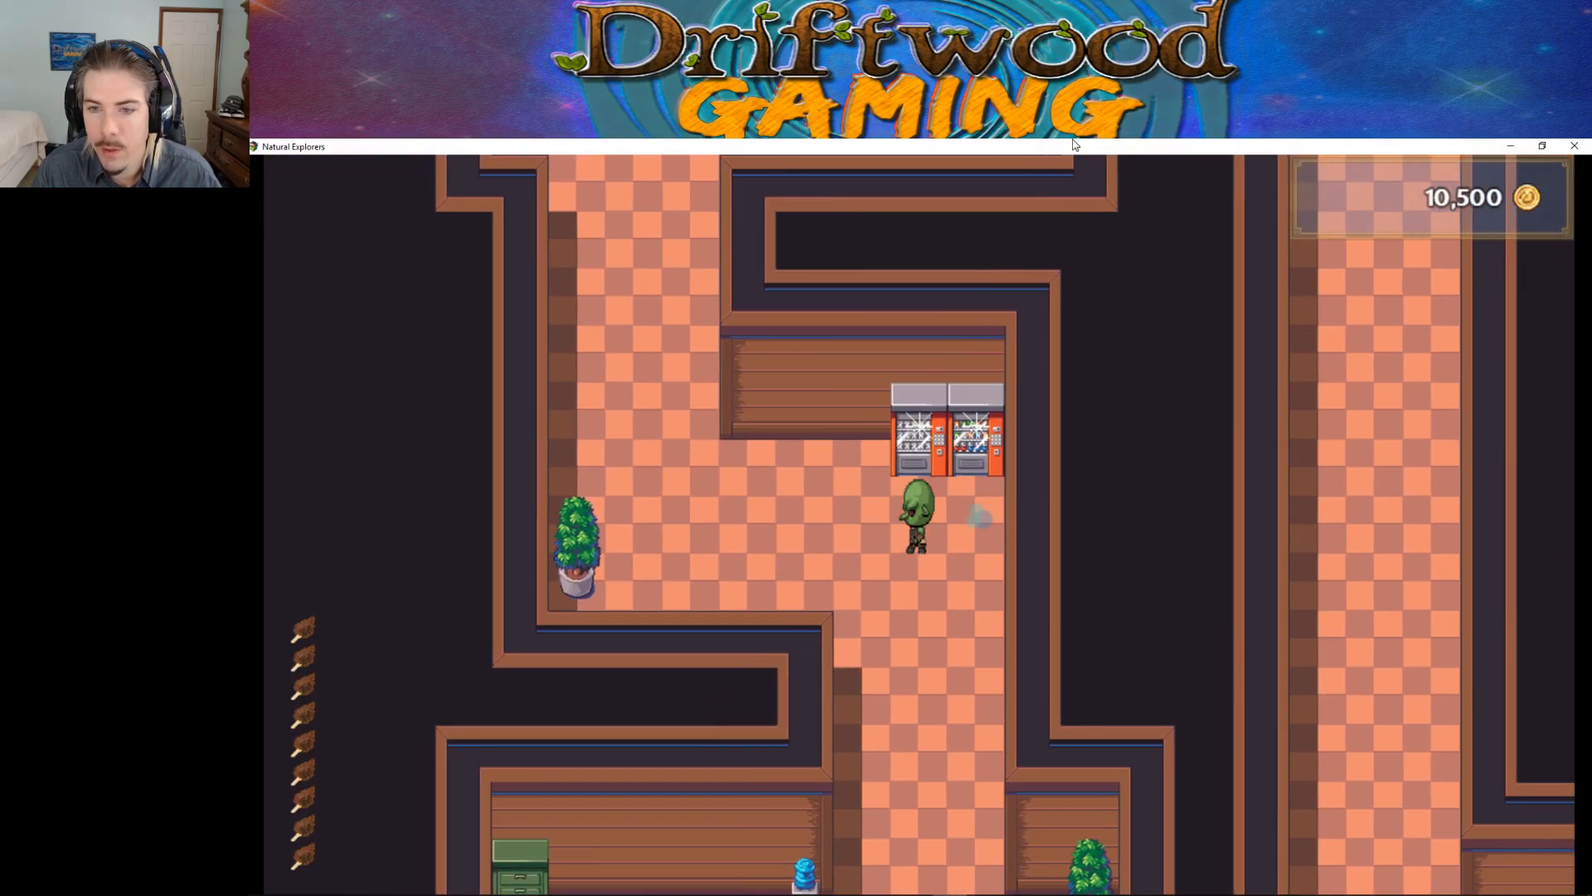
# Step: Walk from the vending machines to the bookshelf room and interact with the character seated left of the puzzle table
pyautogui.press('Left')
pyautogui.press('Left')
pyautogui.press('Left')
pyautogui.press('Left')
pyautogui.press('Left')
pyautogui.press('Left')
pyautogui.press('Left')
pyautogui.press('Left')
pyautogui.press('Left')
pyautogui.press('Left')
pyautogui.press('Left')
pyautogui.press('Left')
pyautogui.press('Up')
pyautogui.press('Up')
pyautogui.press('Up')
pyautogui.press('Up')
pyautogui.press('Up')
pyautogui.press('Up')
pyautogui.press('Up')
pyautogui.press('Up')
pyautogui.press('Up')
pyautogui.press('Return')
pyautogui.press('Return')
# Step: Walk around the puzzle table and talk to the blond character seated behind it
pyautogui.press('Up')
pyautogui.press('Up')
pyautogui.press('Right')
pyautogui.press('Return')
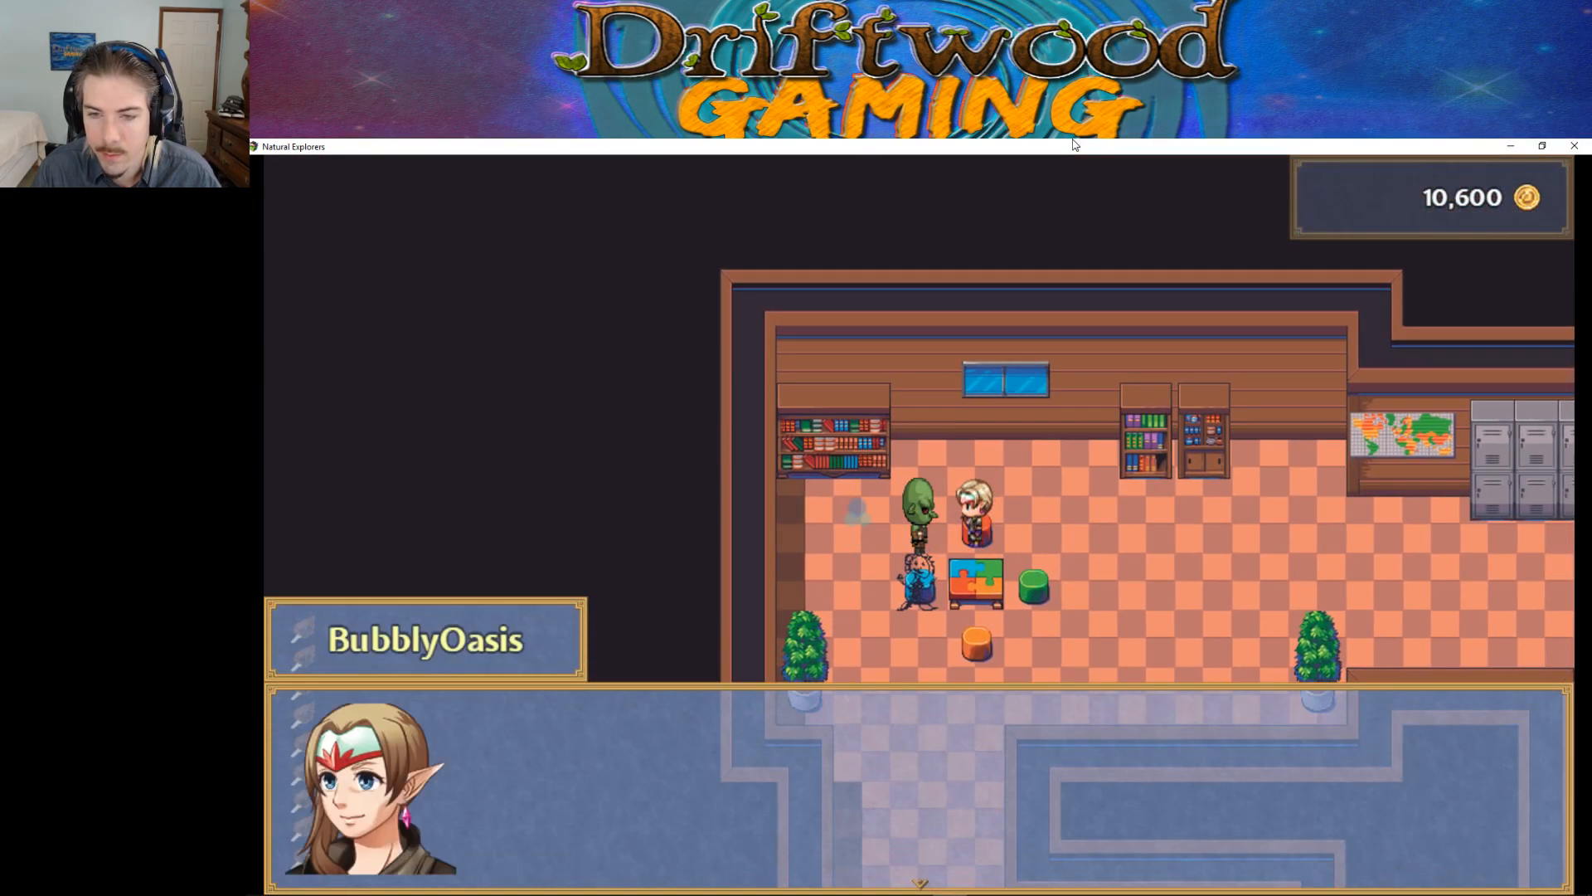
# Step: Close the dialogue and walk from the puzzle table to the world map on the wall beside the lockers
pyautogui.press('Return')
pyautogui.press('Left')
pyautogui.press('Left')
pyautogui.press('Right')
pyautogui.press('Right')
pyautogui.press('Up')
pyautogui.press('Right')
pyautogui.press('Right')
pyautogui.press('Right')
pyautogui.press('Right')
pyautogui.press('Right')
pyautogui.press('Right')
pyautogui.press('Right')
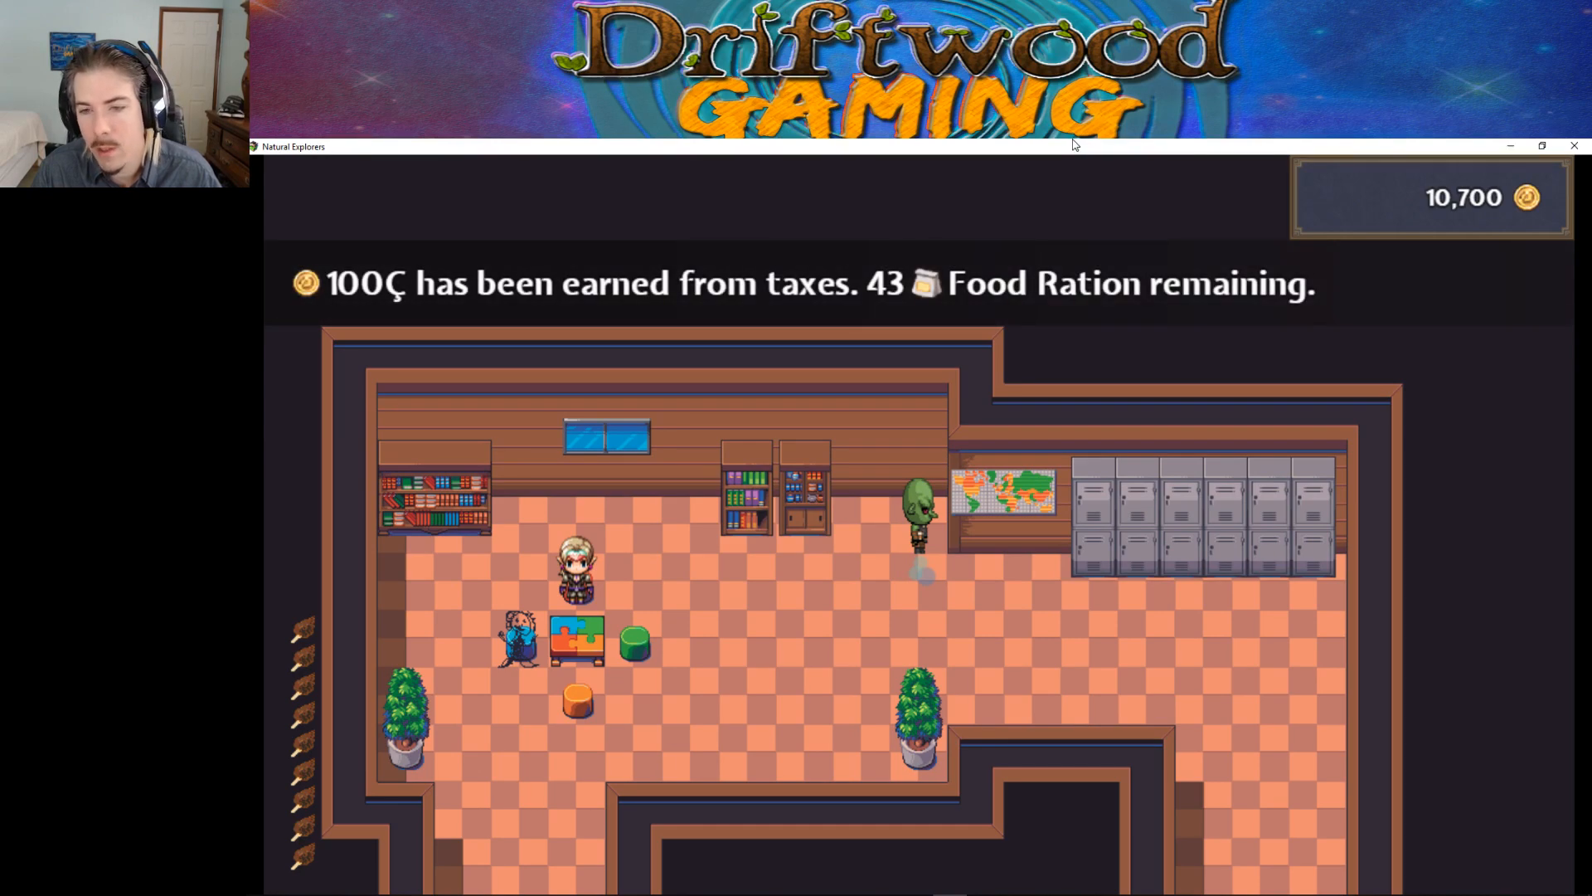
pyautogui.press('Down')
pyautogui.press('Right')
pyautogui.press('Up')
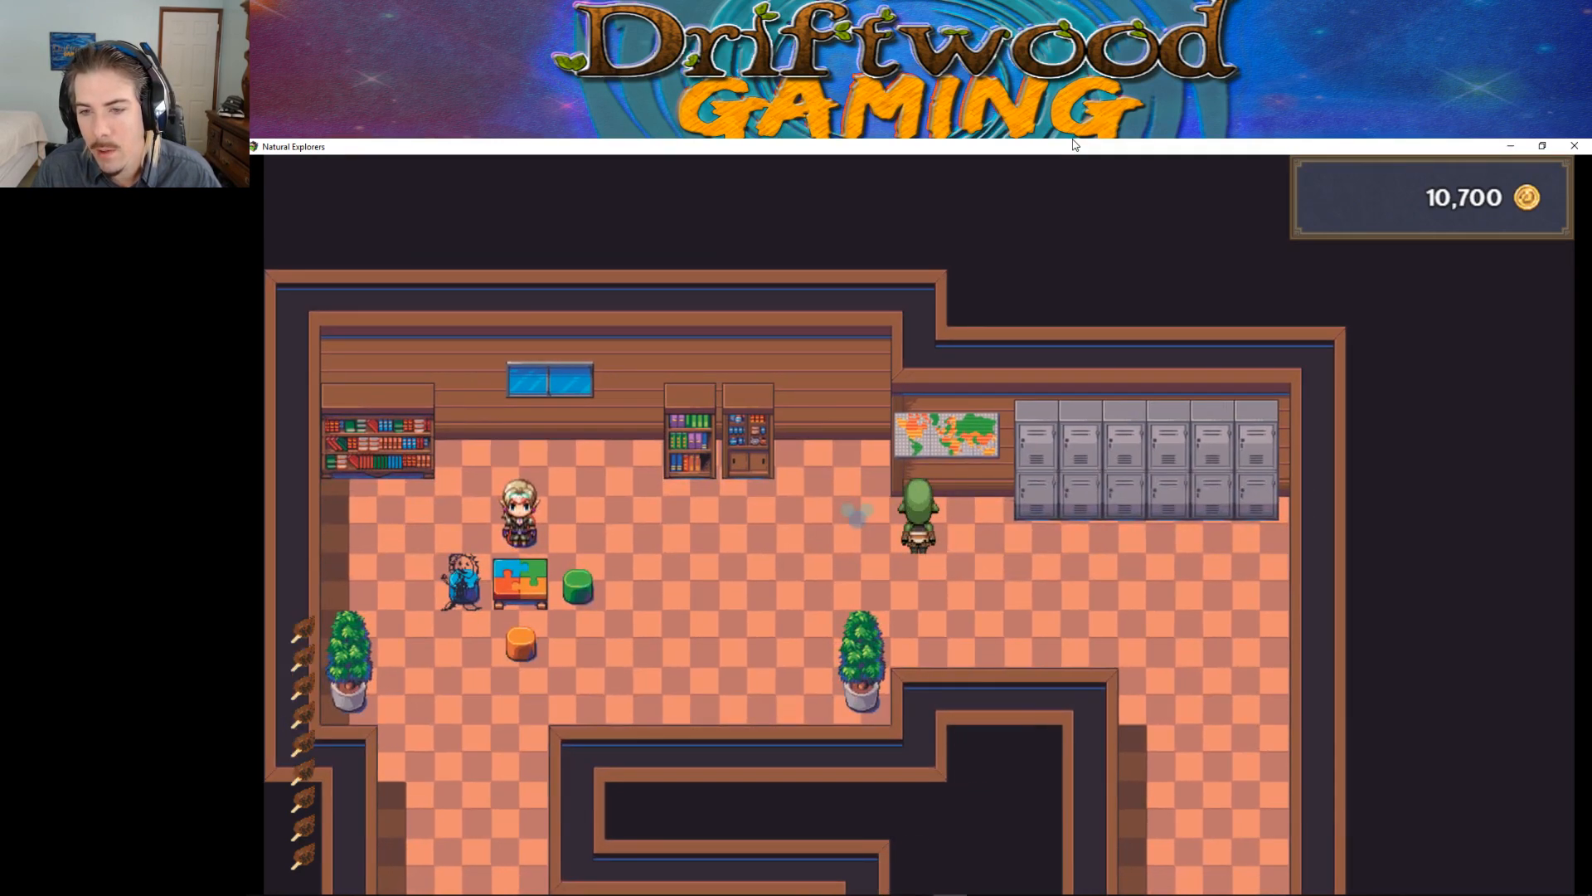
# Step: Test opening and exiting the world map, close the main menu, and walk back to the map
pyautogui.press('Return')
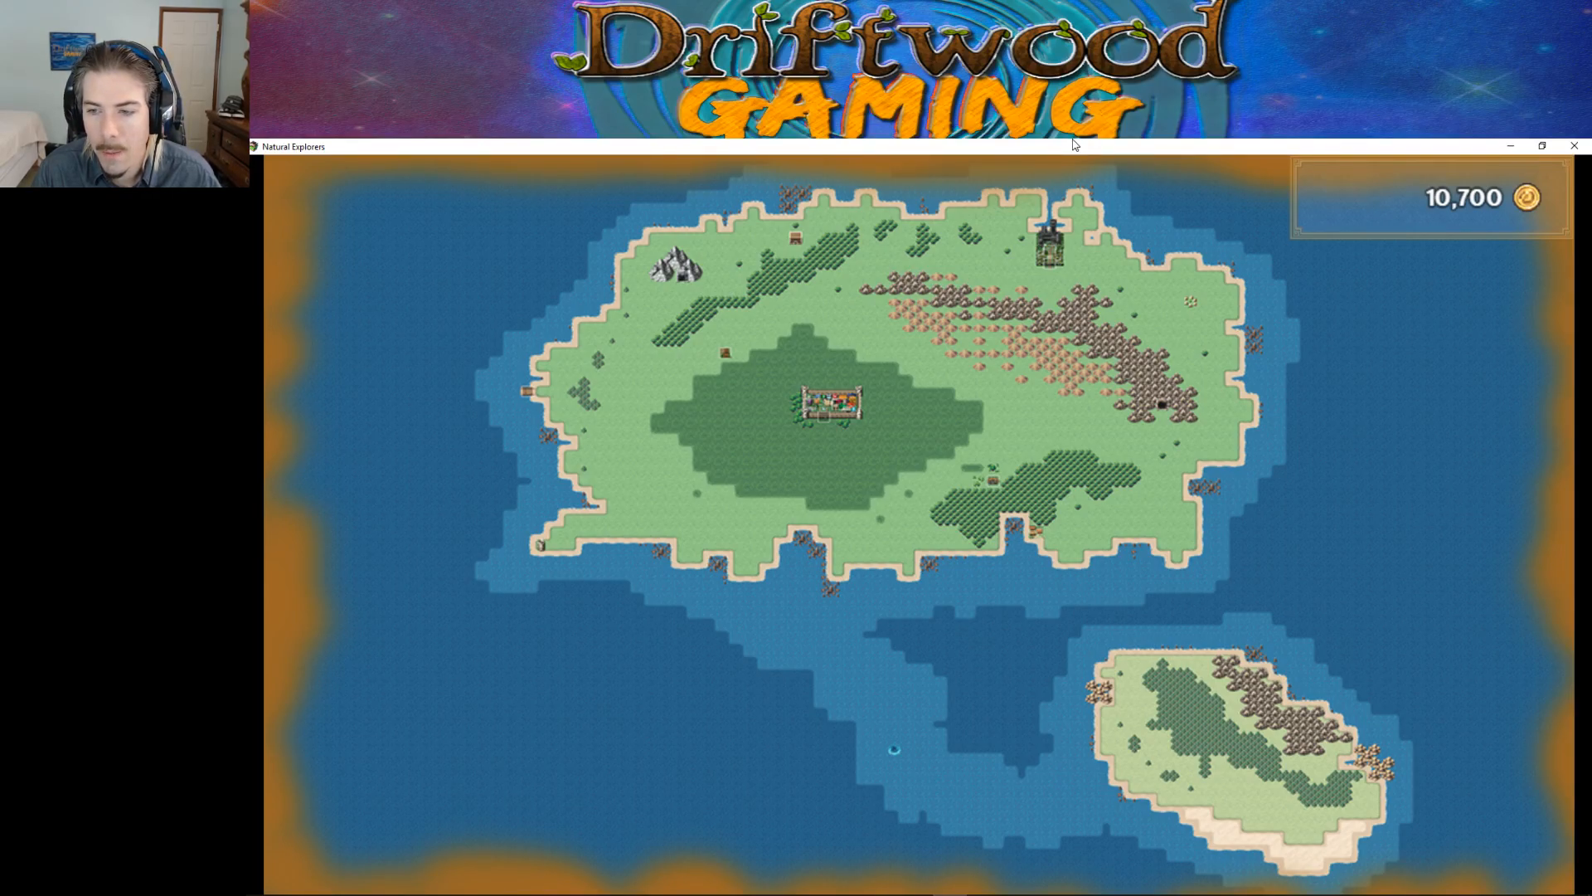
pyautogui.press('Escape')
pyautogui.press('Escape')
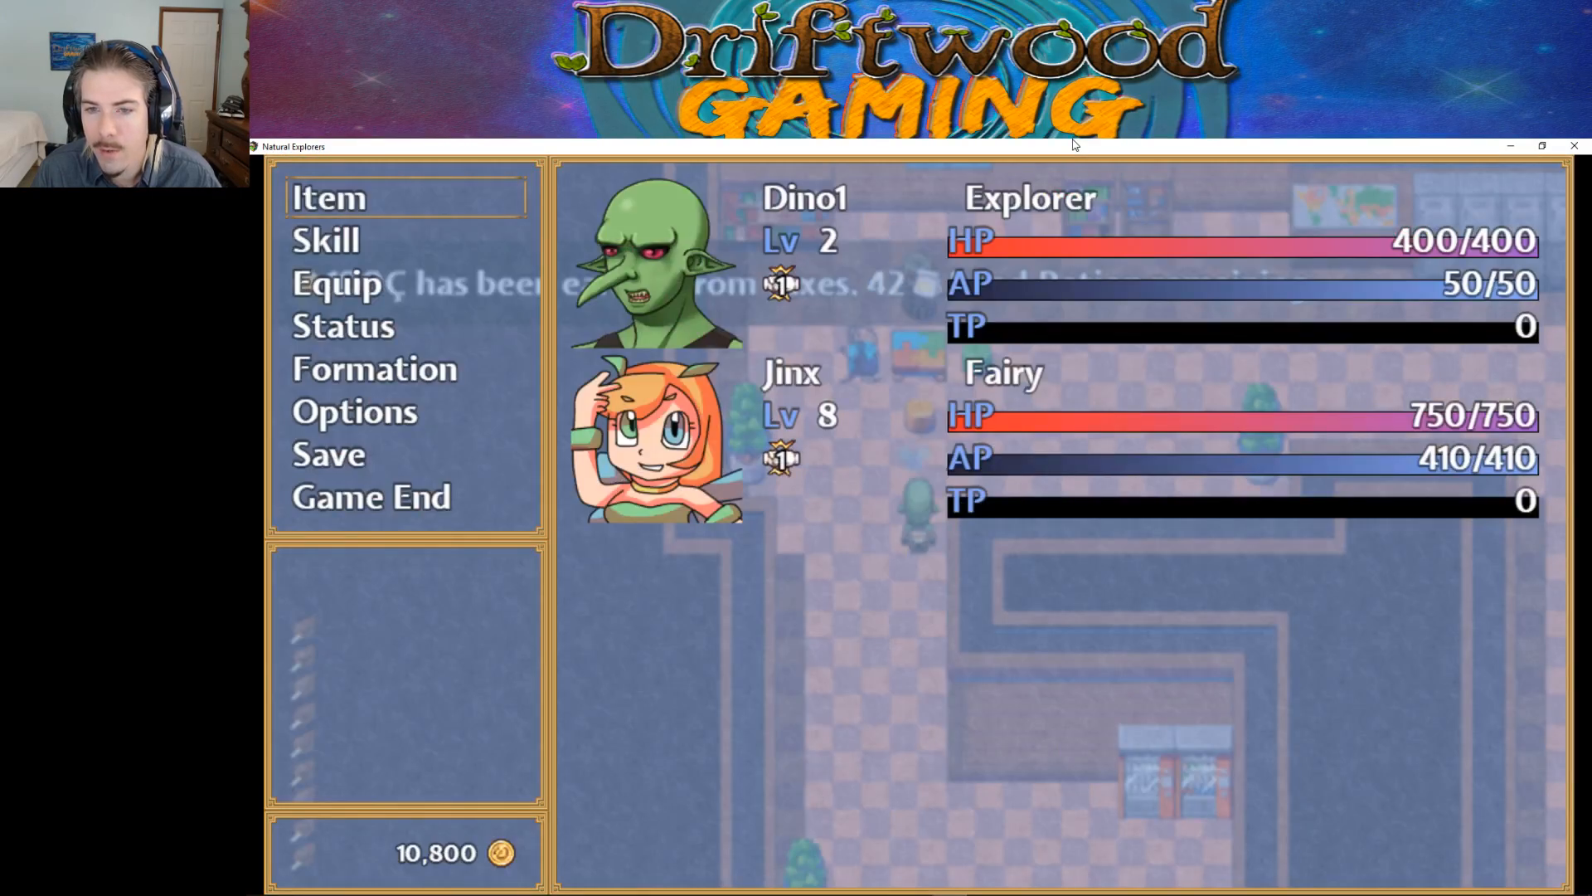
pyautogui.press('Escape')
pyautogui.press('Up')
pyautogui.press('Right')
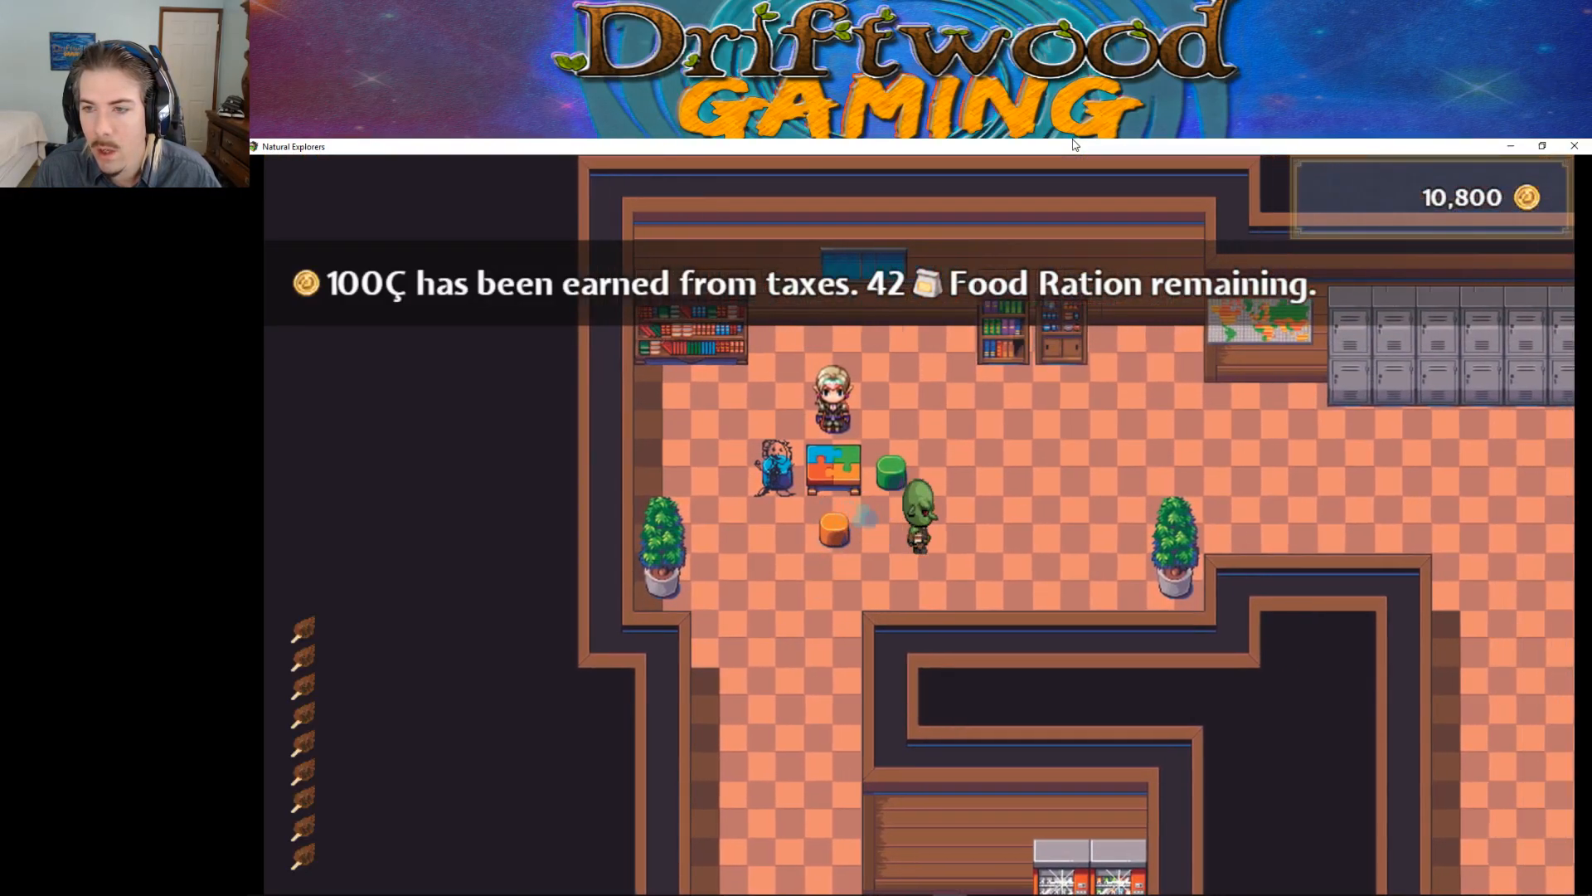
pyautogui.press('Right')
pyautogui.press('Up')
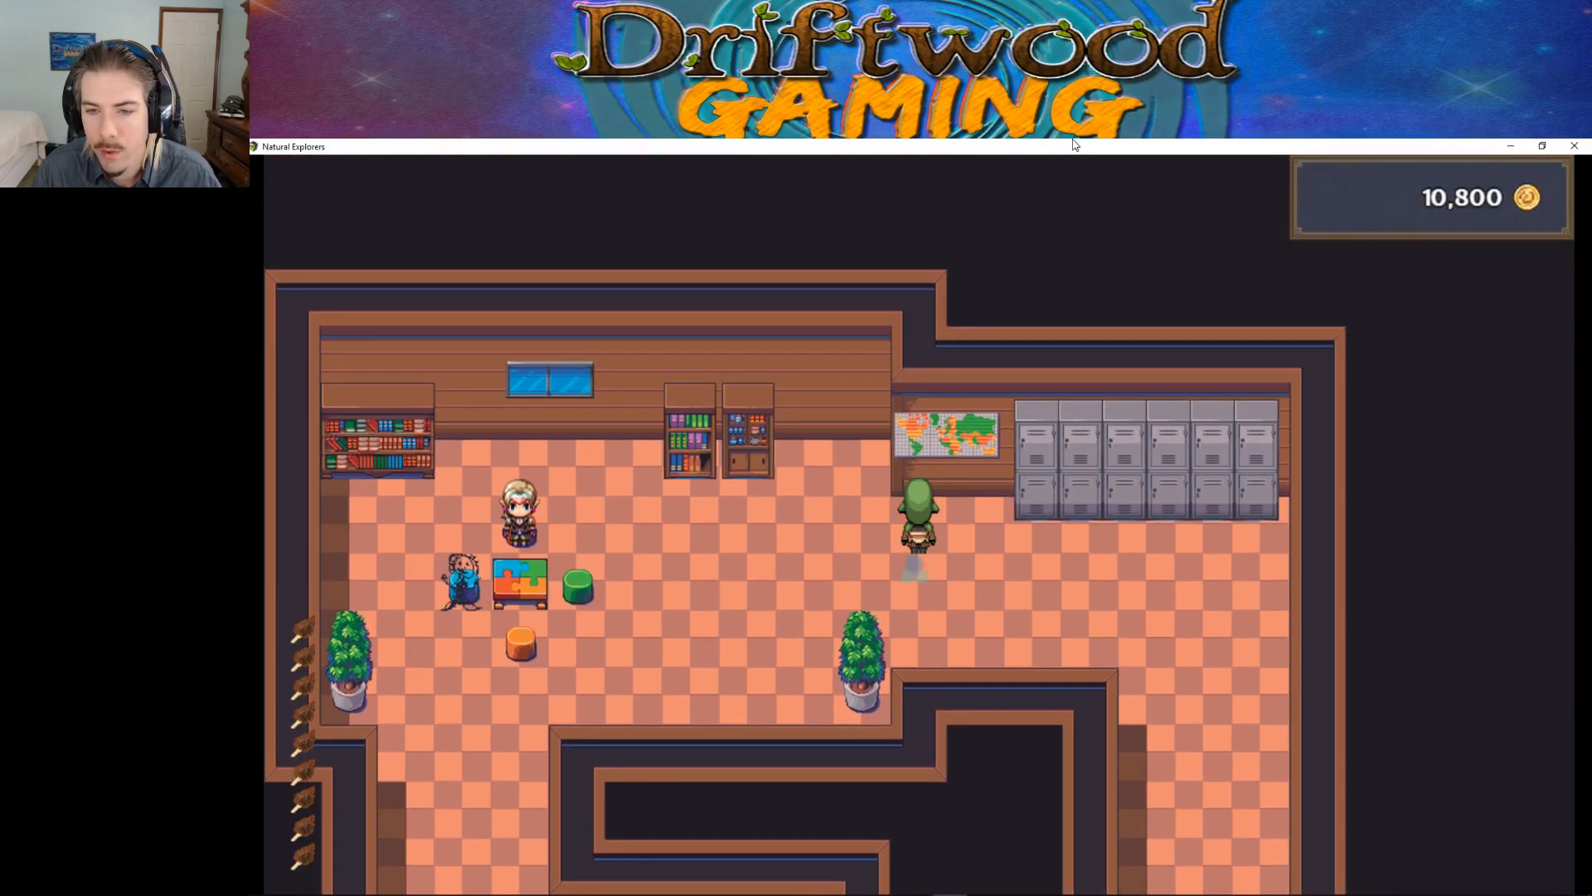
# Step: Return to the RPG Maker MV editor and check the settings of the left LockPlayerdown event below the world map
pyautogui.click(1510, 147)
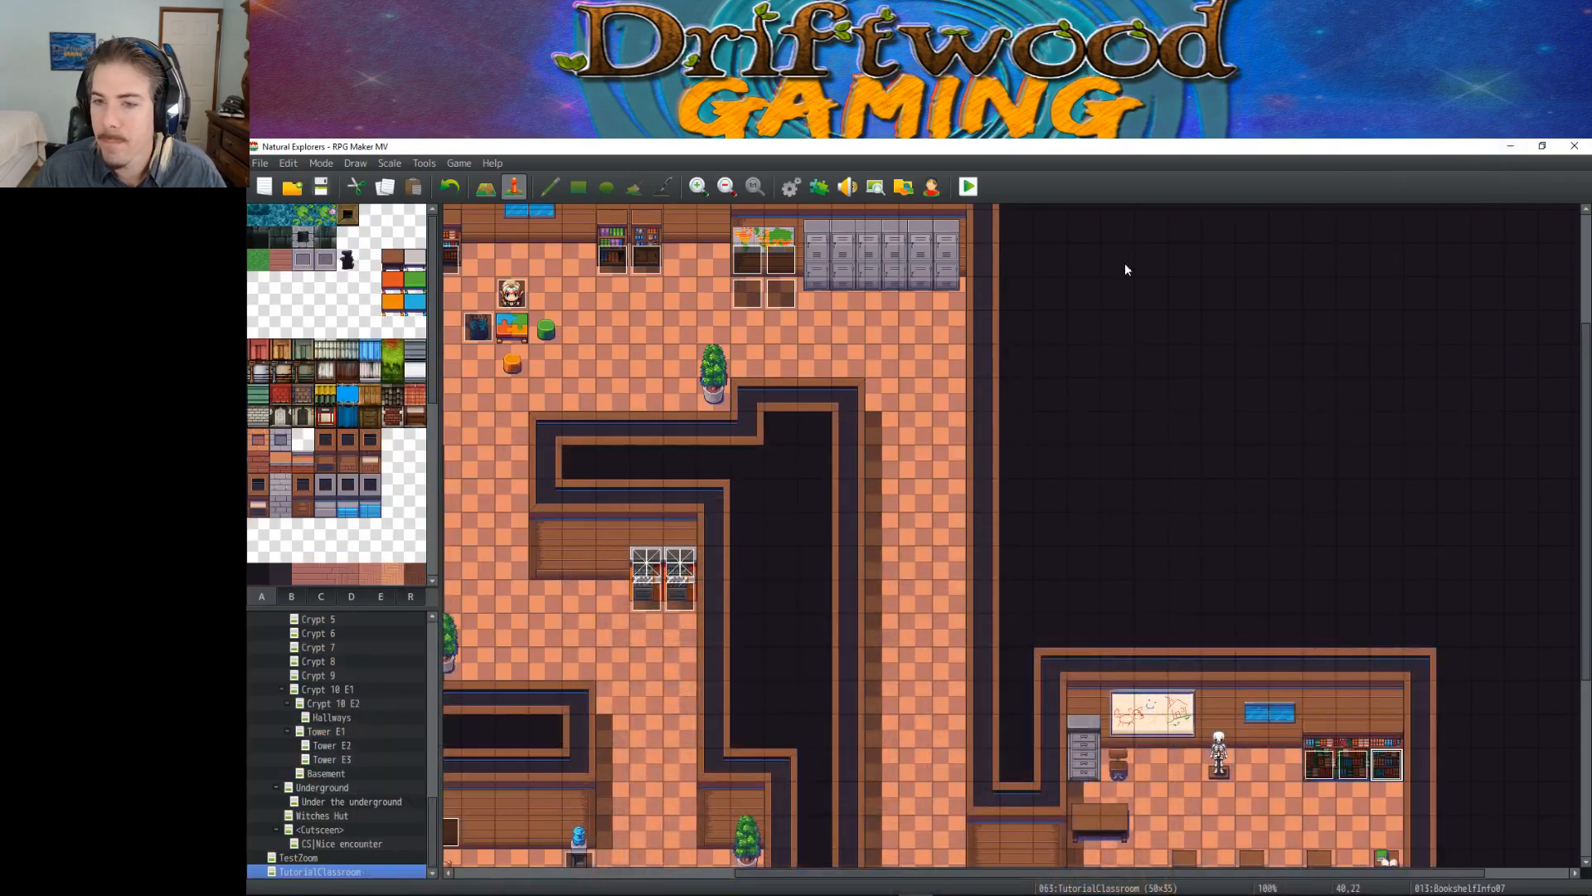
pyautogui.doubleClick(745, 294)
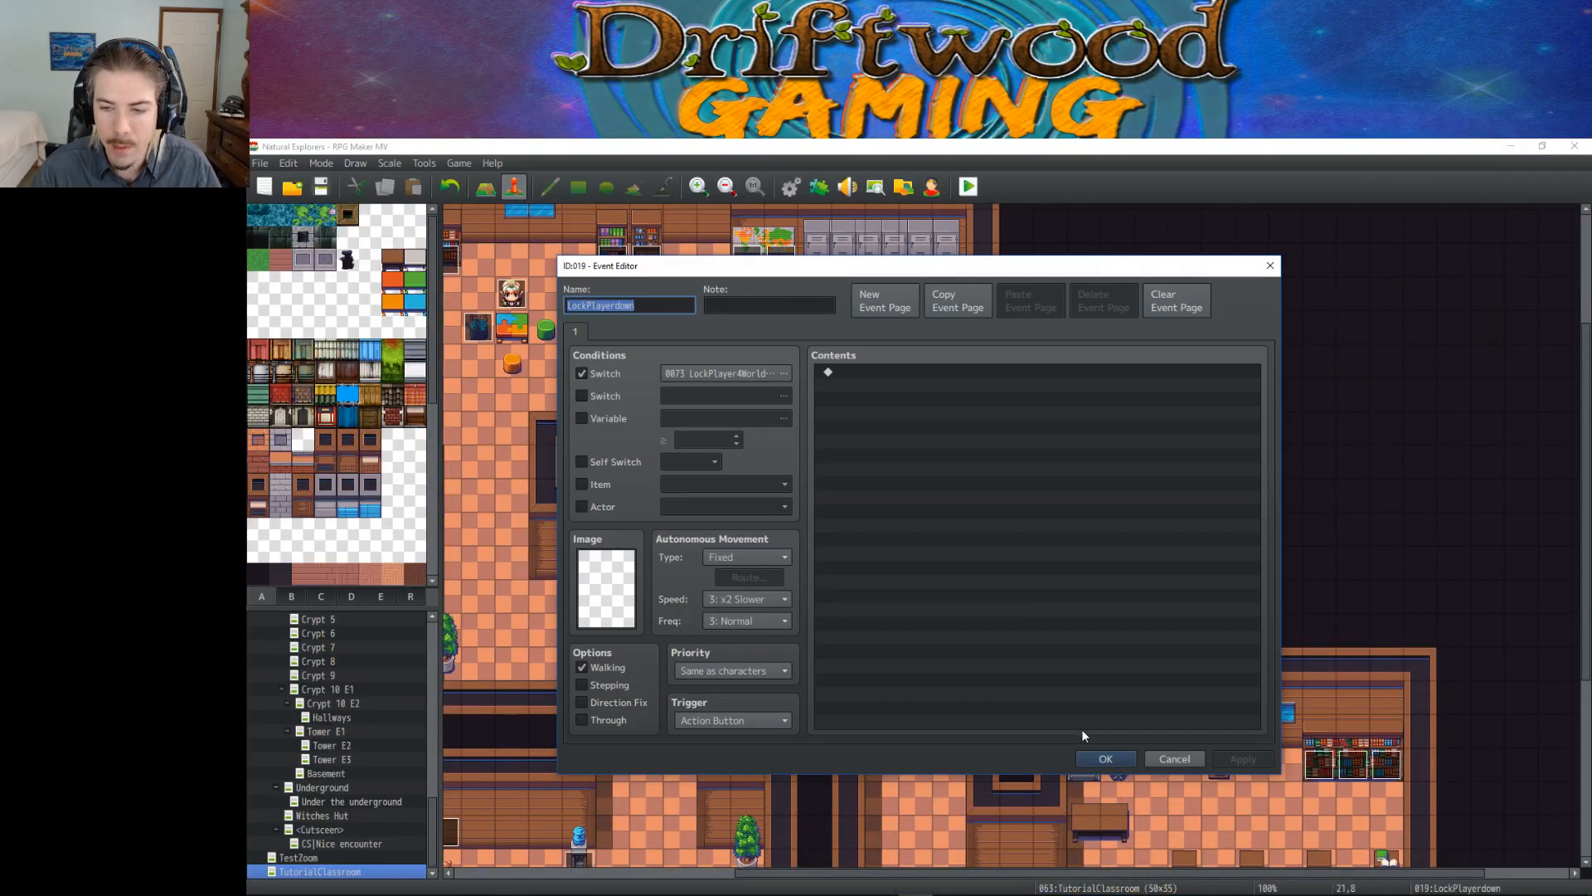
pyautogui.click(1103, 757)
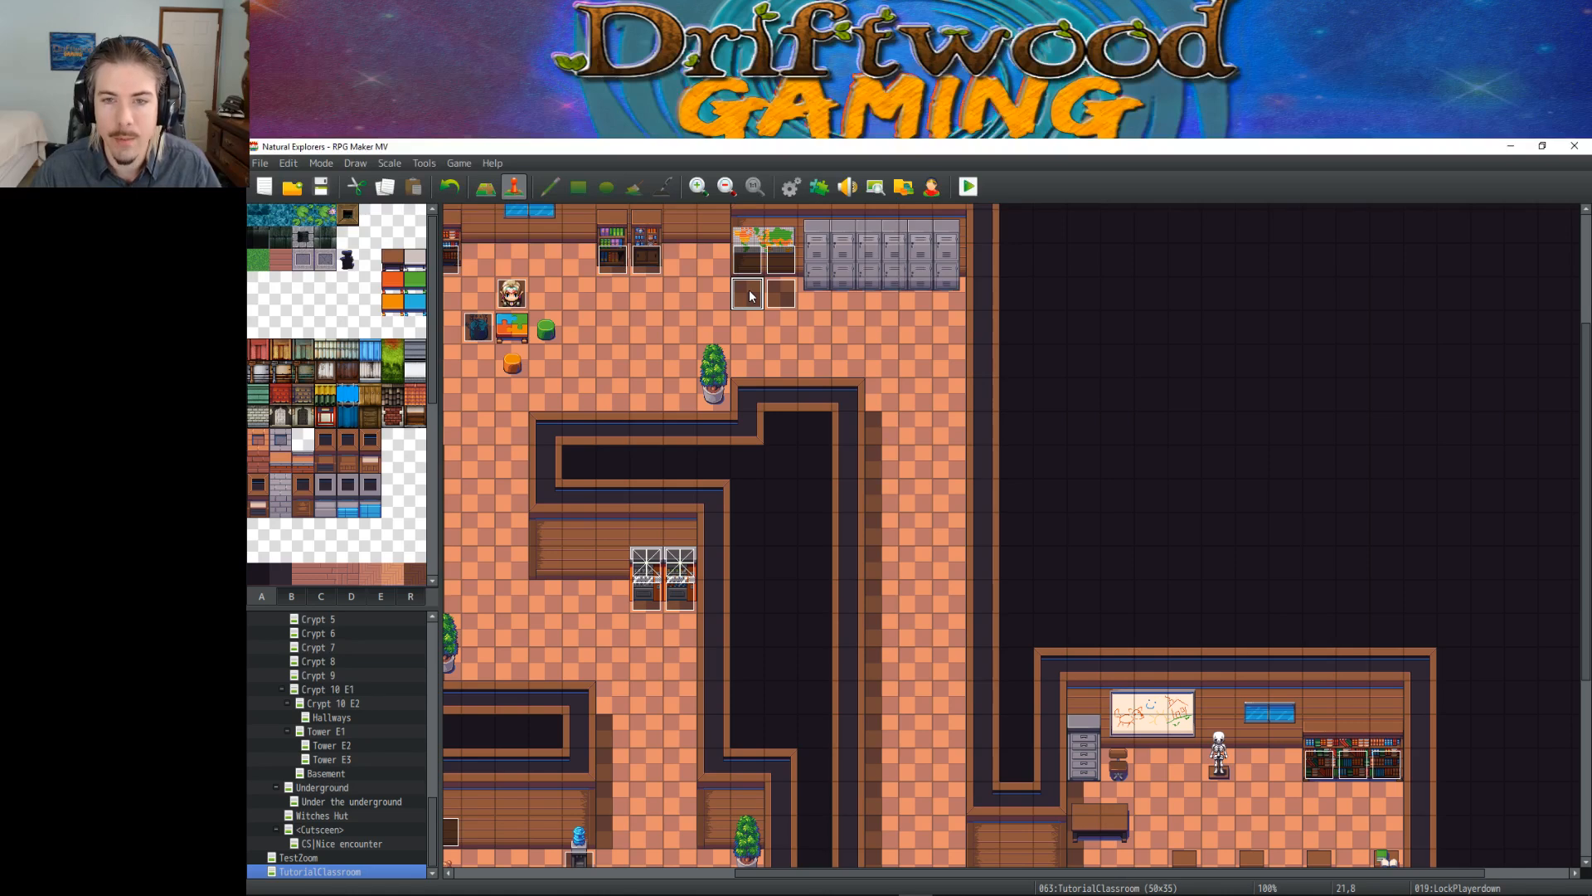
# Step: Copy the LockPlayerdown event onto four tiles: one on each side of the existing pair and two directly below it
pyautogui.click(752, 332)
pyautogui.click(749, 292)
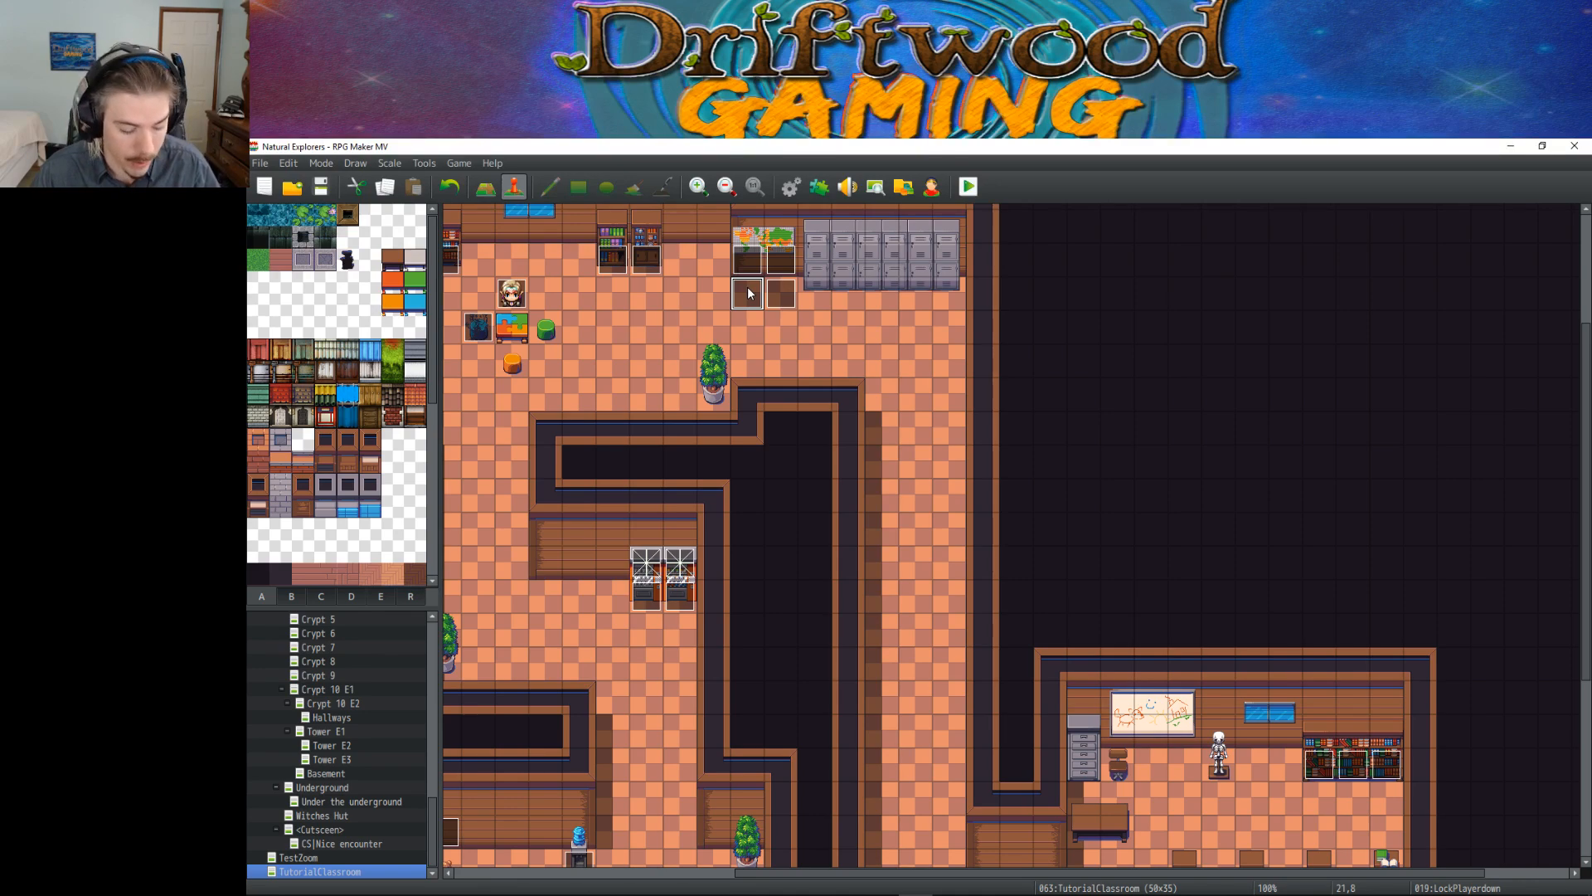
pyautogui.click(709, 297)
pyautogui.hotkey('ctrl', 'v')
pyautogui.click(735, 334)
pyautogui.hotkey('ctrl', 'v')
pyautogui.click(785, 325)
pyautogui.hotkey('ctrl', 'v')
pyautogui.click(816, 292)
pyautogui.hotkey('ctrl', 'v')
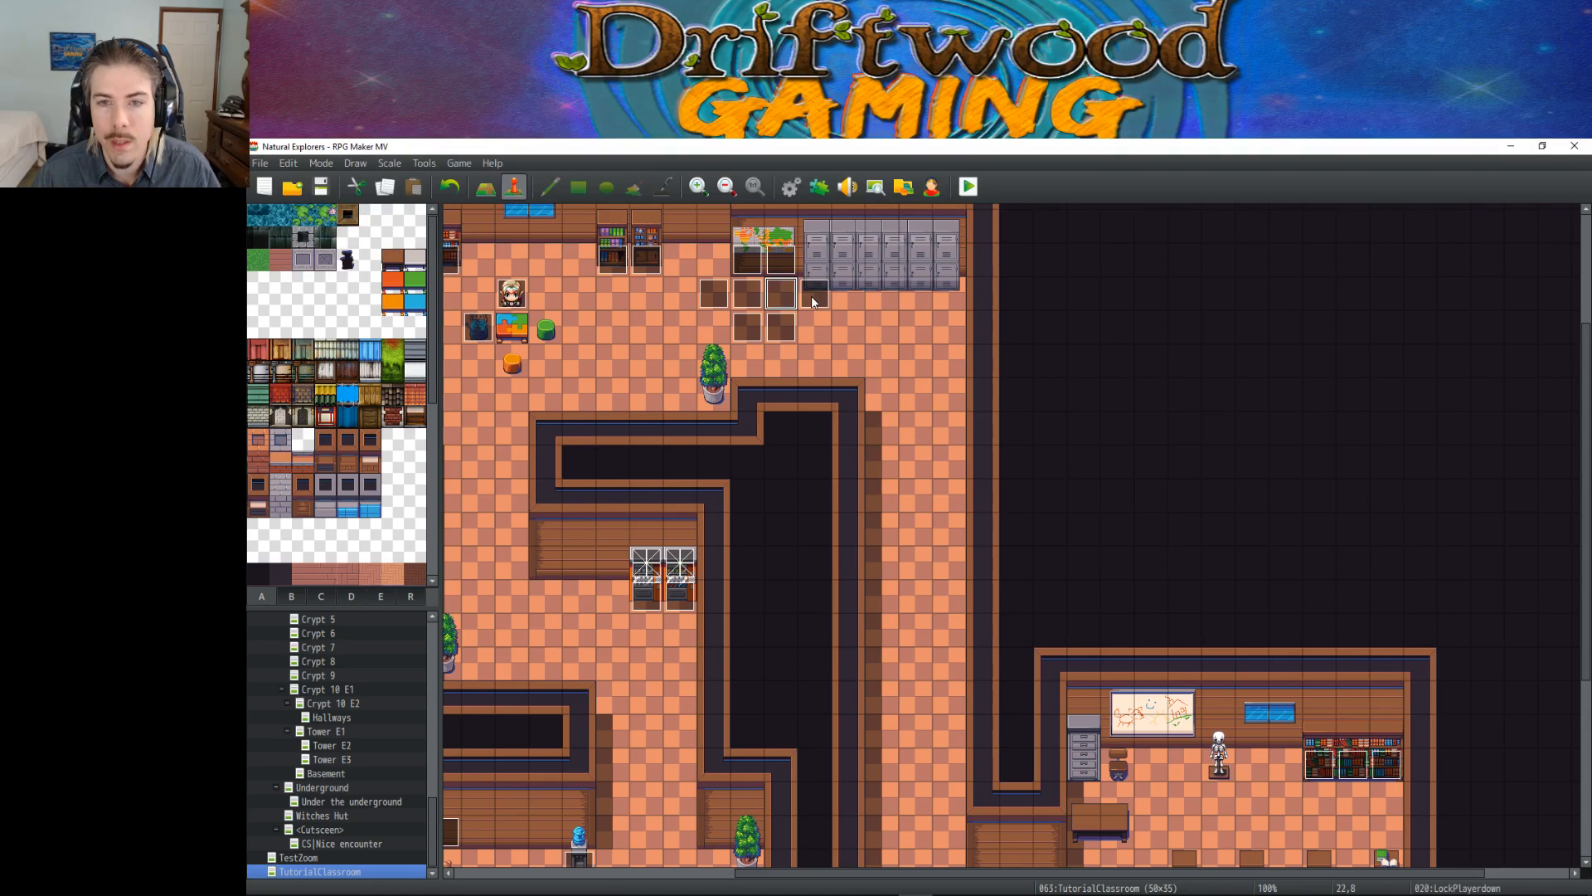
# Step: Inspect the pasted LockPlayerdown event by the lockers and check the other blocker events around the world map
pyautogui.doubleClick(814, 295)
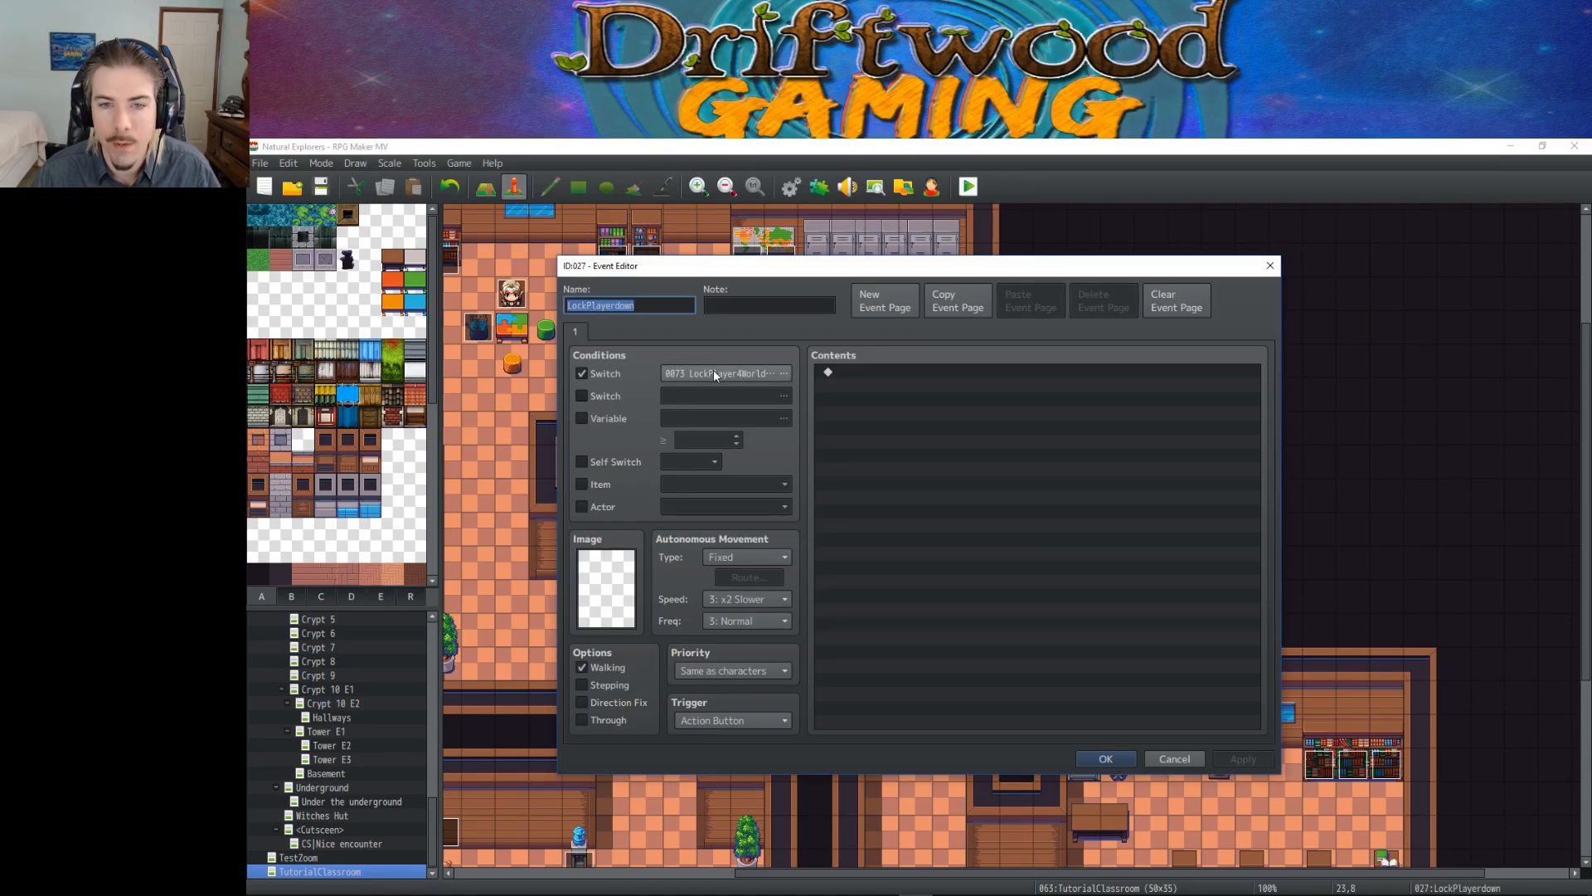
pyautogui.click(1104, 756)
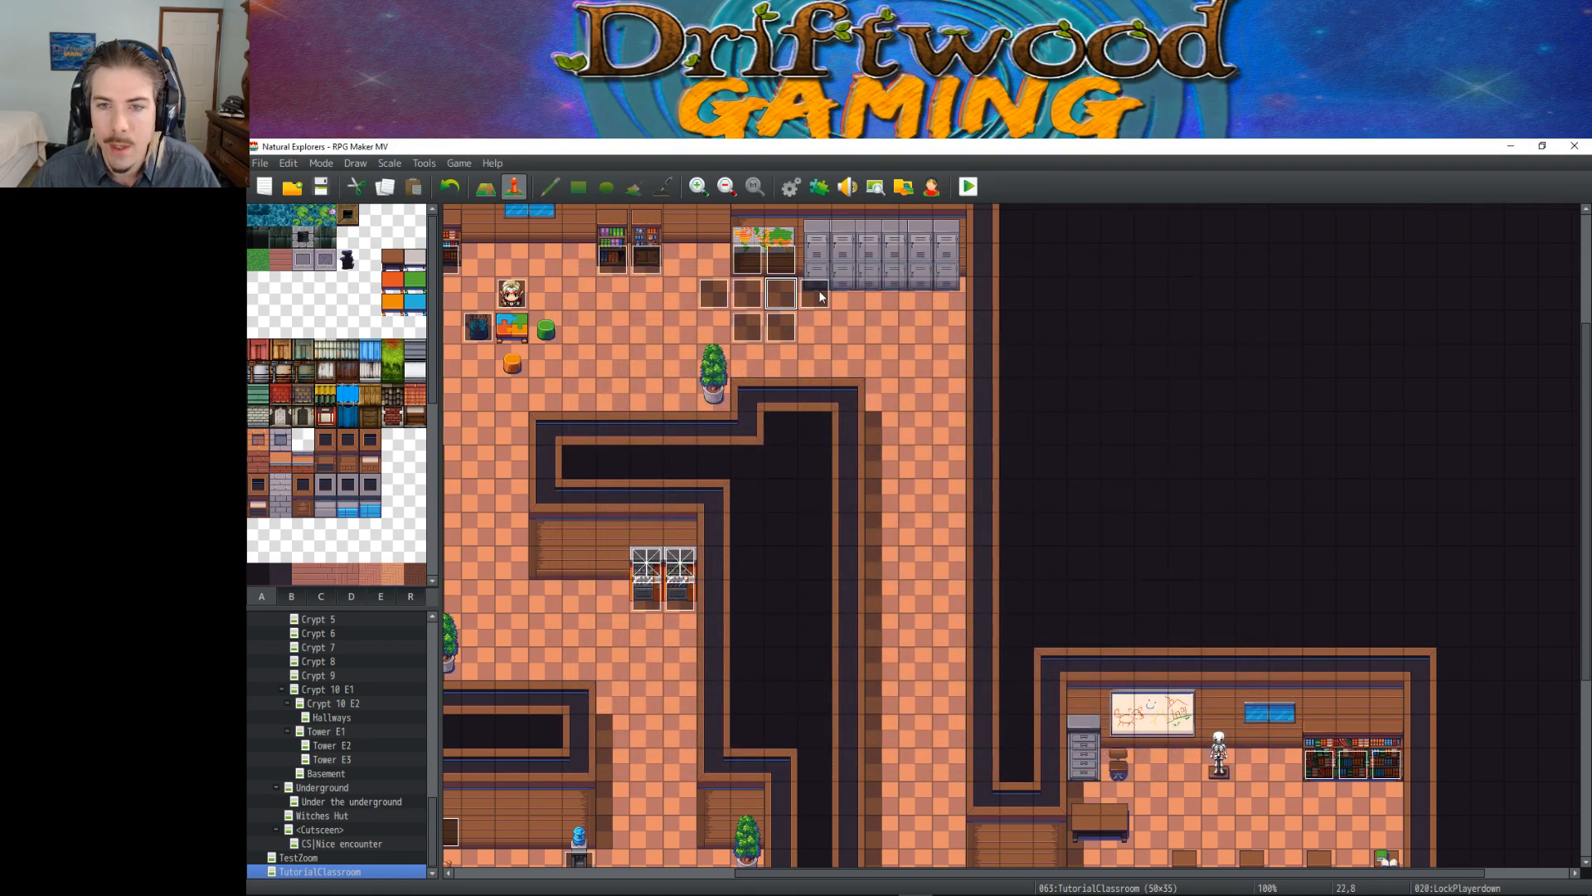
pyautogui.click(715, 295)
pyautogui.click(747, 295)
pyautogui.click(781, 297)
pyautogui.click(784, 327)
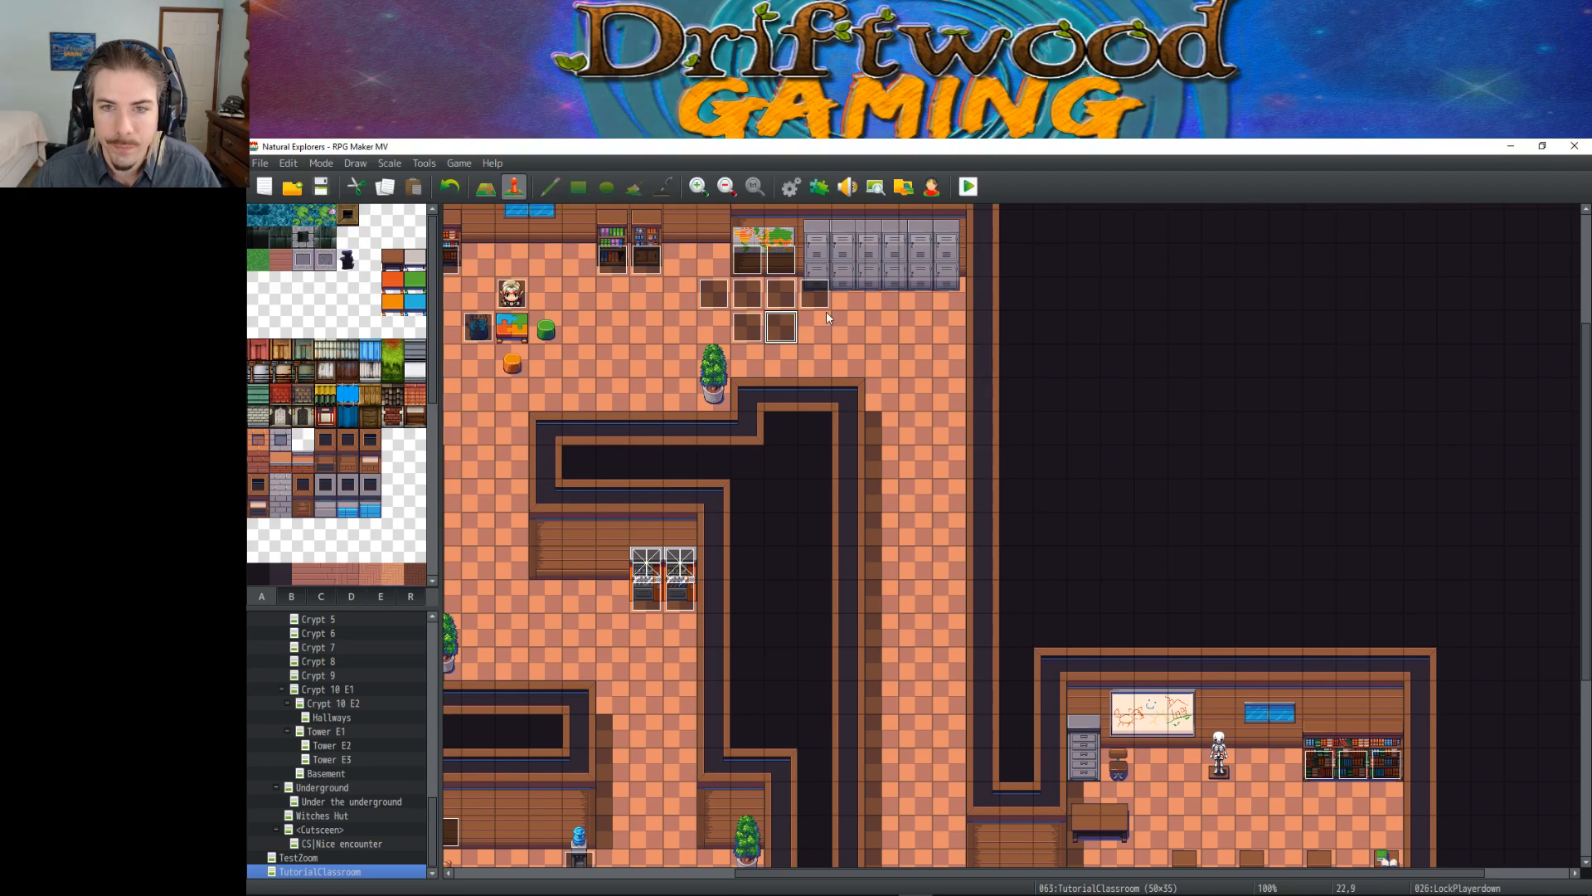
# Step: Close the running playtest and save the project
pyautogui.click(948, 883)
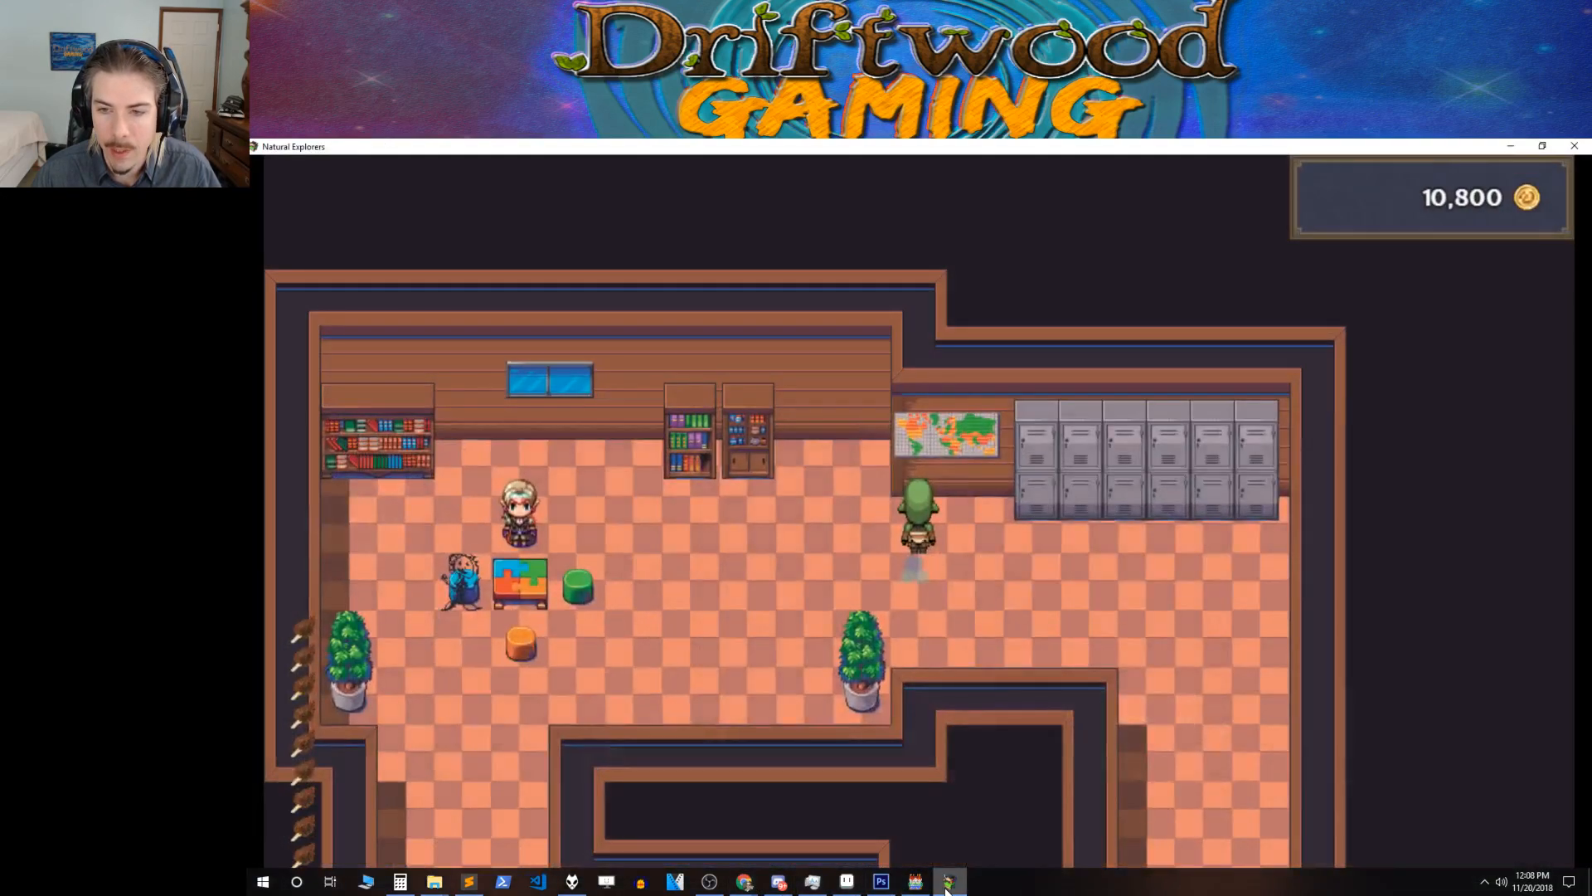
pyautogui.hotkey('alt', 'F4')
pyautogui.hotkey('ctrl', 'r')
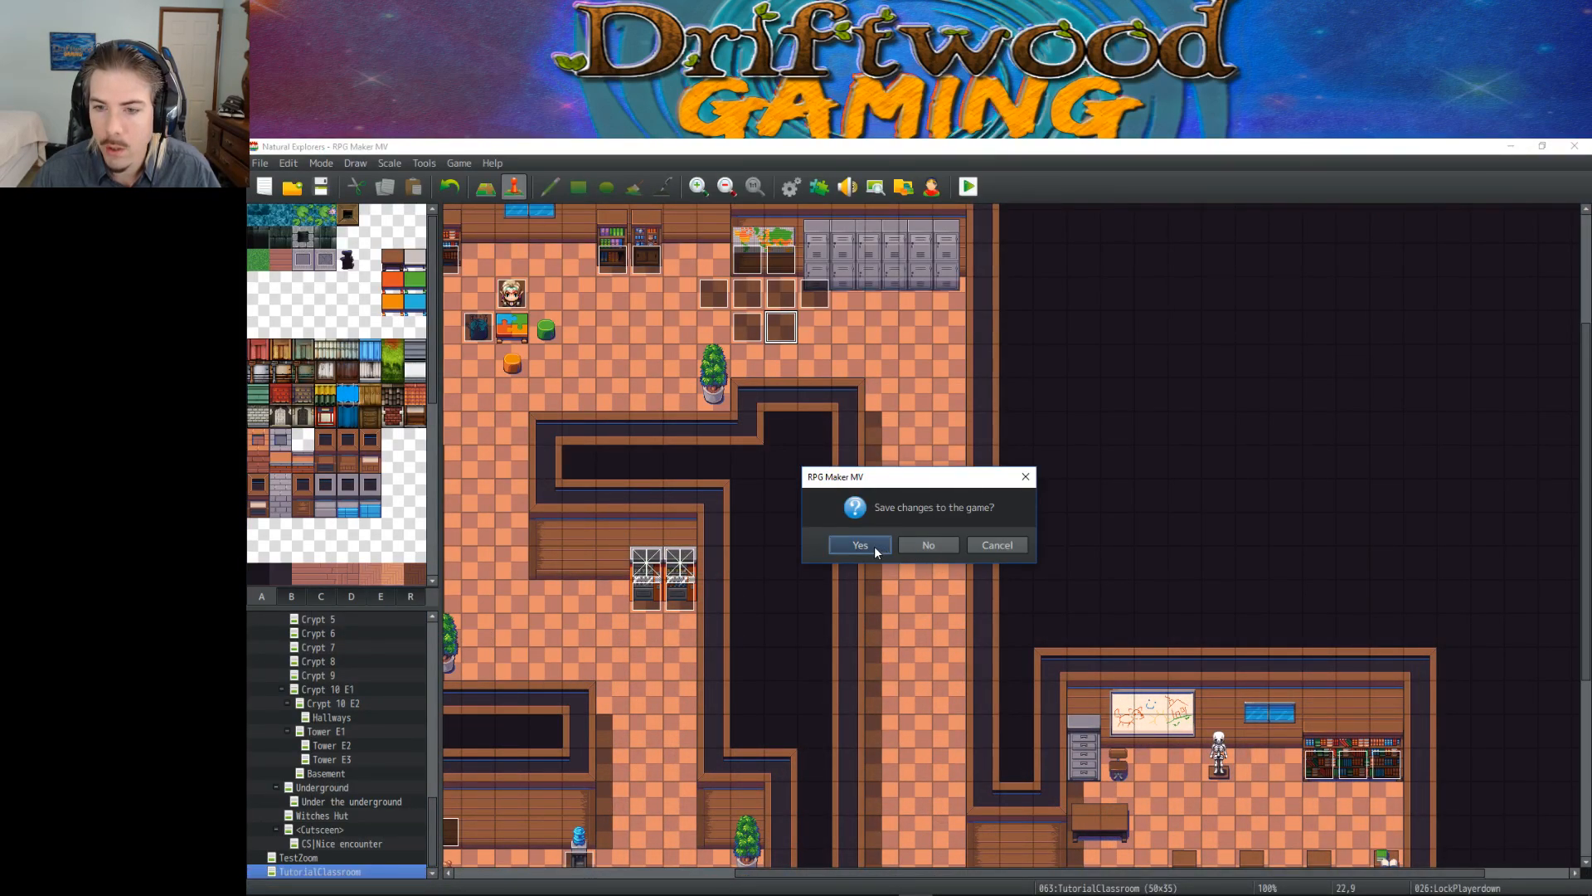
pyautogui.click(998, 546)
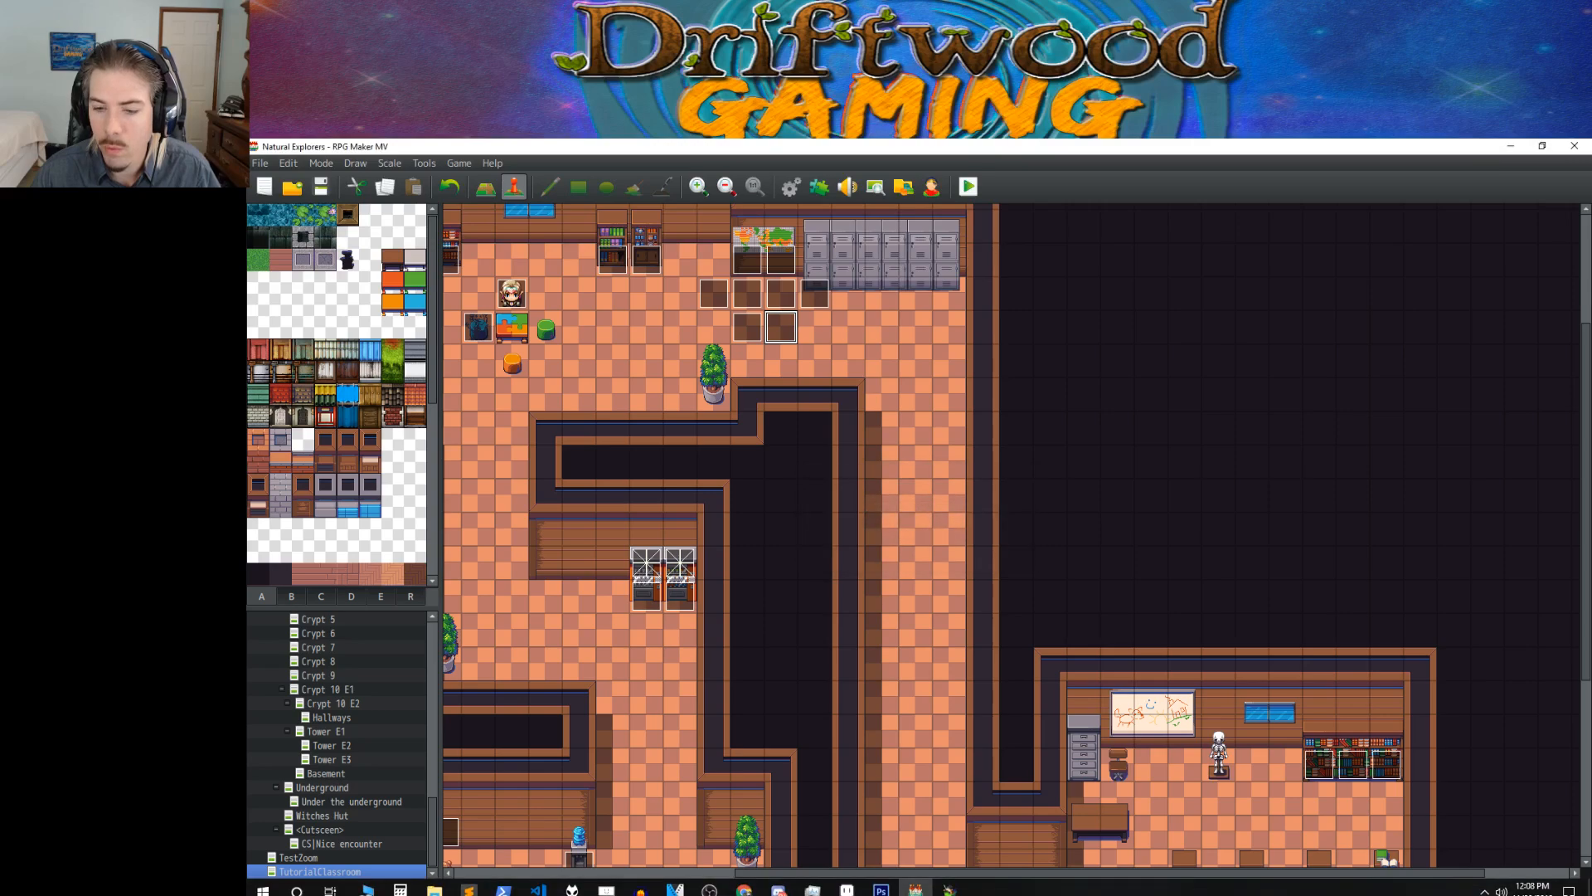
pyautogui.click(954, 884)
pyautogui.click(1576, 147)
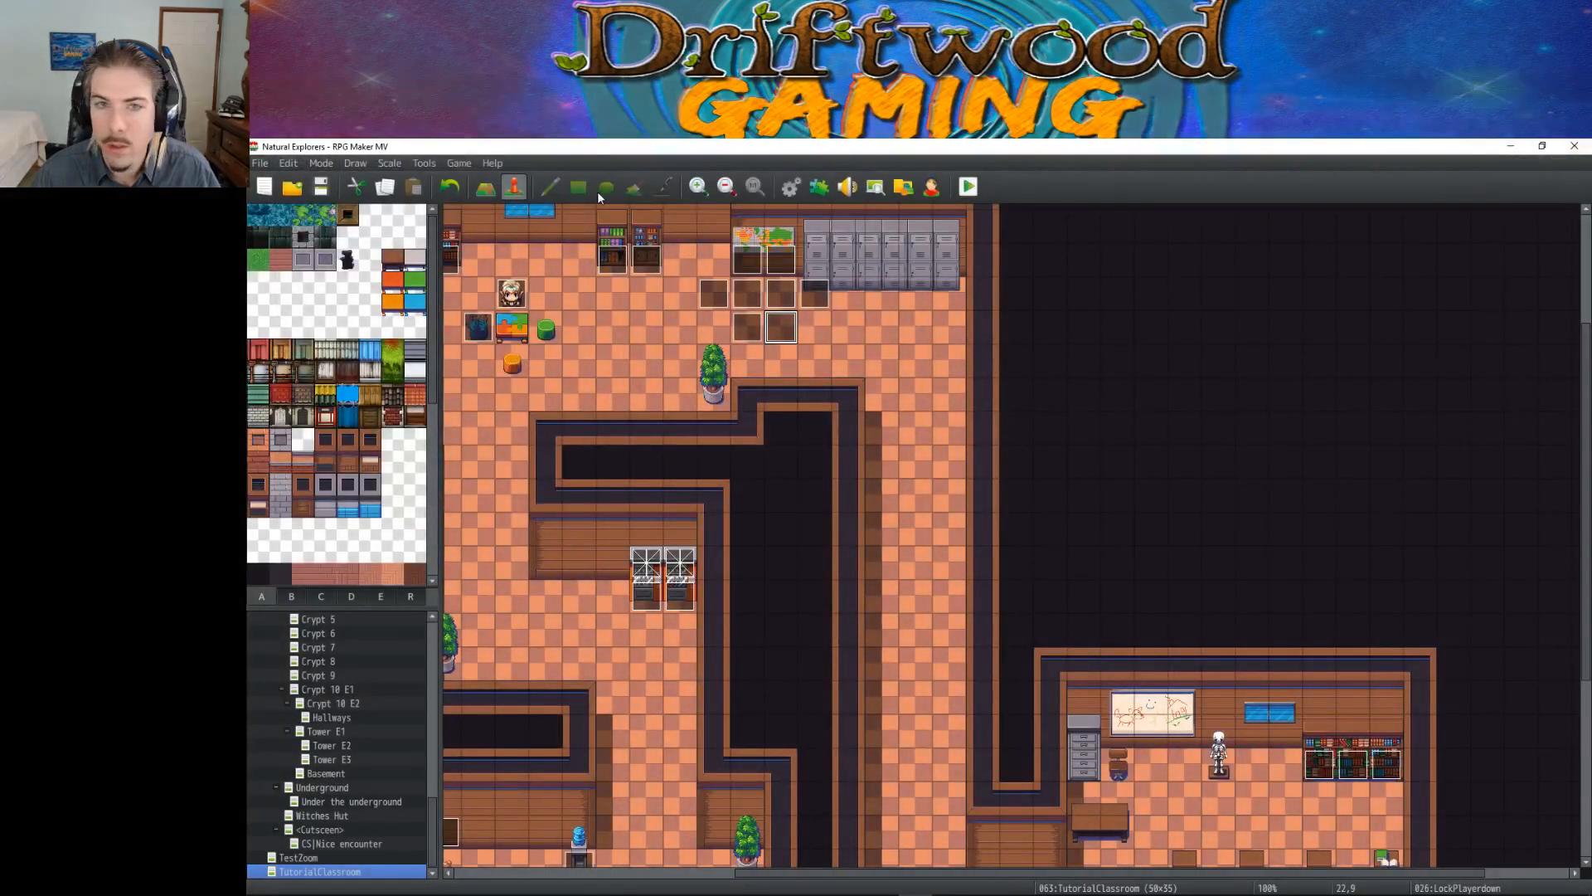
pyautogui.click(323, 191)
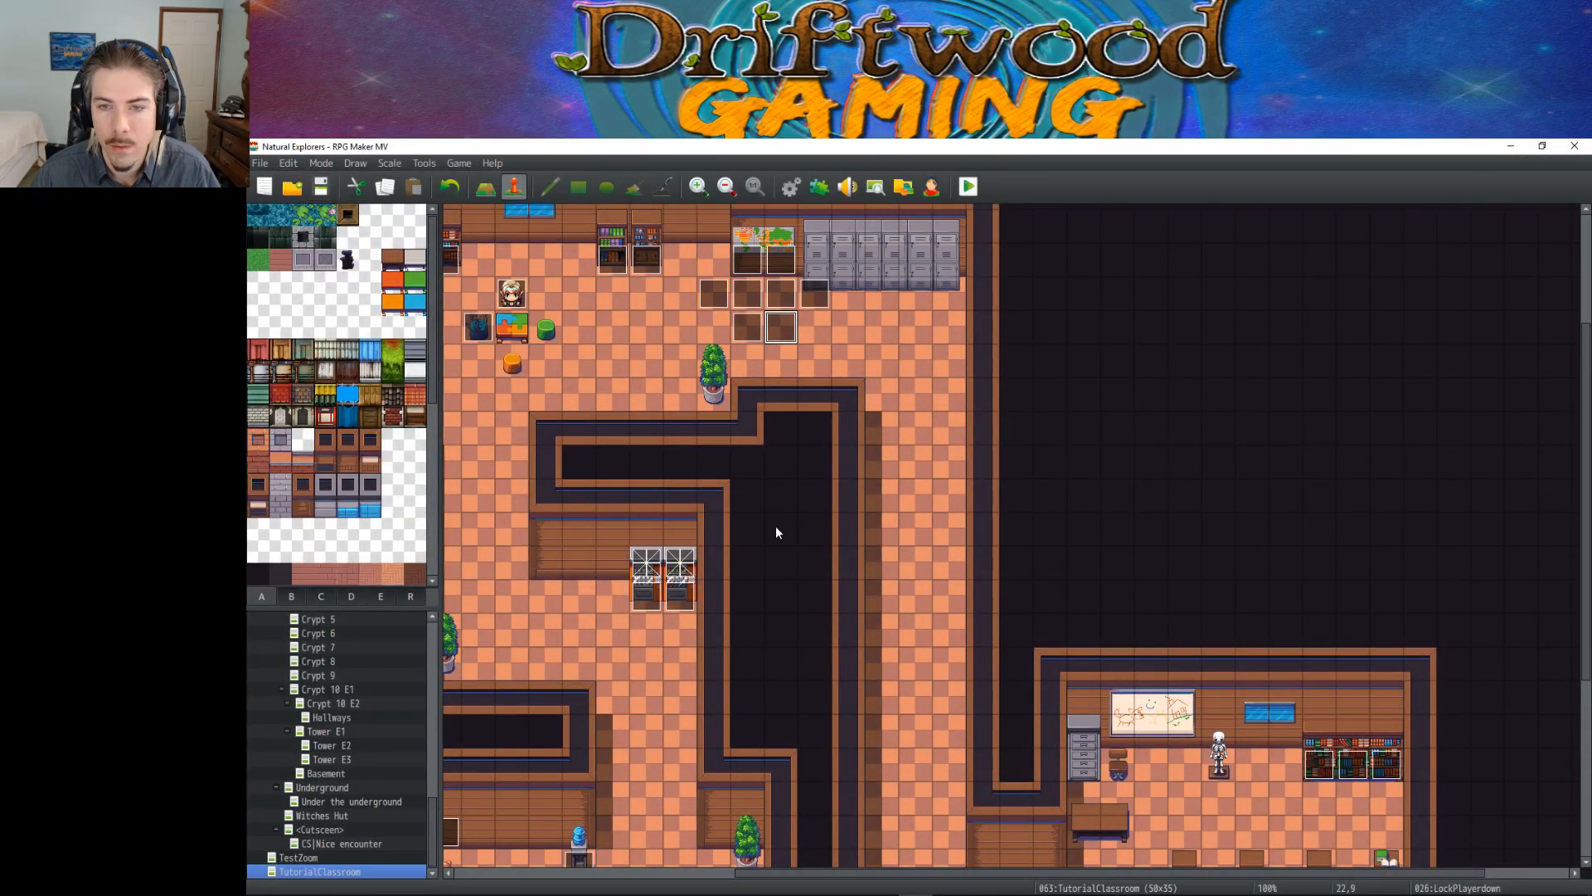
# Step: Switch to Photoshop and create a 28 pt "Esc to Exit" text selection in the map's lower-left corner
pyautogui.click(881, 881)
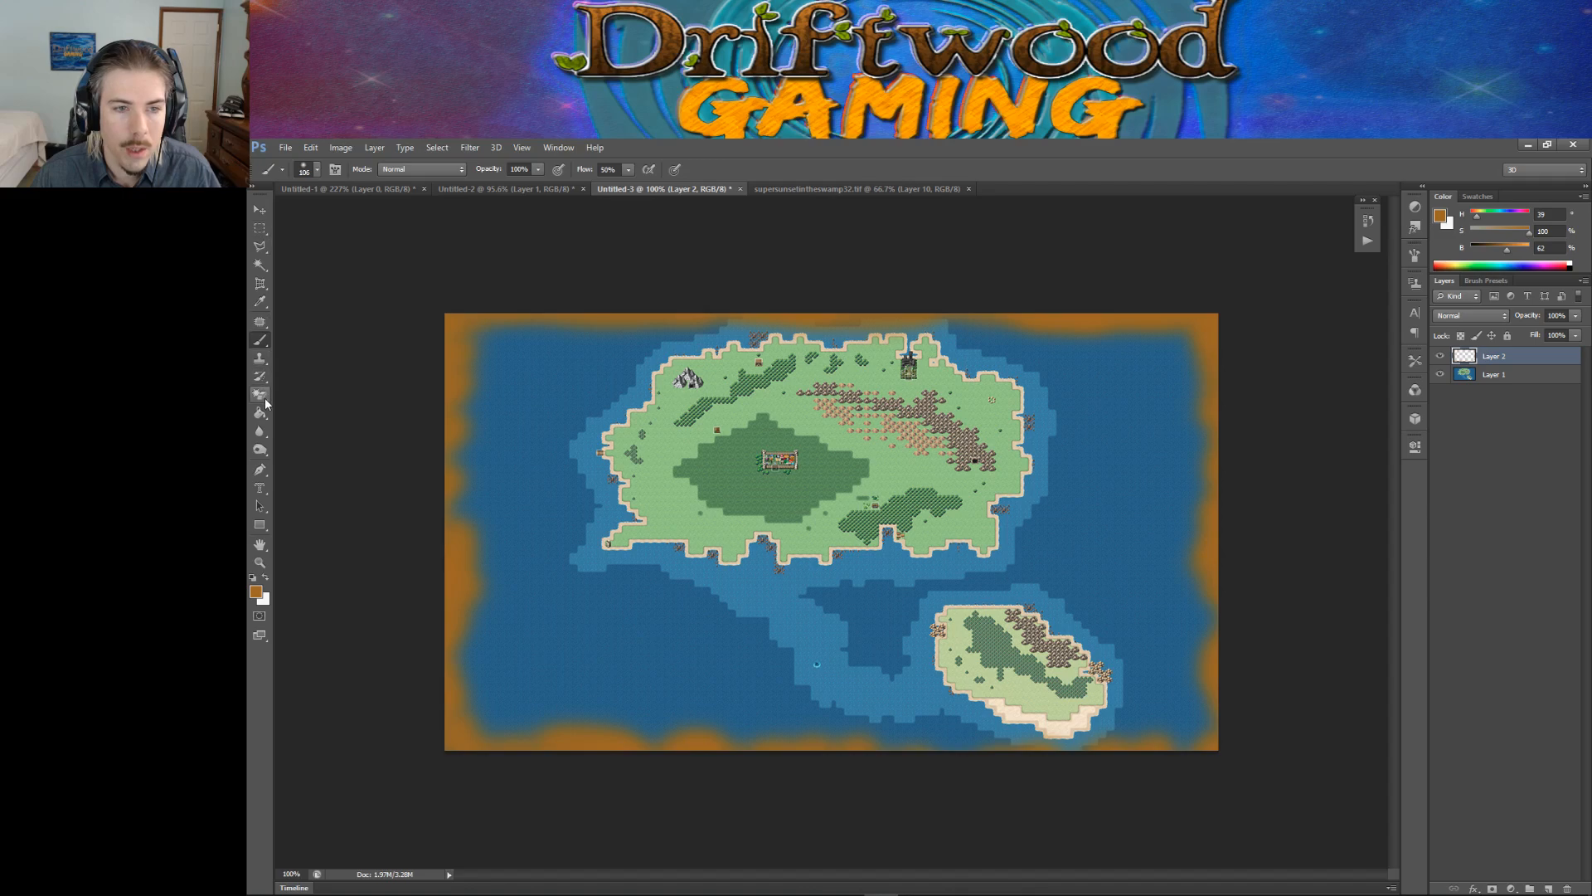
pyautogui.click(262, 491)
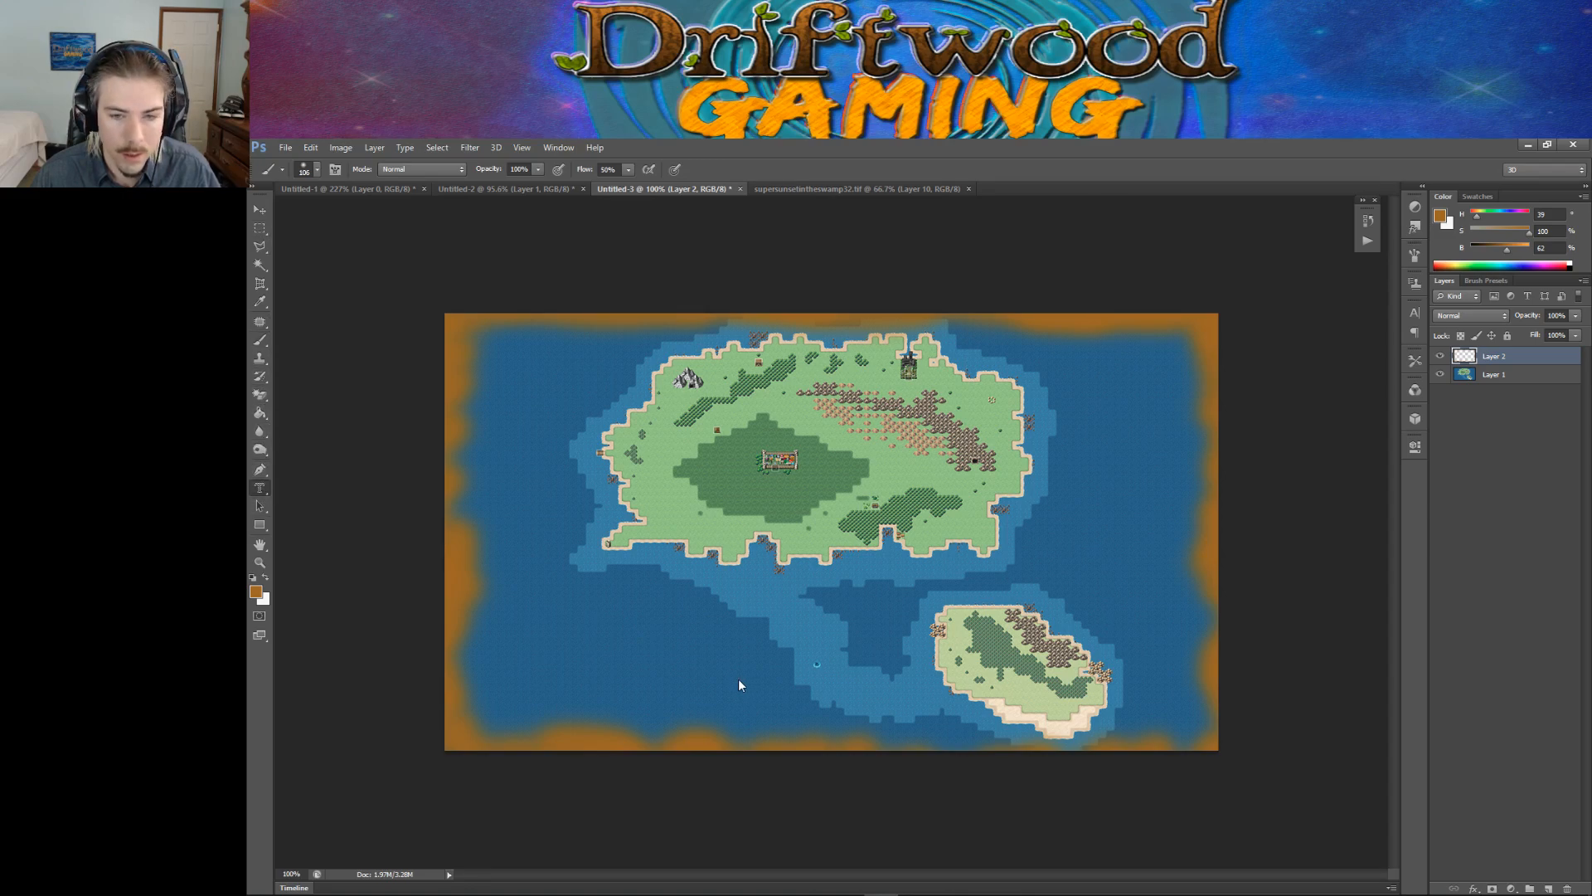
pyautogui.moveTo(483, 682); pyautogui.dragTo(550, 717)
pyautogui.click(516, 169)
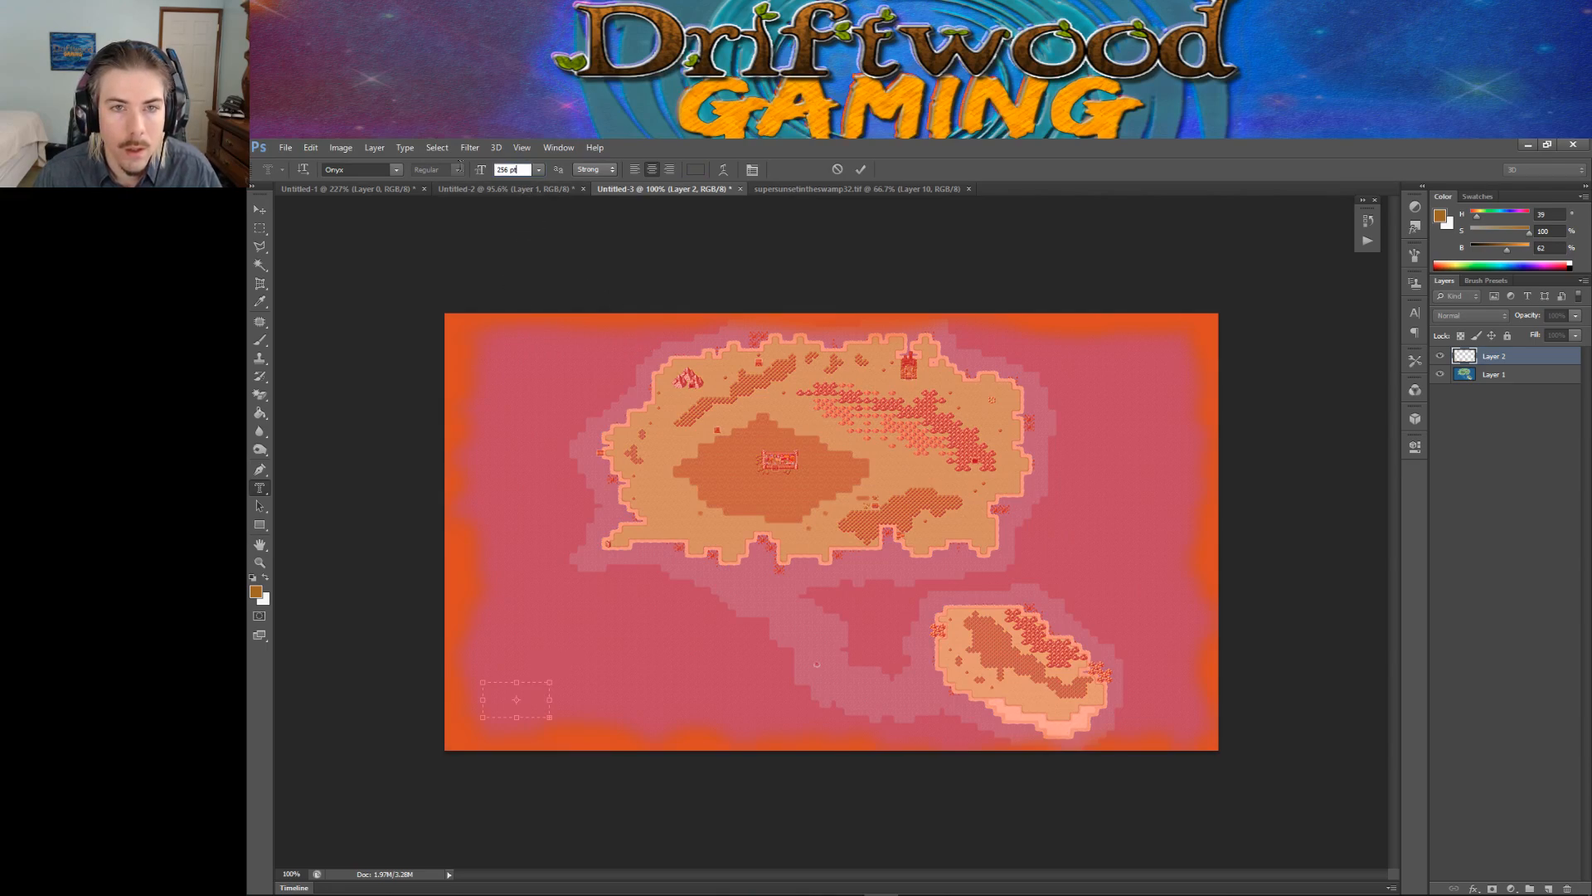
pyautogui.write('2')
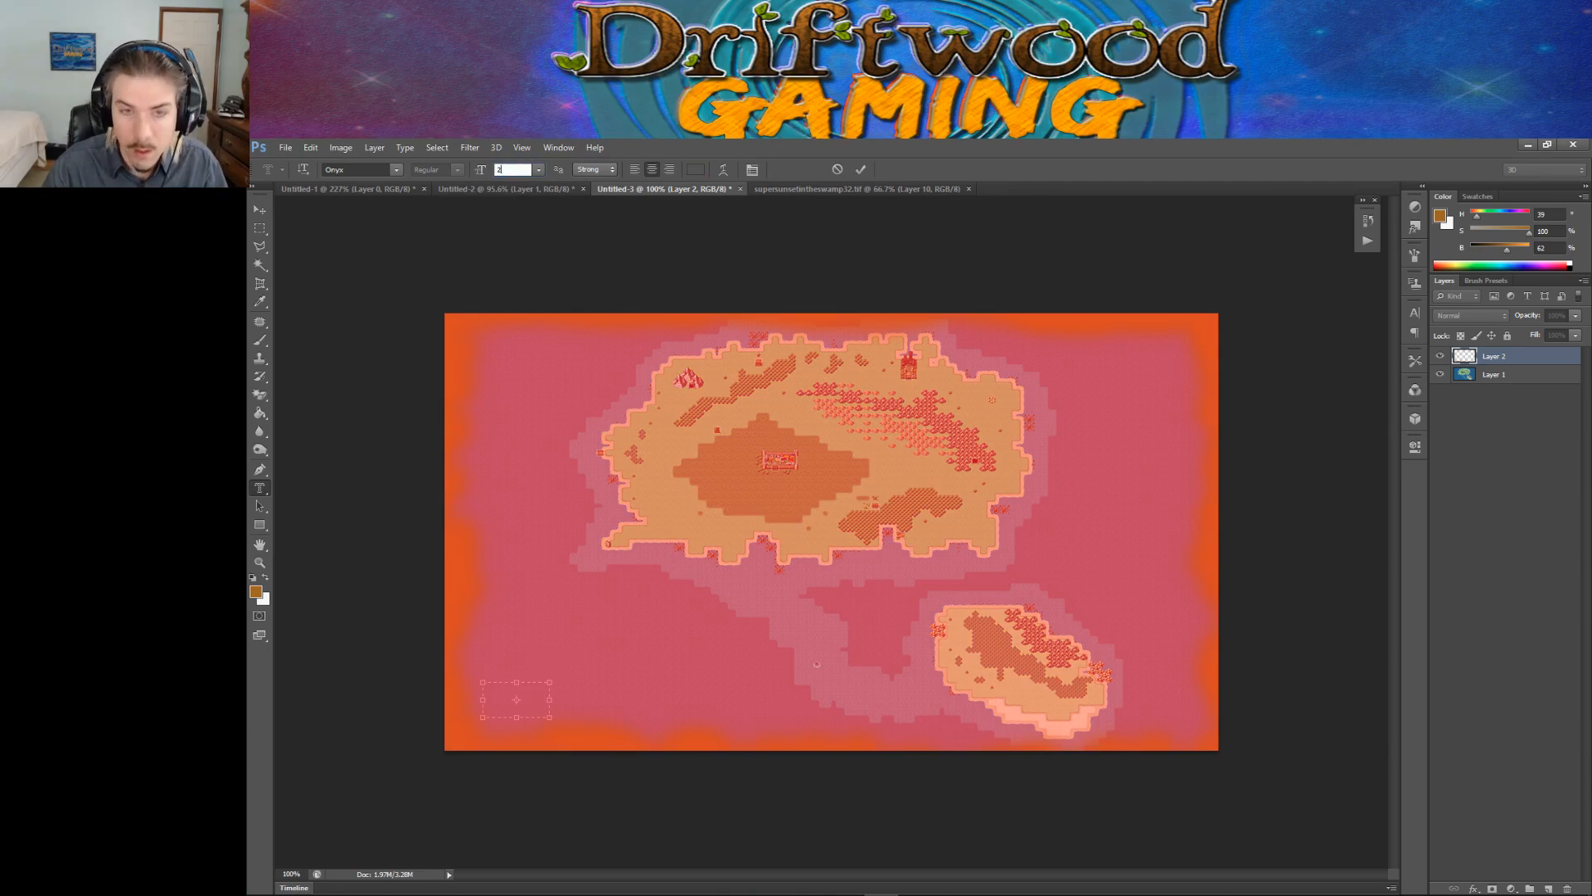
pyautogui.write('8')
pyautogui.press('Return')
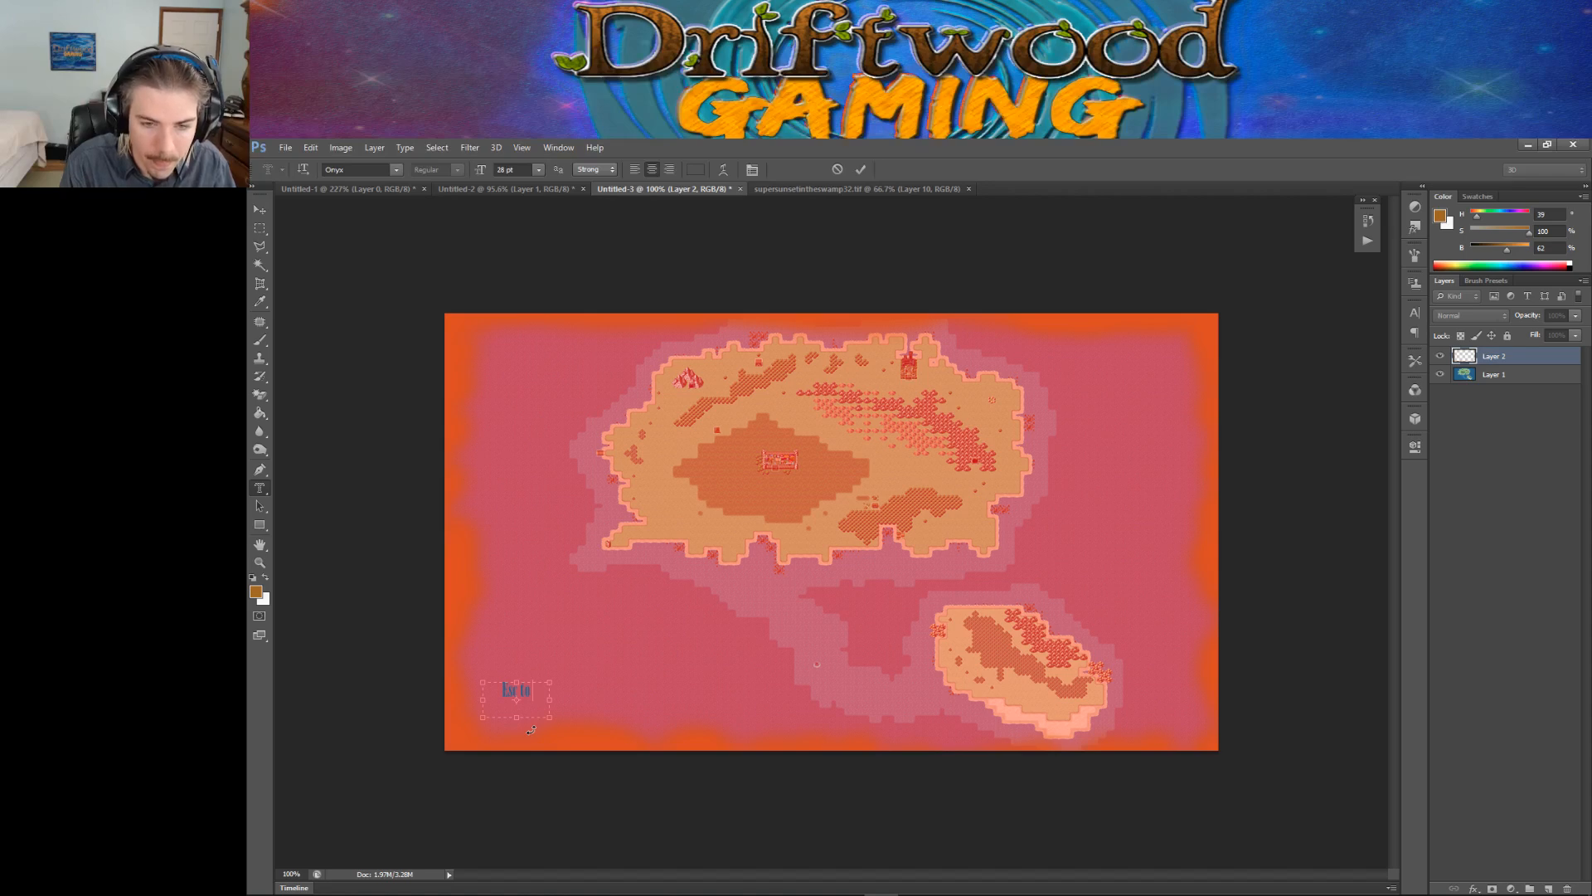
pyautogui.write('Exit')
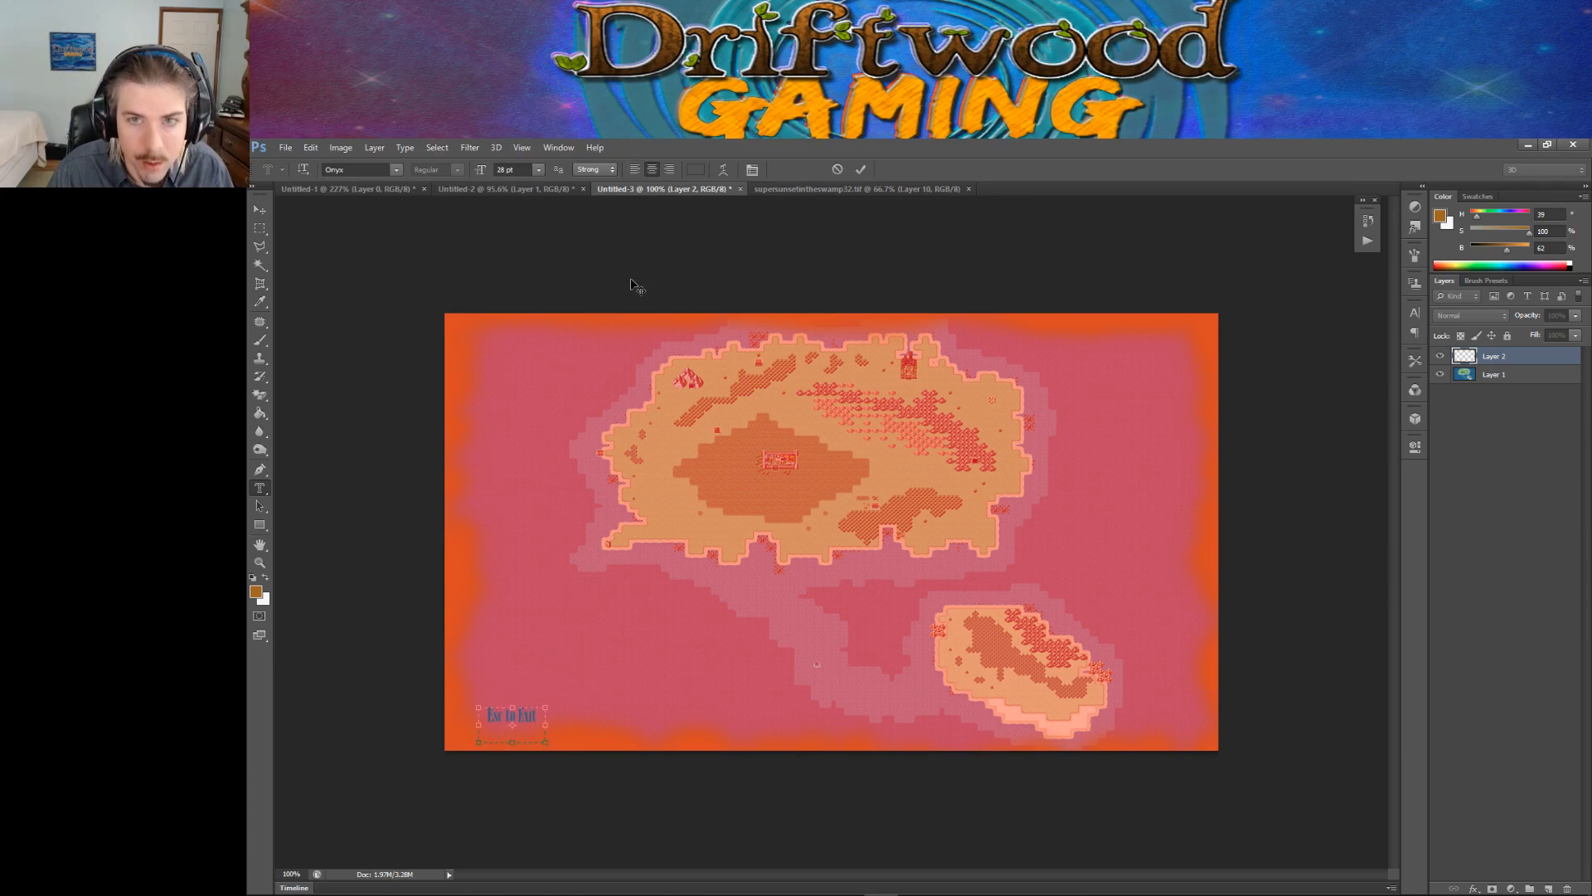
pyautogui.click(861, 169)
# Step: Fill the "Esc to Exit" text selection with dark blue using the Brush tool
pyautogui.click(260, 339)
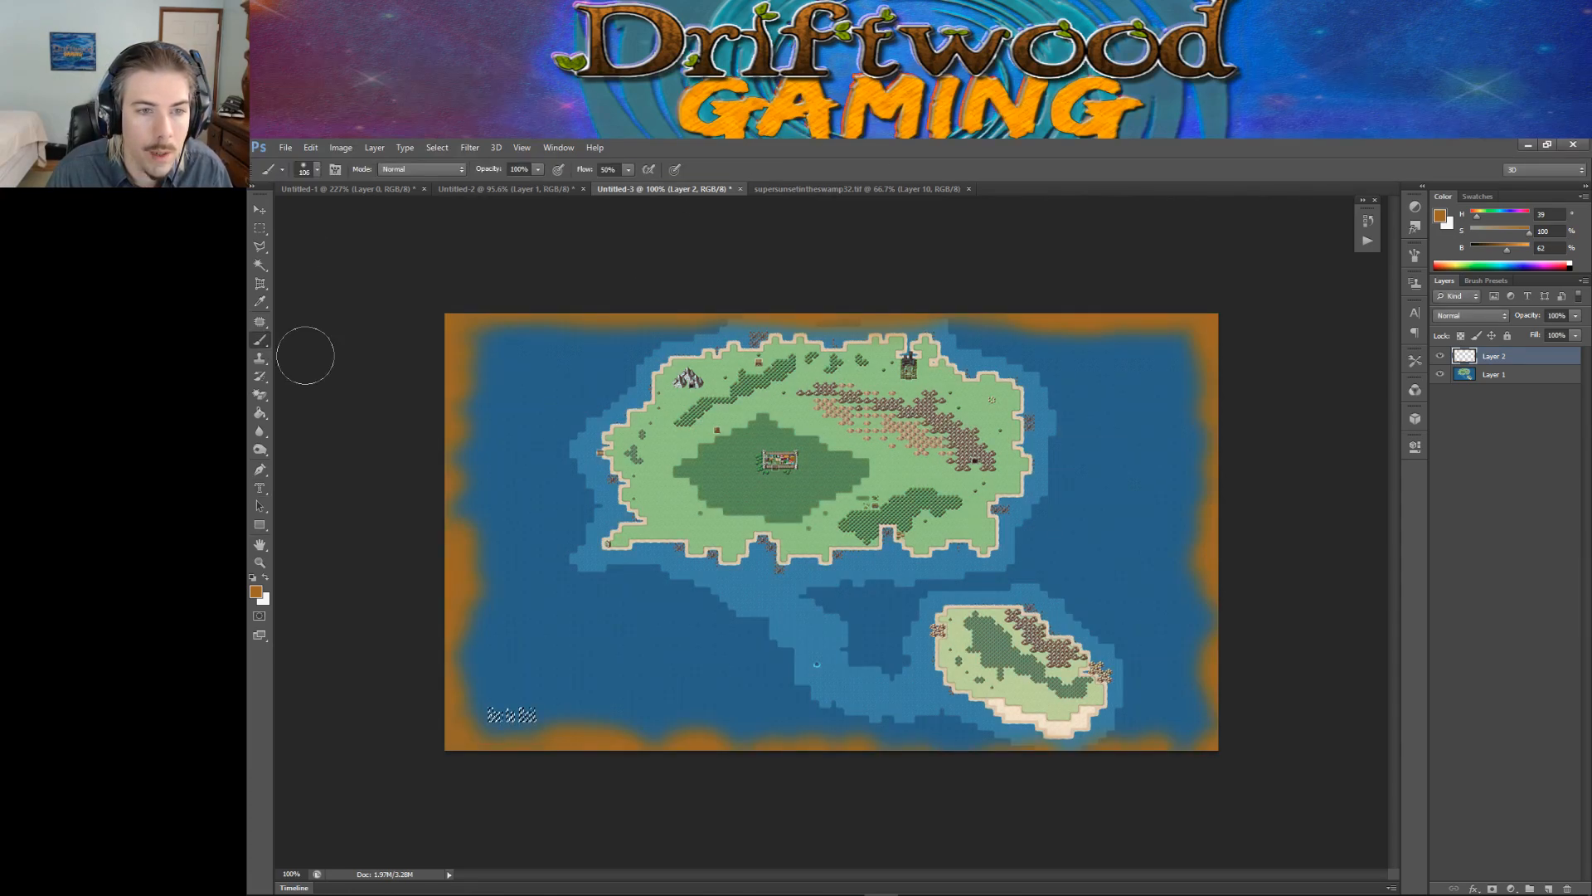
pyautogui.click(1522, 268)
pyautogui.moveTo(541, 720); pyautogui.dragTo(578, 699)
# Step: Apply a Bevel & Emboss style with Contour to Layer 2
pyautogui.rightClick(1493, 353)
pyautogui.click(1452, 367)
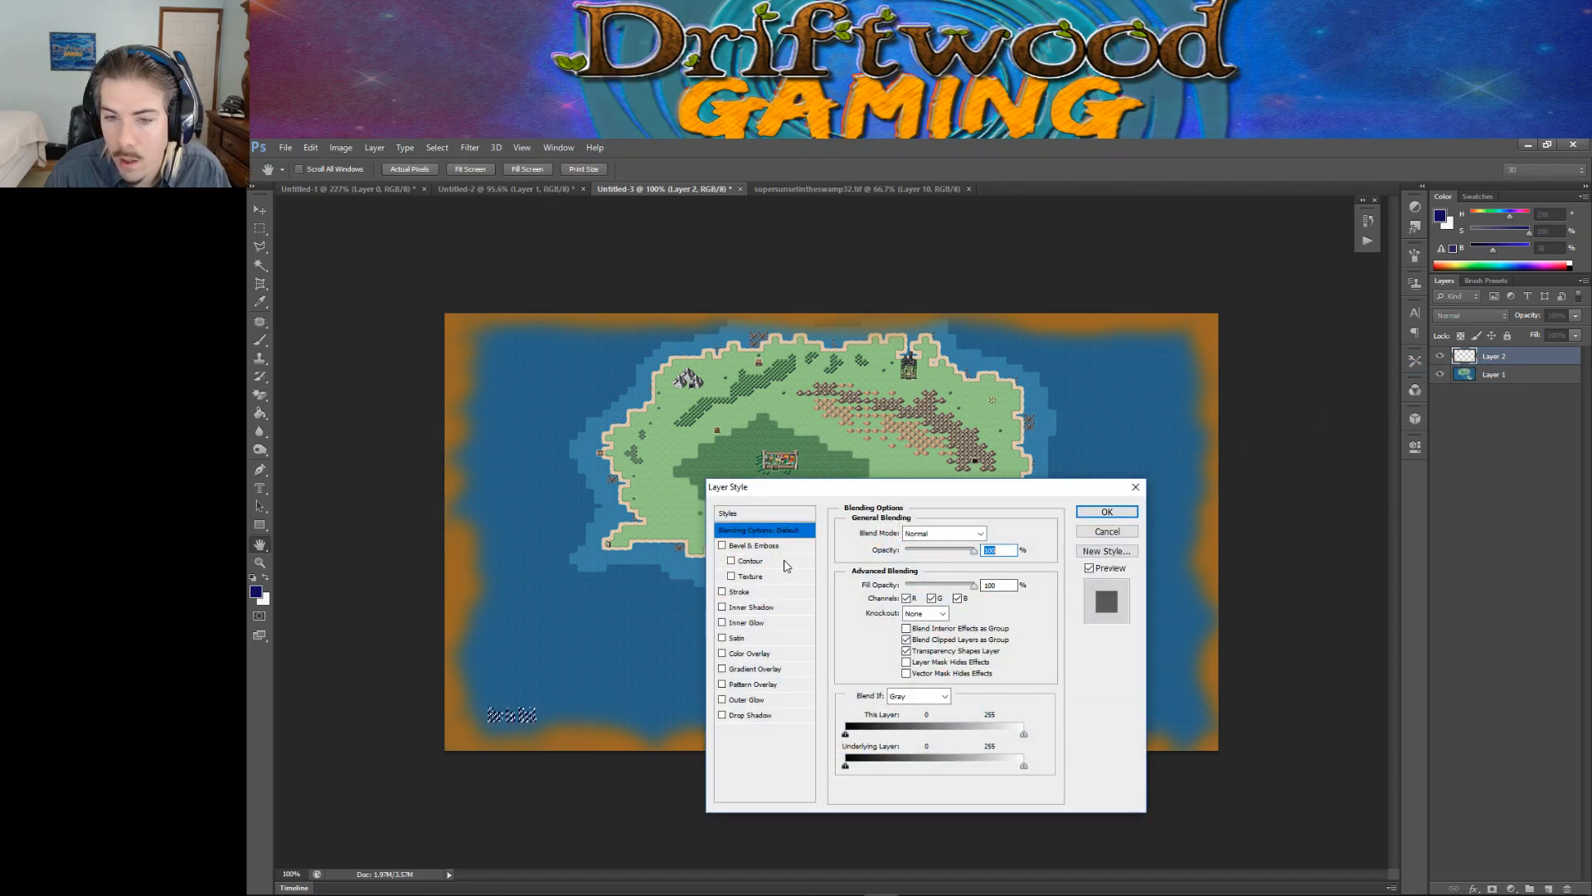
pyautogui.click(722, 544)
pyautogui.click(731, 560)
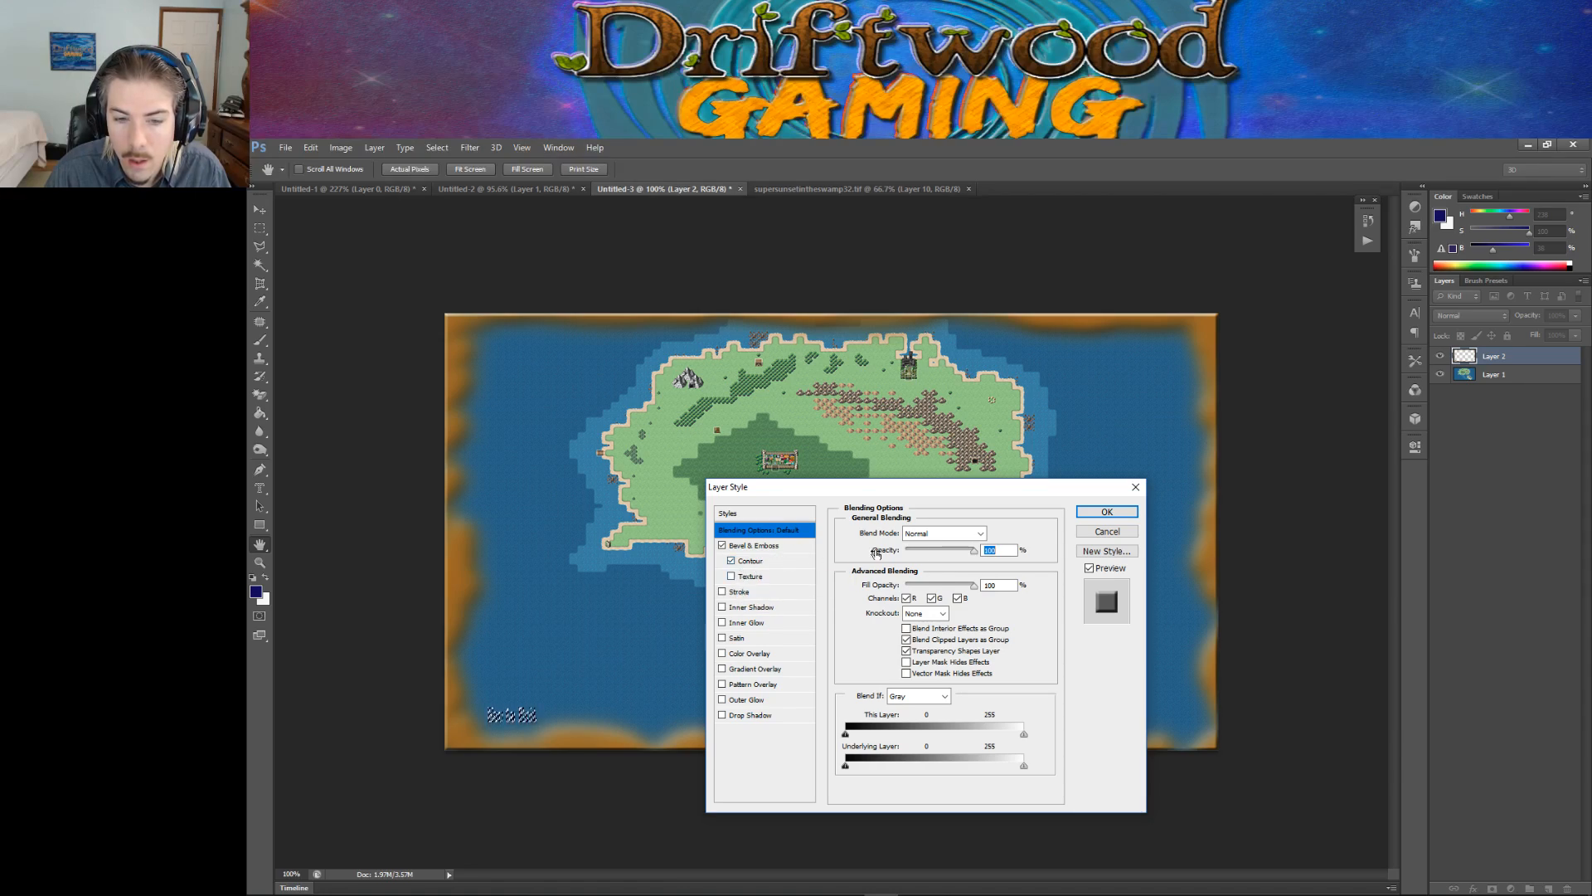
pyautogui.click(1107, 512)
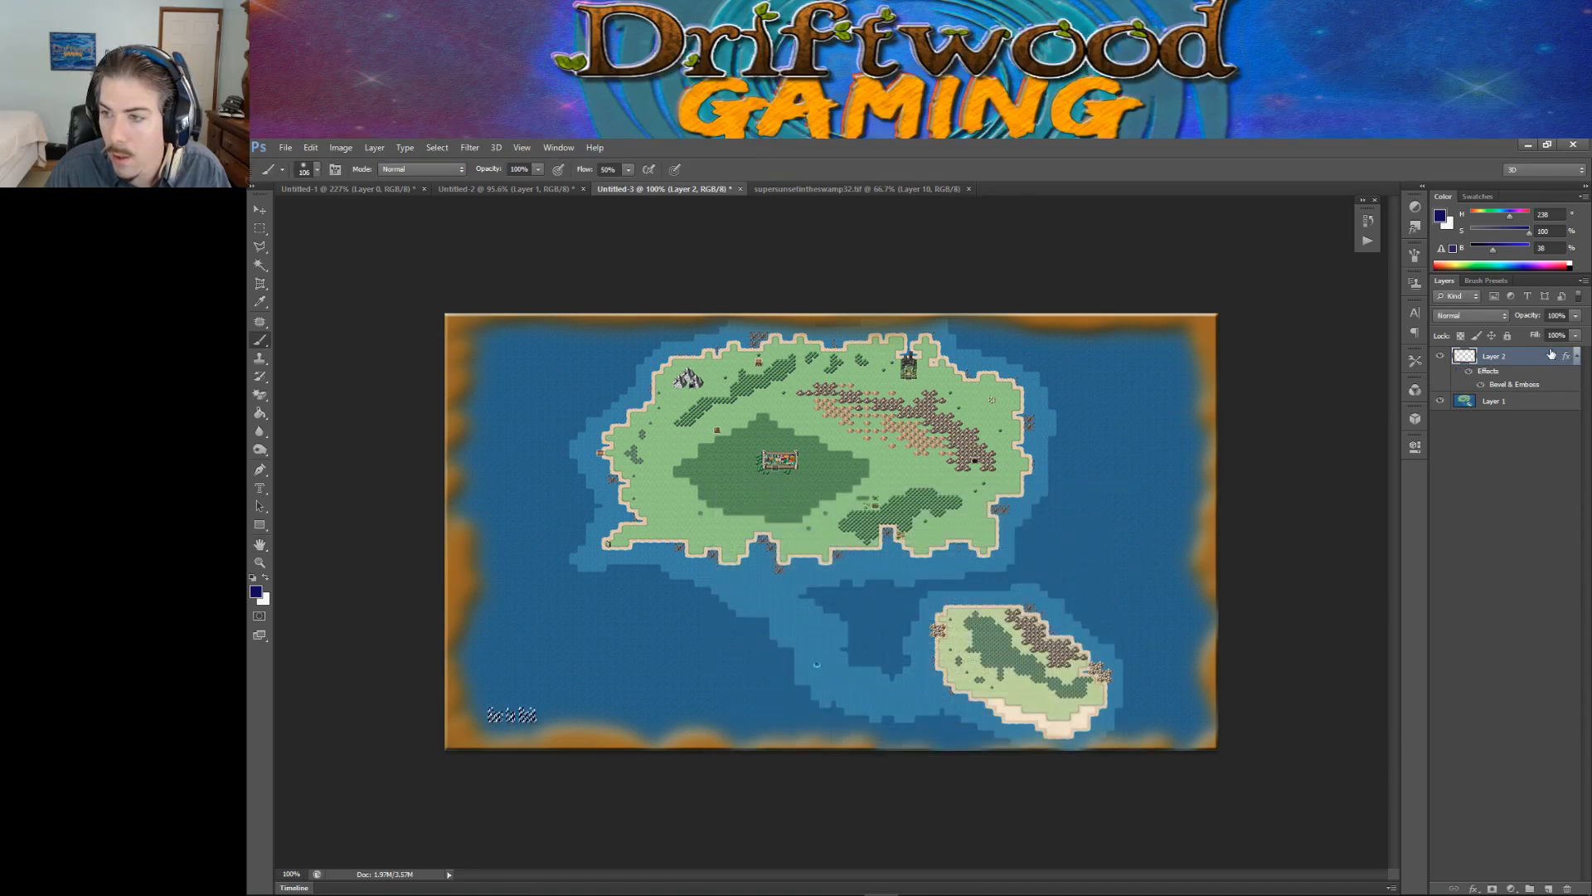
# Step: Try a Brightness/Contrast adjustment with contrast 22 on the exit text, and delete the adjustment layer
pyautogui.click(1488, 404)
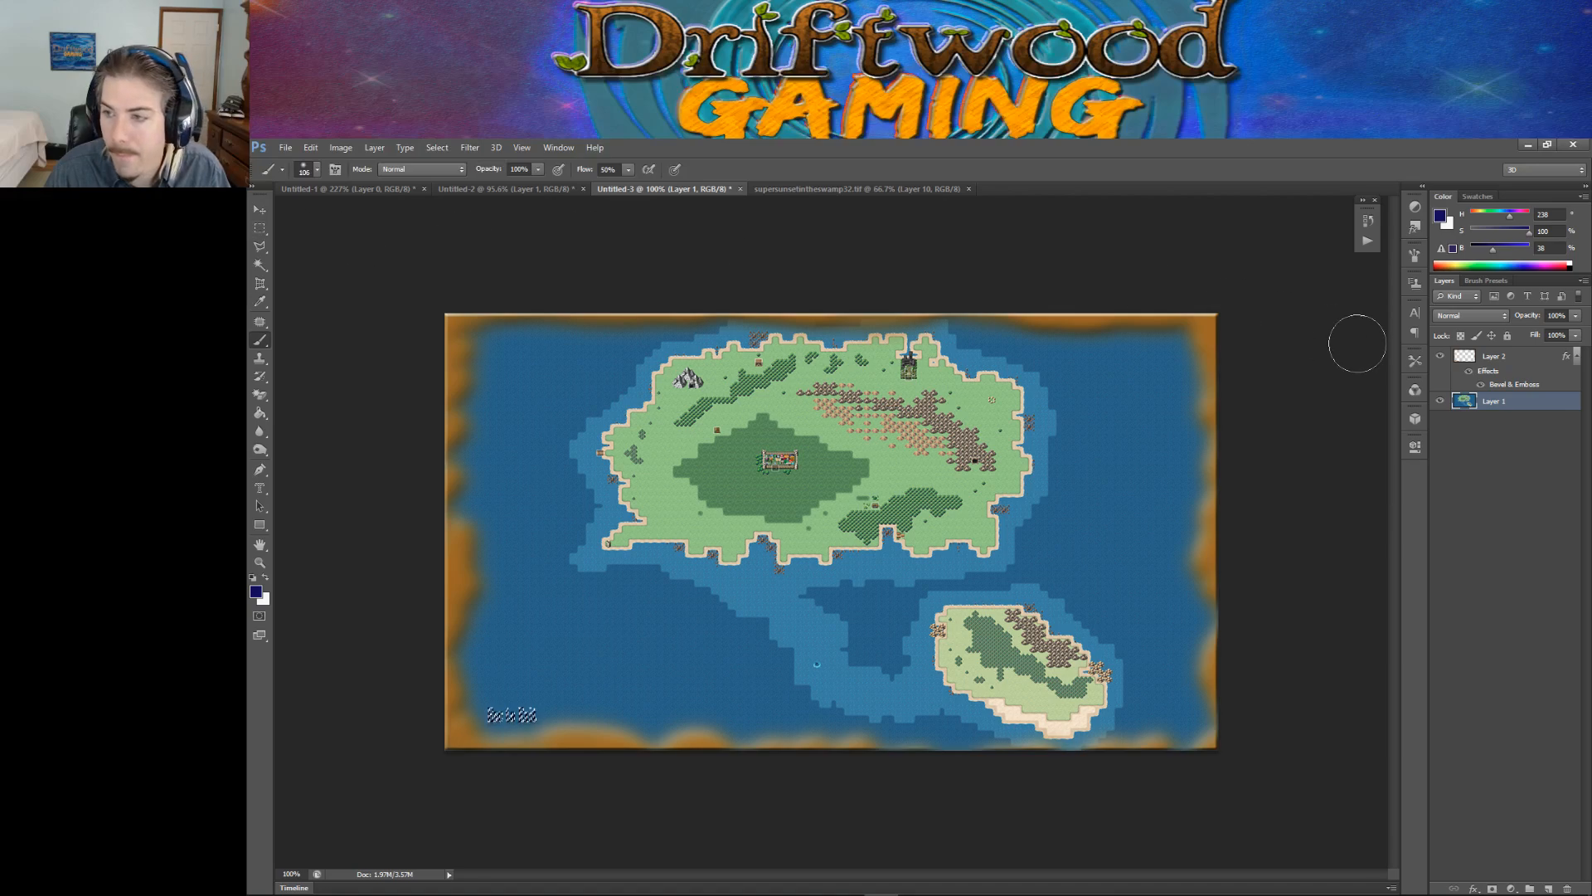
pyautogui.click(1490, 360)
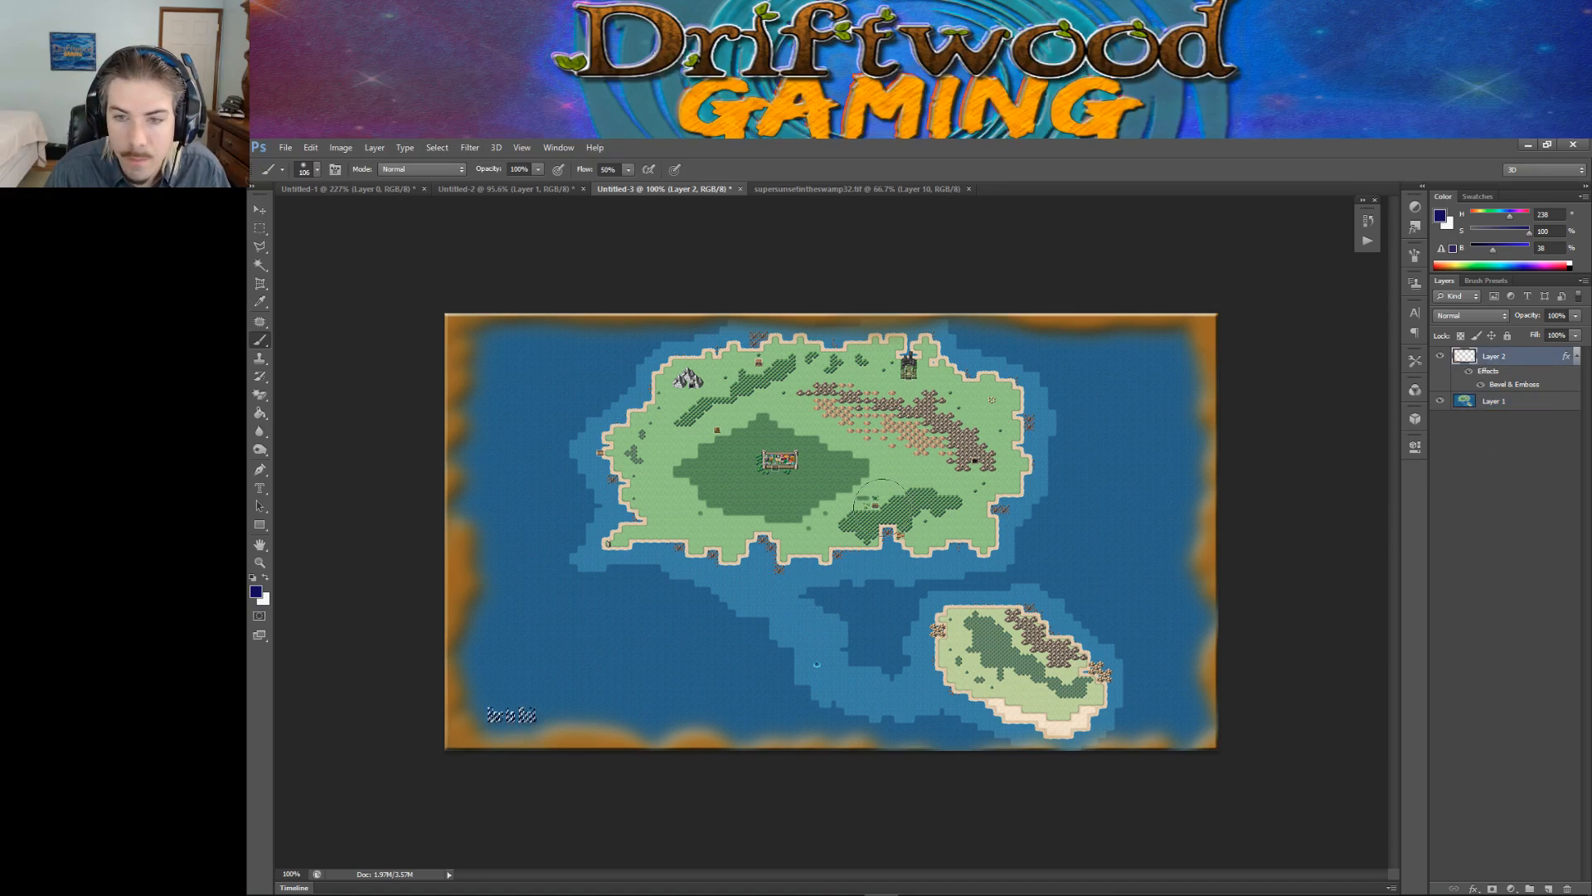
pyautogui.click(1508, 405)
pyautogui.click(1504, 363)
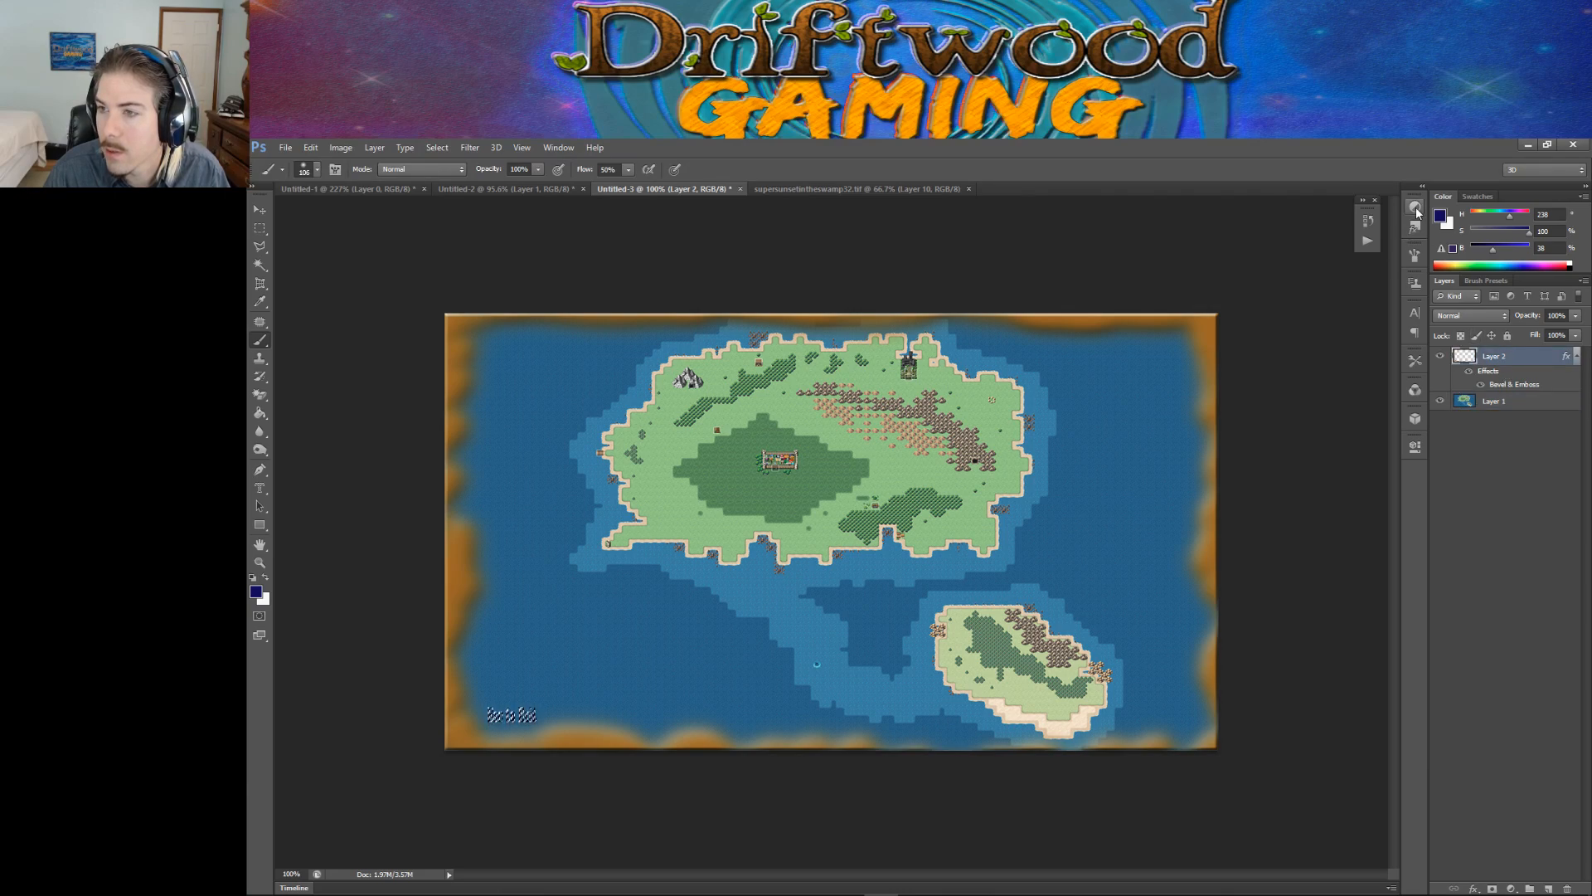
pyautogui.click(1412, 209)
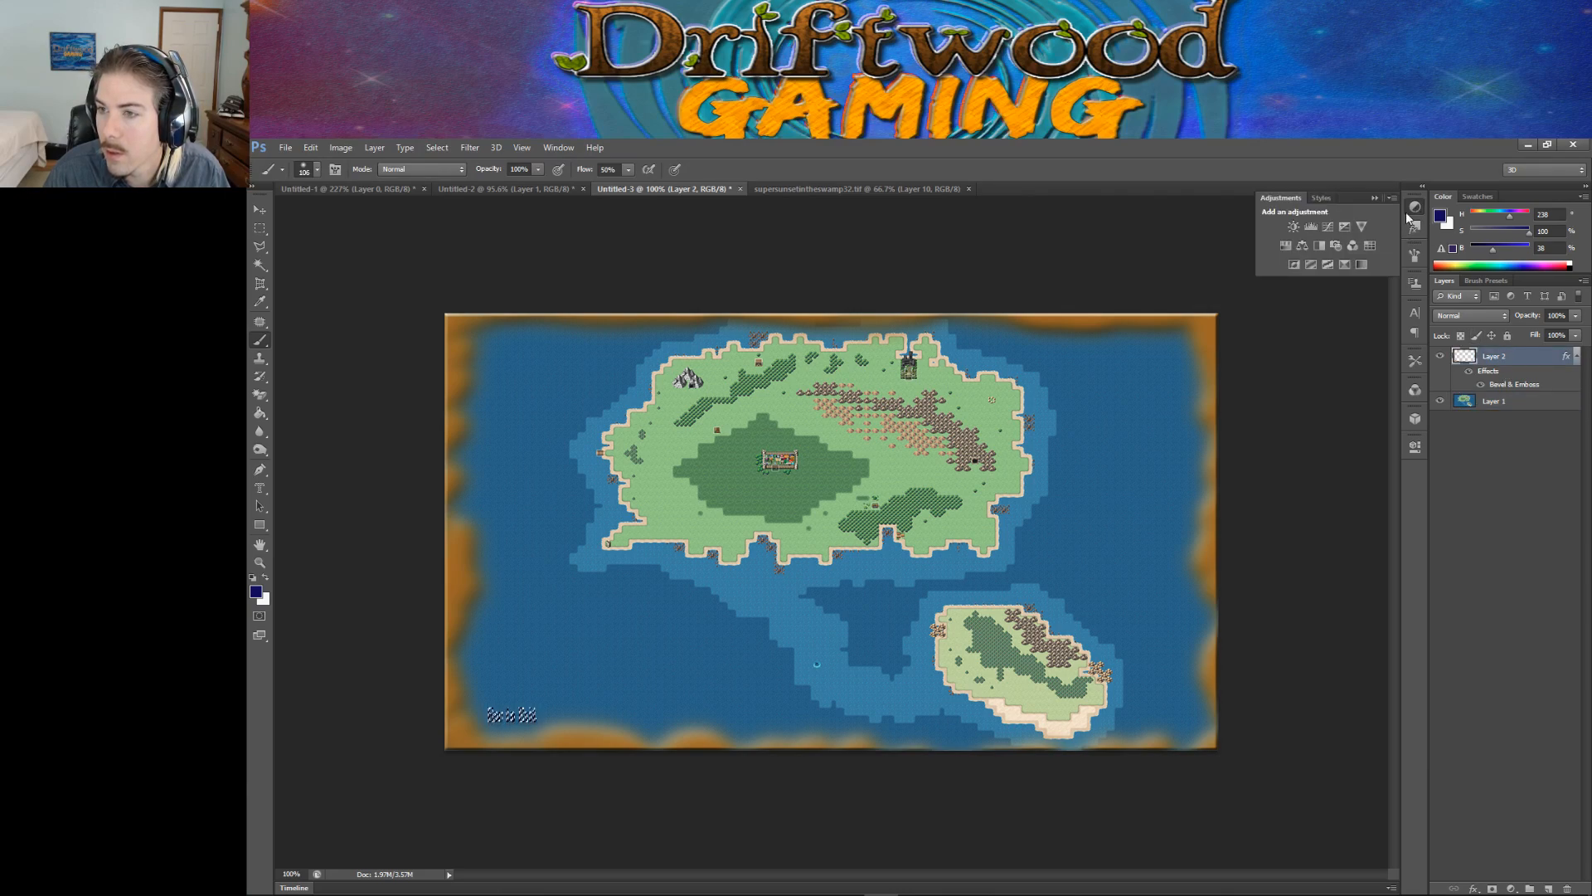
pyautogui.click(1294, 227)
pyautogui.moveTo(1328, 544); pyautogui.dragTo(1332, 545)
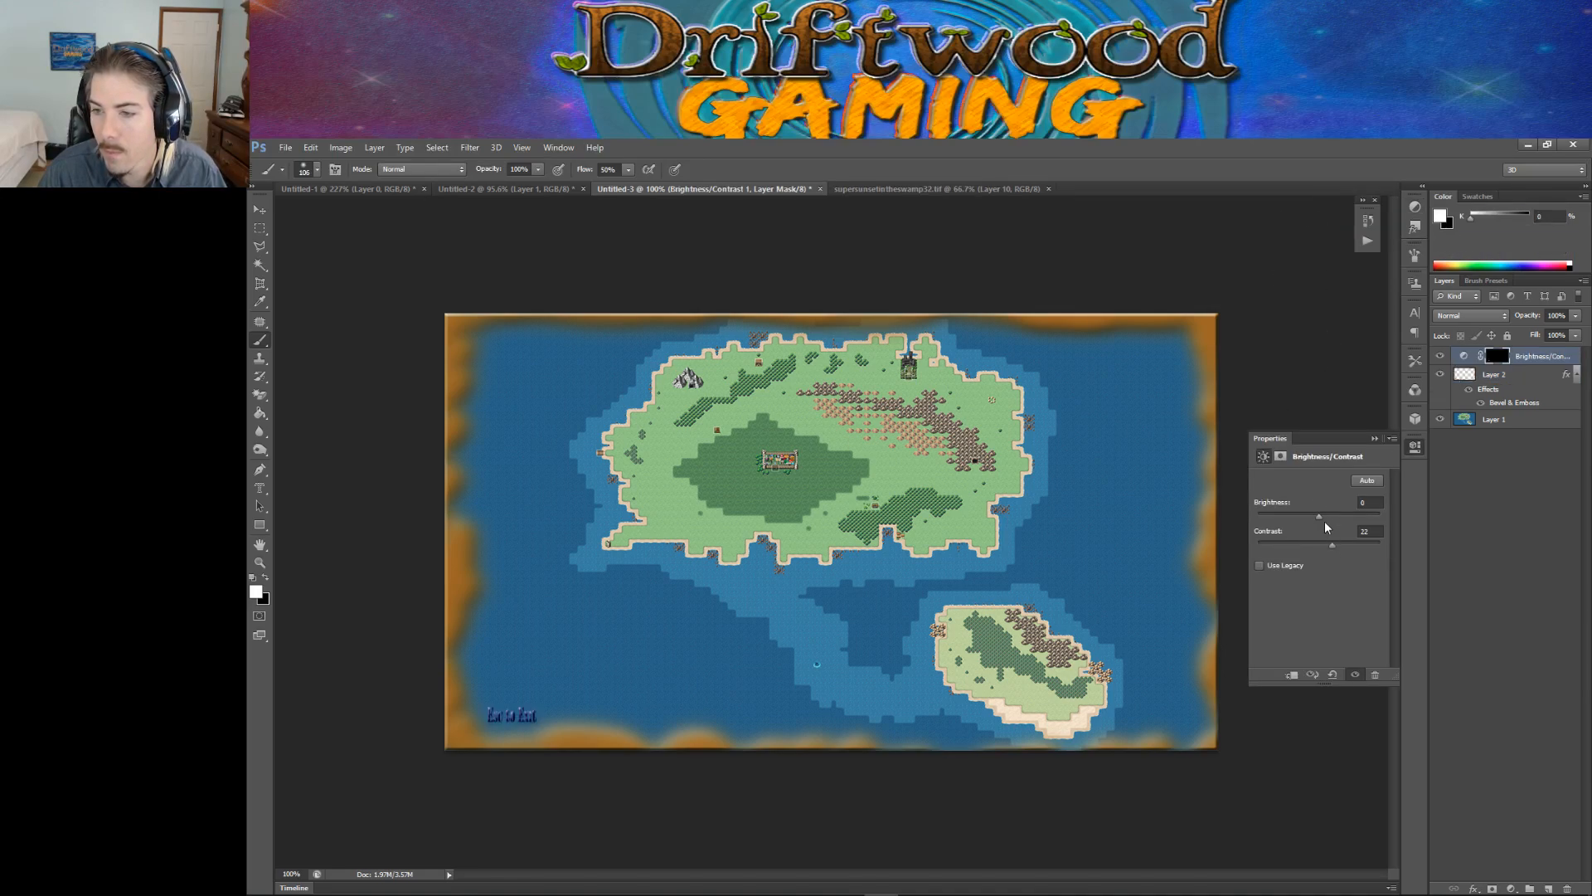
pyautogui.click(1376, 438)
pyautogui.press('Delete')
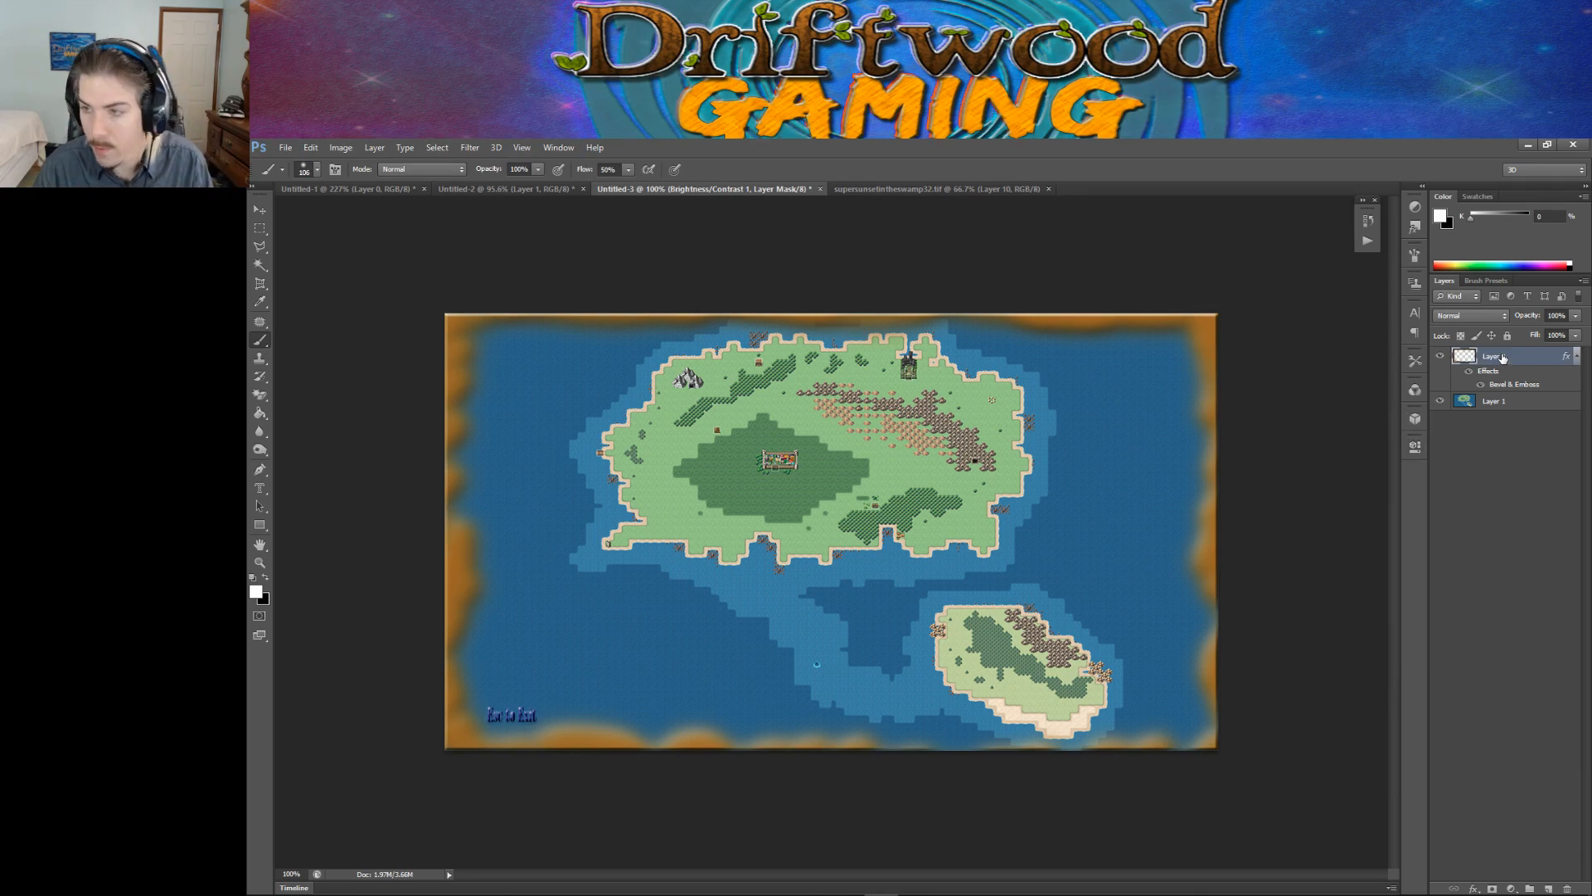
# Step: Add a Brightness/Contrast adjustment layer above Layer 2 with contrast 23
pyautogui.click(1417, 210)
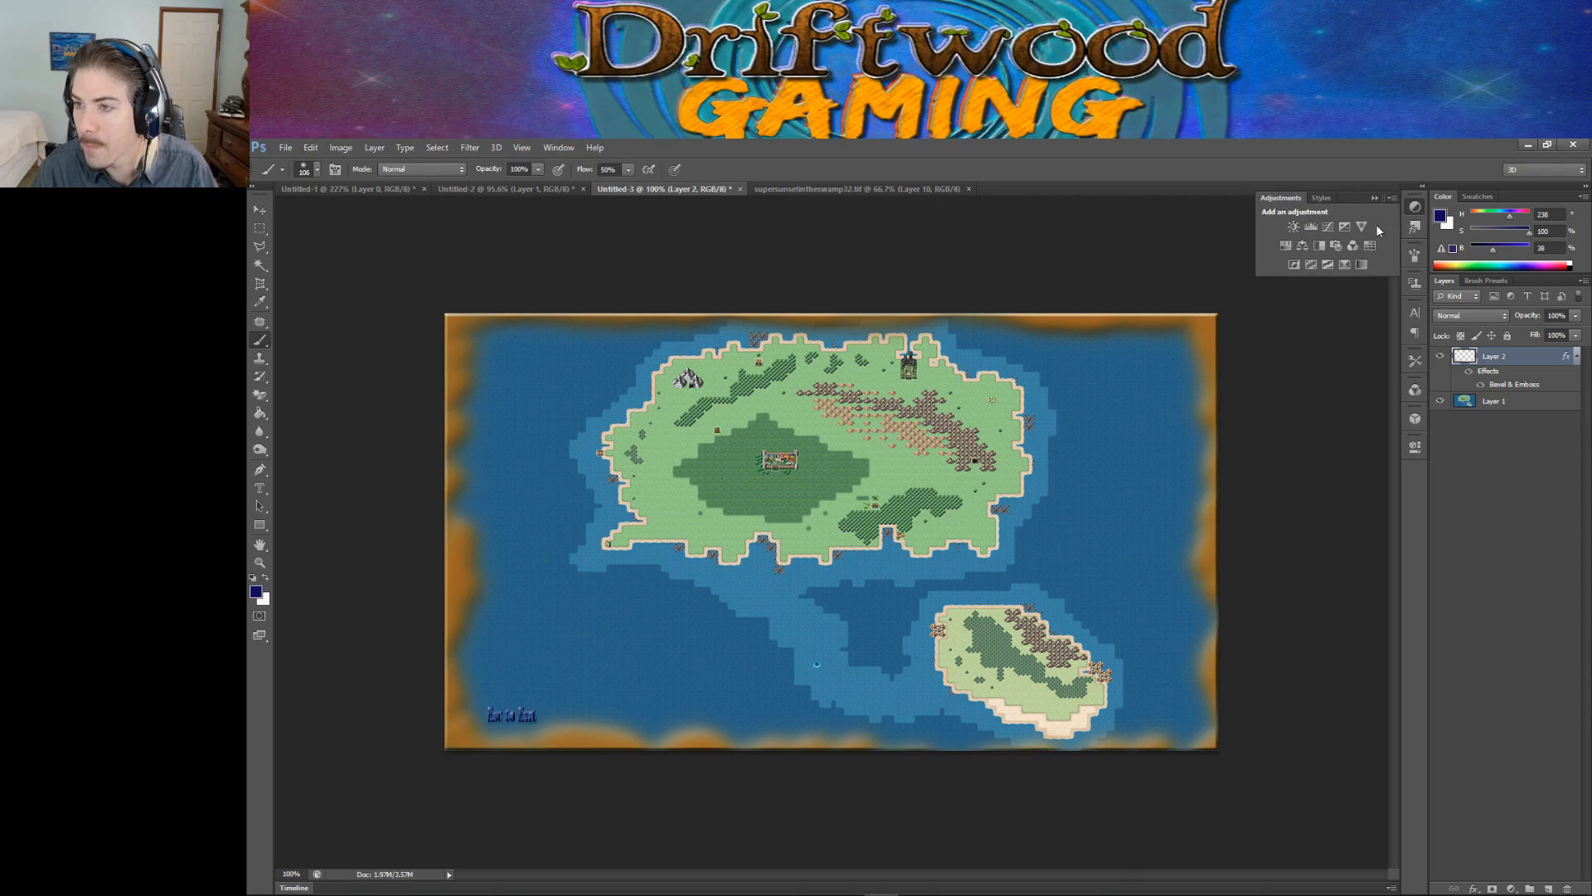
pyautogui.click(1295, 226)
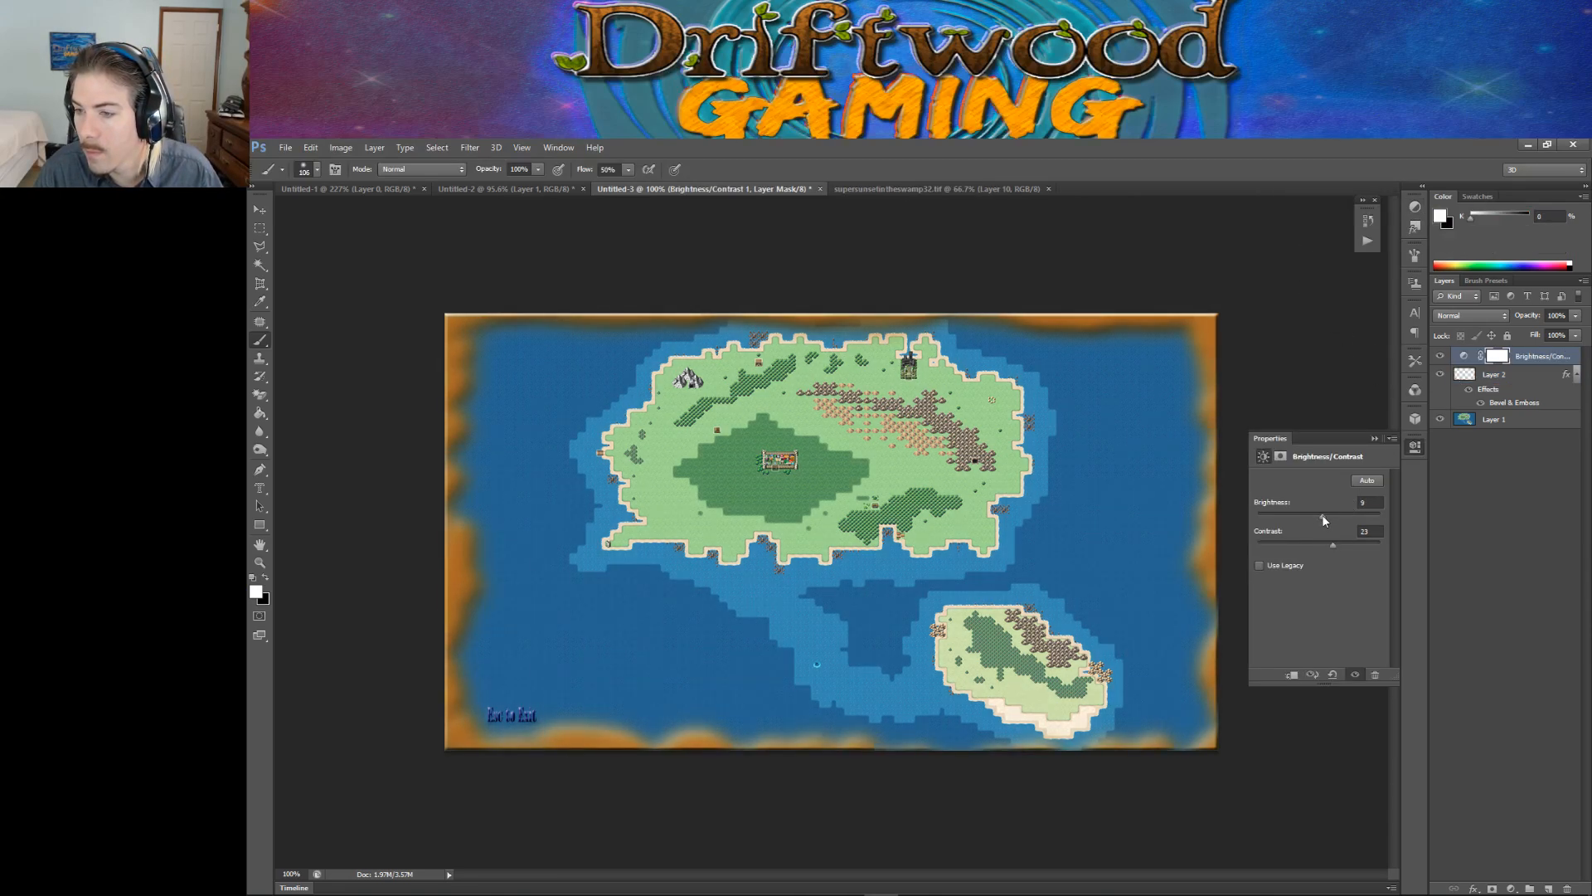
pyautogui.click(1374, 438)
# Step: Add a Hue/Saturation adjustment layer directly above Layer 2 with saturation -20
pyautogui.click(1480, 381)
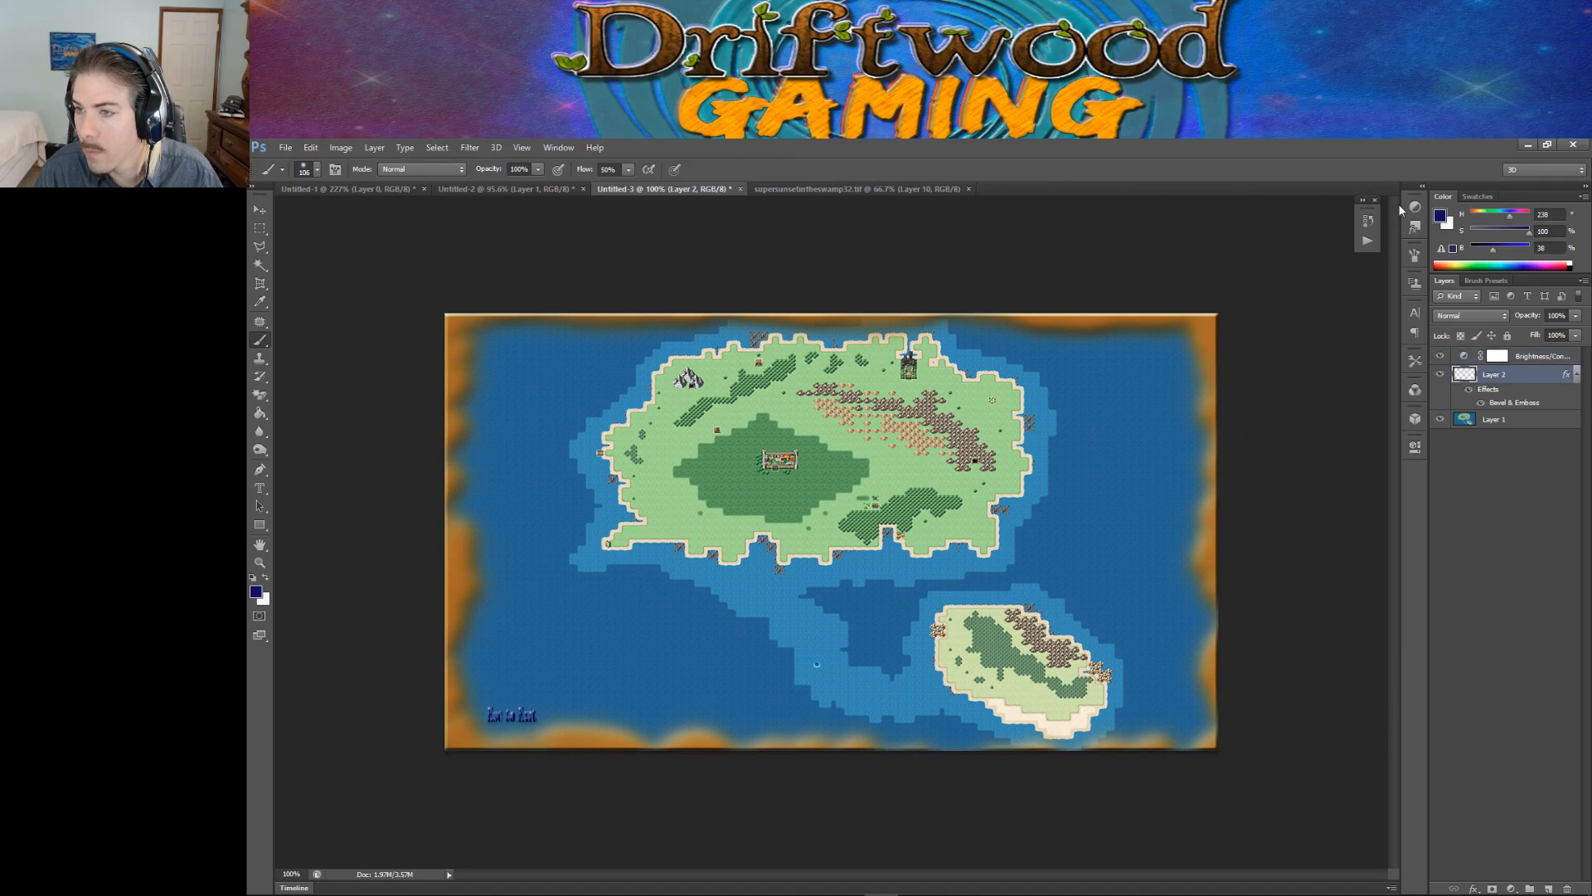
pyautogui.click(1415, 208)
pyautogui.click(1285, 246)
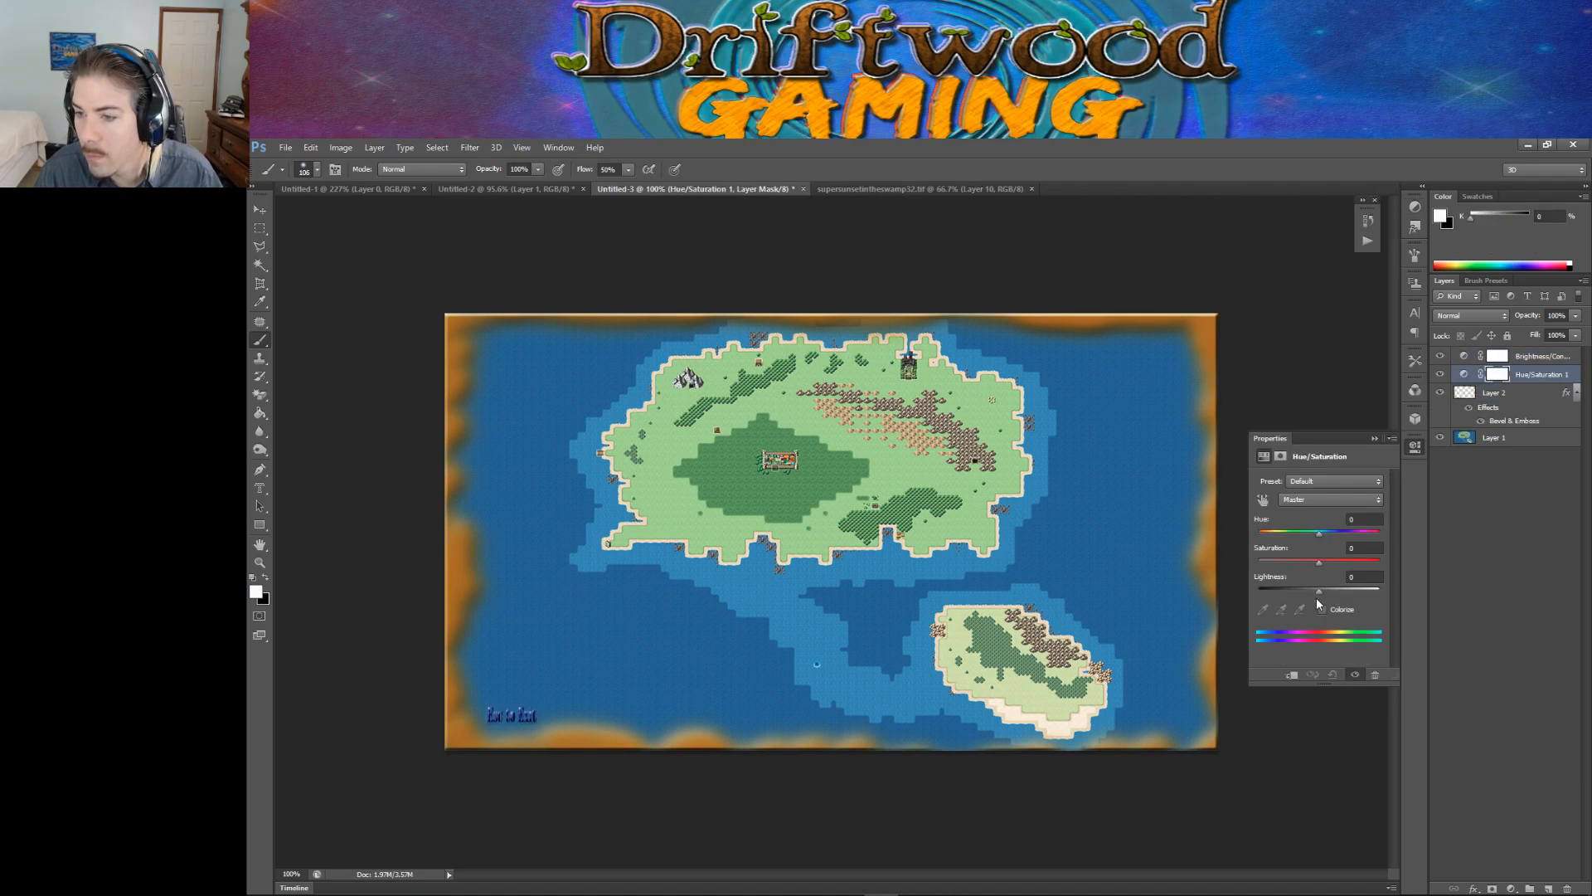
pyautogui.moveTo(1324, 559); pyautogui.dragTo(1299, 561)
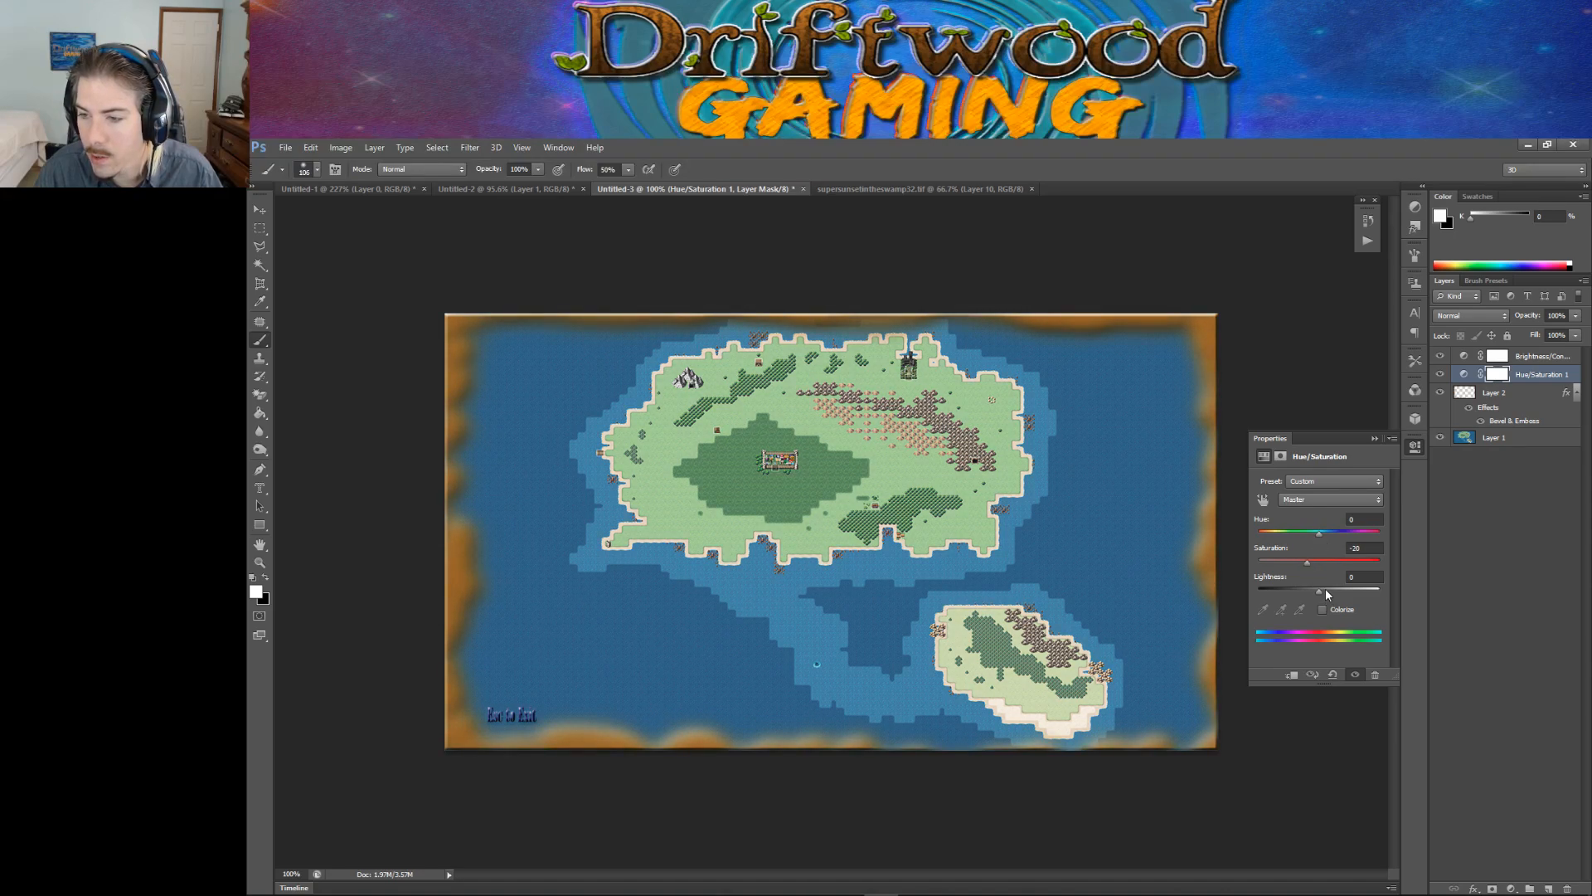
pyautogui.click(1375, 438)
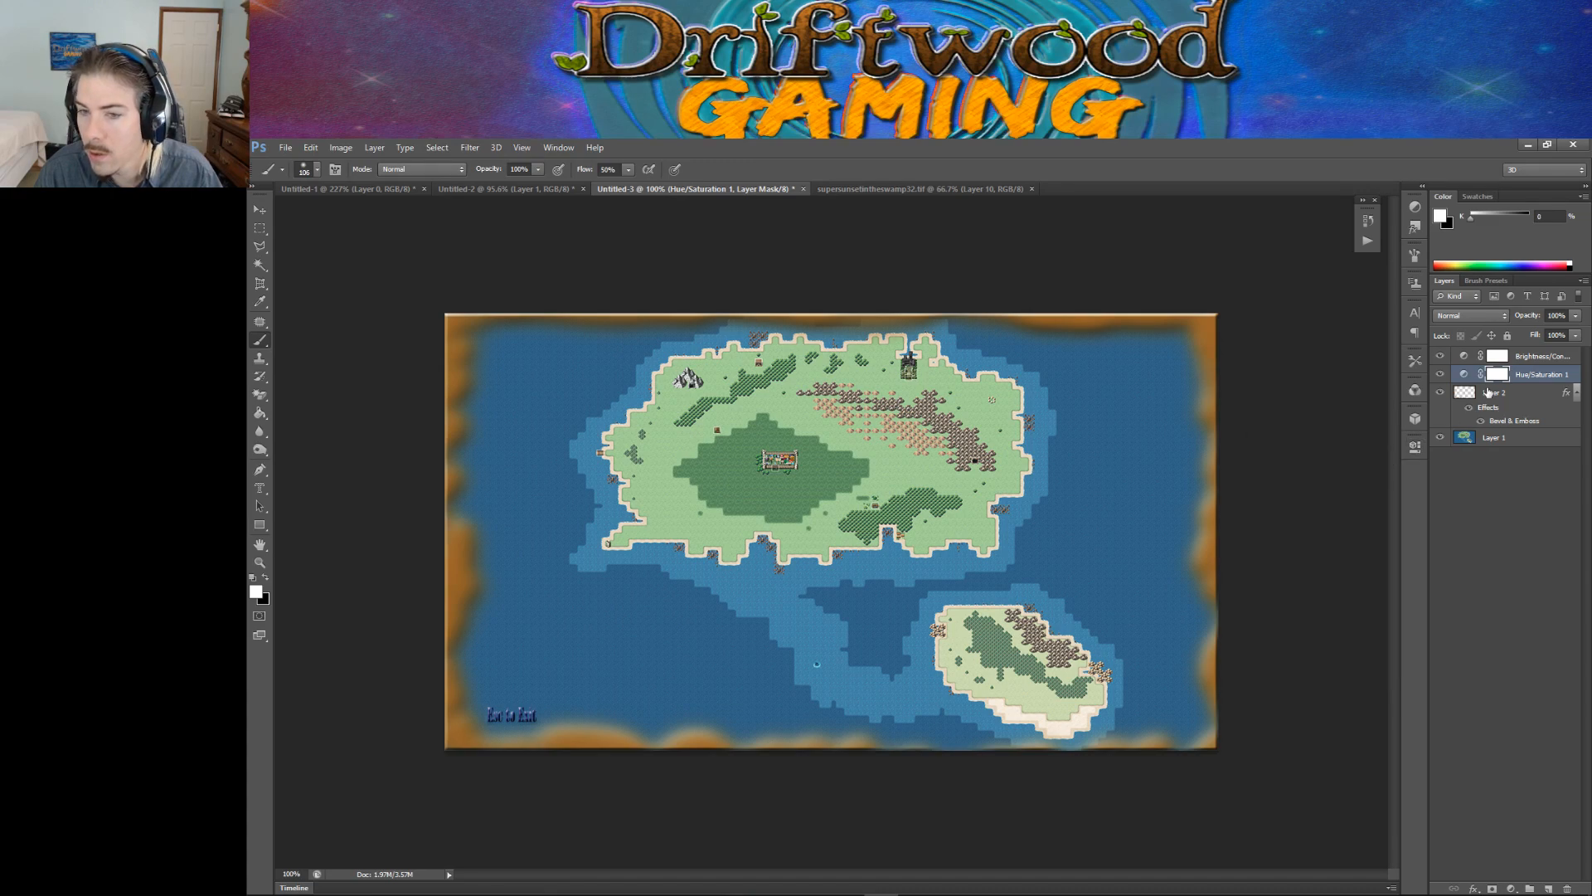
# Step: Try a Black & White adjustment above Layer 2 with reds -42 and yellows -2, and delete the adjustment layer
pyautogui.click(1492, 392)
pyautogui.click(1415, 206)
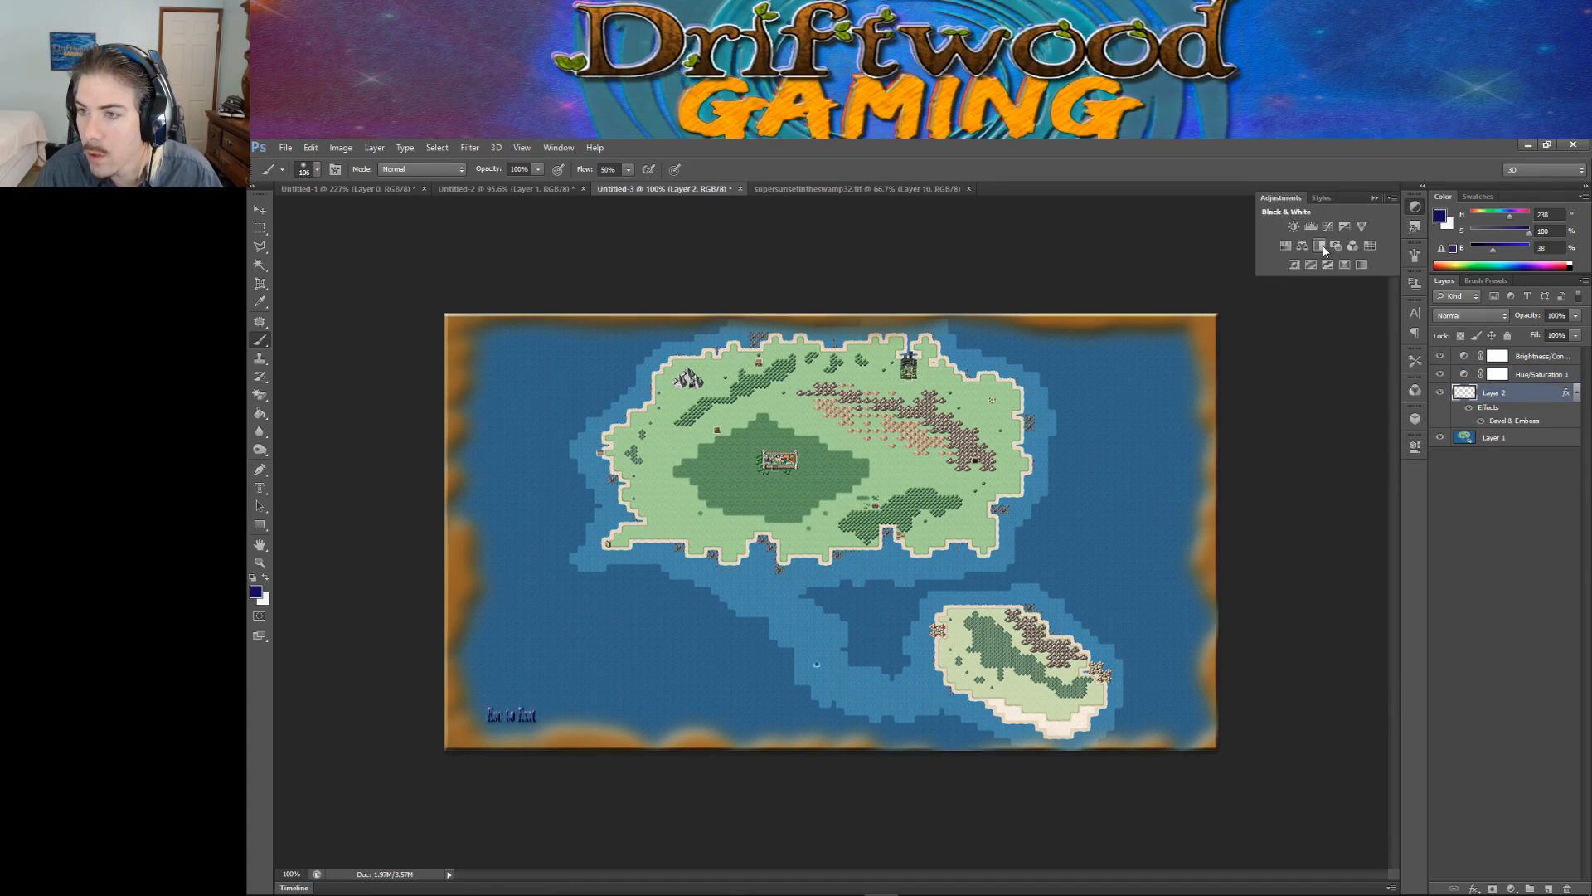
pyautogui.click(1320, 246)
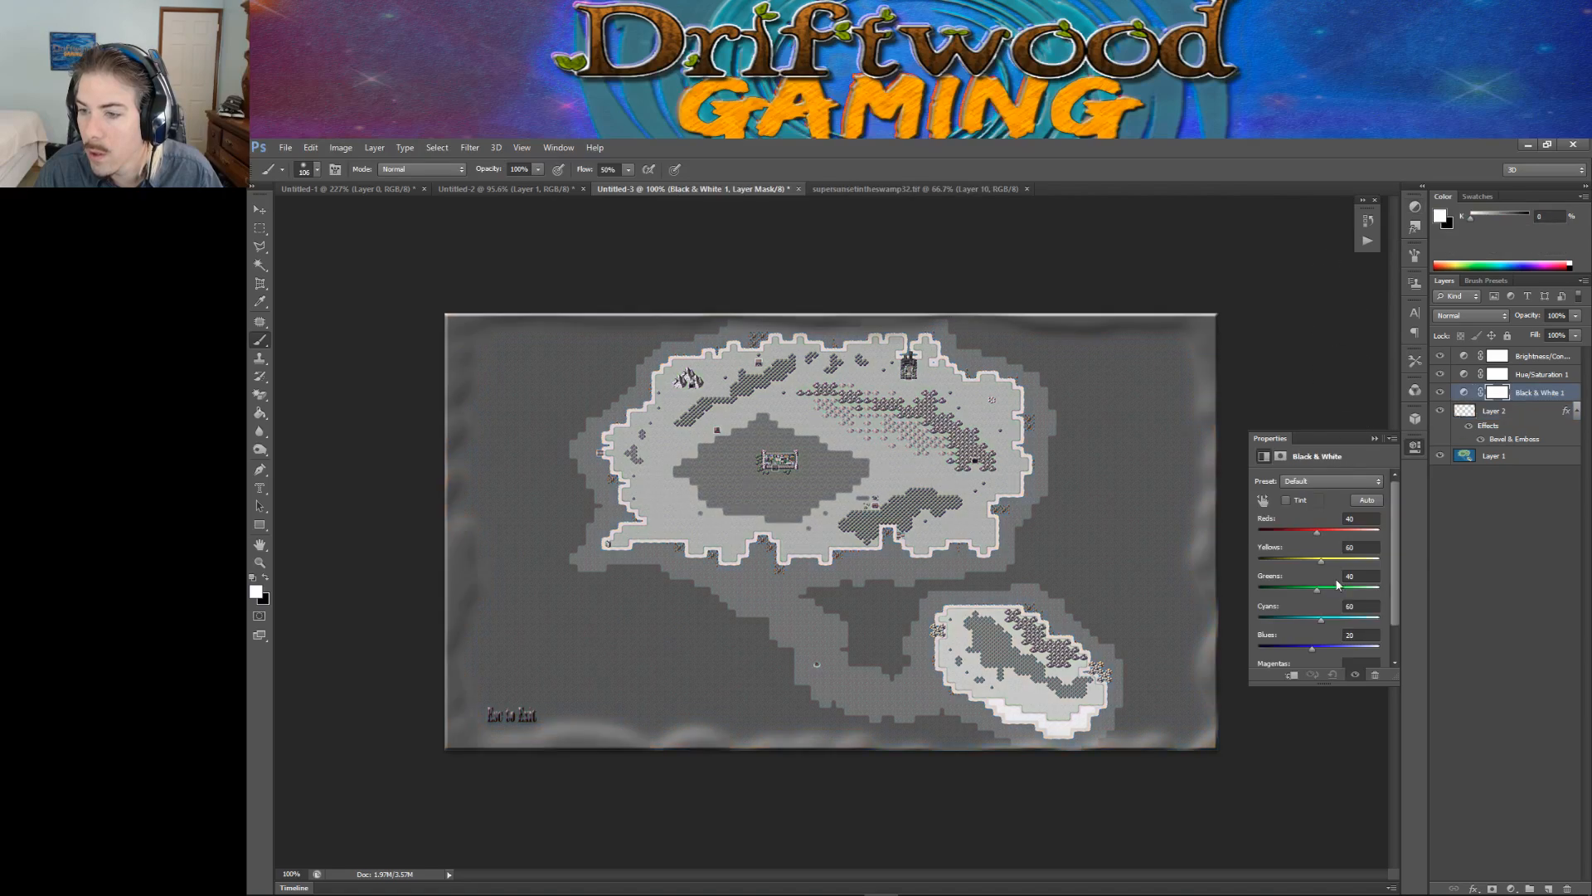
pyautogui.moveTo(1322, 623); pyautogui.dragTo(1343, 645)
pyautogui.moveTo(1324, 567); pyautogui.dragTo(1297, 532)
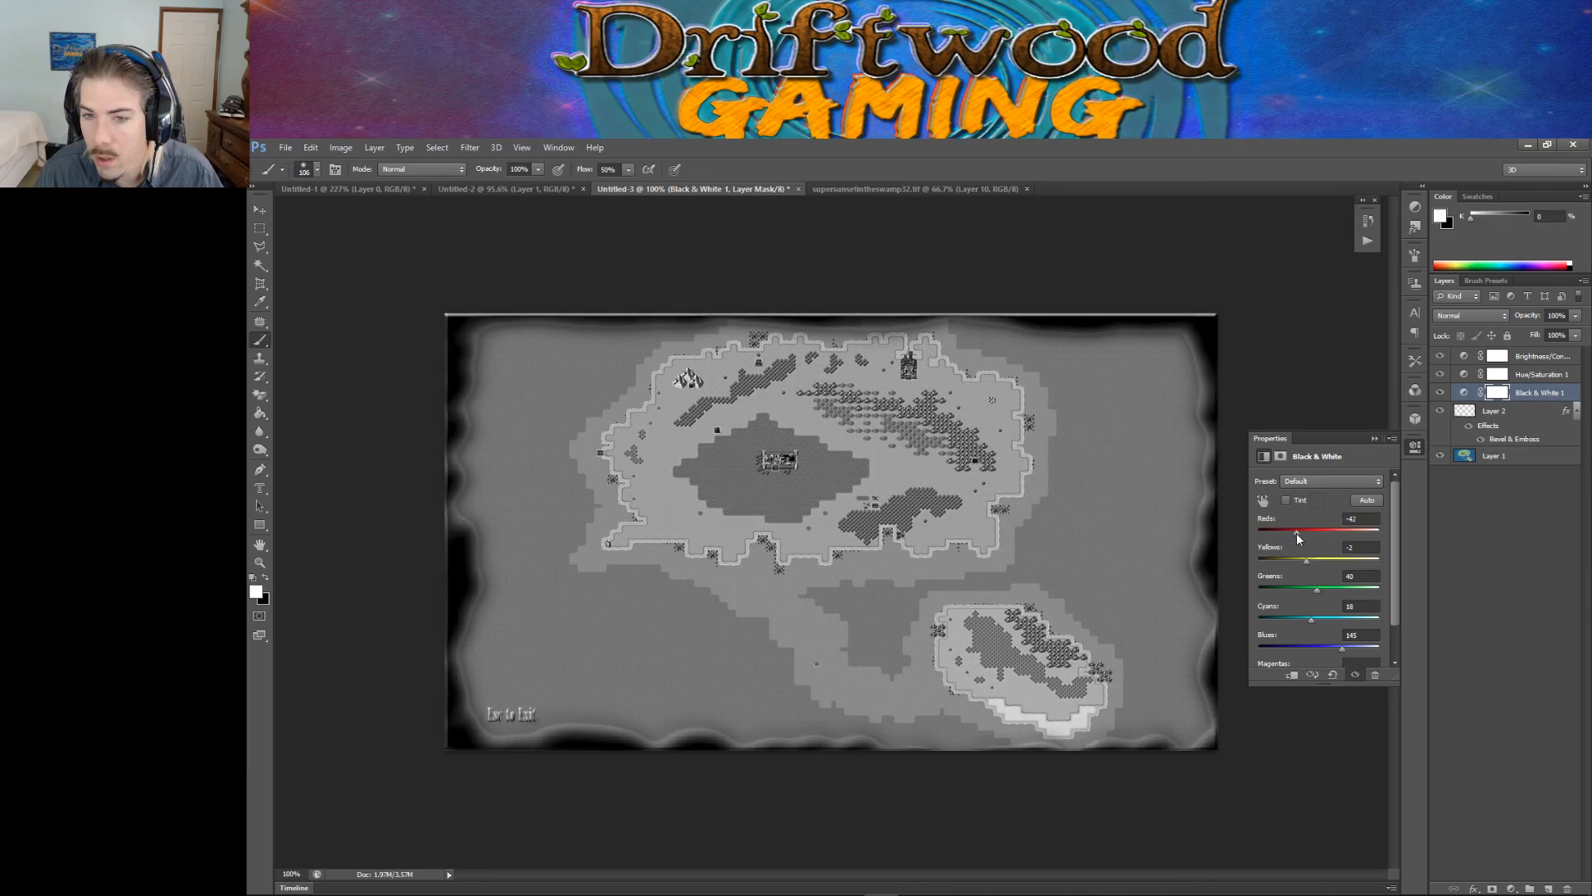
pyautogui.click(1375, 439)
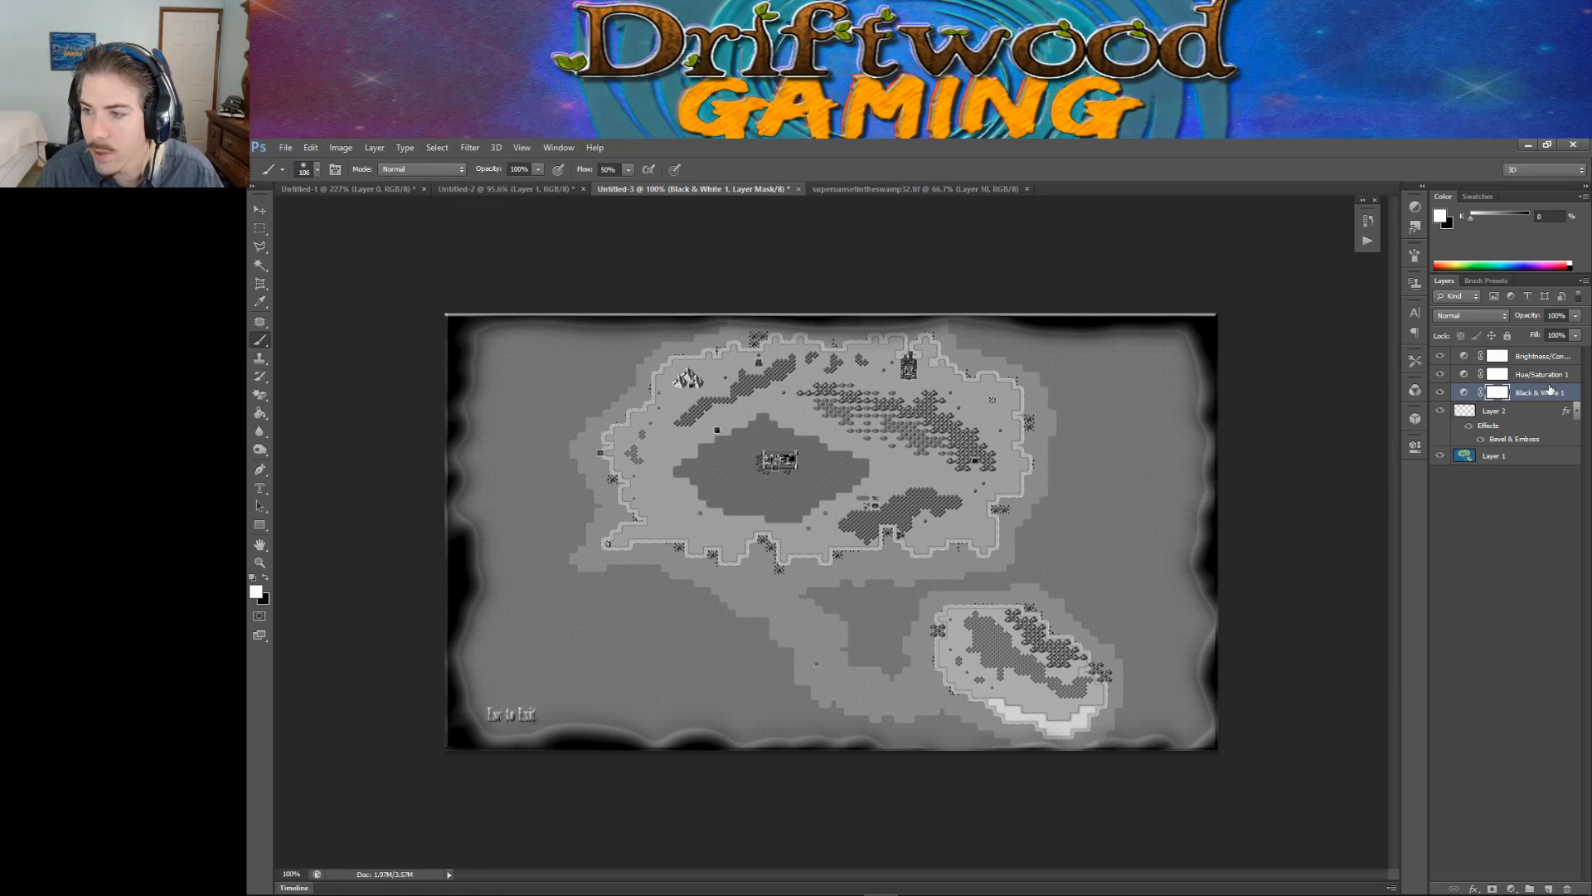
pyautogui.press('Delete')
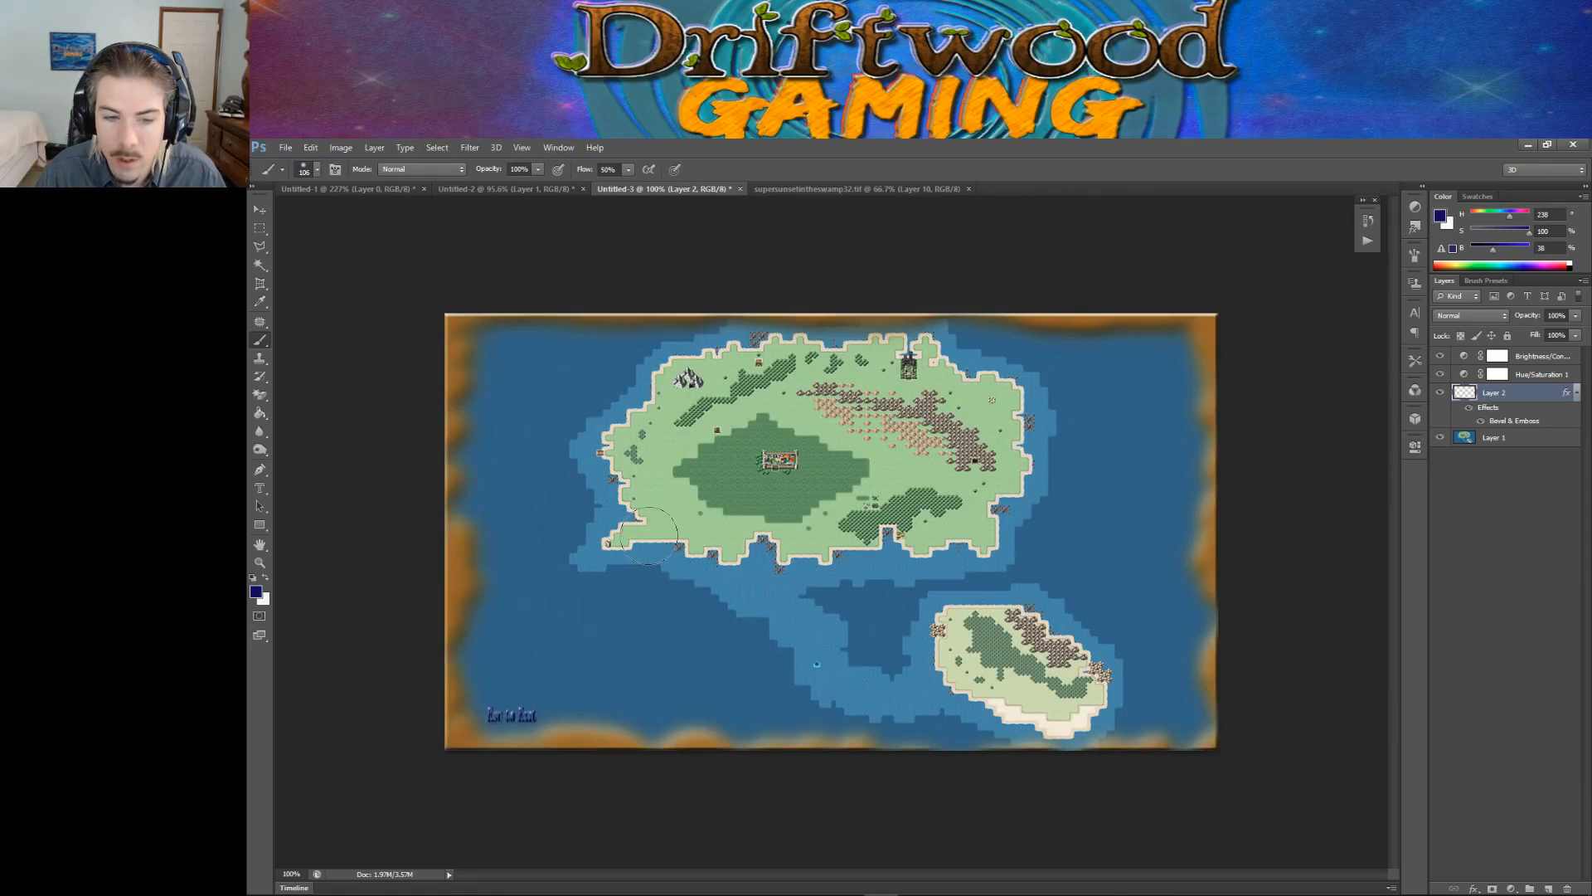
# Step: Save the map as a PNG over WorldMapWIP01.png in the pictures folder with Smallest / Slow compression, and minimize Photoshop
pyautogui.click(285, 147)
pyautogui.click(316, 317)
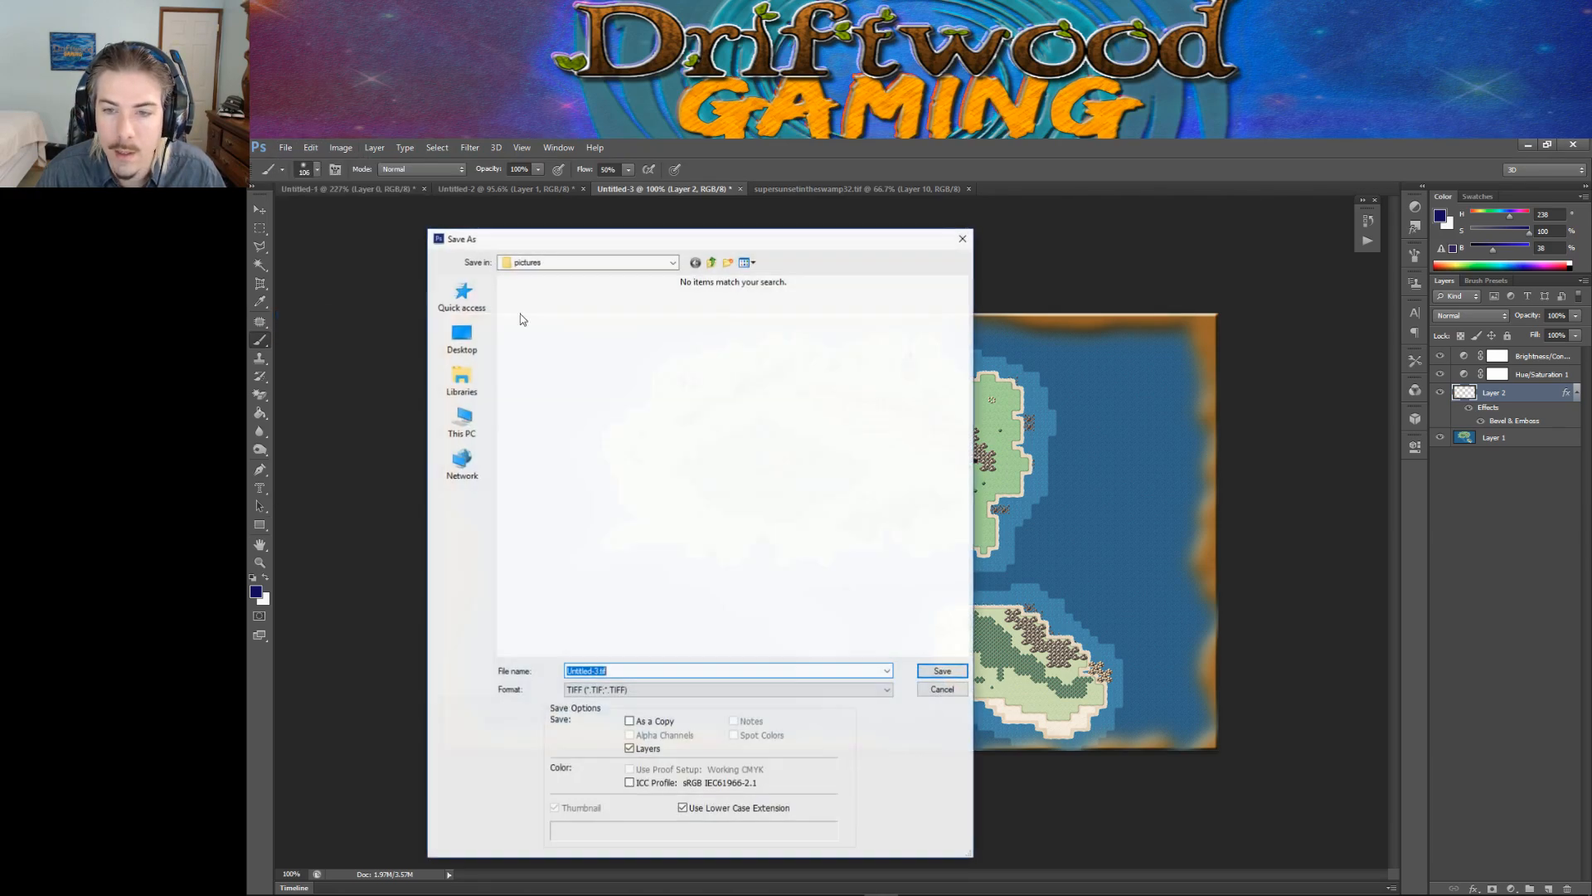
pyautogui.click(623, 690)
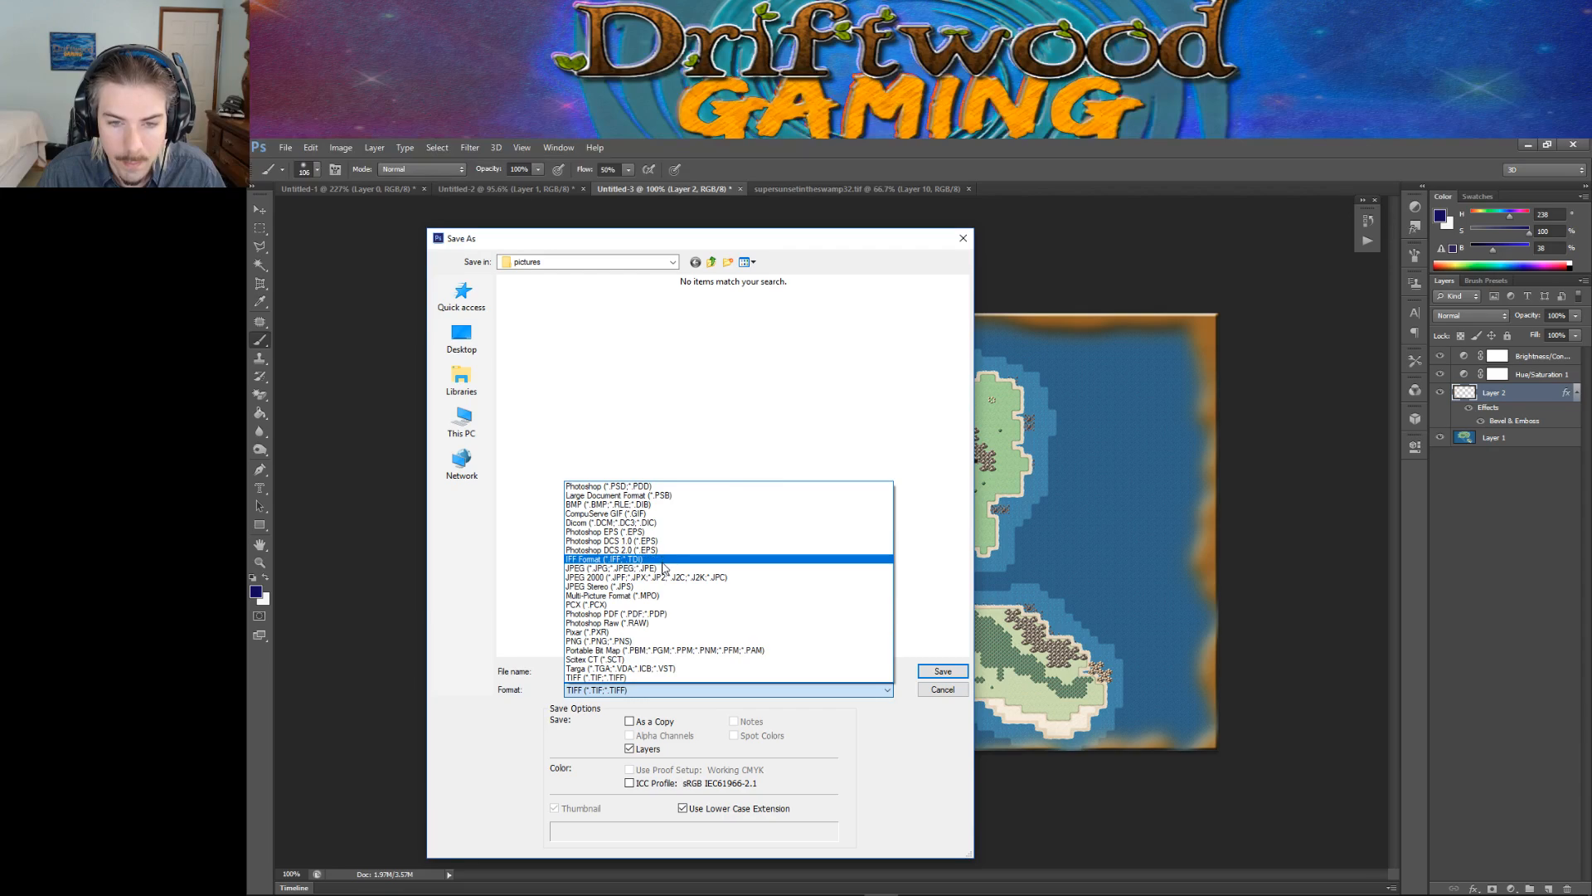
pyautogui.click(655, 642)
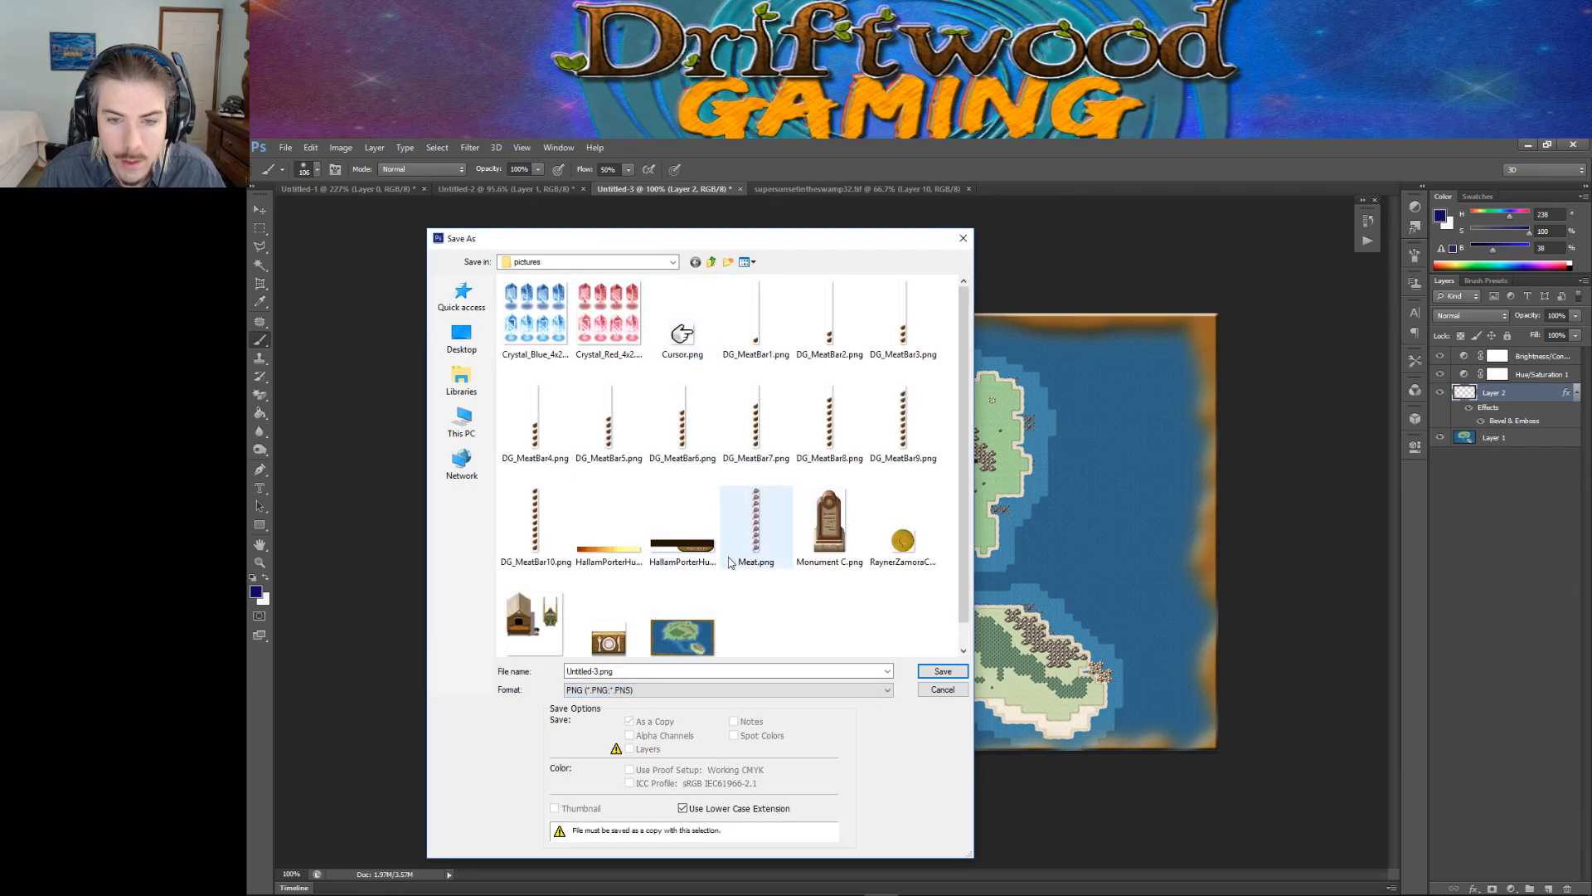
pyautogui.click(668, 618)
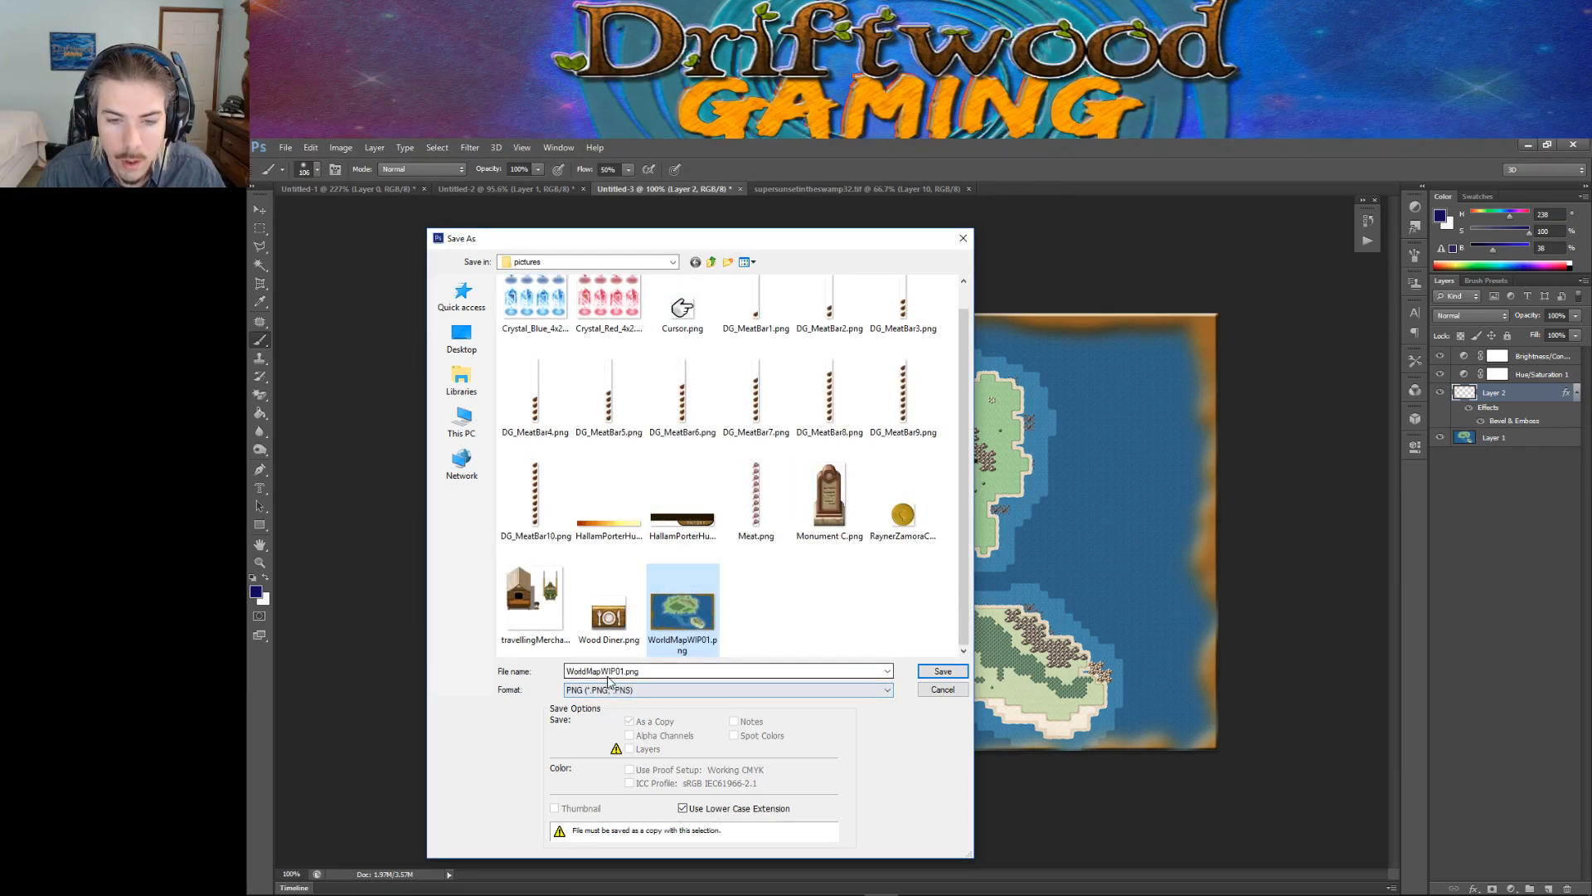
pyautogui.click(943, 671)
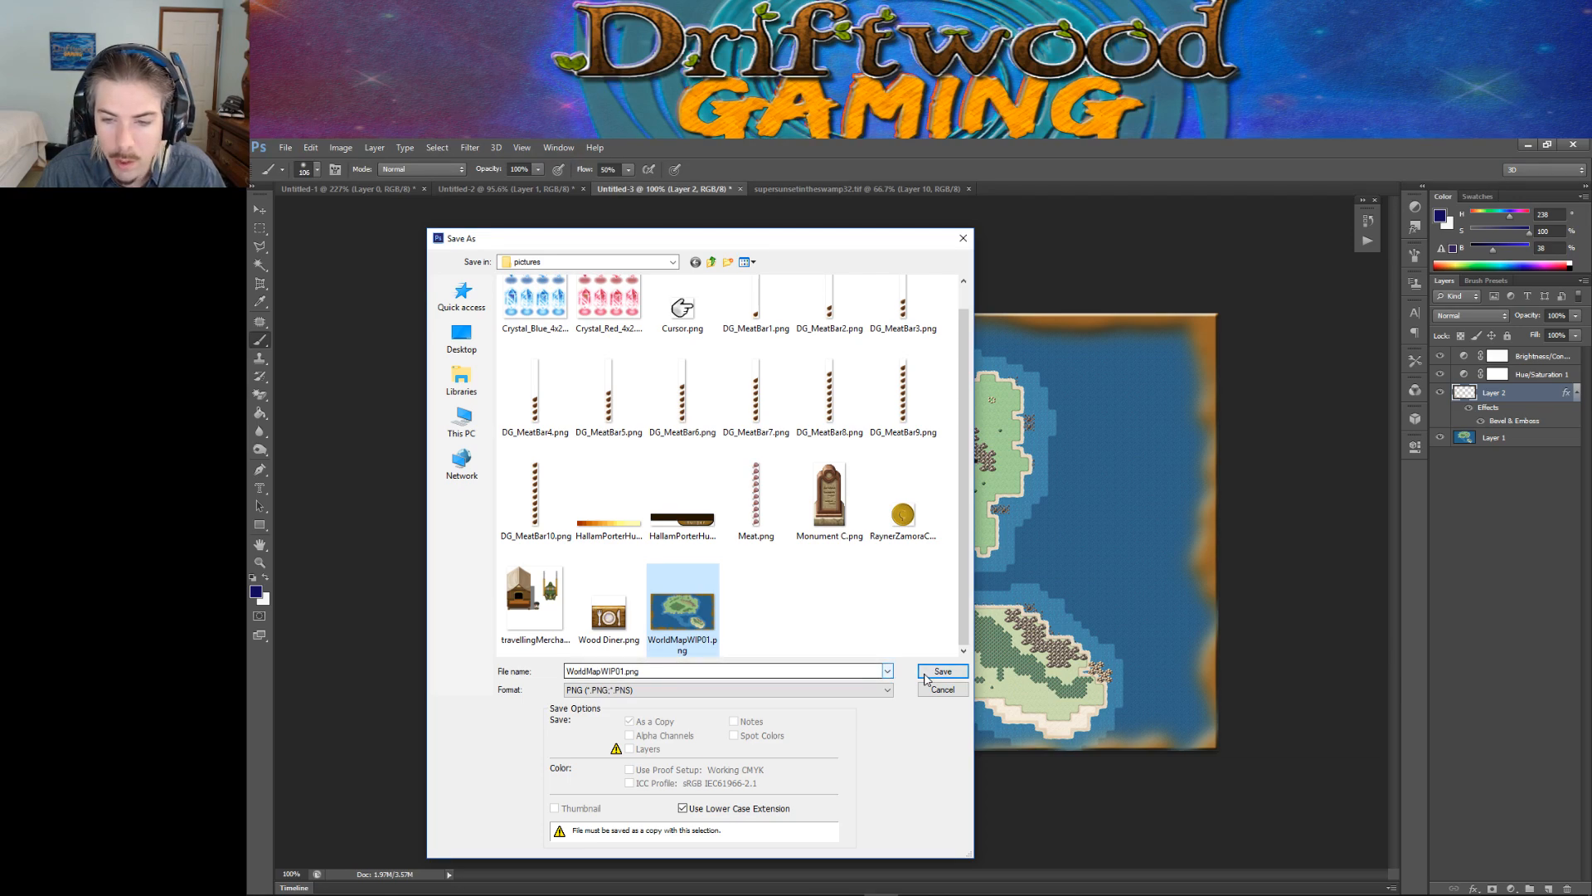
pyautogui.click(900, 432)
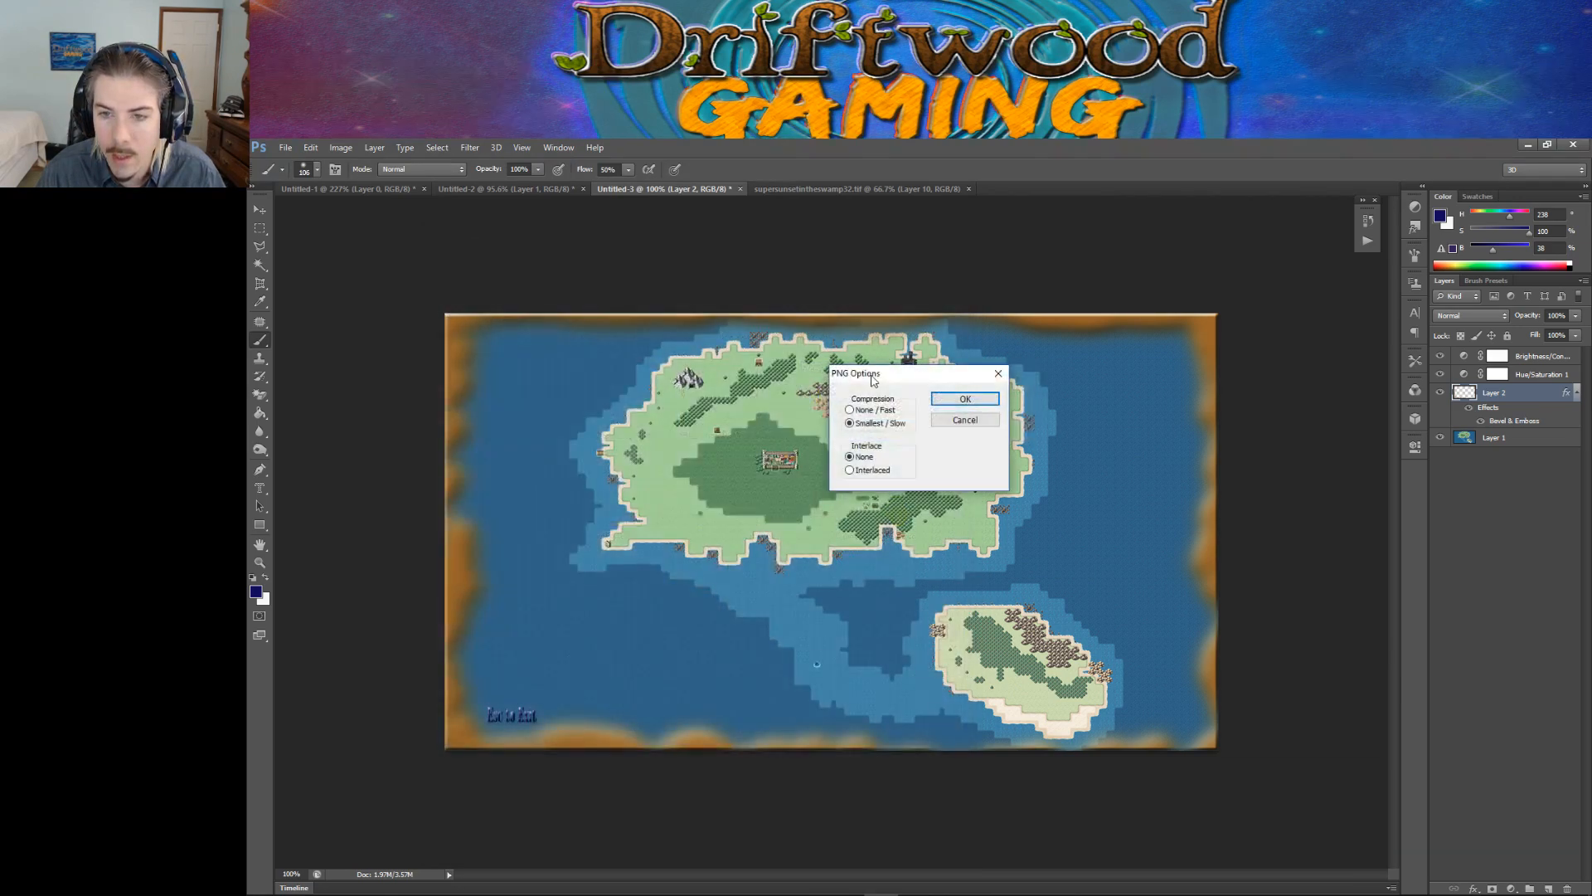
pyautogui.click(965, 399)
pyautogui.click(1527, 144)
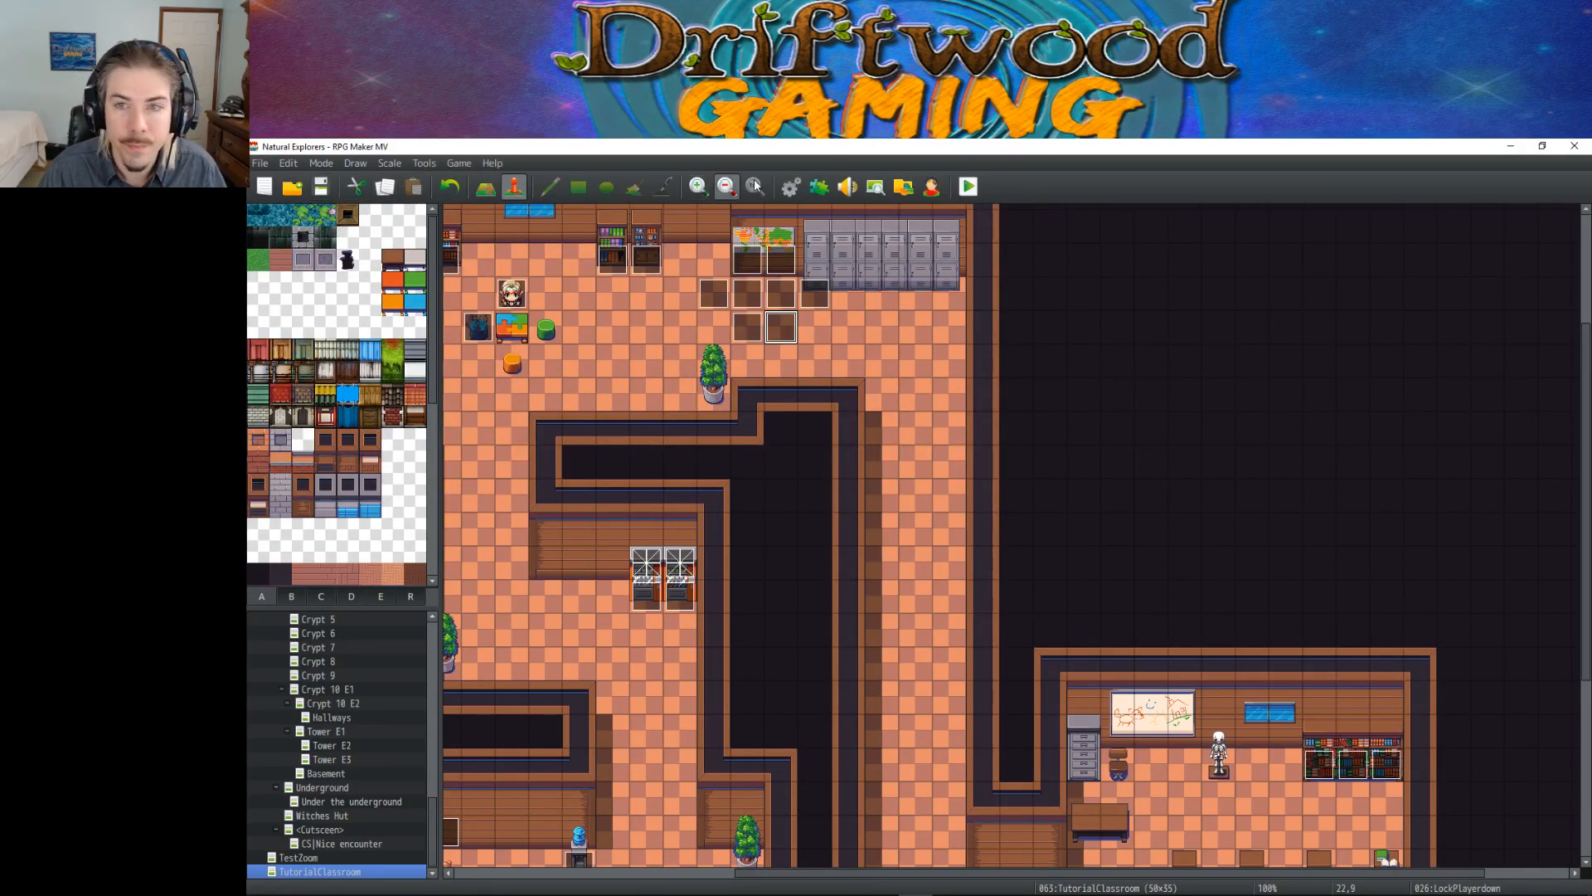
# Step: Close the browser window with the forum thread about removing items and equipment
pyautogui.scroll(2, 821, 419)
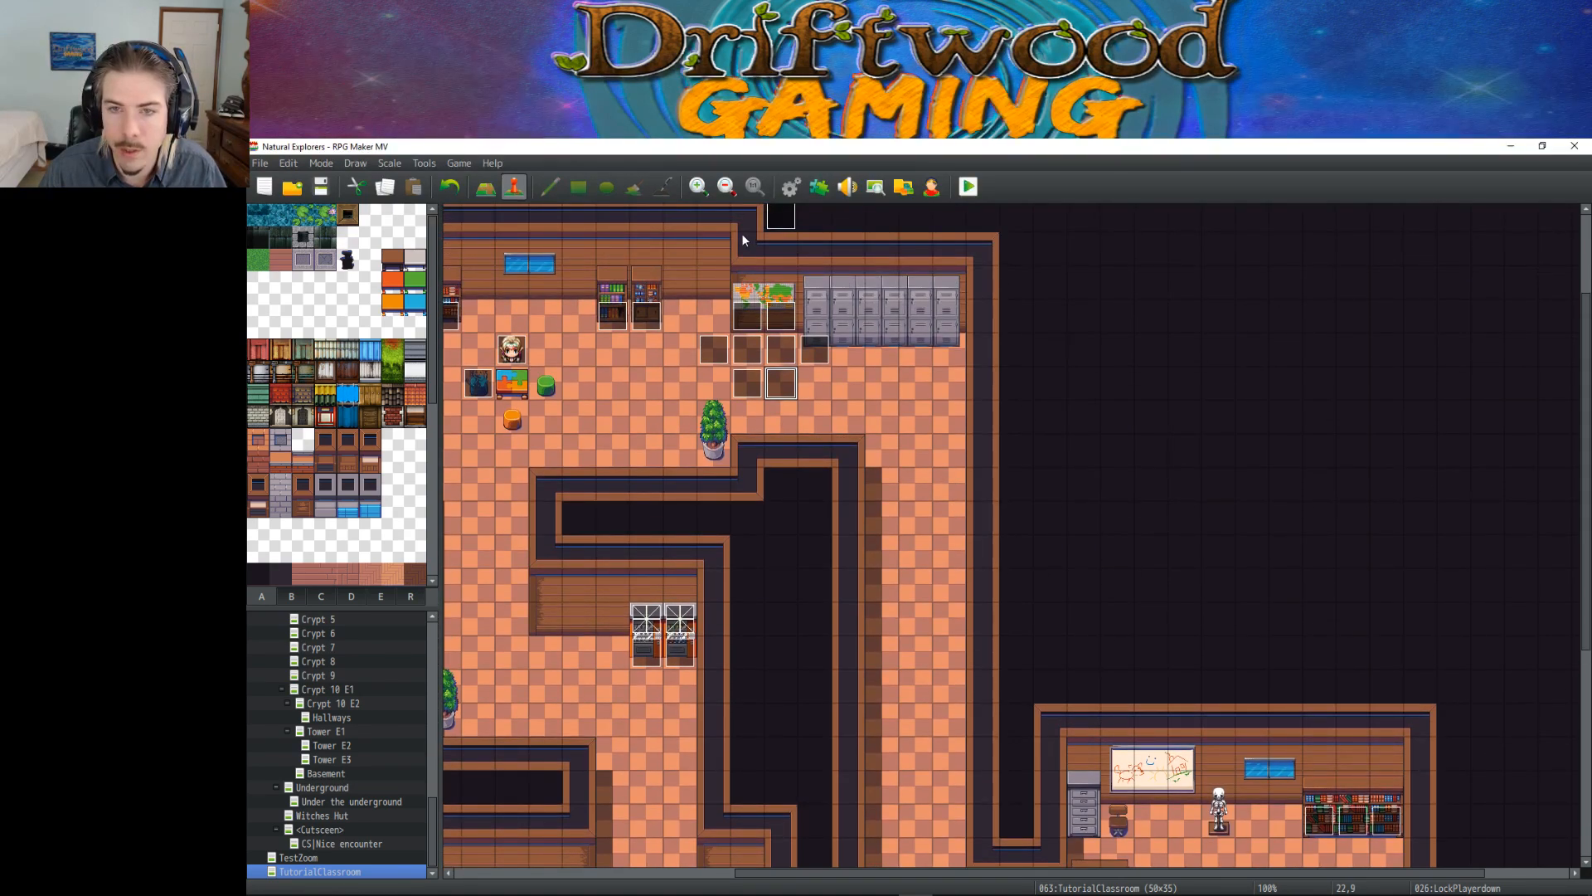
pyautogui.click(919, 884)
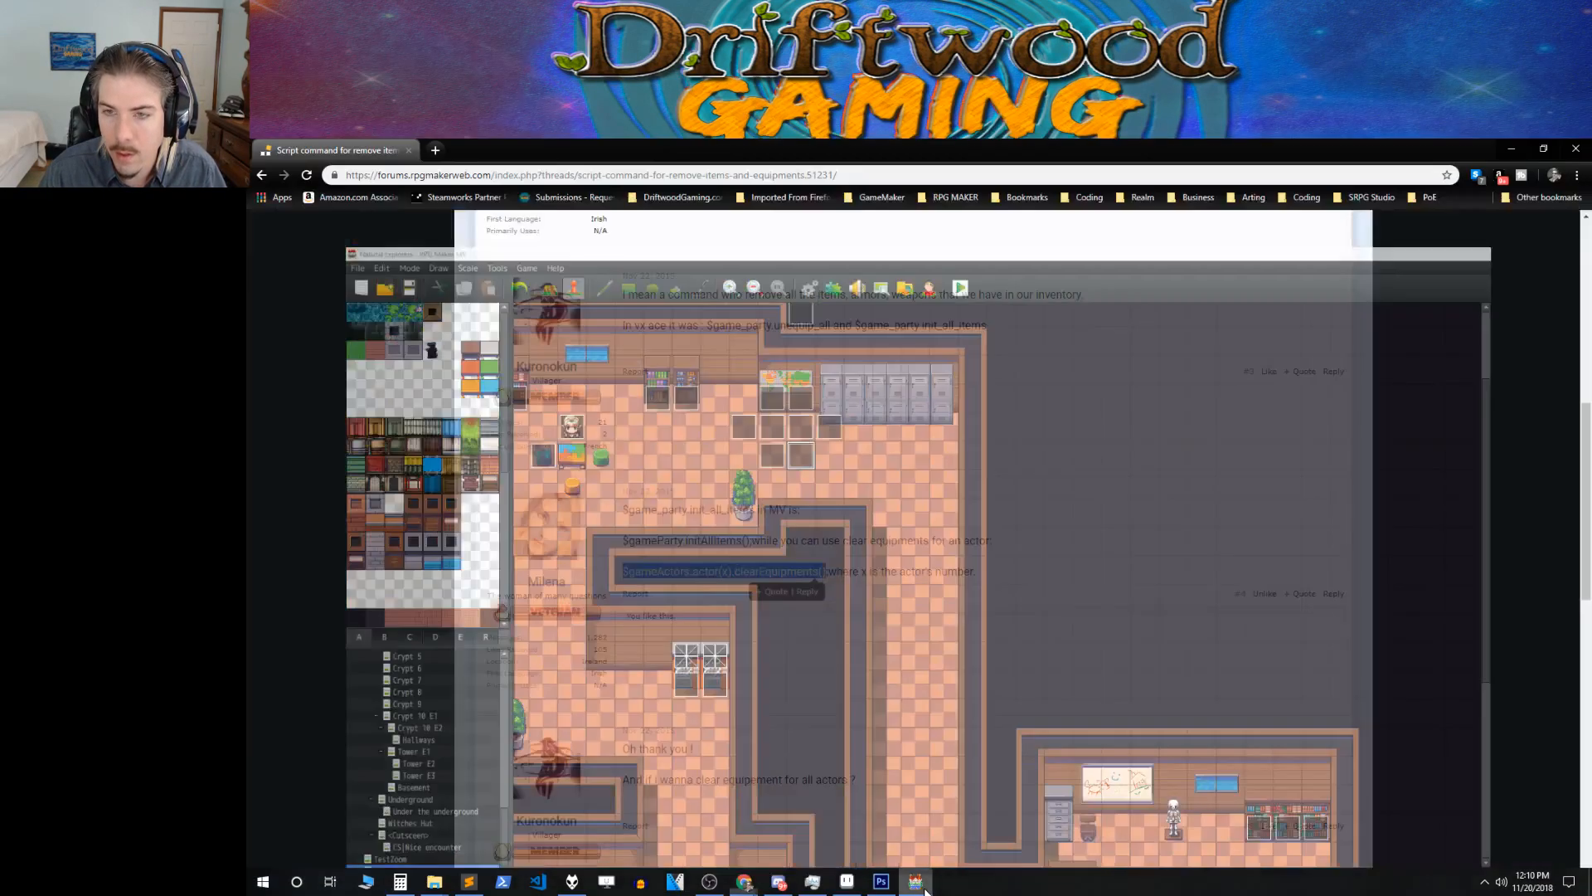
pyautogui.click(923, 886)
pyautogui.click(918, 884)
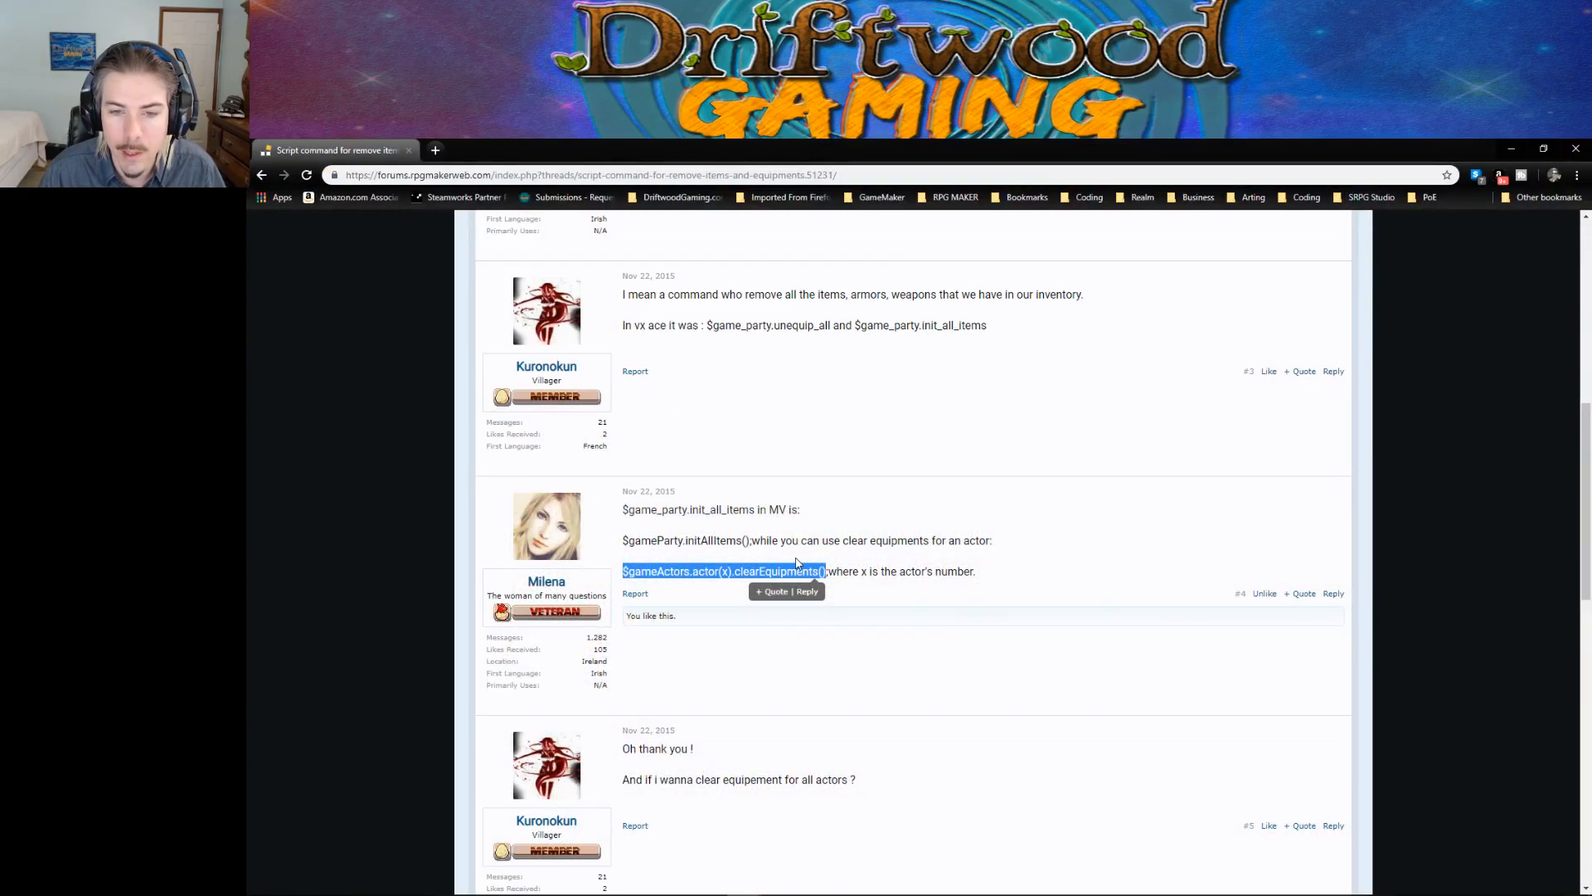
pyautogui.click(1578, 148)
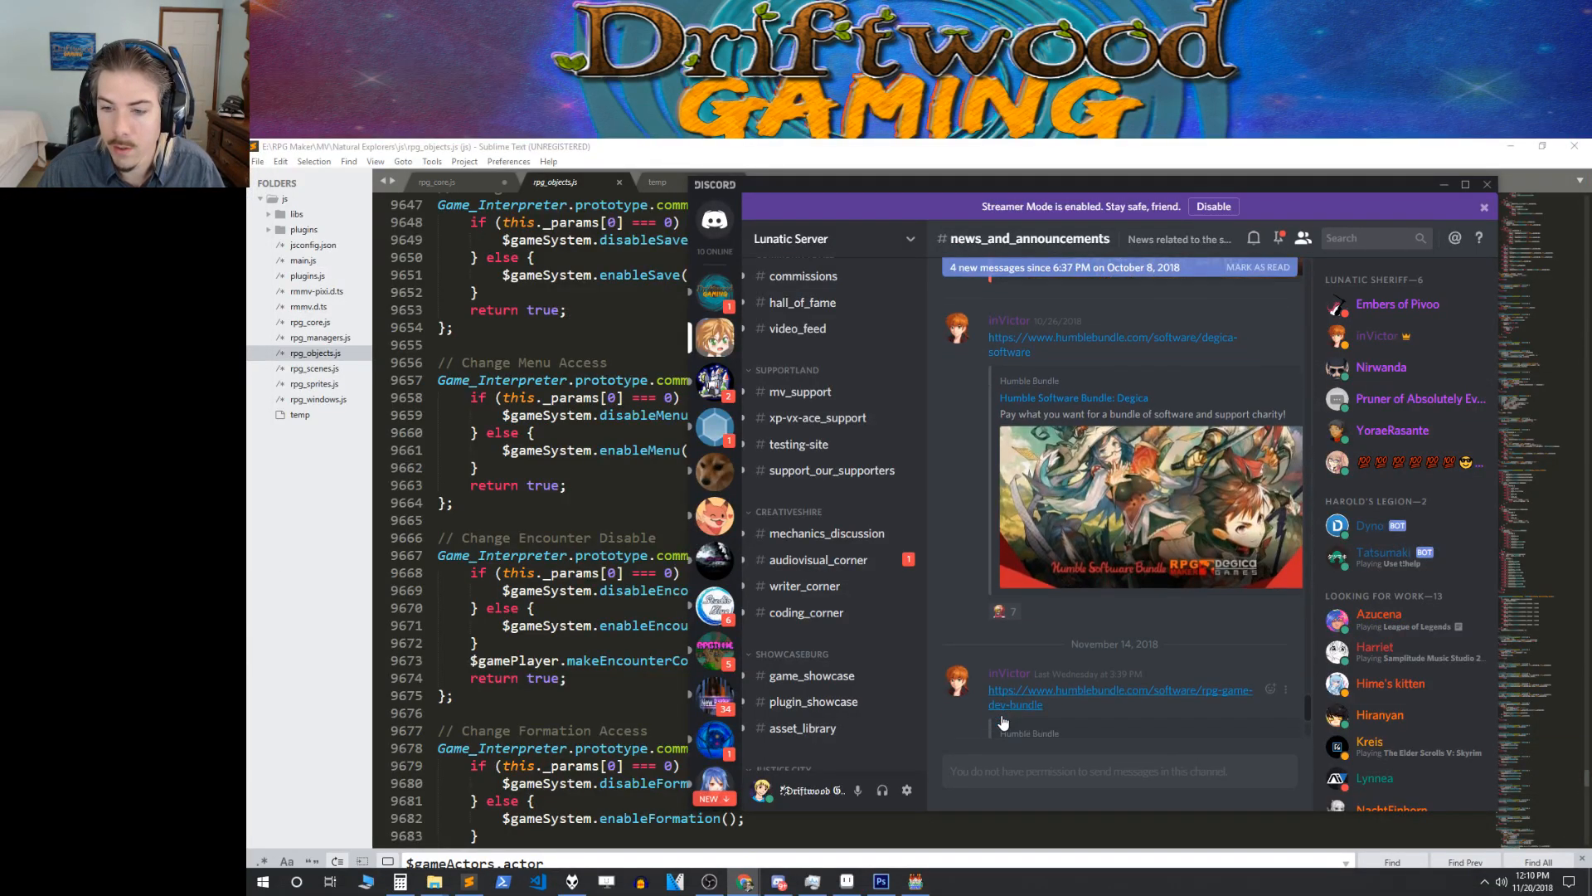
# Step: Reply "Got it thx." in the Driftwood Gaming server's rpgmaker_chat channel on Discord
pyautogui.click(731, 306)
pyautogui.click(1001, 771)
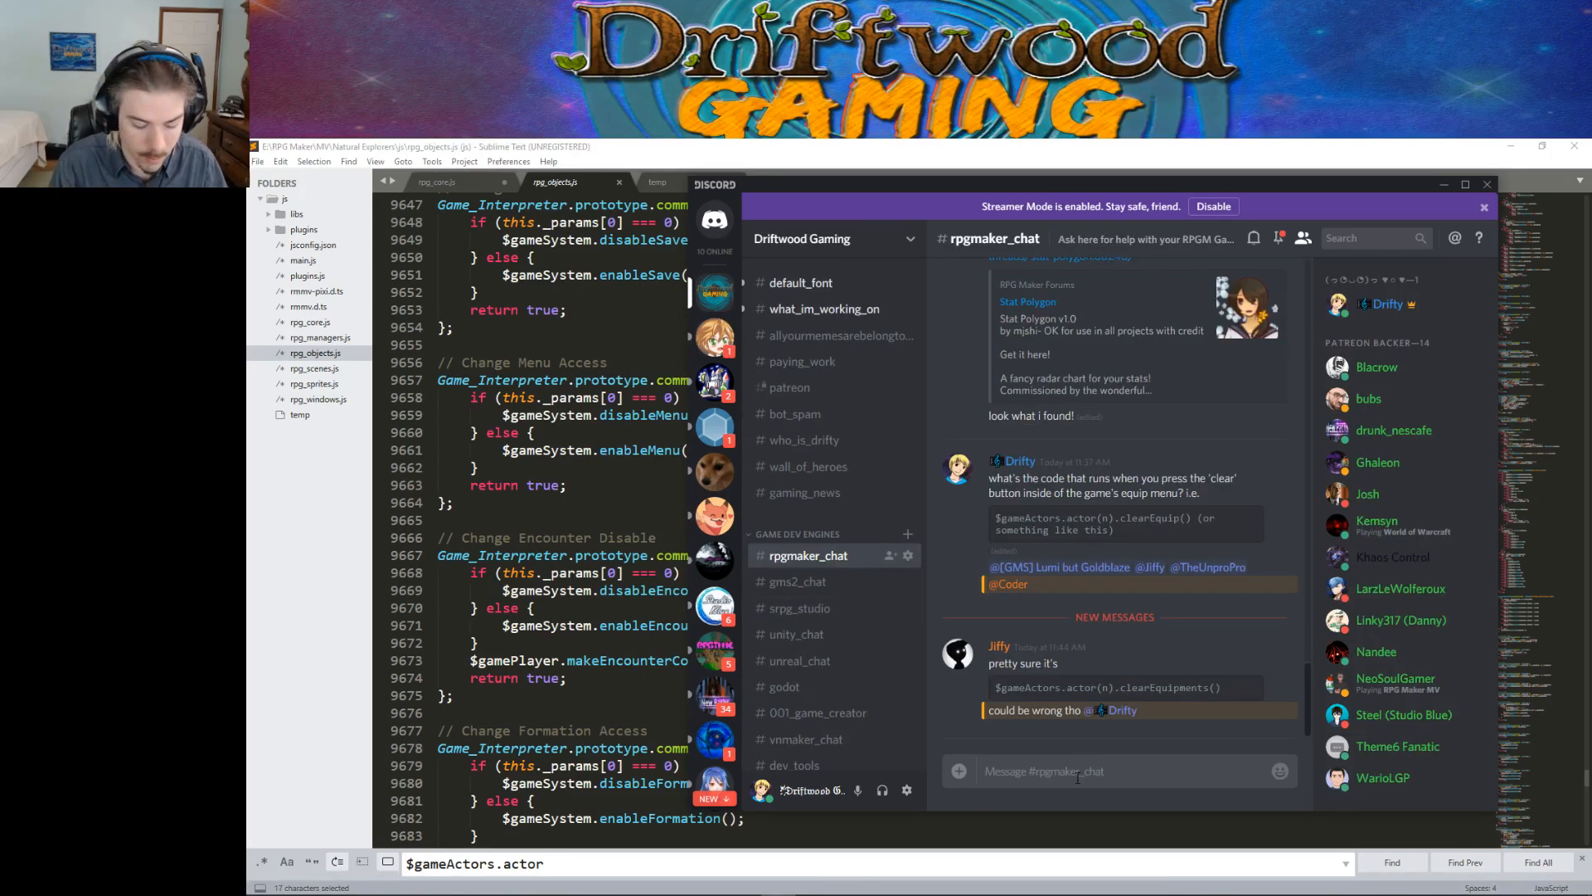
pyautogui.write('Got it thx')
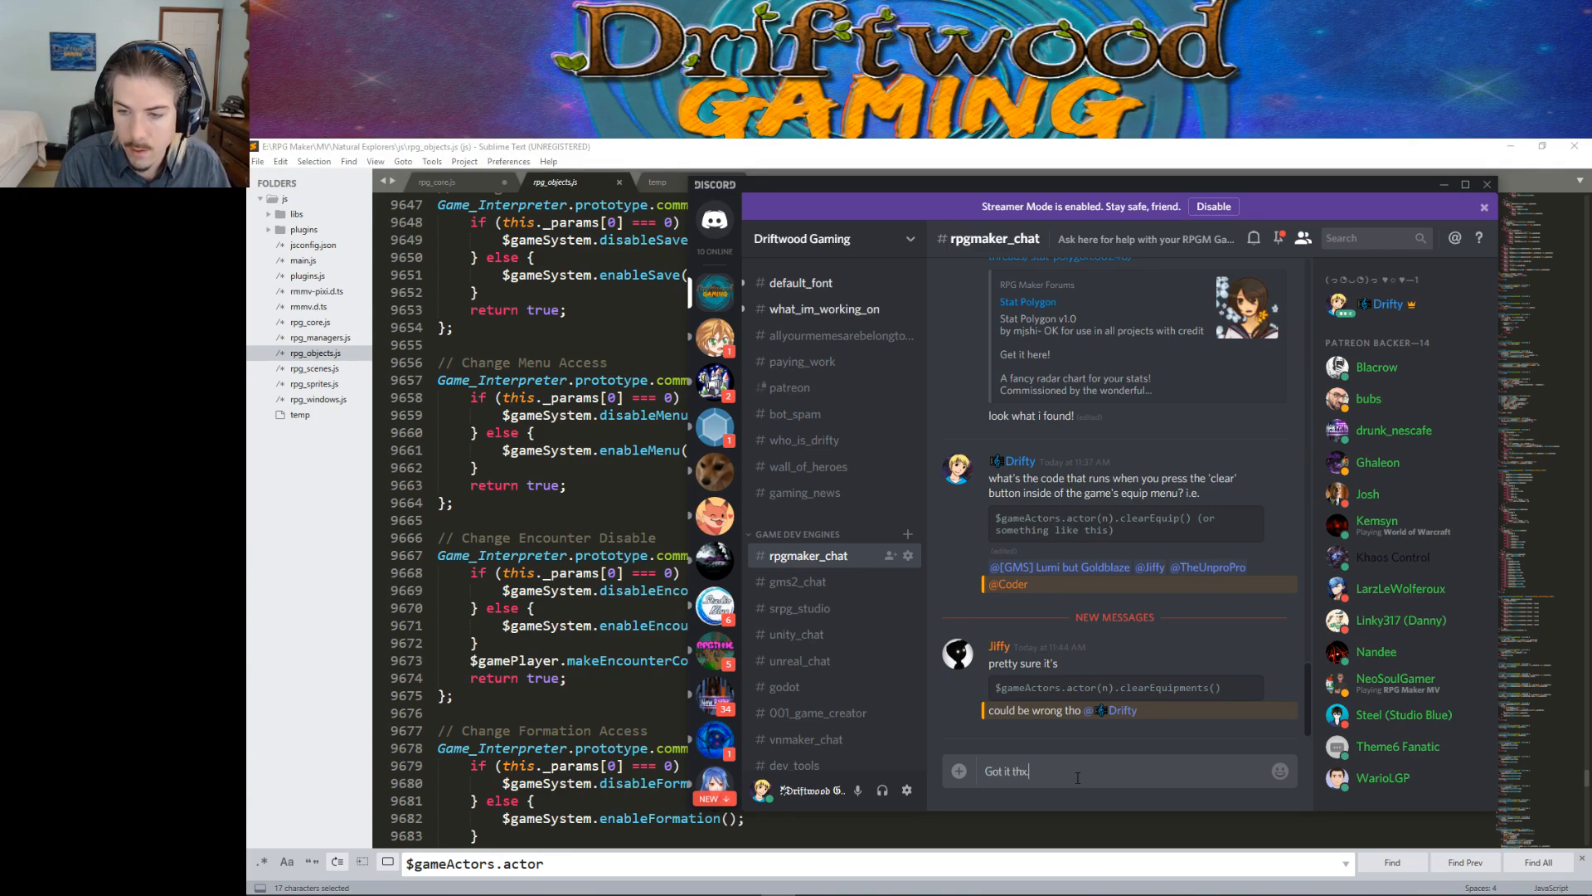
pyautogui.press('Return')
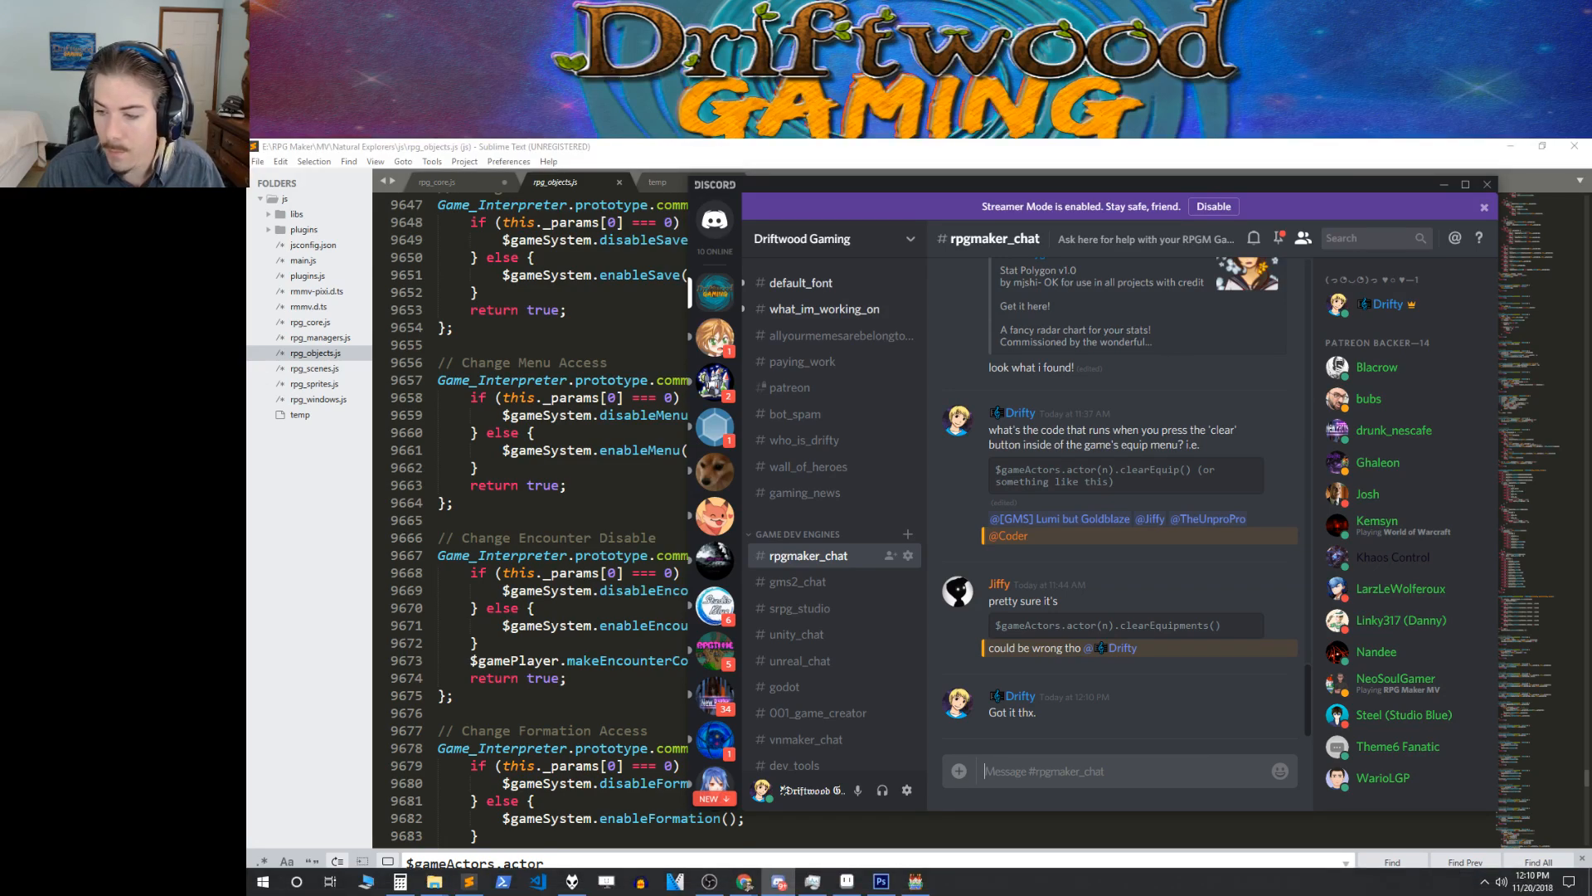
# Step: Switch to RPG Maker MV, save the Natural Explorers project and launch a maximized playtest
pyautogui.click(916, 881)
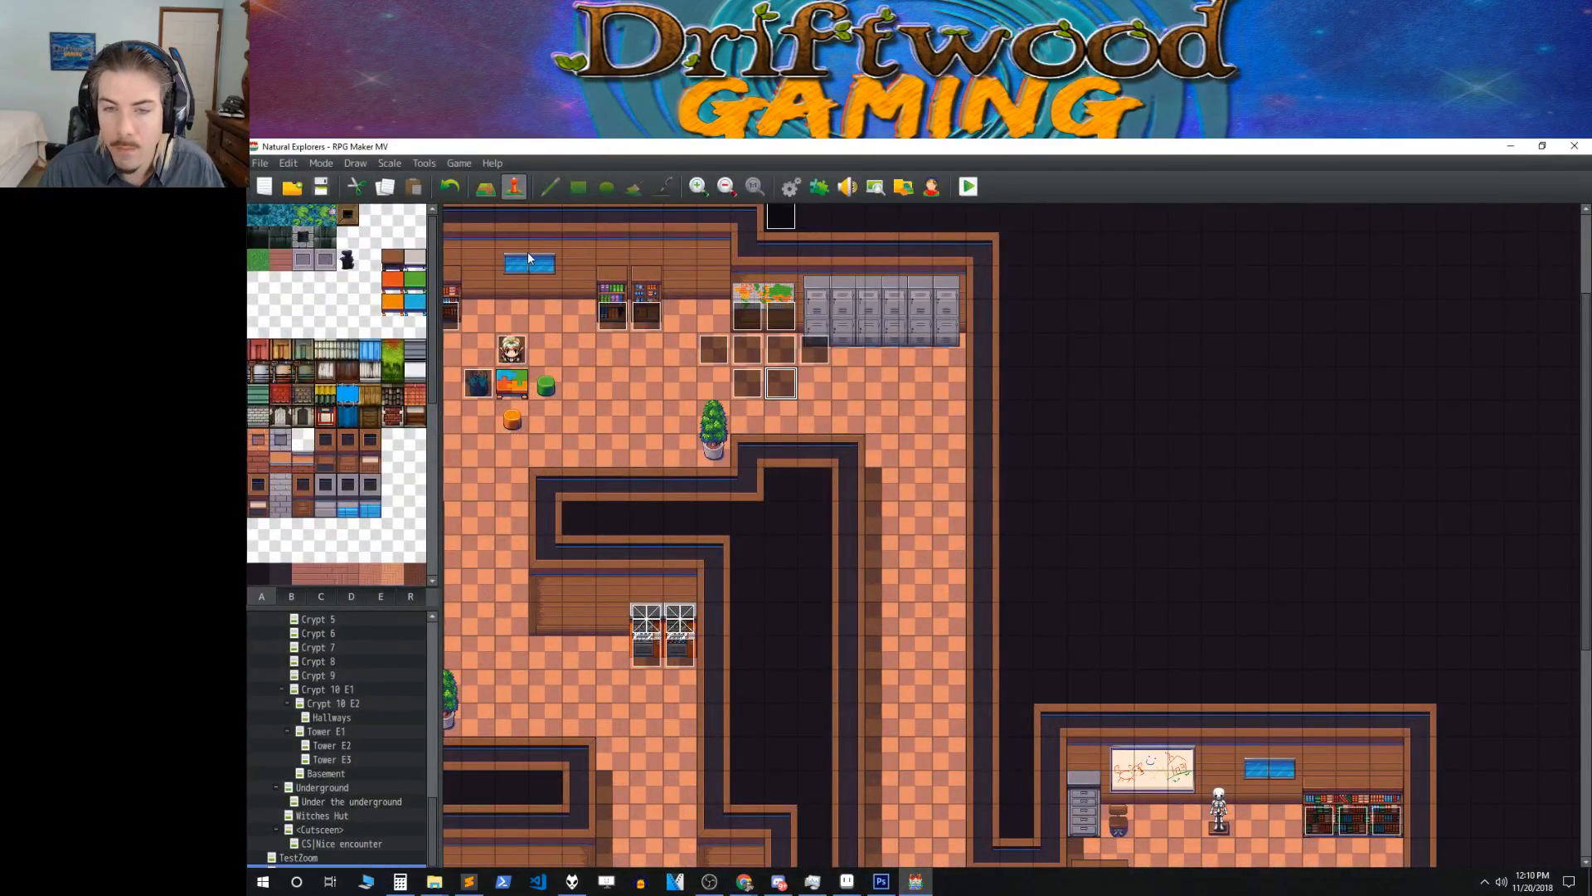
pyautogui.click(322, 188)
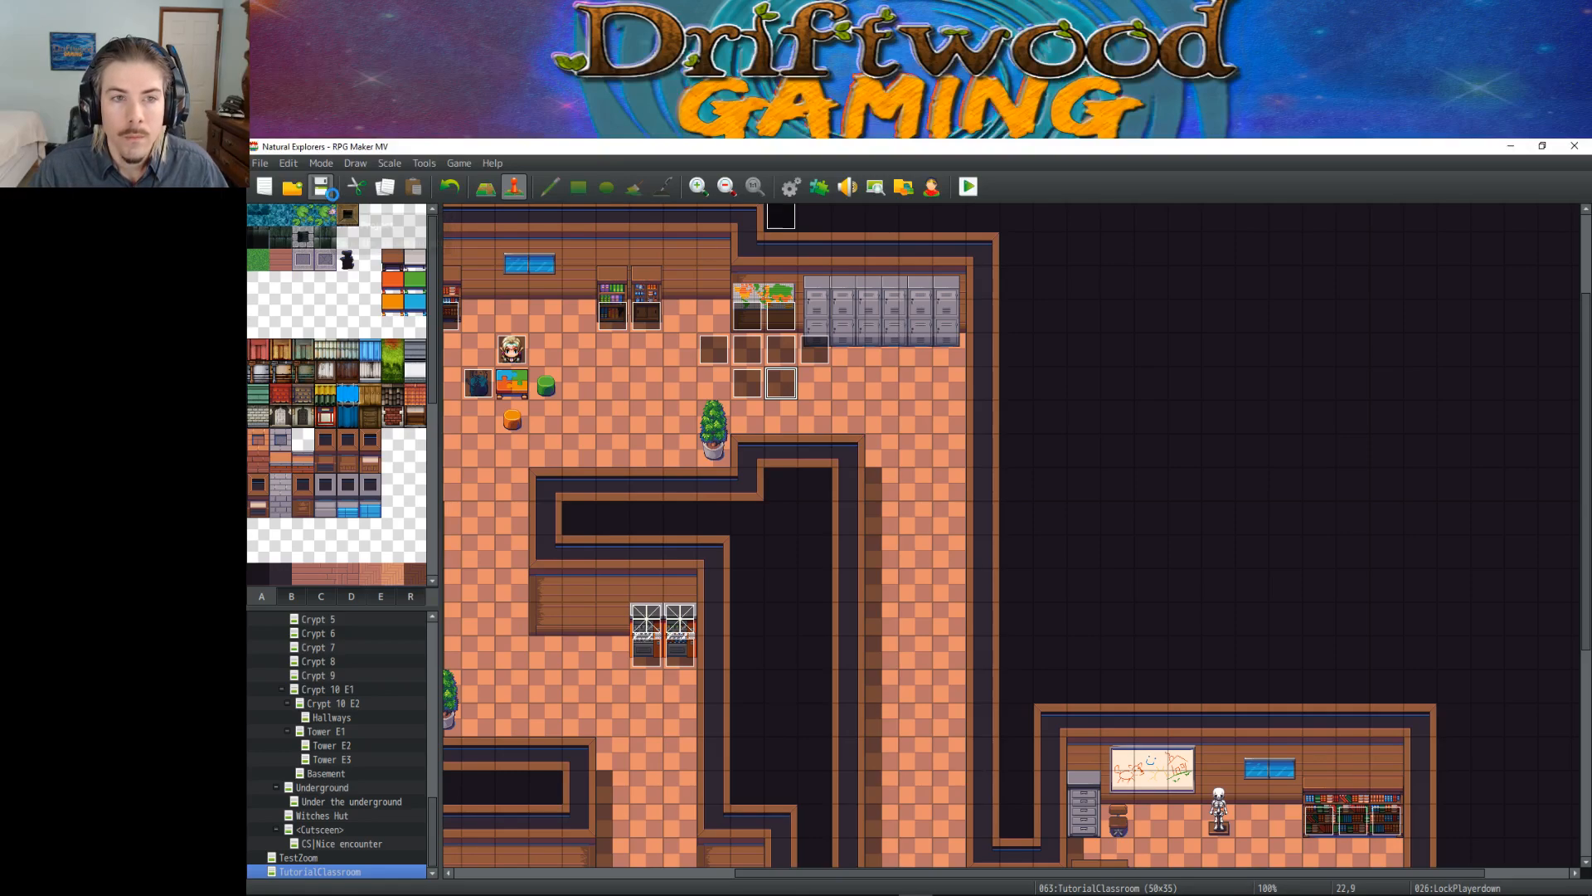
pyautogui.click(969, 188)
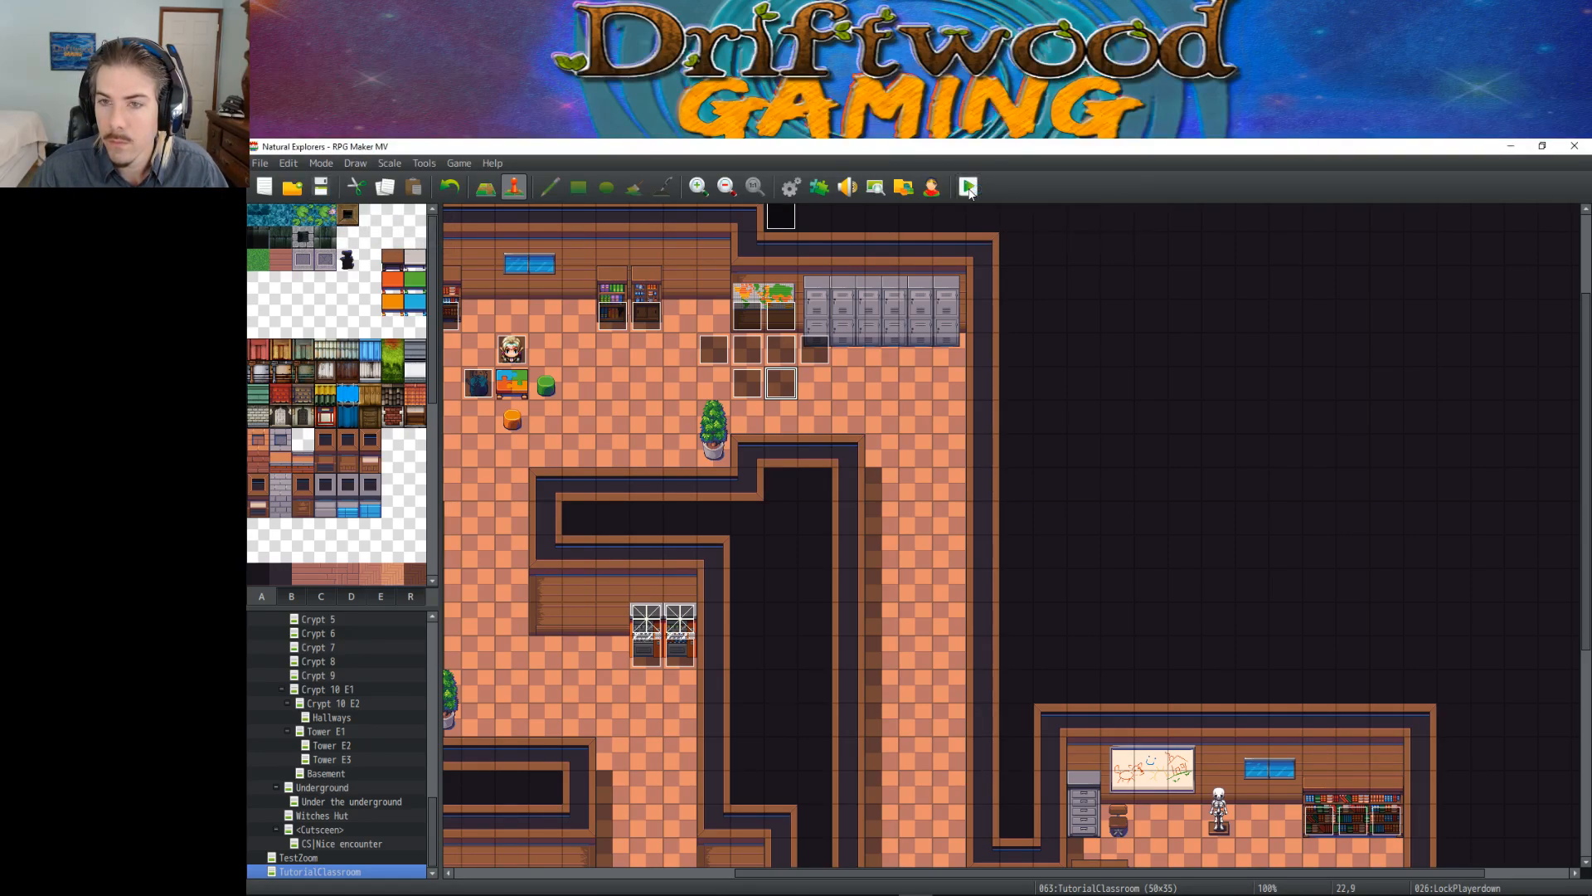
pyautogui.click(1258, 294)
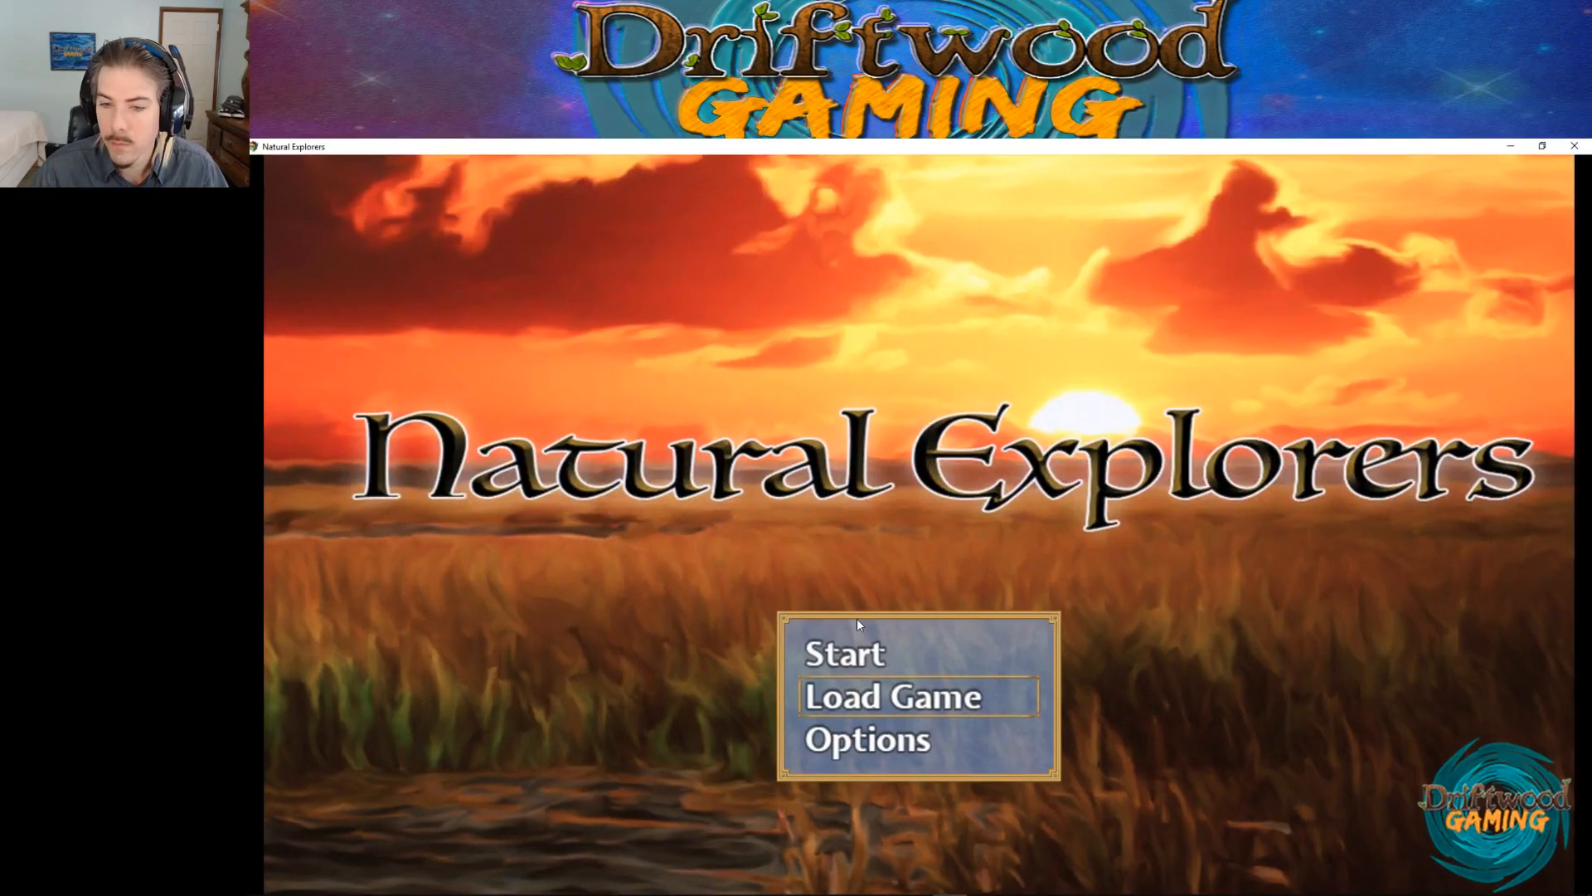
# Step: Start a new game, going through character selection with the default choice and name
pyautogui.click(855, 646)
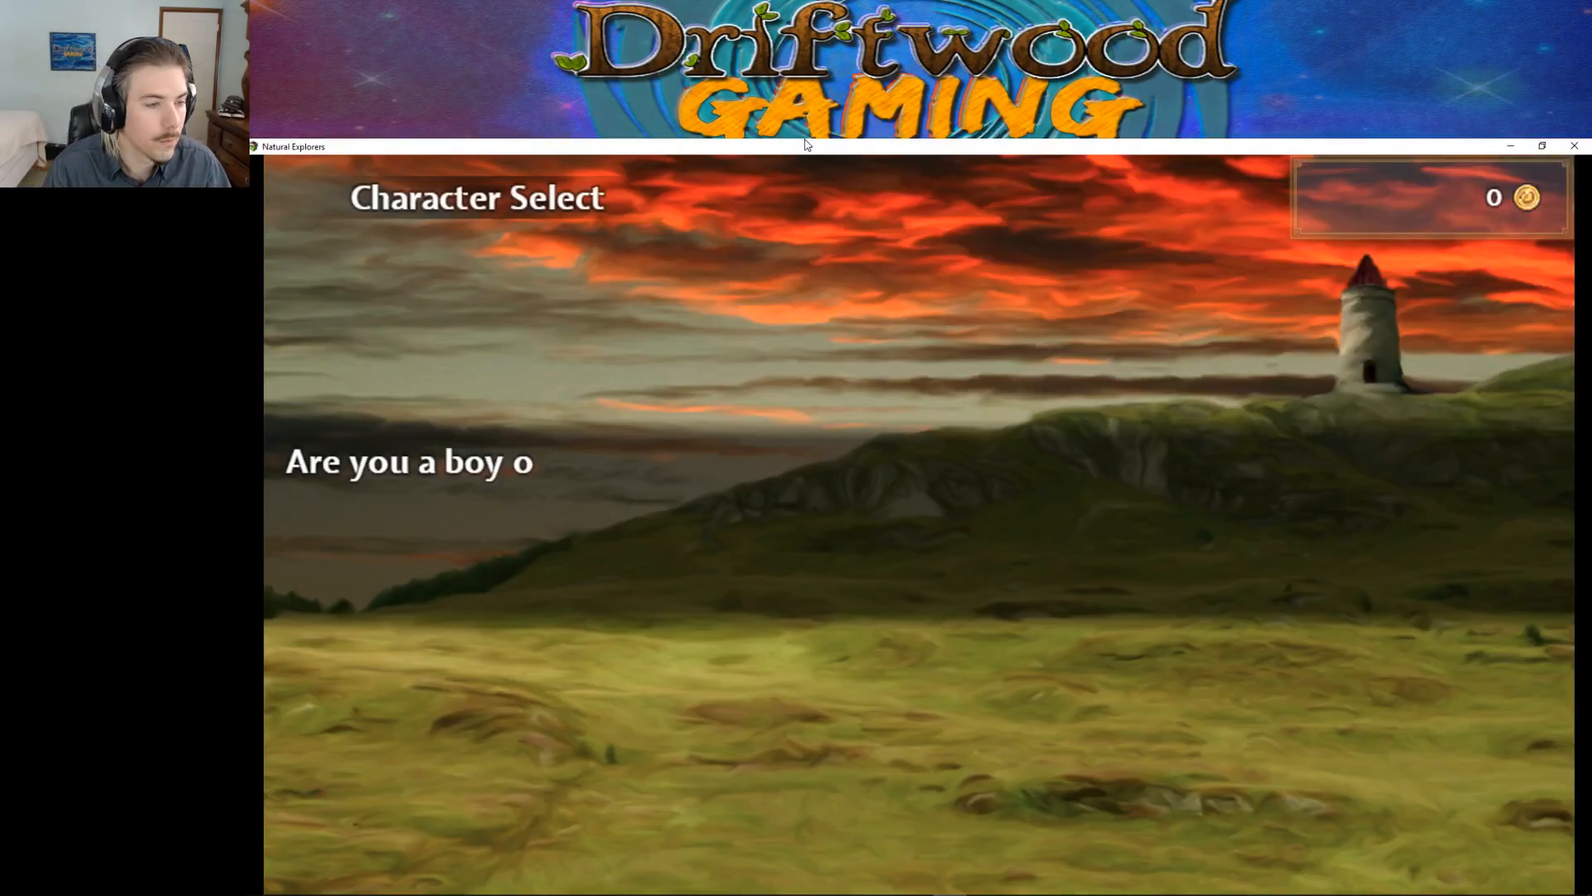
pyautogui.press('Return')
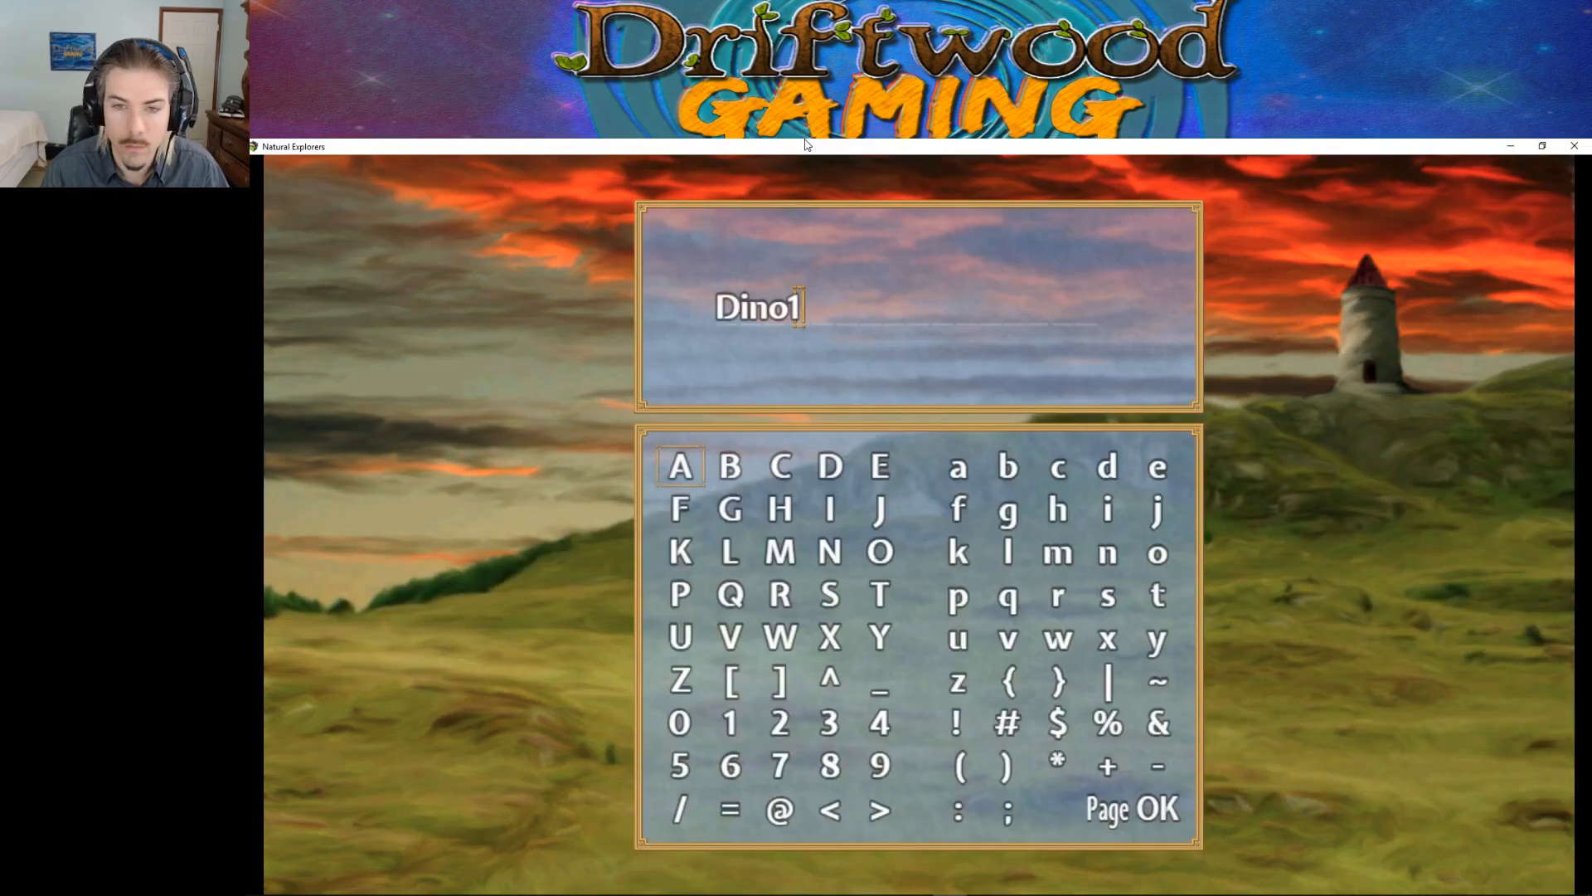
pyautogui.press('shift')
pyautogui.press('Return')
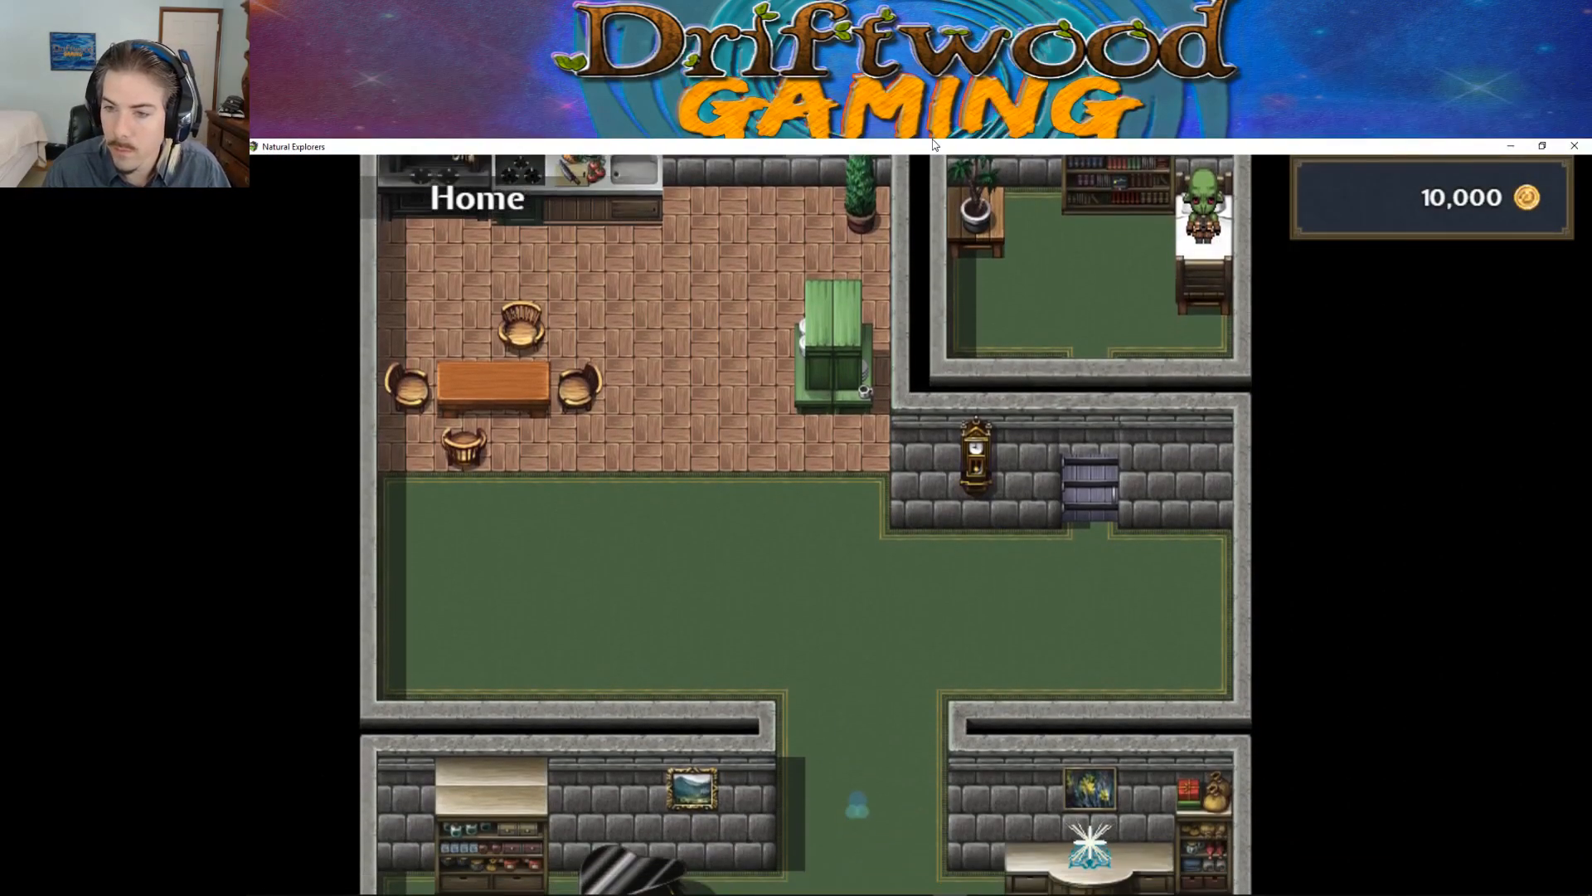
# Step: Walk through the home, play the dining-table scene, and leave for the tutorial building
pyautogui.press('Right')
pyautogui.press('Up')
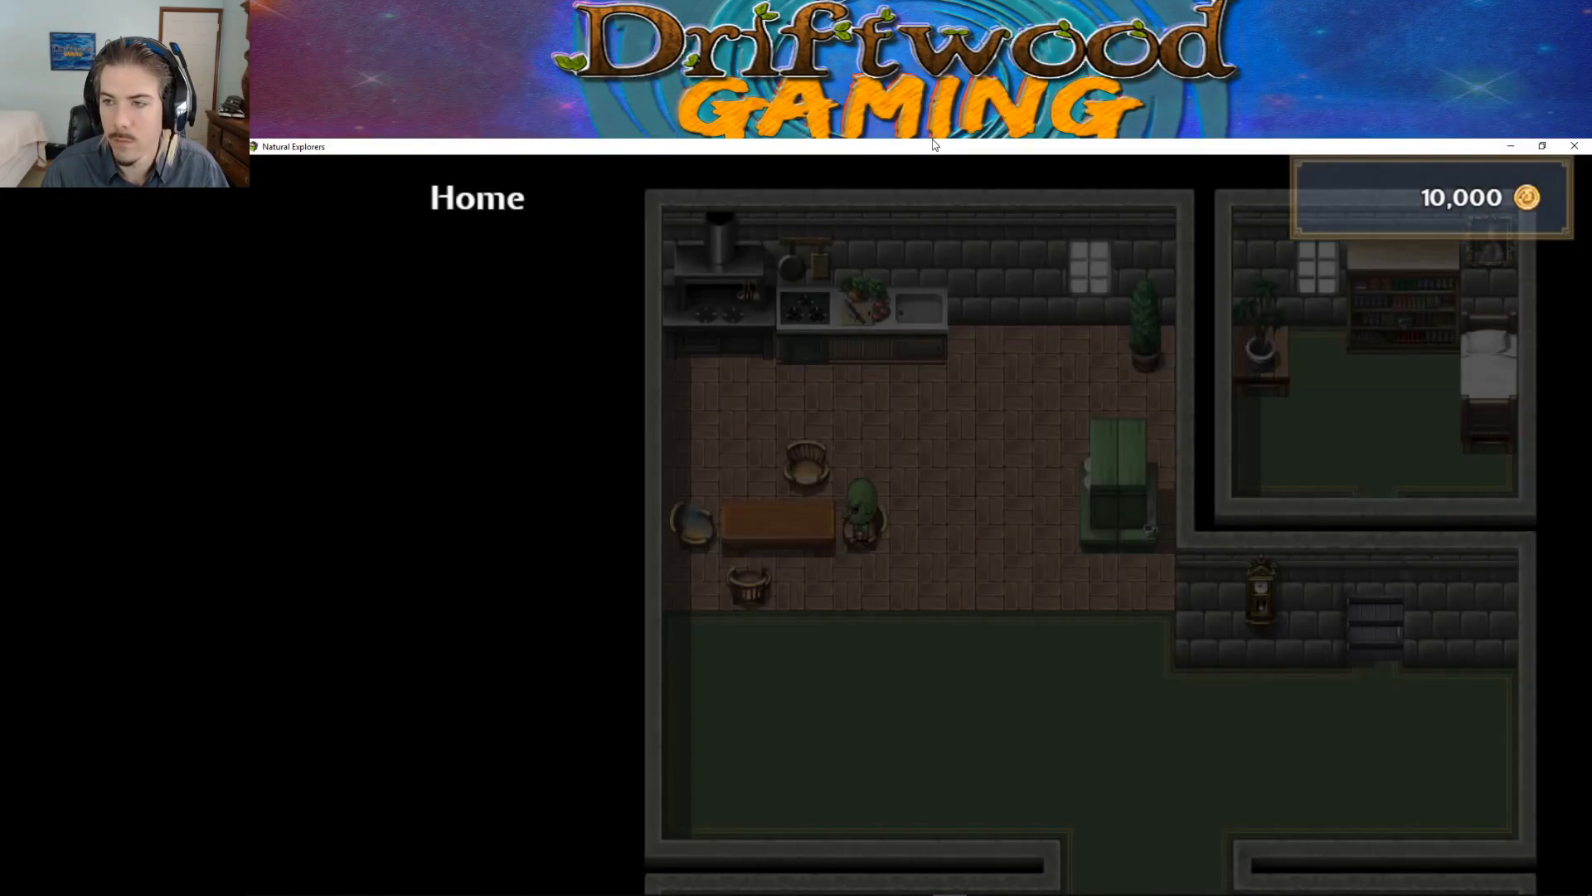
pyautogui.press('Return')
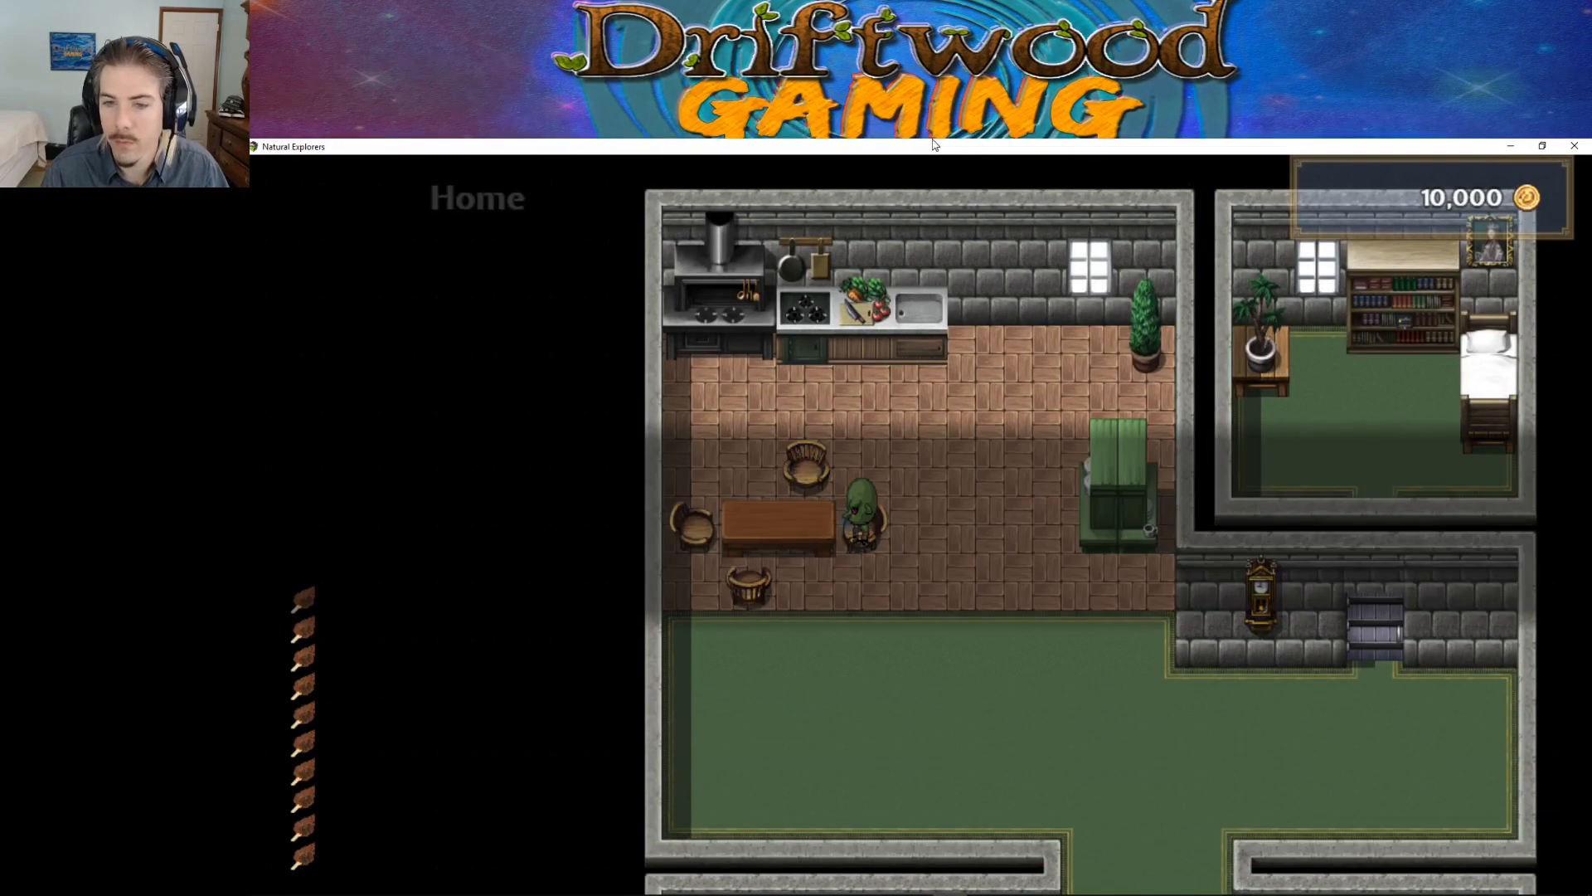
pyautogui.press('Return')
pyautogui.press('Down')
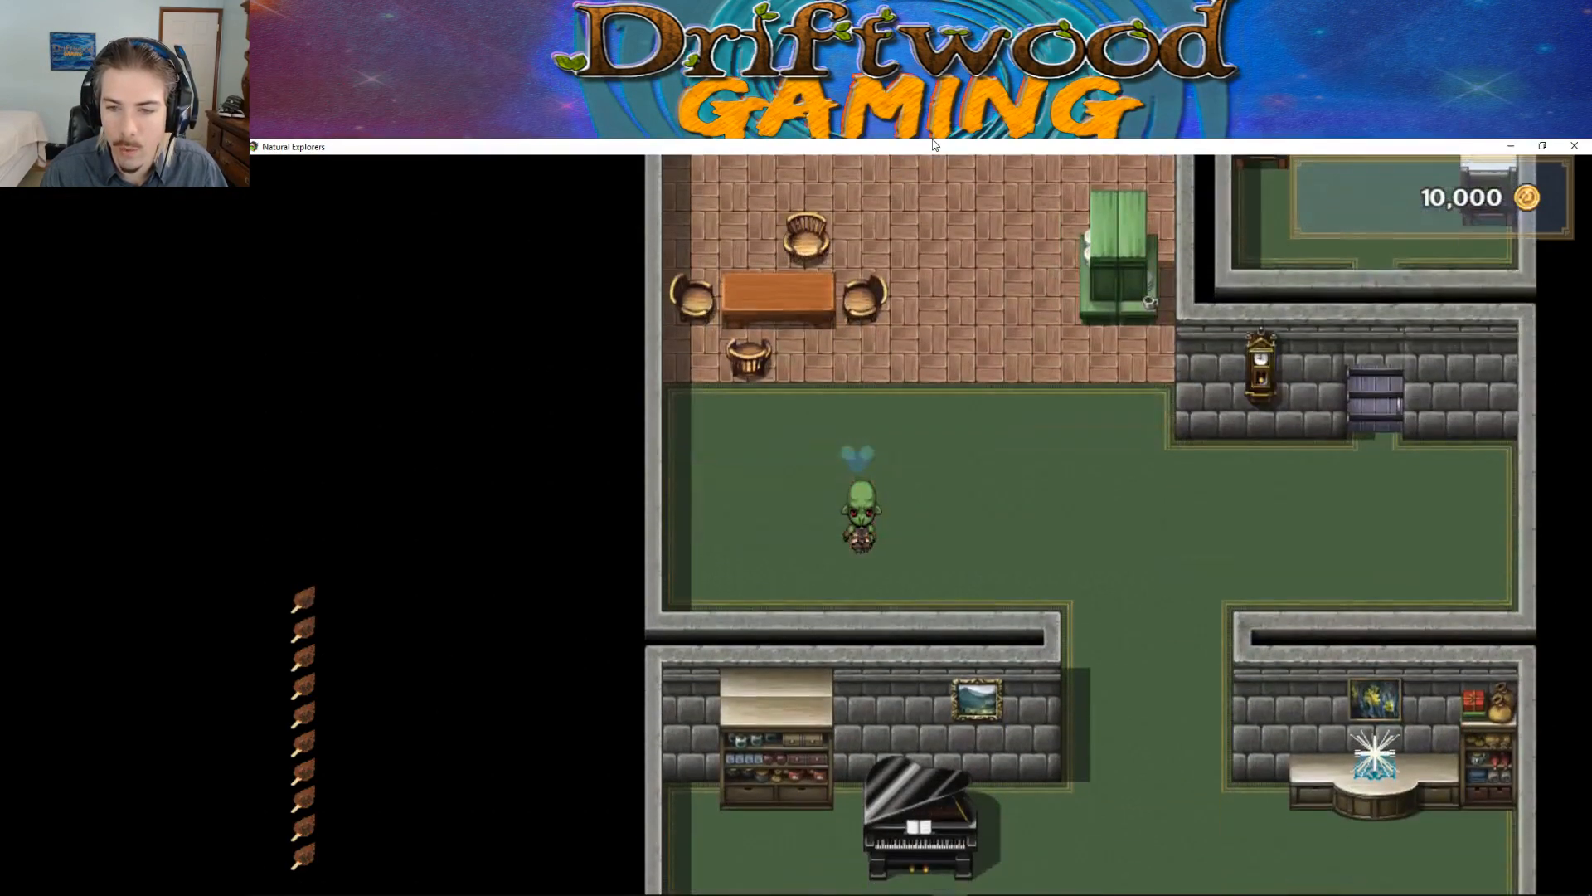
pyautogui.press('Right')
pyautogui.press('Down')
pyautogui.press('Down')
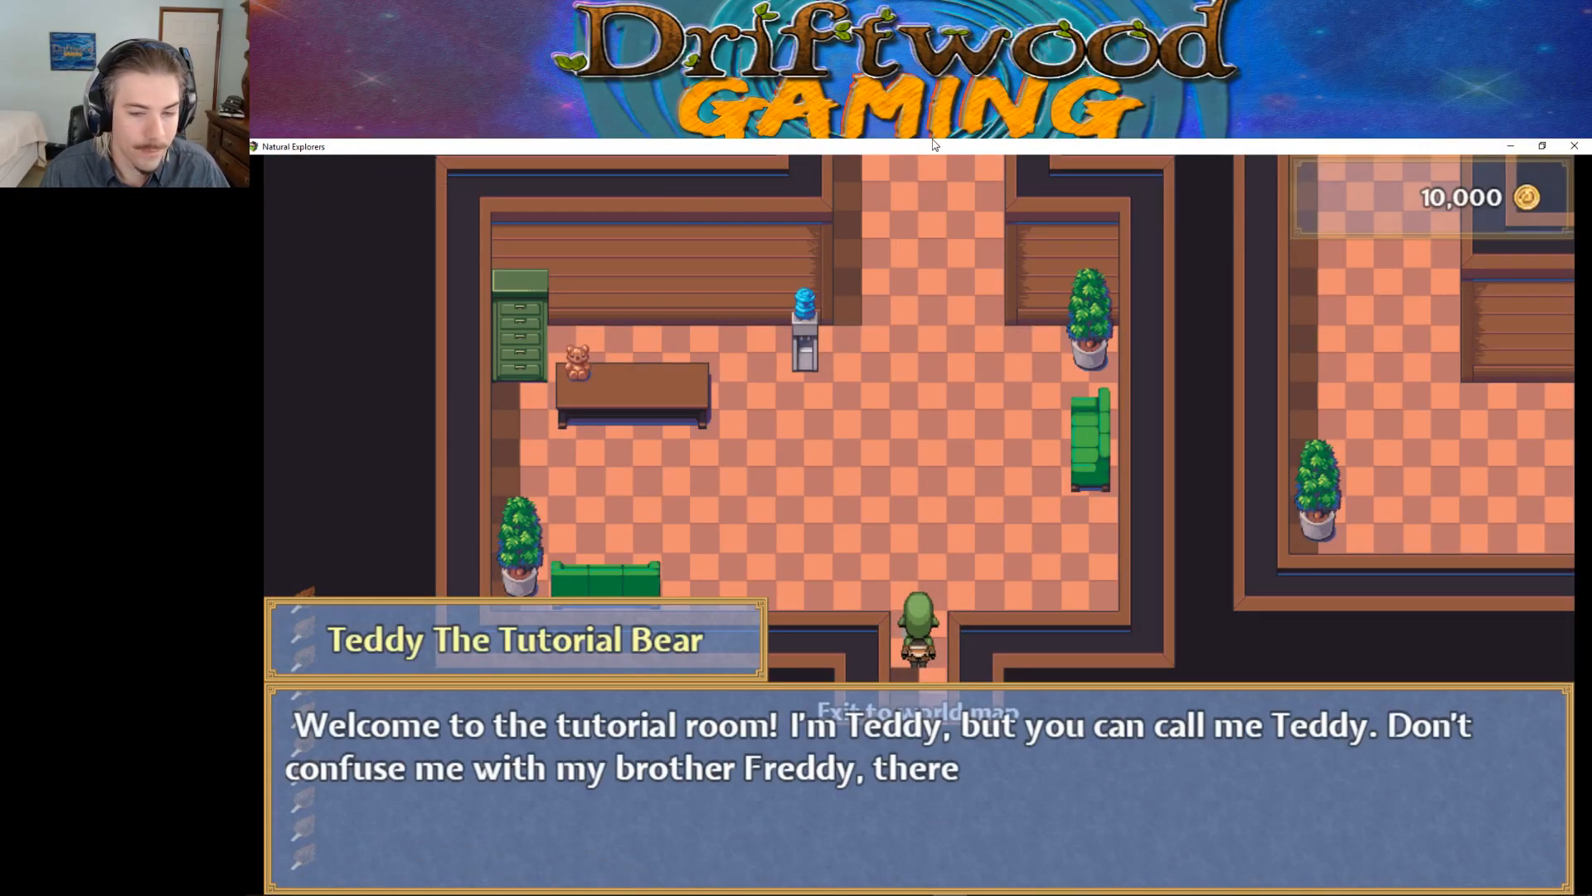
# Step: Go through Teddy The Tutorial Bear's dialogue and walk up to the hallway with the vending machines
pyautogui.press('Return')
pyautogui.press('Up')
pyautogui.press('Left')
pyautogui.press('Return')
pyautogui.press('Return')
pyautogui.press('Return')
pyautogui.press('Down')
pyautogui.press('Down')
pyautogui.press('Down')
pyautogui.press('Return')
pyautogui.press('Right')
pyautogui.press('Up')
pyautogui.press('Return')
pyautogui.press('Return')
pyautogui.press('Up')
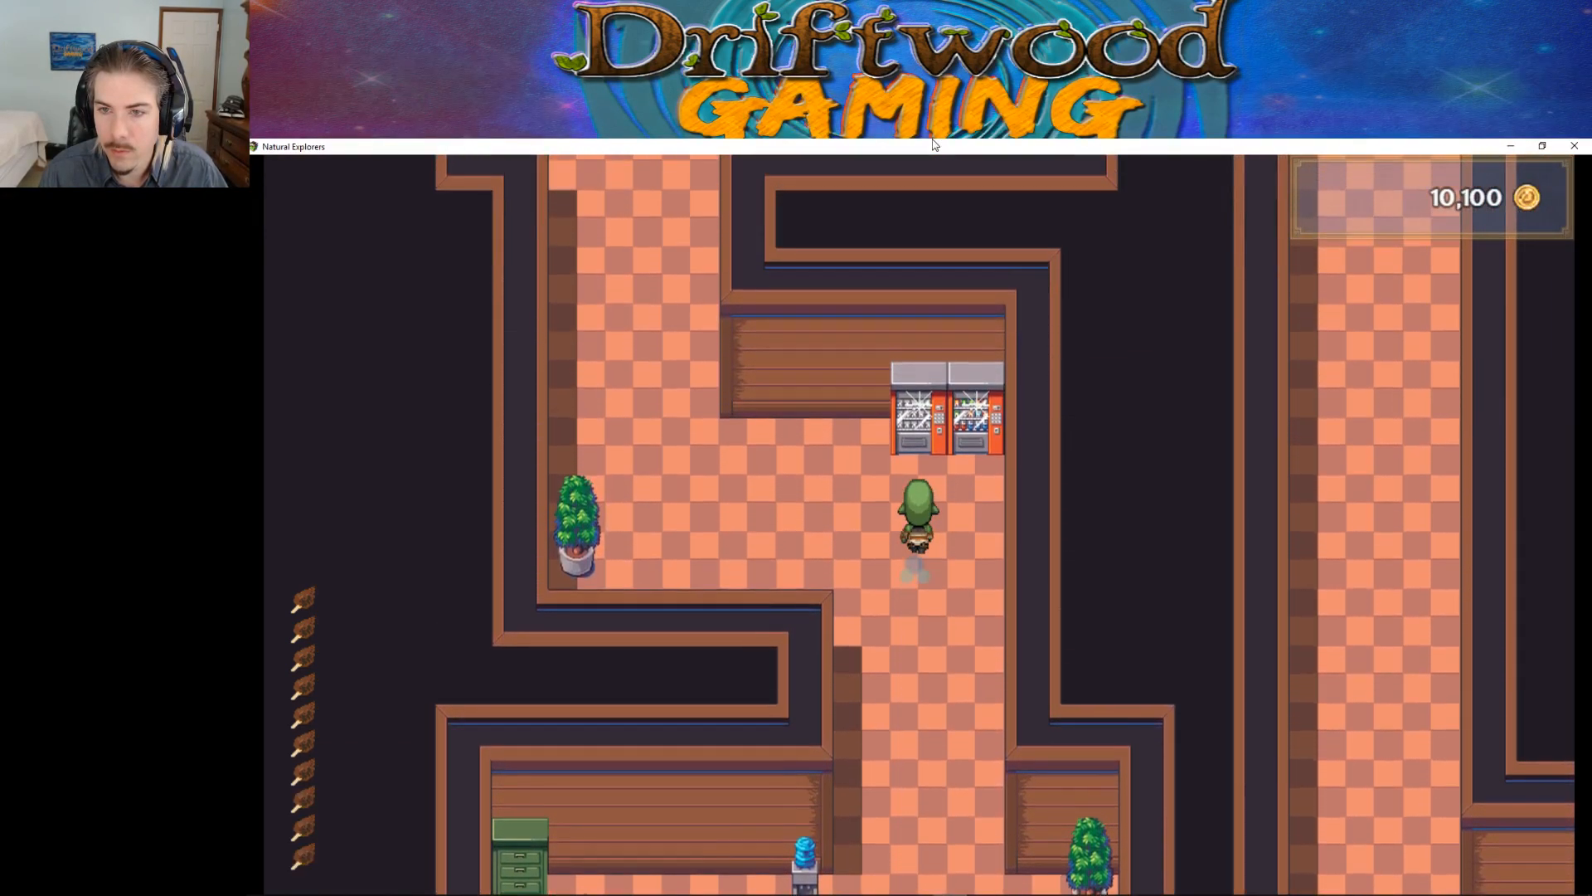
# Step: Walk through the puzzle-table room to the wall map beside the lockers and open the world map
pyautogui.press('Left')
pyautogui.press('Up')
pyautogui.press('Right')
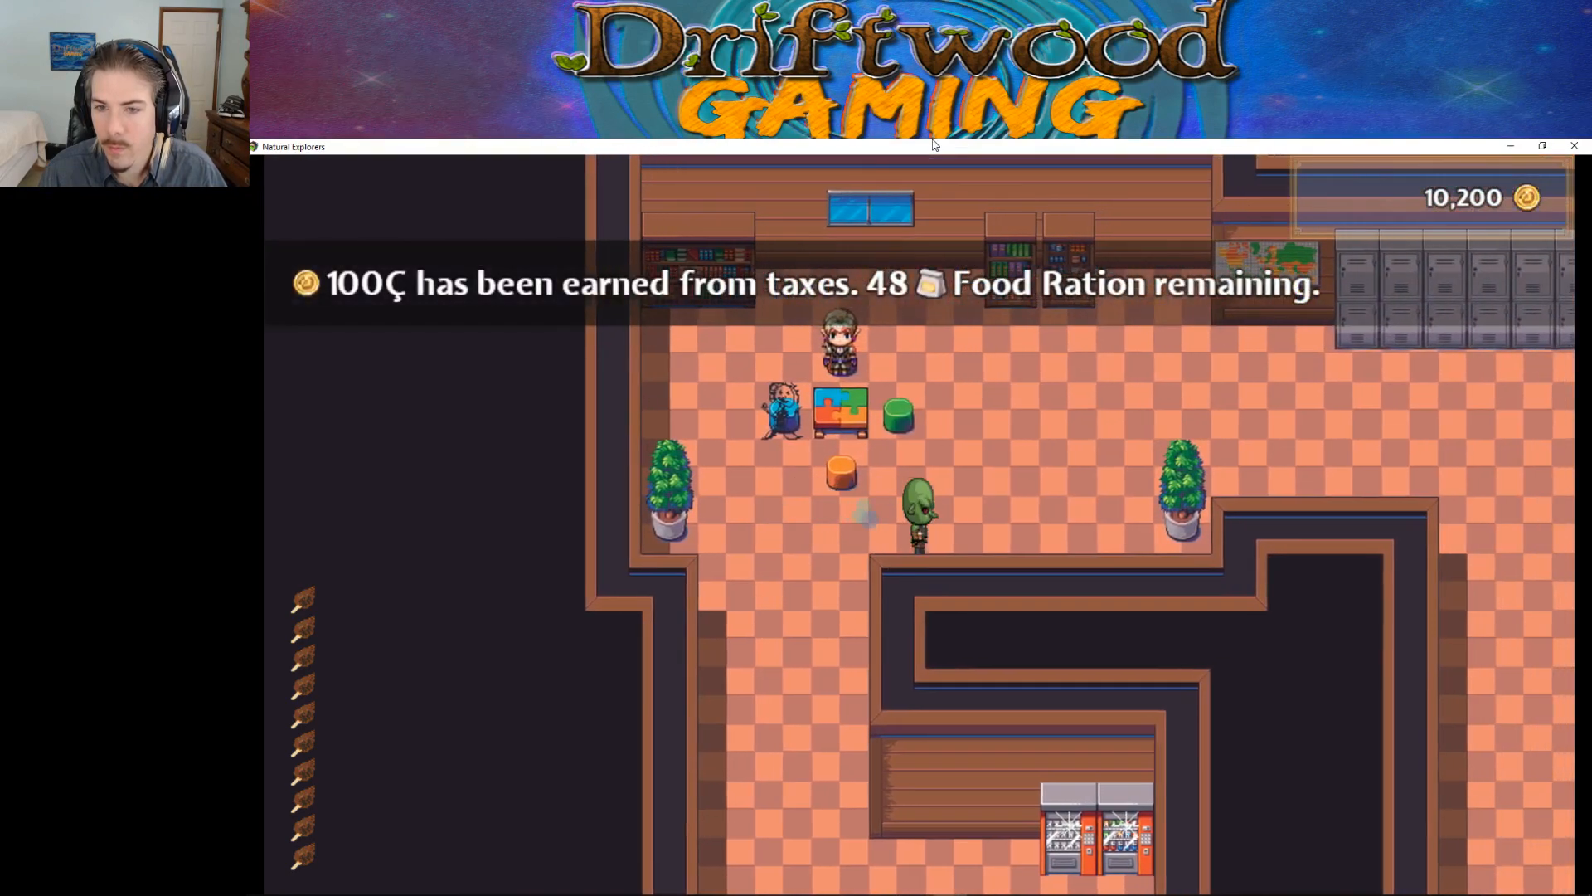
pyautogui.press('Up')
pyautogui.press('Right')
pyautogui.press('Up')
pyautogui.press('Right')
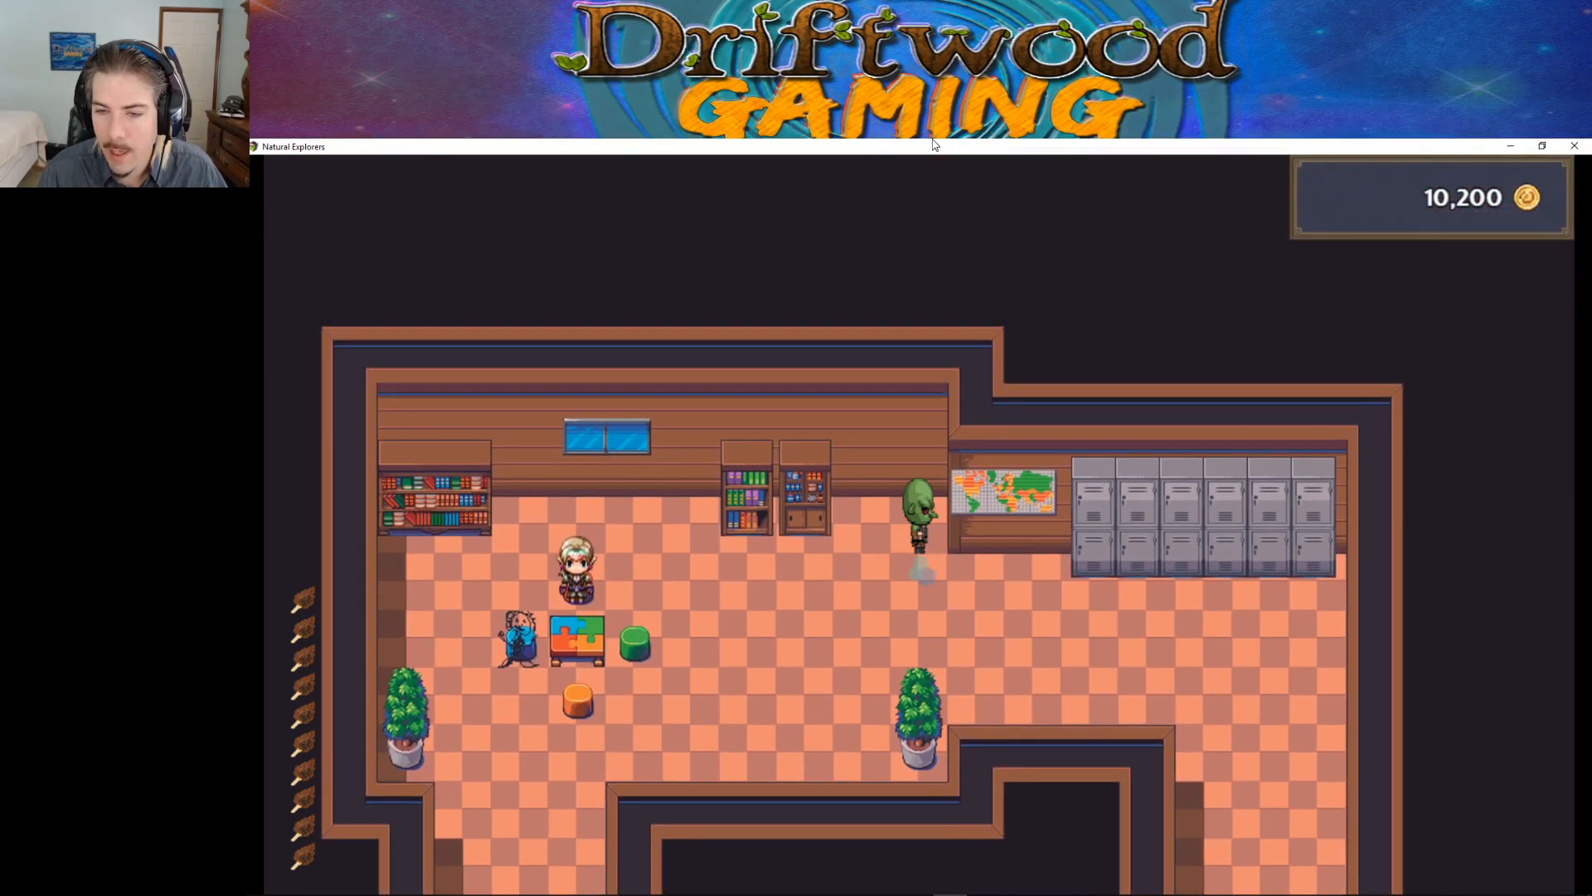
pyautogui.press('Return')
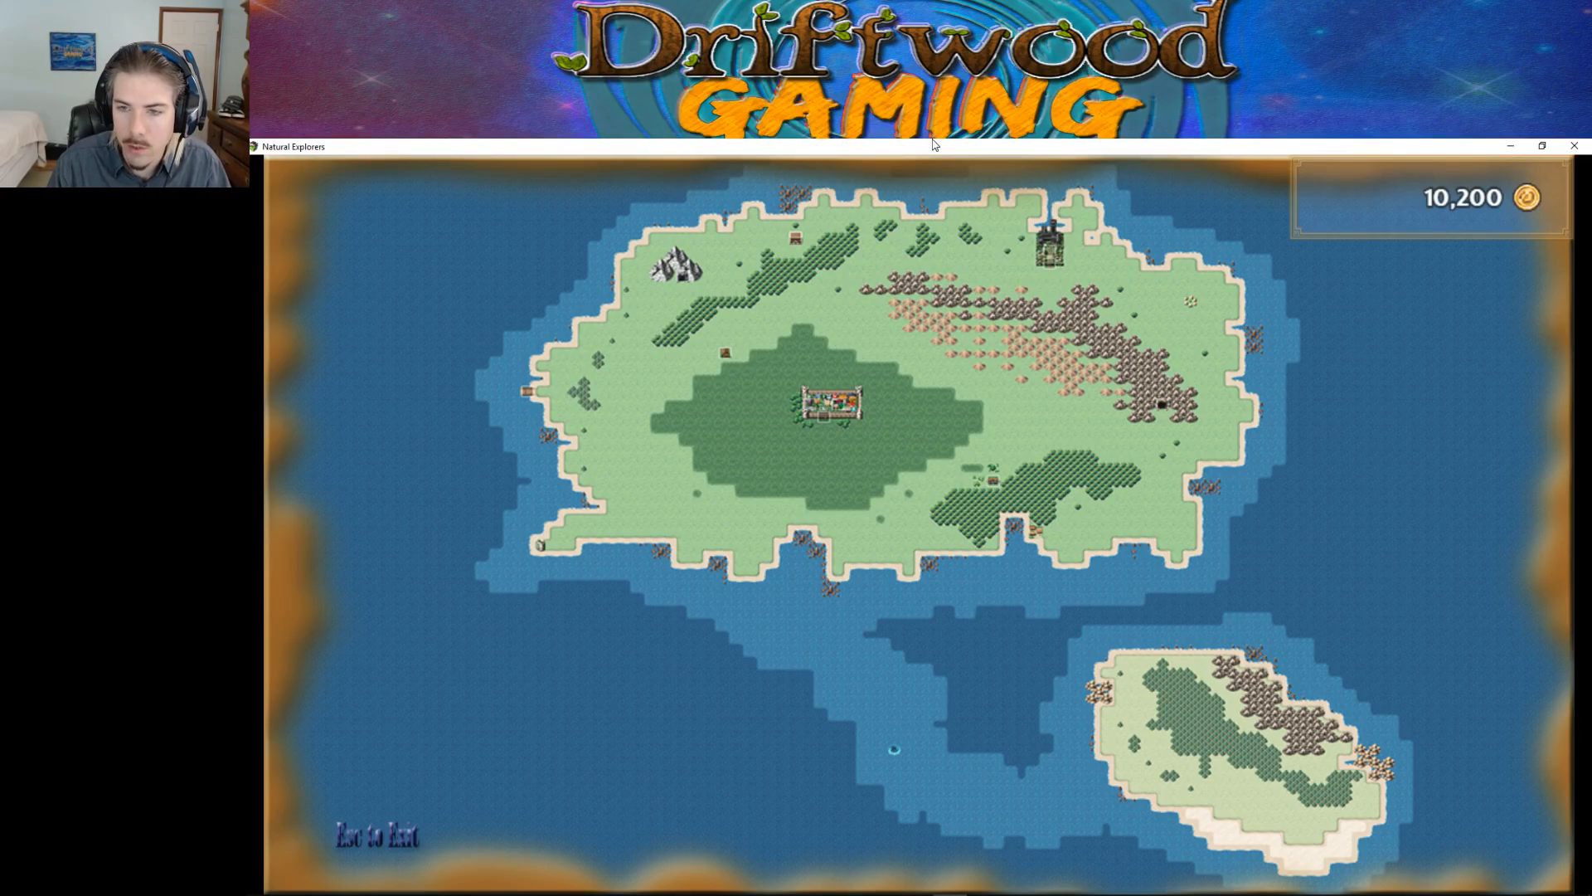
# Step: Exit the world map, reopen it and exit again, closing the main menu after each exit
pyautogui.press('Escape')
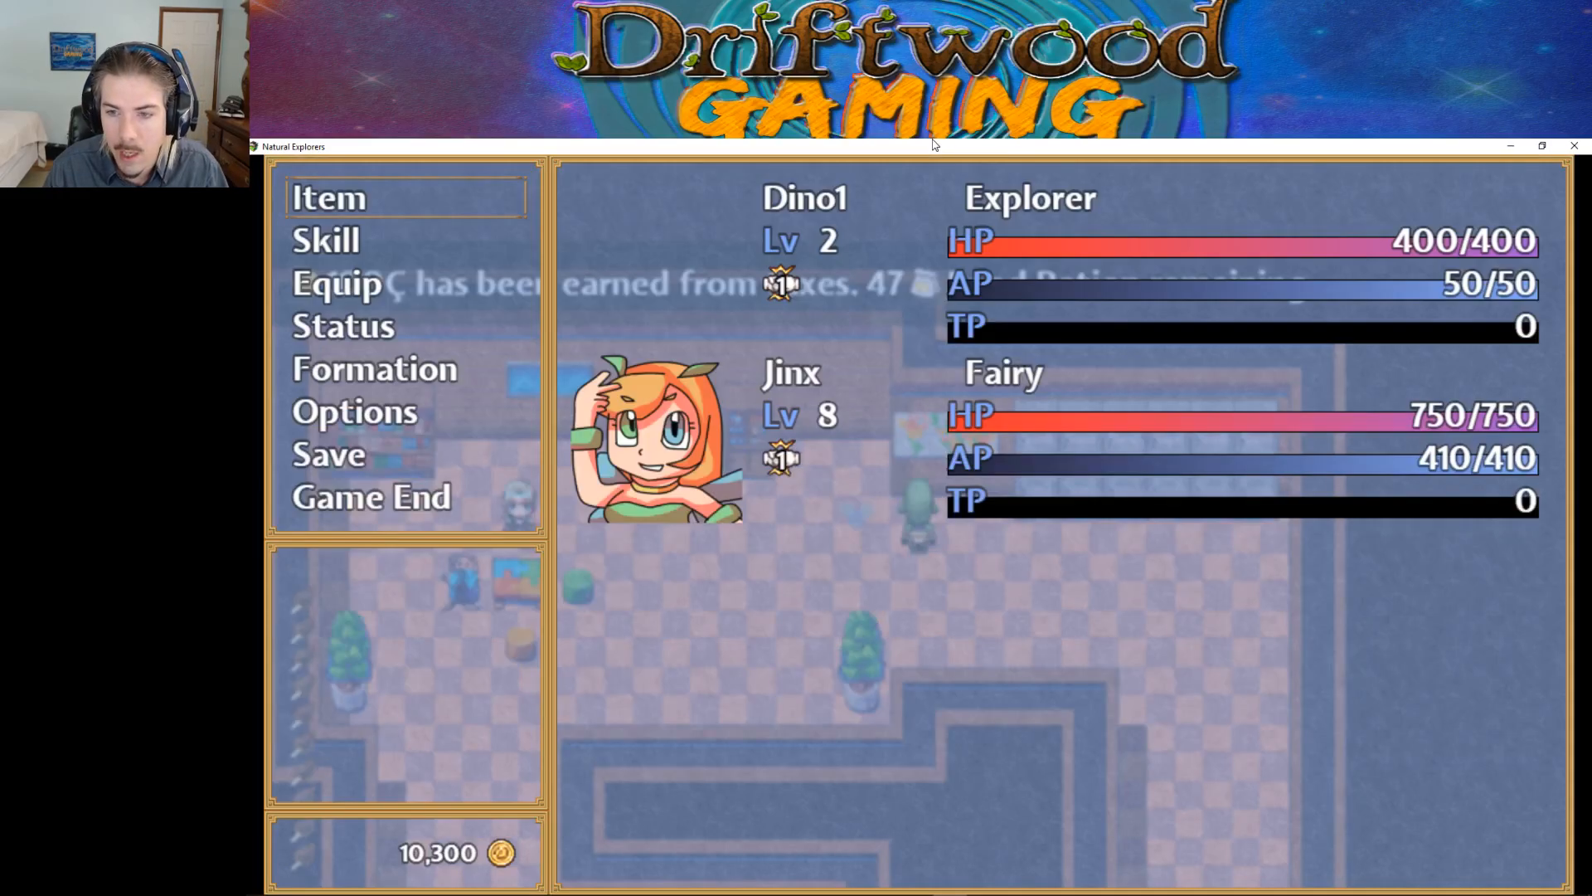
pyautogui.press('Escape')
pyautogui.press('Return')
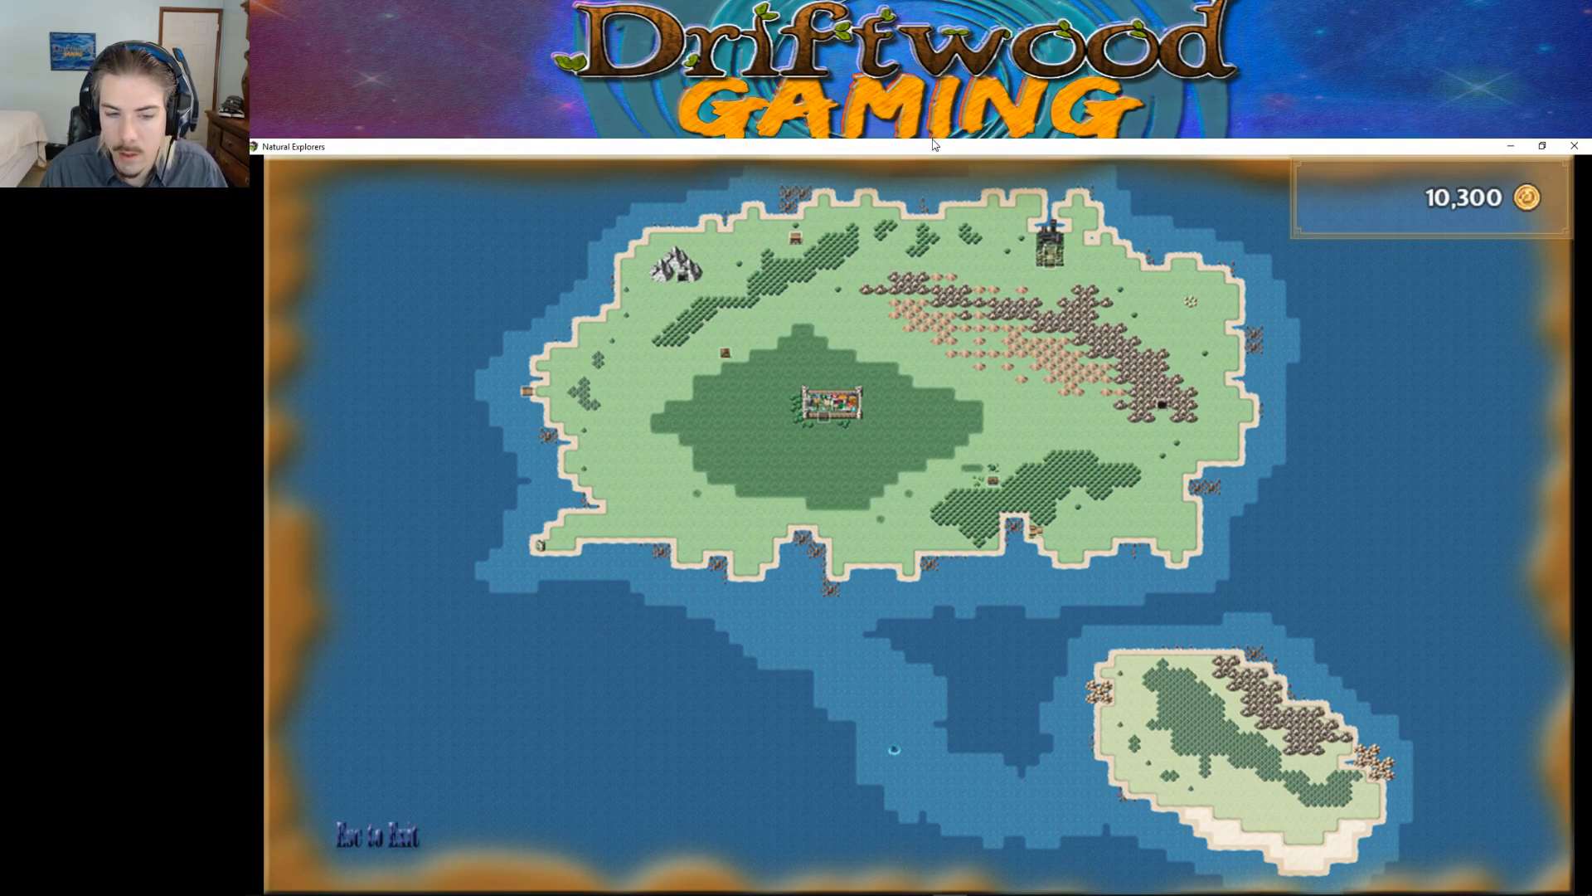
pyautogui.press('Escape')
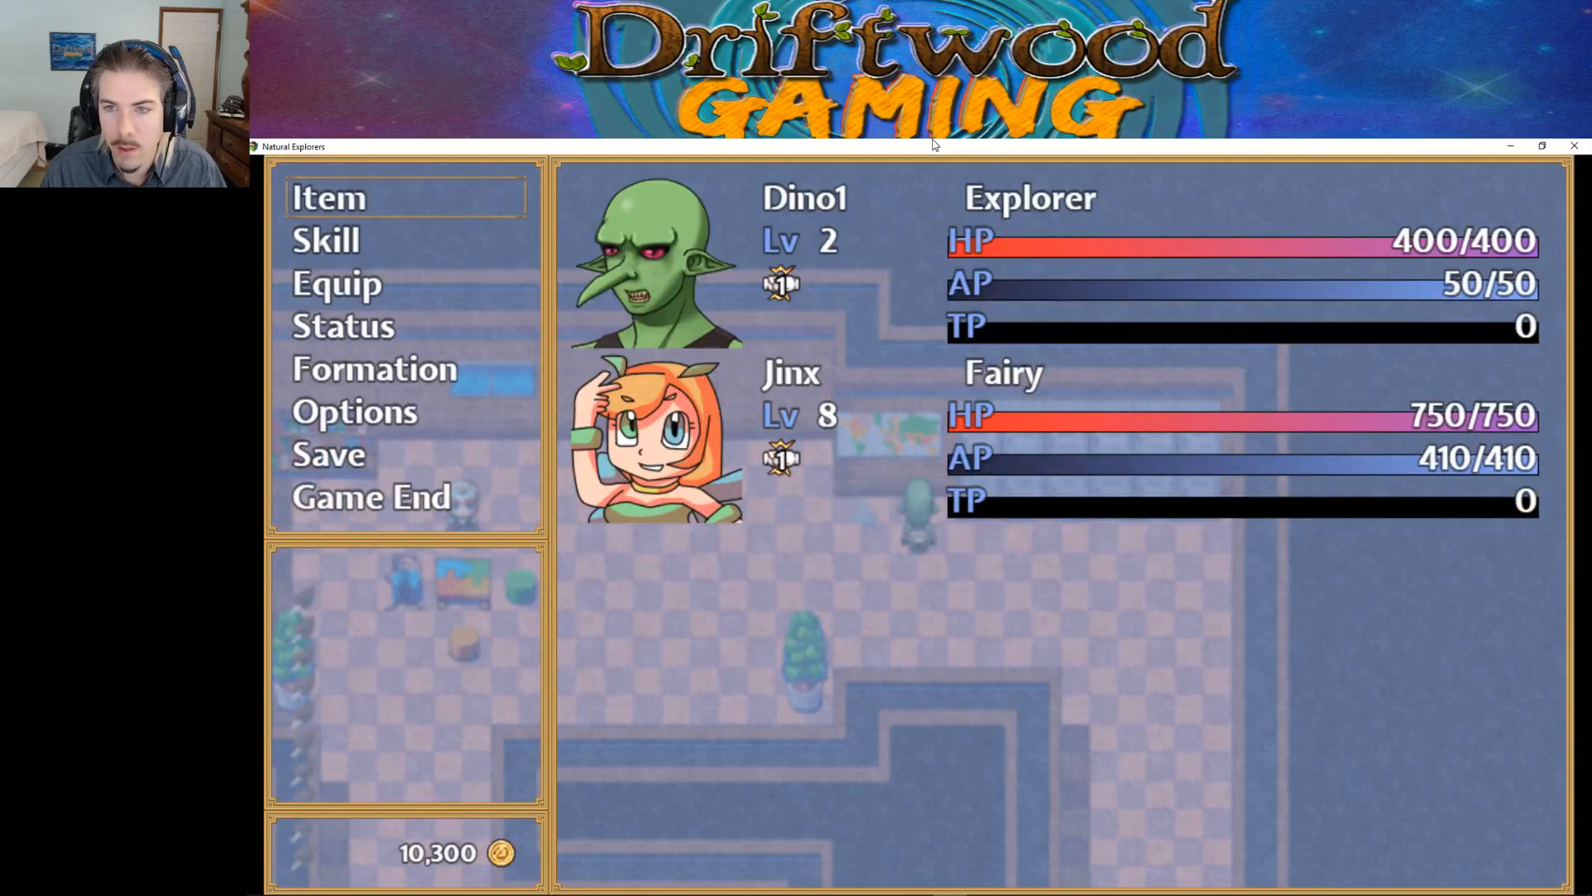
pyautogui.press('Escape')
# Step: Test movement in front of the wall map and open the world map once more
pyautogui.press('Down')
pyautogui.press('Up')
pyautogui.press('Down')
pyautogui.press('Right')
pyautogui.press('Up')
pyautogui.press('Left')
pyautogui.press('Up')
pyautogui.press('Return')
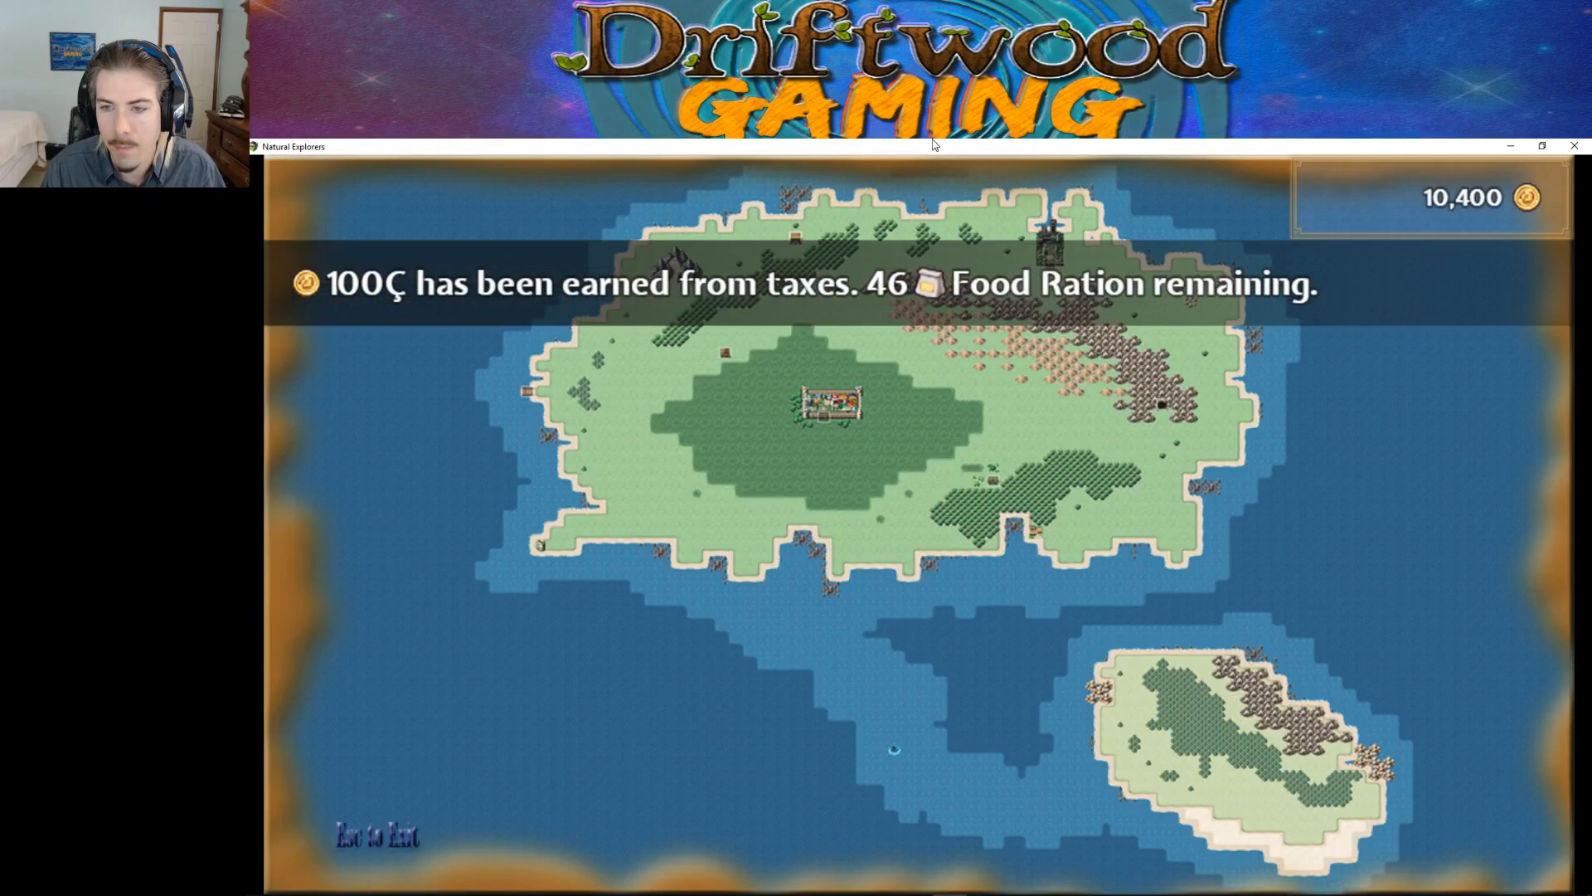
# Step: Exit the world map, take a step sideways, and check opening and closing the main menu
pyautogui.press('Escape')
pyautogui.press('Escape')
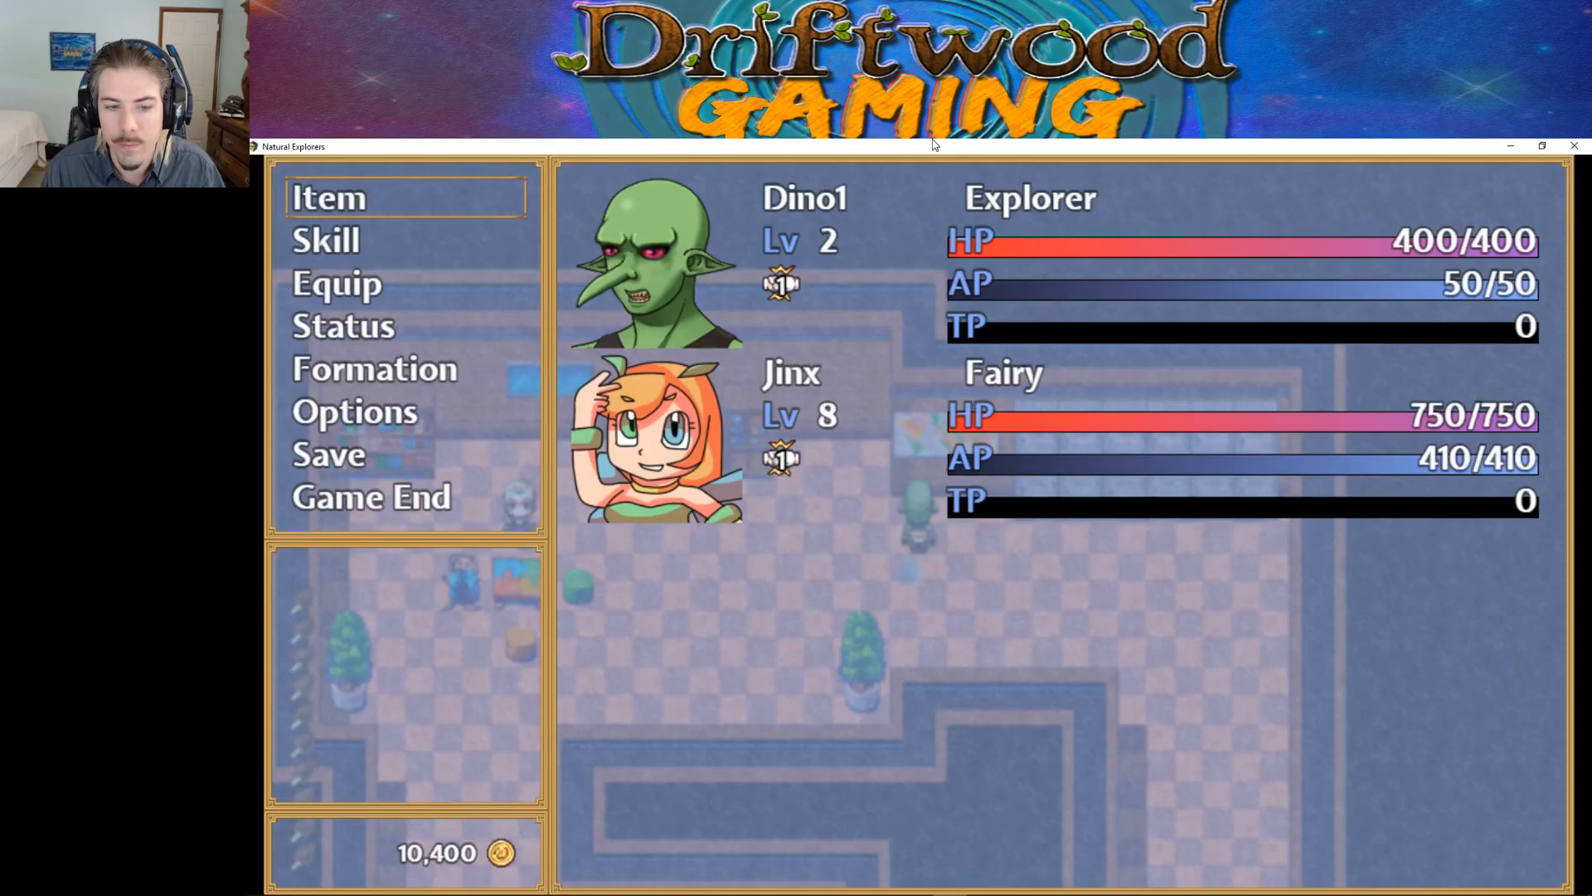
pyautogui.press('Escape')
pyautogui.press('Right')
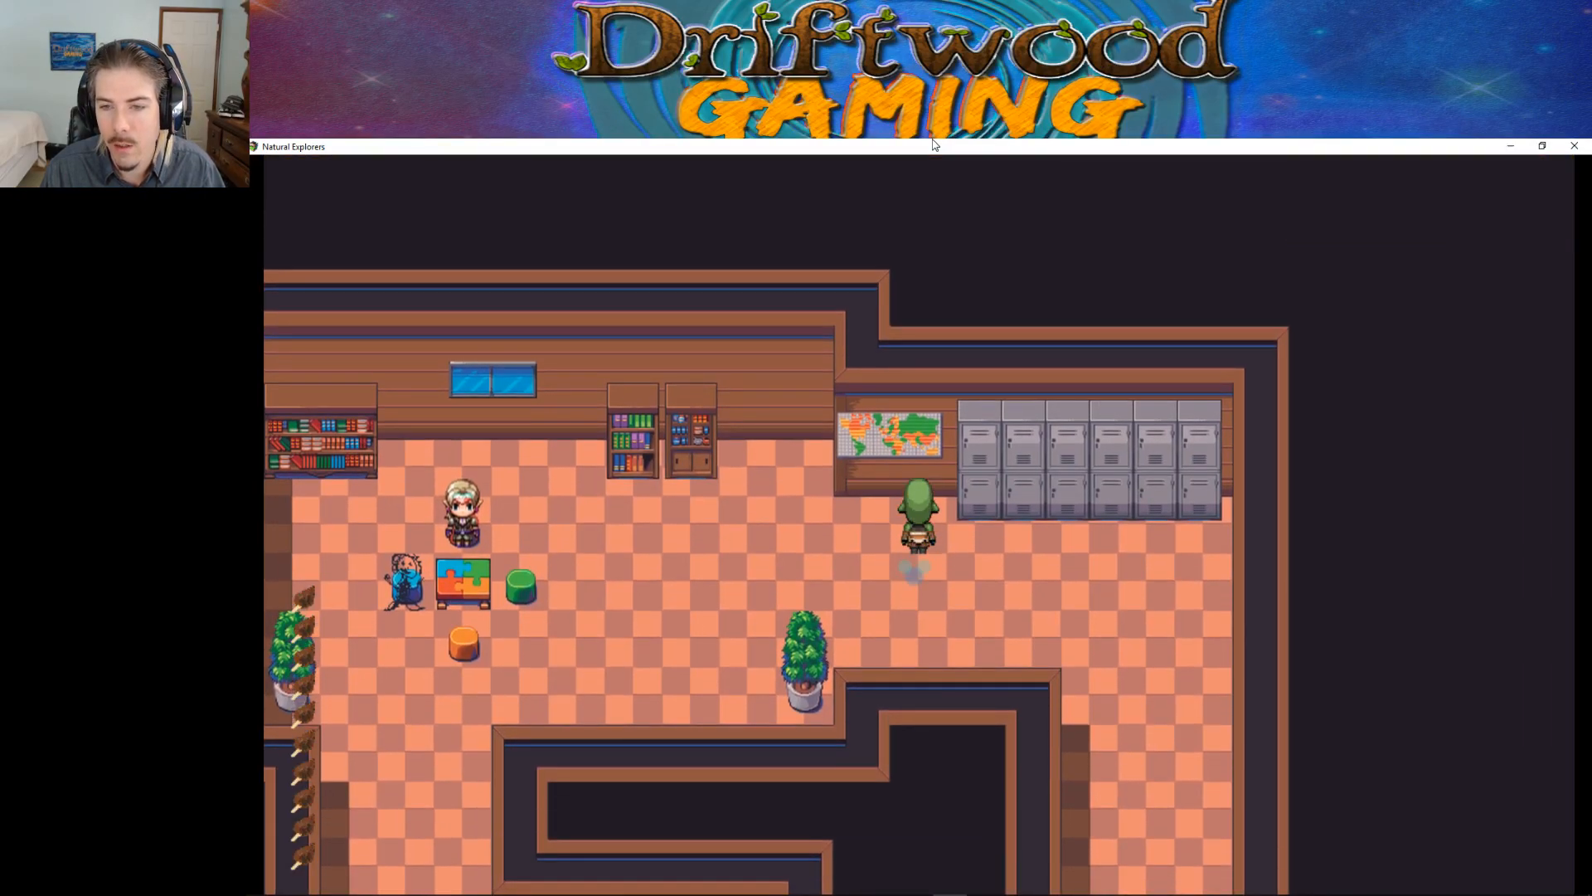
pyautogui.press('Escape')
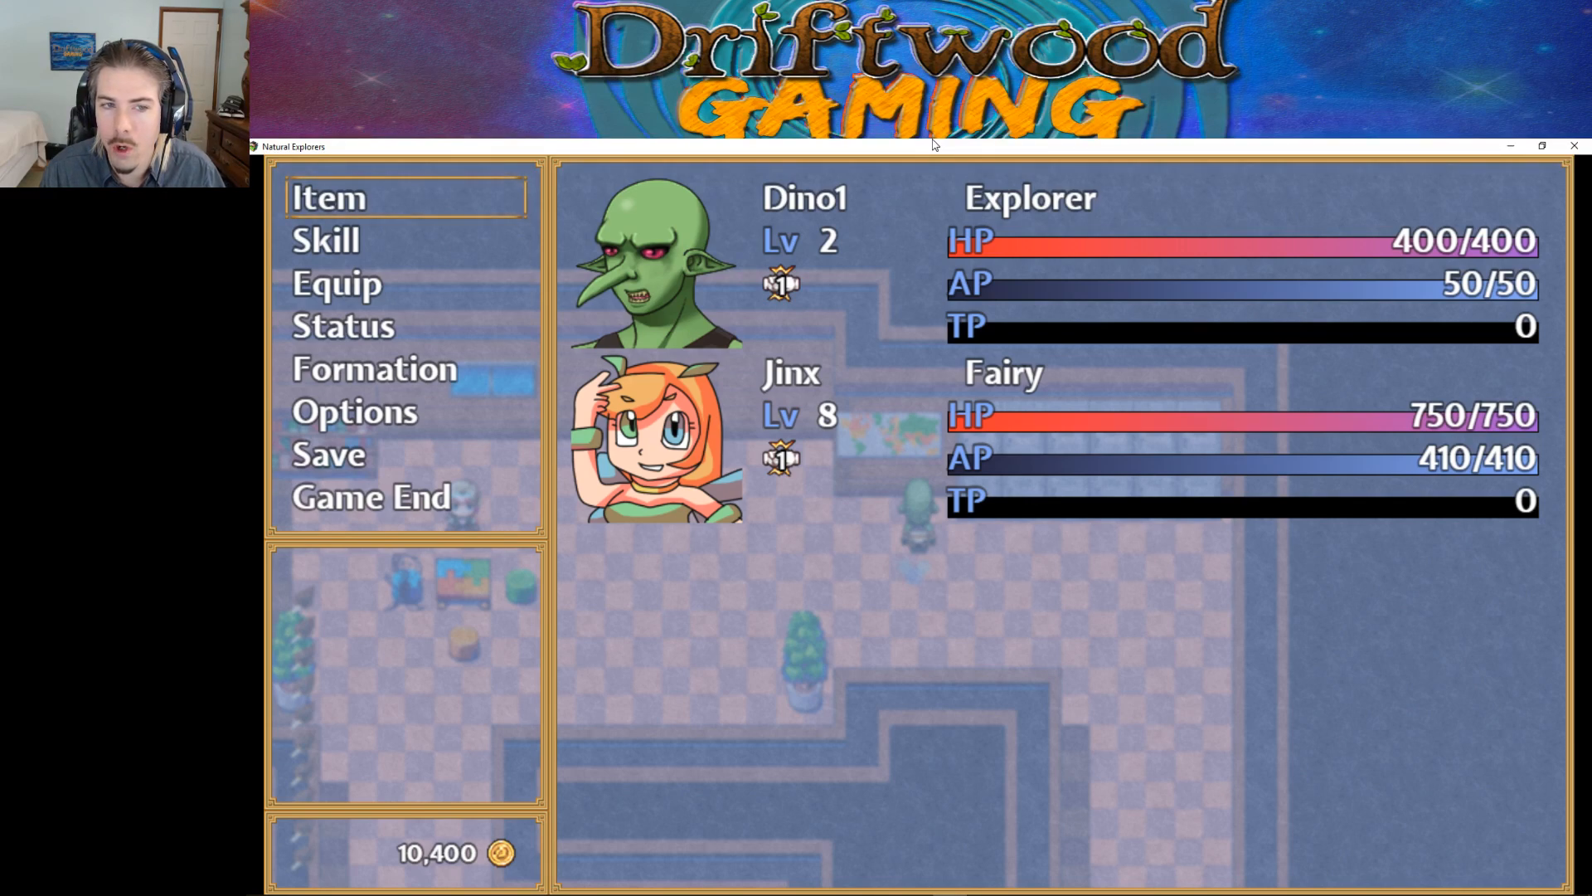
pyautogui.press('Escape')
# Step: Move away from the wall map, walk back to it and reopen the world map
pyautogui.press('Left')
pyautogui.press('Left')
pyautogui.press('Left')
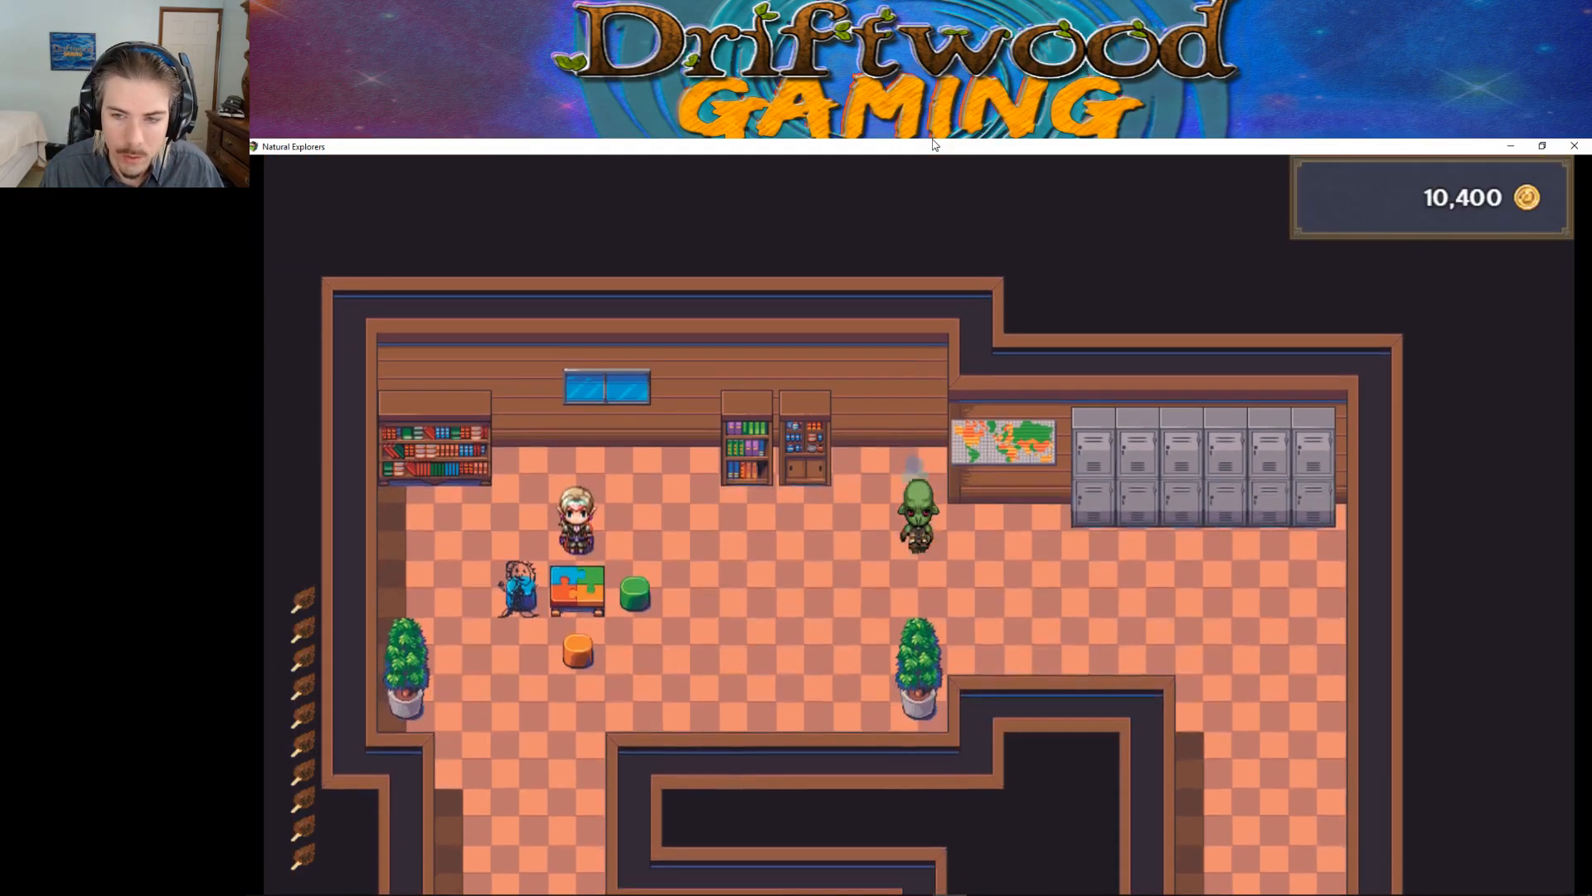
pyautogui.press('Right')
pyautogui.press('Up')
pyautogui.press('Return')
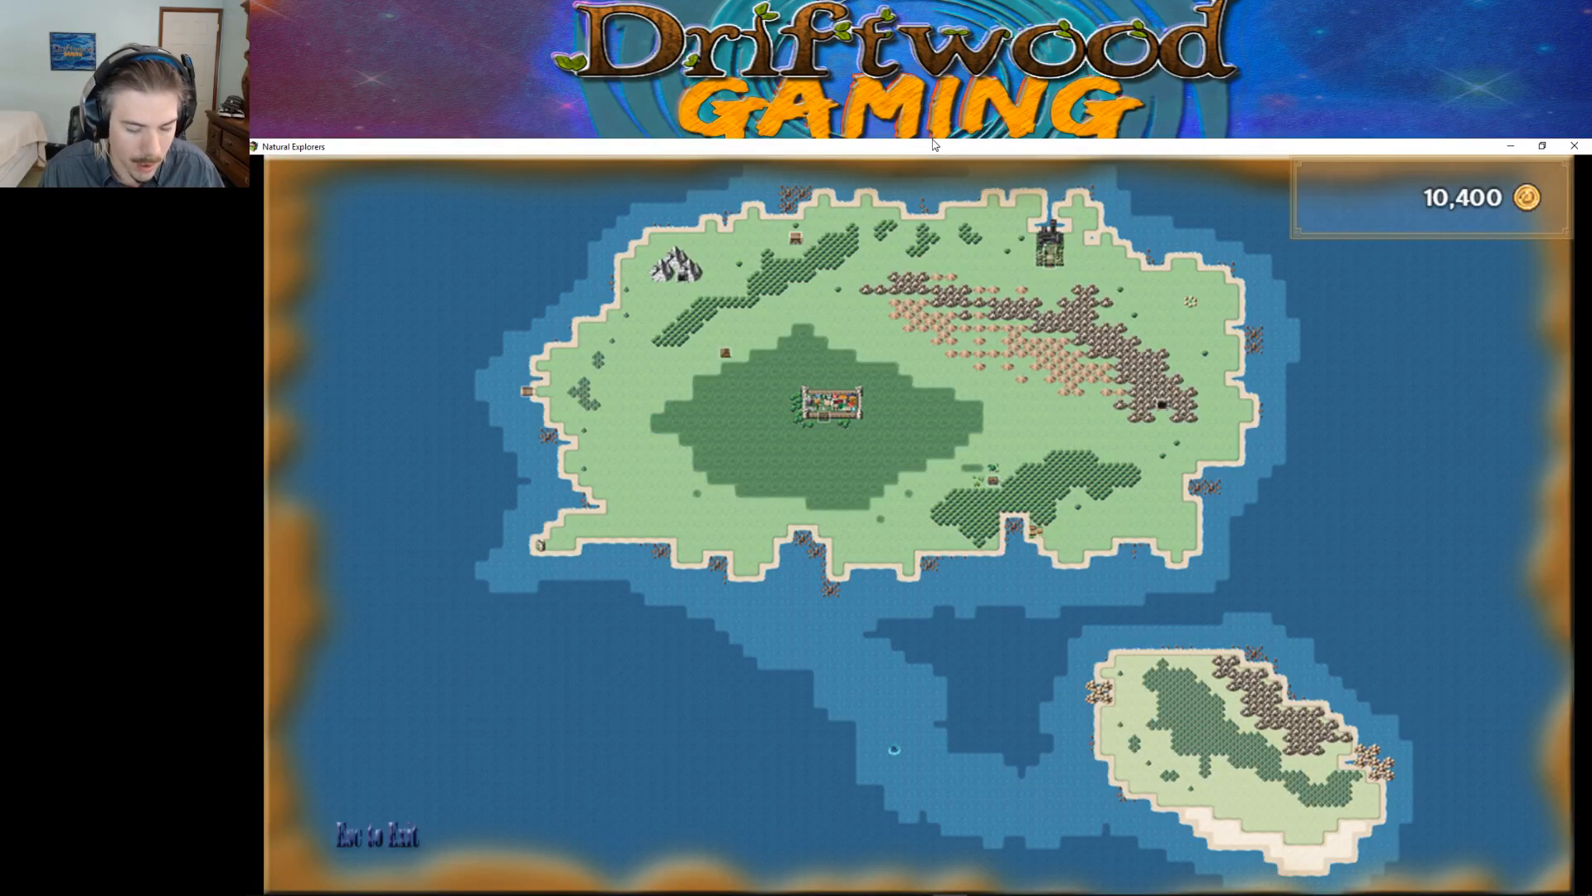
# Step: Exit the world map to the room, reopen it from the wall map and exit it again
pyautogui.press('Escape')
pyautogui.press('Escape')
pyautogui.press('Escape')
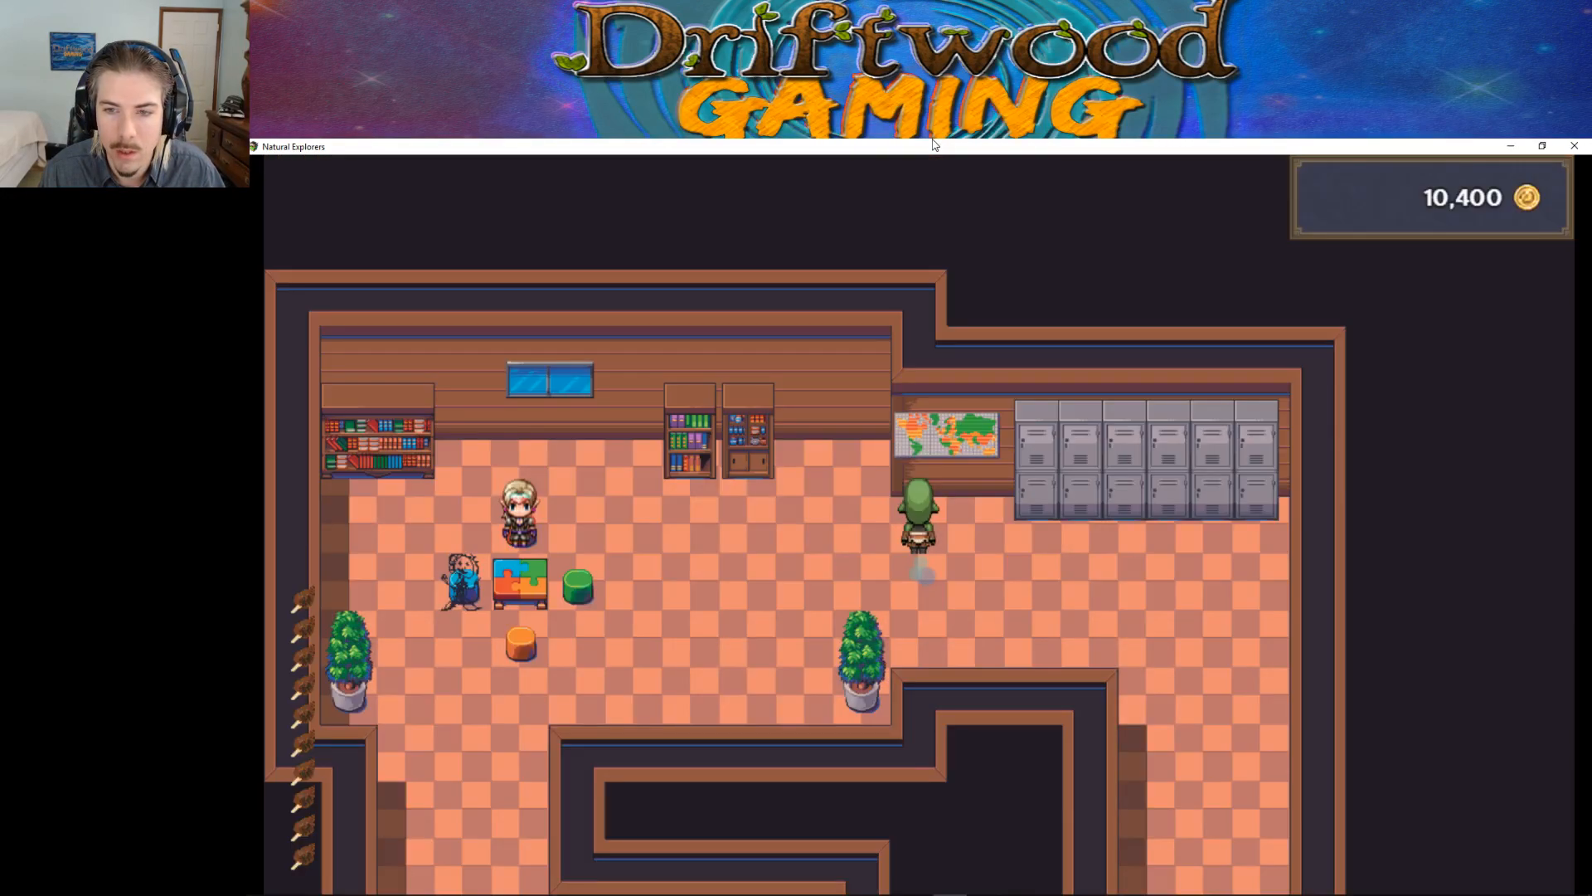
pyautogui.press('Return')
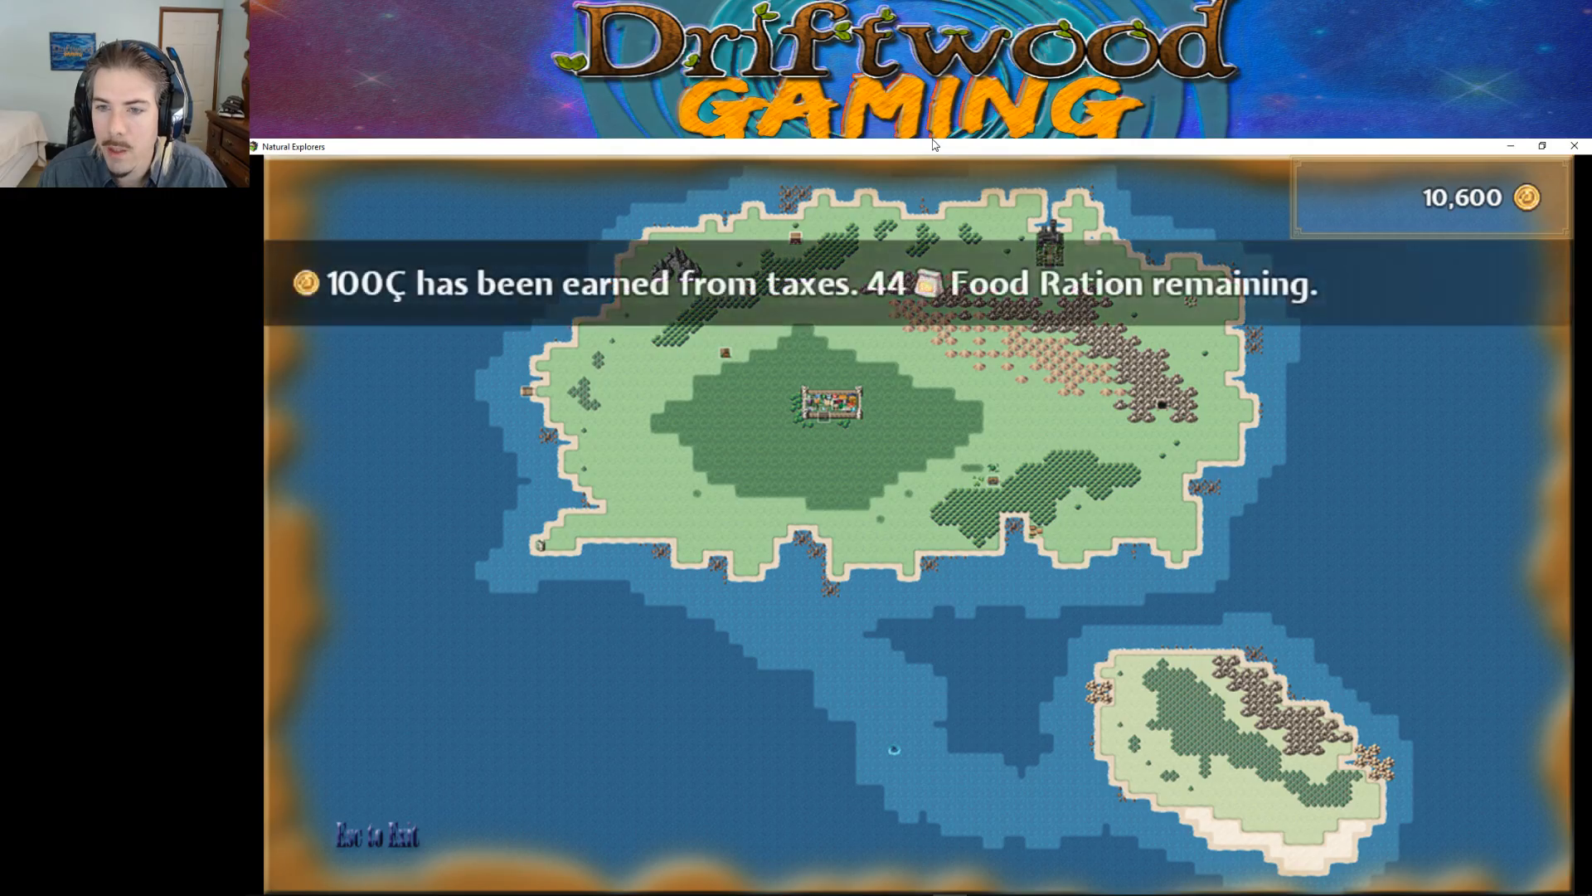
pyautogui.press('Escape')
pyautogui.press('Escape')
# Step: Walk around between the wall map and the potted plant to test player movement after exiting the map
pyautogui.press('Down')
pyautogui.press('Down')
pyautogui.press('Escape')
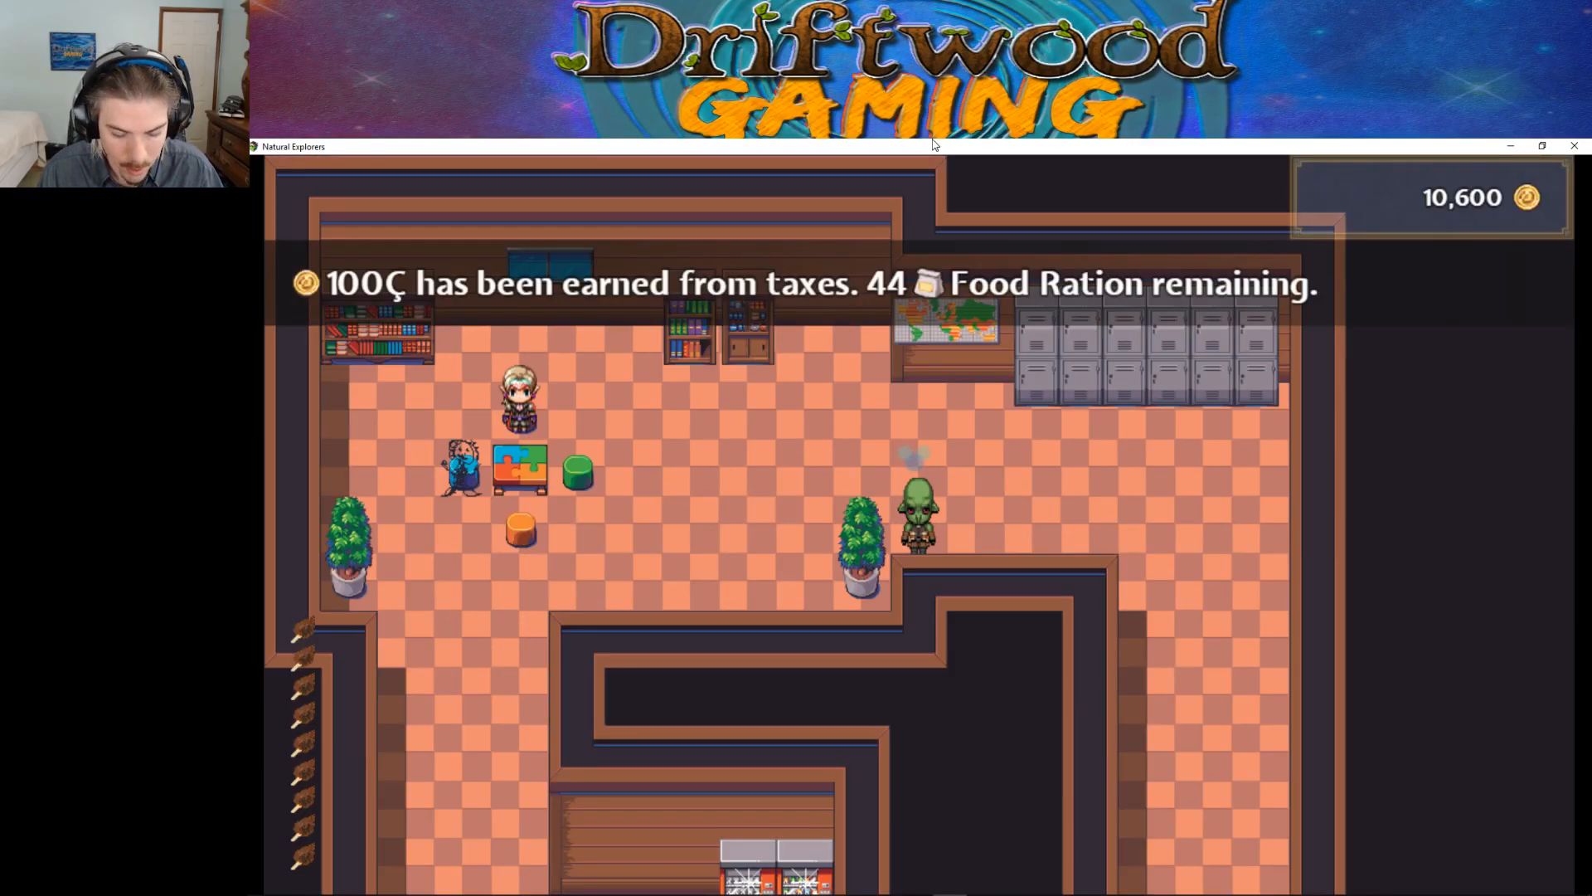
pyautogui.press('Right')
pyautogui.press('Left')
pyautogui.press('Up')
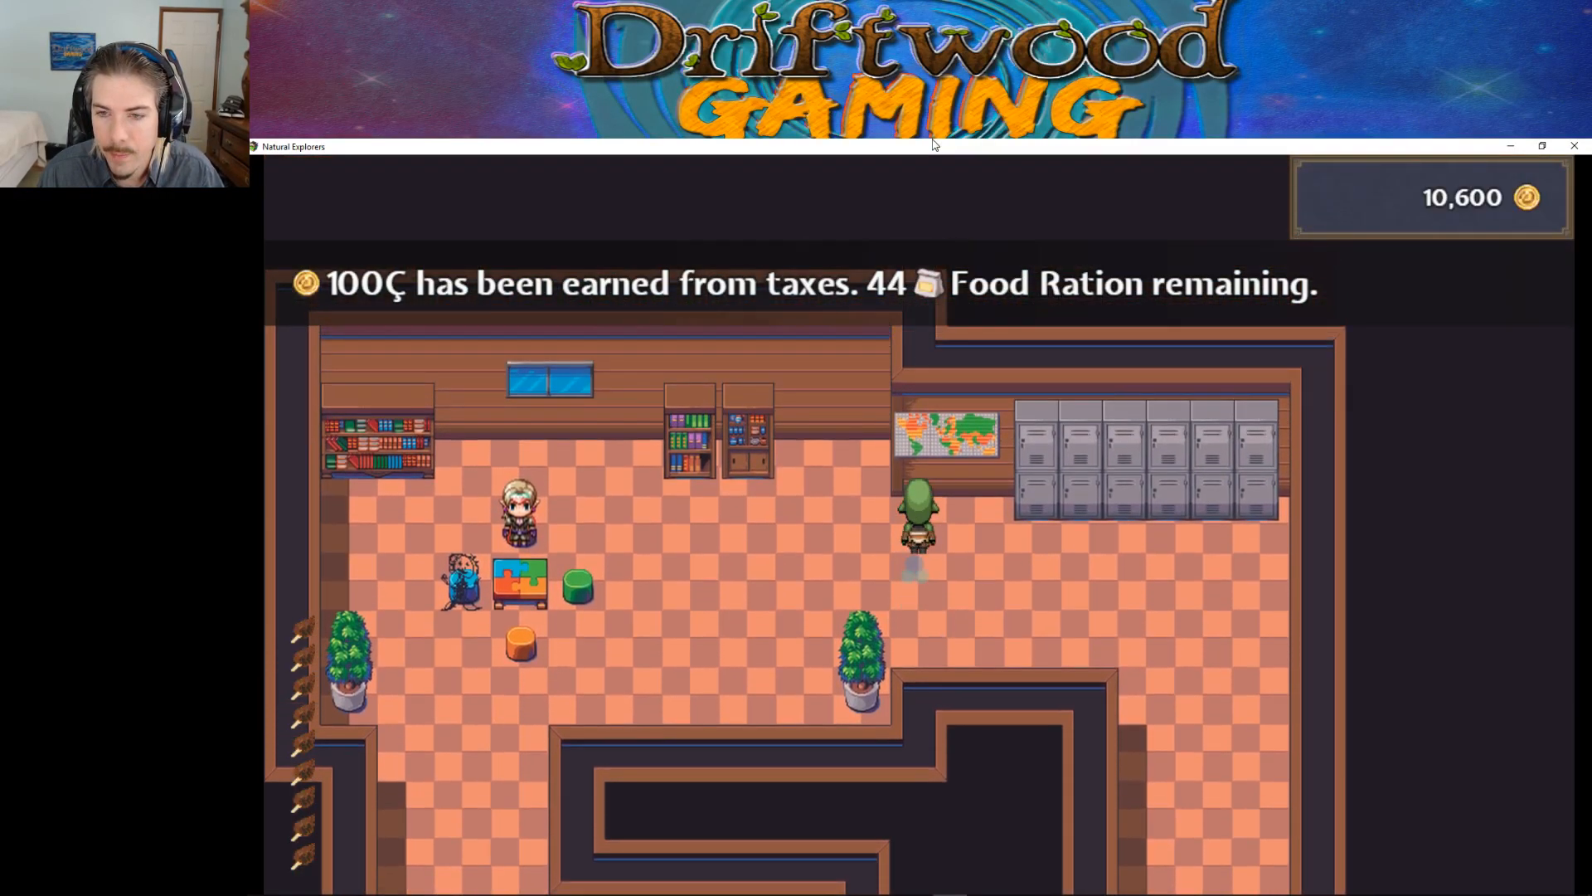
pyautogui.press('Down')
pyautogui.press('Right')
pyautogui.press('Up')
pyautogui.press('Left')
pyautogui.press('Up')
pyautogui.press('Down')
pyautogui.press('Right')
pyautogui.press('Up')
pyautogui.press('Left')
pyautogui.press('Up')
pyautogui.press('Down')
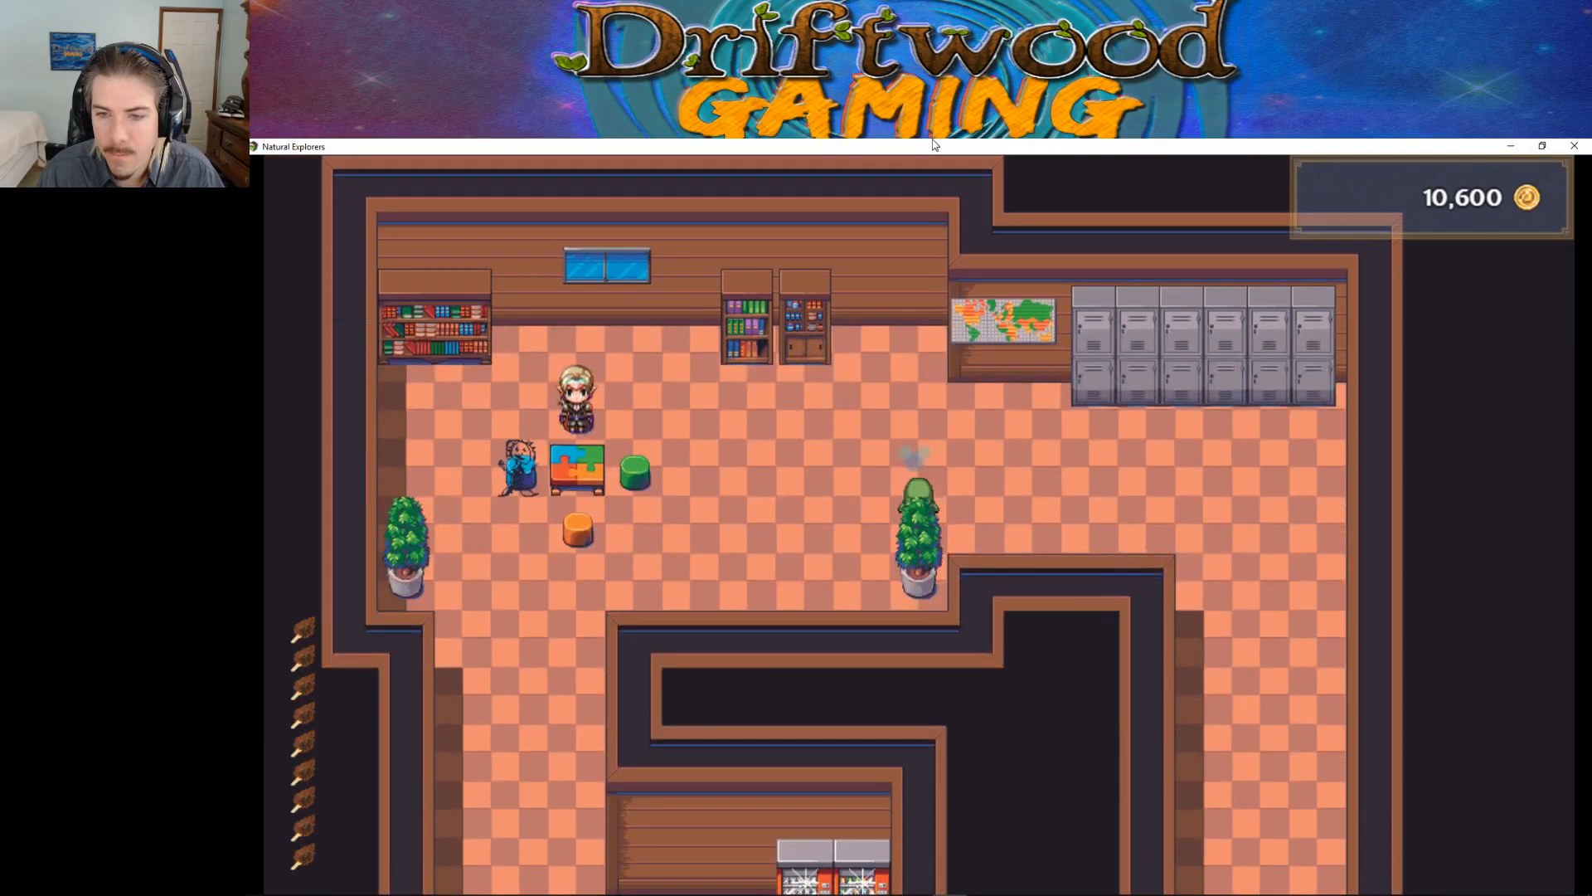
pyautogui.press('Right')
pyautogui.press('Right')
pyautogui.press('Left')
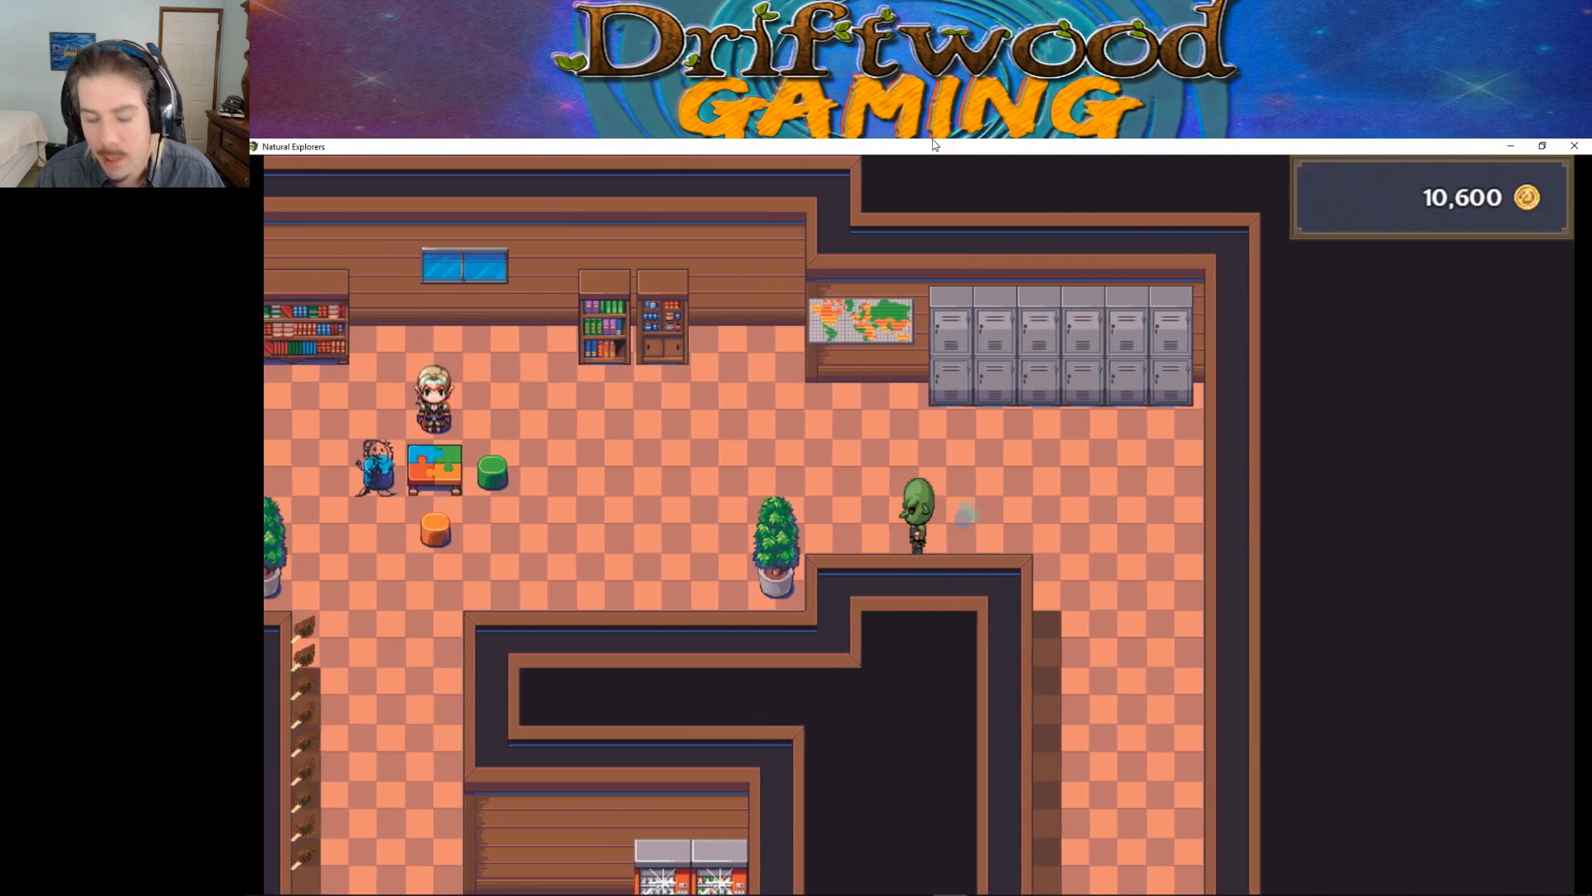
# Step: Walk past the lockers and down the hallway into the classroom with the whiteboard
pyautogui.press('Right')
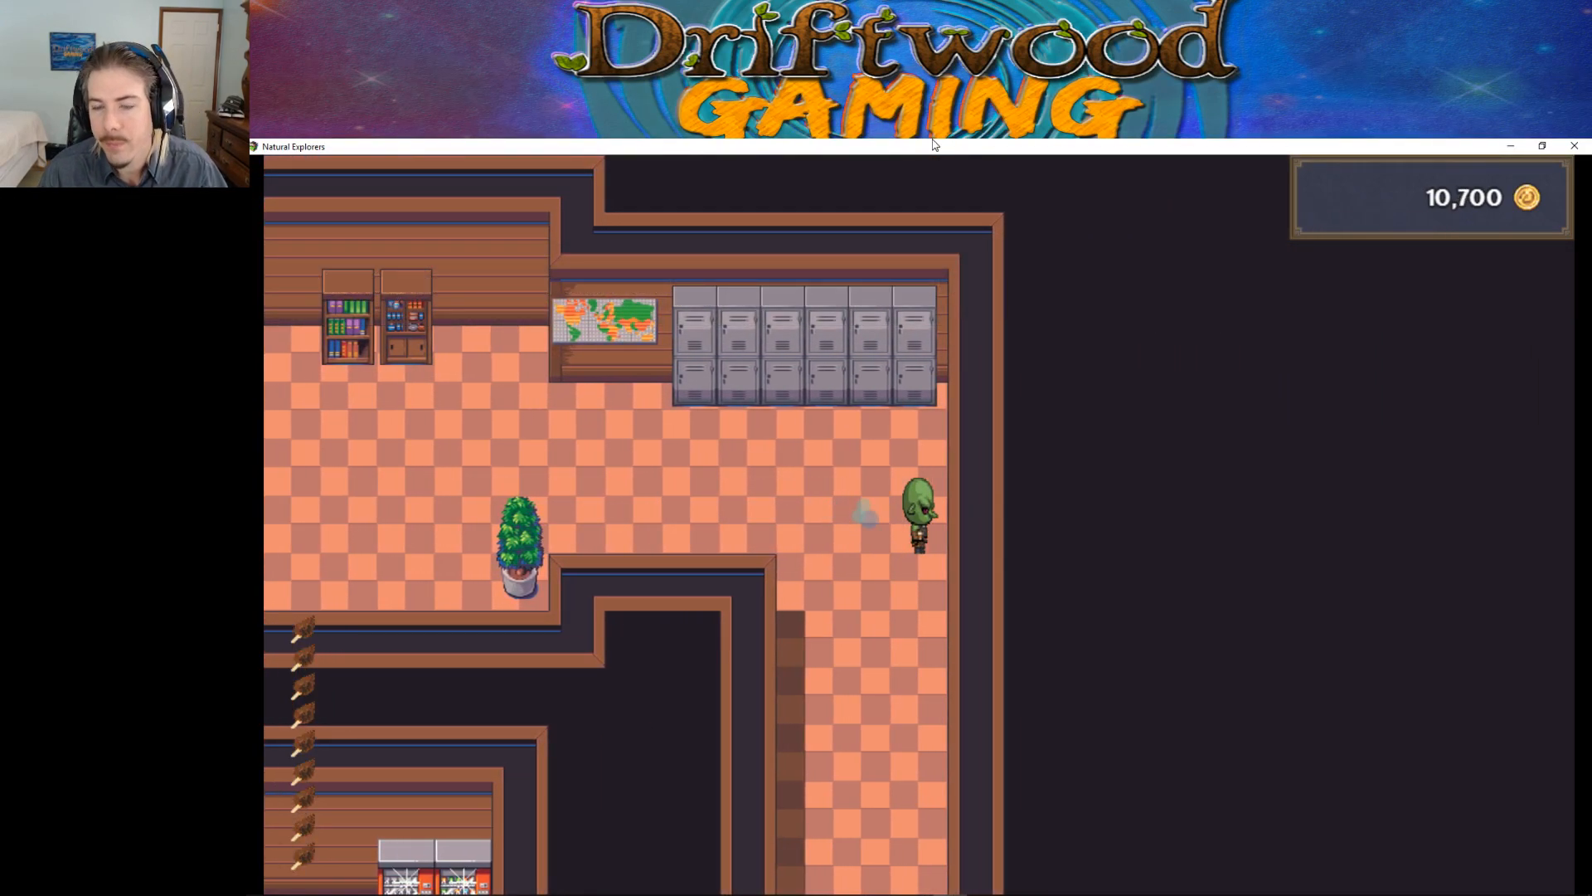
pyautogui.press('Left')
pyautogui.press('Down')
pyautogui.press('Down')
pyautogui.press('Right')
pyautogui.press('Up')
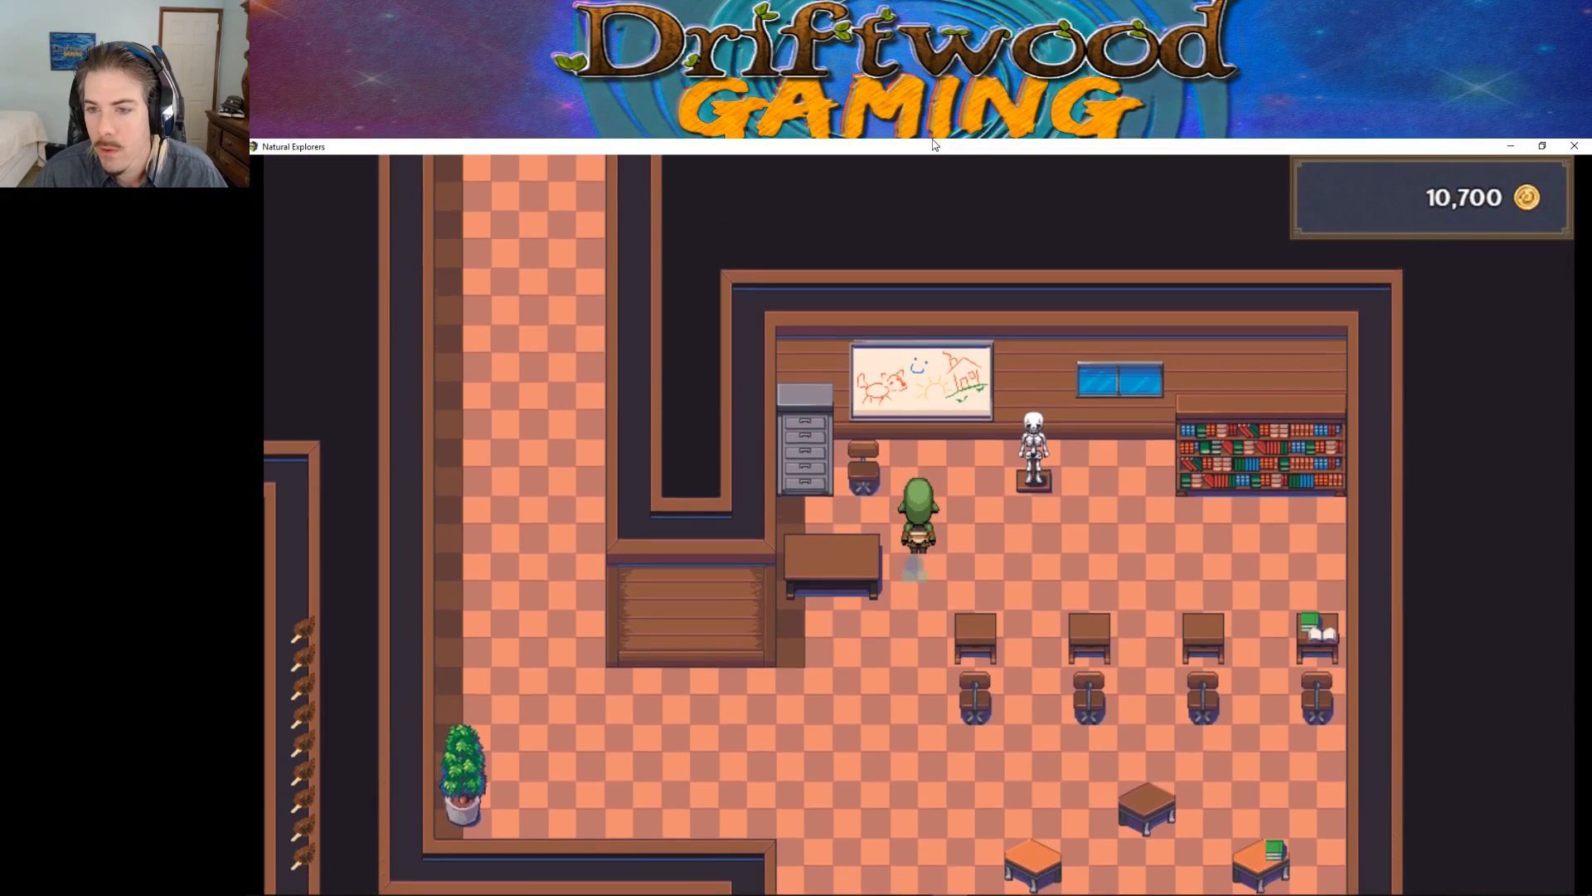
# Step: Test walking around the whiteboard and the teacher's chair, ending behind the teacher's desk
pyautogui.press('Right')
pyautogui.press('Left')
pyautogui.press('Left')
pyautogui.press('Left')
pyautogui.press('Left')
pyautogui.press('Left')
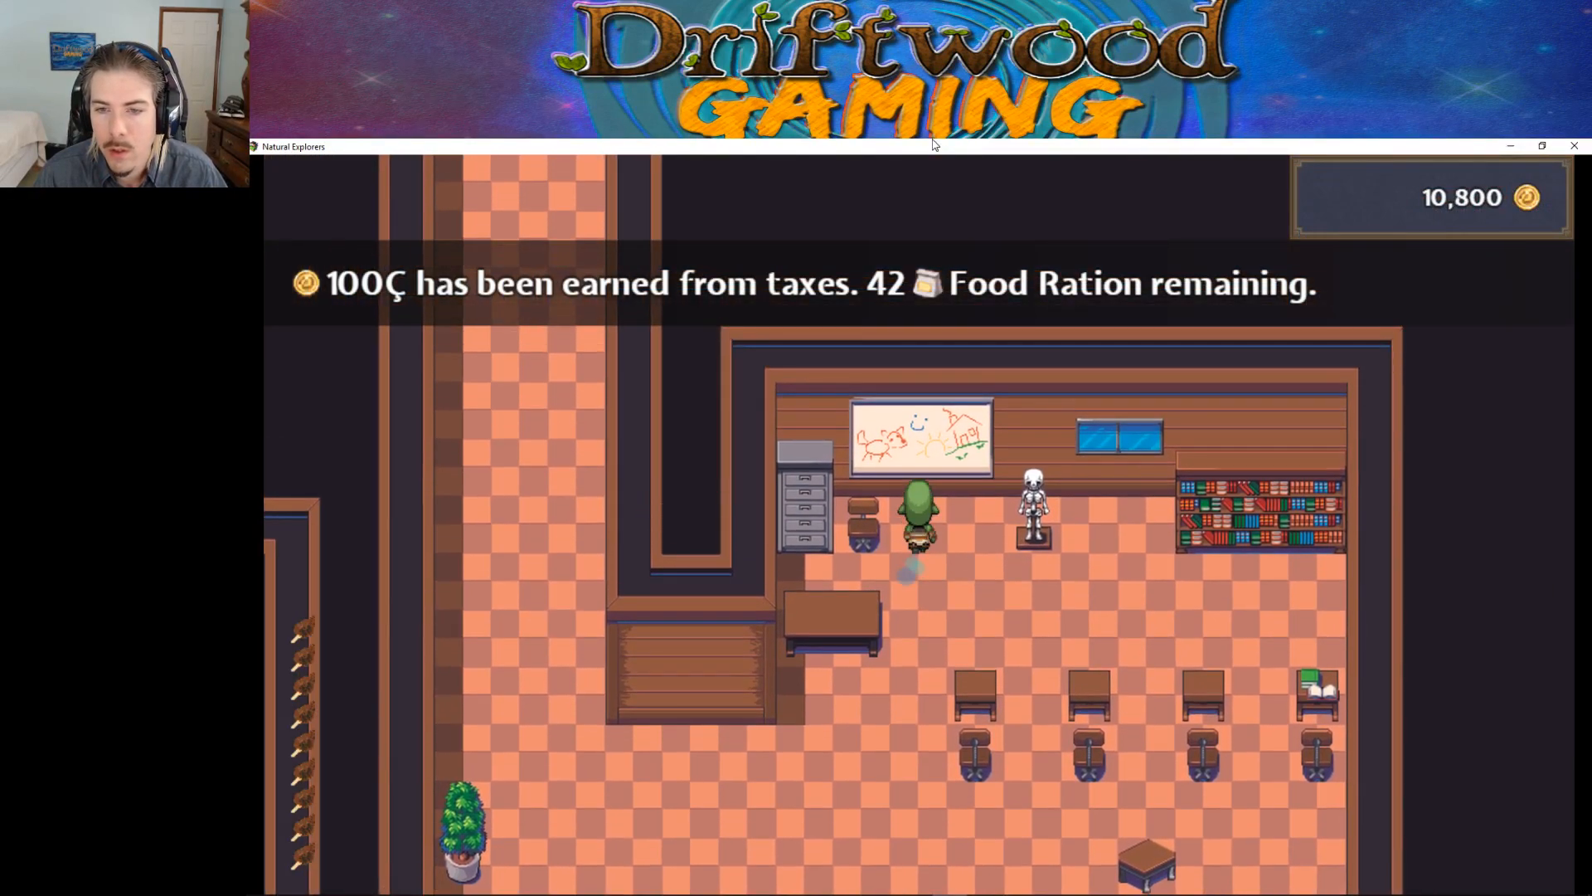
pyautogui.press('Right')
pyautogui.press('Up')
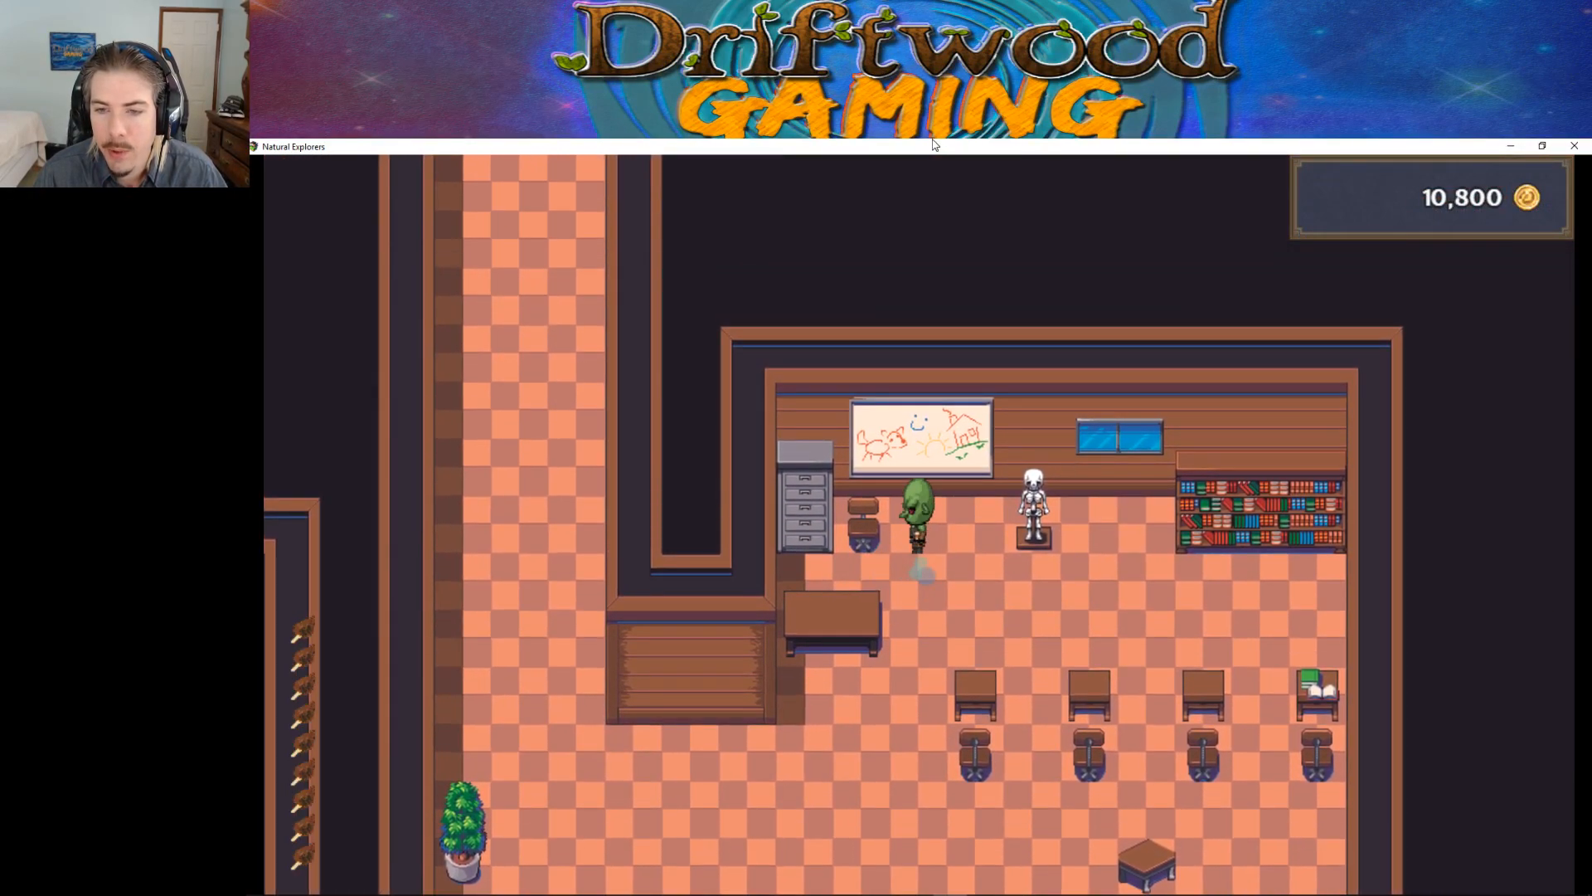
pyautogui.press('Down')
pyautogui.press('Left')
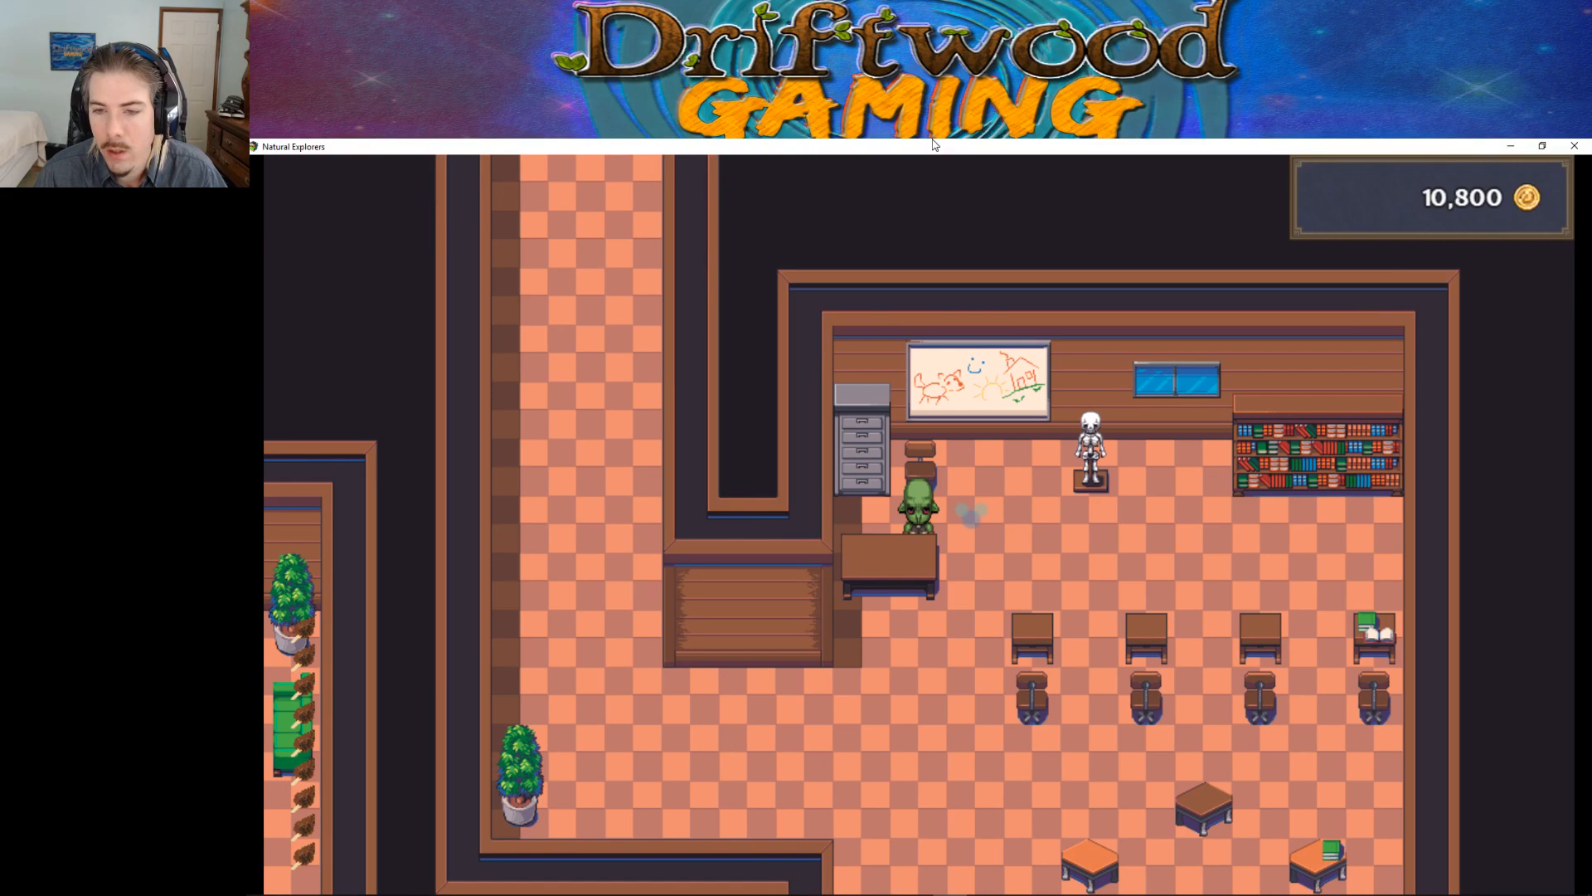
# Step: Walk down through the classroom and back up to check the space by the filing cabinet behind the teacher's desk
pyautogui.press('Right')
pyautogui.press('Down')
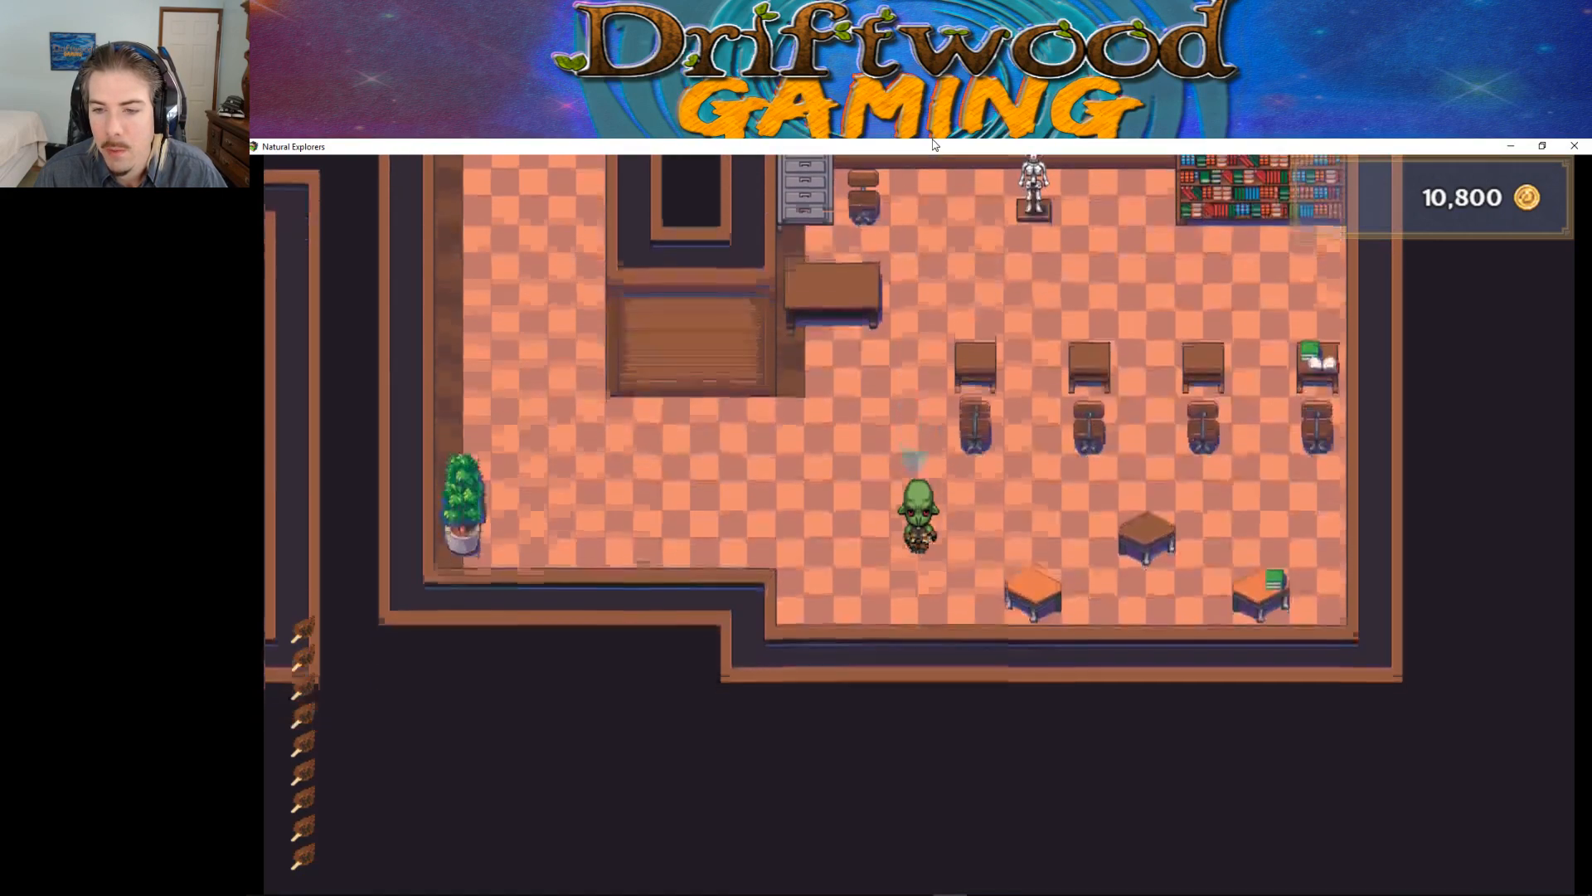
pyautogui.press('Right')
pyautogui.press('Left')
pyautogui.press('Up')
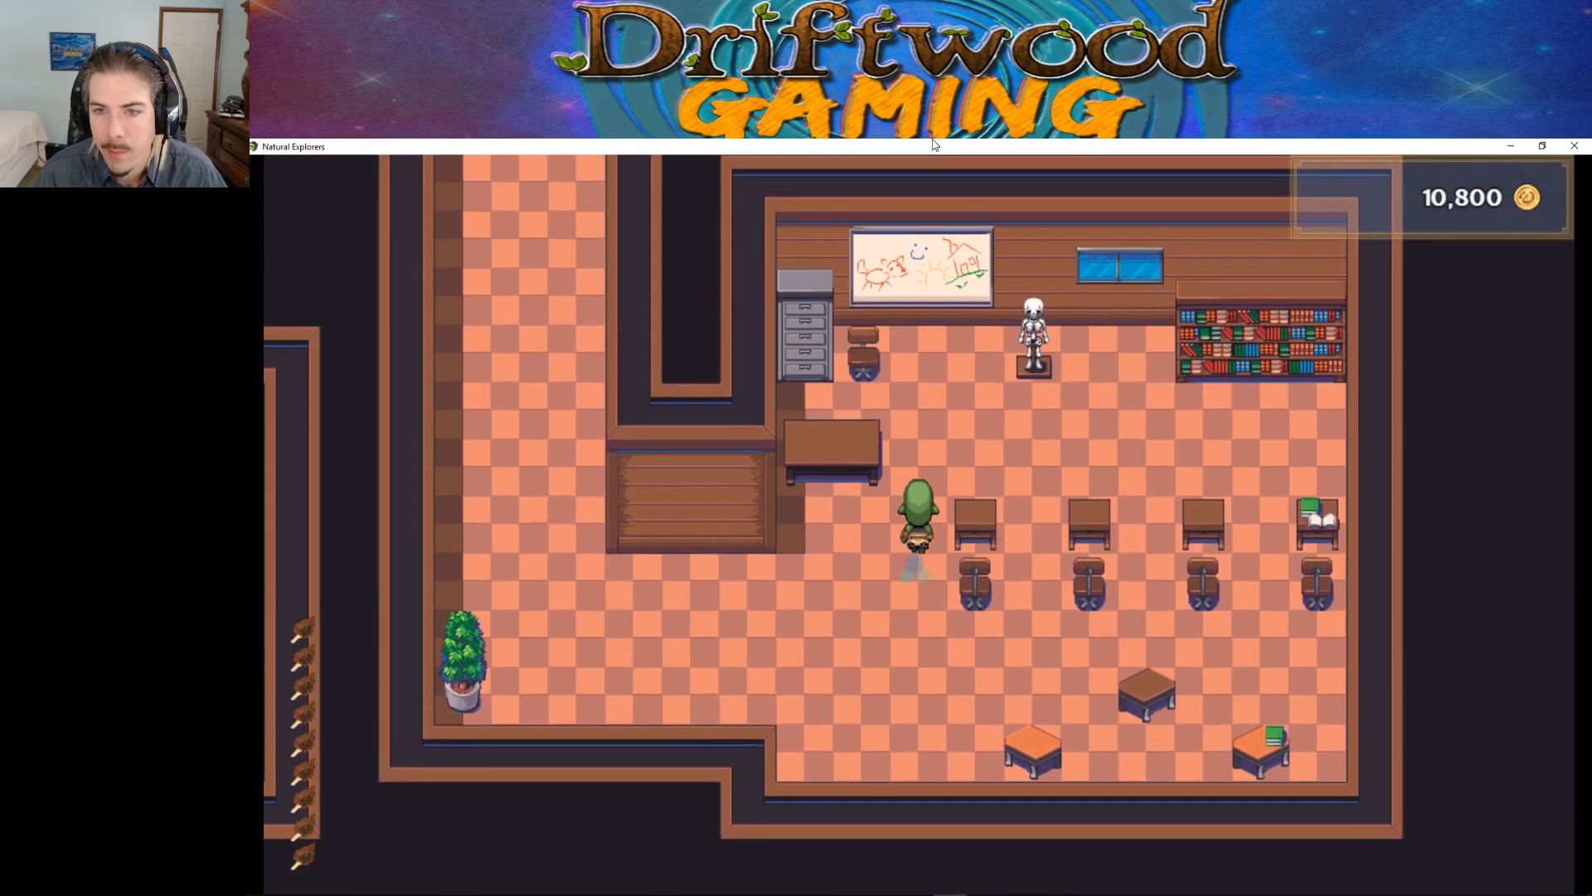
pyautogui.press('Down')
pyautogui.press('Left')
pyautogui.press('Up')
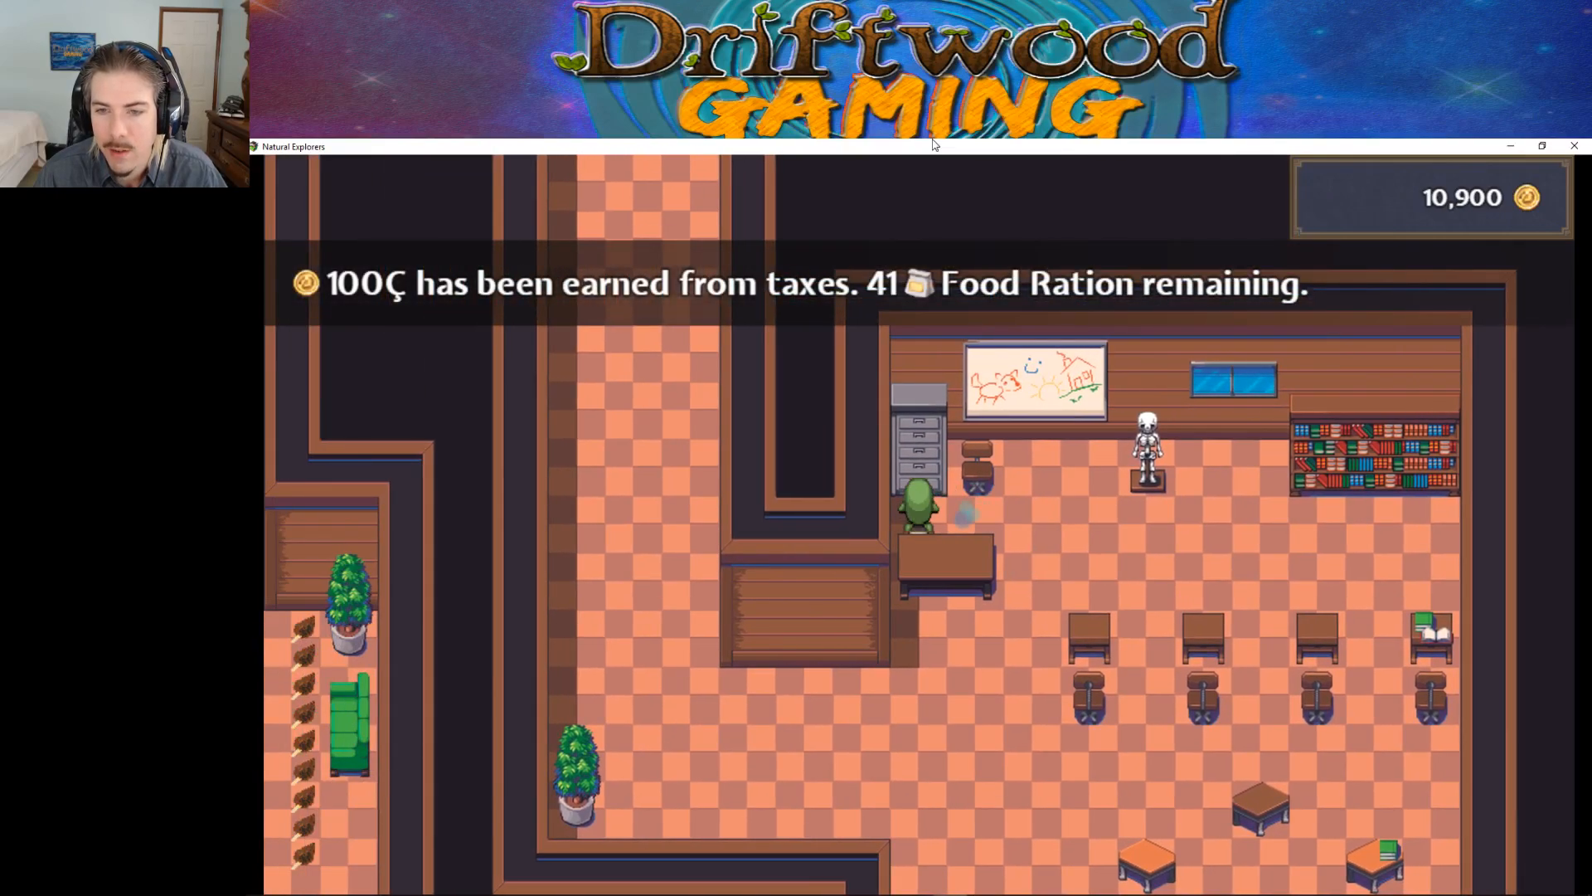
pyautogui.press('Up')
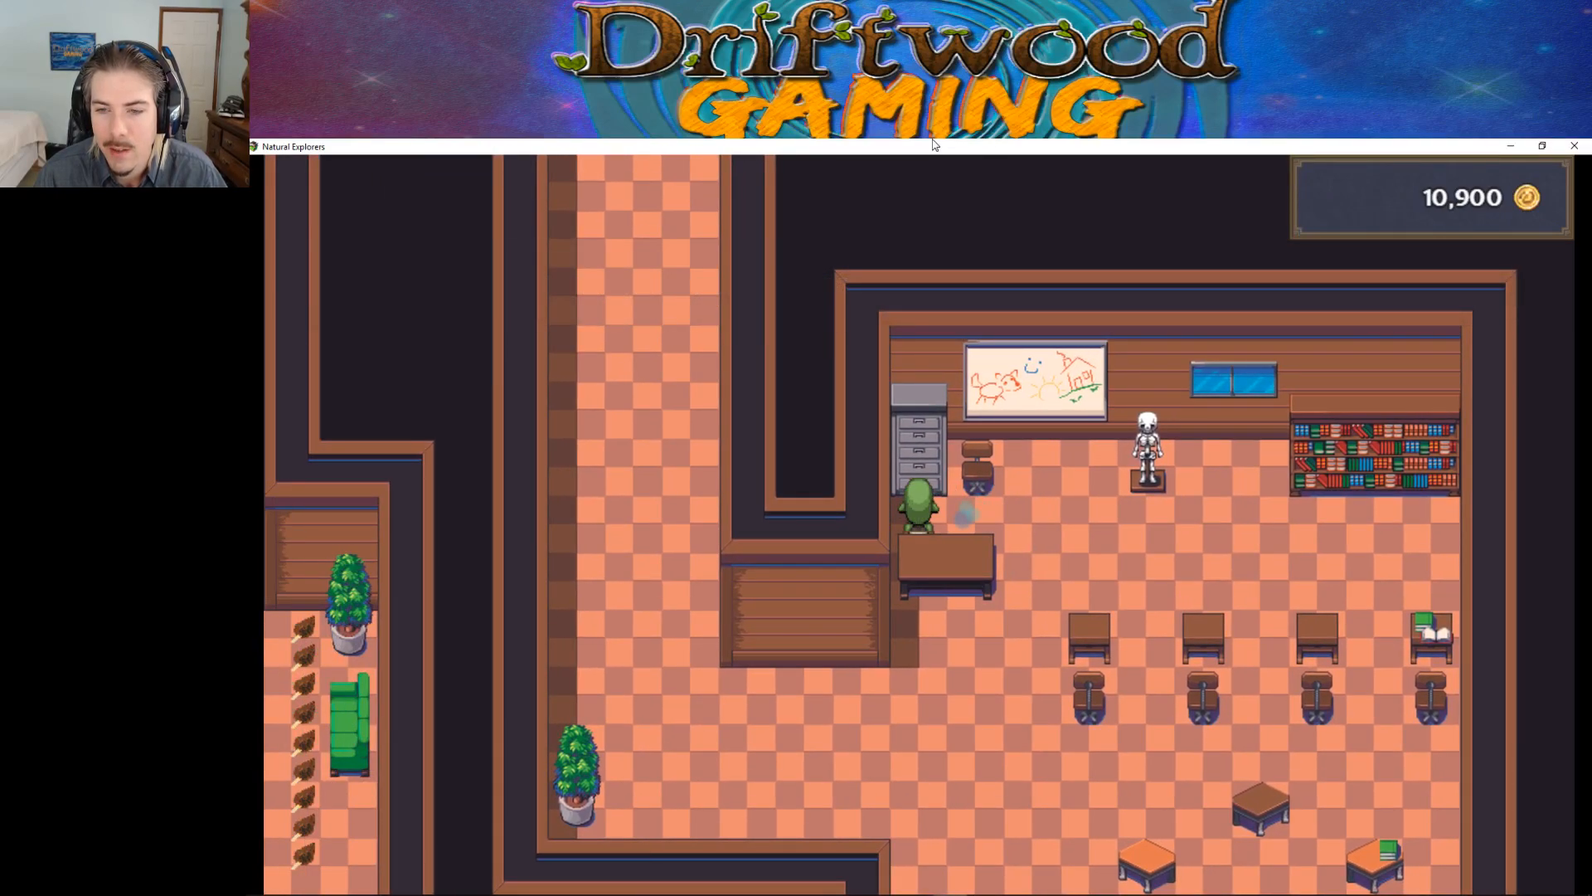
pyautogui.press('Right')
pyautogui.press('Left')
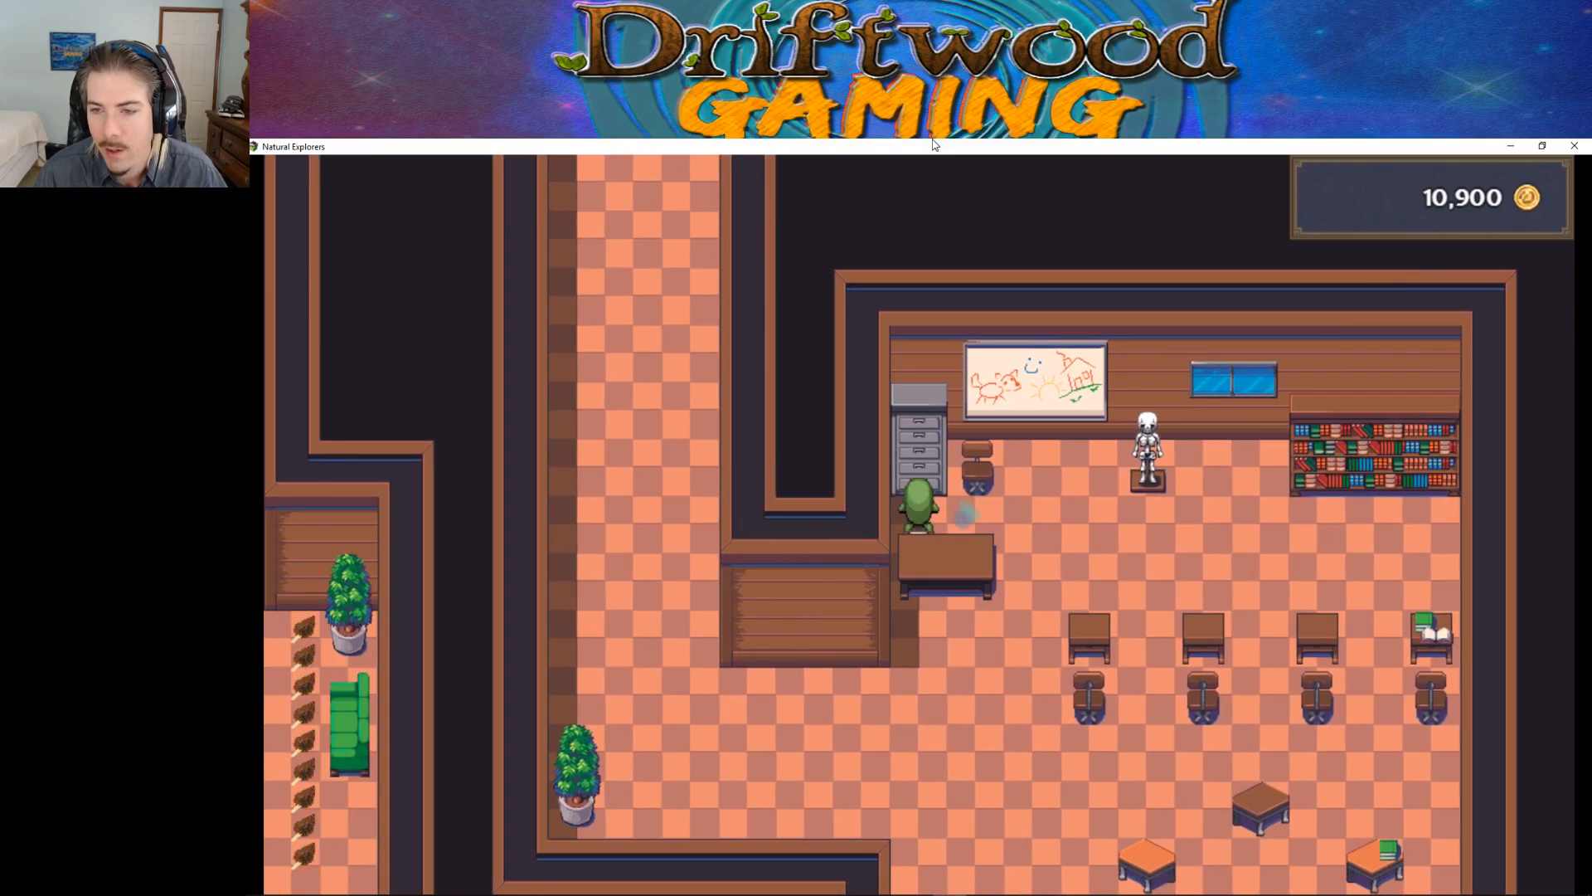
# Step: Walk past the skeleton model toward the bookshelf and the student desk with the open book
pyautogui.press('Escape')
pyautogui.press('Escape')
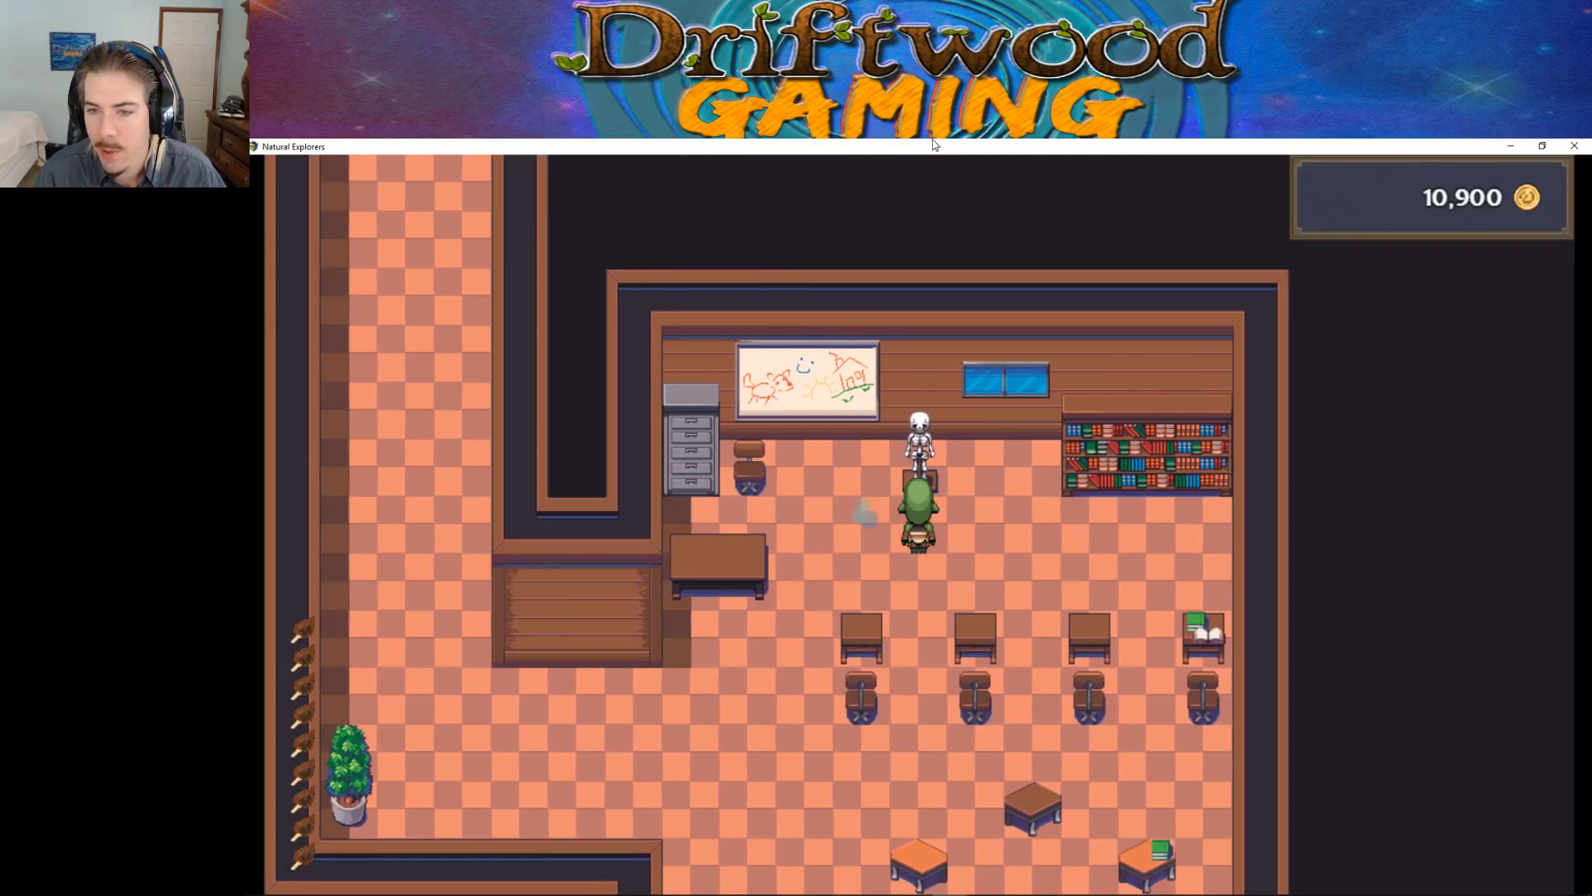
pyautogui.press('Down')
pyautogui.press('Up')
pyautogui.press('Right')
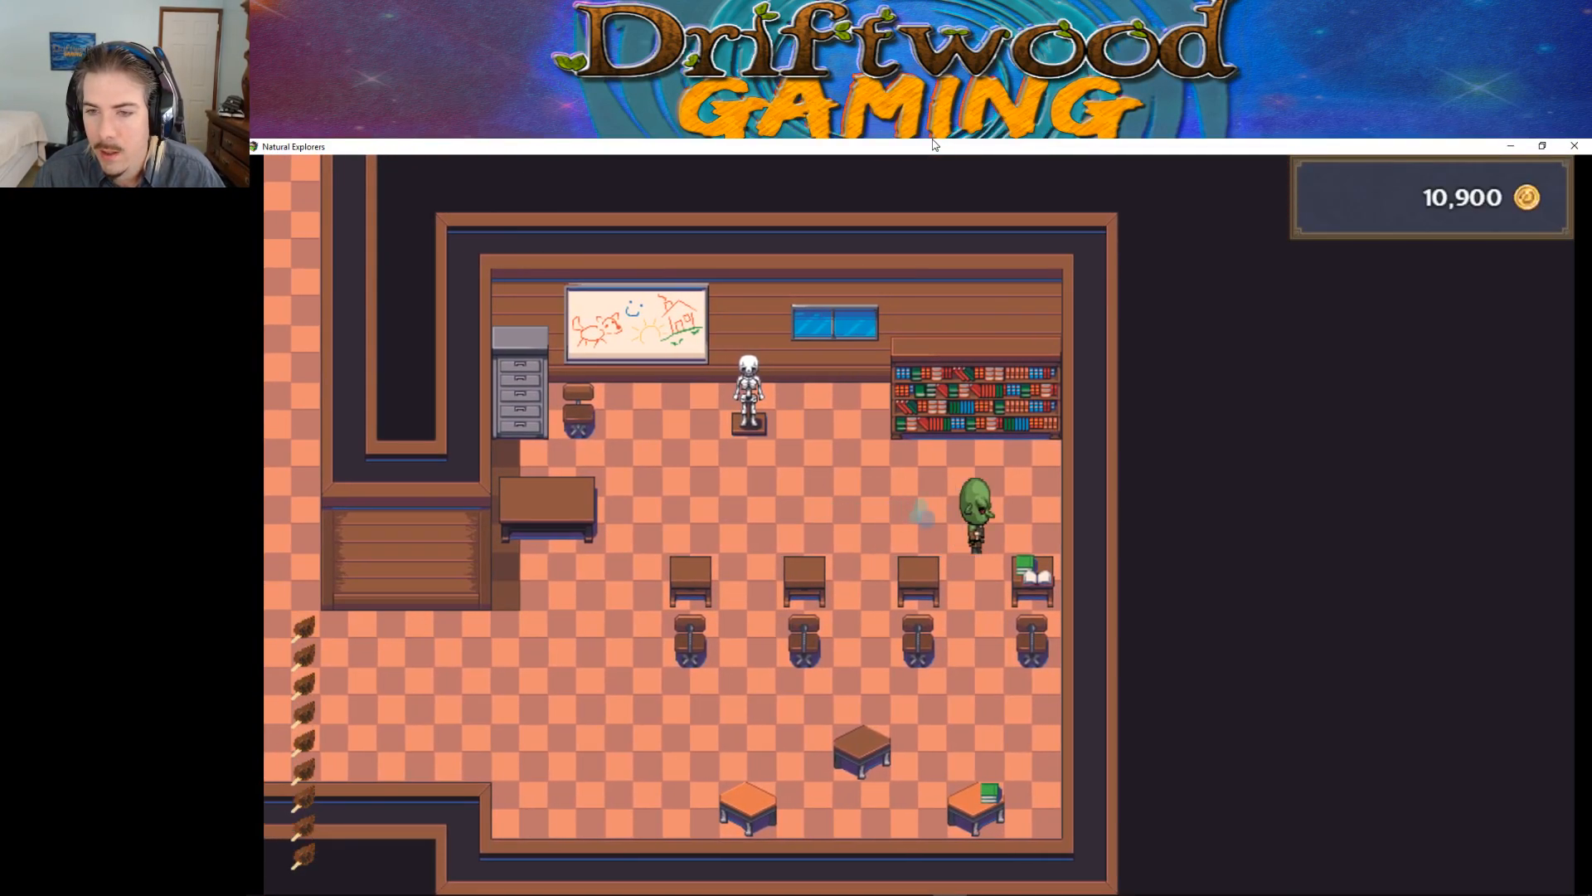
# Step: Walk up to the student desk with the open book, then down the aisle beside its chair
pyautogui.press('Right')
pyautogui.press('Down')
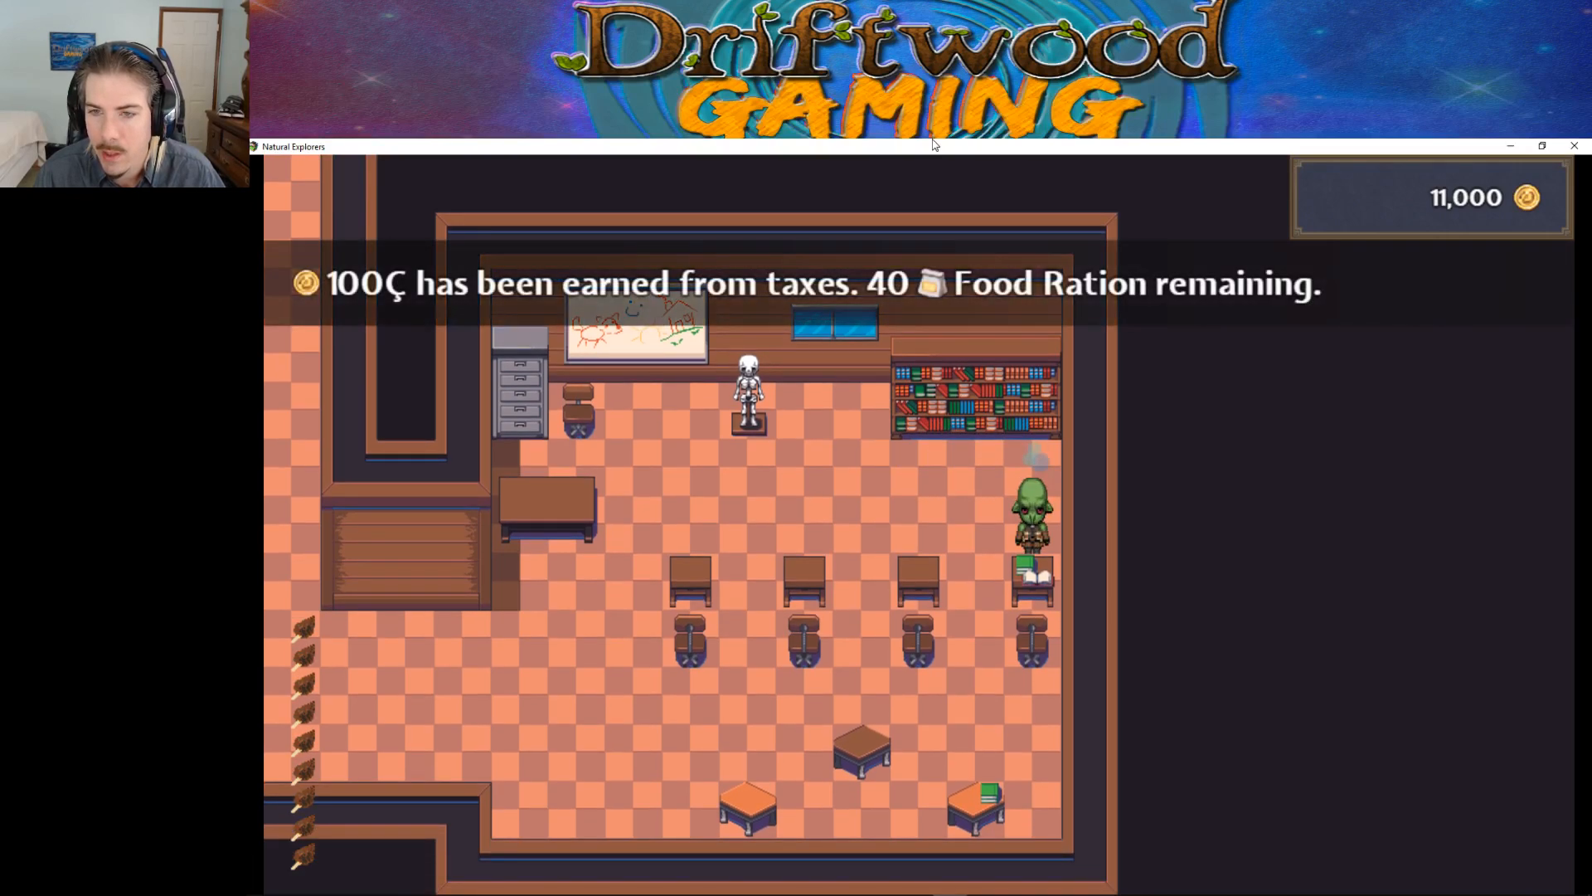
pyautogui.press('Left')
pyautogui.press('Down')
pyautogui.press('Down')
pyautogui.press('Down')
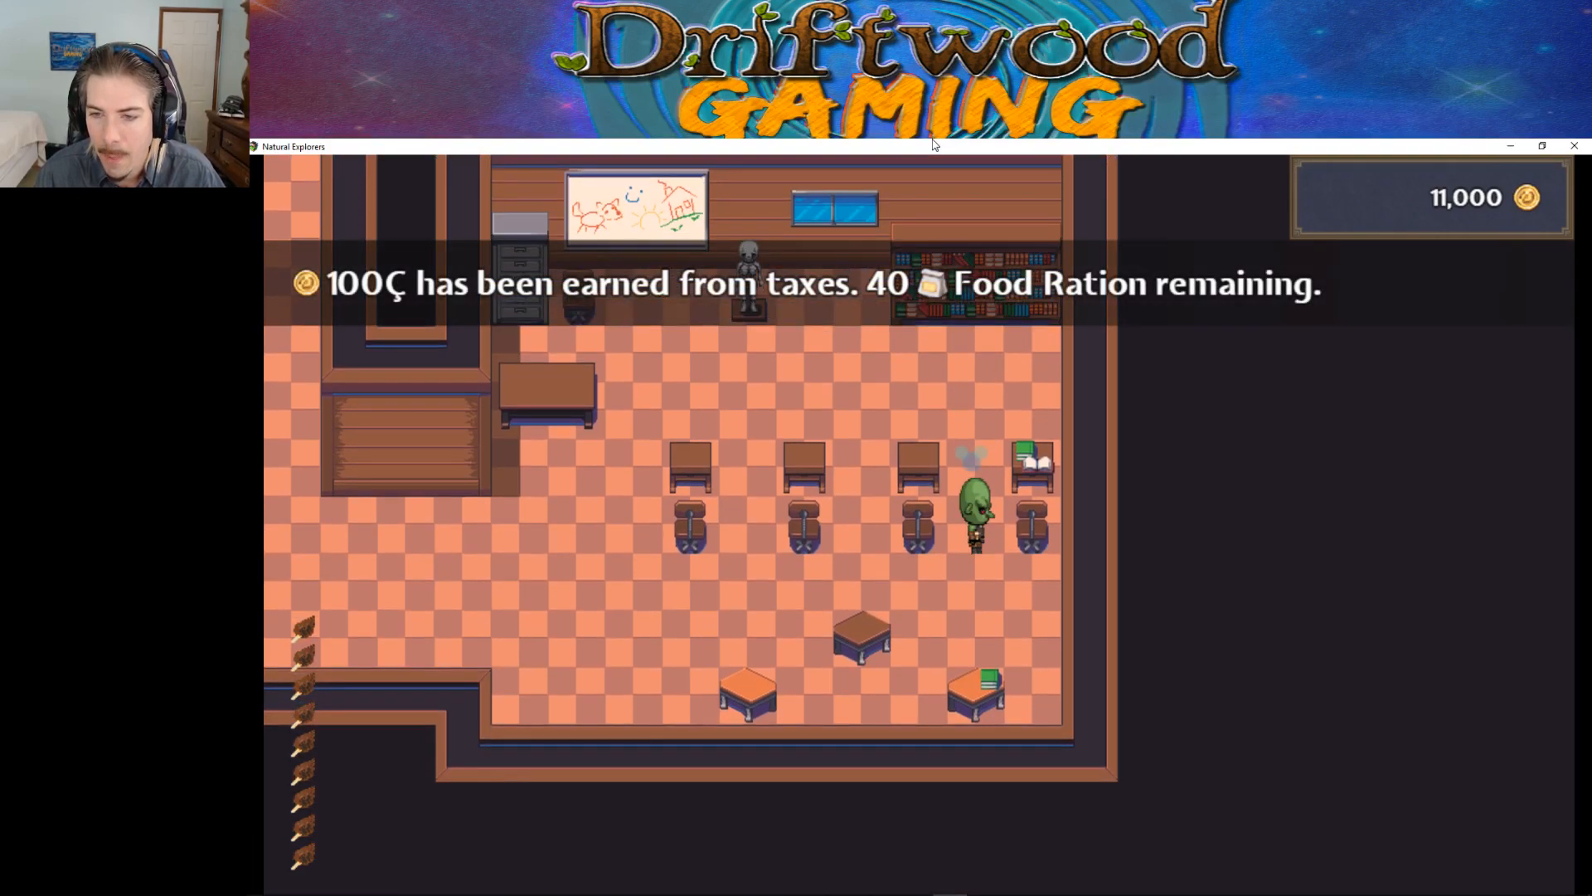
# Step: Walk along behind the student chairs and up between the two desks nearest the teacher's desk
pyautogui.press('Left')
pyautogui.press('Left')
pyautogui.press('Left')
pyautogui.press('Left')
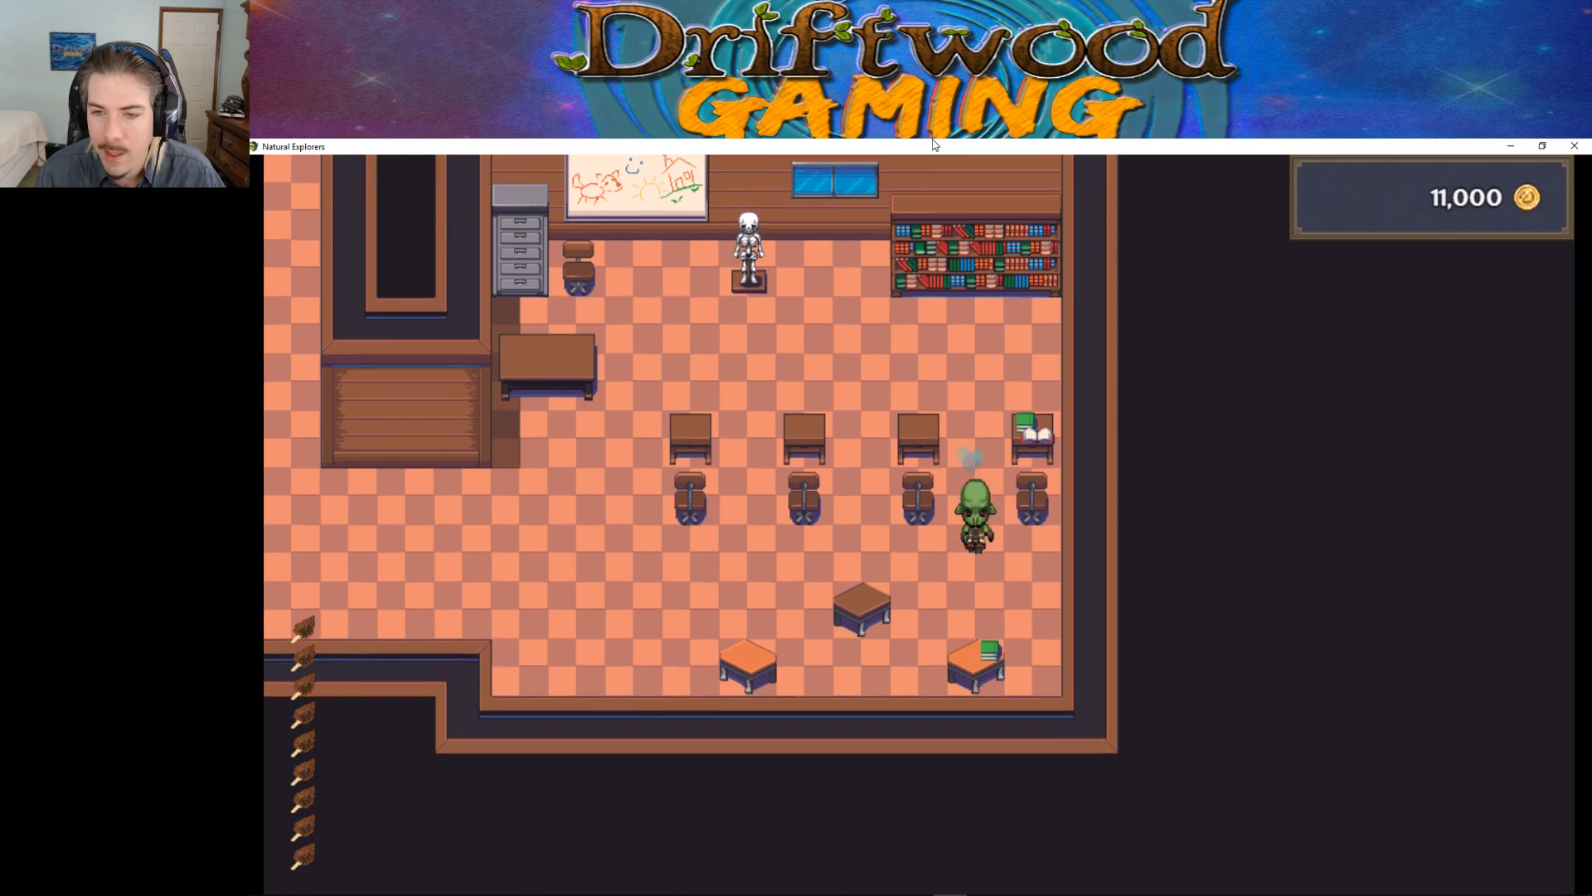
pyautogui.press('Up')
pyautogui.press('Up')
pyautogui.press('Up')
pyautogui.press('Up')
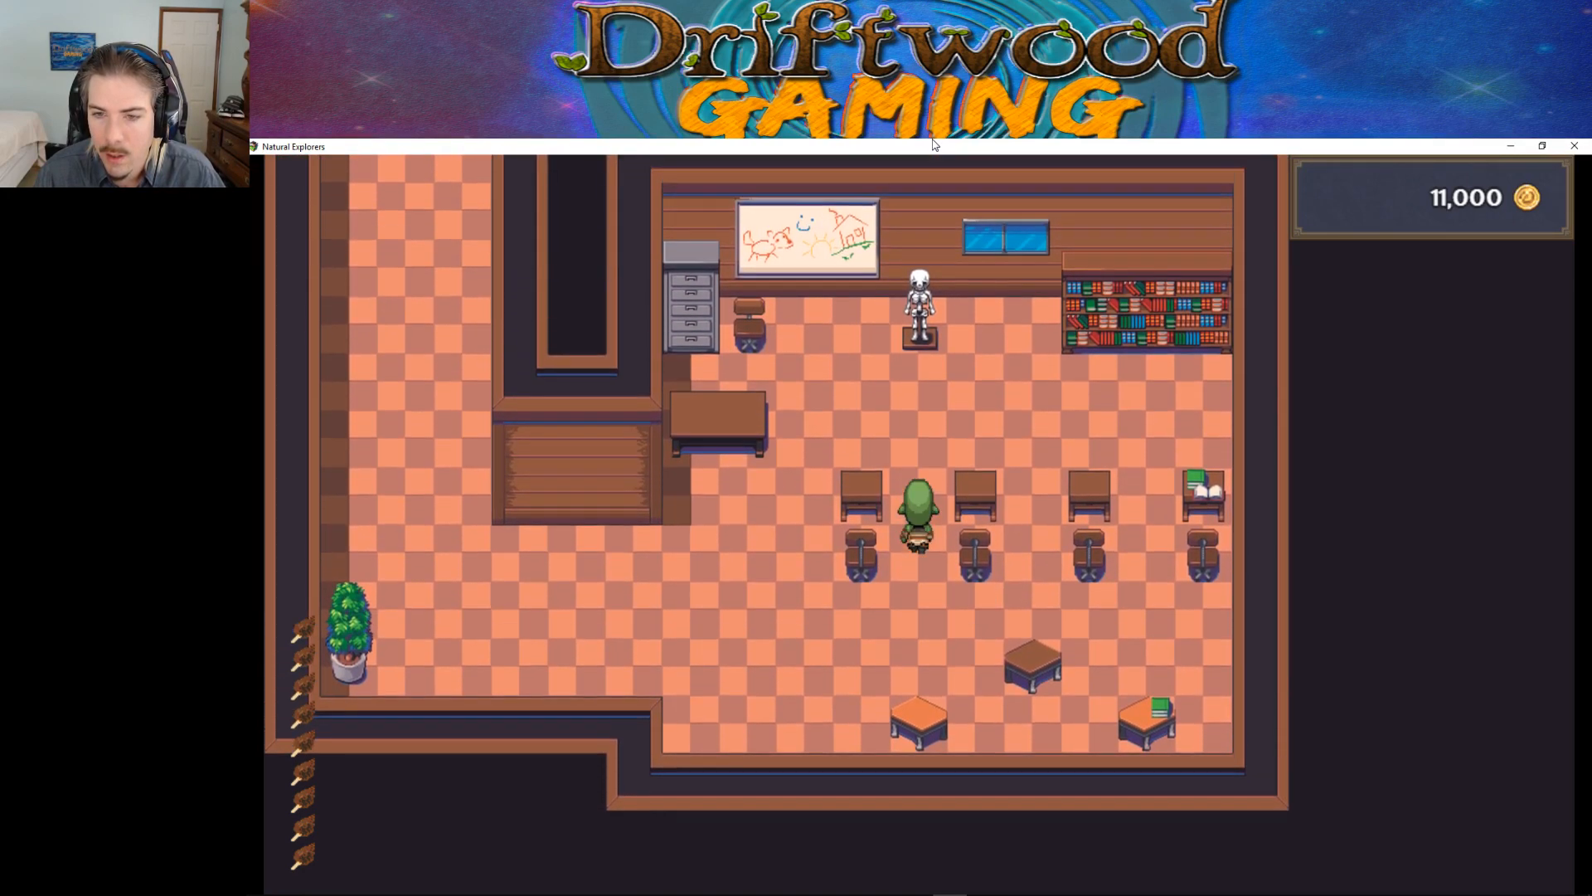
# Step: Walk to the left end of the classroom bookshelf and read through its tutorial message
pyautogui.press('Right')
pyautogui.press('Right')
pyautogui.press('Right')
pyautogui.press('Right')
pyautogui.press('Right')
pyautogui.press('Right')
pyautogui.press('Up')
pyautogui.press('Up')
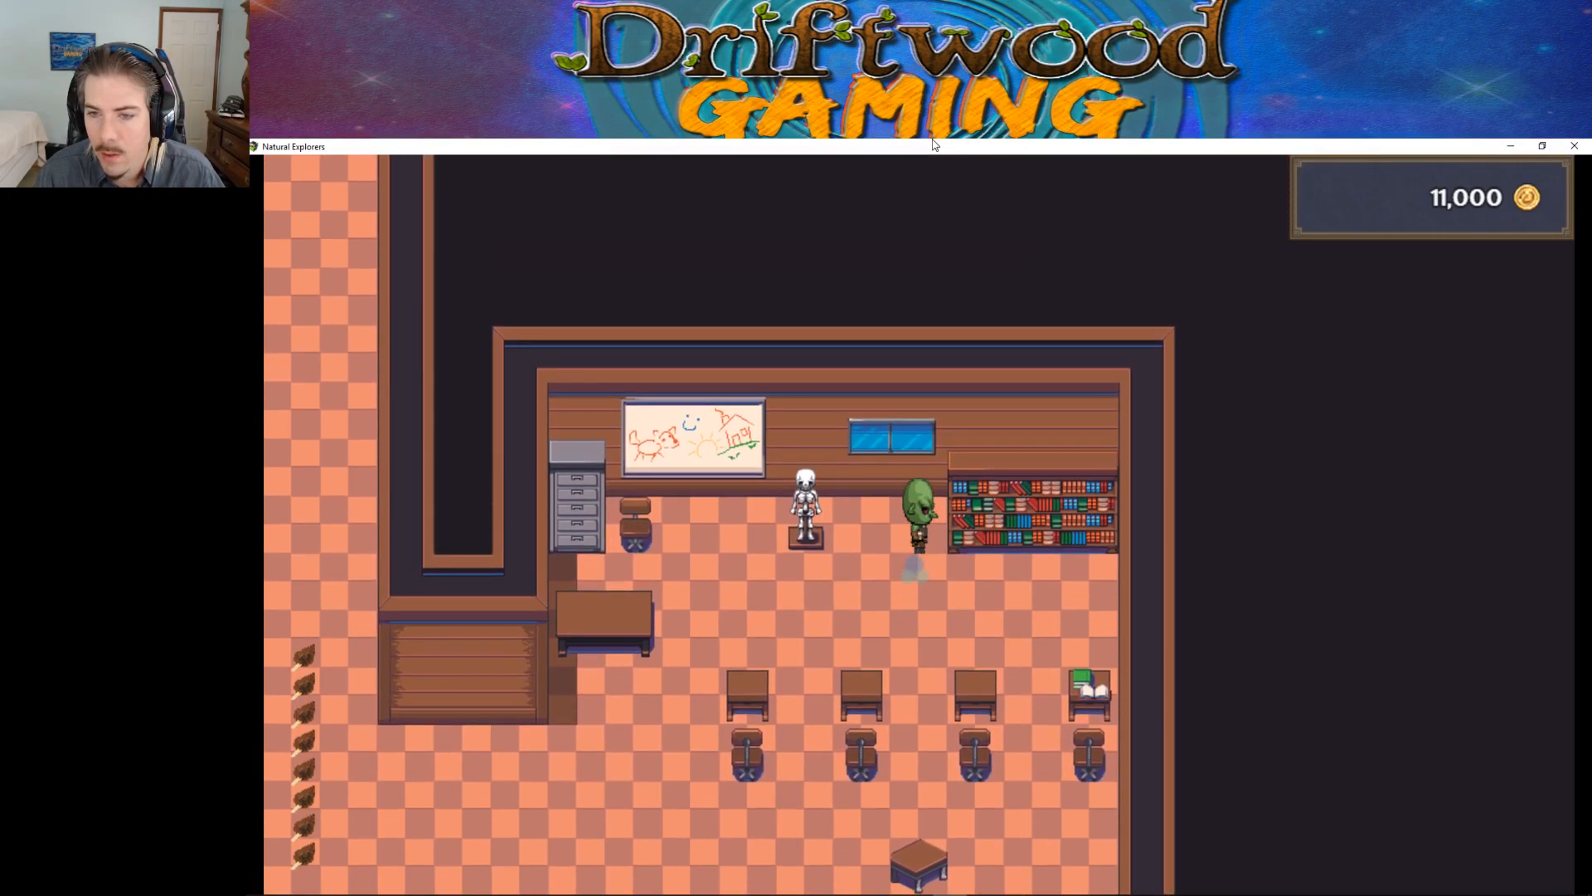
pyautogui.press('Return')
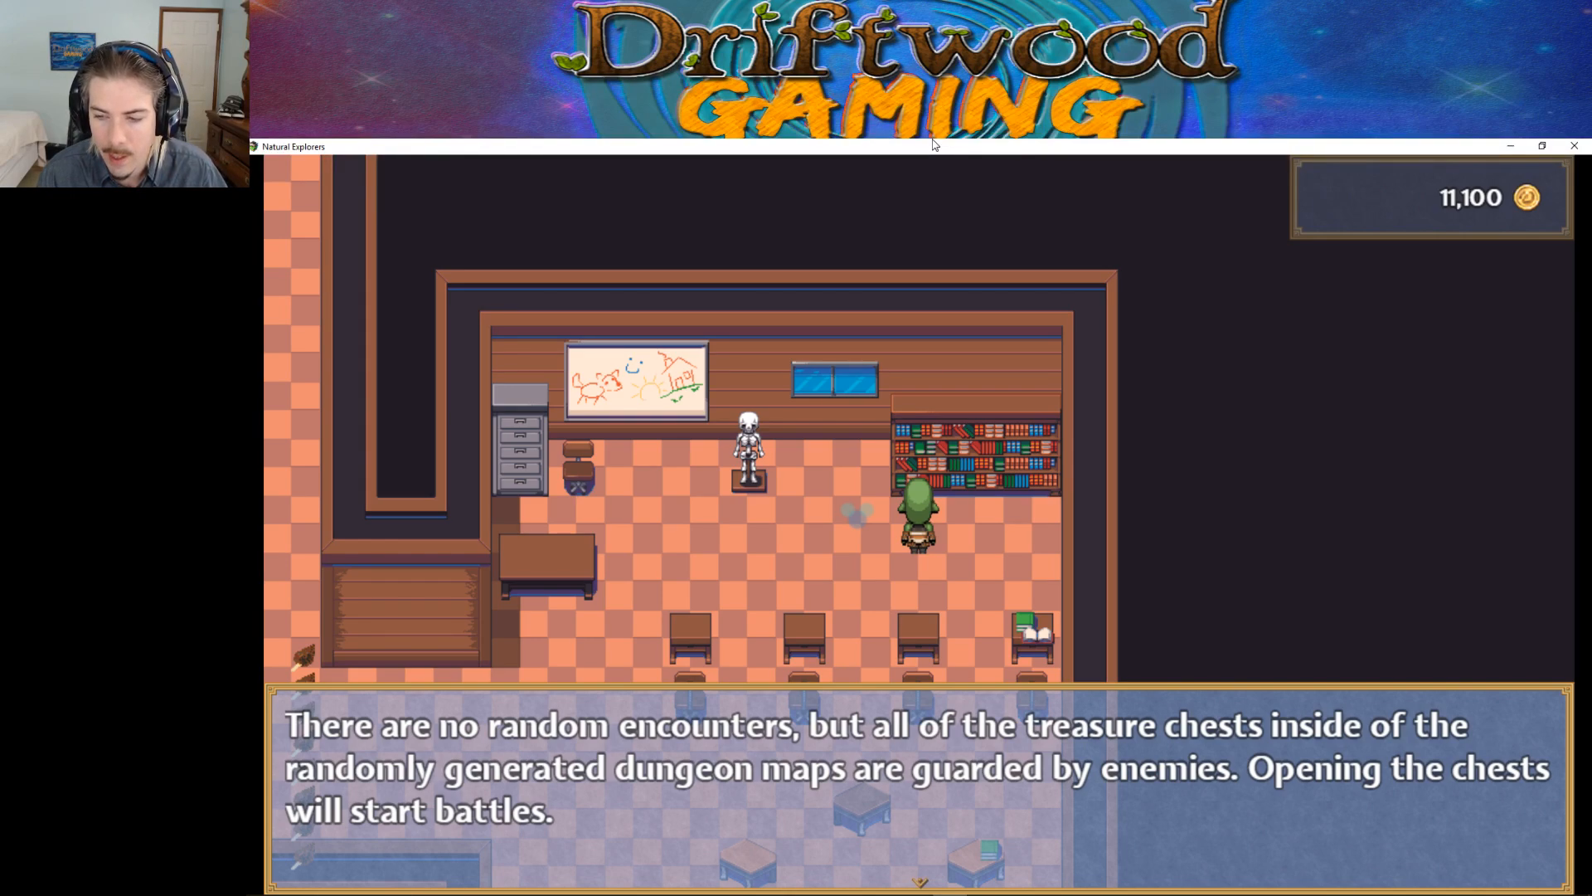
pyautogui.press('Return')
# Step: Read the tutorial message at the middle of the classroom bookshelf and test walking back and forth in front of it
pyautogui.press('Right')
pyautogui.press('Up')
pyautogui.press('Return')
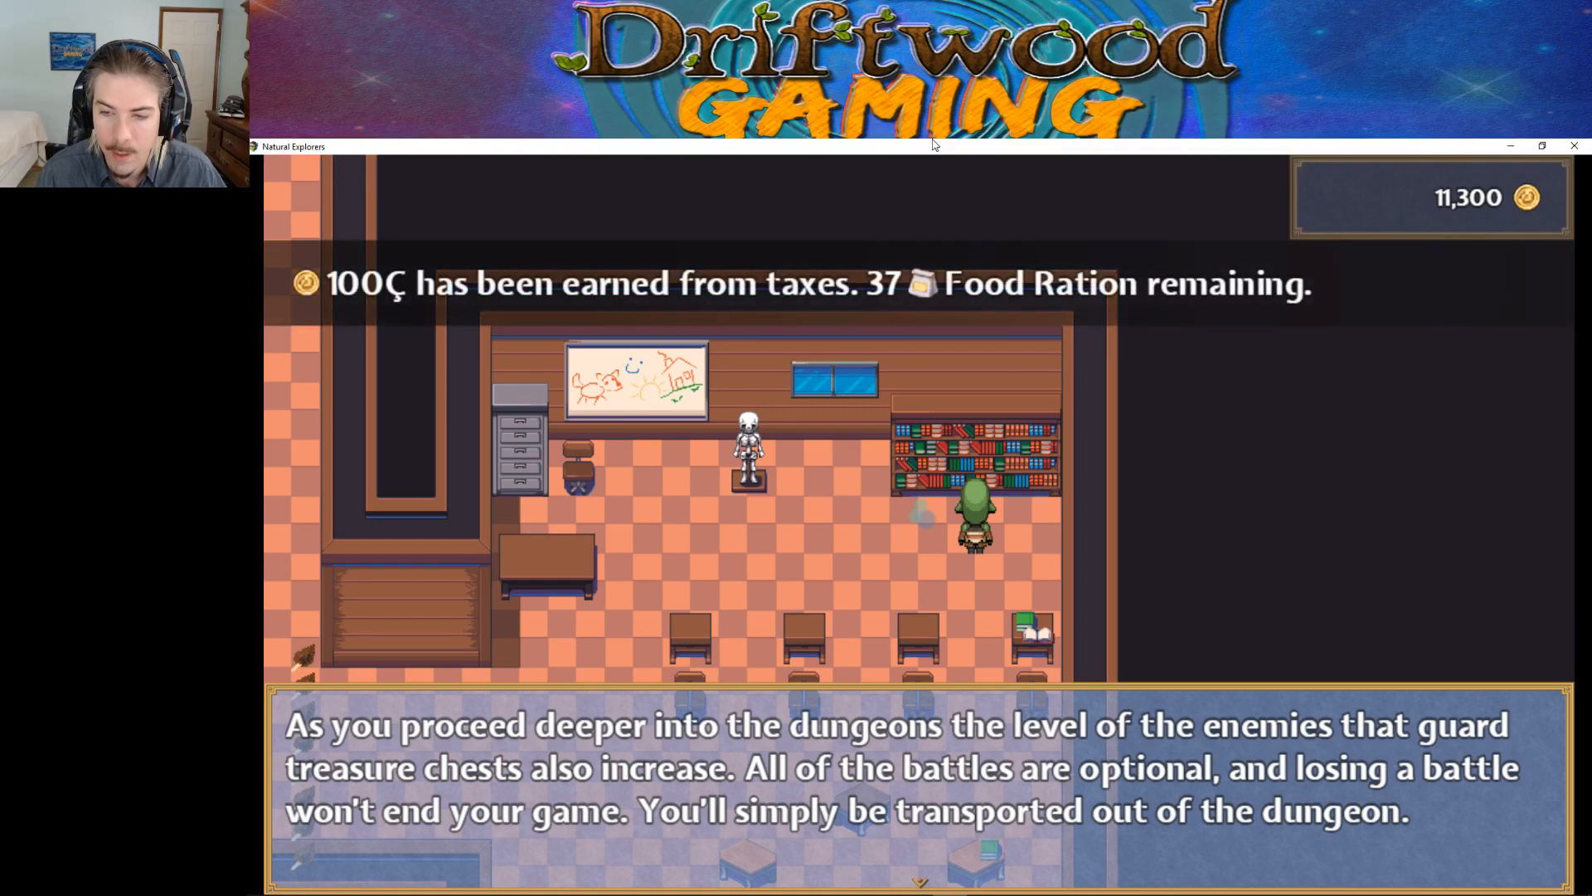
pyautogui.press('Return')
pyautogui.press('Right')
pyautogui.press('Left')
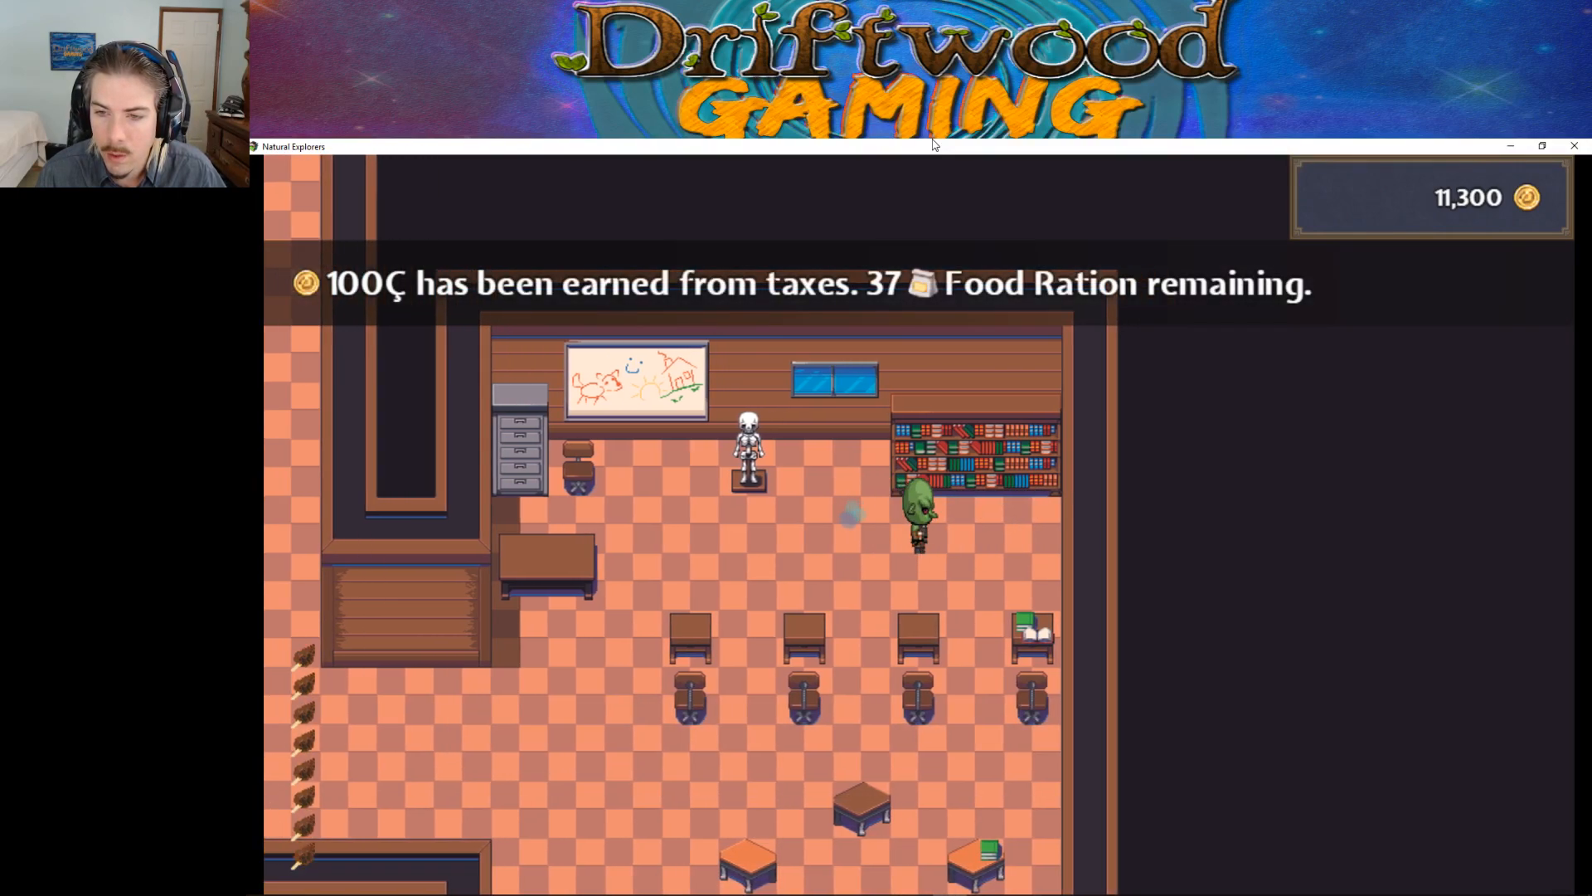
pyautogui.press('Right')
pyautogui.press('Left')
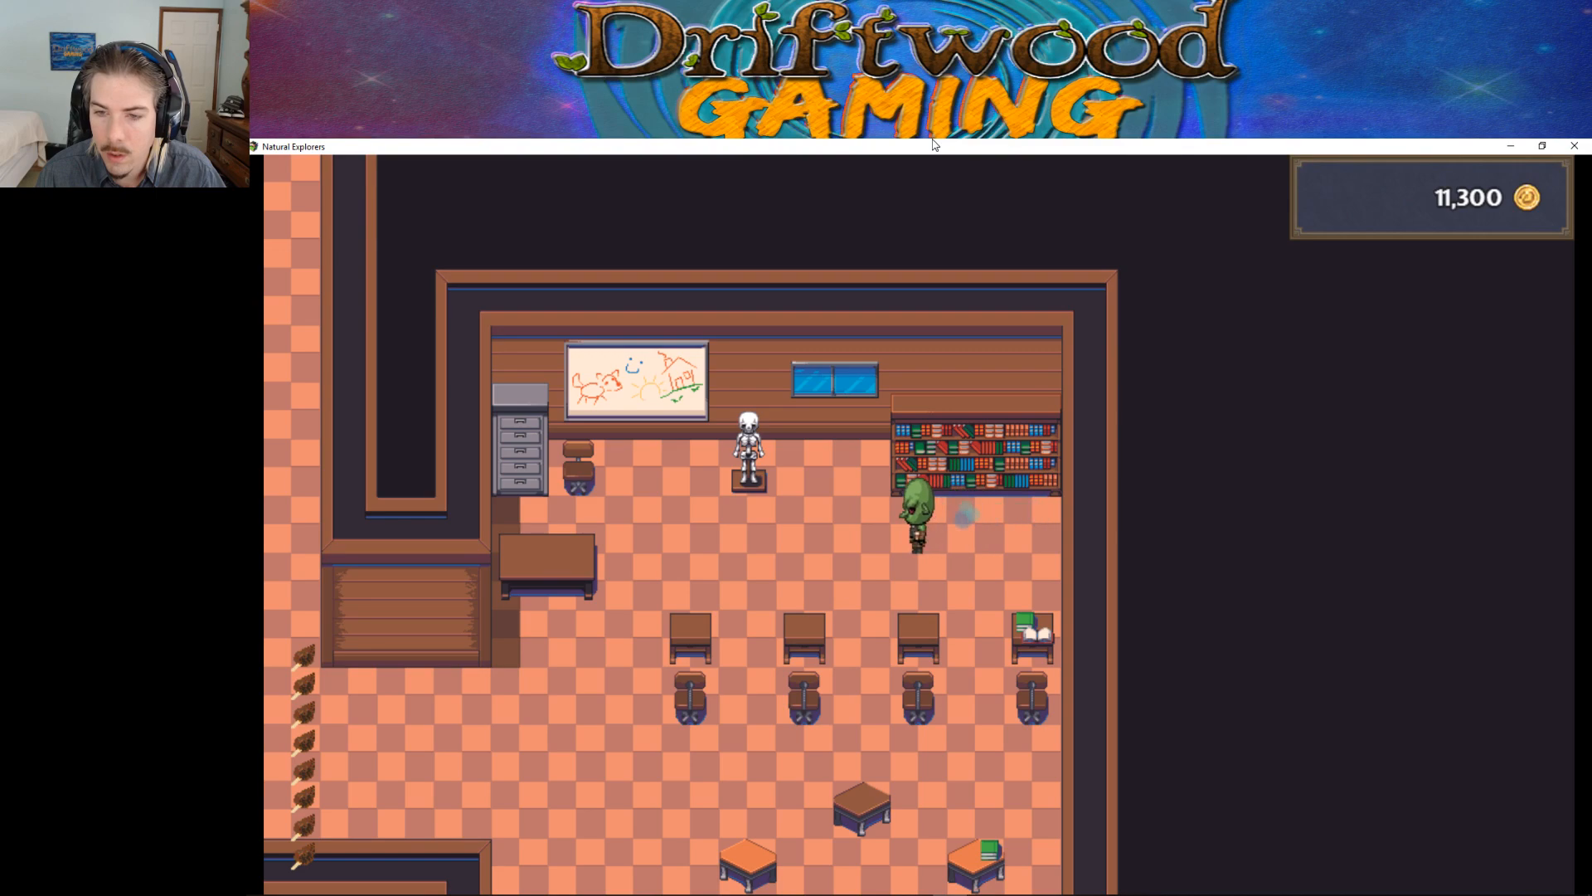
# Step: Read and close the tutorial message at the right end of the classroom bookshelf
pyautogui.press('Right')
pyautogui.press('Up')
pyautogui.press('Right')
pyautogui.press('Return')
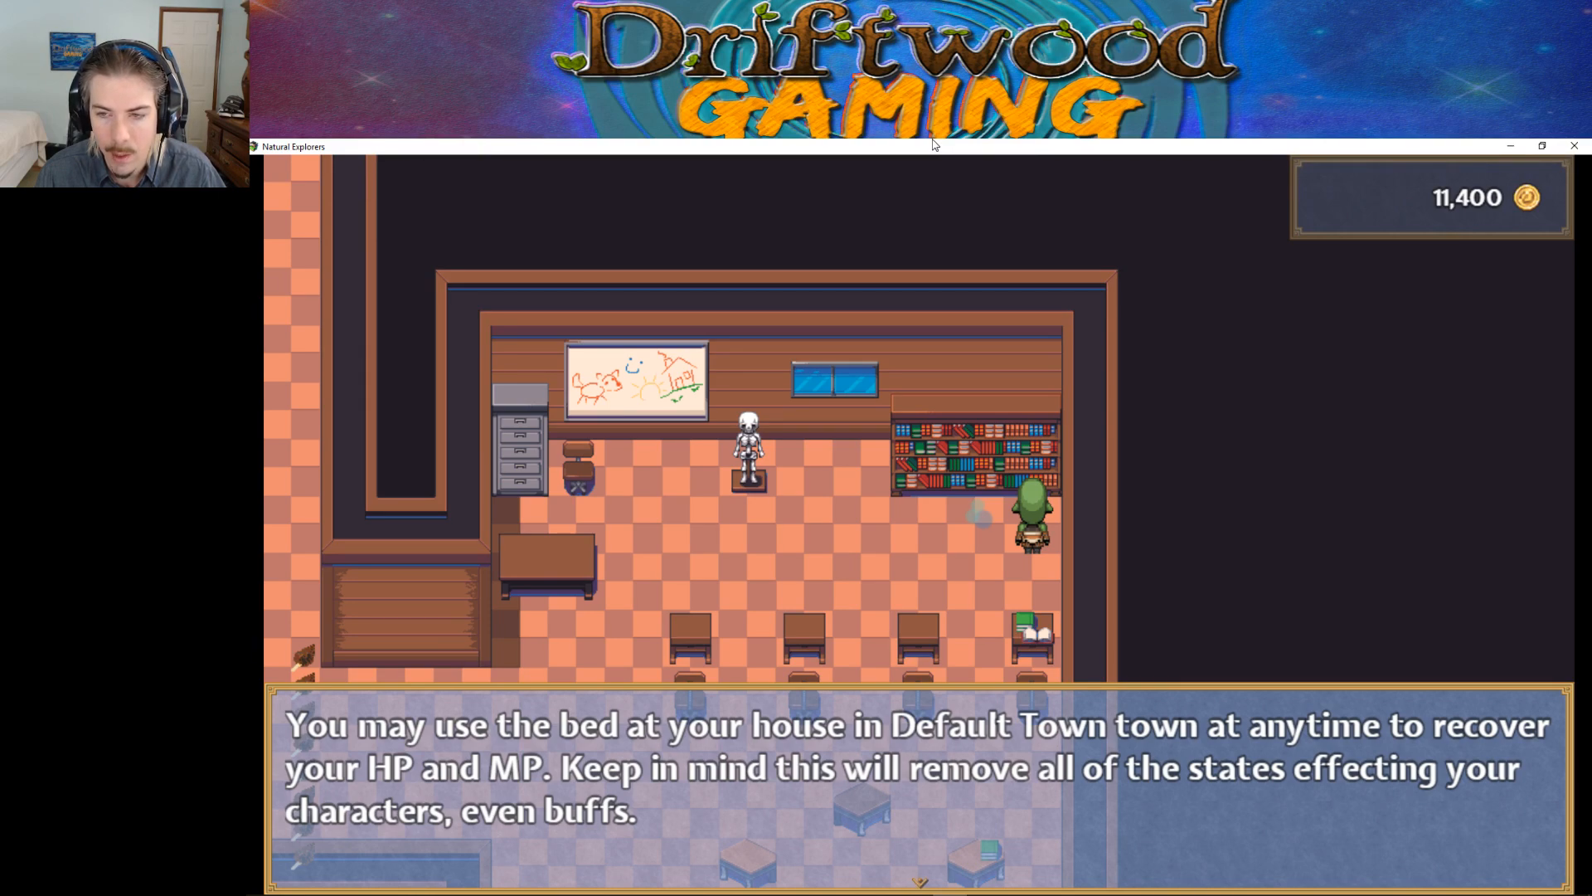
pyautogui.press('Return')
# Step: Leave the classroom past the teacher's desk and walk past the lockers to the bookshelf in the puzzle-table room
pyautogui.press('Left')
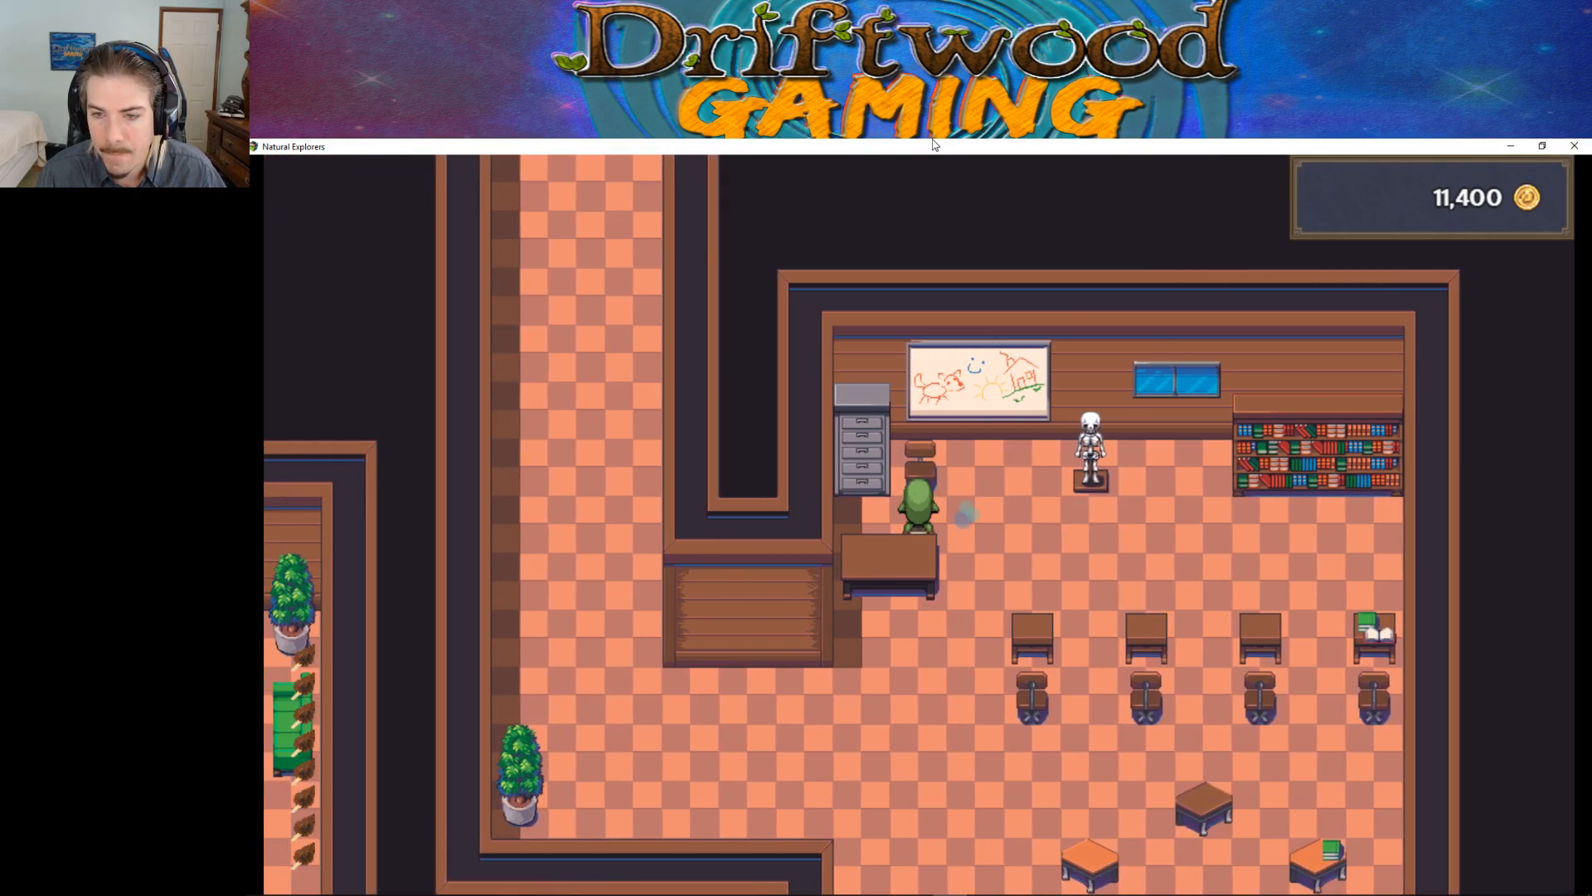
pyautogui.press('Down')
pyautogui.press('Left')
pyautogui.press('Up')
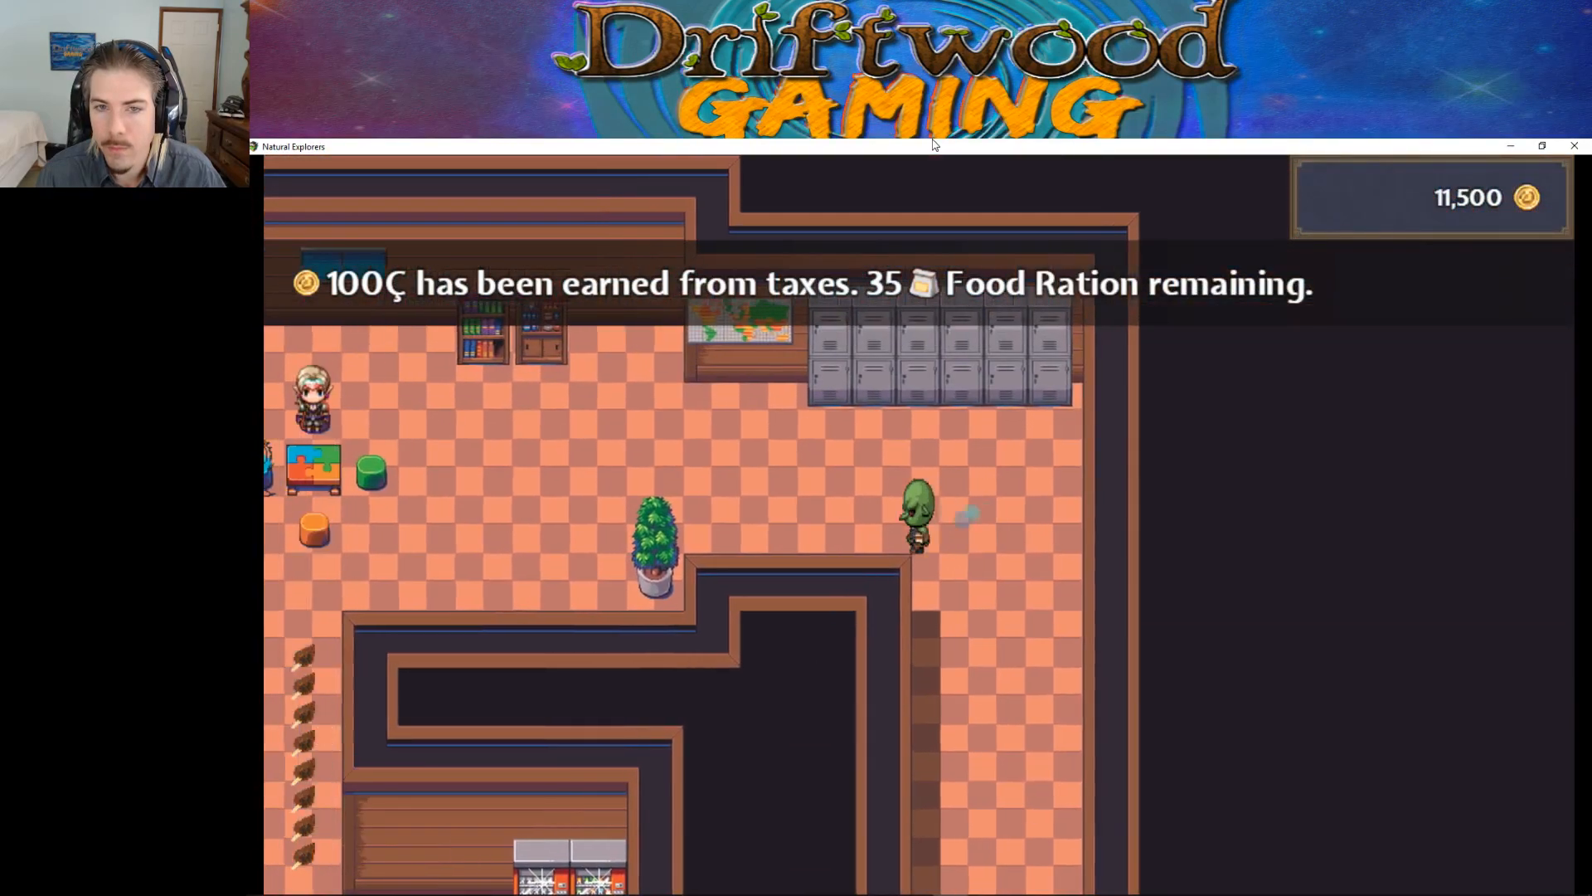
pyautogui.press('Left')
pyautogui.press('Up')
pyautogui.press('Left')
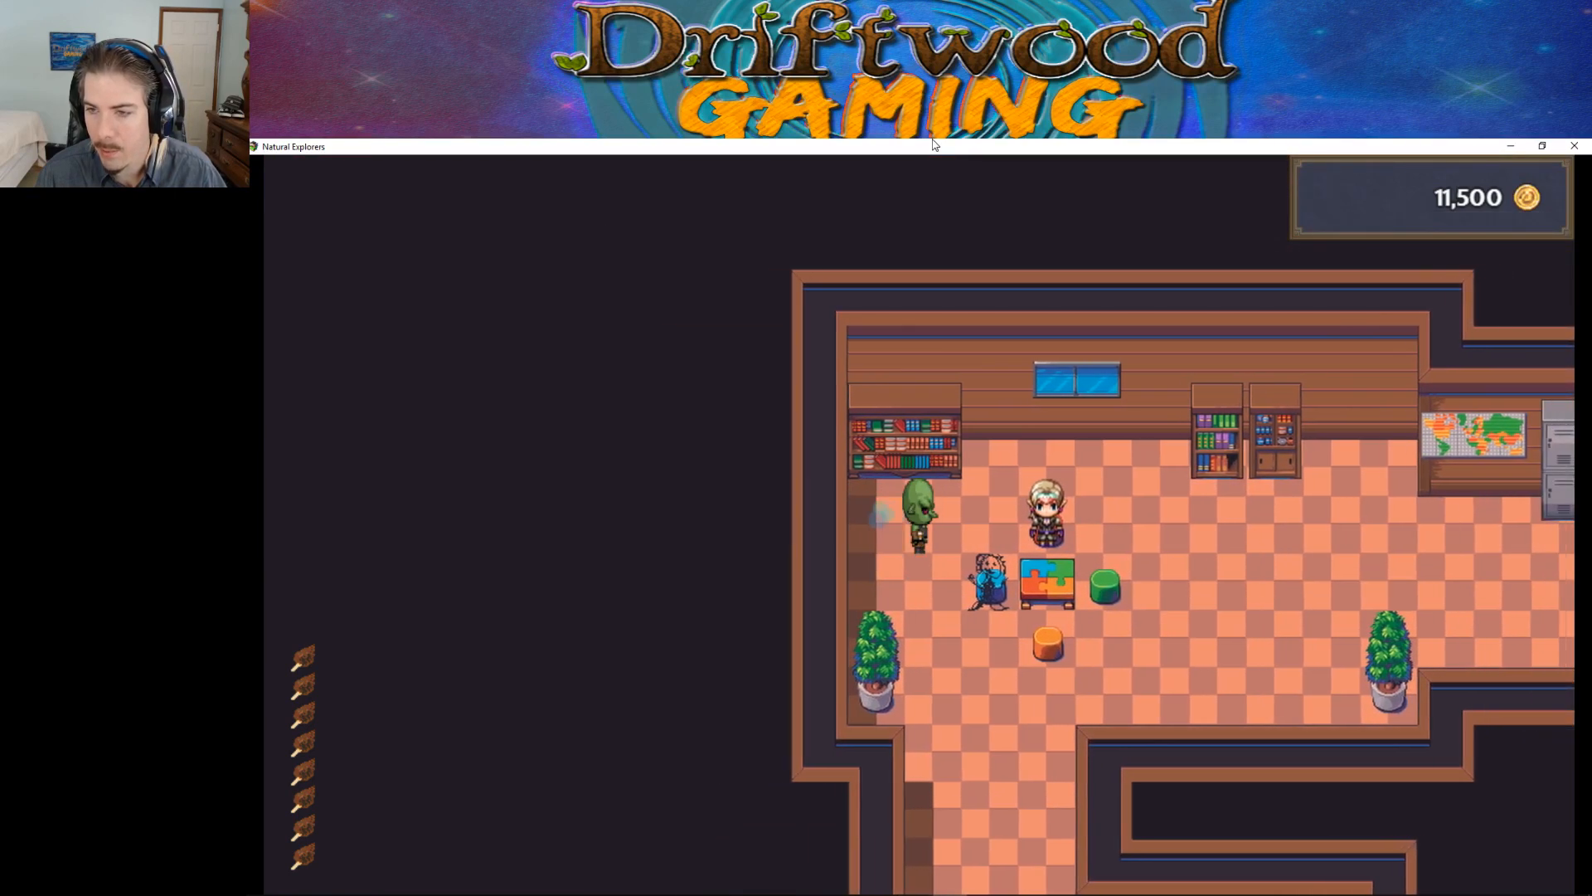
# Step: Walk down the corridor past the vending machines into the reception room with the teddy bear desk
pyautogui.press('Down')
pyautogui.press('Right')
pyautogui.press('Down')
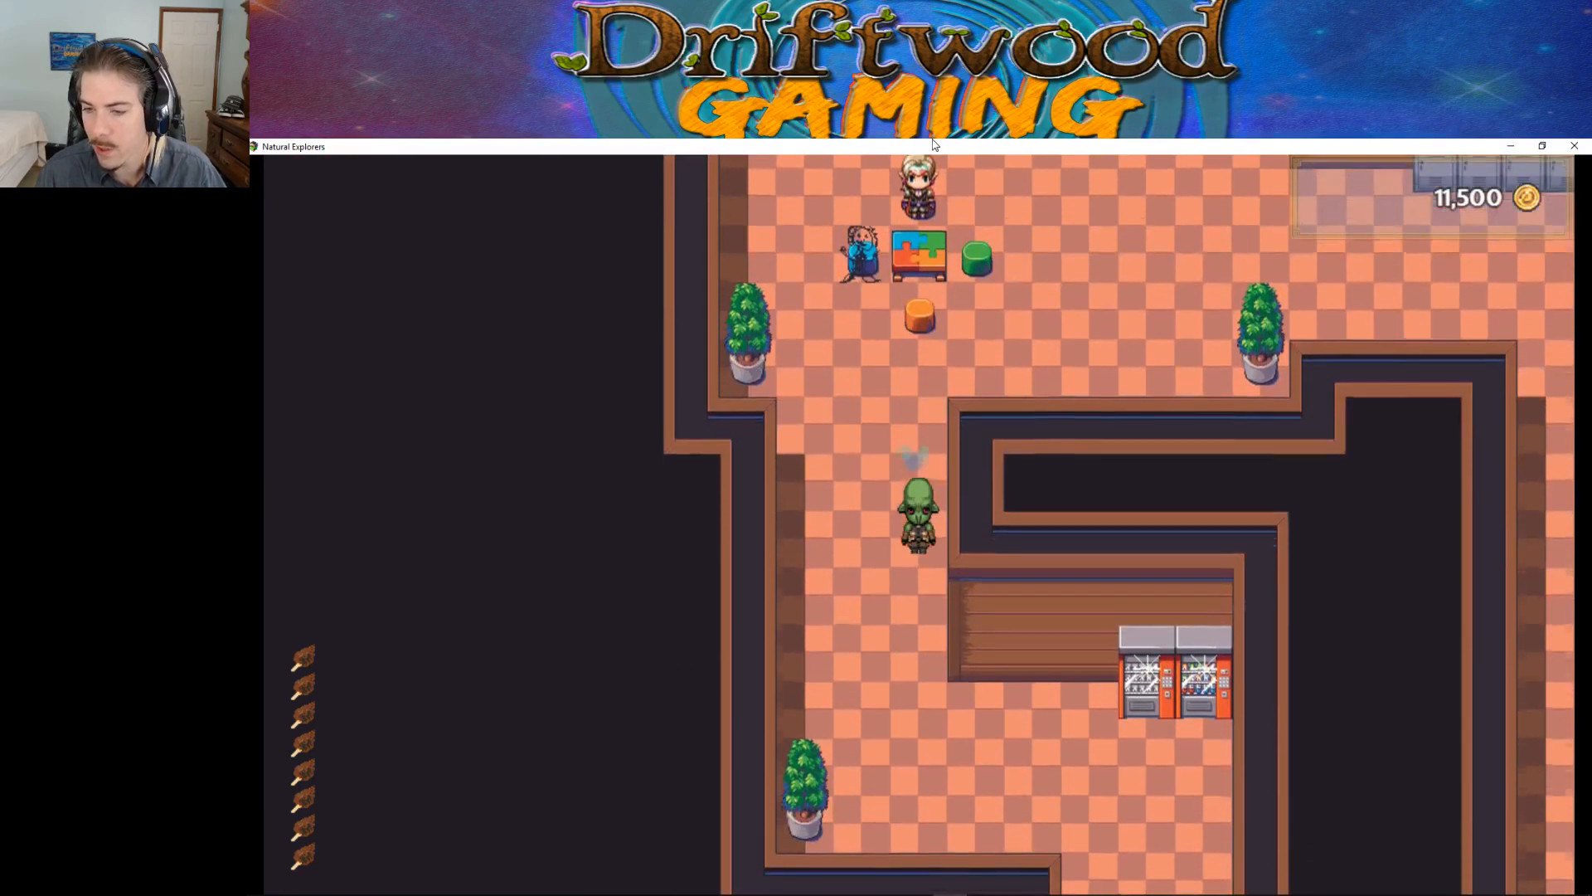
pyautogui.press('Down')
pyautogui.press('Right')
pyautogui.press('Down')
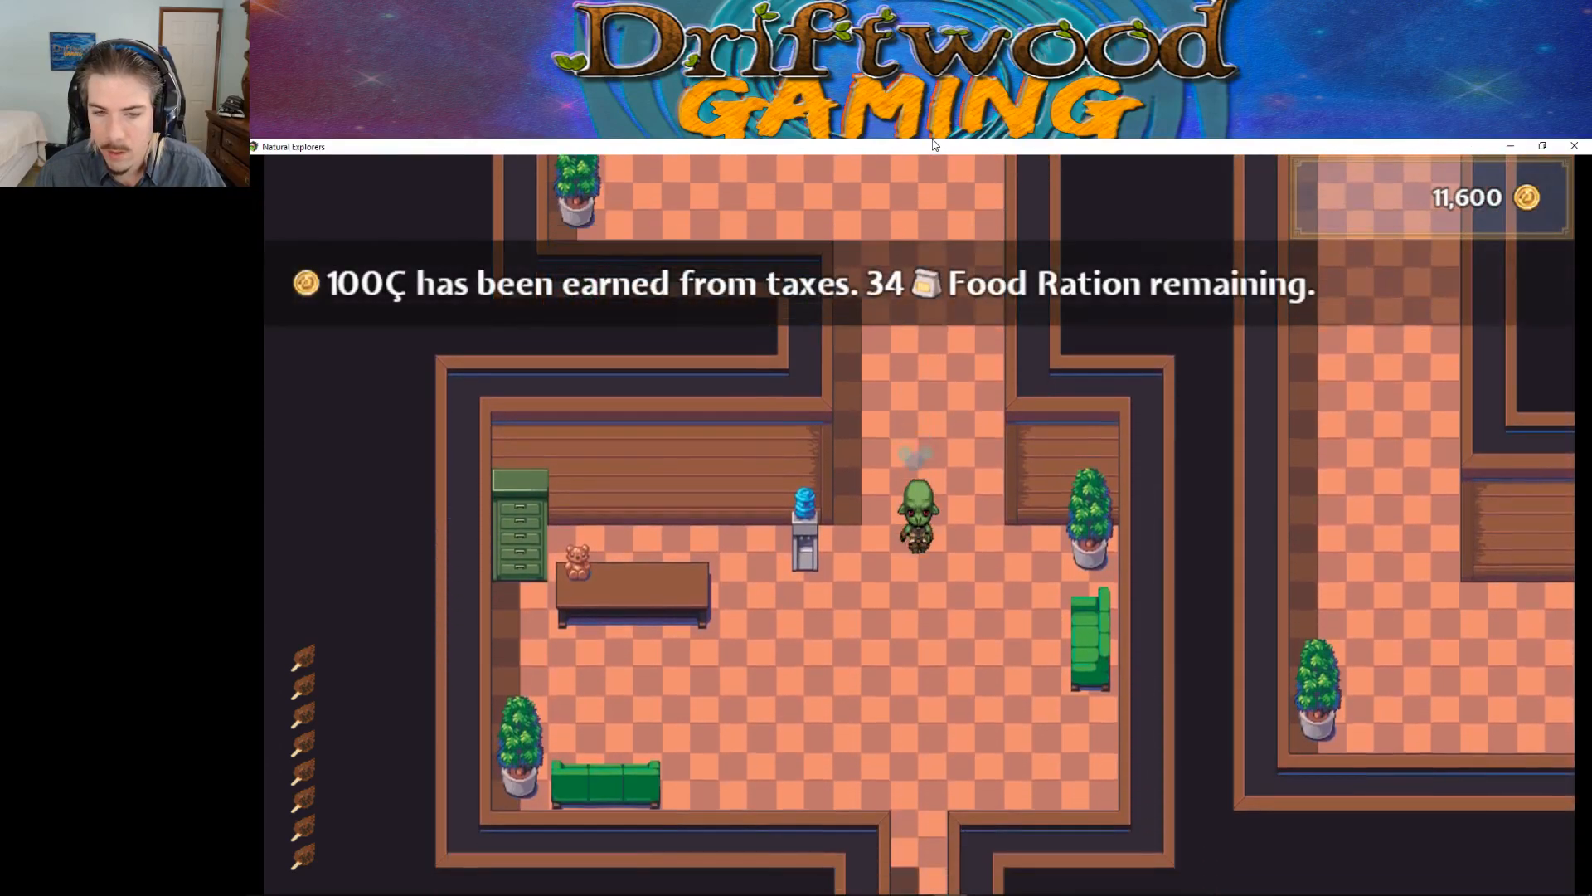
# Step: Test walking behind the reception desk beside the teddy bear and around to its front
pyautogui.press('Down')
pyautogui.press('Left')
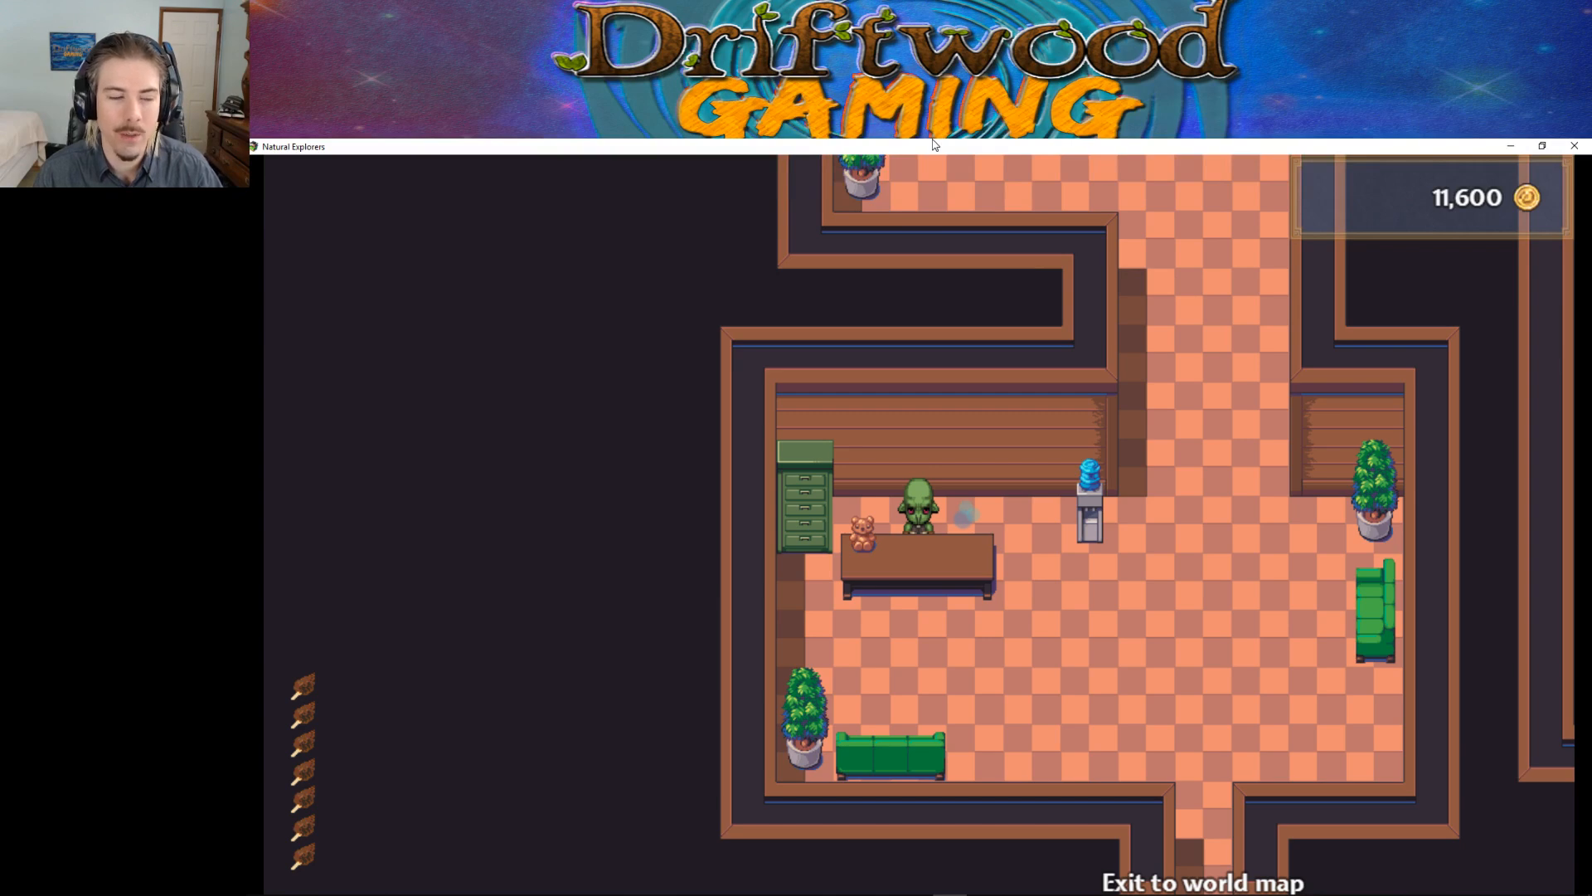
pyautogui.press('Right')
pyautogui.press('Left')
pyautogui.press('Right')
pyautogui.press('Down')
pyautogui.press('Left')
pyautogui.press('Right')
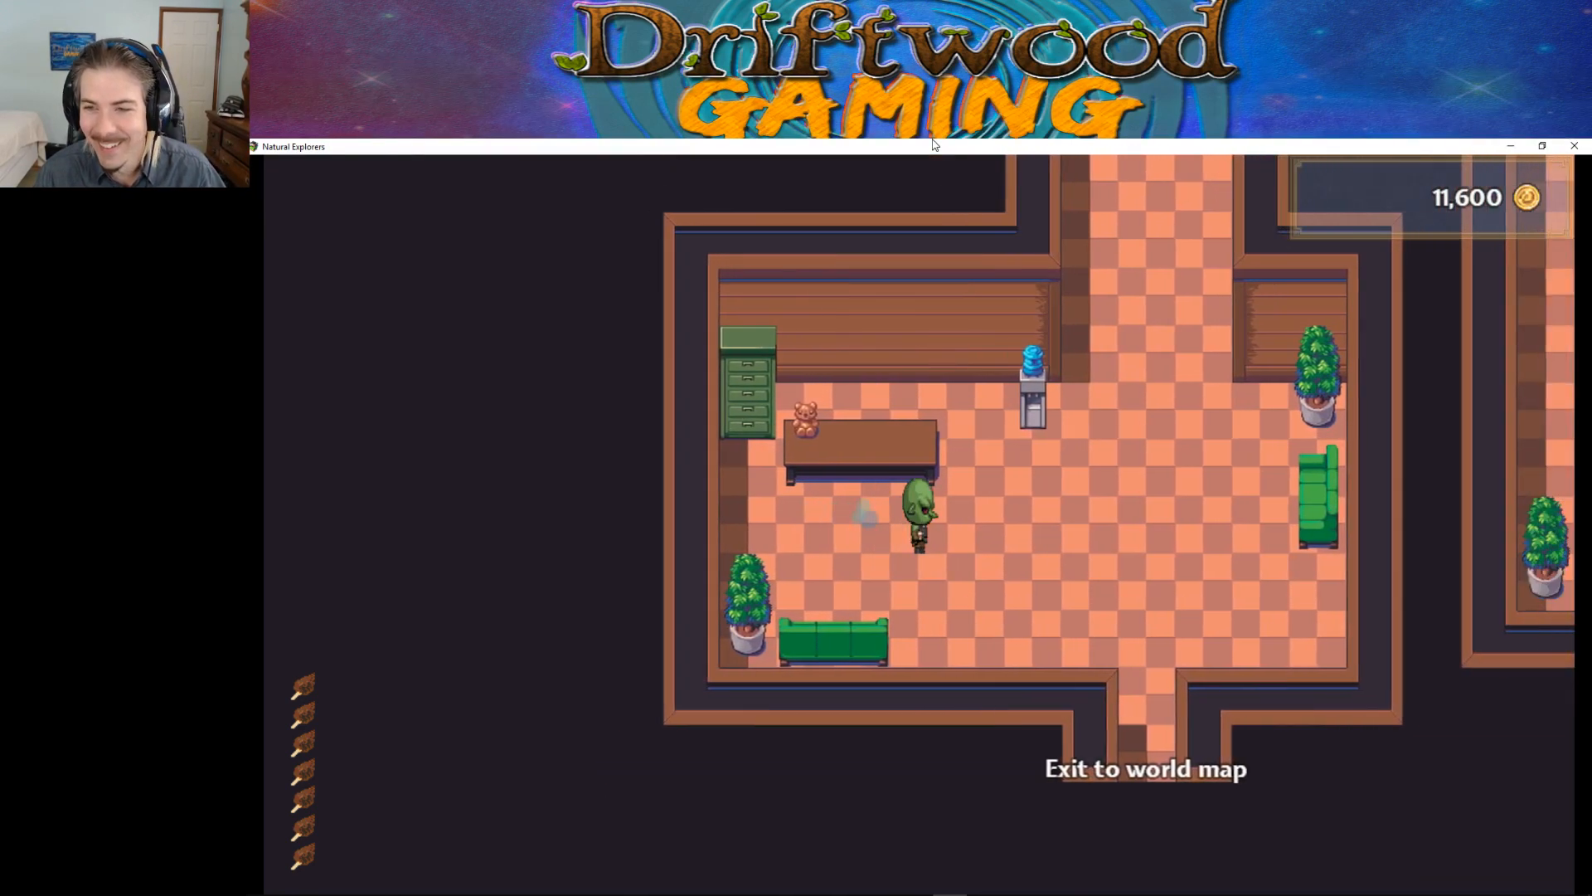
# Step: Walk from the reception desk toward the corridor entrance and back to the water cooler
pyautogui.press('Up')
pyautogui.press('Right')
pyautogui.press('Down')
pyautogui.press('Right')
pyautogui.press('Right')
pyautogui.press('Up')
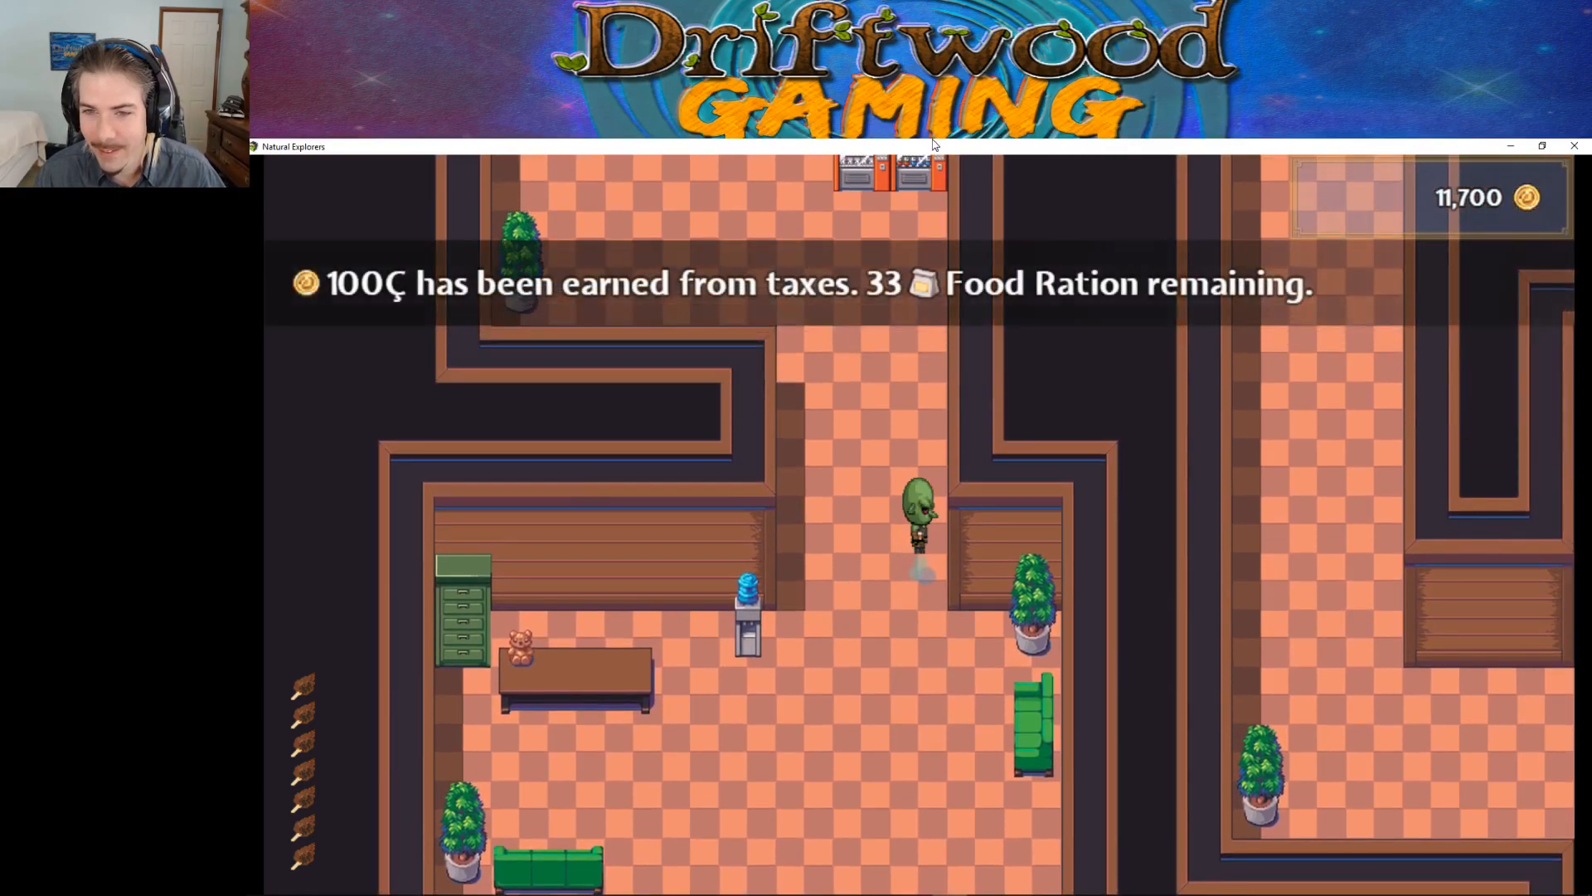
pyautogui.press('Down')
pyautogui.press('Down')
pyautogui.press('Left')
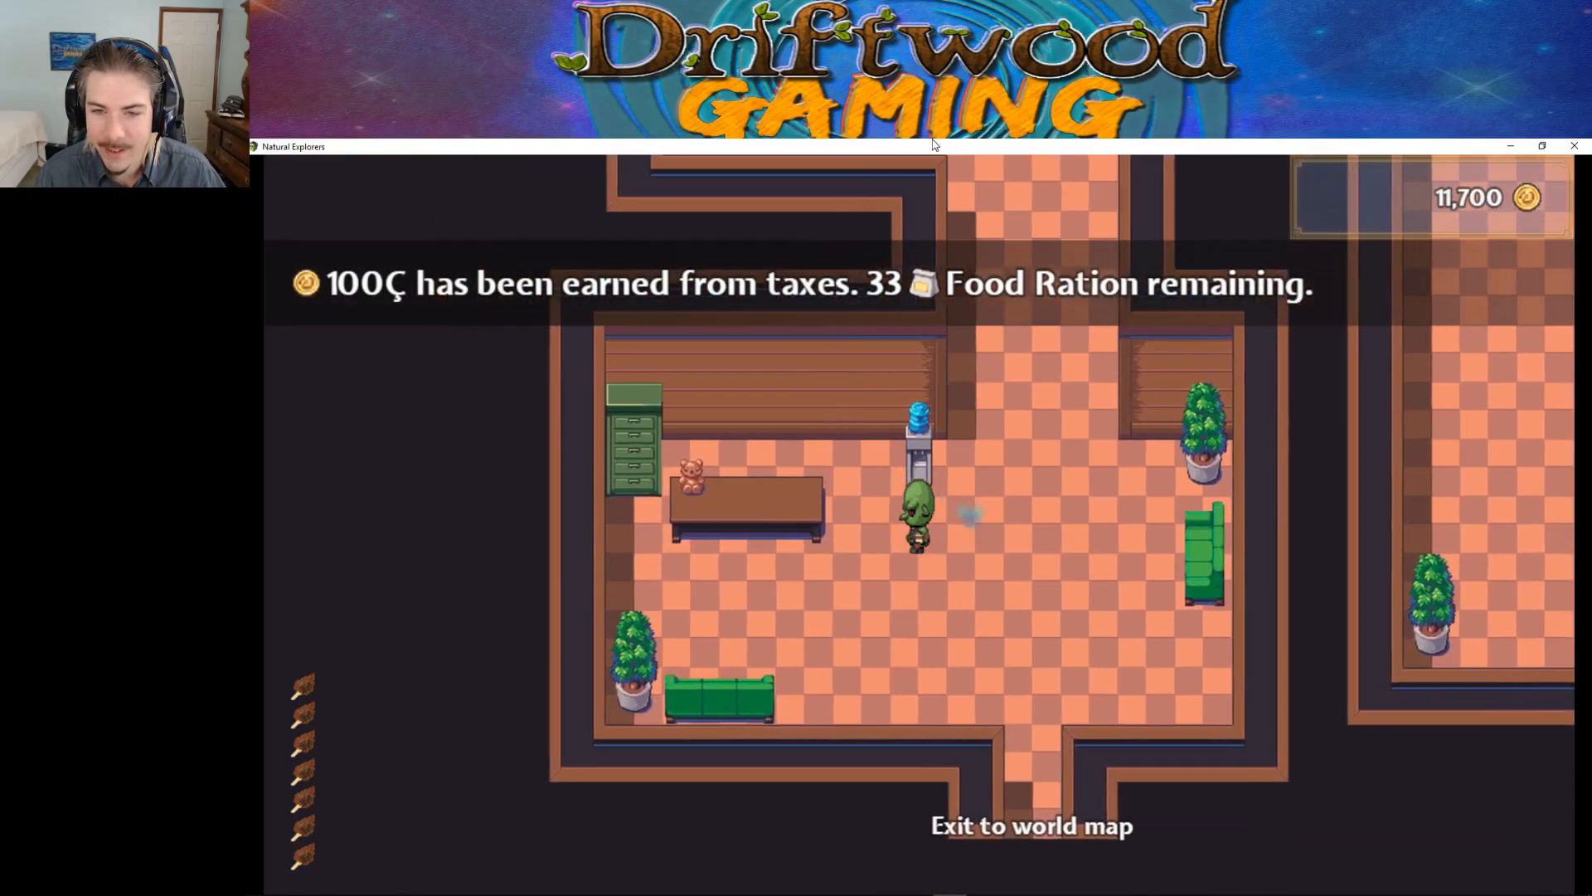
# Step: Recheck the space behind the reception desk and walk around it to the front again
pyautogui.press('Up')
pyautogui.press('Left')
pyautogui.press('Left')
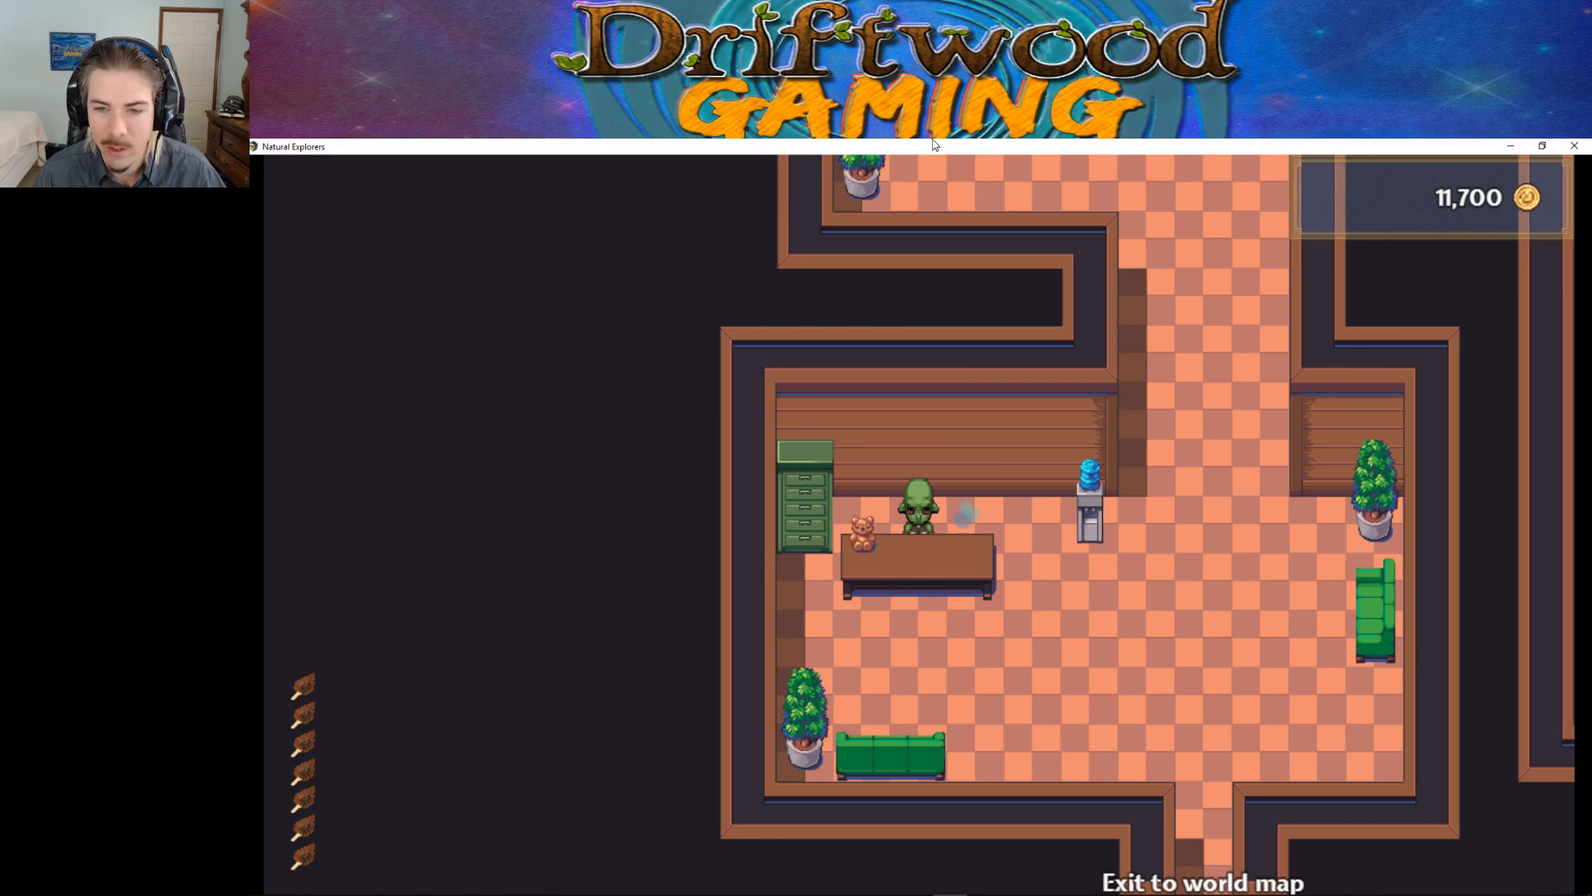
pyautogui.press('Right')
pyautogui.press('Down')
pyautogui.press('Left')
pyautogui.press('Up')
pyautogui.press('Right')
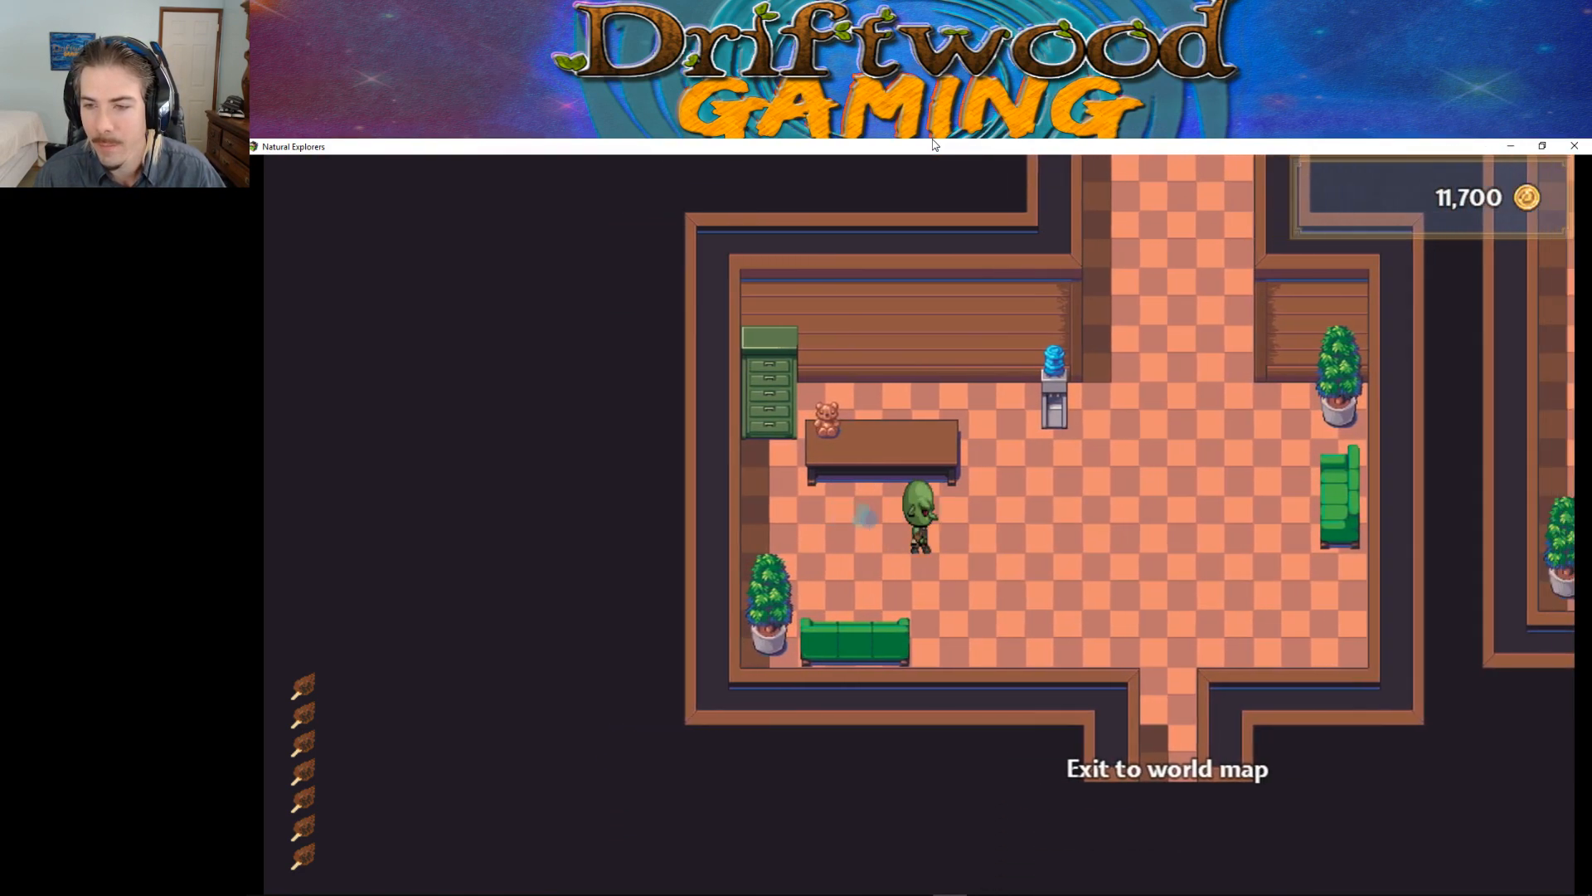
# Step: Return up the corridor past the vending machines to the bookshelf in the puzzle-table room
pyautogui.press('Up')
pyautogui.press('Up')
pyautogui.press('Left')
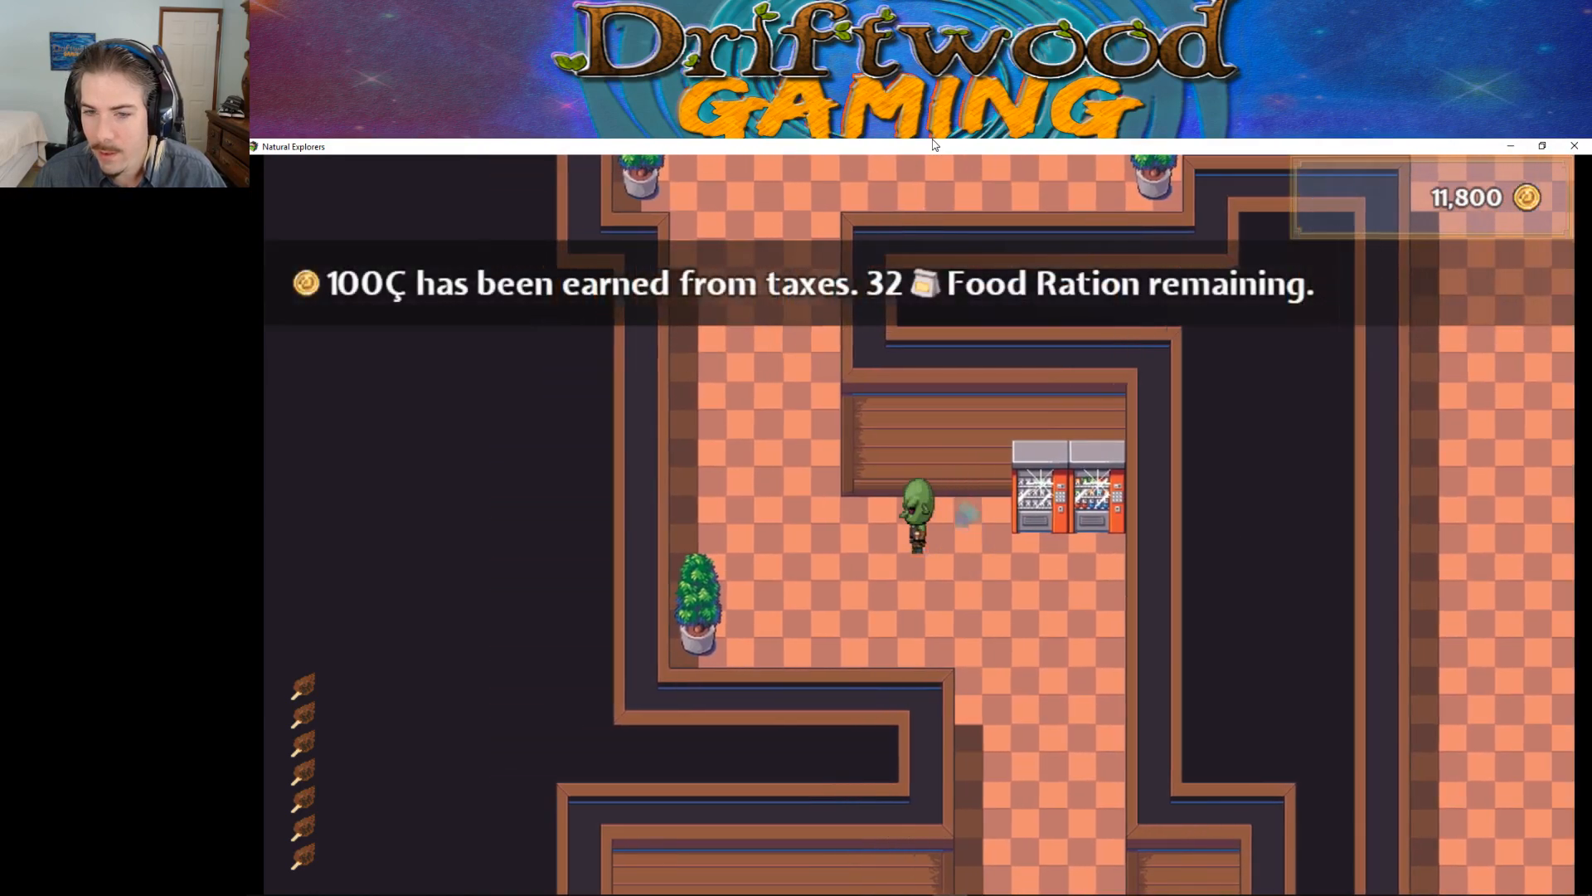
pyautogui.press('Up')
pyautogui.press('Up')
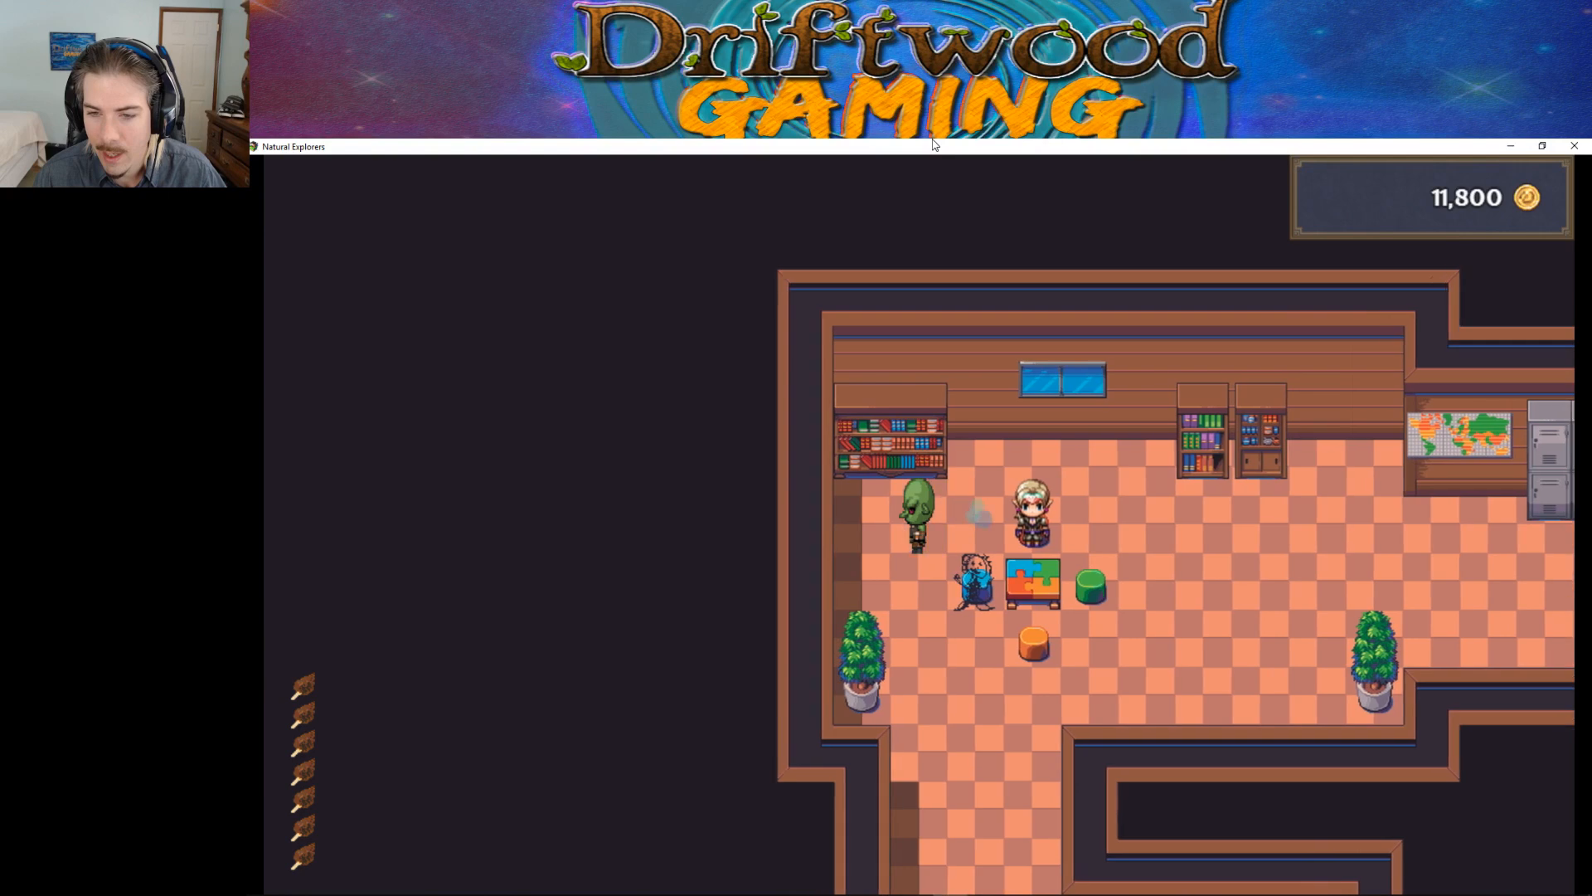
# Step: Check movement above and below the seated blue-clothed character beside the puzzle table
pyautogui.press('Down')
pyautogui.press('Up')
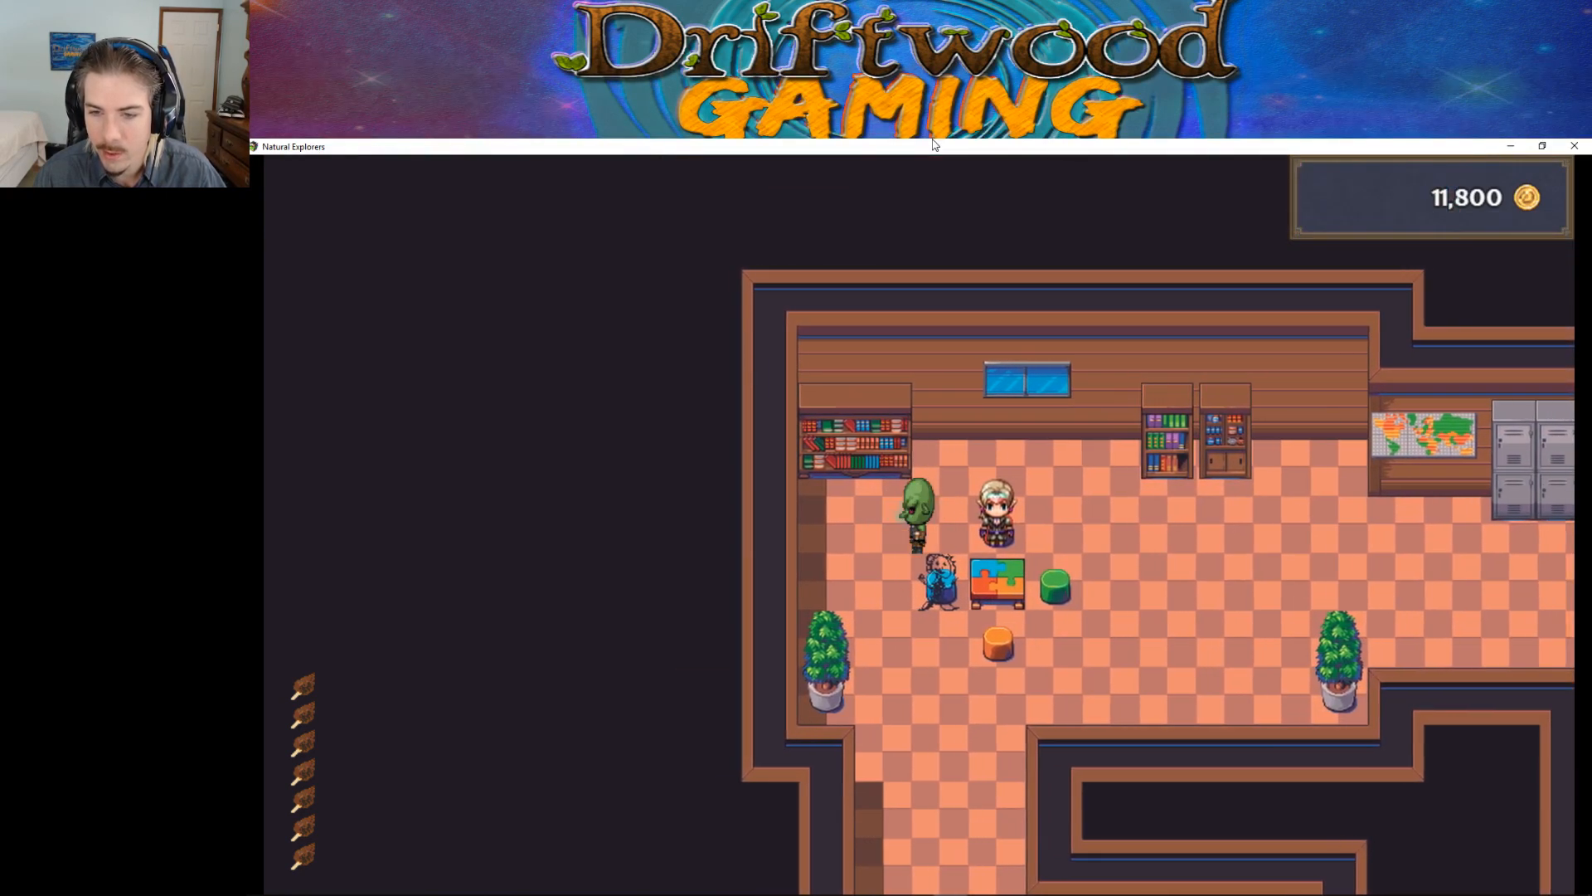
pyautogui.press('Down')
pyautogui.press('Left')
pyautogui.press('Up')
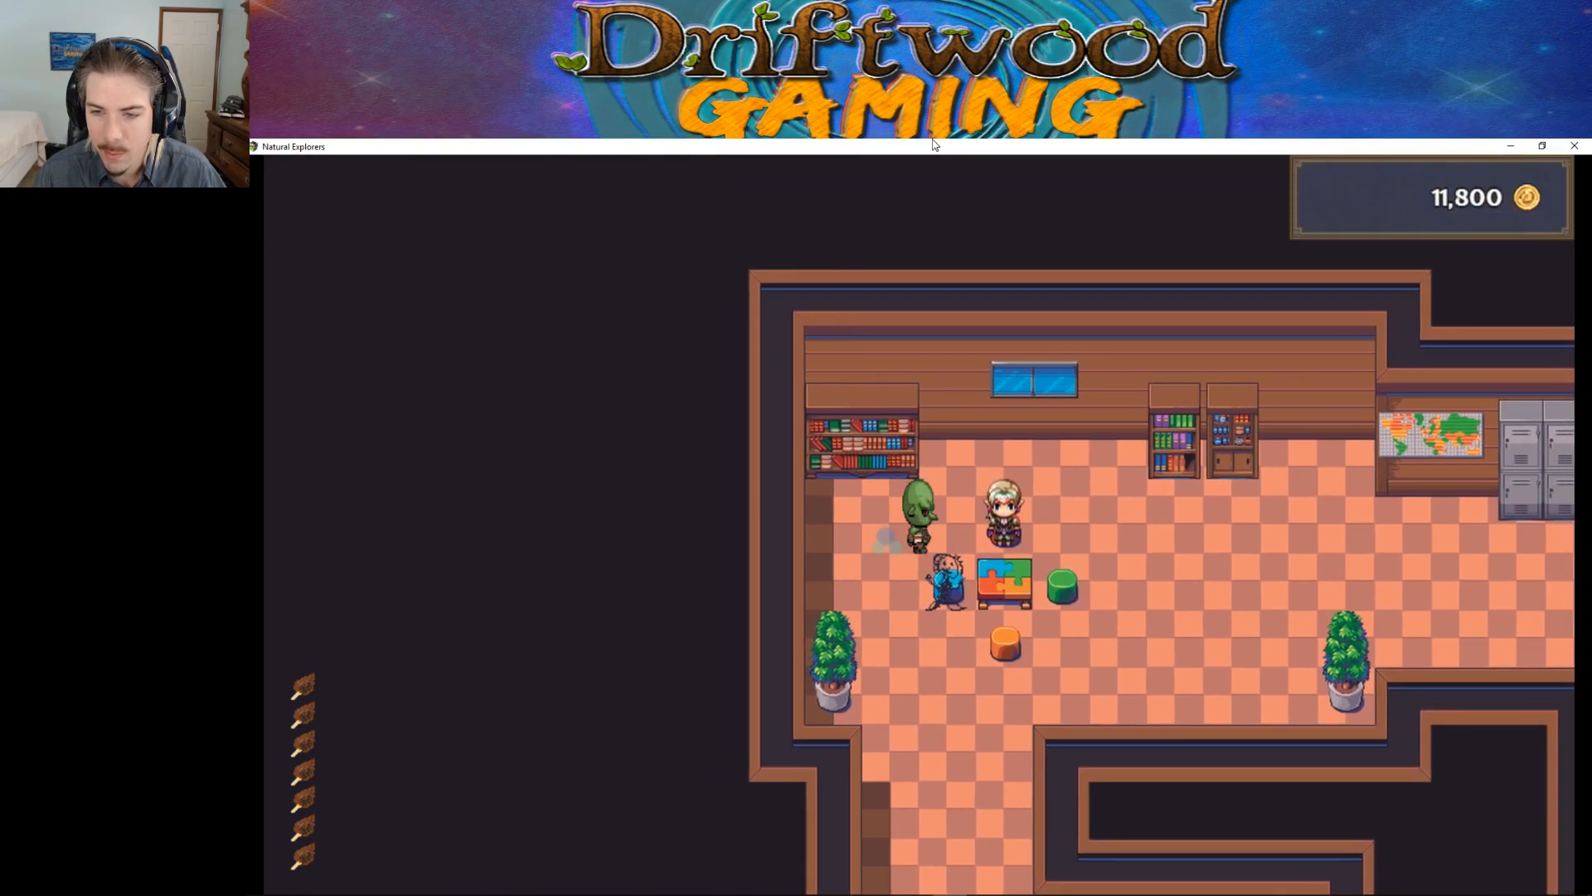
pyautogui.press('Up')
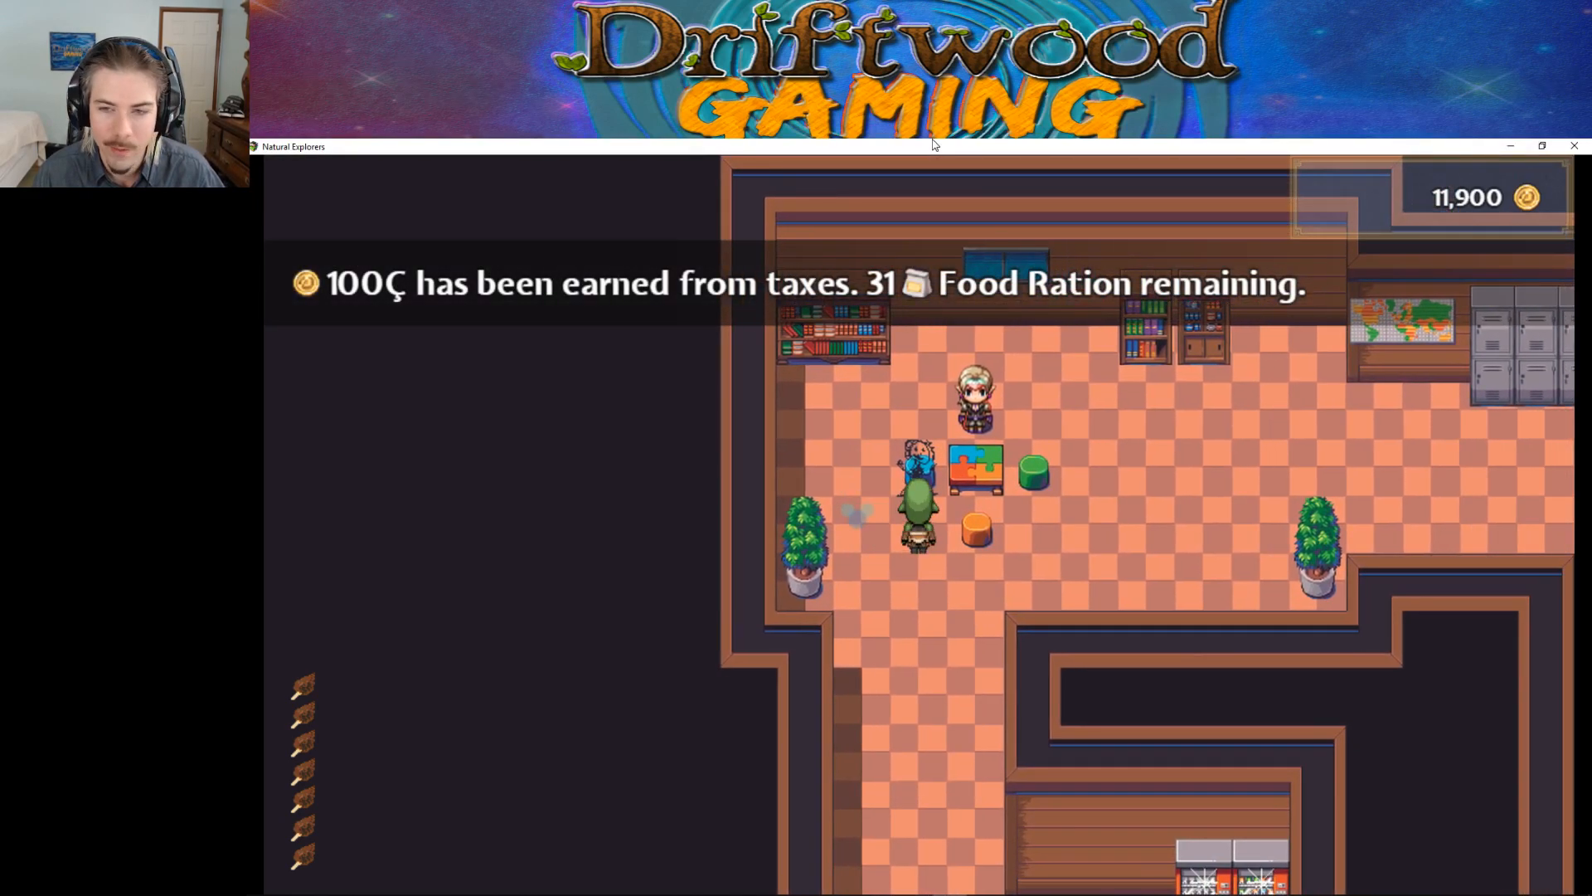
pyautogui.press('Up')
pyautogui.press('Down')
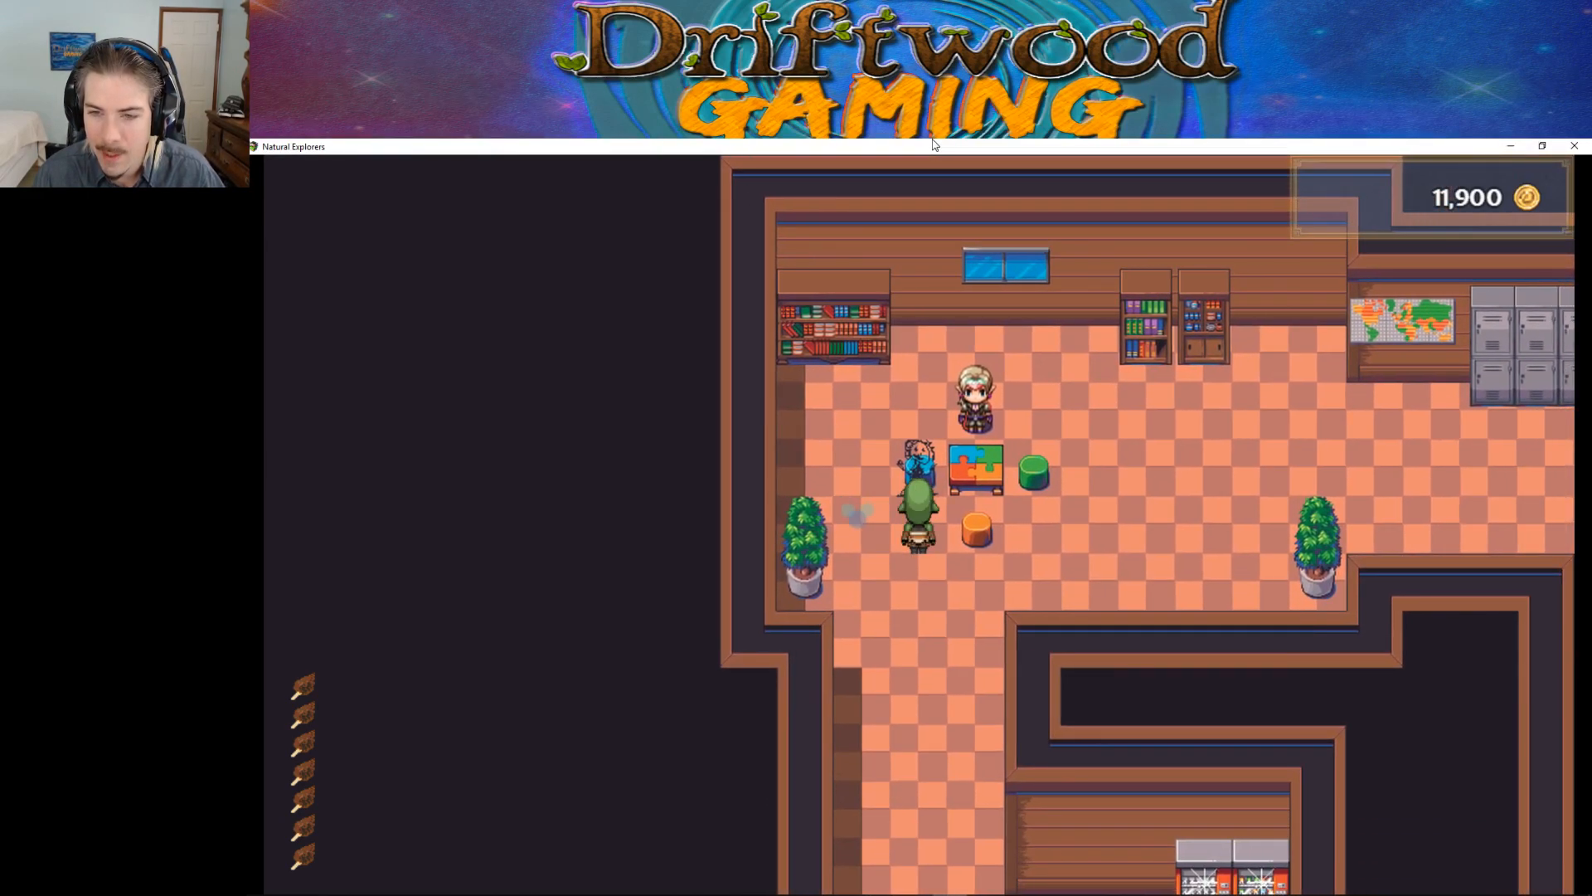
# Step: Walk around the elf at the puzzle table and onto the green stool
pyautogui.press('Right')
pyautogui.press('Down')
pyautogui.press('Up')
pyautogui.press('Left')
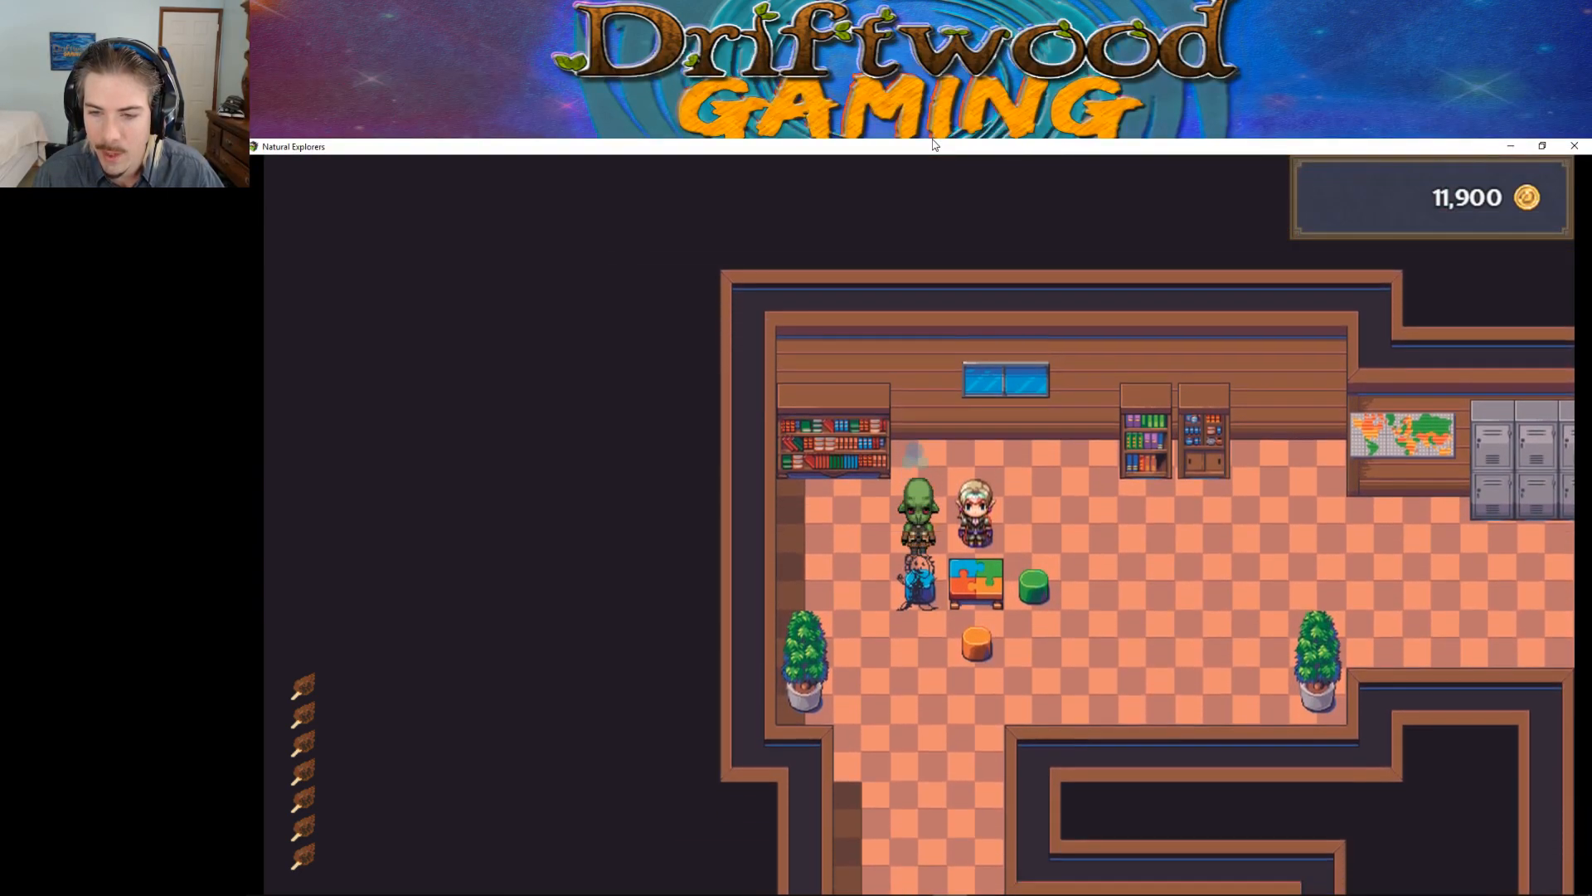
pyautogui.press('Right')
pyautogui.press('Down')
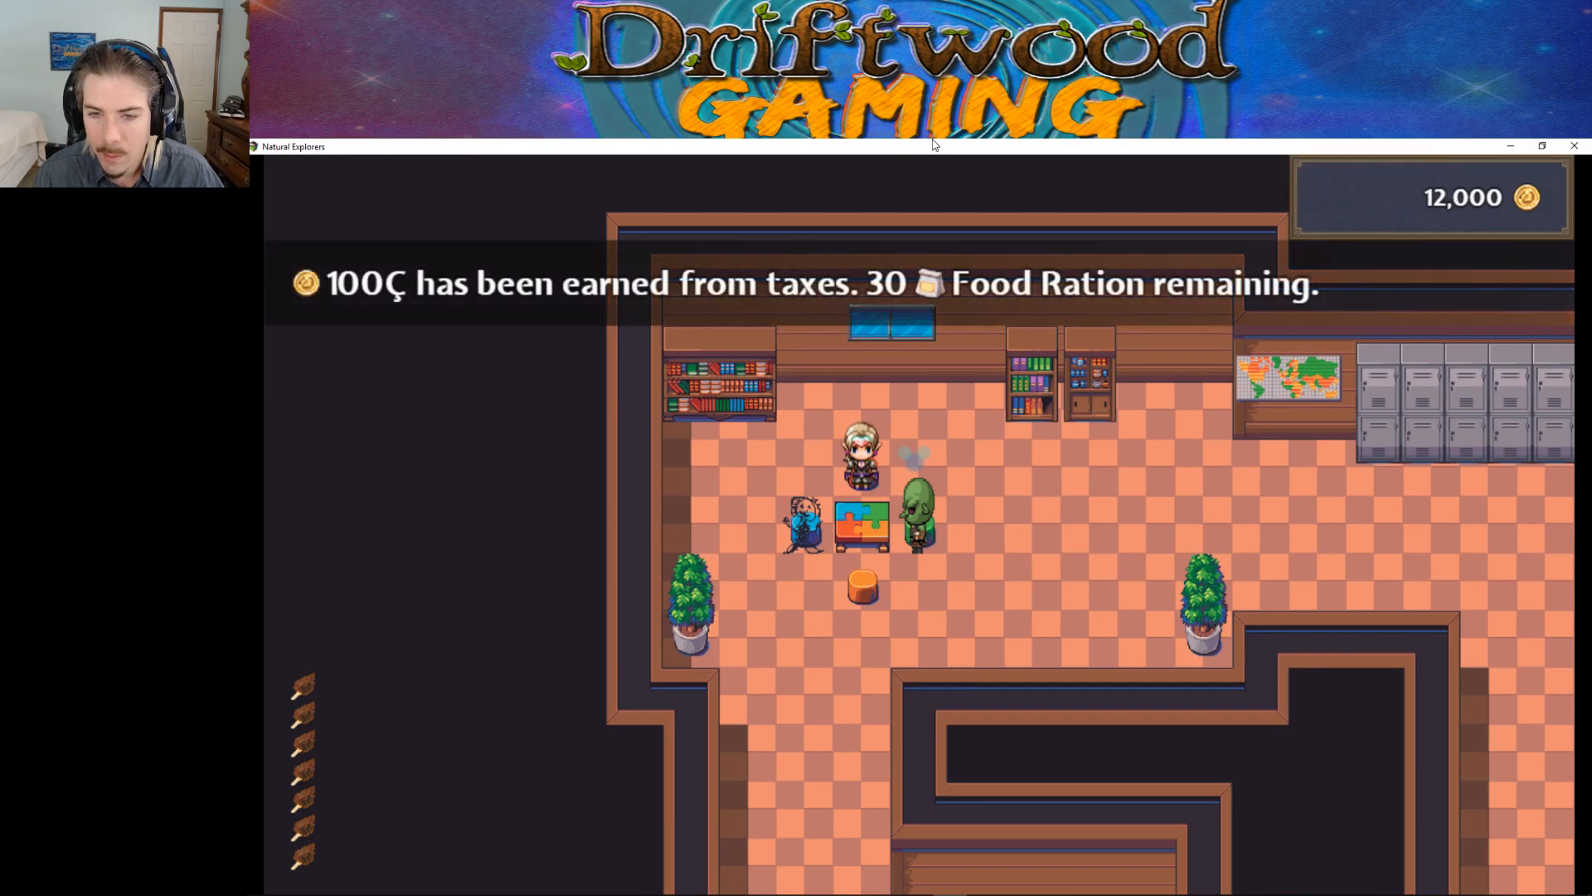
# Step: Circle the puzzle table past the blue-clothed character and walk behind the elf
pyautogui.press('Up')
pyautogui.press('Left')
pyautogui.press('Left')
pyautogui.press('Down')
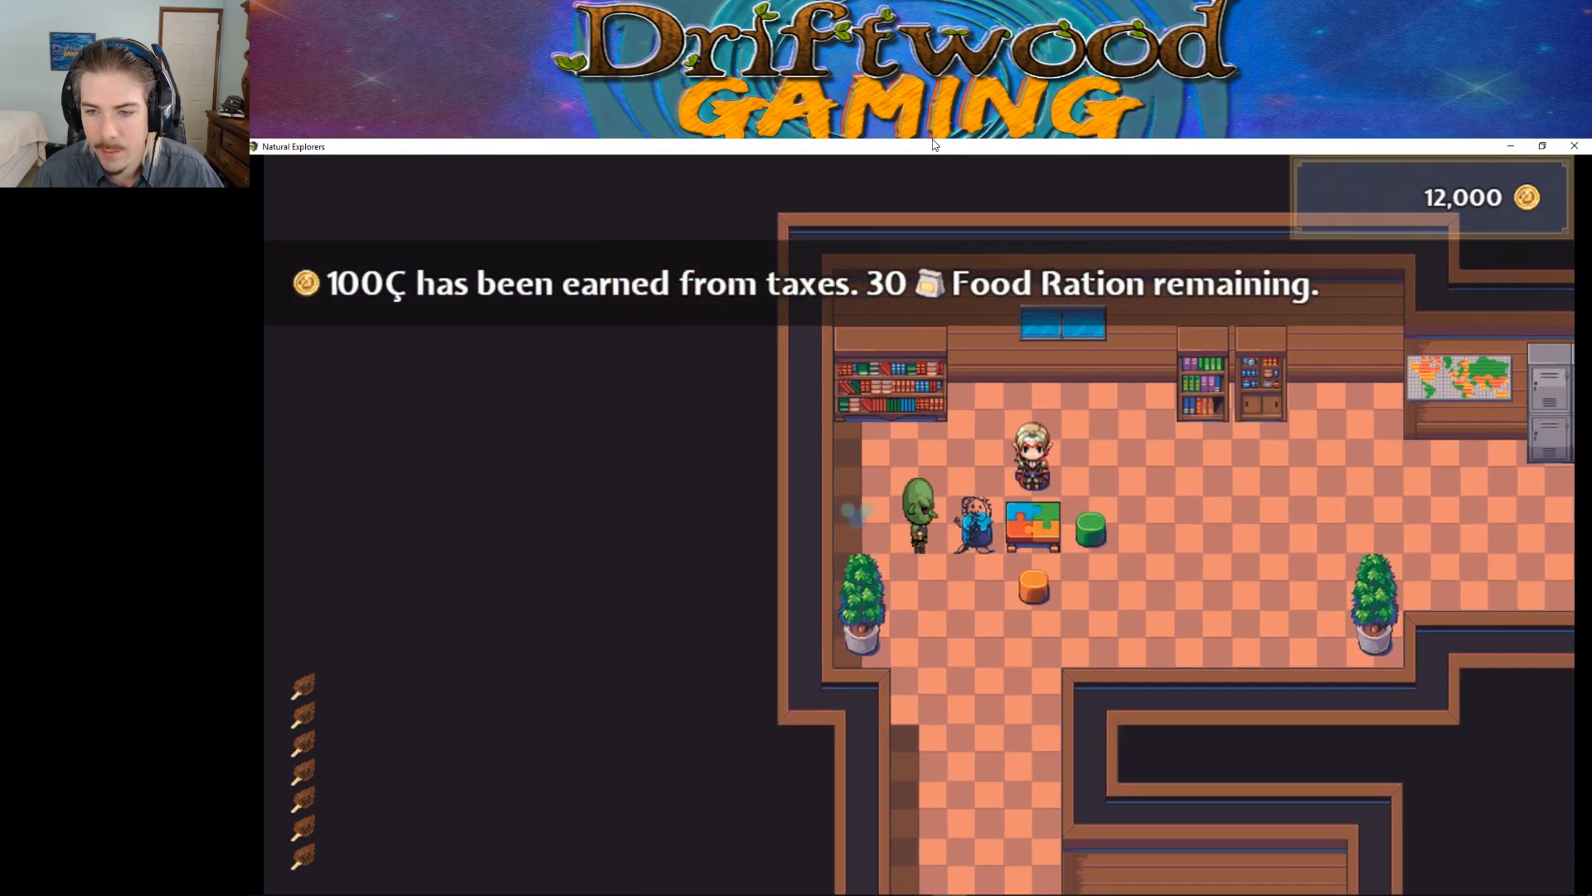
pyautogui.press('Left')
pyautogui.press('Up')
pyautogui.press('Right')
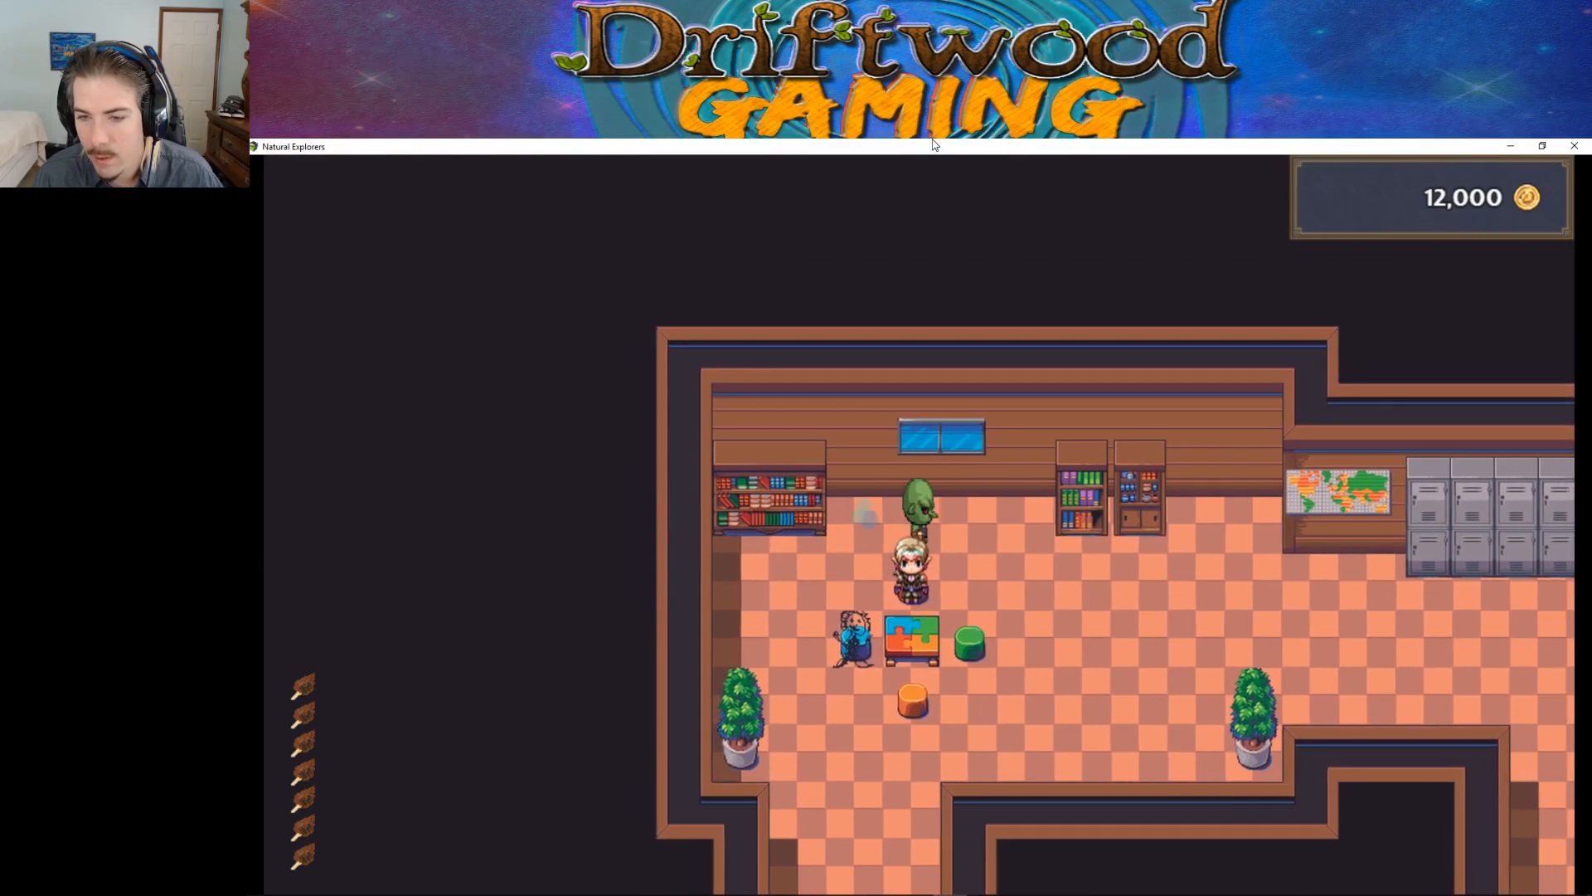
# Step: Walk around the puzzle table's characters and test interacting with them
pyautogui.press('Down')
pyautogui.press('Left')
pyautogui.press('Down')
pyautogui.press('Up')
pyautogui.press('Left')
pyautogui.press('Down')
pyautogui.press('Up')
pyautogui.press('Right')
pyautogui.press('Down')
pyautogui.press('Left')
pyautogui.press('Return')
pyautogui.press('Return')
# Step: Walk around the lower side of the puzzle table and step onto the orange stool facing it
pyautogui.press('Right')
pyautogui.press('Down')
pyautogui.press('Left')
pyautogui.press('Up')
pyautogui.press('Left')
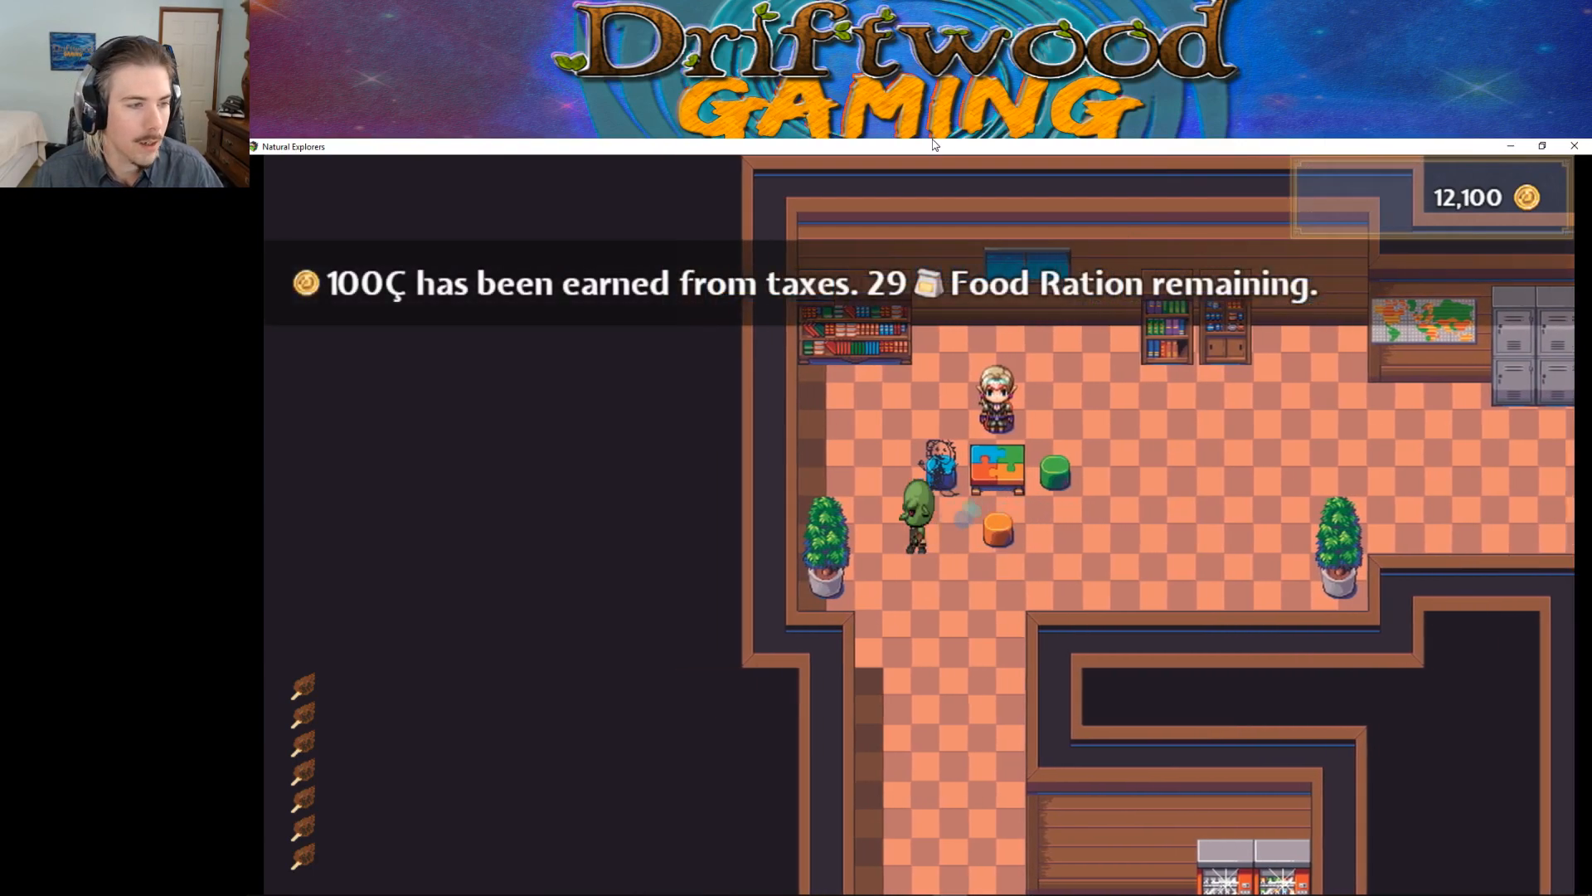
pyautogui.press('Down')
pyautogui.press('Up')
pyautogui.press('Right')
pyautogui.press('Down')
pyautogui.press('Up')
pyautogui.press('Up')
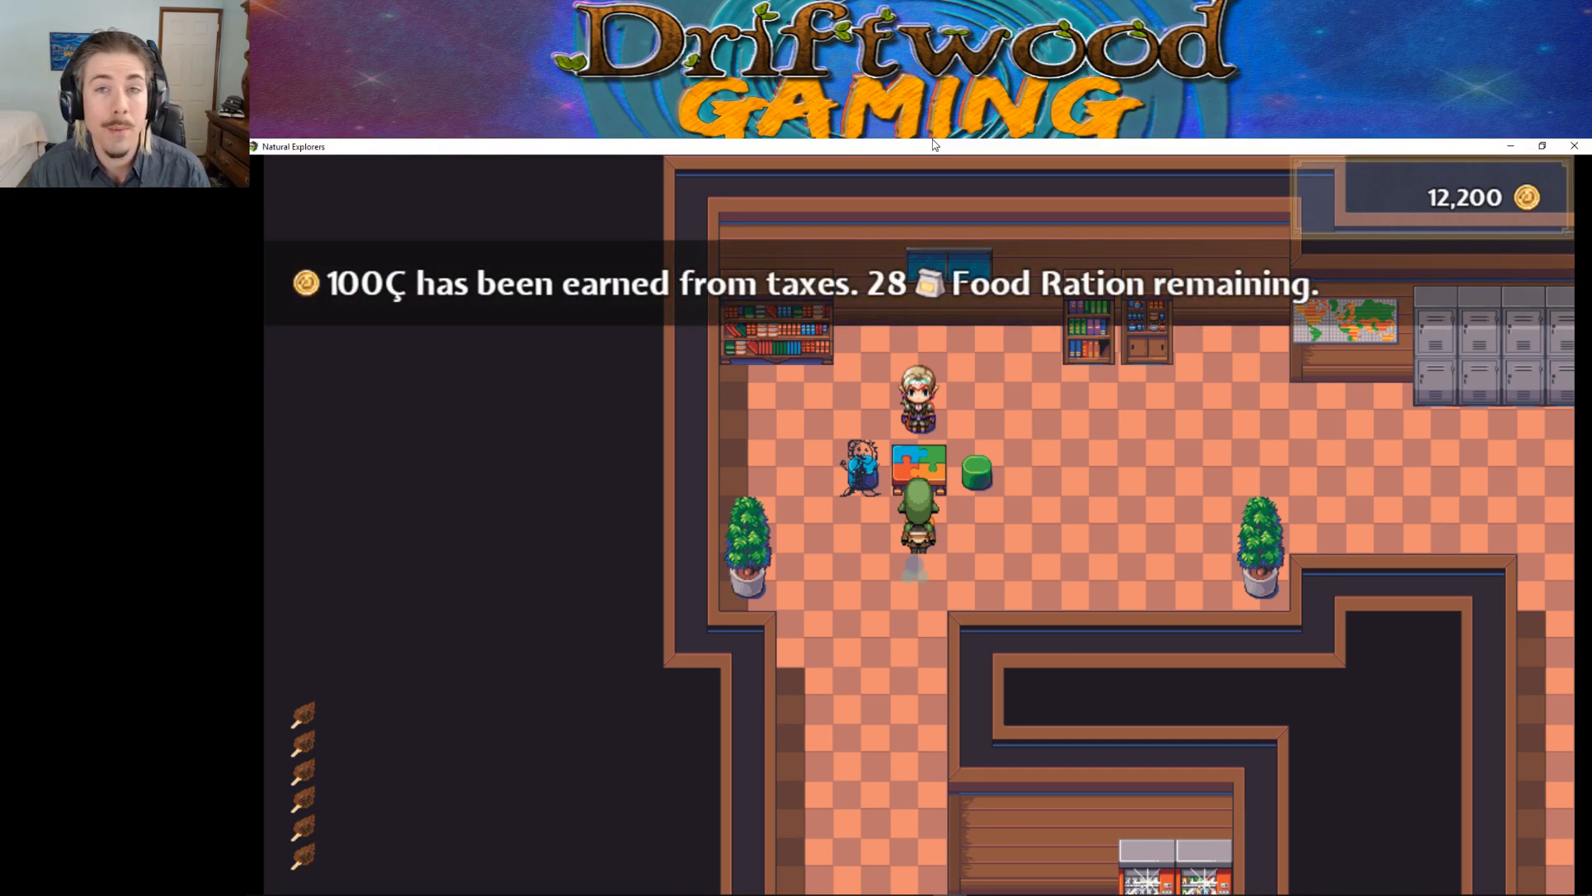
# Step: Walk from the puzzle table past the potted plant to the hallway lockers
pyautogui.press('Right')
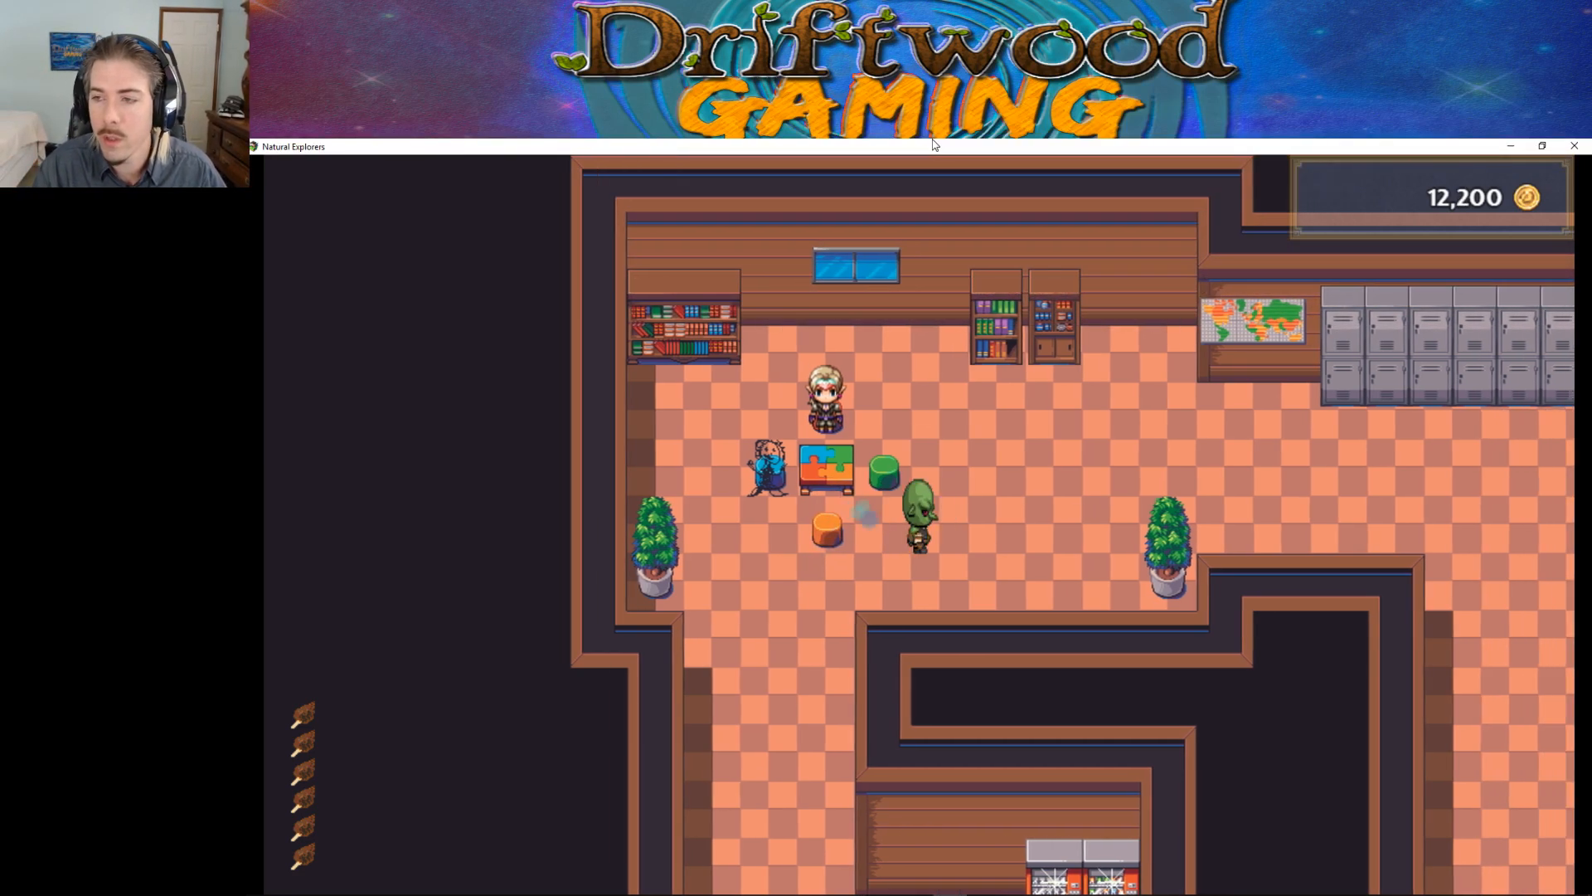
pyautogui.press('Up')
pyautogui.press('Left')
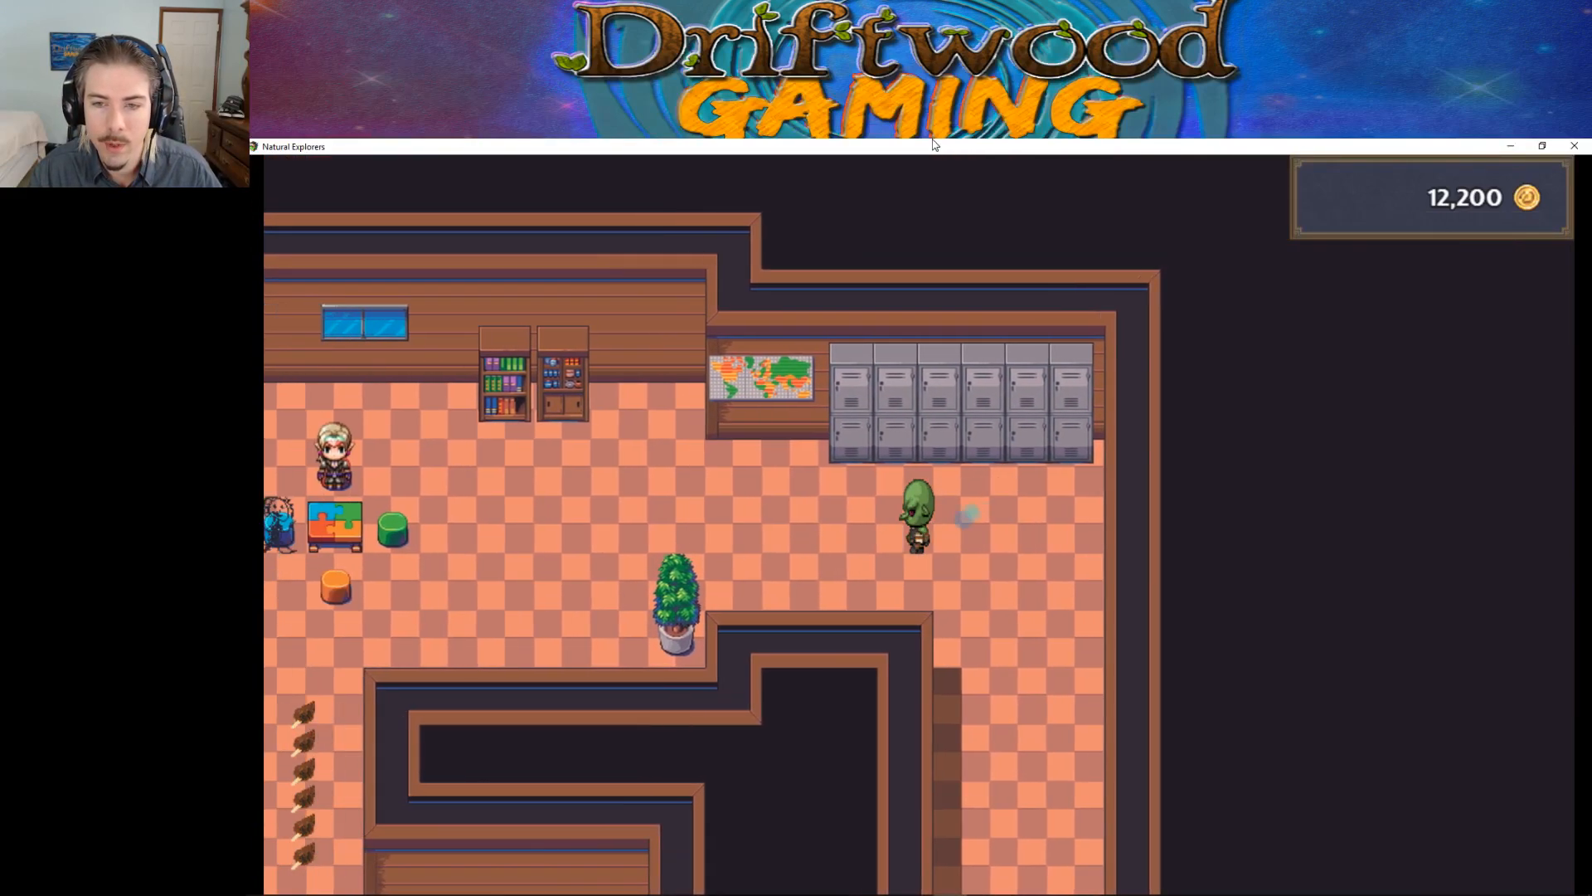
# Step: Walk from the hallway lockers back to the small bookshelf near the puzzle table
pyautogui.press('Right')
pyautogui.press('Left')
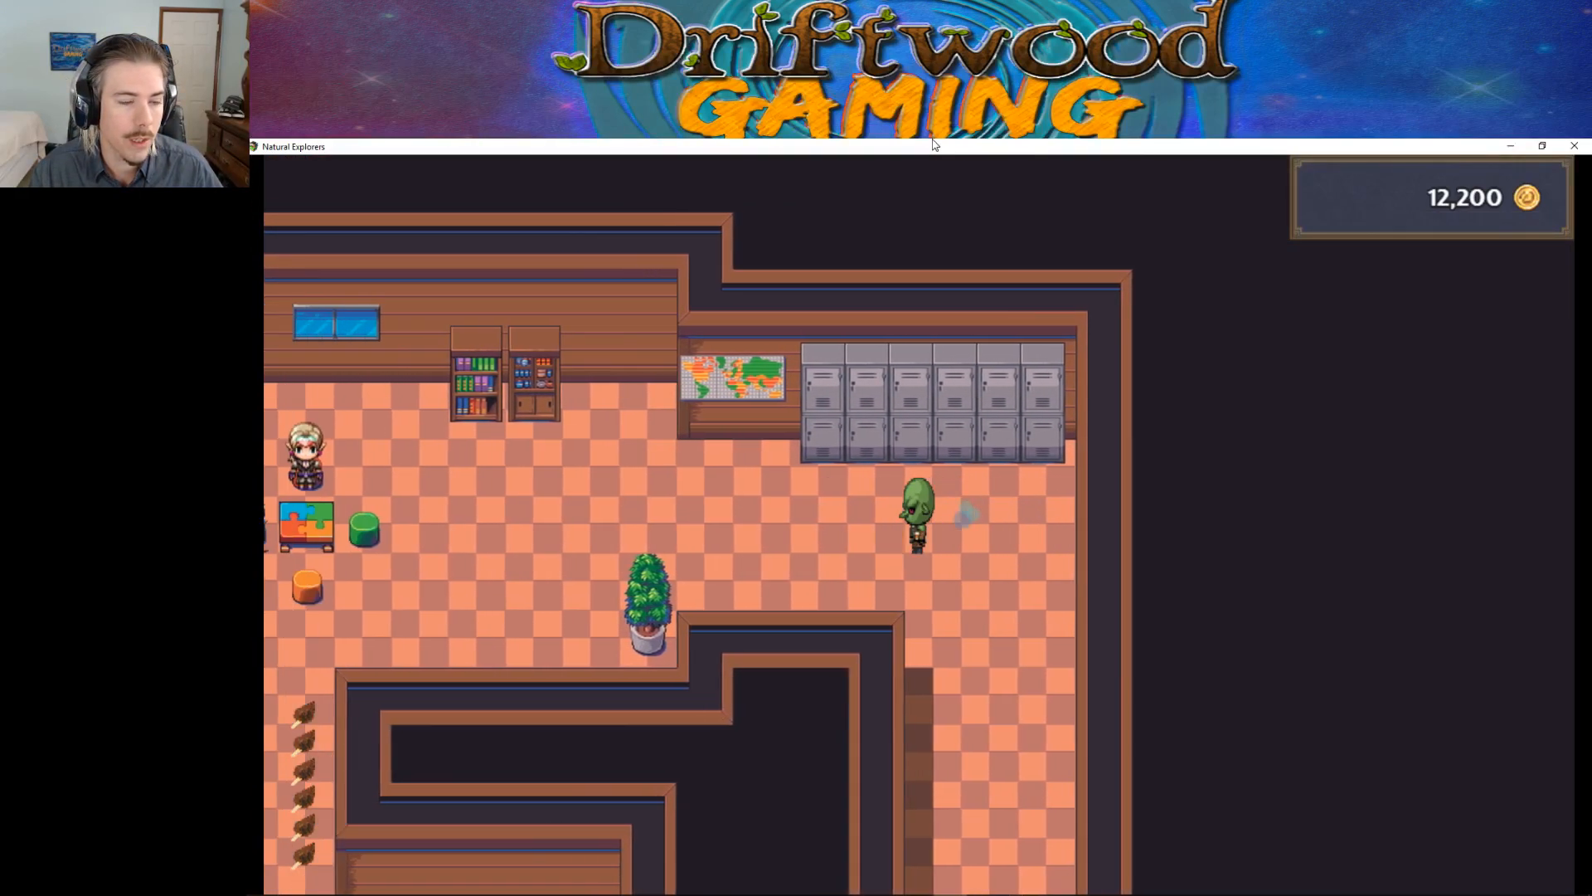
pyautogui.press('Left')
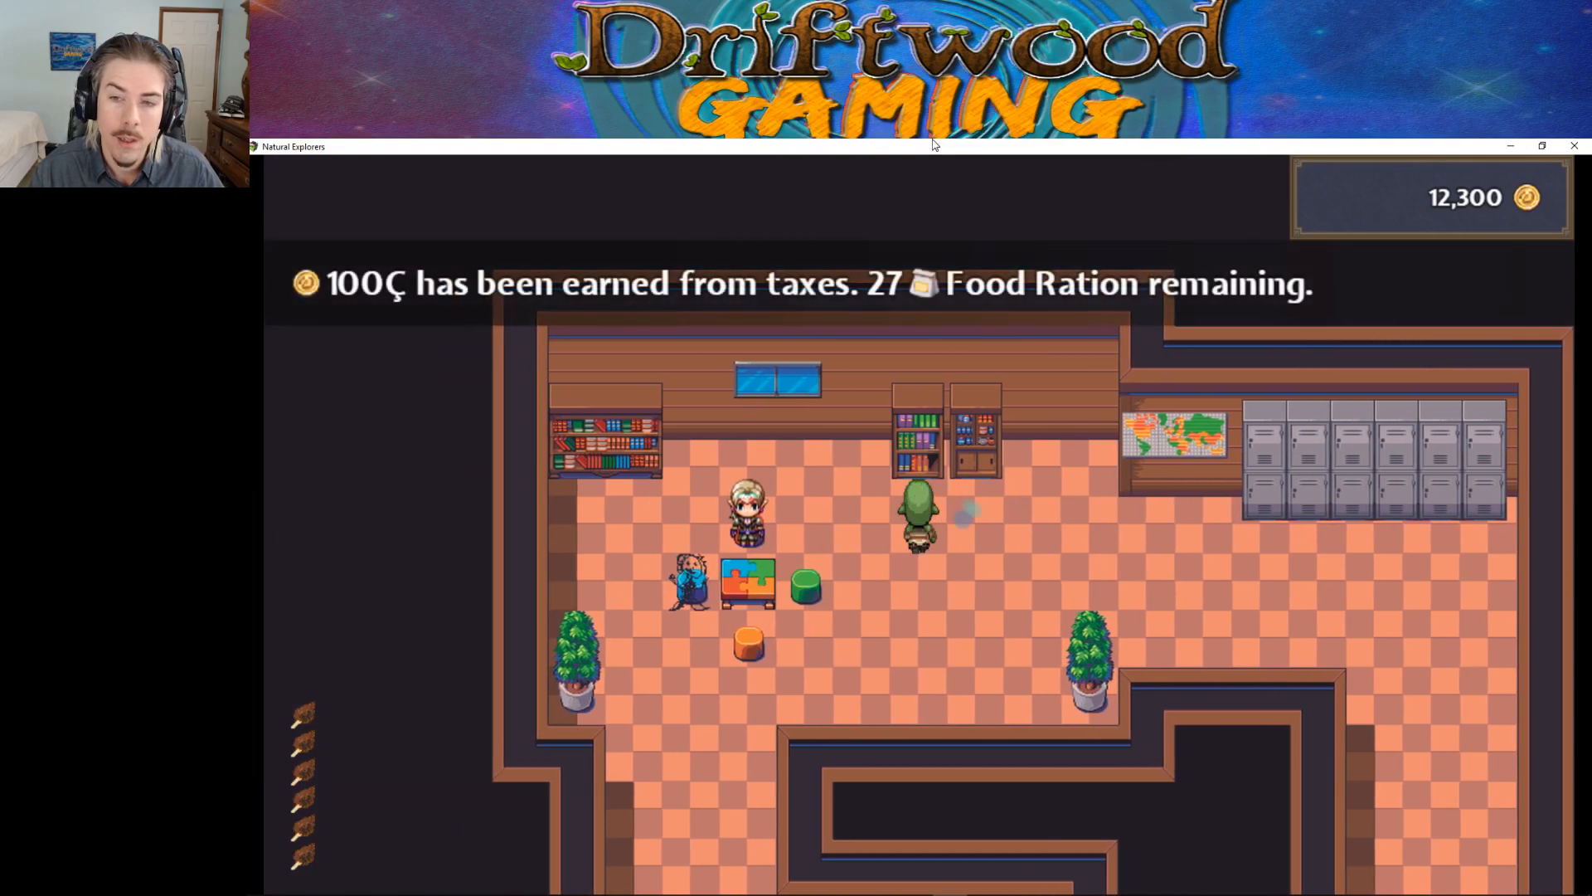
pyautogui.press('Right')
pyautogui.press('Left')
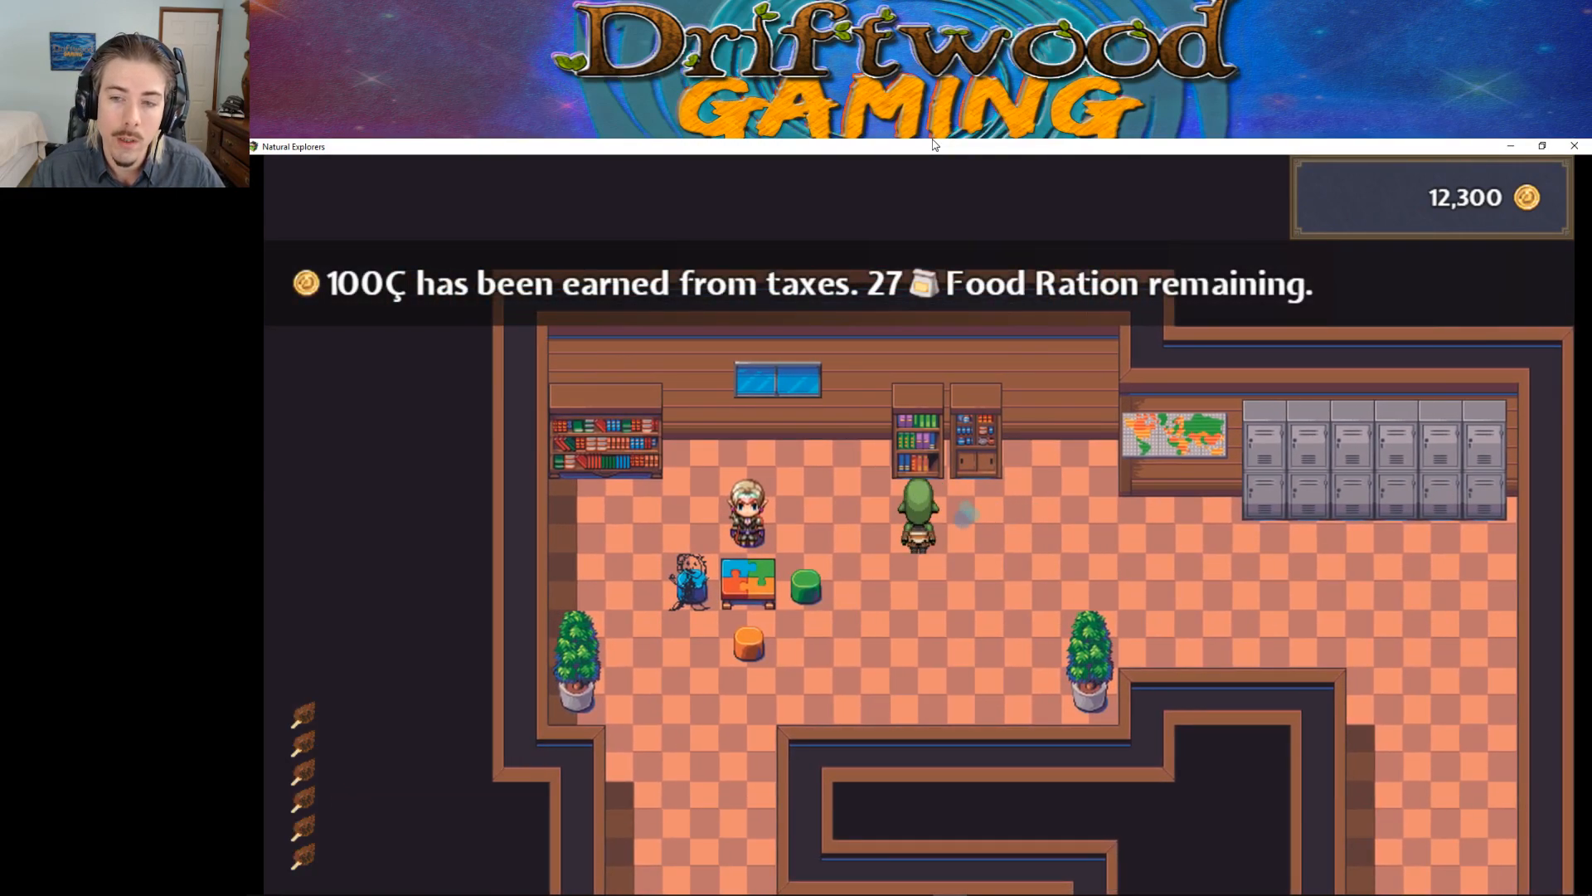
# Step: Walk from the small bookshelf around the puzzle table and step onto the orange stool
pyautogui.press('Left')
pyautogui.press('Left')
pyautogui.press('Right')
pyautogui.press('Left')
pyautogui.press('Down')
pyautogui.press('Right')
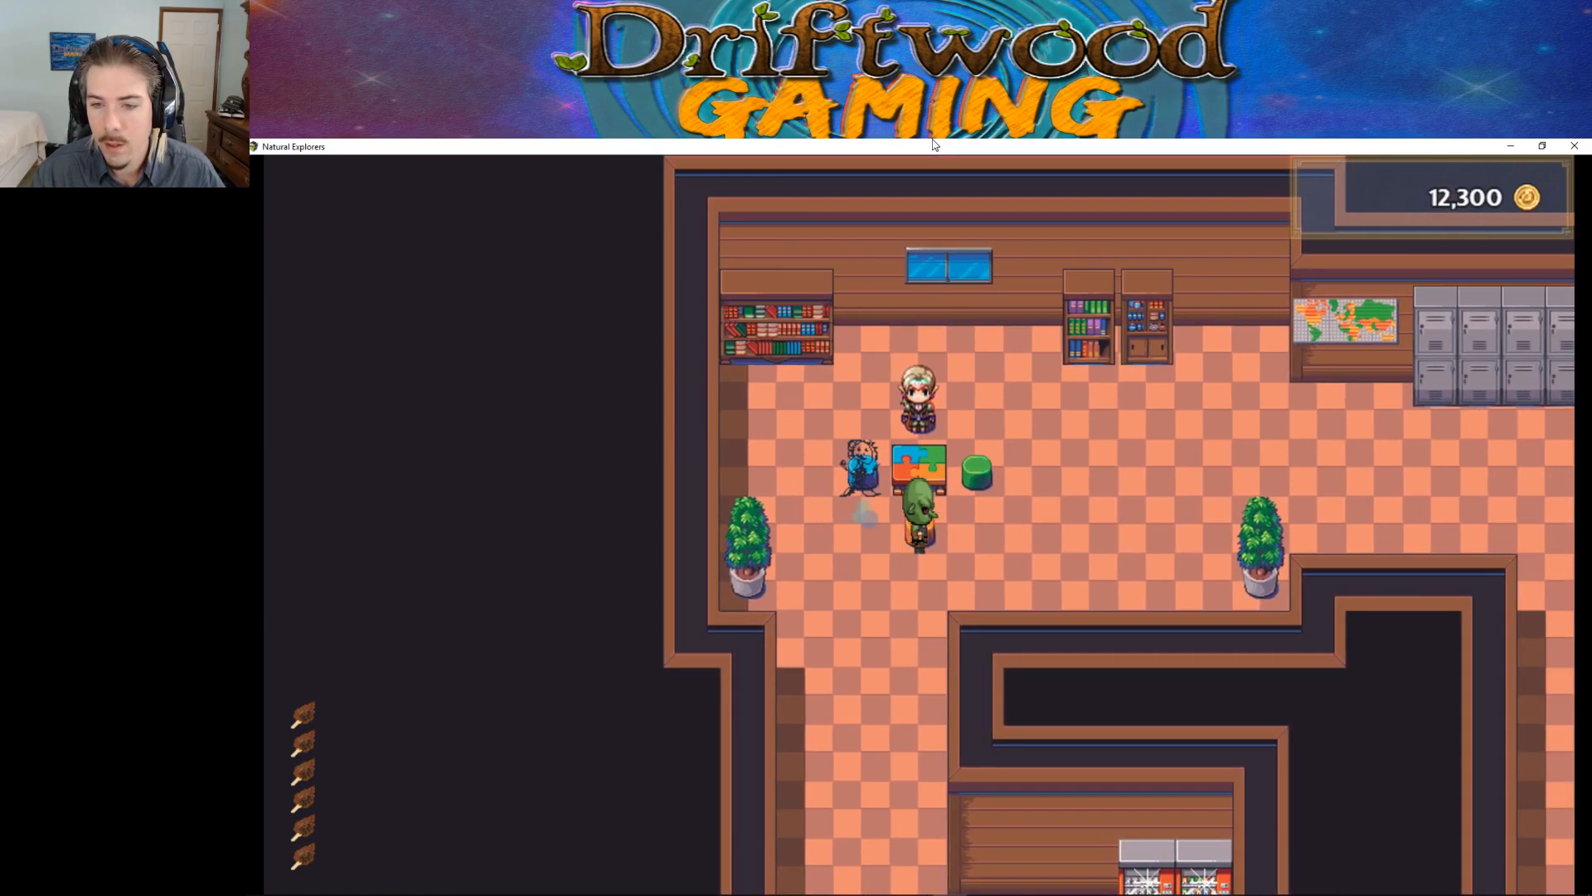
# Step: Walk from the orange stool past the lockers and down the corridor to the potted plant at the classroom entrance
pyautogui.press('Right')
pyautogui.press('Up')
pyautogui.press('Right')
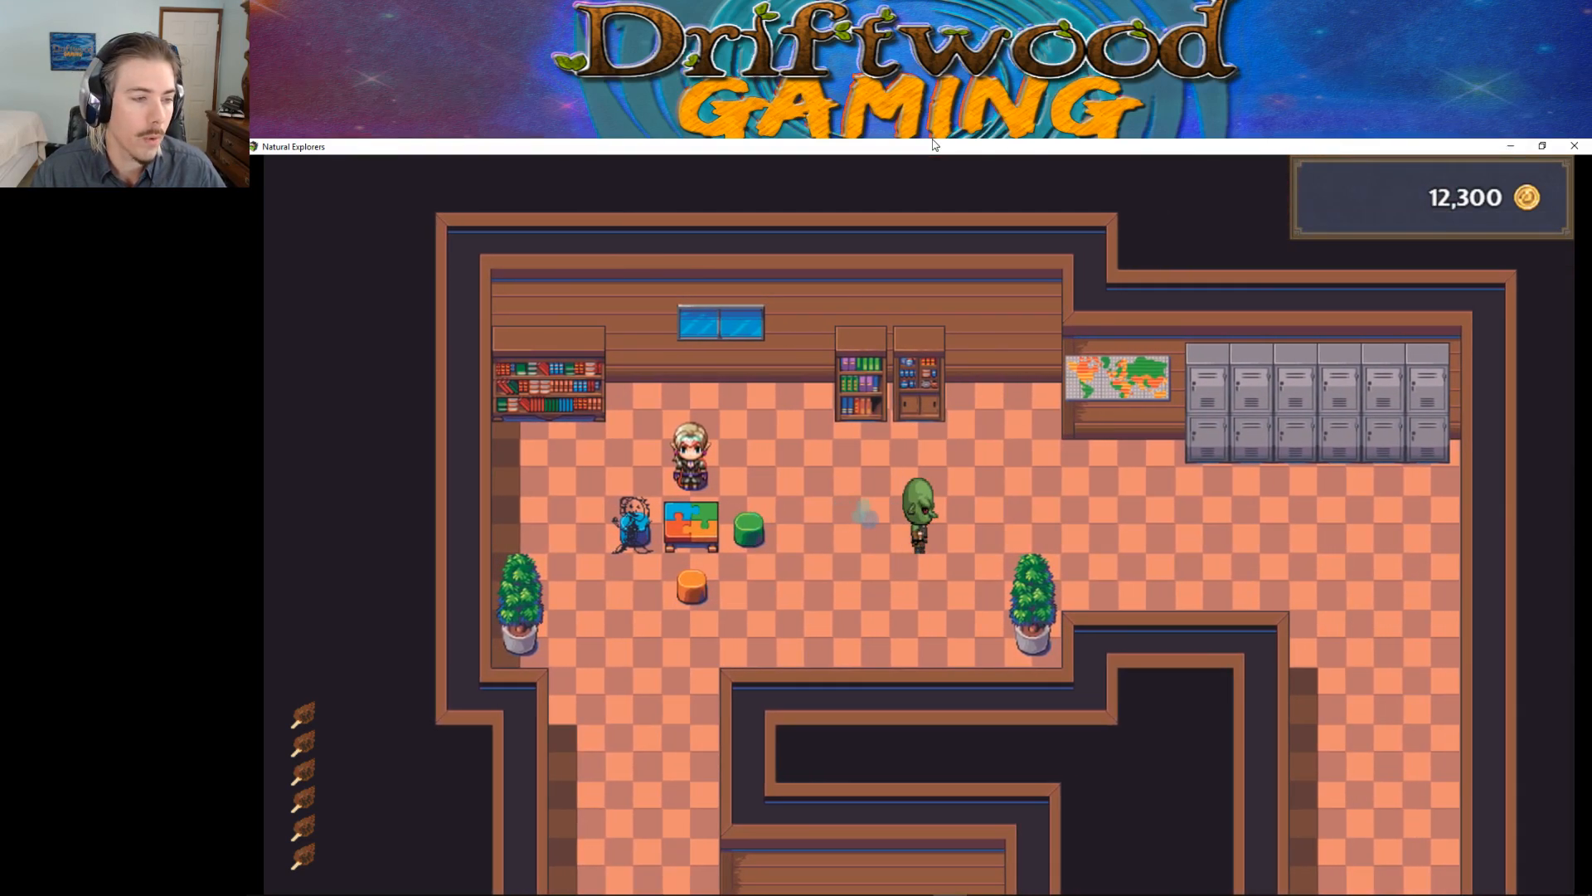
pyautogui.press('Right')
pyautogui.press('Down')
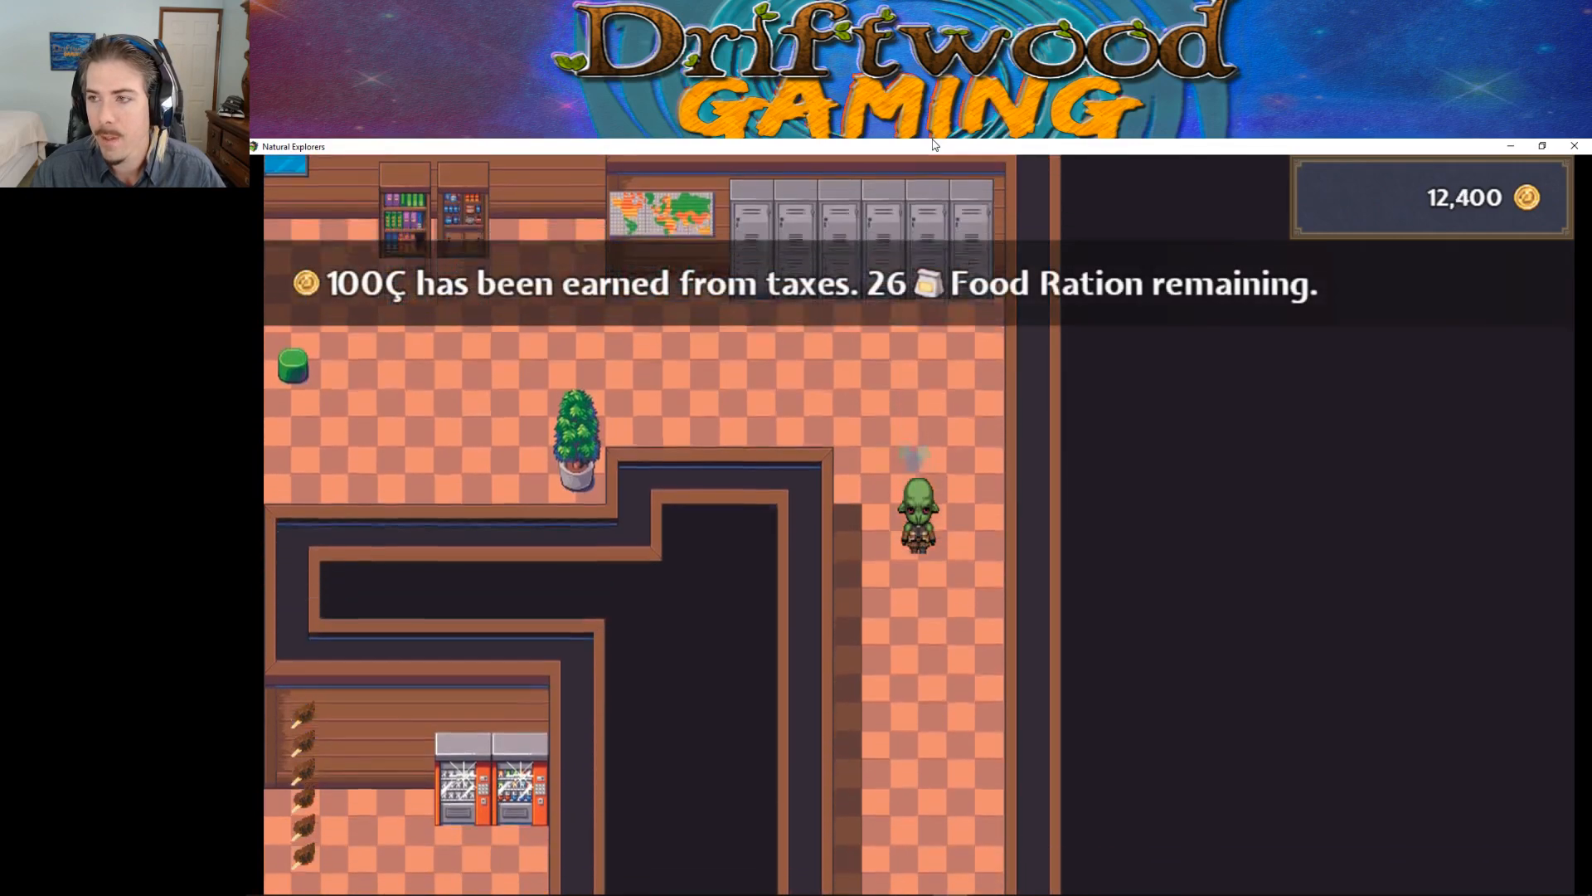
pyautogui.press('Down')
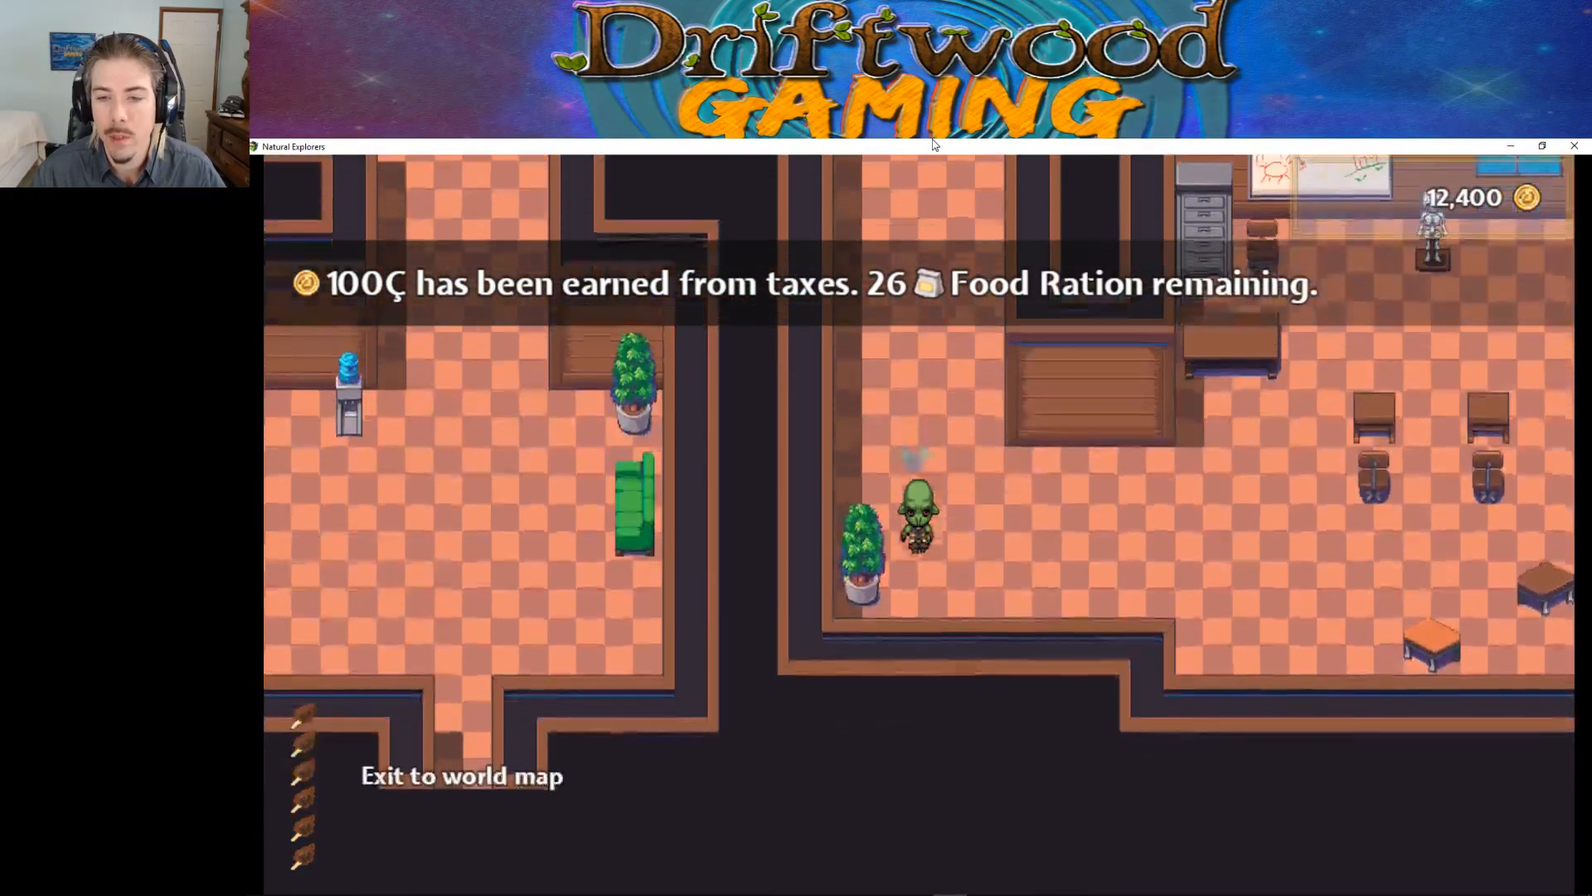
# Step: Cross the classroom past the student desks and face the skeleton model
pyautogui.press('Right')
pyautogui.press('Right')
pyautogui.press('Up')
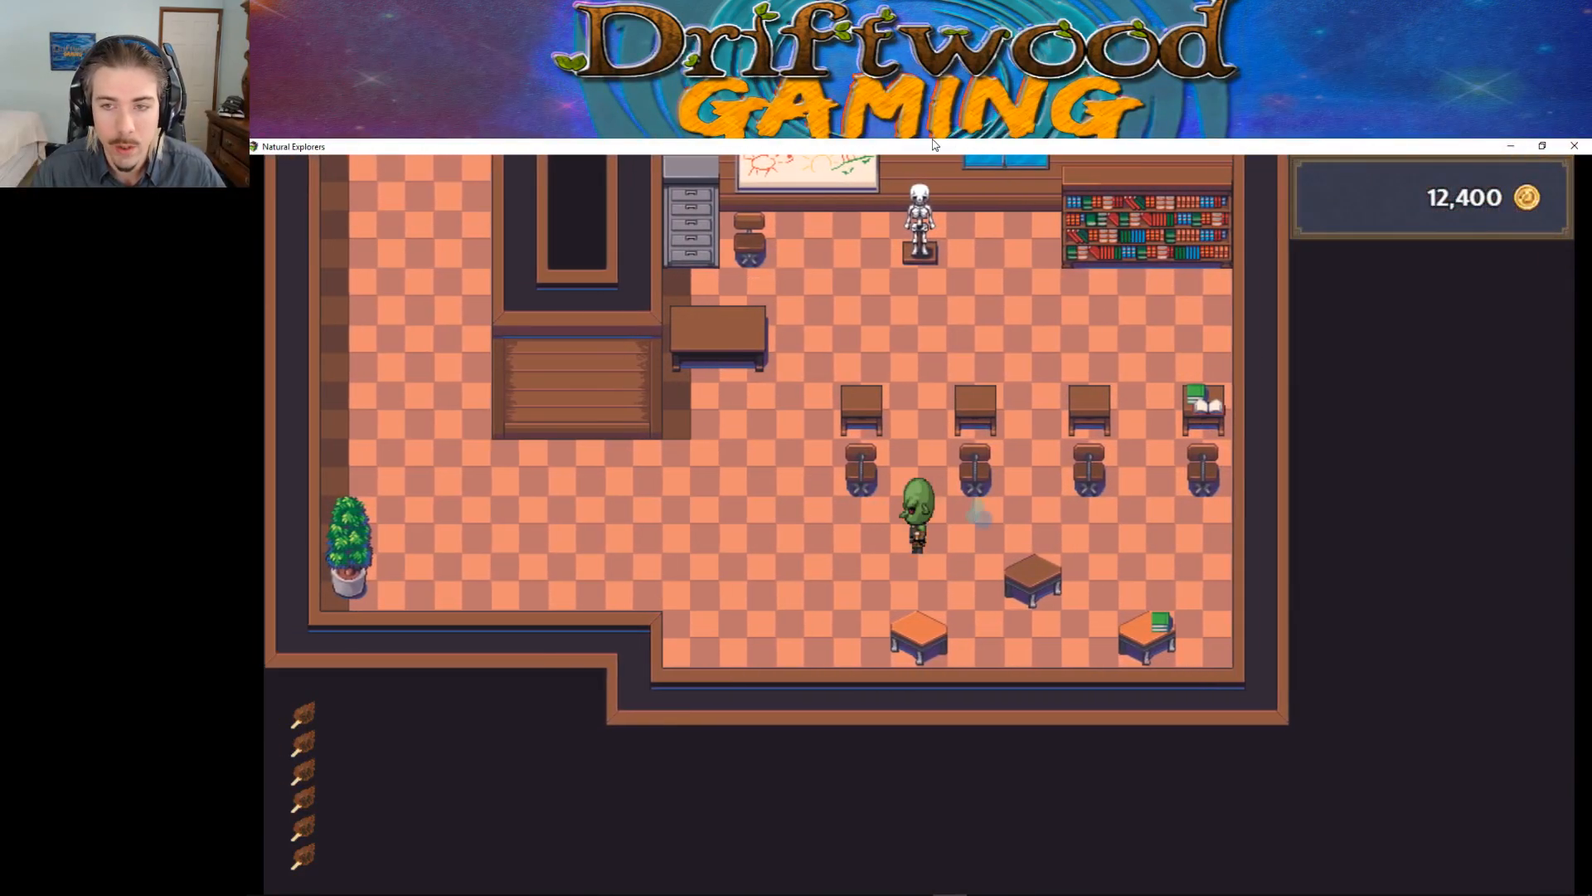
pyautogui.press('Up')
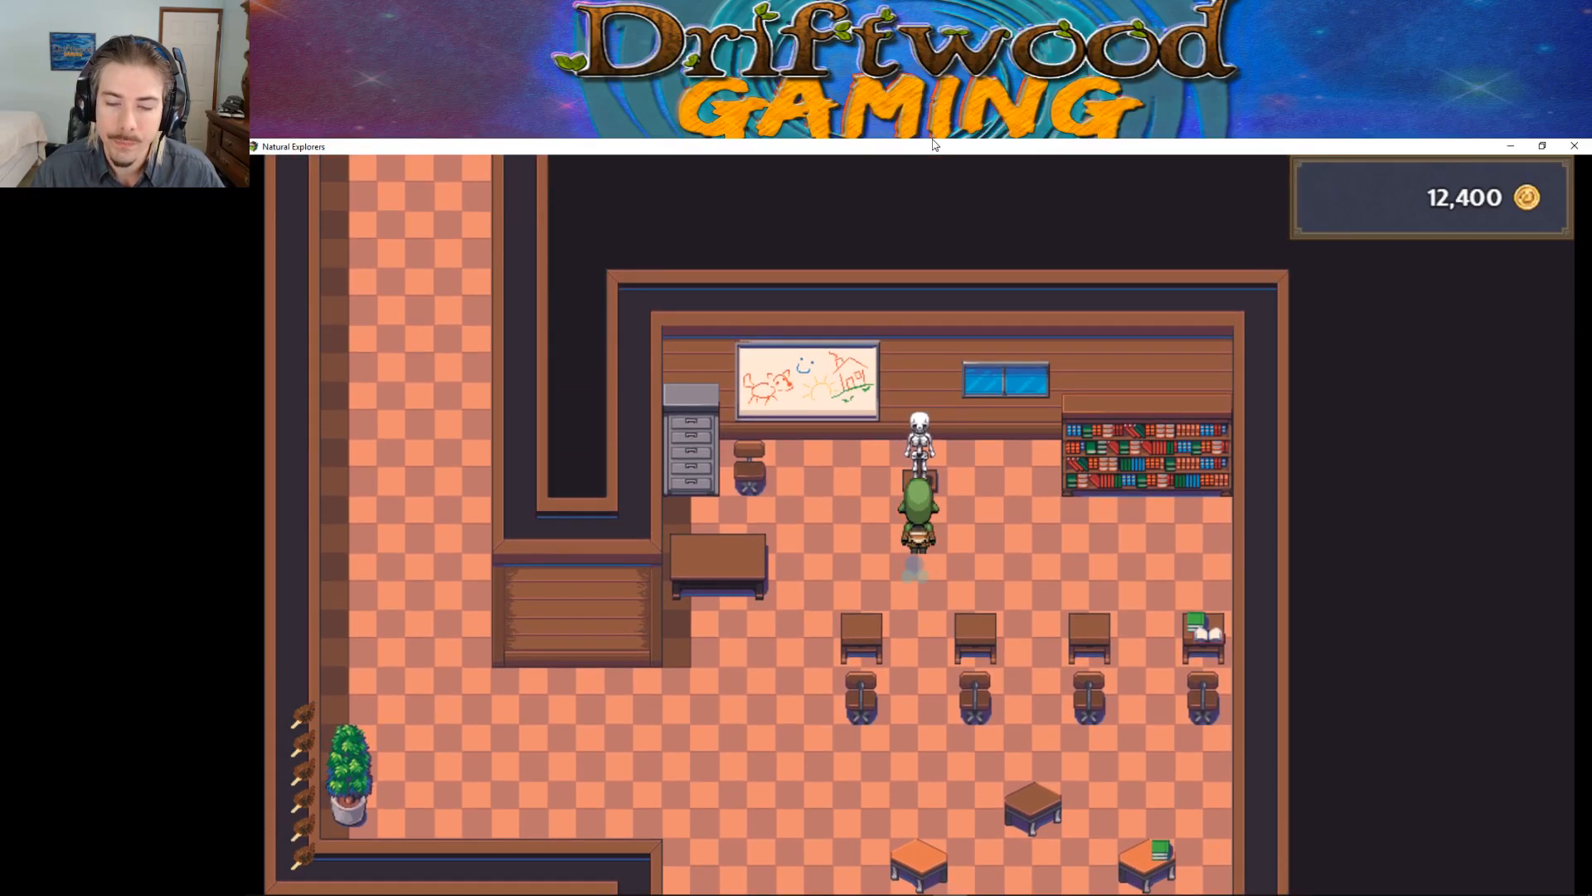
# Step: Test walking behind the teacher's desk beside the filing cabinet, and cross to the classroom bookshelf
pyautogui.press('Left')
pyautogui.press('Left')
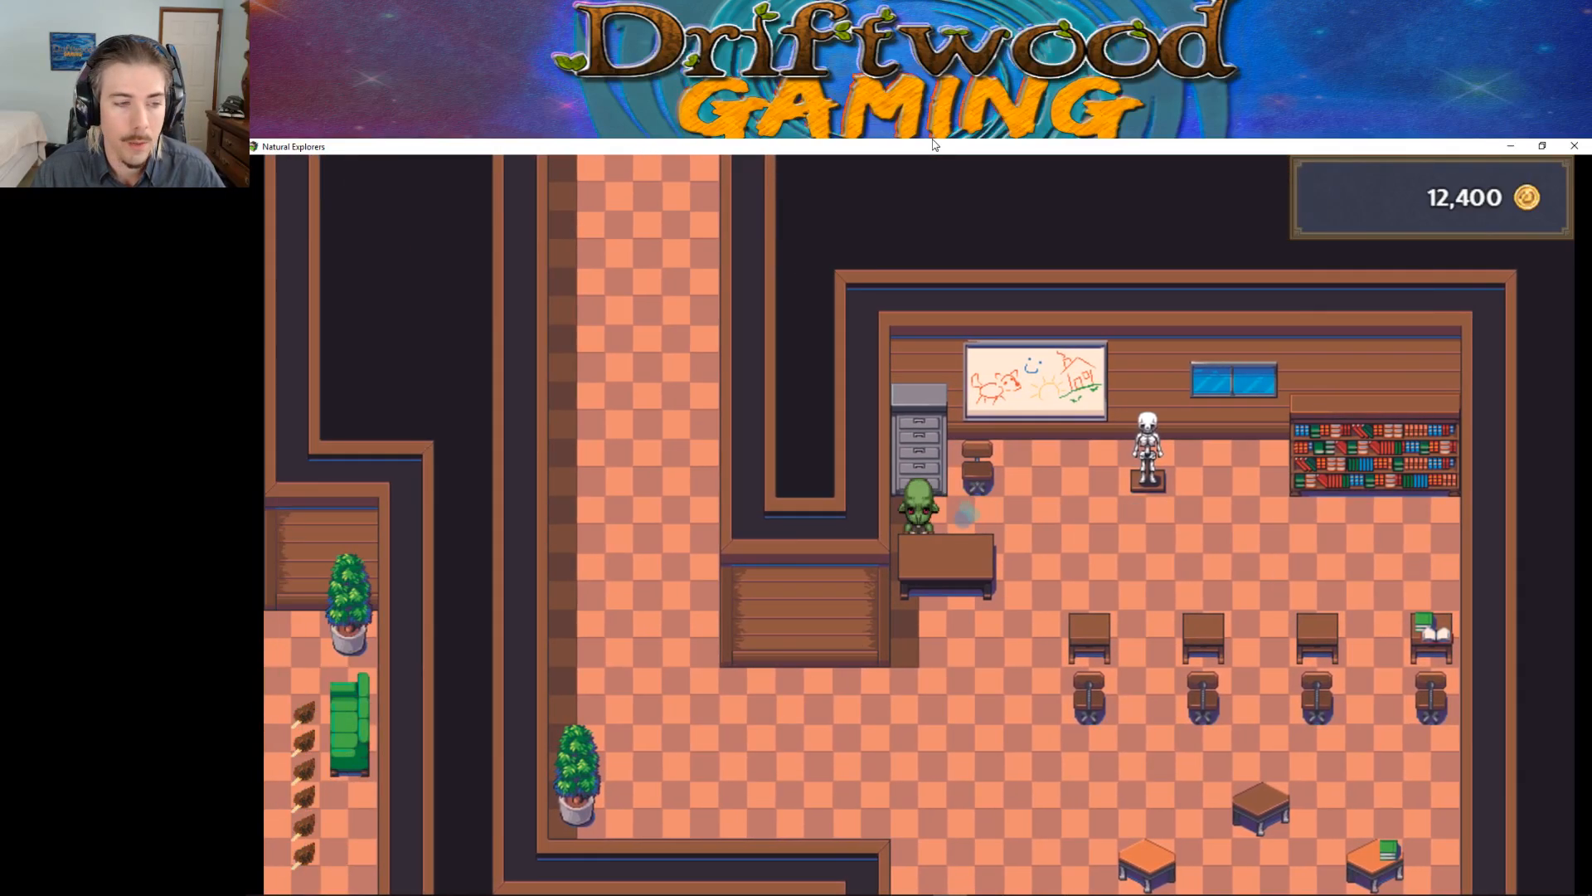
pyautogui.press('Right')
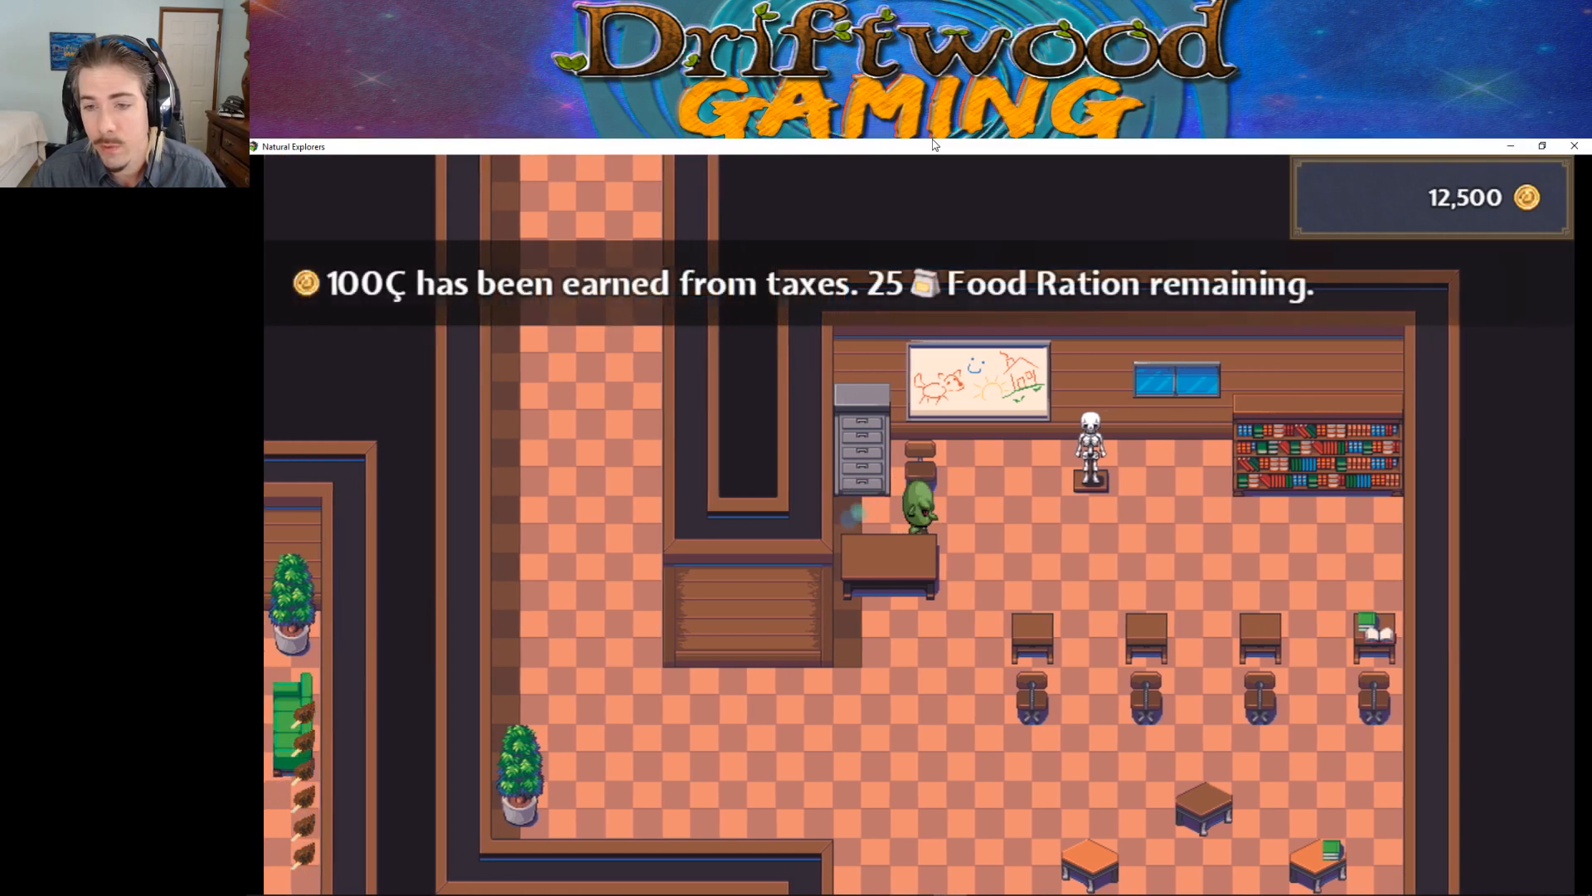
pyautogui.press('Up')
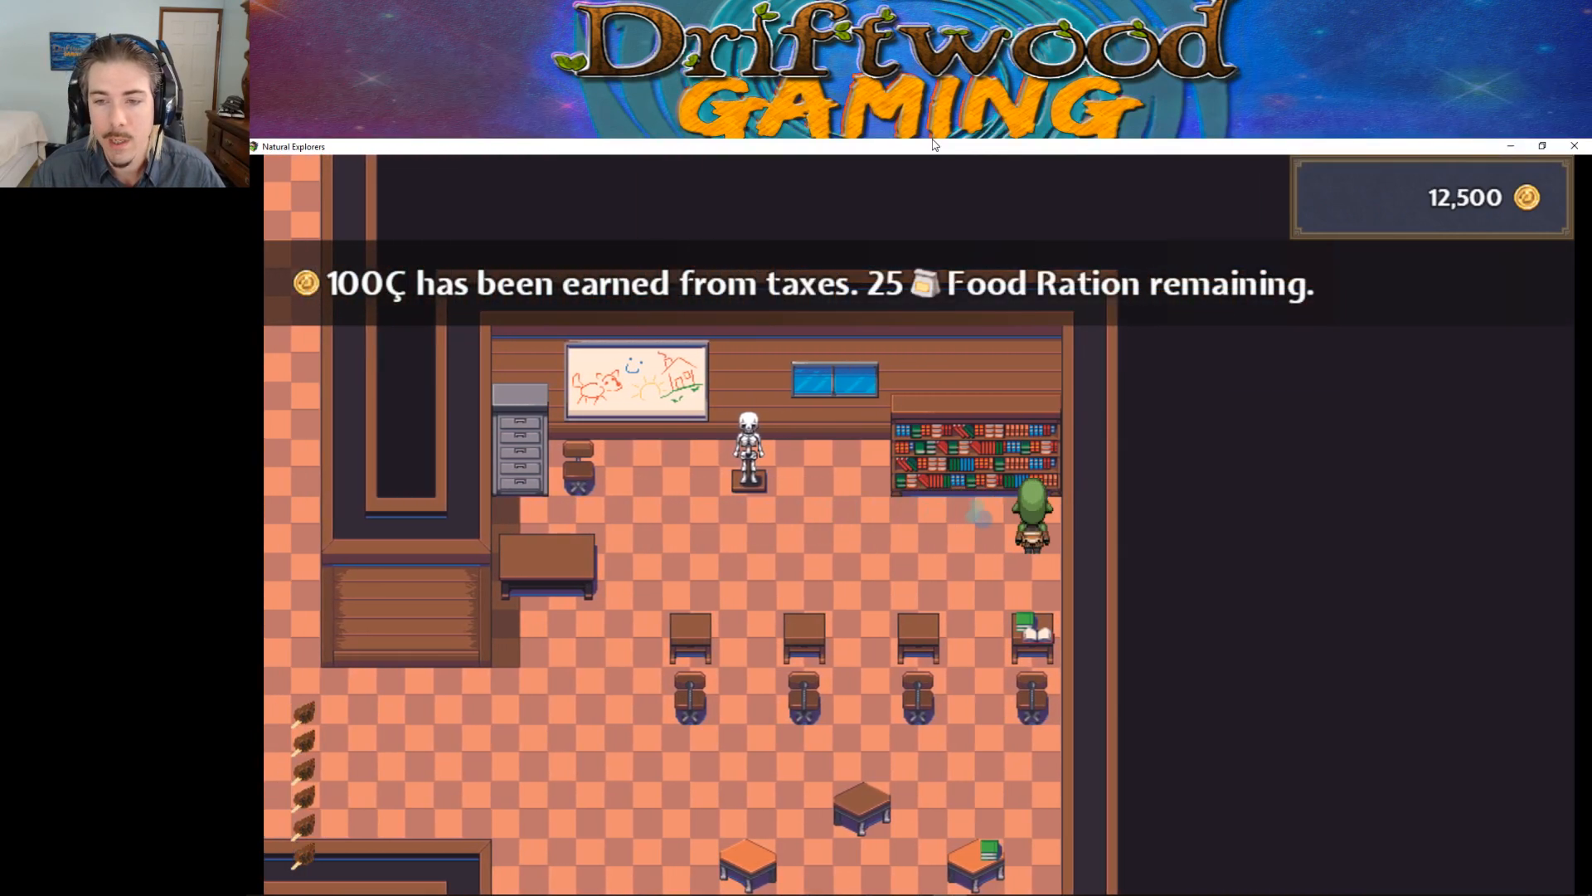
# Step: Test movement around the skeleton model, the teacher's chair and the teacher's desk, ending in front of the desk
pyautogui.press('Left')
pyautogui.press('Left')
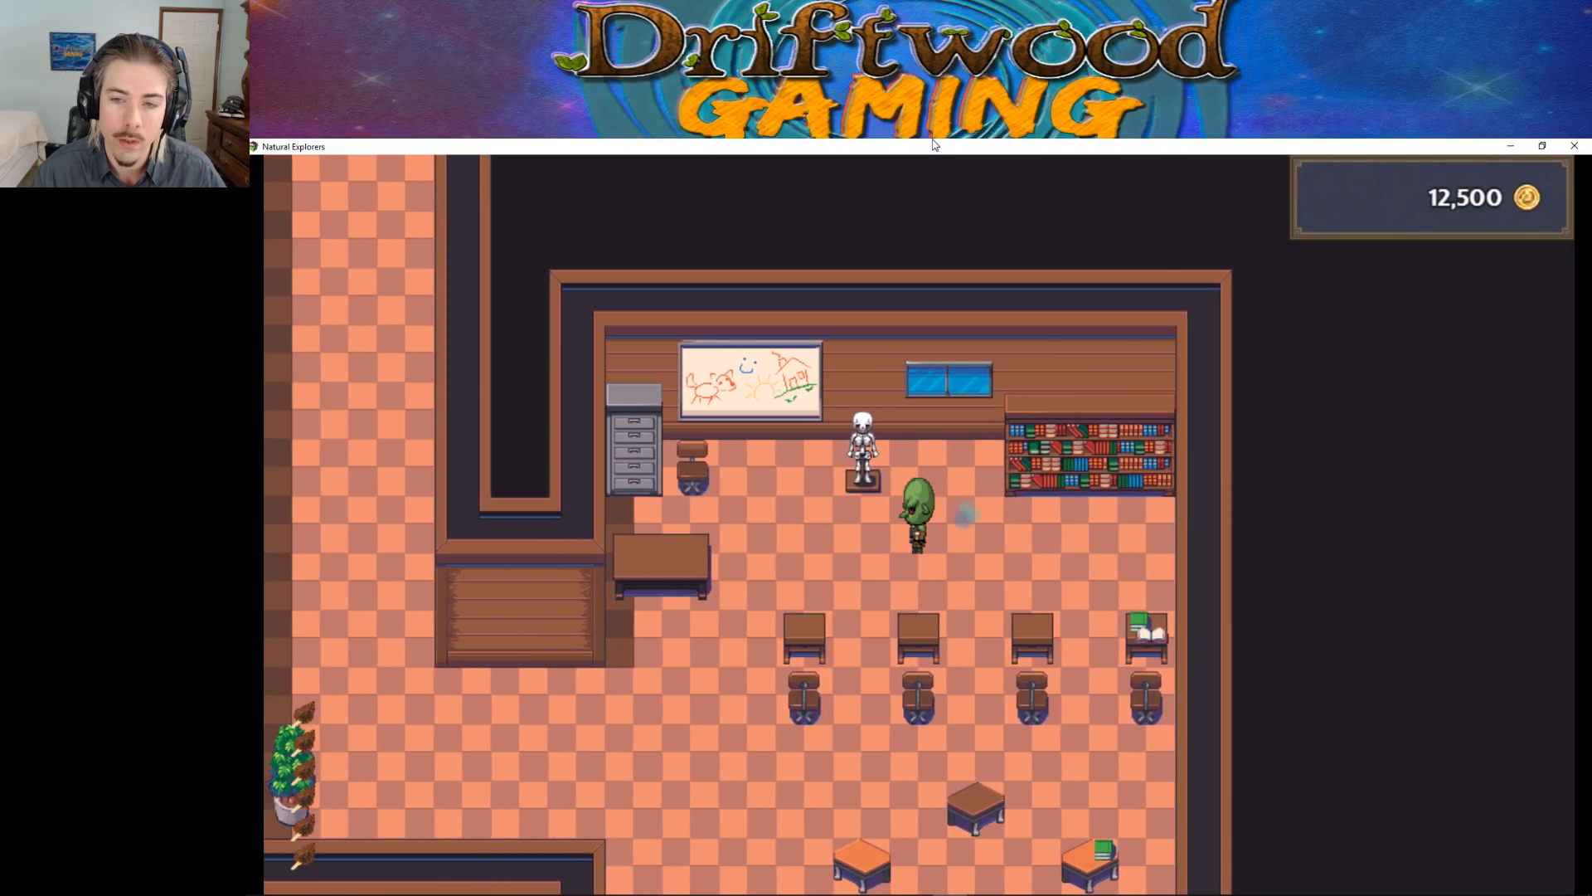
pyautogui.press('Up')
pyautogui.press('Left')
pyautogui.press('Down')
pyautogui.press('Left')
pyautogui.press('Up')
pyautogui.press('Right')
pyautogui.press('Down')
pyautogui.press('Left')
pyautogui.press('Left')
pyautogui.press('Left')
pyautogui.press('Right')
pyautogui.press('Right')
pyautogui.press('Right')
pyautogui.press('Down')
pyautogui.press('Left')
pyautogui.press('Down')
pyautogui.press('Up')
pyautogui.press('Left')
pyautogui.press('Up')
pyautogui.press('Up')
pyautogui.press('Down')
pyautogui.press('Down')
pyautogui.press('Down')
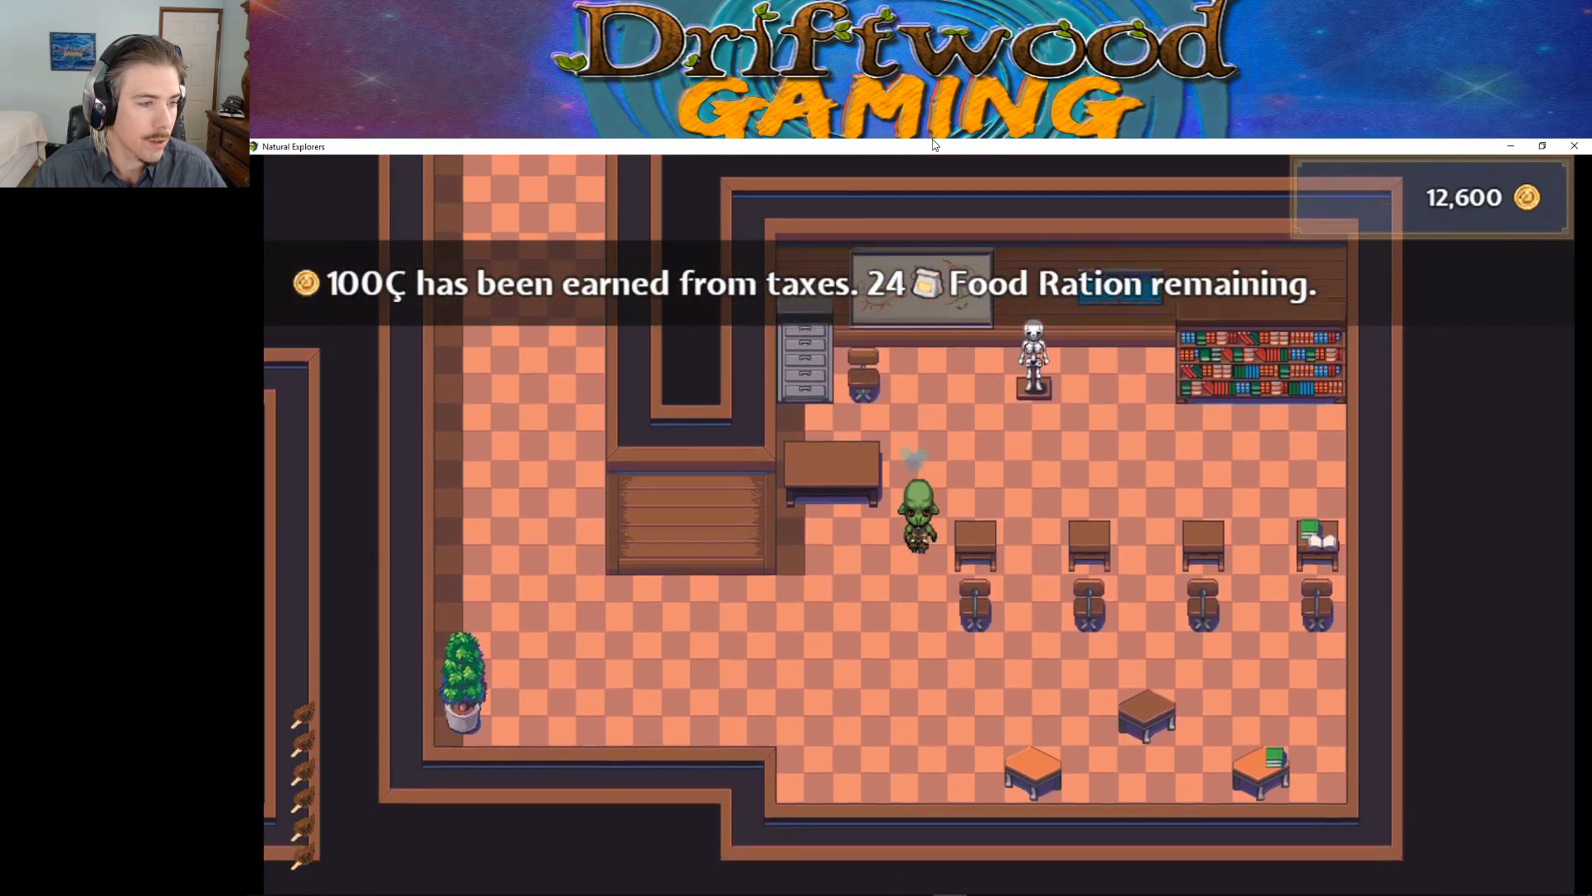
pyautogui.press('Left')
pyautogui.press('Up')
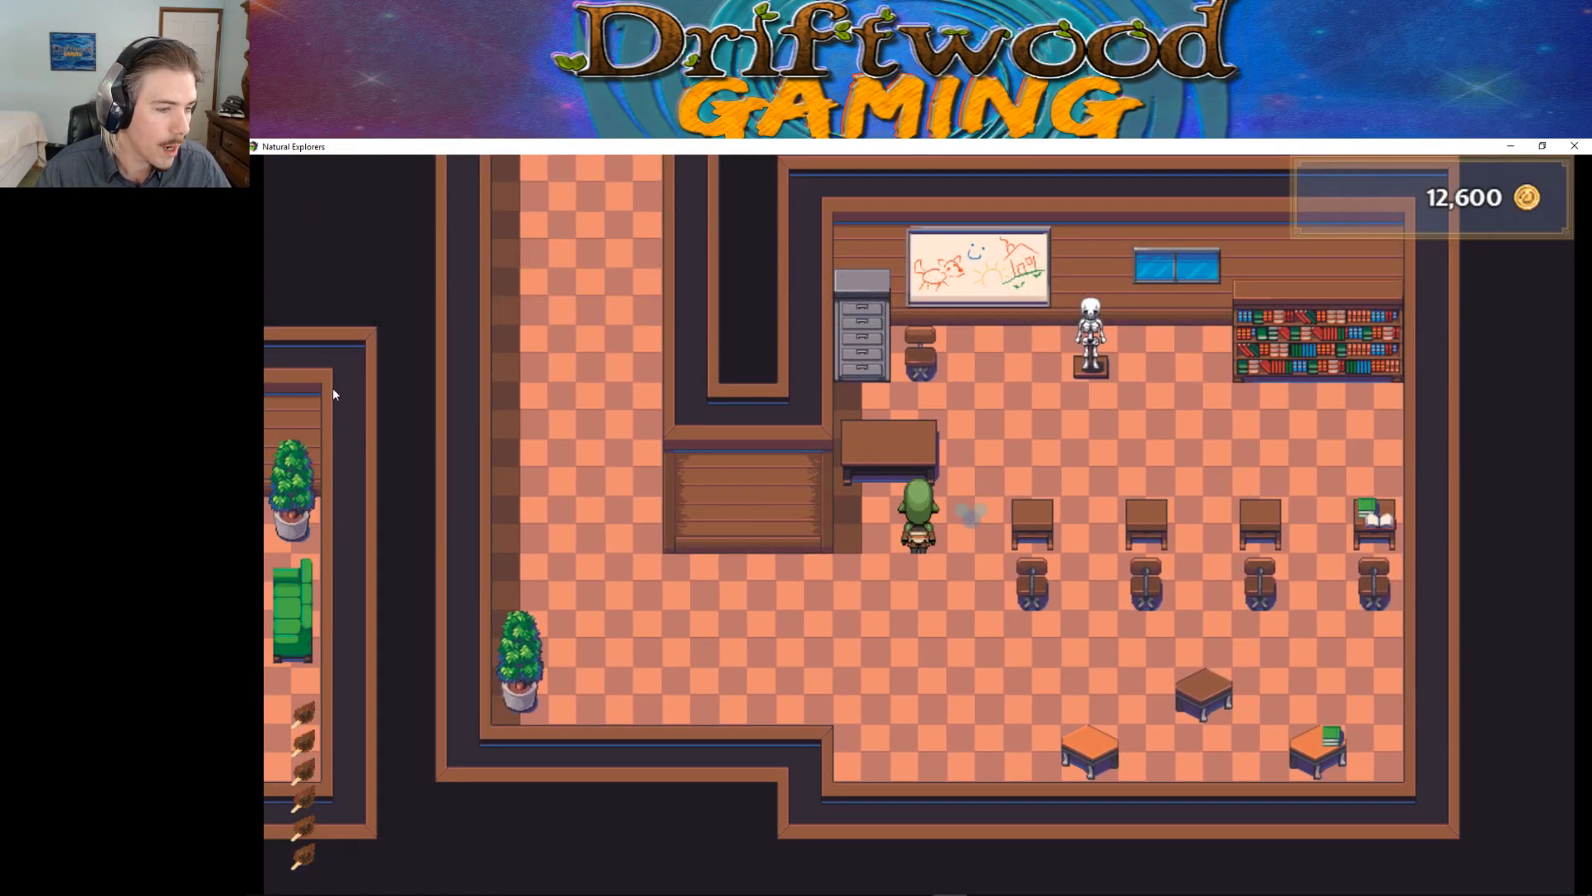
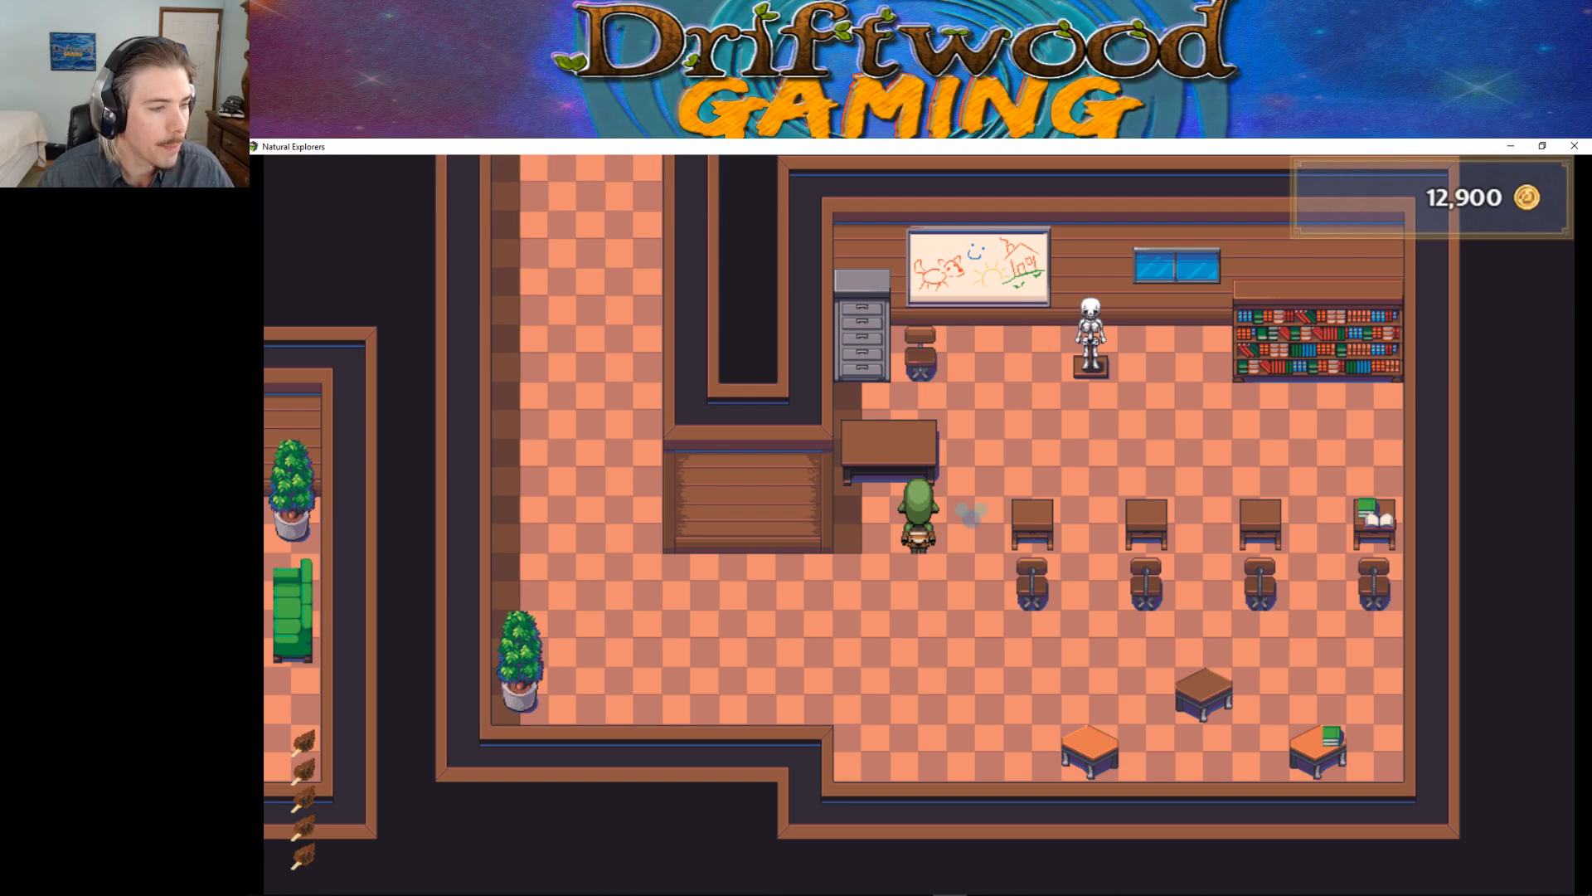
# Step: Walk from the teacher's desk across the classroom and step behind the potted plant at its entrance
pyautogui.press('Down')
pyautogui.press('Right')
pyautogui.press('Left')
pyautogui.press('Left')
pyautogui.press('Right')
pyautogui.press('Left')
pyautogui.press('Up')
pyautogui.press('Down')
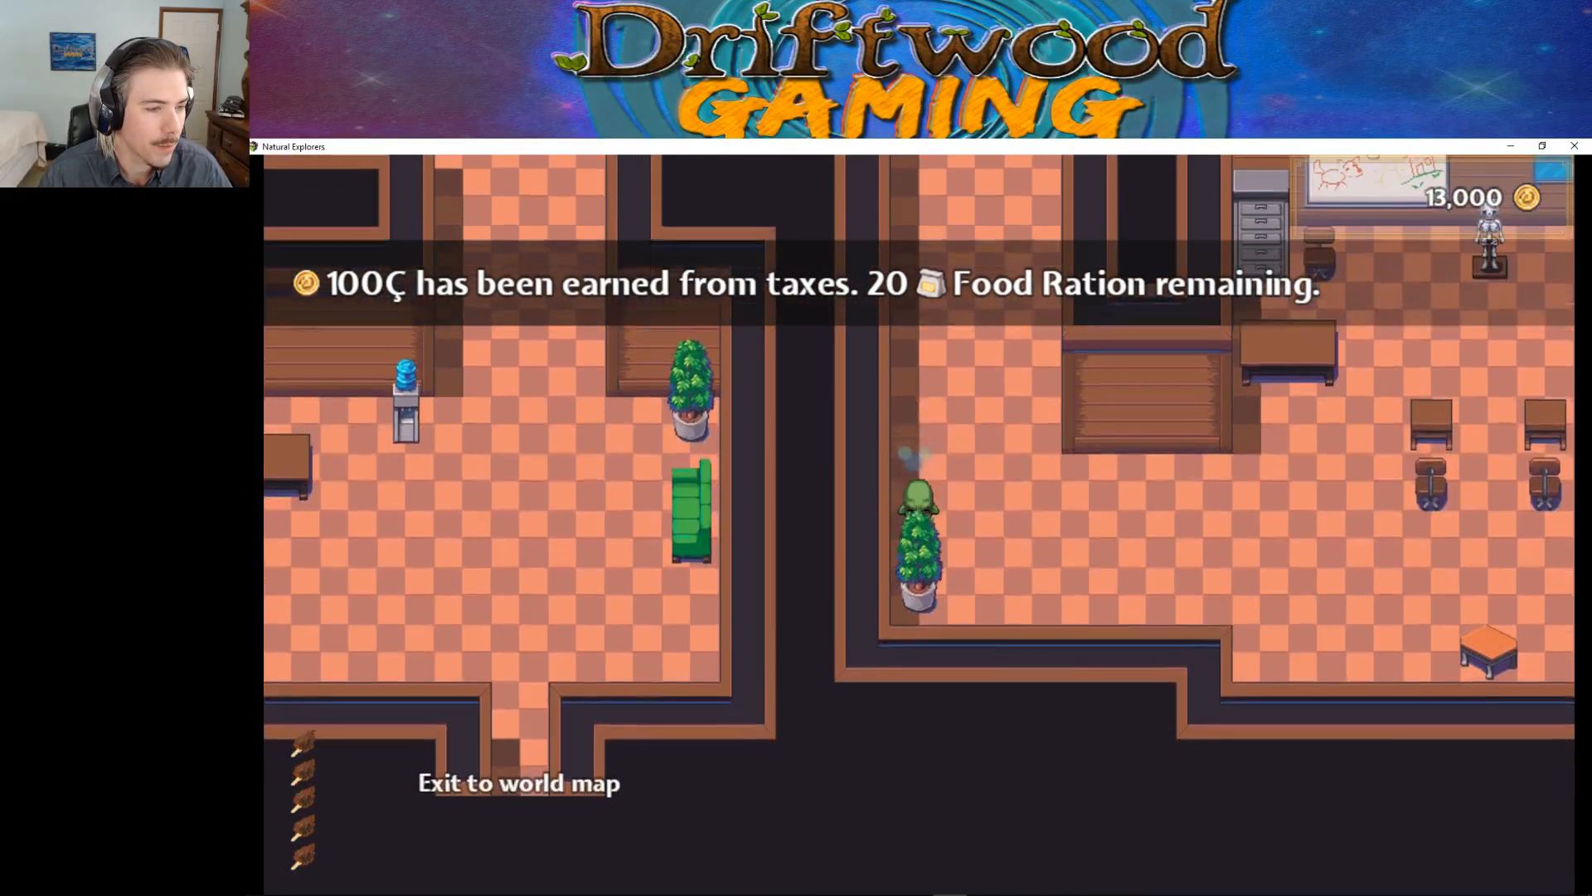
# Step: Walk around the classroom entrance's potted plant and go back up the corridor beside the wall shadow
pyautogui.press('Right')
pyautogui.press('Down')
pyautogui.press('Left')
pyautogui.press('Up')
pyautogui.press('Up')
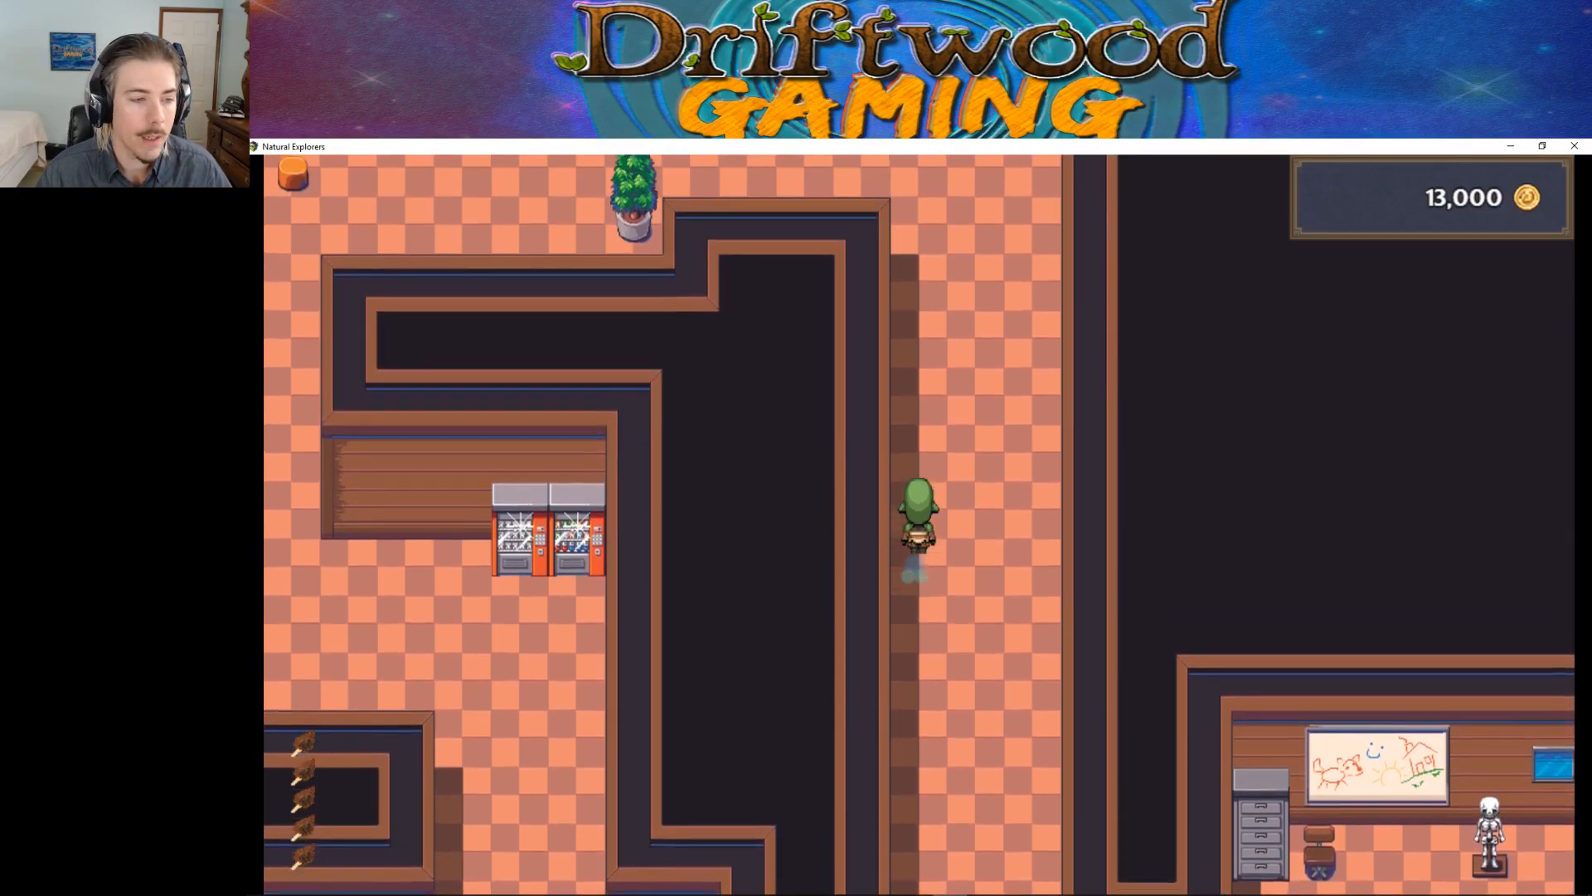
# Step: Walk through the puzzle table room and down to the potted plant across from the vending machines
pyautogui.press('Left')
pyautogui.press('Down')
pyautogui.press('Left')
pyautogui.press('Left')
pyautogui.press('Down')
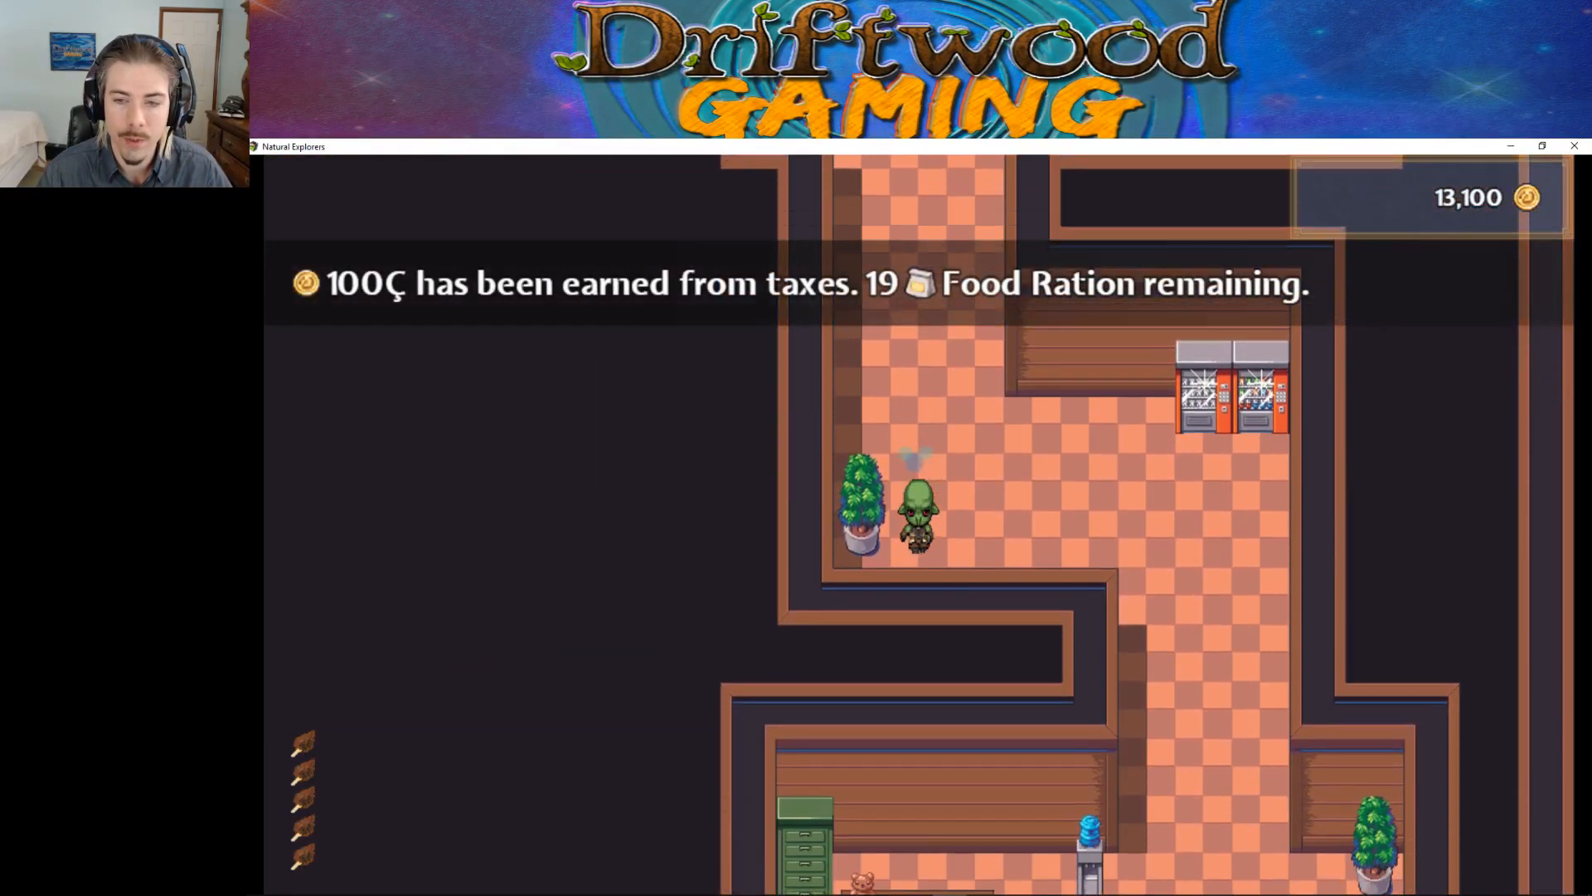
# Step: Test walking back and forth between the potted plant and the floor in front of the vending machines
pyautogui.press('Up')
pyautogui.press('Left')
pyautogui.press('Right')
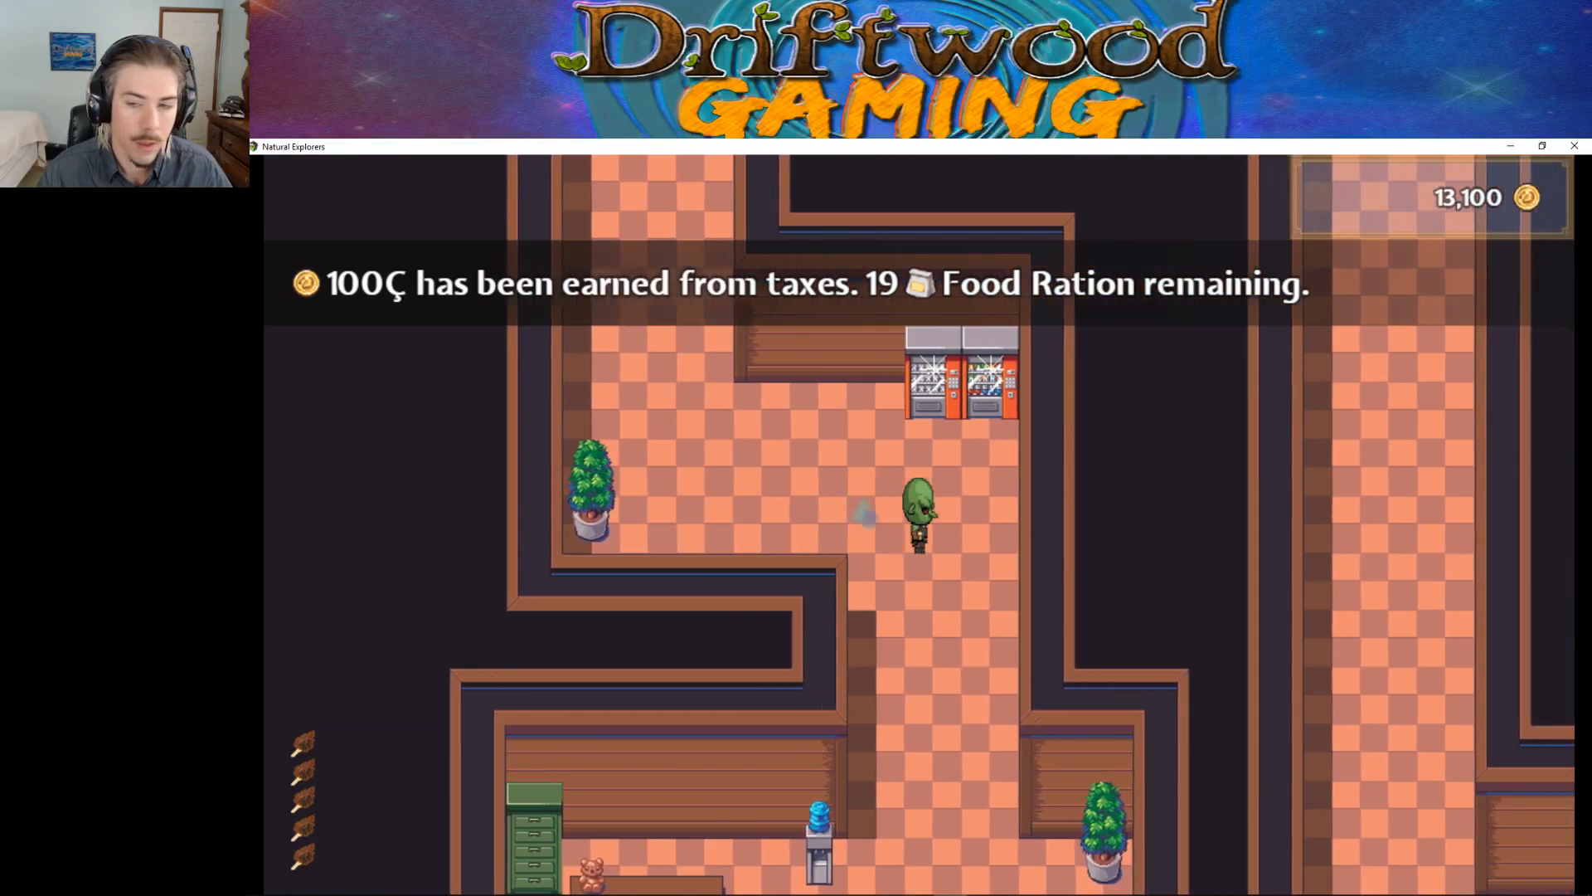
pyautogui.press('Up')
pyautogui.press('Left')
pyautogui.press('Down')
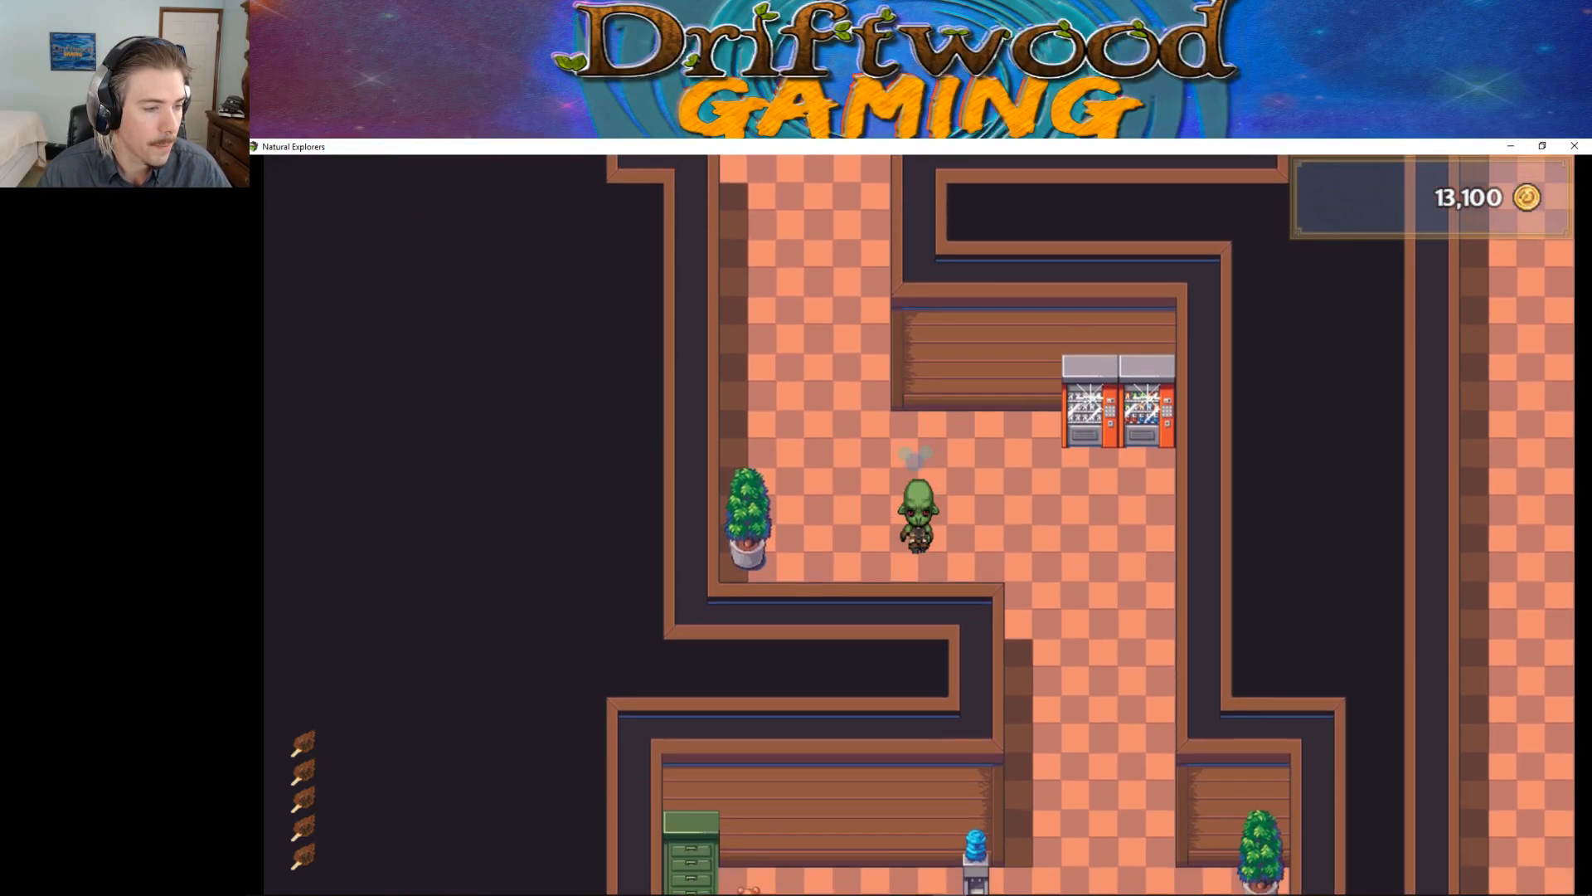
# Step: Return to the puzzle table room and step behind the potted plant on the lockers' side
pyautogui.press('Left')
pyautogui.press('Up')
pyautogui.press('Right')
pyautogui.press('Up')
pyautogui.press('Right')
pyautogui.press('Down')
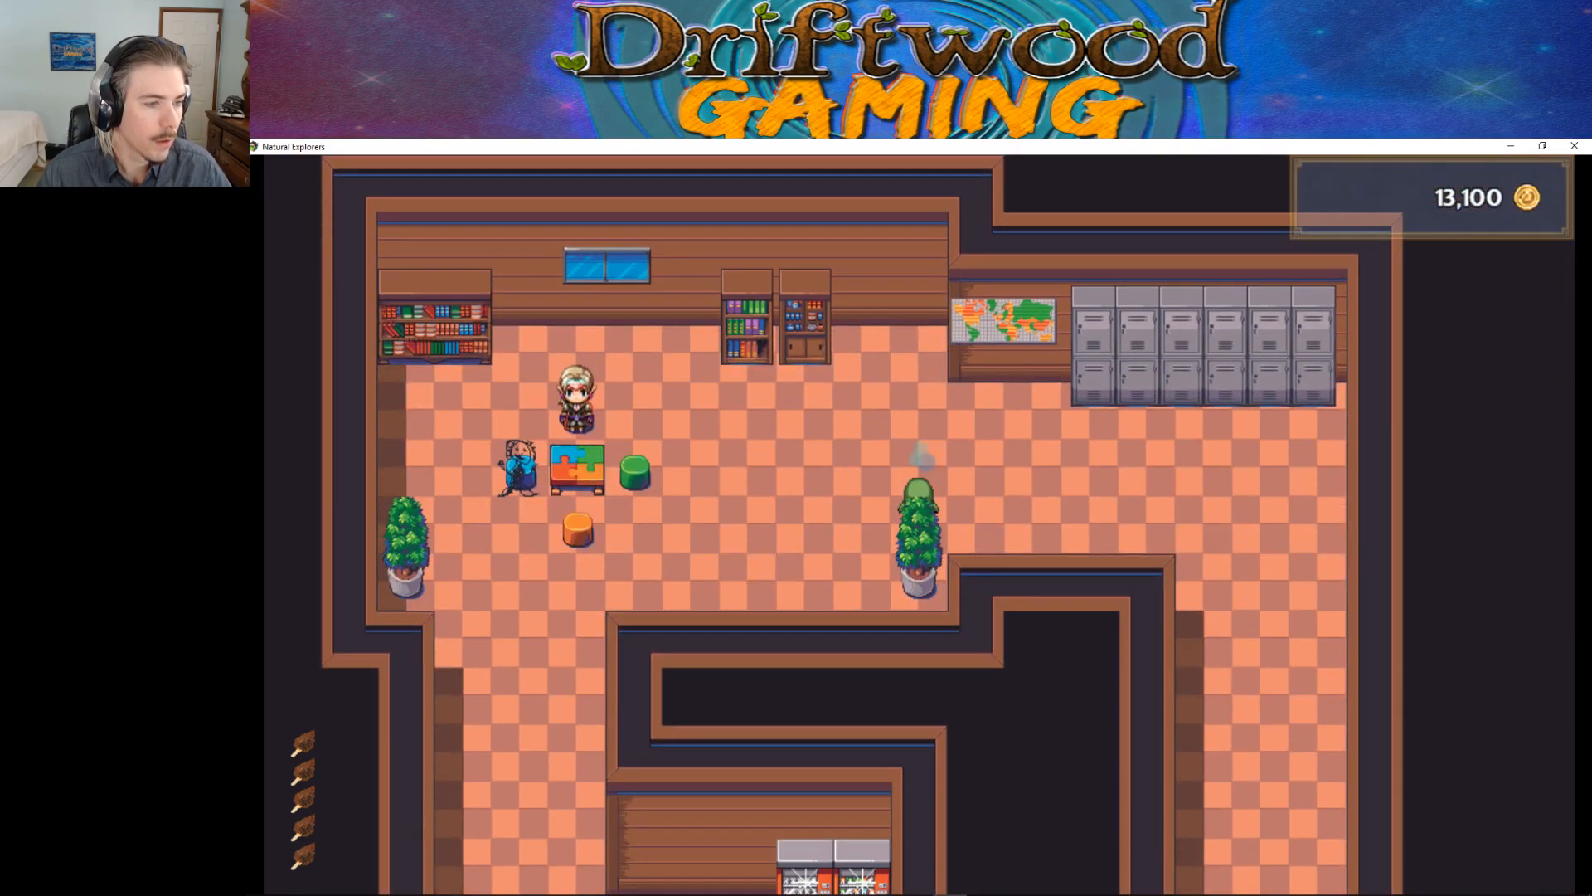
# Step: Walk past the lockers into the classroom corridor and end the playtest
pyautogui.press('Right')
pyautogui.press('Down')
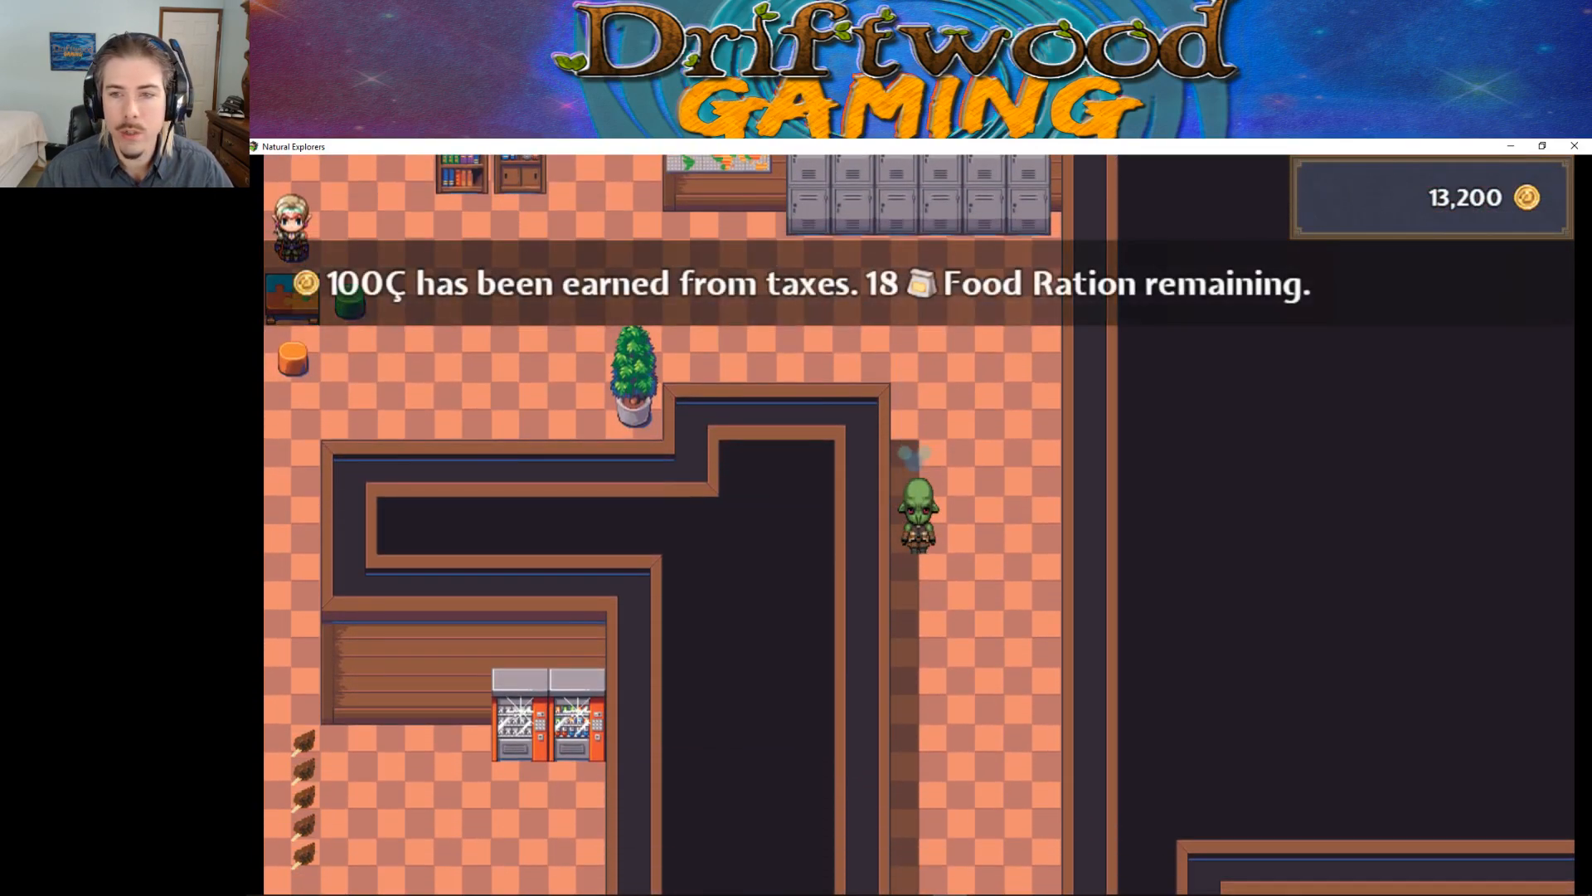
pyautogui.click(1576, 145)
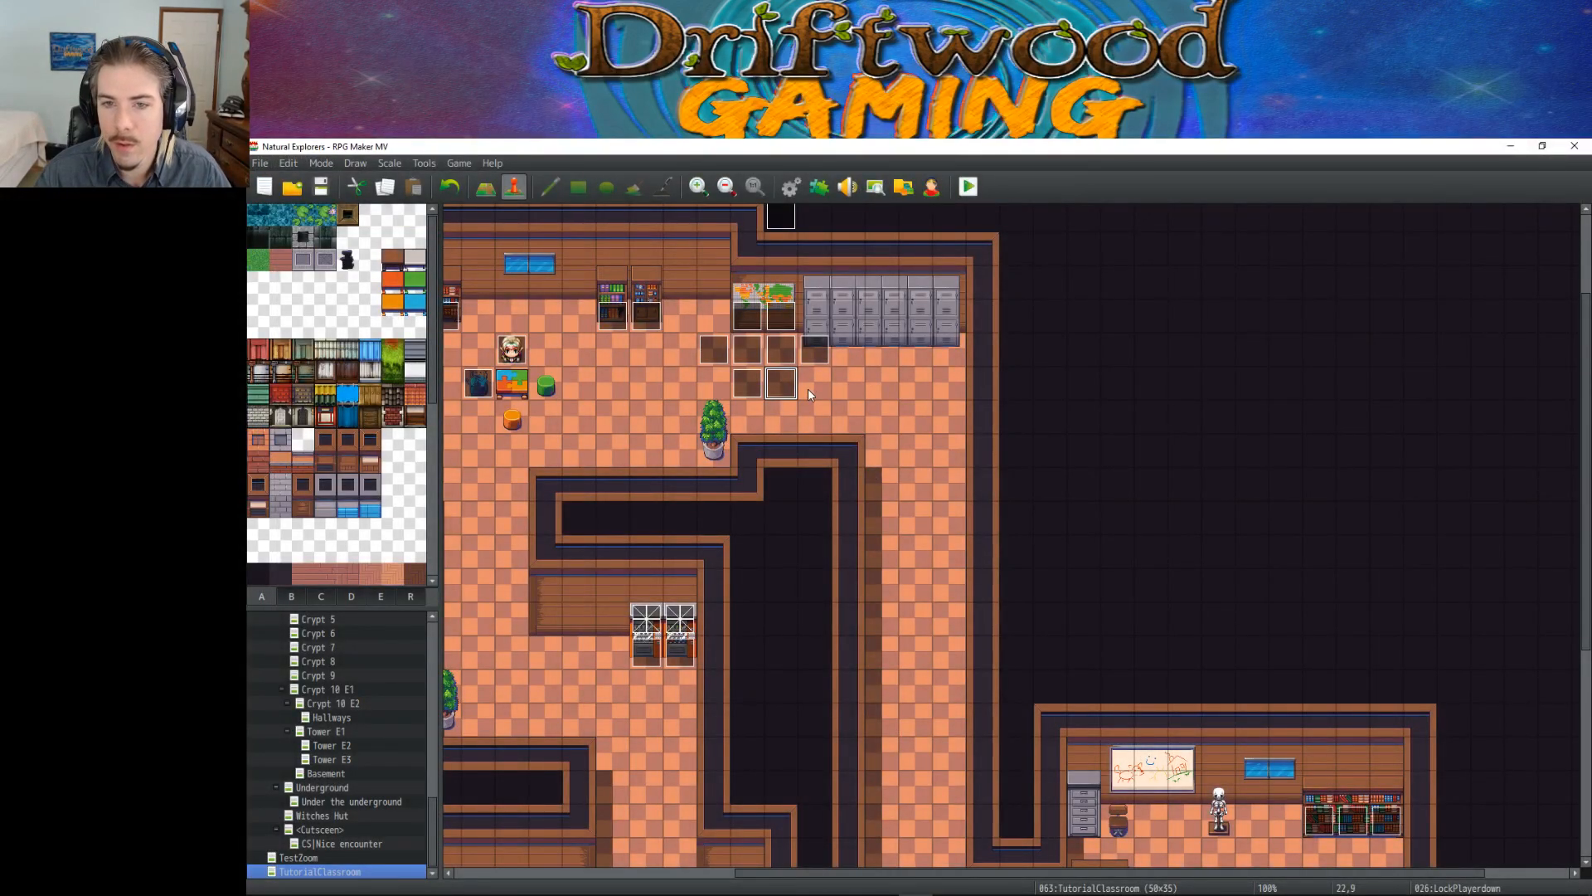
# Step: Examine the Show Balloon Icon command's icon choices for the Player in a new event near the green stool, without keeping the event
pyautogui.doubleClick(781, 383)
pyautogui.rightClick(945, 415)
pyautogui.click(953, 422)
pyautogui.click(897, 335)
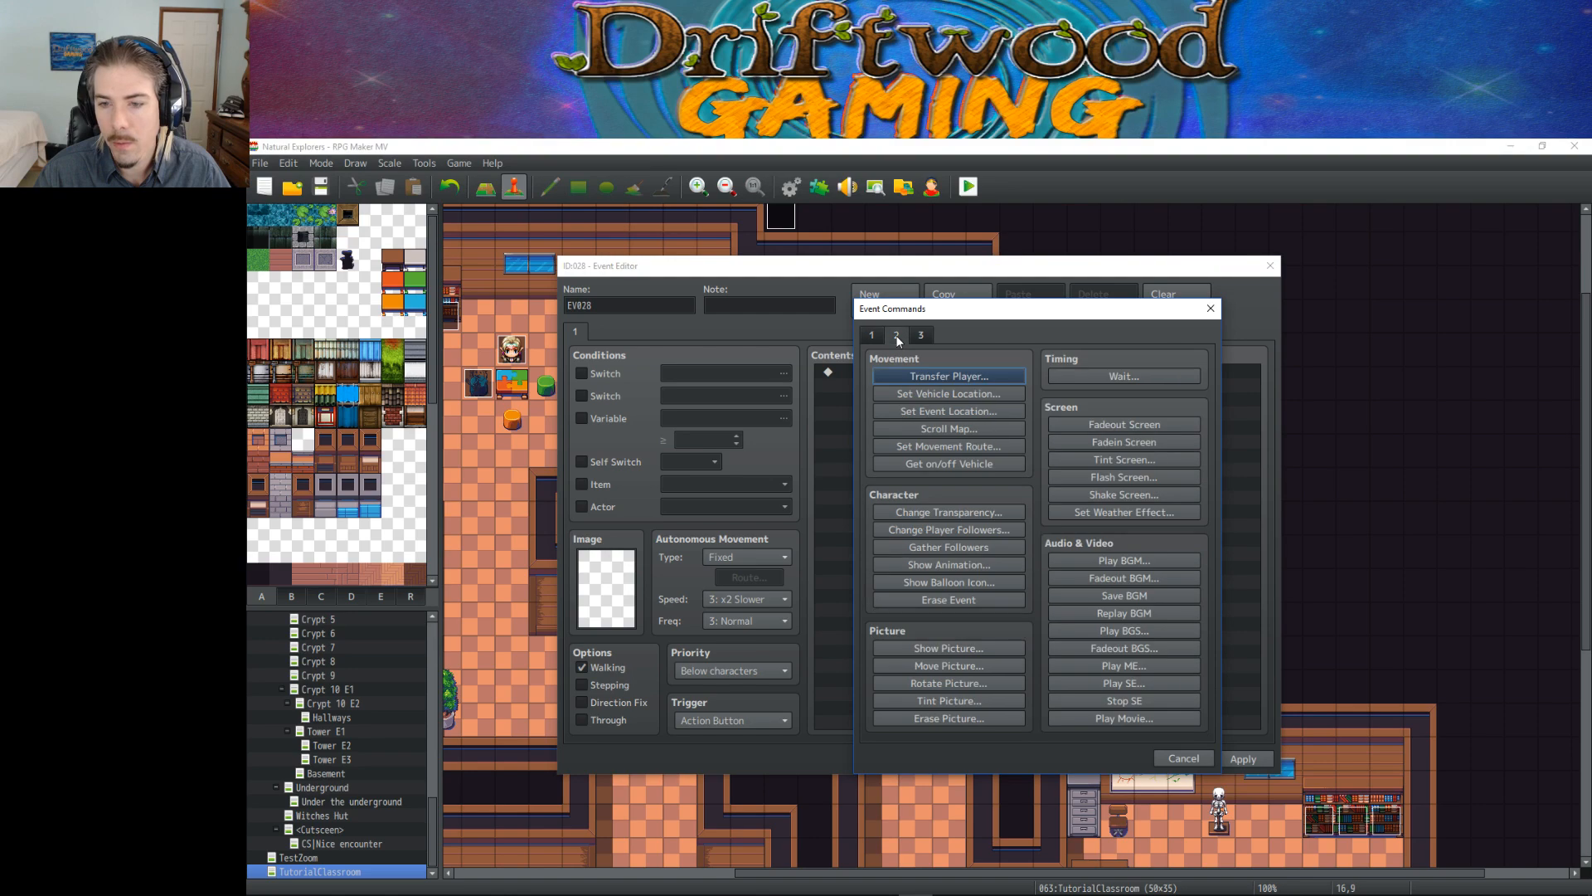
pyautogui.click(973, 581)
pyautogui.click(1080, 515)
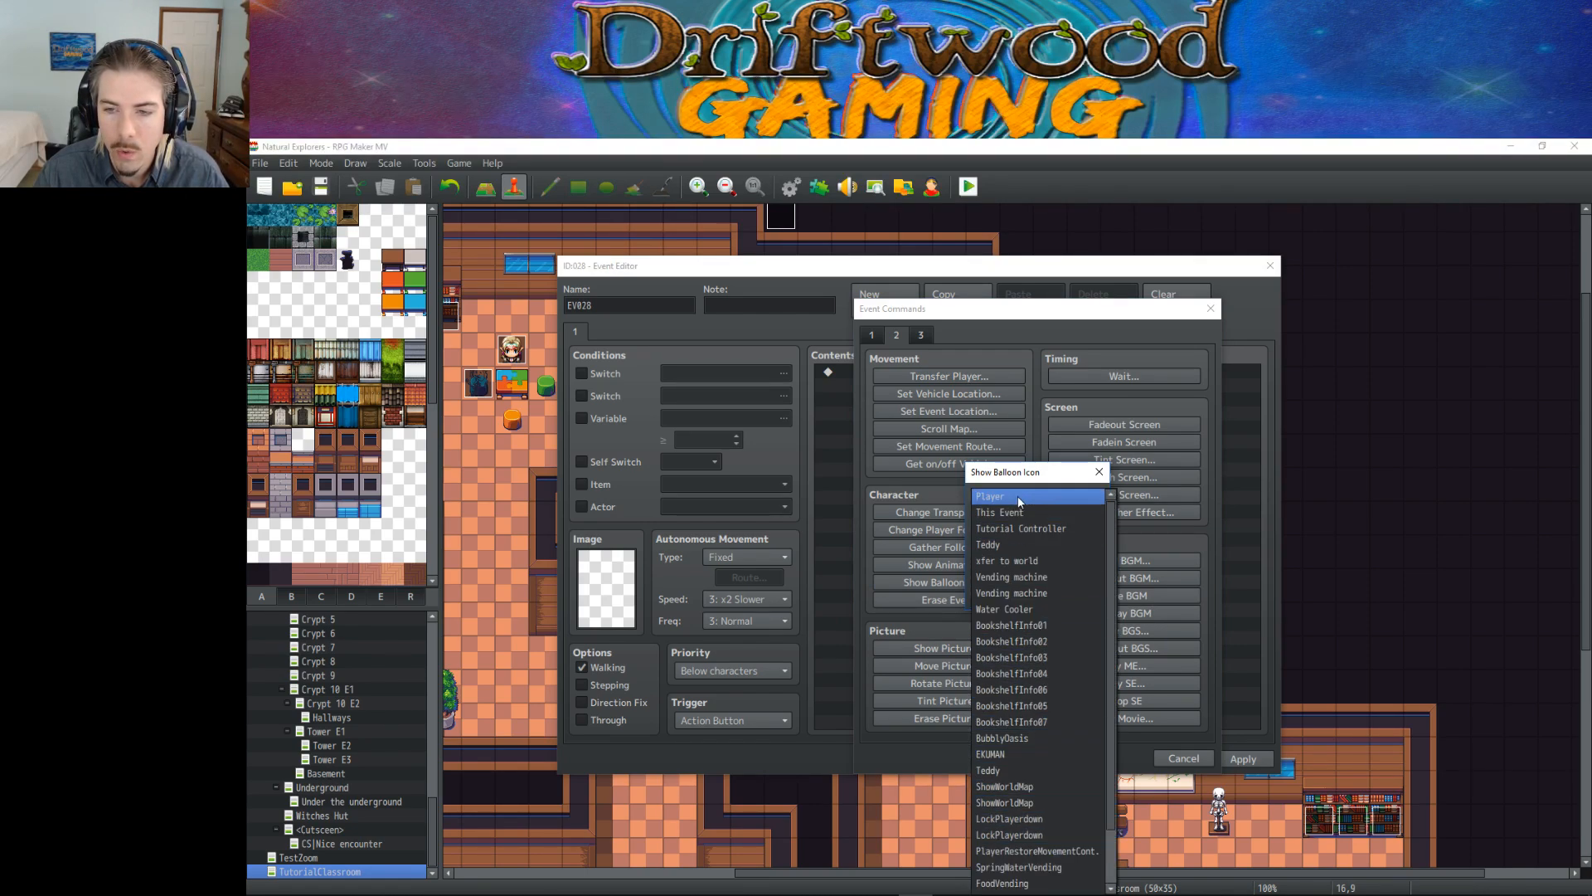
pyautogui.click(996, 498)
pyautogui.click(1020, 553)
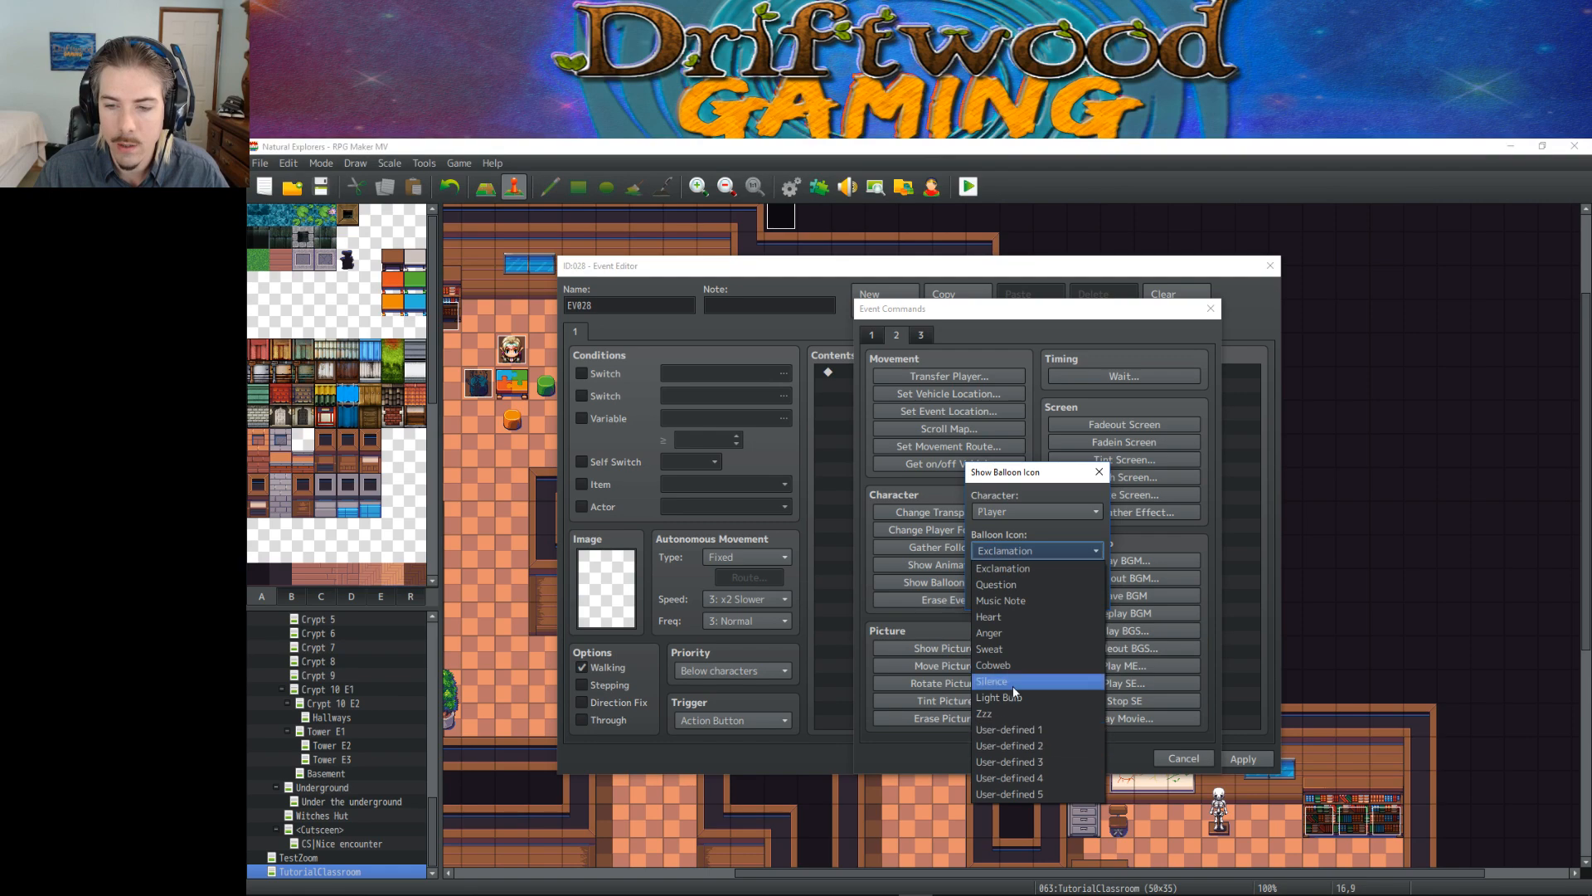
pyautogui.click(1034, 563)
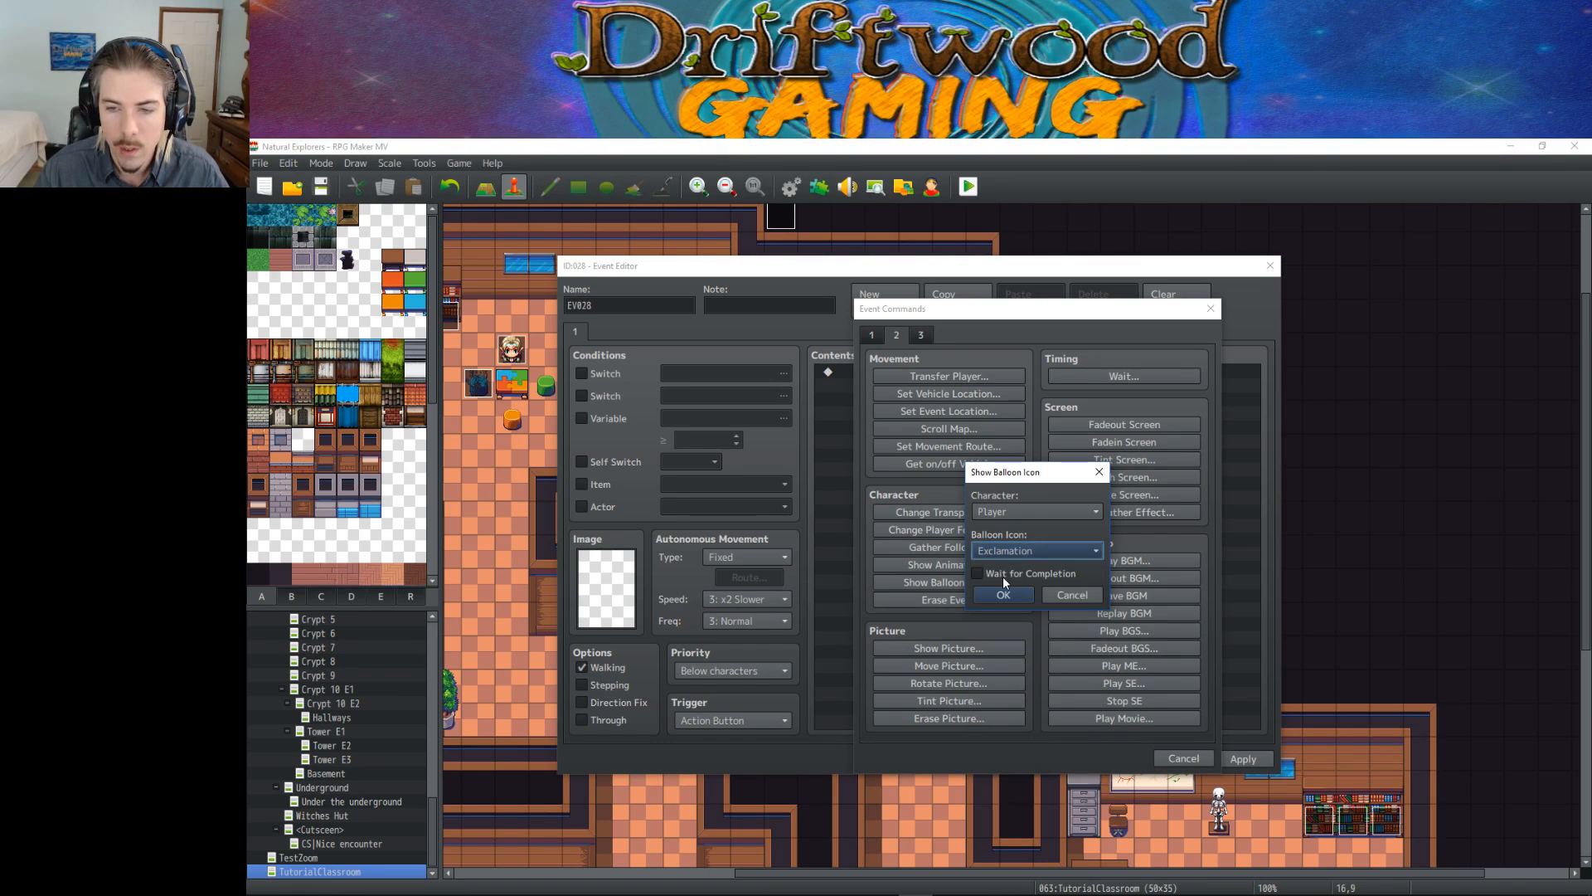
pyautogui.click(1018, 552)
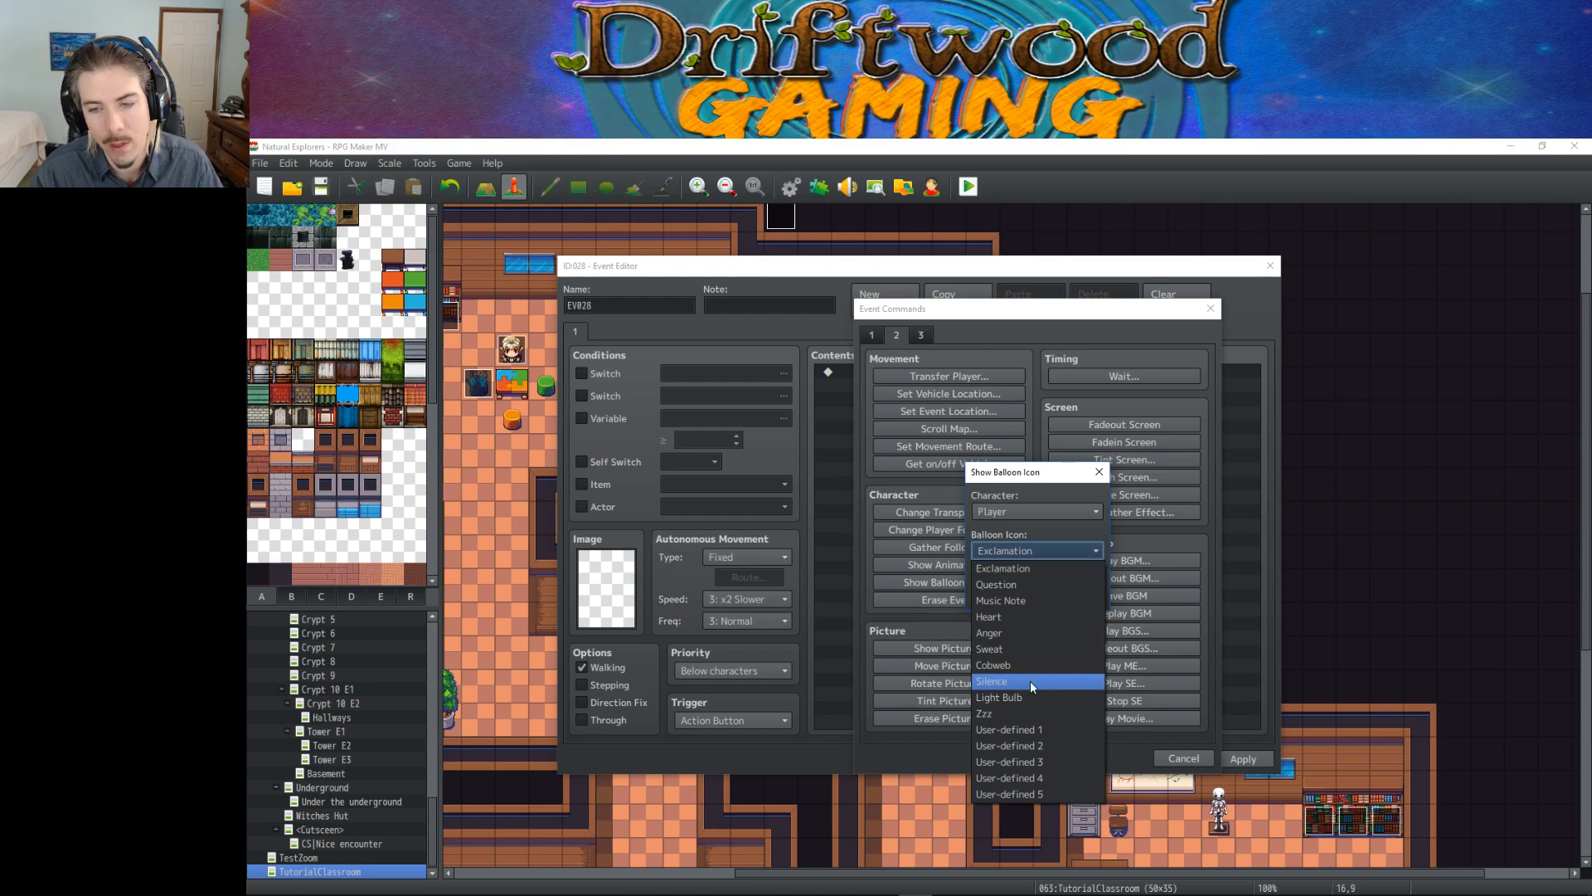
pyautogui.click(1029, 568)
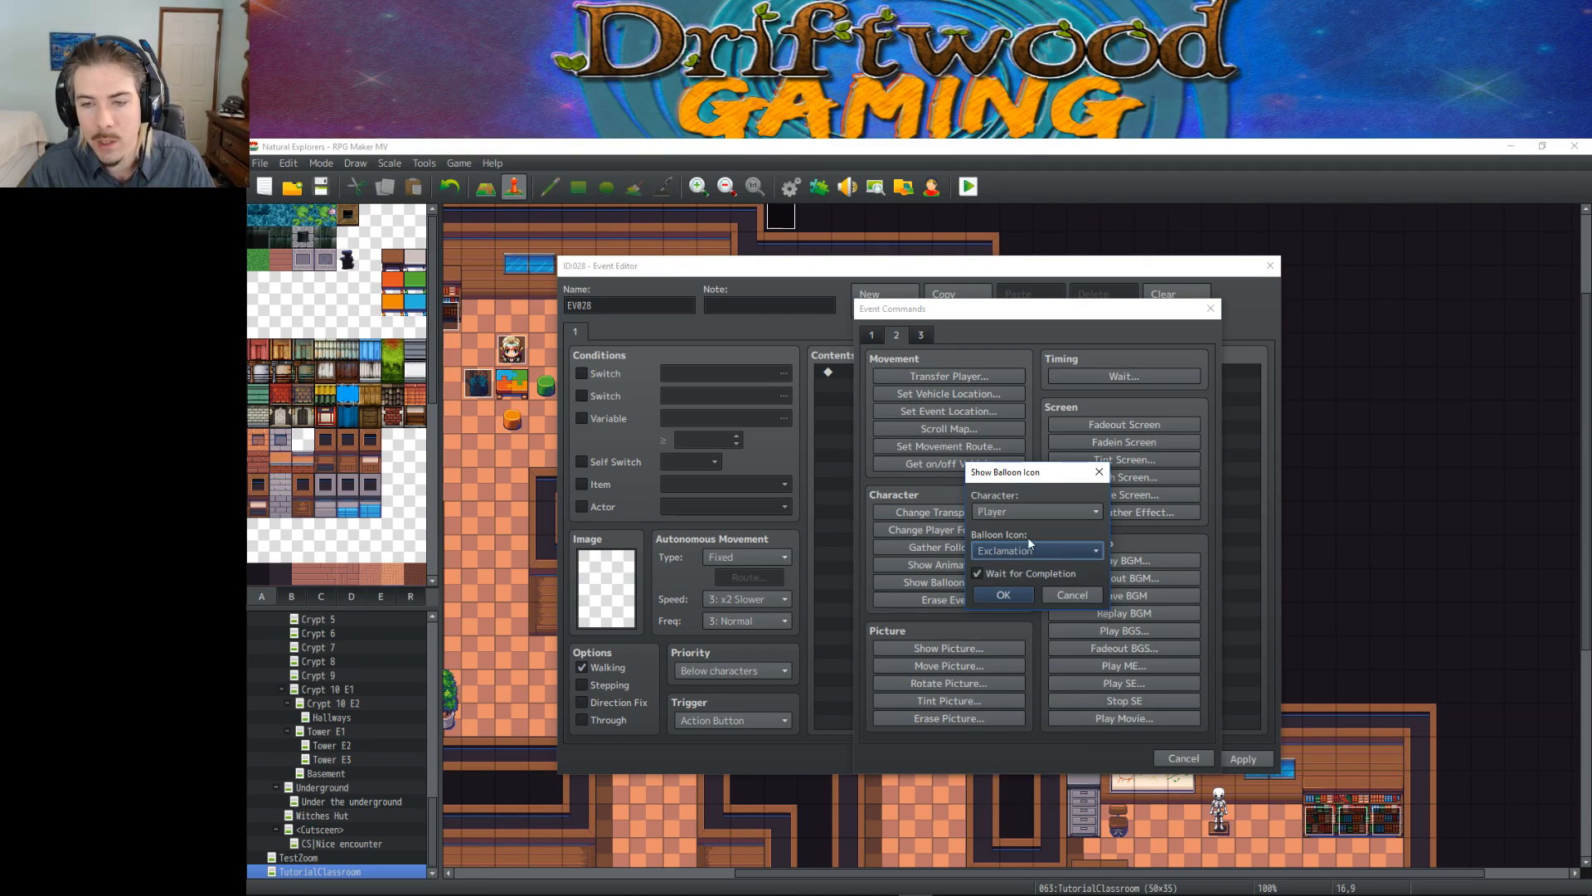
pyautogui.click(1045, 594)
pyautogui.click(1184, 758)
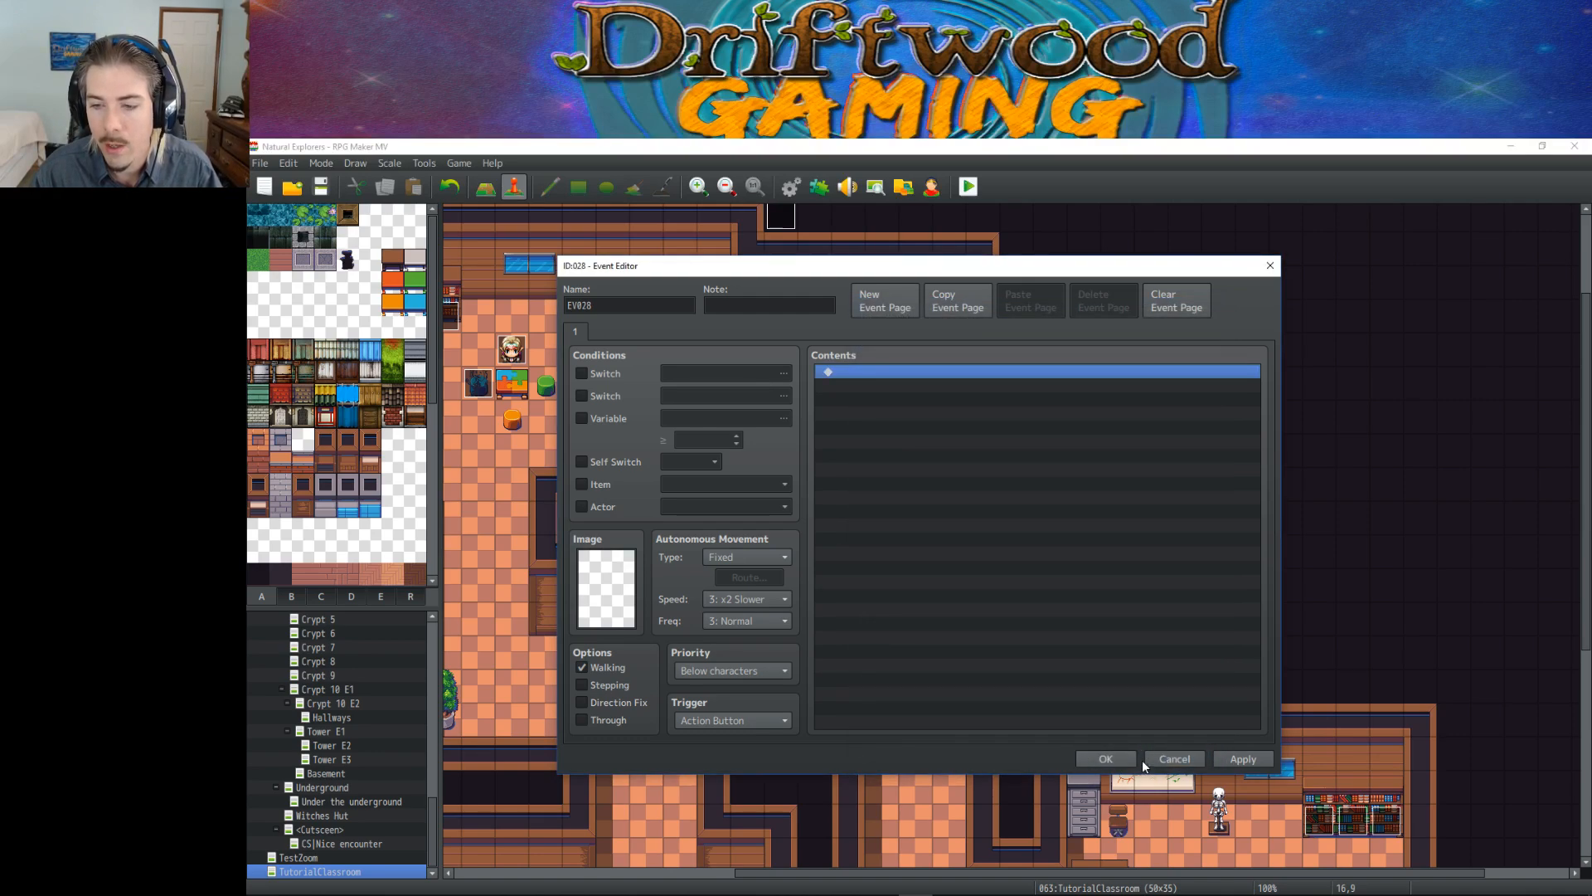
pyautogui.click(1133, 754)
# Step: Read how the YEP_IconBalloons plugin help describes the ShowIconBalloon commands, including the icon index x, Player target and Wait option
pyautogui.click(819, 187)
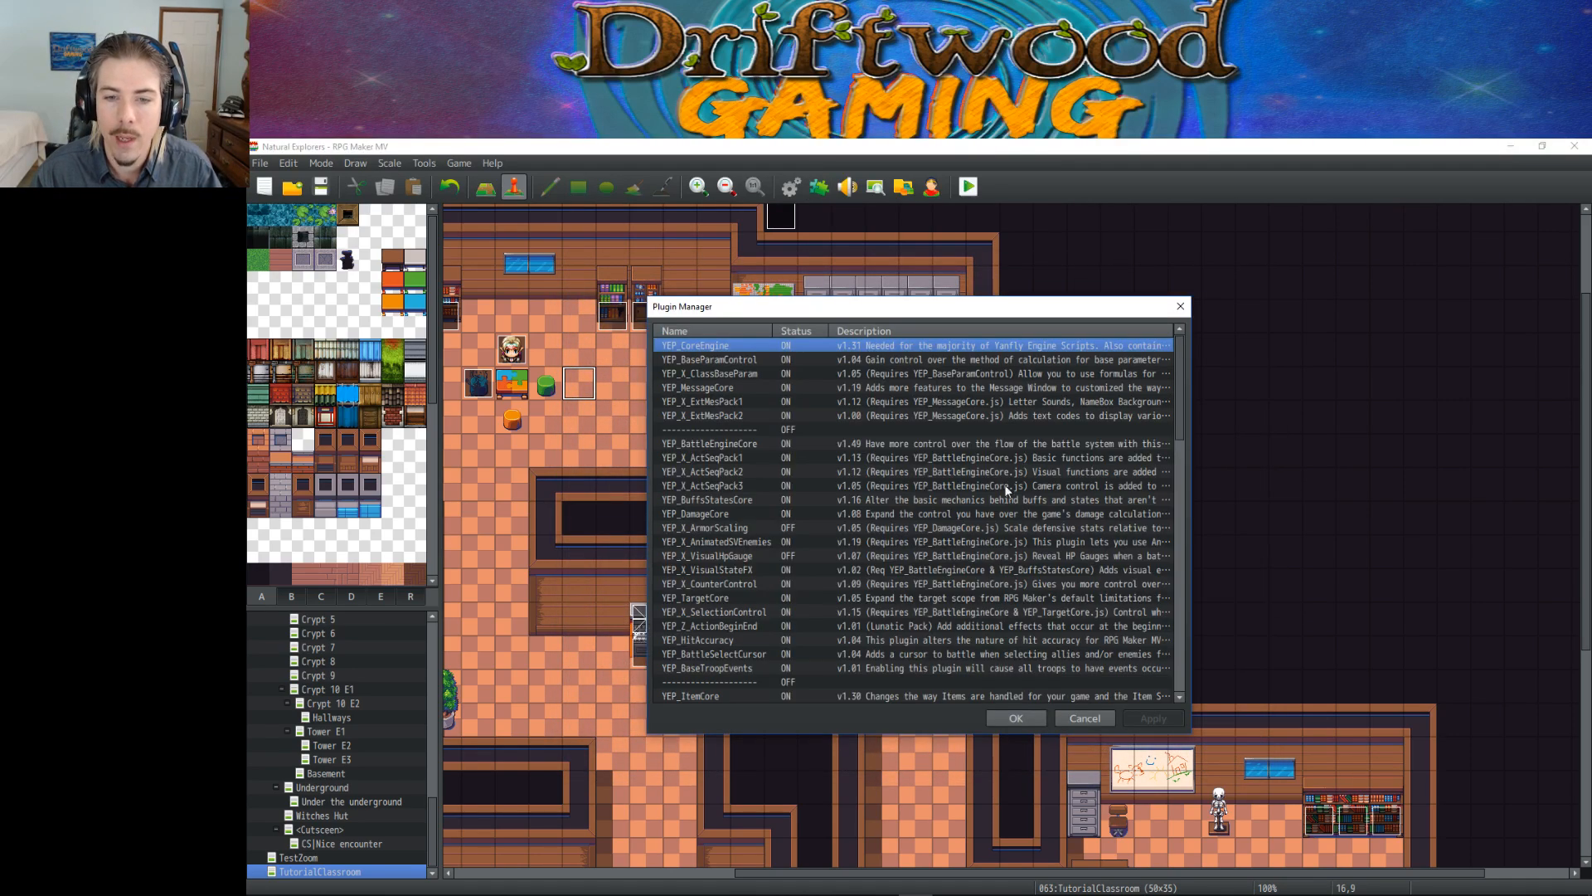
pyautogui.scroll(-8, 981, 475)
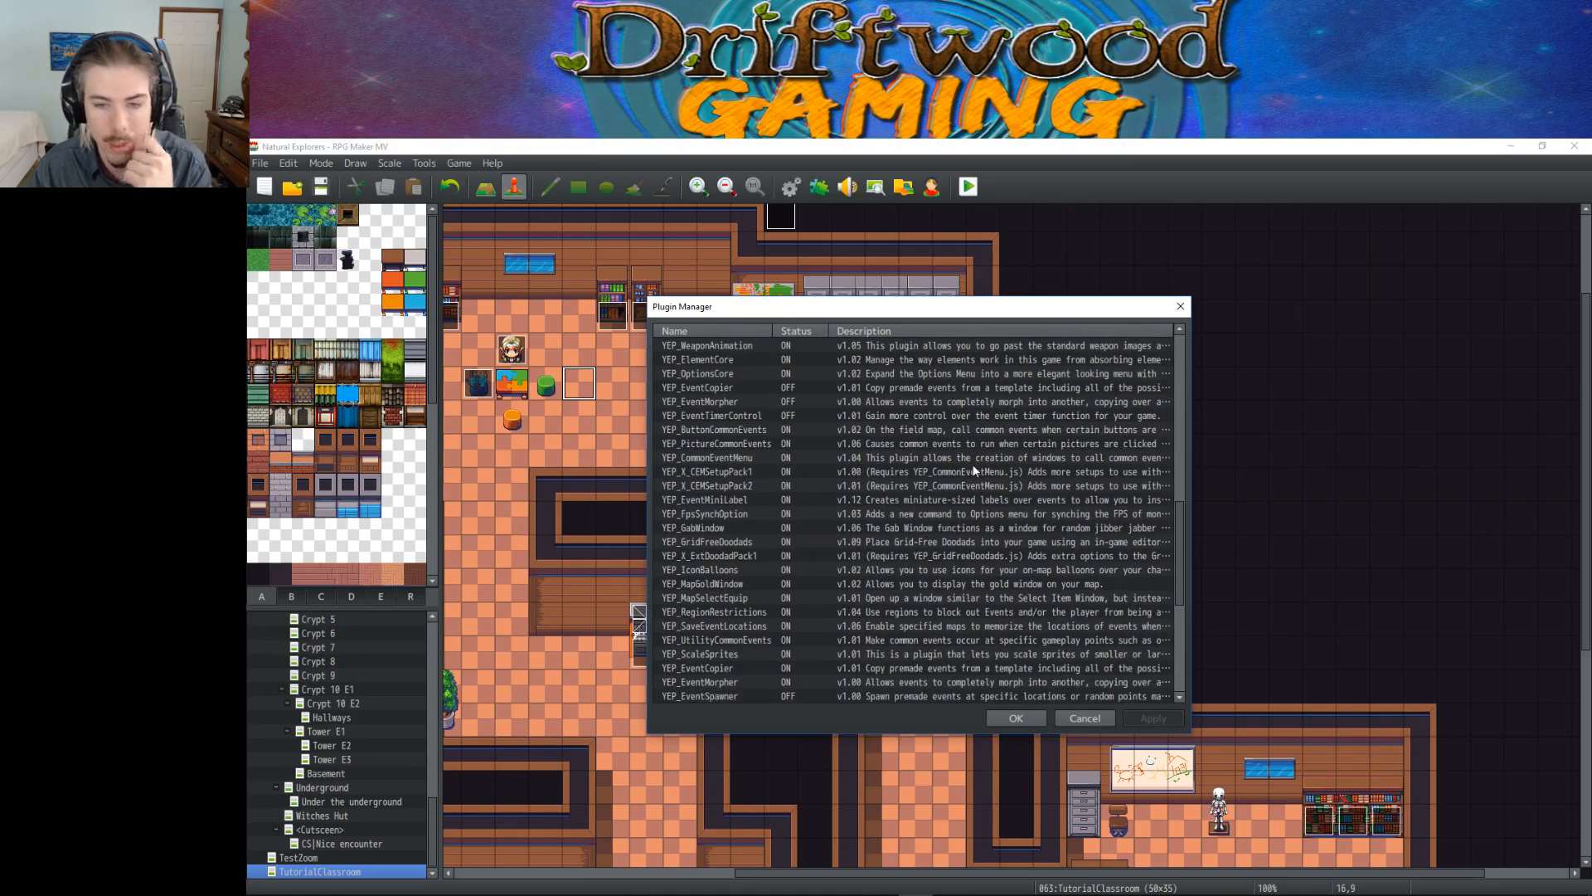
pyautogui.doubleClick(722, 571)
pyautogui.scroll(-1, 724, 560)
pyautogui.scroll(-4, 721, 528)
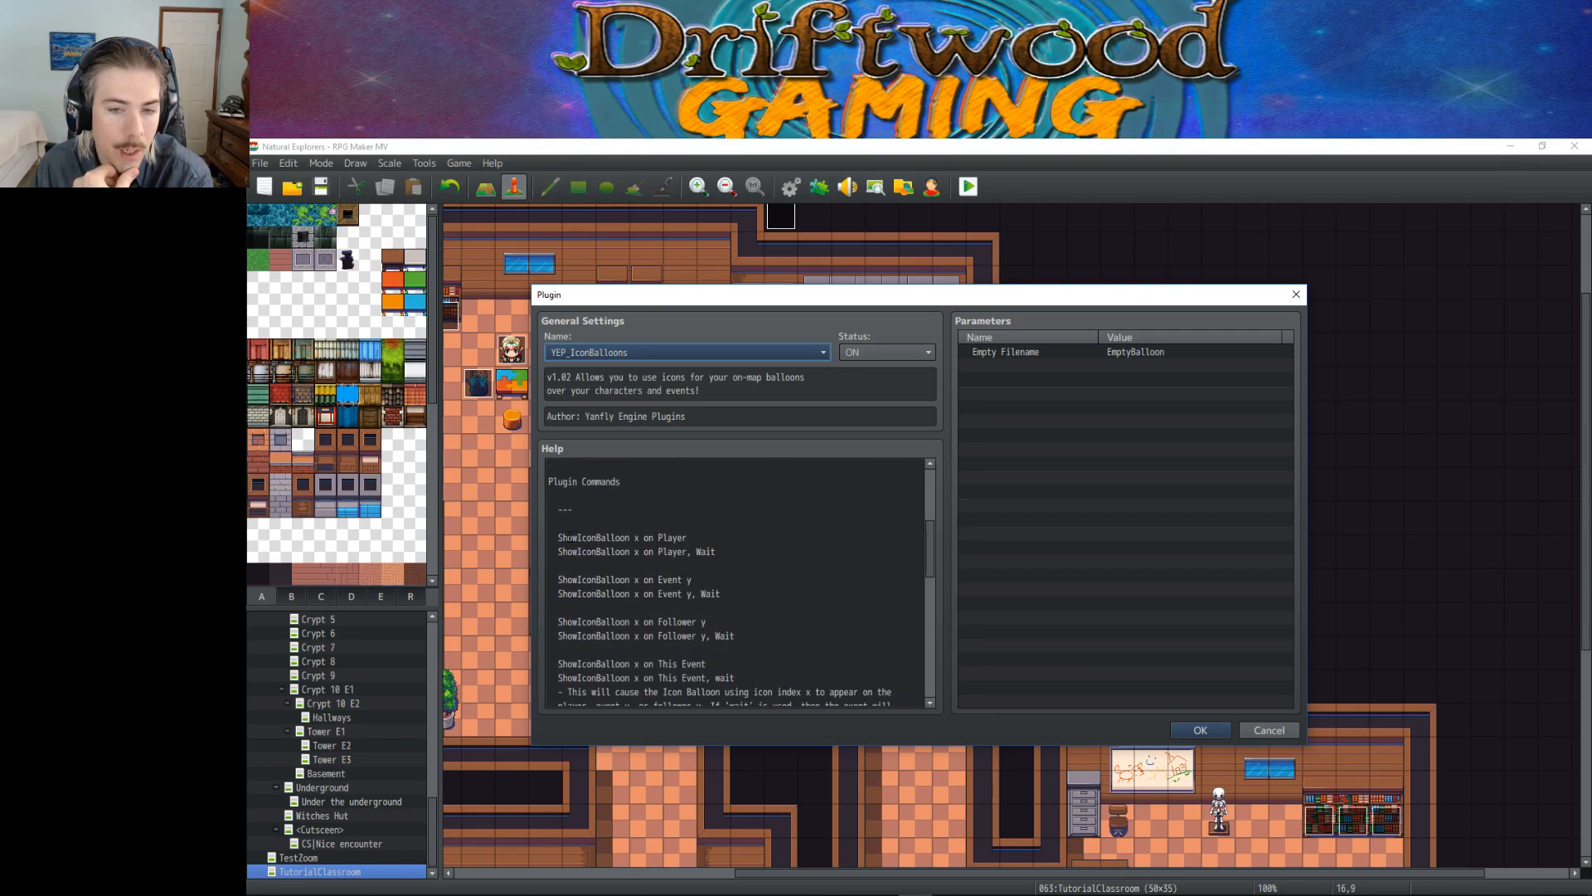
pyautogui.moveTo(558, 538); pyautogui.dragTo(630, 537)
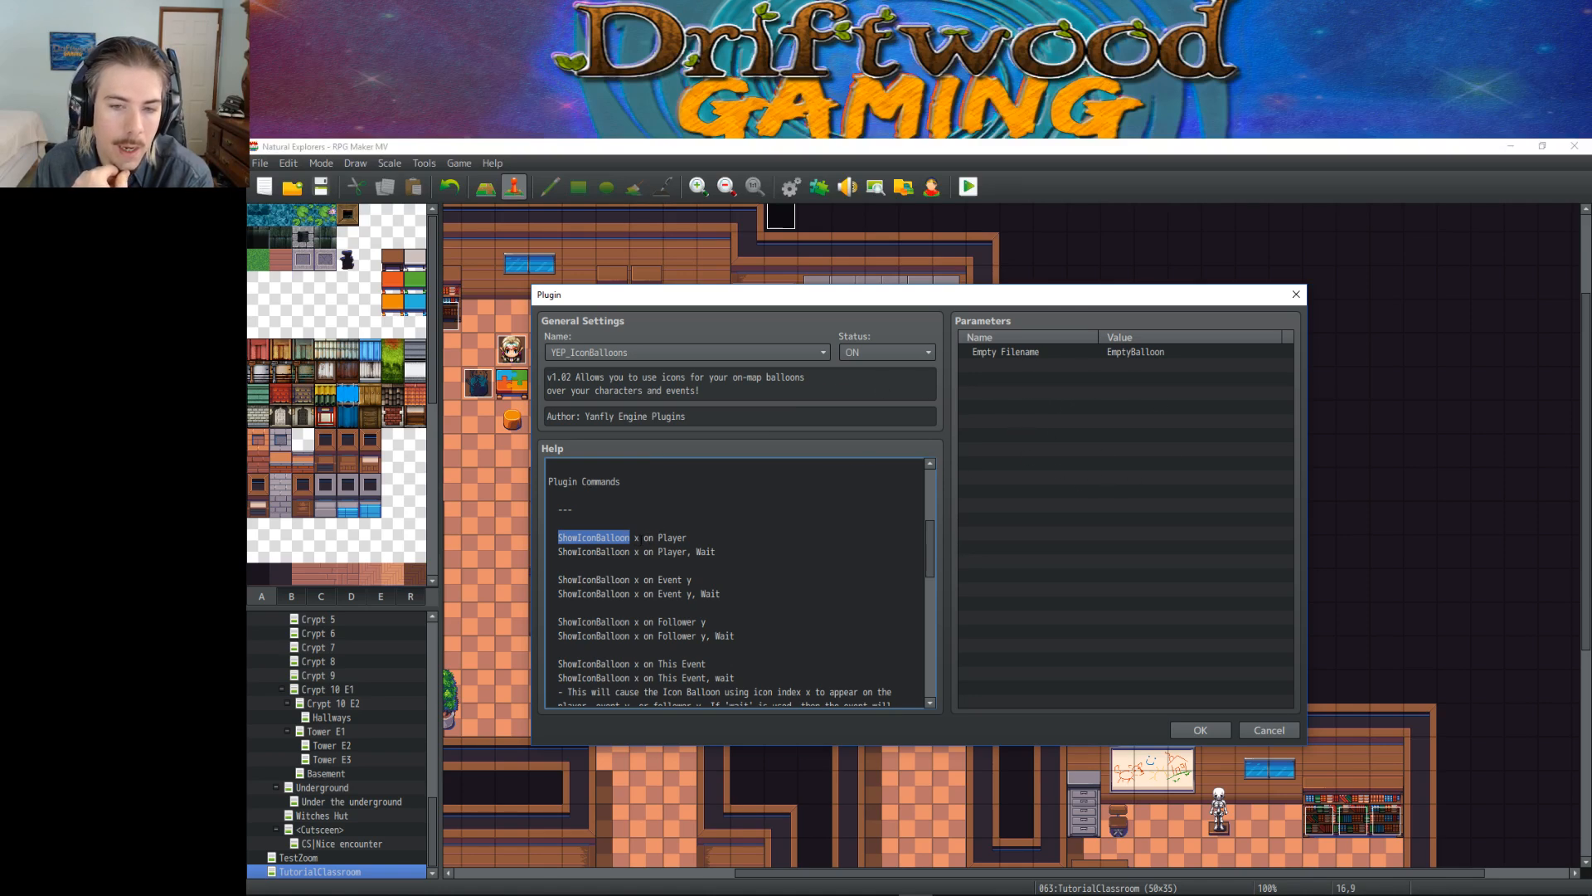
pyautogui.doubleClick(637, 537)
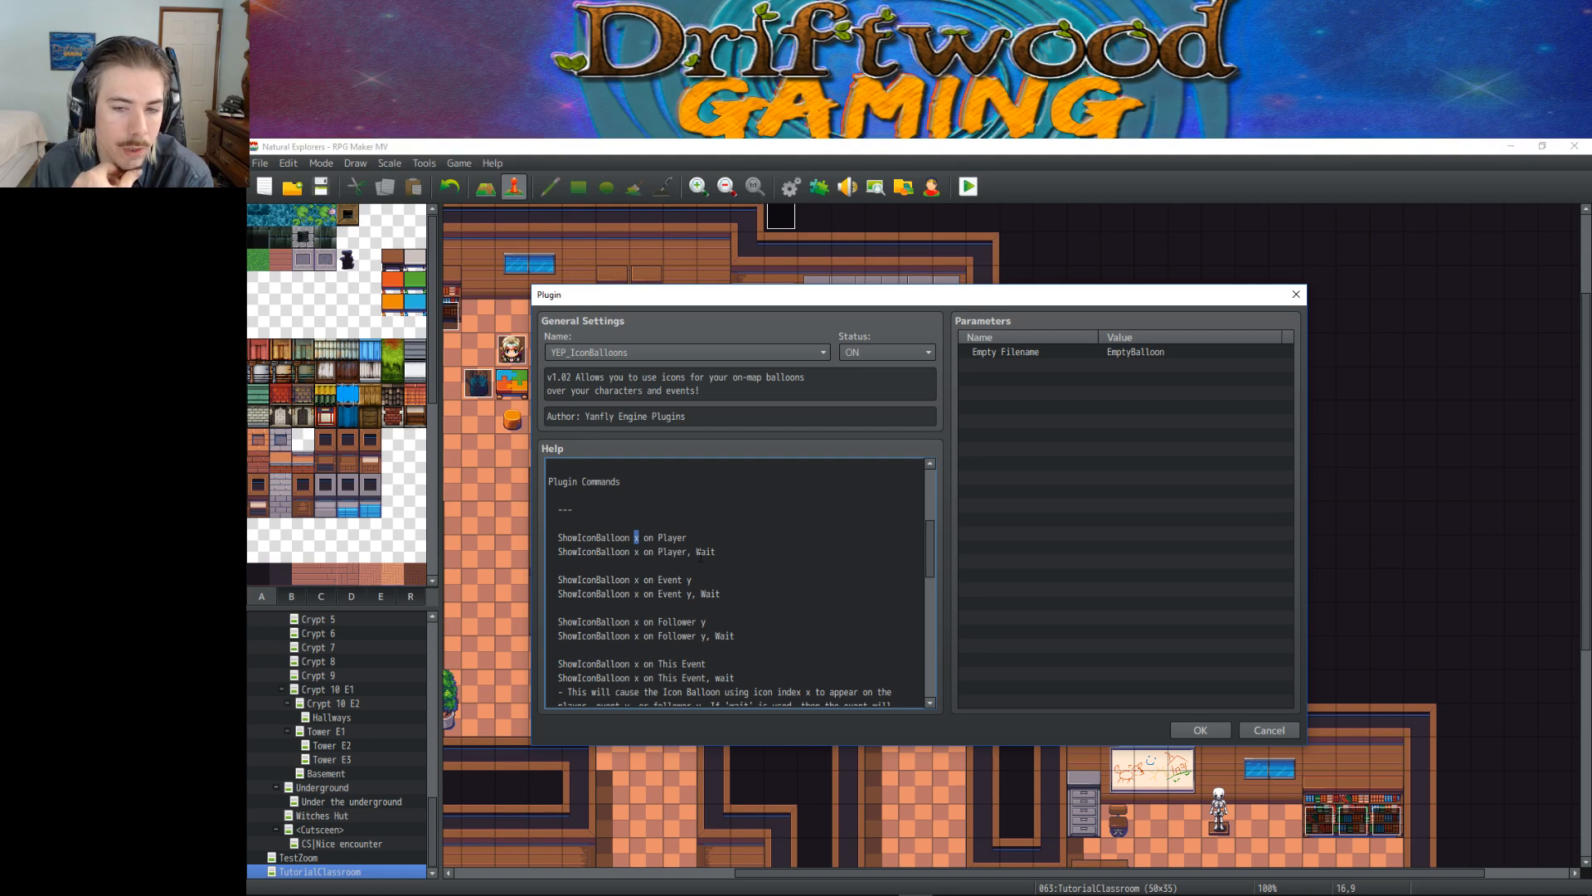
pyautogui.scroll(2, 668, 482)
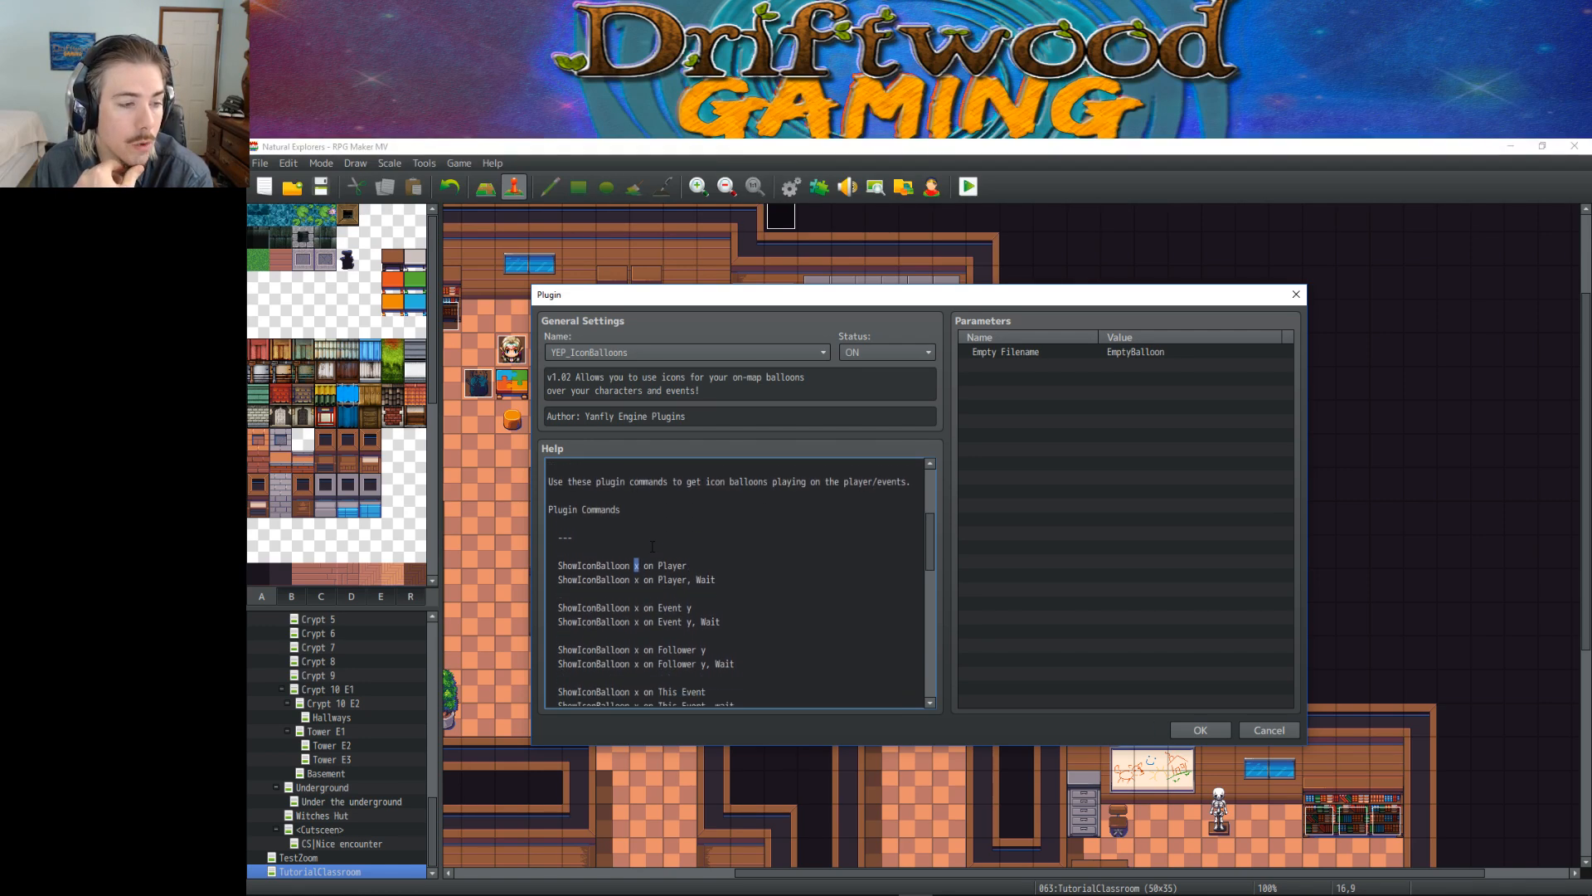
pyautogui.doubleClick(648, 566)
pyautogui.doubleClick(671, 565)
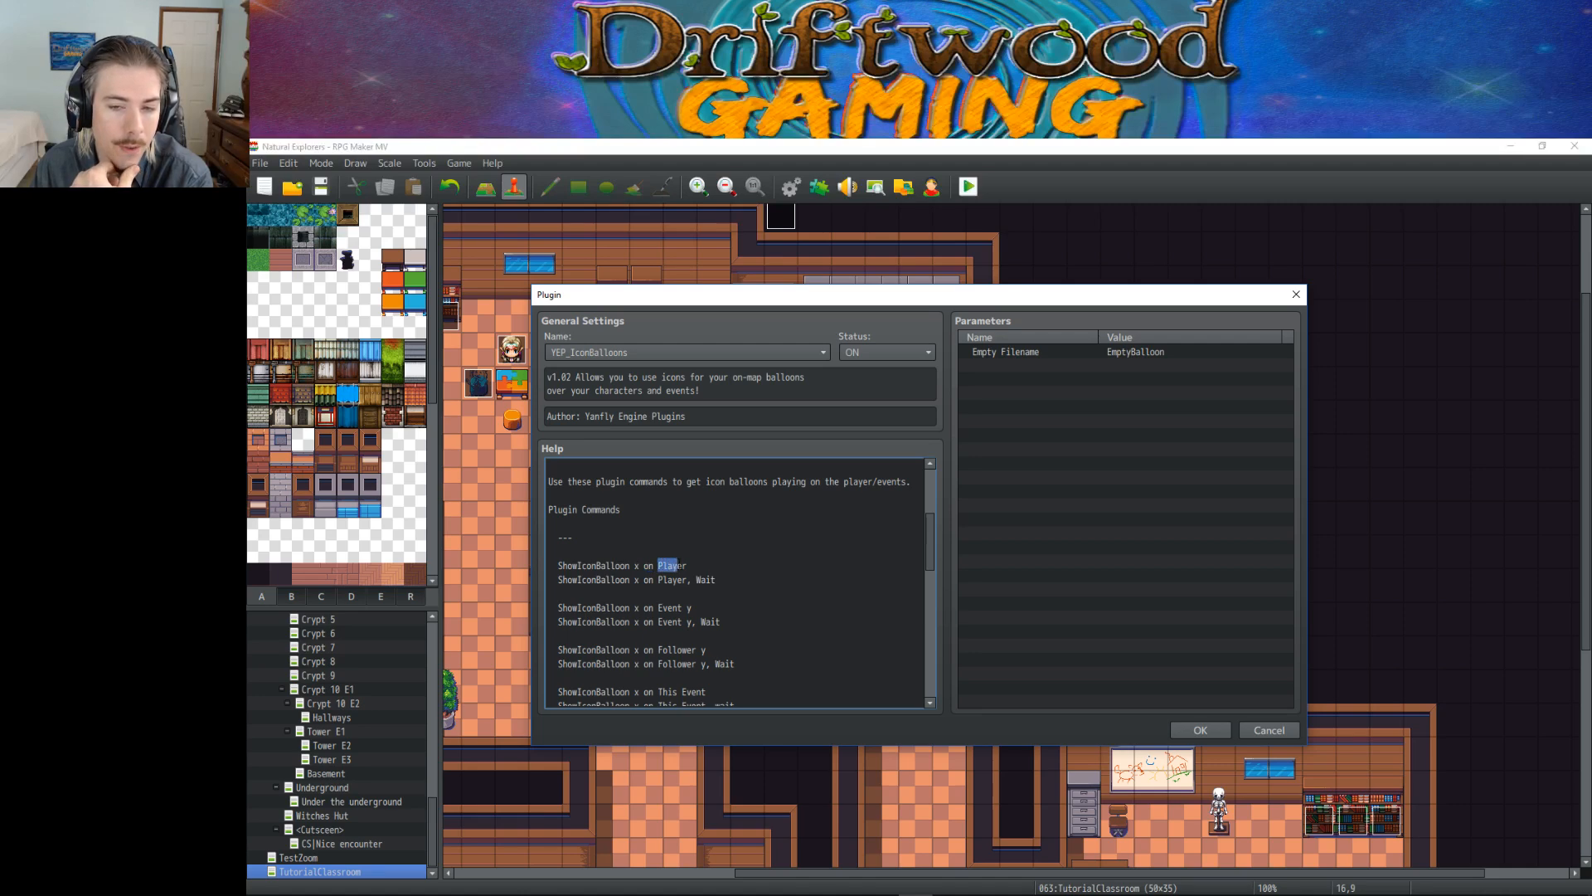
pyautogui.moveTo(718, 580)
pyautogui.mouseDown()
pyautogui.moveTo(694, 580)
pyautogui.moveTo(716, 580)
pyautogui.mouseUp()
pyautogui.click(695, 579)
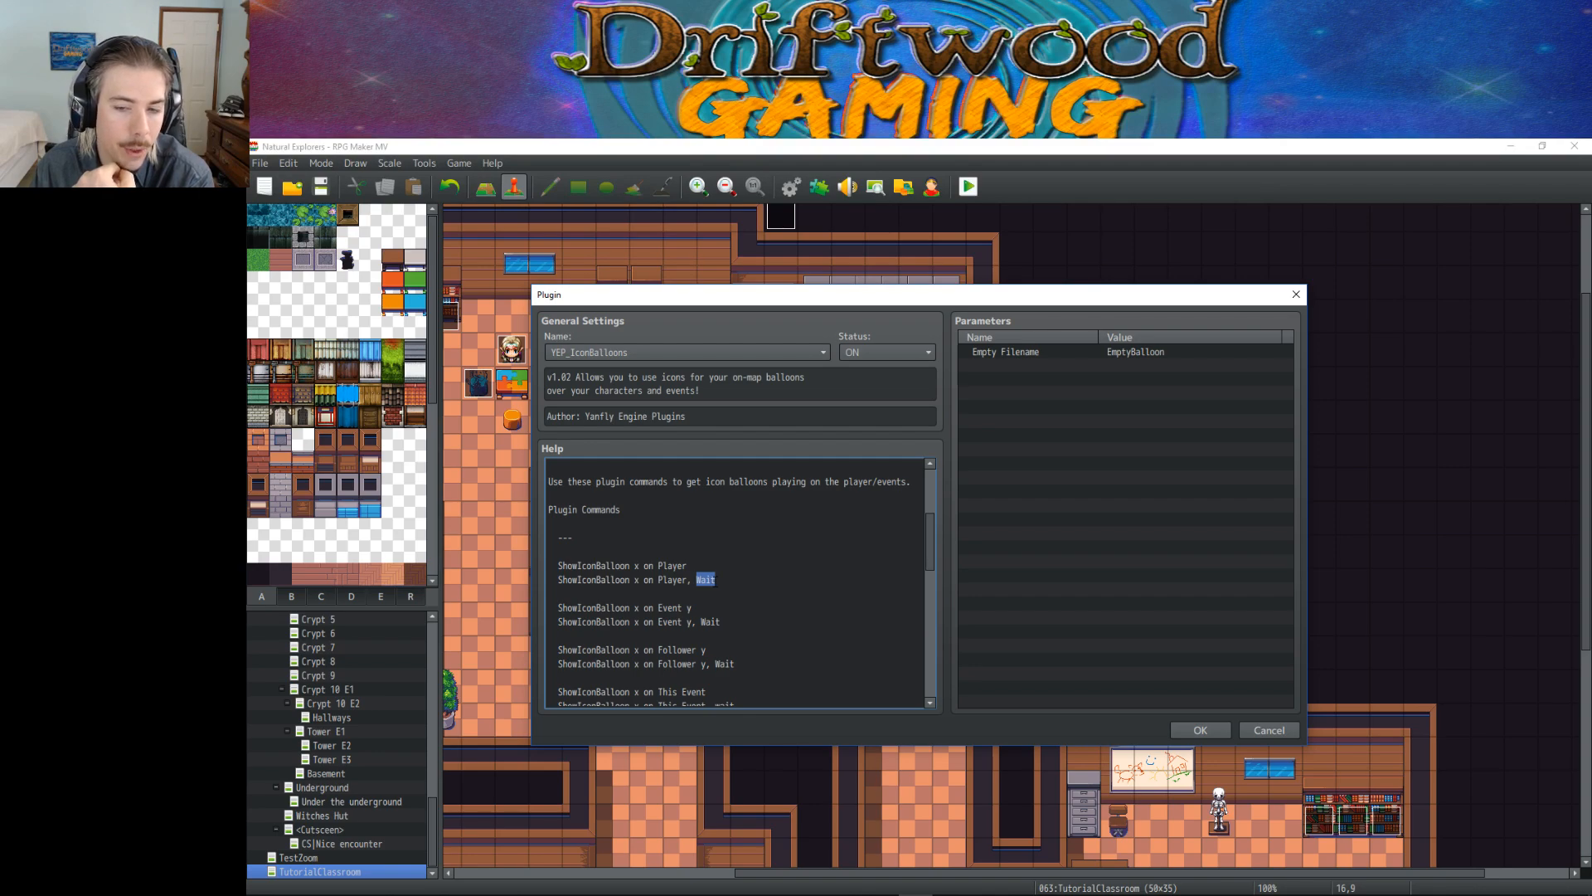
# Step: Copy the line "ShowIconBalloon x on Player, Wait" from the plugin help
pyautogui.moveTo(555, 579); pyautogui.dragTo(715, 579)
pyautogui.rightClick(699, 579)
pyautogui.click(746, 615)
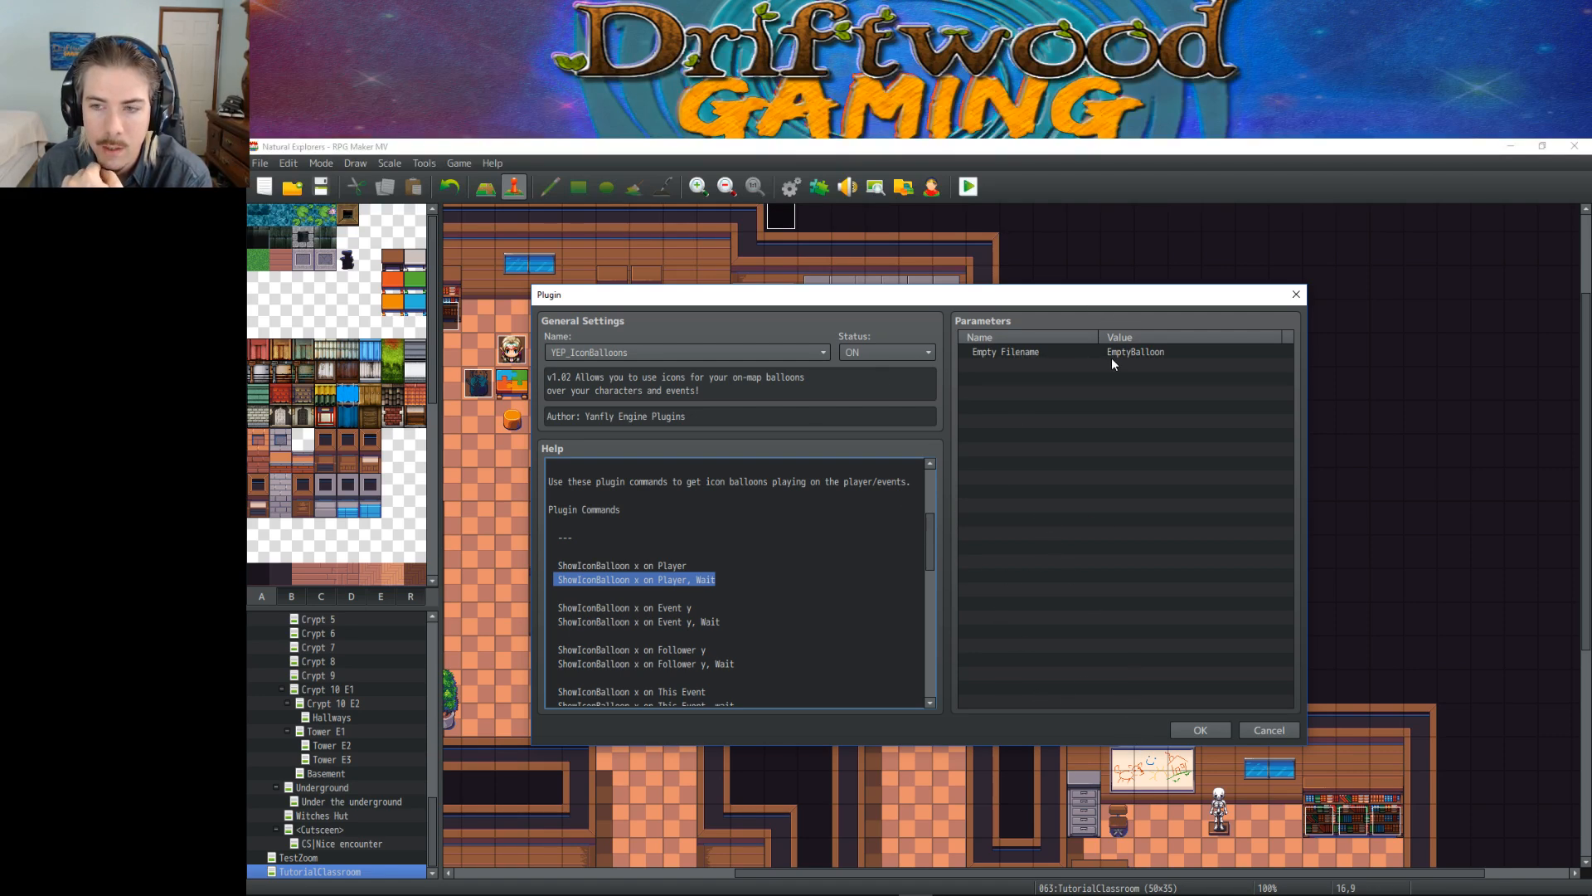
# Step: Check the EmptyBalloon image used by the plugin's Empty Filename parameter, and close the plugin settings
pyautogui.click(1025, 354)
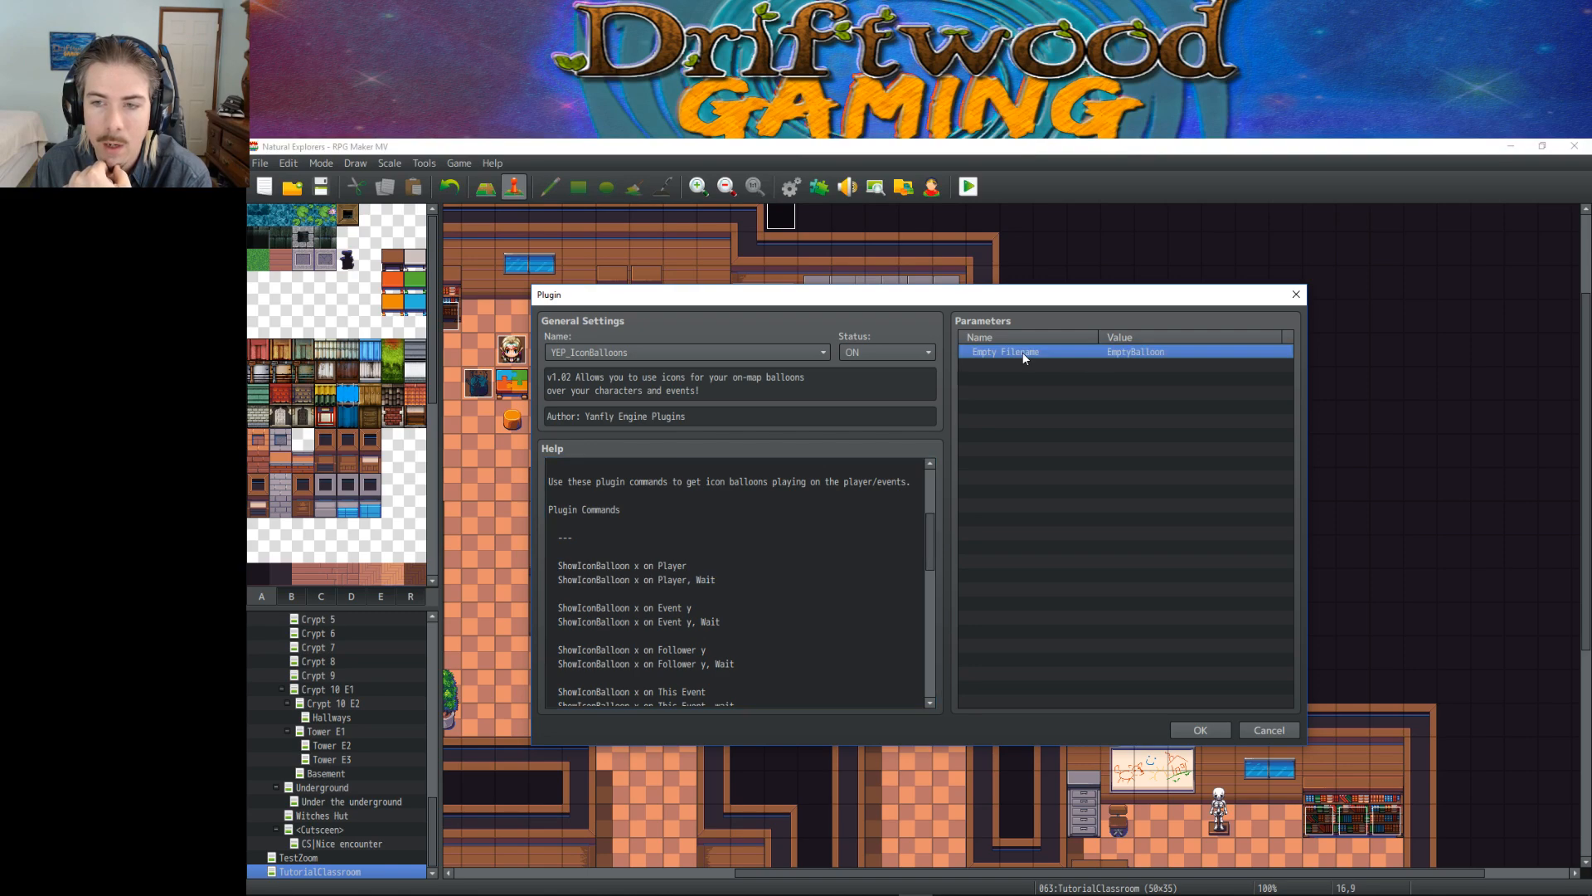
pyautogui.doubleClick(1083, 355)
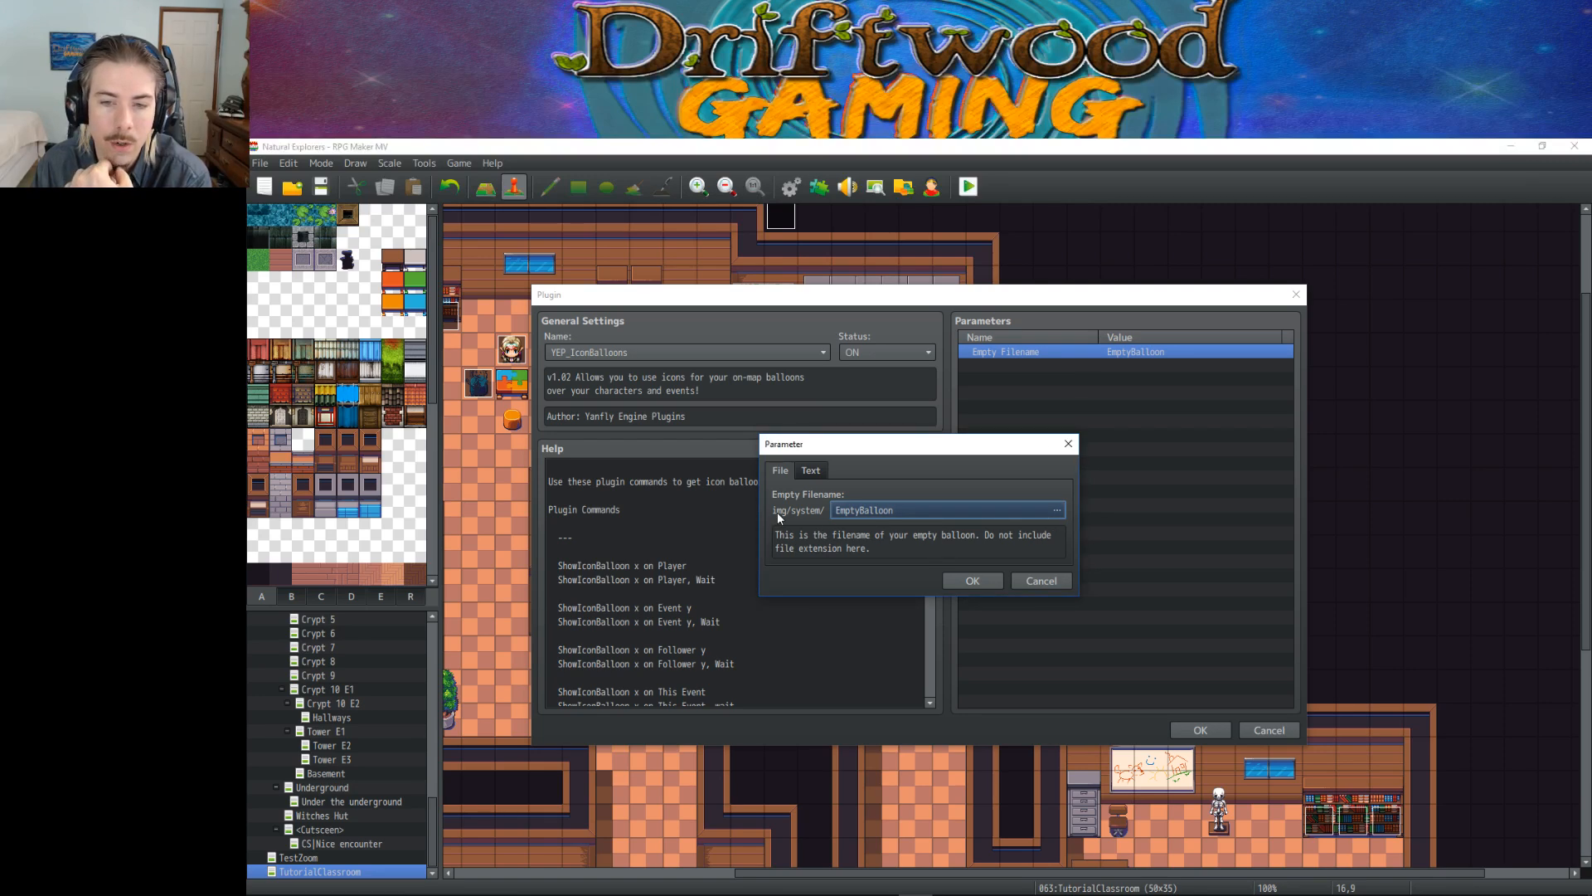
pyautogui.click(1058, 511)
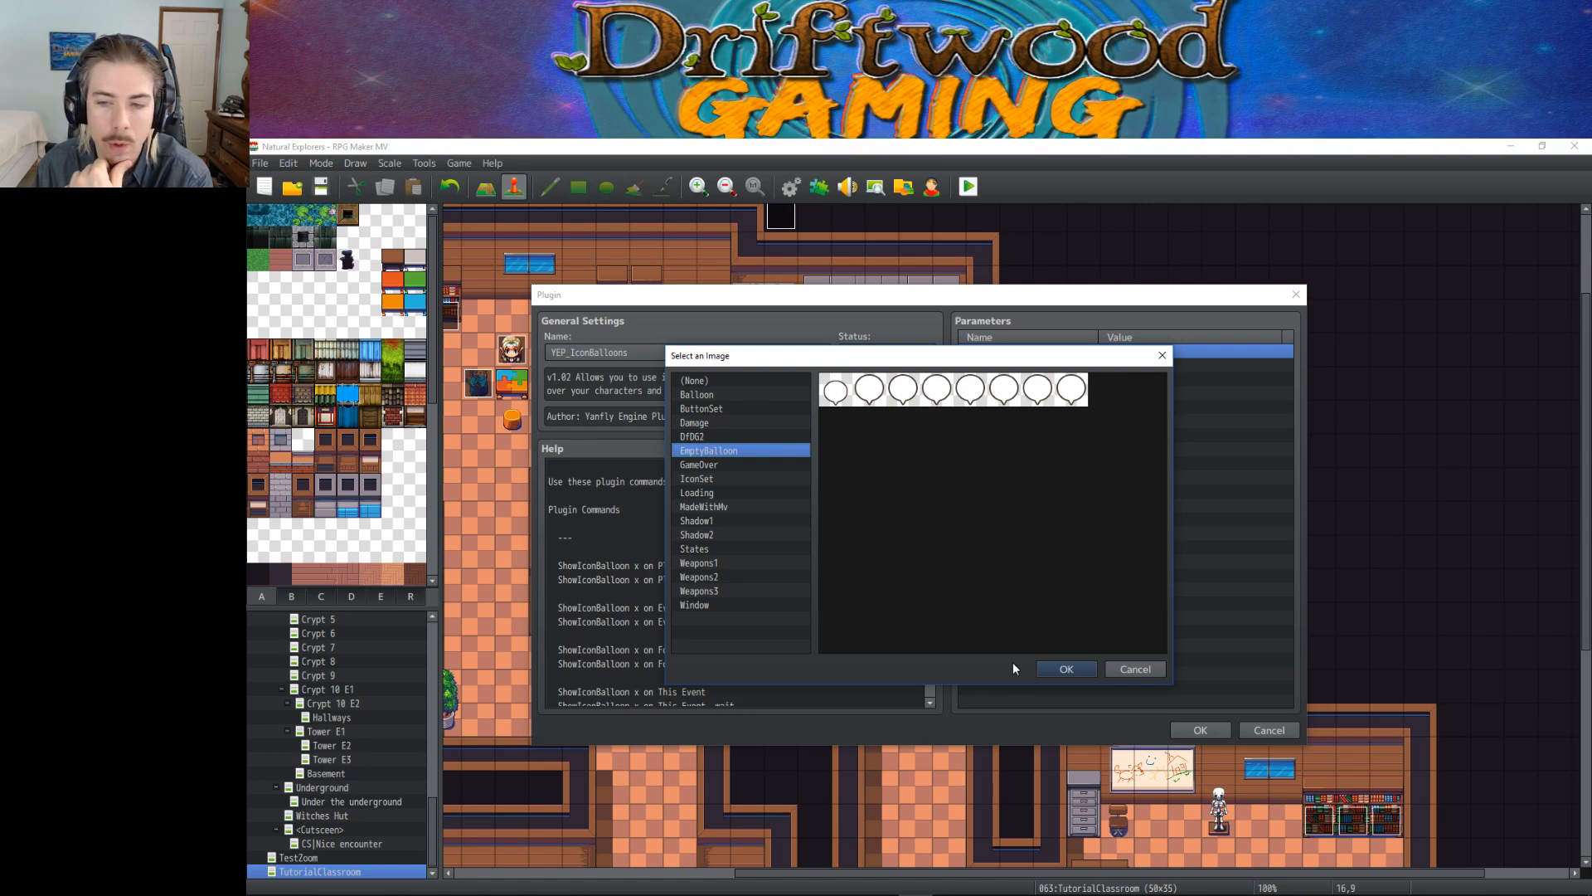
pyautogui.click(1065, 668)
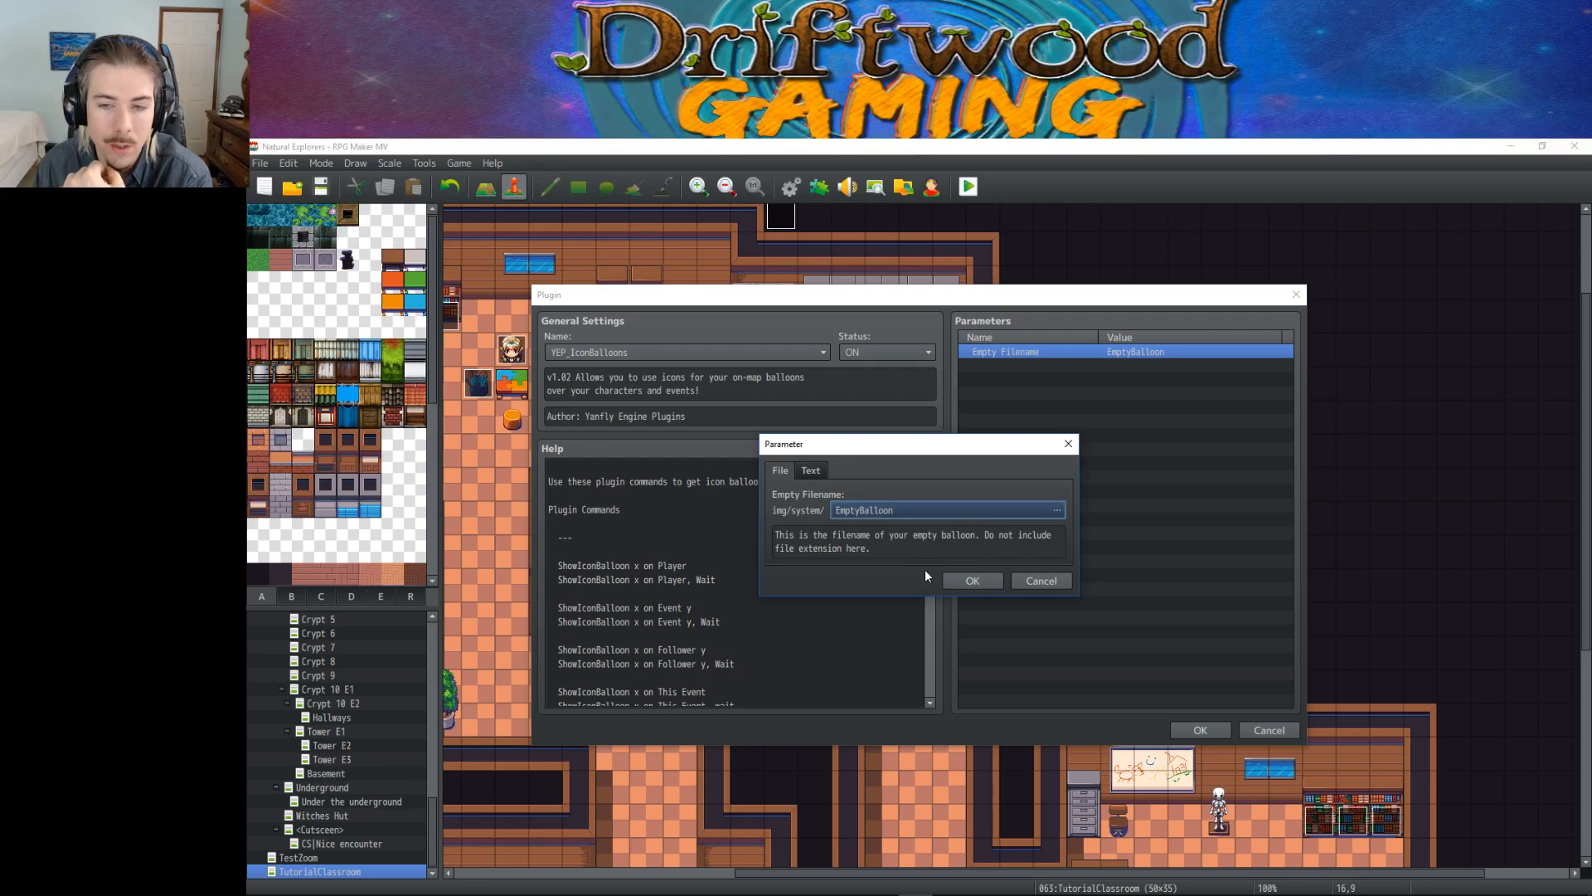
pyautogui.click(959, 579)
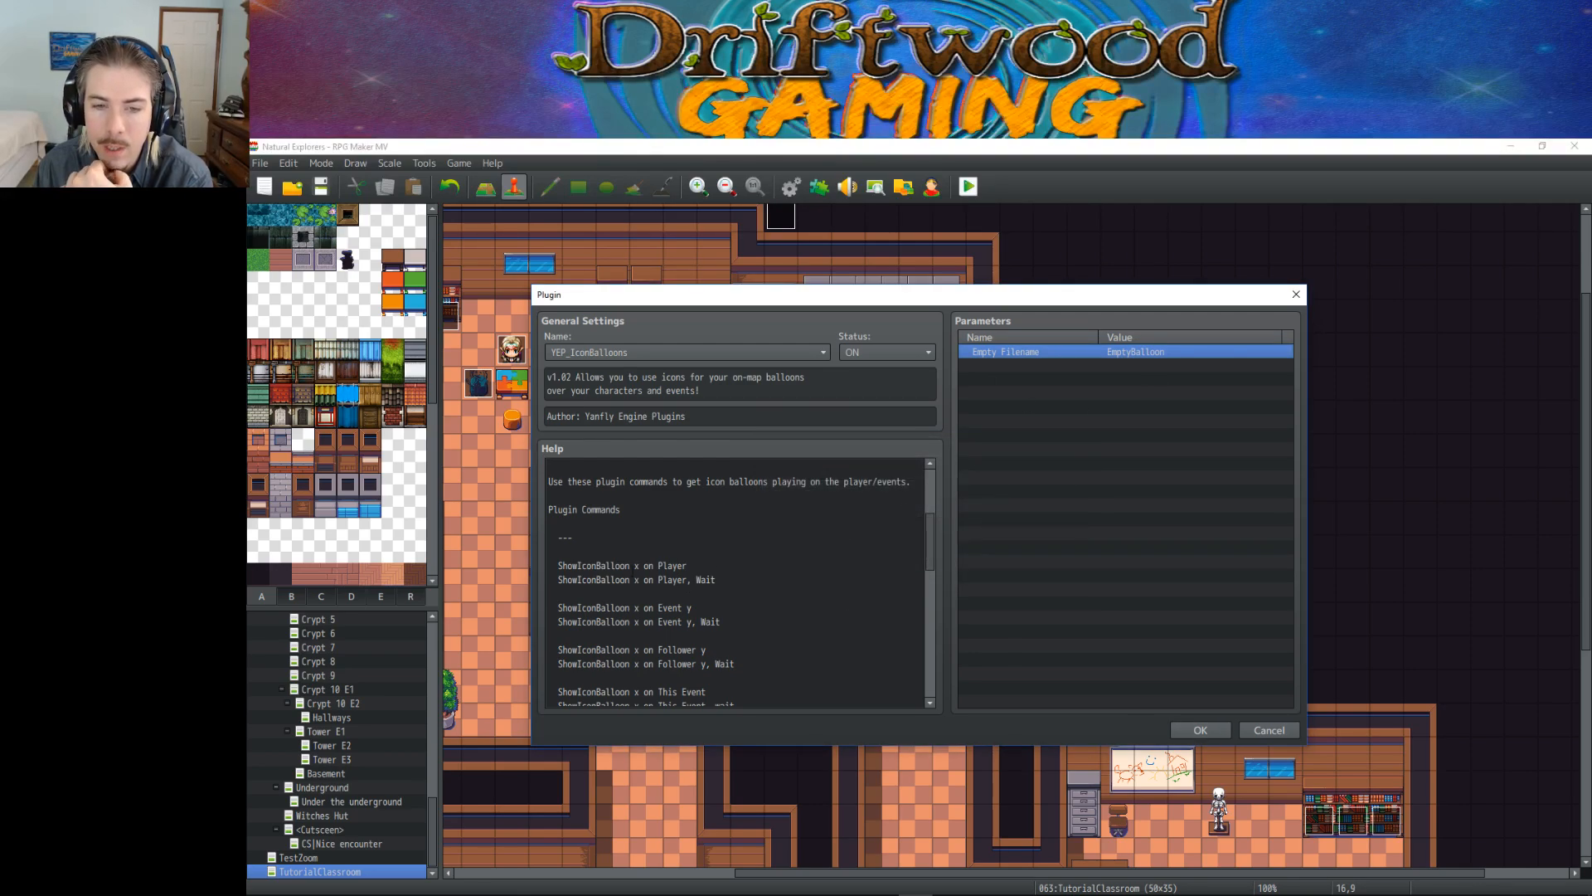
pyautogui.click(1203, 730)
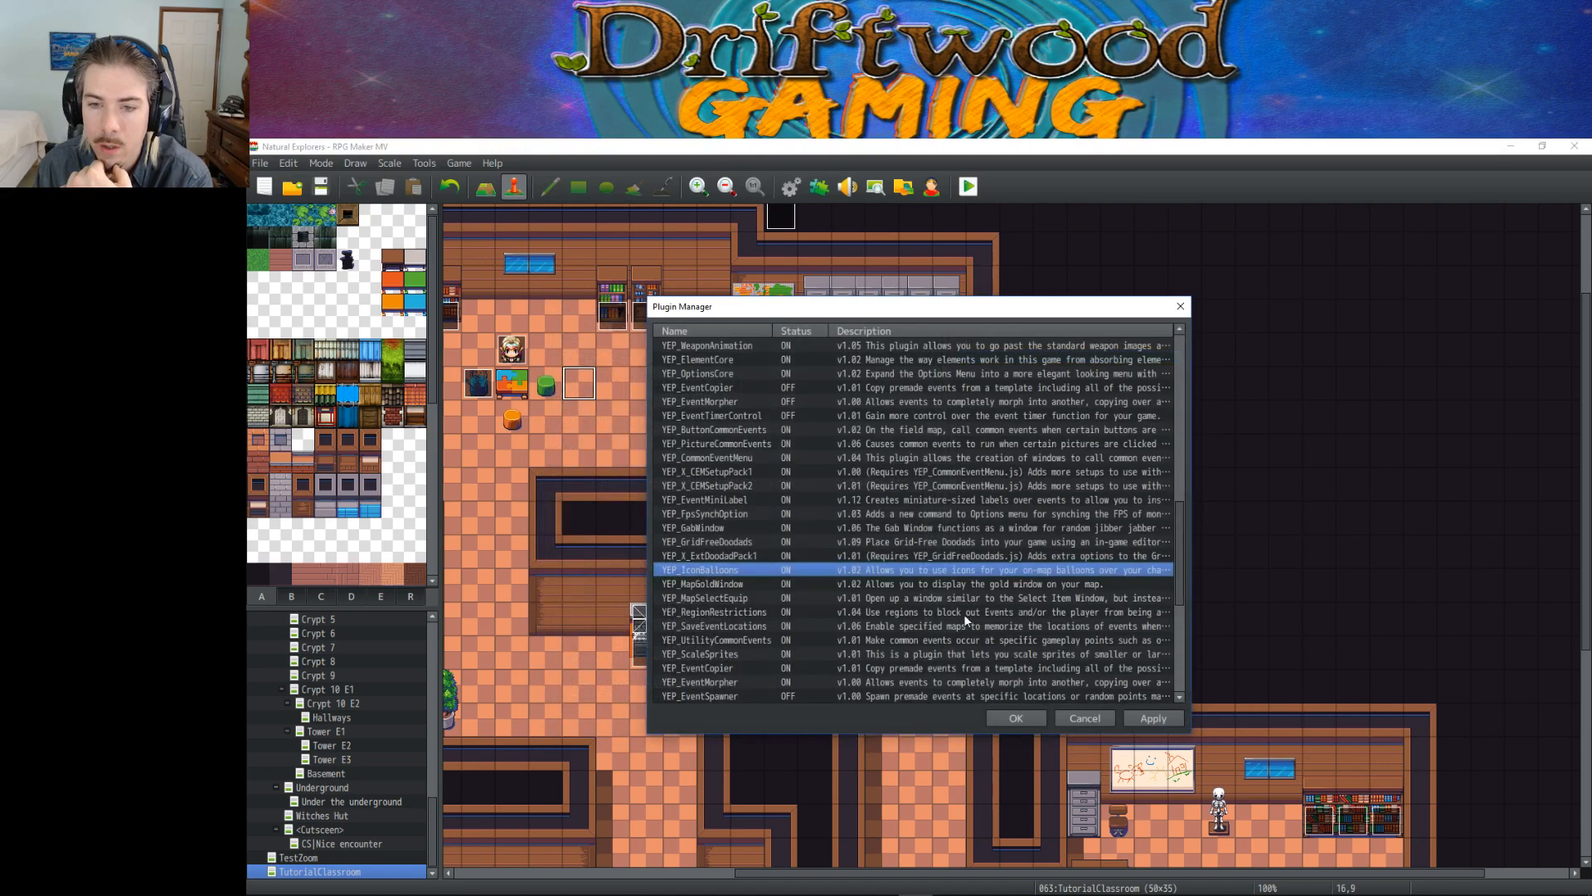
pyautogui.click(1019, 728)
# Step: Create a new event on the floor between the green stool and potted plant, and paste the copied ShowIconBalloon line as a plugin command
pyautogui.rightClick(614, 423)
pyautogui.click(644, 450)
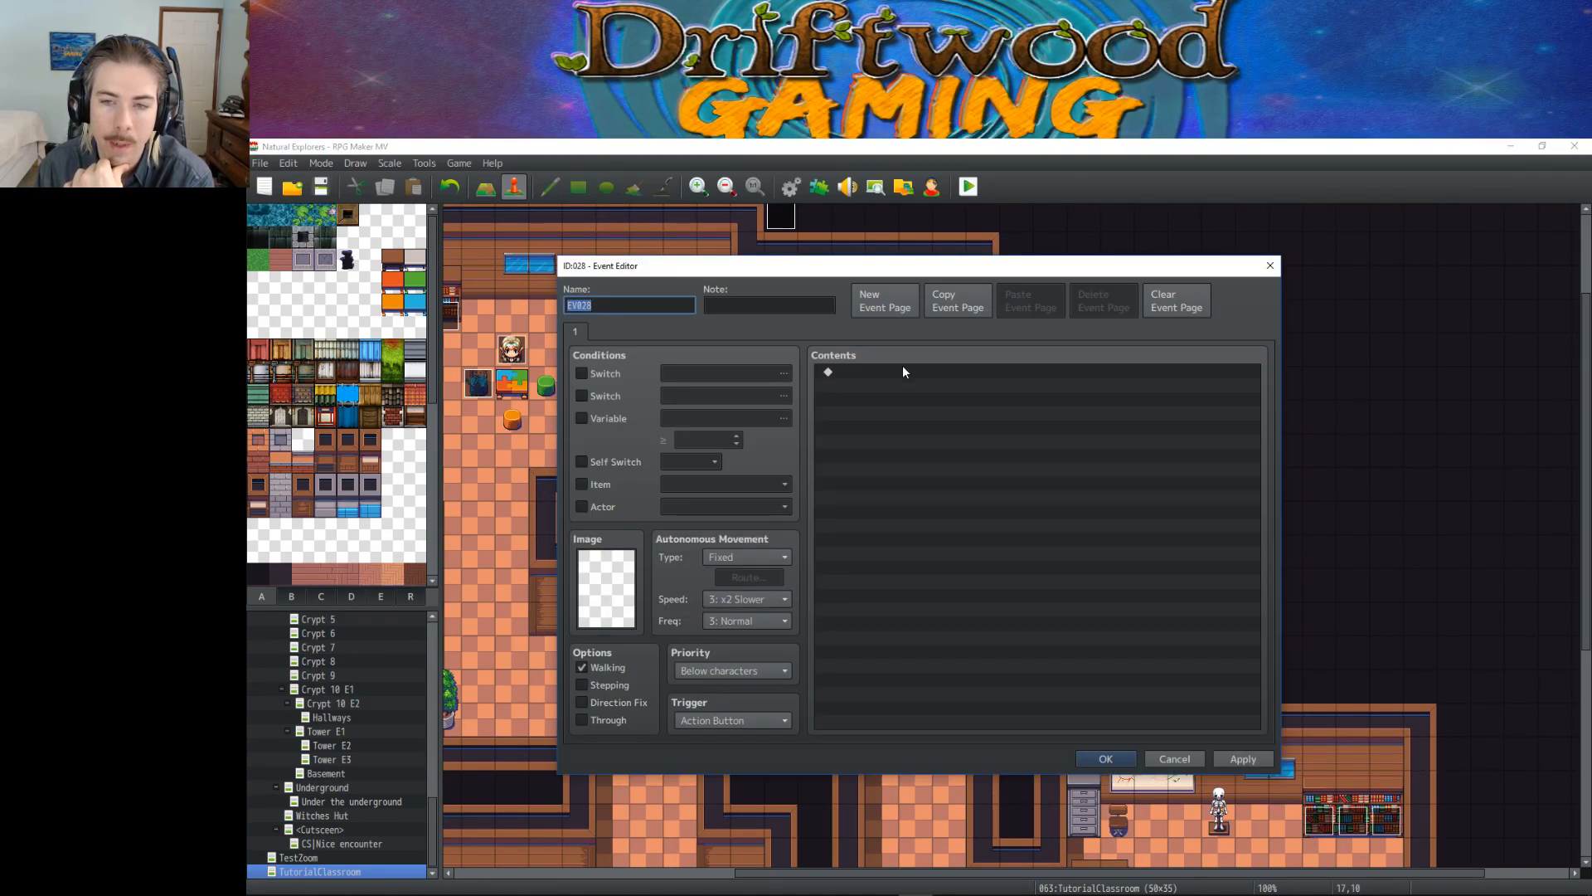
pyautogui.rightClick(913, 395)
pyautogui.click(946, 406)
pyautogui.click(921, 334)
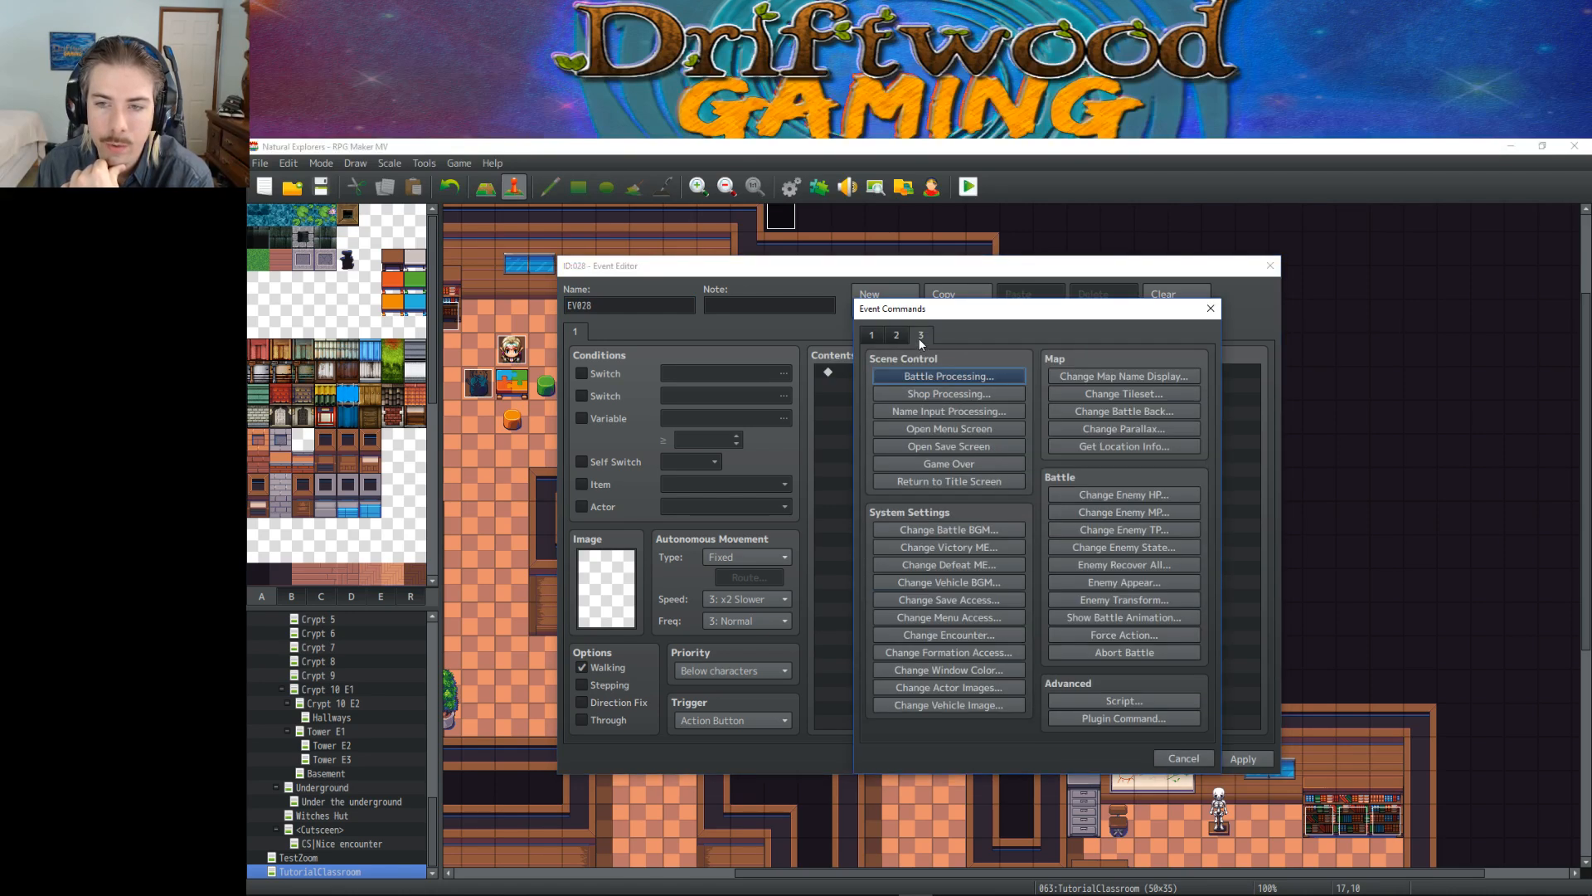
pyautogui.click(1108, 718)
pyautogui.rightClick(1010, 534)
pyautogui.click(1042, 595)
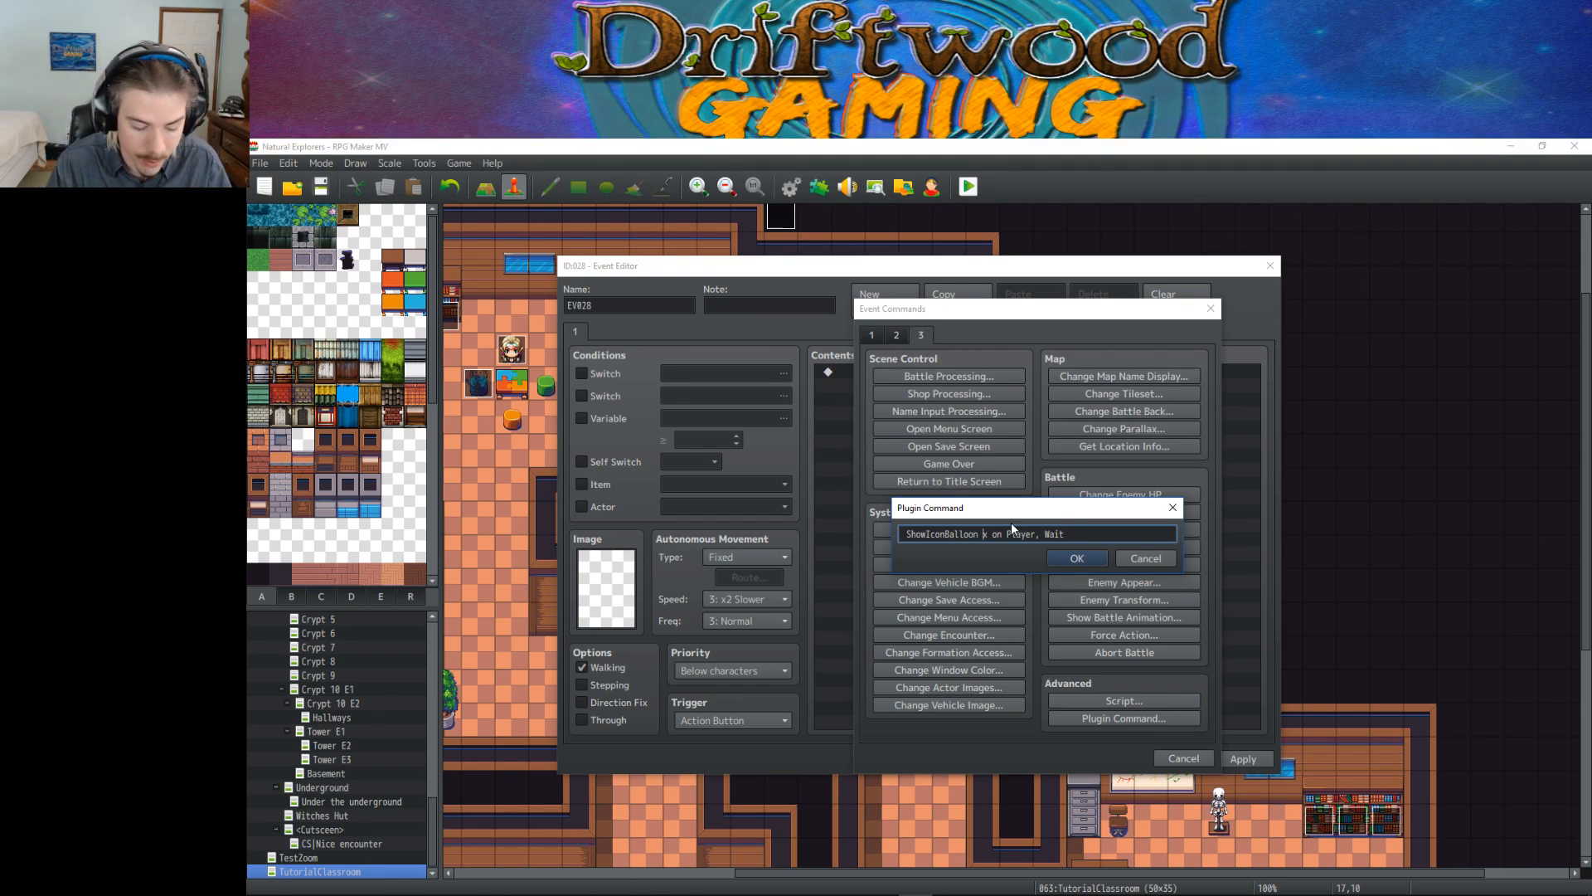
# Step: Change the plugin command to "ShowIconBalloon 124 on Player, 20" and save the new event
pyautogui.press('Delete')
pyautogui.write('124')
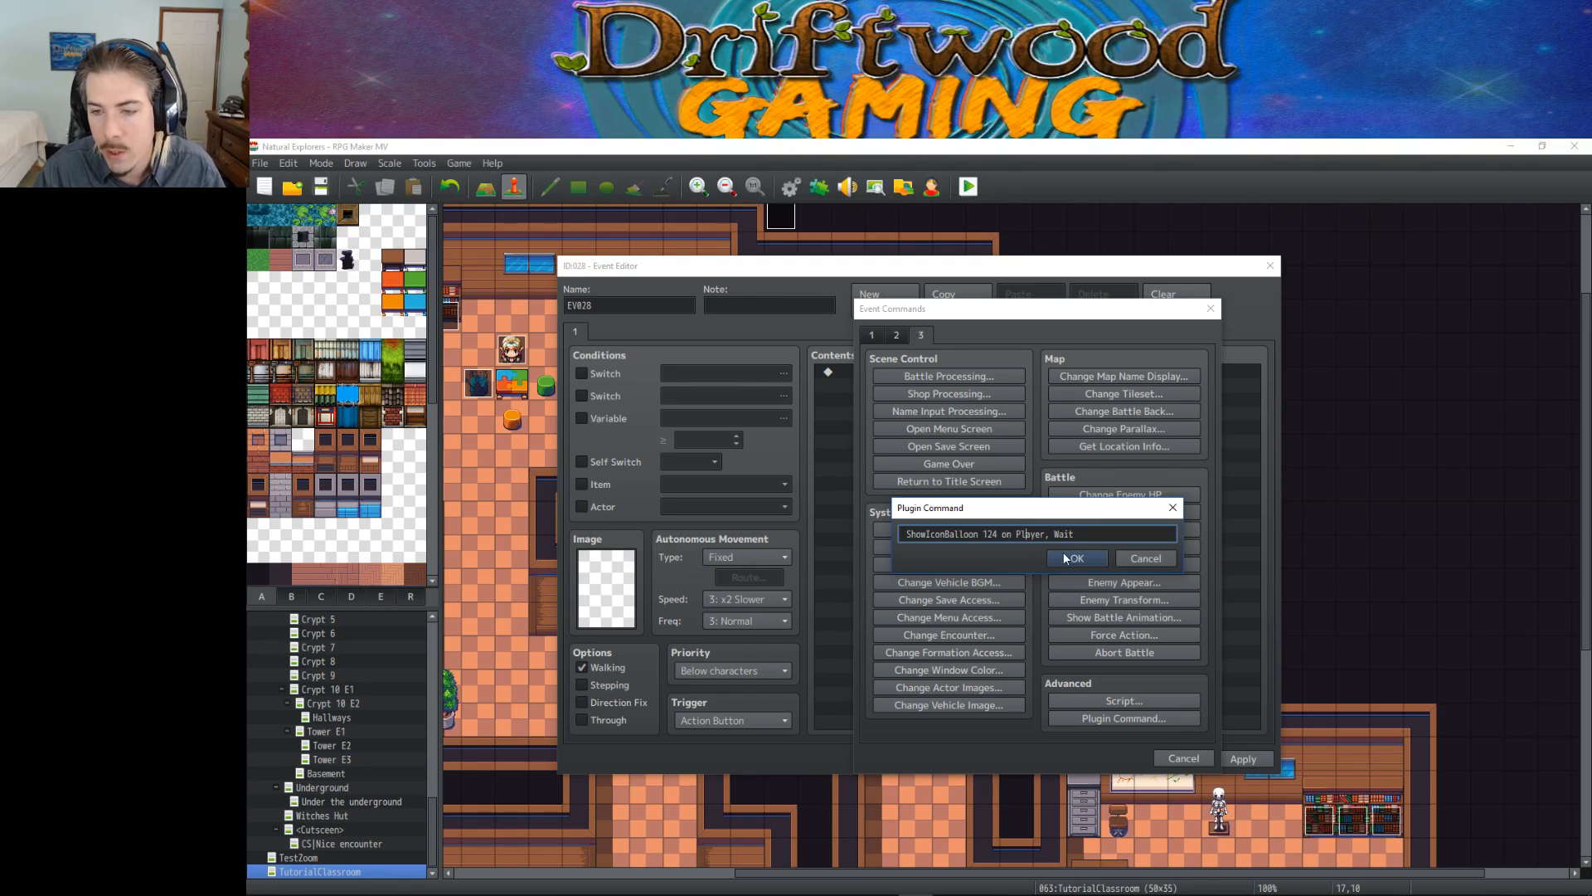
pyautogui.write('10')
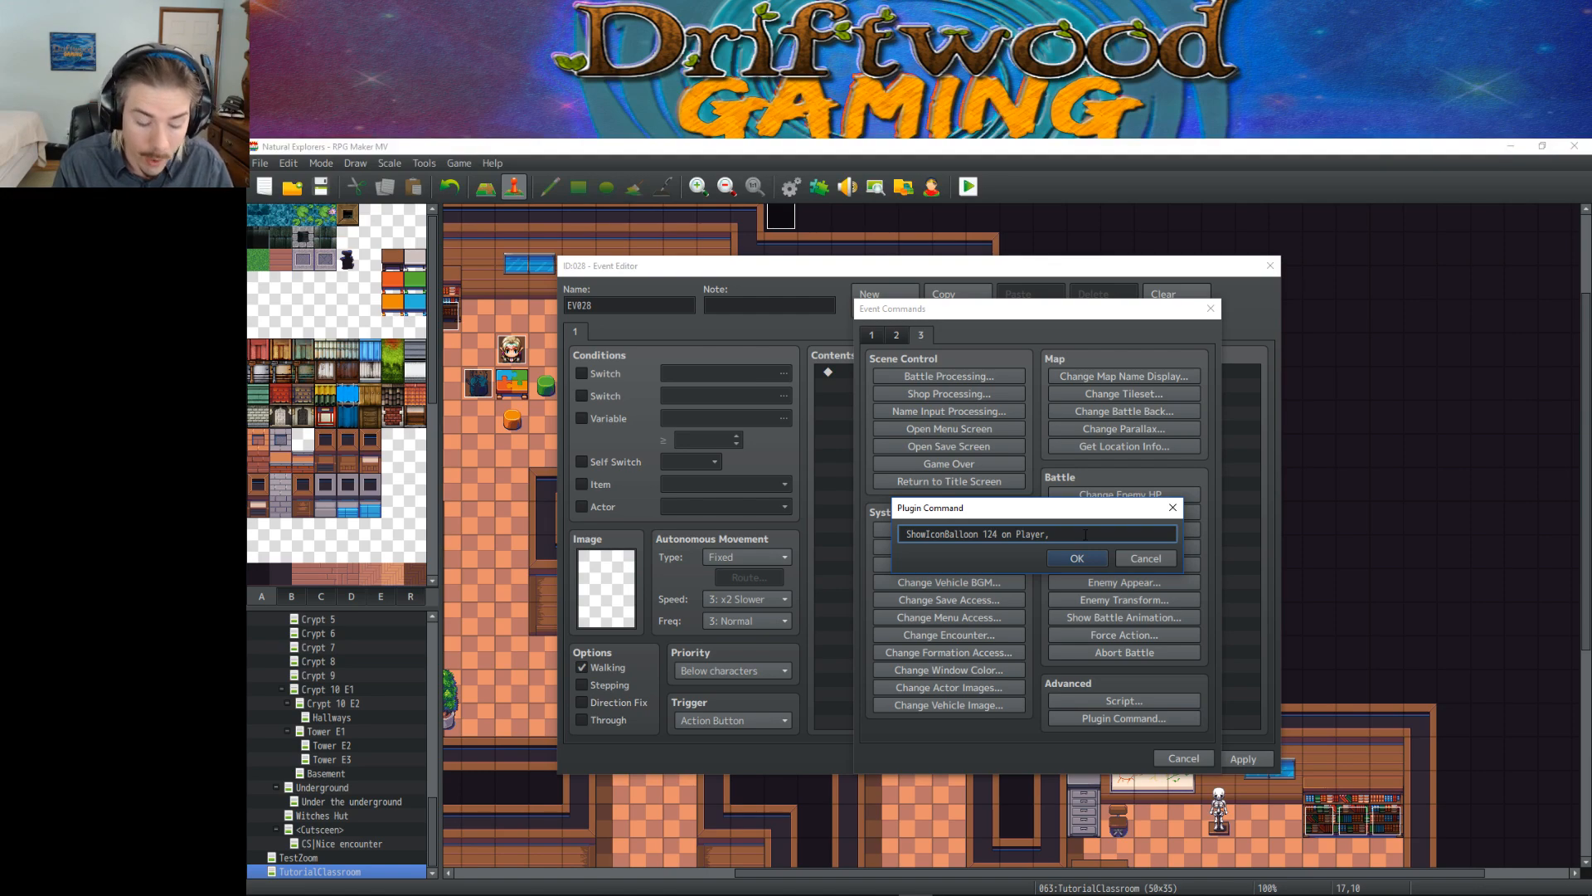
pyautogui.write('0')
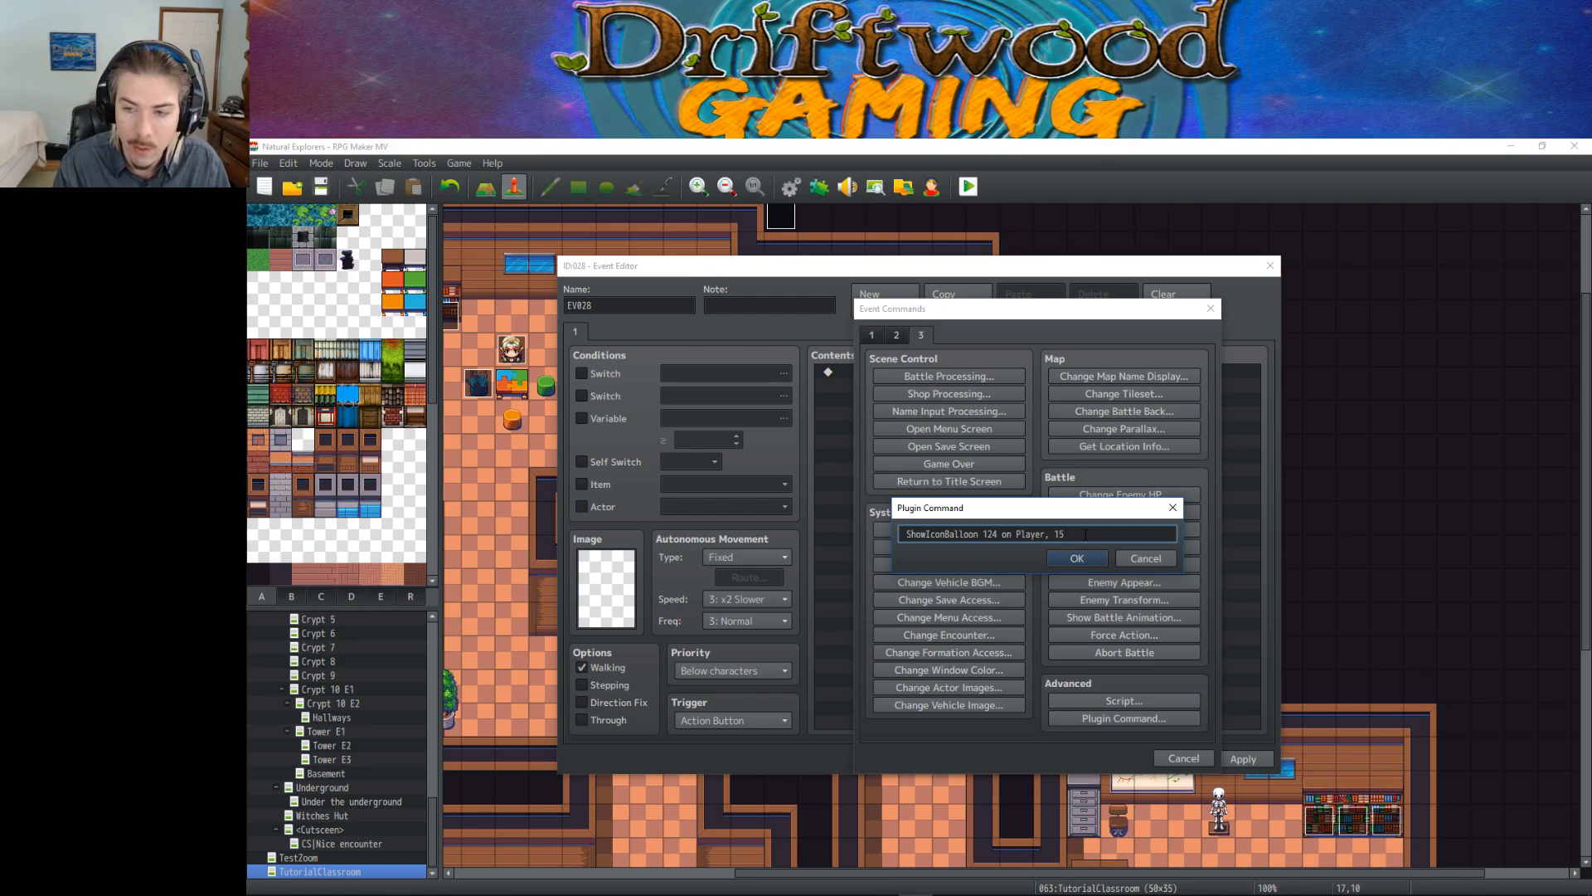
pyautogui.press('BackSpace')
pyautogui.press('BackSpace')
pyautogui.press('BackSpace')
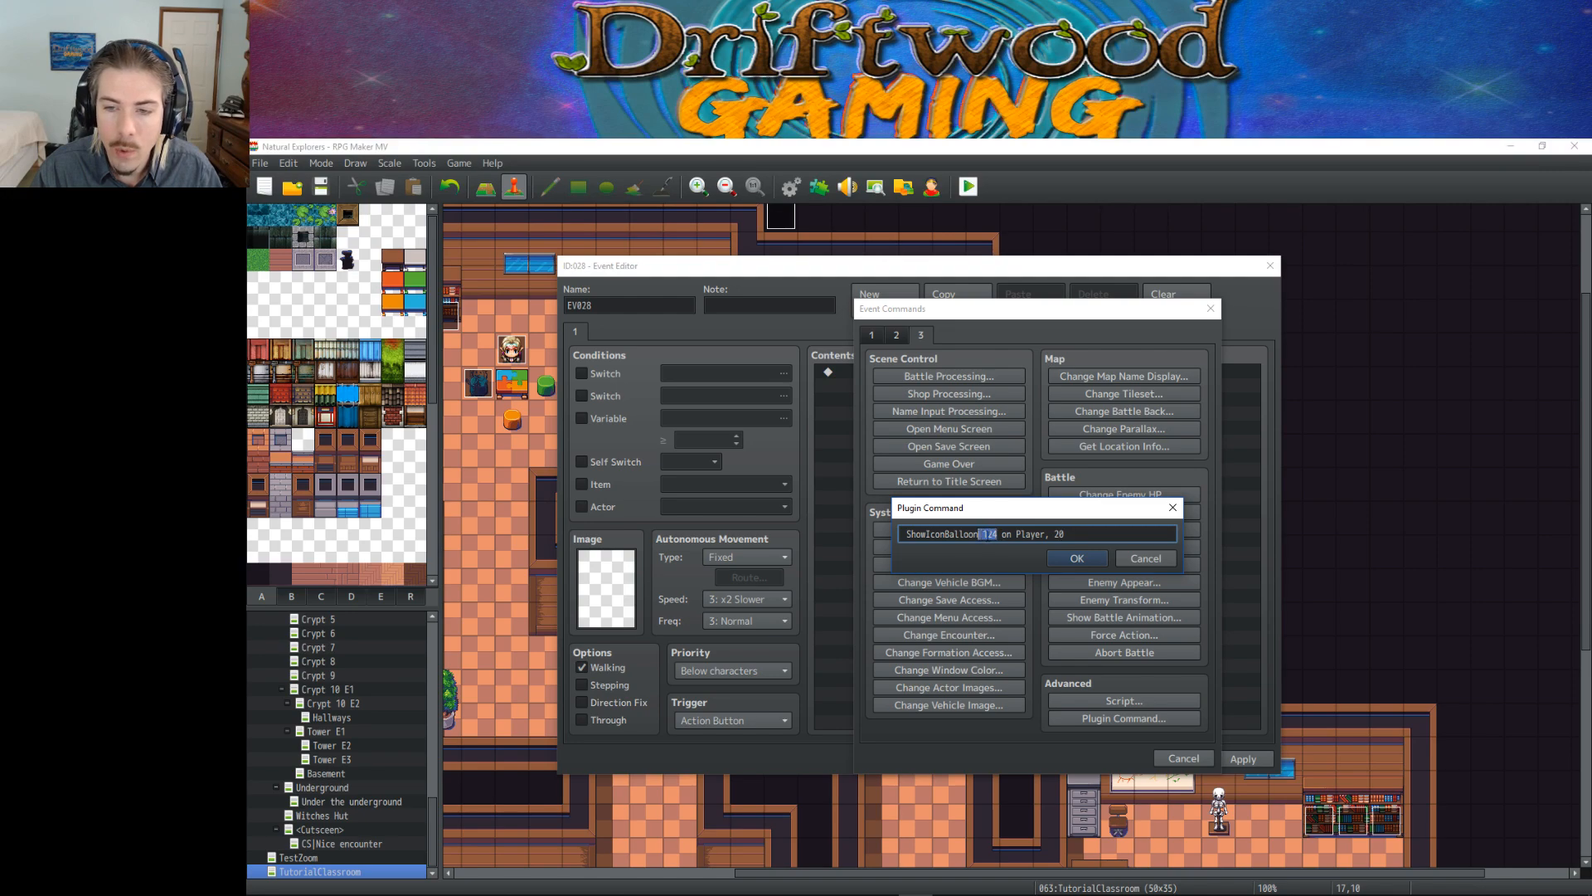
pyautogui.click(1070, 557)
pyautogui.click(1096, 757)
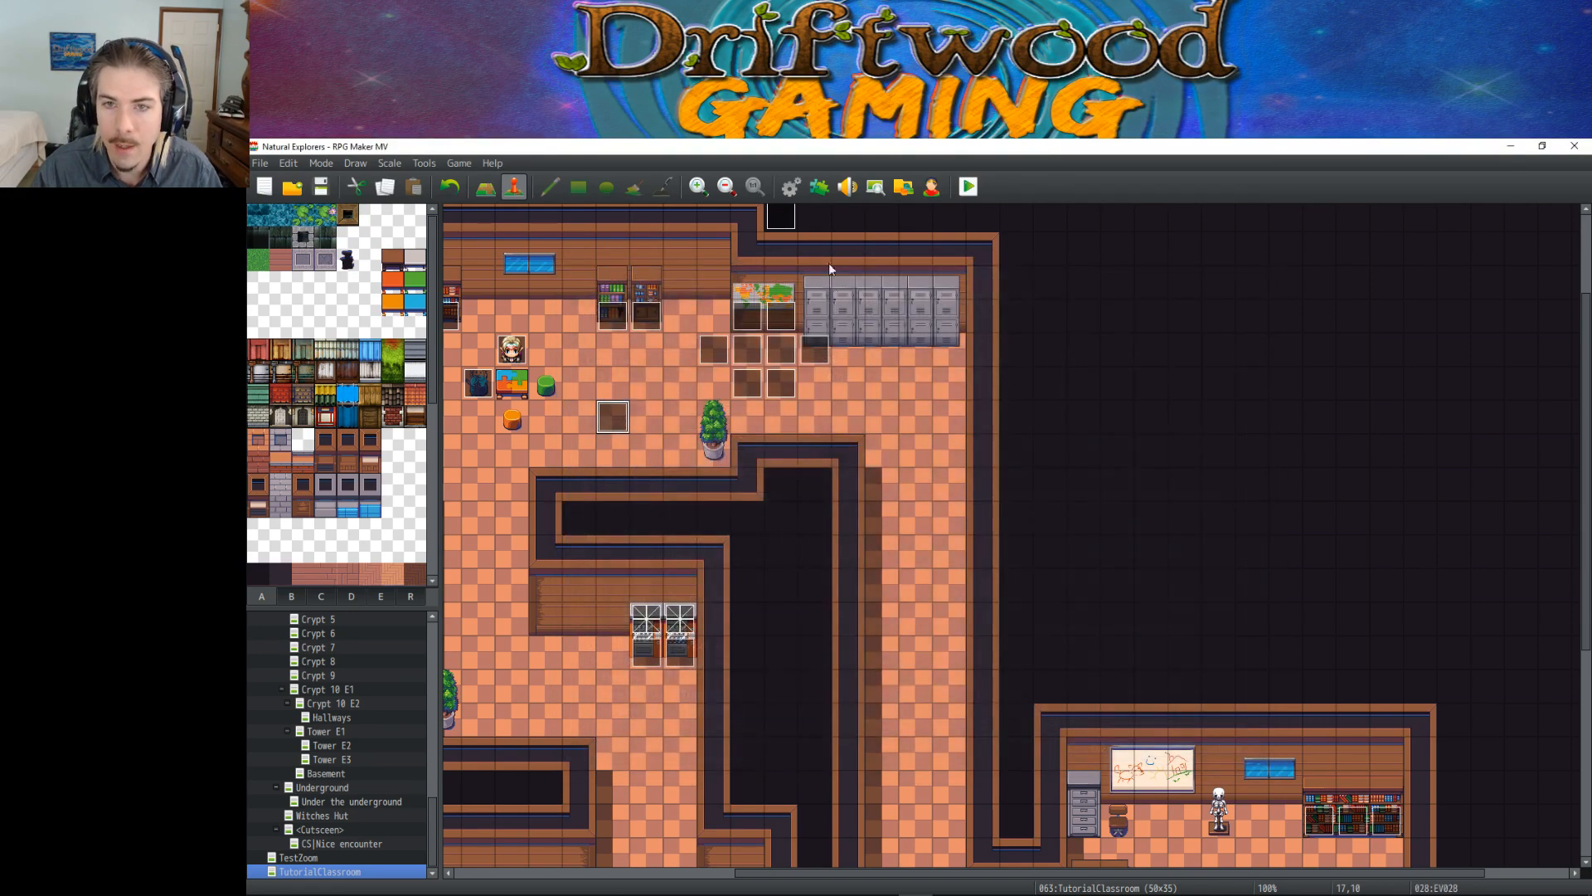
# Step: Browse the icon sheet for the empty item slot 0068 in the database, checking the index numbers of the potion icons
pyautogui.click(792, 189)
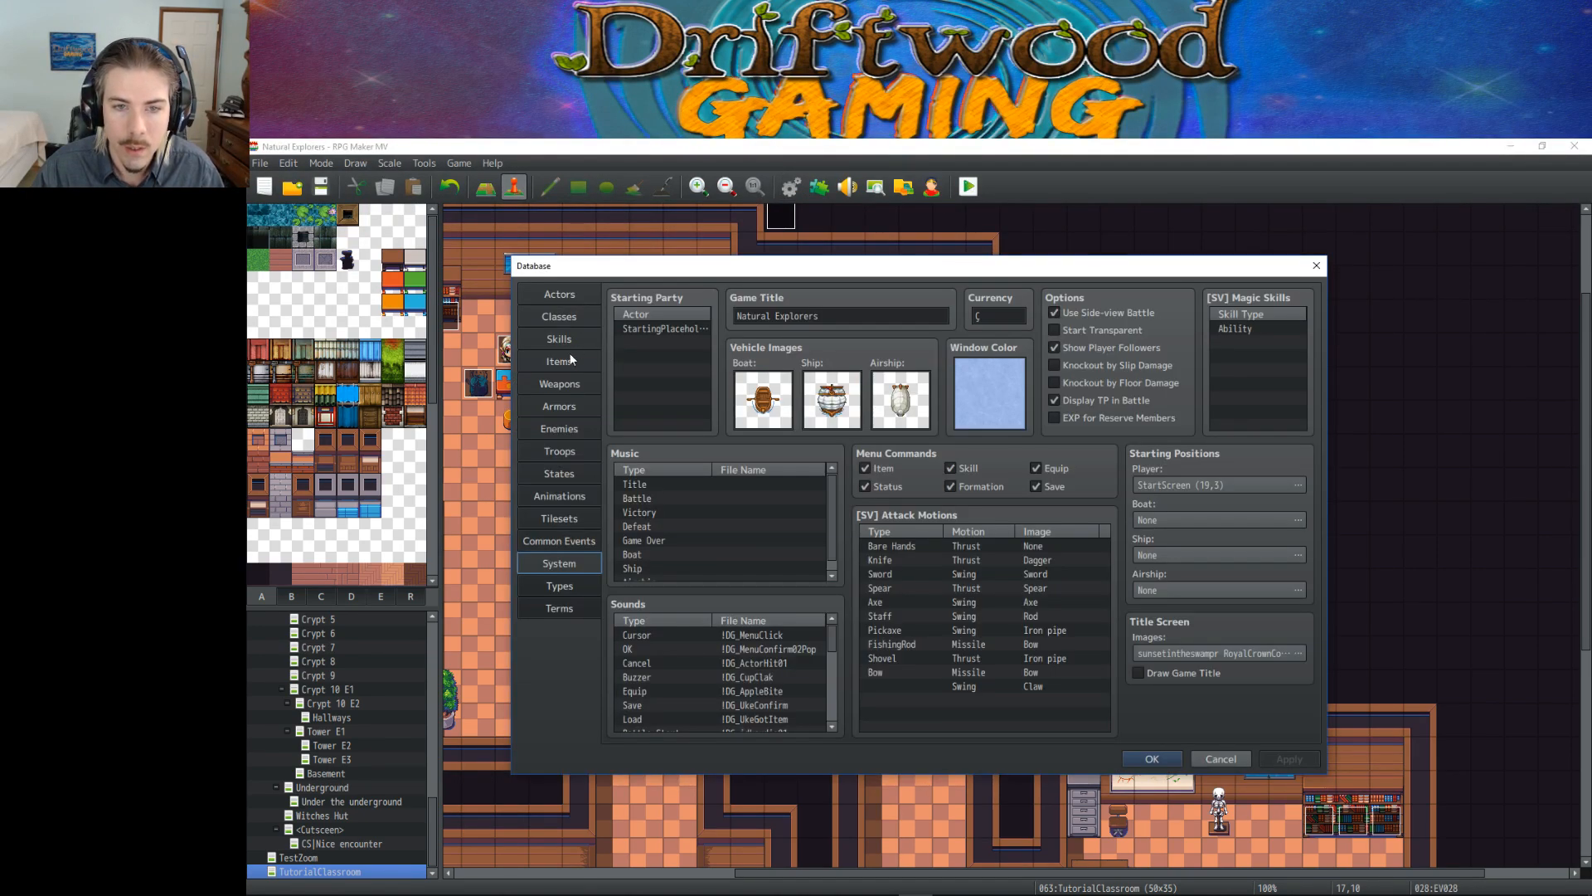
pyautogui.click(564, 361)
pyautogui.scroll(-15, 670, 469)
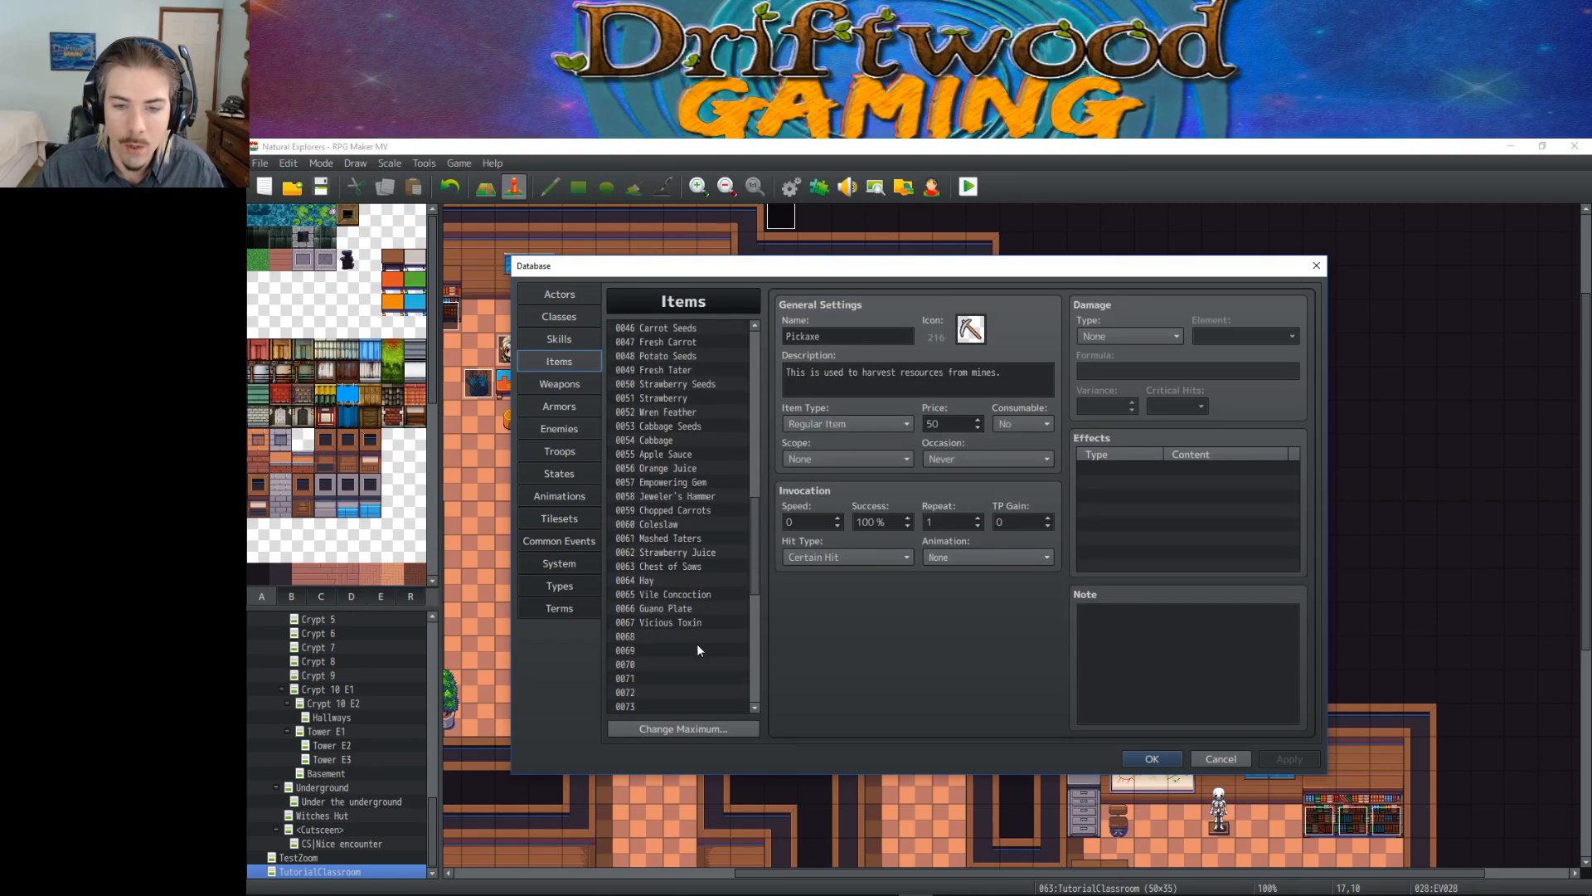
pyautogui.click(699, 639)
pyautogui.doubleClick(970, 330)
pyautogui.scroll(-5, 993, 459)
pyautogui.scroll(-2, 994, 460)
pyautogui.click(993, 461)
pyautogui.scroll(-2, 993, 461)
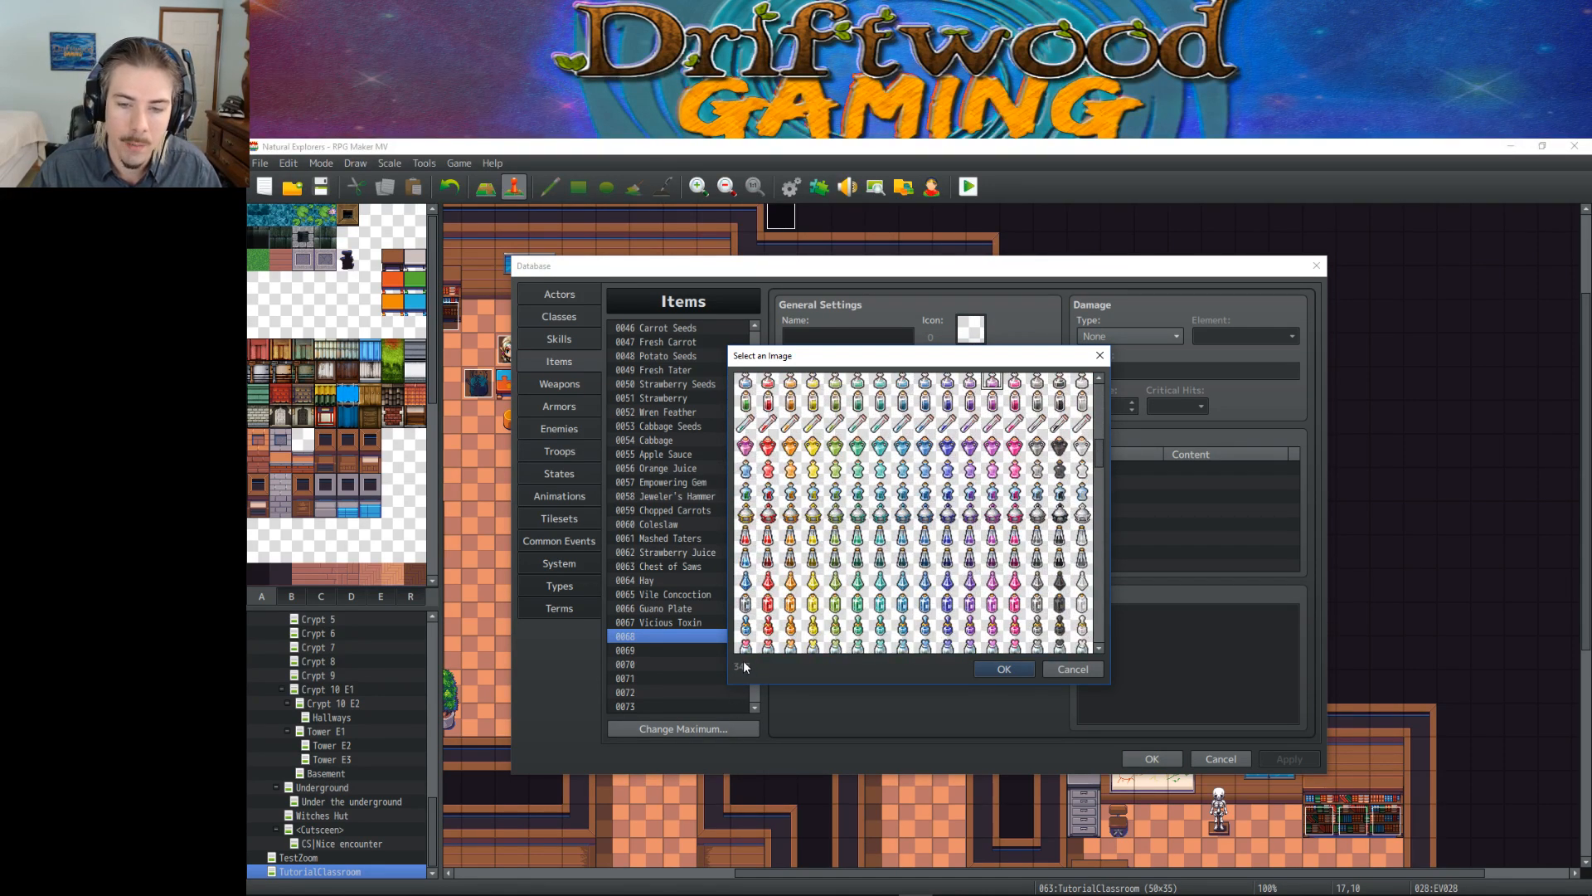
pyautogui.click(947, 514)
pyautogui.scroll(-1, 946, 530)
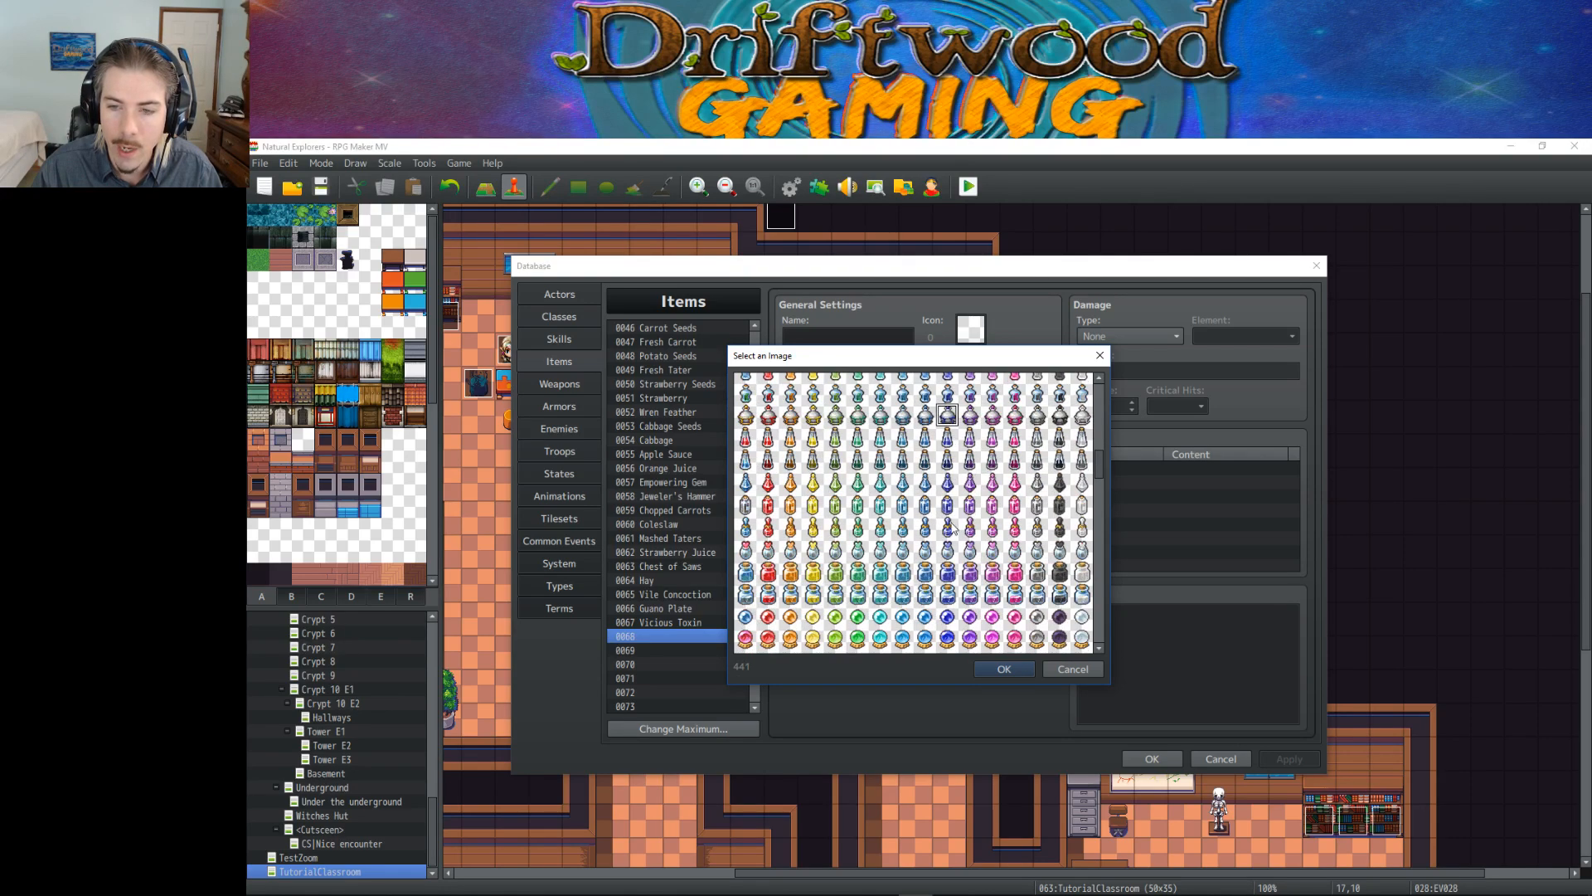
# Step: Give item 0068 the red bottle icon with index 529 and save the database
pyautogui.click(768, 550)
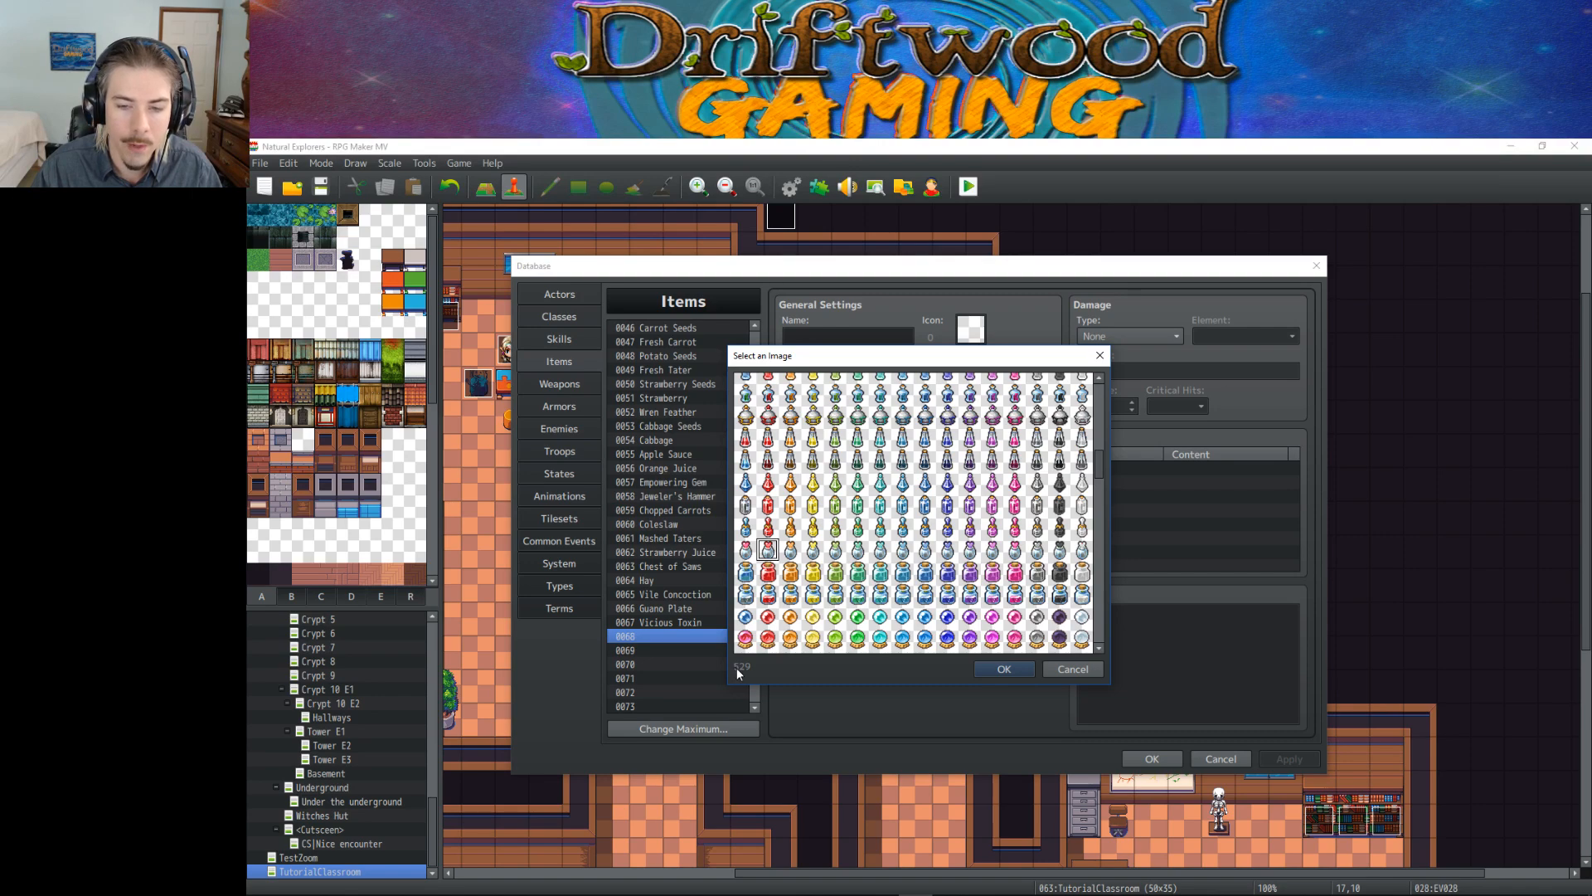
pyautogui.click(995, 668)
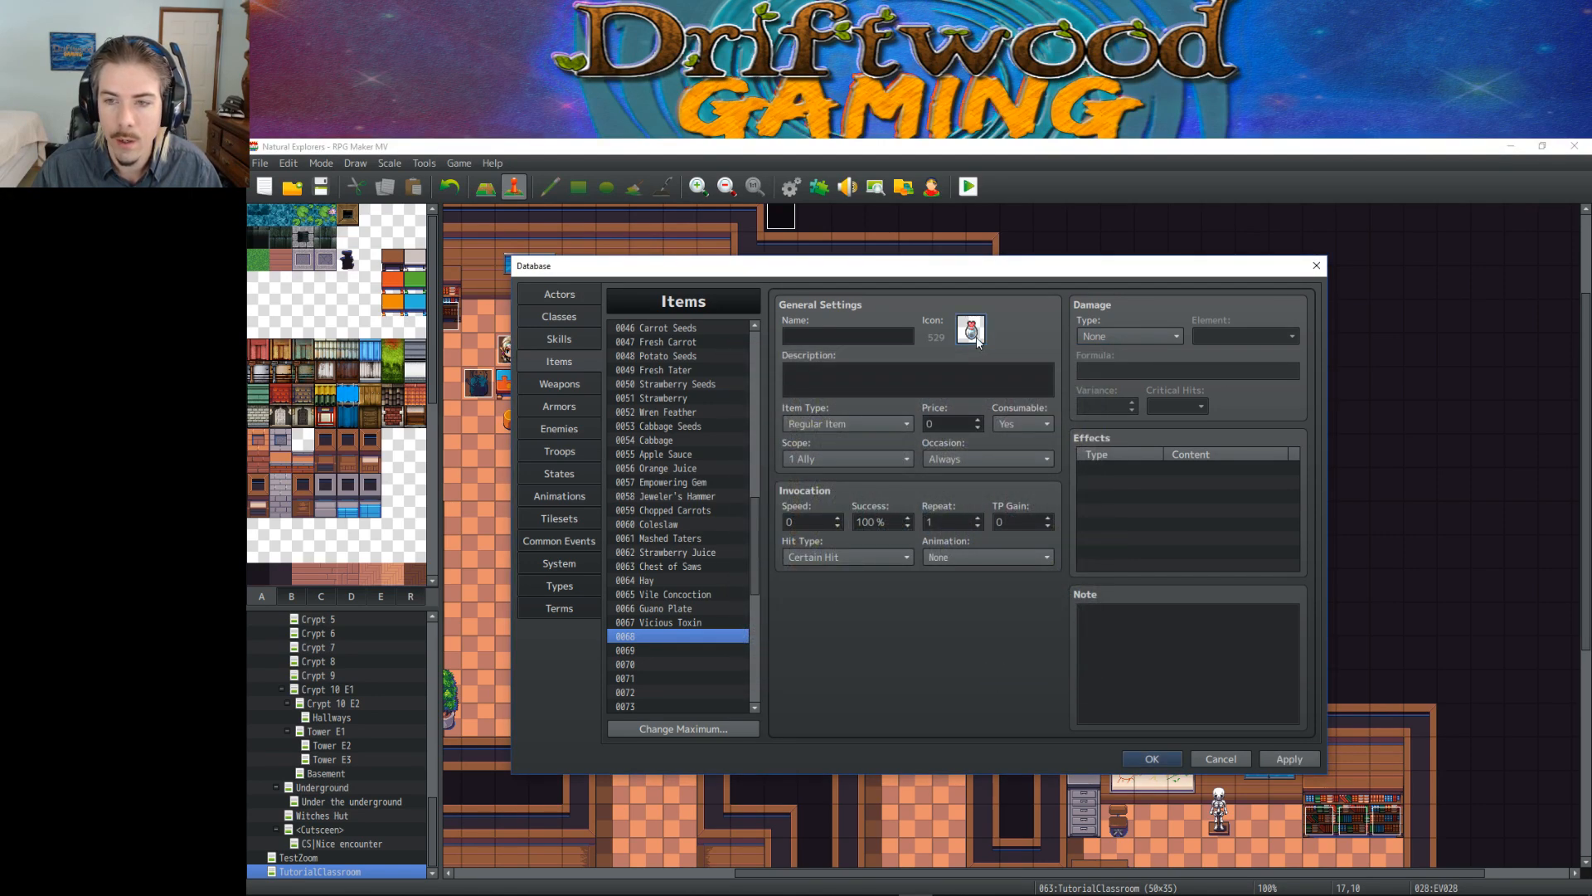
pyautogui.click(1153, 756)
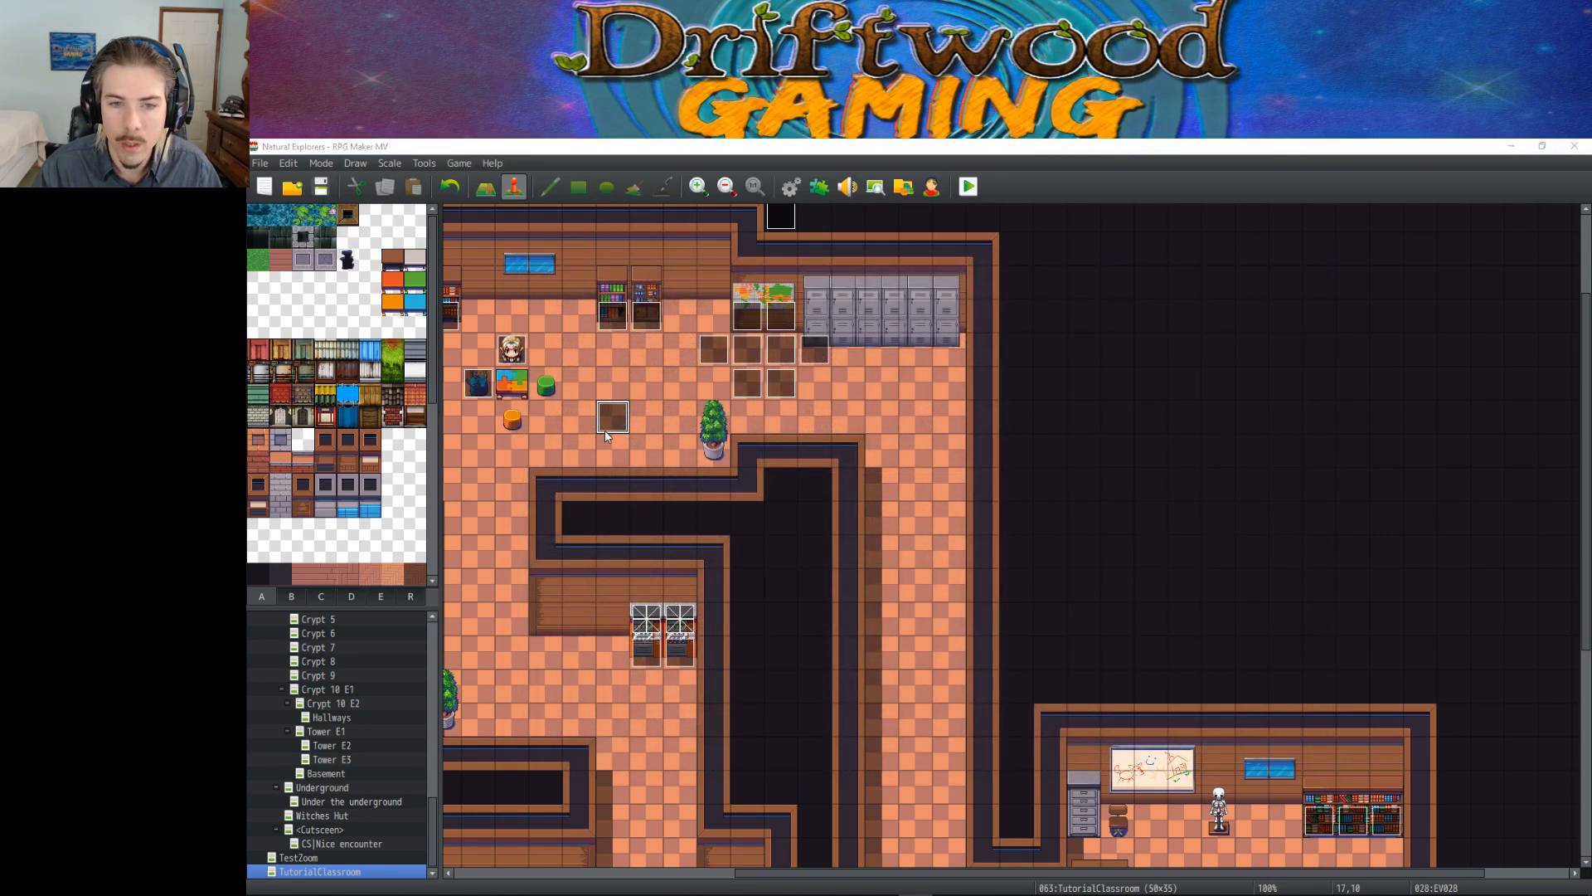
# Step: Change the plugin command in the event between the stool and plant to "ShowIconBalloon 529 on Player, 20"
pyautogui.doubleClick(913, 370)
pyautogui.rightClick(913, 370)
pyautogui.click(967, 398)
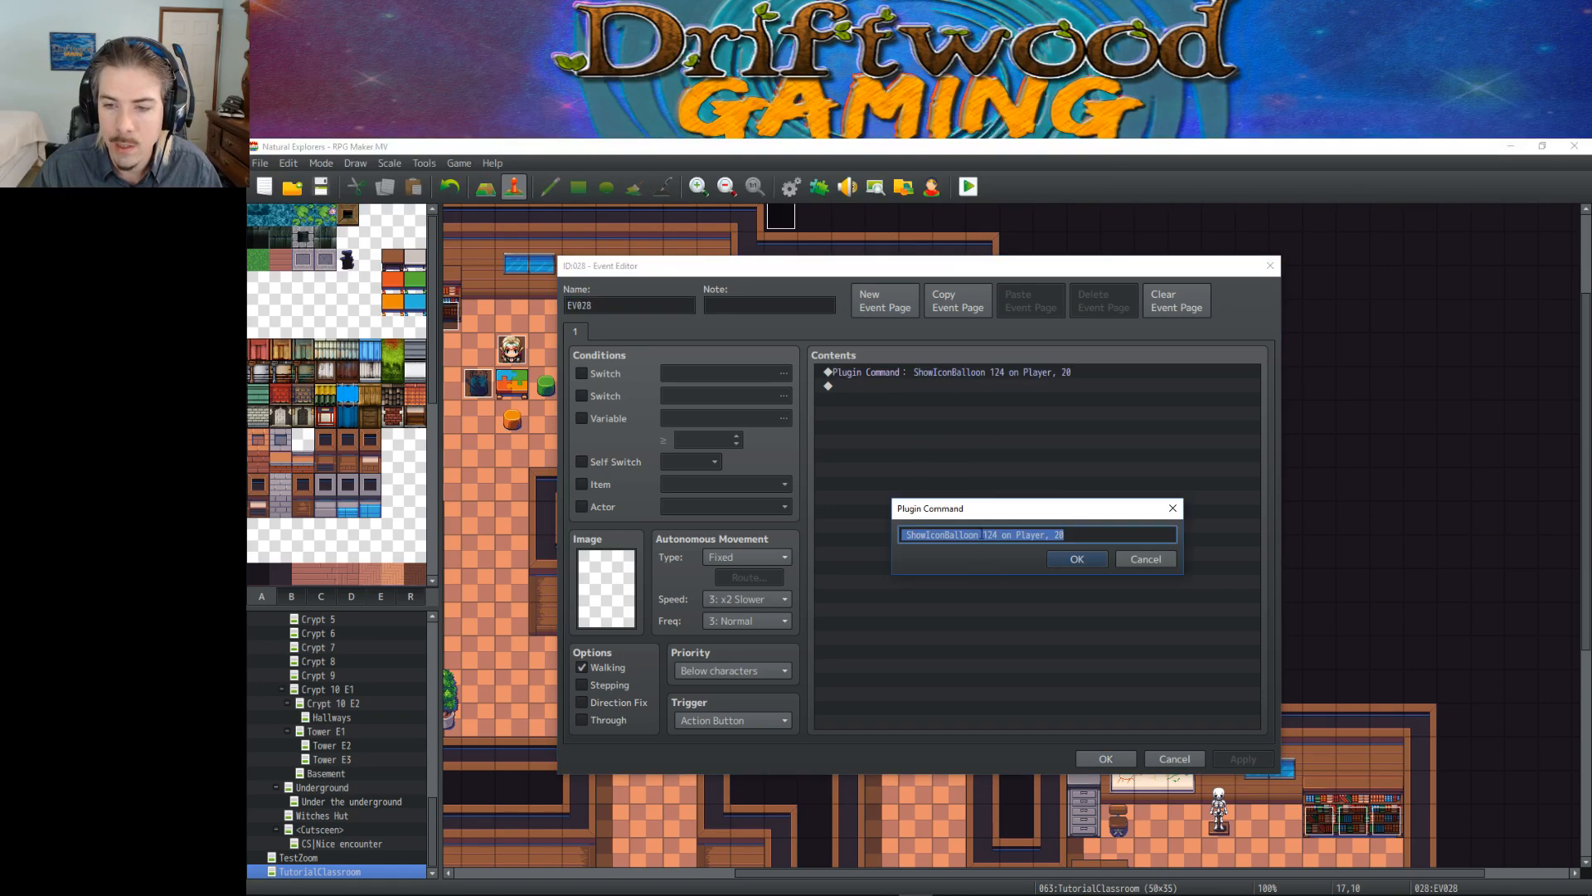
pyautogui.doubleClick(992, 534)
pyautogui.write('9')
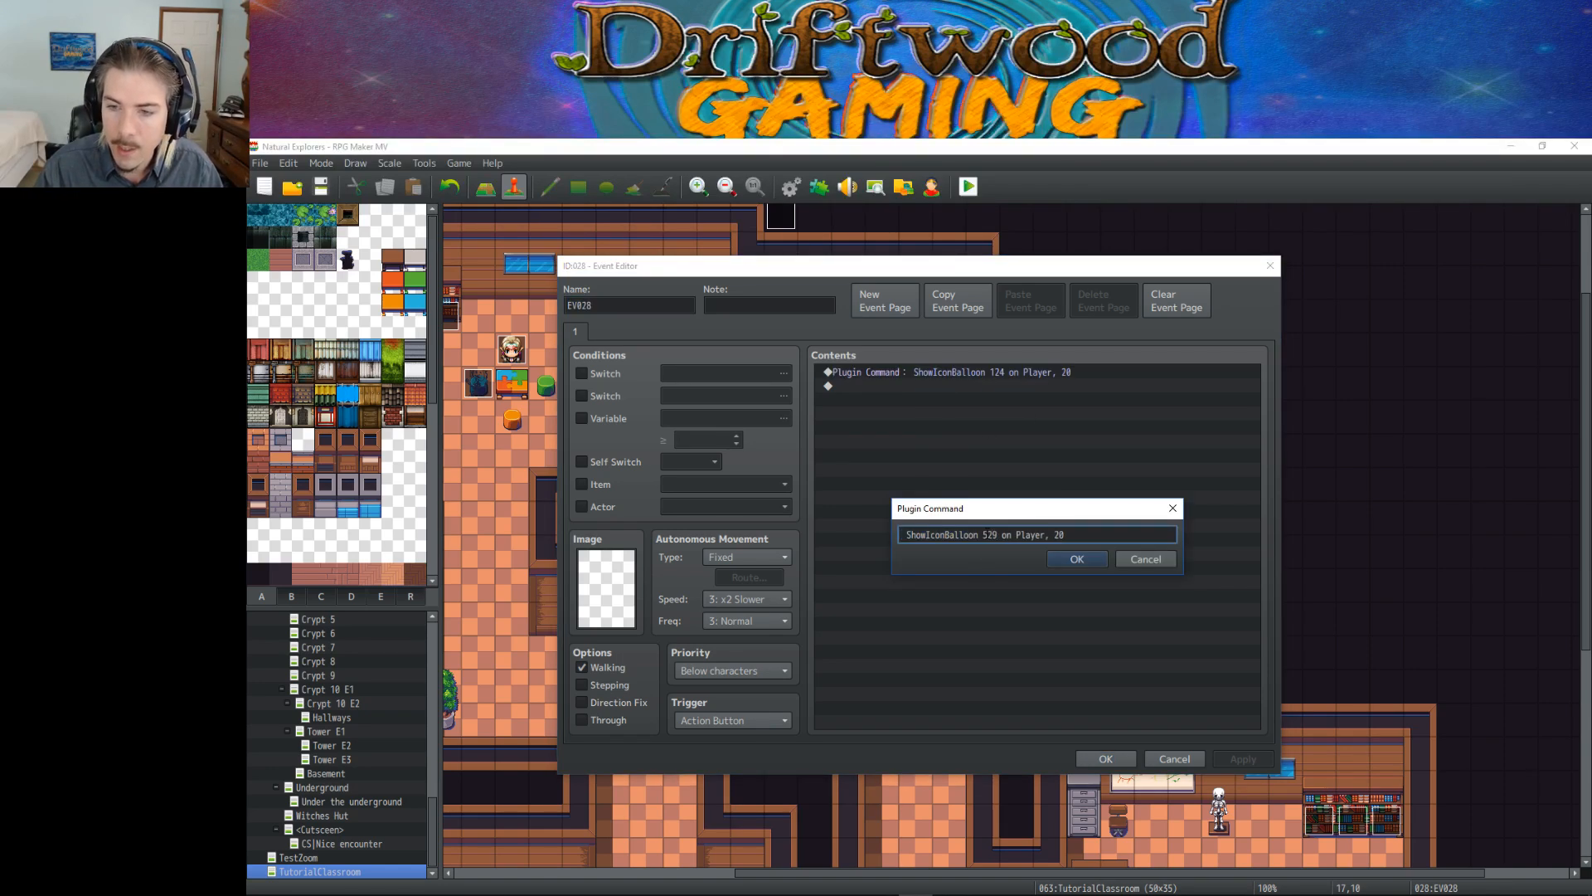
pyautogui.moveTo(1068, 535); pyautogui.dragTo(929, 529)
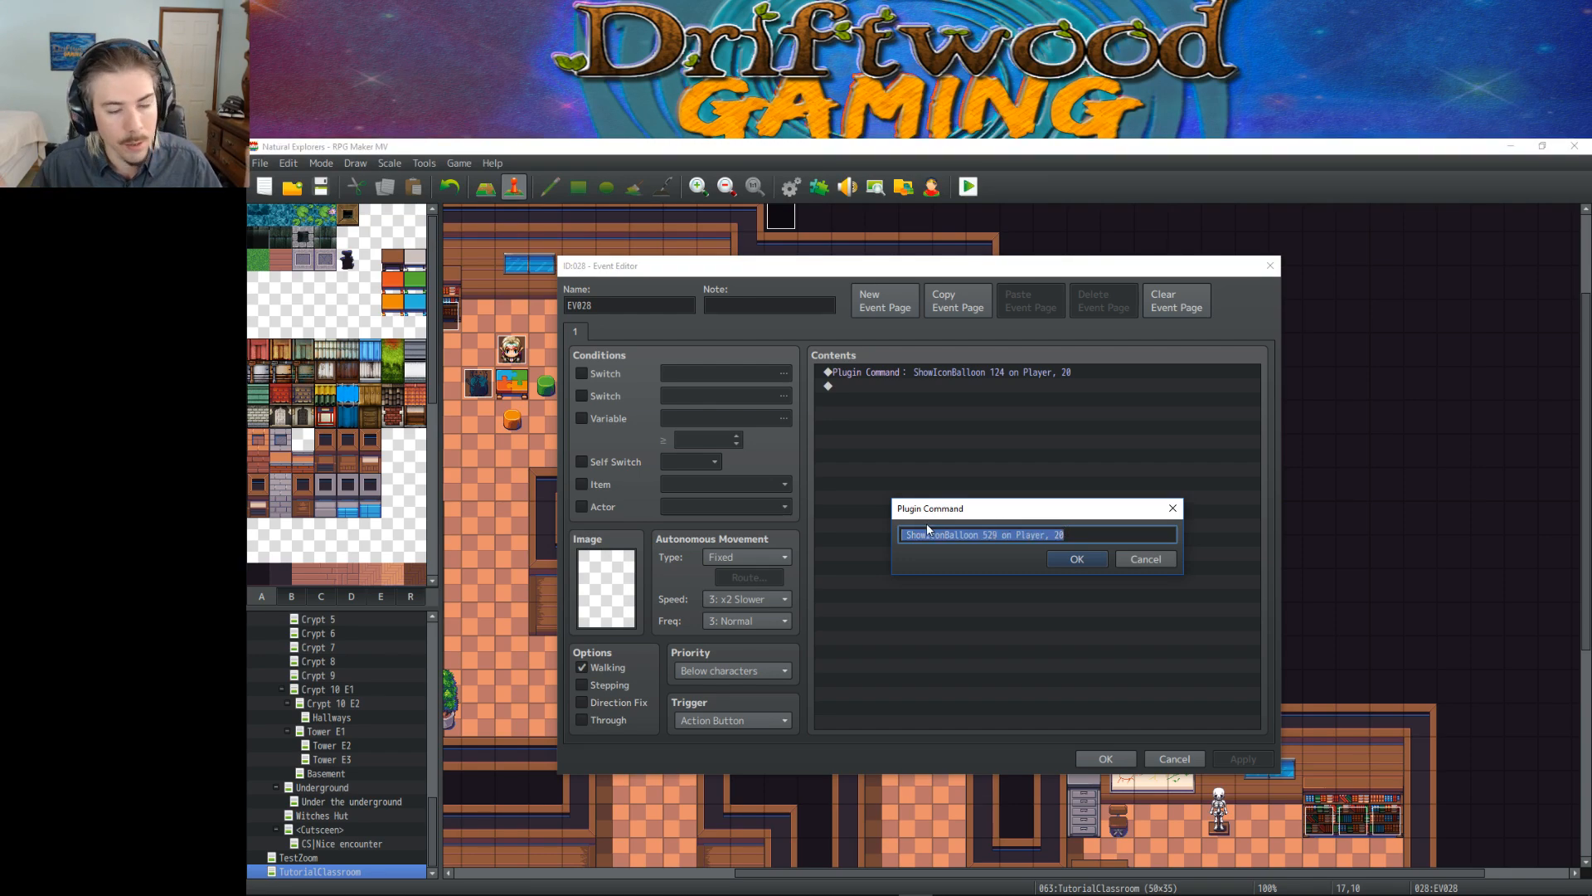
pyautogui.click(1078, 559)
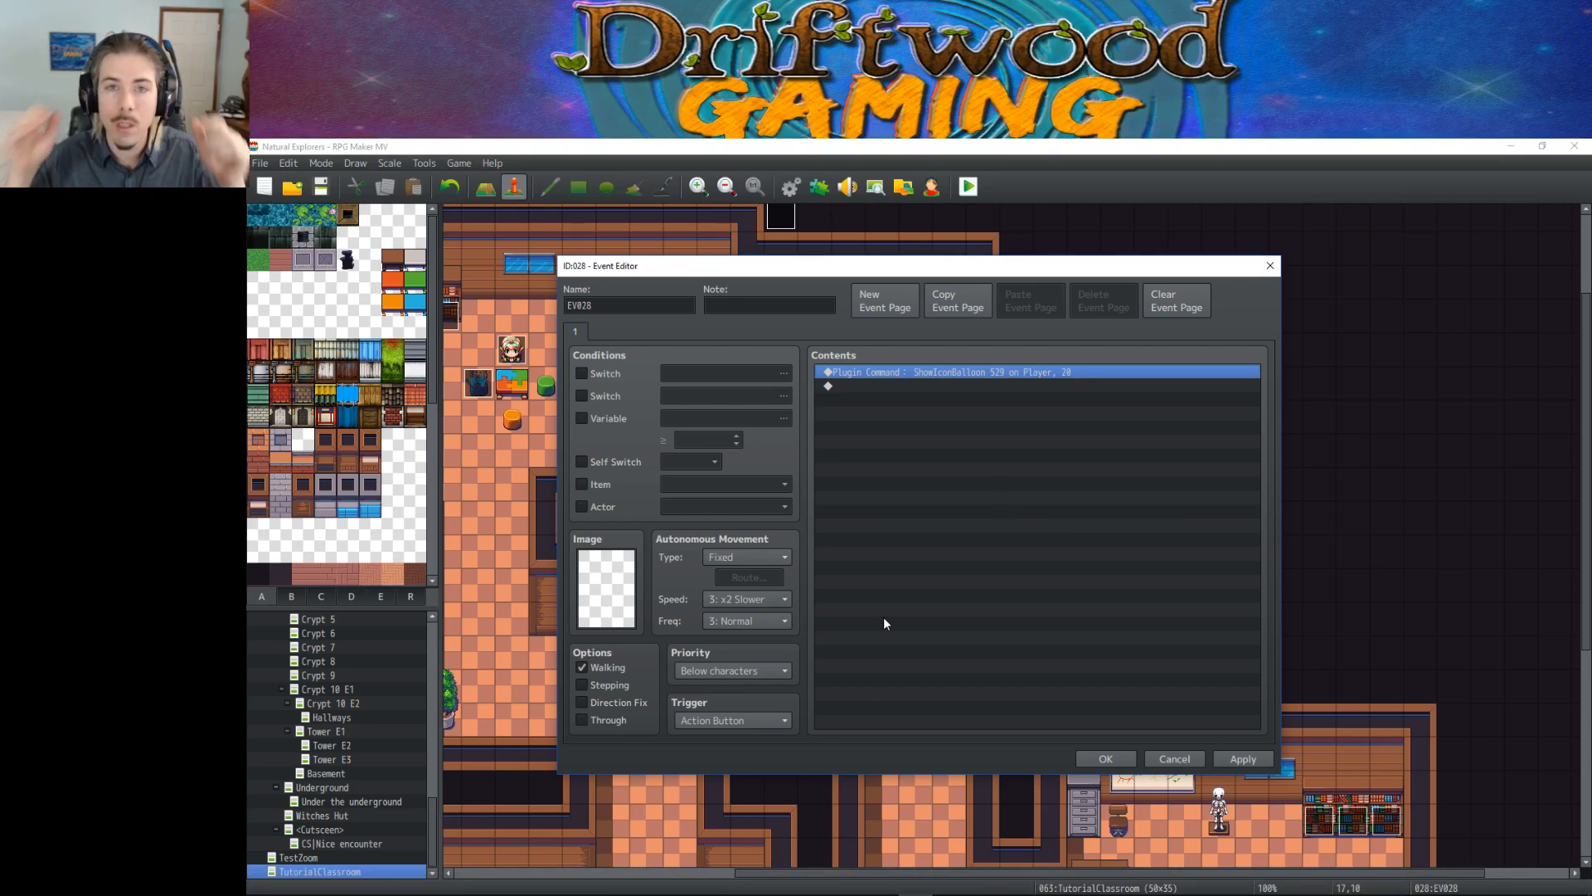